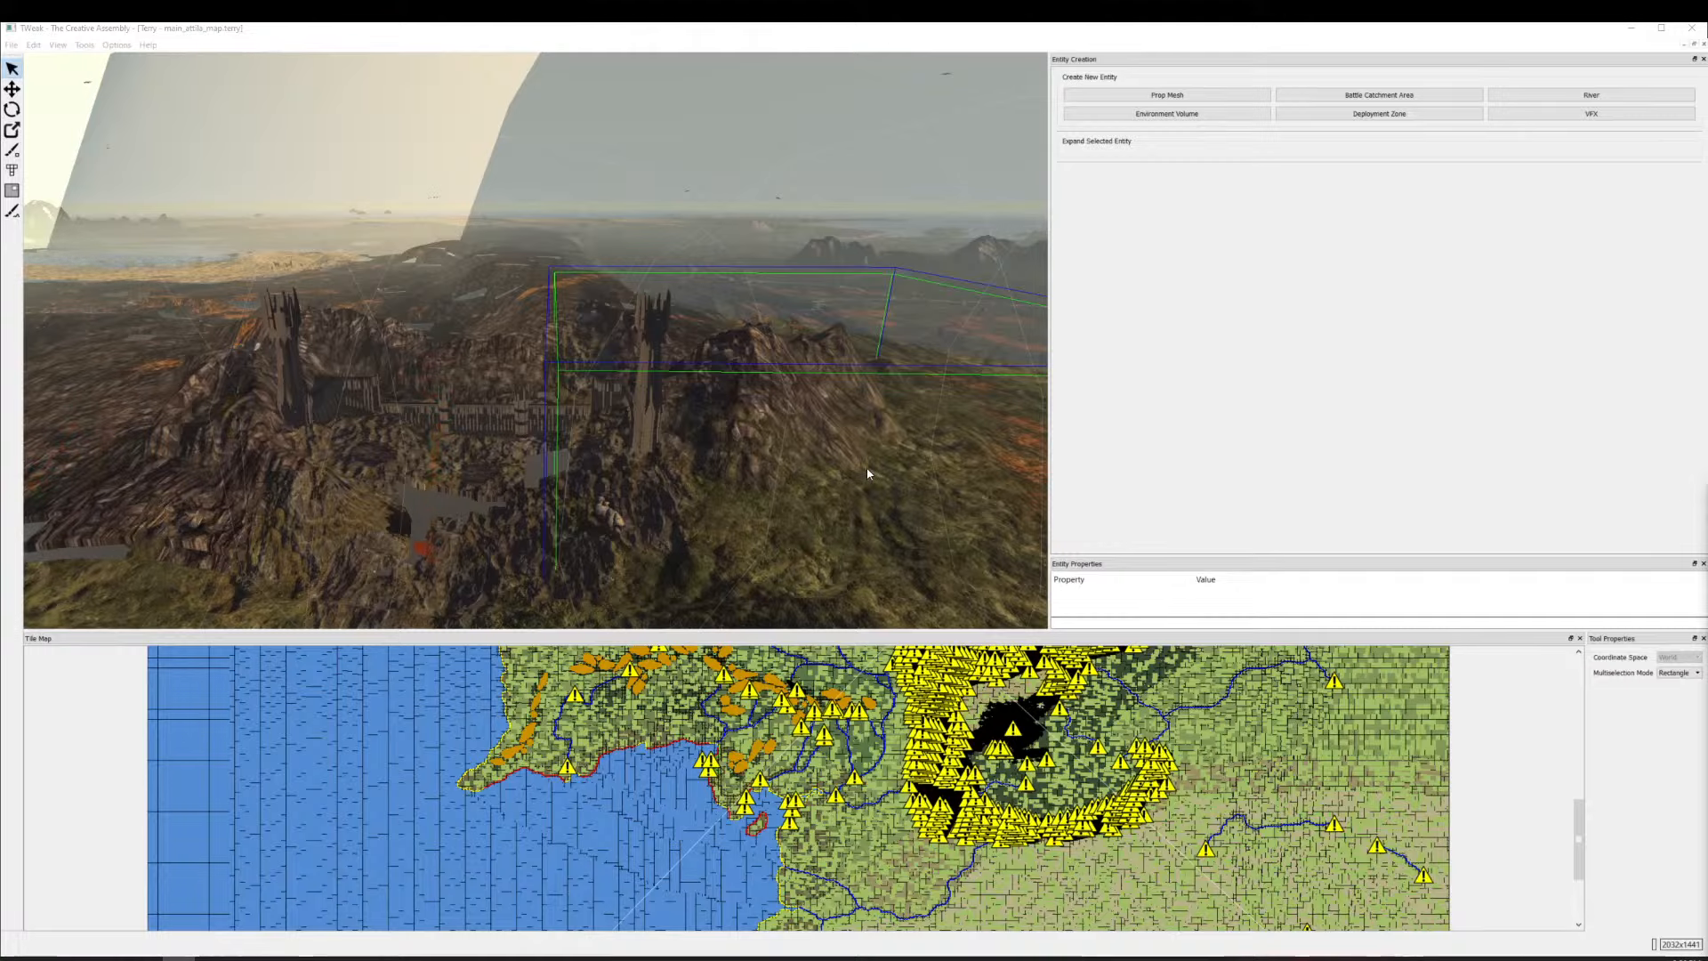
Examine the volcanic fortress area and the mountain lake with its surrounding terrain in the 3D map view.
{"action": "left_click", "coordinate": [812, 462]}
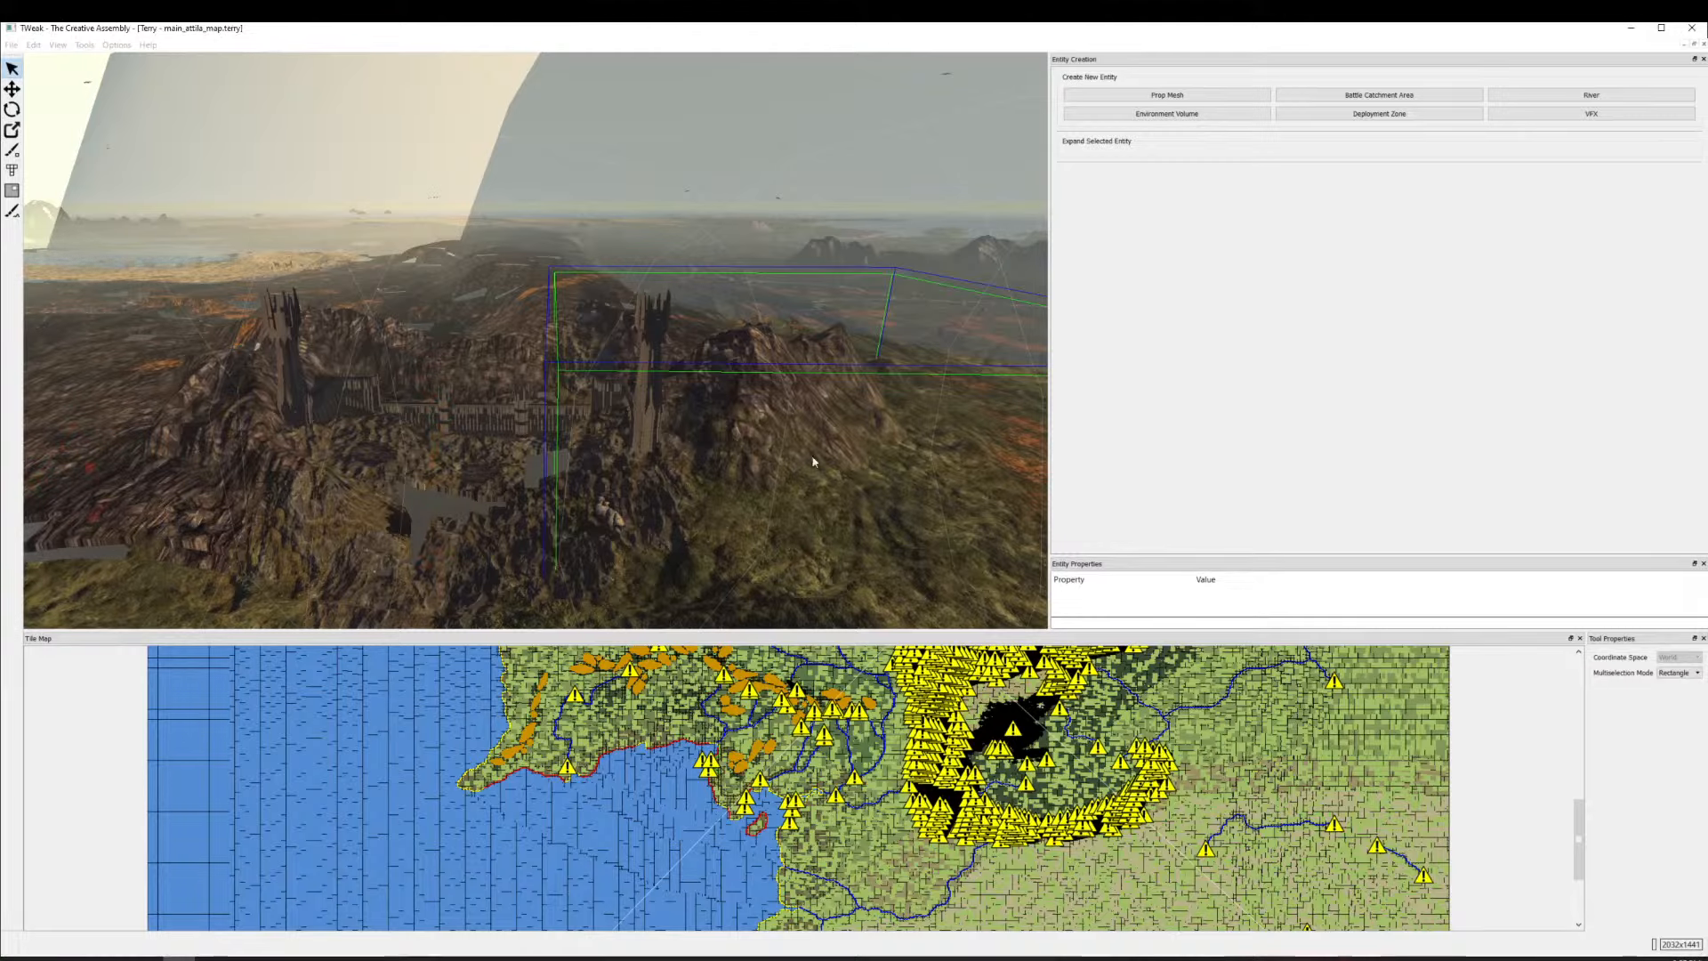
{"action": "left_click_drag", "start_coordinate": [812, 461], "coordinate": [297, 530]}
{"action": "left_click_drag", "start_coordinate": [600, 347], "coordinate": [344, 408]}
{"action": "left_click_drag", "start_coordinate": [655, 400], "coordinate": [531, 432]}
{"action": "scroll", "coordinate": [525, 411], "scroll_direction": "up", "scroll_amount": 1}
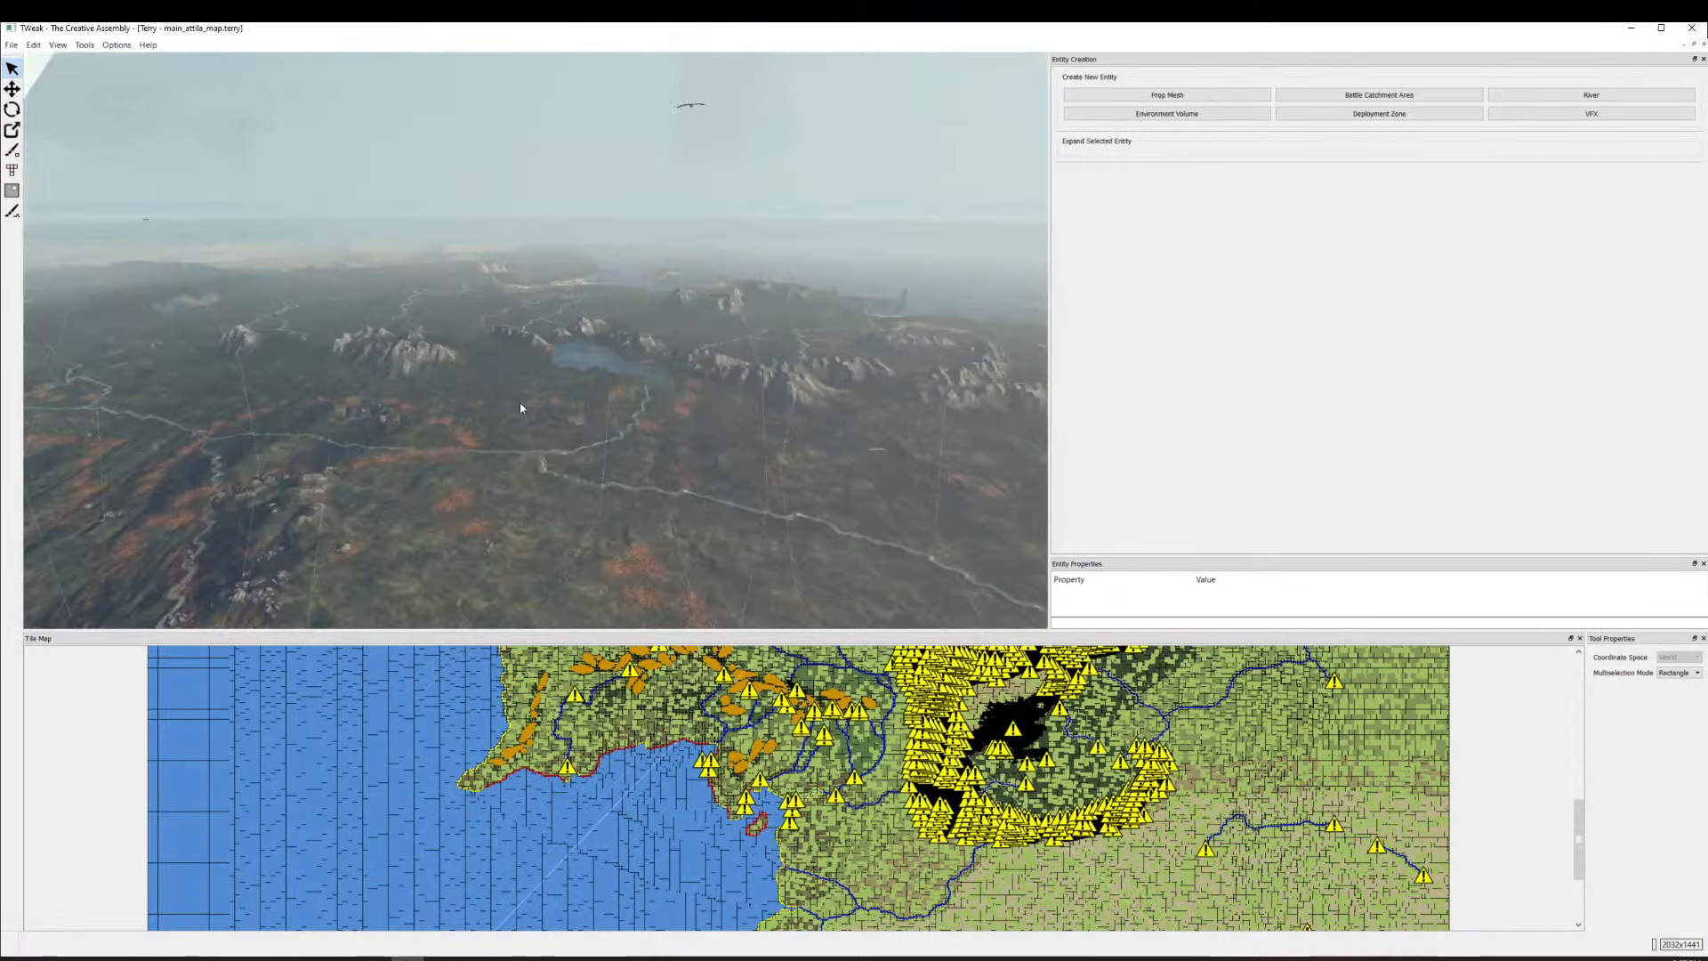
{"action": "scroll", "coordinate": [659, 407], "scroll_direction": "down", "scroll_amount": 2}
{"action": "scroll", "coordinate": [737, 411], "scroll_direction": "up", "scroll_amount": 4}
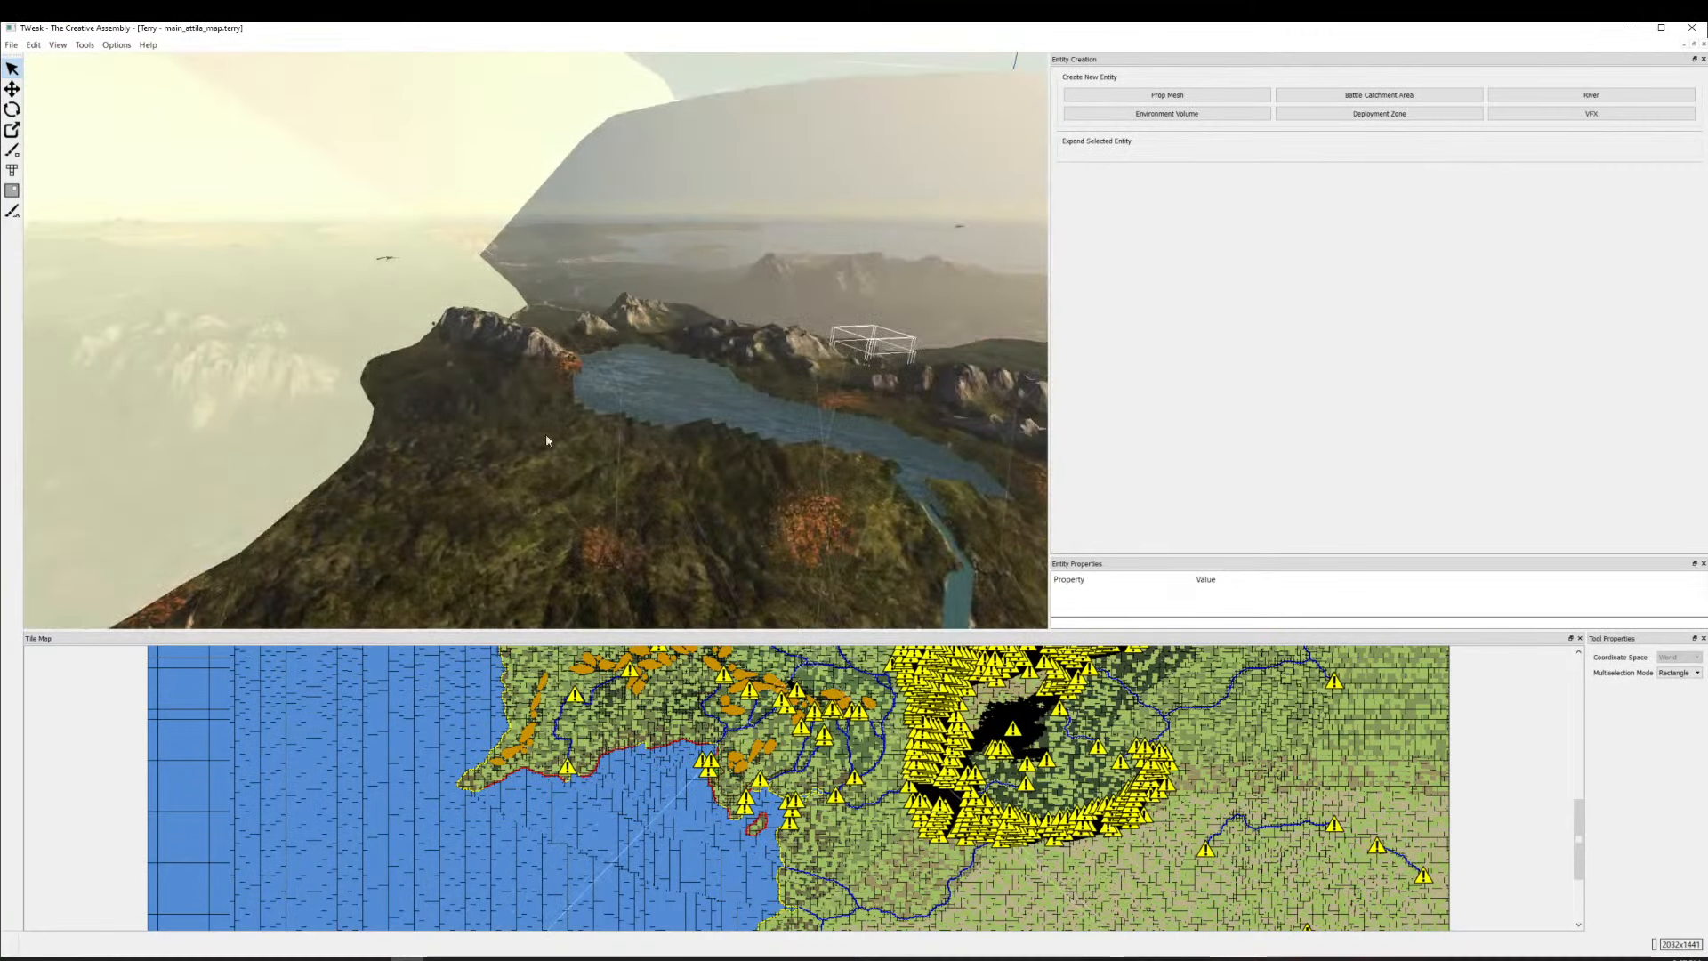
{"action": "scroll", "coordinate": [512, 455], "scroll_direction": "up", "scroll_amount": 2}
{"action": "scroll", "coordinate": [614, 419], "scroll_direction": "down", "scroll_amount": 1}
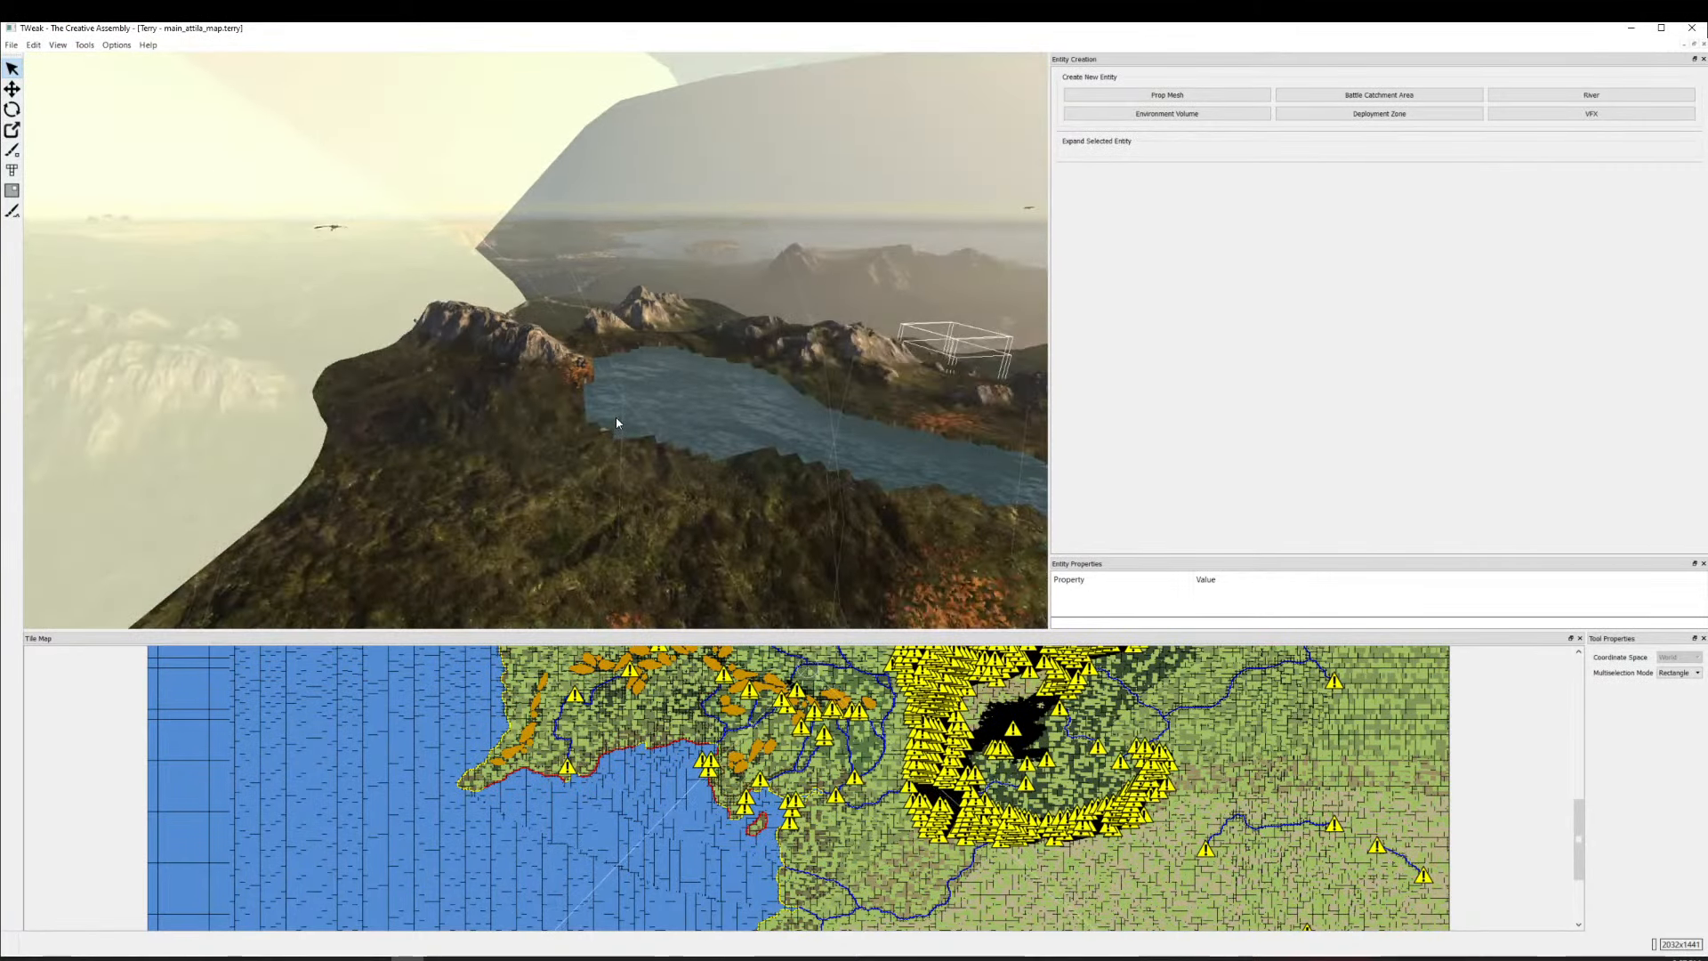
{"action": "scroll", "coordinate": [617, 422], "scroll_direction": "down", "scroll_amount": 2}
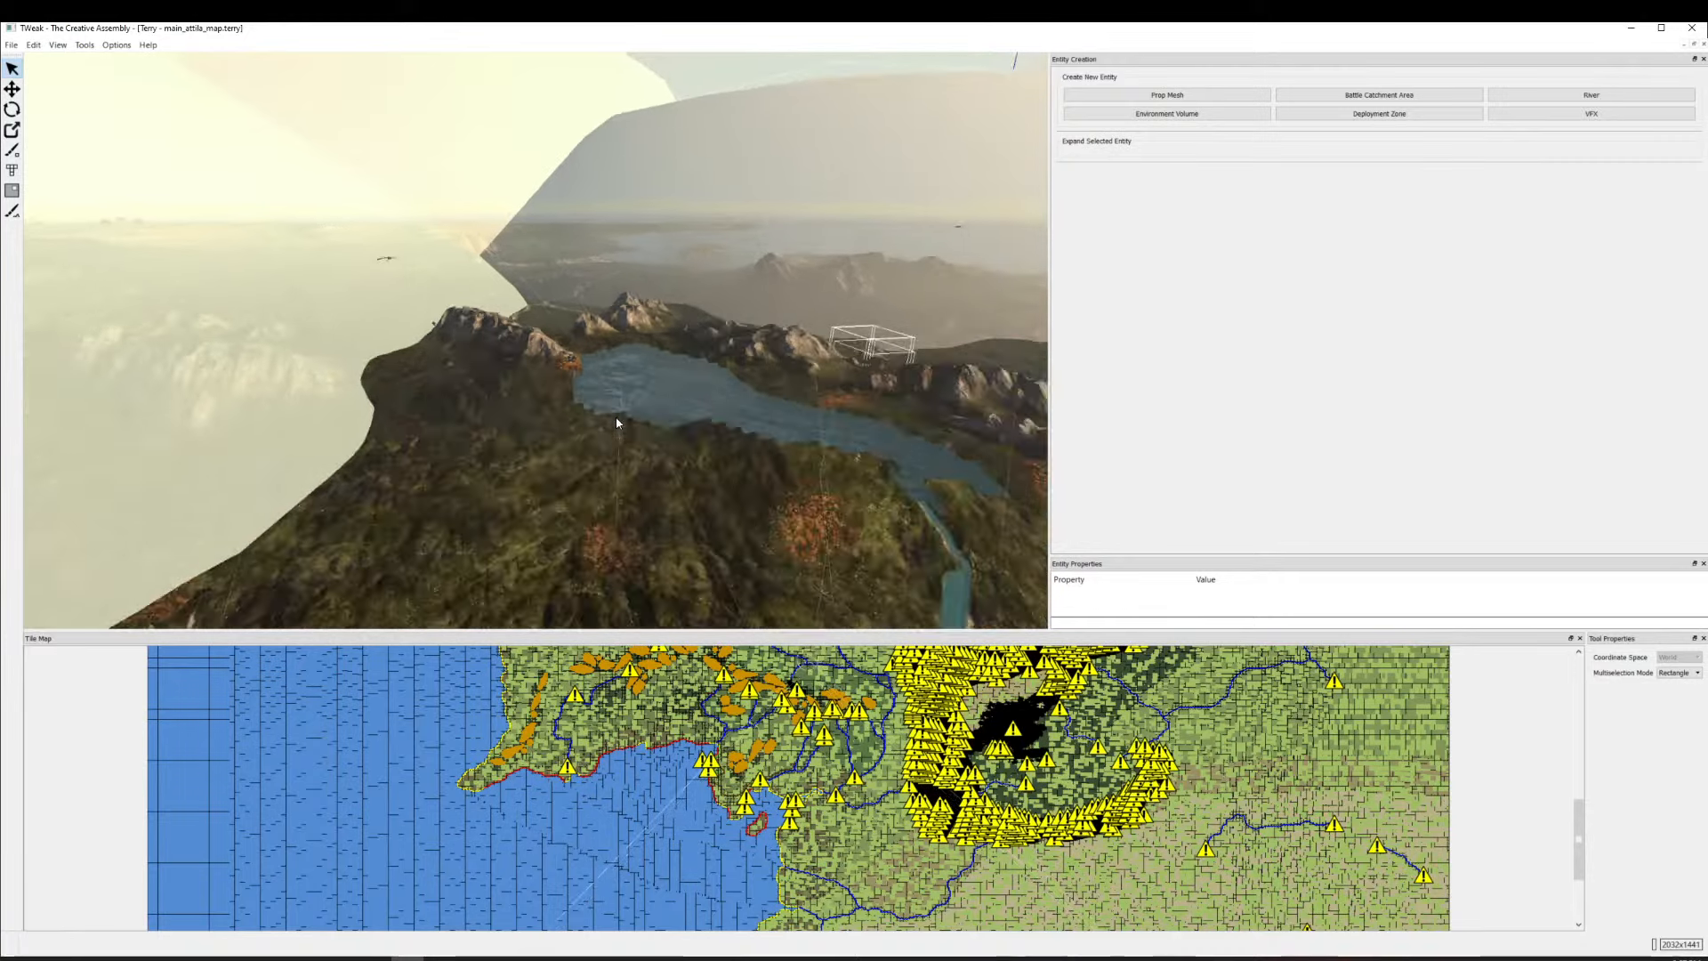
Survey the forested plains, rock formations and edge of the pale environment volume, ending at the orange-wooded hills beside the lake.
{"action": "left_click_drag", "start_coordinate": [620, 423], "coordinate": [241, 484]}
{"action": "scroll", "coordinate": [240, 485], "scroll_direction": "up", "scroll_amount": 1}
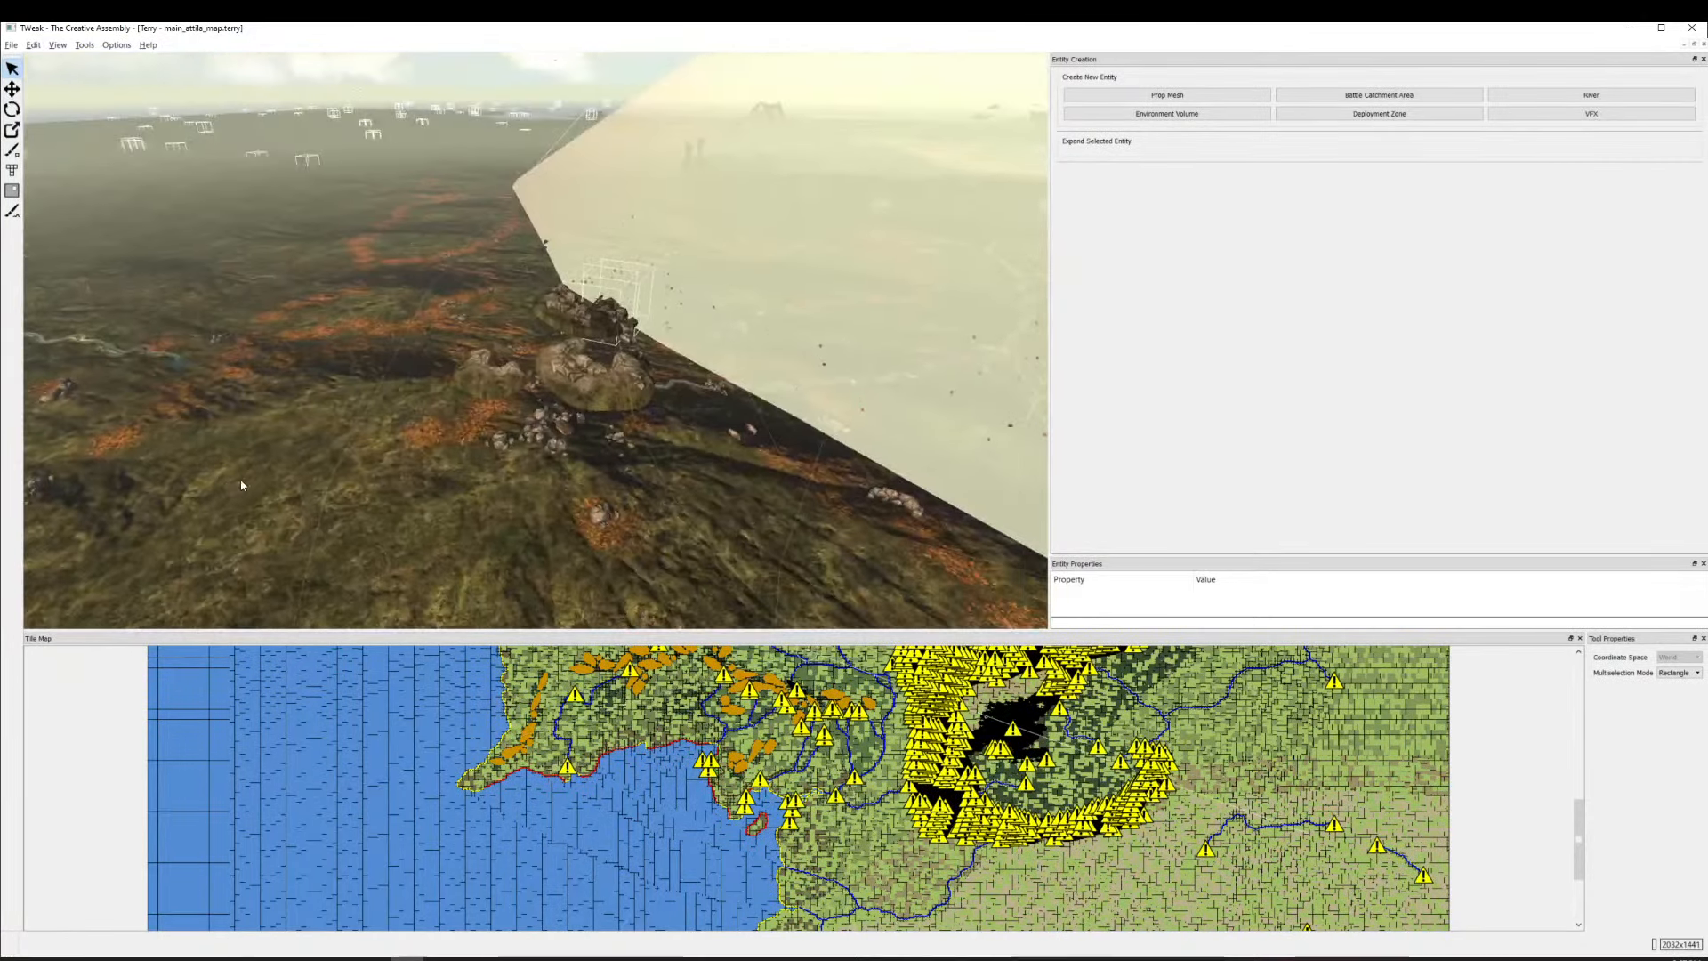
{"action": "left_click_drag", "start_coordinate": [688, 444], "coordinate": [534, 443]}
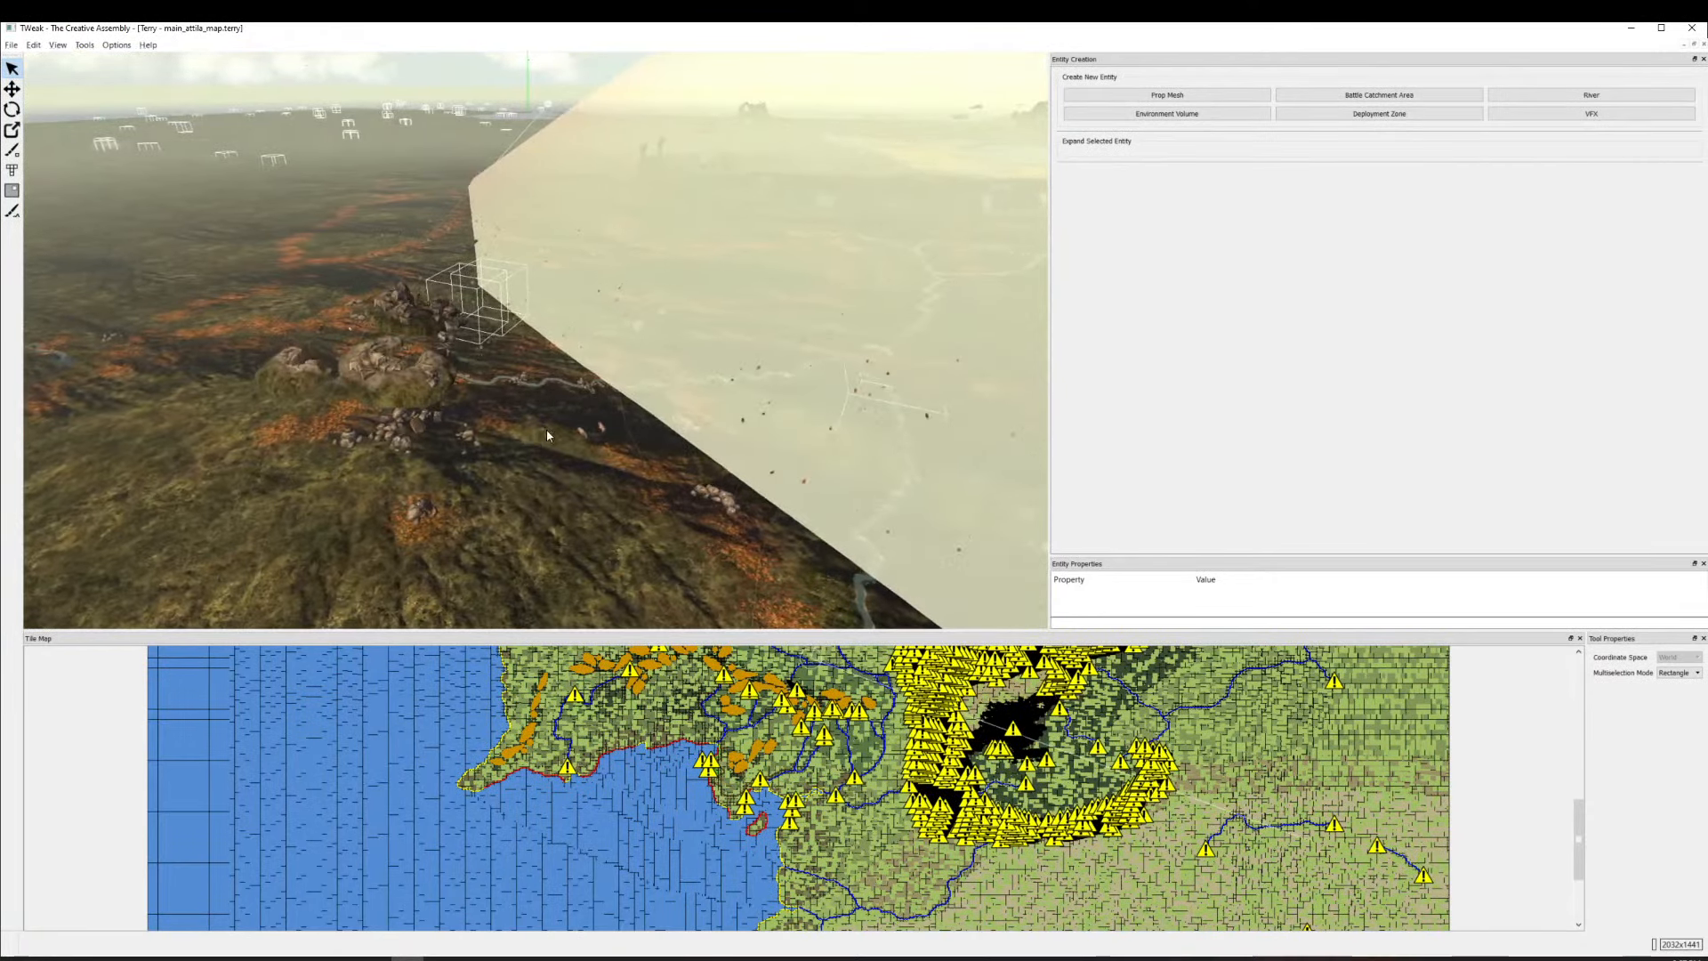
{"action": "scroll", "coordinate": [556, 431], "scroll_direction": "up", "scroll_amount": 1}
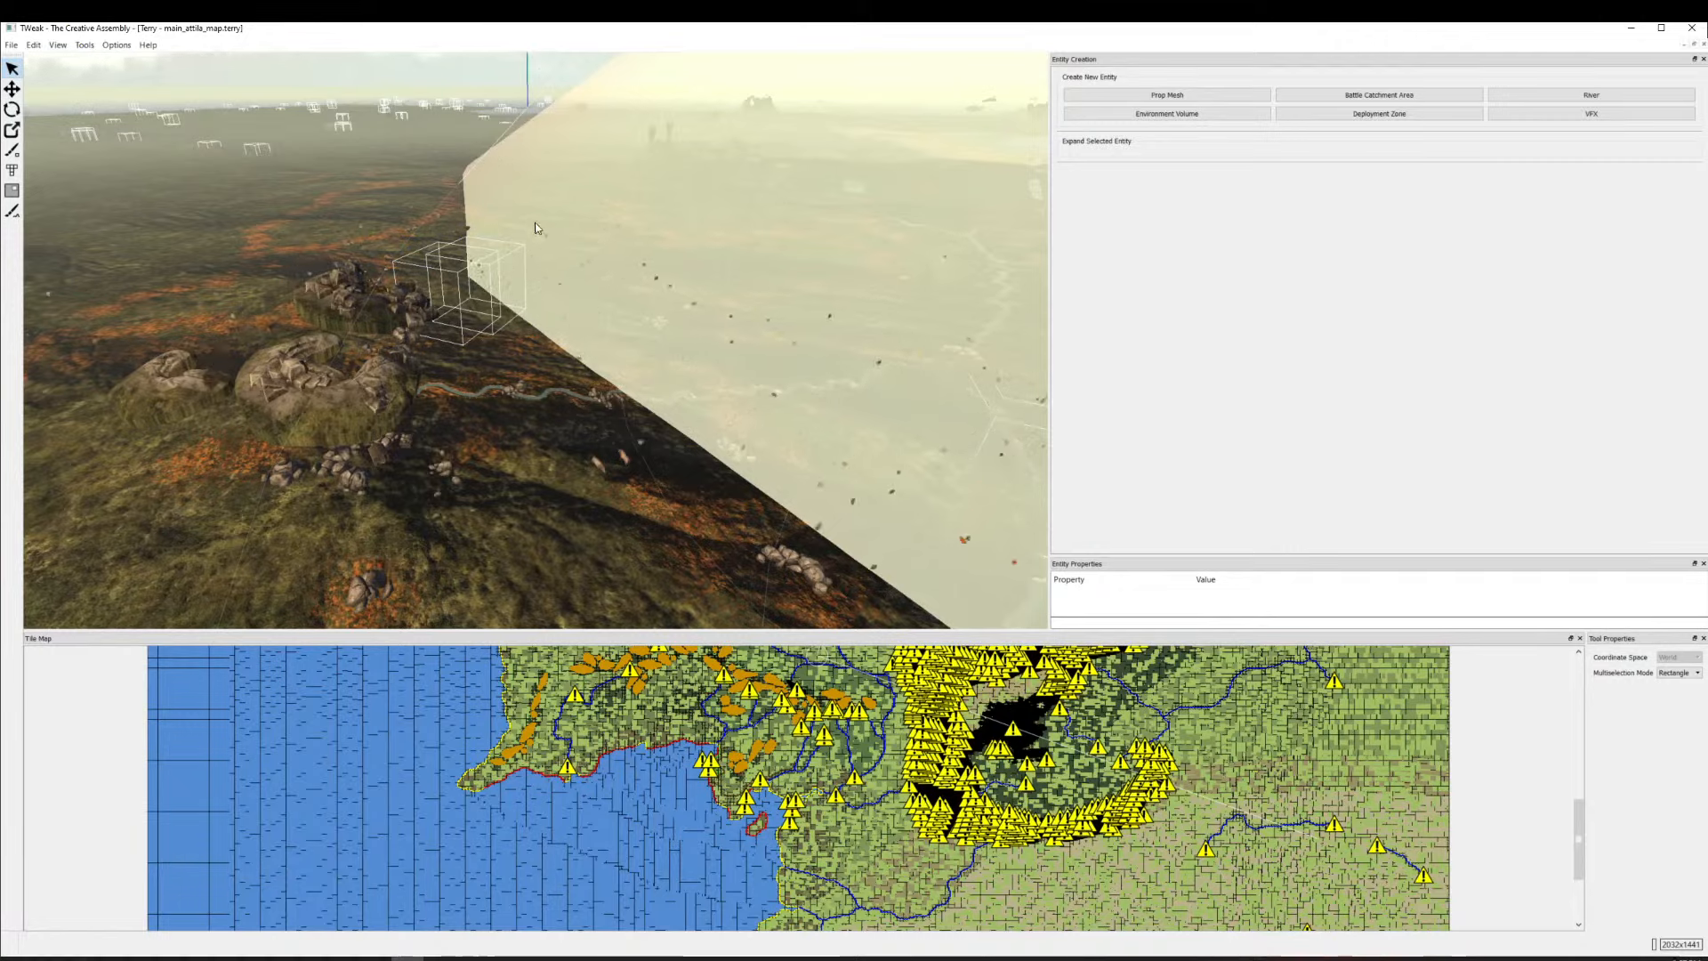
{"action": "scroll", "coordinate": [665, 335], "scroll_direction": "down", "scroll_amount": 5}
{"action": "scroll", "coordinate": [644, 405], "scroll_direction": "up", "scroll_amount": 5}
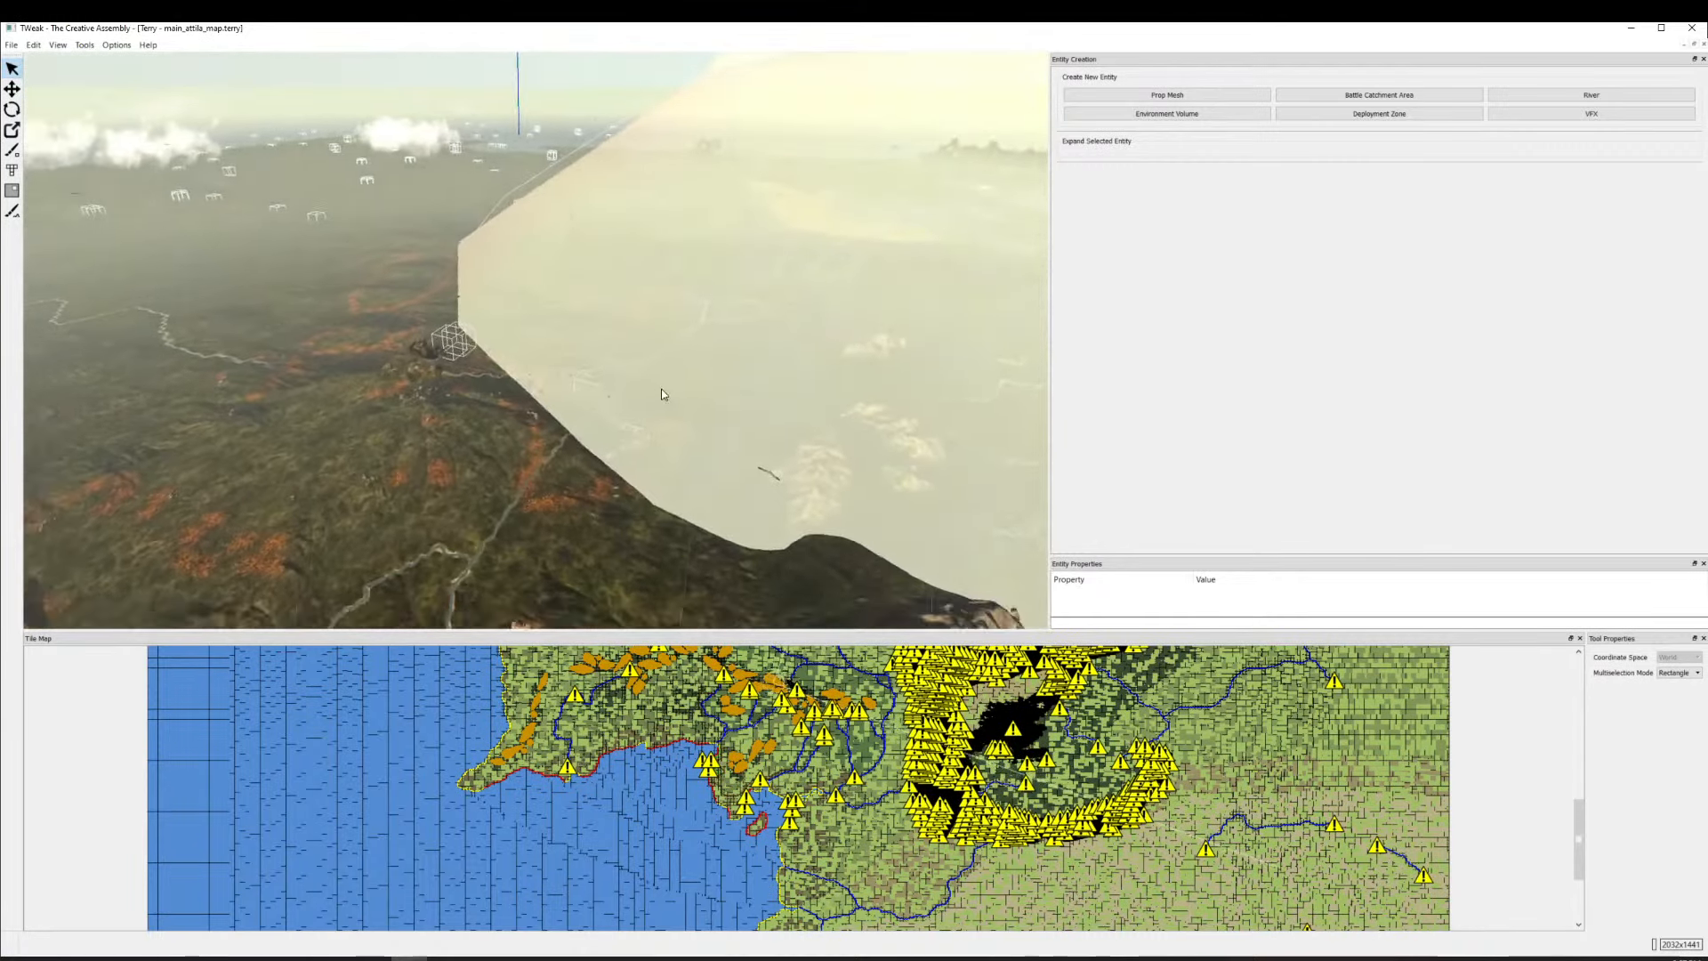
{"action": "scroll", "coordinate": [547, 321], "scroll_direction": "down", "scroll_amount": 5}
{"action": "scroll", "coordinate": [547, 326], "scroll_direction": "down", "scroll_amount": 3}
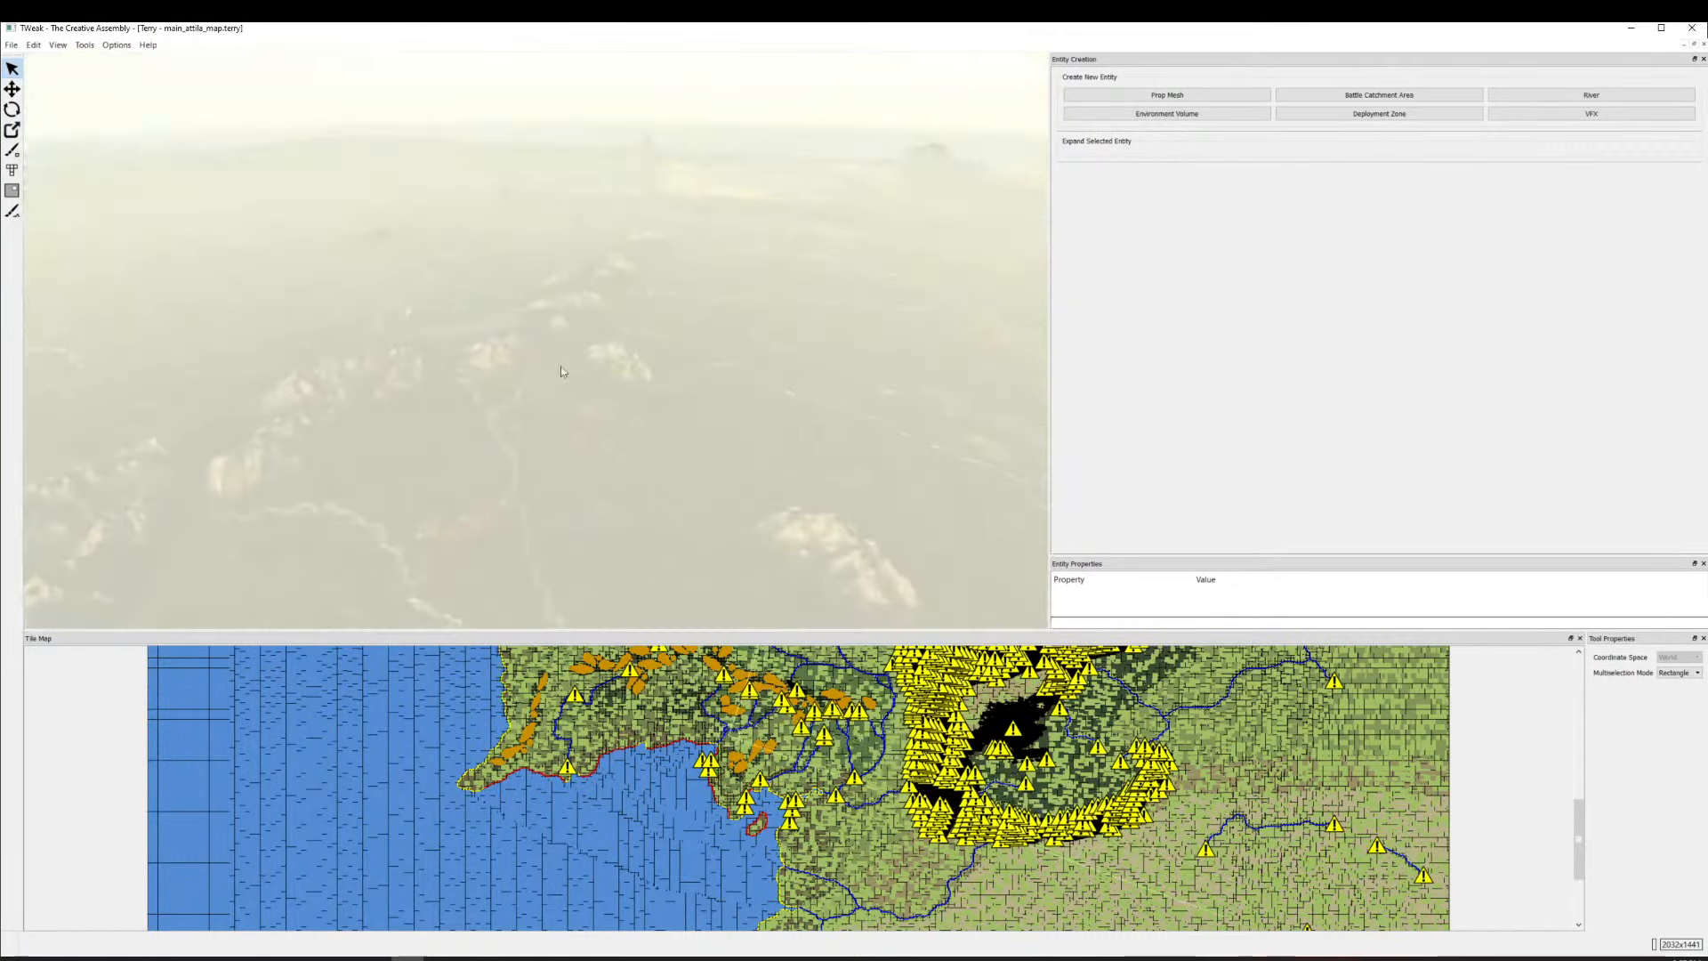
{"action": "left_click_drag", "start_coordinate": [481, 318], "coordinate": [860, 505]}
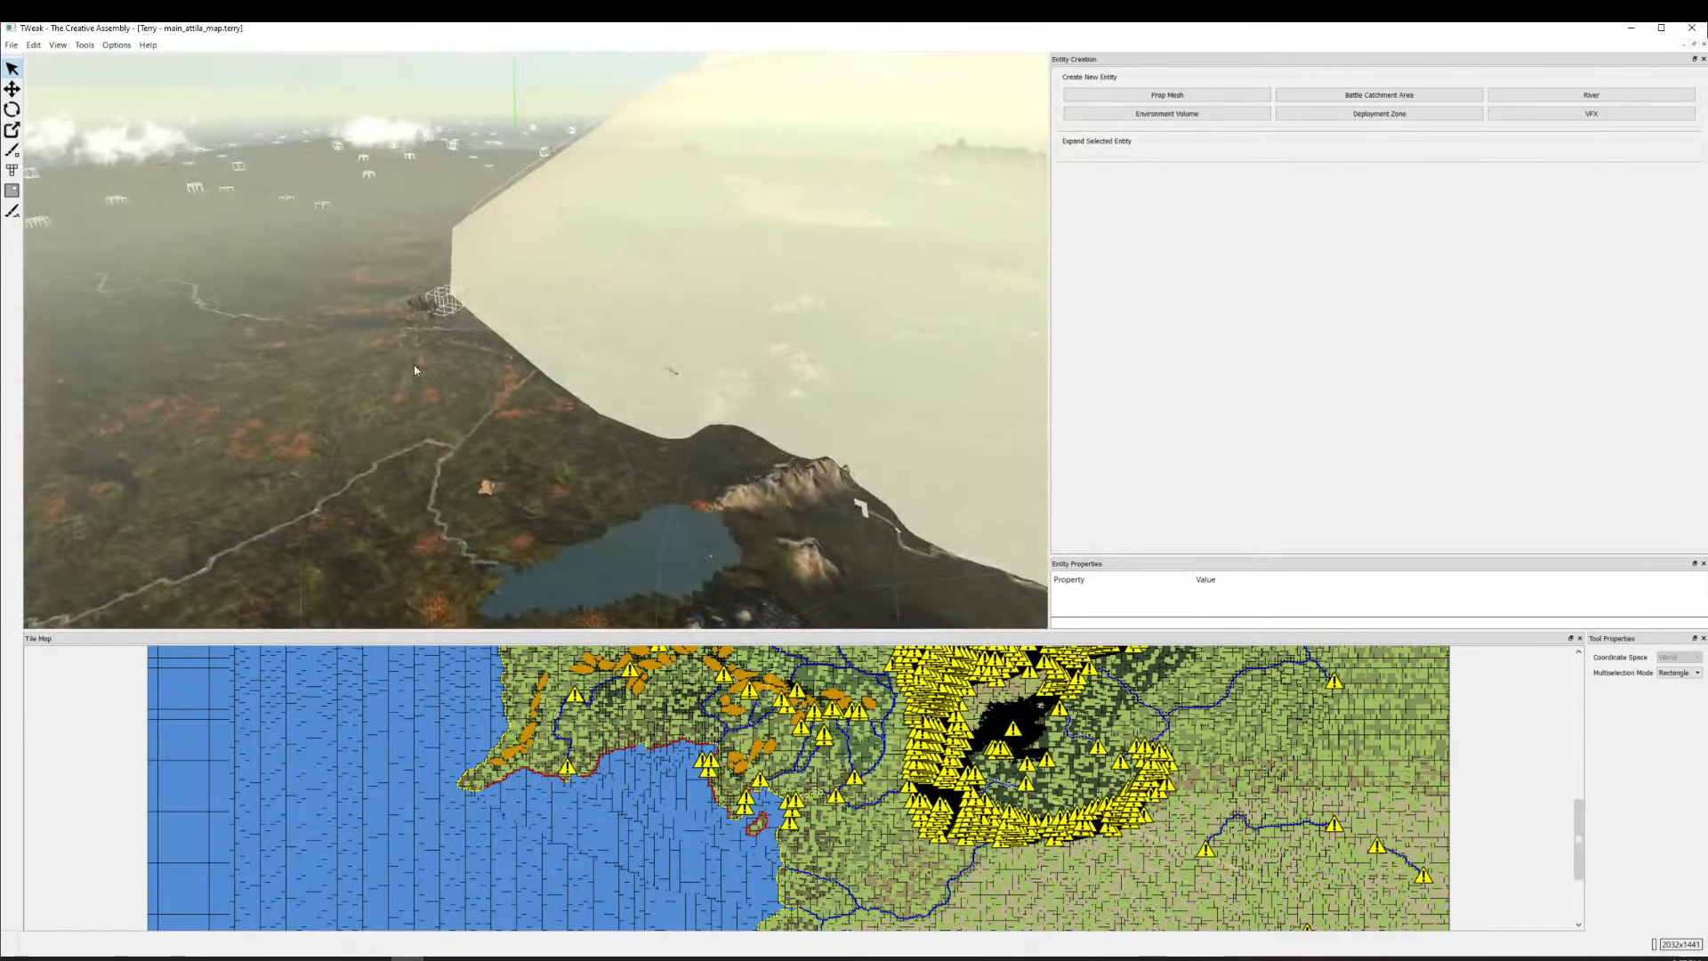
{"action": "left_click_drag", "start_coordinate": [547, 383], "coordinate": [601, 481]}
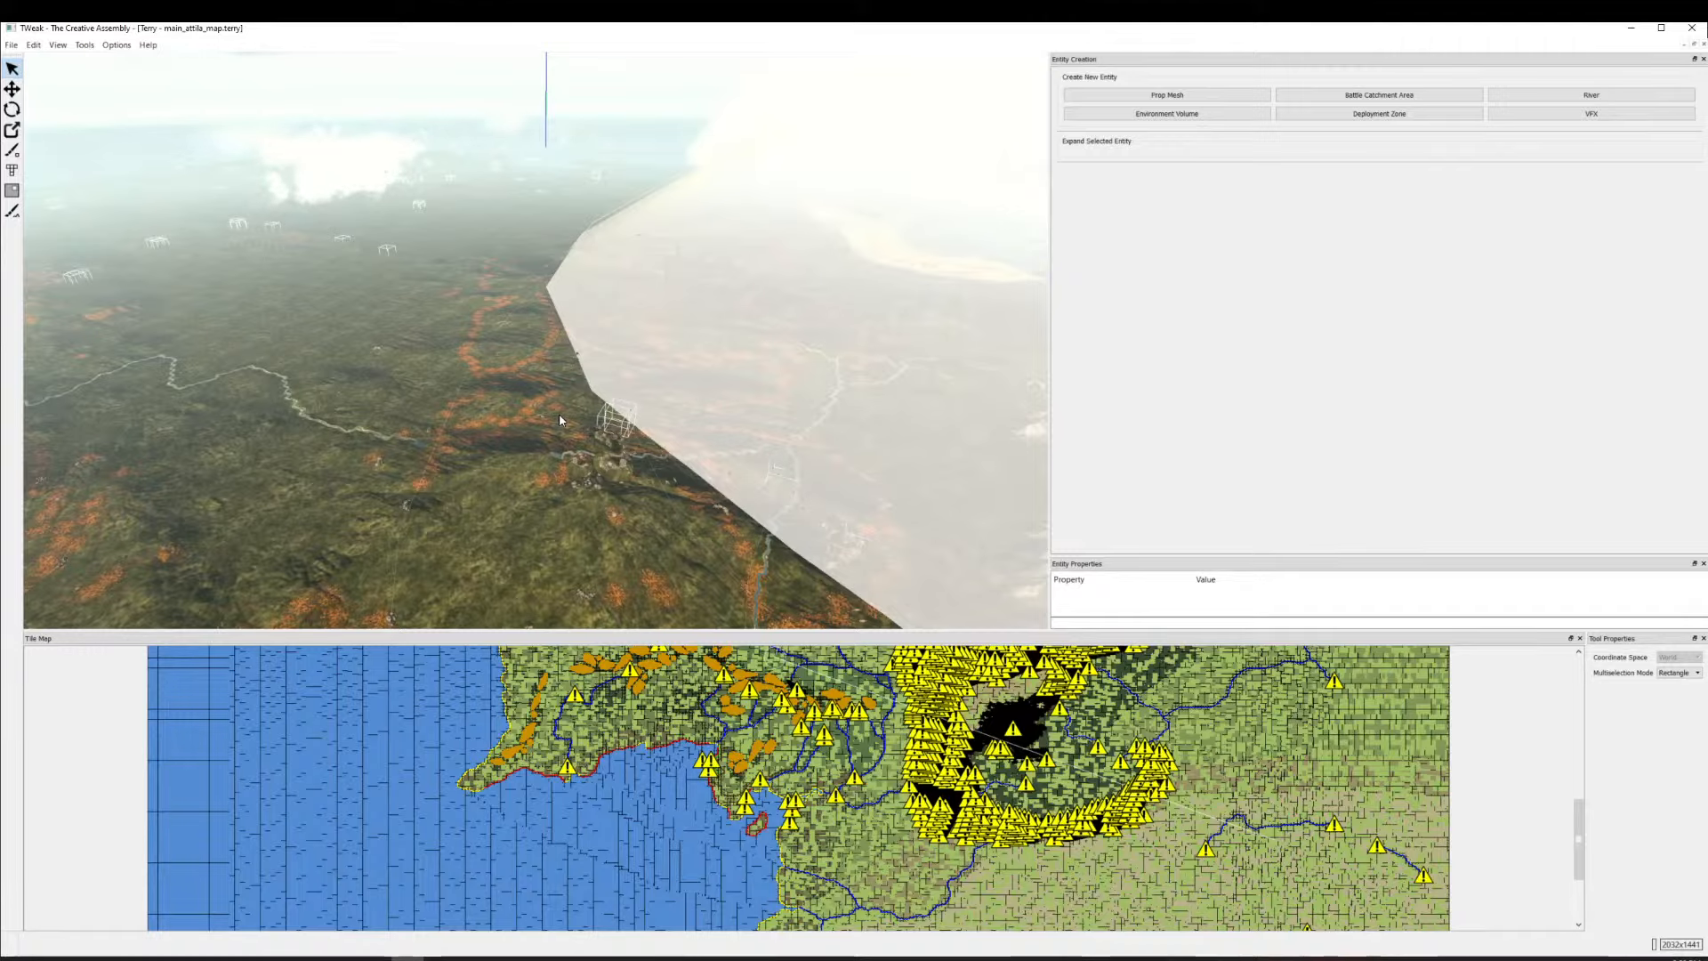
{"action": "scroll", "coordinate": [513, 391], "scroll_direction": "up", "scroll_amount": 5}
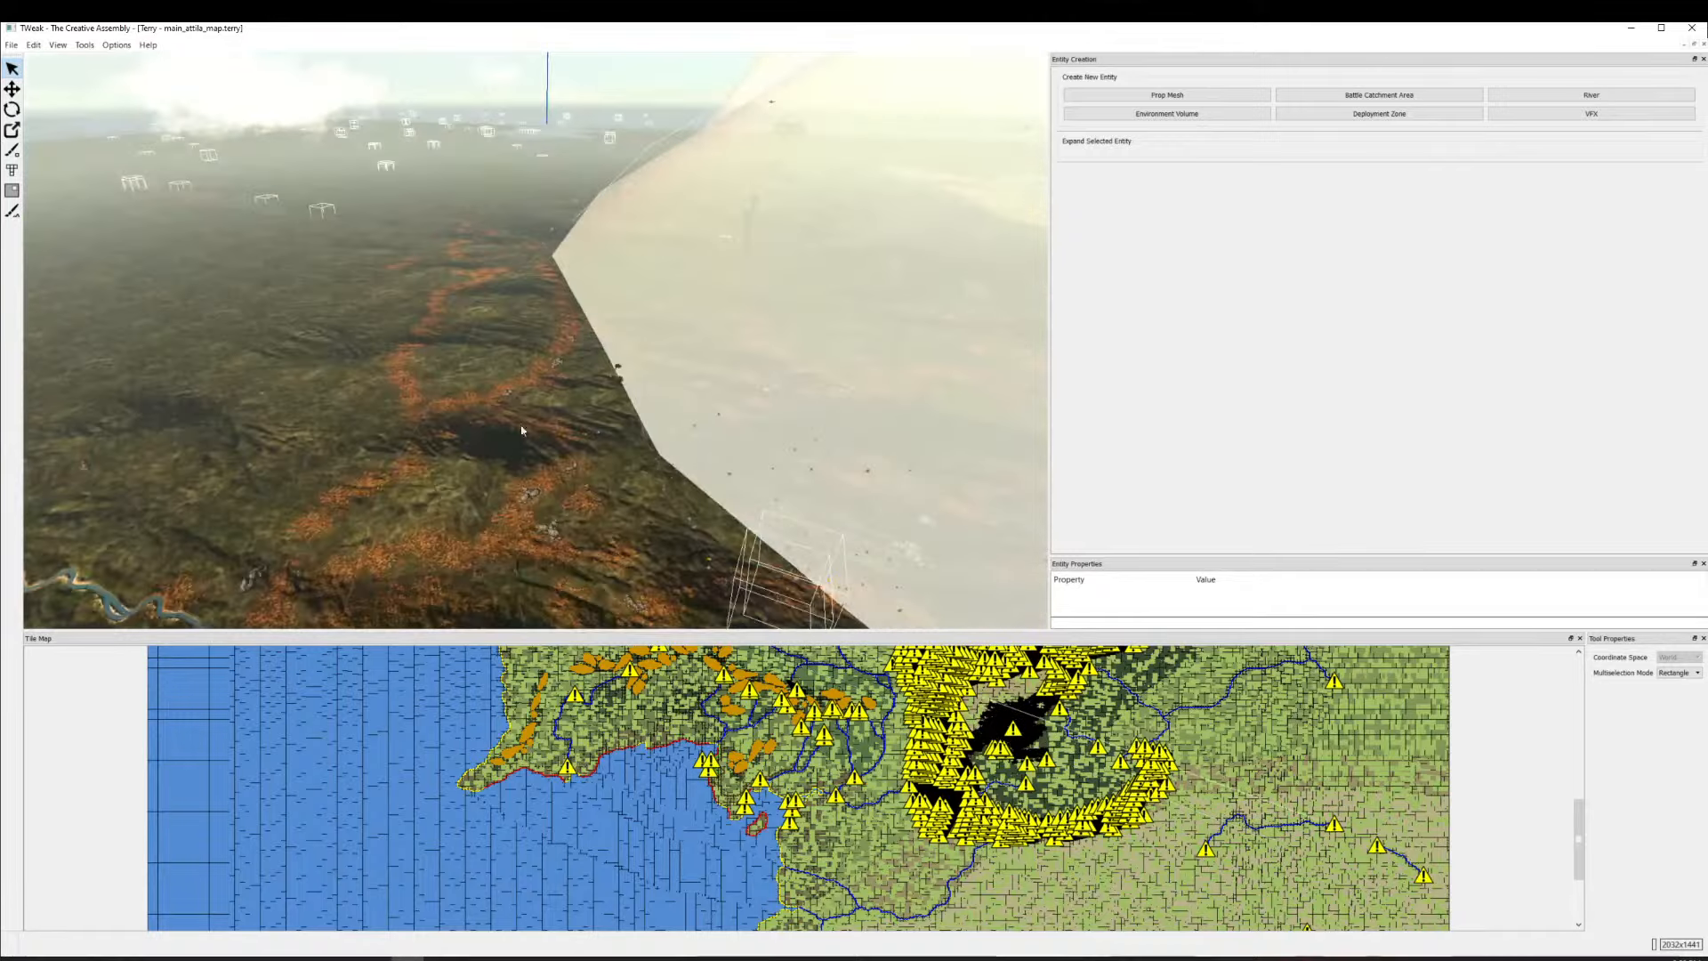
{"action": "key", "text": "a"}
{"action": "left_click_drag", "start_coordinate": [701, 395], "coordinate": [76, 515]}
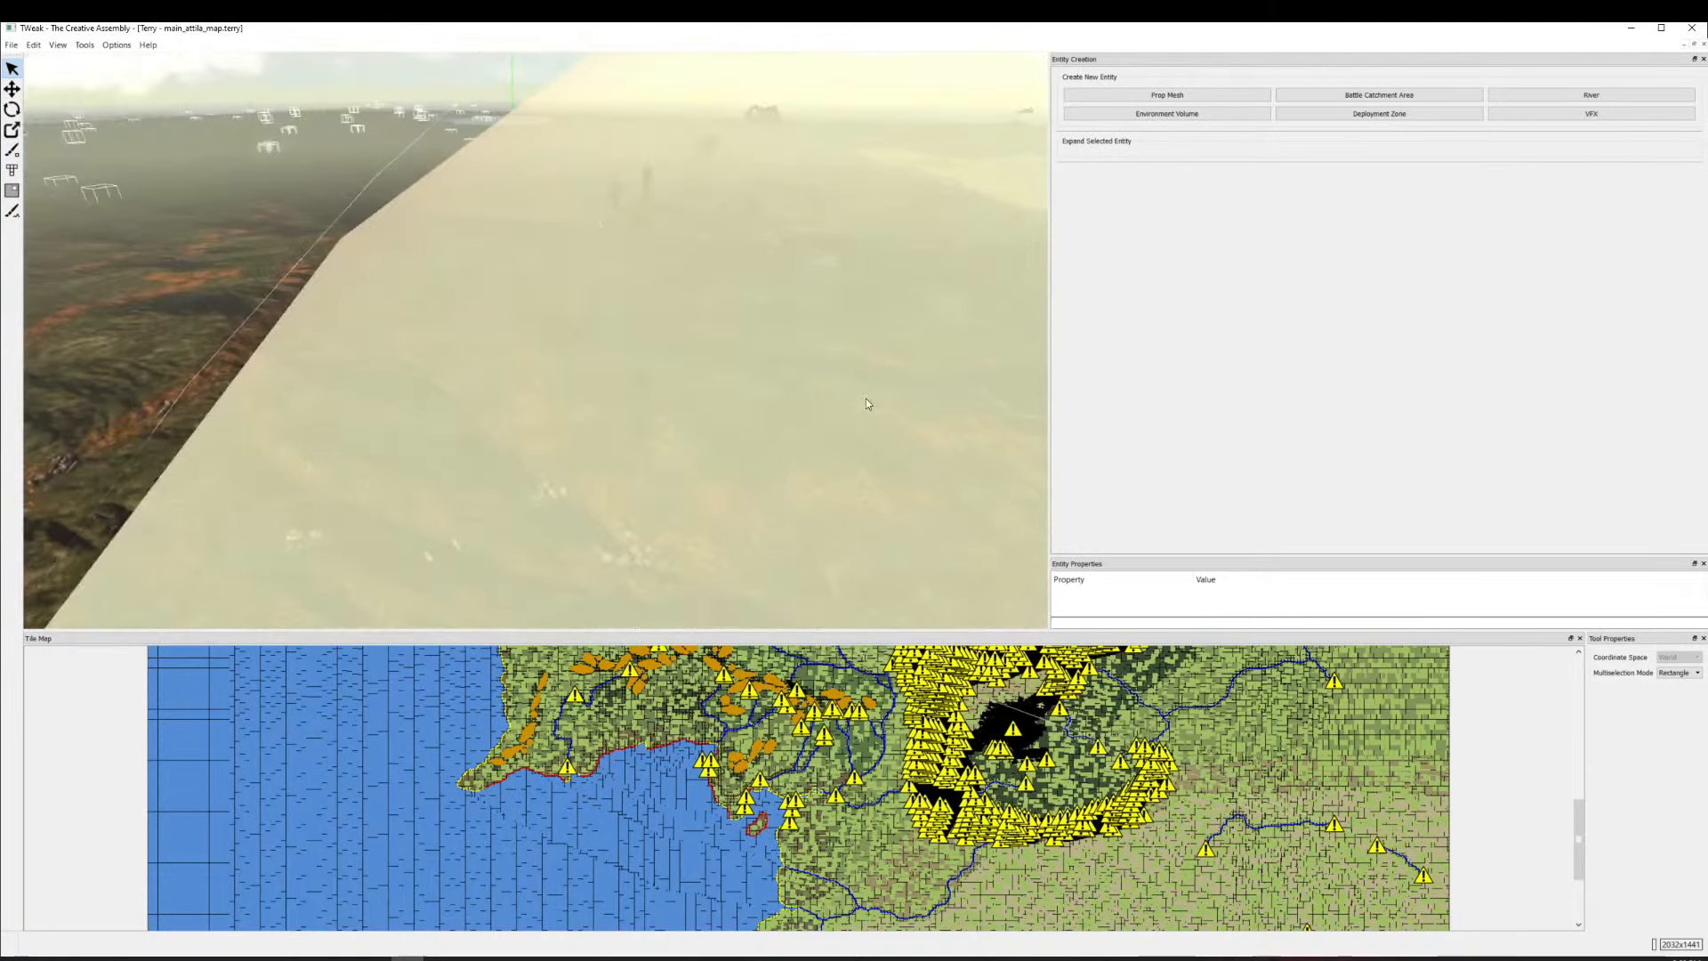
{"action": "left_click_drag", "start_coordinate": [867, 398], "coordinate": [1056, 153]}
{"action": "key", "text": "w"}
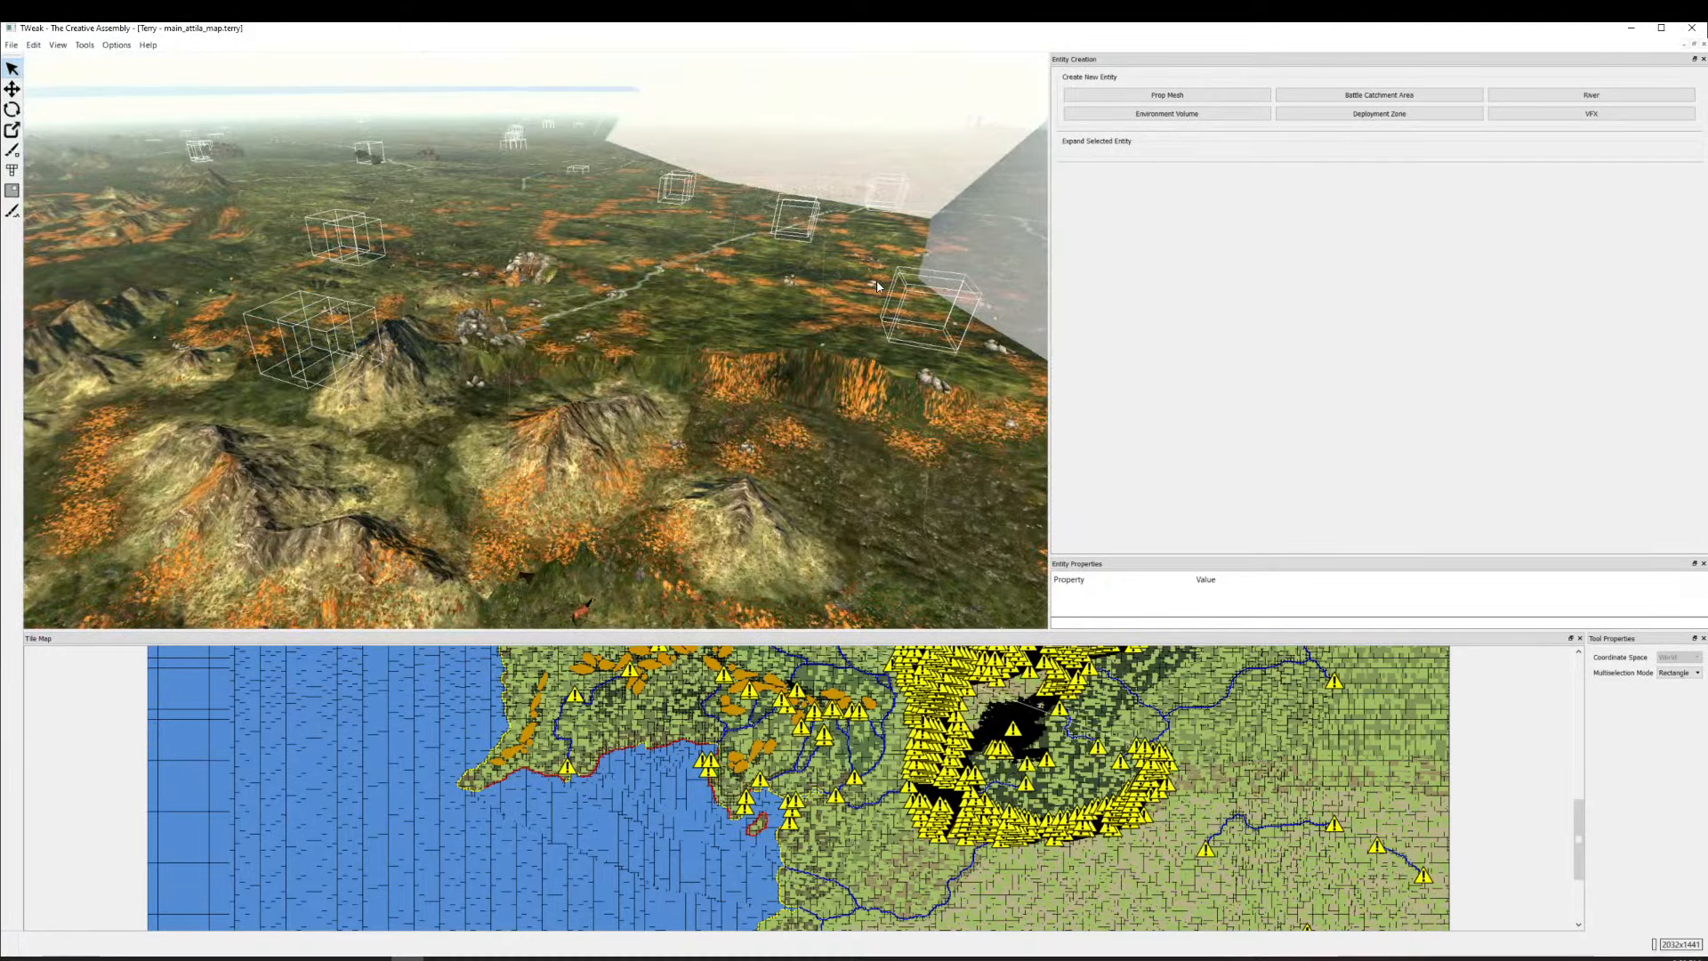
{"action": "left_click_drag", "start_coordinate": [878, 281], "coordinate": [6, 336]}
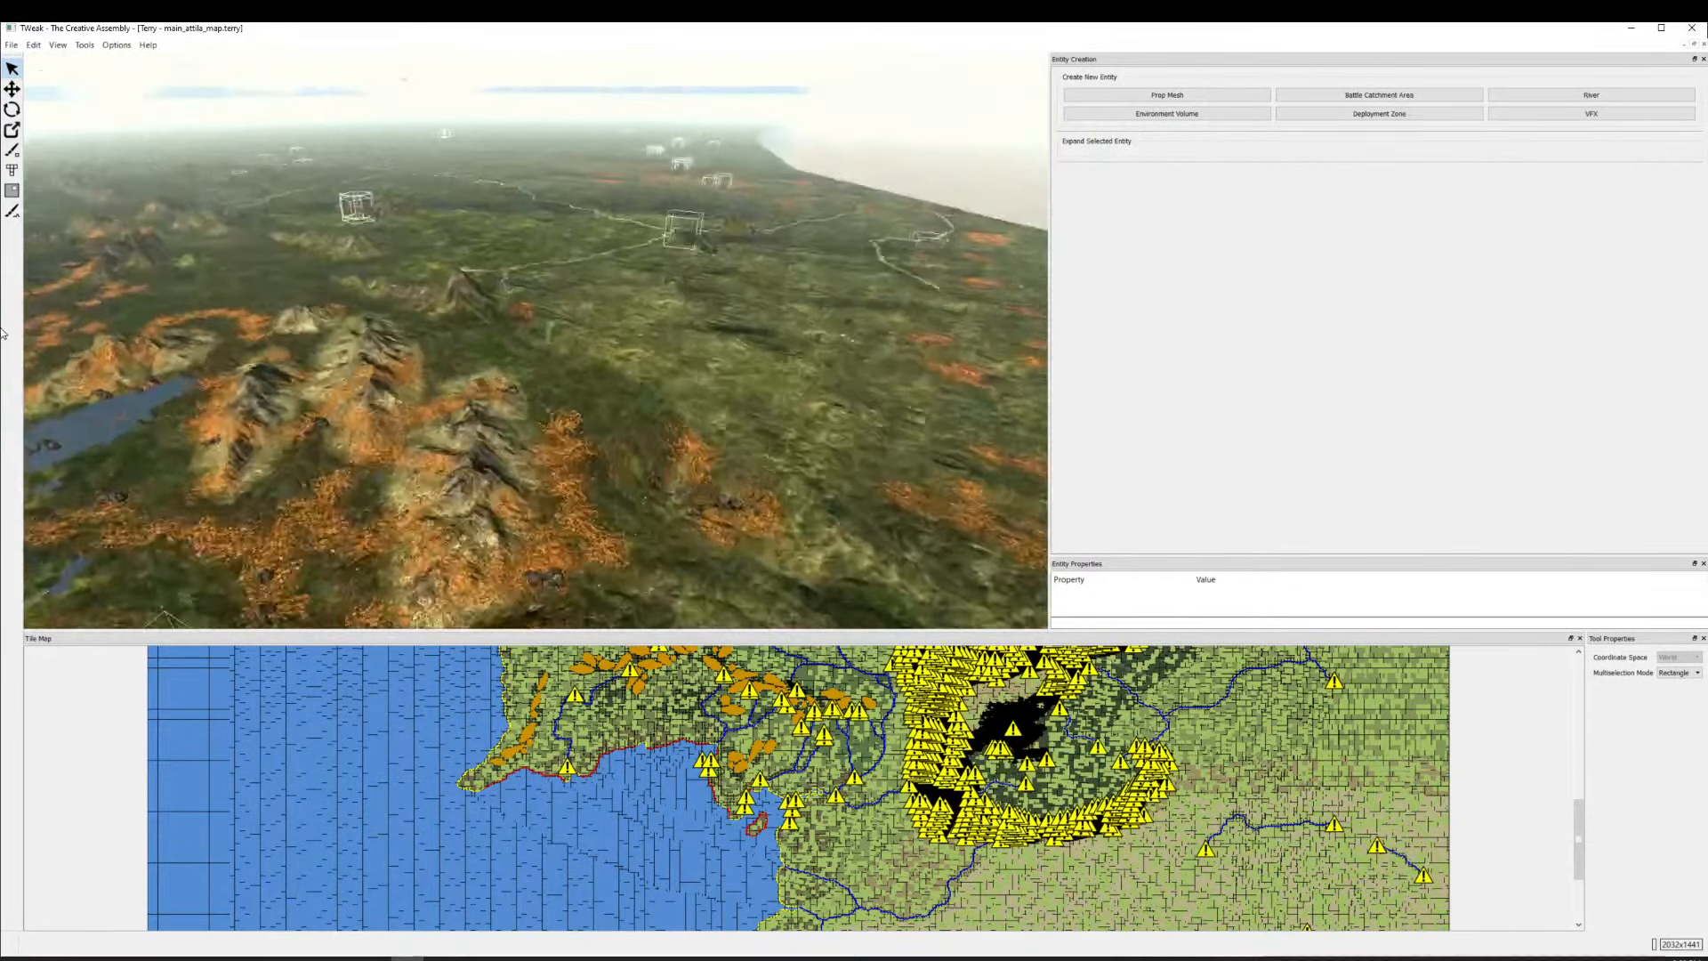
Activate the terrain height painting tool with a Circle brush and the Constant falloff model.
{"action": "left_click", "coordinate": [13, 213]}
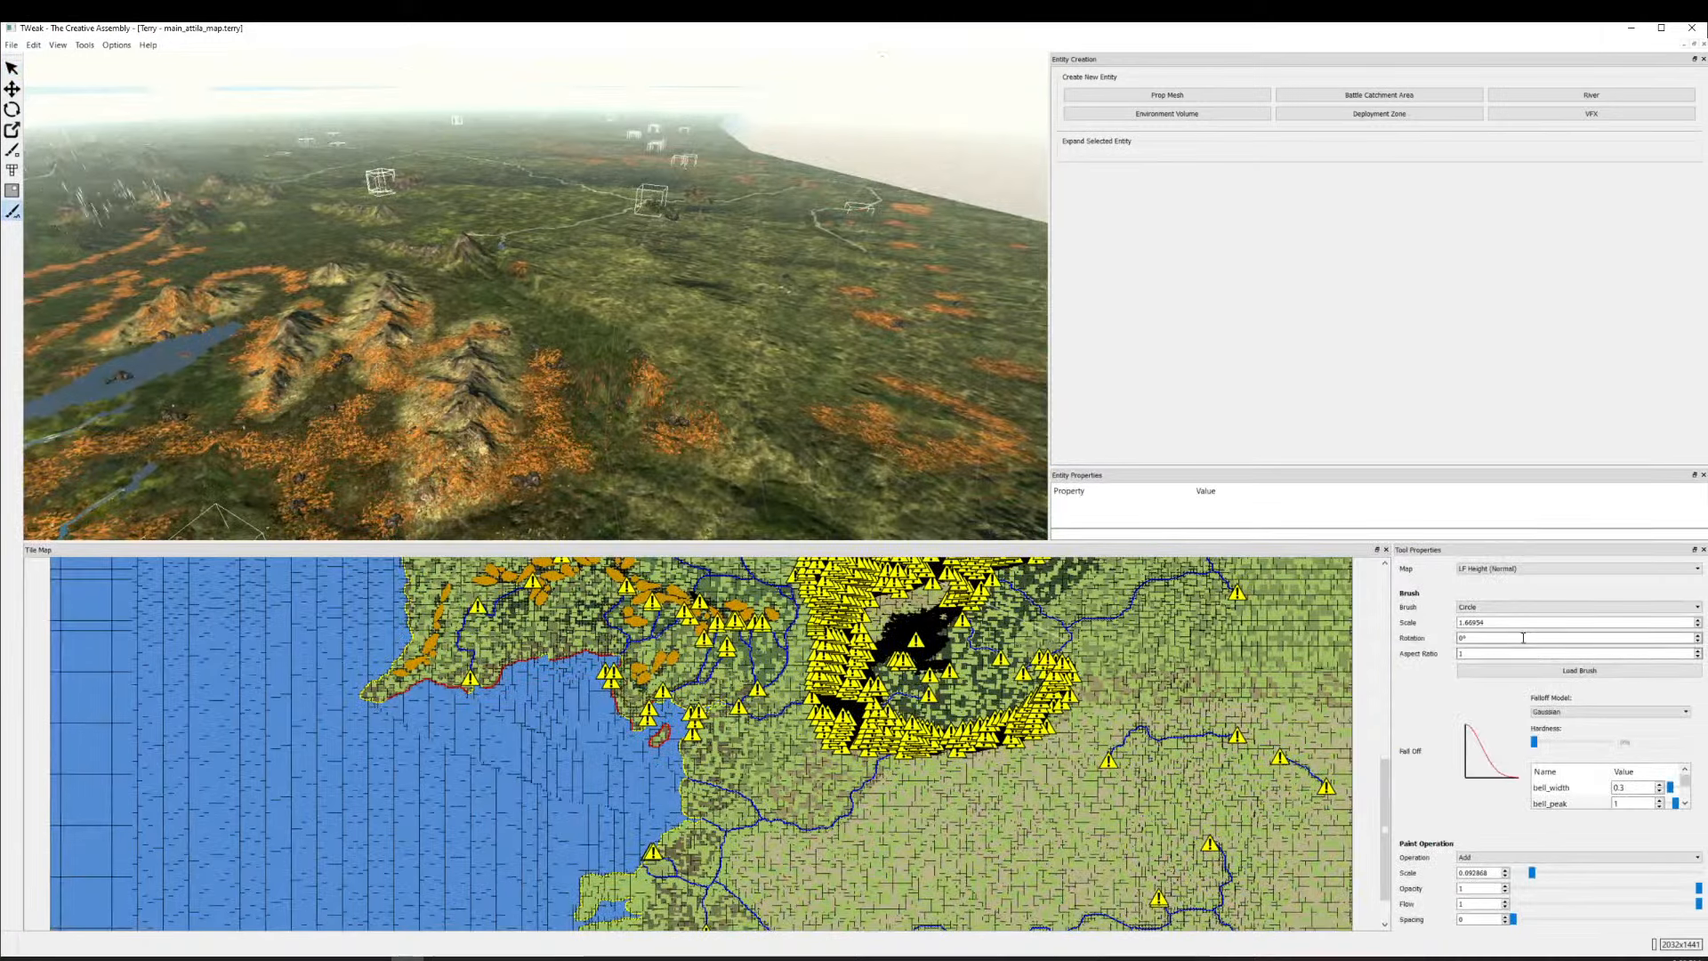
{"action": "left_click", "coordinate": [1503, 609]}
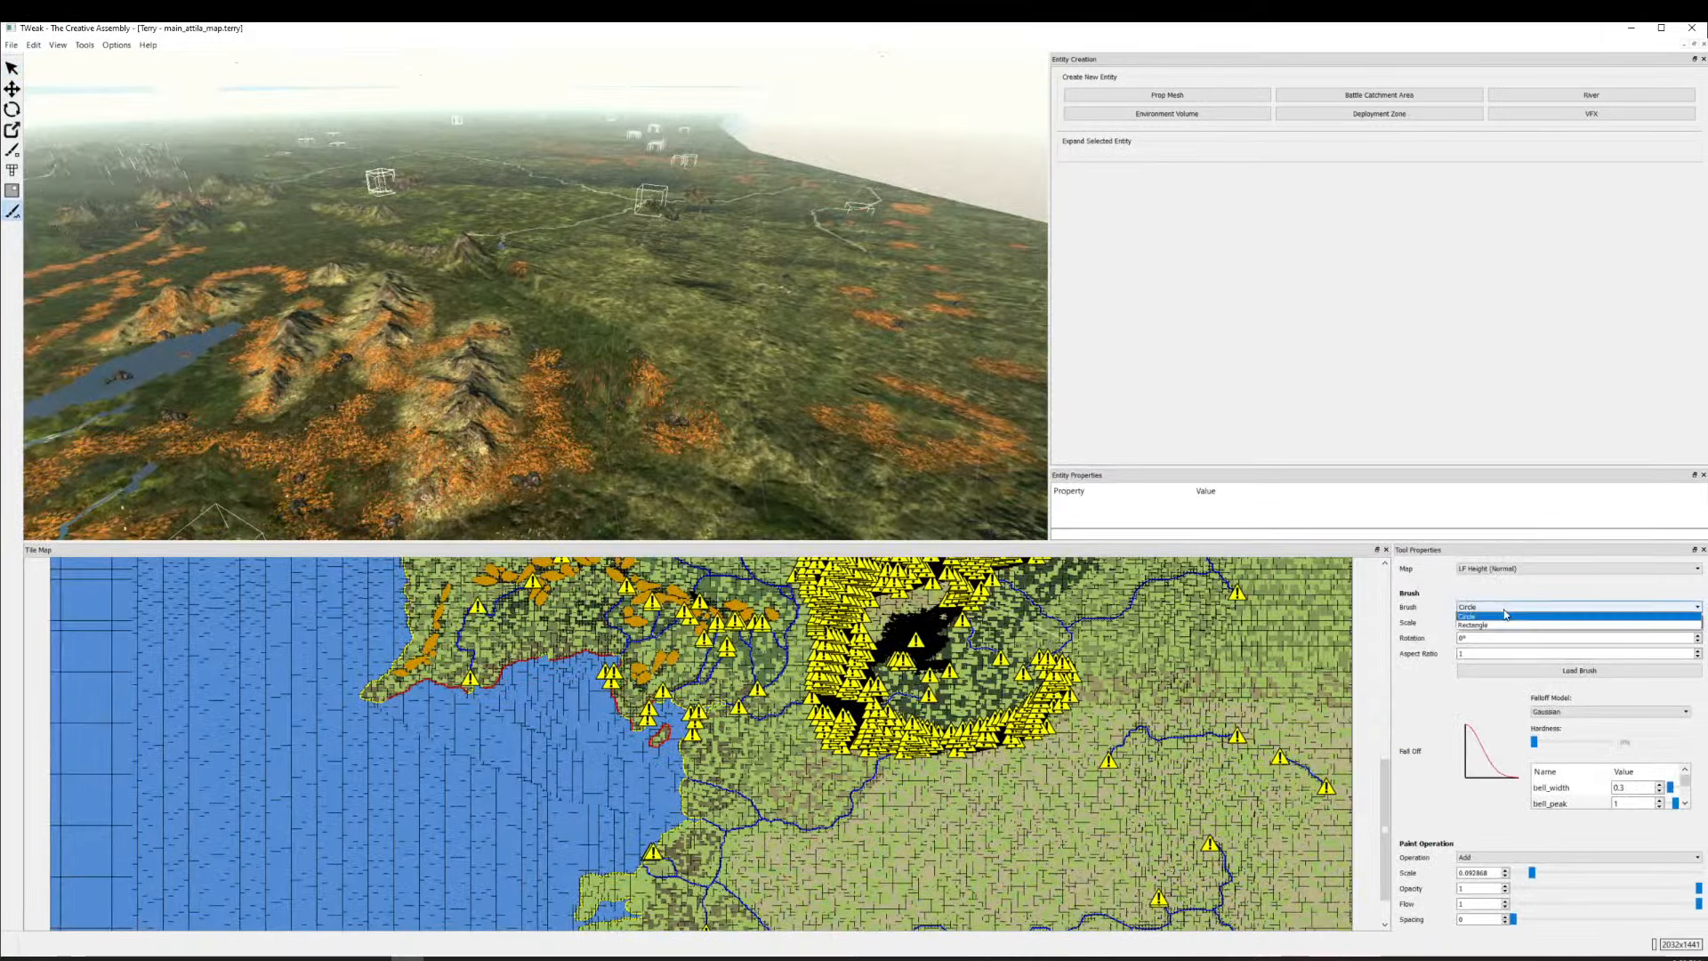
{"action": "left_click", "coordinate": [1502, 616]}
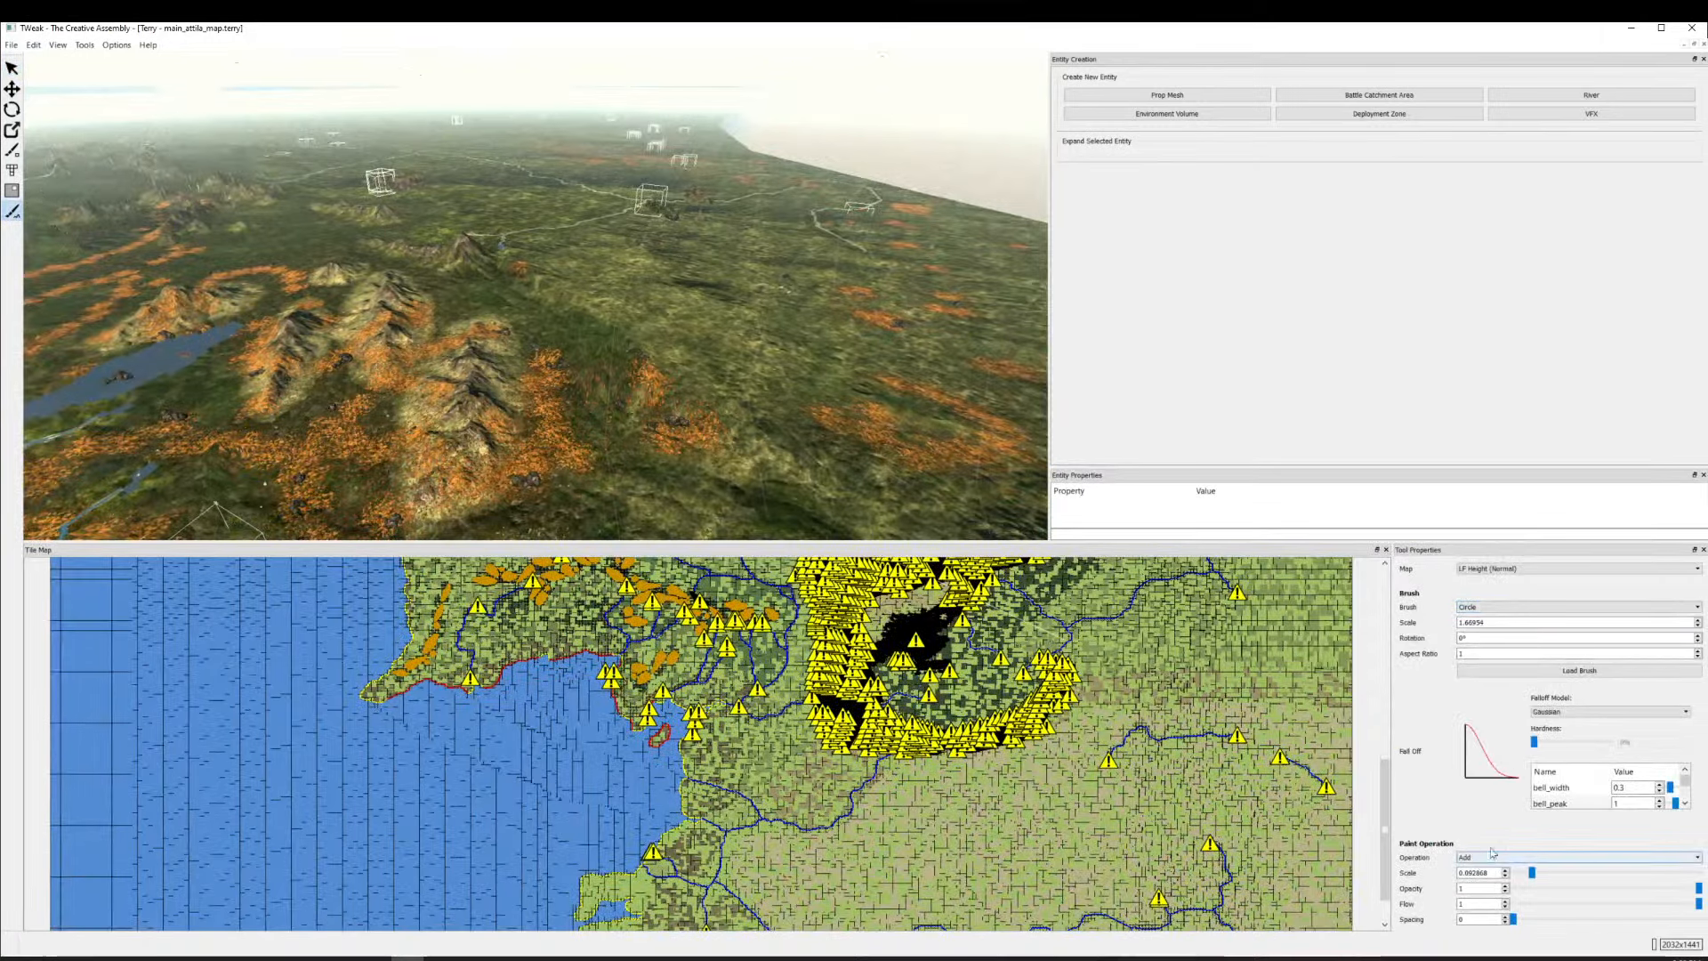
{"action": "left_click", "coordinate": [1572, 713]}
{"action": "left_click", "coordinate": [1564, 738]}
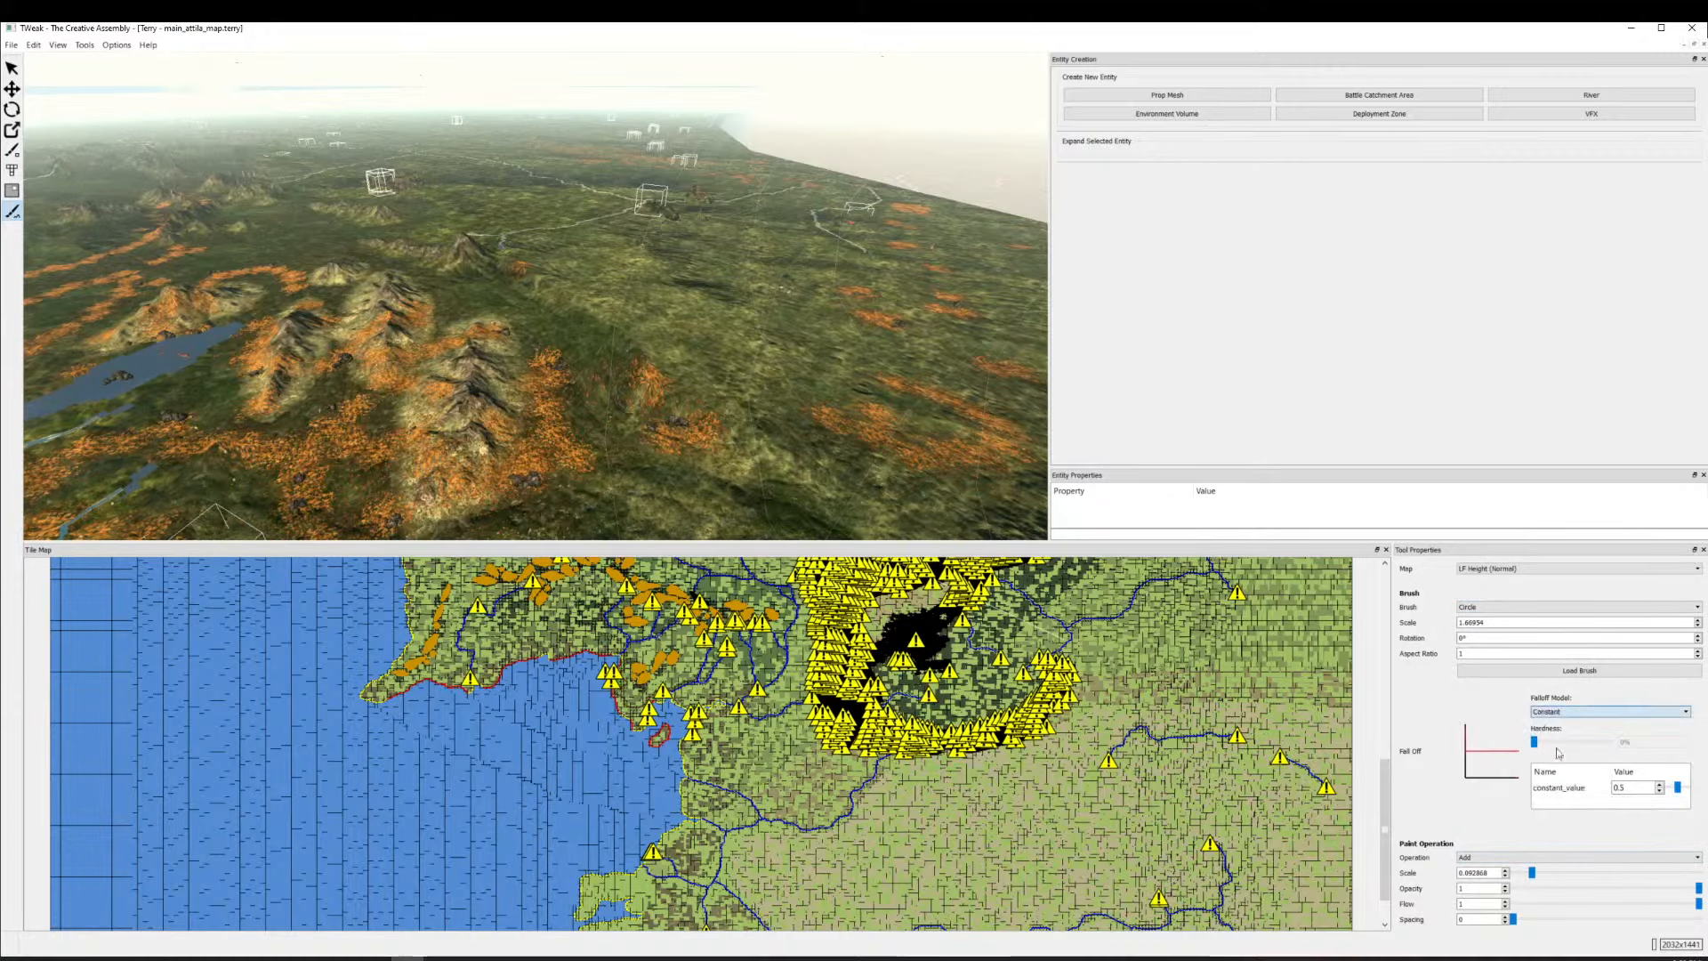
Try raising a steep mound on the grassland beside the orange-wooded hills with the Add operation.
{"action": "left_click", "coordinate": [1646, 786]}
{"action": "scroll", "coordinate": [674, 356], "scroll_direction": "up", "scroll_amount": 5}
{"action": "left_click_drag", "start_coordinate": [685, 395], "coordinate": [671, 313]}
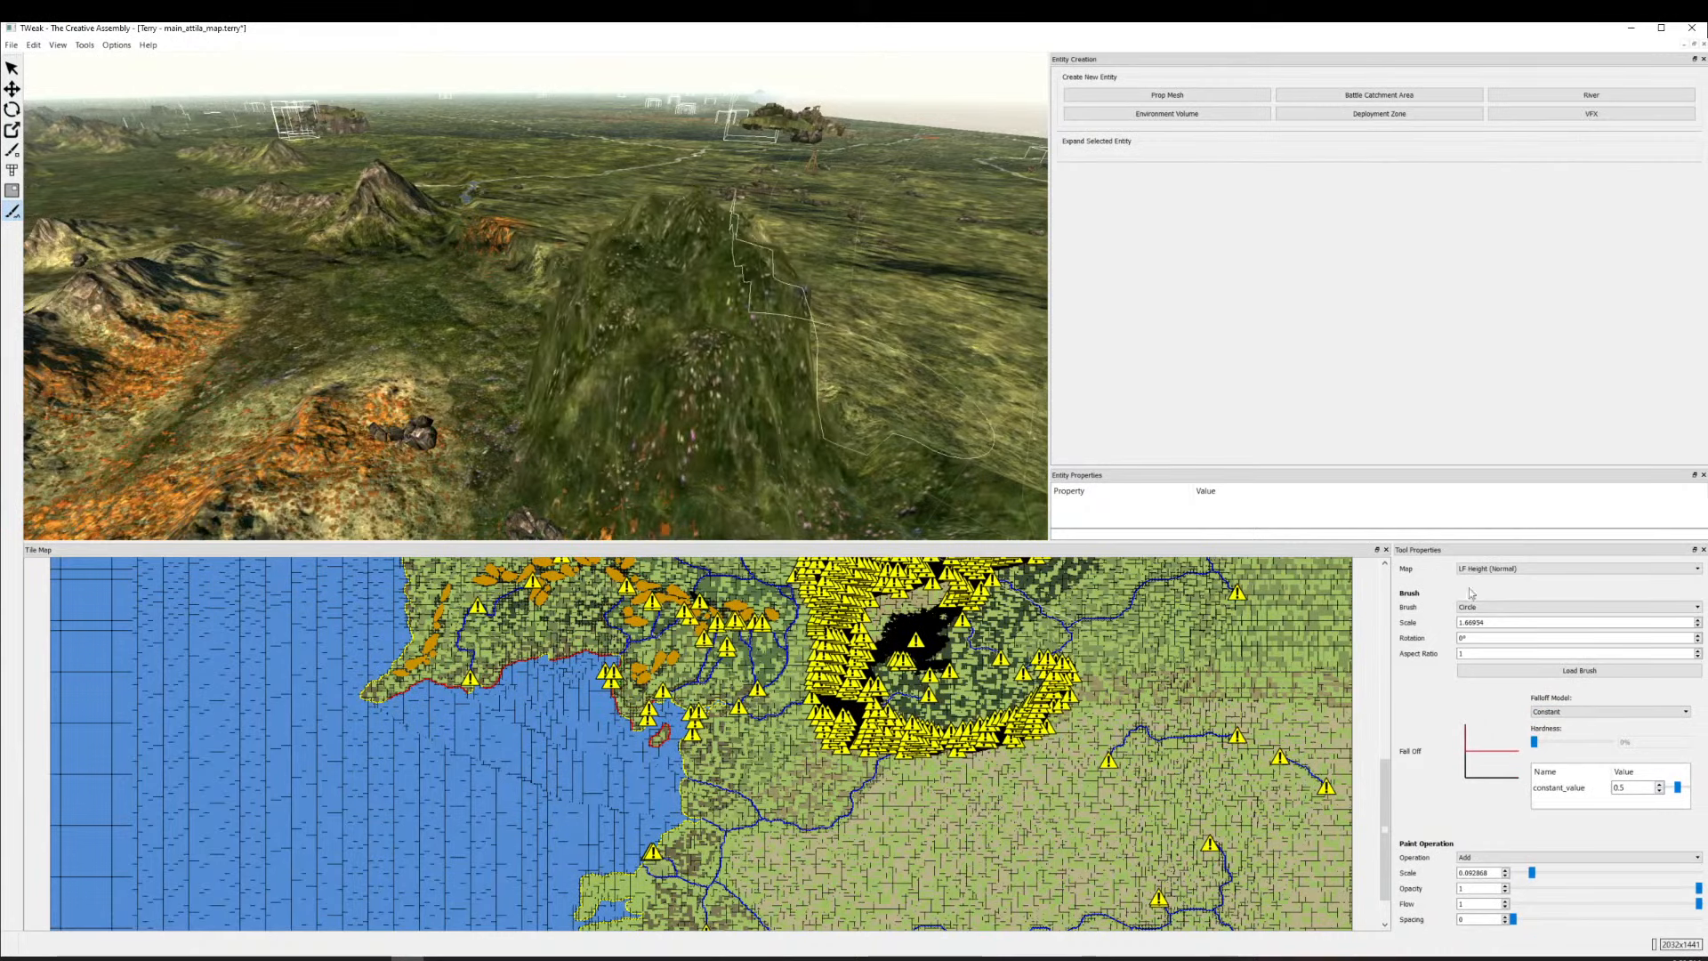
Set the paint operation to Absolute and sink the mound beside the hills below water level.
{"action": "left_click", "coordinate": [1488, 858]}
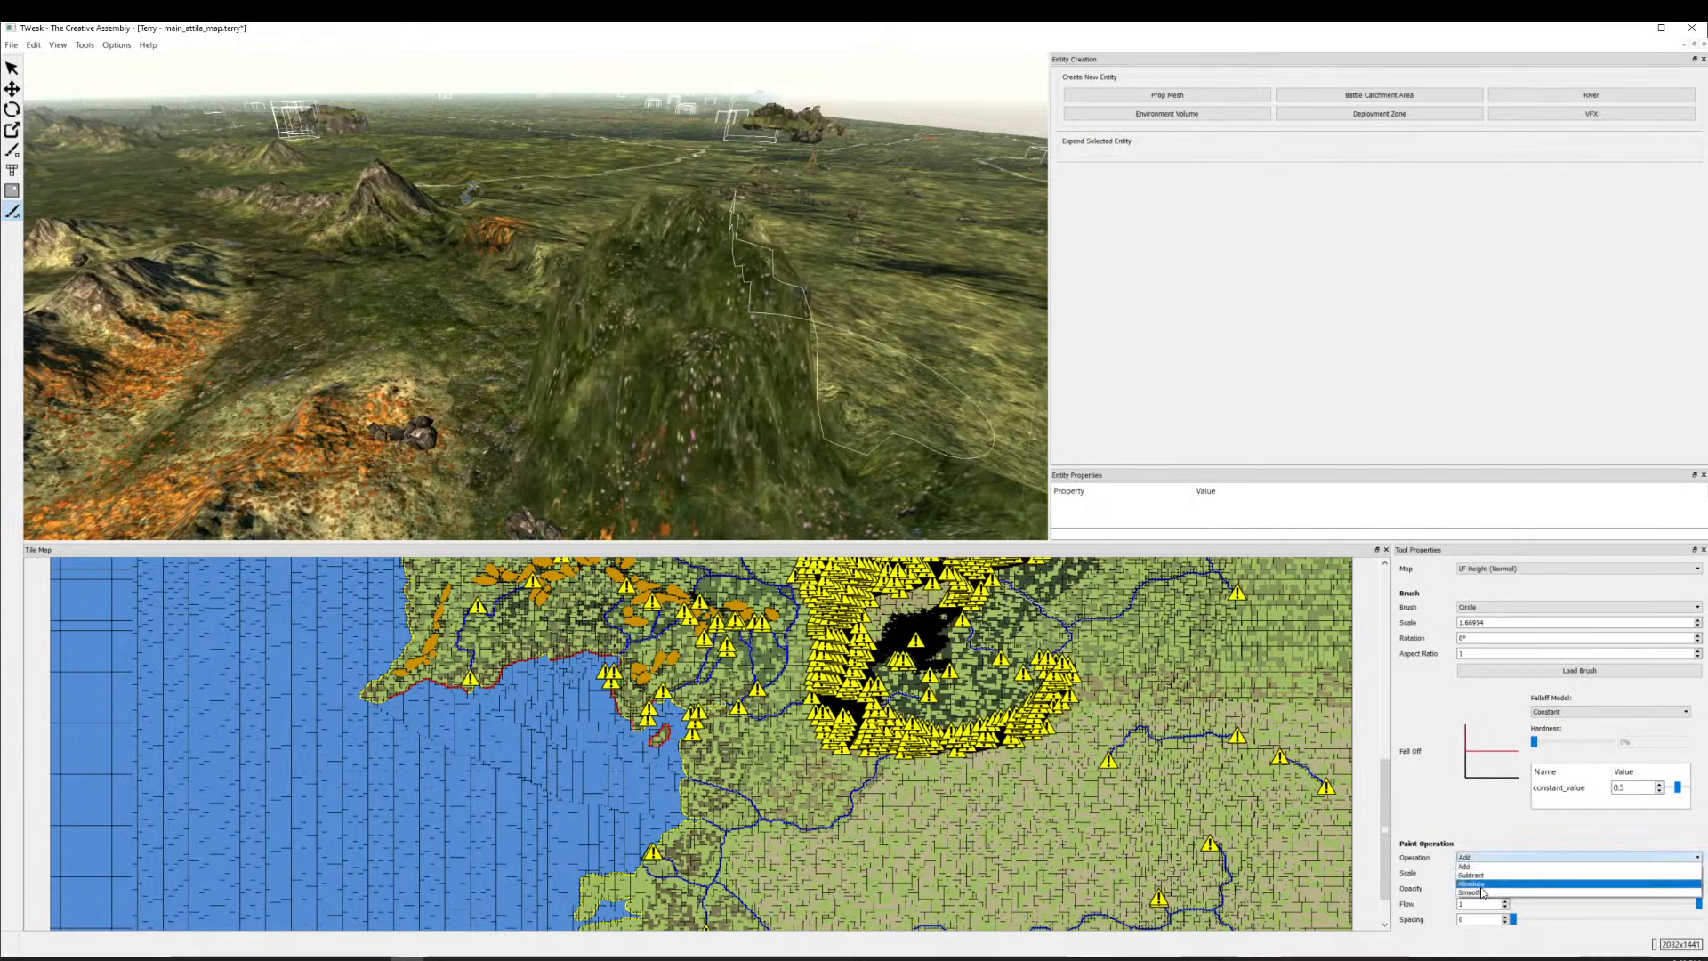
{"action": "left_click", "coordinate": [1534, 891]}
{"action": "left_click", "coordinate": [687, 397]}
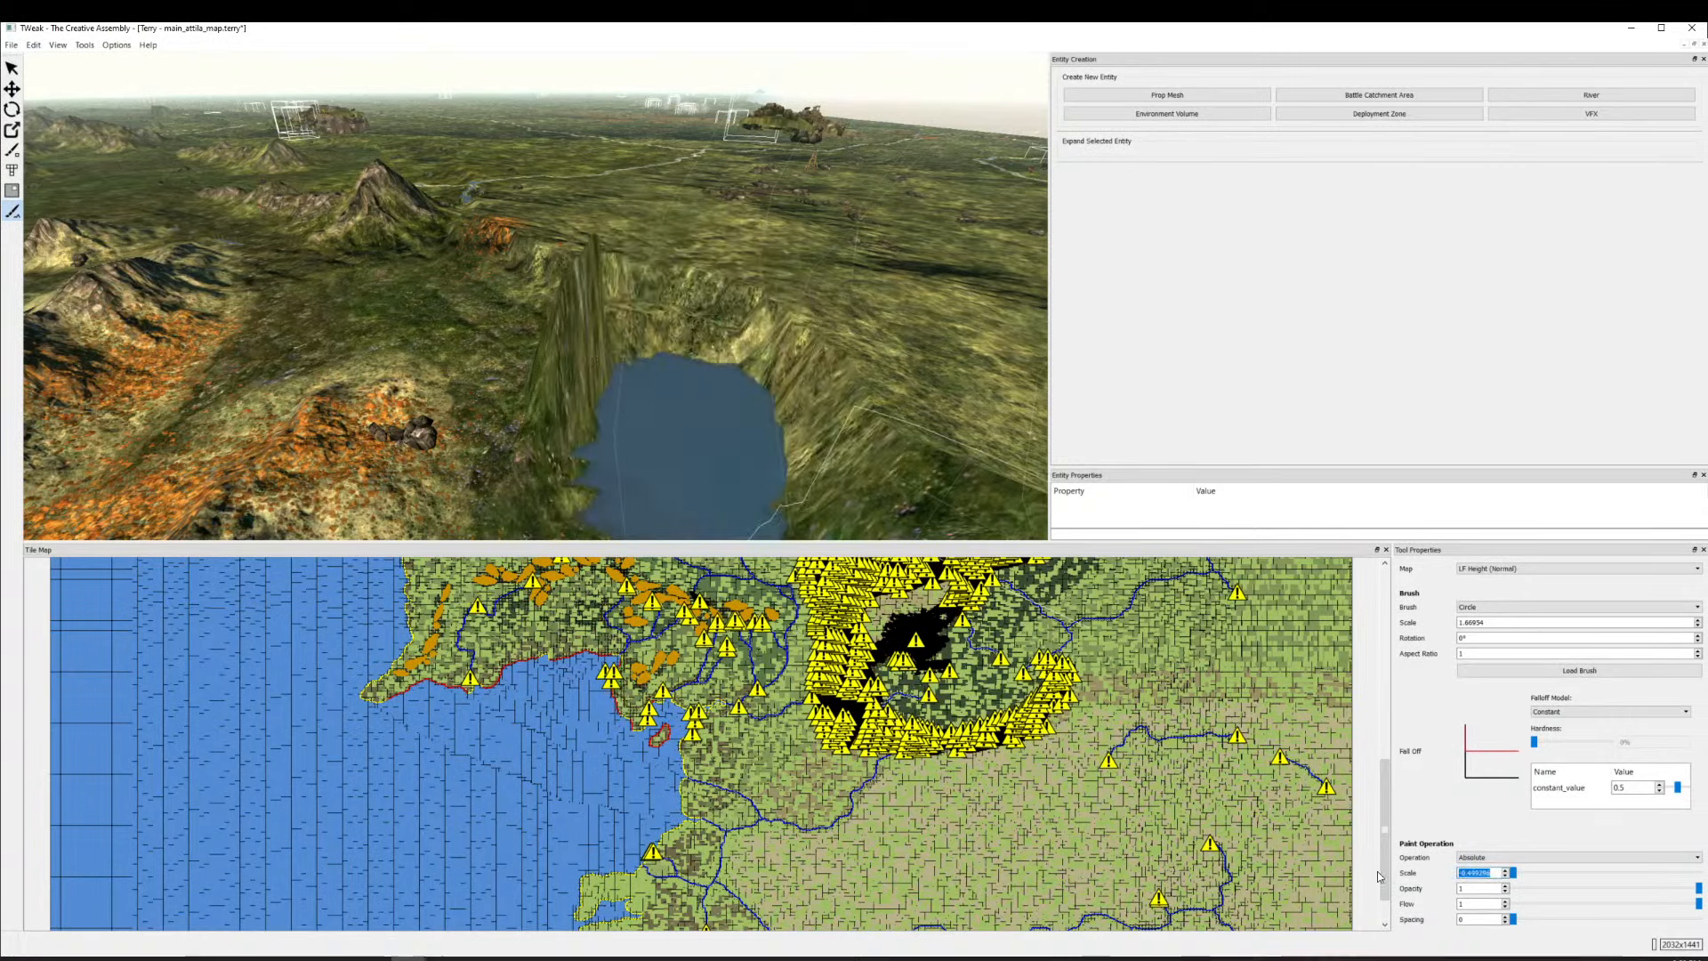
Set the paint operation scale to 1 and try the absolute height brush on the ground beside the orange-wooded hills.
{"action": "type", "text": "1"}
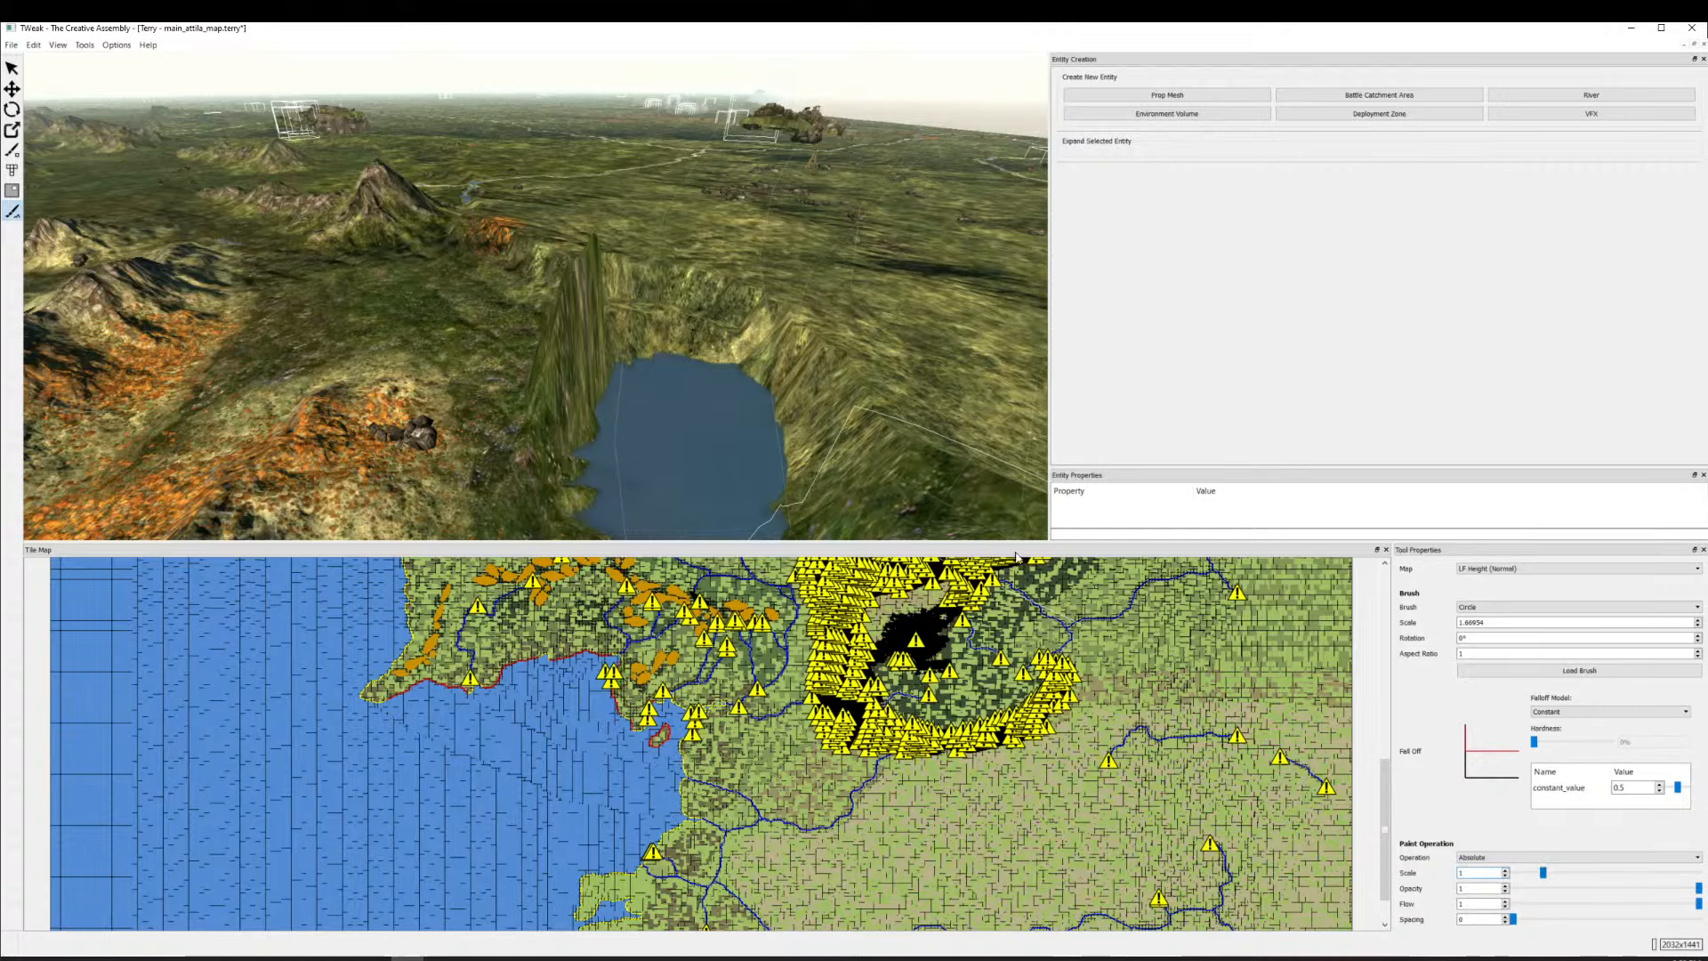
{"action": "mouse_move", "coordinate": [561, 298]}
{"action": "left_mouse_down"}
{"action": "mouse_move", "coordinate": [777, 314]}
{"action": "mouse_move", "coordinate": [580, 304]}
{"action": "mouse_move", "coordinate": [492, 406]}
{"action": "mouse_move", "coordinate": [811, 435]}
{"action": "mouse_move", "coordinate": [745, 355]}
{"action": "mouse_move", "coordinate": [757, 409]}
{"action": "mouse_move", "coordinate": [781, 343]}
{"action": "mouse_move", "coordinate": [827, 308]}
{"action": "mouse_move", "coordinate": [1032, 289]}
{"action": "mouse_move", "coordinate": [897, 374]}
{"action": "mouse_move", "coordinate": [871, 267]}
{"action": "mouse_move", "coordinate": [829, 218]}
{"action": "mouse_move", "coordinate": [549, 209]}
{"action": "mouse_move", "coordinate": [515, 215]}
{"action": "mouse_move", "coordinate": [597, 294]}
{"action": "mouse_move", "coordinate": [483, 323]}
{"action": "left_mouse_up"}
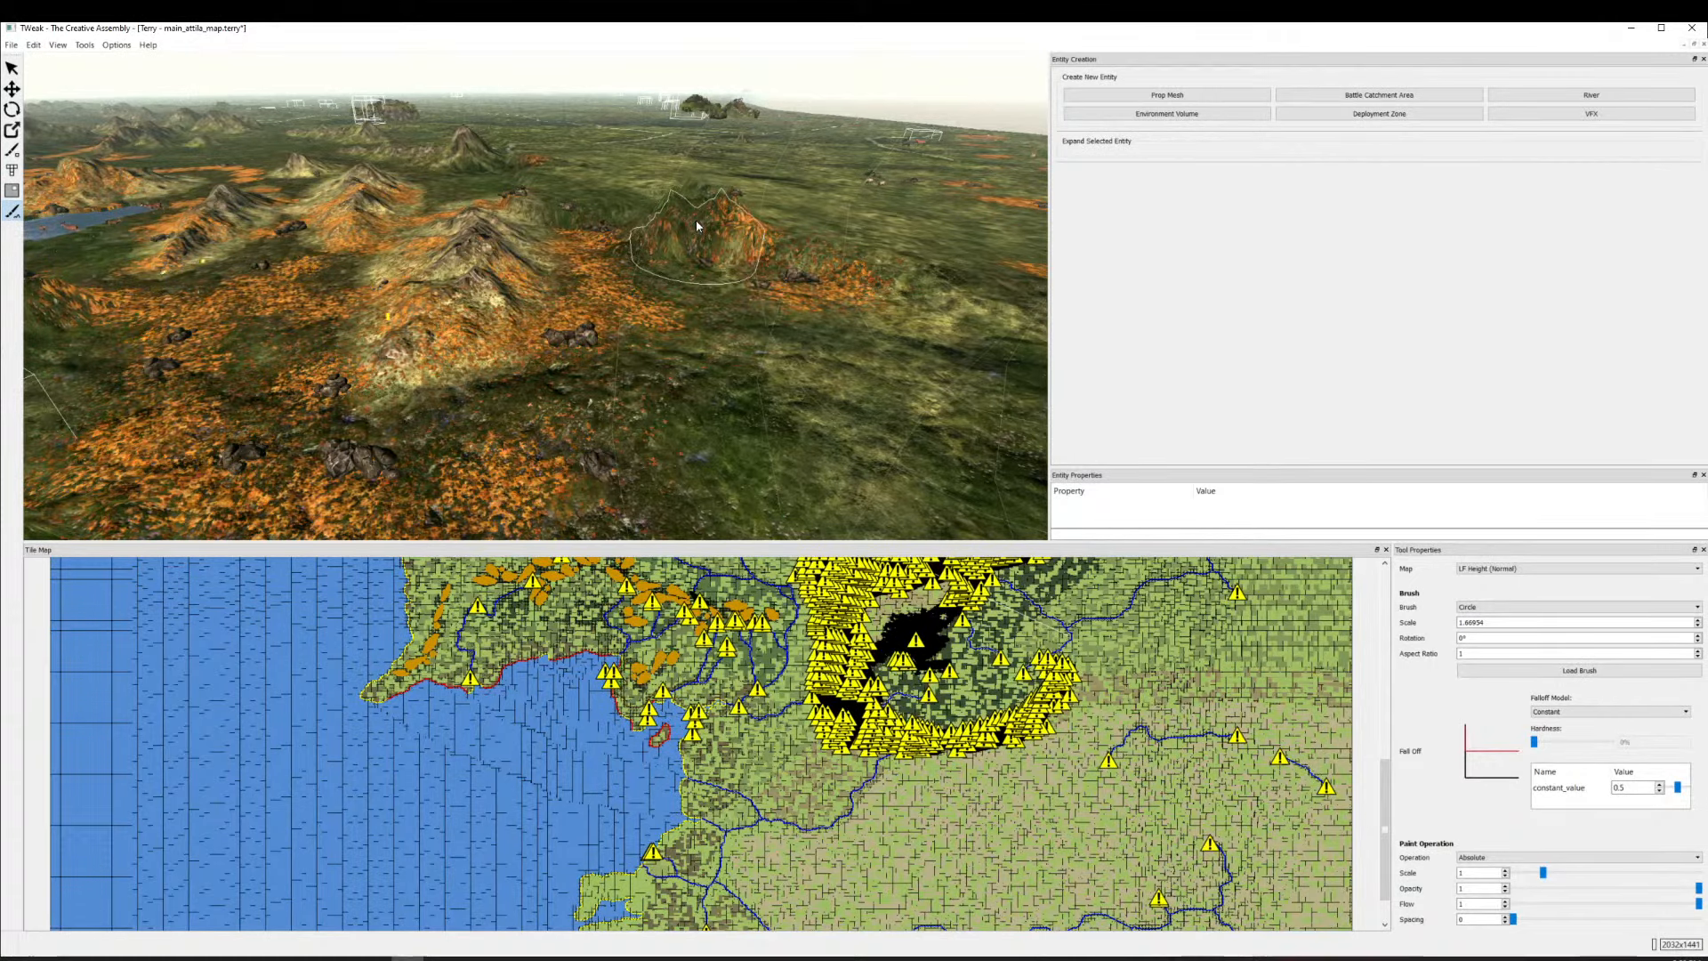
{"action": "left_click_drag", "start_coordinate": [722, 231], "coordinate": [654, 278]}
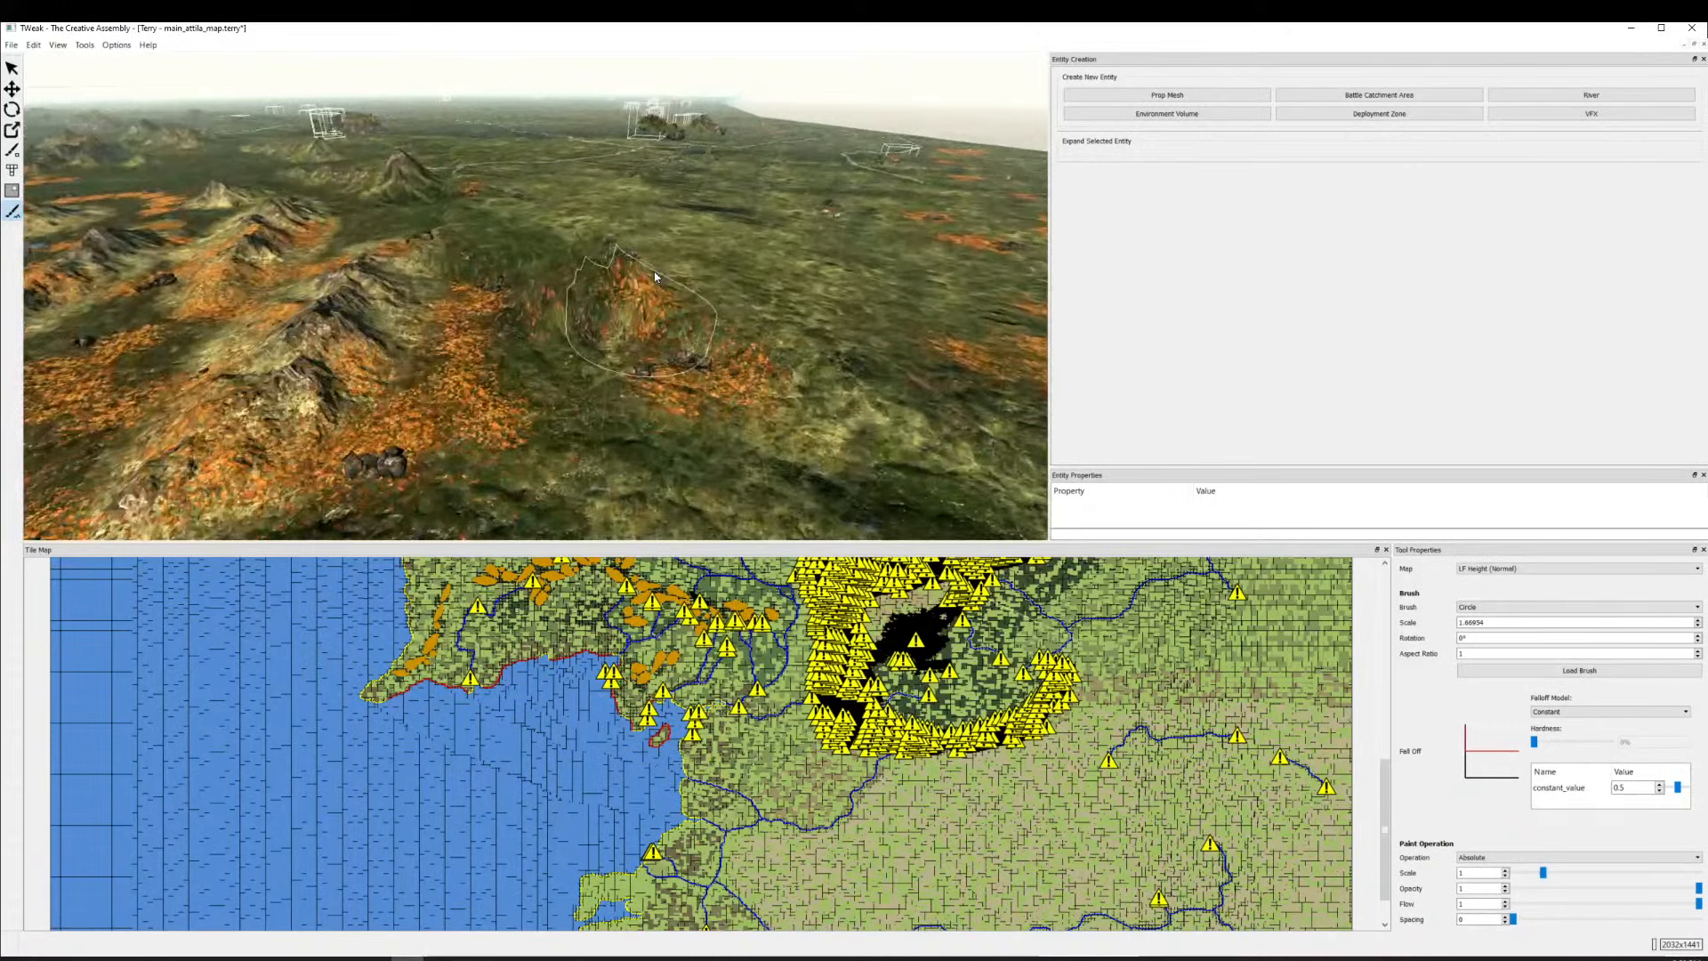
Inspect the wider campaign terrain from high up, along the river and lake, and back at the orange-wooded hills.
{"action": "scroll", "coordinate": [655, 277], "scroll_direction": "down", "scroll_amount": 10}
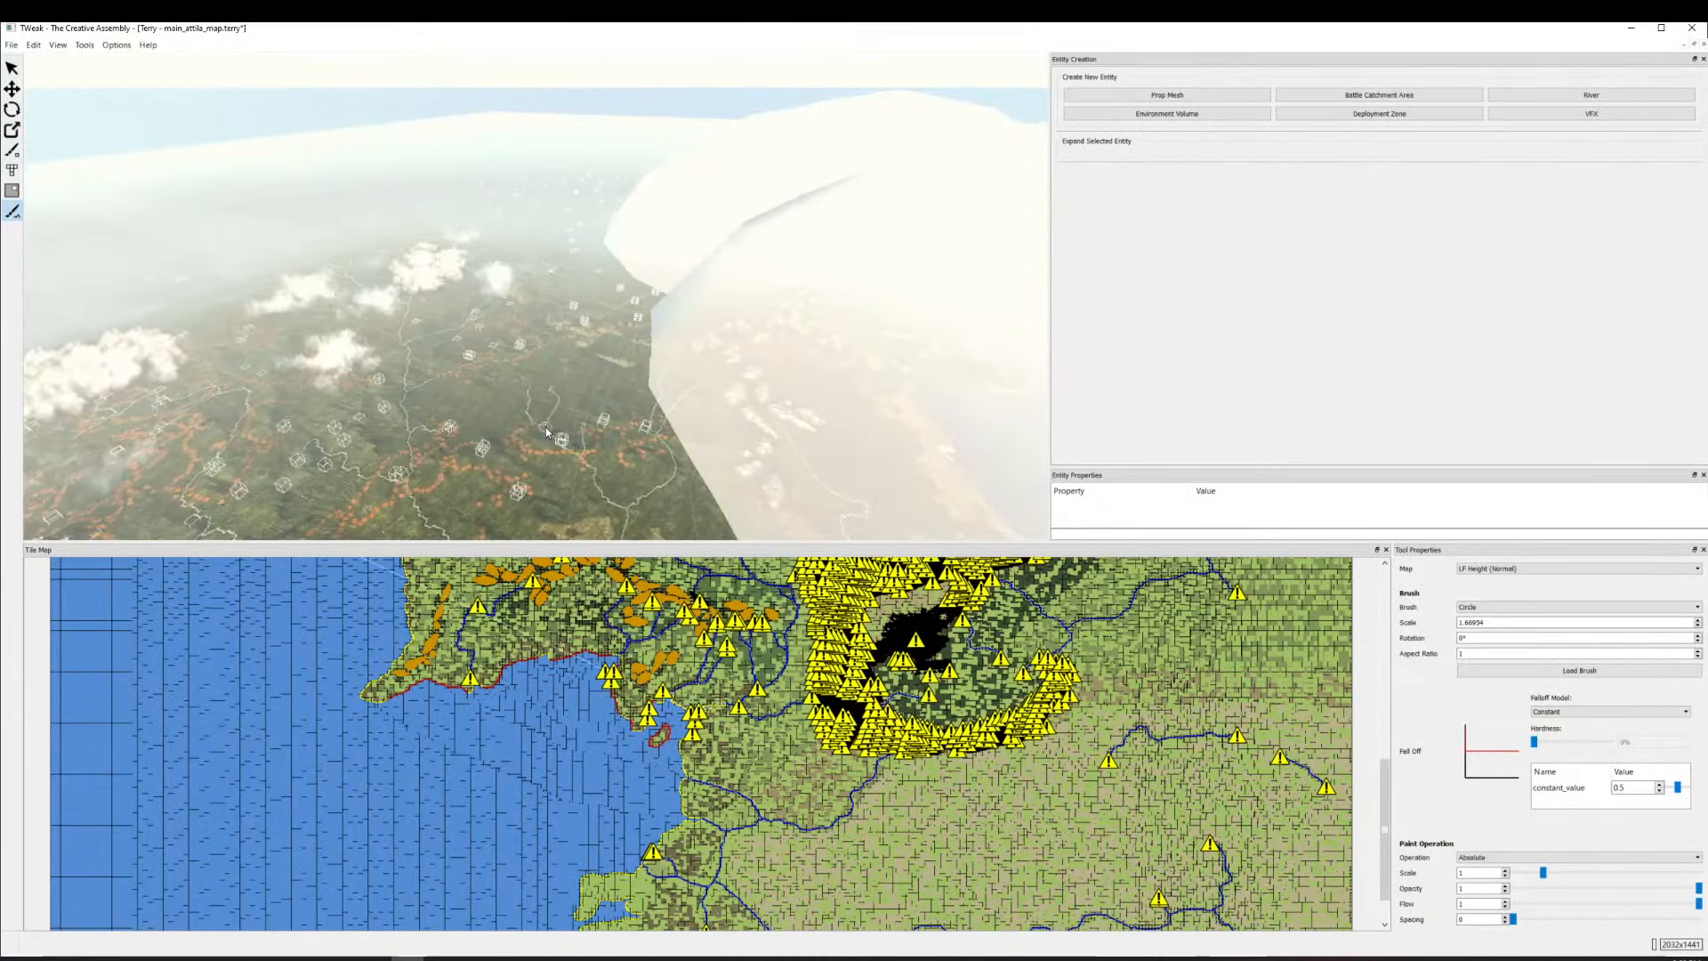
{"action": "left_click_drag", "start_coordinate": [546, 432], "coordinate": [680, 387]}
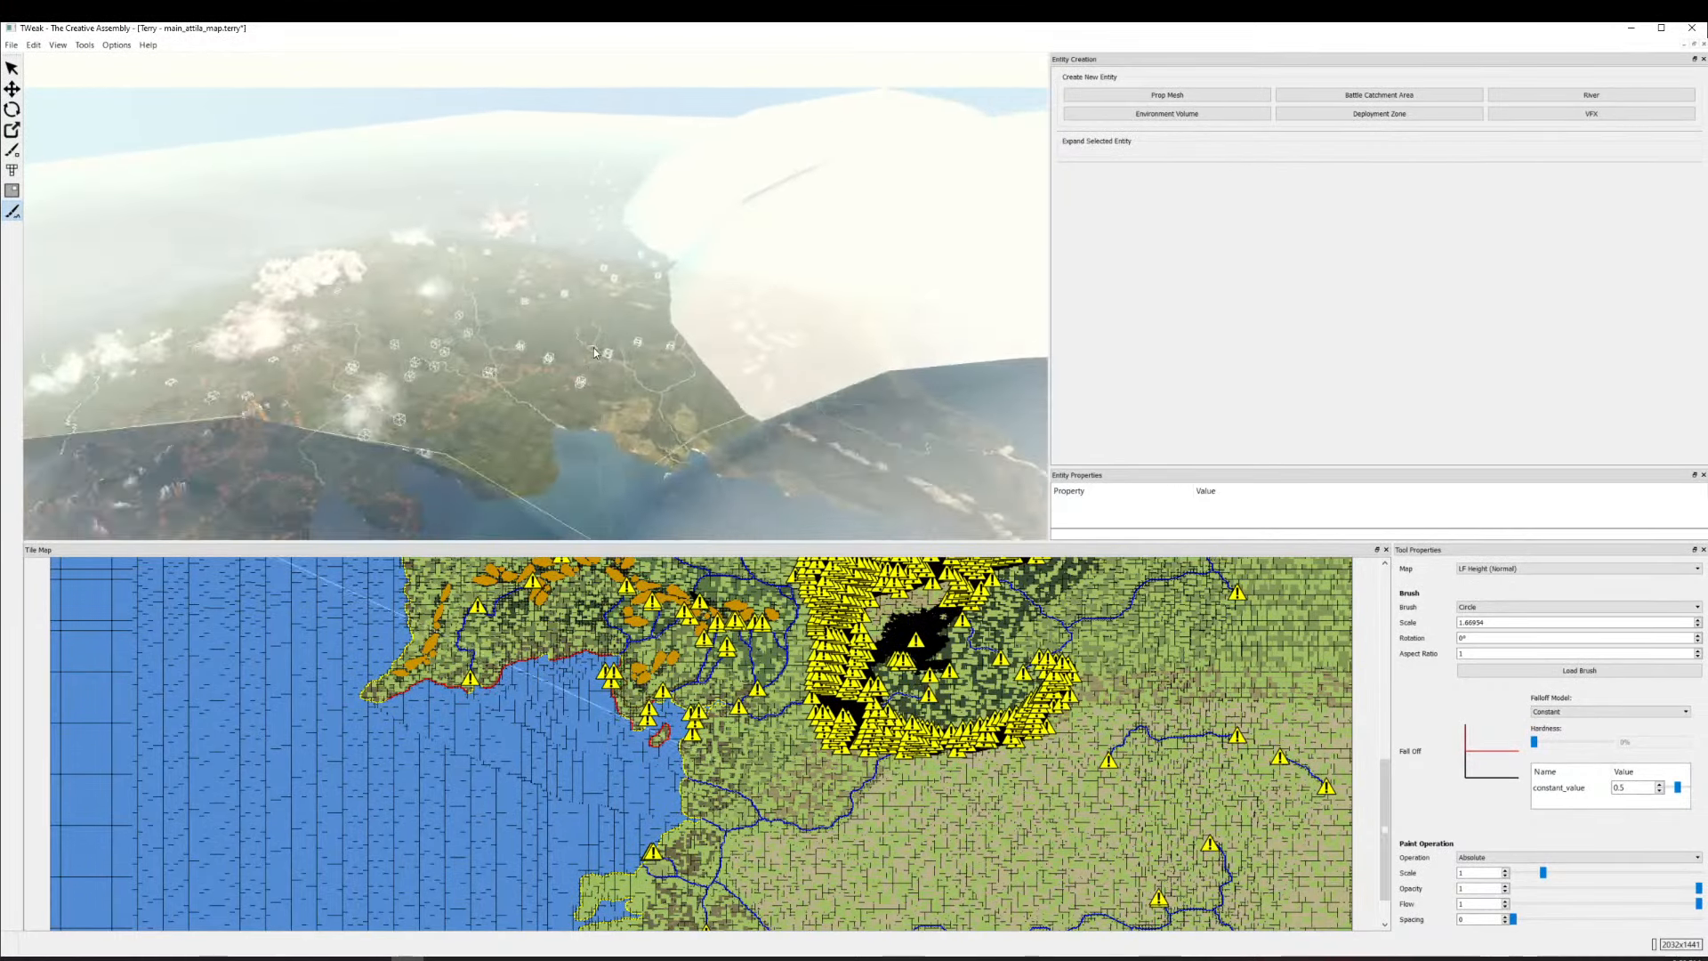
{"action": "scroll", "coordinate": [487, 361], "scroll_direction": "up", "scroll_amount": 5}
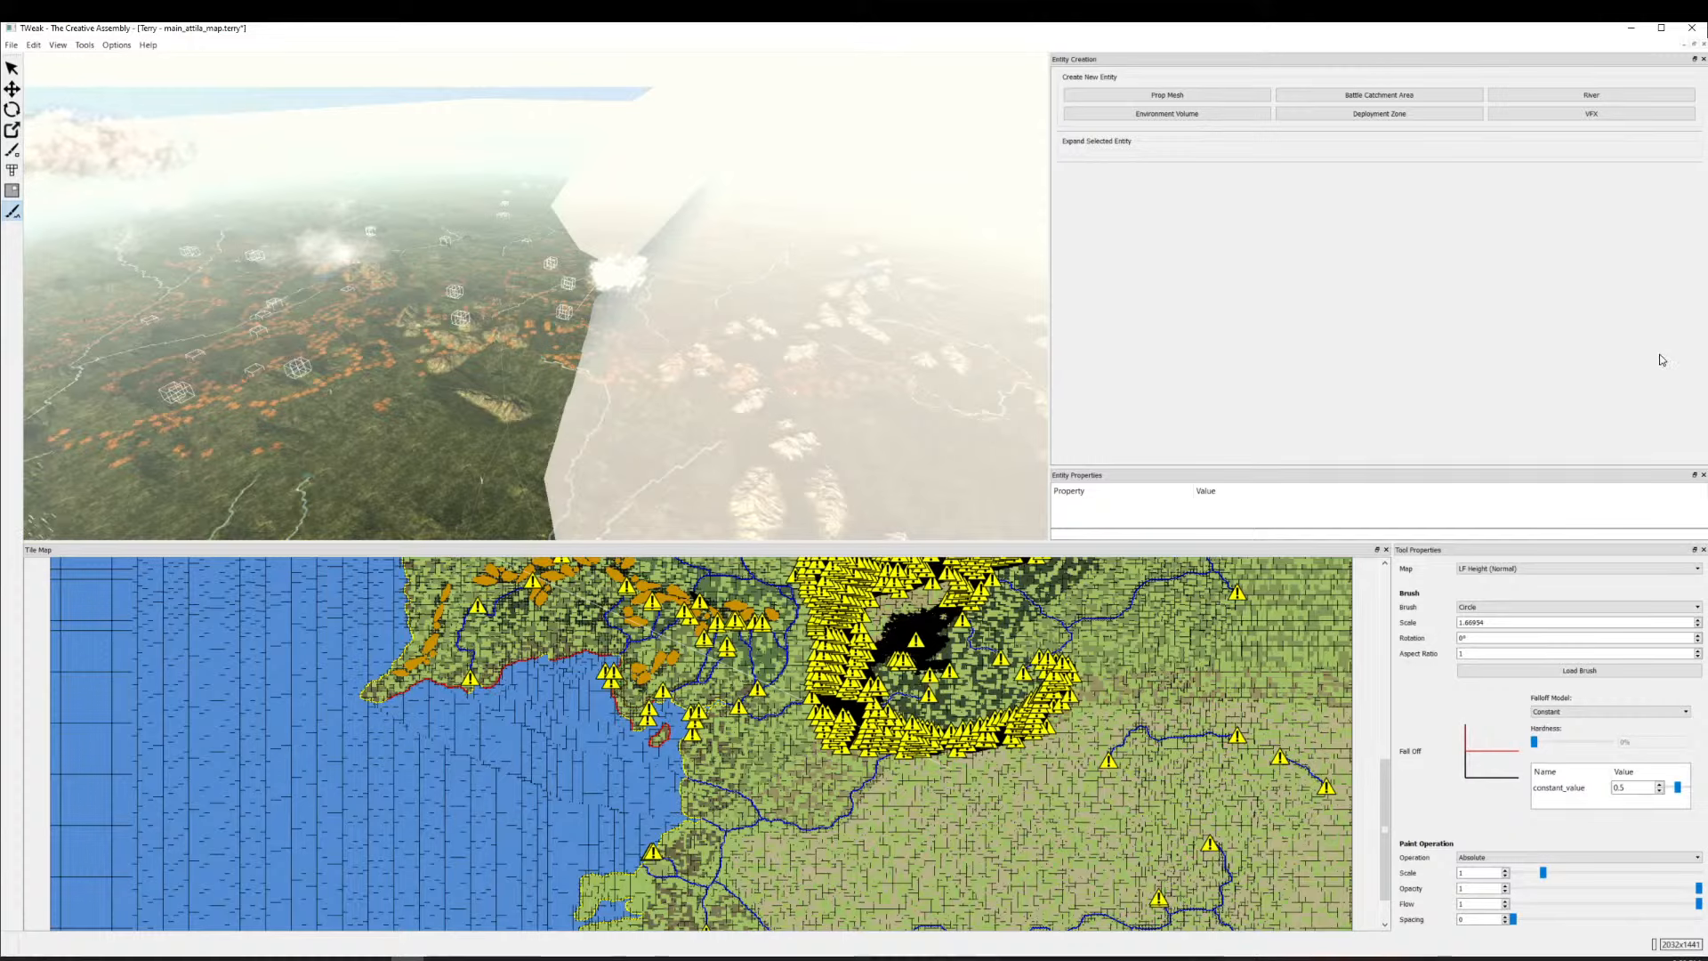
{"action": "scroll", "coordinate": [476, 388], "scroll_direction": "up", "scroll_amount": 10}
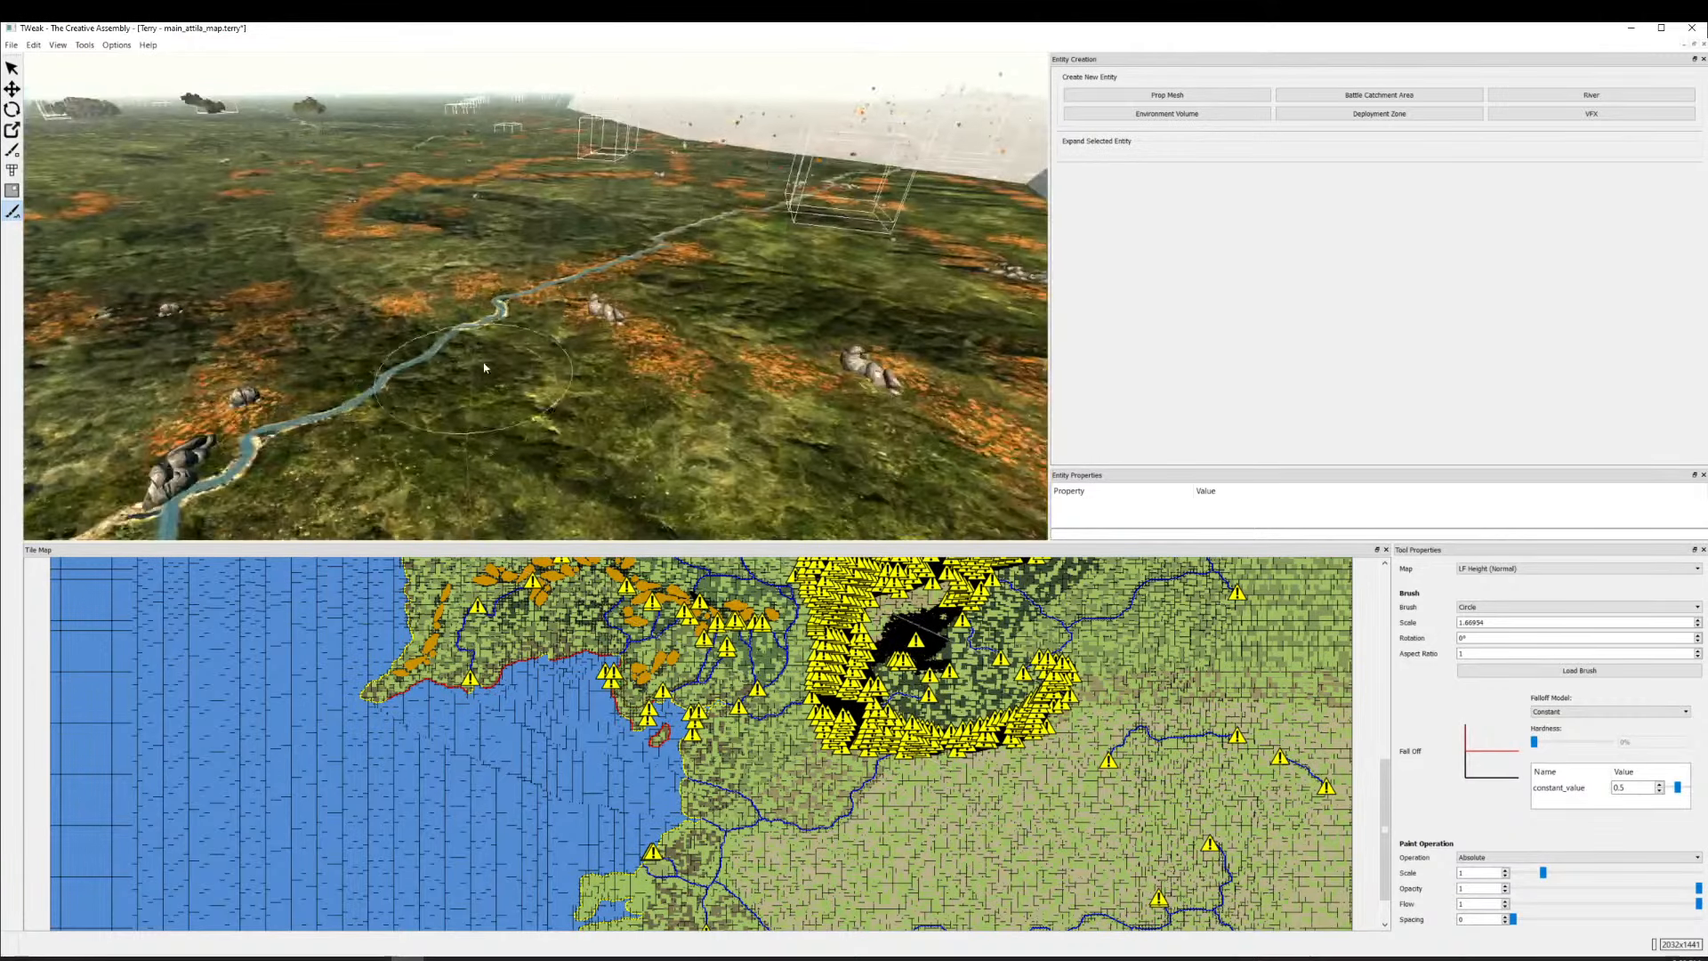
{"action": "scroll", "coordinate": [536, 339], "scroll_direction": "down", "scroll_amount": 8}
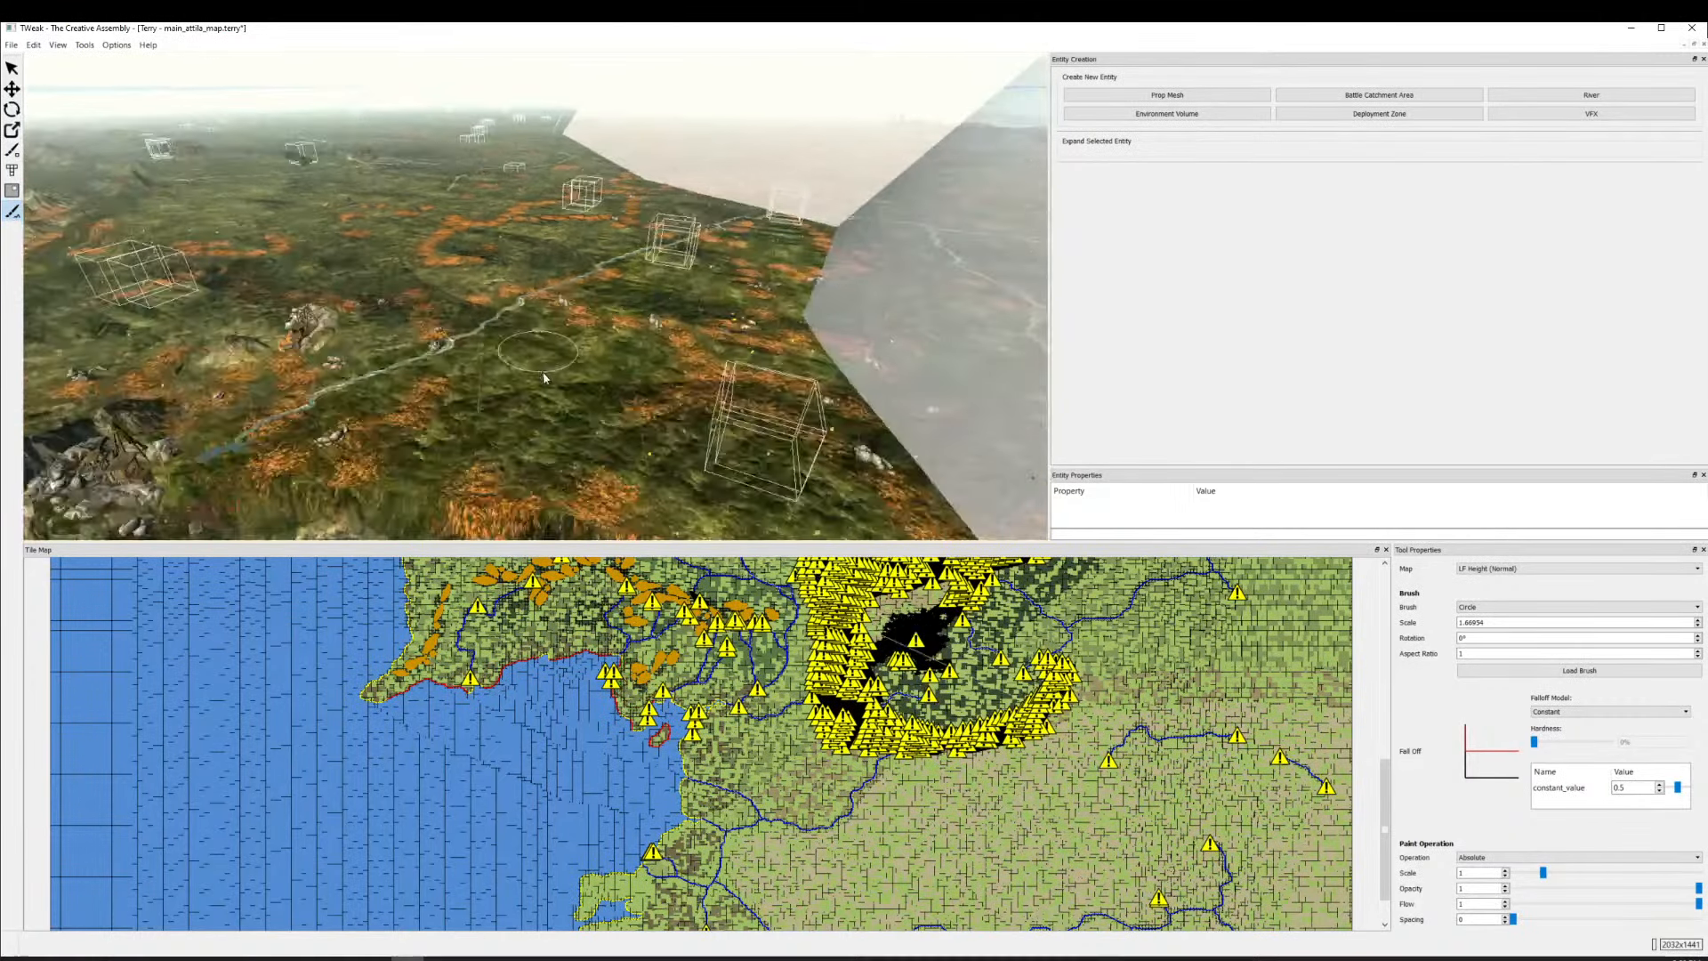
{"action": "left_click_drag", "start_coordinate": [477, 385], "coordinate": [974, 496]}
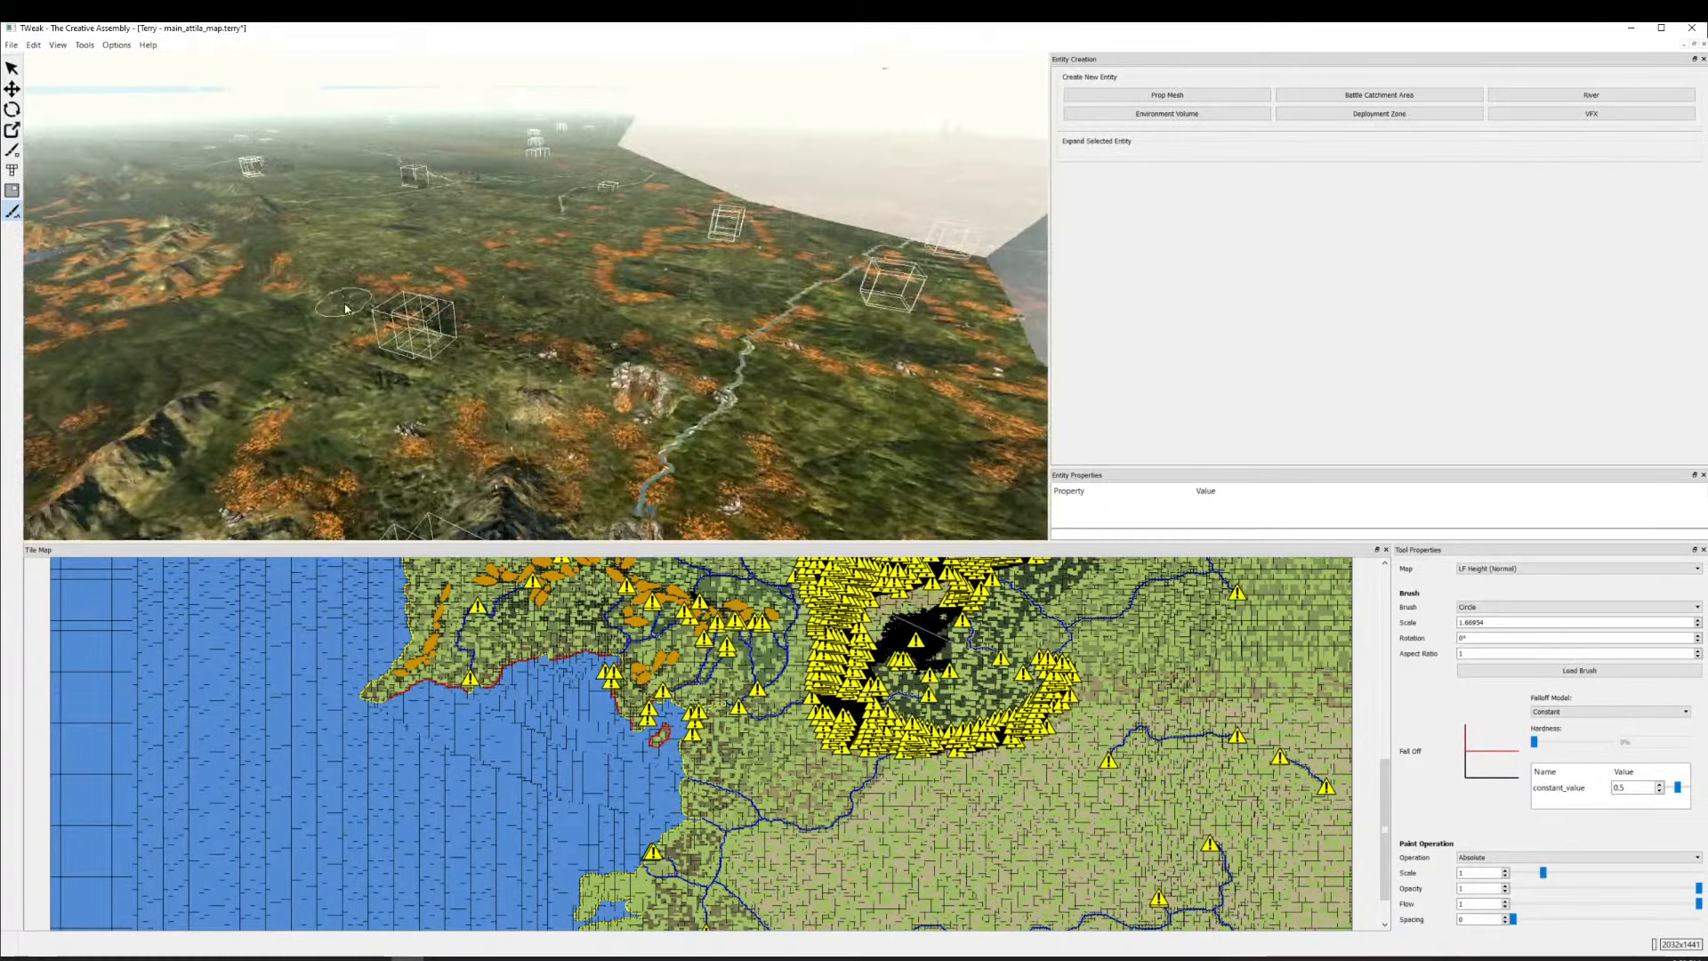
{"action": "mouse_move", "coordinate": [347, 301]}
{"action": "left_mouse_down"}
{"action": "mouse_move", "coordinate": [886, 458]}
{"action": "mouse_move", "coordinate": [533, 316]}
{"action": "mouse_move", "coordinate": [564, 318]}
{"action": "left_mouse_up"}
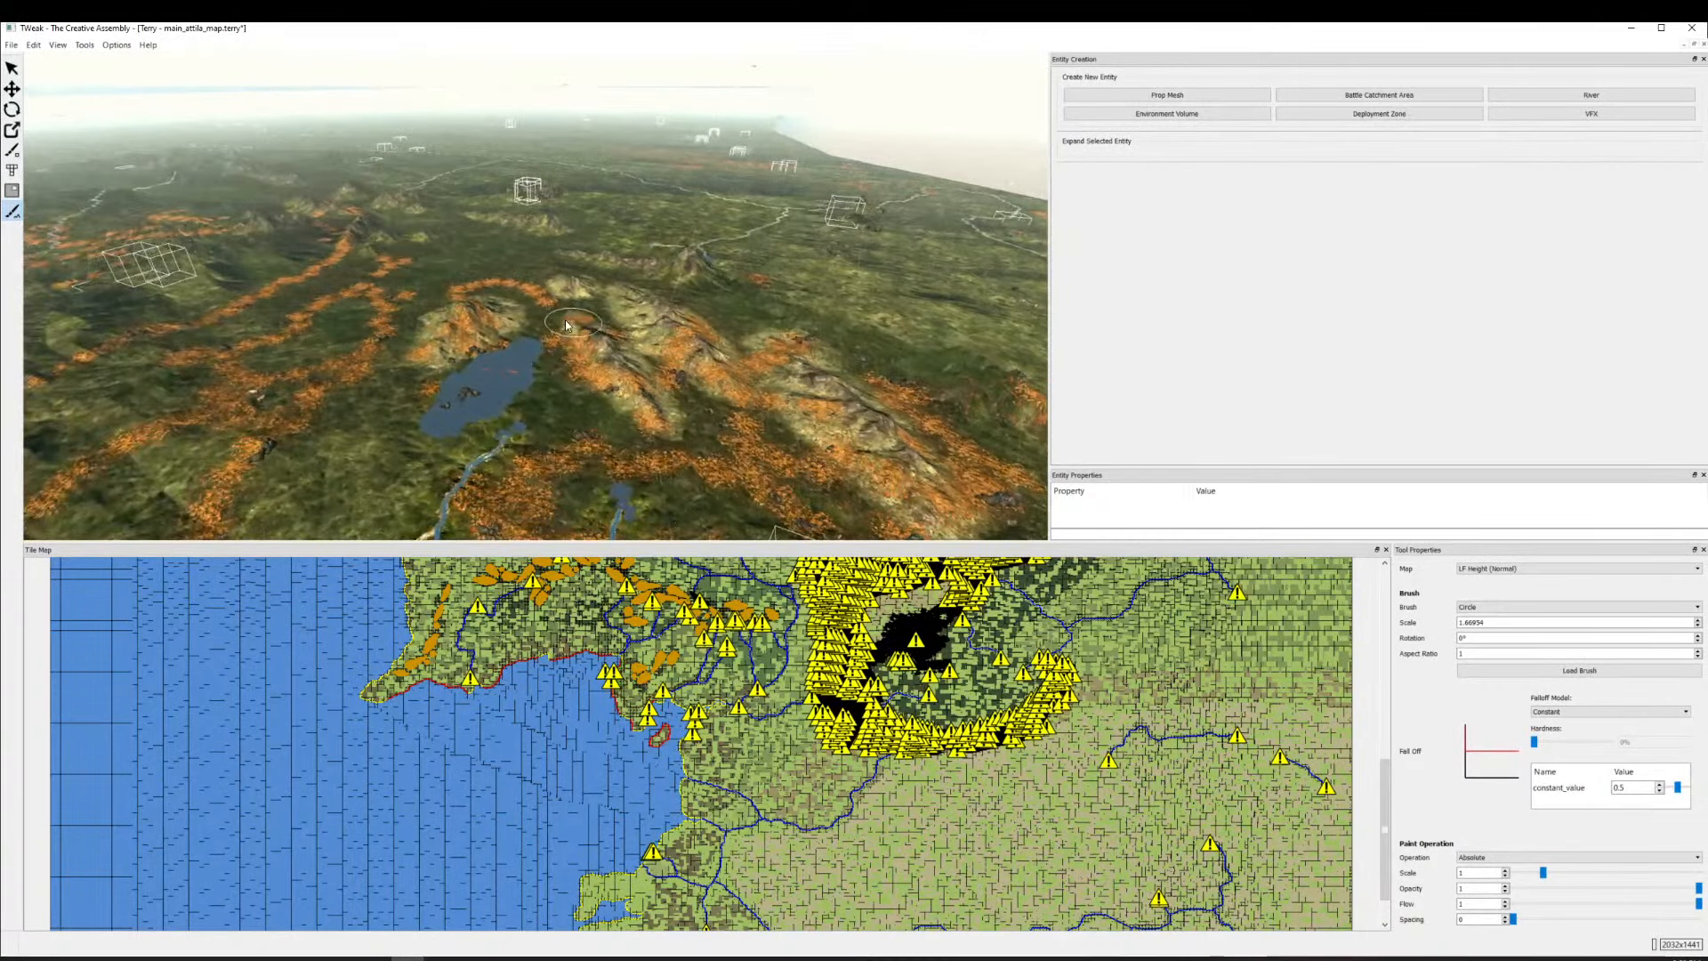
{"action": "mouse_move", "coordinate": [943, 481]}
{"action": "left_mouse_down"}
{"action": "mouse_move", "coordinate": [586, 399]}
{"action": "mouse_move", "coordinate": [712, 411]}
{"action": "mouse_move", "coordinate": [617, 299]}
{"action": "left_mouse_up"}
{"action": "scroll", "coordinate": [586, 400], "scroll_direction": "up", "scroll_amount": 4}
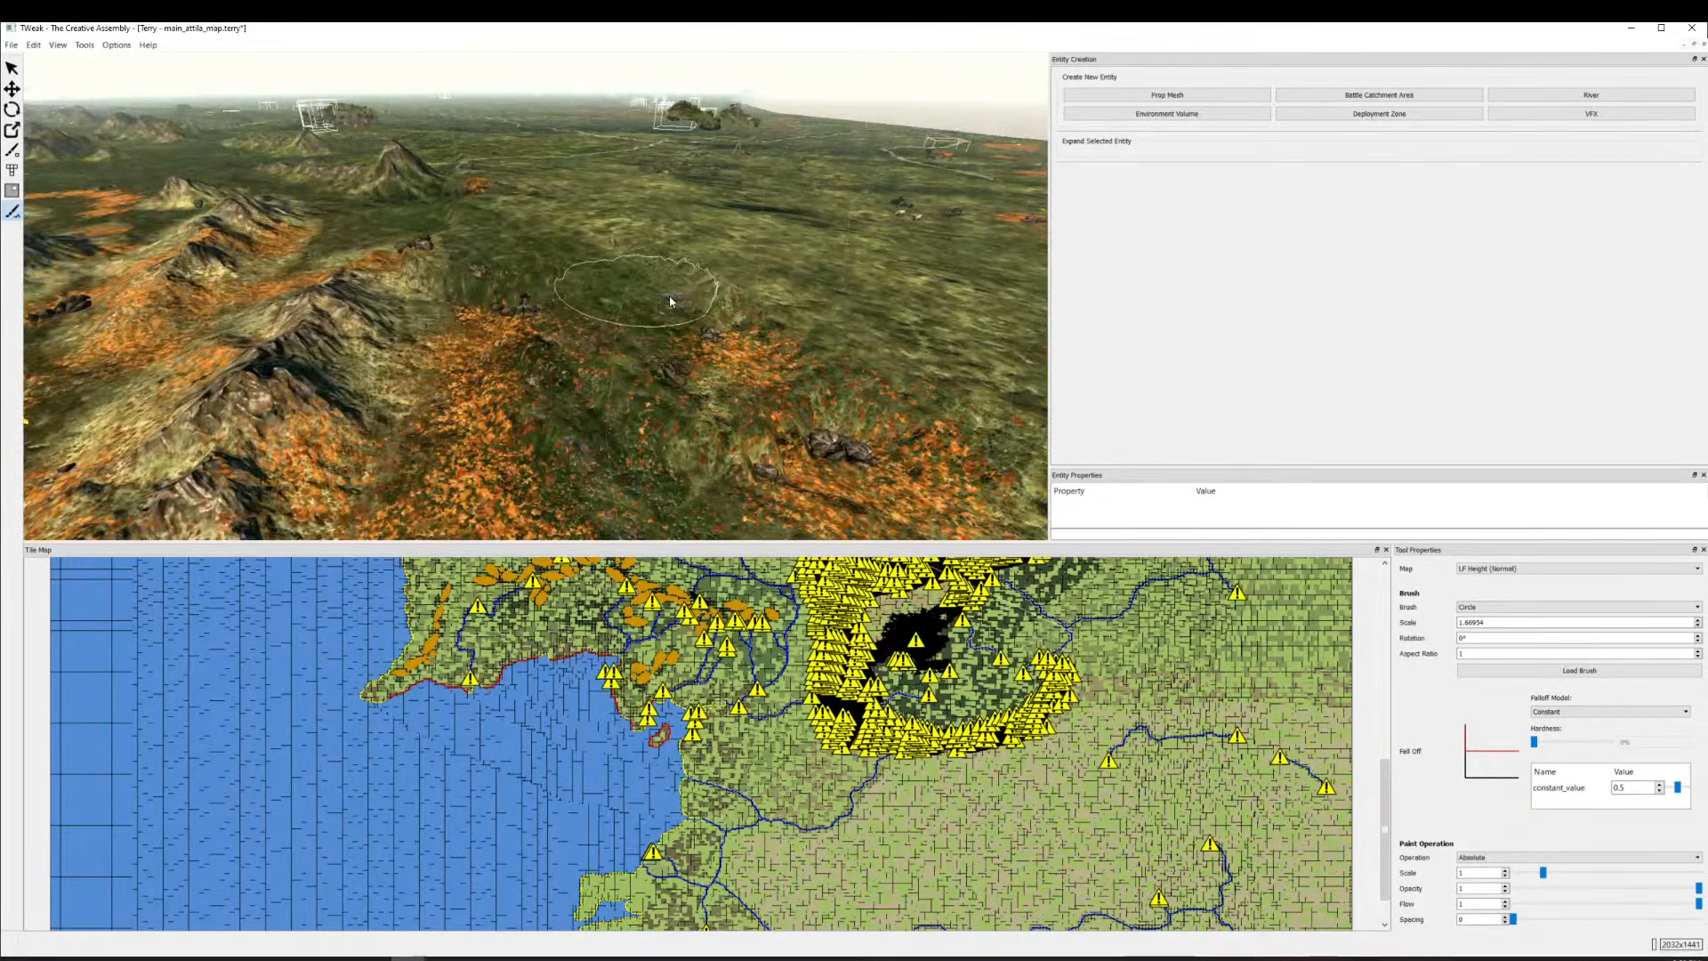
{"action": "scroll", "coordinate": [658, 300], "scroll_direction": "down", "scroll_amount": 4}
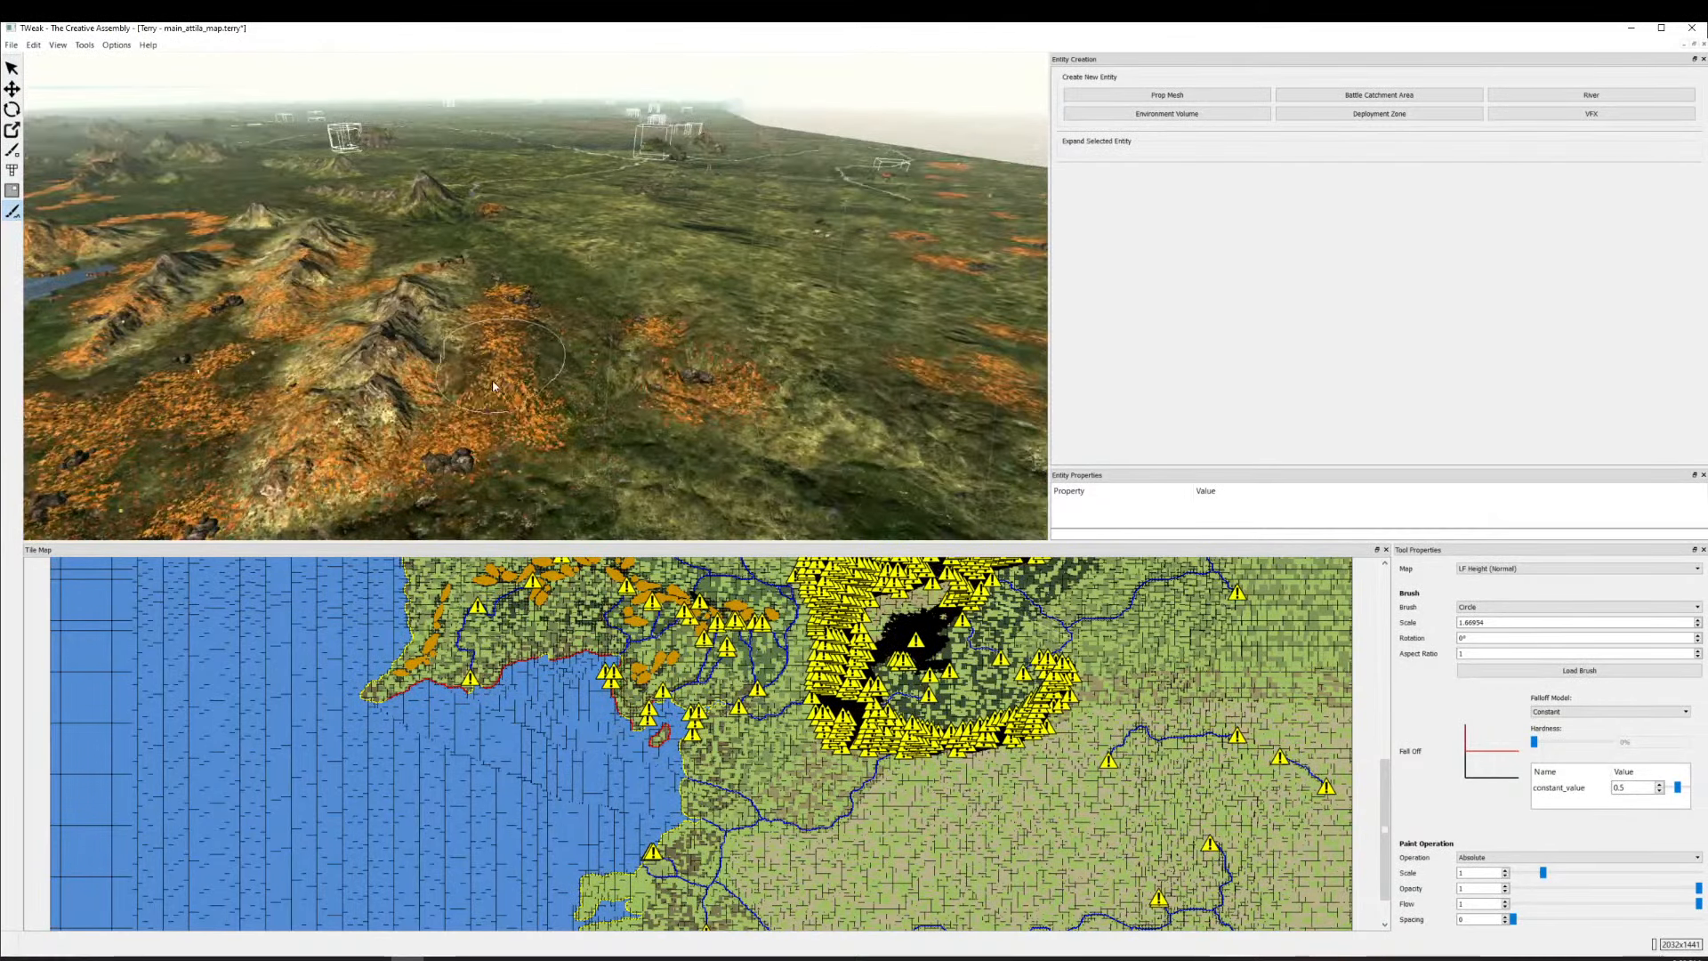
Inspect the orange-wooded hills and lake from several angles, and the river source near the rocky ridges.
{"action": "mouse_move", "coordinate": [492, 386]}
{"action": "left_mouse_down"}
{"action": "mouse_move", "coordinate": [690, 395]}
{"action": "mouse_move", "coordinate": [788, 457]}
{"action": "mouse_move", "coordinate": [553, 368]}
{"action": "left_mouse_up"}
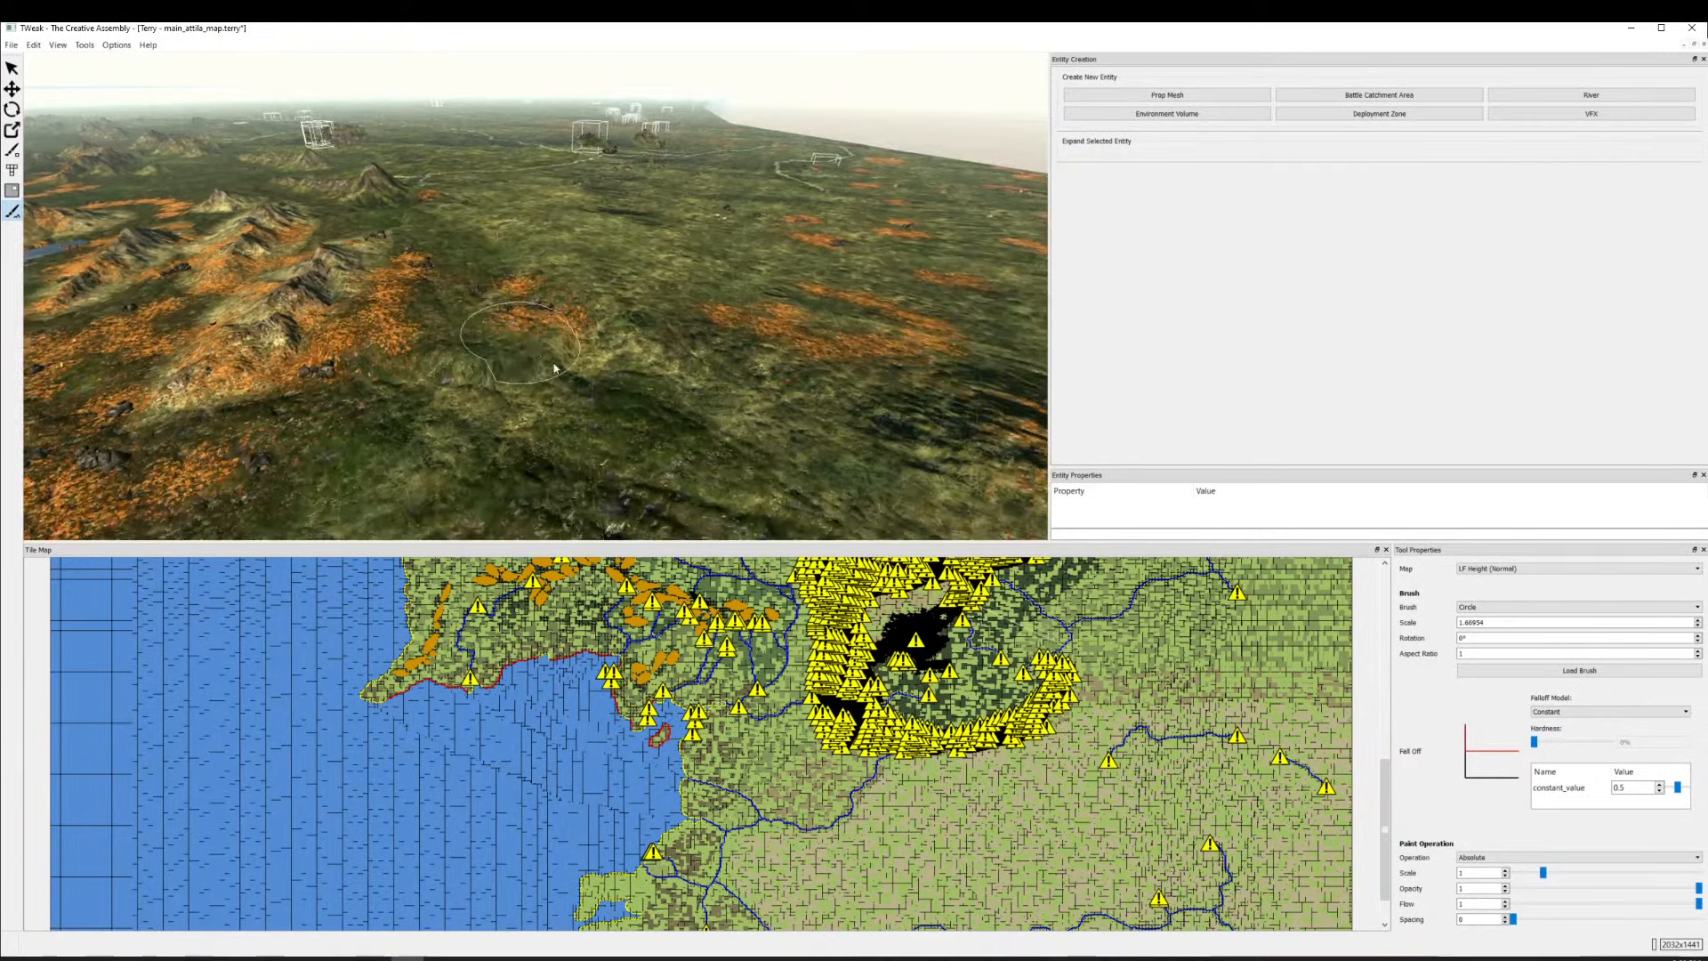
{"action": "scroll", "coordinate": [553, 368], "scroll_direction": "up", "scroll_amount": 3}
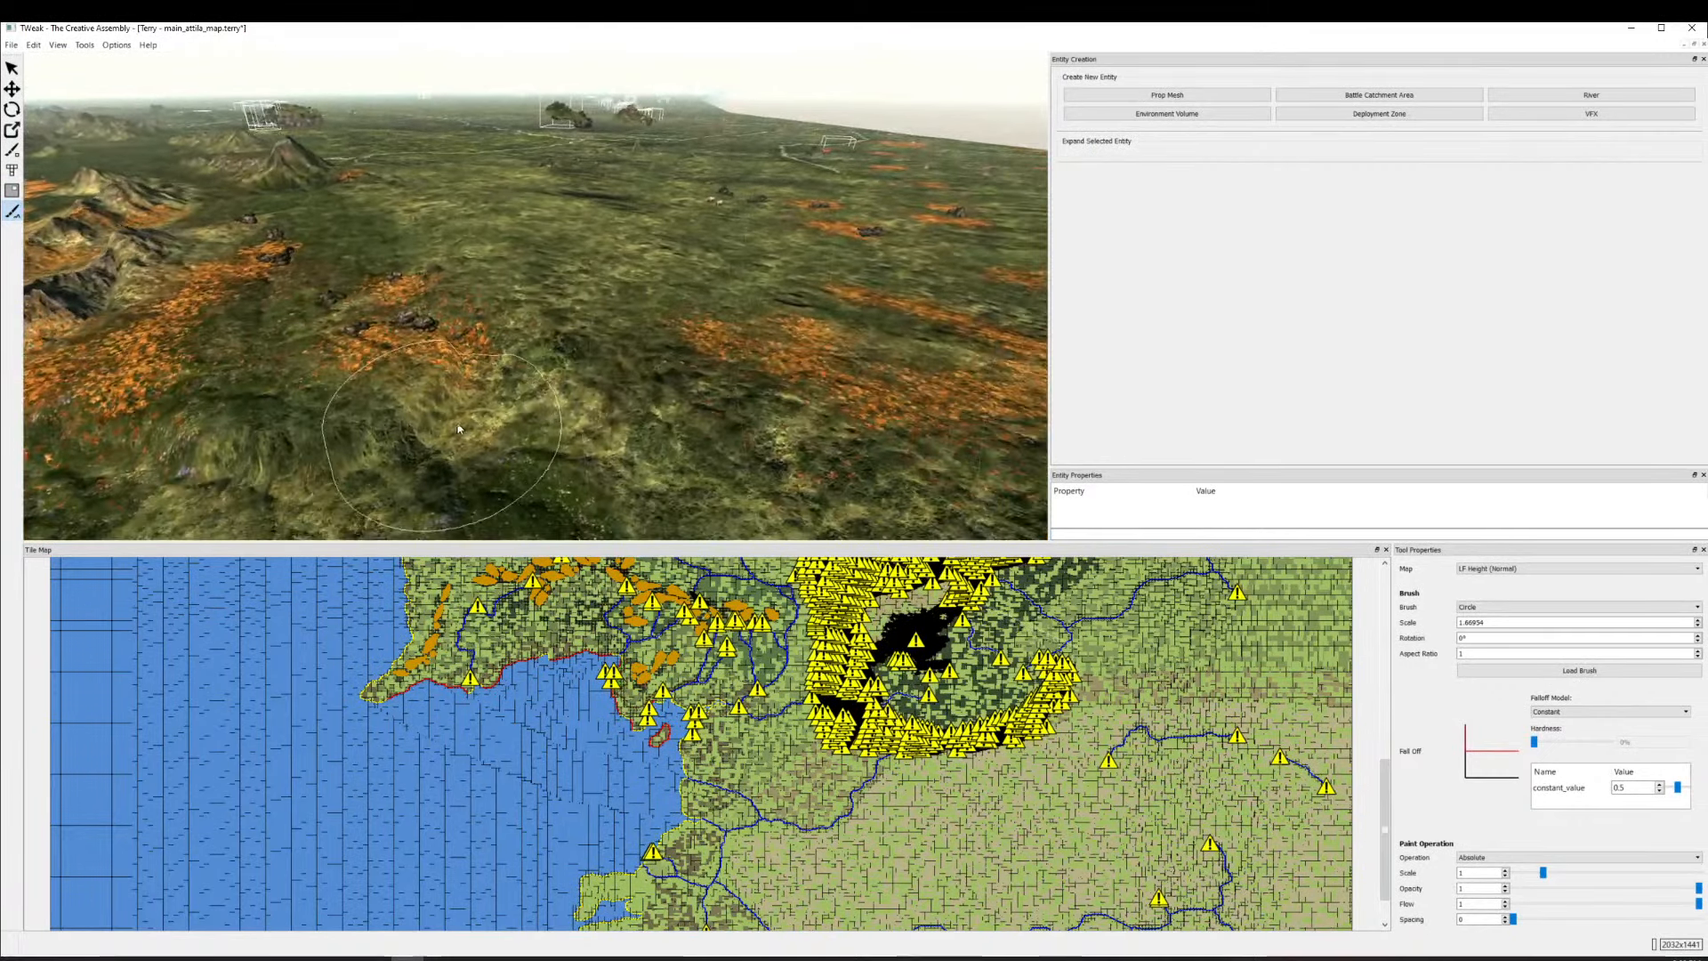
{"action": "left_click_drag", "start_coordinate": [374, 342], "coordinate": [615, 330]}
{"action": "mouse_move", "coordinate": [600, 395]}
{"action": "left_mouse_down"}
{"action": "mouse_move", "coordinate": [436, 411]}
{"action": "mouse_move", "coordinate": [289, 253]}
{"action": "mouse_move", "coordinate": [317, 450]}
{"action": "left_mouse_up"}
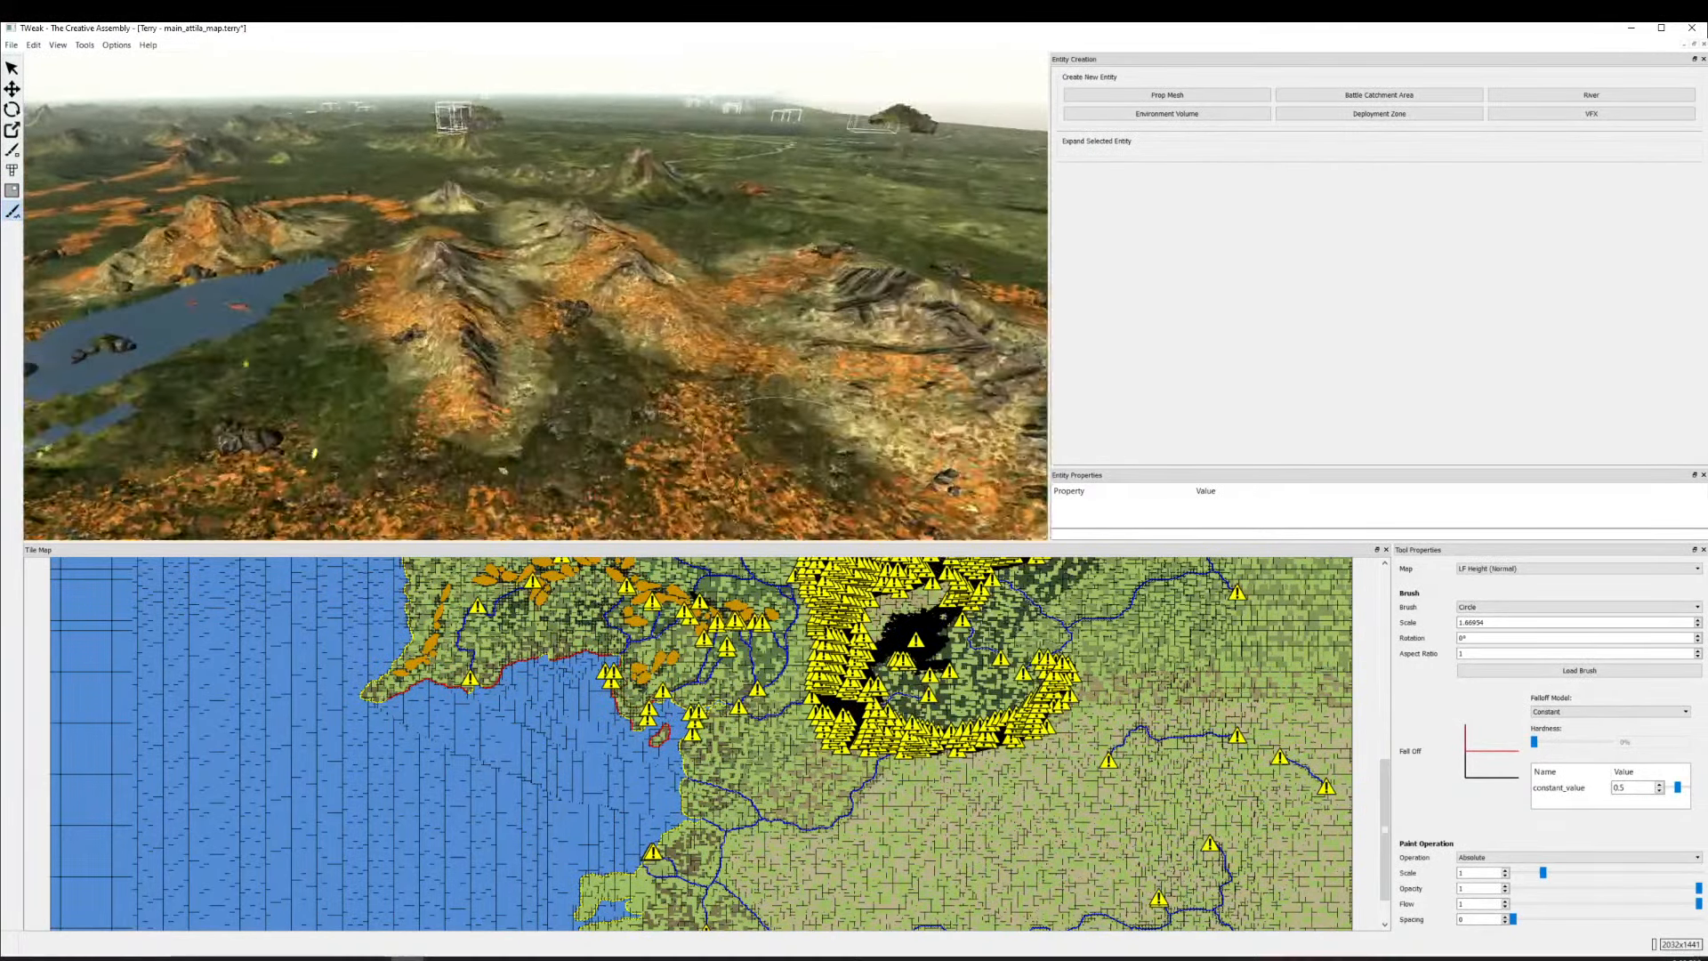
{"action": "left_click_drag", "start_coordinate": [507, 356], "coordinate": [532, 498]}
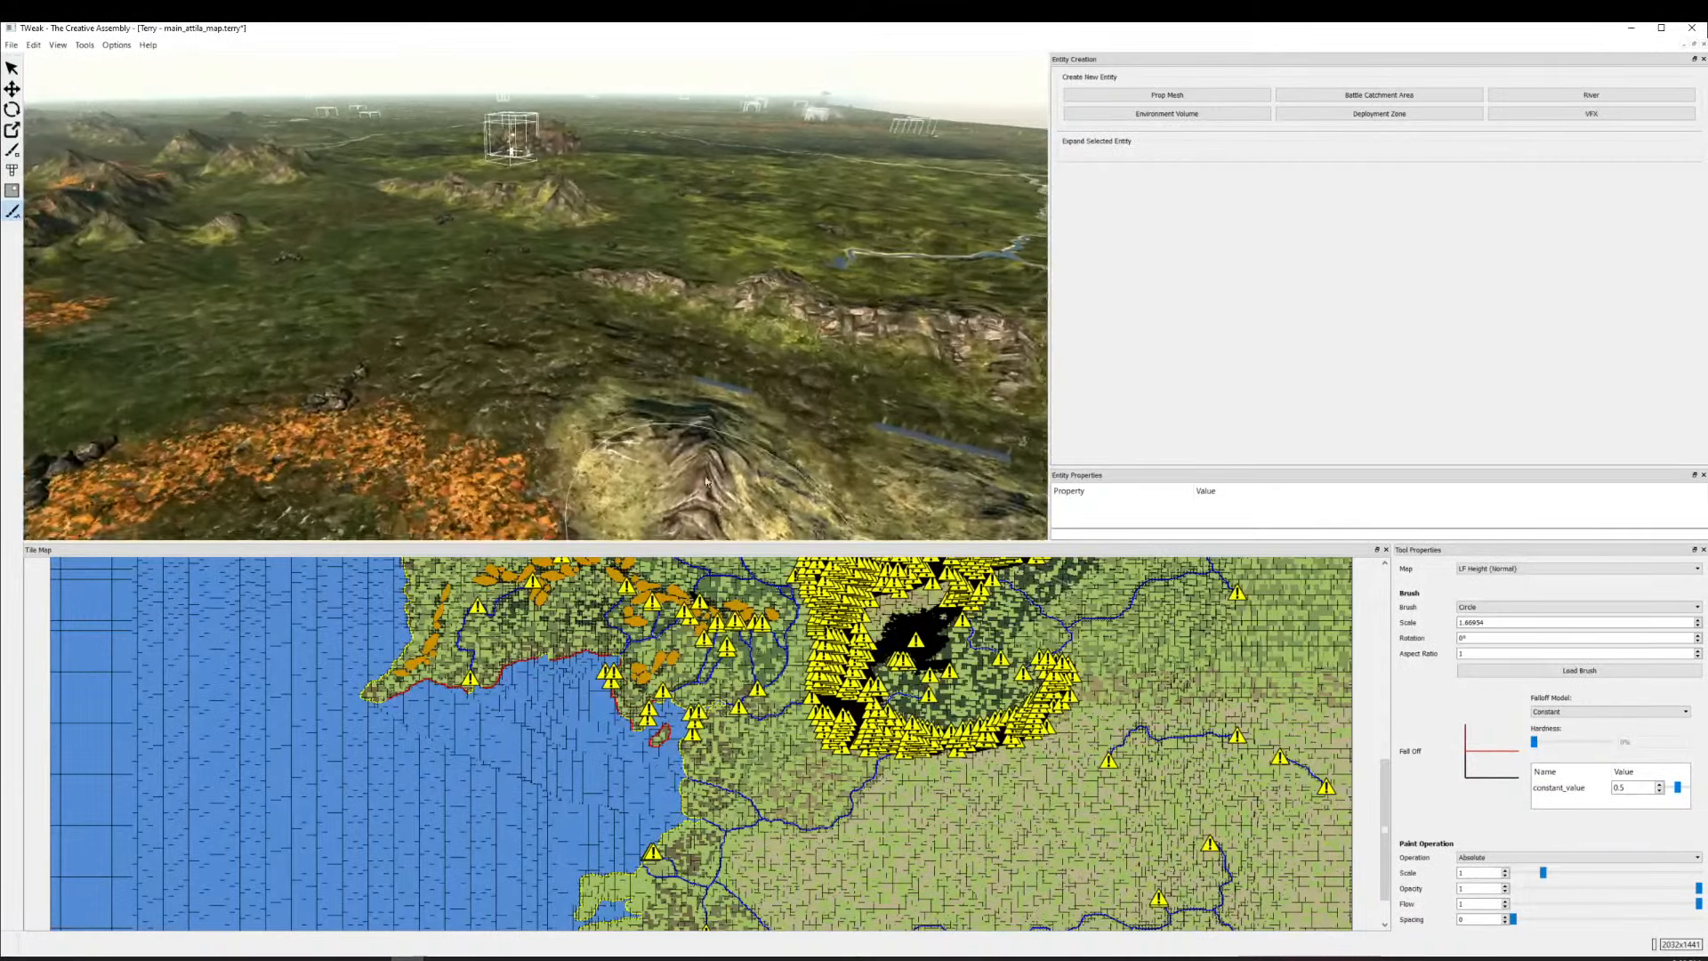
{"action": "scroll", "coordinate": [526, 373], "scroll_direction": "down", "scroll_amount": 5}
{"action": "left_click_drag", "start_coordinate": [527, 363], "coordinate": [311, 258]}
{"action": "left_click_drag", "start_coordinate": [570, 329], "coordinate": [574, 174]}
{"action": "scroll", "coordinate": [594, 395], "scroll_direction": "up", "scroll_amount": 5}
{"action": "key", "text": "w"}
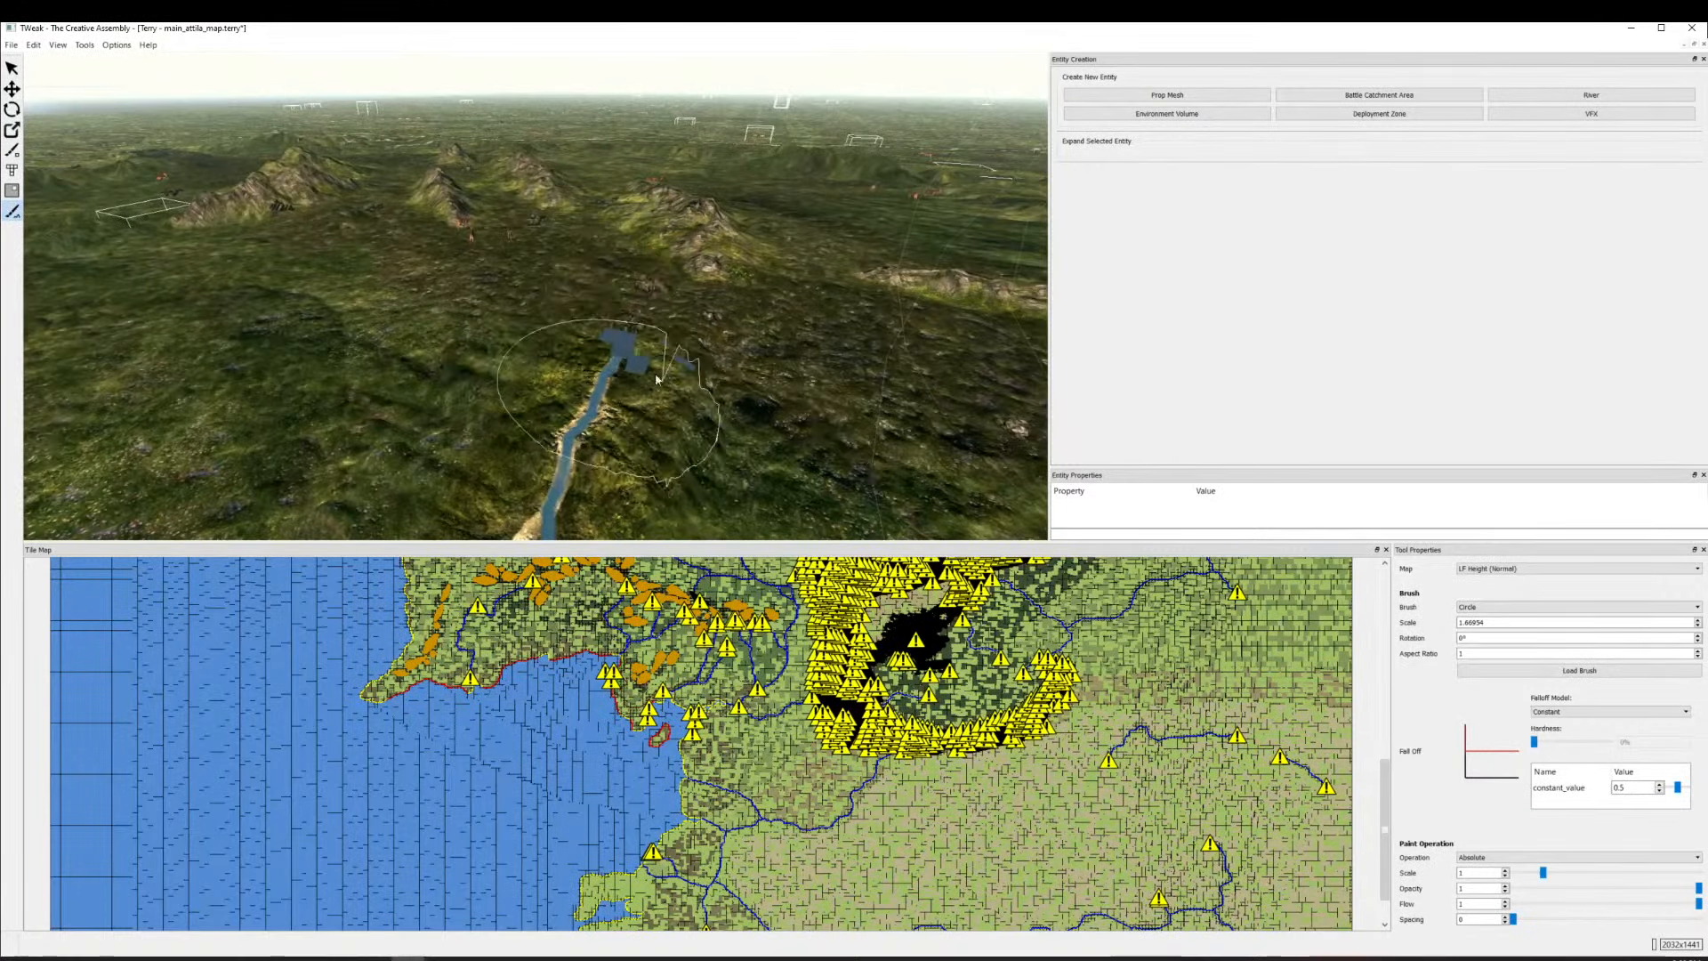
Set the paint operation scale to 0.8 and view the grassland between the river source and the rocky ridges.
{"action": "key", "text": "s"}
{"action": "key", "text": "d"}
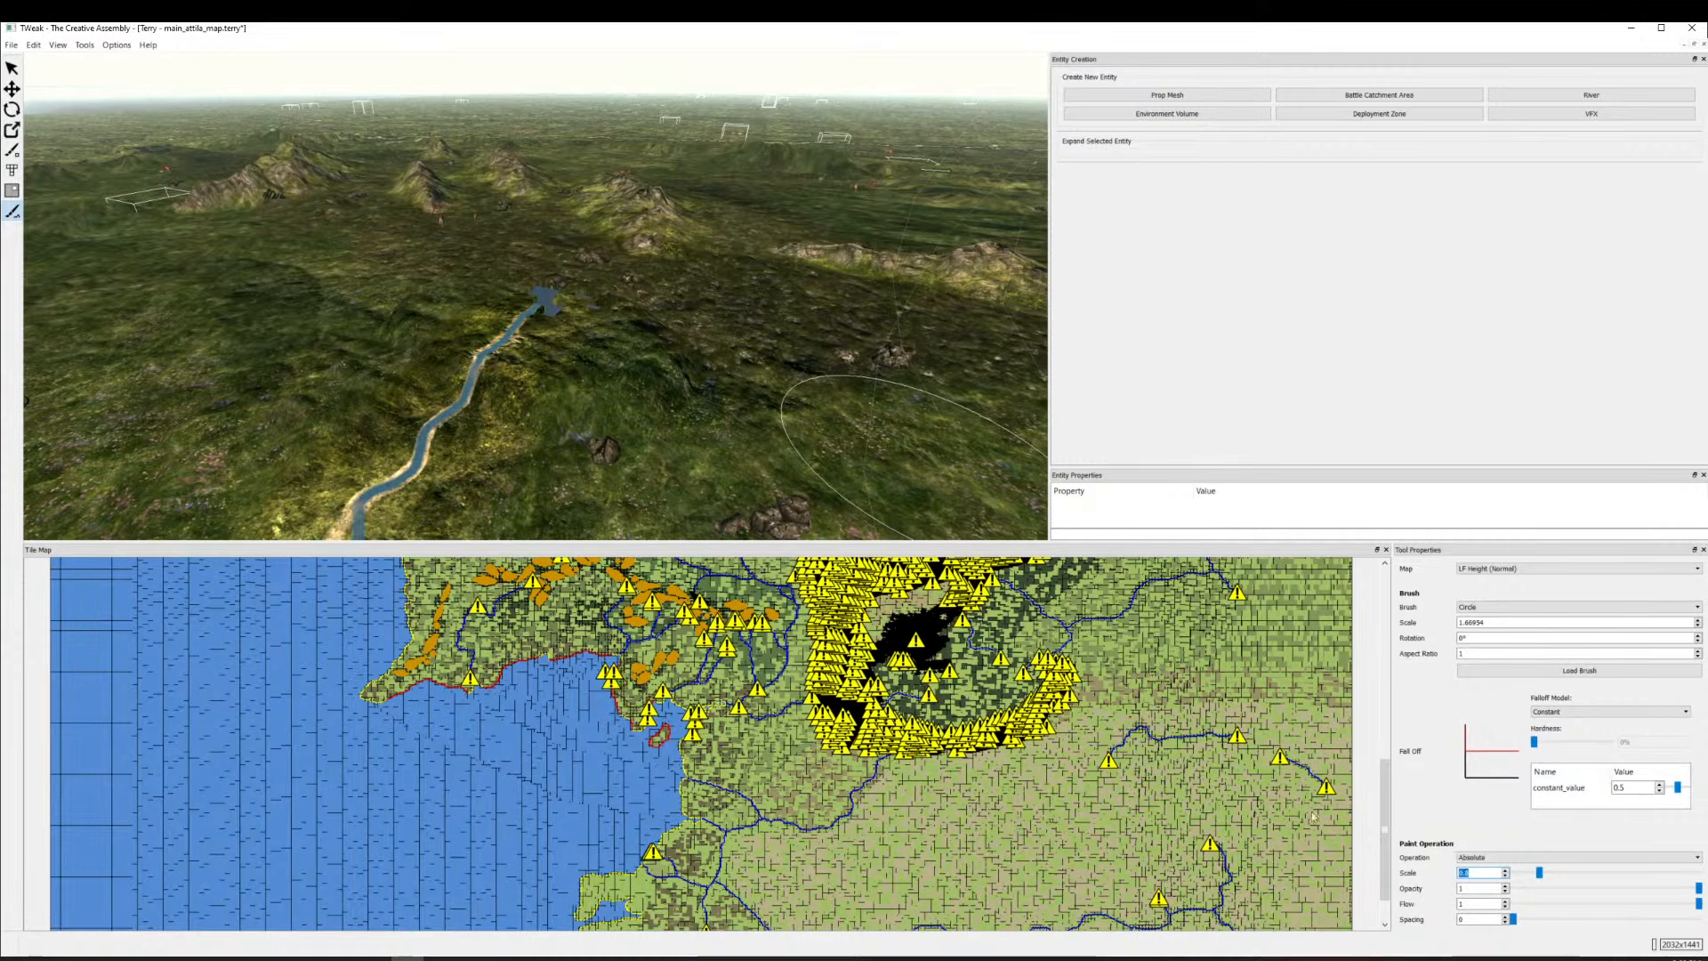
{"action": "key", "text": "s"}
{"action": "key", "text": "s"}
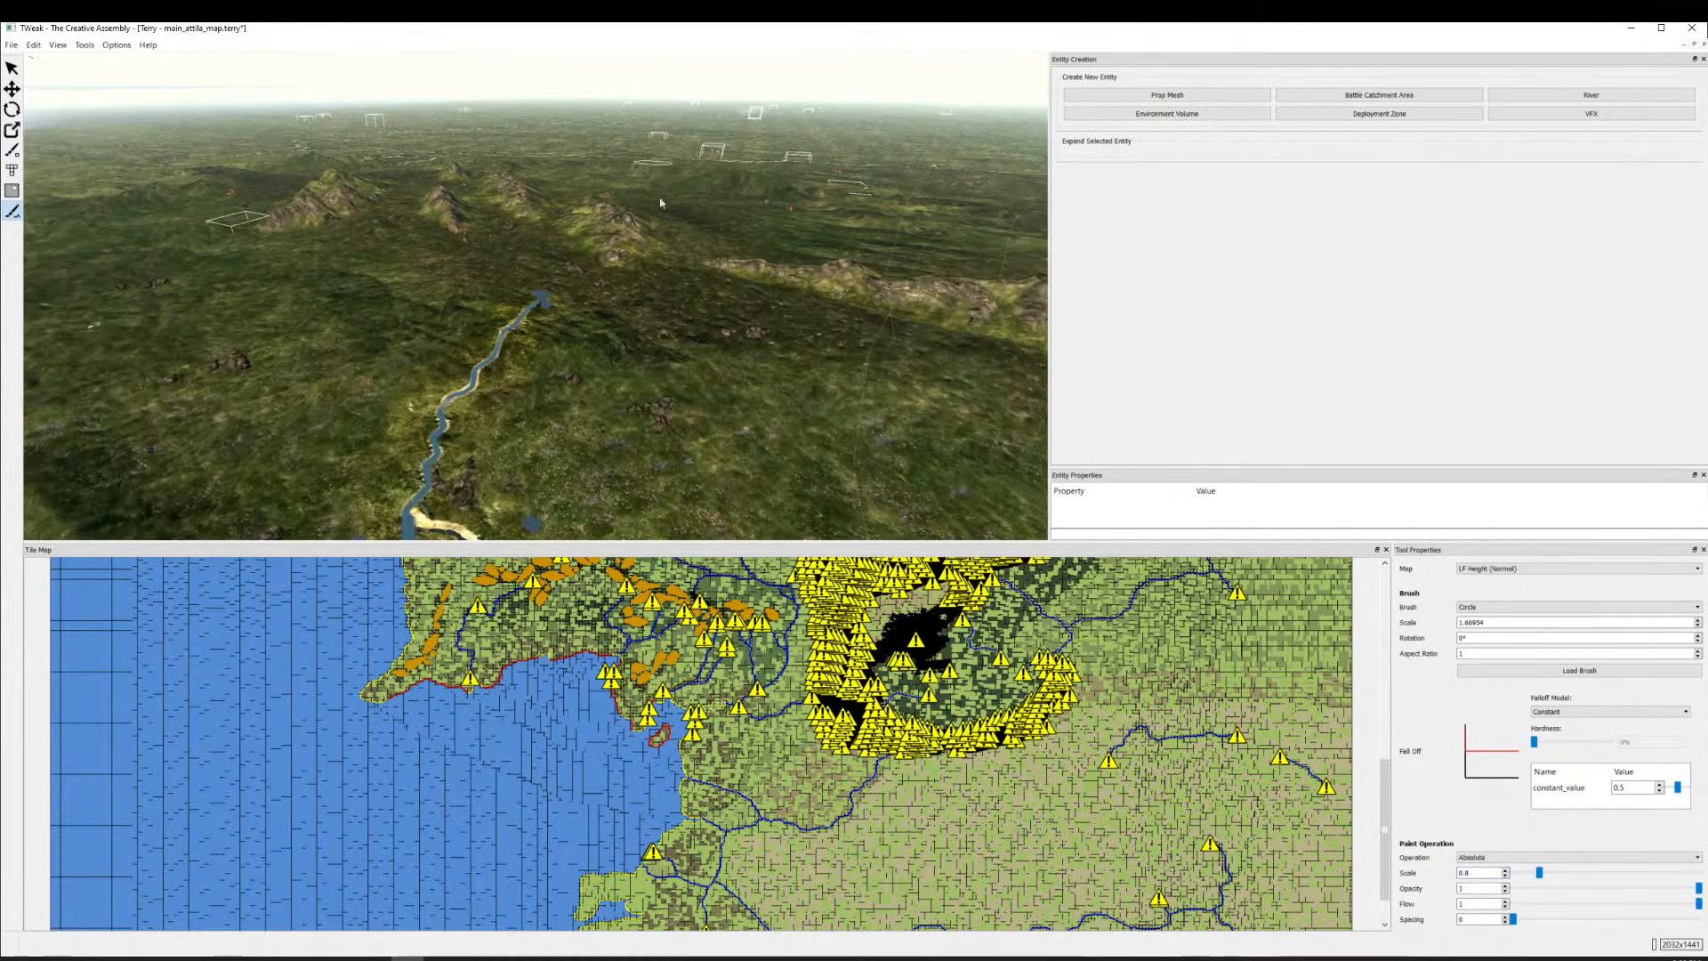
{"action": "key", "text": "s"}
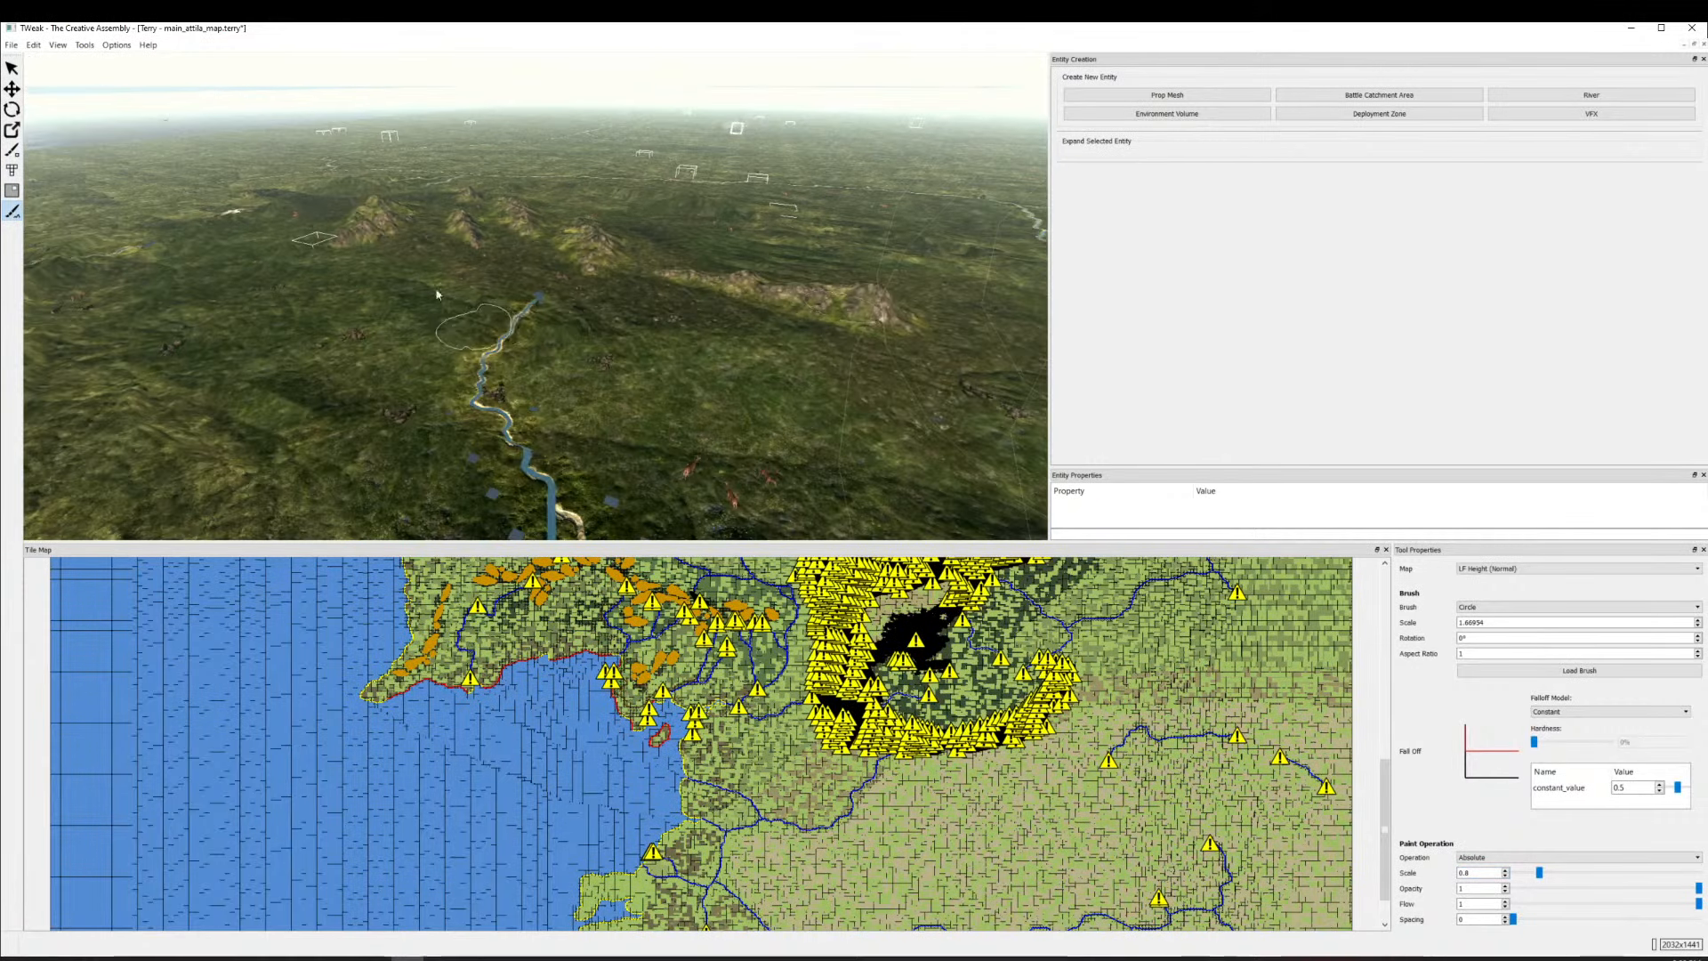
{"action": "scroll", "coordinate": [436, 294], "scroll_direction": "up", "scroll_amount": 2}
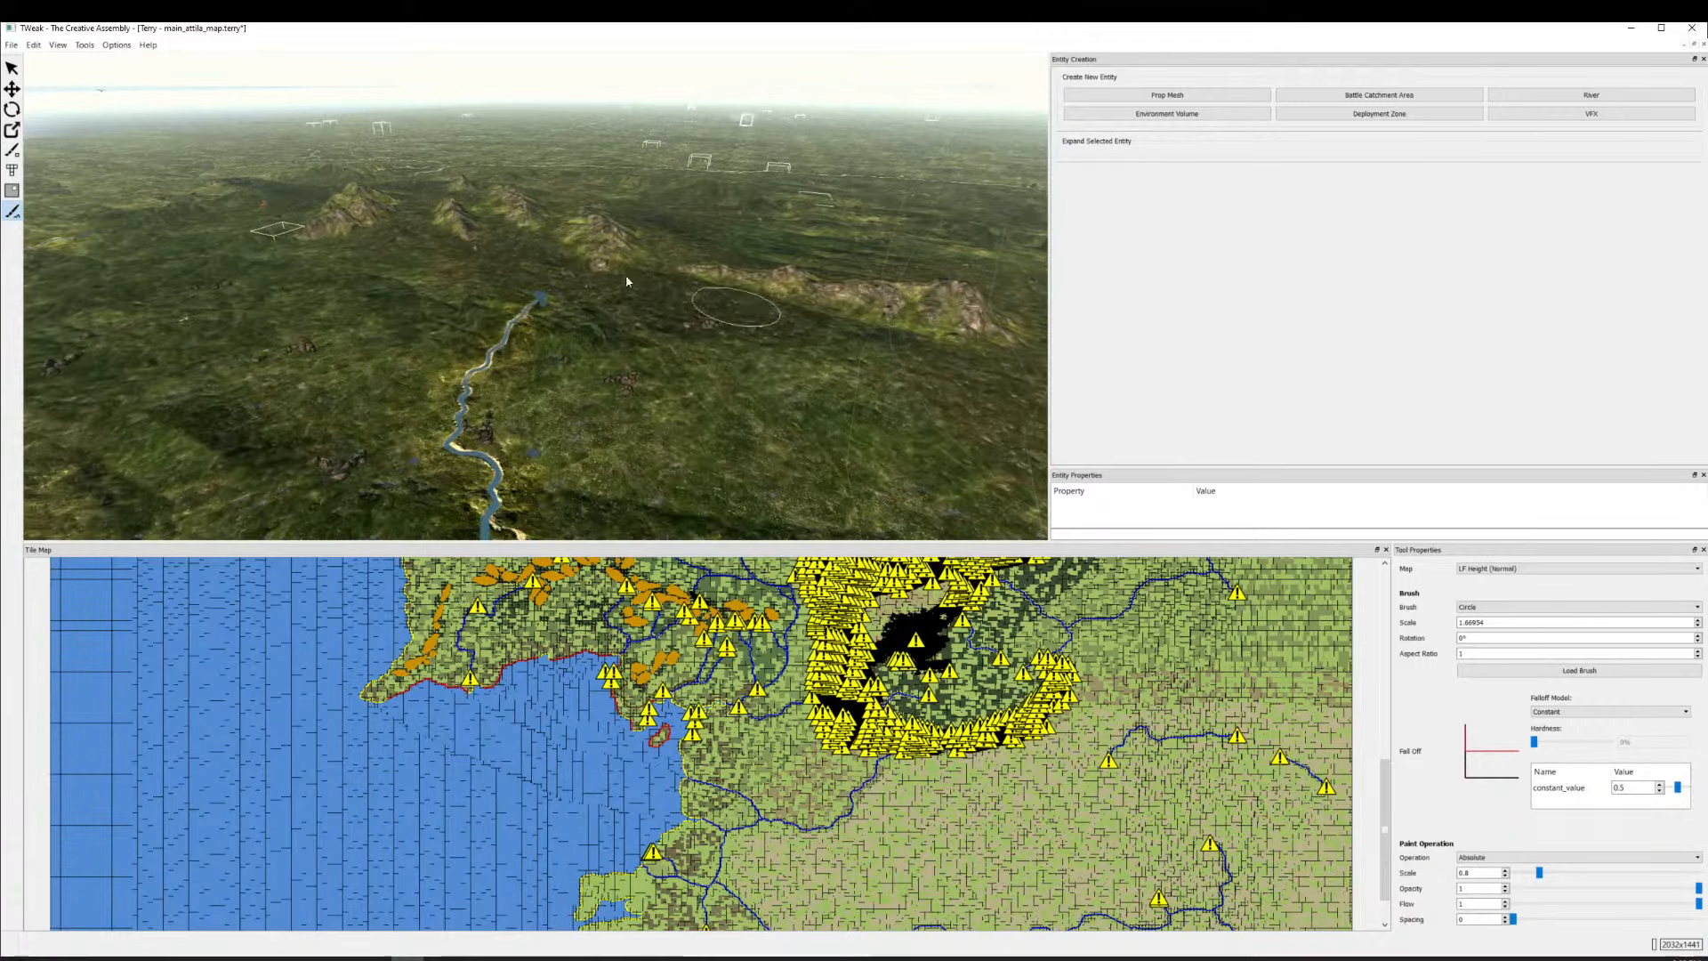
{"action": "left_click_drag", "start_coordinate": [626, 282], "coordinate": [857, 431]}
{"action": "scroll", "coordinate": [487, 264], "scroll_direction": "up", "scroll_amount": 2}
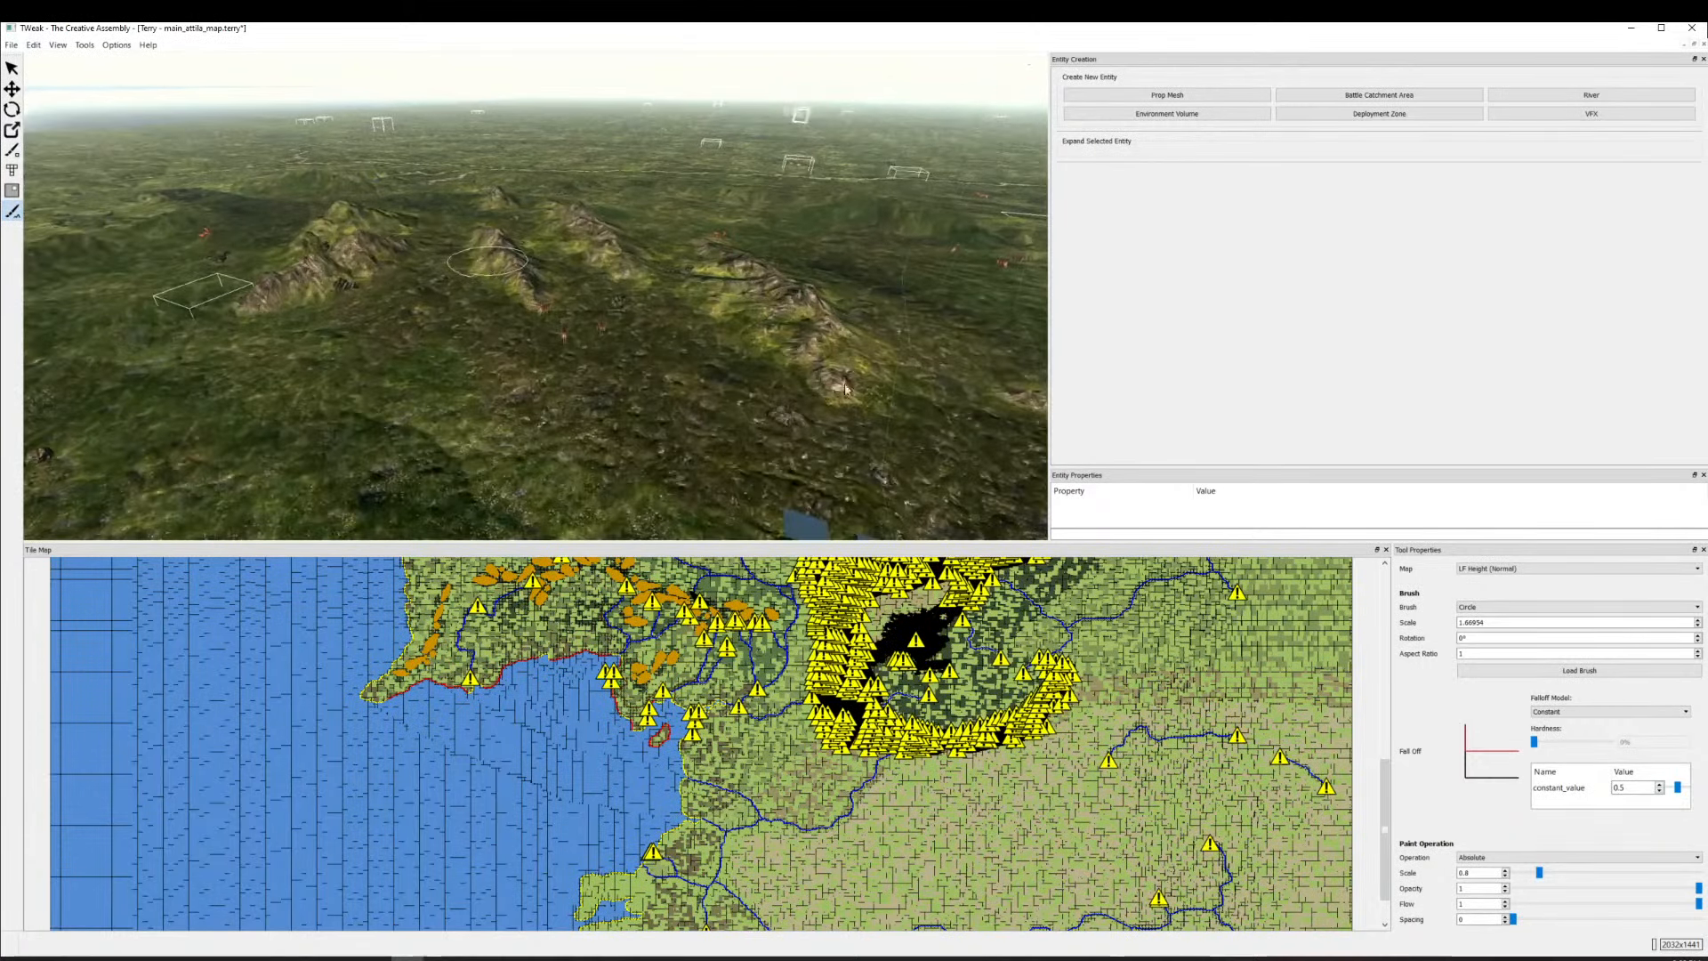
Examine the whole tile map, then the black area with warning markers and the rivers and mountains west of it.
{"action": "scroll", "coordinate": [848, 804], "scroll_direction": "down", "scroll_amount": 3}
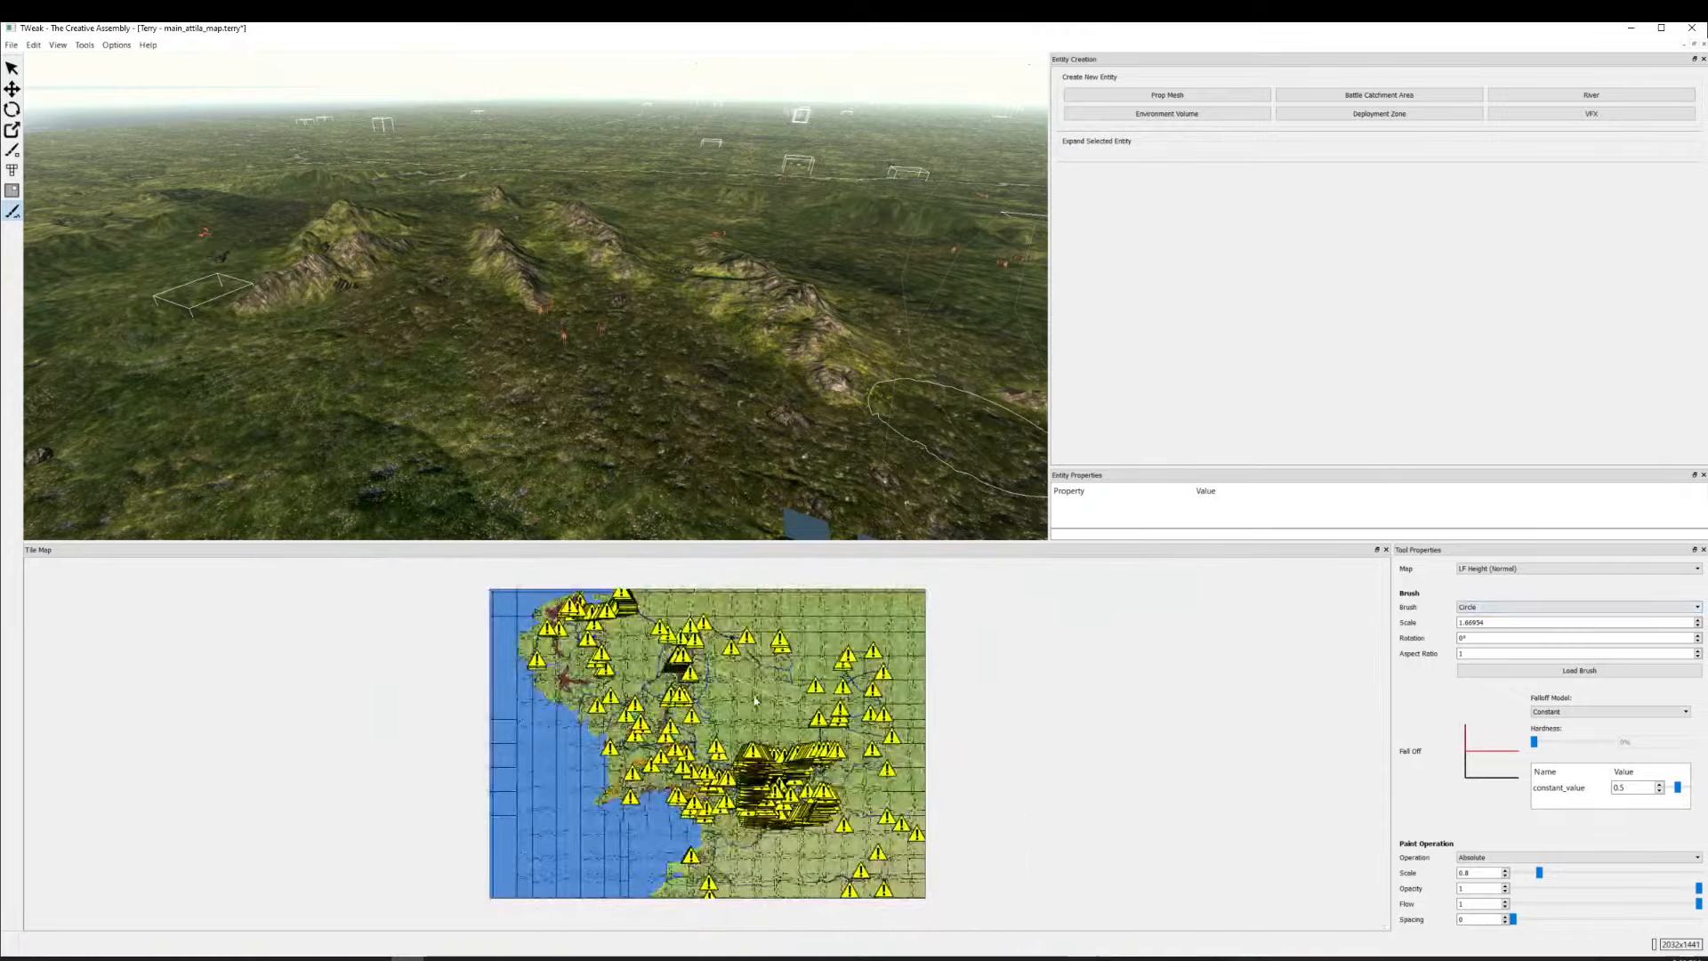
{"action": "scroll", "coordinate": [847, 803], "scroll_direction": "up", "scroll_amount": 3}
{"action": "scroll", "coordinate": [847, 803], "scroll_direction": "up", "scroll_amount": 5}
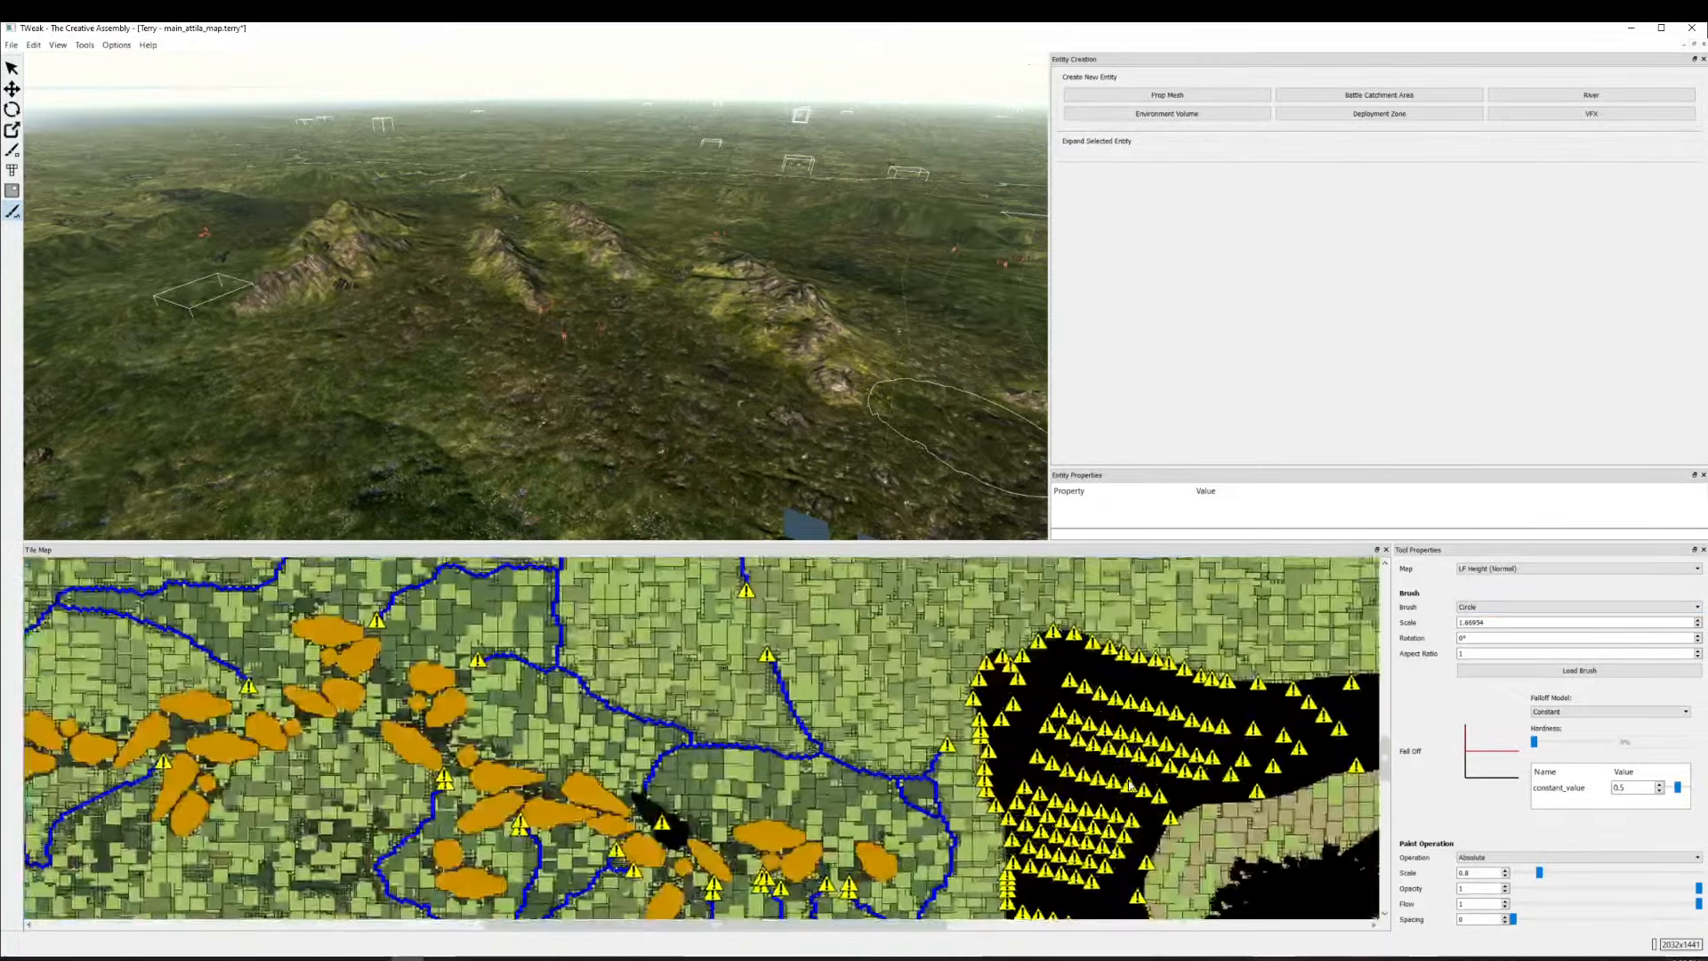
{"action": "scroll", "coordinate": [750, 652], "scroll_direction": "up", "scroll_amount": 4}
{"action": "scroll", "coordinate": [765, 655], "scroll_direction": "down", "scroll_amount": 4}
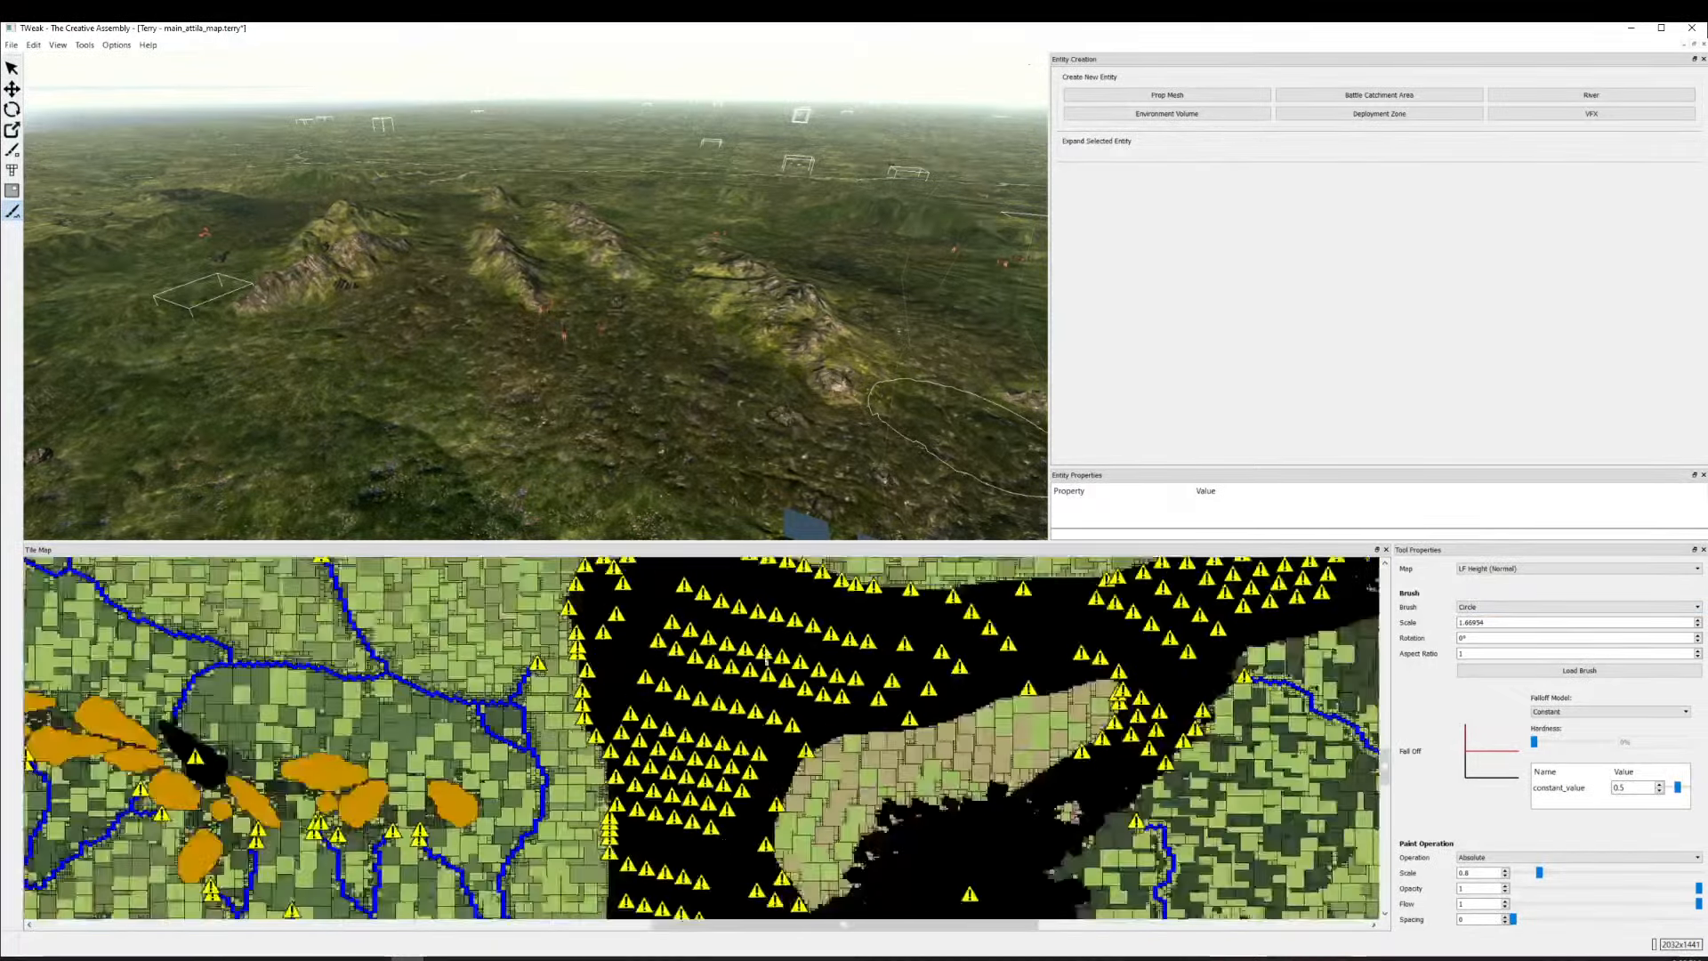
{"action": "scroll", "coordinate": [737, 727], "scroll_direction": "down", "scroll_amount": 2}
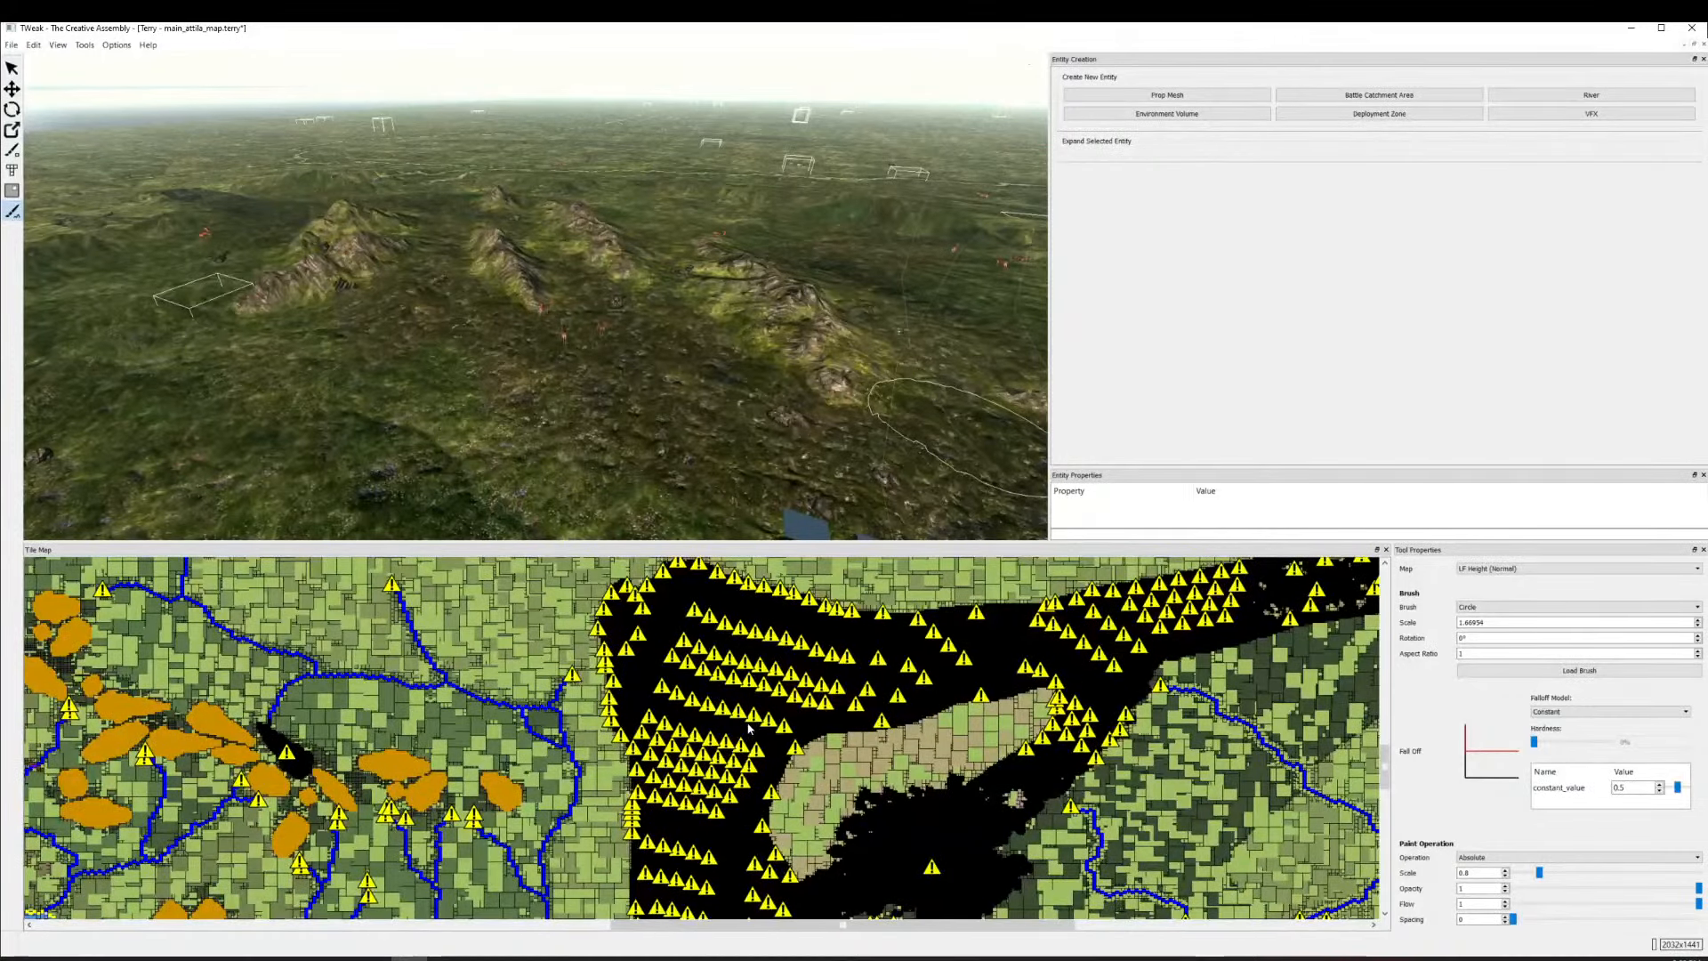
{"action": "scroll", "coordinate": [748, 727], "scroll_direction": "up", "scroll_amount": 3}
{"action": "scroll", "coordinate": [752, 727], "scroll_direction": "down", "scroll_amount": 4}
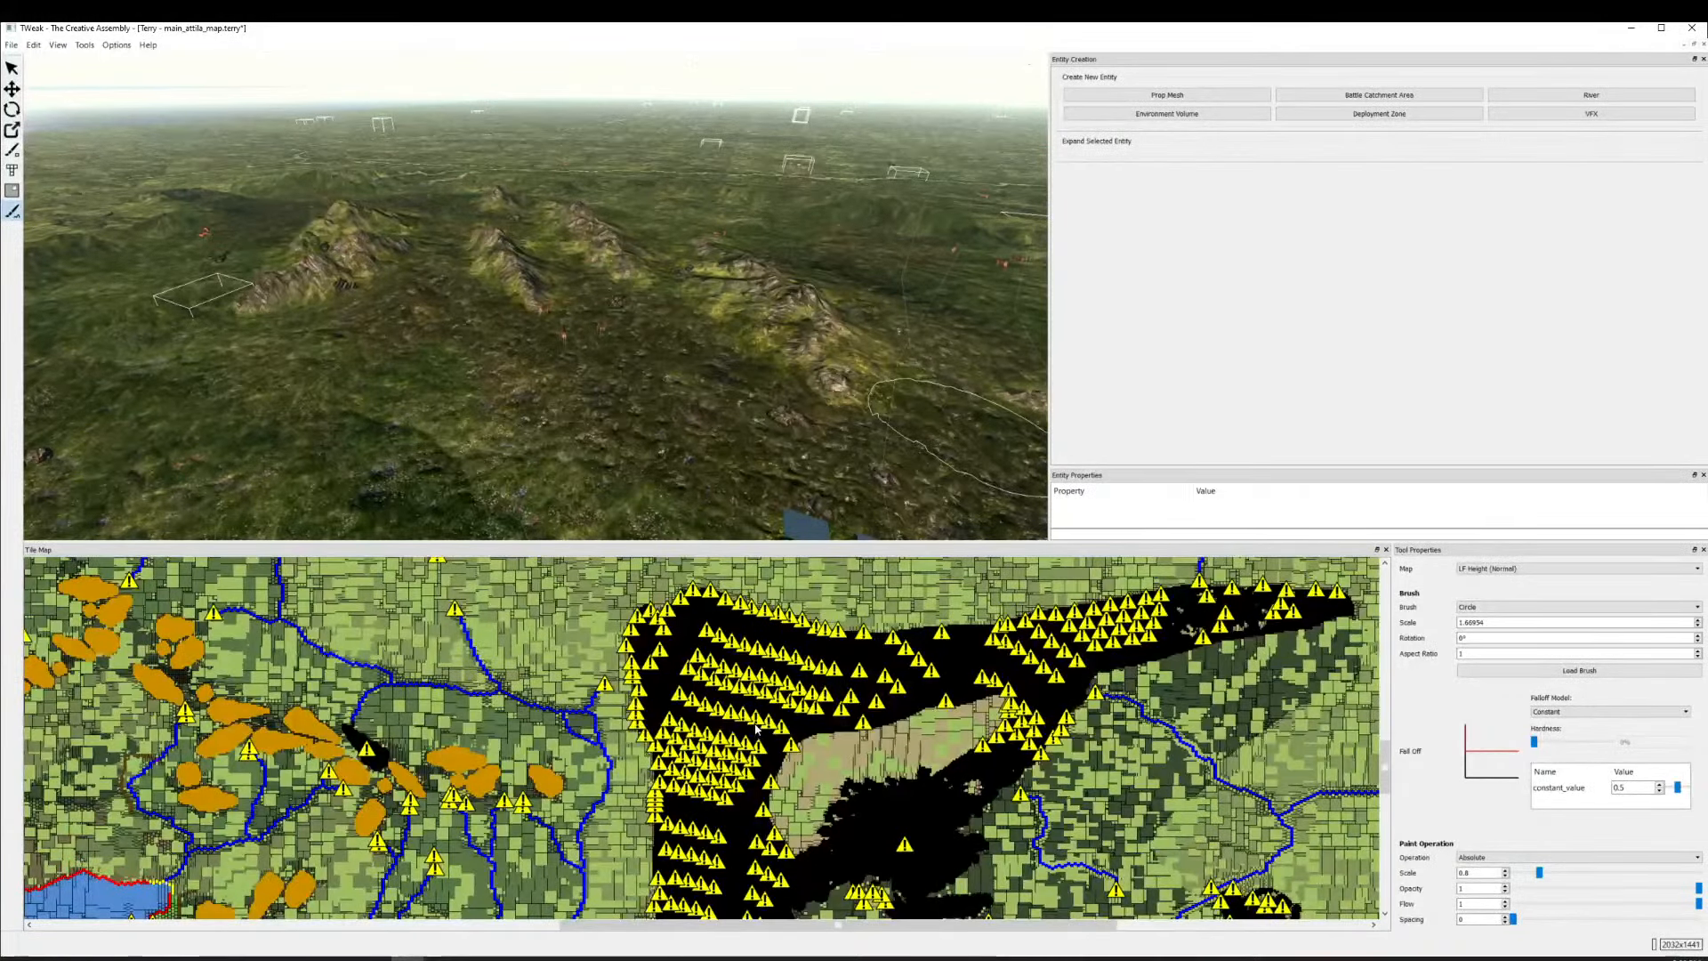
{"action": "scroll", "coordinate": [760, 730], "scroll_direction": "up", "scroll_amount": 5}
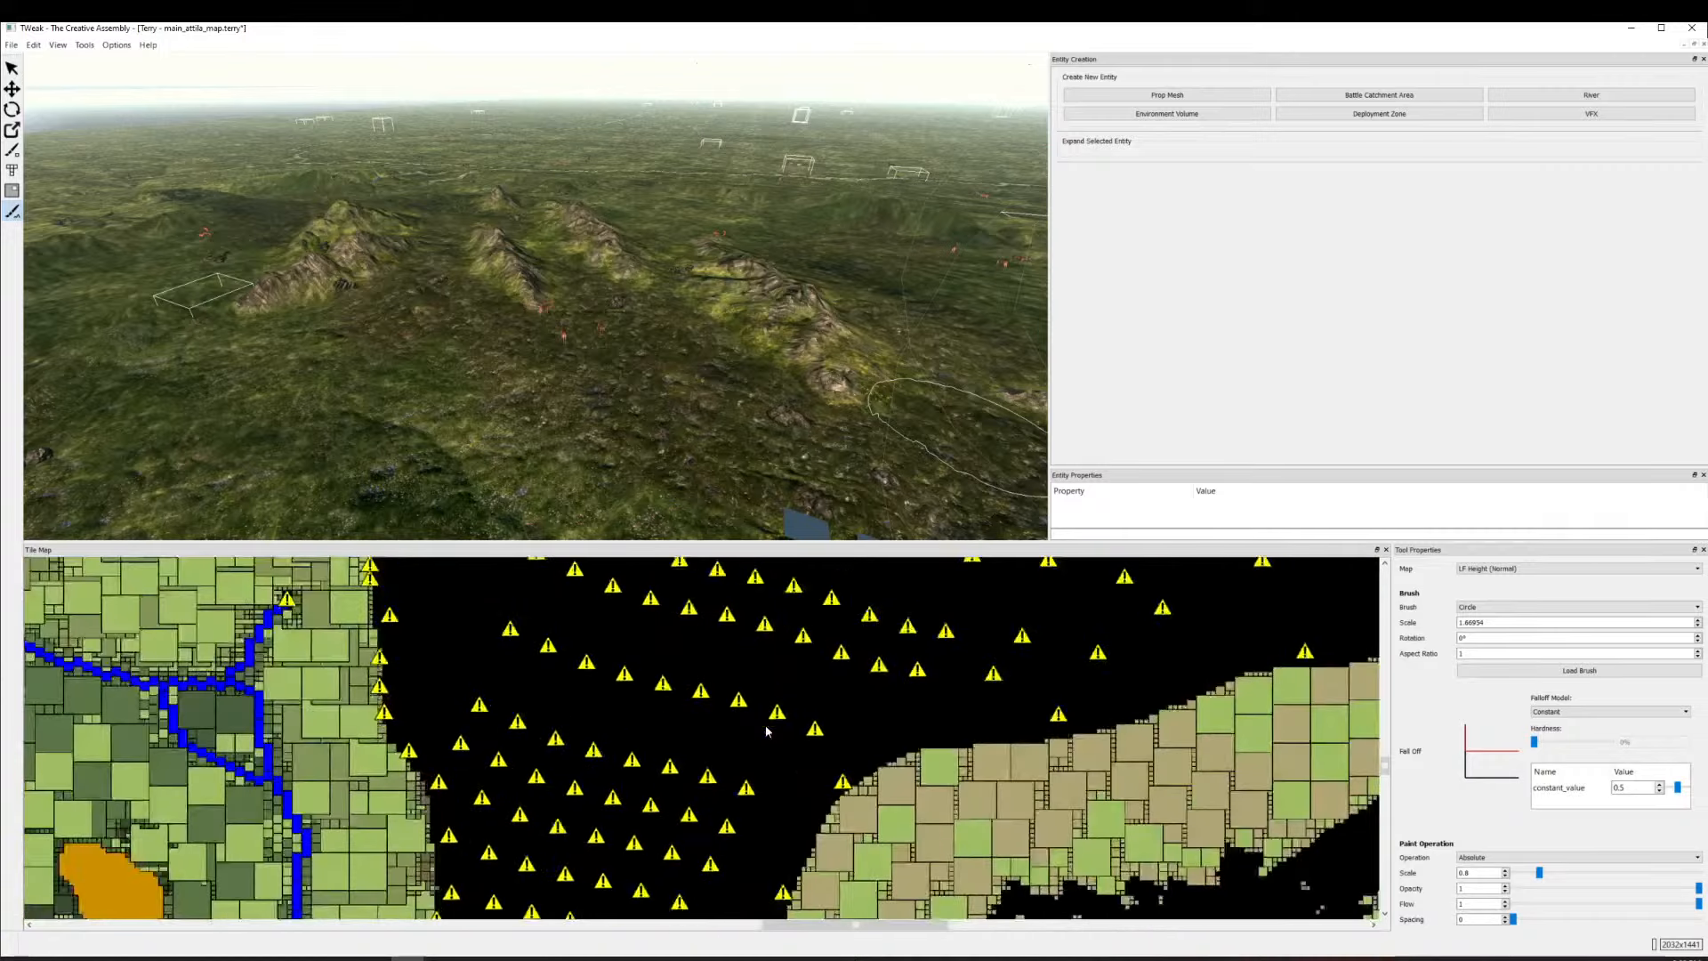
{"action": "scroll", "coordinate": [778, 722], "scroll_direction": "down", "scroll_amount": 6}
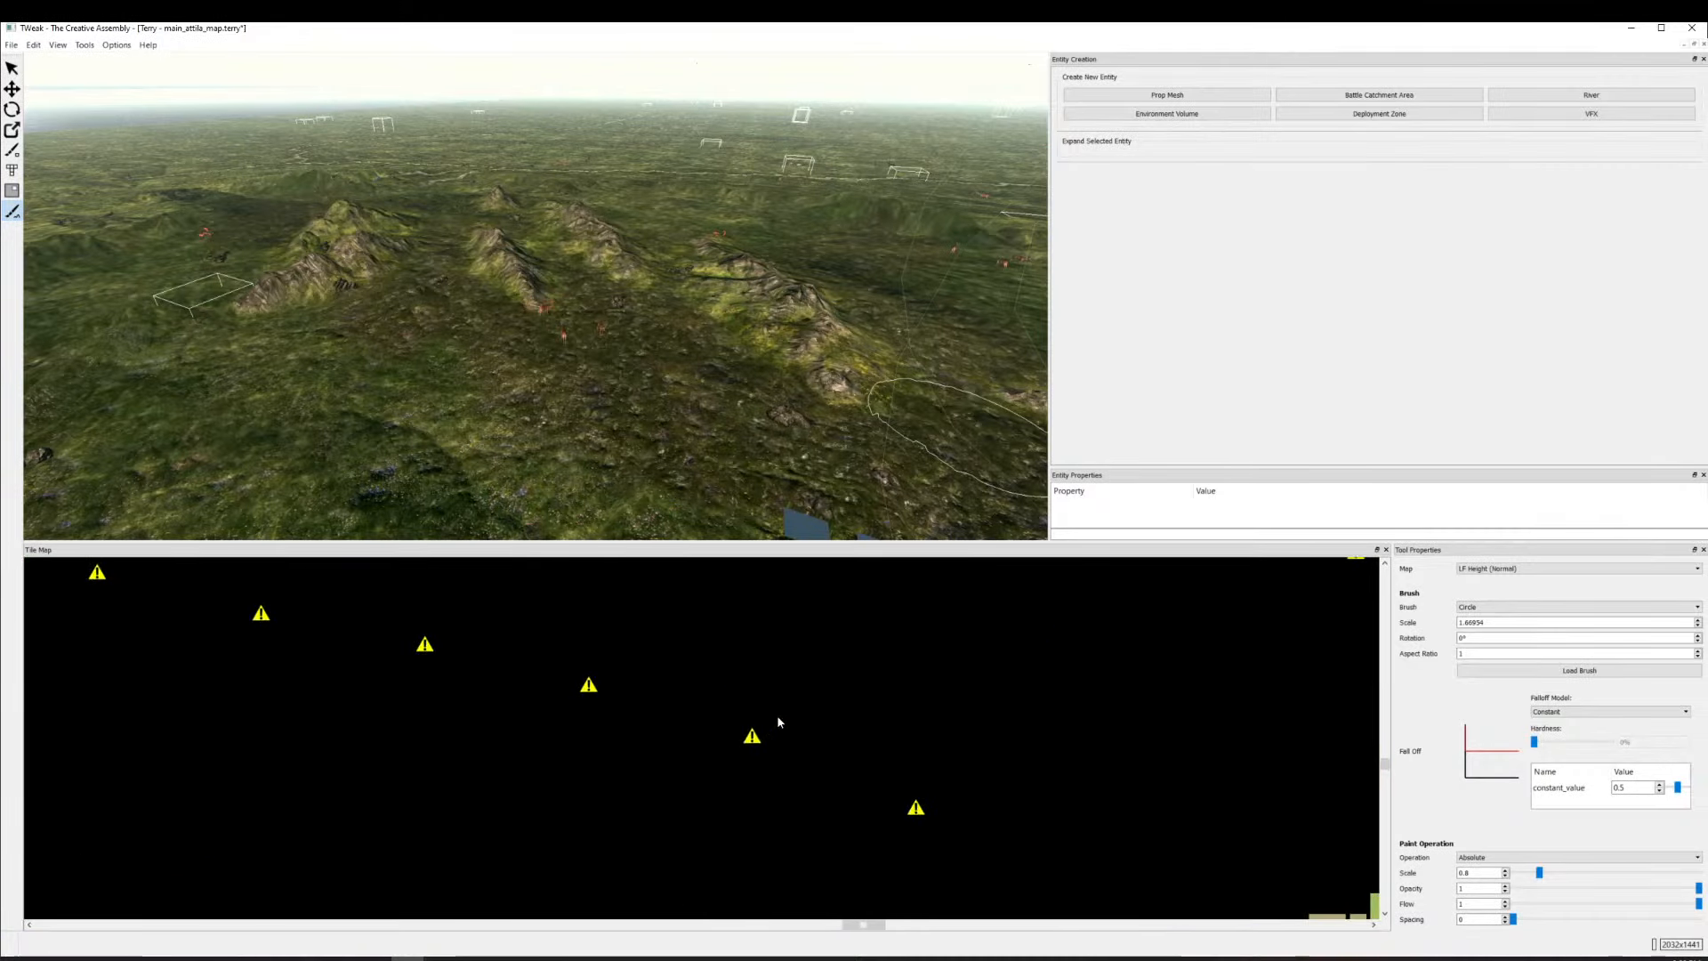
{"action": "scroll", "coordinate": [779, 716], "scroll_direction": "down", "scroll_amount": 4}
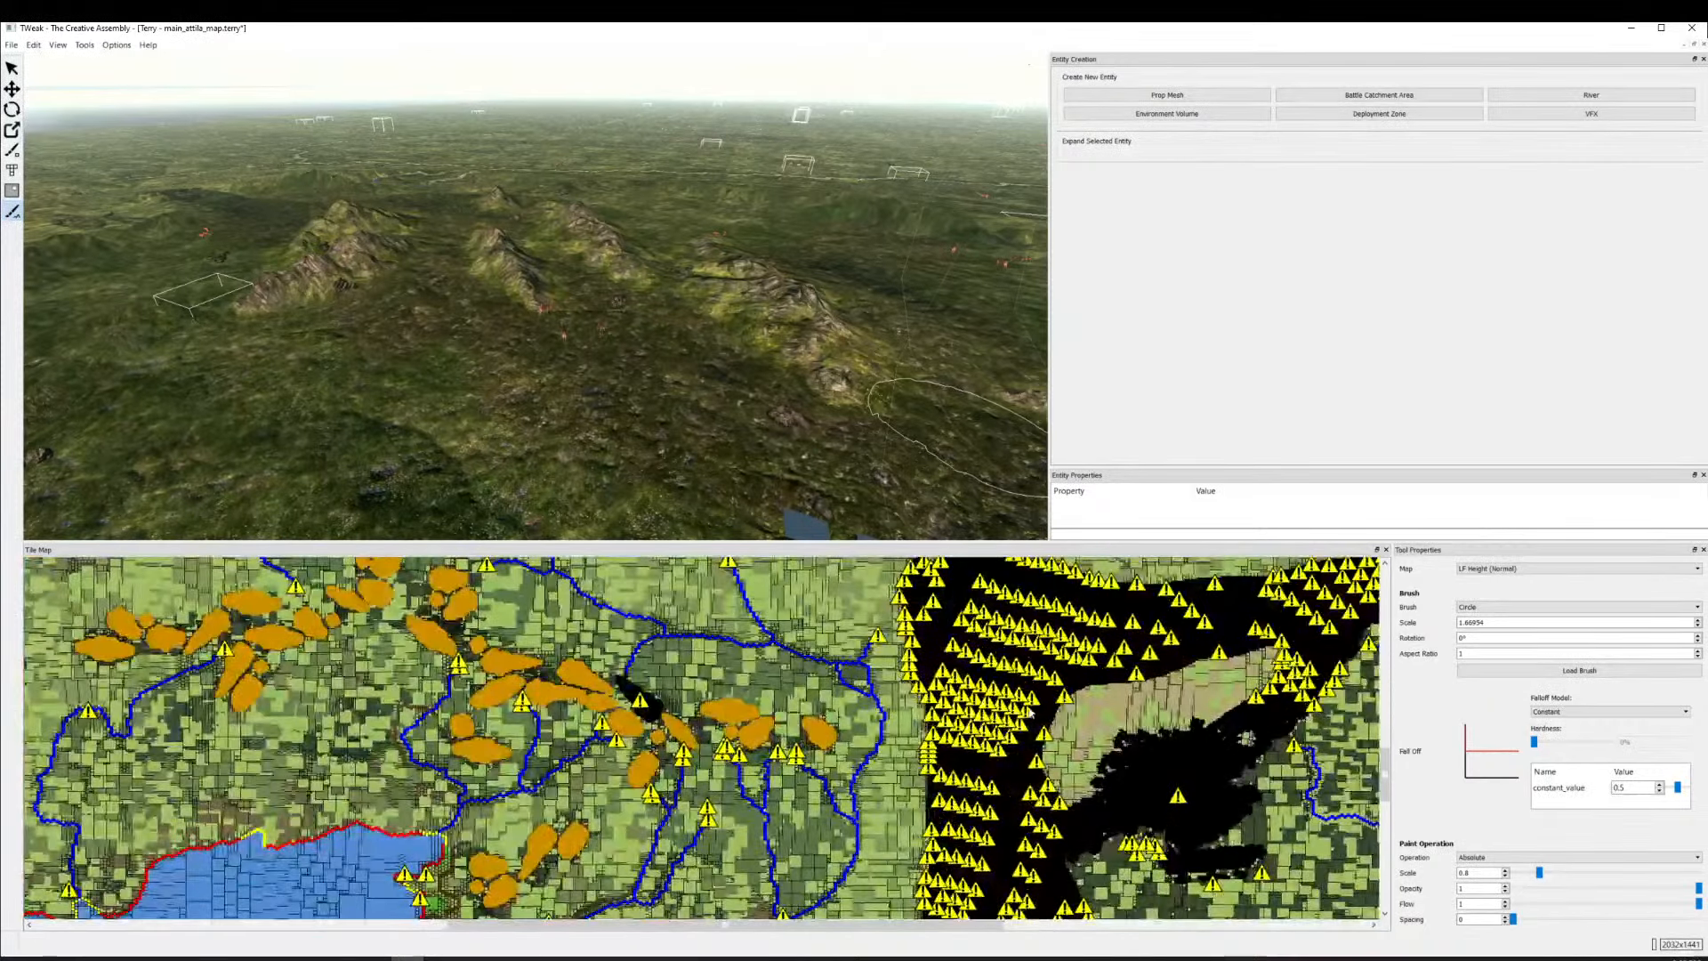
{"action": "scroll", "coordinate": [1030, 711], "scroll_direction": "up", "scroll_amount": 2}
Inspect the terrain from the river source out to the map's edge and around the rocky peaks with orange woods.
{"action": "mouse_move", "coordinate": [493, 319]}
{"action": "left_mouse_down"}
{"action": "mouse_move", "coordinate": [537, 324]}
{"action": "mouse_move", "coordinate": [387, 242]}
{"action": "mouse_move", "coordinate": [495, 286]}
{"action": "left_mouse_up"}
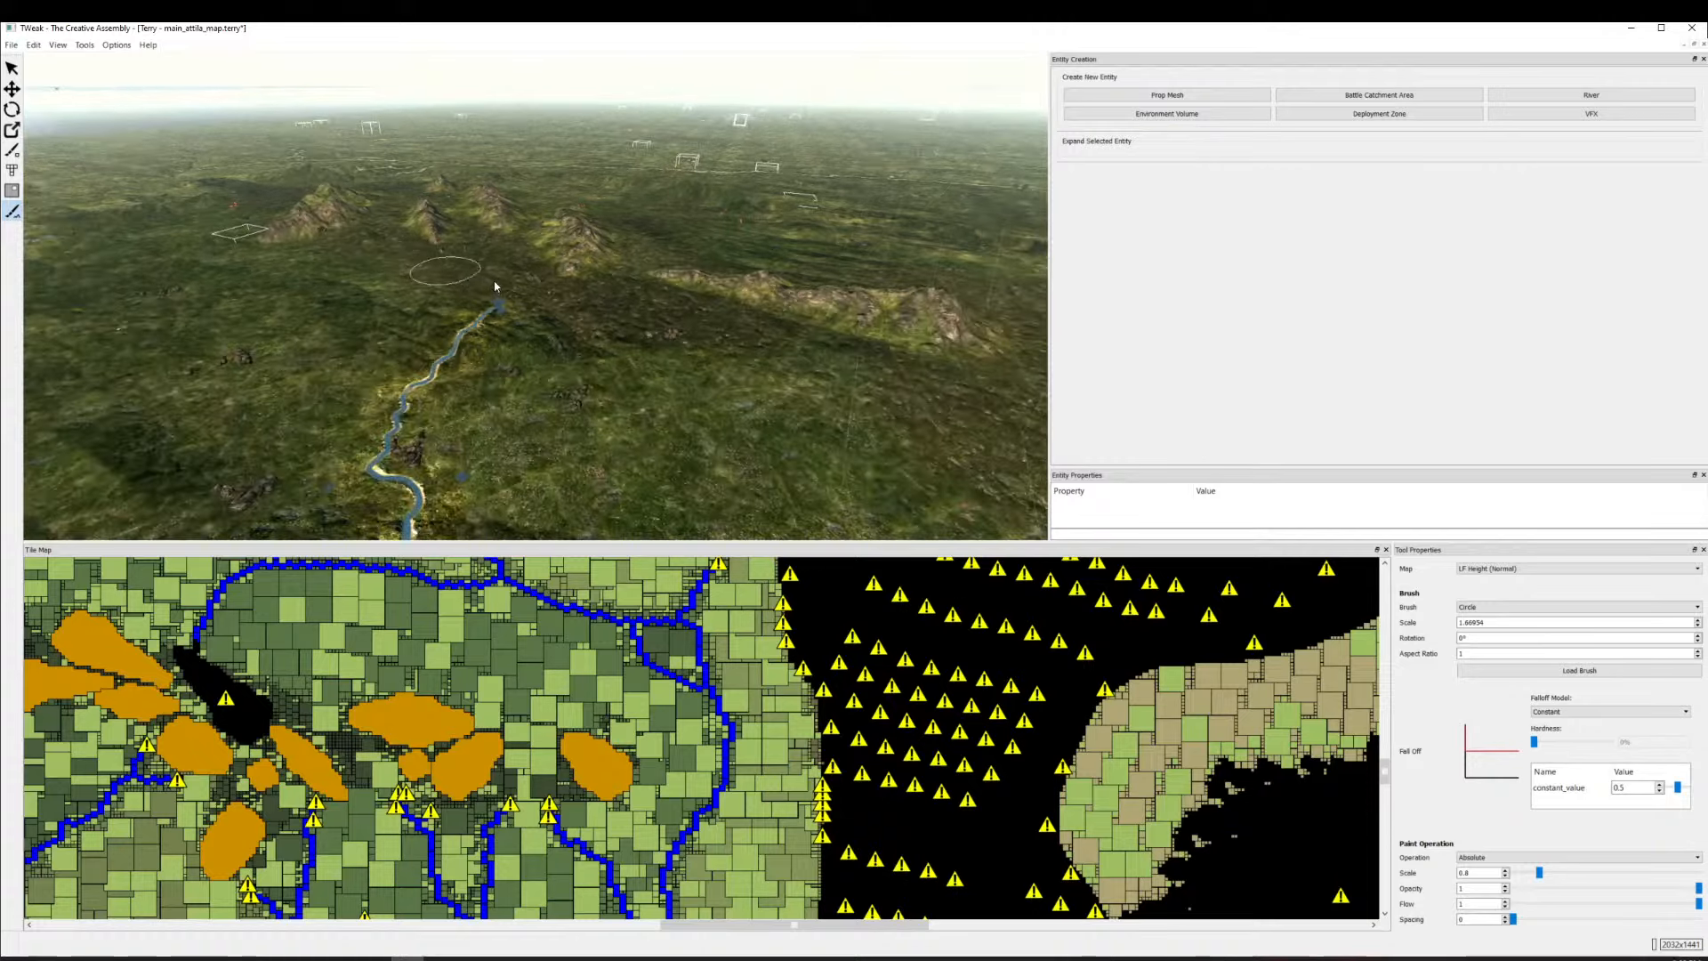
{"action": "left_click_drag", "start_coordinate": [621, 263], "coordinate": [484, 190]}
{"action": "left_click_drag", "start_coordinate": [745, 361], "coordinate": [331, 349]}
{"action": "mouse_move", "coordinate": [870, 438]}
{"action": "left_mouse_down"}
{"action": "mouse_move", "coordinate": [389, 305]}
{"action": "mouse_move", "coordinate": [258, 329]}
{"action": "mouse_move", "coordinate": [212, 123]}
{"action": "mouse_move", "coordinate": [160, 168]}
{"action": "left_mouse_up"}
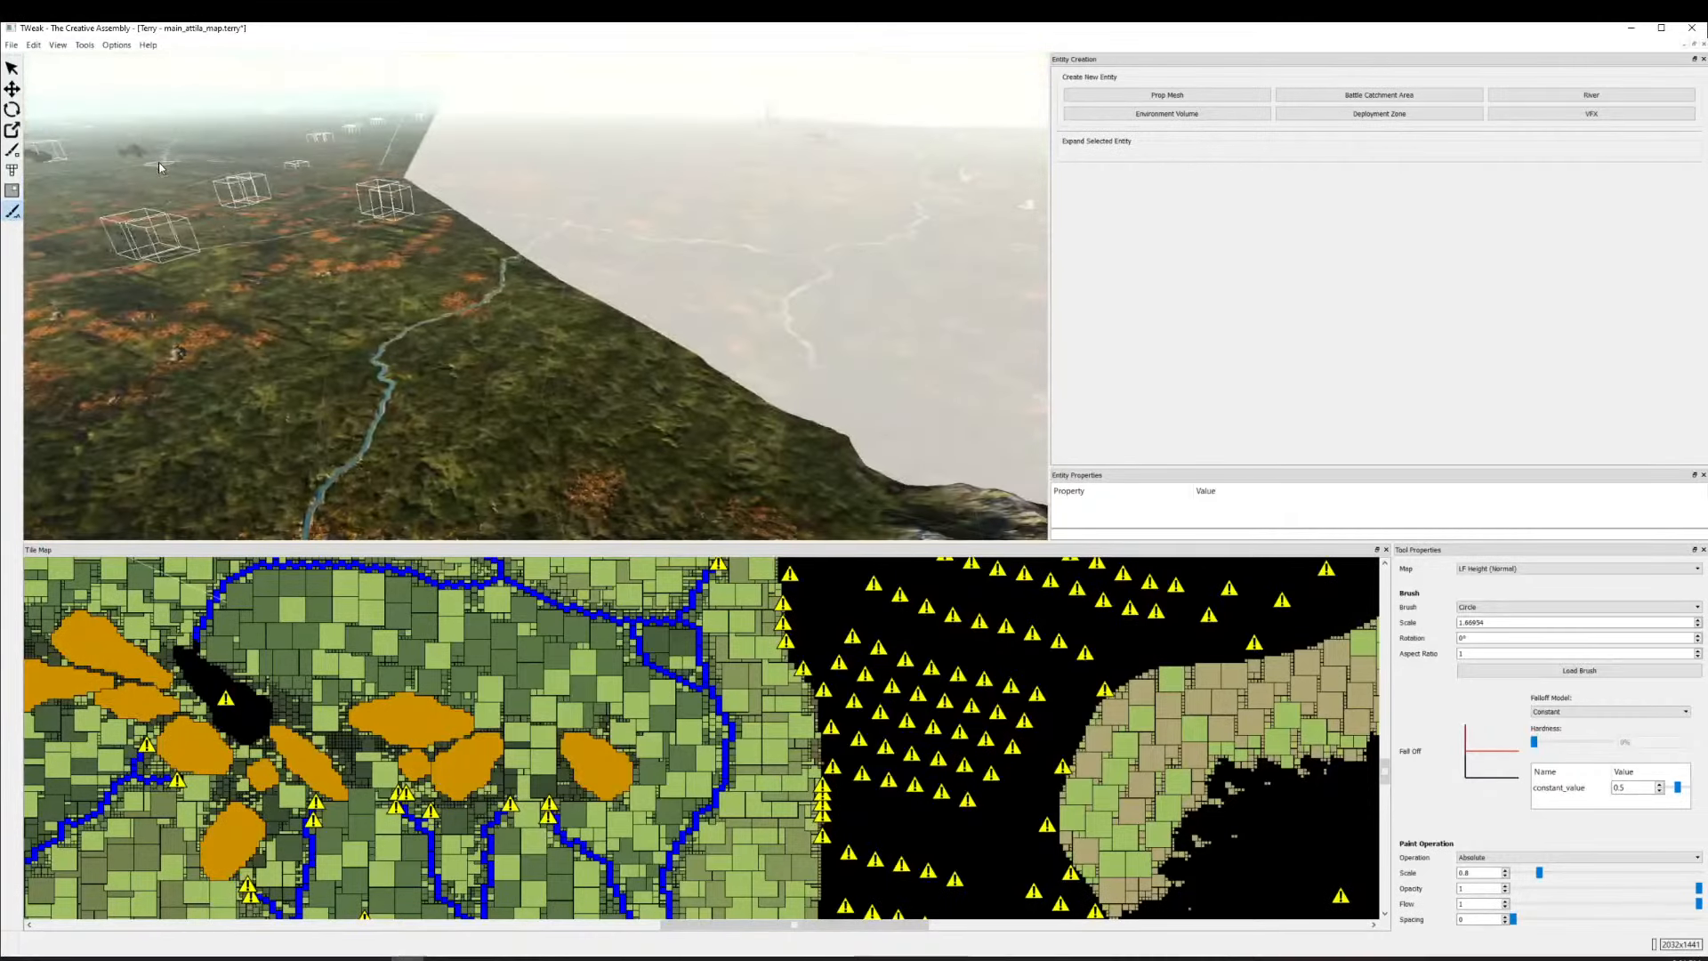
{"action": "left_click_drag", "start_coordinate": [779, 175], "coordinate": [731, 278]}
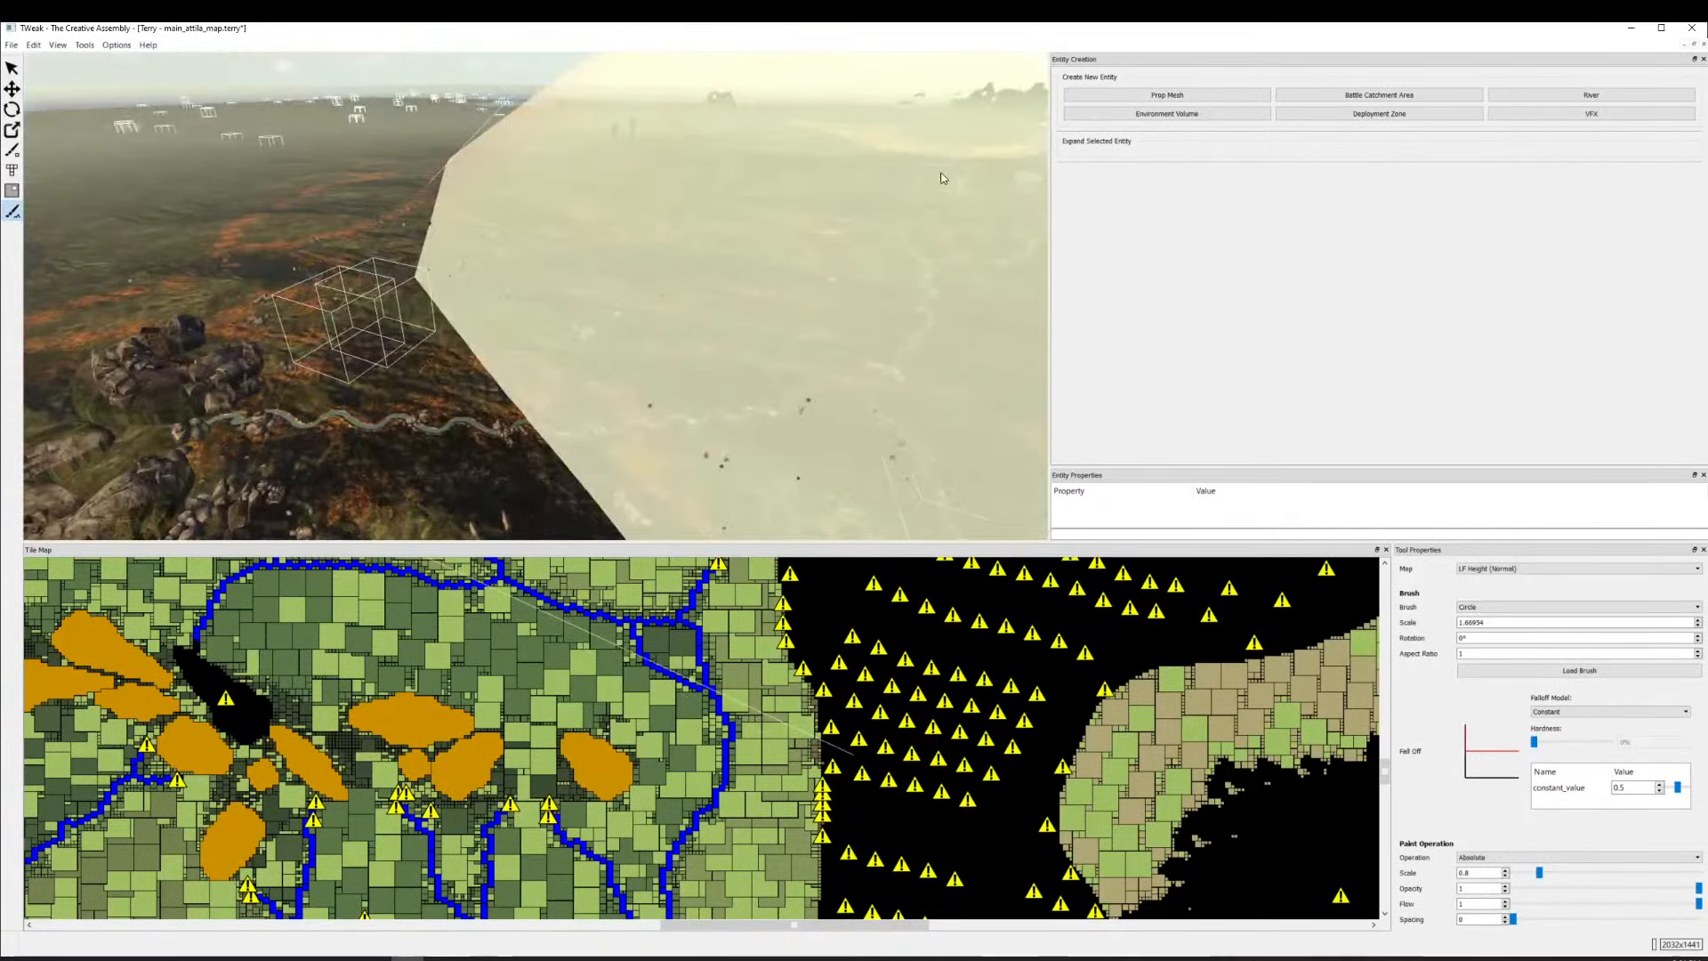
{"action": "mouse_move", "coordinate": [942, 178]}
{"action": "left_mouse_down"}
{"action": "mouse_move", "coordinate": [820, 254]}
{"action": "mouse_move", "coordinate": [862, 200]}
{"action": "mouse_move", "coordinate": [714, 252]}
{"action": "mouse_move", "coordinate": [672, 299]}
{"action": "mouse_move", "coordinate": [823, 213]}
{"action": "mouse_move", "coordinate": [812, 255]}
{"action": "mouse_move", "coordinate": [596, 301]}
{"action": "mouse_move", "coordinate": [521, 226]}
{"action": "mouse_move", "coordinate": [601, 313]}
{"action": "mouse_move", "coordinate": [245, 250]}
{"action": "mouse_move", "coordinate": [831, 151]}
{"action": "mouse_move", "coordinate": [598, 389]}
{"action": "left_mouse_up"}
{"action": "scroll", "coordinate": [640, 371], "scroll_direction": "up", "scroll_amount": 5}
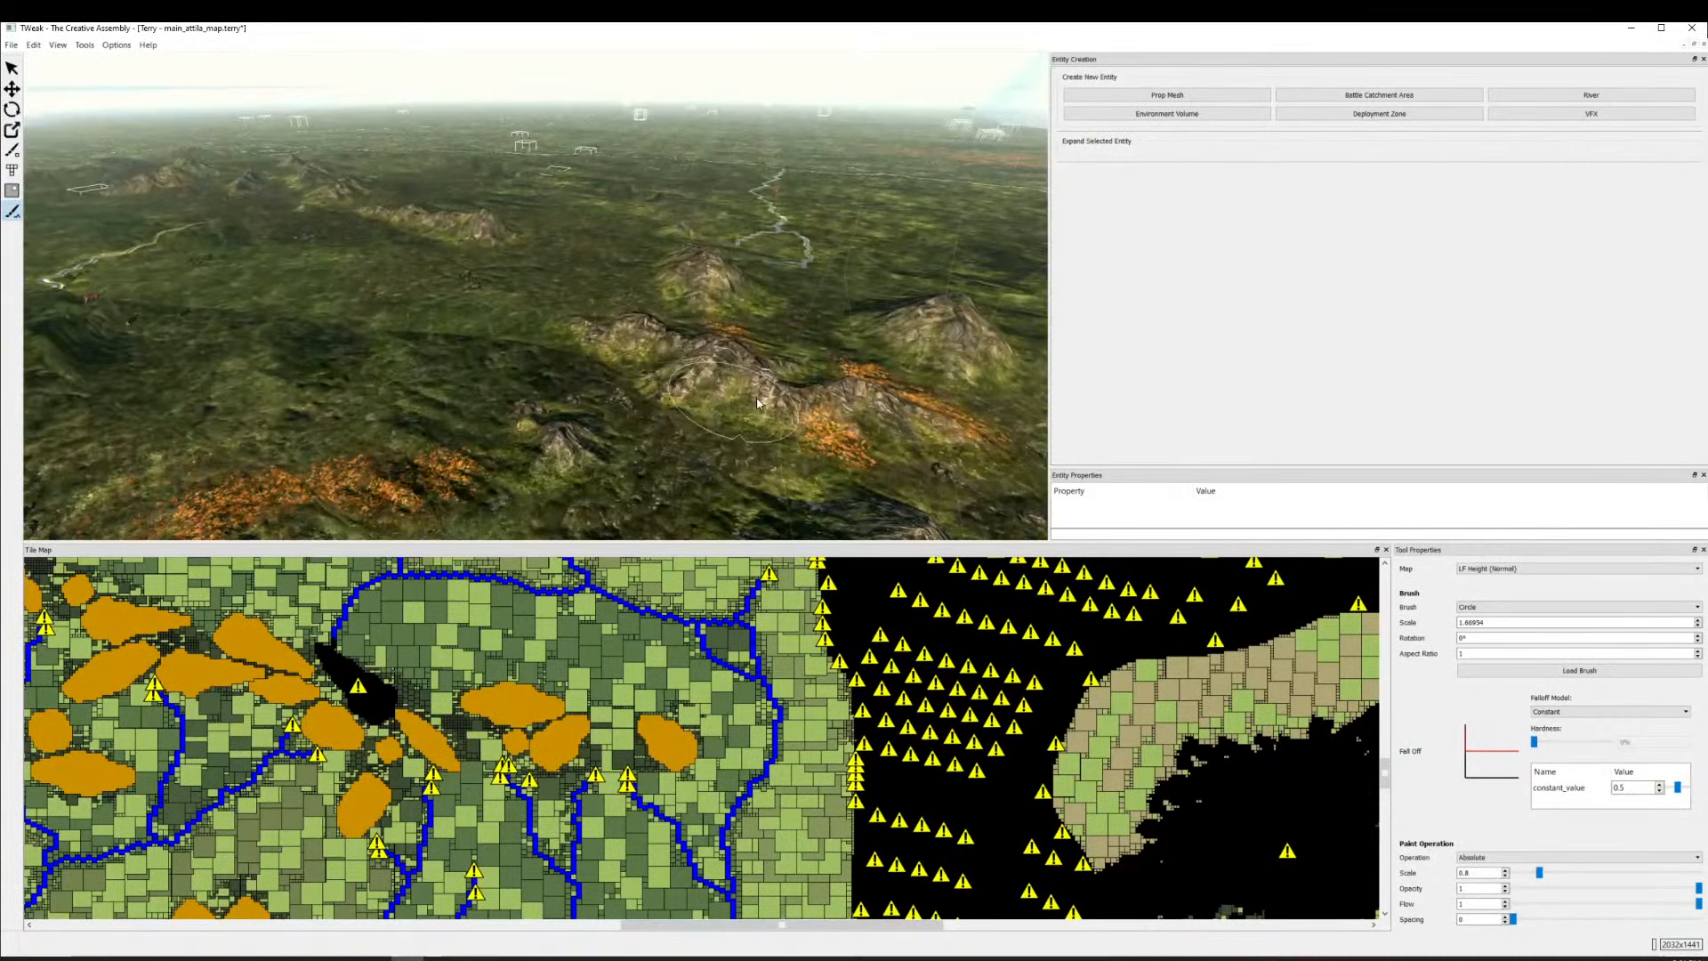
{"action": "scroll", "coordinate": [757, 403], "scroll_direction": "up", "scroll_amount": 5}
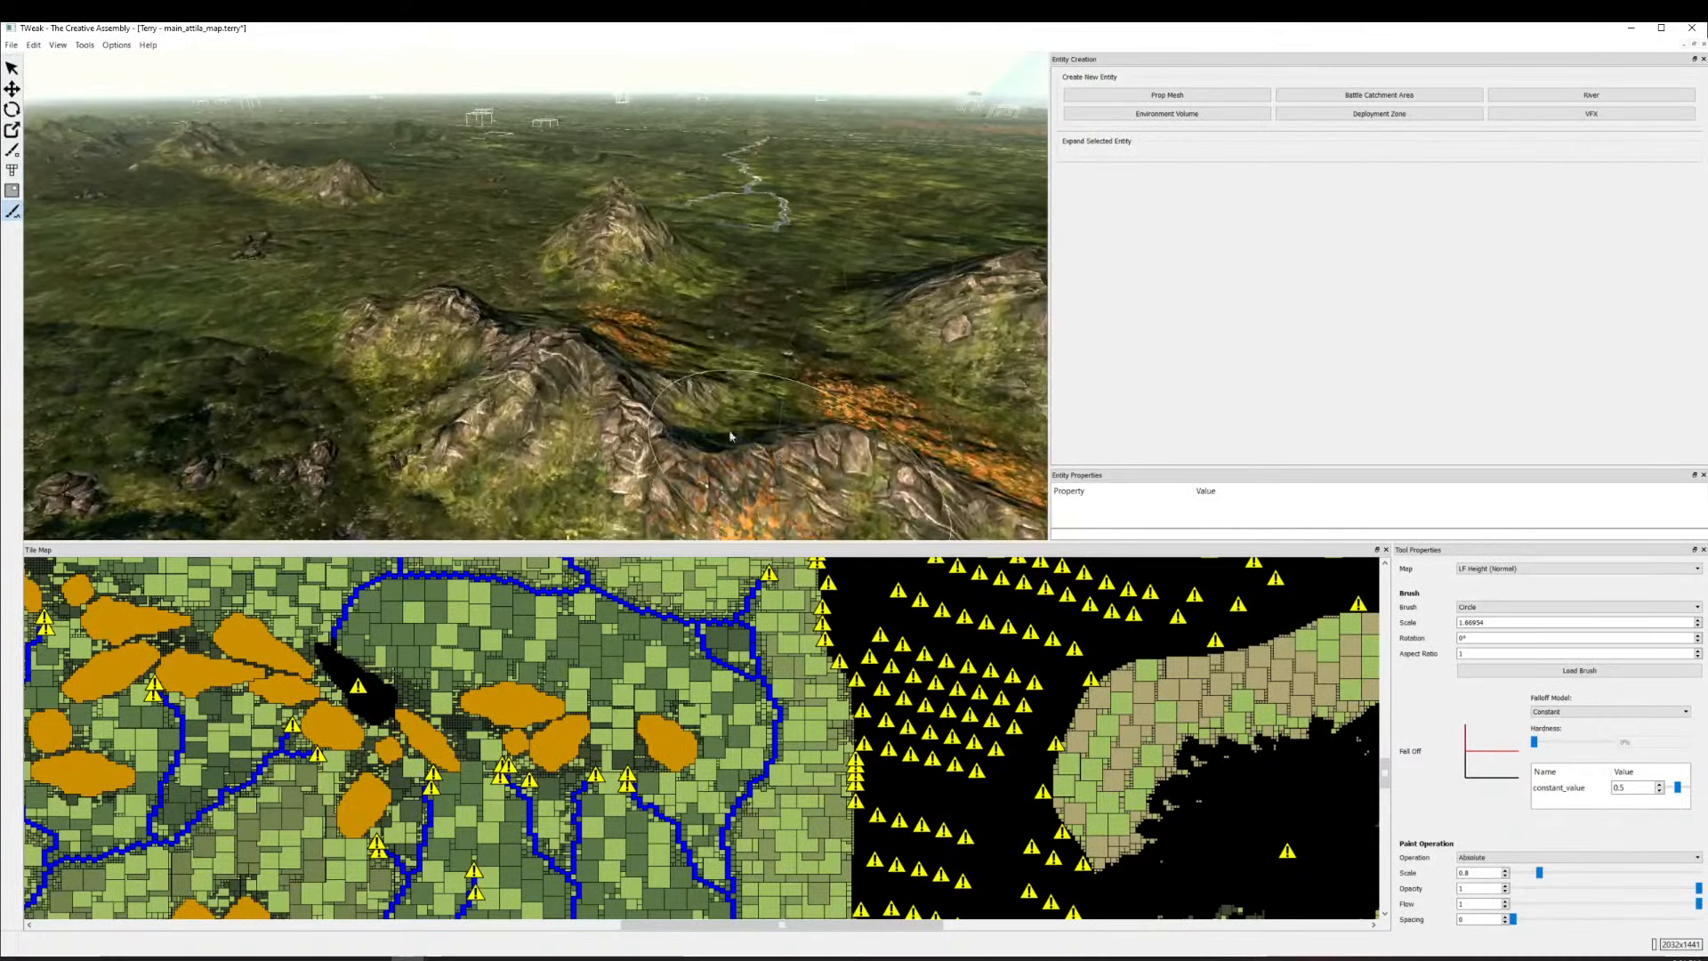
{"action": "mouse_move", "coordinate": [730, 436]}
{"action": "left_mouse_down"}
{"action": "mouse_move", "coordinate": [632, 405]}
{"action": "mouse_move", "coordinate": [669, 385]}
{"action": "mouse_move", "coordinate": [277, 293]}
{"action": "left_mouse_up"}
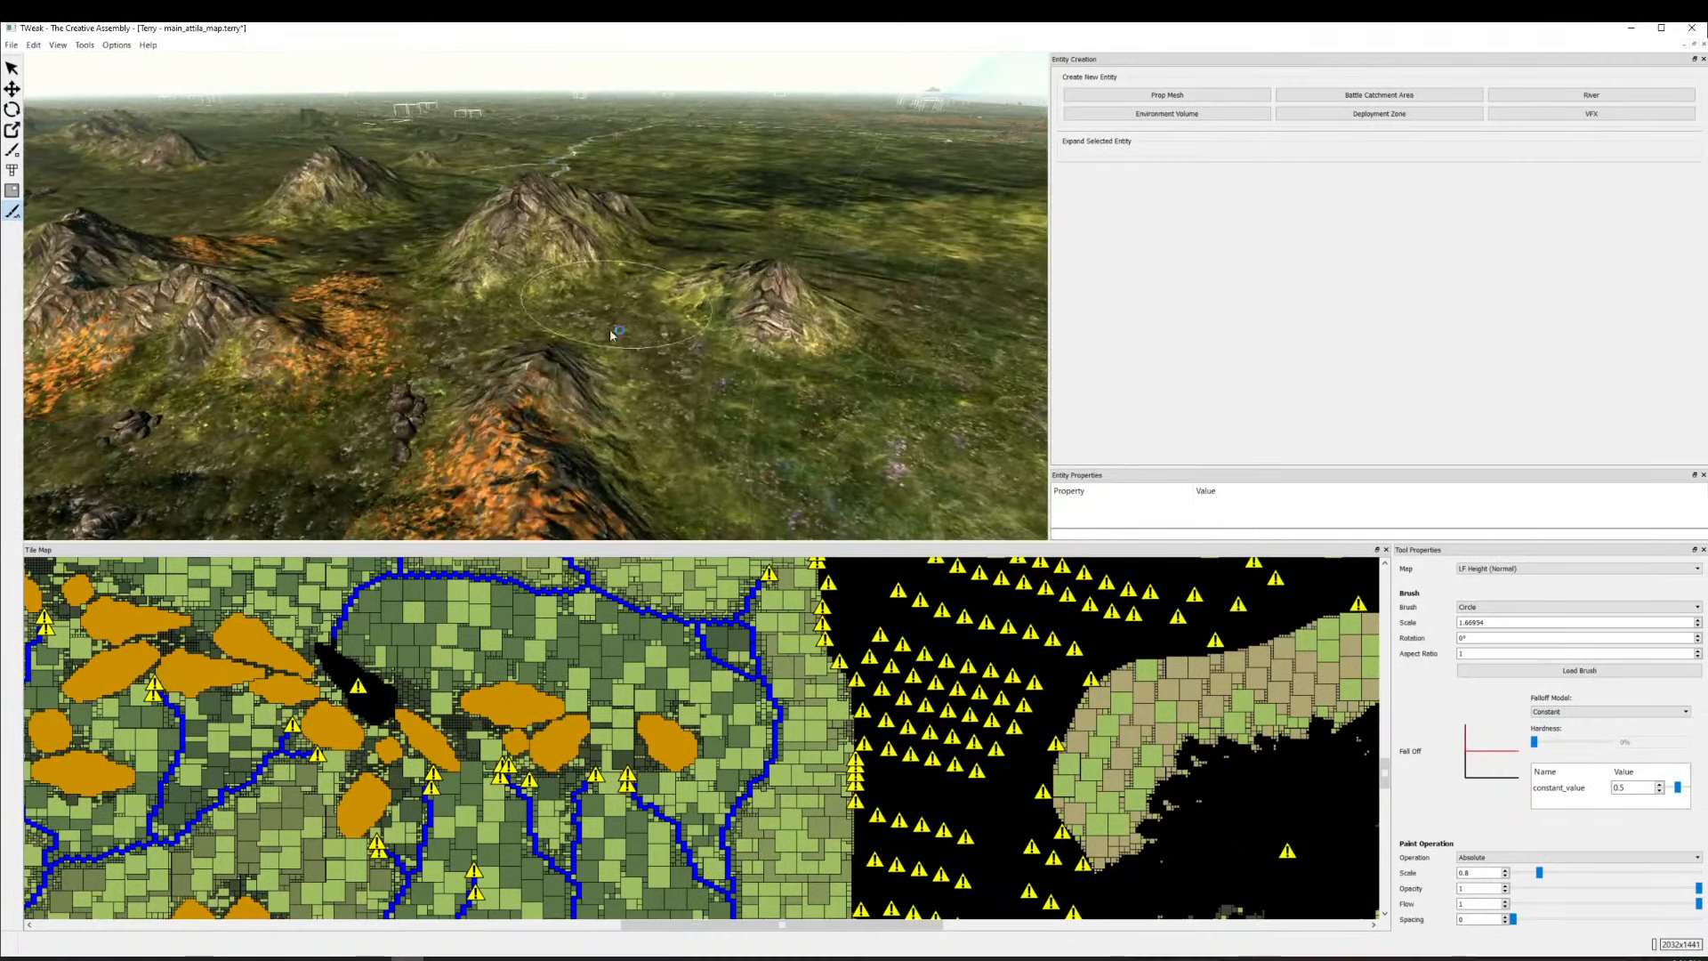
Set the paint operation scale to 0.7 and view the ground around the orange-wooded hills beside the lake.
{"action": "scroll", "coordinate": [781, 374], "scroll_direction": "down", "scroll_amount": 5}
{"action": "mouse_move", "coordinate": [781, 374]}
{"action": "left_mouse_down"}
{"action": "mouse_move", "coordinate": [676, 266]}
{"action": "mouse_move", "coordinate": [541, 203]}
{"action": "mouse_move", "coordinate": [267, 184]}
{"action": "mouse_move", "coordinate": [307, 154]}
{"action": "left_mouse_up"}
{"action": "mouse_move", "coordinate": [756, 472]}
{"action": "left_mouse_down"}
{"action": "mouse_move", "coordinate": [767, 322]}
{"action": "mouse_move", "coordinate": [763, 341]}
{"action": "left_mouse_up"}
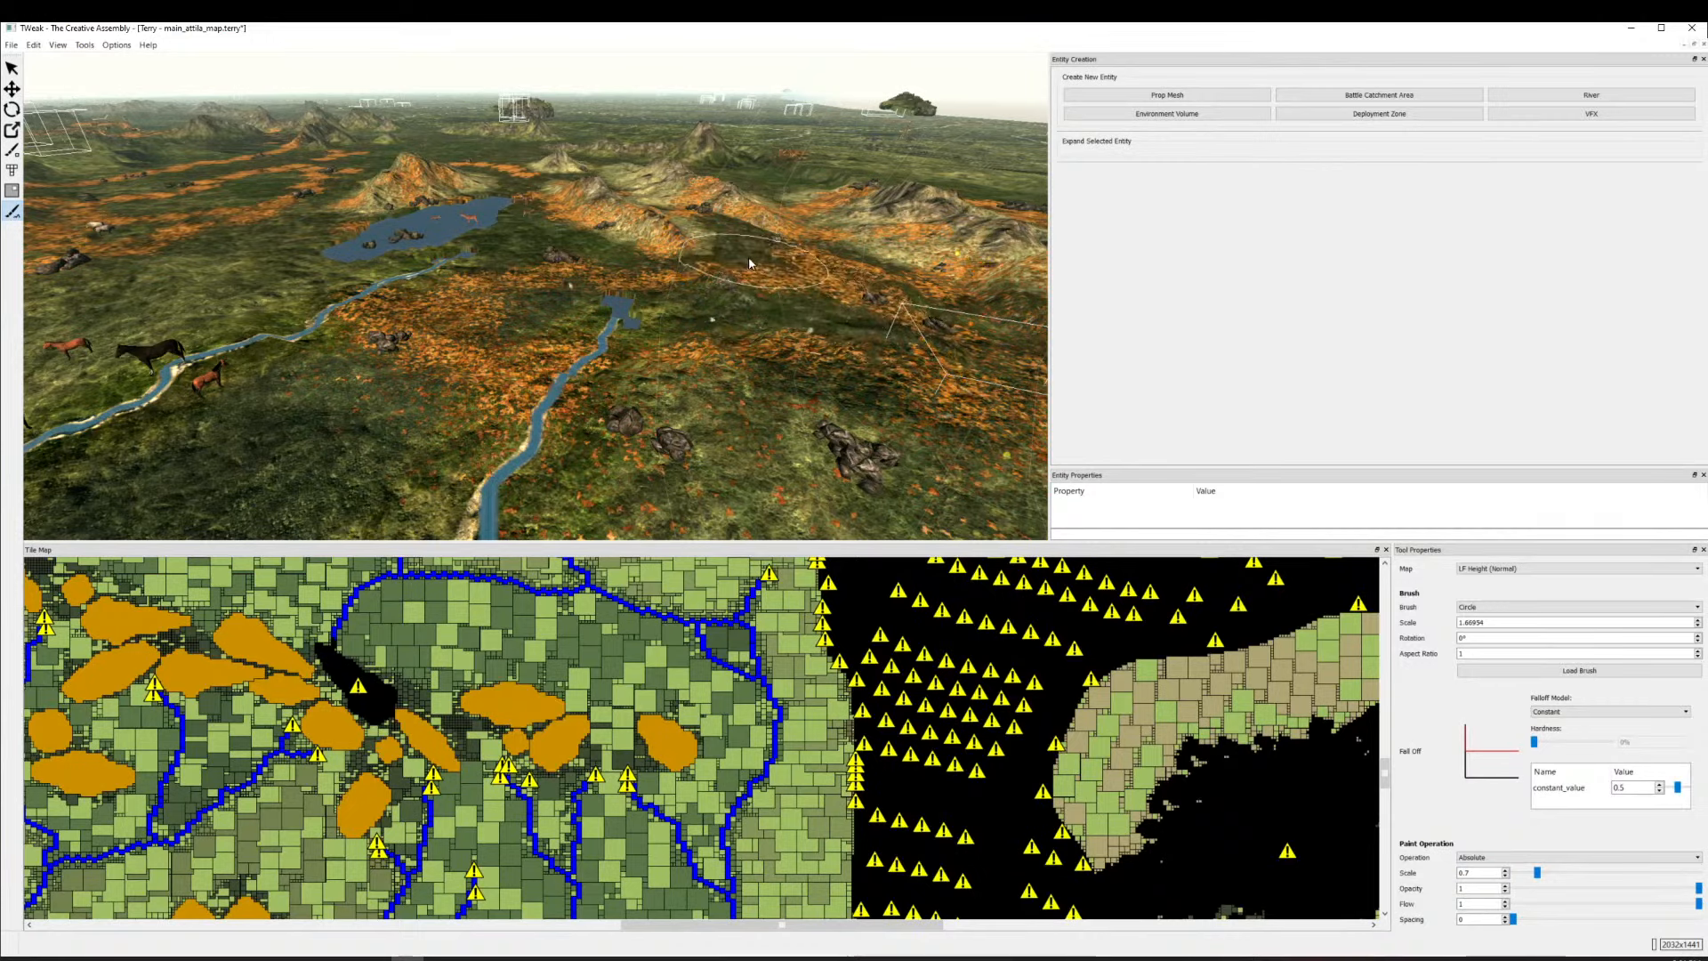
{"action": "left_click_drag", "start_coordinate": [757, 312], "coordinate": [416, 303]}
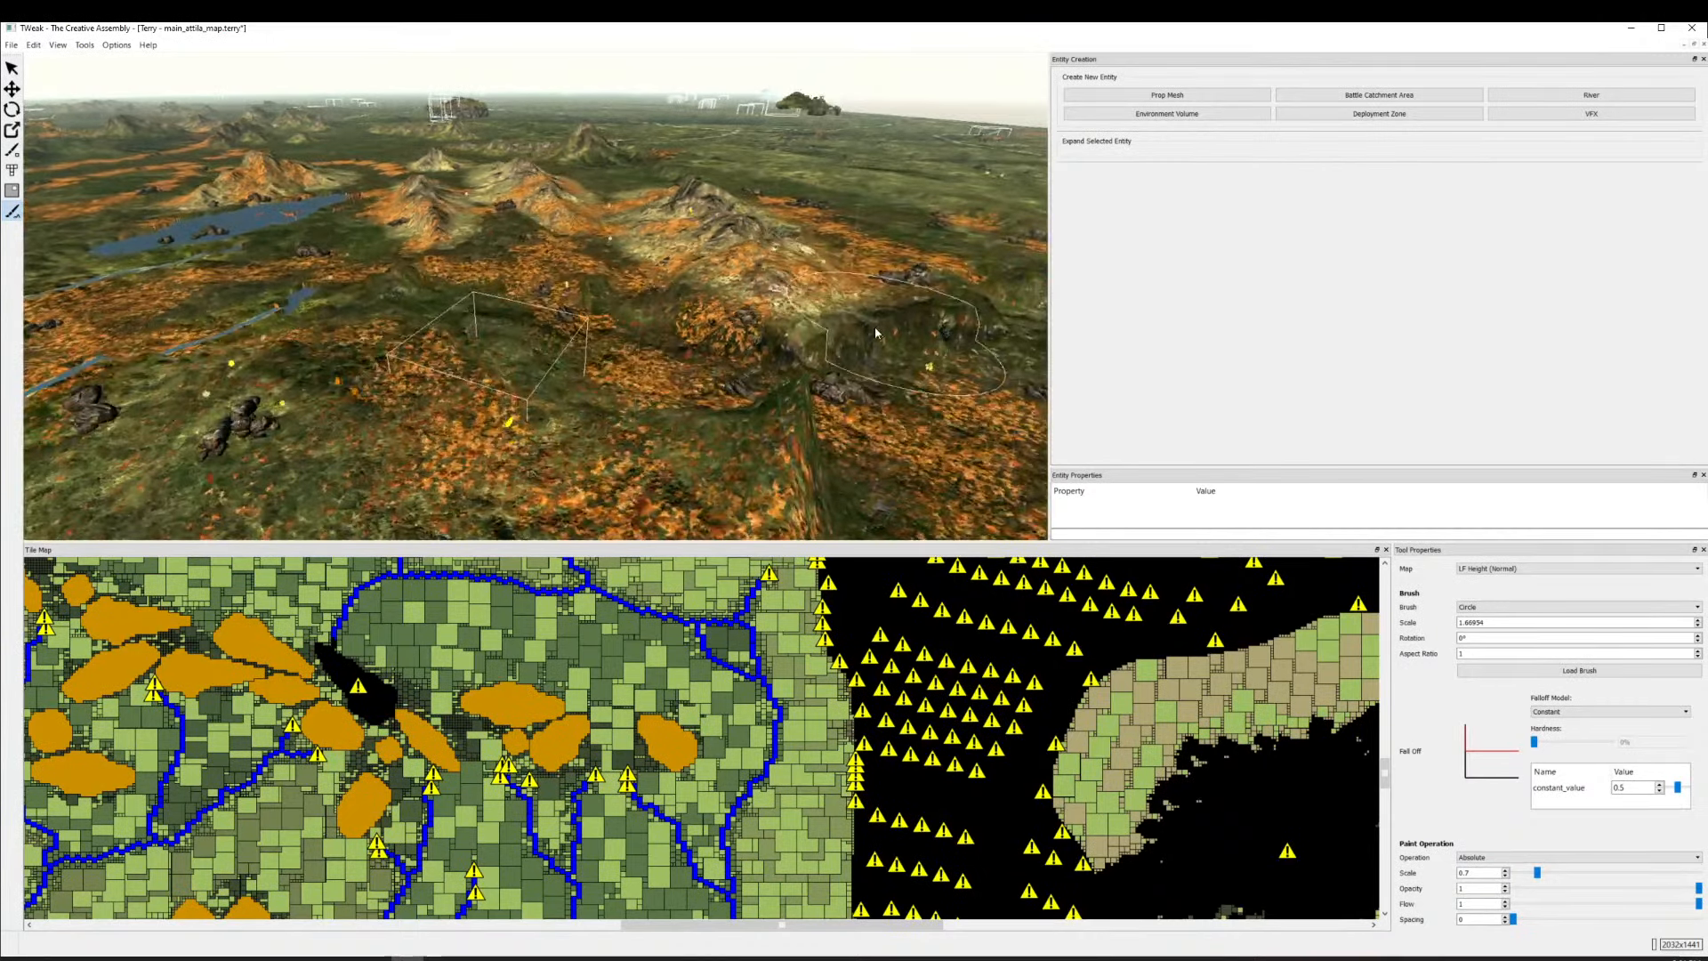
{"action": "mouse_move", "coordinate": [833, 343]}
{"action": "left_mouse_down"}
{"action": "mouse_move", "coordinate": [405, 309]}
{"action": "mouse_move", "coordinate": [440, 301]}
{"action": "mouse_move", "coordinate": [442, 344]}
{"action": "mouse_move", "coordinate": [613, 337]}
{"action": "mouse_move", "coordinate": [646, 305]}
{"action": "mouse_move", "coordinate": [520, 352]}
{"action": "mouse_move", "coordinate": [539, 480]}
{"action": "mouse_move", "coordinate": [496, 424]}
{"action": "left_mouse_up"}
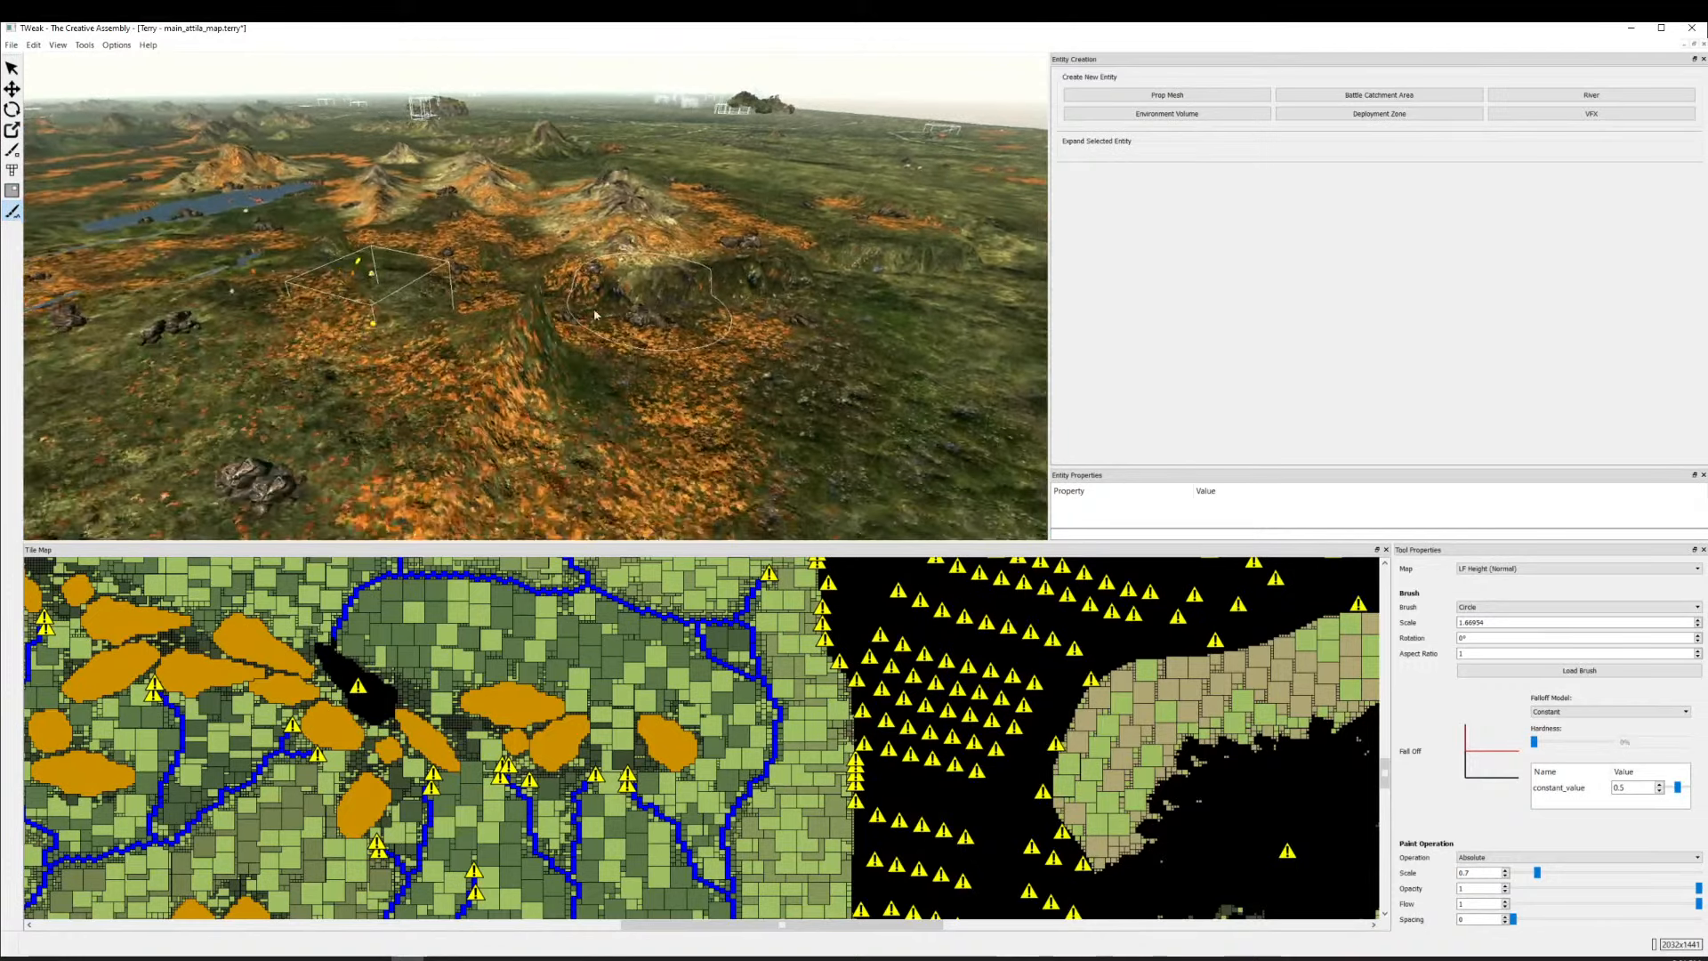
{"action": "scroll", "coordinate": [587, 333], "scroll_direction": "up", "scroll_amount": 1}
Examine the small peaks along the strip of orange woods and the lone peak on the open grassland.
{"action": "mouse_move", "coordinate": [707, 420]}
{"action": "left_mouse_down"}
{"action": "mouse_move", "coordinate": [975, 287]}
{"action": "mouse_move", "coordinate": [984, 261]}
{"action": "mouse_move", "coordinate": [892, 290]}
{"action": "mouse_move", "coordinate": [867, 337]}
{"action": "mouse_move", "coordinate": [757, 349]}
{"action": "mouse_move", "coordinate": [551, 346]}
{"action": "mouse_move", "coordinate": [438, 303]}
{"action": "mouse_move", "coordinate": [432, 266]}
{"action": "mouse_move", "coordinate": [521, 274]}
{"action": "mouse_move", "coordinate": [613, 319]}
{"action": "mouse_move", "coordinate": [863, 264]}
{"action": "mouse_move", "coordinate": [821, 279]}
{"action": "mouse_move", "coordinate": [645, 275]}
{"action": "mouse_move", "coordinate": [586, 250]}
{"action": "left_mouse_up"}
{"action": "mouse_move", "coordinate": [725, 290]}
{"action": "left_mouse_down"}
{"action": "mouse_move", "coordinate": [213, 169]}
{"action": "mouse_move", "coordinate": [155, 129]}
{"action": "mouse_move", "coordinate": [604, 338]}
{"action": "left_mouse_up"}
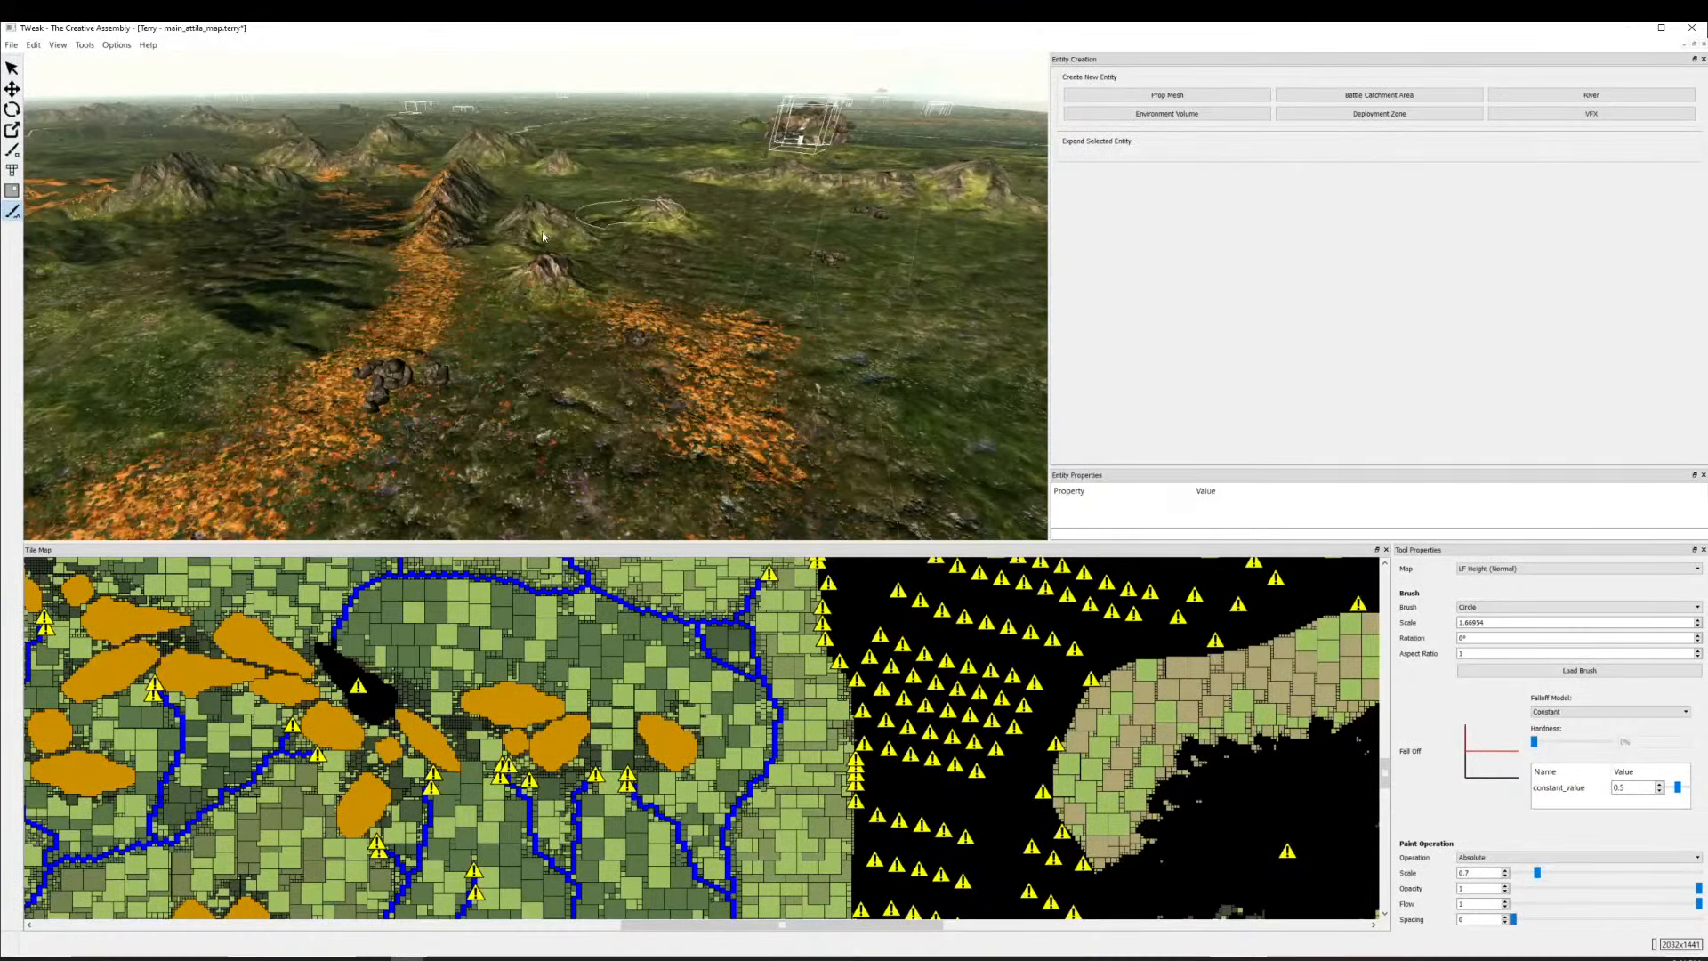
{"action": "left_click_drag", "start_coordinate": [536, 291], "coordinate": [974, 454]}
{"action": "left_click_drag", "start_coordinate": [115, 152], "coordinate": [867, 489]}
{"action": "mouse_move", "coordinate": [255, 204]}
{"action": "left_mouse_down"}
{"action": "mouse_move", "coordinate": [754, 467]}
{"action": "mouse_move", "coordinate": [757, 343]}
{"action": "mouse_move", "coordinate": [536, 244]}
{"action": "mouse_move", "coordinate": [316, 213]}
{"action": "mouse_move", "coordinate": [756, 401]}
{"action": "left_mouse_up"}
{"action": "left_click_drag", "start_coordinate": [199, 228], "coordinate": [846, 370]}
{"action": "left_click_drag", "start_coordinate": [498, 267], "coordinate": [712, 329]}
{"action": "mouse_move", "coordinate": [583, 275]}
{"action": "left_mouse_down"}
{"action": "mouse_move", "coordinate": [454, 357]}
{"action": "mouse_move", "coordinate": [459, 414]}
{"action": "mouse_move", "coordinate": [496, 481]}
{"action": "mouse_move", "coordinate": [834, 406]}
{"action": "mouse_move", "coordinate": [886, 356]}
{"action": "left_mouse_up"}
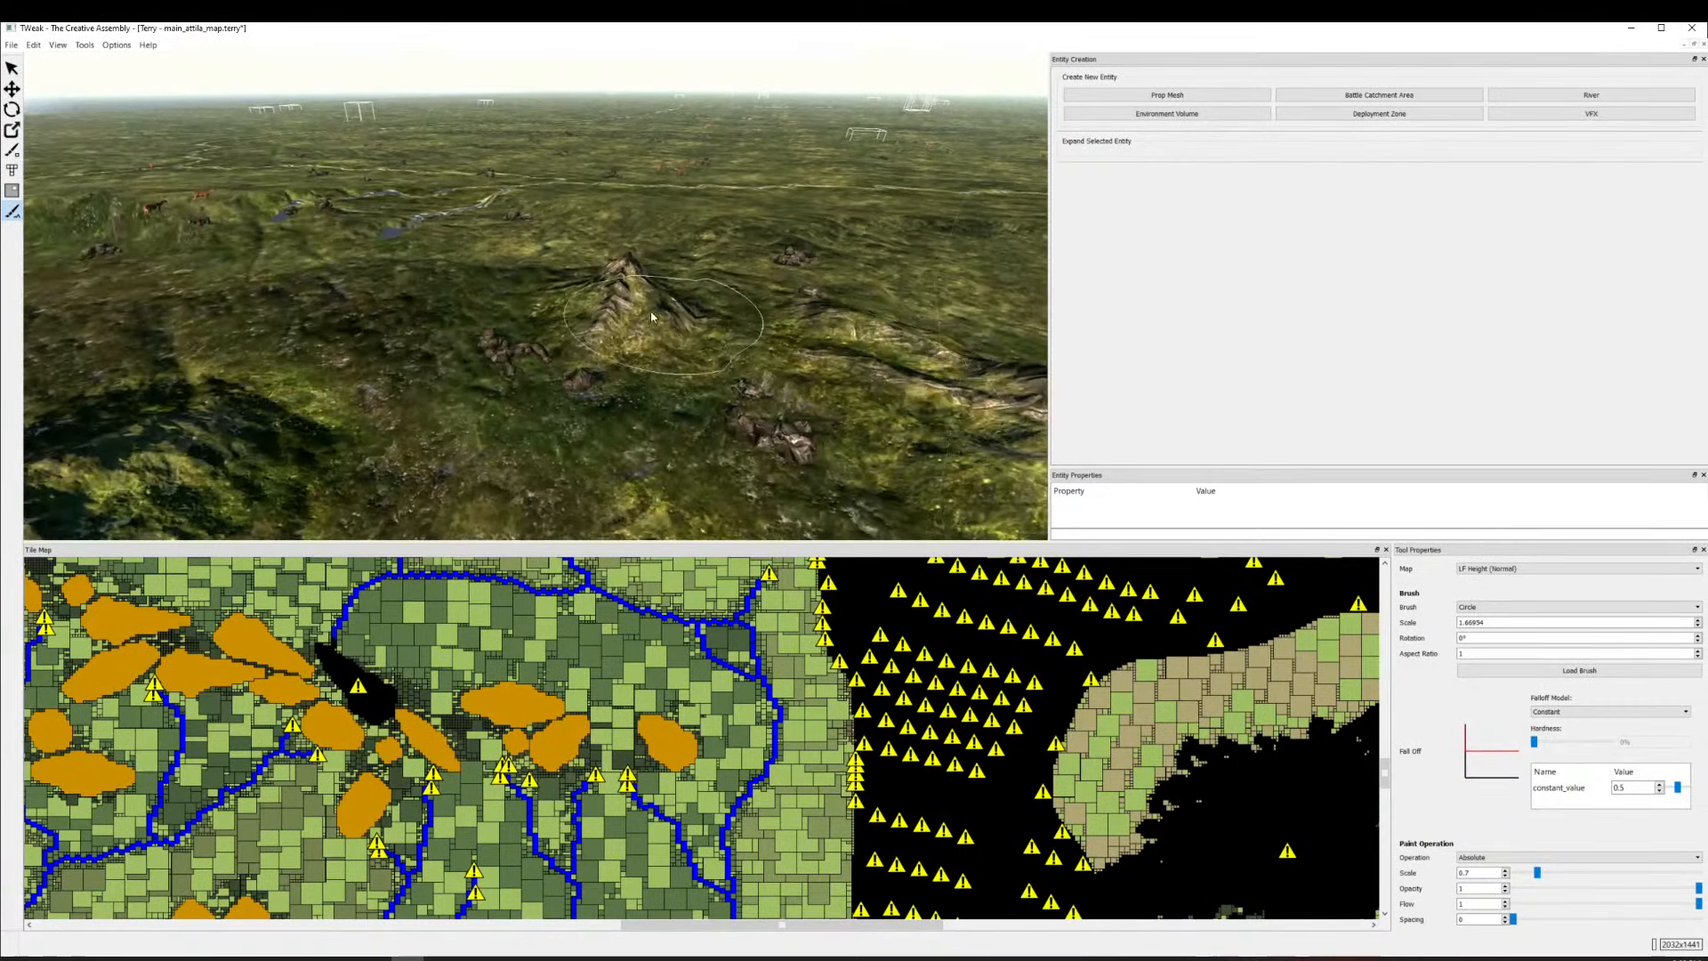
{"action": "left_click_drag", "start_coordinate": [623, 306], "coordinate": [835, 214]}
{"action": "left_click_drag", "start_coordinate": [743, 427], "coordinate": [972, 206]}
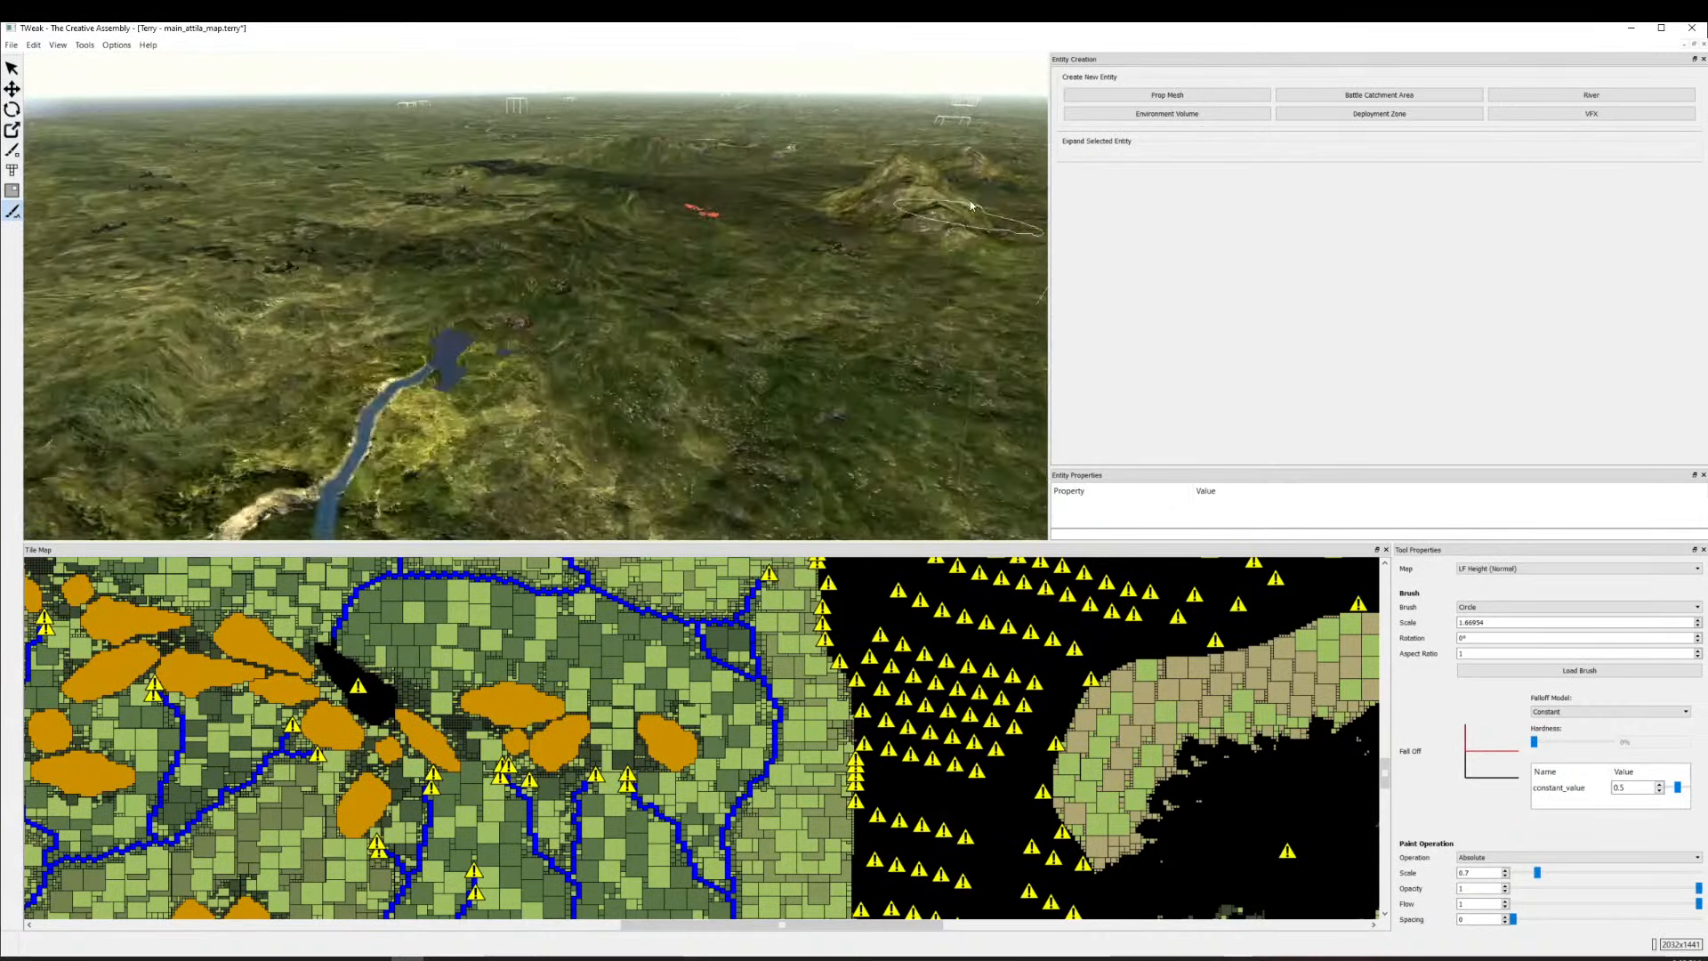
Survey the open grassland near the river source and the rocky ridges beyond it at different distances.
{"action": "left_click_drag", "start_coordinate": [623, 307], "coordinate": [534, 240]}
{"action": "left_click_drag", "start_coordinate": [766, 205], "coordinate": [598, 241]}
{"action": "left_click_drag", "start_coordinate": [751, 311], "coordinate": [805, 534]}
{"action": "left_click_drag", "start_coordinate": [559, 371], "coordinate": [605, 445]}
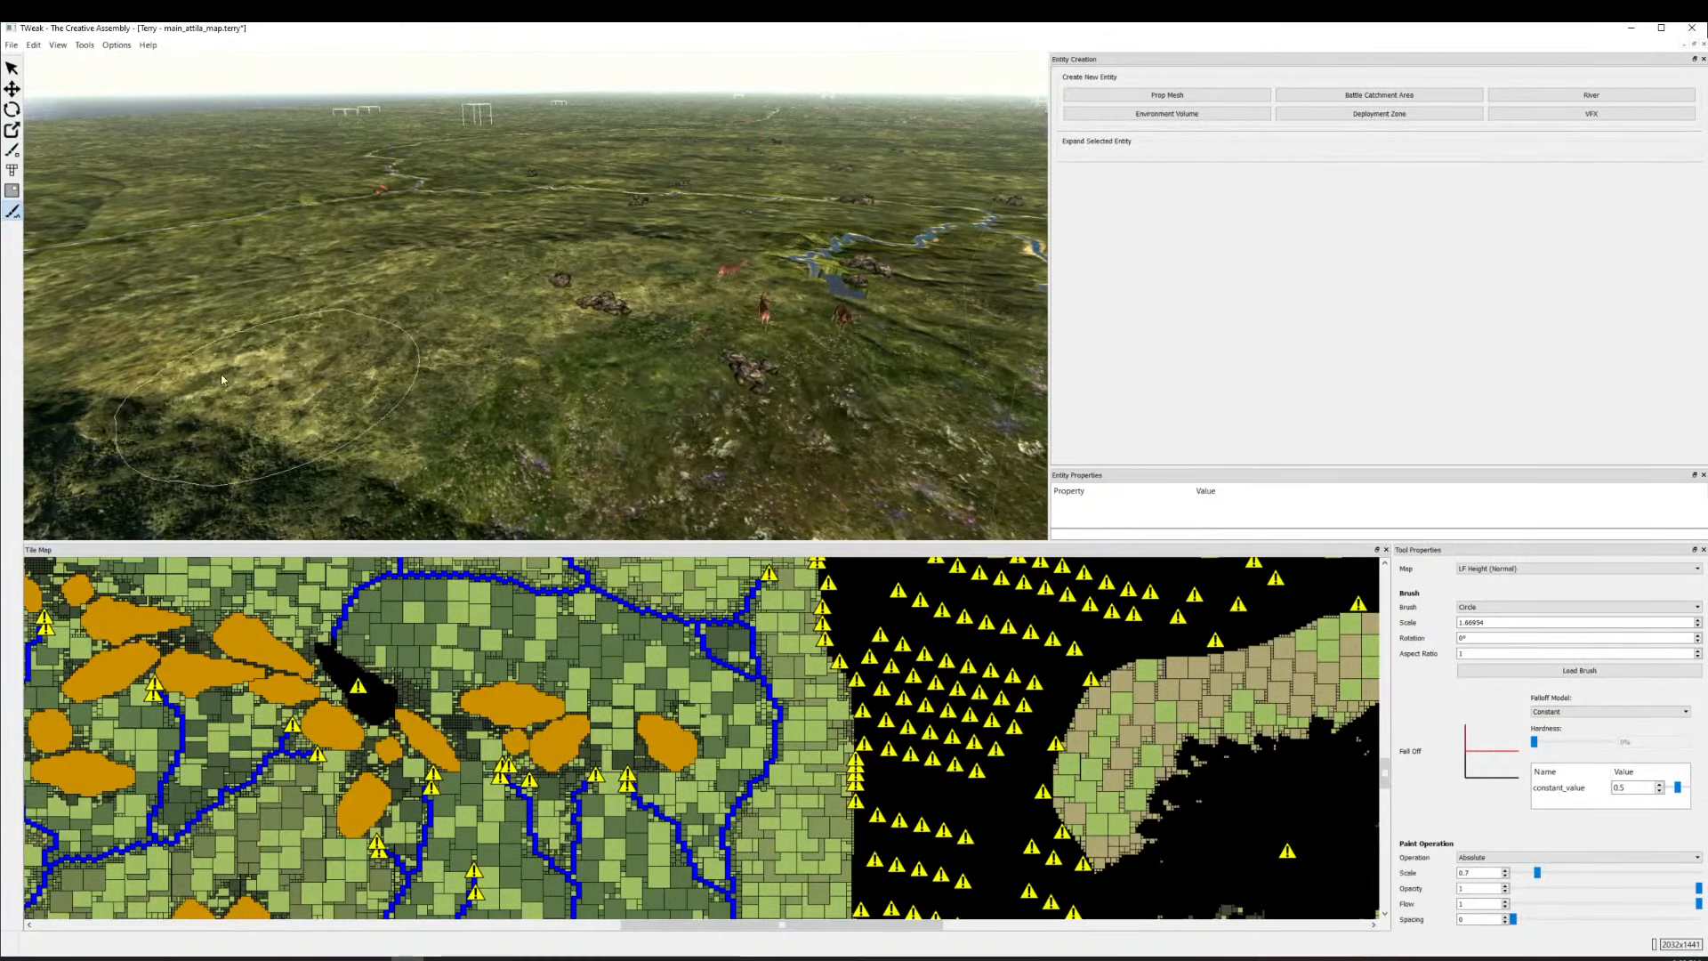
{"action": "mouse_move", "coordinate": [669, 347]}
{"action": "left_mouse_down"}
{"action": "mouse_move", "coordinate": [726, 264]}
{"action": "mouse_move", "coordinate": [690, 183]}
{"action": "mouse_move", "coordinate": [664, 157]}
{"action": "mouse_move", "coordinate": [622, 168]}
{"action": "mouse_move", "coordinate": [598, 227]}
{"action": "left_mouse_up"}
{"action": "scroll", "coordinate": [597, 230], "scroll_direction": "up", "scroll_amount": 2}
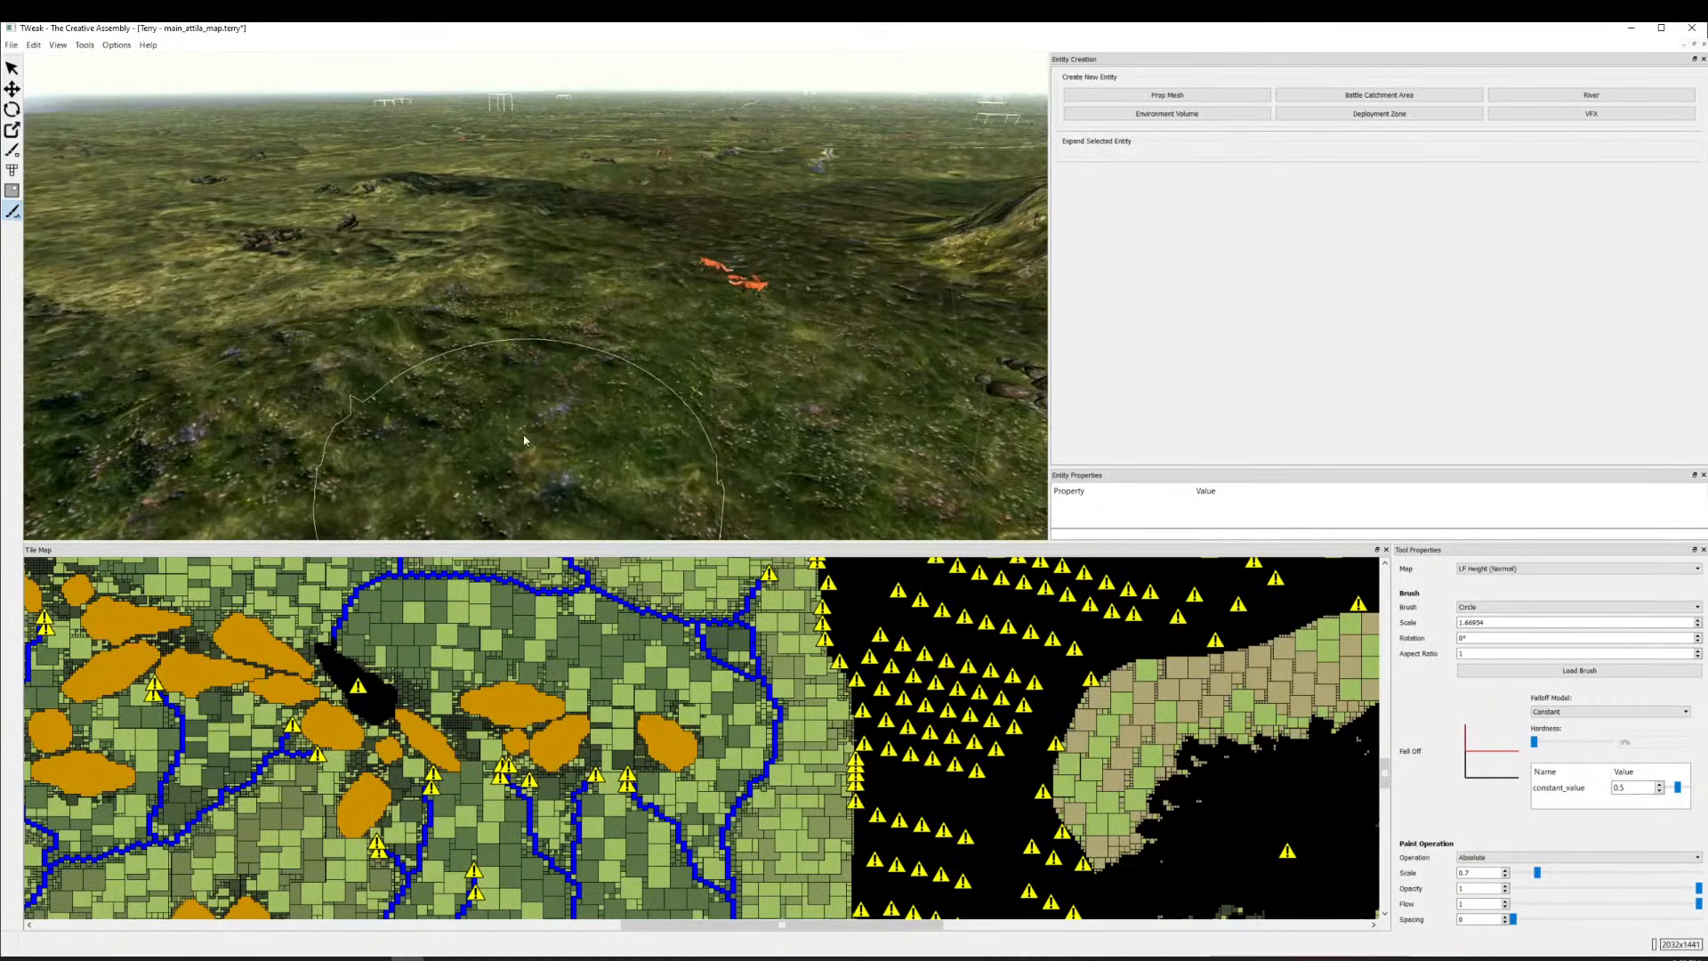
{"action": "scroll", "coordinate": [529, 377], "scroll_direction": "down", "scroll_amount": 4}
{"action": "scroll", "coordinate": [547, 369], "scroll_direction": "down", "scroll_amount": 2}
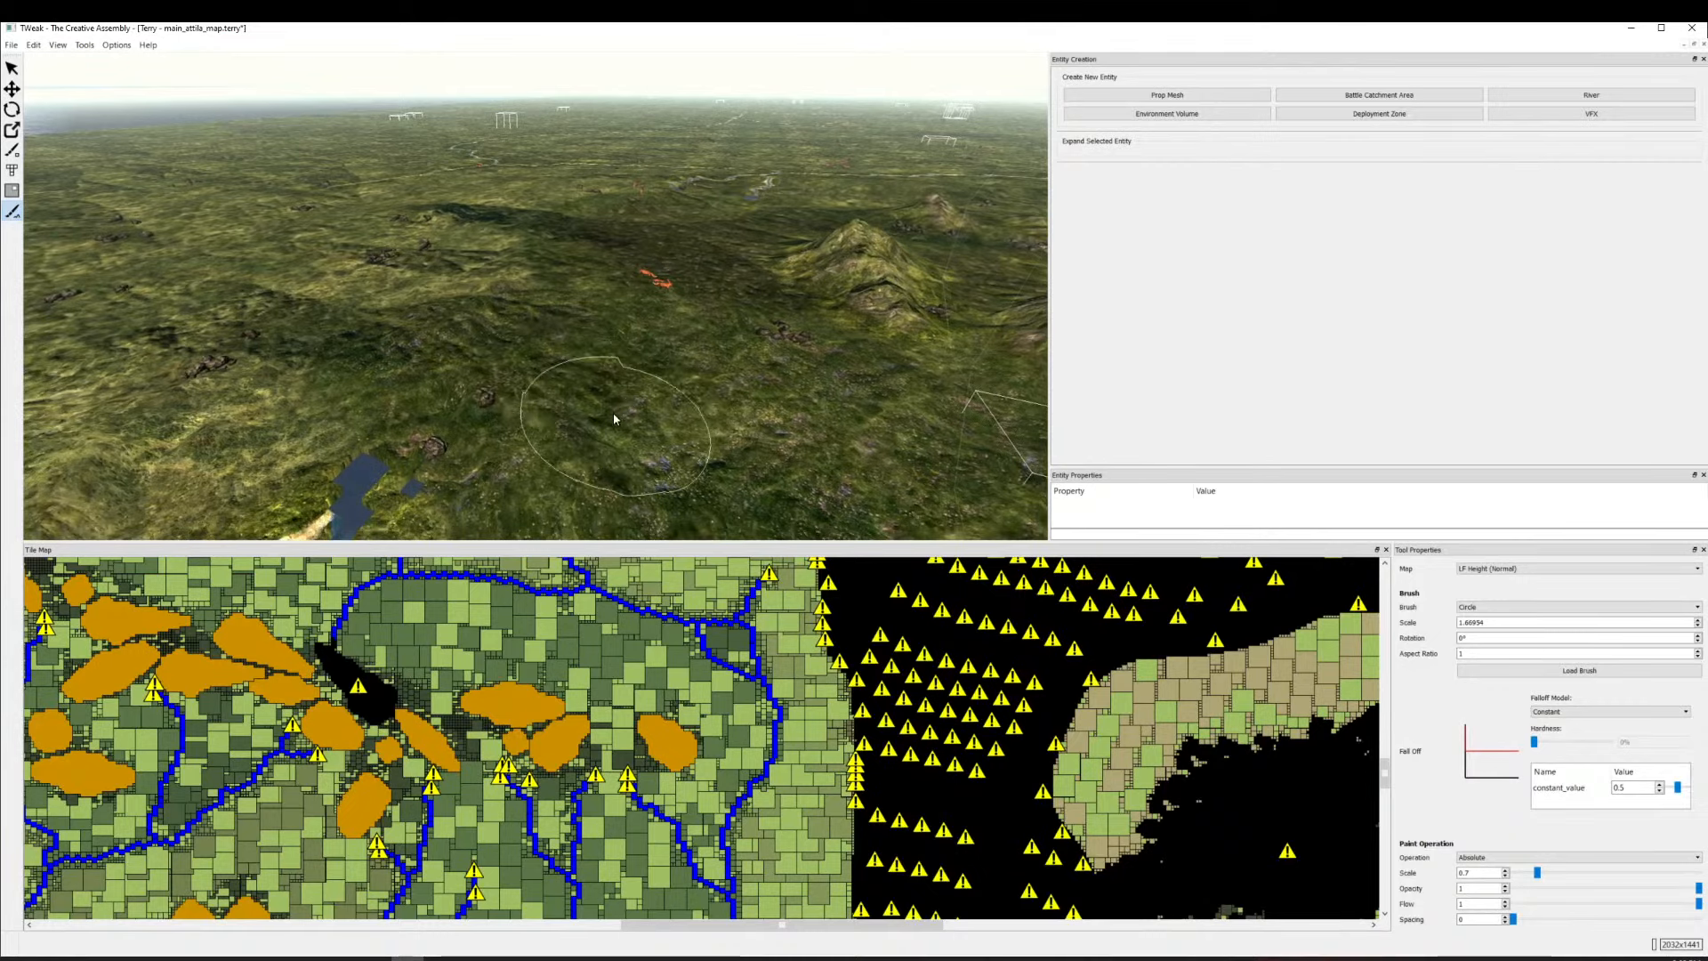
{"action": "scroll", "coordinate": [601, 404], "scroll_direction": "down", "scroll_amount": 2}
{"action": "scroll", "coordinate": [540, 347], "scroll_direction": "up", "scroll_amount": 3}
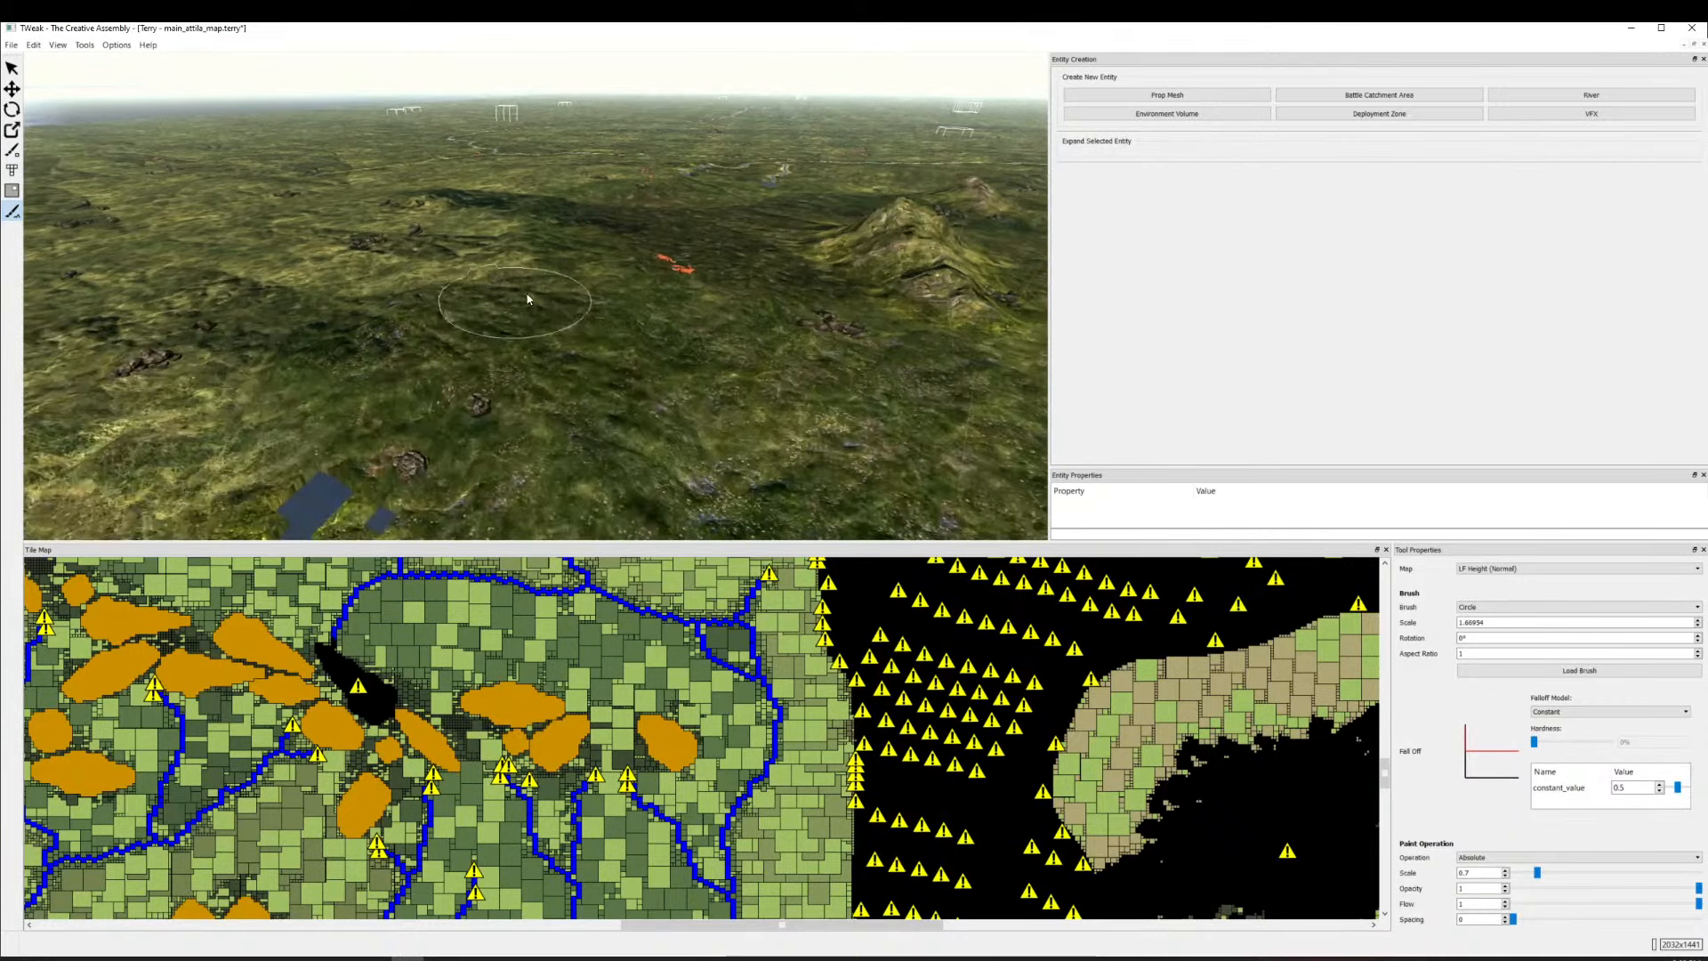
{"action": "left_click_drag", "start_coordinate": [694, 312], "coordinate": [267, 302]}
{"action": "mouse_move", "coordinate": [493, 354]}
{"action": "left_mouse_down"}
{"action": "mouse_move", "coordinate": [259, 84]}
{"action": "mouse_move", "coordinate": [338, 201]}
{"action": "mouse_move", "coordinate": [267, 237]}
{"action": "left_mouse_up"}
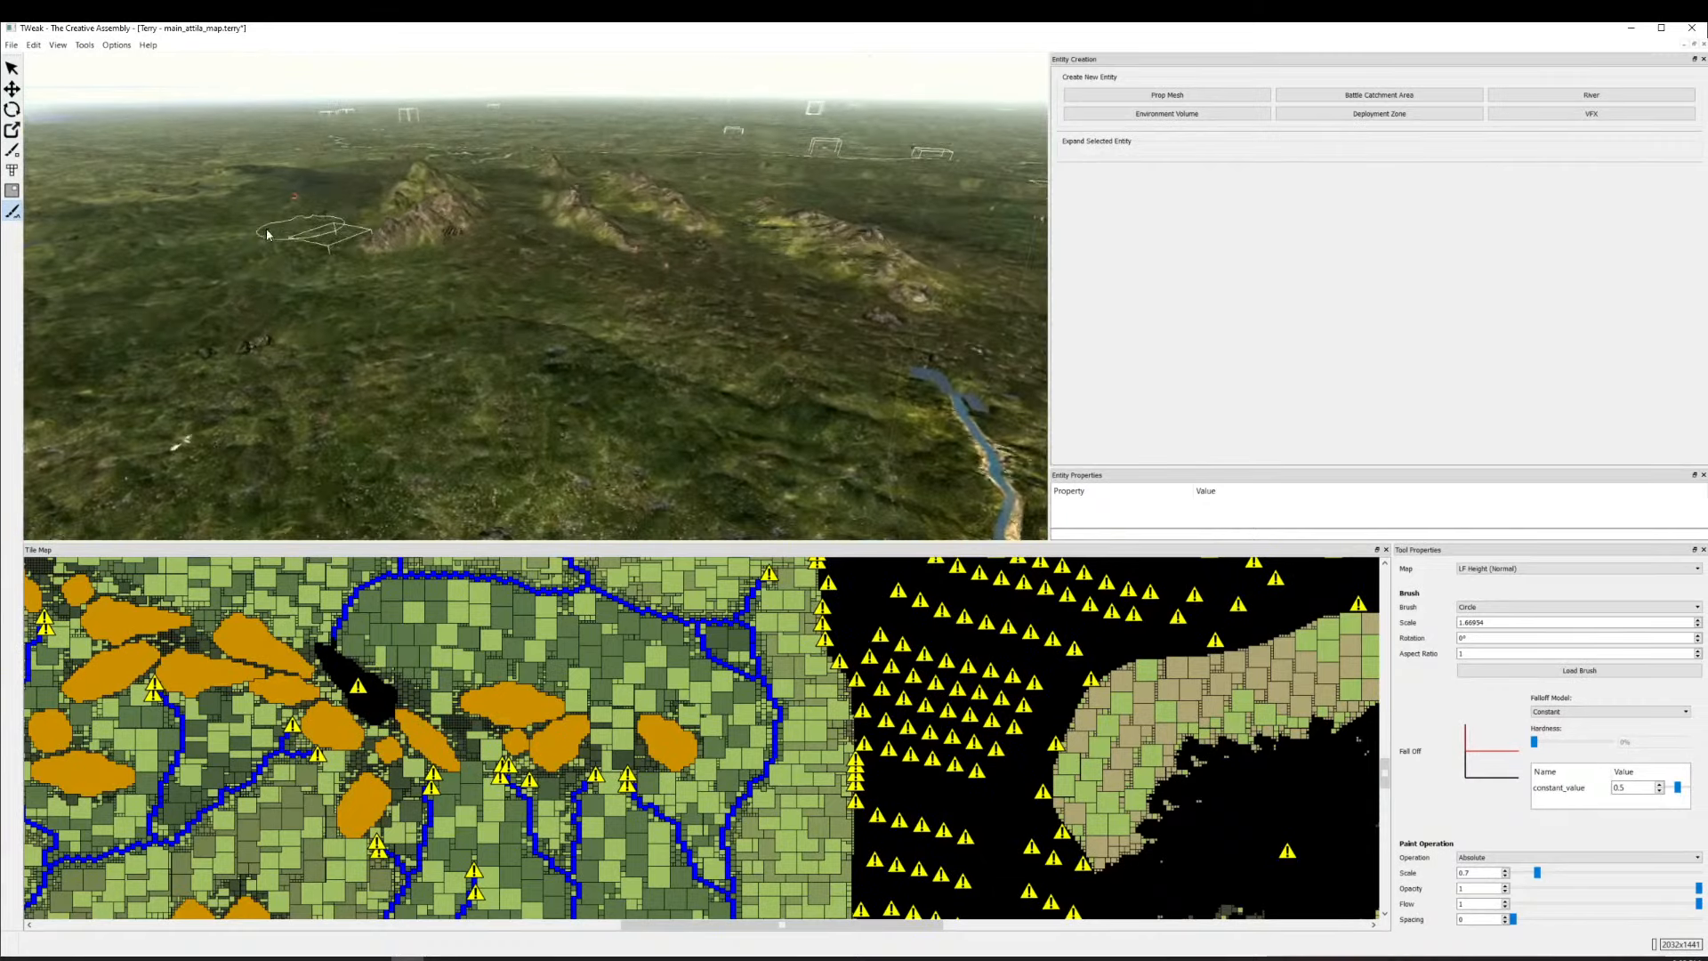
Inspect the rocky ridges and lone peaks on the grassland near the river source, up close and from high above.
{"action": "left_click_drag", "start_coordinate": [721, 343], "coordinate": [262, 307]}
{"action": "left_click_drag", "start_coordinate": [785, 349], "coordinate": [386, 279]}
{"action": "scroll", "coordinate": [685, 372], "scroll_direction": "up", "scroll_amount": 4}
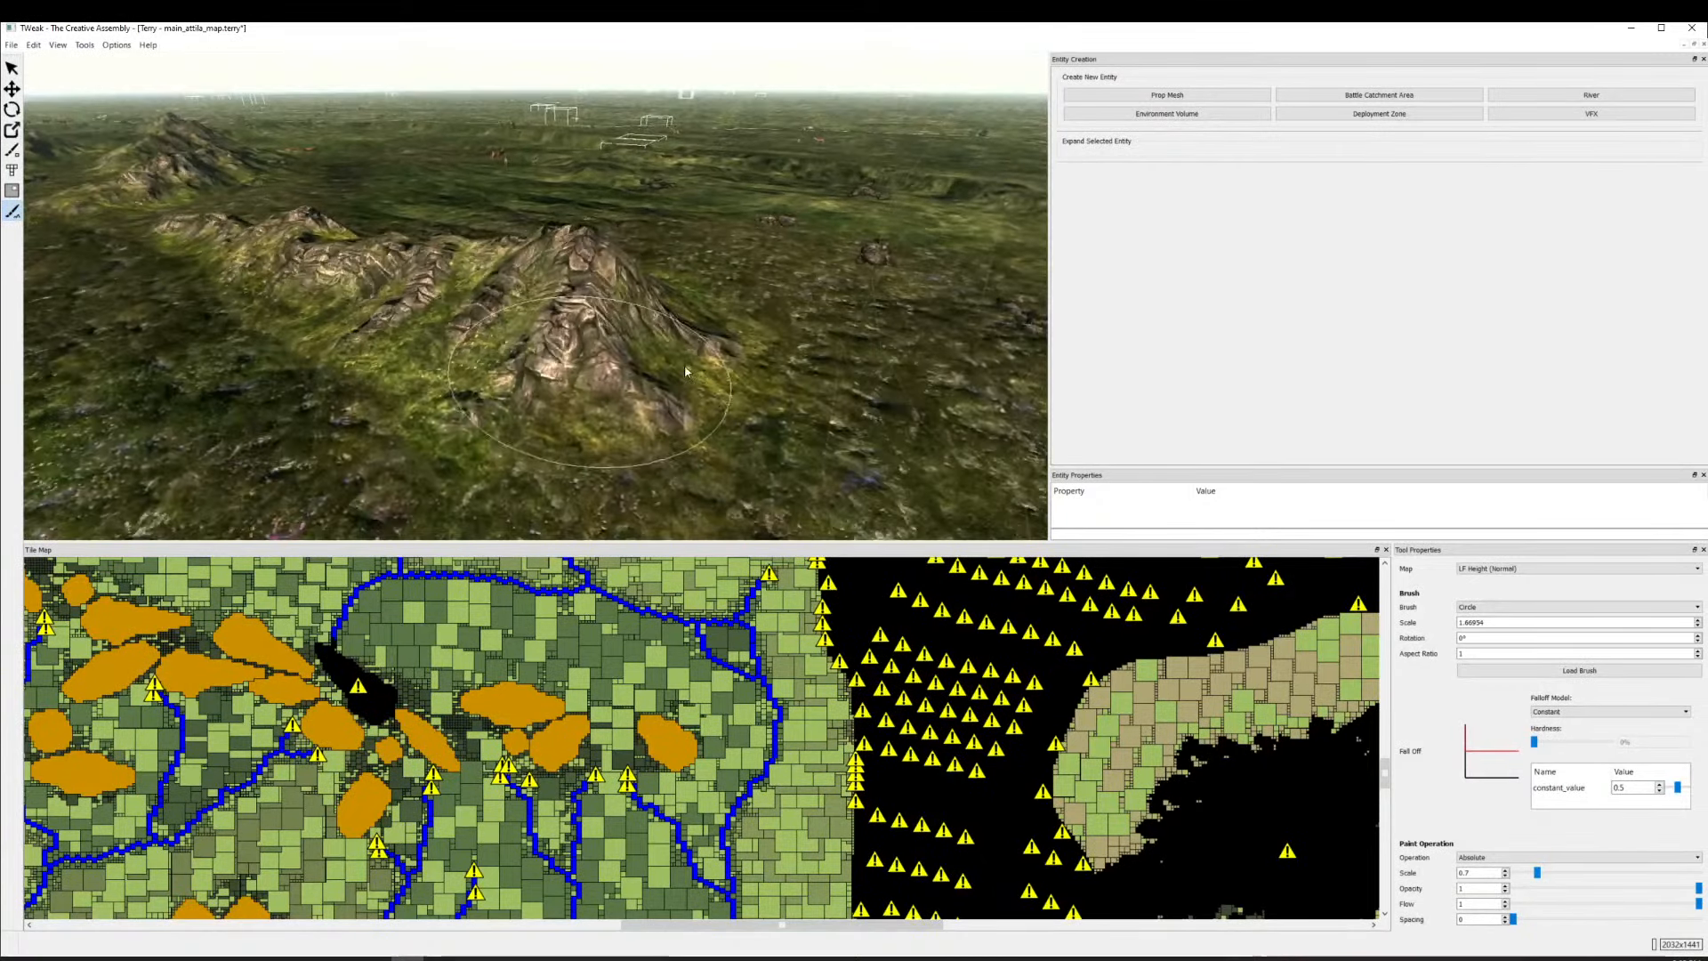
{"action": "left_click_drag", "start_coordinate": [144, 228], "coordinate": [756, 497]}
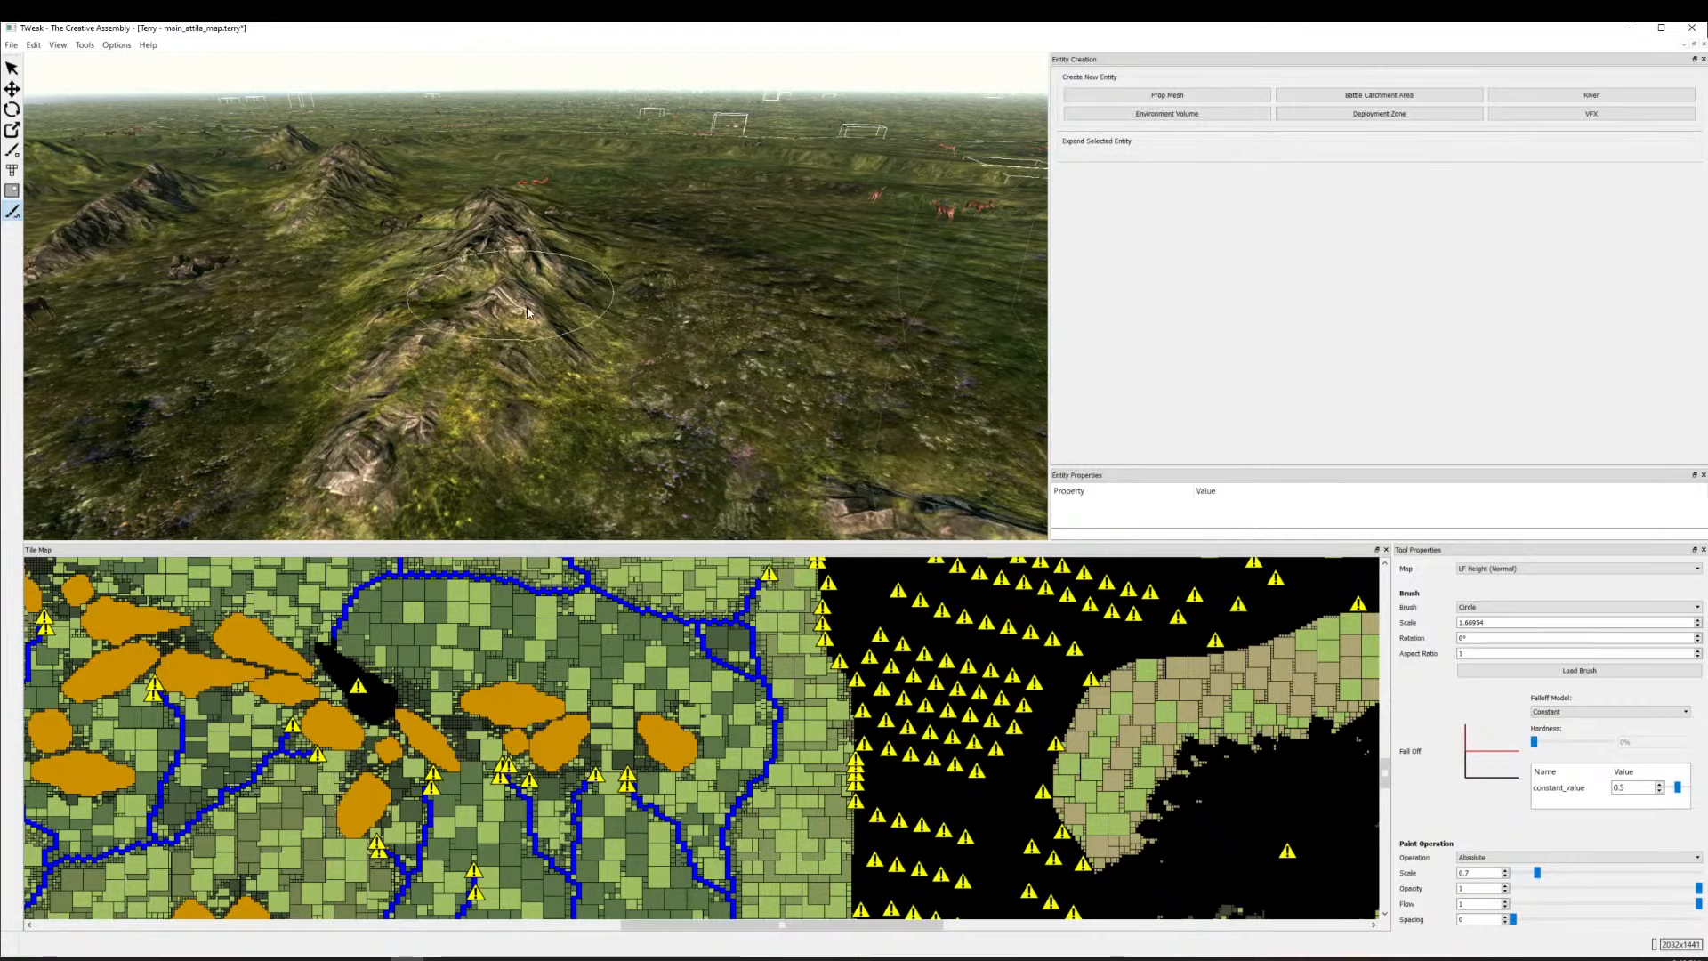
{"action": "scroll", "coordinate": [516, 280], "scroll_direction": "down", "scroll_amount": 3}
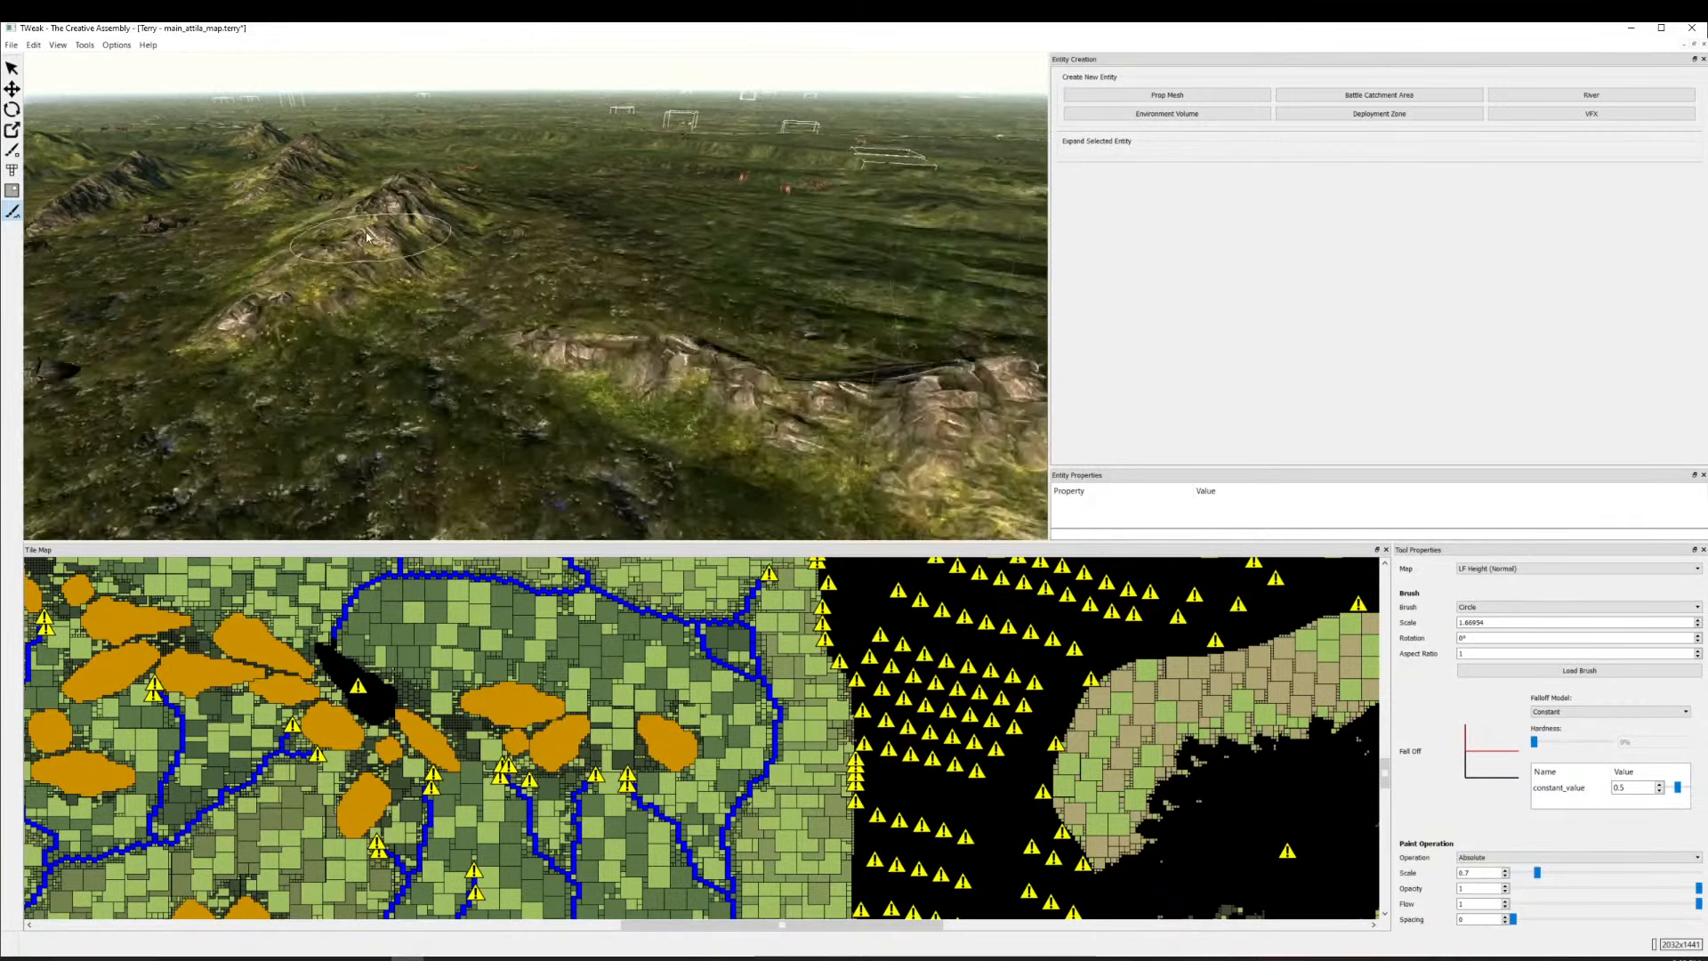
{"action": "scroll", "coordinate": [946, 763], "scroll_direction": "down", "scroll_amount": 5}
{"action": "scroll", "coordinate": [596, 639], "scroll_direction": "up", "scroll_amount": 6}
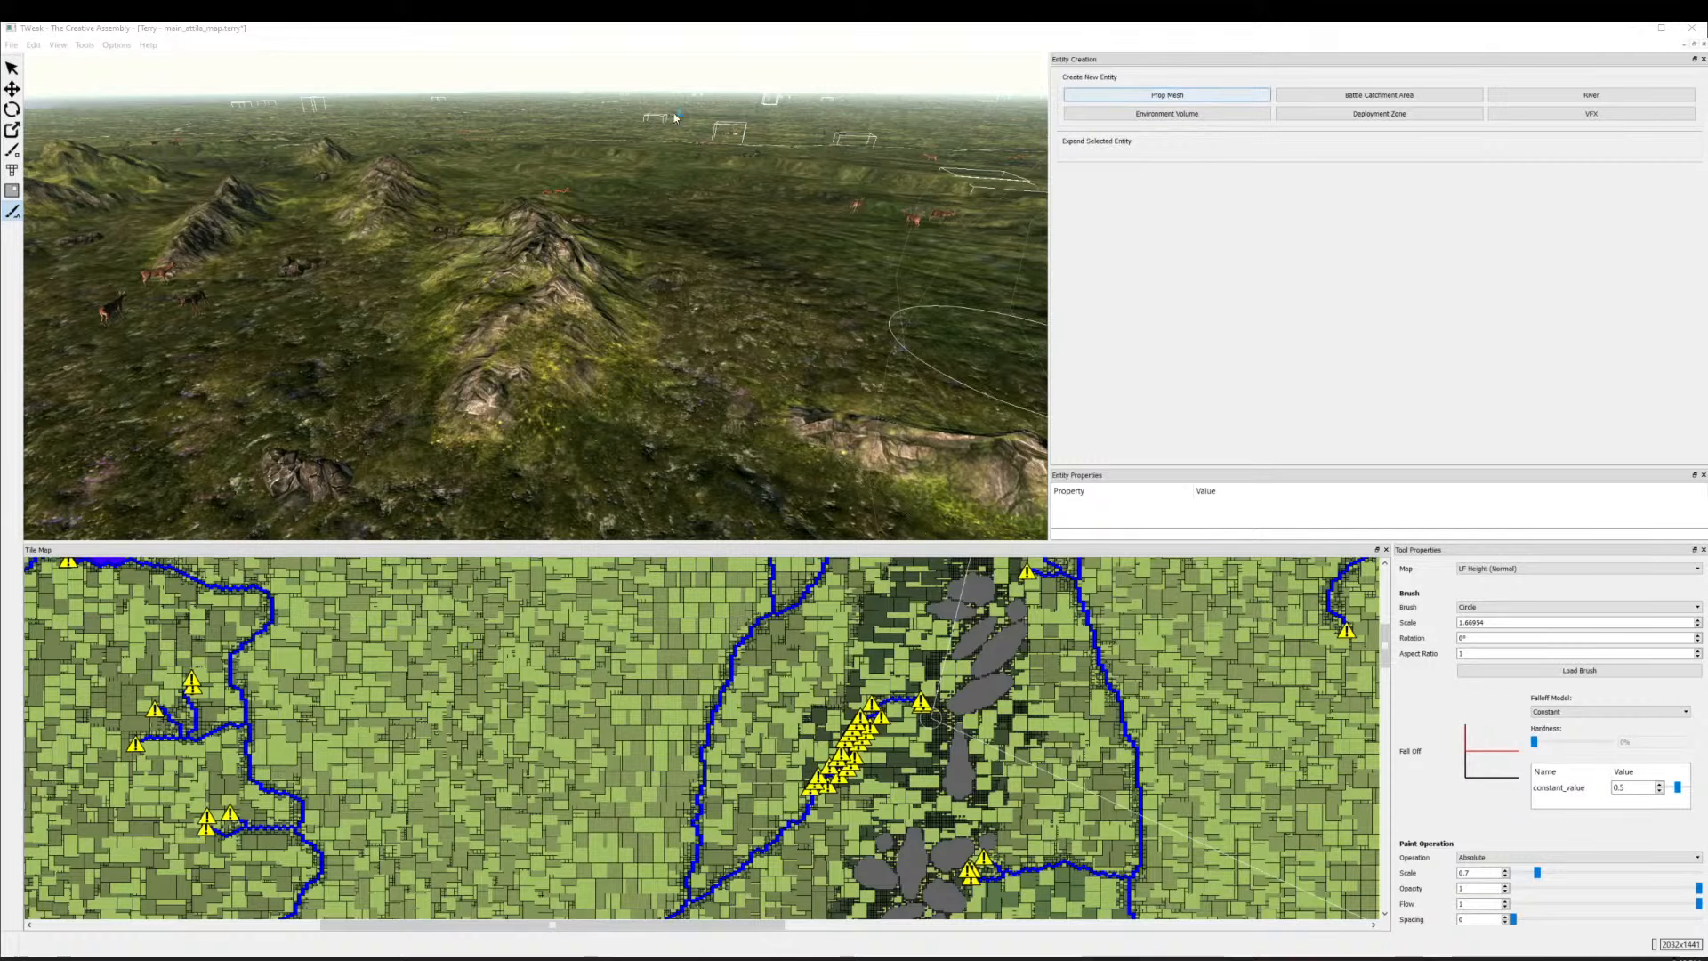
{"action": "scroll", "coordinate": [702, 255], "scroll_direction": "down", "scroll_amount": 10}
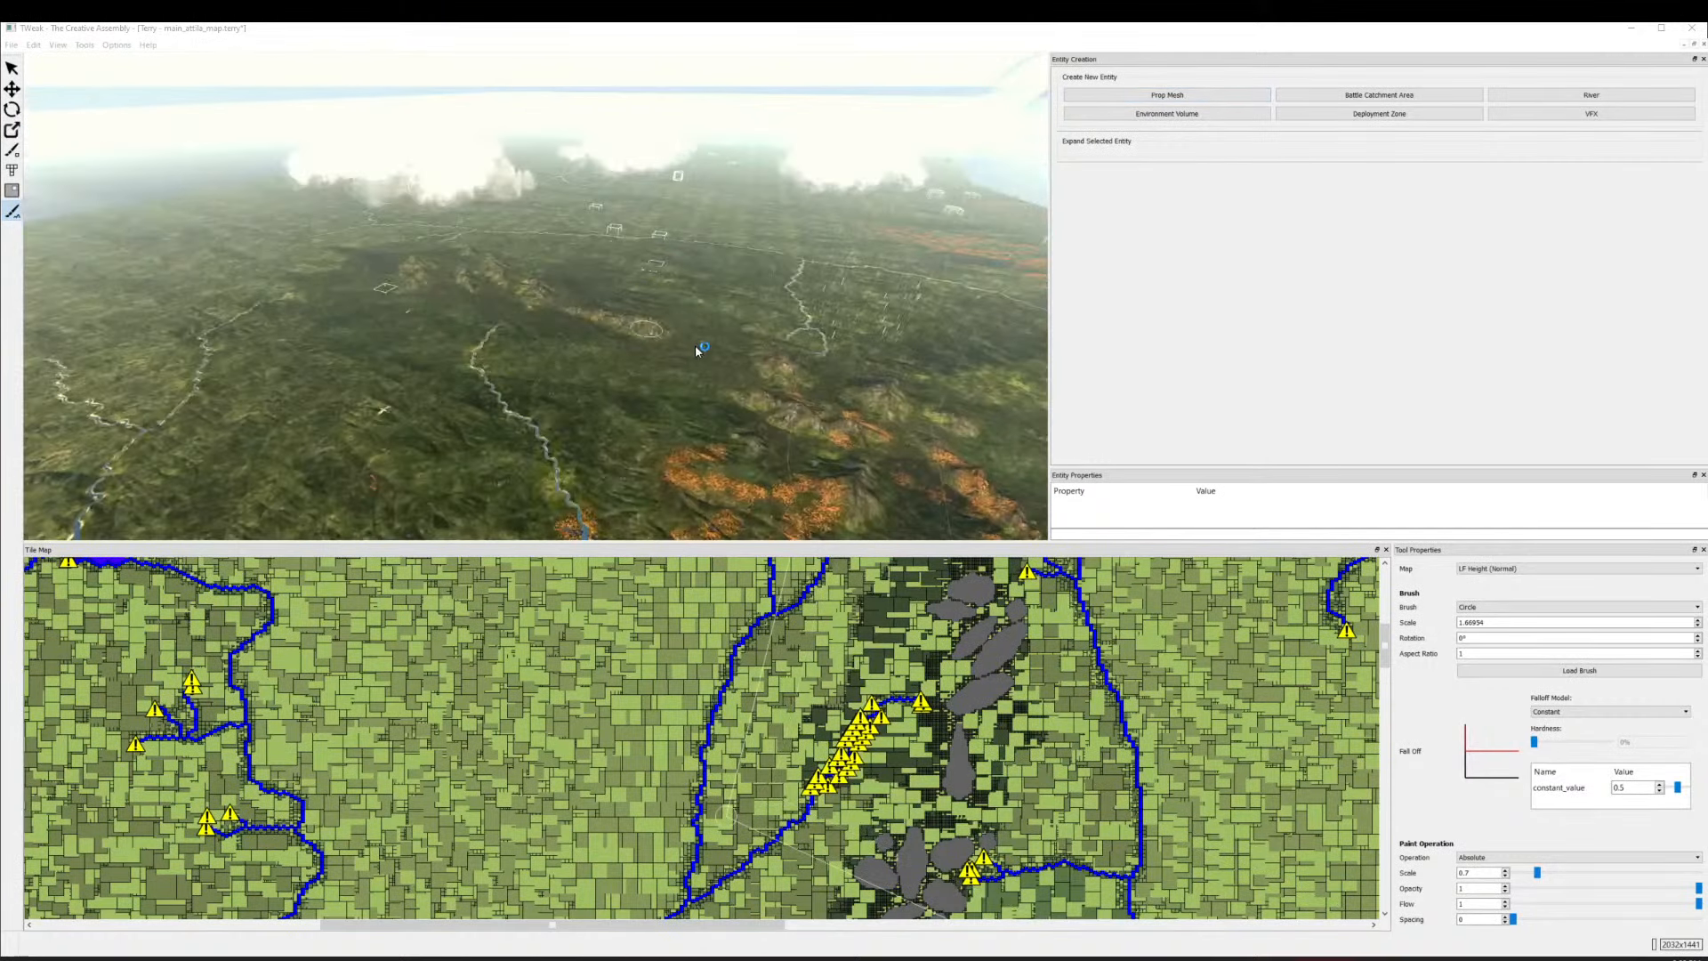
{"action": "scroll", "coordinate": [697, 350], "scroll_direction": "up", "scroll_amount": 5}
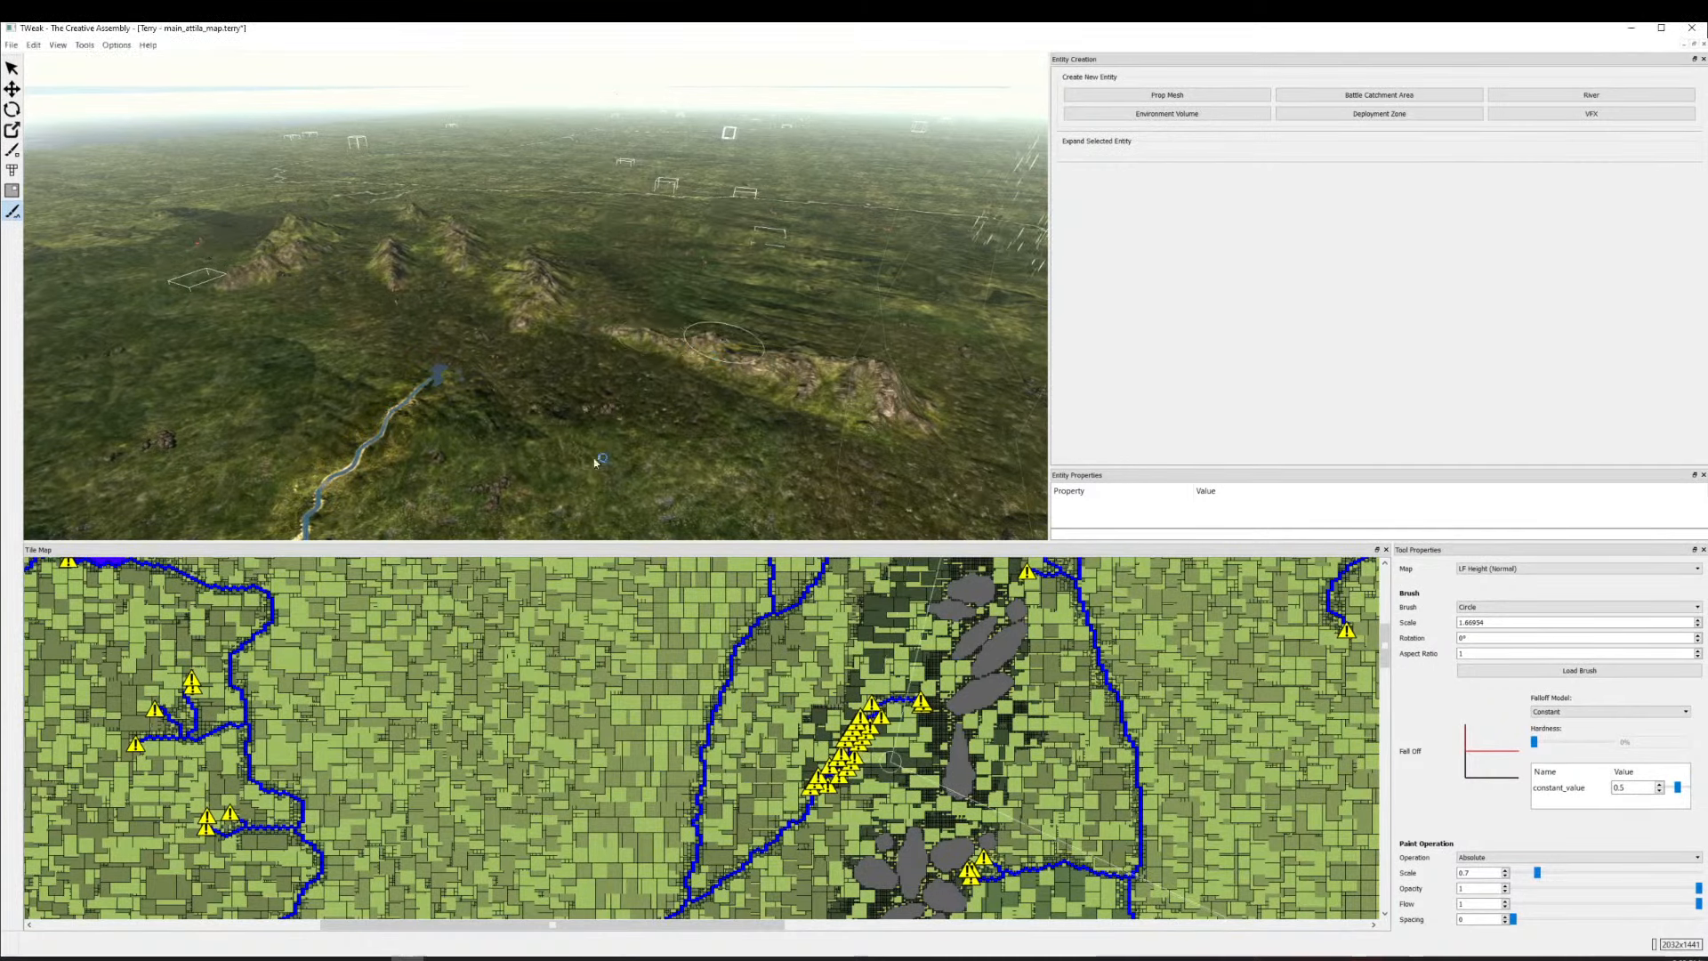
Select the VFX entity lying on the open grassland and move it up above the terrain.
{"action": "left_click_drag", "start_coordinate": [594, 463], "coordinate": [481, 471]}
{"action": "left_click_drag", "start_coordinate": [694, 343], "coordinate": [4, 118]}
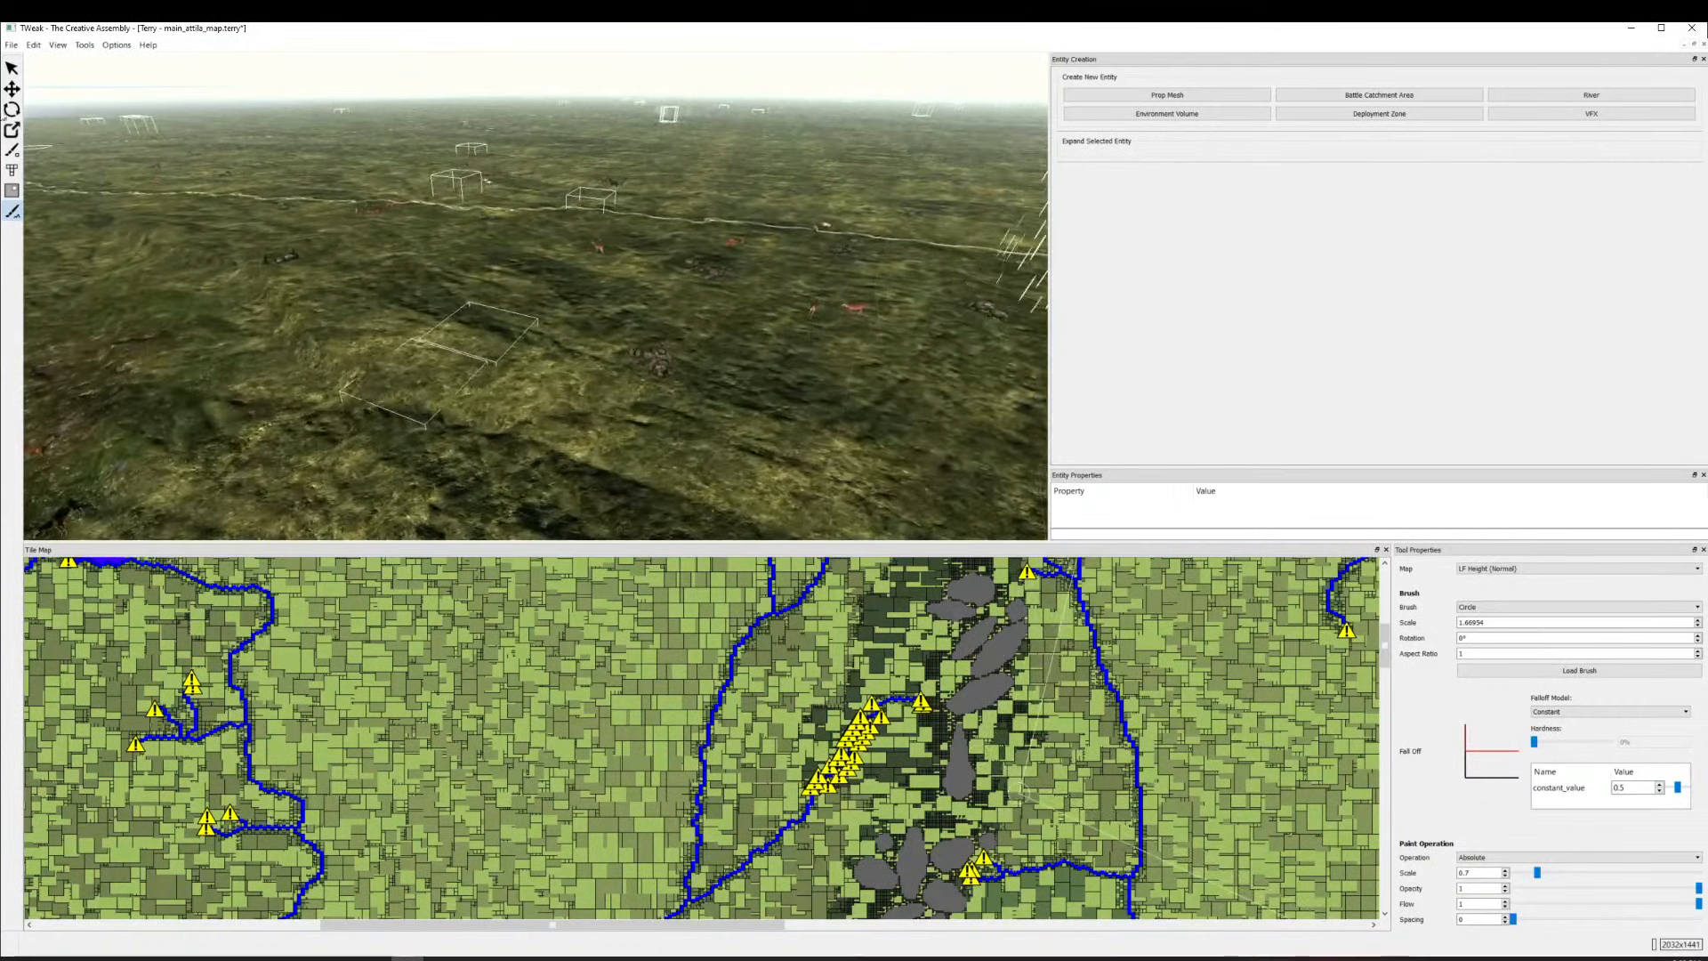
{"action": "left_click", "coordinate": [11, 89]}
{"action": "left_click", "coordinate": [498, 345]}
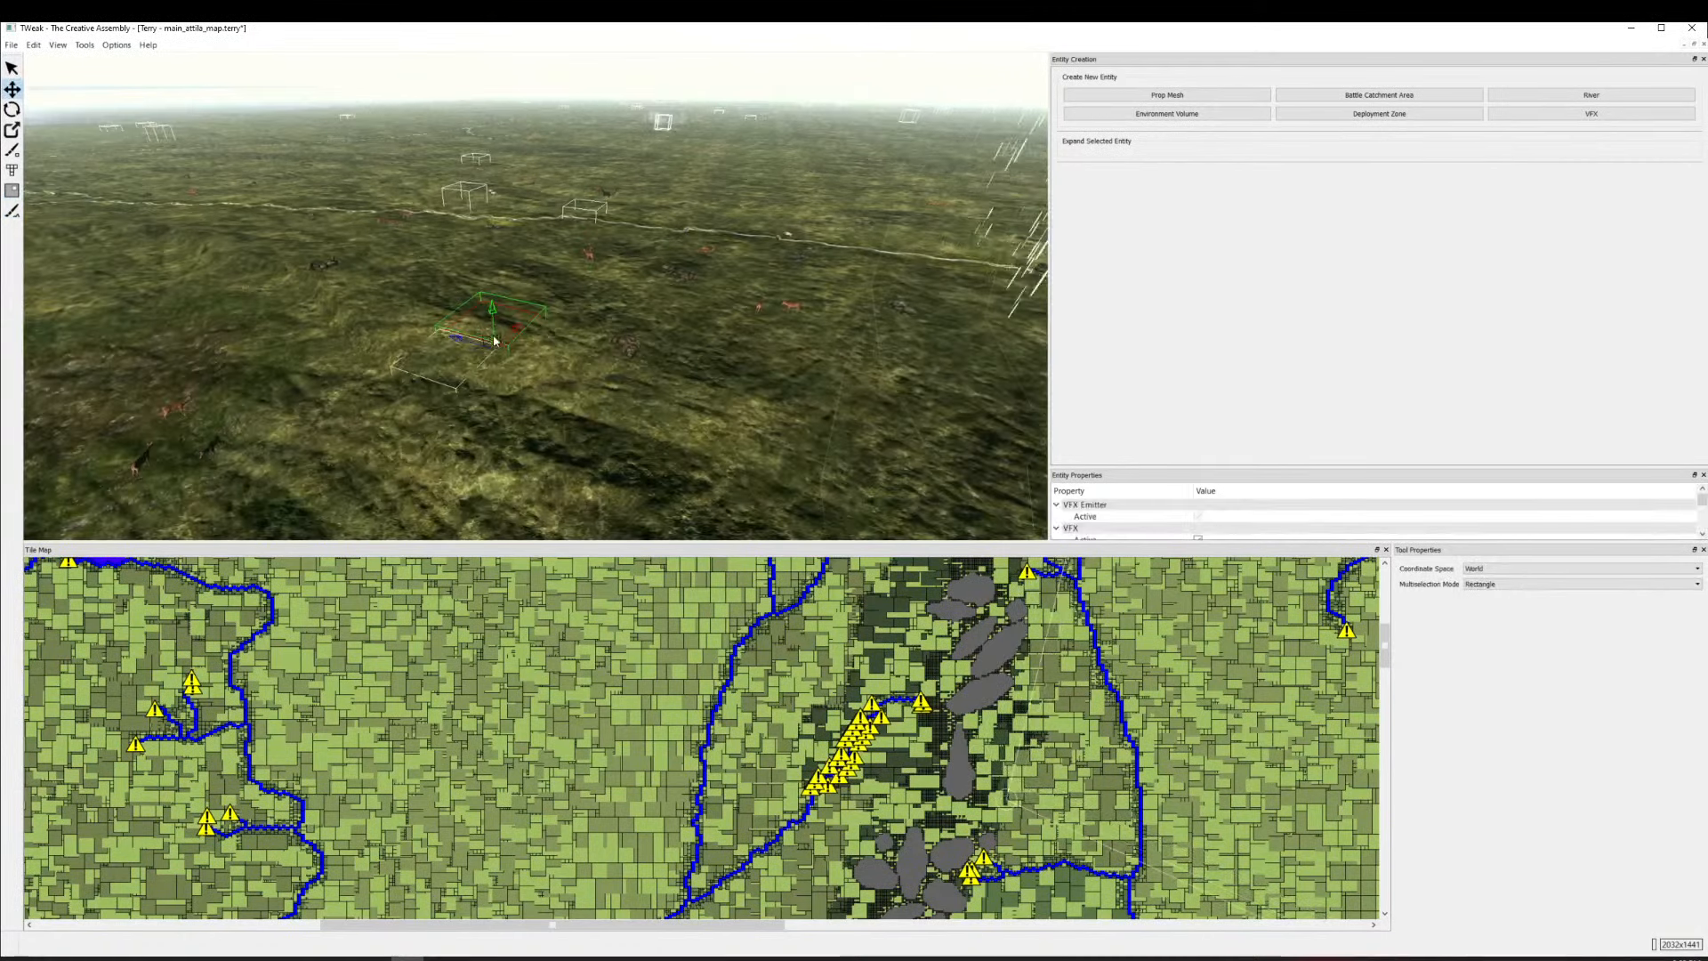
{"action": "left_click_drag", "start_coordinate": [490, 308], "coordinate": [474, 190]}
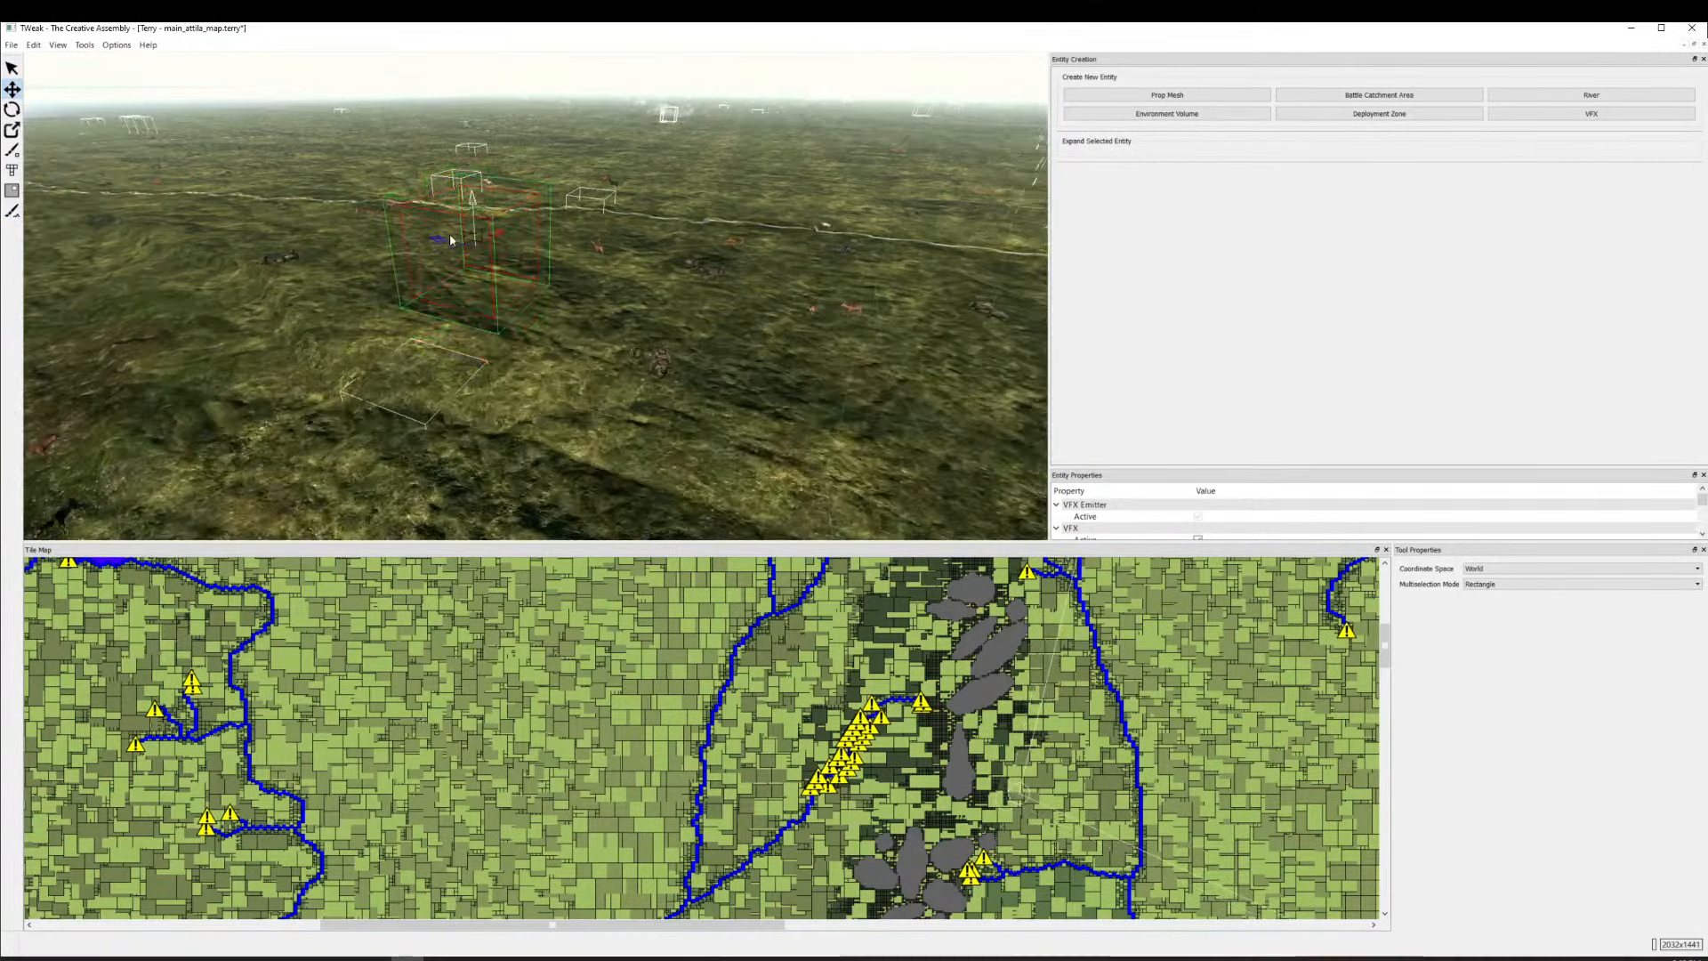
Select the large group of entities across the cloud-covered grassland with one rectangle selection and delete them.
{"action": "scroll", "coordinate": [450, 241], "scroll_direction": "up", "scroll_amount": 5}
{"action": "scroll", "coordinate": [702, 324], "scroll_direction": "down", "scroll_amount": 10}
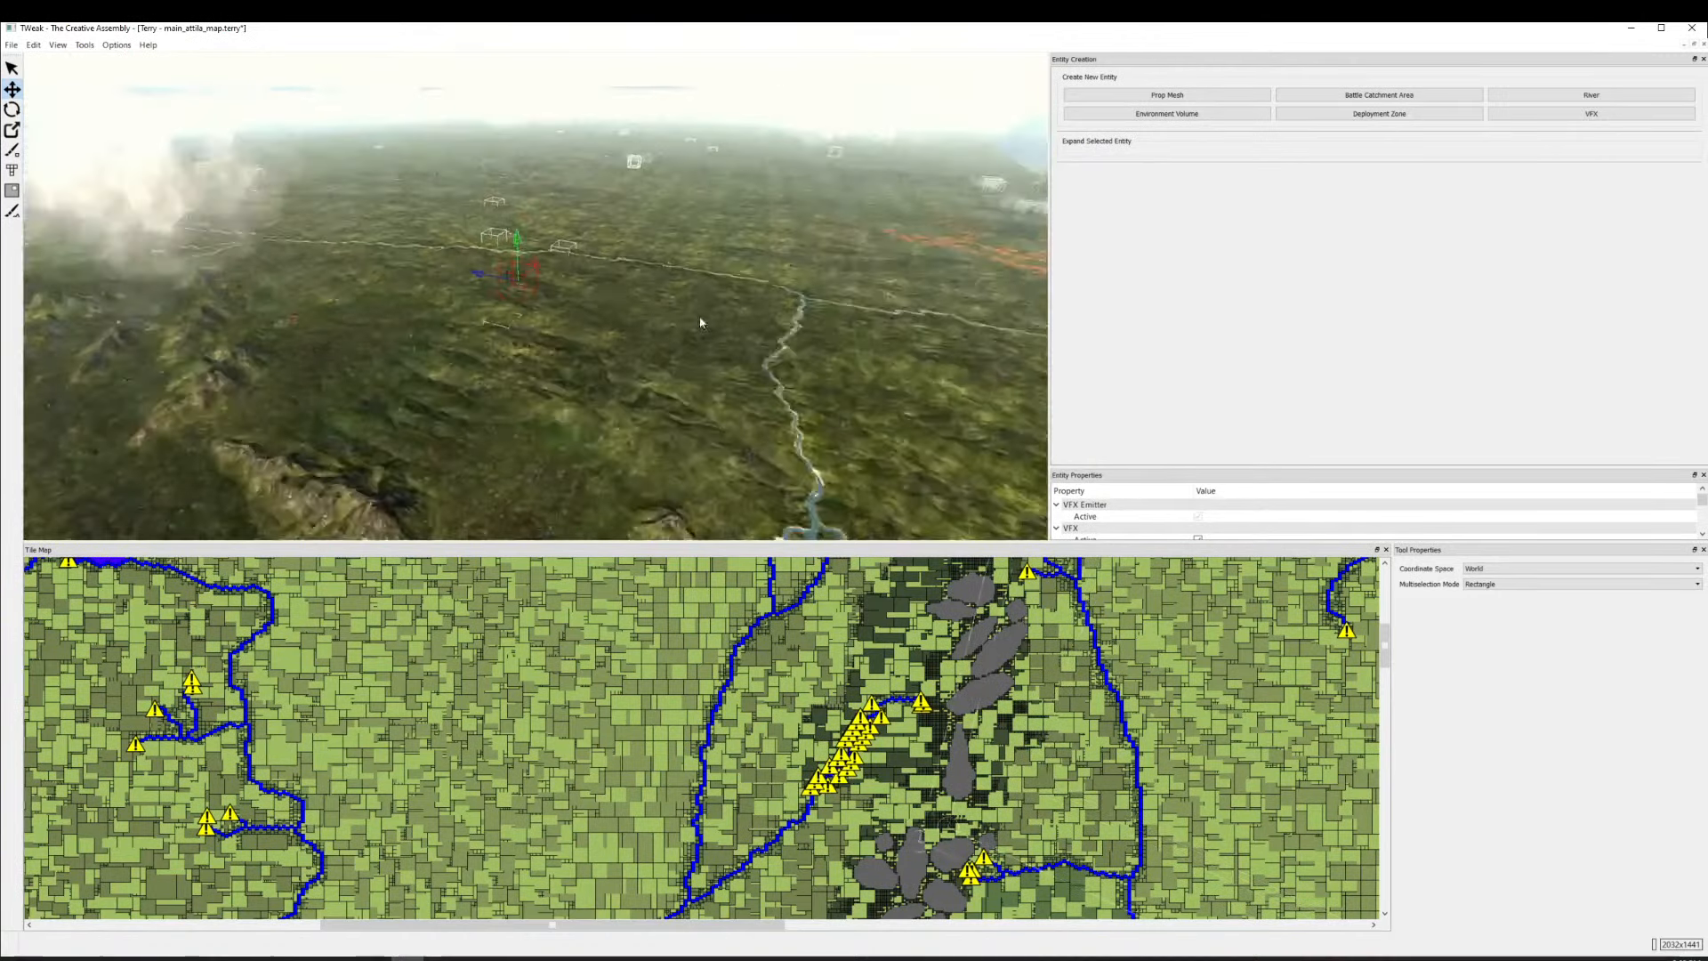
{"action": "scroll", "coordinate": [587, 157], "scroll_direction": "up", "scroll_amount": 5}
{"action": "scroll", "coordinate": [519, 295], "scroll_direction": "up", "scroll_amount": 5}
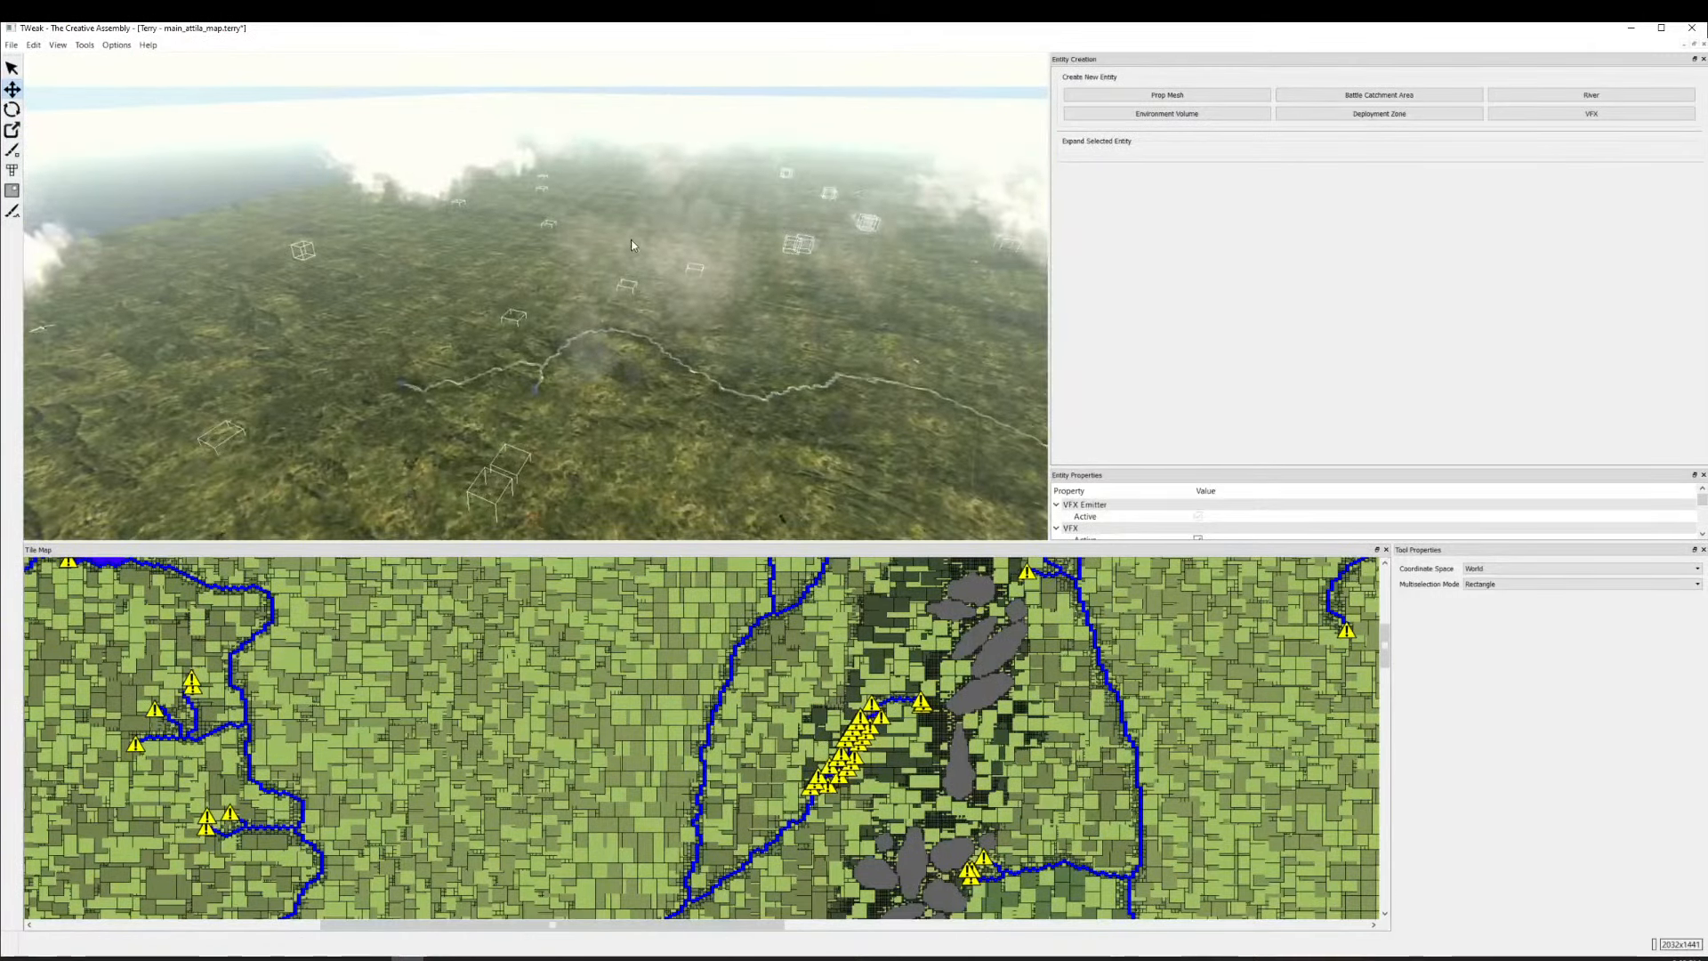
{"action": "scroll", "coordinate": [633, 248], "scroll_direction": "down", "scroll_amount": 10}
{"action": "left_click_drag", "start_coordinate": [403, 150], "coordinate": [814, 392]}
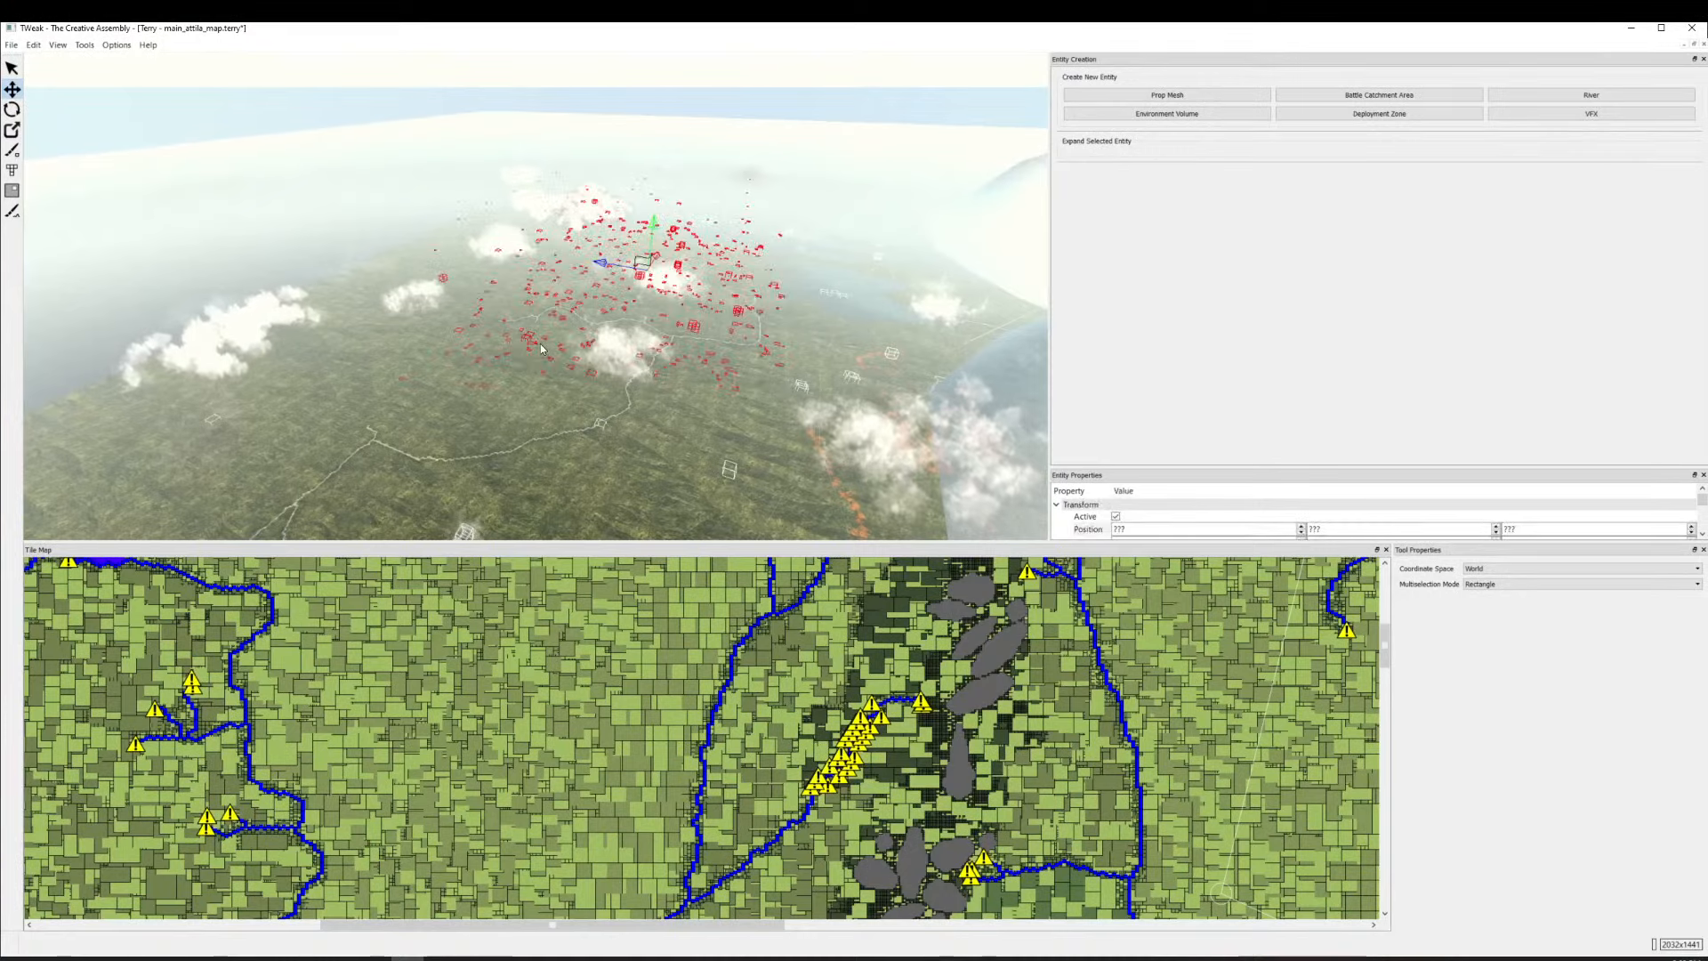
{"action": "scroll", "coordinate": [541, 346], "scroll_direction": "up", "scroll_amount": 5}
{"action": "key", "text": "Delete"}
Select the cloud entity beside the orange woods near the map's edge and check its surroundings from different distances.
{"action": "scroll", "coordinate": [731, 354], "scroll_direction": "up", "scroll_amount": 5}
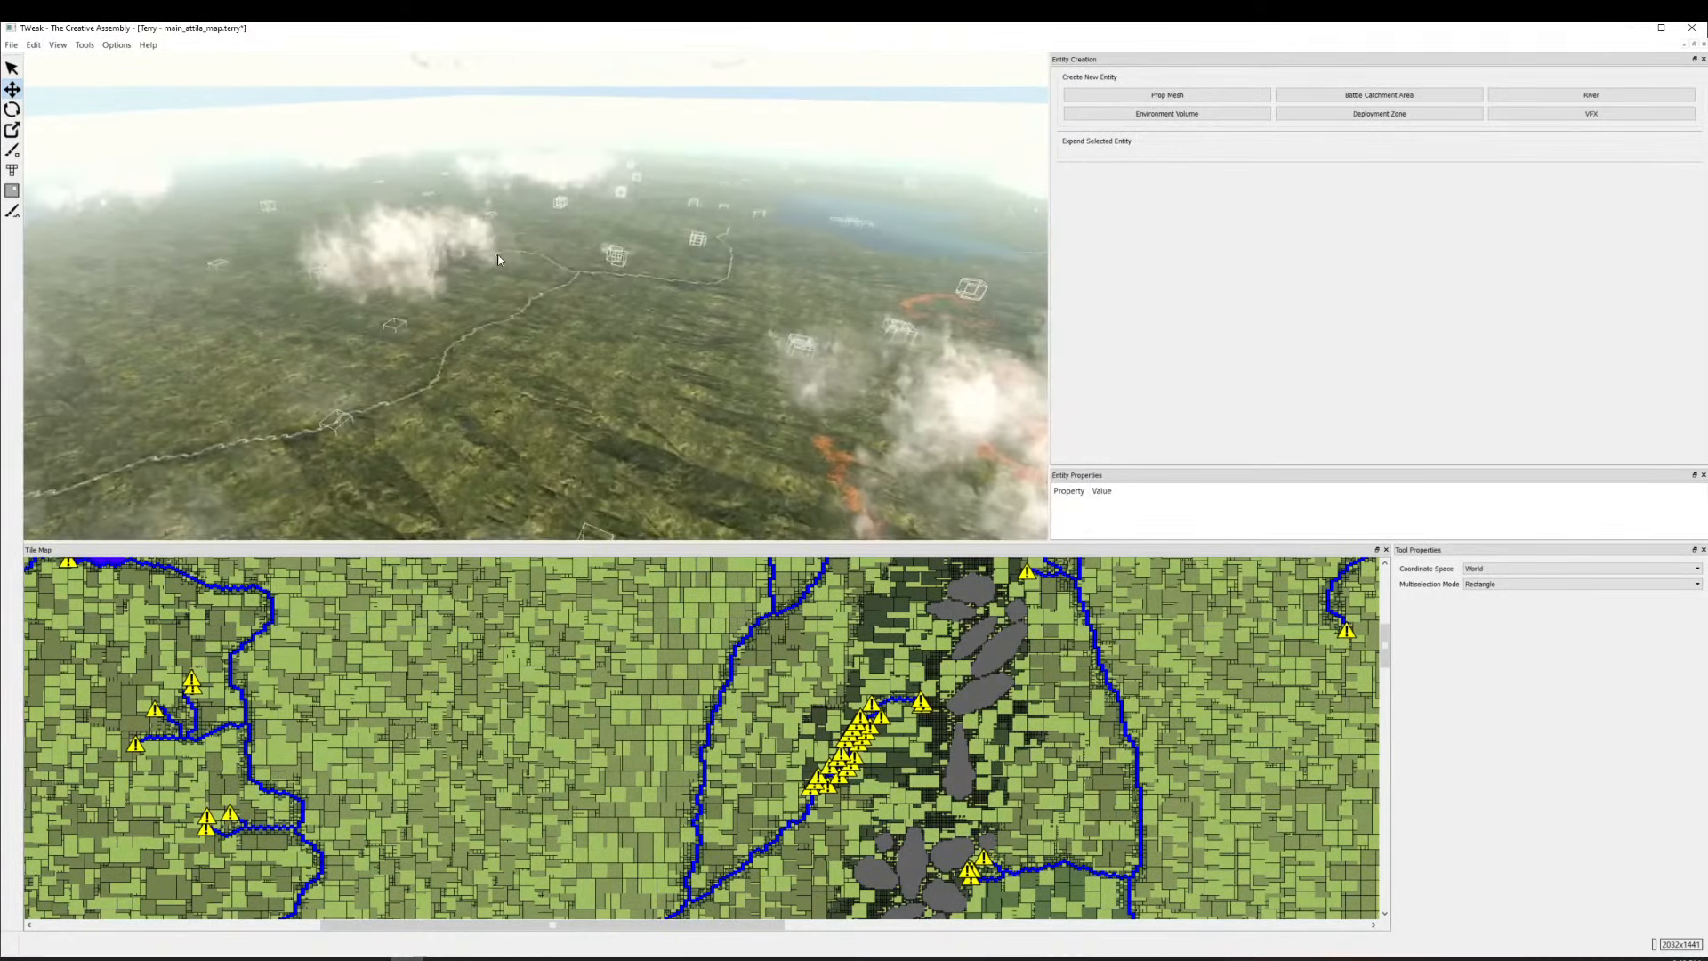
{"action": "scroll", "coordinate": [731, 354], "scroll_direction": "up", "scroll_amount": 4}
{"action": "scroll", "coordinate": [597, 305], "scroll_direction": "down", "scroll_amount": 3}
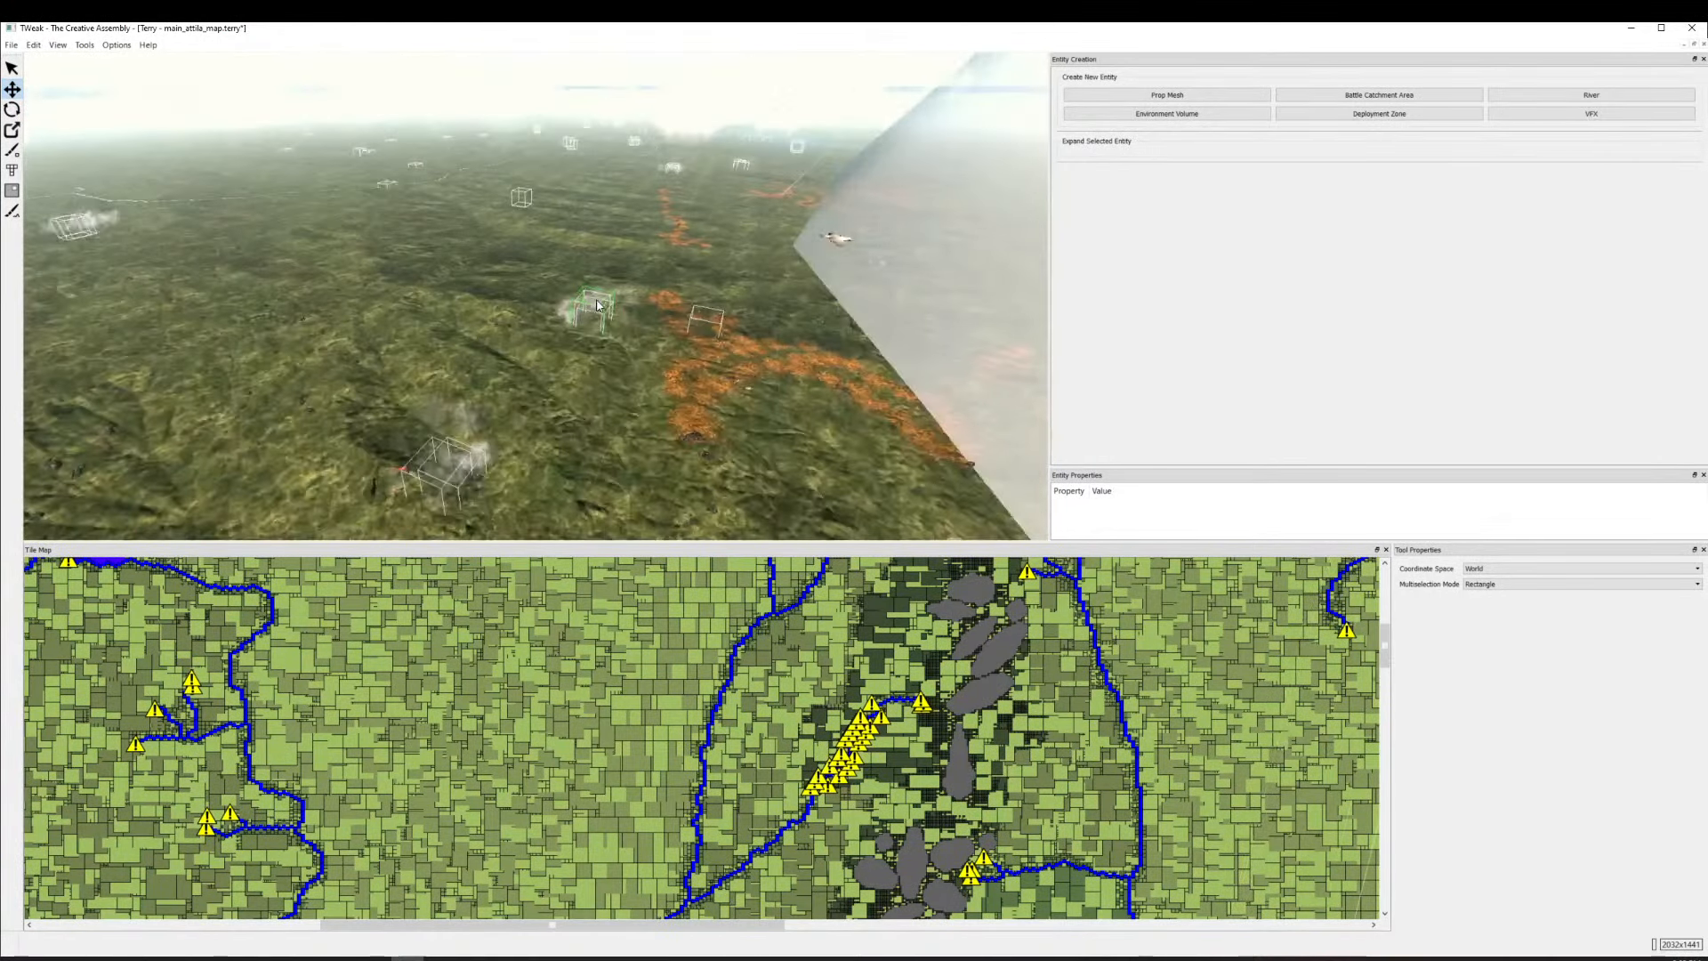
{"action": "left_click", "coordinate": [594, 308]}
{"action": "scroll", "coordinate": [601, 290], "scroll_direction": "down", "scroll_amount": 2}
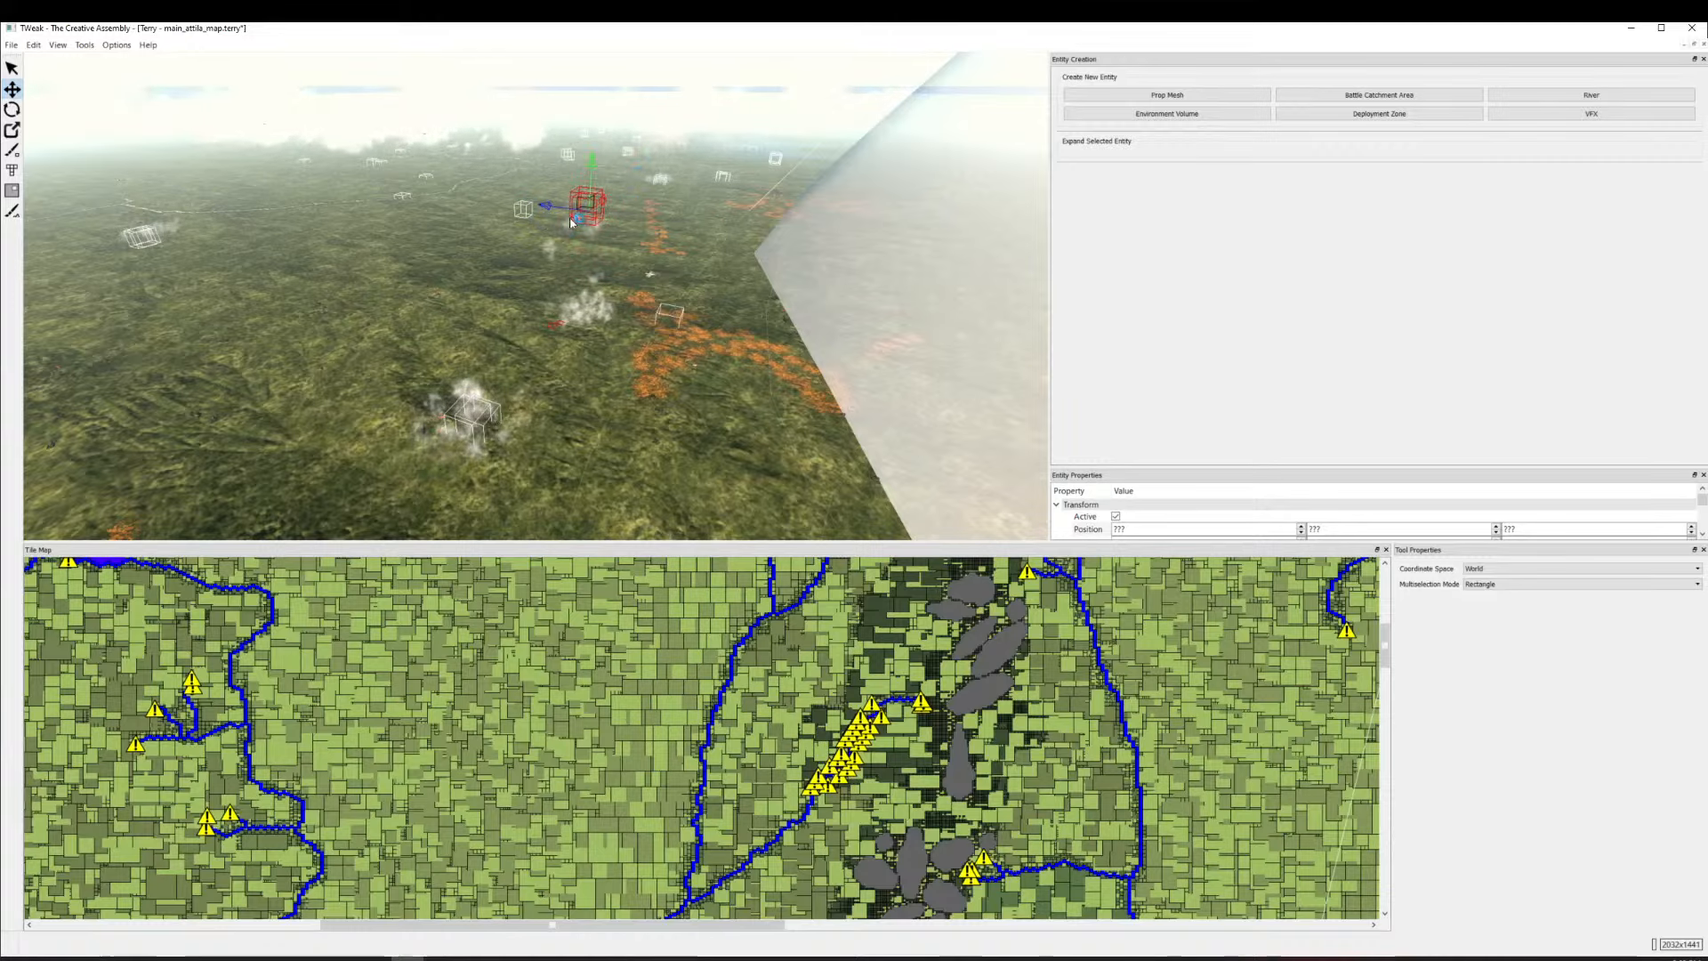
{"action": "scroll", "coordinate": [457, 452], "scroll_direction": "up", "scroll_amount": 4}
{"action": "scroll", "coordinate": [539, 324], "scroll_direction": "down", "scroll_amount": 2}
{"action": "scroll", "coordinate": [539, 324], "scroll_direction": "up", "scroll_amount": 4}
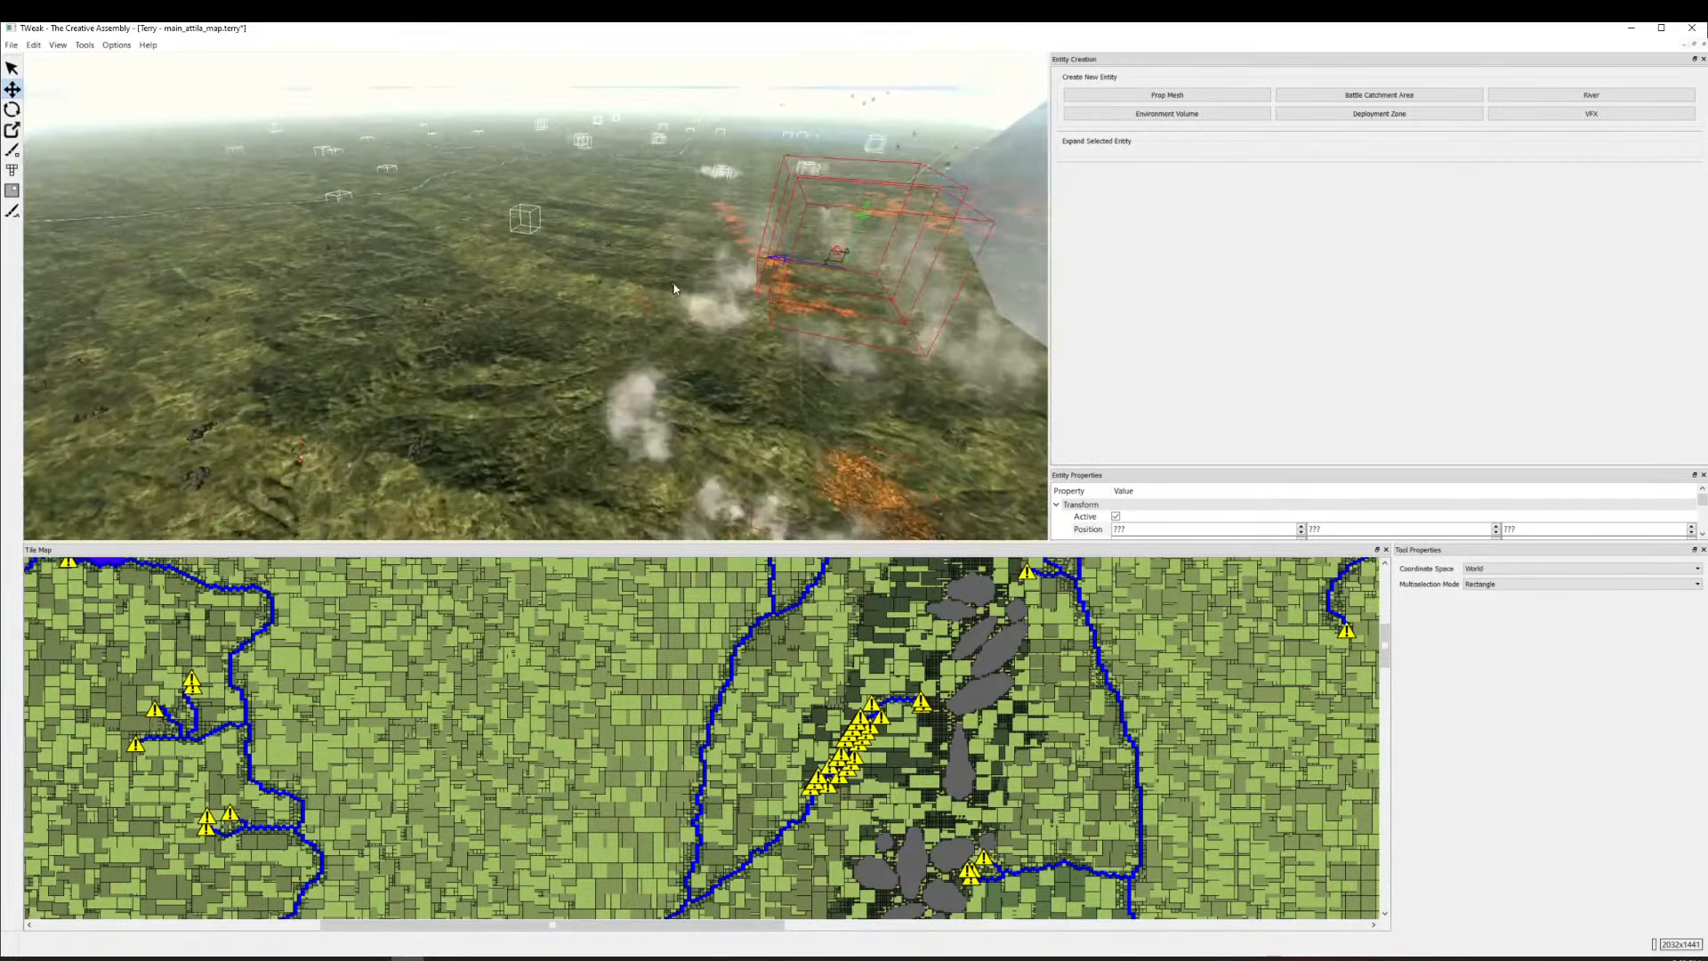
{"action": "scroll", "coordinate": [623, 354], "scroll_direction": "down", "scroll_amount": 3}
{"action": "scroll", "coordinate": [635, 357], "scroll_direction": "up", "scroll_amount": 1}
{"action": "scroll", "coordinate": [635, 358], "scroll_direction": "down", "scroll_amount": 6}
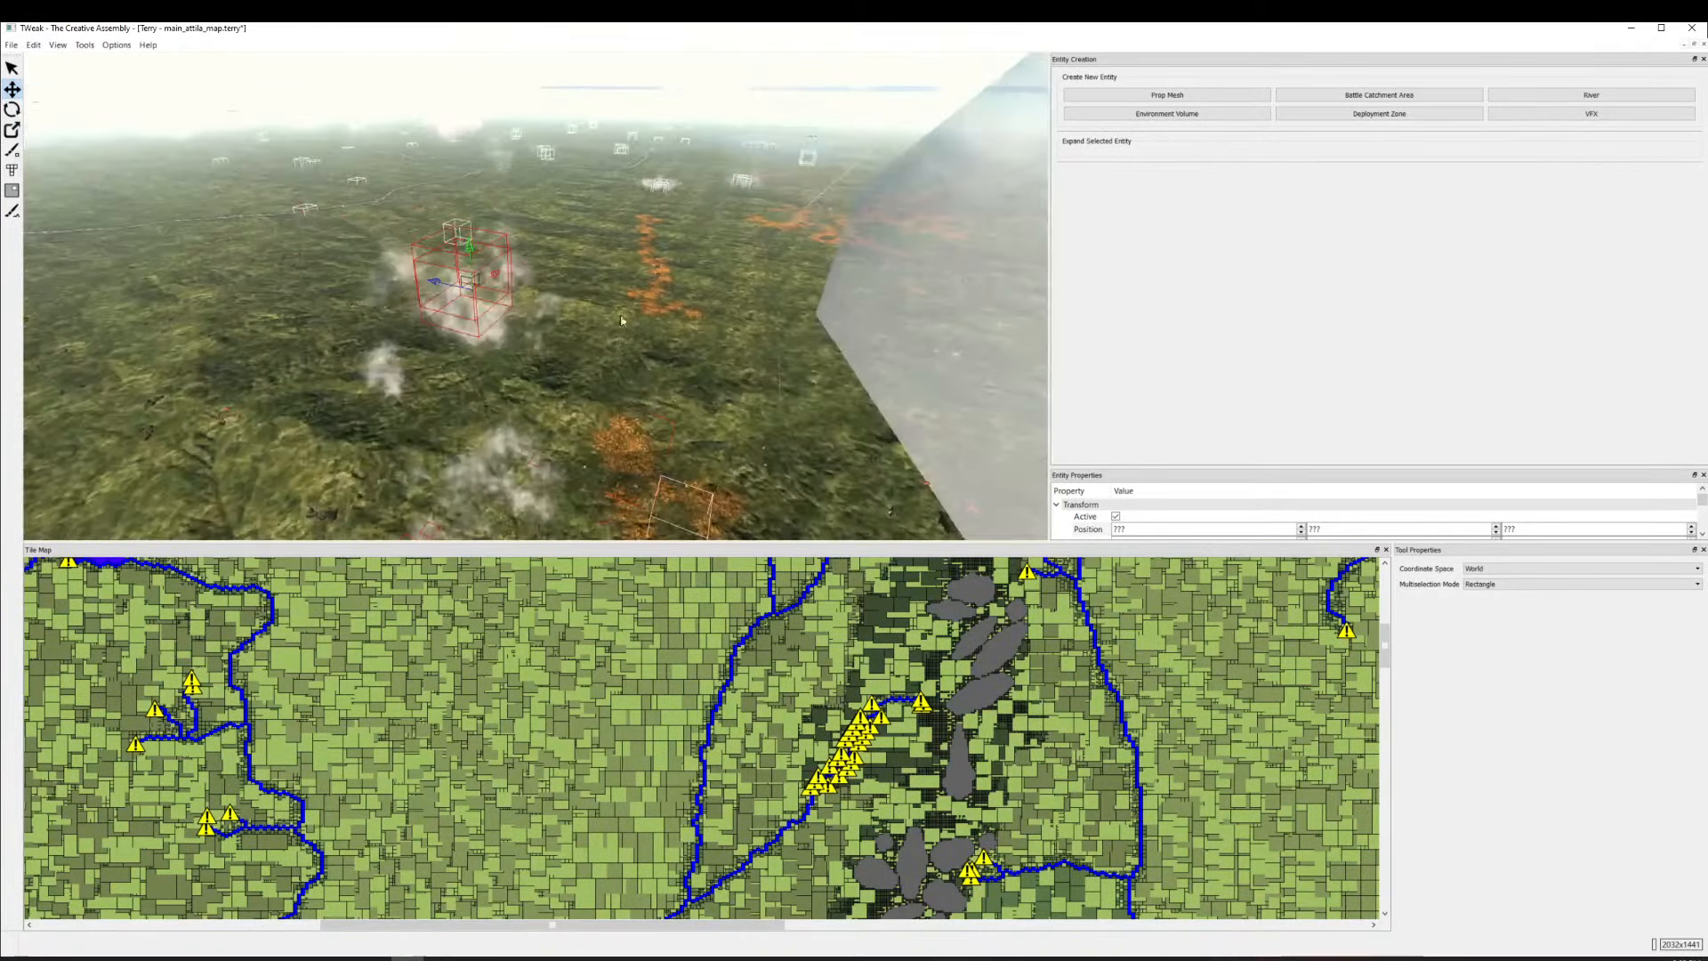
Rectangle-select the groups of entities spread over the grassland, from close range and from farther out.
{"action": "left_click_drag", "start_coordinate": [715, 175], "coordinate": [599, 178]}
{"action": "left_click_drag", "start_coordinate": [444, 189], "coordinate": [775, 292]}
{"action": "scroll", "coordinate": [708, 369], "scroll_direction": "down", "scroll_amount": 10}
{"action": "left_click_drag", "start_coordinate": [395, 204], "coordinate": [893, 501]}
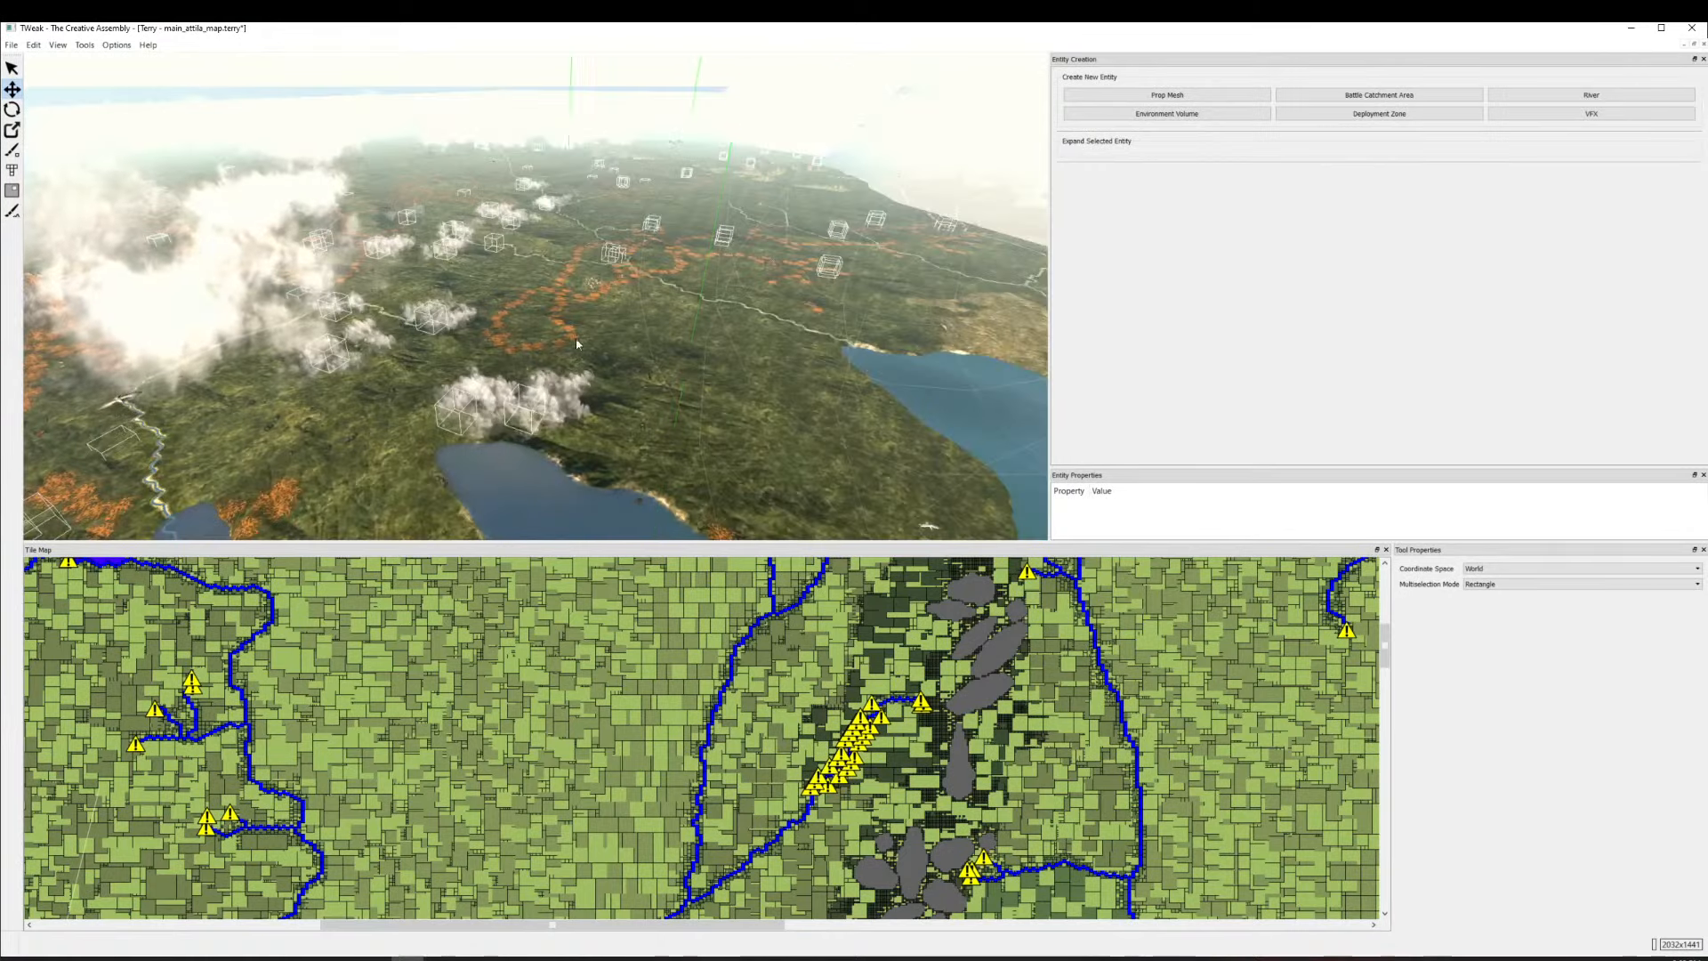
Examine the winding strips of orange woods and the entity volumes around them.
{"action": "scroll", "coordinate": [588, 347], "scroll_direction": "up", "scroll_amount": 5}
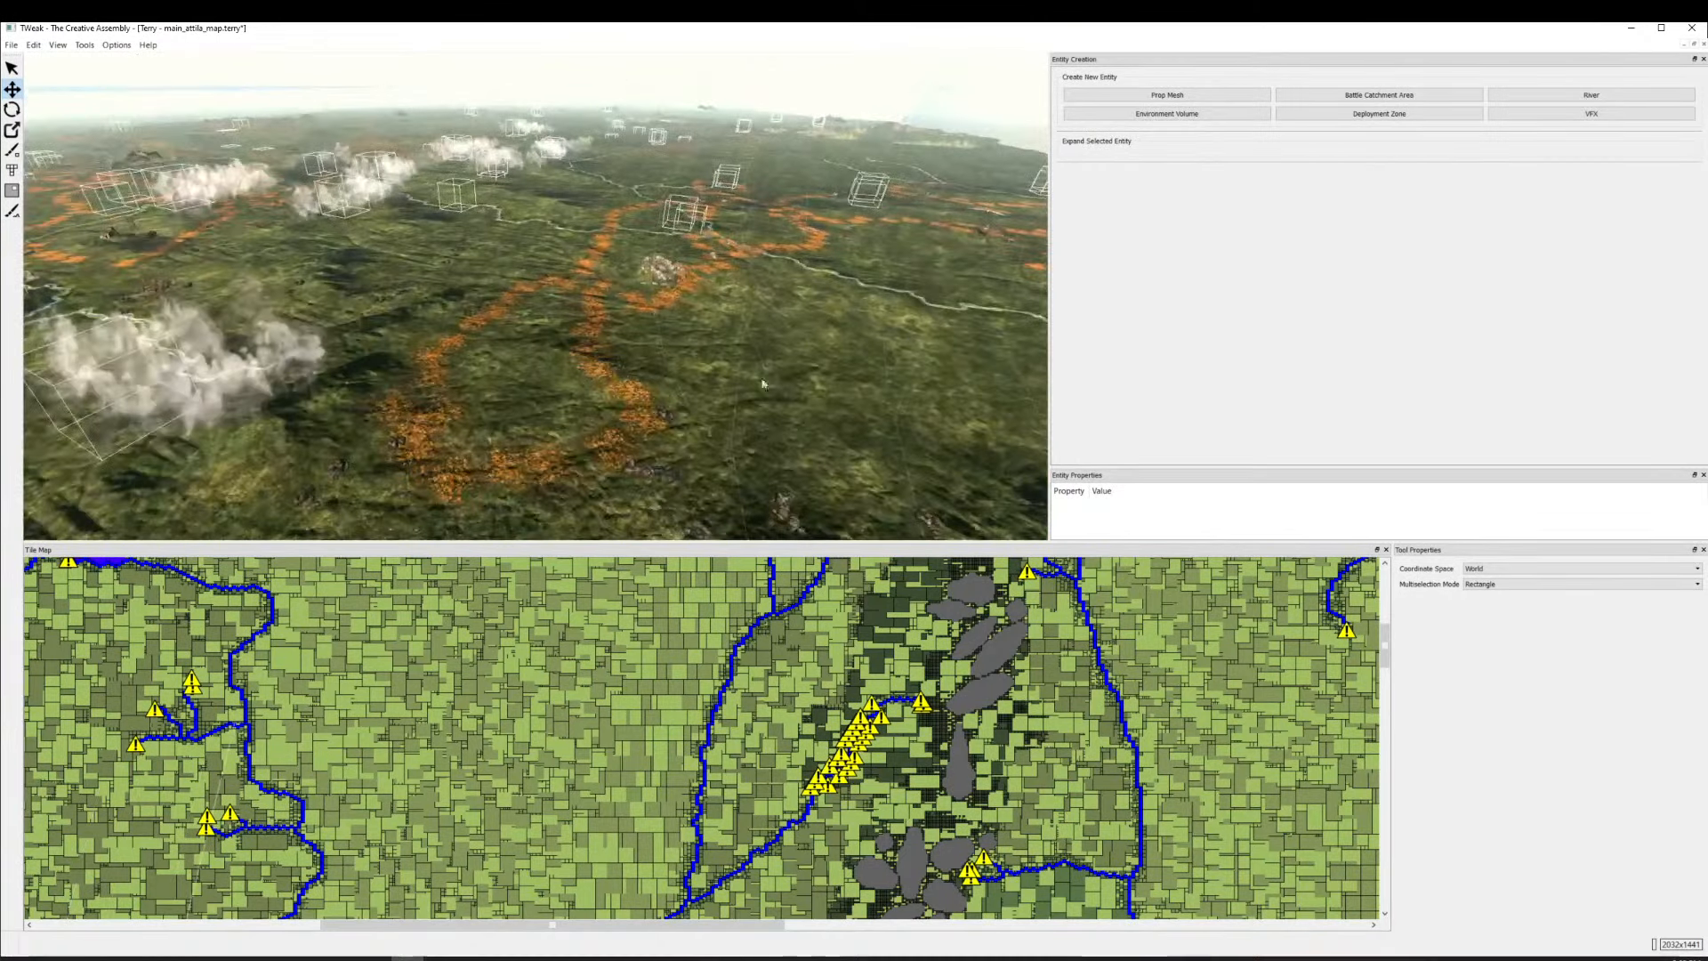
{"action": "scroll", "coordinate": [600, 383], "scroll_direction": "up", "scroll_amount": 3}
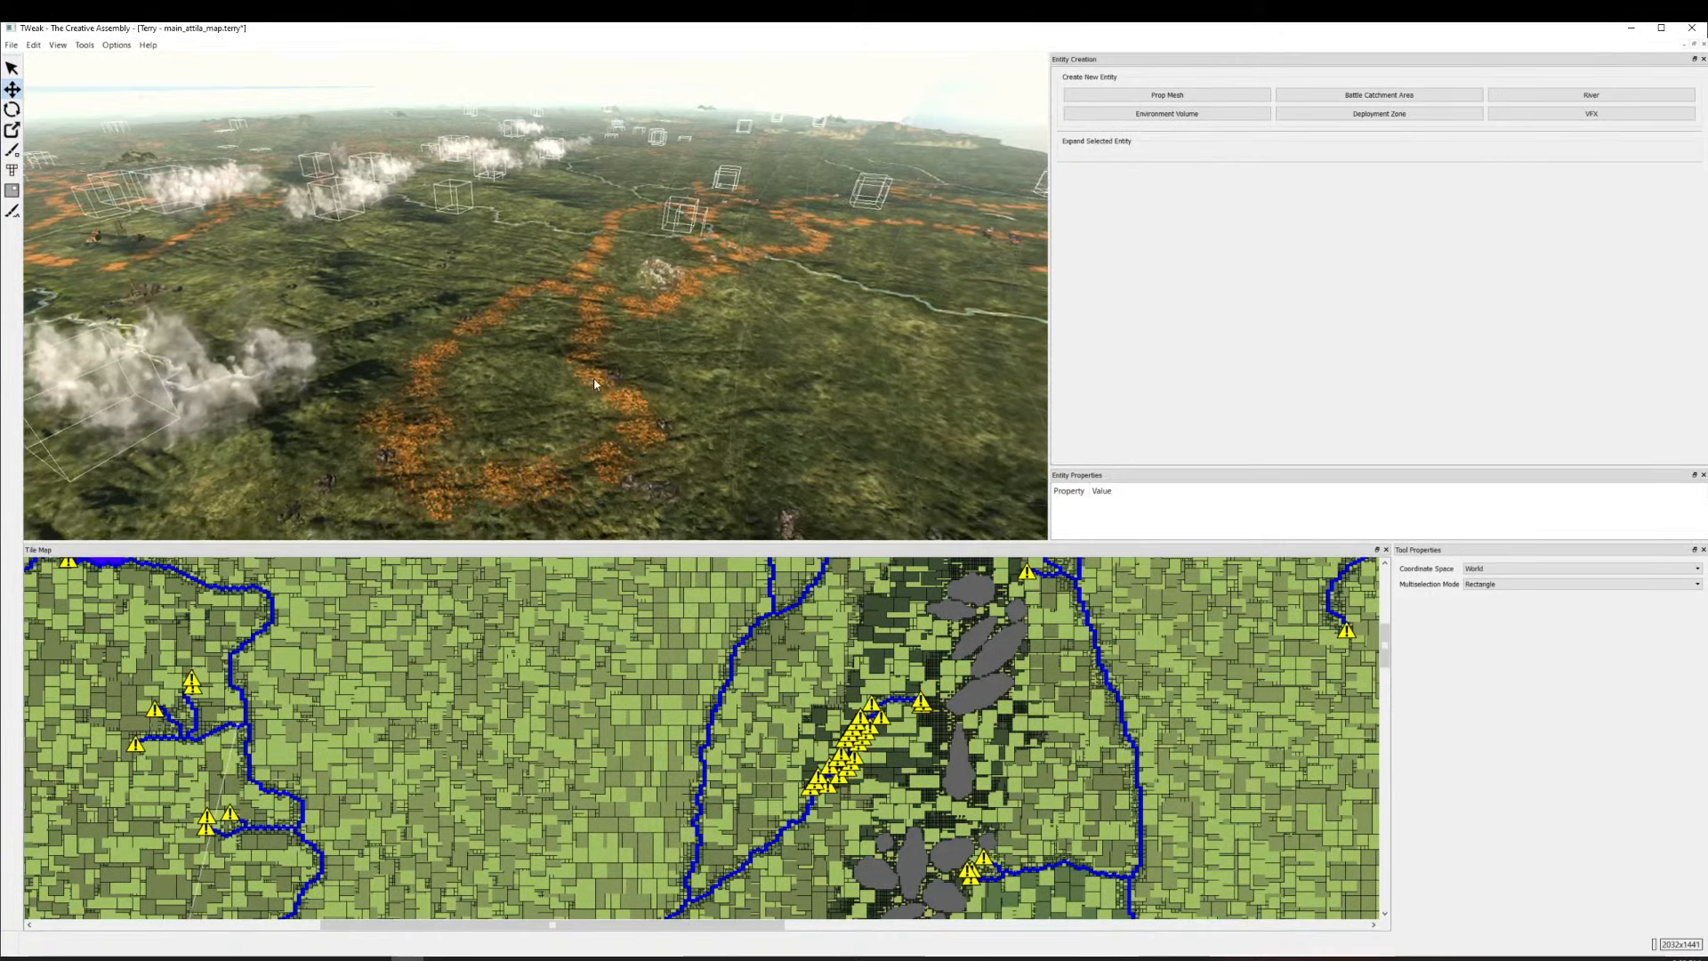
{"action": "scroll", "coordinate": [669, 396], "scroll_direction": "up", "scroll_amount": 3}
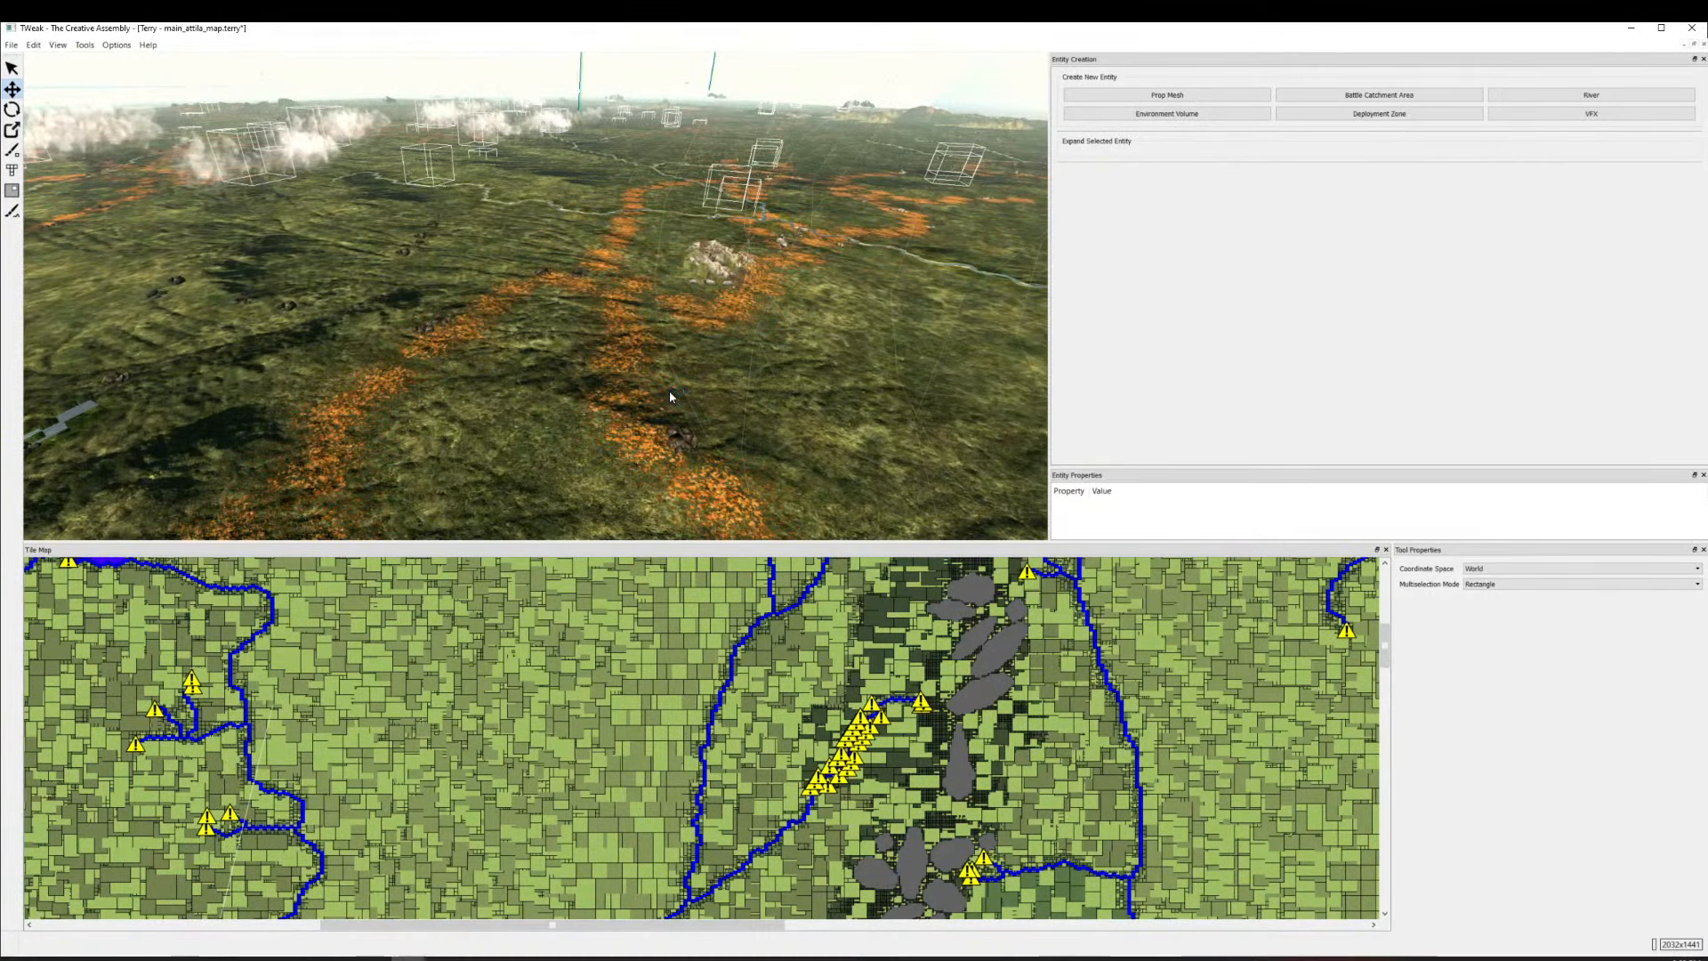
{"action": "scroll", "coordinate": [671, 394], "scroll_direction": "down", "scroll_amount": 4}
{"action": "scroll", "coordinate": [823, 311], "scroll_direction": "up", "scroll_amount": 4}
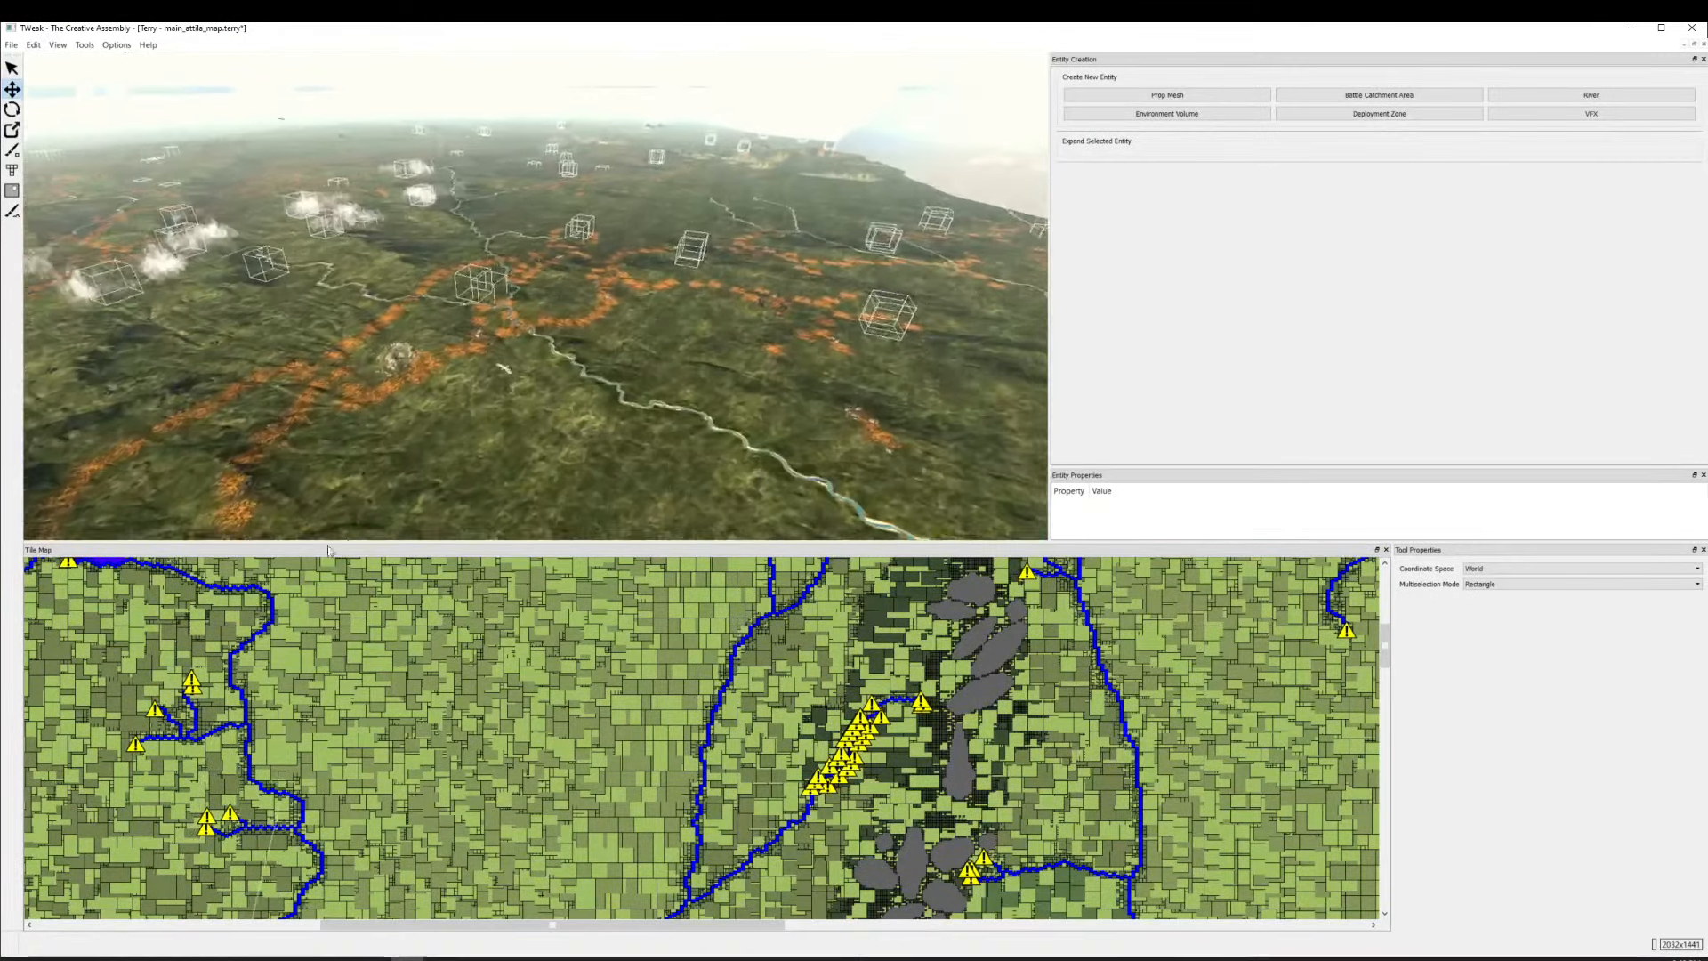
Survey the river sources and orange woods along the map's edge towards the distant rocky hills.
{"action": "scroll", "coordinate": [765, 378], "scroll_direction": "up", "scroll_amount": 5}
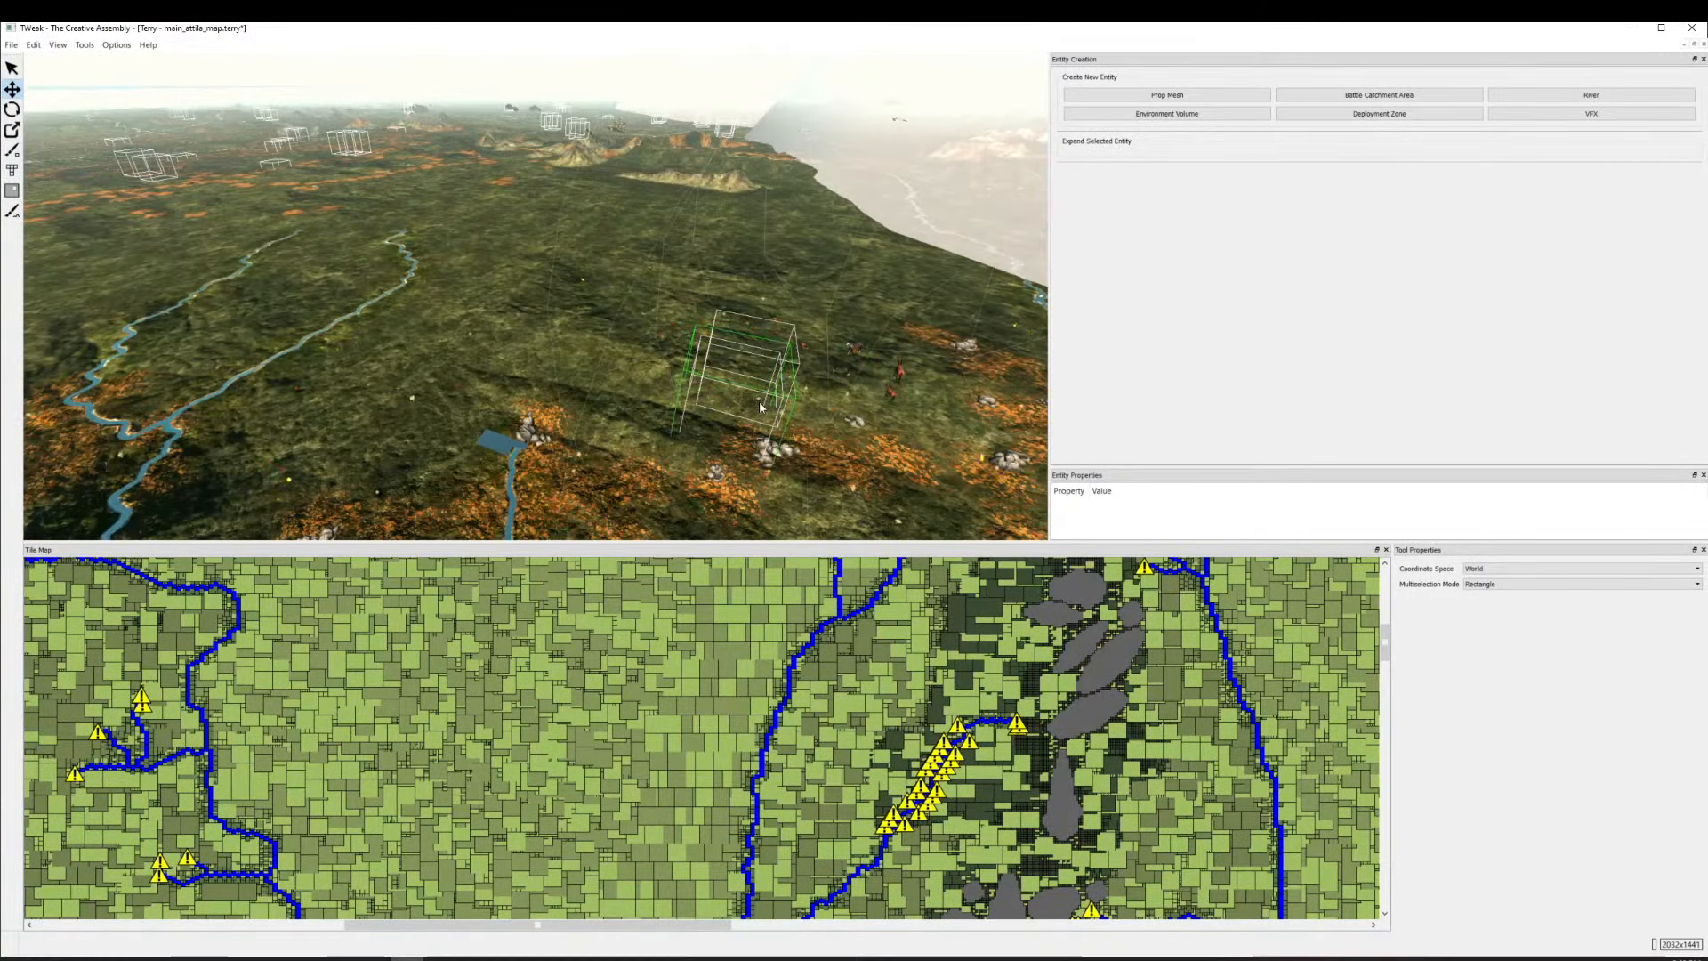
{"action": "scroll", "coordinate": [765, 383], "scroll_direction": "down", "scroll_amount": 5}
{"action": "scroll", "coordinate": [658, 435], "scroll_direction": "up", "scroll_amount": 5}
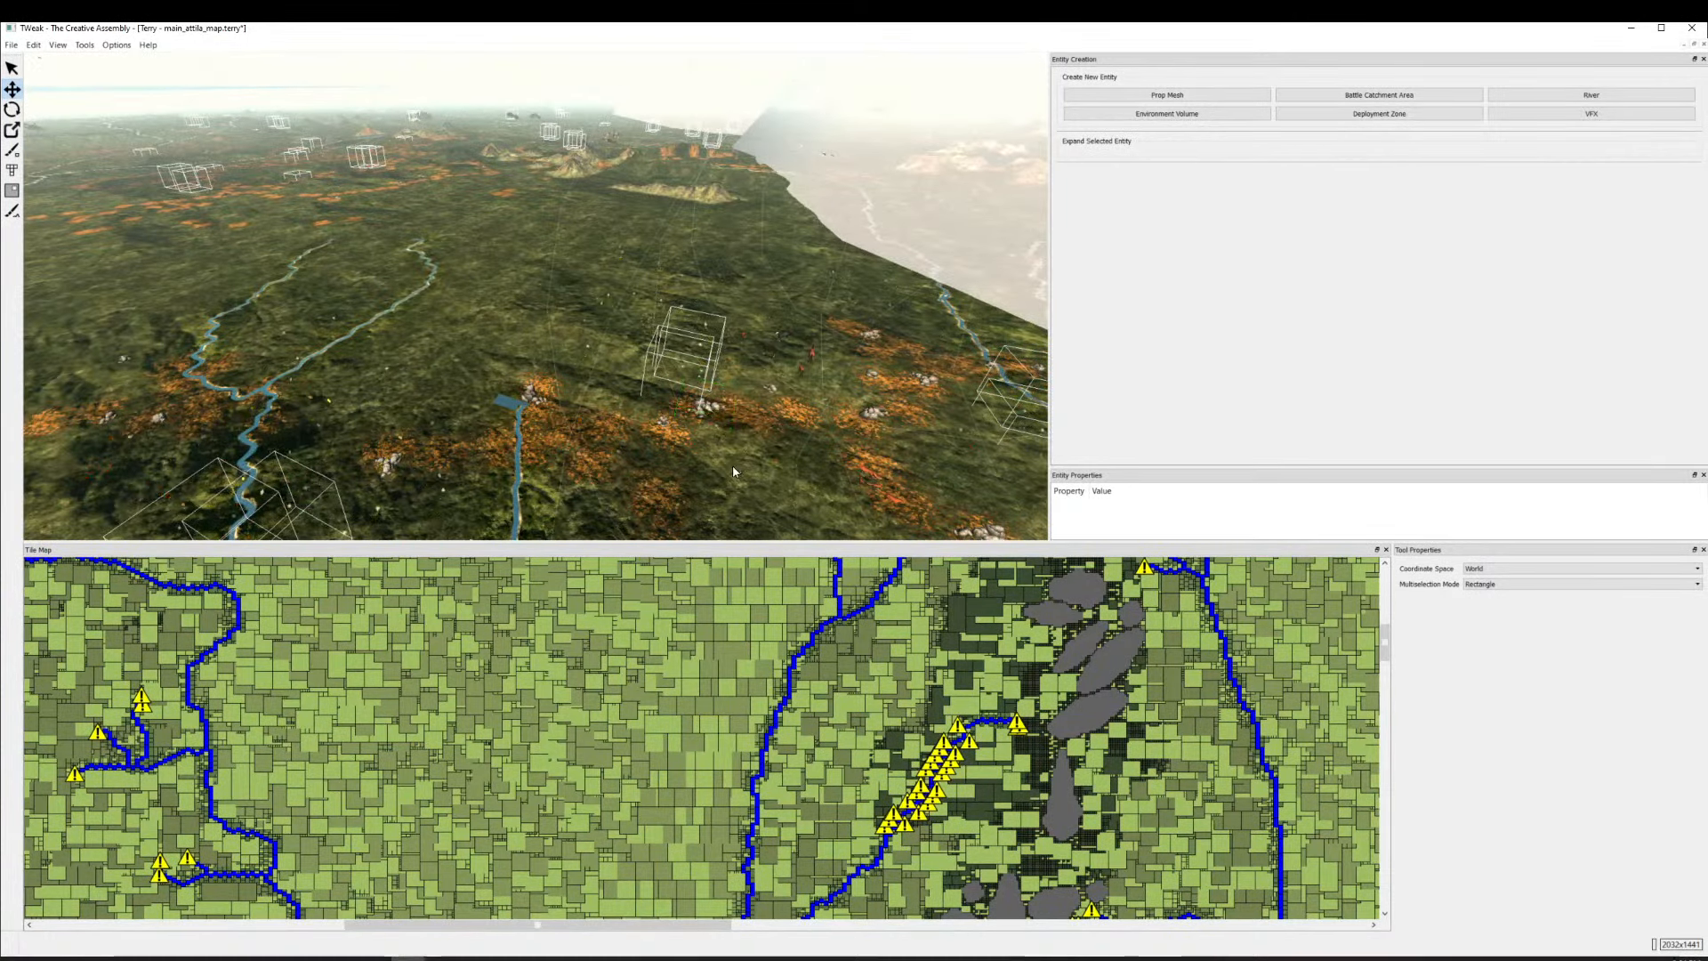
{"action": "key", "text": "d"}
{"action": "key", "text": "a"}
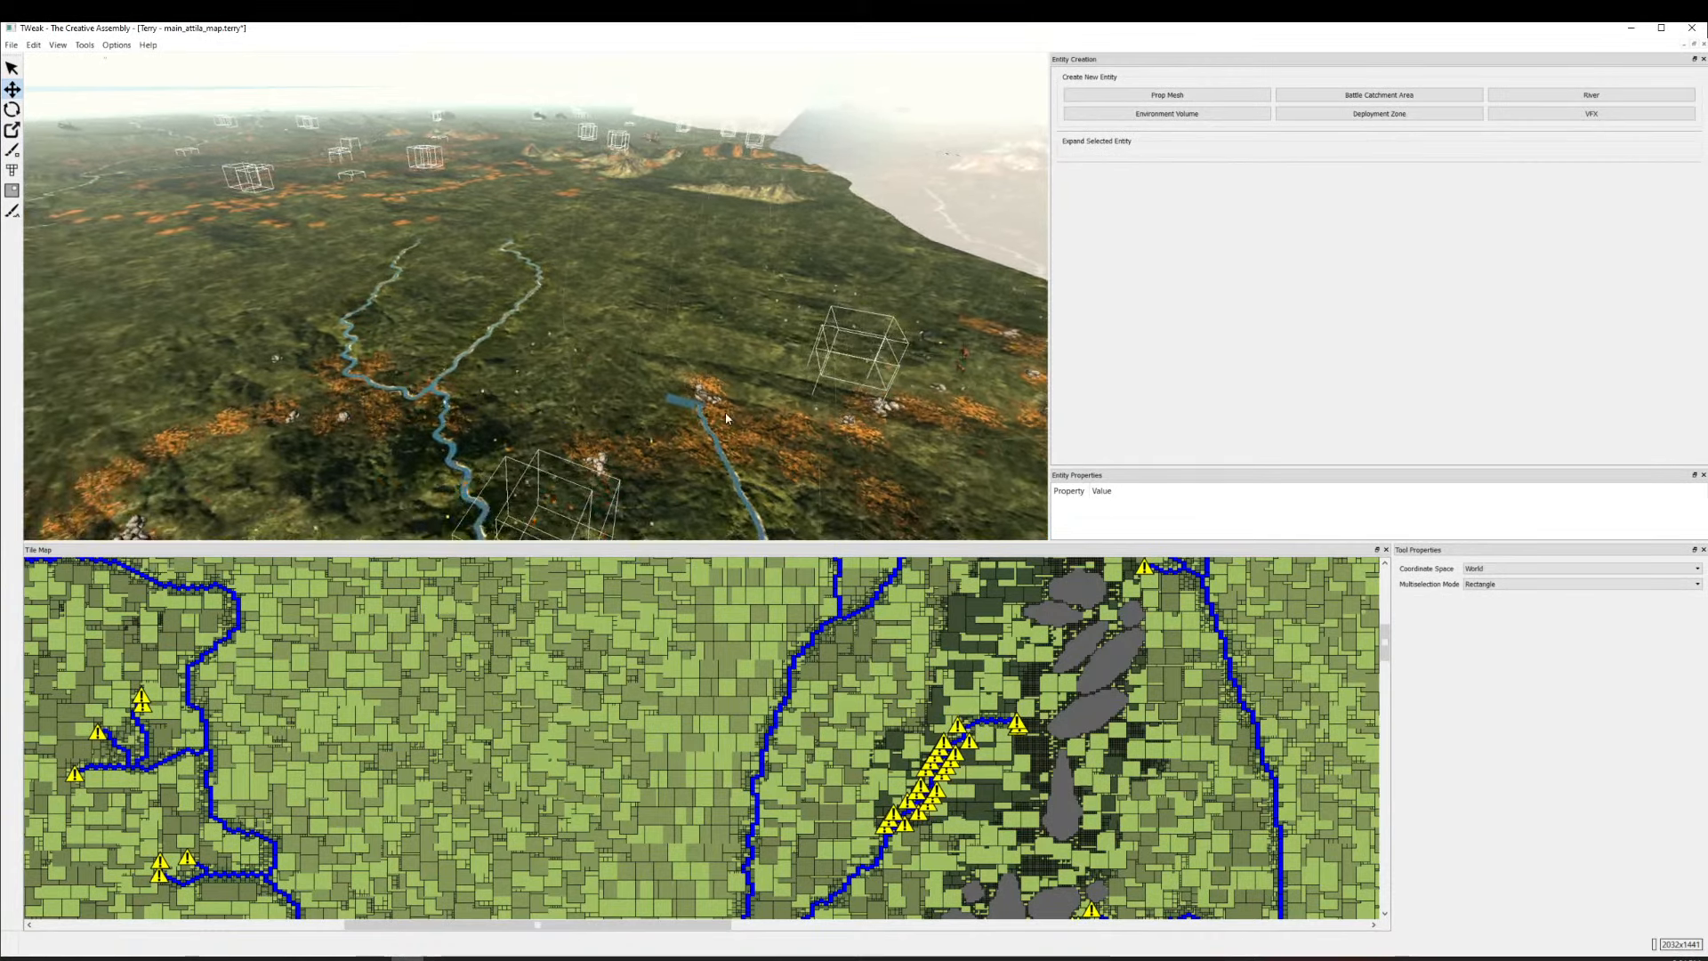
{"action": "scroll", "coordinate": [726, 418], "scroll_direction": "down", "scroll_amount": 5}
{"action": "key", "text": "w"}
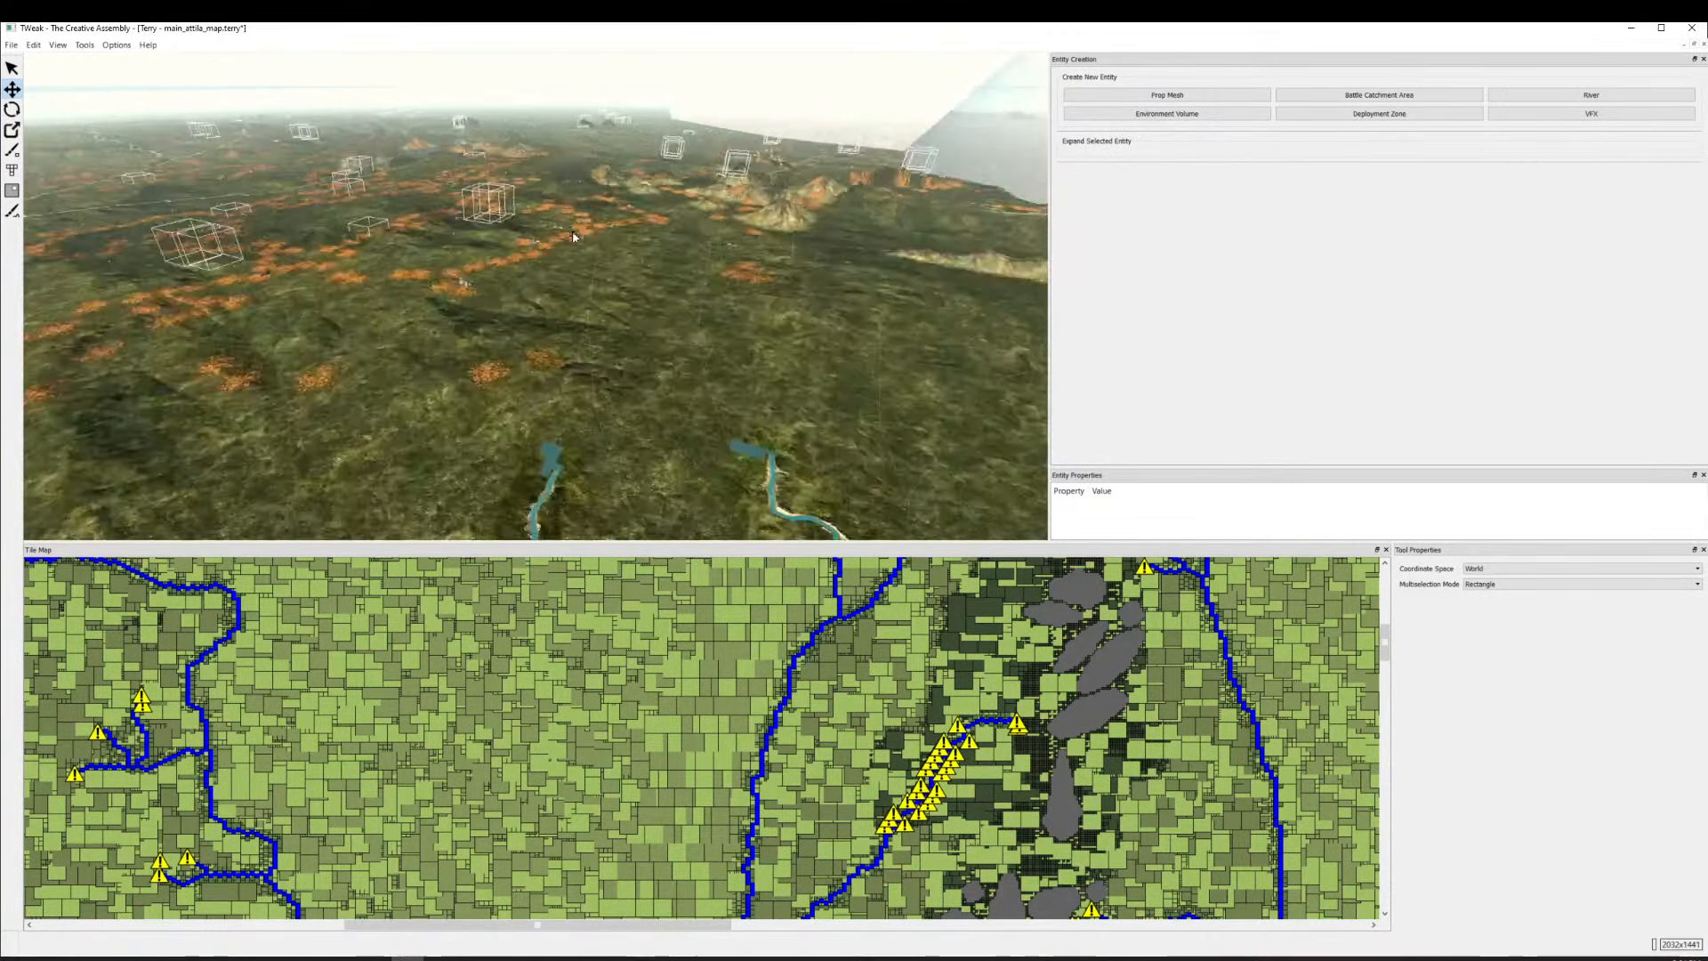
{"action": "key", "text": "a"}
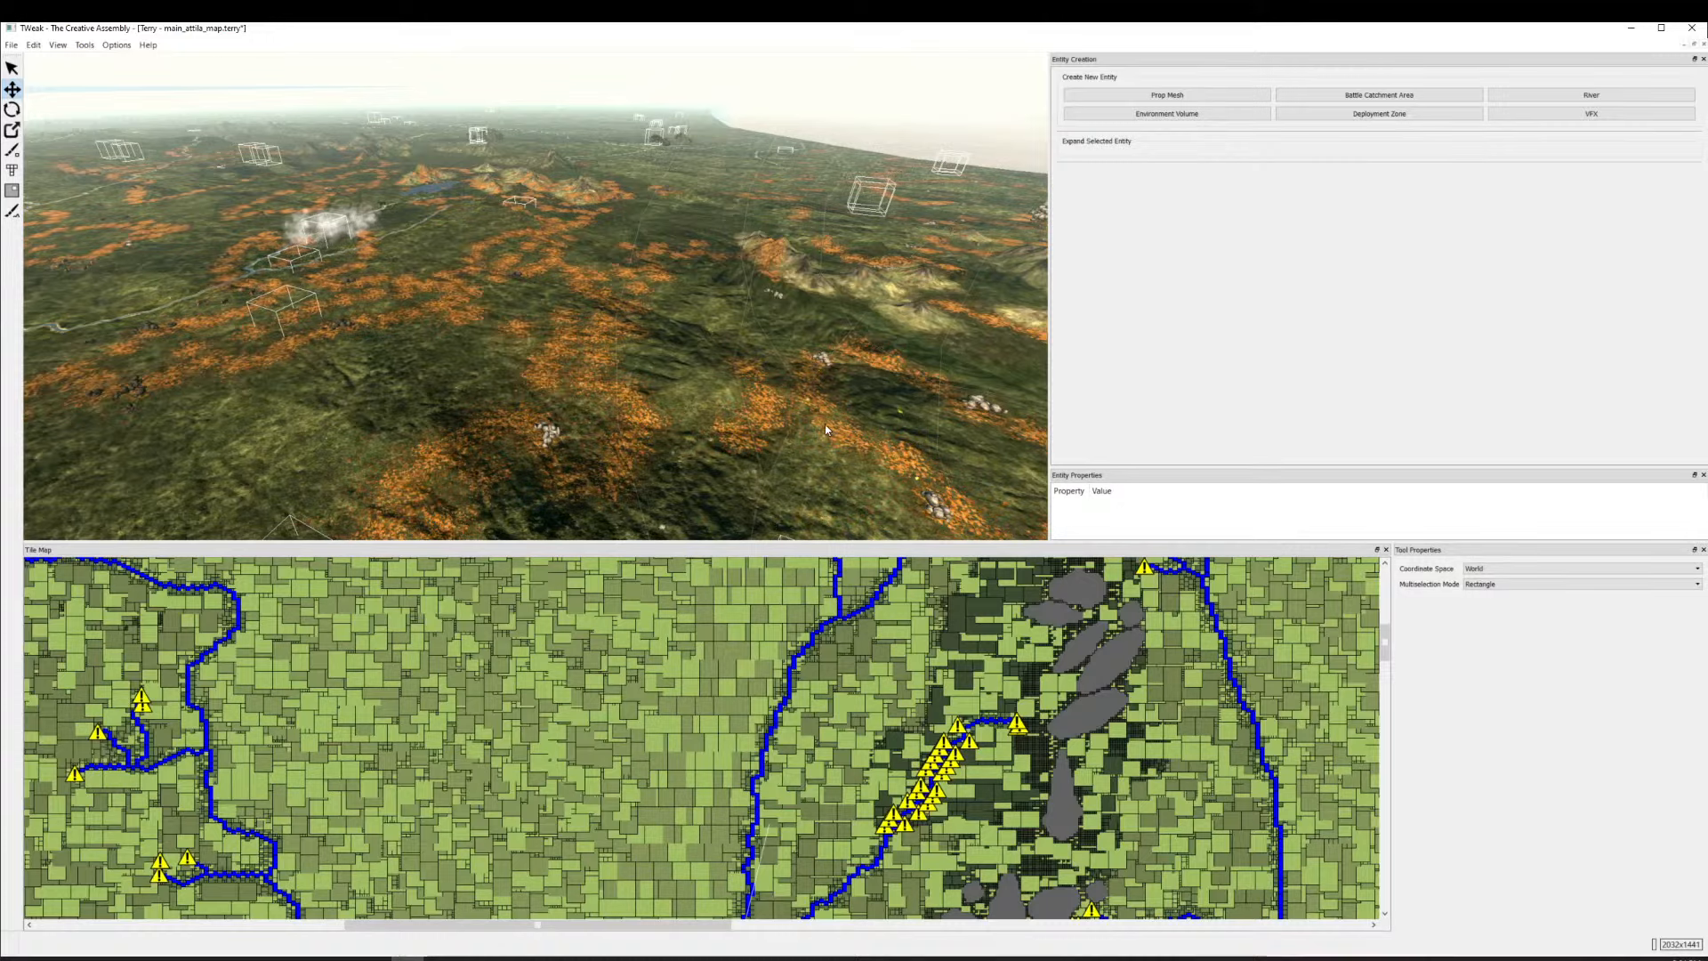
View the whole map from above the clouds and follow the coast with snow-capped peaks to the small peninsula.
{"action": "scroll", "coordinate": [846, 392], "scroll_direction": "down", "scroll_amount": 4}
{"action": "scroll", "coordinate": [634, 409], "scroll_direction": "down", "scroll_amount": 8}
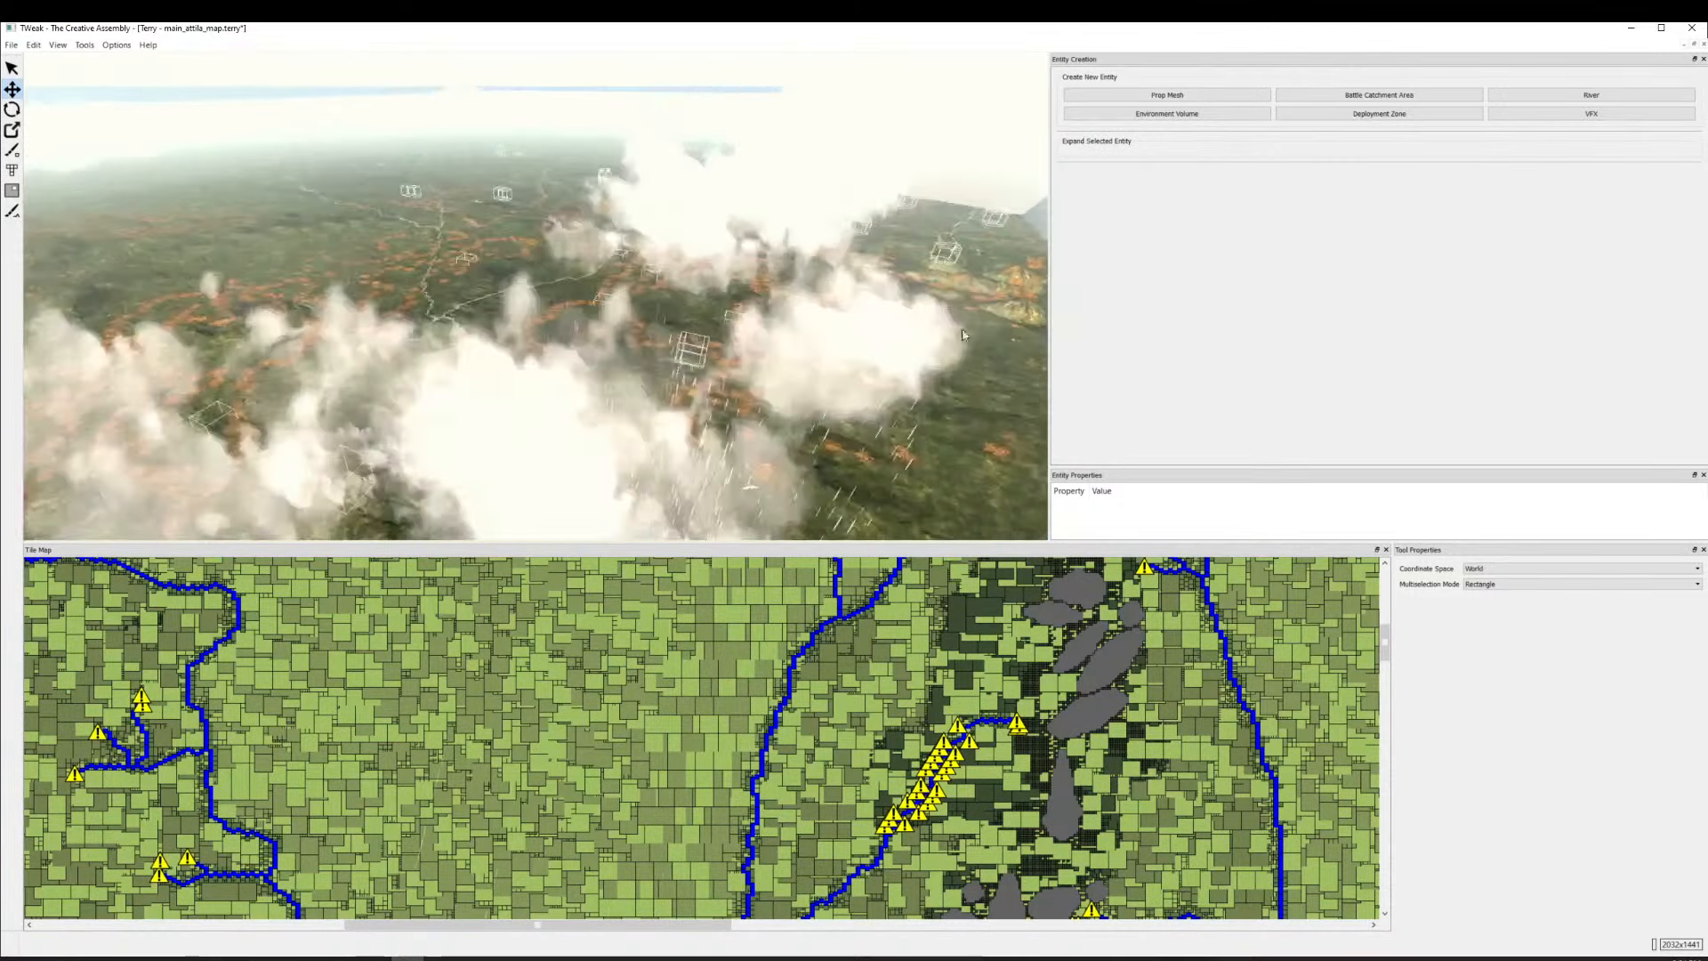
{"action": "scroll", "coordinate": [444, 388], "scroll_direction": "down", "scroll_amount": 5}
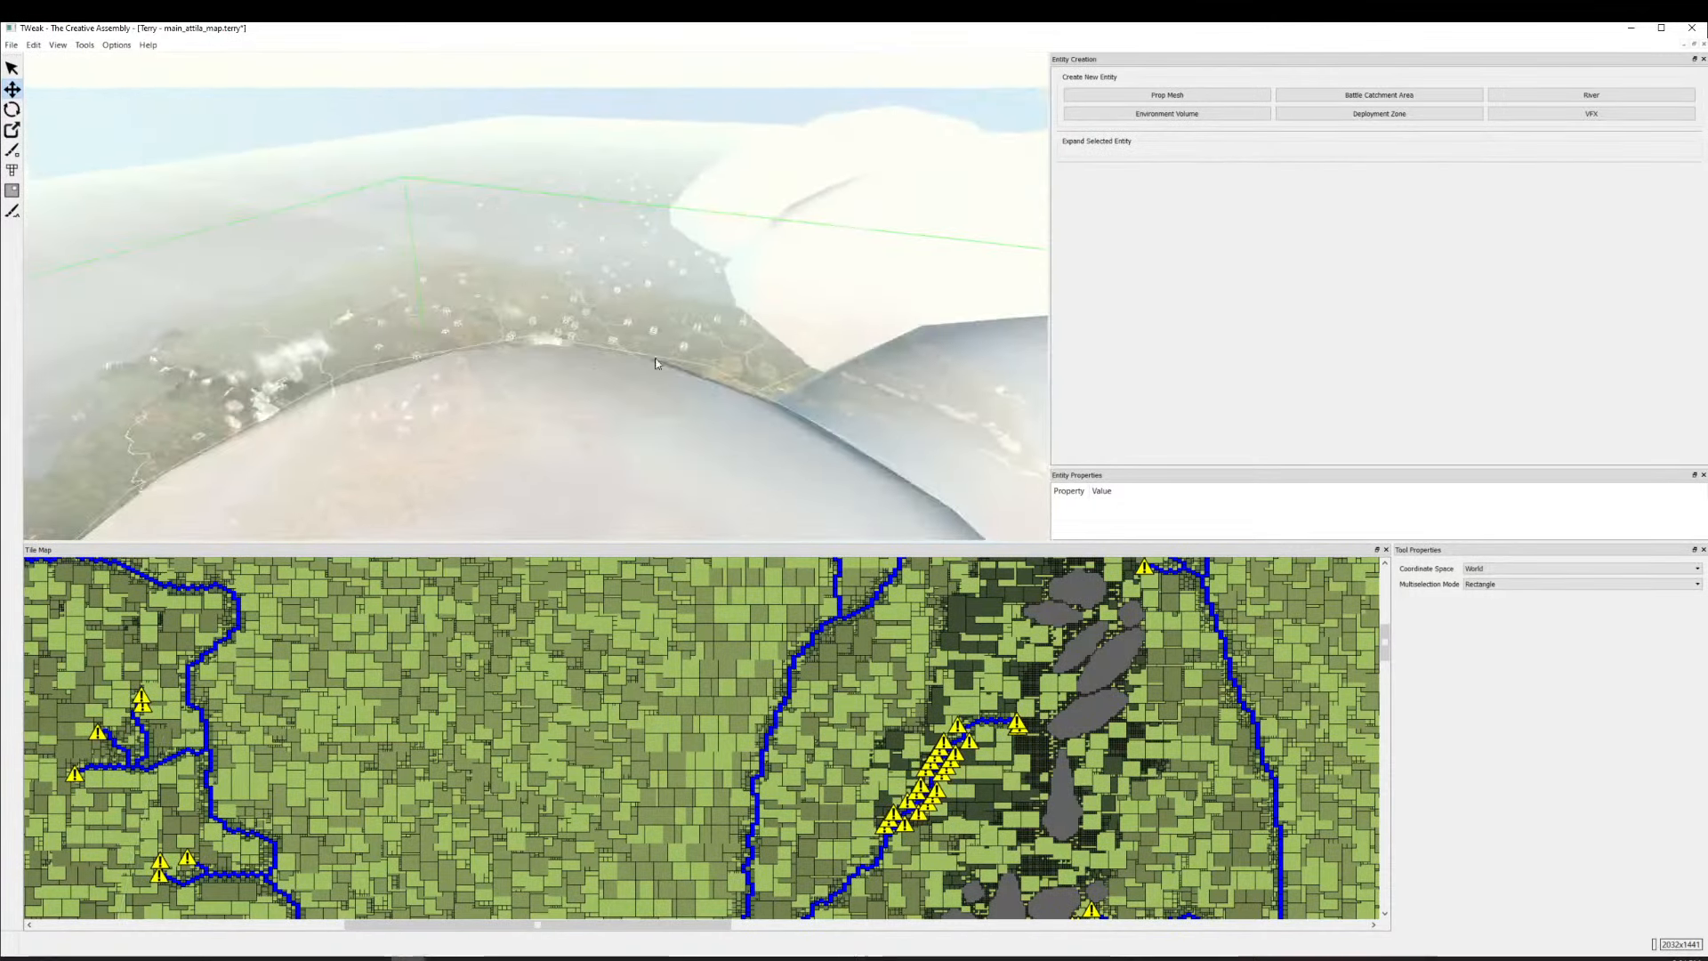
{"action": "scroll", "coordinate": [562, 354], "scroll_direction": "up", "scroll_amount": 8}
{"action": "scroll", "coordinate": [635, 446], "scroll_direction": "down", "scroll_amount": 6}
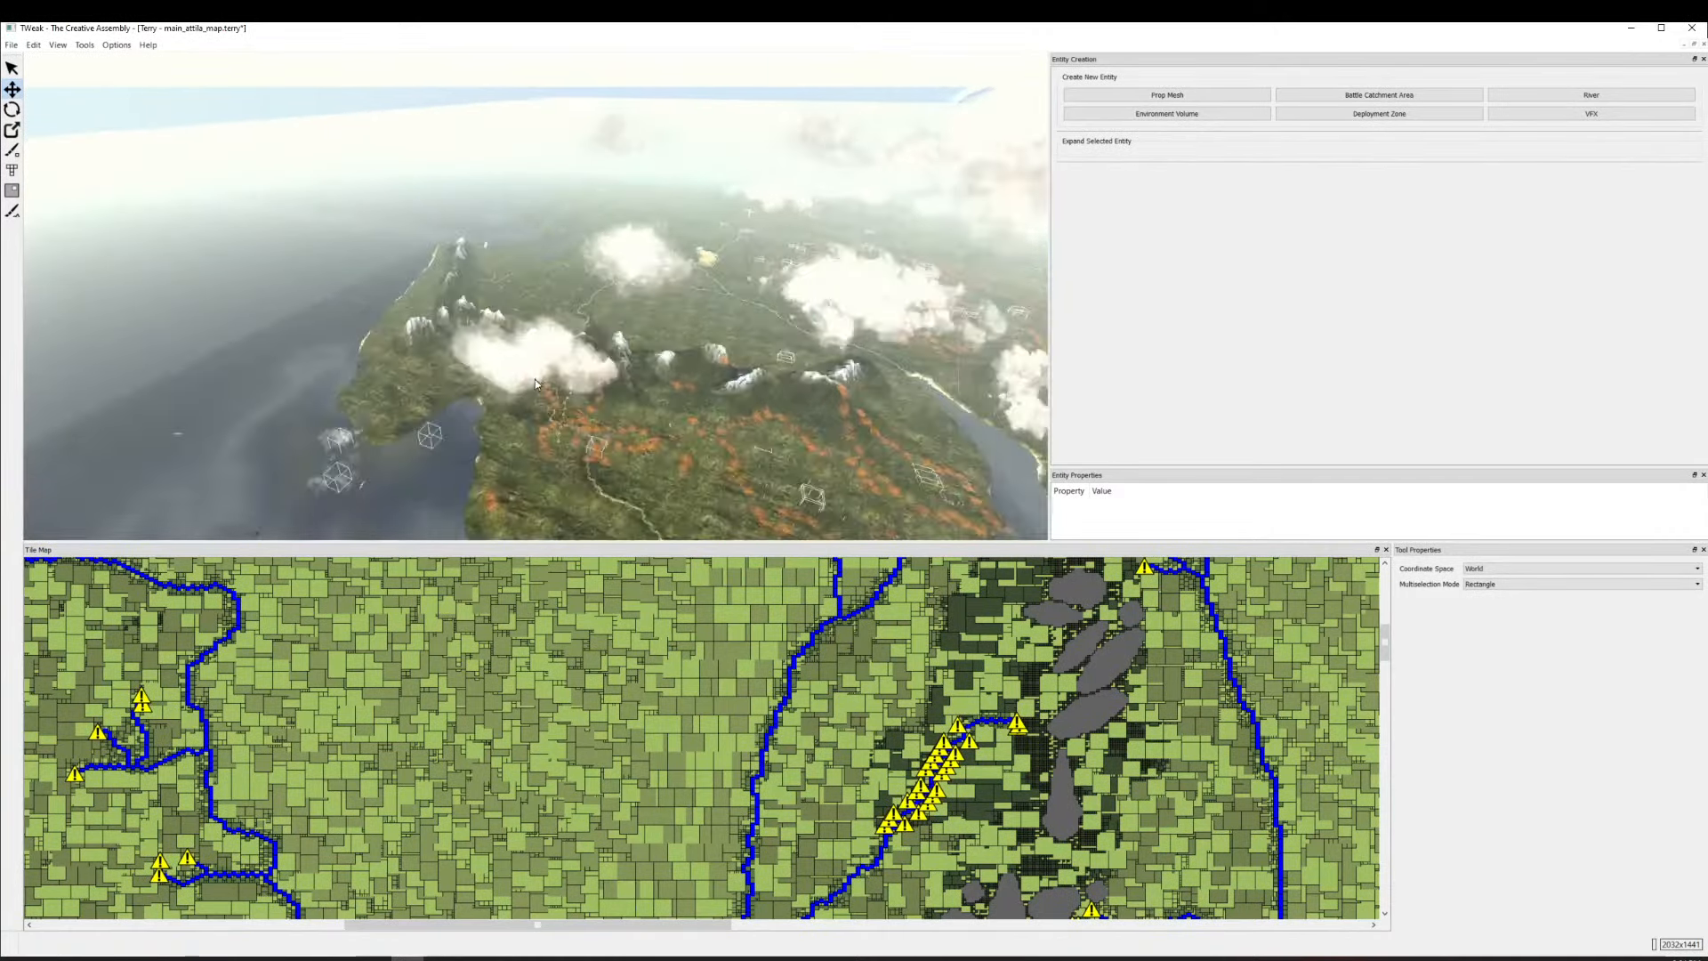
{"action": "scroll", "coordinate": [601, 368], "scroll_direction": "up", "scroll_amount": 5}
{"action": "left_click_drag", "start_coordinate": [601, 367], "coordinate": [833, 533]}
{"action": "scroll", "coordinate": [644, 348], "scroll_direction": "up", "scroll_amount": 5}
{"action": "left_click_drag", "start_coordinate": [646, 353], "coordinate": [847, 346]}
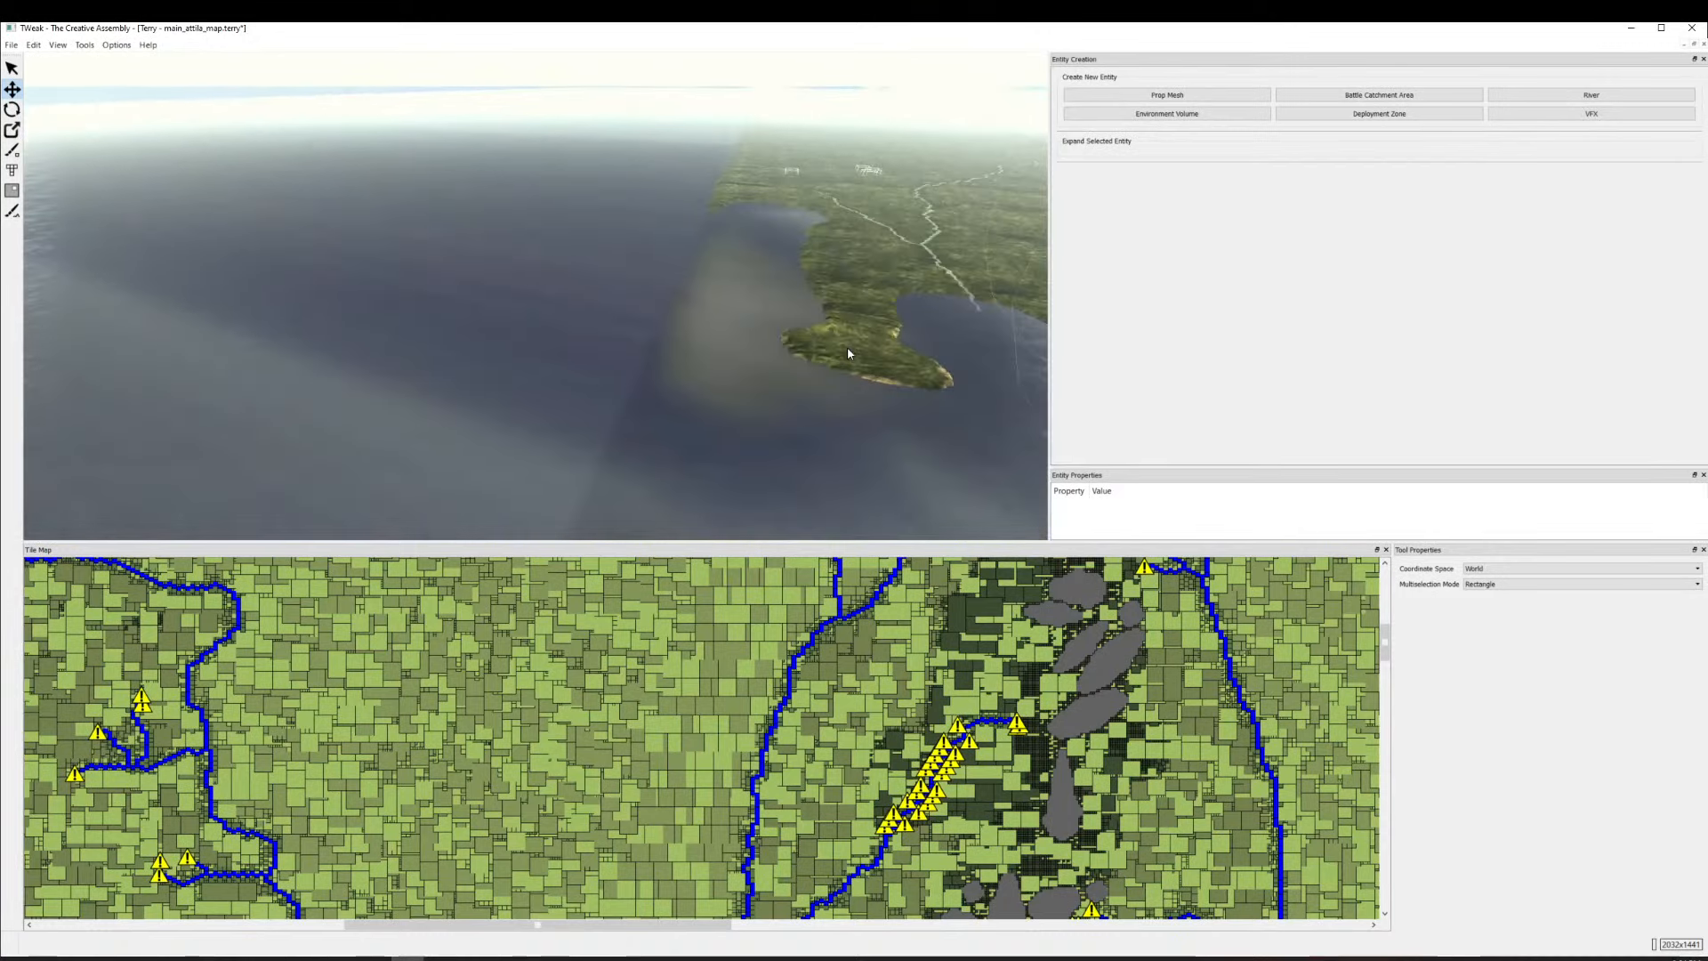
Examine the coastline around the bay and the snow-capped headland at different distances.
{"action": "scroll", "coordinate": [847, 345], "scroll_direction": "down", "scroll_amount": 5}
{"action": "scroll", "coordinate": [552, 335], "scroll_direction": "down", "scroll_amount": 5}
{"action": "left_click_drag", "start_coordinate": [639, 382], "coordinate": [693, 463]}
{"action": "scroll", "coordinate": [685, 318], "scroll_direction": "up", "scroll_amount": 3}
{"action": "scroll", "coordinate": [605, 269], "scroll_direction": "down", "scroll_amount": 3}
{"action": "scroll", "coordinate": [608, 272], "scroll_direction": "up", "scroll_amount": 3}
{"action": "scroll", "coordinate": [698, 485], "scroll_direction": "down", "scroll_amount": 3}
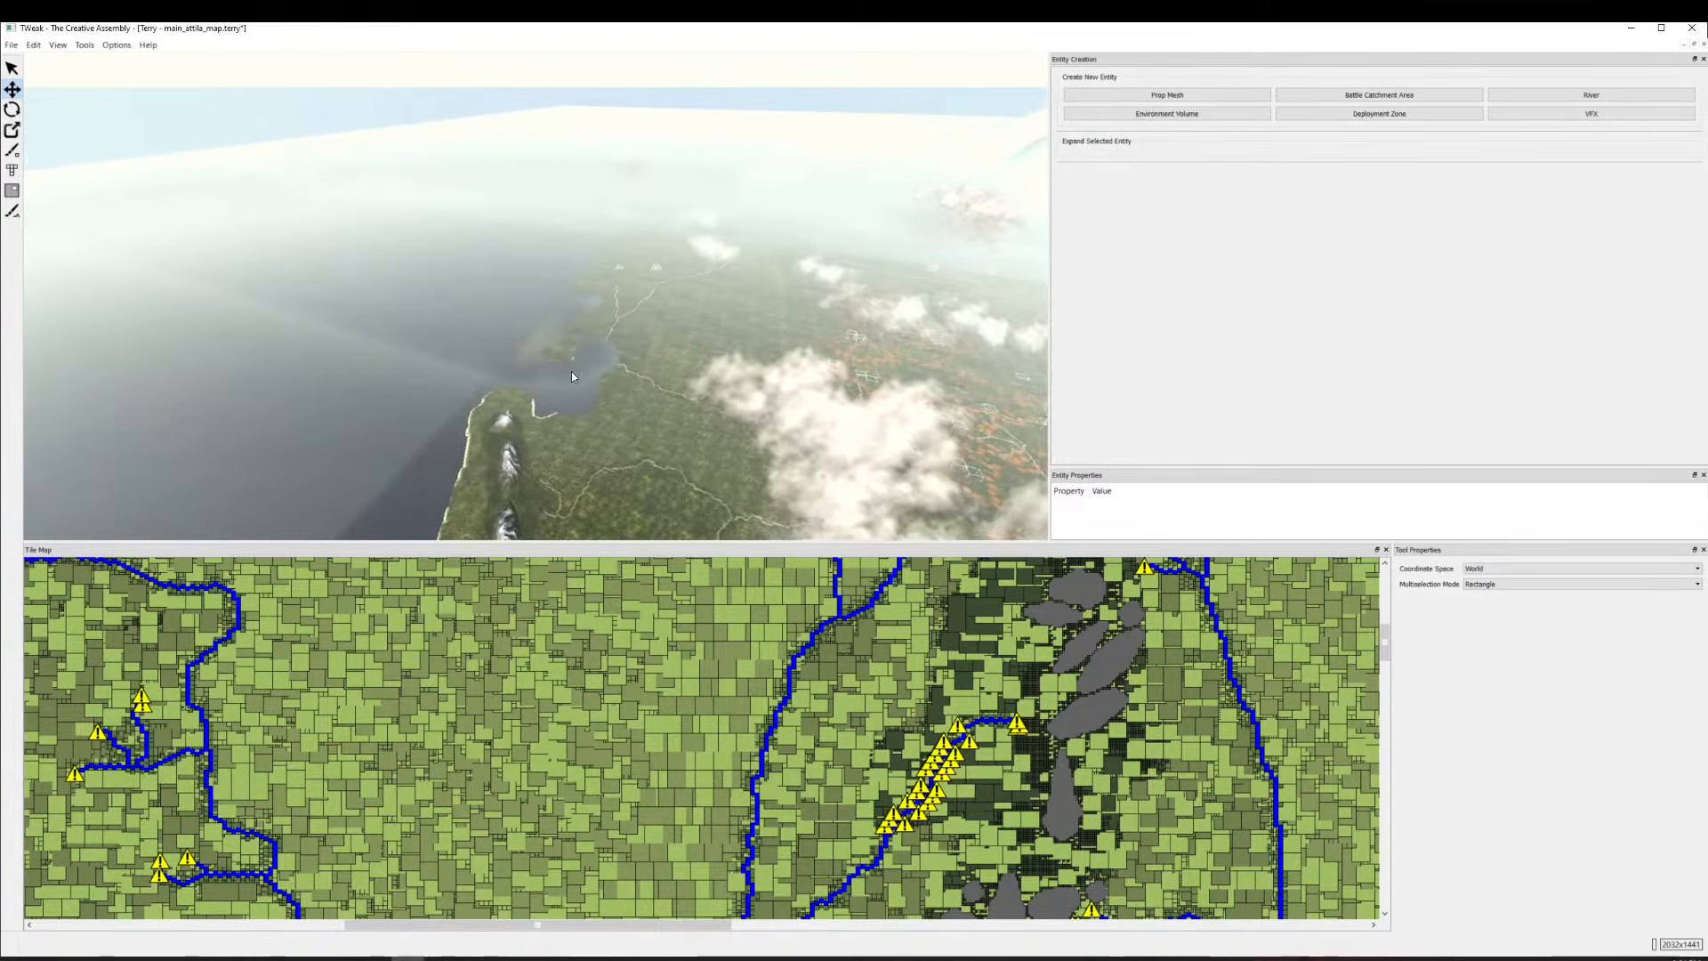
{"action": "scroll", "coordinate": [549, 407], "scroll_direction": "down", "scroll_amount": 2}
{"action": "scroll", "coordinate": [548, 407], "scroll_direction": "up", "scroll_amount": 6}
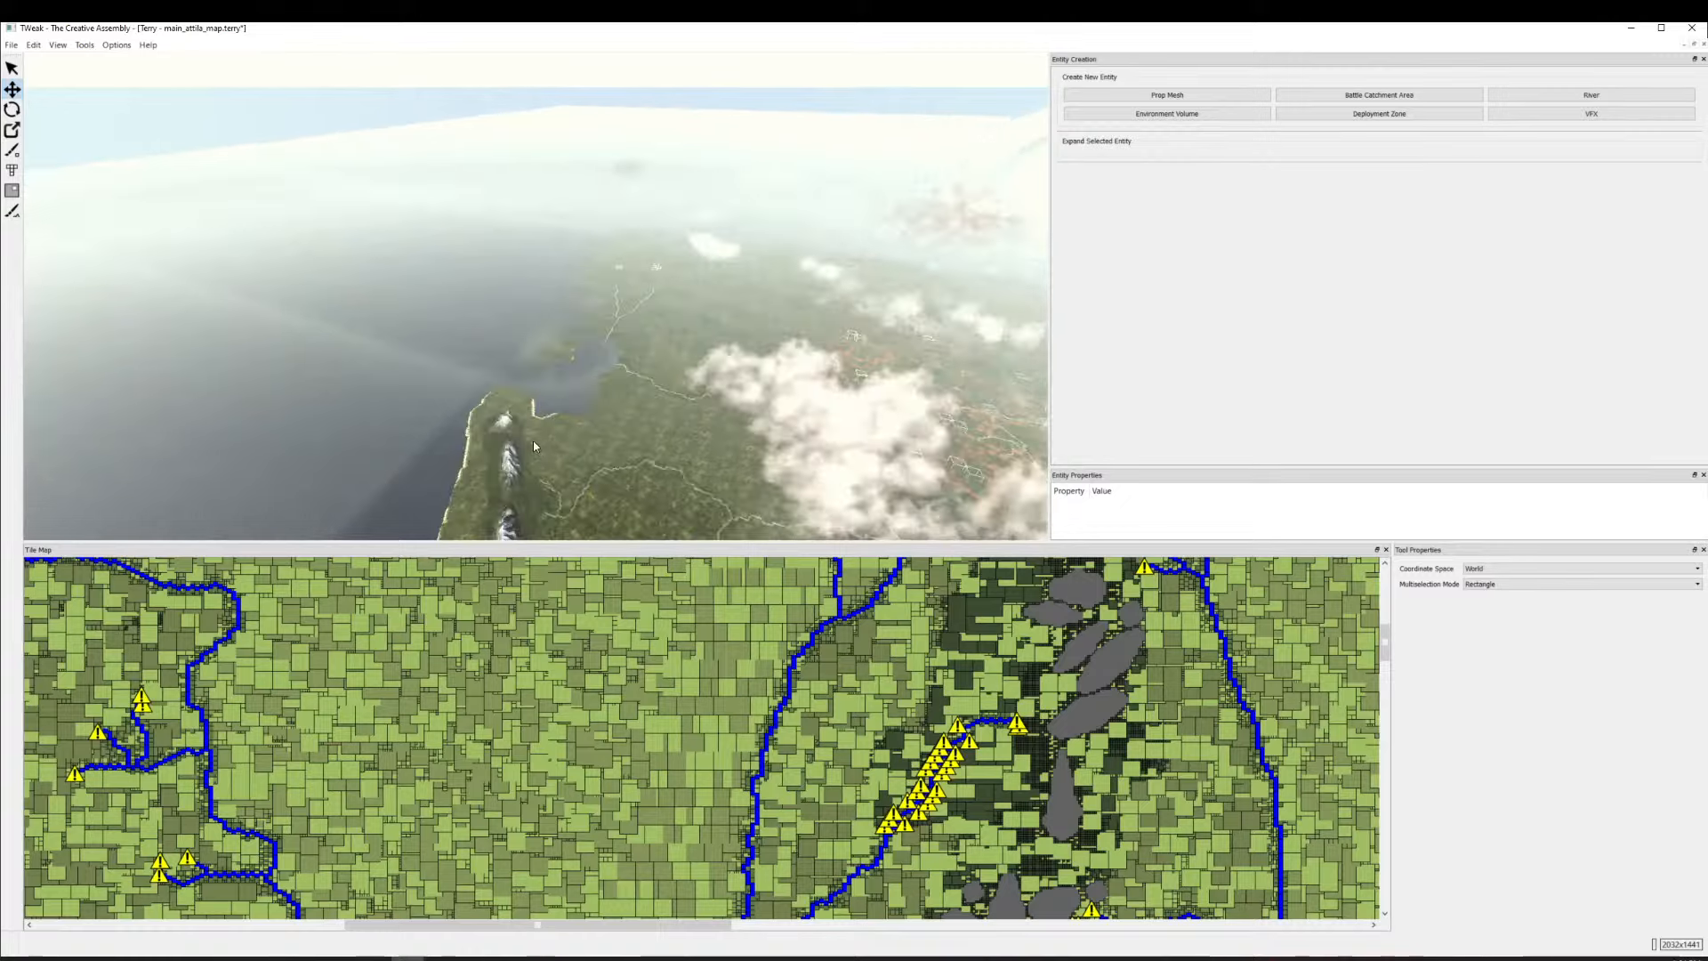
Check the small peninsula across the bay and look over the map from beyond its edge.
{"action": "left_click_drag", "start_coordinate": [562, 325], "coordinate": [537, 258]}
{"action": "scroll", "coordinate": [539, 254], "scroll_direction": "down", "scroll_amount": 5}
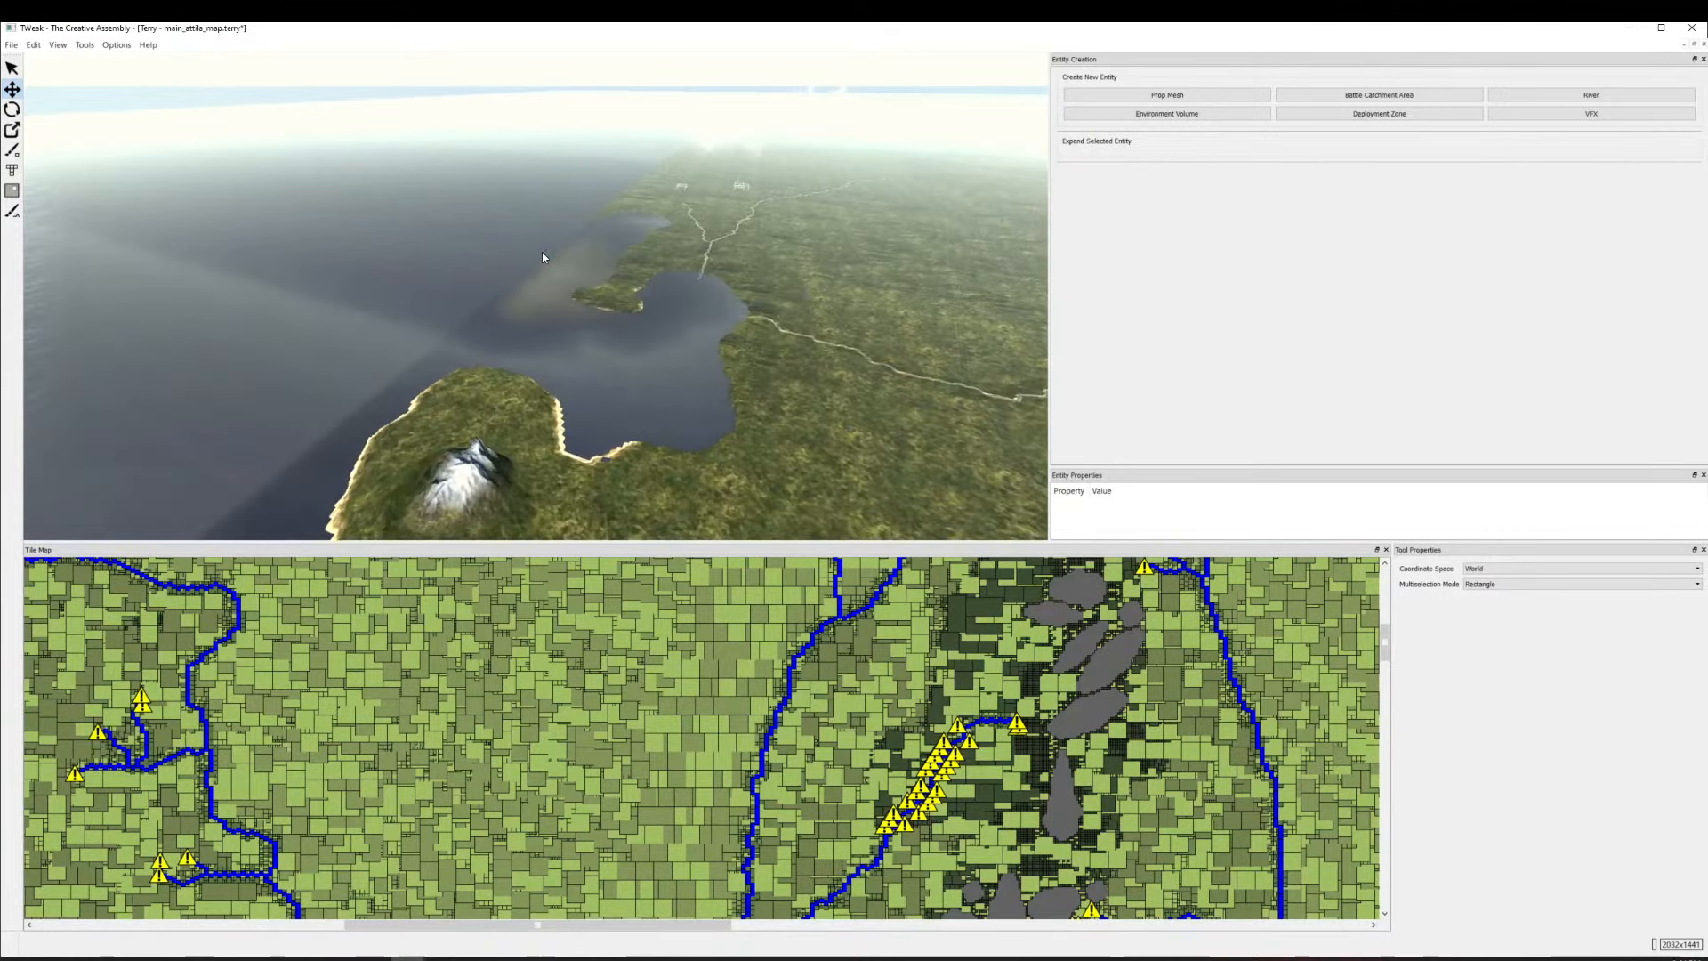
{"action": "scroll", "coordinate": [576, 382], "scroll_direction": "up", "scroll_amount": 1}
{"action": "left_click_drag", "start_coordinate": [575, 380], "coordinate": [331, 272]}
{"action": "scroll", "coordinate": [320, 338], "scroll_direction": "down", "scroll_amount": 5}
{"action": "scroll", "coordinate": [320, 342], "scroll_direction": "up", "scroll_amount": 8}
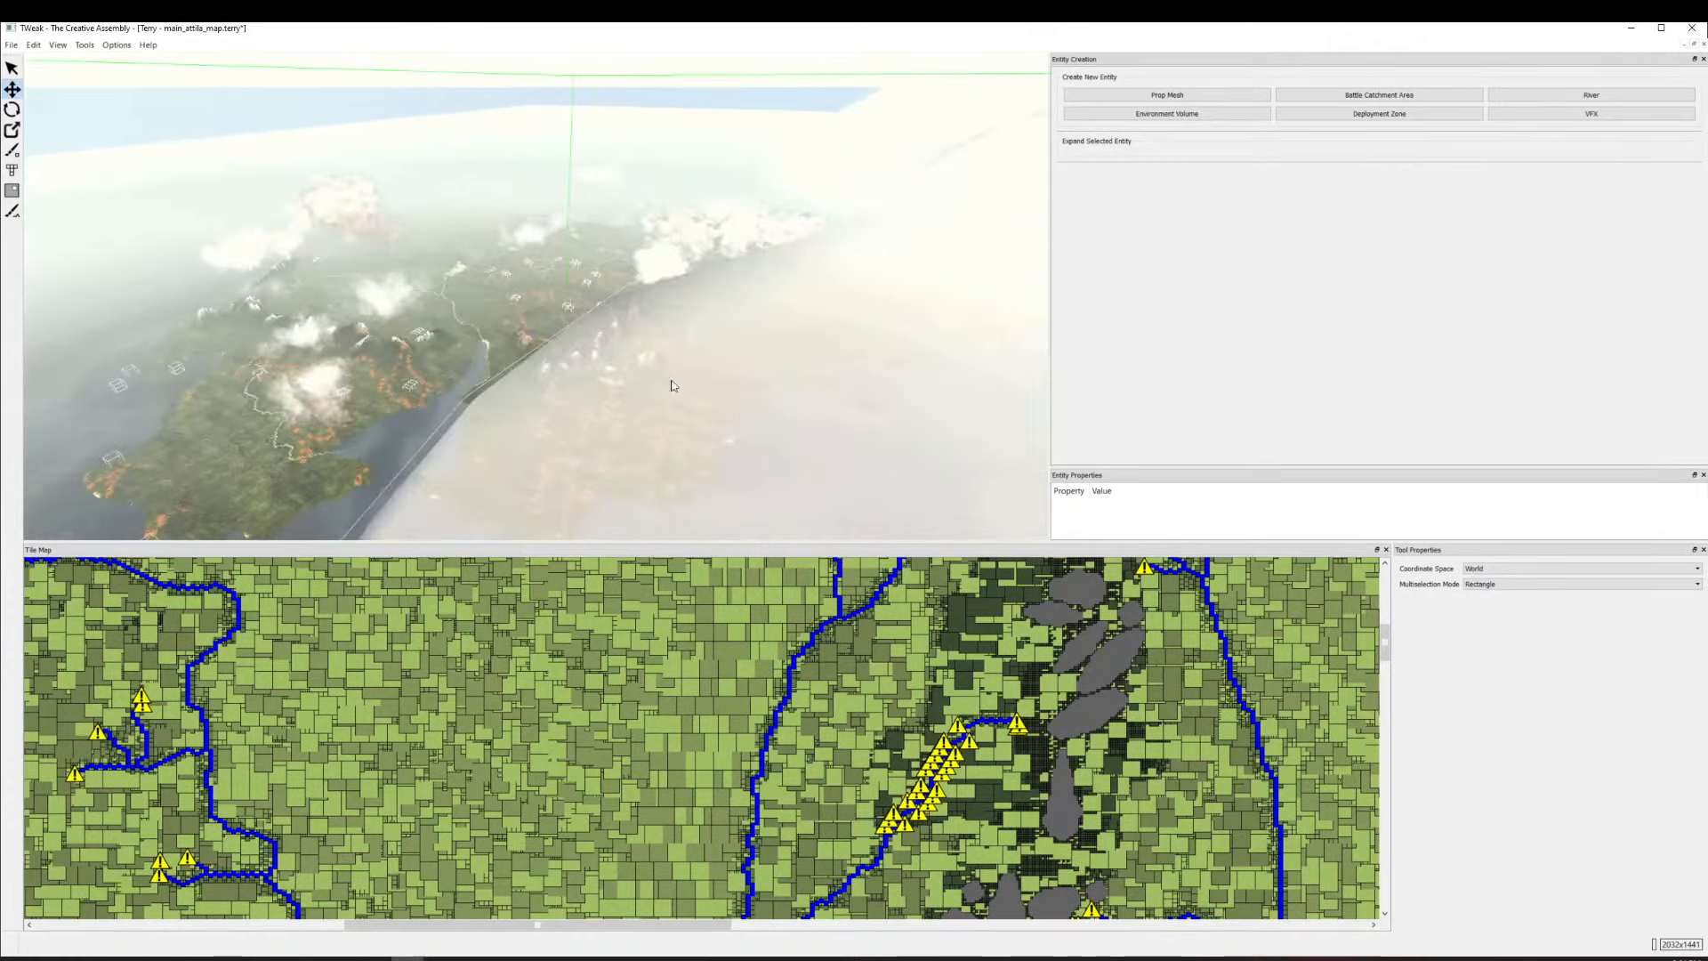
Survey the distant coast, the bay and the desert beyond the map's edge from high above.
{"action": "left_click_drag", "start_coordinate": [803, 262], "coordinate": [703, 243]}
{"action": "scroll", "coordinate": [692, 333], "scroll_direction": "up", "scroll_amount": 3}
{"action": "scroll", "coordinate": [707, 258], "scroll_direction": "down", "scroll_amount": 5}
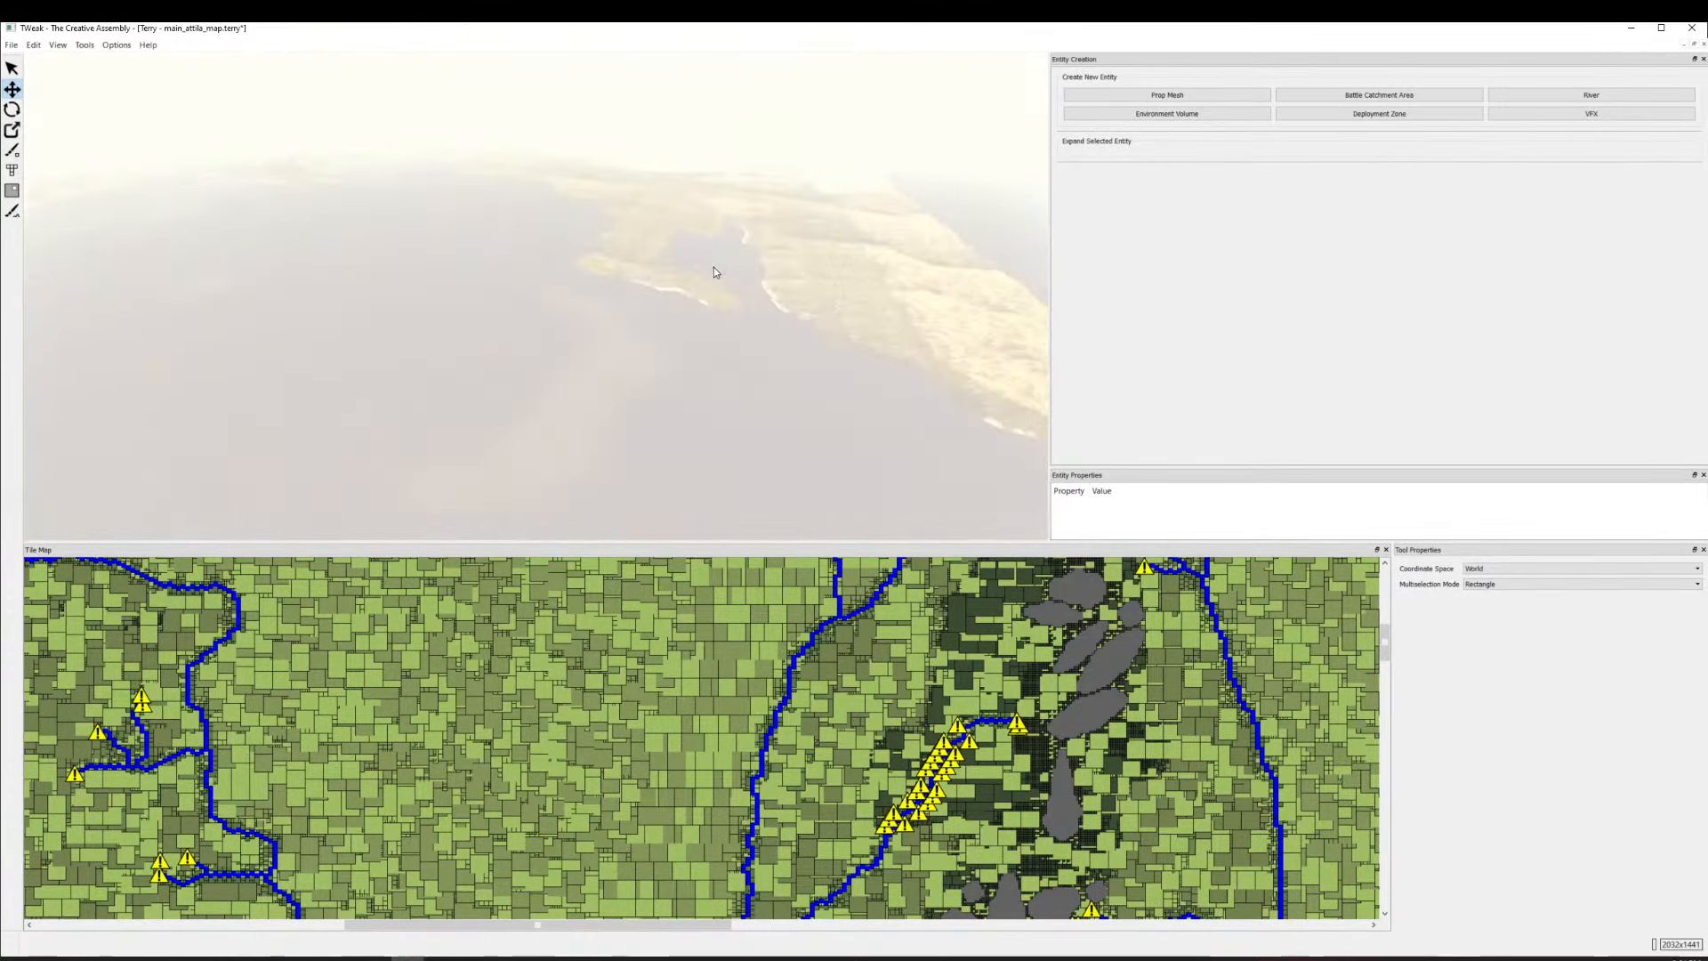
{"action": "scroll", "coordinate": [551, 365], "scroll_direction": "up", "scroll_amount": 2}
{"action": "left_click_drag", "start_coordinate": [573, 328], "coordinate": [362, 427]}
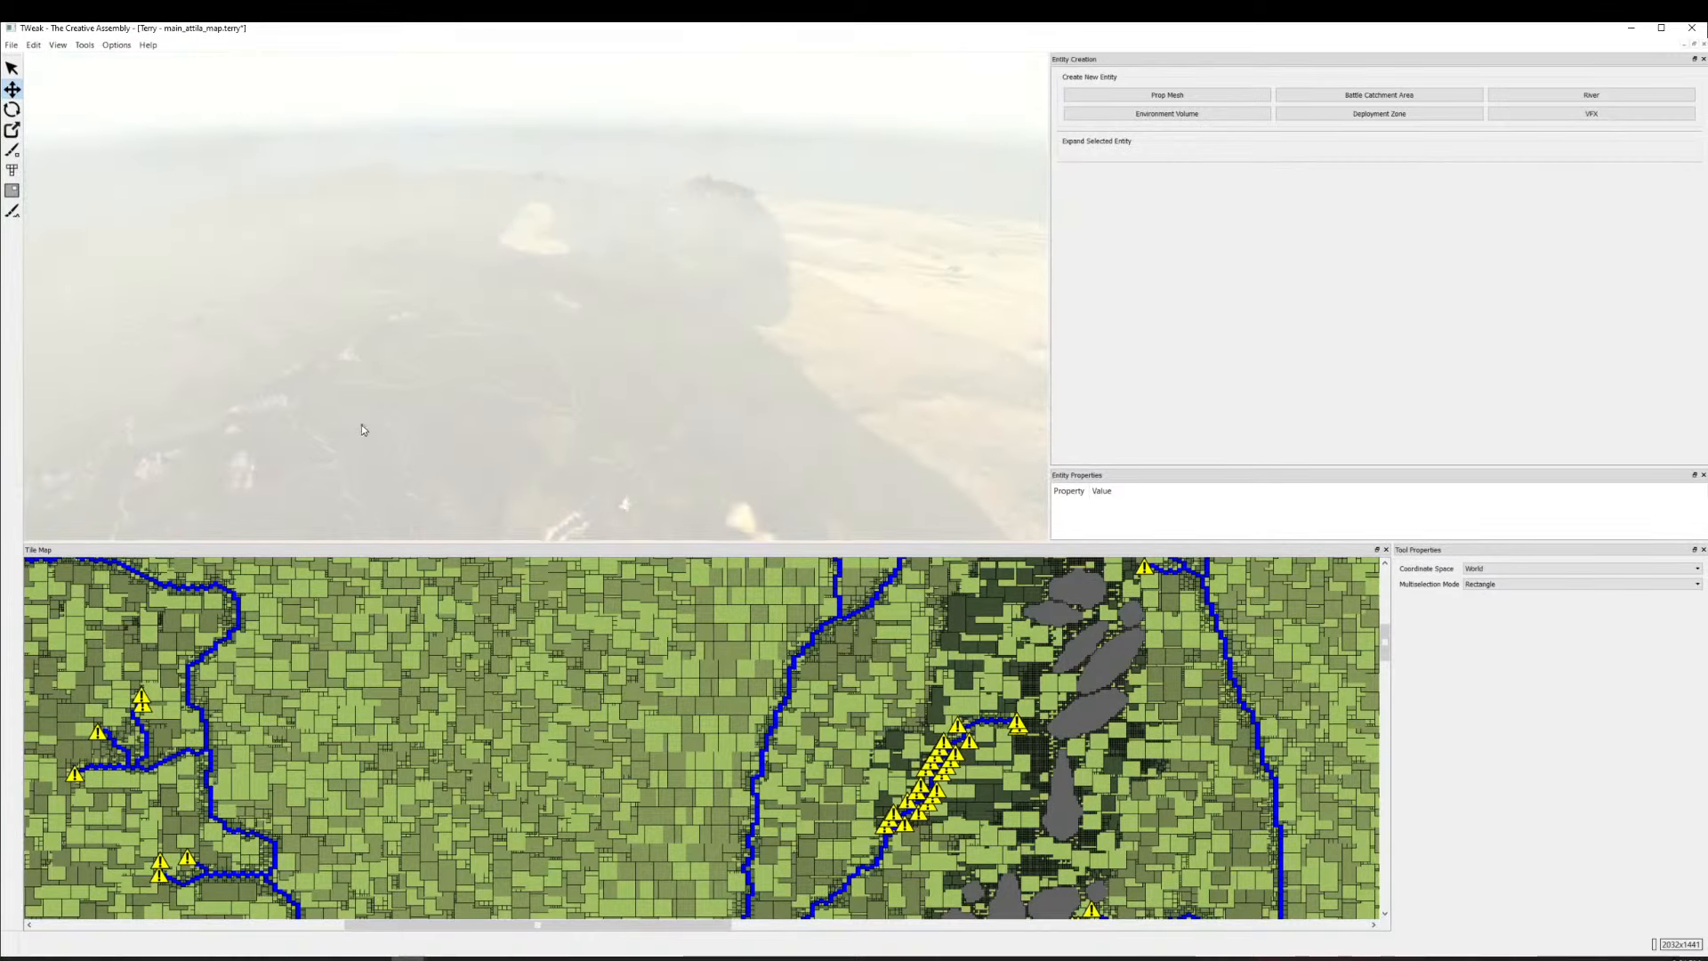
{"action": "left_click_drag", "start_coordinate": [477, 355], "coordinate": [423, 246]}
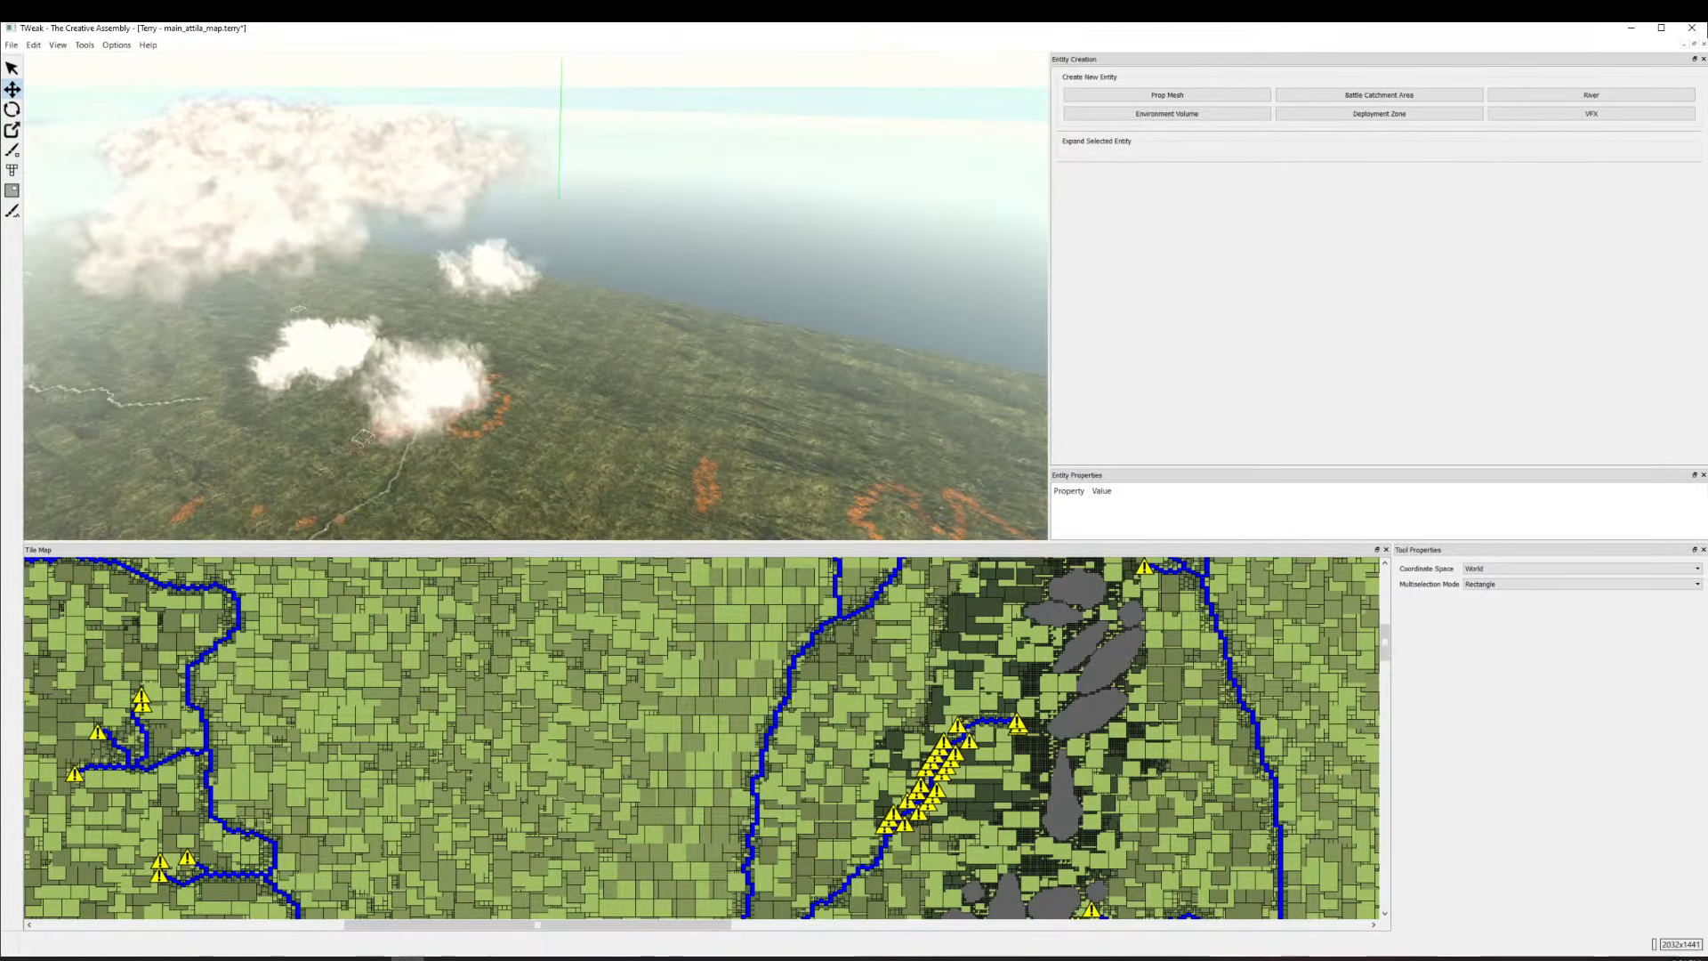
Look over the cloud-covered grassland, river lines and orange woods beside the sea and the map's edge.
{"action": "key", "text": "alt+Tab"}
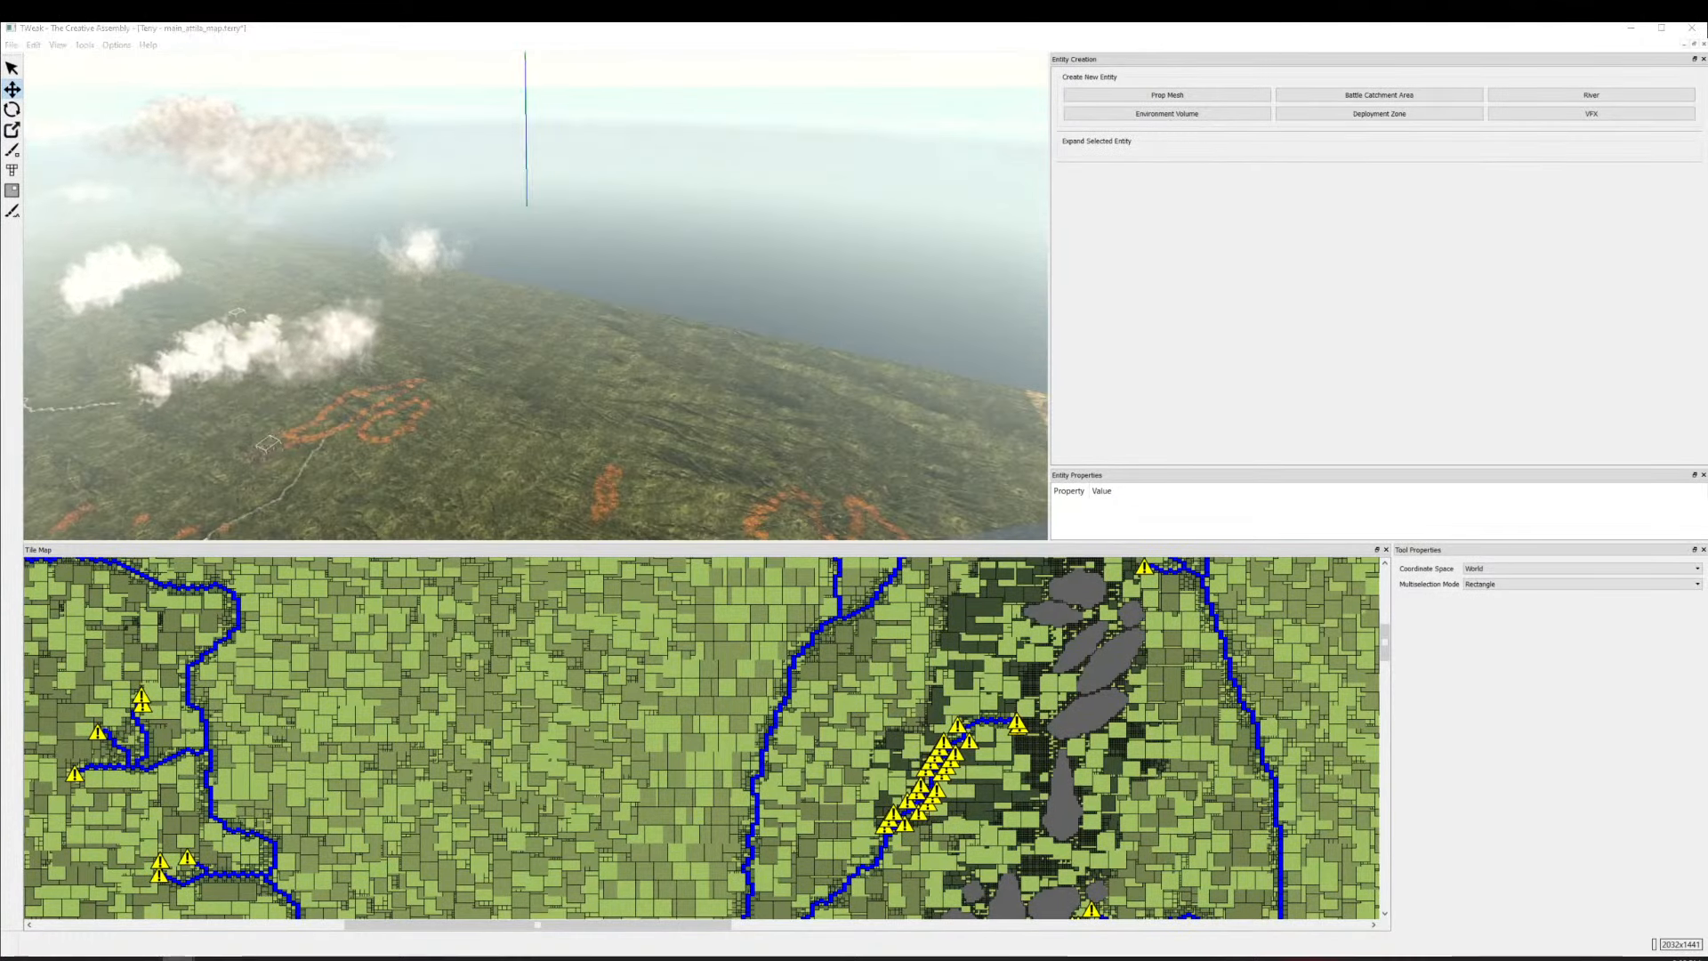
{"action": "scroll", "coordinate": [535, 296], "scroll_direction": "down", "scroll_amount": 3}
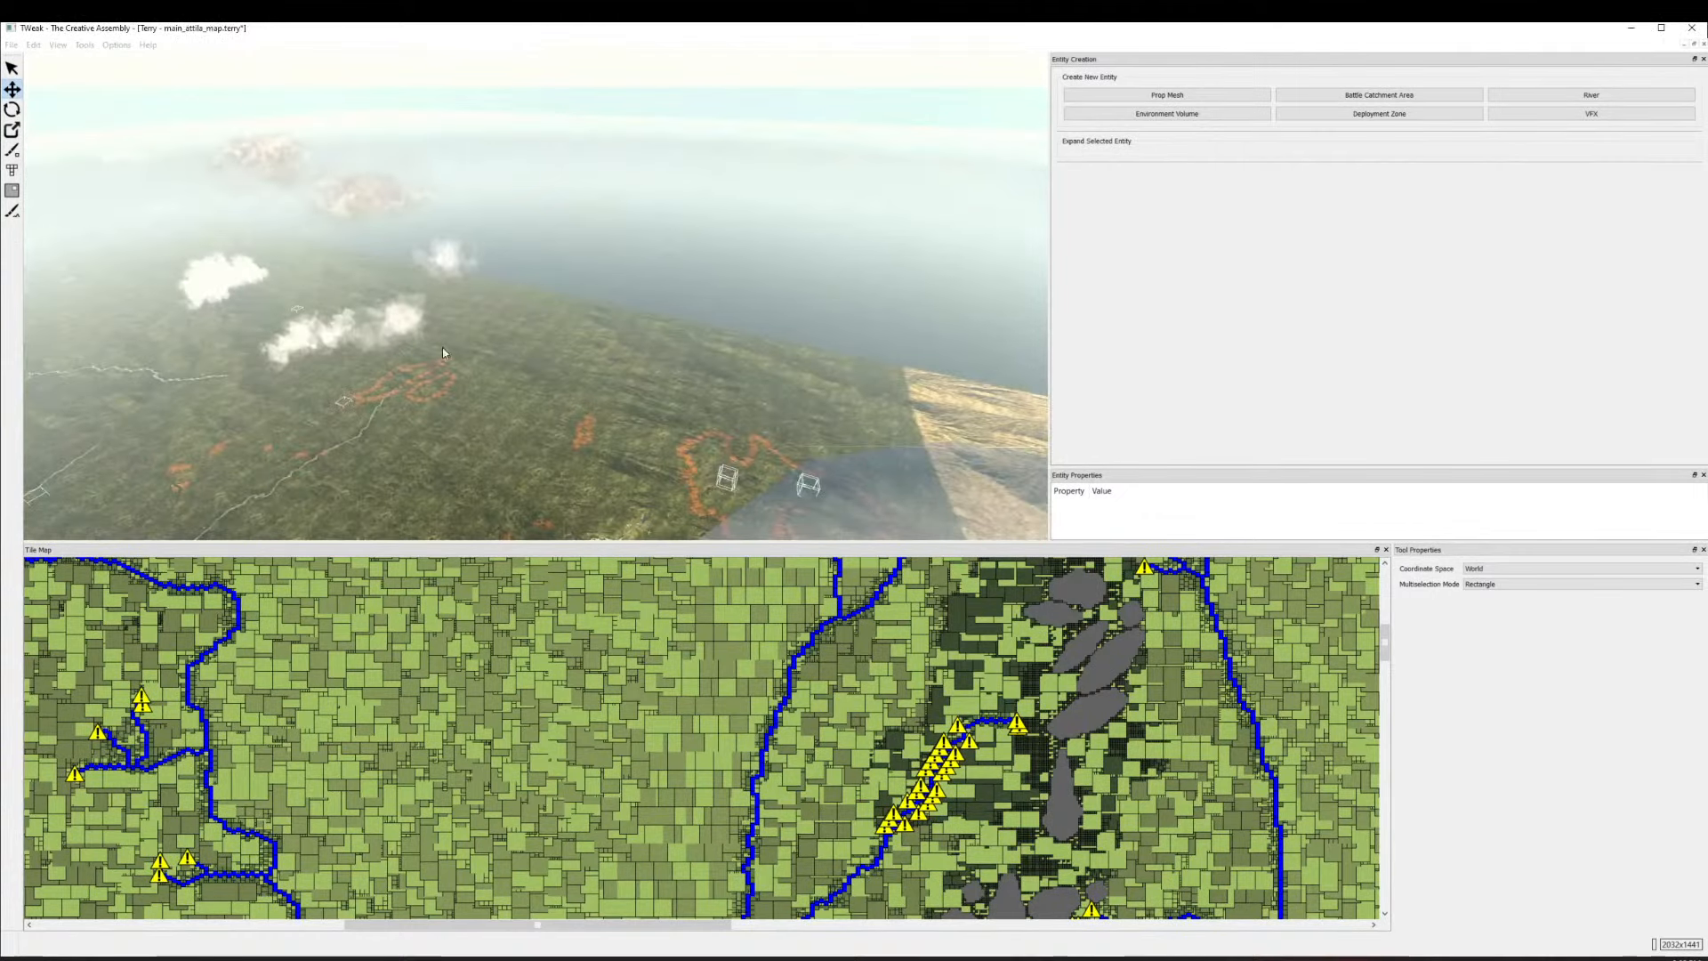
{"action": "scroll", "coordinate": [696, 137], "scroll_direction": "down", "scroll_amount": 8}
{"action": "scroll", "coordinate": [713, 177], "scroll_direction": "down", "scroll_amount": 3}
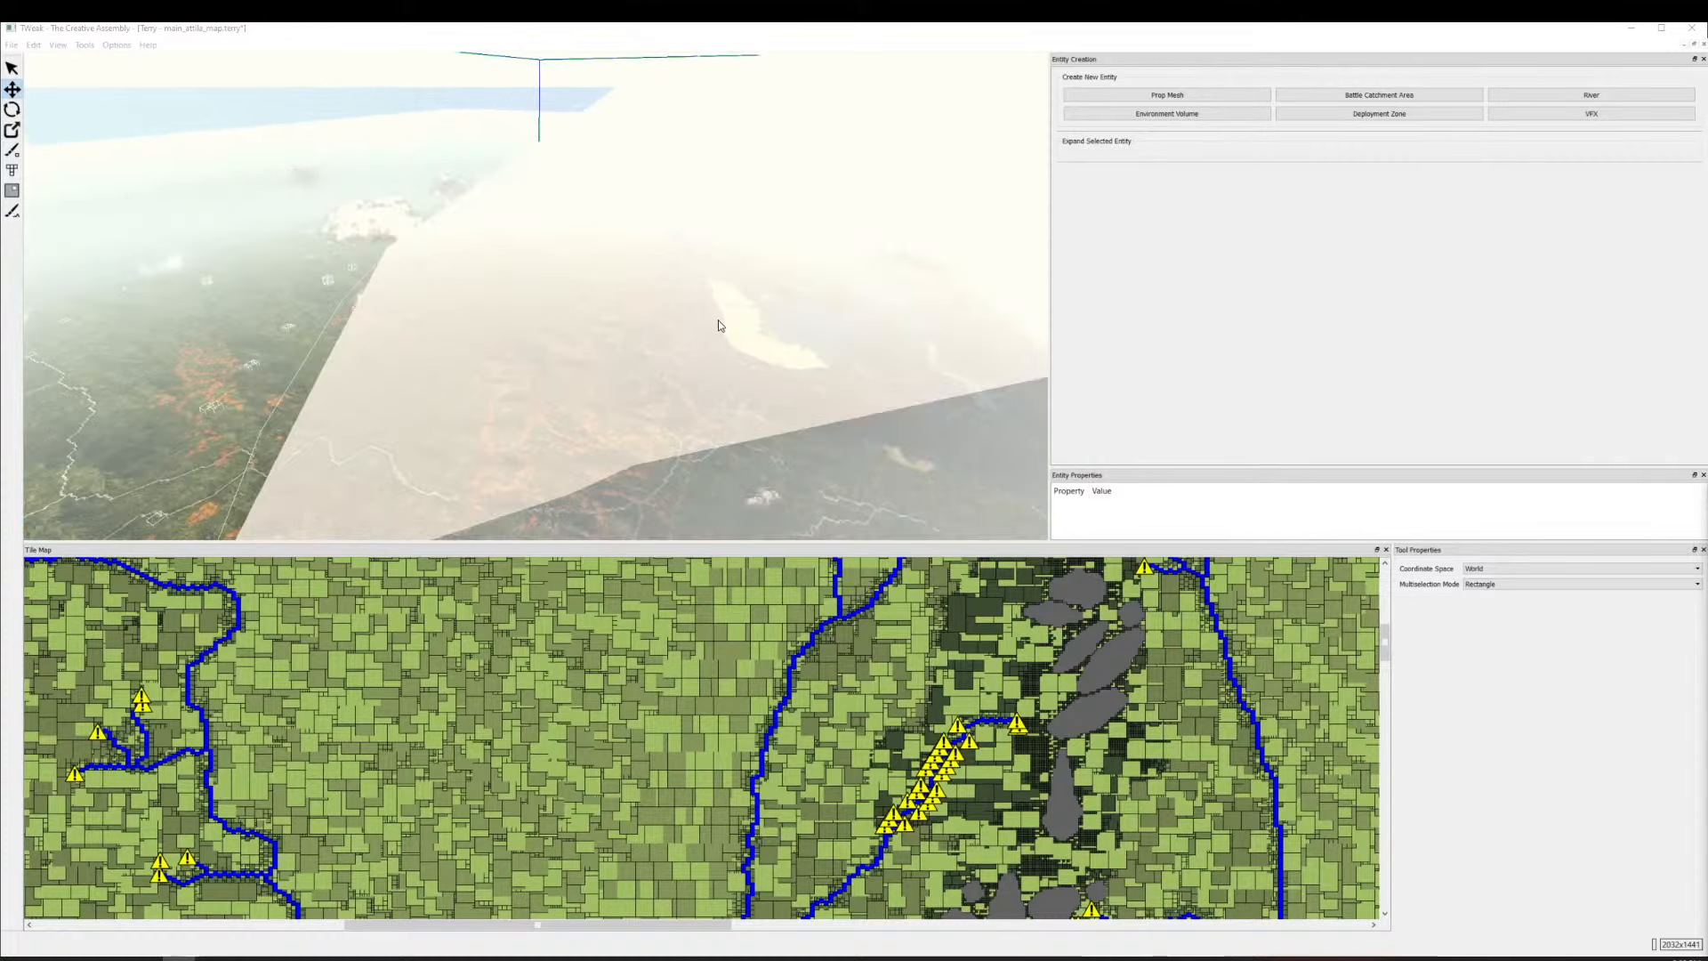
{"action": "scroll", "coordinate": [739, 318], "scroll_direction": "up", "scroll_amount": 5}
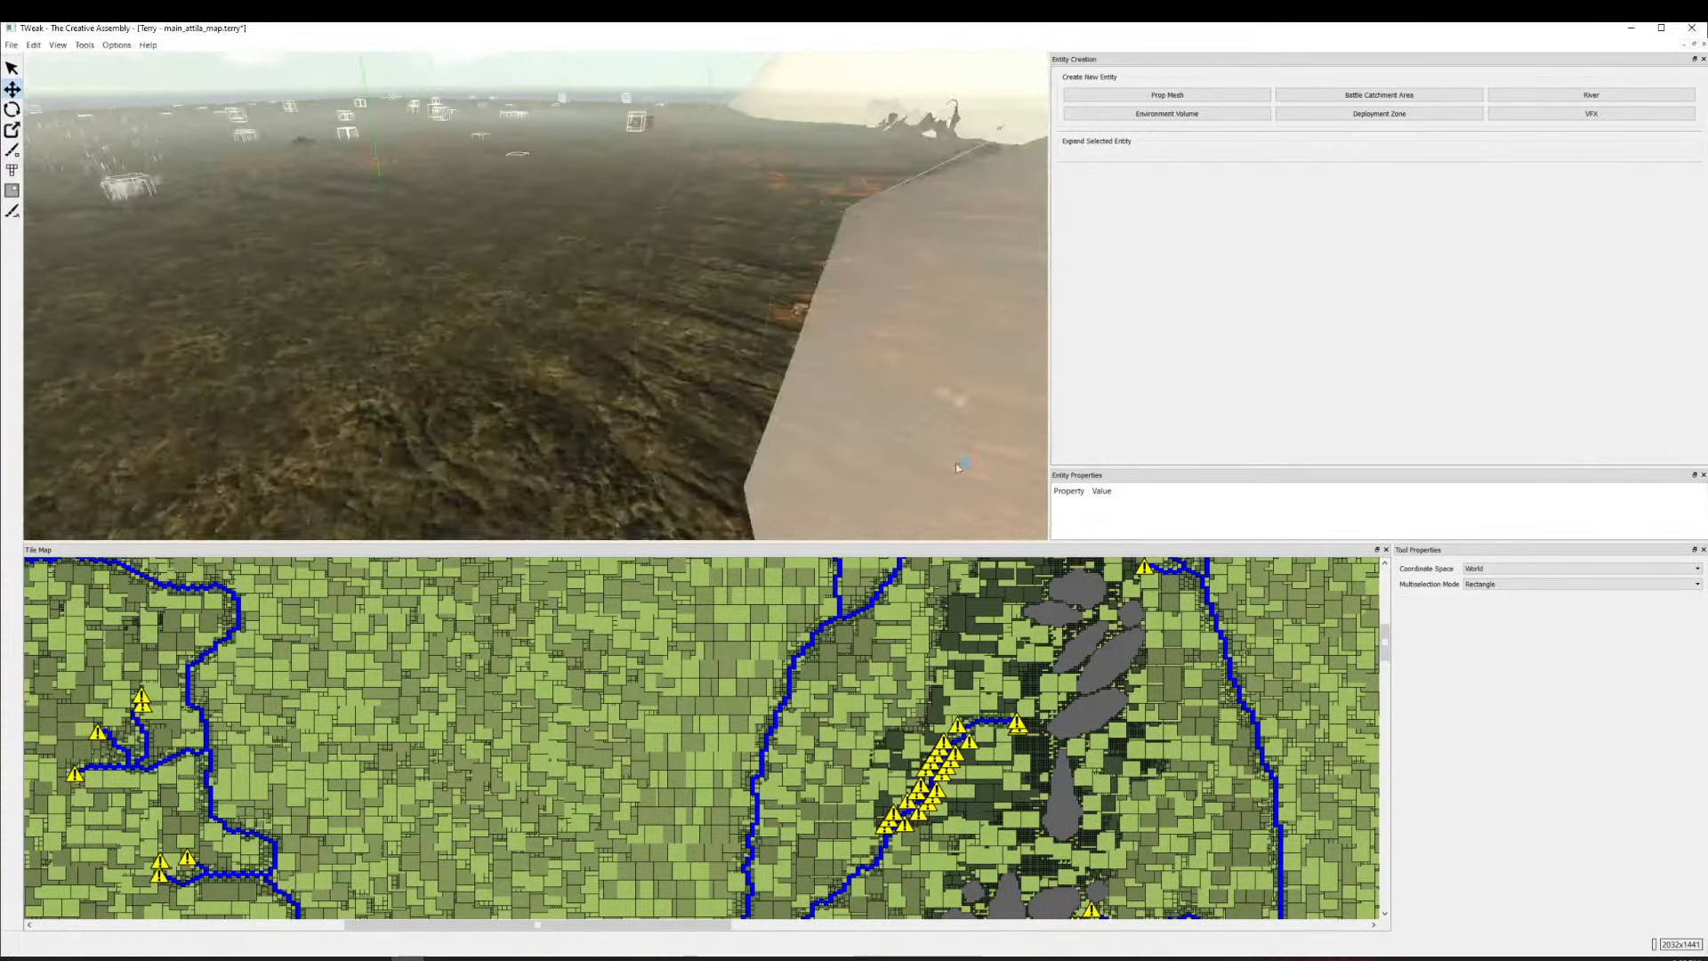
{"action": "left_click_drag", "start_coordinate": [269, 147], "coordinate": [974, 485]}
{"action": "scroll", "coordinate": [973, 485], "scroll_direction": "down", "scroll_amount": 5}
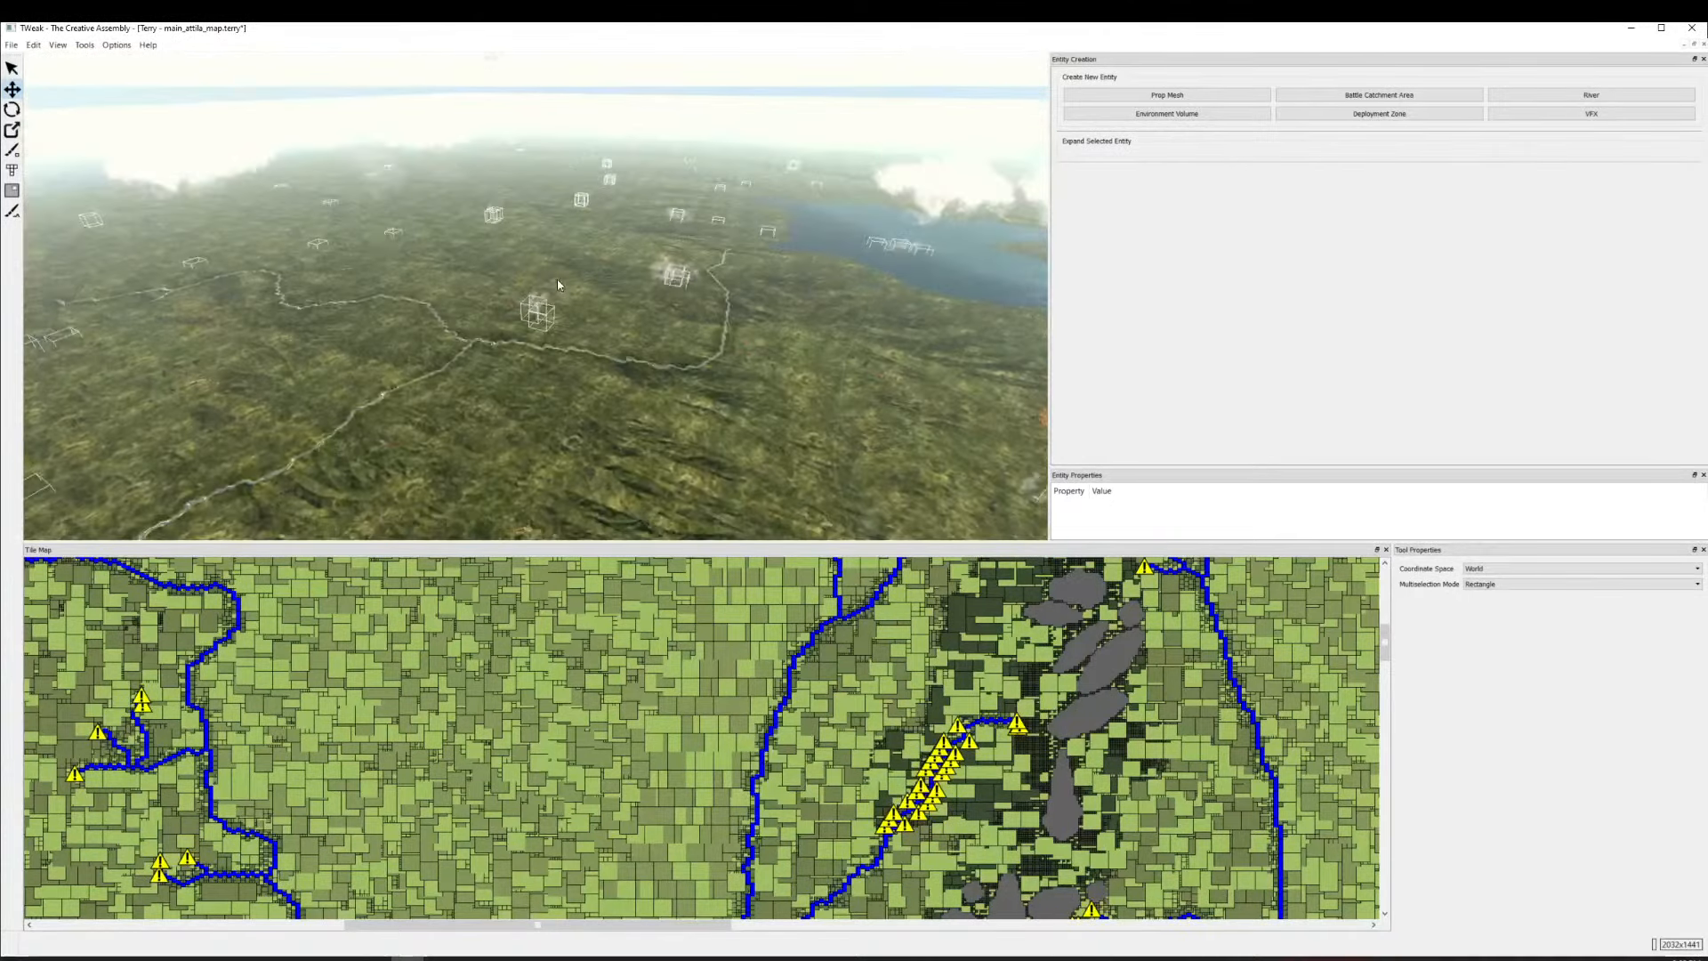
Examine the grassland and the river running to the lake, including the cloud effect entity beside it.
{"action": "scroll", "coordinate": [514, 337], "scroll_direction": "up", "scroll_amount": 6}
{"action": "scroll", "coordinate": [514, 335], "scroll_direction": "up", "scroll_amount": 5}
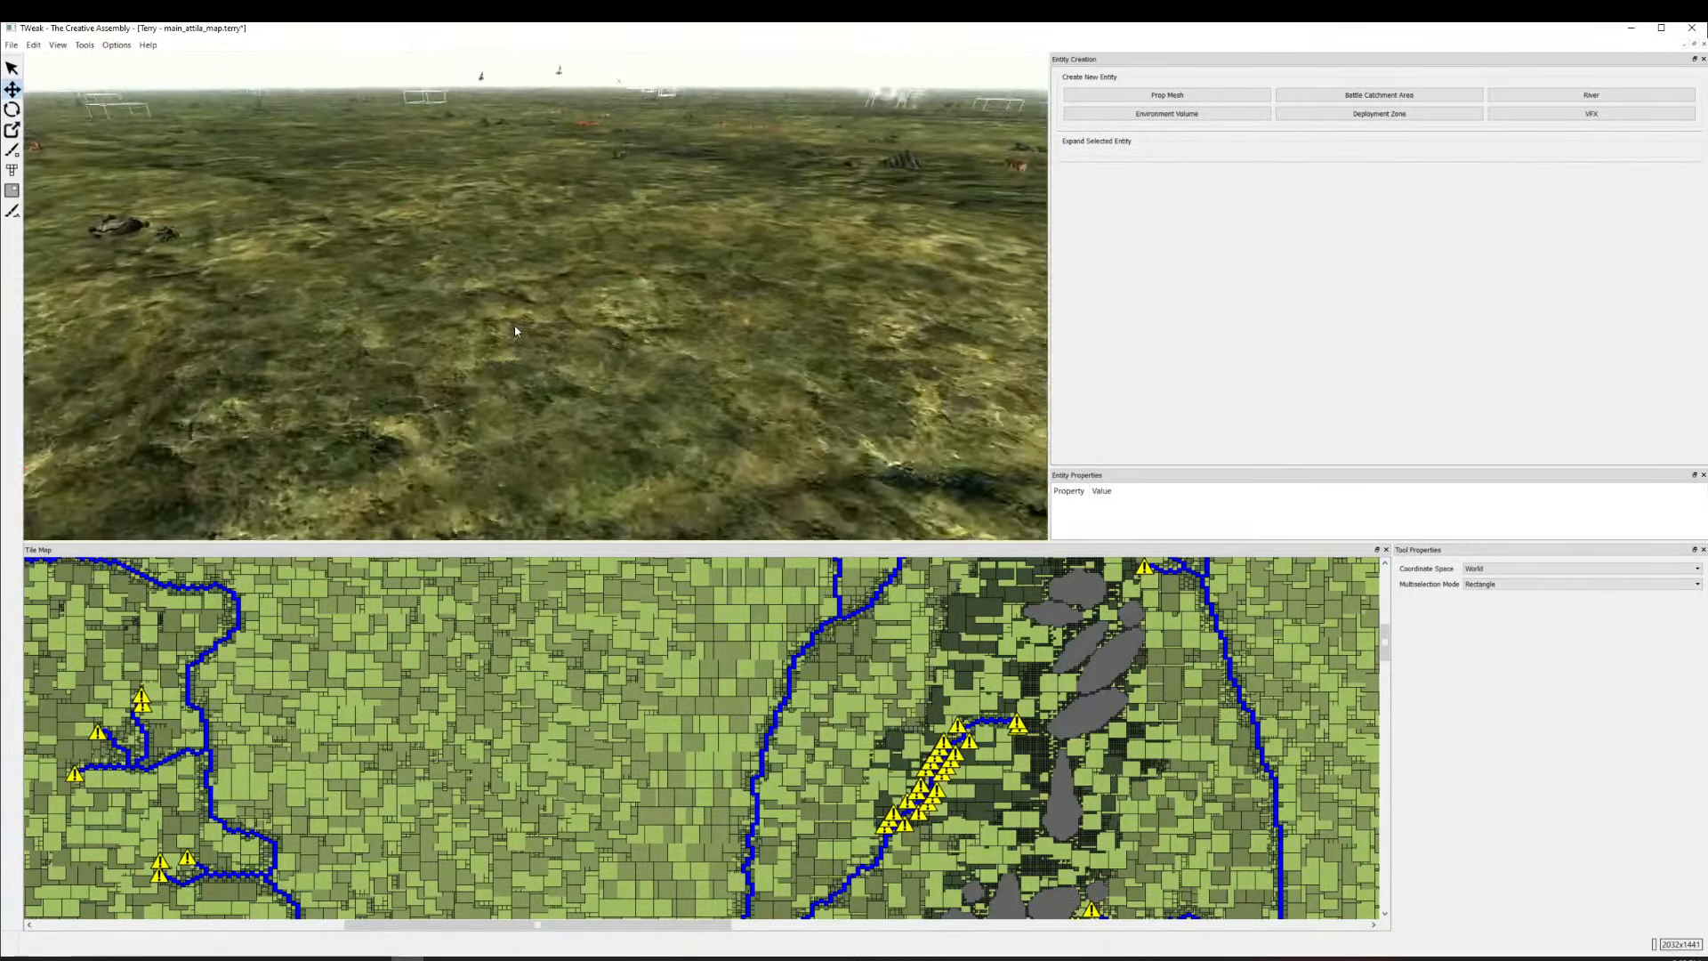
{"action": "scroll", "coordinate": [515, 334], "scroll_direction": "down", "scroll_amount": 5}
{"action": "scroll", "coordinate": [736, 359], "scroll_direction": "up", "scroll_amount": 3}
{"action": "left_click_drag", "start_coordinate": [736, 358], "coordinate": [172, 543]}
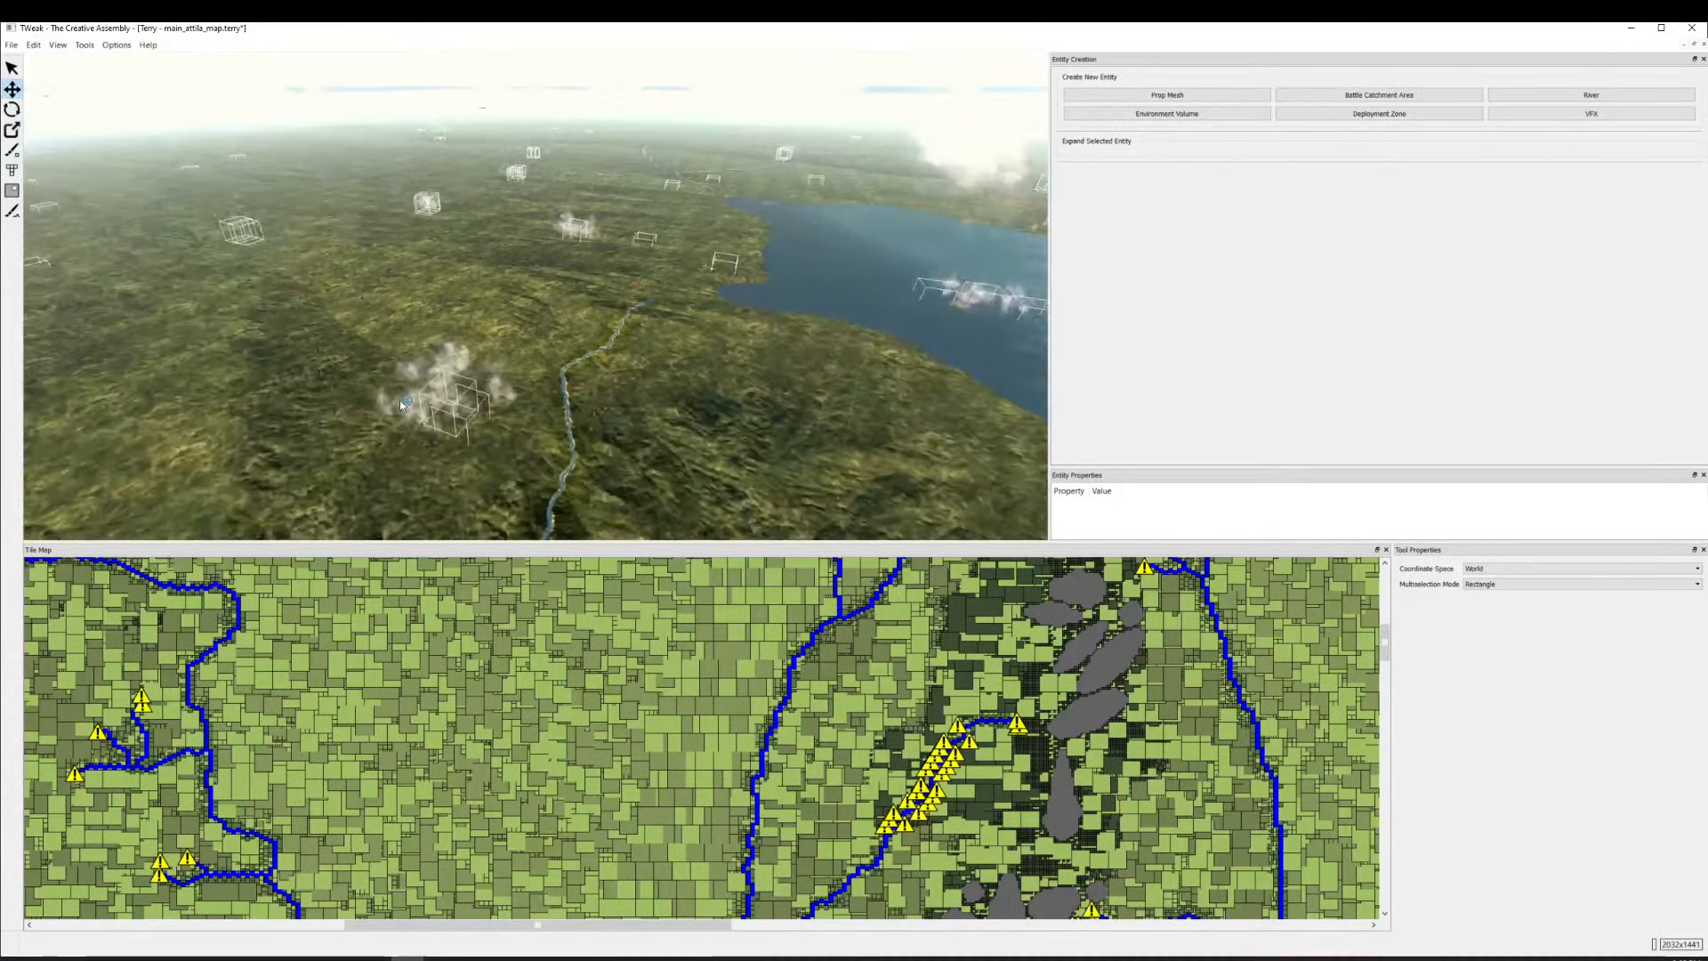
{"action": "left_click", "coordinate": [479, 437]}
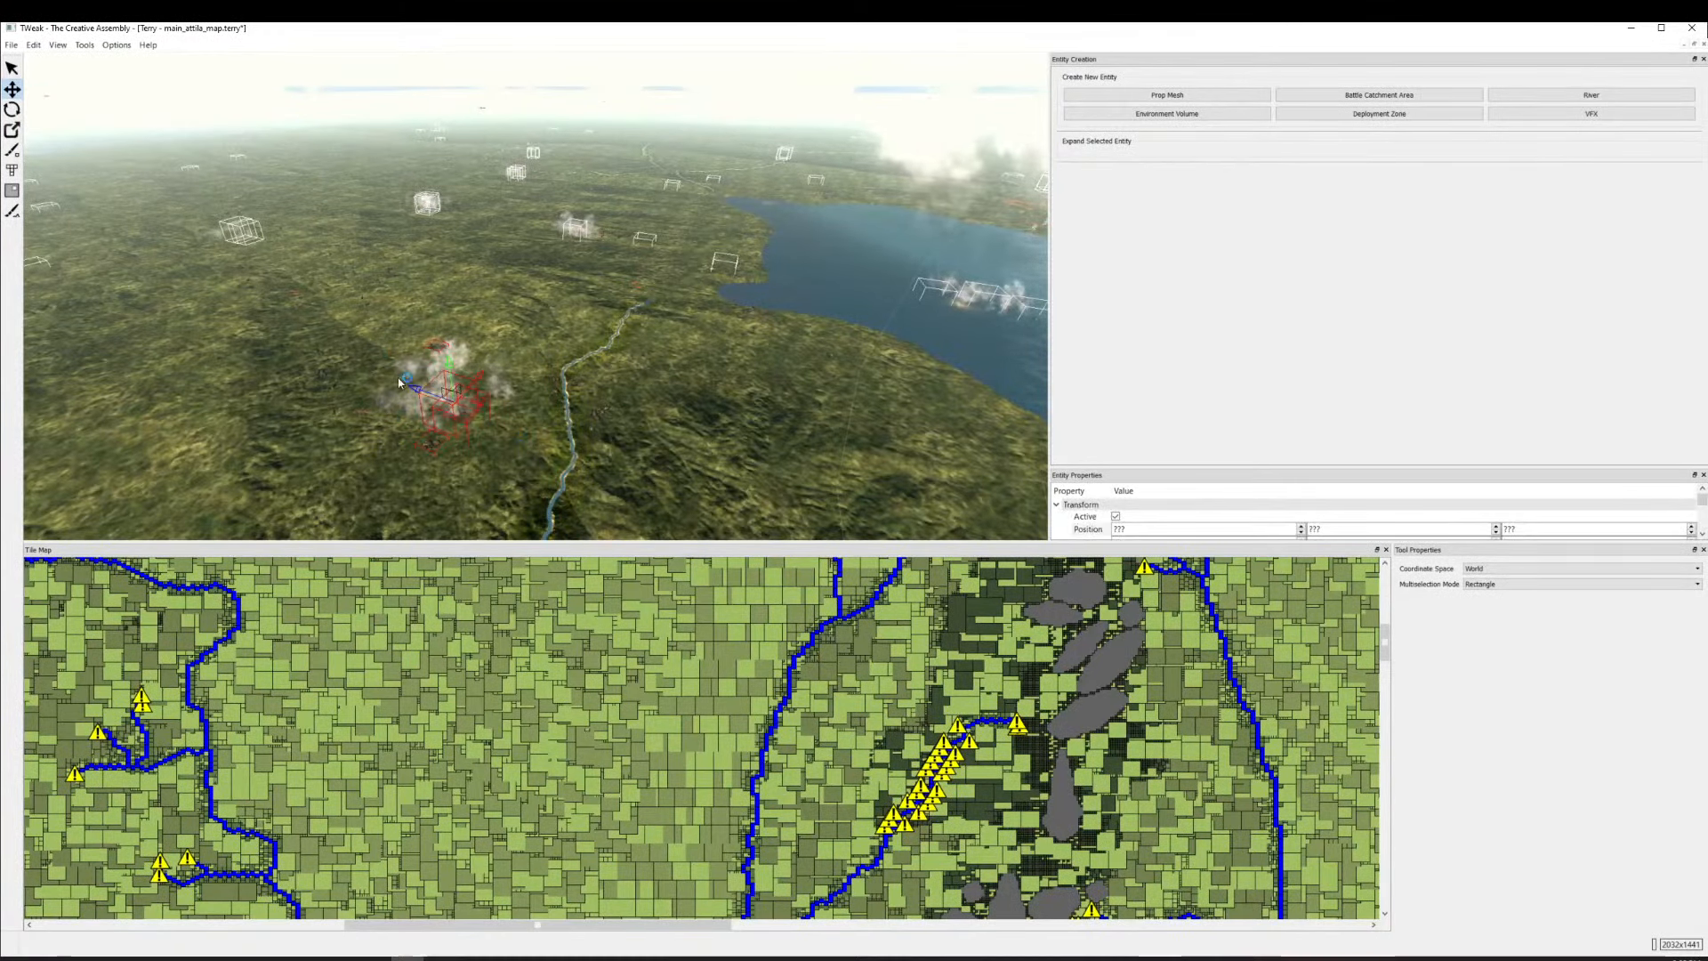
{"action": "scroll", "coordinate": [491, 461], "scroll_direction": "down", "scroll_amount": 2}
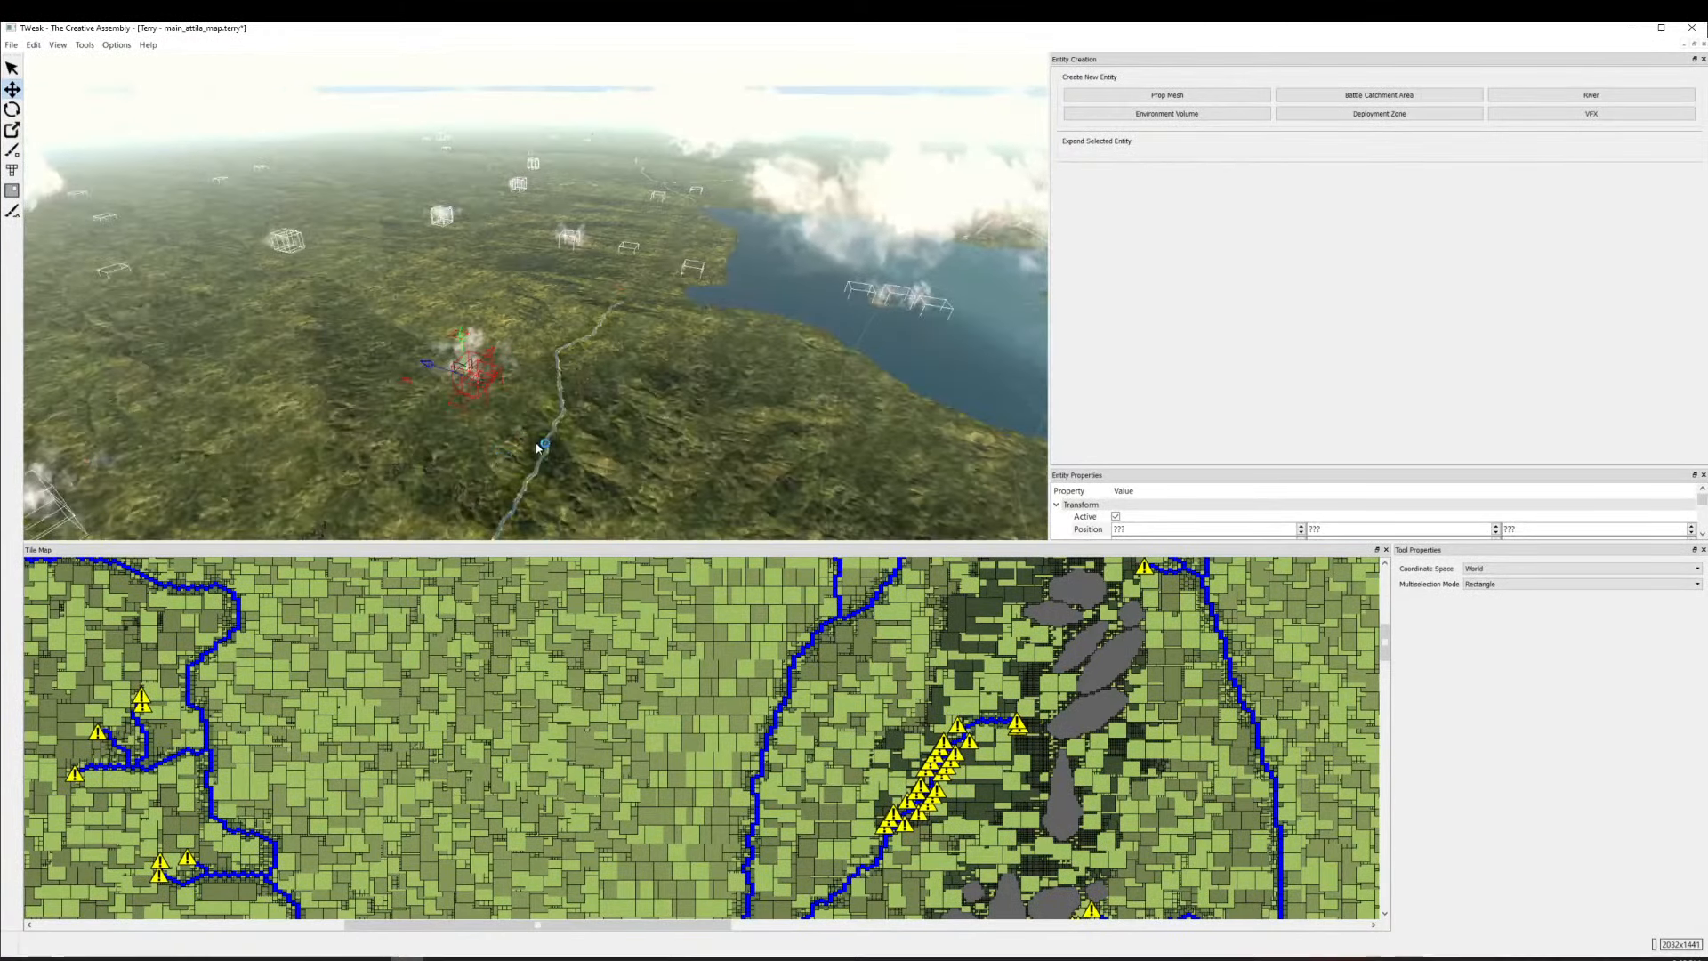
{"action": "left_click", "coordinate": [540, 441]}
View the whole map from beyond its boundary and check the peninsula coastline and its headland.
{"action": "scroll", "coordinate": [542, 429], "scroll_direction": "down", "scroll_amount": 8}
{"action": "scroll", "coordinate": [685, 393], "scroll_direction": "down", "scroll_amount": 5}
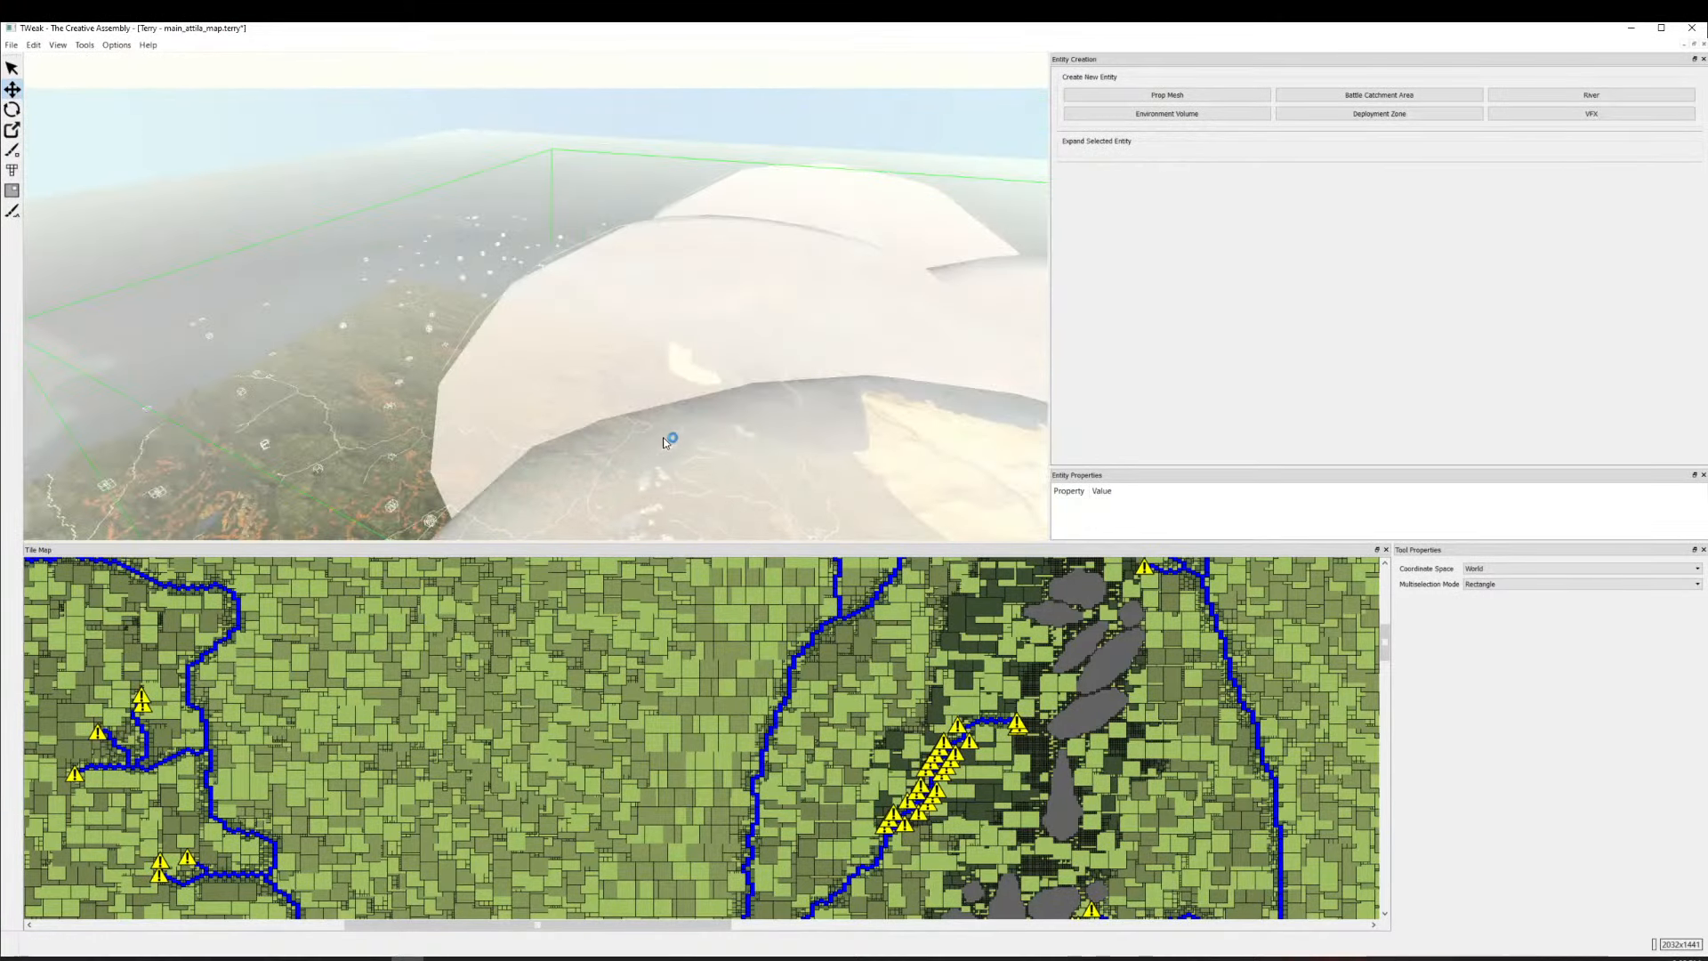
{"action": "scroll", "coordinate": [483, 402], "scroll_direction": "up", "scroll_amount": 6}
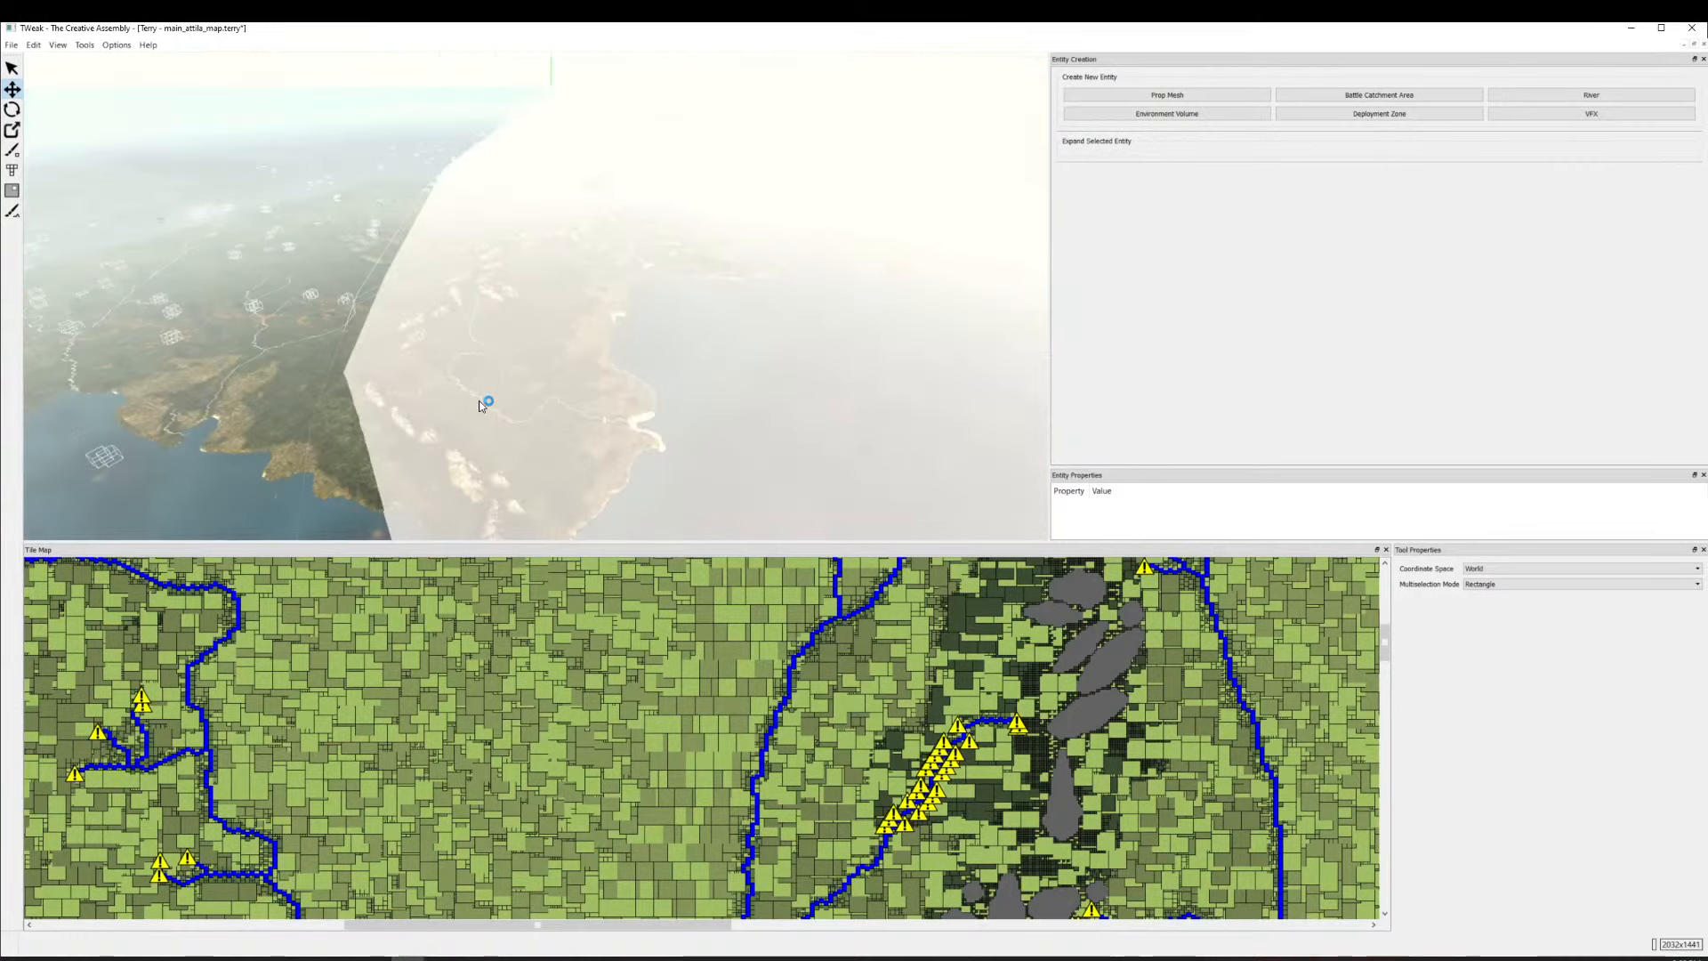
{"action": "scroll", "coordinate": [489, 438], "scroll_direction": "down", "scroll_amount": 4}
{"action": "scroll", "coordinate": [491, 438], "scroll_direction": "up", "scroll_amount": 3}
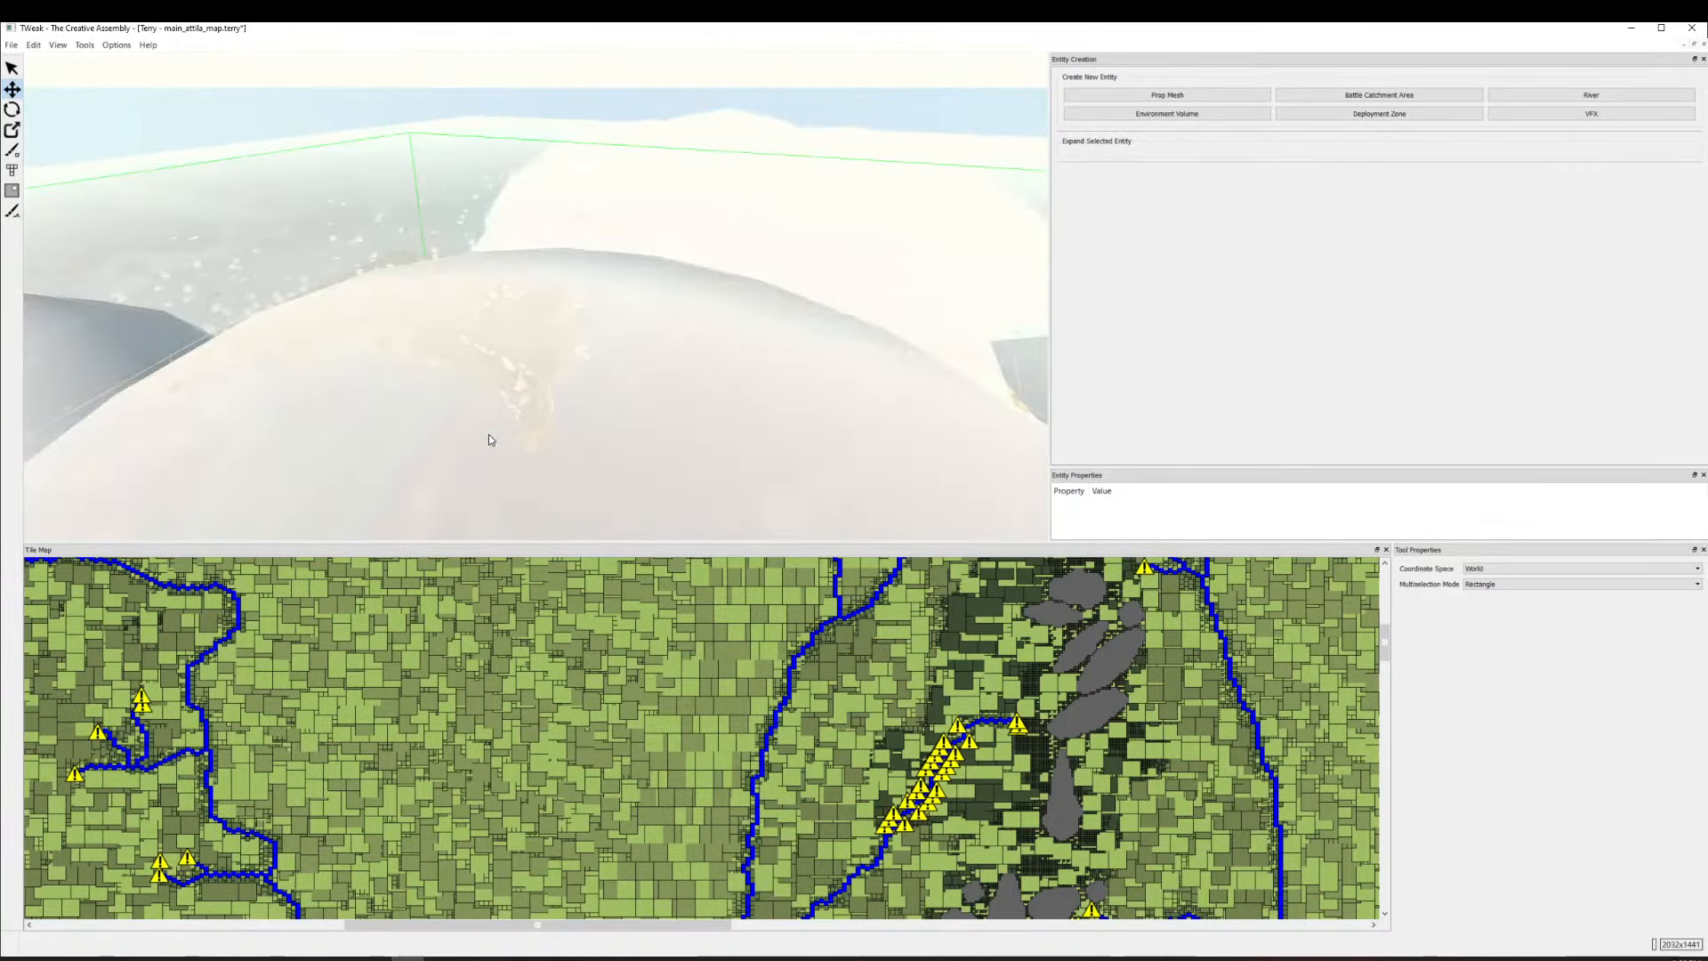
{"action": "scroll", "coordinate": [490, 440], "scroll_direction": "down", "scroll_amount": 3}
{"action": "left_click_drag", "start_coordinate": [657, 476], "coordinate": [920, 590]}
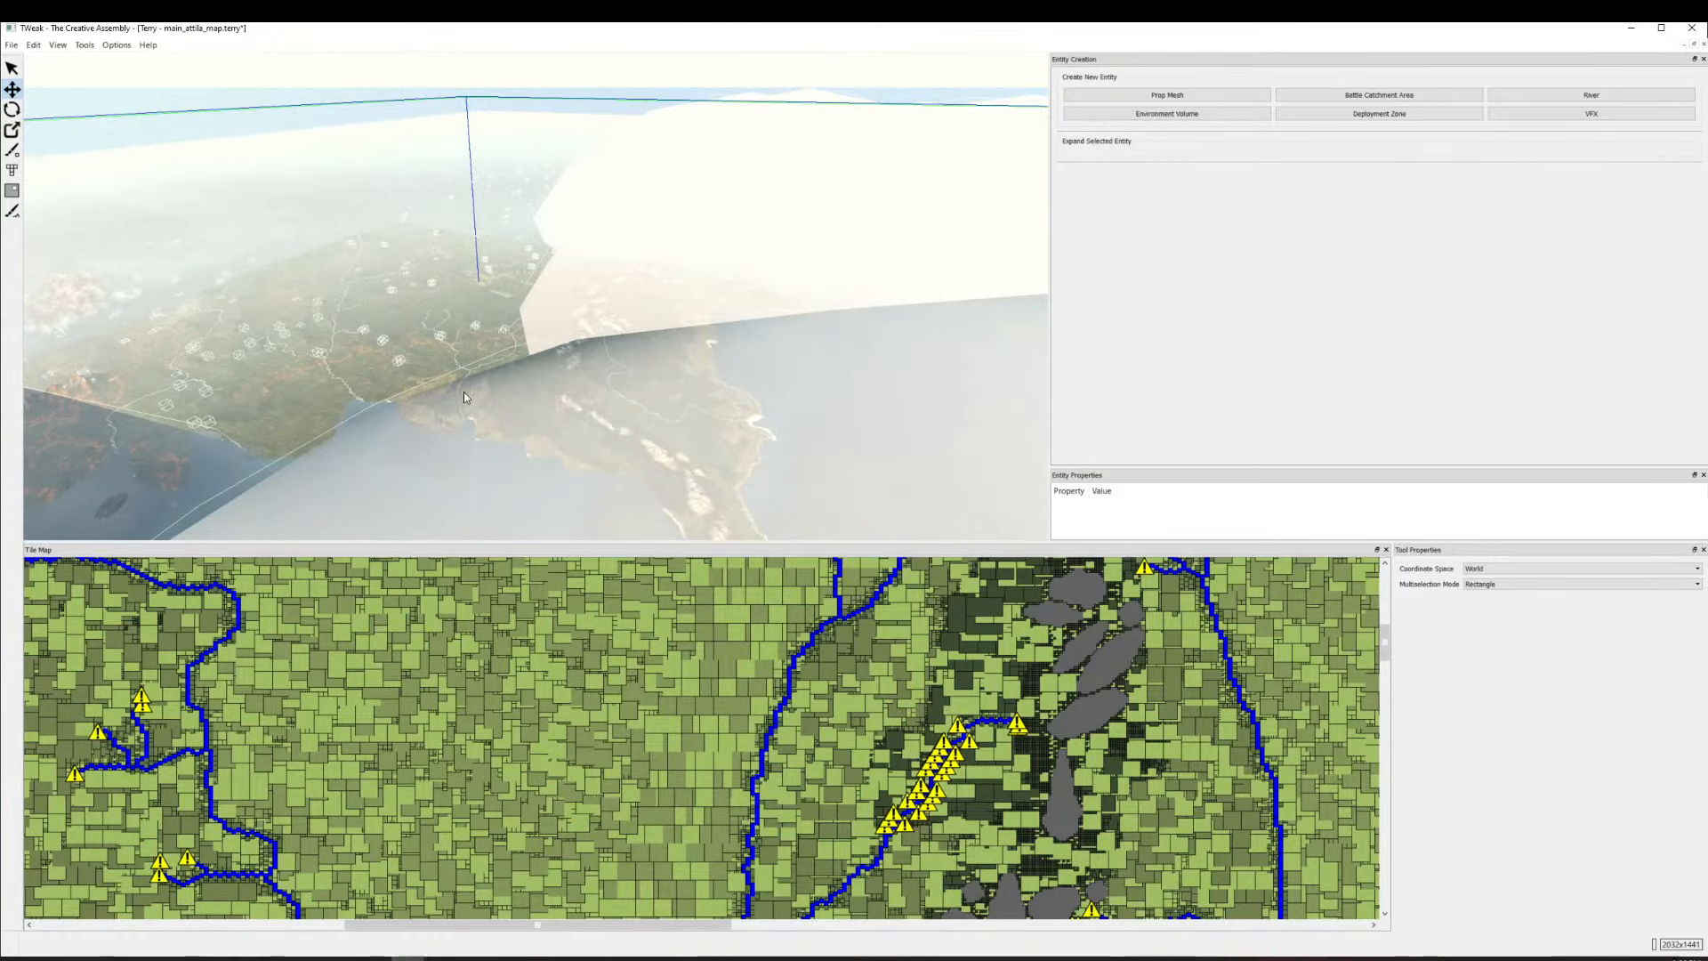
Inspect the rocky hills among the orange woods and the broken terrain along the map's edge.
{"action": "scroll", "coordinate": [501, 314], "scroll_direction": "up", "scroll_amount": 5}
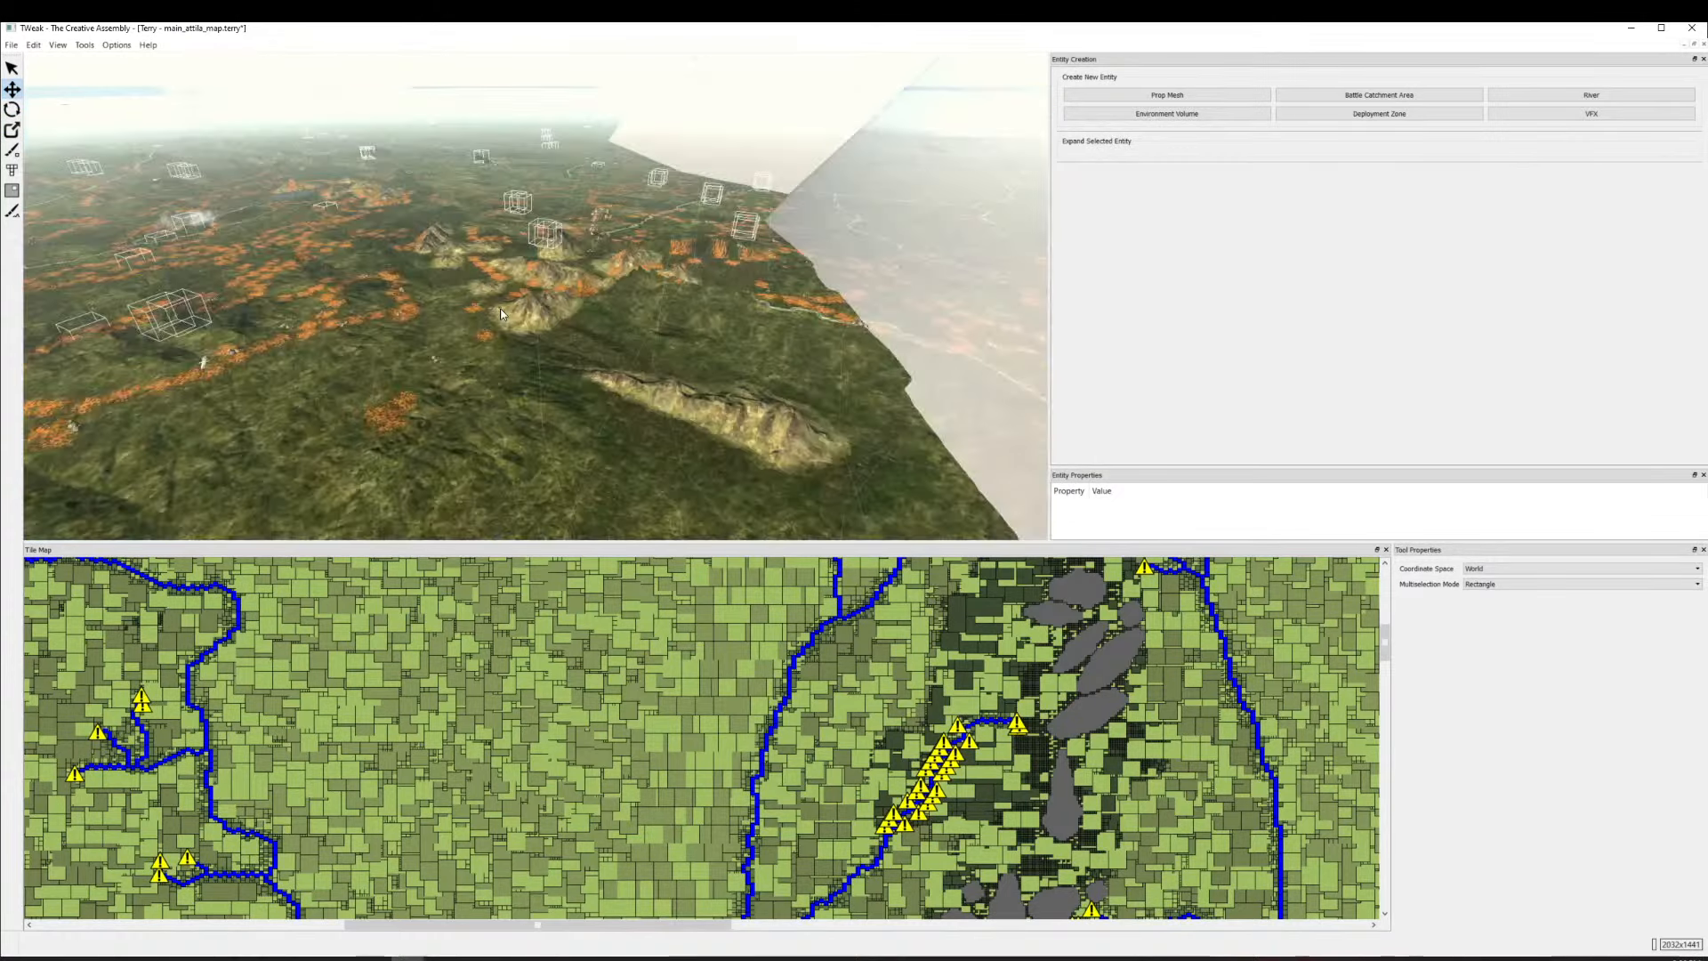
{"action": "scroll", "coordinate": [501, 314], "scroll_direction": "up", "scroll_amount": 3}
{"action": "left_click_drag", "start_coordinate": [584, 370], "coordinate": [491, 426]}
{"action": "left_click_drag", "start_coordinate": [526, 250], "coordinate": [976, 537]}
{"action": "left_click_drag", "start_coordinate": [787, 381], "coordinate": [618, 187]}
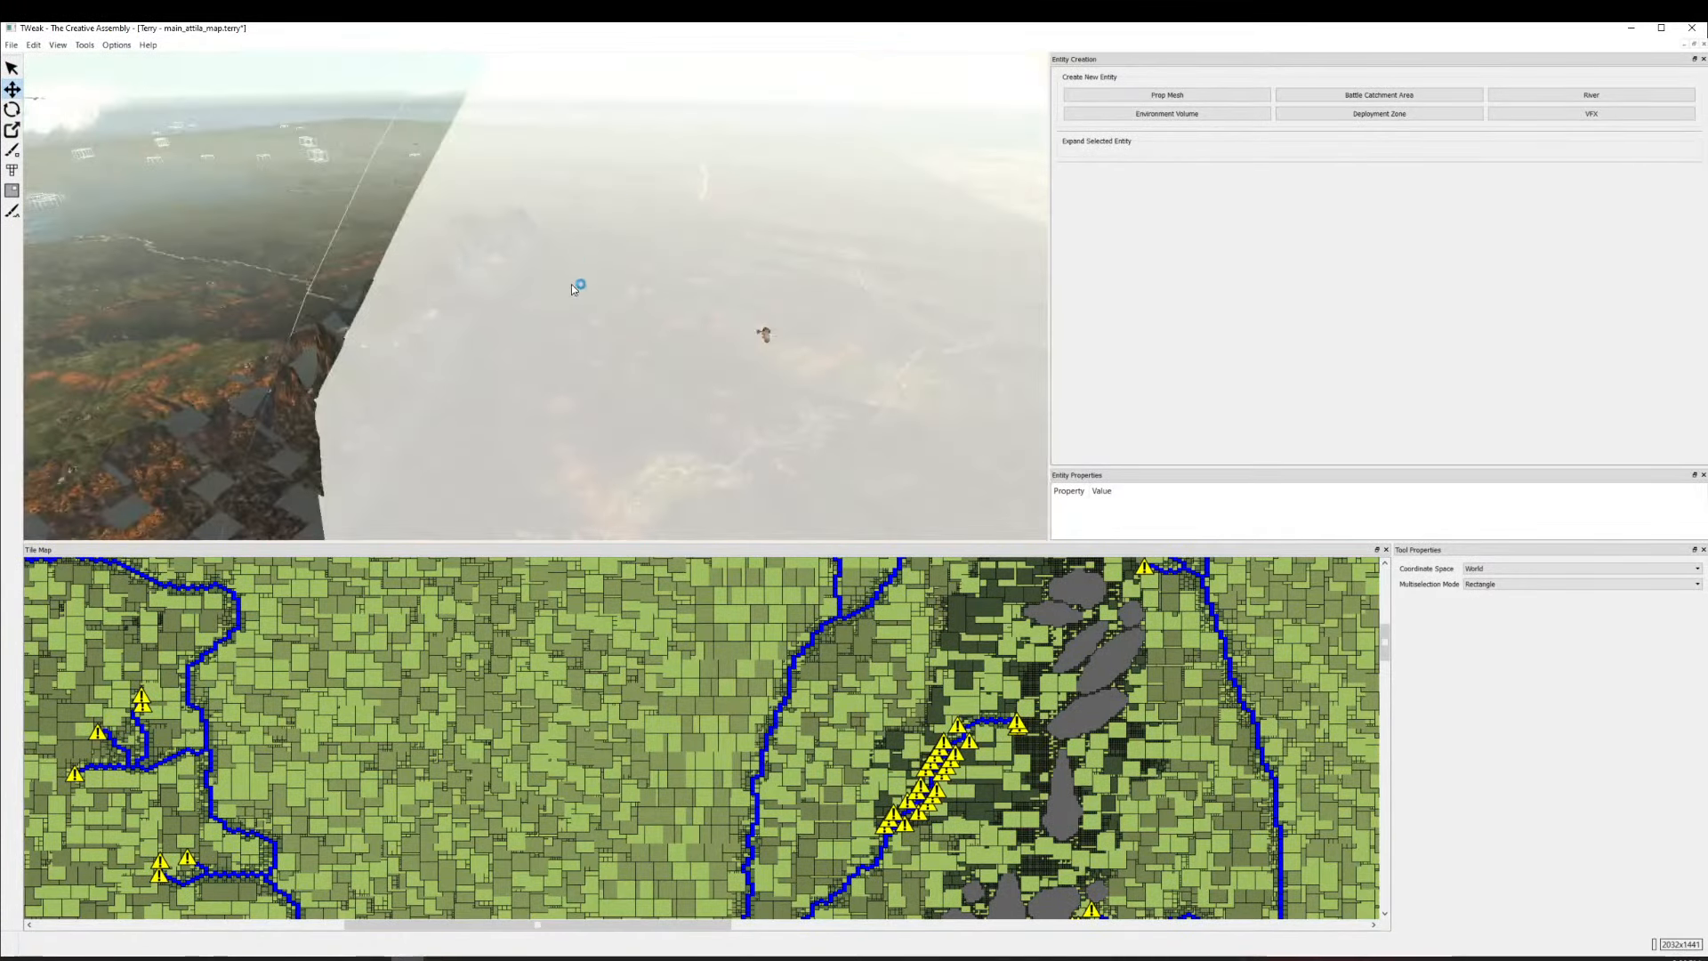
{"action": "left_click_drag", "start_coordinate": [572, 285], "coordinate": [533, 282]}
{"action": "left_click_drag", "start_coordinate": [610, 361], "coordinate": [551, 333]}
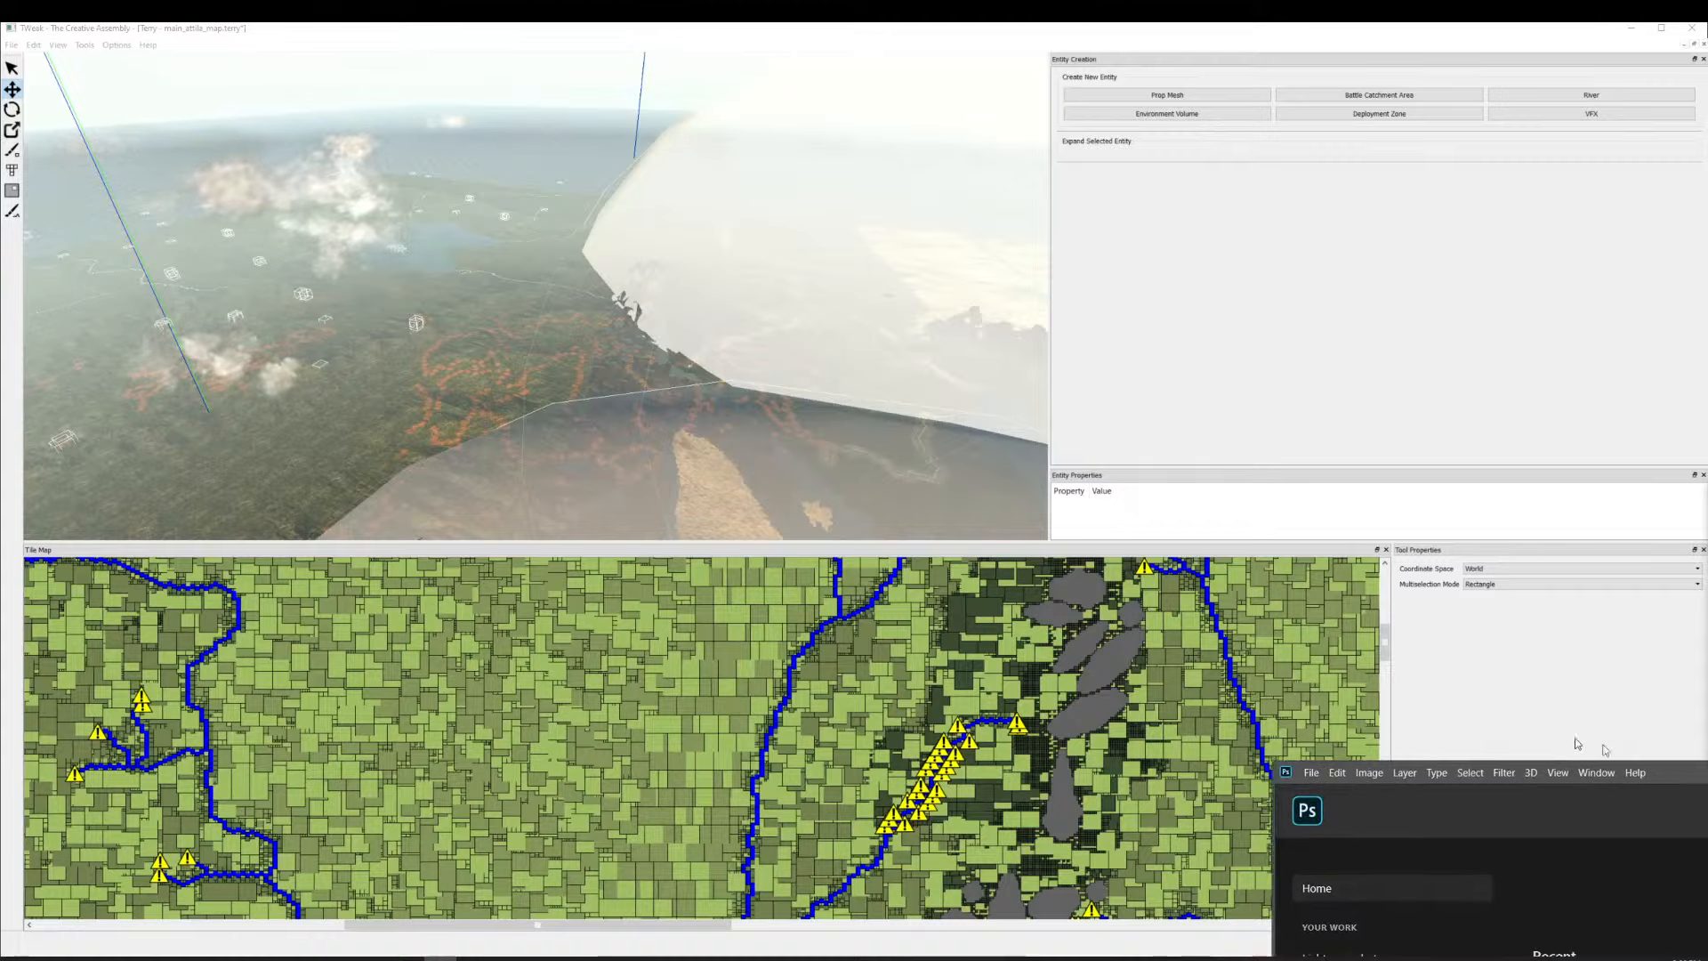
Select the entity in the desert beyond the map's edge and survey the dunes, pyramids and coast around it.
{"action": "left_click_drag", "start_coordinate": [468, 253], "coordinate": [1146, 232]}
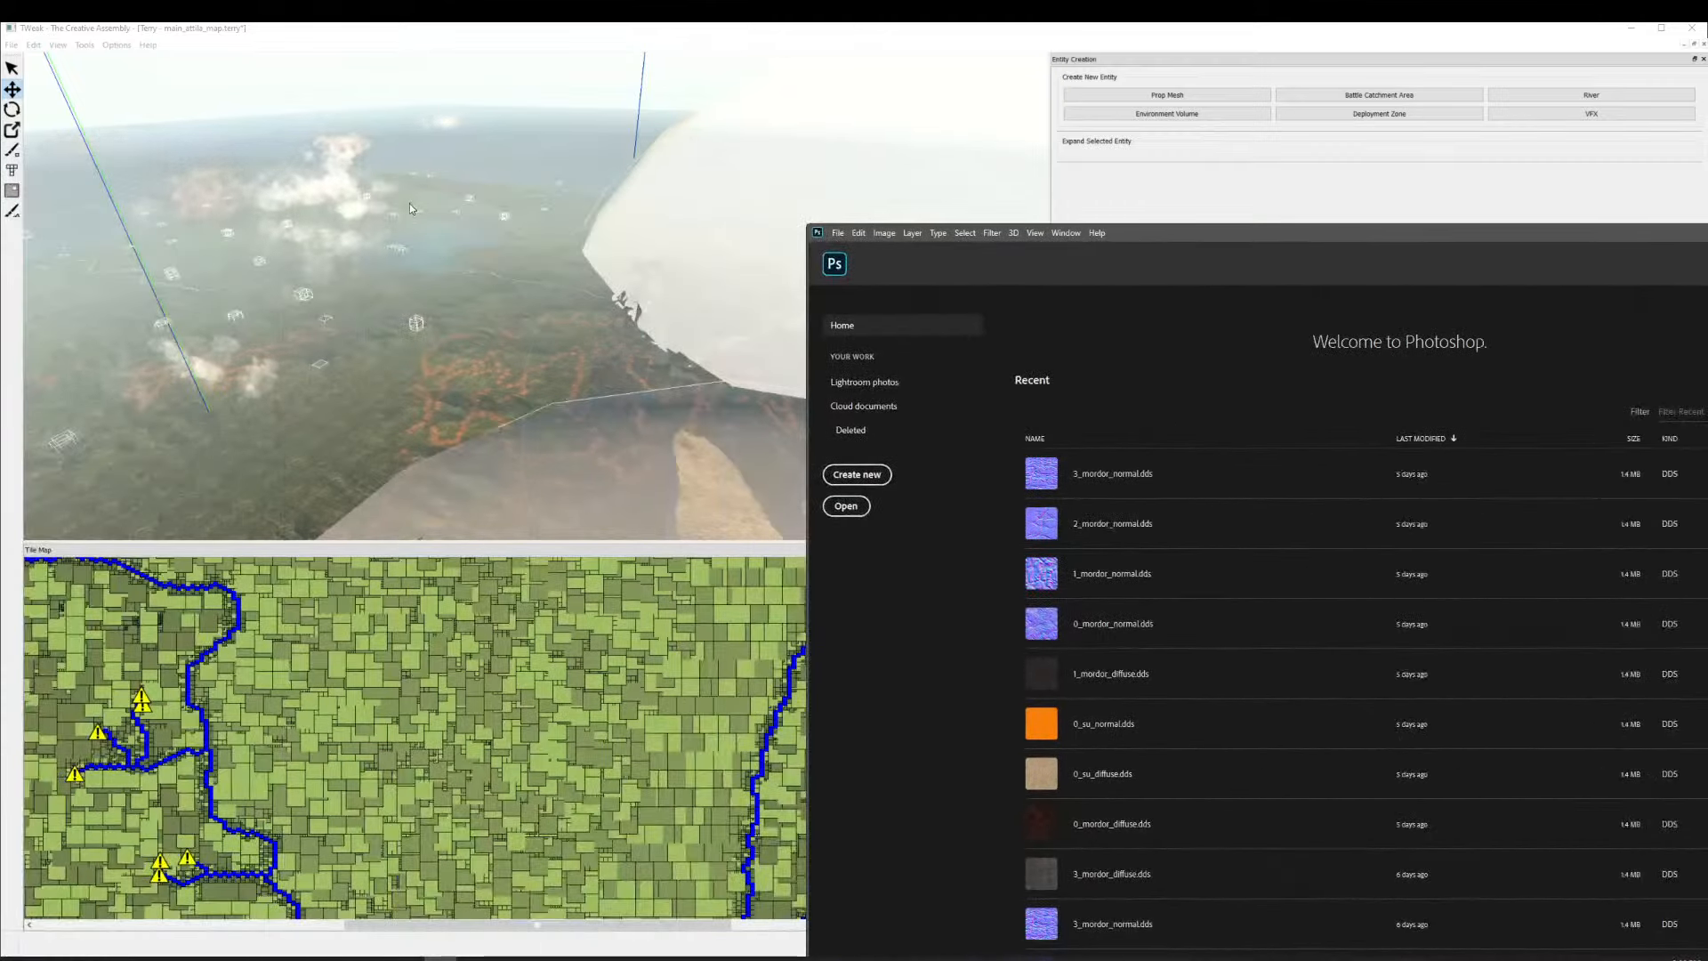
{"action": "left_click", "coordinate": [576, 346]}
{"action": "scroll", "coordinate": [575, 343], "scroll_direction": "up", "scroll_amount": 5}
{"action": "scroll", "coordinate": [564, 324], "scroll_direction": "down", "scroll_amount": 8}
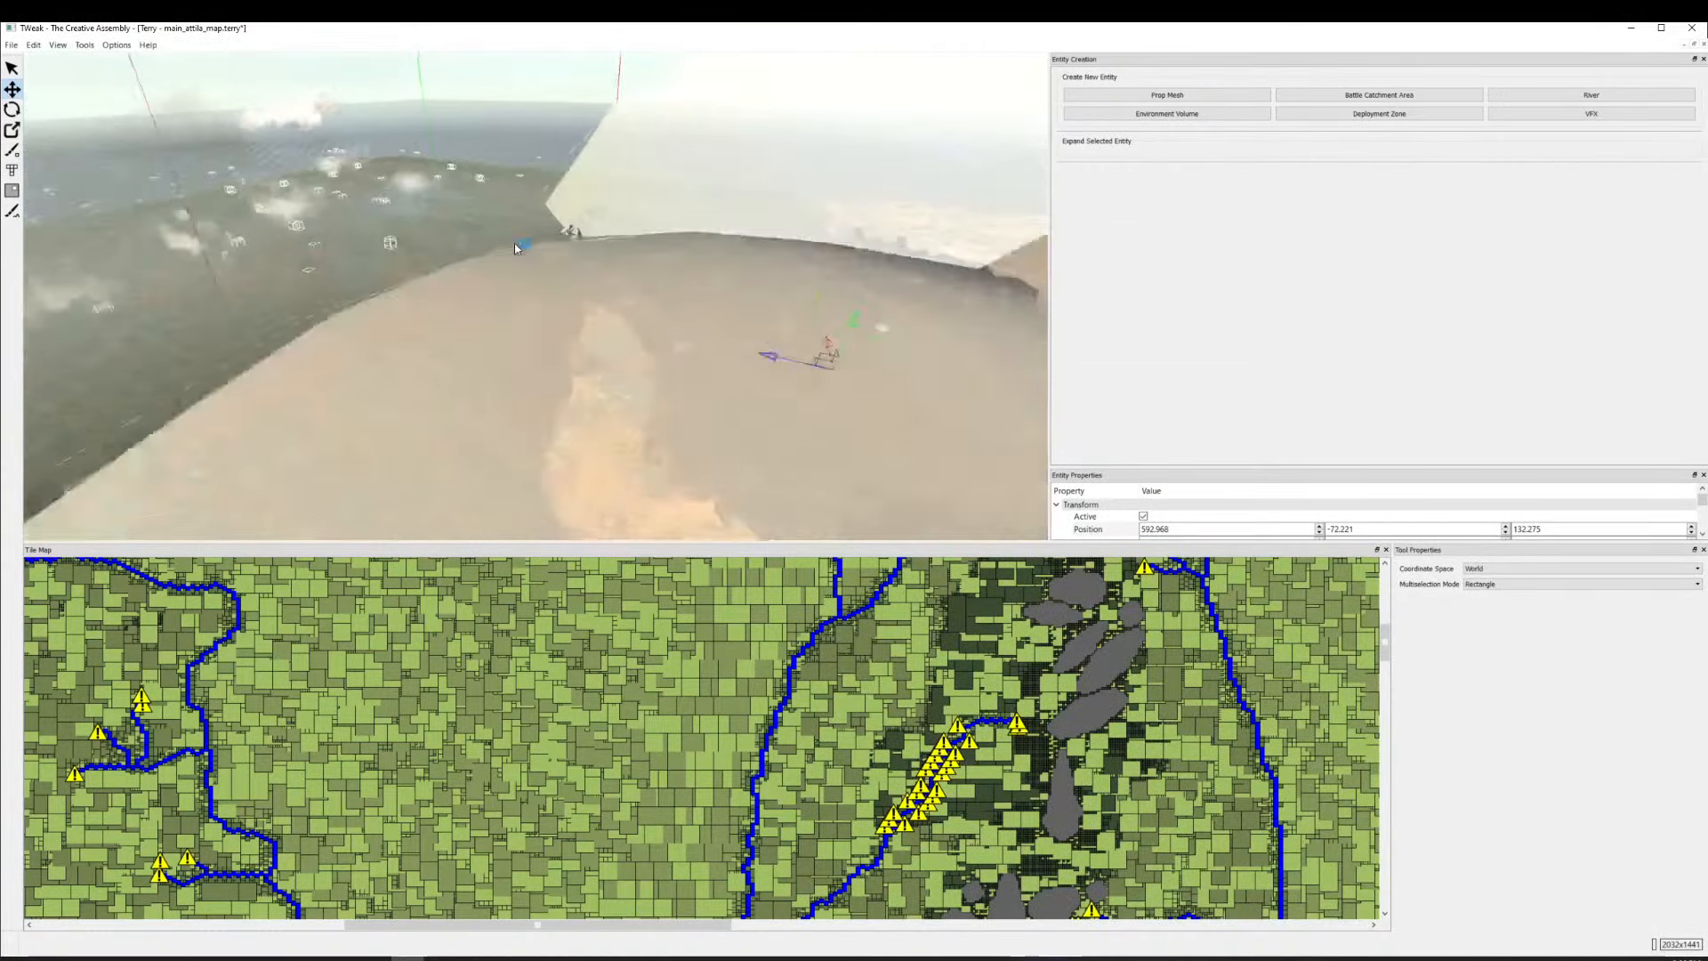
{"action": "scroll", "coordinate": [402, 117], "scroll_direction": "down", "scroll_amount": 8}
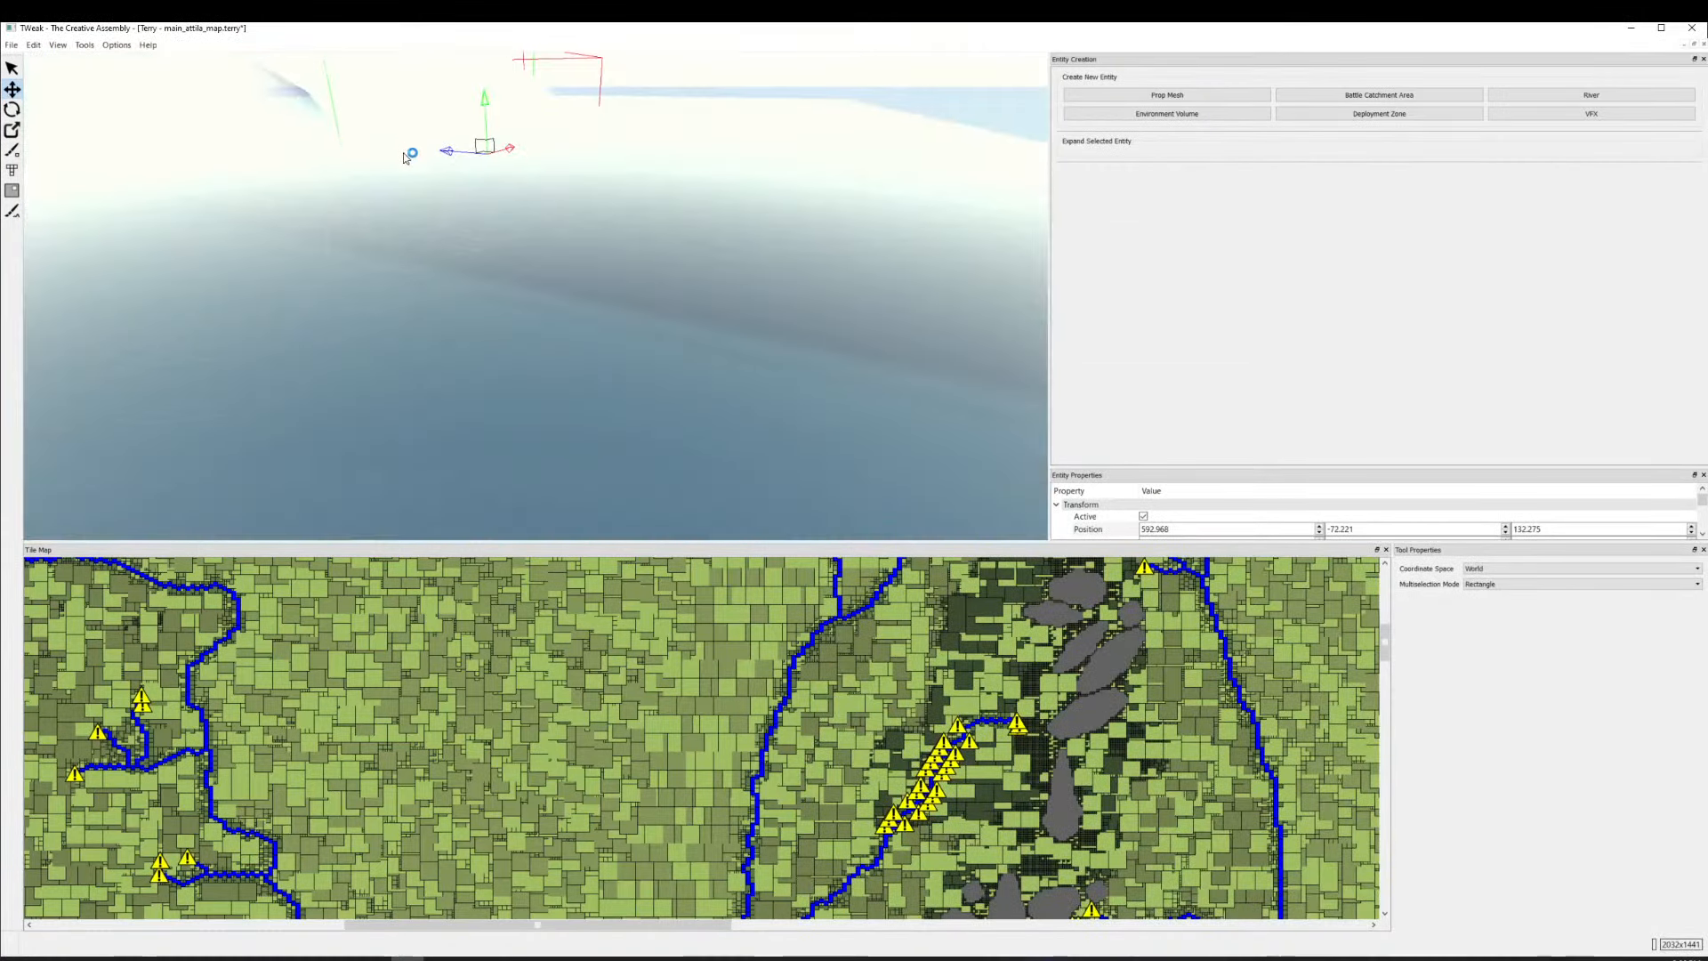
{"action": "scroll", "coordinate": [675, 455], "scroll_direction": "up", "scroll_amount": 5}
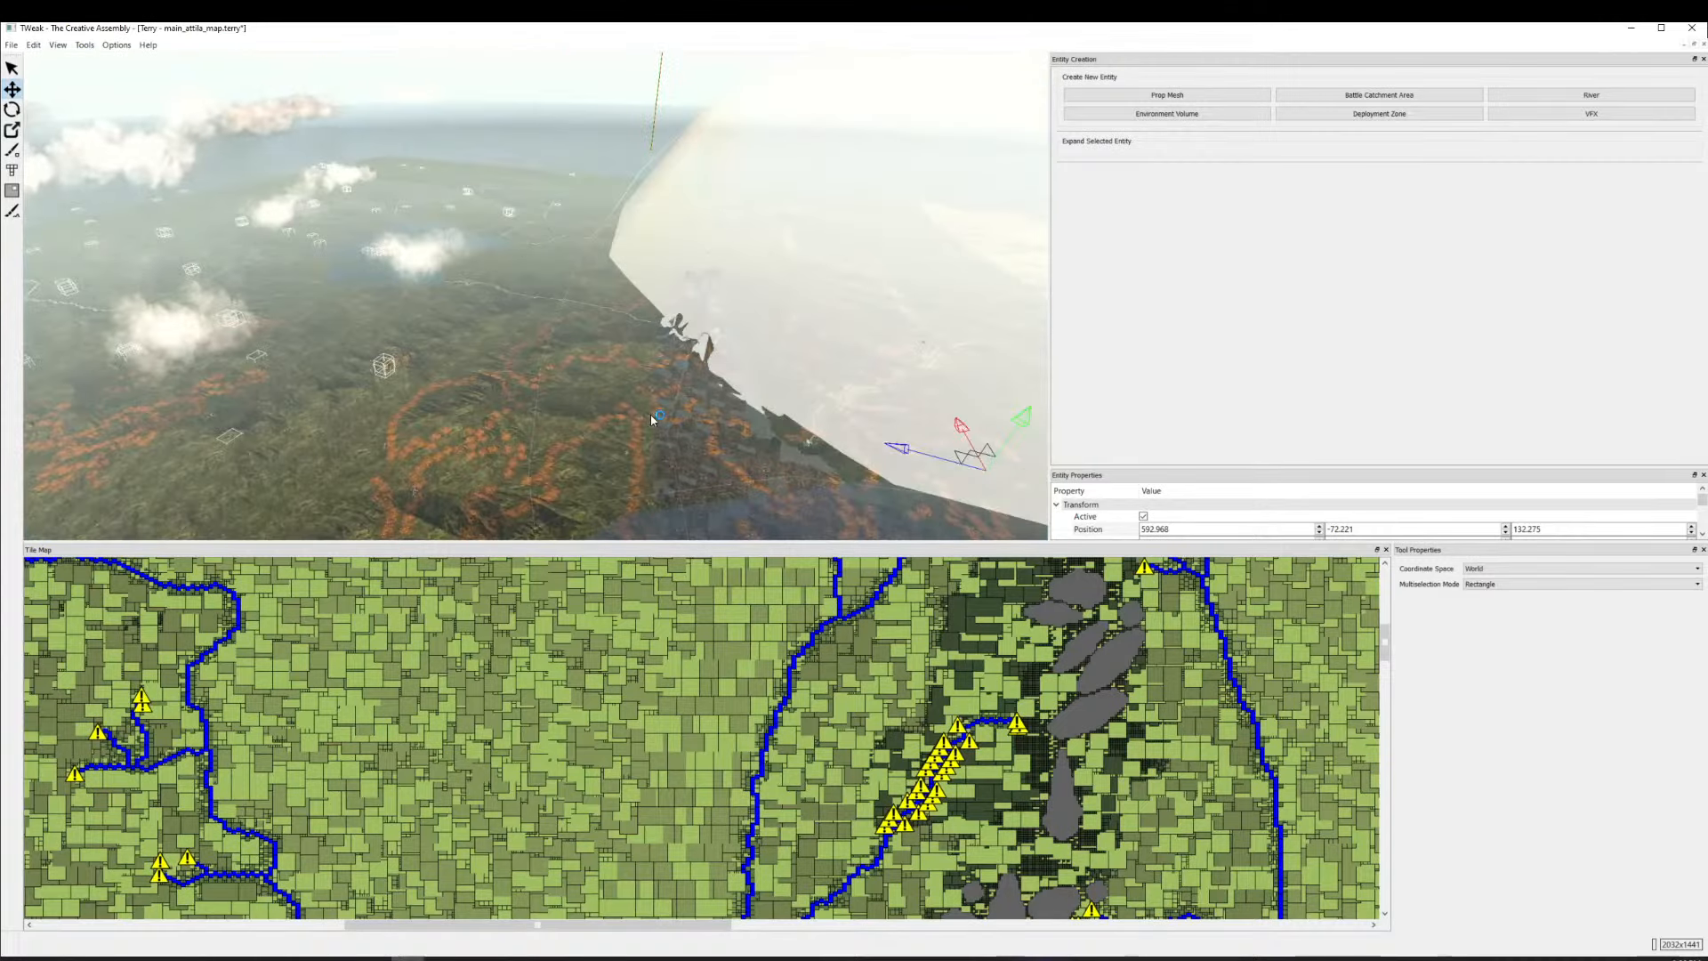
{"action": "scroll", "coordinate": [332, 312], "scroll_direction": "down", "scroll_amount": 5}
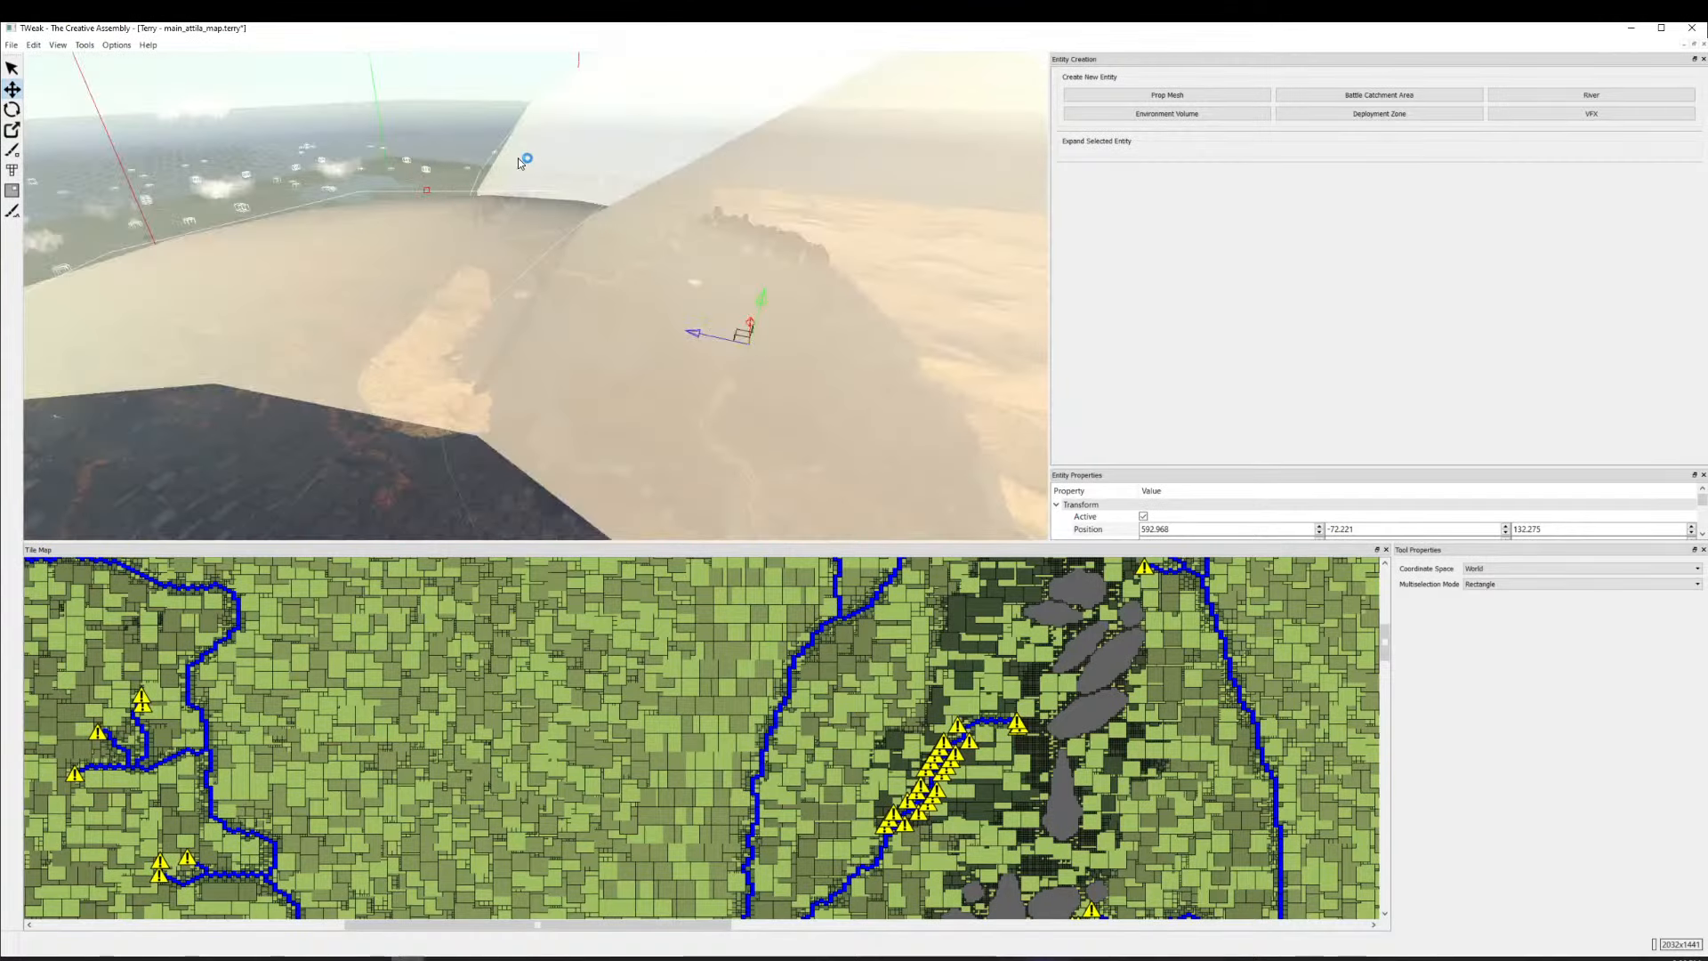
{"action": "scroll", "coordinate": [829, 392], "scroll_direction": "up", "scroll_amount": 4}
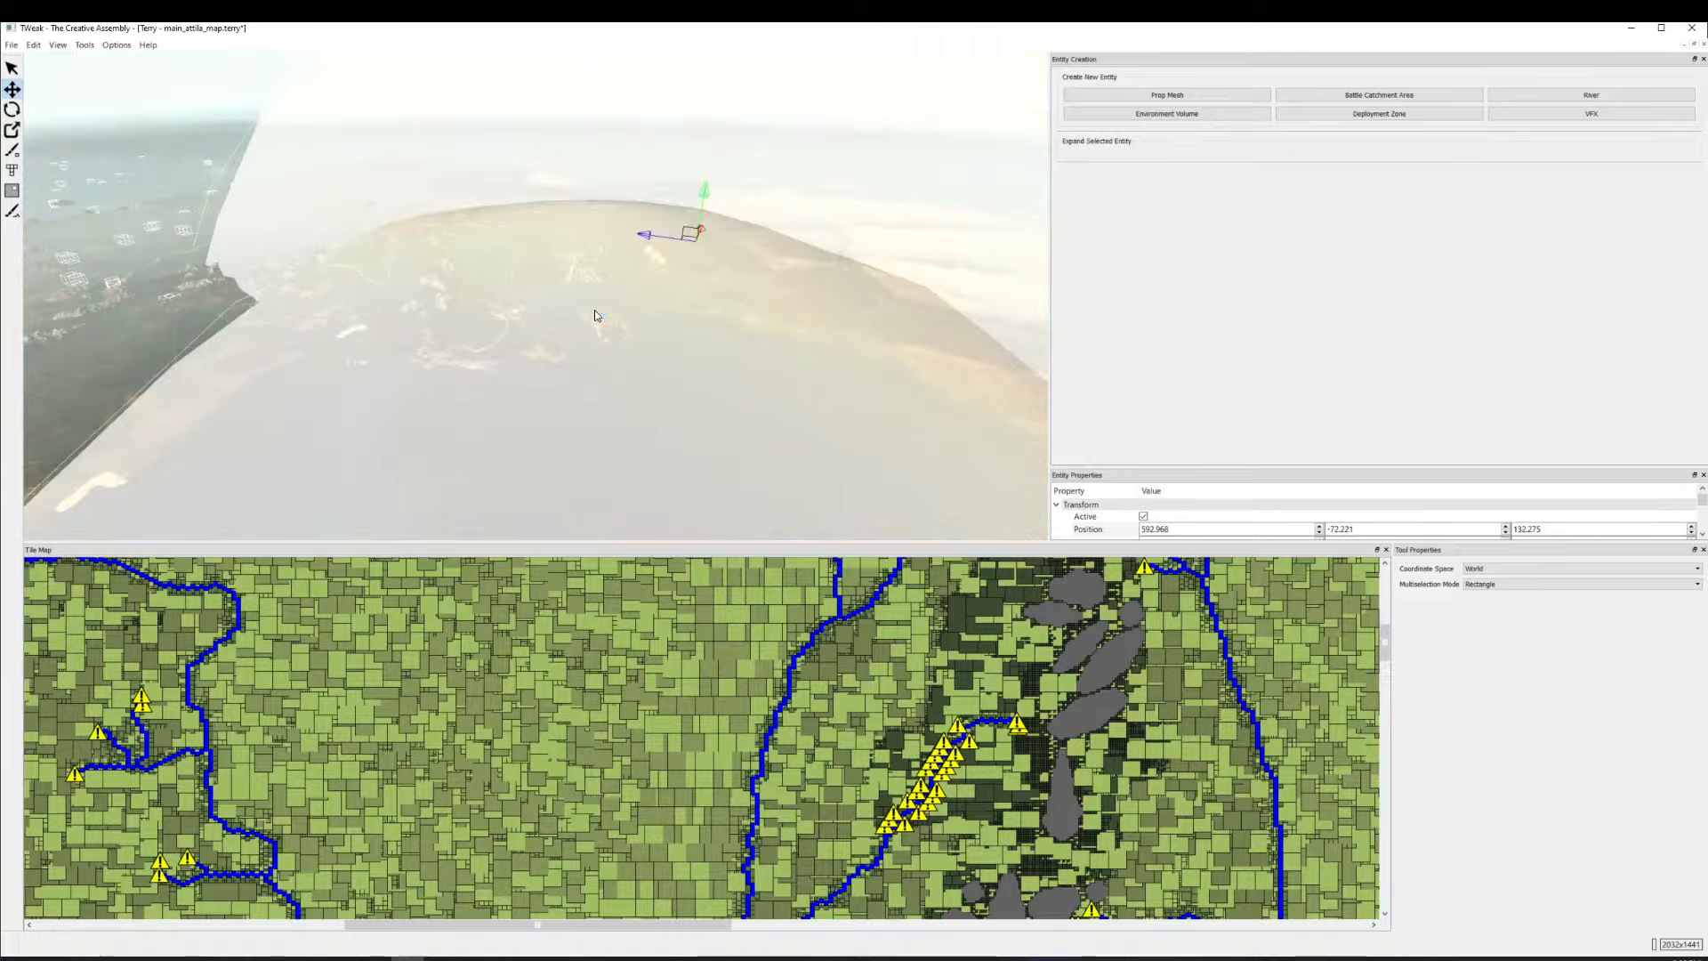
{"action": "scroll", "coordinate": [594, 310], "scroll_direction": "up", "scroll_amount": 3}
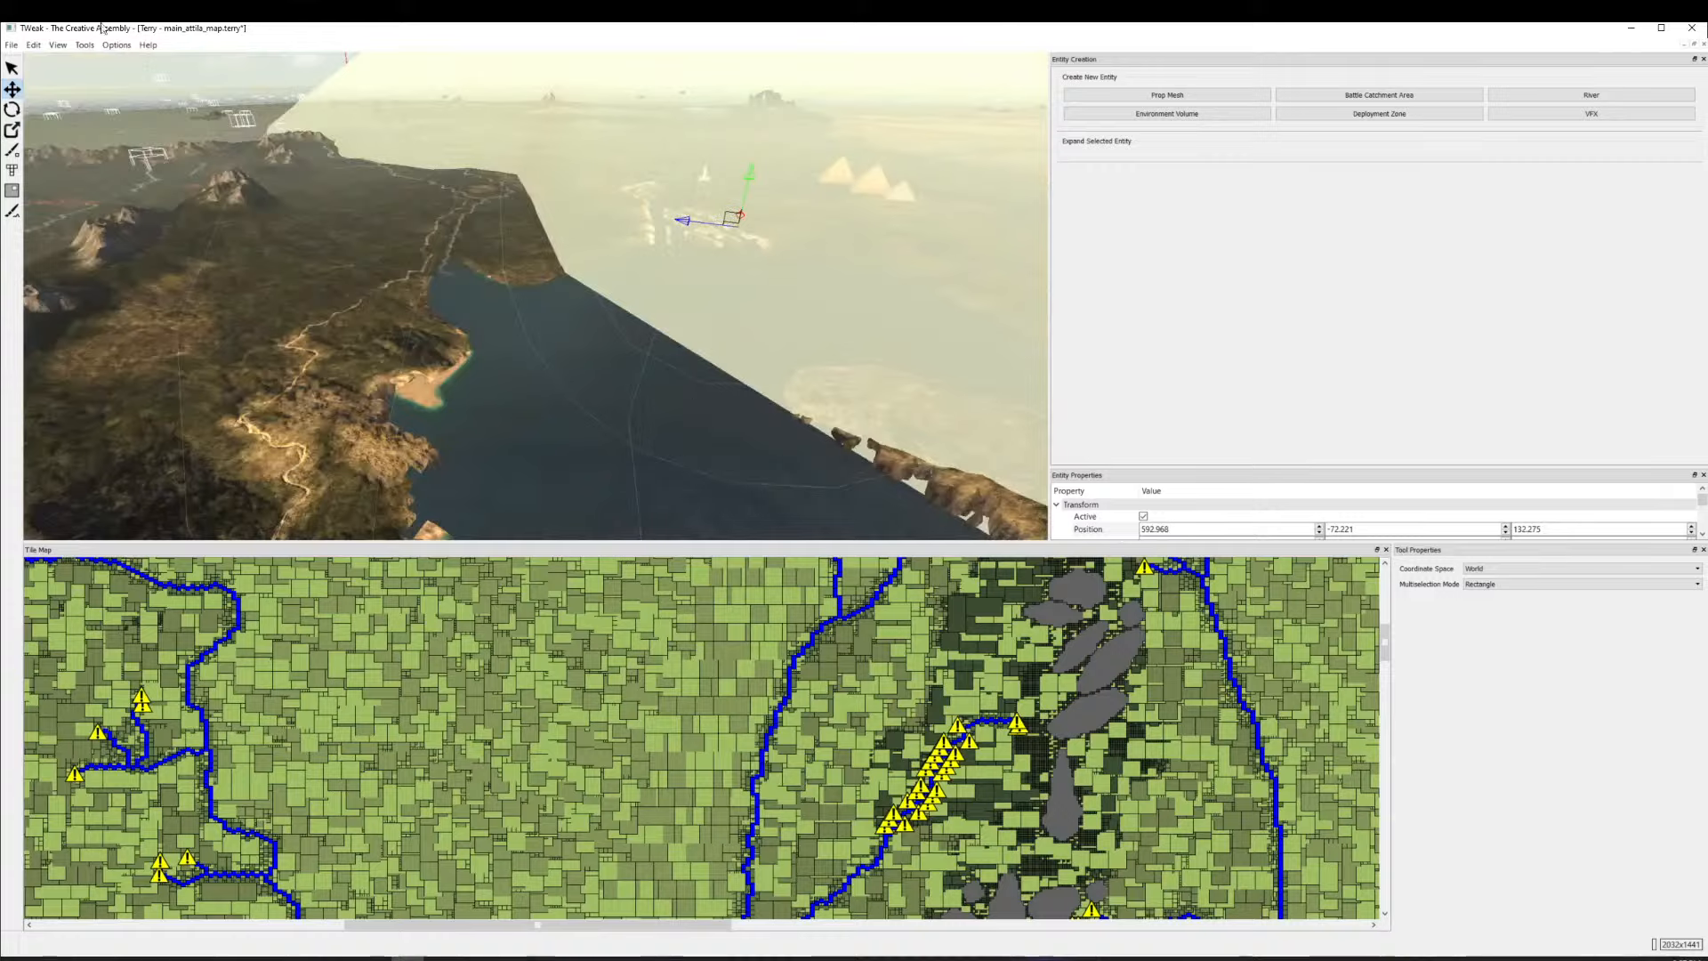
Switch to Photoshop and reposition its window so the whole home screen can be used.
{"action": "left_click", "coordinate": [11, 45]}
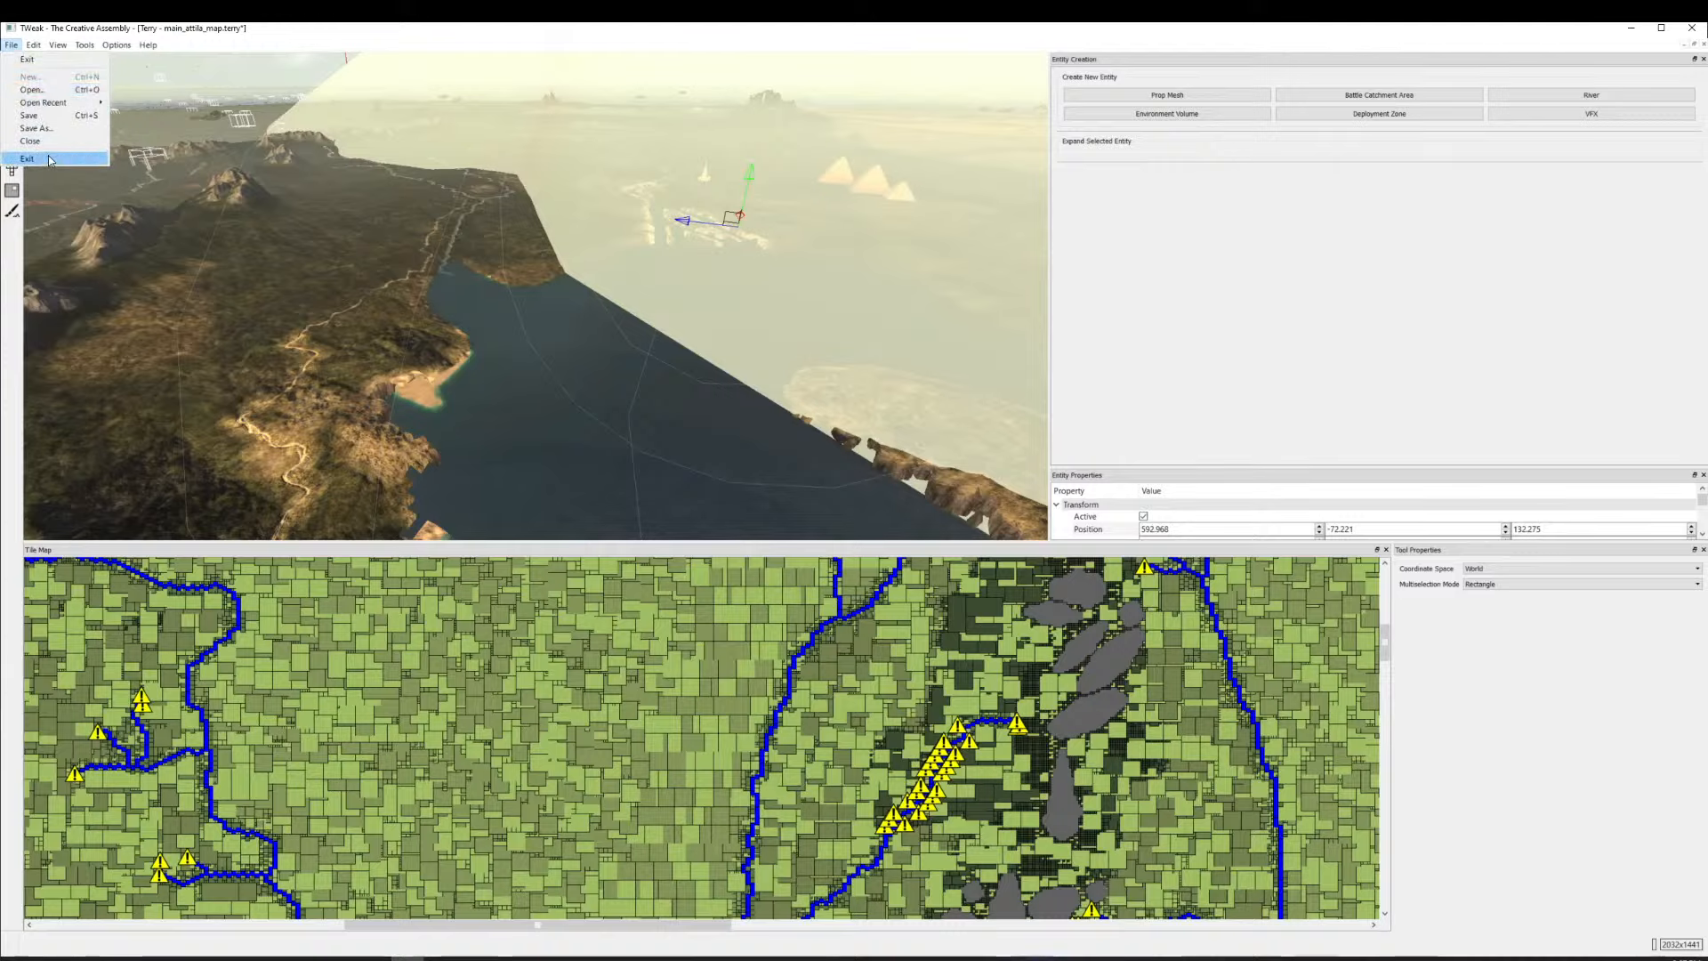
{"action": "key", "text": "Escape"}
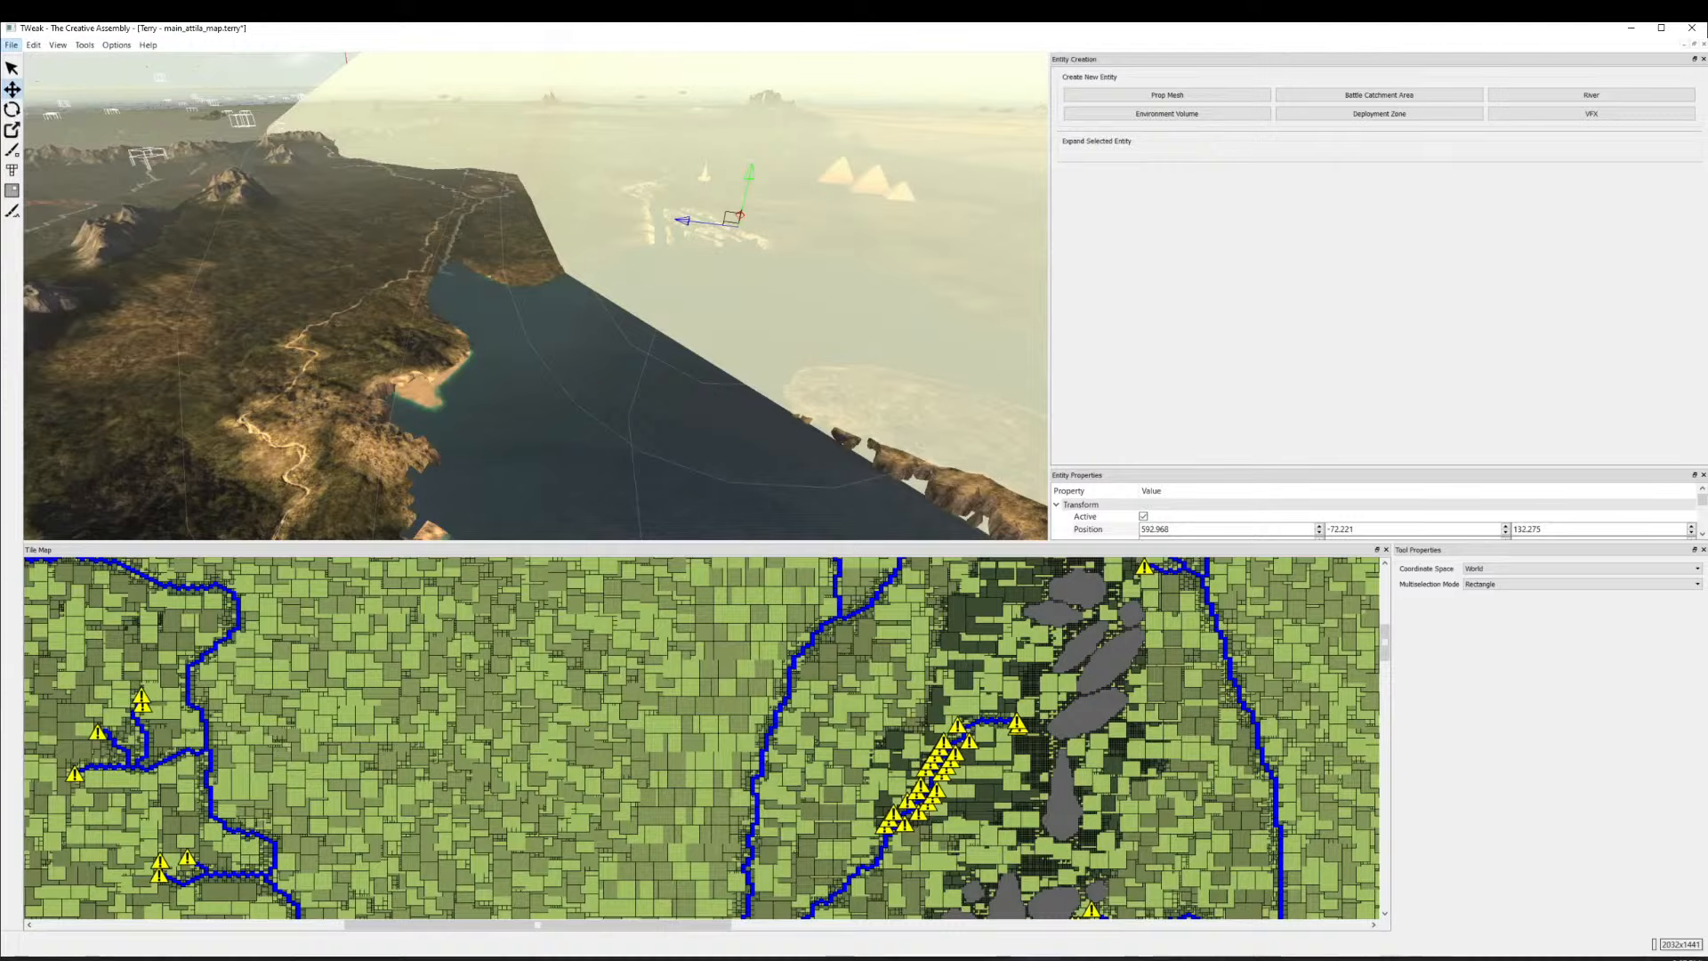
{"action": "left_click", "coordinate": [440, 959]}
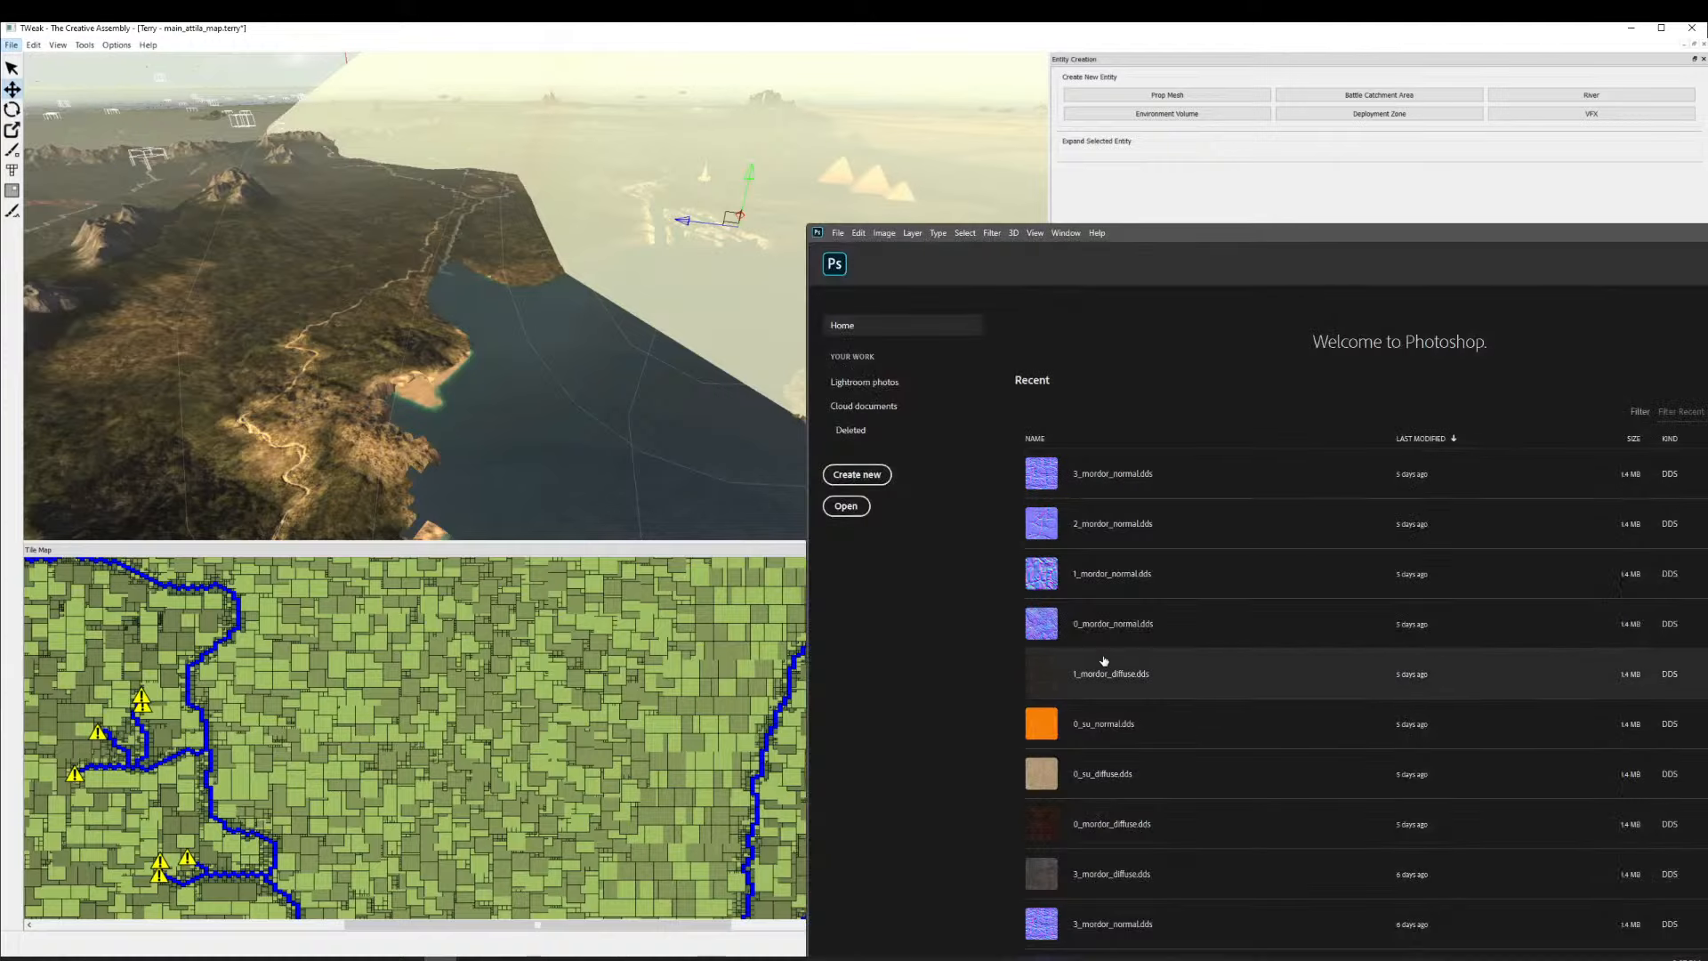
{"action": "left_click", "coordinate": [1138, 235]}
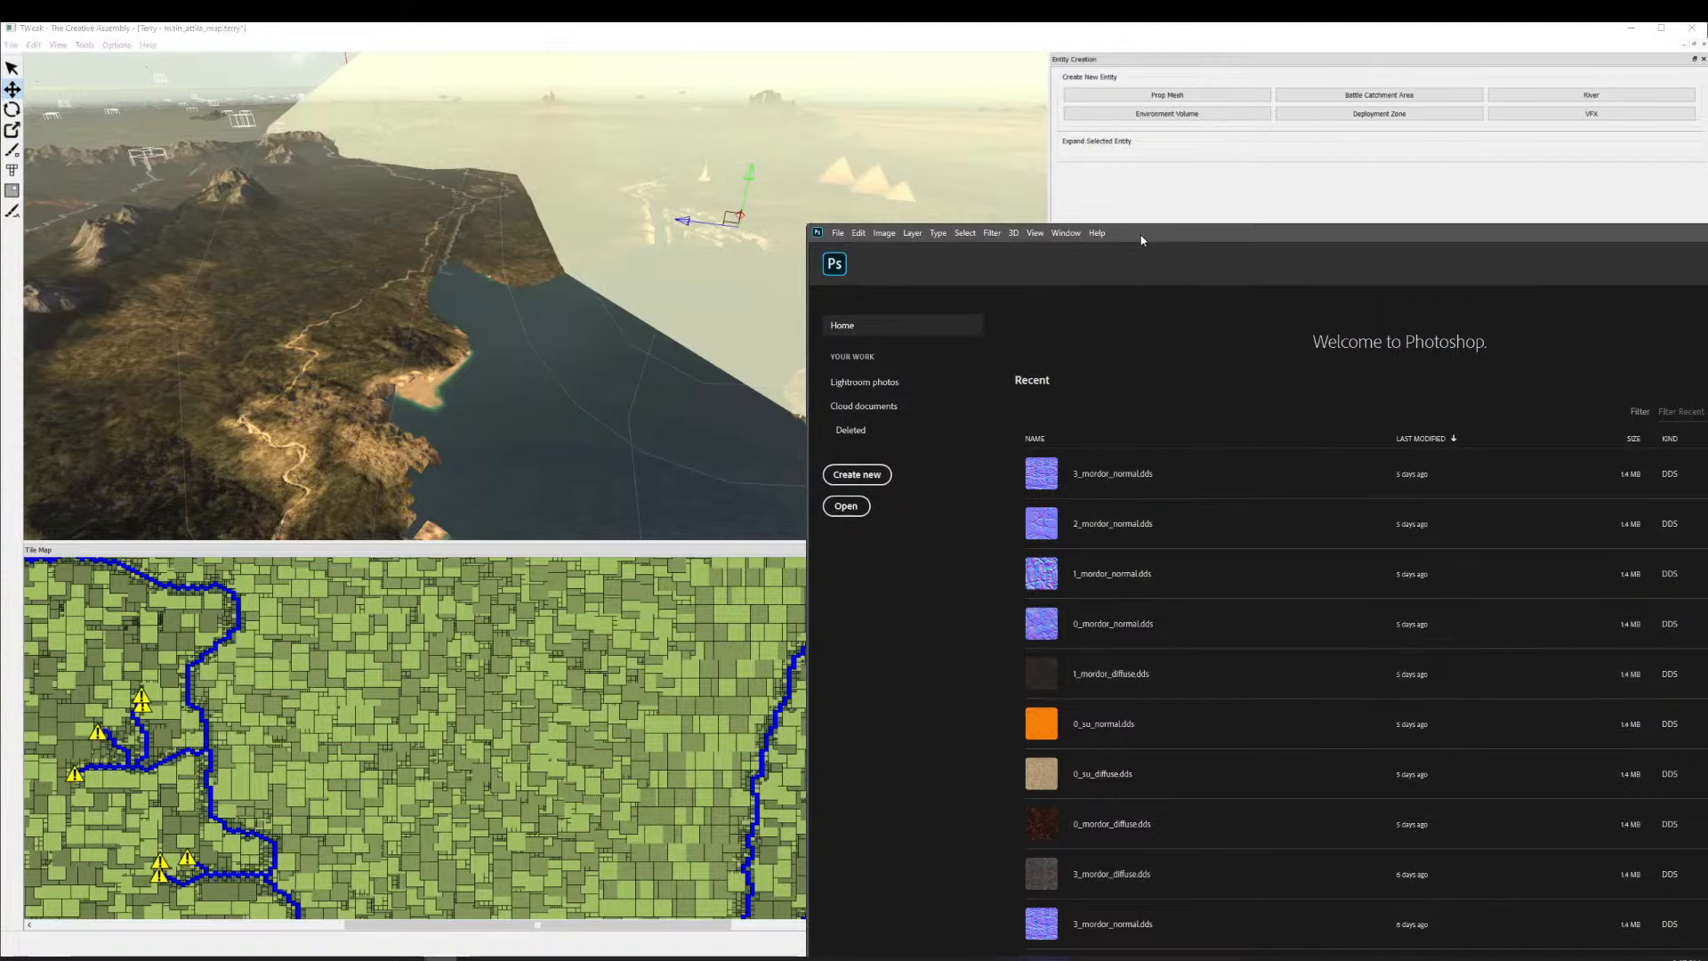
{"action": "left_click_drag", "start_coordinate": [1143, 240], "coordinate": [734, 116]}
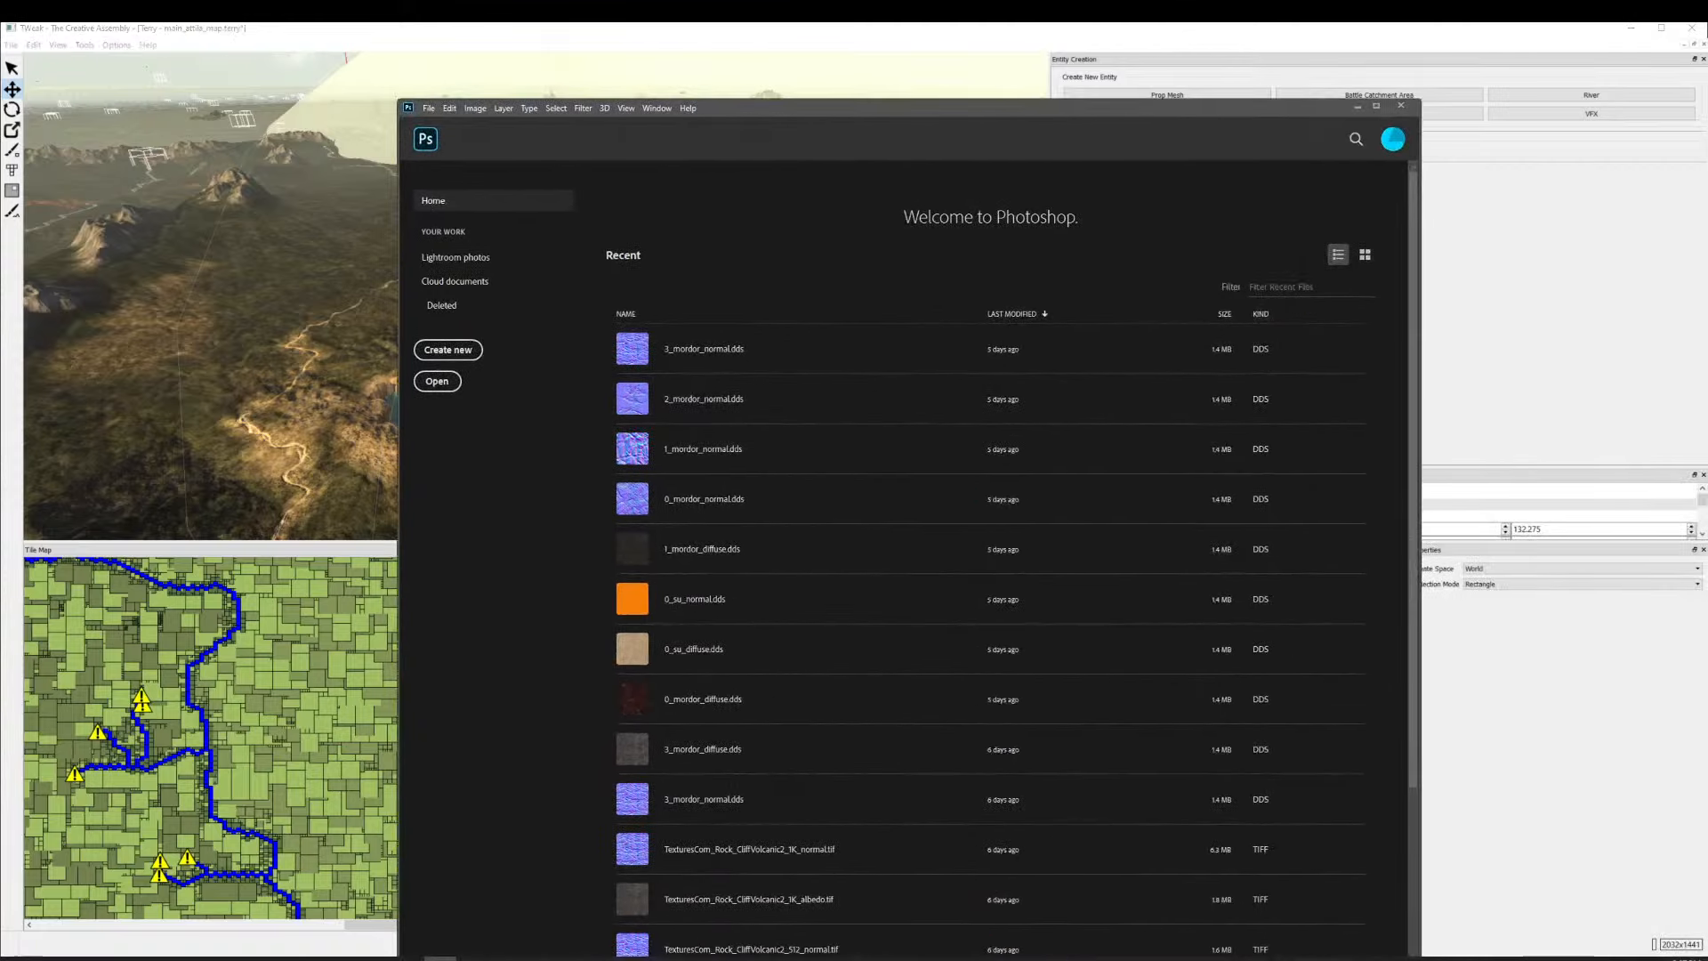
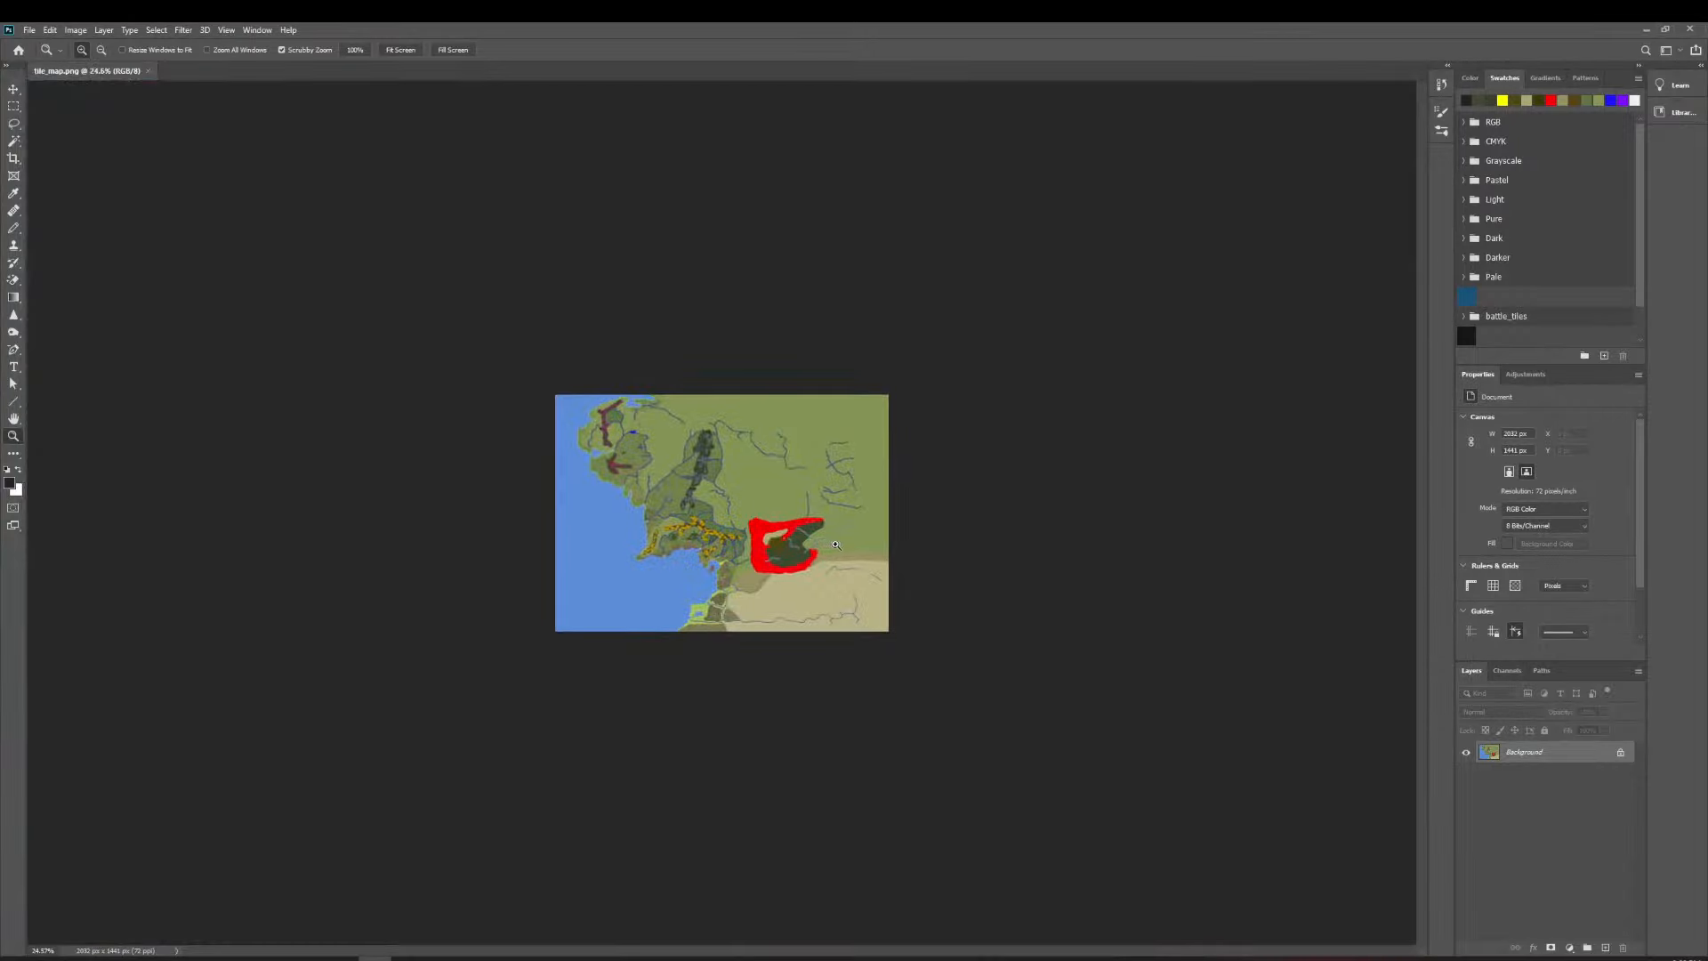
Examine the rivers, coastline and mountain ranges painted in tile_map.png at close range, following the central range southwards.
{"action": "left_click_drag", "start_coordinate": [855, 543], "coordinate": [1073, 599]}
{"action": "left_click_drag", "start_coordinate": [696, 587], "coordinate": [806, 404]}
{"action": "scroll", "coordinate": [876, 461], "scroll_direction": "down", "scroll_amount": 2}
{"action": "scroll", "coordinate": [876, 460], "scroll_direction": "down", "scroll_amount": 1}
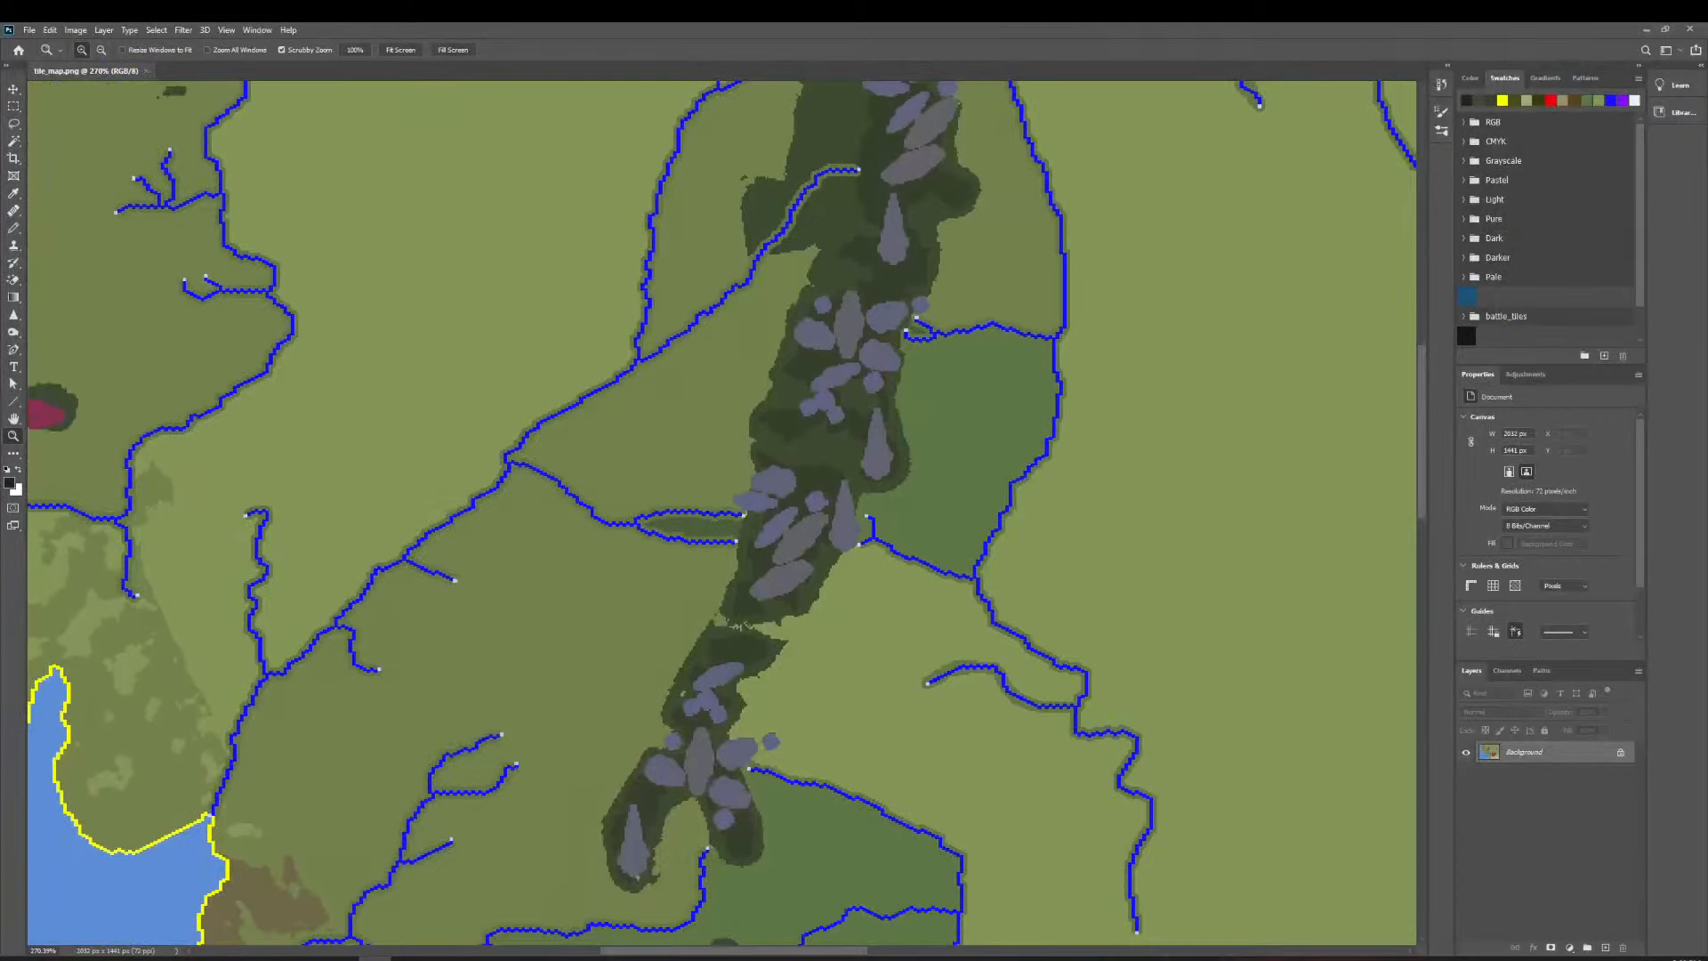
{"action": "scroll", "coordinate": [843, 508], "scroll_direction": "down", "scroll_amount": 4}
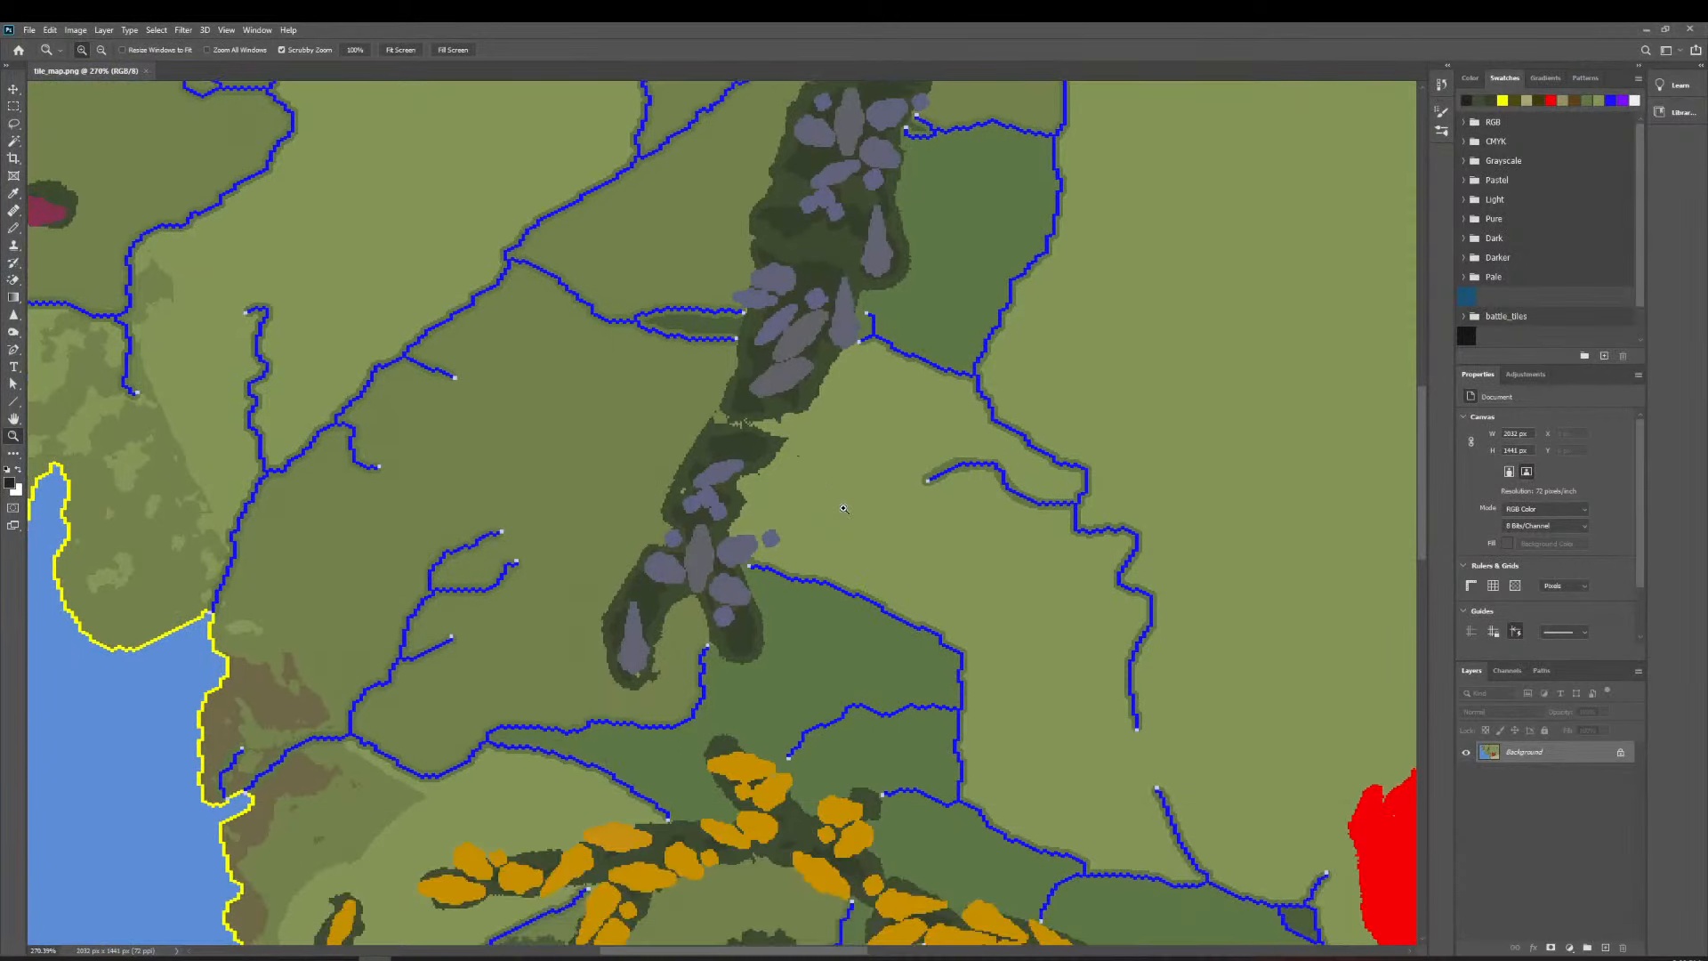
{"action": "scroll", "coordinate": [839, 508], "scroll_direction": "down", "scroll_amount": 3}
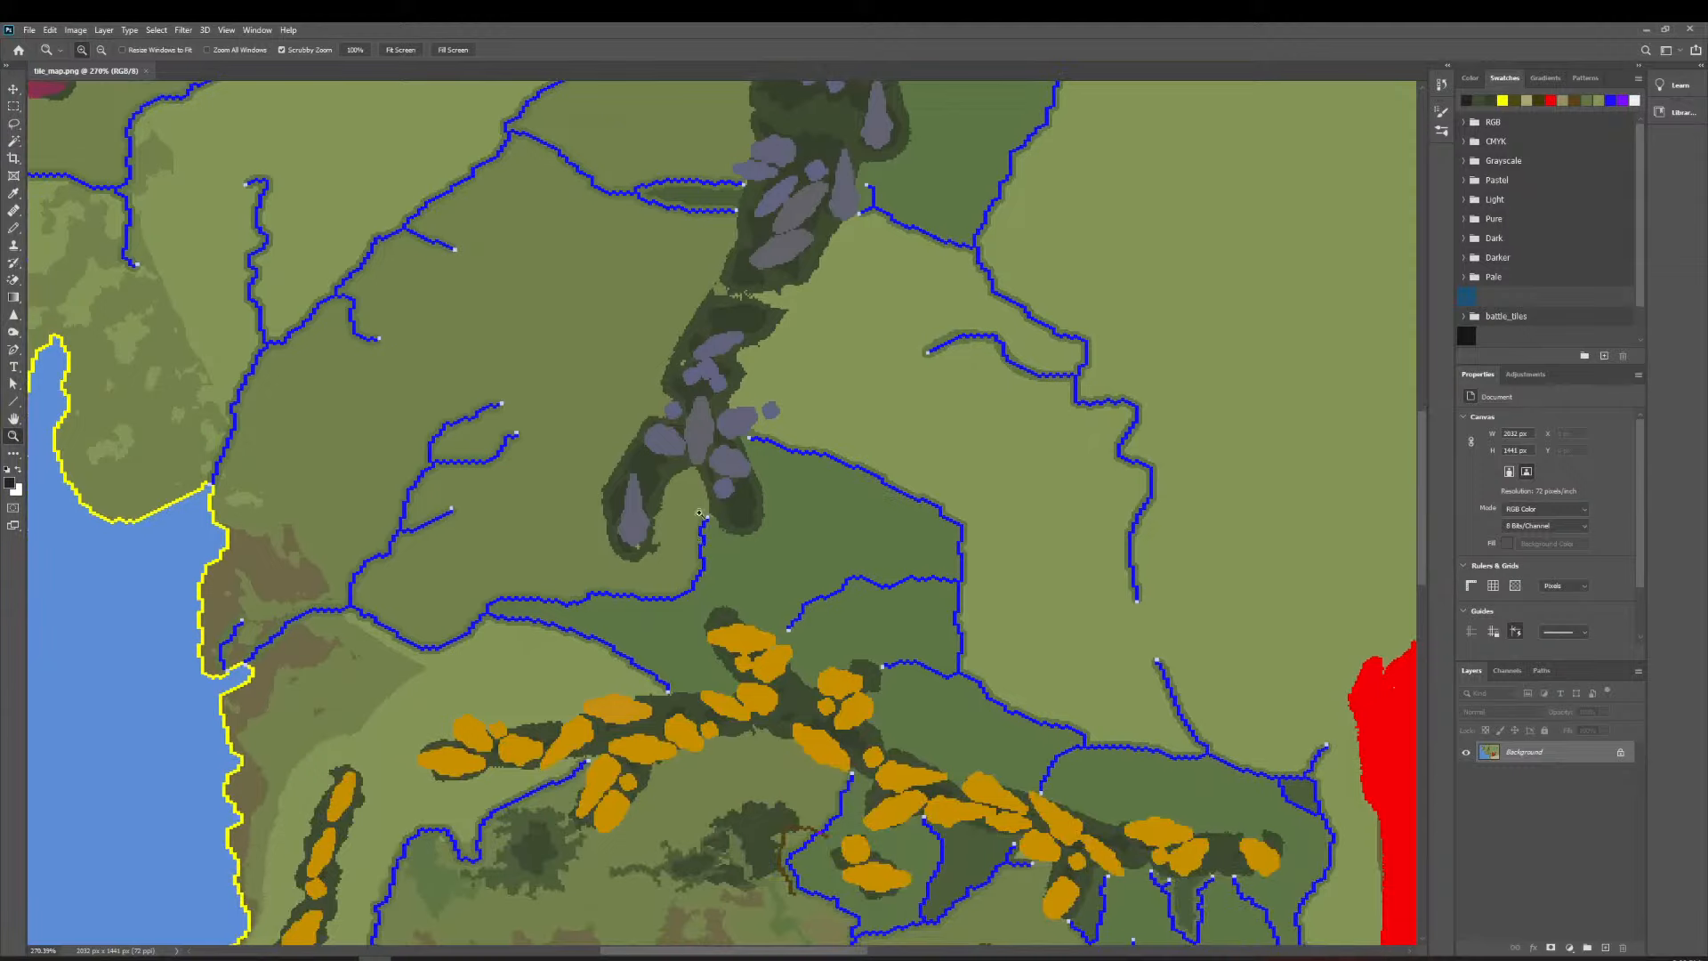
Examine the central mountain range and its surrounding rivers from the map's northern edge down to the orange mountains.
{"action": "scroll", "coordinate": [700, 514], "scroll_direction": "up", "scroll_amount": 20}
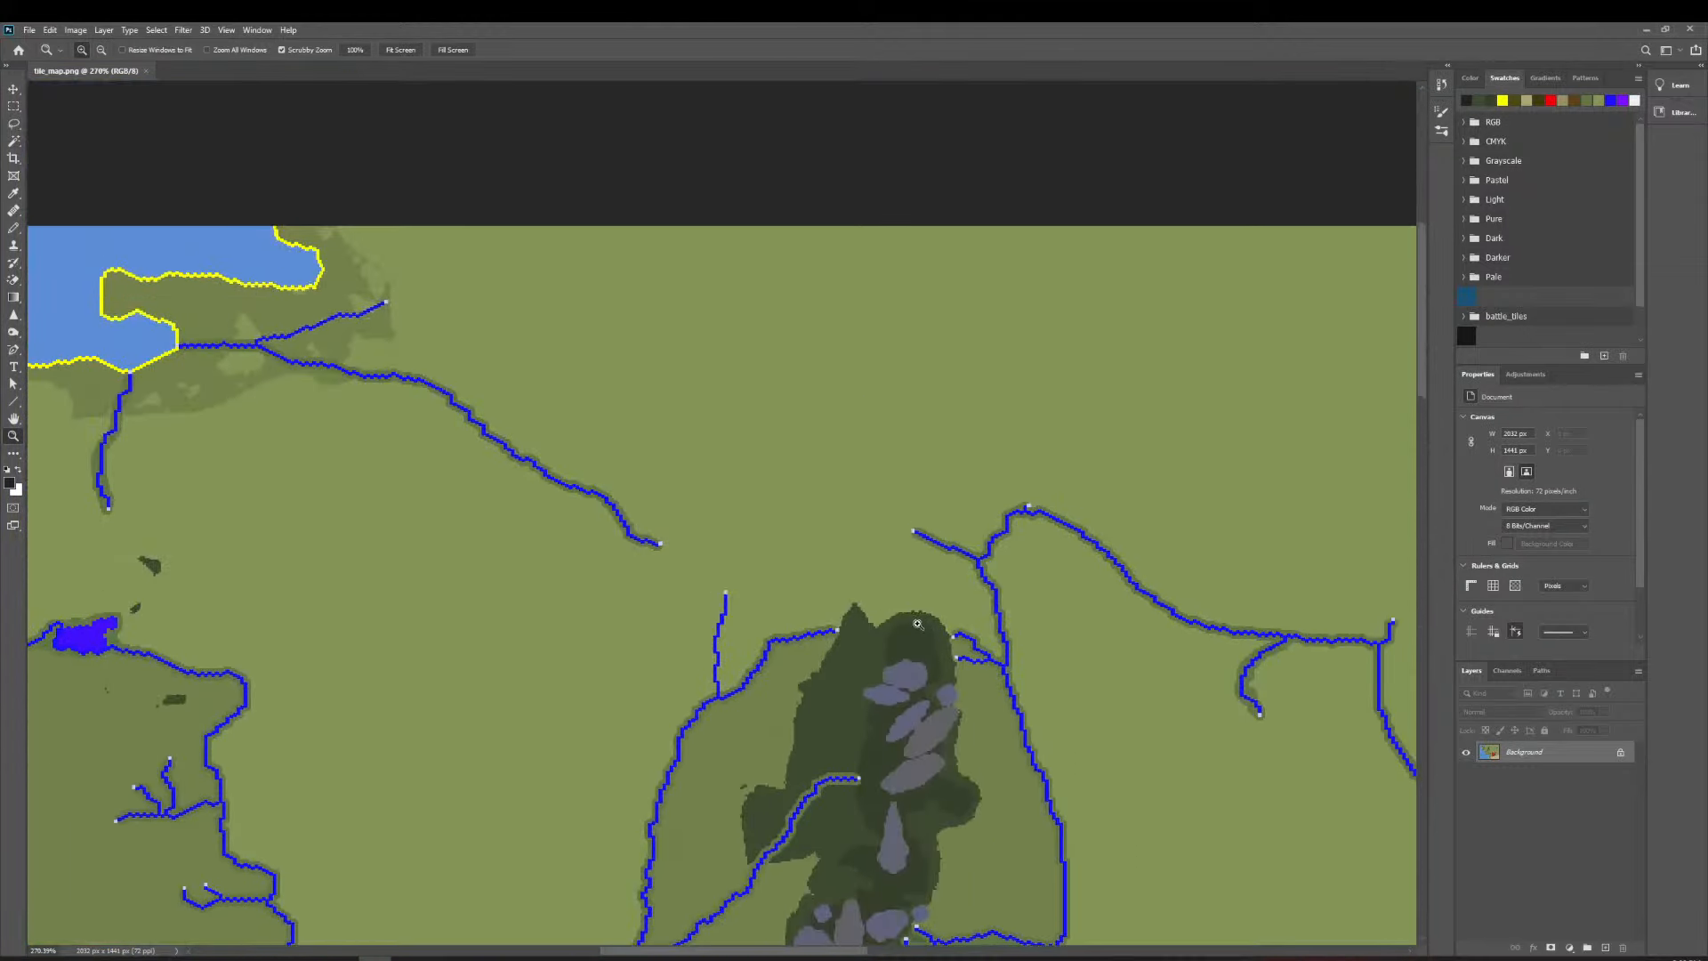
{"action": "scroll", "coordinate": [917, 624], "scroll_direction": "down", "scroll_amount": 1}
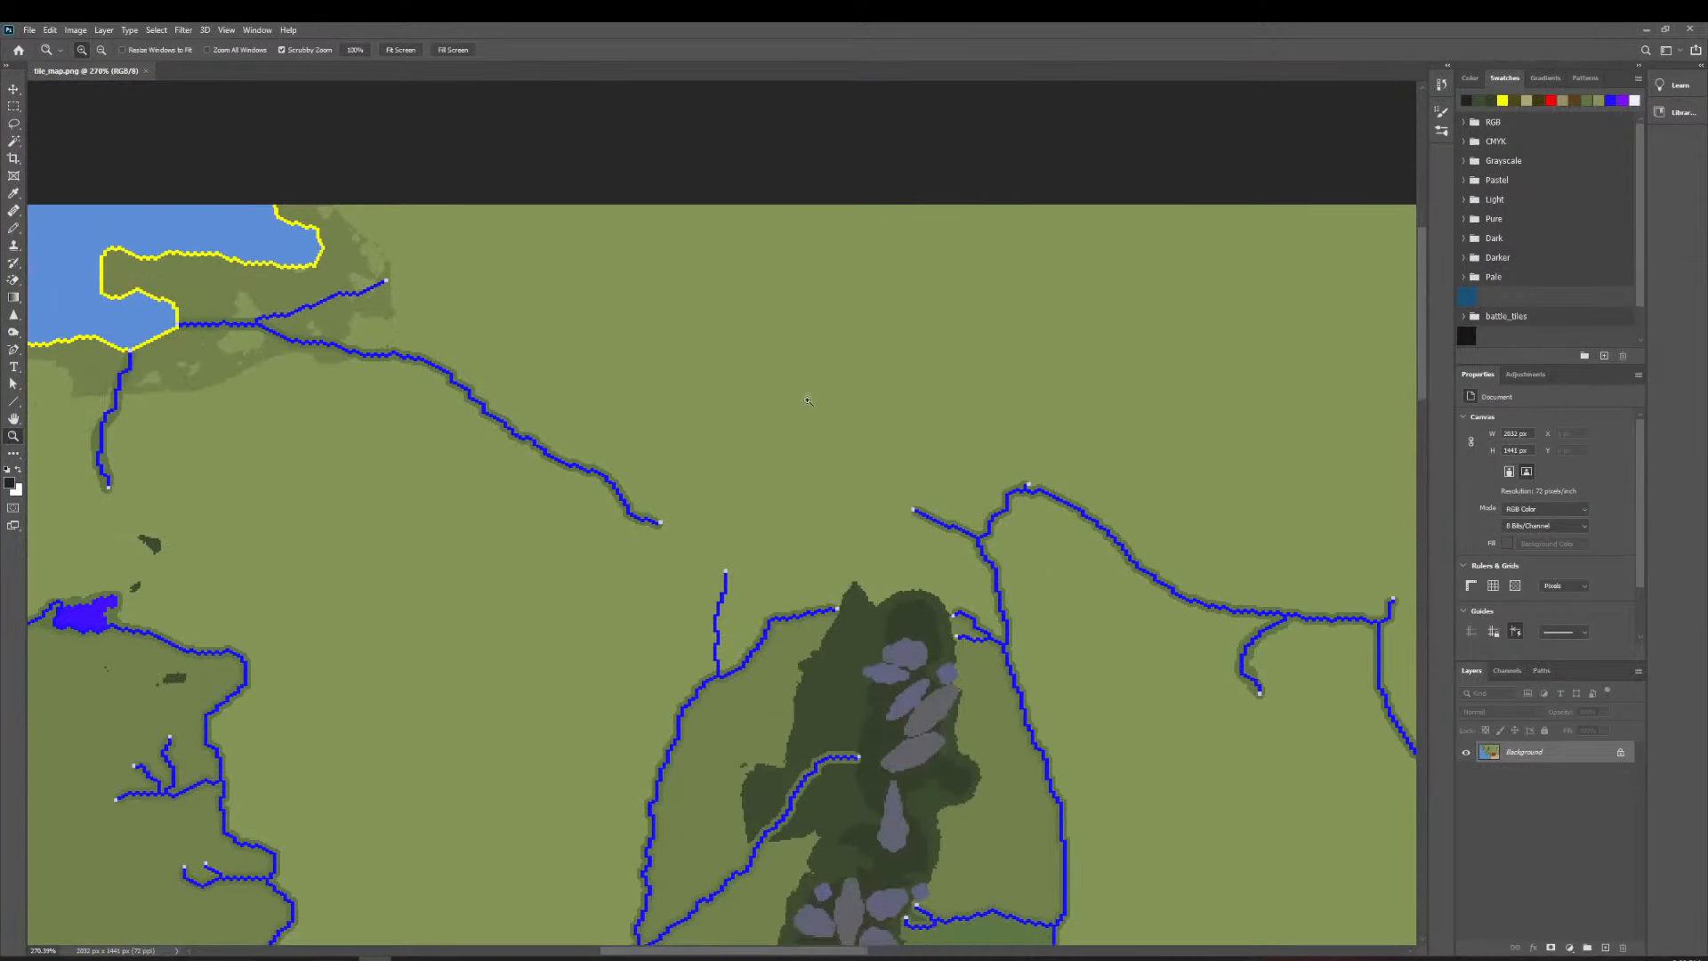
{"action": "scroll", "coordinate": [801, 427], "scroll_direction": "down", "scroll_amount": 2}
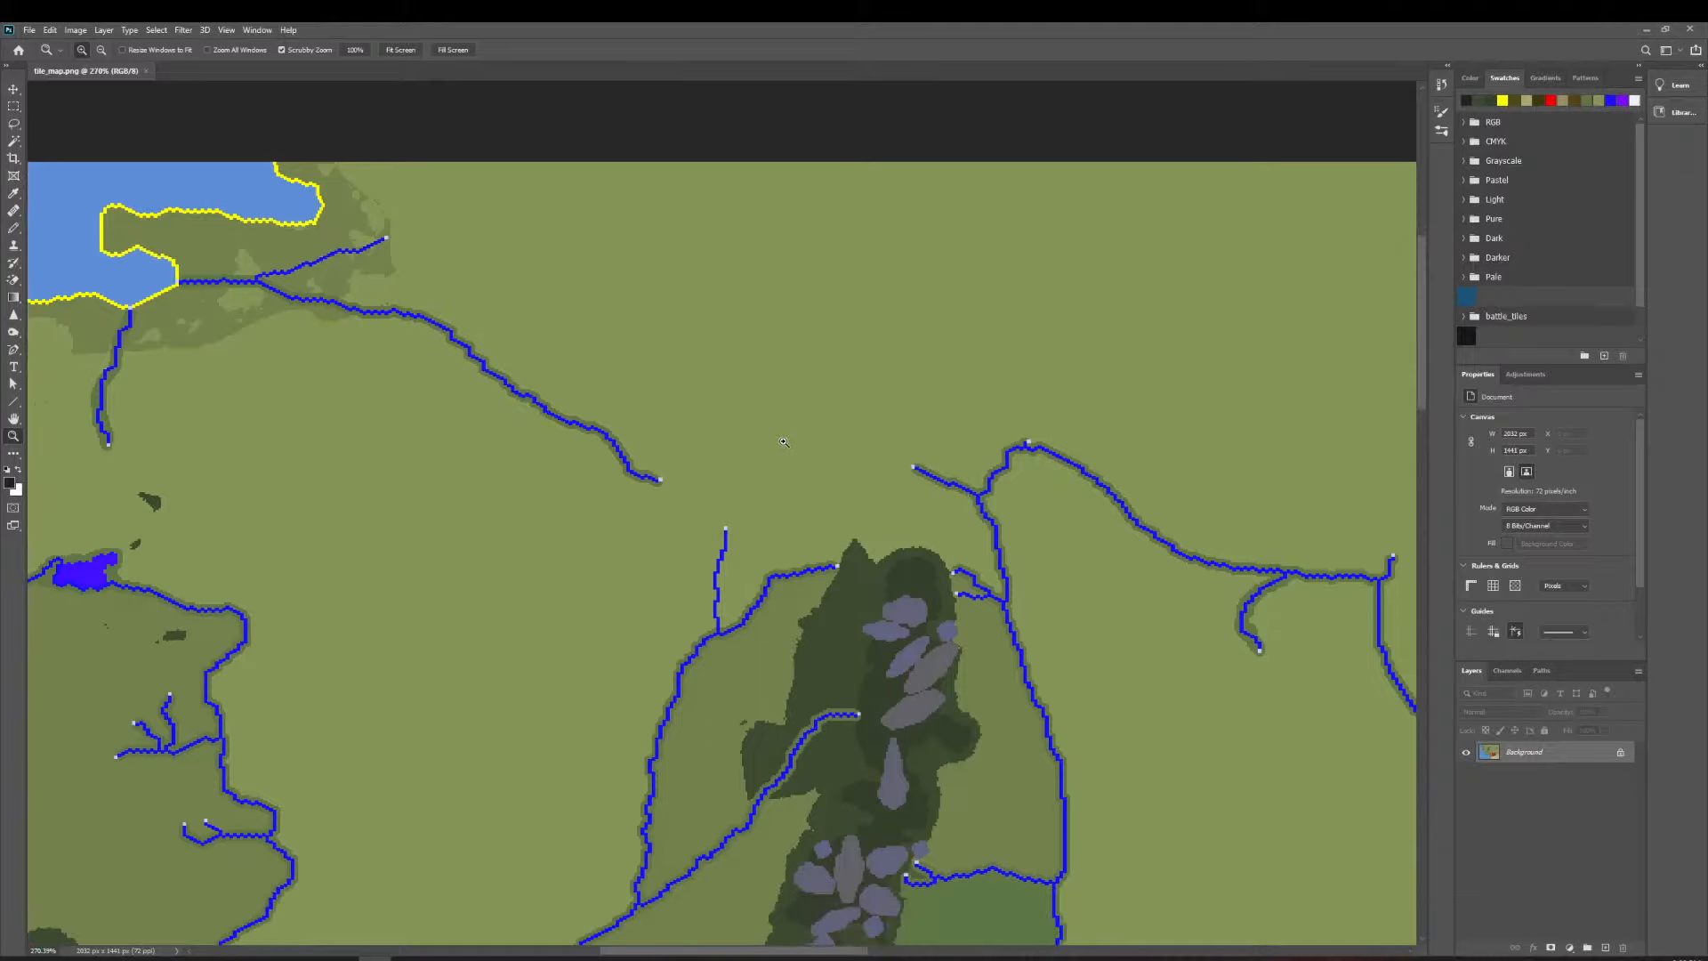
{"action": "scroll", "coordinate": [876, 387], "scroll_direction": "down", "scroll_amount": 20}
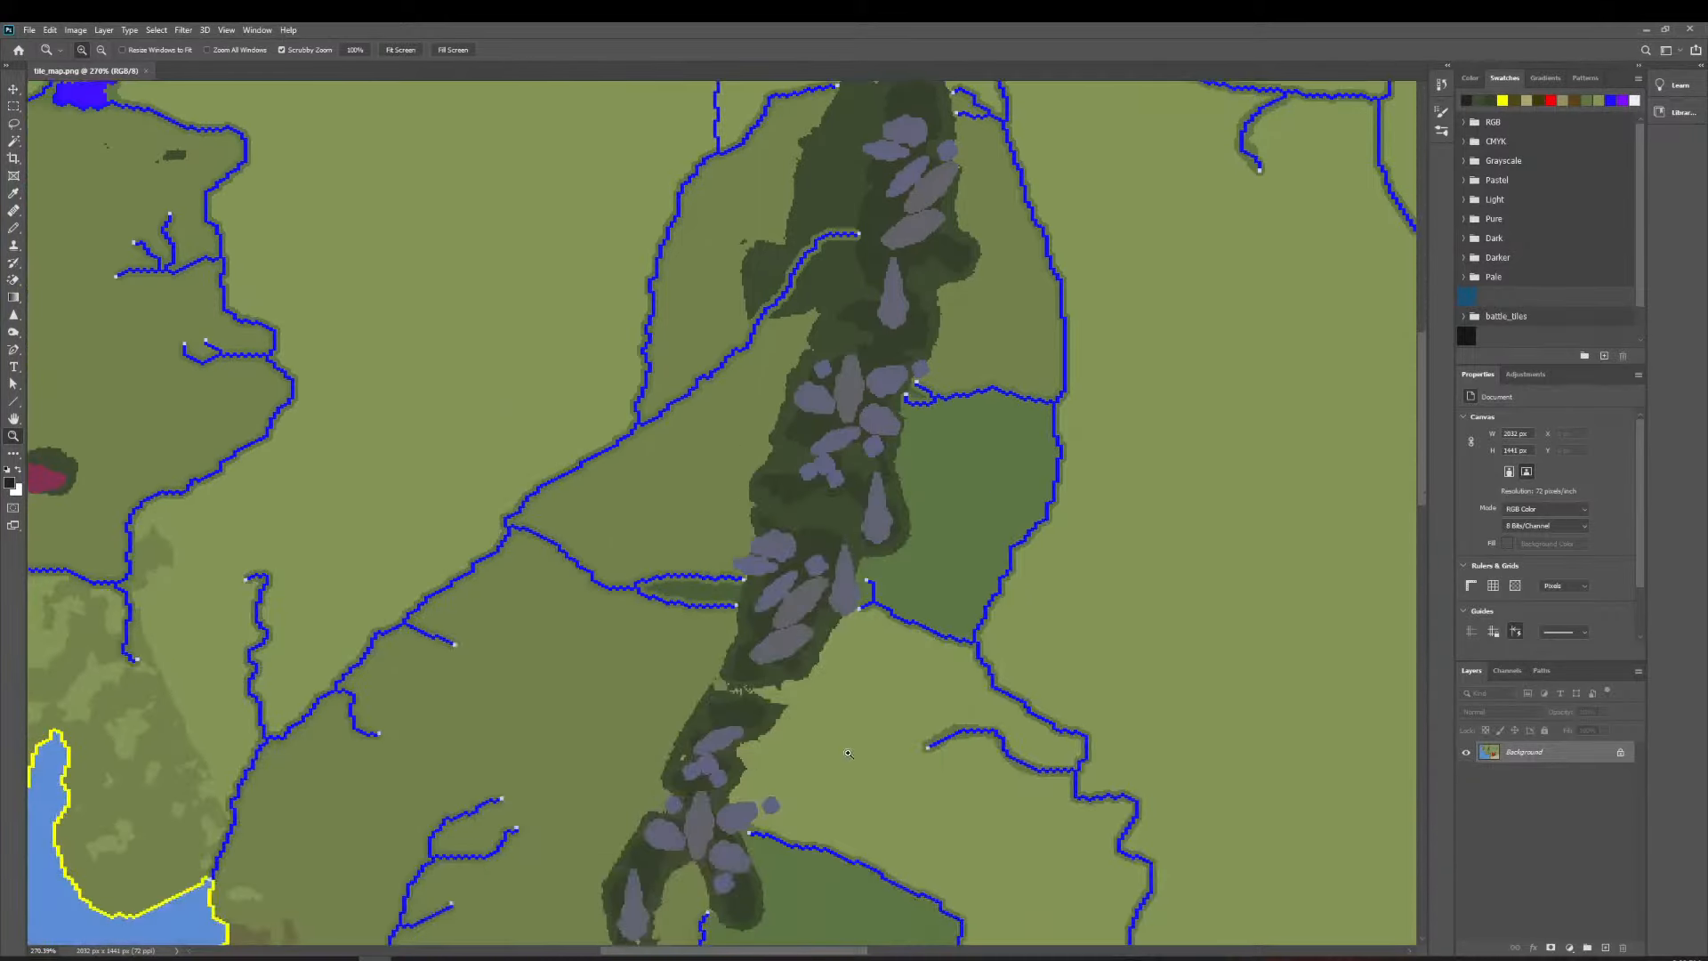
{"action": "scroll", "coordinate": [849, 723], "scroll_direction": "down", "scroll_amount": 6}
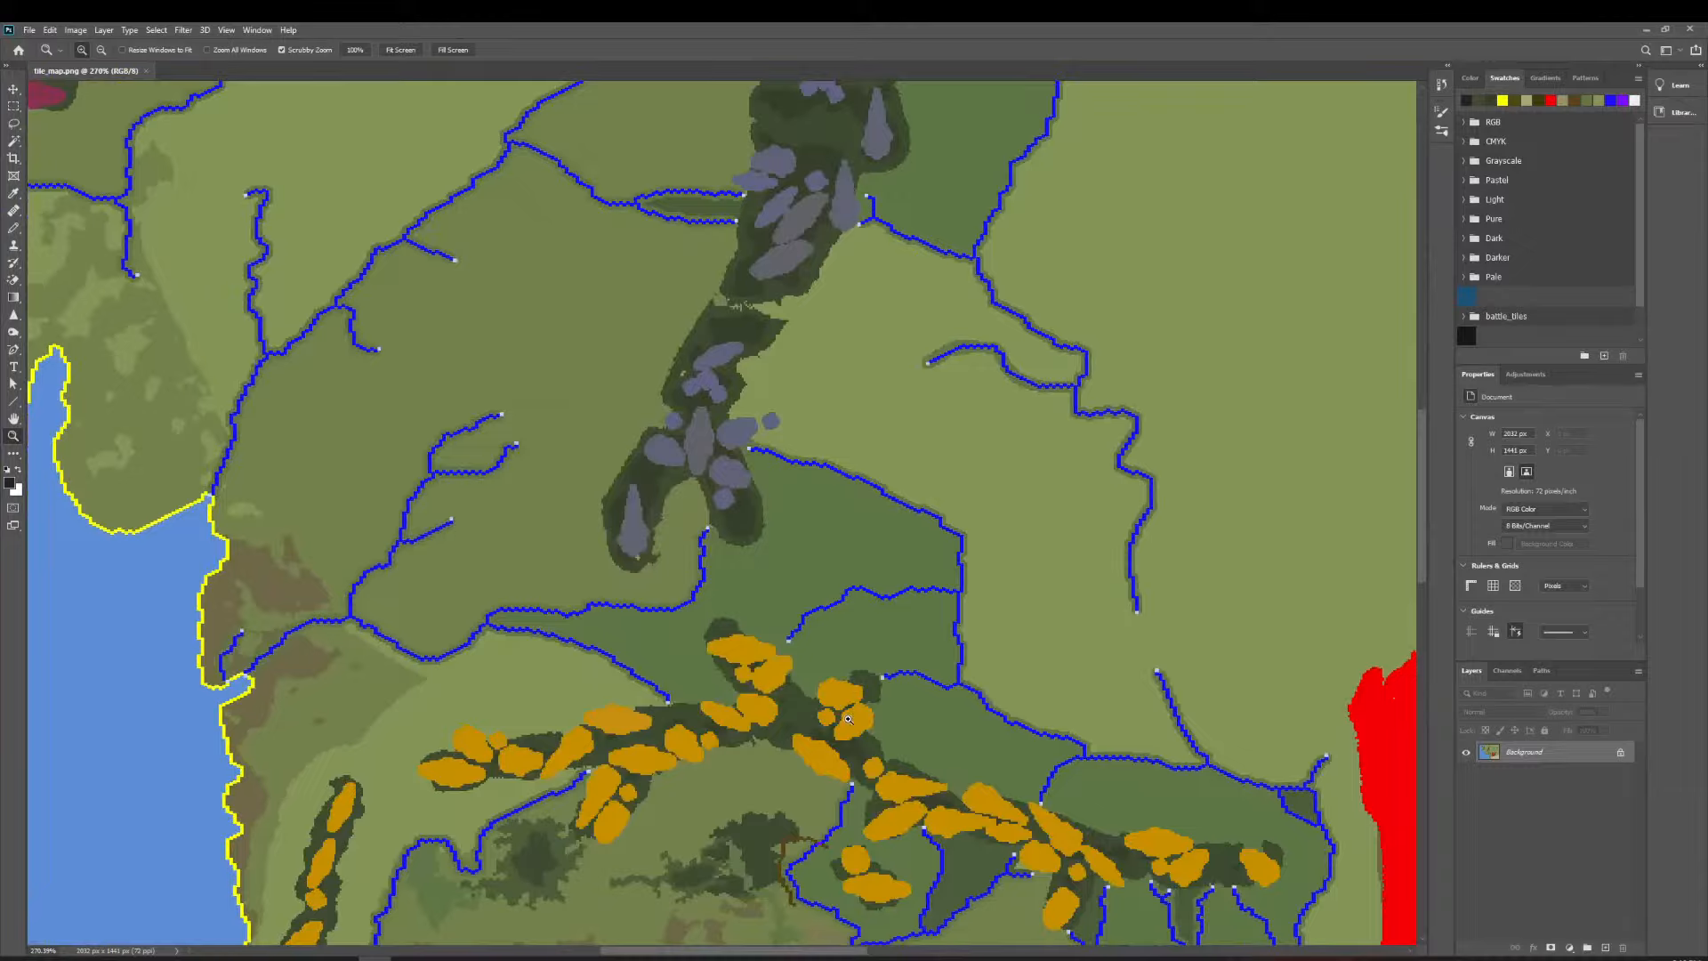
{"action": "mouse_move", "coordinate": [767, 453]}
{"action": "left_mouse_down"}
{"action": "mouse_move", "coordinate": [852, 455]}
{"action": "mouse_move", "coordinate": [717, 458]}
{"action": "mouse_move", "coordinate": [762, 458]}
{"action": "mouse_move", "coordinate": [738, 458]}
{"action": "left_mouse_up"}
{"action": "scroll", "coordinate": [792, 434], "scroll_direction": "up", "scroll_amount": 7}
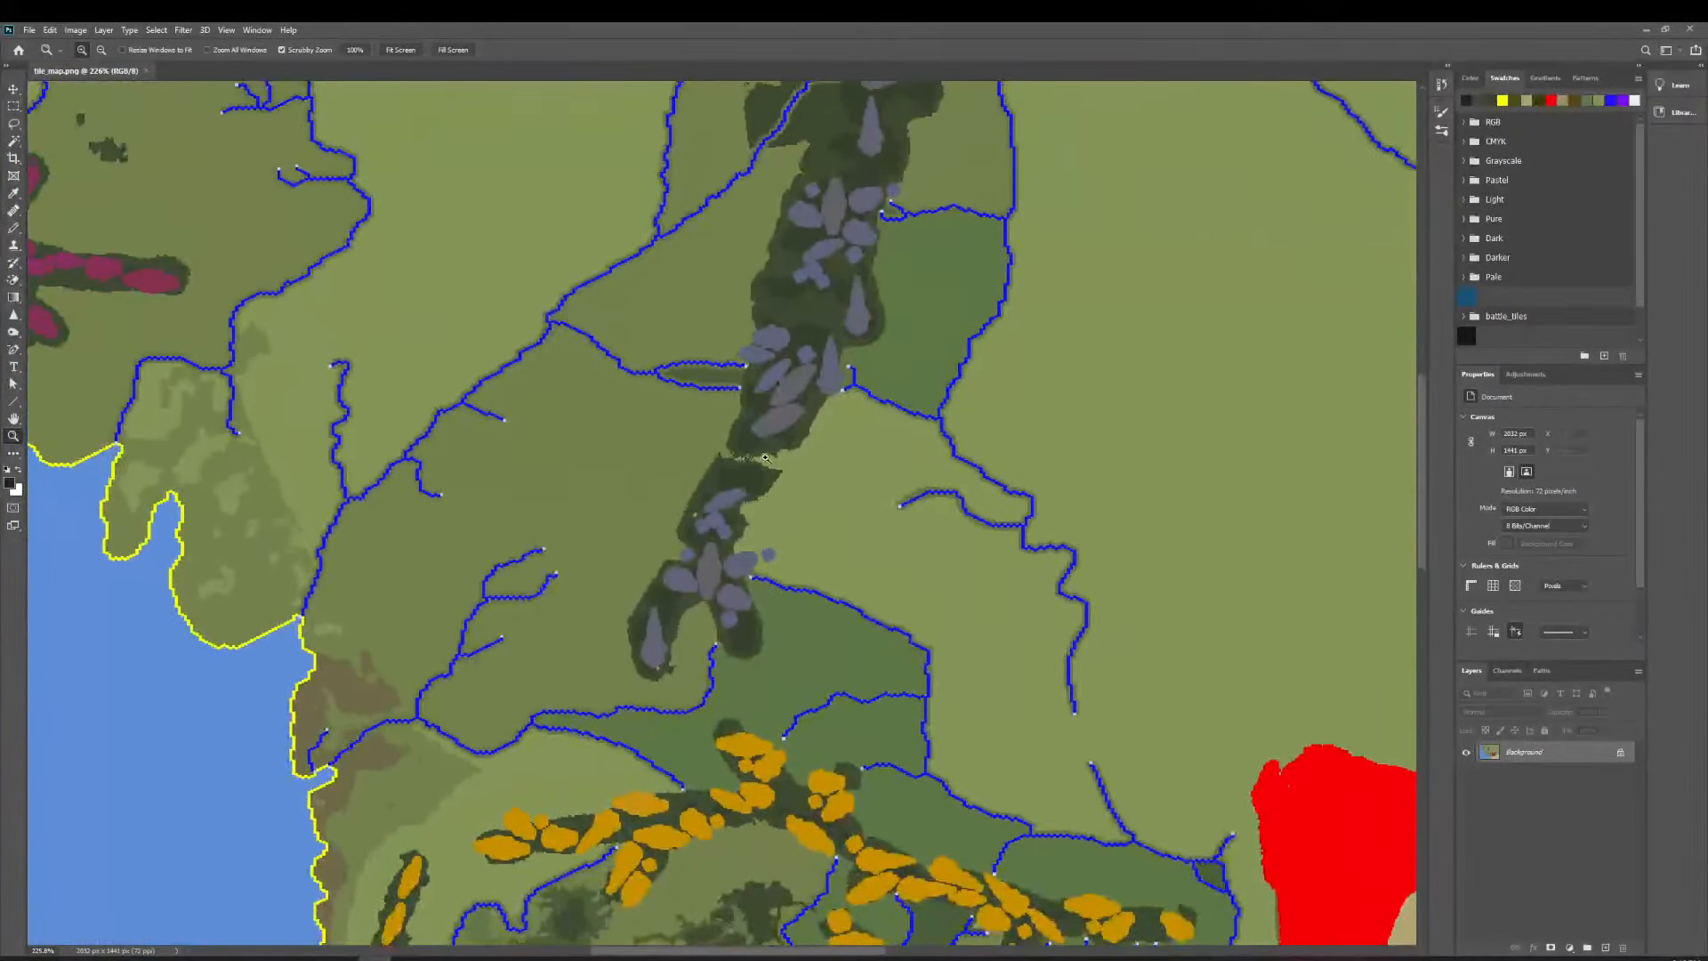
{"action": "left_click_drag", "start_coordinate": [825, 340], "coordinate": [790, 405]}
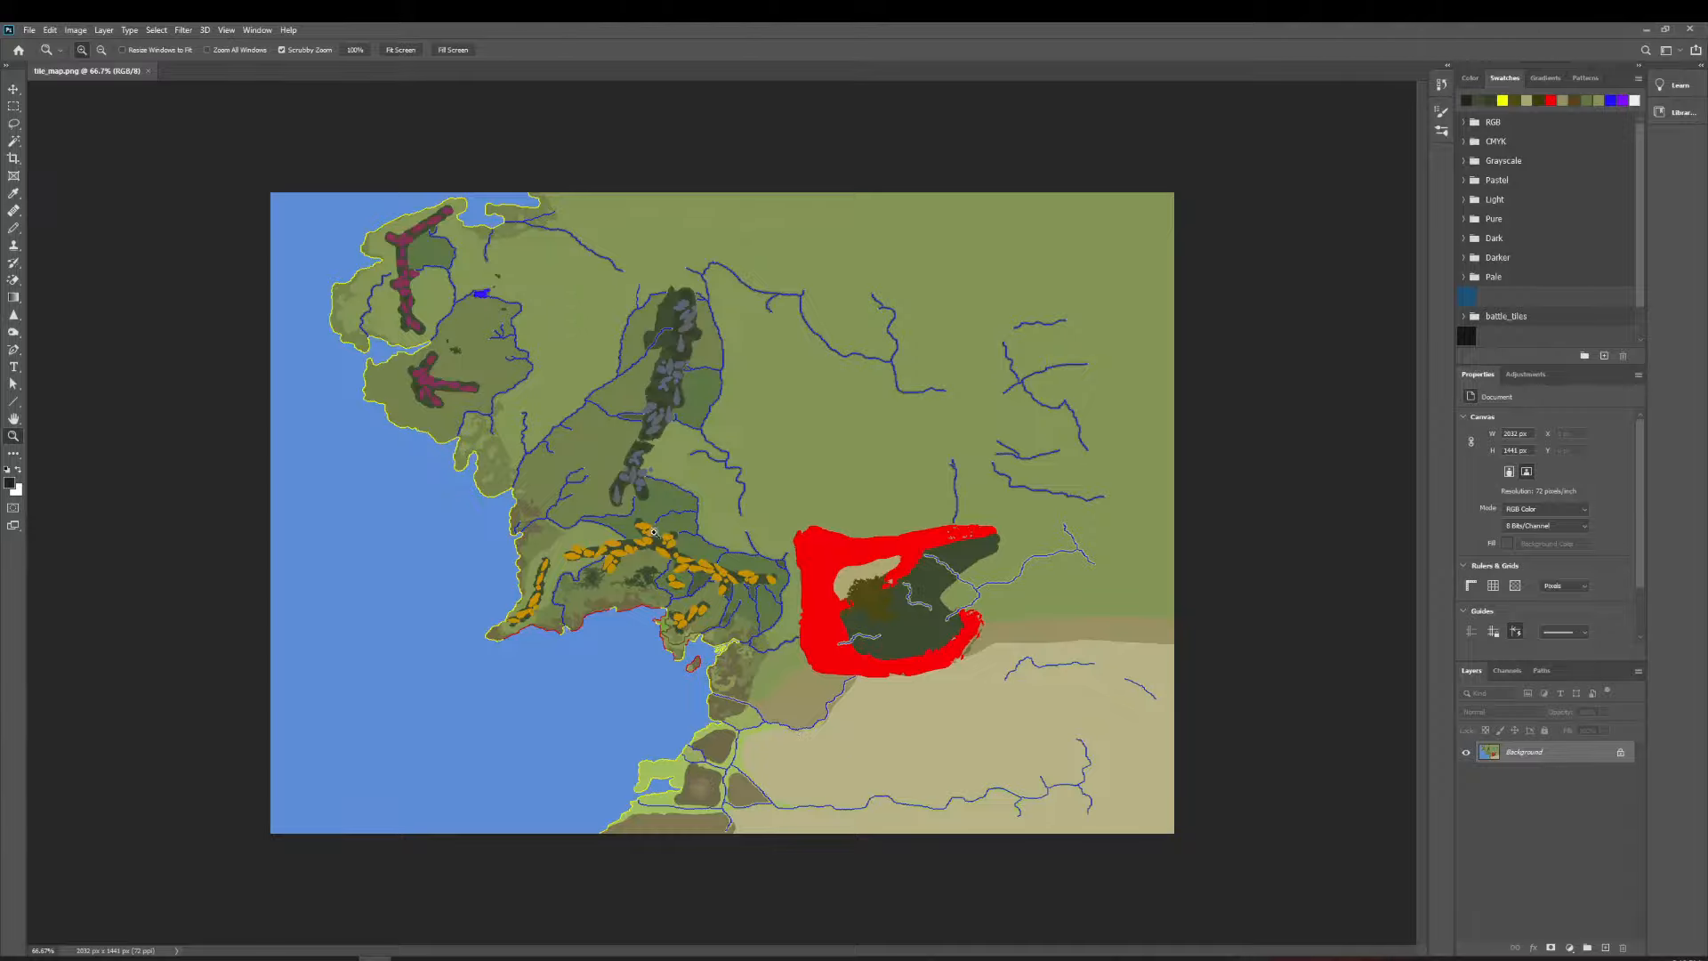
Select the small round mountain patch on the central range's eastern edge and move it into the forest below the tapered patch.
{"action": "left_click_drag", "start_coordinate": [627, 384], "coordinate": [822, 492]}
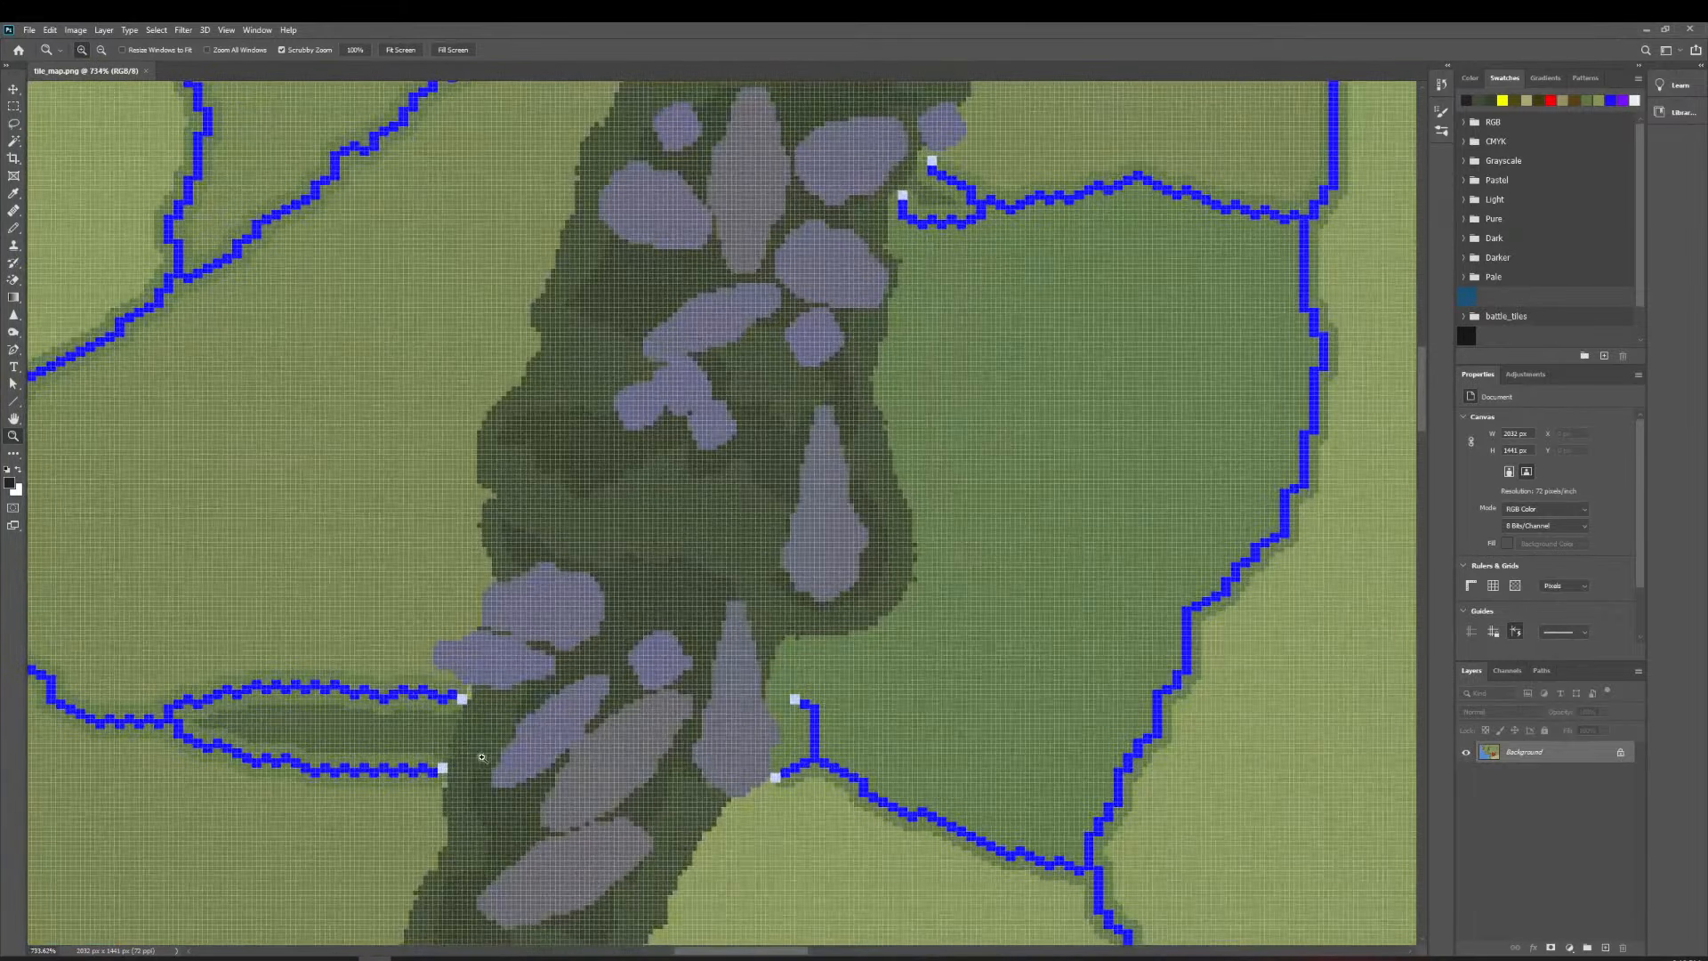
{"action": "scroll", "coordinate": [481, 757], "scroll_direction": "up", "scroll_amount": 5}
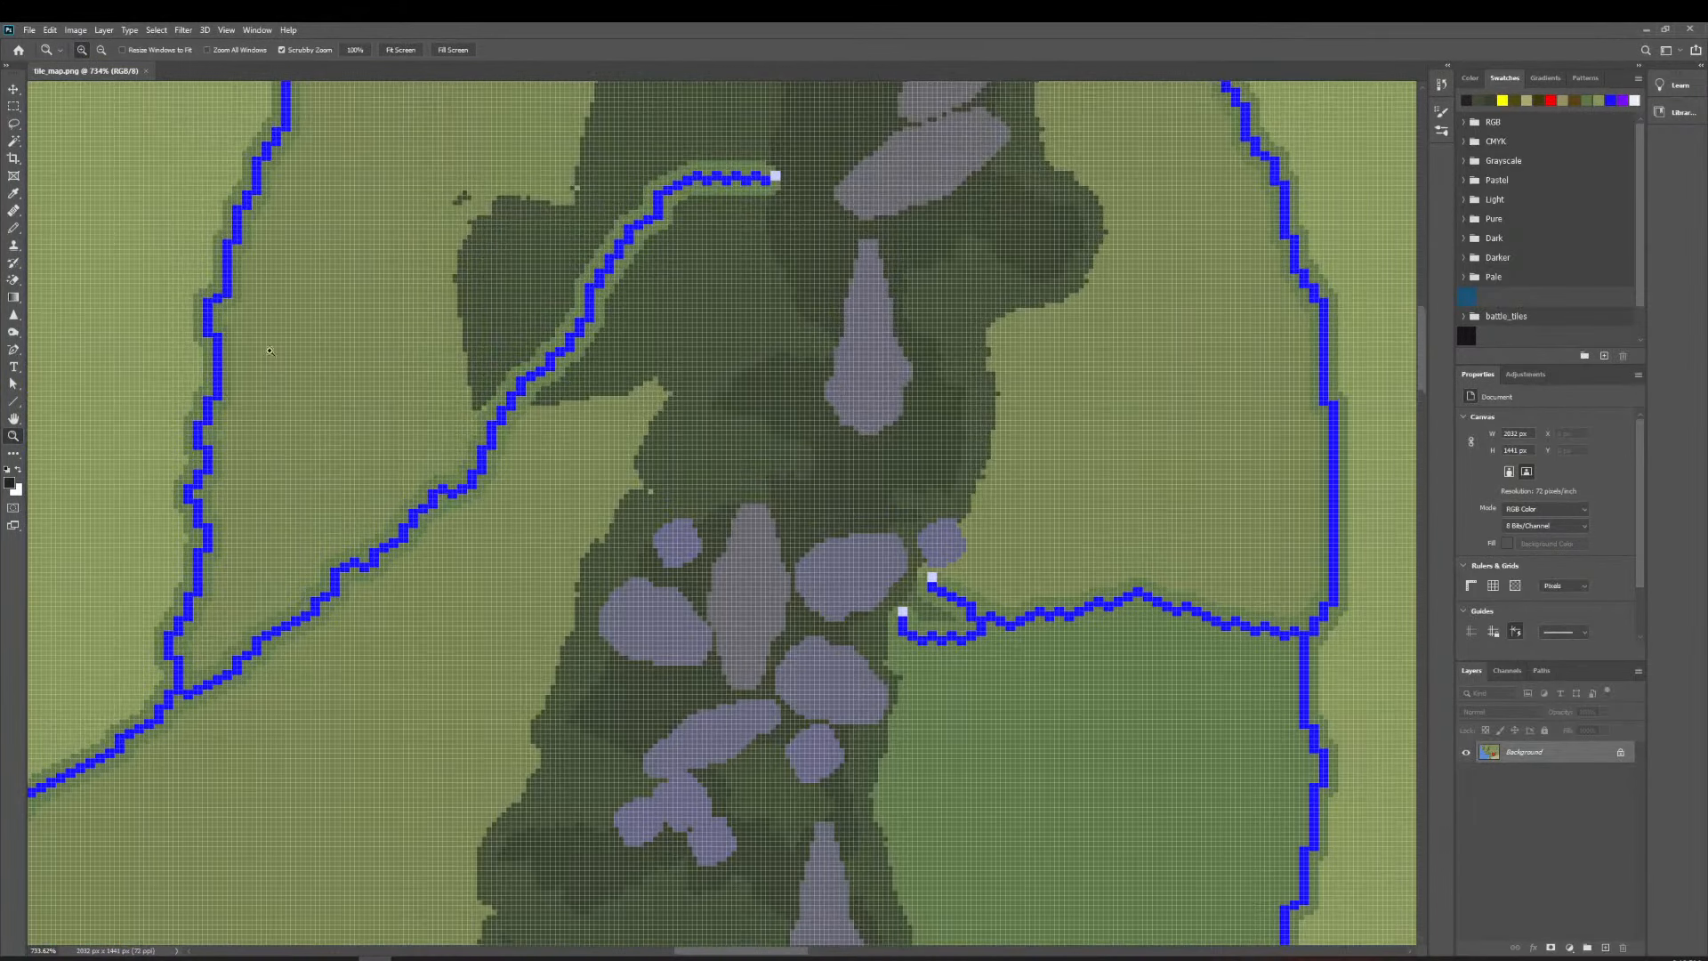
{"action": "key", "text": "w"}
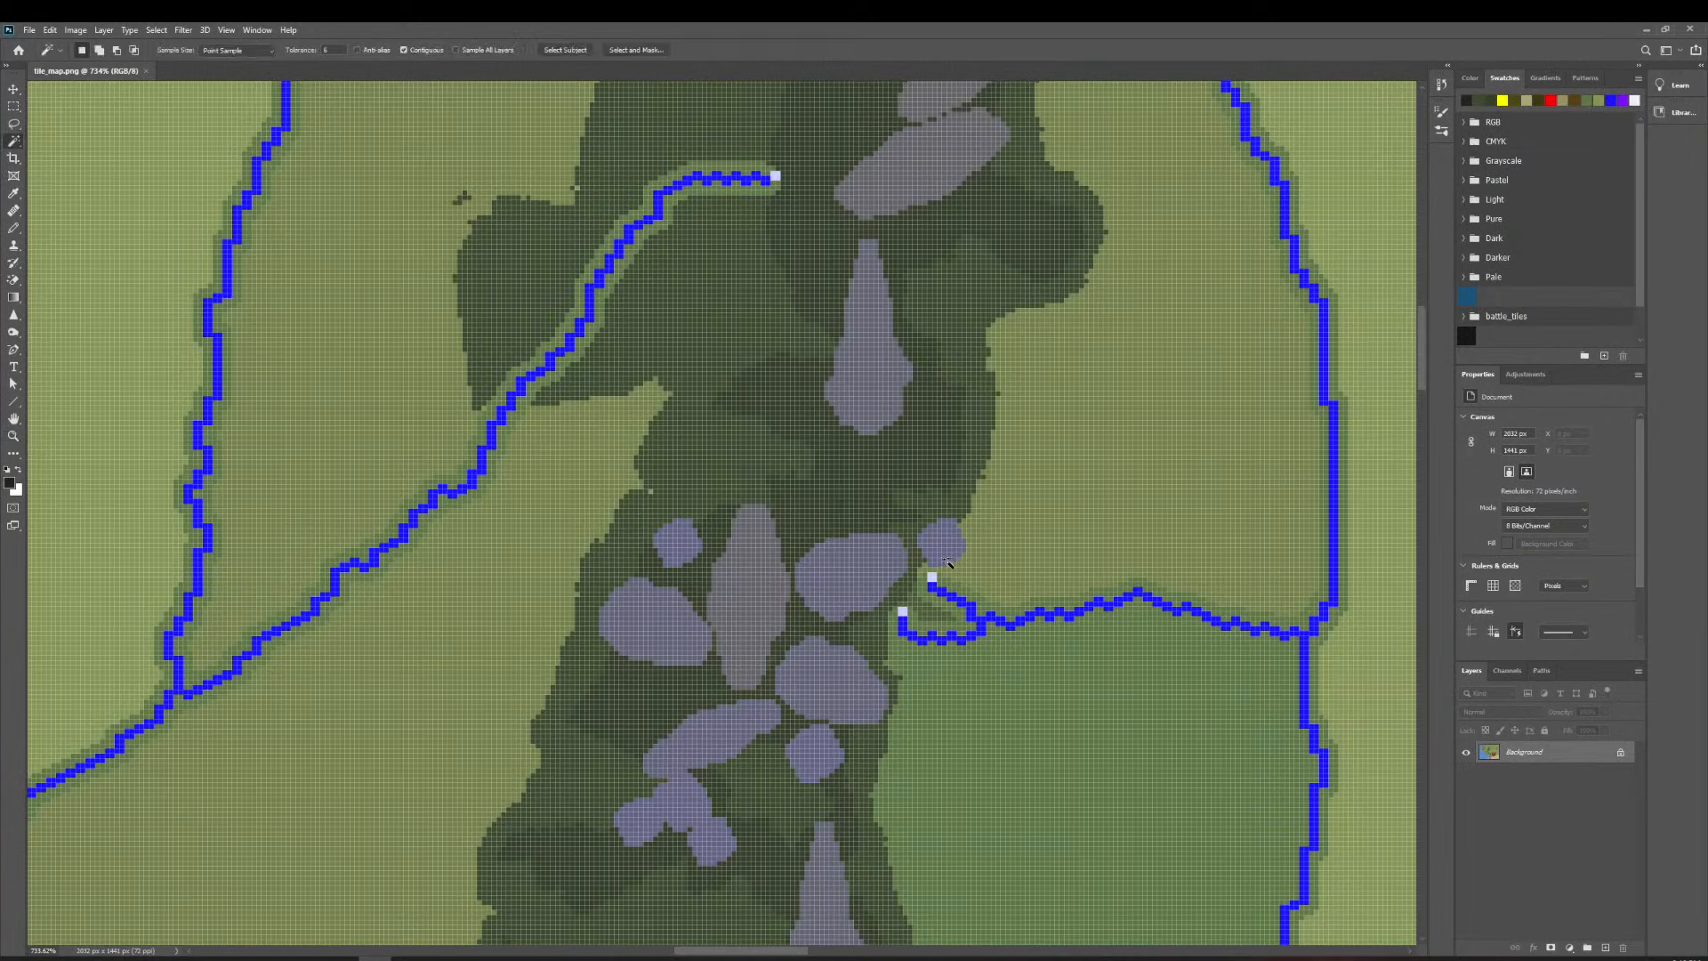
{"action": "key", "text": "v"}
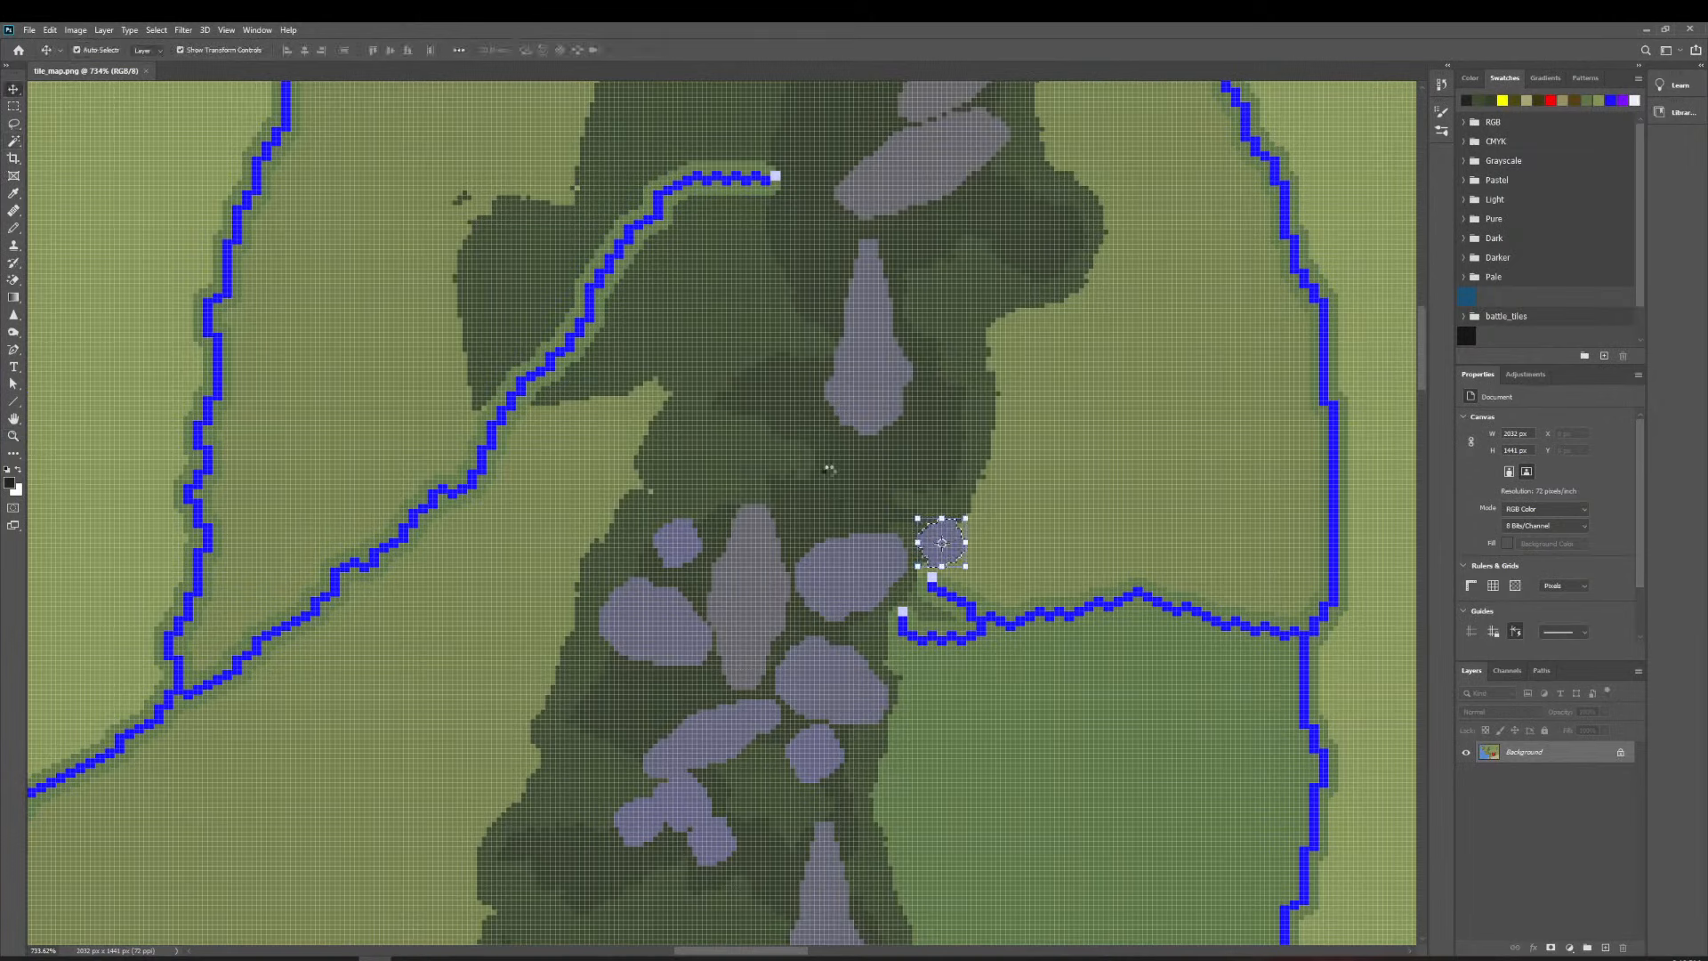
{"action": "mouse_move", "coordinate": [829, 469]}
{"action": "left_mouse_down"}
{"action": "mouse_move", "coordinate": [858, 481]}
{"action": "mouse_move", "coordinate": [850, 493]}
{"action": "left_mouse_up"}
{"action": "scroll", "coordinate": [934, 602], "scroll_direction": "up", "scroll_amount": 3}
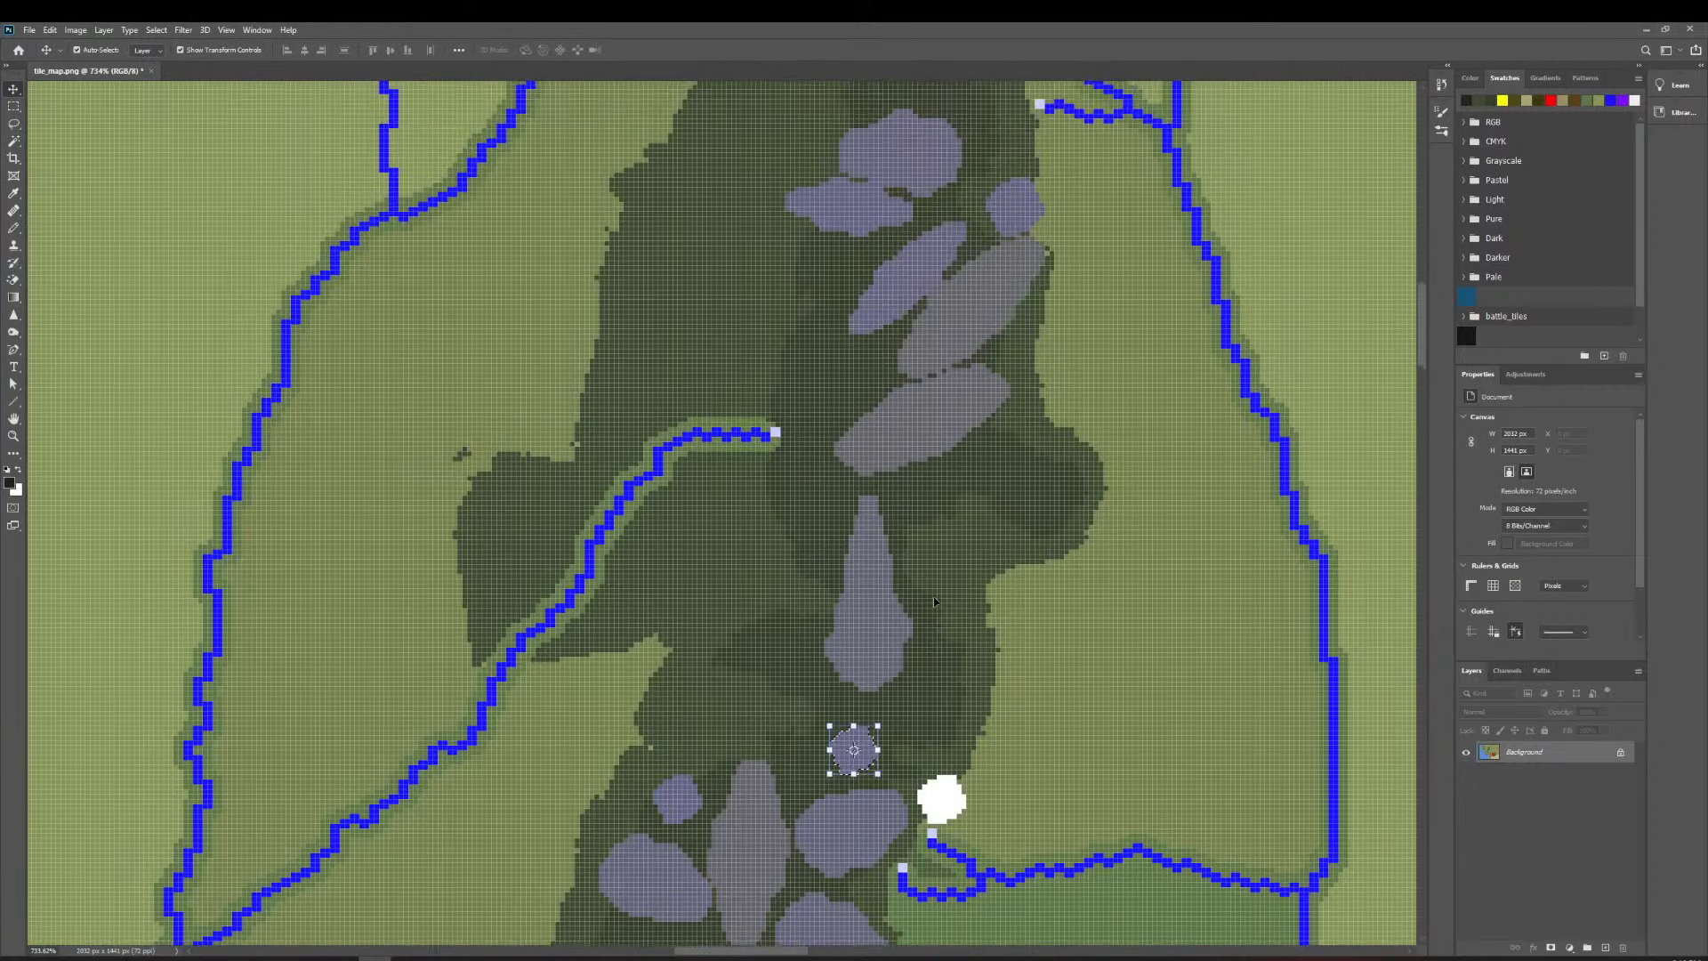
Select the round mountain patch at the range's northeastern edge and move it inward, beside the long diagonal patches near the river source.
{"action": "scroll", "coordinate": [934, 601], "scroll_direction": "up", "scroll_amount": 3}
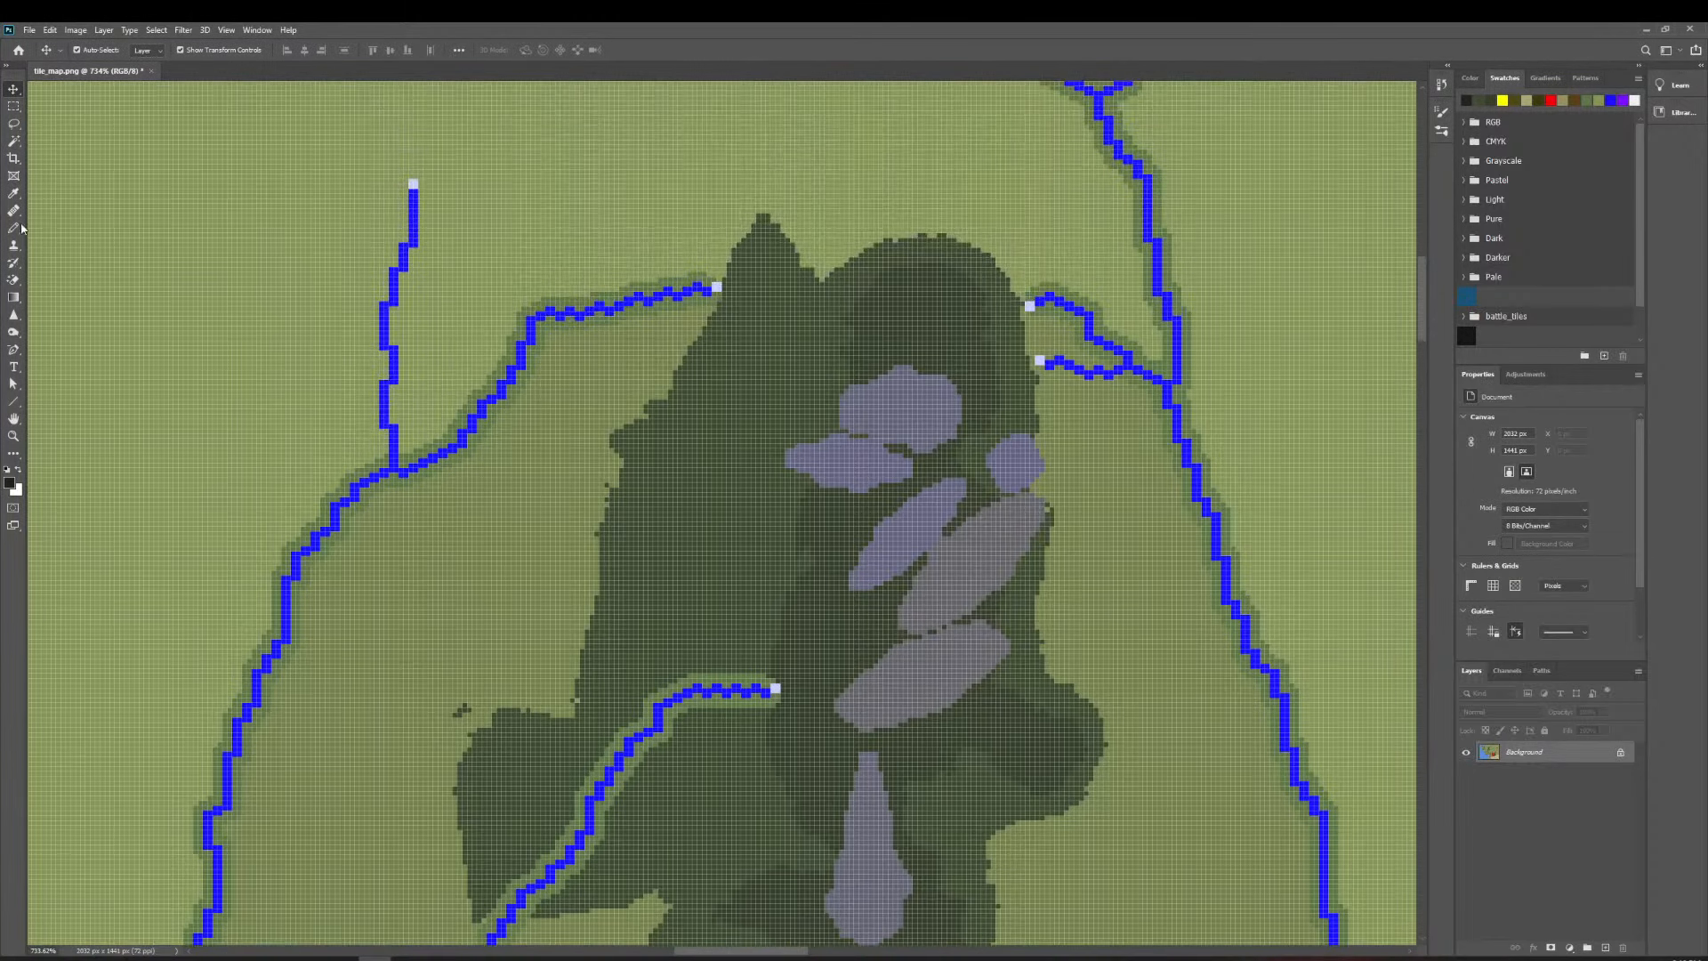
{"action": "left_click", "coordinate": [13, 140]}
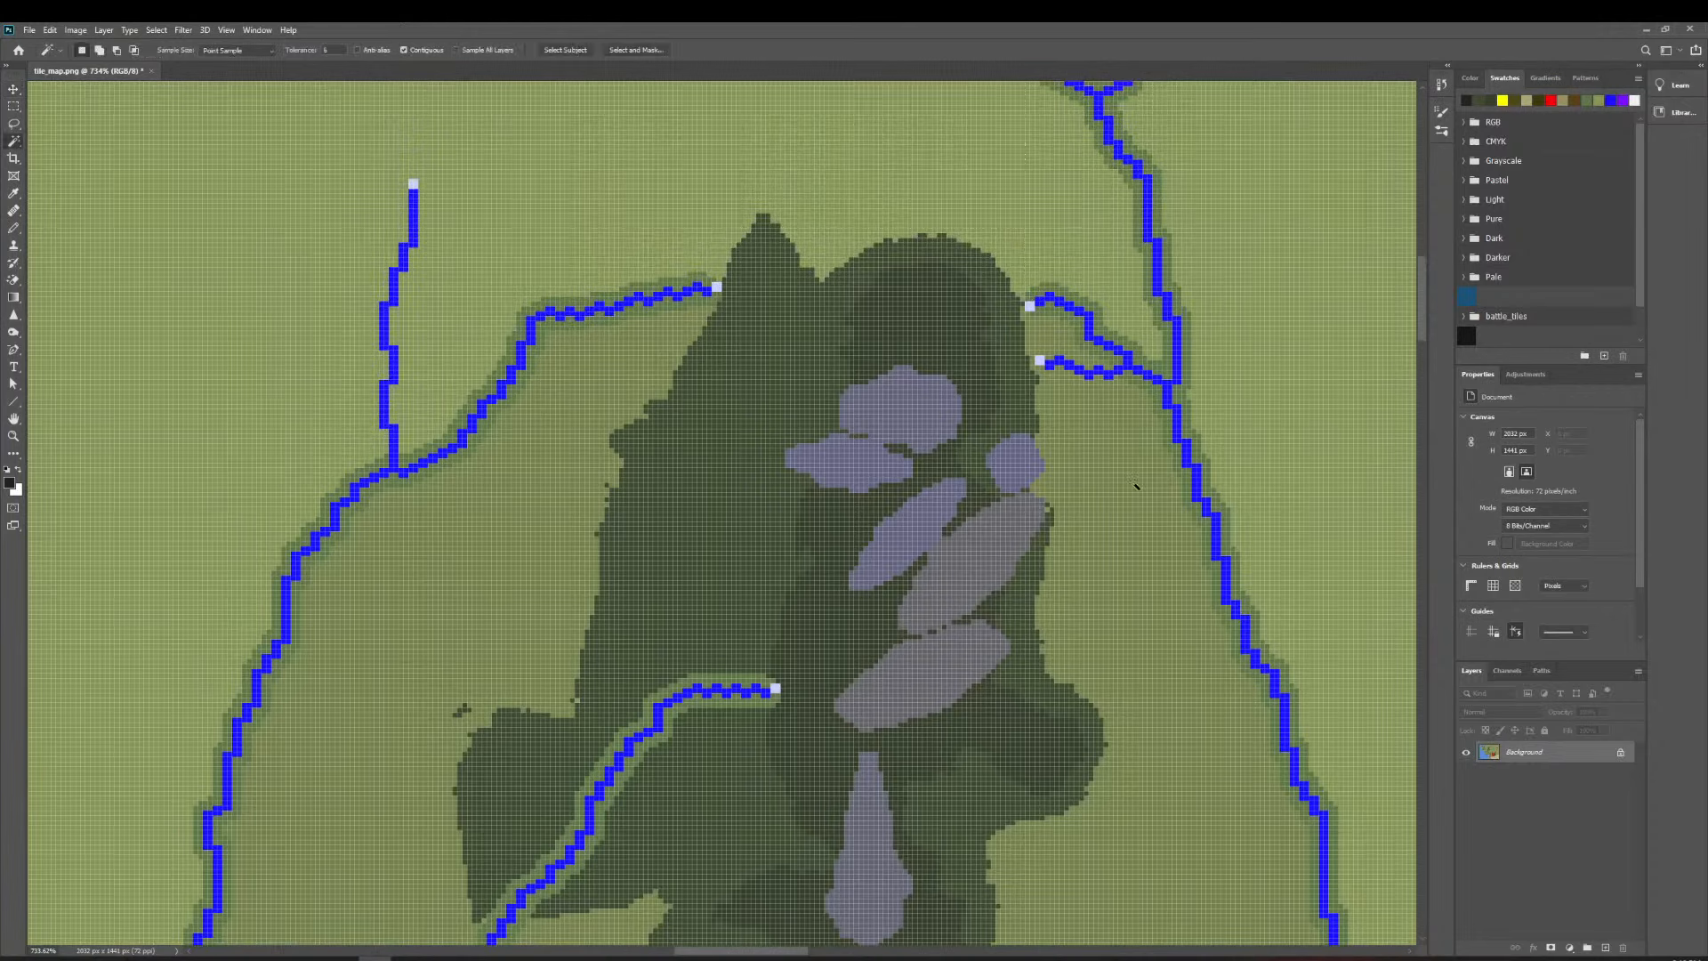
{"action": "left_click", "coordinate": [1032, 467]}
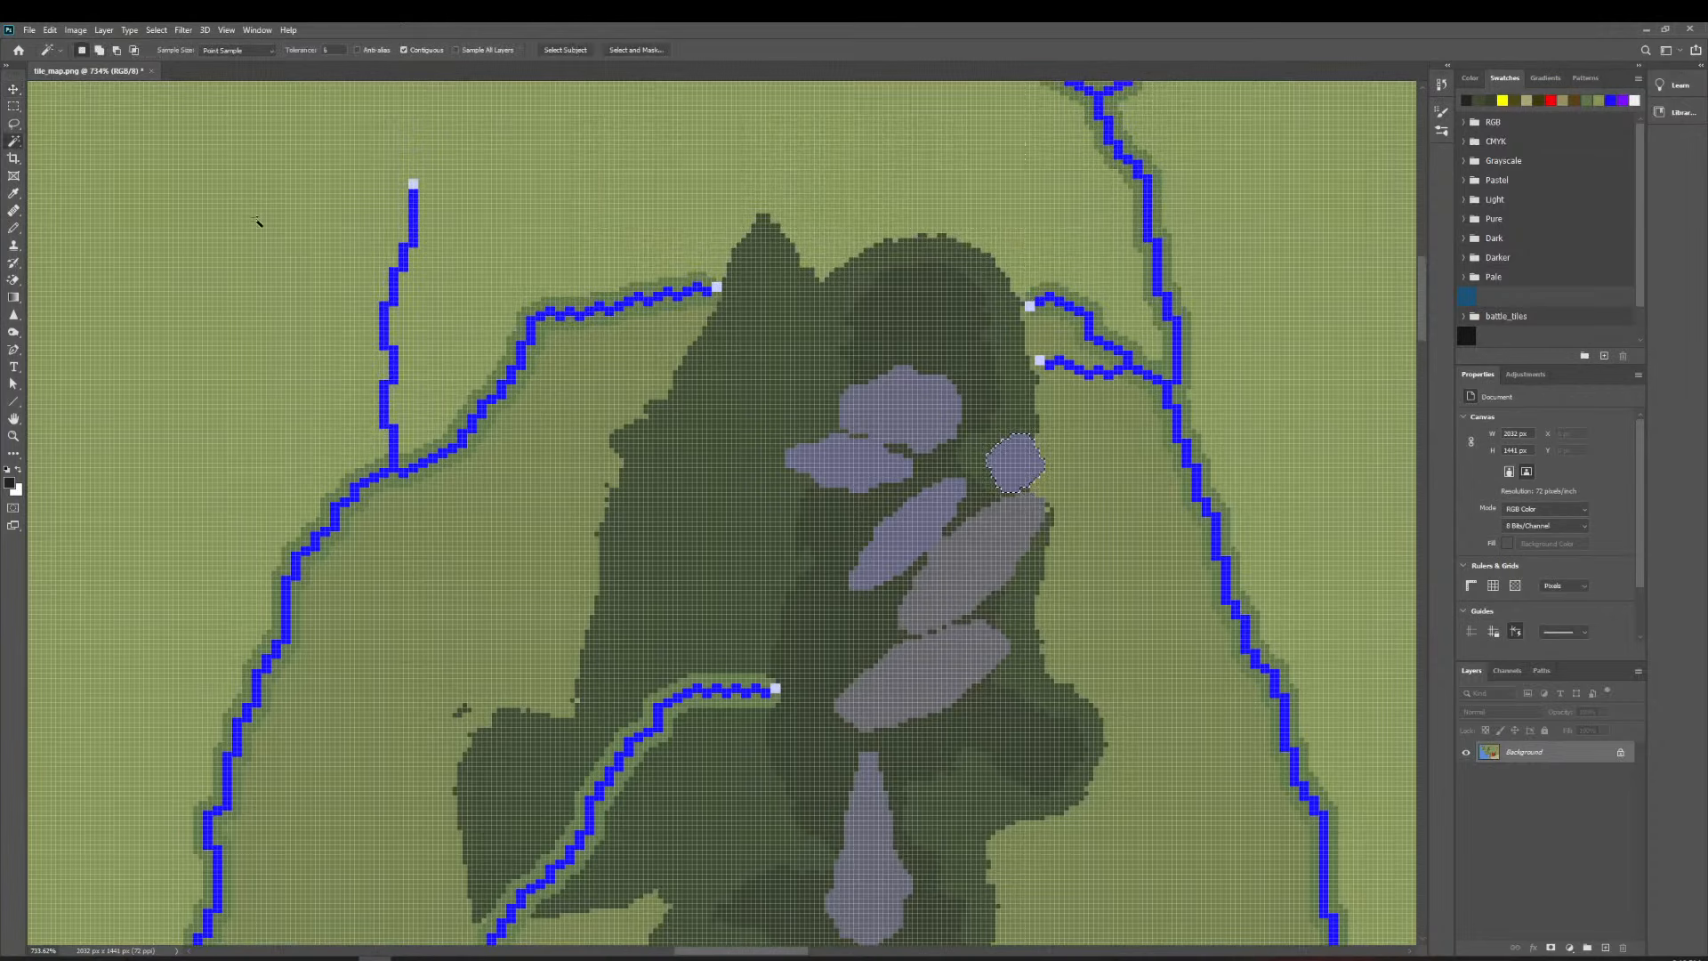
{"action": "left_click", "coordinate": [13, 89]}
{"action": "scroll", "coordinate": [525, 326], "scroll_direction": "down", "scroll_amount": 3}
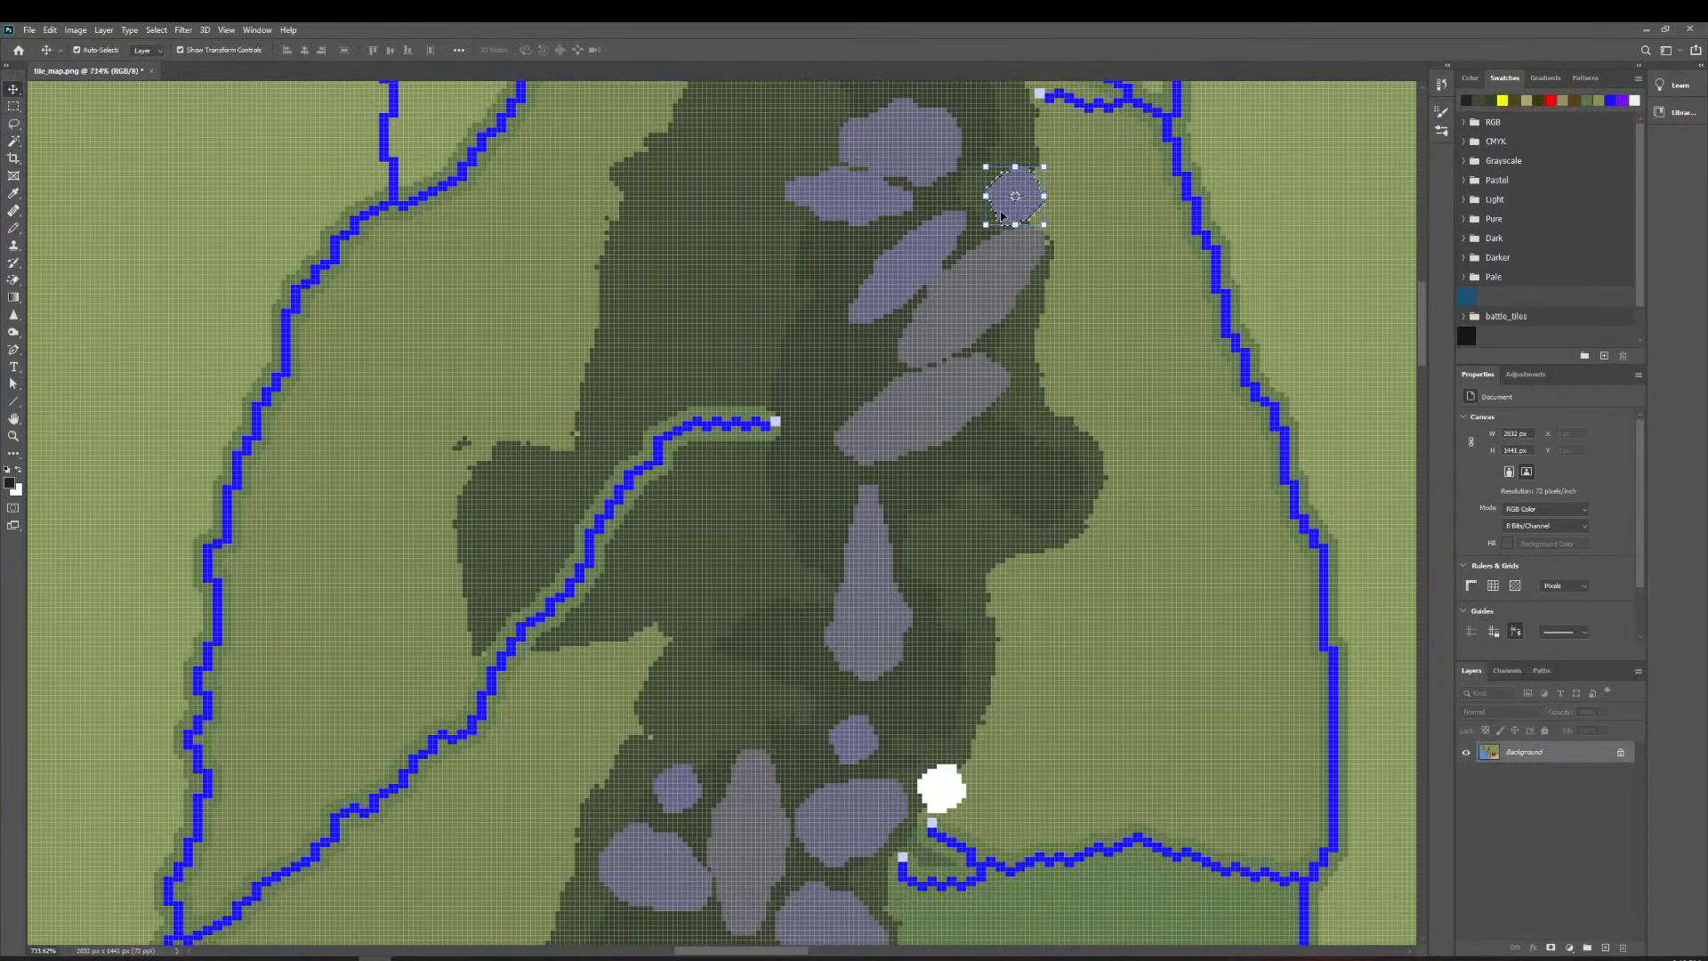
{"action": "left_click_drag", "start_coordinate": [1002, 215], "coordinate": [845, 380]}
{"action": "scroll", "coordinate": [1034, 369], "scroll_direction": "right", "scroll_amount": 1}
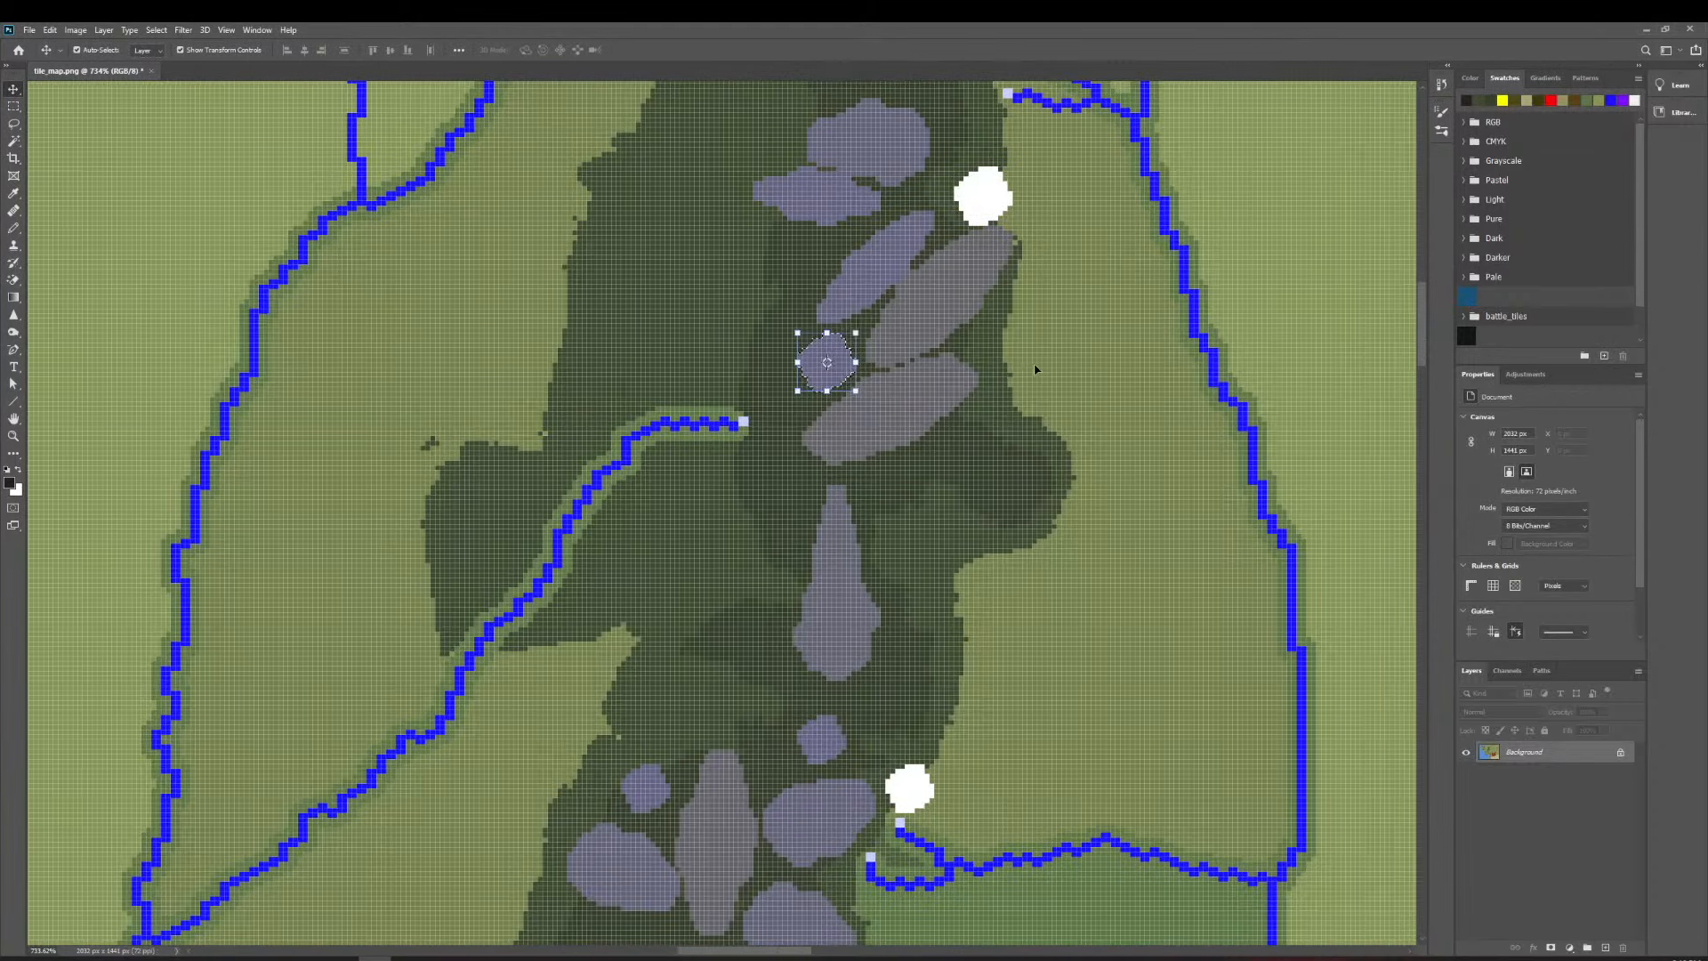
Select the isolated round patch outside the range's southeastern edge and move it into the forest just south of the gap.
{"action": "scroll", "coordinate": [996, 339], "scroll_direction": "right", "scroll_amount": 2}
{"action": "scroll", "coordinate": [854, 373], "scroll_direction": "up", "scroll_amount": 2}
{"action": "scroll", "coordinate": [860, 409], "scroll_direction": "down", "scroll_amount": 3}
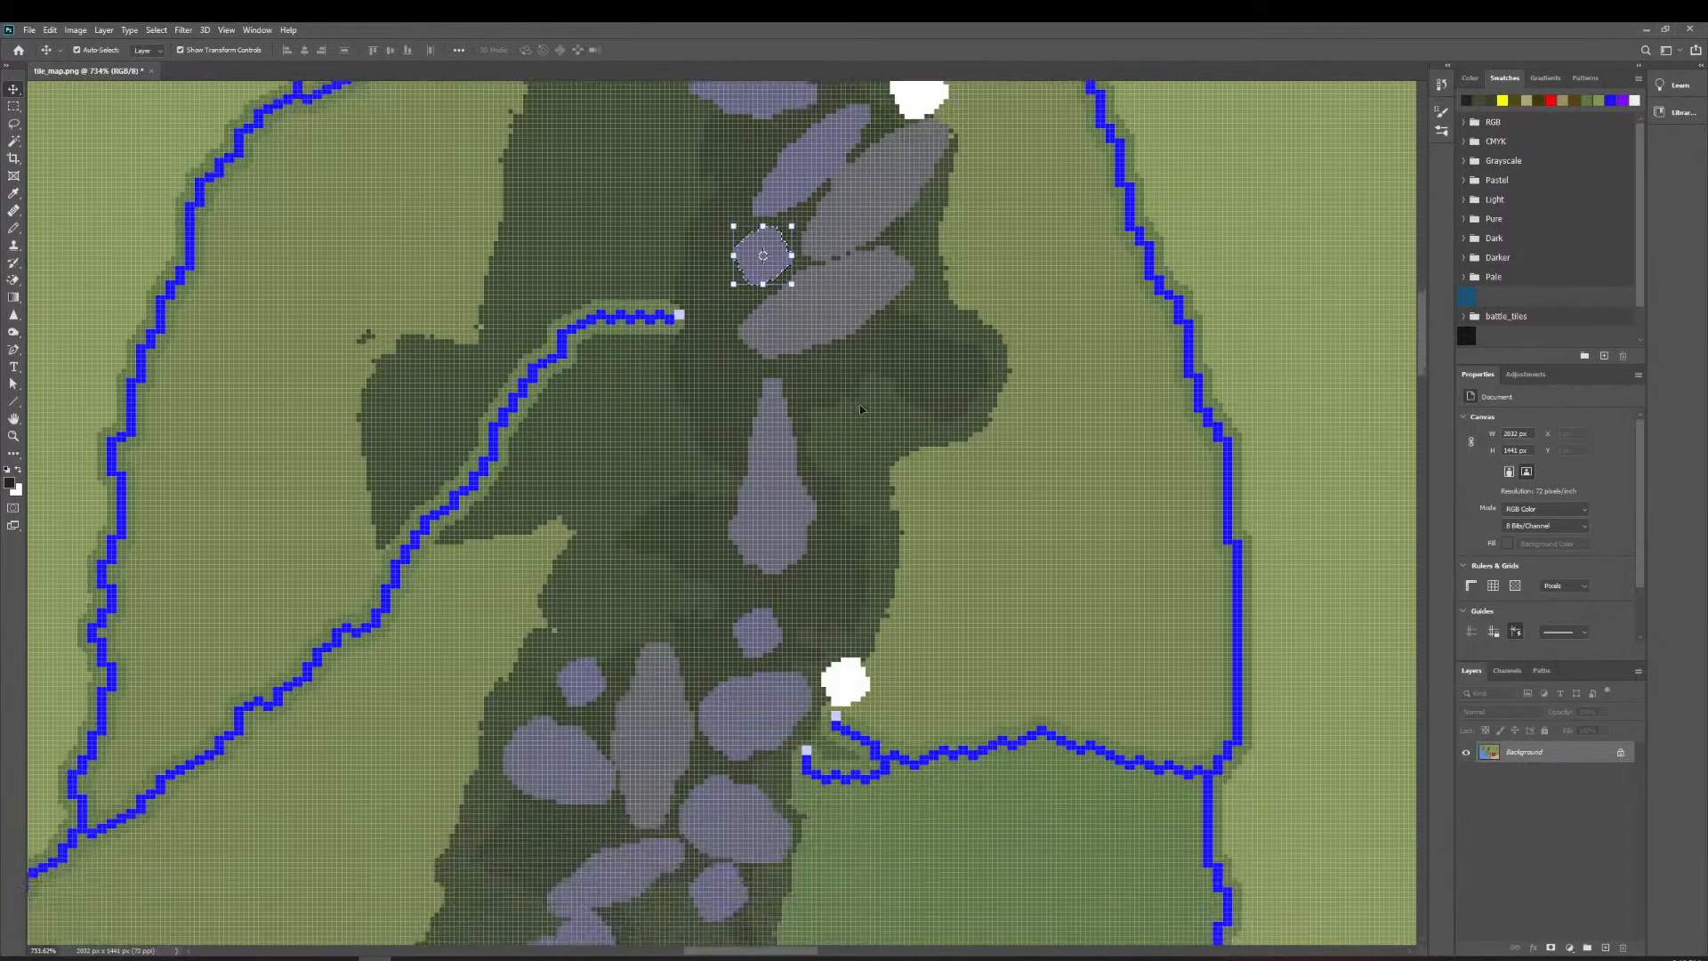
{"action": "scroll", "coordinate": [854, 405], "scroll_direction": "down", "scroll_amount": 8}
{"action": "scroll", "coordinate": [816, 397], "scroll_direction": "left", "scroll_amount": 2}
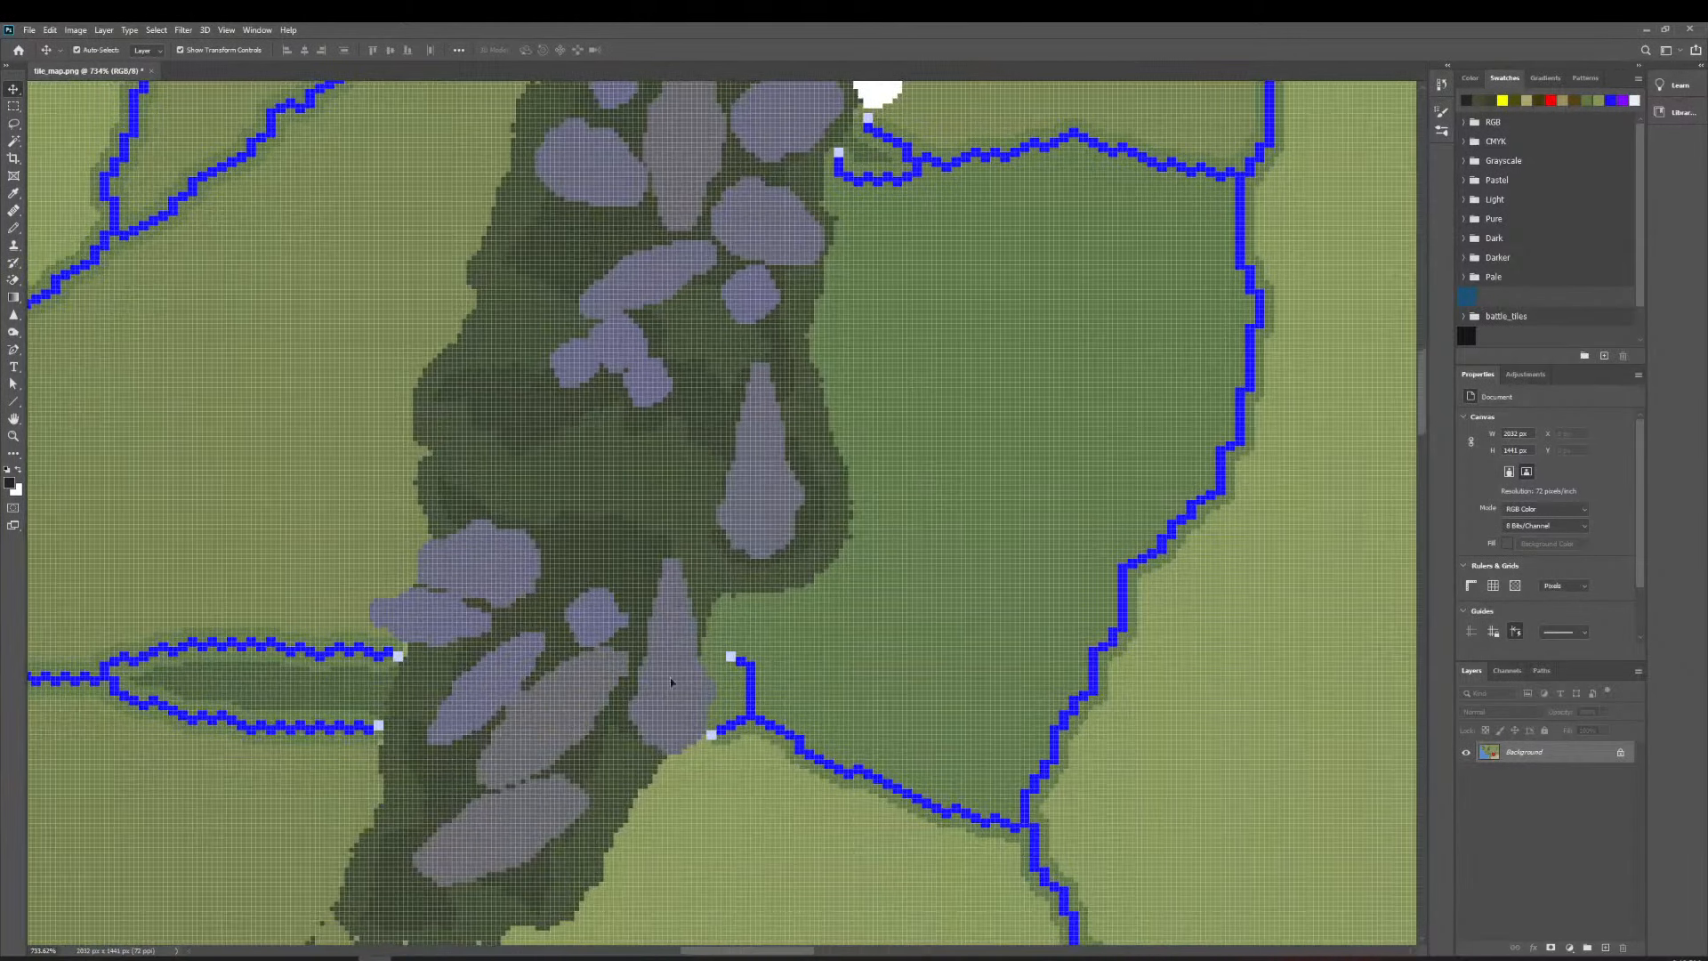
{"action": "left_click", "coordinate": [14, 141]}
{"action": "scroll", "coordinate": [634, 620], "scroll_direction": "right", "scroll_amount": 1}
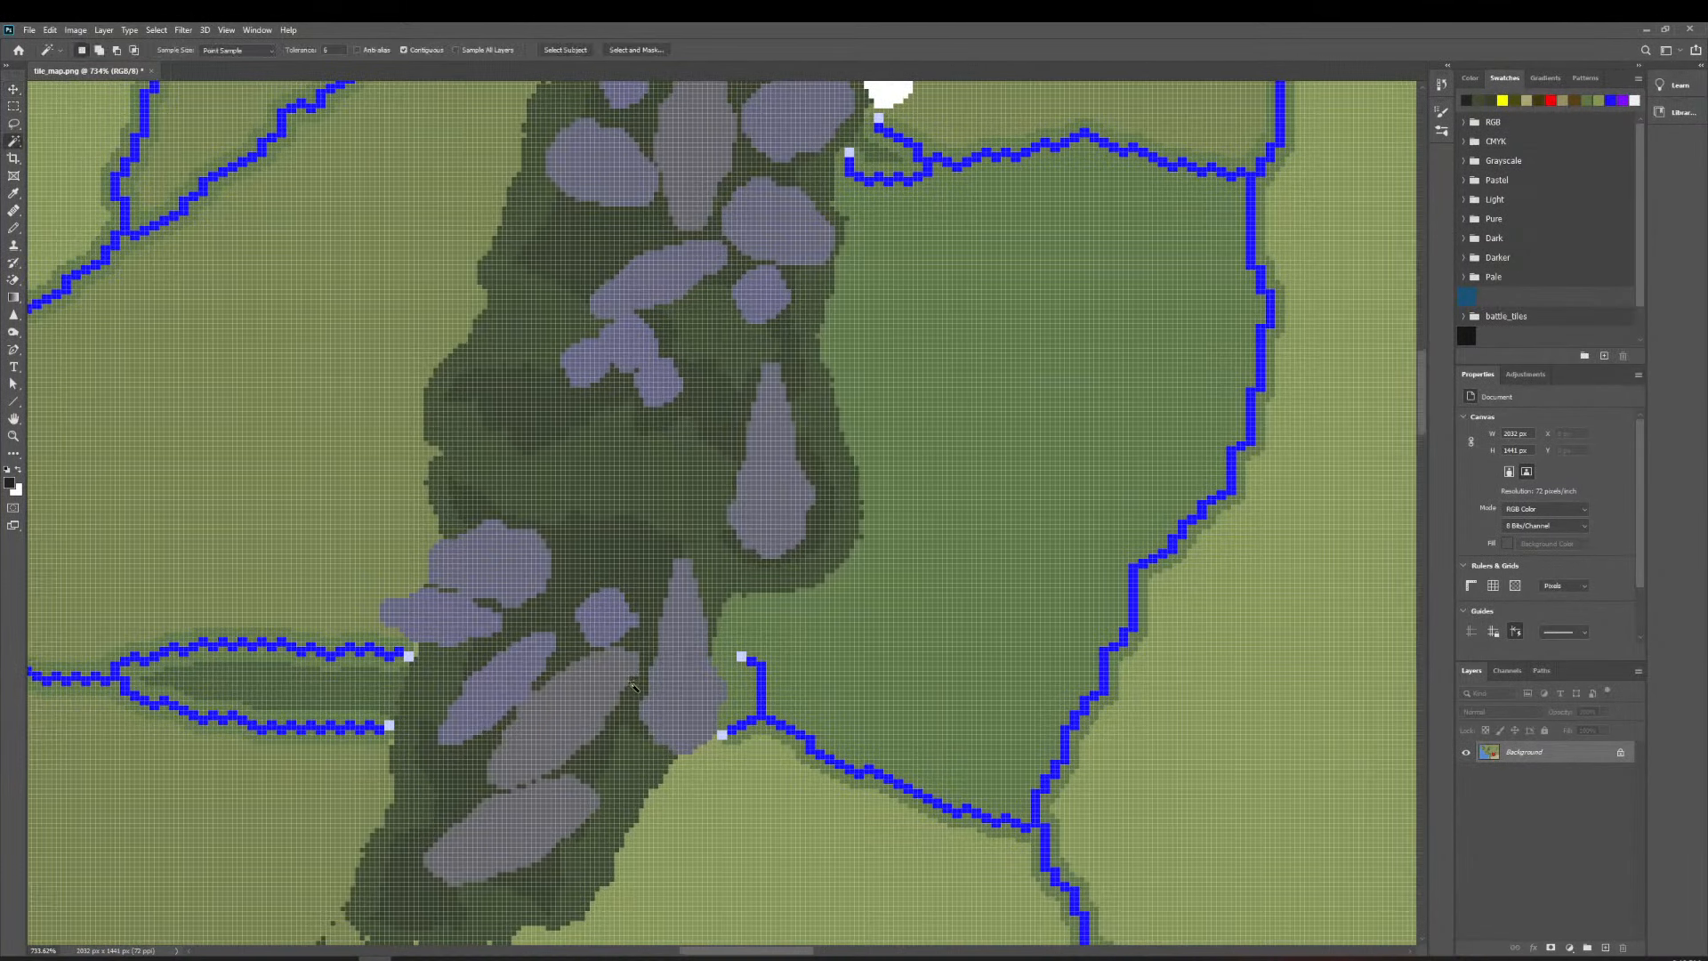
{"action": "scroll", "coordinate": [623, 619], "scroll_direction": "down", "scroll_amount": 5}
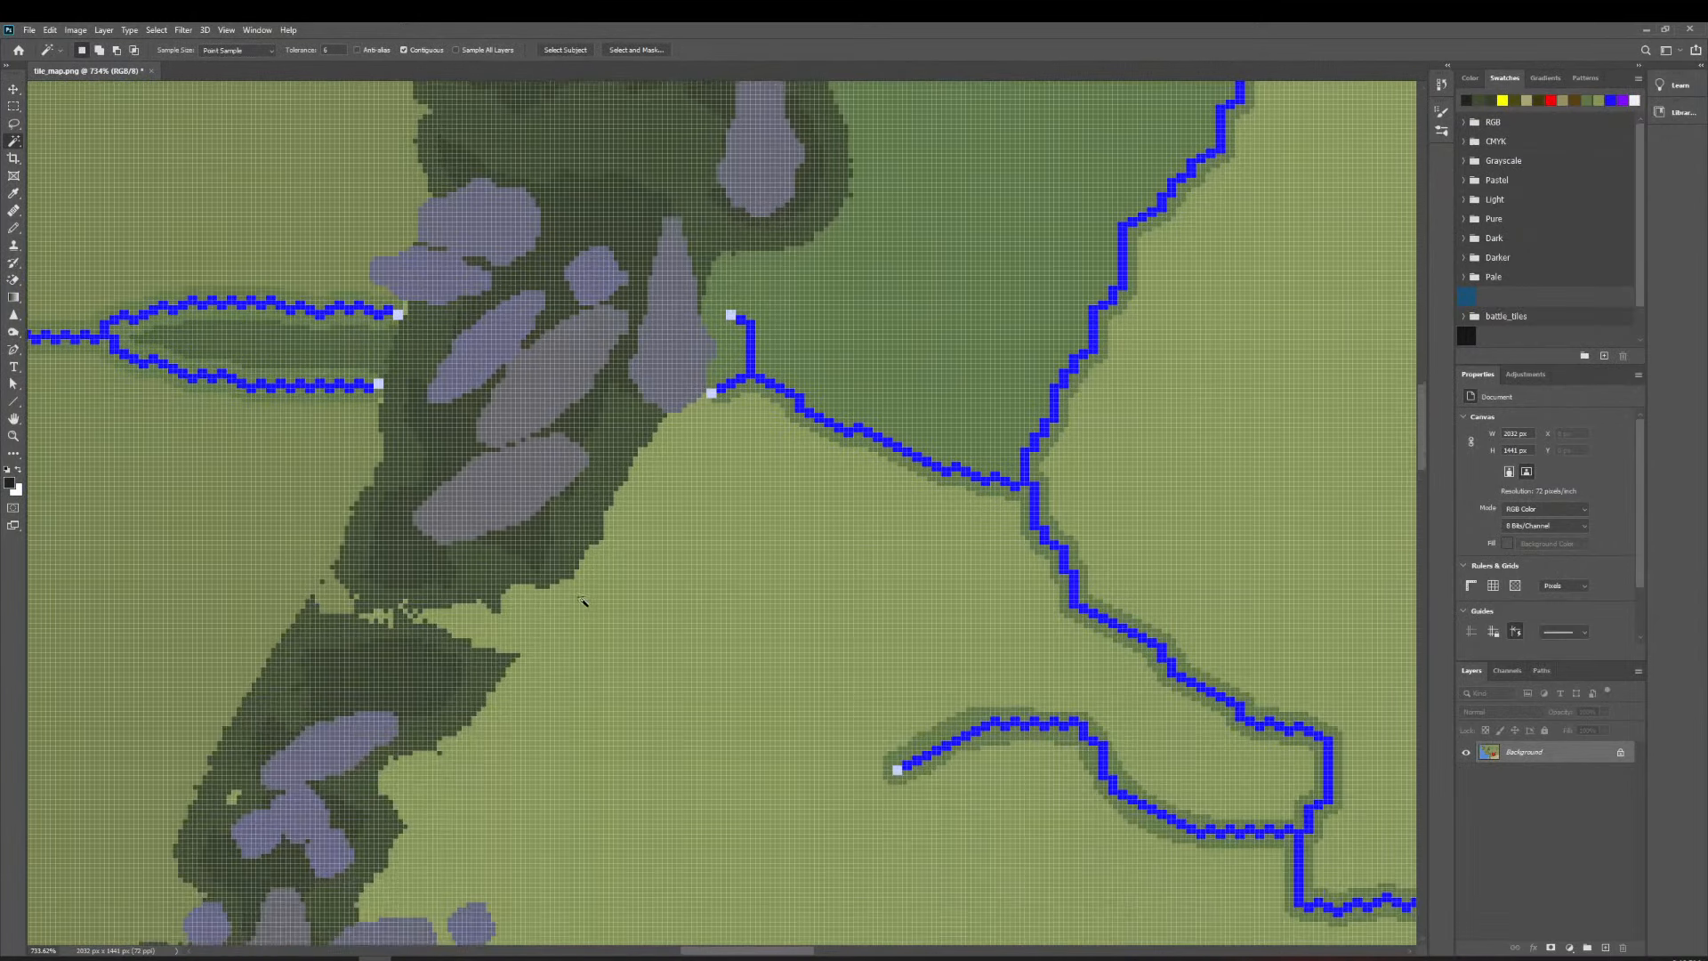
{"action": "scroll", "coordinate": [587, 614], "scroll_direction": "right", "scroll_amount": 1}
{"action": "scroll", "coordinate": [549, 607], "scroll_direction": "left", "scroll_amount": 3}
{"action": "scroll", "coordinate": [549, 608], "scroll_direction": "down", "scroll_amount": 4}
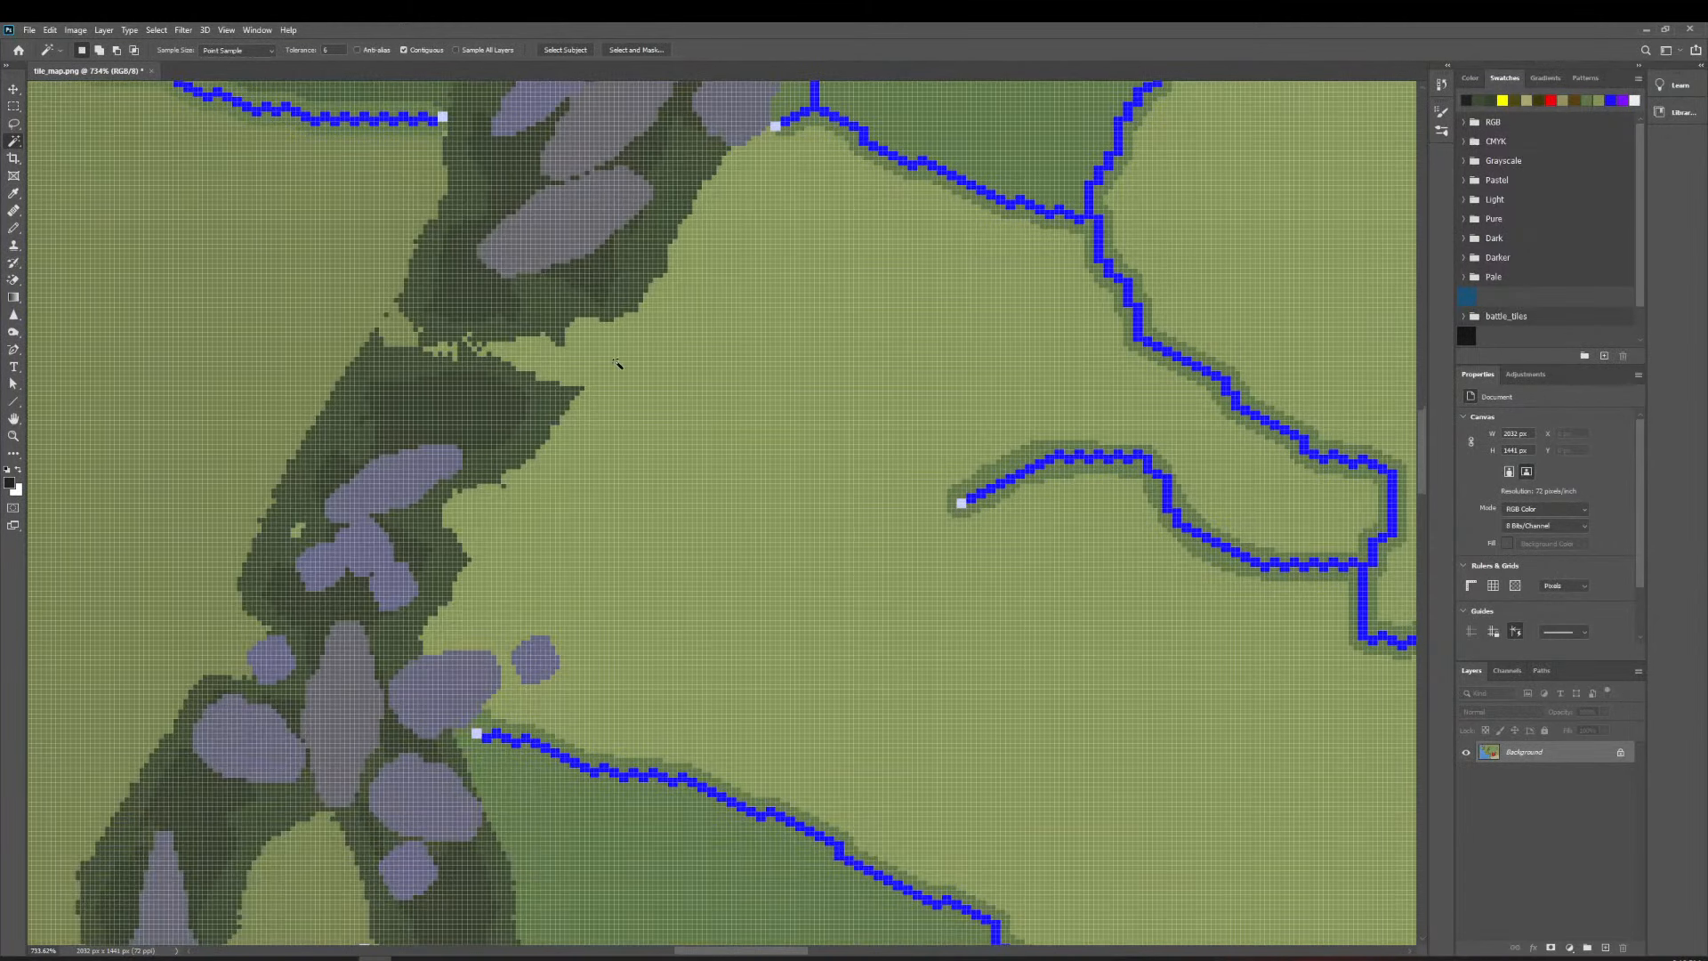
{"action": "scroll", "coordinate": [551, 592], "scroll_direction": "left", "scroll_amount": 2}
{"action": "scroll", "coordinate": [397, 406], "scroll_direction": "down", "scroll_amount": 4}
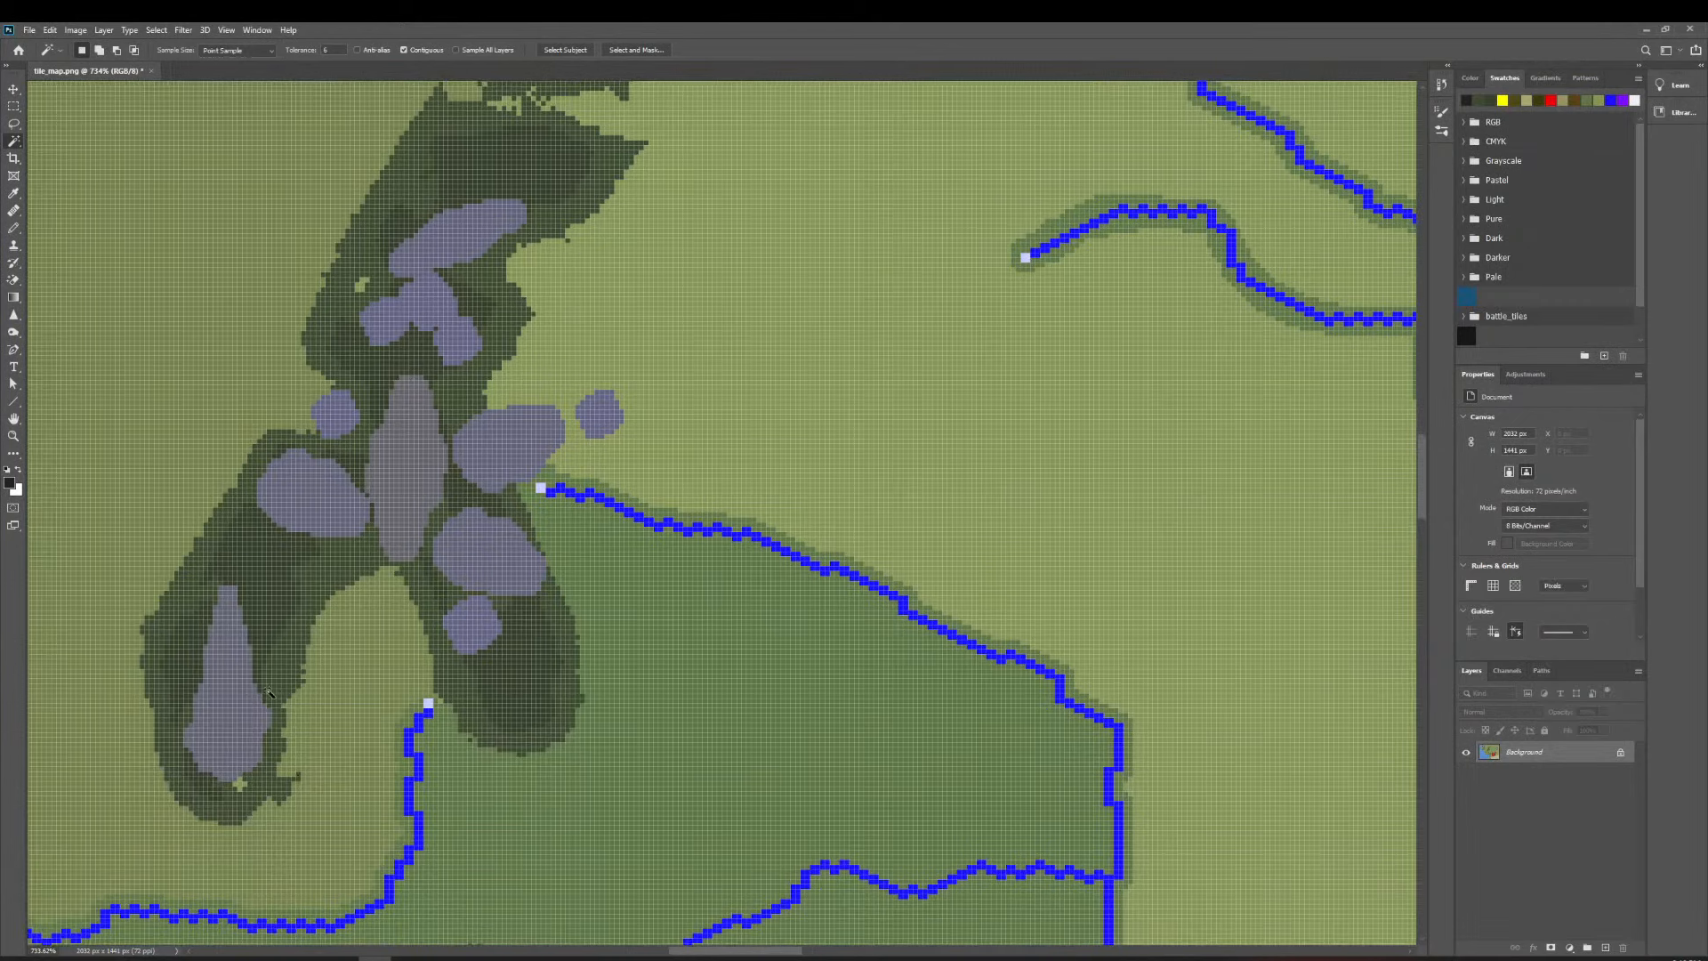
{"action": "scroll", "coordinate": [504, 609], "scroll_direction": "up", "scroll_amount": 1}
{"action": "scroll", "coordinate": [504, 609], "scroll_direction": "up", "scroll_amount": 6}
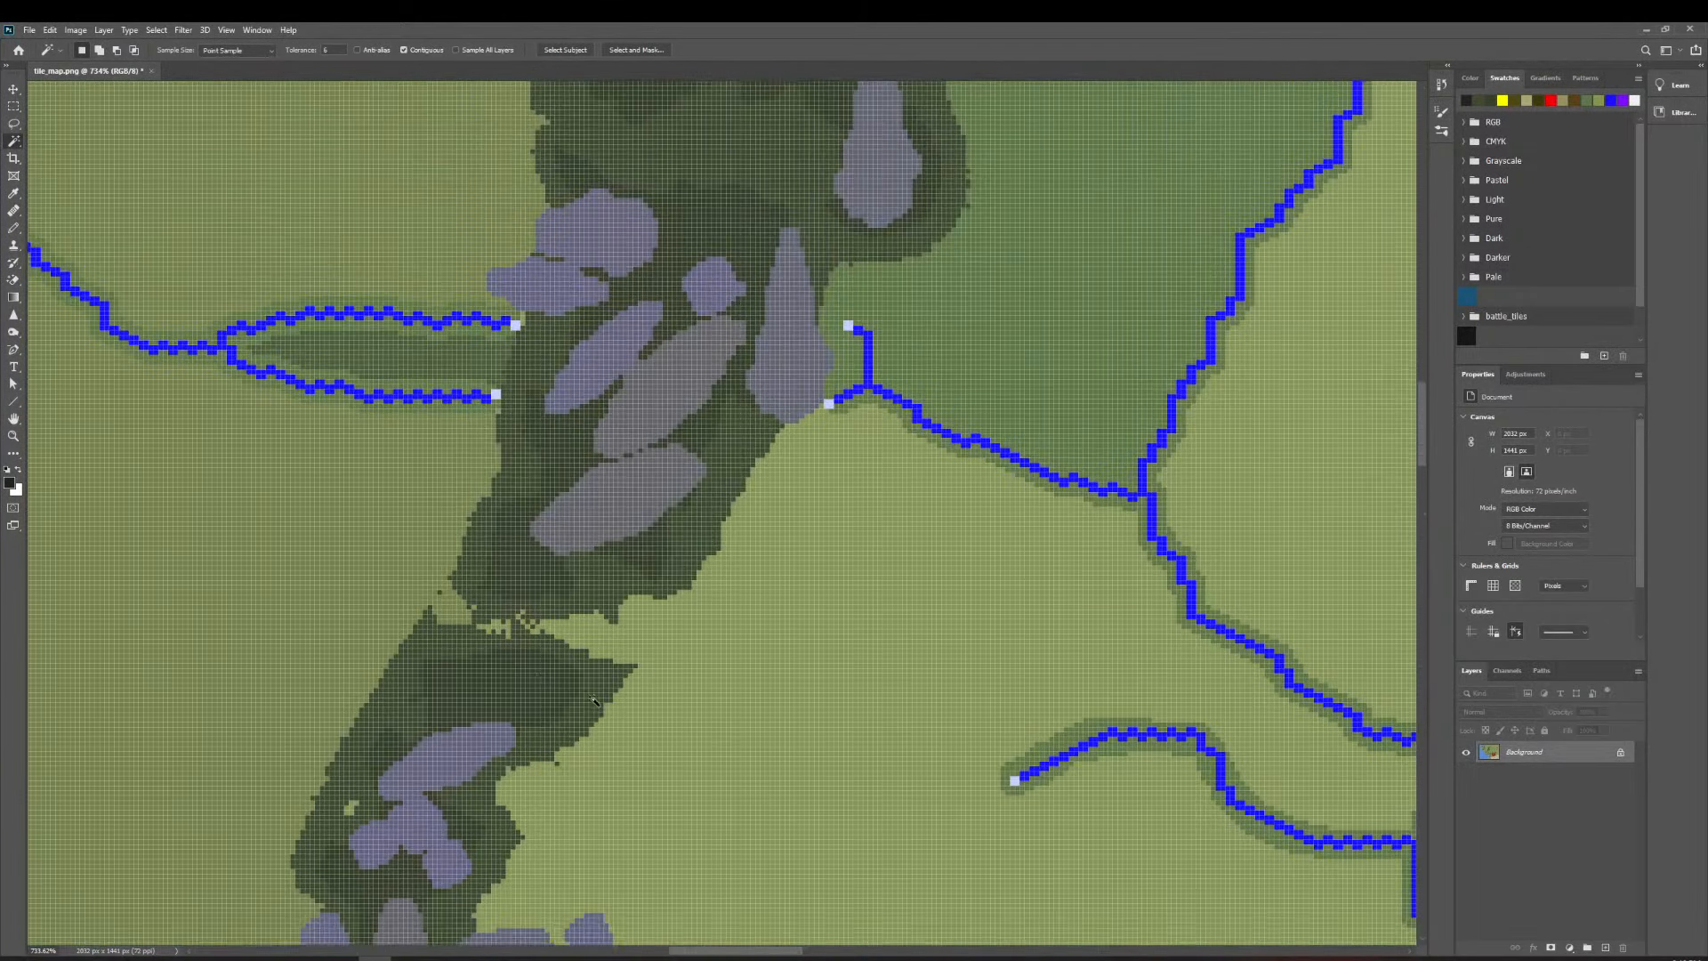
{"action": "scroll", "coordinate": [569, 703], "scroll_direction": "down", "scroll_amount": 3}
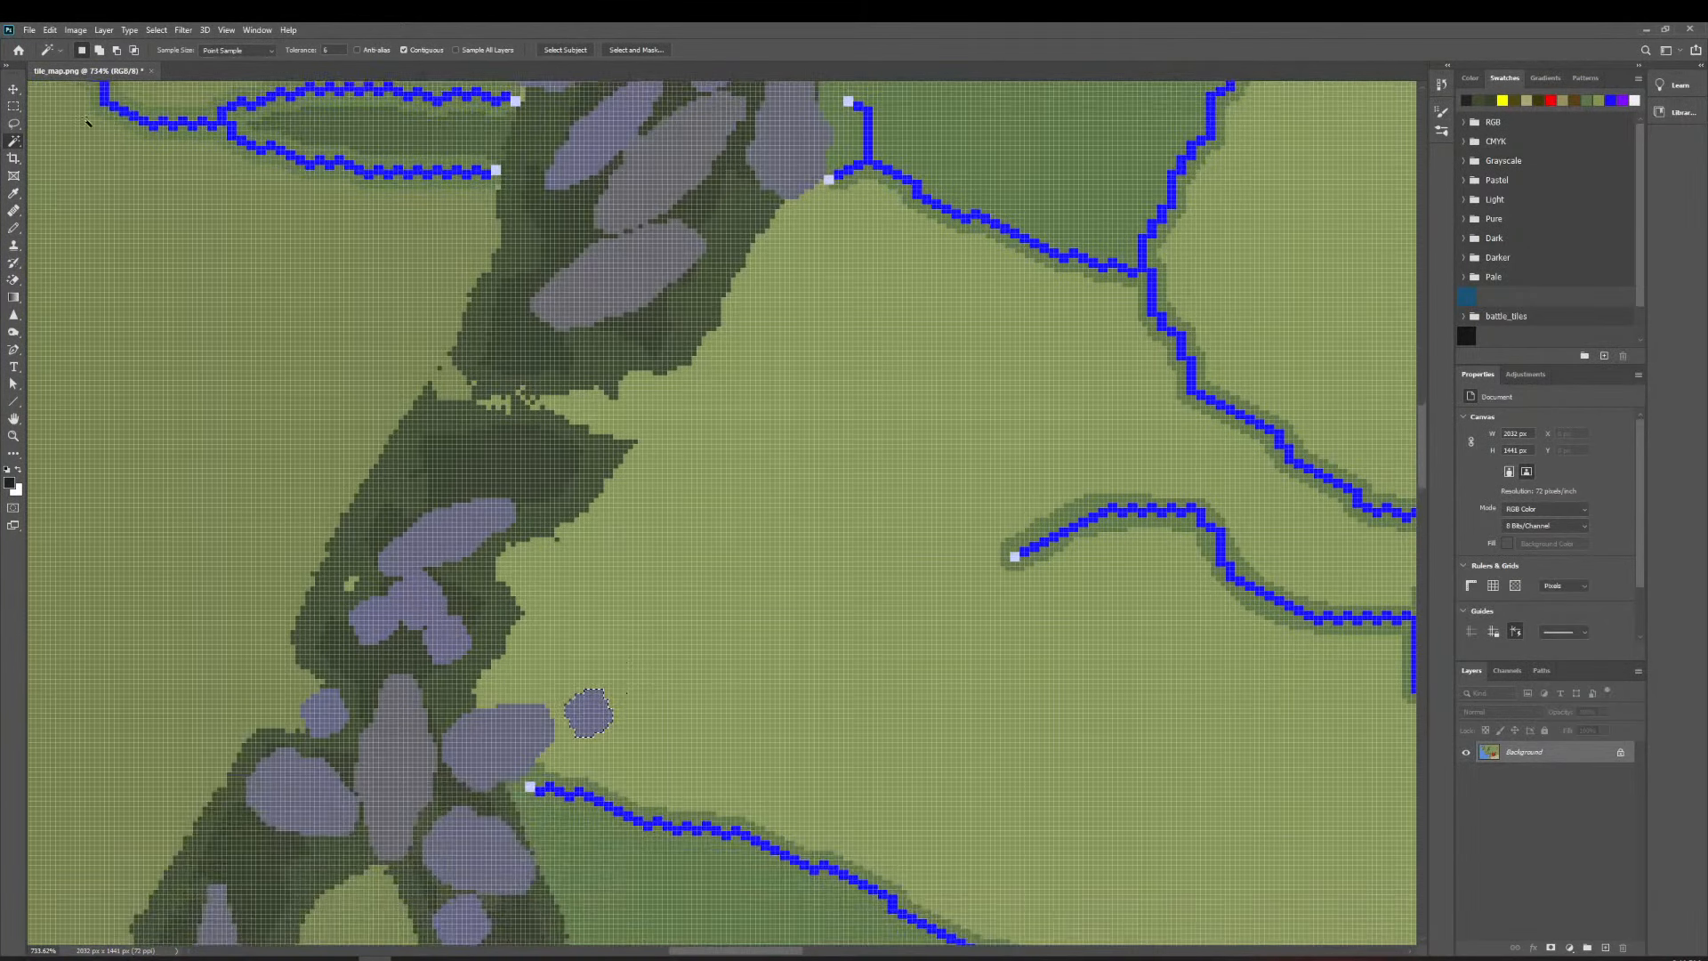
{"action": "left_click", "coordinate": [13, 89]}
{"action": "left_click_drag", "start_coordinate": [608, 712], "coordinate": [427, 486]}
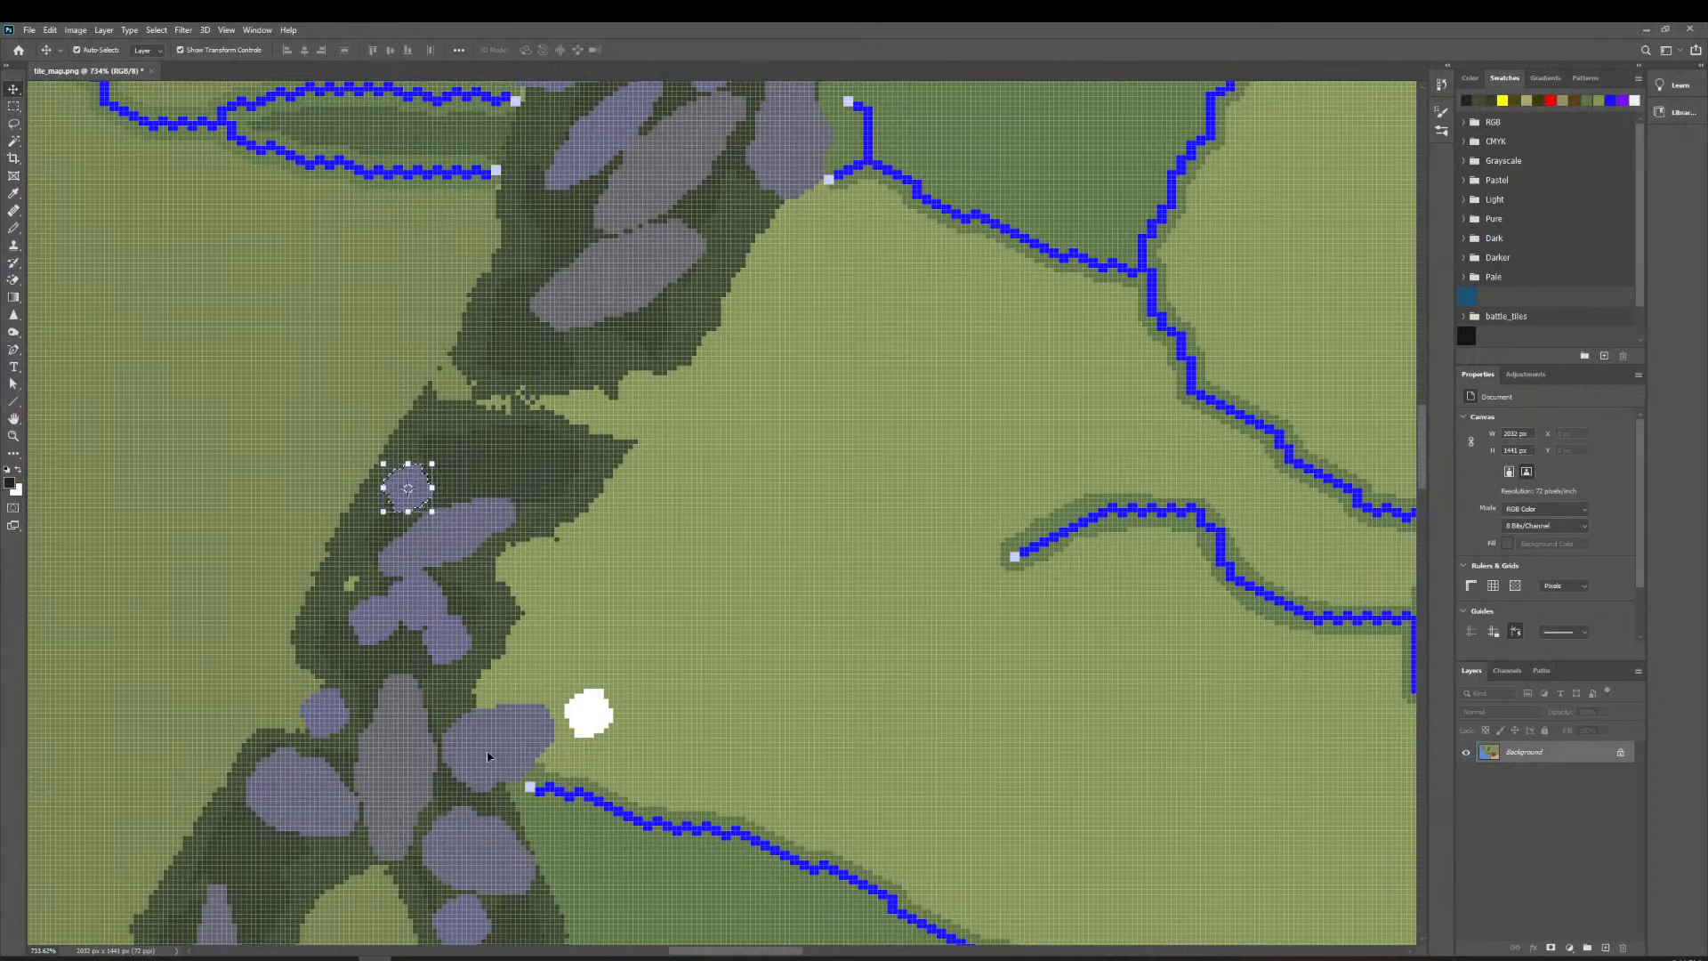
Select the large oval mountain patch at the southeastern river source and move it into the forest directly below the gap.
{"action": "left_click", "coordinate": [13, 141]}
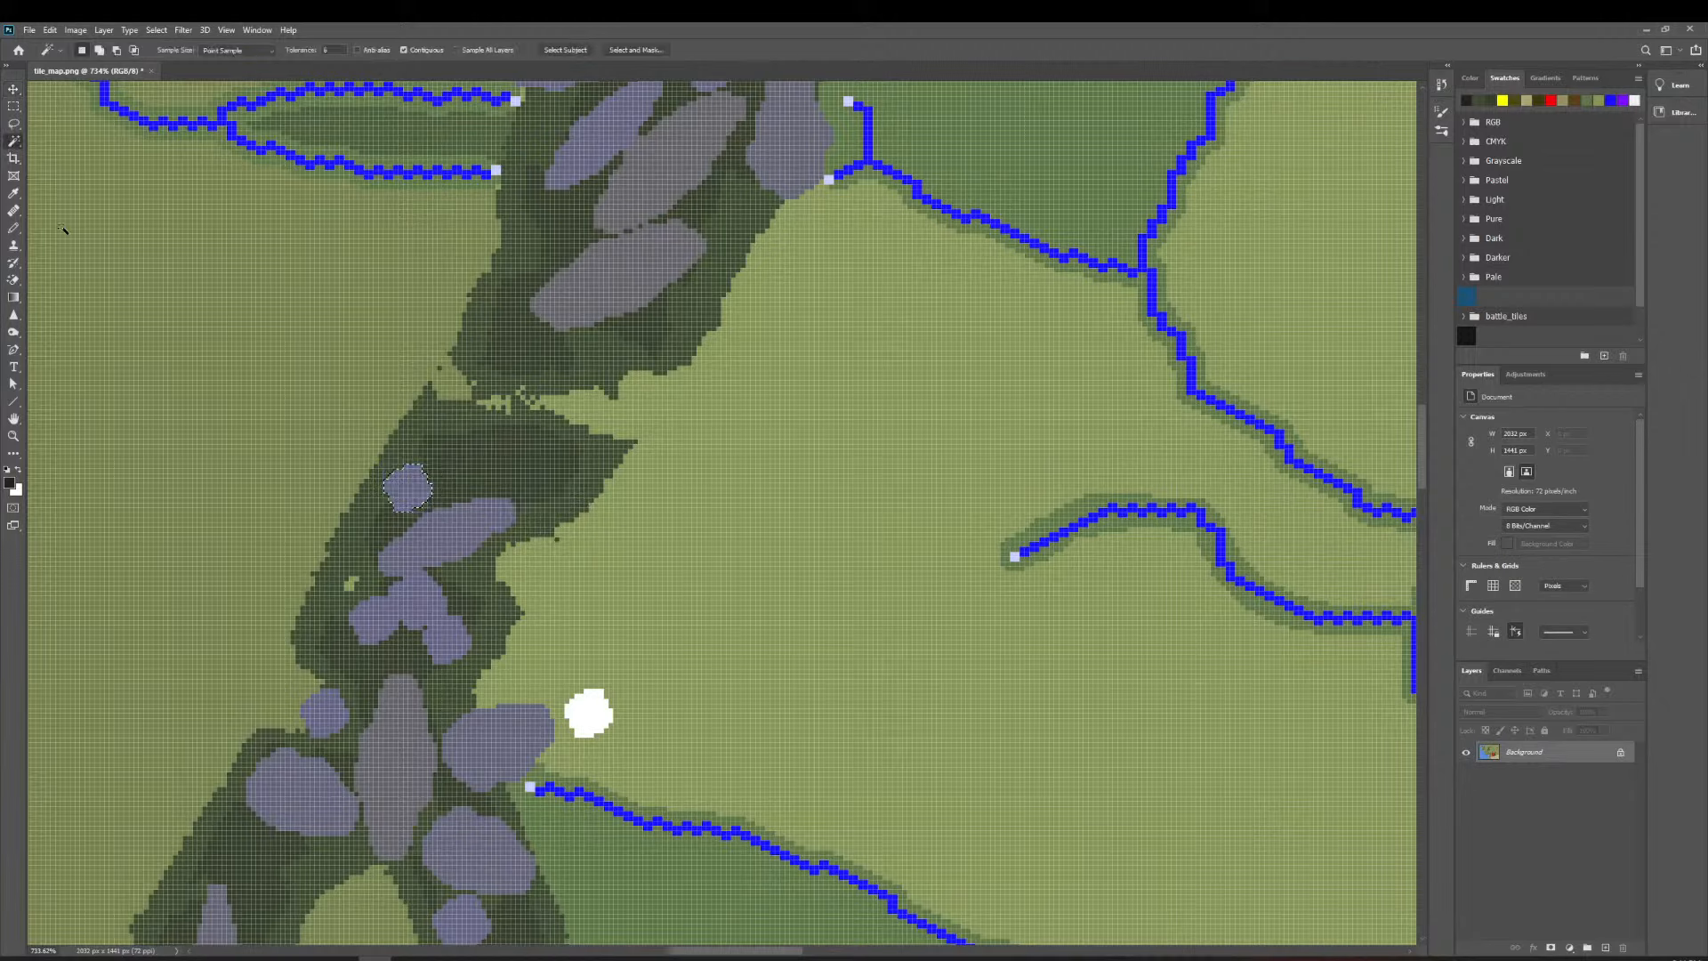
{"action": "left_click", "coordinate": [528, 753]}
{"action": "key", "text": "v"}
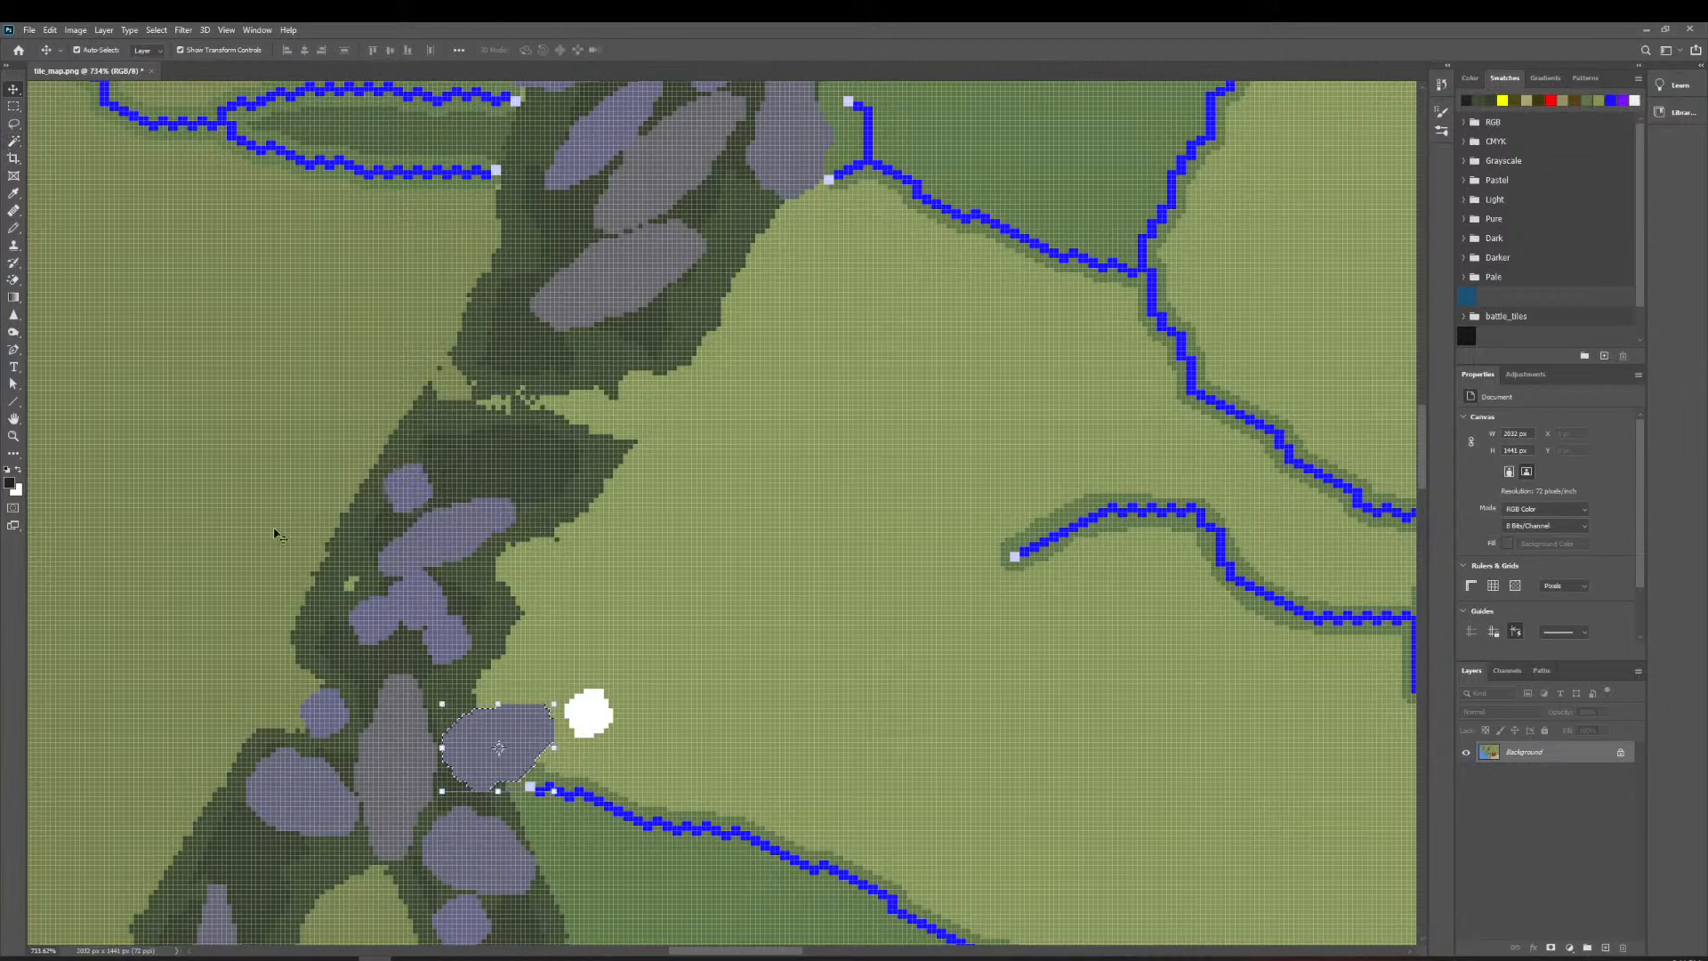
{"action": "left_click_drag", "start_coordinate": [469, 762], "coordinate": [455, 460]}
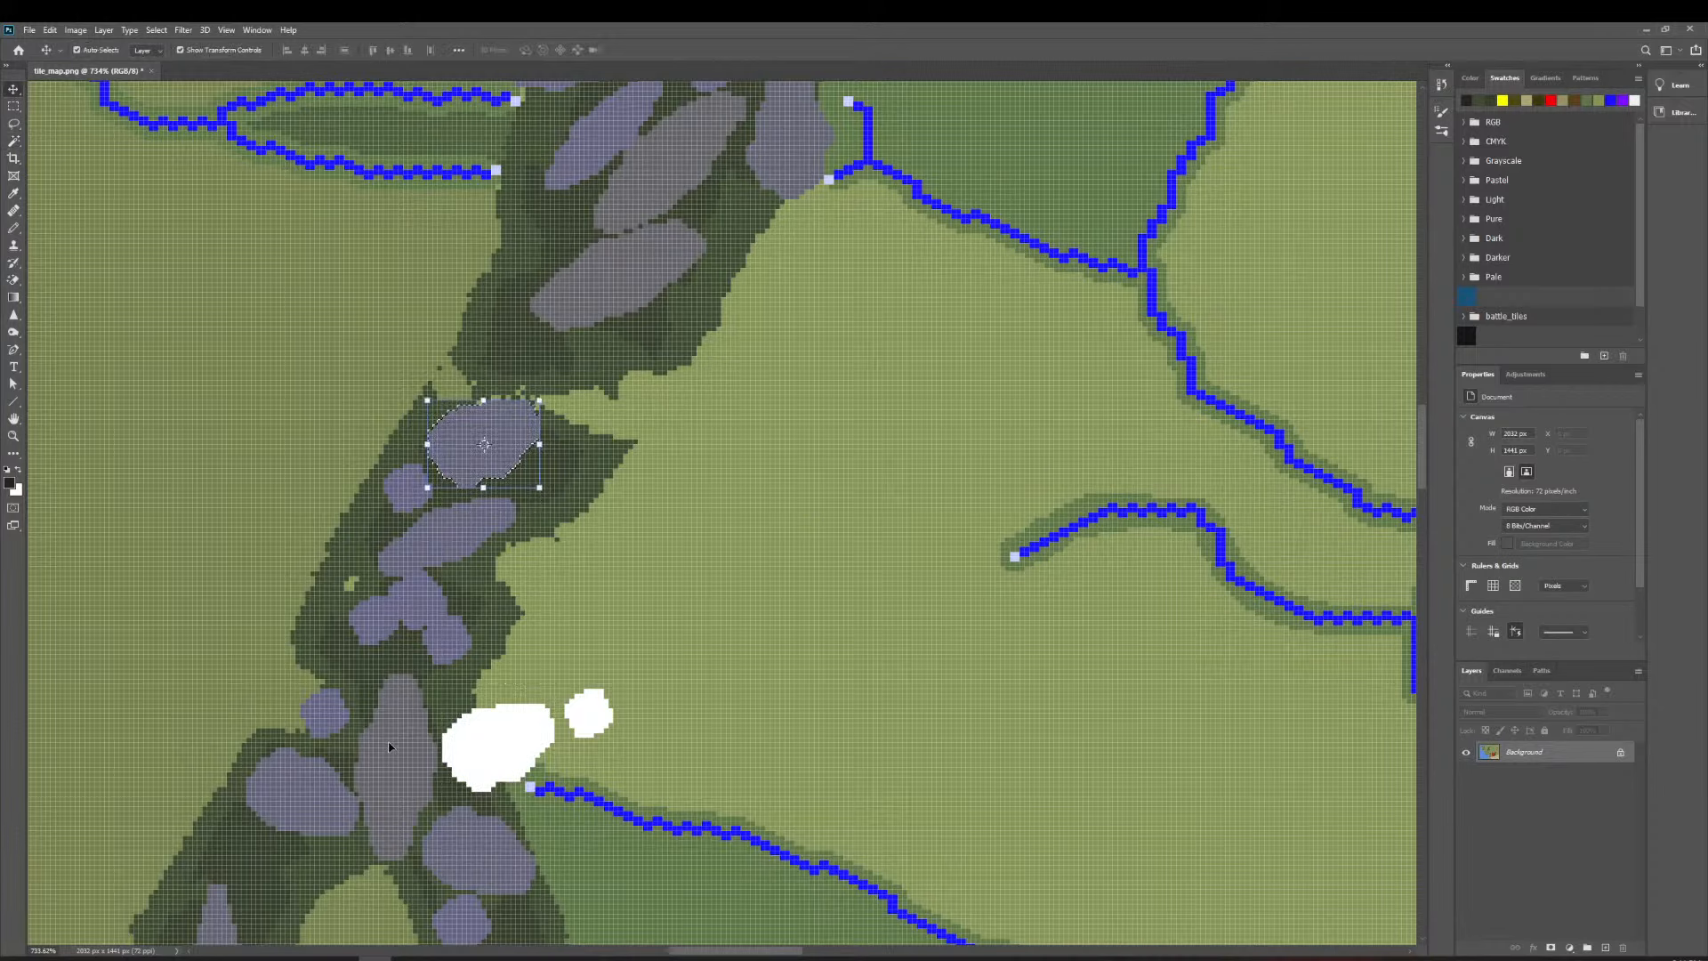
{"action": "scroll", "coordinate": [389, 746], "scroll_direction": "down", "scroll_amount": 1}
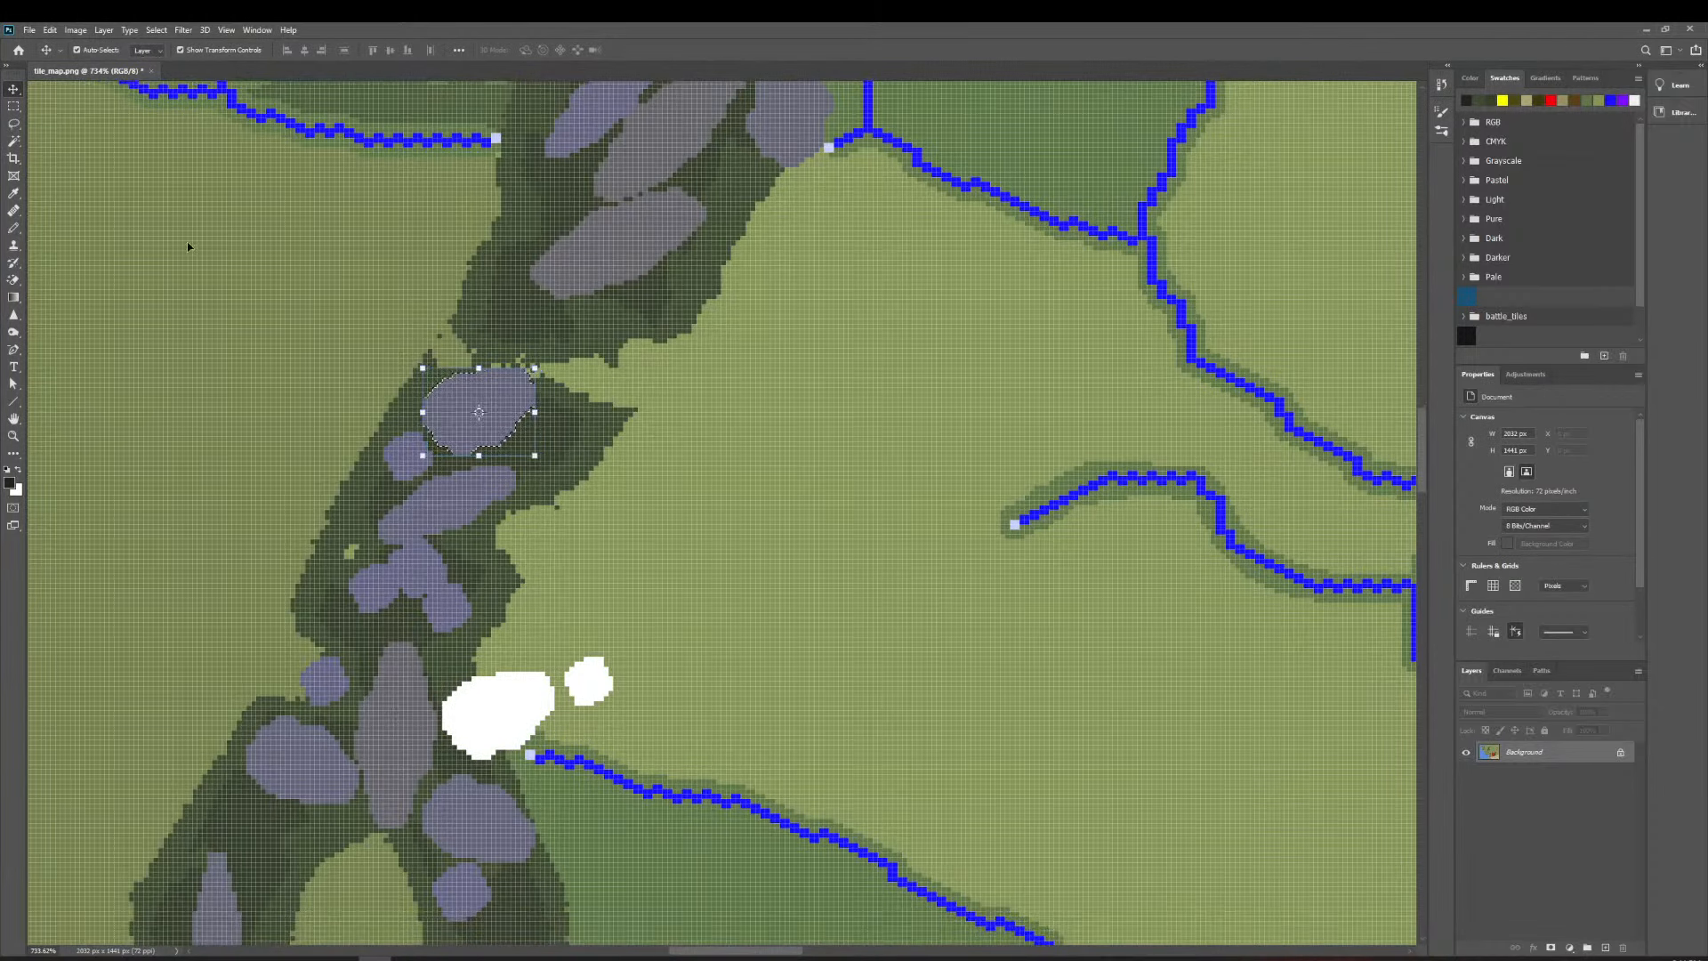
Copy the tapered mountain patch beside the eastern river source to a new layer and place the copy on the forest's western edge, above the gap.
{"action": "left_click", "coordinate": [13, 141]}
{"action": "scroll", "coordinate": [794, 377], "scroll_direction": "up", "scroll_amount": 5}
{"action": "left_click", "coordinate": [794, 376]}
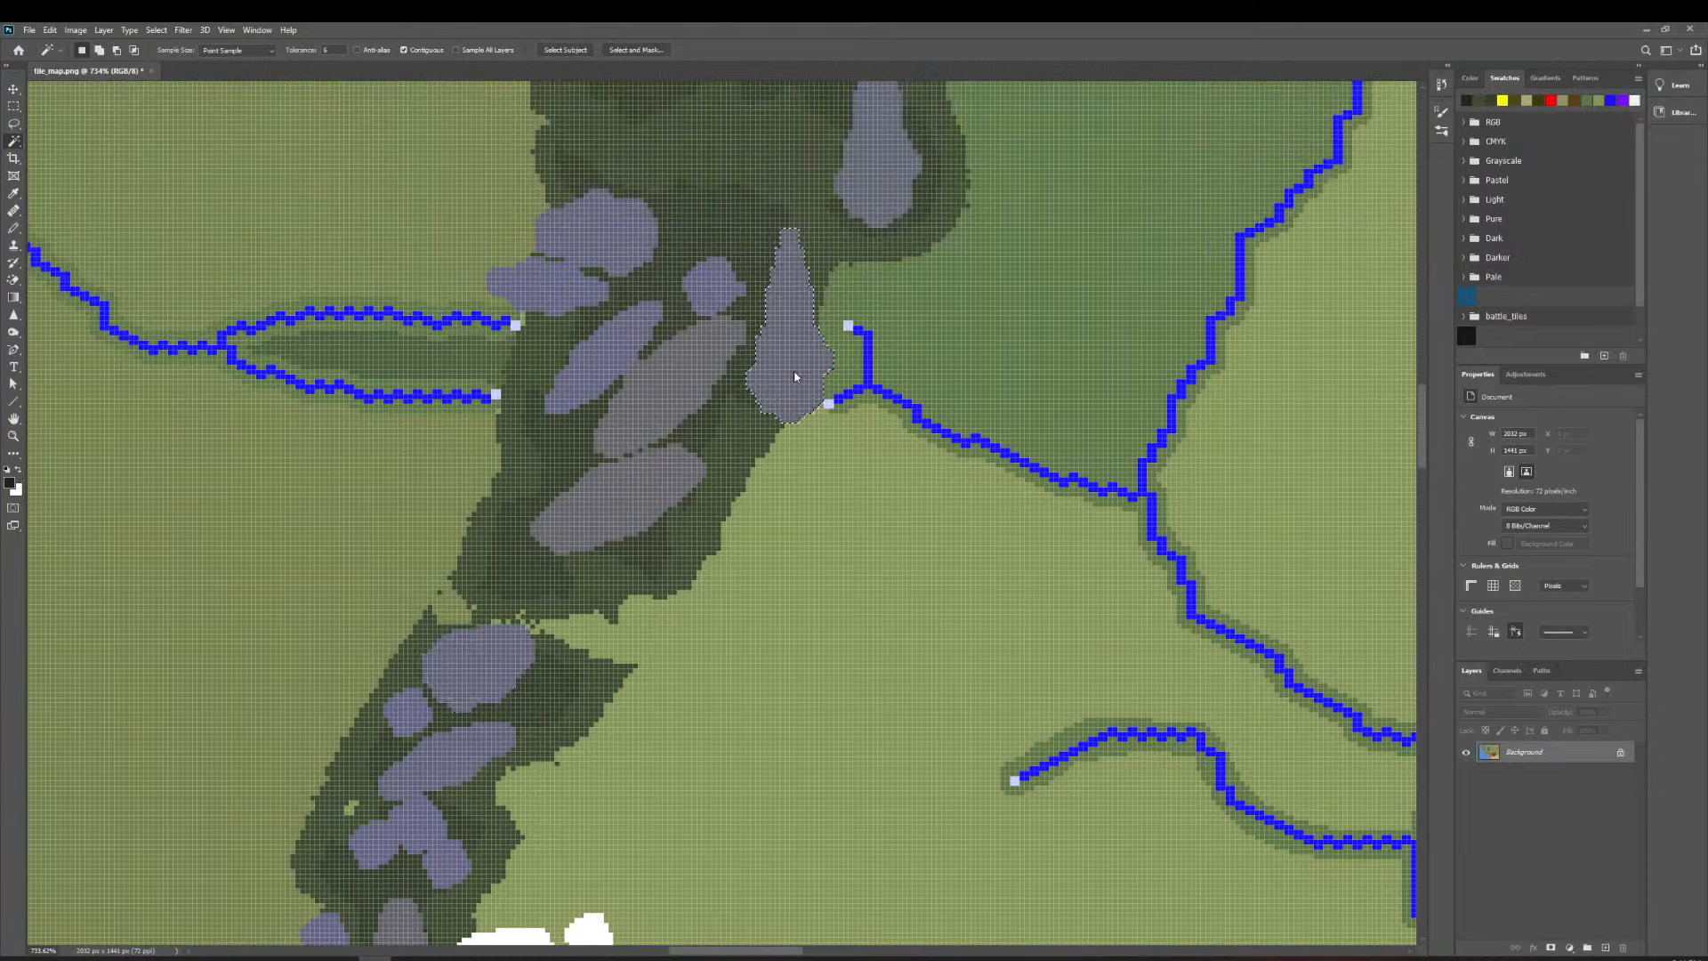
{"action": "scroll", "coordinate": [783, 445], "scroll_direction": "down", "scroll_amount": 8}
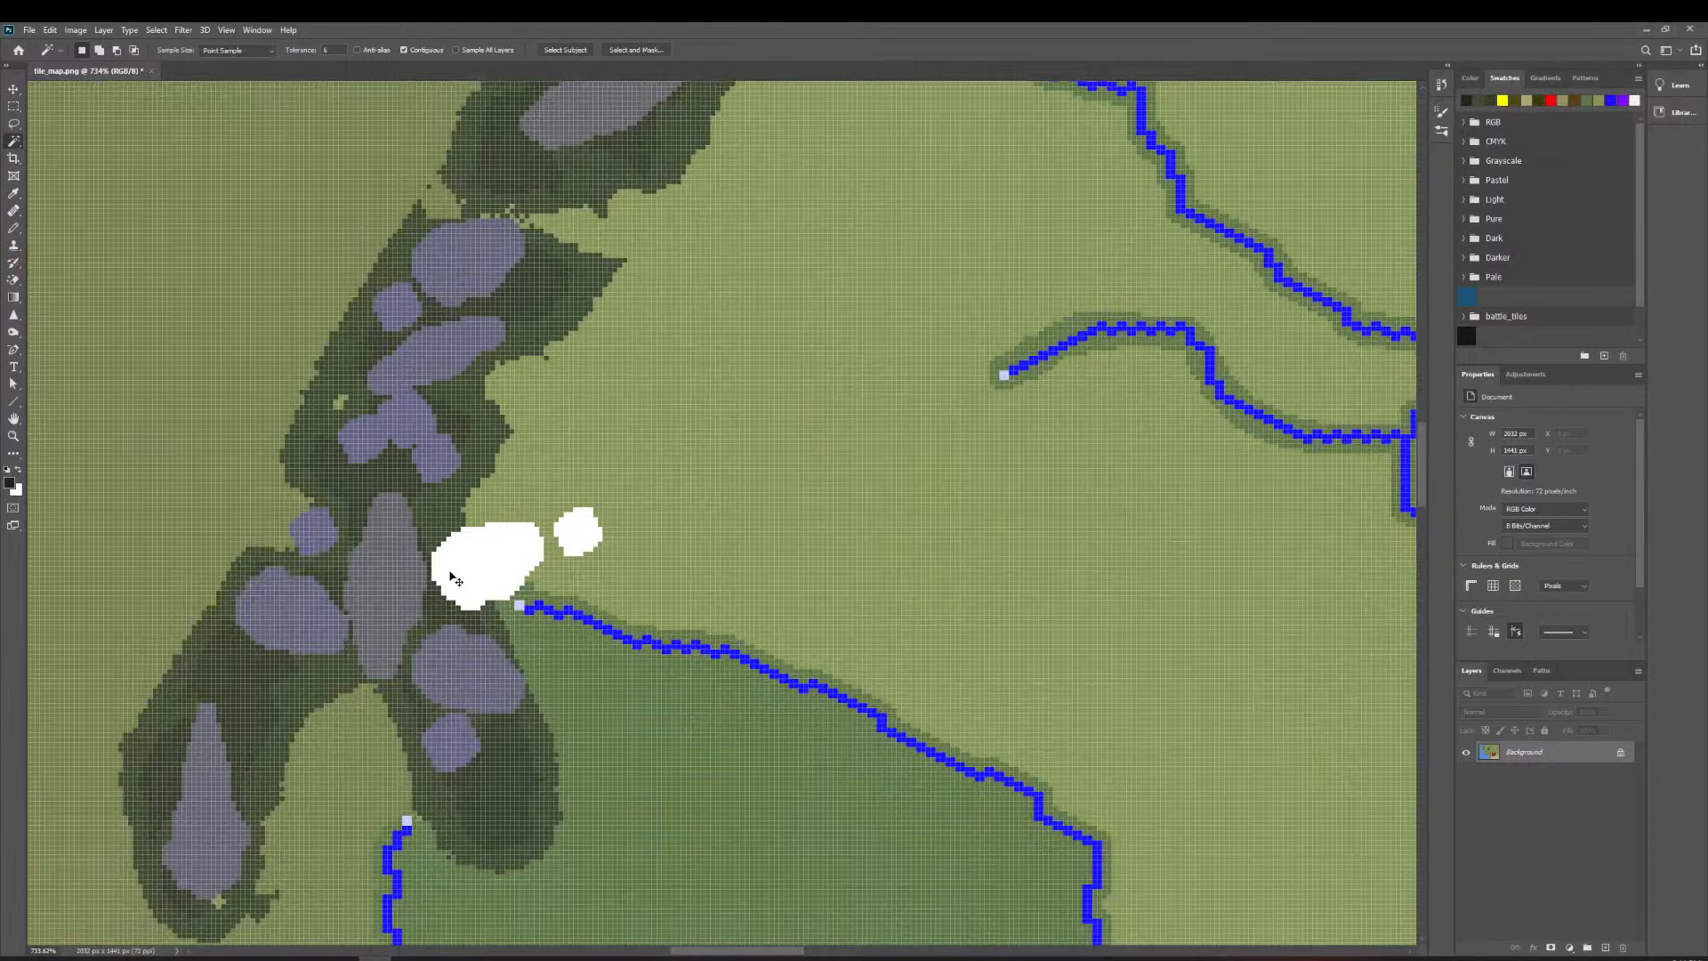
{"action": "key", "text": "ctrl+j"}
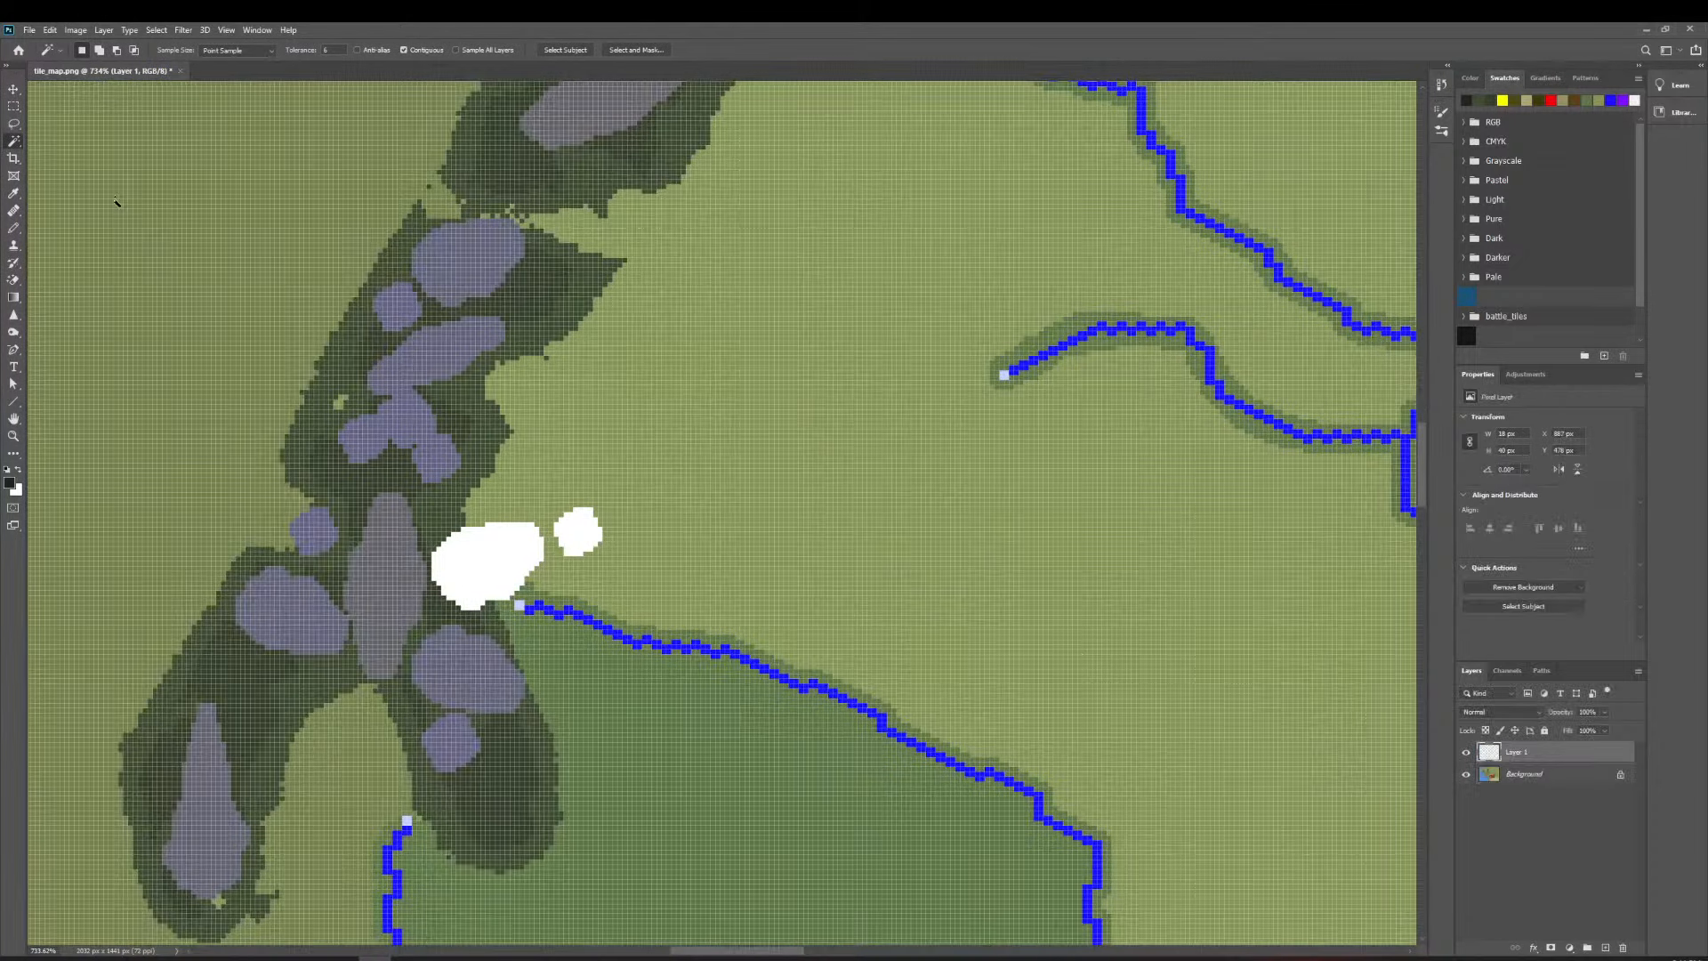
{"action": "left_click", "coordinate": [14, 90]}
{"action": "scroll", "coordinate": [681, 331], "scroll_direction": "up", "scroll_amount": 4}
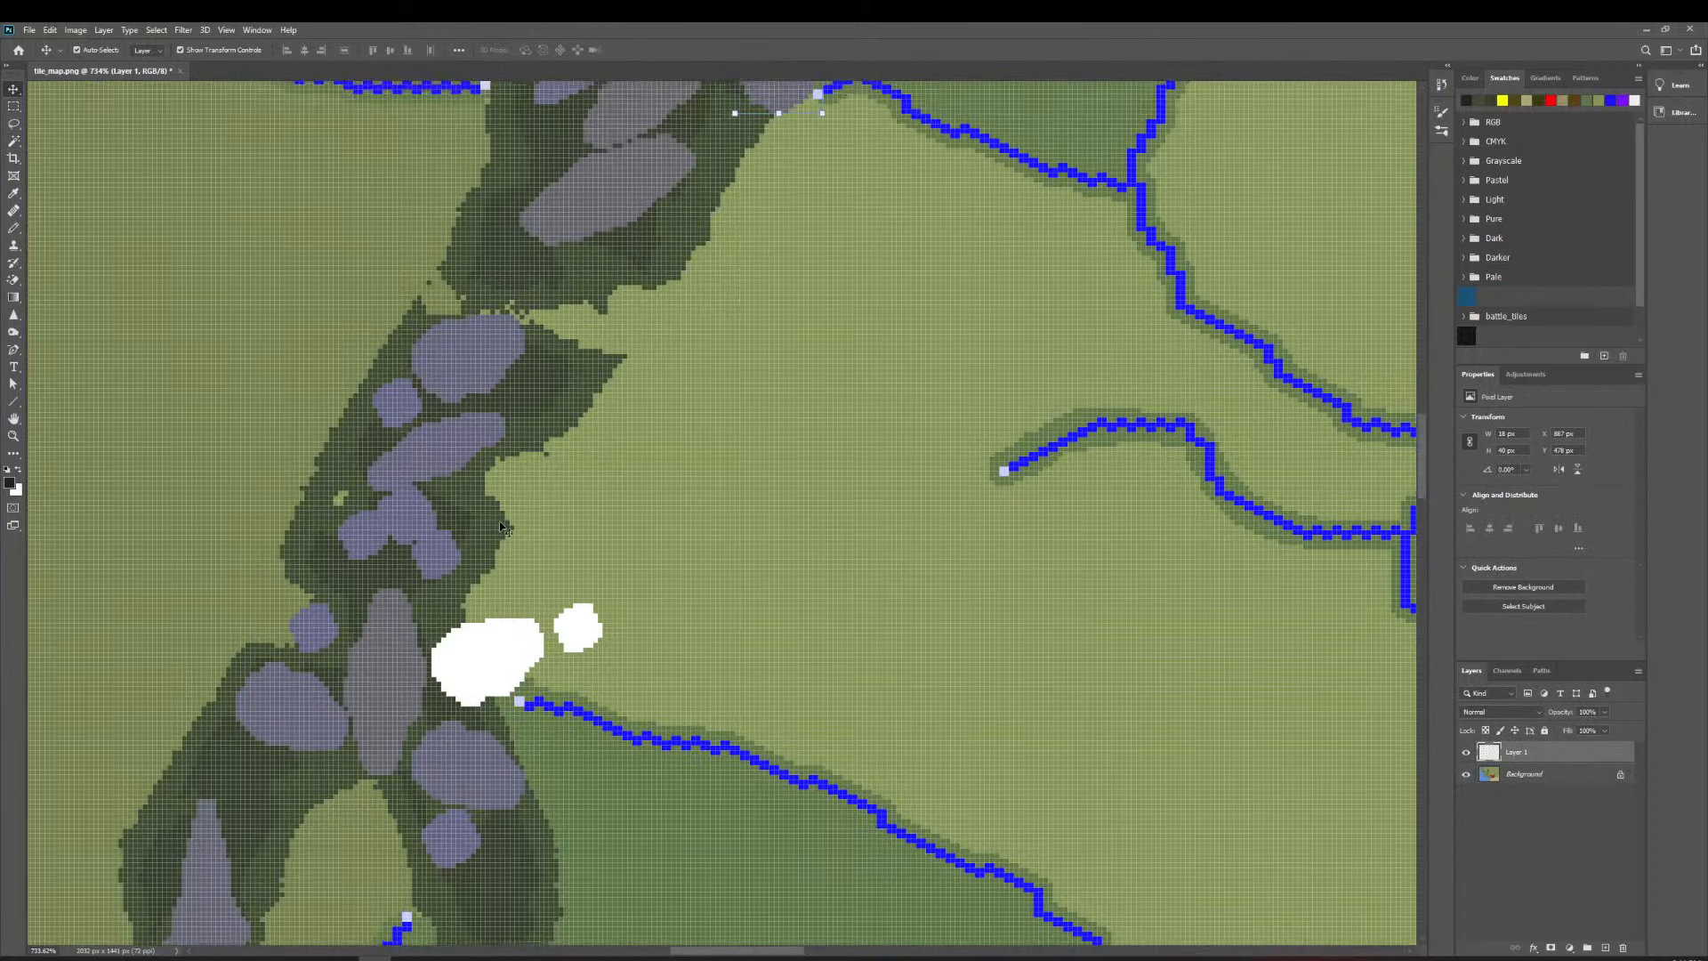
{"action": "left_click_drag", "start_coordinate": [788, 146], "coordinate": [604, 405]}
{"action": "key", "text": "z"}
{"action": "scroll", "coordinate": [539, 434], "scroll_direction": "down", "scroll_amount": 2}
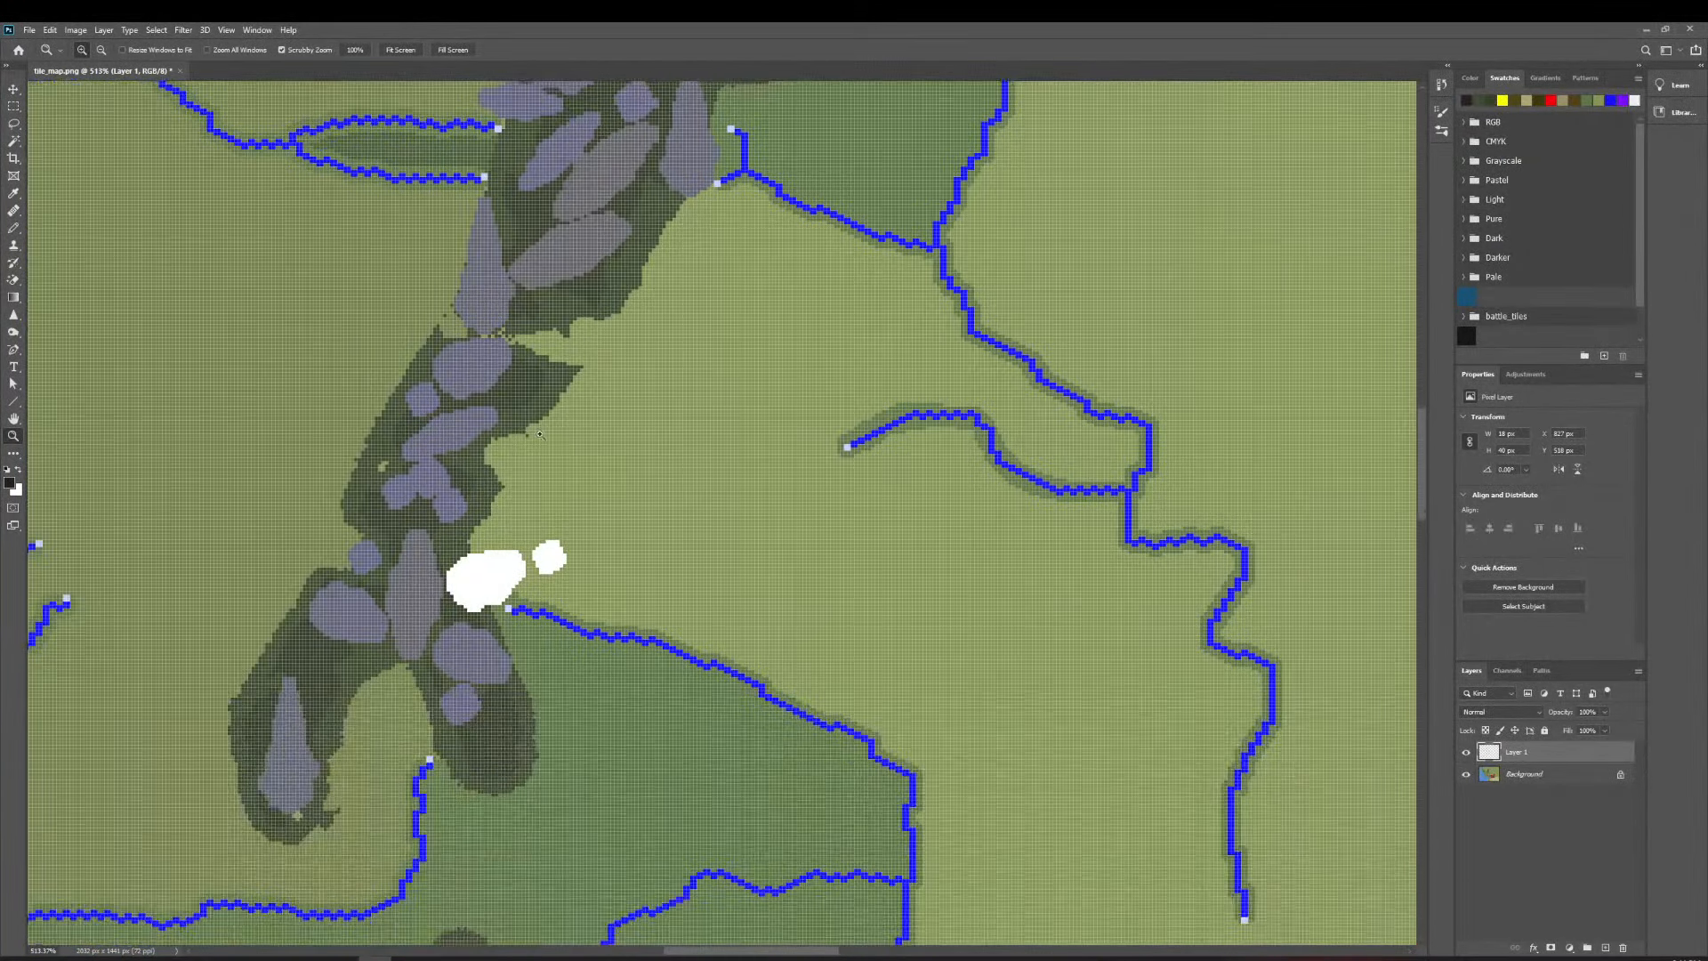
Select the slanted elongated mountain patch in the range's middle cluster on the Background layer and copy it to a new layer.
{"action": "left_click", "coordinate": [14, 141]}
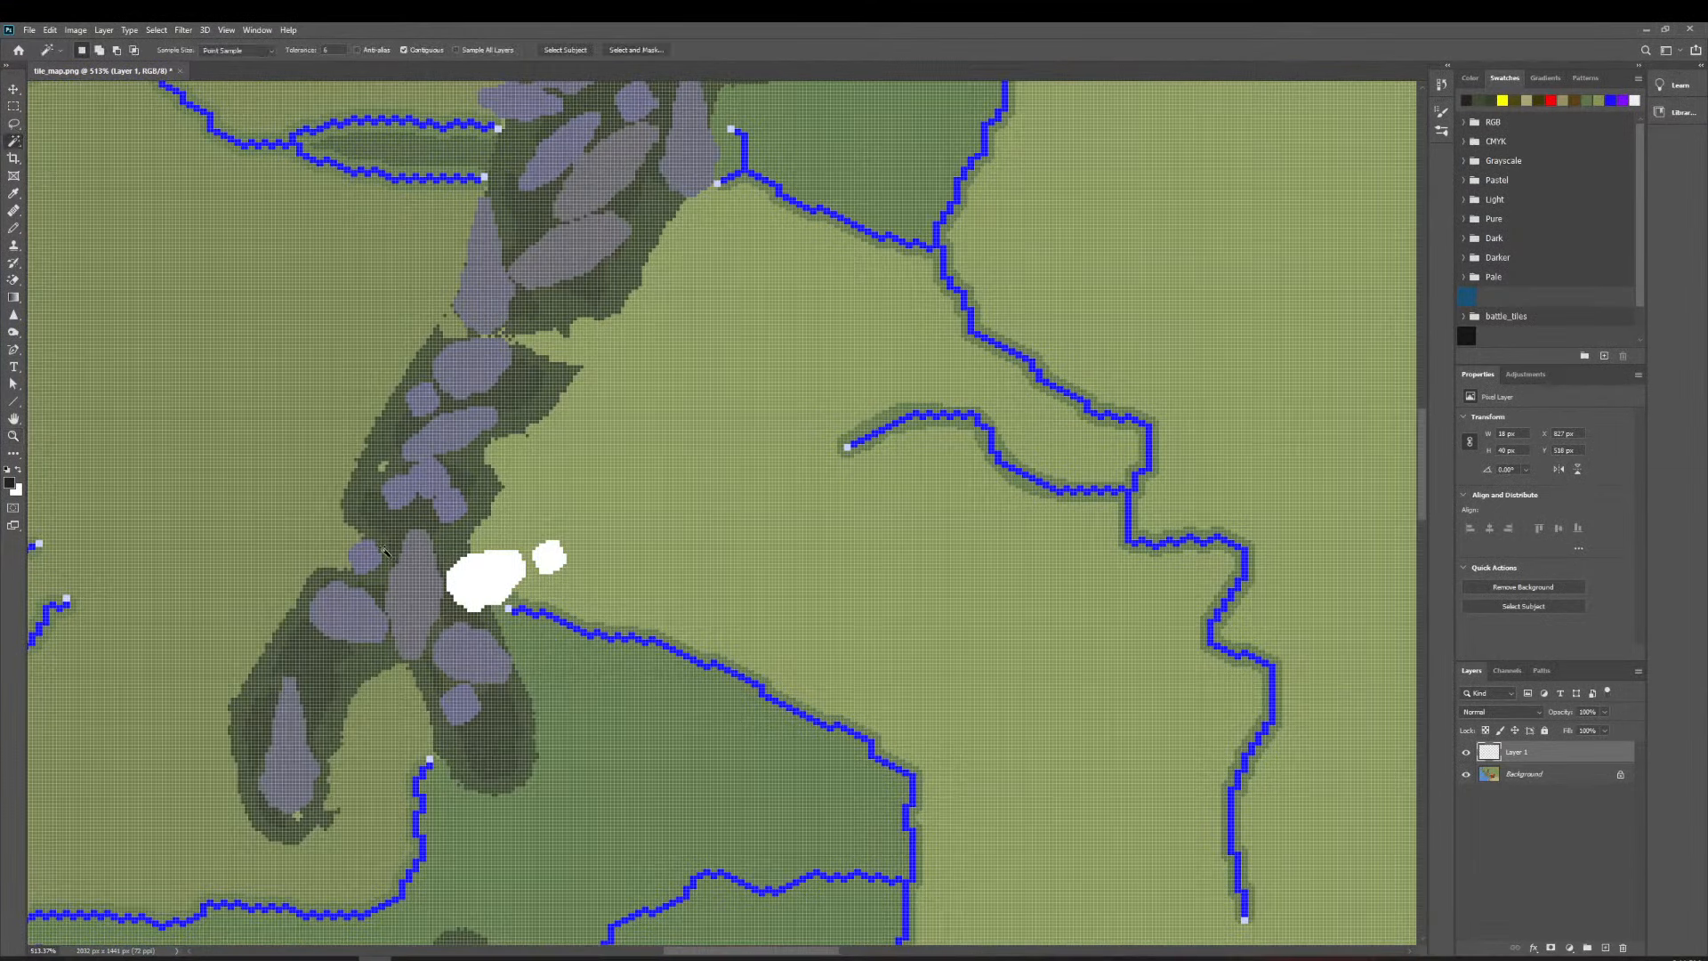
{"action": "scroll", "coordinate": [363, 612], "scroll_direction": "up", "scroll_amount": 15}
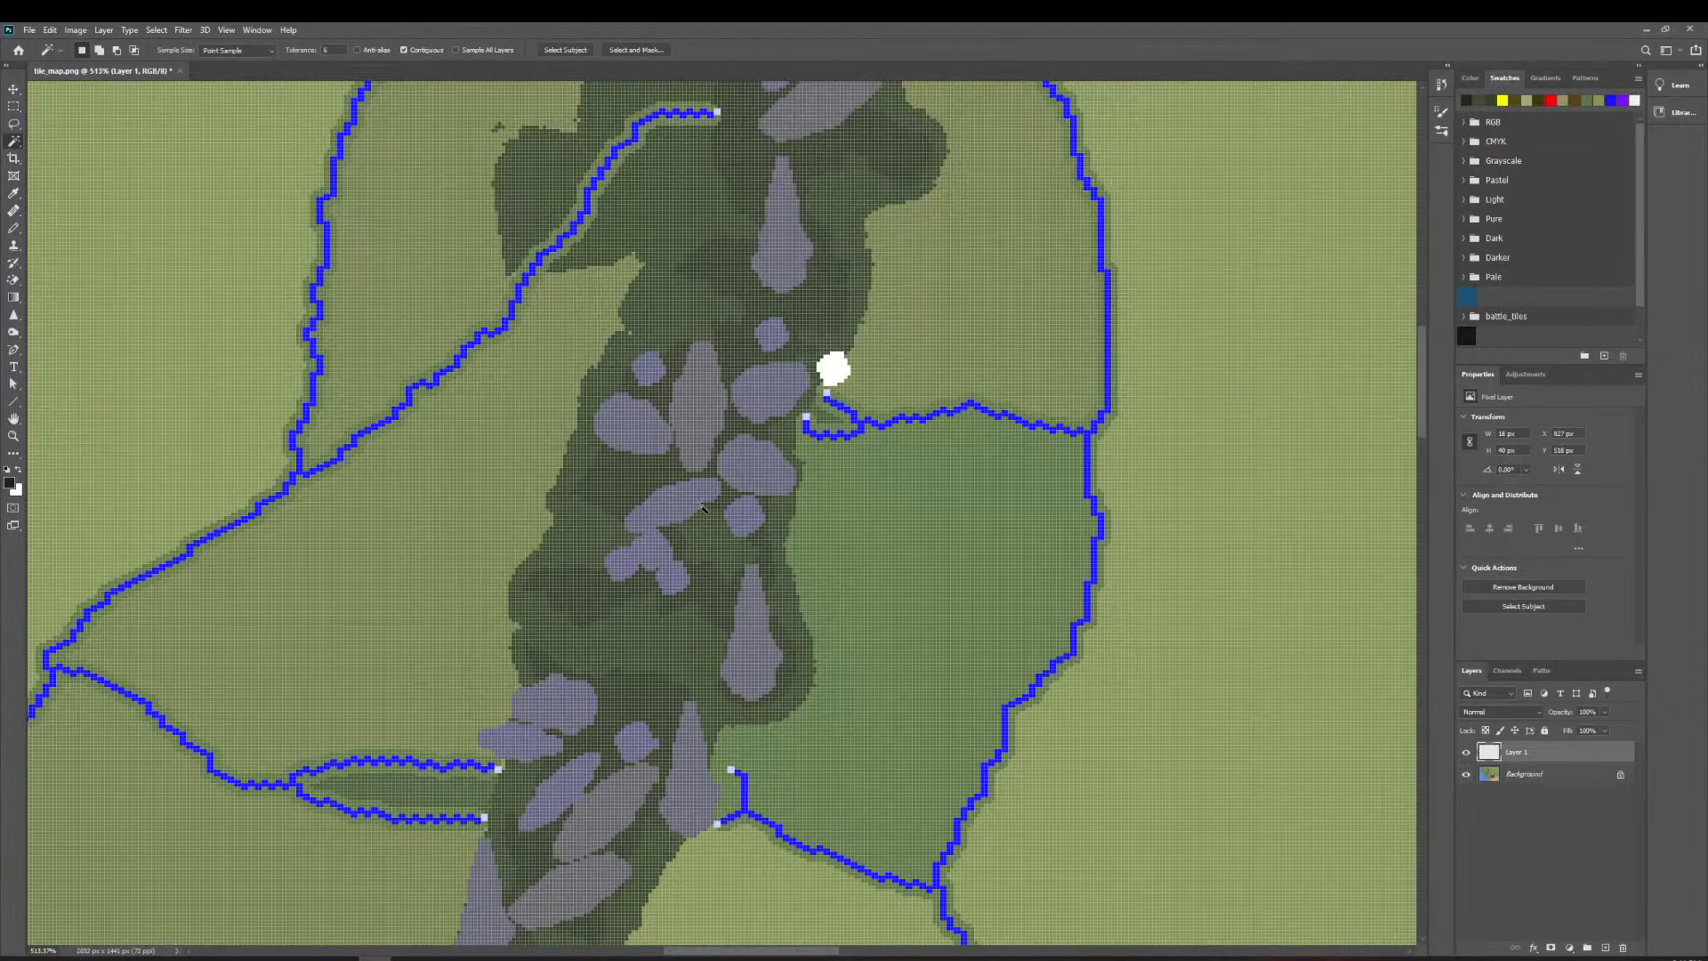
{"action": "scroll", "coordinate": [702, 507], "scroll_direction": "down", "scroll_amount": 5}
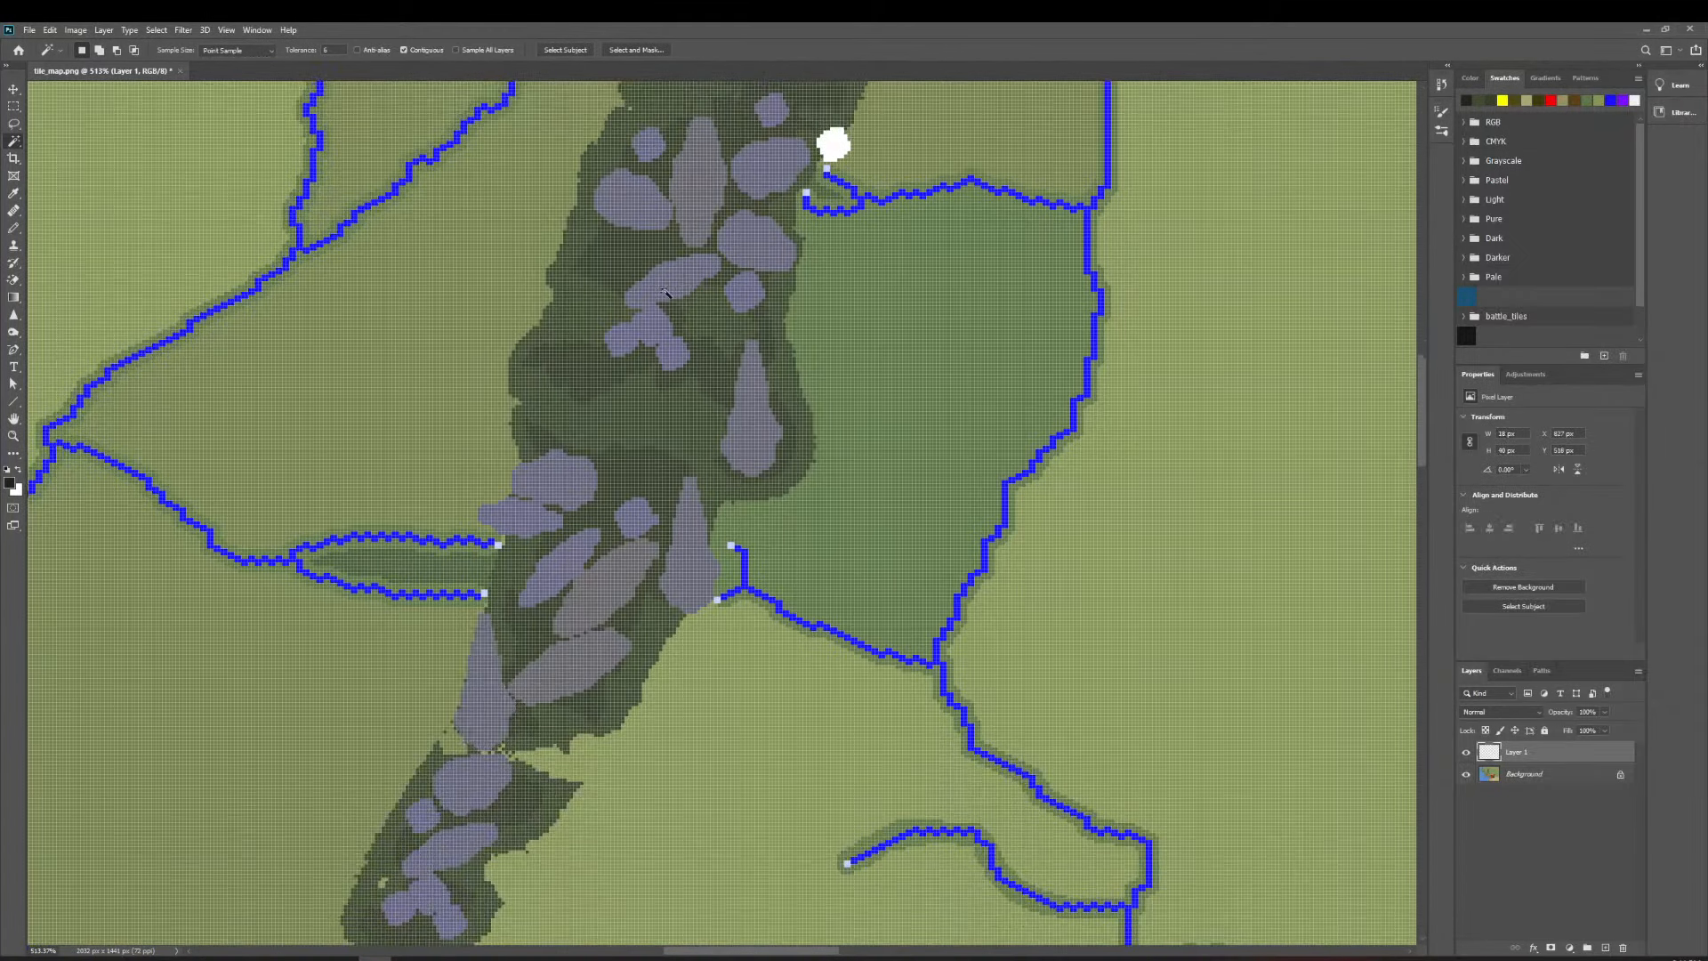
{"action": "left_click", "coordinate": [1576, 779]}
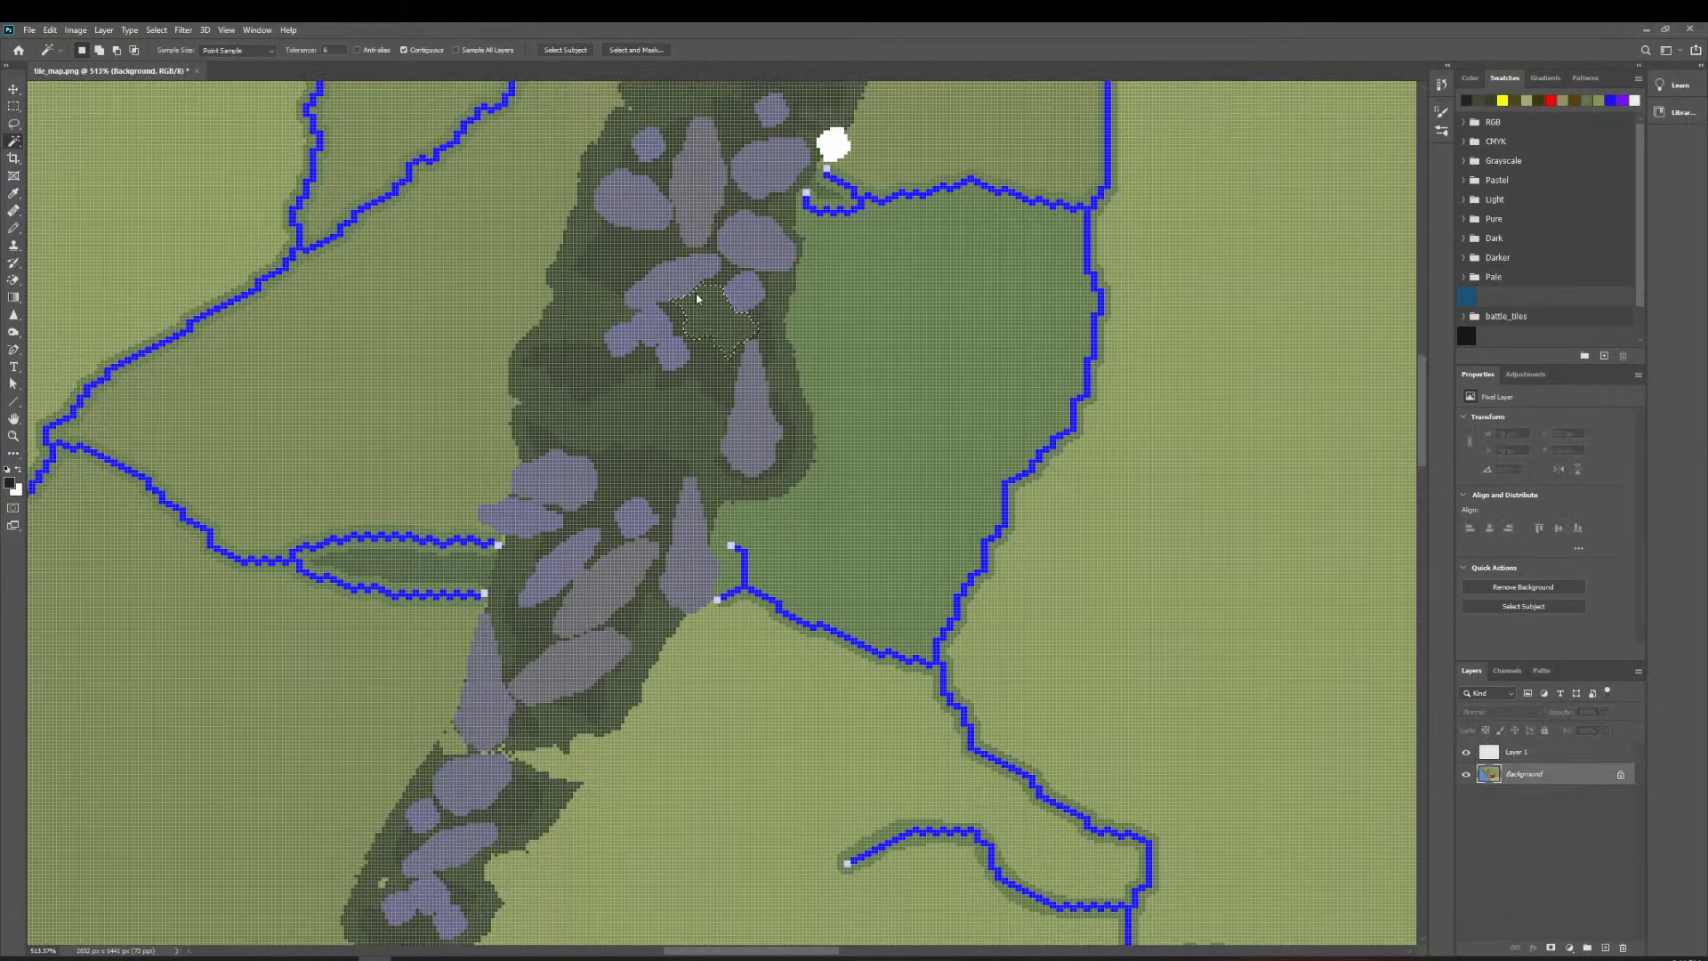
{"action": "scroll", "coordinate": [441, 717], "scroll_direction": "down", "scroll_amount": 7}
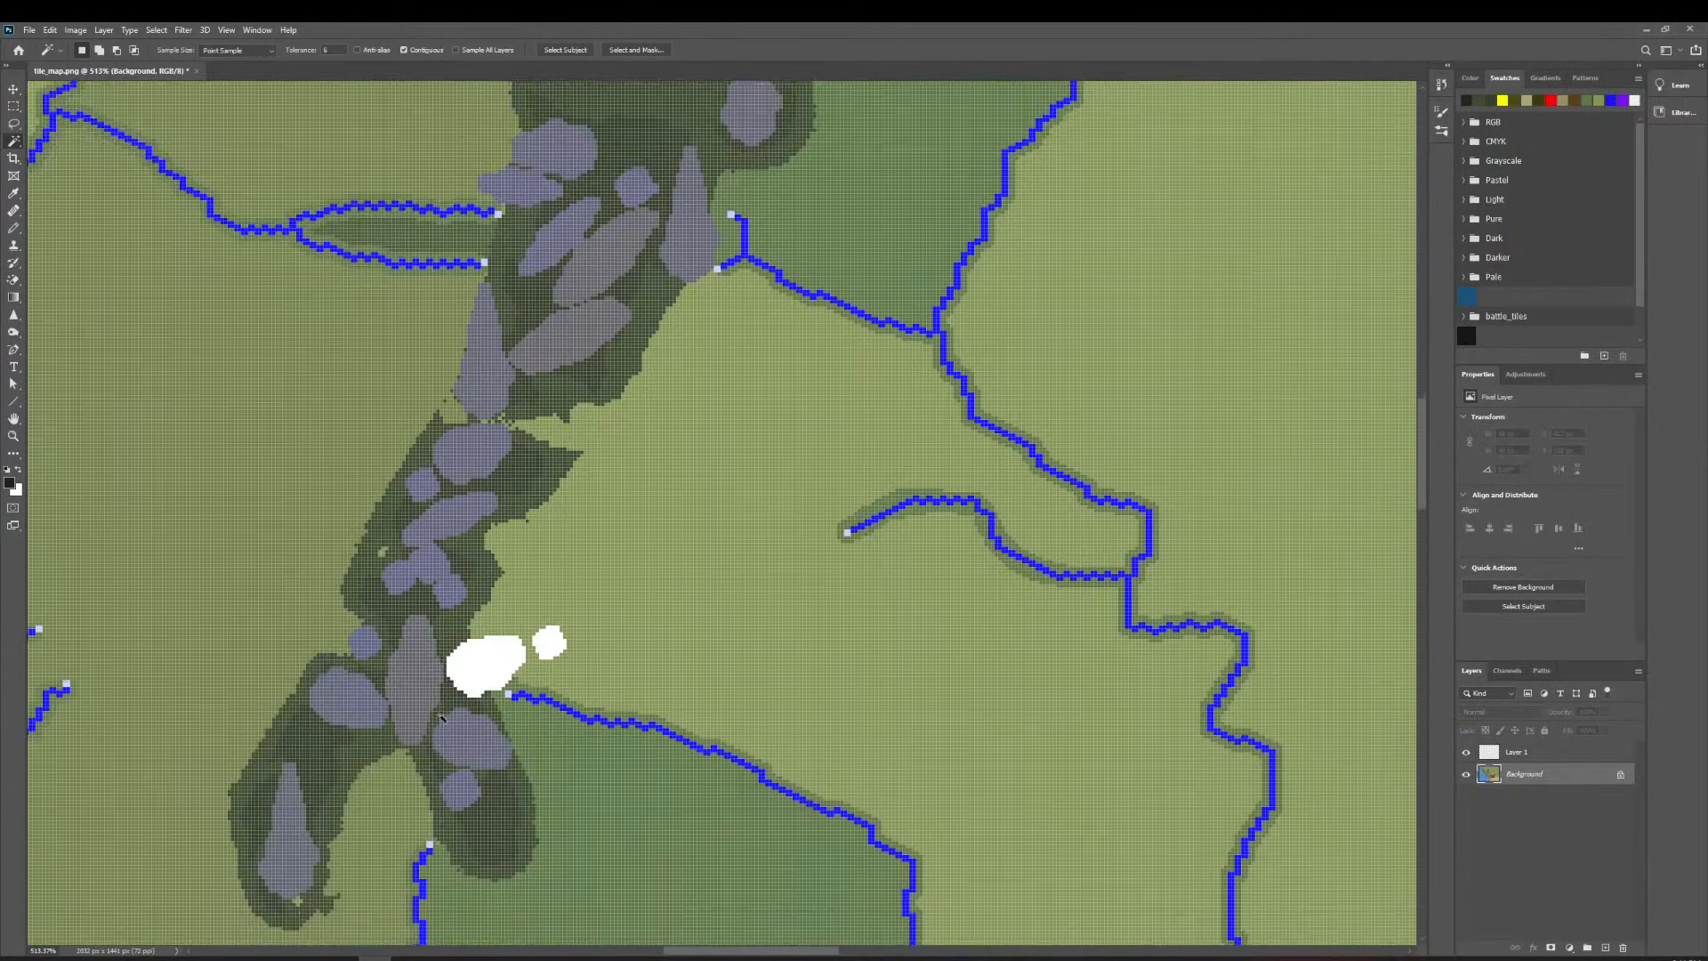
{"action": "scroll", "coordinate": [441, 717], "scroll_direction": "down", "scroll_amount": 5}
{"action": "key", "text": "ctrl+v"}
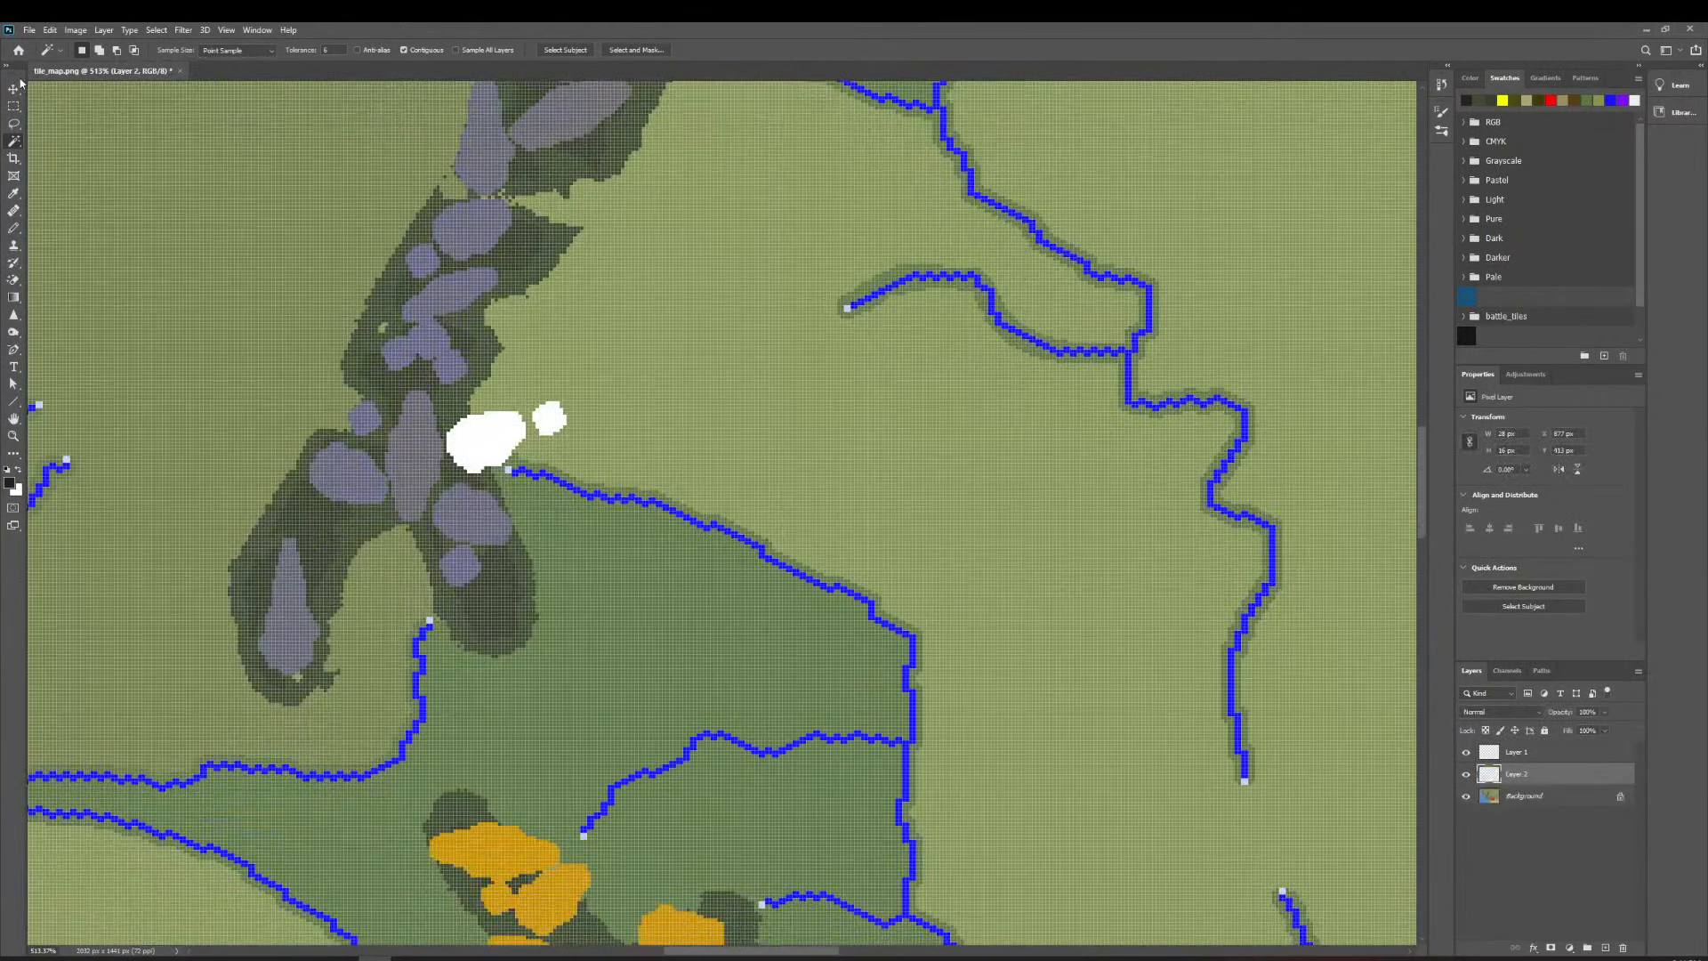
Move the copied slanted patch to the forest's southeastern edge, directly below the long diagonal patches and above the gap.
{"action": "key", "text": "v"}
{"action": "left_click_drag", "start_coordinate": [644, 193], "coordinate": [632, 315]}
{"action": "scroll", "coordinate": [637, 297], "scroll_direction": "up", "scroll_amount": 5}
{"action": "scroll", "coordinate": [711, 289], "scroll_direction": "up", "scroll_amount": 3}
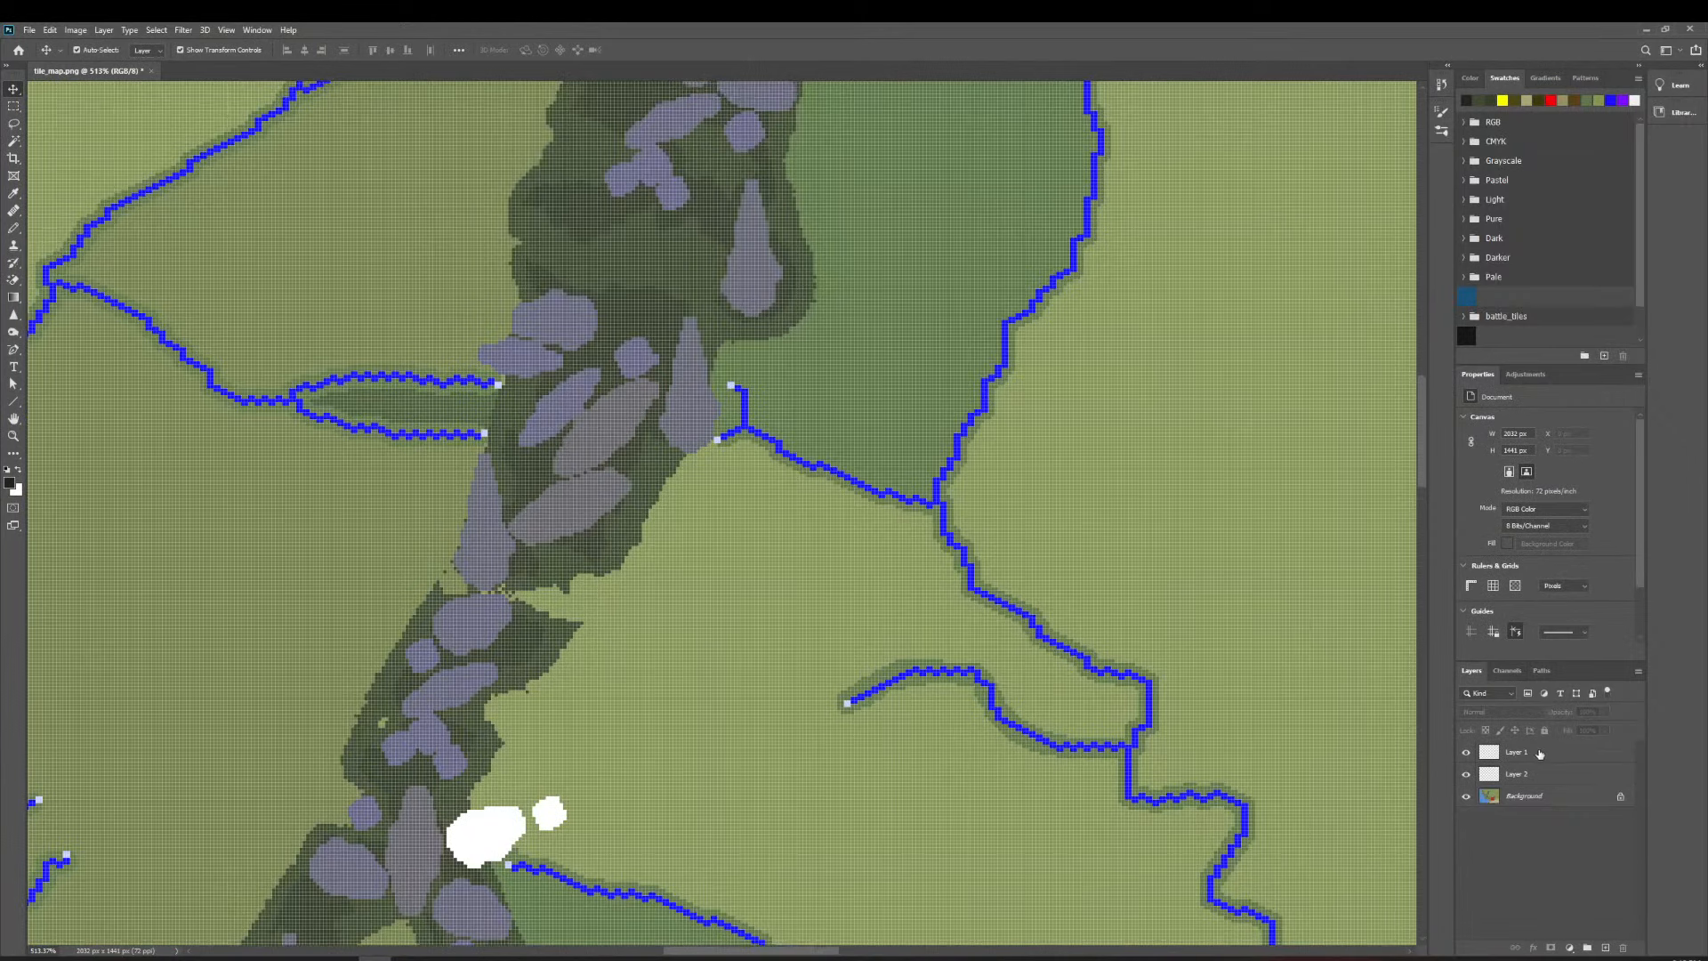
{"action": "left_click", "coordinate": [1540, 753]}
{"action": "left_click", "coordinate": [1544, 774]}
{"action": "scroll", "coordinate": [669, 203], "scroll_direction": "up", "scroll_amount": 1}
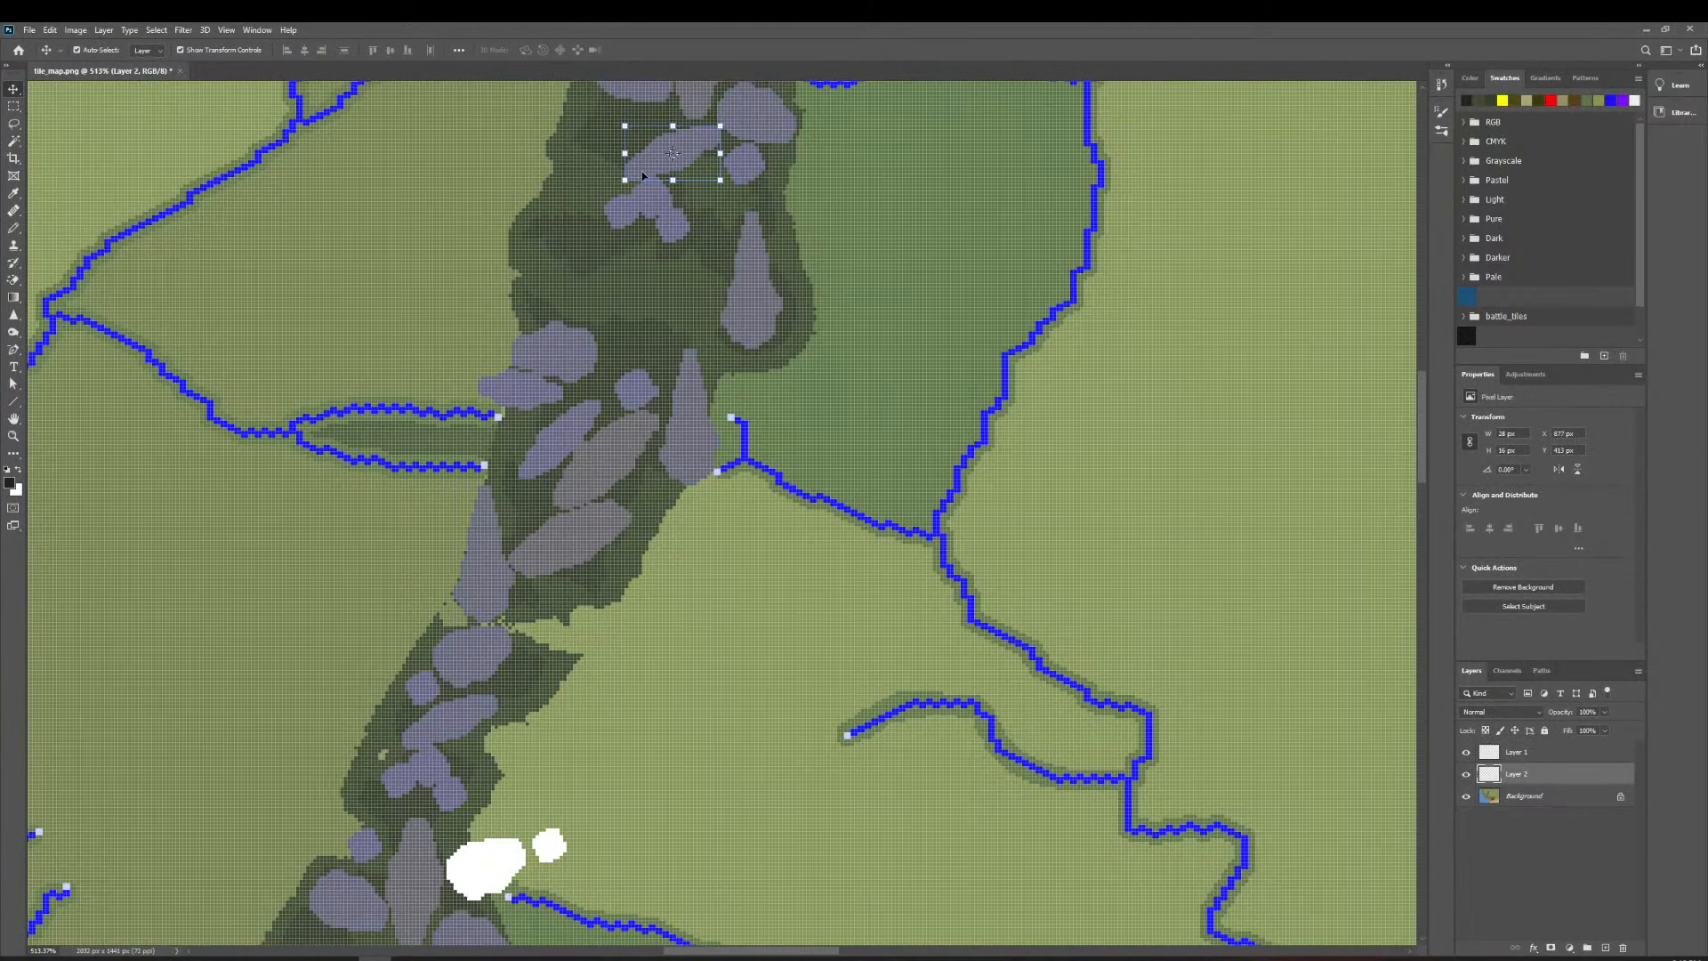
{"action": "left_click_drag", "start_coordinate": [653, 158], "coordinate": [547, 601]}
{"action": "scroll", "coordinate": [623, 587], "scroll_direction": "up", "scroll_amount": 1}
{"action": "scroll", "coordinate": [629, 582], "scroll_direction": "down", "scroll_amount": 4}
{"action": "scroll", "coordinate": [580, 594], "scroll_direction": "down", "scroll_amount": 1}
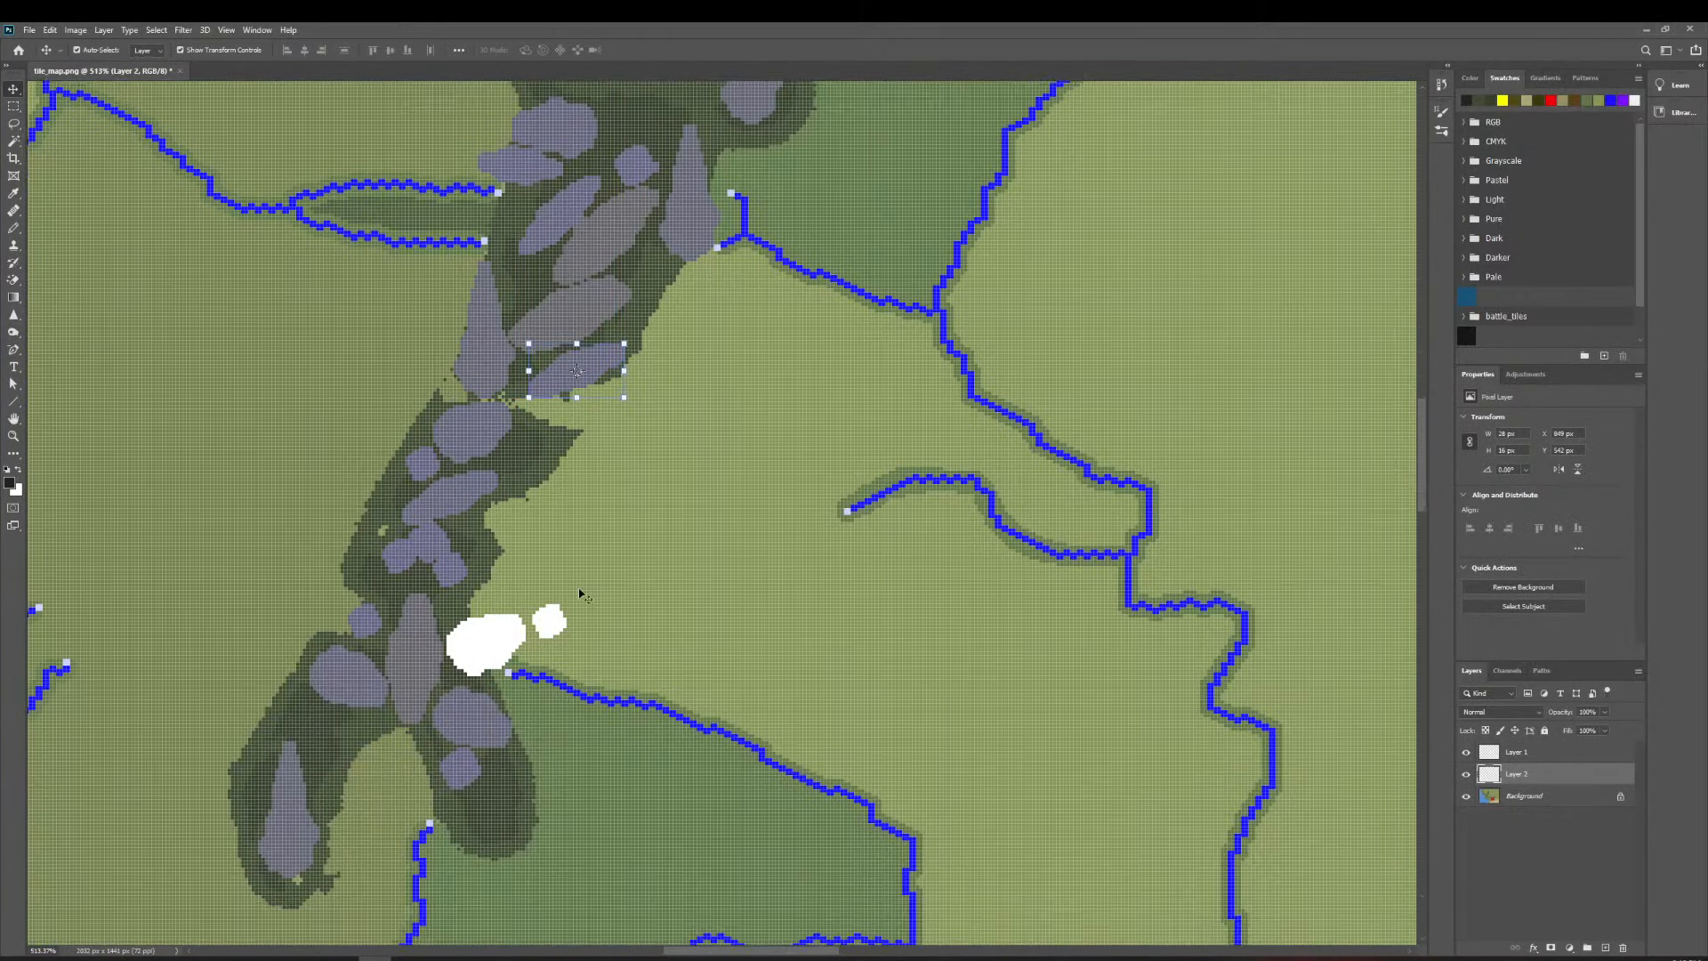
Paste another copy of the slanted patch and place it on the range's southwestern branch, between the large oval and tapered patches.
{"action": "key", "text": "ctrl+v"}
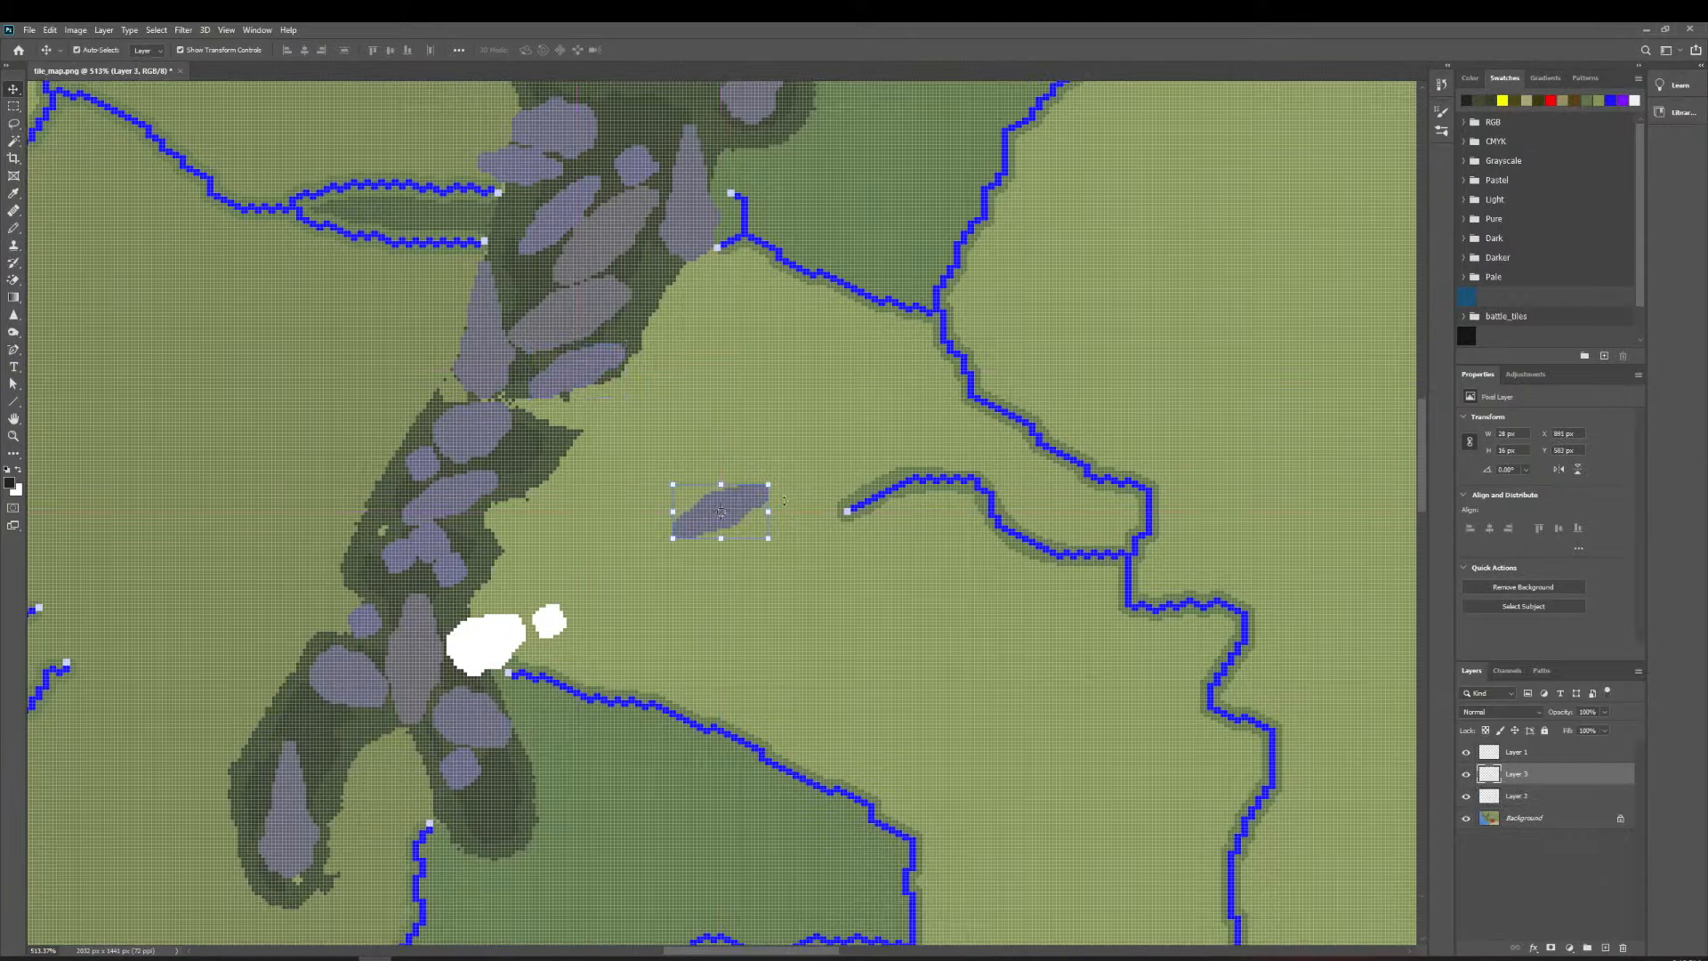
{"action": "scroll", "coordinate": [720, 511], "scroll_direction": "left", "scroll_amount": 1}
{"action": "left_click_drag", "start_coordinate": [720, 512], "coordinate": [412, 735]}
{"action": "left_click", "coordinate": [12, 439]}
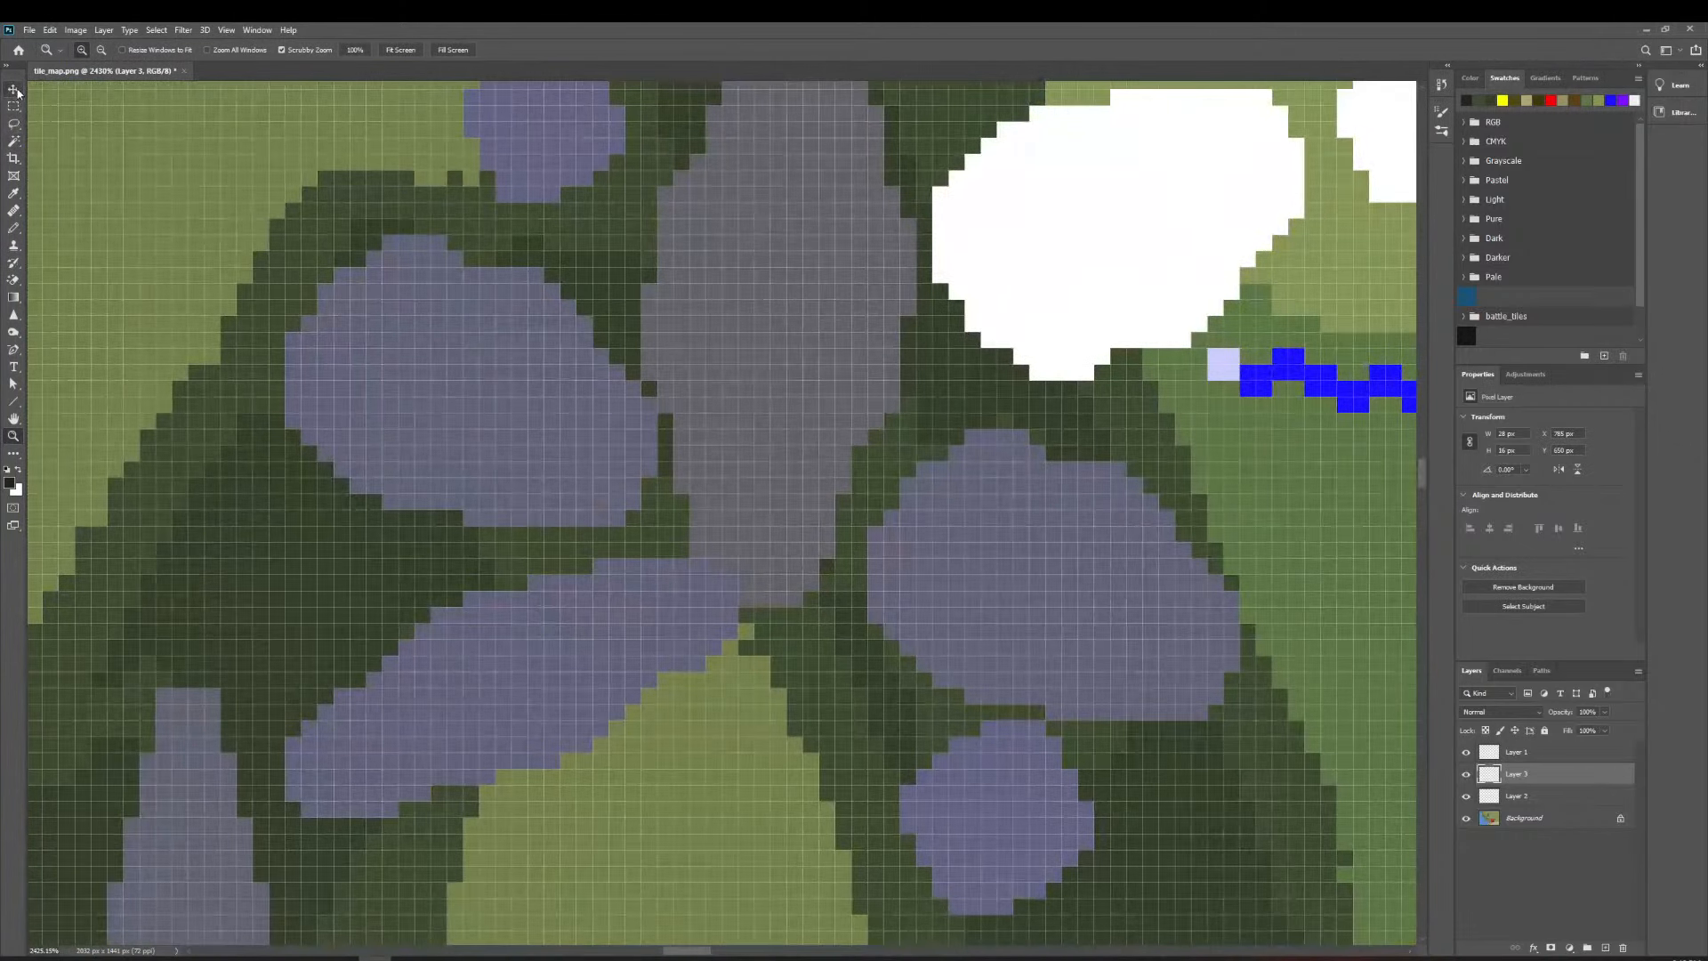
{"action": "left_click", "coordinate": [14, 89]}
{"action": "key", "text": "Left"}
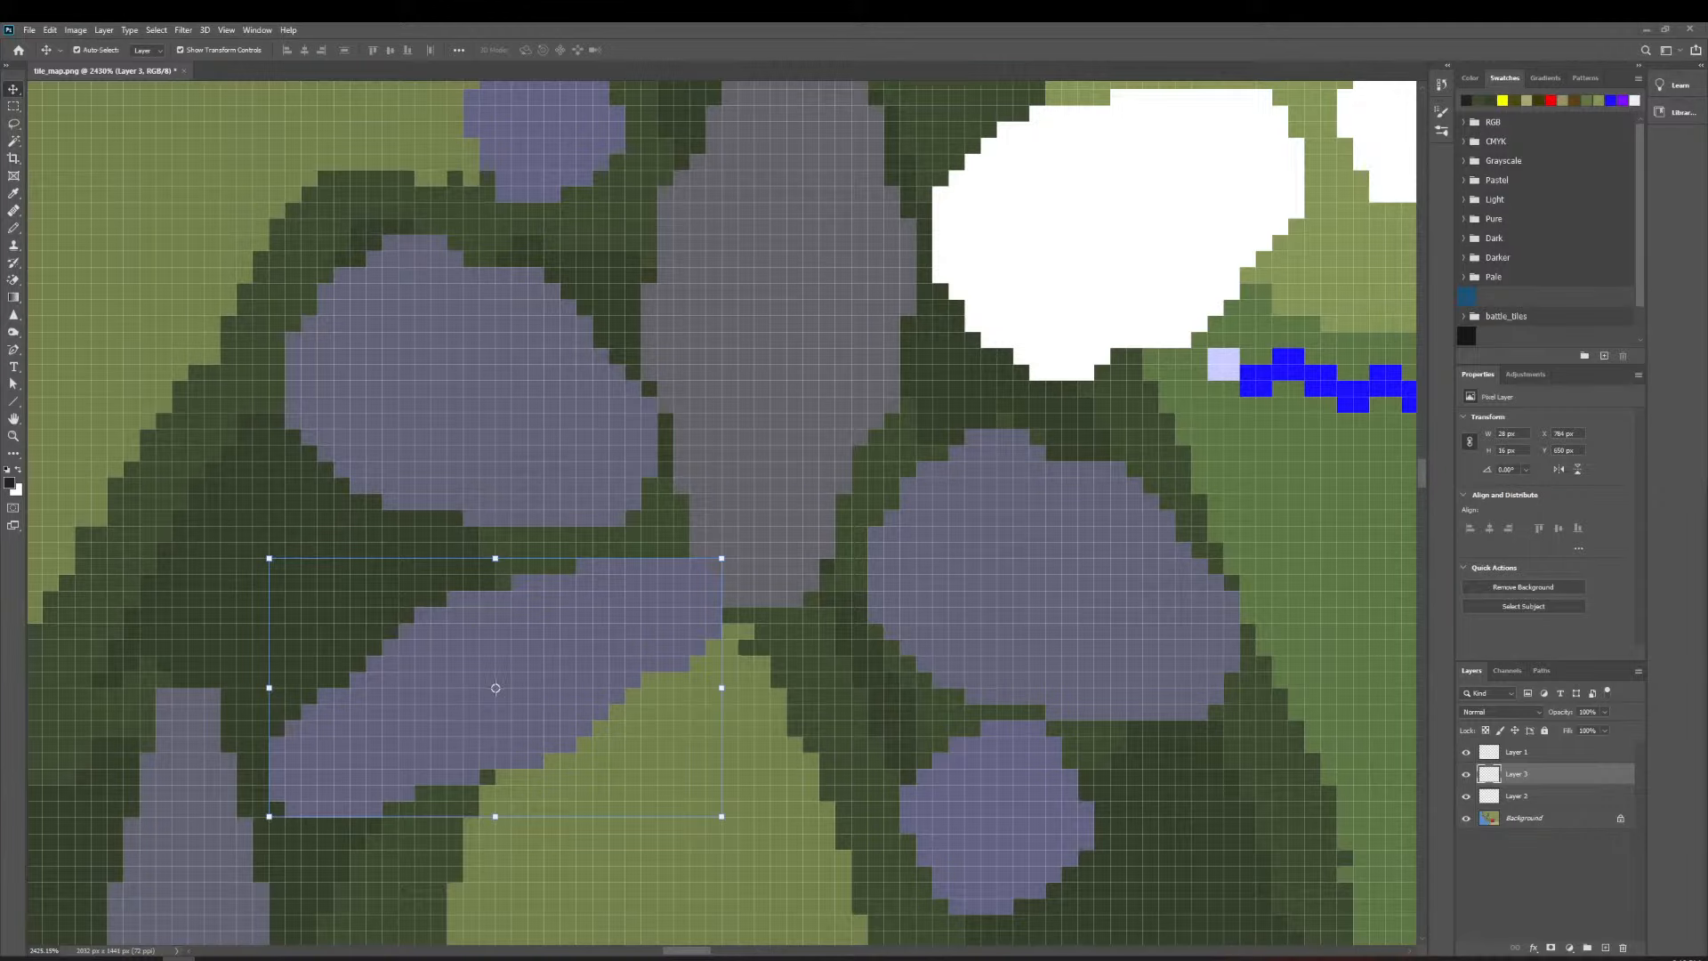
Shift the pasted patch on the southwestern branch 2 px west and 1 px north, clear of the central upright patch.
{"action": "scroll", "coordinate": [627, 361], "scroll_direction": "down", "scroll_amount": 3}
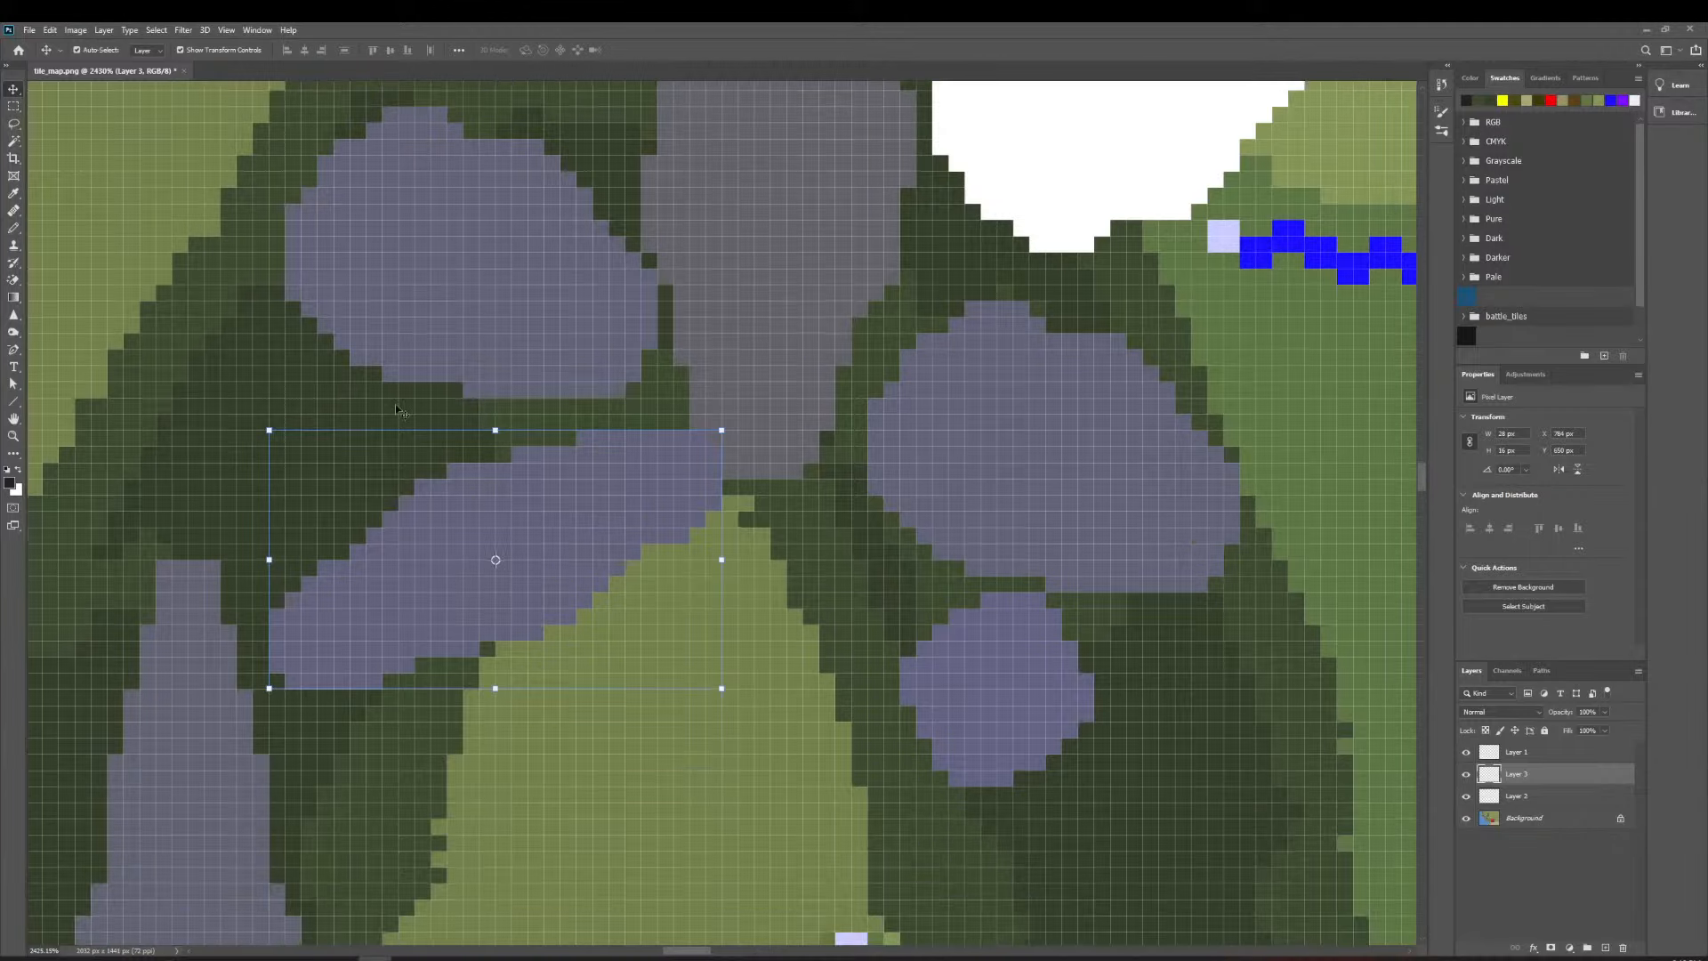
{"action": "left_click", "coordinate": [627, 361]}
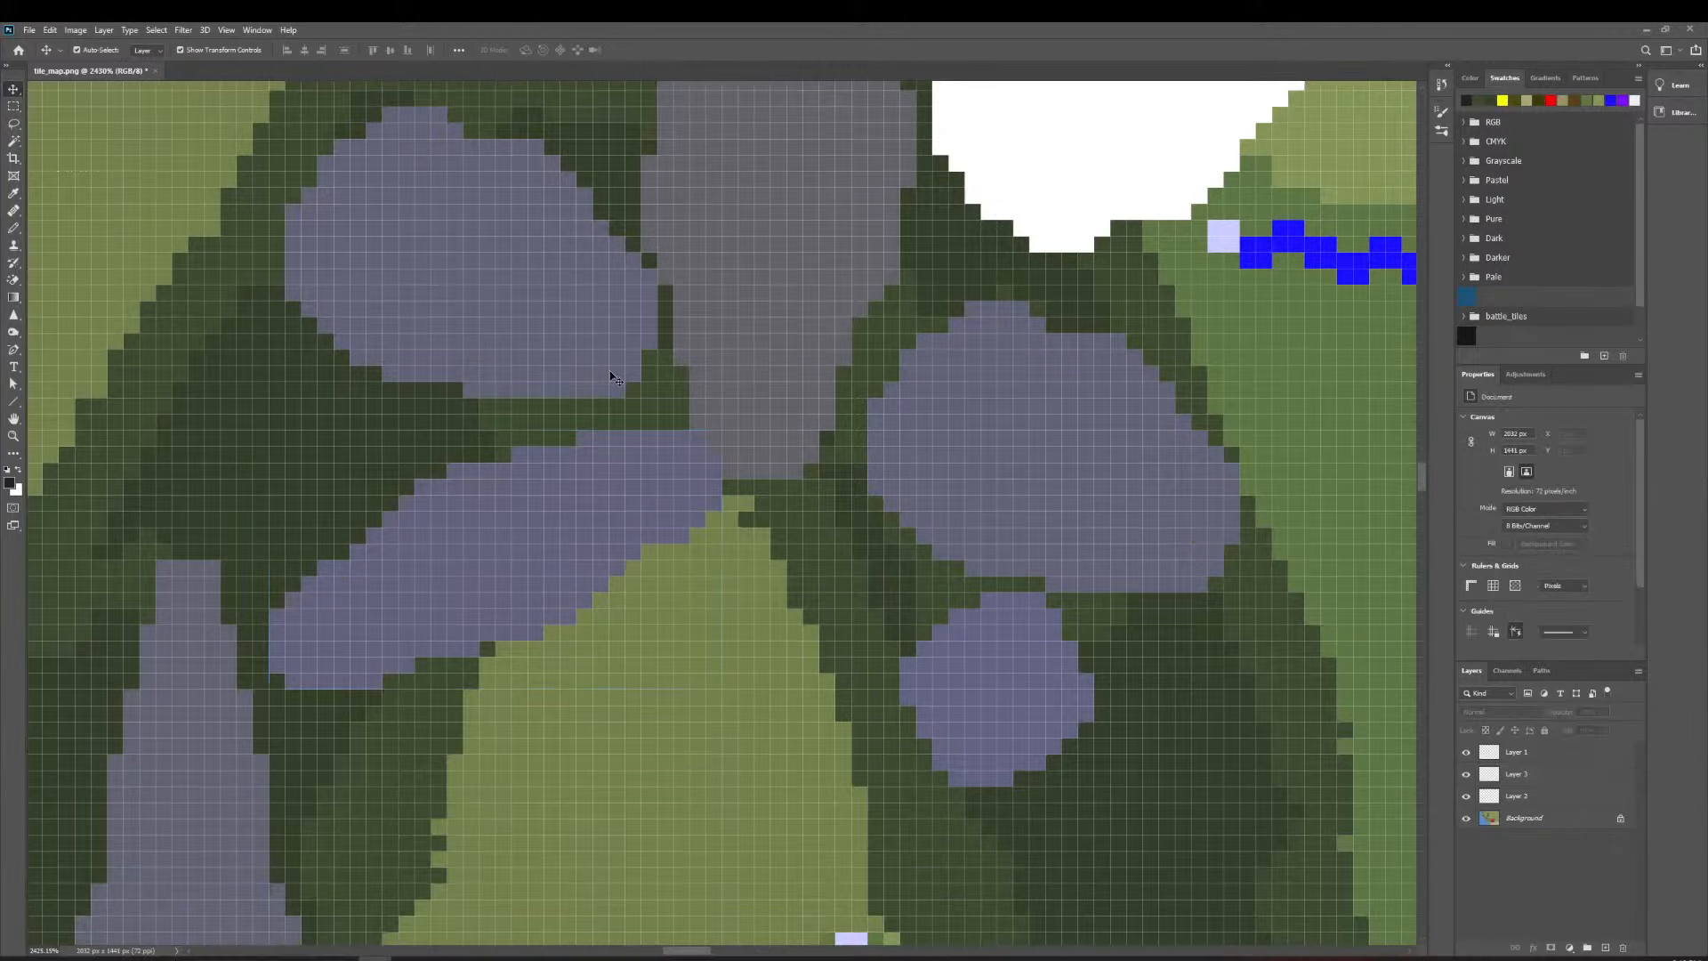
{"action": "scroll", "coordinate": [610, 370], "scroll_direction": "down", "scroll_amount": 2}
{"action": "left_click", "coordinate": [528, 430]}
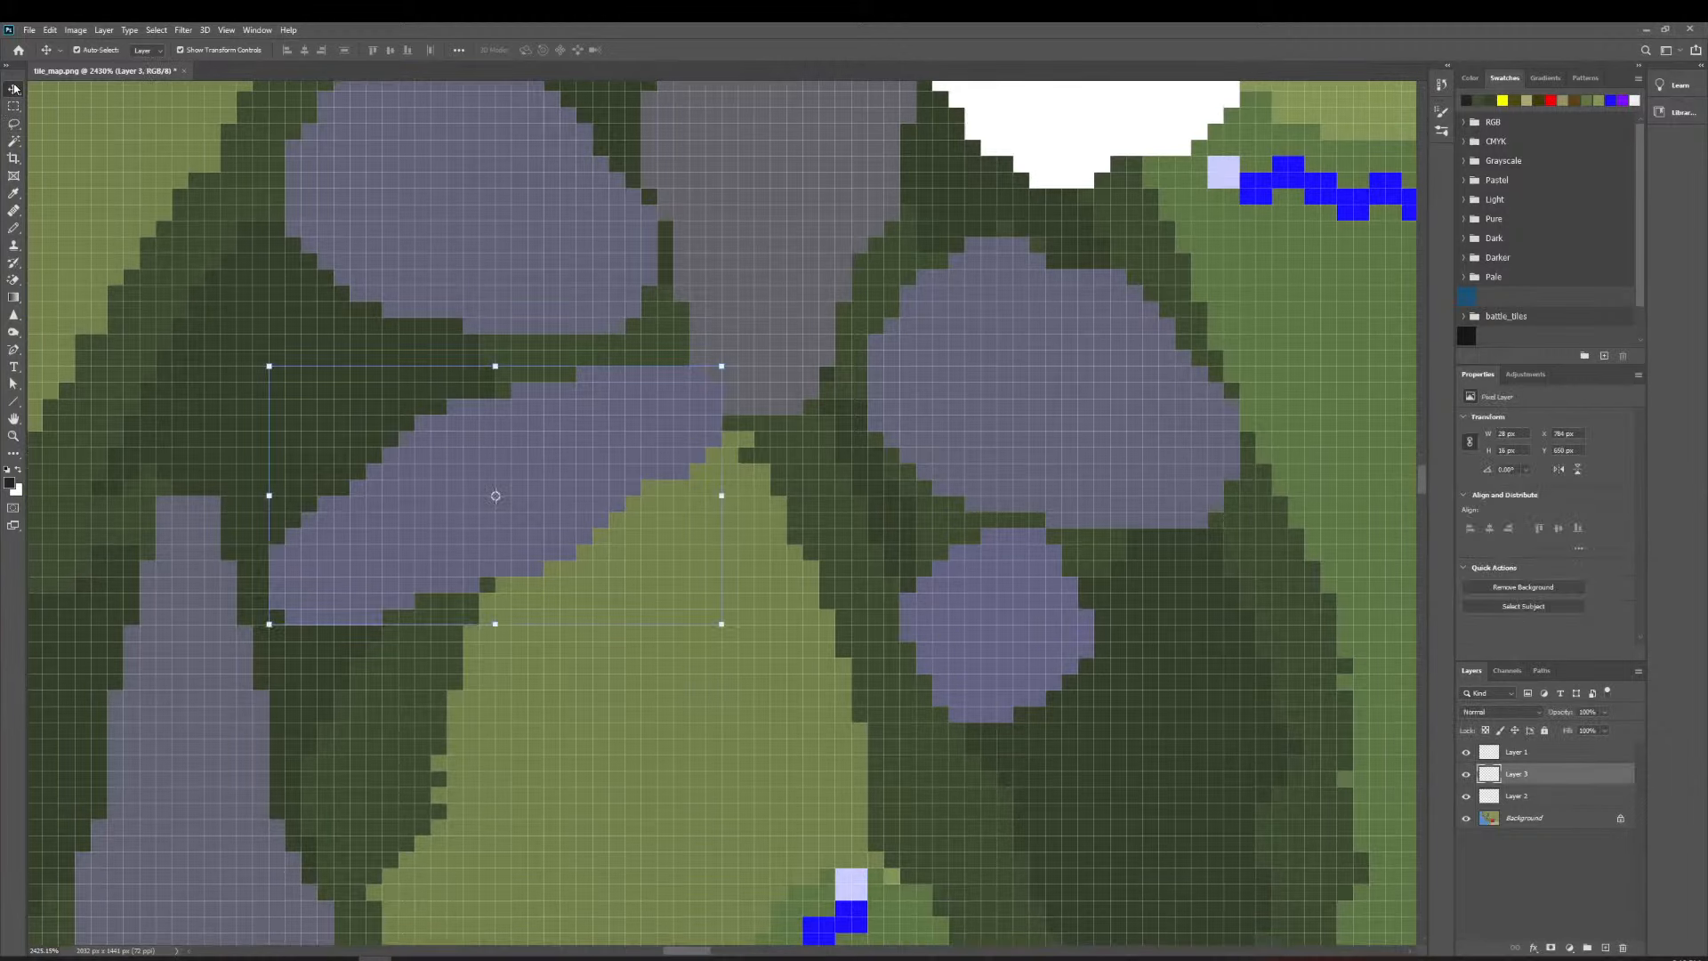
{"action": "mouse_move", "coordinate": [556, 471]}
{"action": "left_mouse_down"}
{"action": "mouse_move", "coordinate": [525, 476]}
{"action": "mouse_move", "coordinate": [531, 454]}
{"action": "left_mouse_up"}
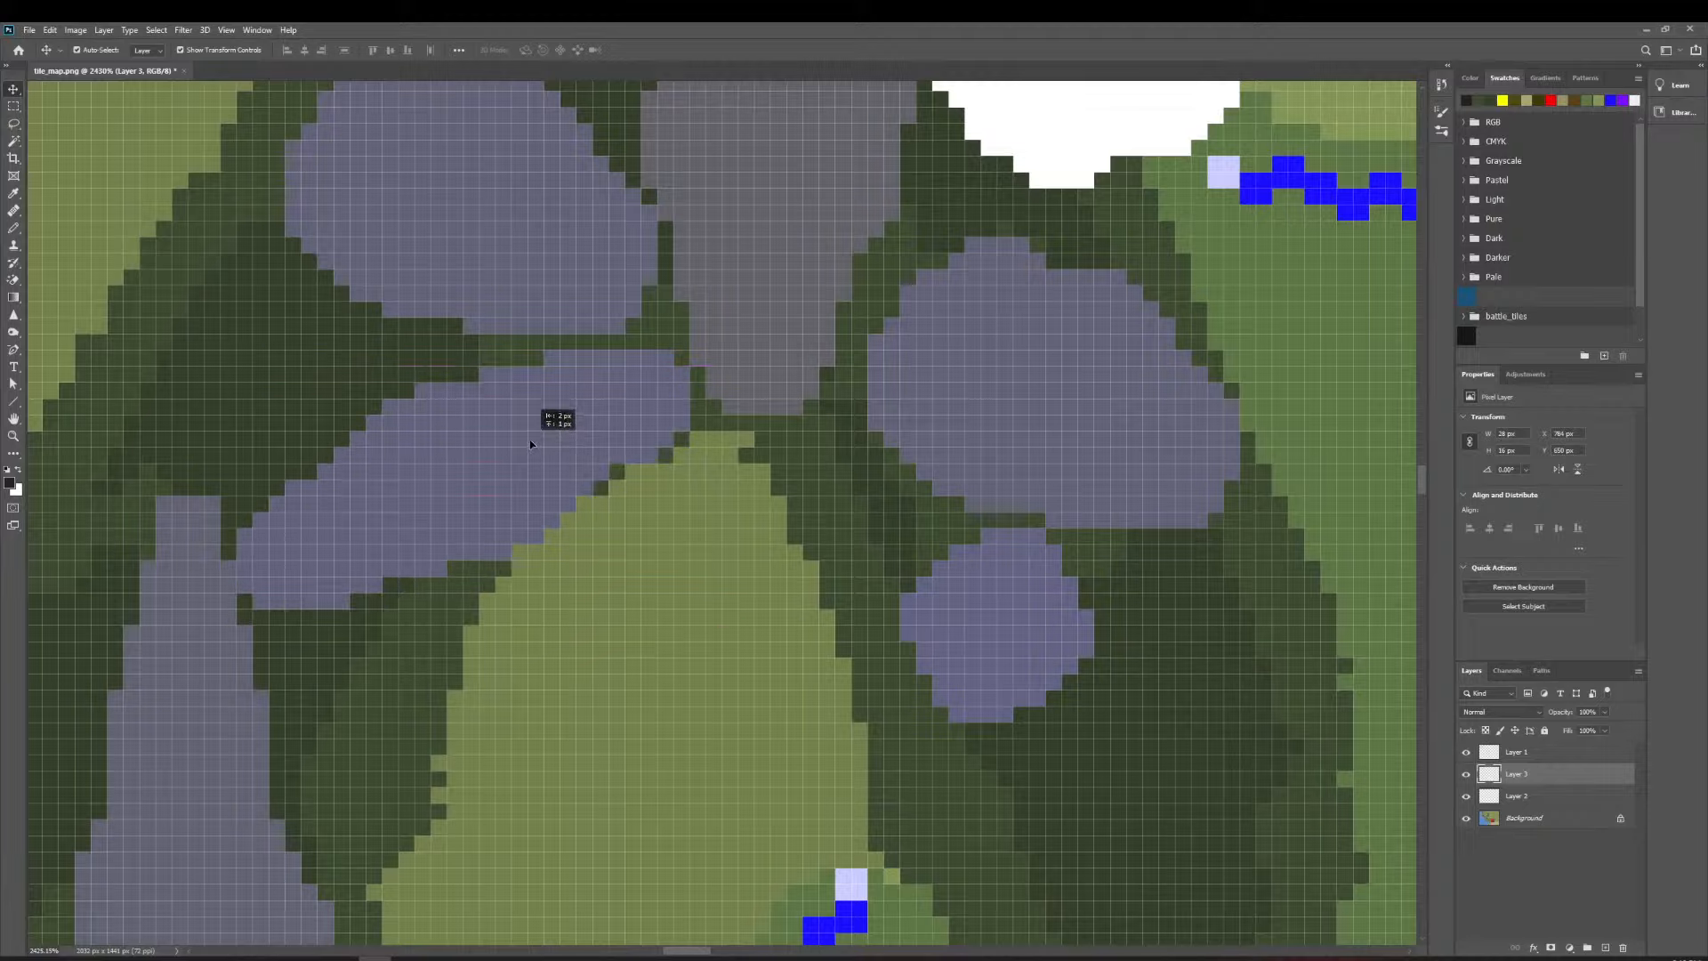
{"action": "left_click_drag", "start_coordinate": [530, 443], "coordinate": [534, 442]}
{"action": "scroll", "coordinate": [603, 681], "scroll_direction": "right", "scroll_amount": 2}
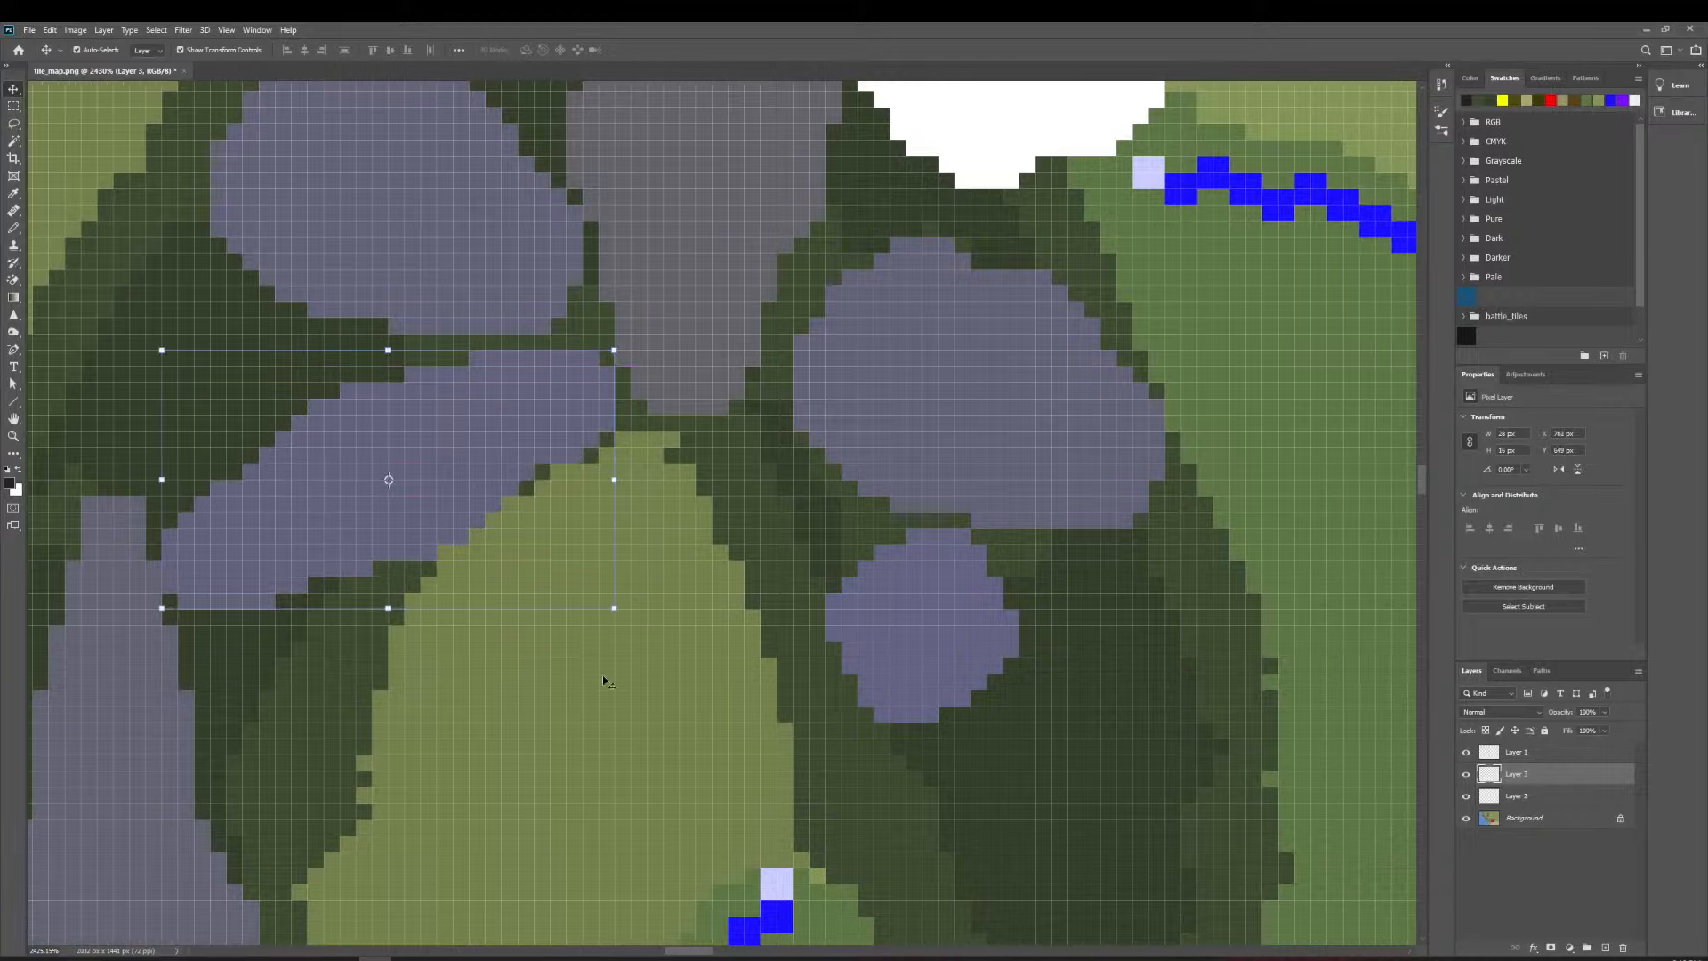
{"action": "left_click", "coordinate": [604, 681]}
Examine the whole range from its southern fork to its northern end for forest areas that lack mountain patches.
{"action": "scroll", "coordinate": [534, 623], "scroll_direction": "down", "scroll_amount": 1}
{"action": "scroll", "coordinate": [534, 622], "scroll_direction": "left", "scroll_amount": 2}
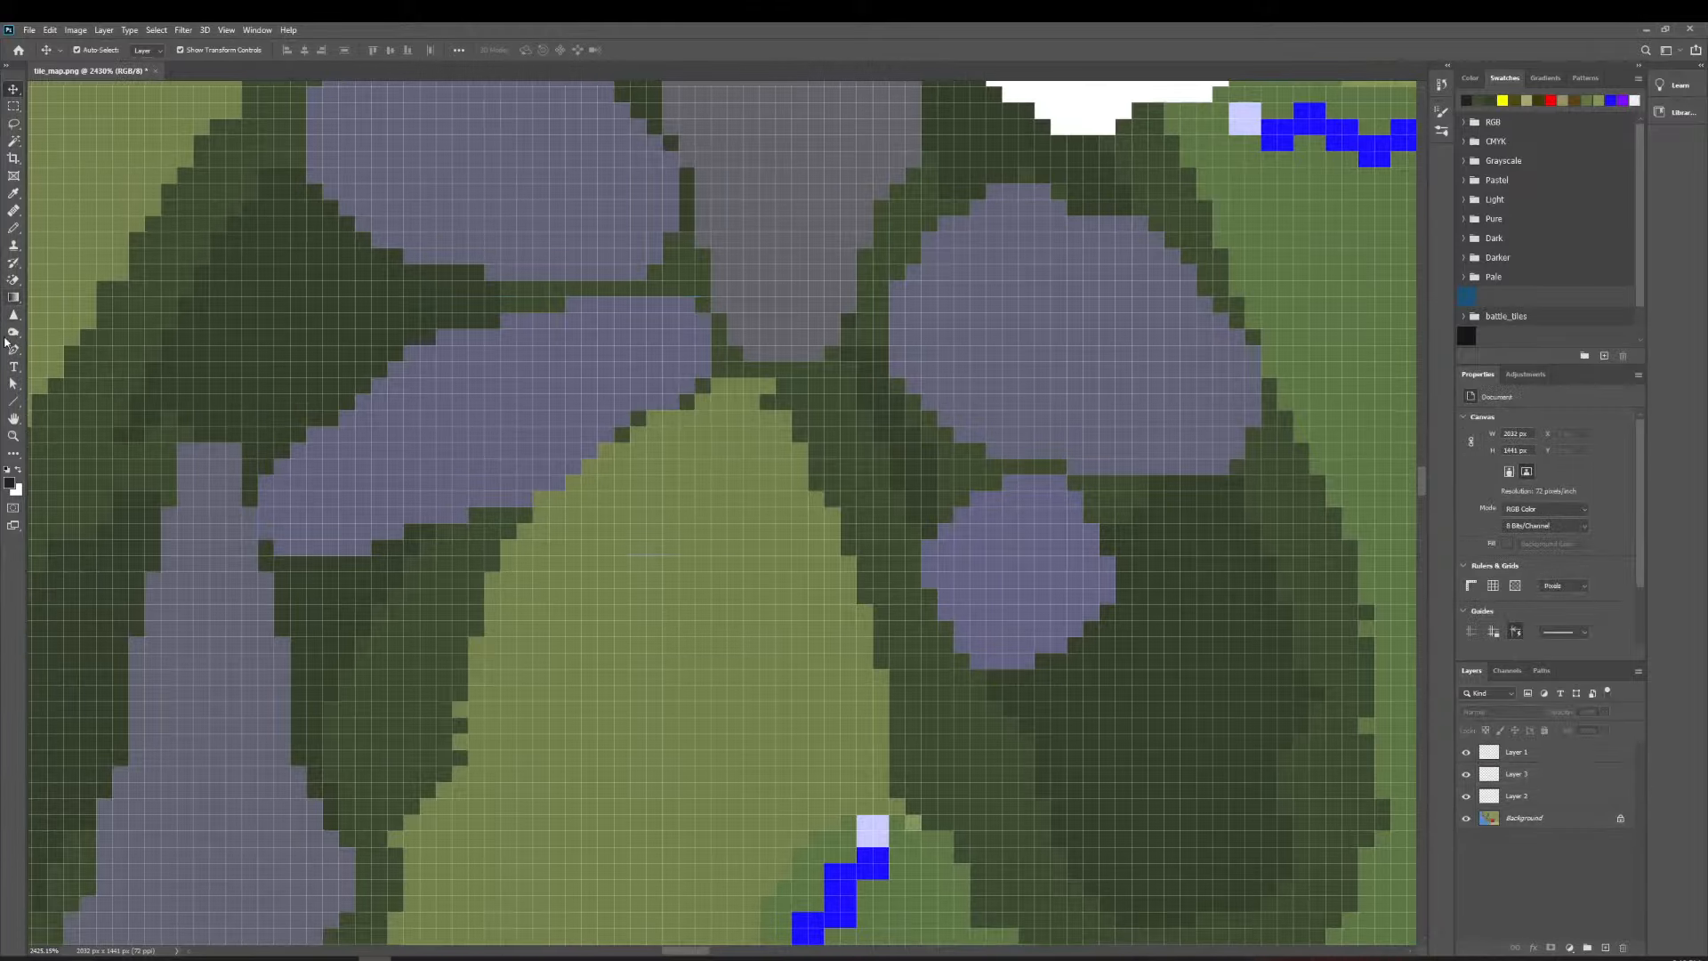
{"action": "left_click", "coordinate": [13, 436]}
{"action": "left_click_drag", "start_coordinate": [713, 594], "coordinate": [551, 596]}
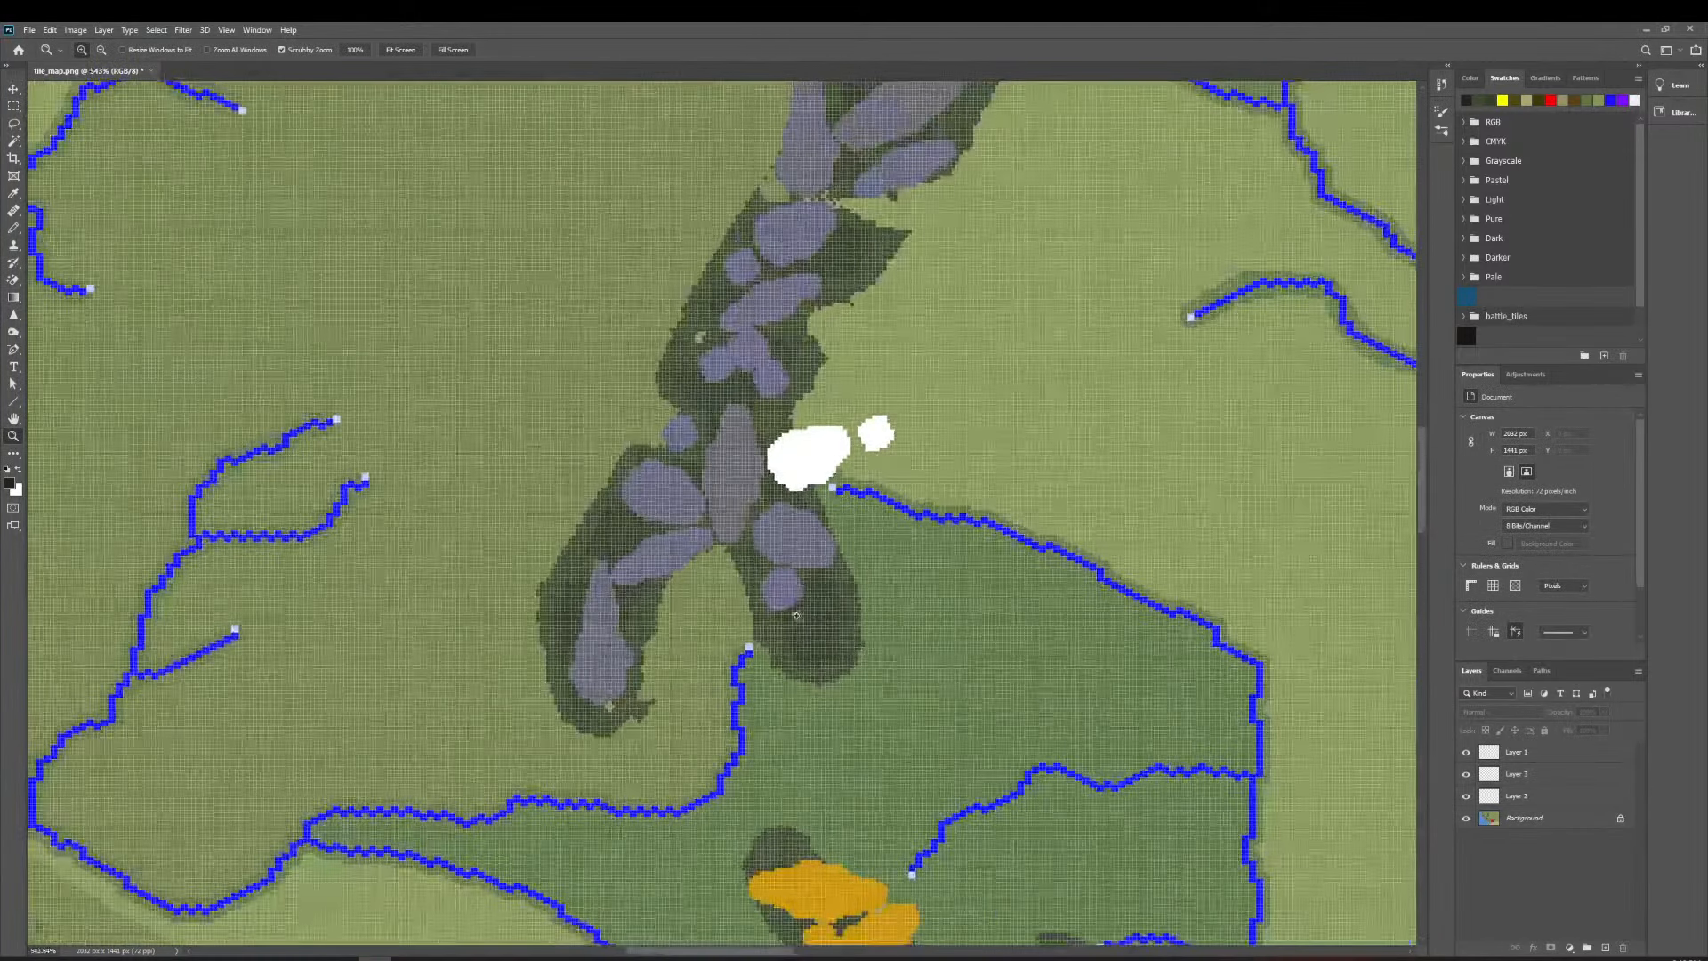
{"action": "scroll", "coordinate": [578, 718], "scroll_direction": "down", "scroll_amount": 1}
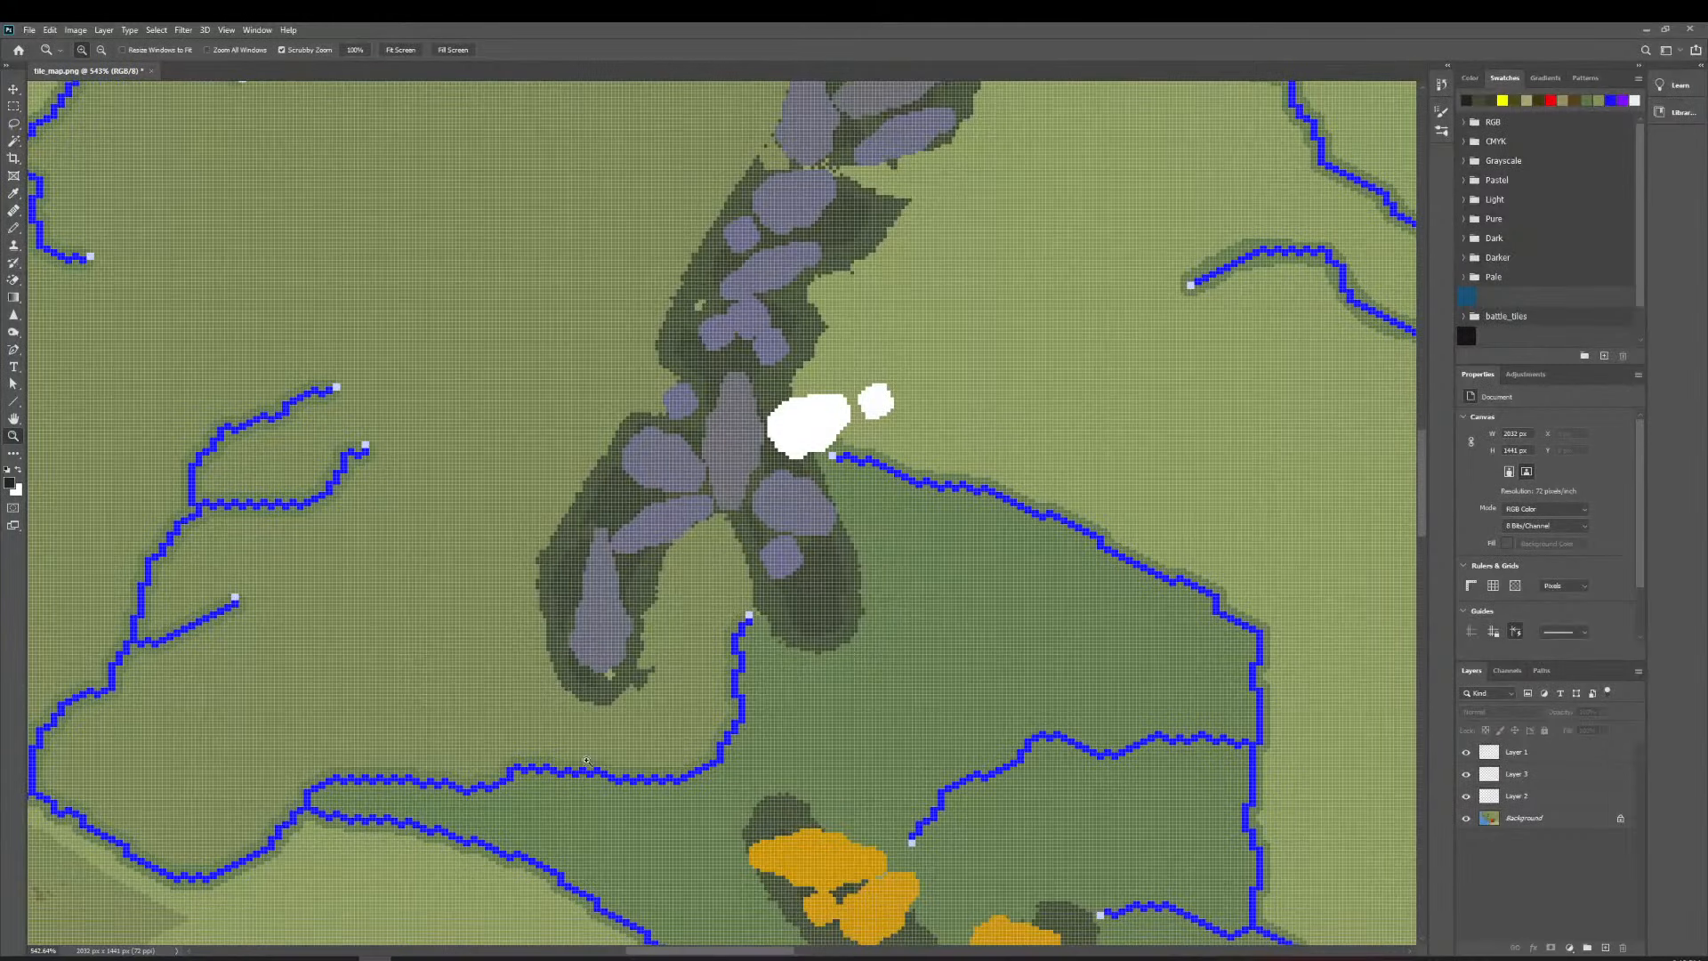
{"action": "left_click_drag", "start_coordinate": [815, 547], "coordinate": [761, 544]}
{"action": "scroll", "coordinate": [865, 514], "scroll_direction": "up", "scroll_amount": 8}
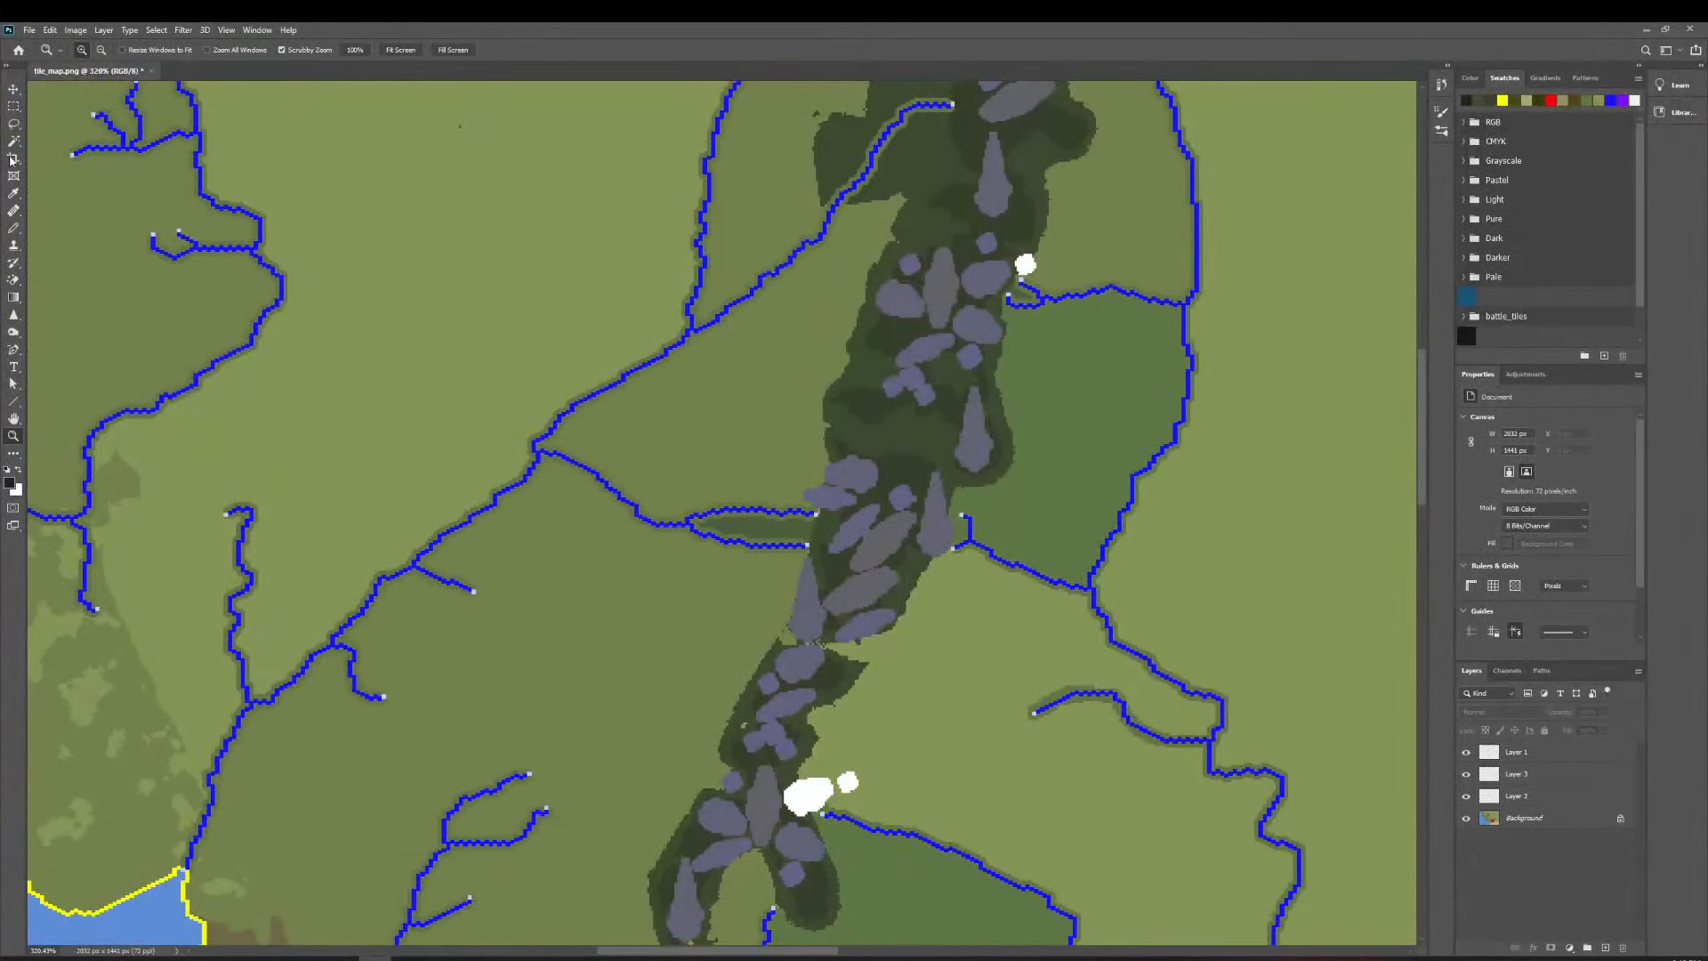
{"action": "left_click", "coordinate": [13, 141]}
{"action": "scroll", "coordinate": [802, 580], "scroll_direction": "right", "scroll_amount": 3}
{"action": "scroll", "coordinate": [802, 580], "scroll_direction": "up", "scroll_amount": 9}
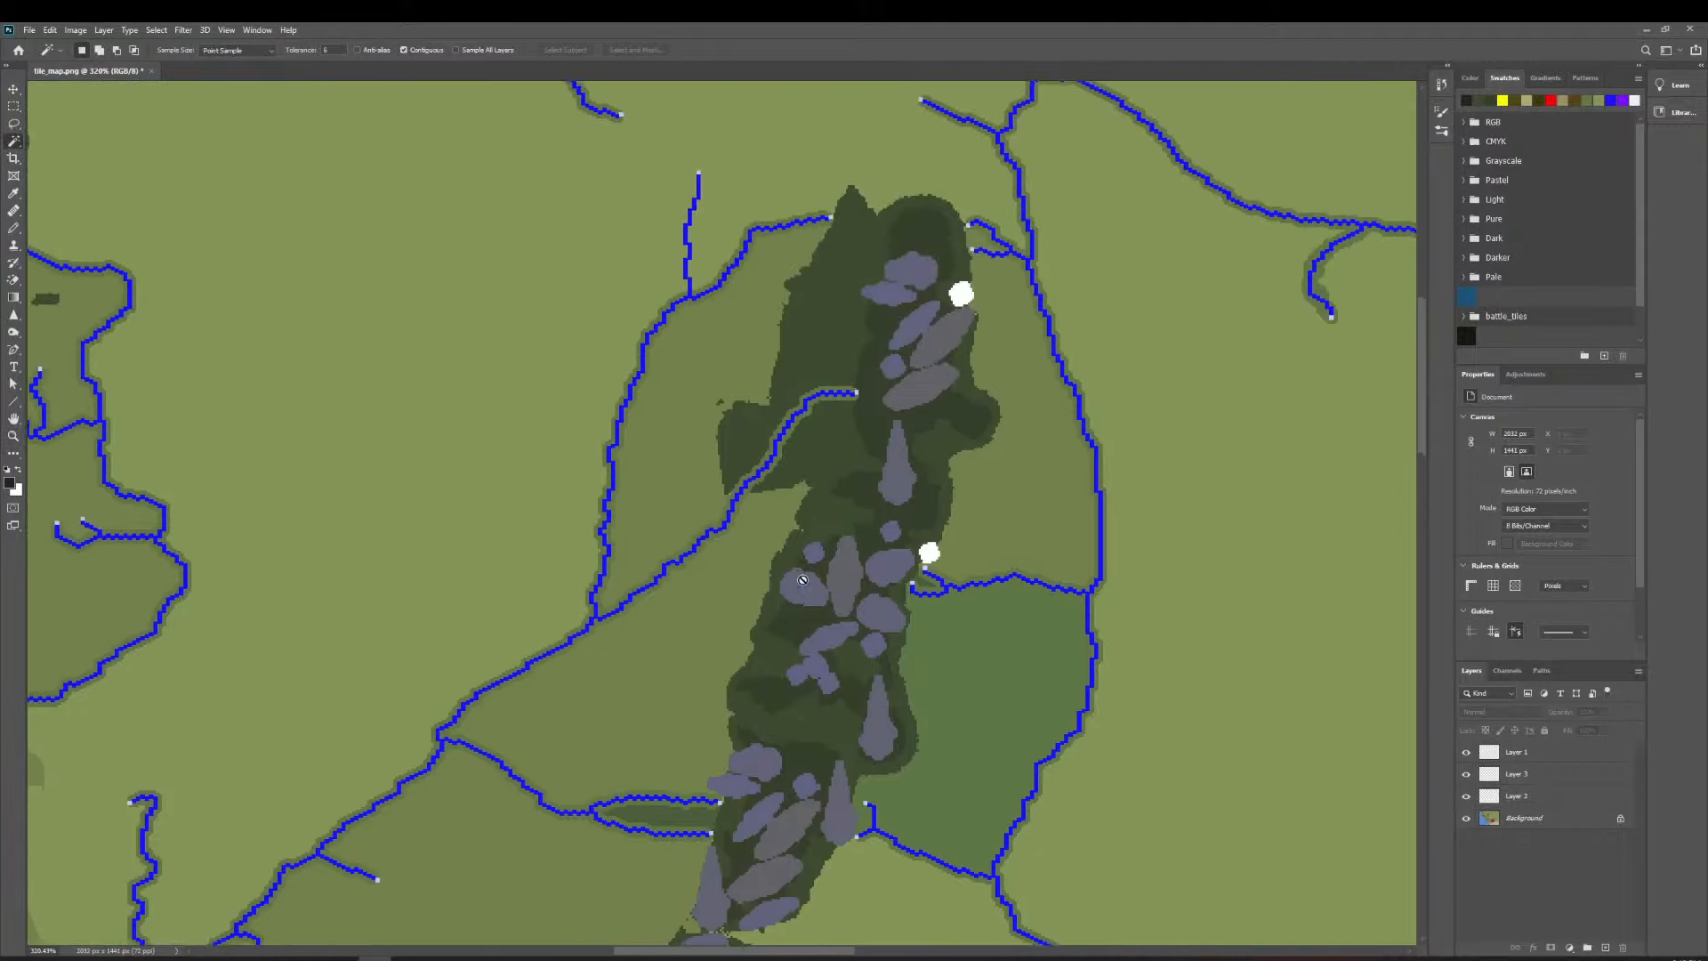
{"action": "scroll", "coordinate": [802, 579], "scroll_direction": "right", "scroll_amount": 1}
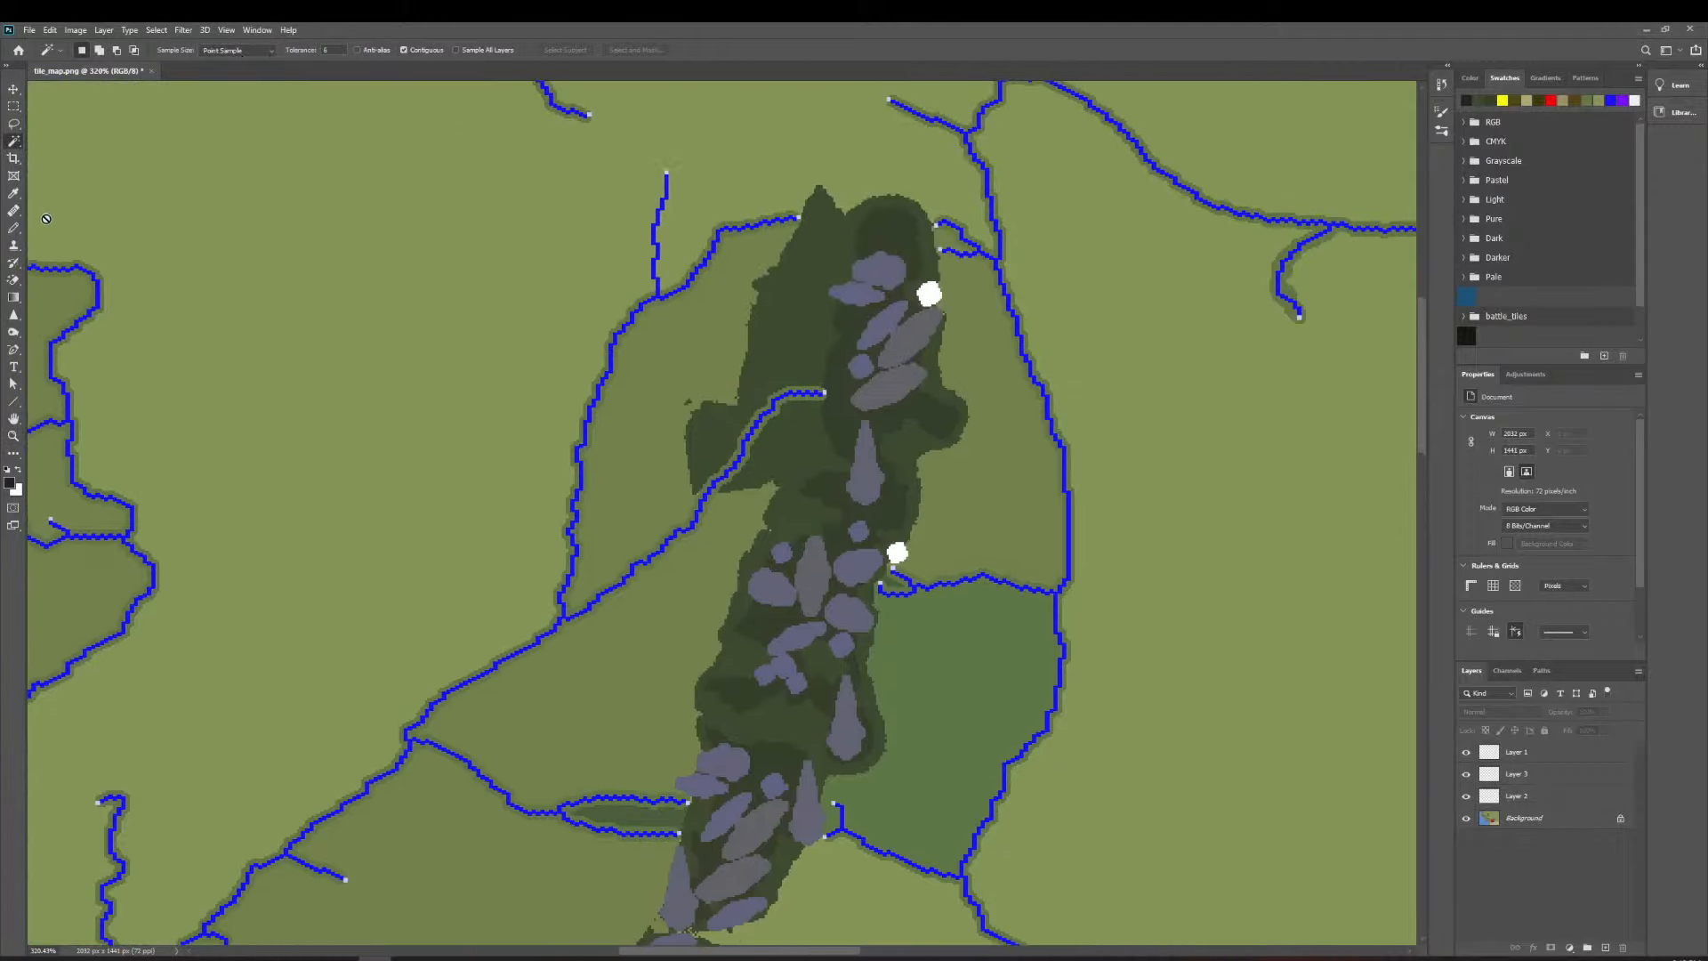
Try copying the two long diagonal patches near the northern end to a new layer and moving them to the forest's western edge.
{"action": "left_click", "coordinate": [1559, 821]}
{"action": "scroll", "coordinate": [896, 402], "scroll_direction": "down", "scroll_amount": 1}
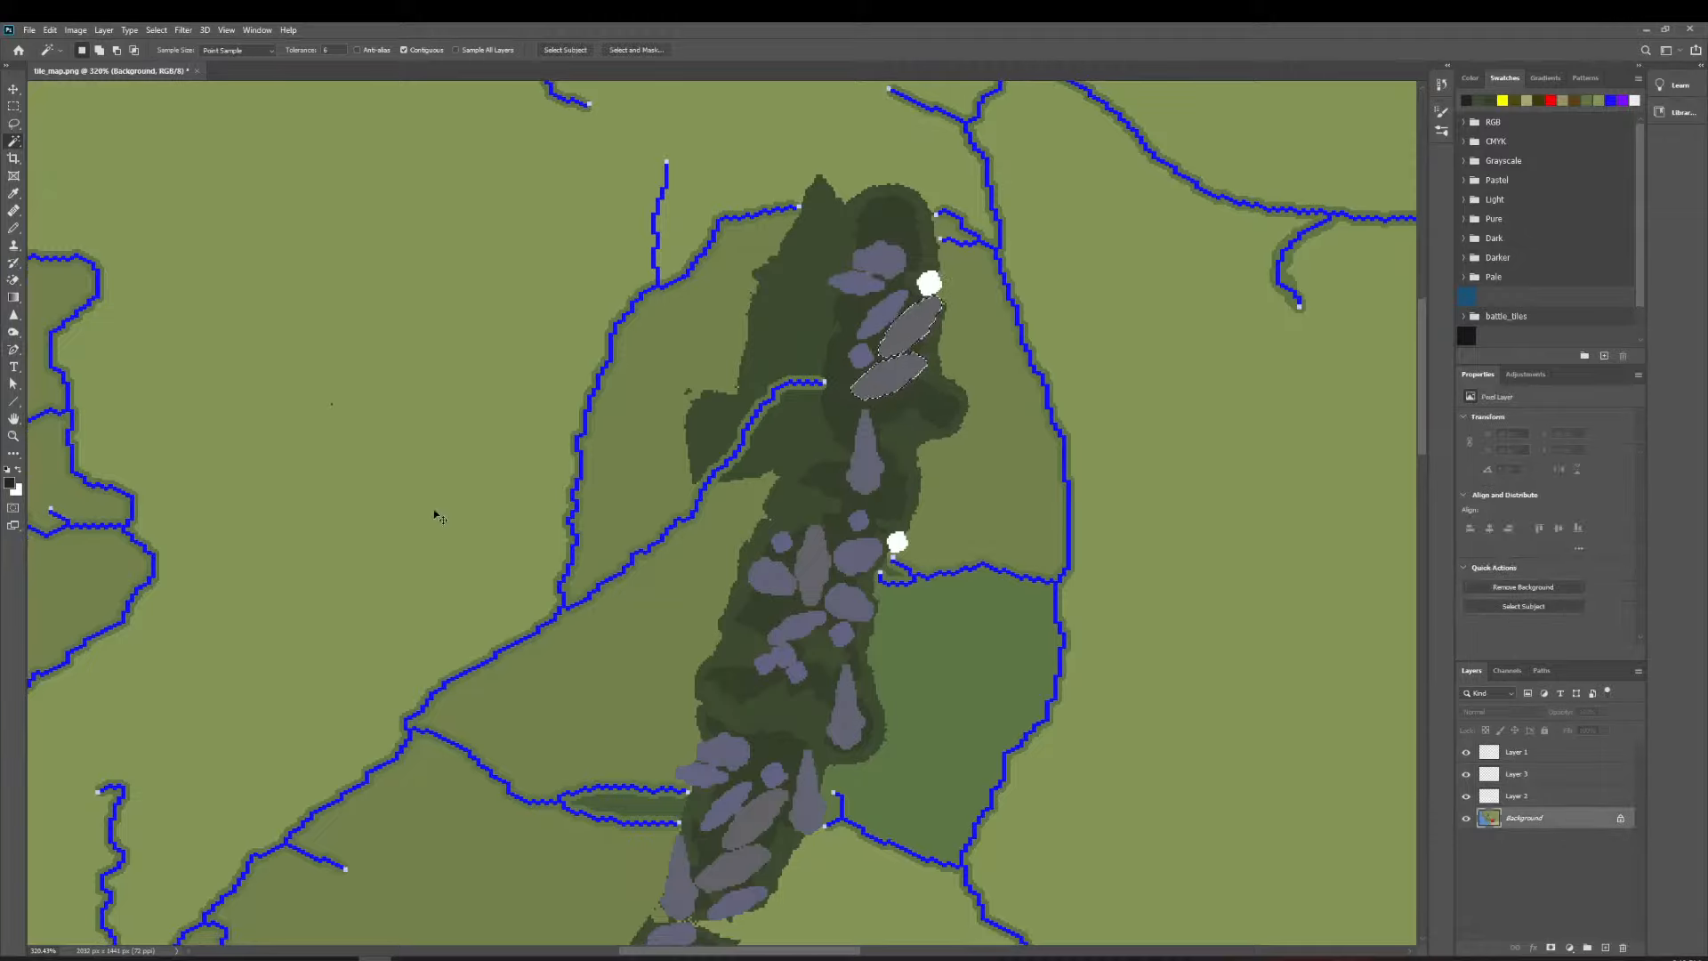
{"action": "key", "text": "ctrl+j"}
{"action": "scroll", "coordinate": [680, 635], "scroll_direction": "down", "scroll_amount": 3}
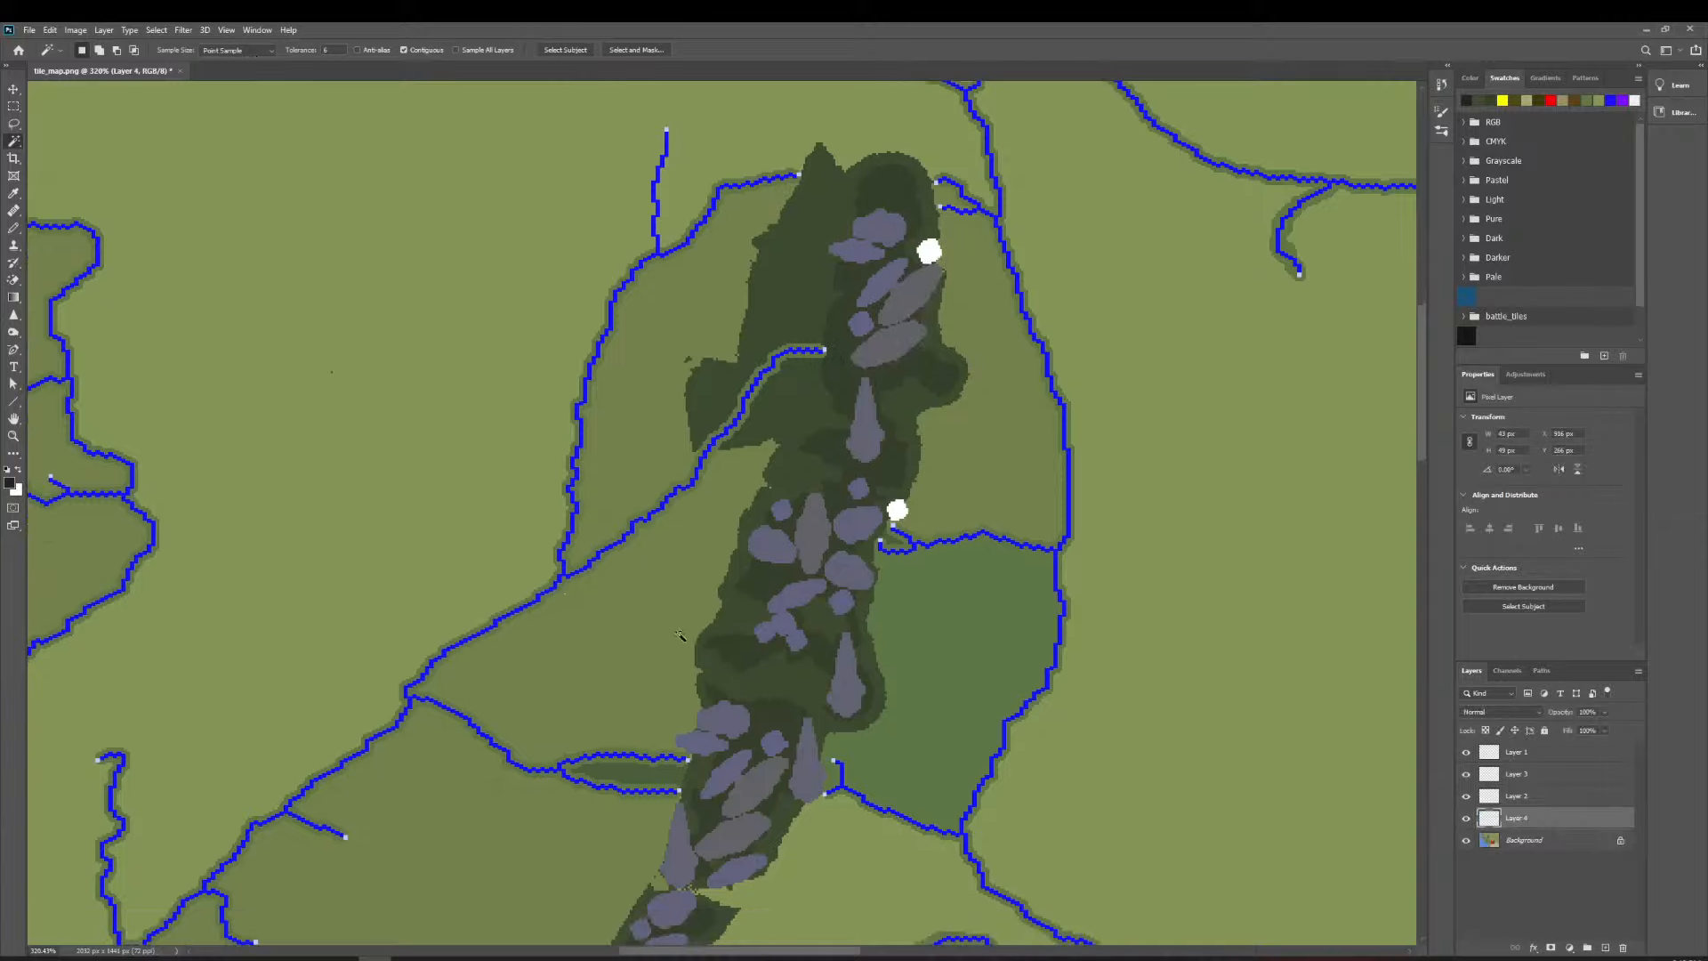
{"action": "left_click", "coordinate": [15, 89]}
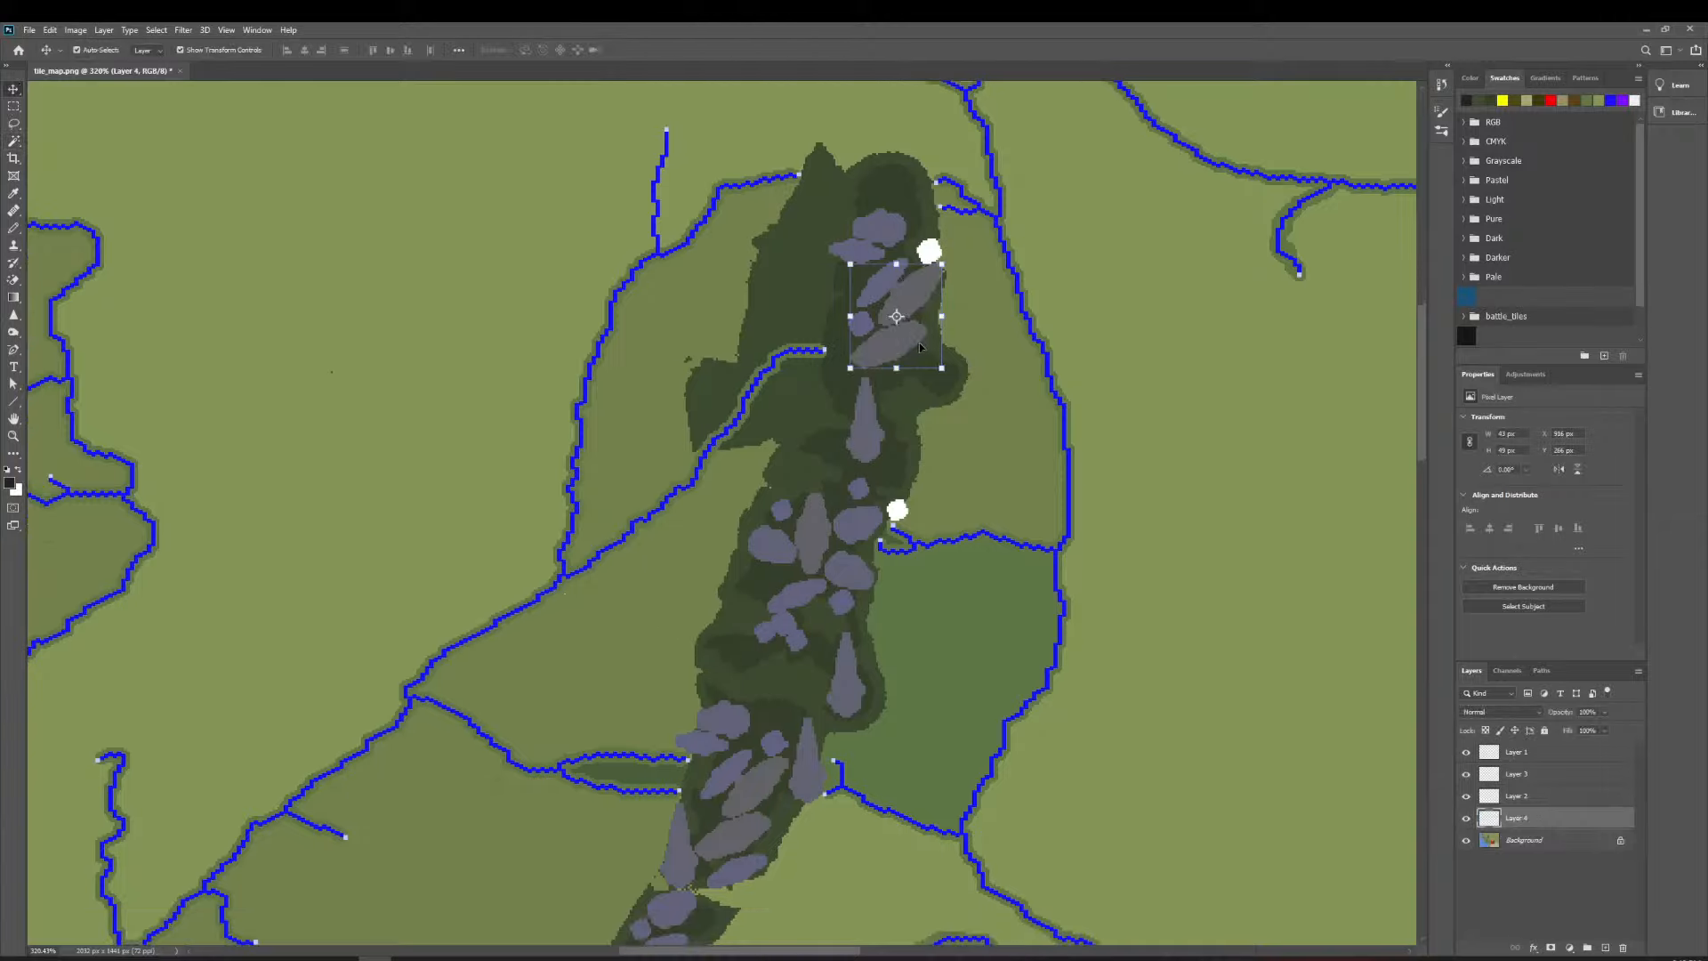
{"action": "left_click_drag", "start_coordinate": [921, 347], "coordinate": [701, 654]}
{"action": "scroll", "coordinate": [701, 654], "scroll_direction": "up", "scroll_amount": 1}
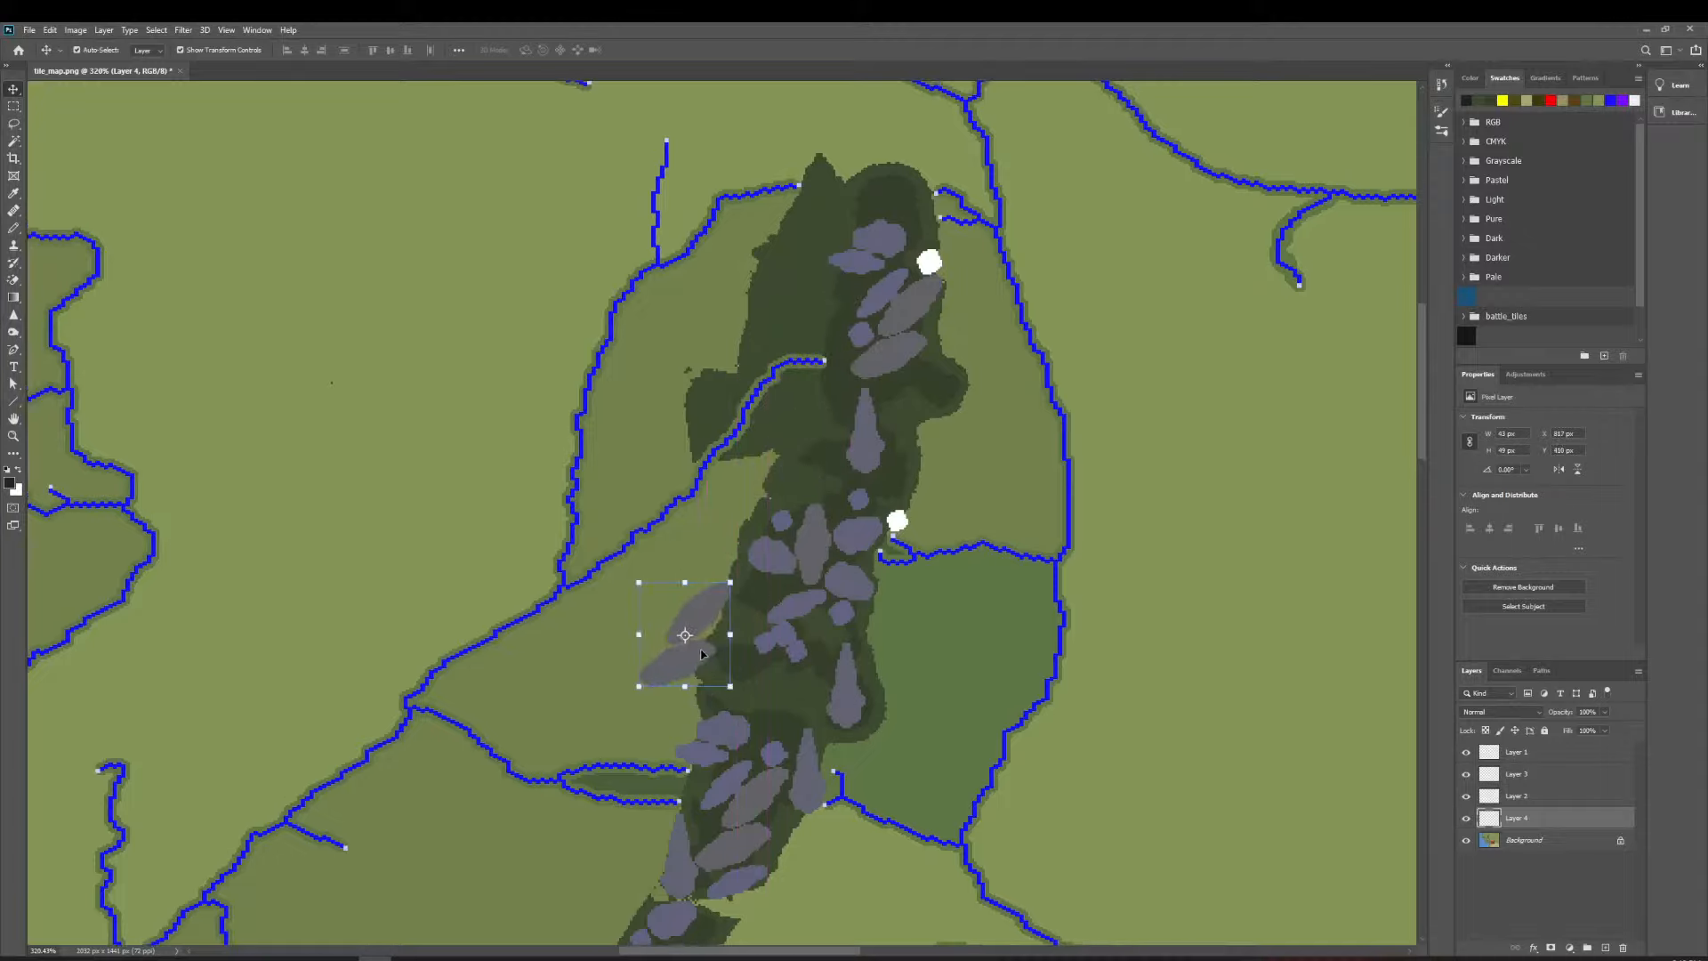
Discard the copied pair of long diagonal patches at the forest's western edge, together with its layer.
{"action": "left_click", "coordinate": [14, 140]}
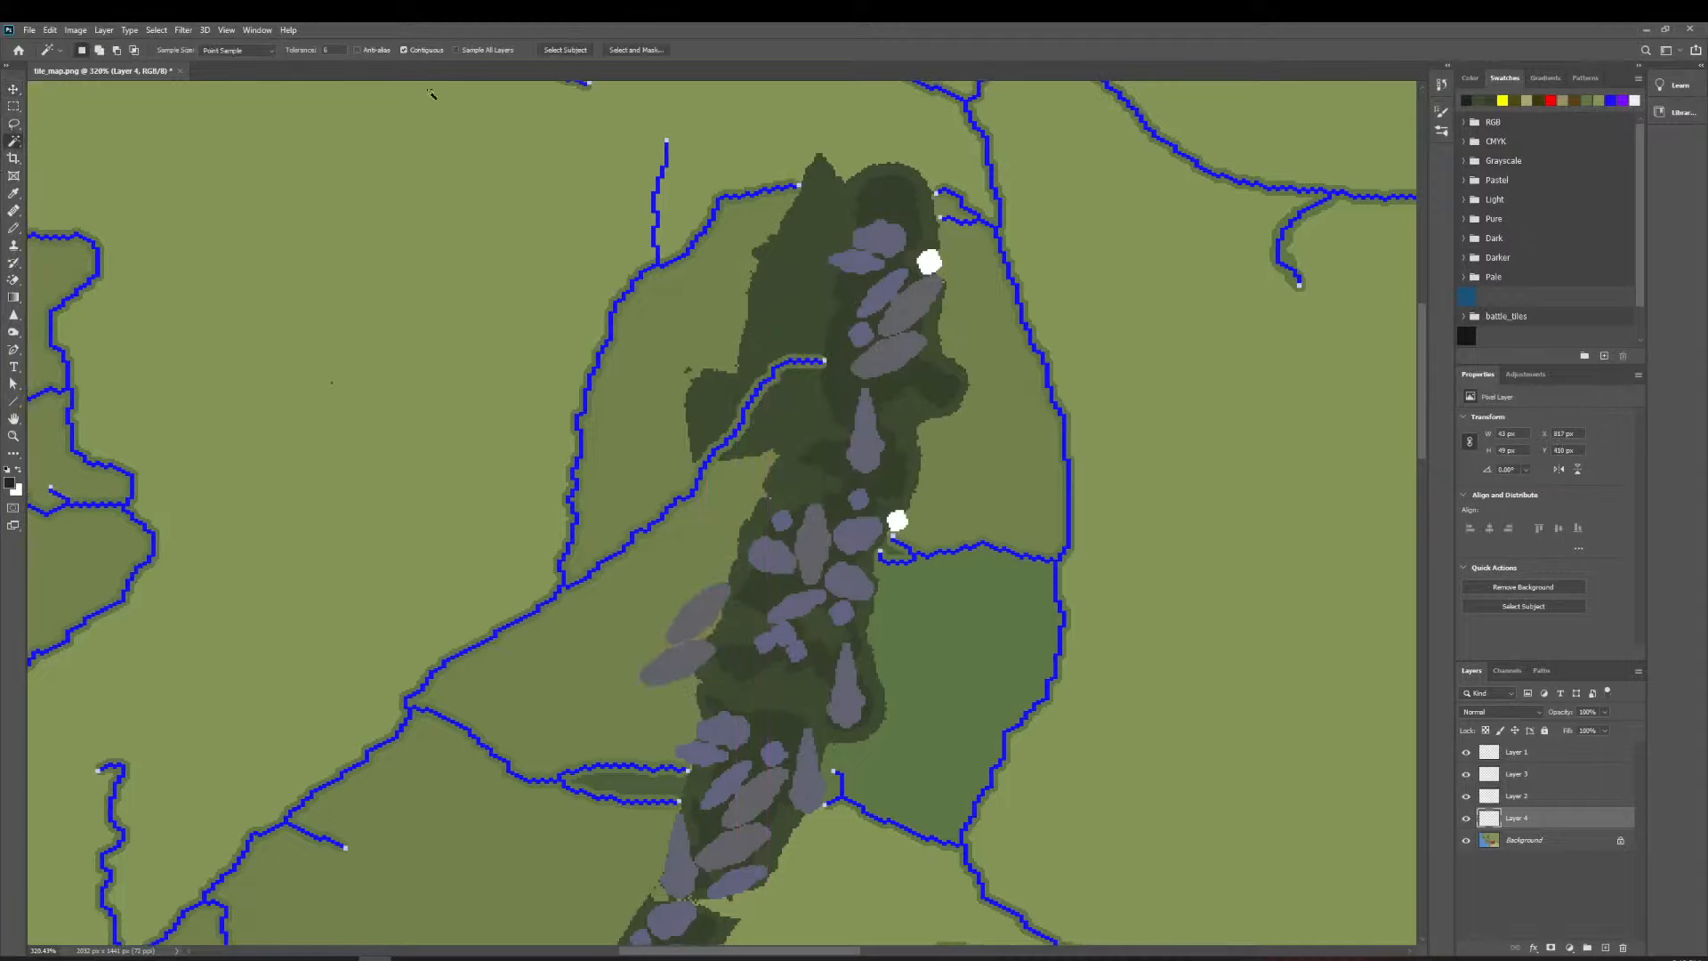
{"action": "left_click", "coordinate": [714, 618]}
{"action": "key", "text": "ctrl+x"}
{"action": "key", "text": "ctrl+e"}
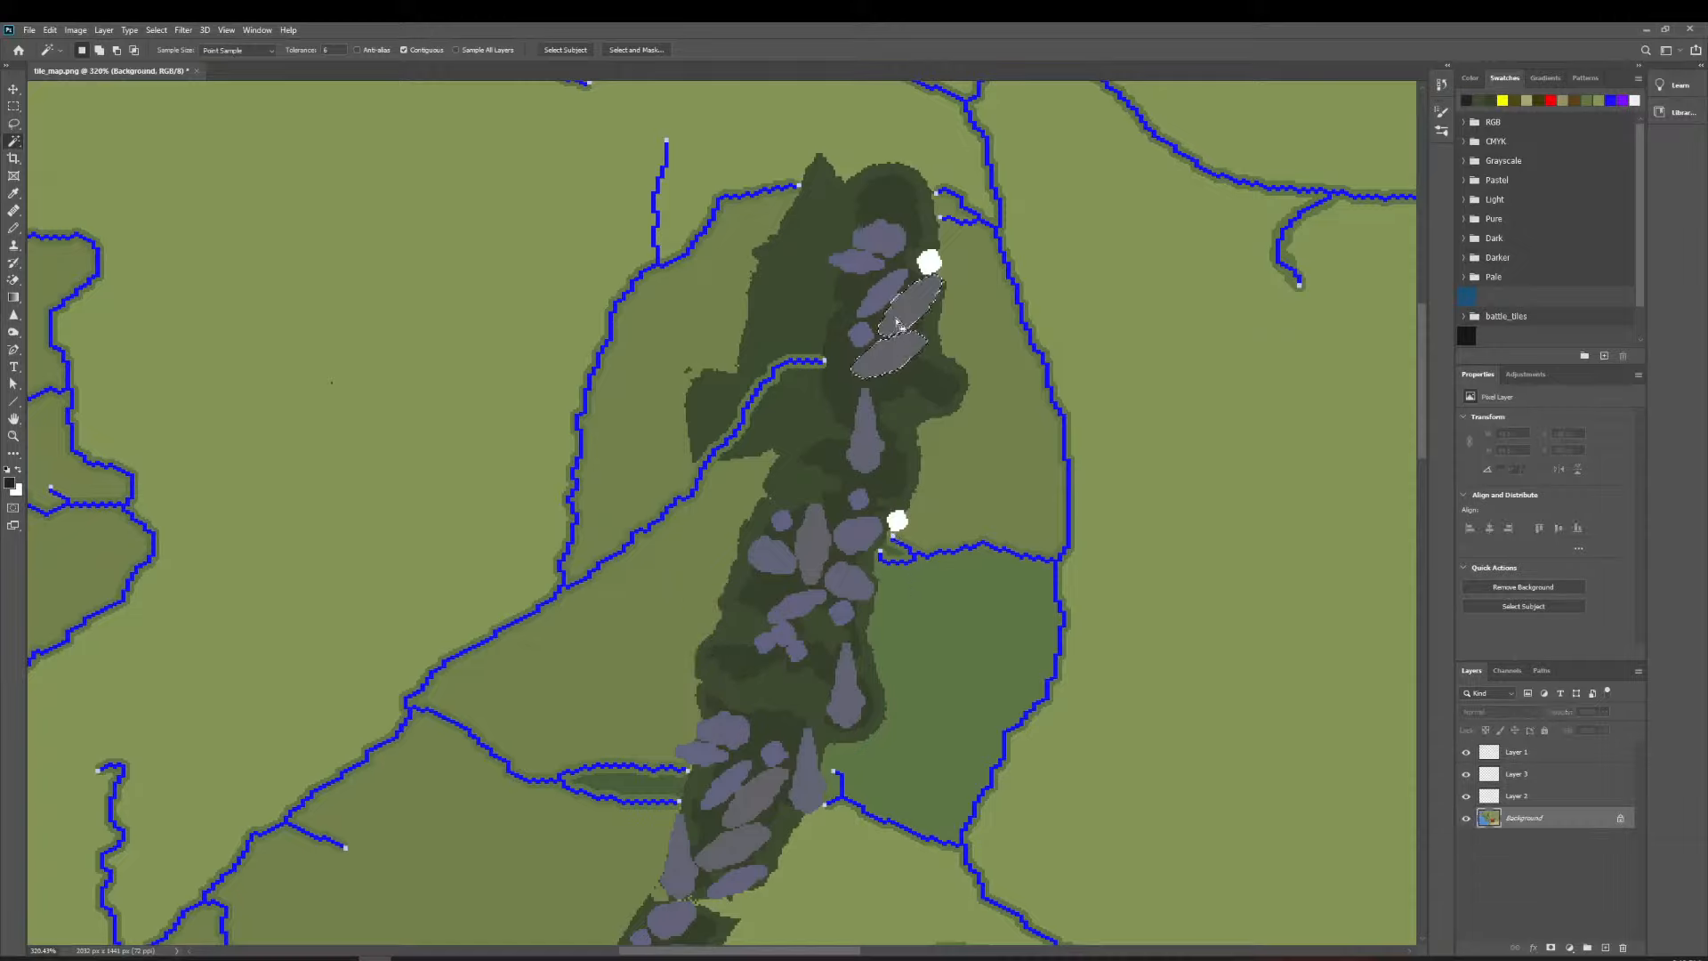
Copy the small flat oval patch near the northern end to a new layer and place it in the western forest below the middle cluster.
{"action": "left_click", "coordinate": [864, 267]}
{"action": "key", "text": "BackSpace"}
{"action": "key", "text": "ctrl+z"}
{"action": "key", "text": "ctrl+j"}
{"action": "scroll", "coordinate": [827, 418], "scroll_direction": "down", "scroll_amount": 5}
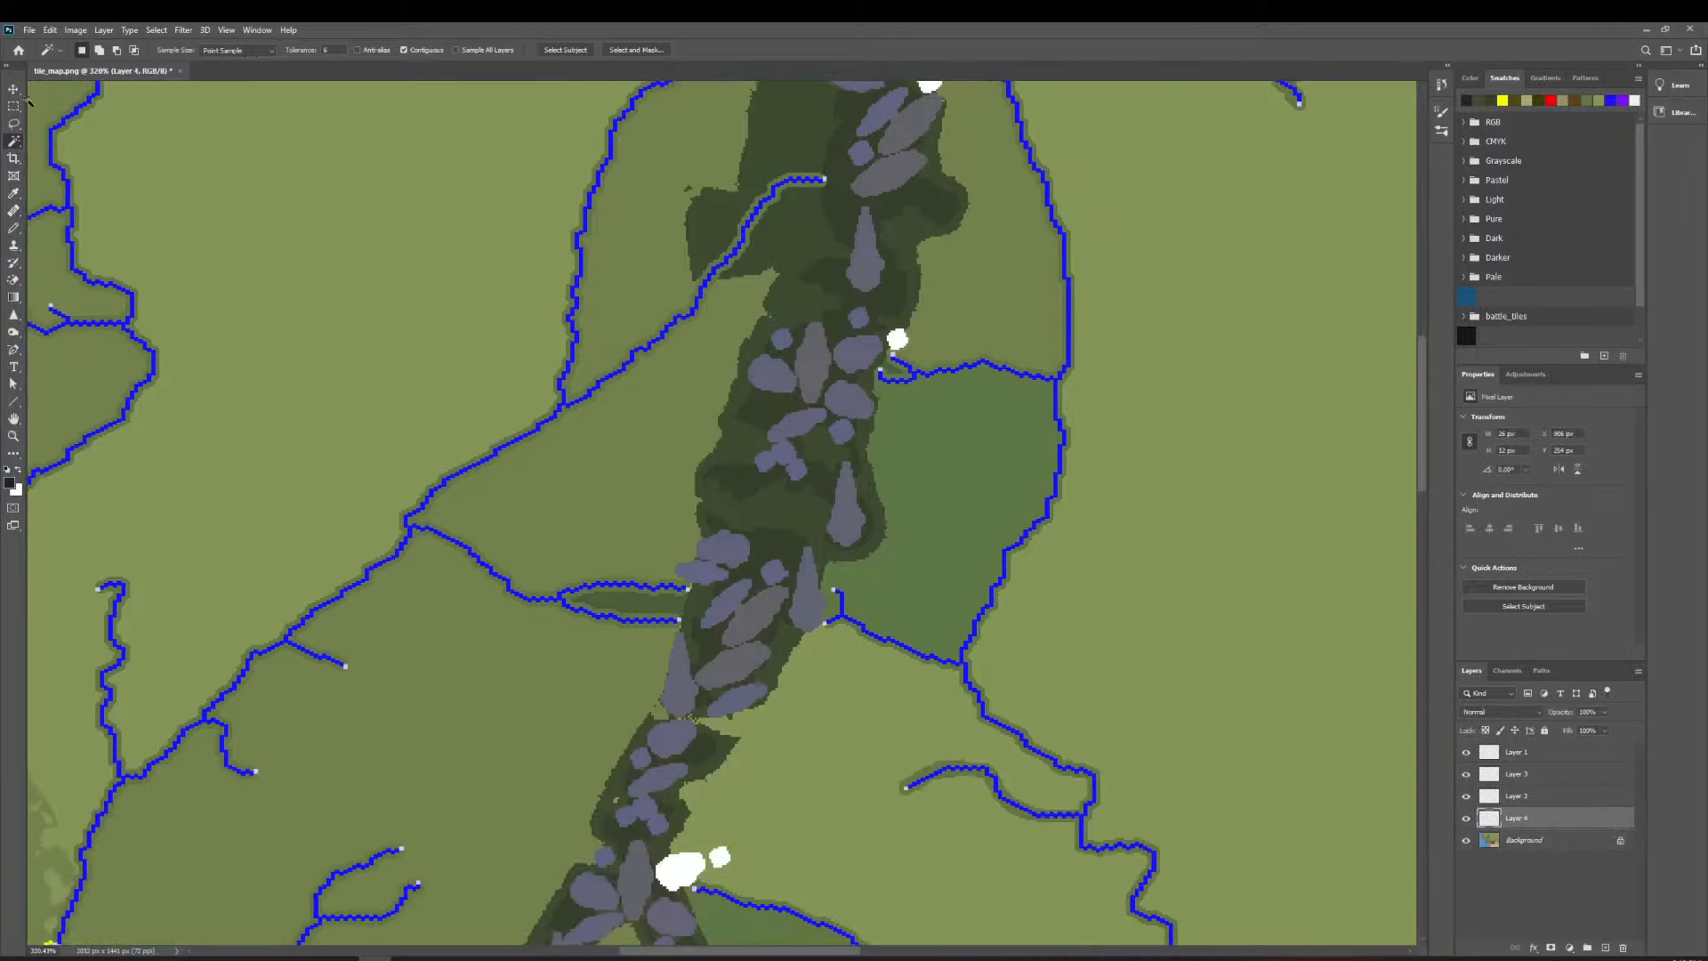
{"action": "left_click", "coordinate": [14, 89]}
{"action": "scroll", "coordinate": [770, 363], "scroll_direction": "up", "scroll_amount": 3}
{"action": "left_click_drag", "start_coordinate": [842, 179], "coordinate": [714, 587]}
{"action": "left_click", "coordinate": [1050, 531]}
{"action": "scroll", "coordinate": [979, 498], "scroll_direction": "down", "scroll_amount": 5}
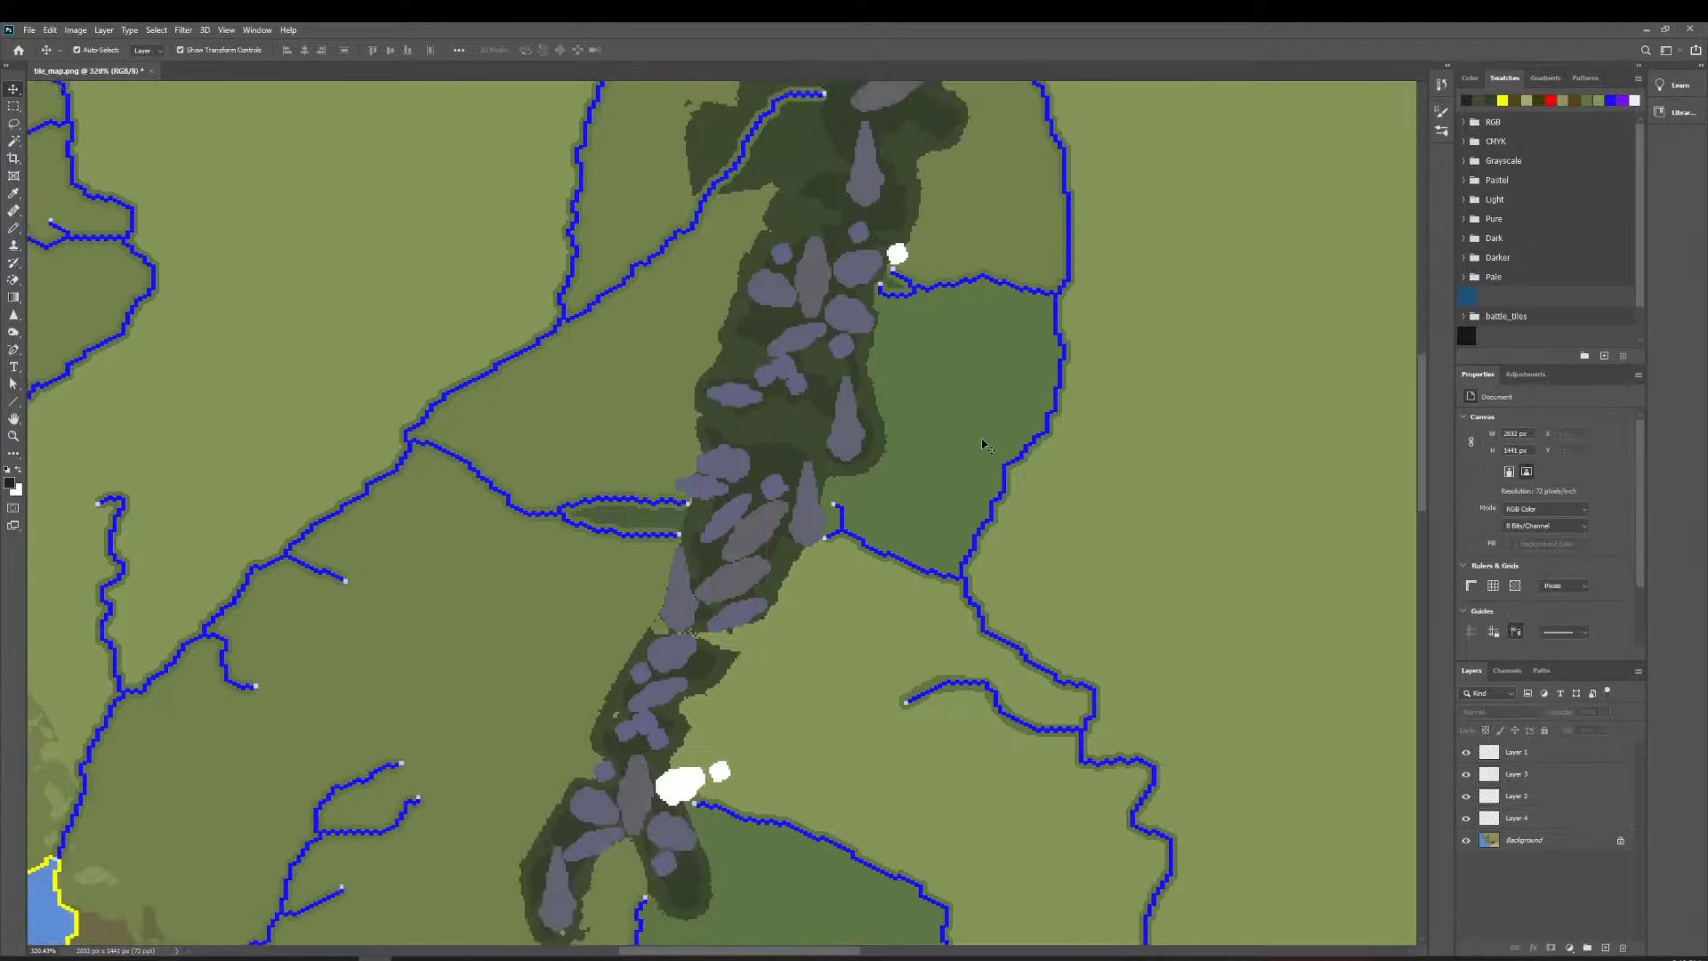
Copy the slanted oval patch in the middle cluster from the Background to a new layer and place it in the forest gap below the cluster.
{"action": "left_click", "coordinate": [13, 142]}
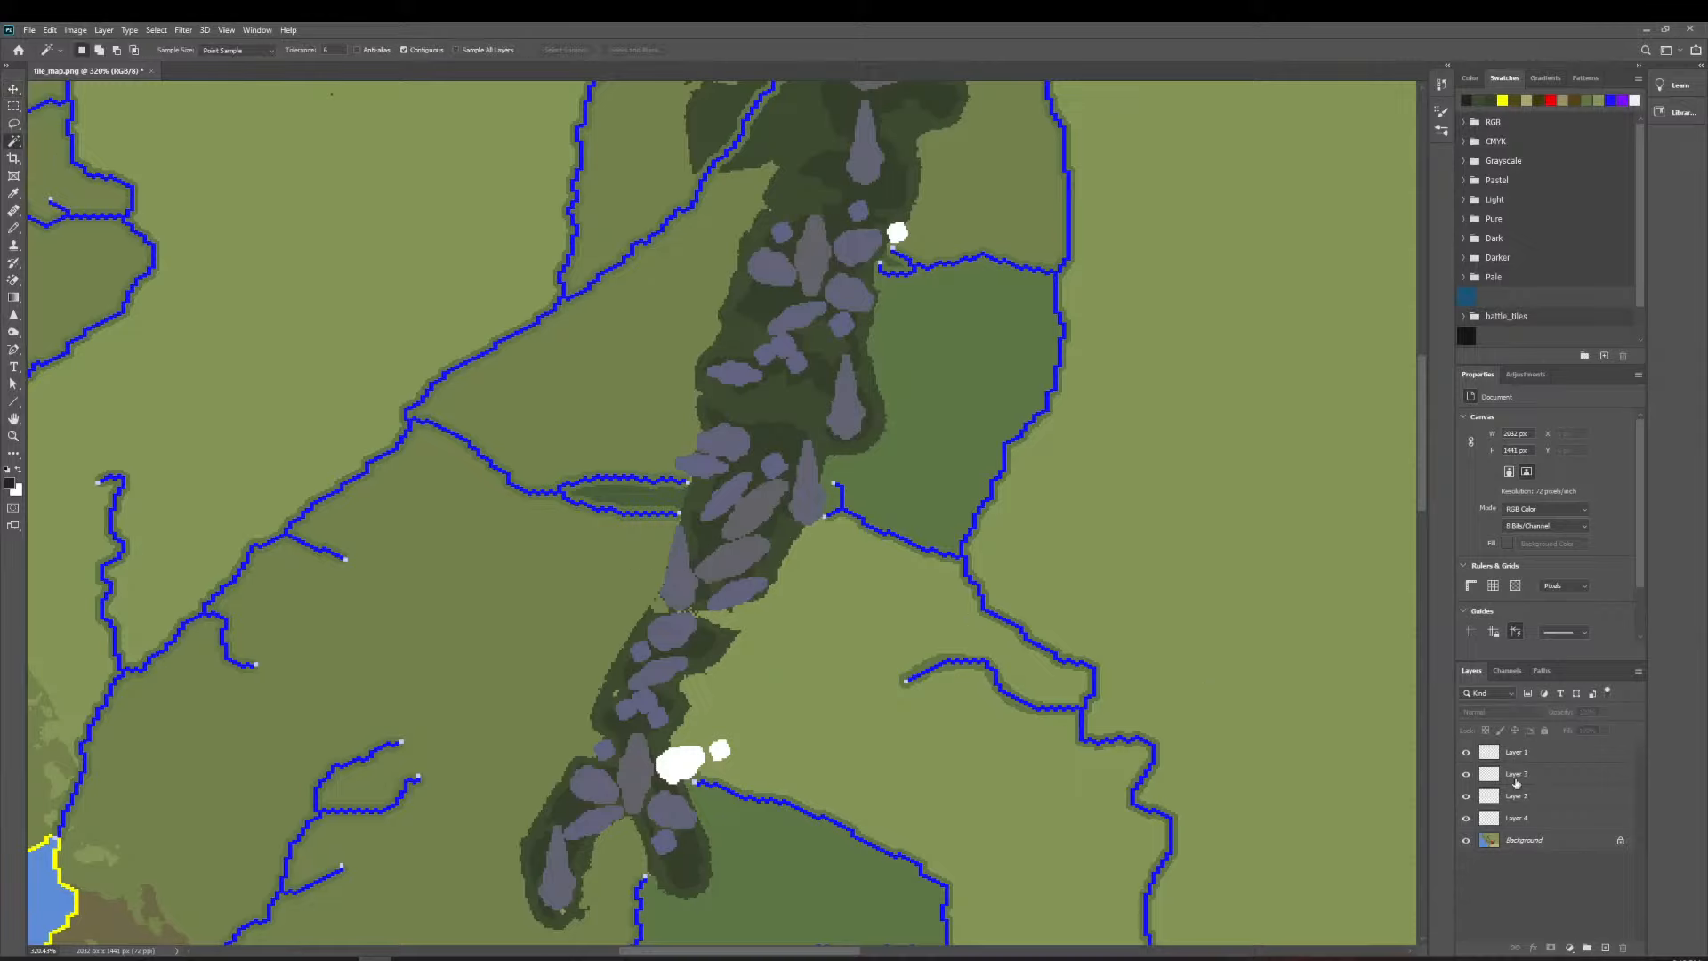
{"action": "left_click", "coordinate": [1564, 849]}
{"action": "left_click", "coordinate": [707, 582]}
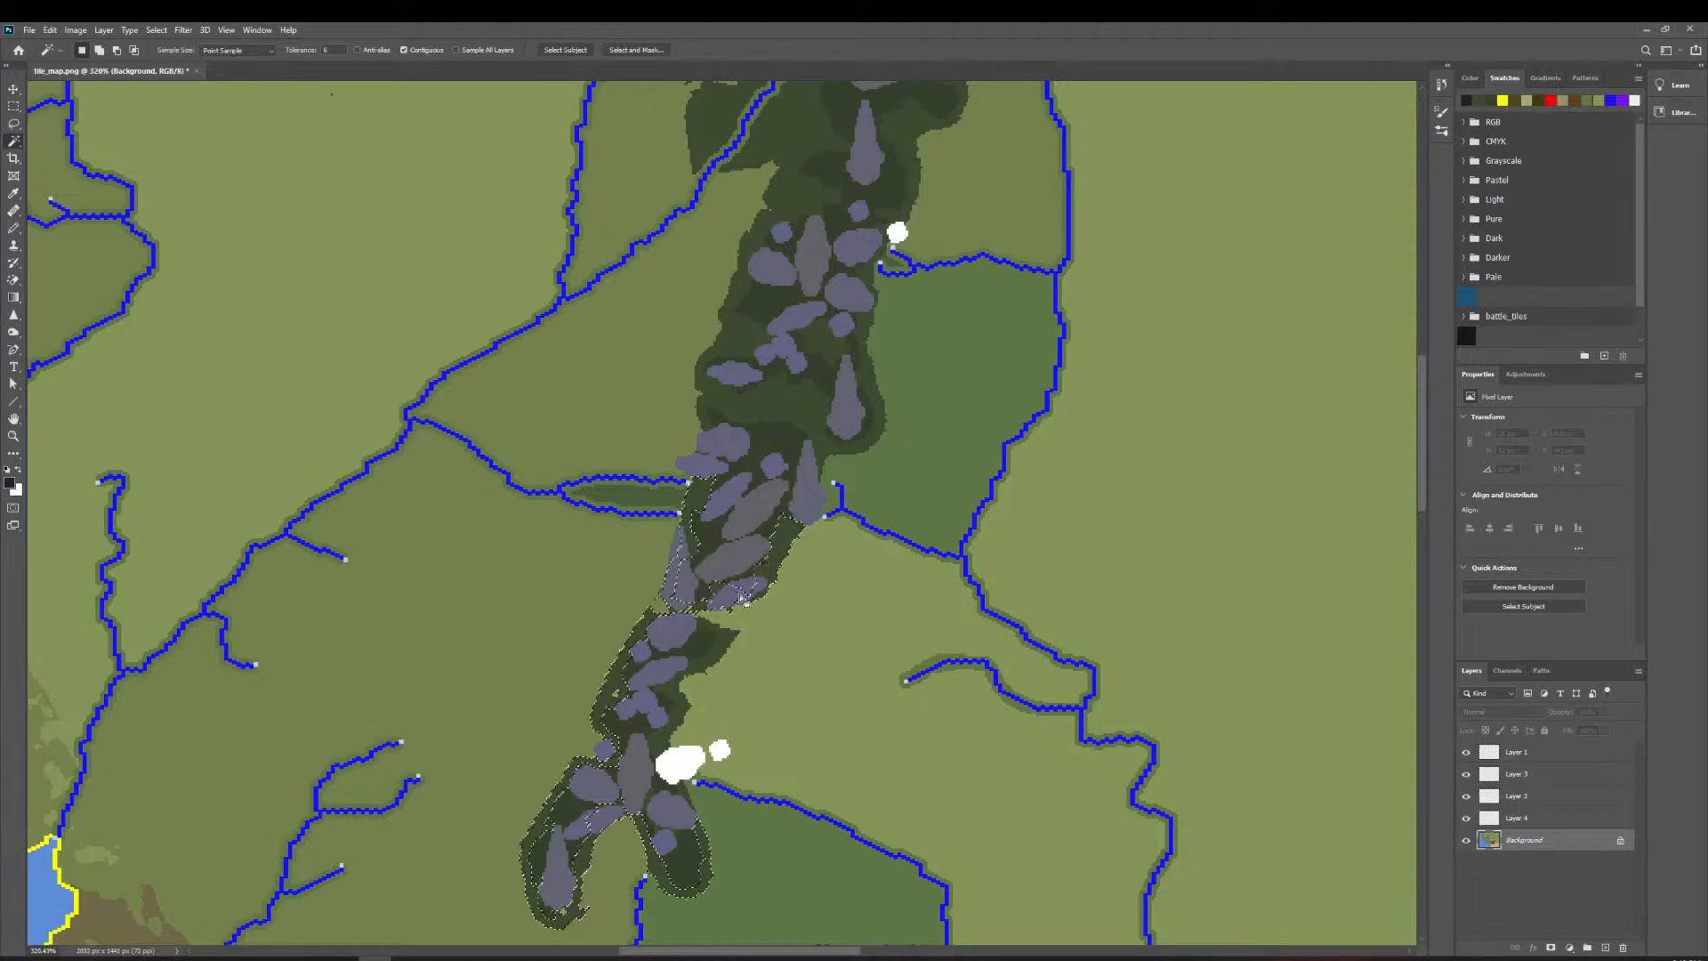
{"action": "scroll", "coordinate": [832, 587], "scroll_direction": "down", "scroll_amount": 3}
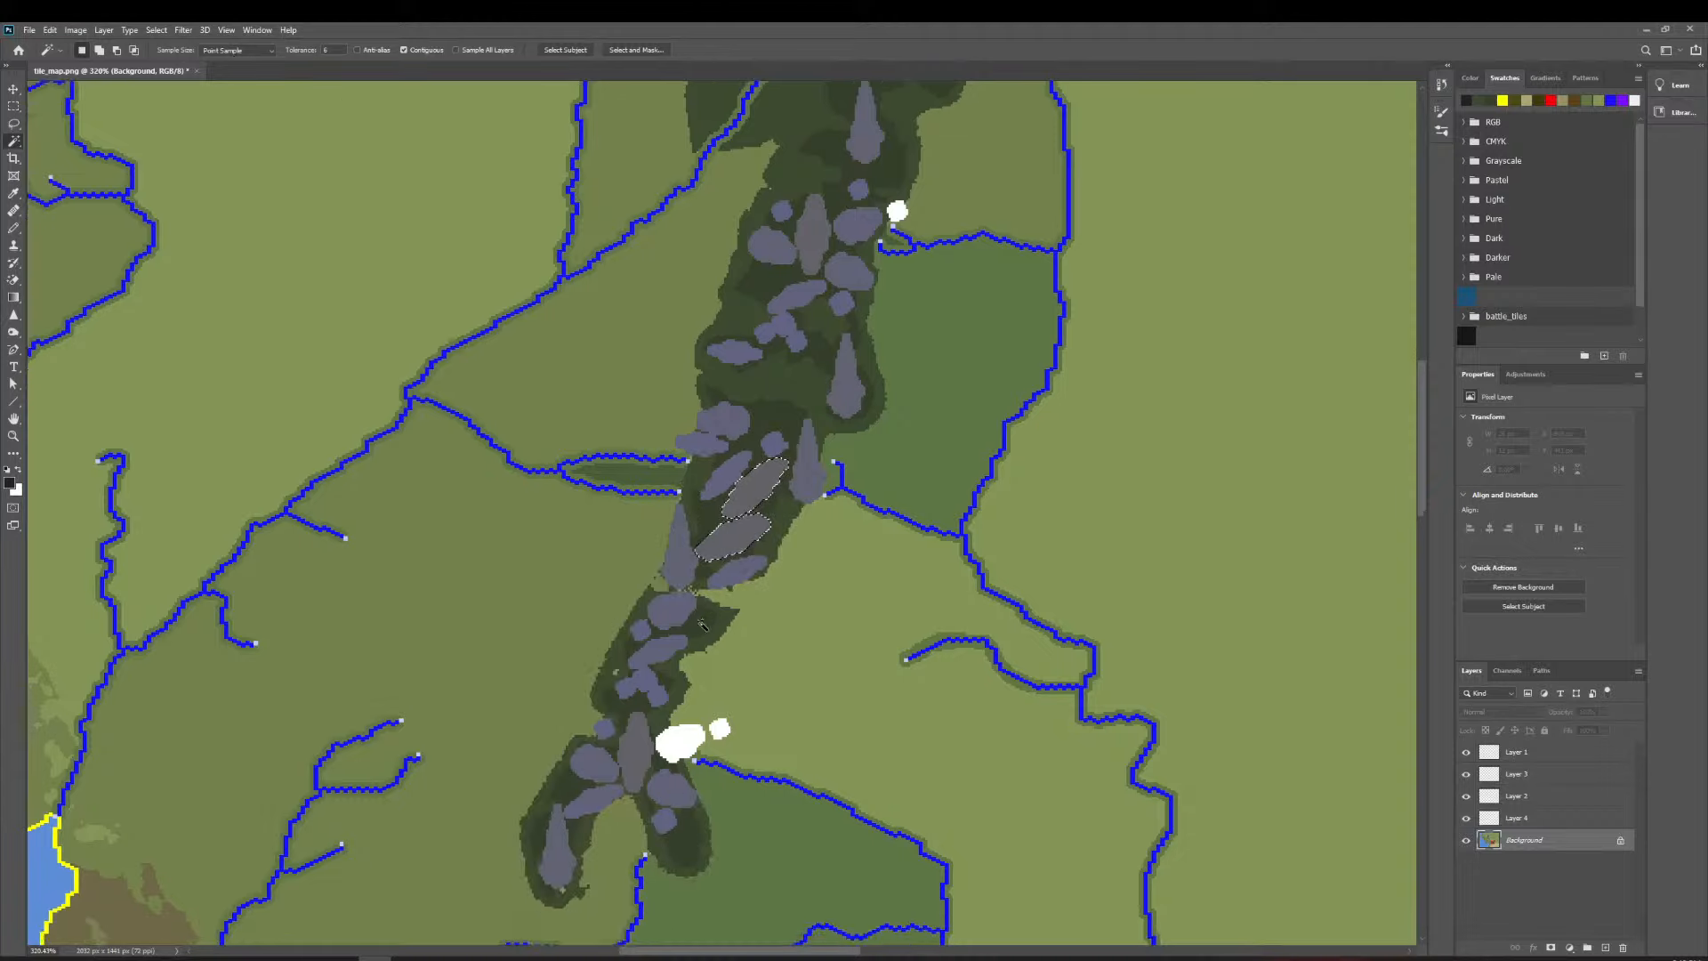
{"action": "scroll", "coordinate": [814, 569], "scroll_direction": "up", "scroll_amount": 5}
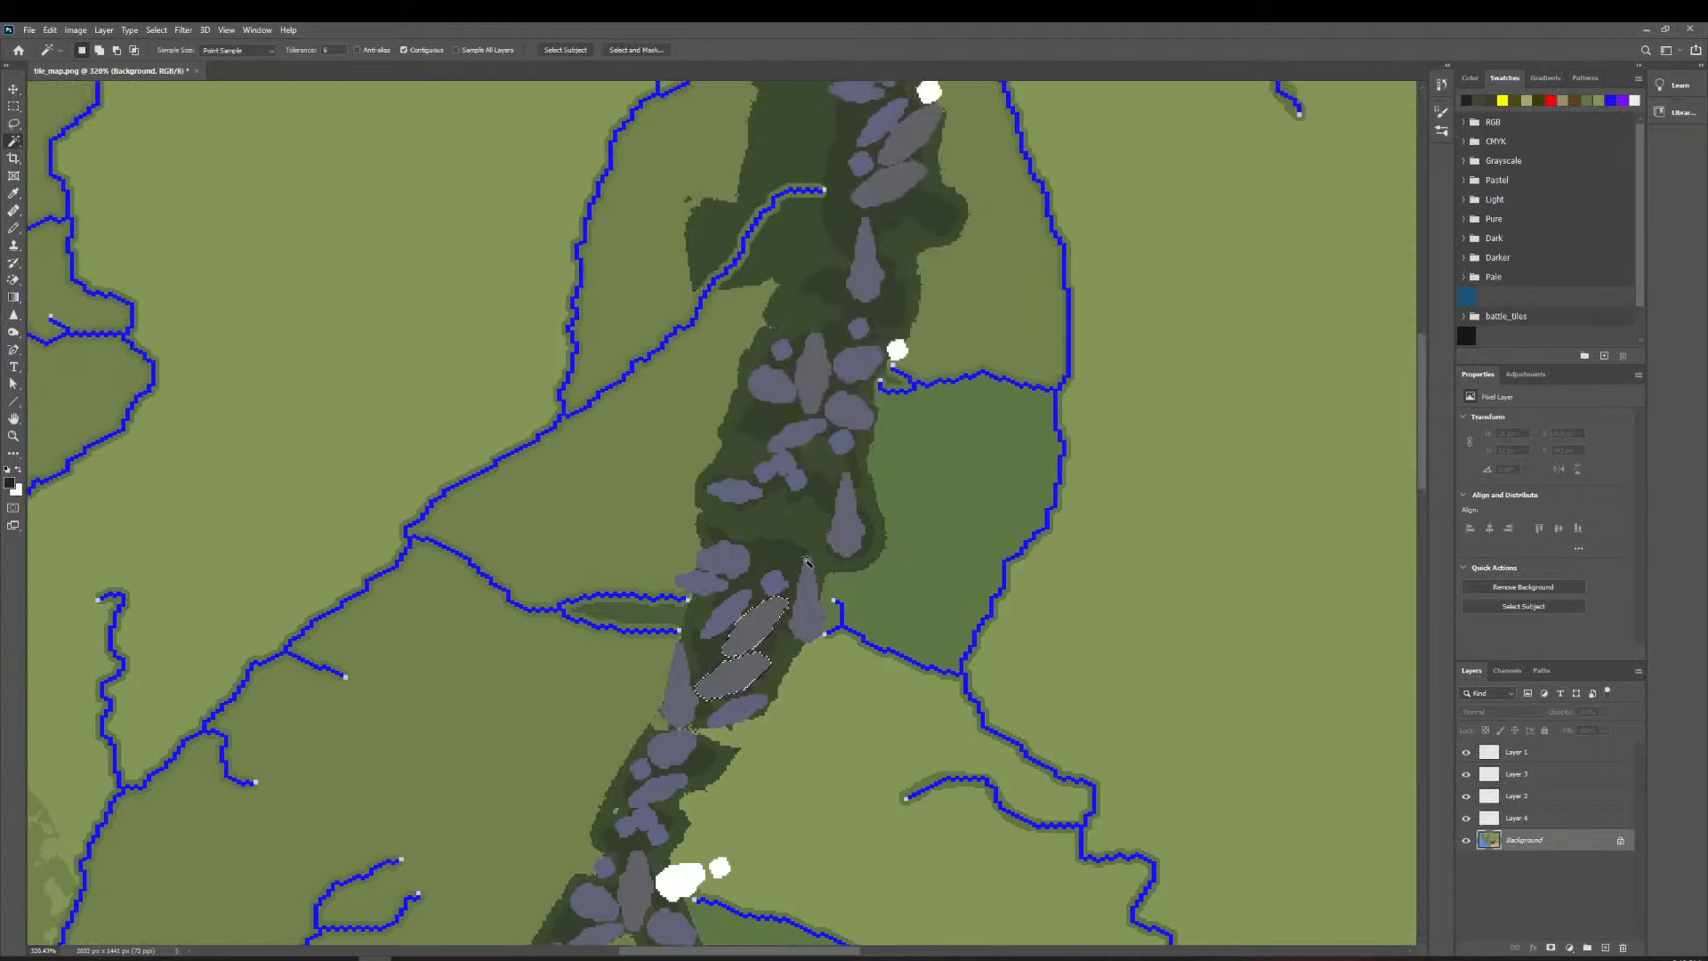
{"action": "left_click", "coordinate": [799, 439]}
{"action": "key", "text": "ctrl+j"}
{"action": "left_click", "coordinate": [15, 90]}
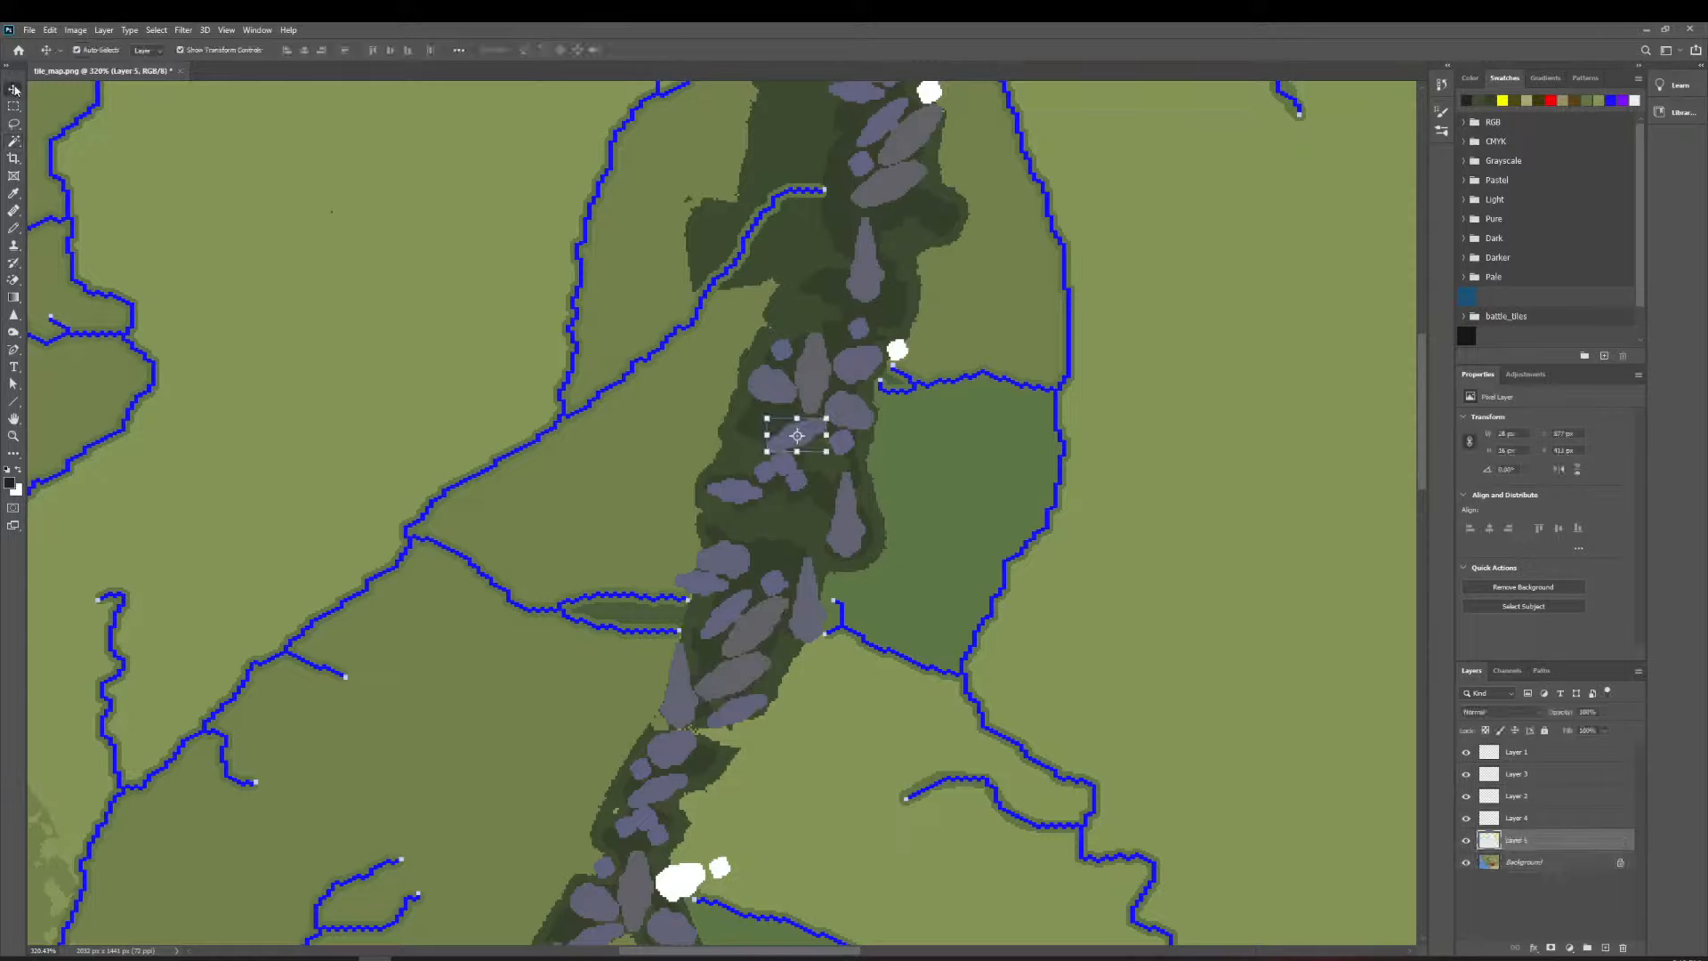
{"action": "left_click_drag", "start_coordinate": [786, 442], "coordinate": [775, 520]}
Shift the copied slanted oval patch slightly west, closer beneath the flat oval patch at the forest's western side.
{"action": "left_click", "coordinate": [14, 436]}
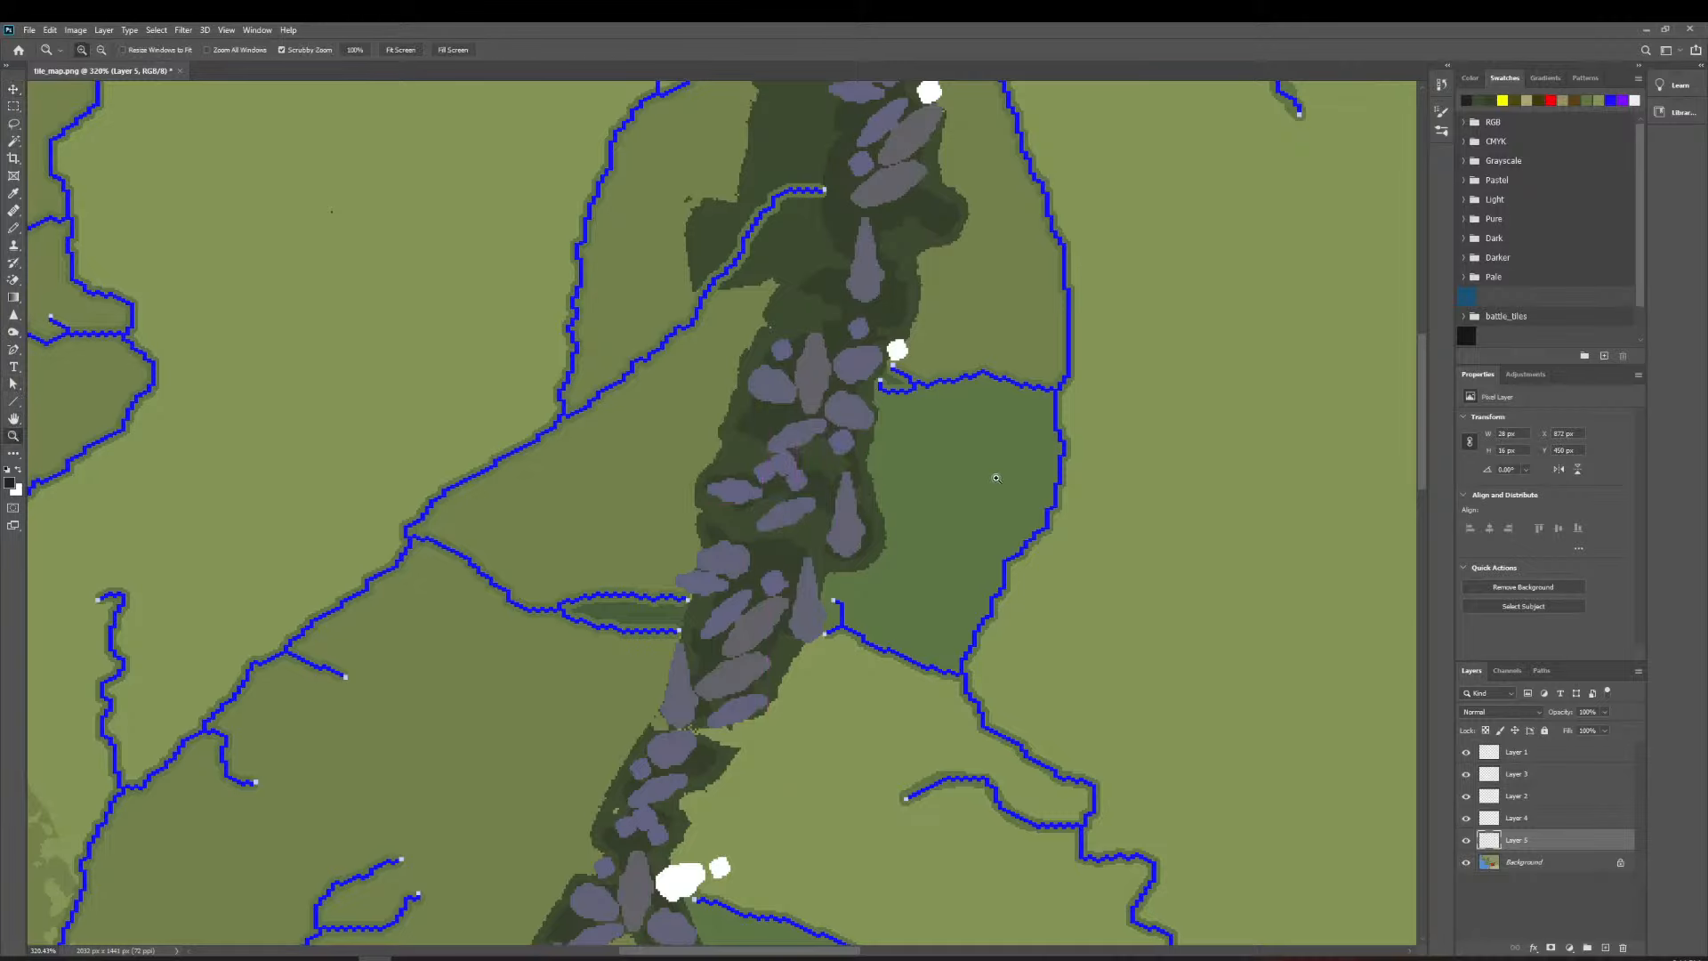
{"action": "left_click_drag", "start_coordinate": [996, 478], "coordinate": [1030, 471]}
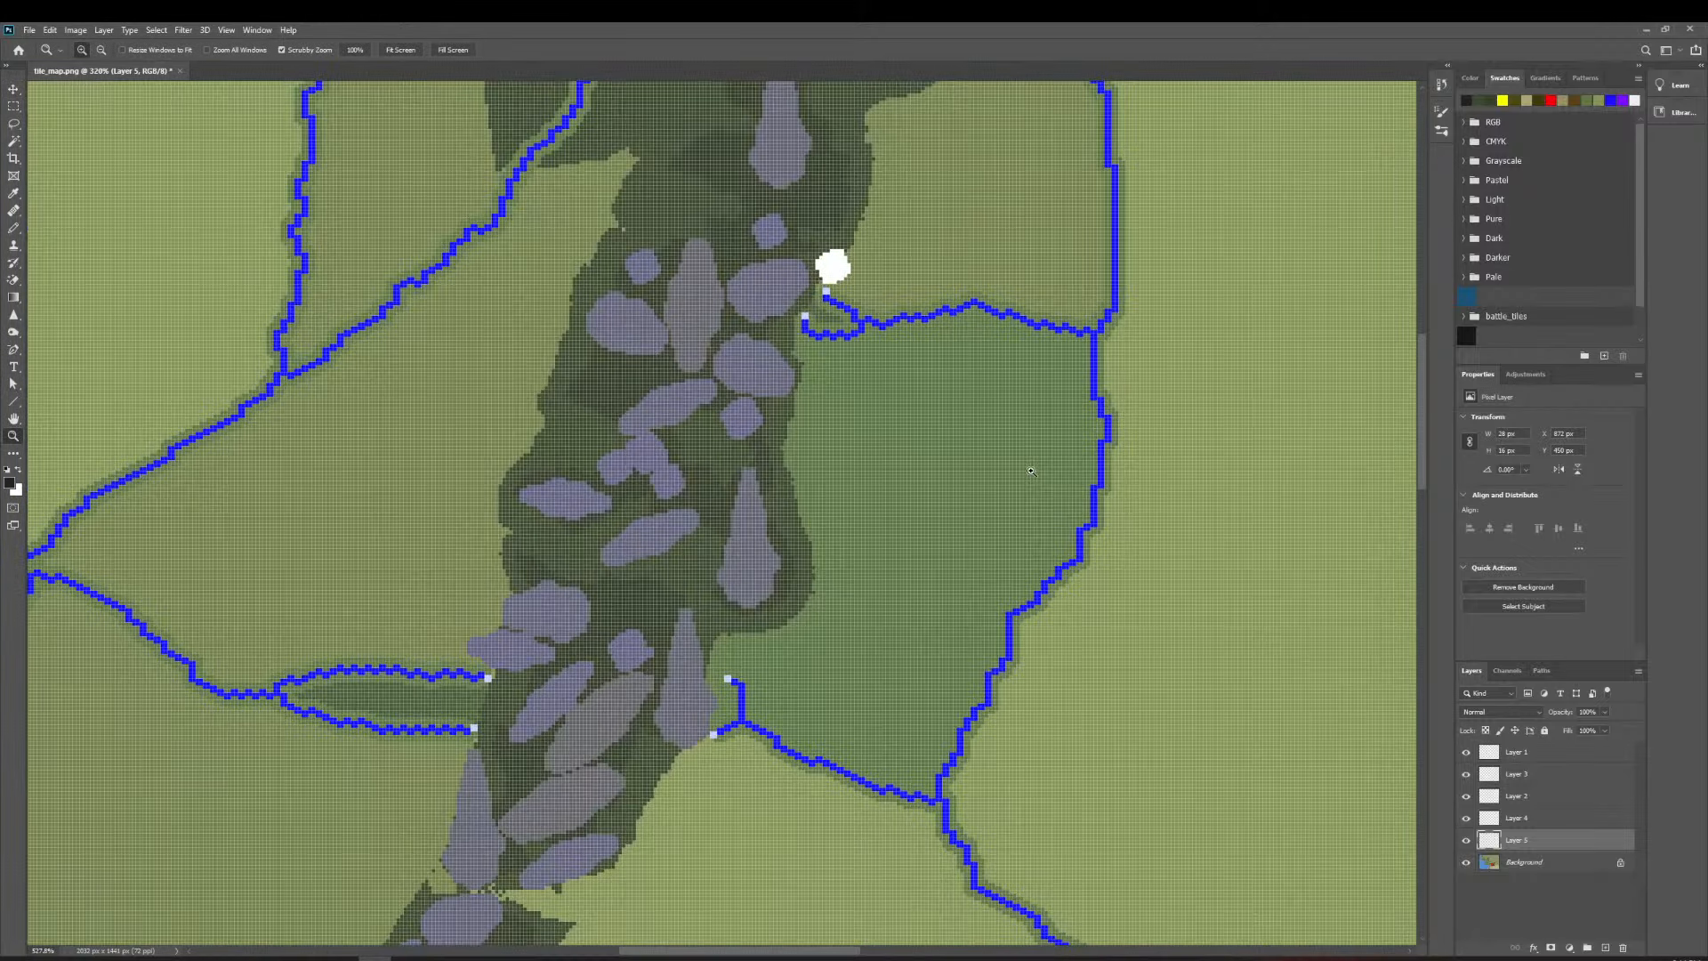
{"action": "scroll", "coordinate": [792, 524], "scroll_direction": "up", "scroll_amount": 5}
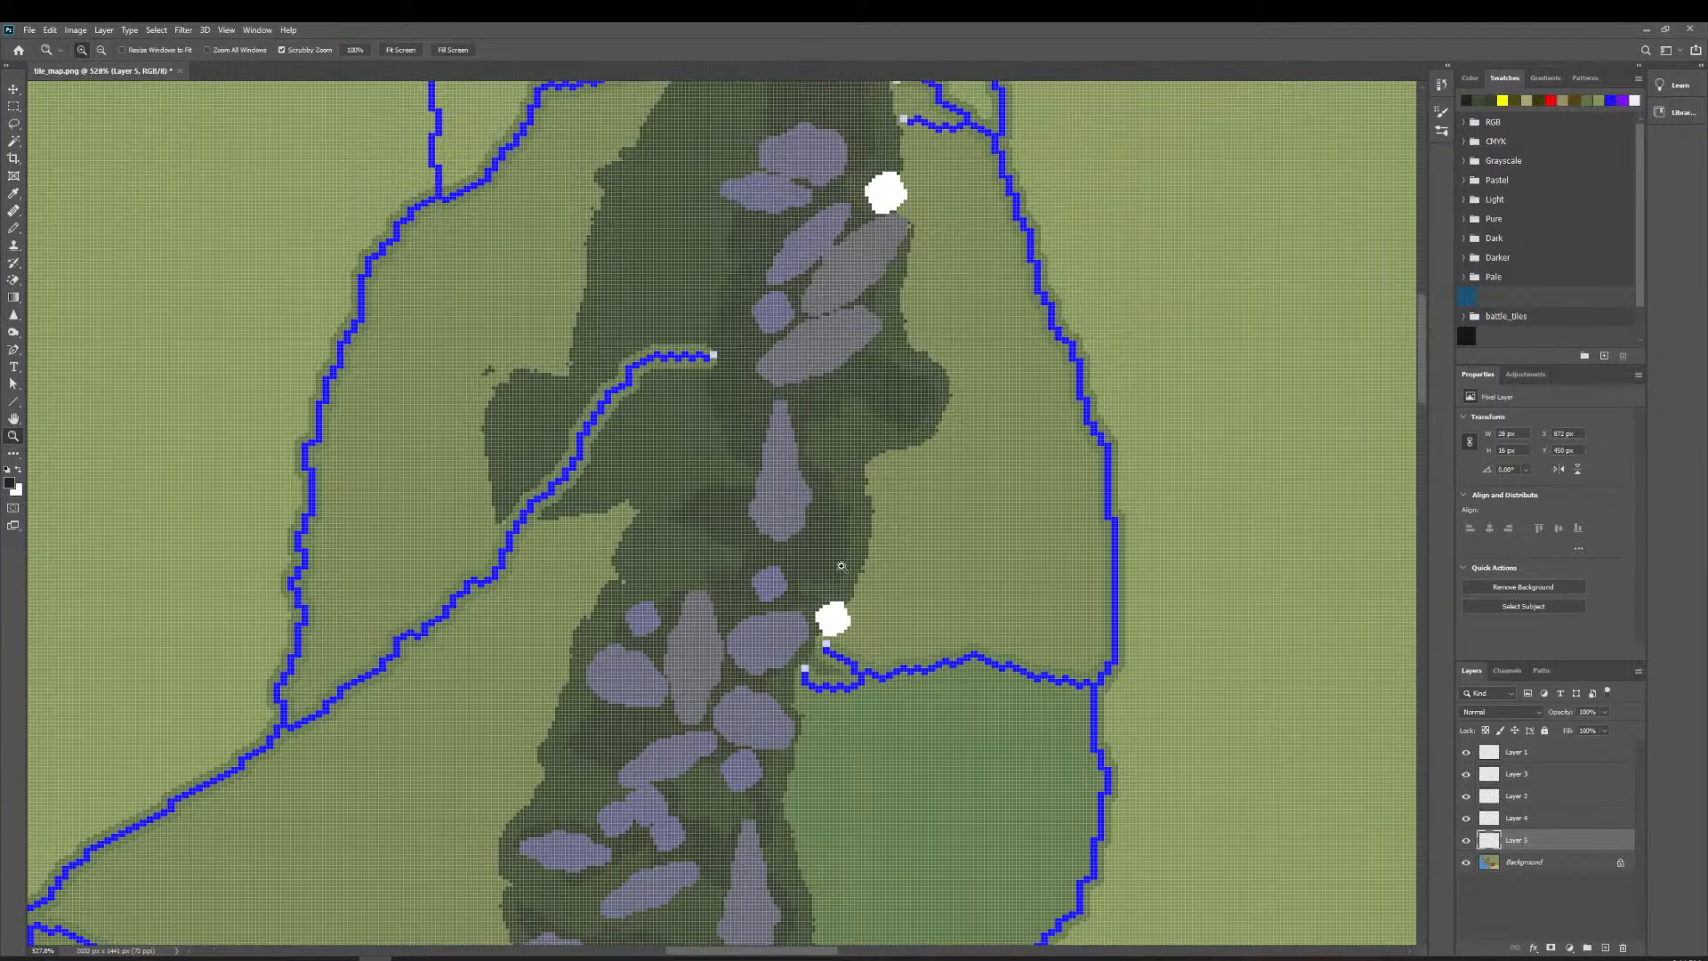
{"action": "scroll", "coordinate": [849, 556], "scroll_direction": "down", "scroll_amount": 3}
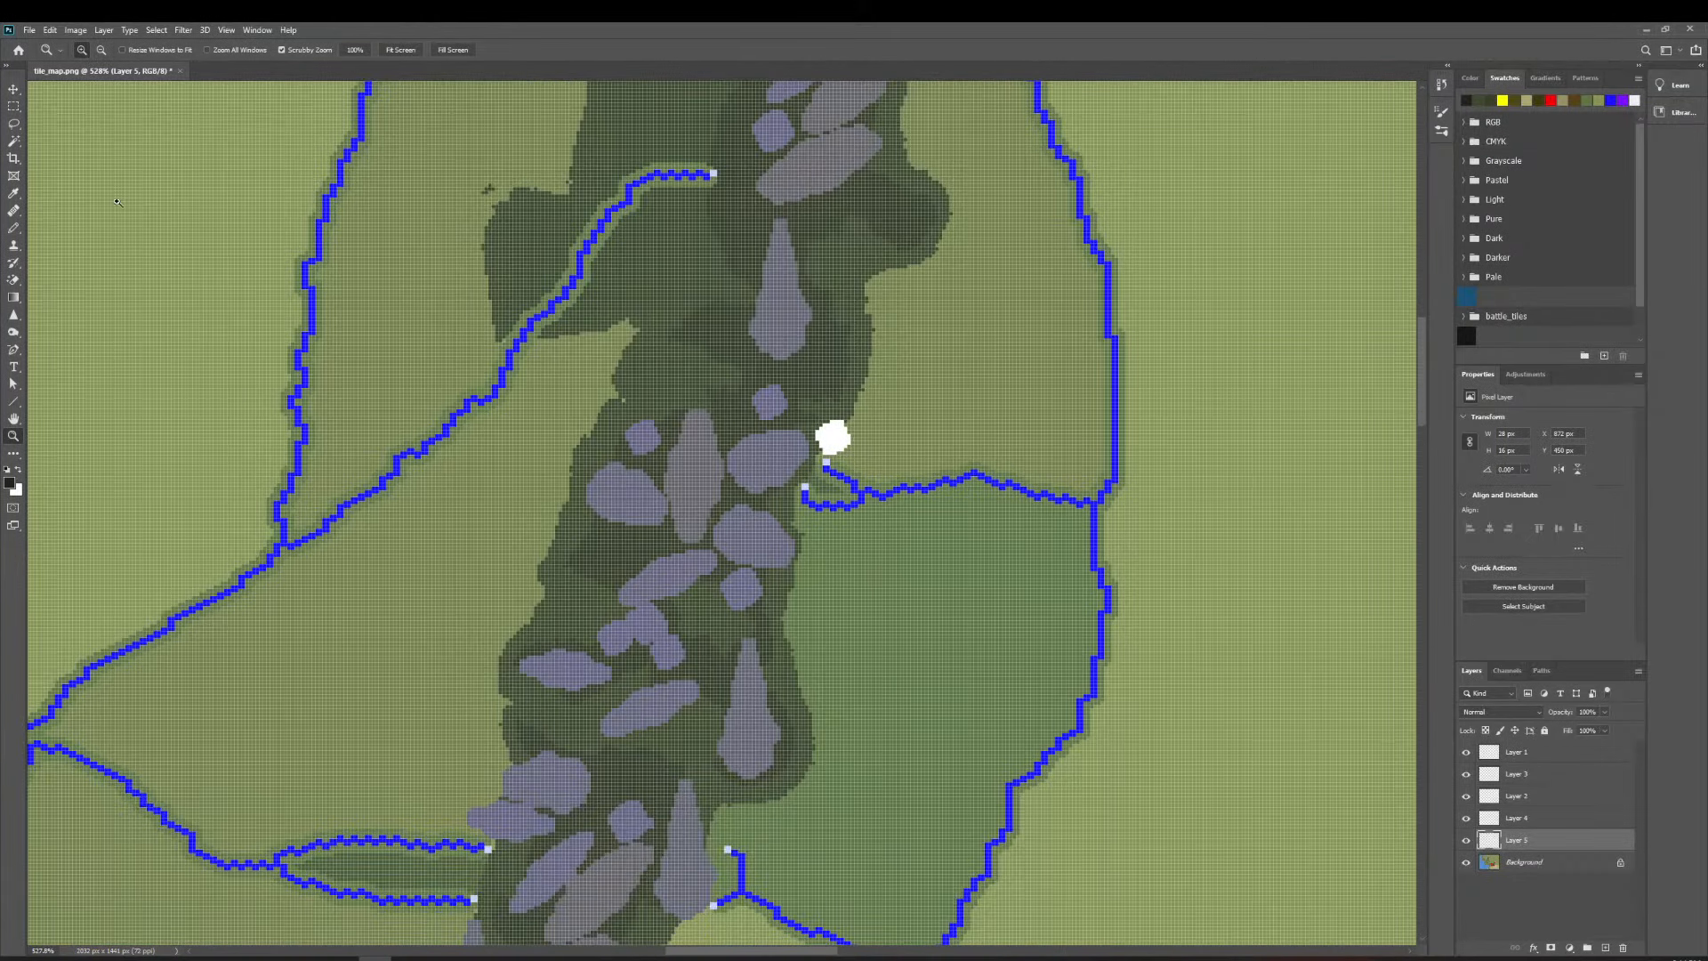
{"action": "key", "text": "v"}
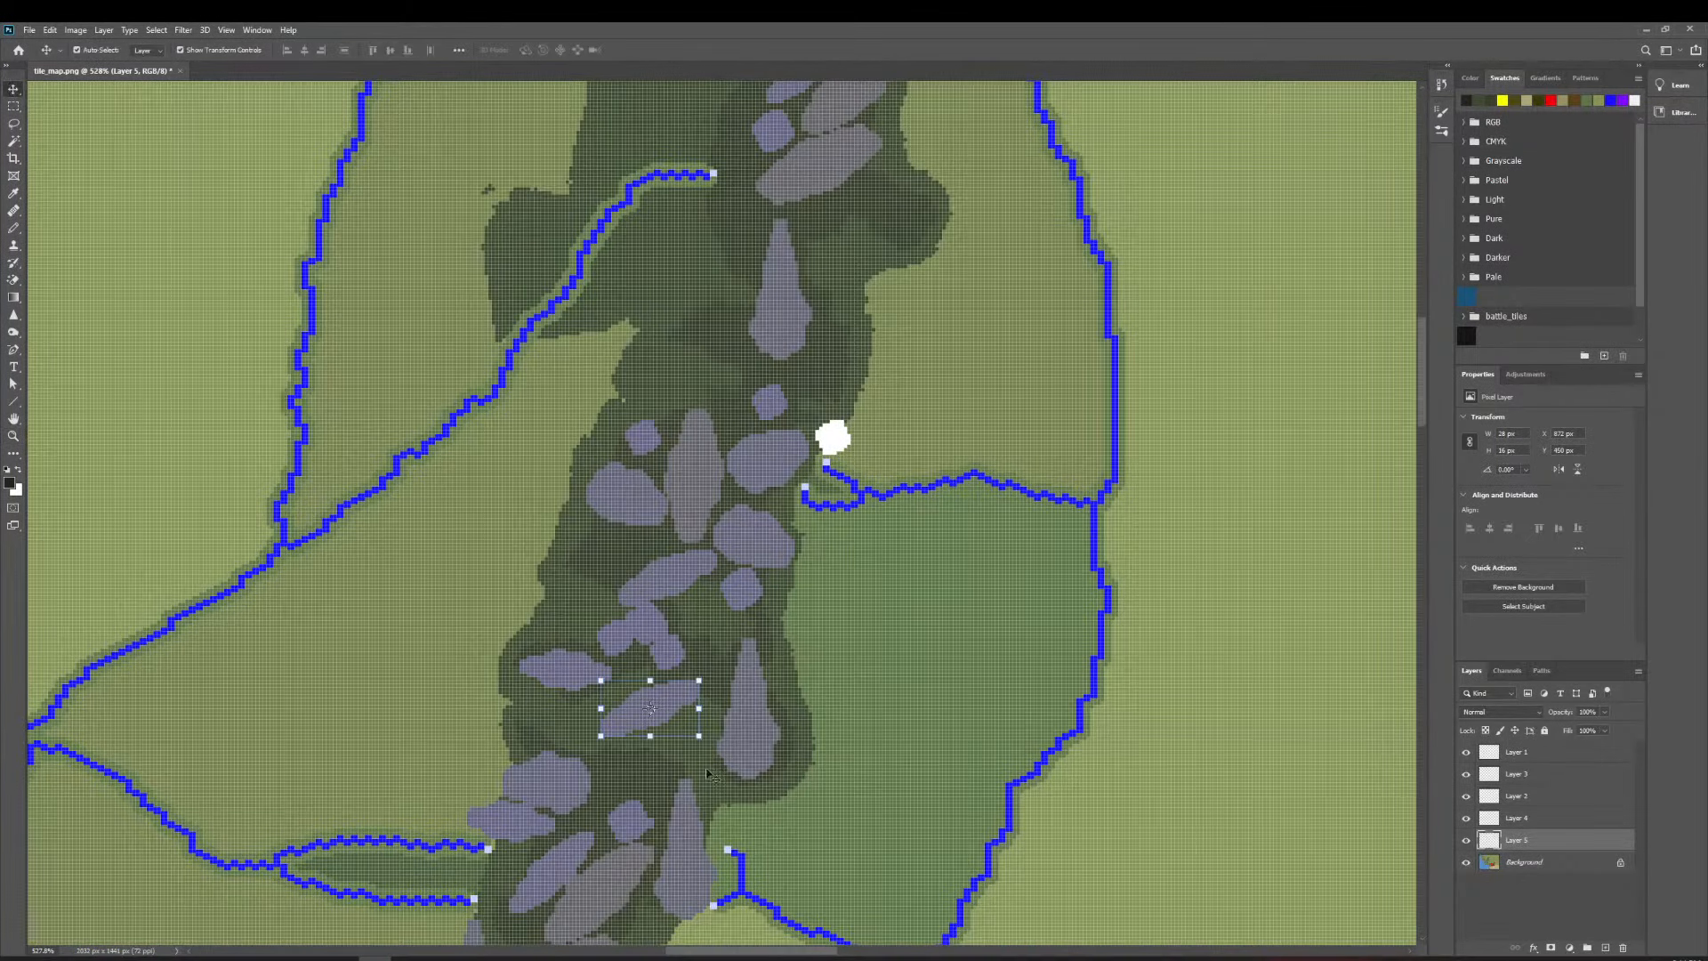
{"action": "left_click_drag", "start_coordinate": [629, 712], "coordinate": [604, 711]}
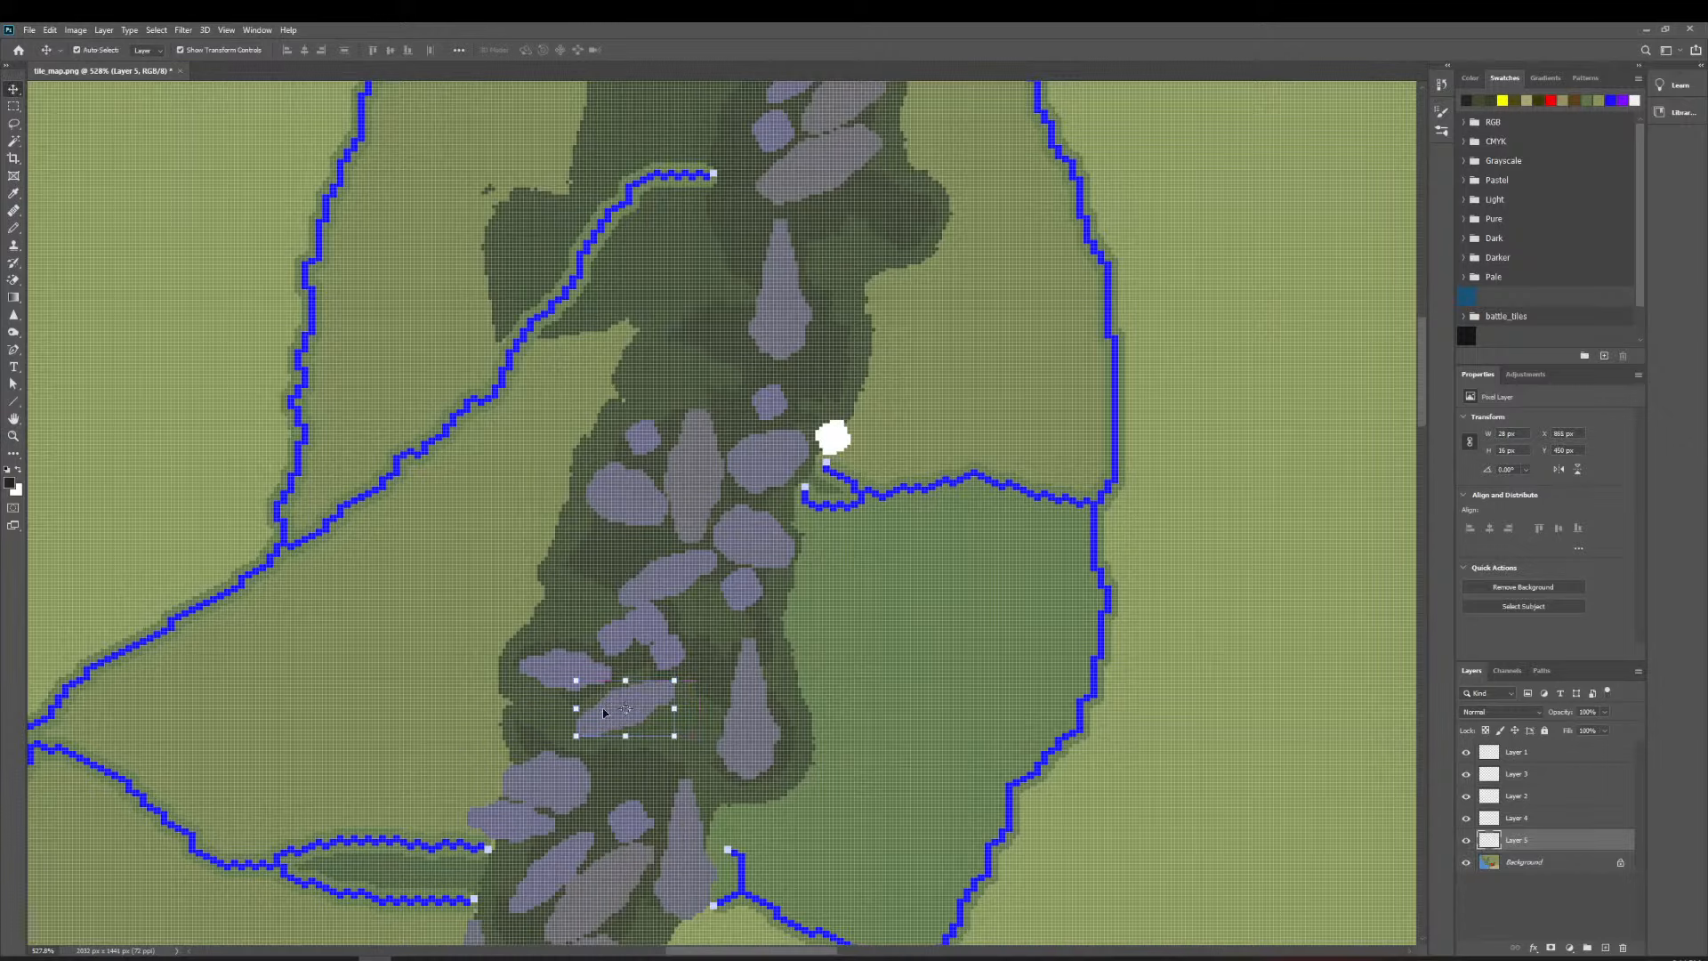
{"action": "left_click", "coordinate": [944, 592]}
{"action": "scroll", "coordinate": [944, 591], "scroll_direction": "down", "scroll_amount": 1}
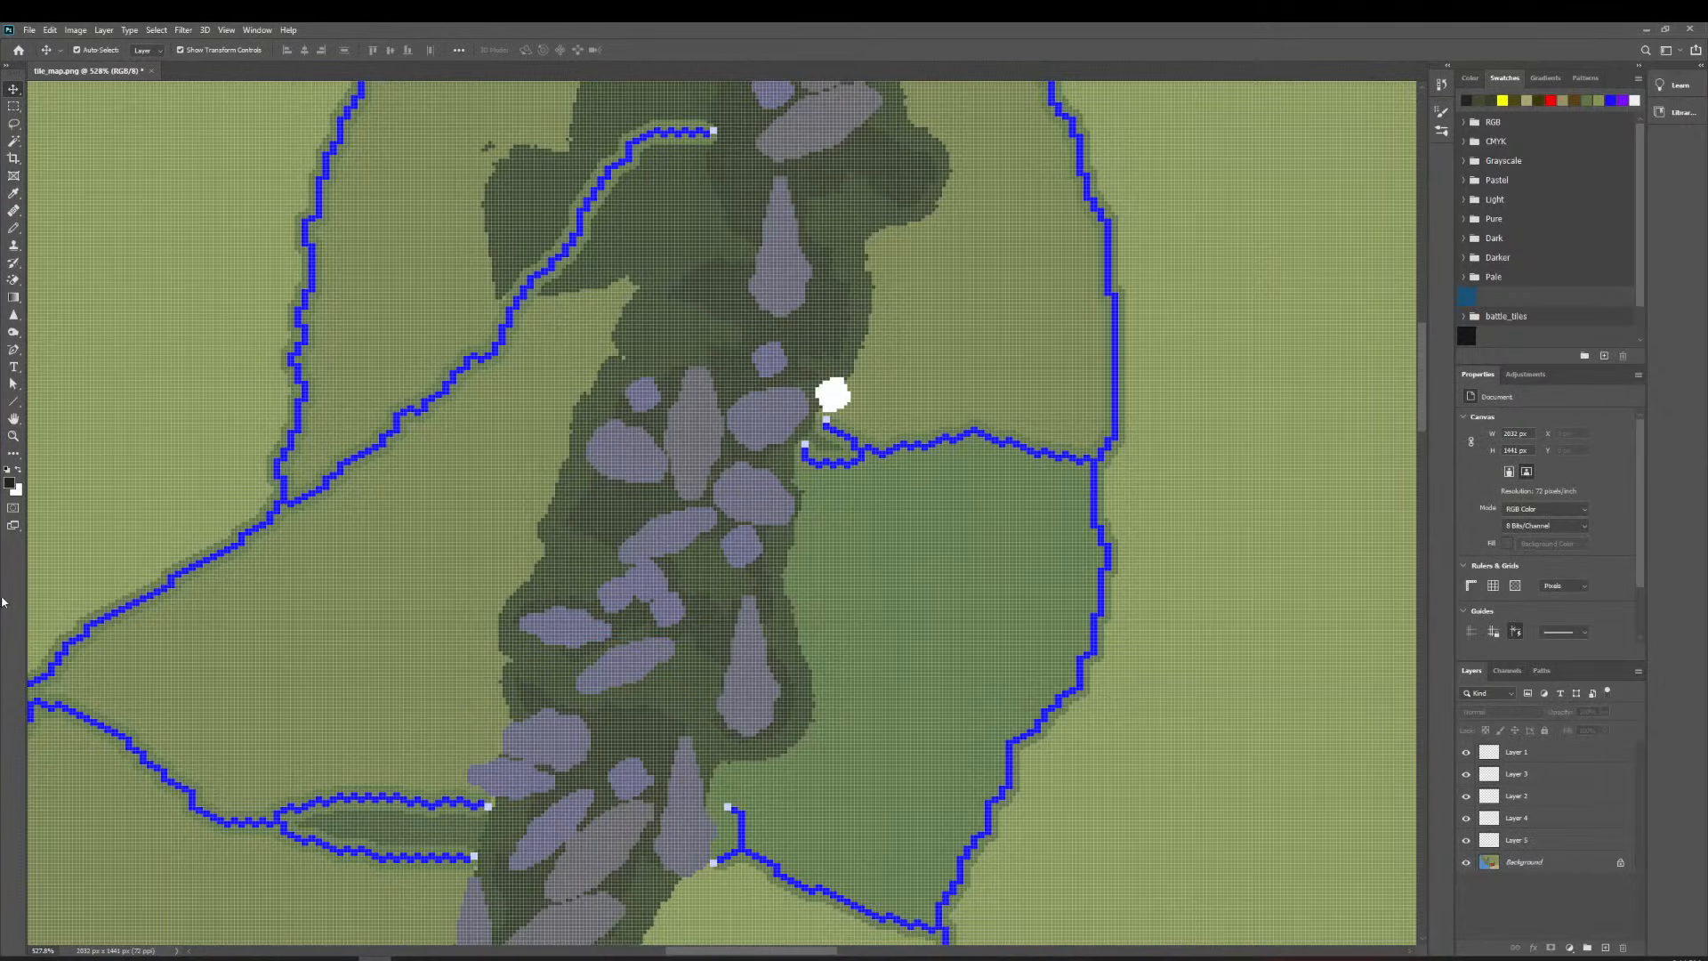
Select the tall pointed patch beside the eastern river source on the Background layer with the Magic Wand.
{"action": "left_click", "coordinate": [14, 435]}
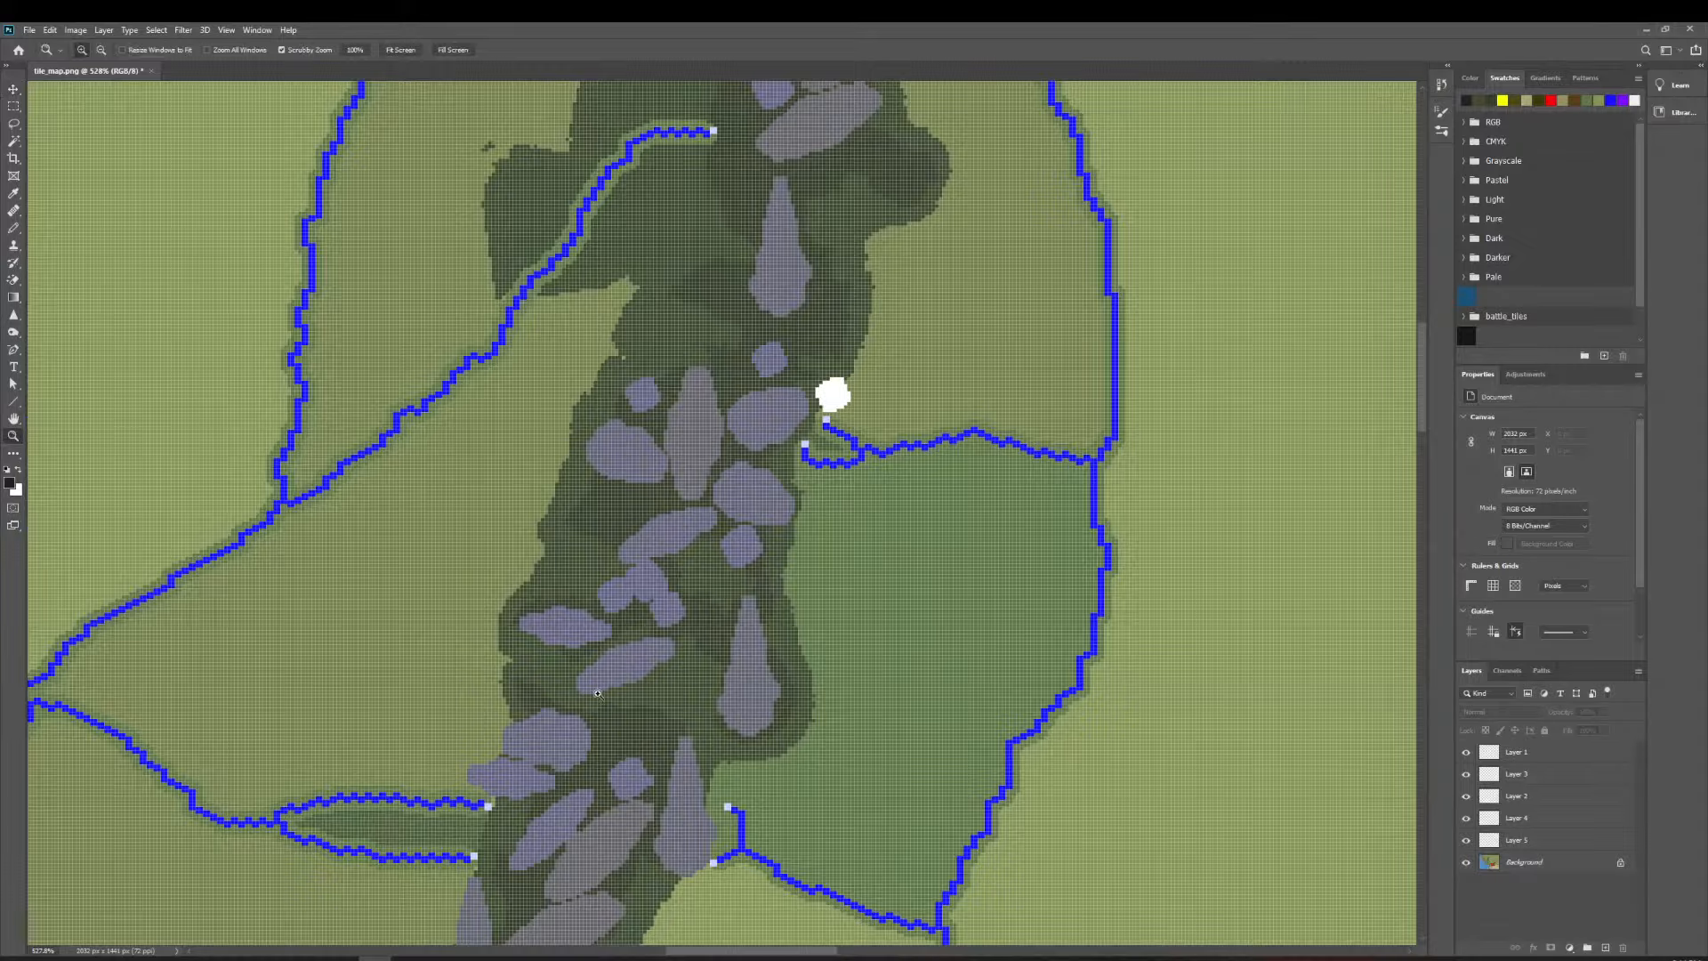
{"action": "left_click_drag", "start_coordinate": [628, 676], "coordinate": [642, 731]}
{"action": "scroll", "coordinate": [642, 731], "scroll_direction": "up", "scroll_amount": 3}
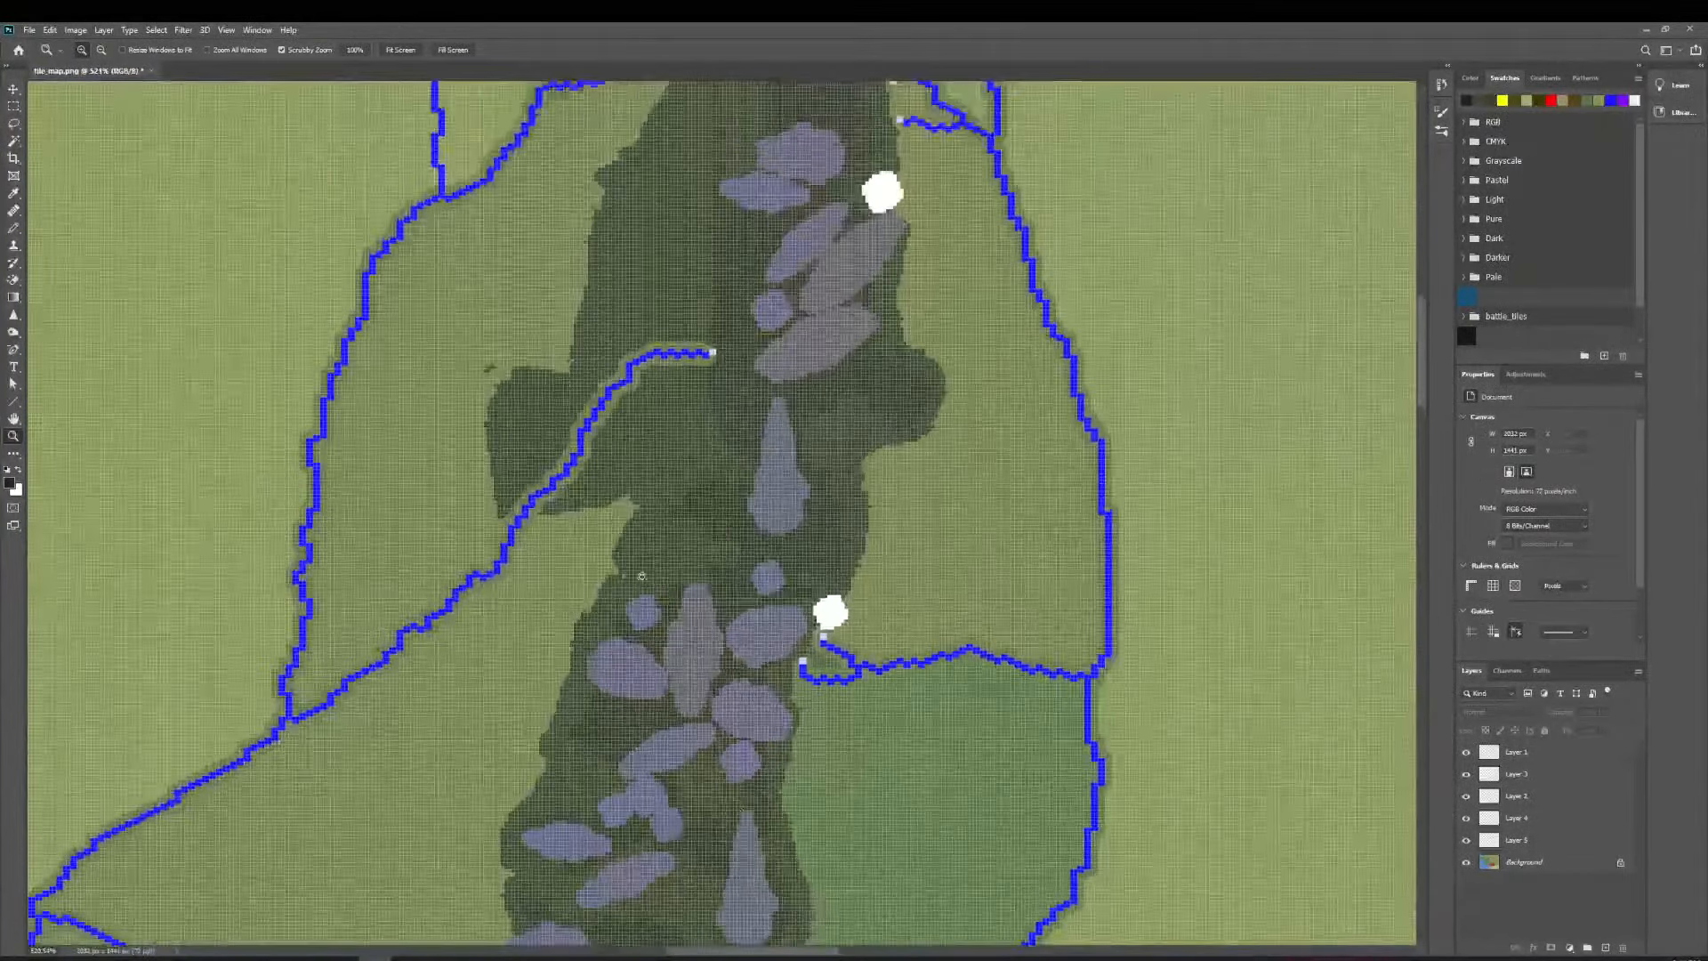
{"action": "left_click", "coordinate": [13, 142]}
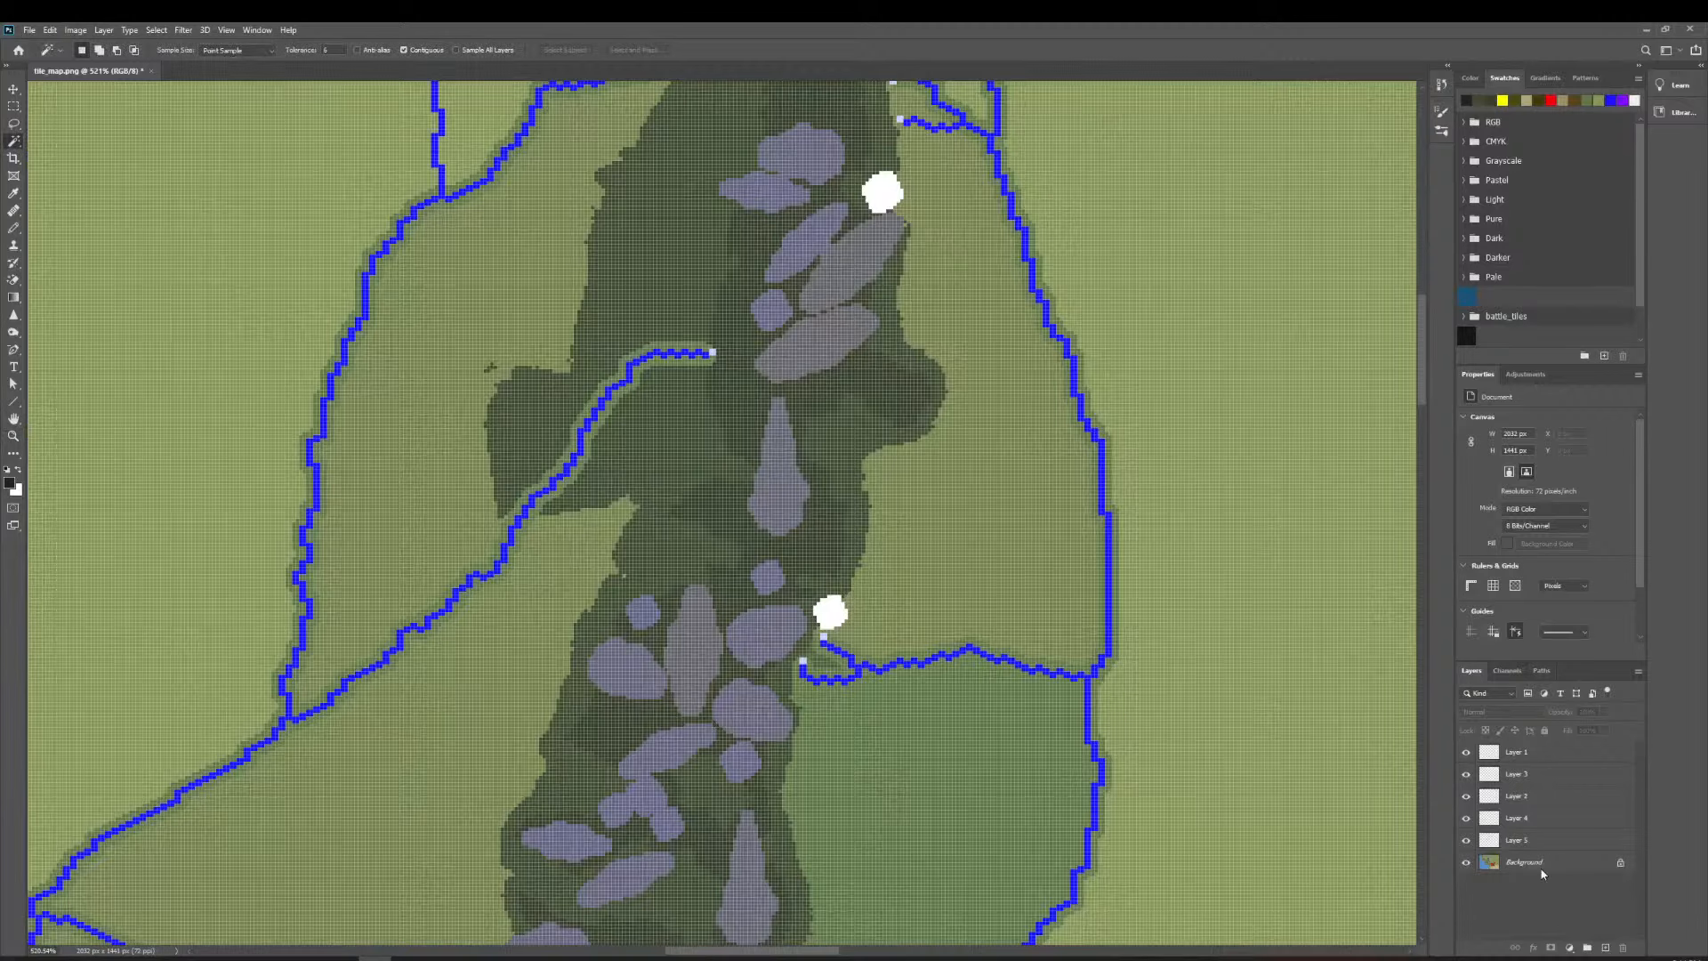
{"action": "left_click", "coordinate": [1276, 707]}
{"action": "left_click", "coordinate": [843, 368]}
{"action": "left_click", "coordinate": [1524, 860]}
{"action": "scroll", "coordinate": [796, 520], "scroll_direction": "down", "scroll_amount": 5}
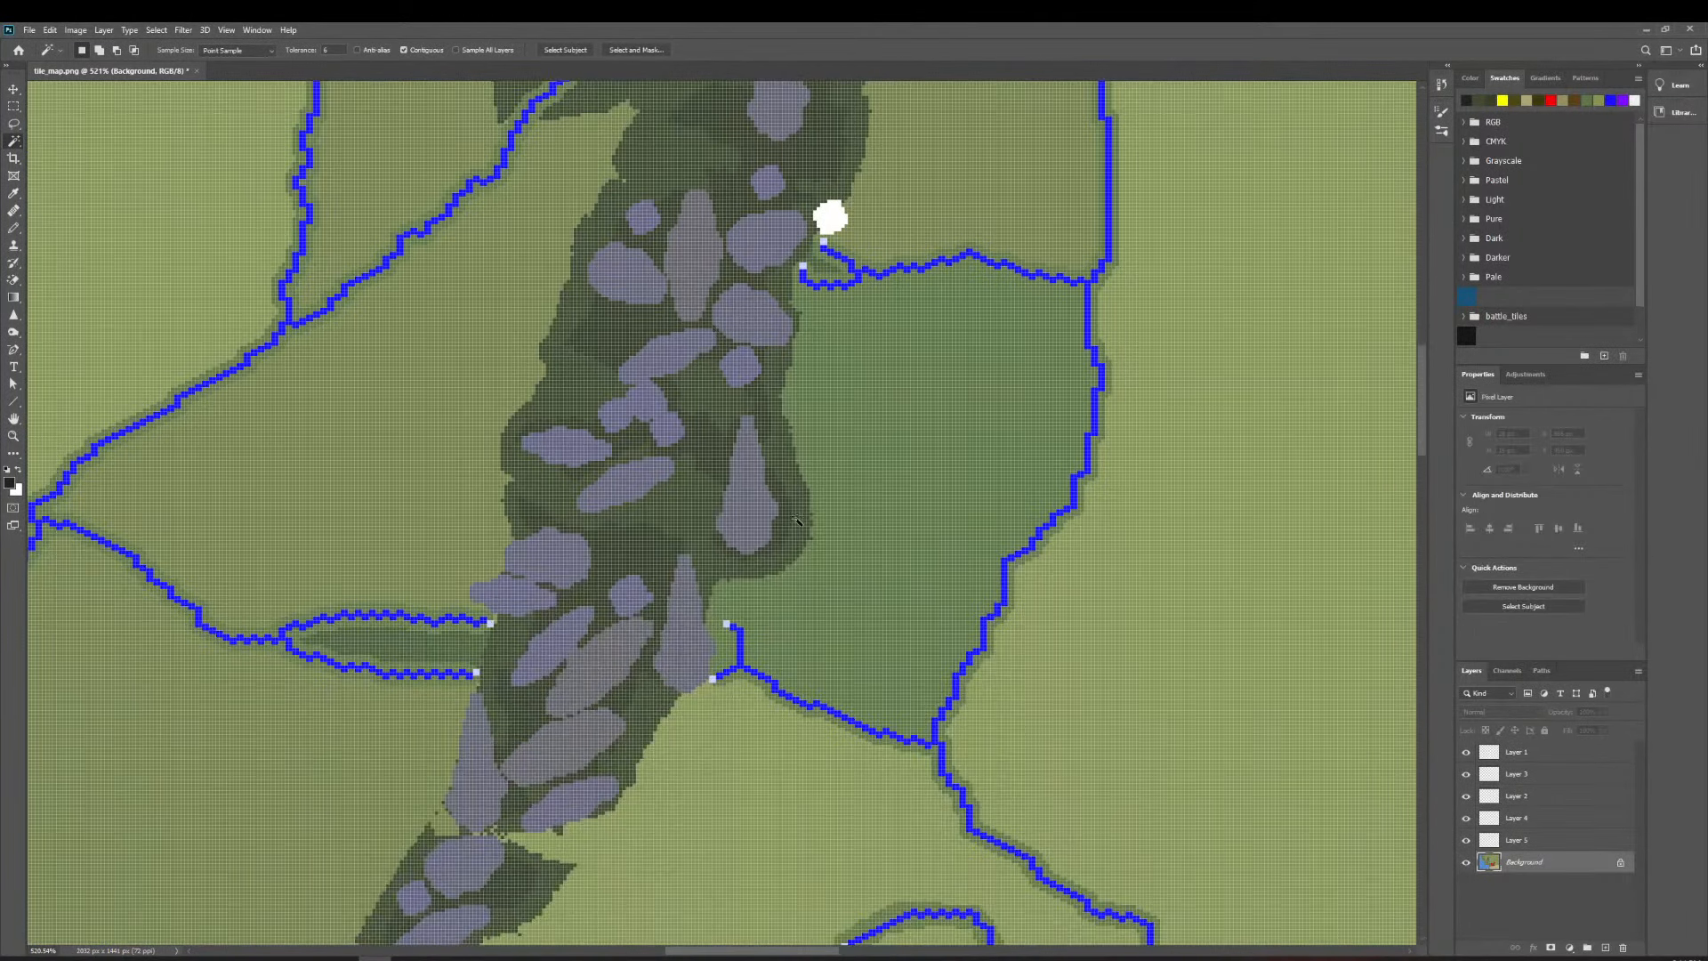
{"action": "scroll", "coordinate": [640, 649], "scroll_direction": "down", "scroll_amount": 1}
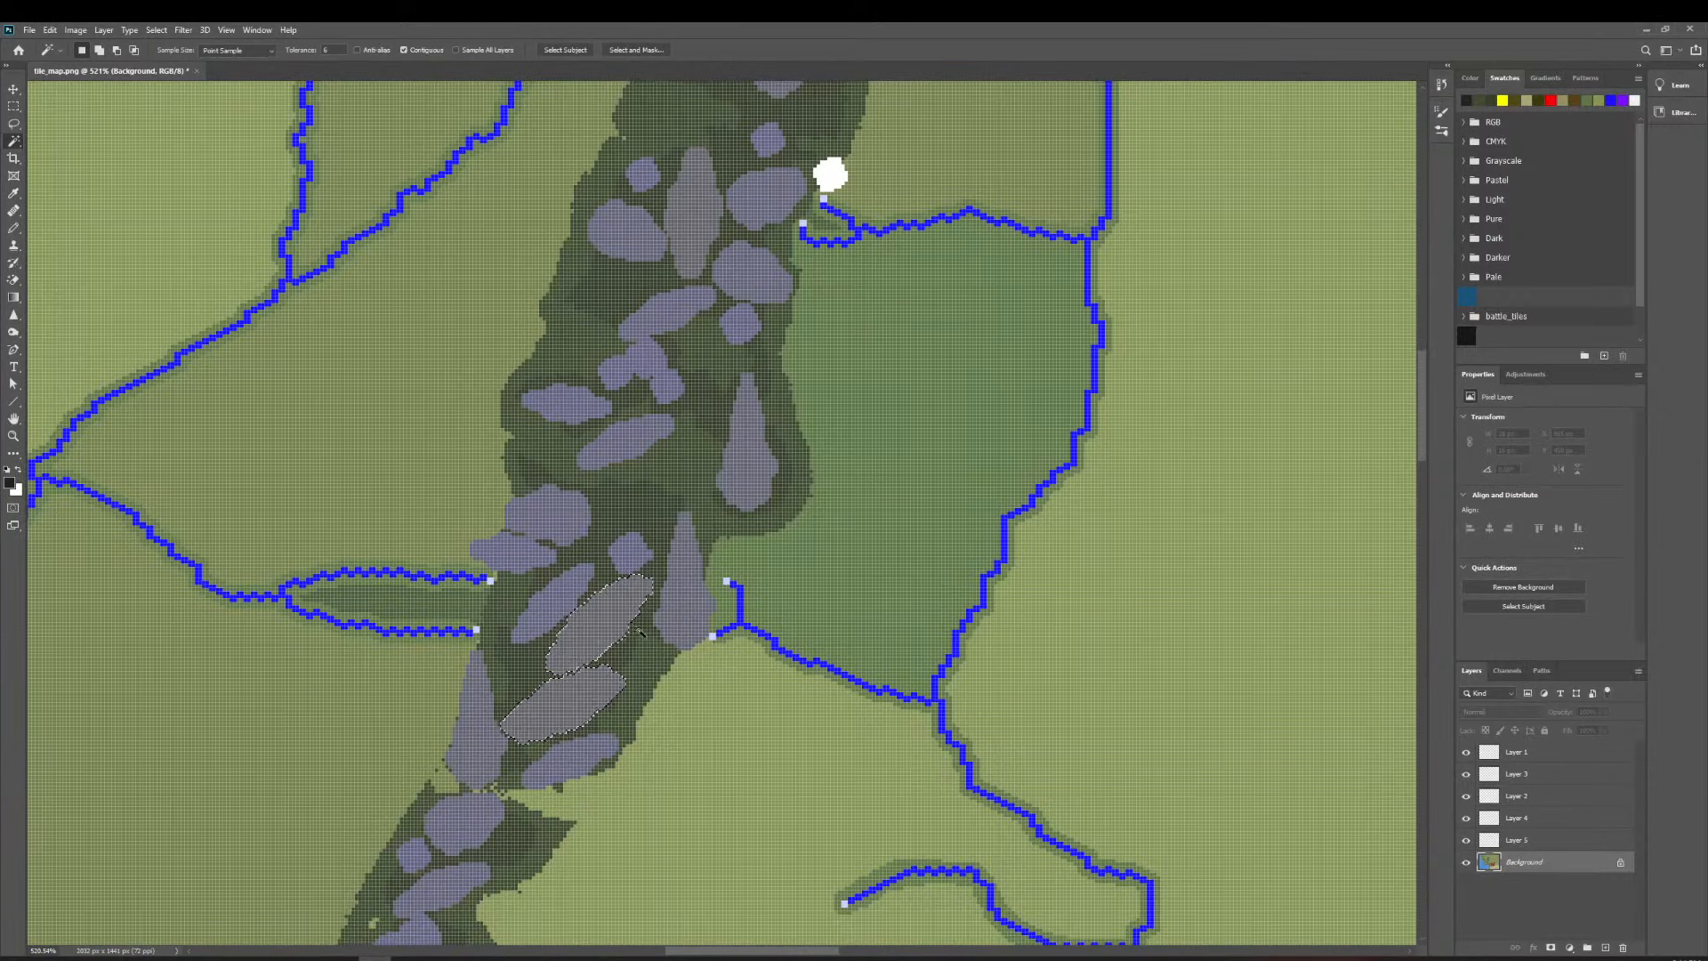
{"action": "left_click", "coordinate": [702, 594]}
{"action": "scroll", "coordinate": [705, 587], "scroll_direction": "down", "scroll_amount": 7}
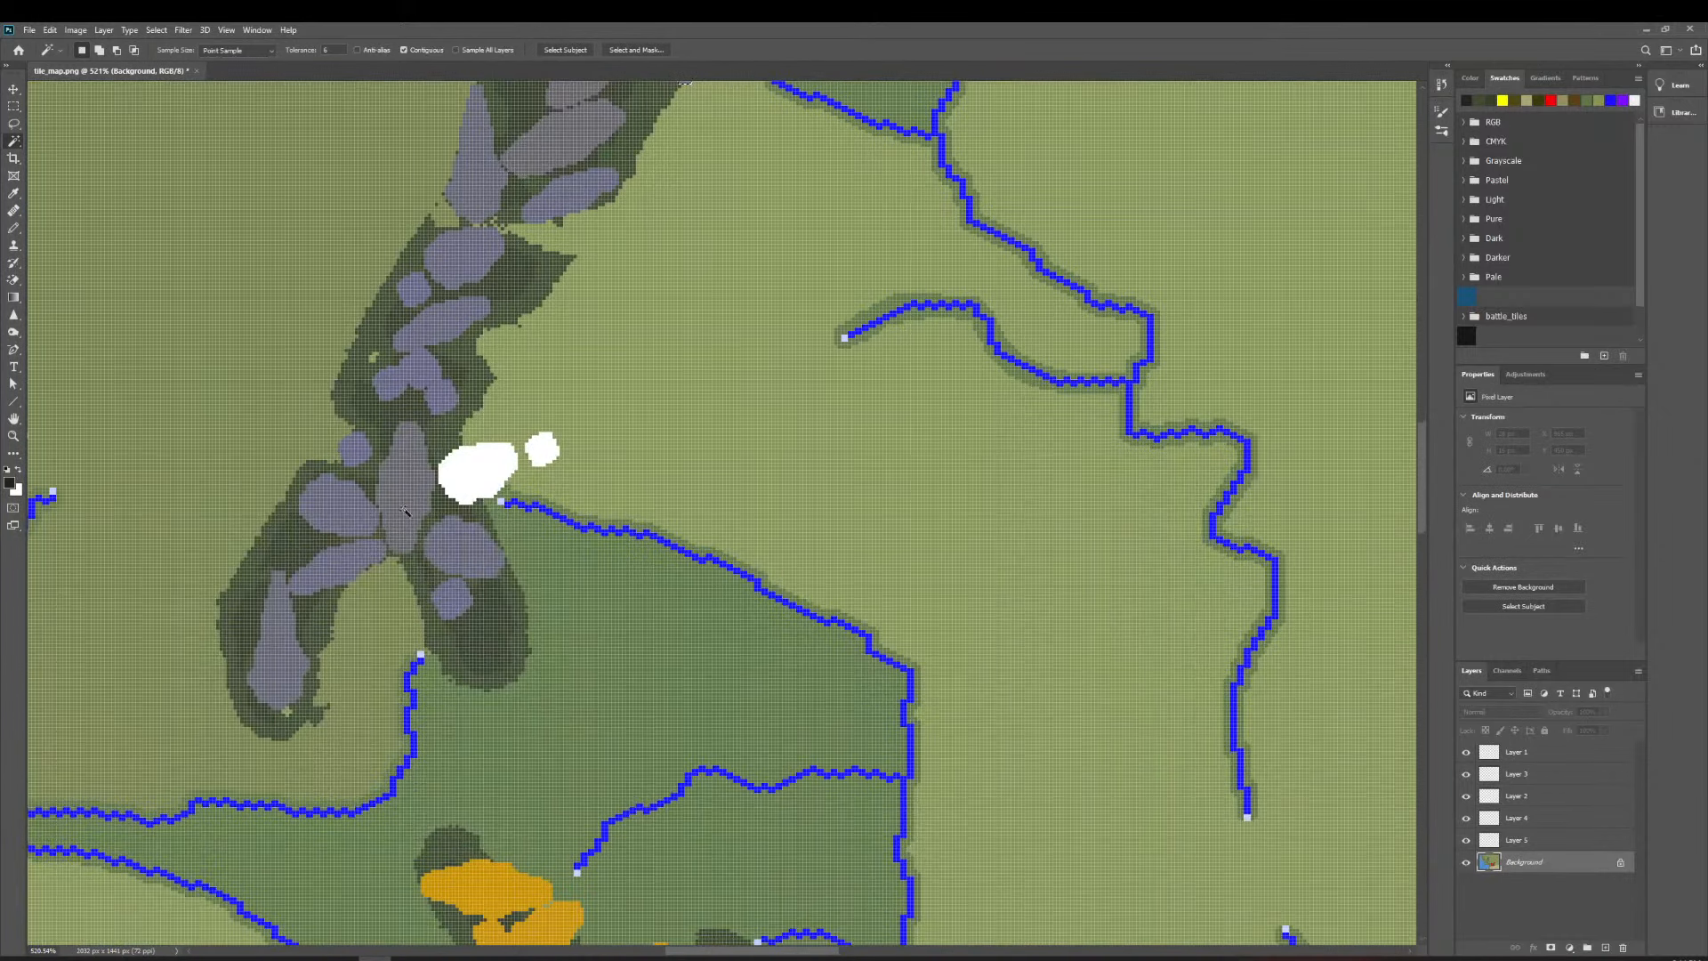
Frame the whole central mountain range, from its northern end to its southern fork, with a rectangular selection.
{"action": "key", "text": "z"}
{"action": "left_click_drag", "start_coordinate": [712, 467], "coordinate": [628, 449]}
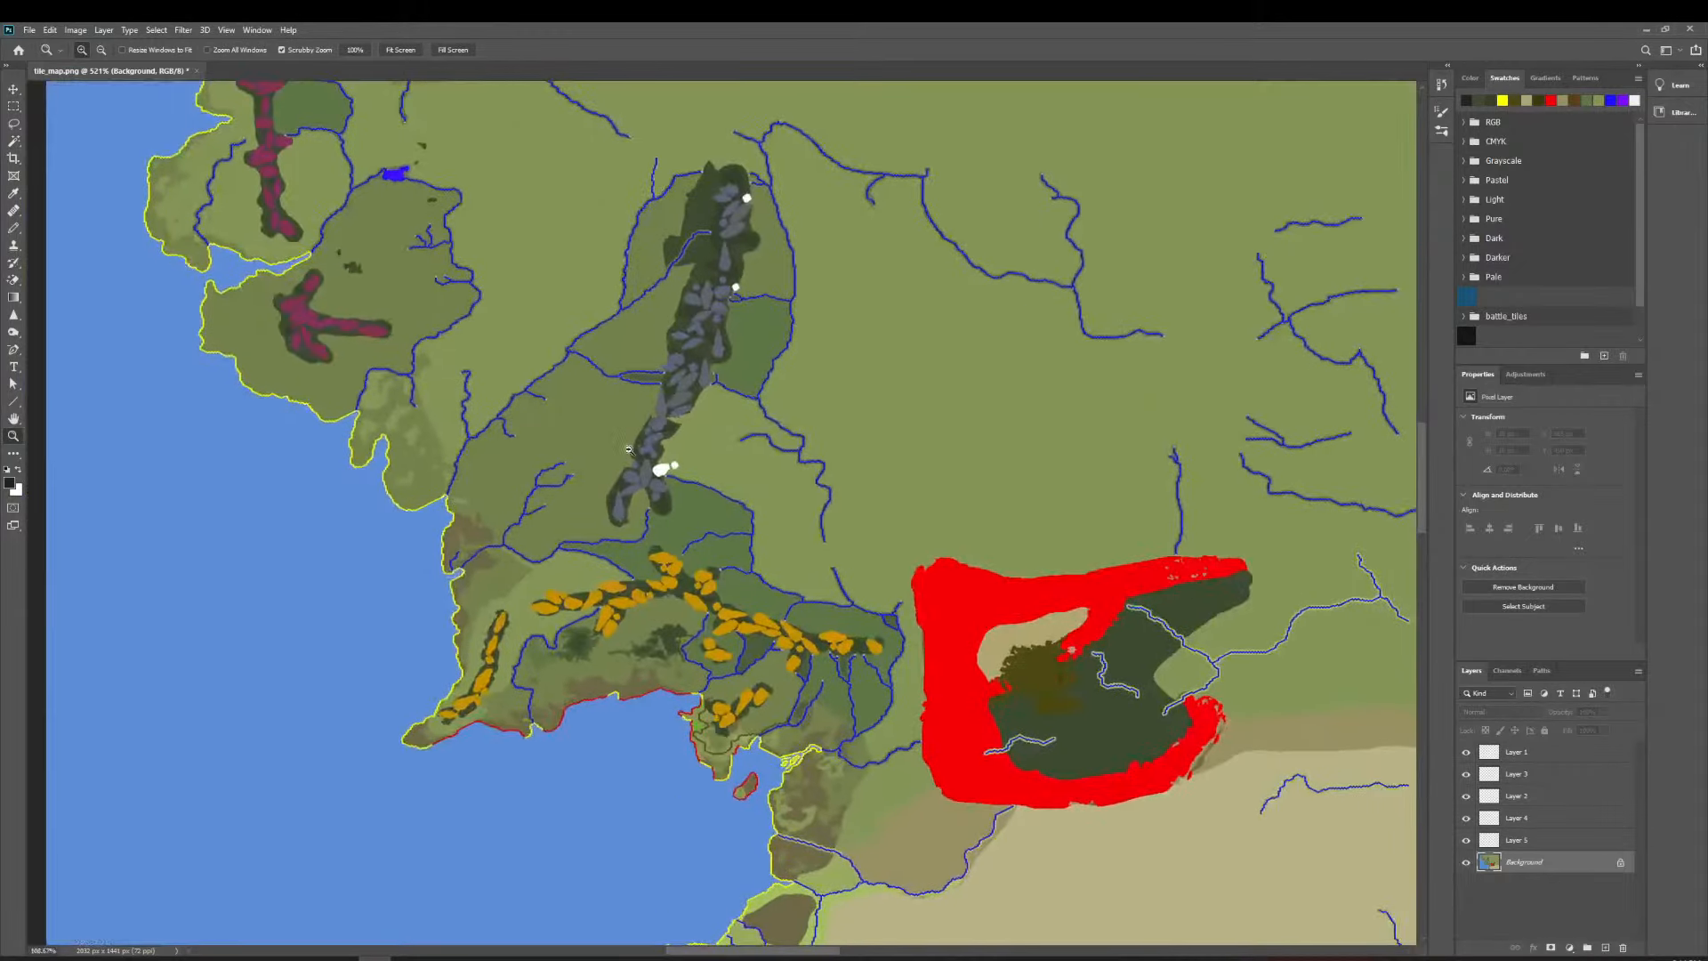
{"action": "scroll", "coordinate": [641, 472], "scroll_direction": "up", "scroll_amount": 3}
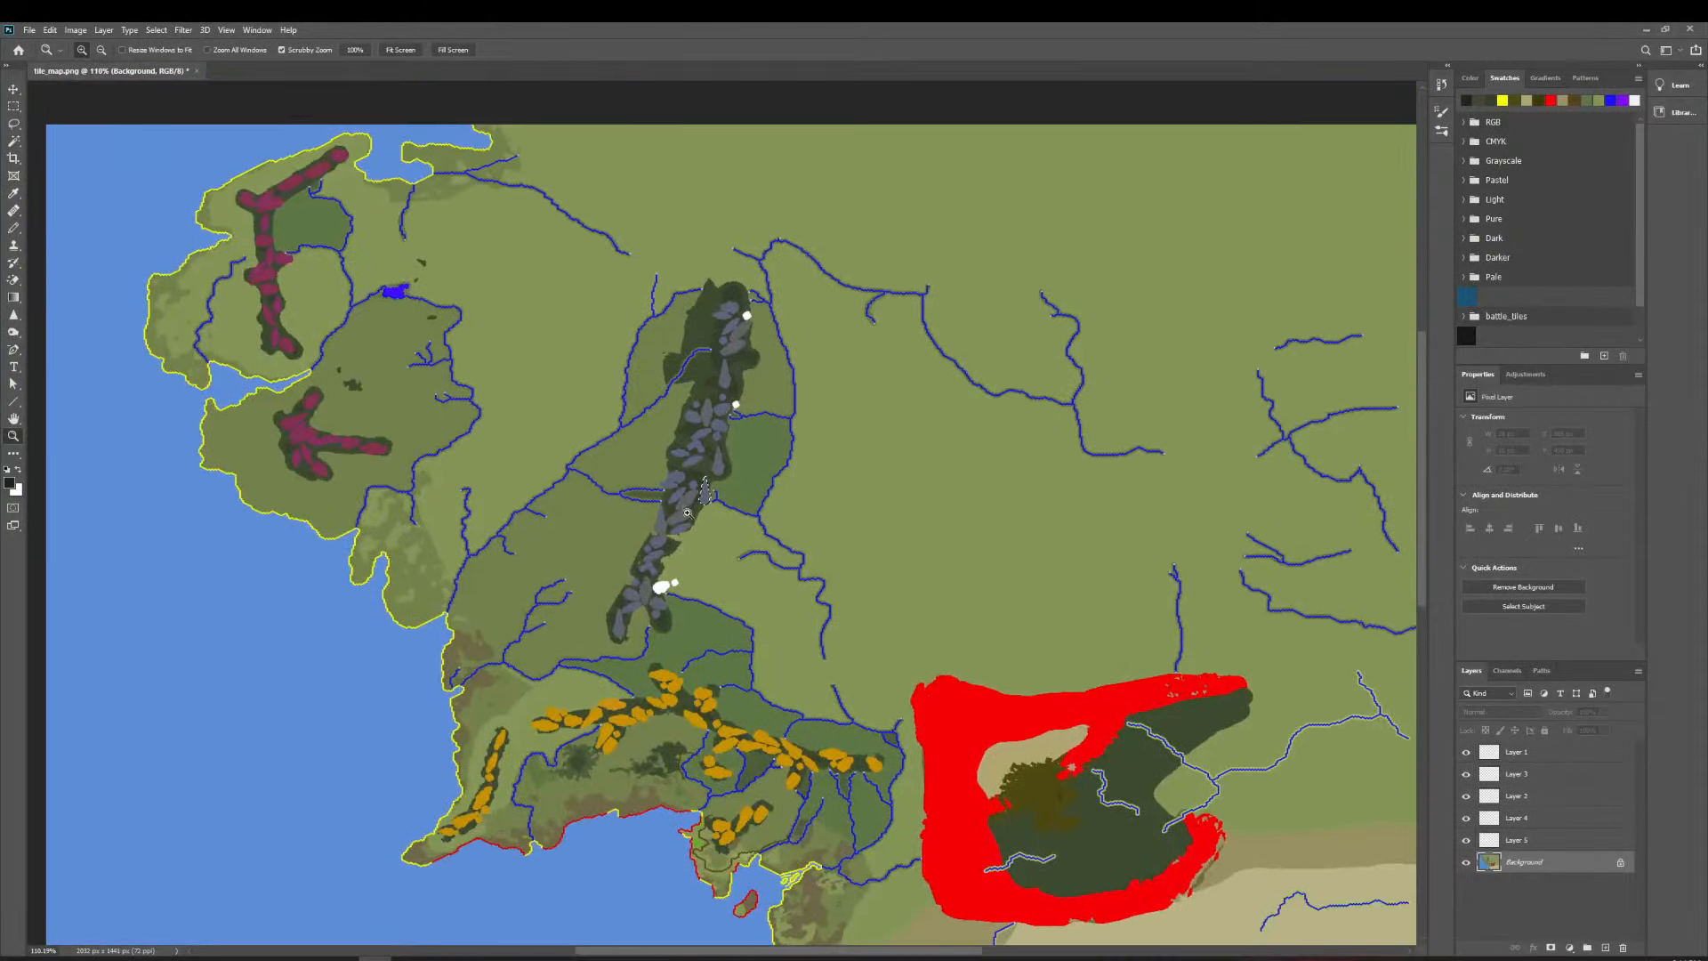
{"action": "left_click_drag", "start_coordinate": [680, 533], "coordinate": [746, 534]}
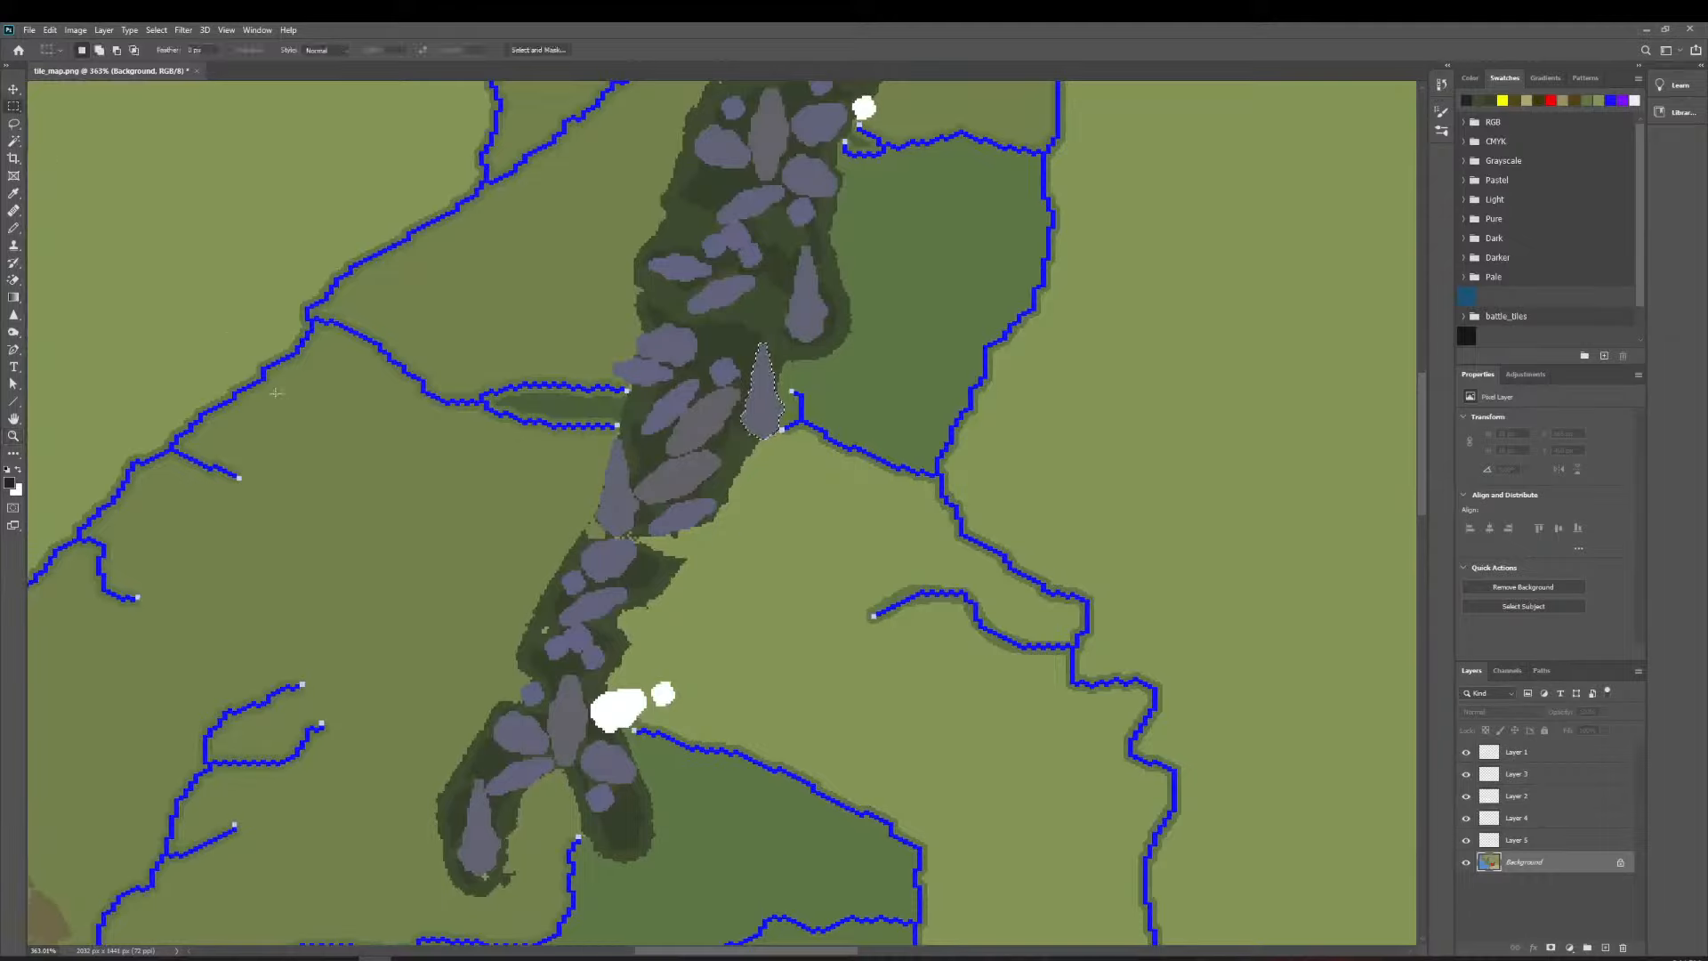
{"action": "left_click_drag", "start_coordinate": [329, 522], "coordinate": [271, 498]}
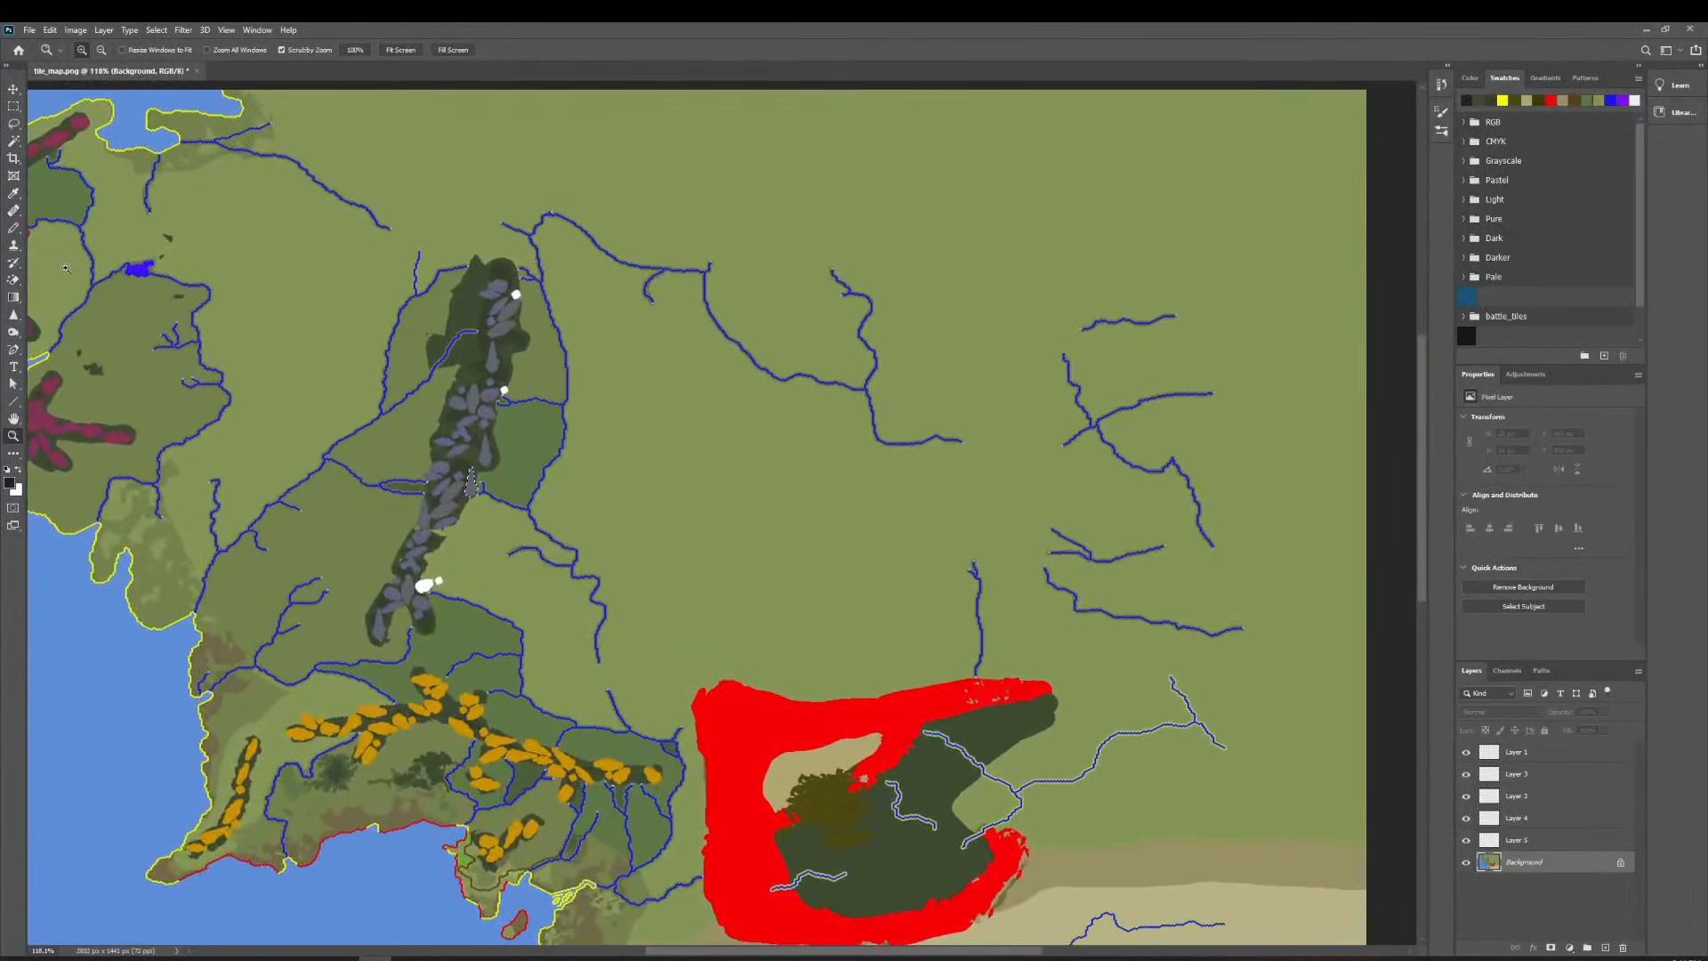
{"action": "left_click", "coordinate": [14, 105]}
{"action": "left_click_drag", "start_coordinate": [340, 239], "coordinate": [567, 647]}
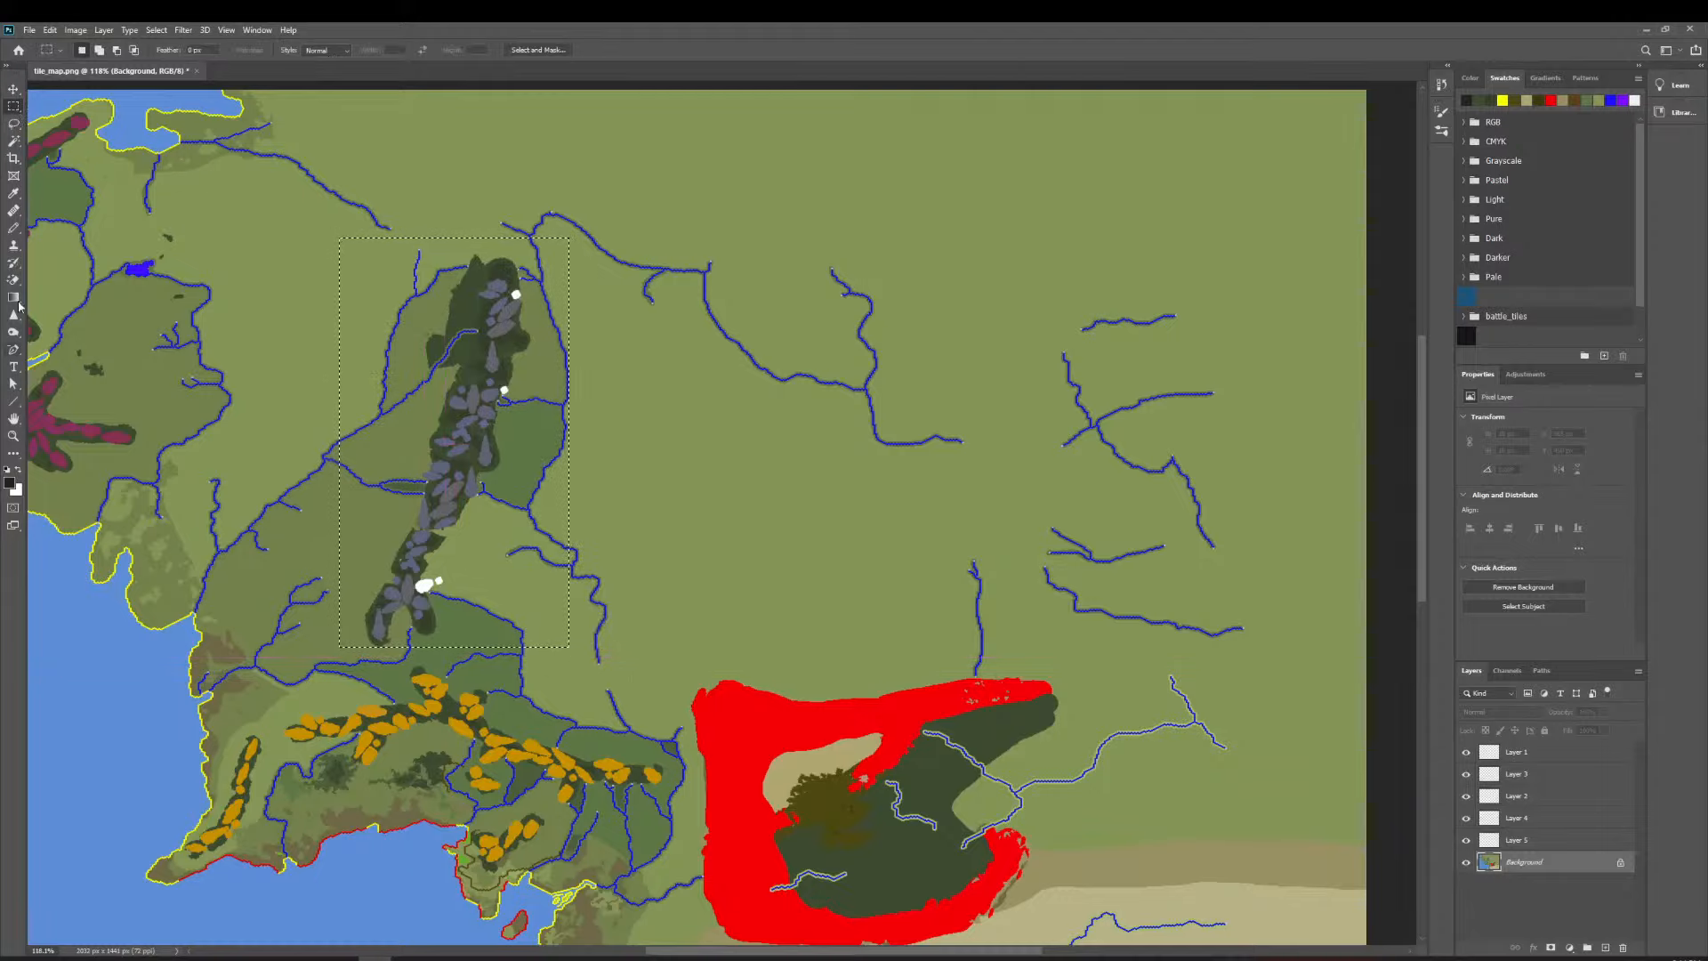
Turn off Contiguous for the Magic Wand and try selecting the range's mountain patches by colour.
{"action": "left_click", "coordinate": [13, 141]}
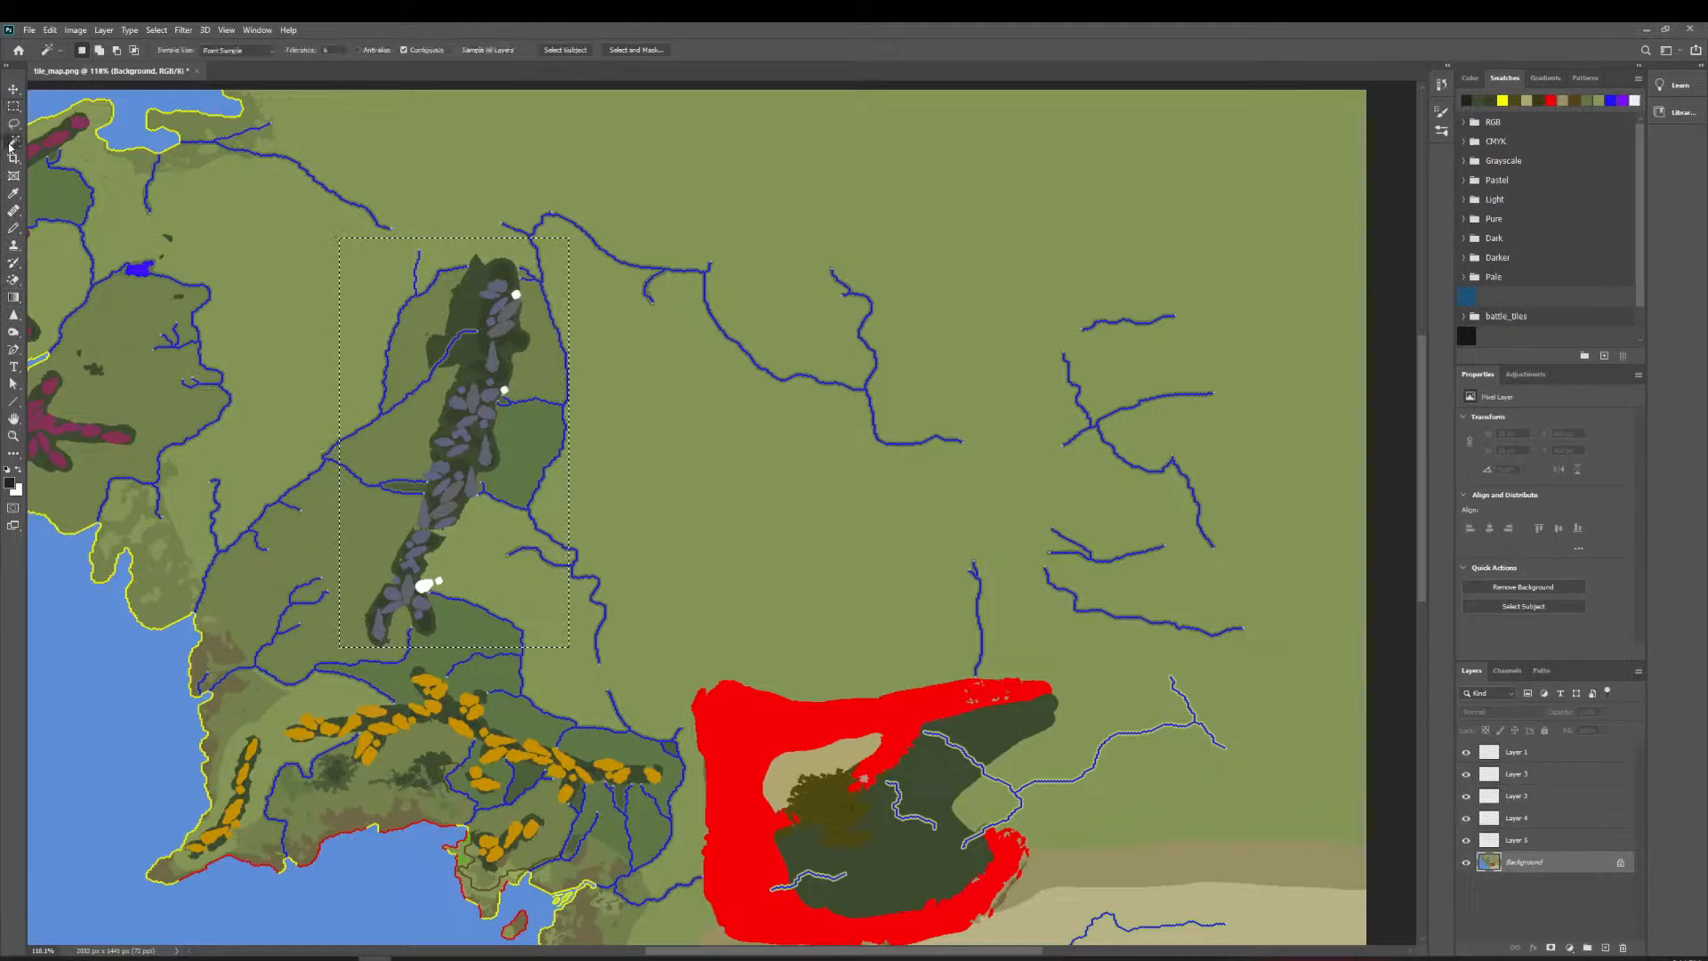
{"action": "left_click", "coordinate": [403, 49]}
{"action": "key", "text": "shift"}
{"action": "left_click", "coordinate": [427, 521], "text": "shift"}
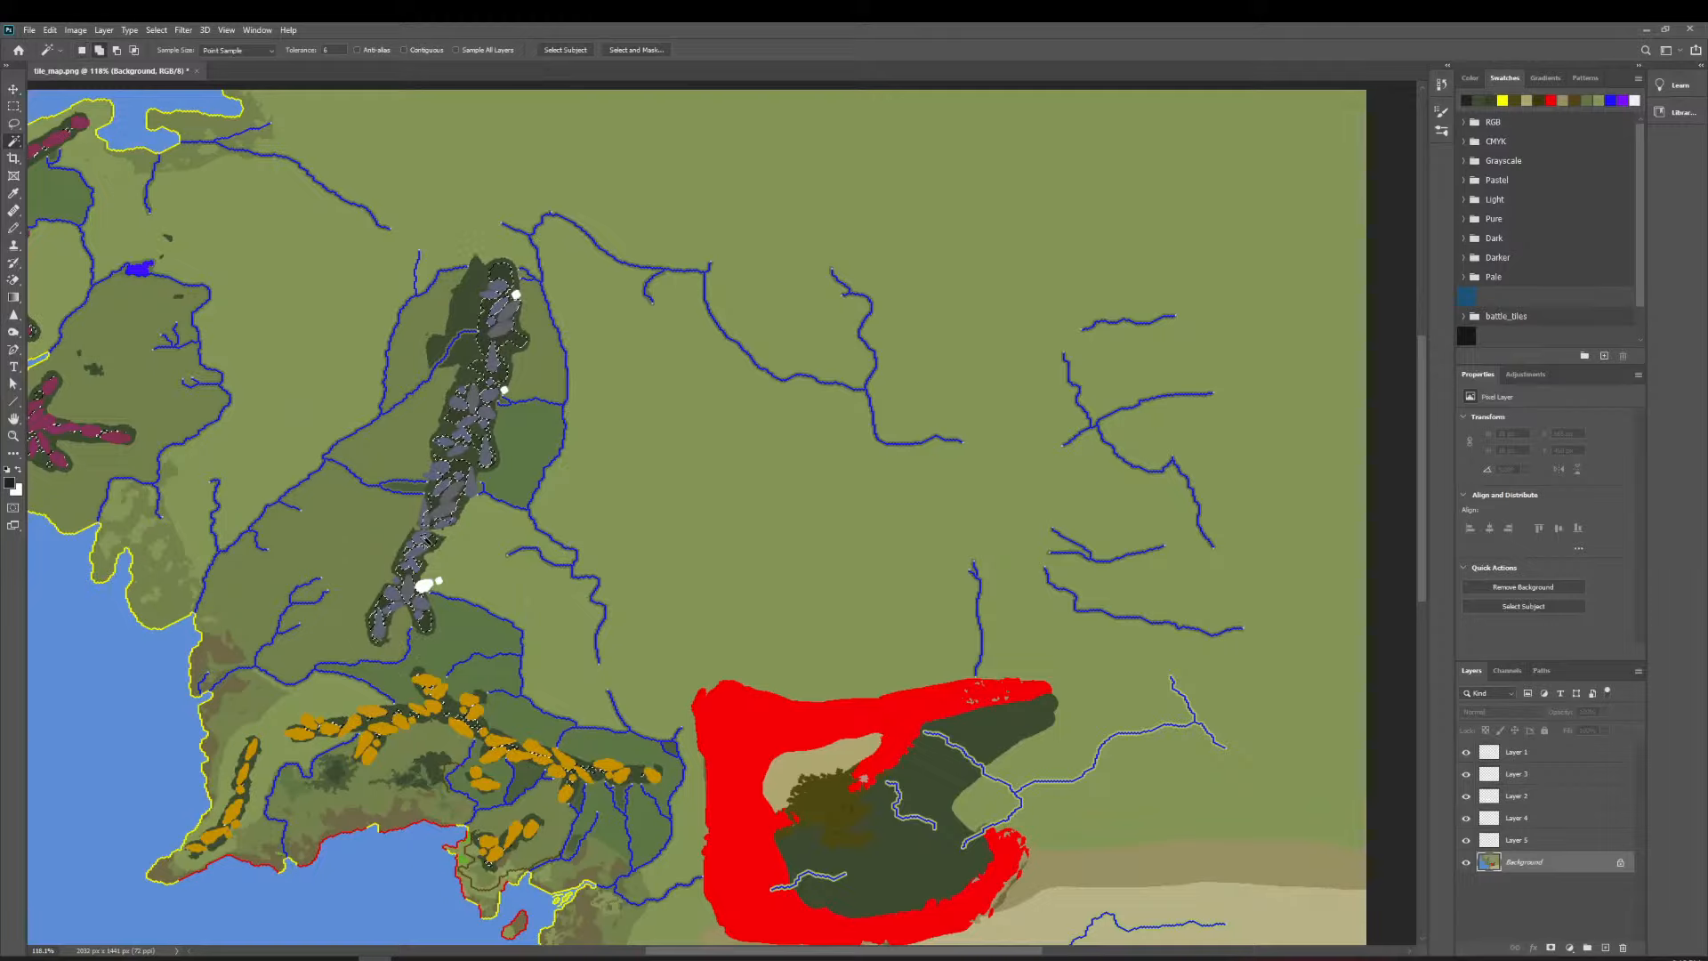
{"action": "left_click", "coordinate": [425, 529]}
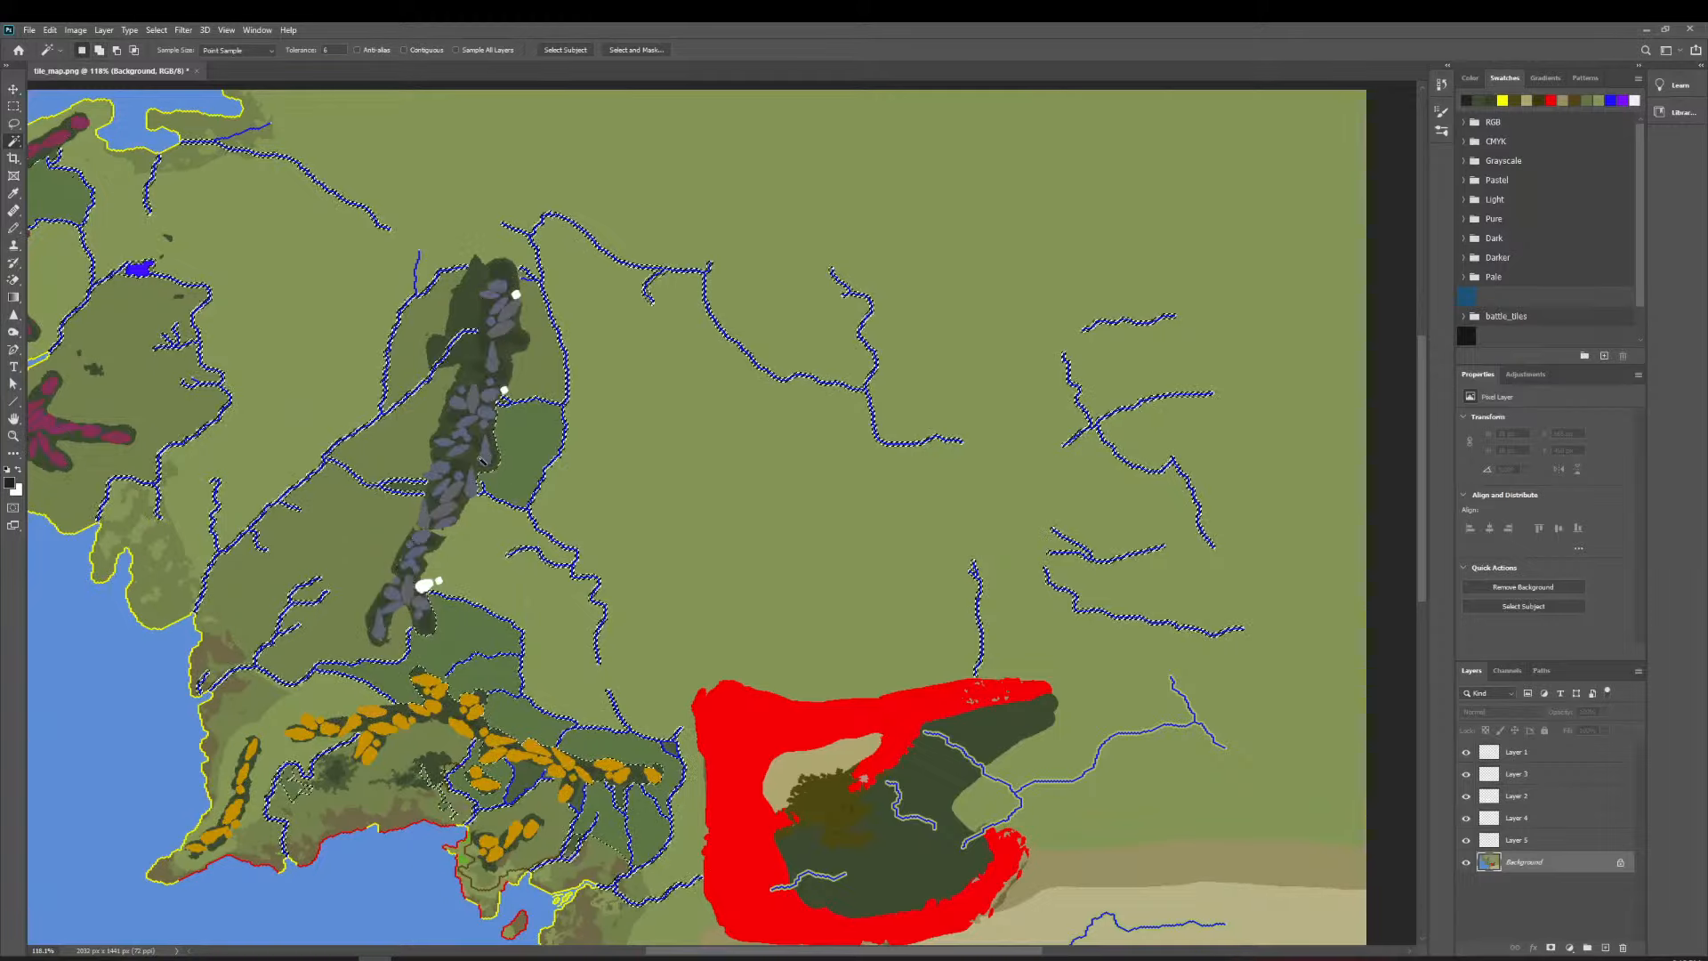
Select the middle cluster's mountain patches by adding their colour shades with the Magic Wand, undoing picks that catch forest or river edges.
{"action": "left_click", "coordinate": [13, 436]}
{"action": "left_click_drag", "start_coordinate": [481, 427], "coordinate": [585, 421]}
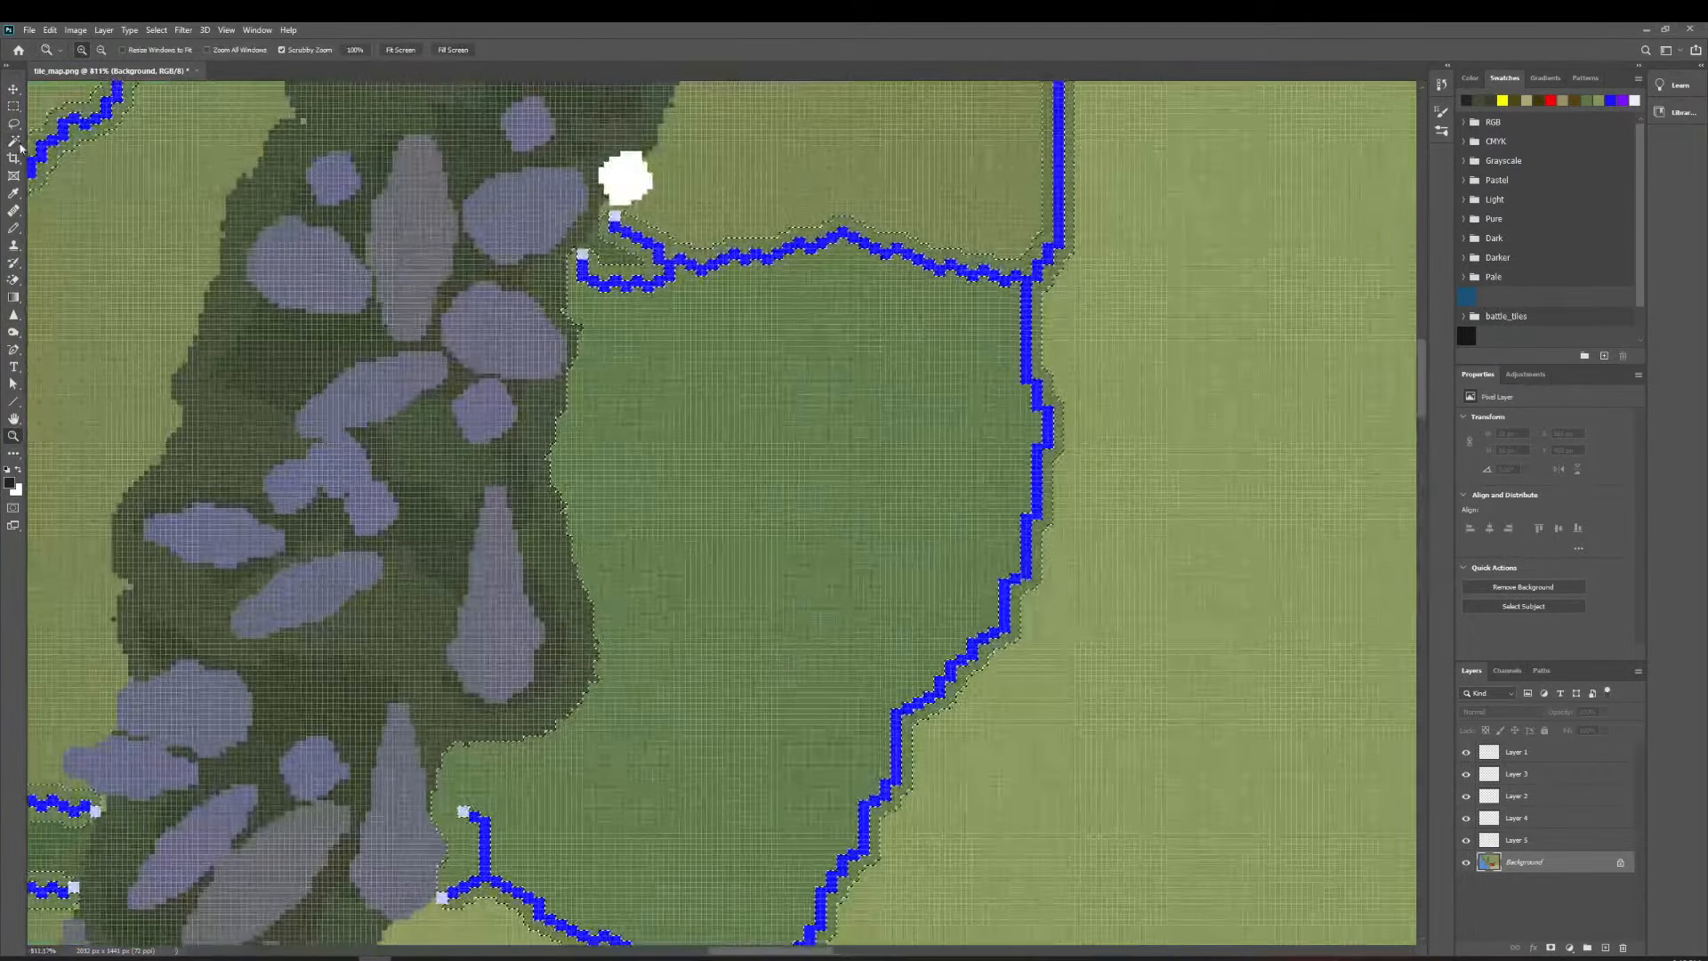
{"action": "key", "text": "w"}
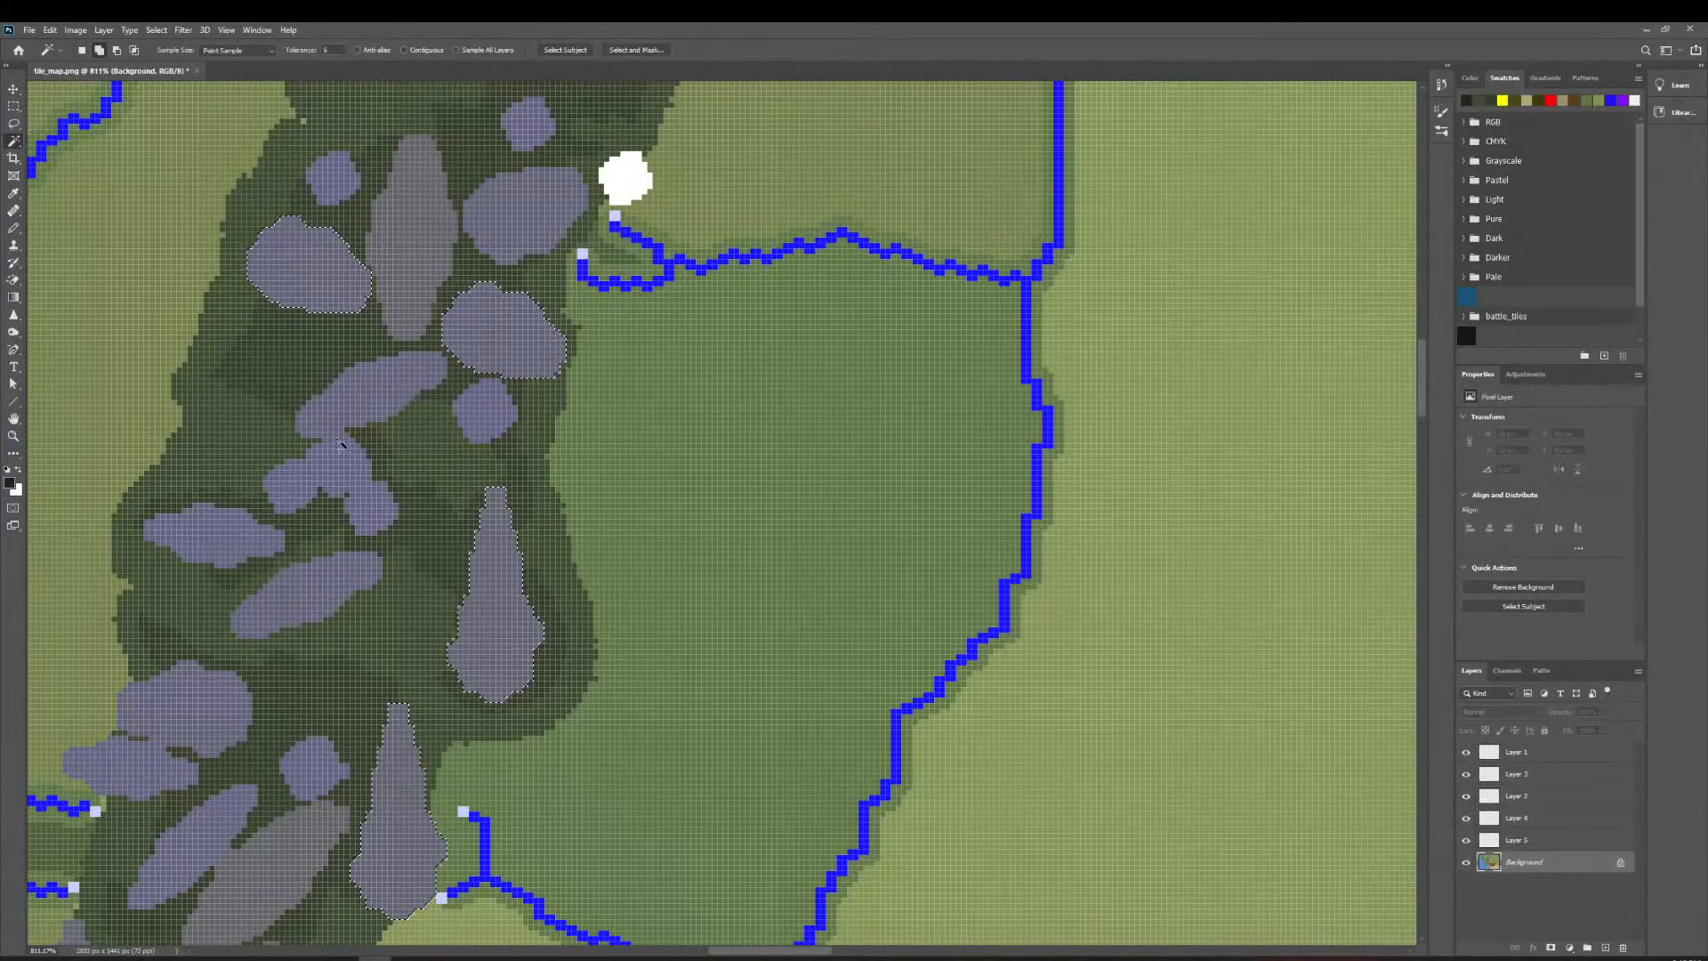
{"action": "left_click", "coordinate": [525, 216], "text": "shift"}
{"action": "left_click", "coordinate": [484, 411], "text": "shift"}
{"action": "left_click", "coordinate": [371, 393], "text": "shift"}
{"action": "left_click", "coordinate": [343, 478], "text": "shift"}
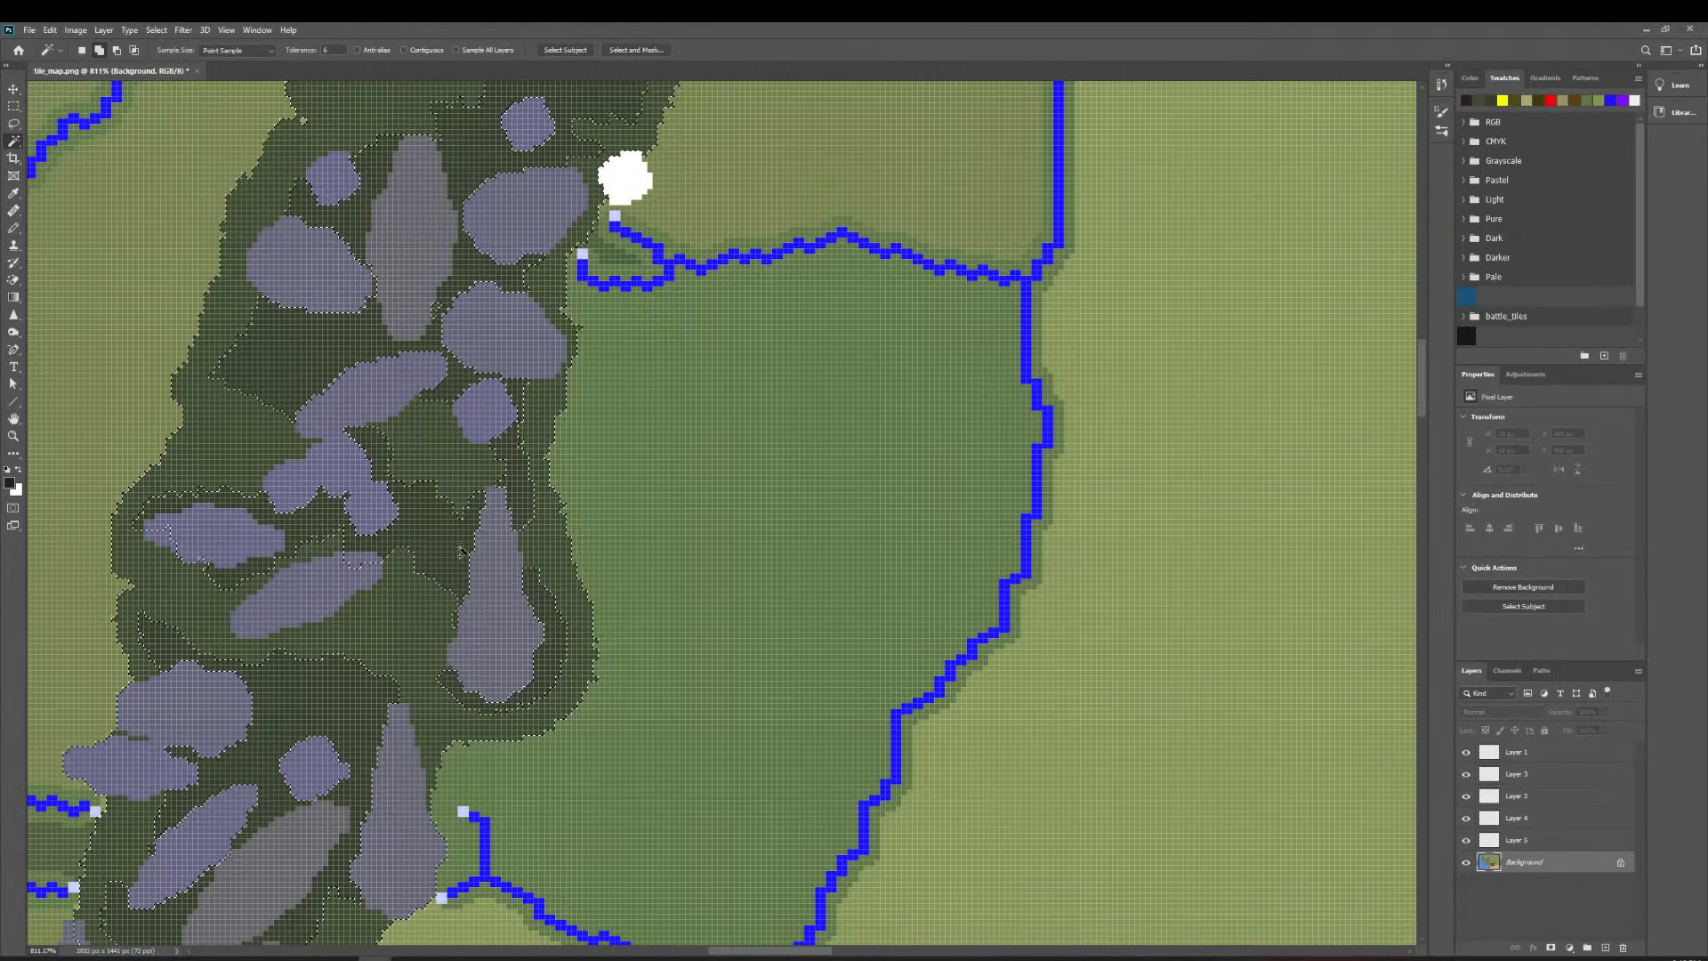
{"action": "left_click", "coordinate": [487, 569]}
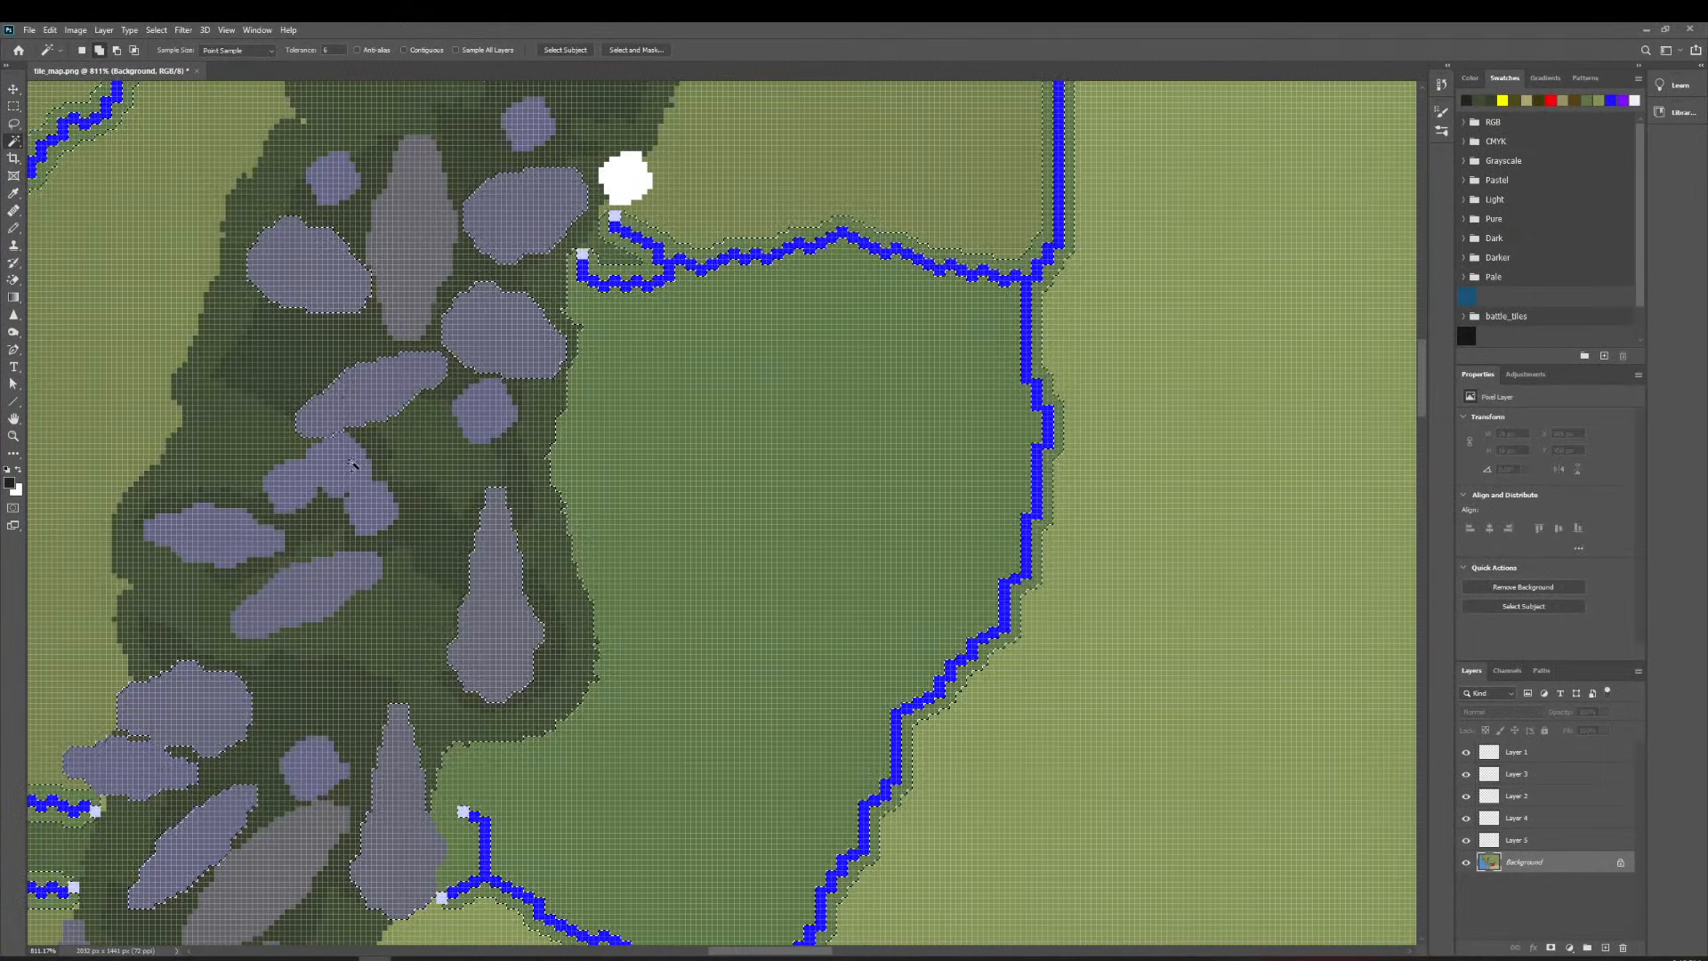
{"action": "left_click", "coordinate": [246, 542], "text": "shift"}
{"action": "key", "text": "ctrl+z"}
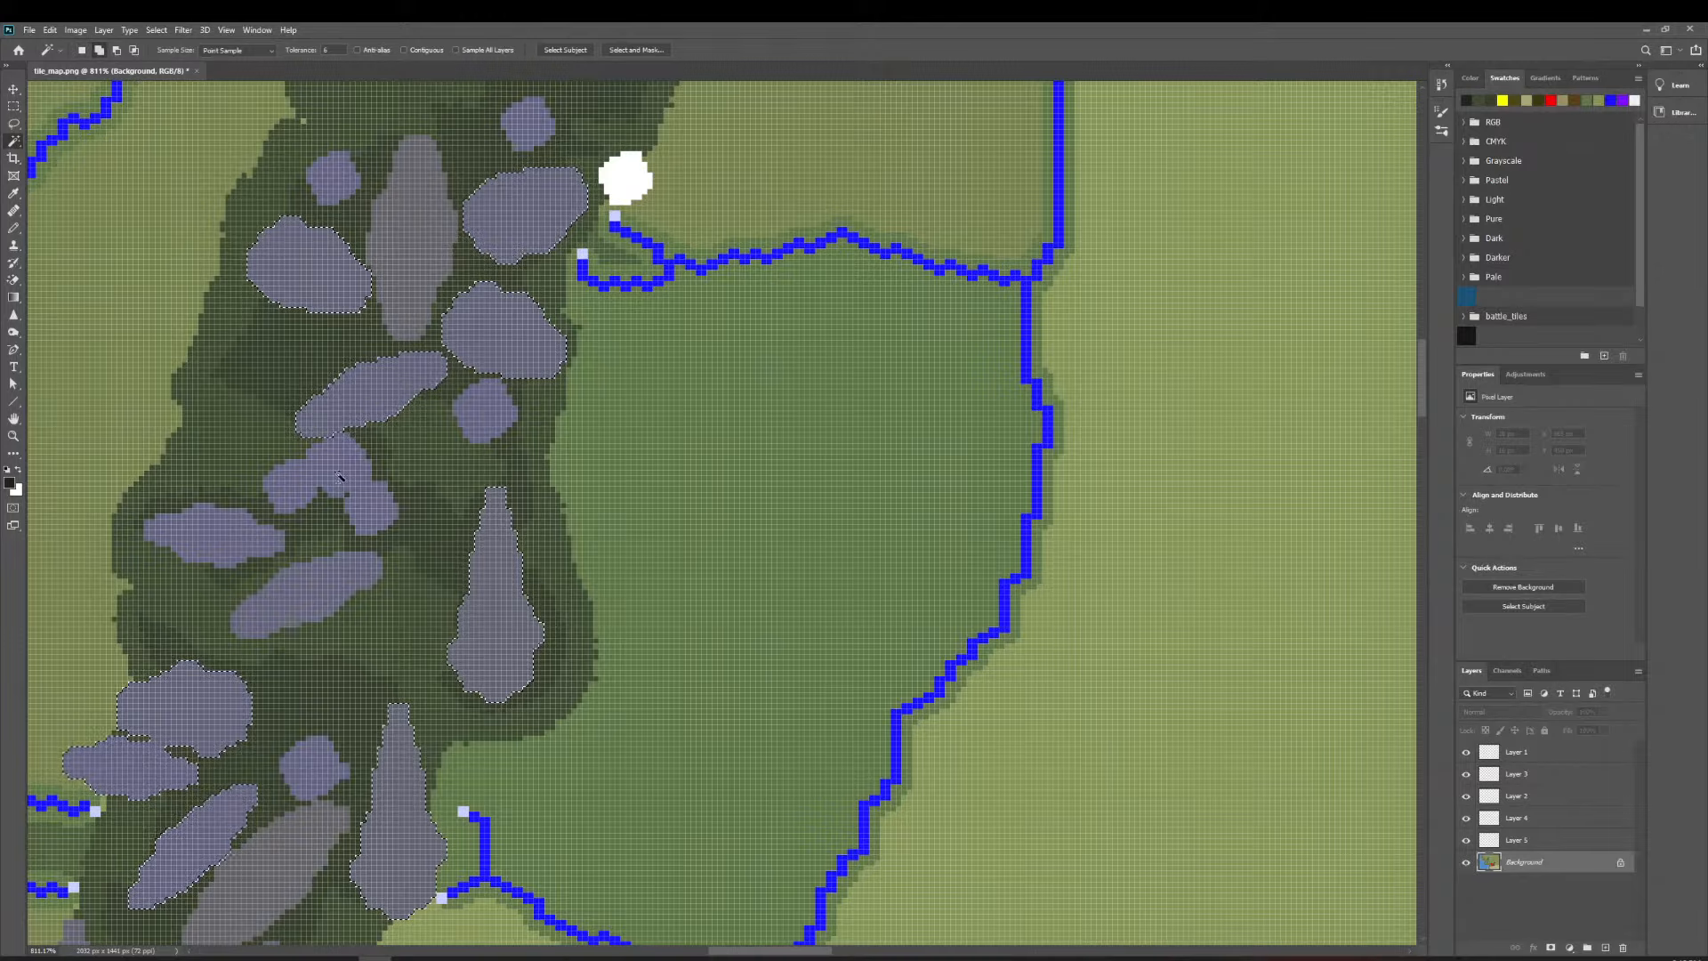
Add the two long diagonal patches' colour near the northern end to the selection and check that every patch along the range is included.
{"action": "scroll", "coordinate": [427, 525], "scroll_direction": "up", "scroll_amount": 5}
{"action": "scroll", "coordinate": [481, 542], "scroll_direction": "up", "scroll_amount": 2}
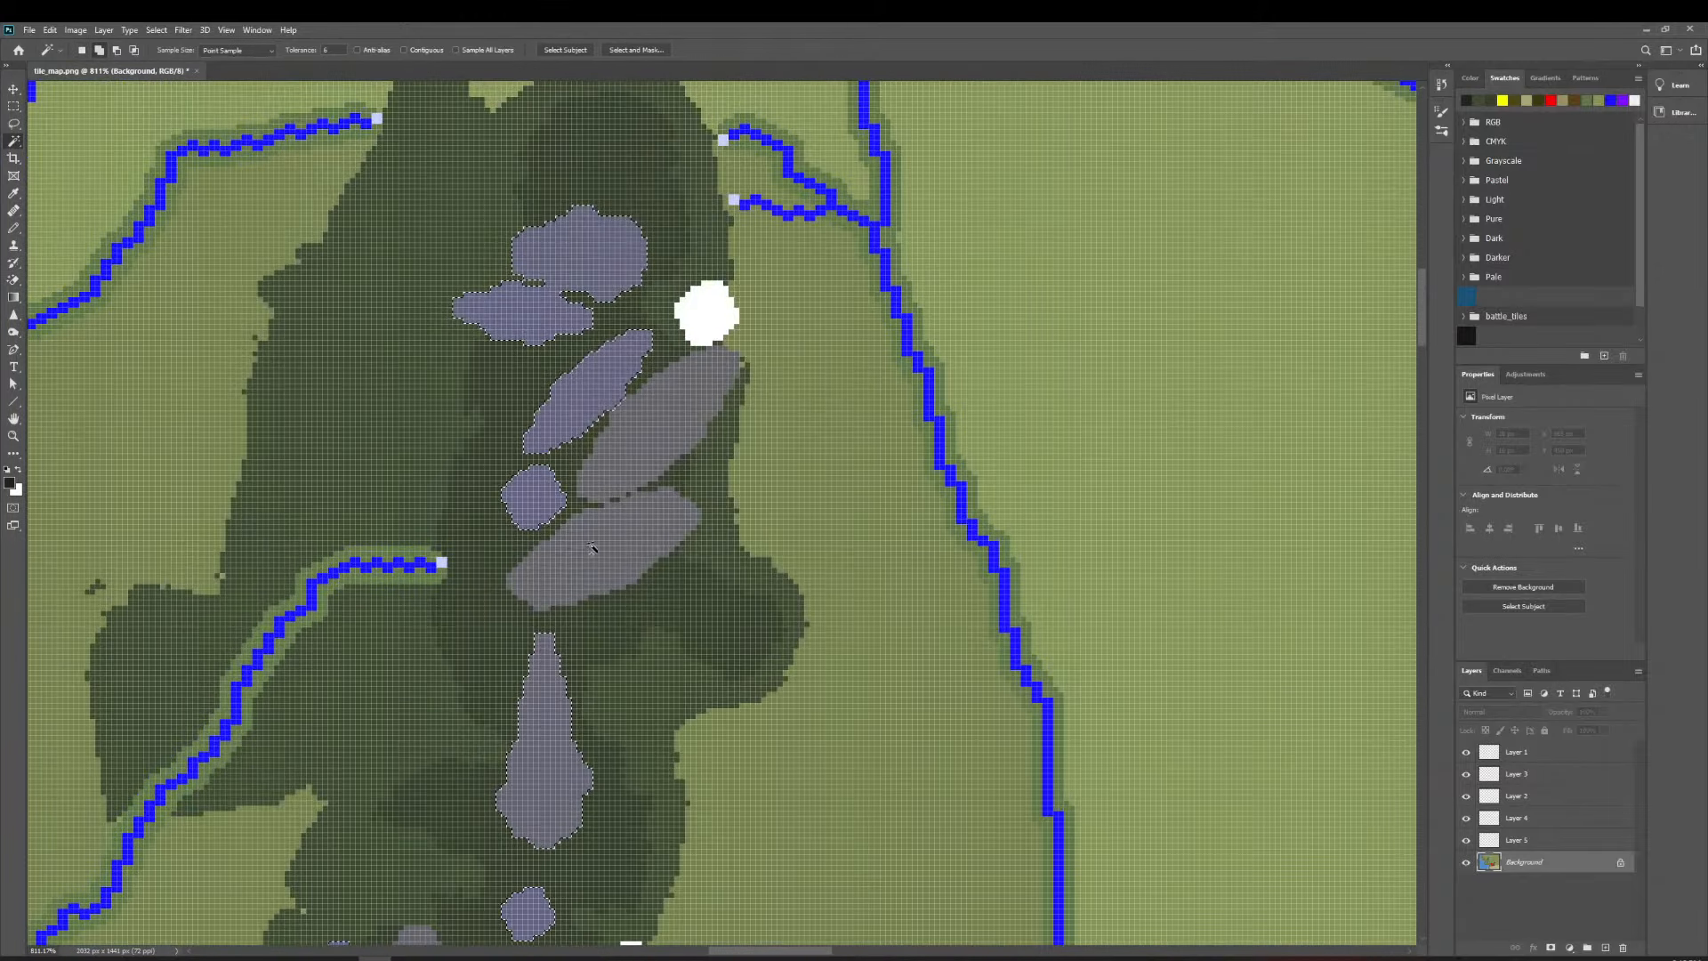
{"action": "scroll", "coordinate": [591, 496], "scroll_direction": "up", "scroll_amount": 8}
{"action": "scroll", "coordinate": [587, 498], "scroll_direction": "down", "scroll_amount": 10}
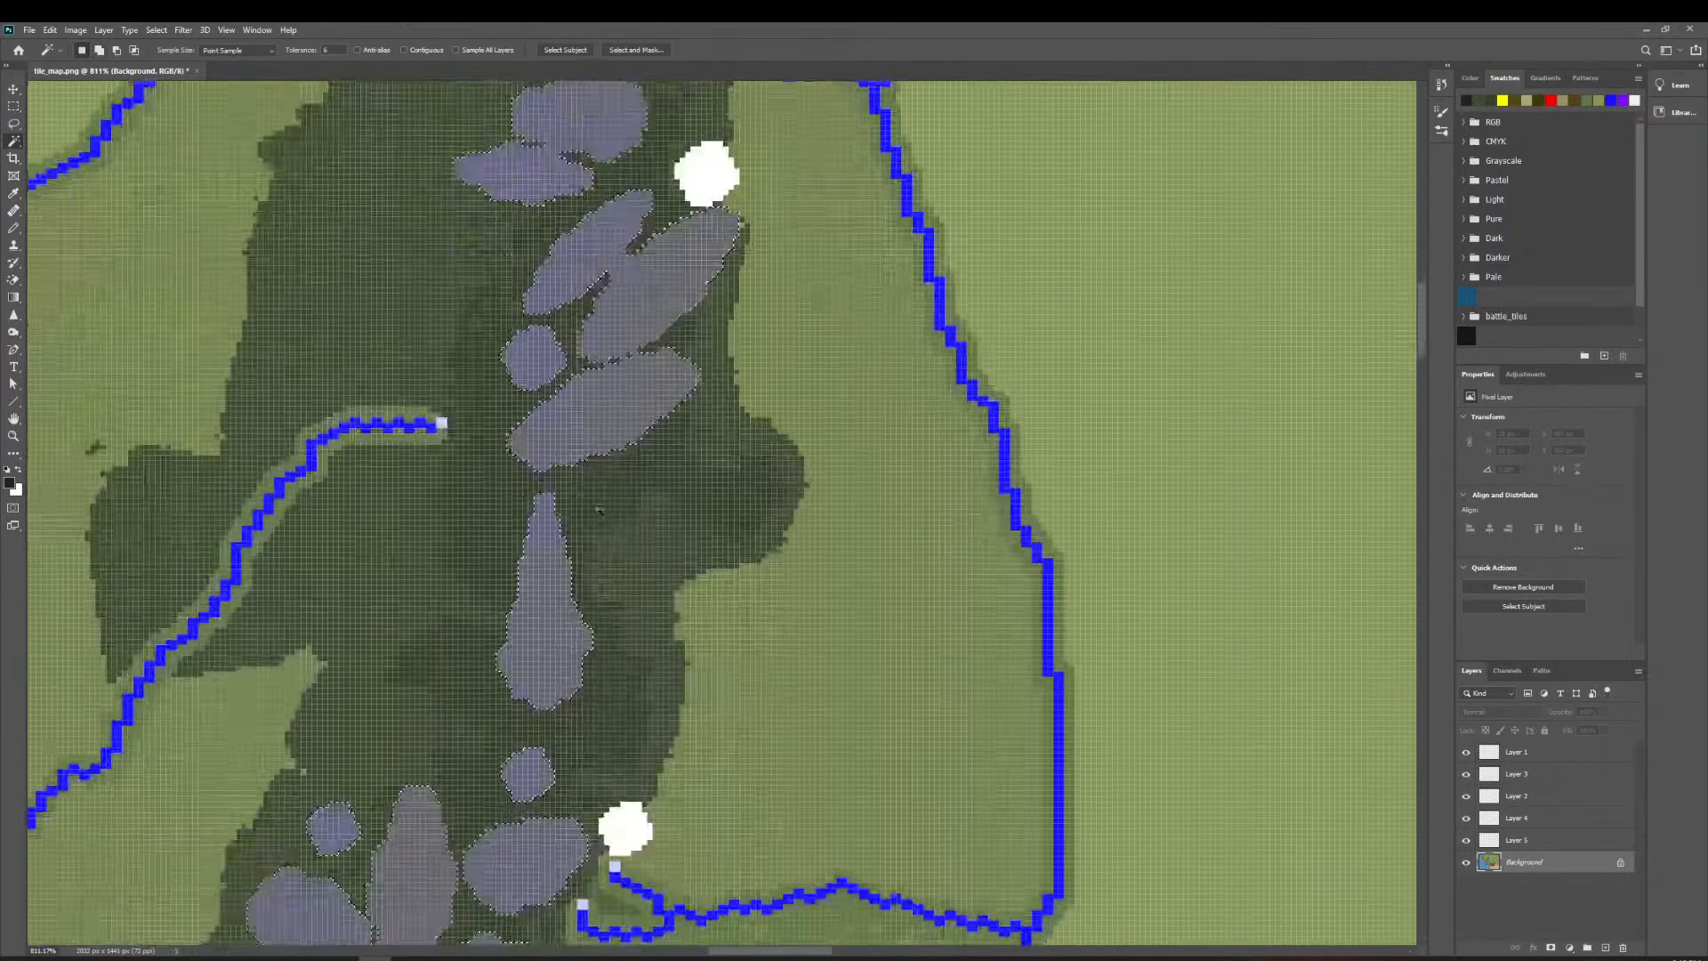
{"action": "scroll", "coordinate": [570, 507], "scroll_direction": "down", "scroll_amount": 2}
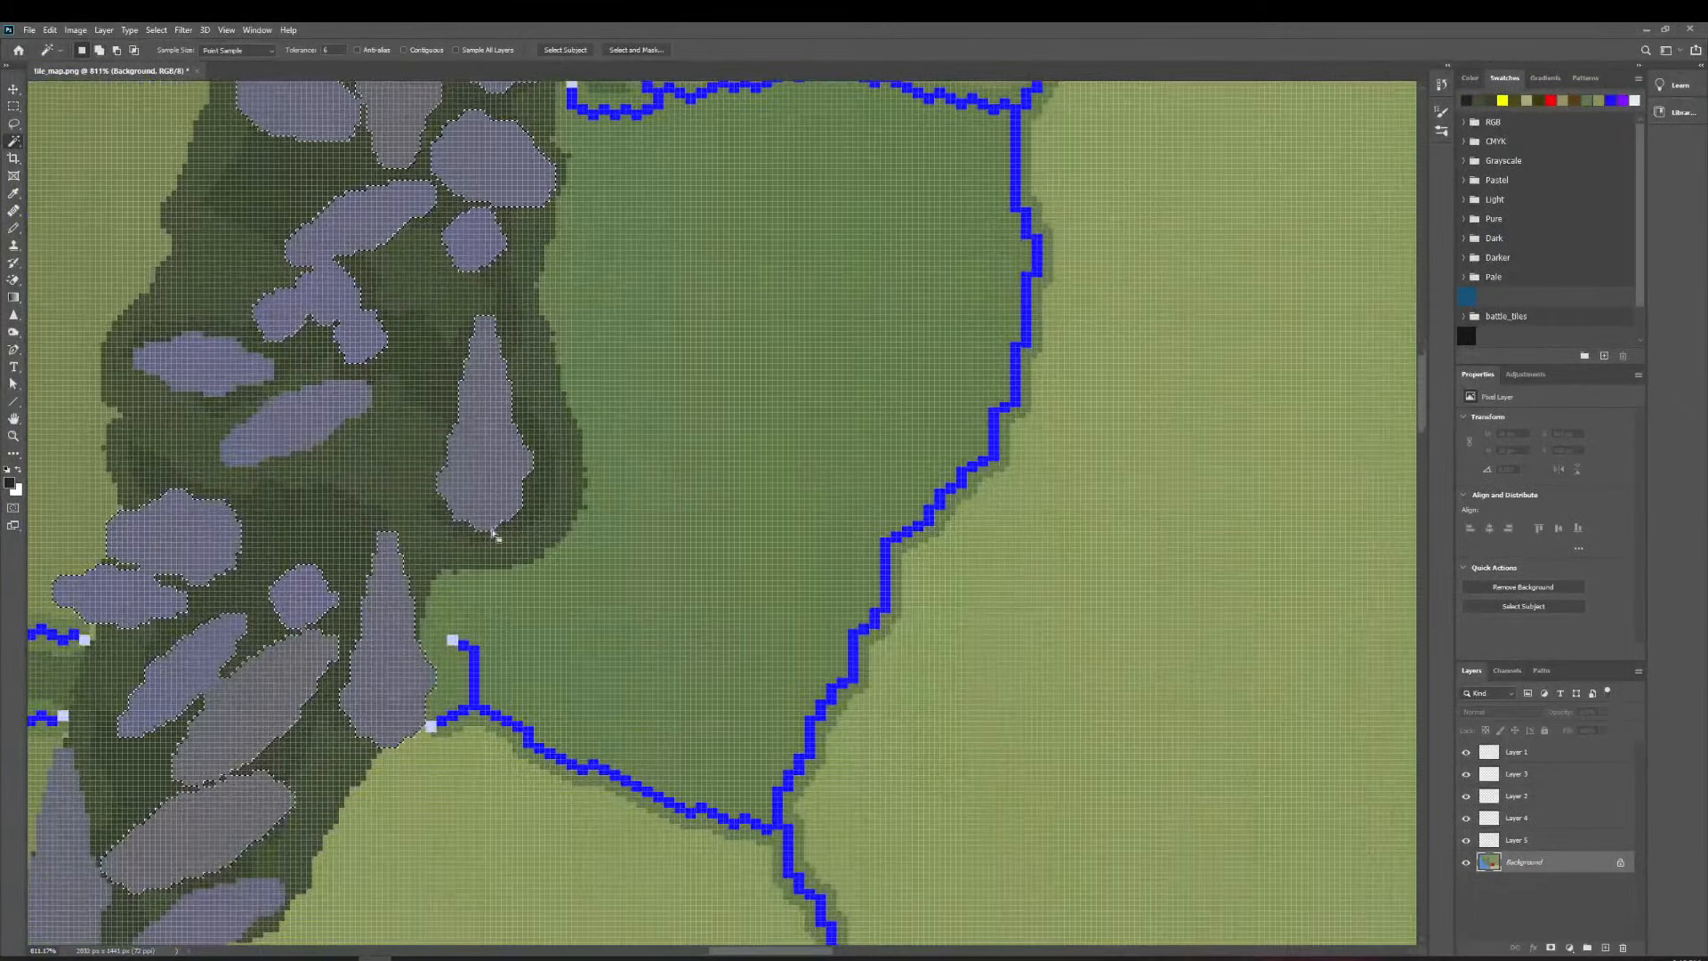
{"action": "scroll", "coordinate": [498, 521], "scroll_direction": "left", "scroll_amount": 2}
{"action": "scroll", "coordinate": [454, 520], "scroll_direction": "left", "scroll_amount": 2}
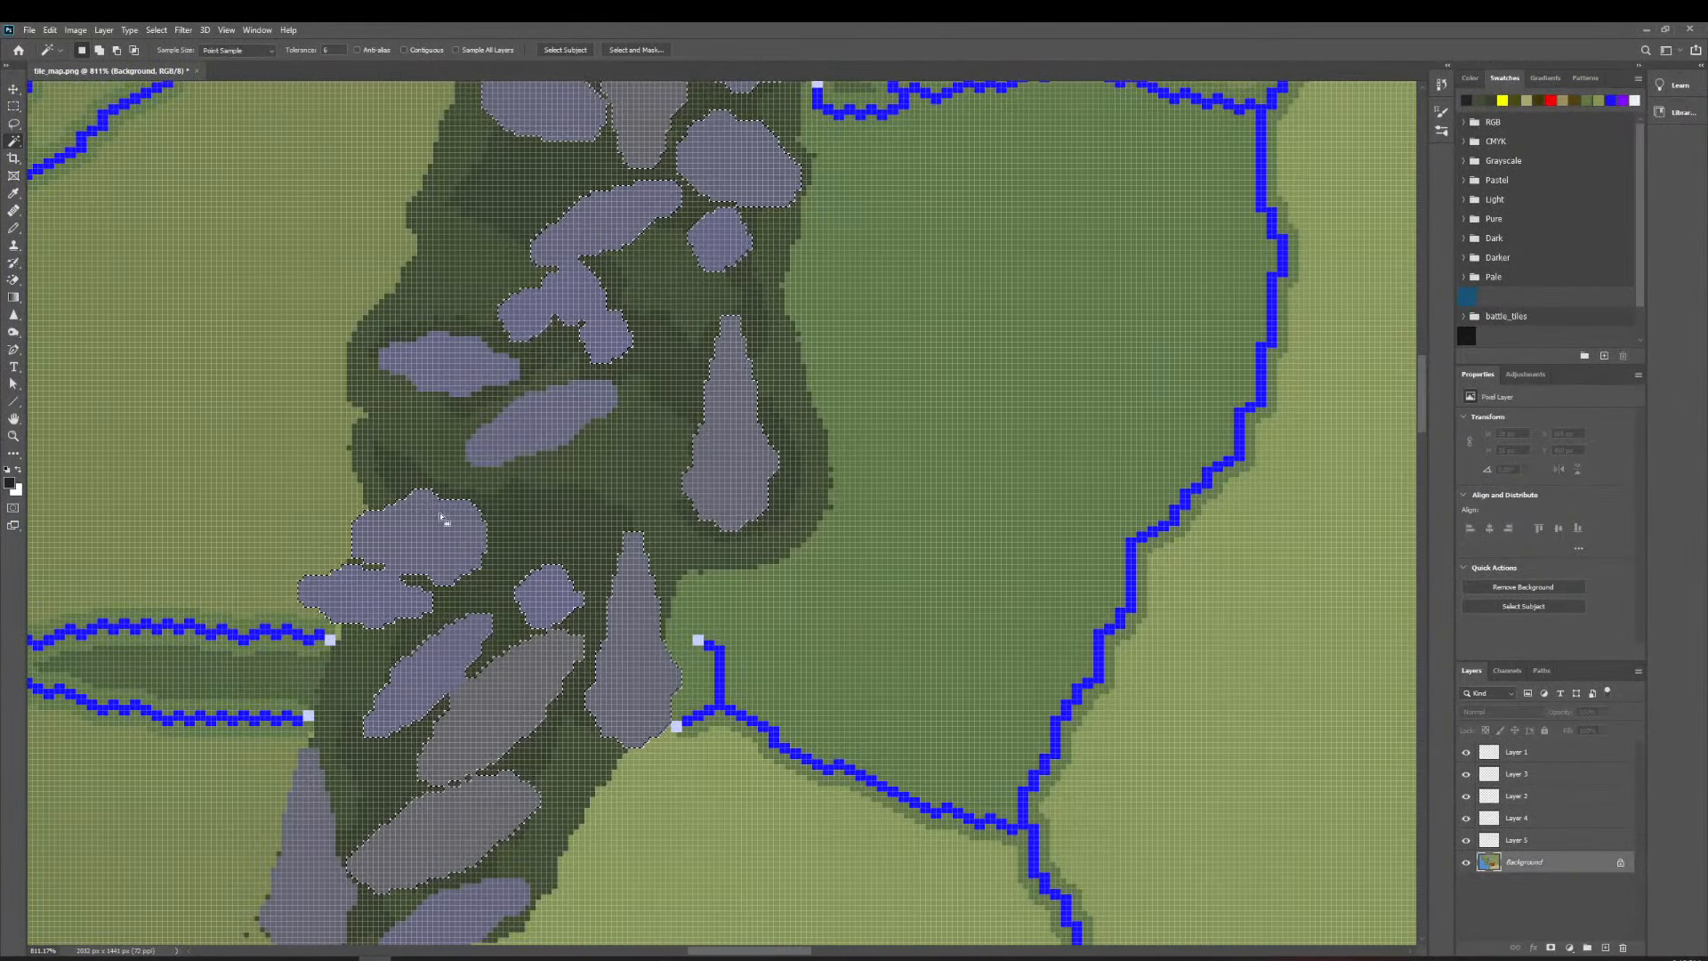
Clear the colour selection of the mountain patches and outline the tapered patch south of the lens-shaped river loop on Layer 1.
{"action": "scroll", "coordinate": [484, 499], "scroll_direction": "down", "scroll_amount": 3}
{"action": "scroll", "coordinate": [525, 496], "scroll_direction": "down", "scroll_amount": 1}
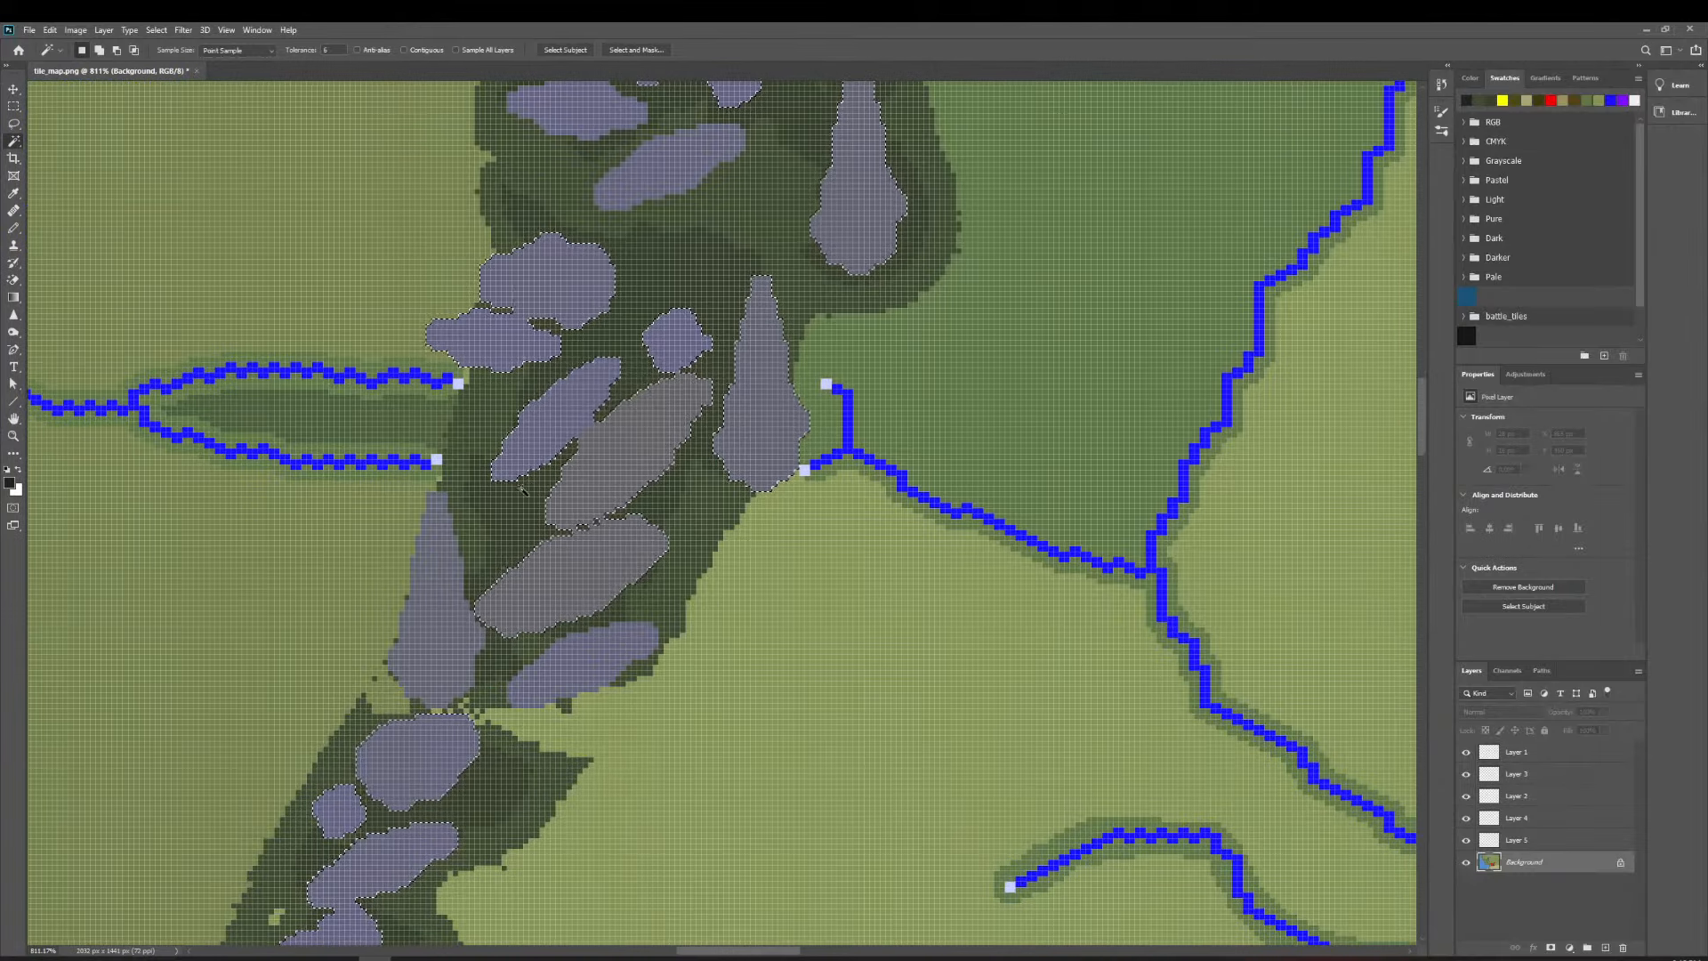
{"action": "scroll", "coordinate": [507, 496], "scroll_direction": "left", "scroll_amount": 2}
{"action": "scroll", "coordinate": [620, 490], "scroll_direction": "down", "scroll_amount": 2}
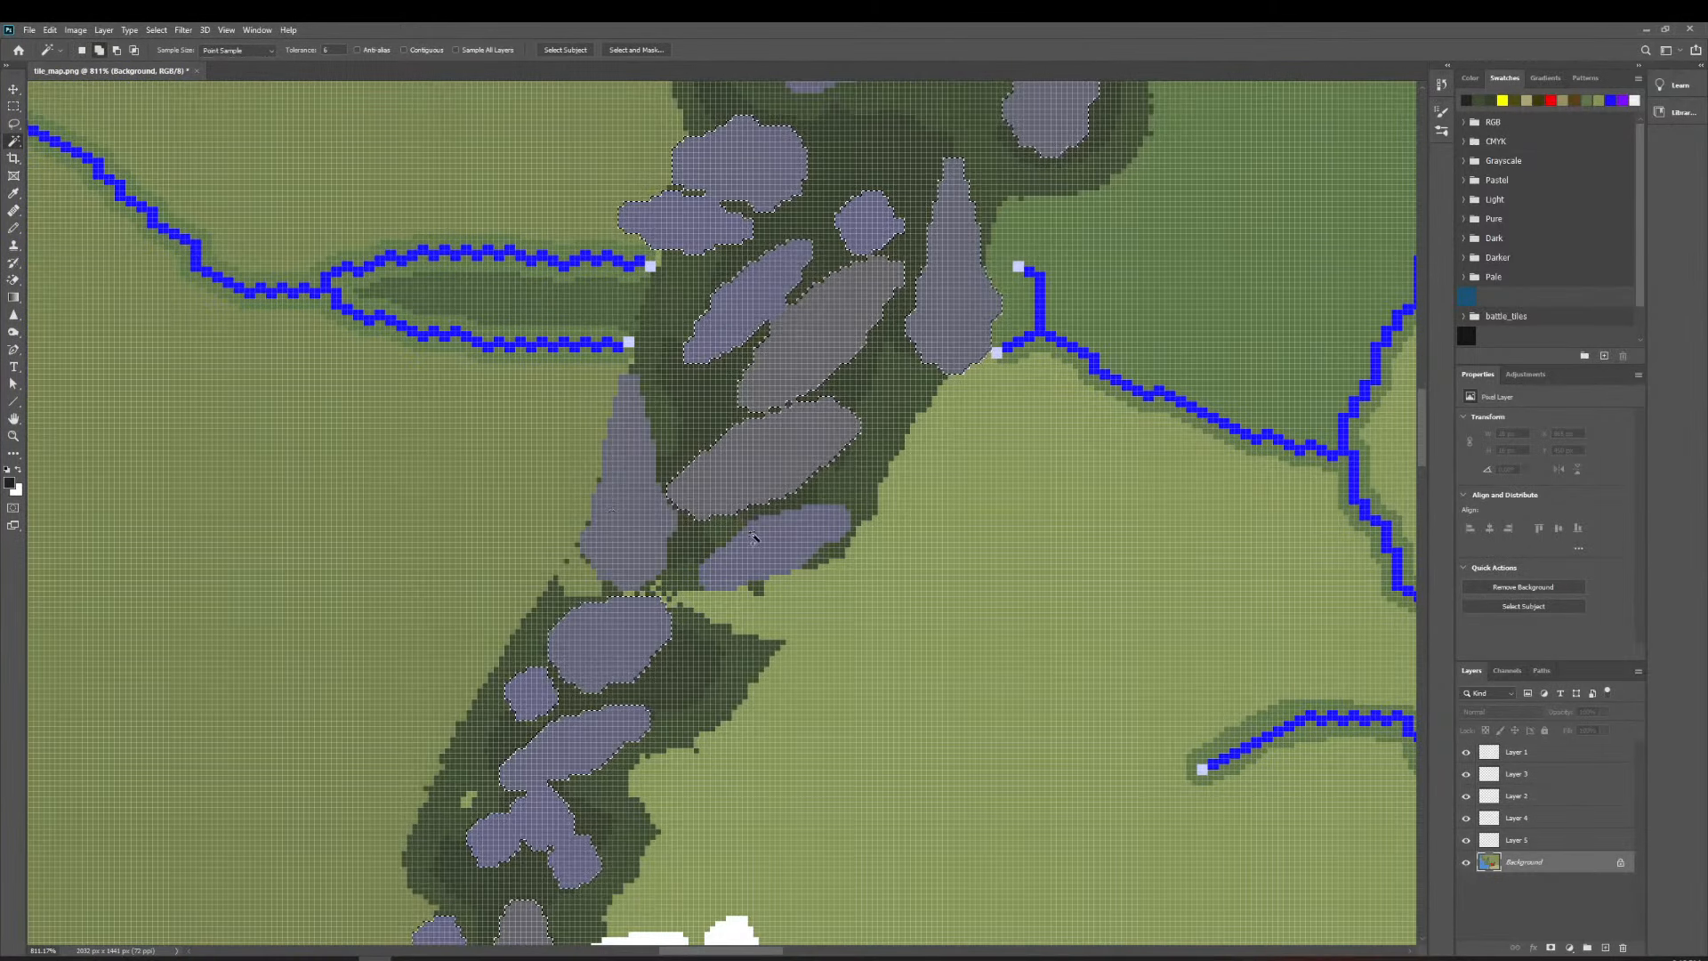
{"action": "left_click", "coordinate": [1555, 755]}
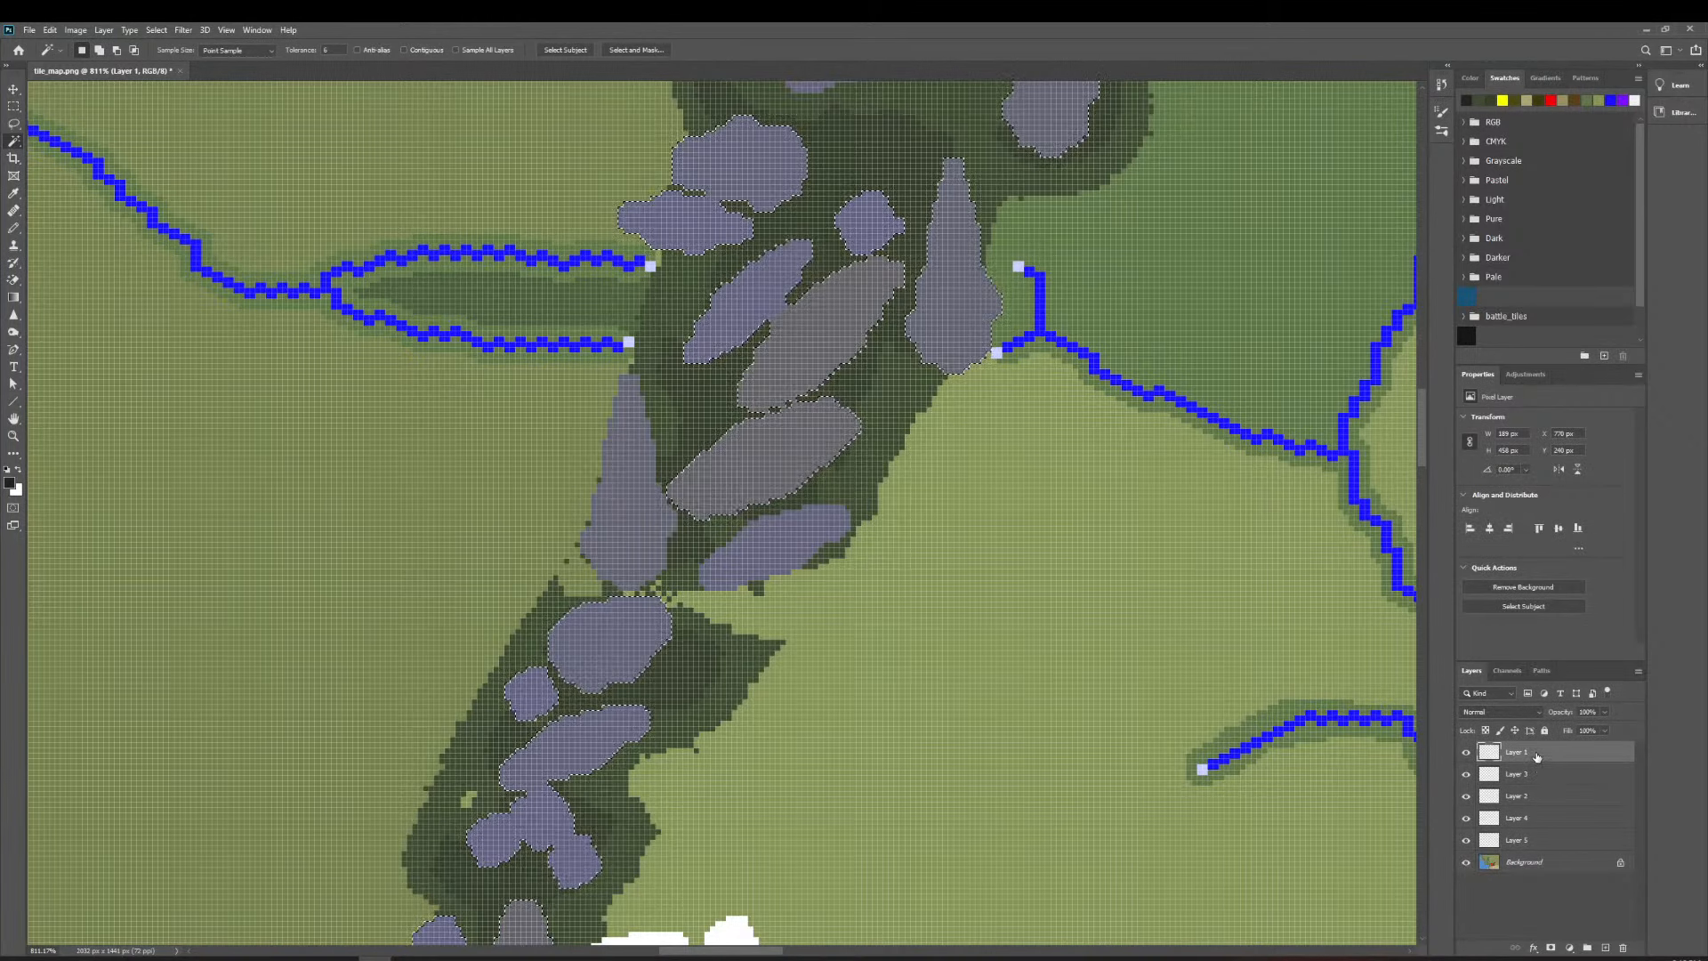
{"action": "right_click", "coordinate": [1535, 750]}
{"action": "left_click", "coordinate": [1633, 950]}
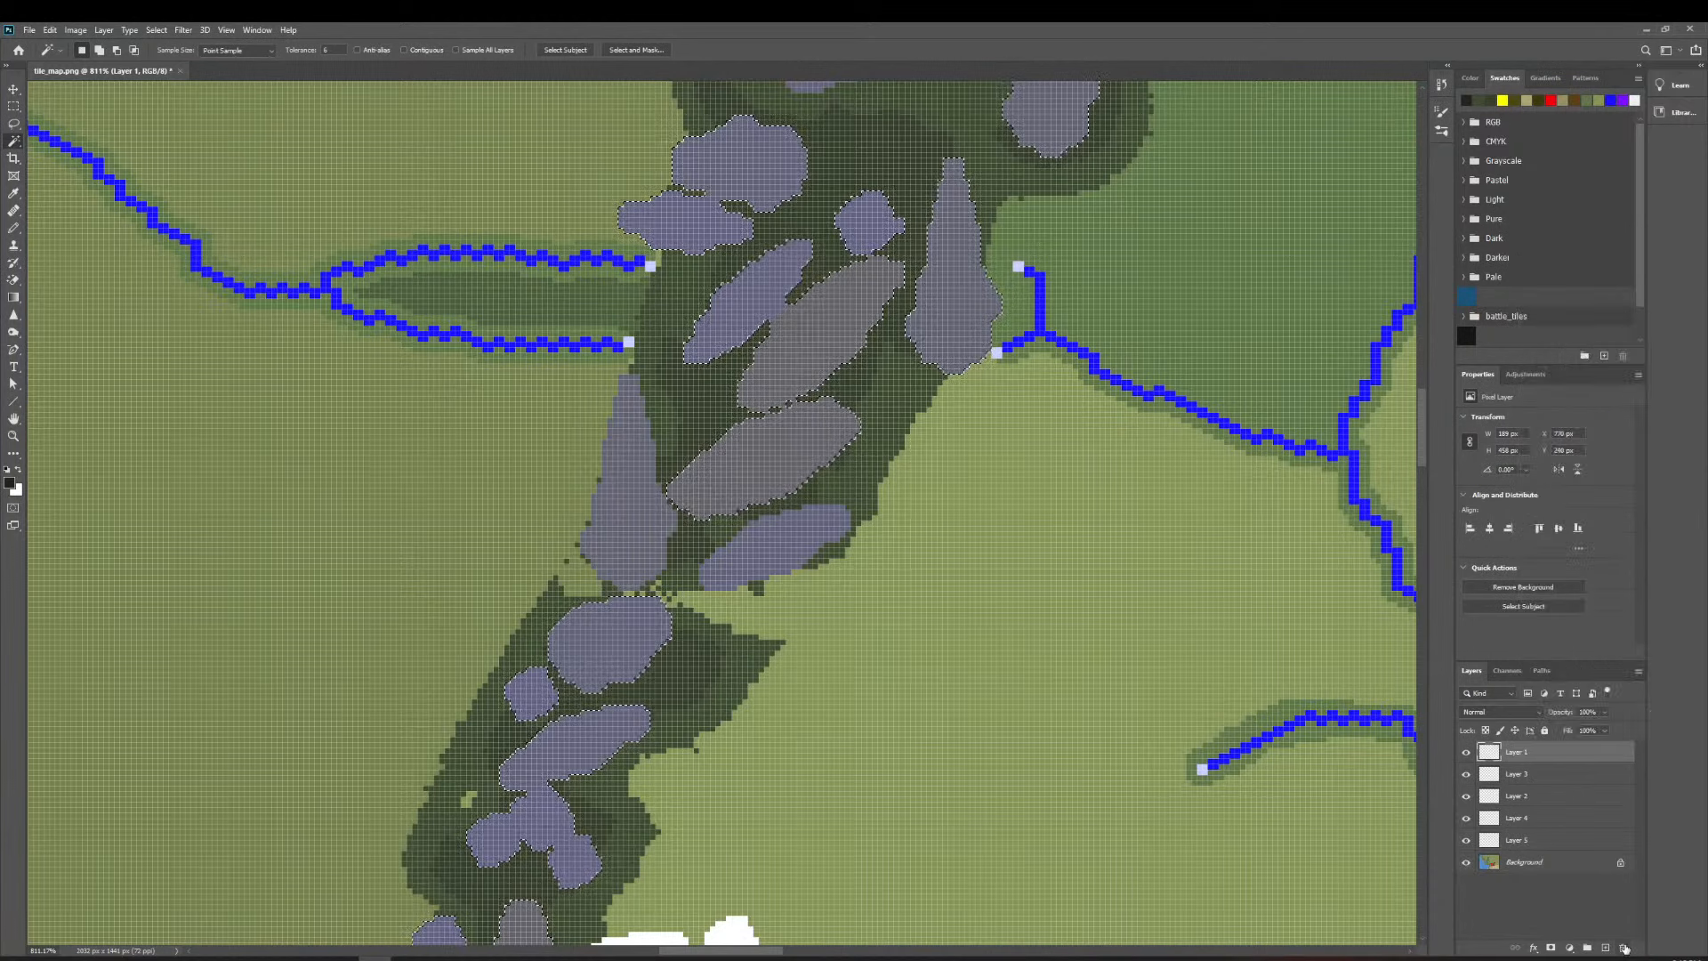
{"action": "key", "text": "ctrl+d"}
{"action": "left_click", "coordinate": [642, 443]}
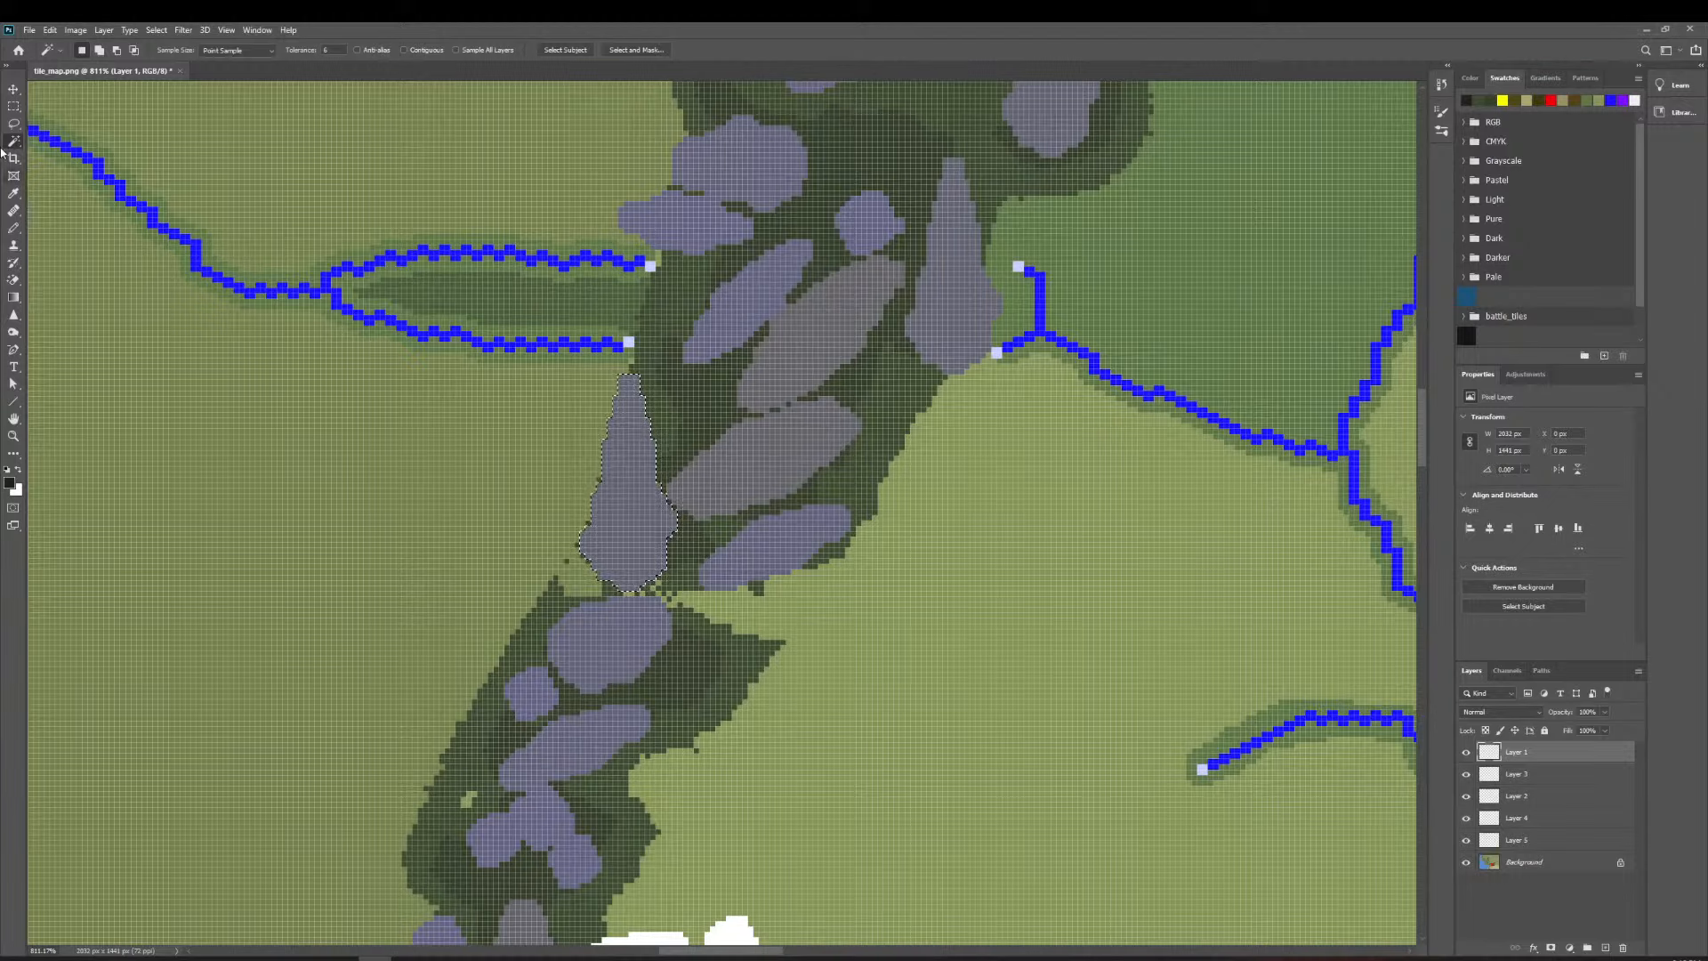
{"action": "left_click", "coordinate": [14, 105]}
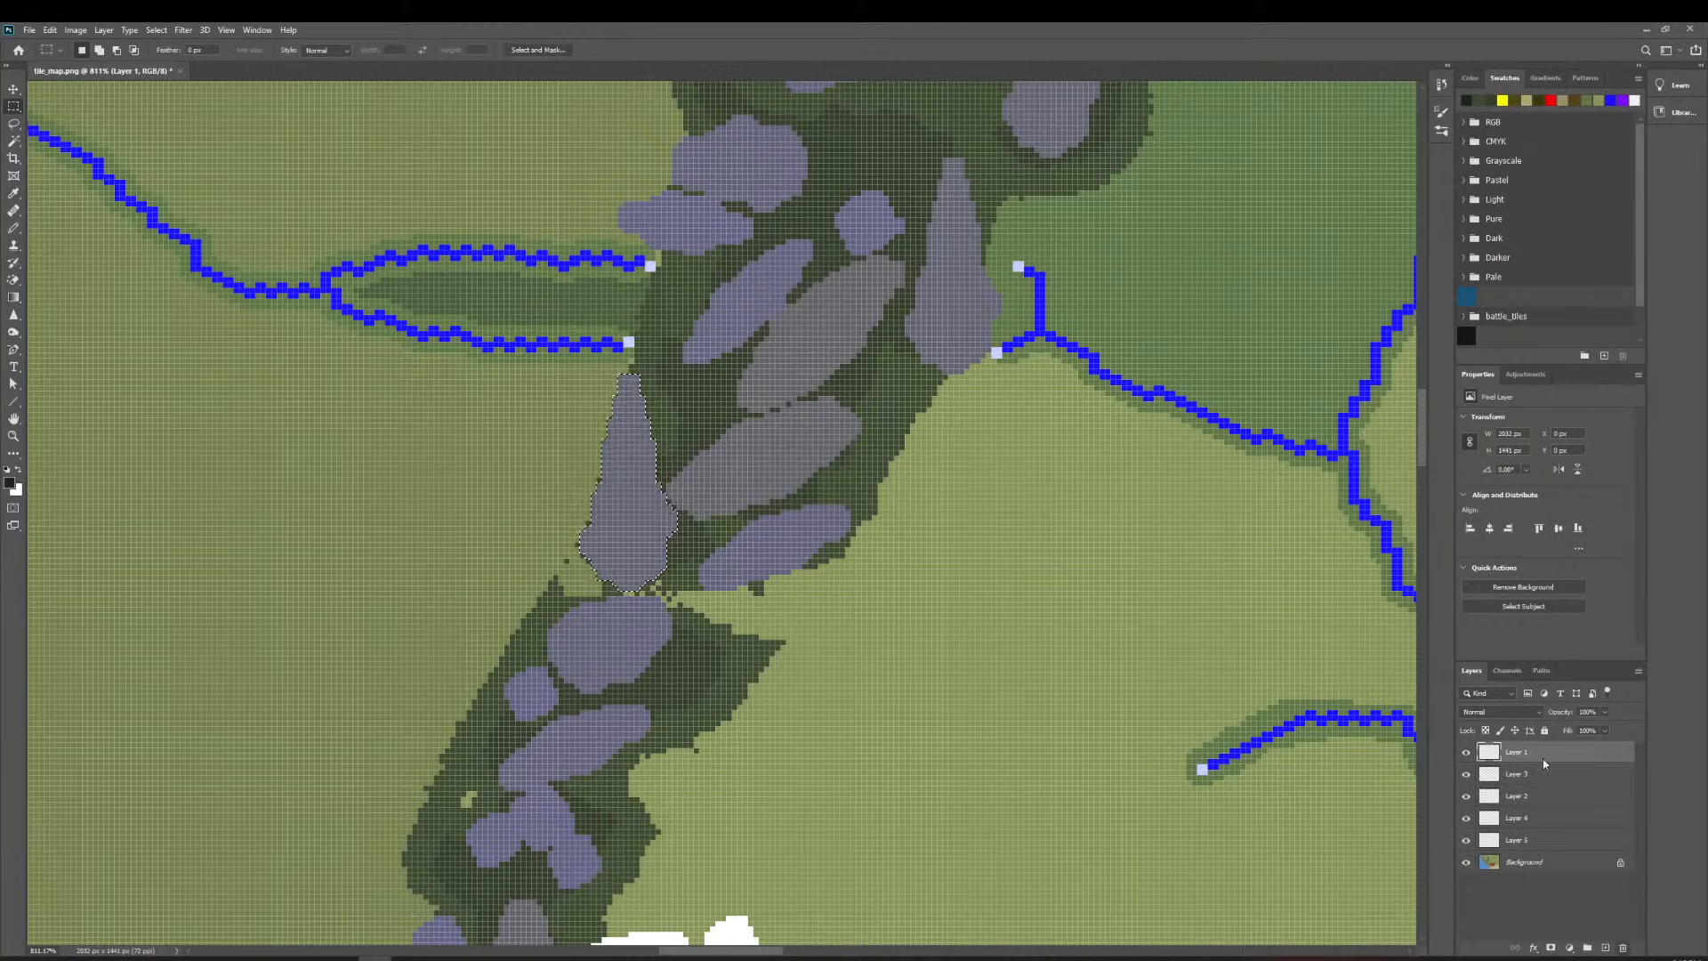
Delete Layer 1, Layer 3, Layer 2, Layer 4 and Layer 5, keeping only the Background layer.
{"action": "left_click", "coordinate": [1623, 947]}
{"action": "left_click", "coordinate": [792, 365]}
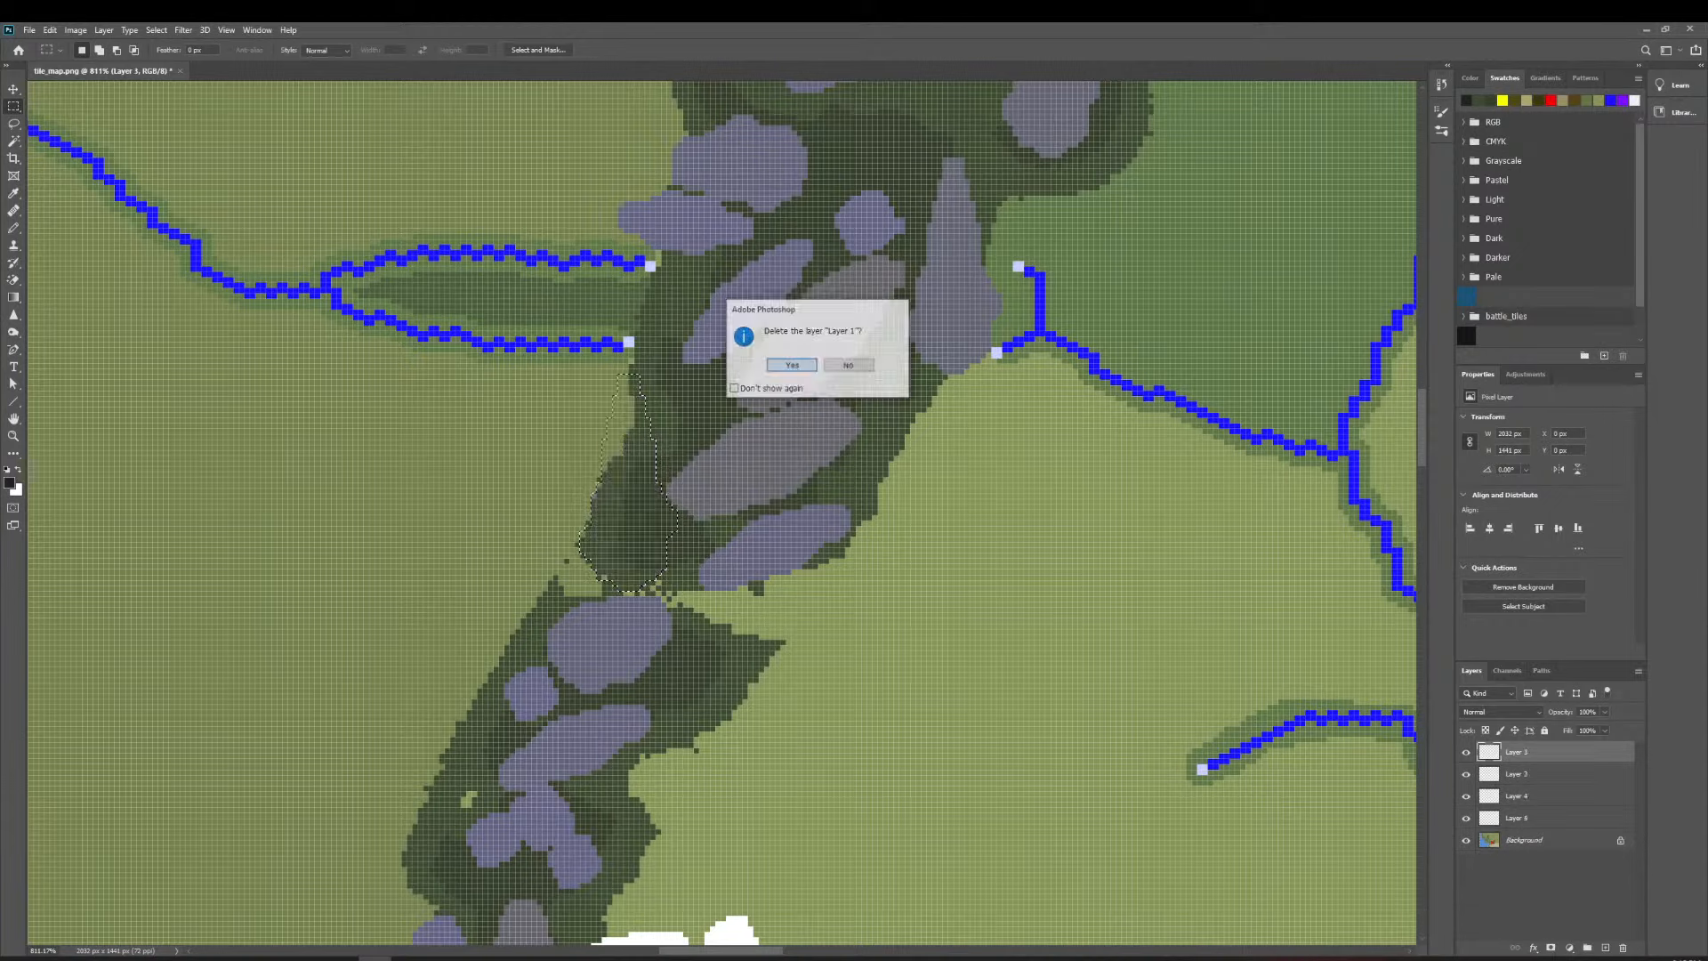
{"action": "left_click", "coordinate": [1624, 948]}
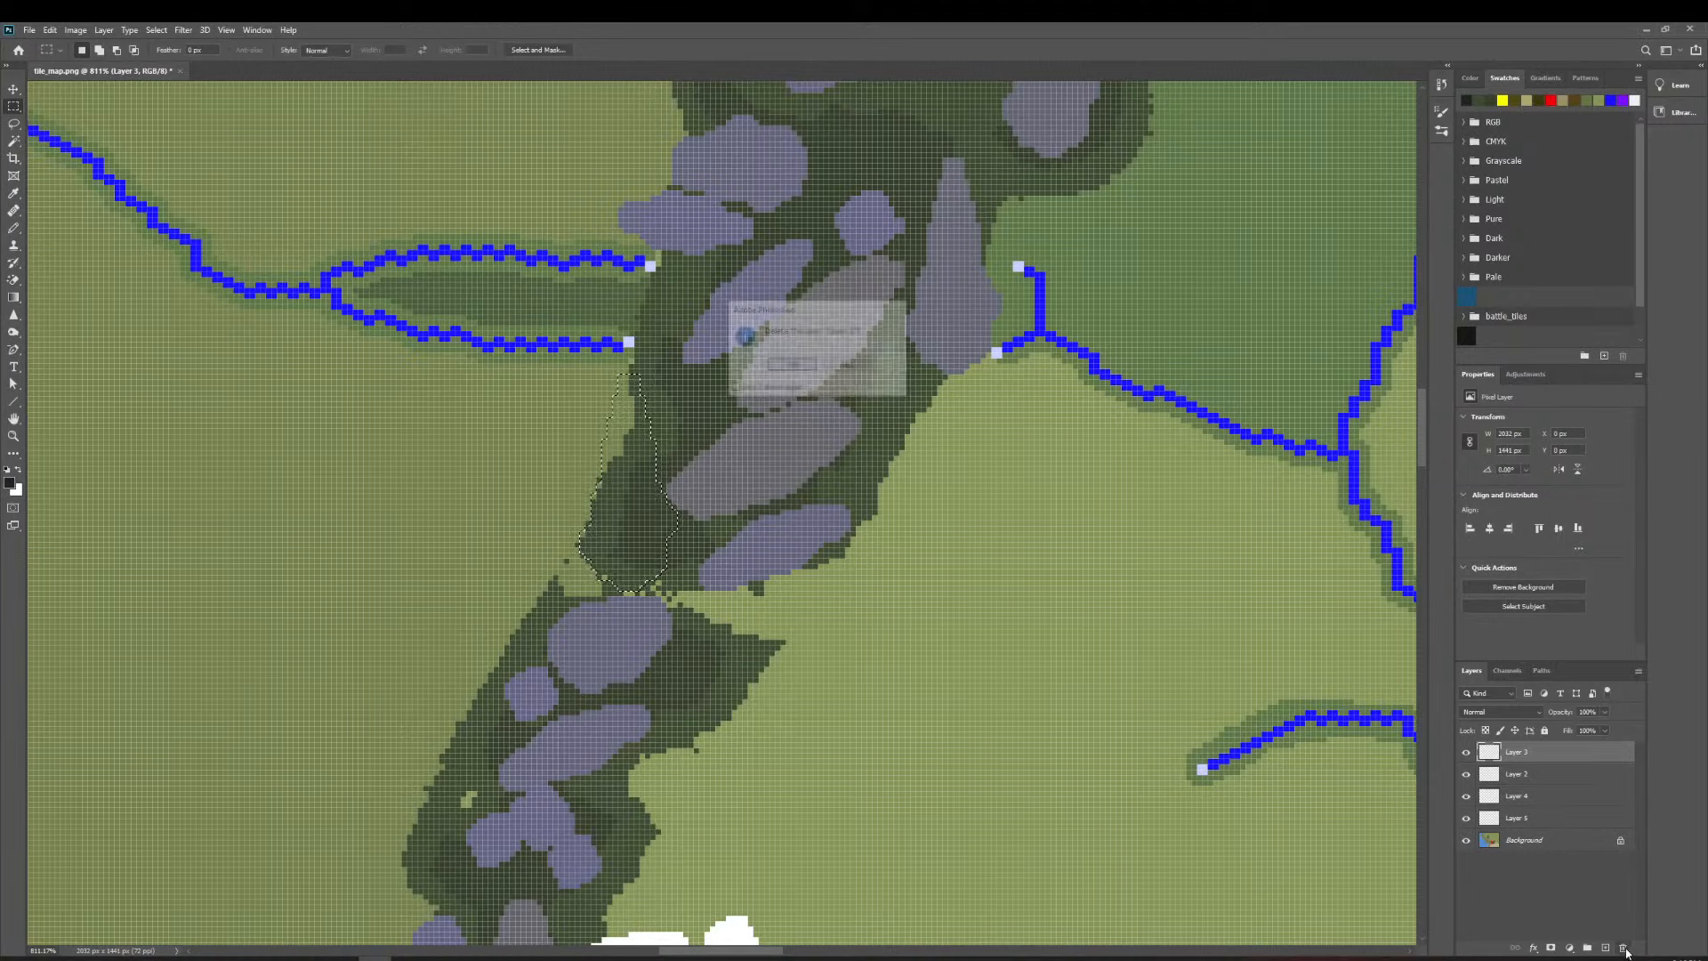
{"action": "left_click", "coordinate": [788, 368]}
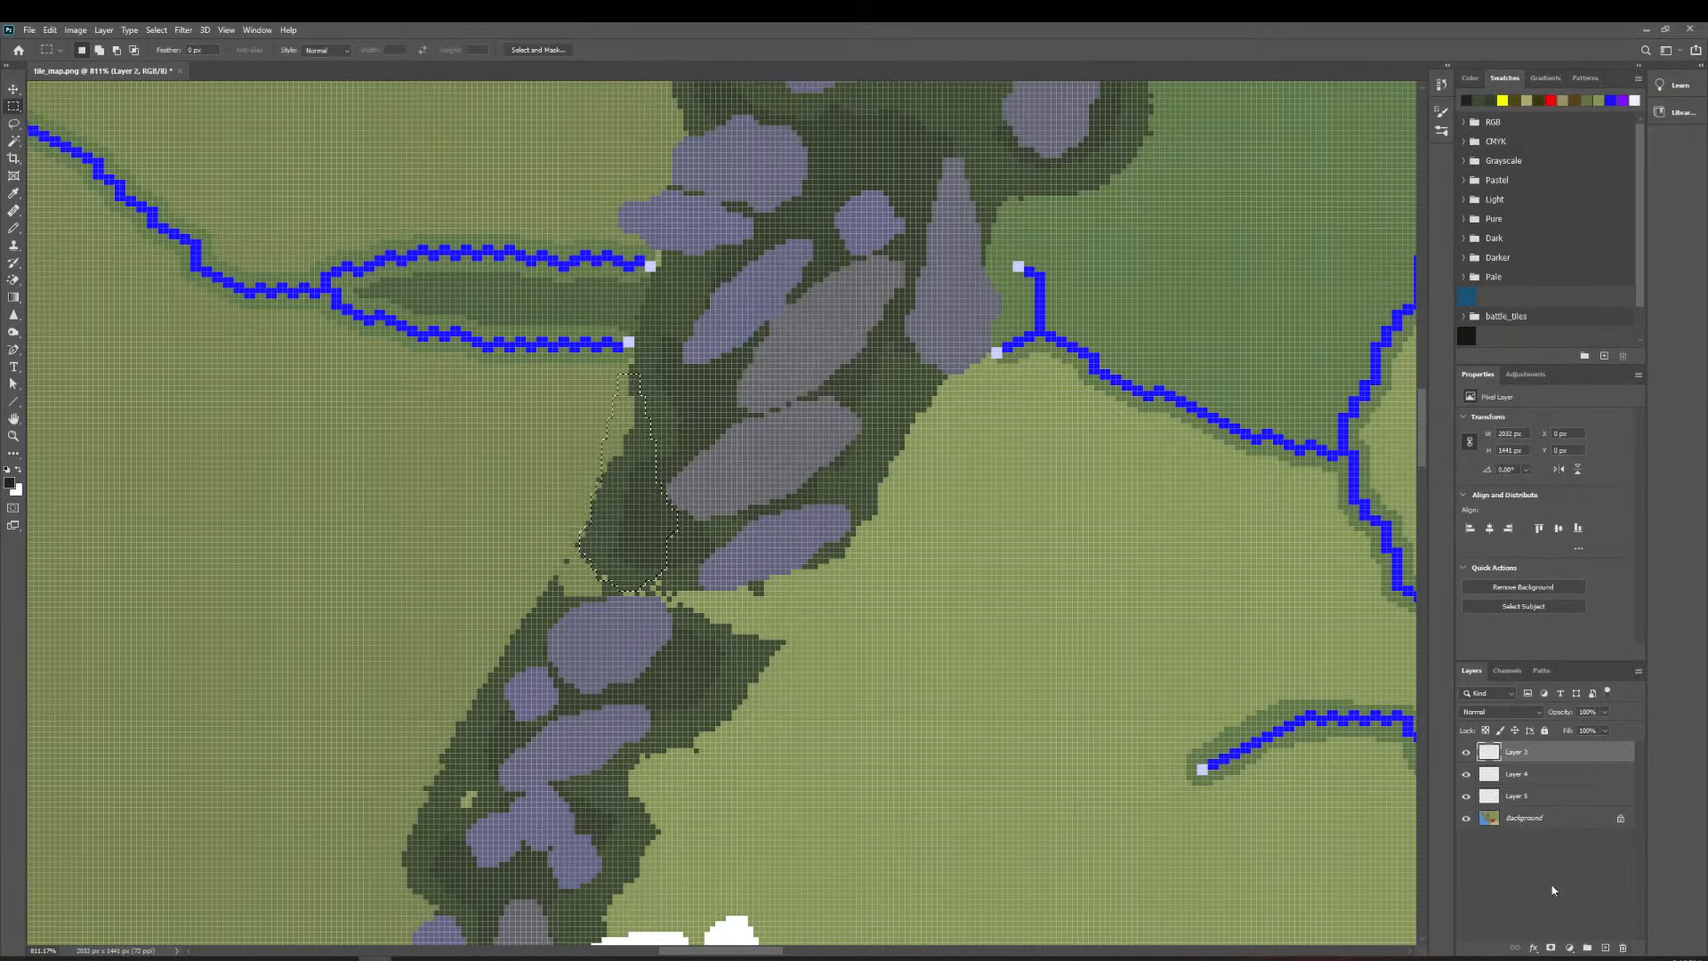
{"action": "left_click", "coordinate": [1623, 949]}
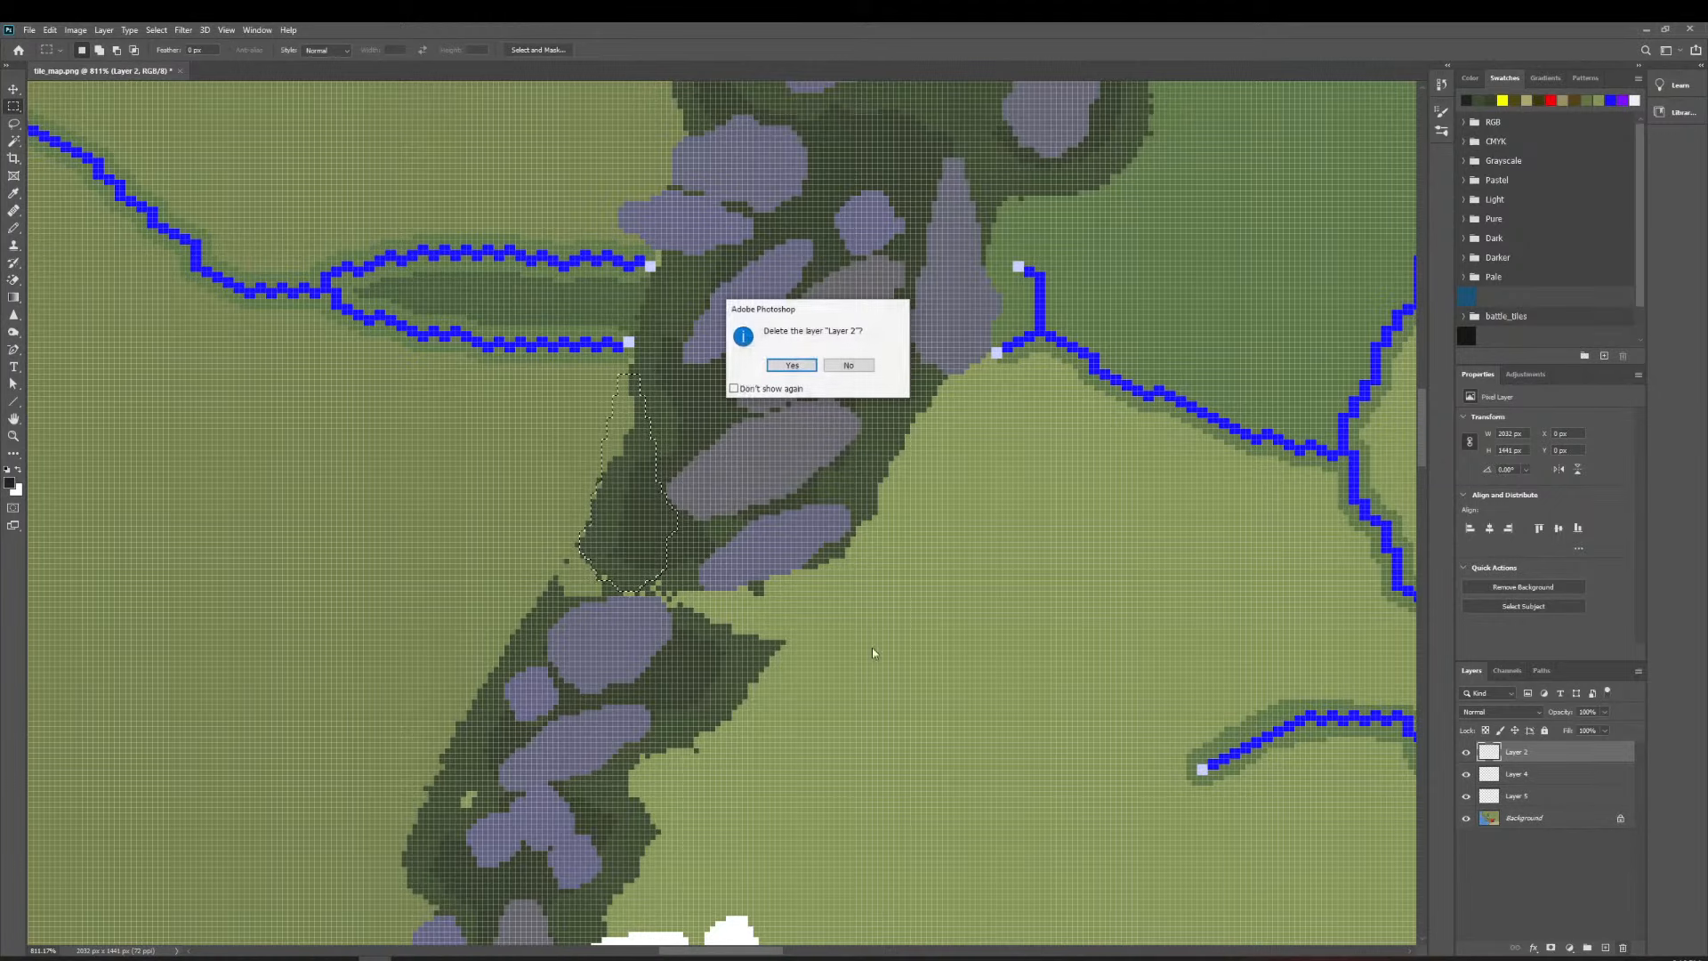
{"action": "left_click", "coordinate": [808, 368]}
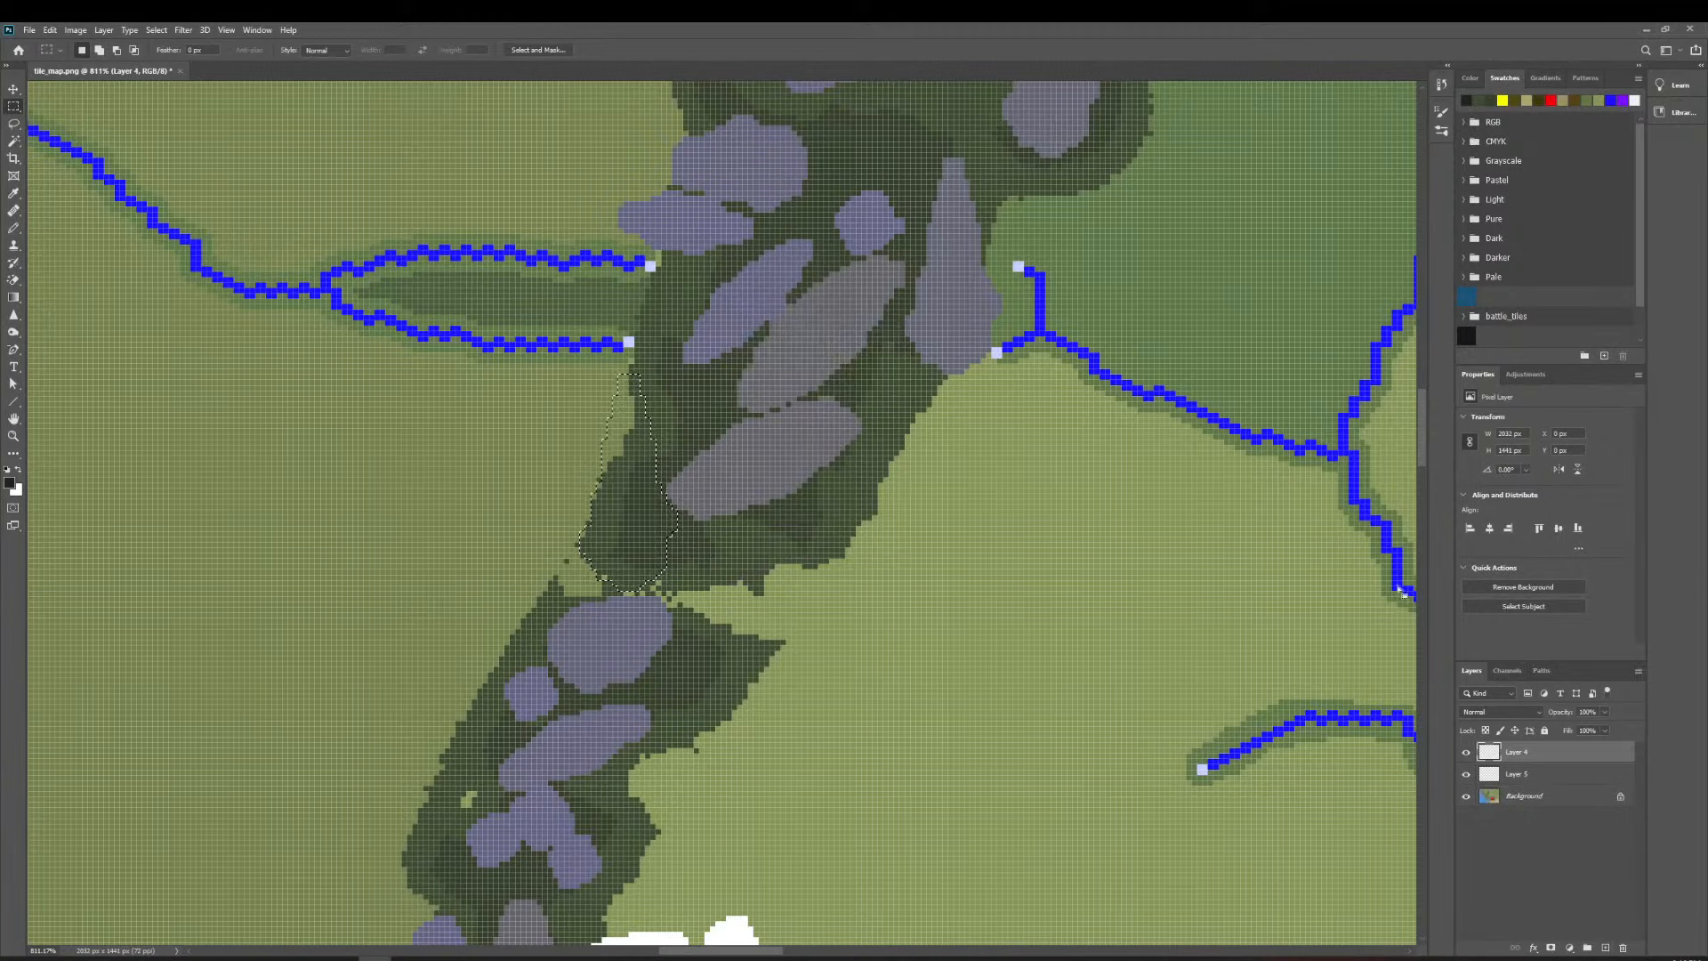
{"action": "left_click", "coordinate": [1624, 948]}
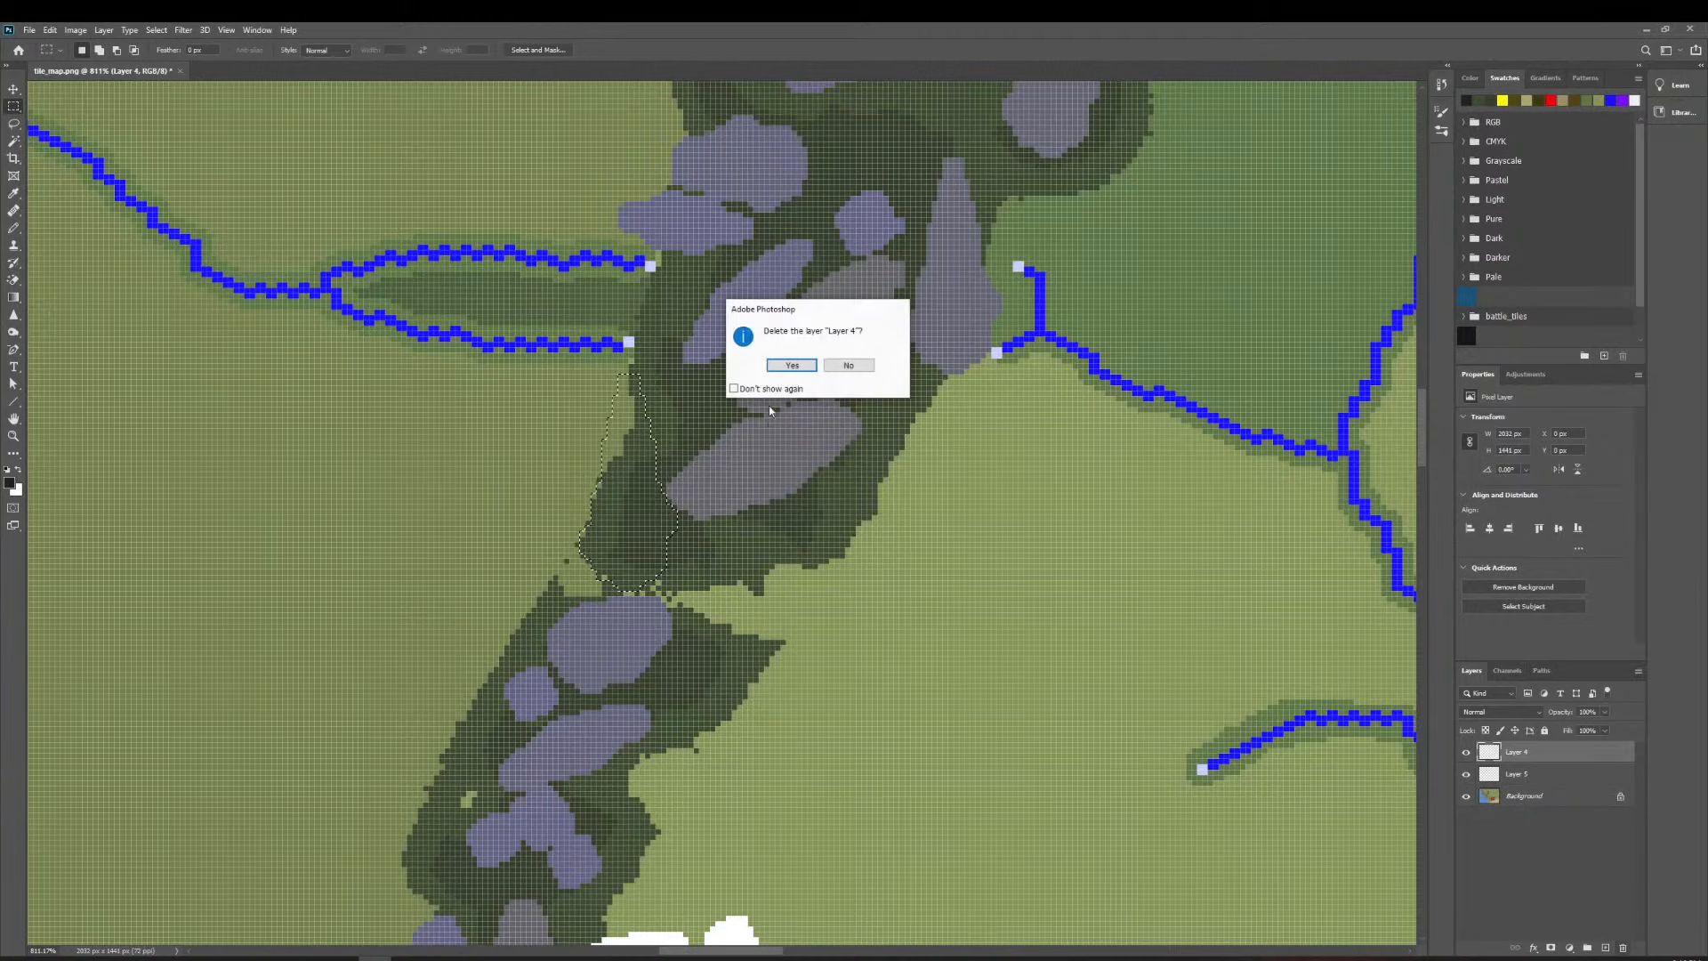
{"action": "left_click", "coordinate": [796, 369]}
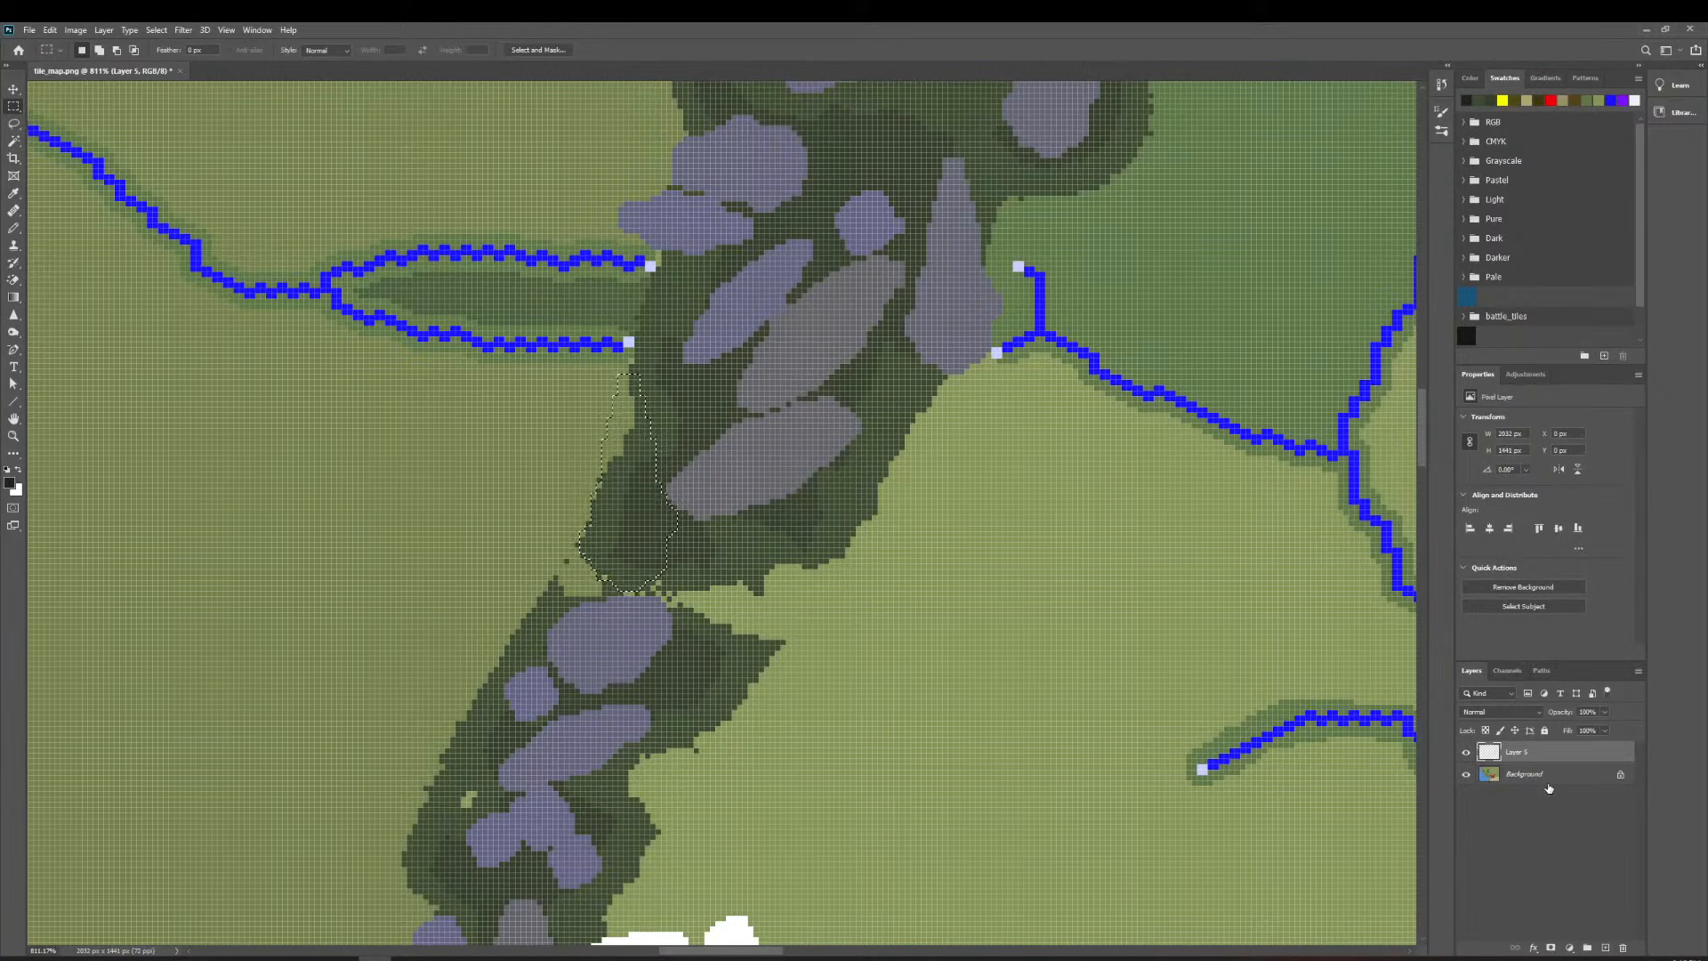
{"action": "left_click", "coordinate": [1619, 948]}
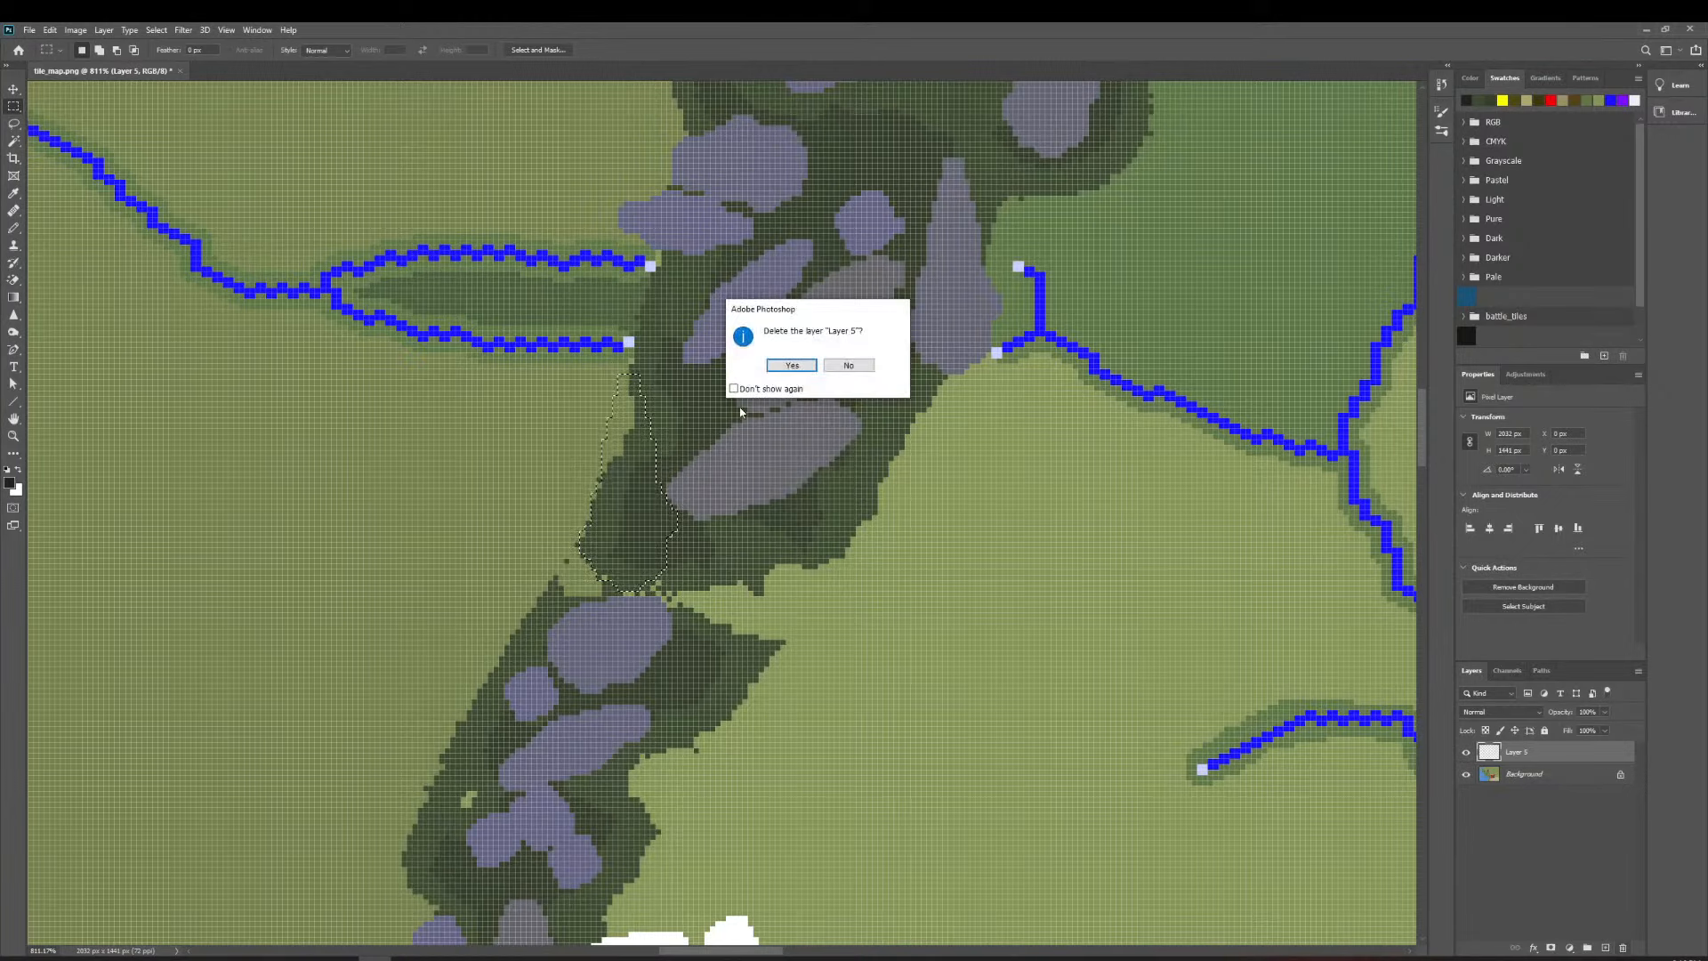
{"action": "key", "text": "Return"}
Clear the selection outline left around the deleted tapered patch.
{"action": "scroll", "coordinate": [727, 585], "scroll_direction": "down", "scroll_amount": 1}
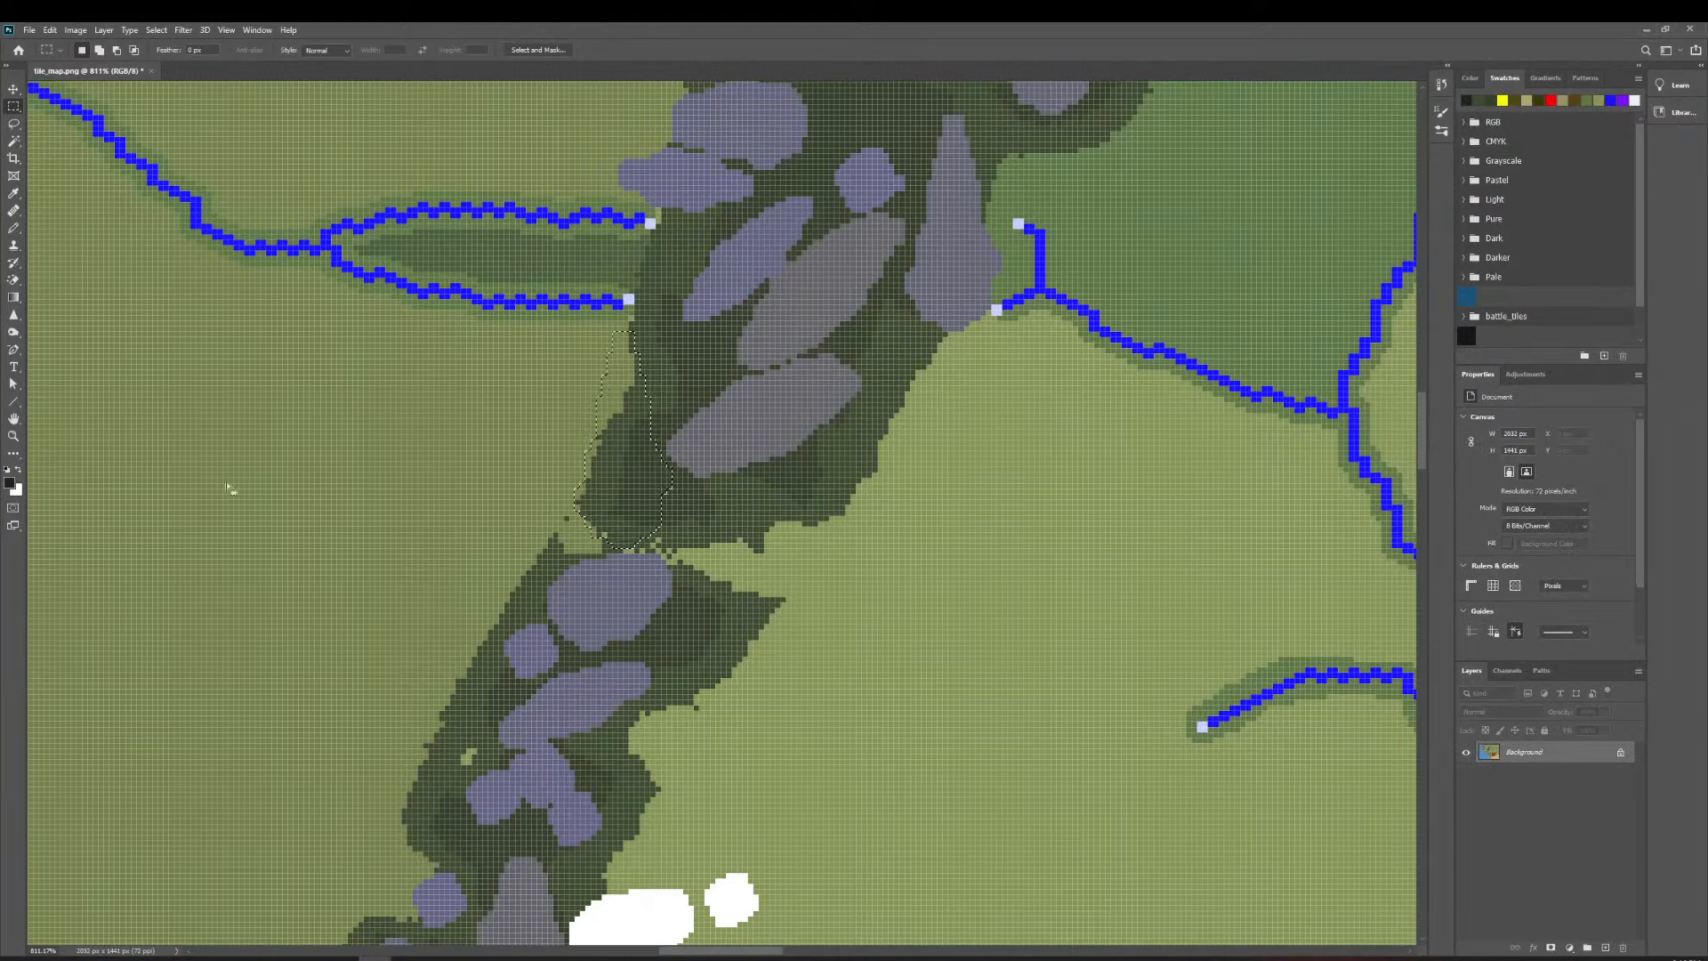
{"action": "left_click", "coordinate": [12, 437]}
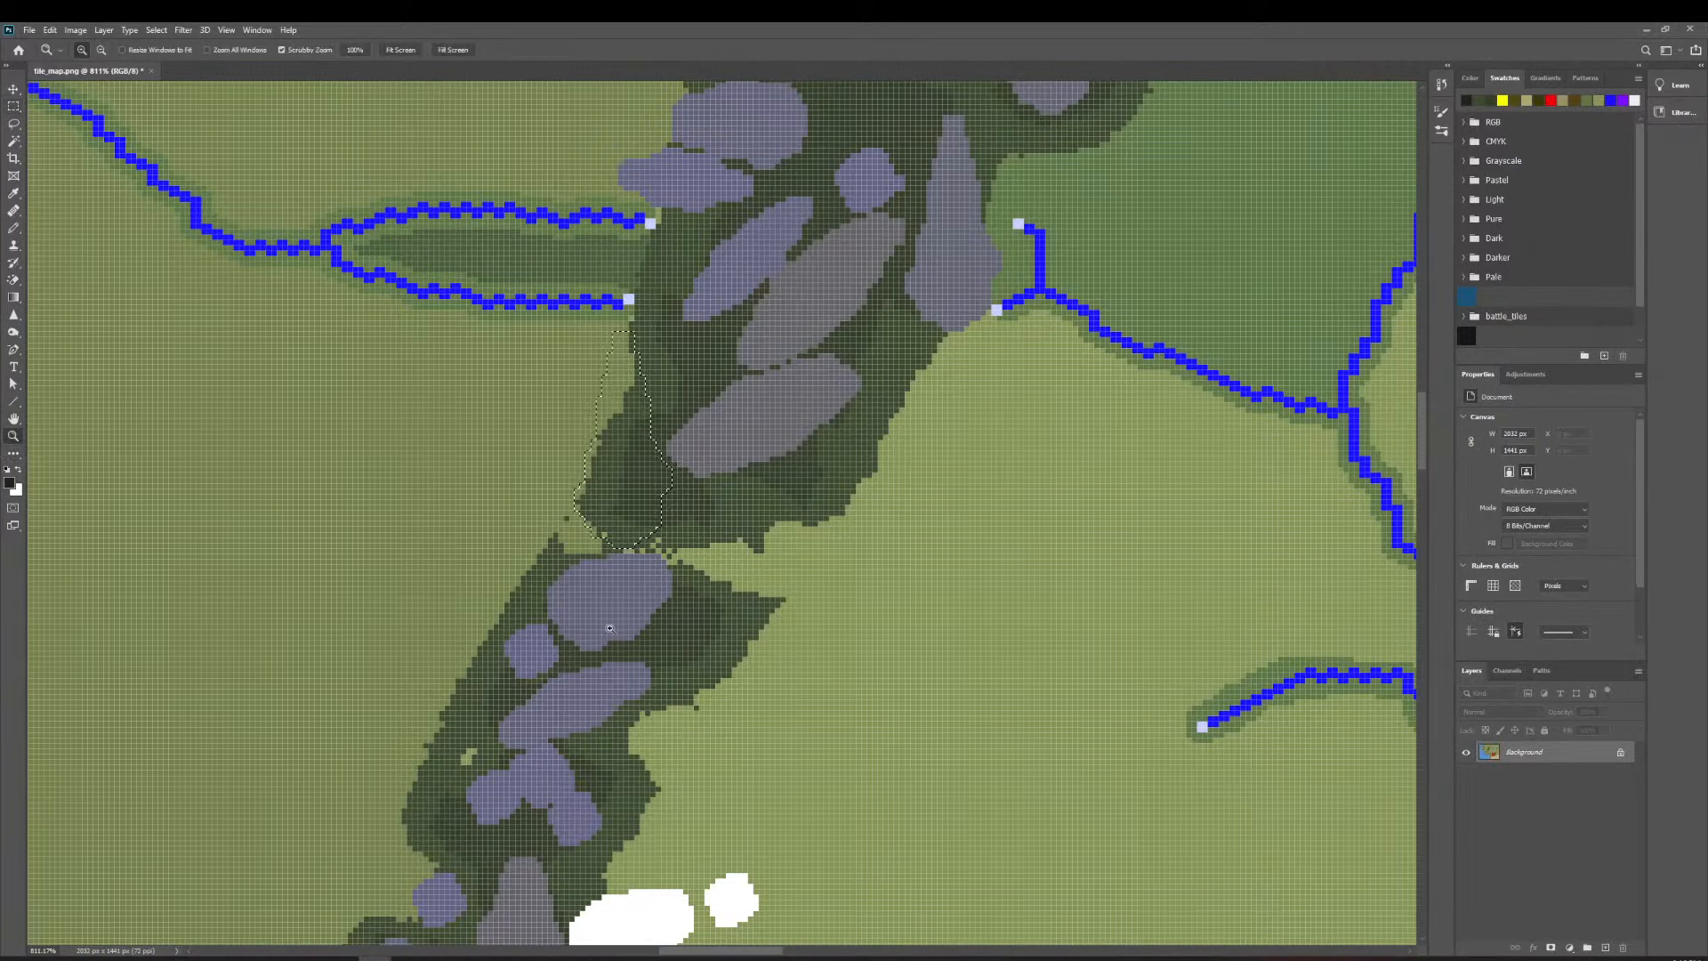
{"action": "mouse_move", "coordinate": [918, 671]}
{"action": "left_mouse_down"}
{"action": "mouse_move", "coordinate": [858, 683]}
{"action": "mouse_move", "coordinate": [910, 694]}
{"action": "left_mouse_up"}
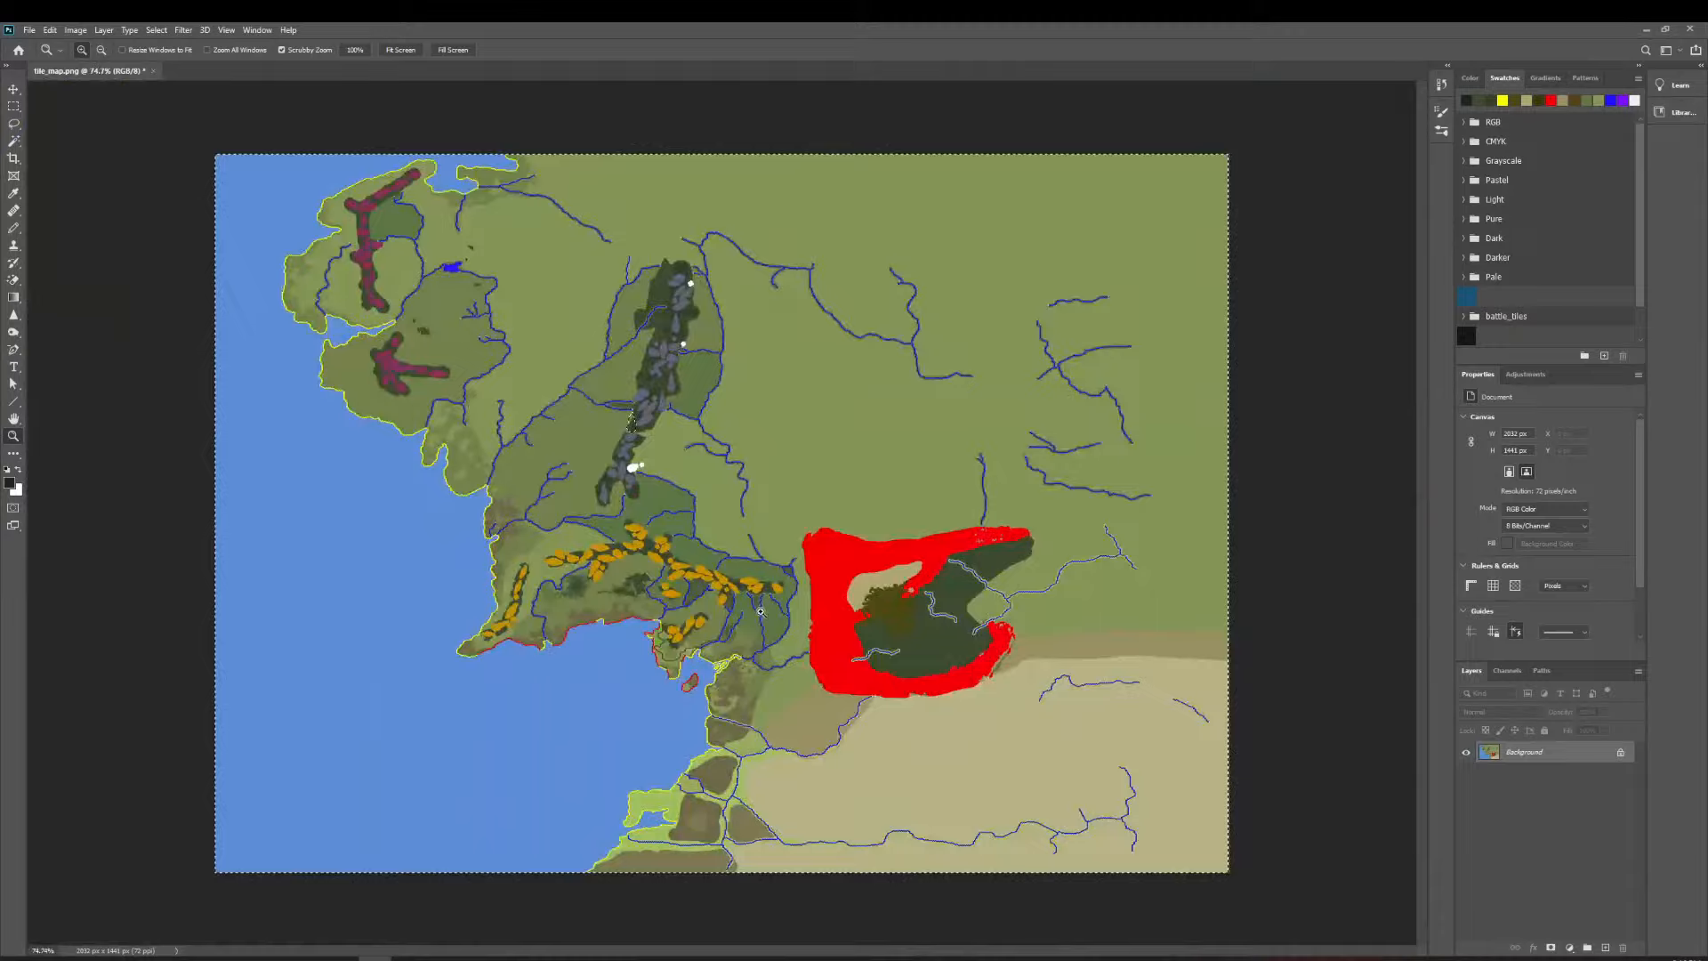
{"action": "left_click_drag", "start_coordinate": [803, 598], "coordinate": [791, 433]}
{"action": "scroll", "coordinate": [792, 434], "scroll_direction": "down", "scroll_amount": 1}
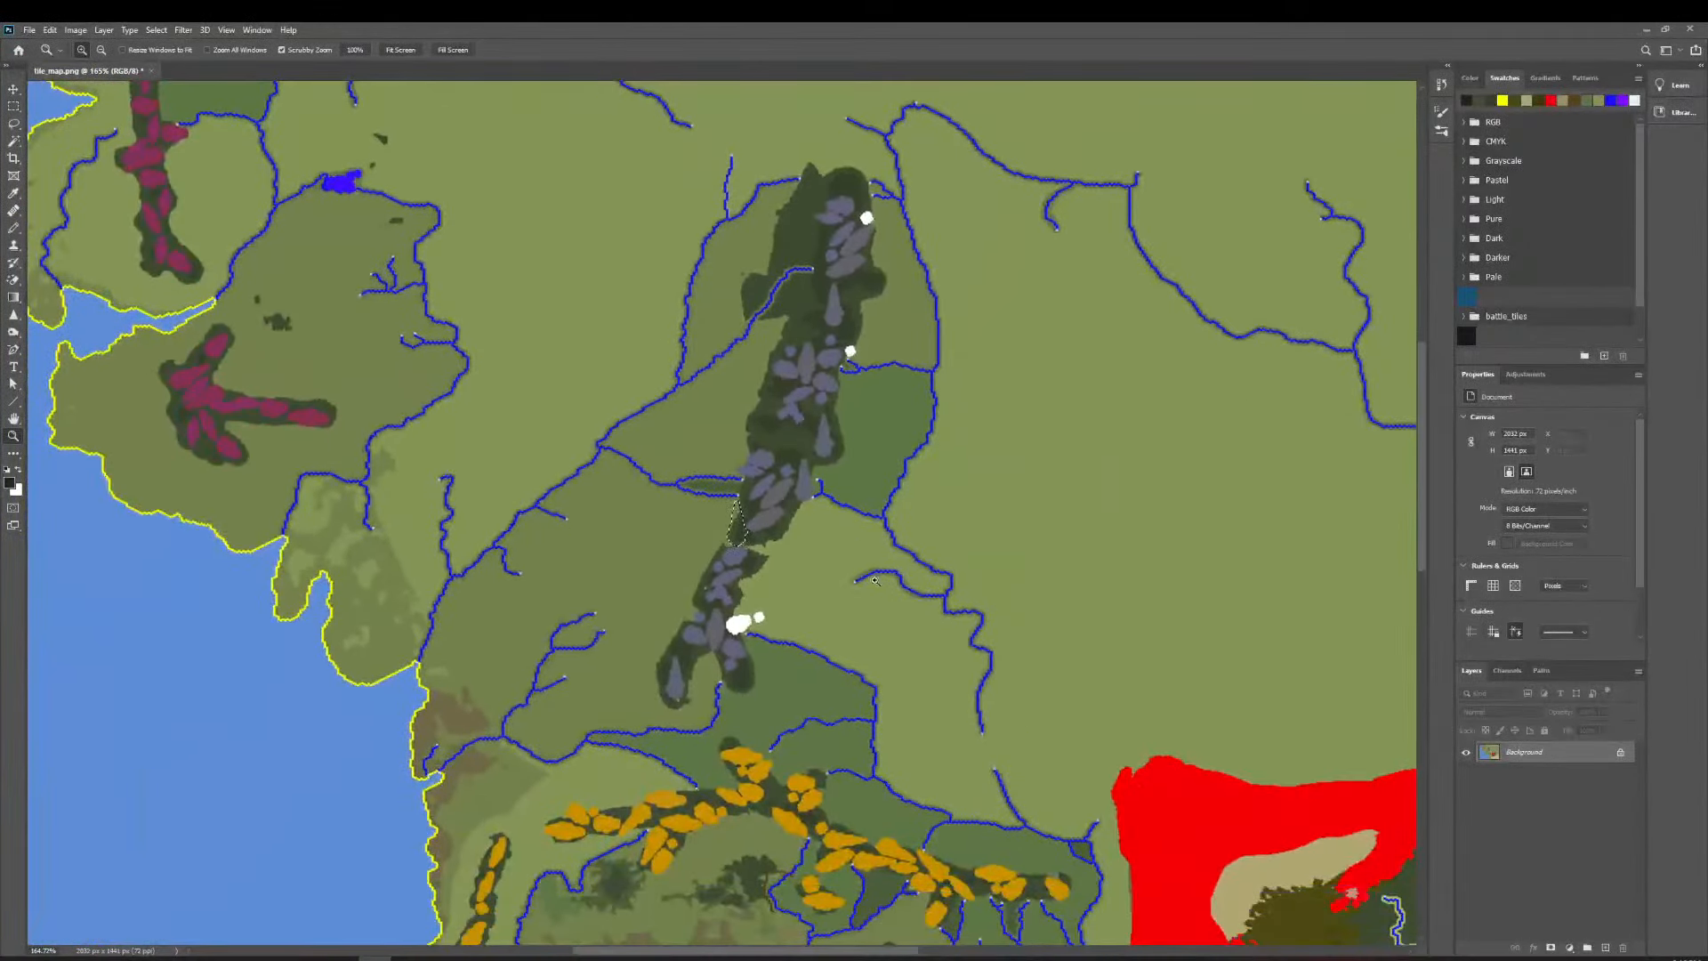
{"action": "left_click", "coordinate": [13, 108]}
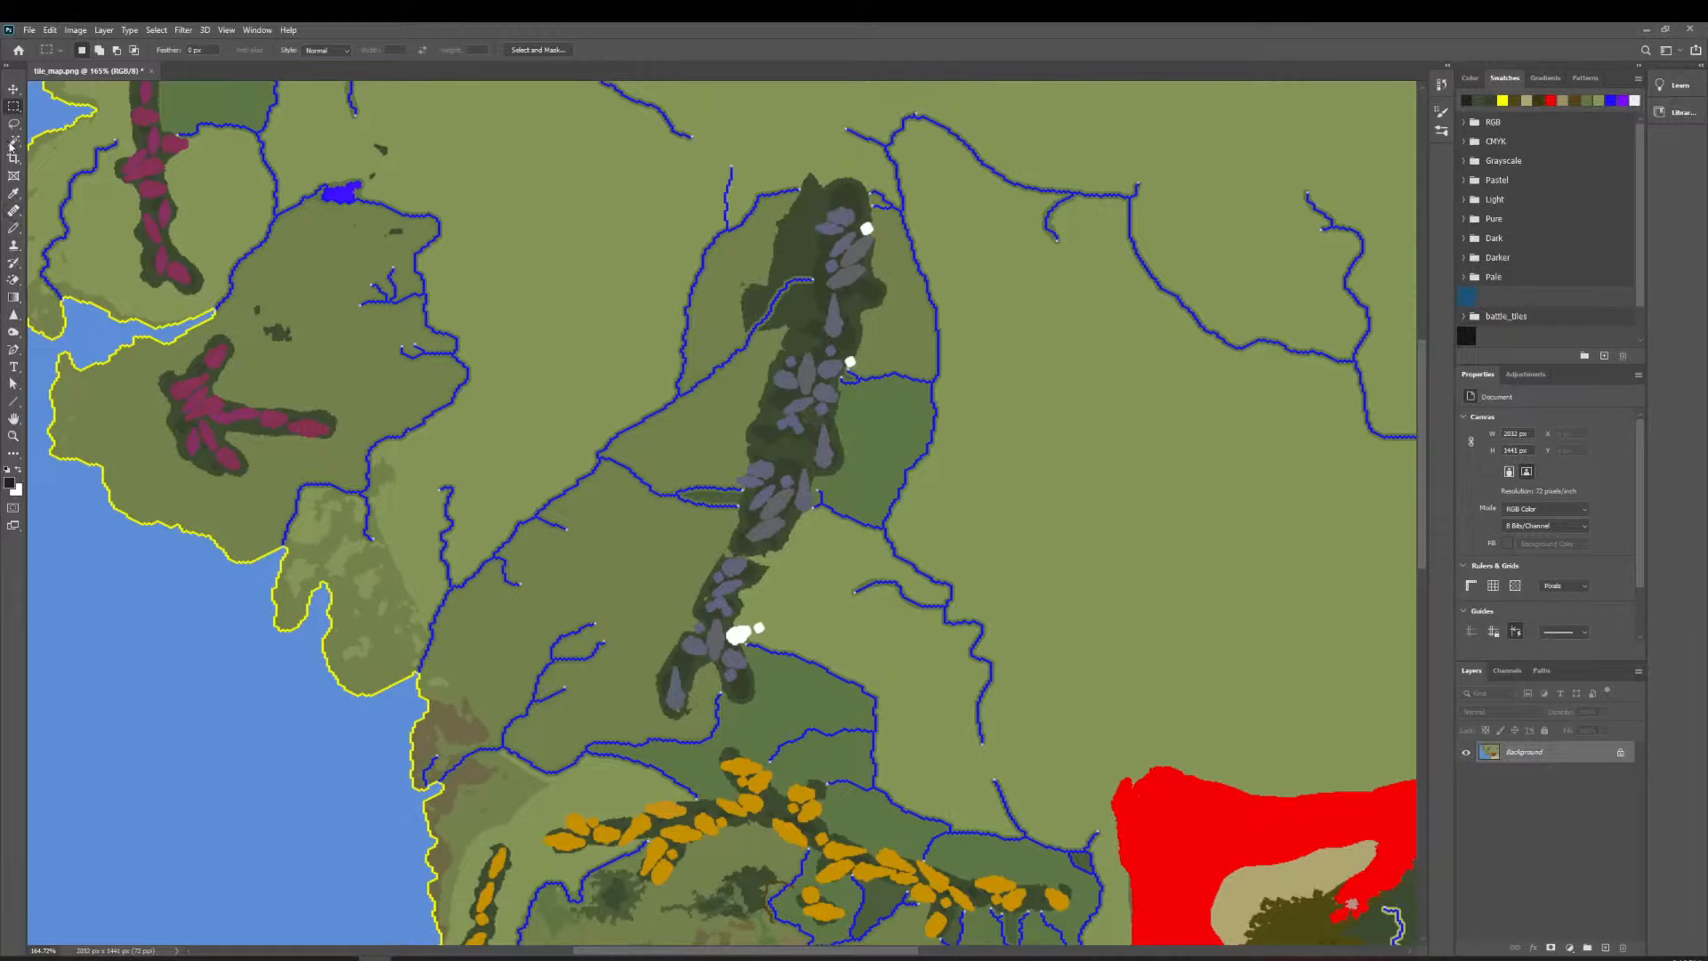
Examine the orange southern mountain range and the rivers between it and the red-marked area.
{"action": "left_click", "coordinate": [15, 436]}
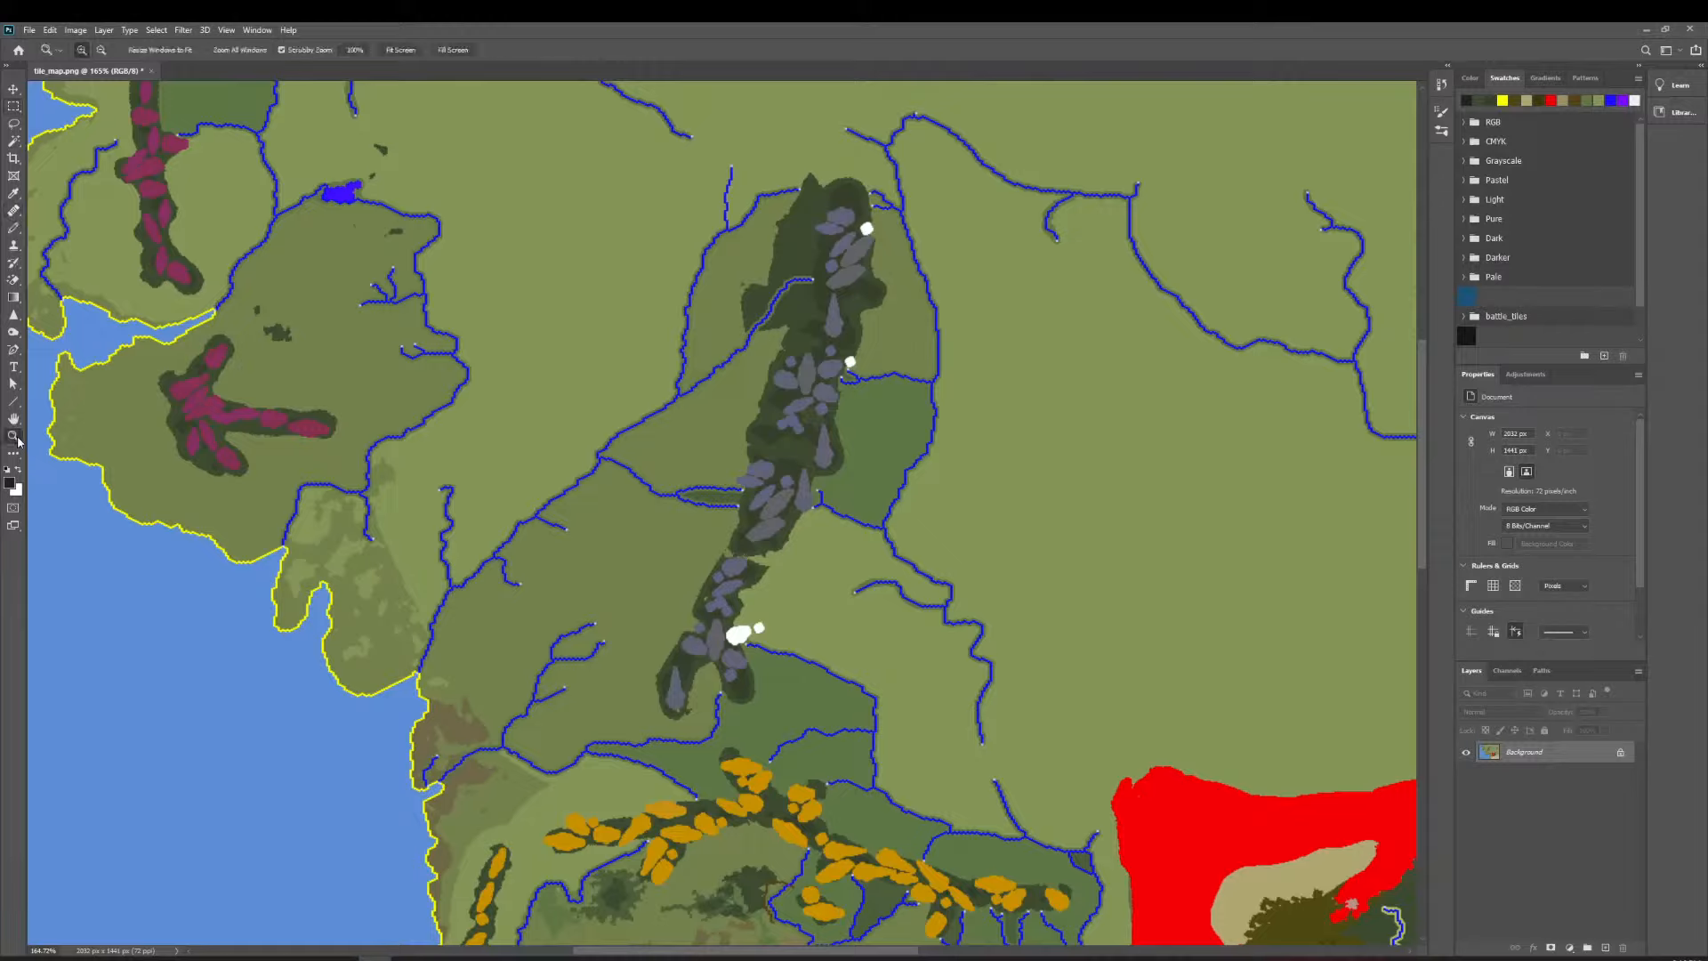
{"action": "left_click_drag", "start_coordinate": [941, 476], "coordinate": [885, 485]}
{"action": "scroll", "coordinate": [885, 485], "scroll_direction": "down", "scroll_amount": 5}
{"action": "scroll", "coordinate": [885, 484], "scroll_direction": "right", "scroll_amount": 2}
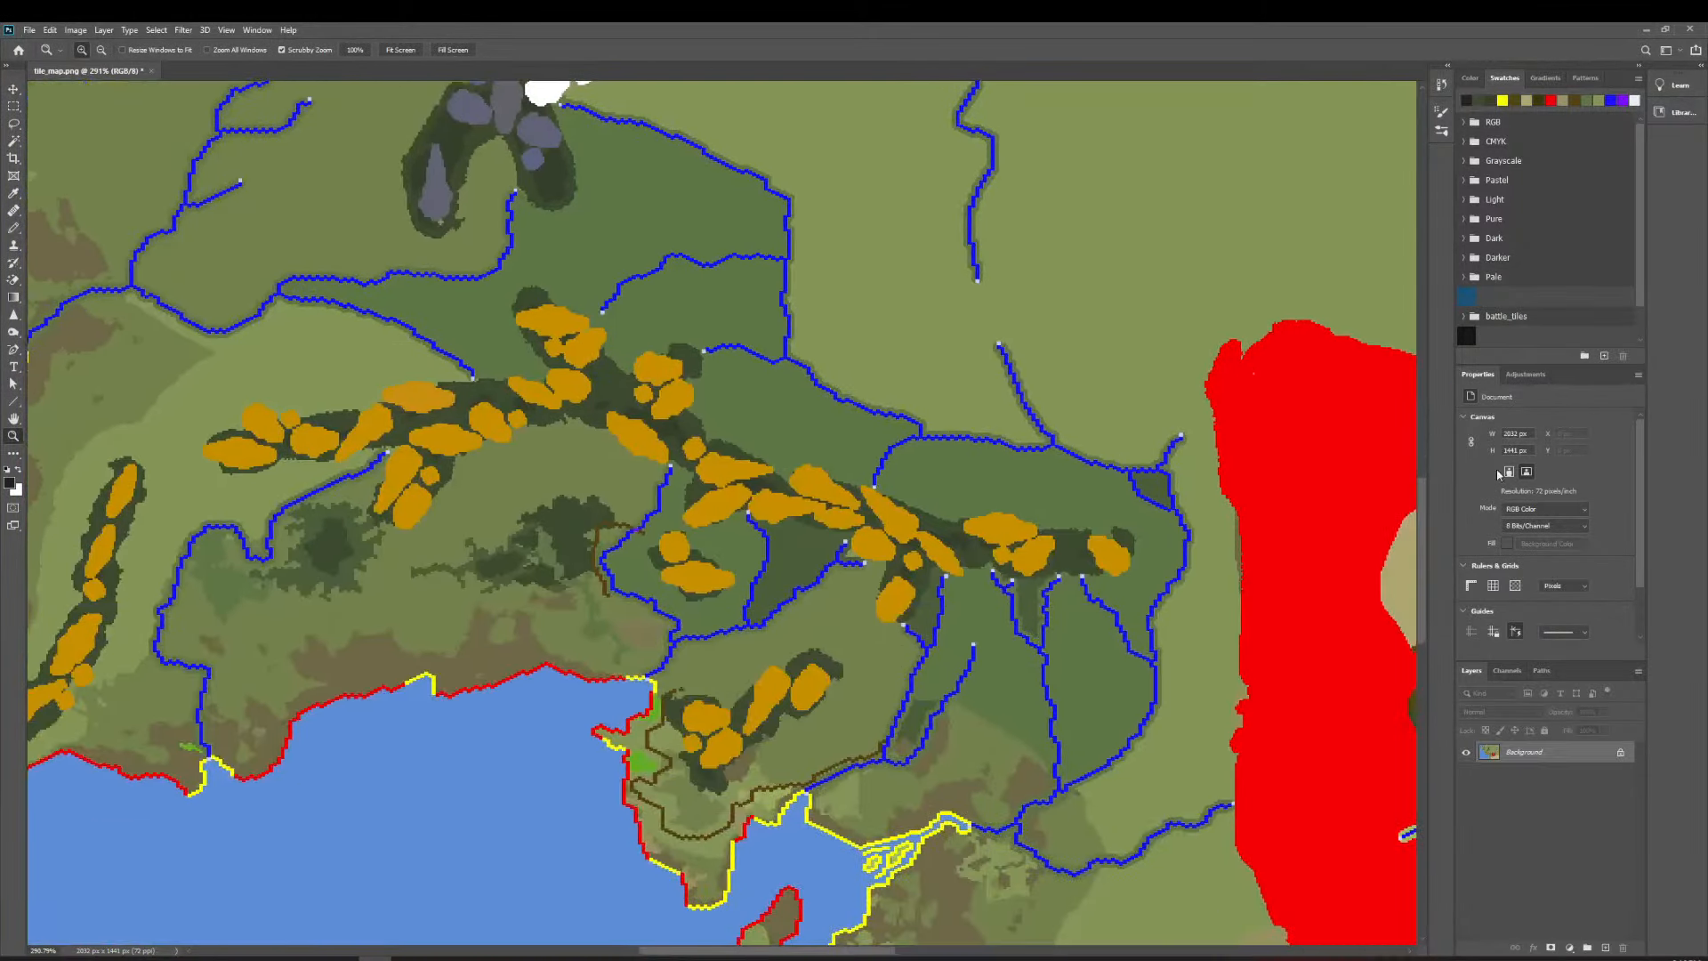
{"action": "scroll", "coordinate": [1499, 474], "scroll_direction": "down", "scroll_amount": 1}
{"action": "scroll", "coordinate": [1065, 505], "scroll_direction": "right", "scroll_amount": 2}
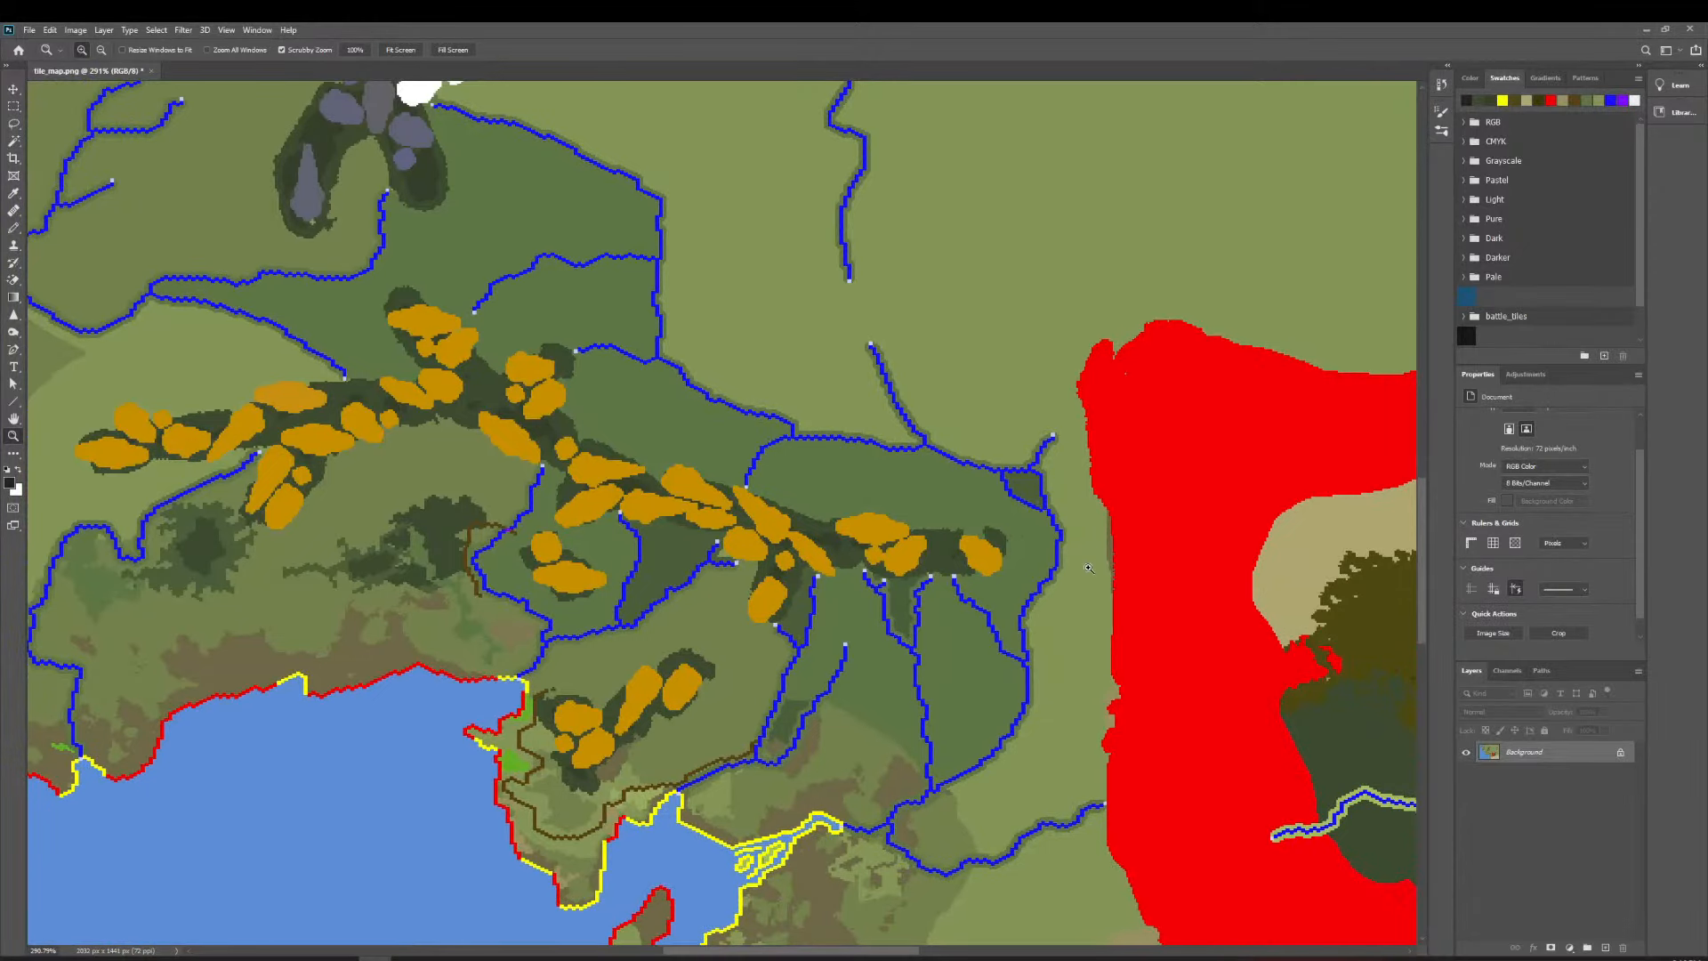
{"action": "scroll", "coordinate": [1089, 583], "scroll_direction": "left", "scroll_amount": 1}
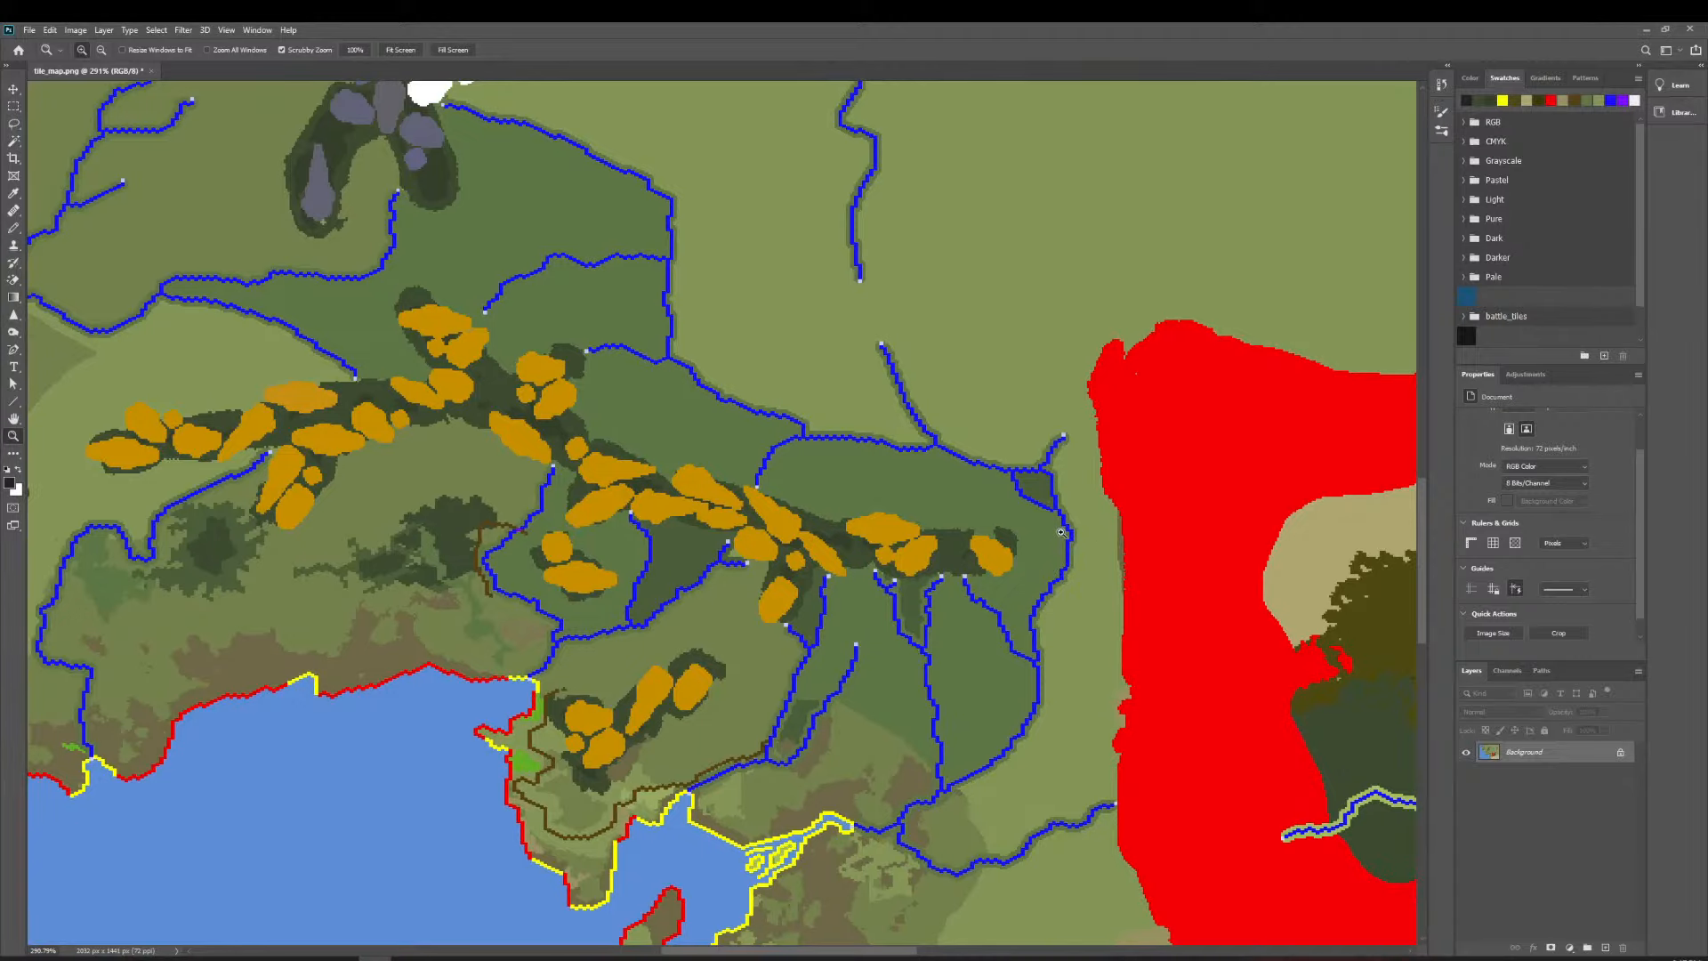
{"action": "scroll", "coordinate": [1061, 532], "scroll_direction": "left", "scroll_amount": 1}
{"action": "scroll", "coordinate": [1059, 530], "scroll_direction": "right", "scroll_amount": 5}
{"action": "scroll", "coordinate": [988, 517], "scroll_direction": "up", "scroll_amount": 5}
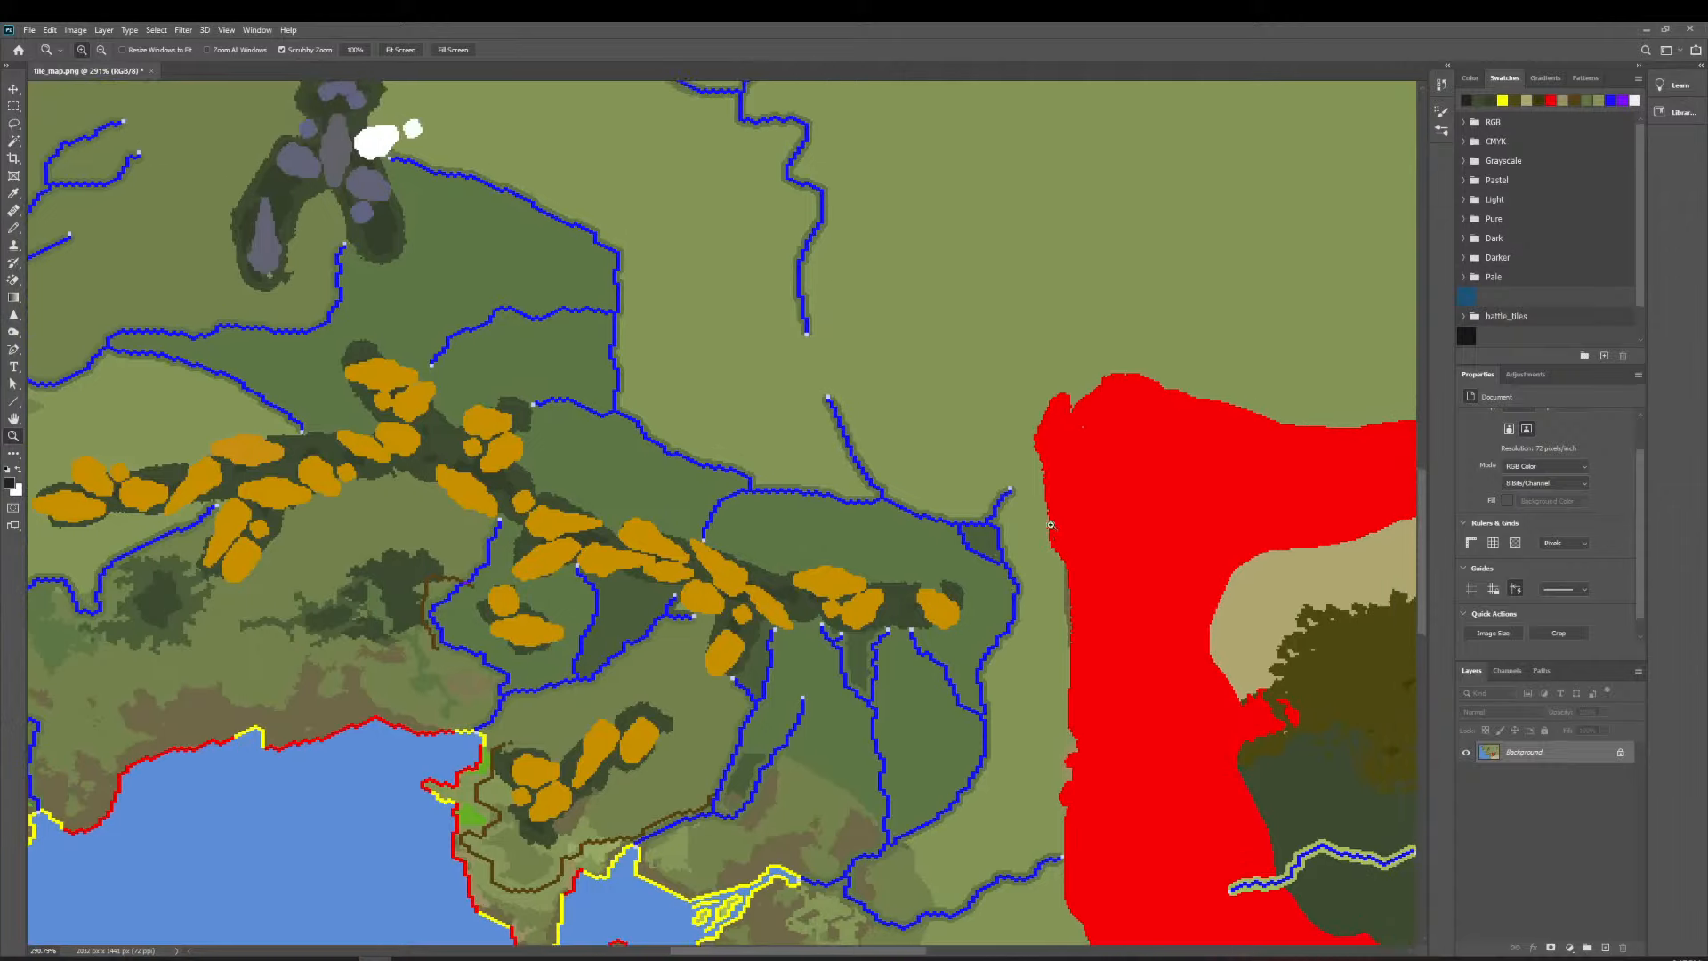
Compare the central range's grey mountain patches and surrounding rivers with the orange southern range and its eastern end.
{"action": "scroll", "coordinate": [951, 510], "scroll_direction": "up", "scroll_amount": 5}
{"action": "scroll", "coordinate": [951, 509], "scroll_direction": "left", "scroll_amount": 3}
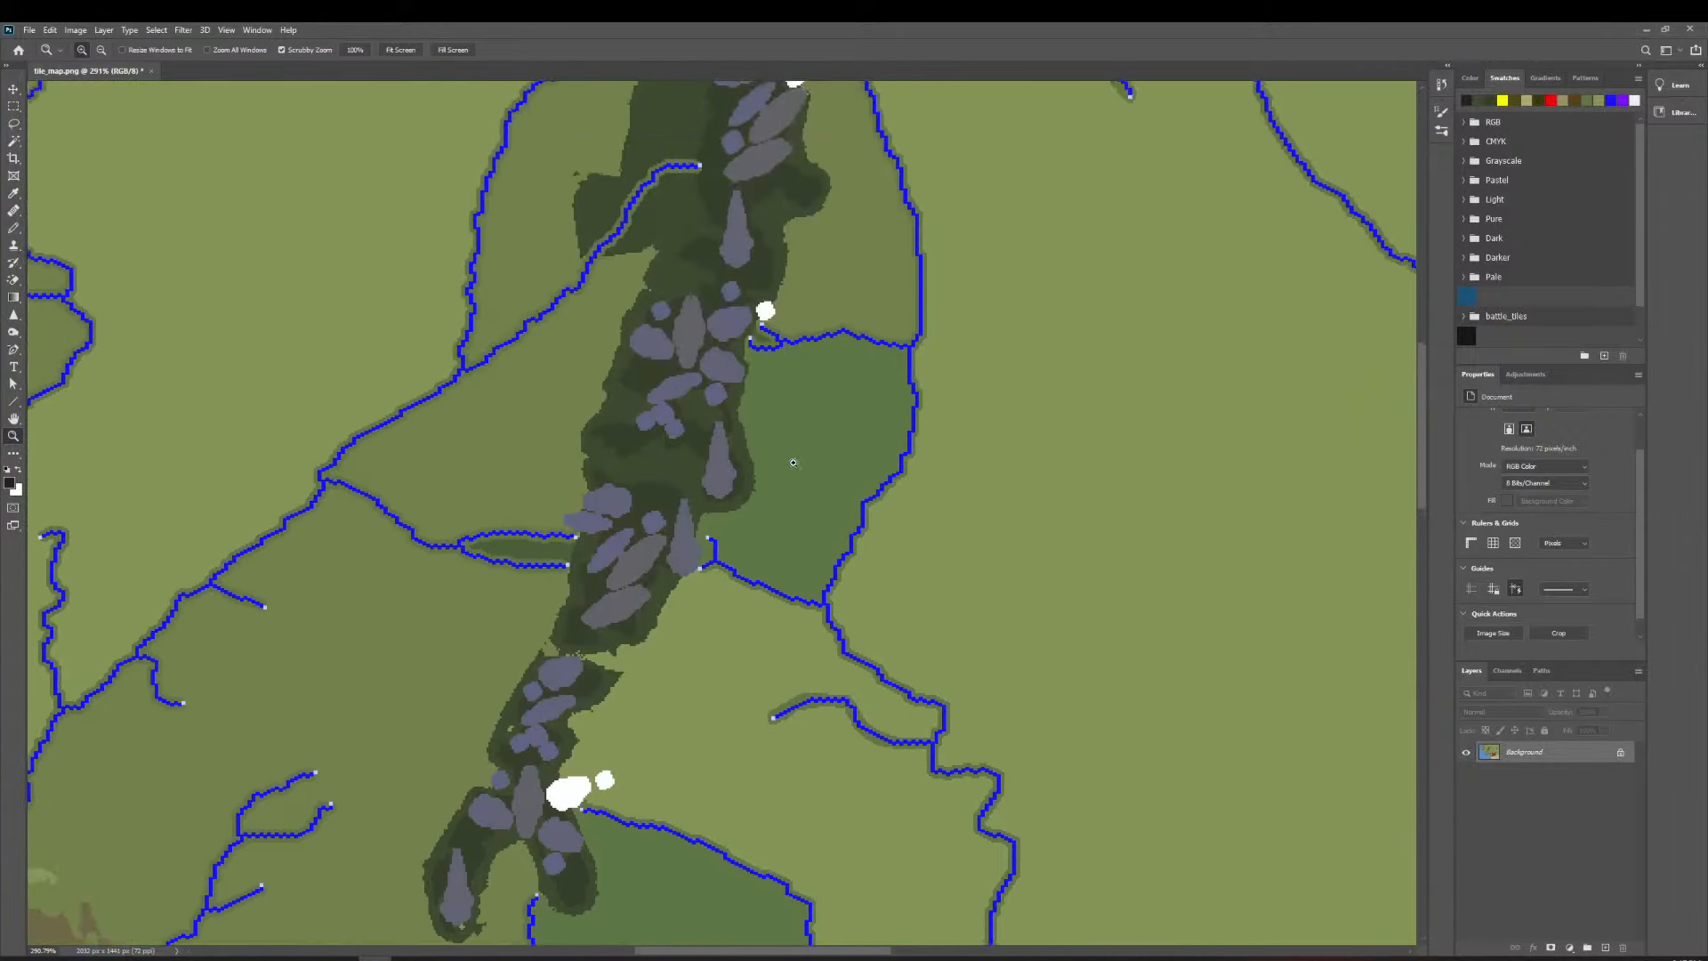
{"action": "scroll", "coordinate": [794, 461], "scroll_direction": "down", "scroll_amount": 1}
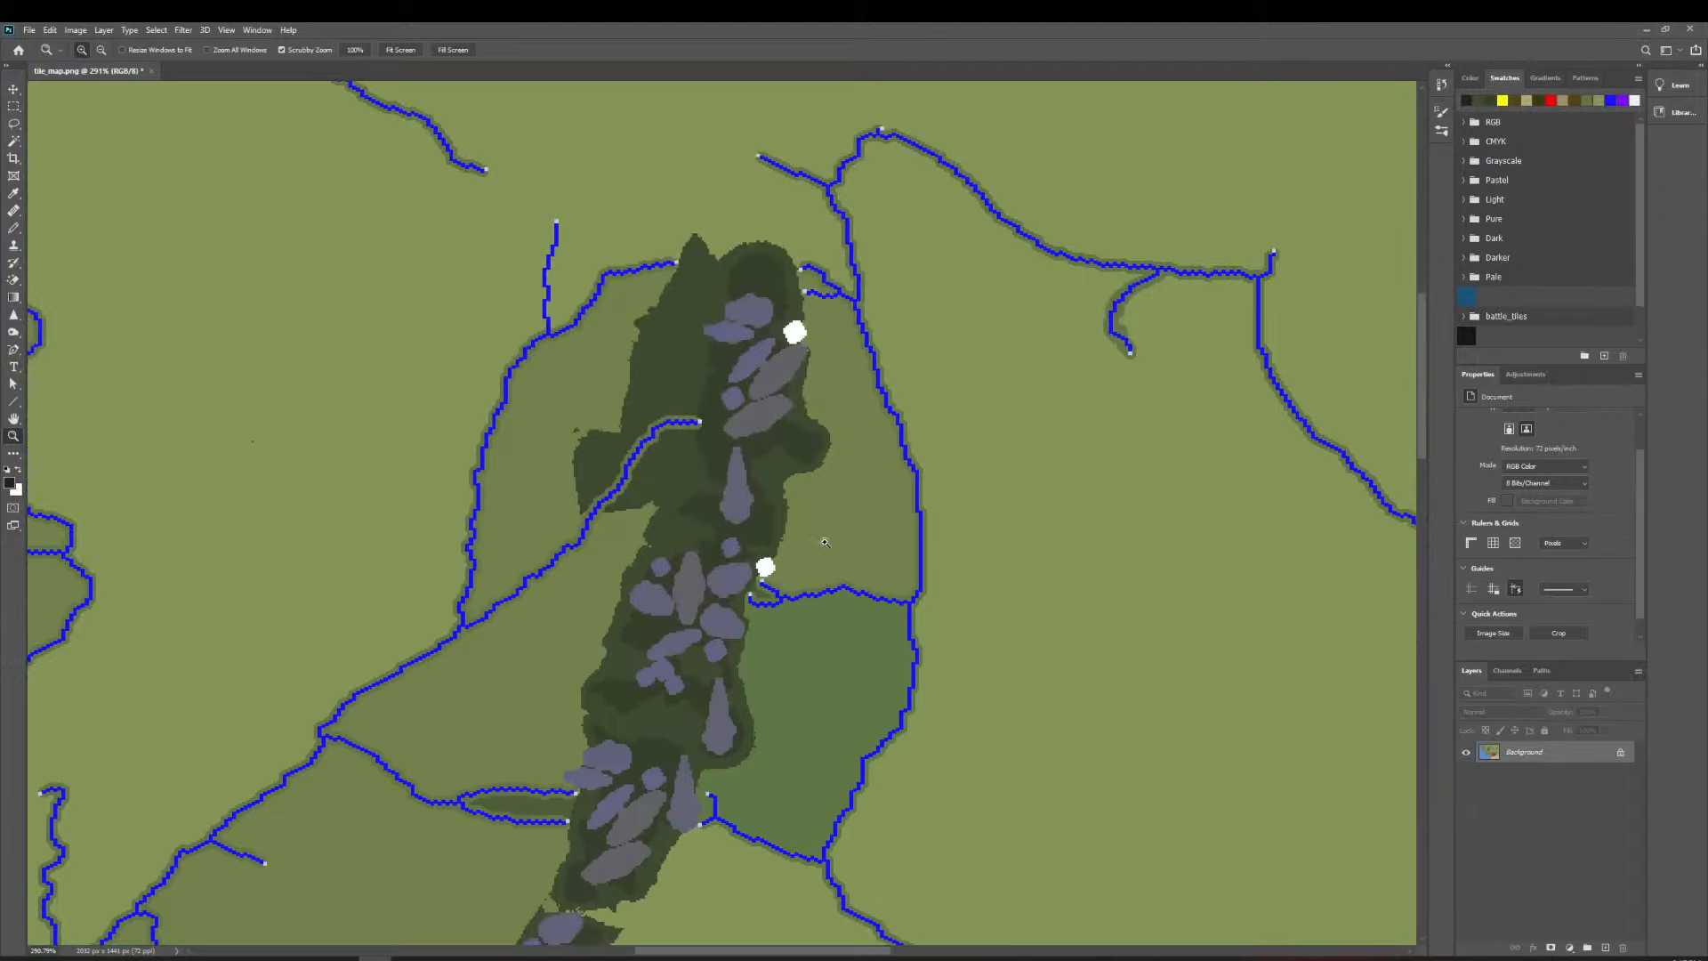
{"action": "scroll", "coordinate": [824, 542], "scroll_direction": "left", "scroll_amount": 1}
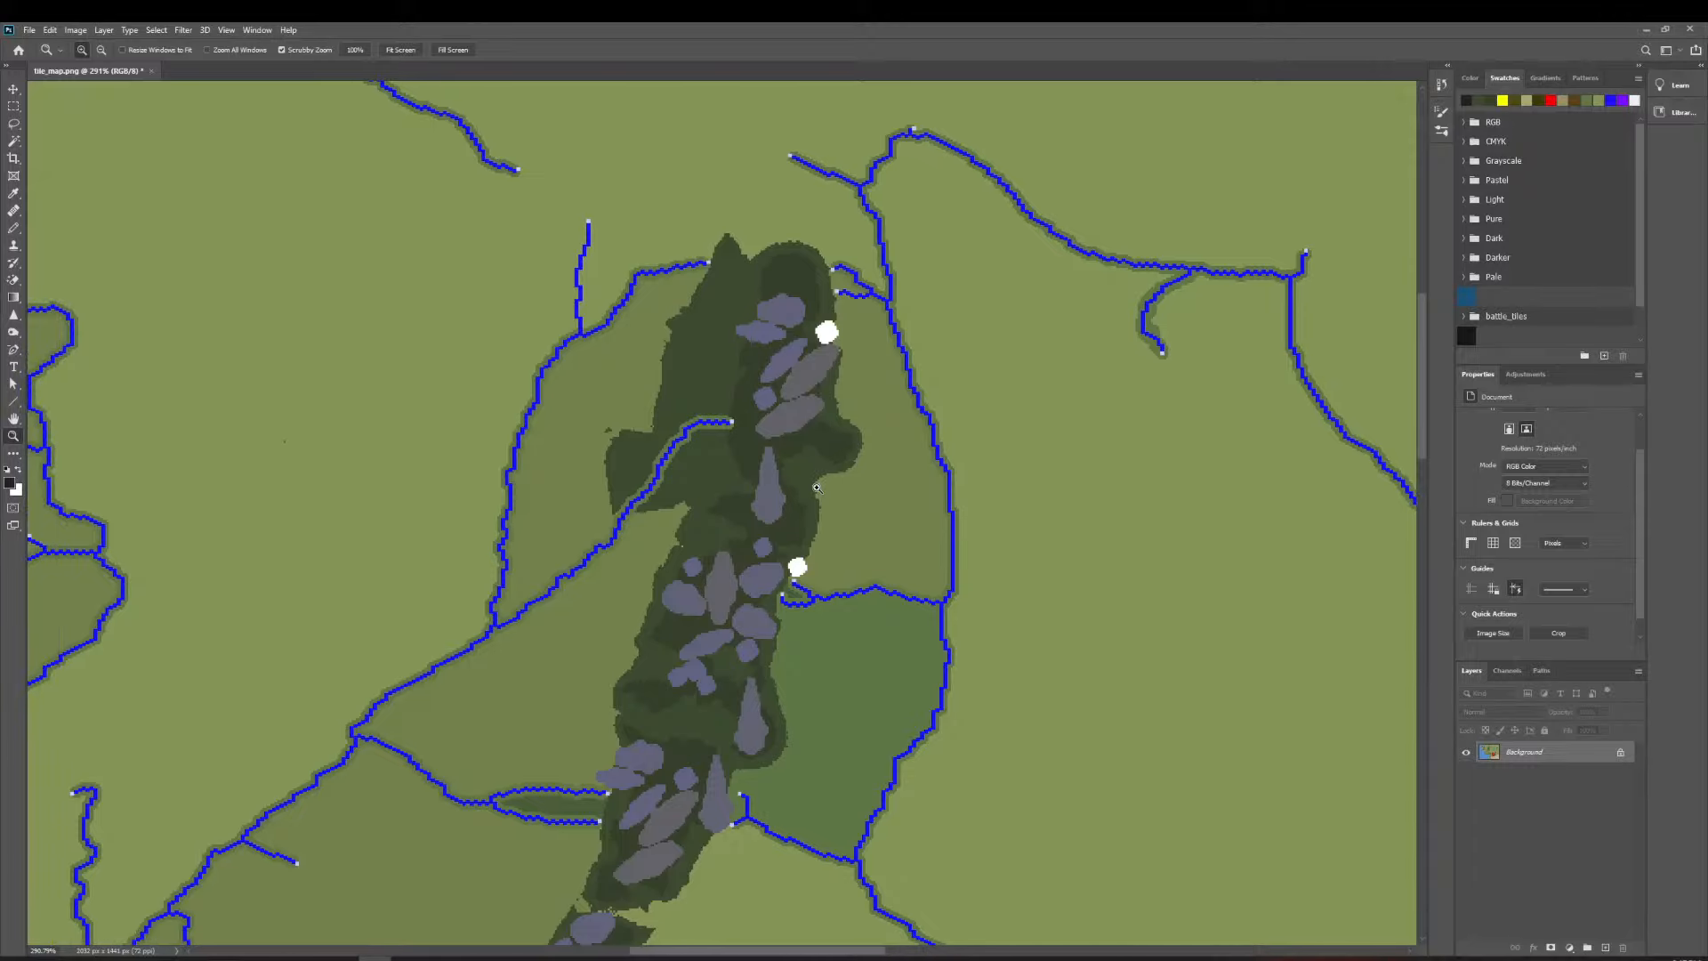
{"action": "scroll", "coordinate": [817, 488], "scroll_direction": "down", "scroll_amount": 15}
{"action": "scroll", "coordinate": [890, 491], "scroll_direction": "right", "scroll_amount": 9}
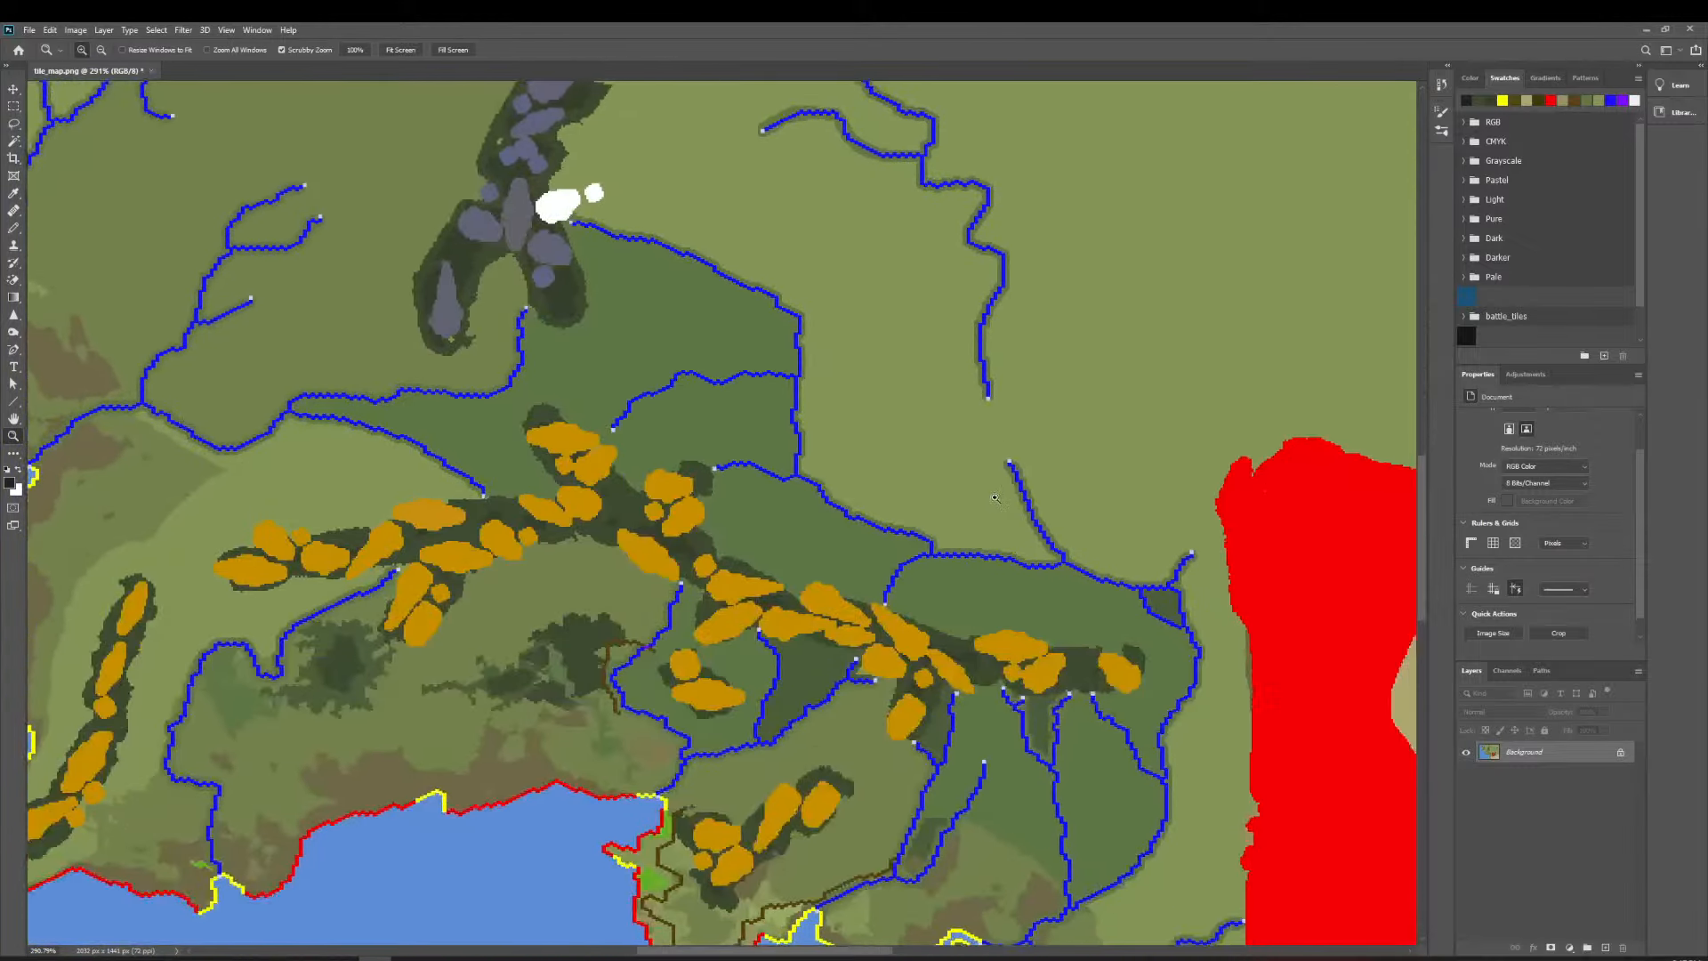
{"action": "scroll", "coordinate": [993, 495], "scroll_direction": "down", "scroll_amount": 2}
{"action": "scroll", "coordinate": [992, 496], "scroll_direction": "right", "scroll_amount": 3}
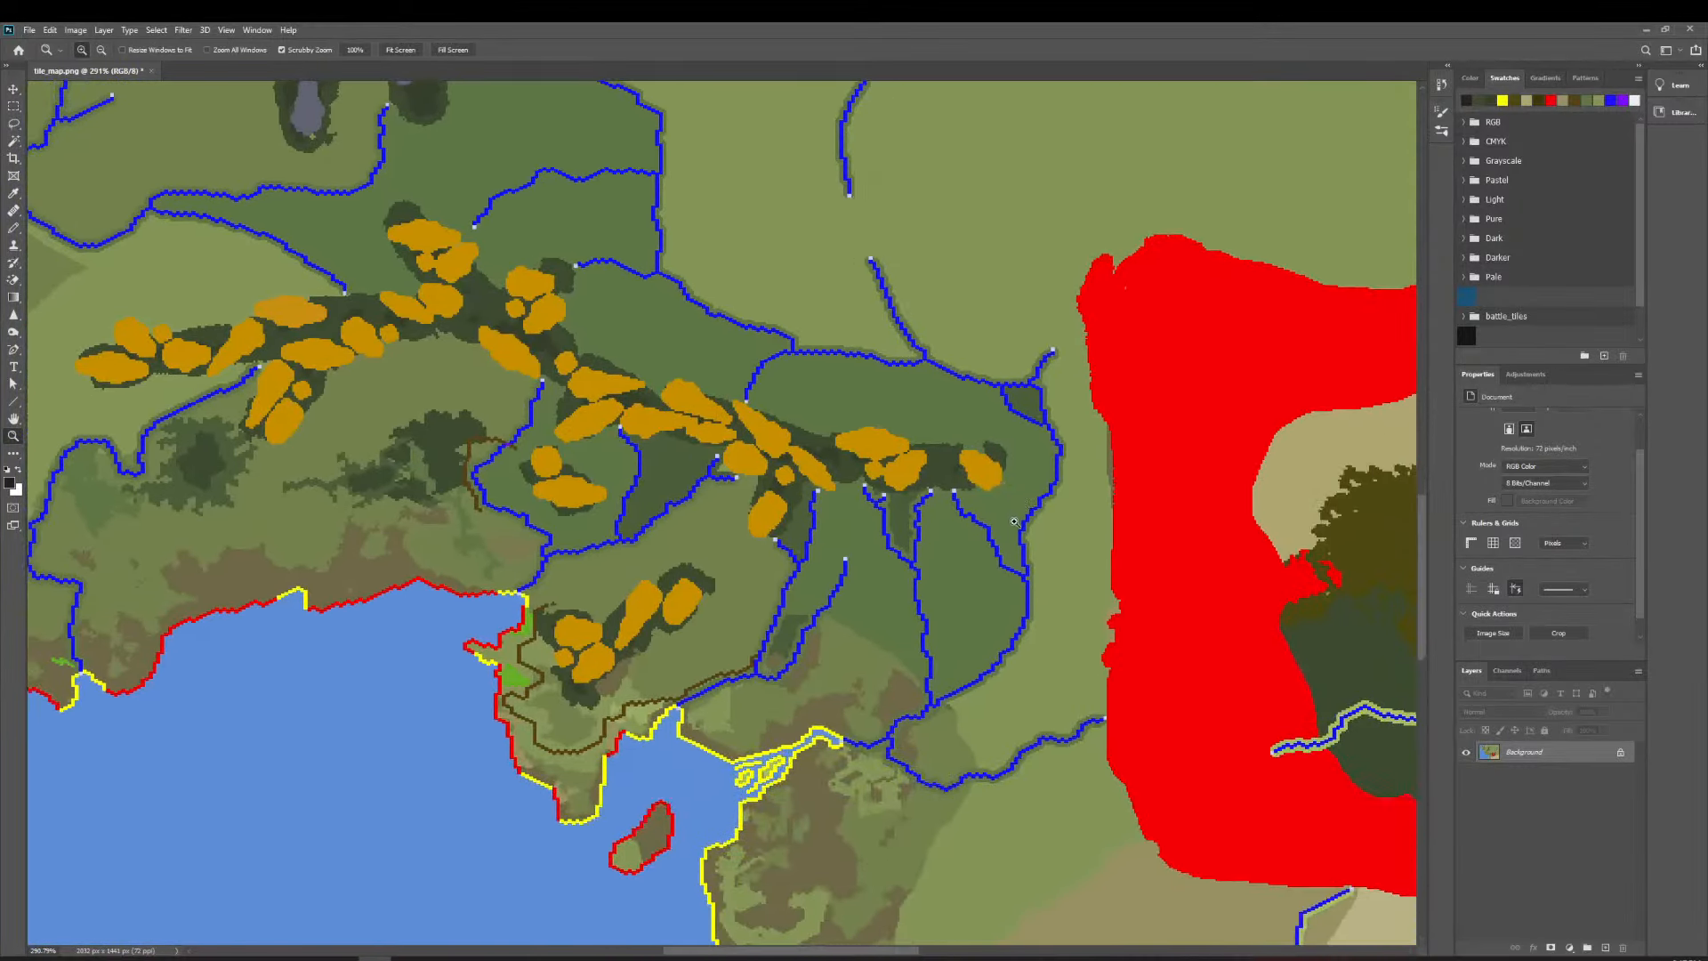
{"action": "mouse_move", "coordinate": [1054, 702]}
{"action": "left_mouse_down"}
{"action": "mouse_move", "coordinate": [890, 703]}
{"action": "mouse_move", "coordinate": [1083, 703]}
{"action": "left_mouse_up"}
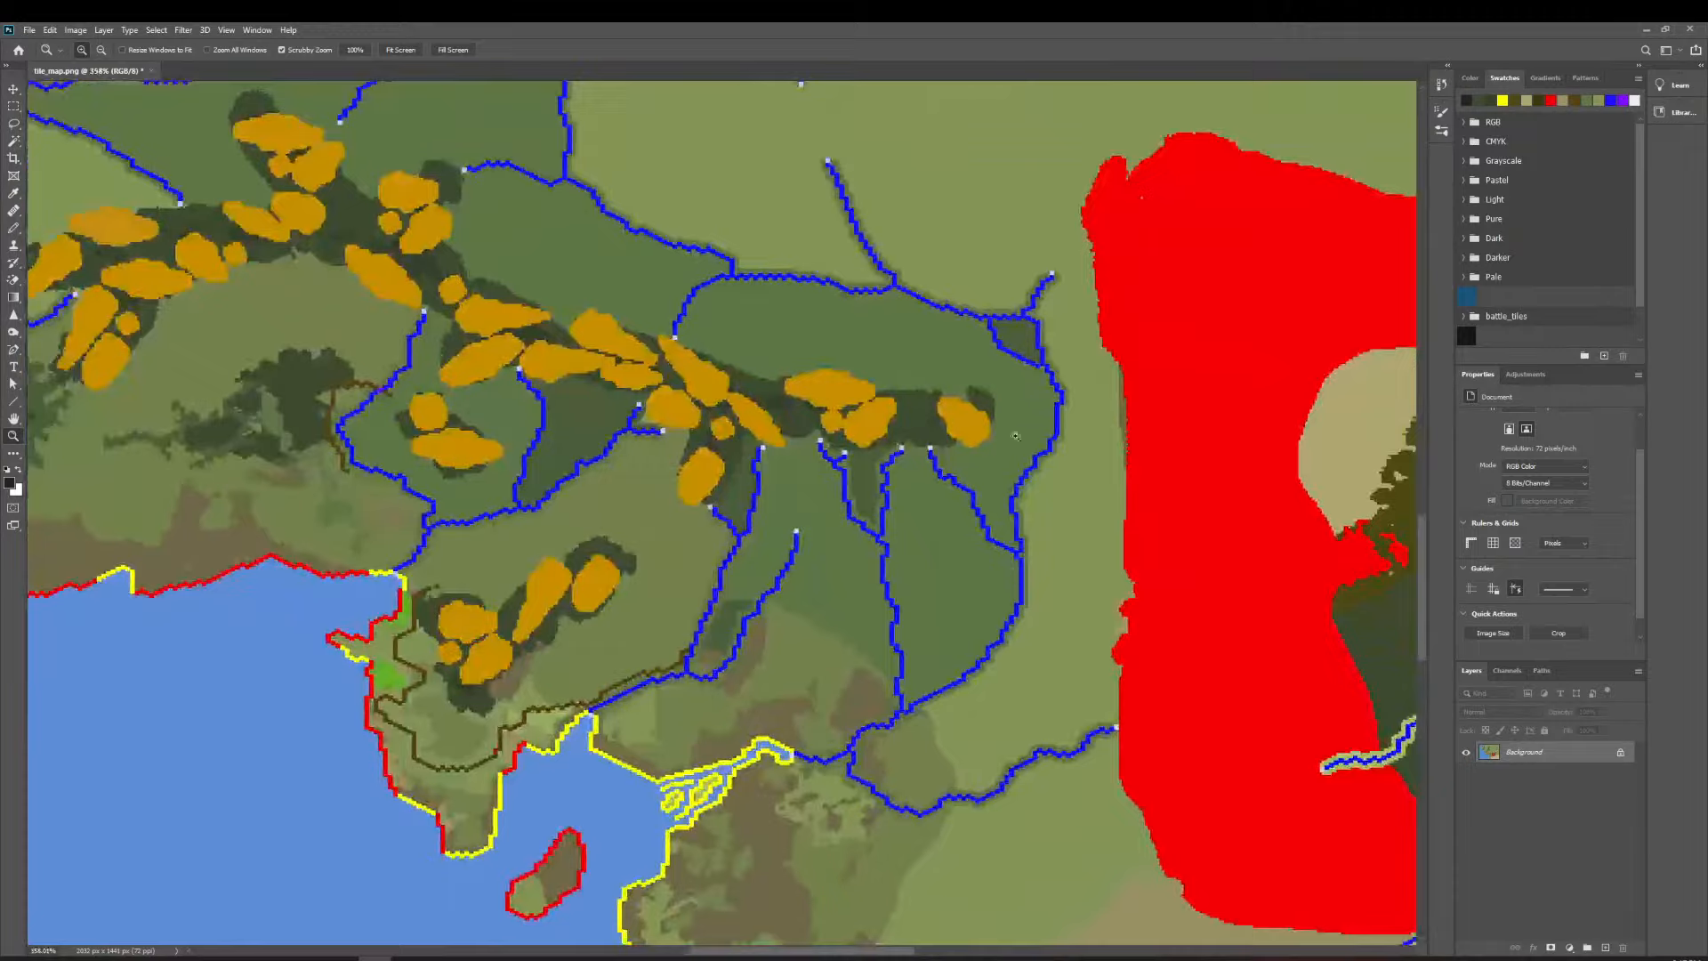
{"action": "left_click_drag", "start_coordinate": [1016, 436], "coordinate": [1029, 461]}
{"action": "scroll", "coordinate": [1029, 461], "scroll_direction": "up", "scroll_amount": 5}
{"action": "scroll", "coordinate": [943, 525], "scroll_direction": "left", "scroll_amount": 3}
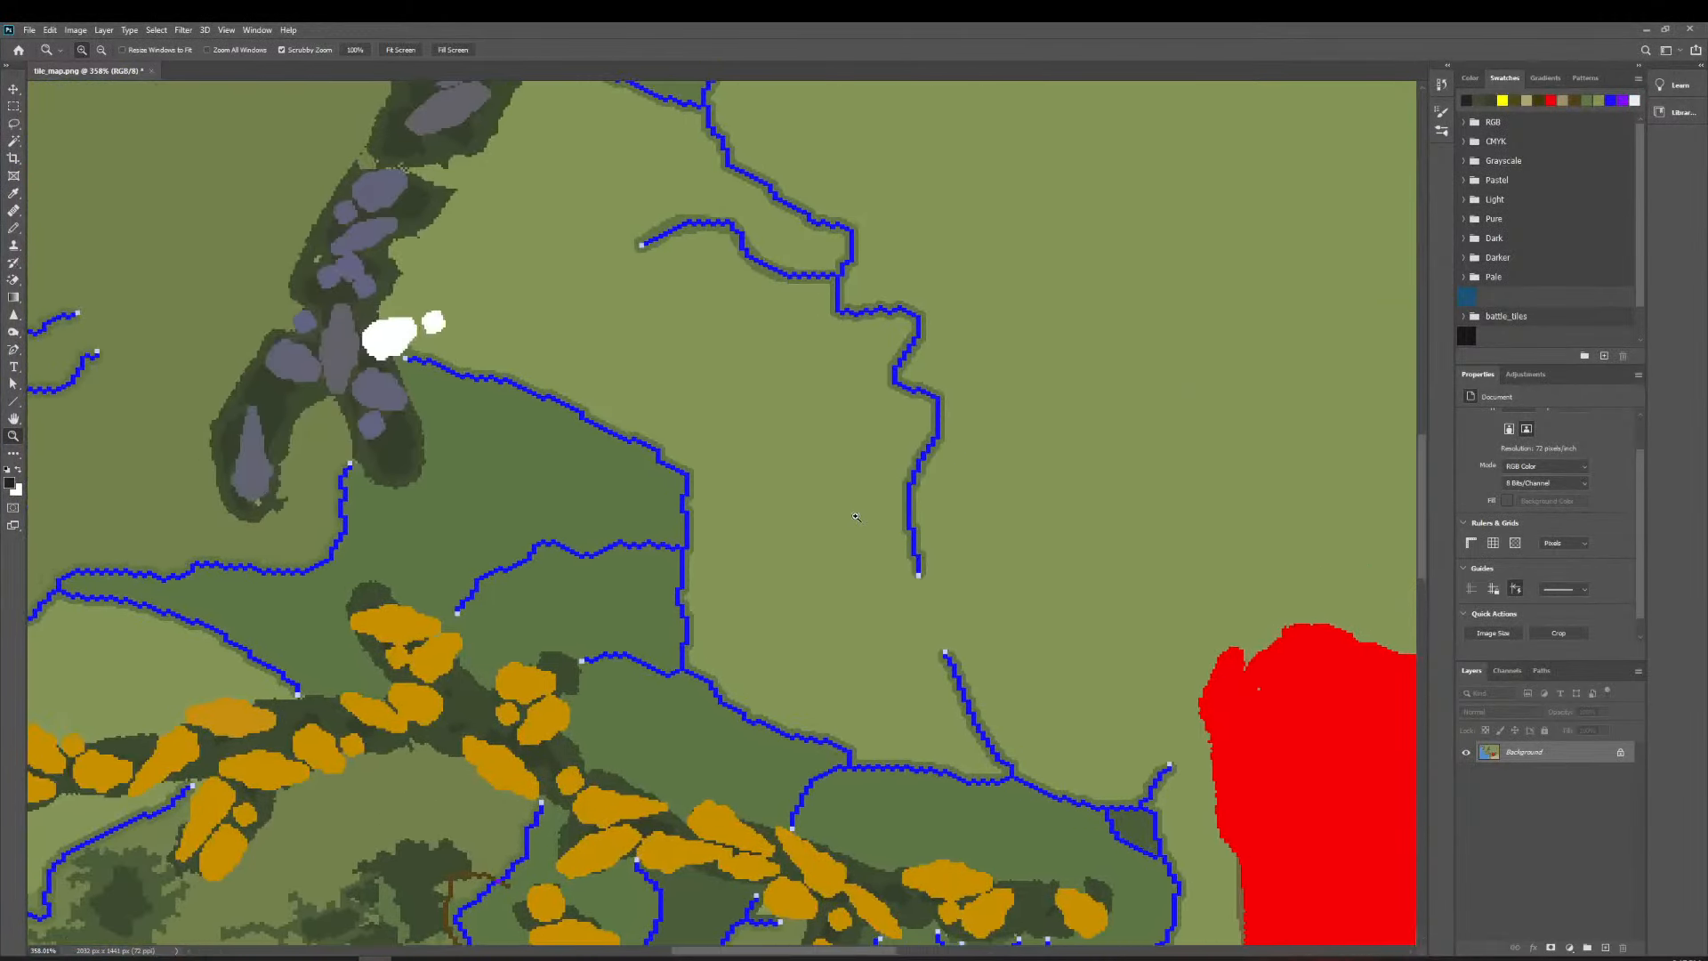
Examine the grey mountain patches and surrounding rivers along the central range, from its northern end to the southern fork.
{"action": "left_click_drag", "start_coordinate": [900, 561], "coordinate": [802, 544]}
{"action": "left_click_drag", "start_coordinate": [682, 371], "coordinate": [803, 407]}
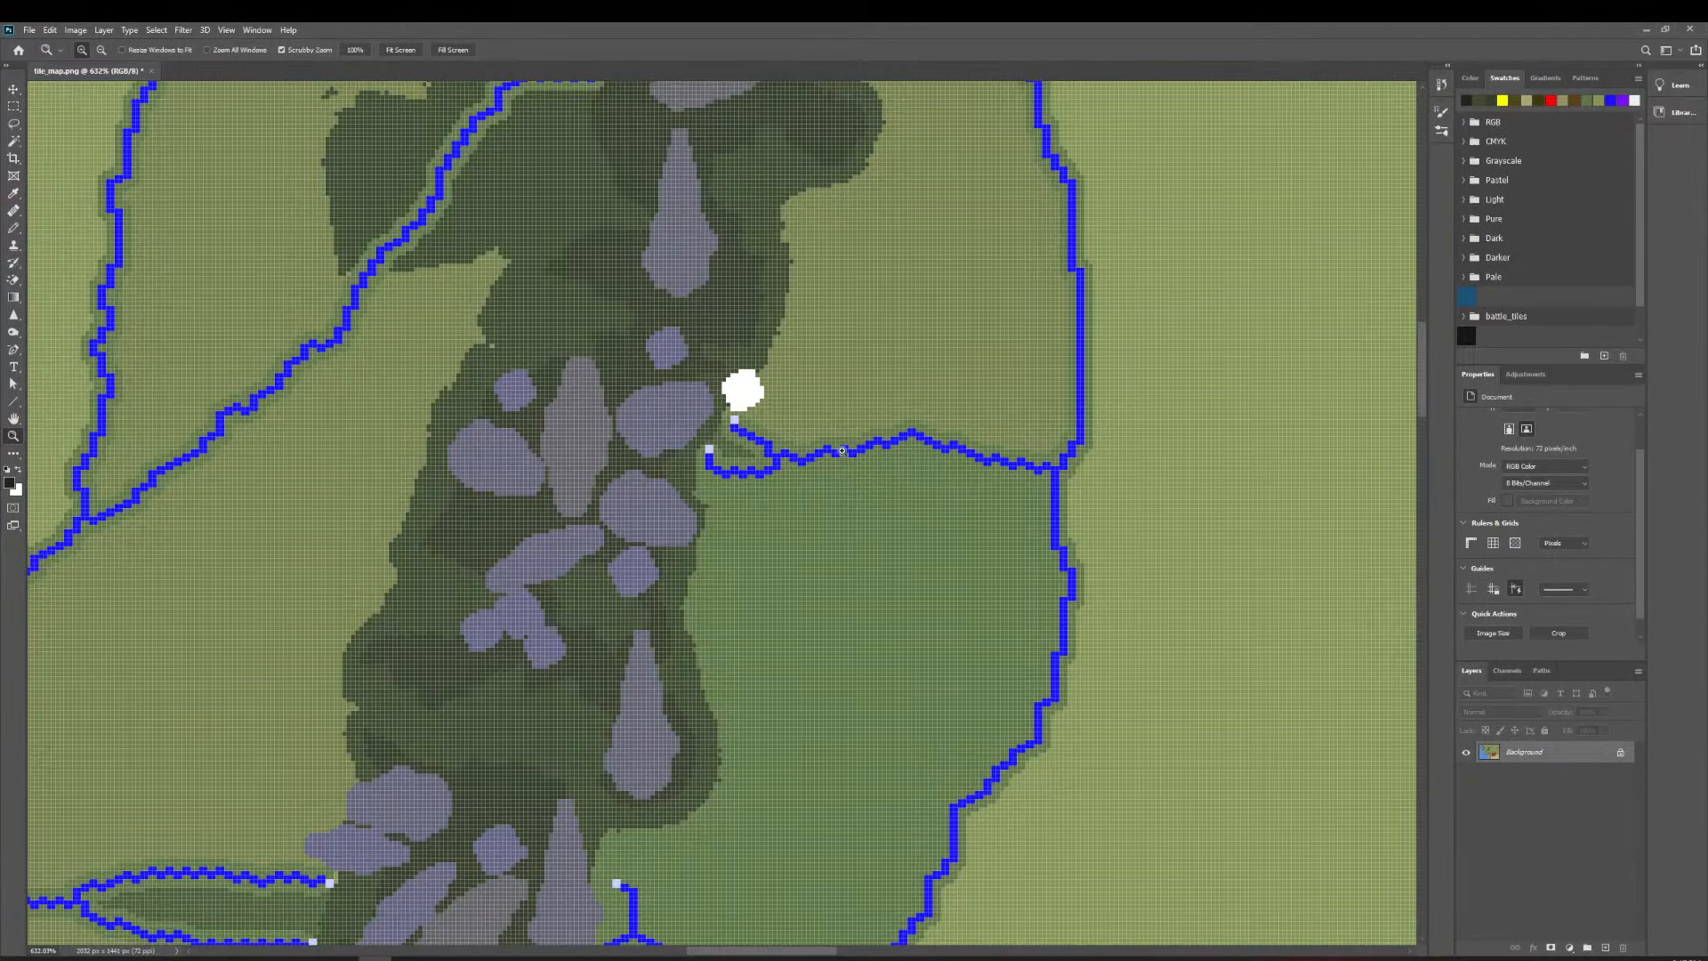
{"action": "left_click_drag", "start_coordinate": [843, 451], "coordinate": [791, 441]}
{"action": "left_click_drag", "start_coordinate": [721, 541], "coordinate": [719, 562]}
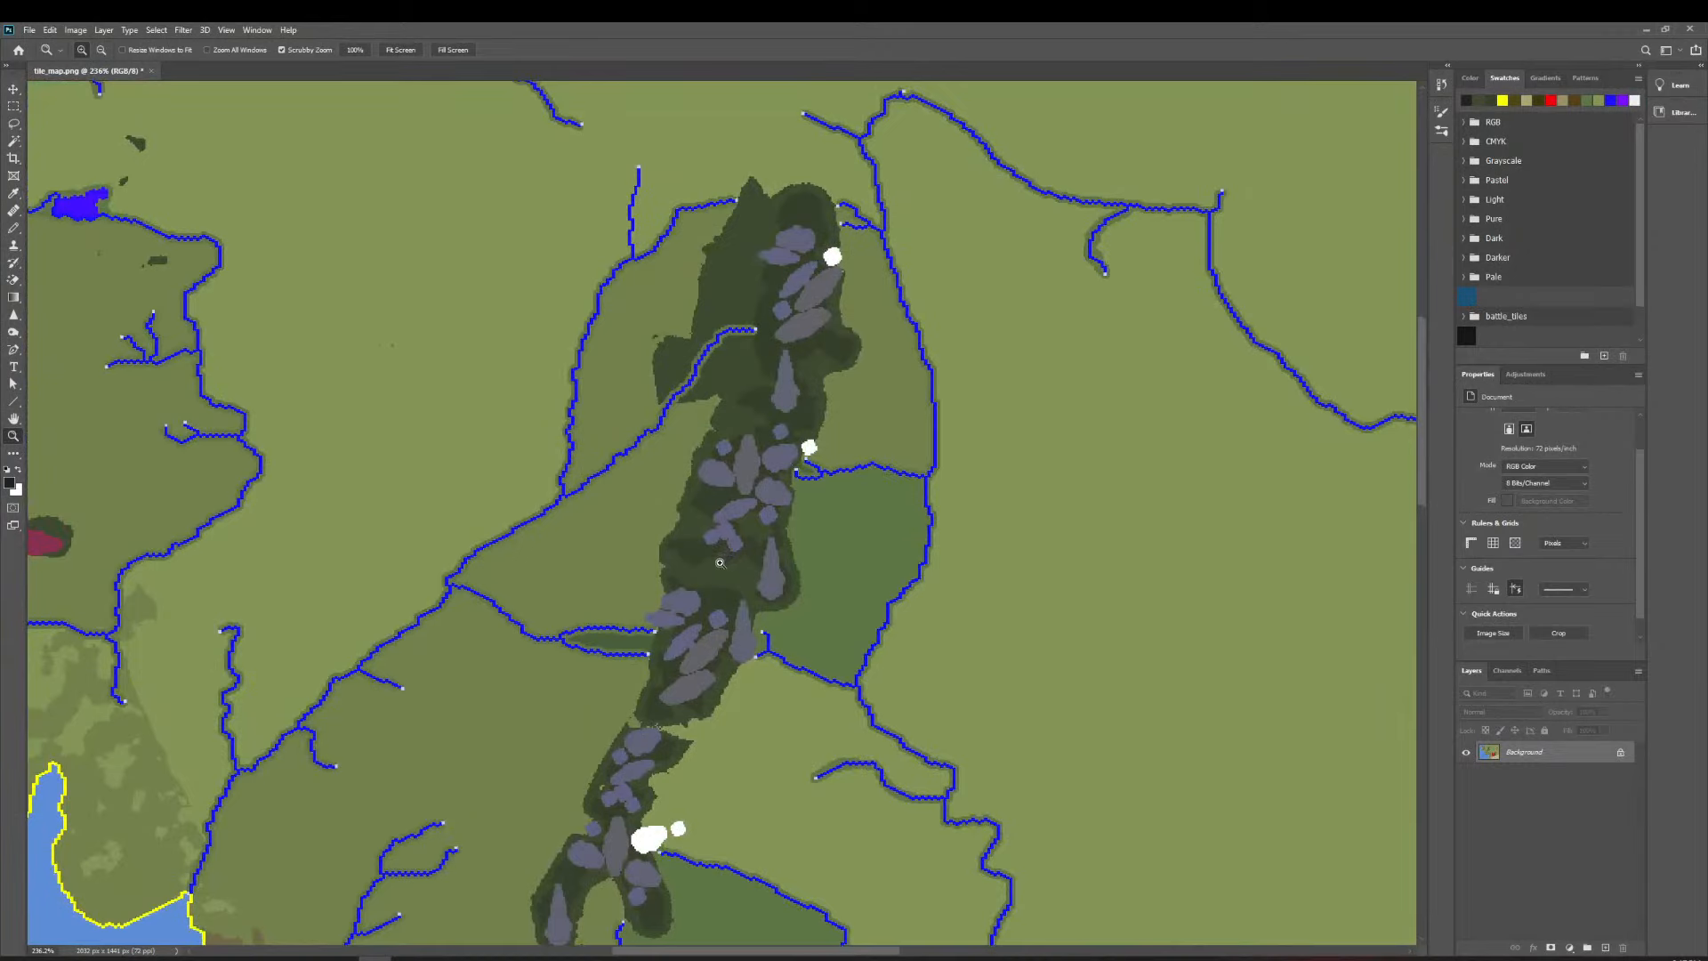
{"action": "scroll", "coordinate": [720, 563], "scroll_direction": "down", "scroll_amount": 5}
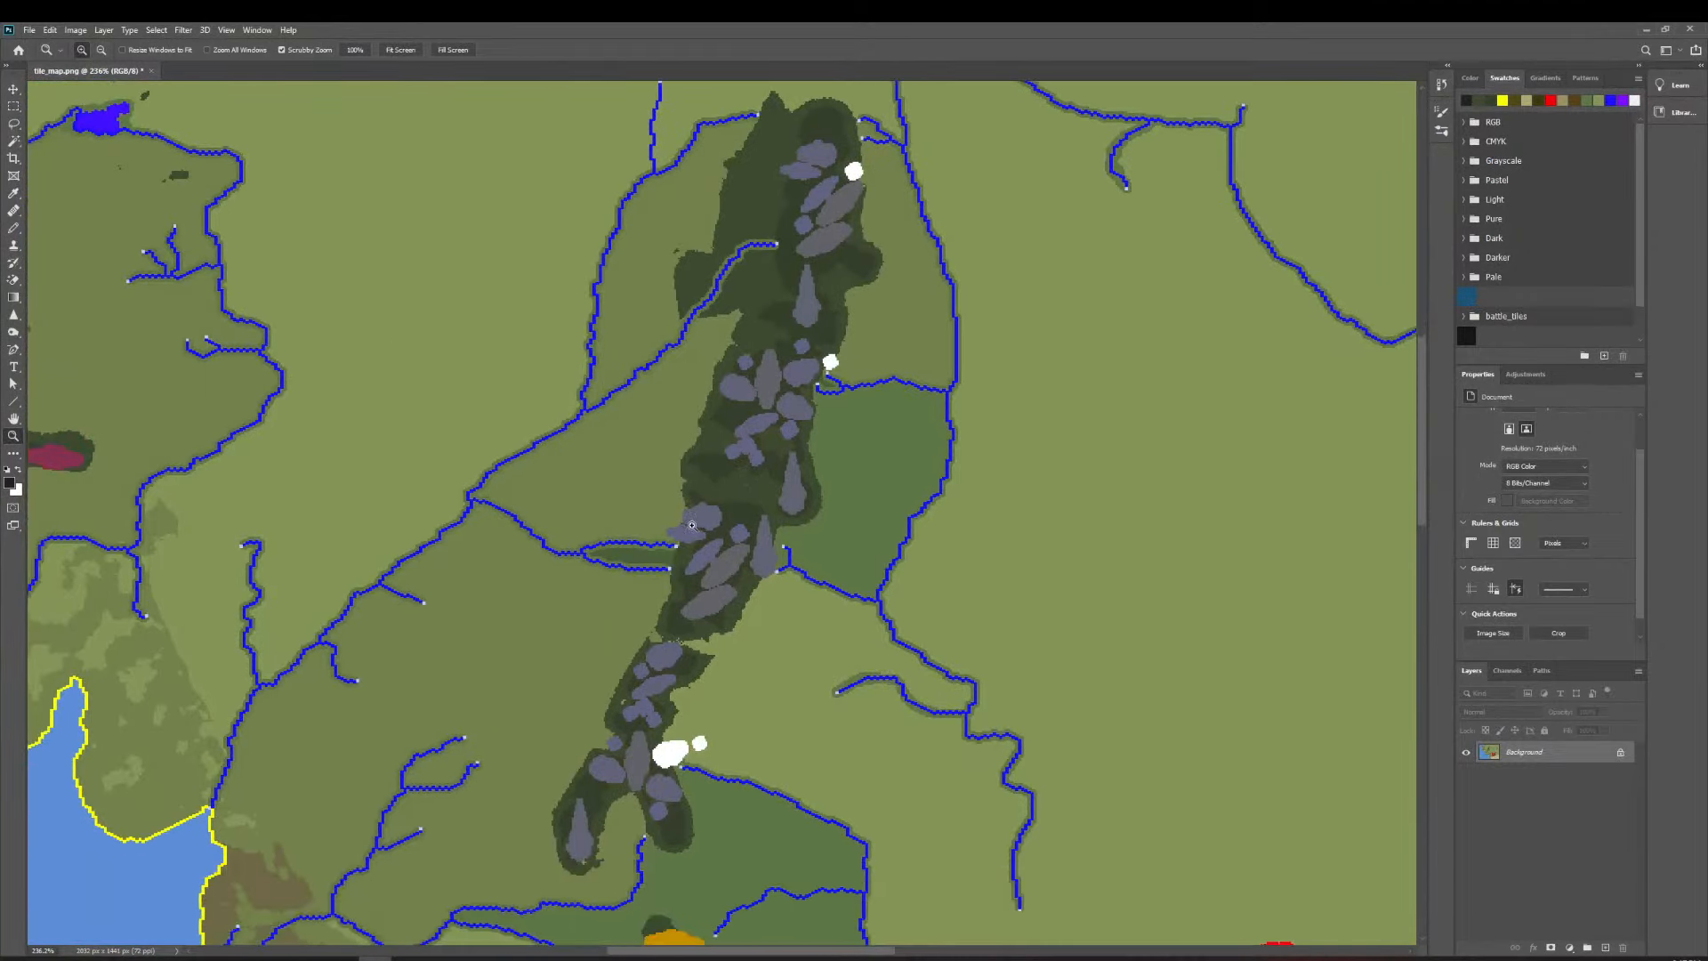
{"action": "left_click", "coordinate": [14, 142]}
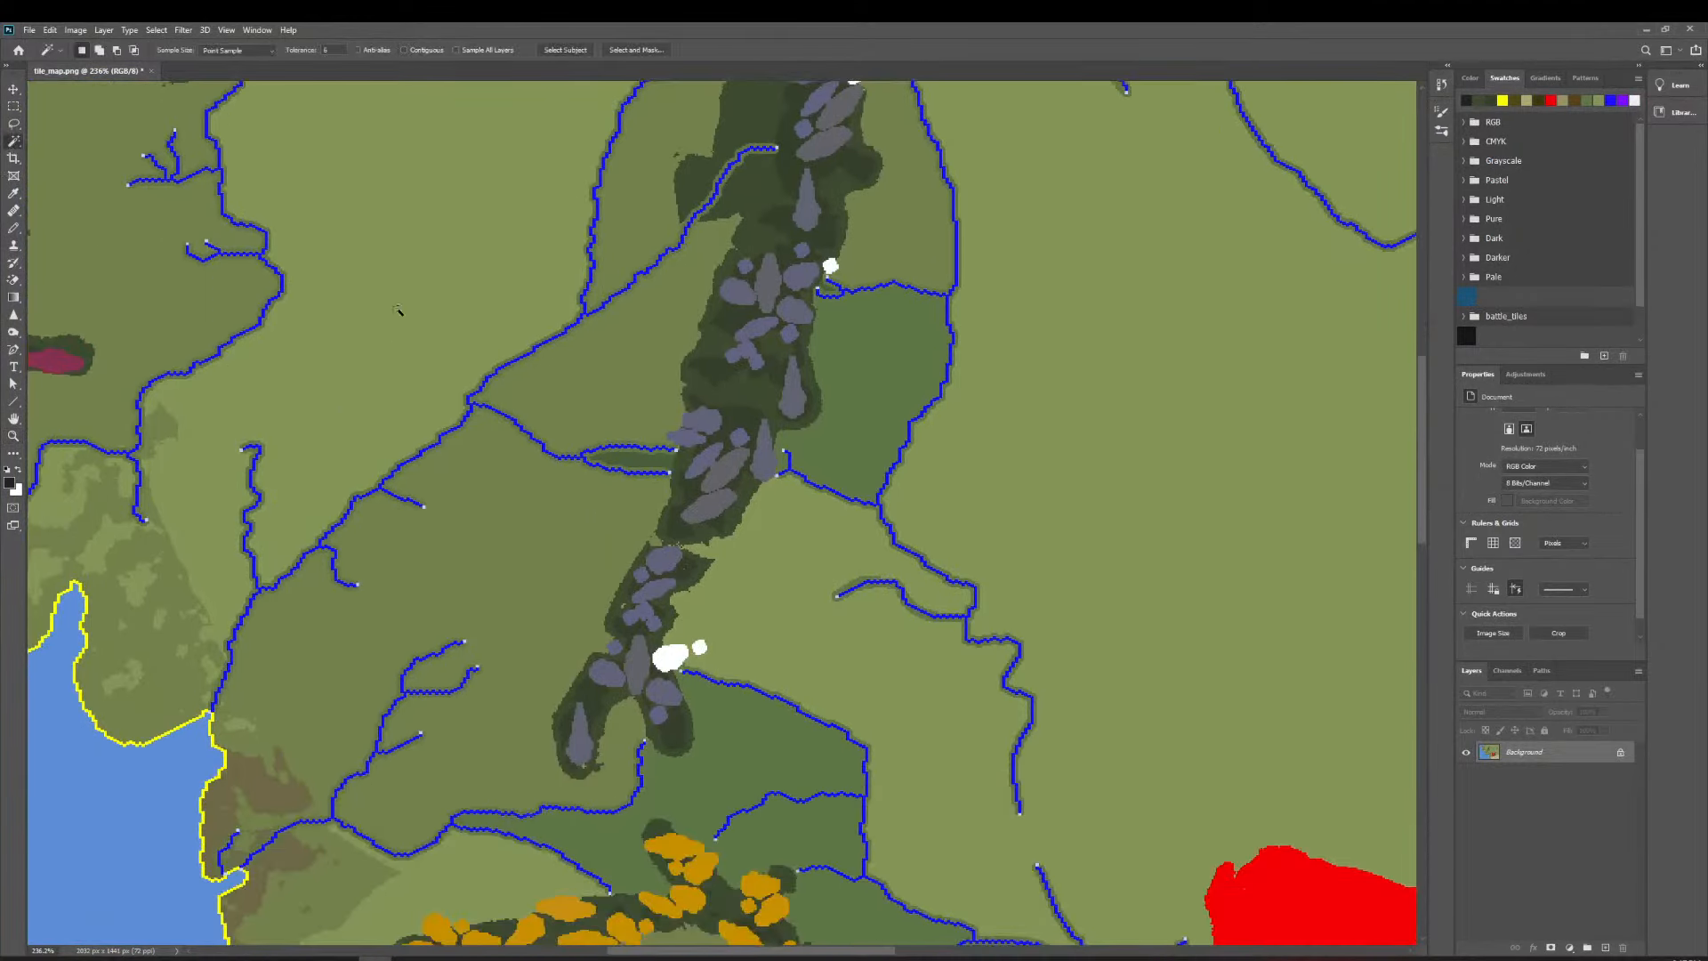
{"action": "left_click", "coordinate": [758, 333]}
{"action": "key", "text": "ctrl+d"}
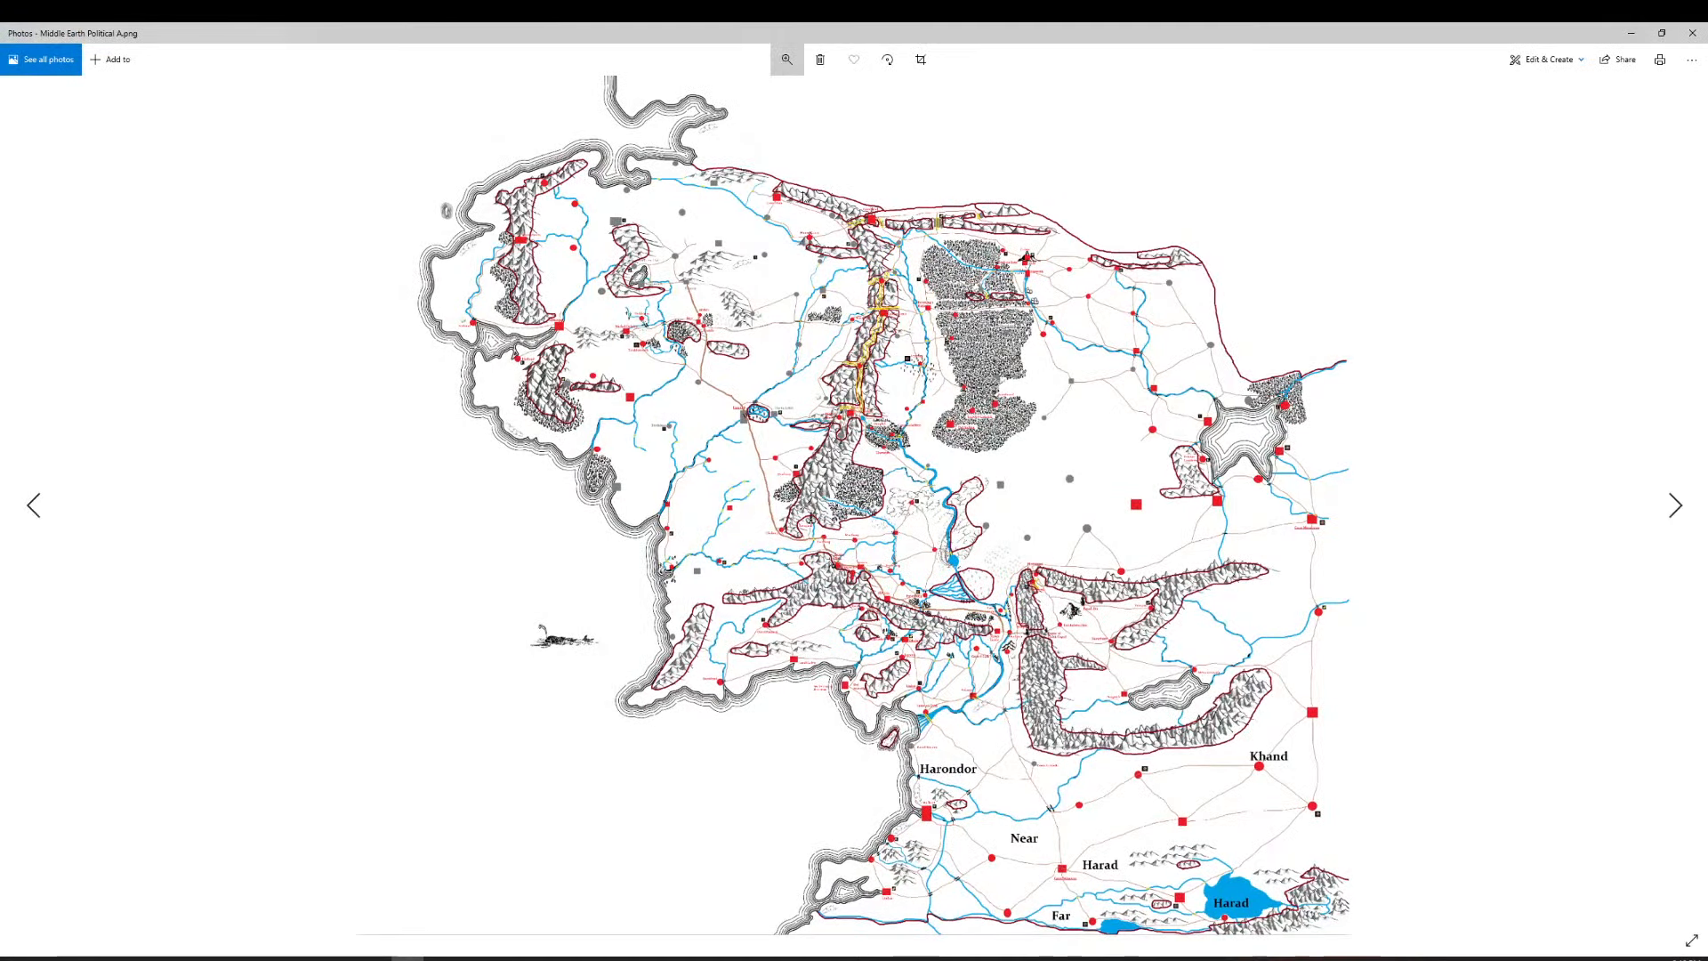
Switch to Middle Earth Political A.png in Photos and examine the central mountain range from Isengard north to Goblin Town.
{"action": "left_click", "coordinate": [786, 59]}
{"action": "mouse_move", "coordinate": [723, 96]}
{"action": "left_mouse_down"}
{"action": "mouse_move", "coordinate": [801, 114]}
{"action": "mouse_move", "coordinate": [750, 94]}
{"action": "left_mouse_up"}
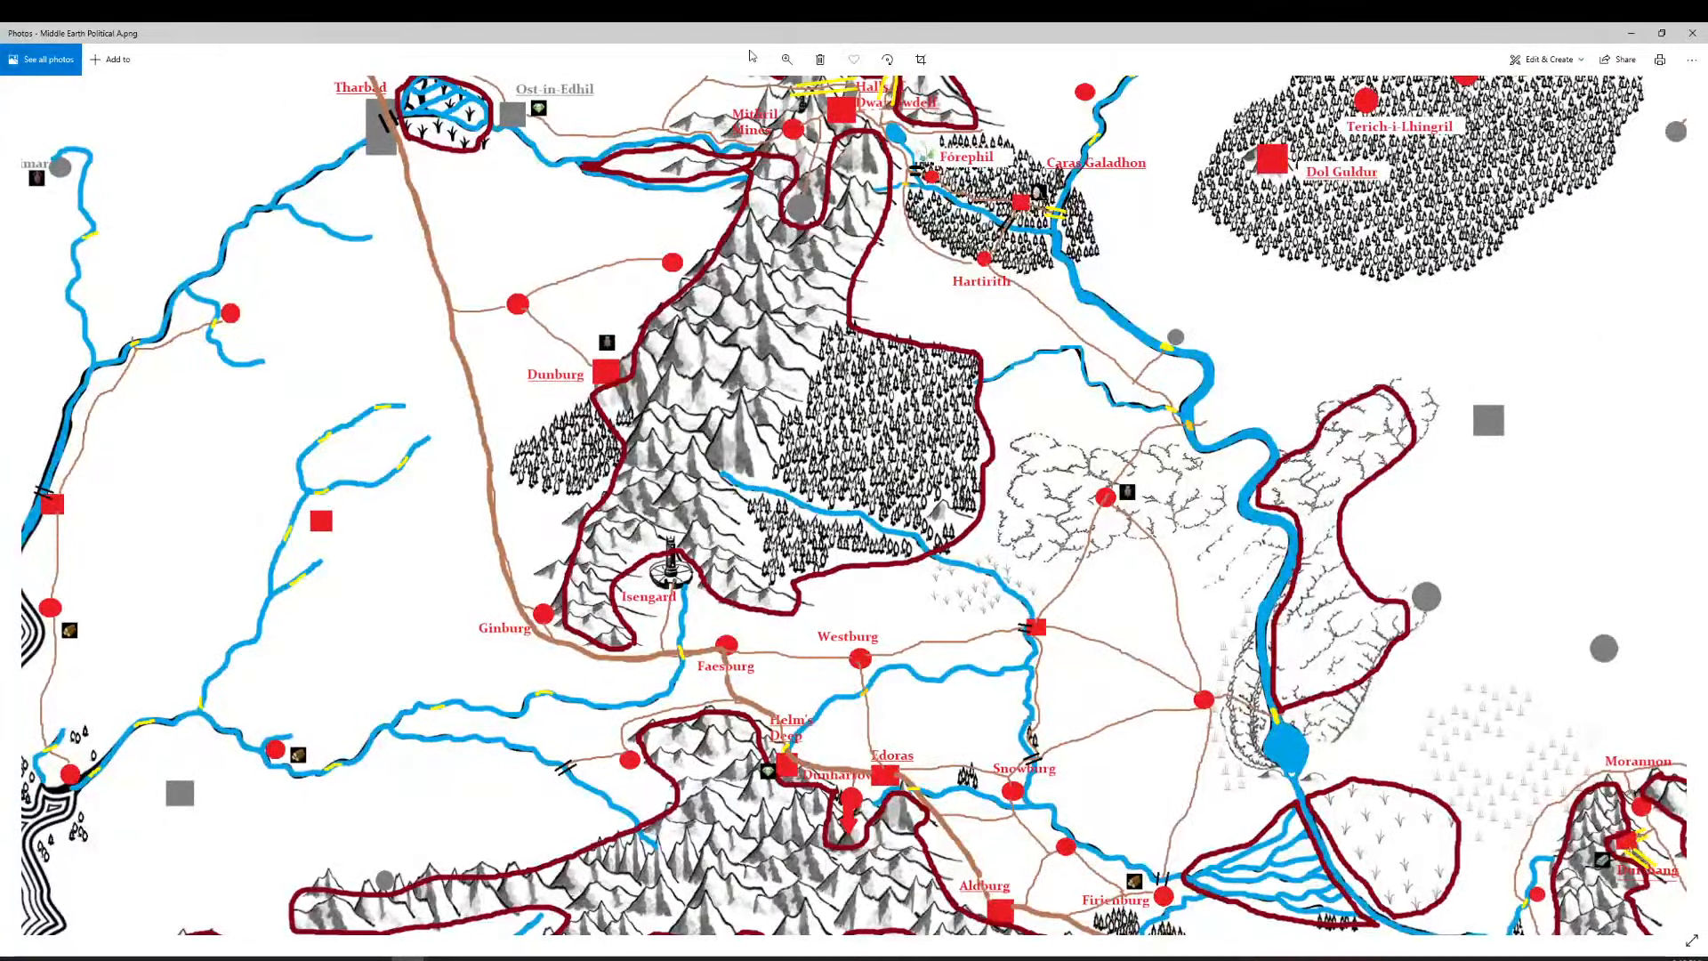
{"action": "left_click_drag", "start_coordinate": [759, 270], "coordinate": [693, 584]}
{"action": "left_click_drag", "start_coordinate": [833, 144], "coordinate": [740, 598]}
{"action": "left_click_drag", "start_coordinate": [797, 320], "coordinate": [875, 163]}
{"action": "left_click_drag", "start_coordinate": [748, 693], "coordinate": [793, 592]}
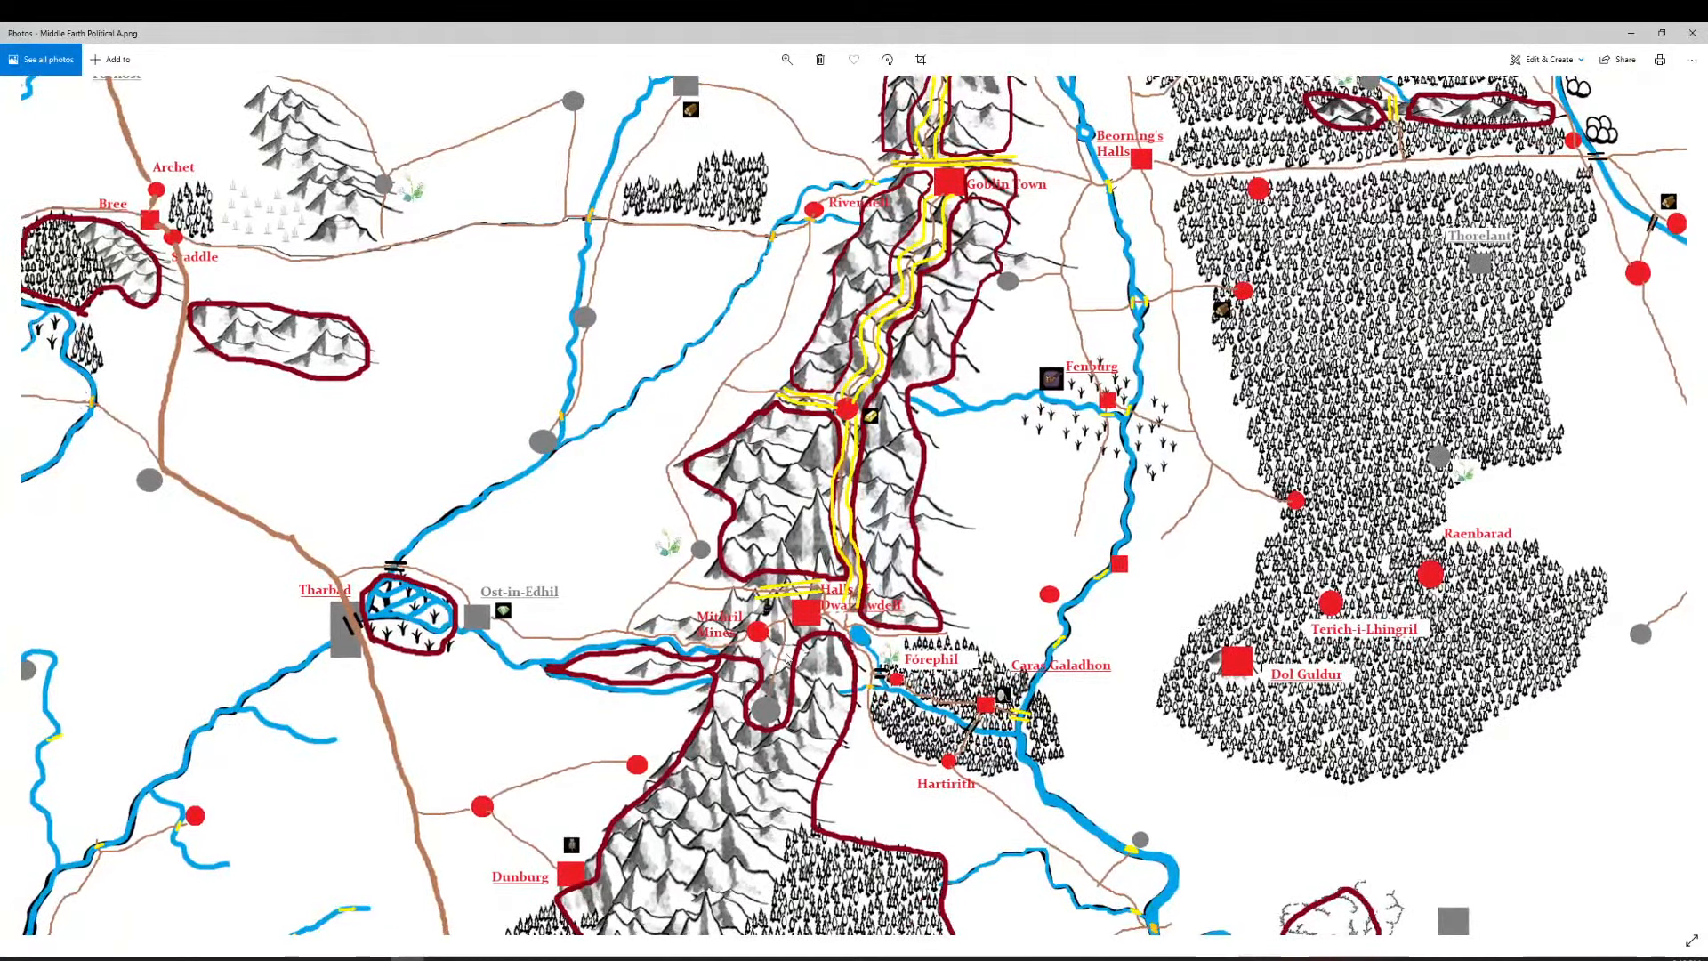
{"action": "left_click_drag", "start_coordinate": [794, 642], "coordinate": [827, 385]}
{"action": "left_click_drag", "start_coordinate": [902, 459], "coordinate": [902, 626]}
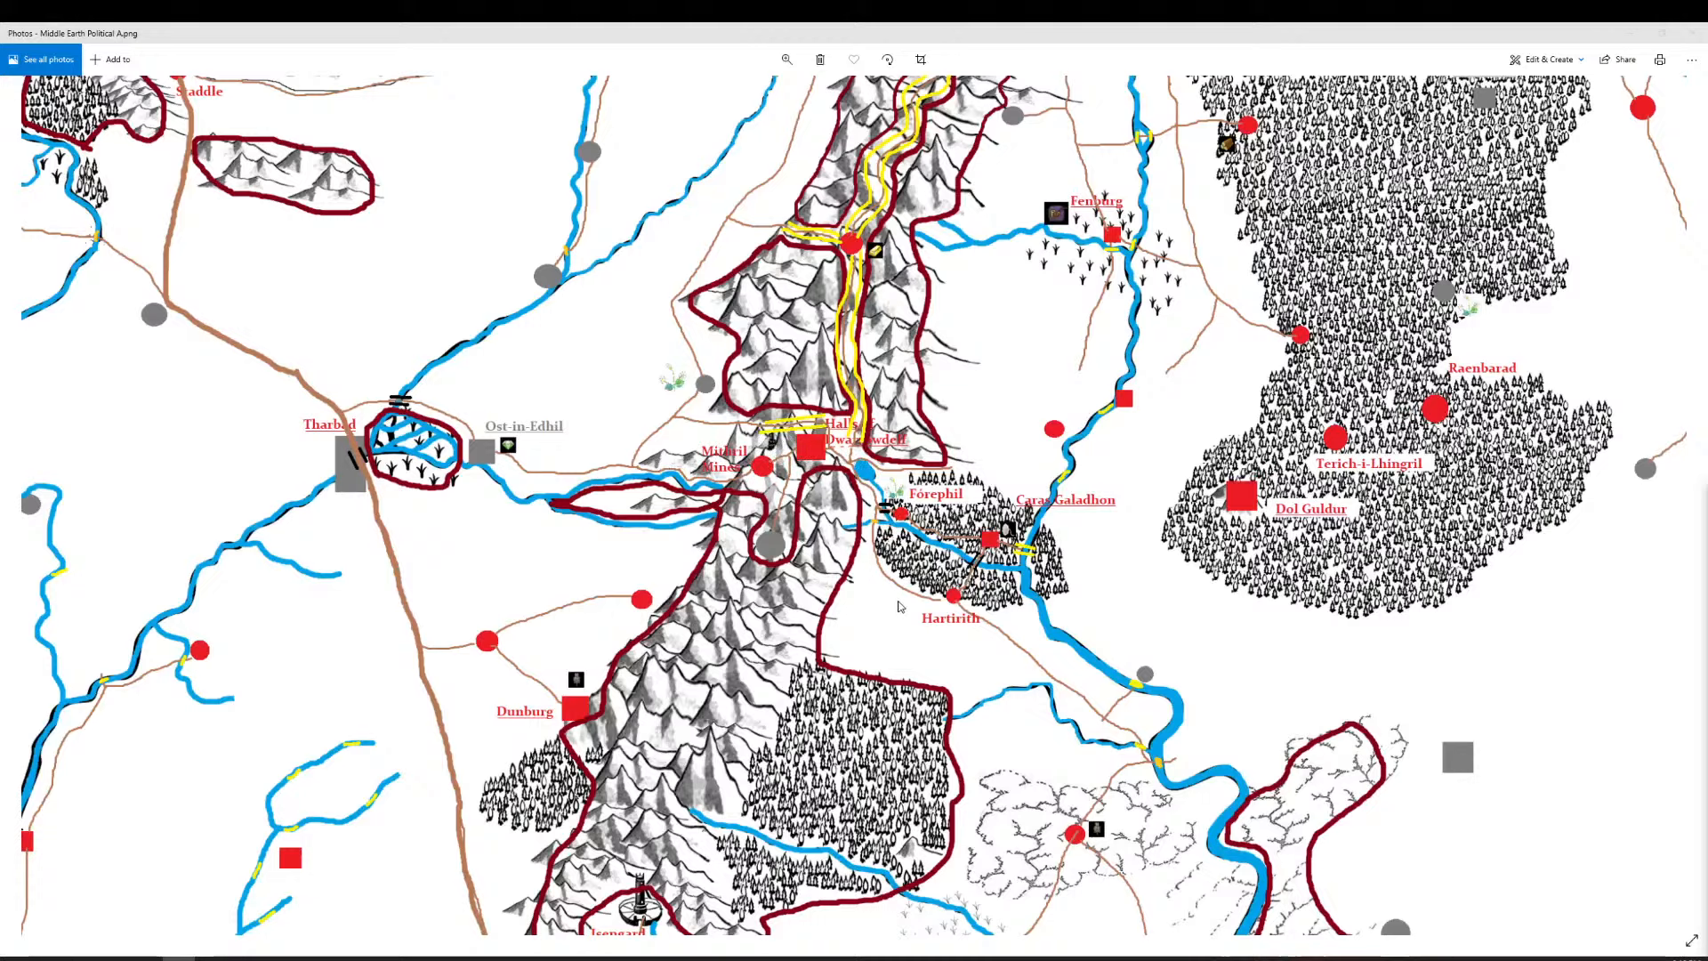
{"action": "left_click", "coordinate": [1702, 29]}
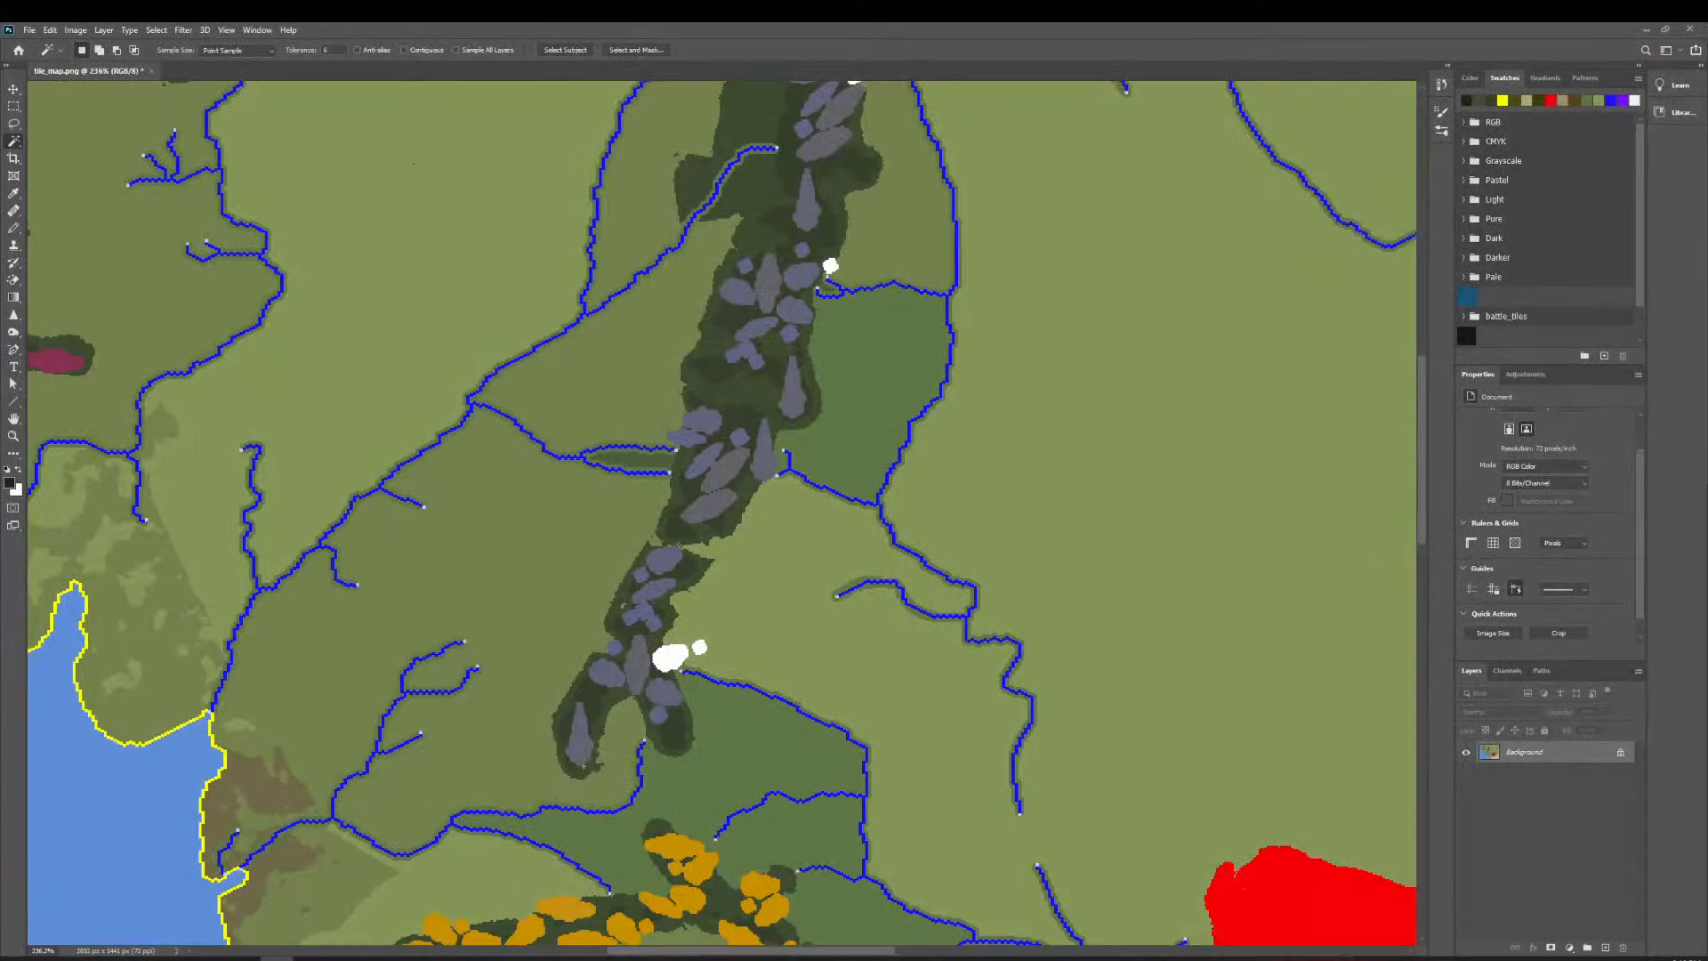
Select all the grey mountain patches of the central range by colour with the Magic Wand.
{"action": "left_click", "coordinate": [700, 433]}
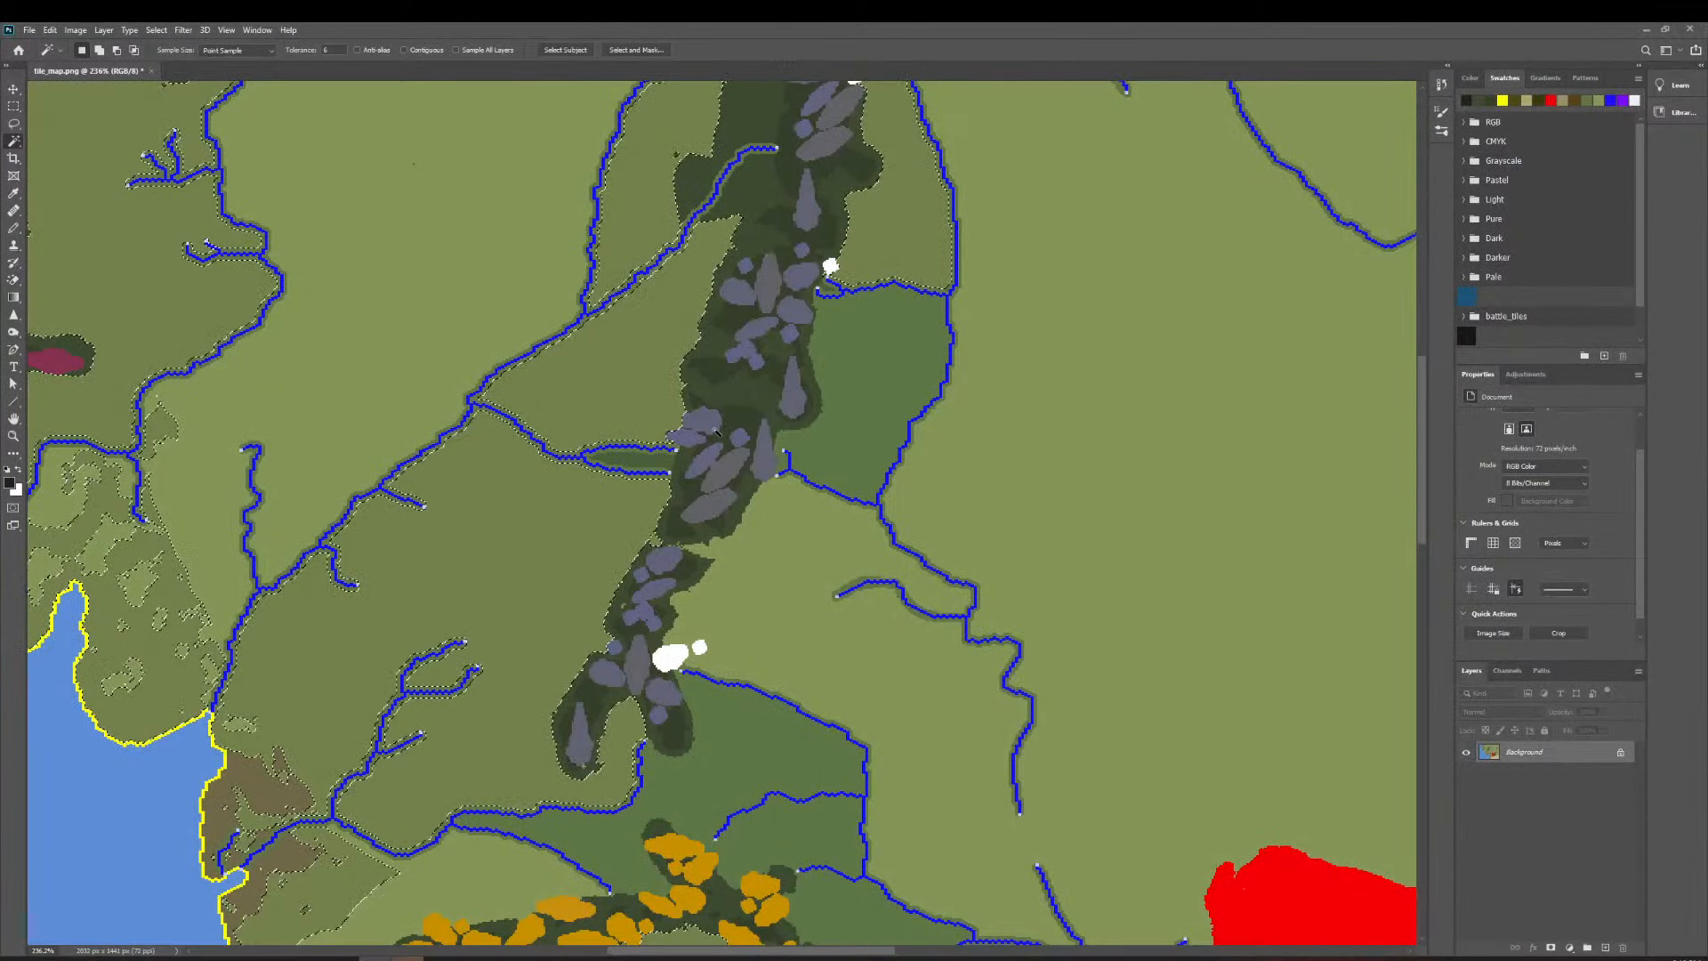
{"action": "left_click", "coordinate": [687, 443]}
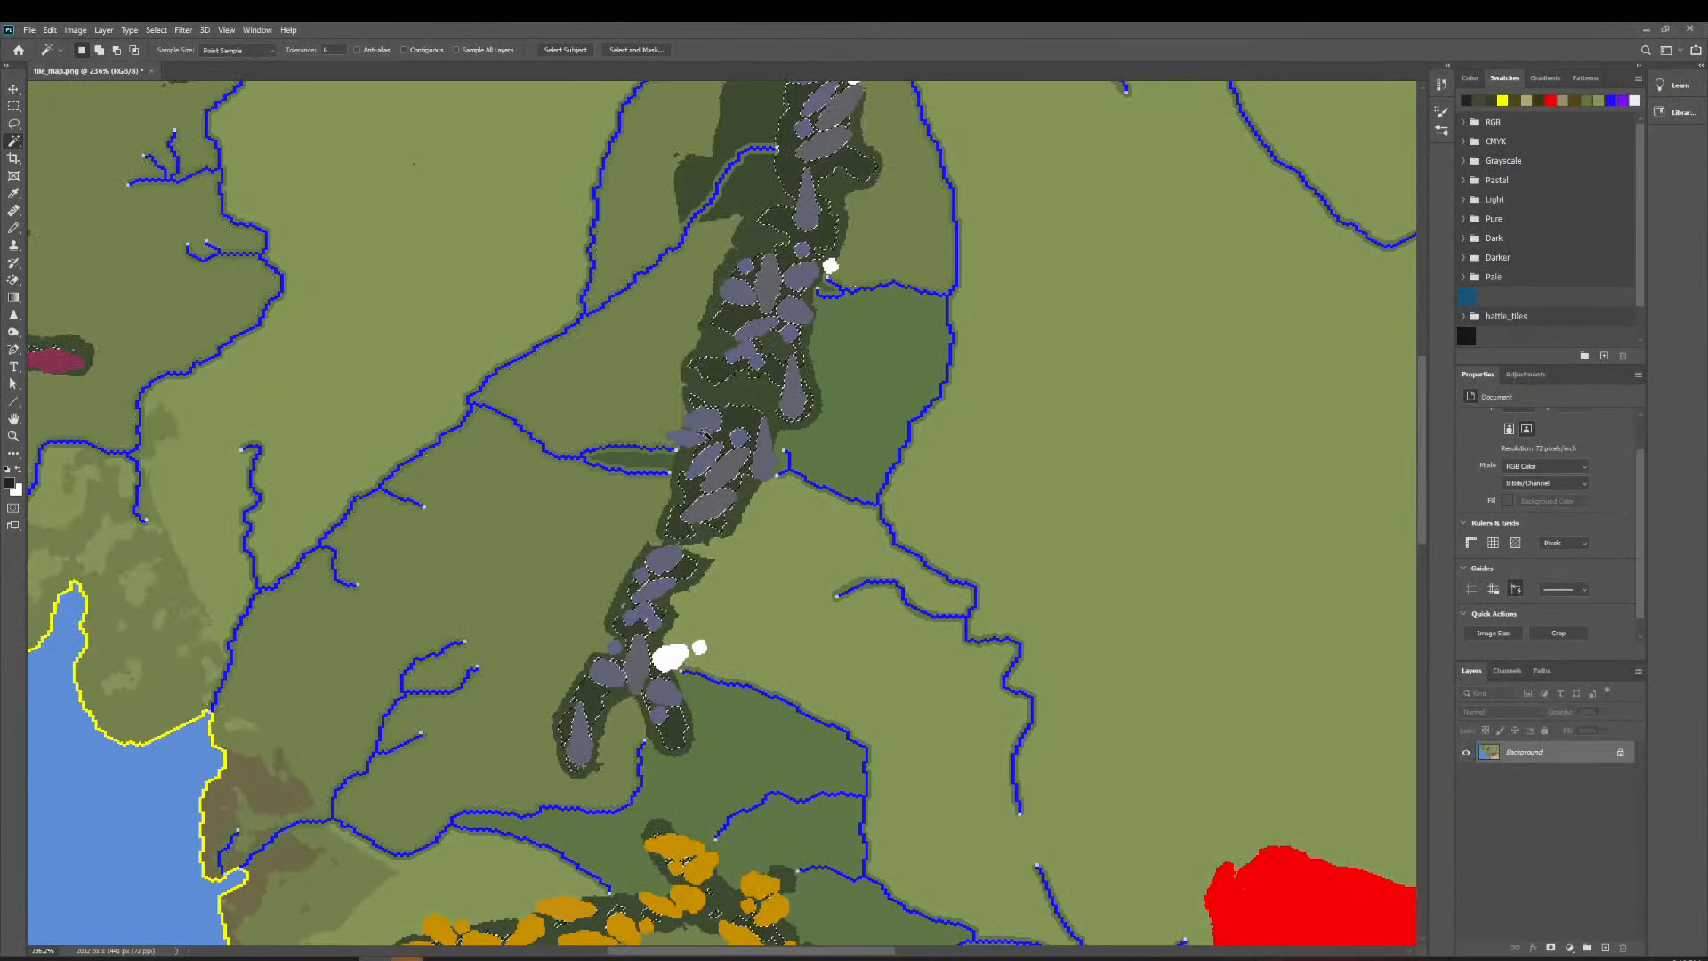
{"action": "left_click", "coordinate": [685, 445], "text": "shift"}
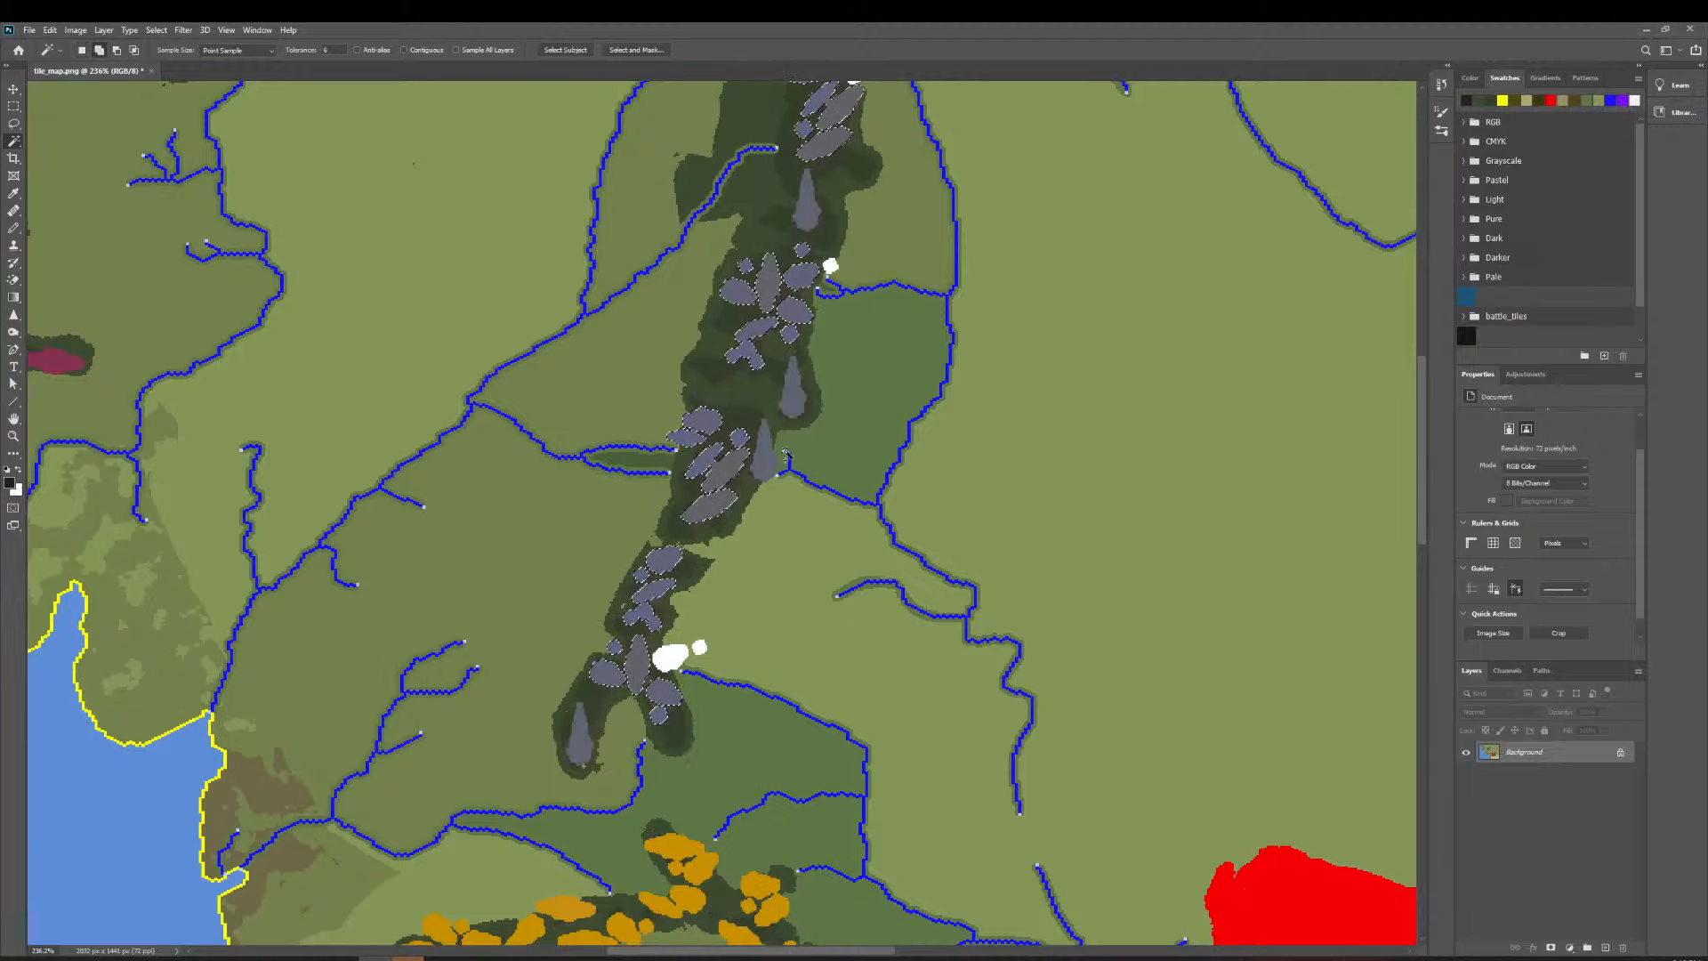
{"action": "scroll", "coordinate": [760, 456], "scroll_direction": "up", "scroll_amount": 10}
{"action": "scroll", "coordinate": [760, 456], "scroll_direction": "down", "scroll_amount": 8}
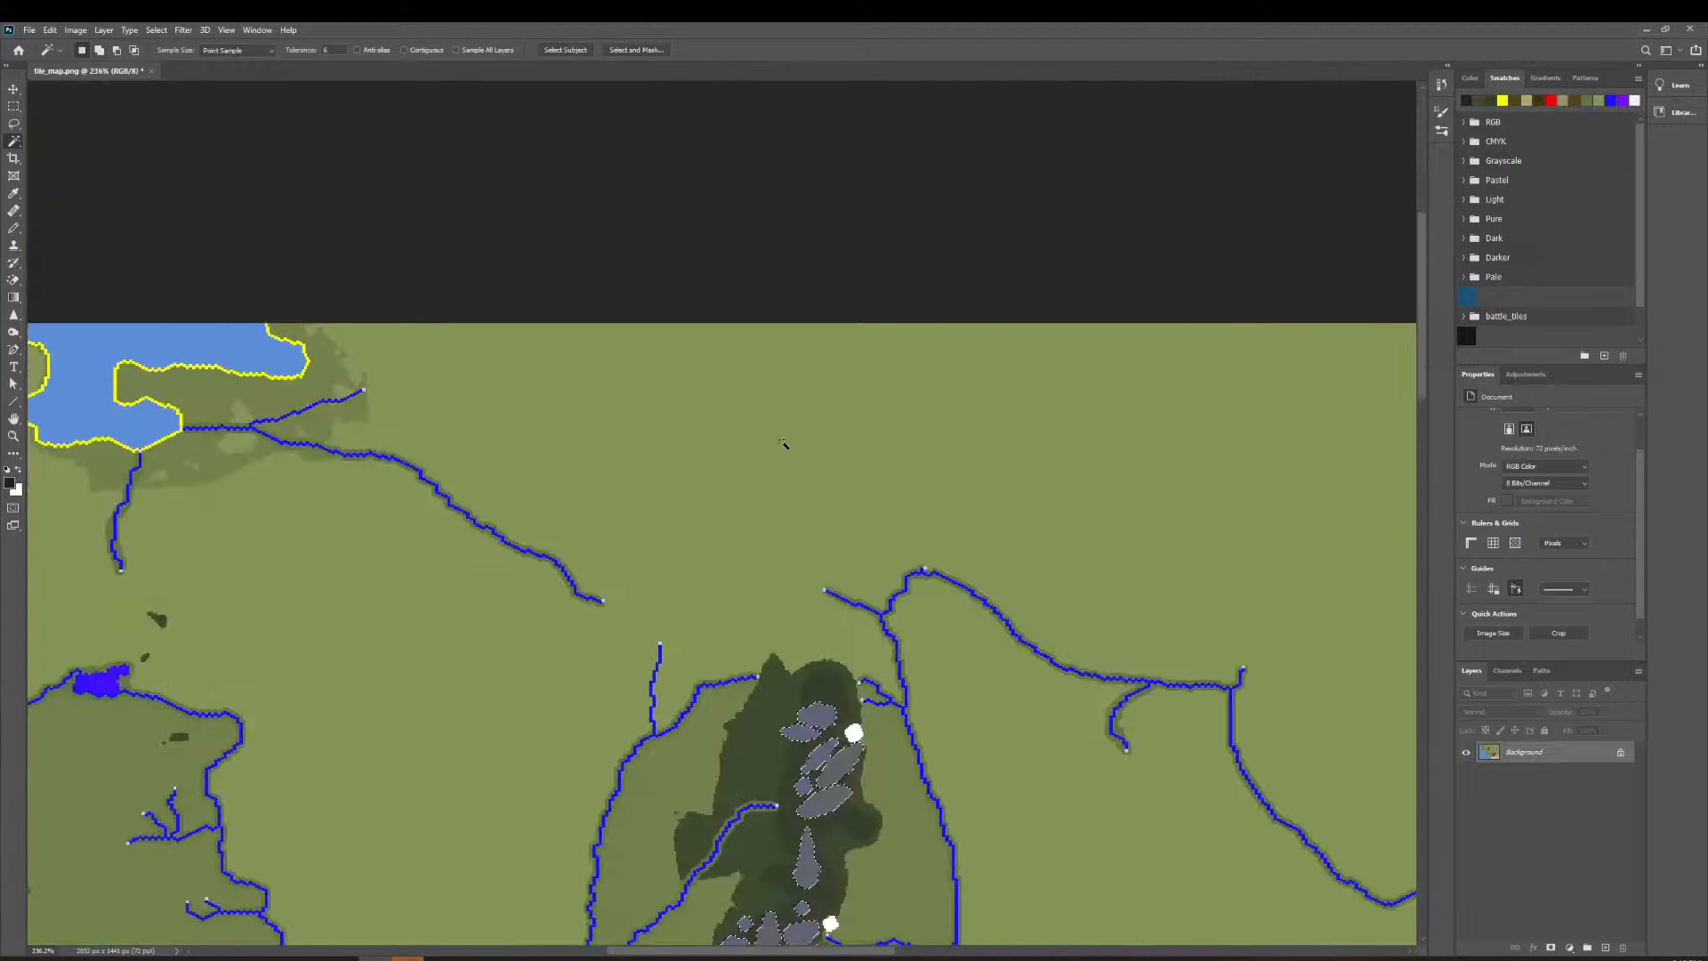
{"action": "scroll", "coordinate": [786, 431], "scroll_direction": "down", "scroll_amount": 8}
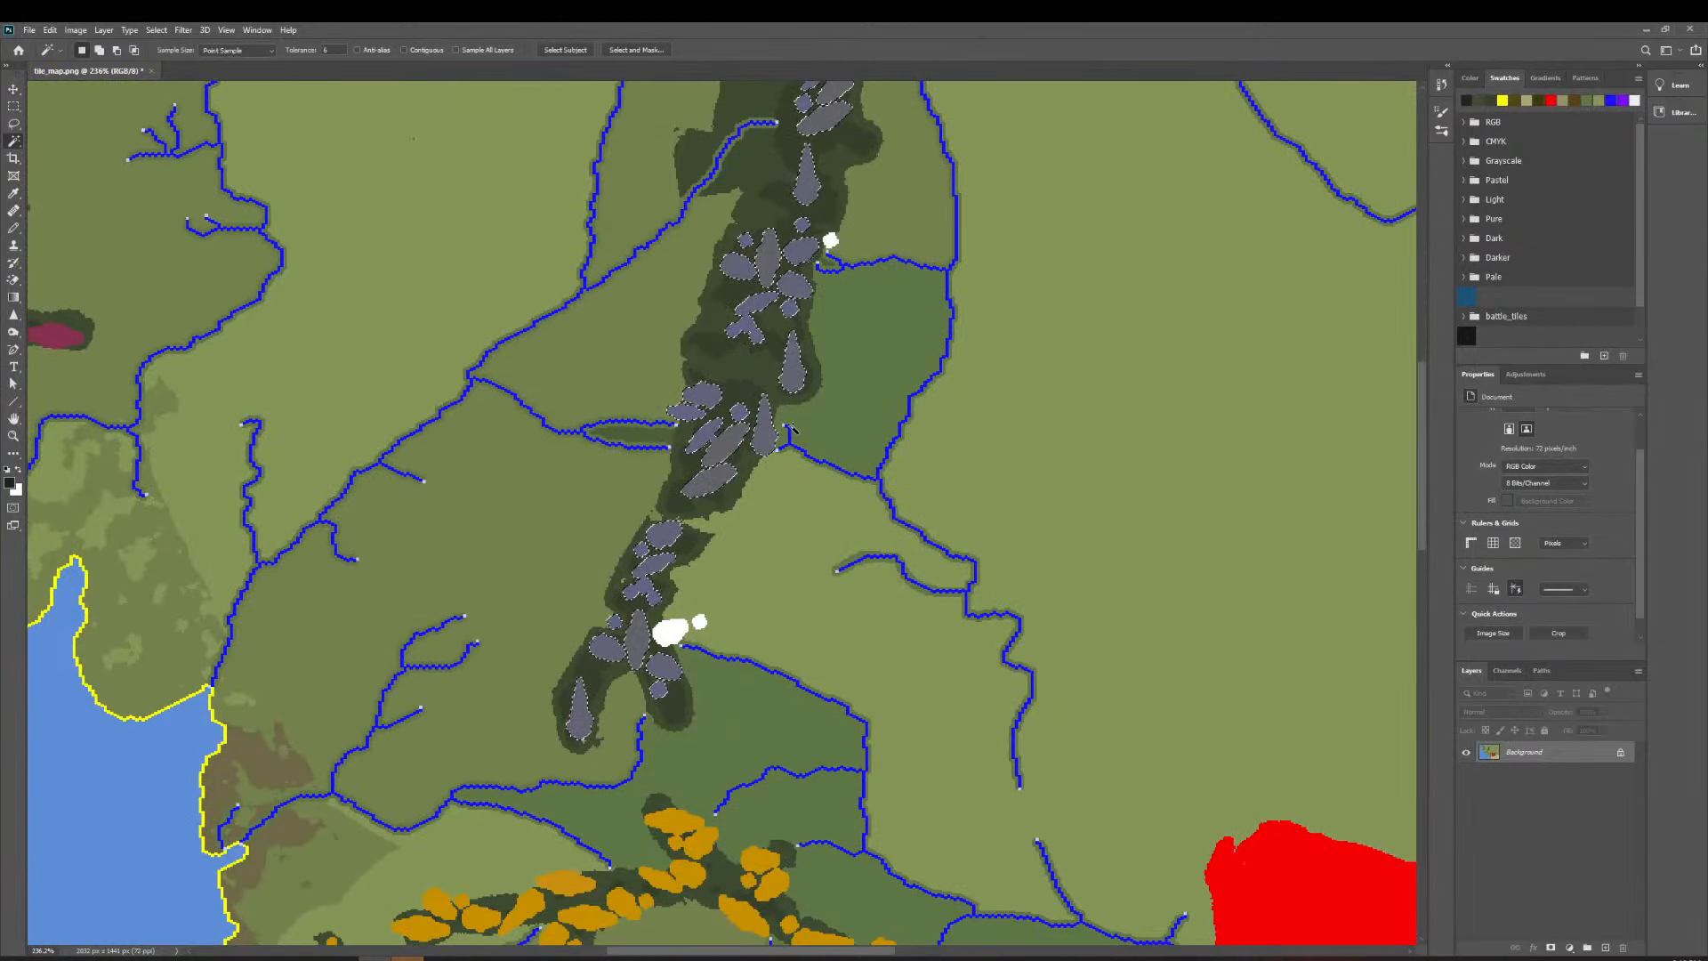
{"action": "key", "text": "i"}
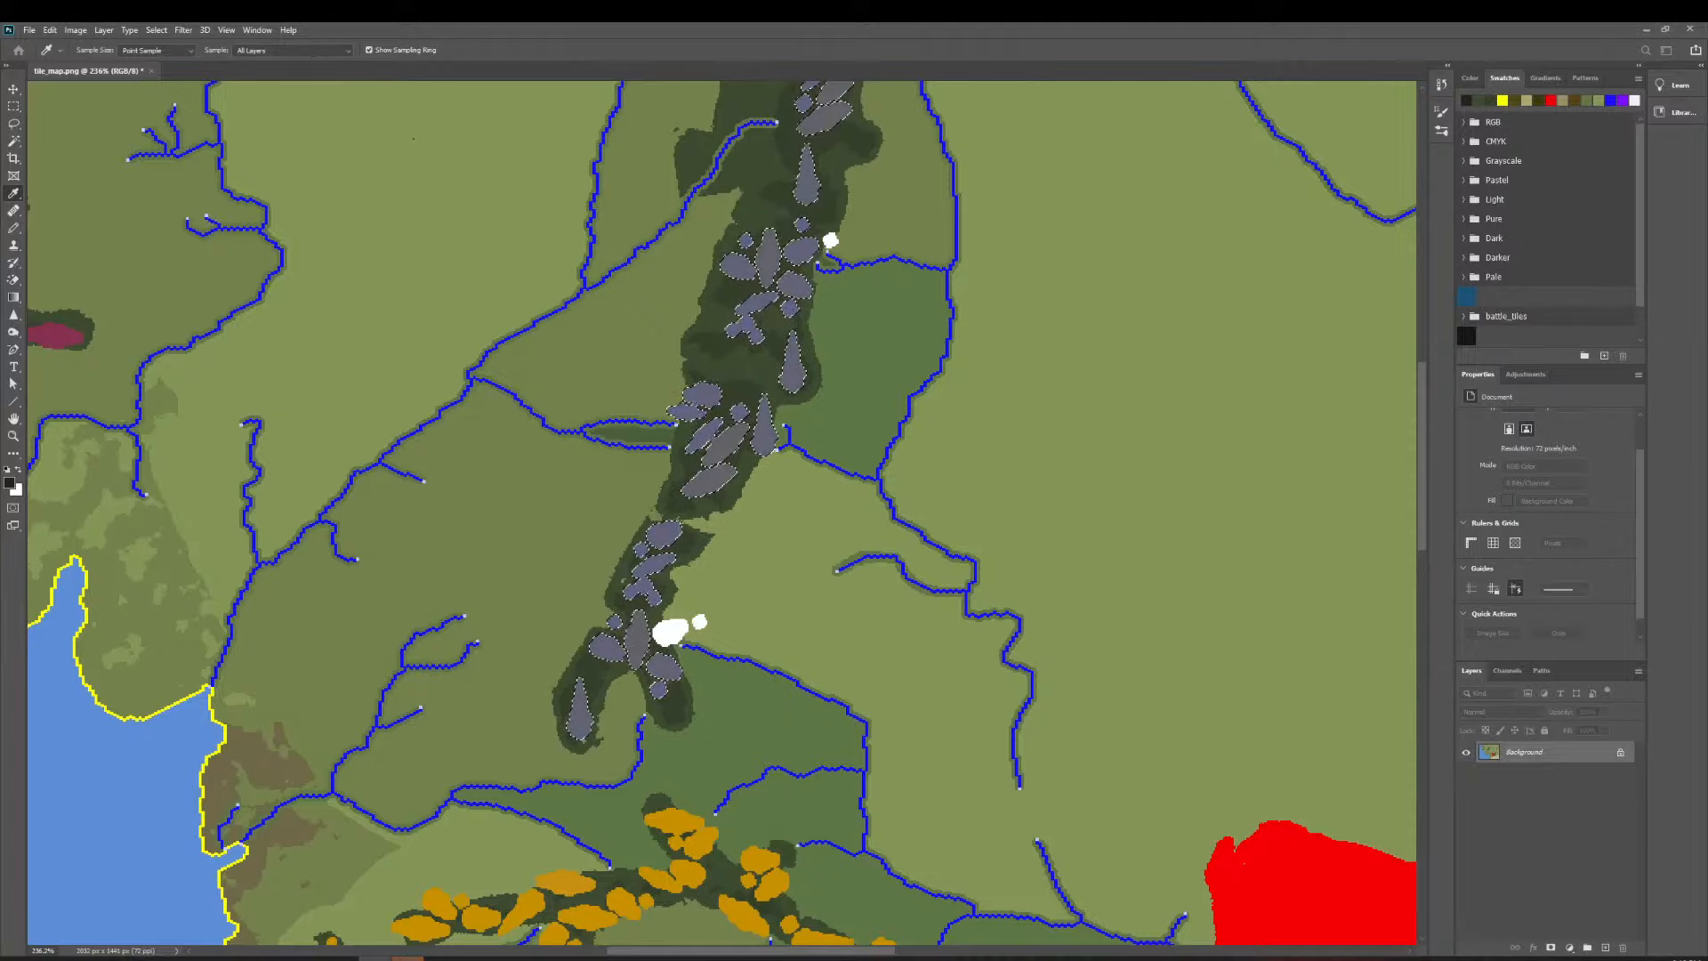
{"action": "key", "text": "w"}
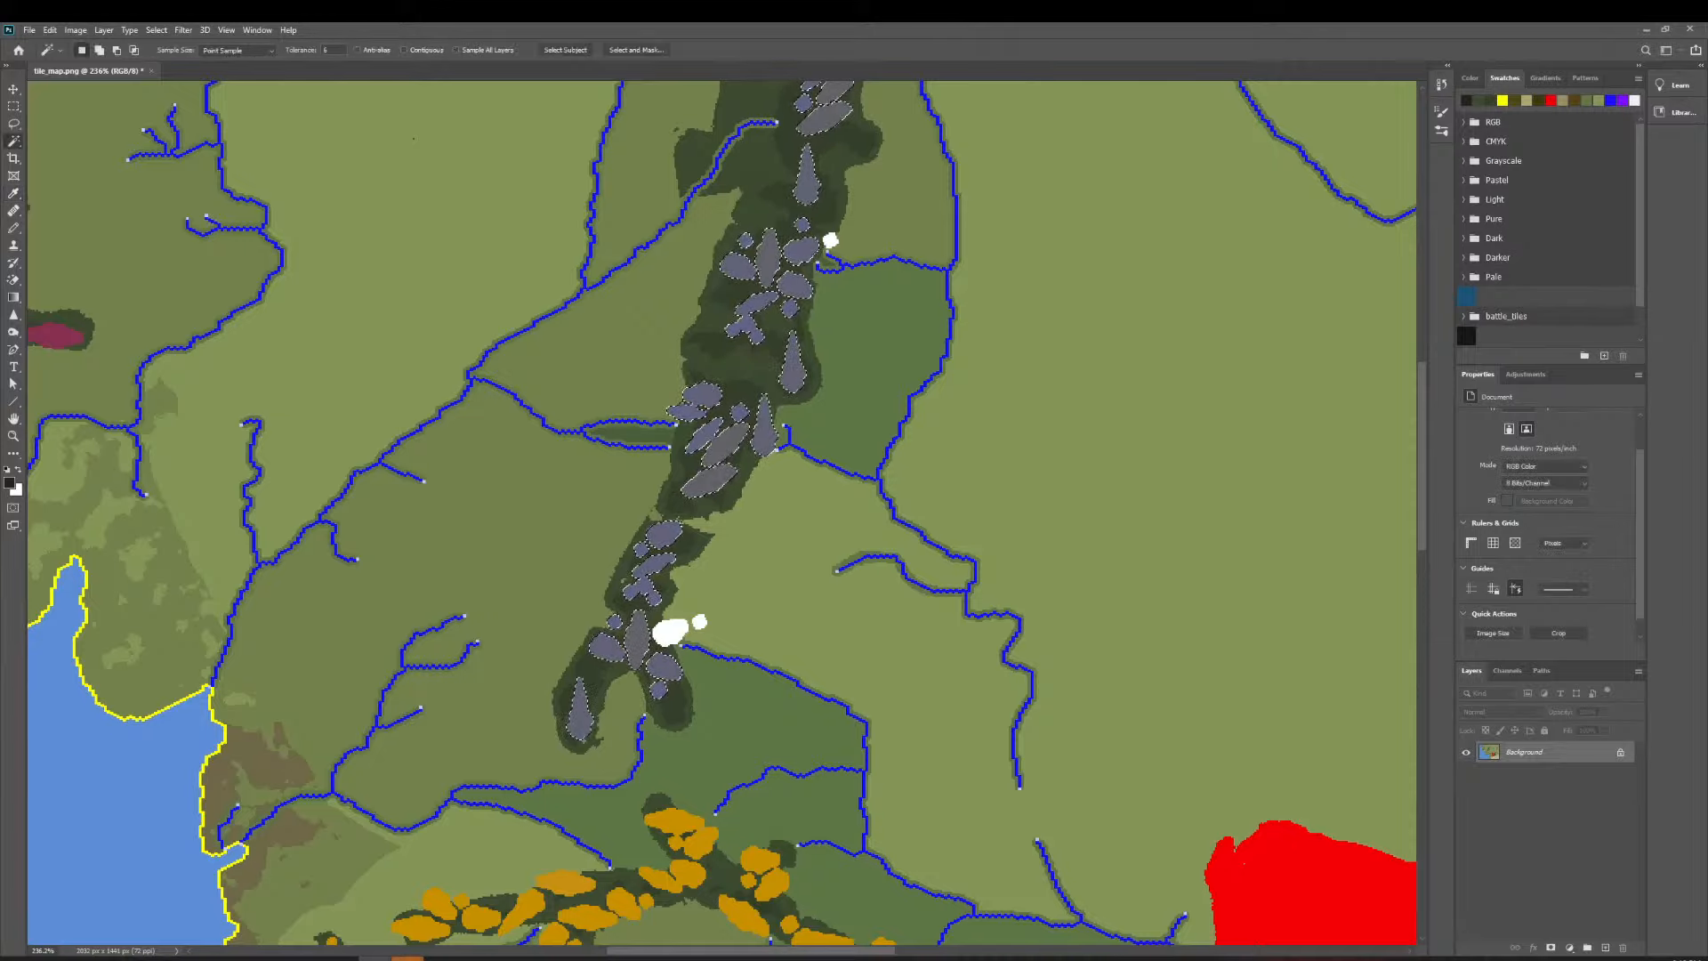
{"action": "scroll", "coordinate": [104, 330], "scroll_direction": "up", "scroll_amount": 1}
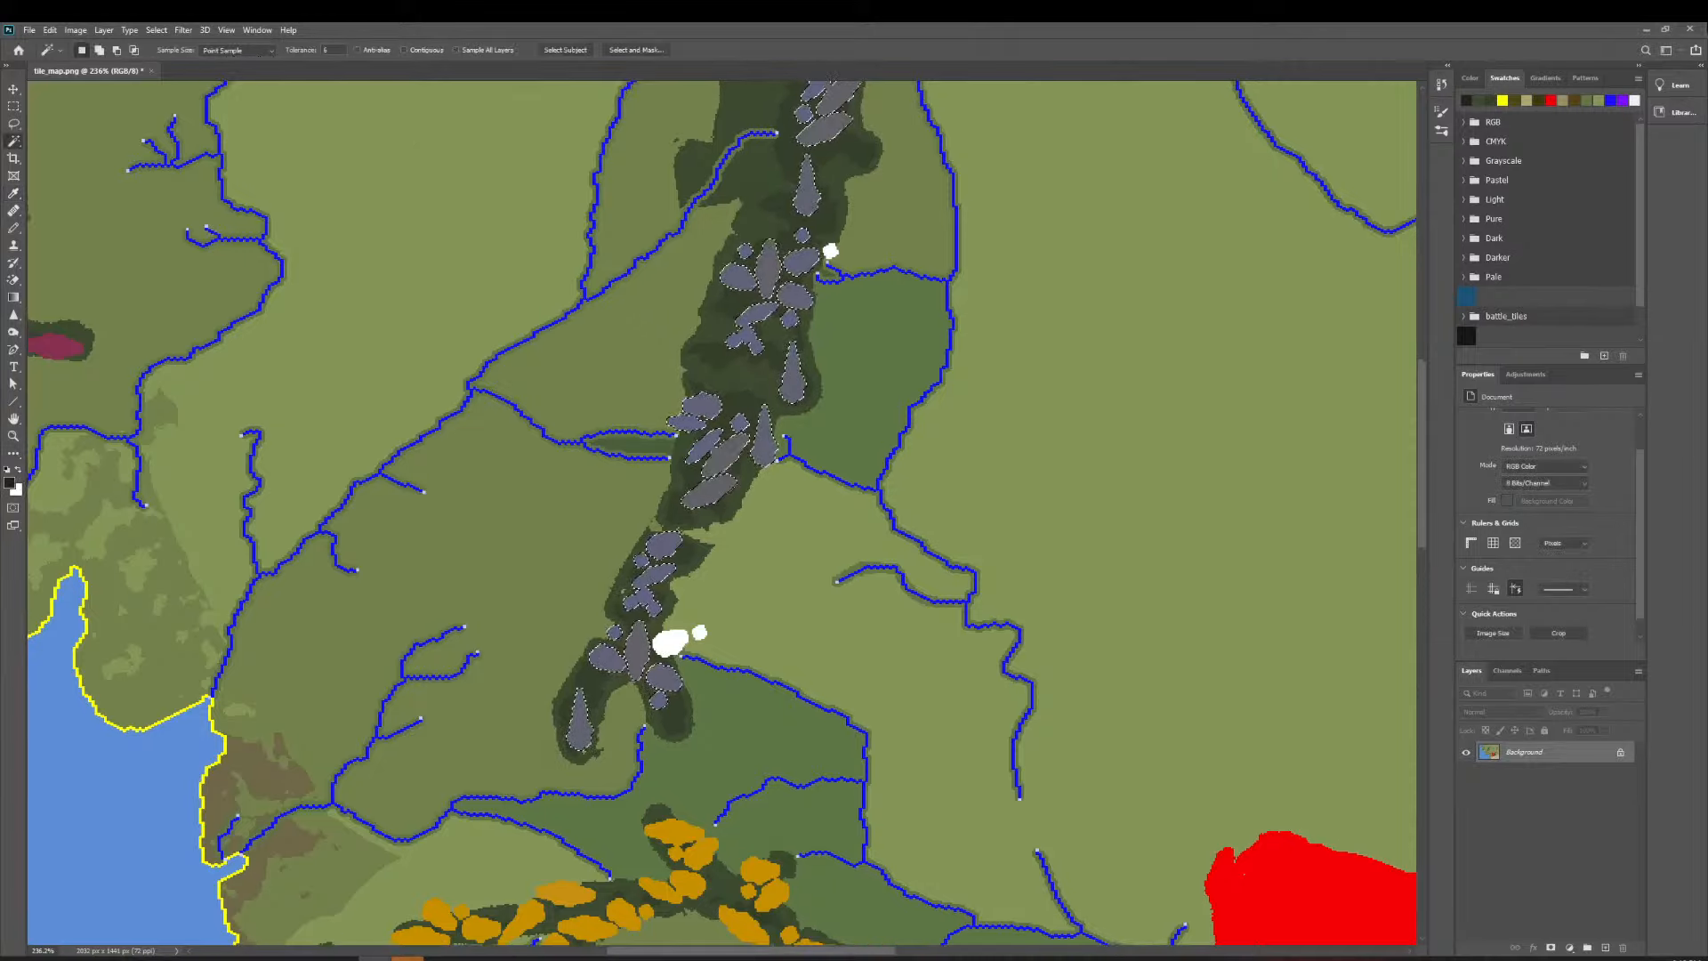
Fill the selected mountain patches with a dark green swatch from the vik_swatches group.
{"action": "scroll", "coordinate": [1503, 302], "scroll_direction": "down", "scroll_amount": 2}
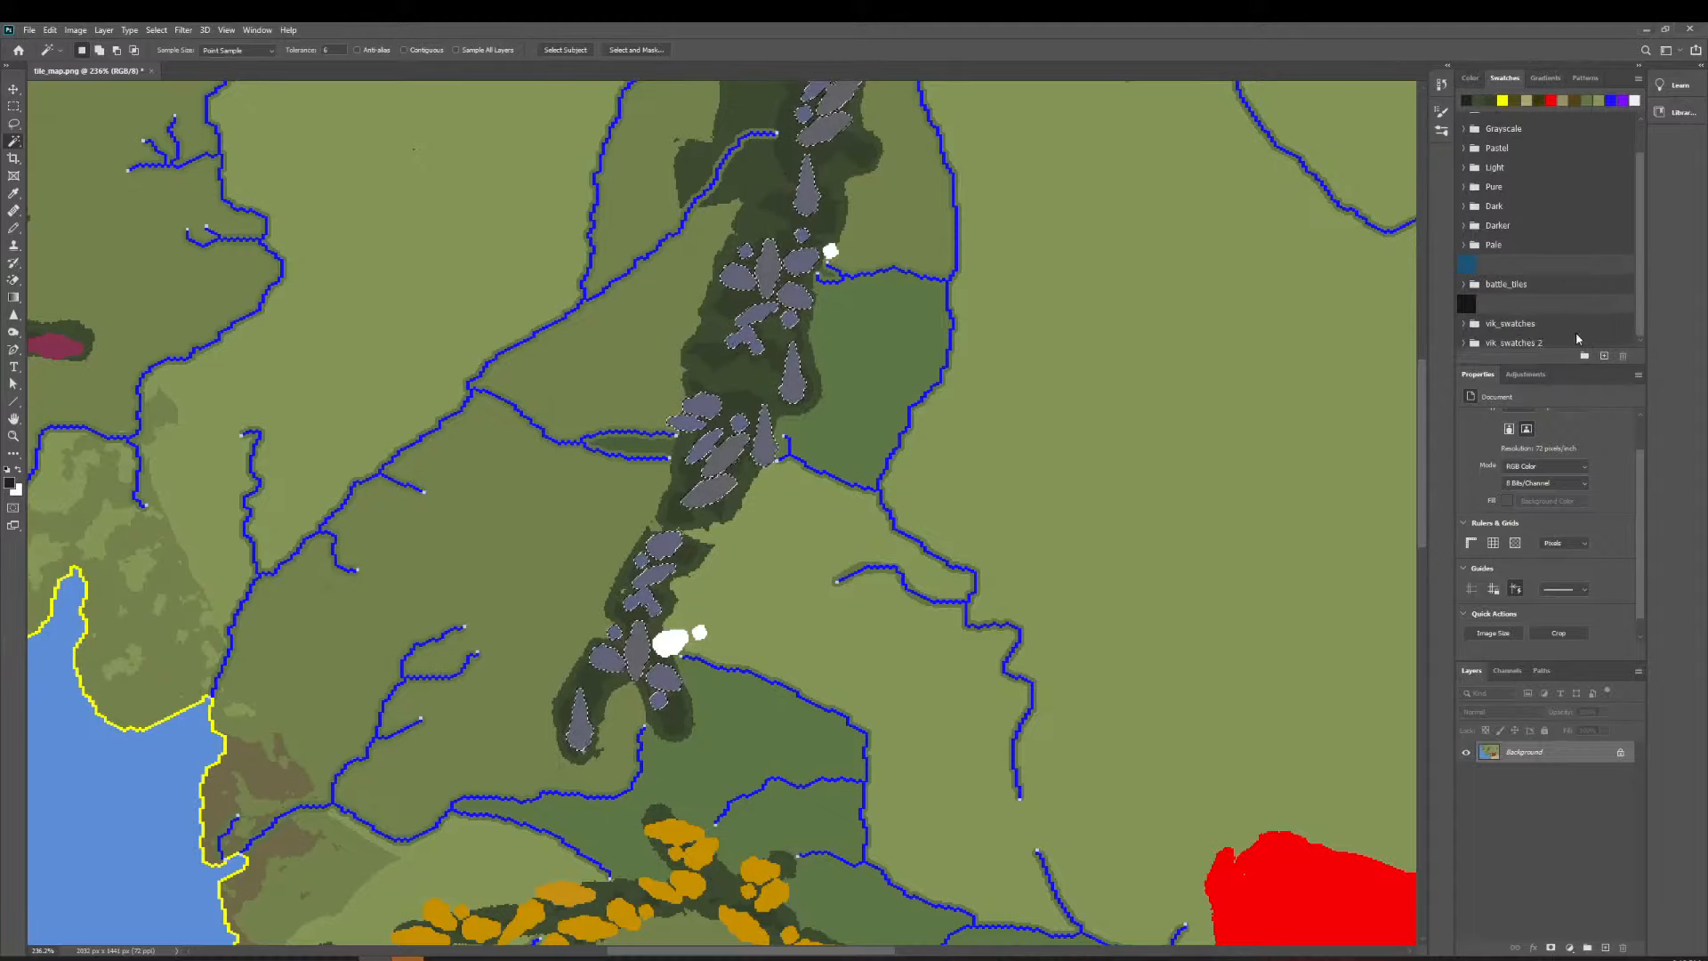
{"action": "left_click", "coordinate": [1463, 319]}
{"action": "scroll", "coordinate": [1564, 234], "scroll_direction": "down", "scroll_amount": 5}
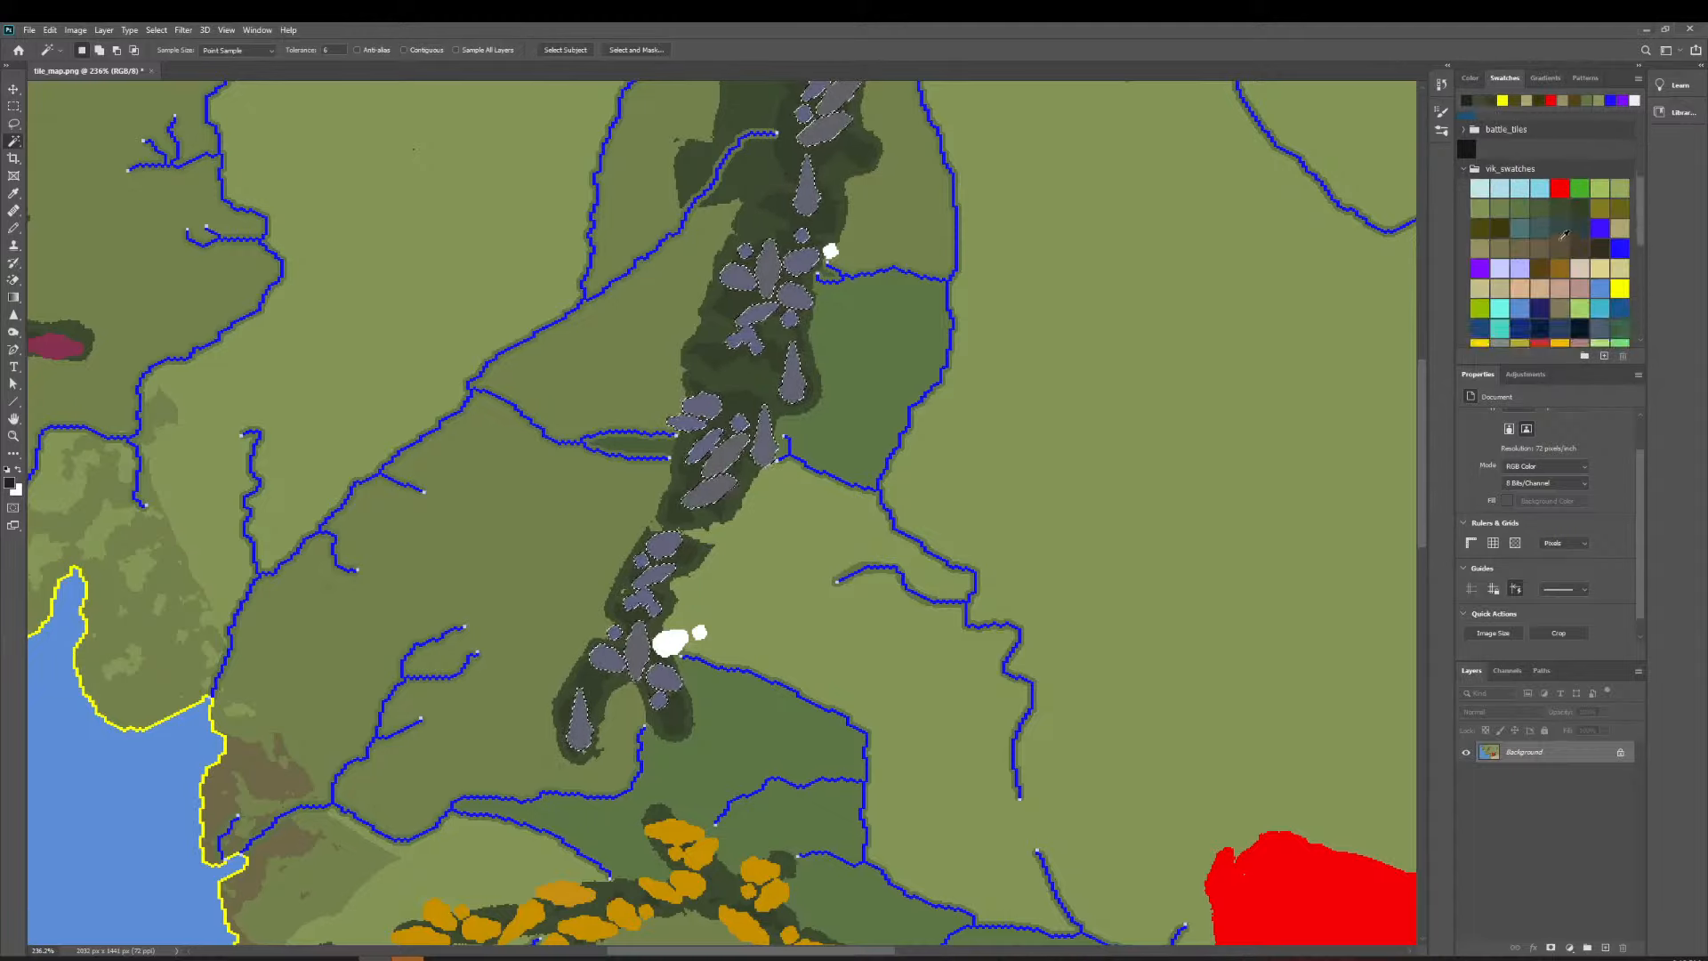
{"action": "scroll", "coordinate": [1566, 207], "scroll_direction": "up", "scroll_amount": 1}
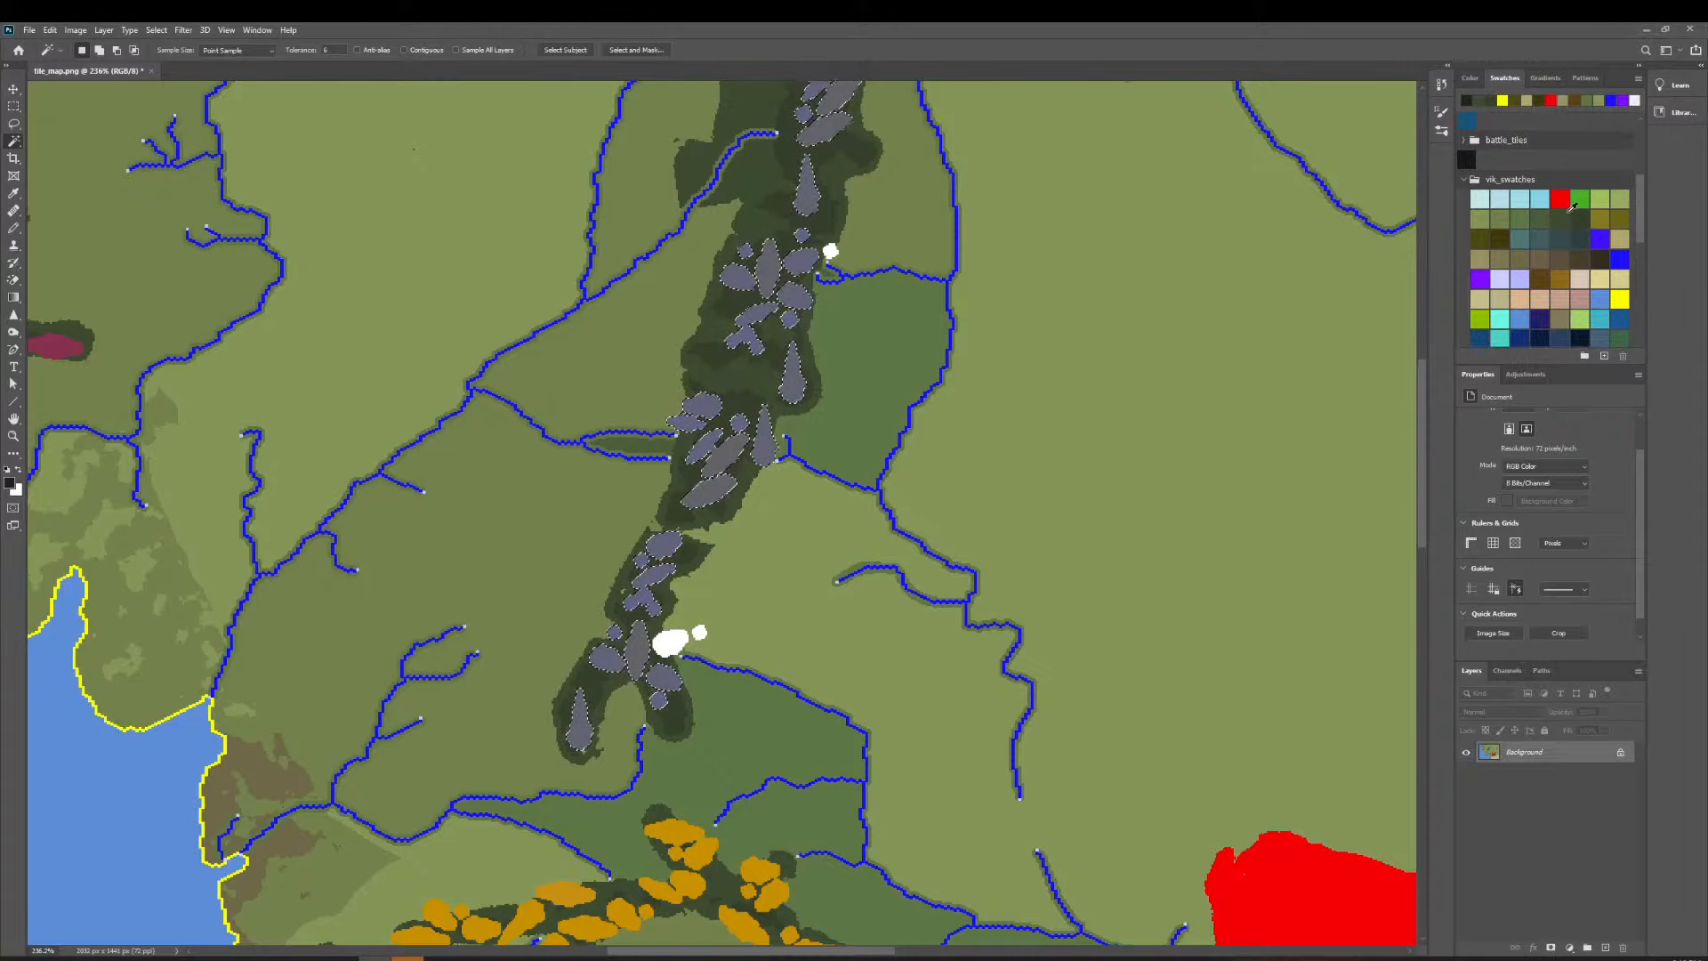
{"action": "scroll", "coordinate": [757, 283], "scroll_direction": "up", "scroll_amount": 3}
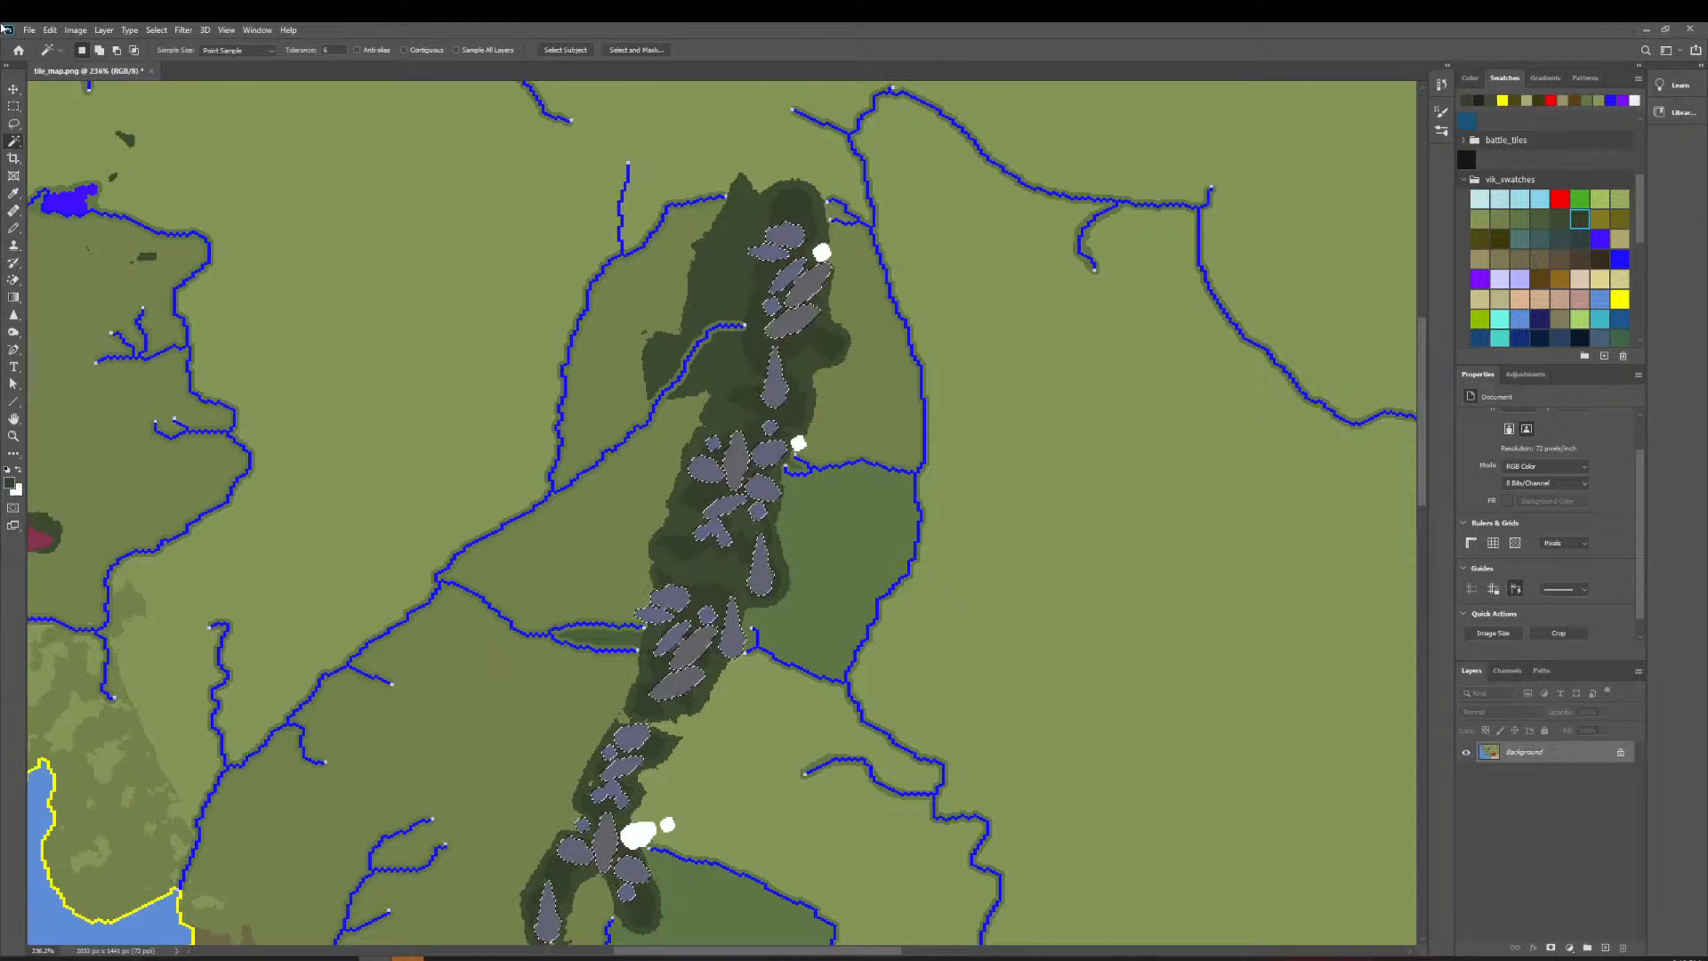
{"action": "key", "text": "i"}
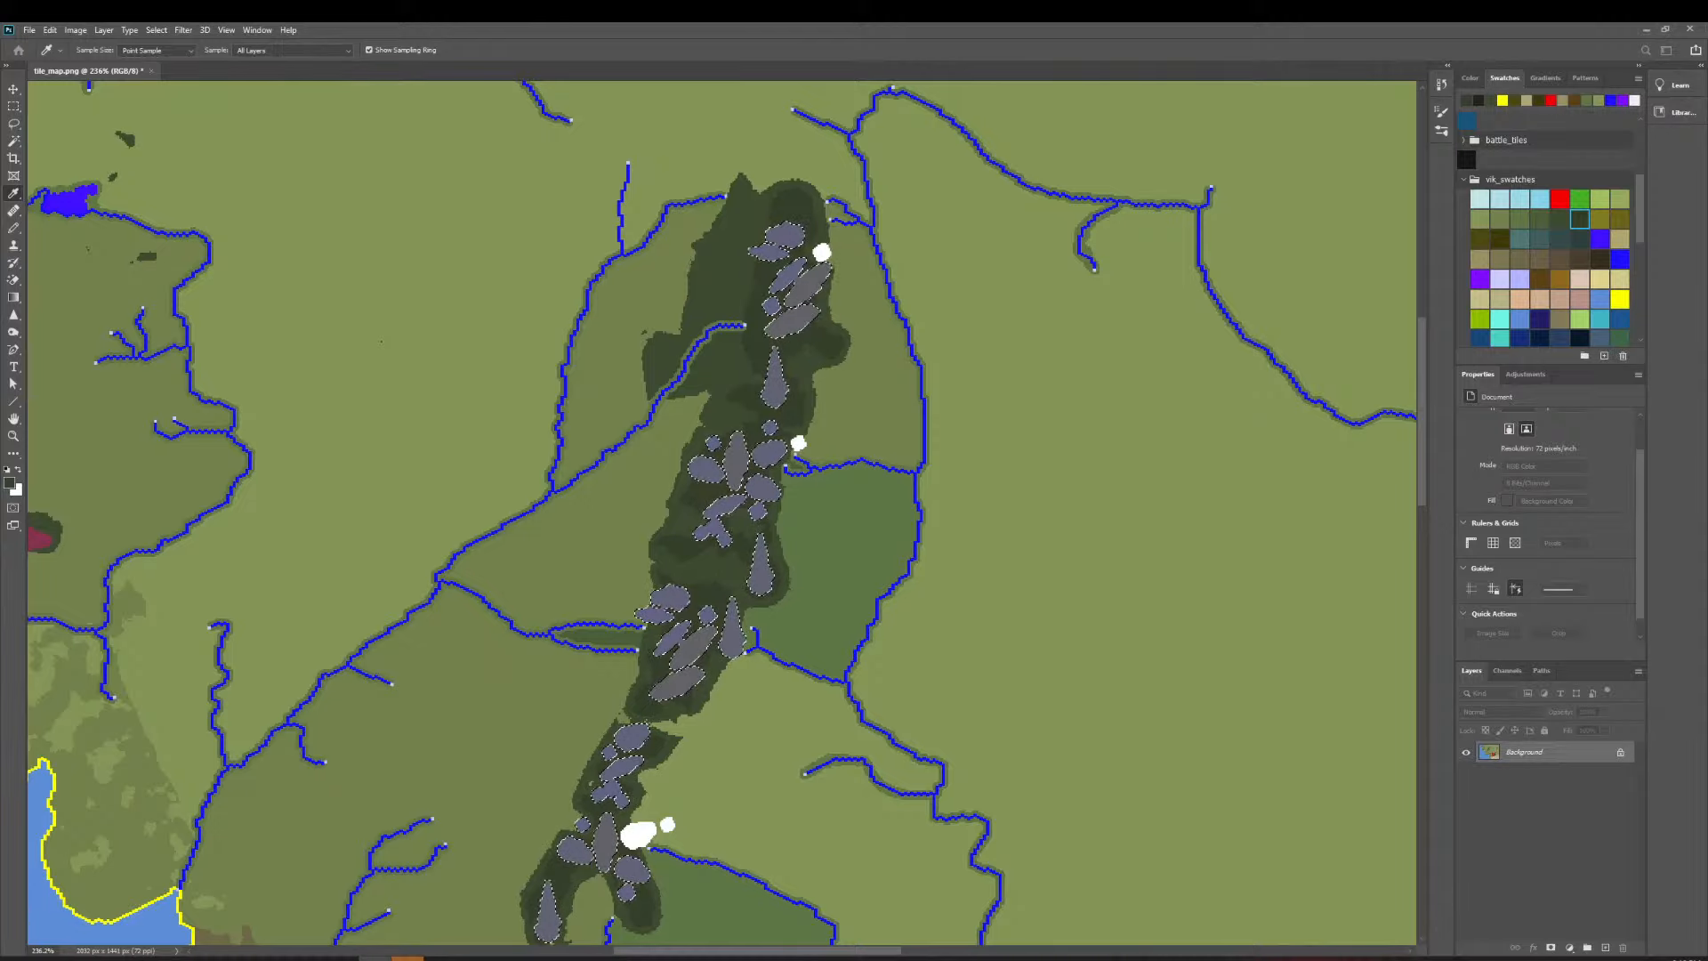
{"action": "key", "text": "w"}
{"action": "key", "text": "alt+BackSpace"}
{"action": "scroll", "coordinate": [1072, 363], "scroll_direction": "down", "scroll_amount": 1}
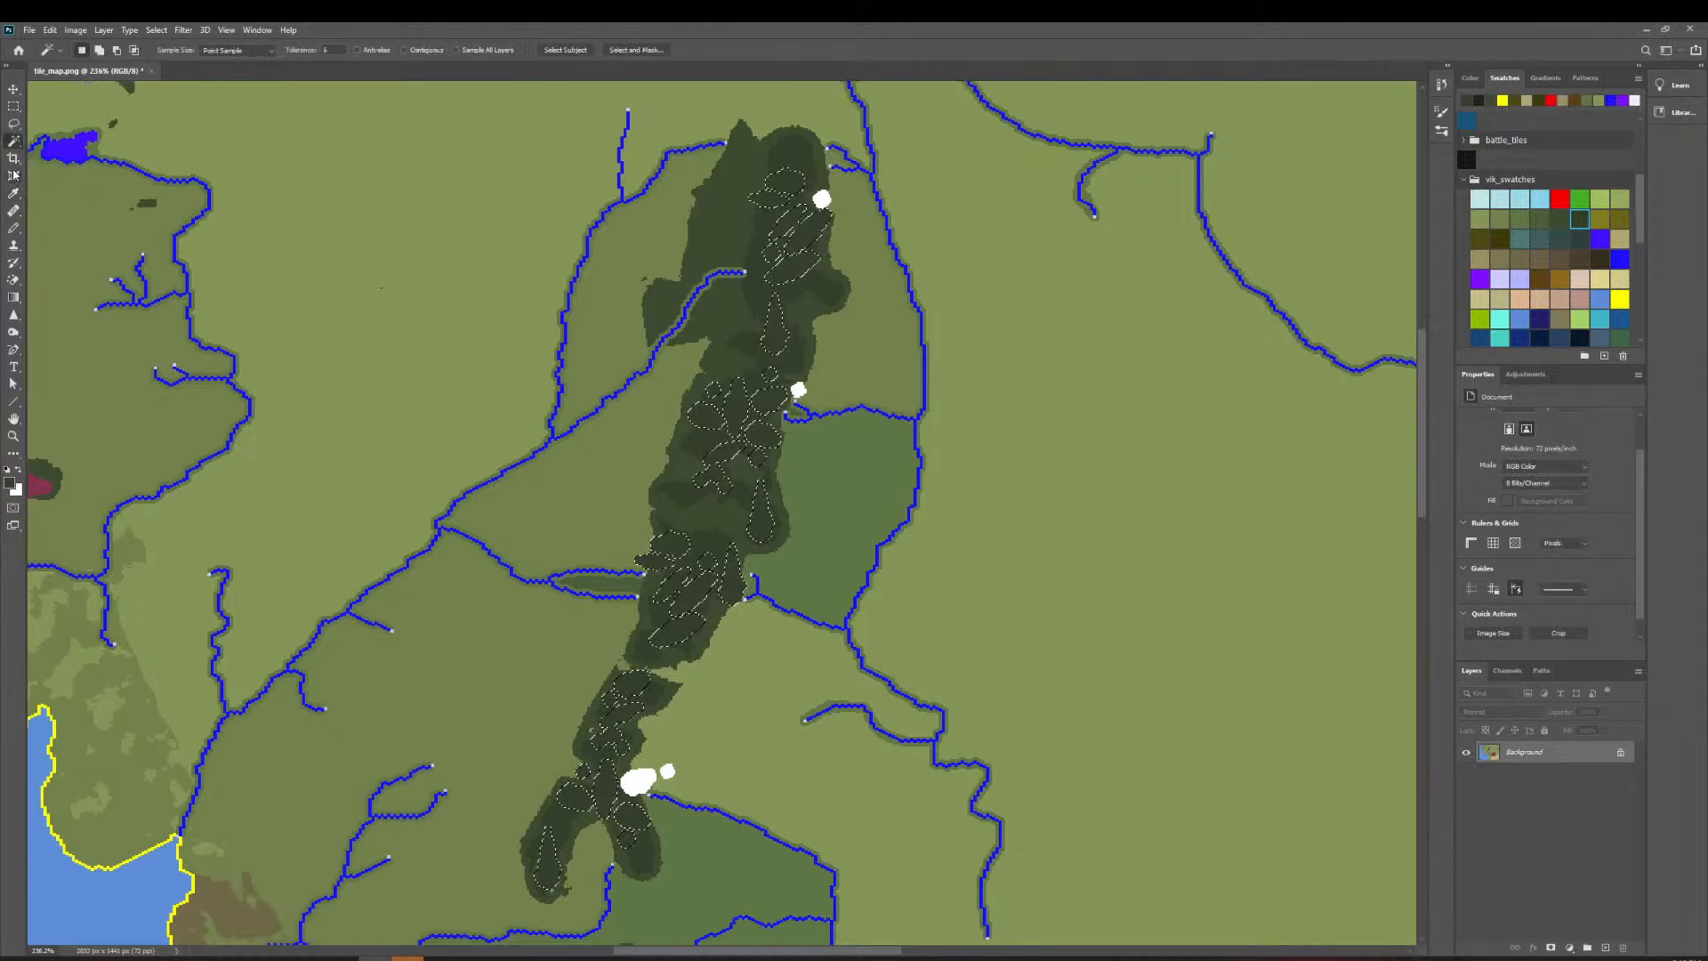
{"action": "left_click", "coordinate": [294, 213]}
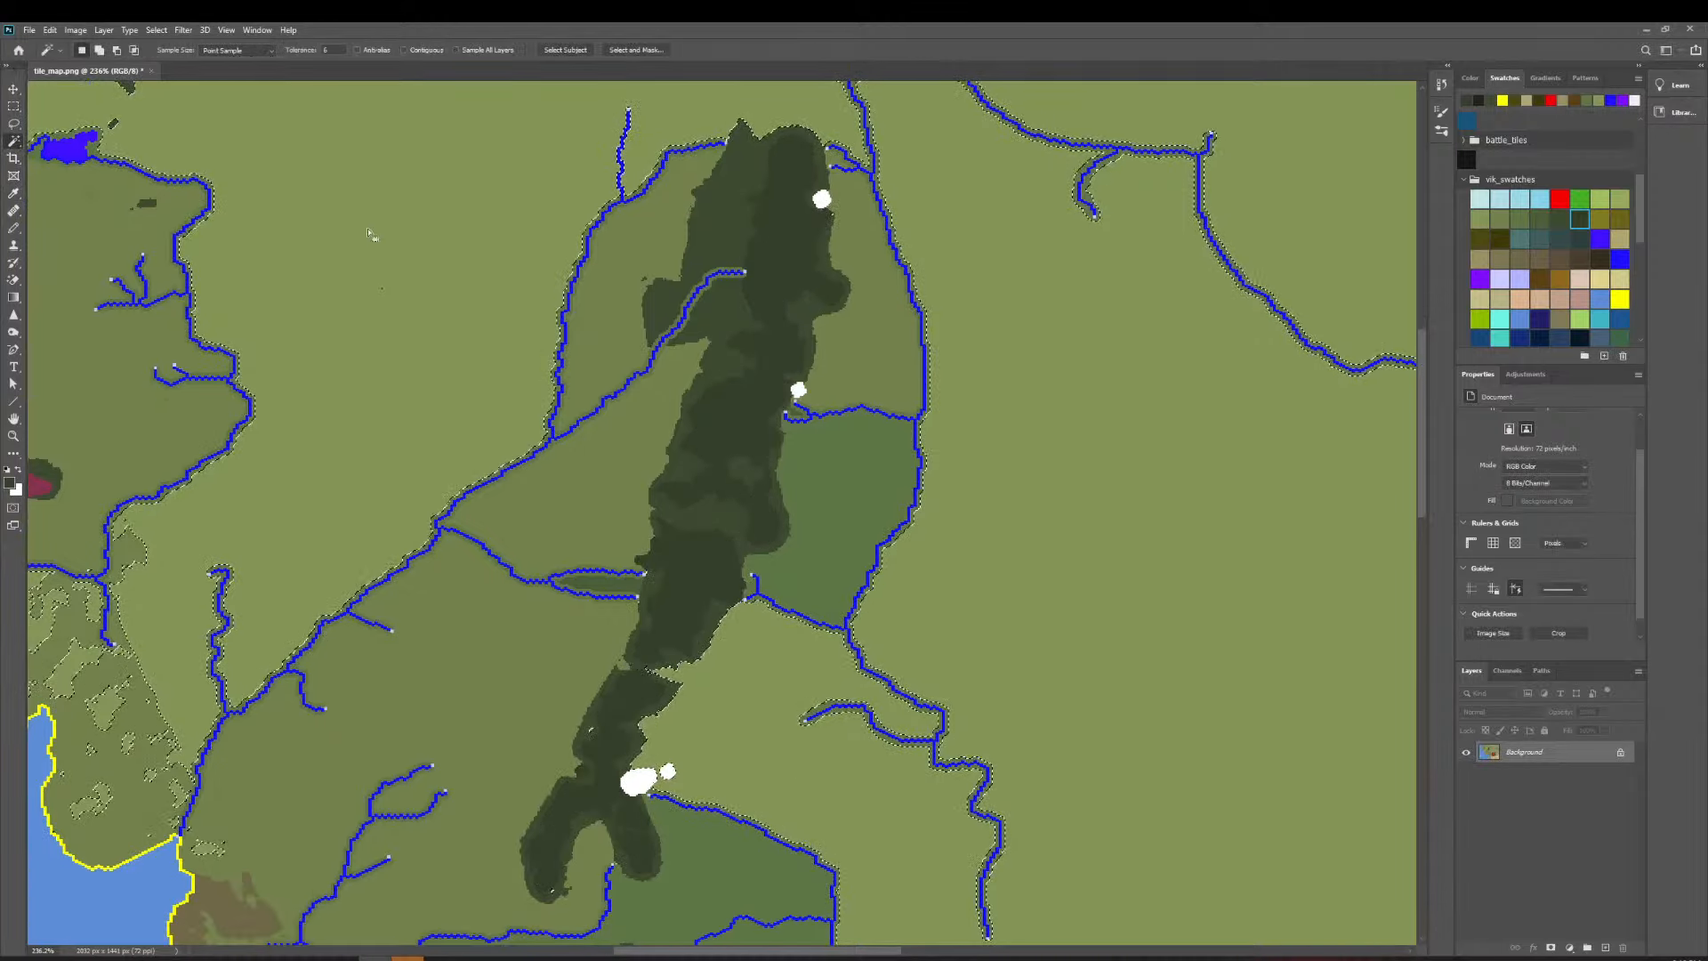
Reduce the Photos reference map and Photoshop to floating windows, placing Photoshop against the screen's upper-left corner.
{"action": "key", "text": "v"}
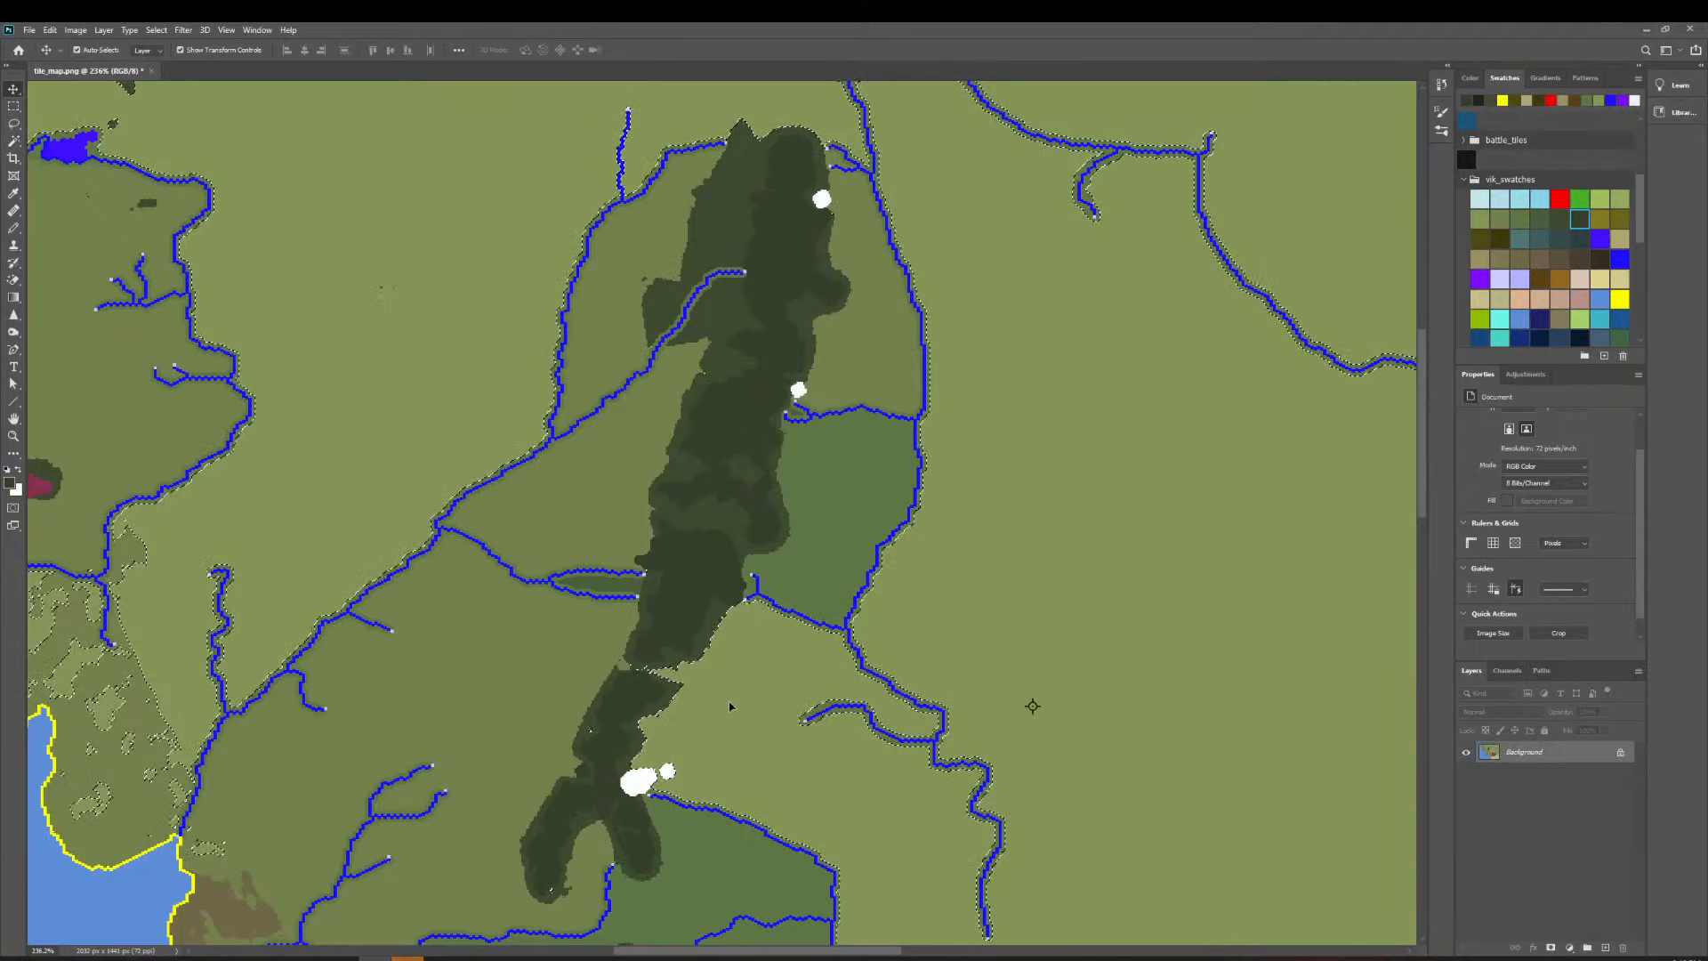
{"action": "scroll", "coordinate": [349, 248], "scroll_direction": "down", "scroll_amount": 2}
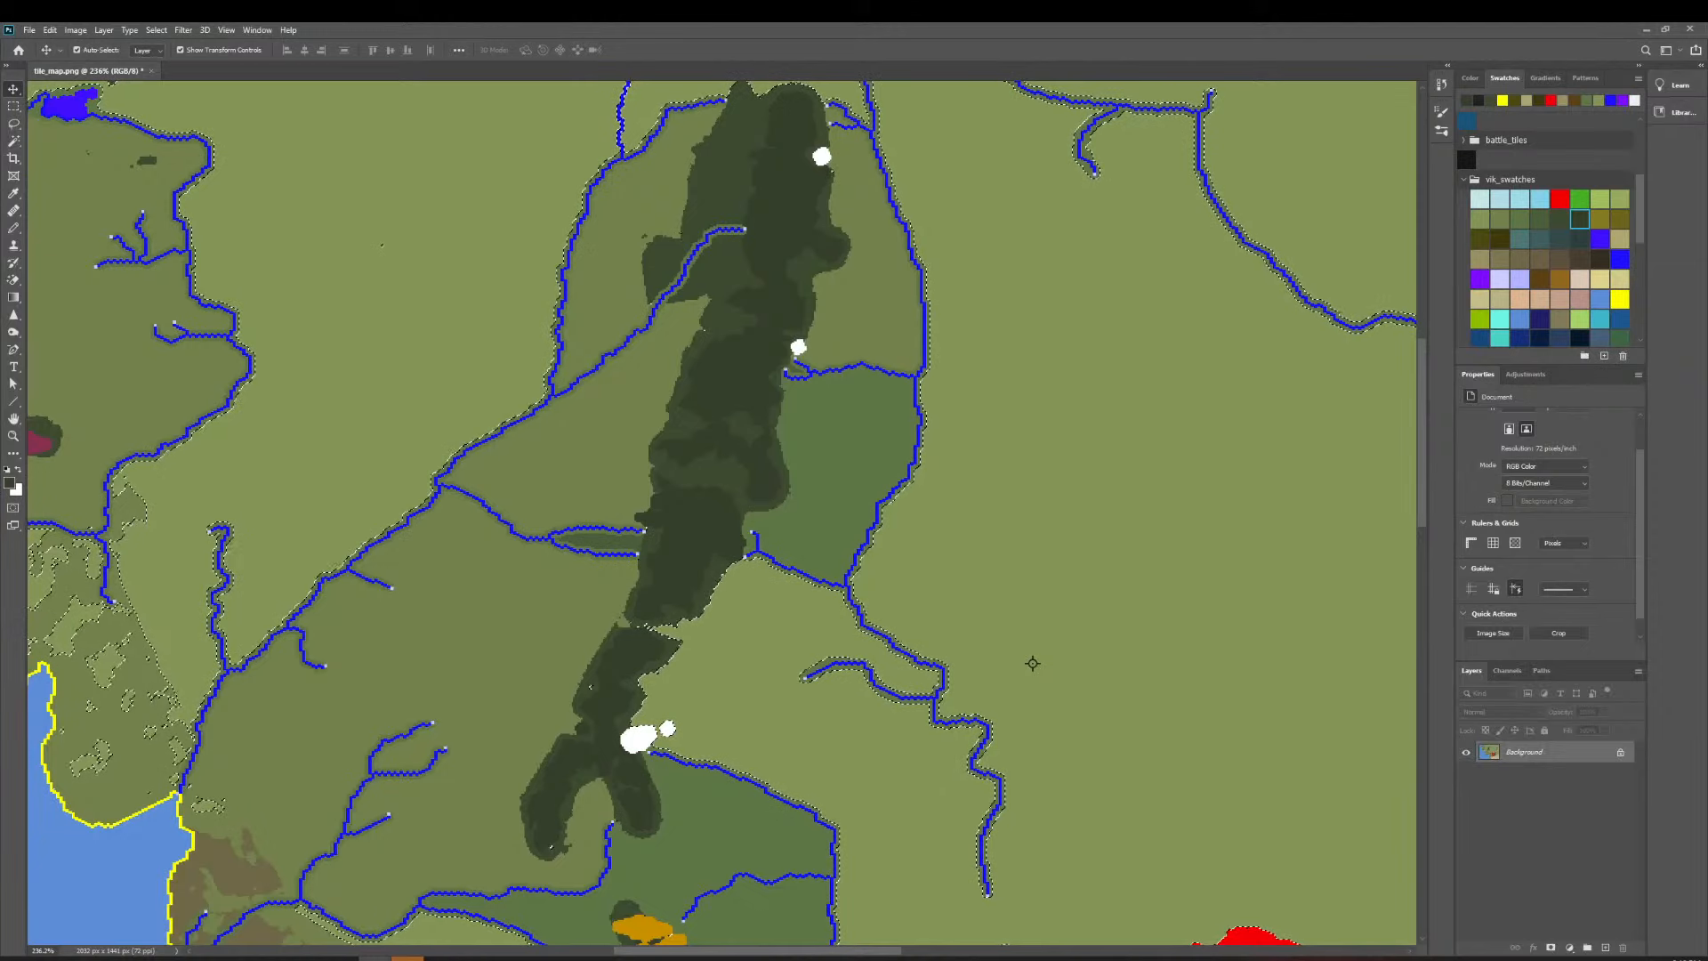
{"action": "key", "text": "alt+Tab"}
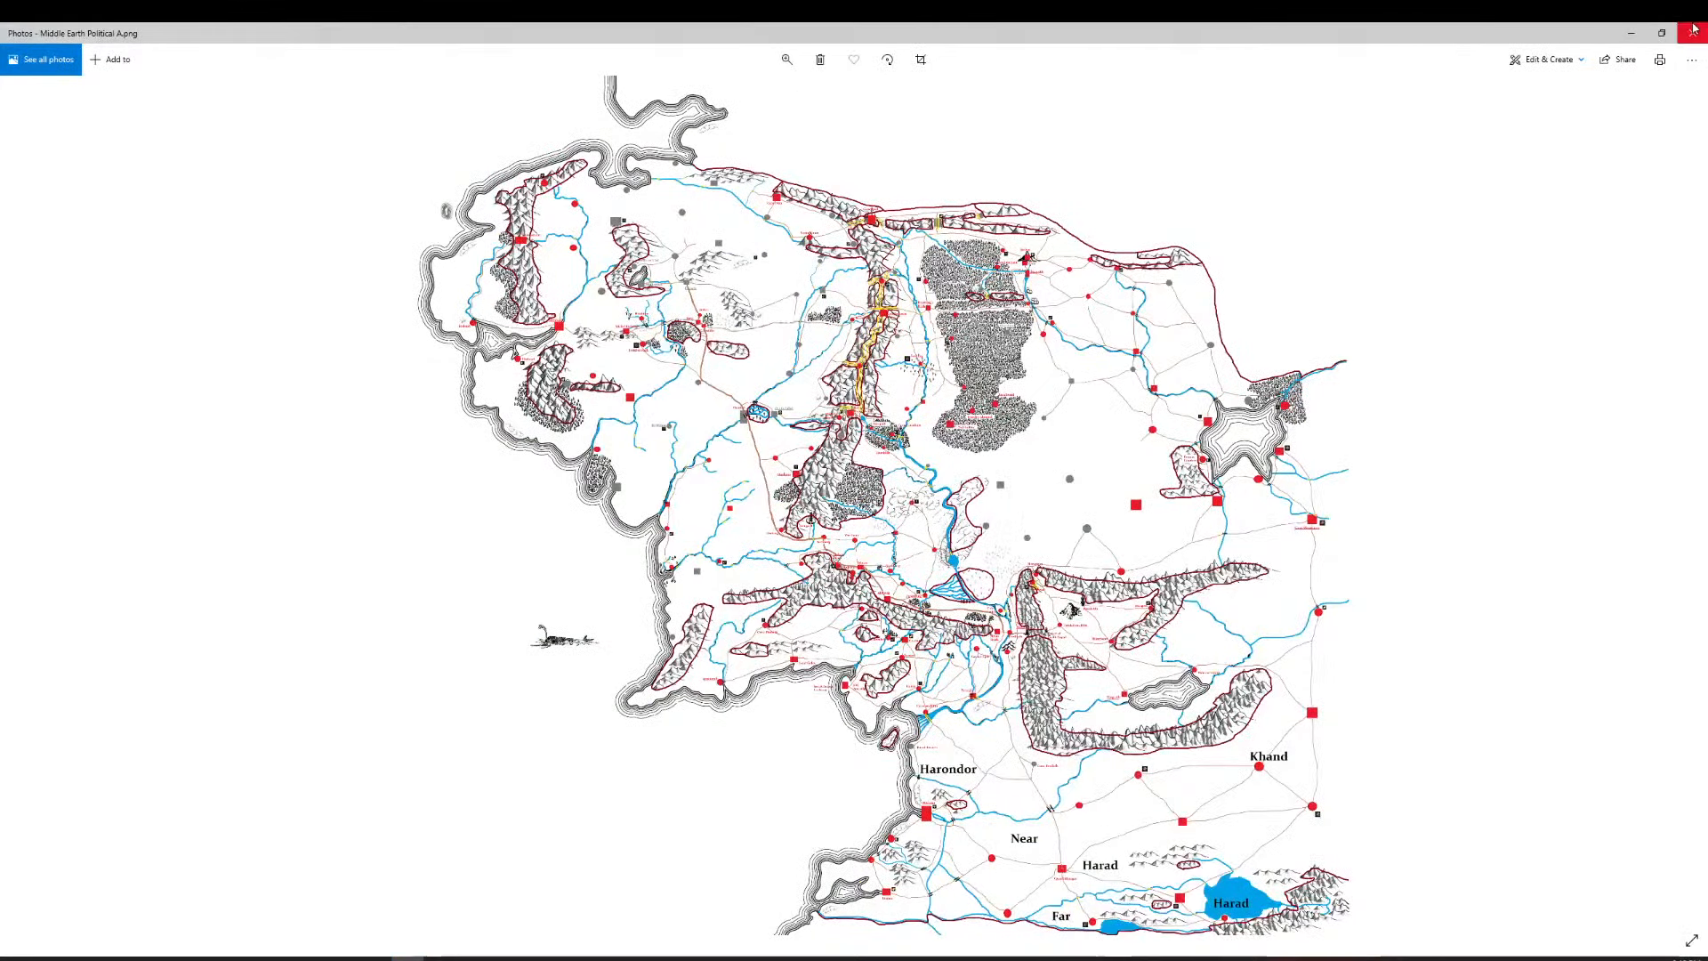
{"action": "left_click", "coordinate": [1660, 33]}
{"action": "left_click_drag", "start_coordinate": [752, 269], "coordinate": [1366, 503]}
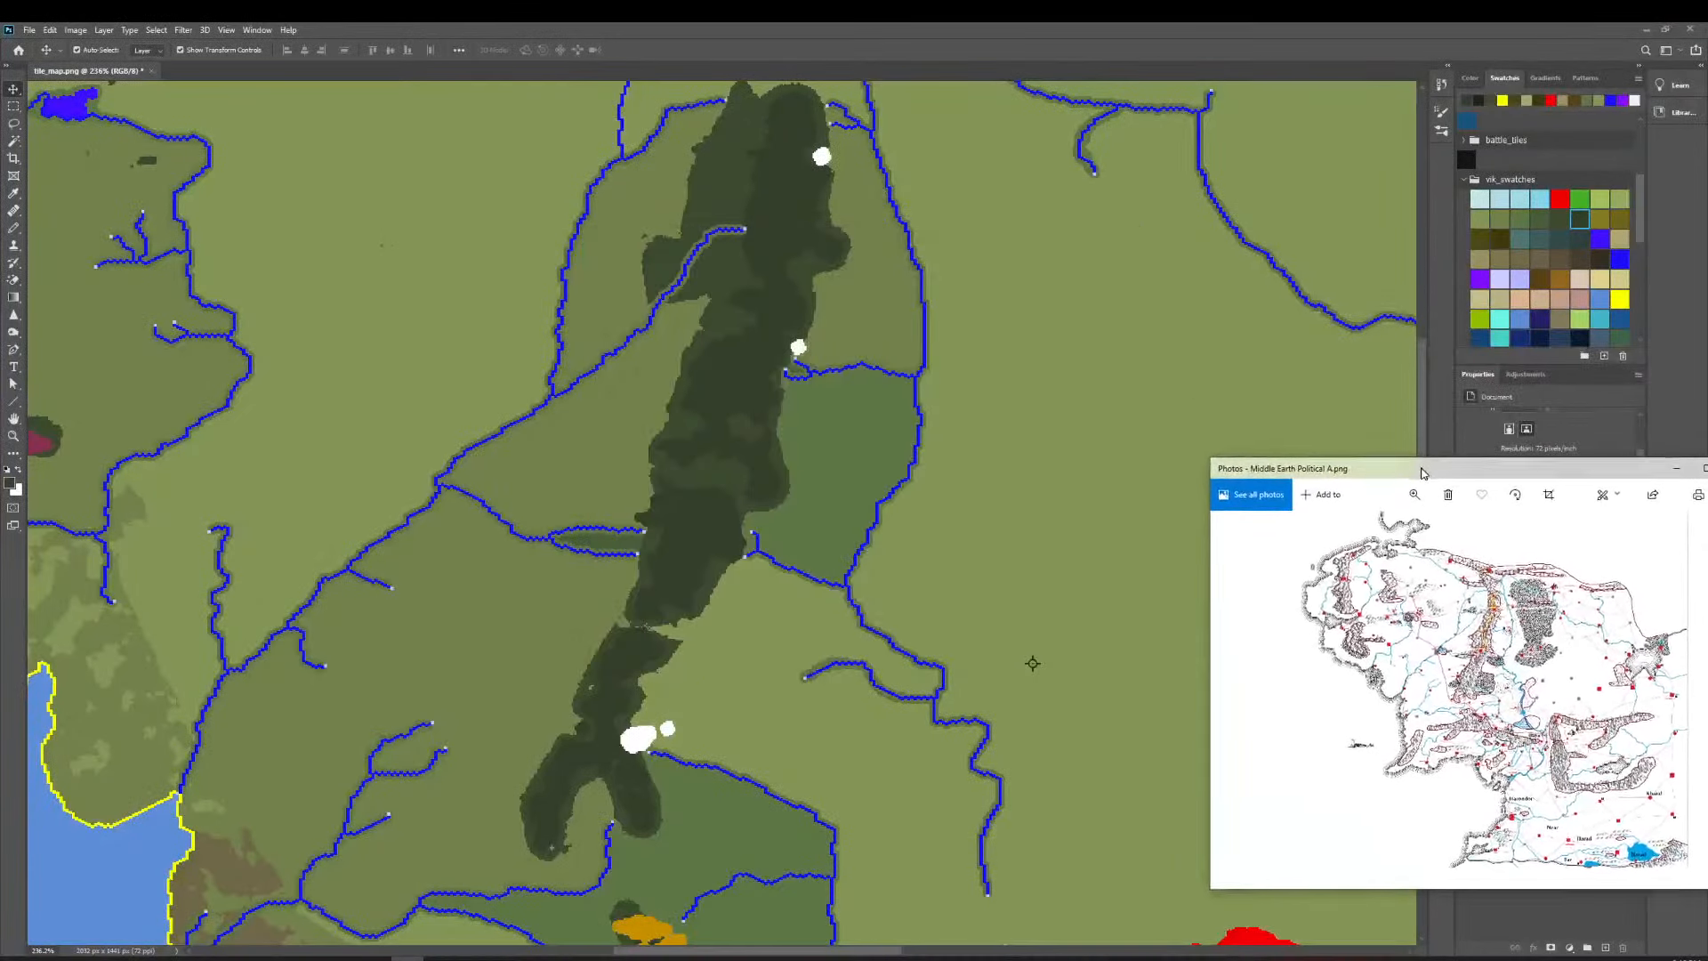
{"action": "left_click", "coordinate": [1666, 29]}
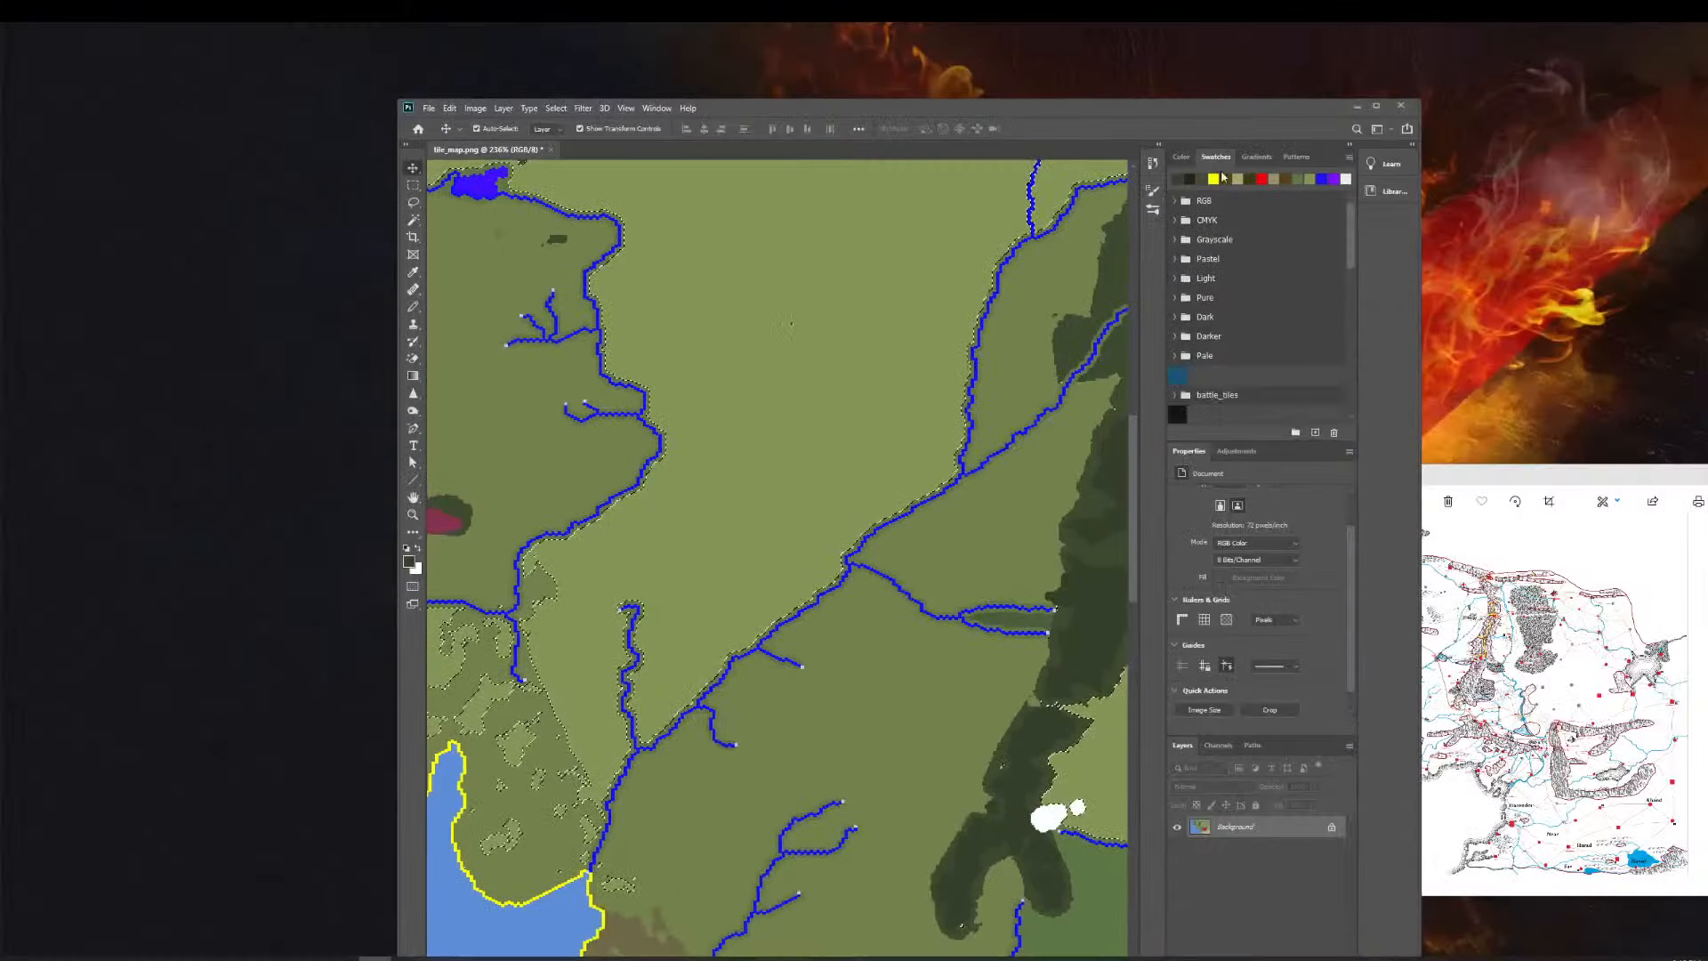
{"action": "left_click_drag", "start_coordinate": [393, 99], "coordinate": [1, 18]}
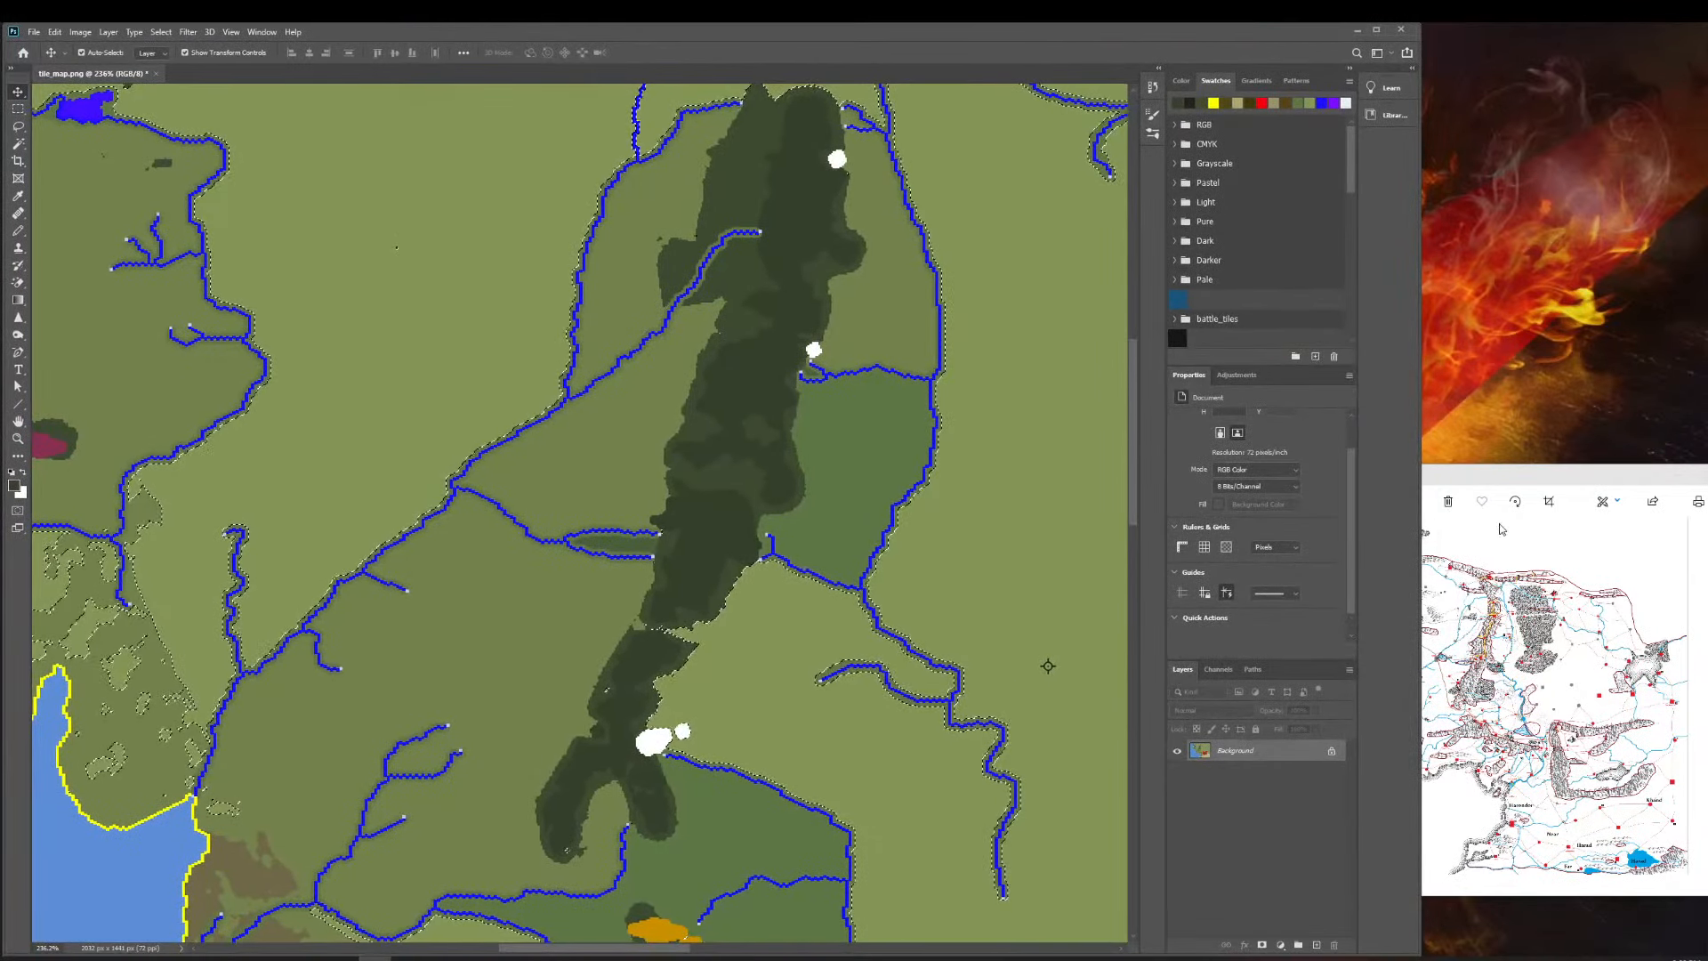
Reposition the reference map window slightly and narrow the Photoshop window so the map and reference sit side by side.
{"action": "left_click_drag", "start_coordinate": [1529, 482], "coordinate": [1540, 455]}
{"action": "scroll", "coordinate": [786, 601], "scroll_direction": "up", "scroll_amount": 1}
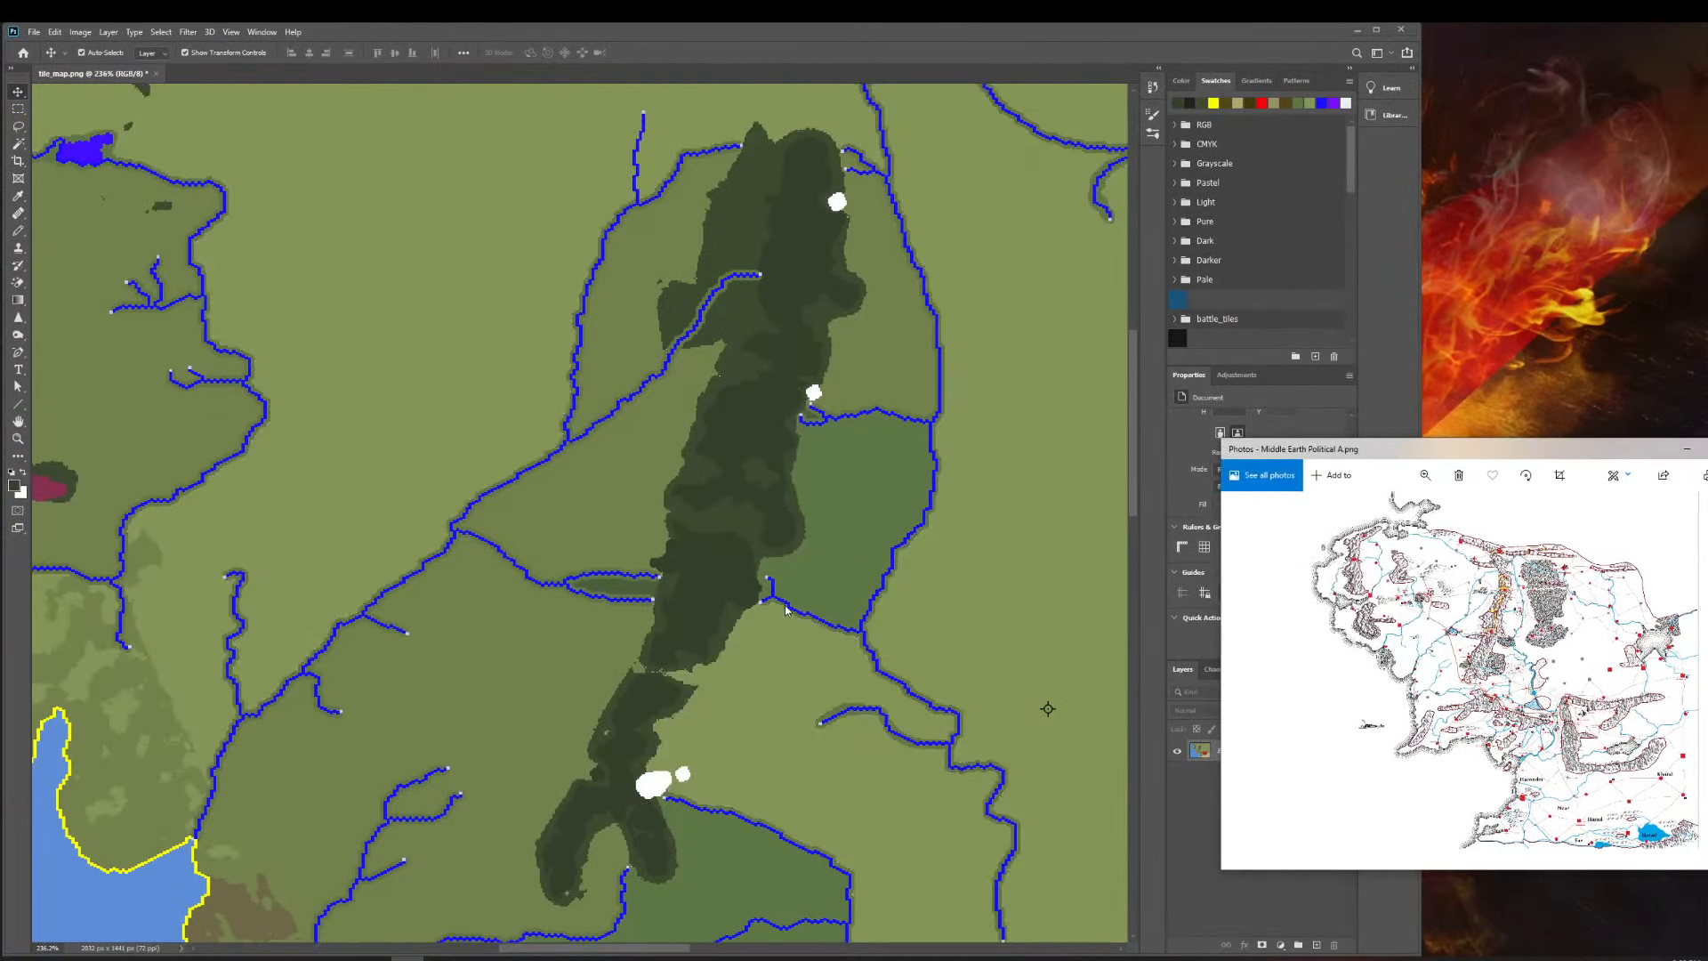
{"action": "left_click", "coordinate": [786, 600]}
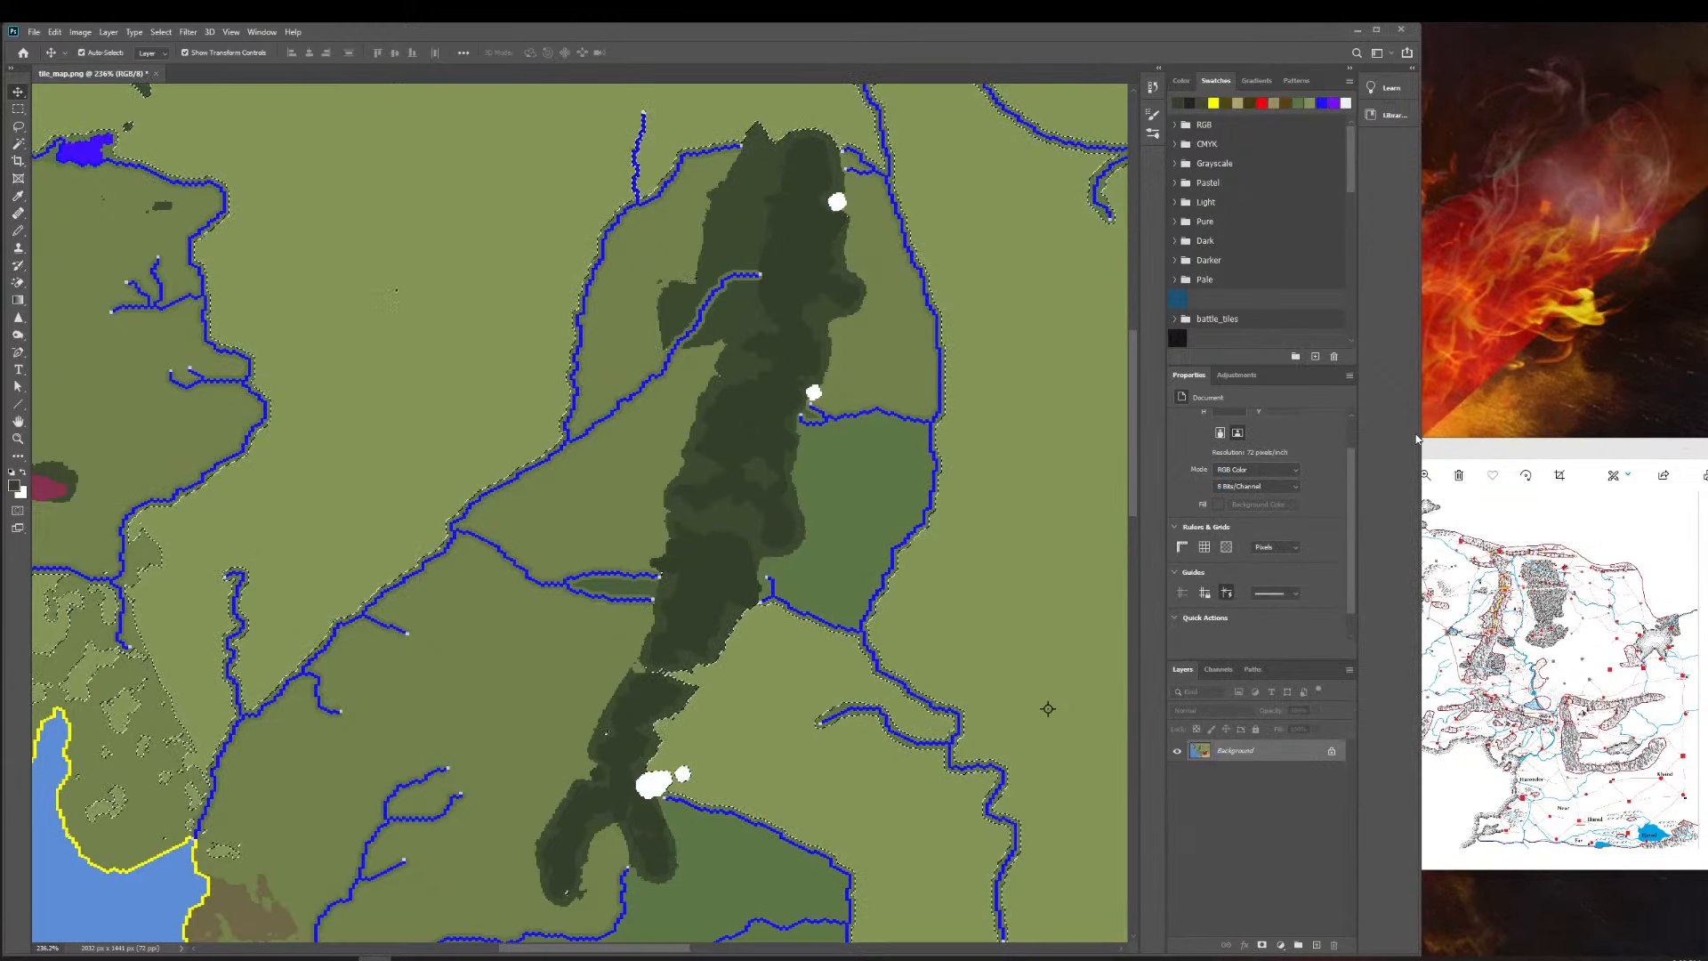
{"action": "left_click_drag", "start_coordinate": [1421, 434], "coordinate": [1287, 445]}
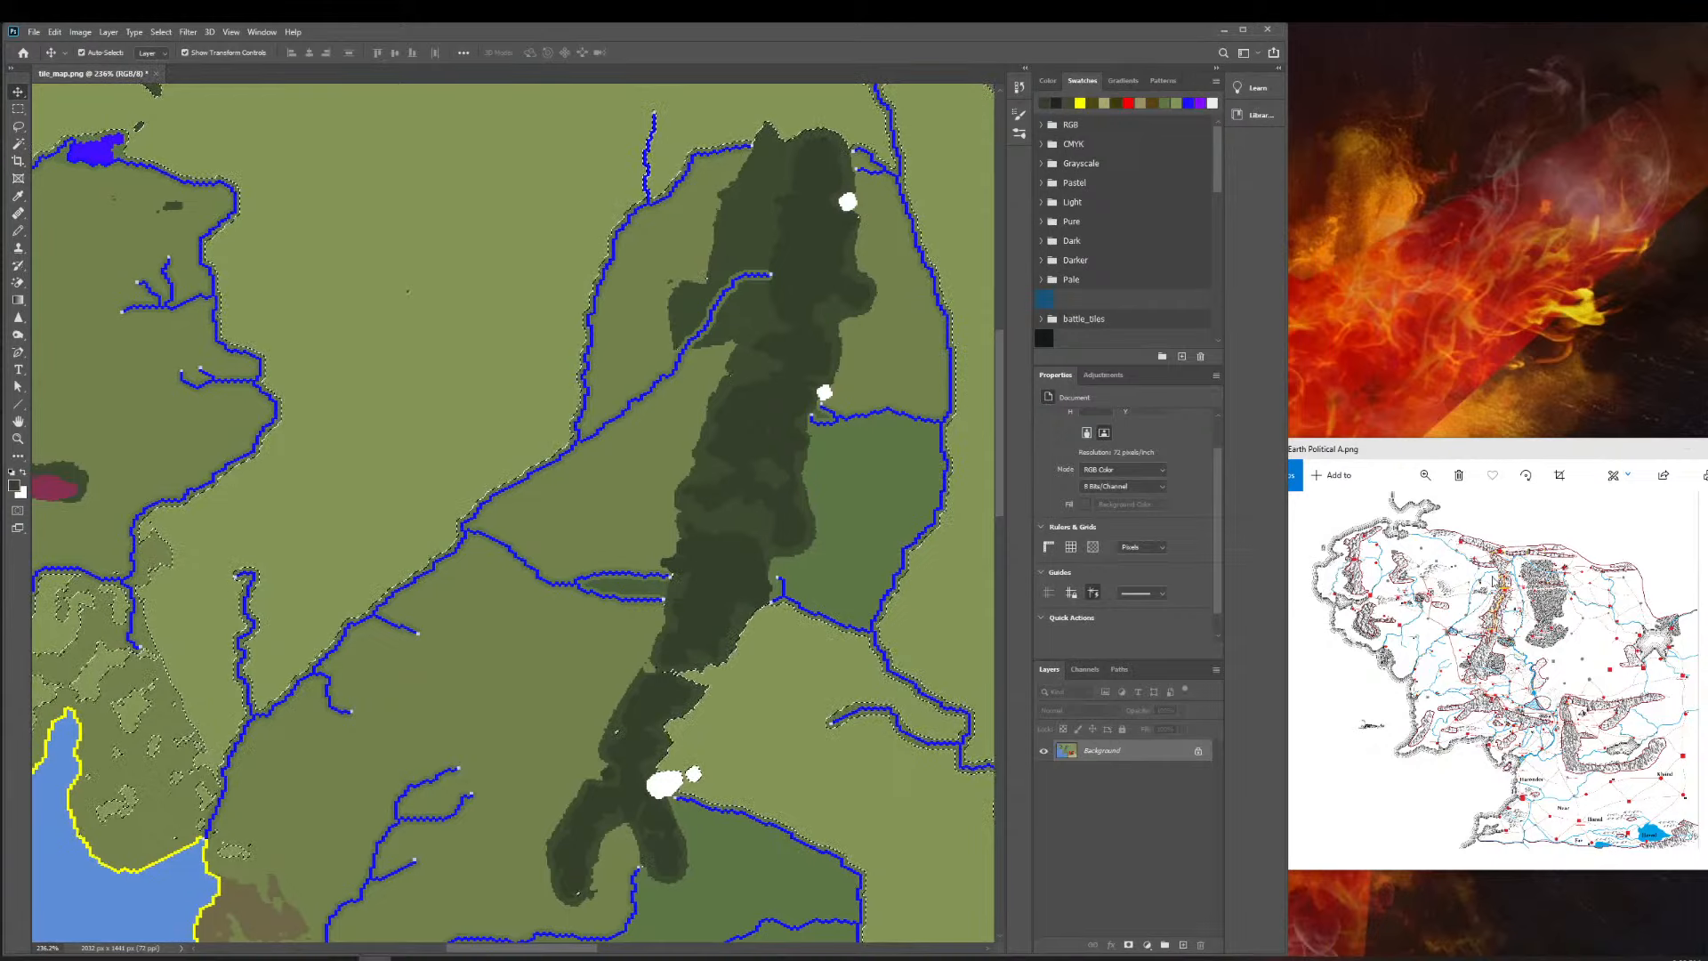
{"action": "left_click", "coordinate": [1426, 440]}
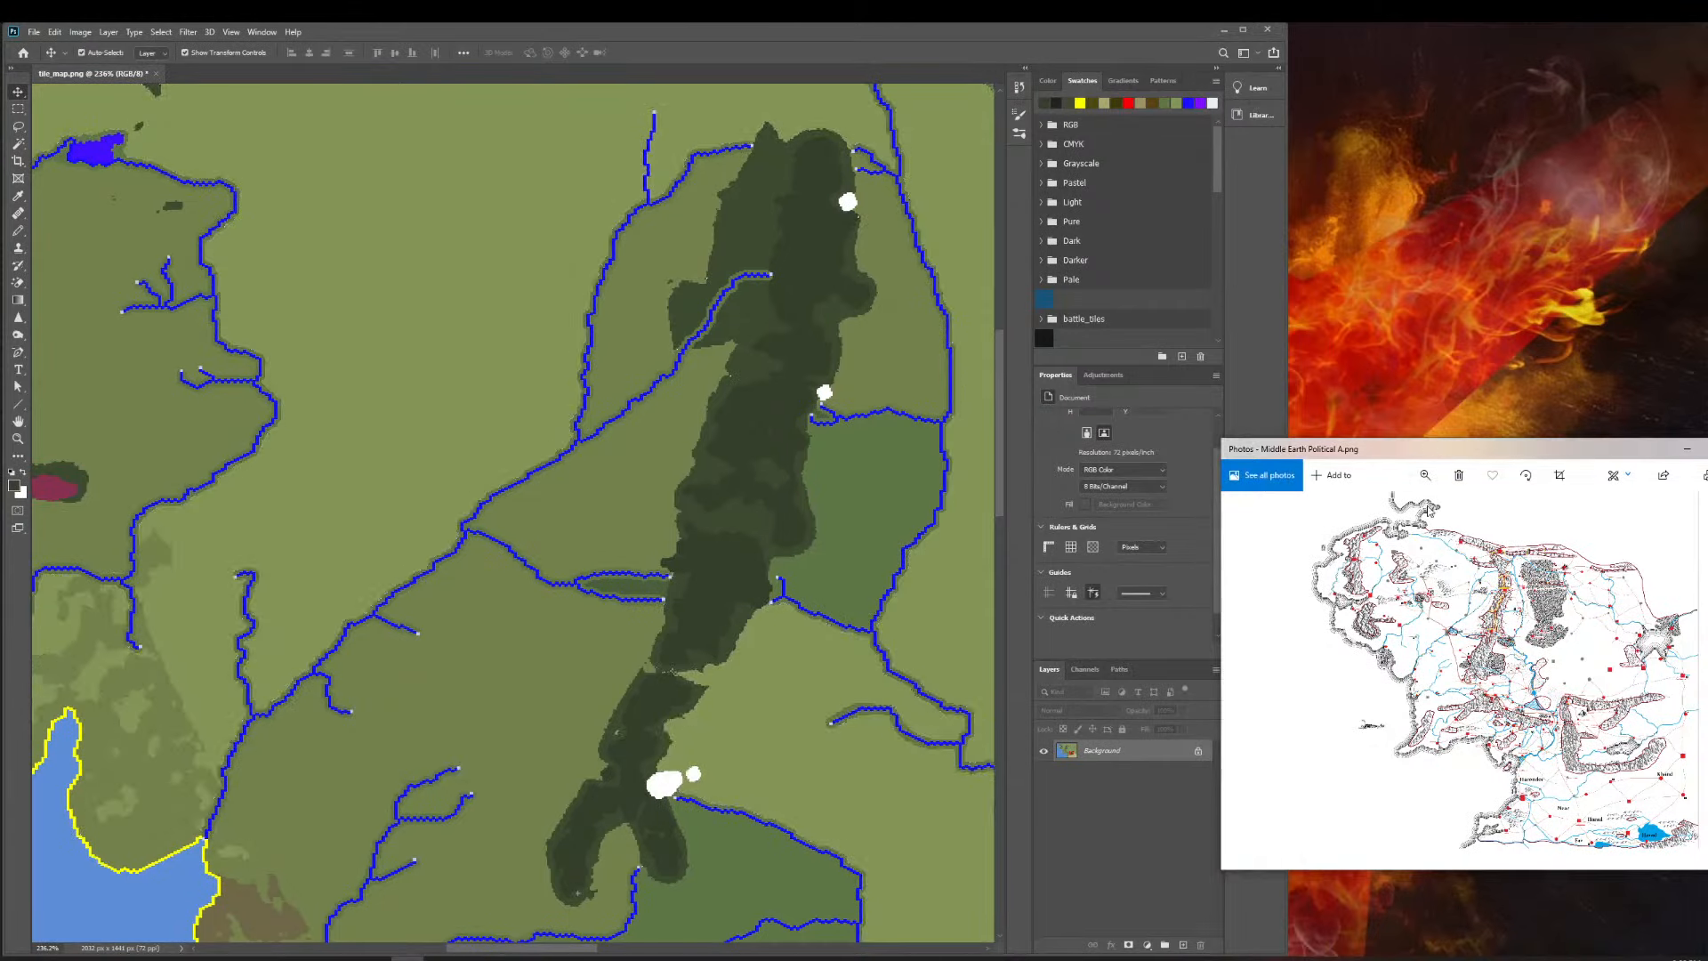
Examine the mountains around Mithril Mines and Fórephil closely on the Middle Earth Political A.png reference map.
{"action": "left_click_drag", "start_coordinate": [1363, 511], "coordinate": [1420, 836]}
{"action": "left_click_drag", "start_coordinate": [1419, 654], "coordinate": [1419, 874]}
{"action": "left_click_drag", "start_coordinate": [1486, 725], "coordinate": [1414, 947]}
{"action": "left_click_drag", "start_coordinate": [1557, 611], "coordinate": [1563, 398]}
{"action": "left_click_drag", "start_coordinate": [1362, 647], "coordinate": [1410, 637]}
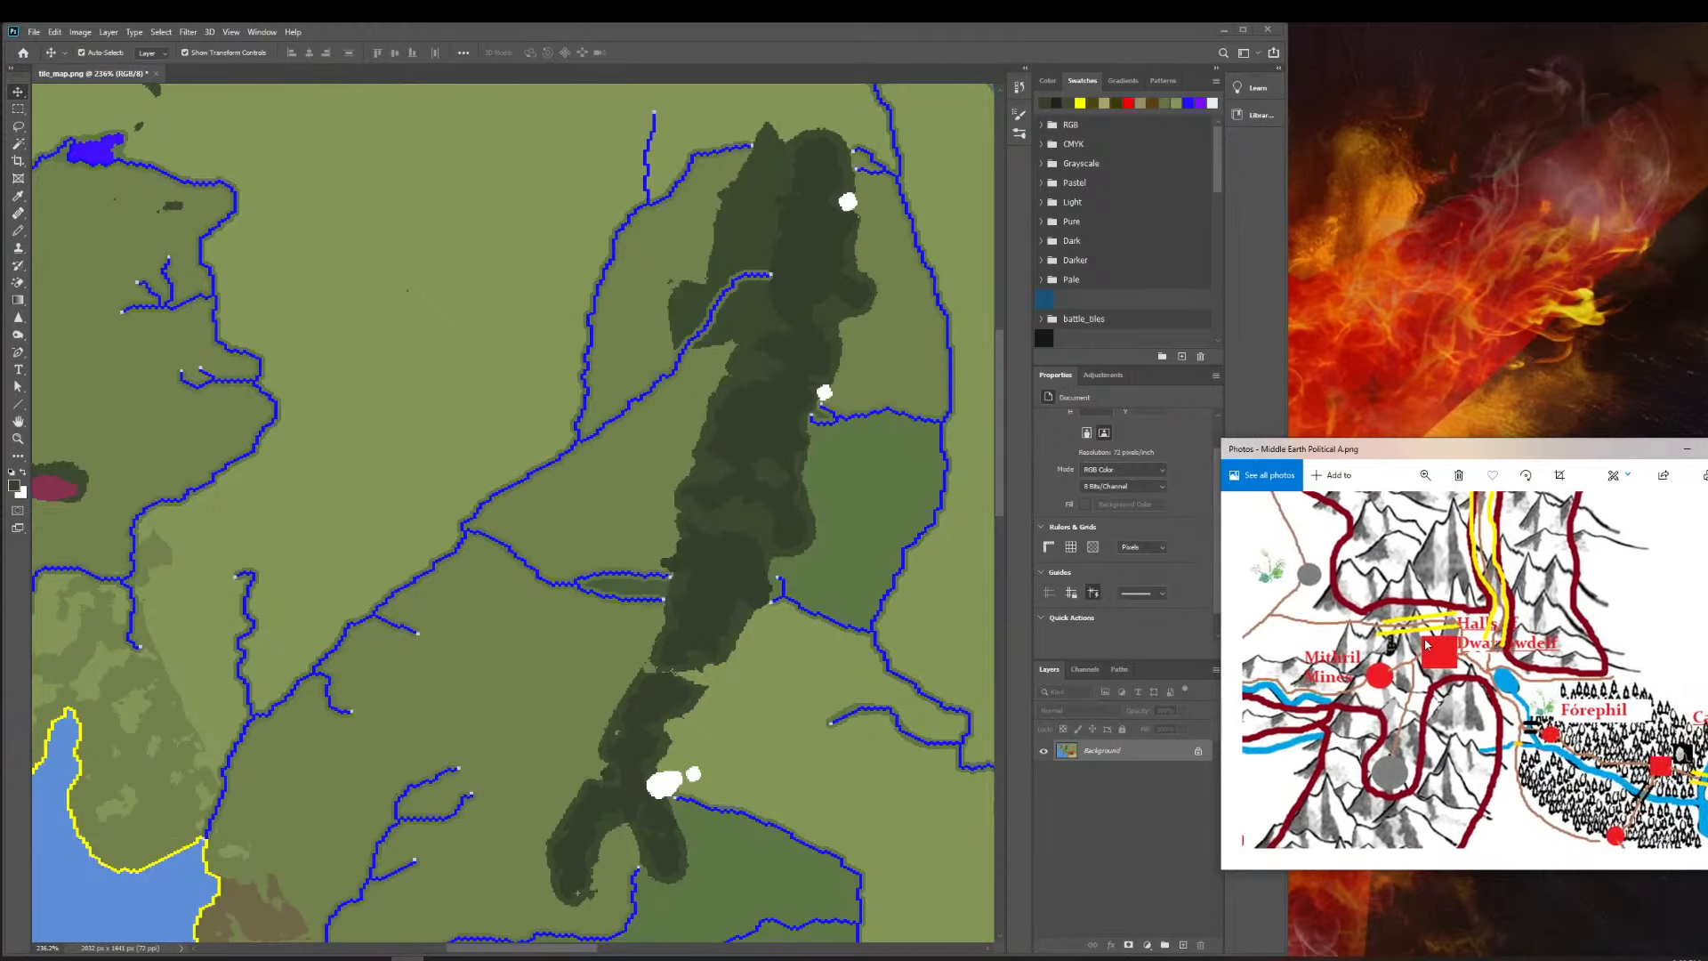
Shift the reference map to the Mithril Mines area and add a new empty layer above the Background layer.
{"action": "scroll", "coordinate": [427, 638], "scroll_direction": "down", "scroll_amount": 1}
{"action": "scroll", "coordinate": [760, 652], "scroll_direction": "up", "scroll_amount": 1}
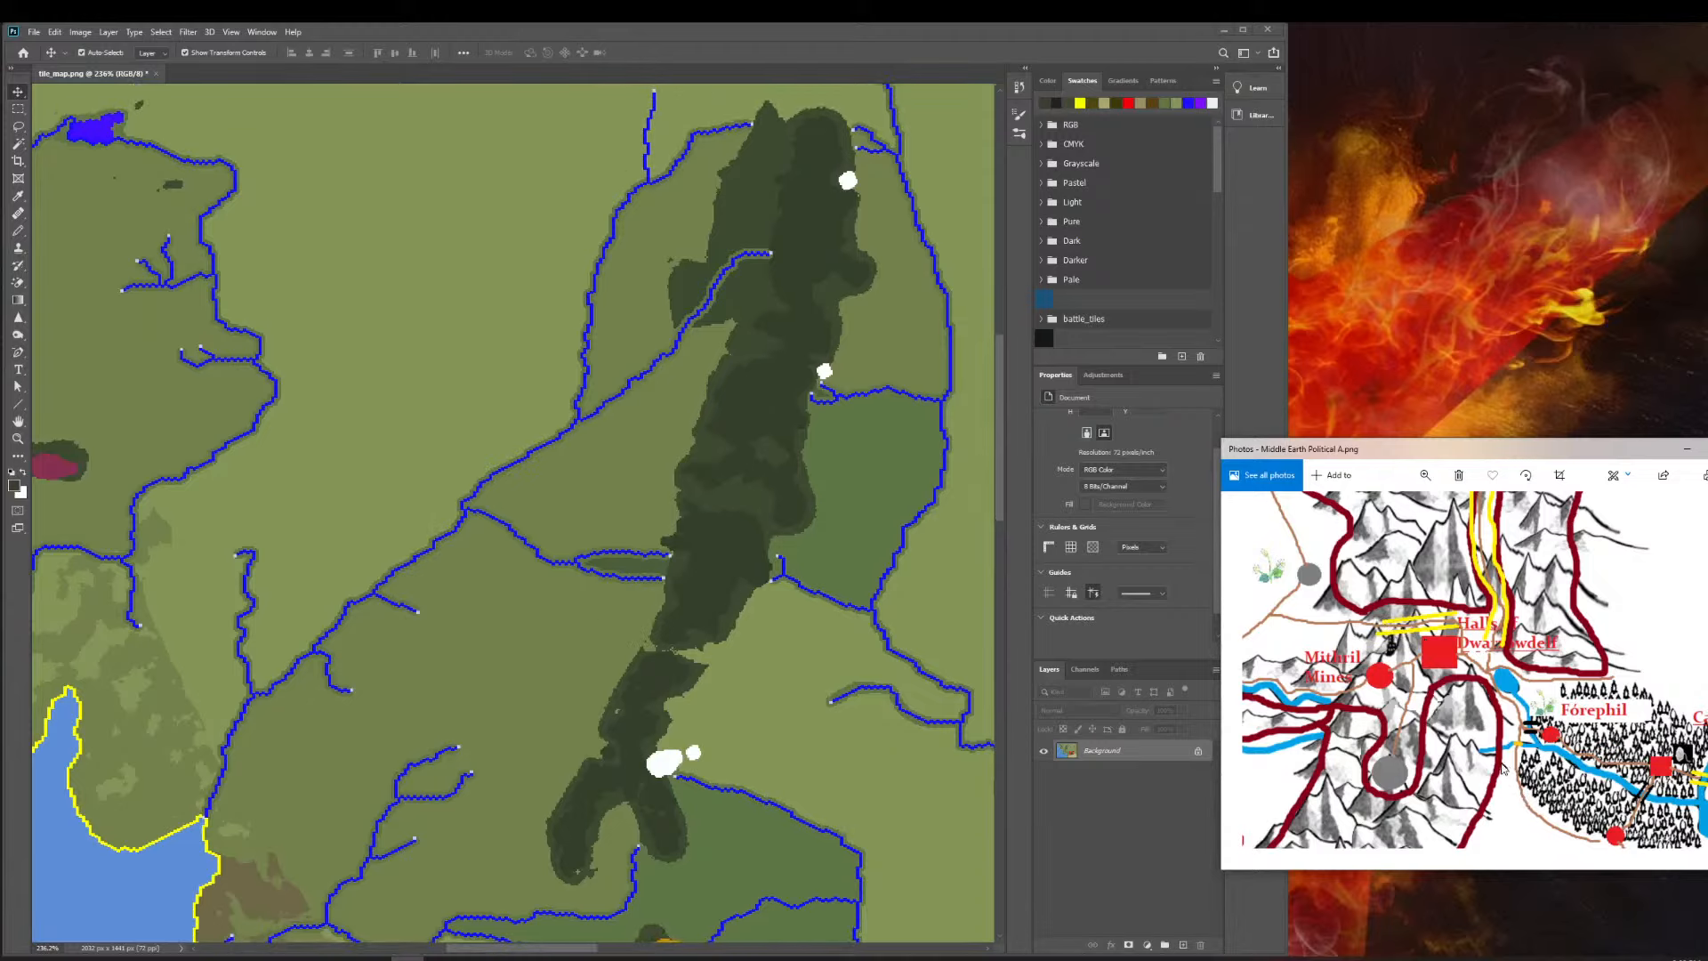
{"action": "left_click_drag", "start_coordinate": [1503, 769], "coordinate": [1587, 753]}
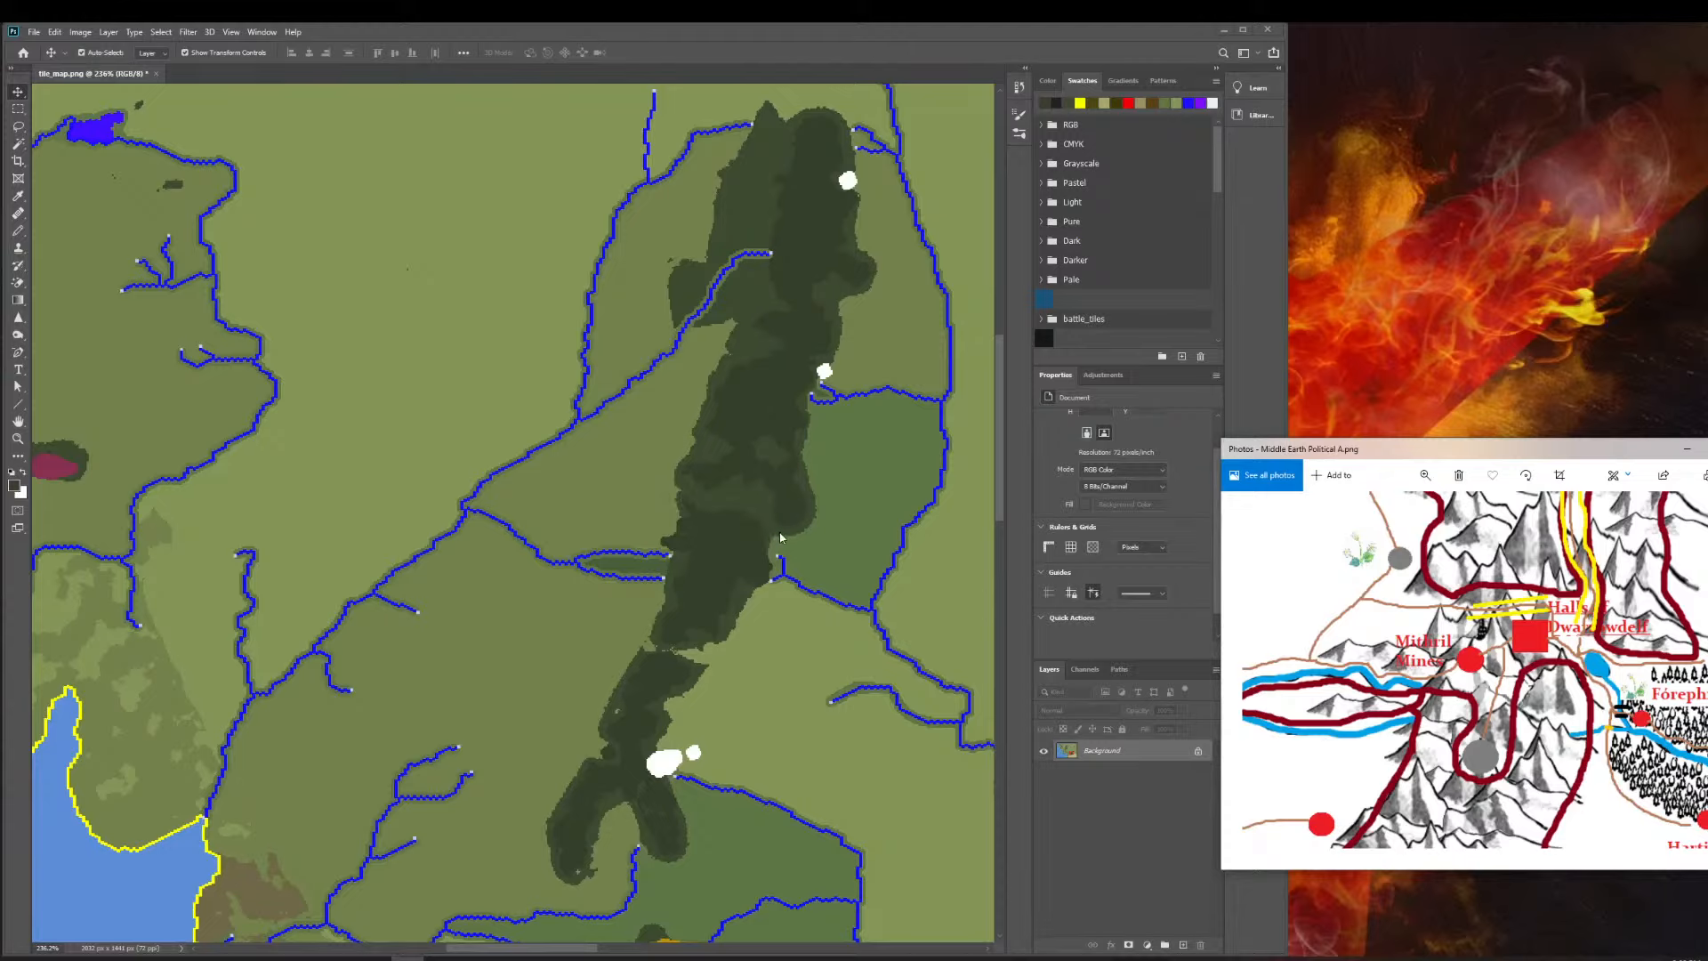
{"action": "left_click", "coordinate": [36, 436]}
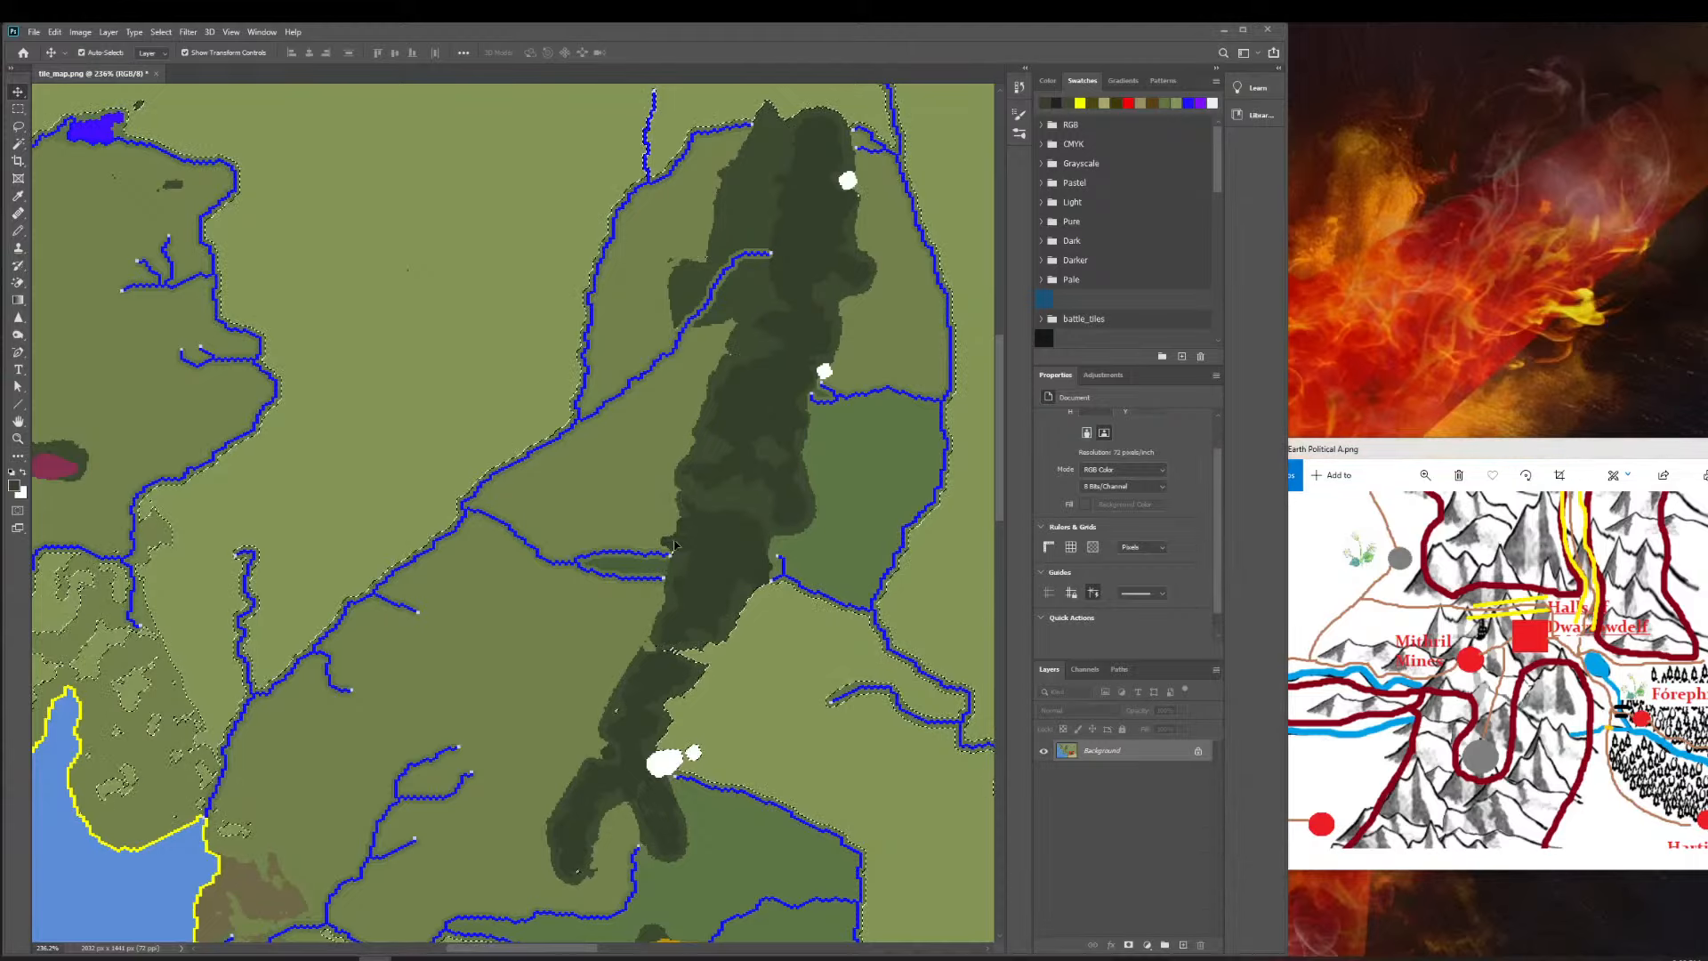
{"action": "left_click", "coordinate": [17, 438]}
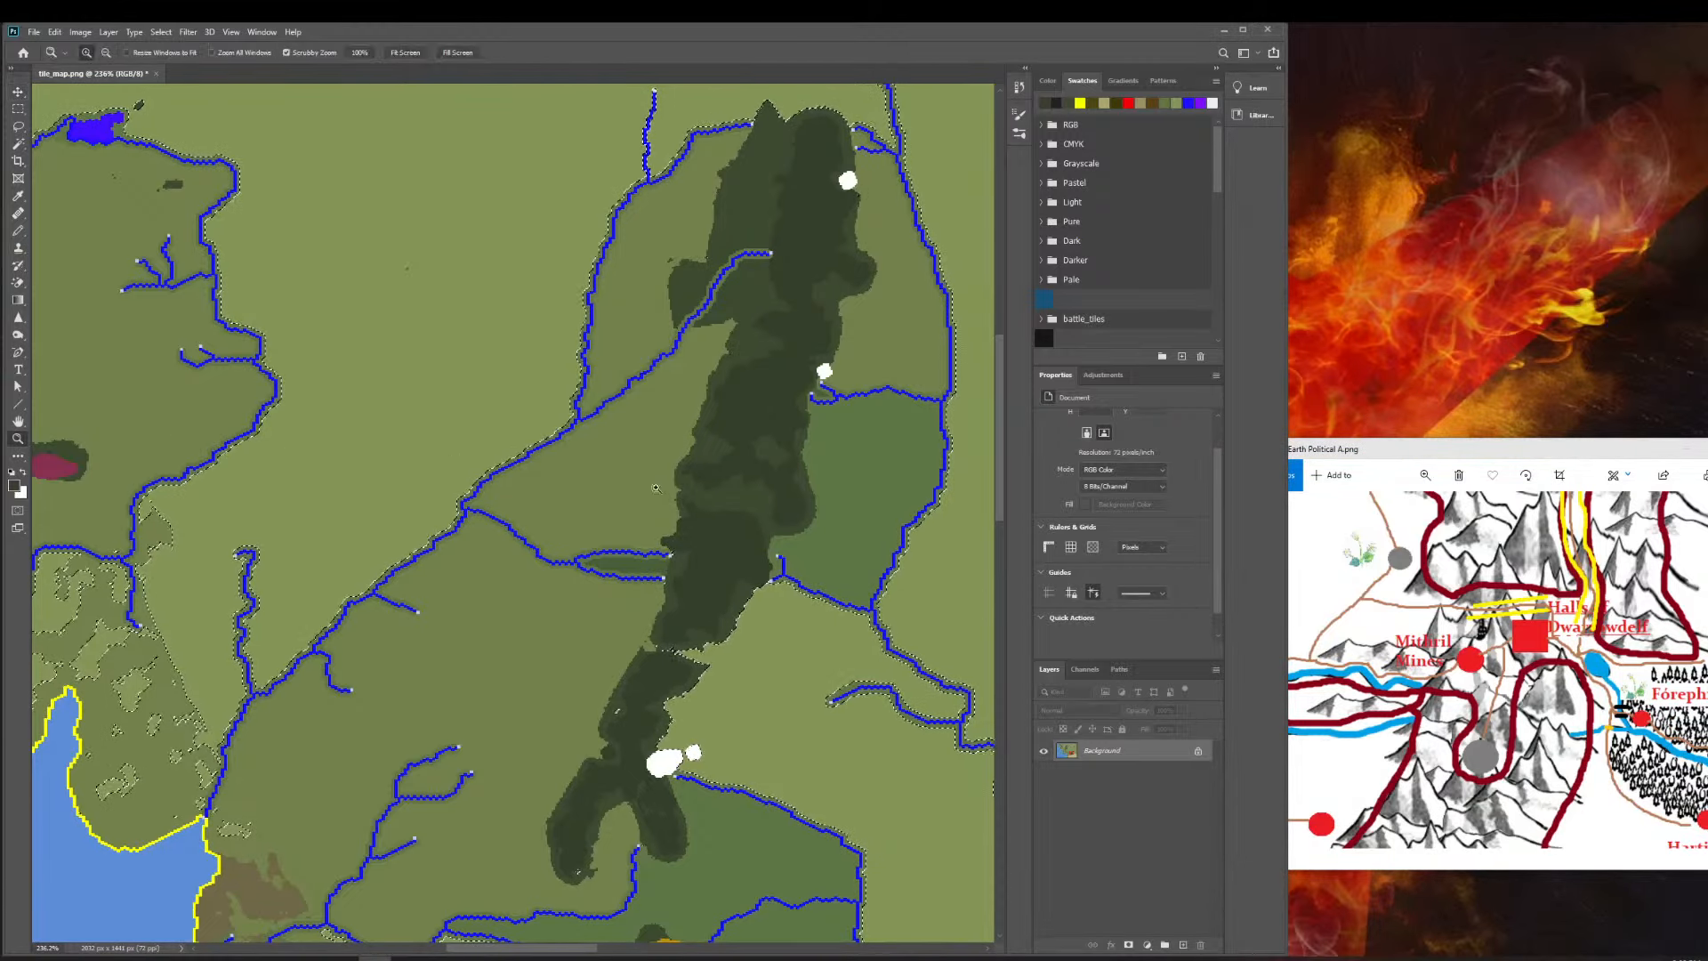
{"action": "left_click_drag", "start_coordinate": [743, 543], "coordinate": [801, 532]}
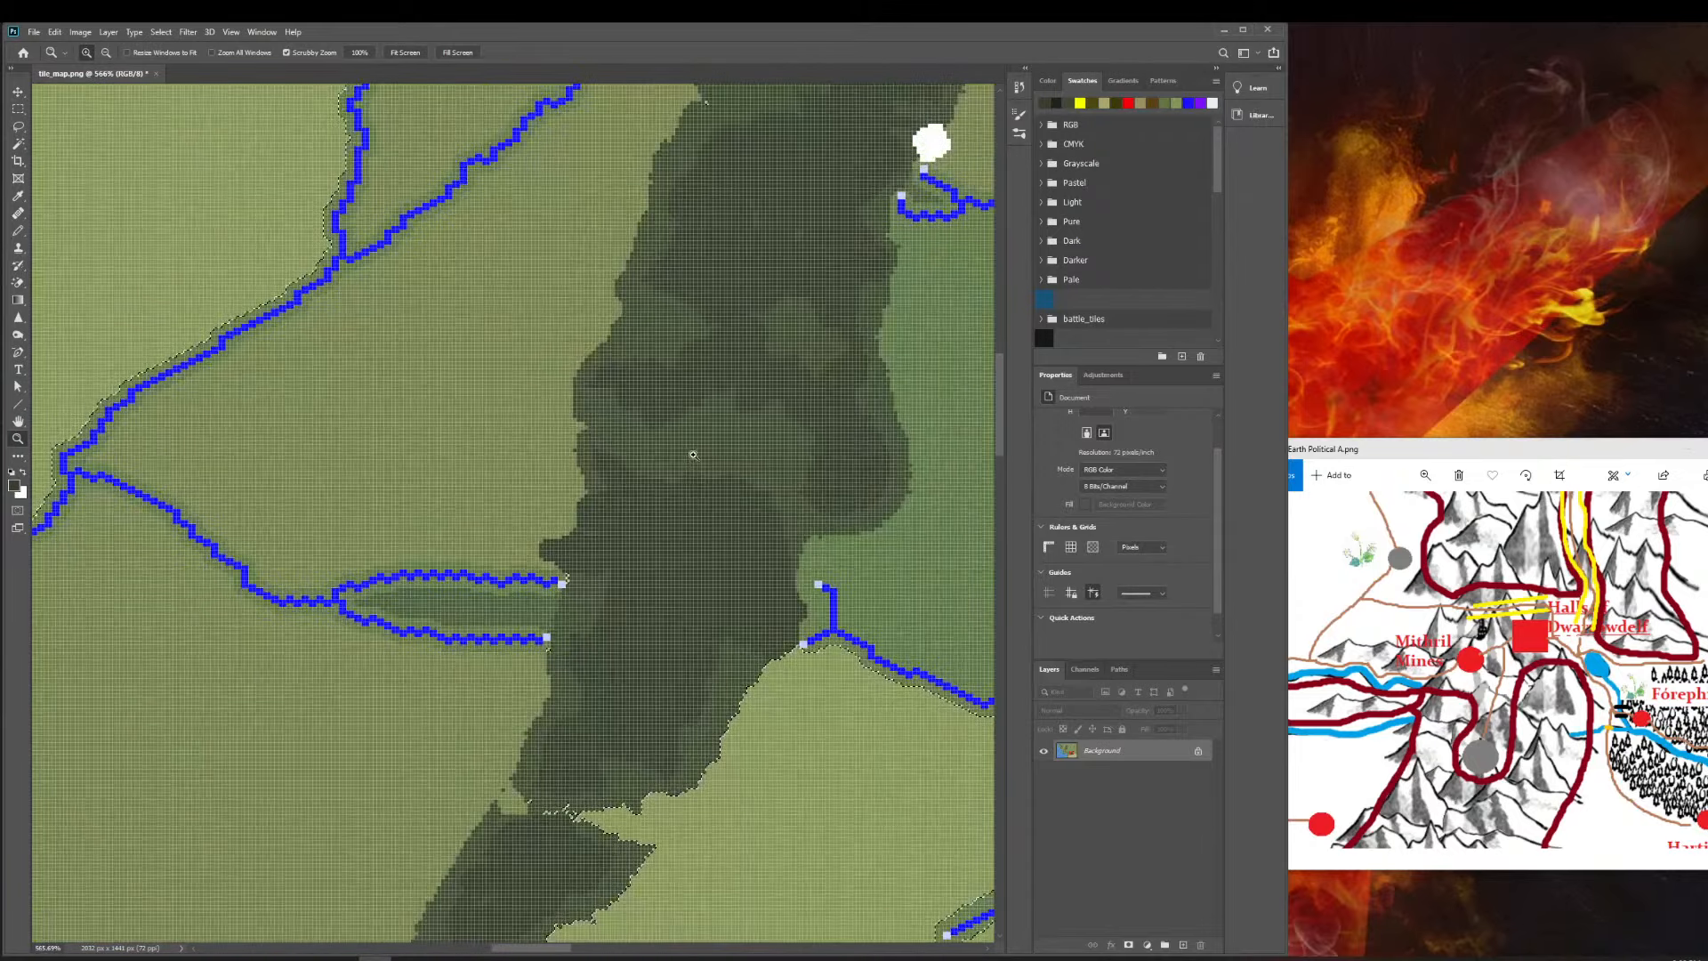
{"action": "left_click_drag", "start_coordinate": [692, 455], "coordinate": [717, 457]}
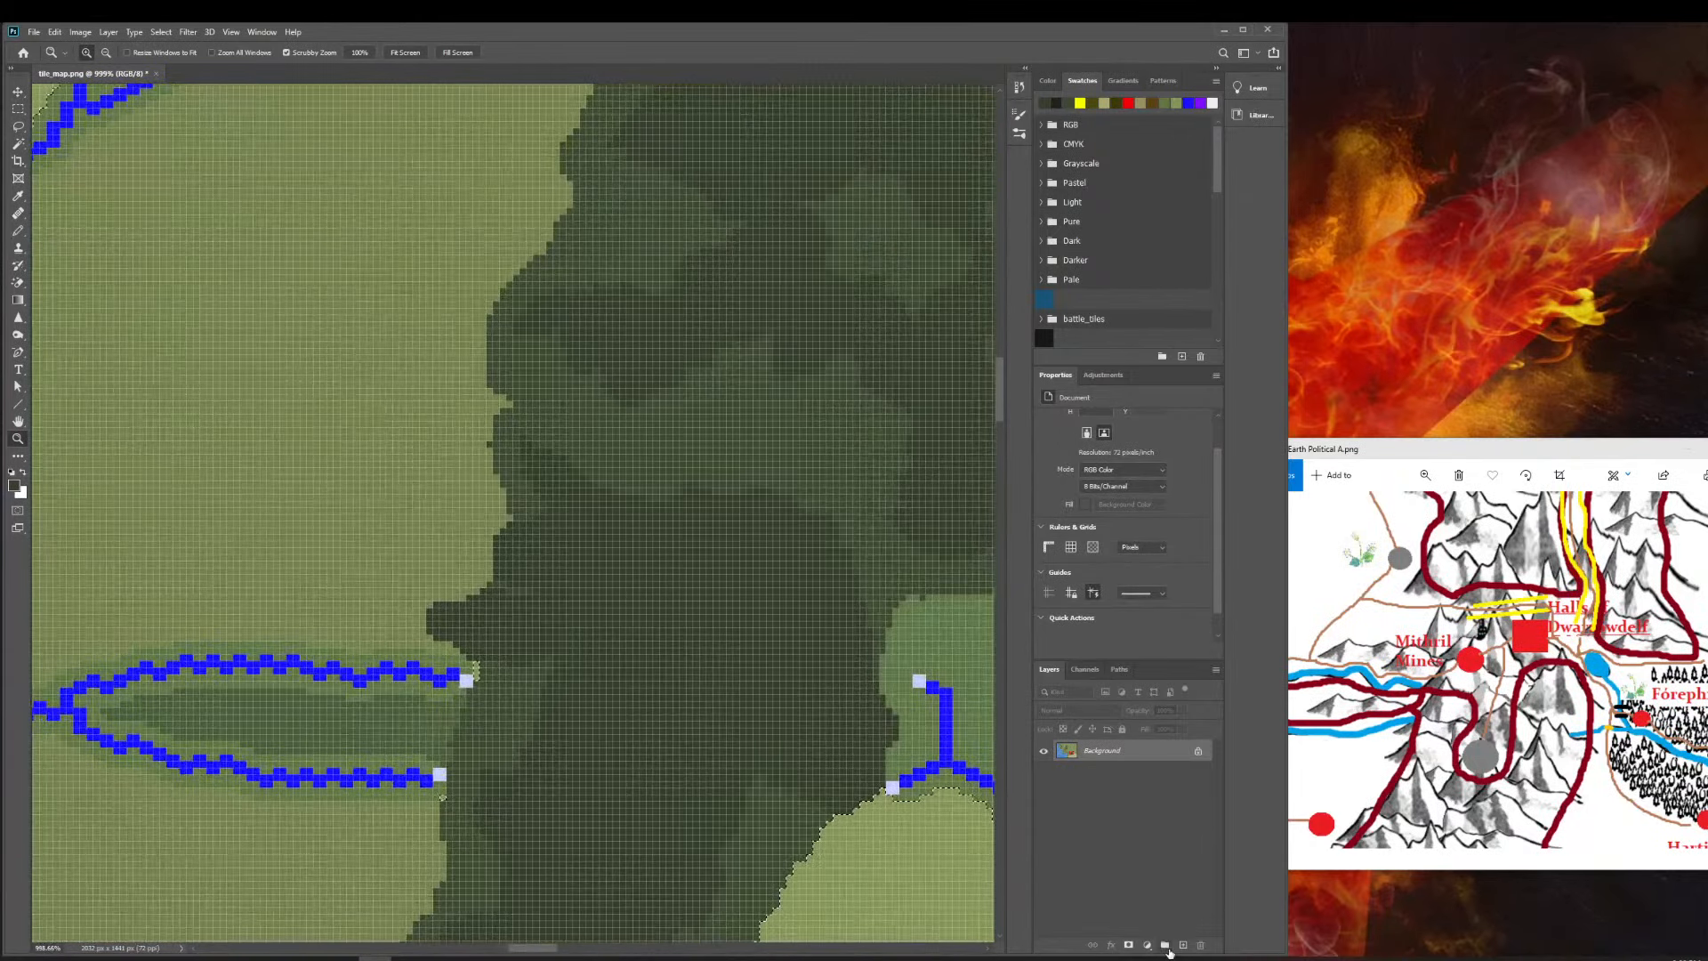
{"action": "left_click", "coordinate": [1182, 945]}
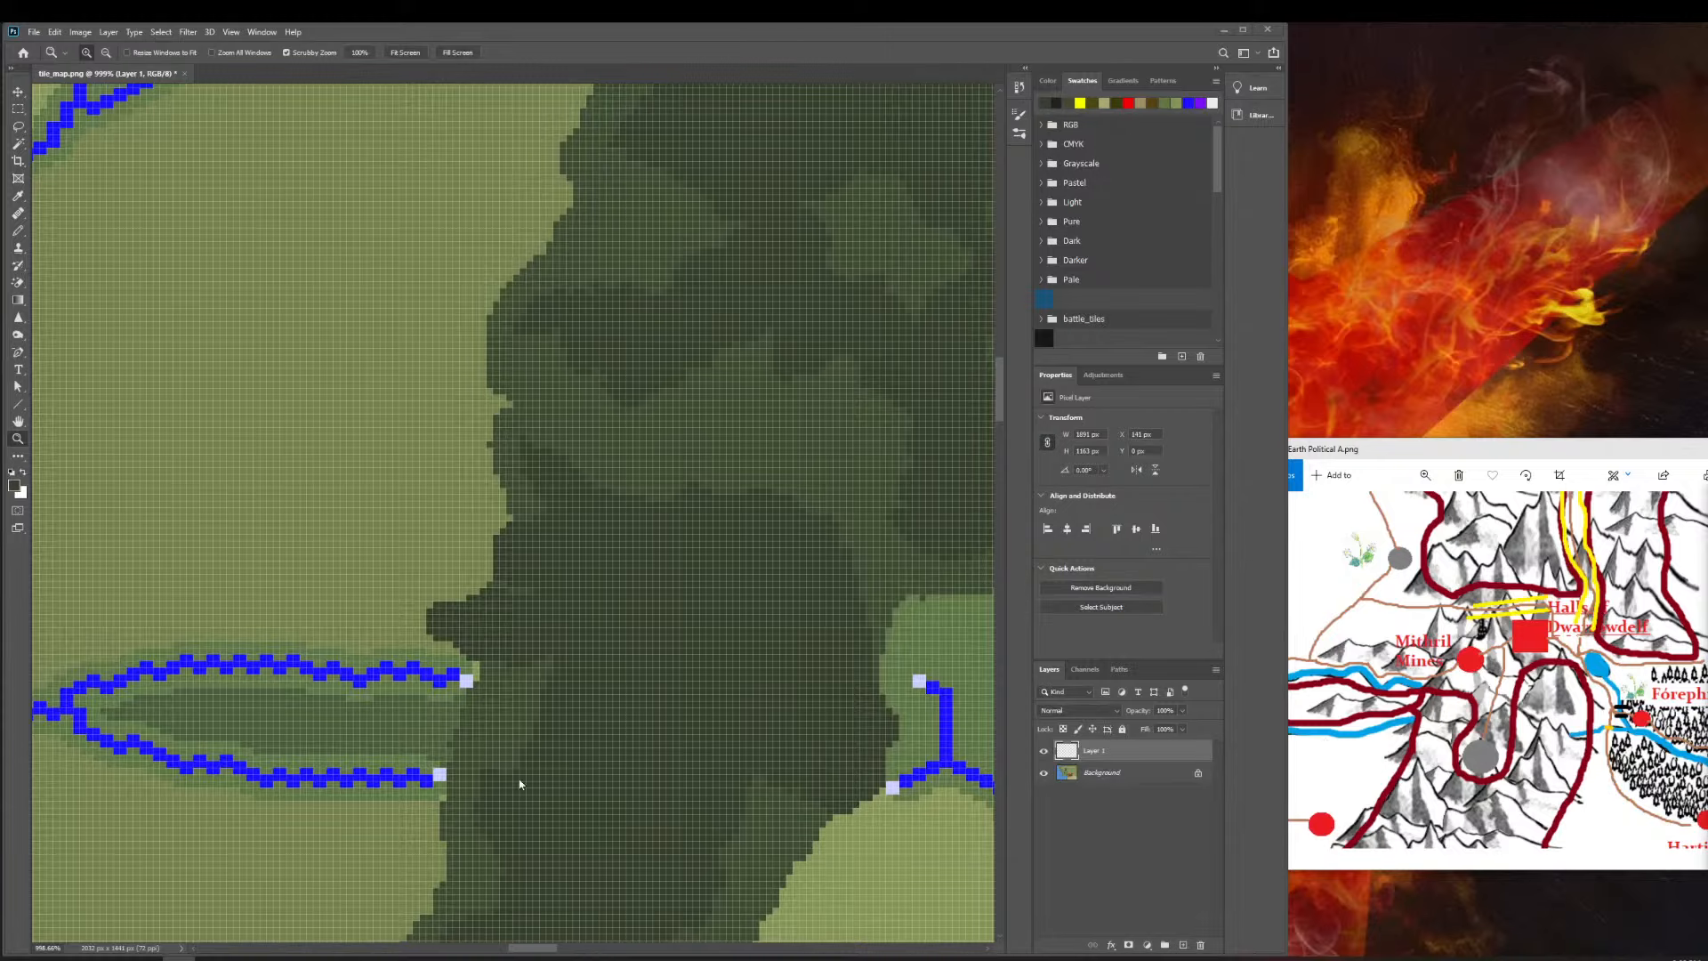
Examine the central mountain range between the western and eastern river sources closely against the reference map around Mithril Mines.
{"action": "scroll", "coordinate": [715, 775], "scroll_direction": "down", "scroll_amount": 3}
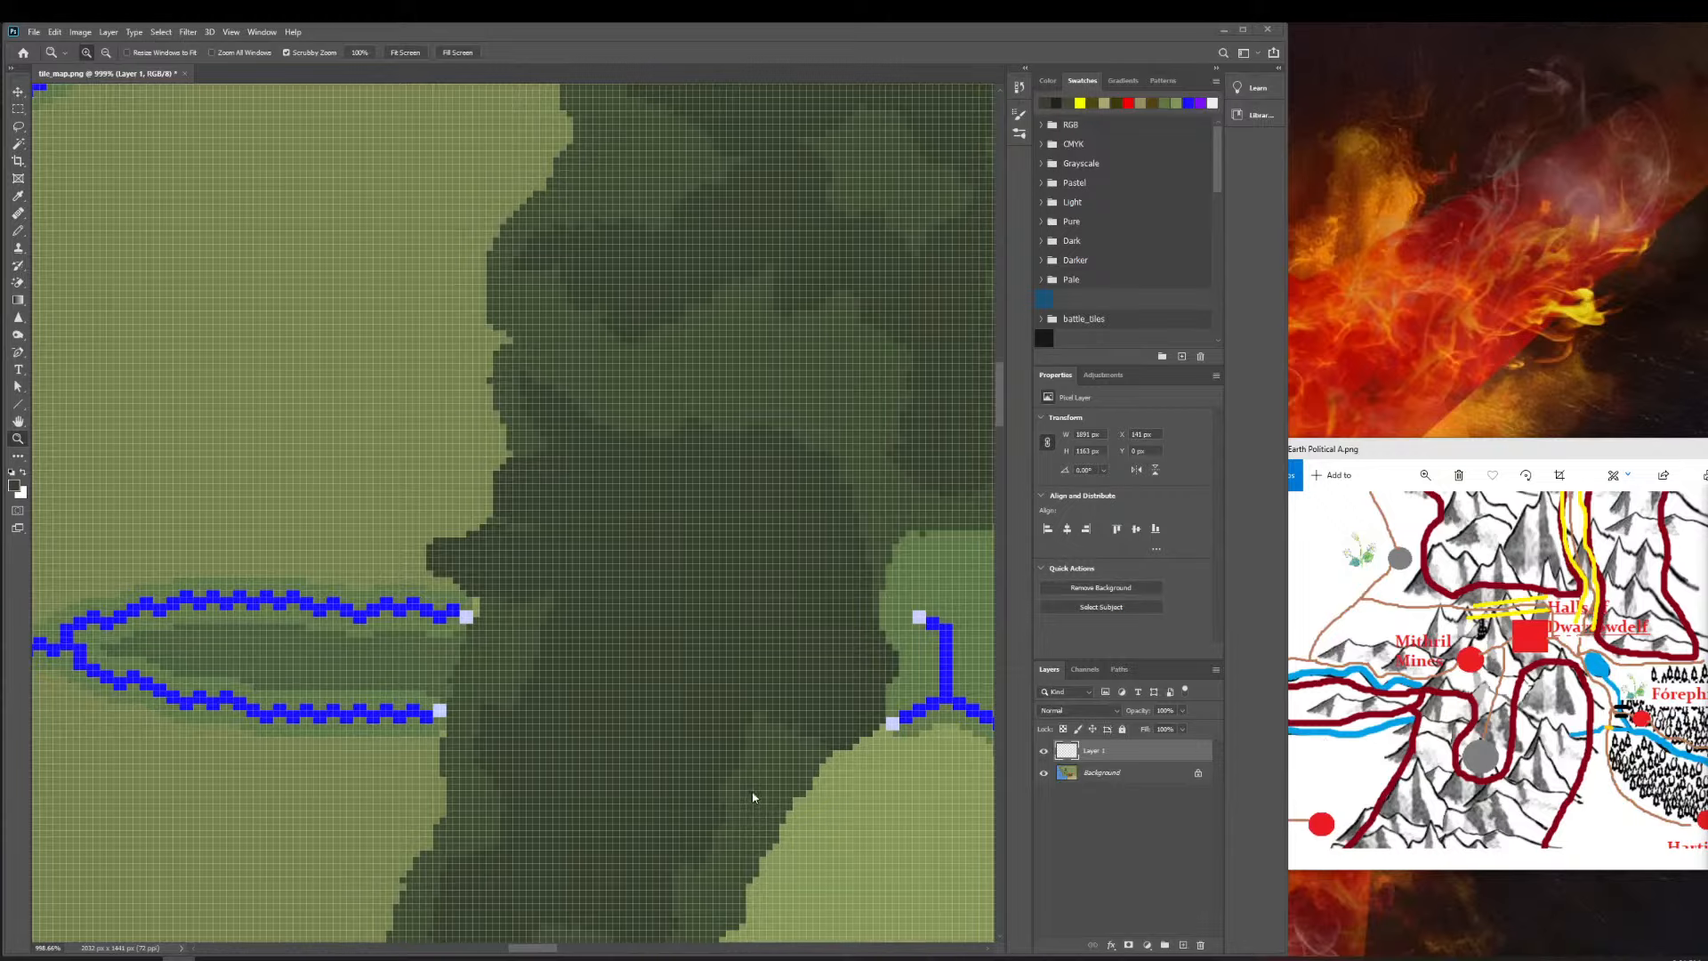
{"action": "scroll", "coordinate": [751, 796], "scroll_direction": "left", "scroll_amount": 1}
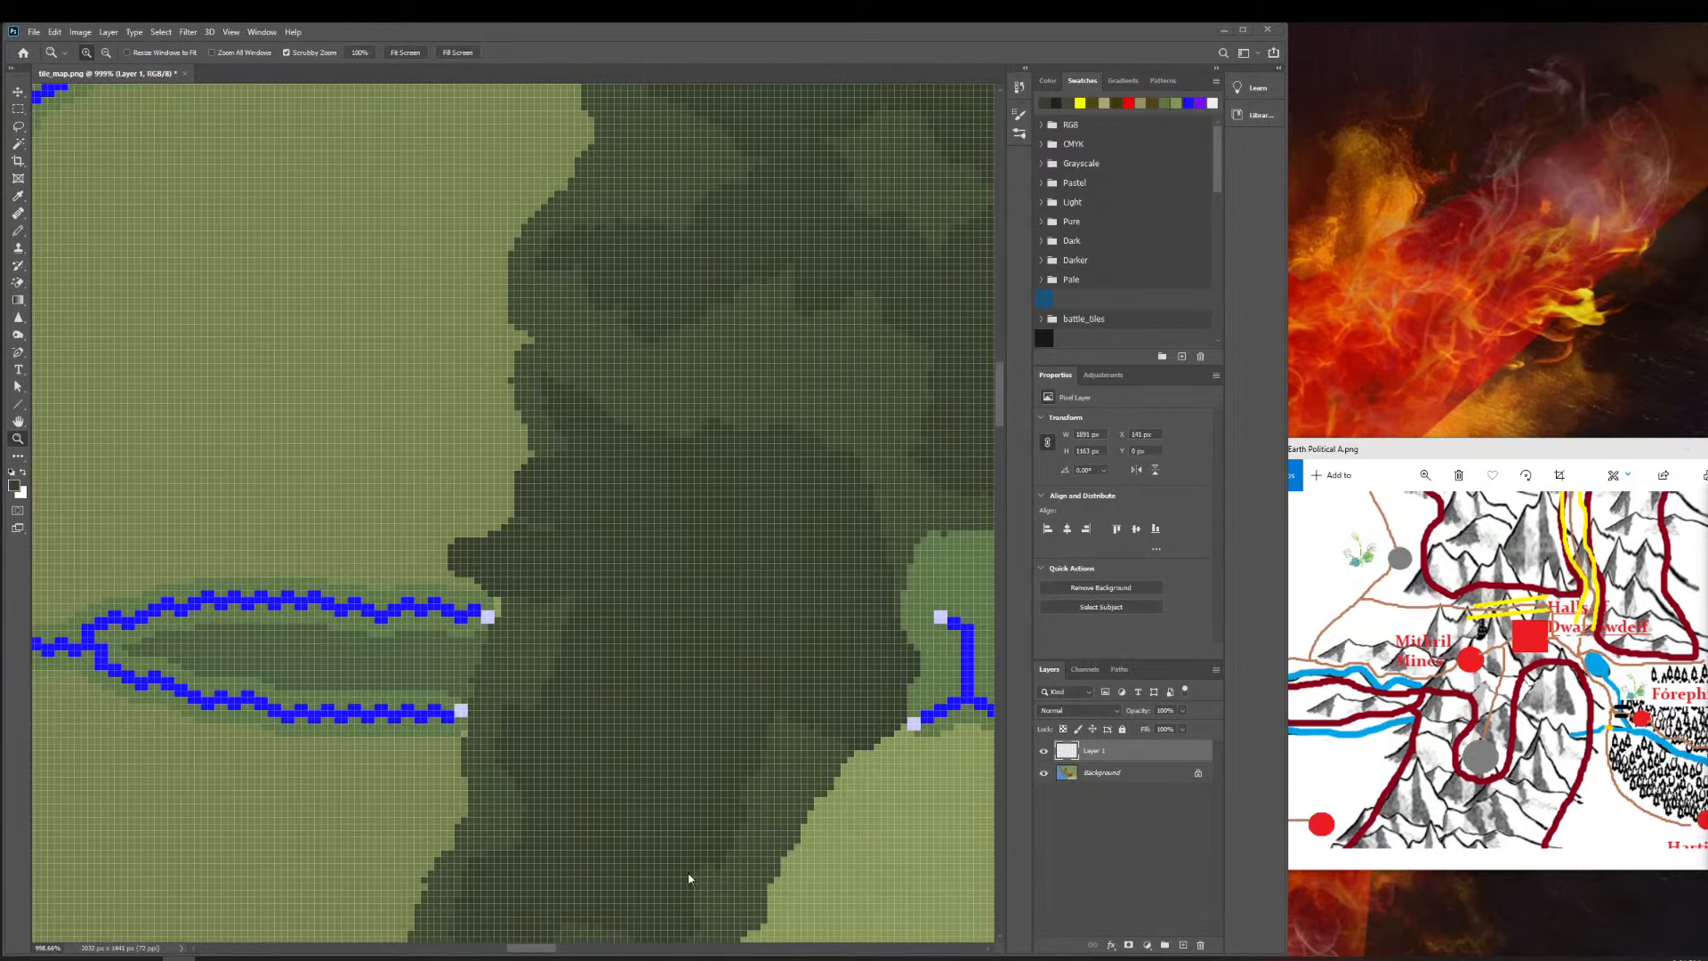
{"action": "scroll", "coordinate": [676, 863], "scroll_direction": "right", "scroll_amount": 1}
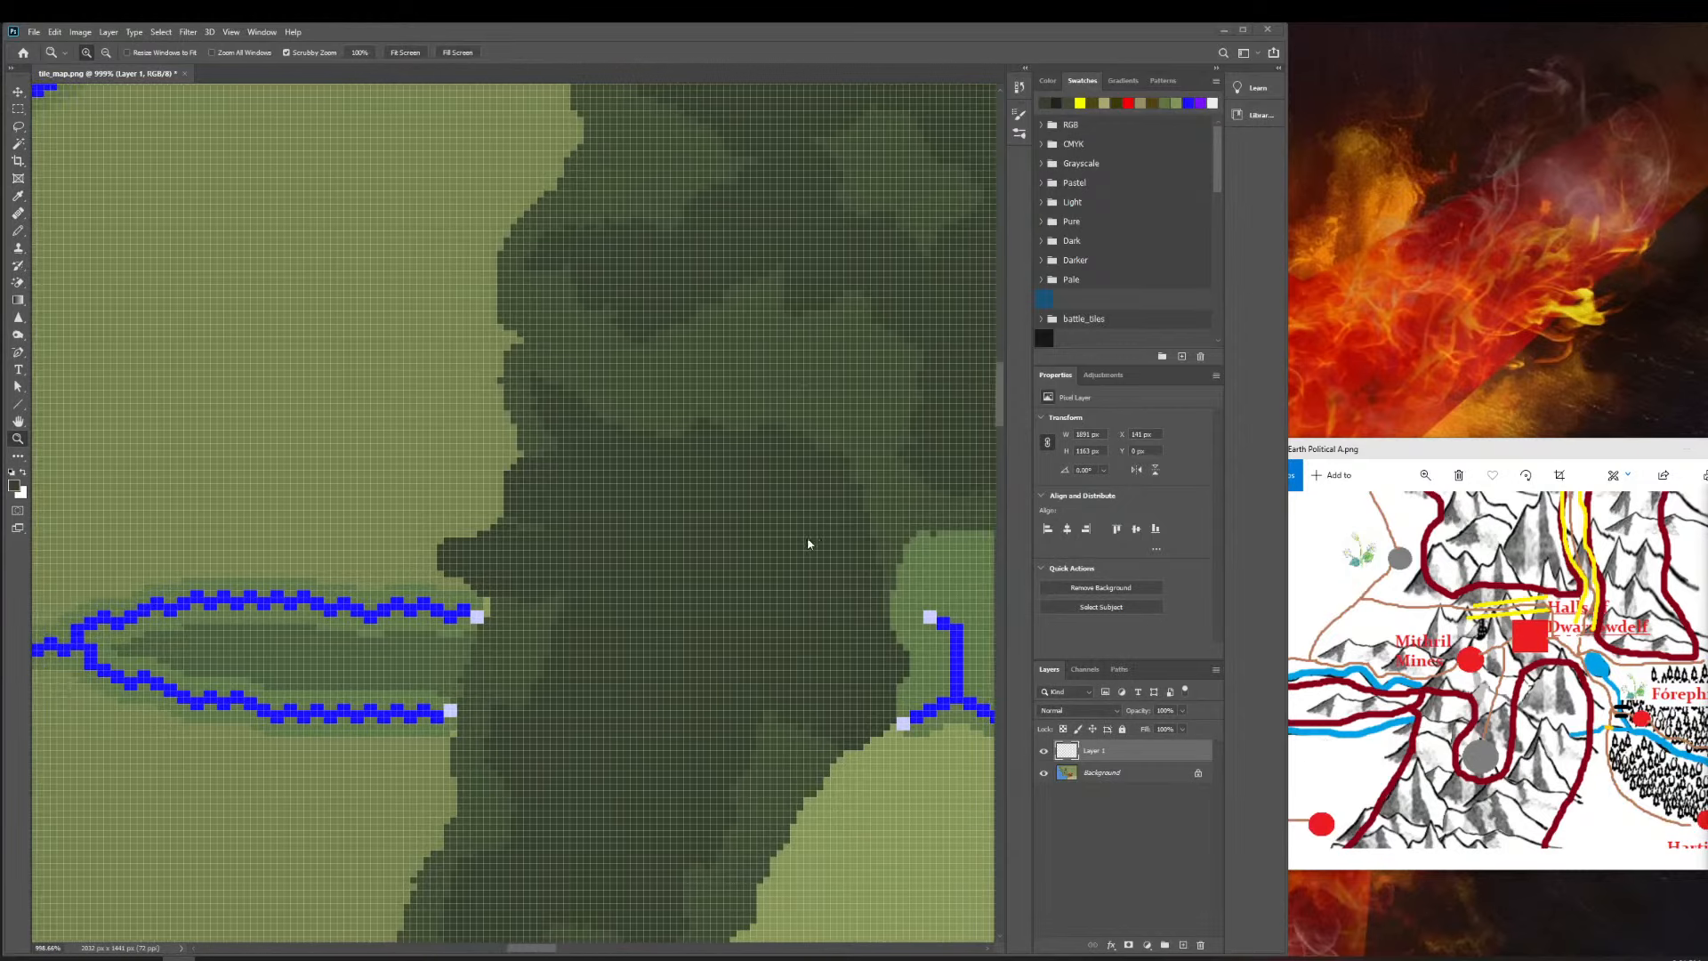
{"action": "scroll", "coordinate": [808, 544], "scroll_direction": "right", "scroll_amount": 3}
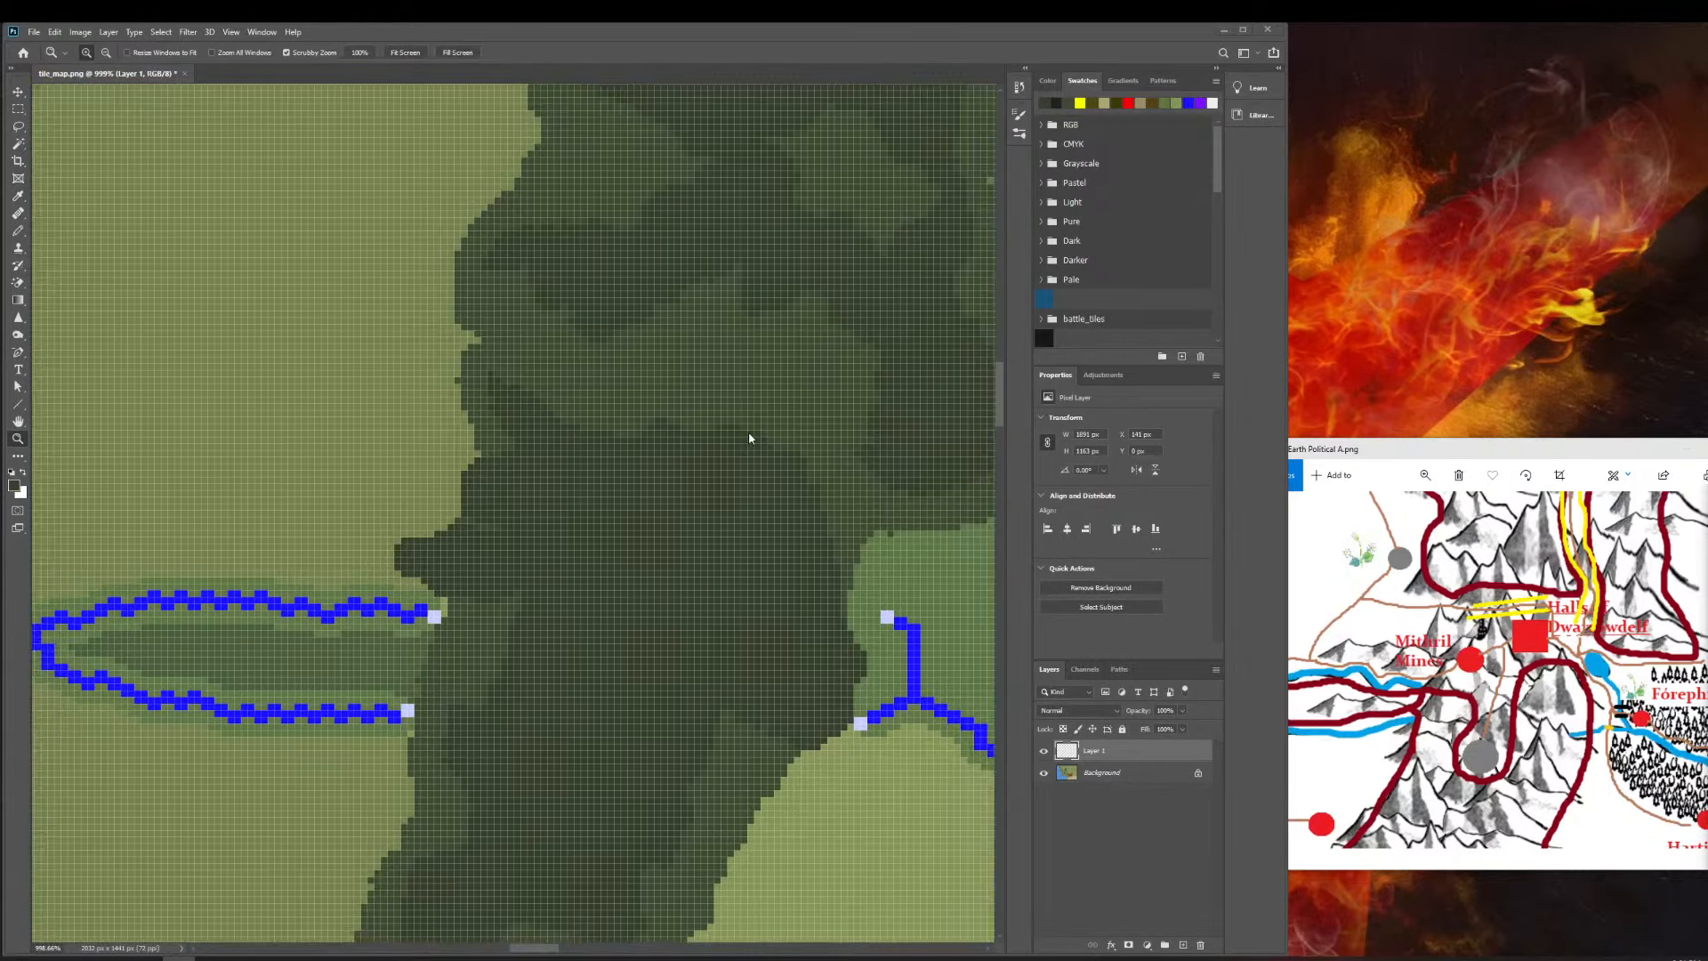
{"action": "scroll", "coordinate": [749, 438], "scroll_direction": "down", "scroll_amount": 2}
{"action": "scroll", "coordinate": [755, 419], "scroll_direction": "left", "scroll_amount": 1}
{"action": "scroll", "coordinate": [838, 374], "scroll_direction": "left", "scroll_amount": 3}
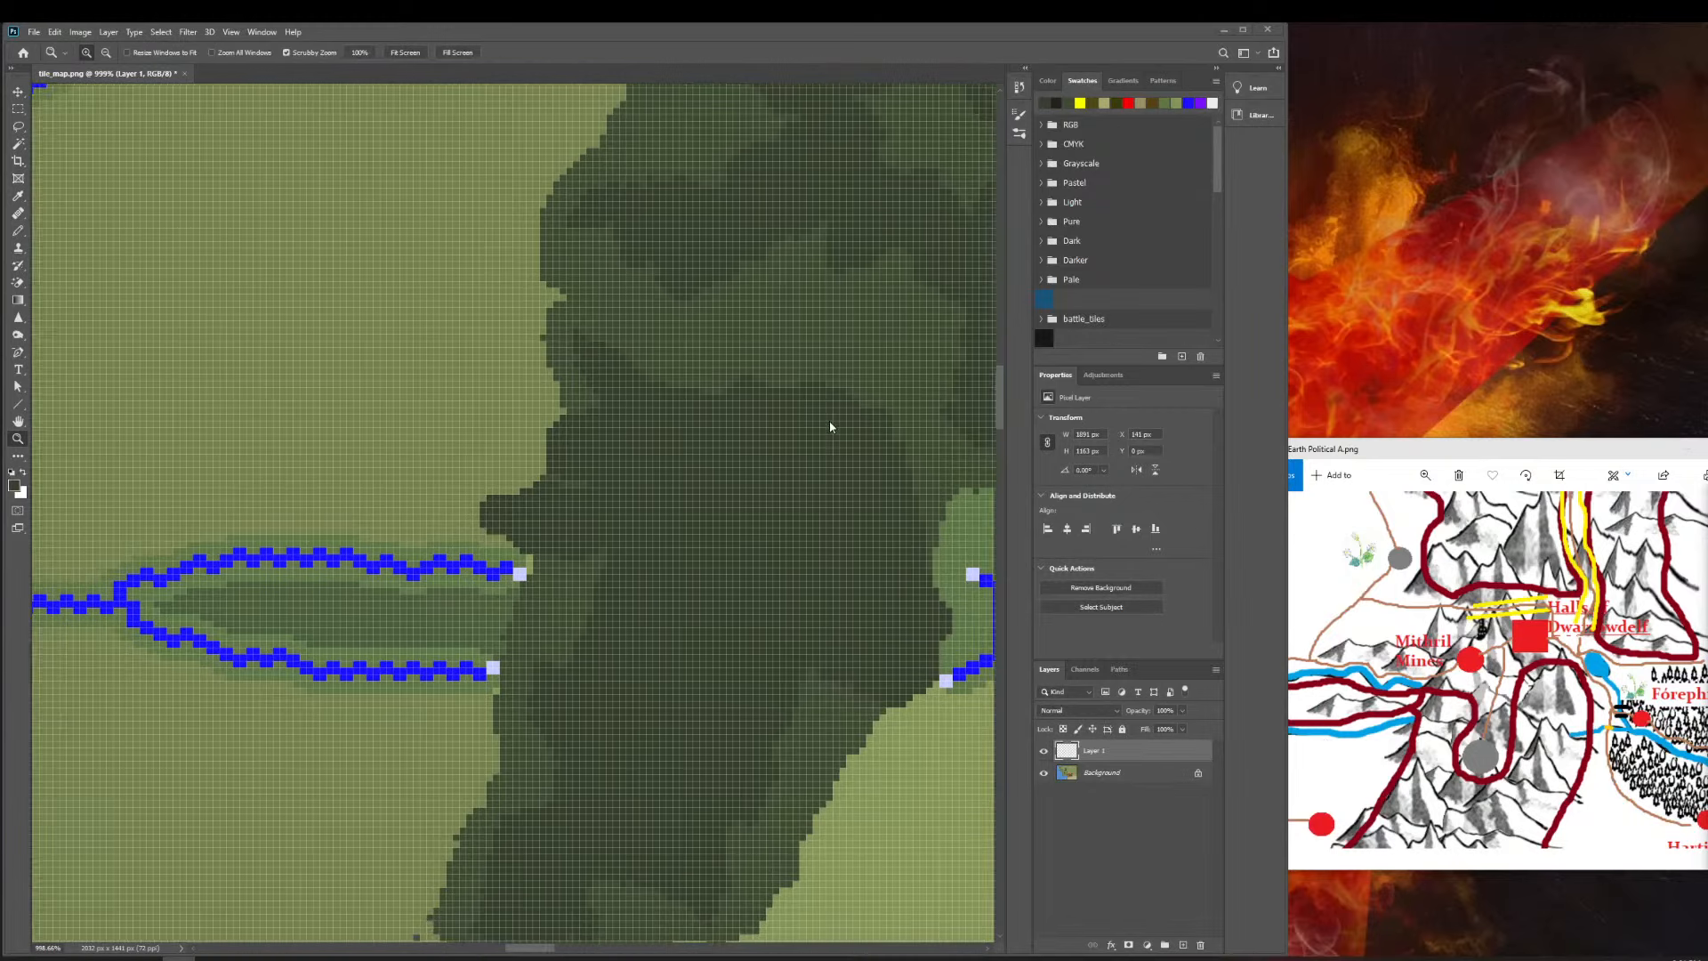
{"action": "scroll", "coordinate": [830, 427], "scroll_direction": "right", "scroll_amount": 3}
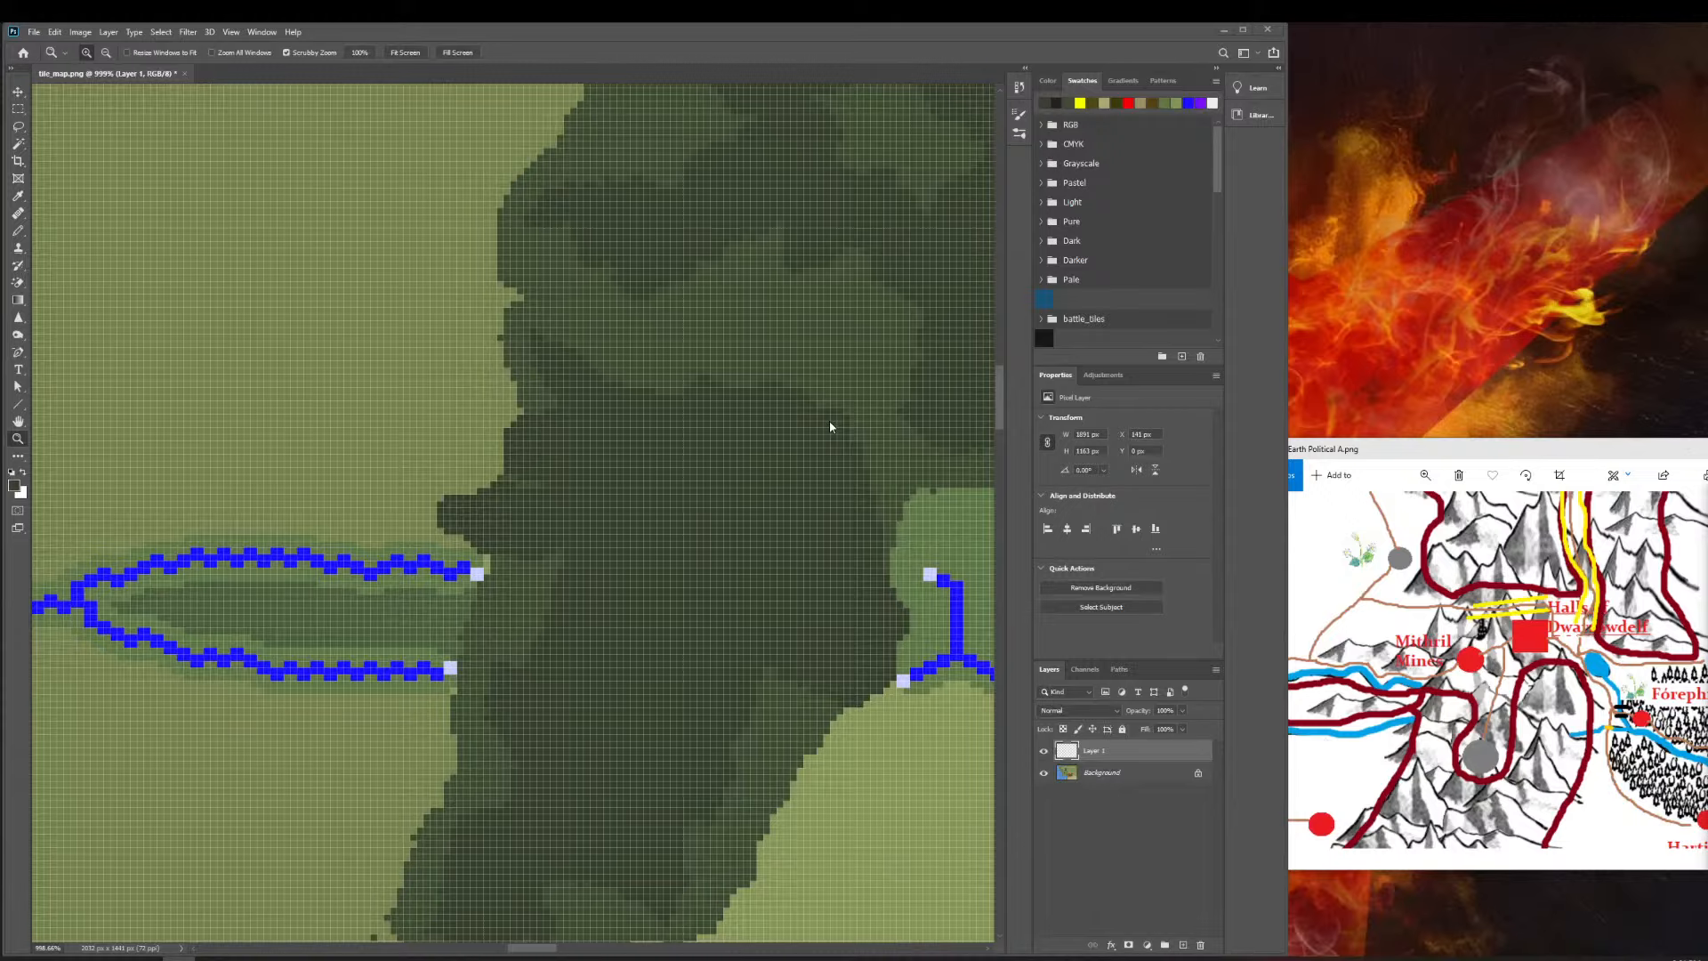
{"action": "scroll", "coordinate": [857, 380], "scroll_direction": "right", "scroll_amount": 1}
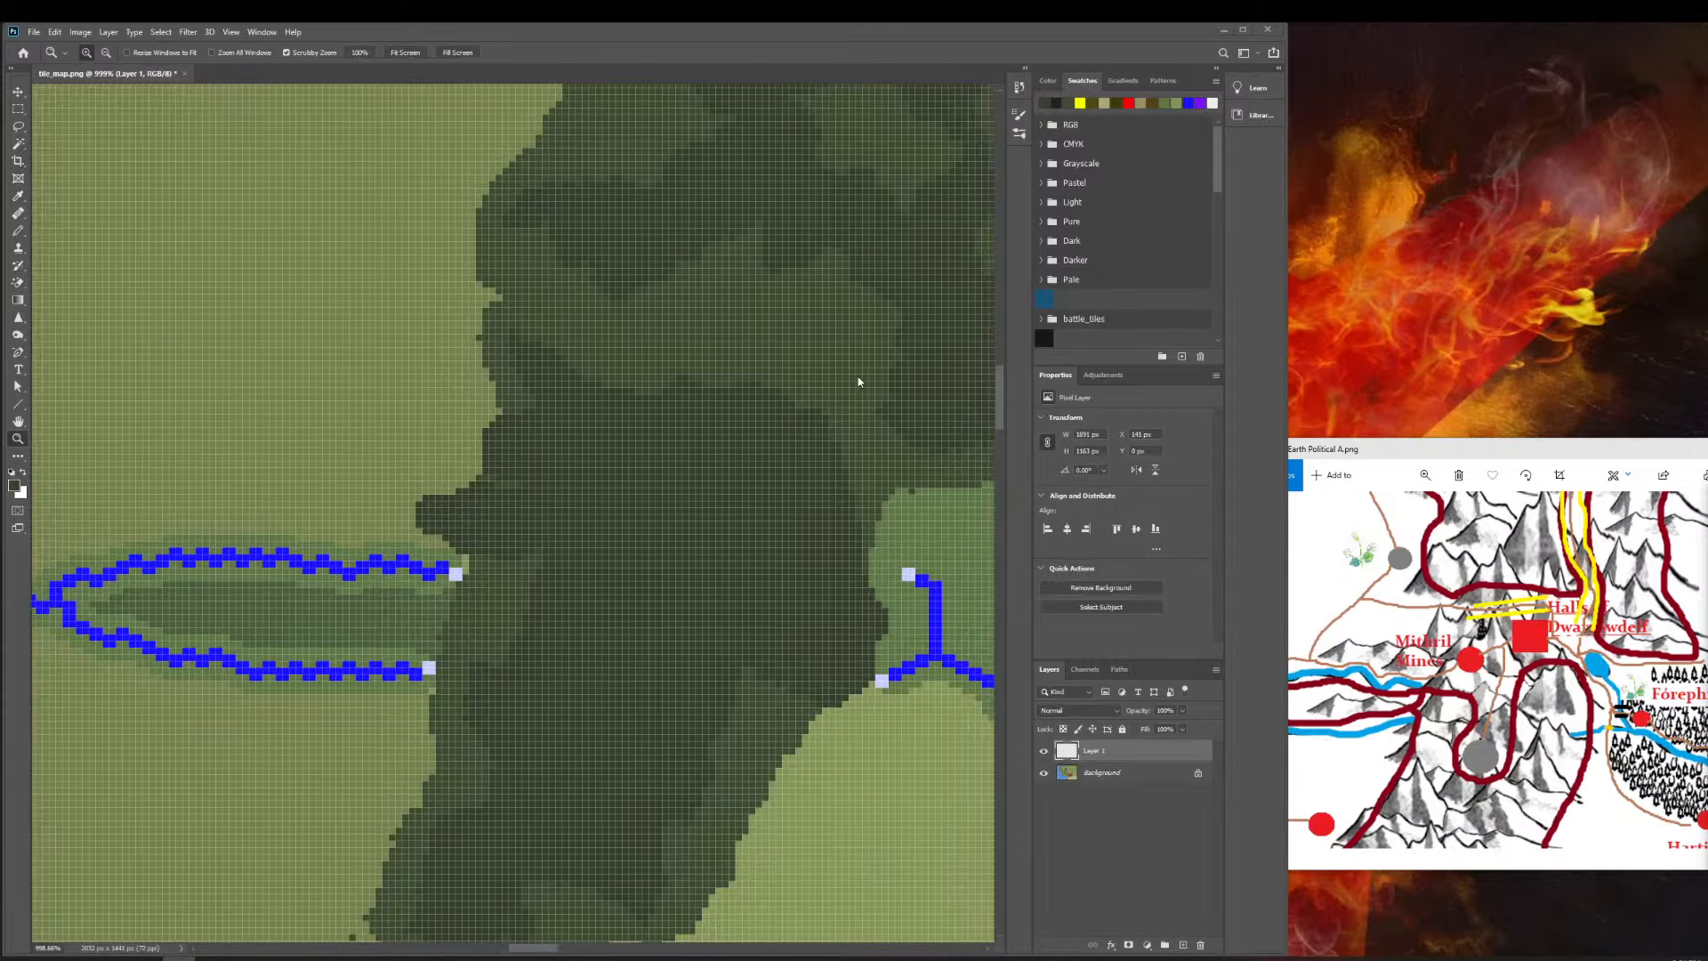
{"action": "scroll", "coordinate": [847, 374], "scroll_direction": "left", "scroll_amount": 1}
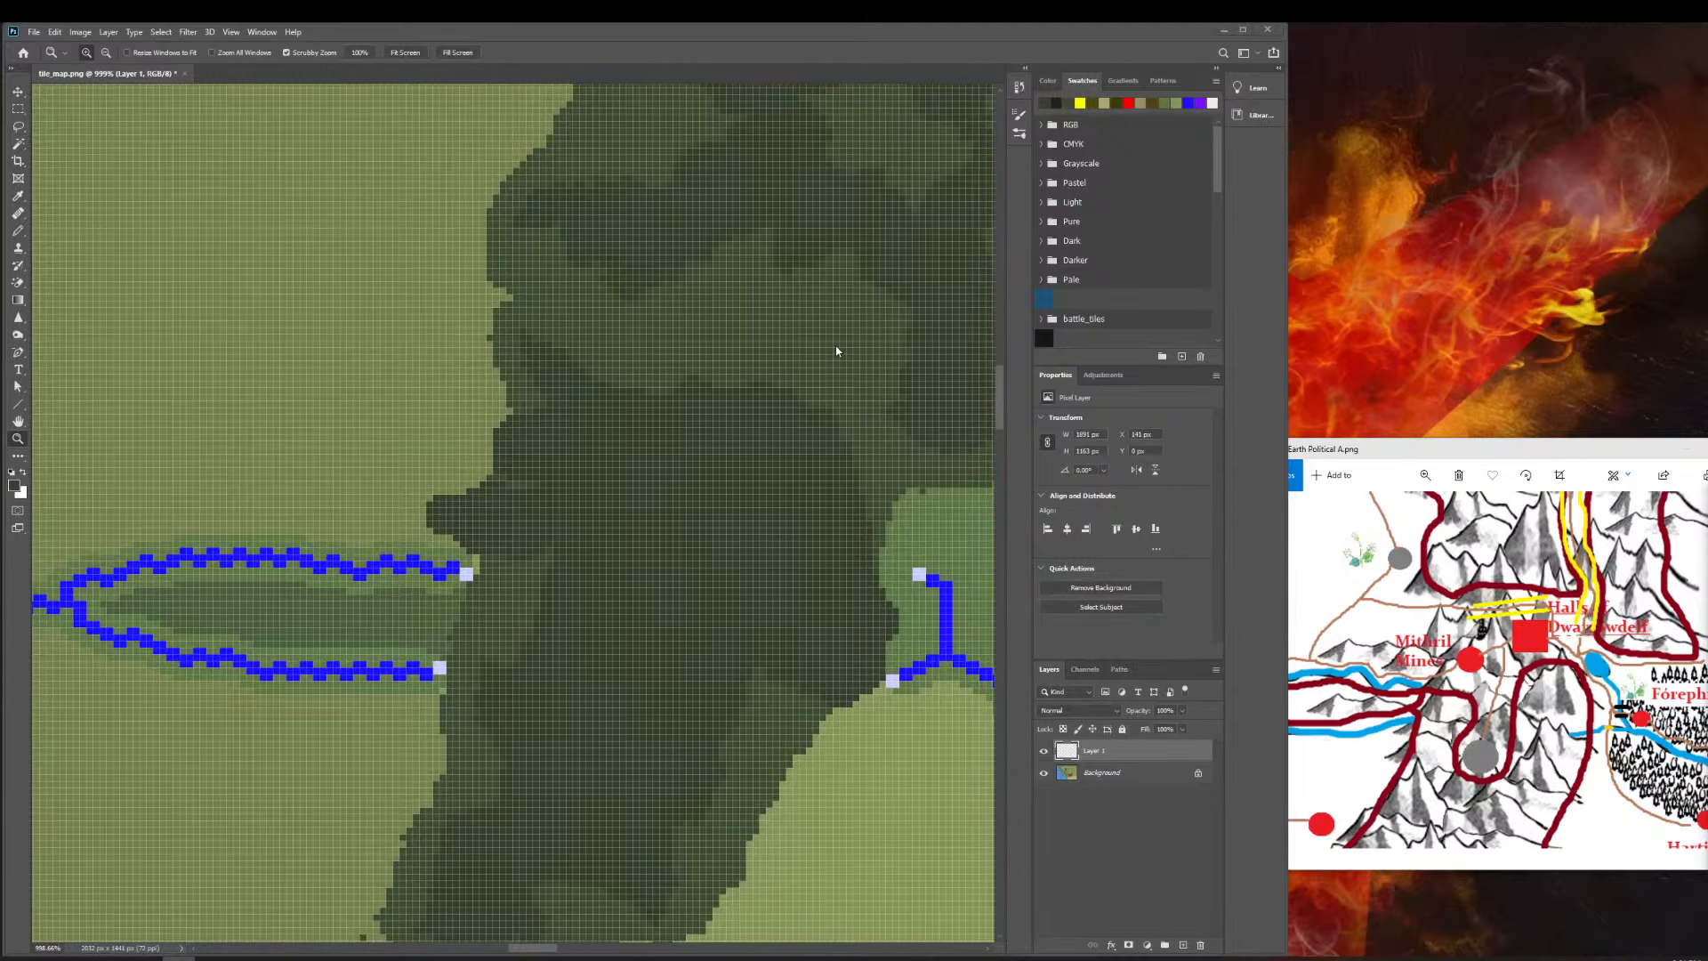
{"action": "scroll", "coordinate": [802, 498], "scroll_direction": "down", "scroll_amount": 1}
{"action": "scroll", "coordinate": [788, 506], "scroll_direction": "right", "scroll_amount": 2}
{"action": "scroll", "coordinate": [792, 516], "scroll_direction": "right", "scroll_amount": 3}
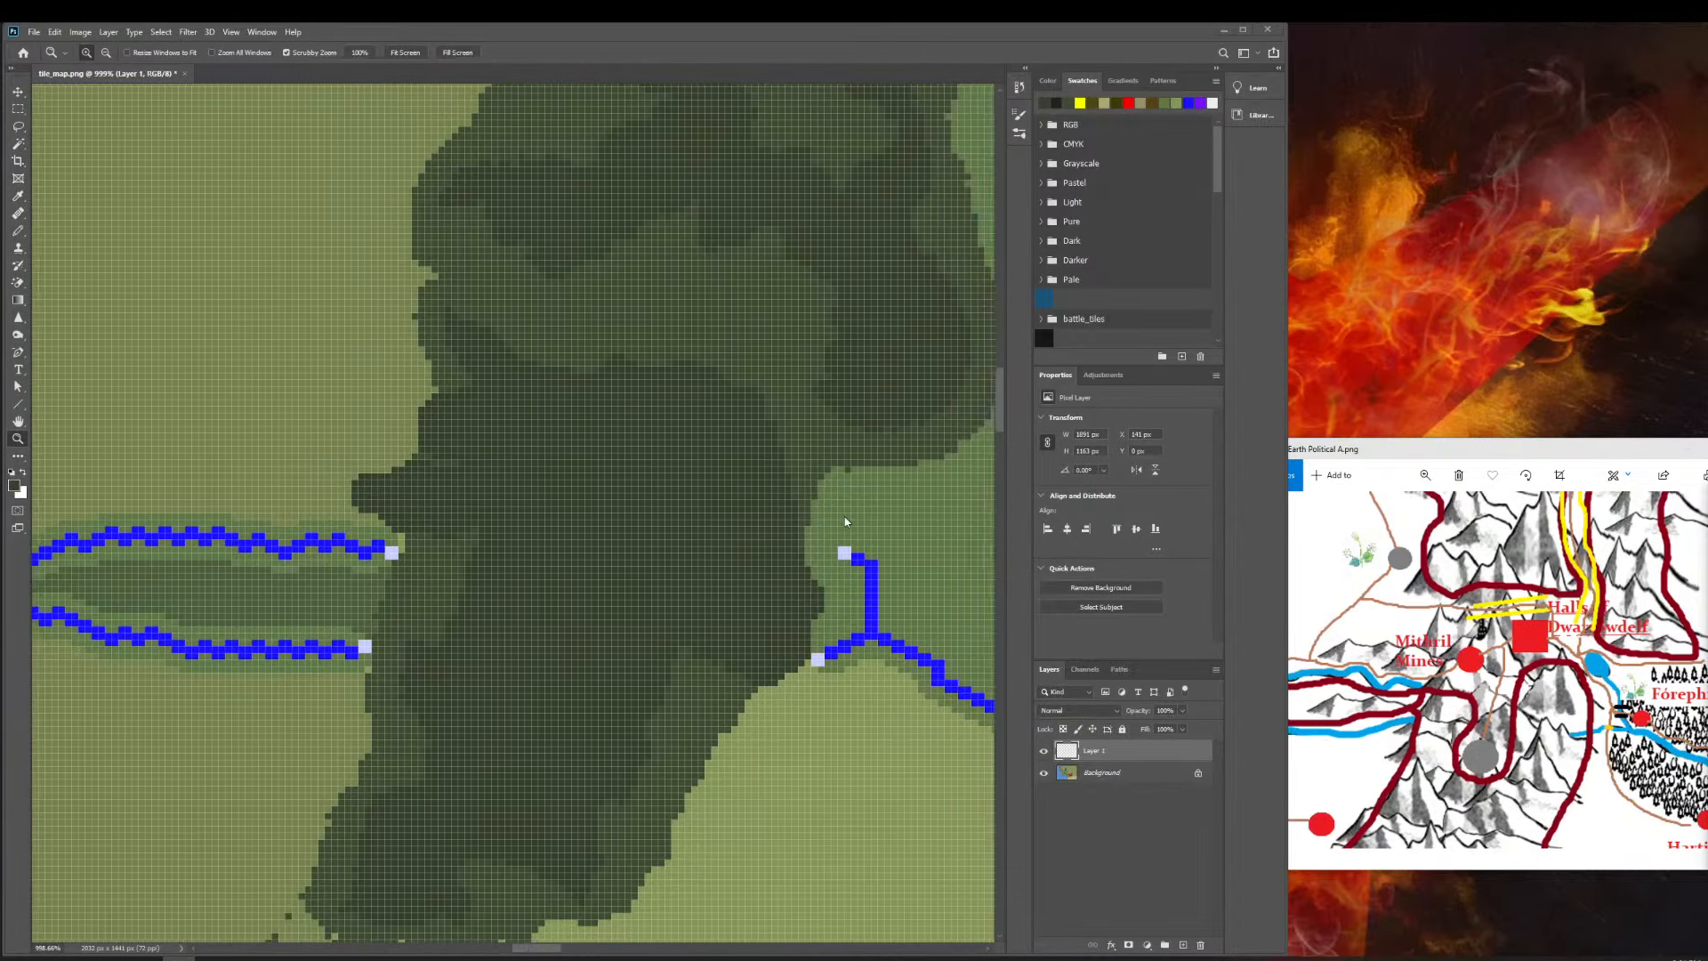
{"action": "scroll", "coordinate": [841, 518], "scroll_direction": "left", "scroll_amount": 2}
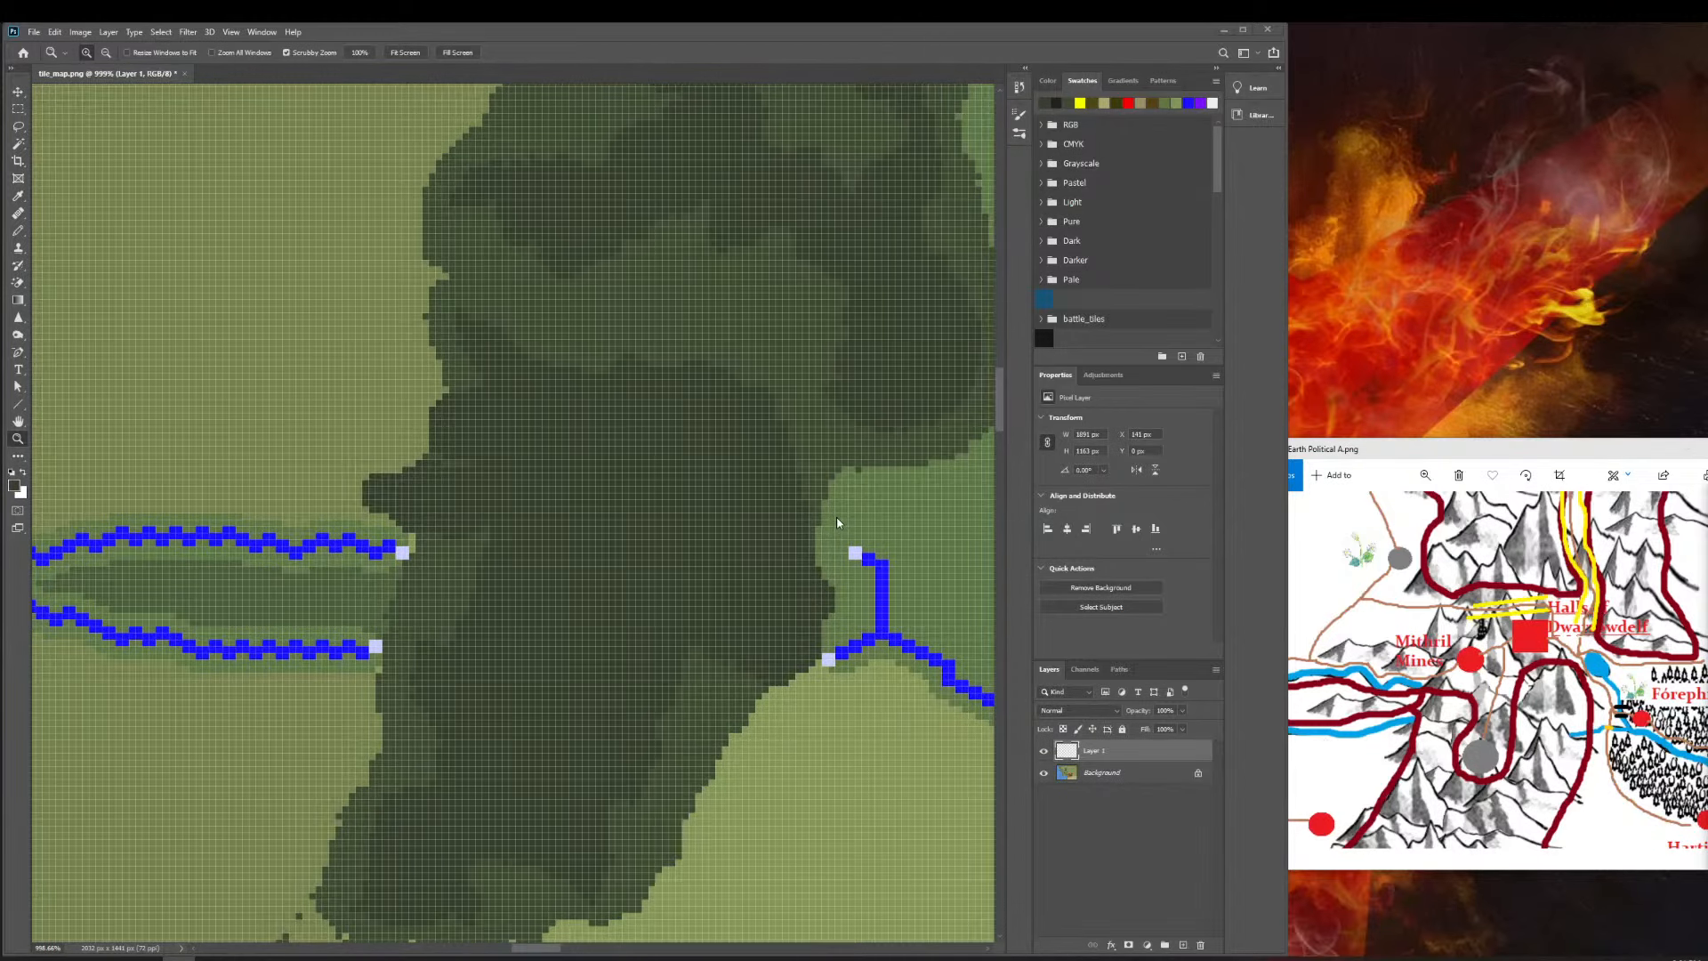
{"action": "scroll", "coordinate": [863, 551], "scroll_direction": "up", "scroll_amount": 2}
{"action": "scroll", "coordinate": [863, 552], "scroll_direction": "left", "scroll_amount": 2}
{"action": "scroll", "coordinate": [863, 553], "scroll_direction": "up", "scroll_amount": 1}
{"action": "scroll", "coordinate": [861, 560], "scroll_direction": "right", "scroll_amount": 4}
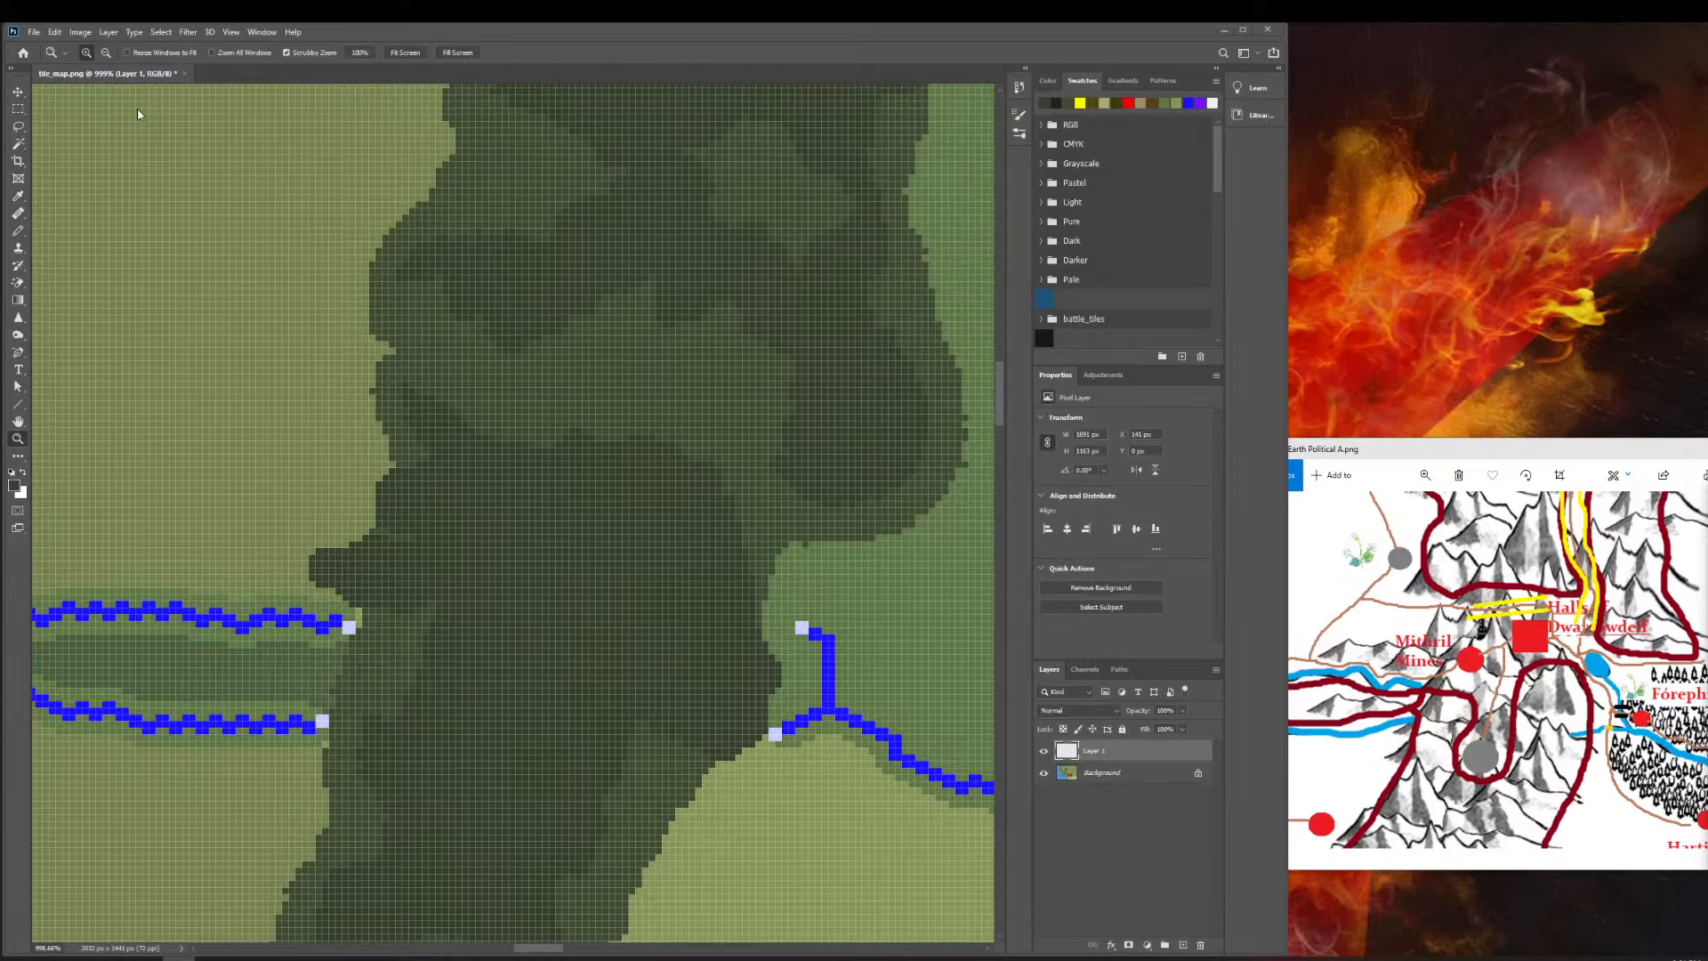
{"action": "scroll", "coordinate": [138, 114], "scroll_direction": "left", "scroll_amount": 1}
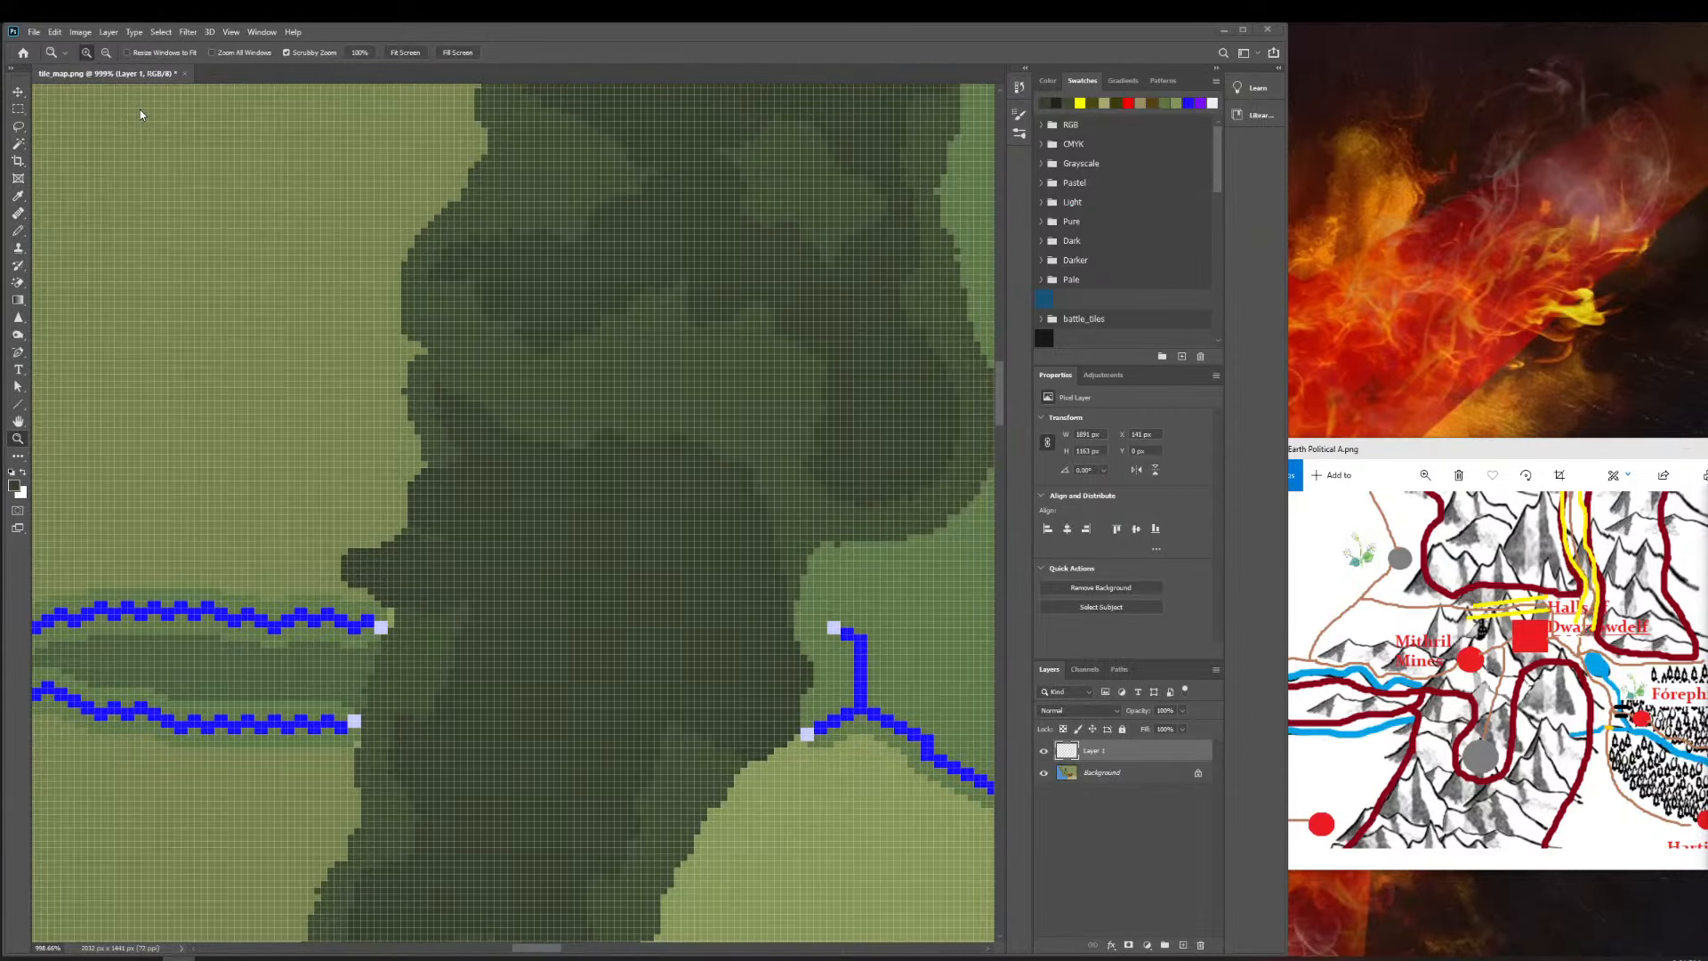
{"action": "scroll", "coordinate": [228, 131], "scroll_direction": "left", "scroll_amount": 1}
{"action": "scroll", "coordinate": [222, 151], "scroll_direction": "right", "scroll_amount": 2}
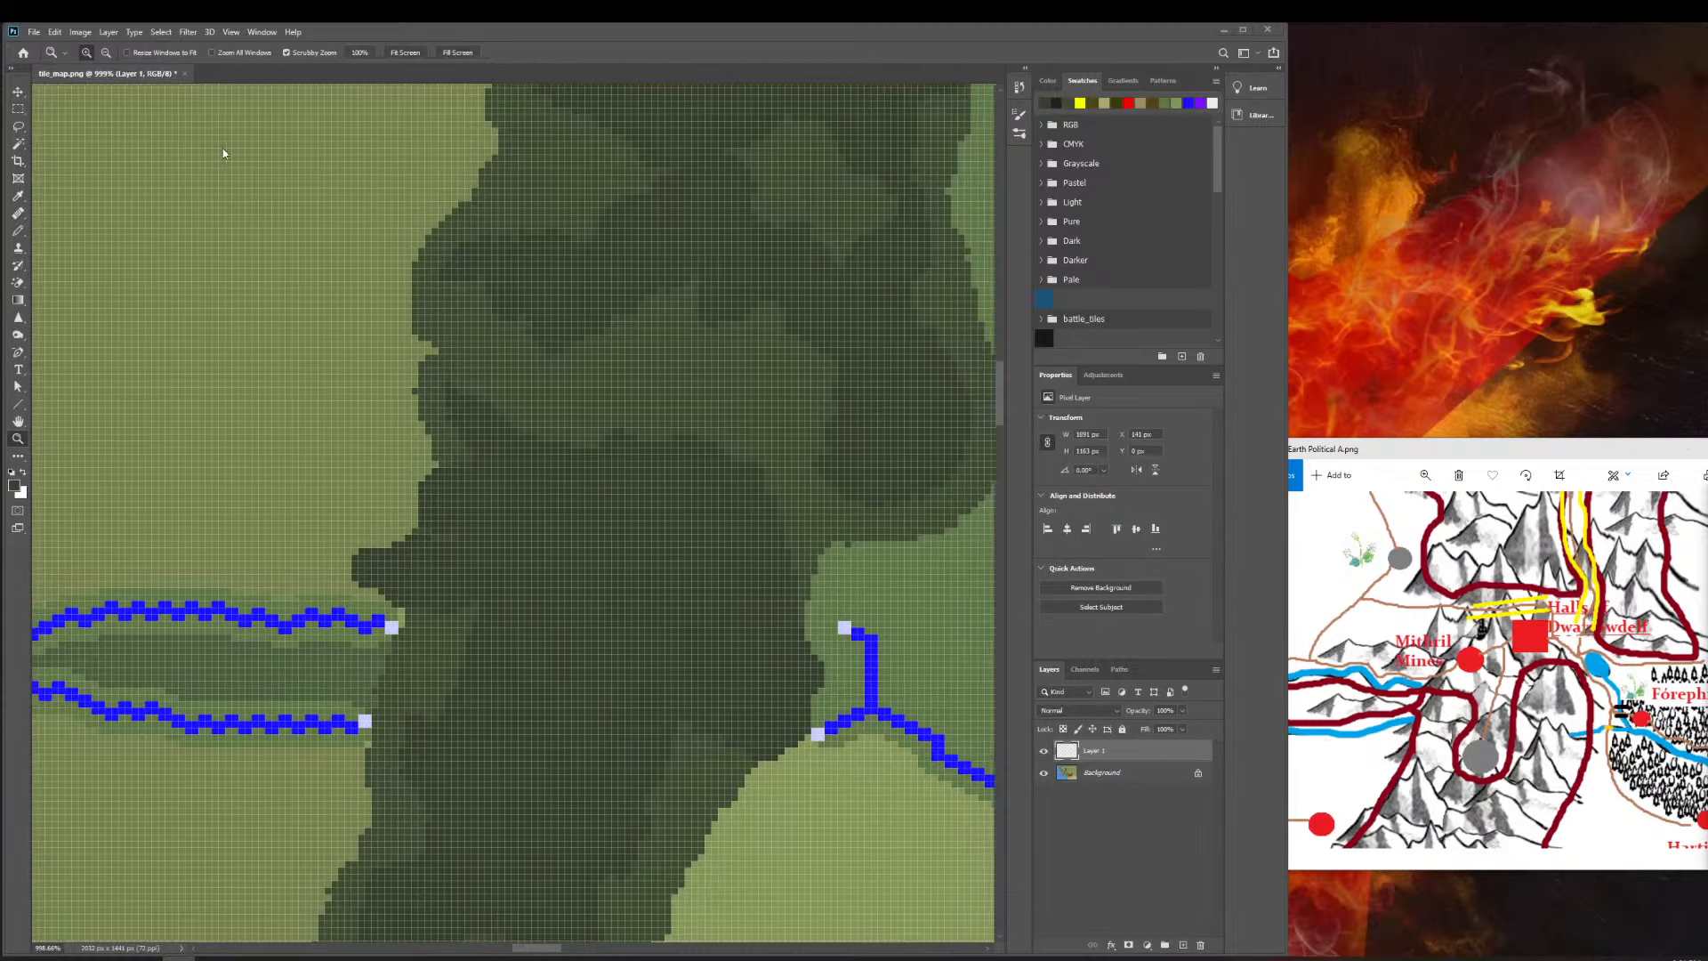
{"action": "scroll", "coordinate": [222, 154], "scroll_direction": "down", "scroll_amount": 1}
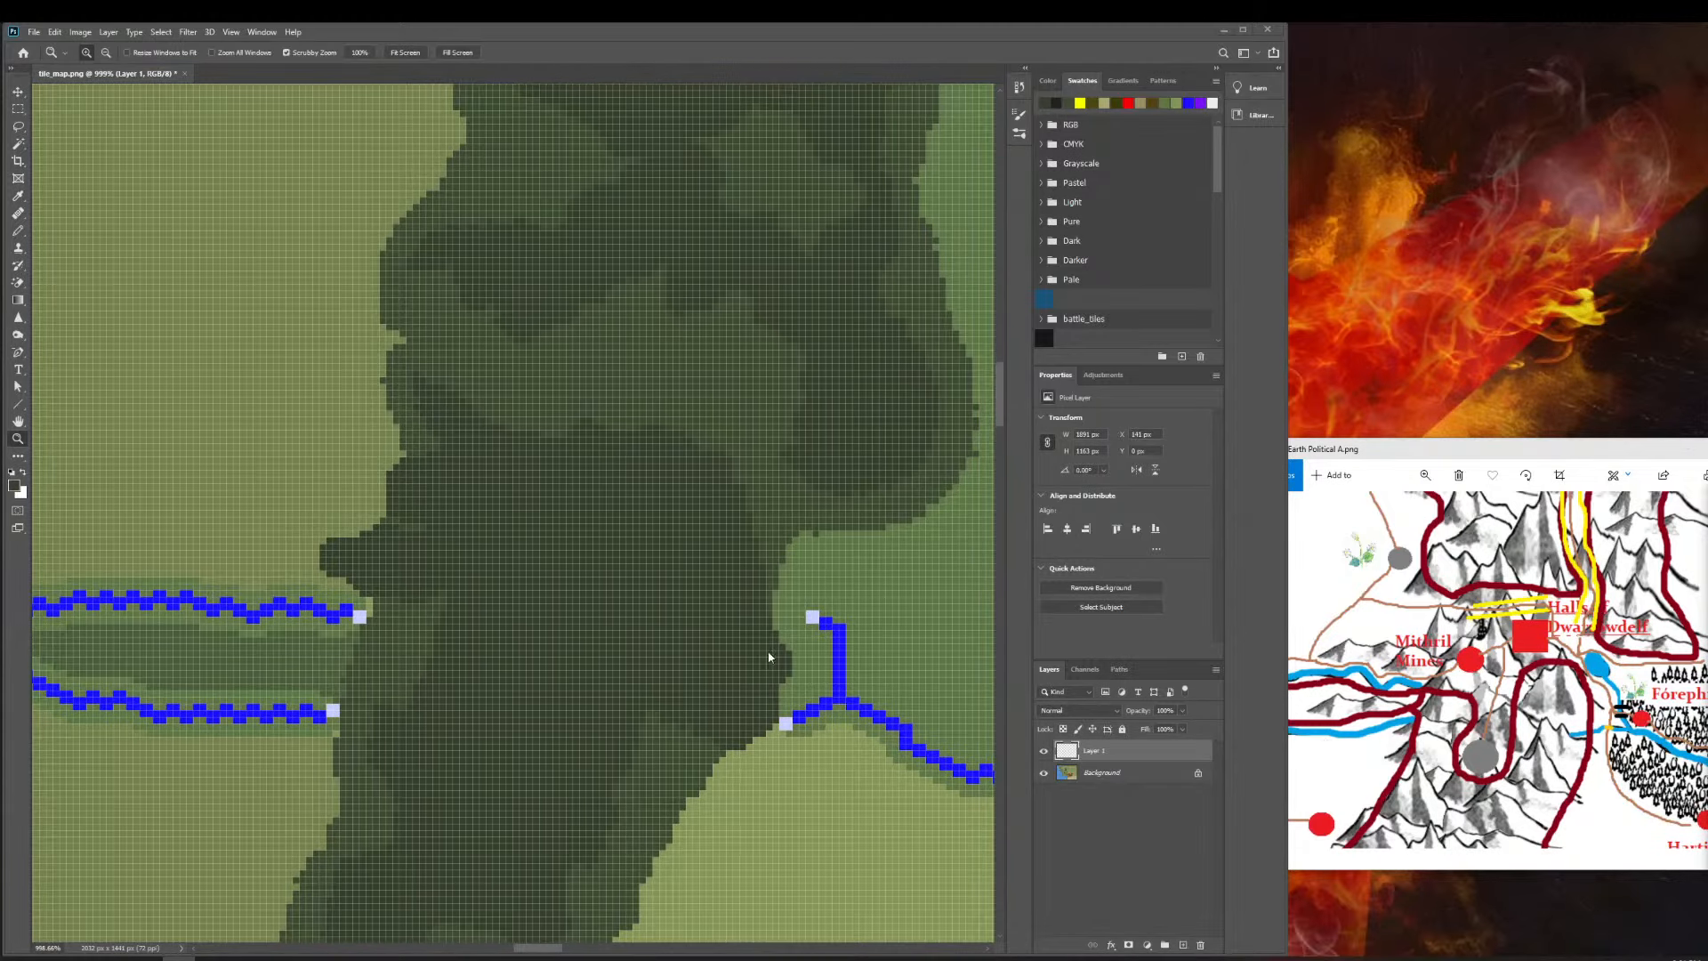
{"action": "scroll", "coordinate": [769, 656], "scroll_direction": "left", "scroll_amount": 1}
{"action": "scroll", "coordinate": [770, 656], "scroll_direction": "right", "scroll_amount": 3}
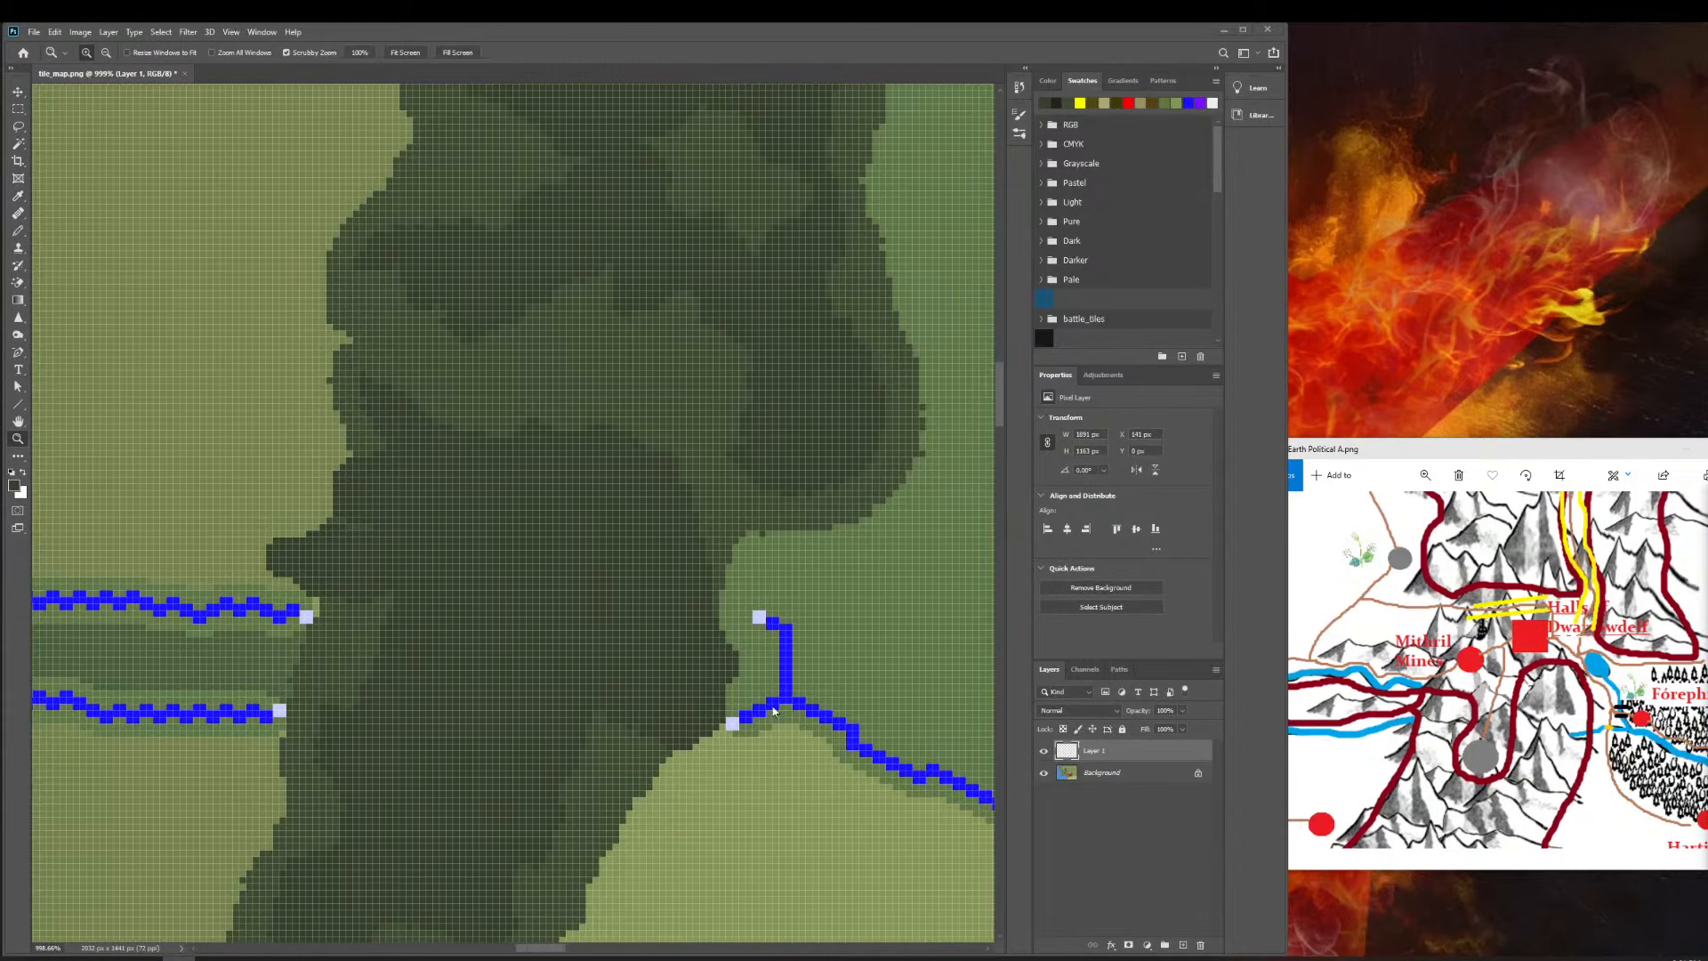
{"action": "scroll", "coordinate": [728, 643], "scroll_direction": "left", "scroll_amount": 1}
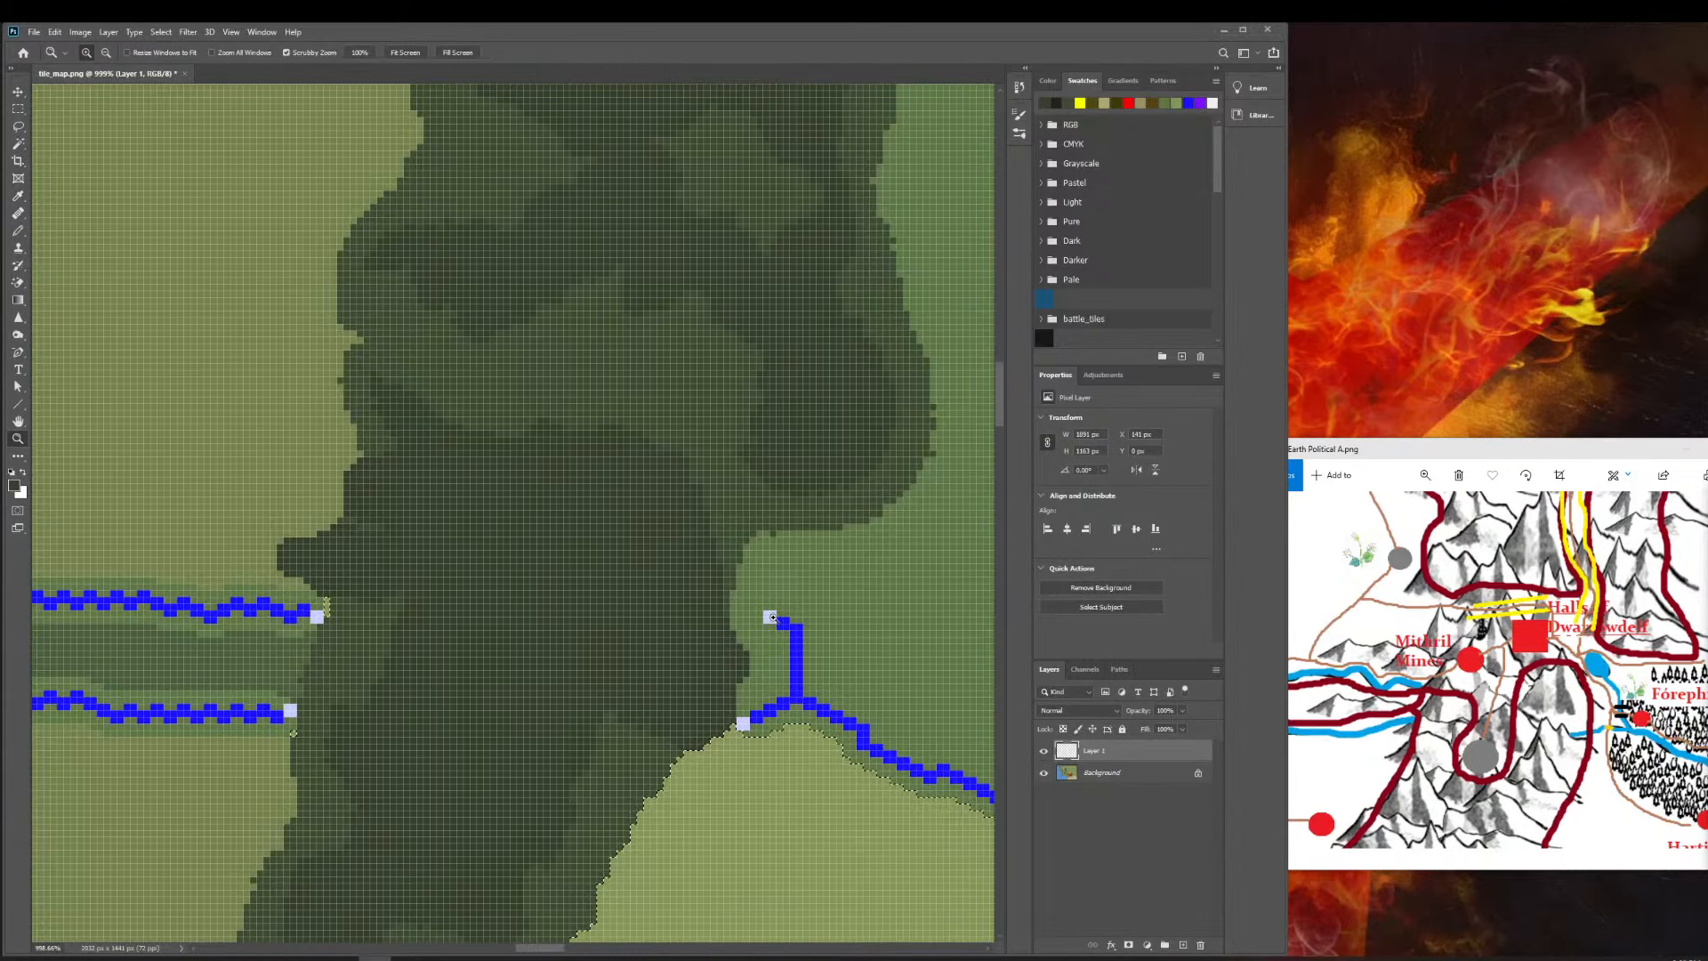
{"action": "scroll", "coordinate": [773, 618], "scroll_direction": "right", "scroll_amount": 3}
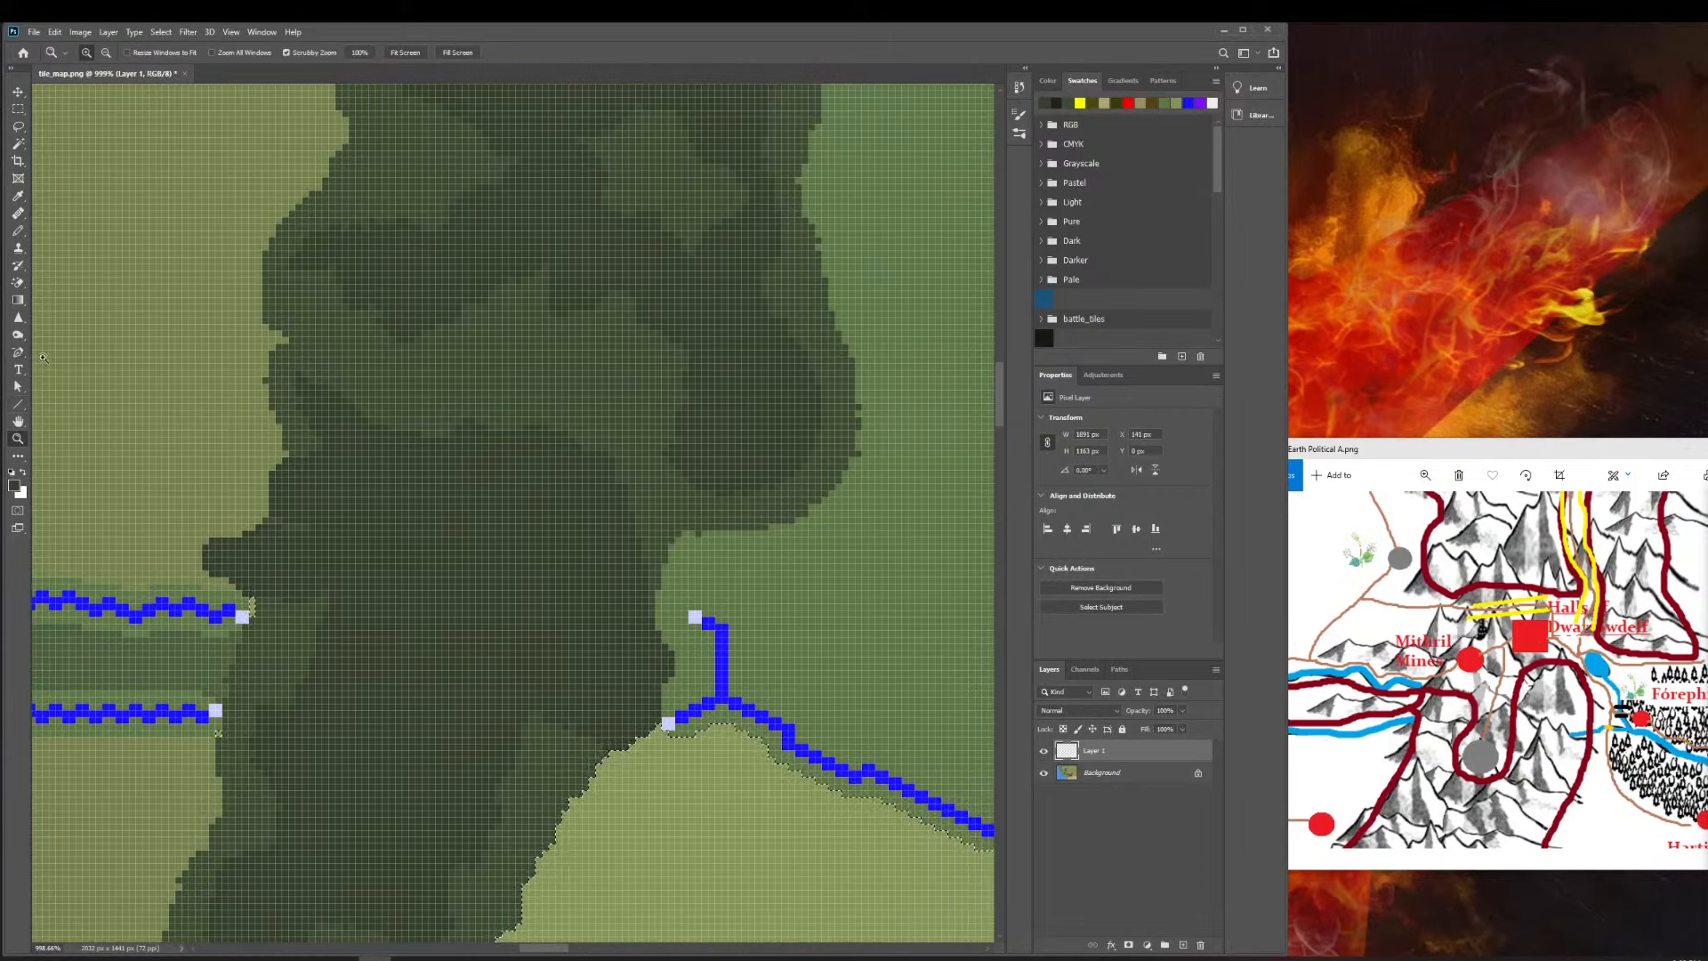
Switch to the Pencil tool and choose pure blue from the RGB swatch group as the foreground colour.
{"action": "left_click", "coordinate": [18, 229]}
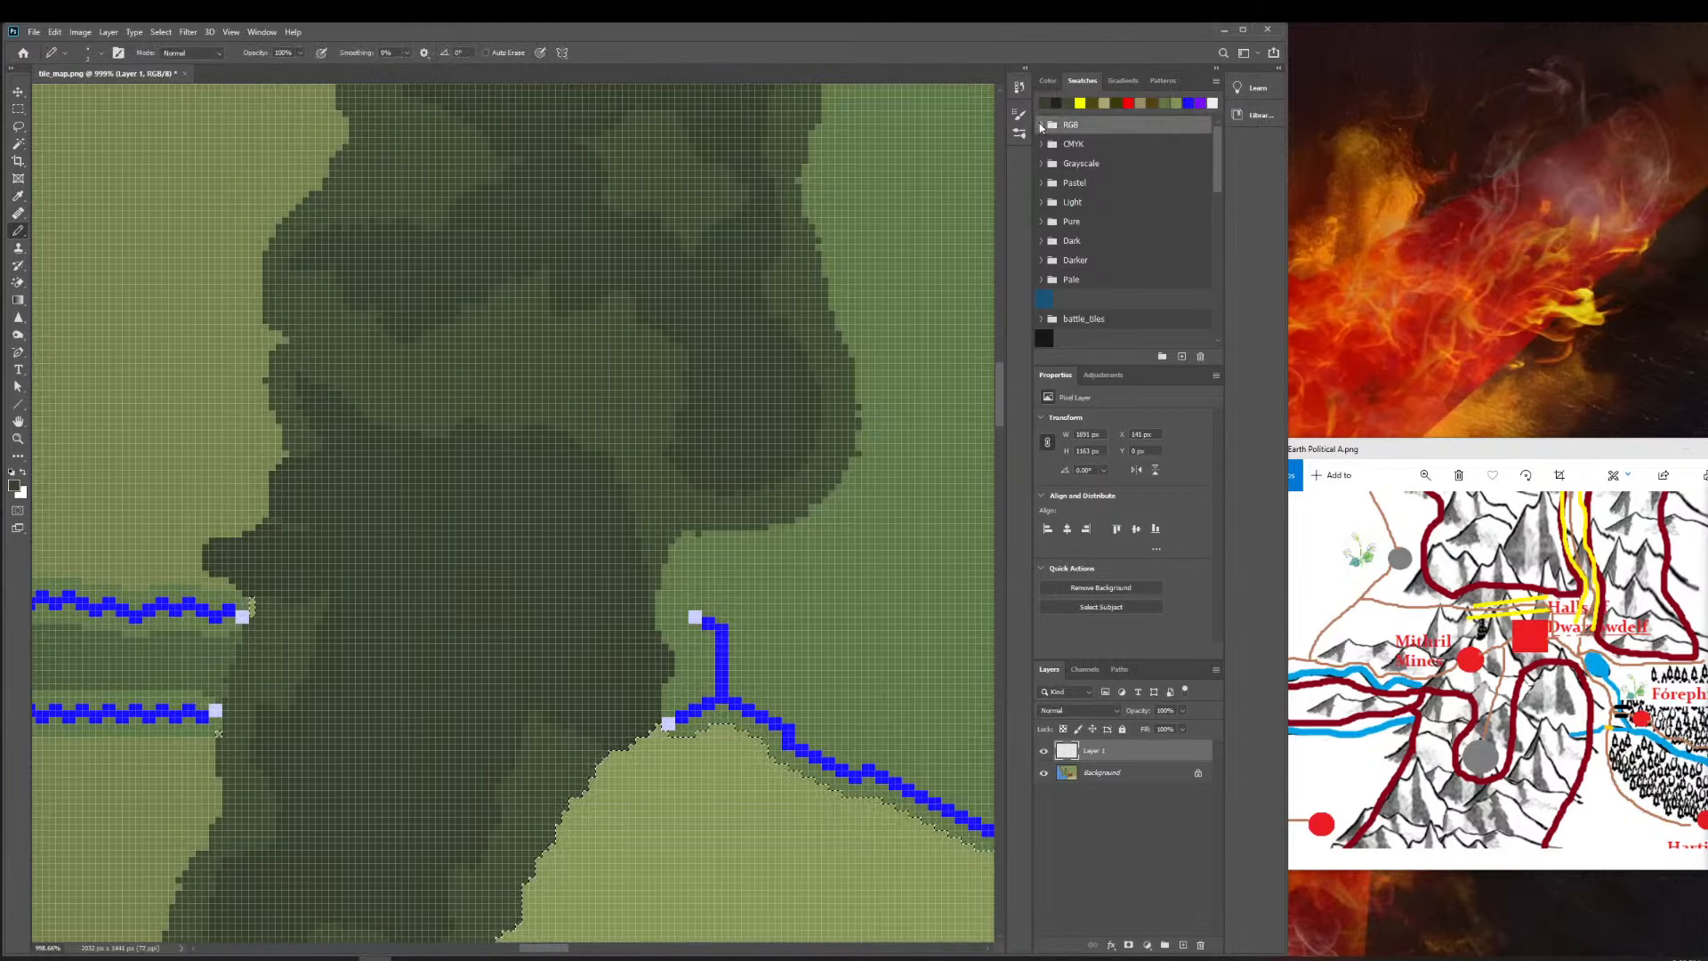
{"action": "left_click", "coordinate": [1039, 124]}
{"action": "left_click", "coordinate": [1120, 144]}
{"action": "left_click", "coordinate": [1146, 144]}
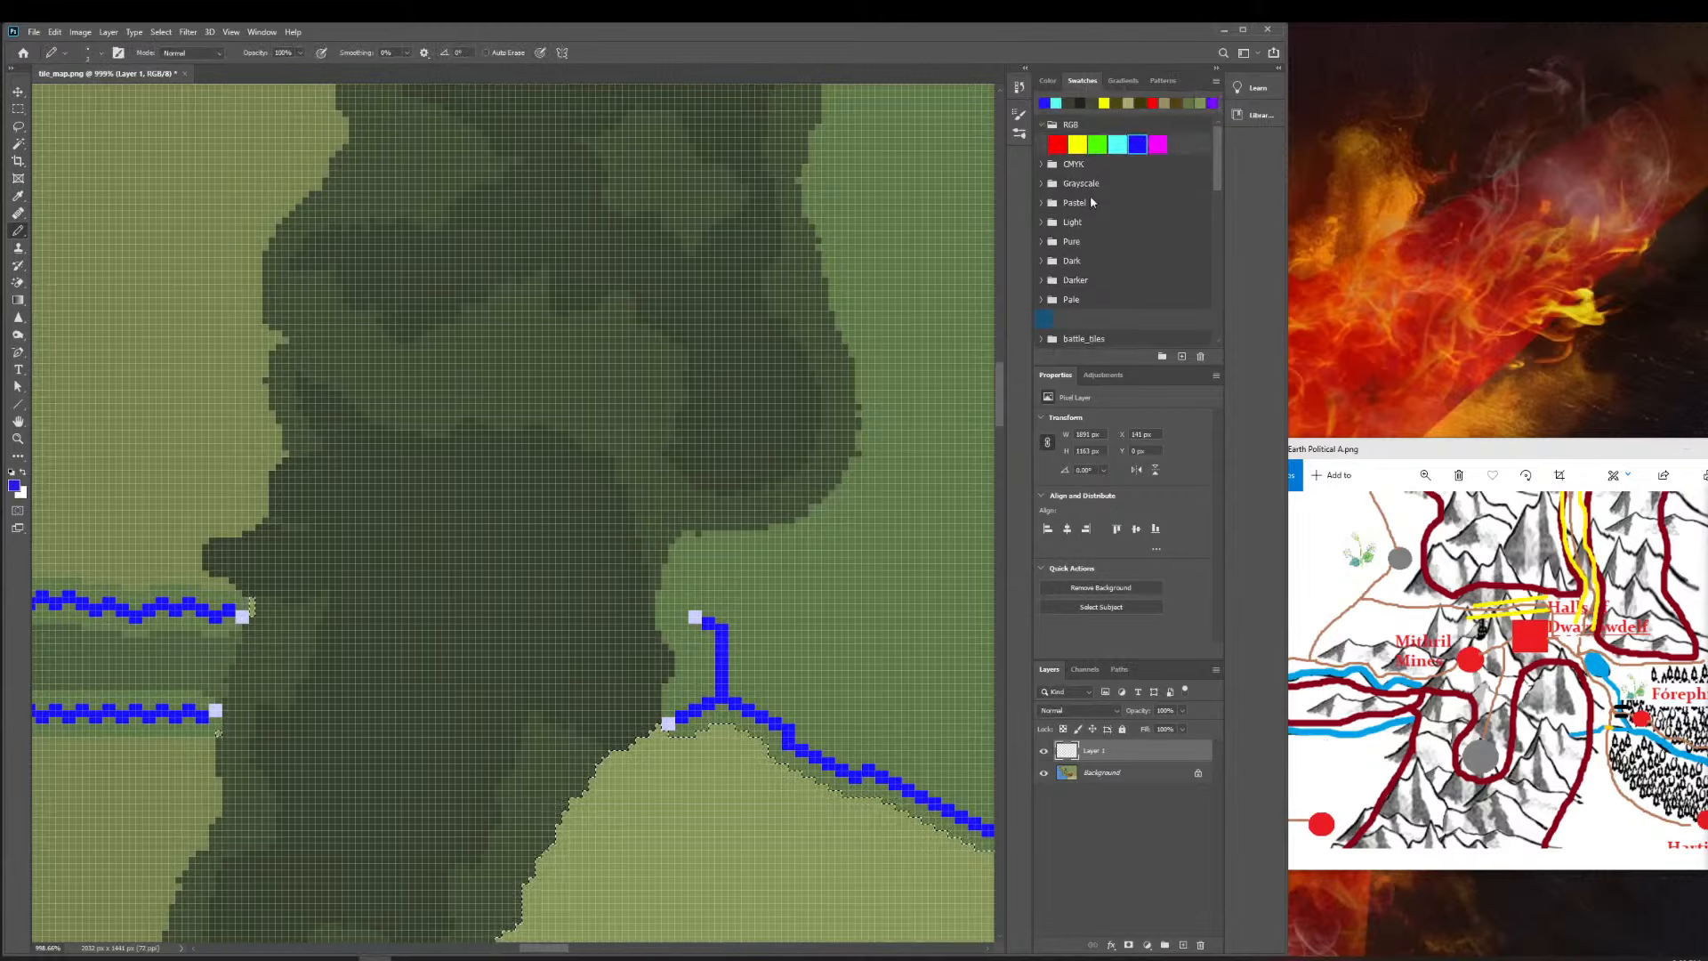
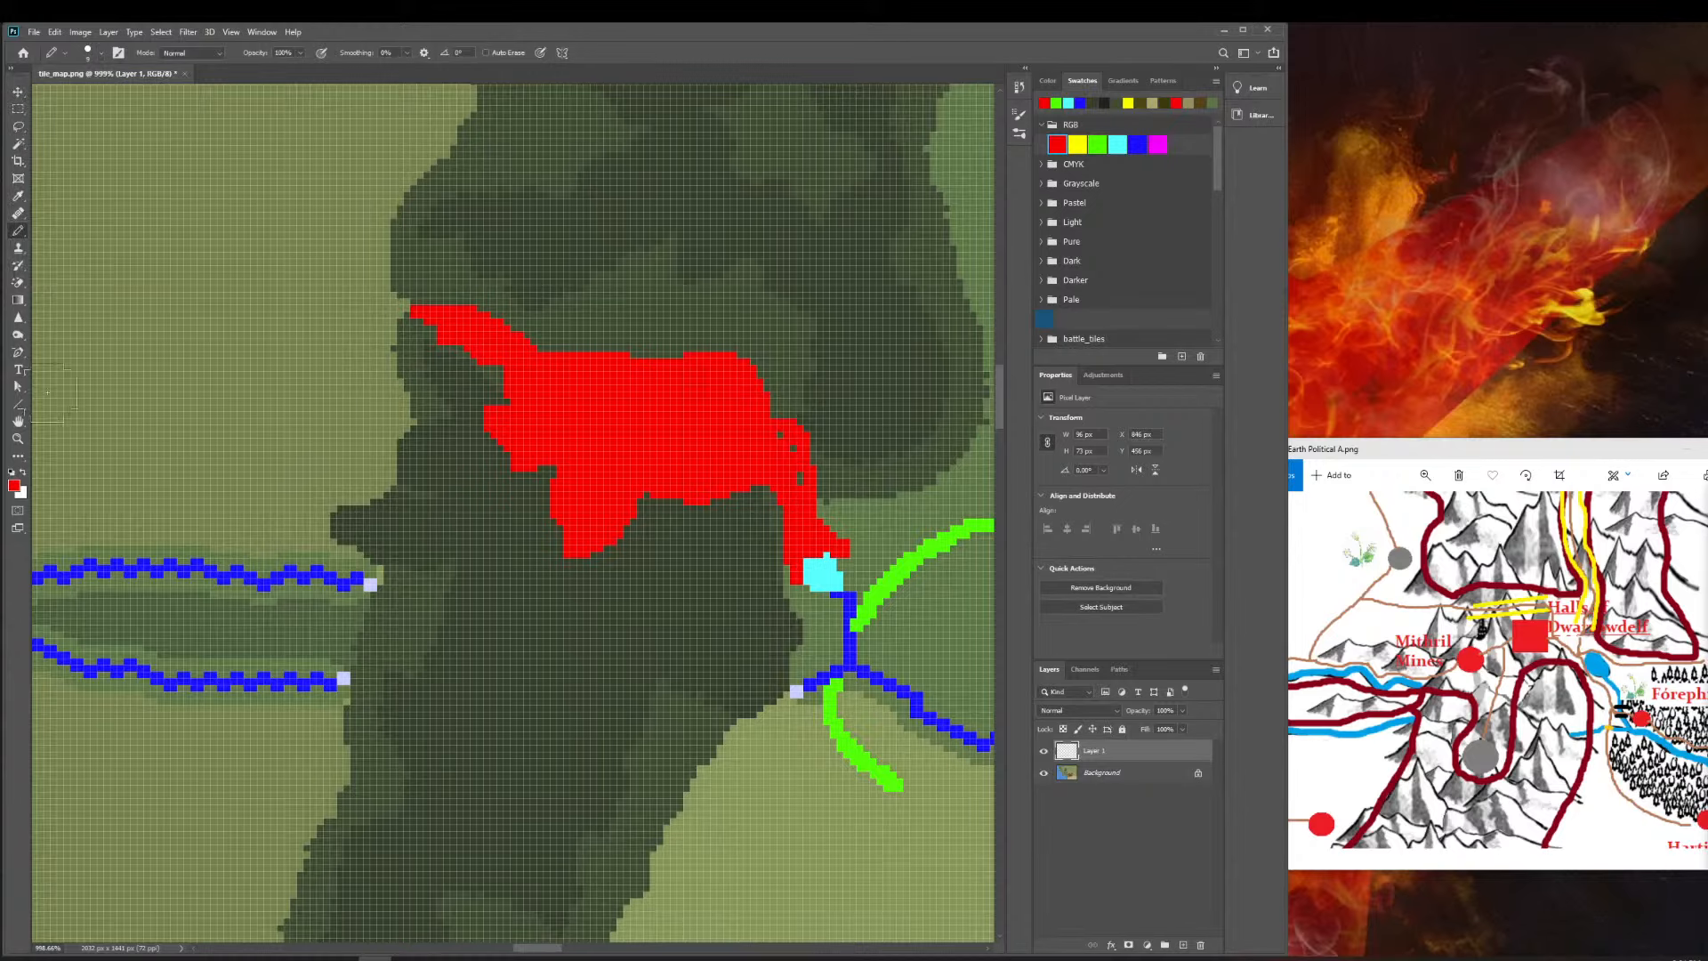
Examine how the purple-patched western mountain ranges are painted, ending on the eastward arm of the southern range.
{"action": "left_click", "coordinate": [98, 55]}
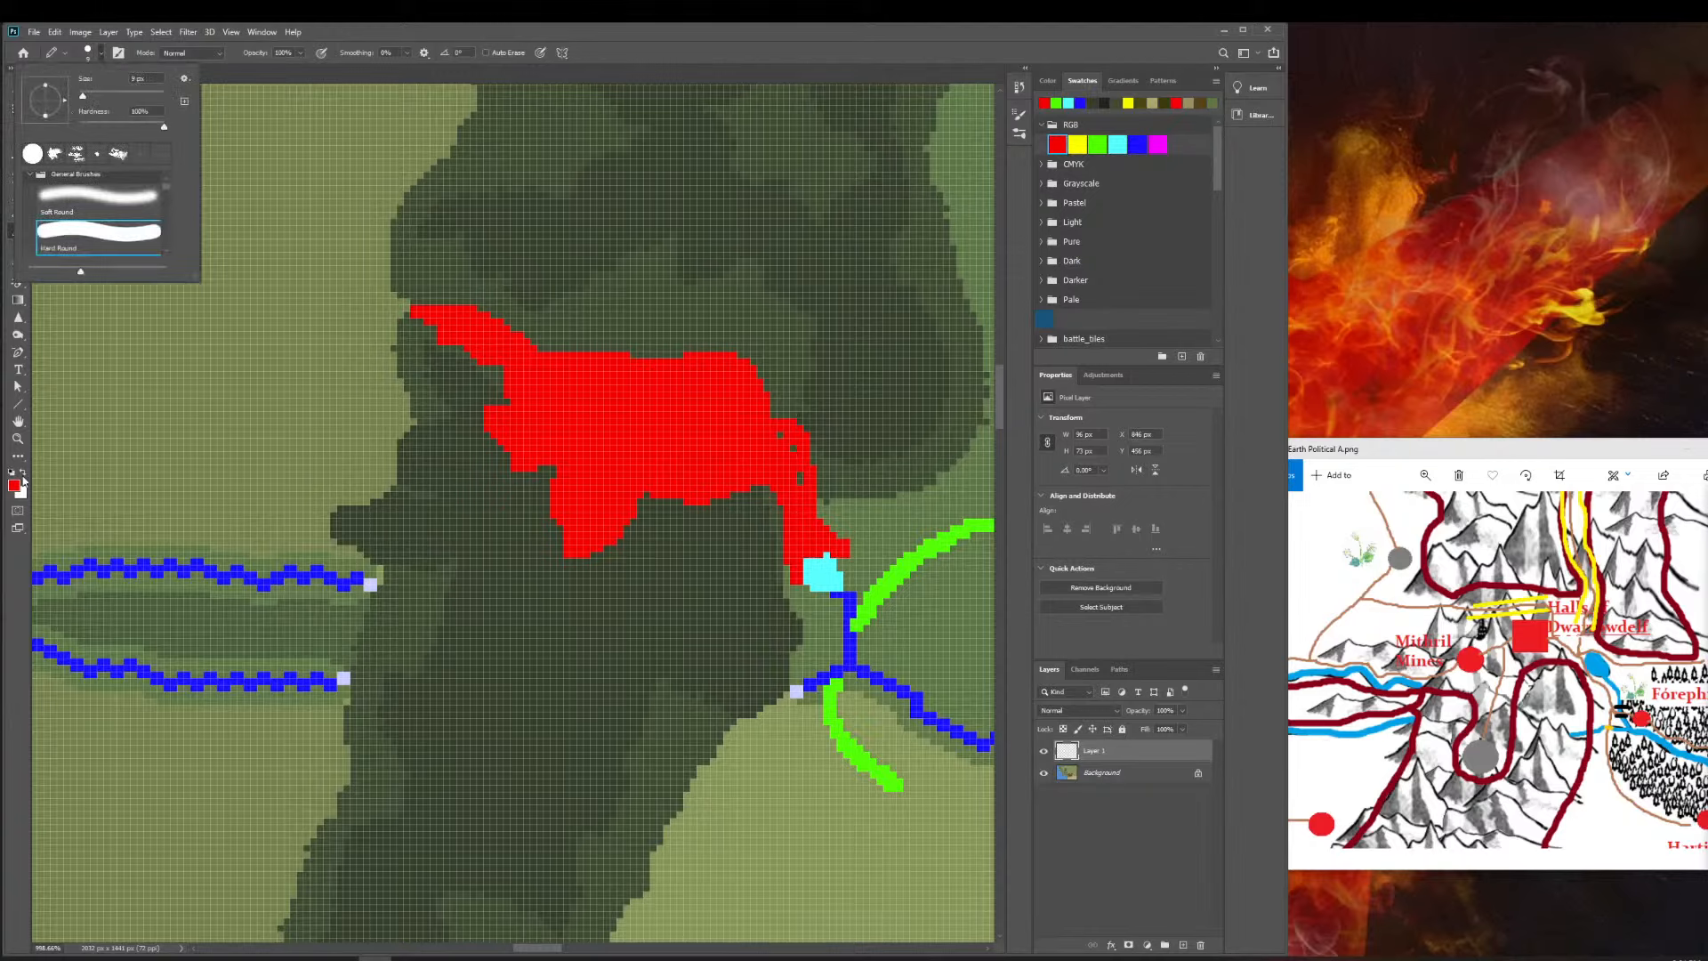
{"action": "left_click", "coordinate": [98, 29]}
{"action": "left_click", "coordinate": [18, 438]}
{"action": "left_click_drag", "start_coordinate": [448, 487], "coordinate": [318, 469]}
{"action": "scroll", "coordinate": [319, 469], "scroll_direction": "left", "scroll_amount": 5}
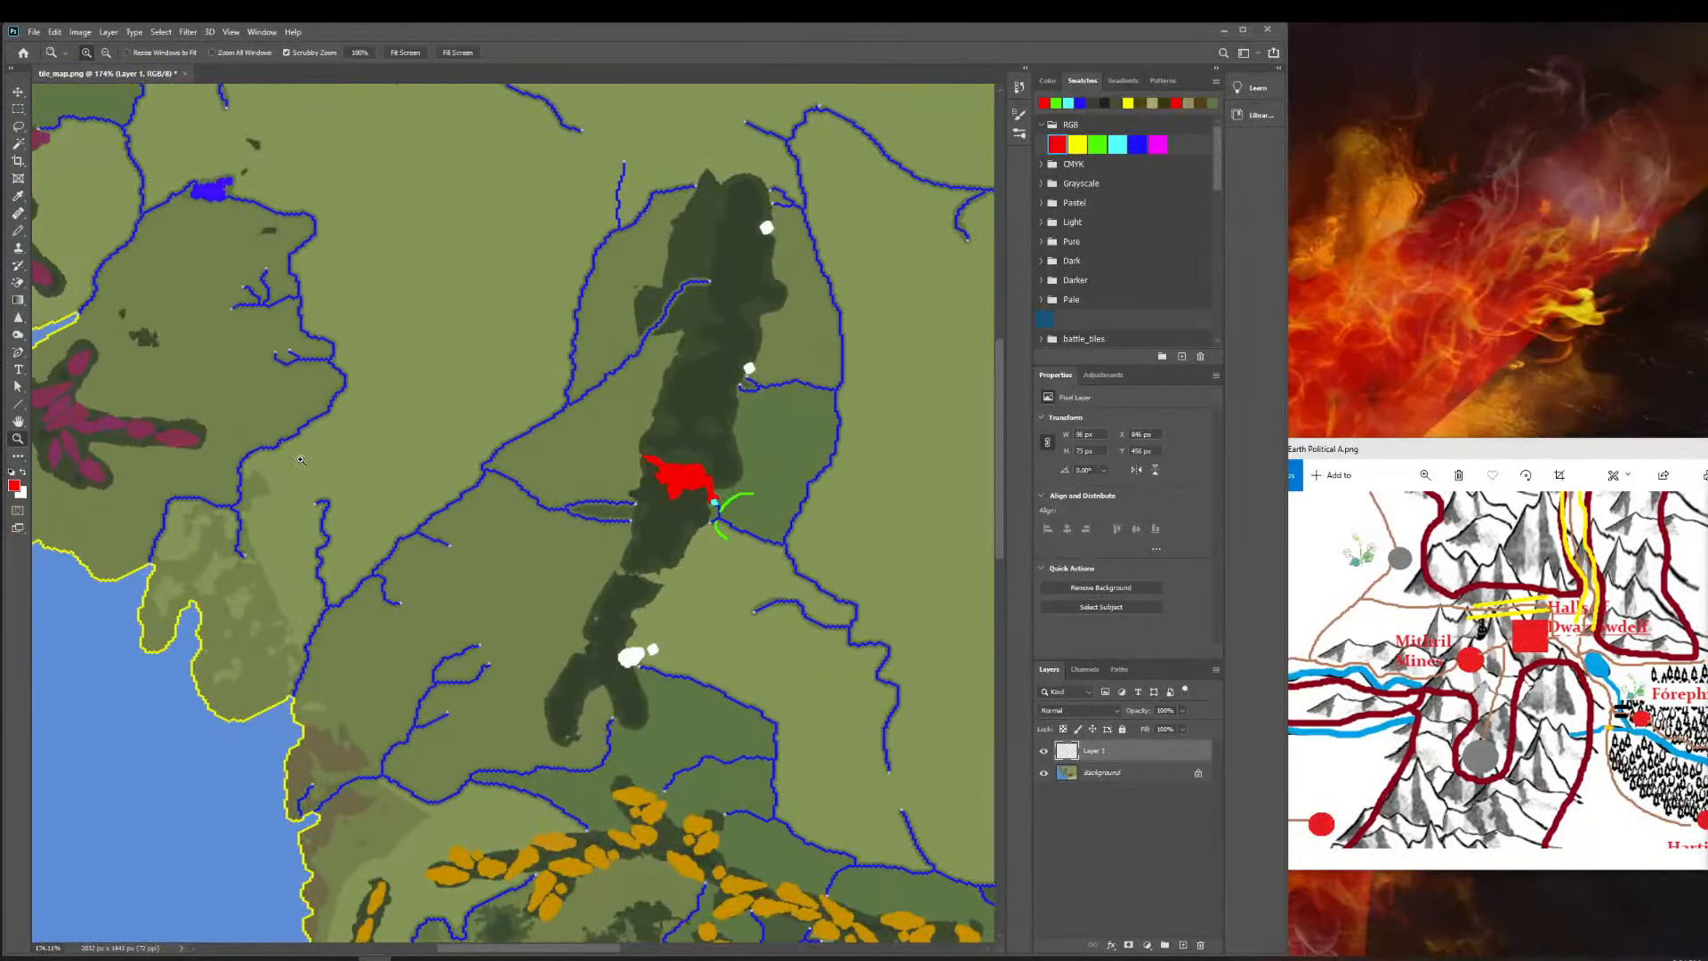
{"action": "scroll", "coordinate": [288, 429], "scroll_direction": "up", "scroll_amount": 1}
{"action": "scroll", "coordinate": [288, 430], "scroll_direction": "up", "scroll_amount": 3}
{"action": "scroll", "coordinate": [249, 382], "scroll_direction": "left", "scroll_amount": 2}
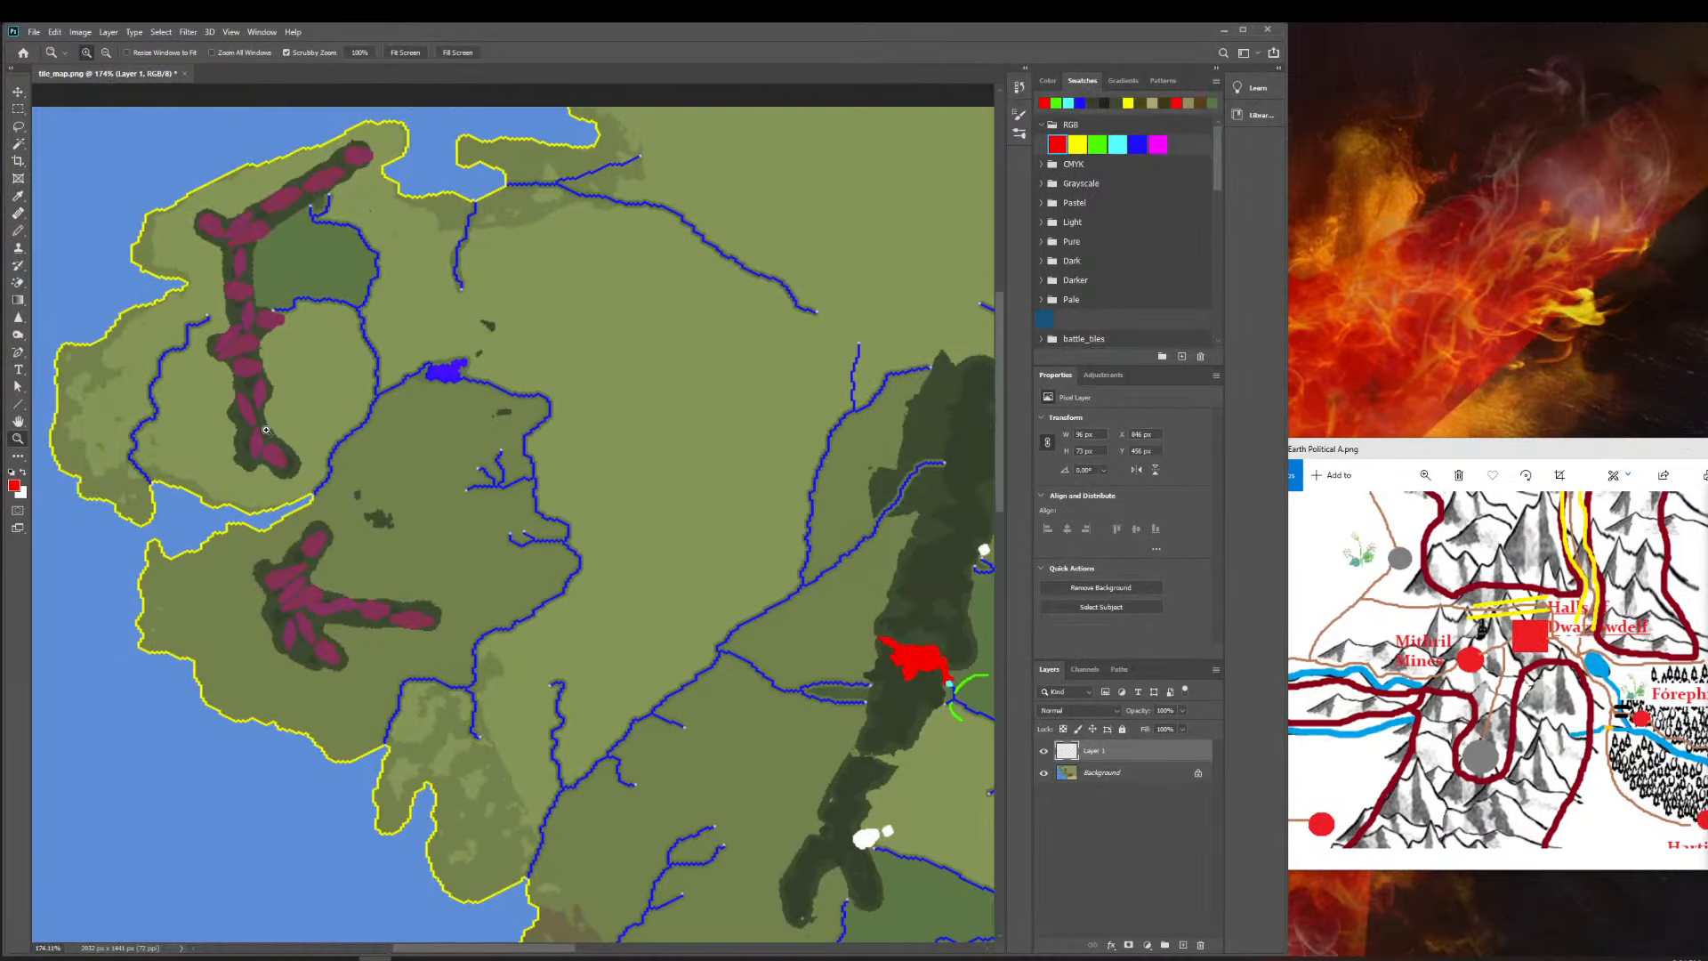
{"action": "scroll", "coordinate": [217, 333], "scroll_direction": "right", "scroll_amount": 3}
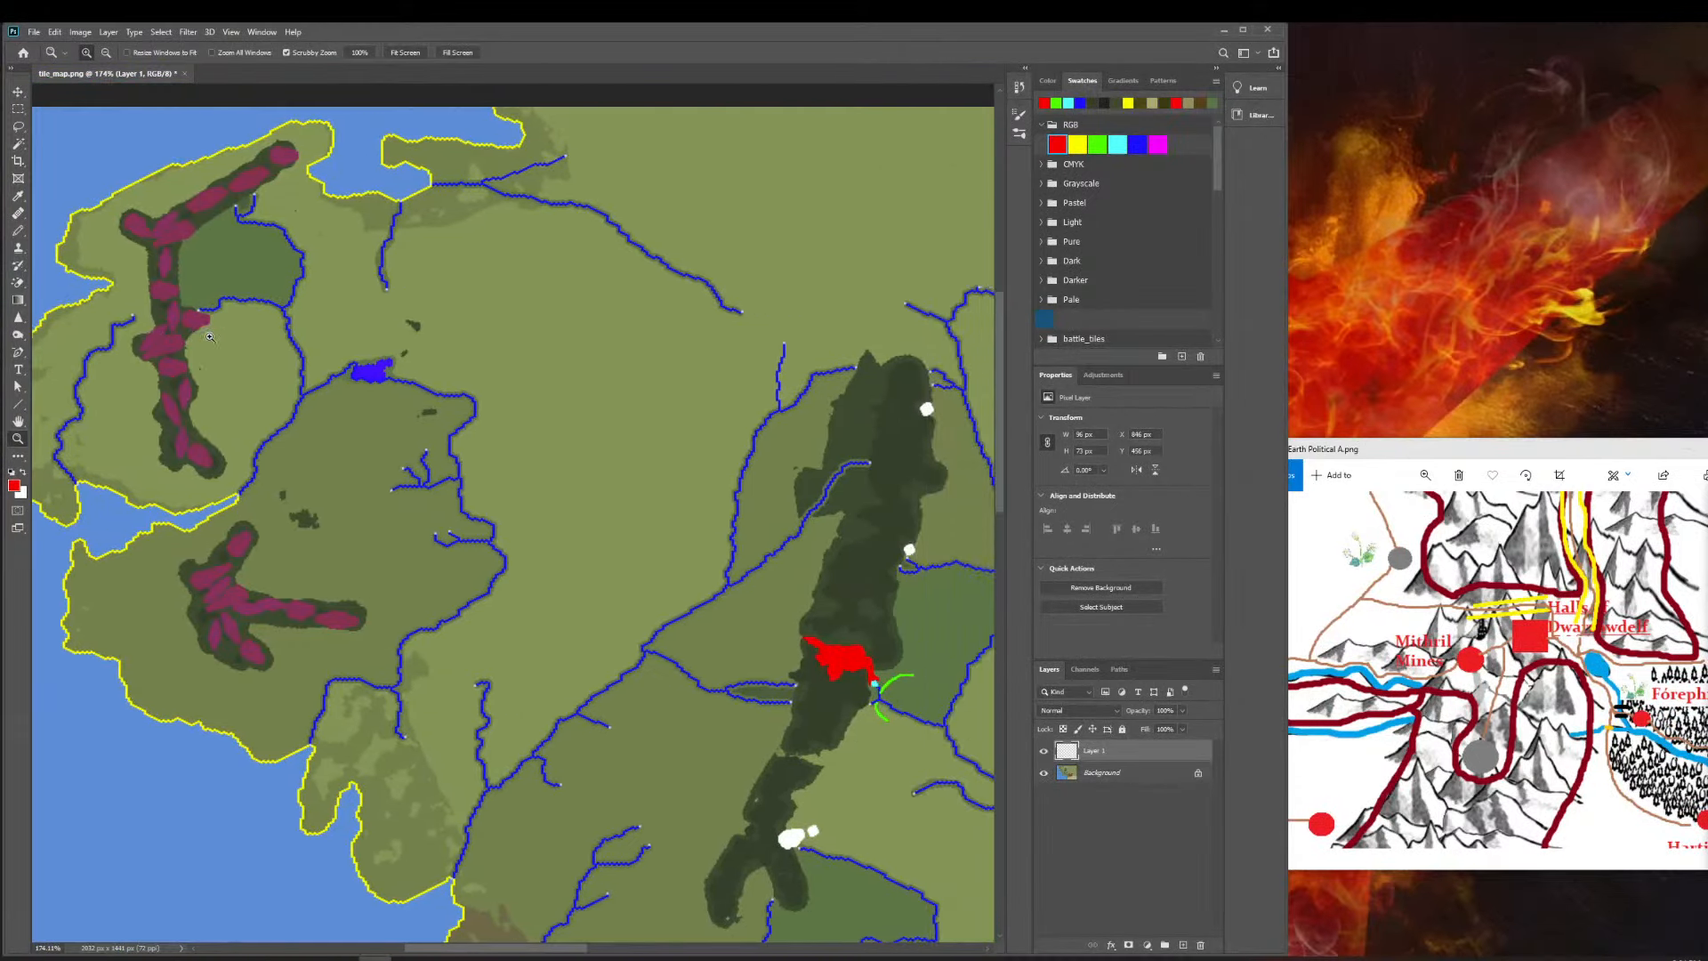
{"action": "left_click_drag", "start_coordinate": [218, 332], "coordinate": [239, 379]}
{"action": "left_click_drag", "start_coordinate": [318, 622], "coordinate": [391, 614]}
Sample the eastern purple patch of the southern range on the Background layer using the Magic Wand with Contiguous enabled.
{"action": "left_click", "coordinate": [19, 145]}
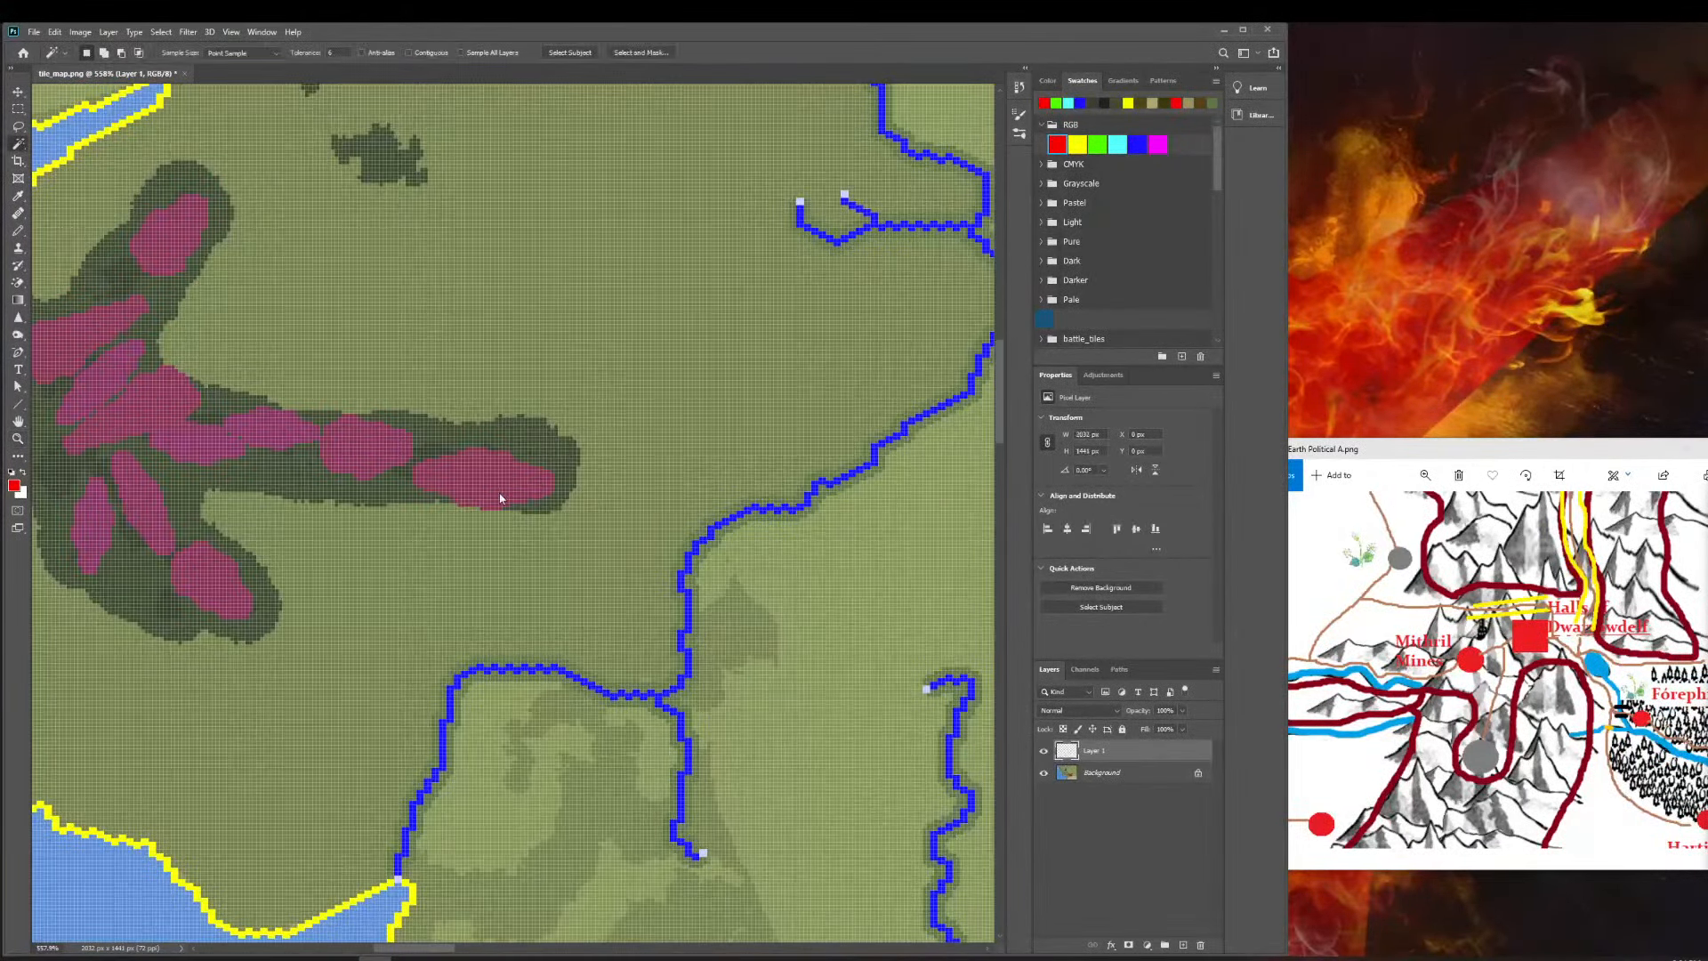
{"action": "left_click", "coordinate": [1125, 770]}
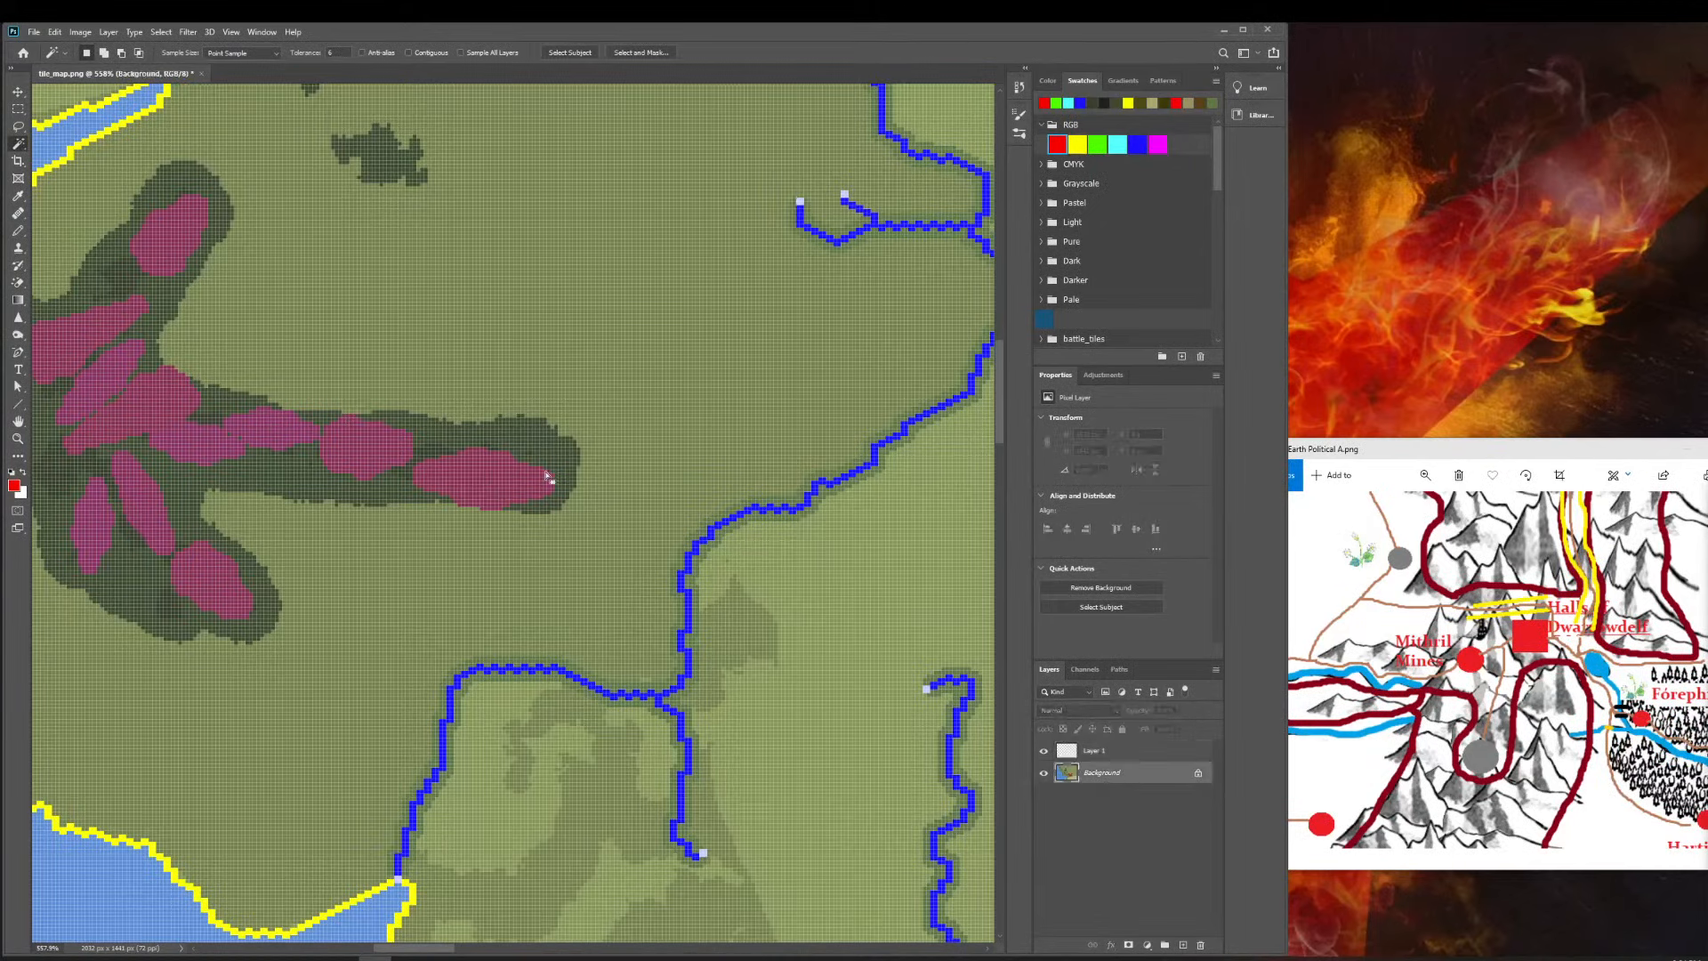
{"action": "left_click", "coordinate": [474, 493]}
{"action": "left_click", "coordinate": [596, 596]}
{"action": "left_click", "coordinate": [408, 52]}
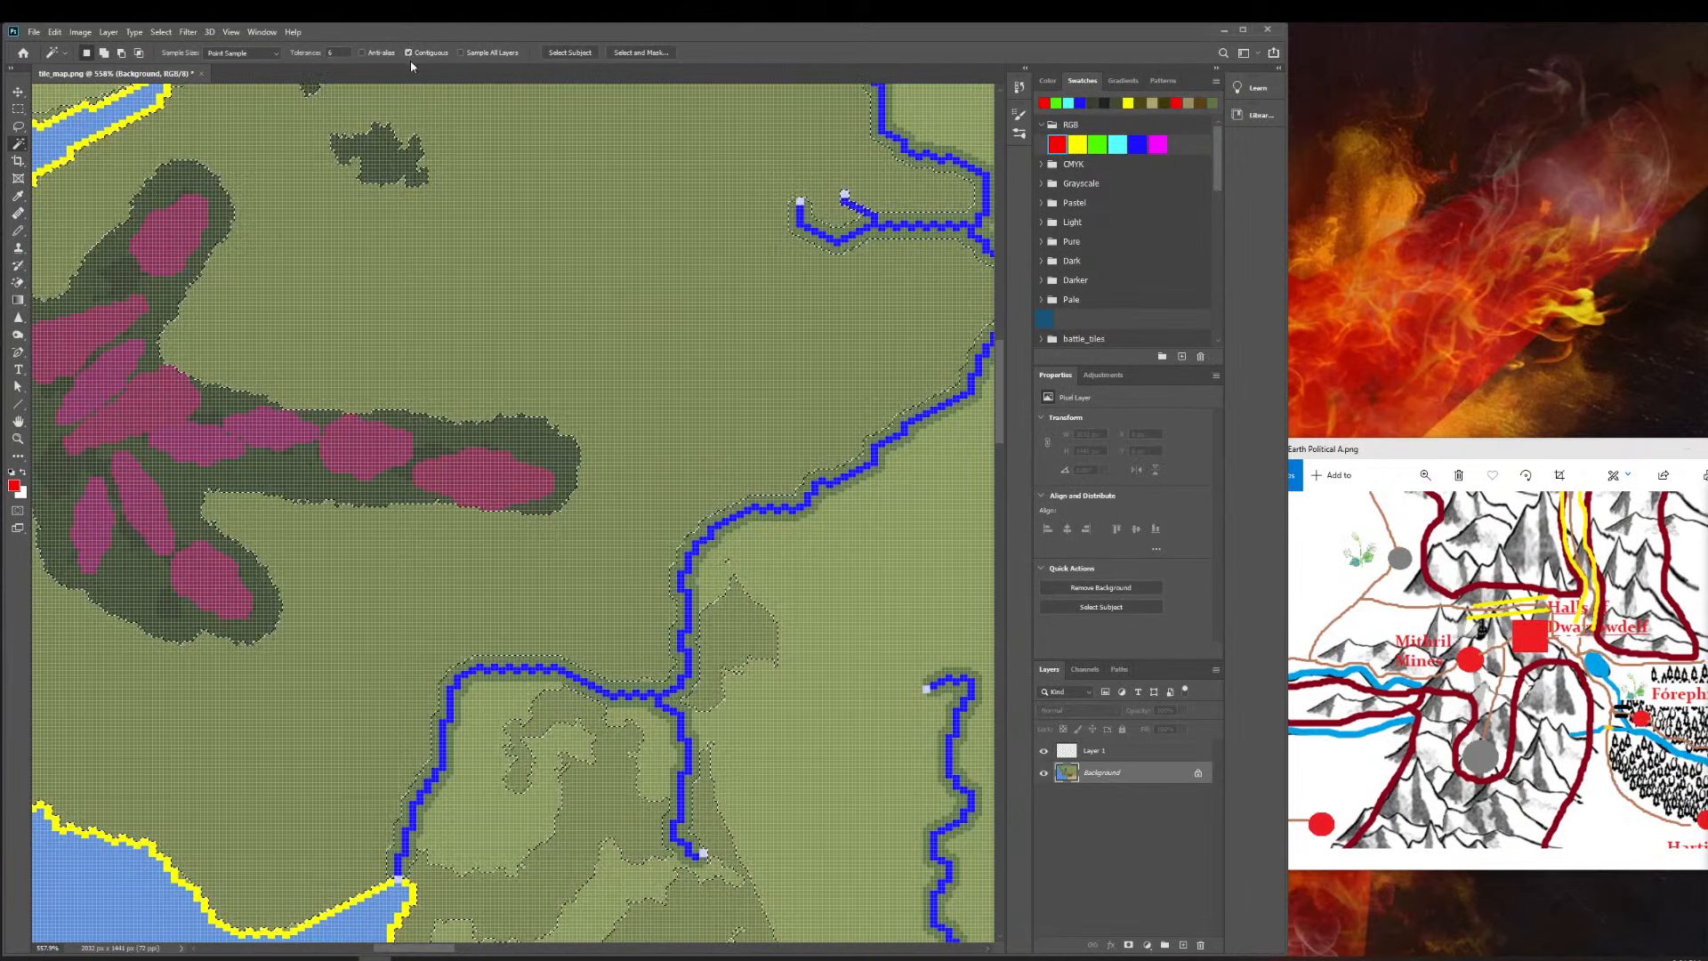
{"action": "left_click", "coordinate": [488, 475]}
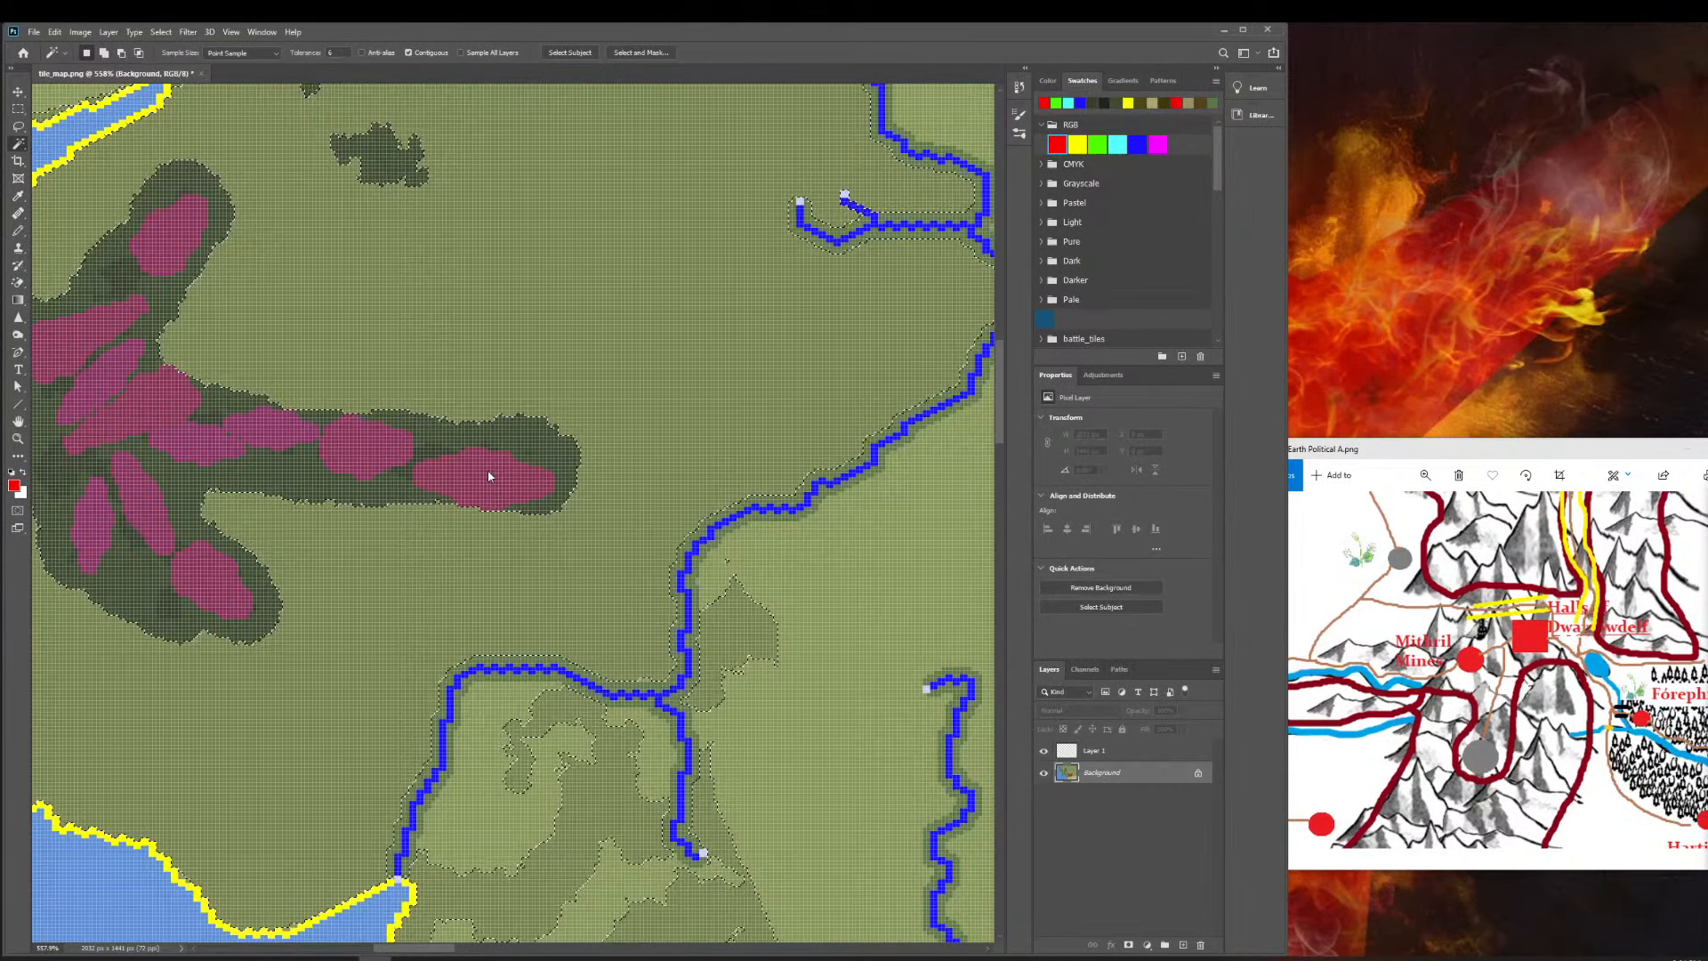
Select the magenta patch at the eastern tip of the southwestern mountain range with the Magic Wand.
{"action": "left_click", "coordinate": [18, 439]}
{"action": "scroll", "coordinate": [801, 463], "scroll_direction": "down", "scroll_amount": 1}
{"action": "left_click", "coordinate": [829, 463]}
{"action": "scroll", "coordinate": [829, 463], "scroll_direction": "down", "scroll_amount": 2}
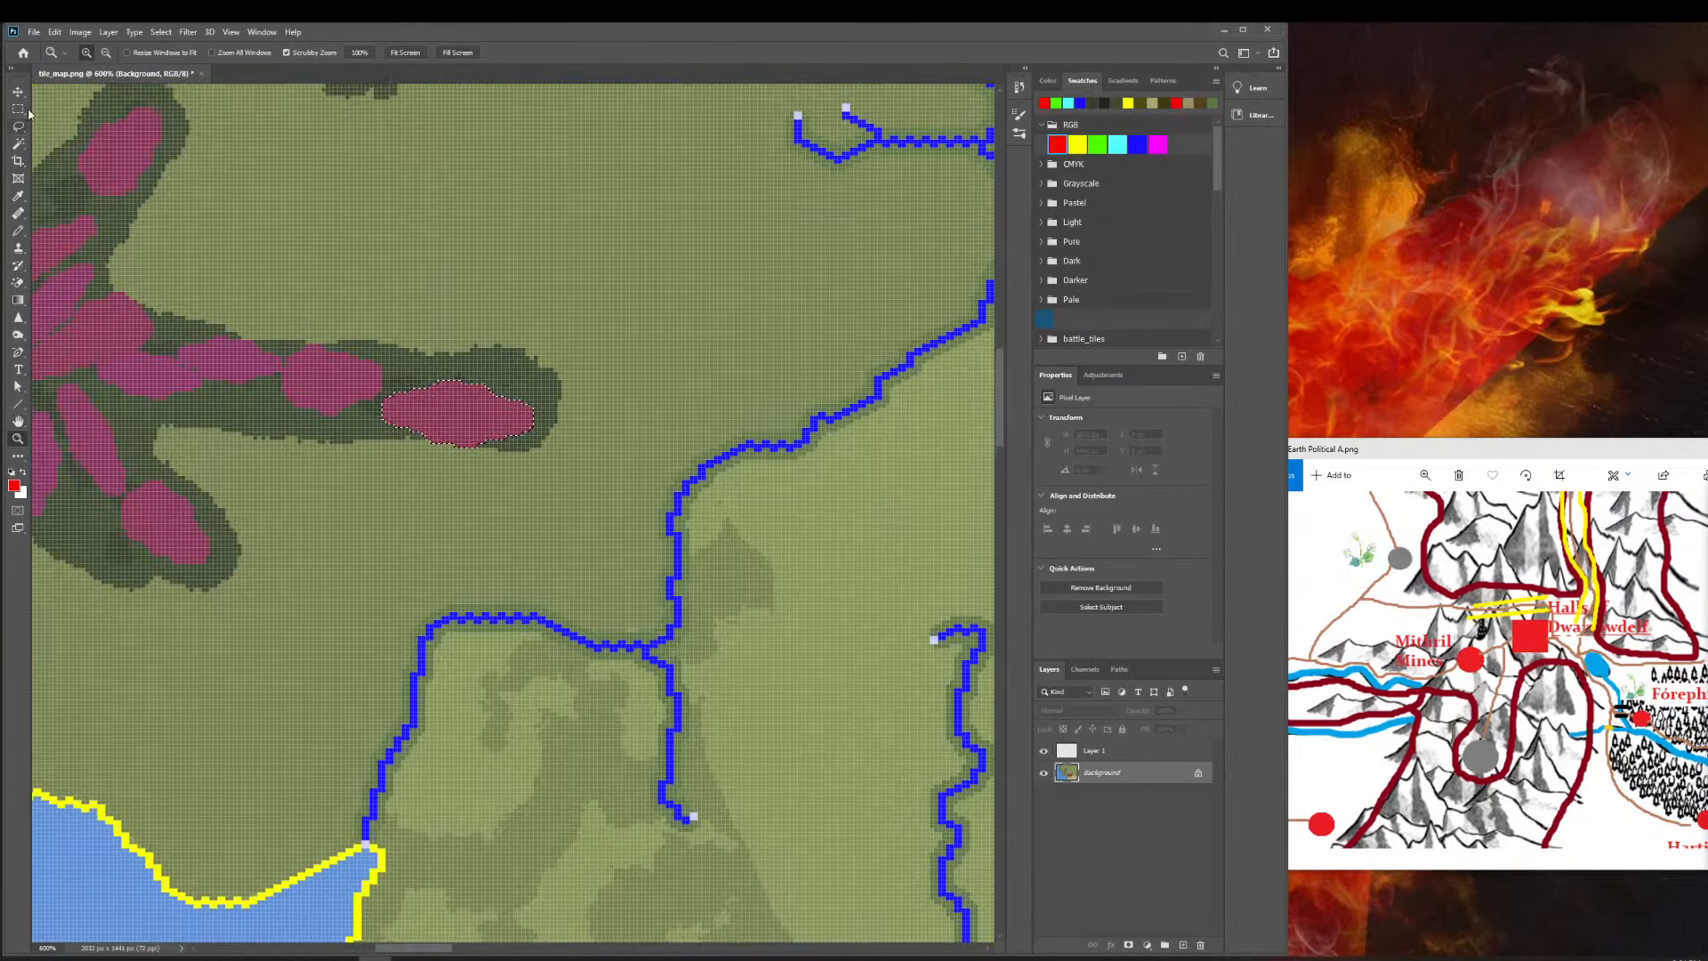
Copy the selected magenta patch onto a new layer above the Background.
{"action": "left_click", "coordinate": [18, 421]}
{"action": "left_click_drag", "start_coordinate": [812, 488], "coordinate": [190, 549]}
{"action": "left_click_drag", "start_coordinate": [911, 404], "coordinate": [415, 531]}
{"action": "mouse_move", "coordinate": [861, 711]}
{"action": "left_mouse_down"}
{"action": "mouse_move", "coordinate": [358, 435]}
{"action": "mouse_move", "coordinate": [290, 439]}
{"action": "mouse_move", "coordinate": [392, 488]}
{"action": "left_mouse_up"}
{"action": "left_click", "coordinate": [18, 439]}
{"action": "left_click_drag", "start_coordinate": [213, 460], "coordinate": [166, 461]}
{"action": "scroll", "coordinate": [198, 442], "scroll_direction": "down", "scroll_amount": 2}
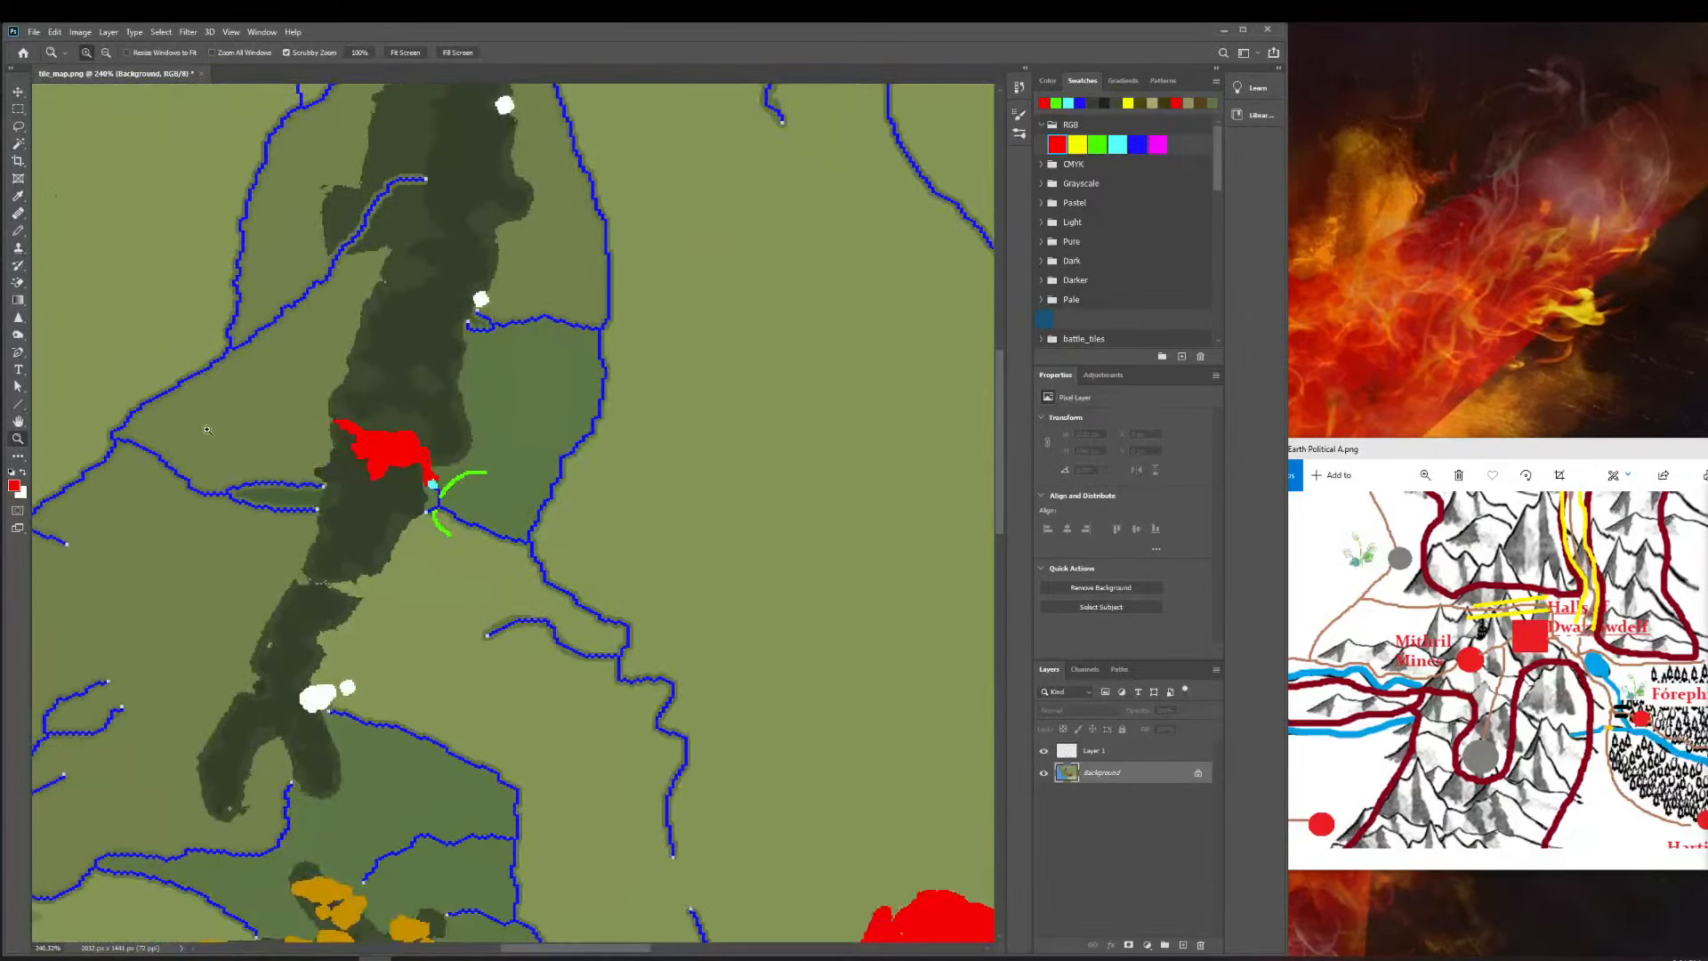
{"action": "scroll", "coordinate": [223, 435], "scroll_direction": "up", "scroll_amount": 3}
{"action": "scroll", "coordinate": [222, 439], "scroll_direction": "right", "scroll_amount": 3}
{"action": "scroll", "coordinate": [221, 445], "scroll_direction": "left", "scroll_amount": 5}
{"action": "left_click_drag", "start_coordinate": [312, 441], "coordinate": [219, 442]}
{"action": "left_click_drag", "start_coordinate": [436, 427], "coordinate": [621, 383]}
{"action": "left_click", "coordinate": [18, 91]}
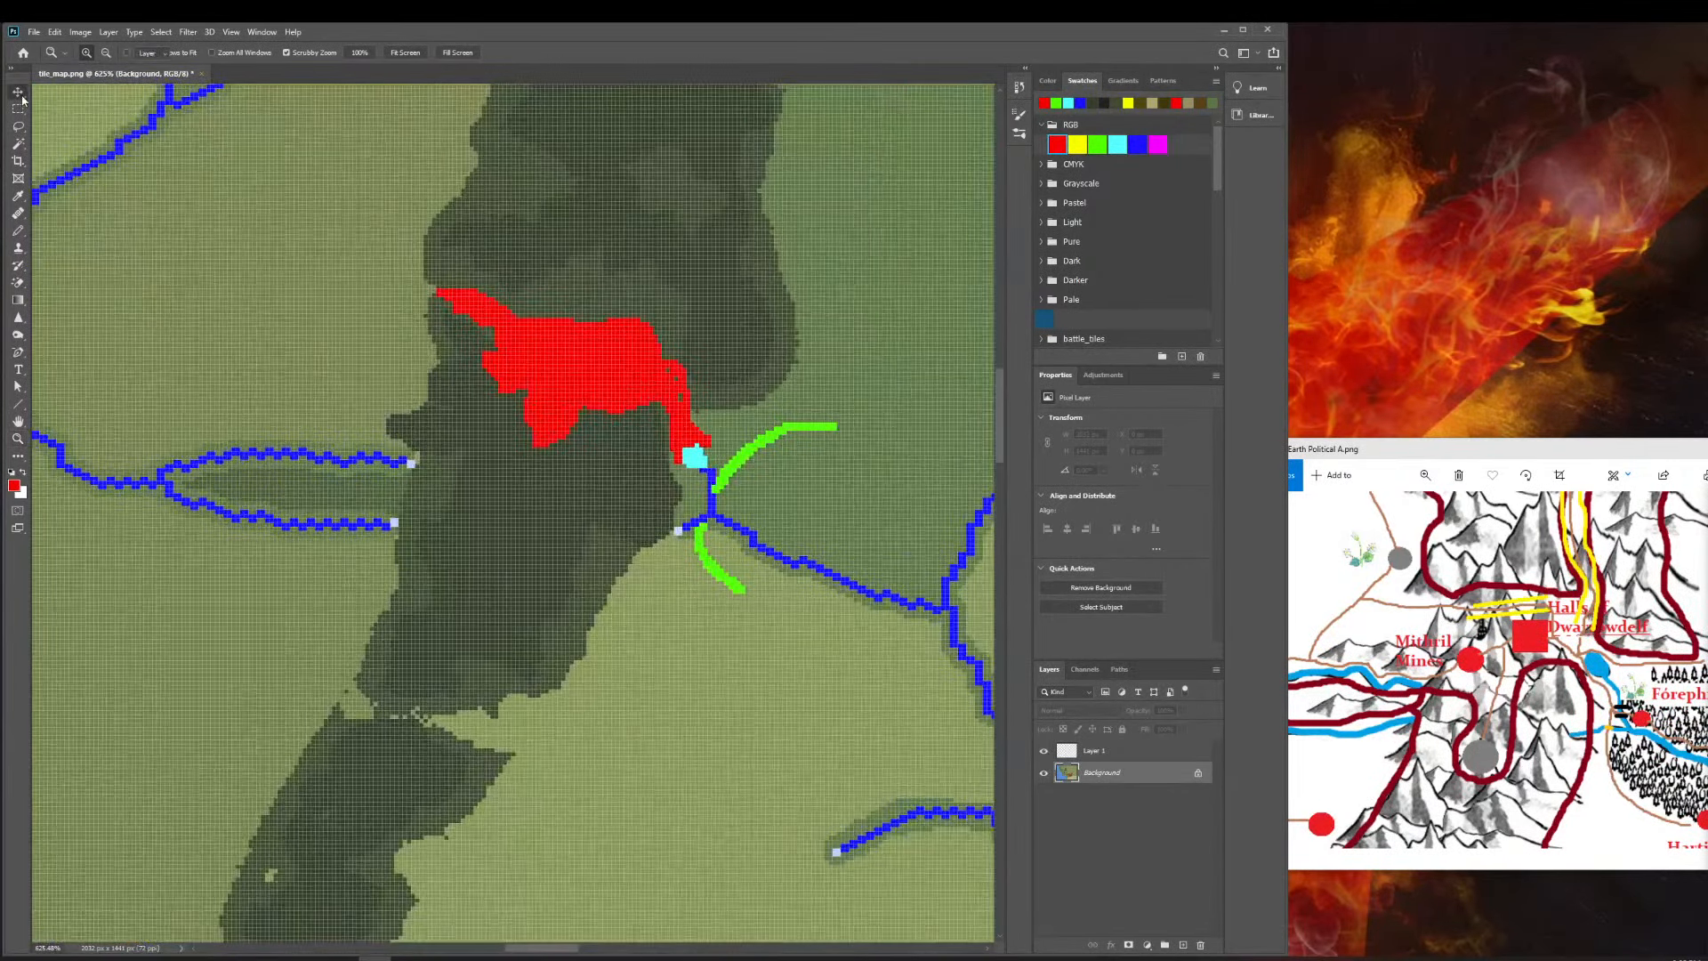
{"action": "left_click_drag", "start_coordinate": [143, 322], "coordinate": [271, 373]}
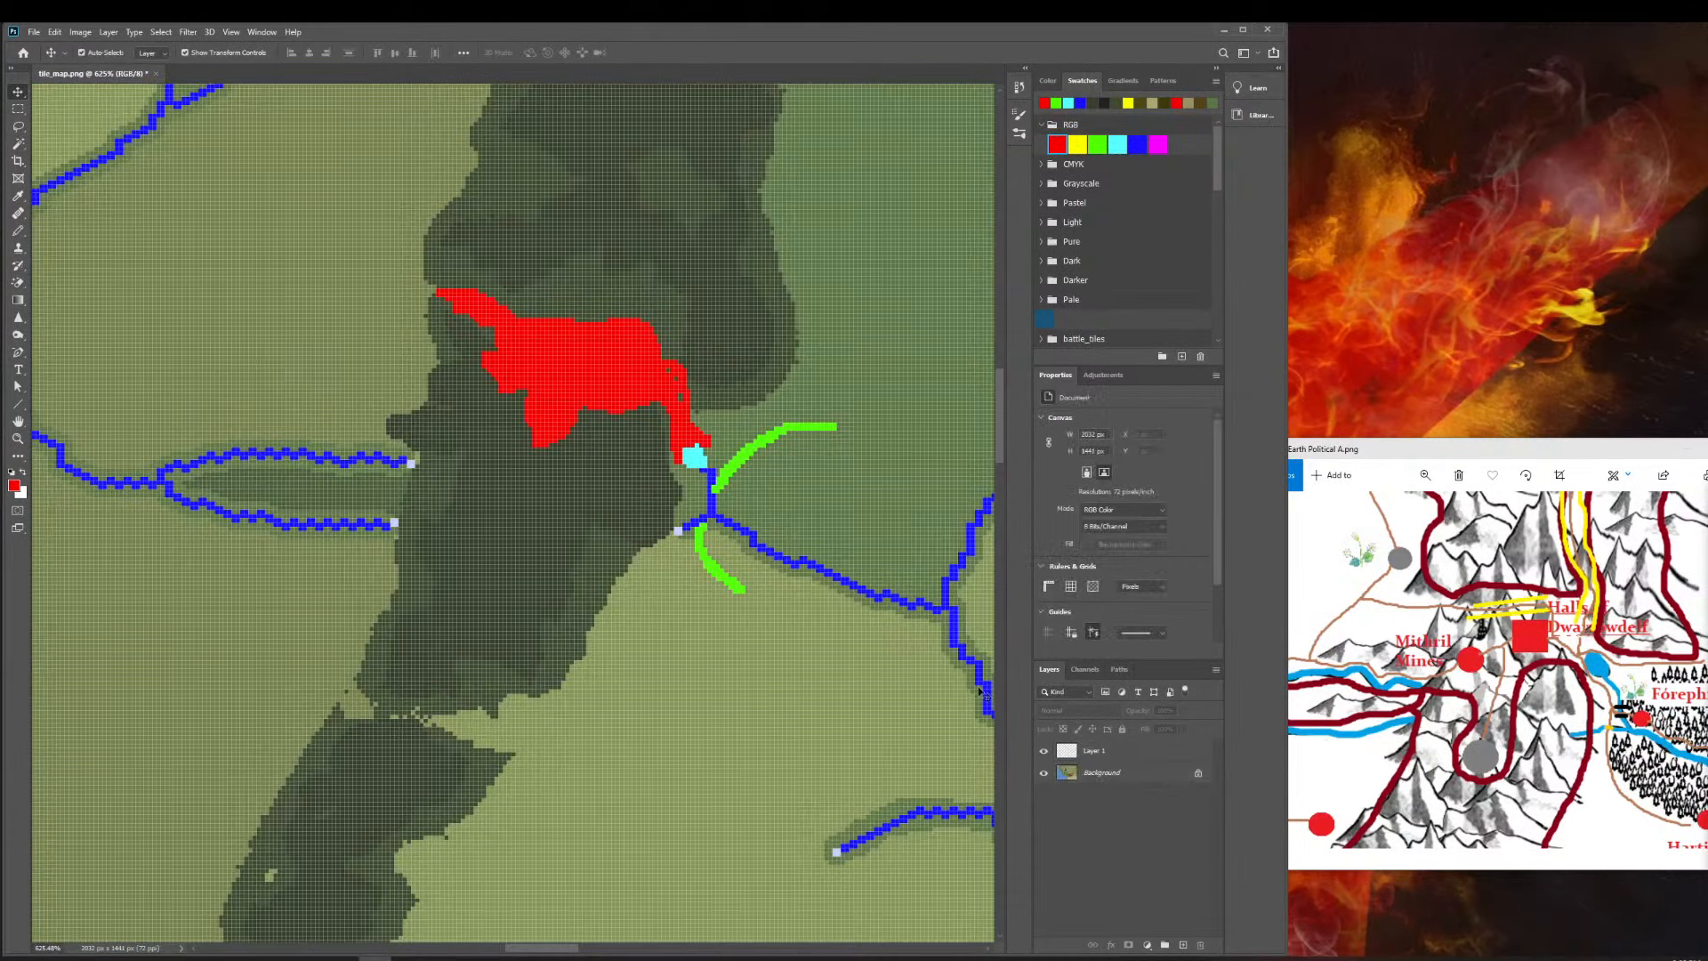
{"action": "scroll", "coordinate": [464, 603], "scroll_direction": "right", "scroll_amount": 3}
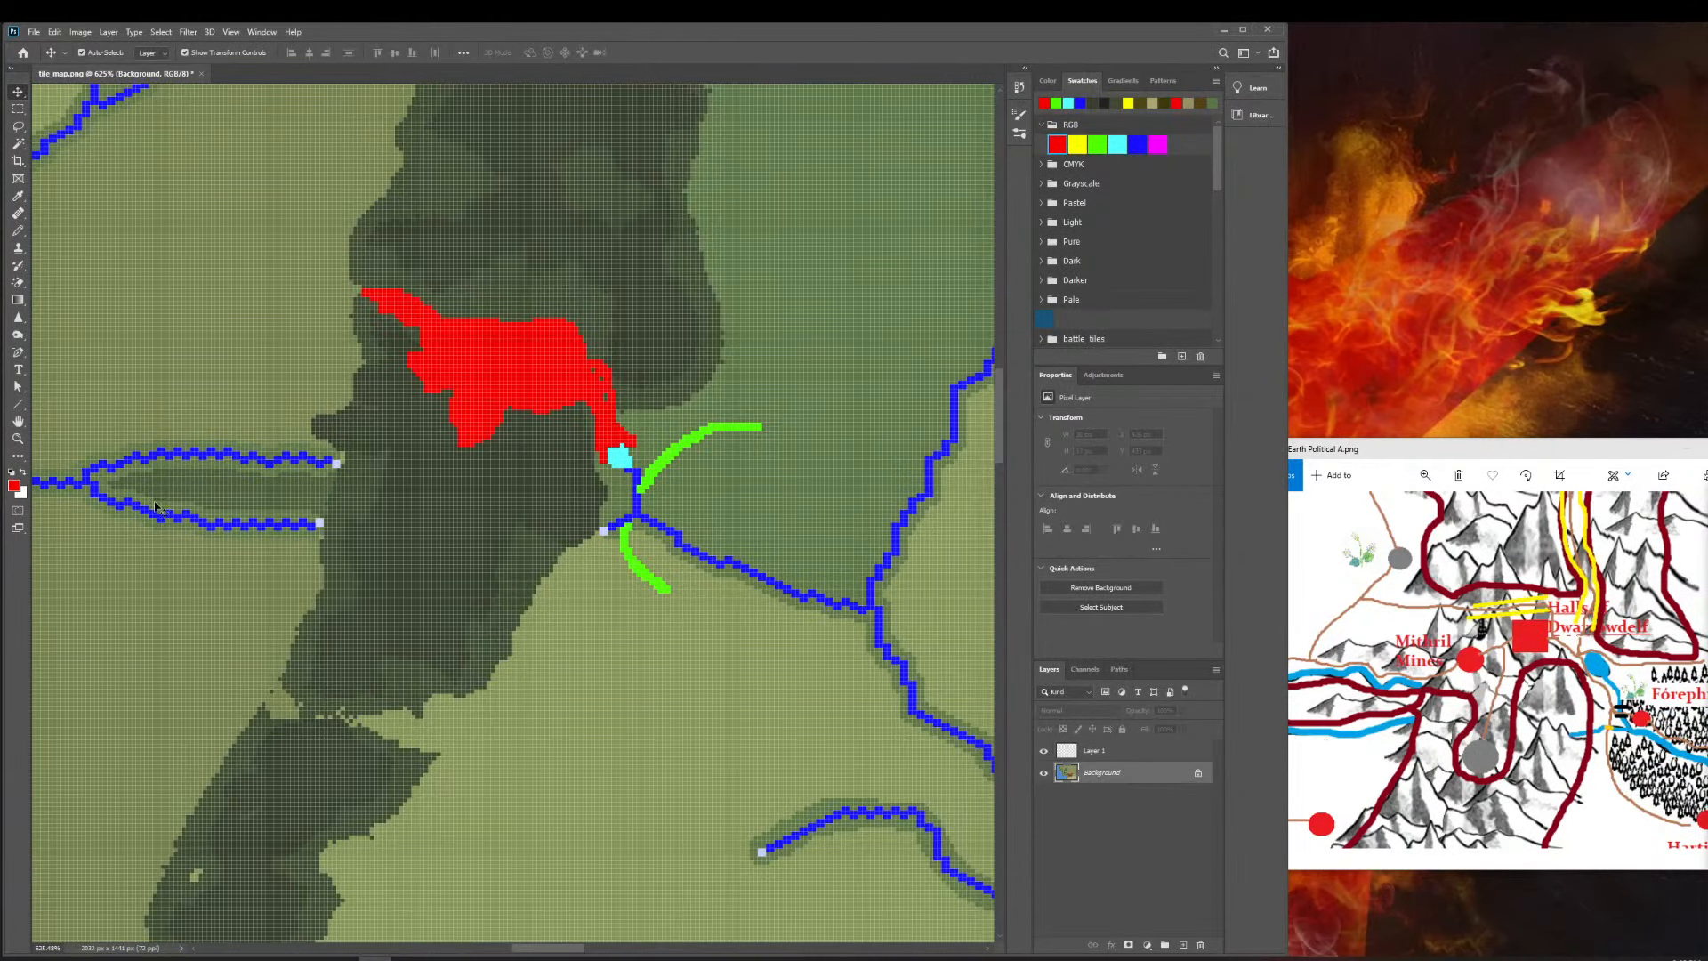
{"action": "key", "text": "ctrl+shift+alt+n"}
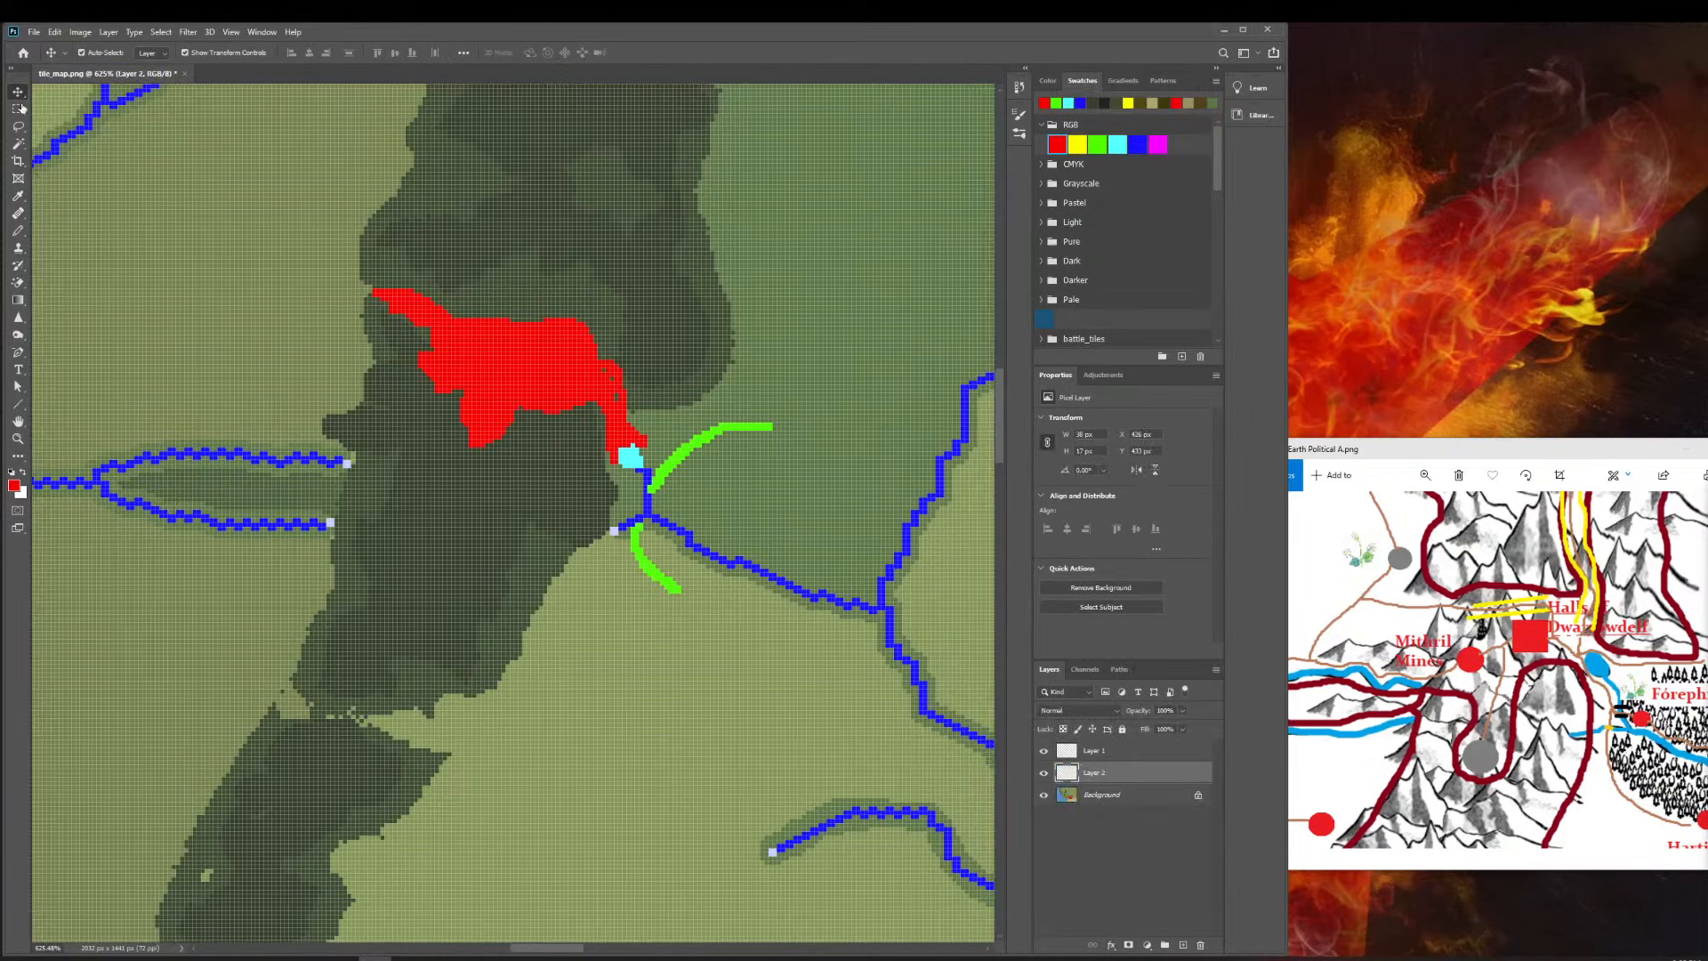
Move the copied magenta patch to the central mountain range, just east of the red area beside the upper green line.
{"action": "key", "text": "space"}
{"action": "left_click_drag", "start_coordinate": [173, 265], "coordinate": [872, 416]}
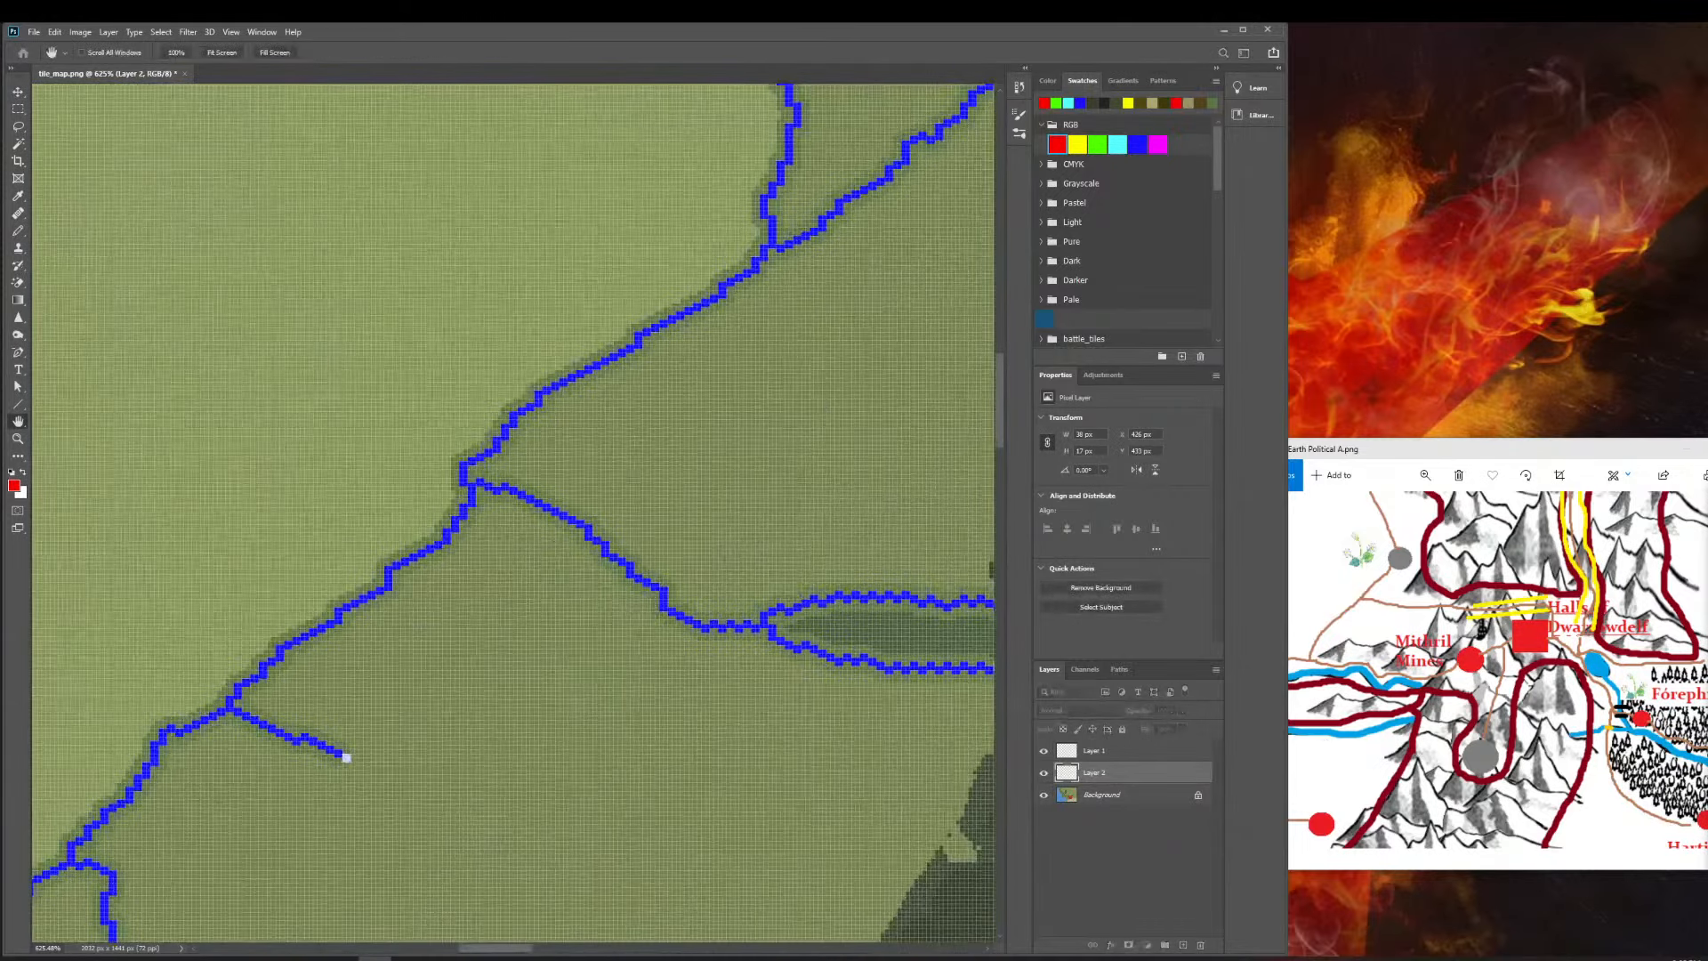
{"action": "left_click", "coordinate": [17, 438]}
{"action": "left_click_drag", "start_coordinate": [458, 551], "coordinate": [178, 426]}
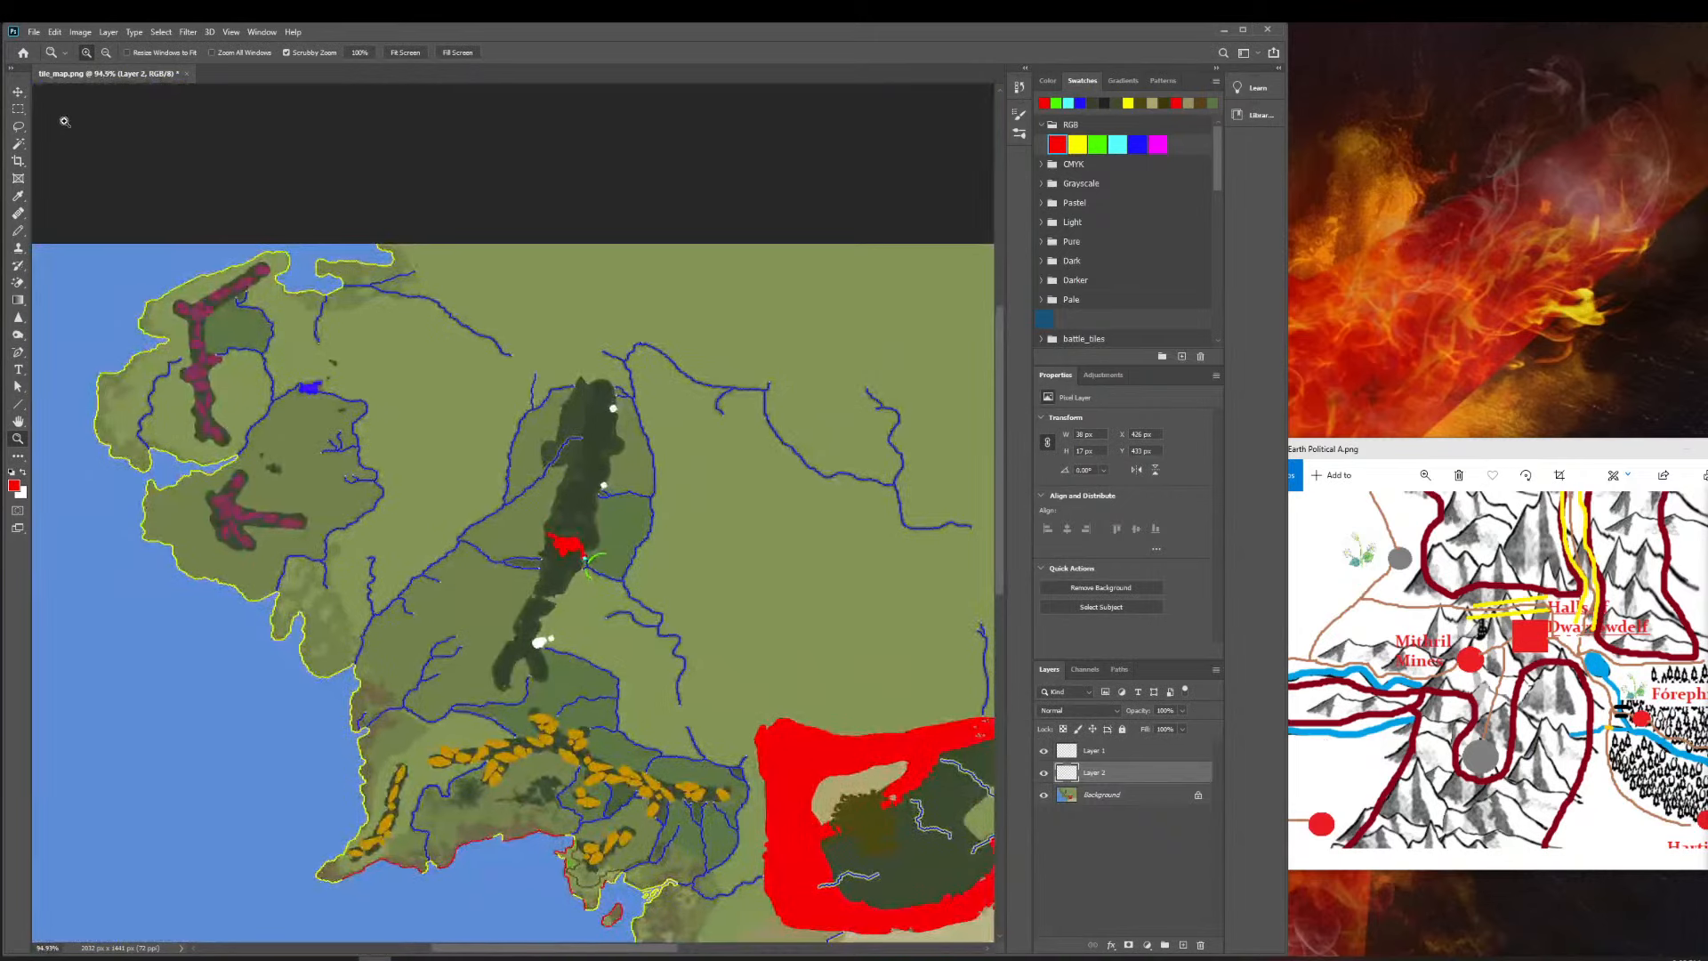
{"action": "left_click", "coordinate": [18, 92]}
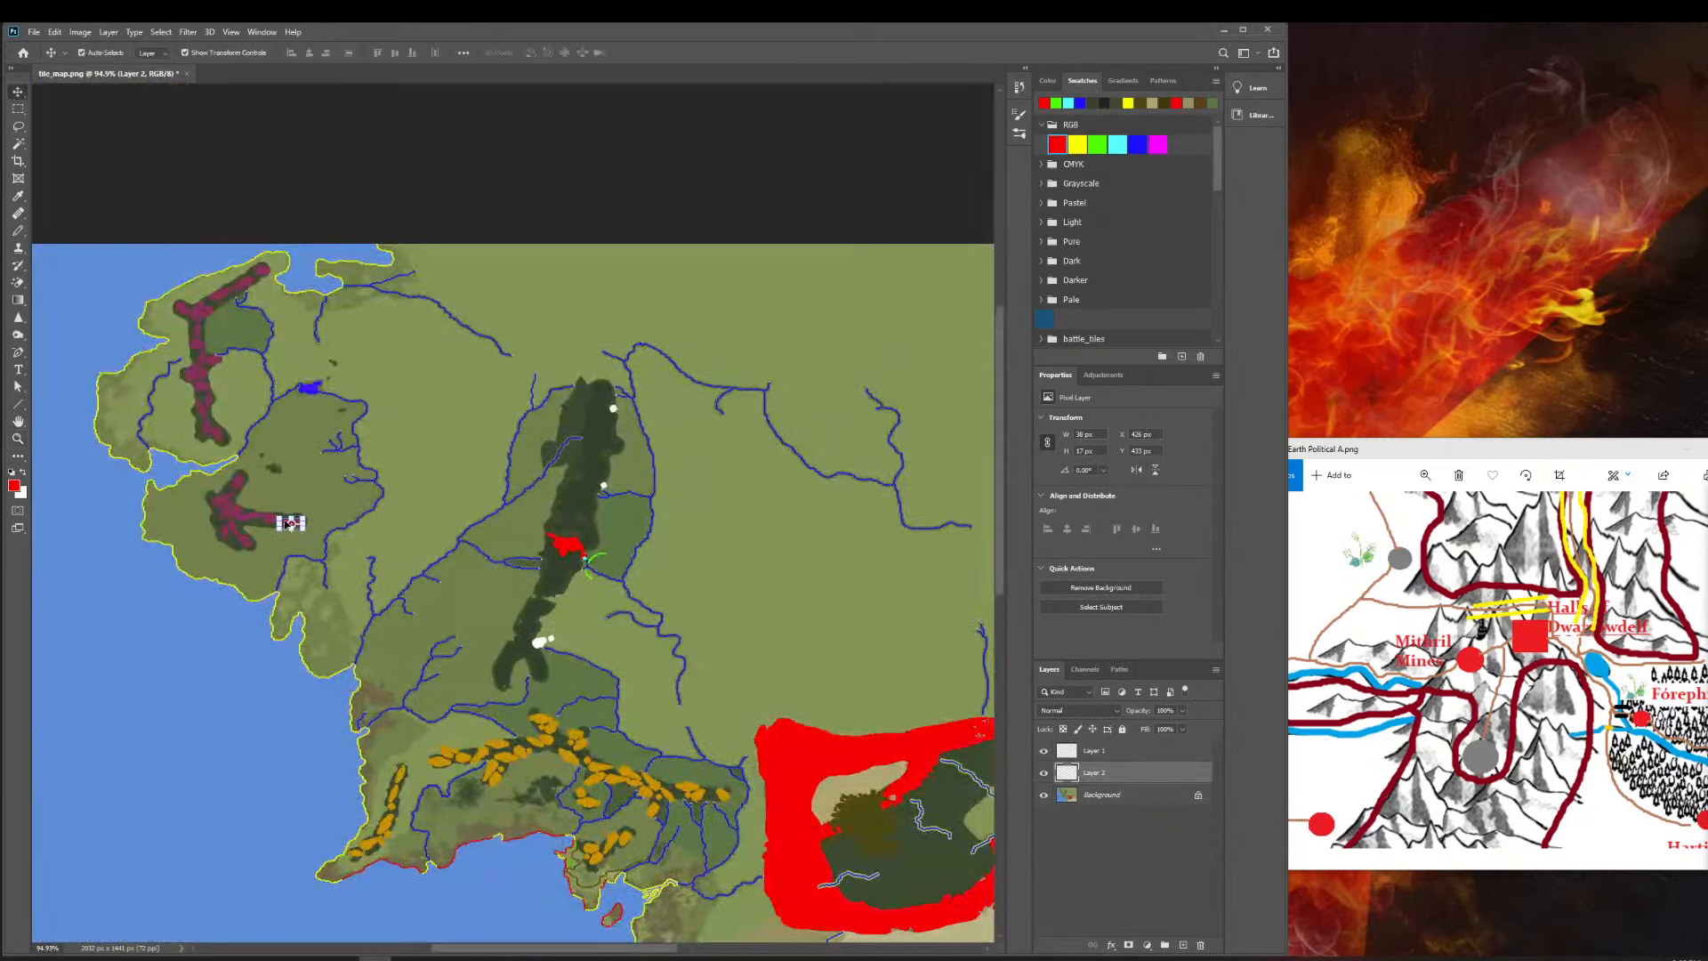
{"action": "left_click_drag", "start_coordinate": [286, 525], "coordinate": [722, 587]}
{"action": "left_click", "coordinate": [18, 439]}
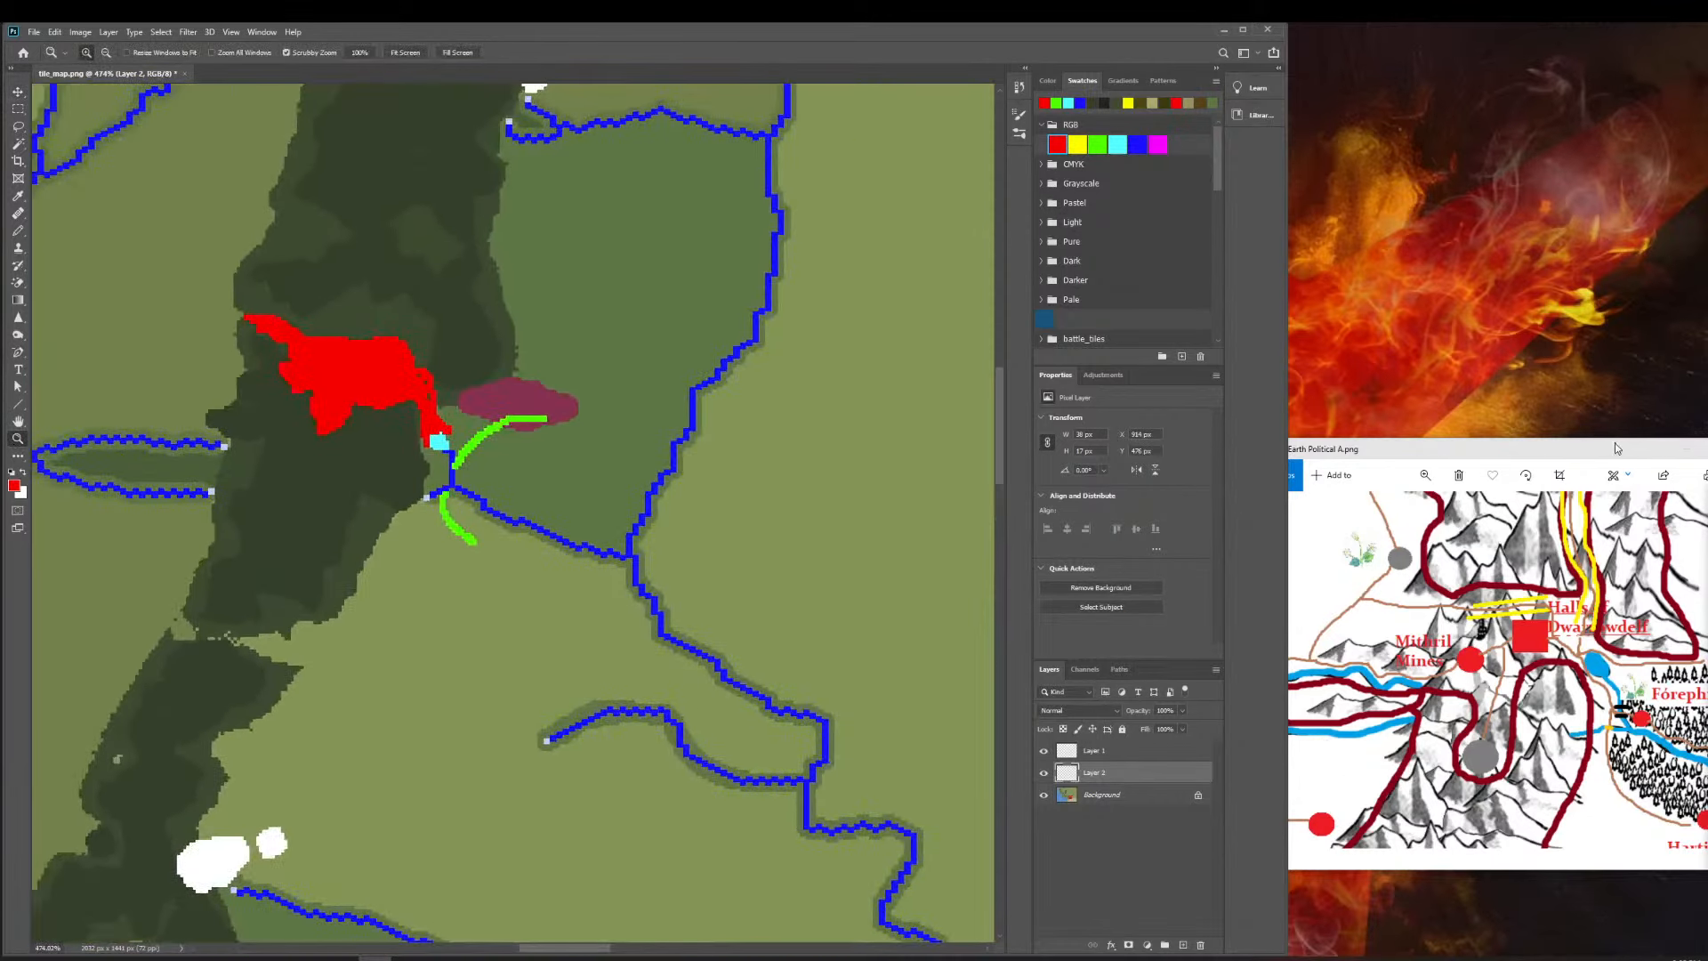
Shift the reference map window partly over the editor and nudge the magenta patch up and toward the red area.
{"action": "left_click_drag", "start_coordinate": [1617, 449], "coordinate": [1412, 410]}
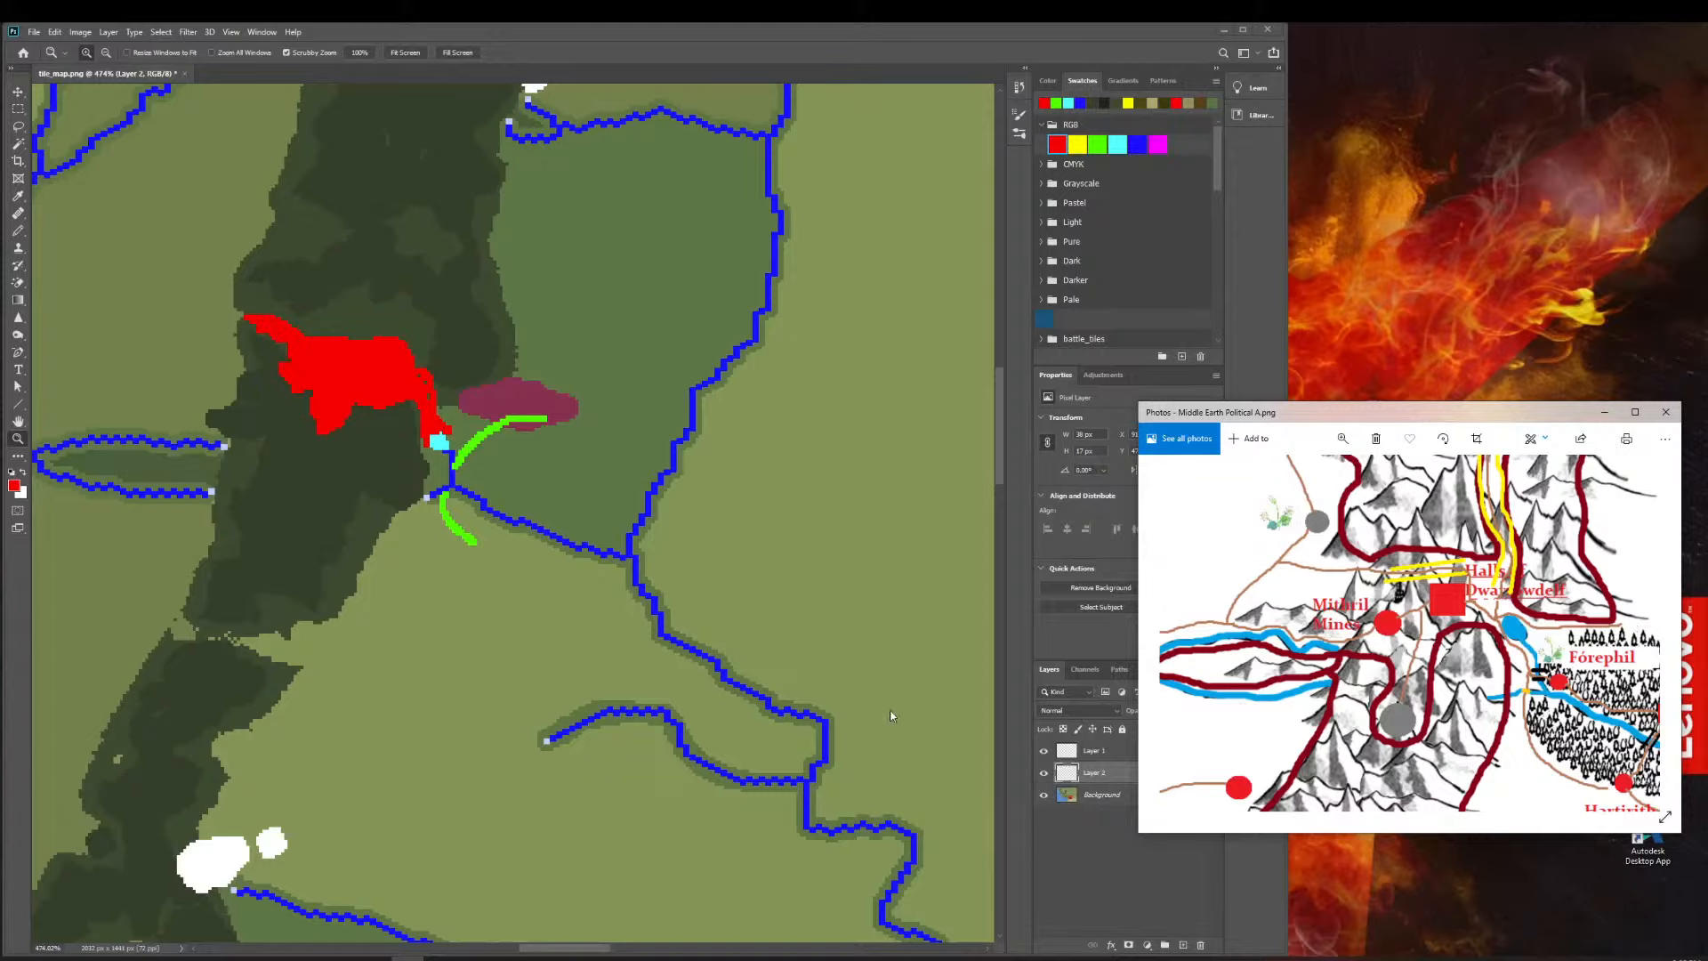
{"action": "left_click", "coordinate": [16, 94]}
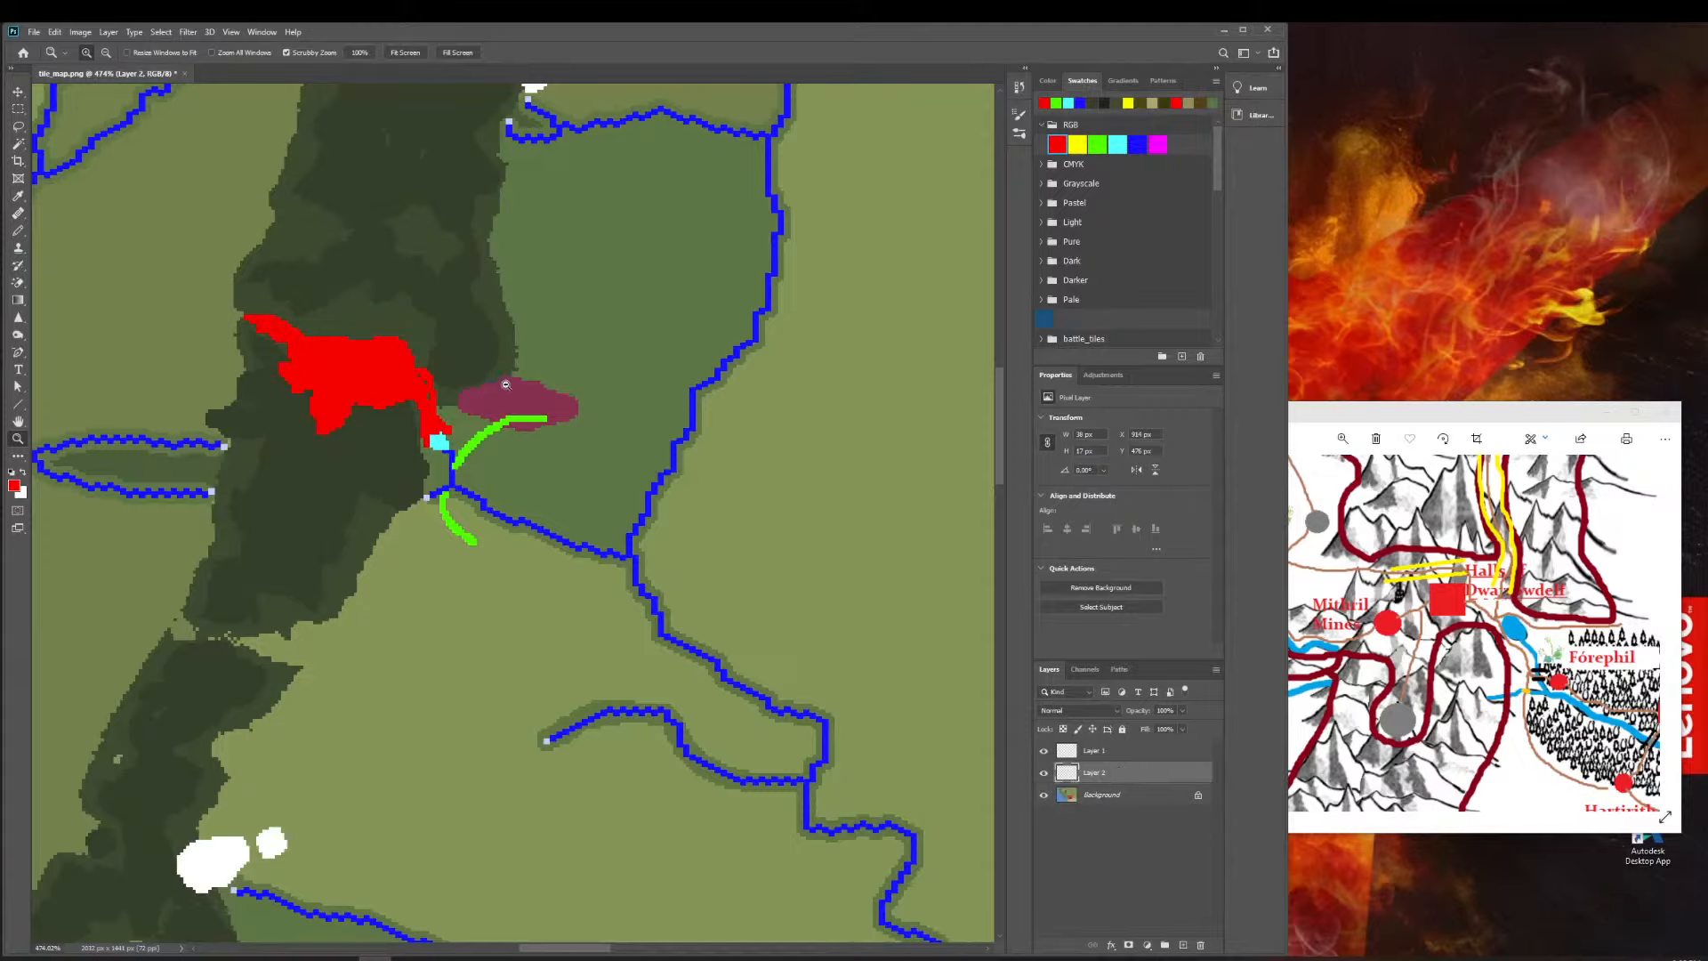
{"action": "left_click", "coordinate": [24, 93]}
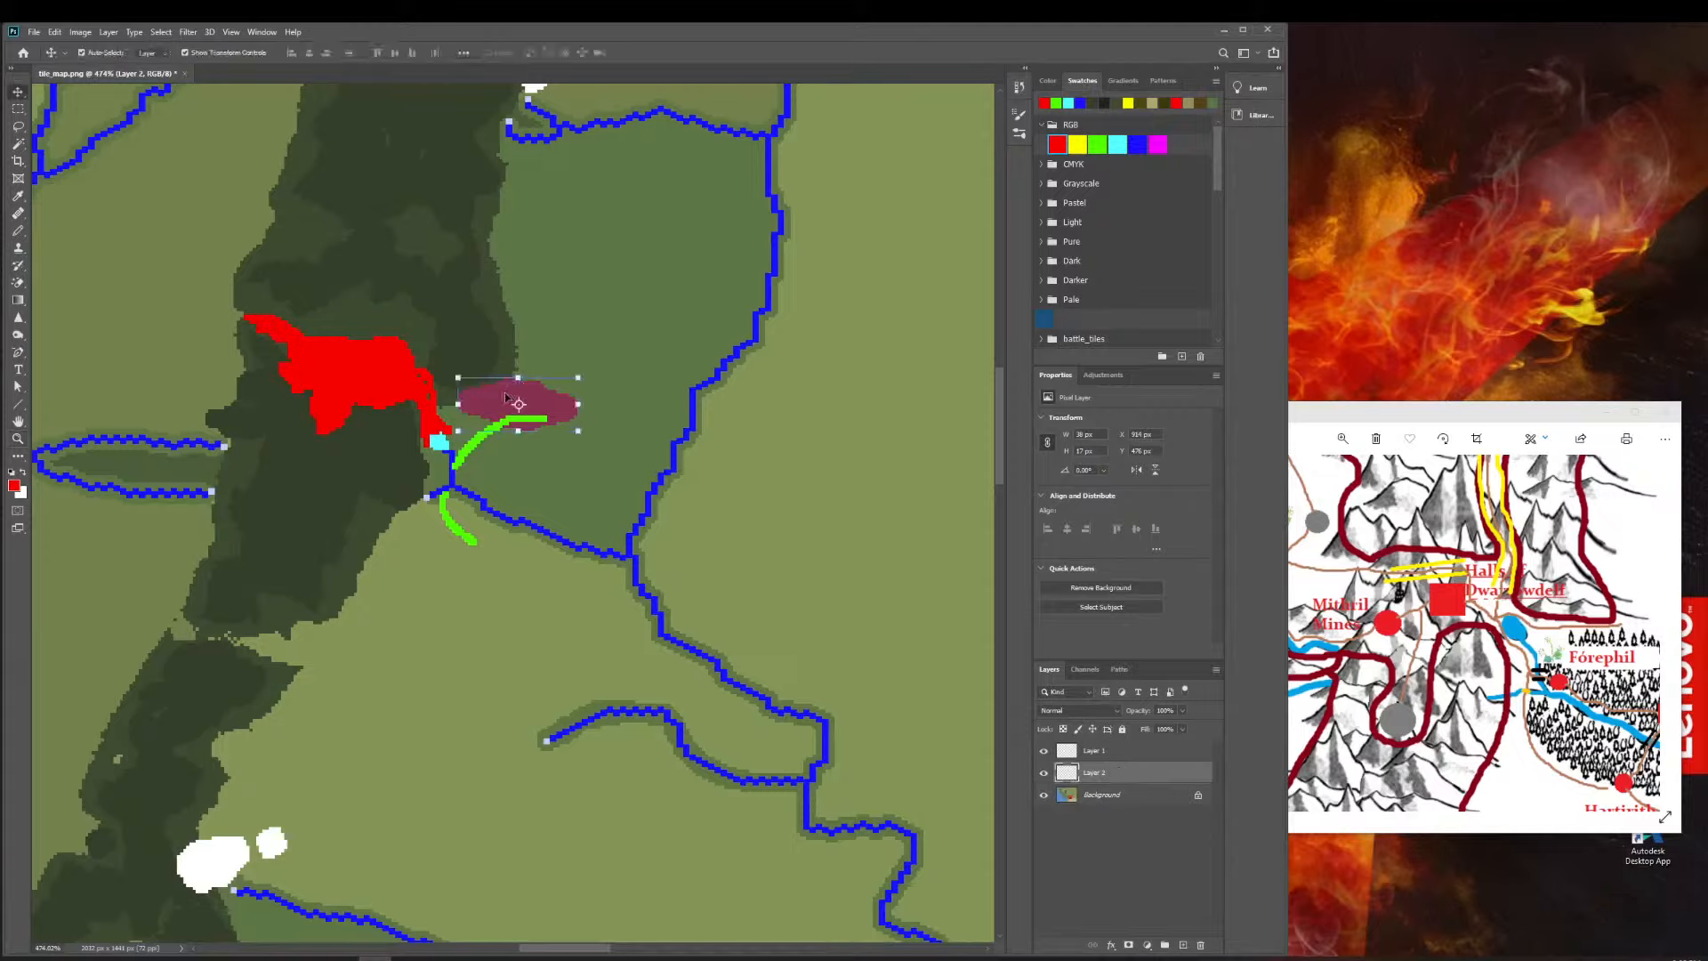
{"action": "left_click_drag", "start_coordinate": [503, 404], "coordinate": [482, 378]}
On Layer 1, draw a red Pencil line from the red area northward through the central mountain range.
{"action": "scroll", "coordinate": [485, 314], "scroll_direction": "up", "scroll_amount": 5}
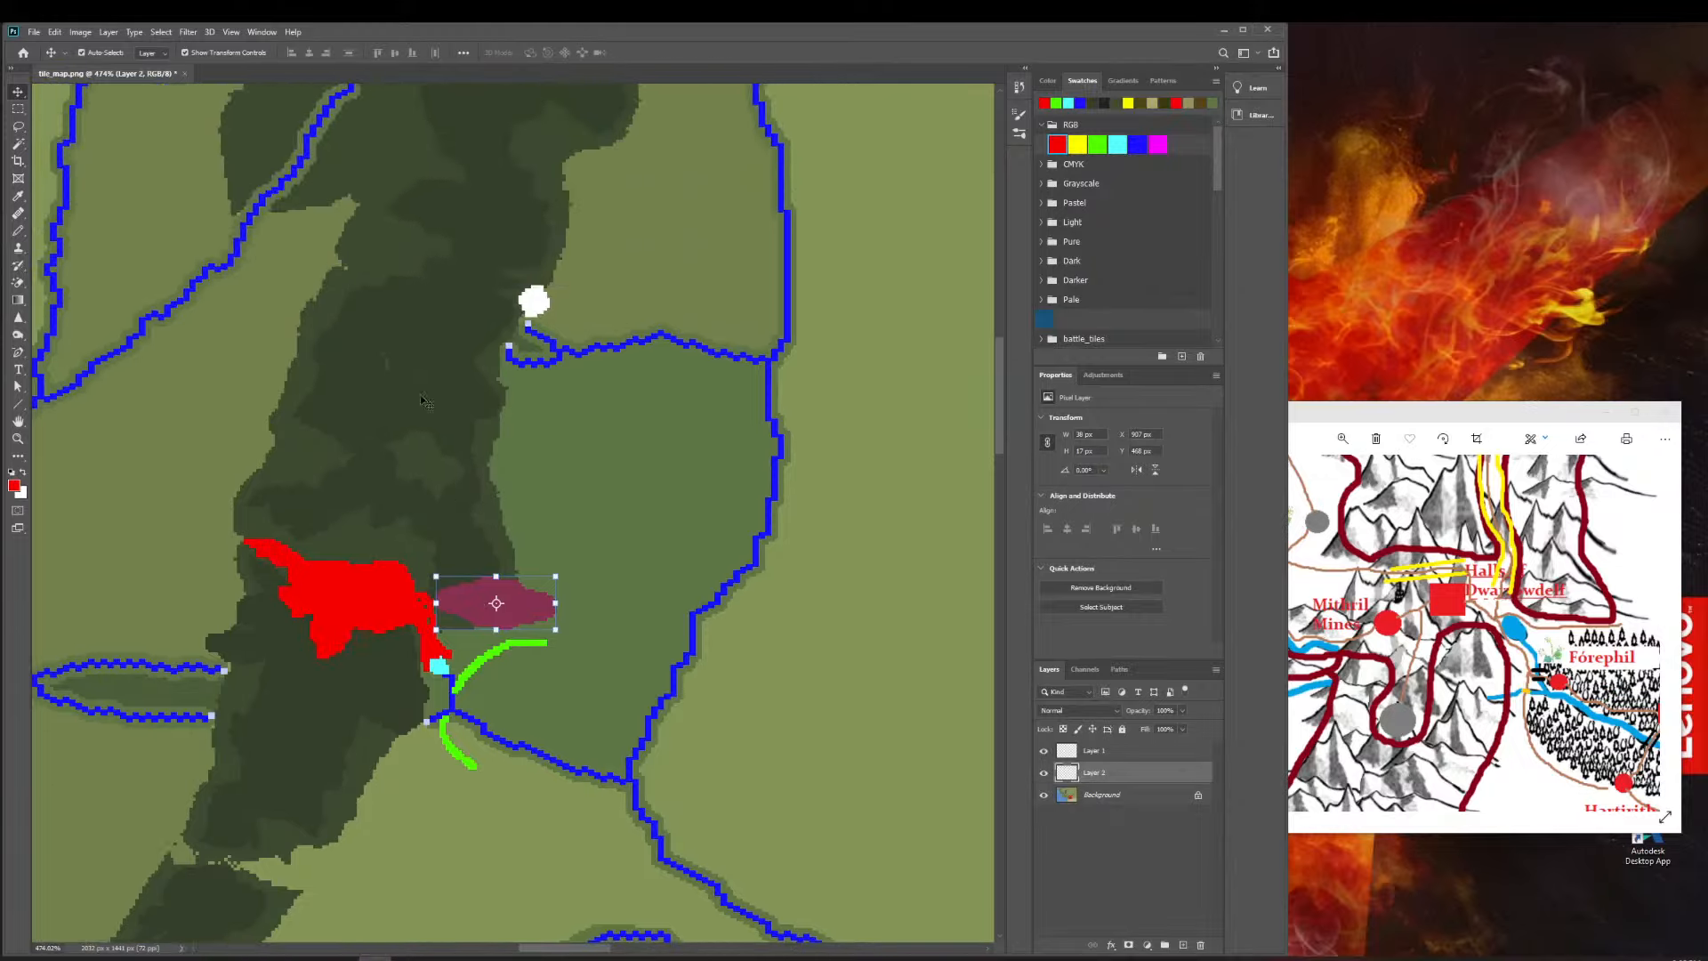
{"action": "left_click", "coordinate": [1104, 750]}
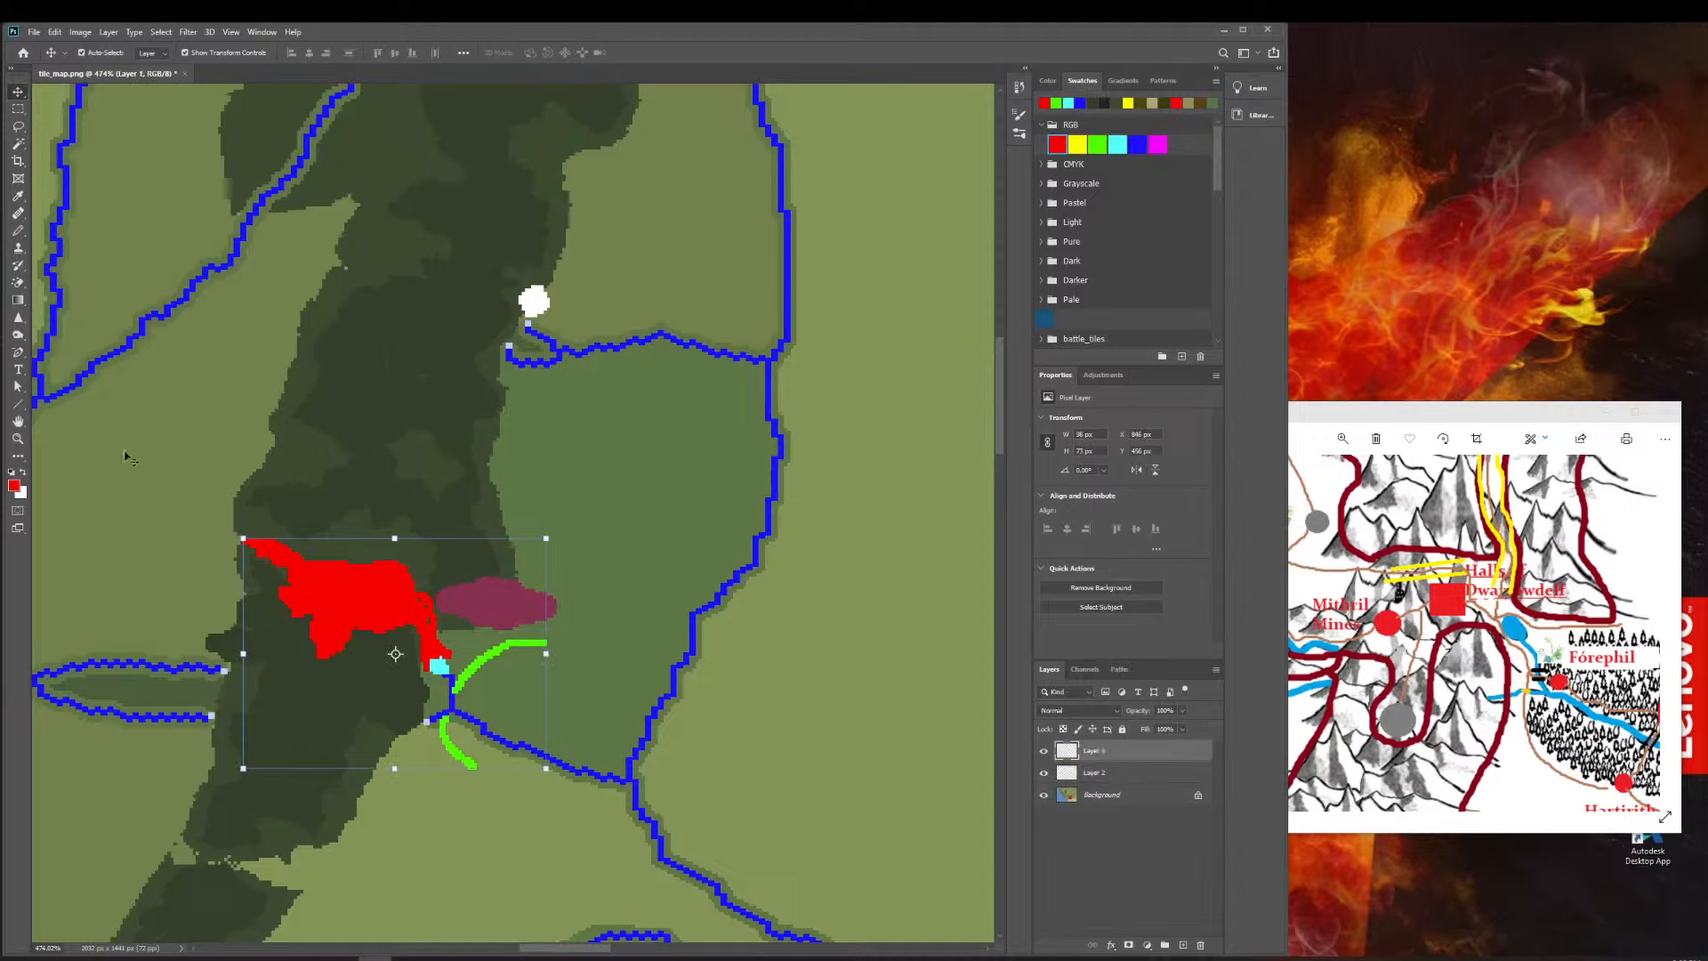
{"action": "left_click", "coordinate": [18, 231]}
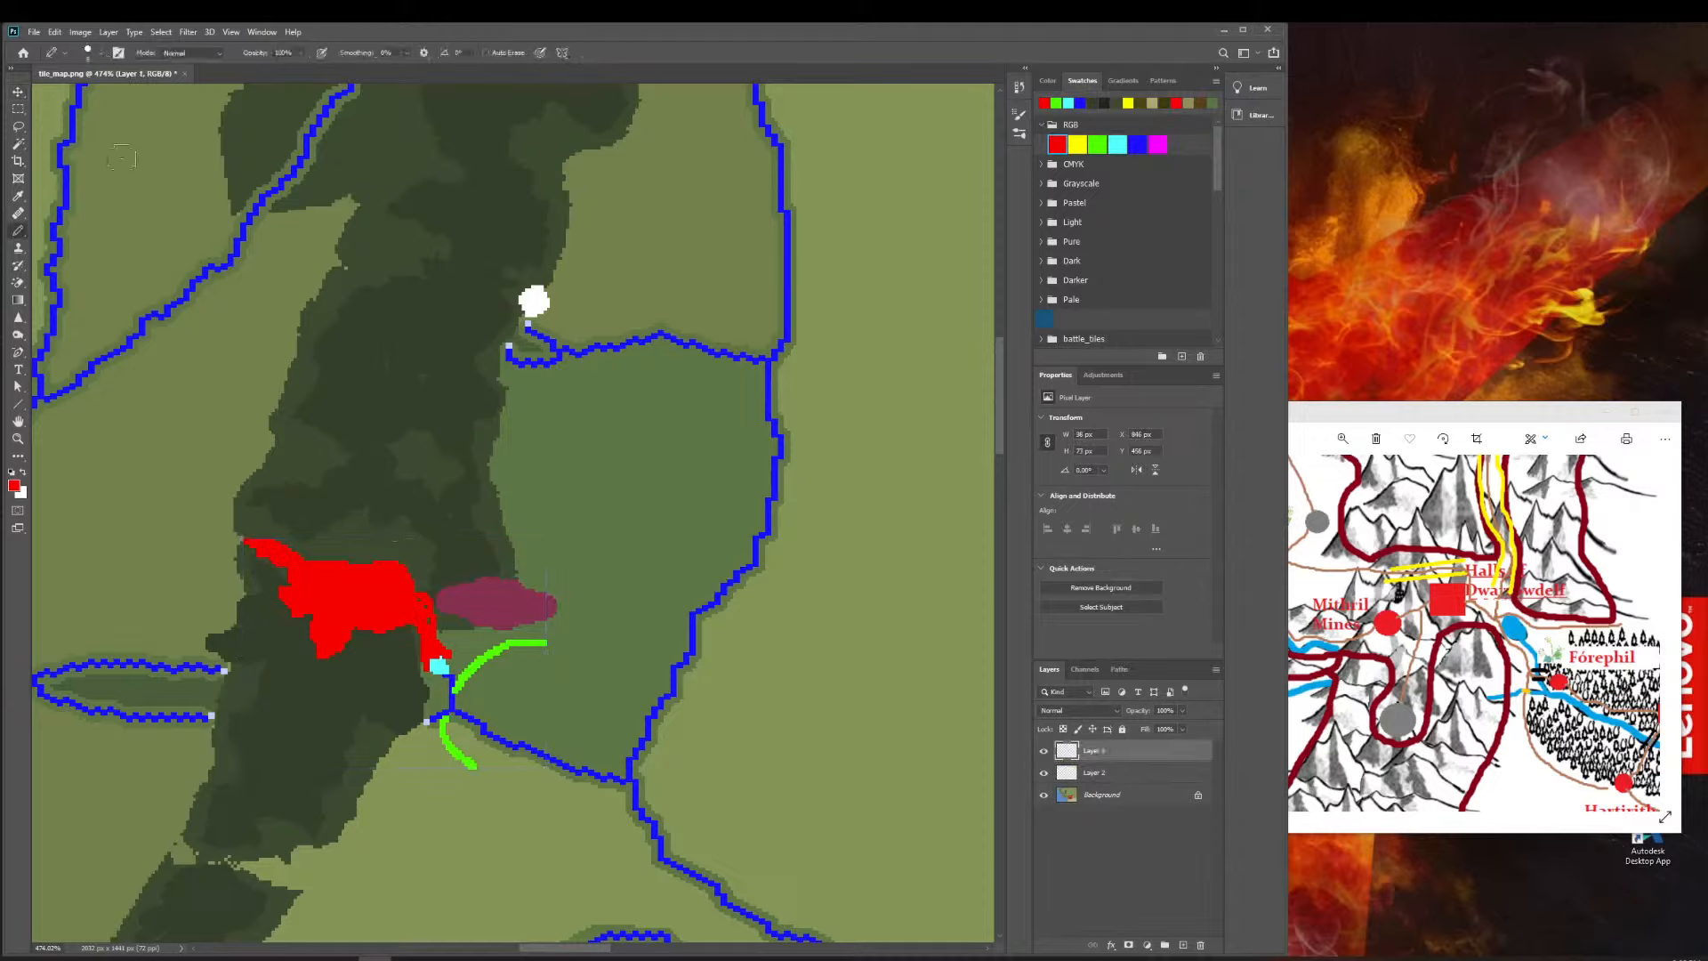
{"action": "left_click", "coordinate": [104, 55]}
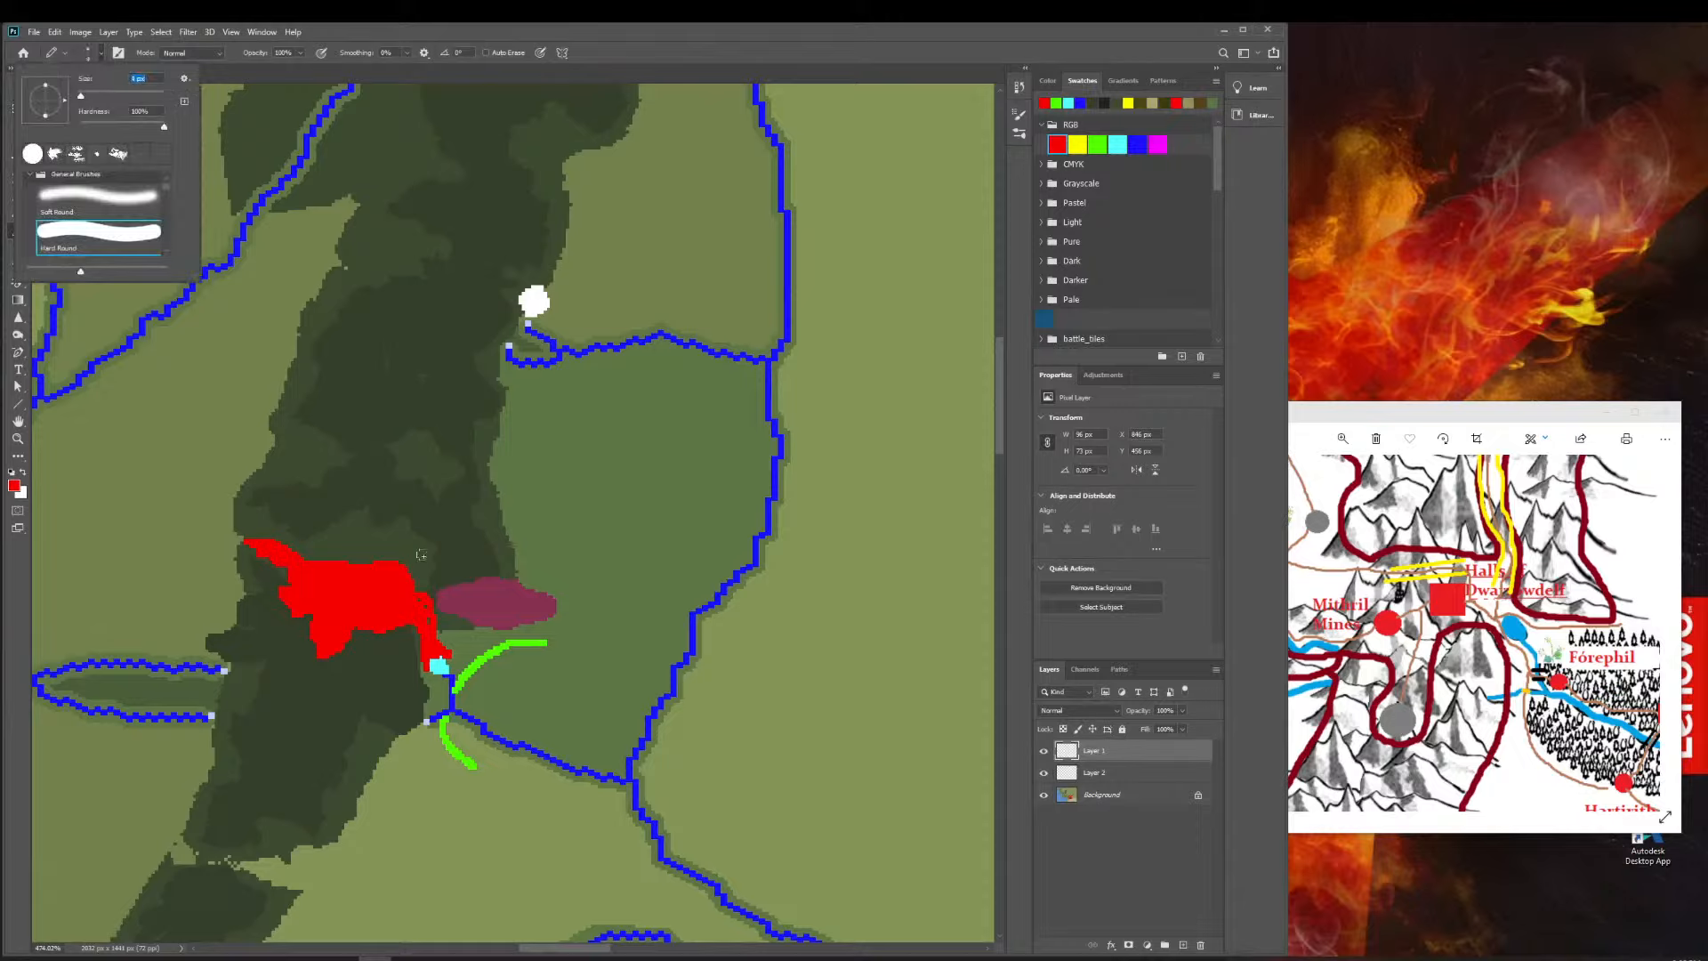
{"action": "mouse_move", "coordinate": [418, 597]}
{"action": "left_mouse_down"}
{"action": "mouse_move", "coordinate": [443, 461]}
{"action": "mouse_move", "coordinate": [433, 387]}
{"action": "mouse_move", "coordinate": [467, 308]}
{"action": "left_mouse_up"}
On the Background layer, select the narrow diagonal magenta patch in the southern part of the southwestern mountain range.
{"action": "scroll", "coordinate": [510, 663], "scroll_direction": "down", "scroll_amount": 5}
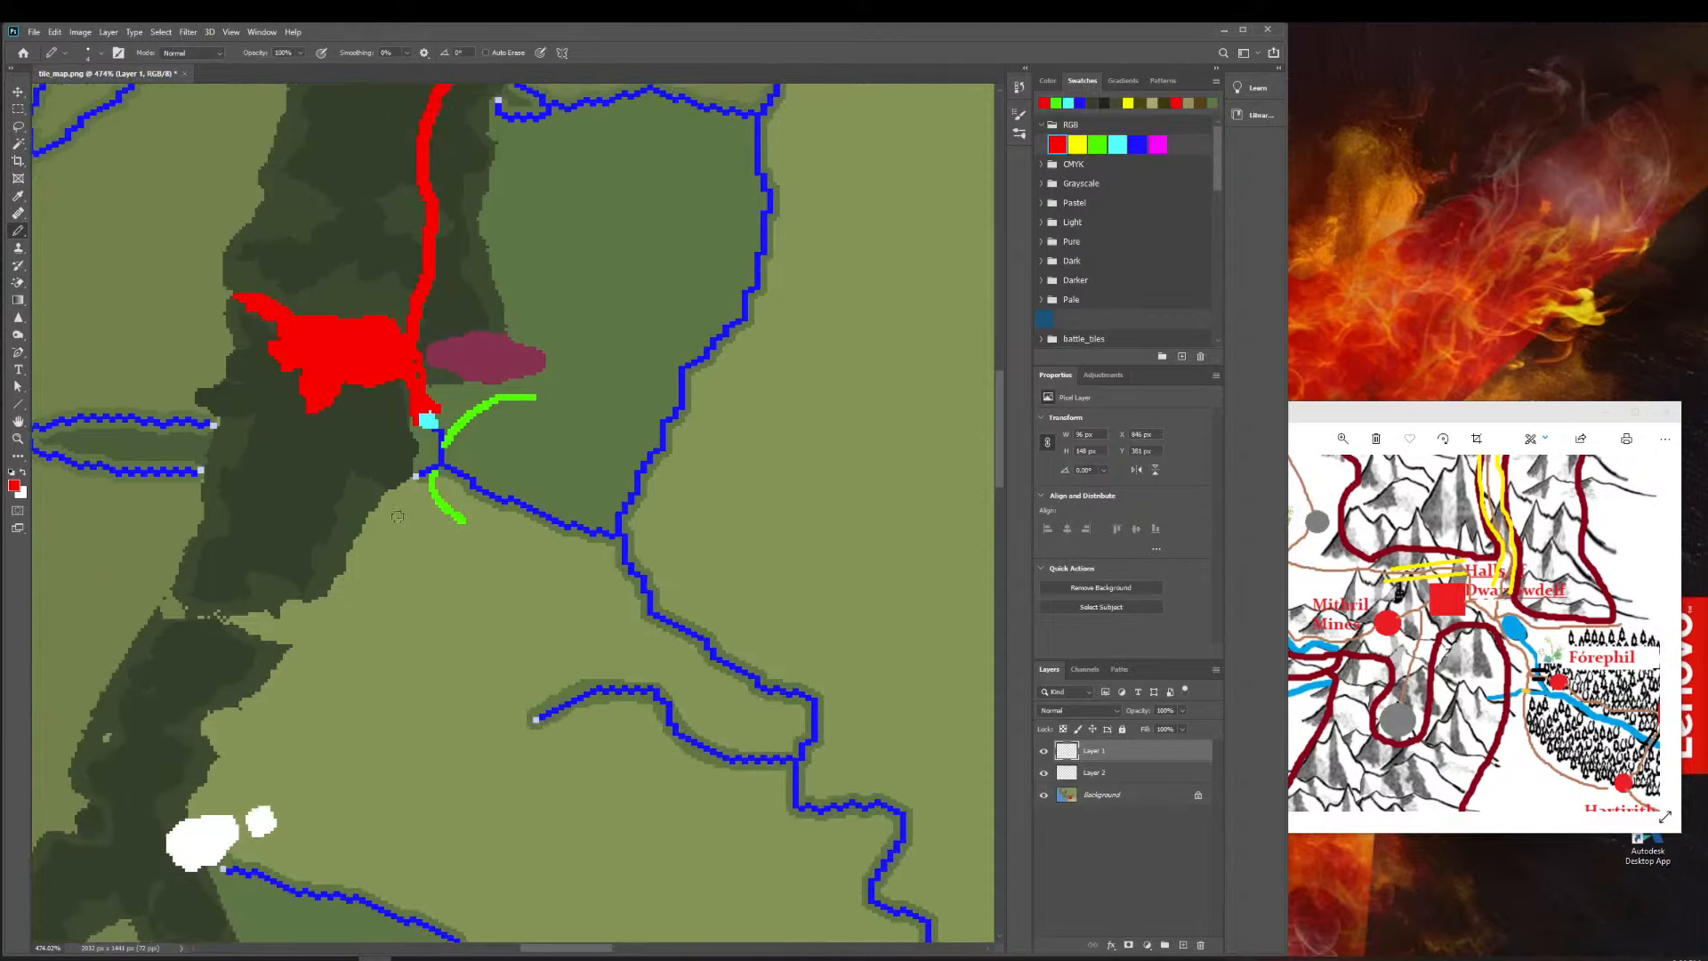
{"action": "scroll", "coordinate": [510, 663], "scroll_direction": "right", "scroll_amount": 2}
{"action": "left_click", "coordinate": [18, 439]}
{"action": "left_click_drag", "start_coordinate": [786, 711], "coordinate": [574, 712]}
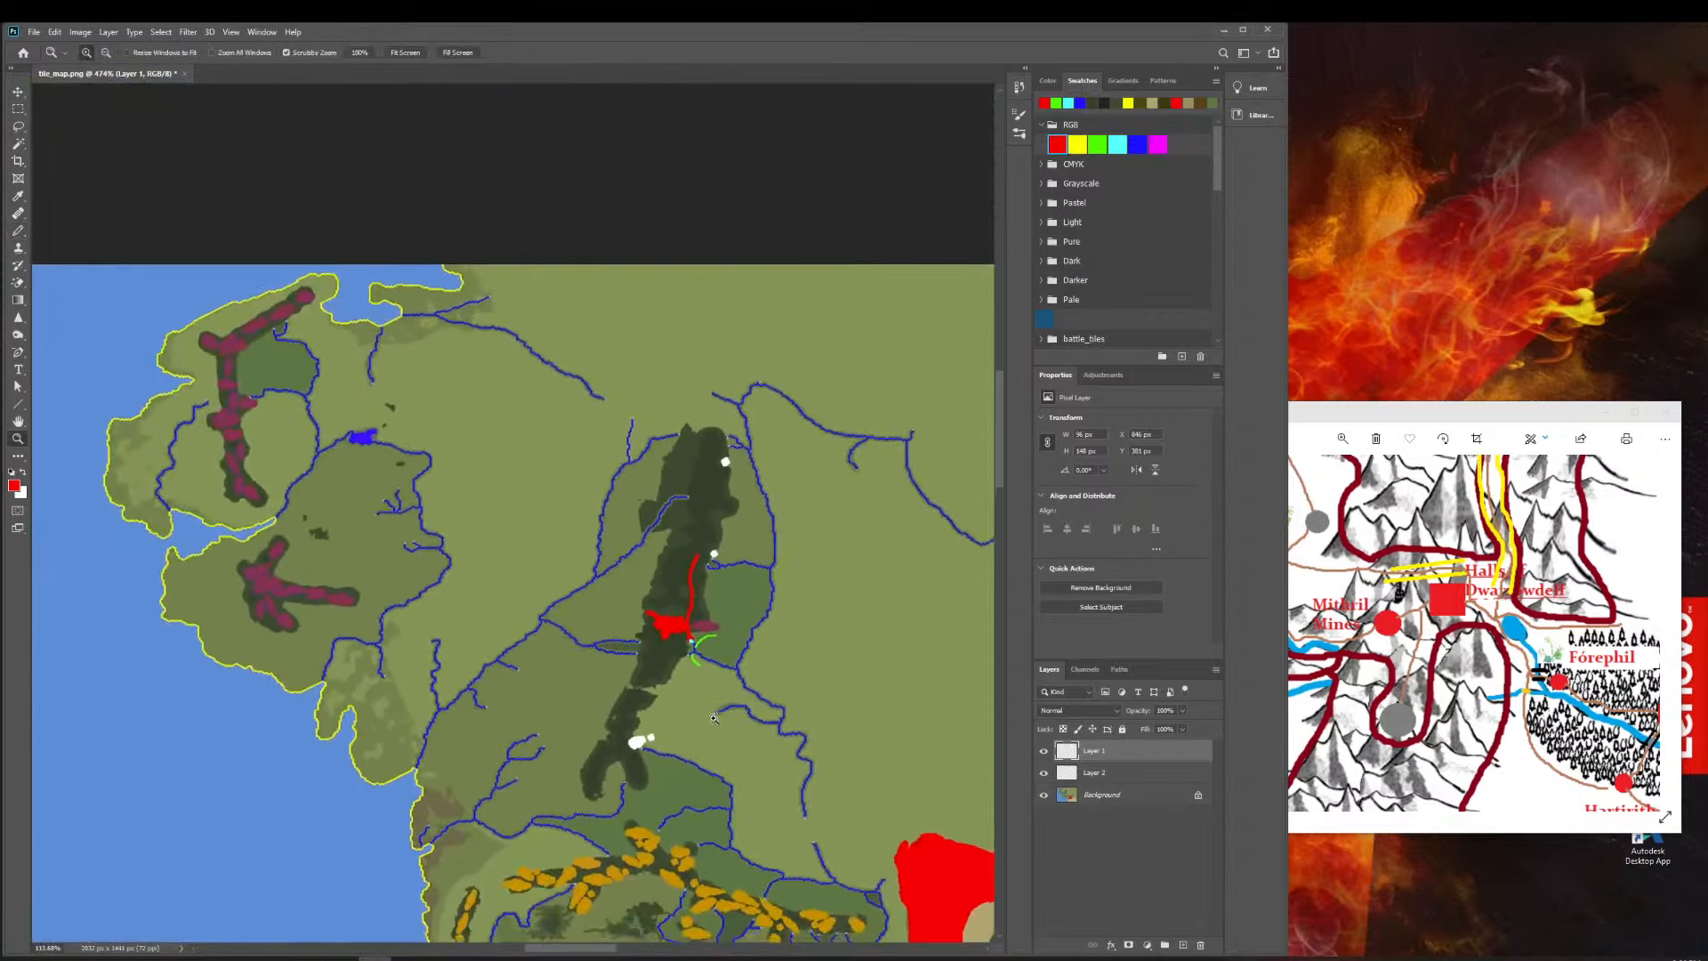
{"action": "left_click_drag", "start_coordinate": [261, 579], "coordinate": [393, 614]}
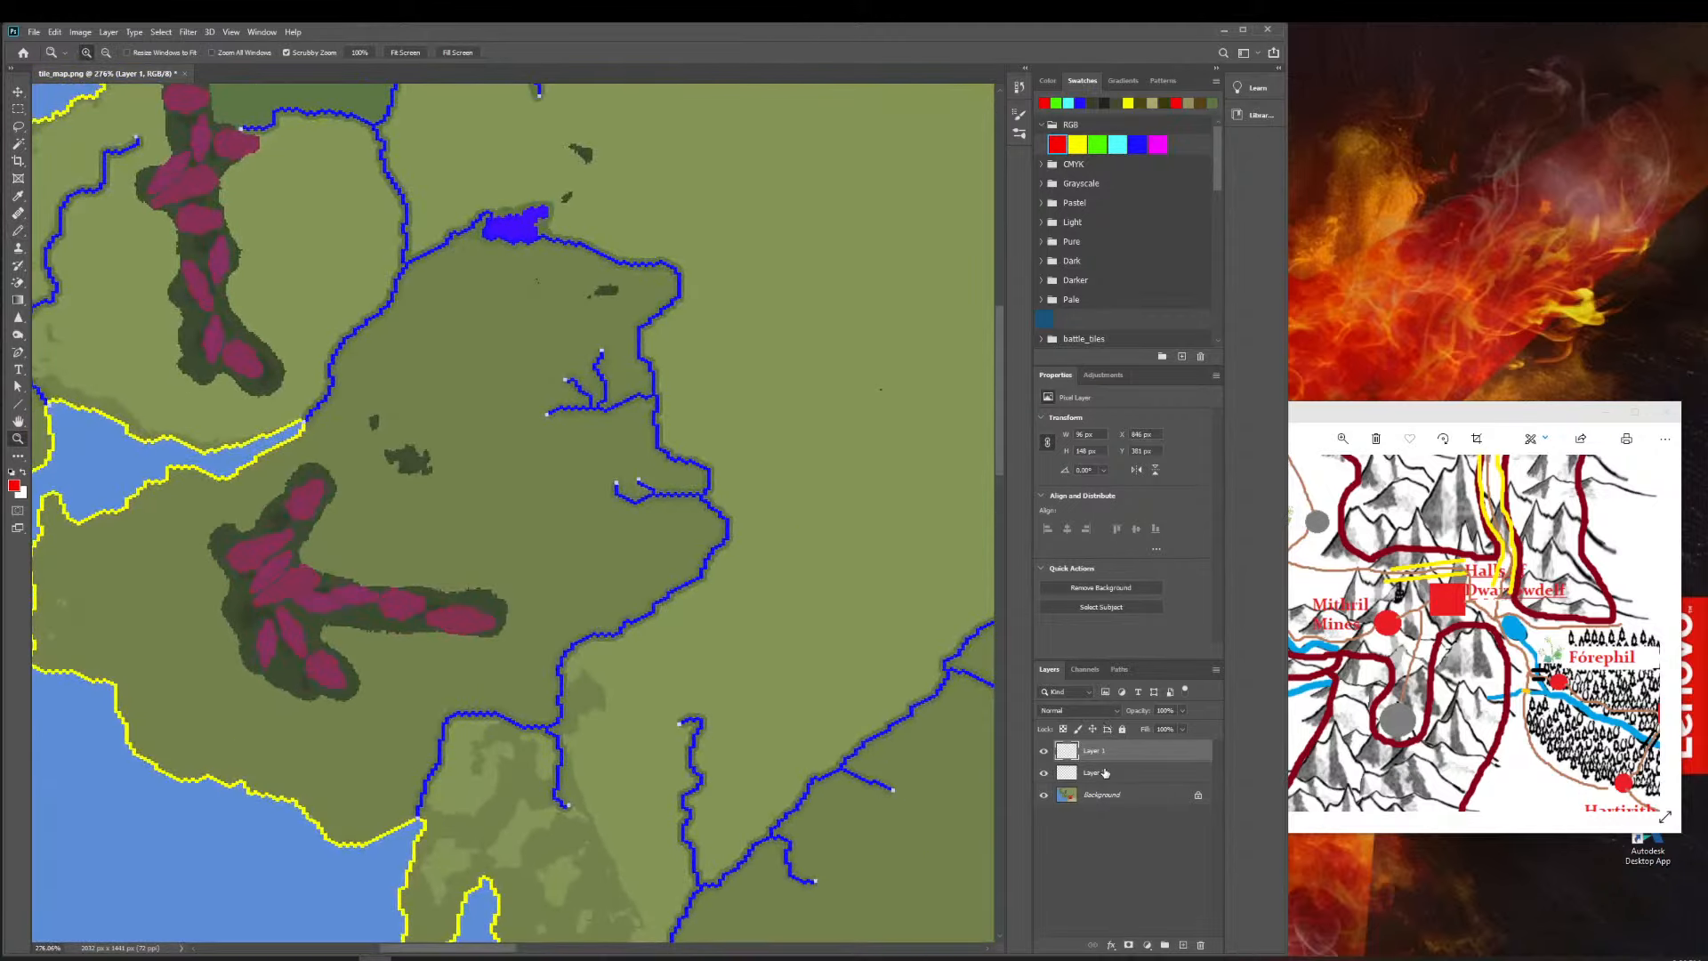
{"action": "left_click_drag", "start_coordinate": [1105, 772], "coordinate": [1111, 748]}
{"action": "left_click", "coordinate": [1064, 791]}
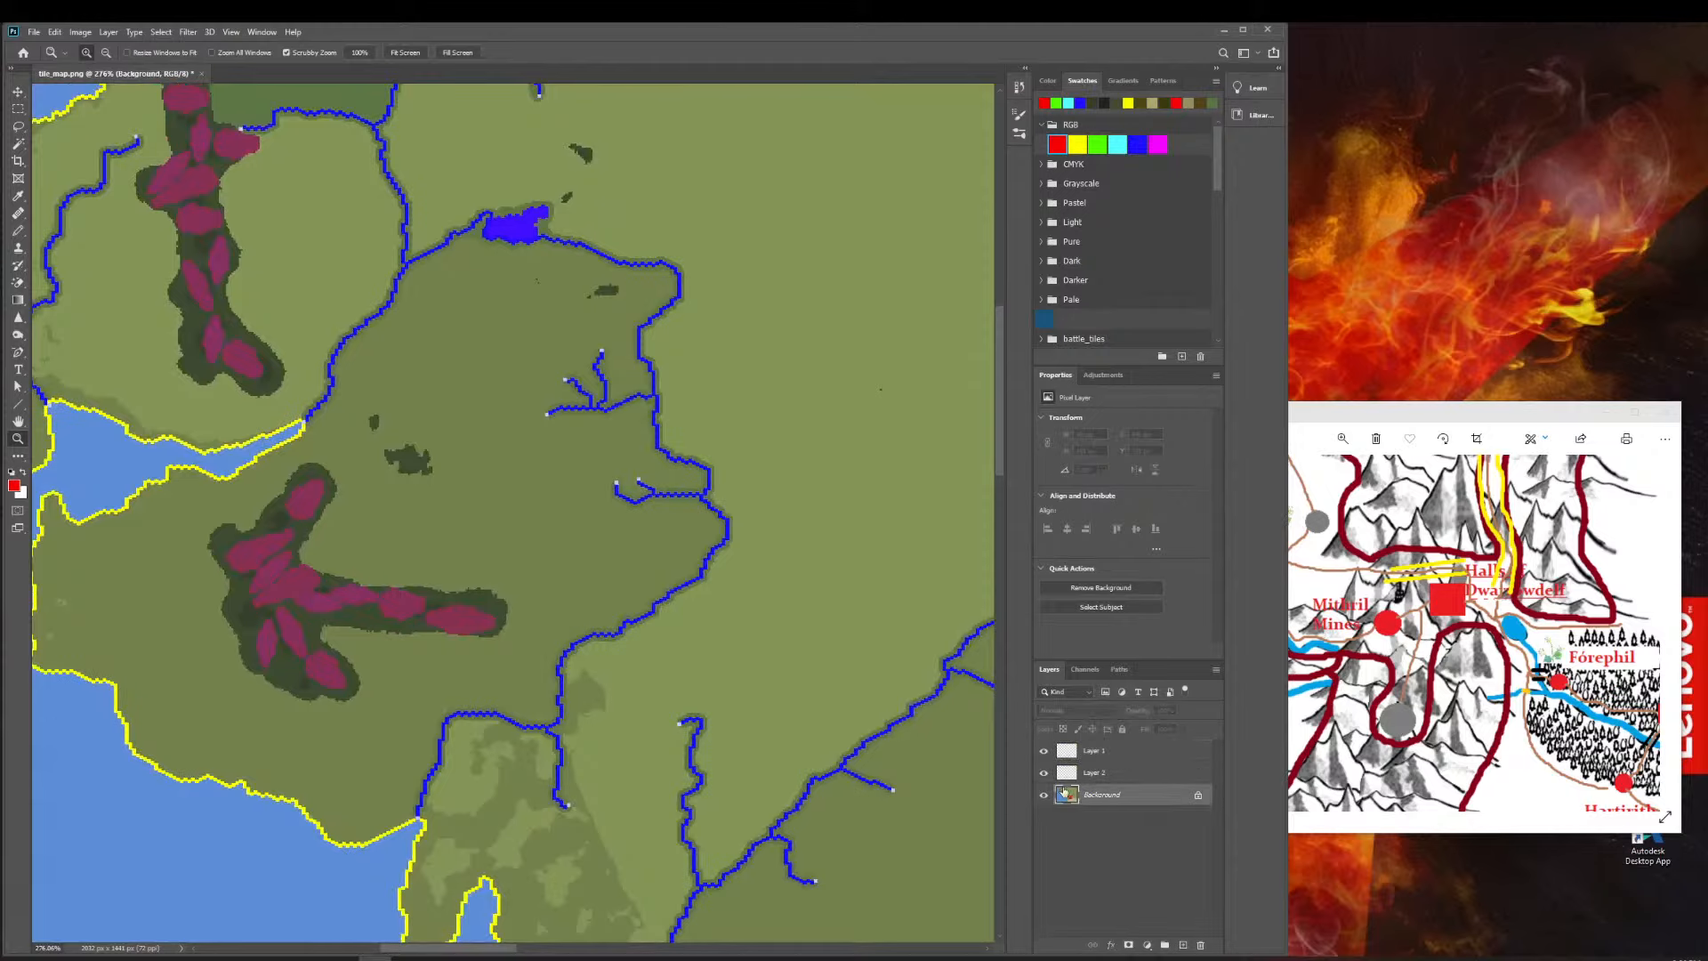
{"action": "left_click_drag", "start_coordinate": [483, 631], "coordinate": [442, 621]}
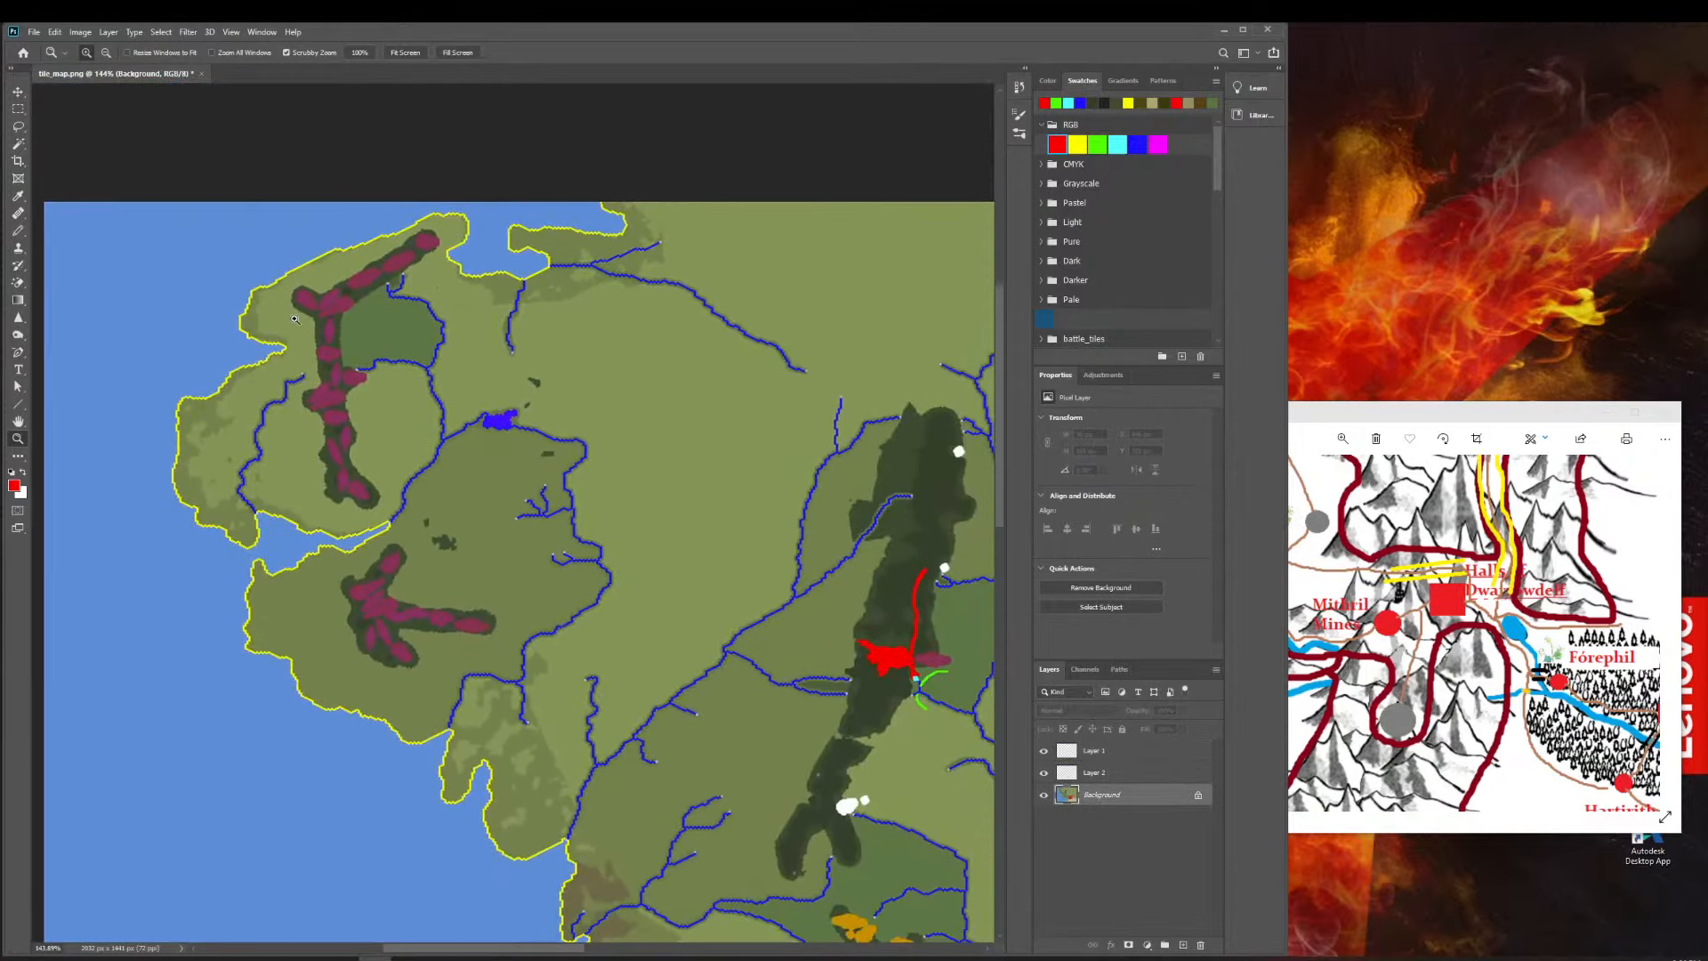
{"action": "left_click_drag", "start_coordinate": [290, 314], "coordinate": [354, 345]}
{"action": "left_click", "coordinate": [18, 143]}
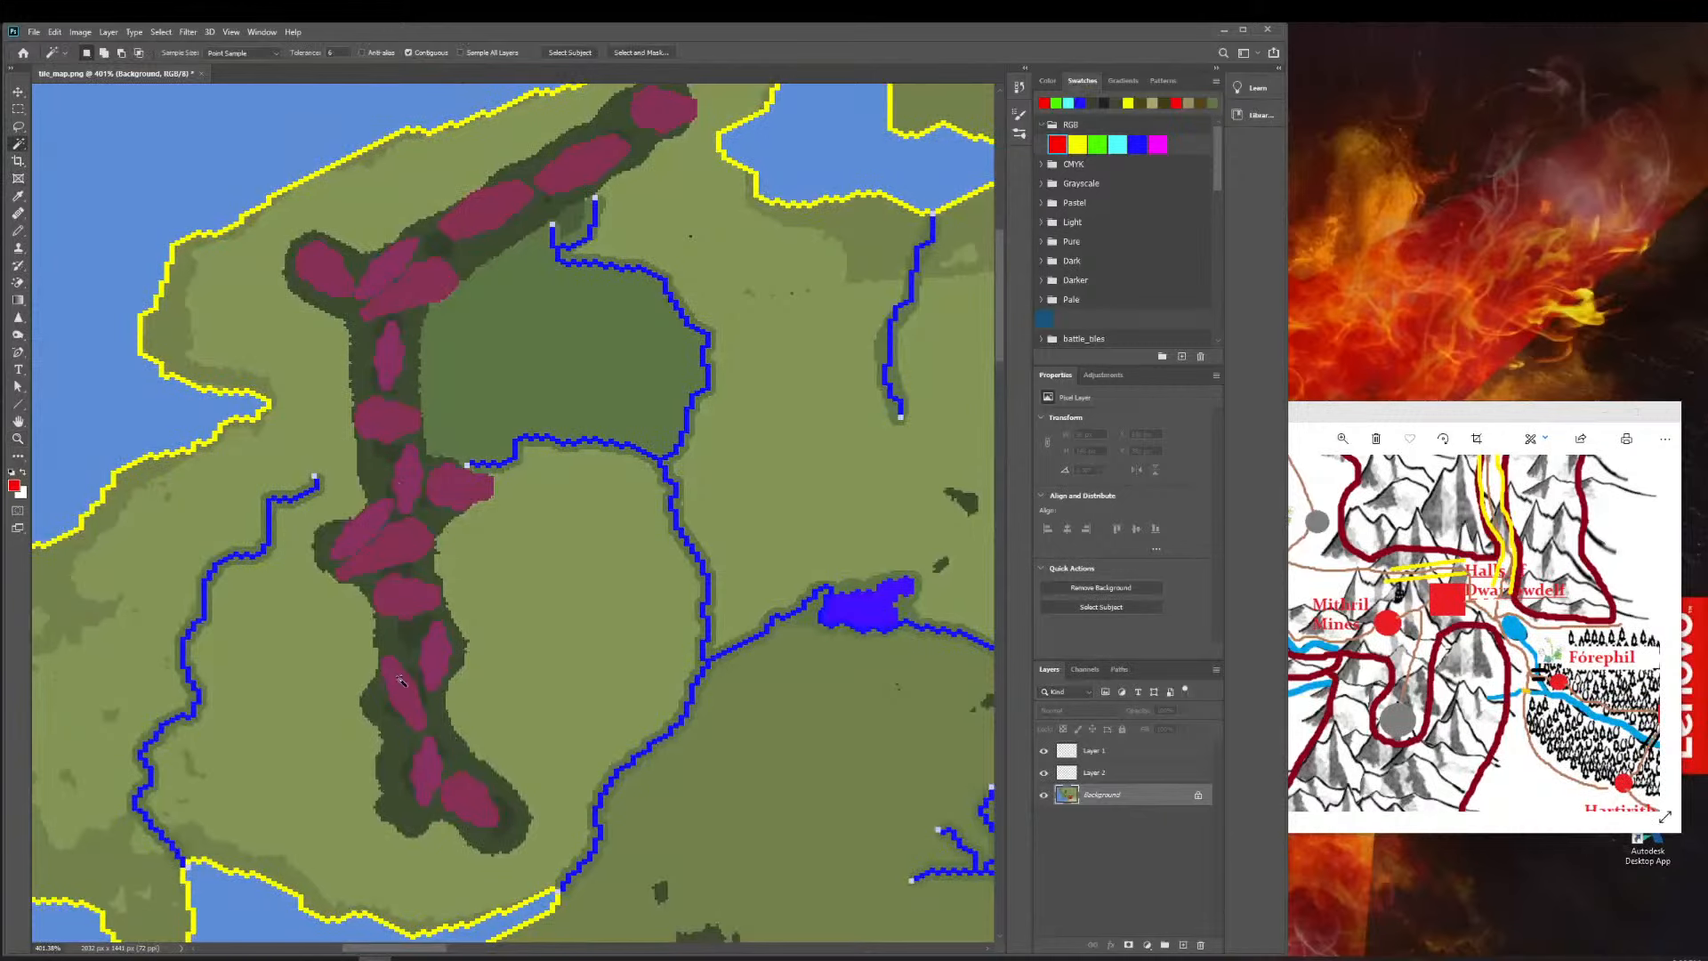
{"action": "scroll", "coordinate": [426, 345], "scroll_direction": "down", "scroll_amount": 6}
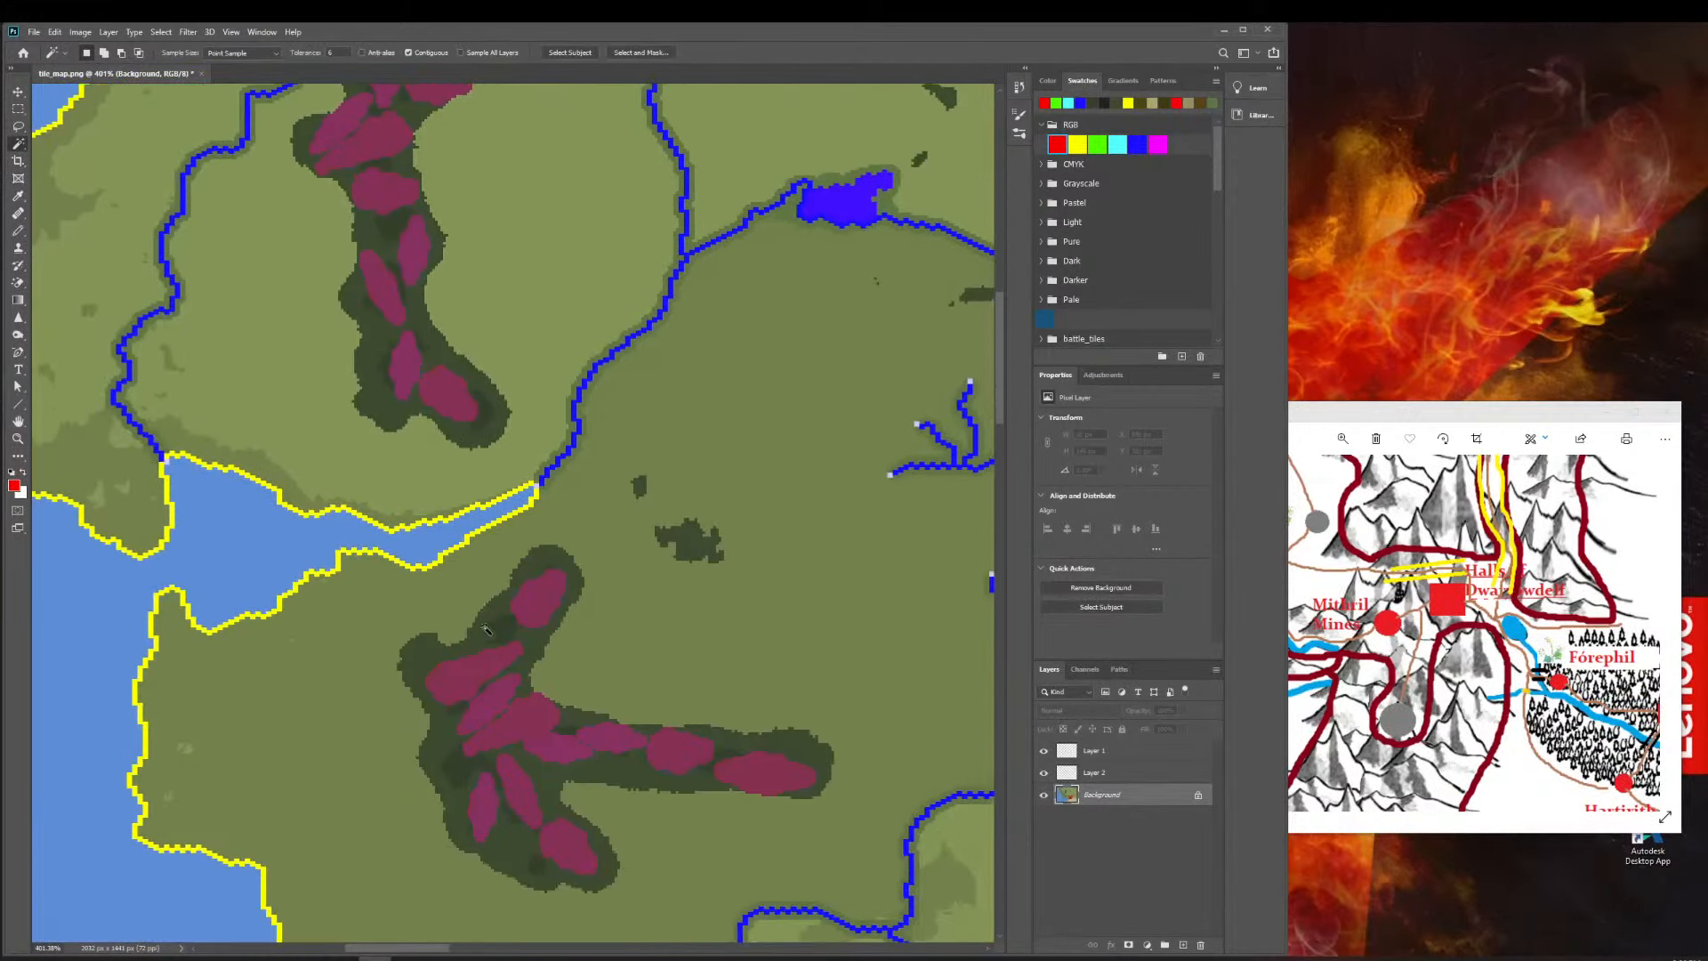
{"action": "left_click", "coordinate": [518, 735]}
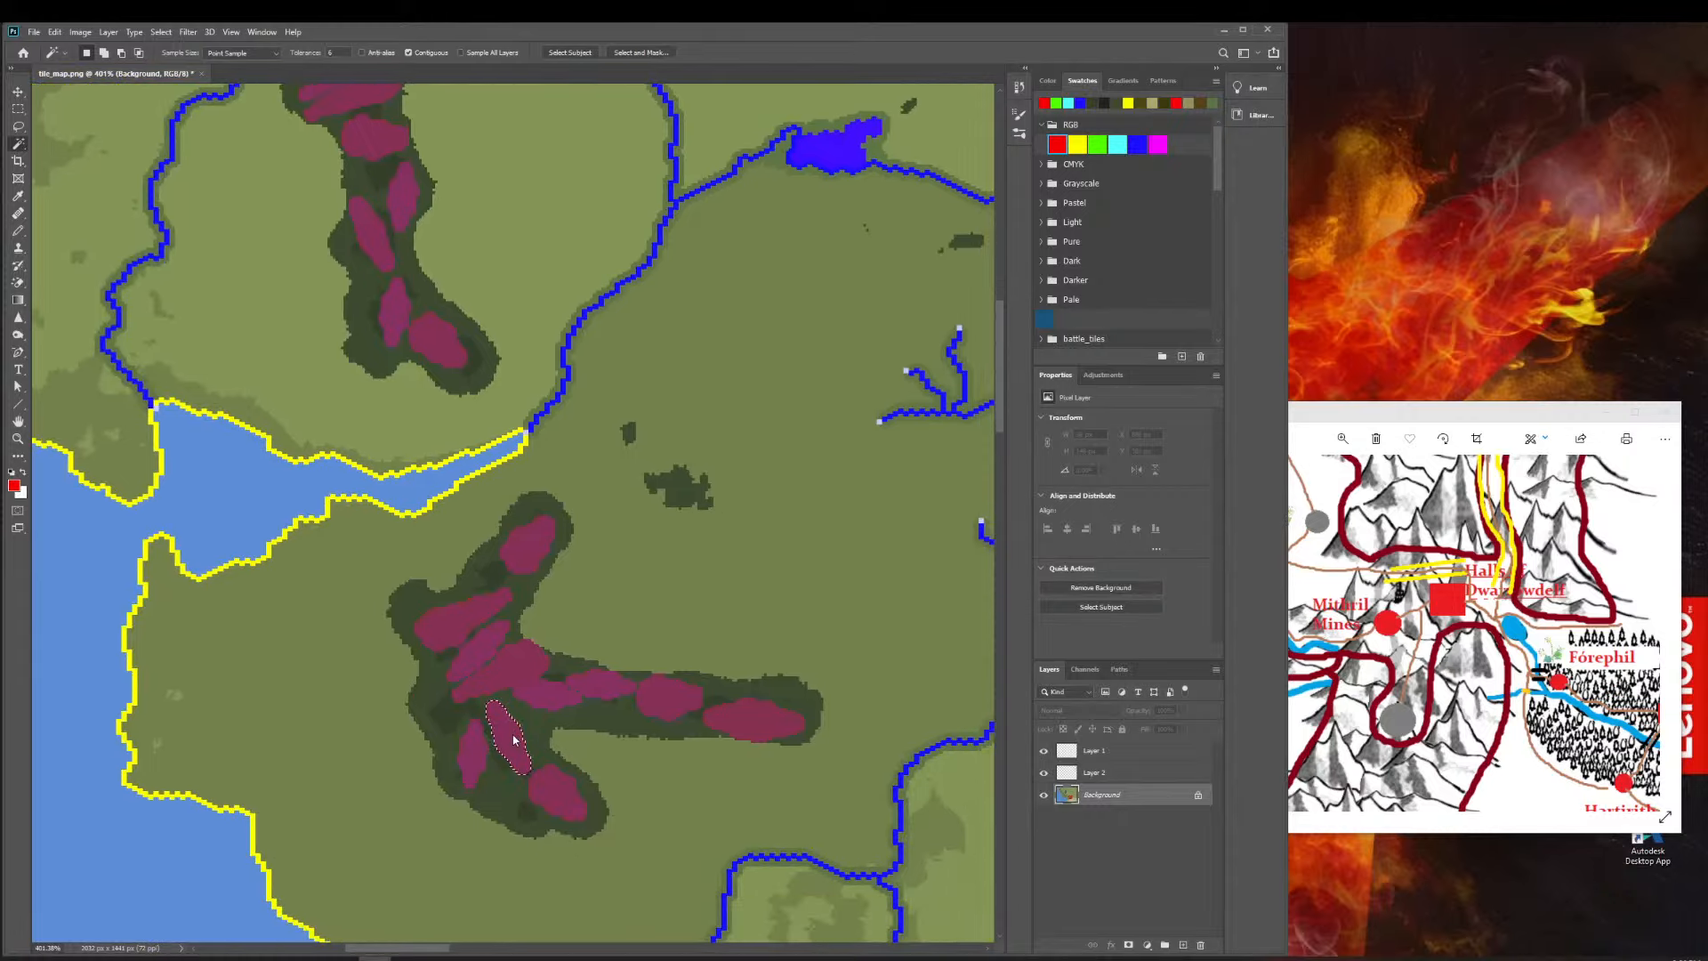
Copy the selected narrow diagonal patch onto its own new layer.
{"action": "left_click", "coordinate": [18, 438]}
{"action": "left_click_drag", "start_coordinate": [719, 686], "coordinate": [409, 692]}
{"action": "left_click_drag", "start_coordinate": [476, 454], "coordinate": [774, 472]}
{"action": "key", "text": "ctrl+v"}
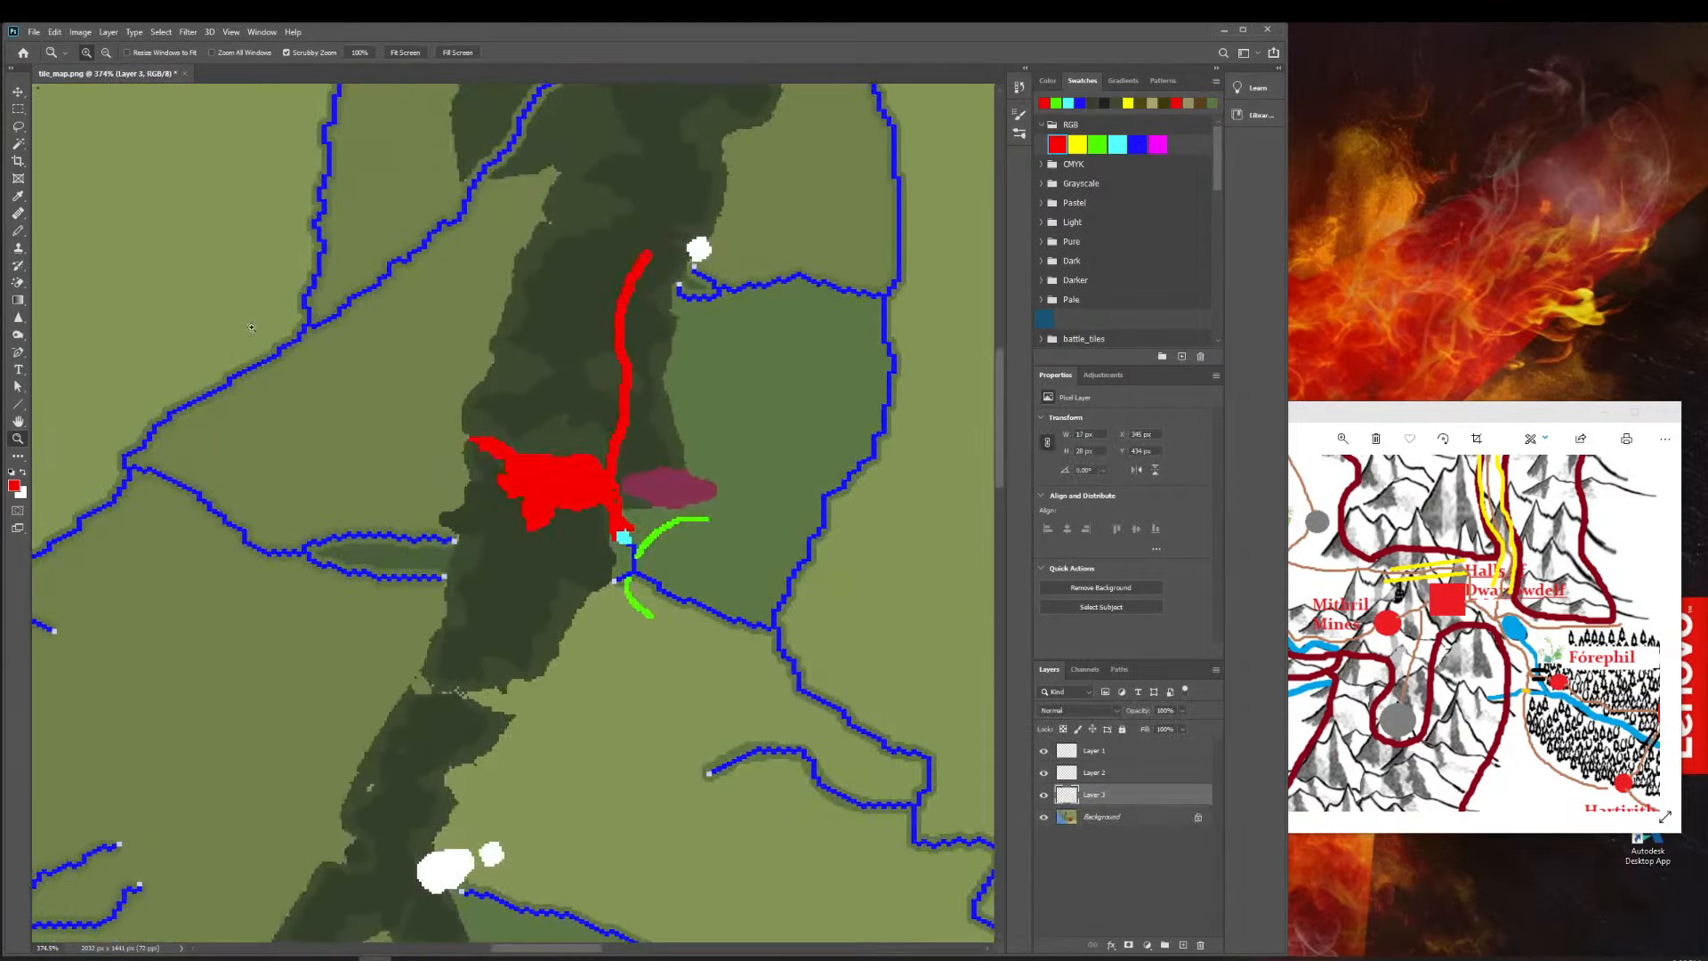
Move the copied narrow patch onto the eastern edge of the central mountain range, above the first copied patch.
{"action": "left_click_drag", "start_coordinate": [384, 429], "coordinate": [334, 388]}
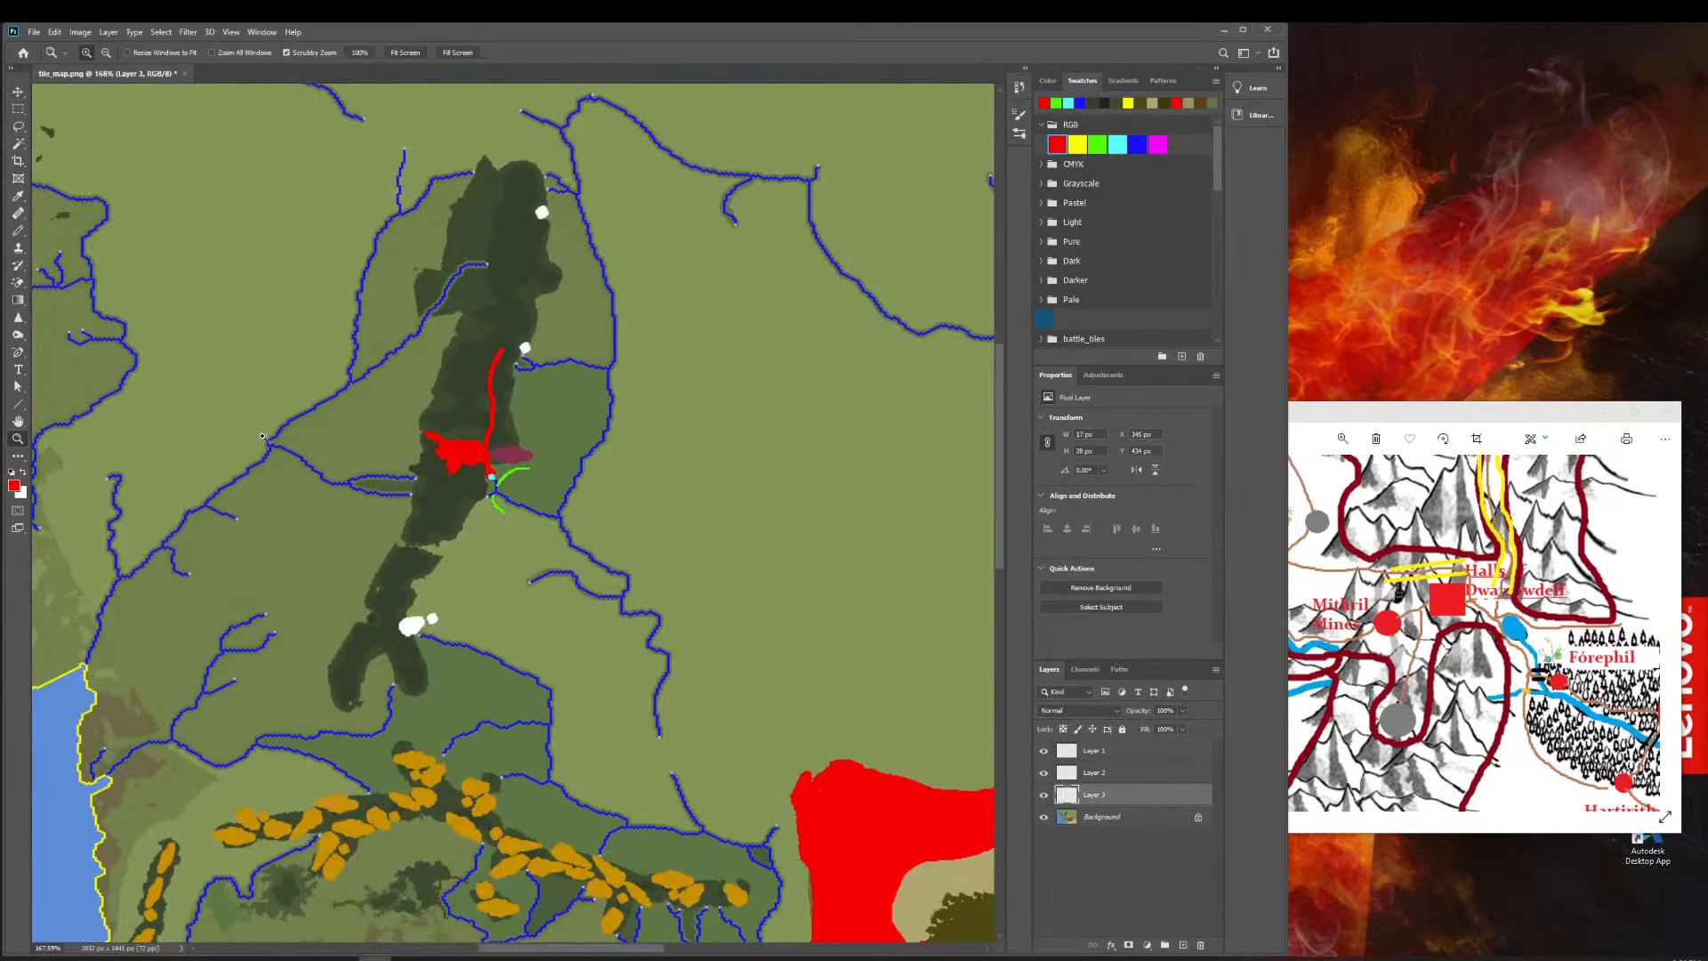
{"action": "scroll", "coordinate": [238, 437], "scroll_direction": "down", "scroll_amount": 1}
{"action": "left_click", "coordinate": [18, 91]}
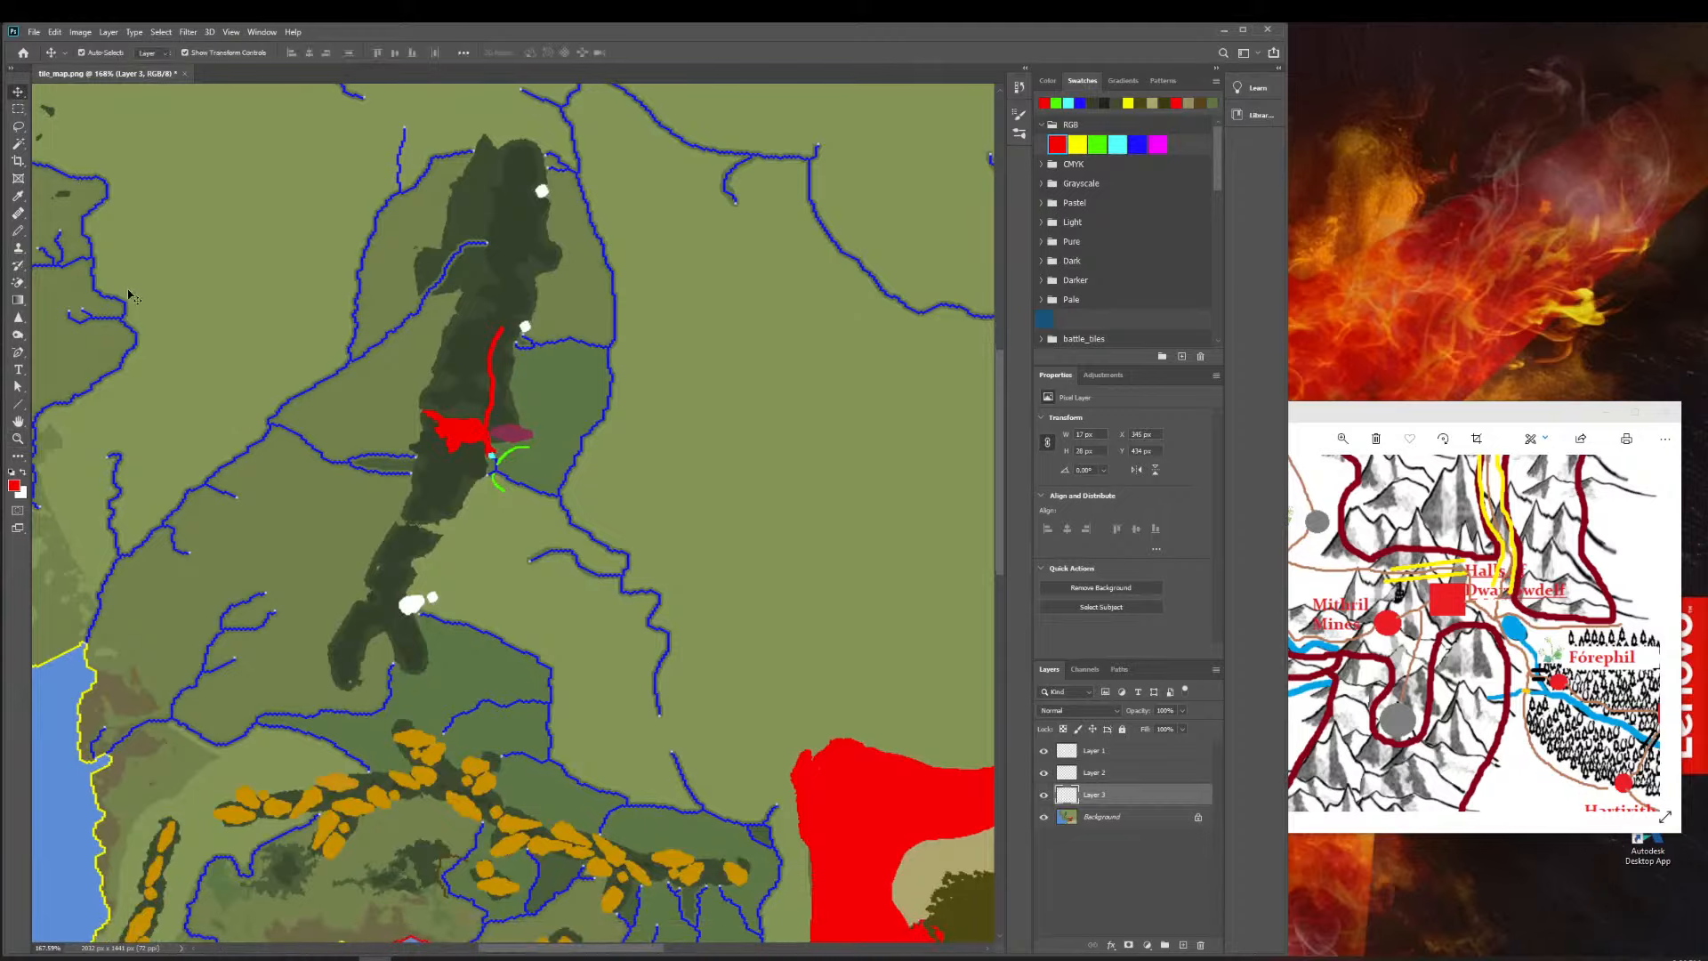
{"action": "left_click_drag", "start_coordinate": [128, 374], "coordinate": [228, 382]}
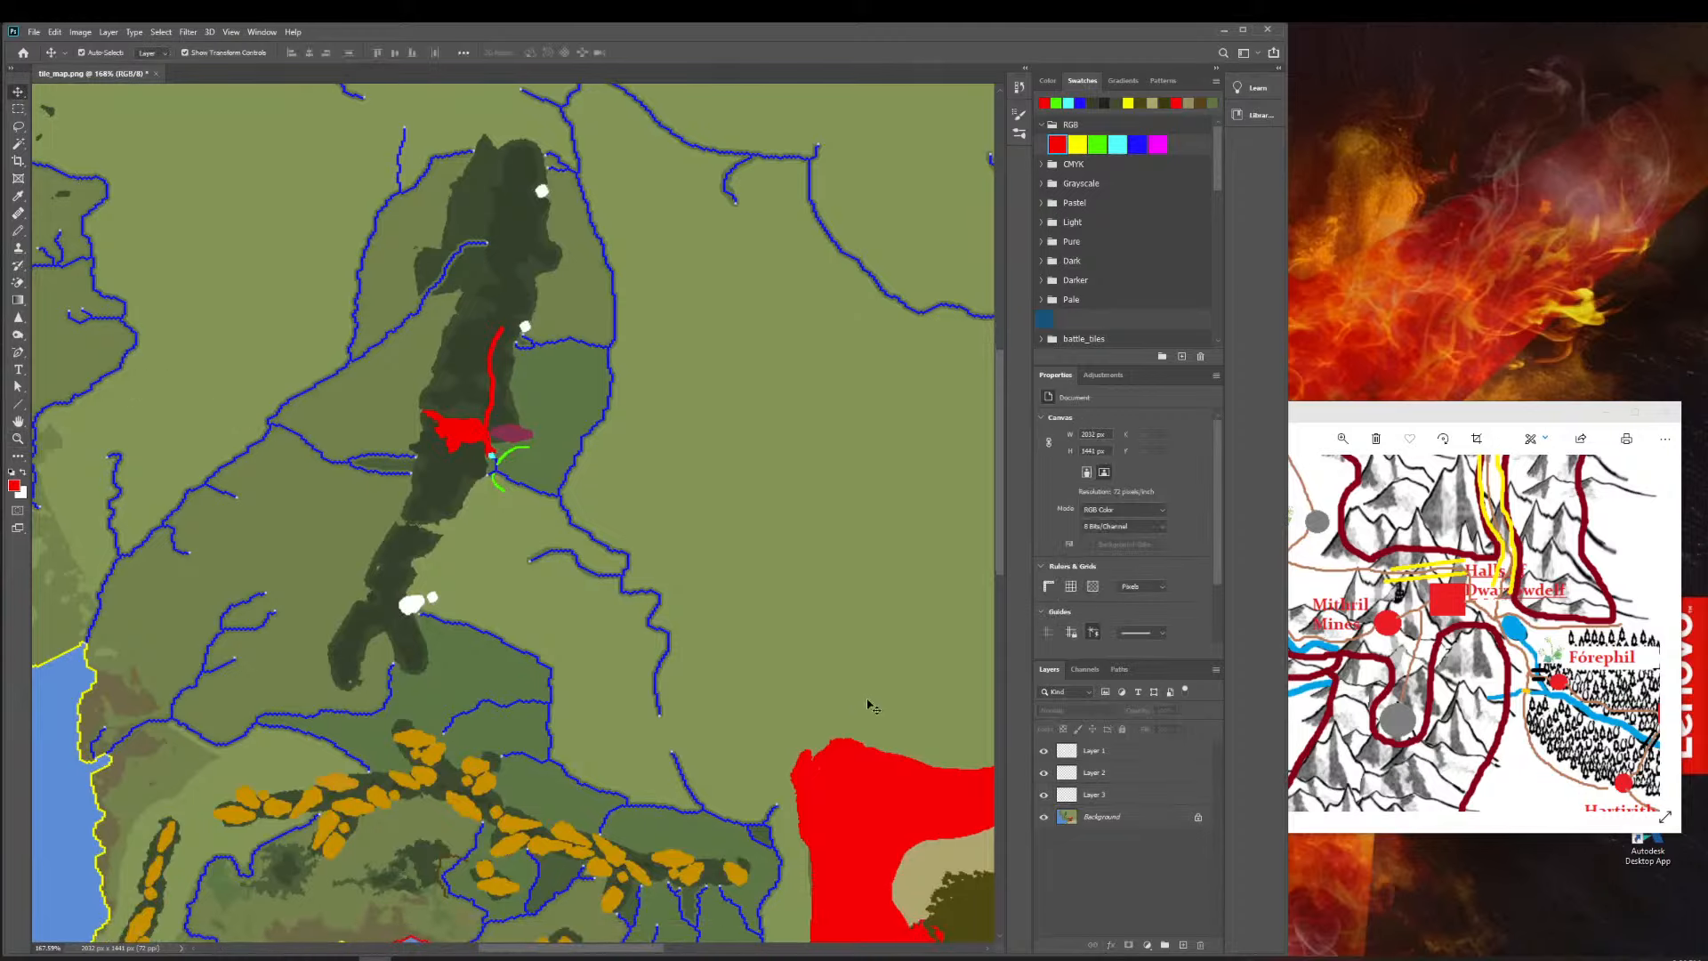
{"action": "scroll", "coordinate": [373, 601], "scroll_direction": "right", "scroll_amount": 3}
{"action": "scroll", "coordinate": [378, 605], "scroll_direction": "left", "scroll_amount": 10}
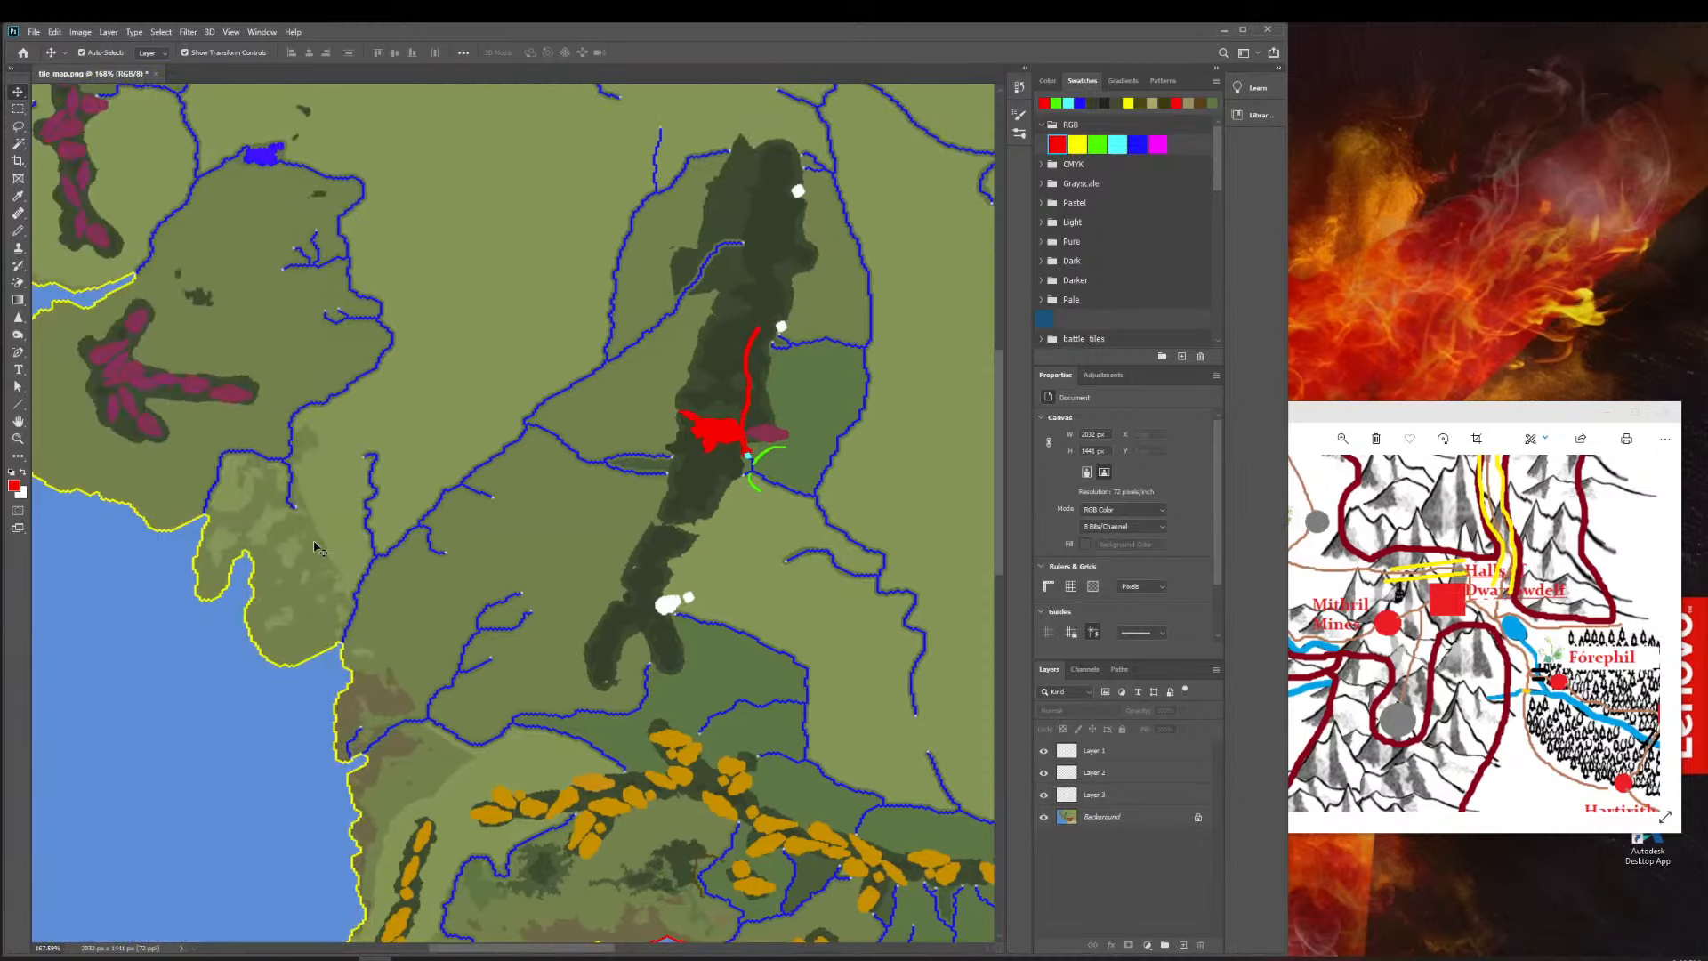
{"action": "scroll", "coordinate": [191, 458], "scroll_direction": "left", "scroll_amount": 3}
{"action": "scroll", "coordinate": [191, 458], "scroll_direction": "up", "scroll_amount": 6}
{"action": "left_click", "coordinate": [223, 583]}
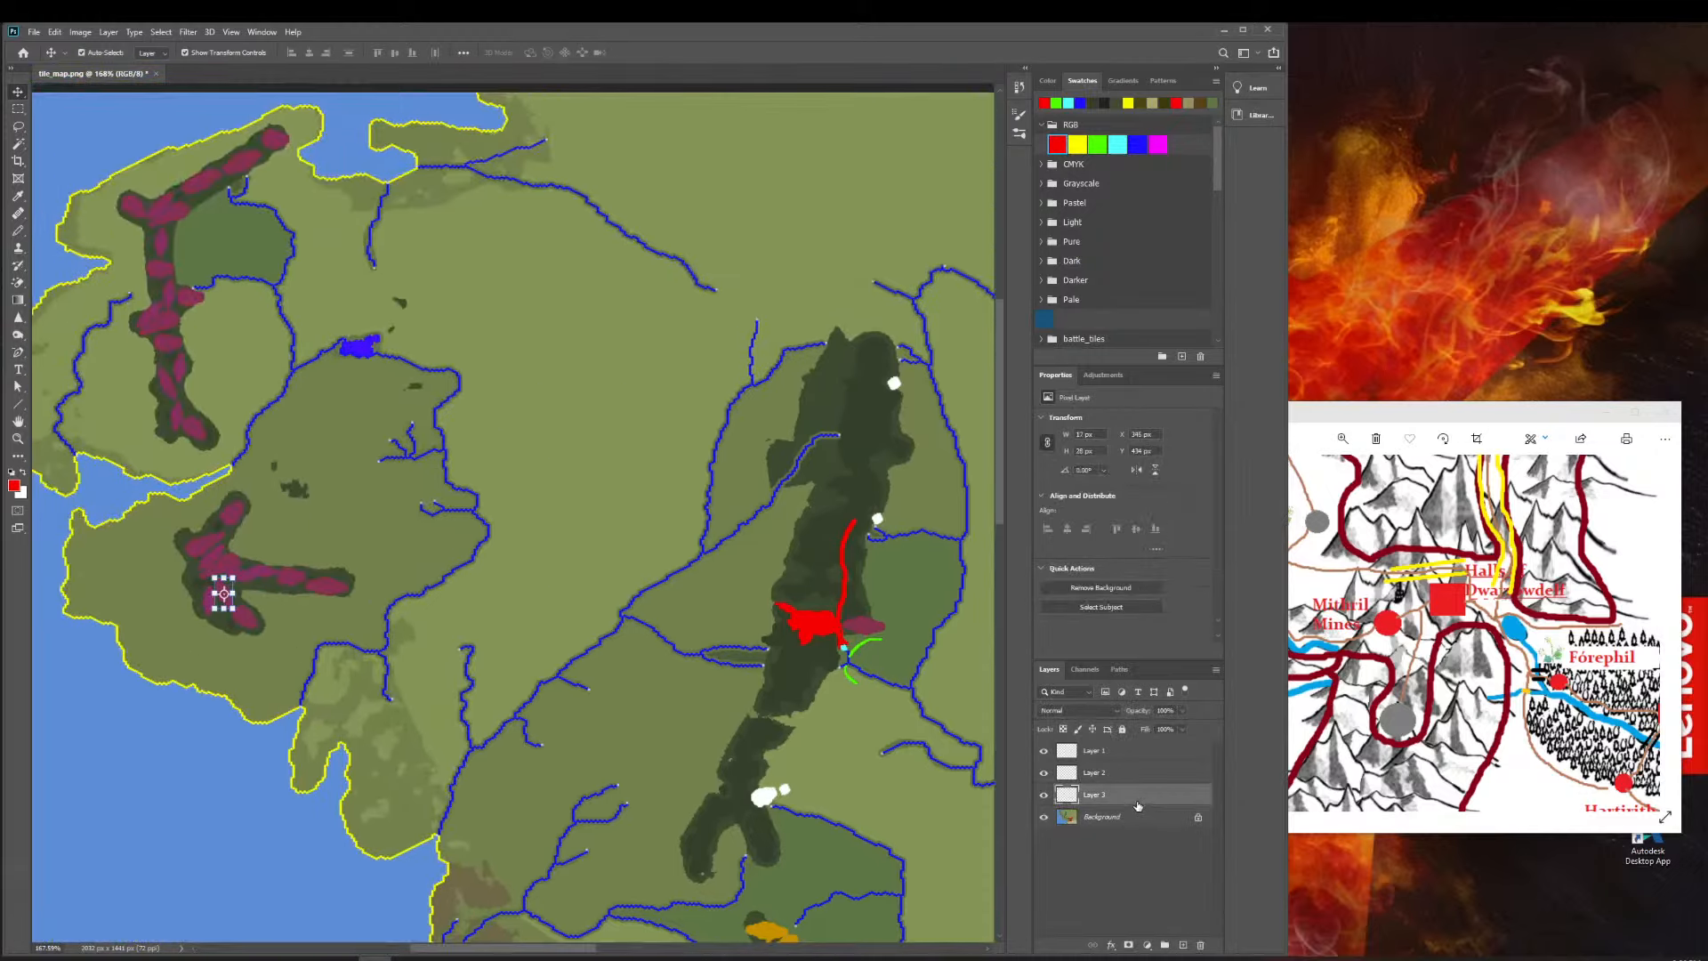
{"action": "scroll", "coordinate": [281, 563], "scroll_direction": "right", "scroll_amount": 2}
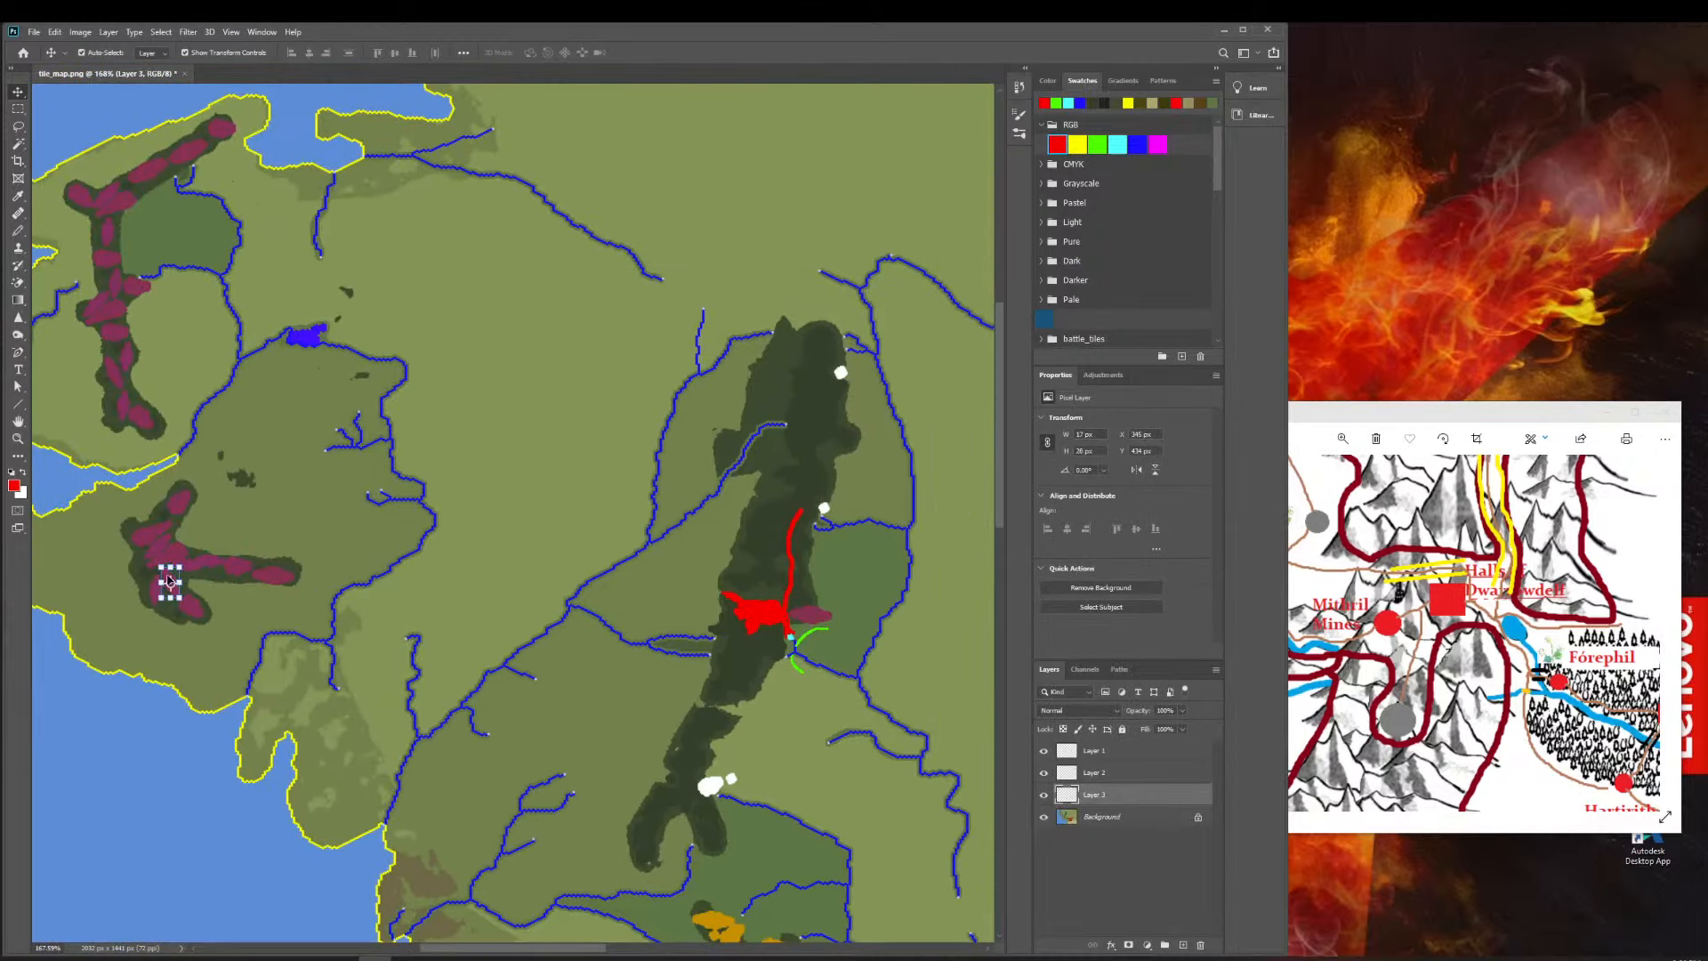
{"action": "left_click_drag", "start_coordinate": [169, 581], "coordinate": [840, 607]}
Reposition the narrow patch west of the red line so its lower end meets the red area.
{"action": "key", "text": "z"}
{"action": "key", "text": "v"}
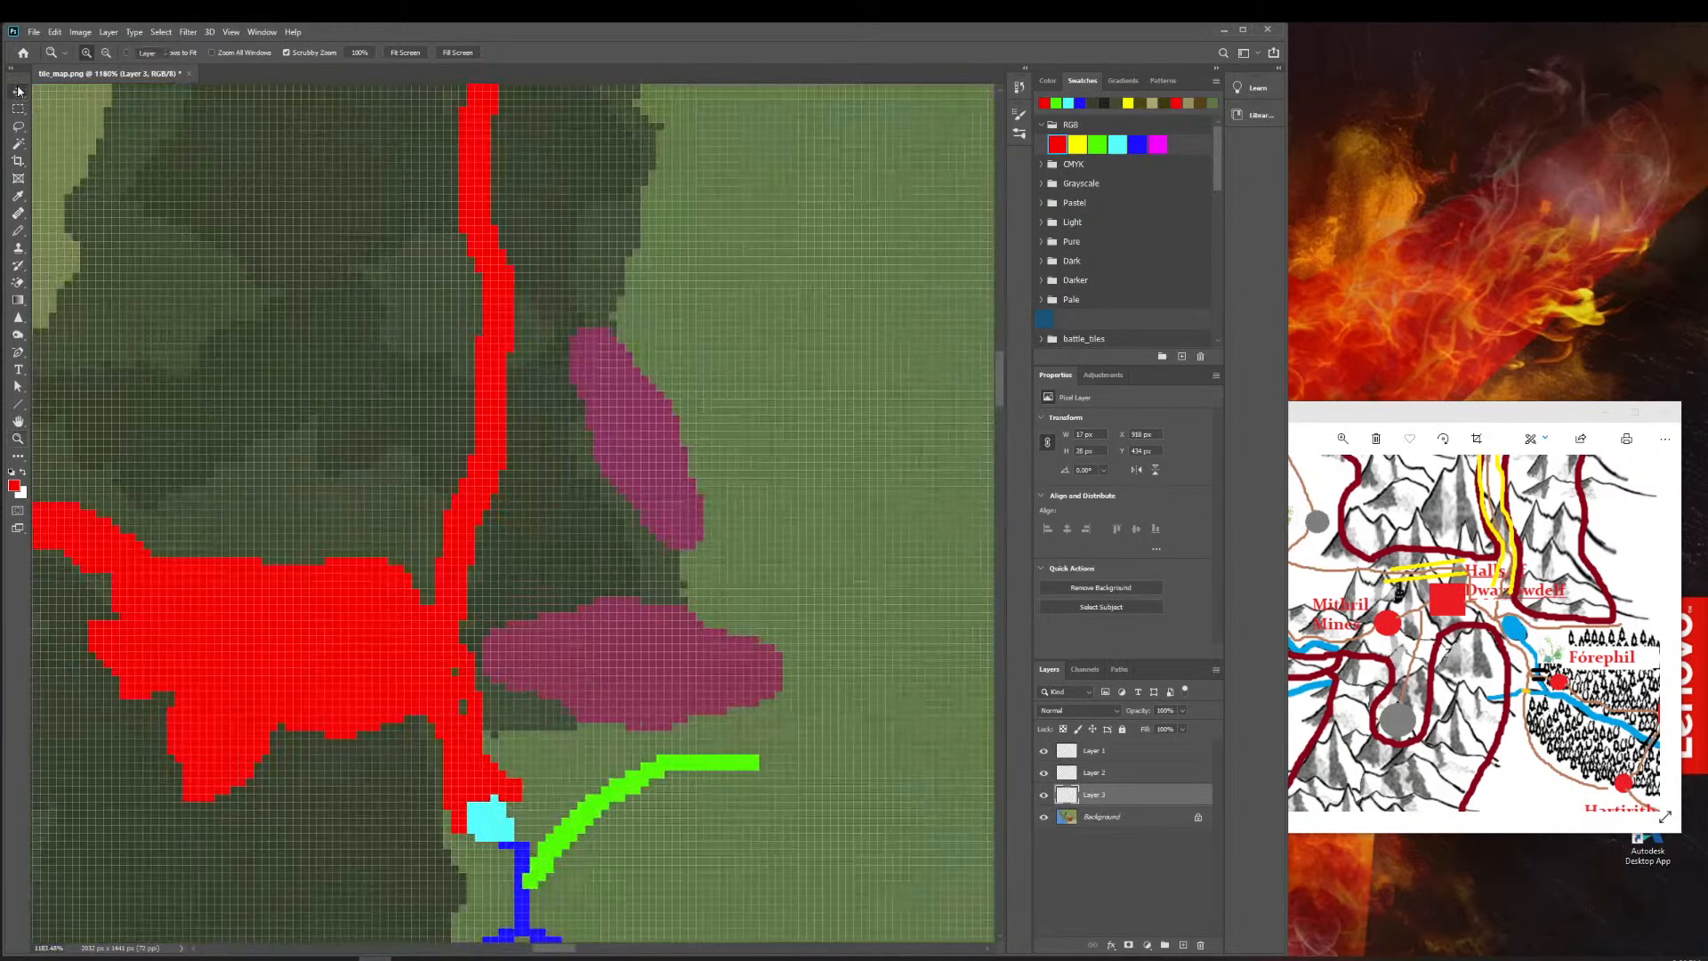
{"action": "left_click_drag", "start_coordinate": [685, 471], "coordinate": [418, 545]}
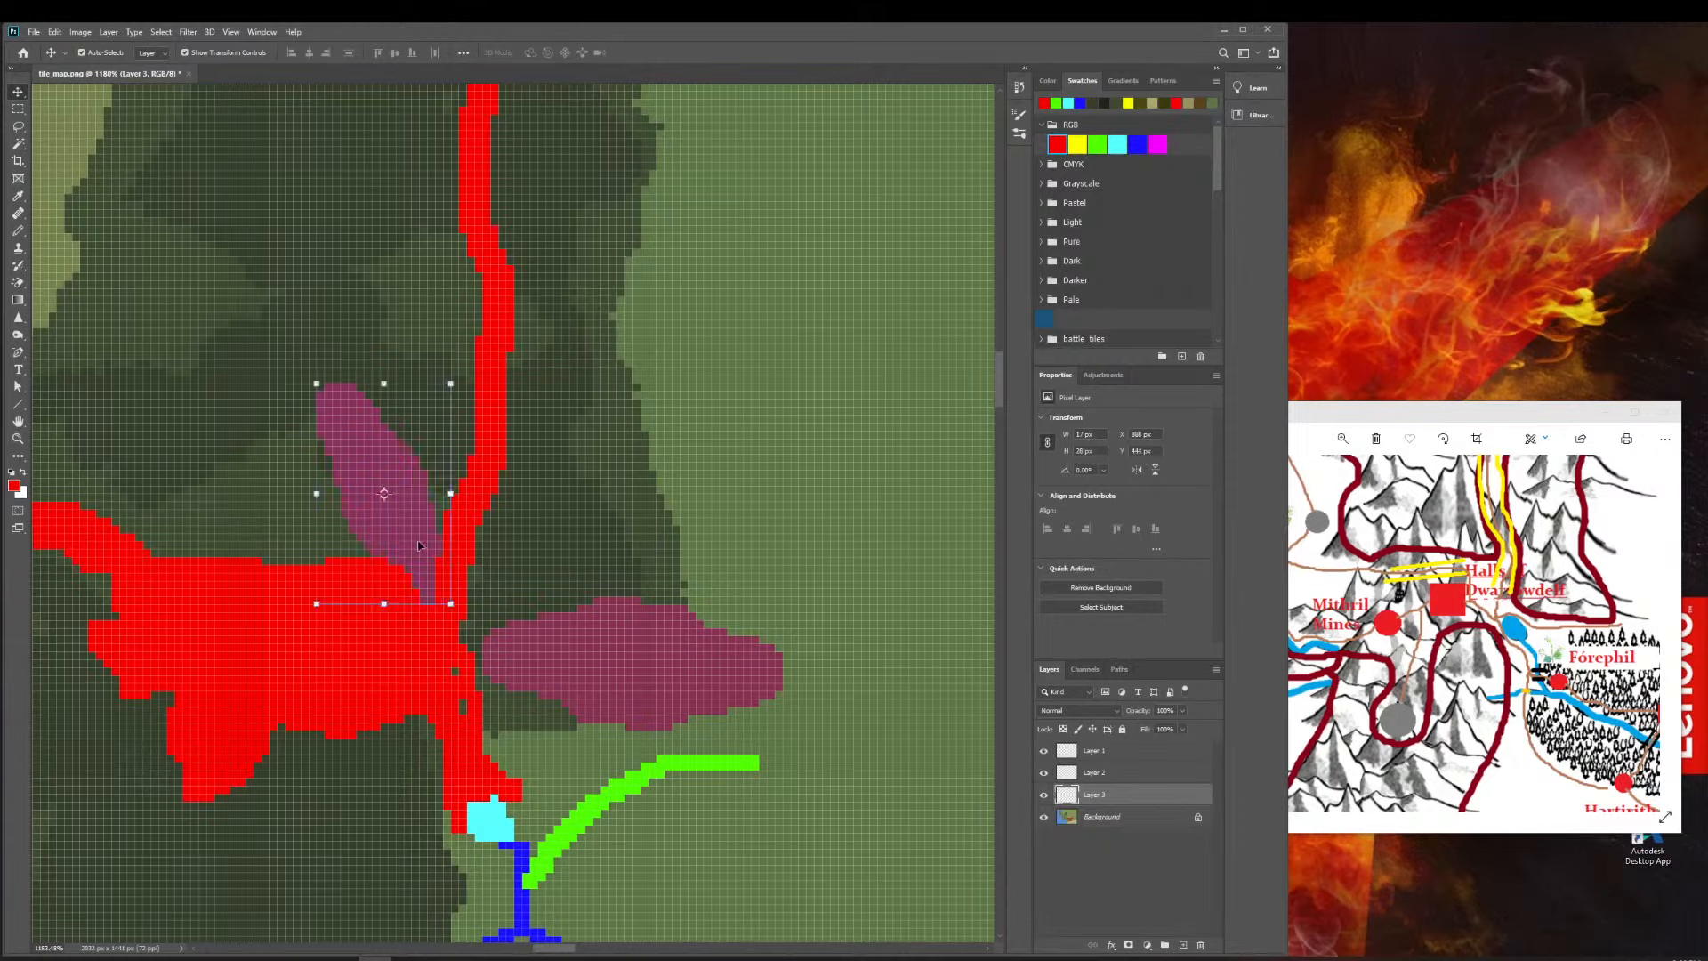
{"action": "left_click", "coordinate": [1044, 773]}
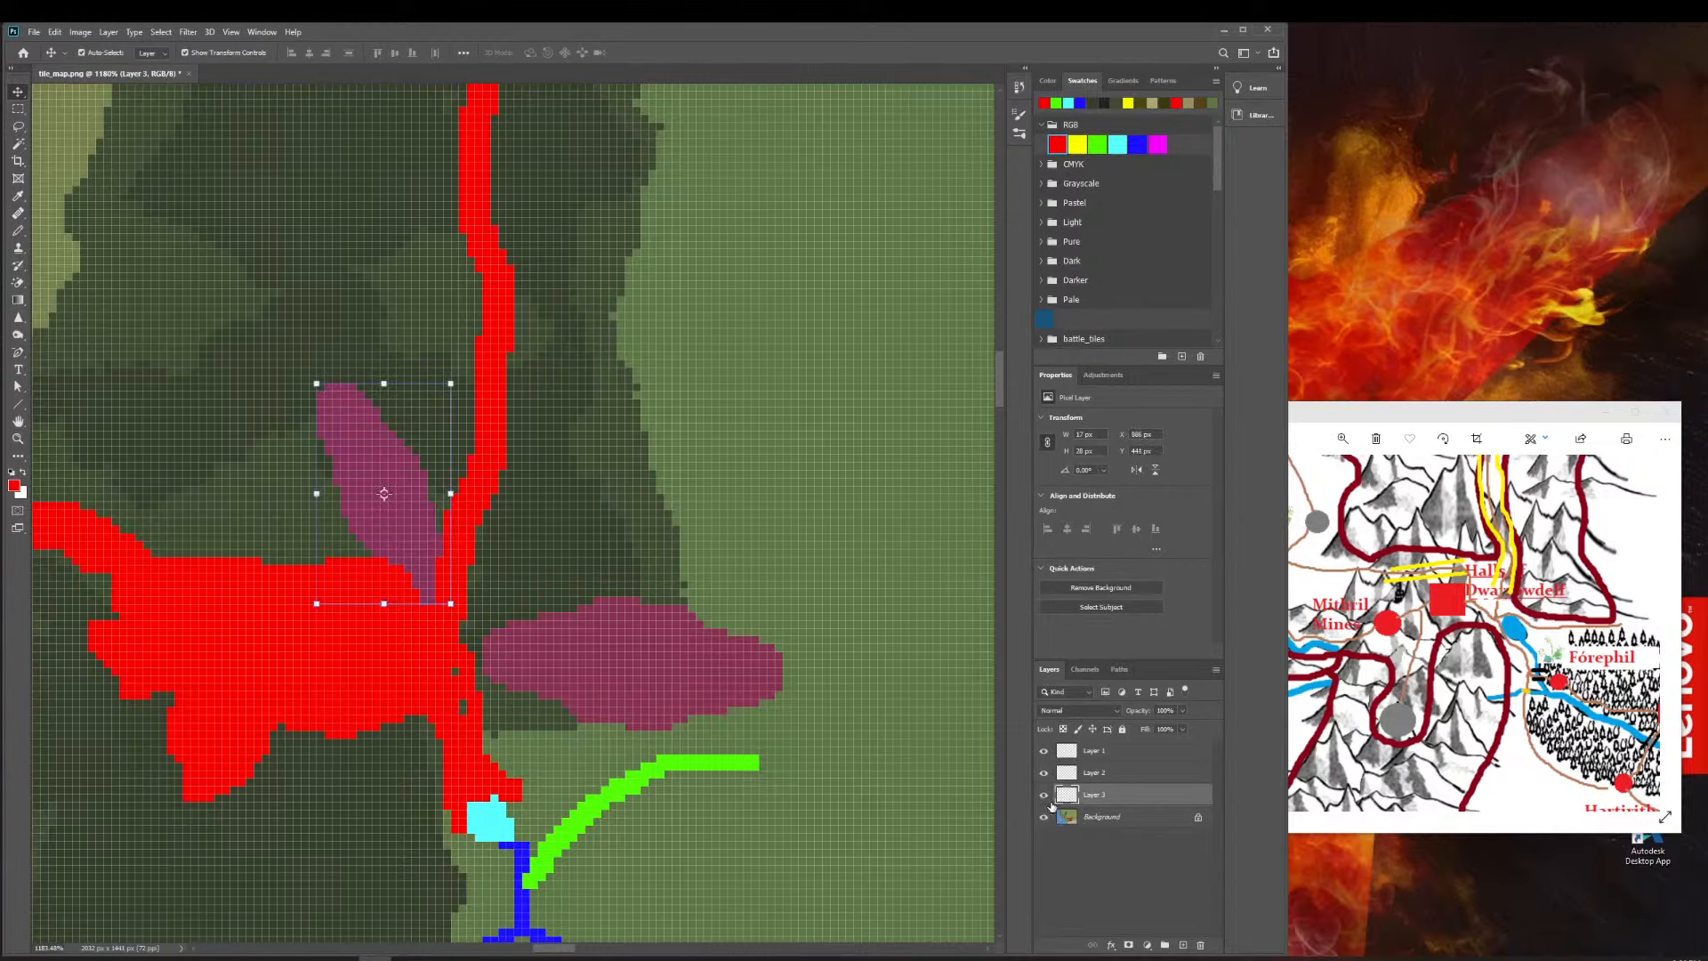
Shift the narrow diagonal patch slightly west, toggling Layer 1's visibility to check its fit against the red area.
{"action": "left_click", "coordinate": [1045, 752]}
{"action": "left_click", "coordinate": [1045, 753]}
{"action": "left_click", "coordinate": [1045, 752]}
{"action": "left_click", "coordinate": [1045, 752]}
{"action": "left_click", "coordinate": [1045, 752]}
{"action": "left_click", "coordinate": [1045, 752]}
{"action": "mouse_move", "coordinate": [389, 570]}
{"action": "left_mouse_down"}
{"action": "mouse_move", "coordinate": [405, 553]}
{"action": "mouse_move", "coordinate": [386, 553]}
{"action": "left_mouse_up"}
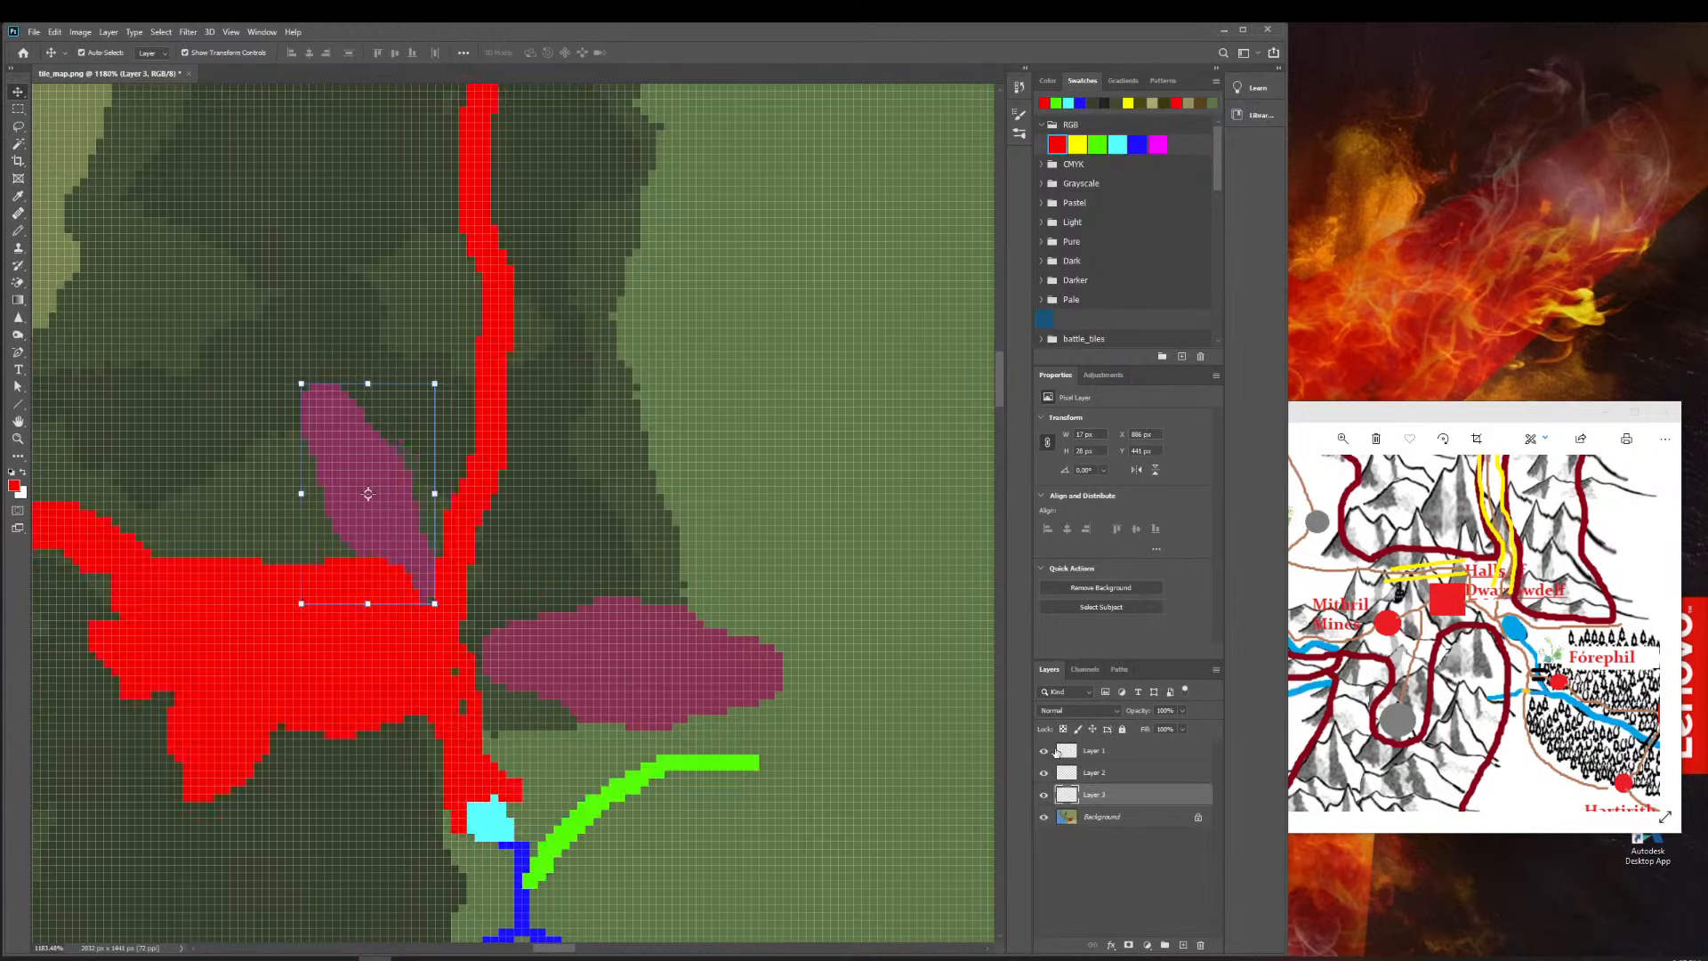
{"action": "left_click", "coordinate": [1038, 751]}
{"action": "left_click", "coordinate": [1039, 751]}
{"action": "left_click", "coordinate": [1038, 752]}
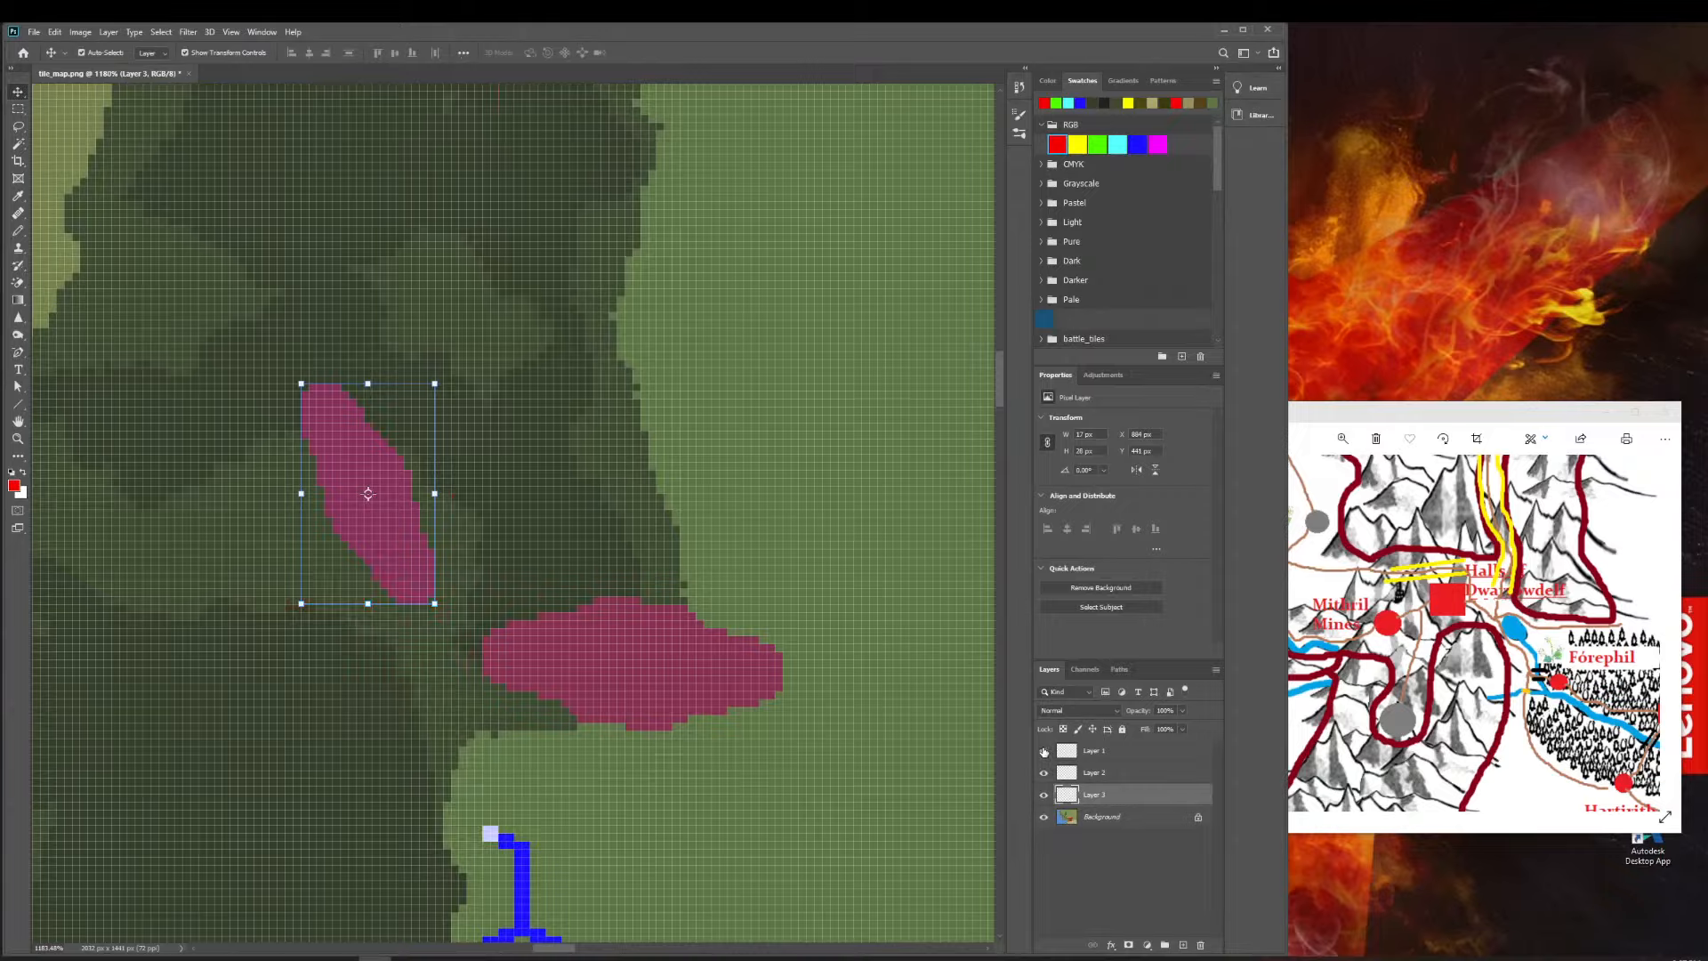
{"action": "left_click", "coordinate": [1038, 752]}
On the Background layer, select the tapered magenta patch at the western end of the southwestern mountain range.
{"action": "scroll", "coordinate": [492, 608], "scroll_direction": "down", "scroll_amount": 1}
{"action": "scroll", "coordinate": [492, 608], "scroll_direction": "down", "scroll_amount": 4}
{"action": "left_click", "coordinate": [17, 439]}
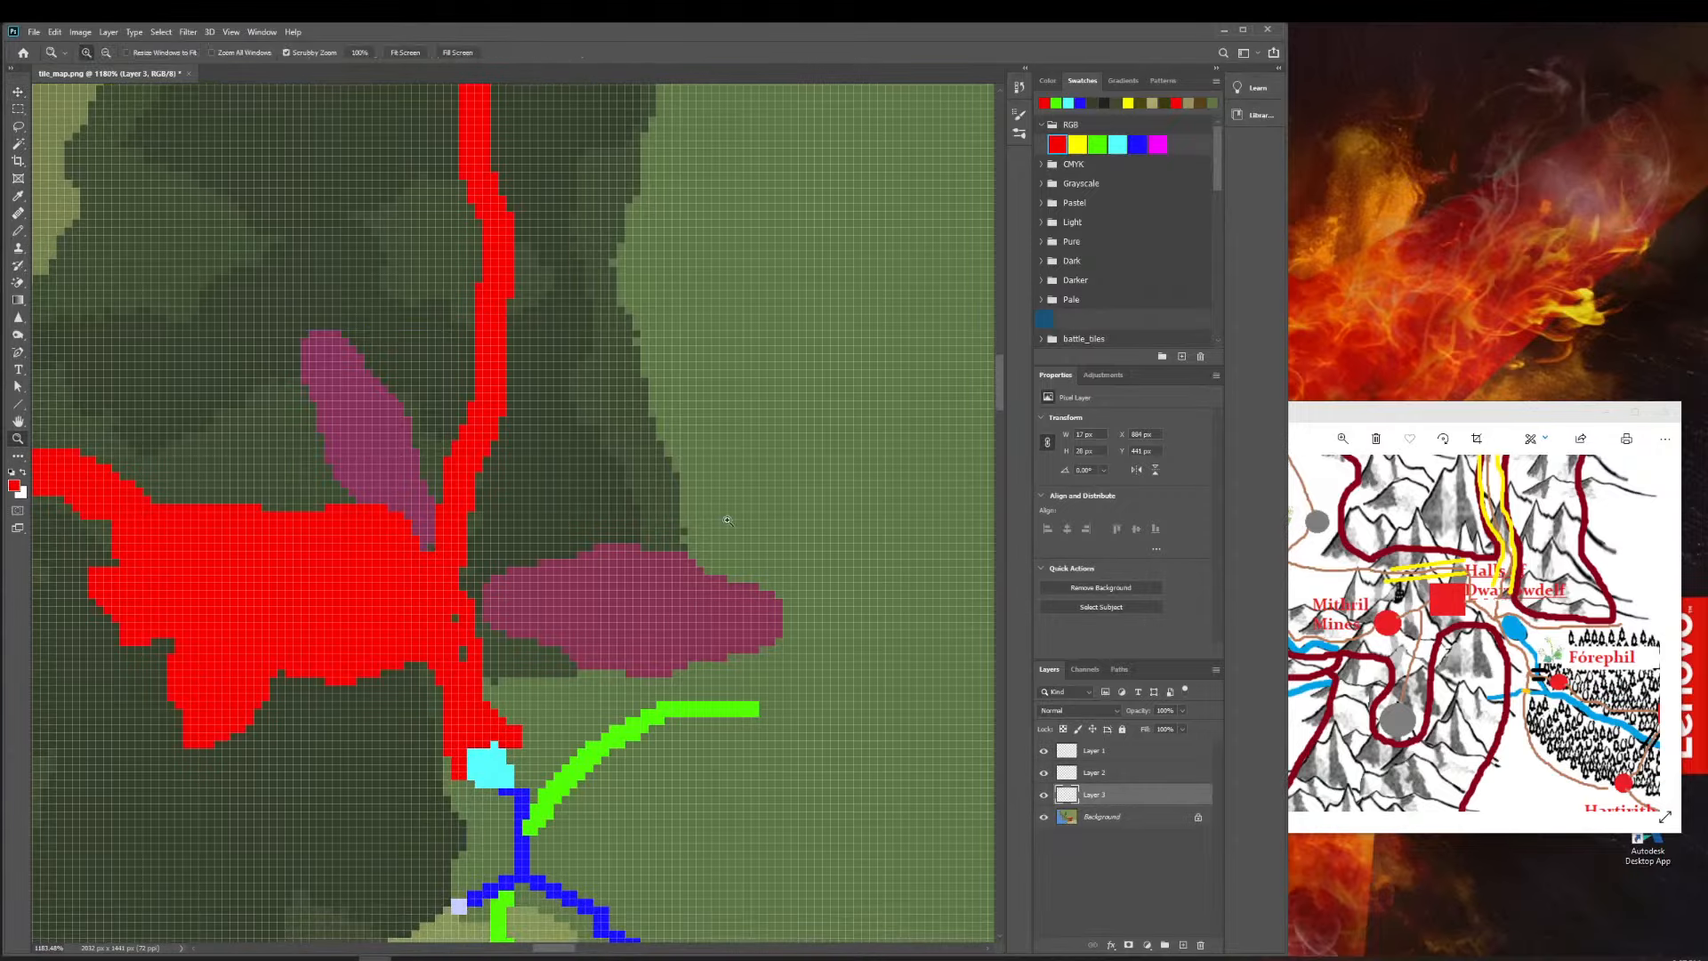
{"action": "left_click_drag", "start_coordinate": [747, 523], "coordinate": [304, 483]}
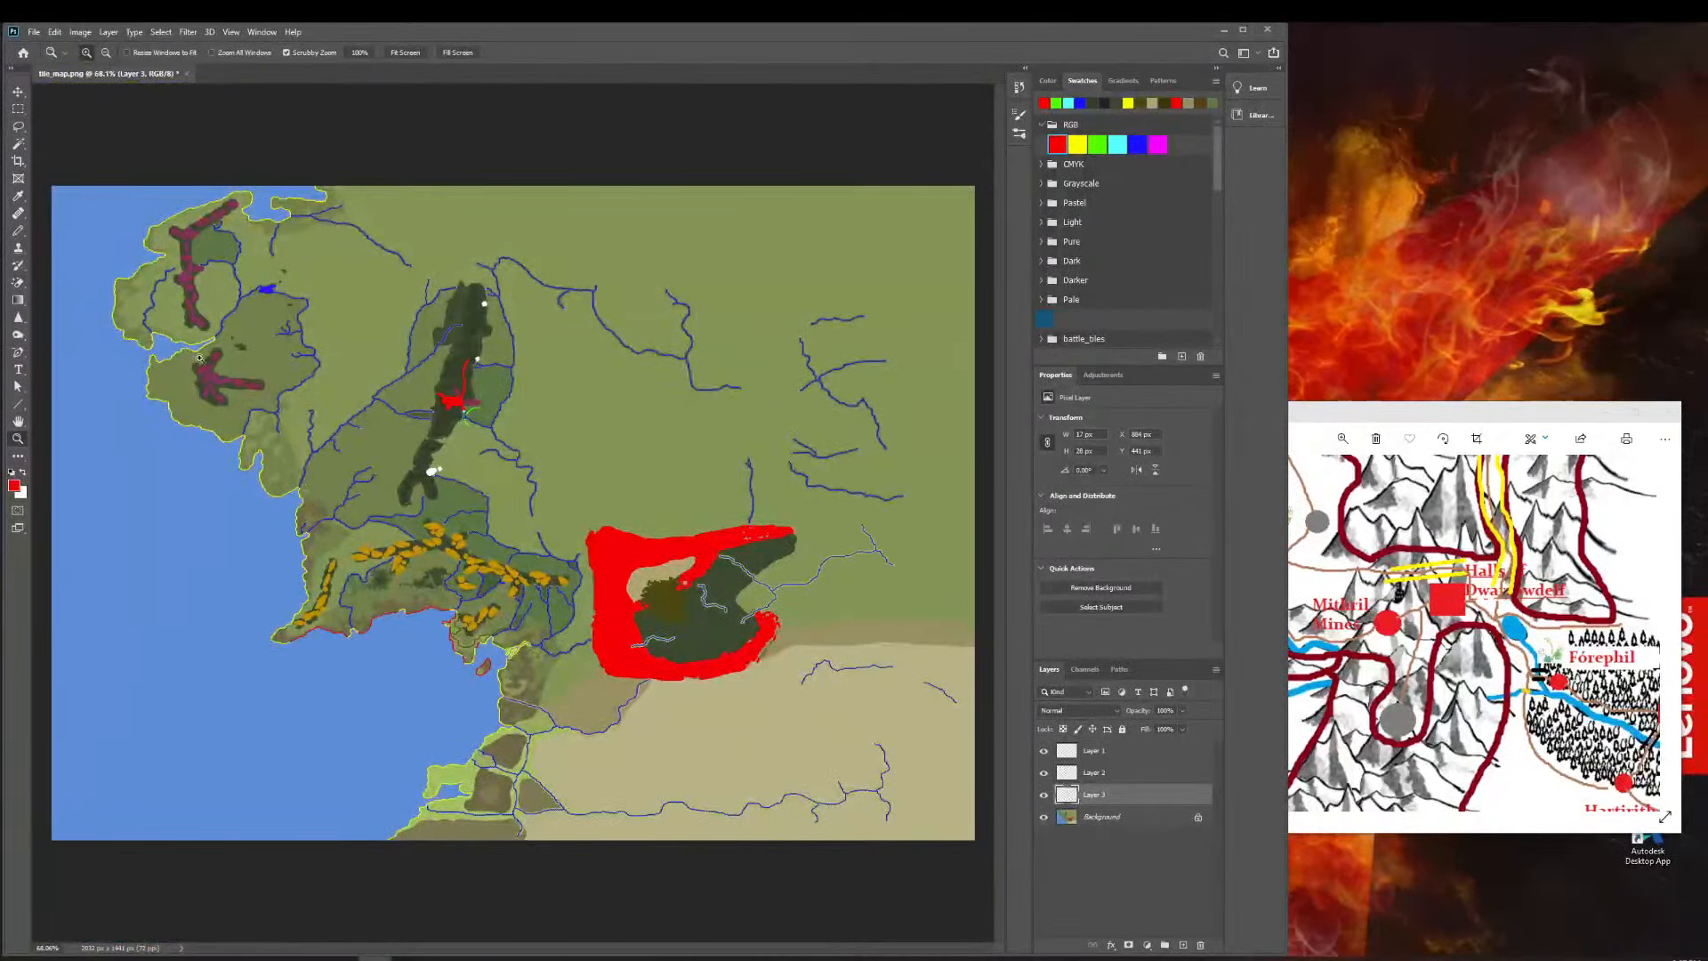
{"action": "left_click_drag", "start_coordinate": [199, 358], "coordinate": [199, 358]}
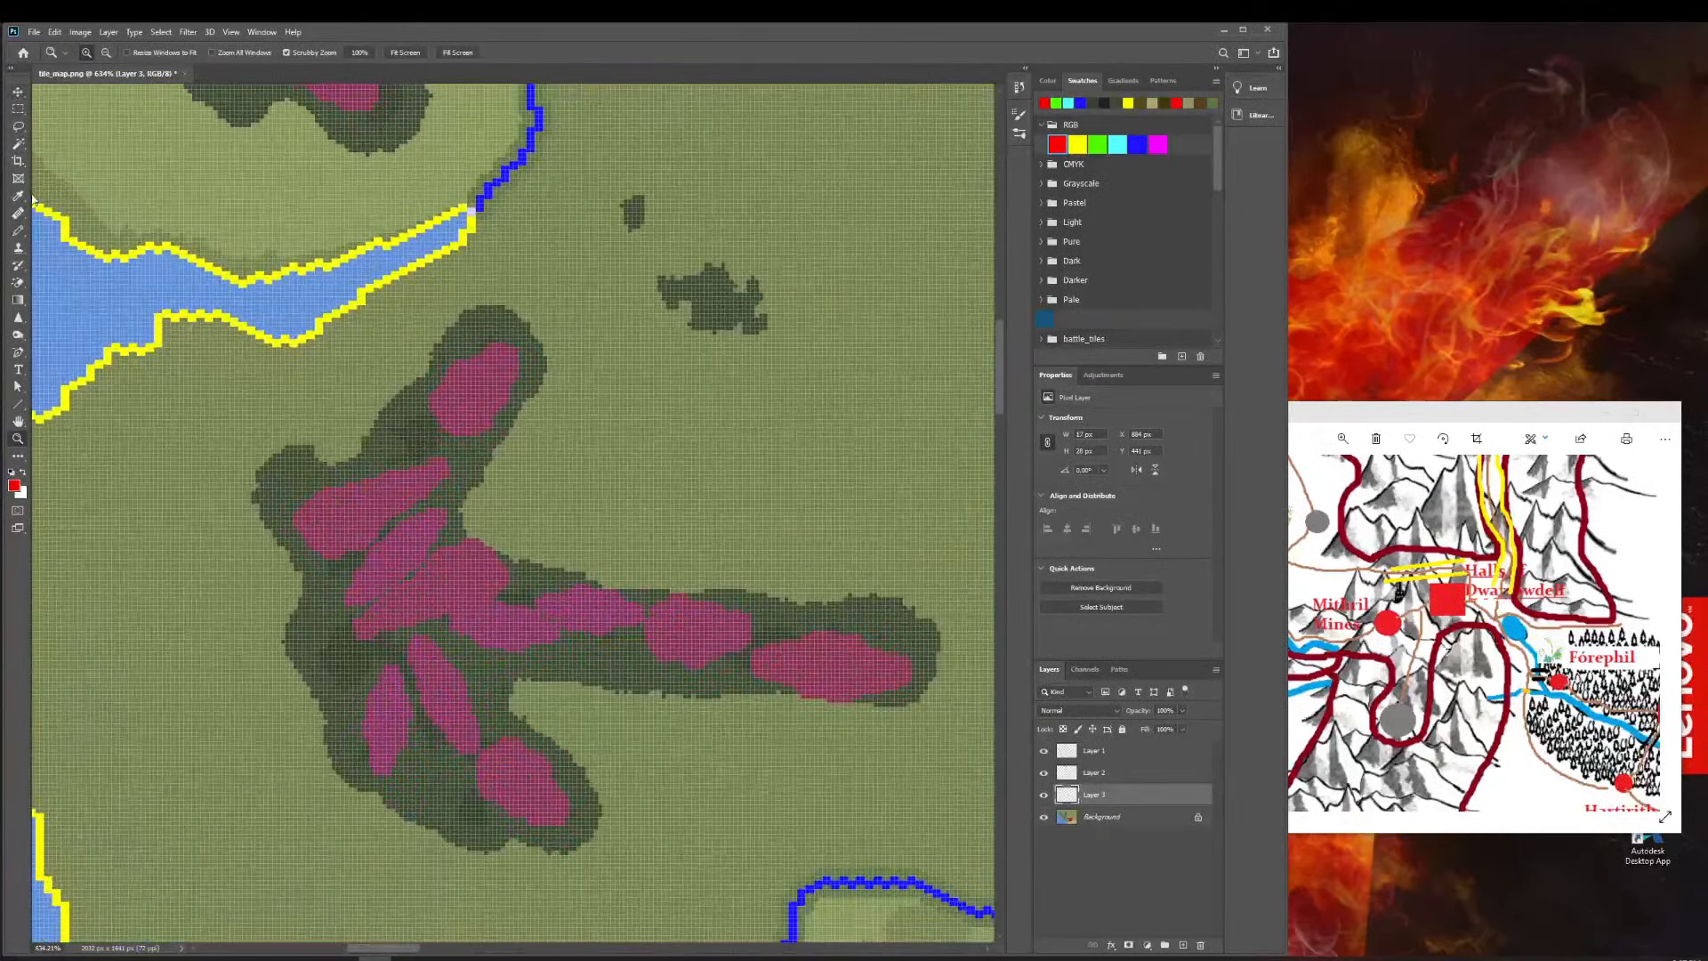
{"action": "left_click", "coordinate": [18, 143]}
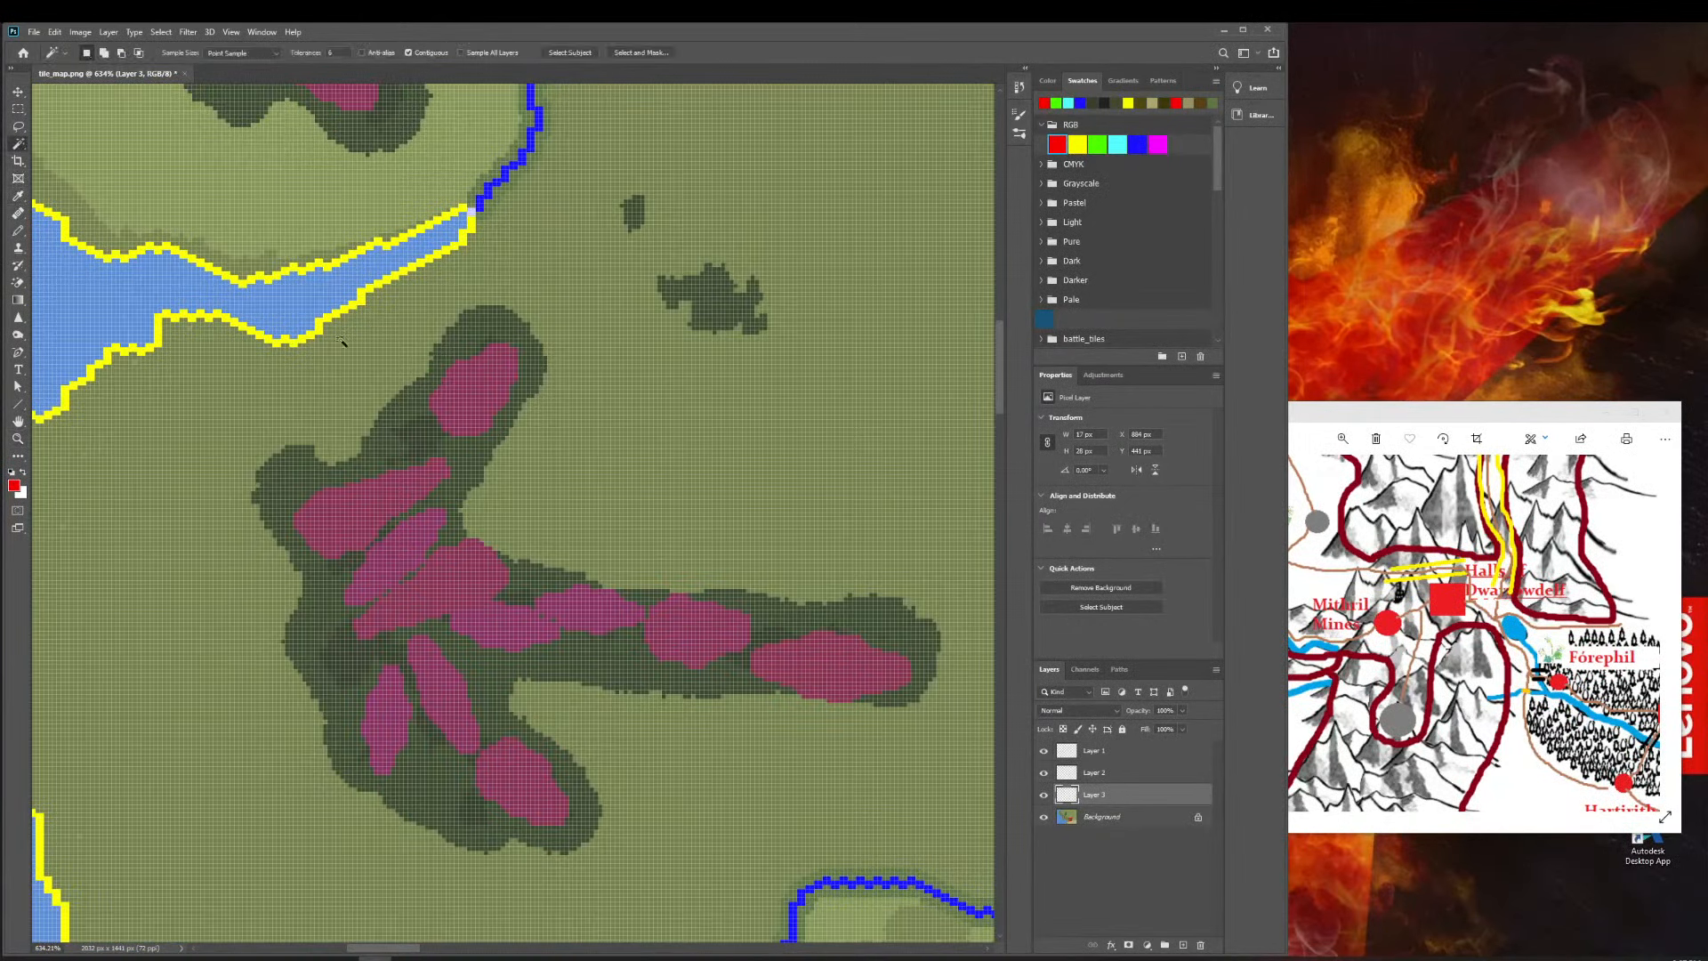
{"action": "left_click", "coordinate": [389, 520]}
{"action": "left_click", "coordinate": [1132, 821]}
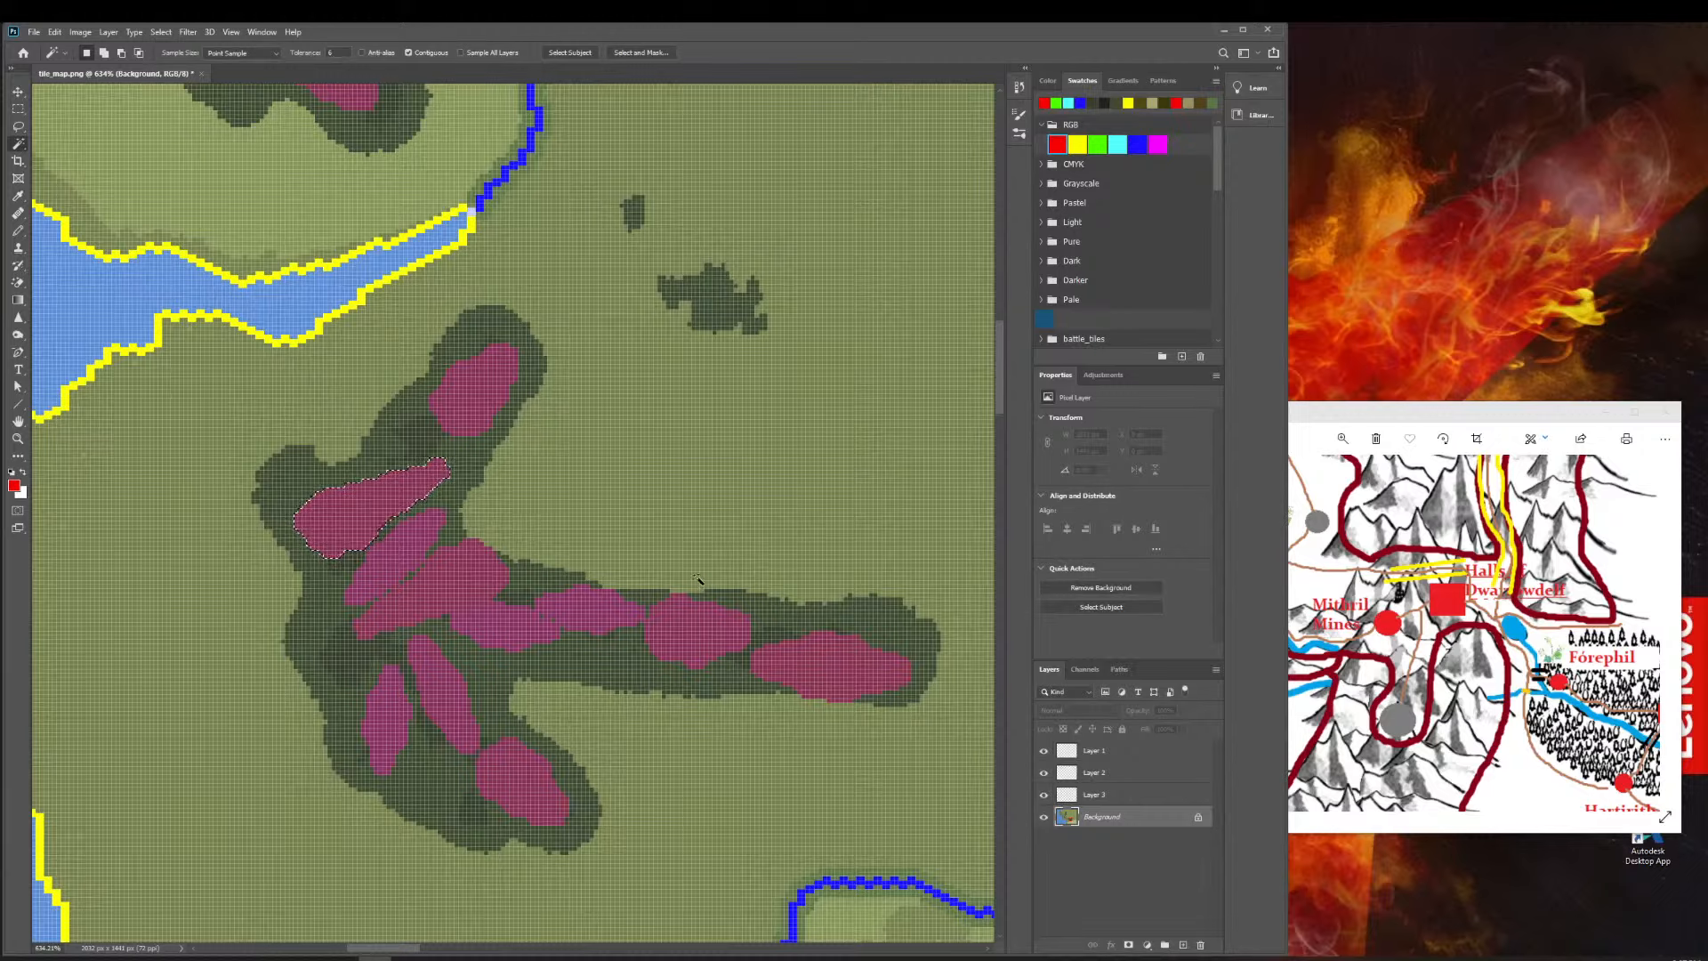
Copy the selected tapered patch onto its own new layer at the top of the layer stack.
{"action": "left_click", "coordinate": [1128, 770]}
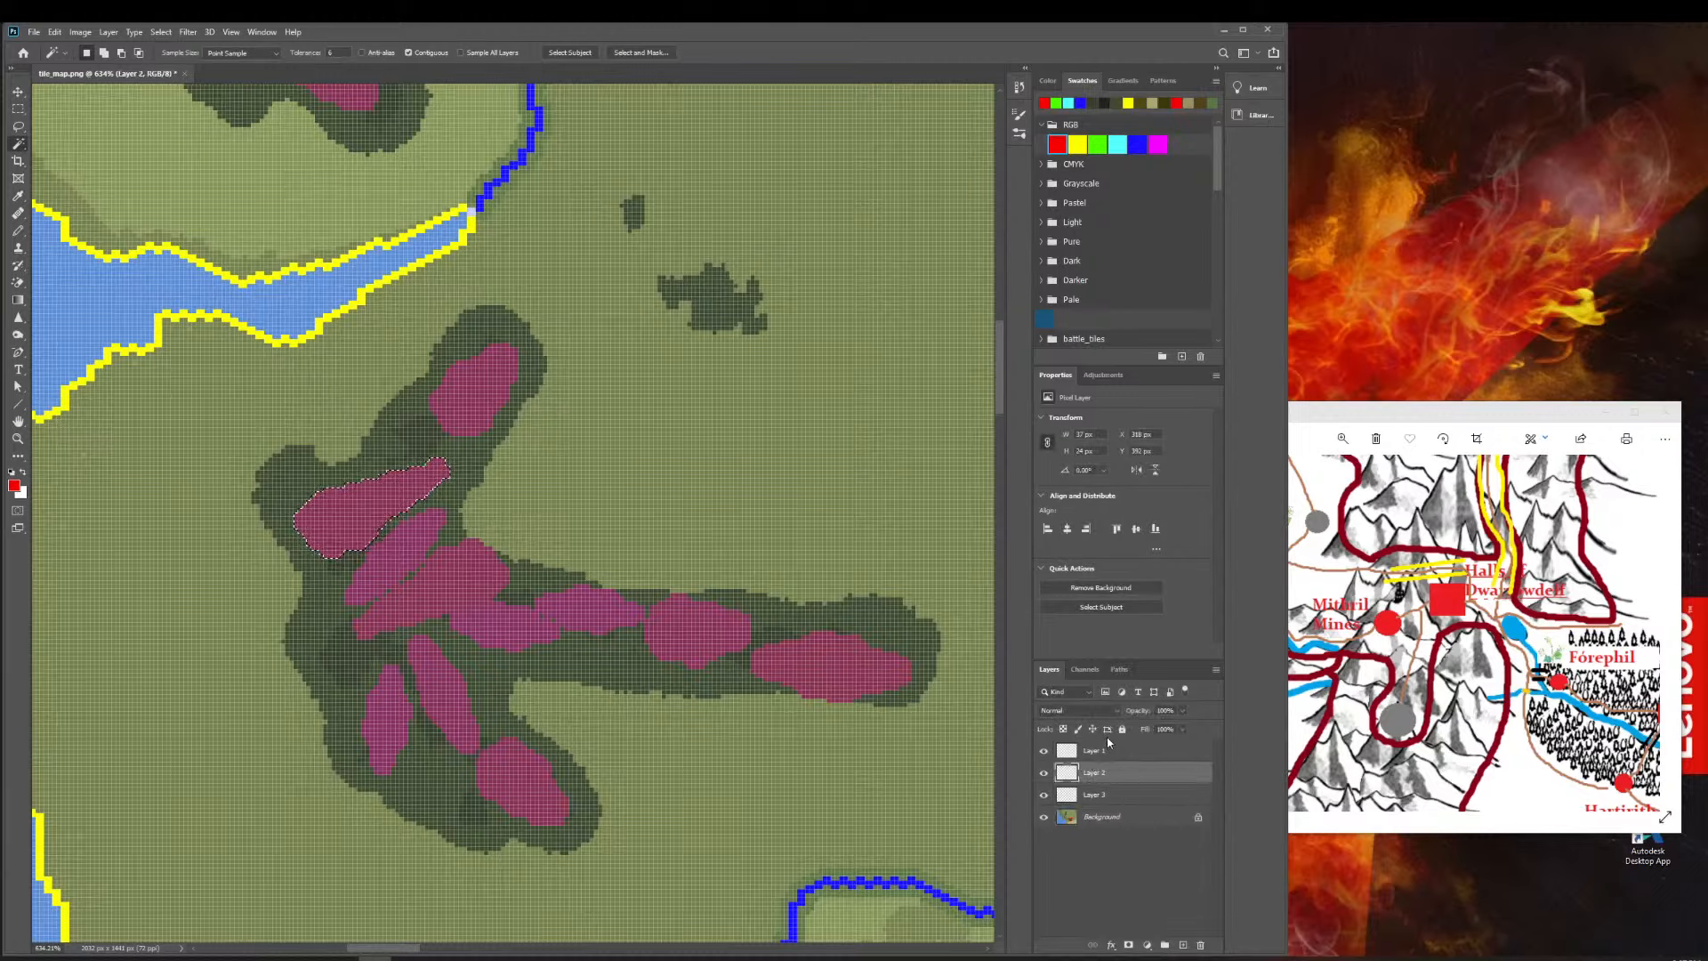
{"action": "left_click", "coordinate": [1131, 754]}
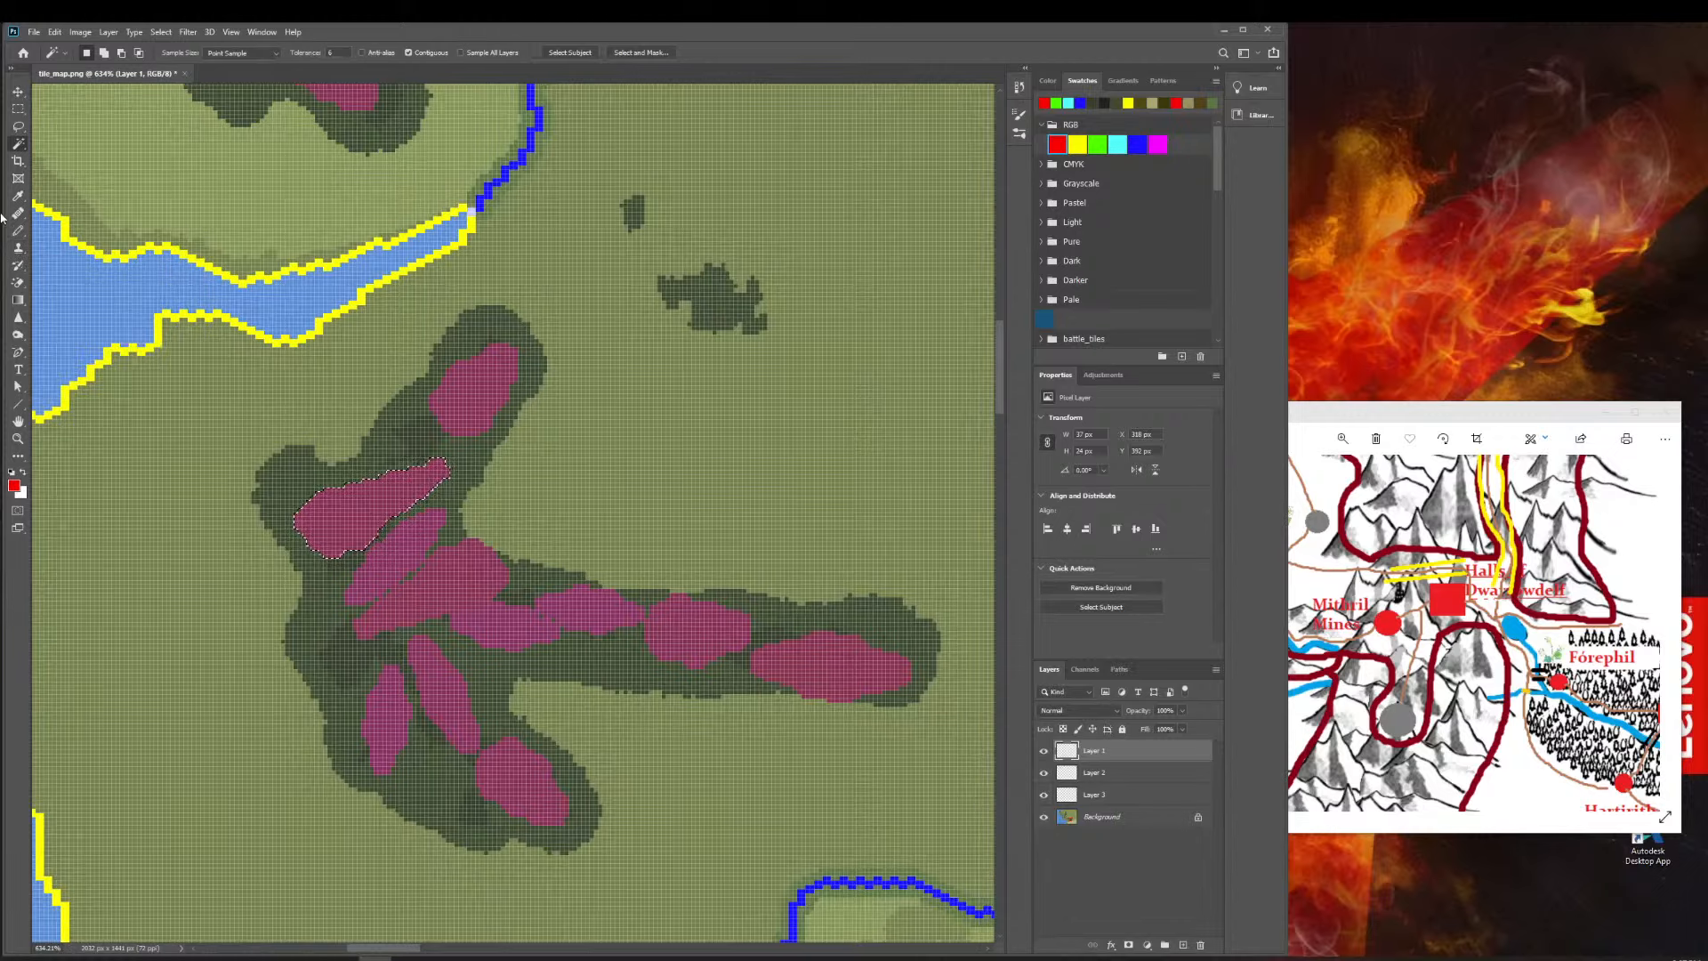
{"action": "key", "text": "v"}
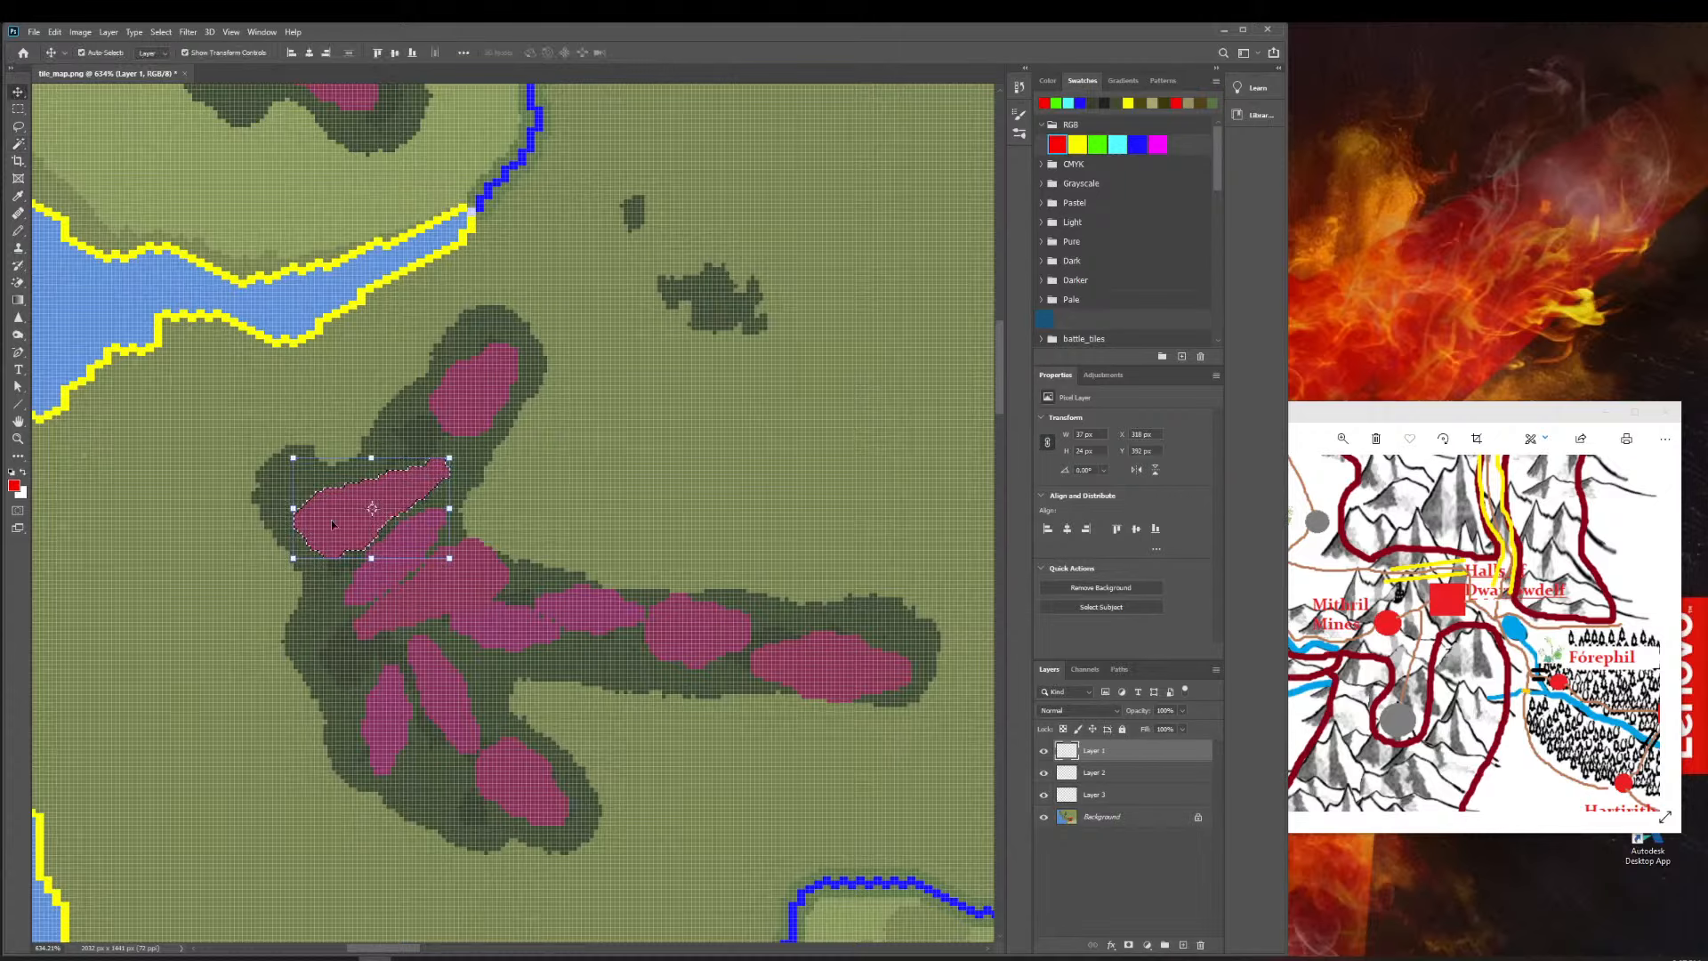
{"action": "left_click", "coordinate": [484, 531], "text": "ctrl"}
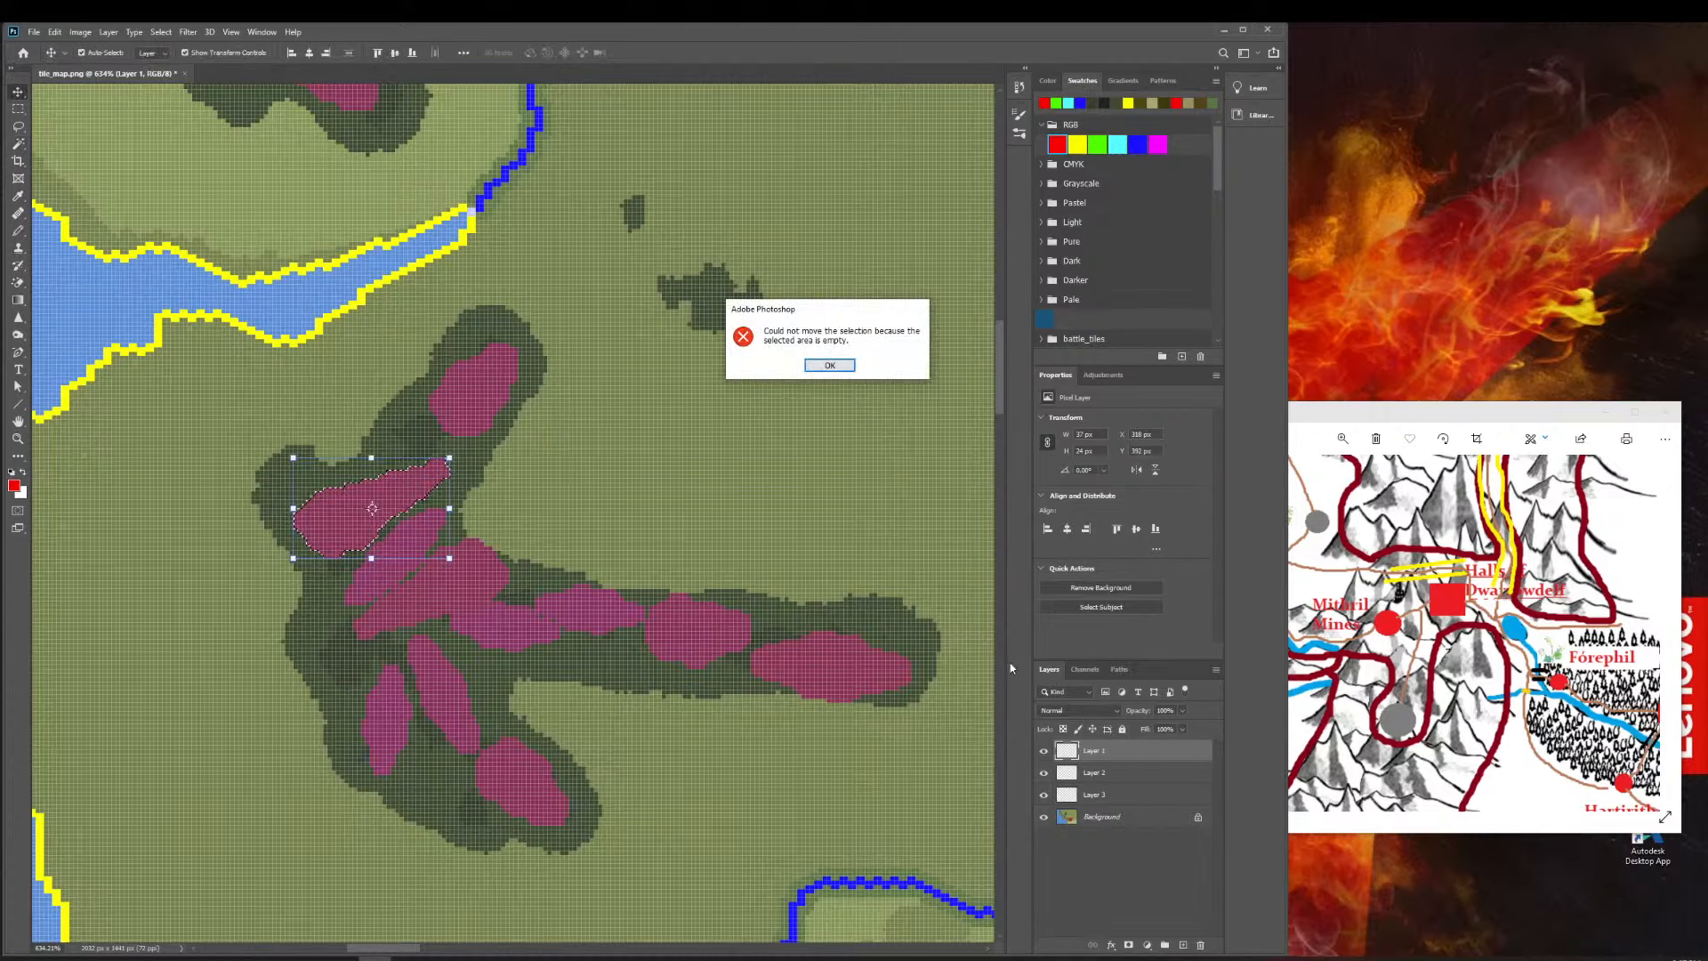
{"action": "left_click", "coordinate": [826, 365]}
{"action": "key", "text": "ctrl+j"}
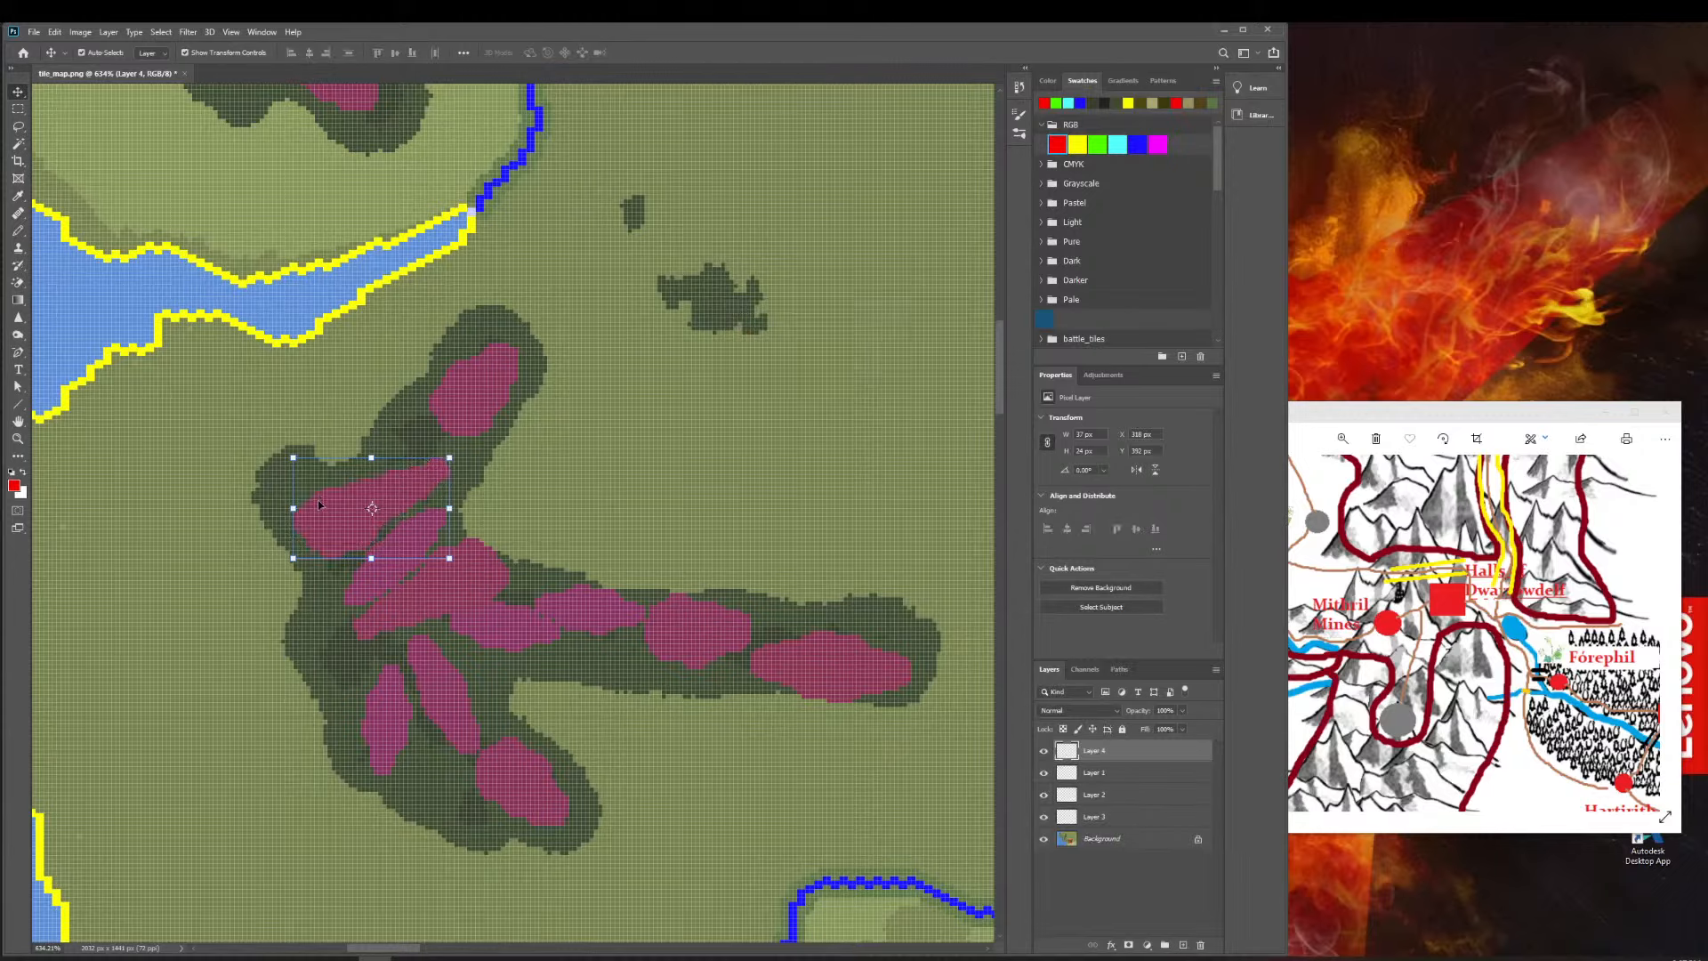
Move the copied tapered patch from the southwestern range across the map to the central mountain range.
{"action": "left_click_drag", "start_coordinate": [319, 504], "coordinate": [856, 457]}
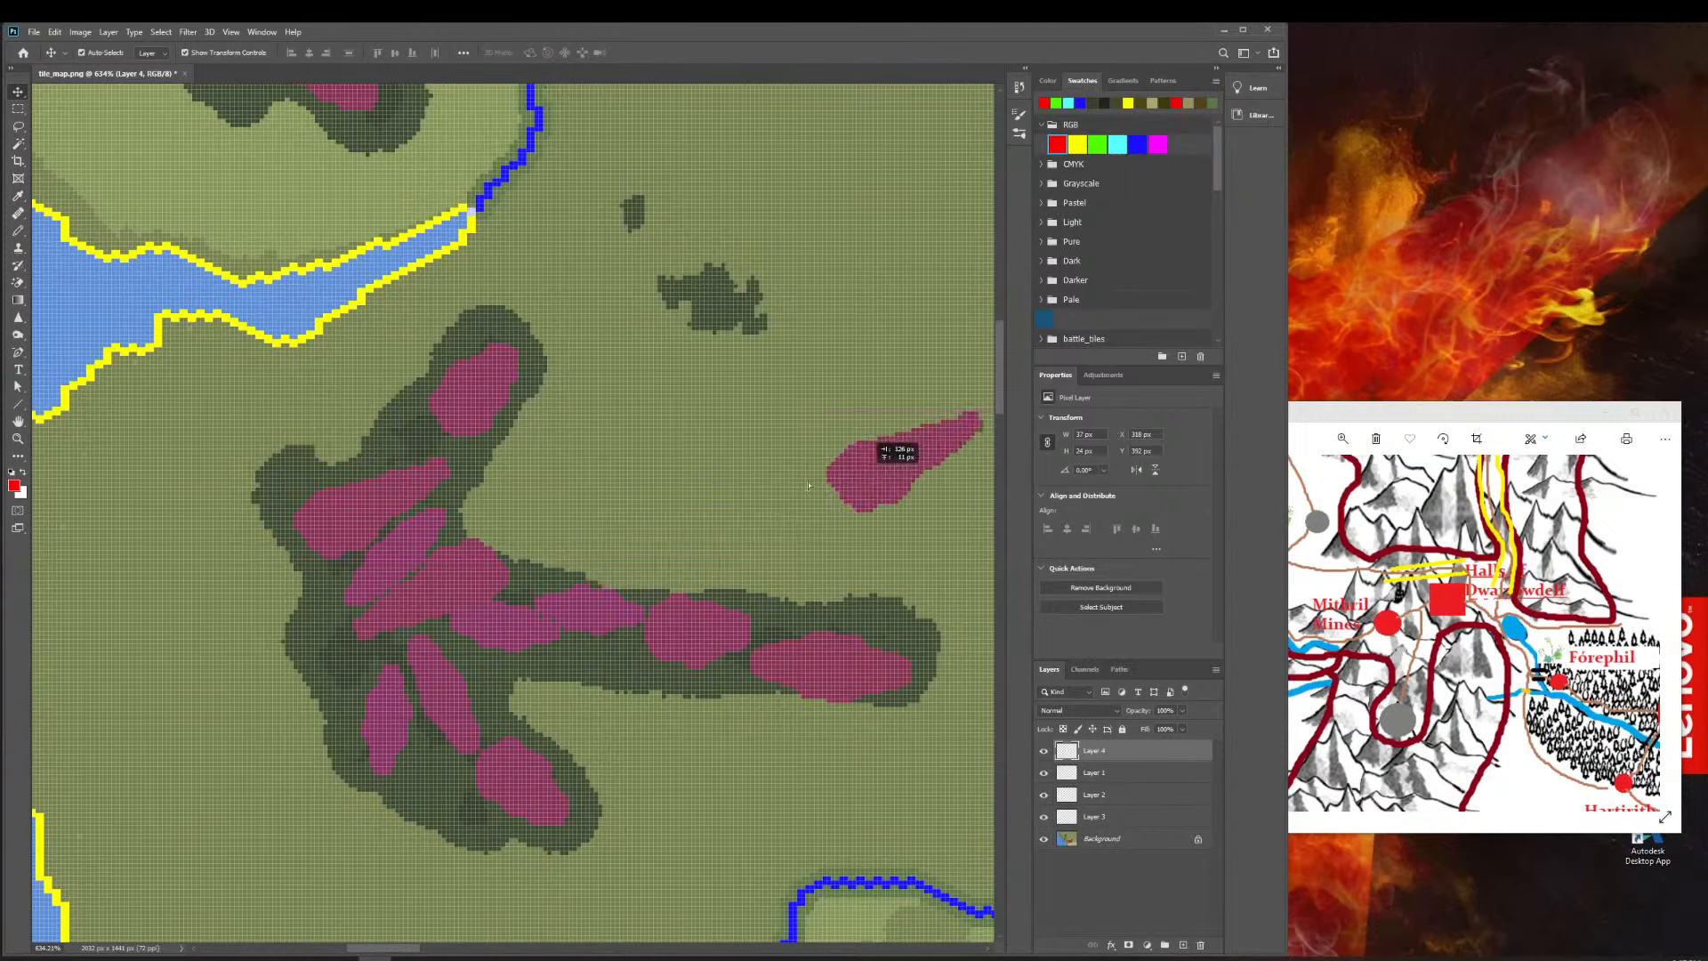
{"action": "left_click", "coordinate": [18, 439]}
{"action": "left_click_drag", "start_coordinate": [581, 514], "coordinate": [526, 510]}
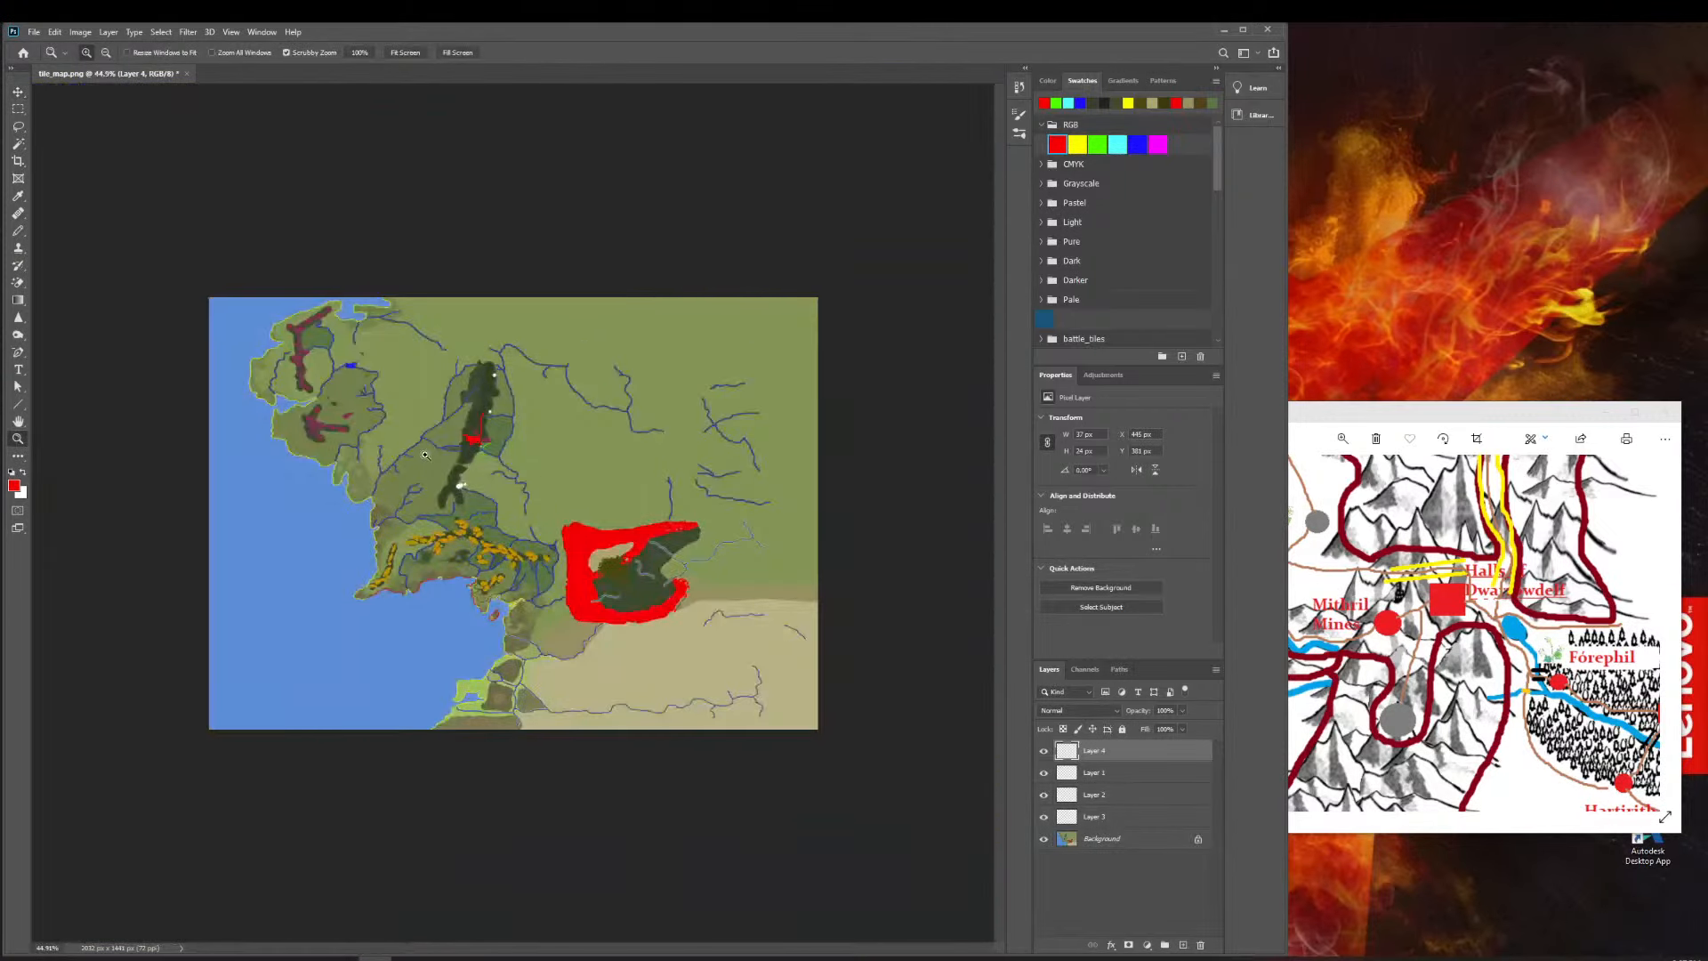
{"action": "left_click_drag", "start_coordinate": [425, 456], "coordinate": [474, 476]}
{"action": "mouse_move", "coordinate": [181, 276]}
{"action": "left_mouse_down"}
{"action": "mouse_move", "coordinate": [209, 278]}
{"action": "mouse_move", "coordinate": [192, 278]}
{"action": "left_mouse_up"}
{"action": "left_click", "coordinate": [18, 92]}
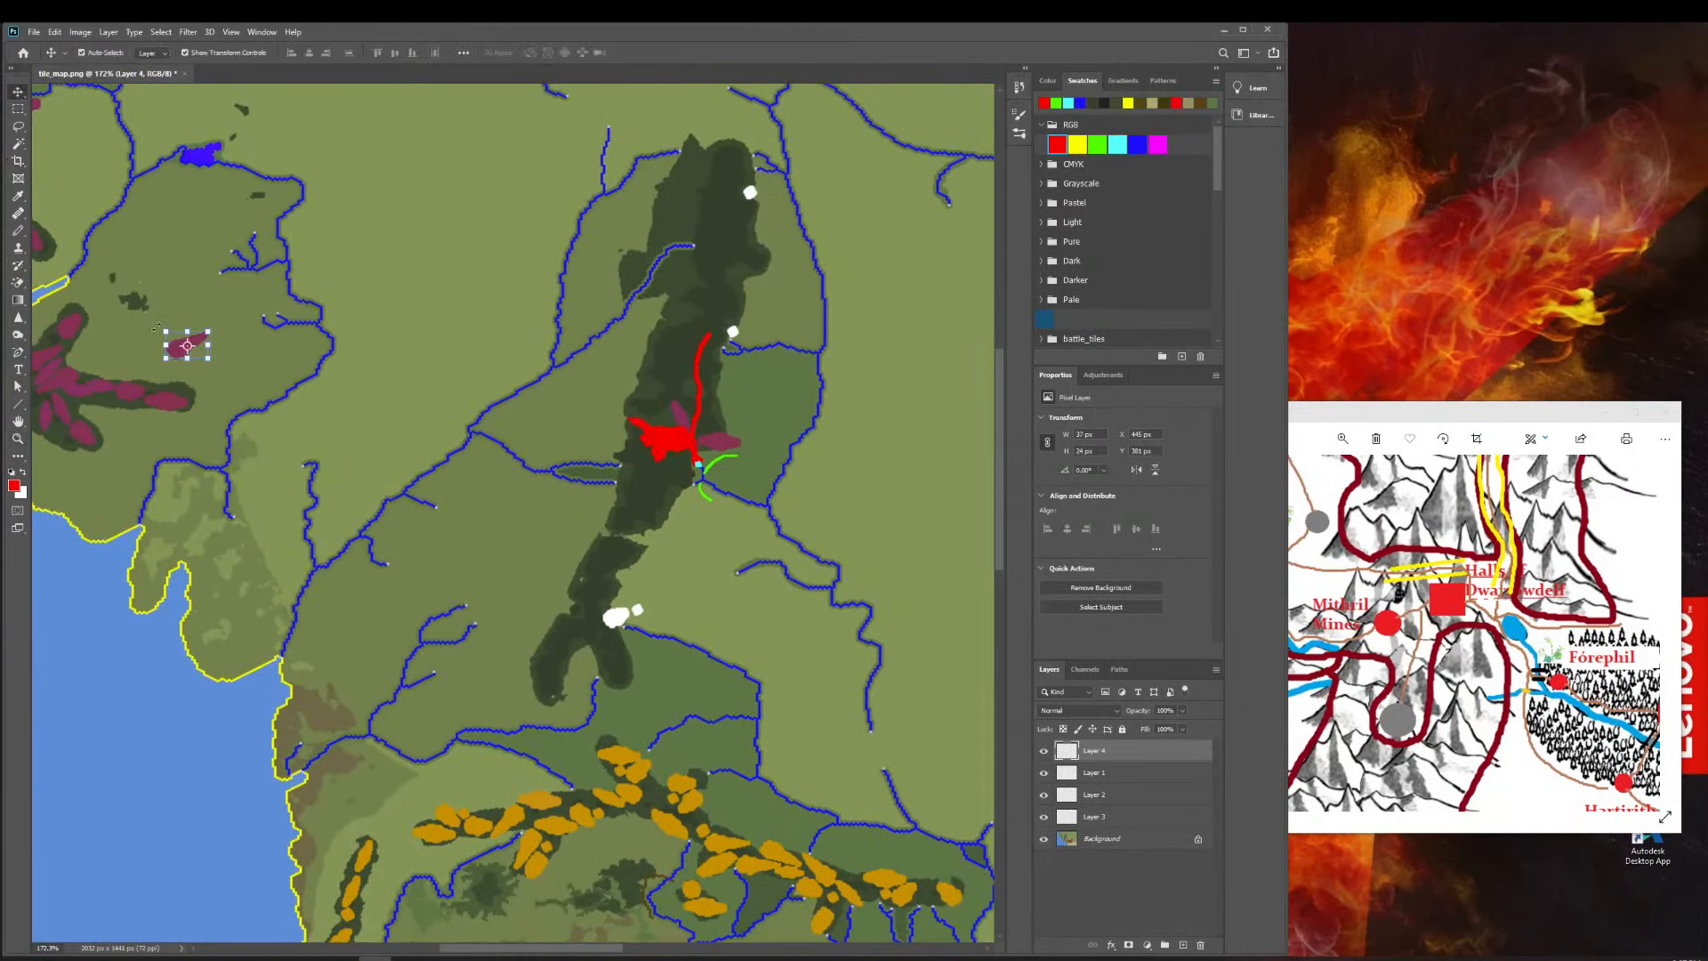
{"action": "left_click_drag", "start_coordinate": [187, 353], "coordinate": [811, 454]}
Reposition the tapered patch along the southern edge of the red area, with its narrow end meeting the red line.
{"action": "left_click", "coordinate": [18, 439]}
{"action": "left_click", "coordinate": [18, 92]}
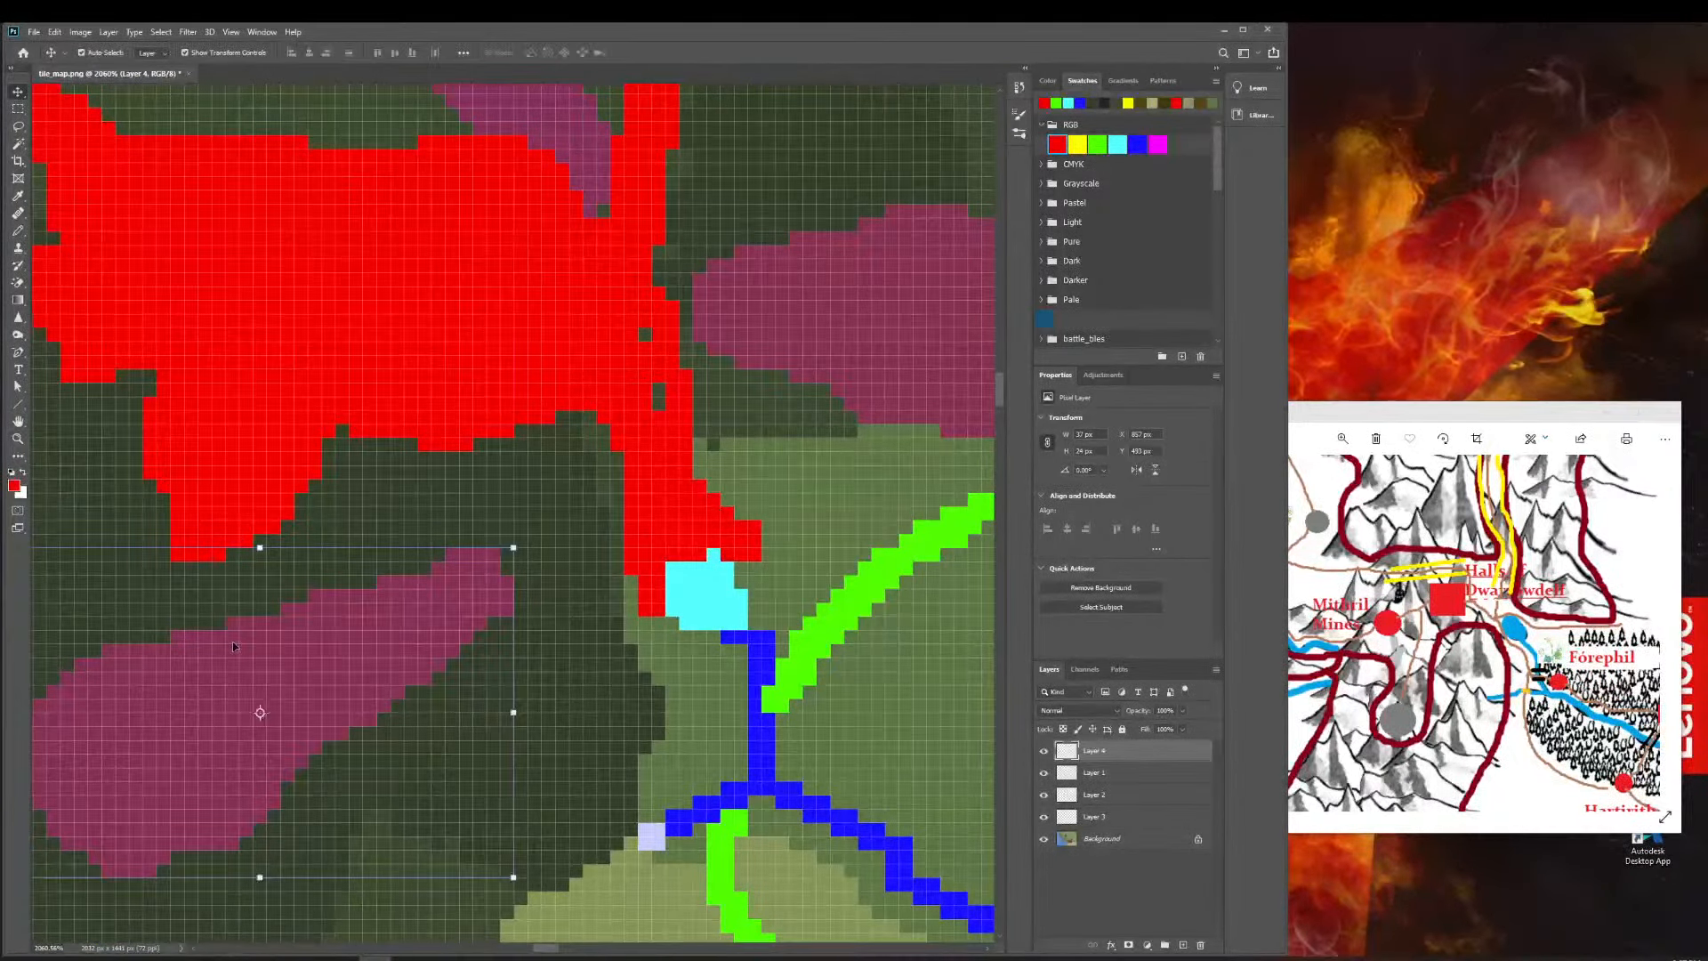
{"action": "left_click_drag", "start_coordinate": [232, 642], "coordinate": [354, 505]}
{"action": "left_click", "coordinate": [722, 356]}
{"action": "scroll", "coordinate": [703, 368], "scroll_direction": "right", "scroll_amount": 2}
{"action": "scroll", "coordinate": [679, 383], "scroll_direction": "left", "scroll_amount": 5}
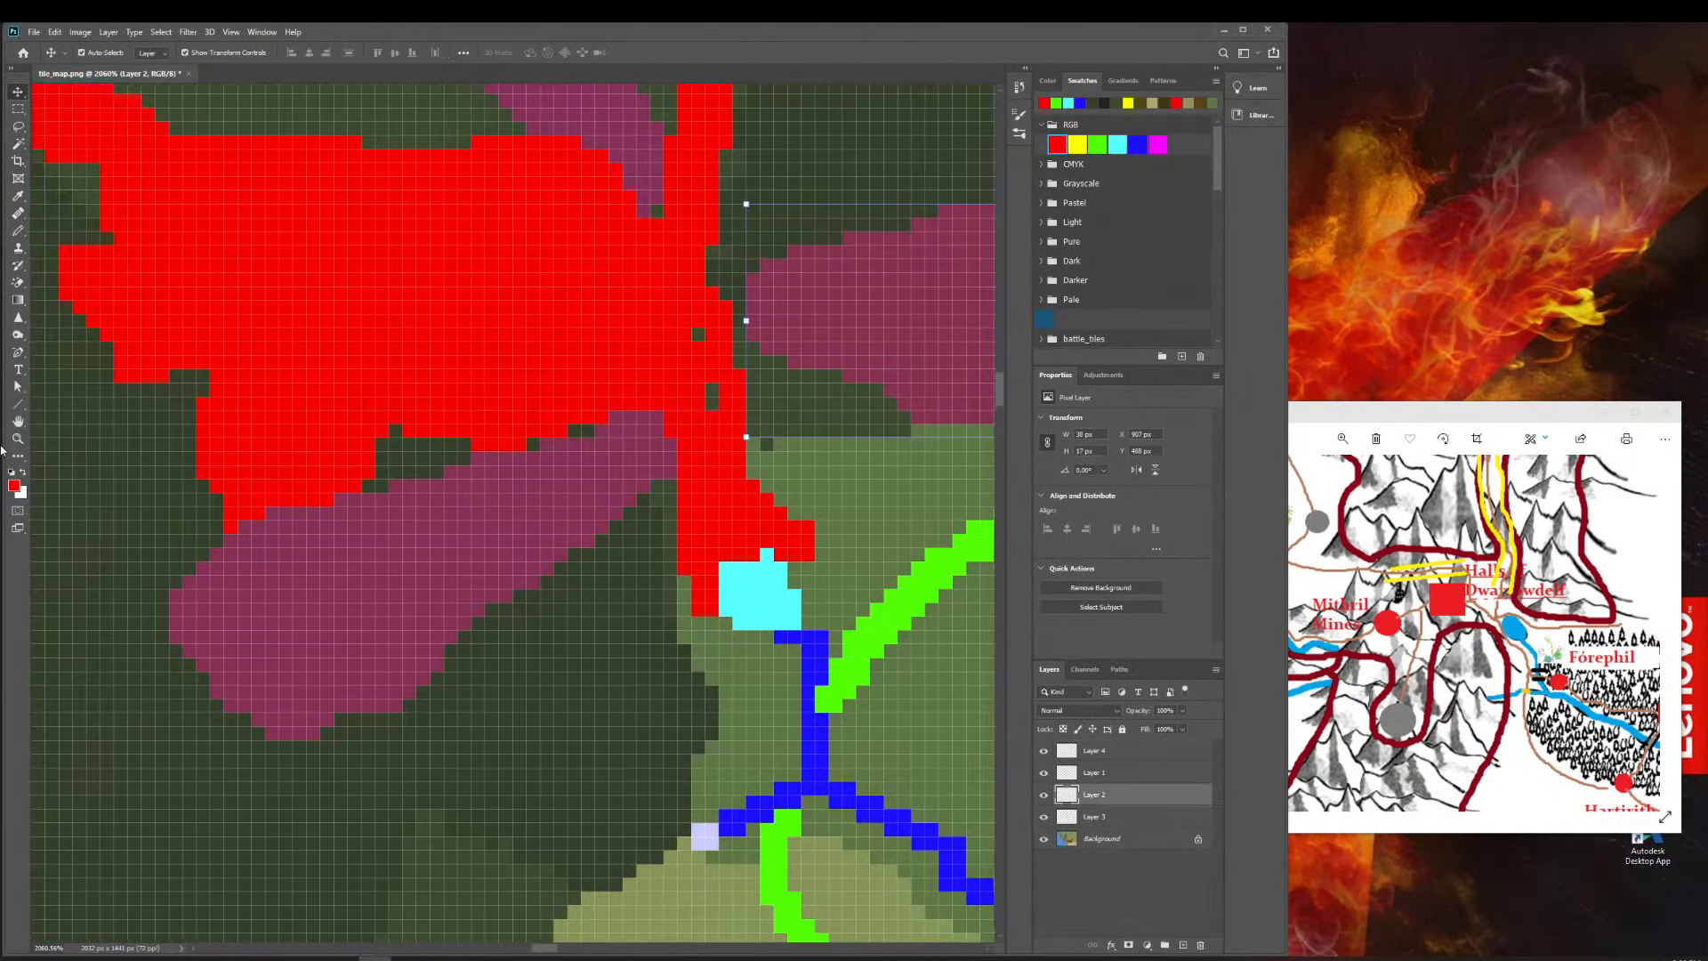
On the Background layer, select the slanted magenta patch midway down the northwestern mountain range.
{"action": "left_click", "coordinate": [18, 439]}
{"action": "left_click_drag", "start_coordinate": [547, 402], "coordinate": [363, 403]}
{"action": "left_click_drag", "start_coordinate": [224, 371], "coordinate": [307, 374]}
{"action": "scroll", "coordinate": [307, 374], "scroll_direction": "up", "scroll_amount": 3}
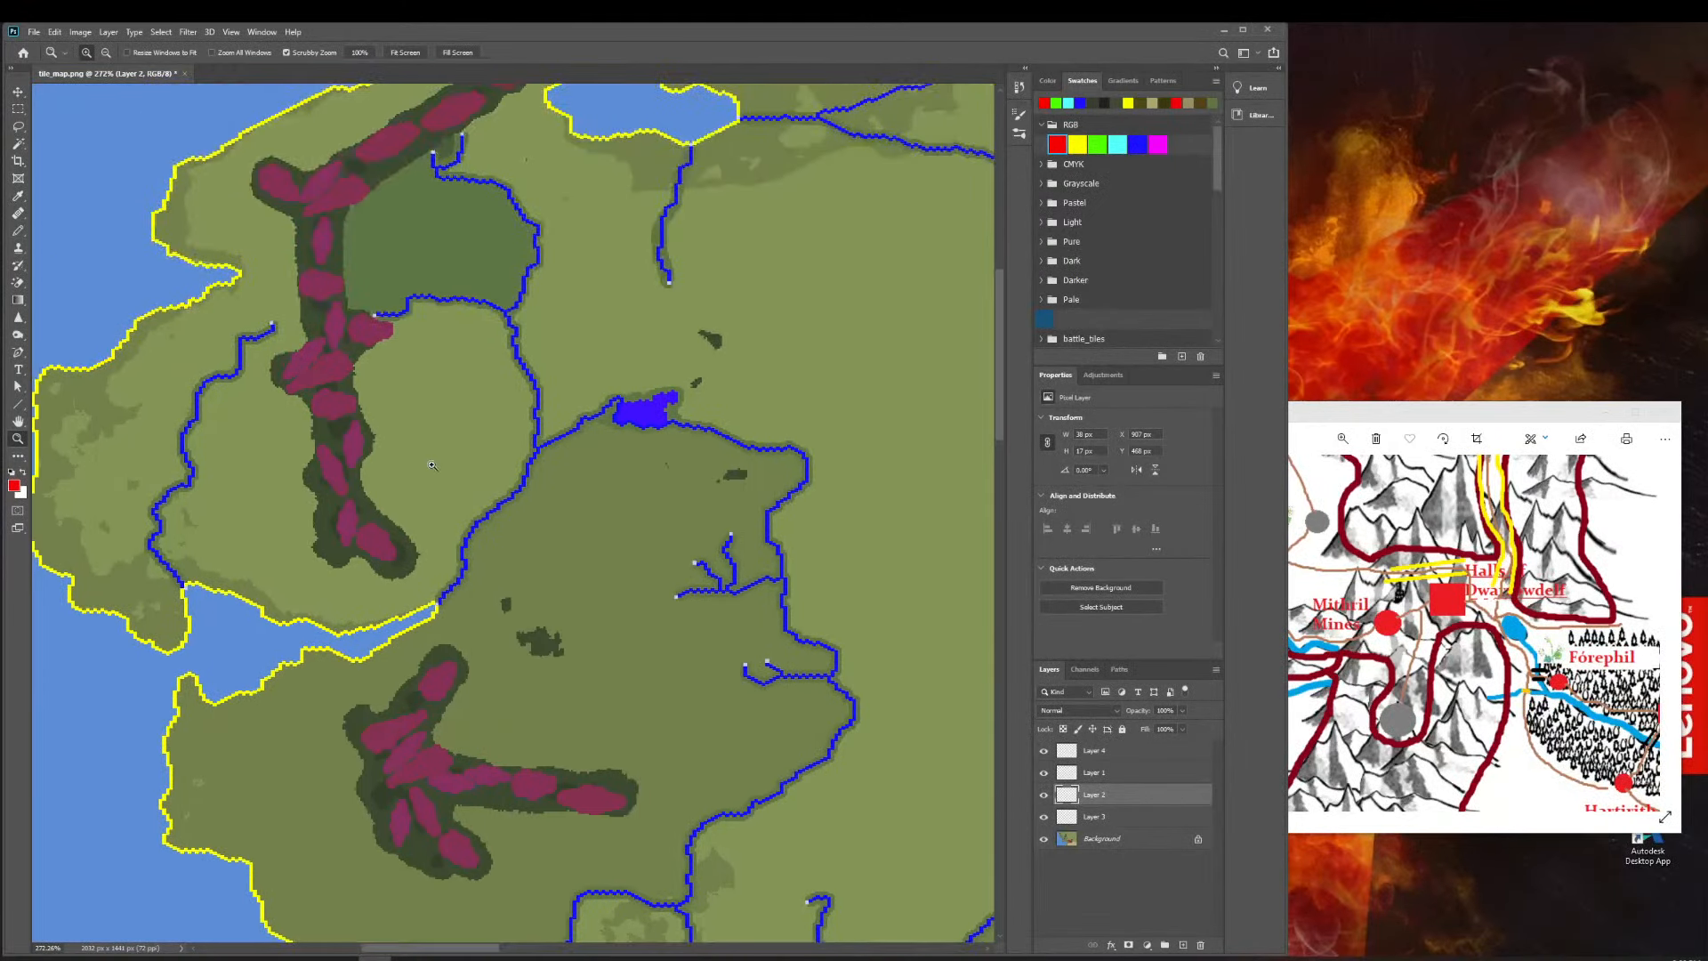
{"action": "scroll", "coordinate": [5, 109], "scroll_direction": "left", "scroll_amount": 1}
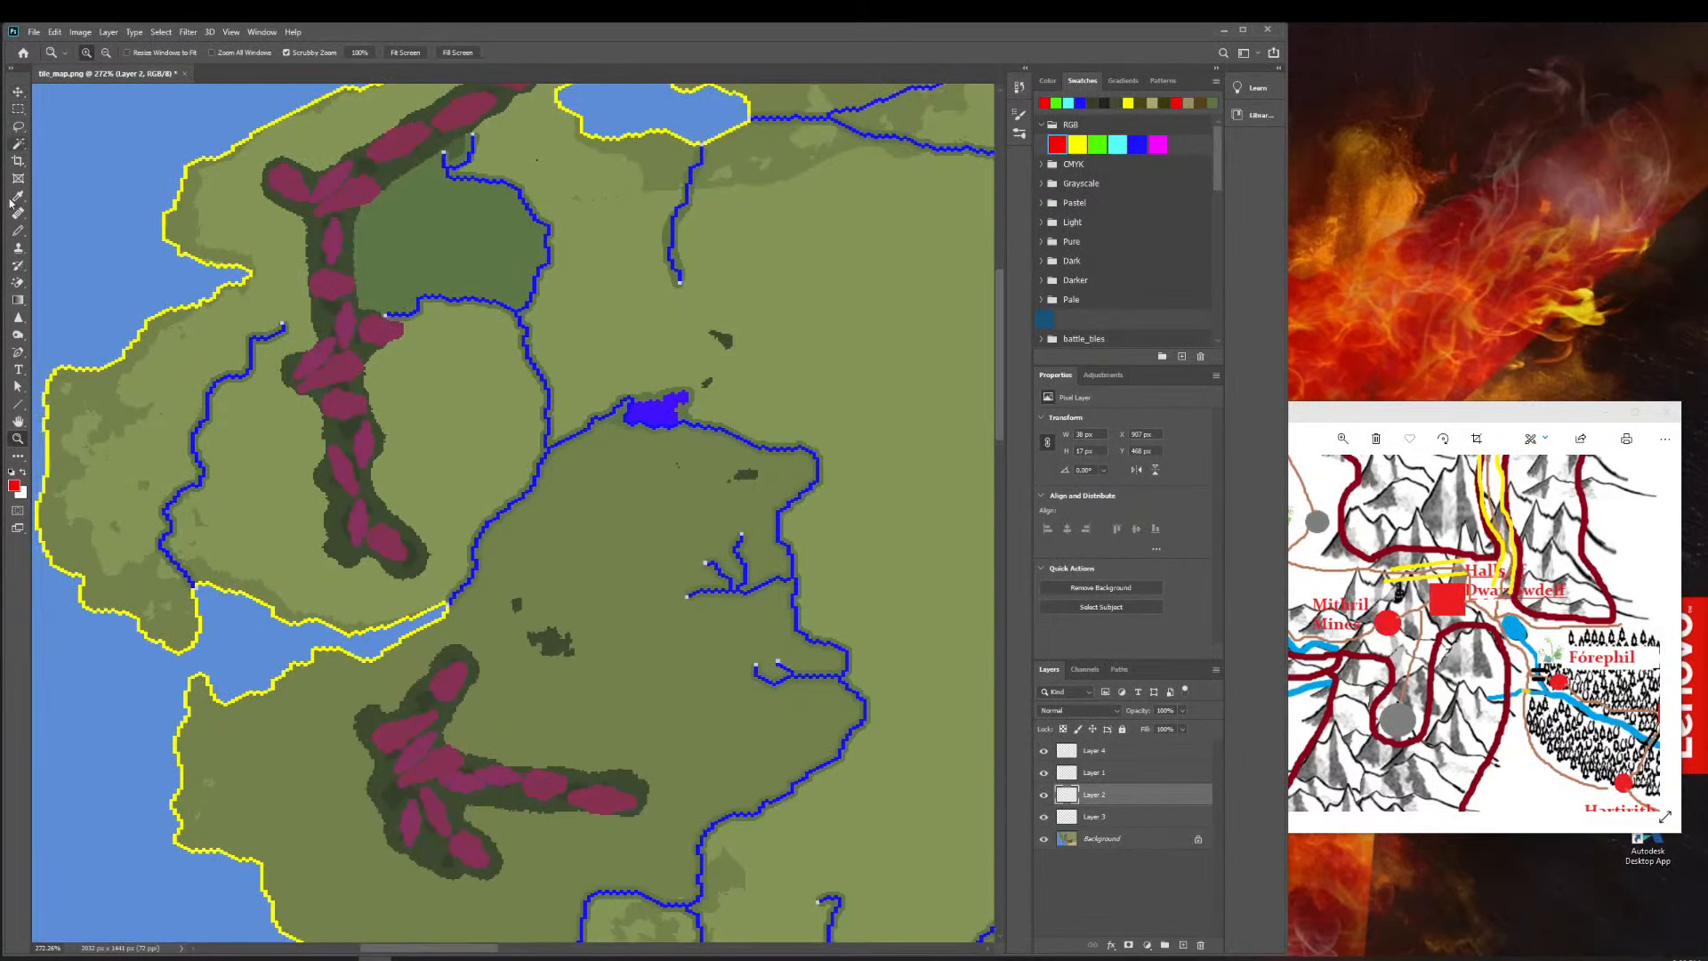
{"action": "scroll", "coordinate": [23, 365], "scroll_direction": "right", "scroll_amount": 1}
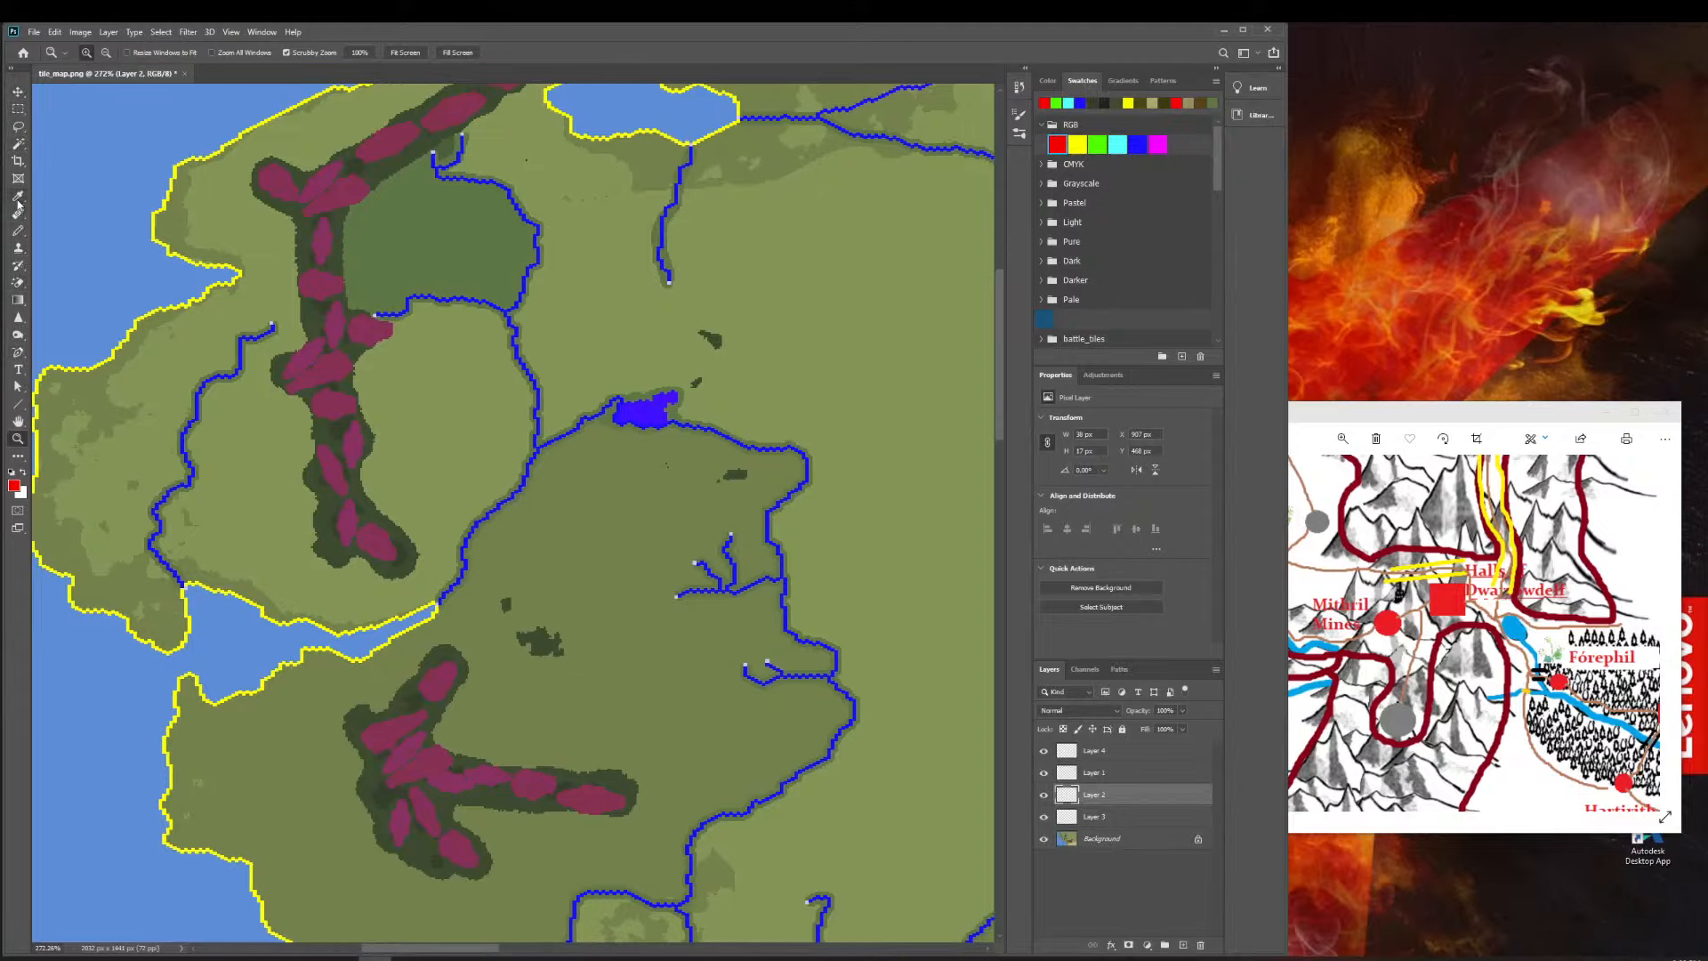
{"action": "left_click", "coordinate": [18, 143]}
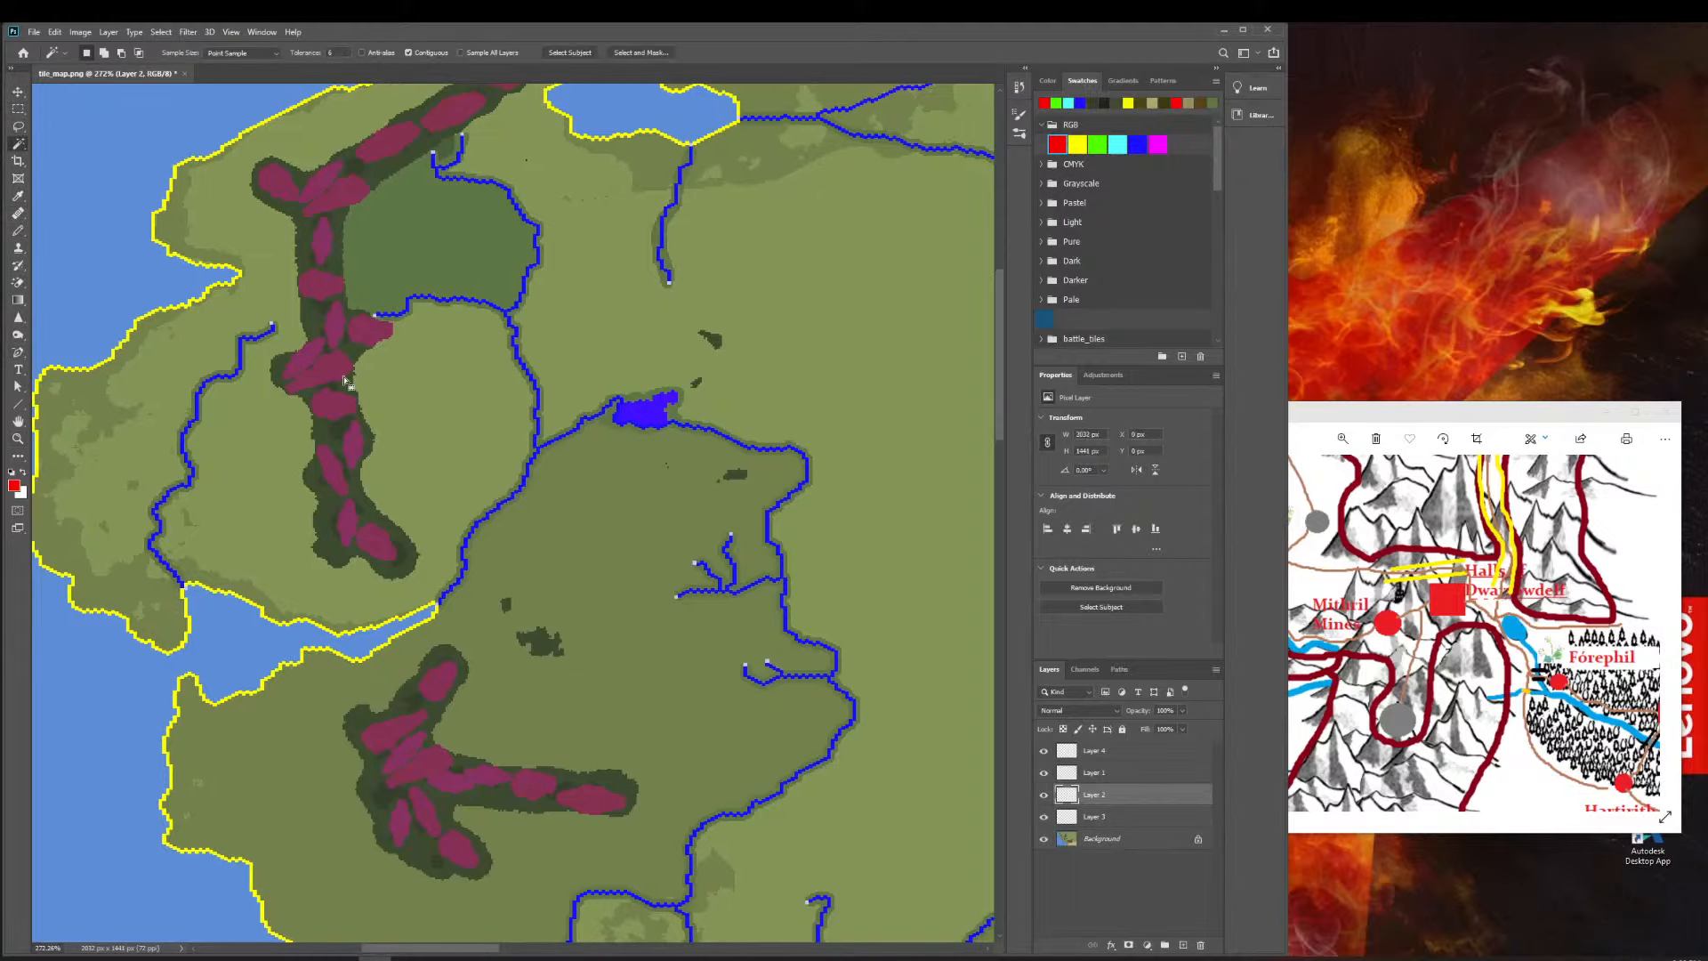
{"action": "left_click", "coordinate": [1100, 840]}
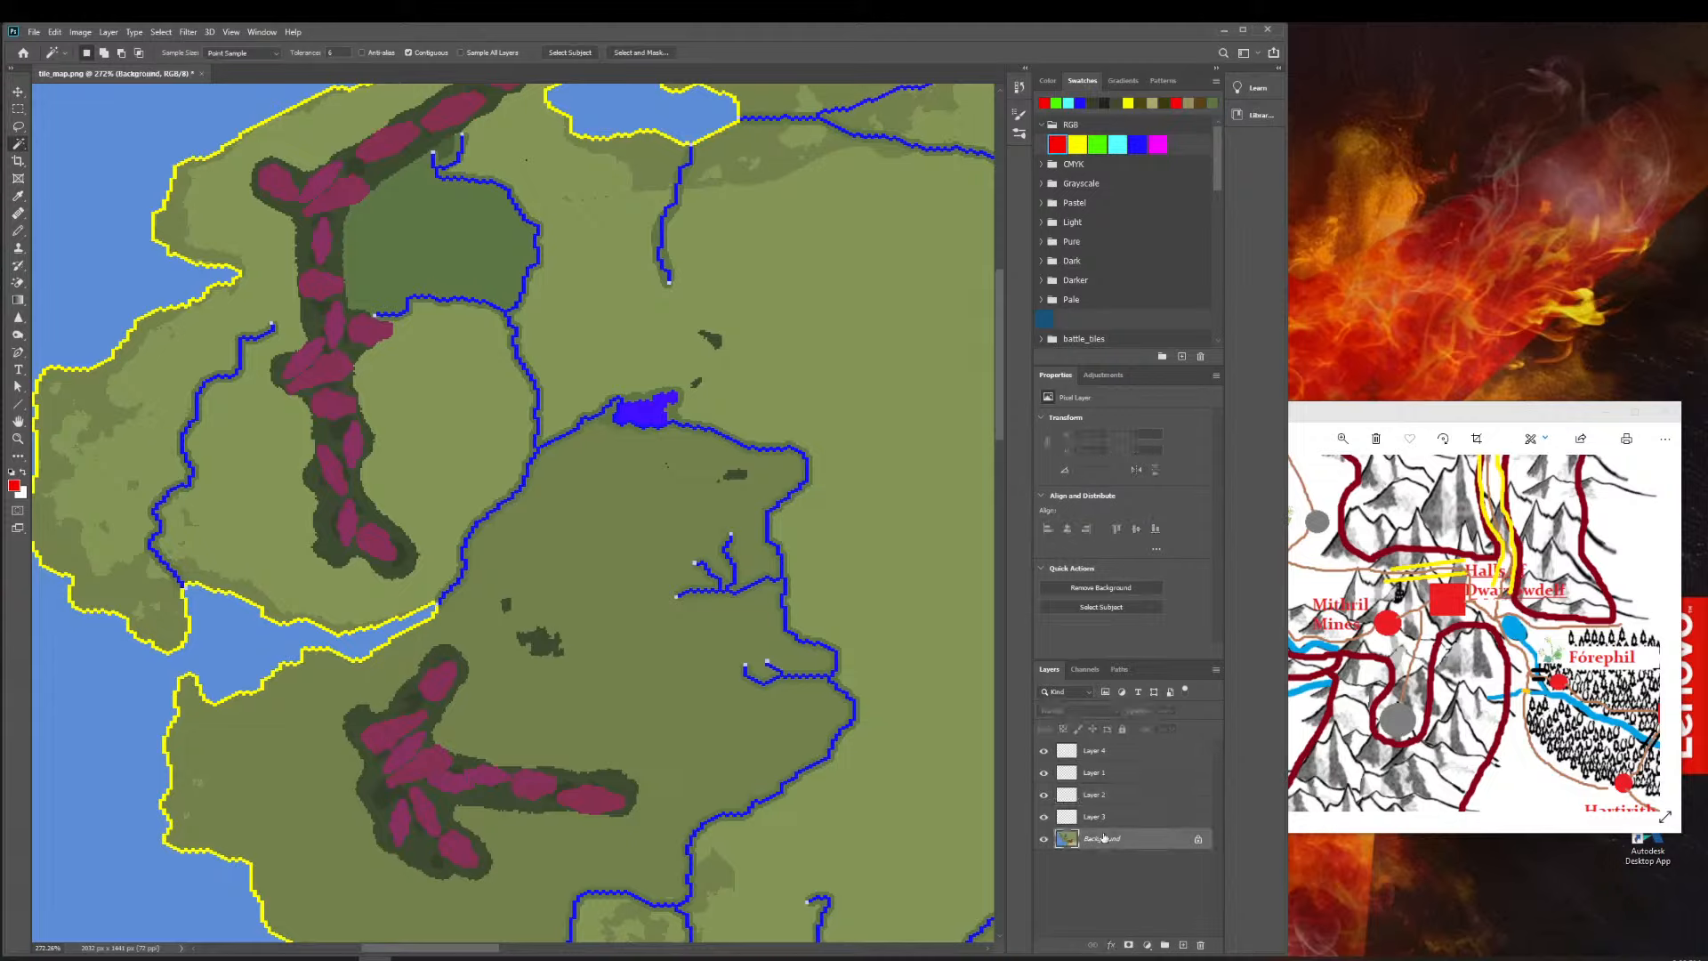
{"action": "scroll", "coordinate": [349, 386], "scroll_direction": "left", "scroll_amount": 1}
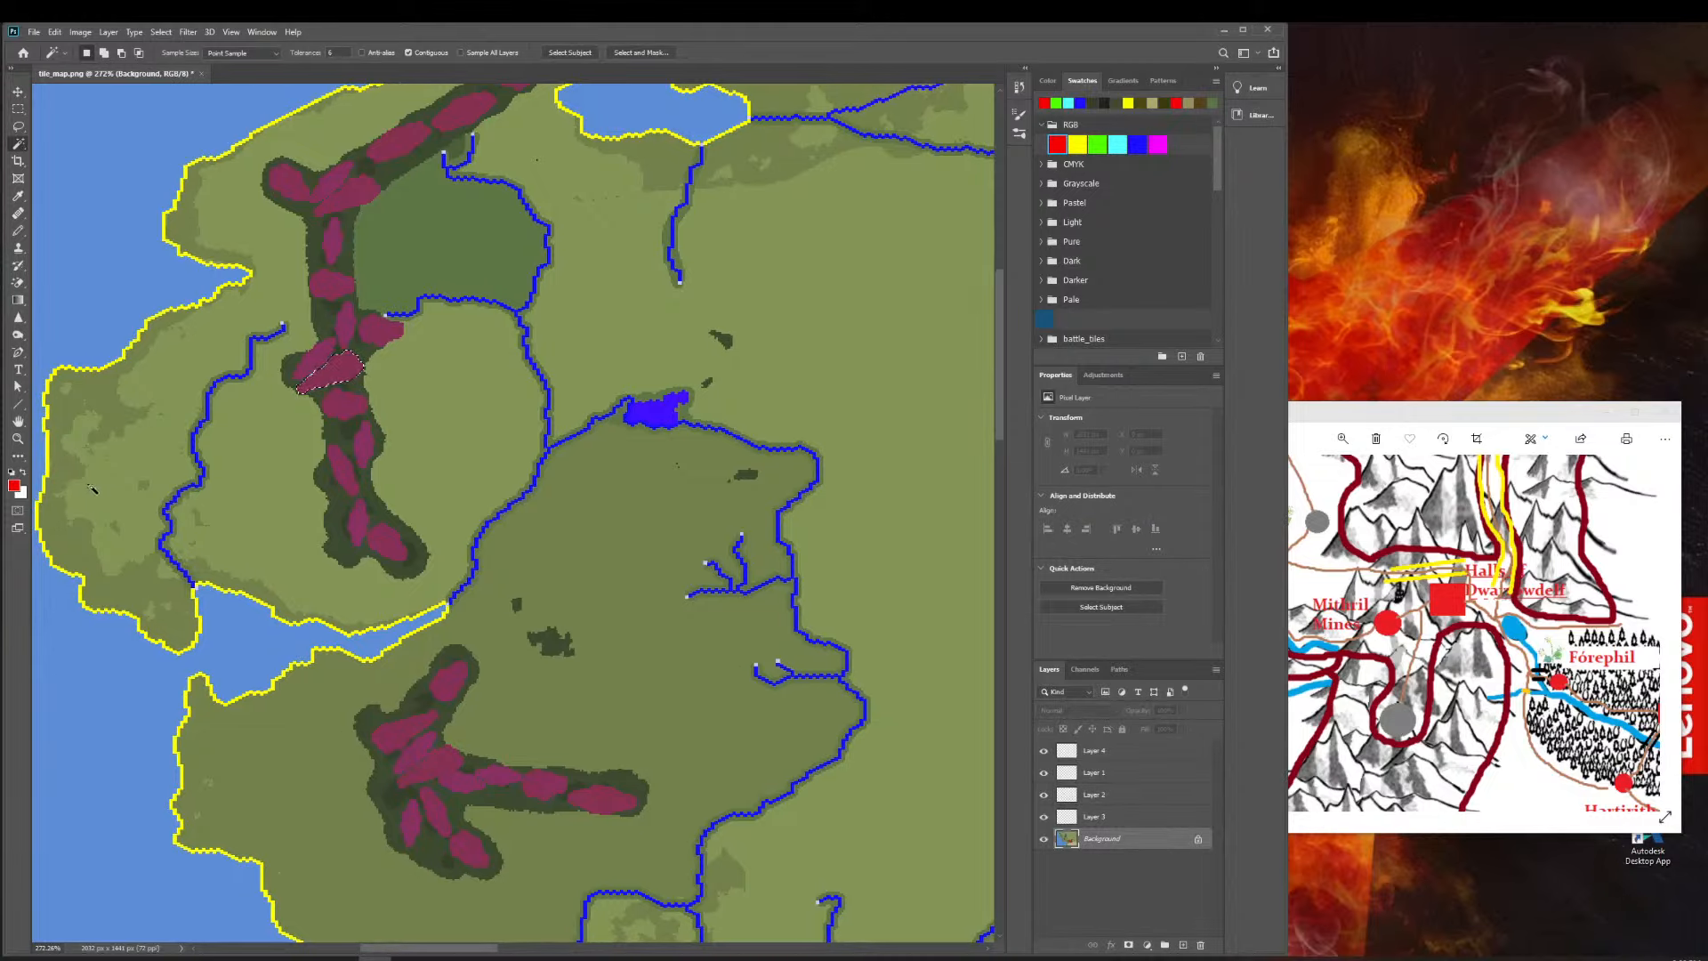
Copy the selected slanted patch onto its own new layer directly above the Background layer.
{"action": "left_click", "coordinate": [17, 440]}
{"action": "left_click_drag", "start_coordinate": [736, 538], "coordinate": [703, 573]}
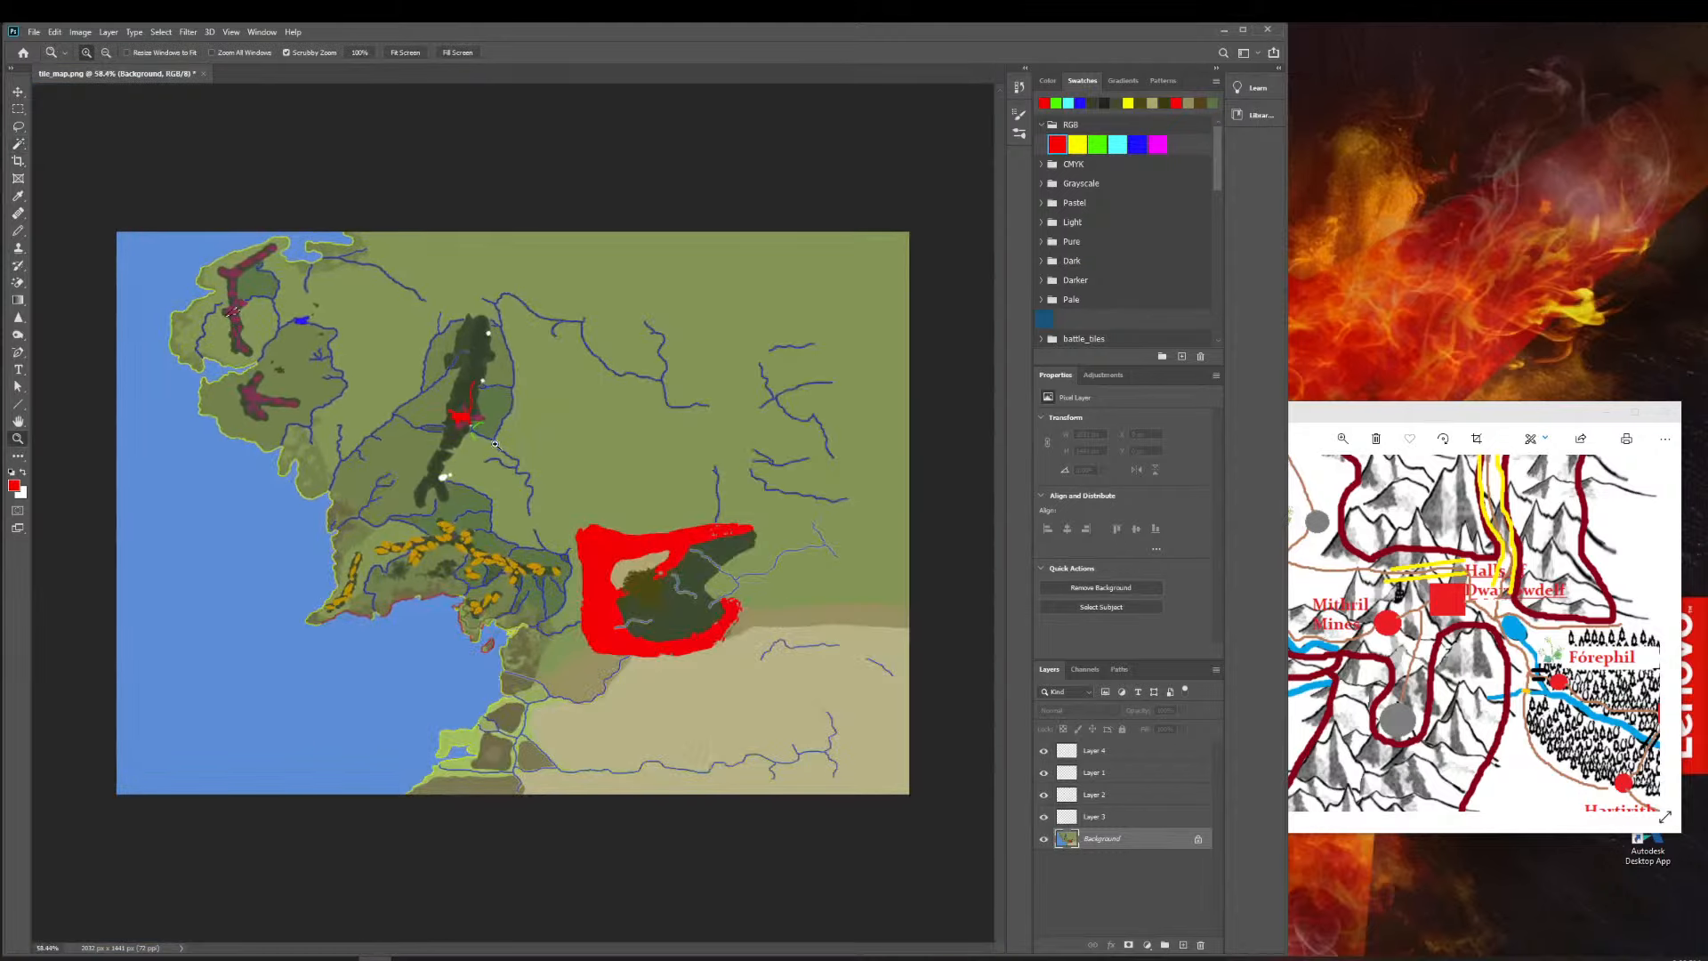
{"action": "left_click_drag", "start_coordinate": [426, 414], "coordinate": [515, 446]}
{"action": "key", "text": "ctrl+j"}
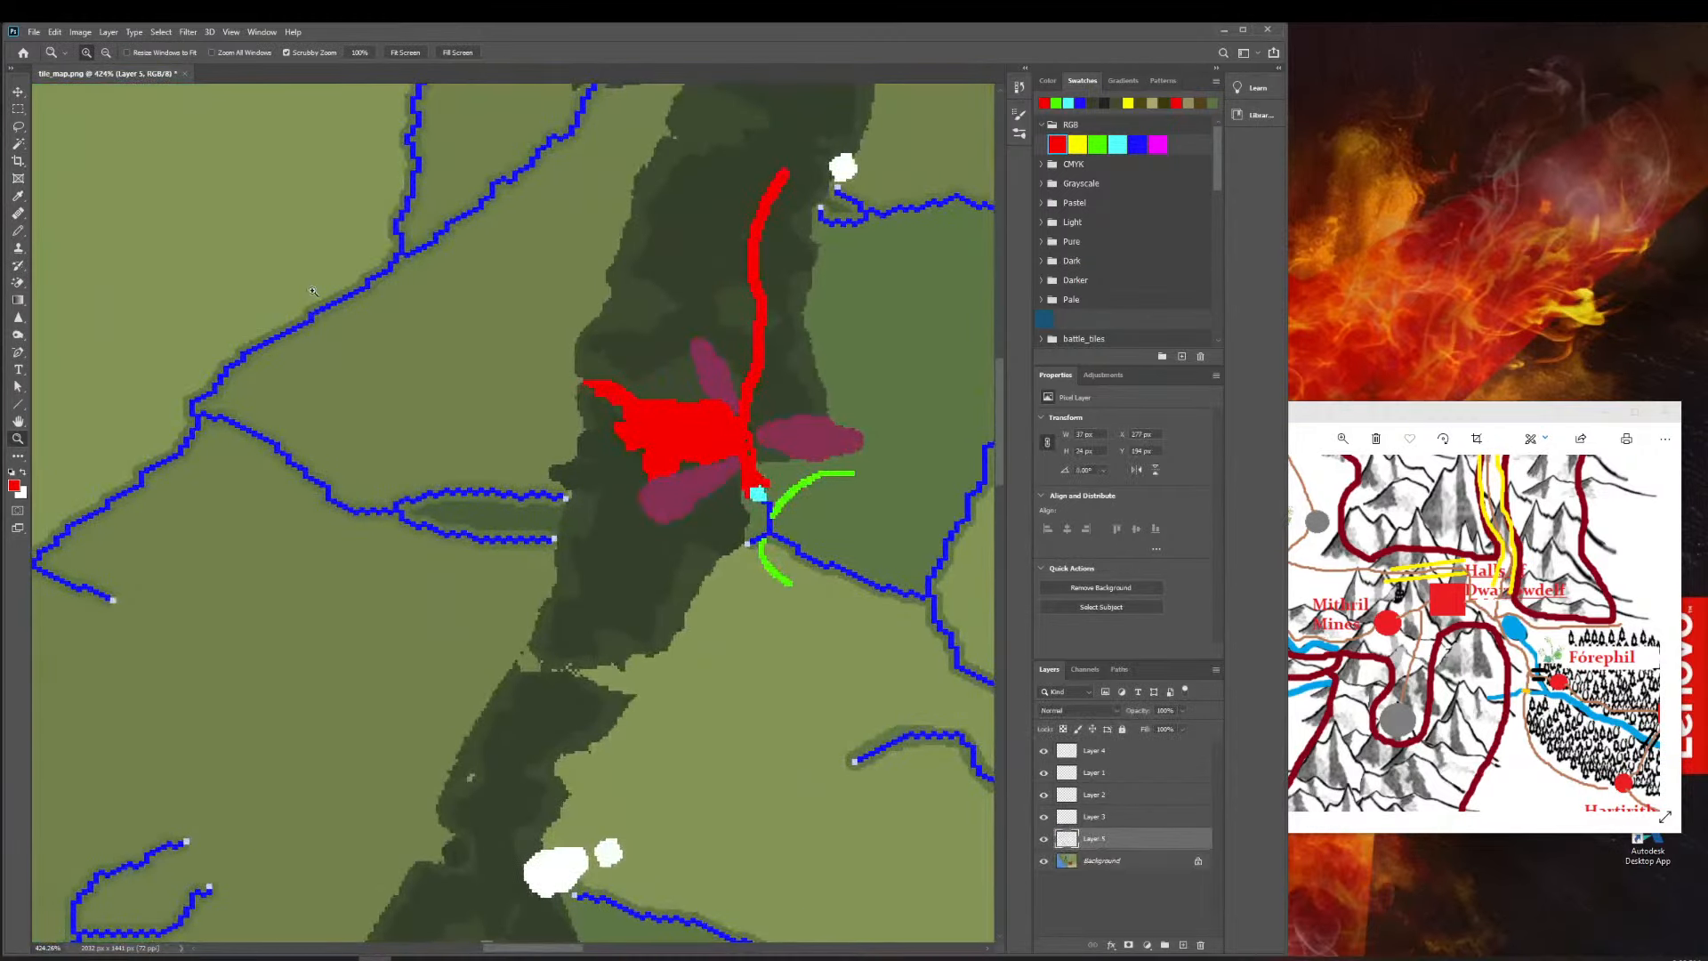
Move the copied slanted patch east out of the northwestern range onto the open plain beyond the river.
{"action": "left_click_drag", "start_coordinate": [286, 310], "coordinate": [113, 294]}
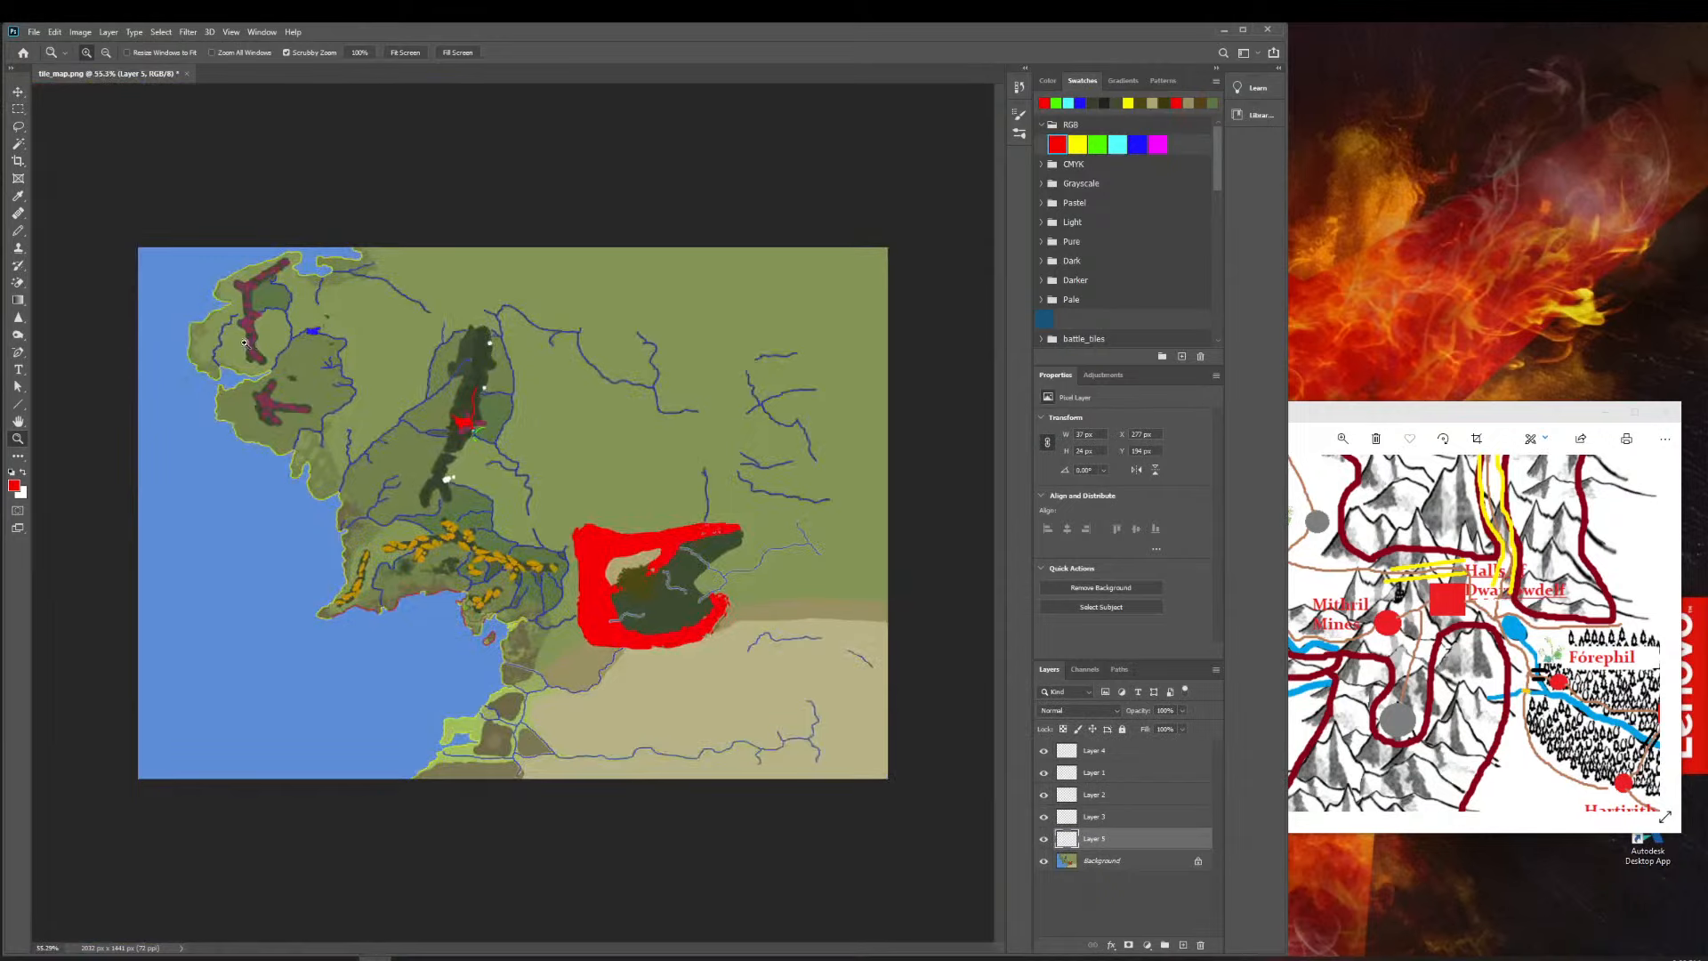
{"action": "left_click_drag", "start_coordinate": [244, 342], "coordinate": [1235, 632]}
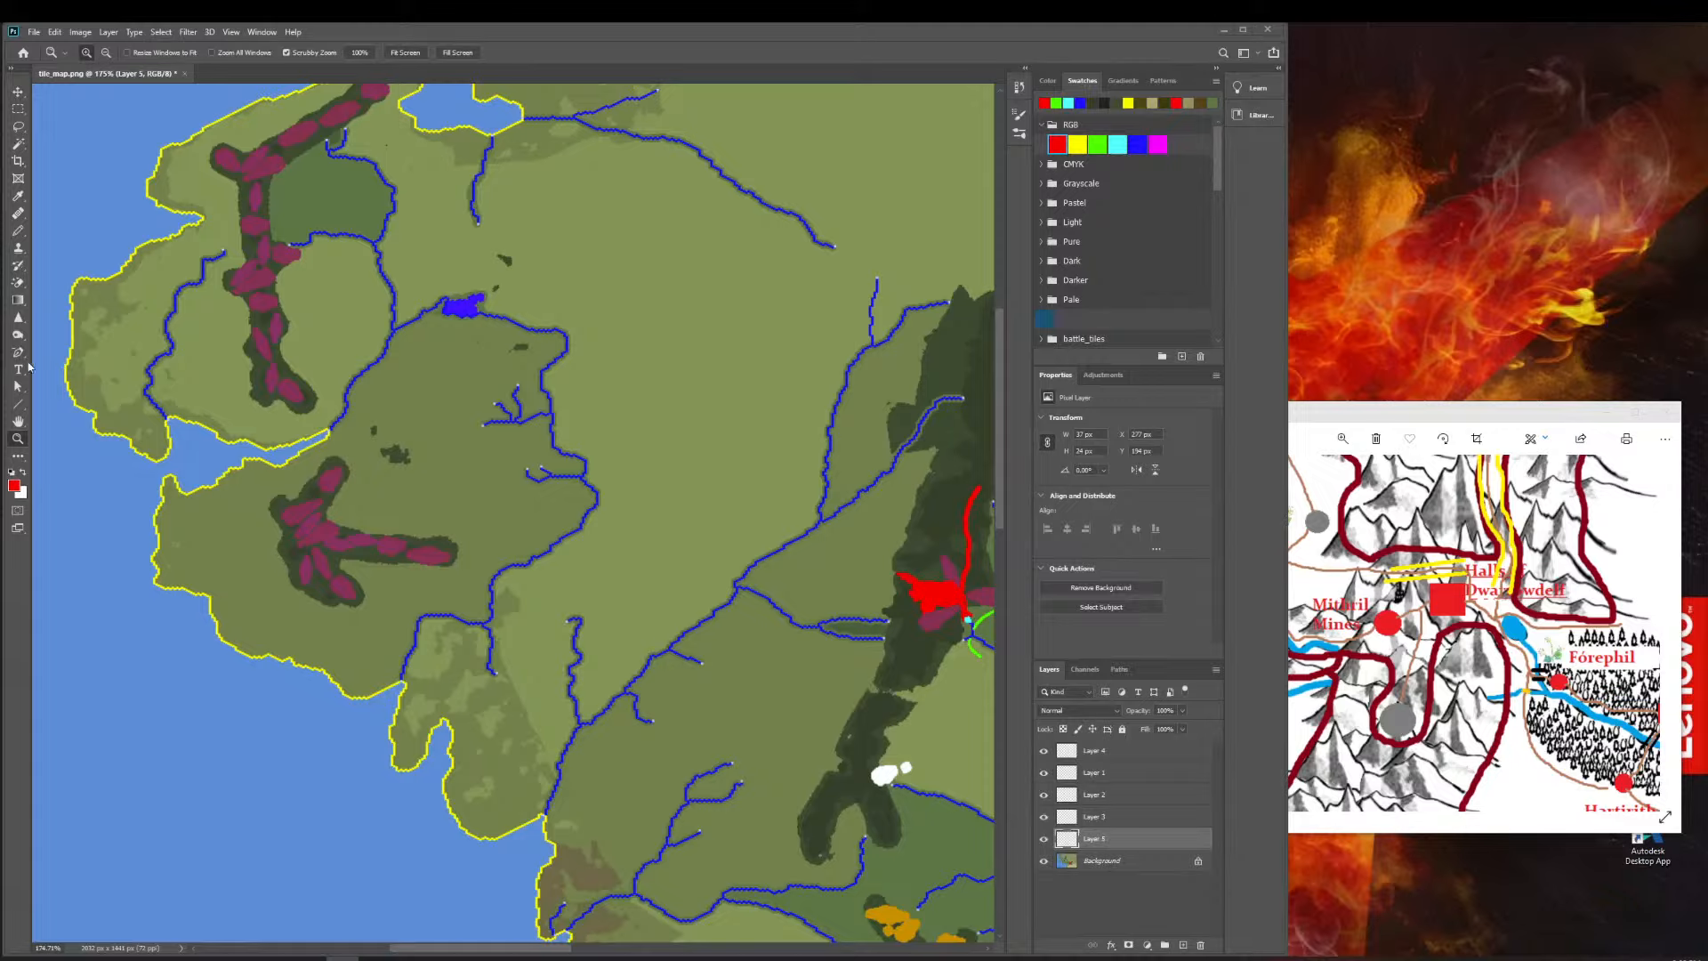
{"action": "left_click_drag", "start_coordinate": [300, 372], "coordinate": [427, 372]}
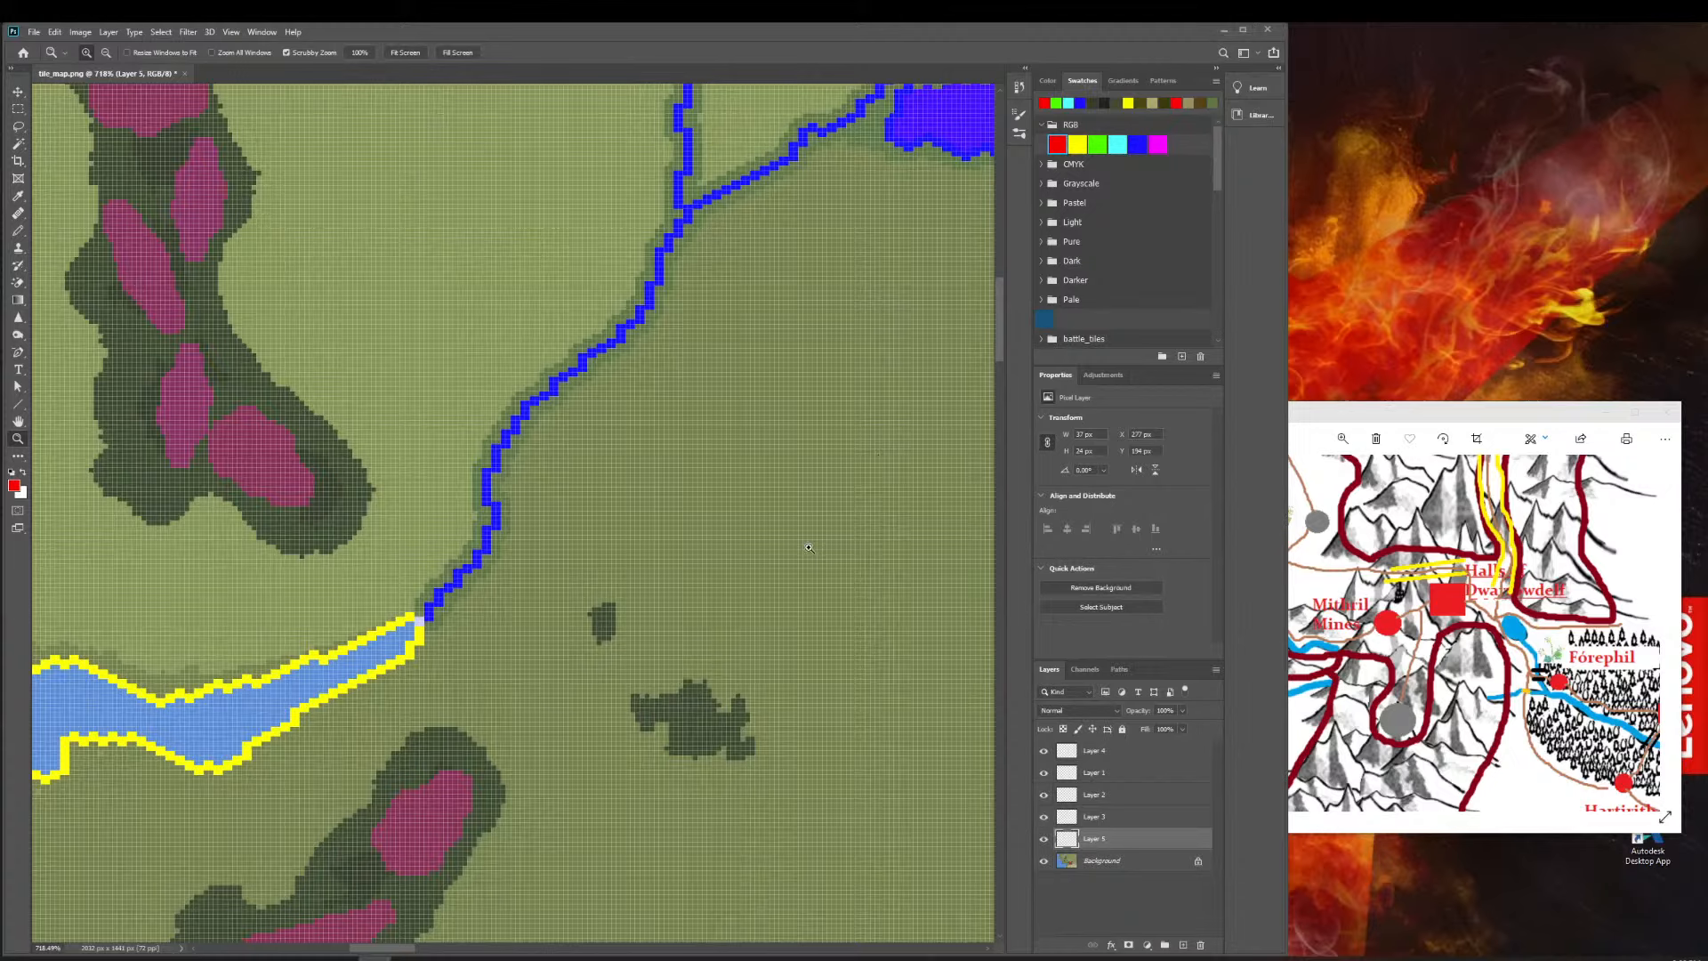
{"action": "left_click_drag", "start_coordinate": [642, 539], "coordinate": [457, 492]}
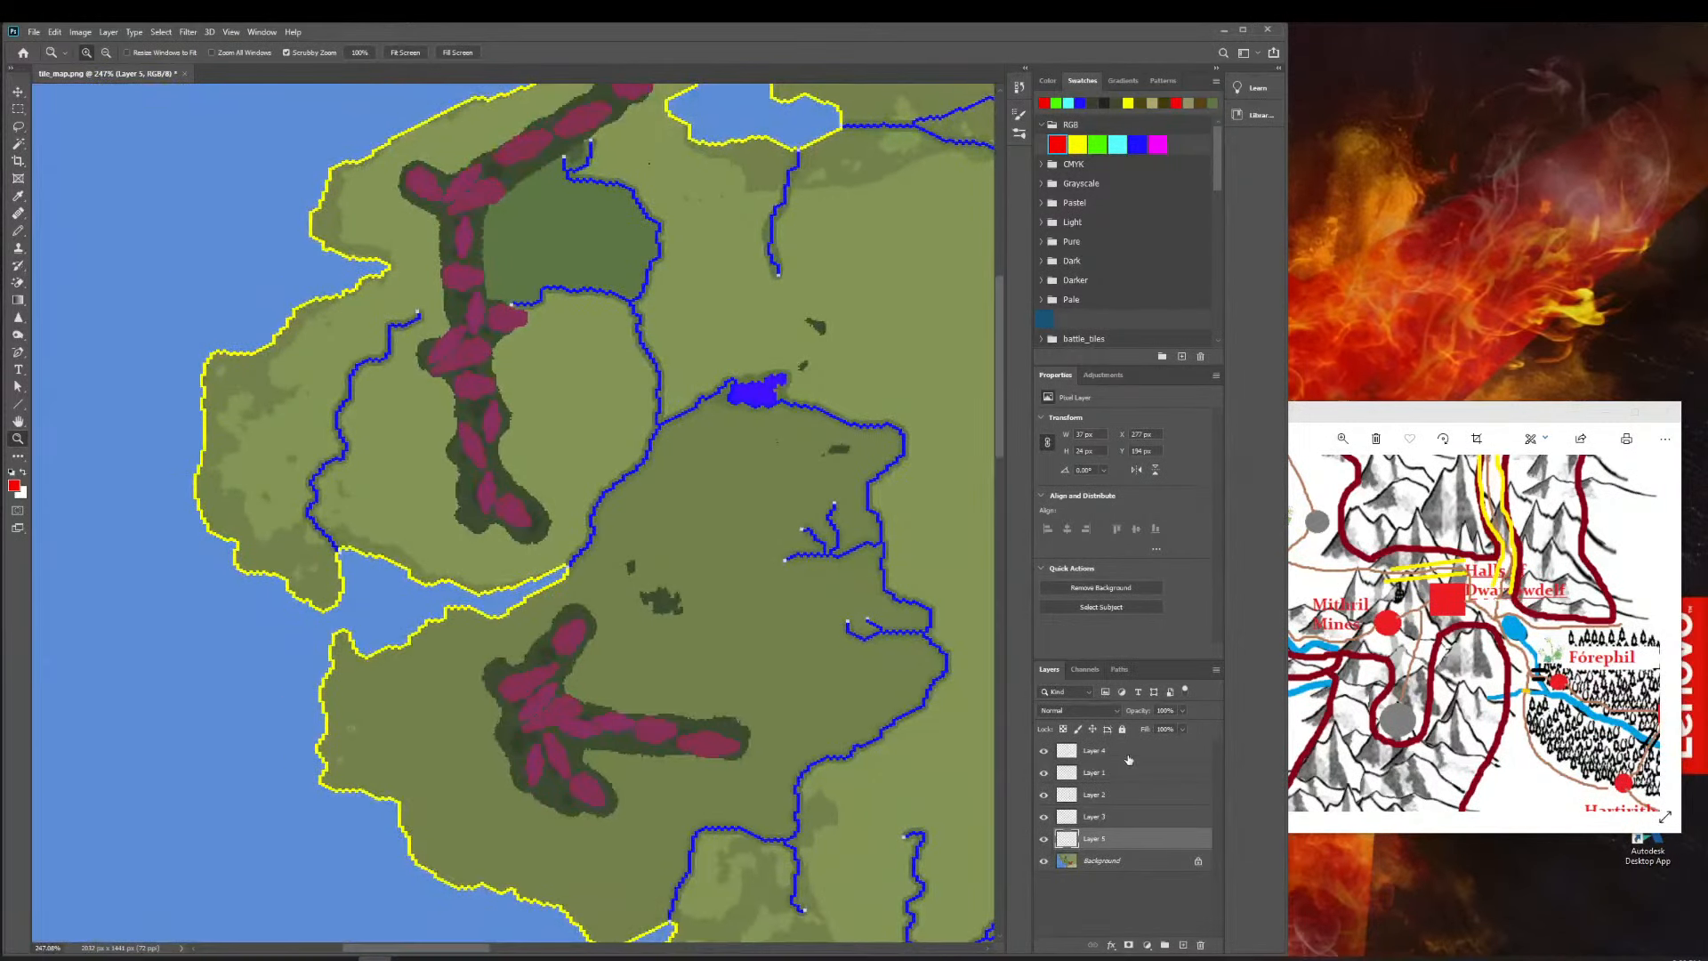
{"action": "left_click", "coordinate": [19, 92]}
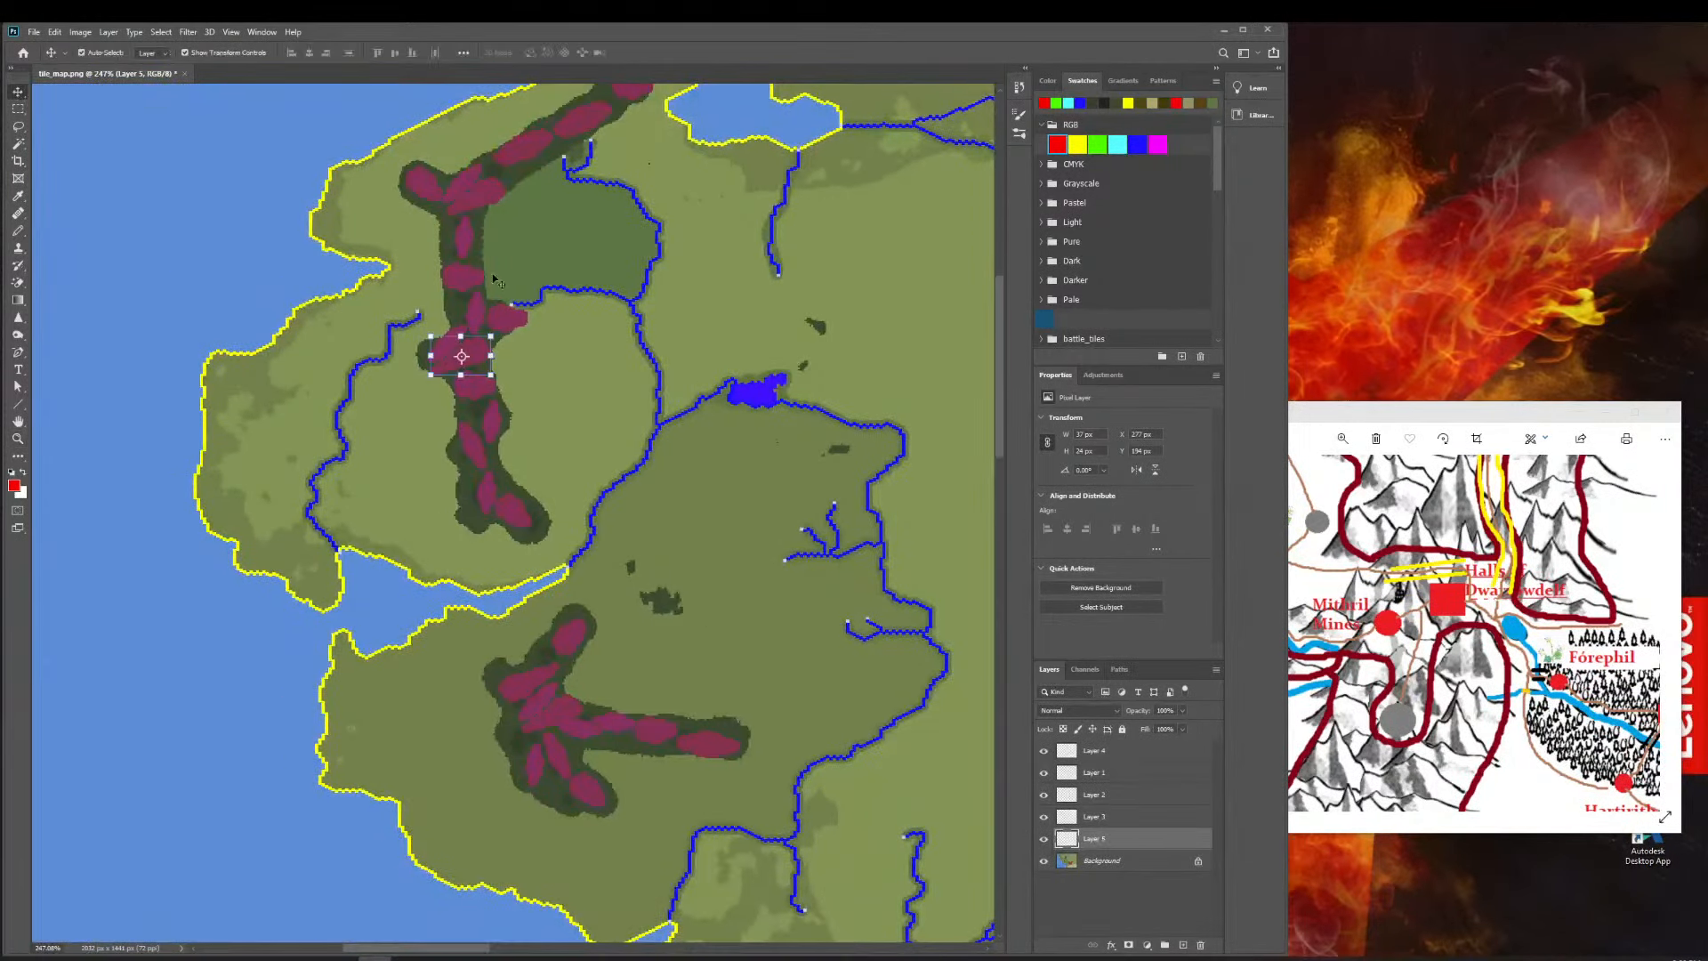
{"action": "left_click_drag", "start_coordinate": [442, 369], "coordinate": [948, 520]}
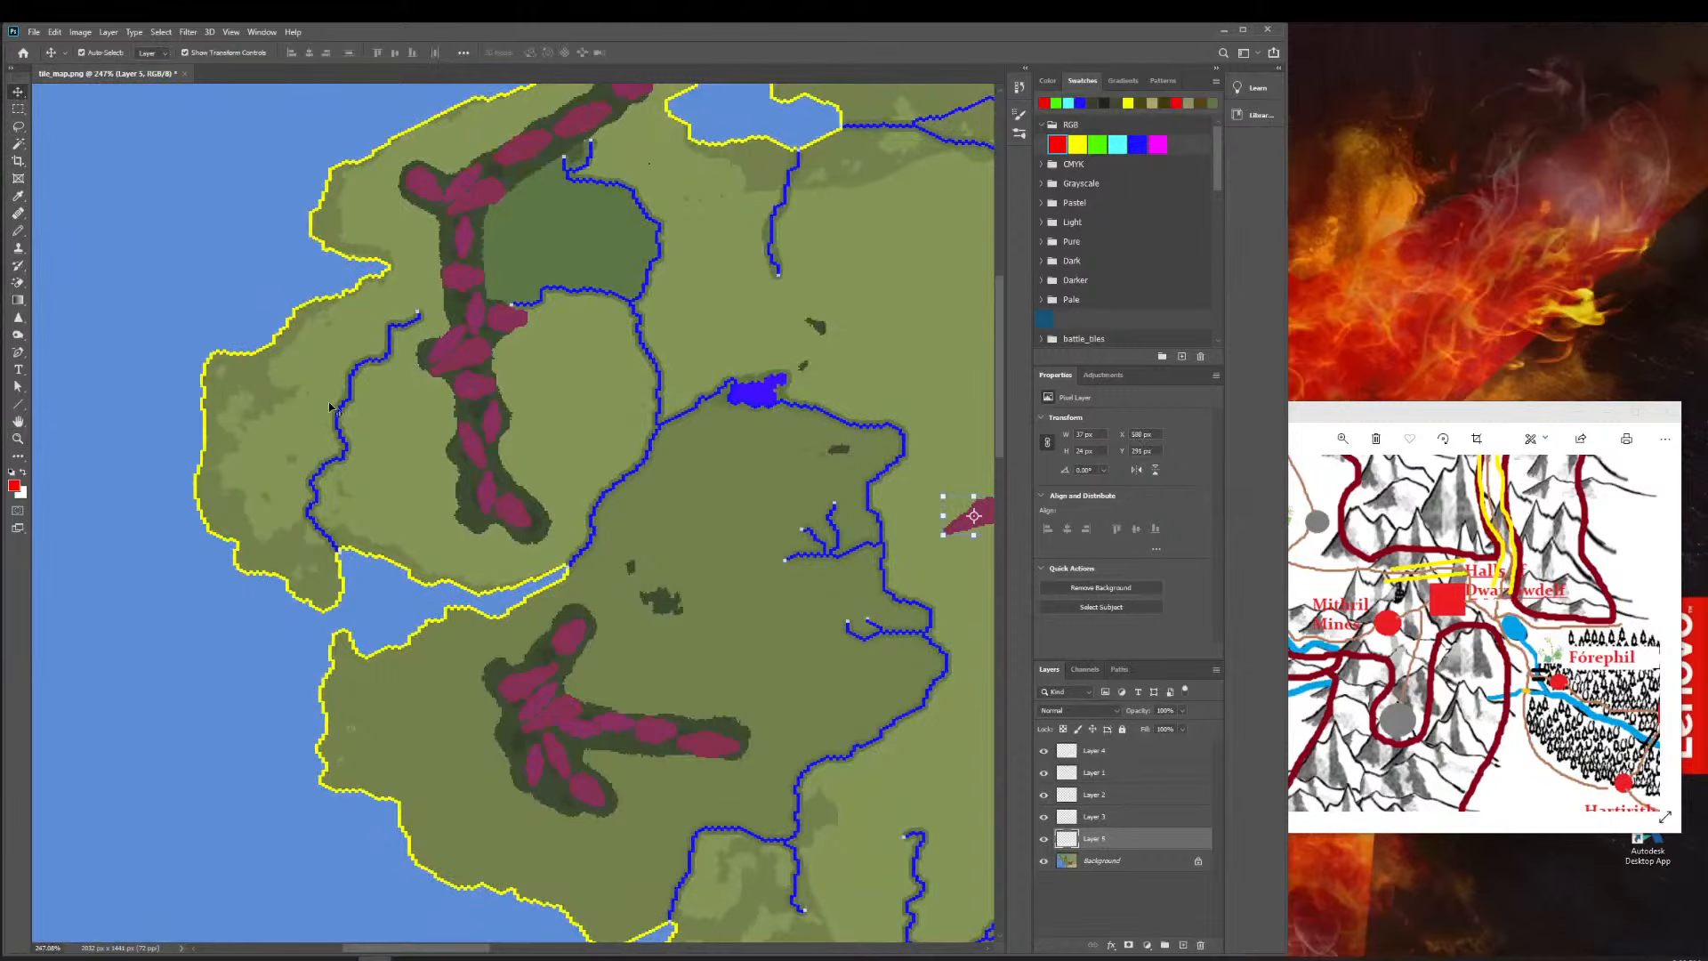
{"action": "scroll", "coordinate": [721, 403], "scroll_direction": "right", "scroll_amount": 5}
{"action": "scroll", "coordinate": [719, 403], "scroll_direction": "right", "scroll_amount": 4}
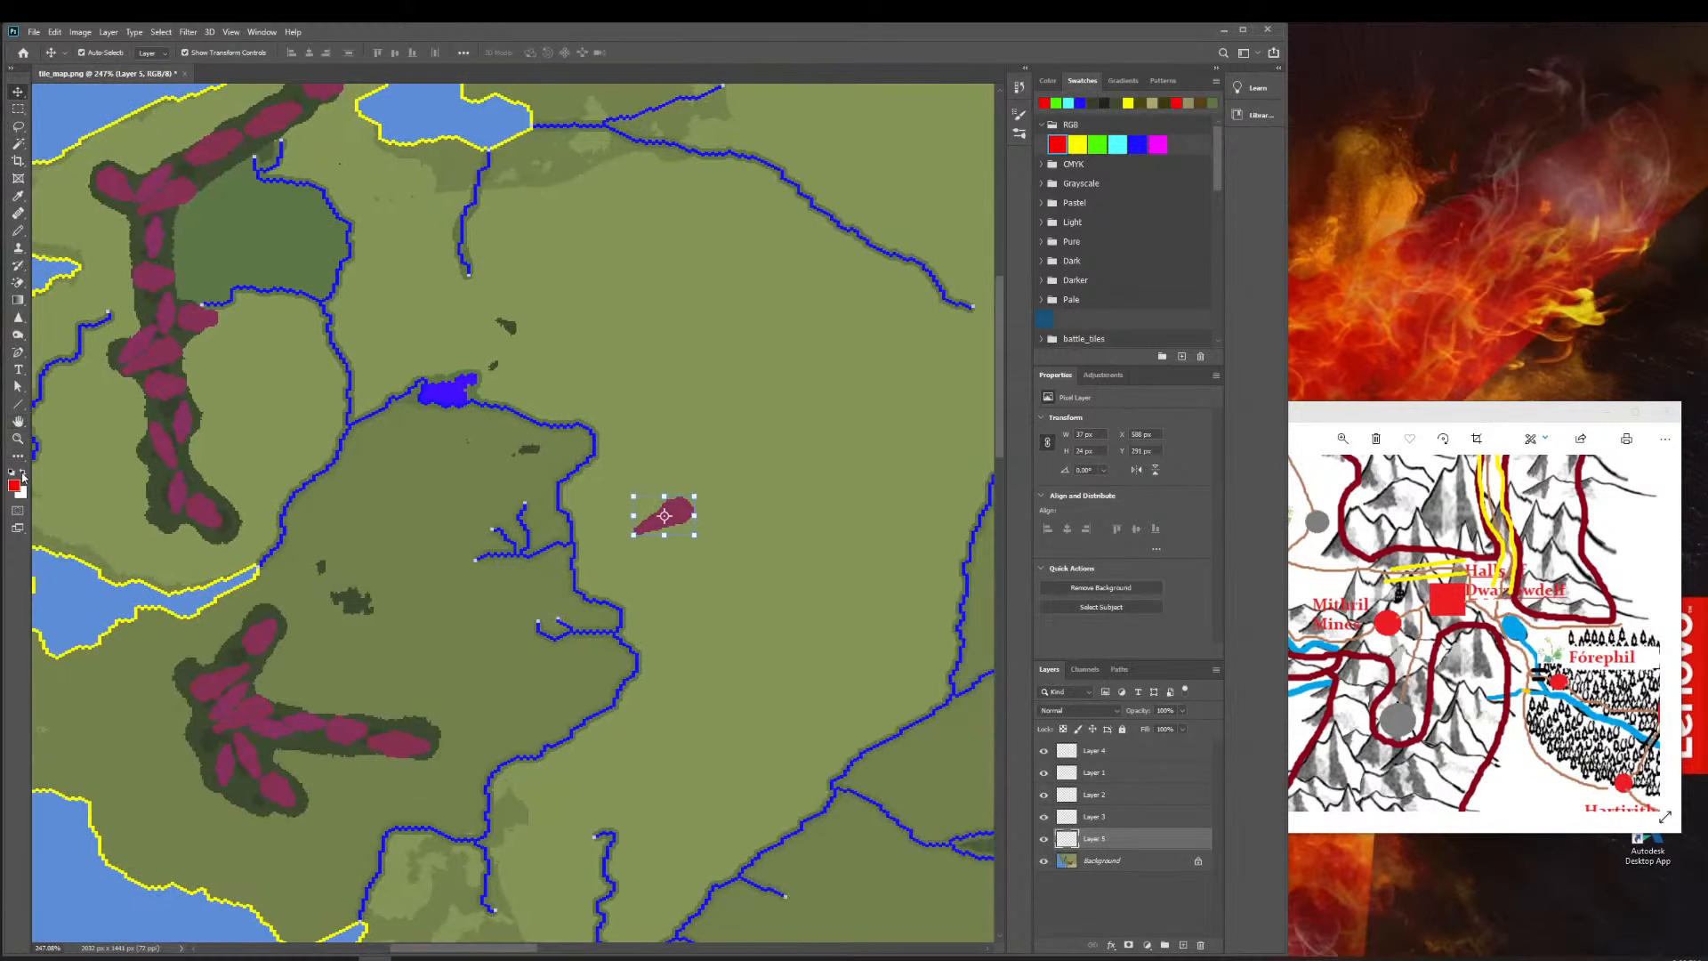
Move the slanted patch to the central range's western edge, west of the red area and just above the paired rivers.
{"action": "left_click", "coordinate": [18, 438]}
{"action": "left_click_drag", "start_coordinate": [797, 622], "coordinate": [752, 595]}
{"action": "scroll", "coordinate": [751, 594], "scroll_direction": "right", "scroll_amount": 5}
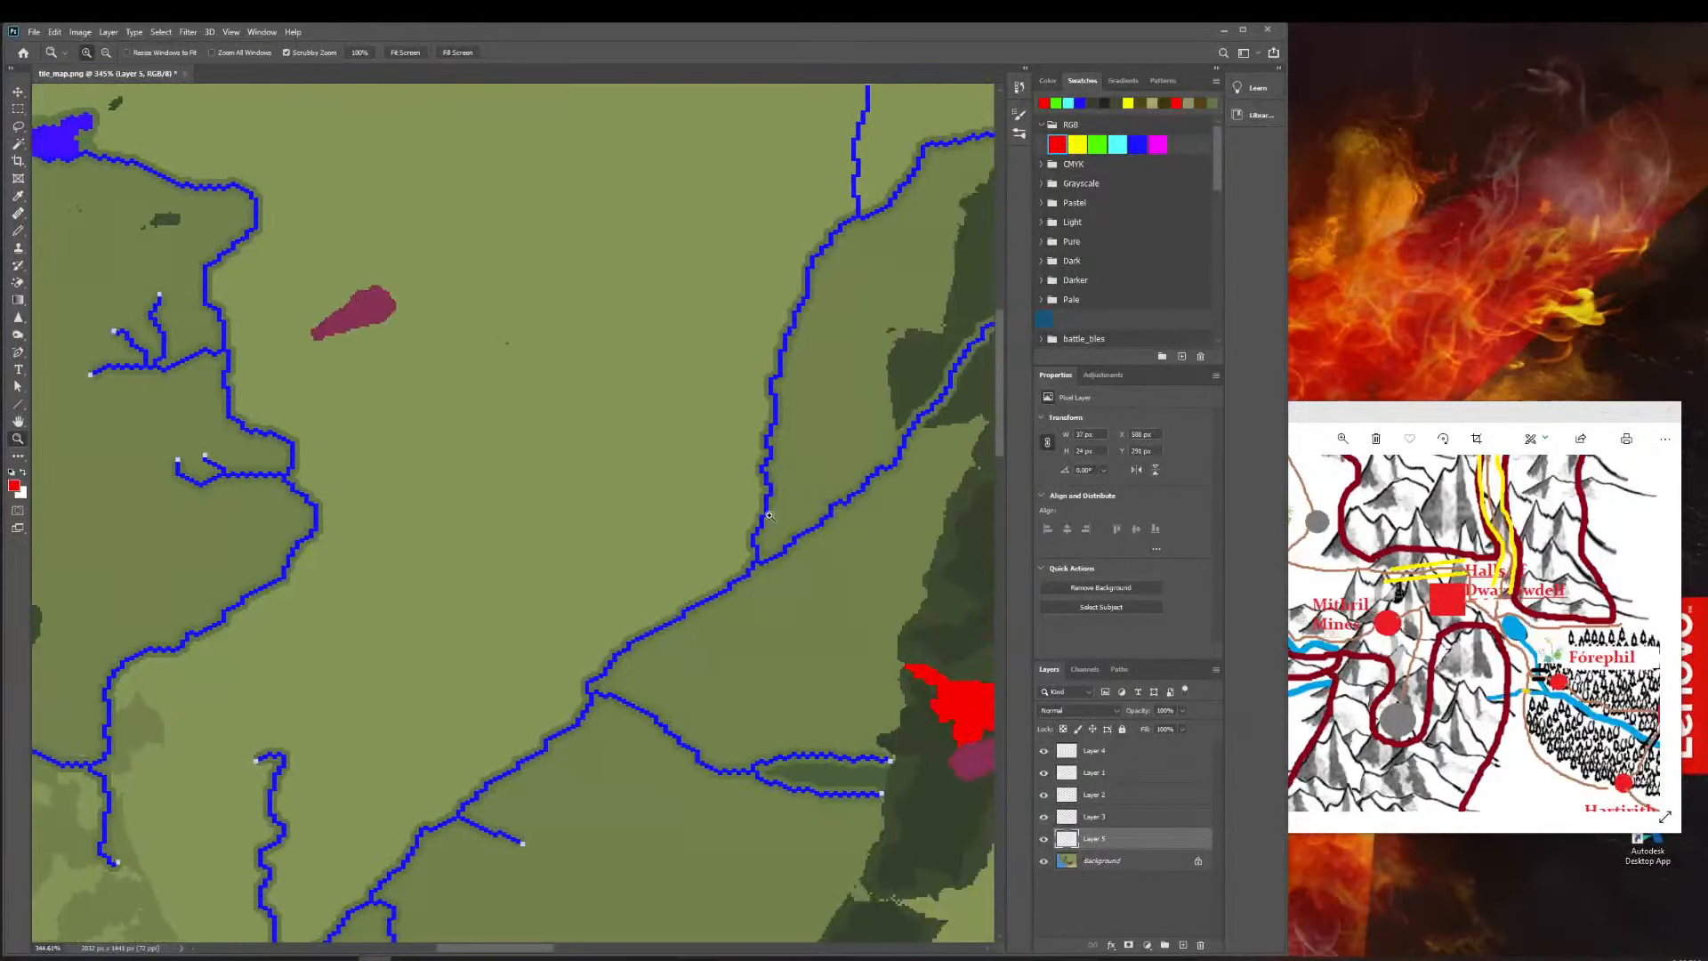
{"action": "left_click", "coordinate": [18, 91]}
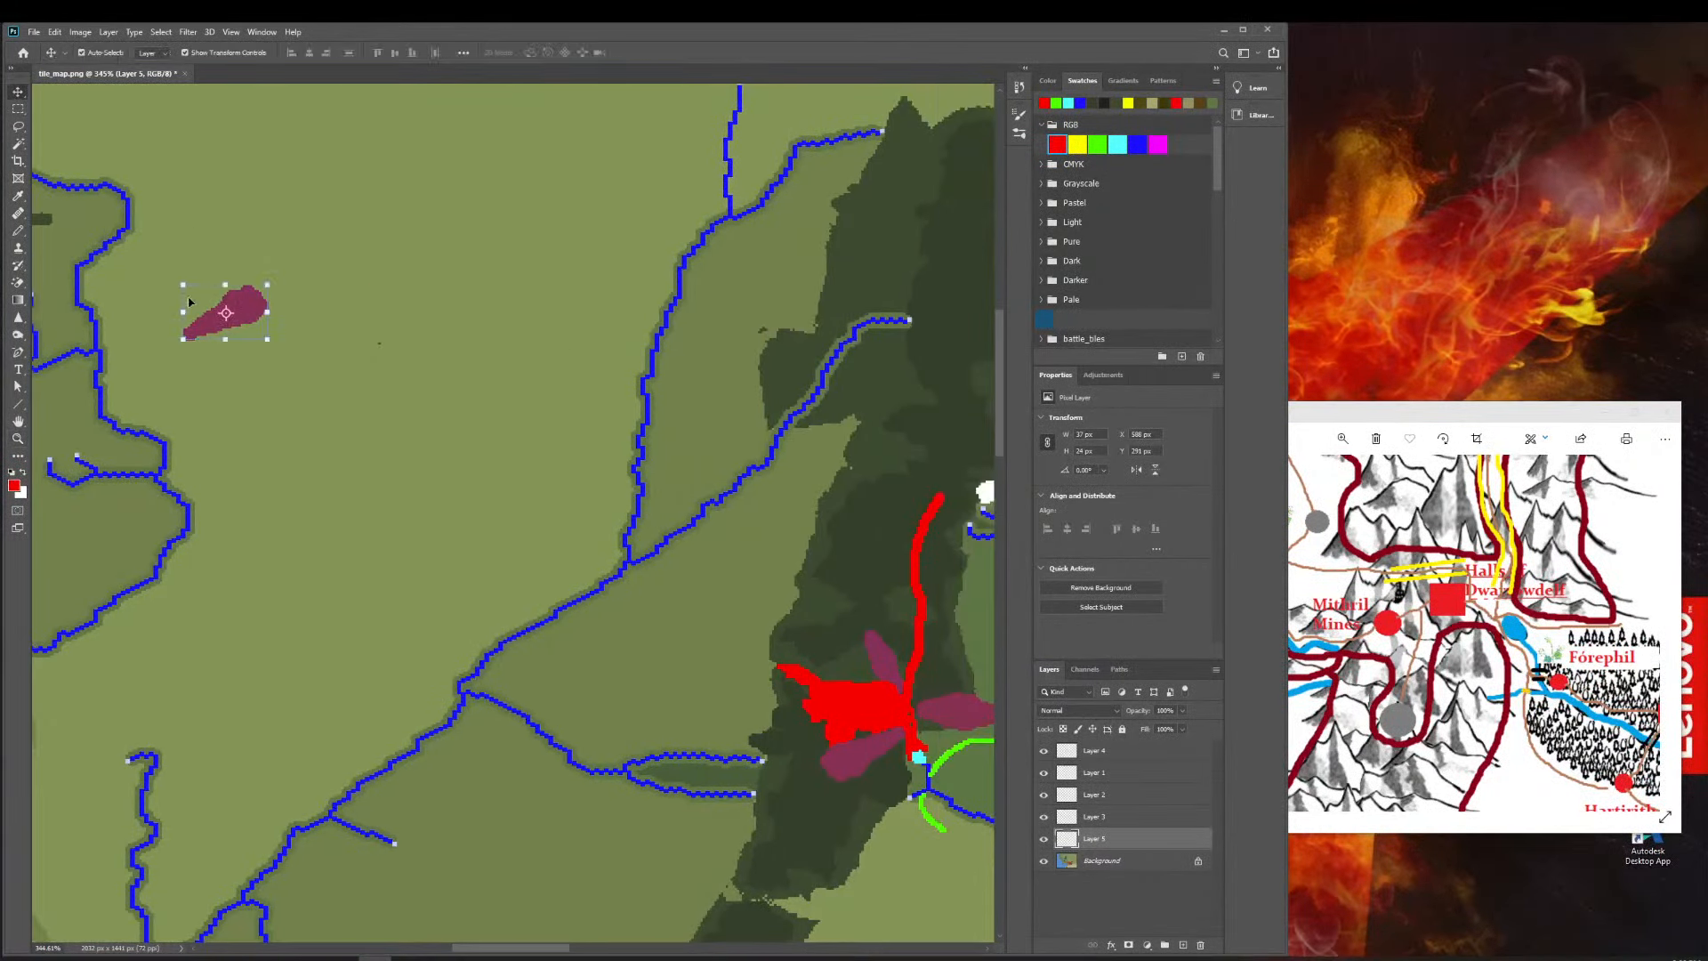
{"action": "left_click_drag", "start_coordinate": [207, 322], "coordinate": [721, 734]}
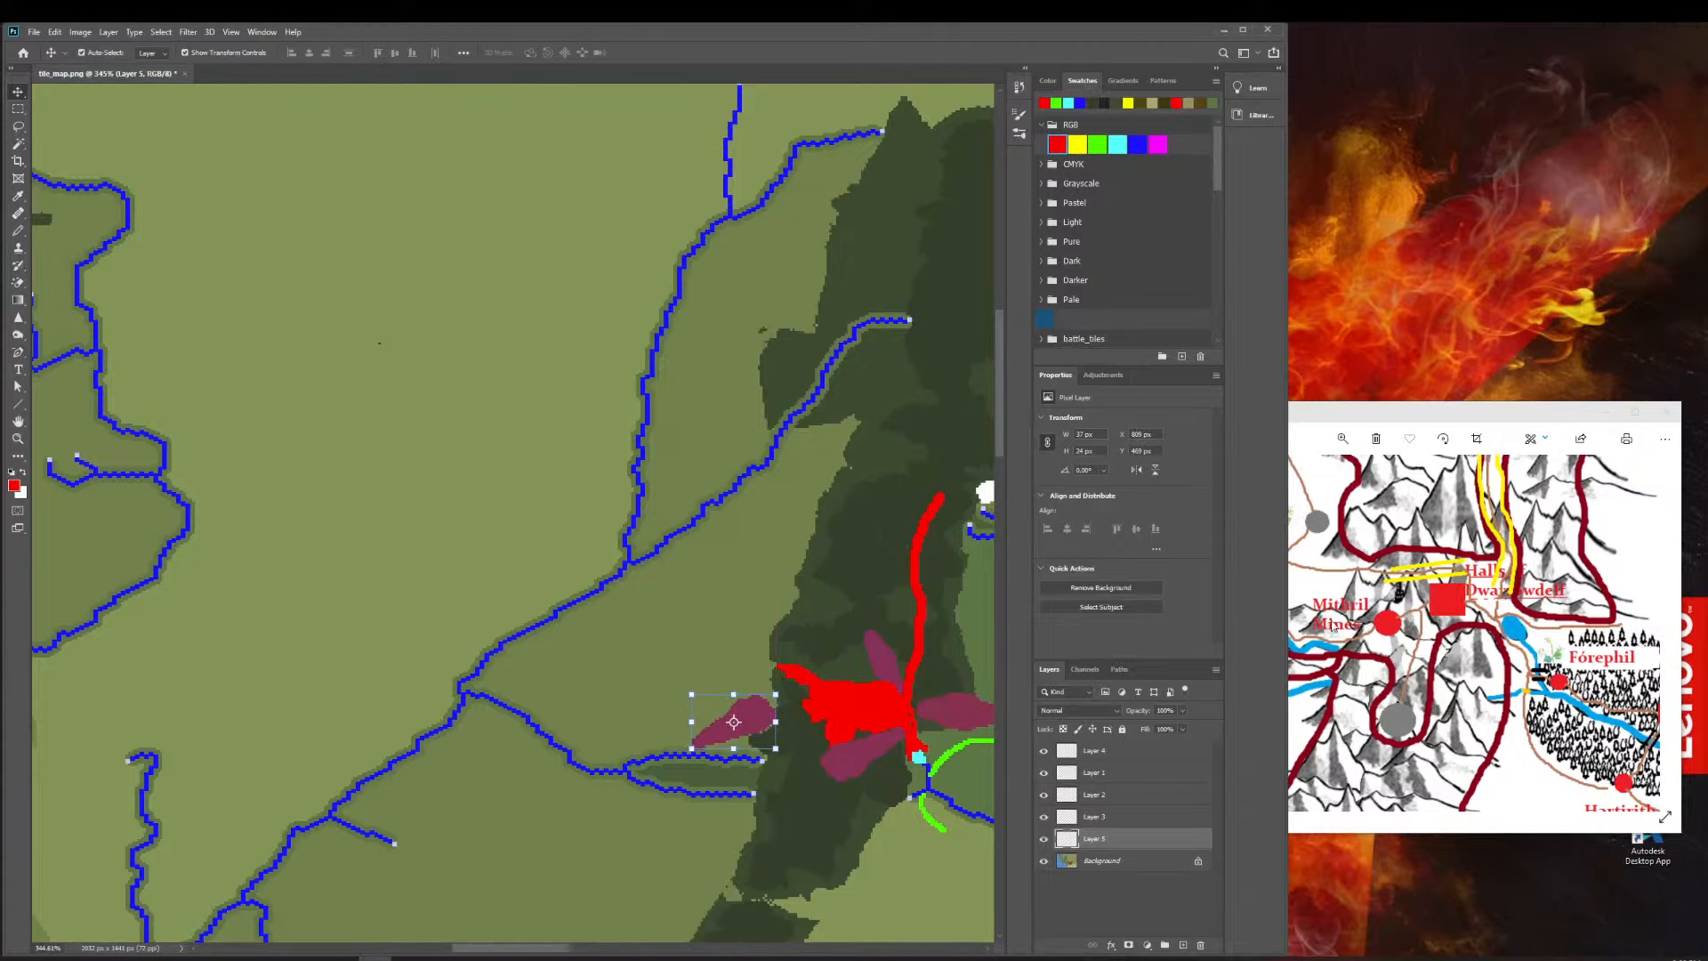
Move the slanted patch slightly northeast so it sits against the western edge of the red area, and deselect its layer.
{"action": "scroll", "coordinate": [827, 637], "scroll_direction": "left", "scroll_amount": 1}
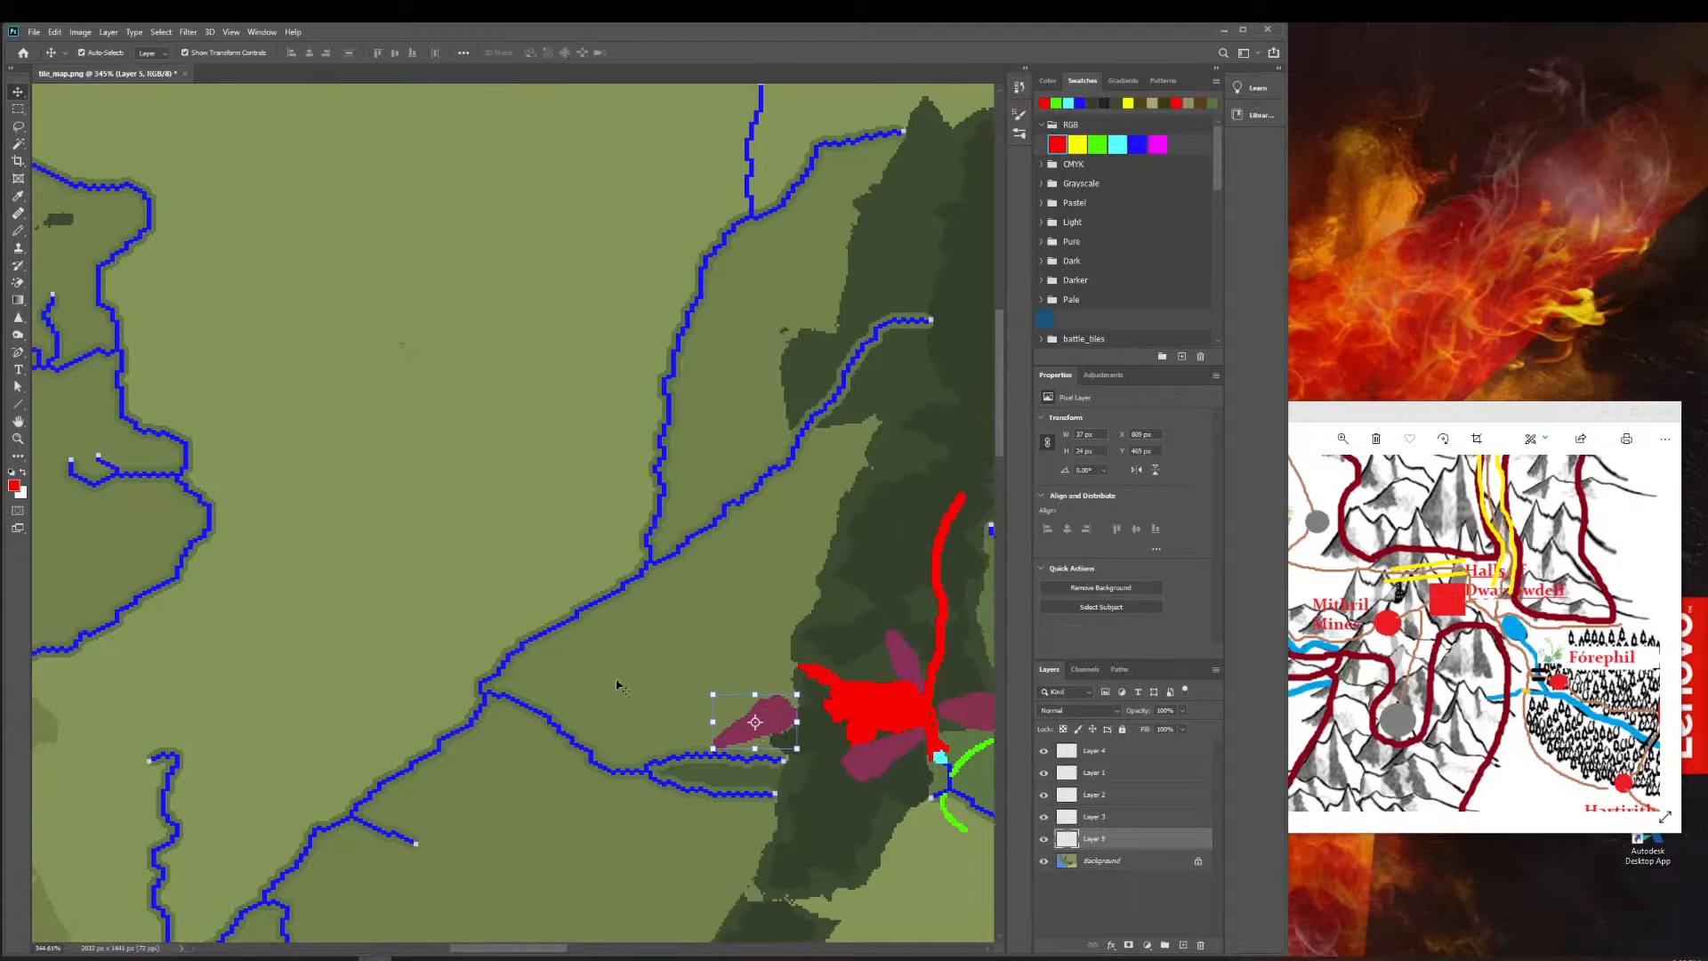
{"action": "scroll", "coordinate": [620, 686], "scroll_direction": "left", "scroll_amount": 1}
{"action": "left_click", "coordinate": [10, 440]}
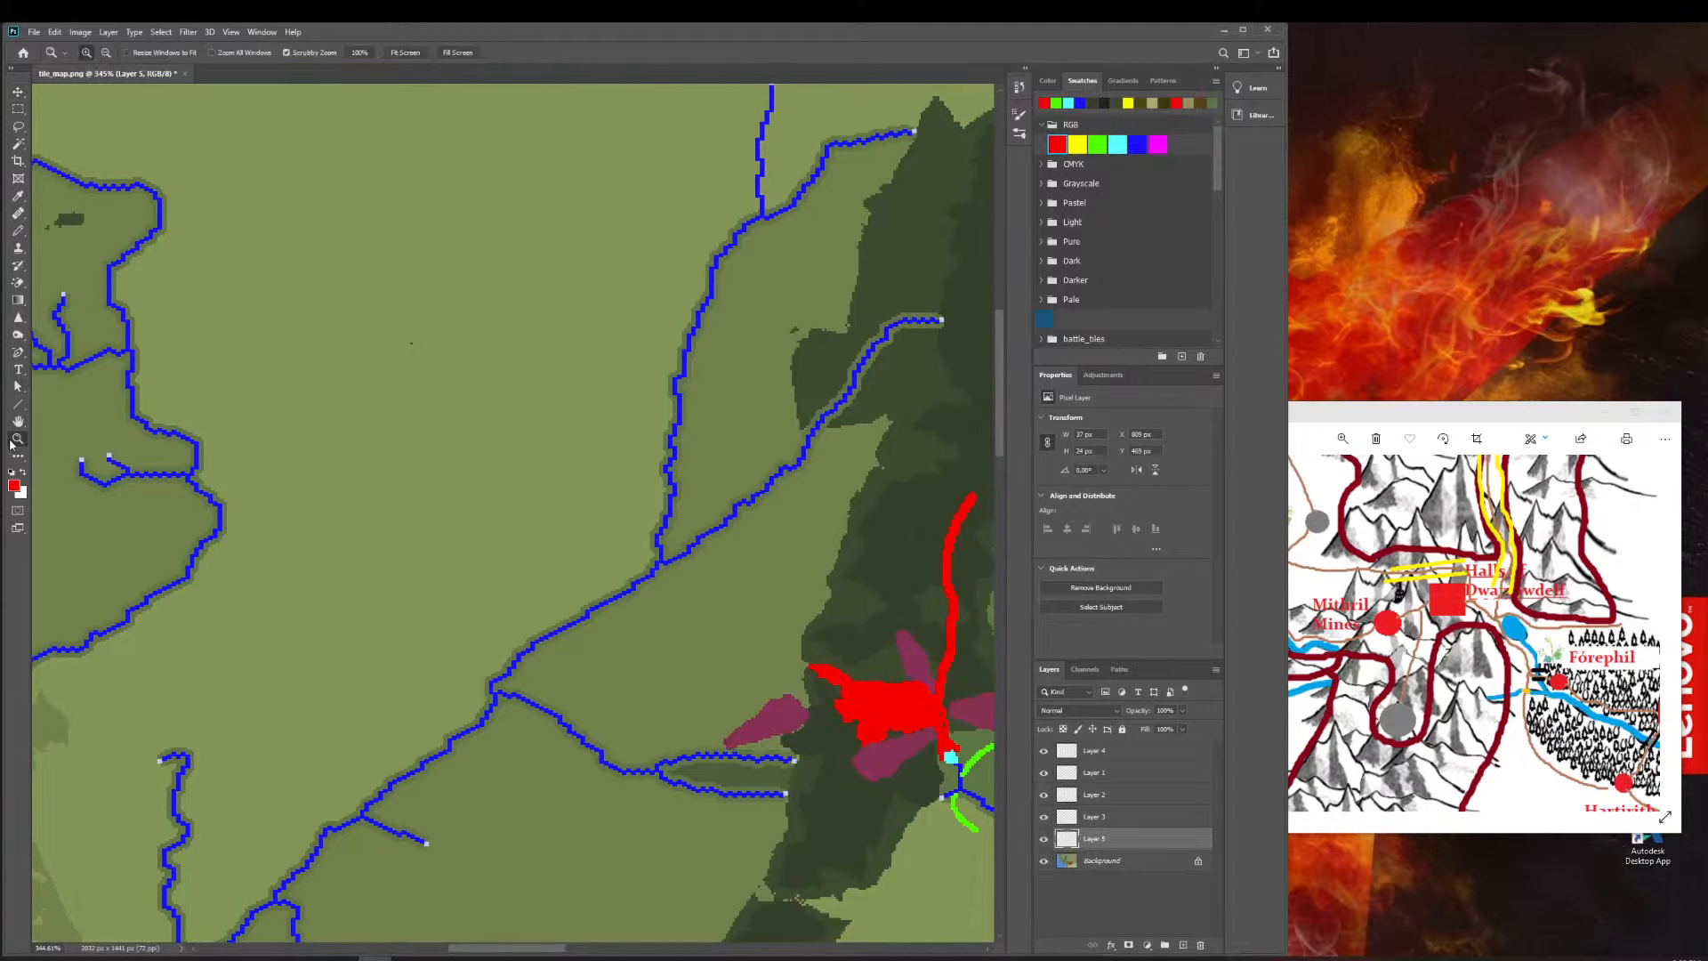
{"action": "left_click_drag", "start_coordinate": [797, 812], "coordinate": [899, 801]}
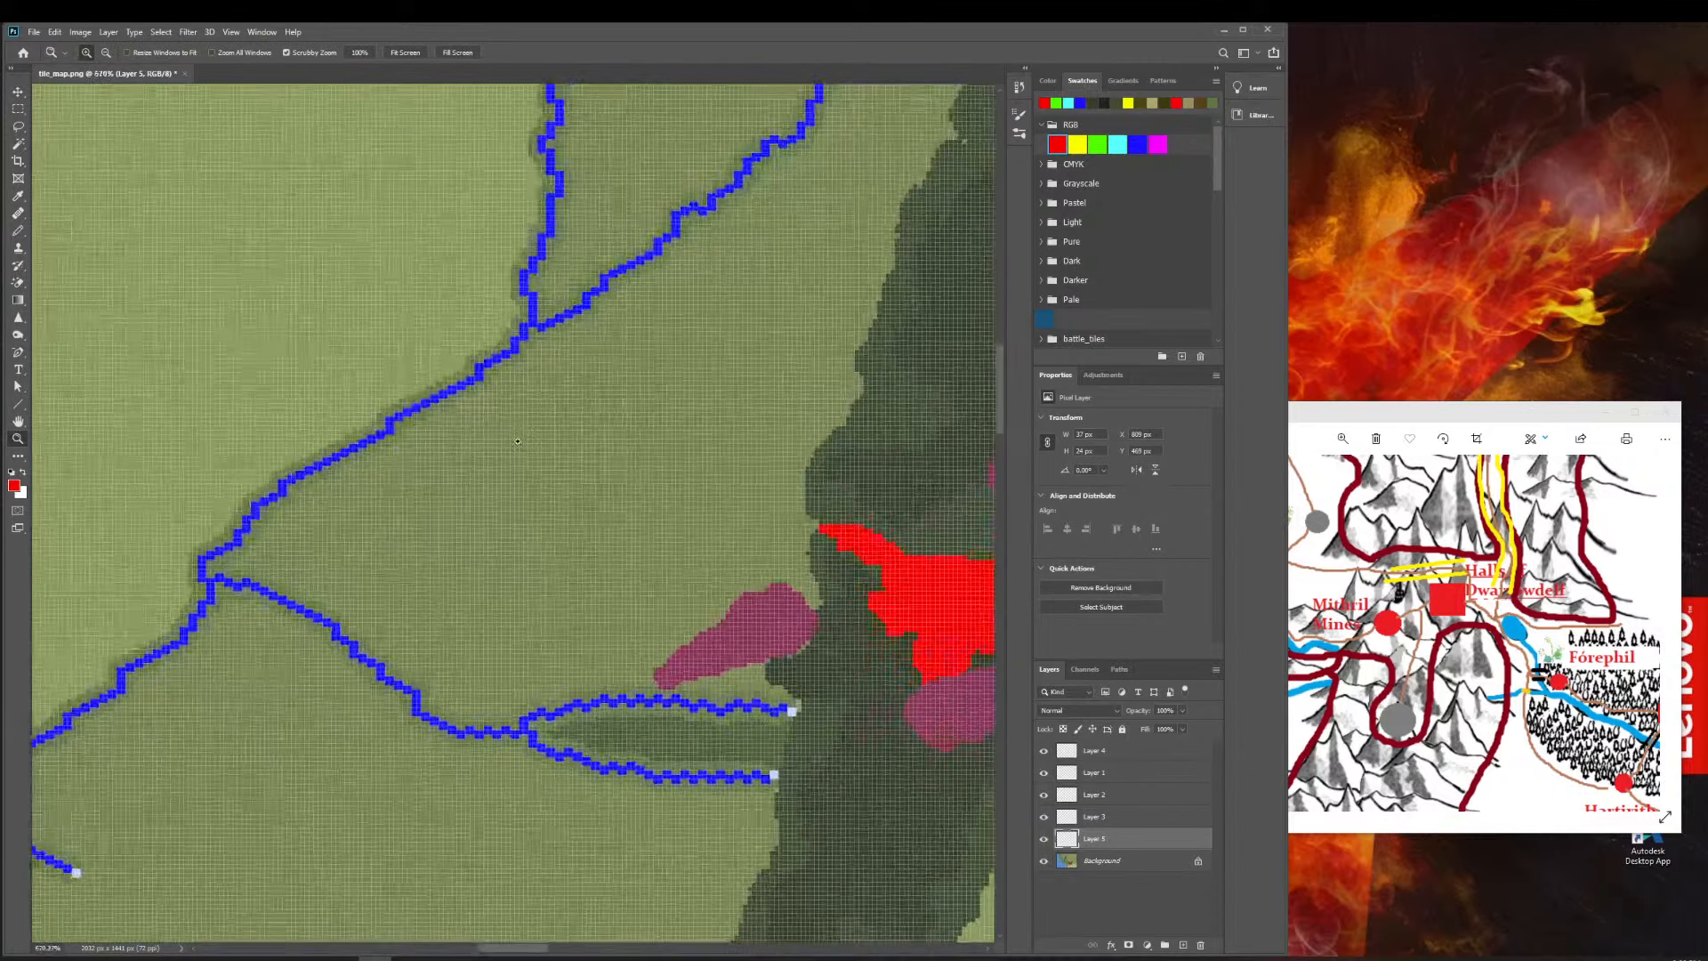
{"action": "left_click", "coordinate": [19, 90]}
{"action": "left_click_drag", "start_coordinate": [789, 647], "coordinate": [836, 612]}
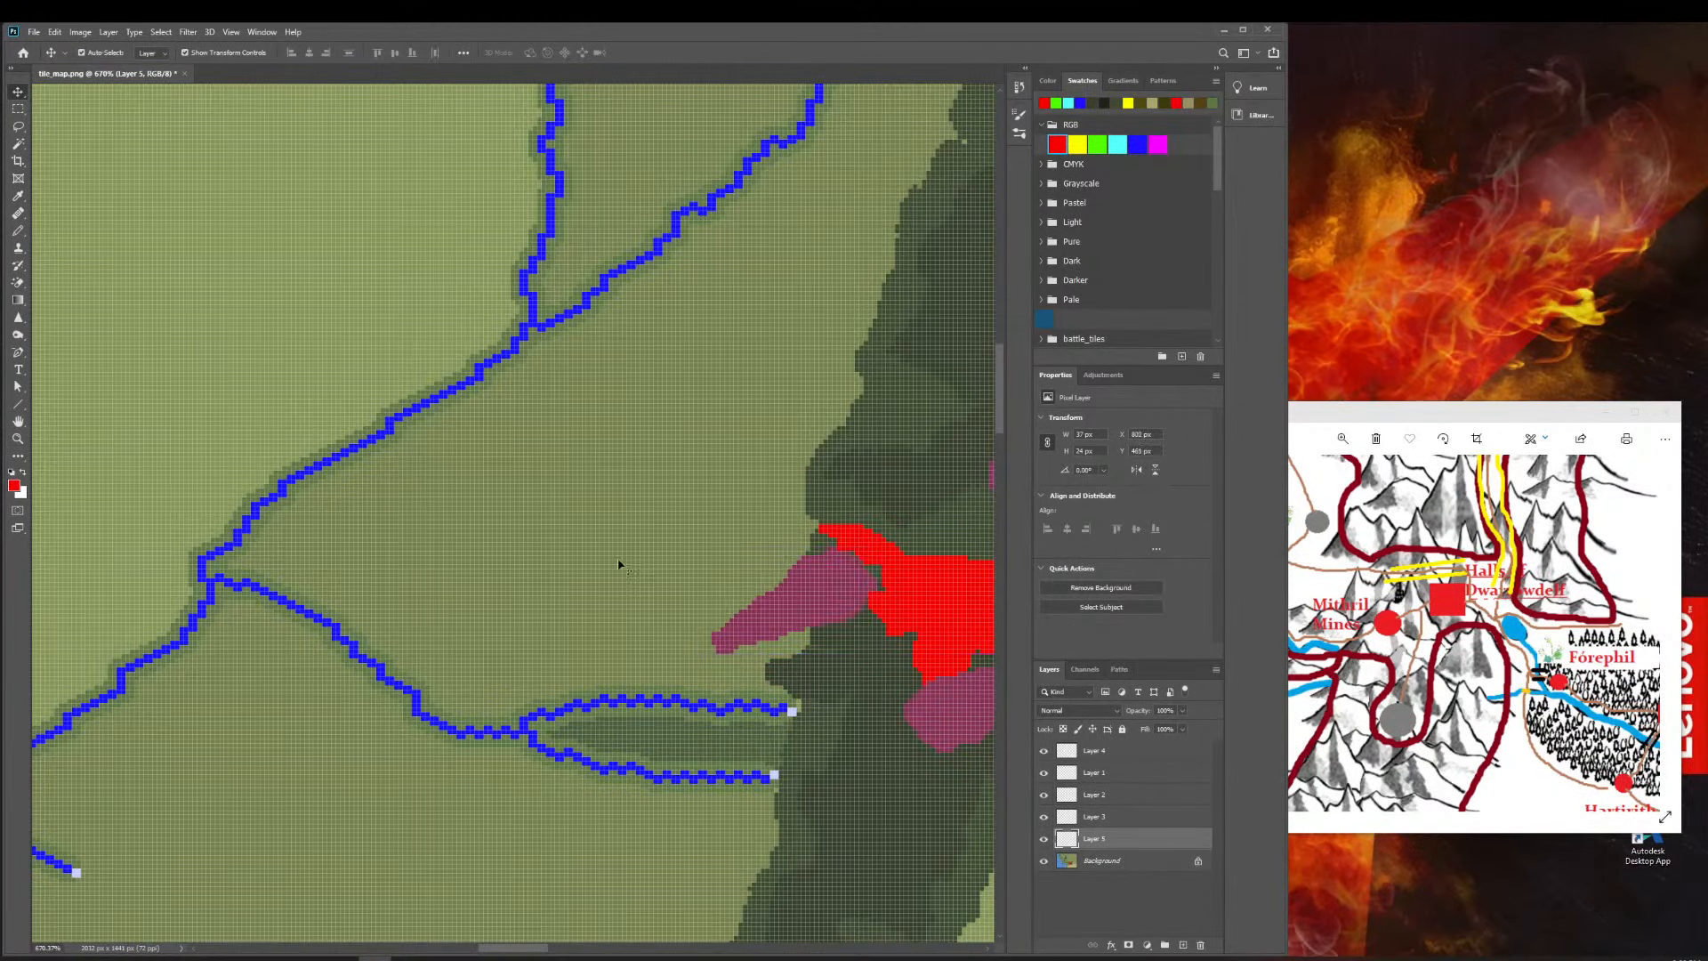
{"action": "left_click", "coordinate": [430, 528]}
On the Background layer, select the magenta patch at the southwestern range's southern tip and copy it onto its own new layer.
{"action": "left_click", "coordinate": [20, 439]}
{"action": "left_click_drag", "start_coordinate": [733, 571], "coordinate": [585, 537]}
{"action": "left_click_drag", "start_coordinate": [335, 444], "coordinate": [404, 487]}
{"action": "left_click", "coordinate": [405, 428]}
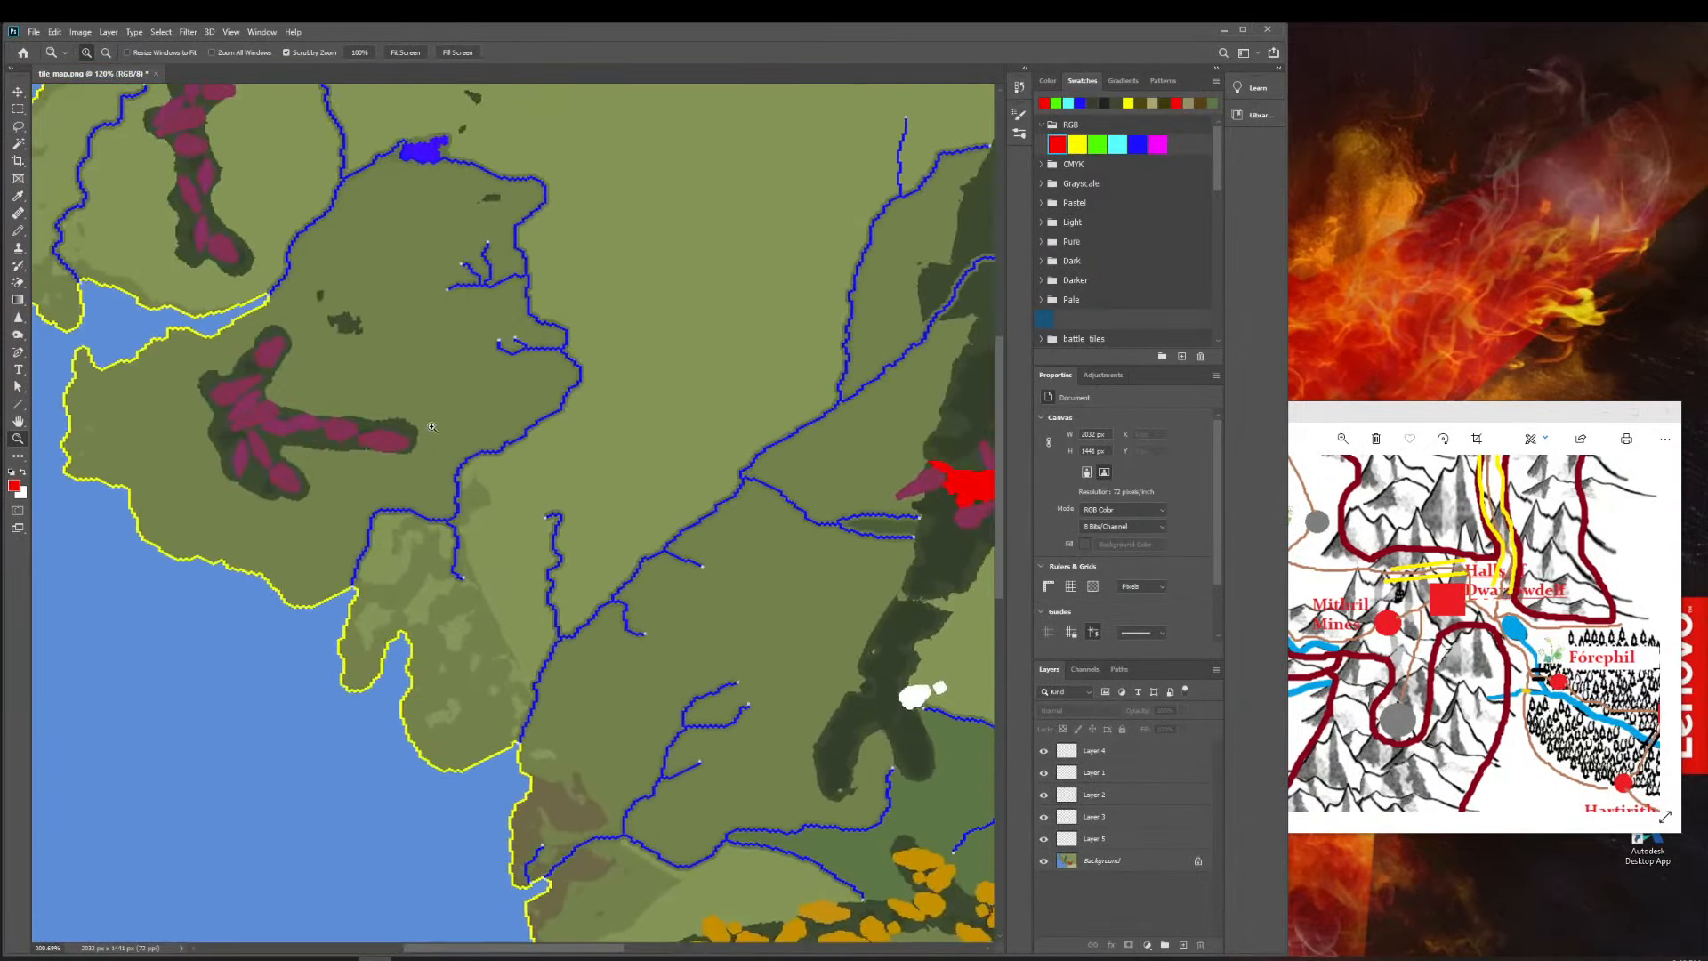
{"action": "left_click", "coordinate": [17, 143]}
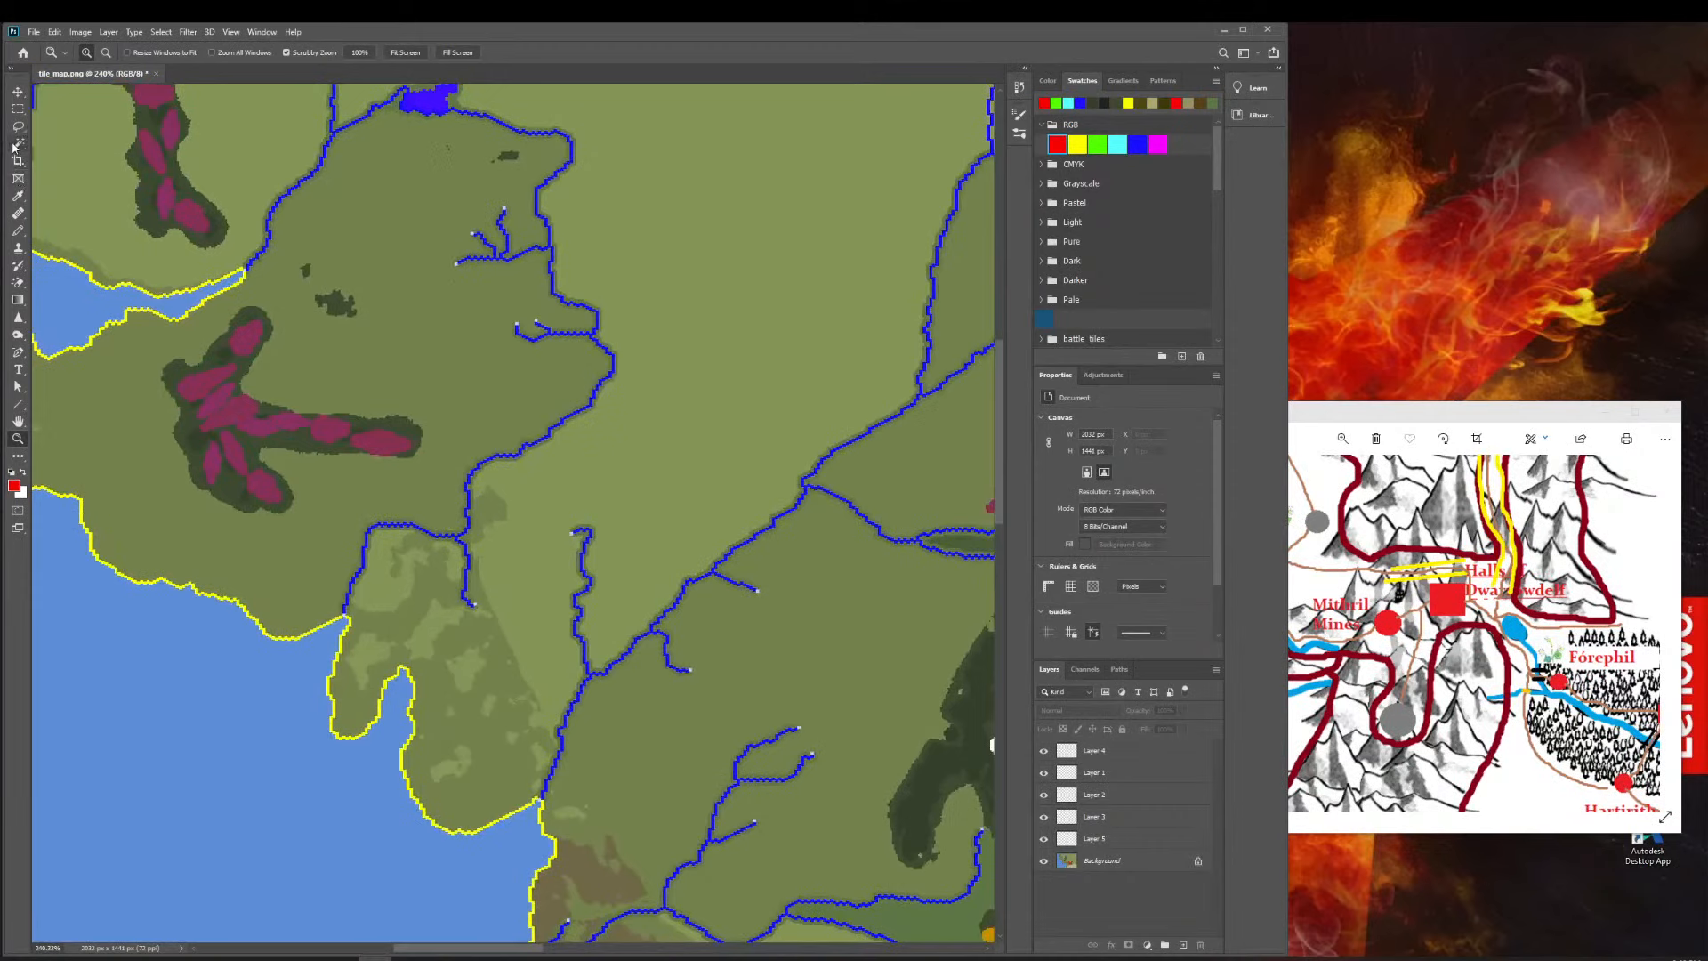
{"action": "left_click", "coordinate": [262, 490]}
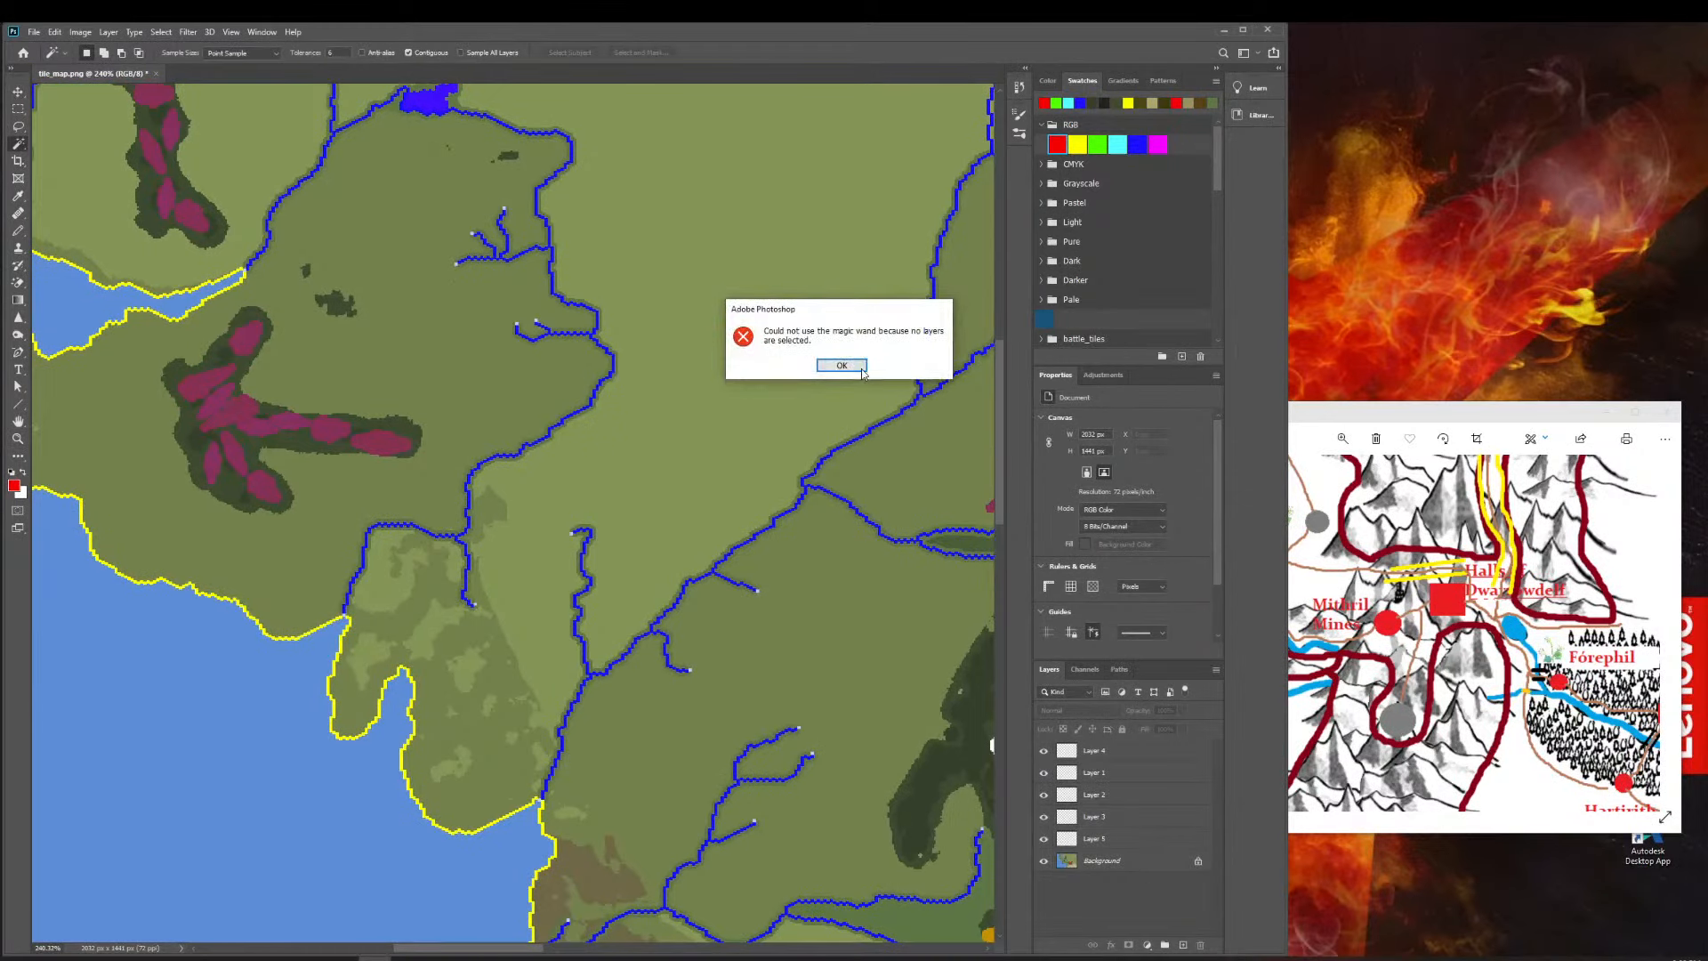
{"action": "key", "text": "Return"}
{"action": "left_click", "coordinate": [1151, 862]}
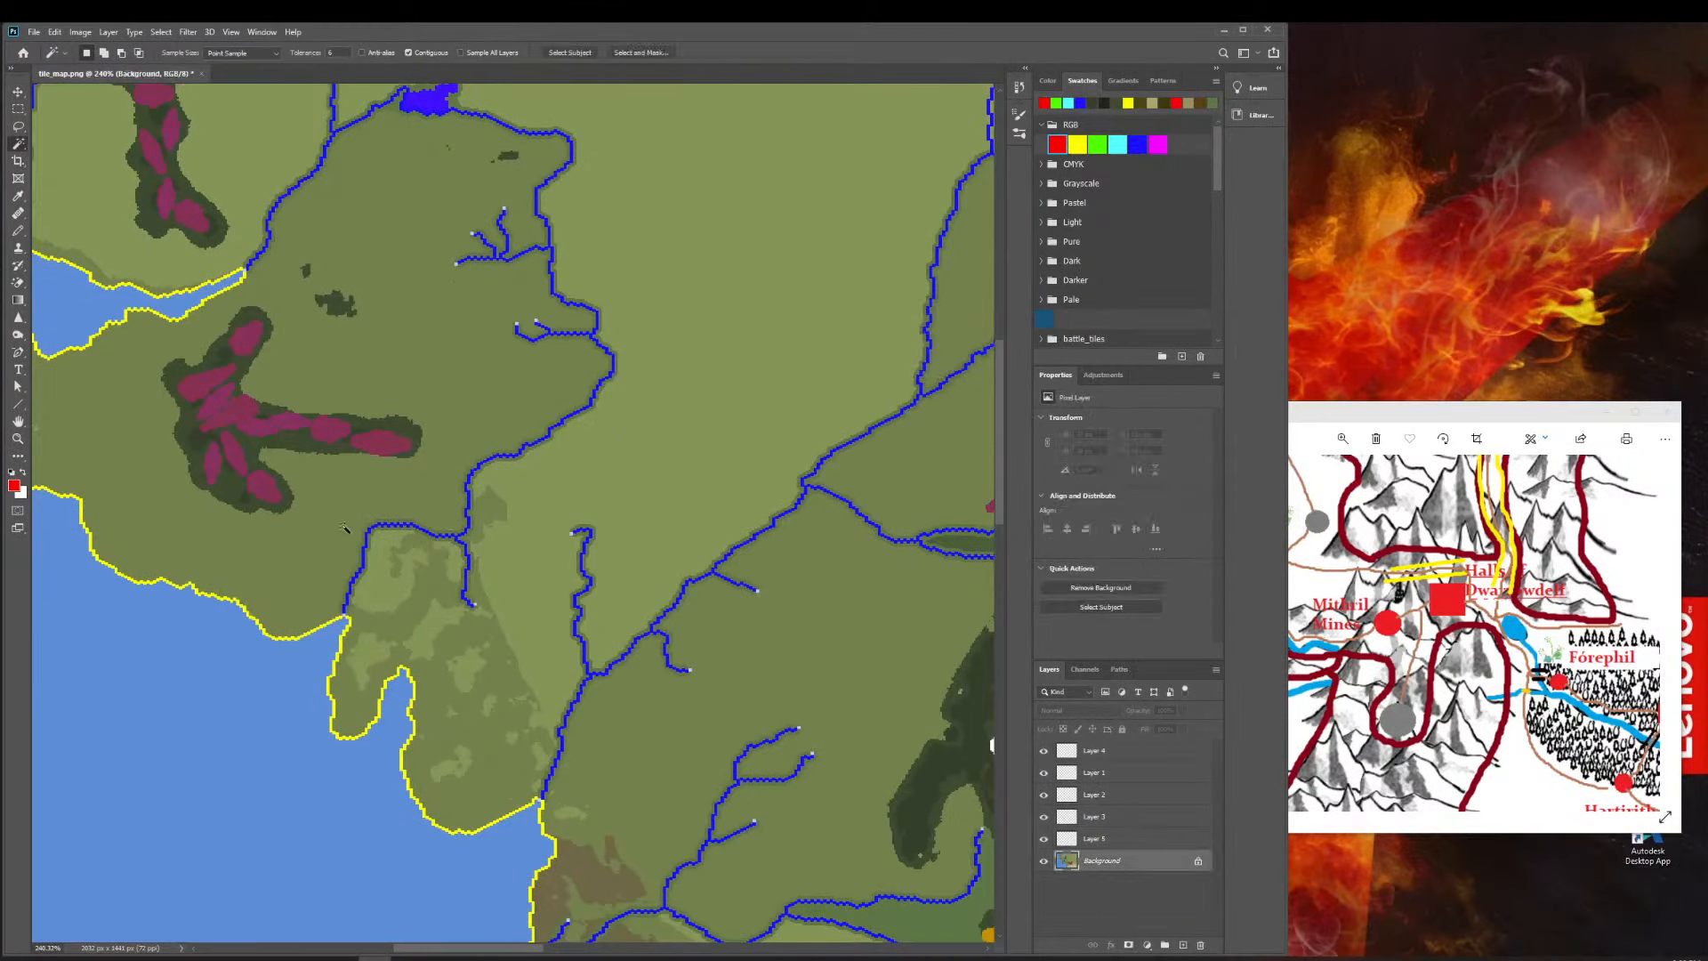
{"action": "left_click", "coordinate": [261, 491]}
{"action": "key", "text": "ctrl+j"}
Move the copied patch east to the central range, along the red area's northern edge just west of the narrow patch, and deselect it.
{"action": "left_click", "coordinate": [18, 91]}
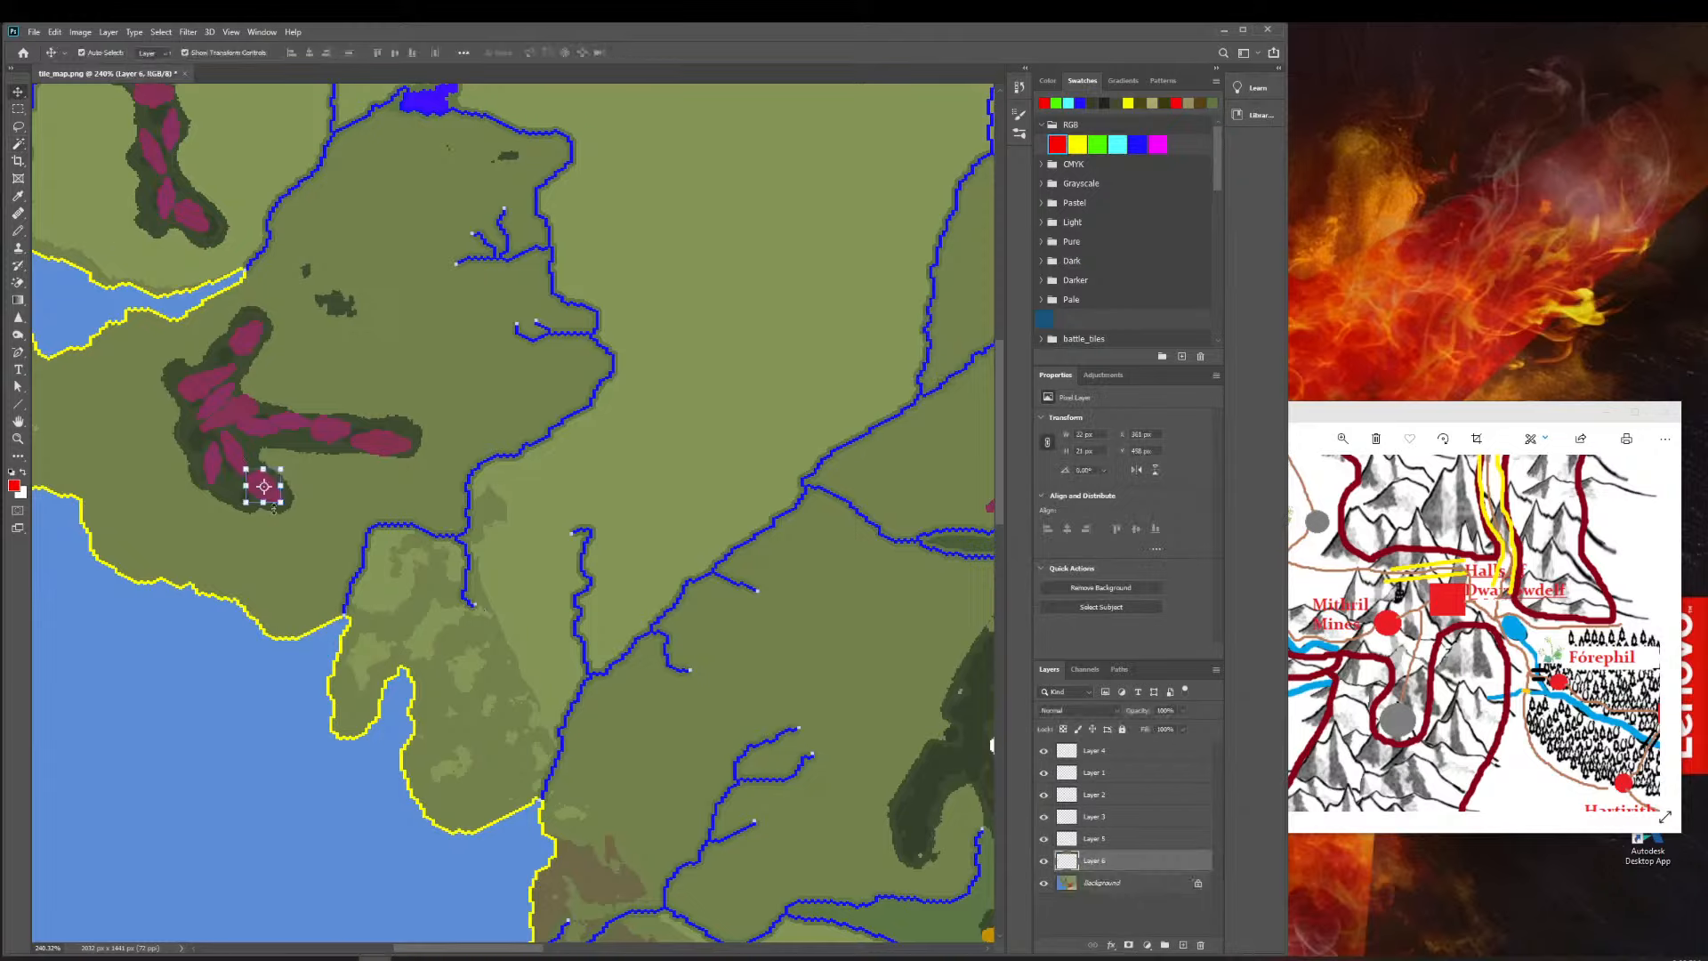
{"action": "left_click_drag", "start_coordinate": [271, 499], "coordinate": [915, 525]}
{"action": "scroll", "coordinate": [915, 525], "scroll_direction": "right", "scroll_amount": 4}
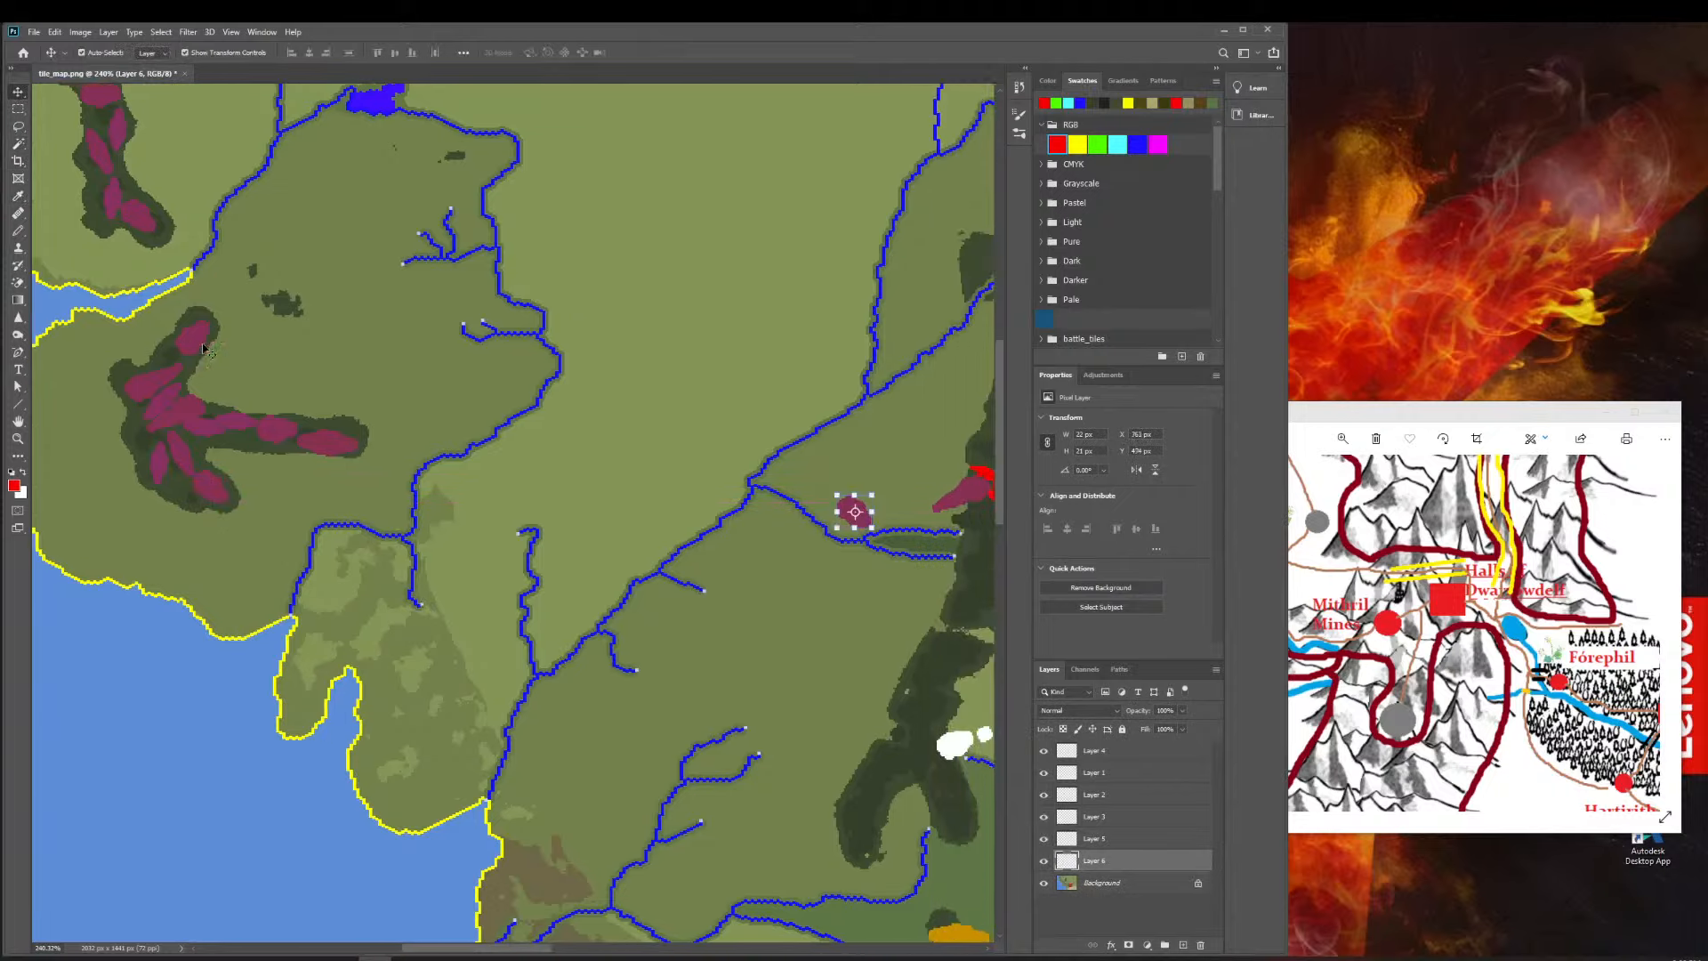
{"action": "scroll", "coordinate": [207, 405], "scroll_direction": "right", "scroll_amount": 2}
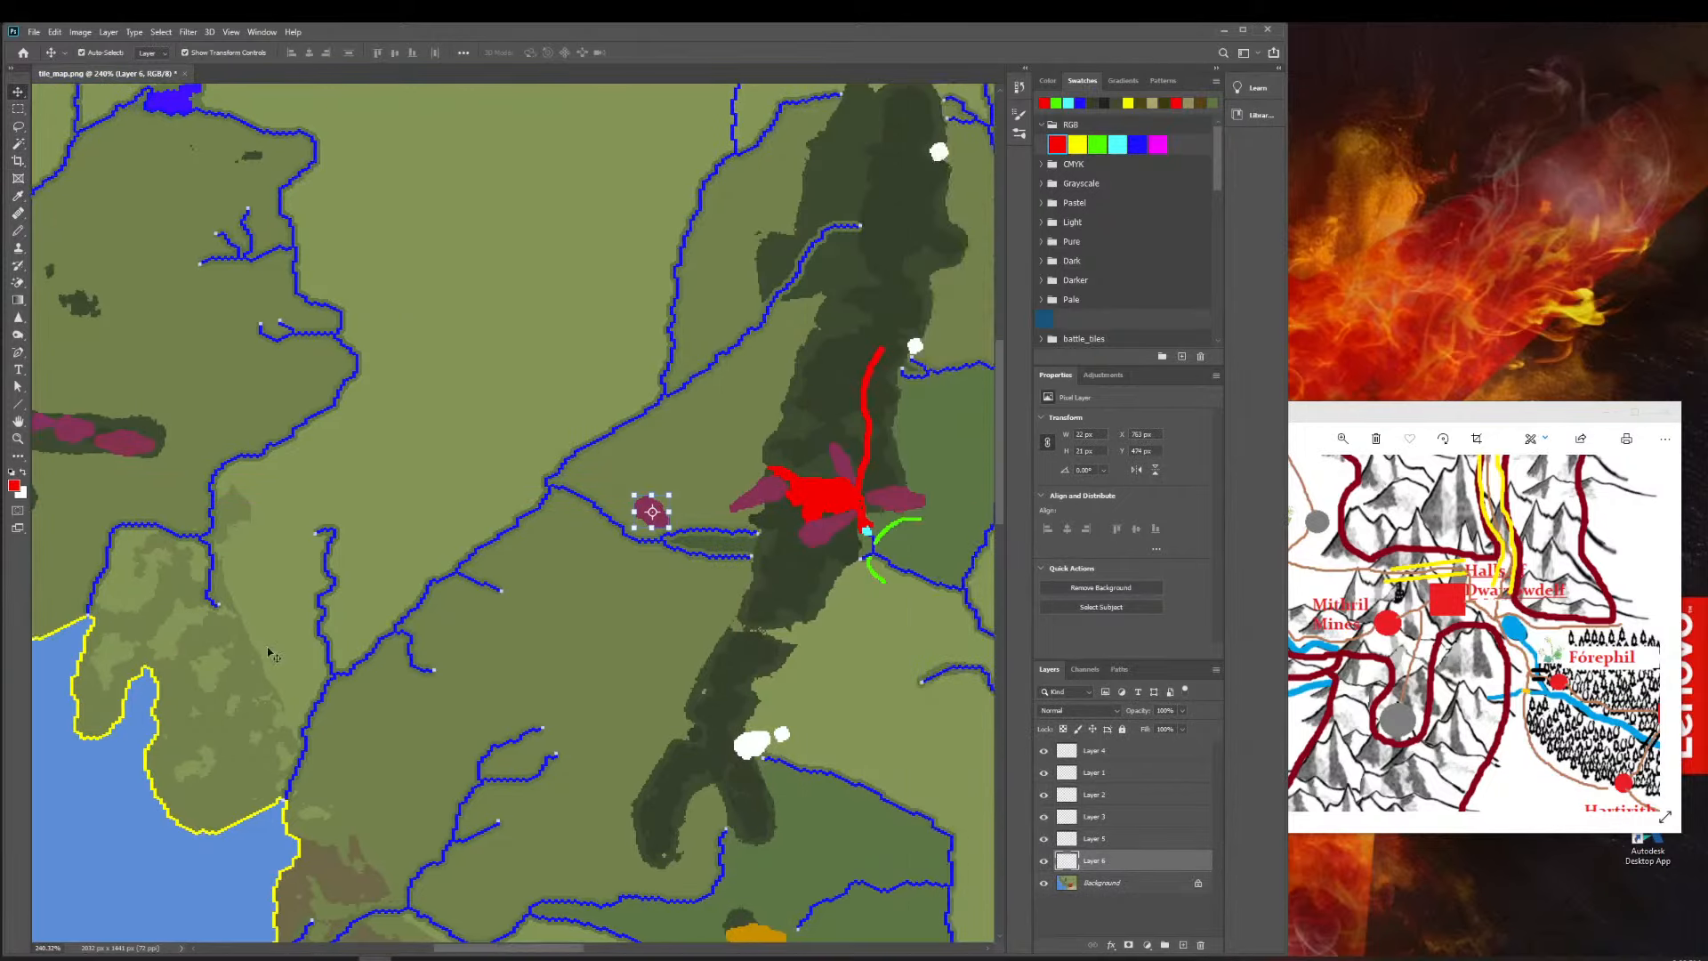
{"action": "left_click", "coordinate": [18, 440]}
{"action": "left_click_drag", "start_coordinate": [890, 527], "coordinate": [1023, 520]}
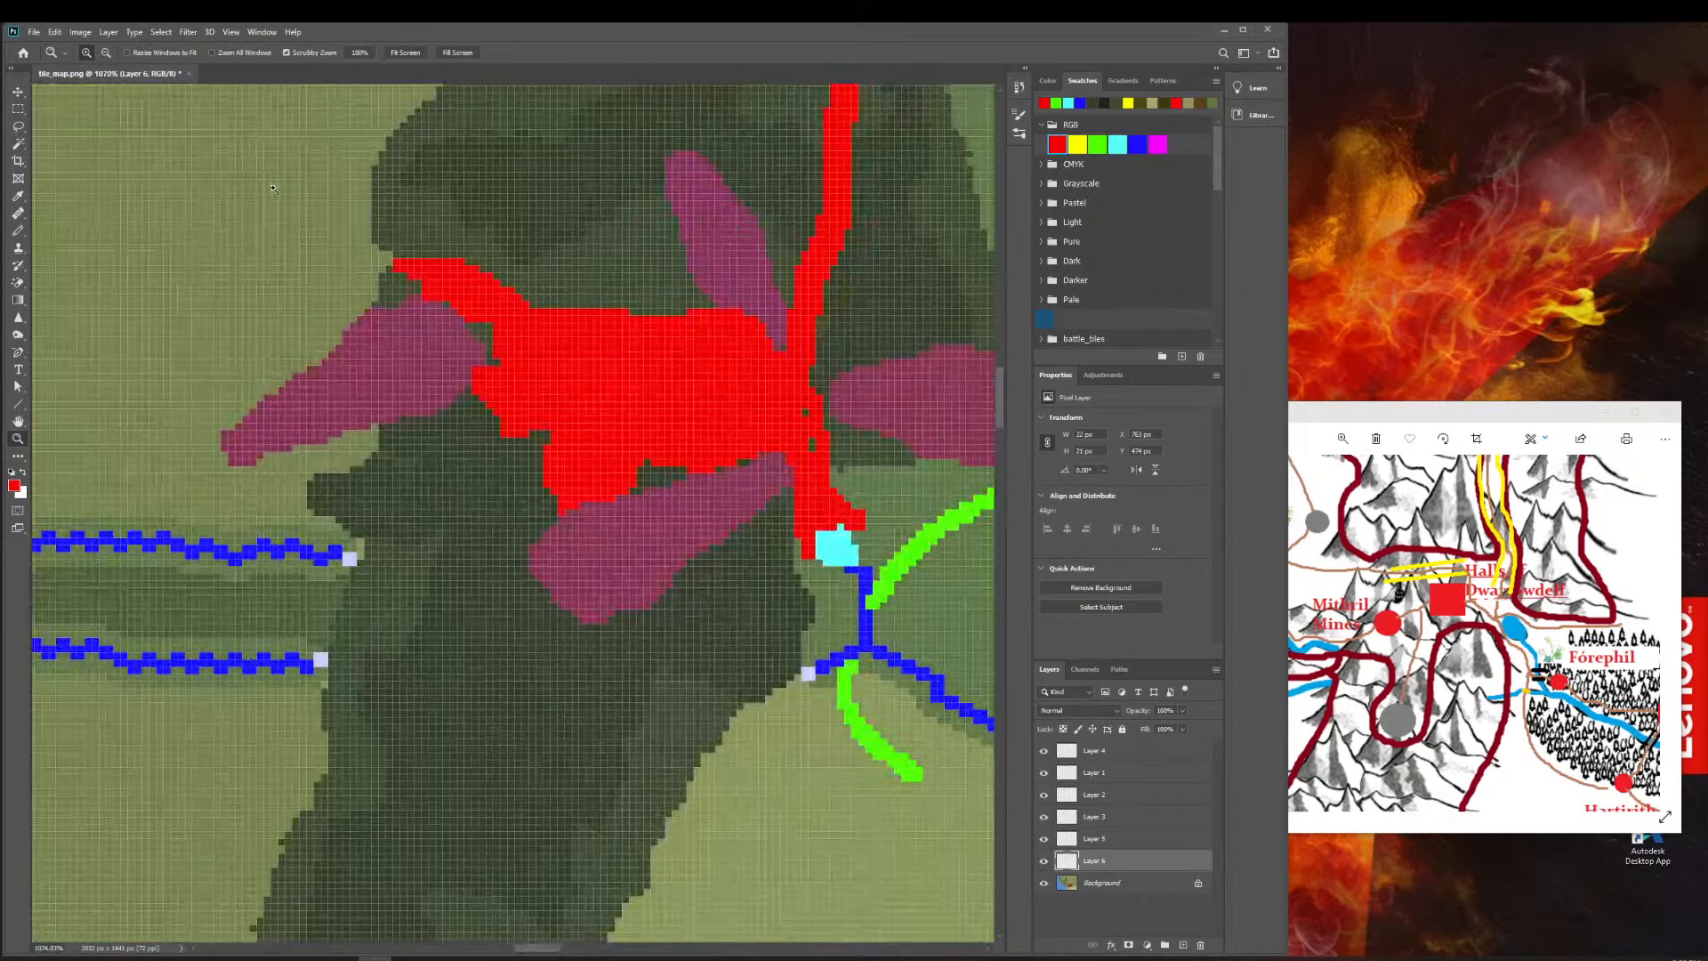
{"action": "left_click_drag", "start_coordinate": [273, 187], "coordinate": [237, 188]}
{"action": "key", "text": "v"}
{"action": "left_click_drag", "start_coordinate": [51, 397], "coordinate": [529, 429]}
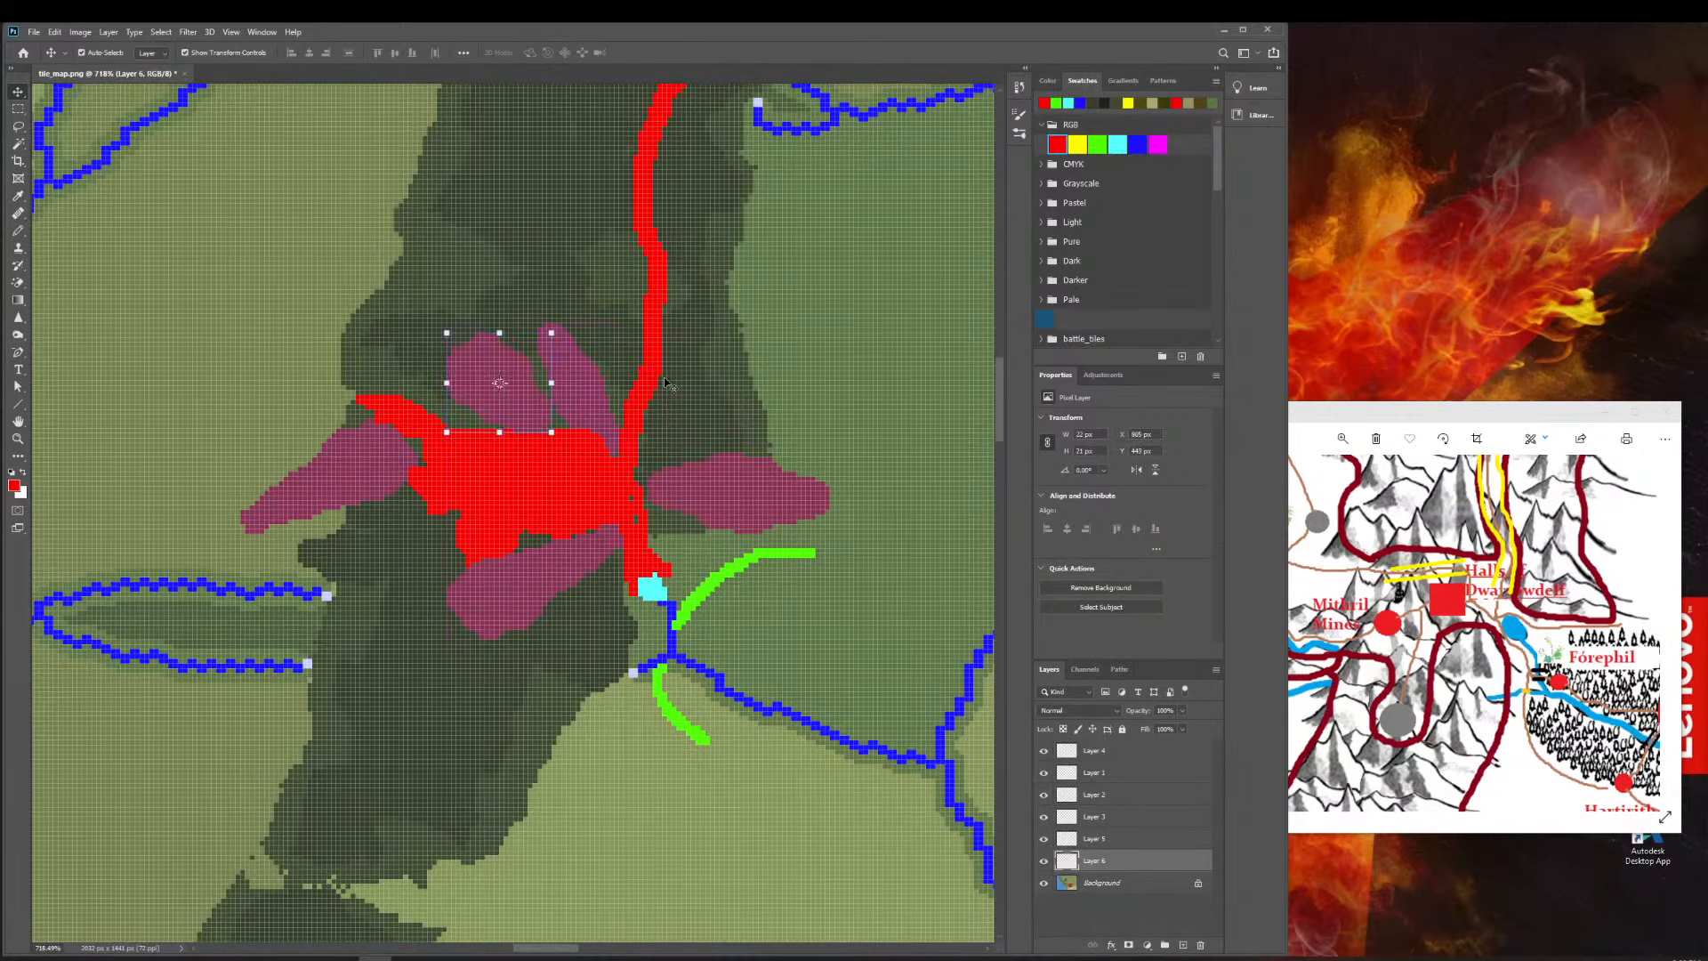
{"action": "left_click", "coordinate": [802, 261]}
On the Background layer, select the patch midway along the southwestern range's eastern arm and copy it onto its own new layer.
{"action": "scroll", "coordinate": [747, 285], "scroll_direction": "right", "scroll_amount": 2}
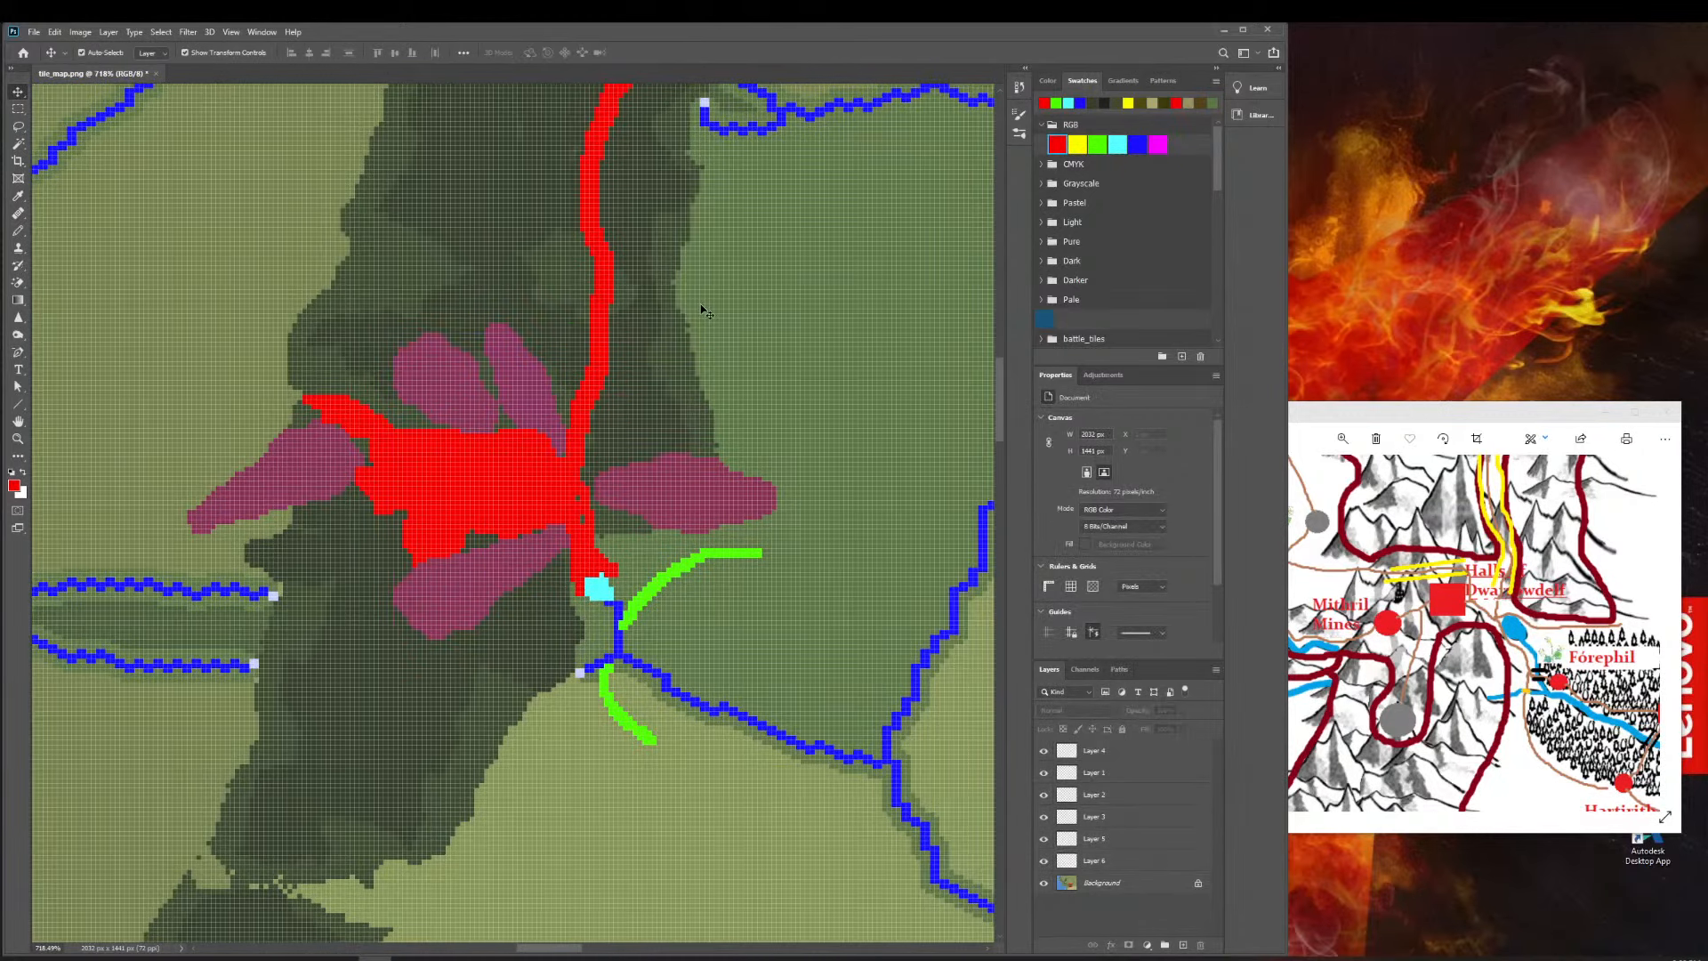
{"action": "left_click", "coordinate": [17, 438]}
{"action": "left_click_drag", "start_coordinate": [418, 518], "coordinate": [207, 388]}
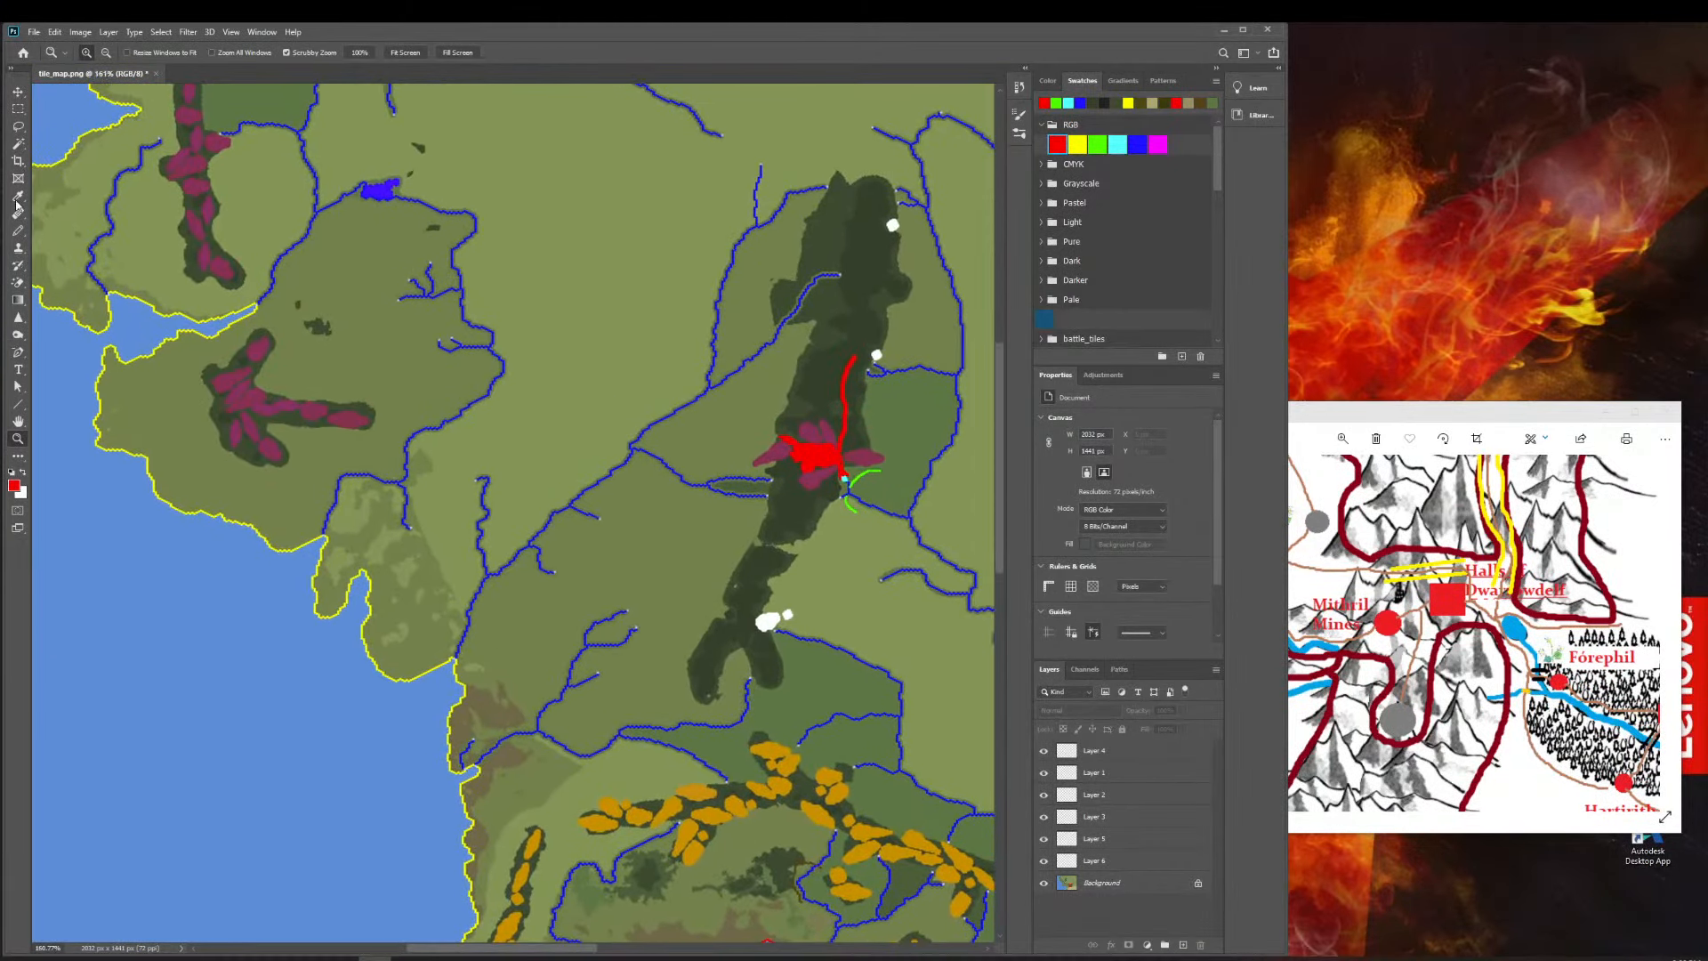
{"action": "left_click", "coordinate": [18, 143]}
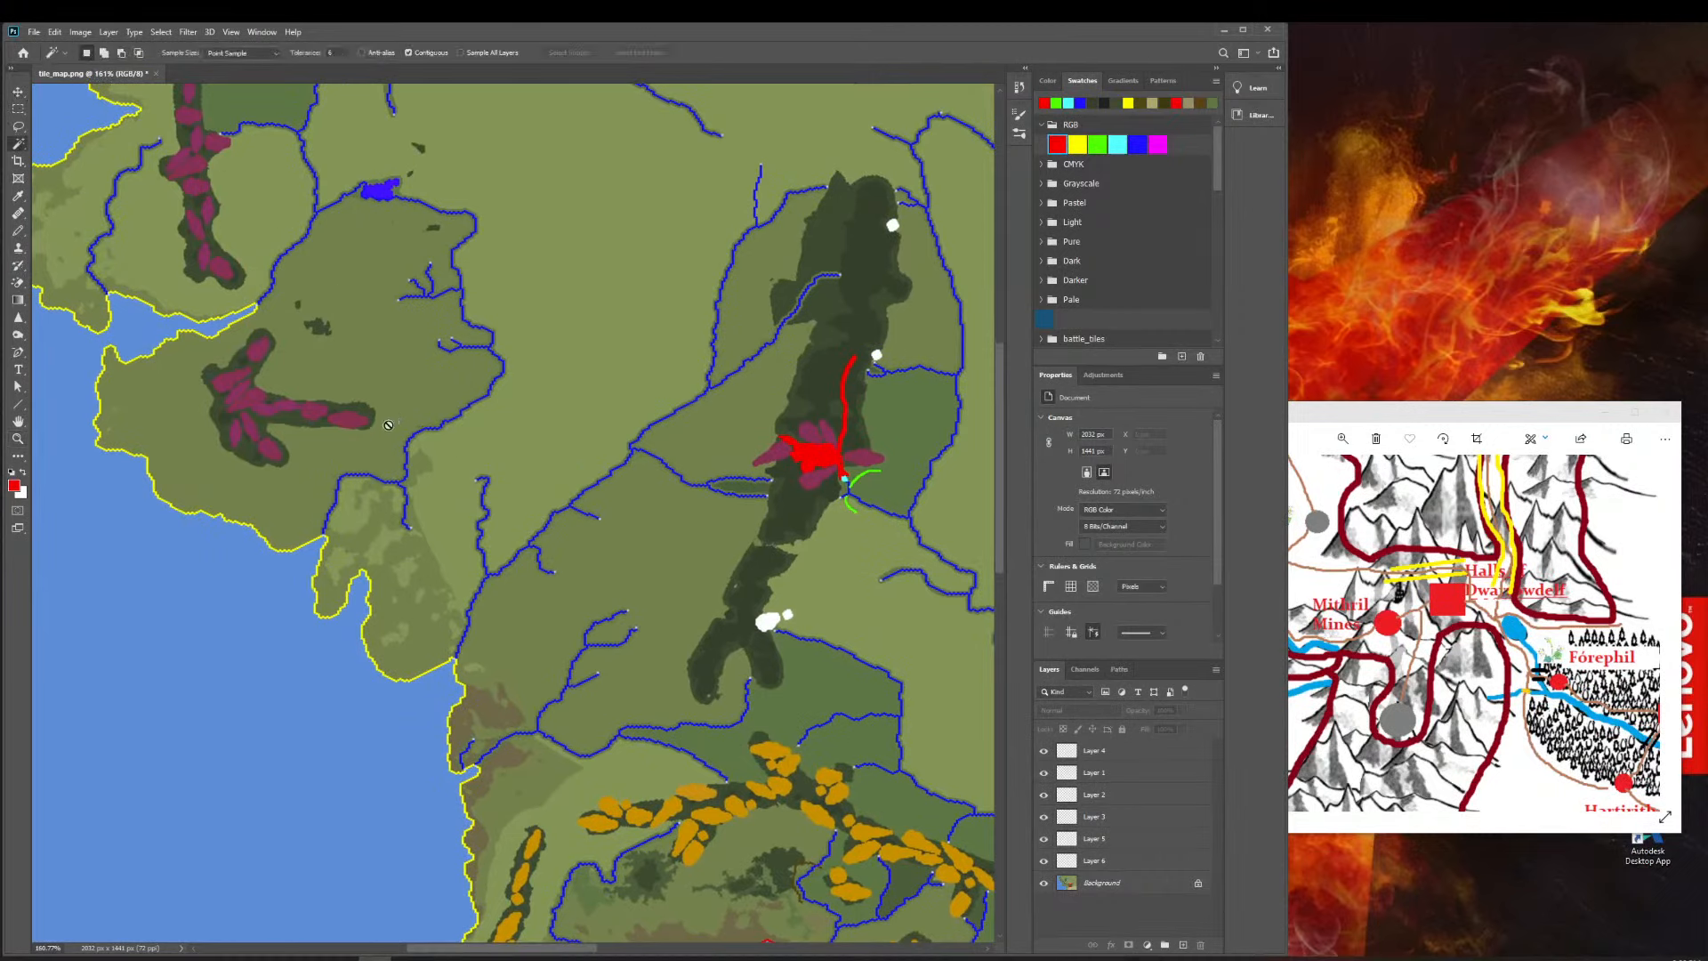
{"action": "left_click", "coordinate": [313, 416]}
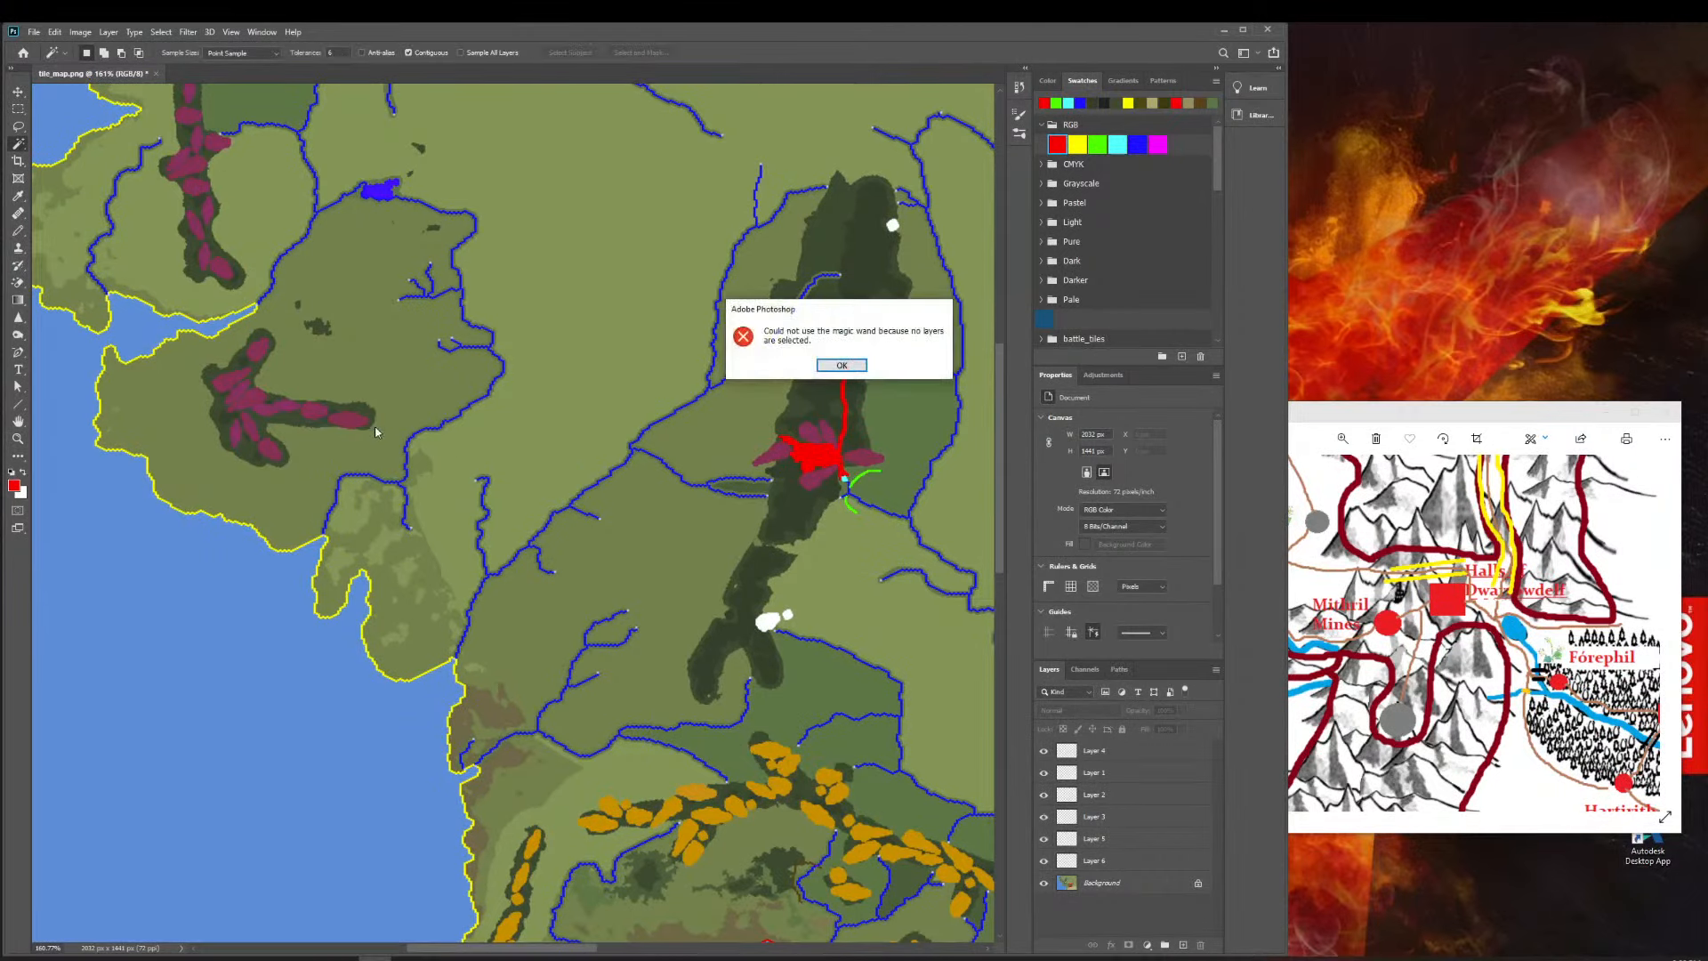
{"action": "left_click", "coordinate": [863, 366]}
{"action": "left_click", "coordinate": [1132, 867]}
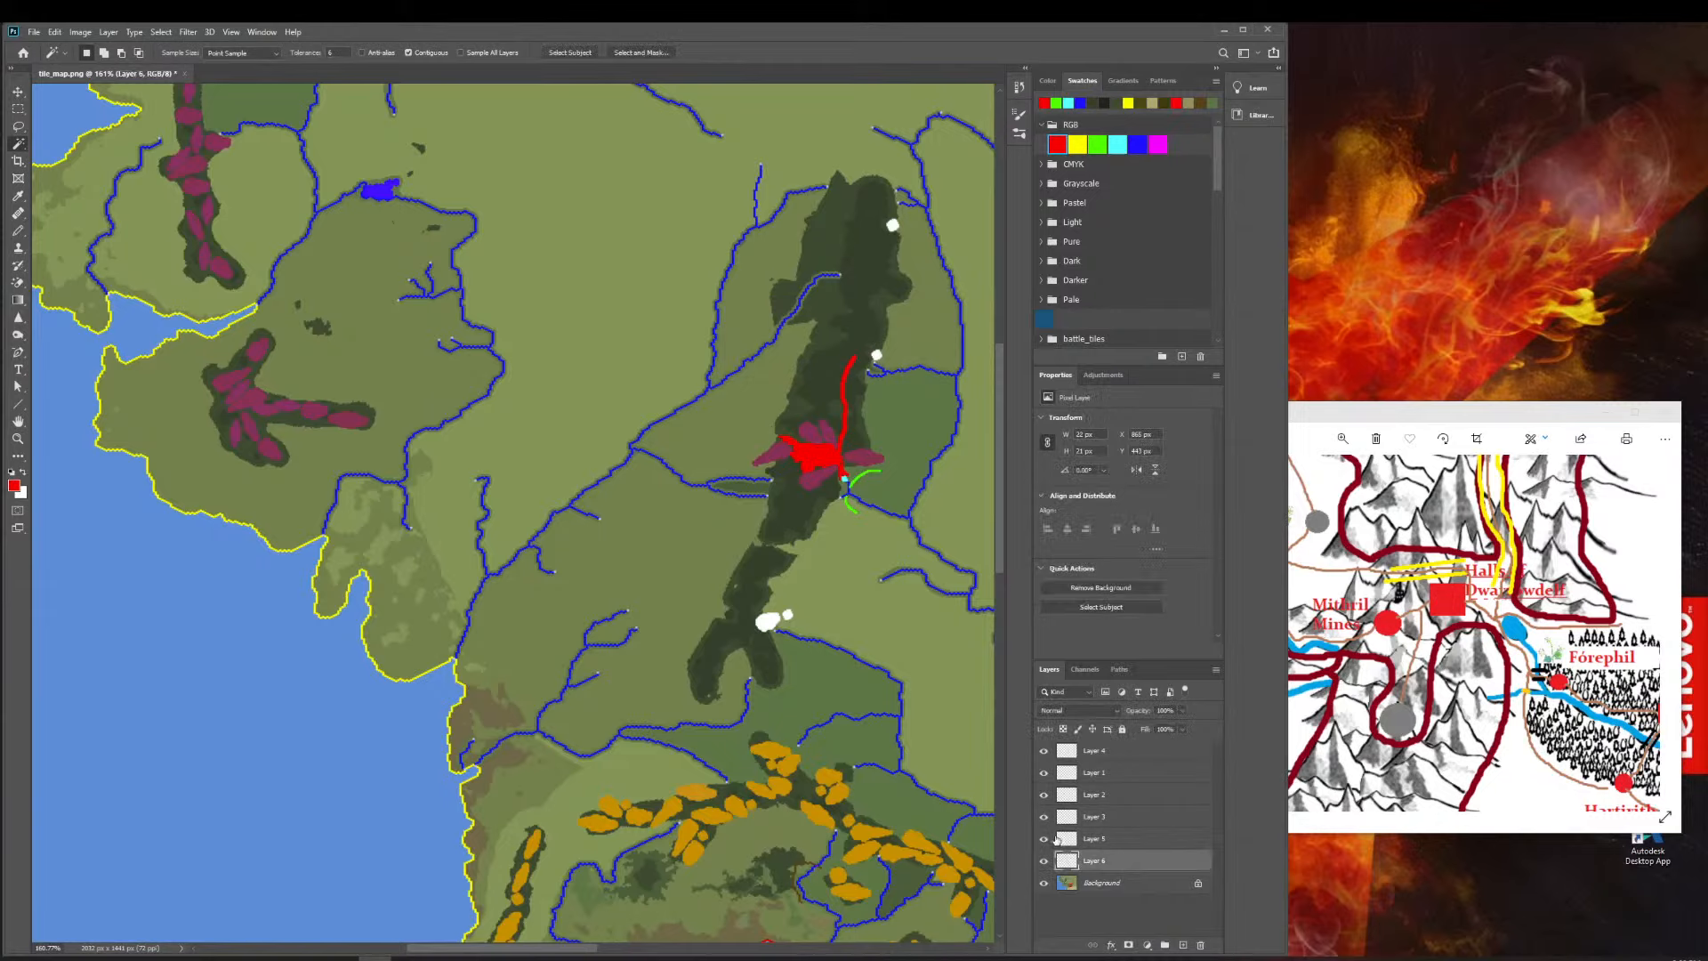
{"action": "left_click", "coordinate": [1109, 882]}
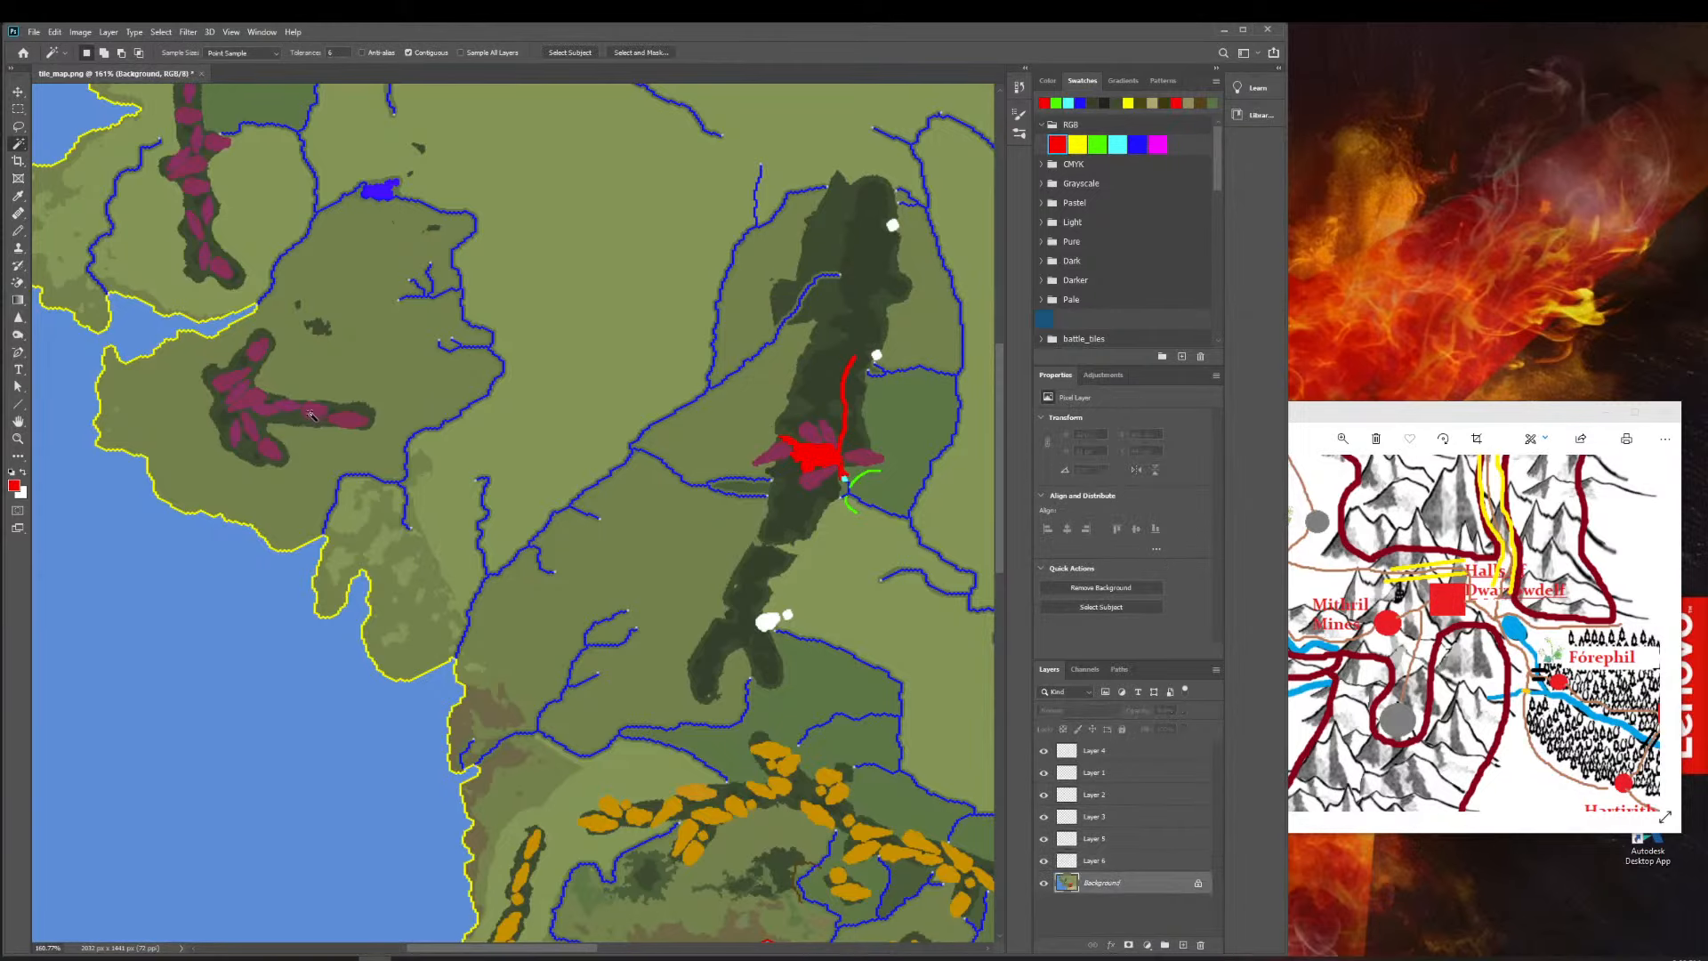
{"action": "scroll", "coordinate": [309, 412], "scroll_direction": "right", "scroll_amount": 3}
{"action": "scroll", "coordinate": [308, 413], "scroll_direction": "left", "scroll_amount": 4}
{"action": "scroll", "coordinate": [309, 411], "scroll_direction": "left", "scroll_amount": 1}
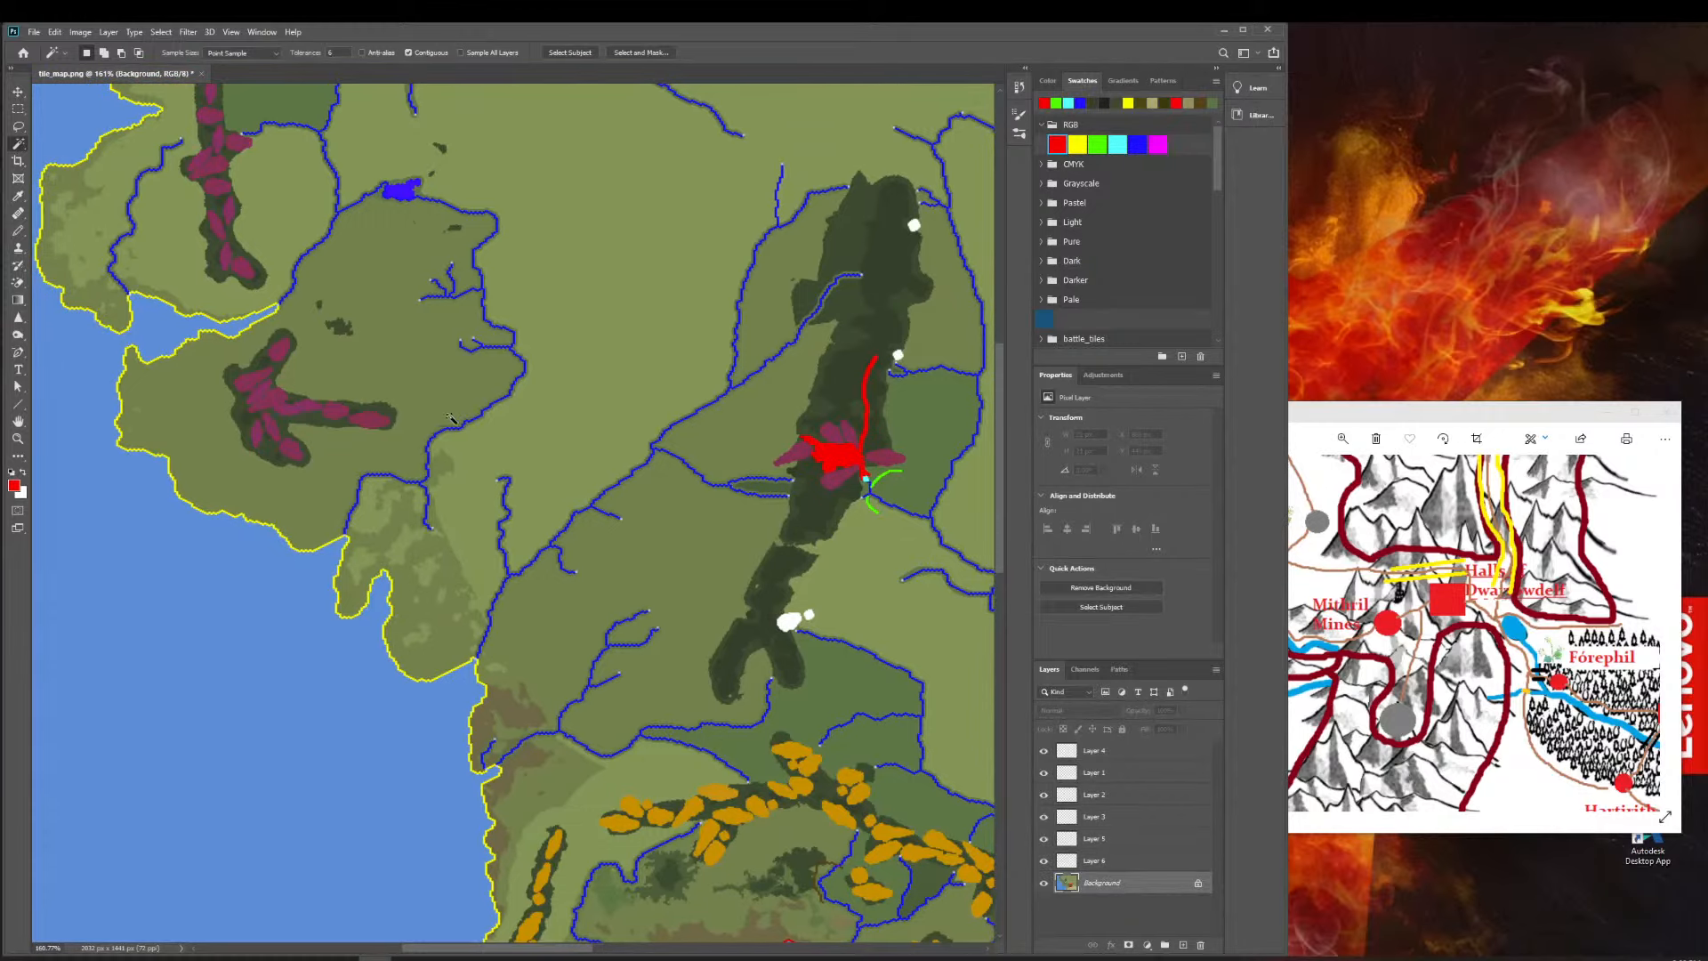
{"action": "left_click", "coordinate": [329, 411]}
{"action": "key", "text": "ctrl+j"}
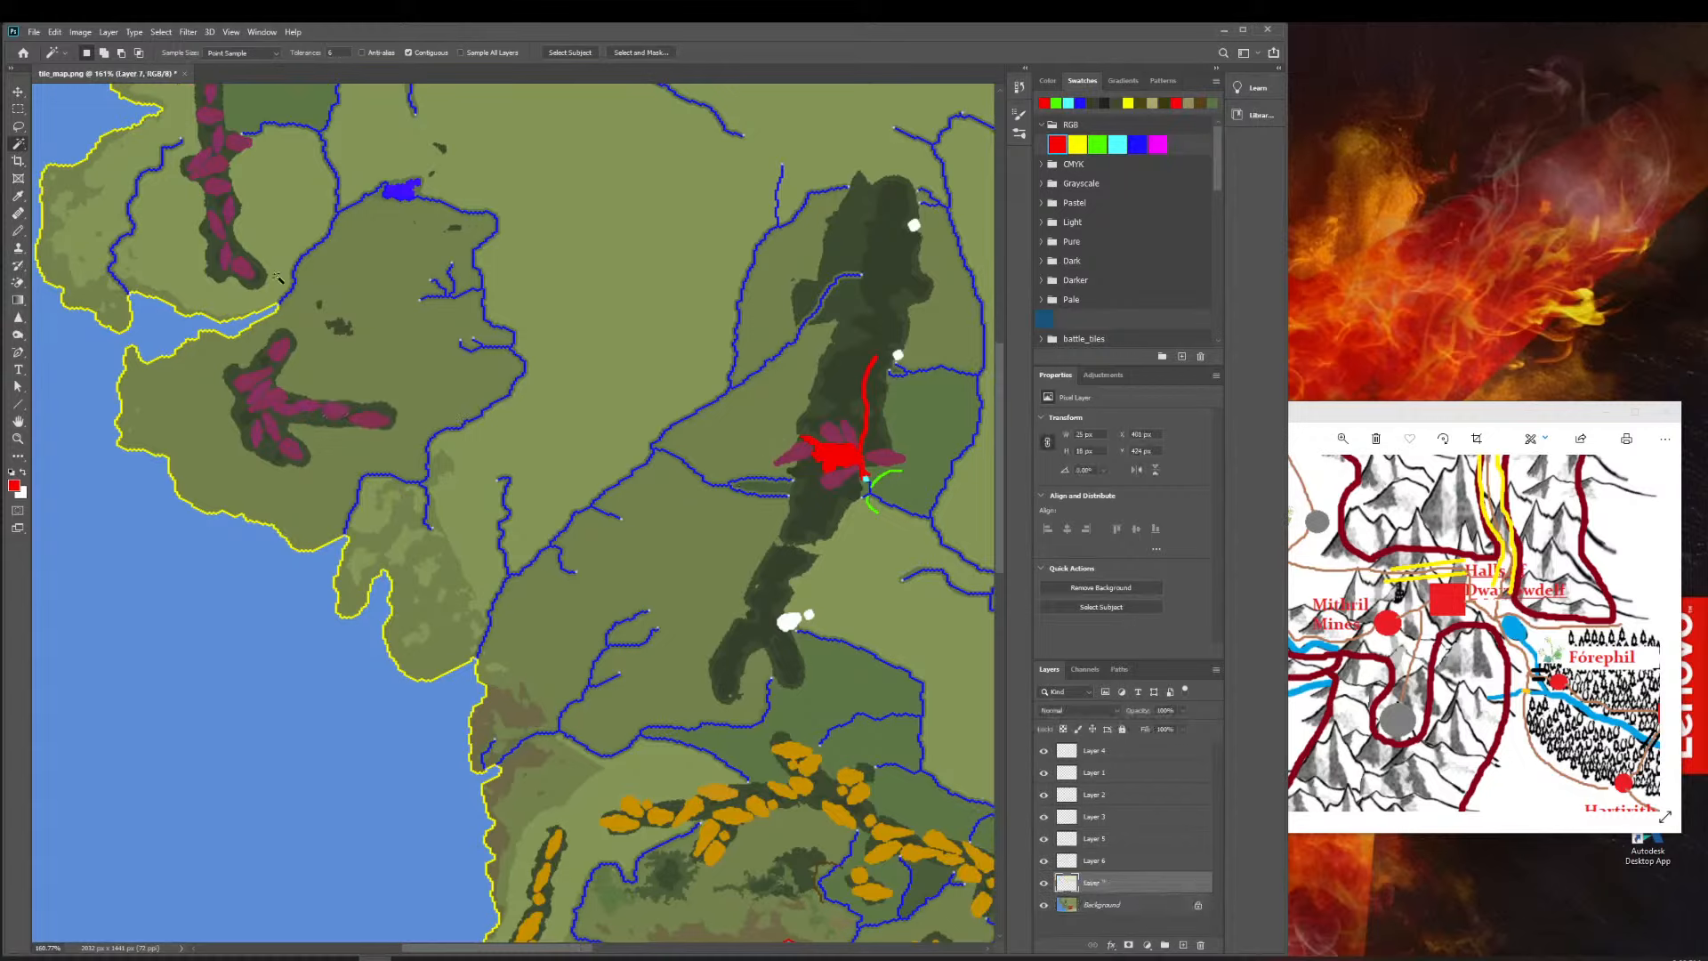
Move the copied arm patch east onto the central range, south of the red area.
{"action": "left_click", "coordinate": [16, 91]}
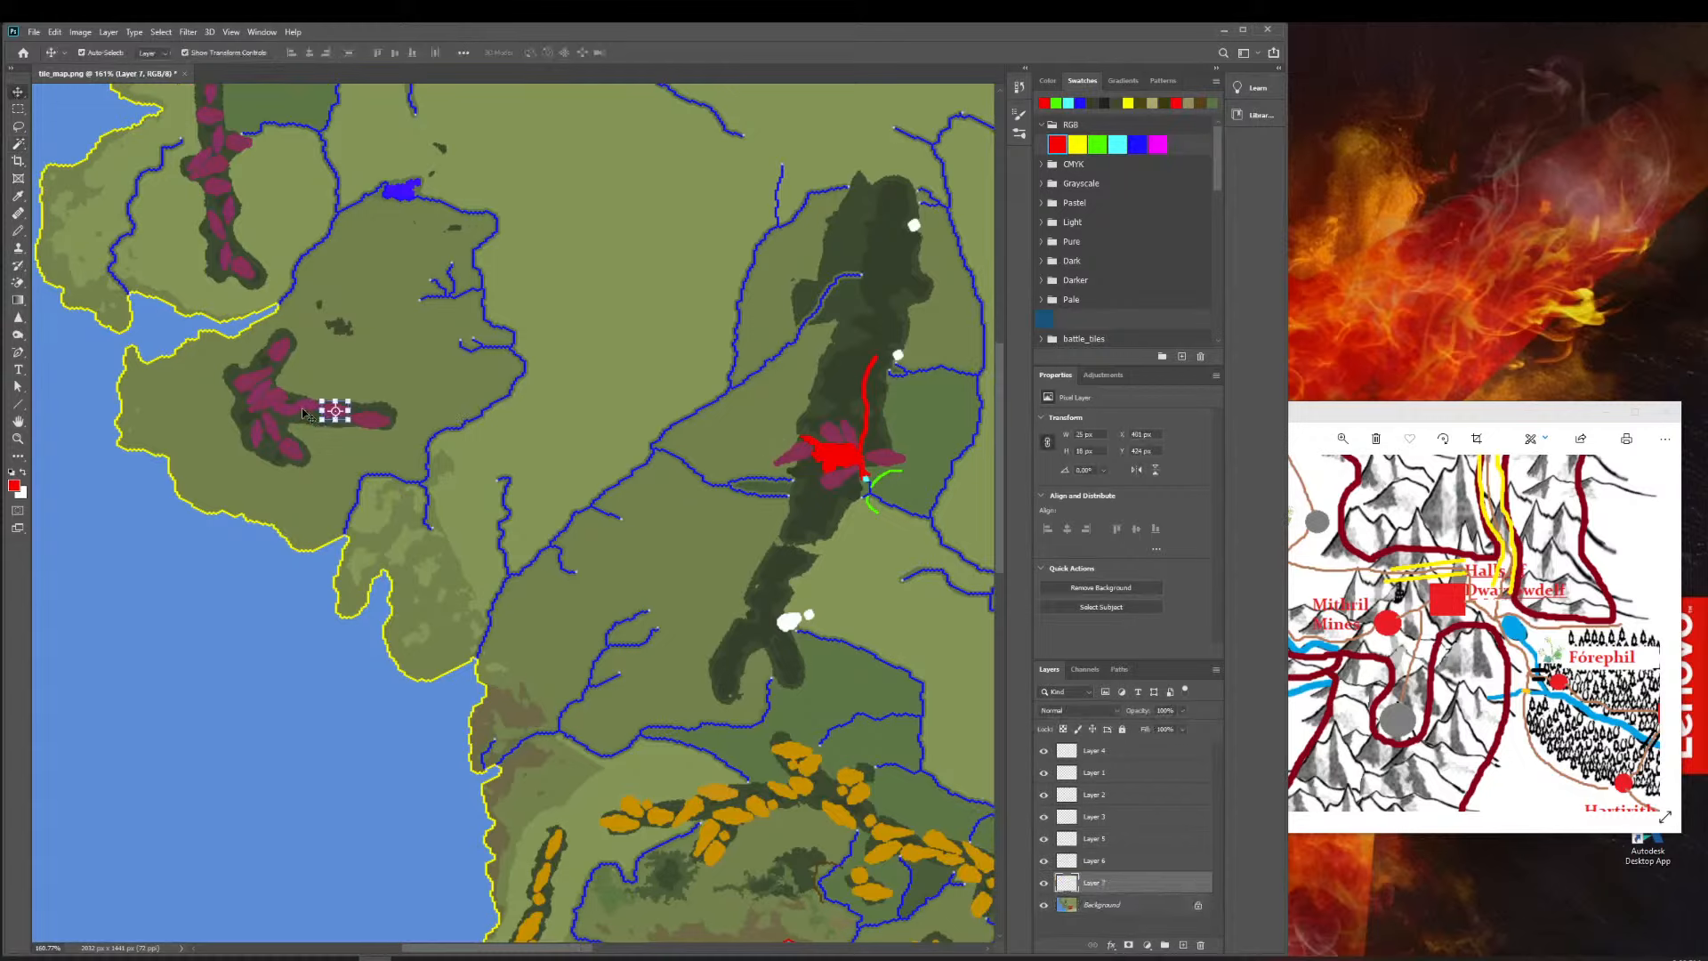
{"action": "left_click_drag", "start_coordinate": [329, 410], "coordinate": [862, 513]}
{"action": "left_click", "coordinate": [16, 439]}
{"action": "scroll", "coordinate": [756, 614], "scroll_direction": "right", "scroll_amount": 5}
{"action": "scroll", "coordinate": [680, 594], "scroll_direction": "right", "scroll_amount": 3}
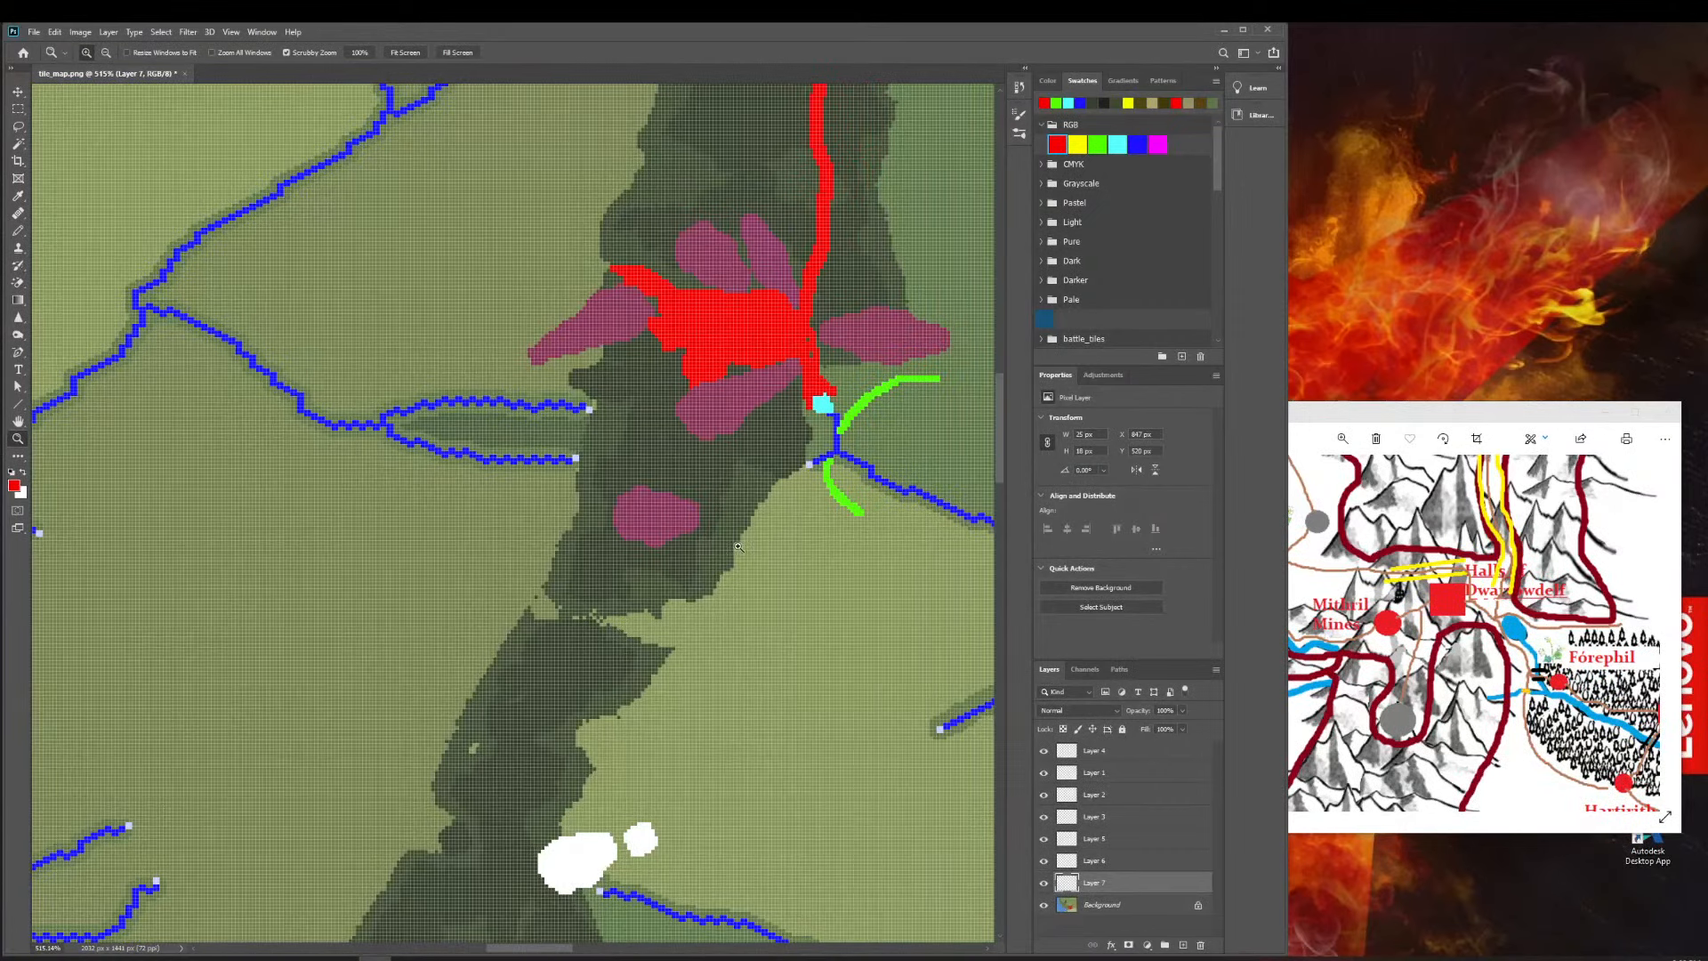
Move the arm patch north to the red area's southwestern edge, directly below the slanted patch.
{"action": "scroll", "coordinate": [745, 540], "scroll_direction": "up", "scroll_amount": 5}
{"action": "scroll", "coordinate": [739, 543], "scroll_direction": "left", "scroll_amount": 1}
{"action": "scroll", "coordinate": [739, 542], "scroll_direction": "down", "scroll_amount": 1}
{"action": "scroll", "coordinate": [718, 535], "scroll_direction": "right", "scroll_amount": 2}
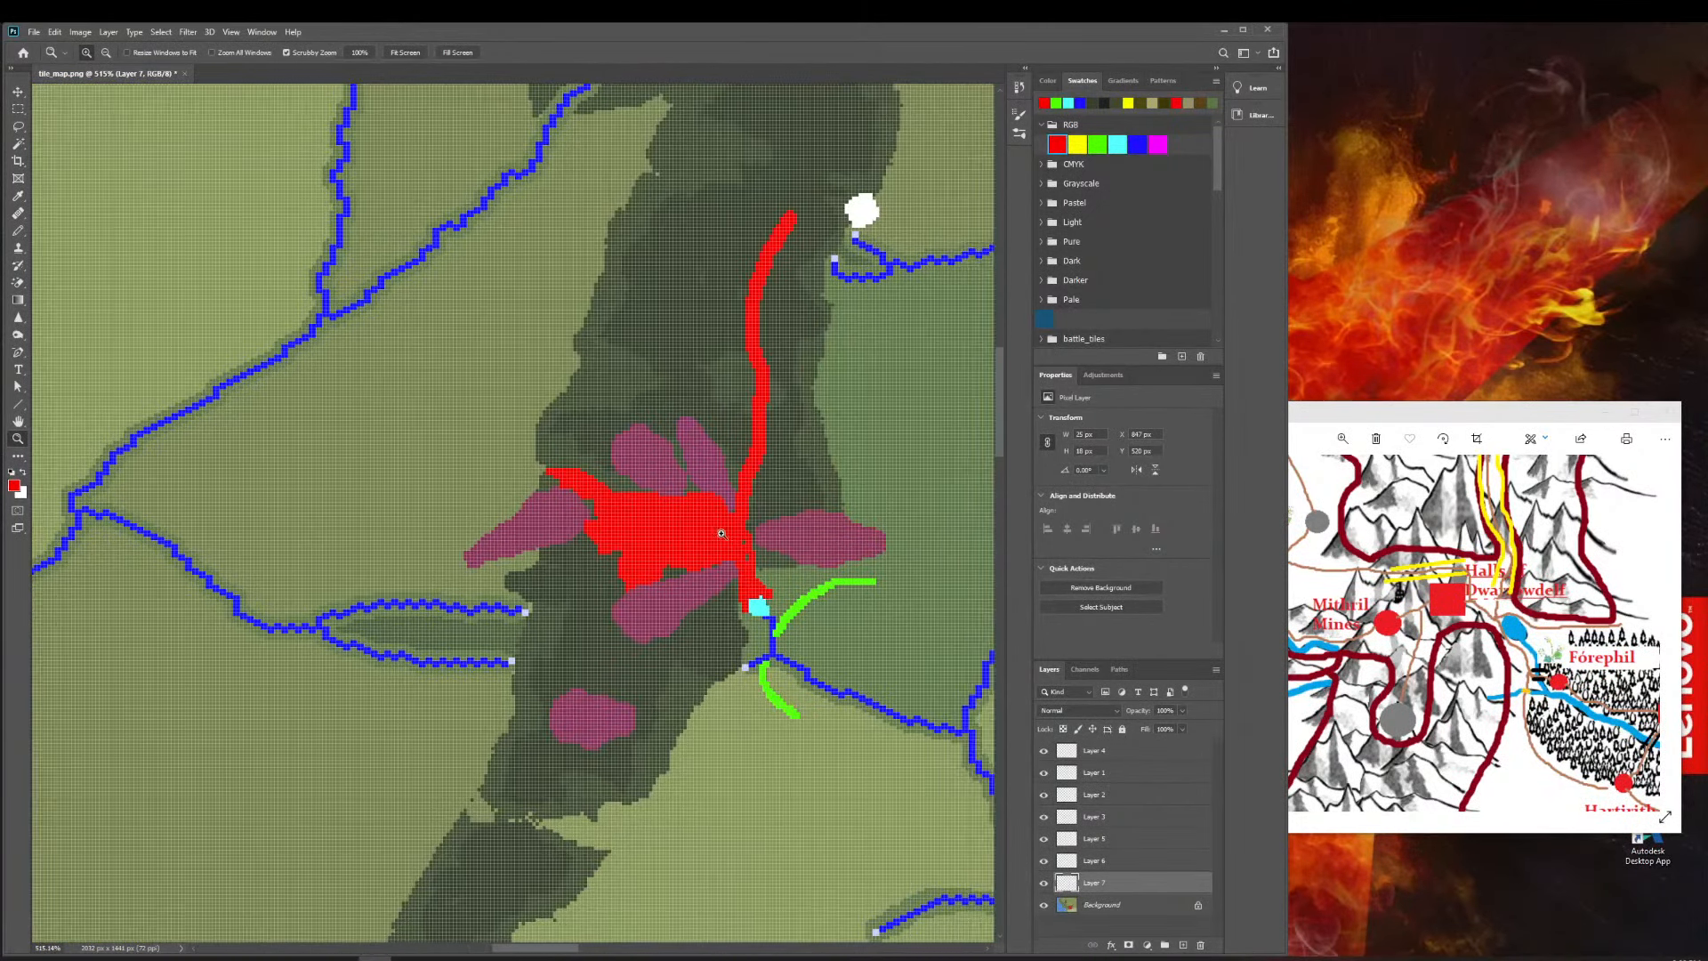
{"action": "scroll", "coordinate": [713, 534], "scroll_direction": "down", "scroll_amount": 1}
{"action": "scroll", "coordinate": [526, 471], "scroll_direction": "up", "scroll_amount": 1}
{"action": "key", "text": "v"}
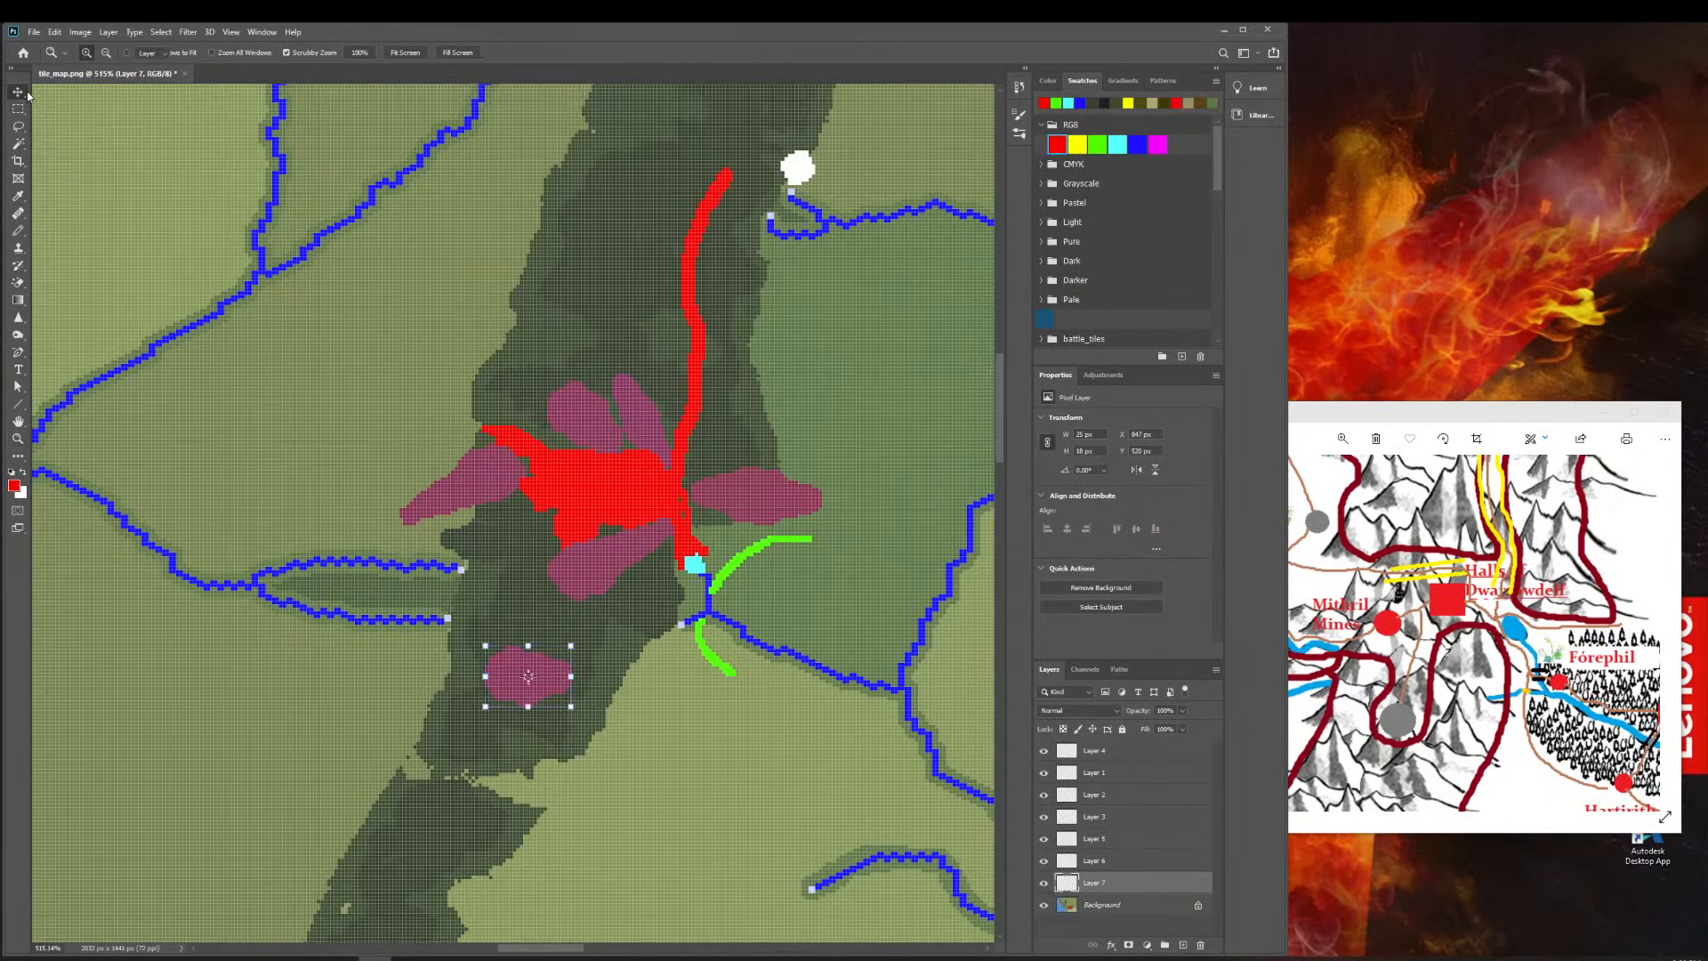
{"action": "left_click_drag", "start_coordinate": [516, 681], "coordinate": [496, 540]}
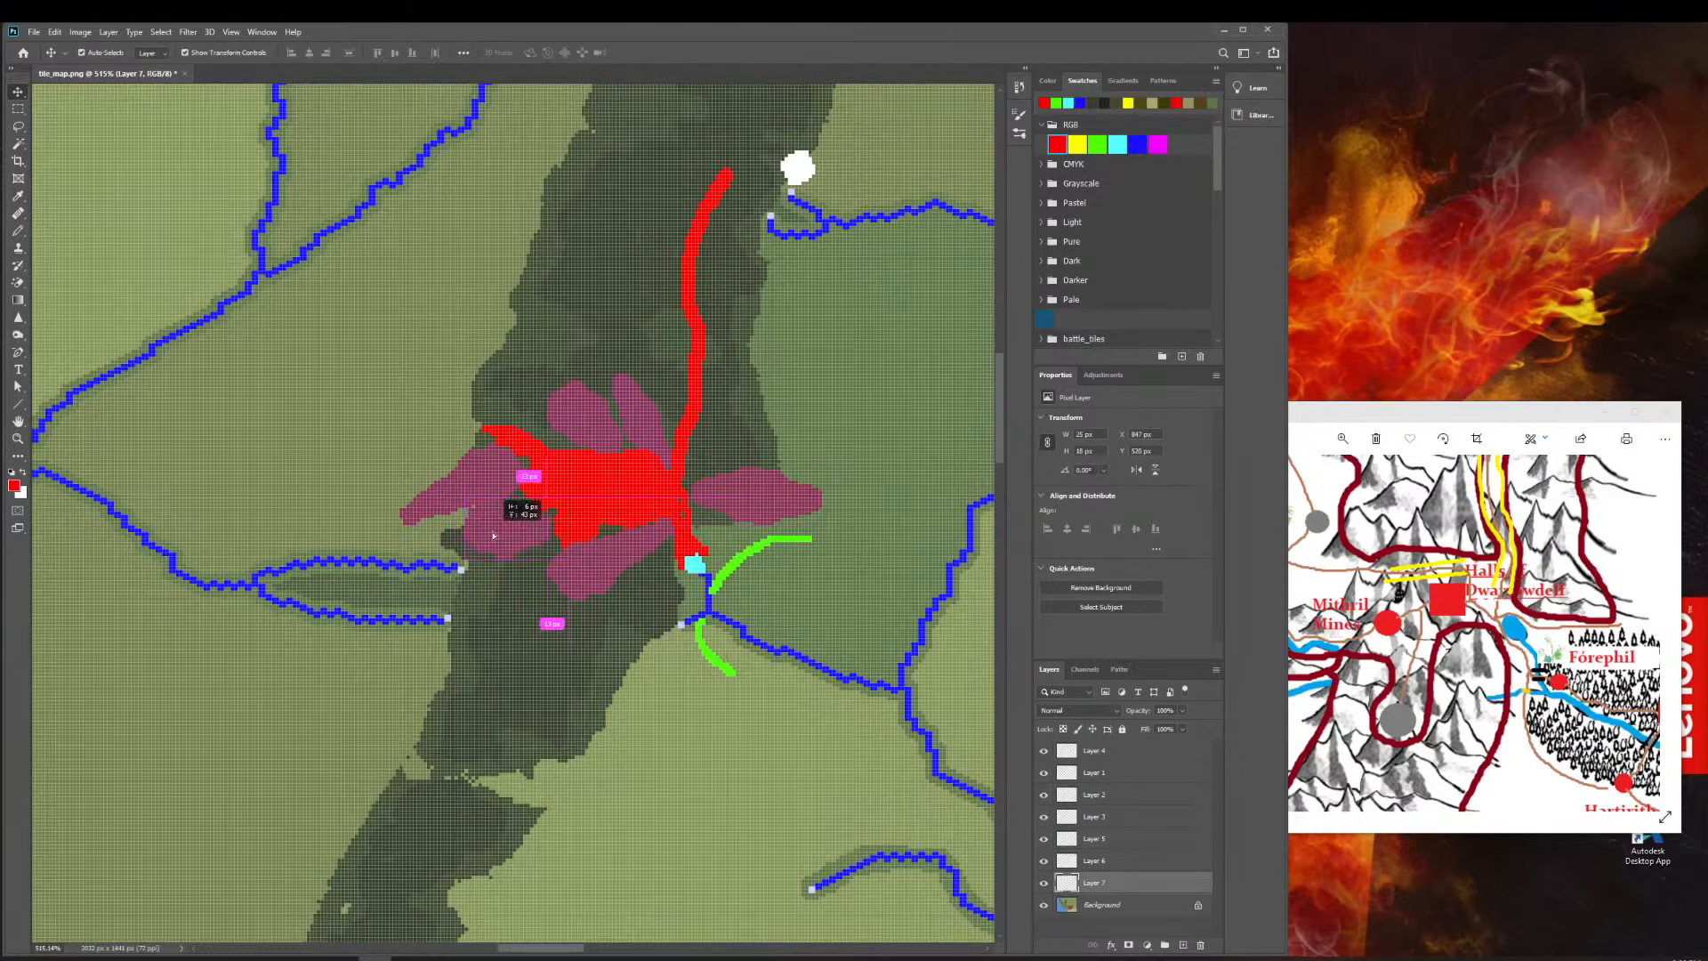
Fine-tune the arm patch a few pixels east so it fits between the red area and the two neighbouring slanted patches.
{"action": "left_click", "coordinate": [18, 438]}
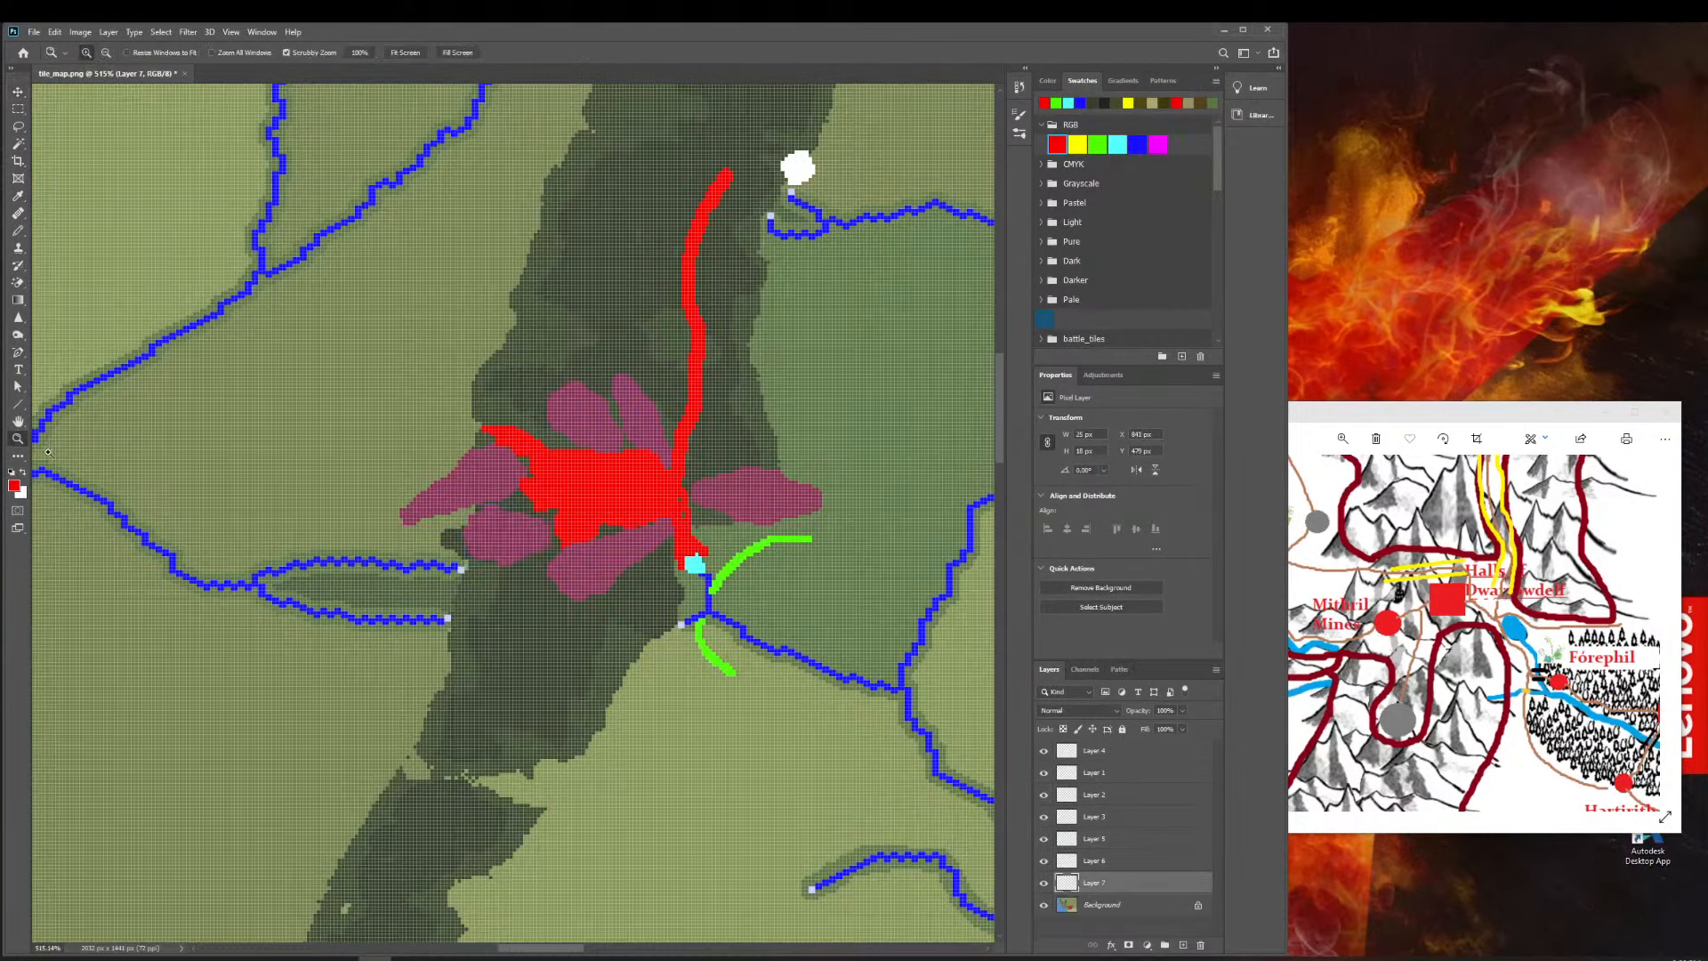
{"action": "left_click_drag", "start_coordinate": [566, 568], "coordinate": [623, 581]}
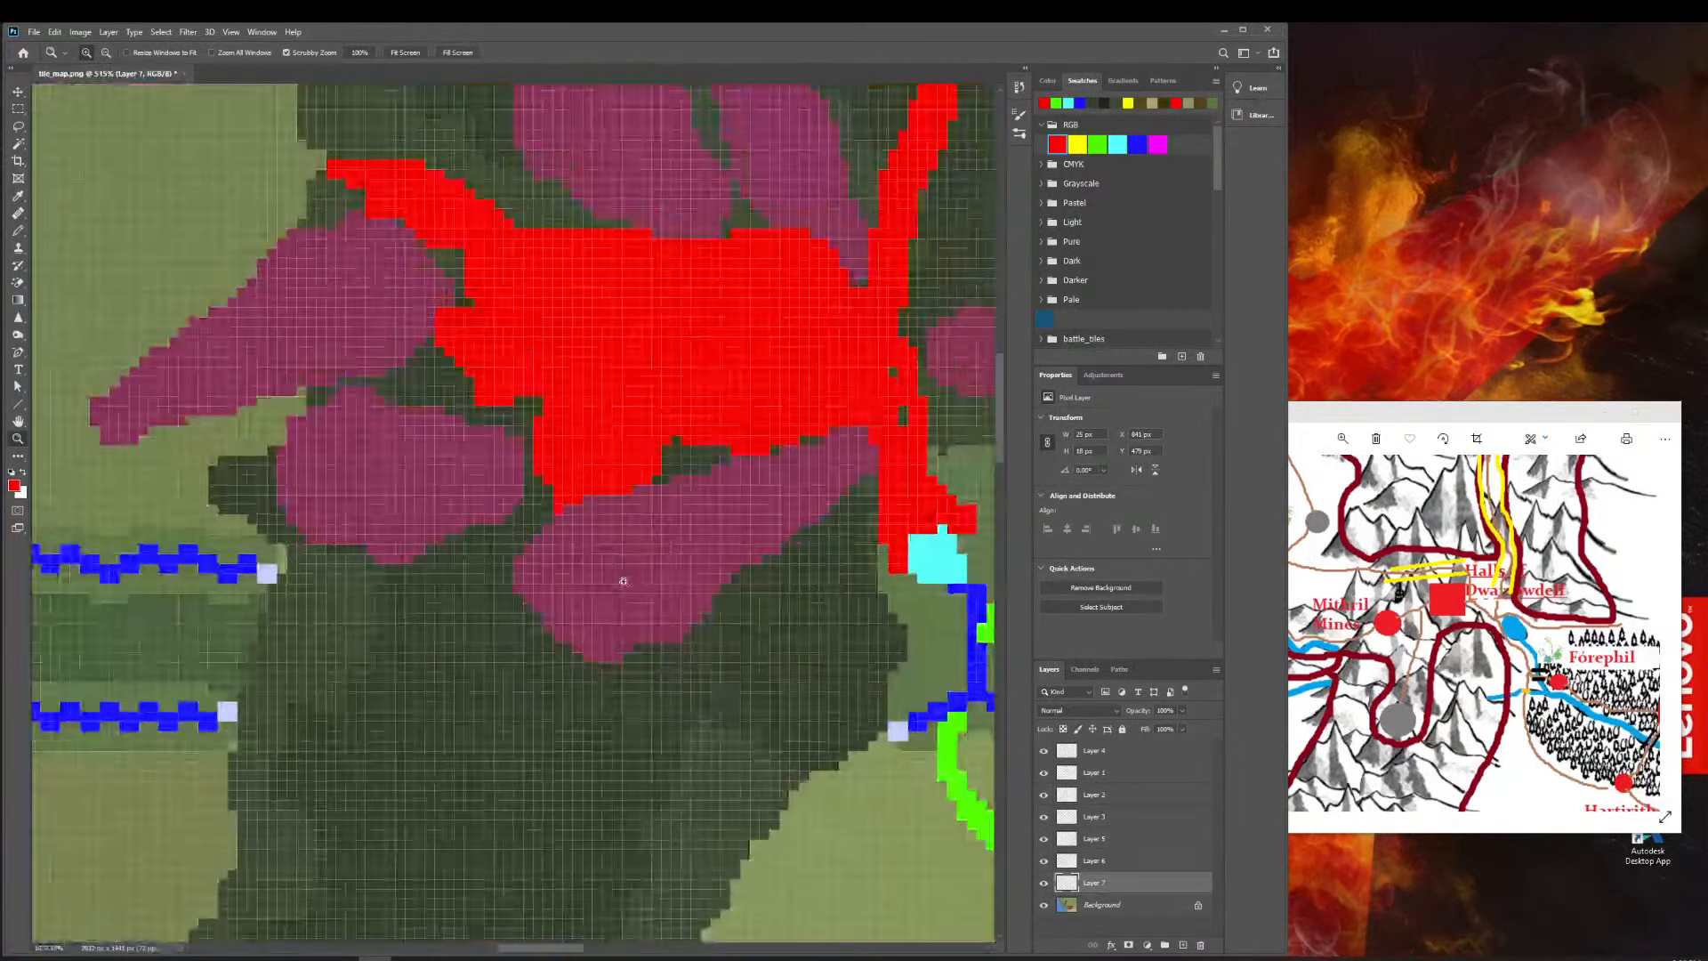
{"action": "left_click", "coordinate": [16, 92]}
{"action": "mouse_move", "coordinate": [341, 501]}
{"action": "left_mouse_down"}
{"action": "mouse_move", "coordinate": [424, 490]}
{"action": "mouse_move", "coordinate": [297, 514]}
{"action": "mouse_move", "coordinate": [354, 504]}
{"action": "left_mouse_up"}
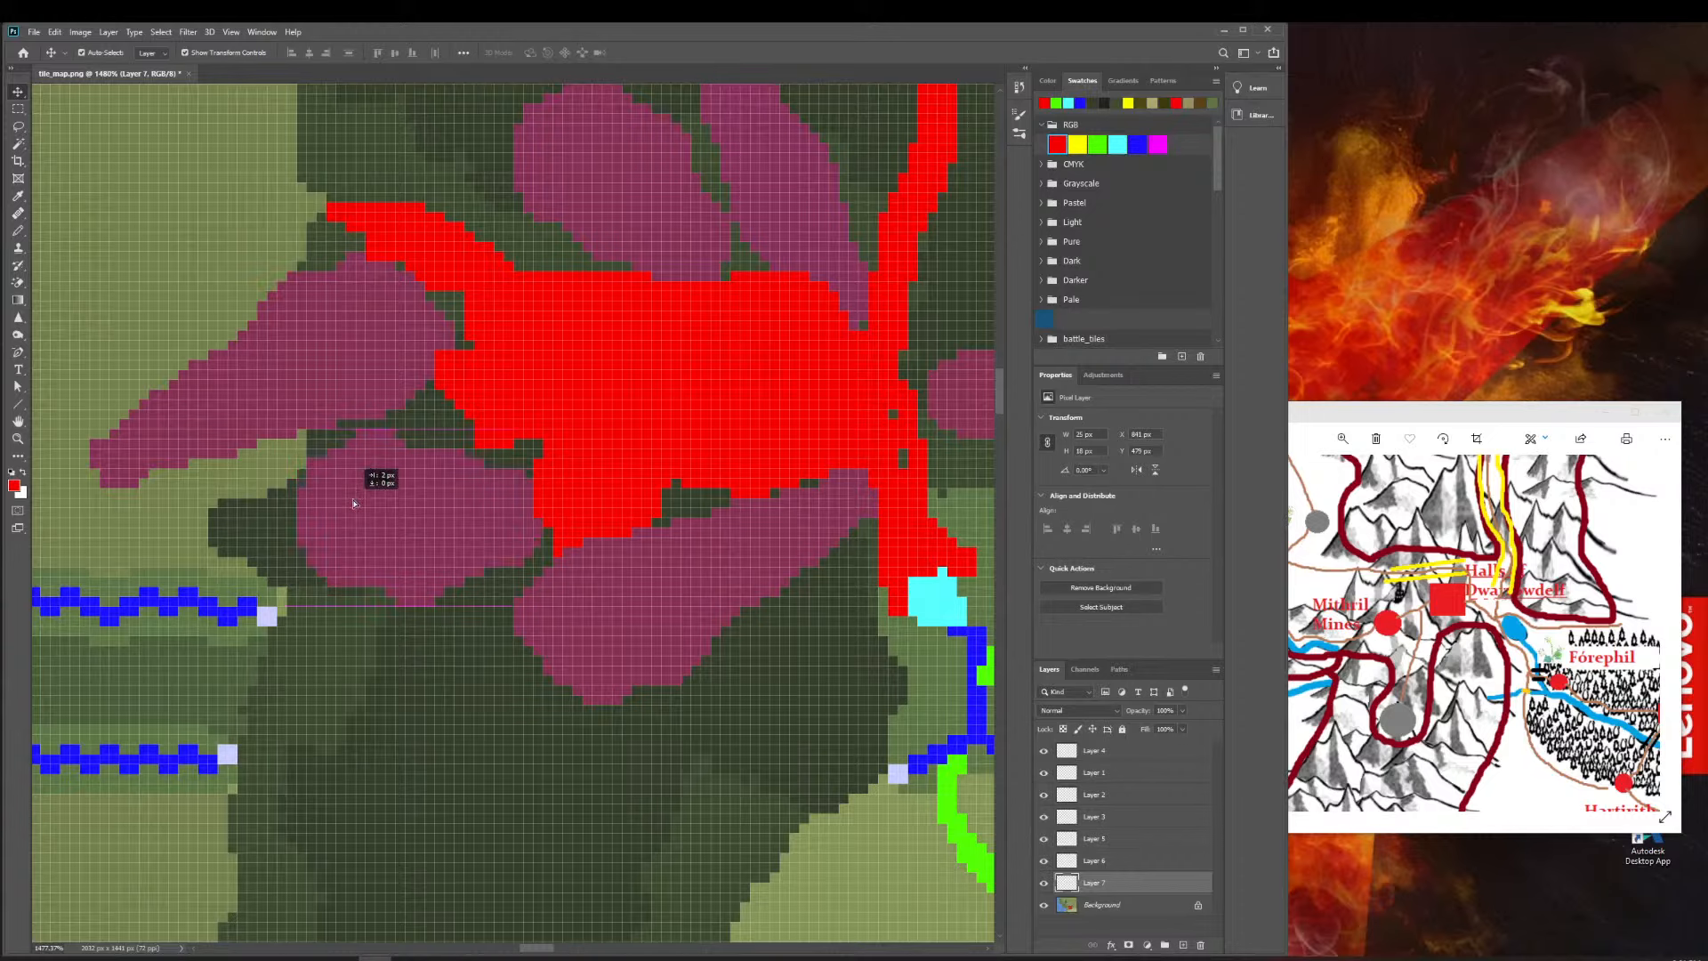
{"action": "mouse_move", "coordinate": [353, 503]}
{"action": "left_mouse_down"}
{"action": "mouse_move", "coordinate": [333, 510]}
{"action": "mouse_move", "coordinate": [377, 499]}
{"action": "mouse_move", "coordinate": [339, 498]}
{"action": "mouse_move", "coordinate": [362, 505]}
{"action": "left_mouse_up"}
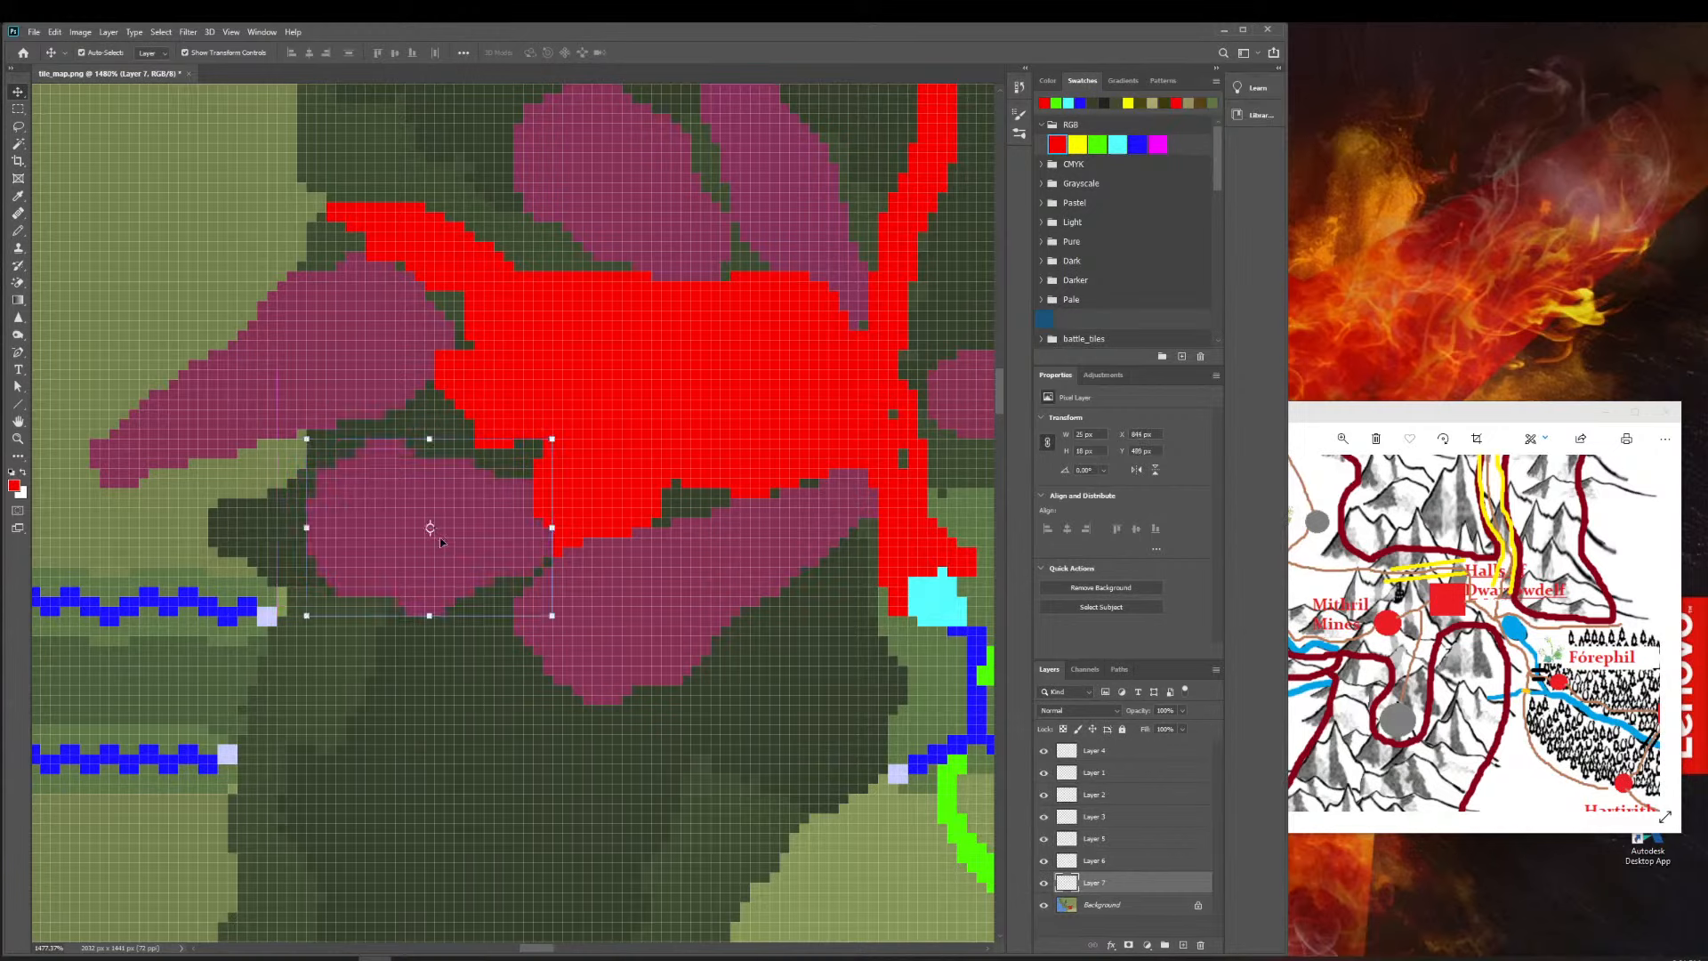
{"action": "mouse_move", "coordinate": [441, 542]}
{"action": "left_mouse_down"}
{"action": "mouse_move", "coordinate": [442, 515]}
{"action": "mouse_move", "coordinate": [460, 515]}
{"action": "mouse_move", "coordinate": [440, 525]}
{"action": "left_mouse_up"}
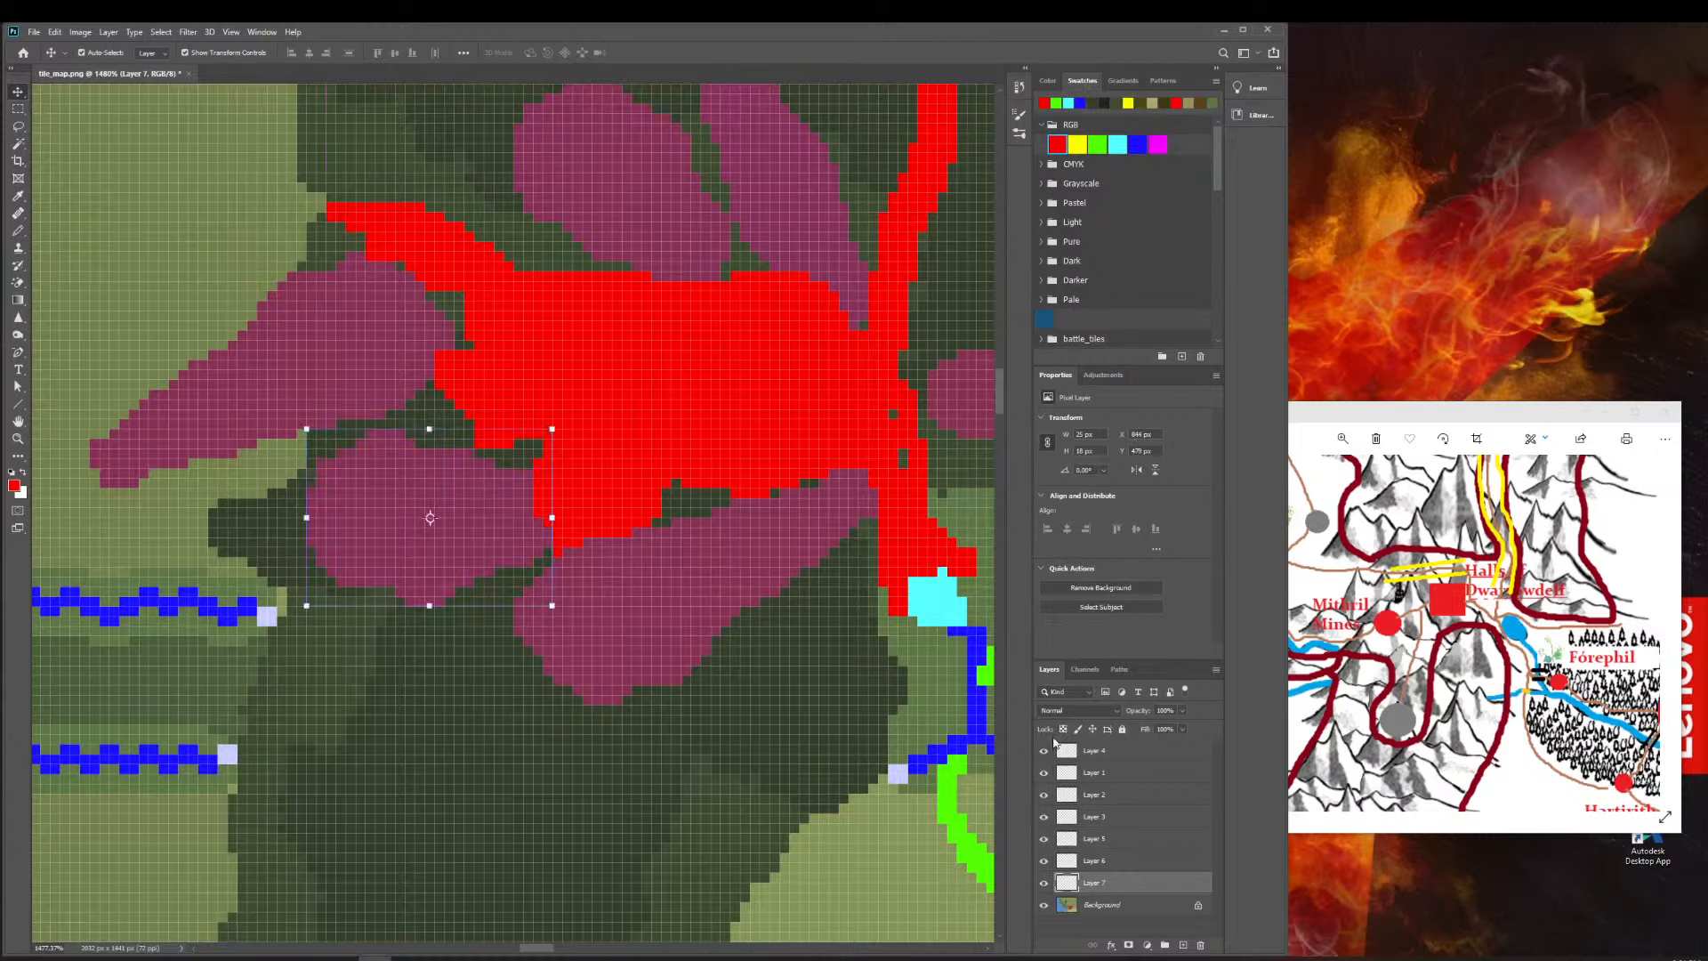
Hide Layer 1 with the red guides and move the arm patch slightly northeast, closing the gap between the two slanted patches.
{"action": "left_click", "coordinate": [1045, 773]}
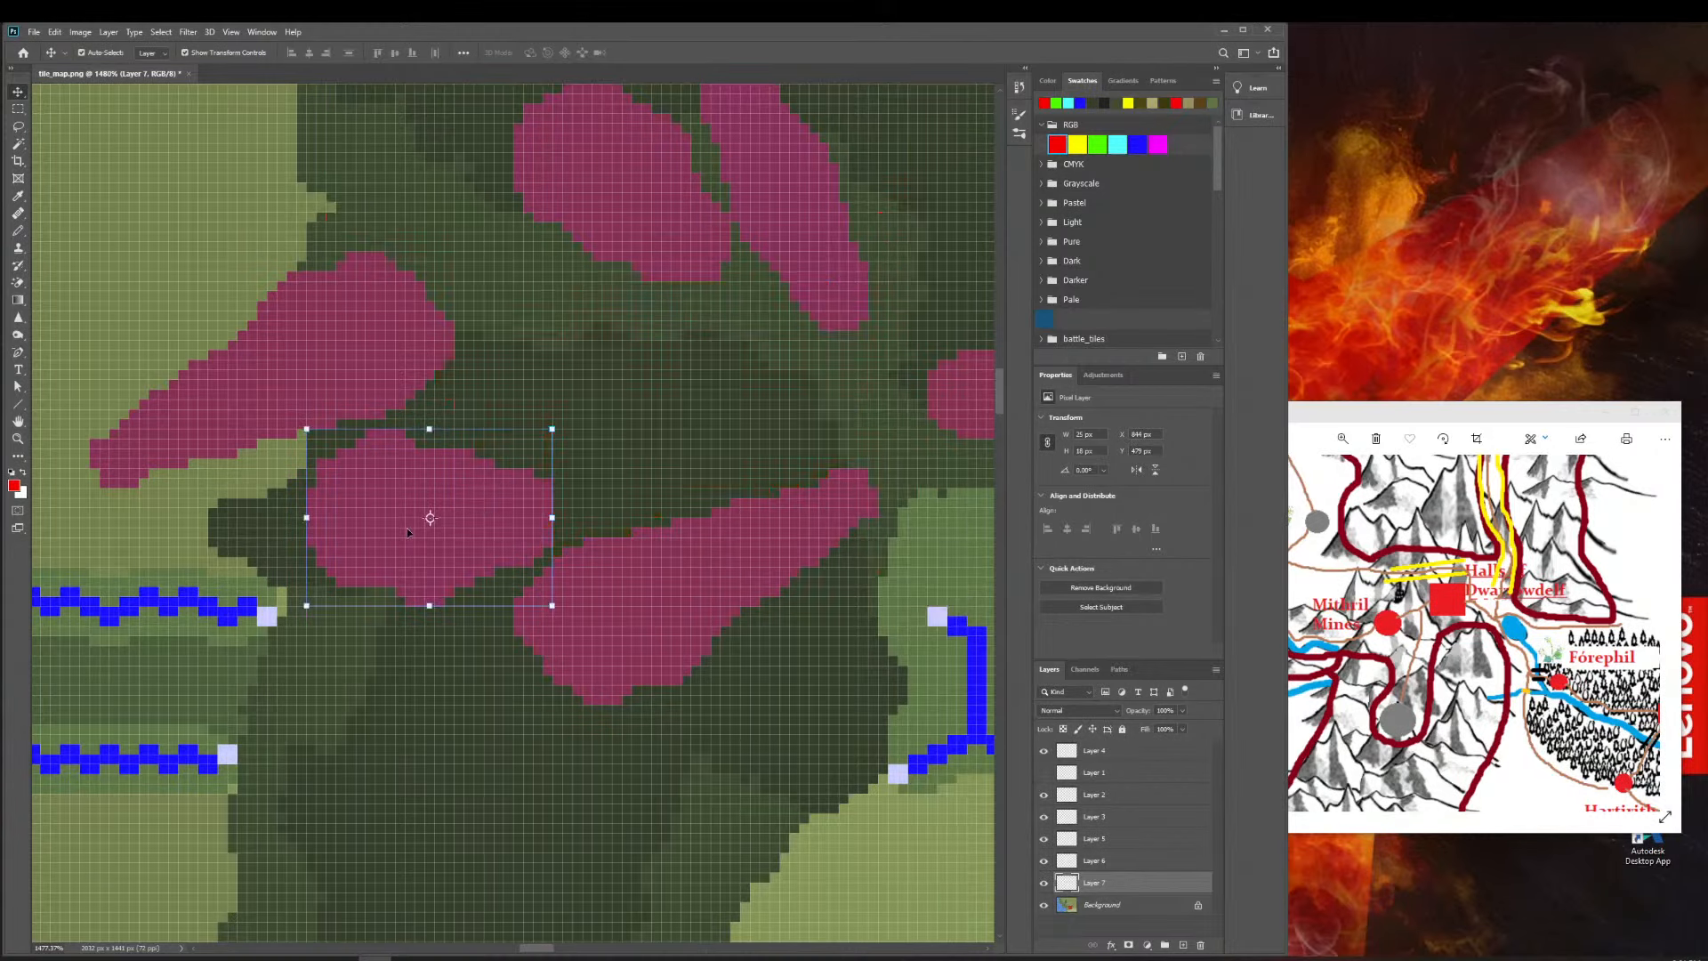
{"action": "left_click_drag", "start_coordinate": [407, 532], "coordinate": [457, 500]}
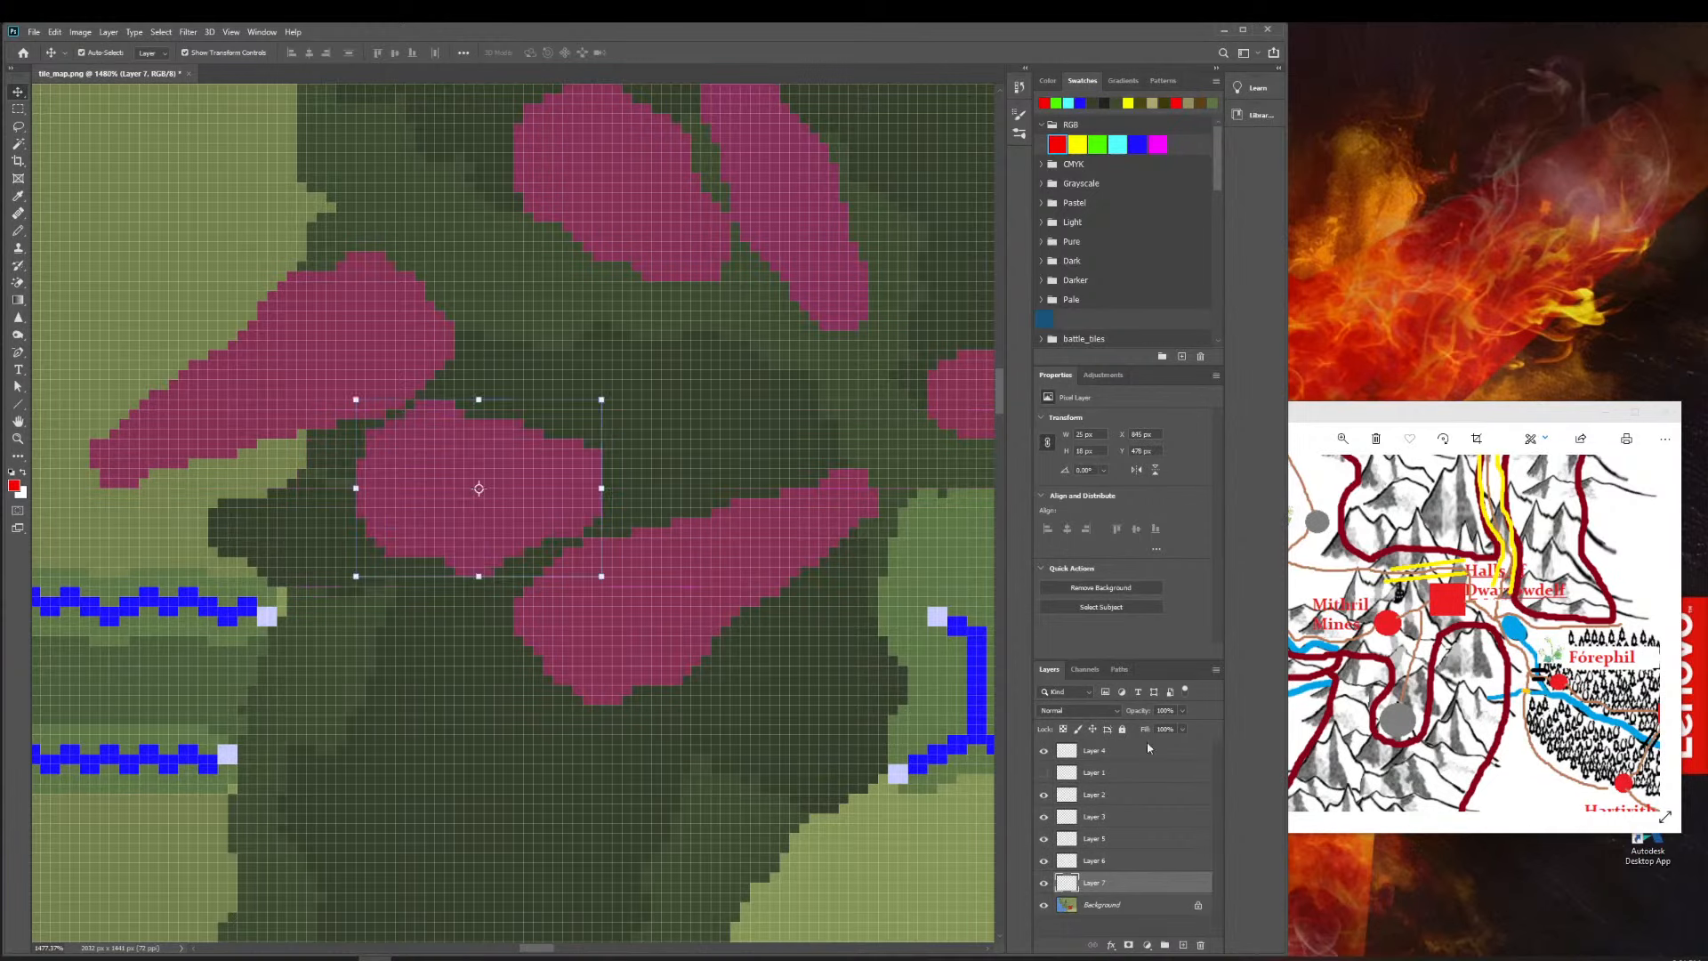
{"action": "scroll", "coordinate": [792, 681], "scroll_direction": "up", "scroll_amount": 1}
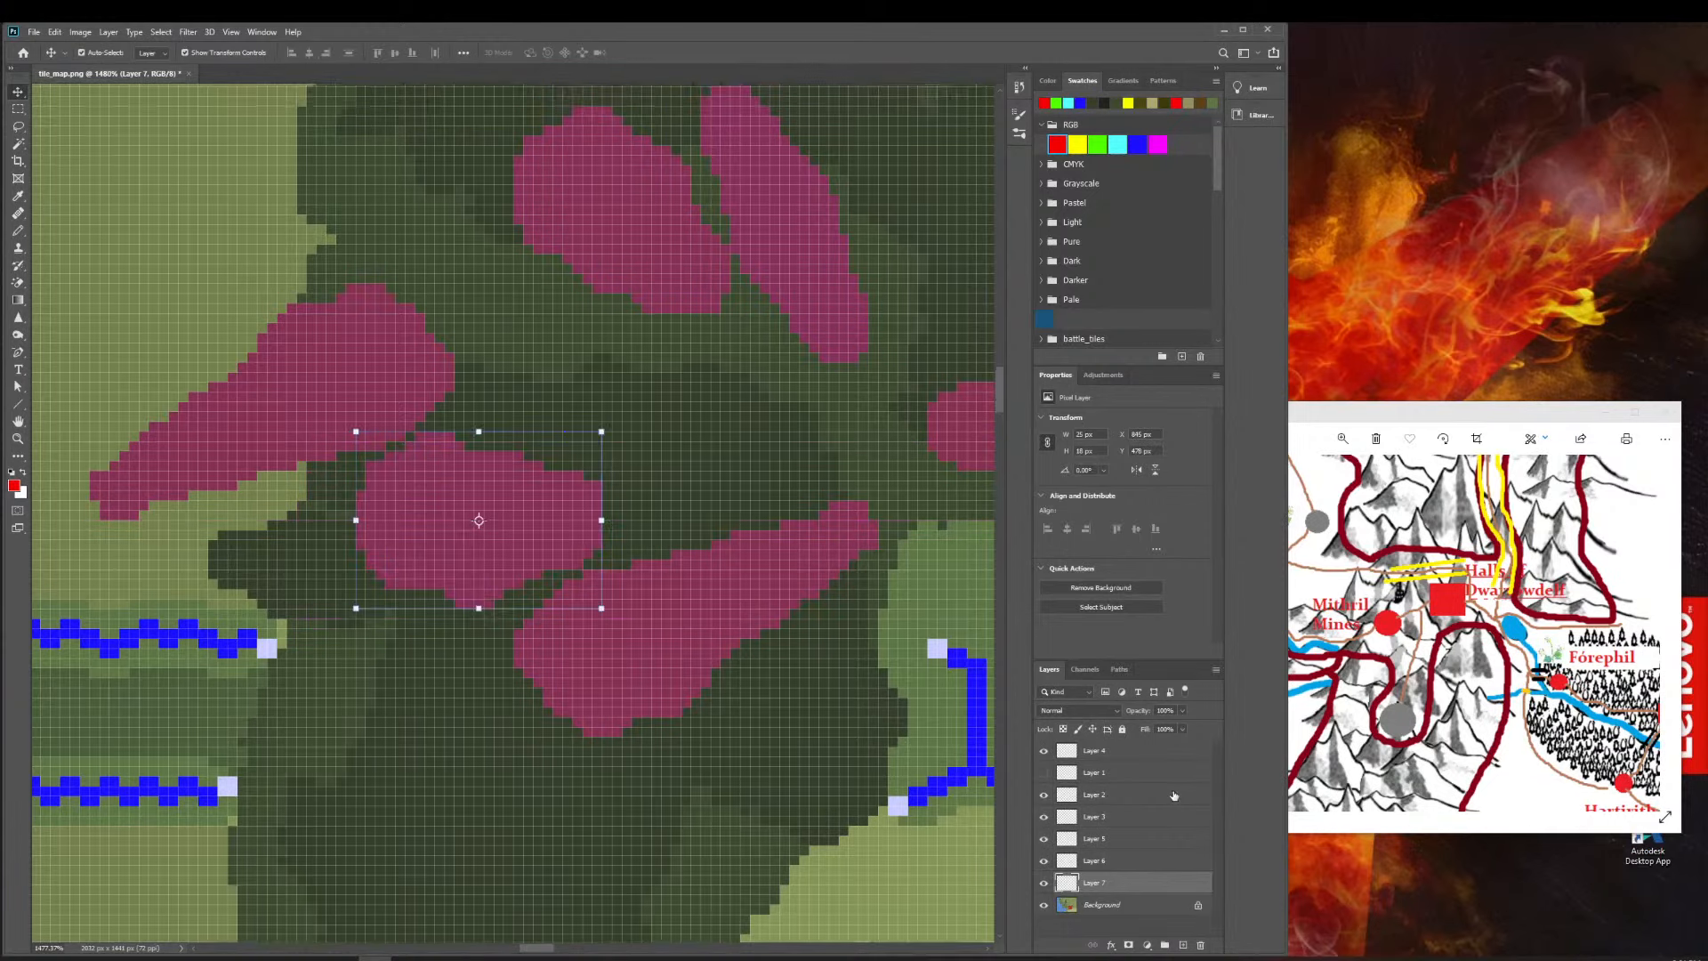
Toggle Layer 1's visibility repeatedly to compare the patch positions with the red guides, leaving the layer hidden.
{"action": "left_click", "coordinate": [1045, 772]}
{"action": "left_click", "coordinate": [1045, 772]}
{"action": "left_click", "coordinate": [1045, 772]}
{"action": "left_click", "coordinate": [1045, 772]}
{"action": "left_click", "coordinate": [1049, 777]}
{"action": "left_click", "coordinate": [1049, 777]}
{"action": "scroll", "coordinate": [672, 623], "scroll_direction": "up", "scroll_amount": 1}
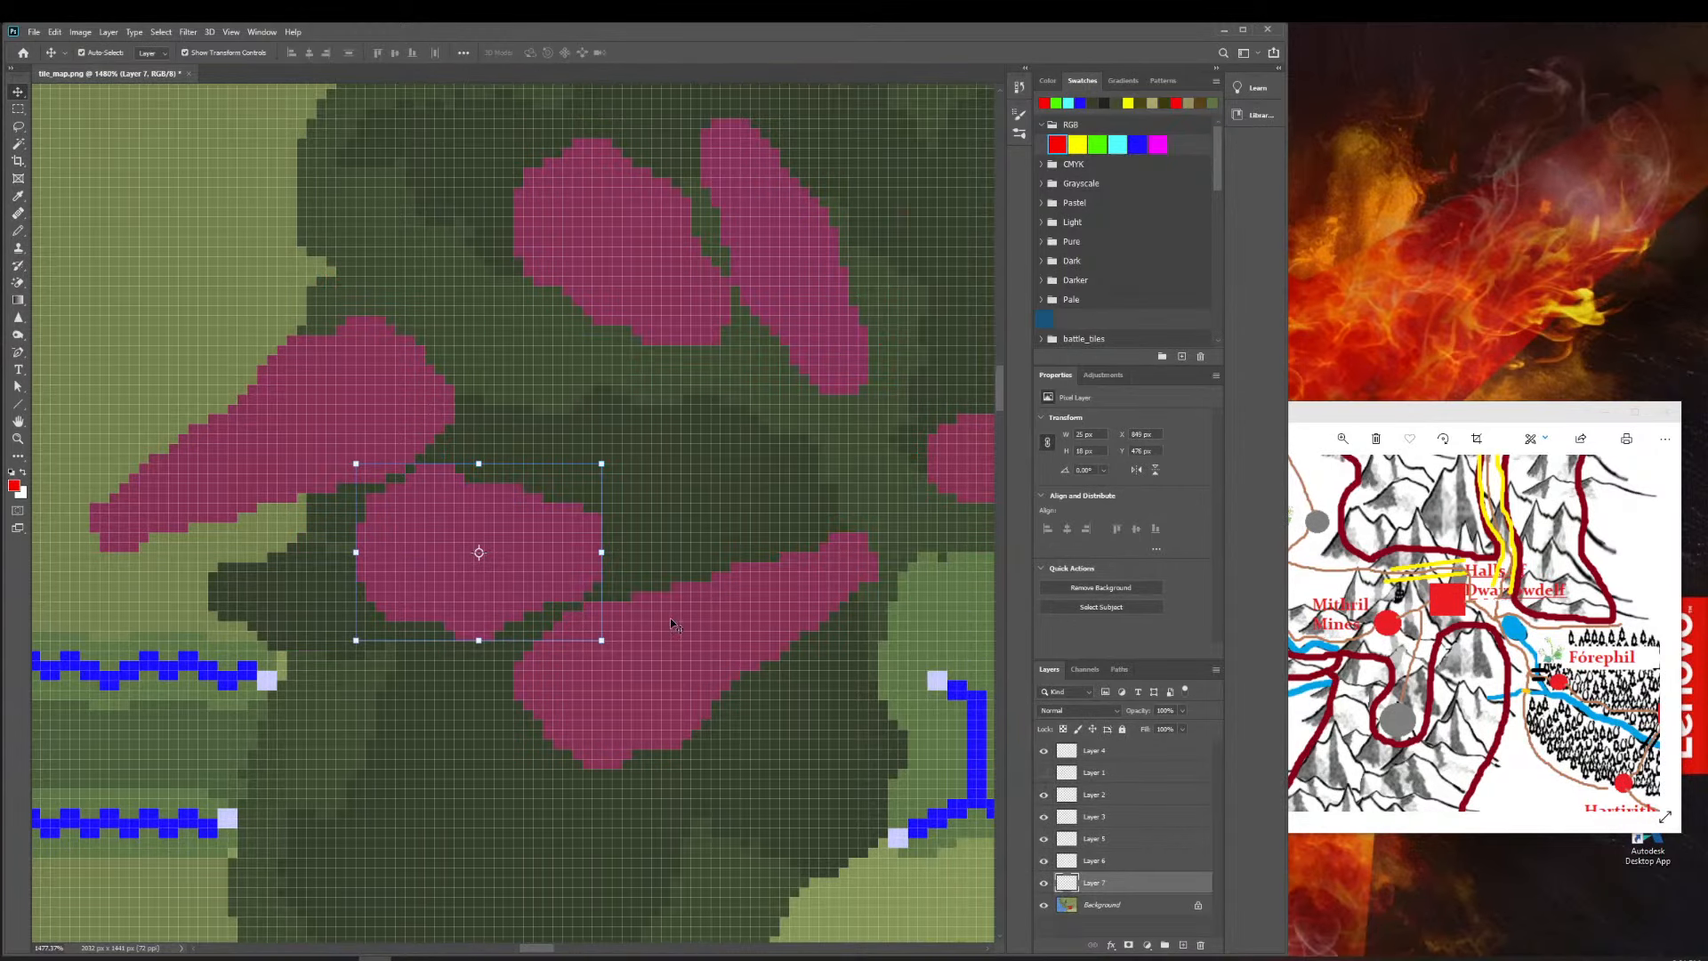
Select the connected pair of magenta patches in the eastern arm of the southern coastal range on the Background layer with the Magic Wand.
{"action": "scroll", "coordinate": [671, 623], "scroll_direction": "right", "scroll_amount": 2}
{"action": "left_click", "coordinate": [660, 528]}
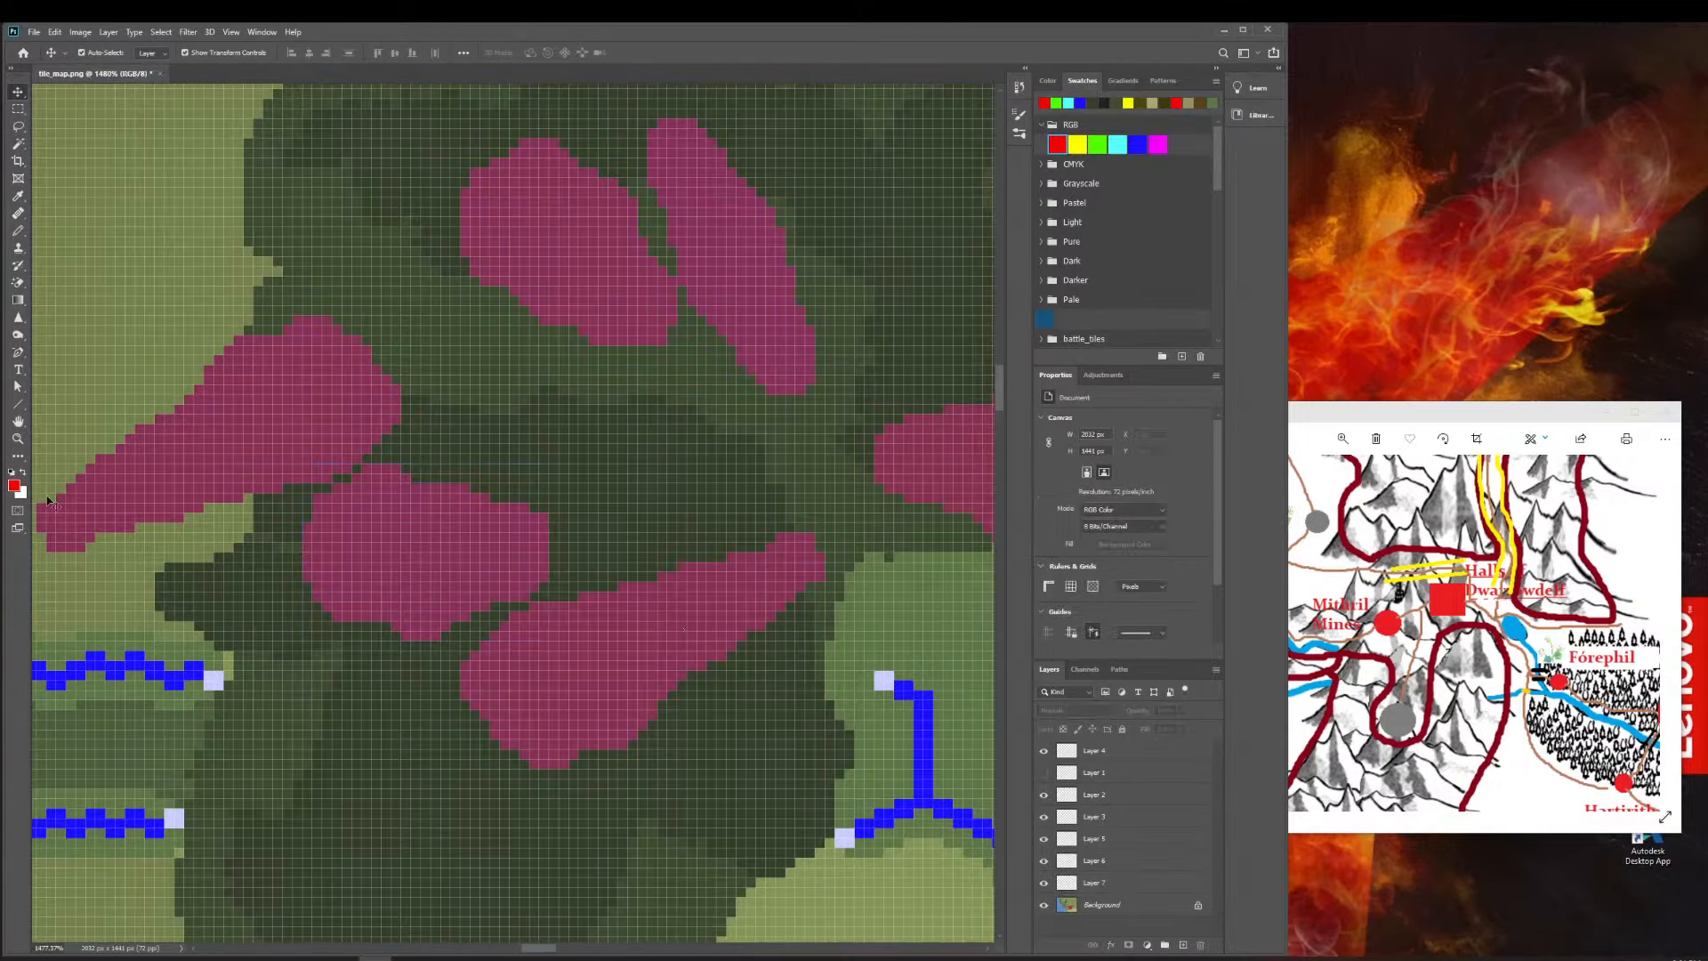
{"action": "left_click", "coordinate": [18, 438]}
{"action": "left_click_drag", "start_coordinate": [697, 457], "coordinate": [400, 440]}
{"action": "scroll", "coordinate": [183, 260], "scroll_direction": "up", "scroll_amount": 3}
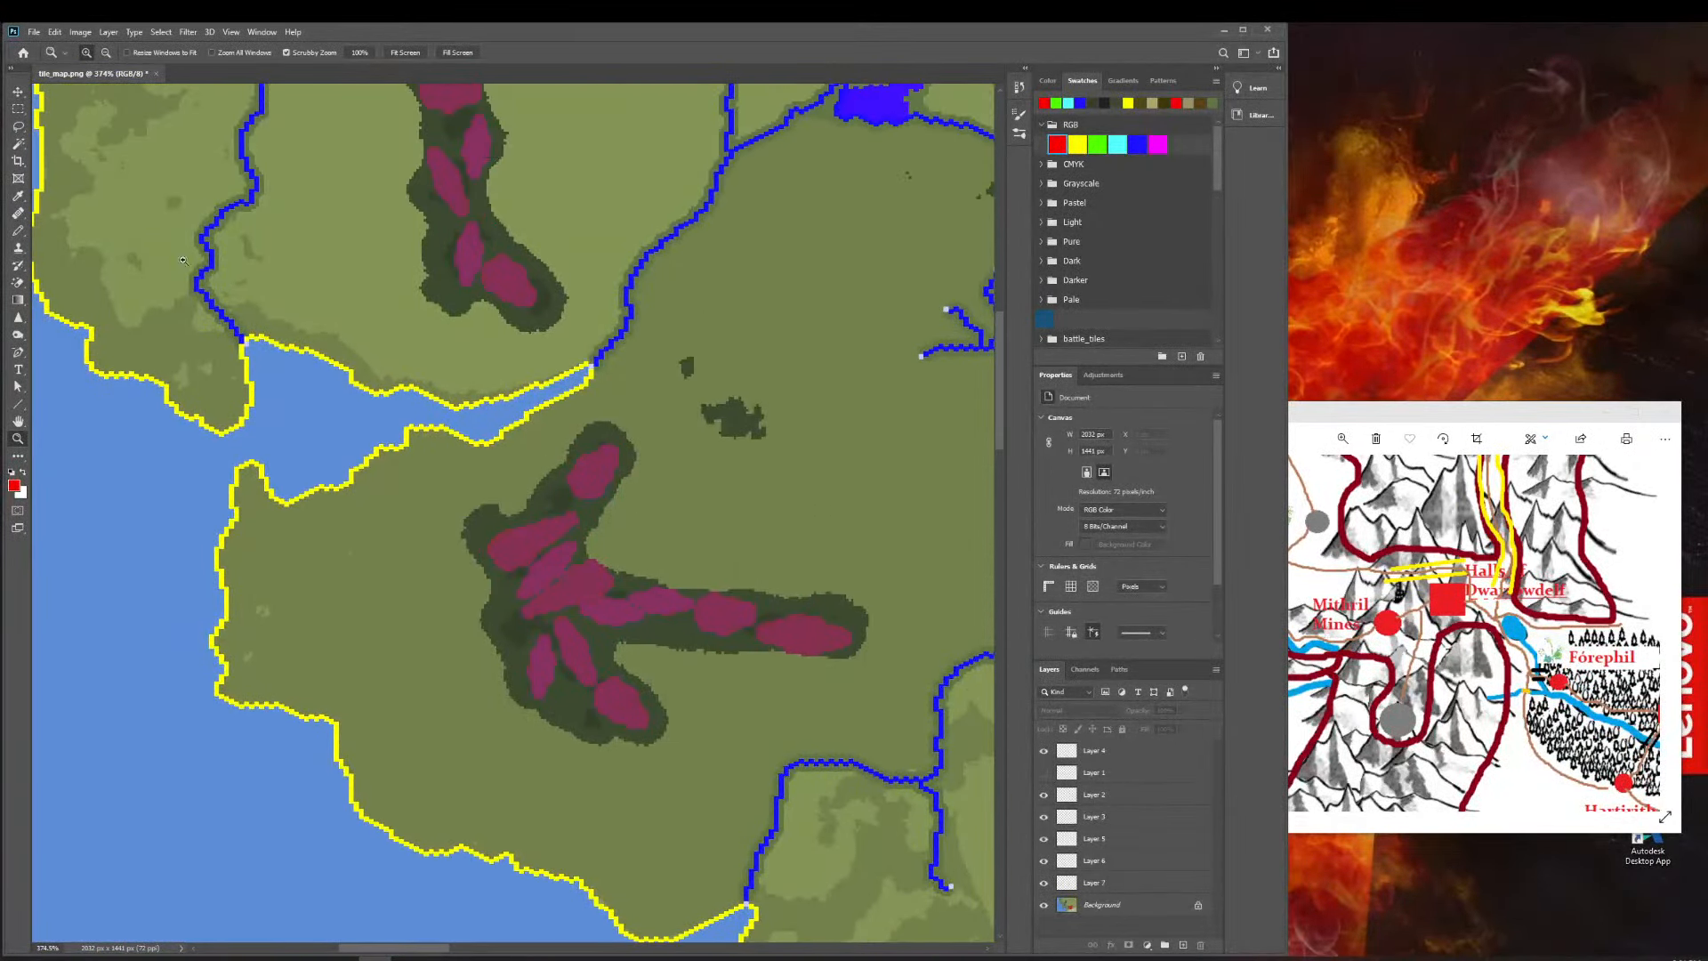
{"action": "left_click", "coordinate": [19, 144]}
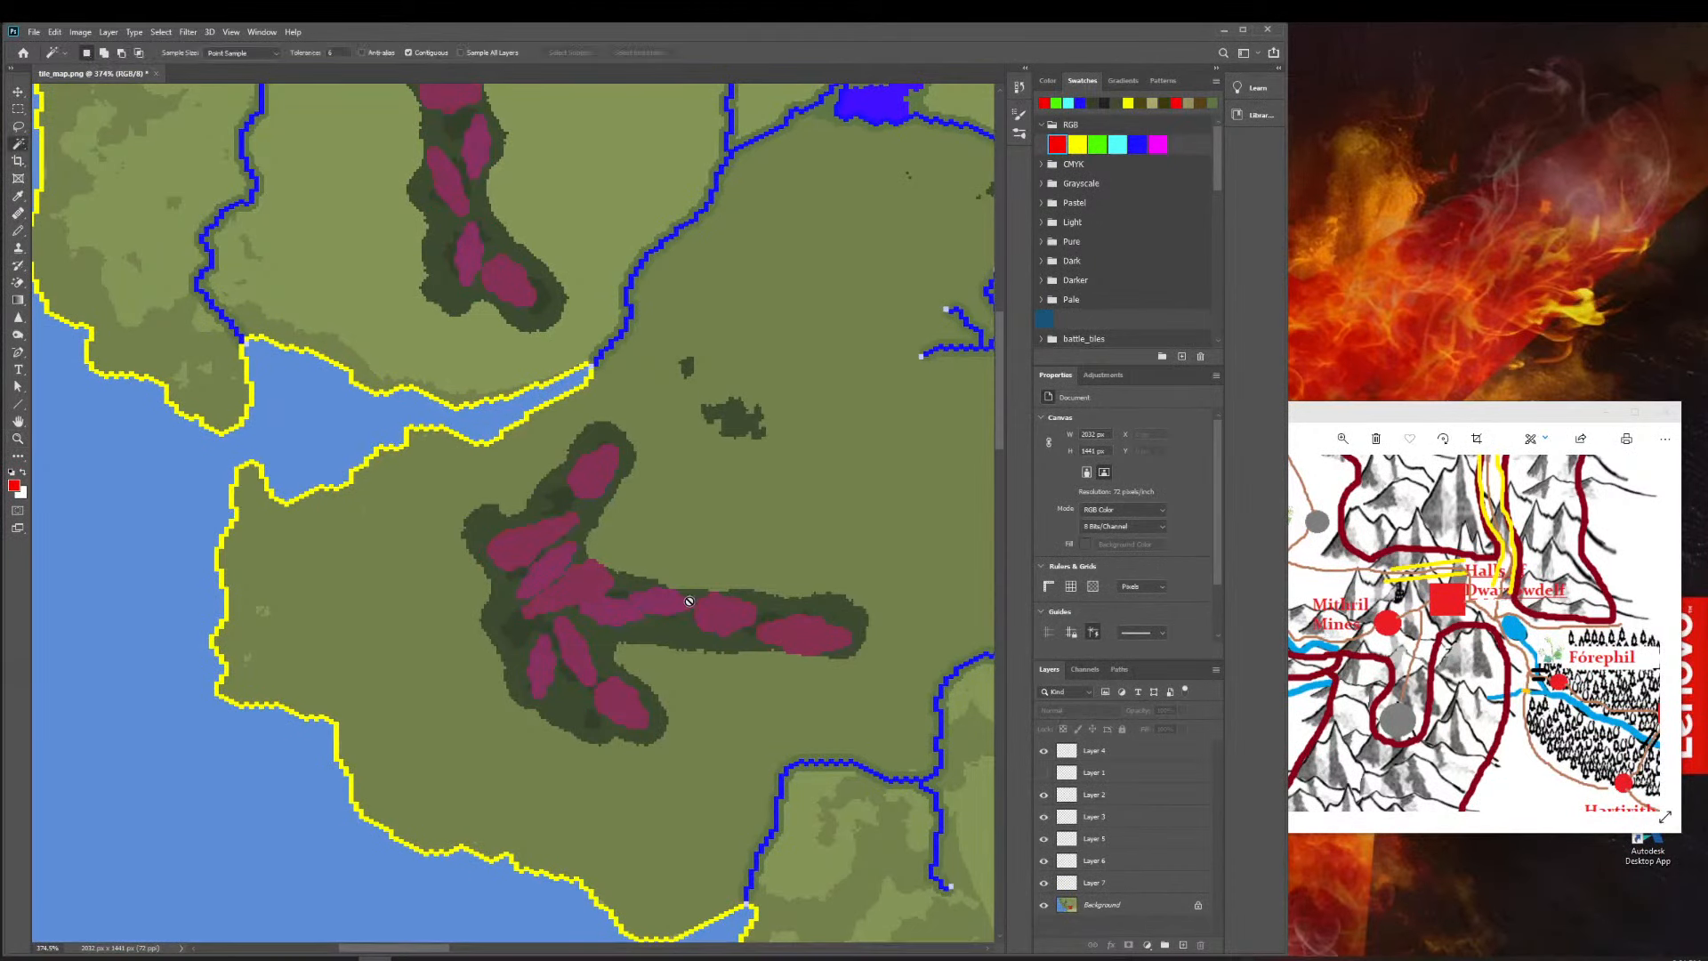
{"action": "left_click", "coordinate": [1112, 883]}
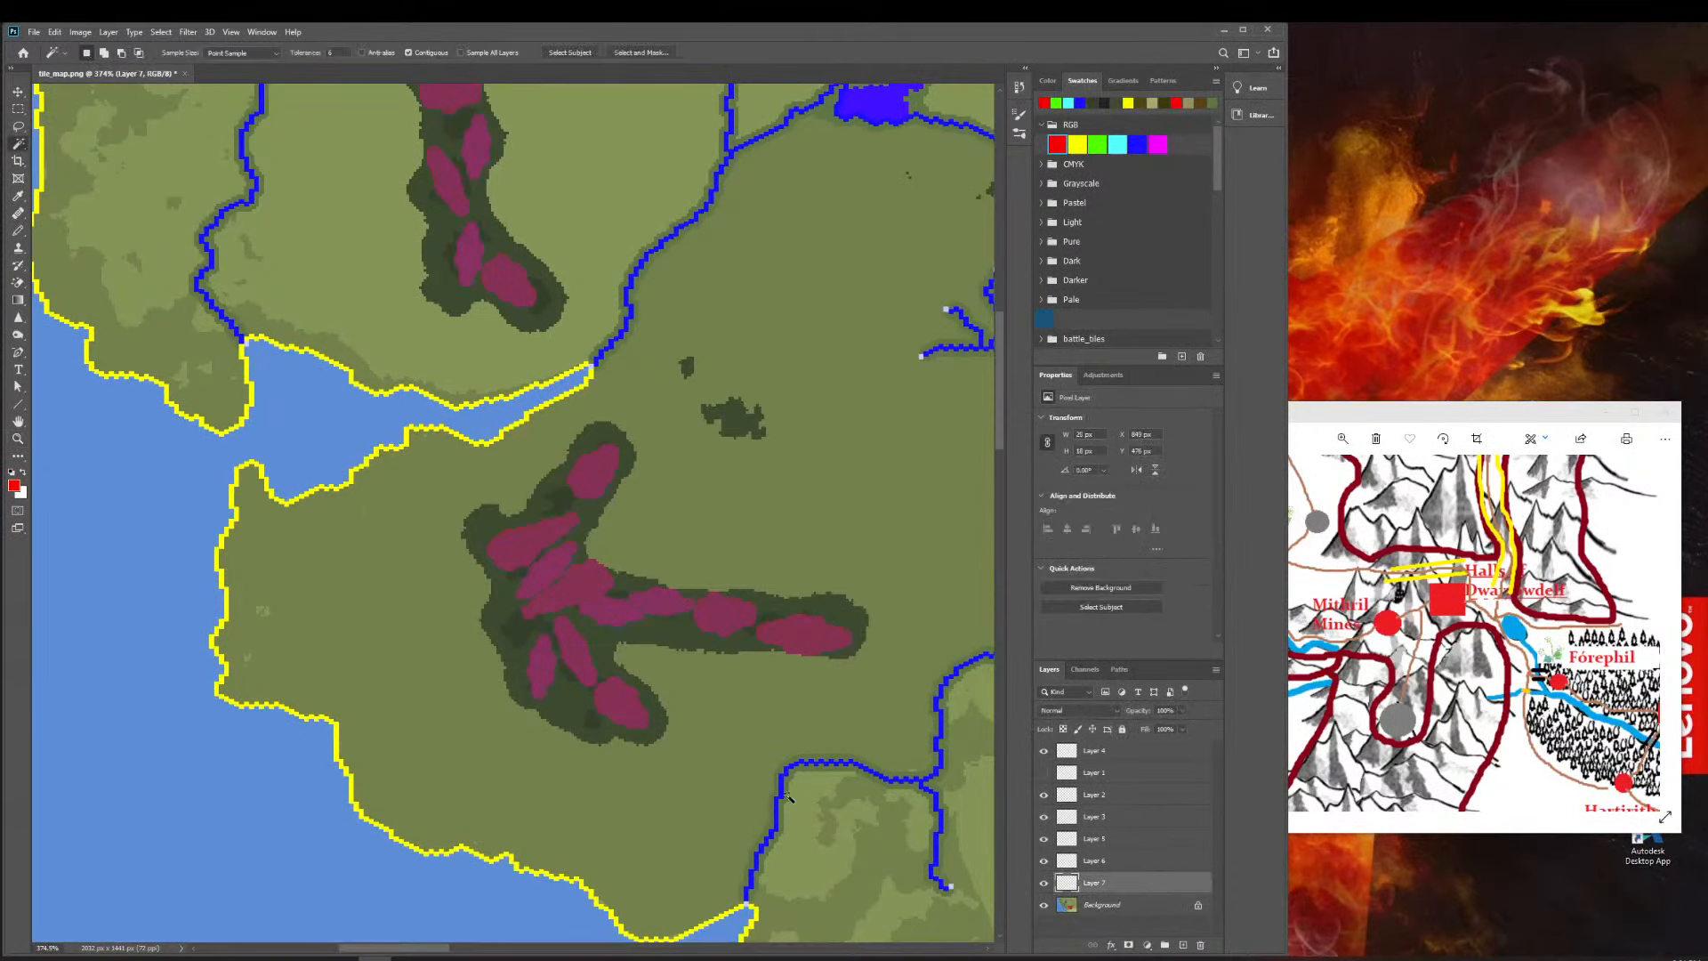
{"action": "scroll", "coordinate": [626, 674], "scroll_direction": "down", "scroll_amount": 1}
{"action": "scroll", "coordinate": [685, 623], "scroll_direction": "right", "scroll_amount": 1}
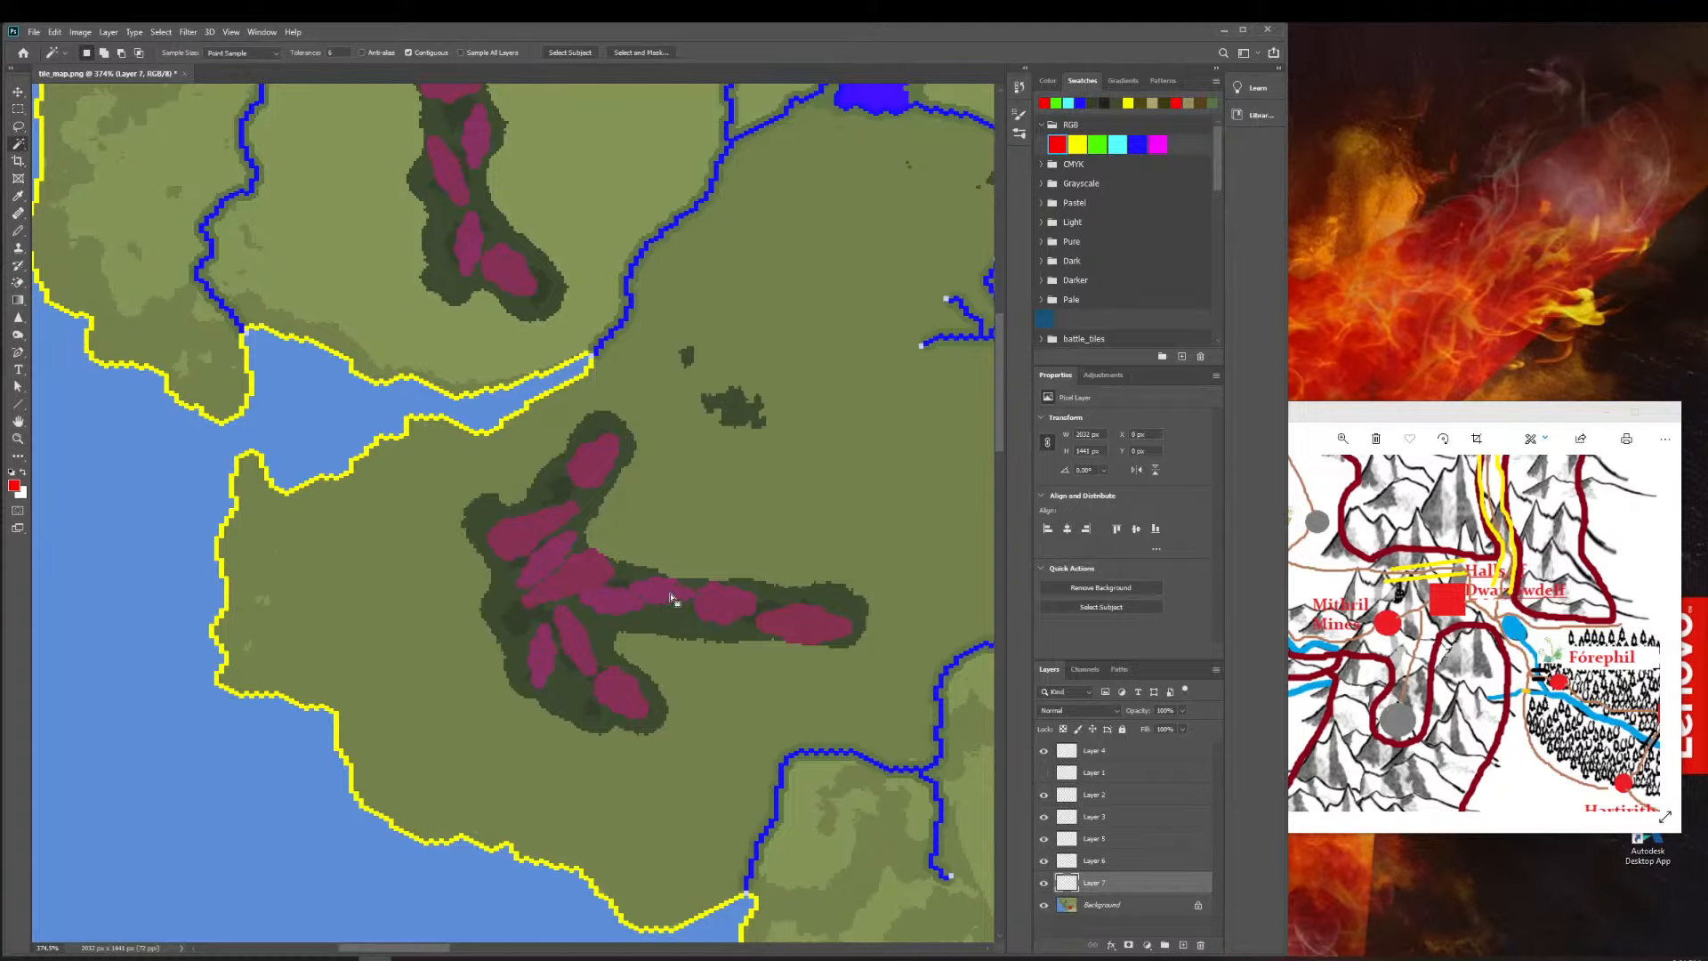
{"action": "scroll", "coordinate": [583, 572], "scroll_direction": "right", "scroll_amount": 4}
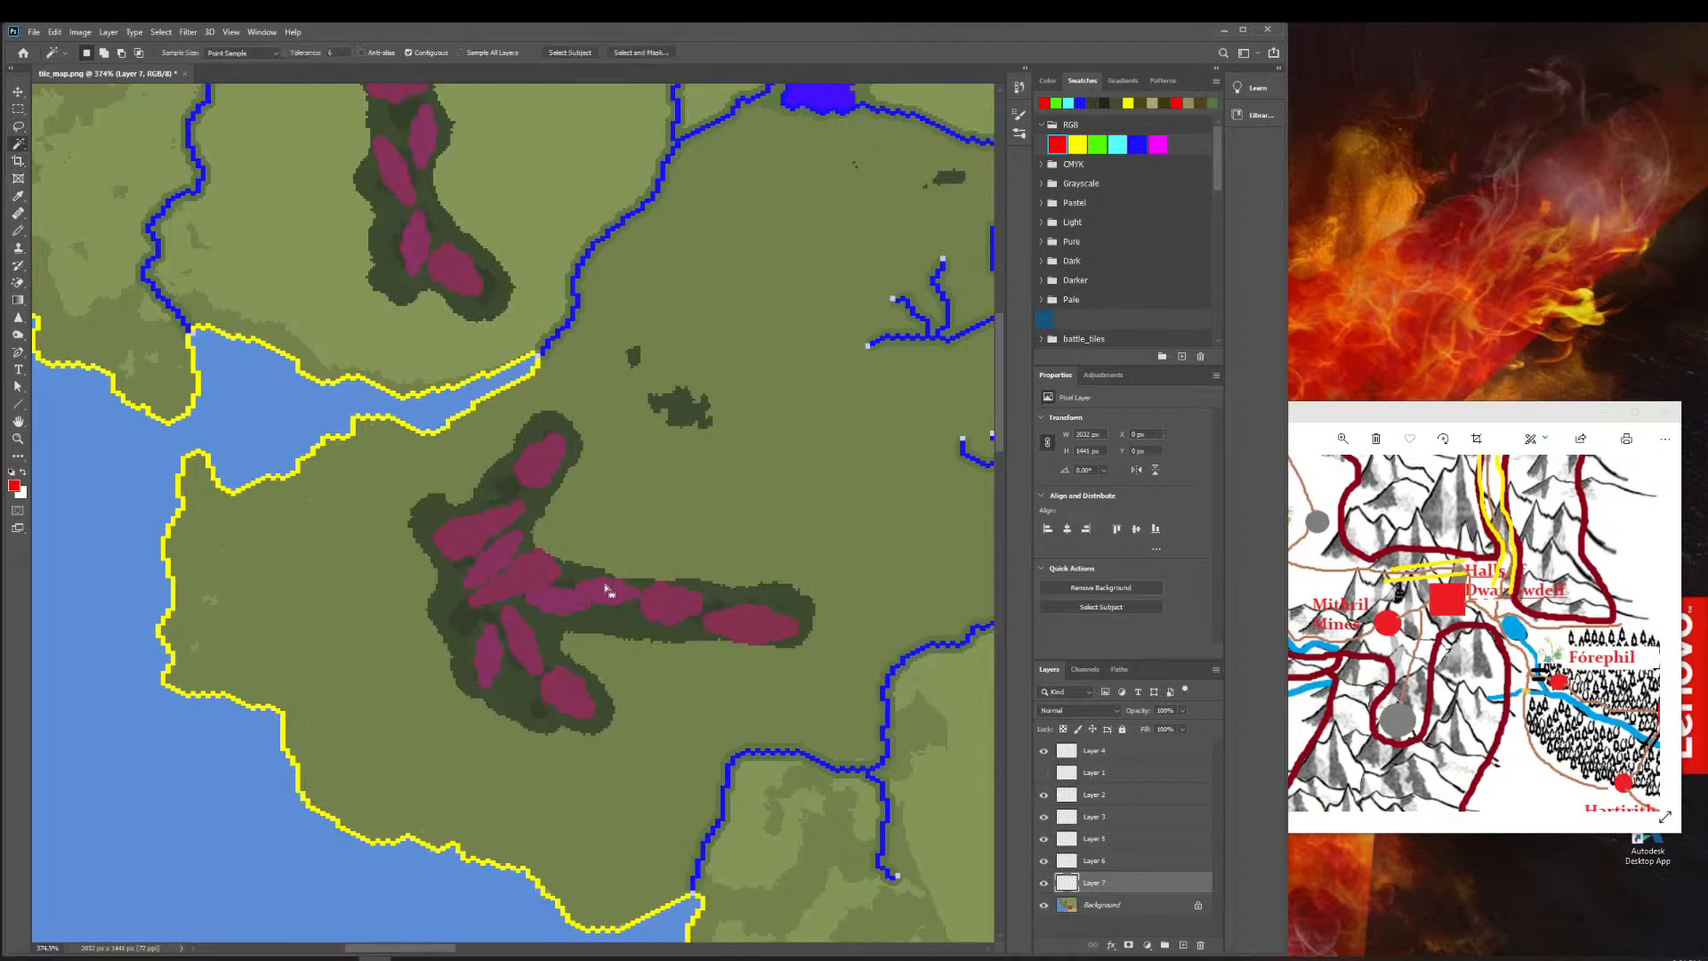
{"action": "left_click", "coordinate": [1142, 906]}
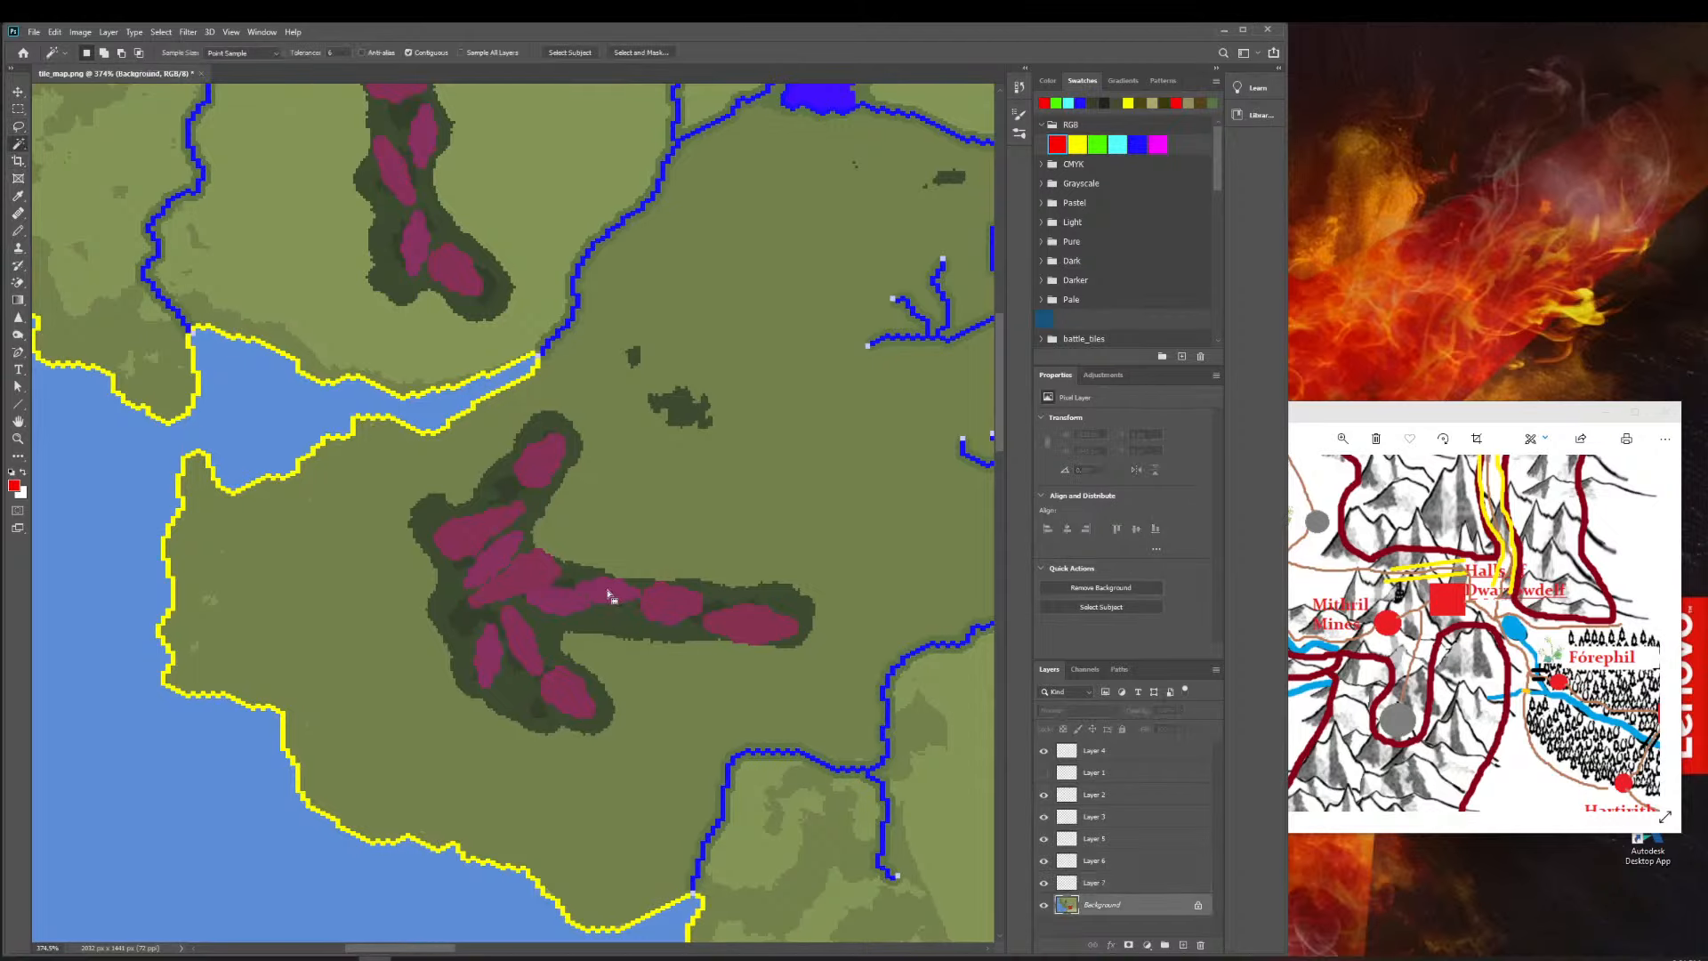
{"action": "scroll", "coordinate": [628, 605], "scroll_direction": "right", "scroll_amount": 5}
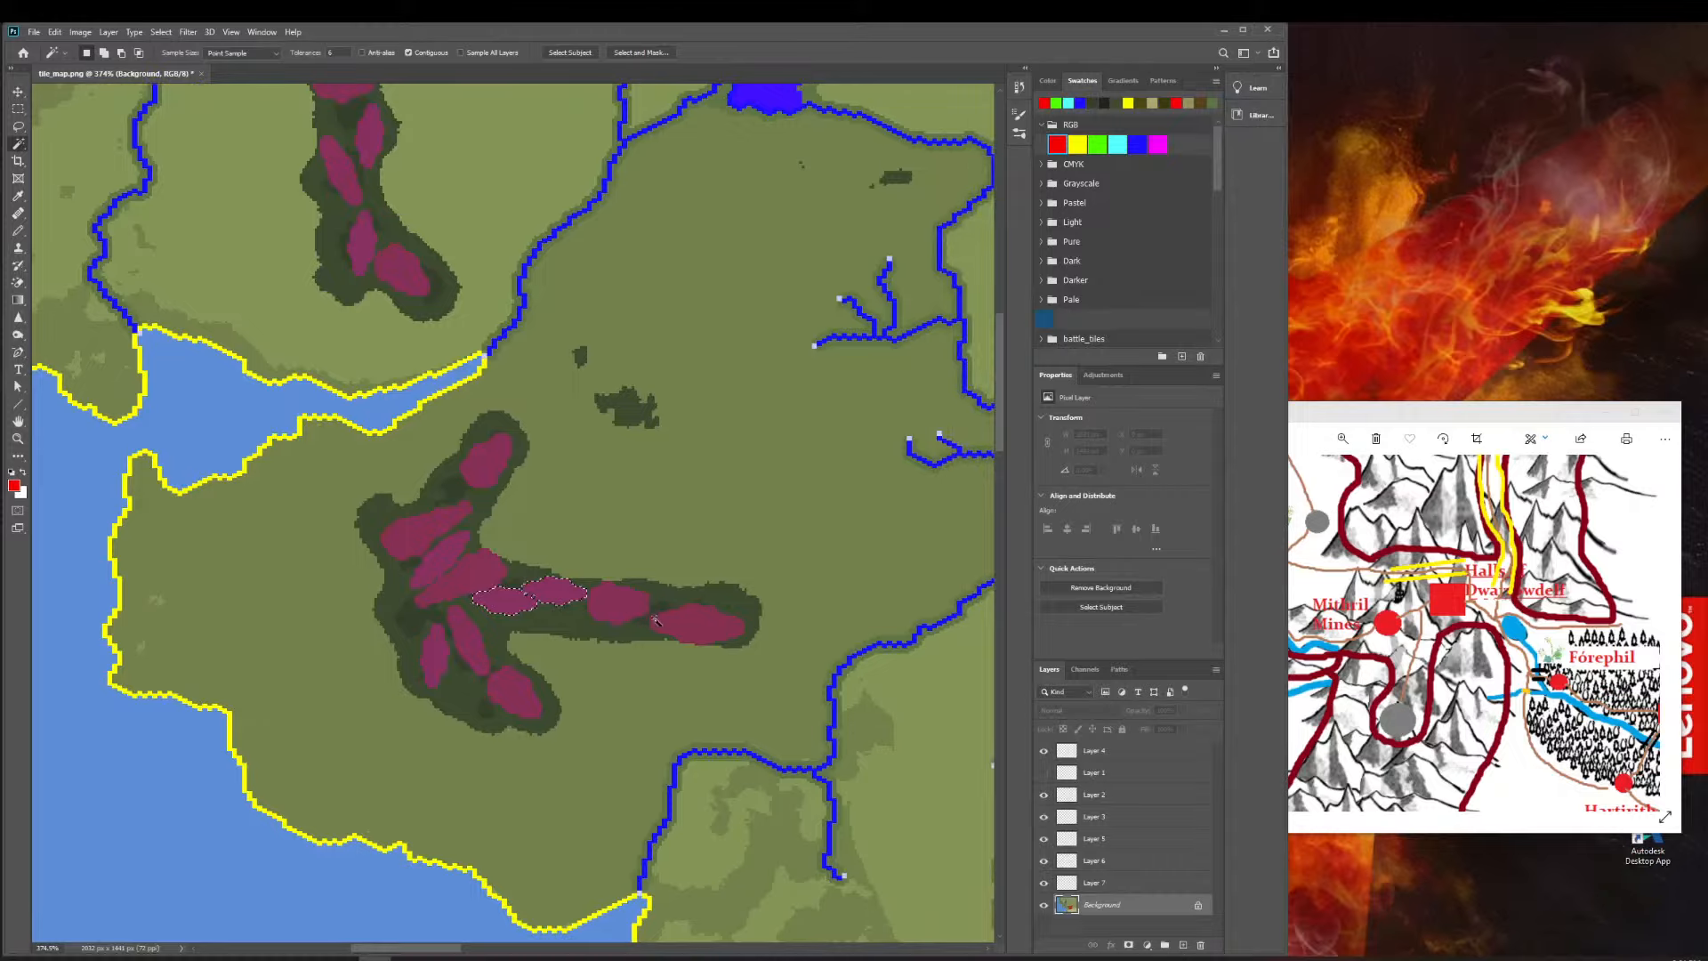
Examine the junction between the two selected patches closely to see where they connect.
{"action": "left_click", "coordinate": [18, 438]}
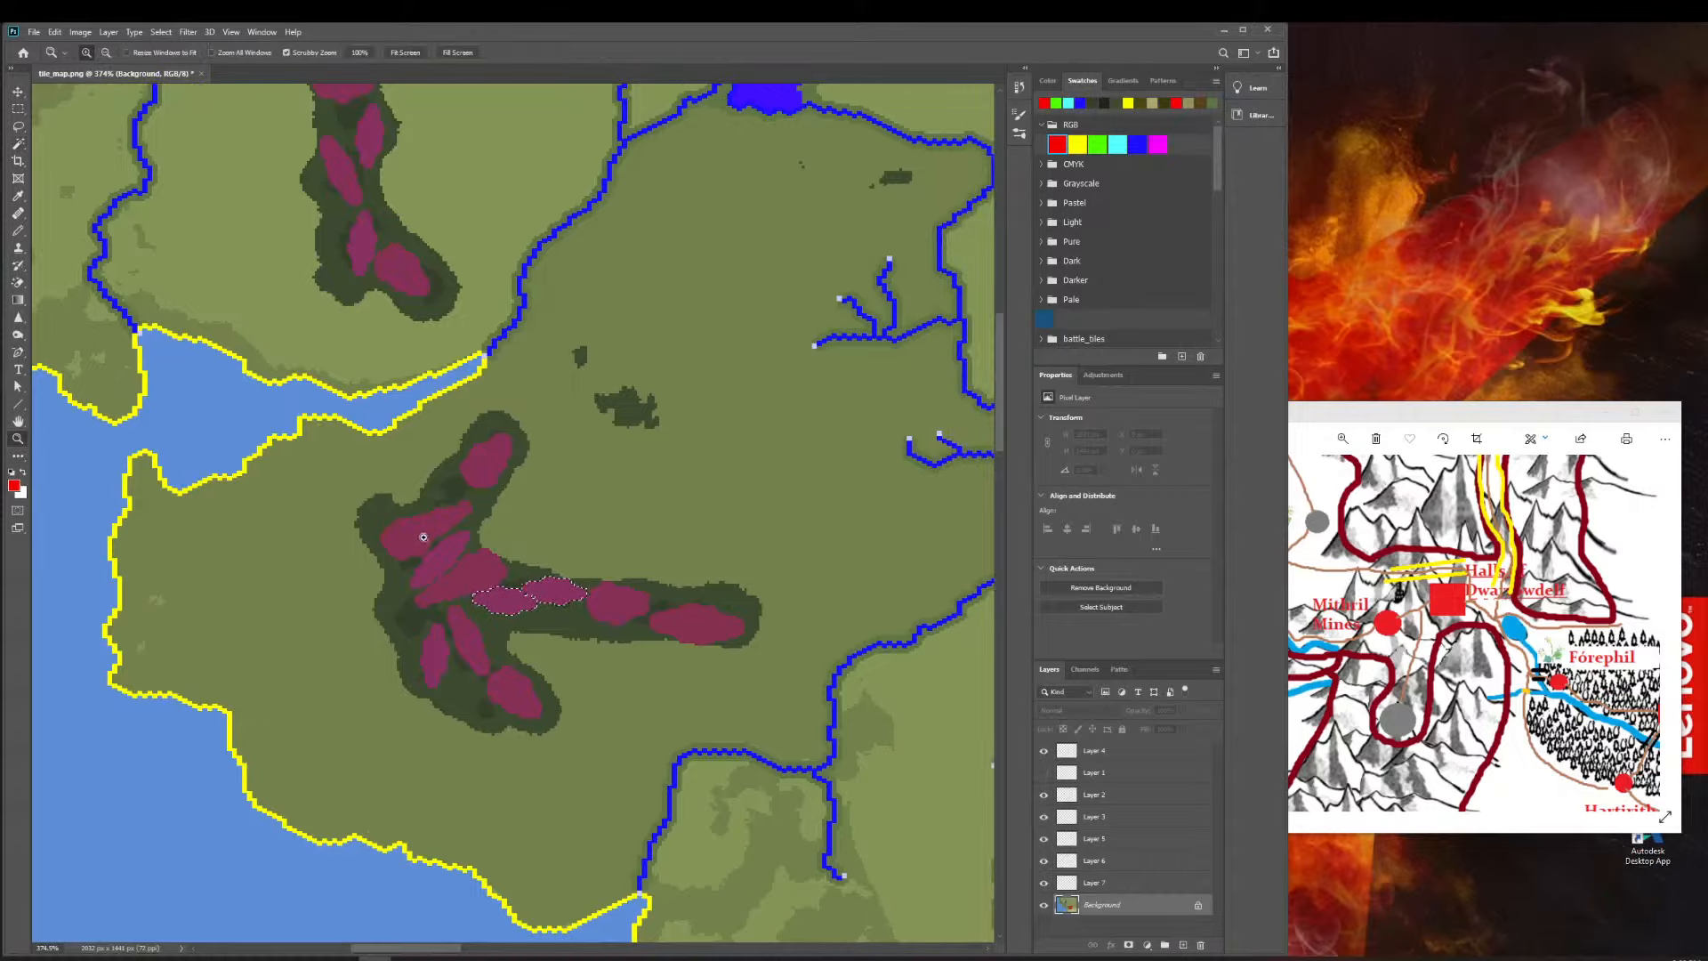
{"action": "left_click_drag", "start_coordinate": [583, 599], "coordinate": [577, 596]}
{"action": "scroll", "coordinate": [577, 595], "scroll_direction": "right", "scroll_amount": 3}
{"action": "scroll", "coordinate": [294, 765], "scroll_direction": "left", "scroll_amount": 5}
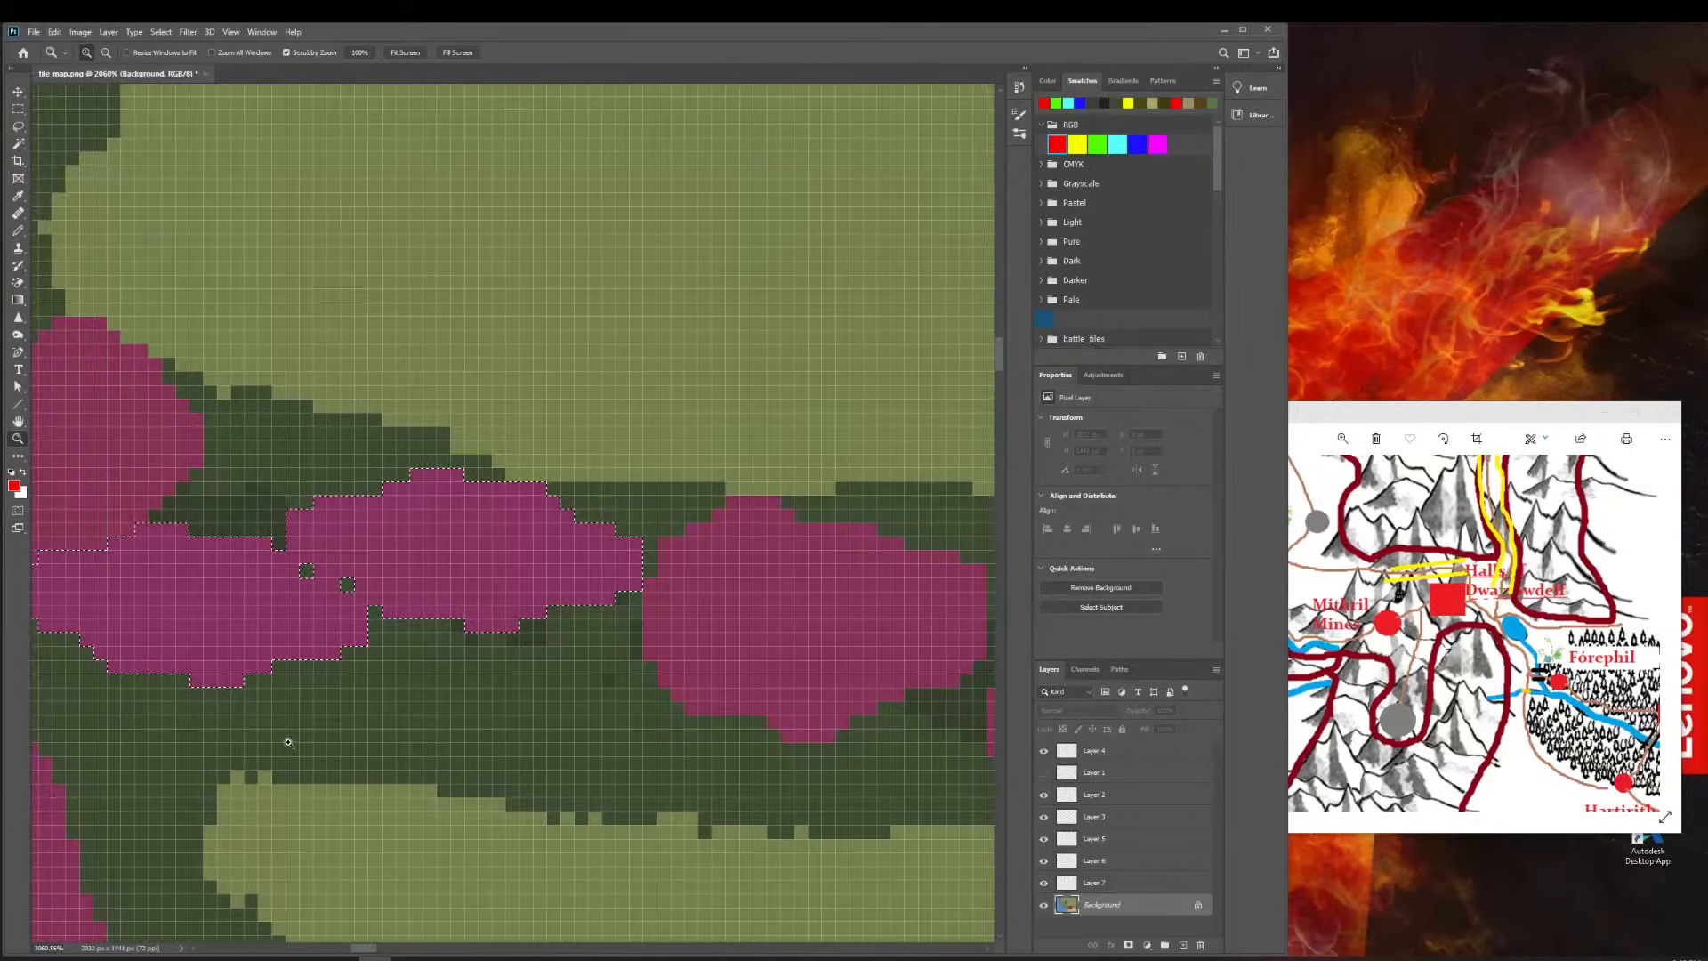
{"action": "left_click", "coordinate": [385, 713]}
{"action": "scroll", "coordinate": [385, 713], "scroll_direction": "left", "scroll_amount": 4}
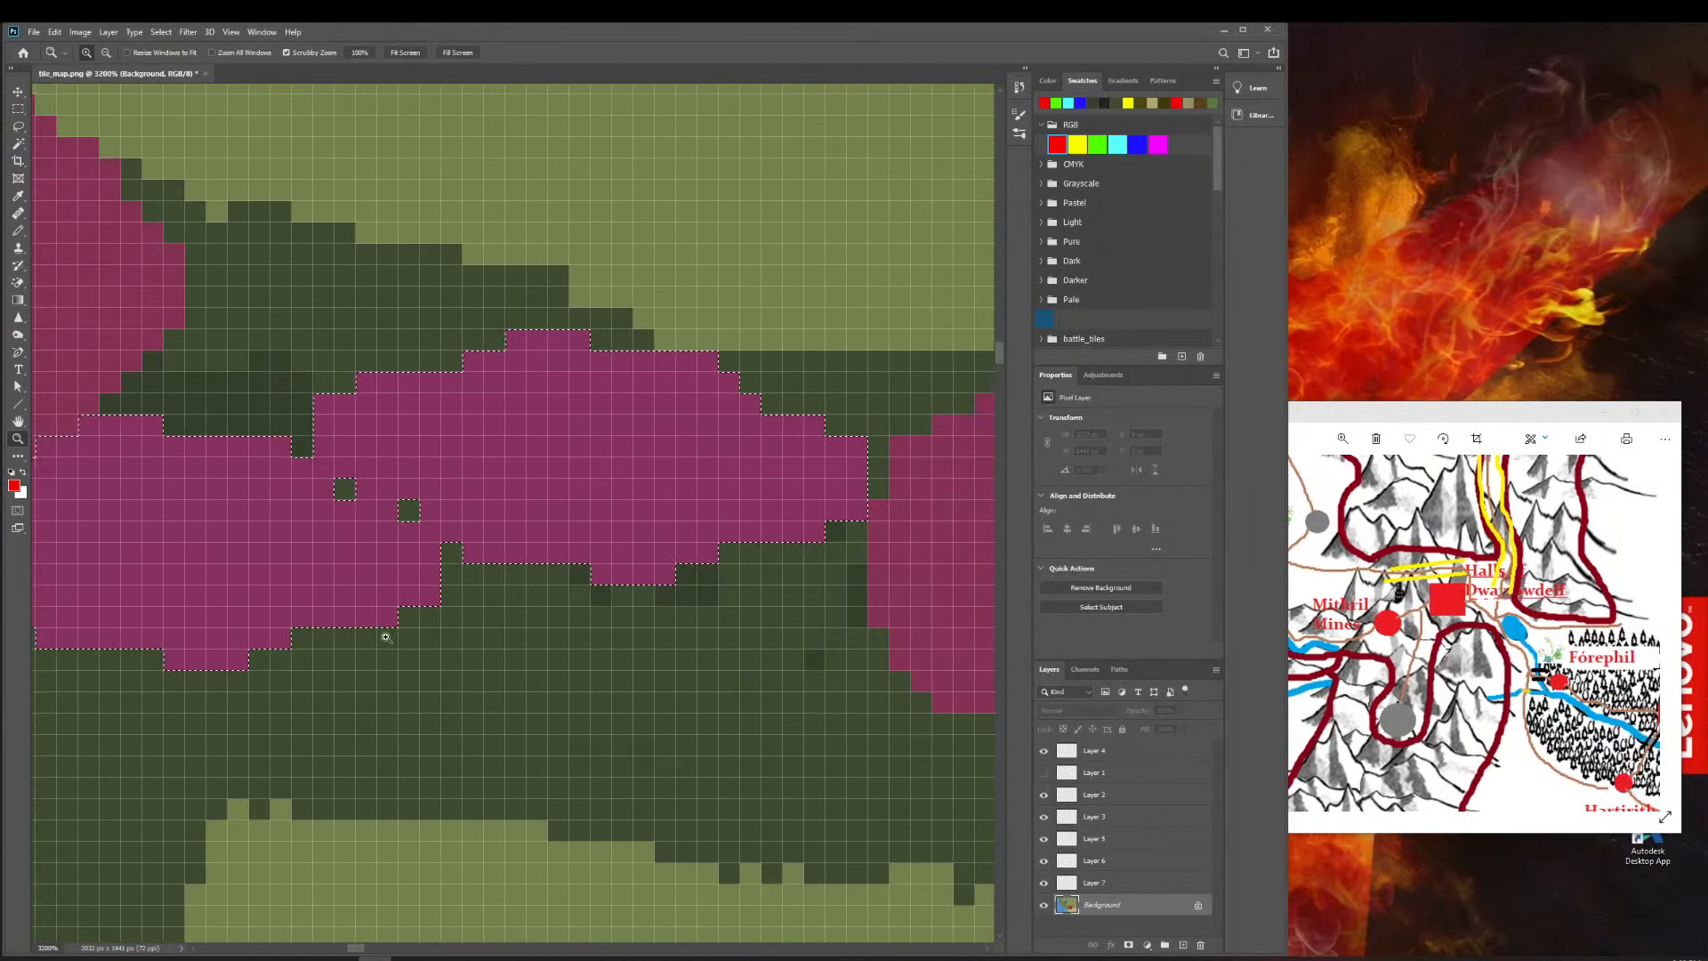
{"action": "left_click", "coordinate": [474, 703]}
{"action": "left_click_drag", "start_coordinate": [426, 643], "coordinate": [569, 704]}
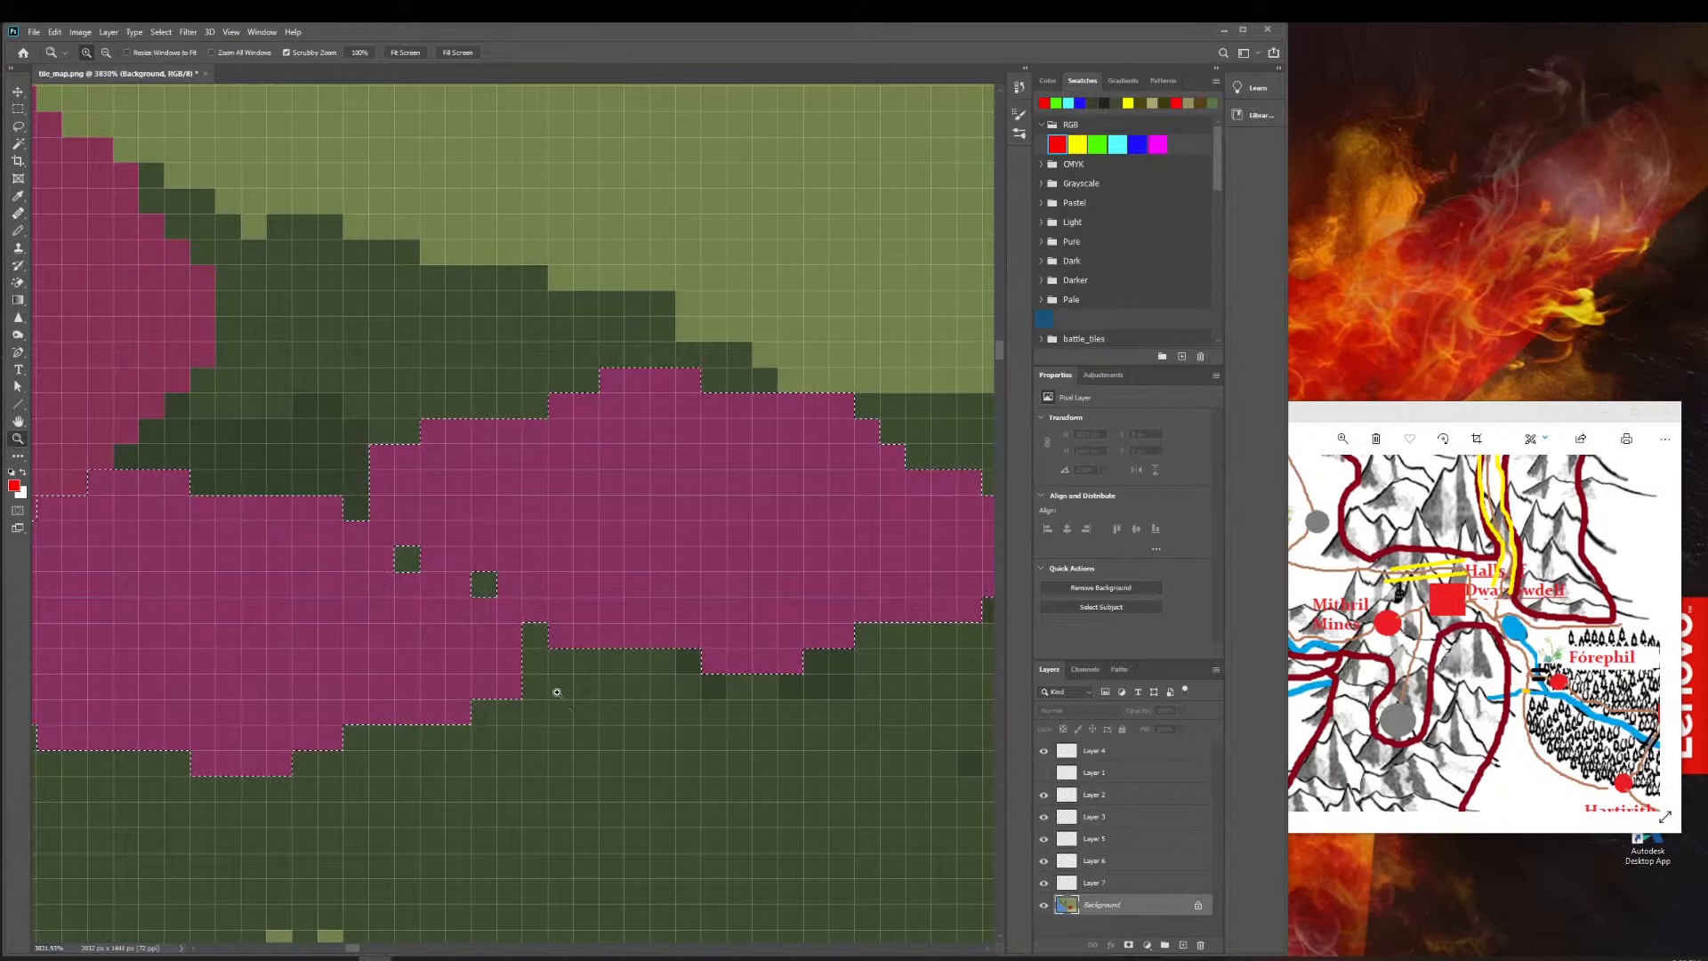
{"action": "left_click", "coordinate": [587, 731]}
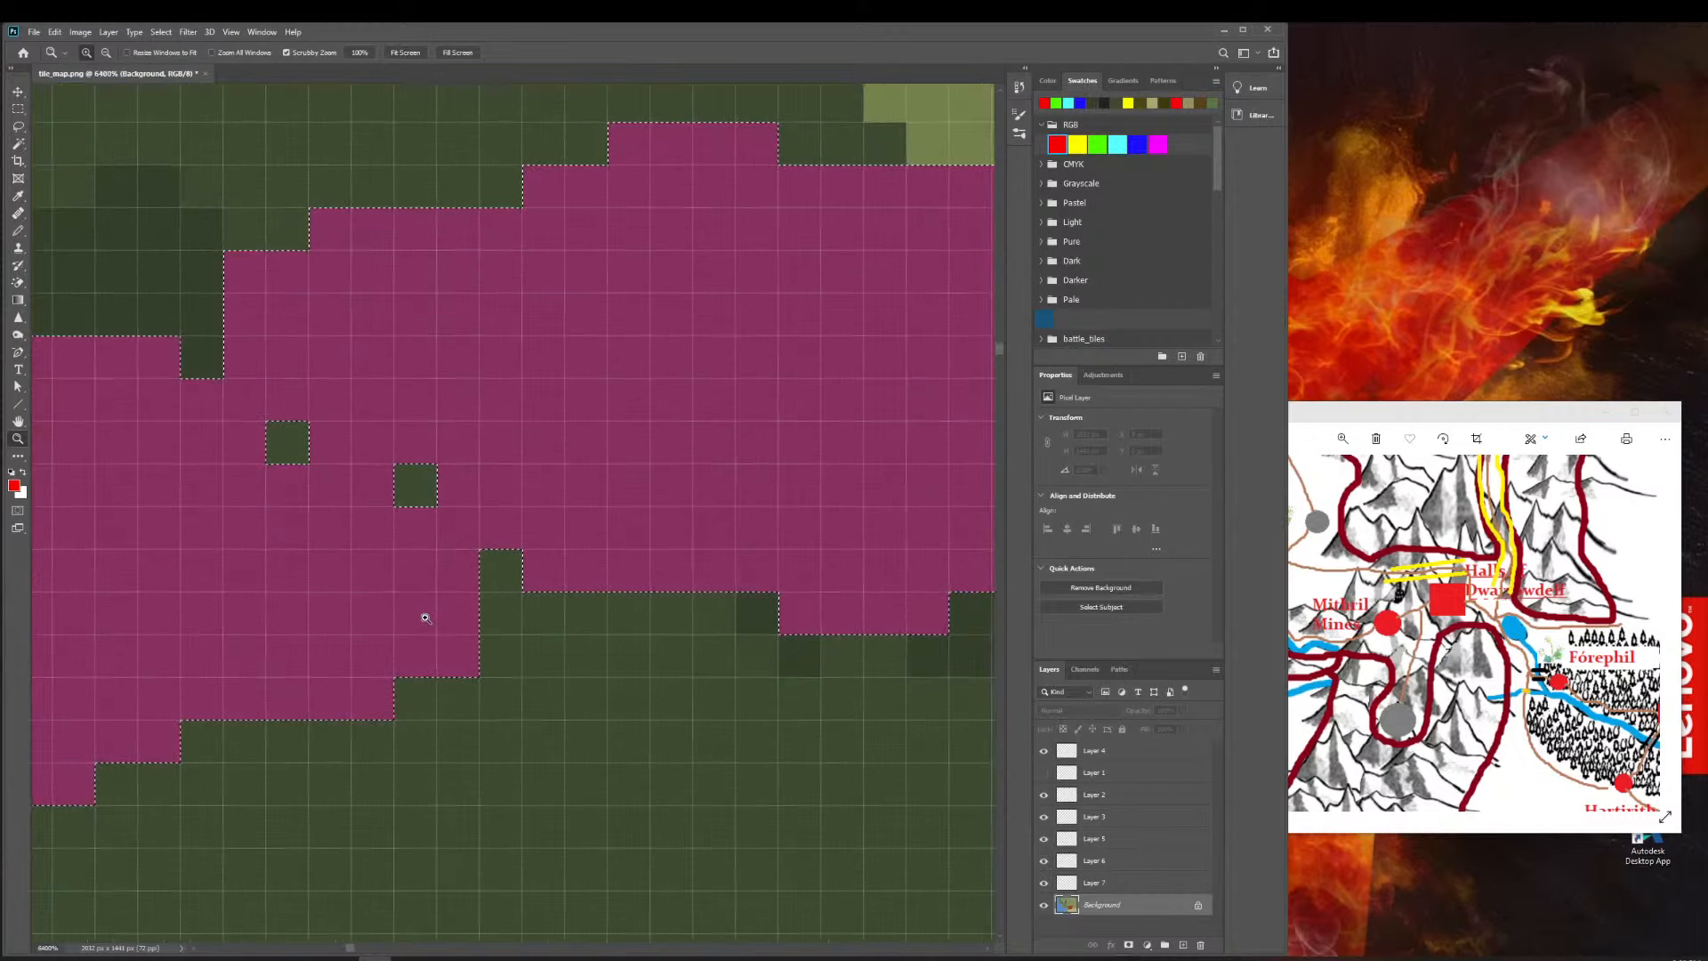
{"action": "left_click_drag", "start_coordinate": [425, 618], "coordinate": [287, 602]}
{"action": "scroll", "coordinate": [334, 606], "scroll_direction": "down", "scroll_amount": 2}
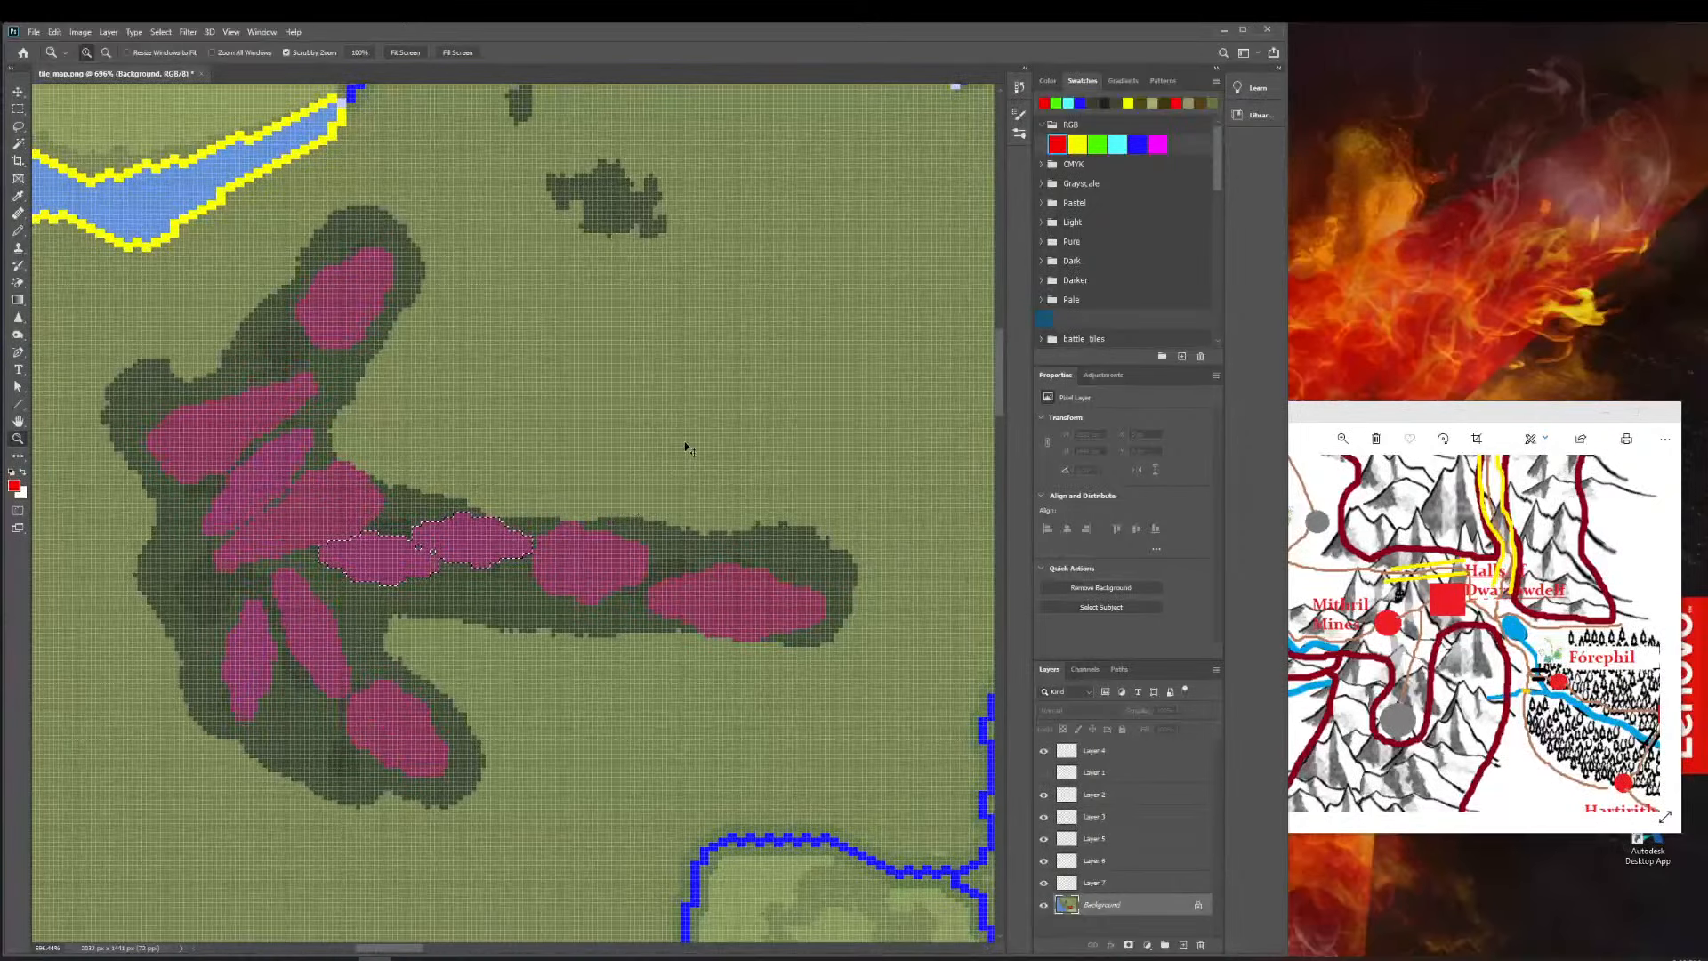
Copy the selected patch pair onto a new layer and move it east to the central mountain range's western side.
{"action": "key", "text": "ctrl+j"}
{"action": "scroll", "coordinate": [726, 635], "scroll_direction": "right", "scroll_amount": 2}
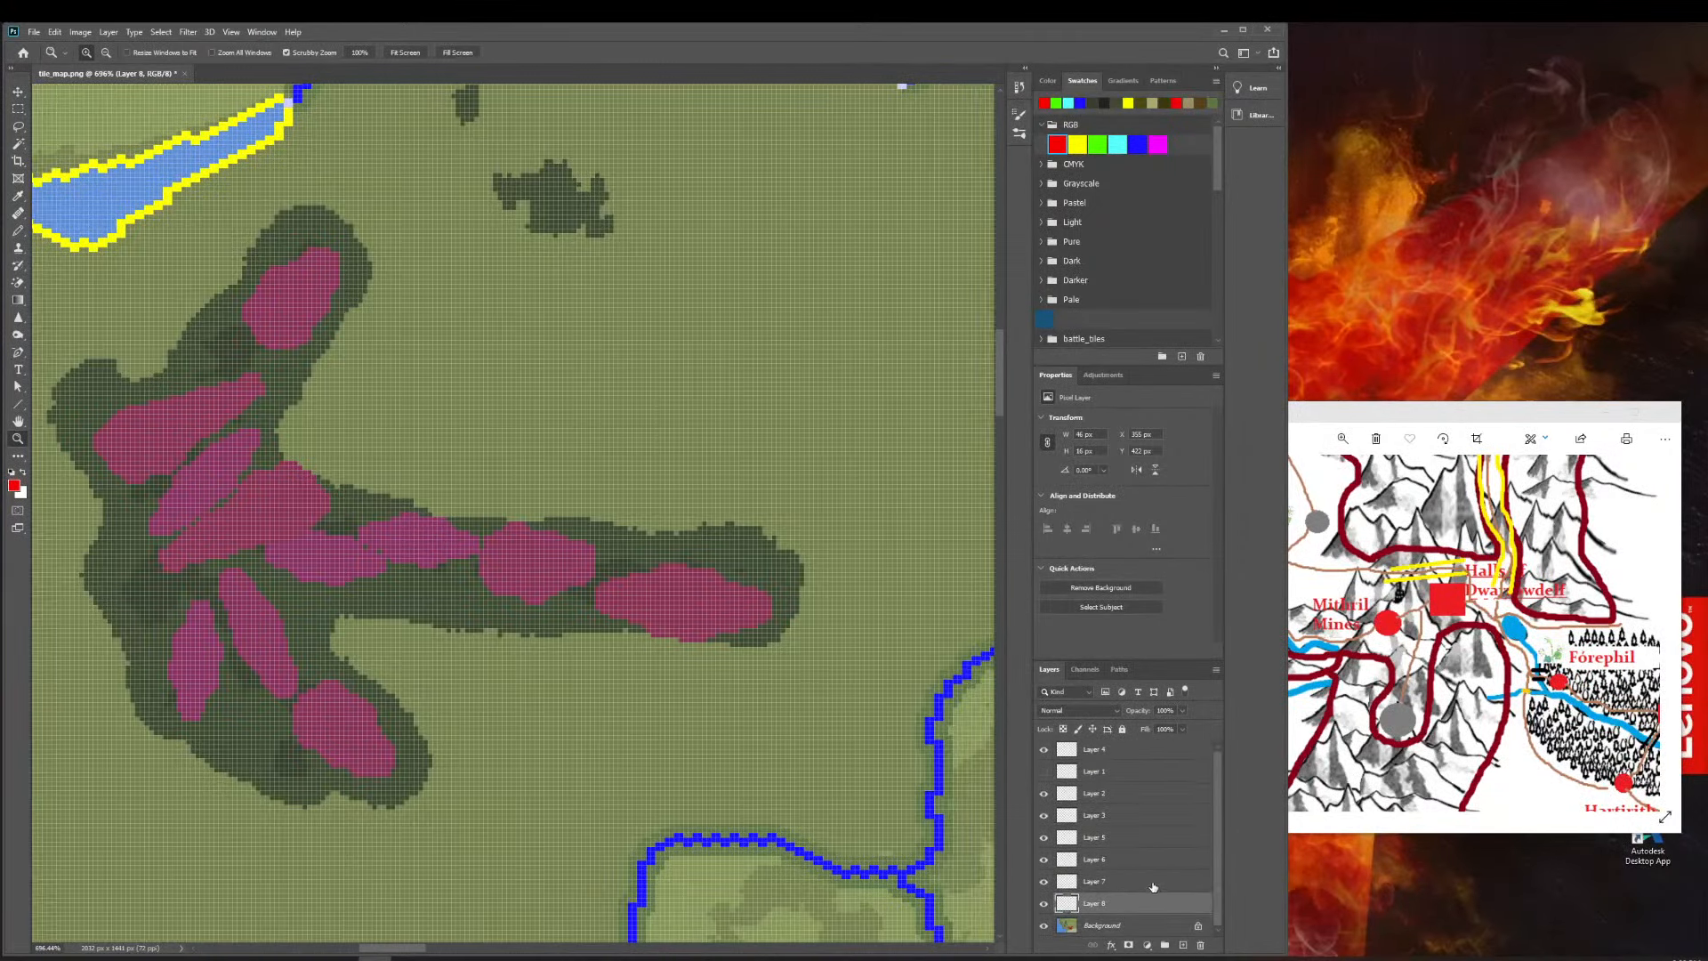
{"action": "scroll", "coordinate": [750, 723], "scroll_direction": "down", "scroll_amount": 10}
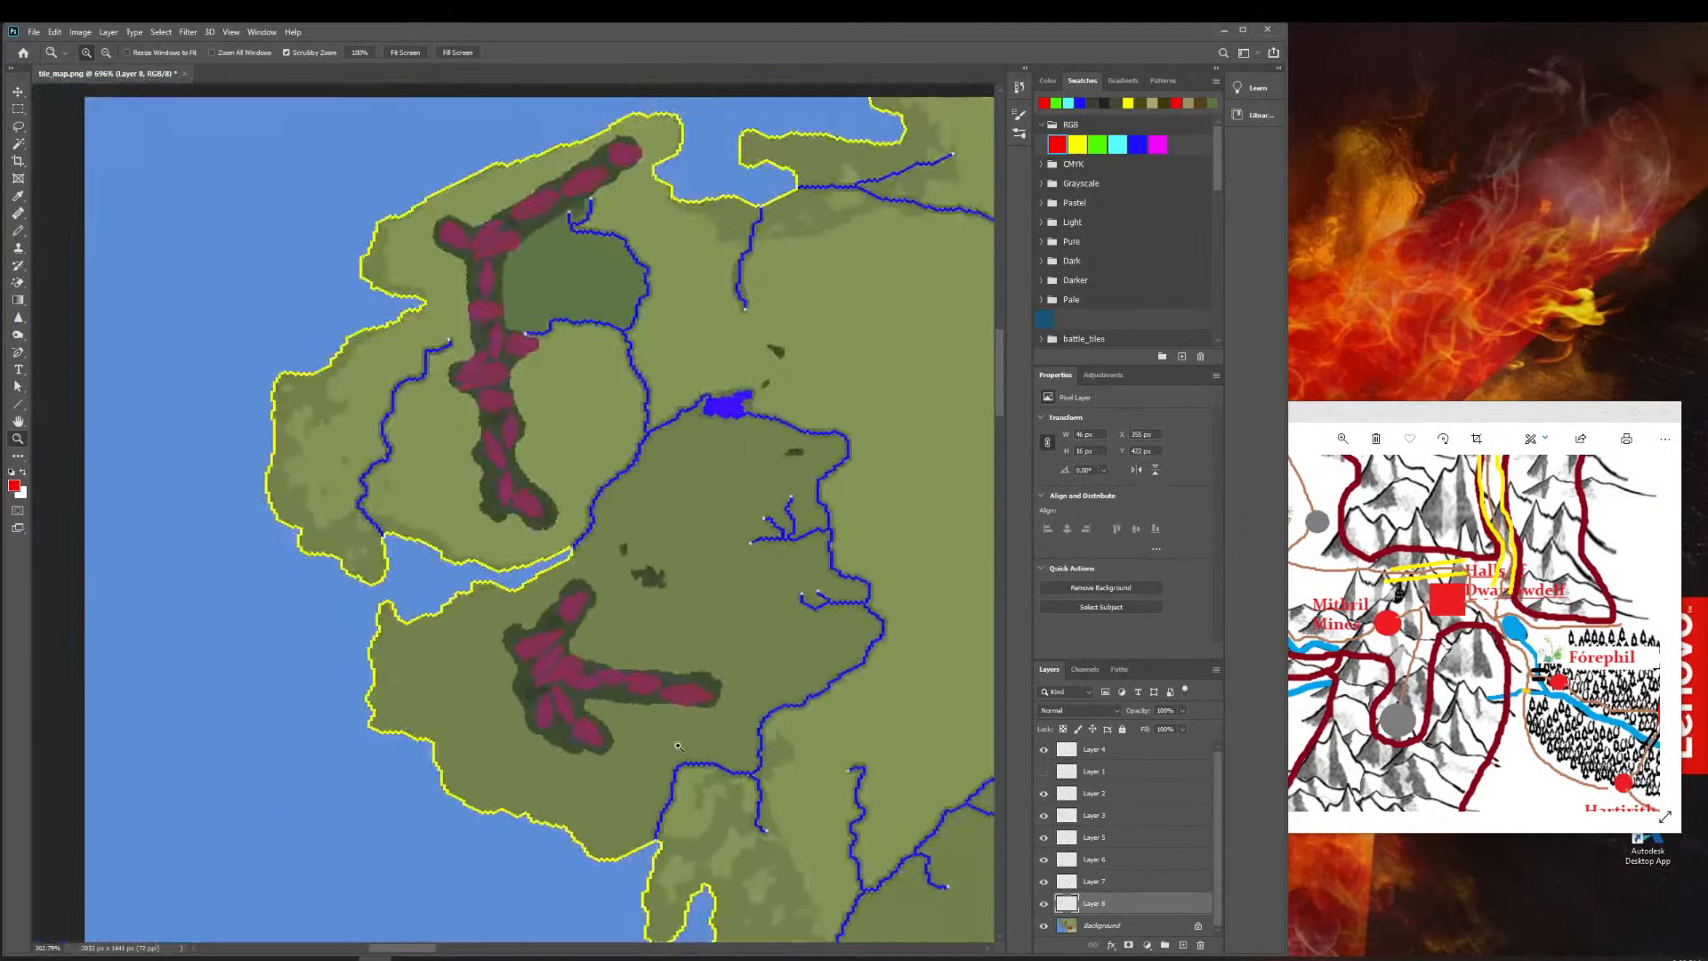
{"action": "scroll", "coordinate": [839, 671], "scroll_direction": "down", "scroll_amount": 8}
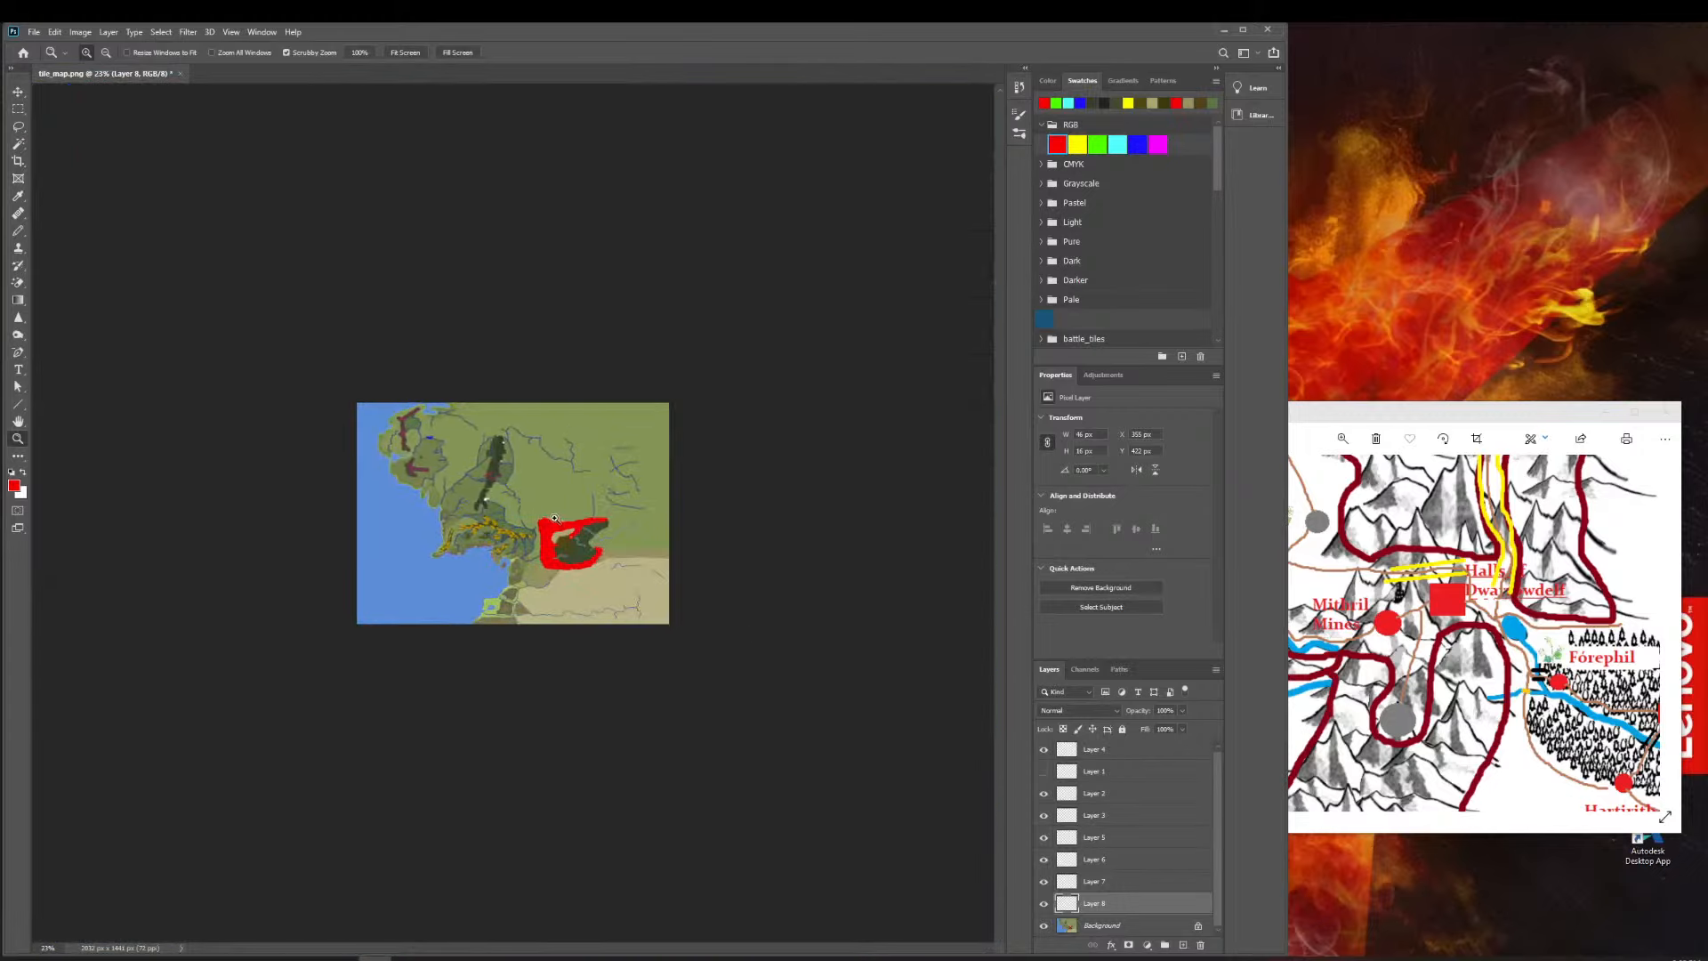
{"action": "scroll", "coordinate": [554, 517], "scroll_direction": "up", "scroll_amount": 6}
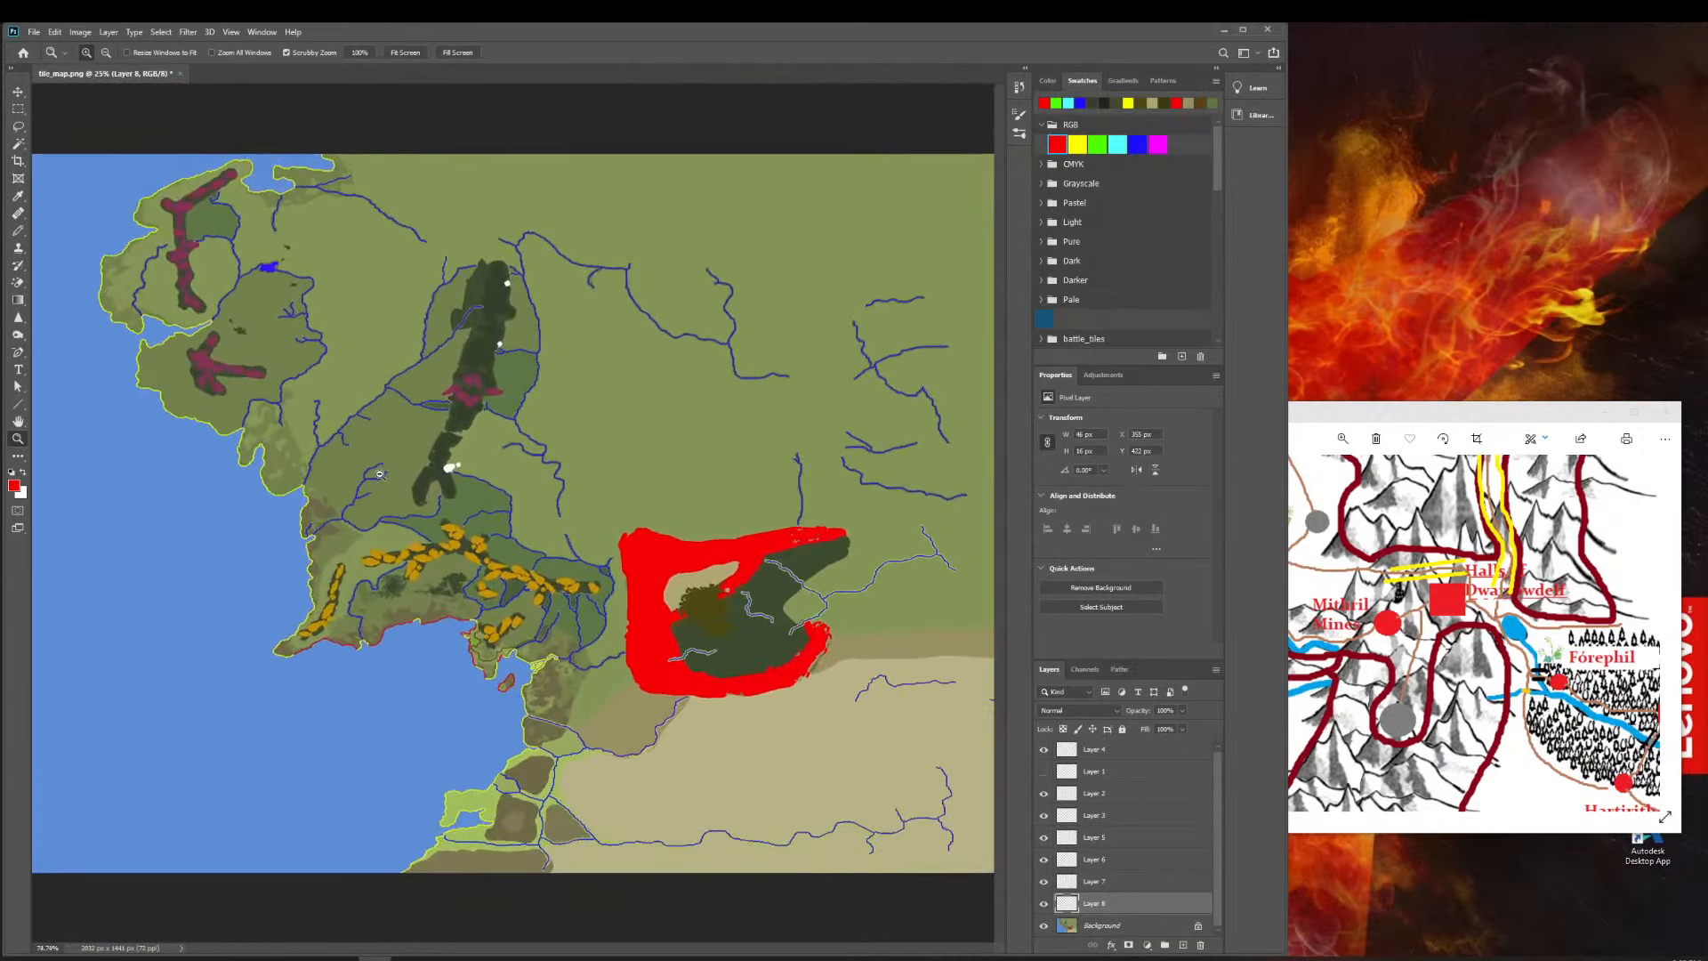
{"action": "scroll", "coordinate": [380, 474], "scroll_direction": "up", "scroll_amount": 3}
{"action": "scroll", "coordinate": [338, 450], "scroll_direction": "up", "scroll_amount": 2}
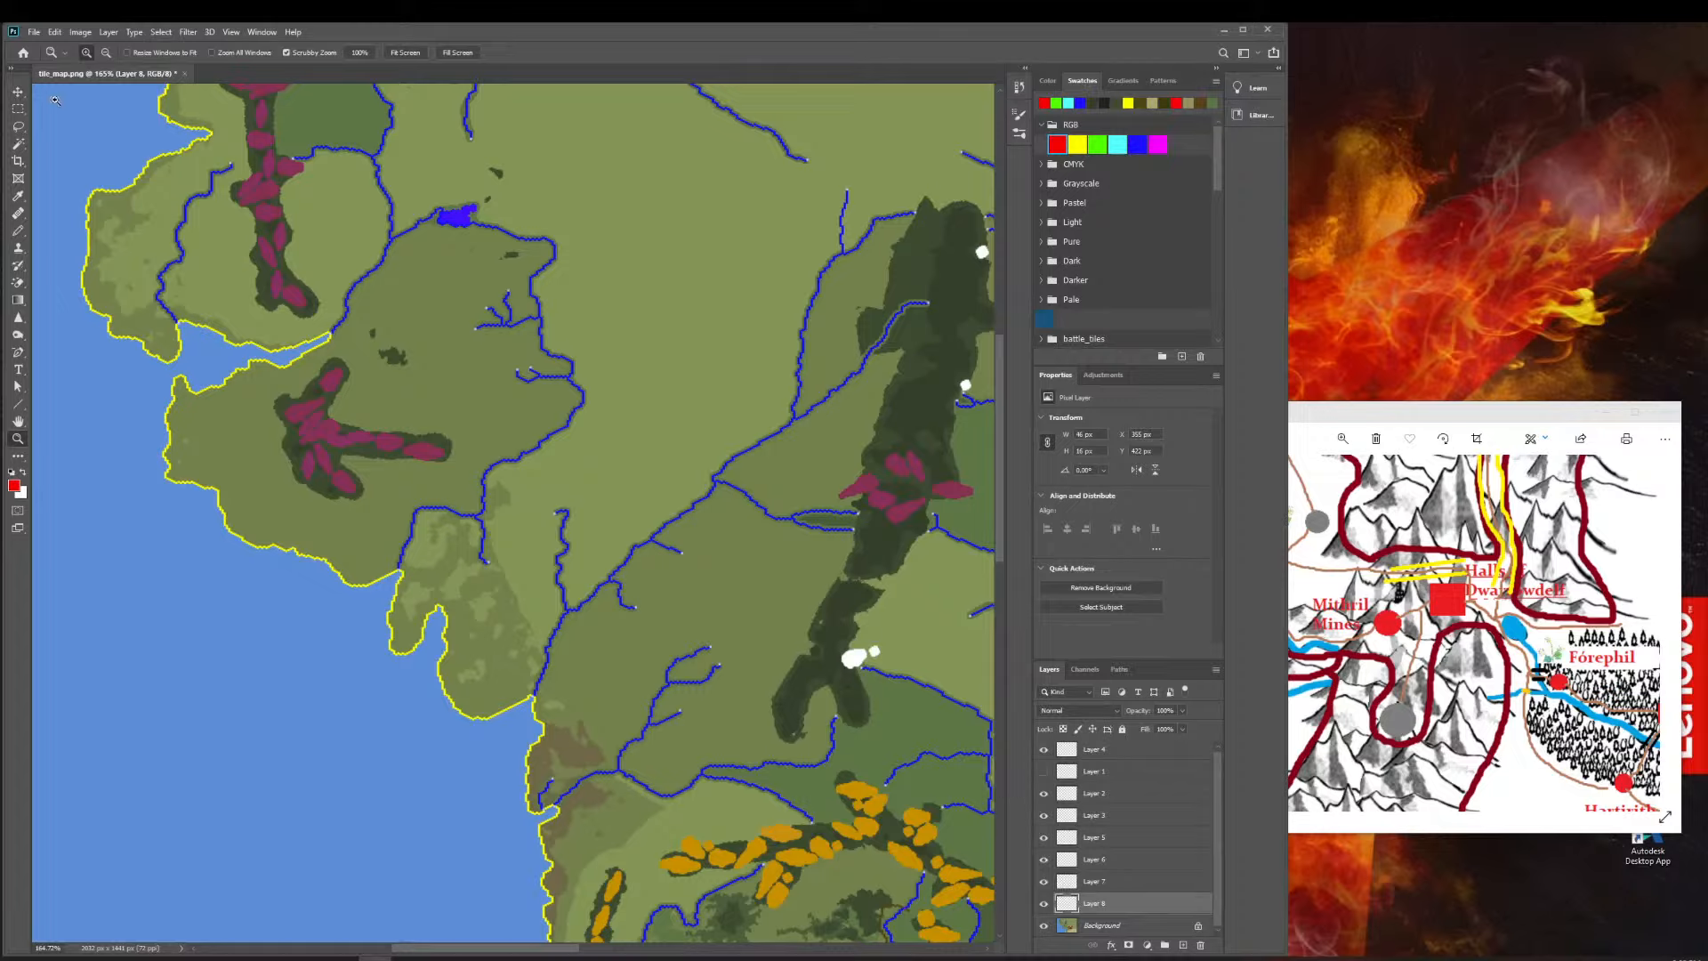
{"action": "left_click", "coordinate": [17, 92]}
{"action": "left_click_drag", "start_coordinate": [337, 440], "coordinate": [1019, 482]}
{"action": "left_click", "coordinate": [18, 439]}
{"action": "left_click", "coordinate": [18, 92]}
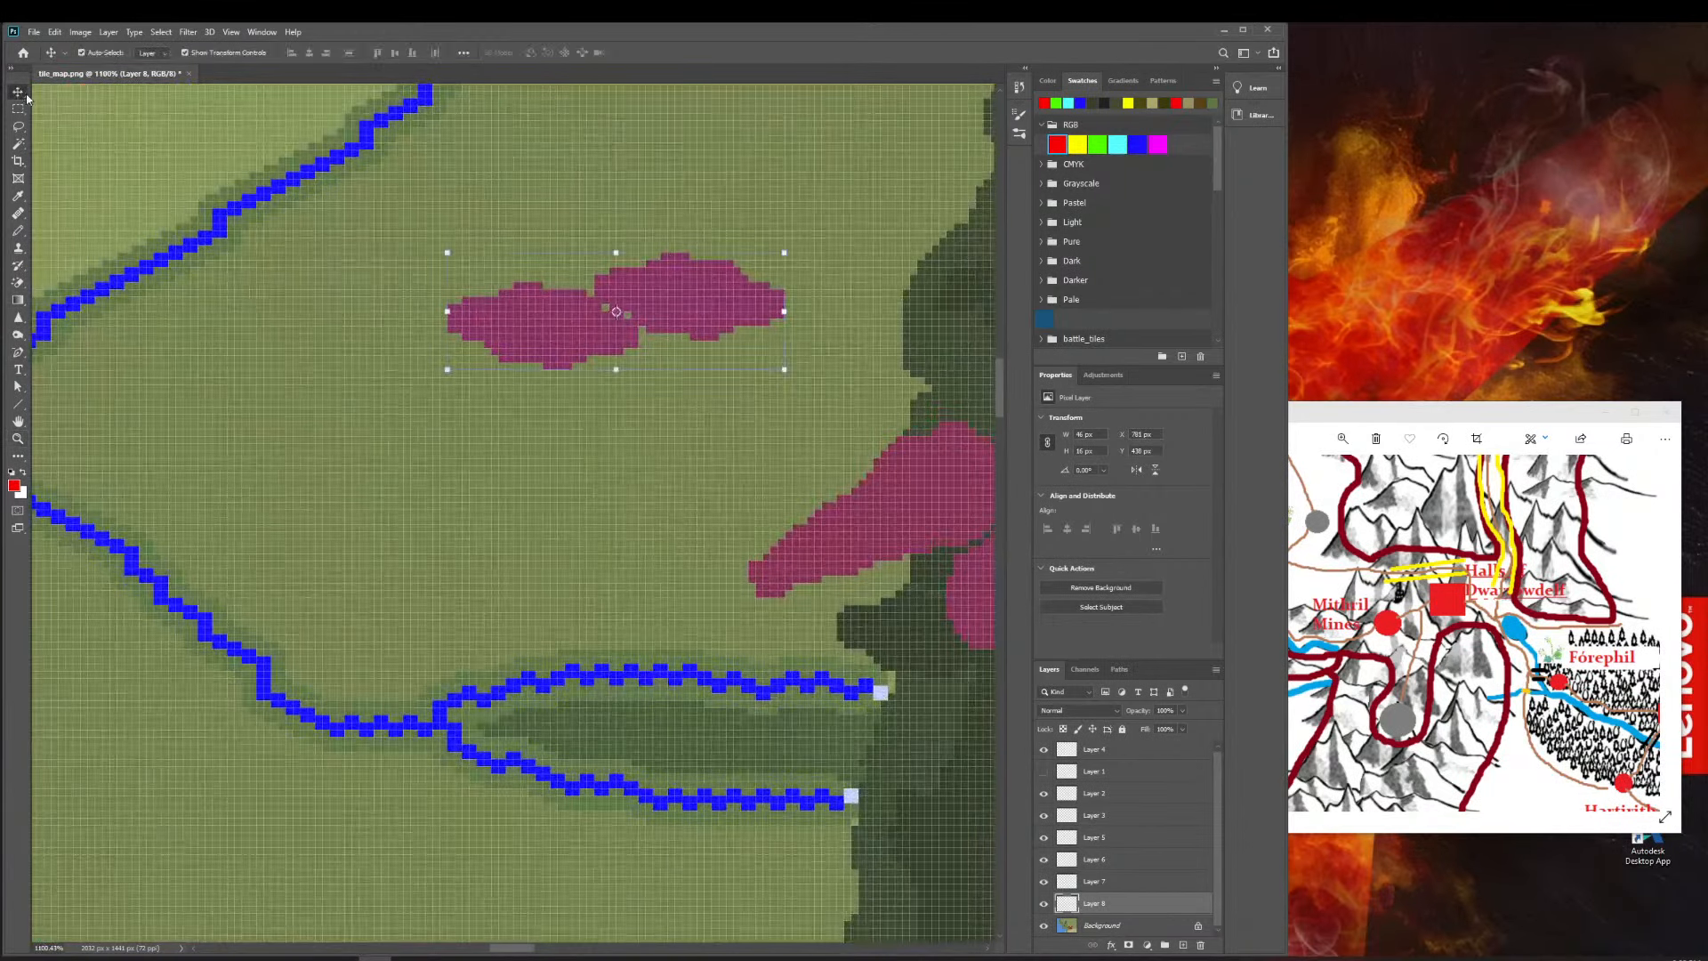
Place the patch pair between the western slanted patch and the river source below it, and shift the slanted patch slightly northeast.
{"action": "scroll", "coordinate": [828, 424], "scroll_direction": "right", "scroll_amount": 2}
{"action": "left_click_drag", "start_coordinate": [613, 328], "coordinate": [796, 647]}
{"action": "left_click_drag", "start_coordinate": [876, 476], "coordinate": [876, 496]}
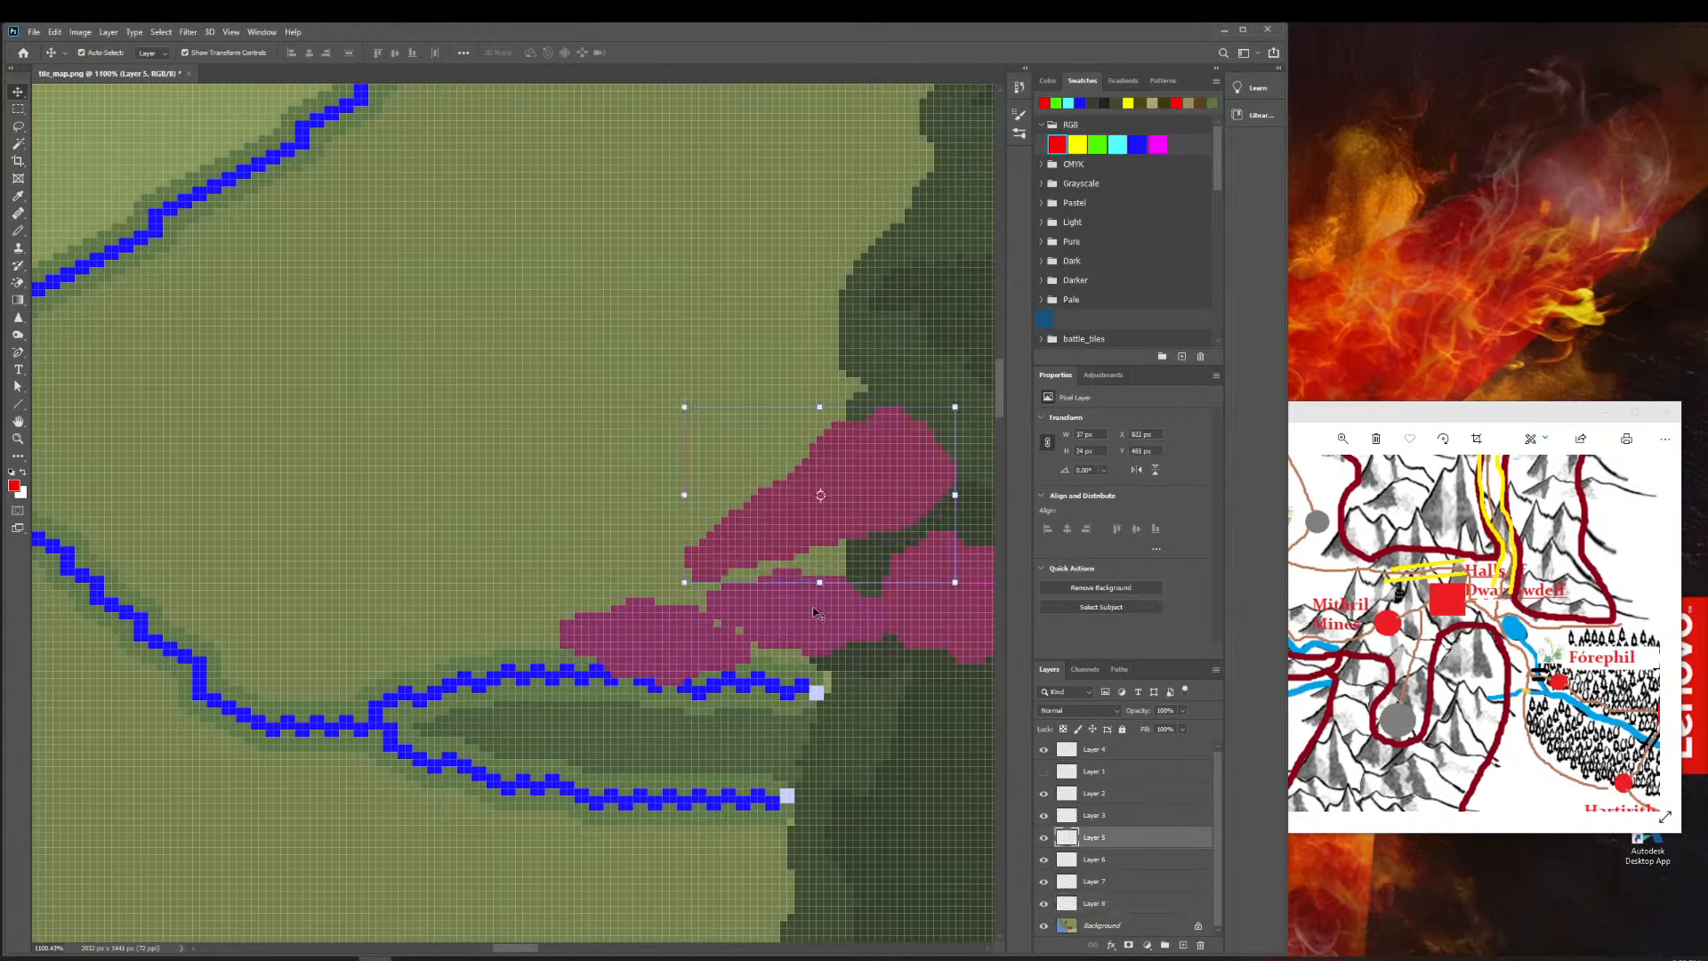
{"action": "left_click_drag", "start_coordinate": [819, 613], "coordinate": [785, 615]}
{"action": "left_click", "coordinate": [857, 511]}
{"action": "left_click_drag", "start_coordinate": [857, 505], "coordinate": [884, 498]}
Nudge the rounded patch east of the pair and the long slanted patch southeast of it slightly northwest.
{"action": "scroll", "coordinate": [889, 664], "scroll_direction": "right", "scroll_amount": 5}
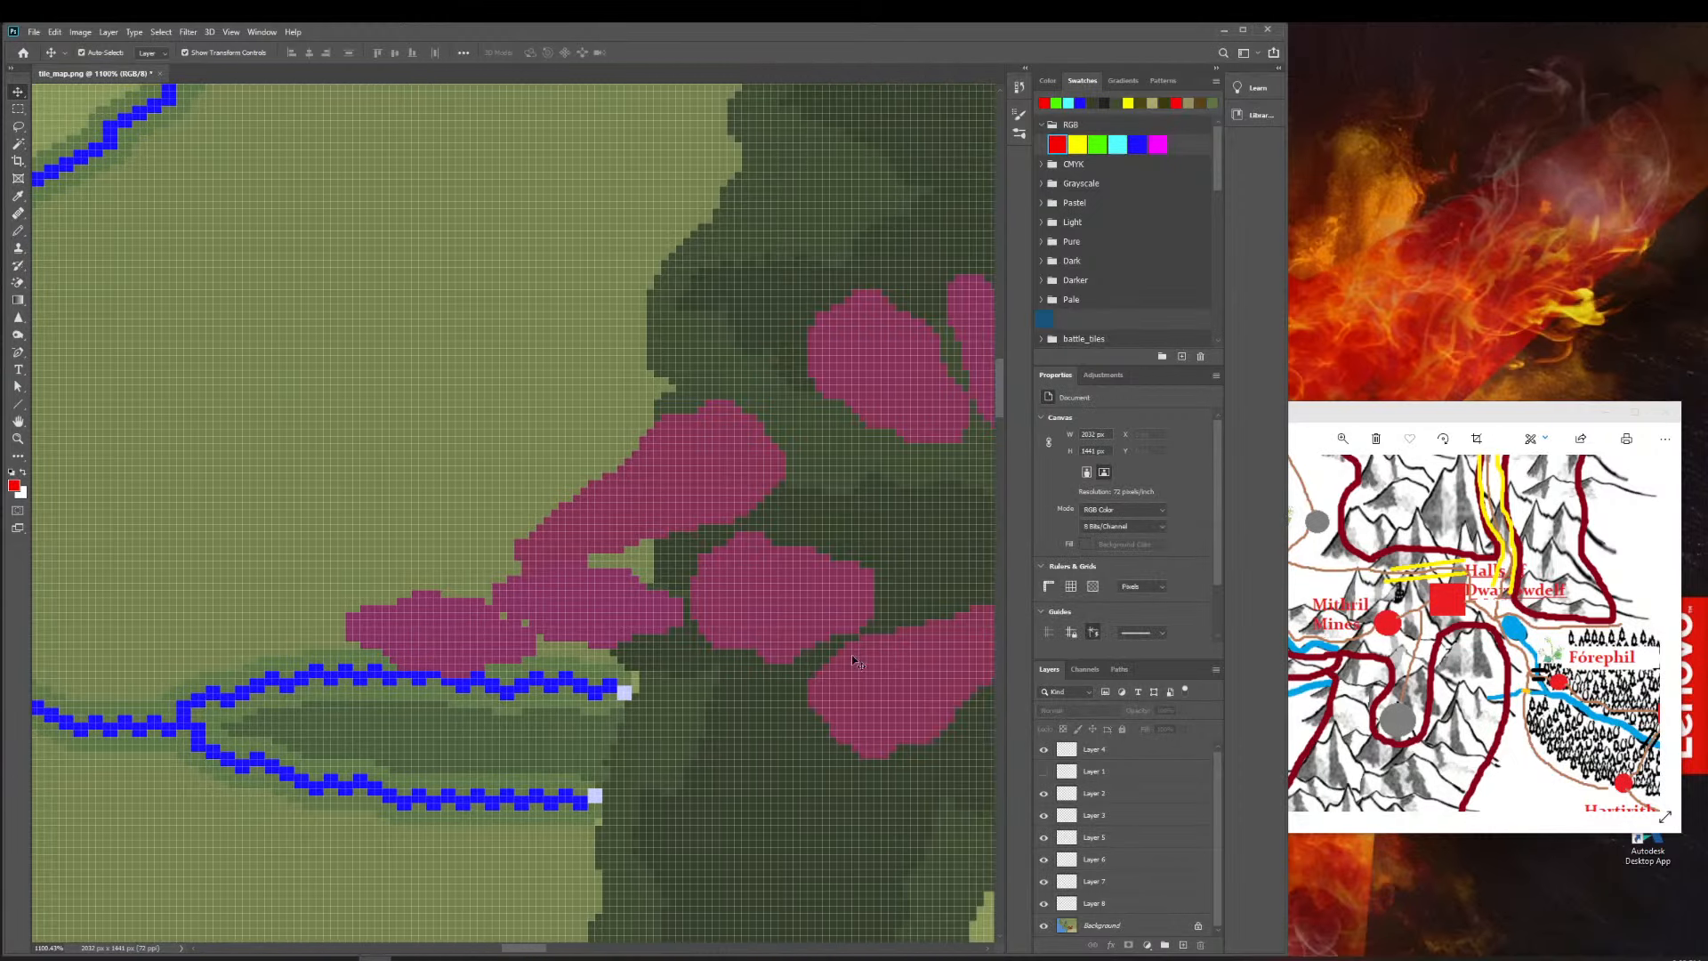
{"action": "left_click", "coordinate": [780, 596]}
{"action": "left_click_drag", "start_coordinate": [780, 596], "coordinate": [770, 594]}
{"action": "scroll", "coordinate": [770, 594], "scroll_direction": "right", "scroll_amount": 7}
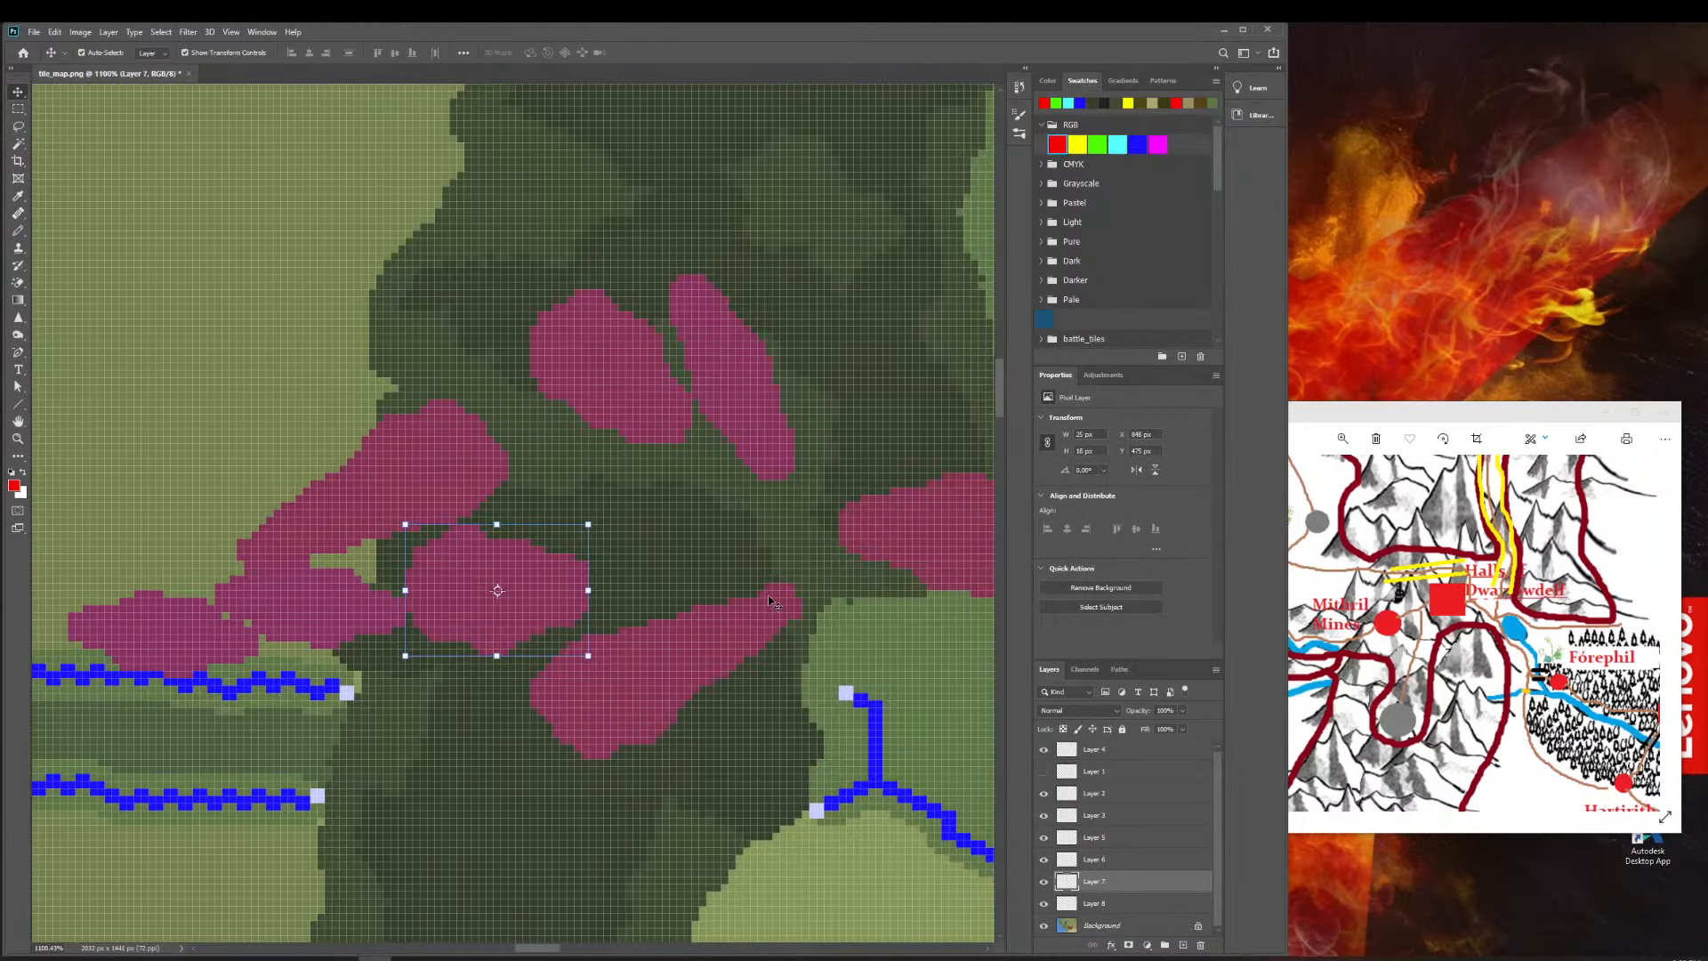
{"action": "scroll", "coordinate": [770, 612], "scroll_direction": "right", "scroll_amount": 1}
{"action": "left_click_drag", "start_coordinate": [669, 632], "coordinate": [630, 656]}
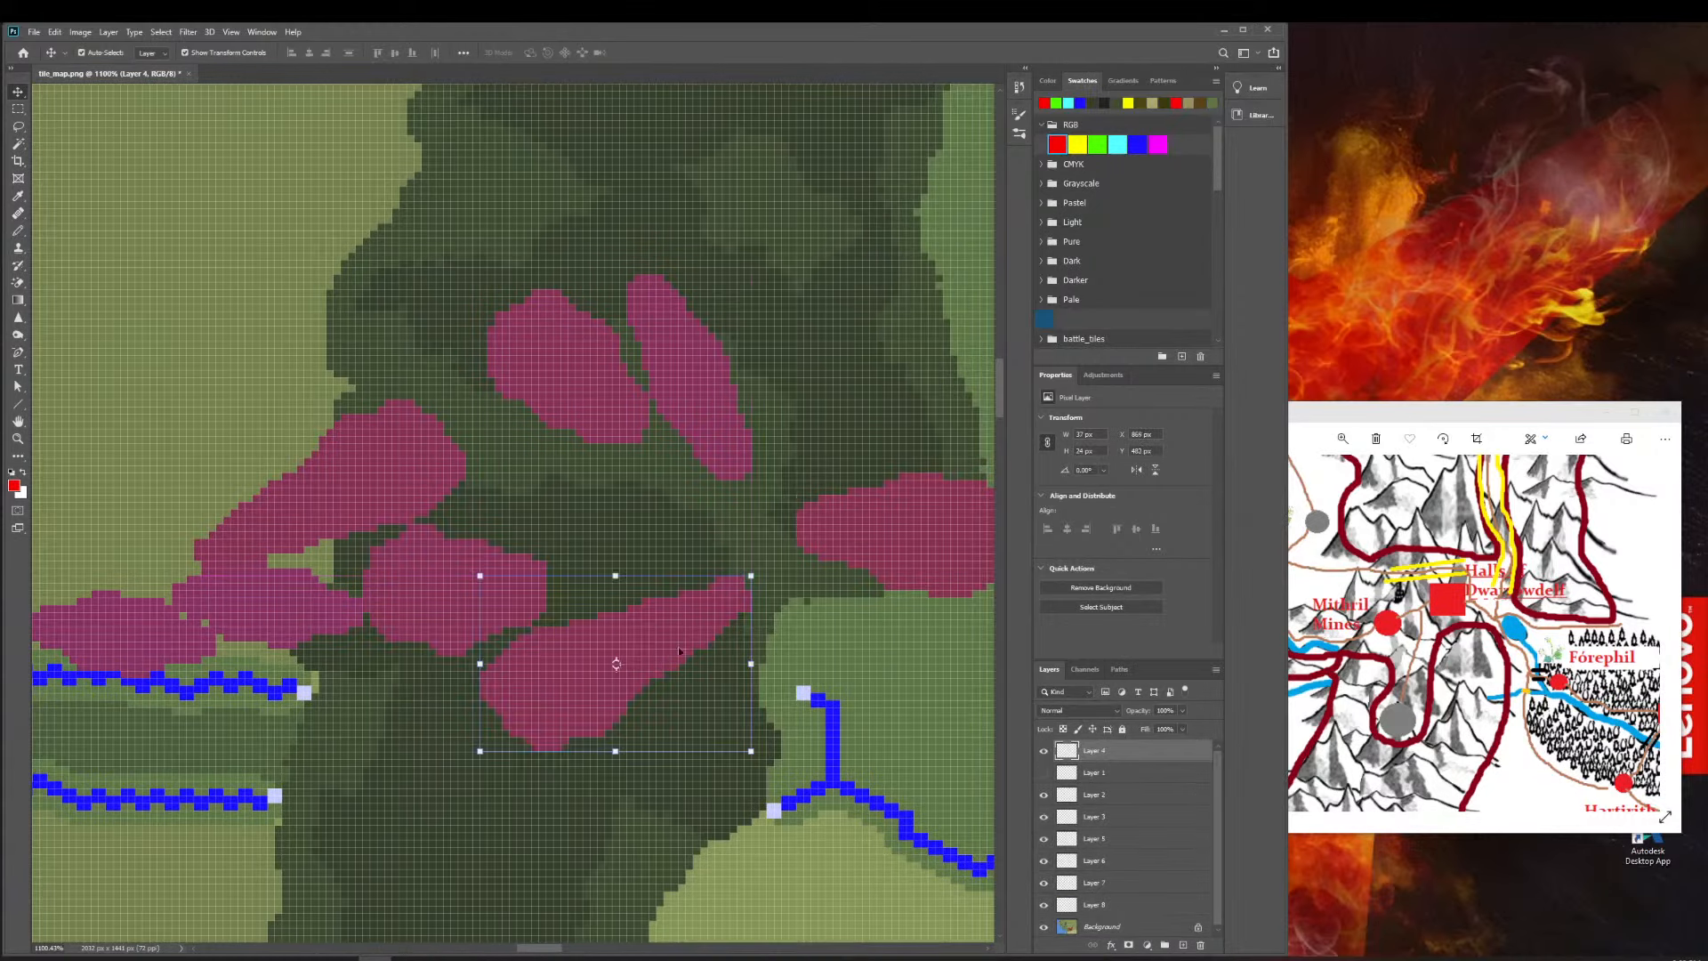
Show and hide Layer 1 twice to check the rearranged patches against the red guides, leaving it hidden.
{"action": "left_click", "coordinate": [1045, 772]}
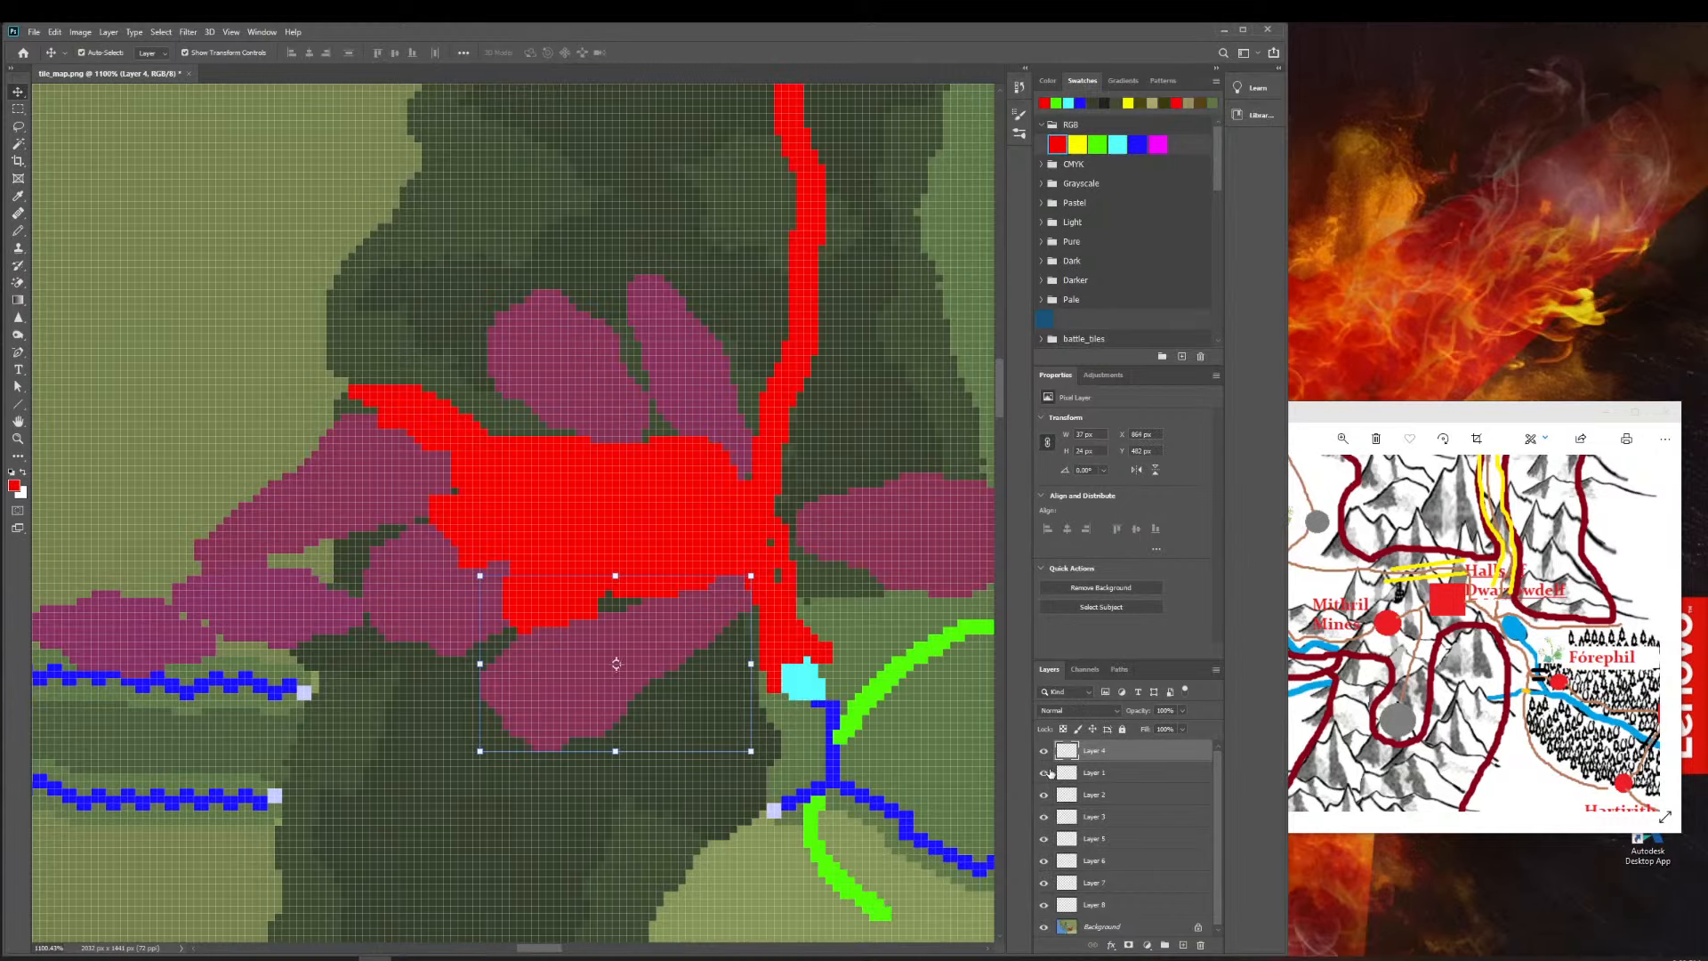
{"action": "left_click", "coordinate": [1046, 772]}
{"action": "left_click", "coordinate": [1046, 772]}
{"action": "left_click", "coordinate": [1045, 773]}
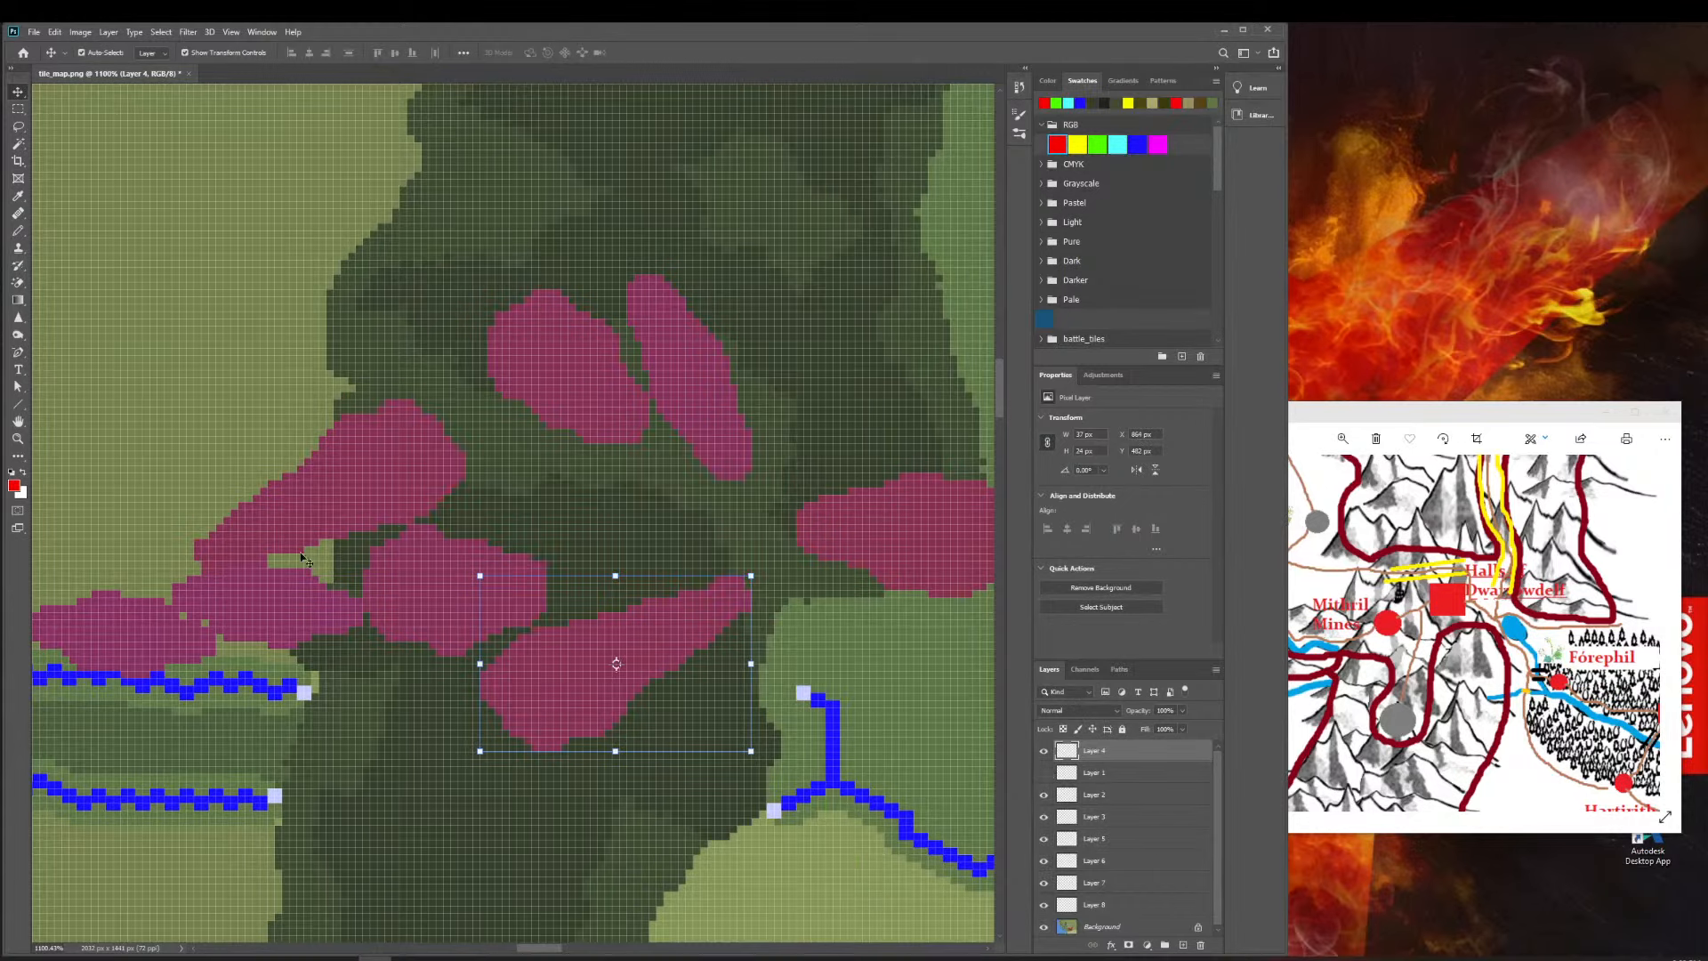
Set up the Eraser tool with a 1 px Pencil tip and activate Layer 8 for work at the patch pair's junction.
{"action": "scroll", "coordinate": [214, 595], "scroll_direction": "left", "scroll_amount": 3}
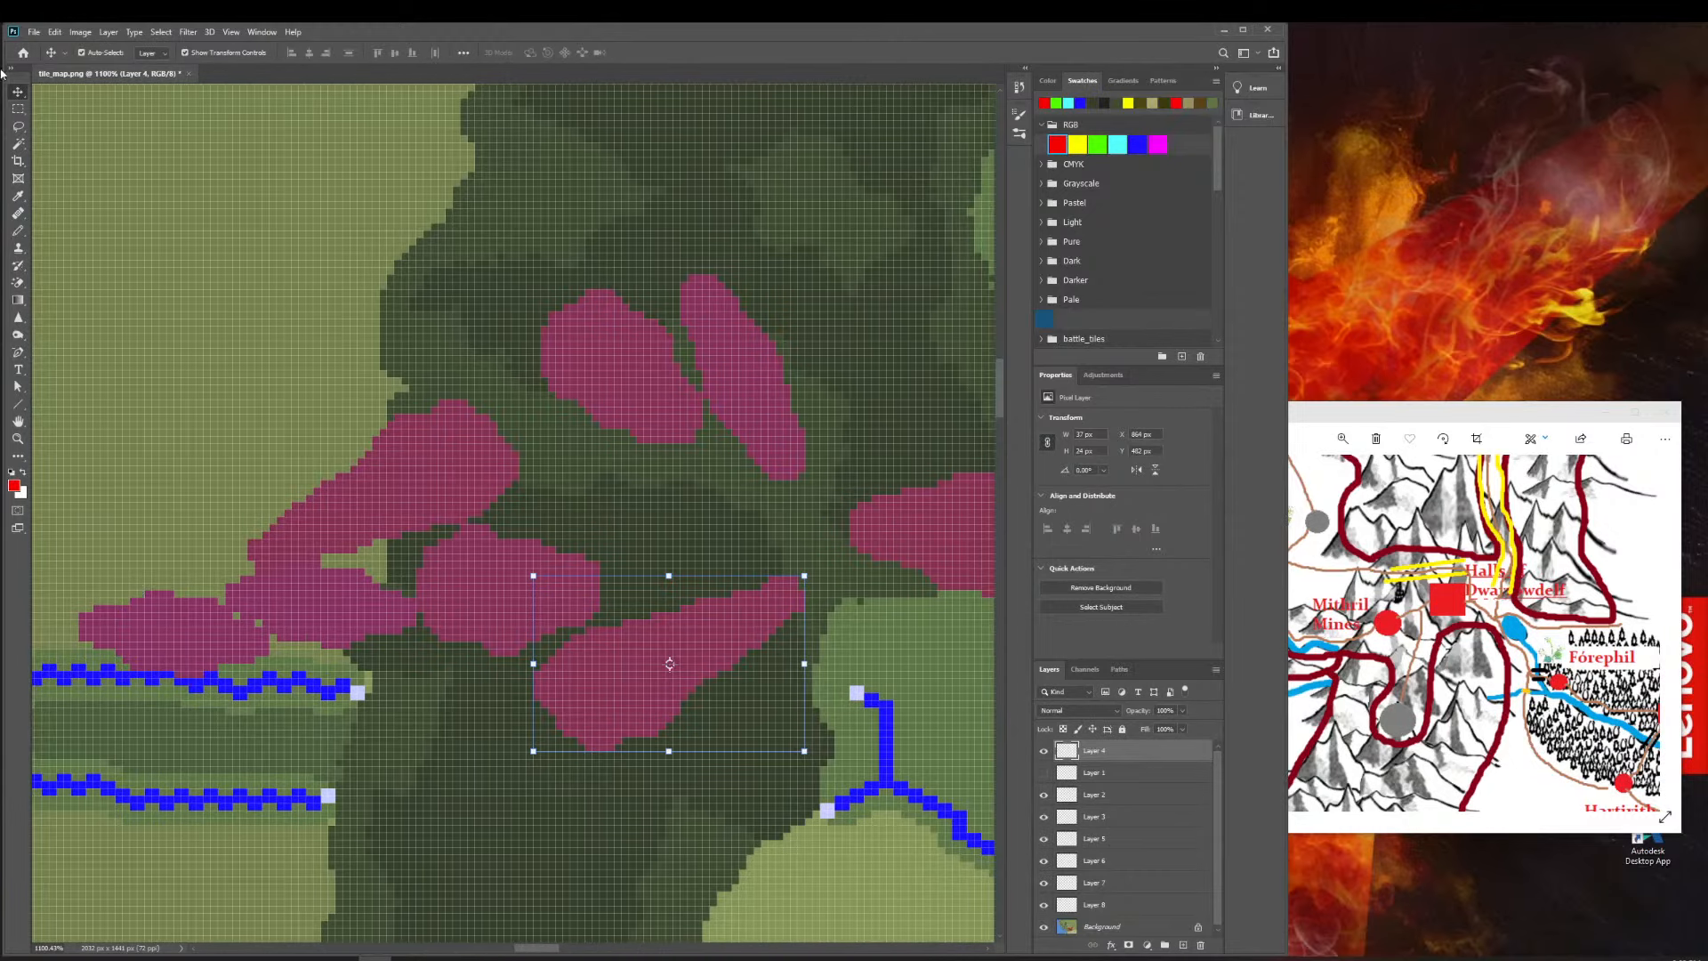
{"action": "left_click", "coordinate": [18, 438]}
{"action": "left_click_drag", "start_coordinate": [208, 614], "coordinate": [290, 622]}
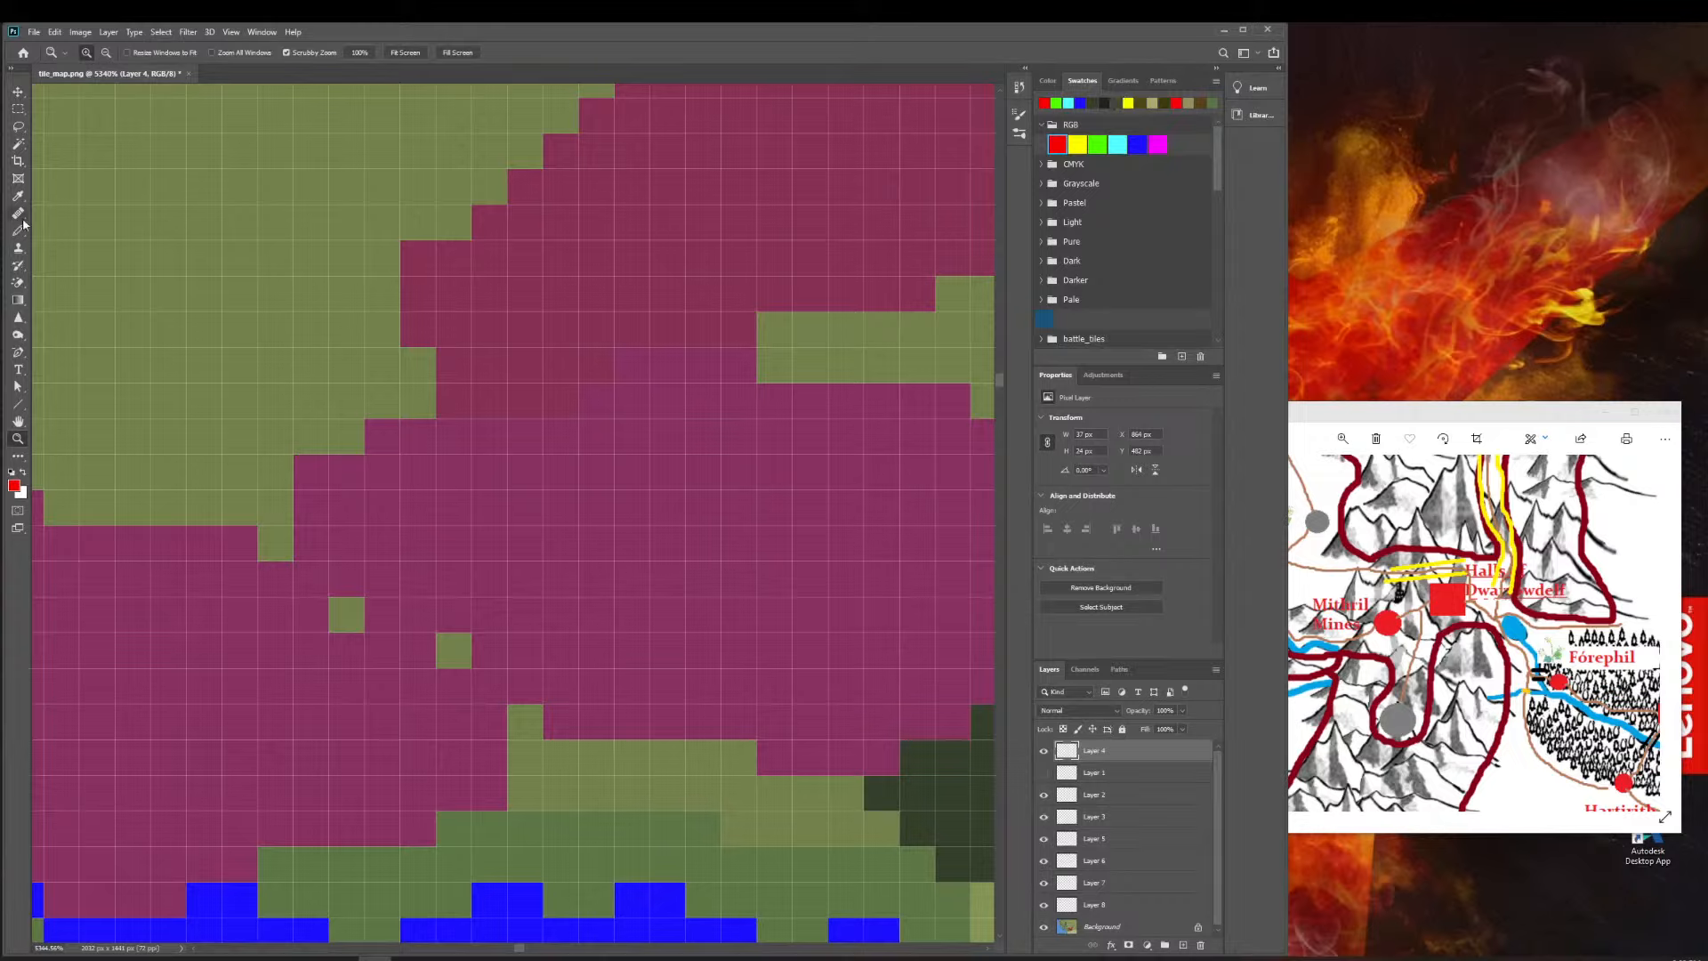
{"action": "left_click", "coordinate": [18, 298]}
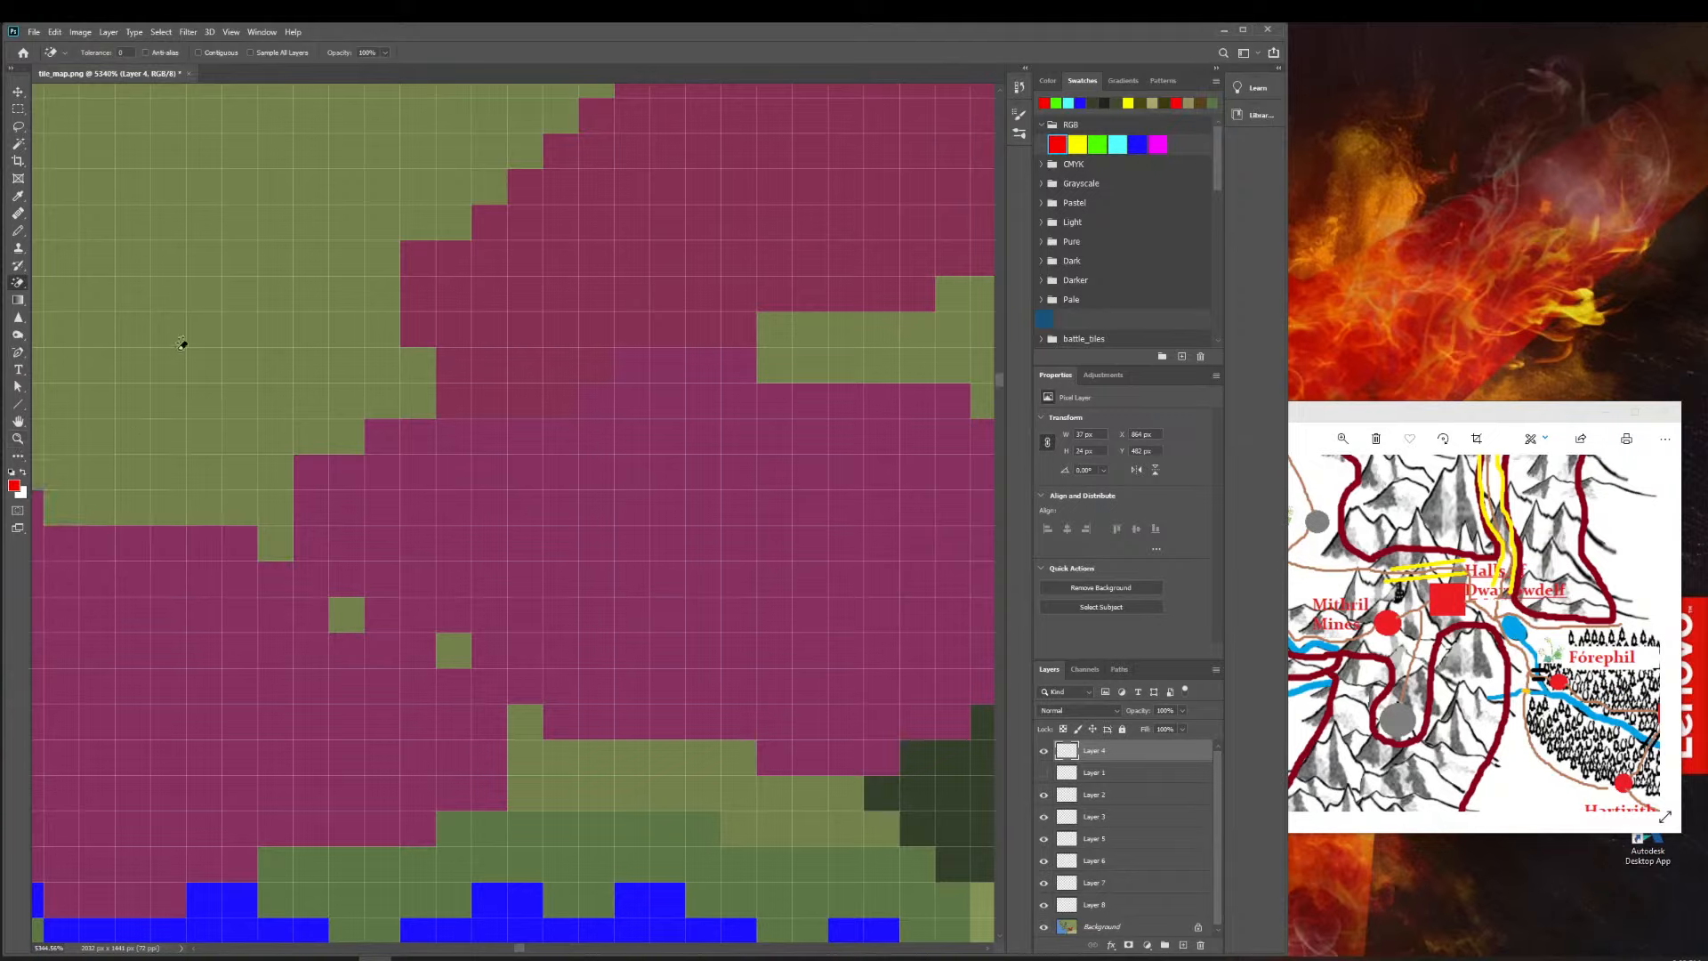
{"action": "right_click", "coordinate": [14, 283]}
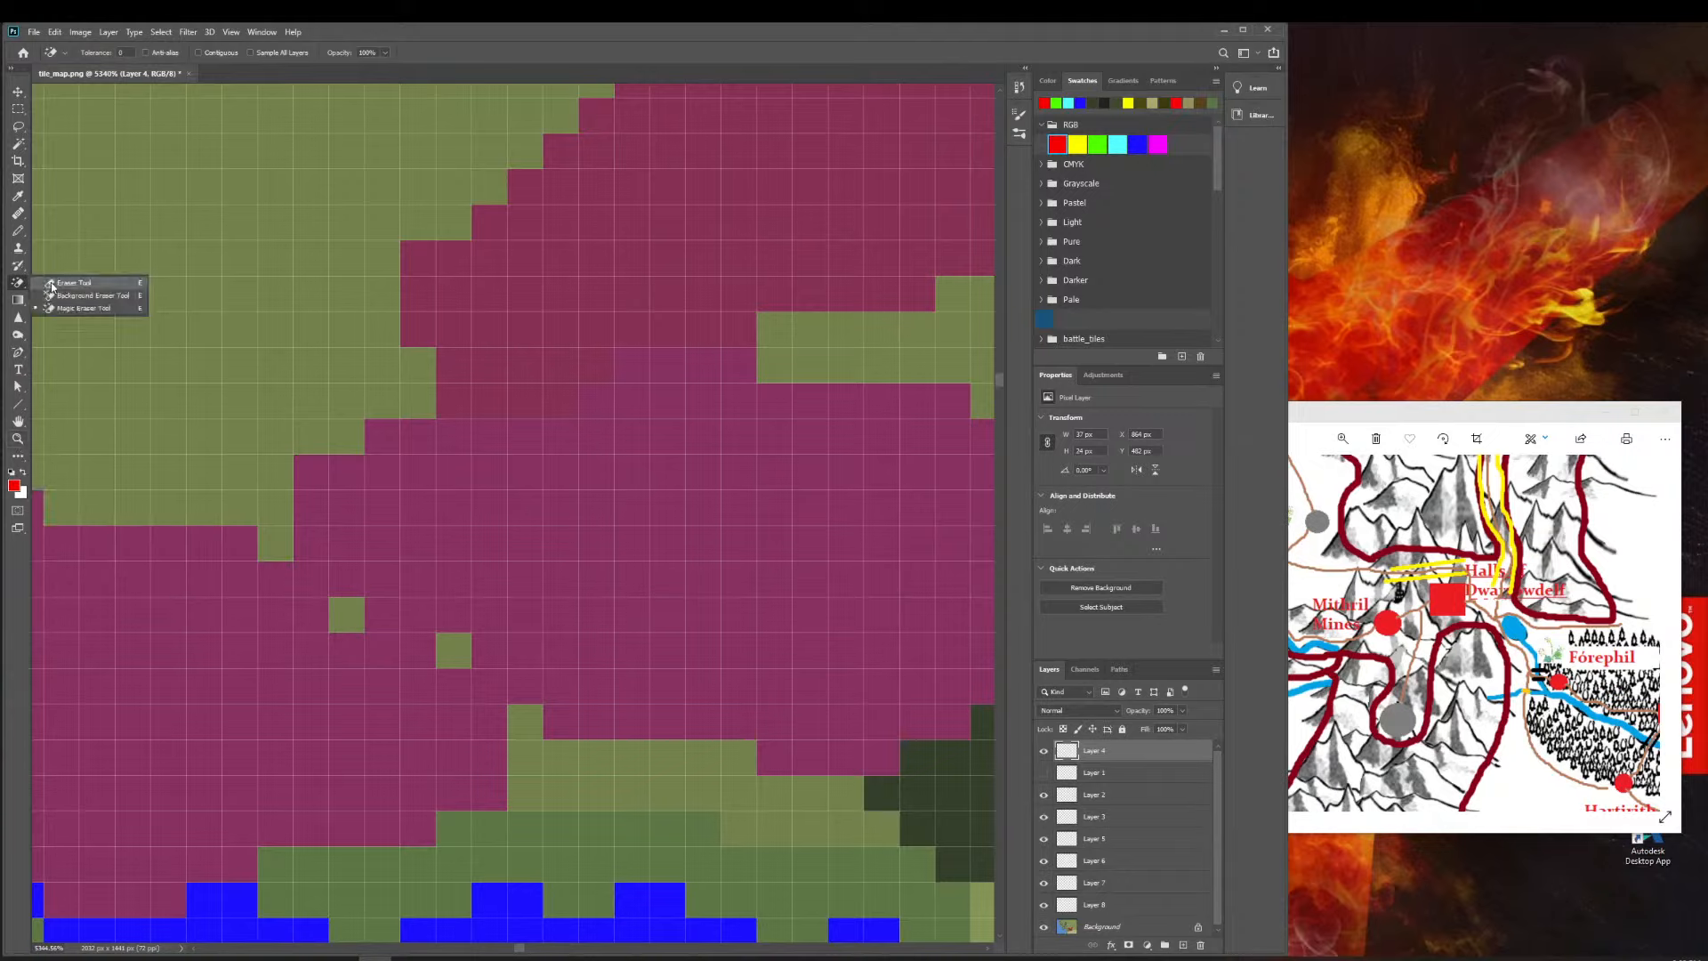
{"action": "left_click", "coordinate": [76, 280]}
{"action": "left_click", "coordinate": [98, 53]}
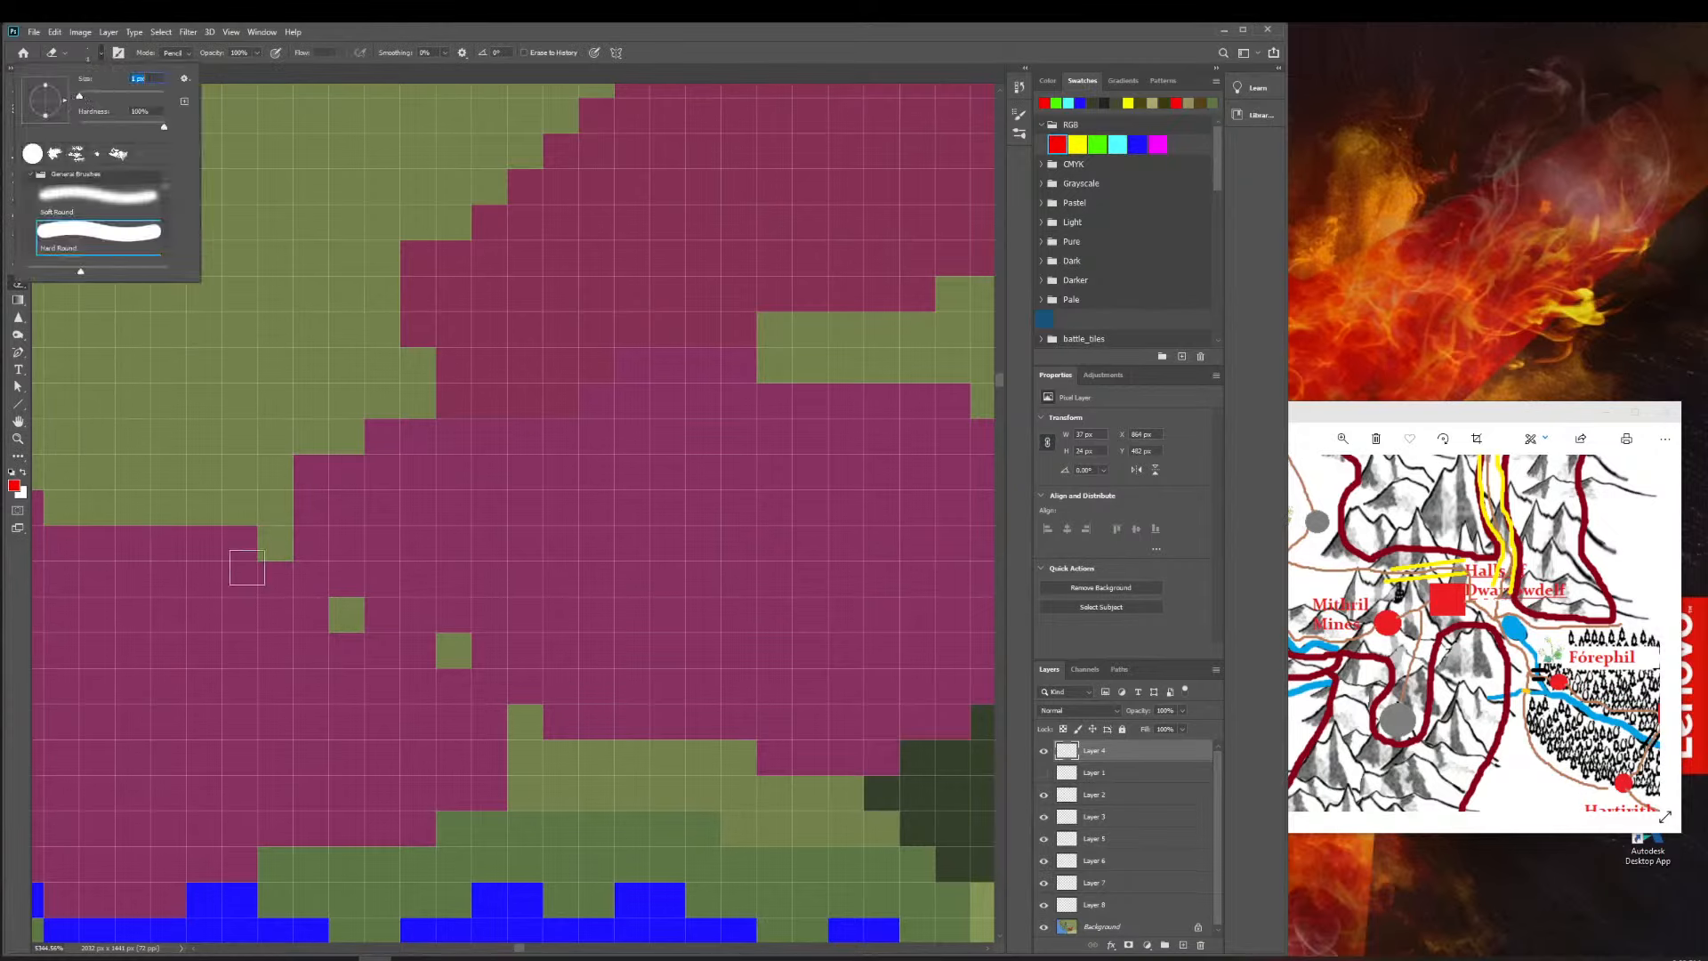
{"action": "left_click", "coordinate": [250, 552]}
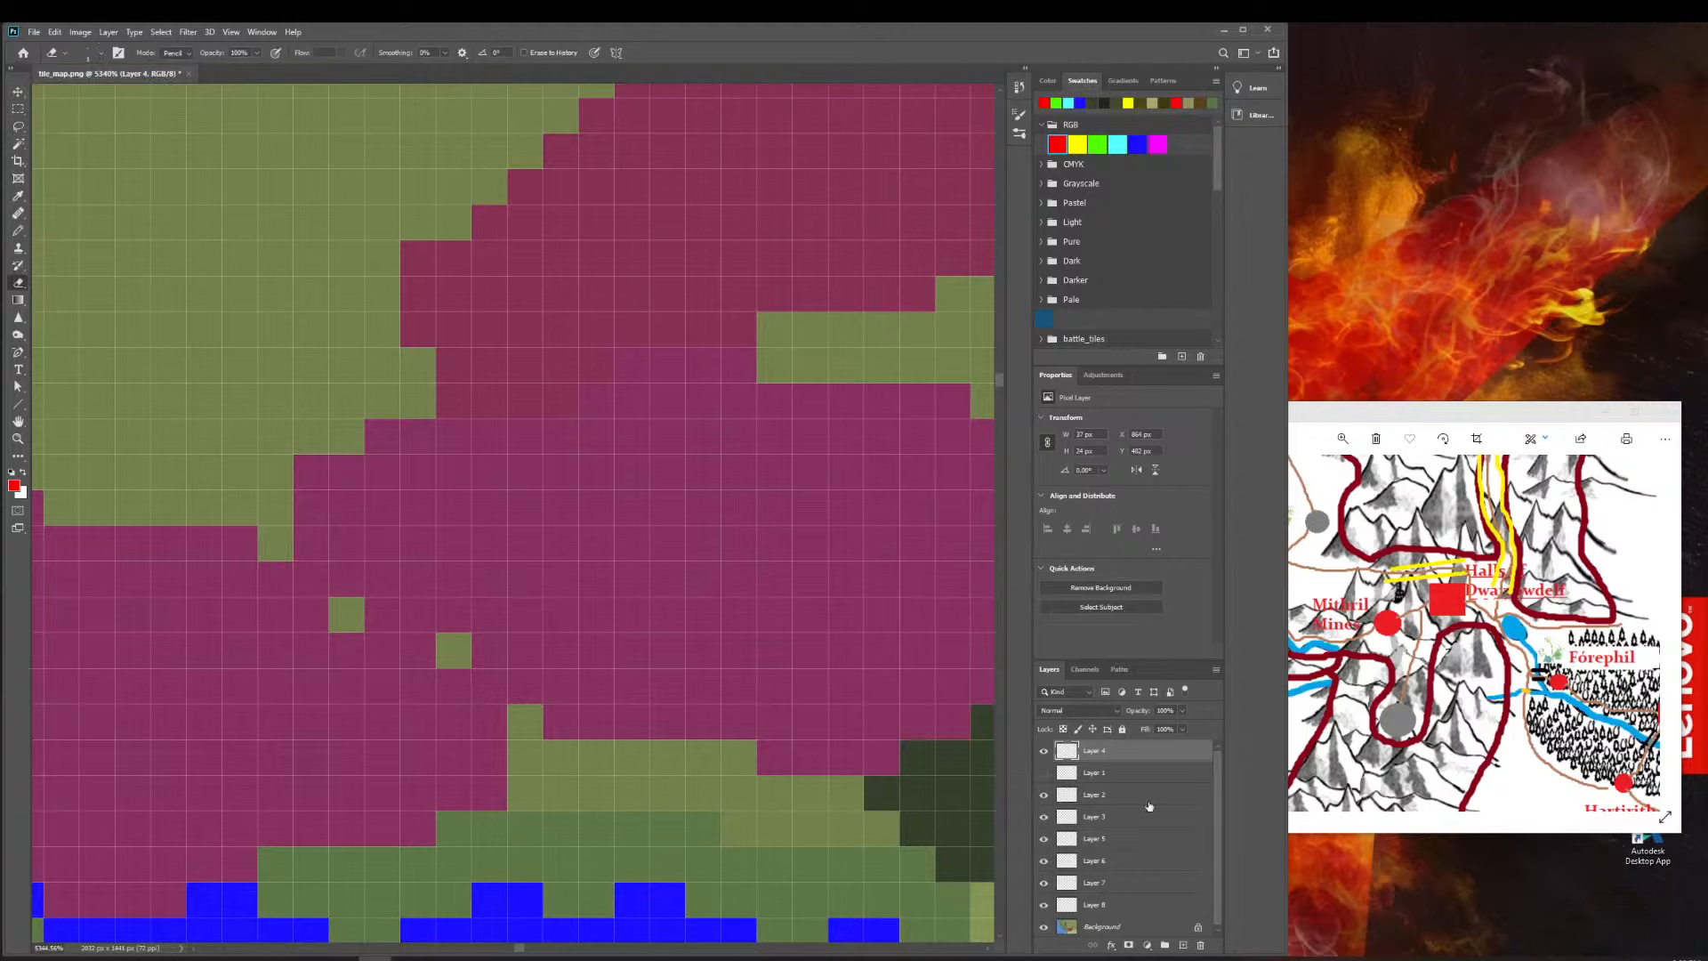
{"action": "scroll", "coordinate": [1119, 777], "scroll_direction": "down", "scroll_amount": 1}
{"action": "left_click", "coordinate": [1105, 910]}
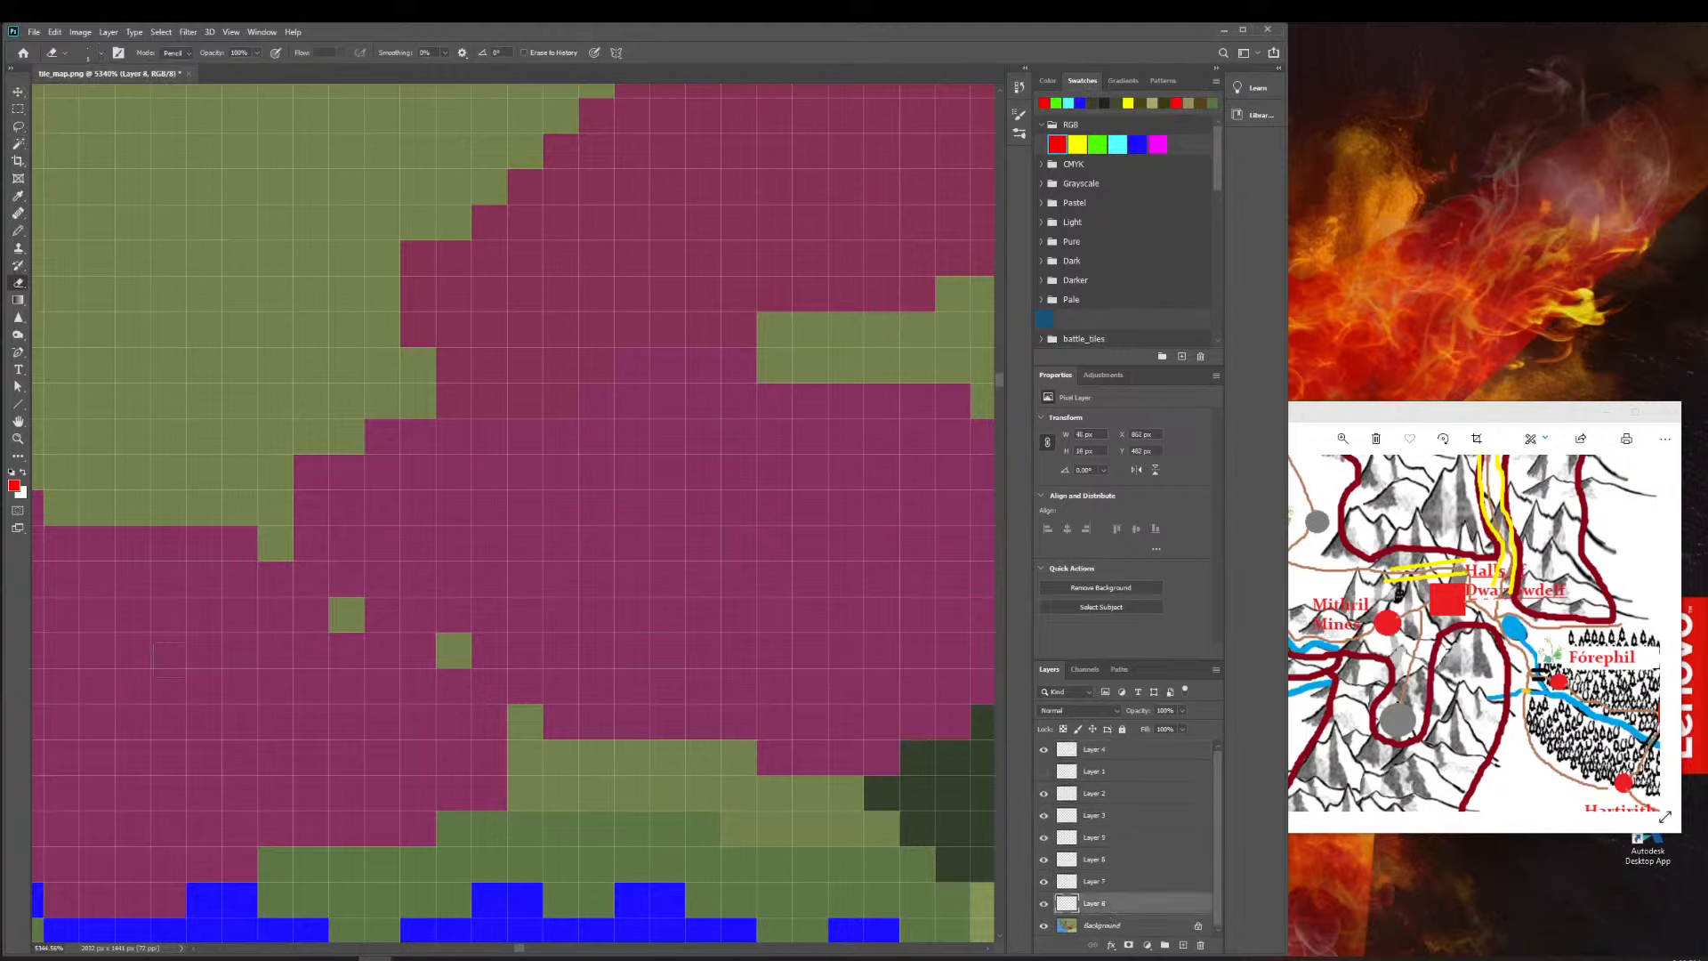
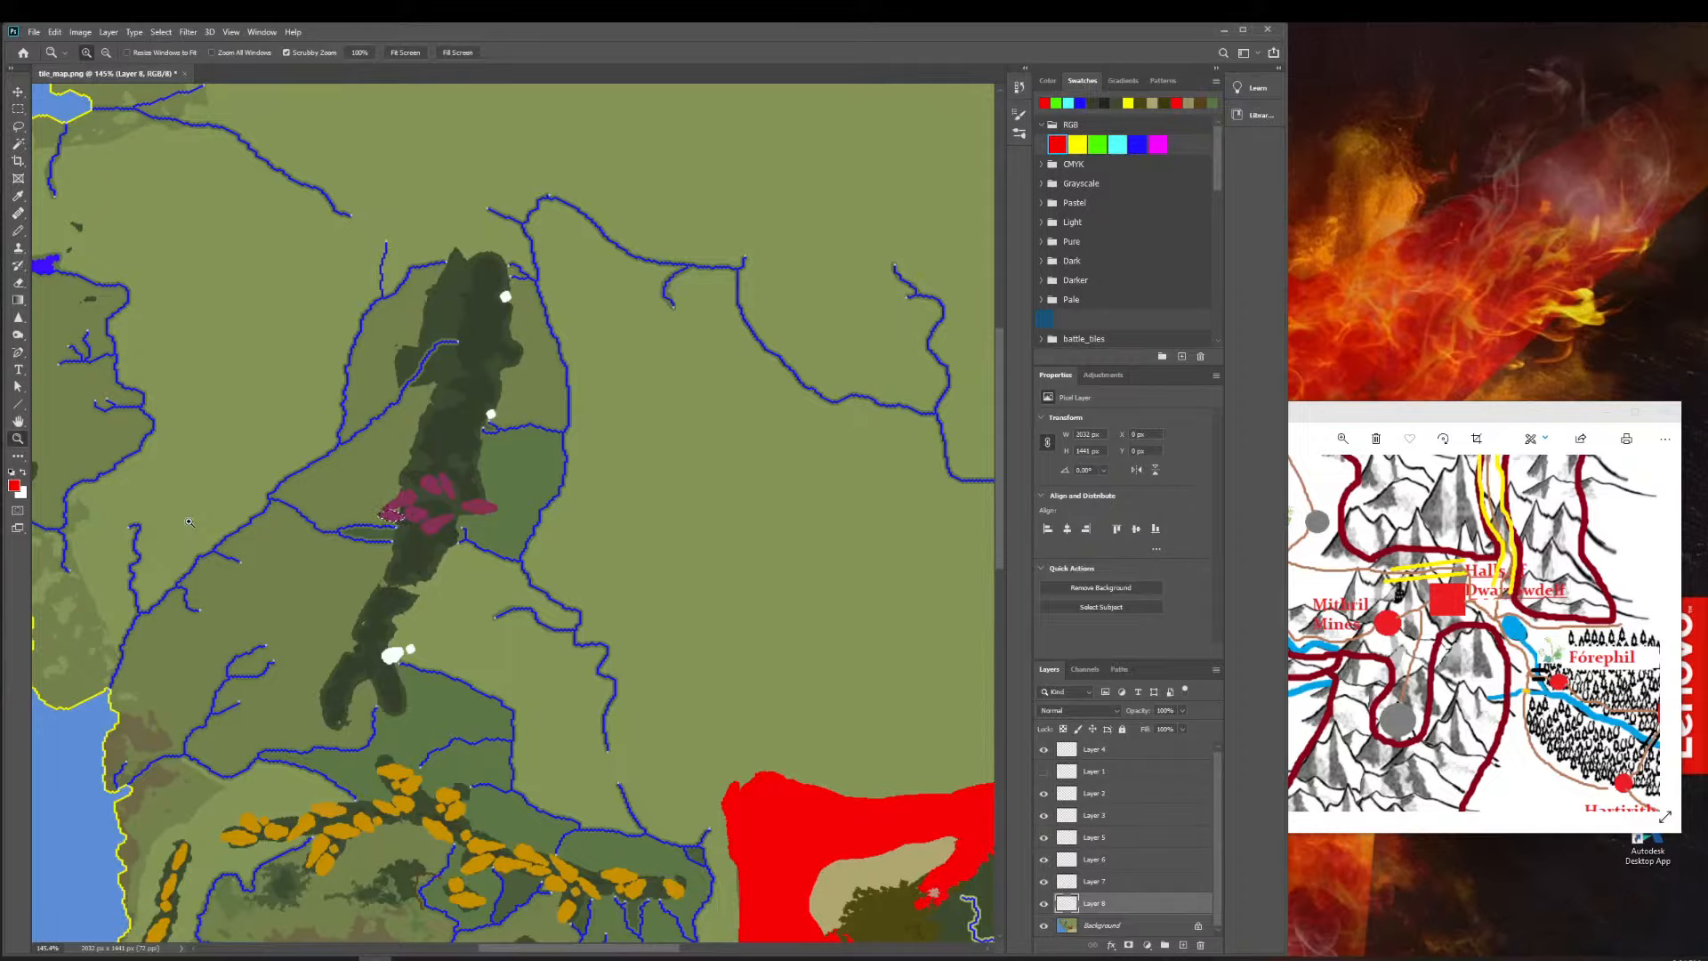
Move the selected small western patch on Layer 8 1 px left and 3 px down, away from the slanted patch.
{"action": "left_click_drag", "start_coordinate": [389, 526], "coordinate": [574, 523]}
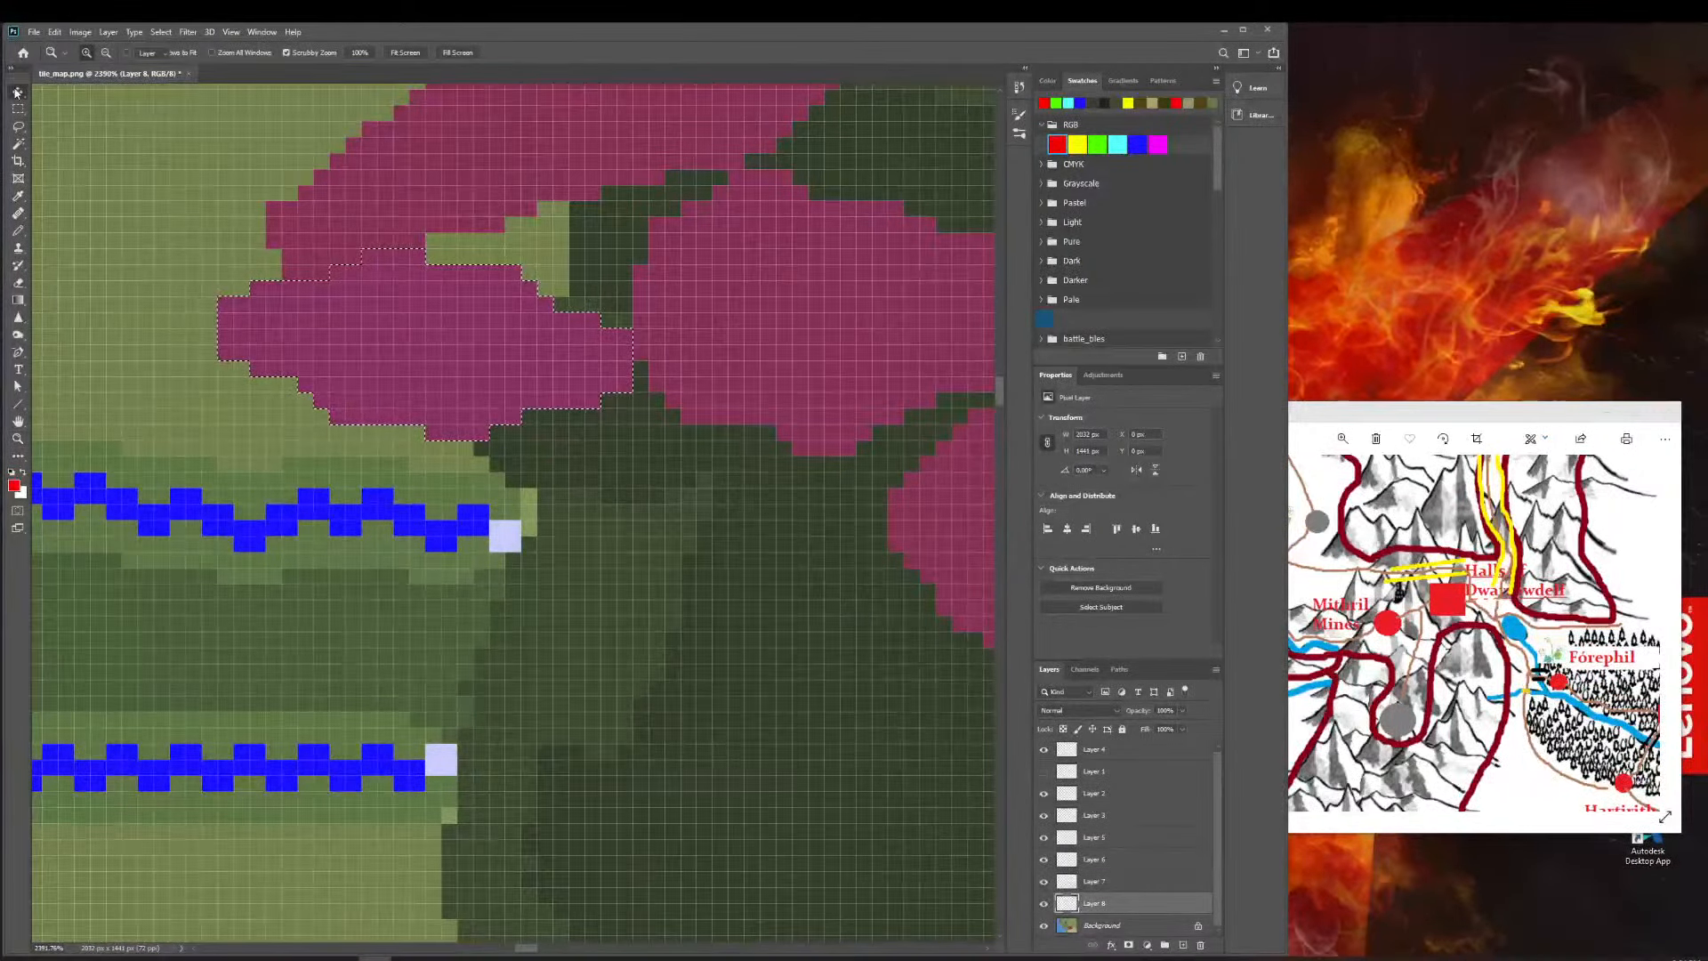
{"action": "key", "text": "v"}
{"action": "left_click_drag", "start_coordinate": [524, 402], "coordinate": [514, 450]}
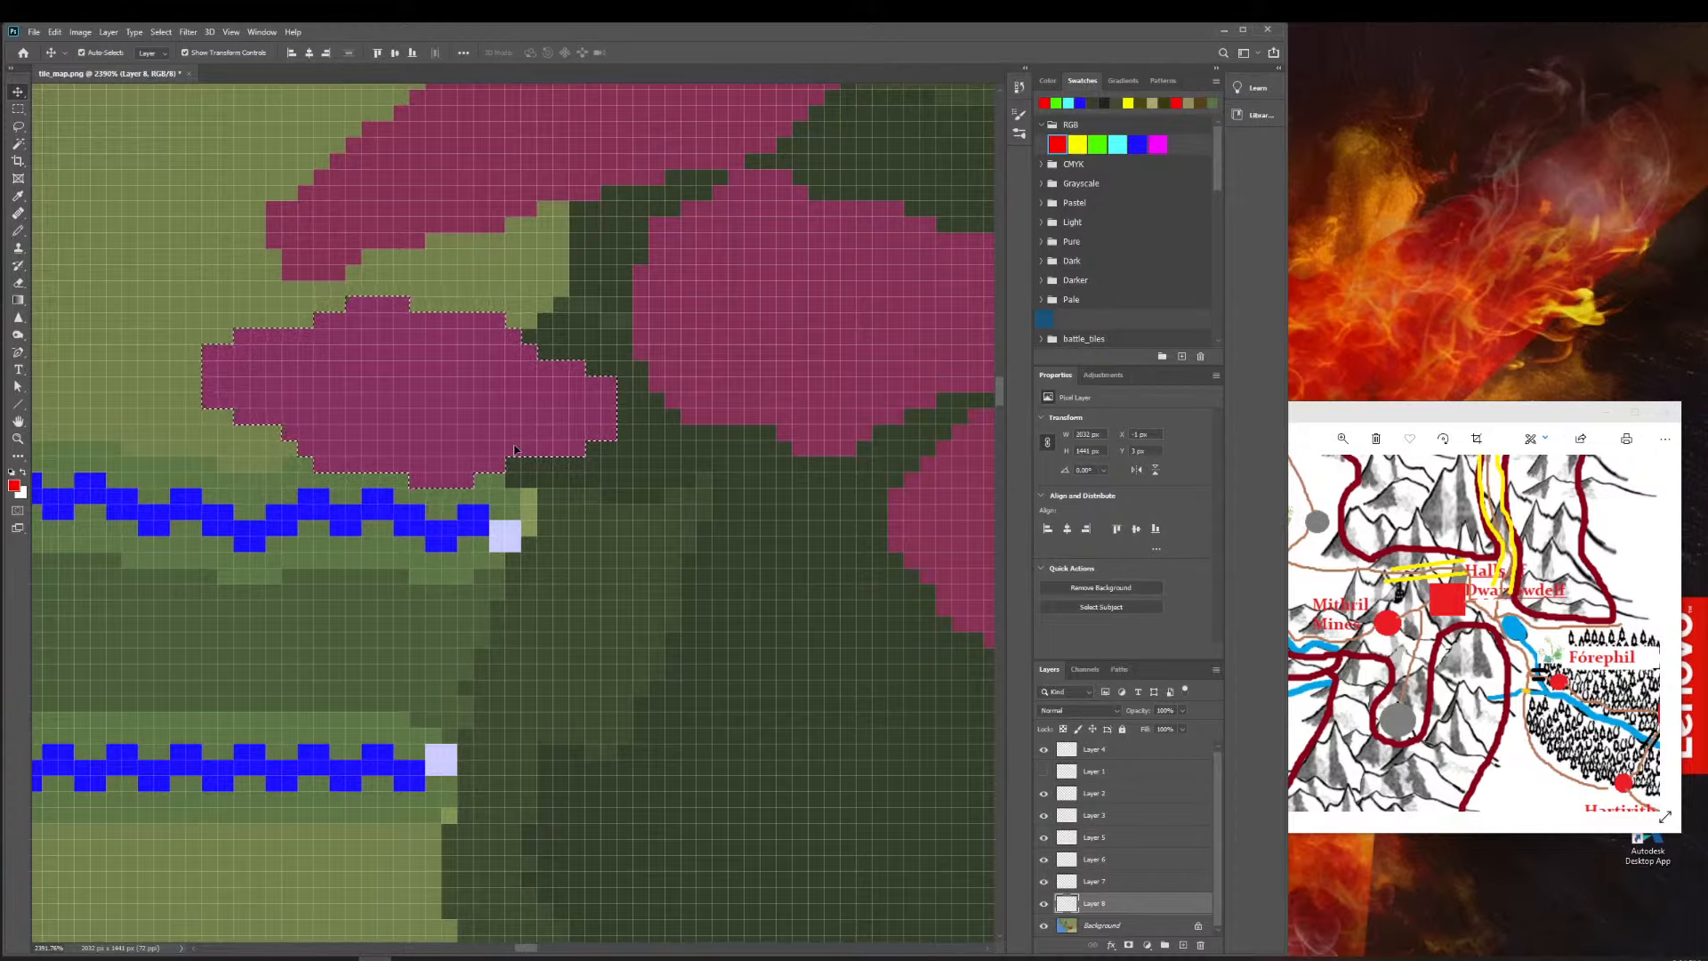
Clear the selection and move the long slanted patch southwest so it lies just above the small western patch.
{"action": "scroll", "coordinate": [600, 389], "scroll_direction": "left", "scroll_amount": 1}
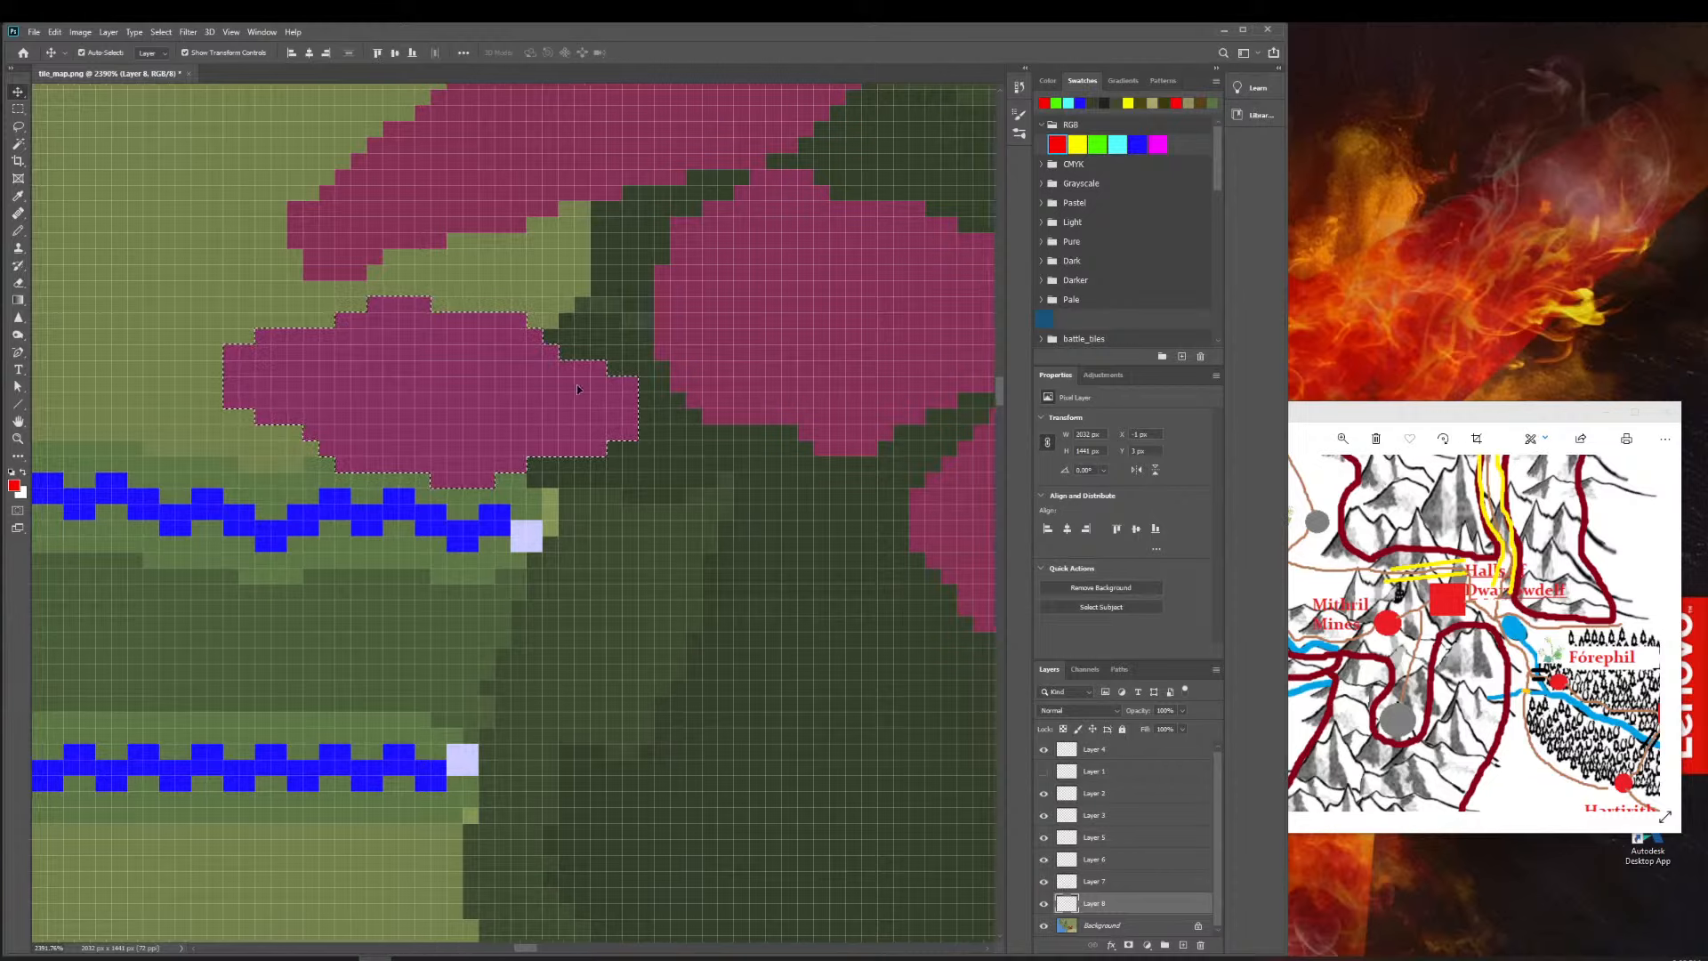
{"action": "scroll", "coordinate": [534, 347], "scroll_direction": "right", "scroll_amount": 3}
{"action": "scroll", "coordinate": [320, 202], "scroll_direction": "up", "scroll_amount": 3}
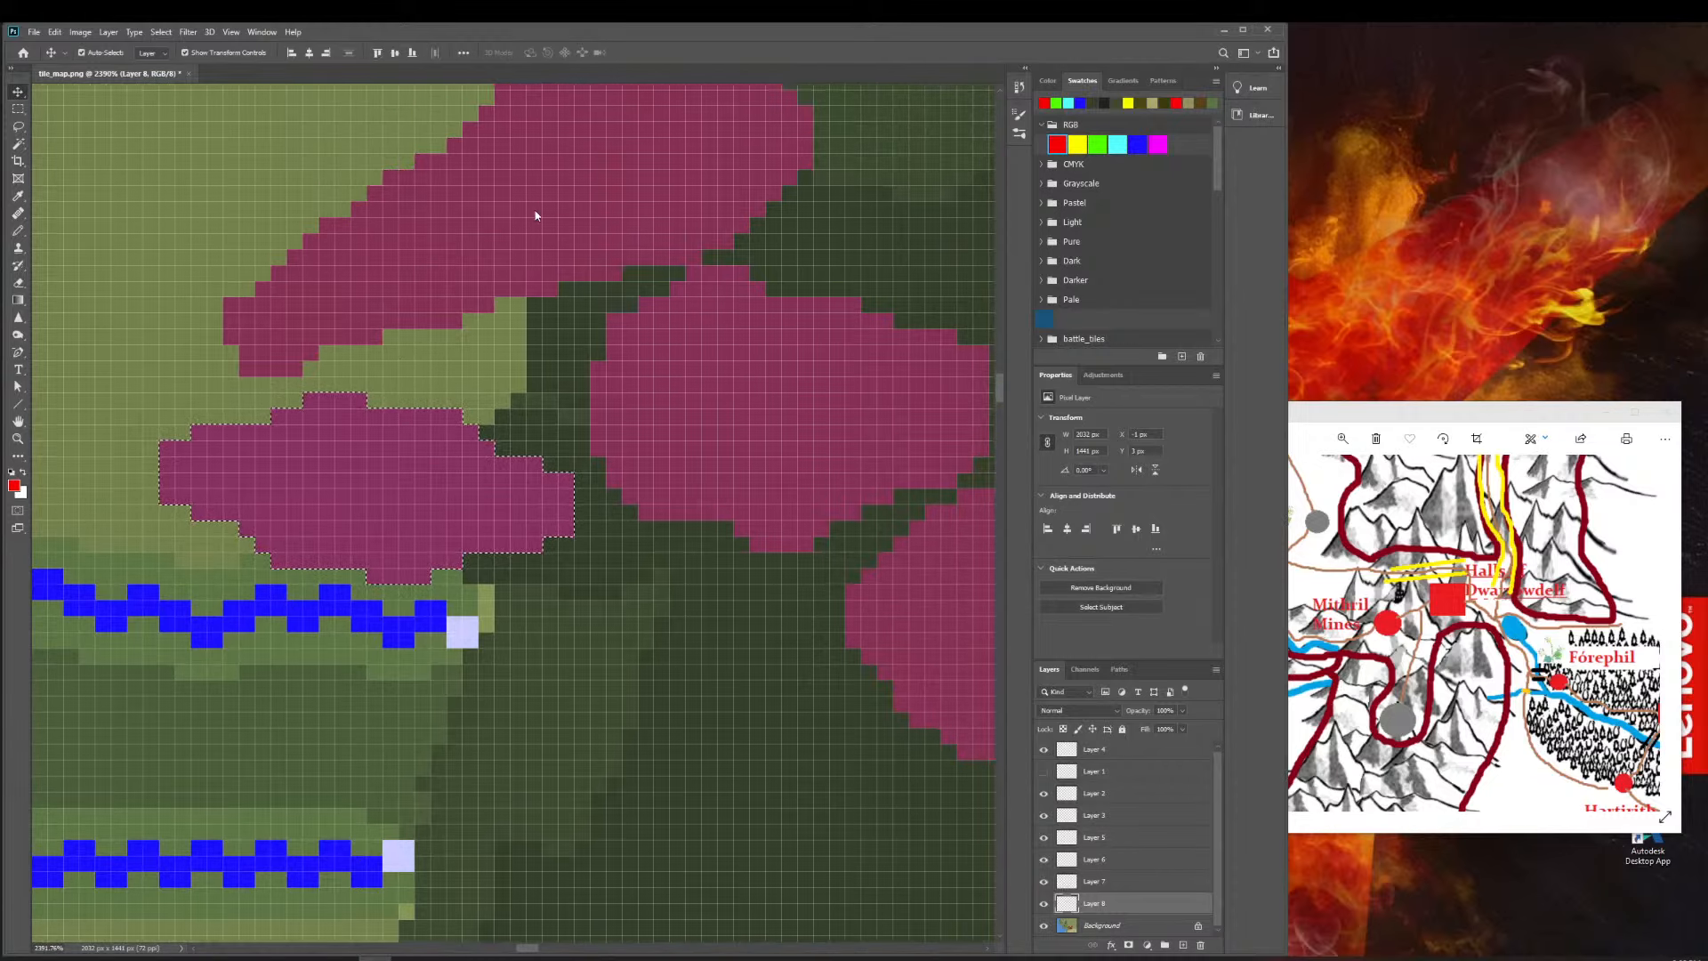
{"action": "left_click_drag", "start_coordinate": [537, 214], "coordinate": [556, 328]}
{"action": "left_click", "coordinate": [829, 365]}
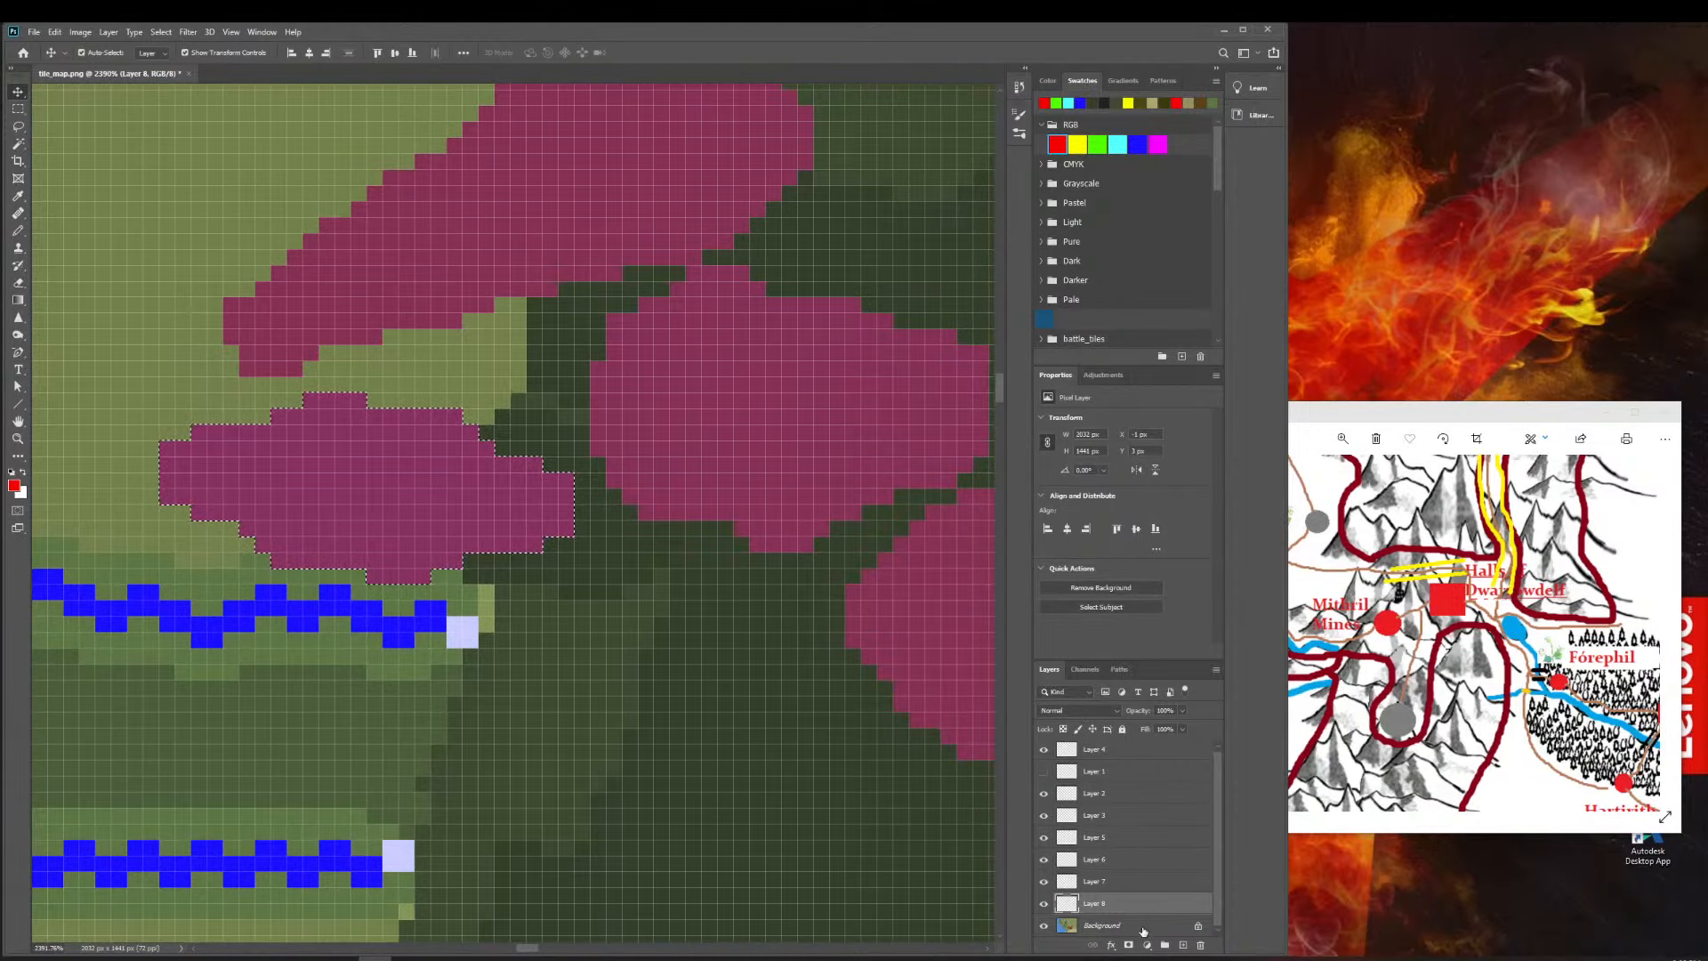
{"action": "left_click", "coordinate": [1118, 879]}
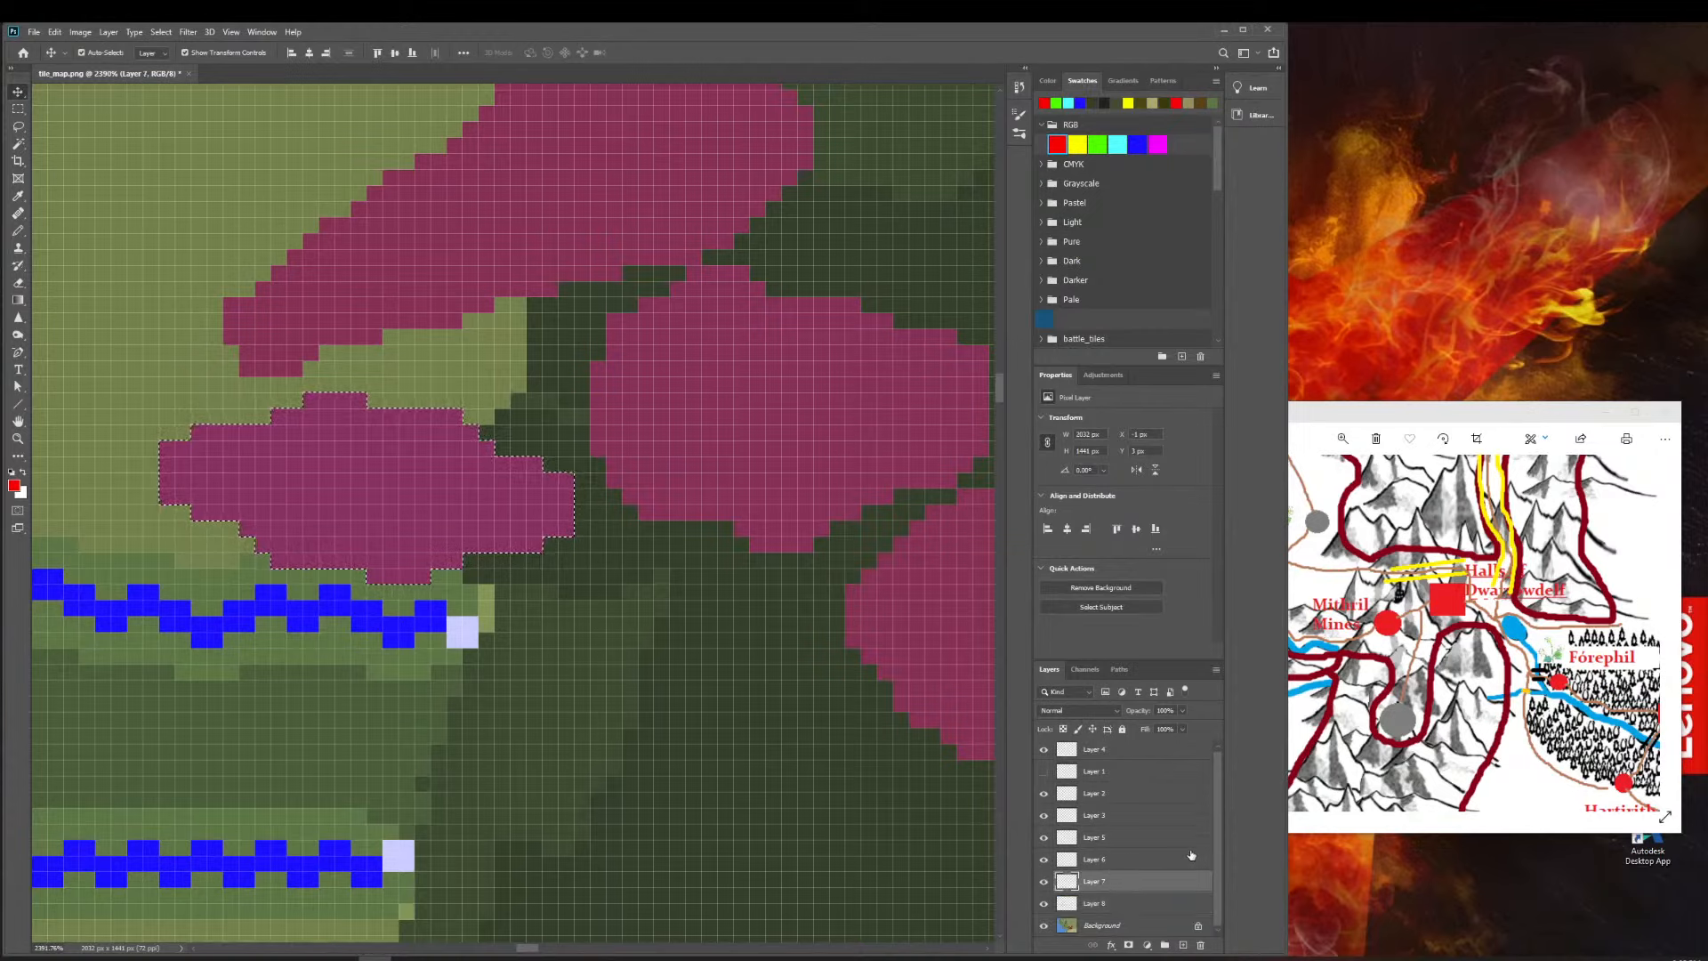
{"action": "key", "text": "alt+bracketright"}
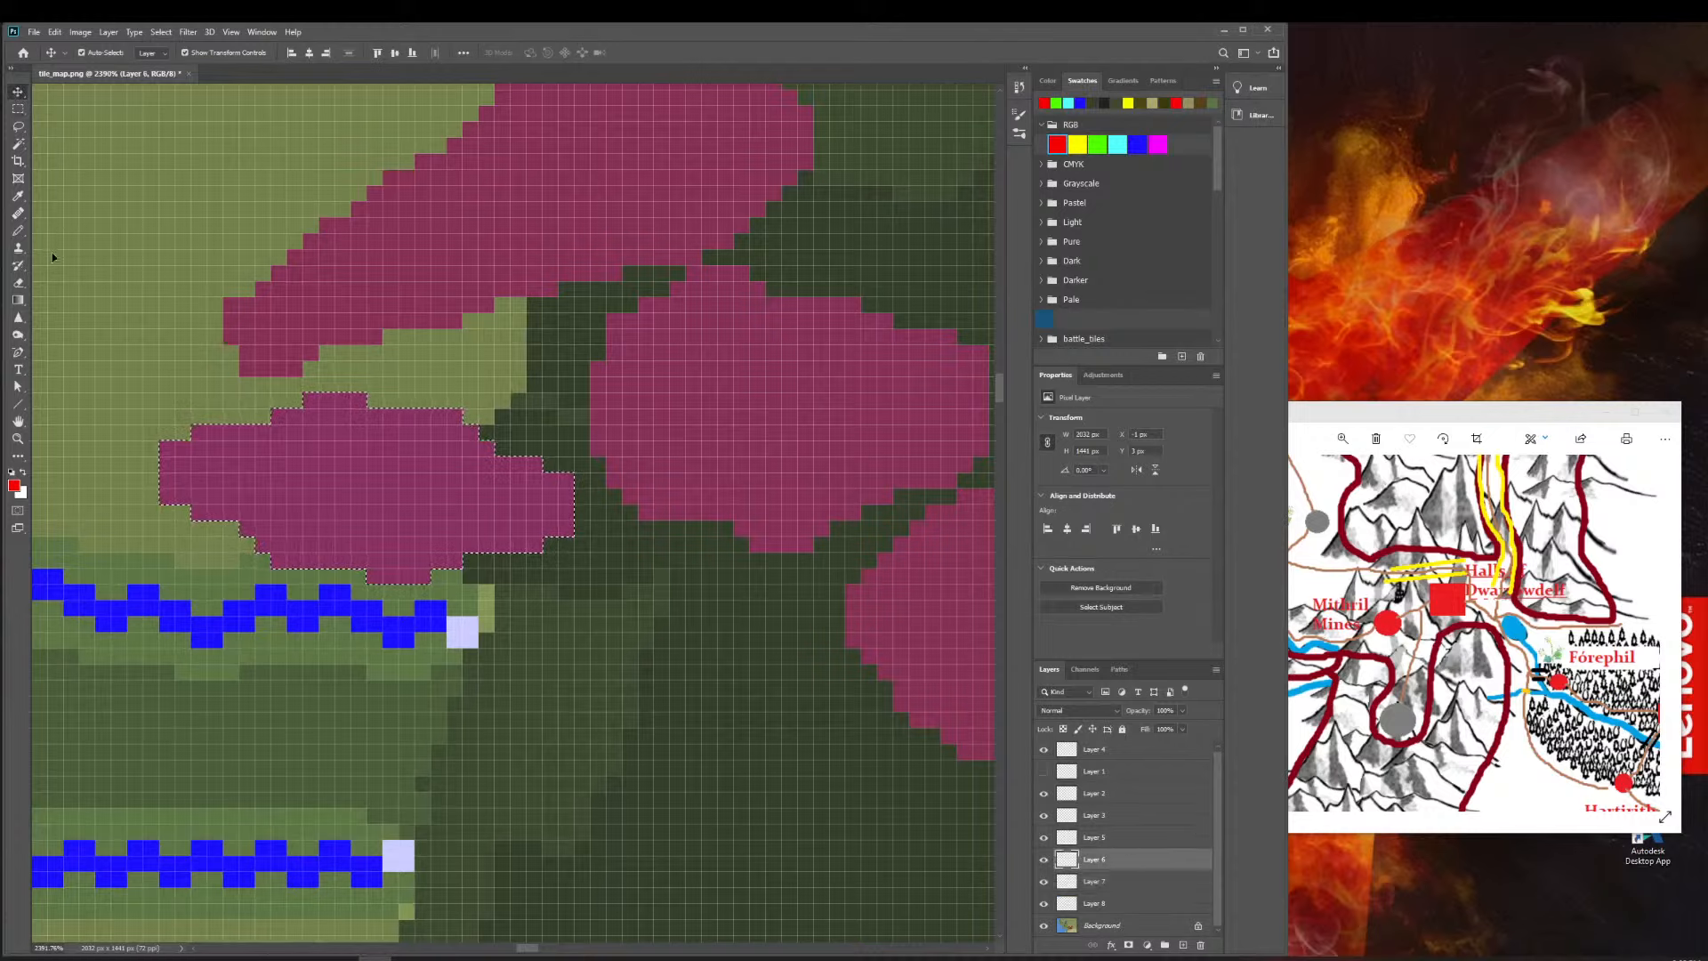
{"action": "left_click", "coordinate": [18, 109]}
{"action": "key", "text": "ctrl+d"}
{"action": "left_click", "coordinate": [17, 91]}
{"action": "left_click_drag", "start_coordinate": [519, 217], "coordinate": [414, 258]}
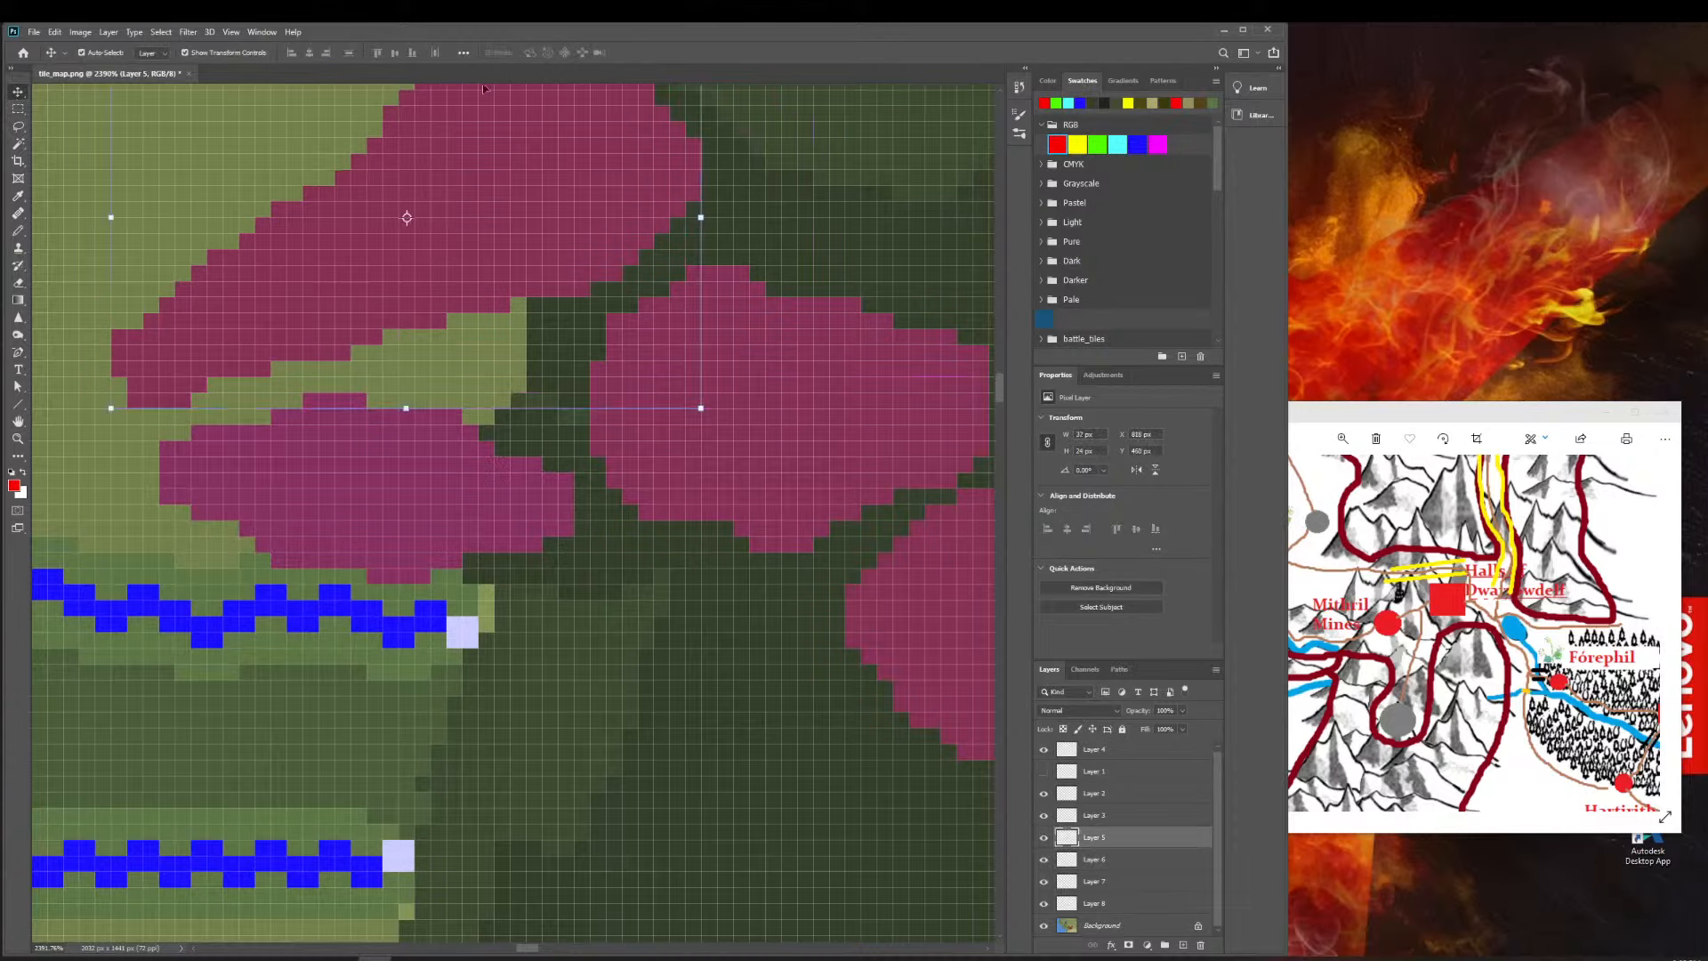
Shift the slanted patch further southwest in small moves until it meets the small patch below it.
{"action": "left_click", "coordinate": [18, 438]}
{"action": "left_click_drag", "start_coordinate": [388, 438], "coordinate": [218, 418]}
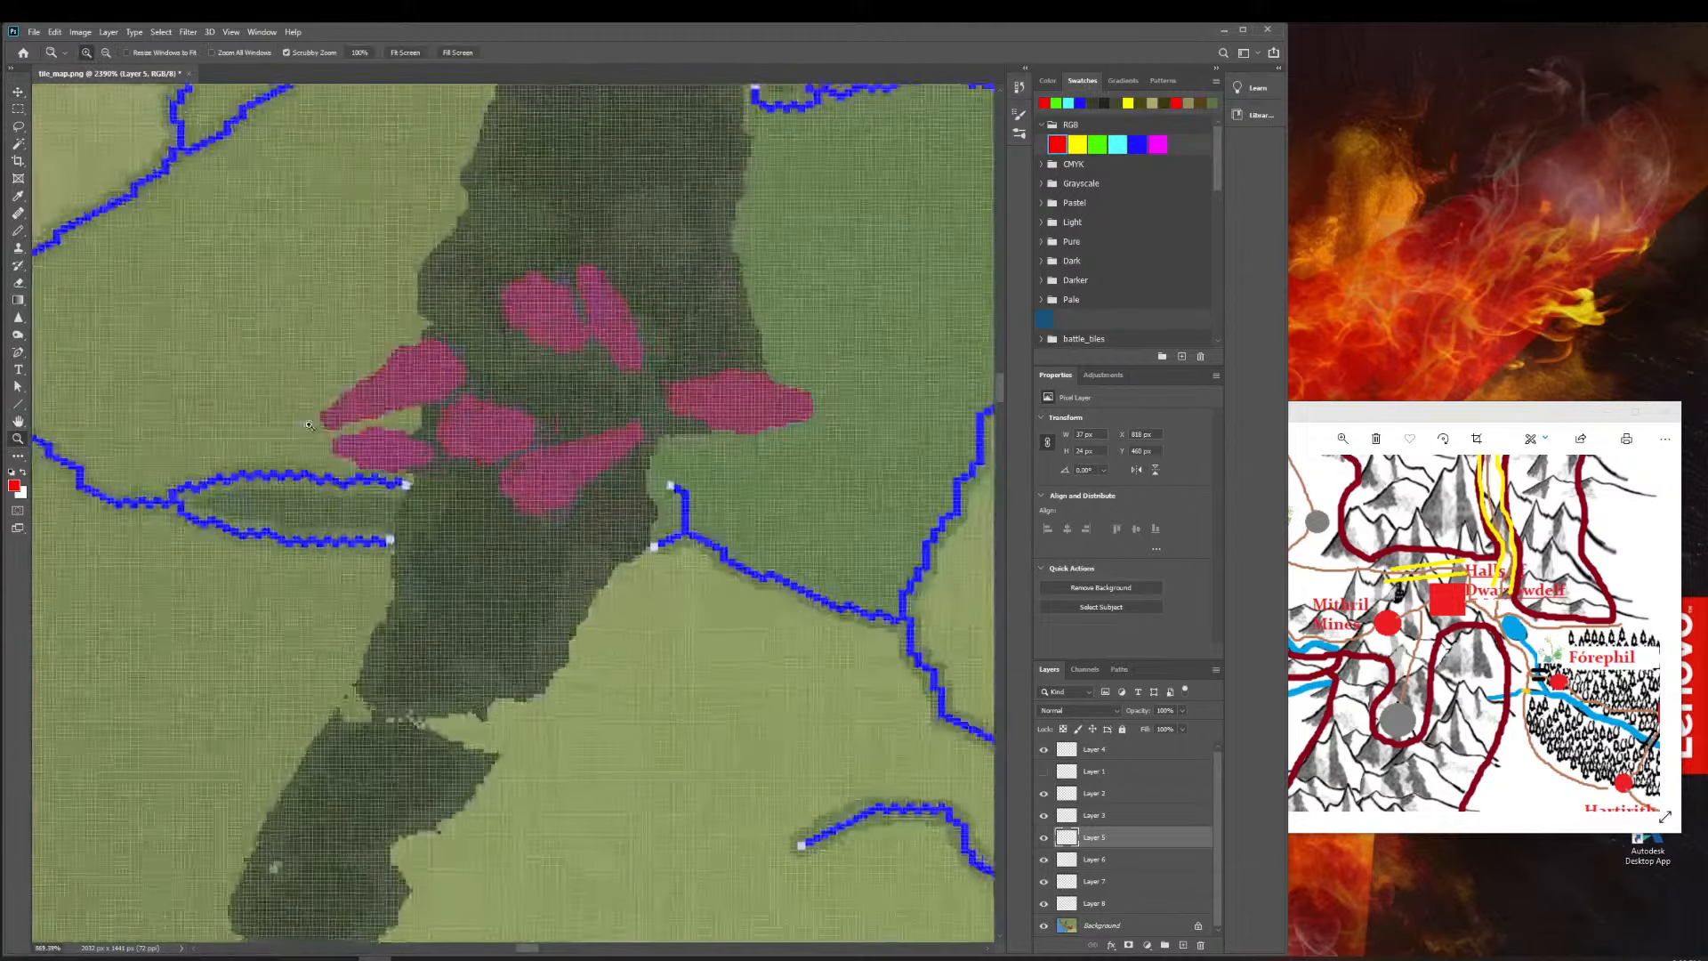
{"action": "left_click", "coordinate": [18, 90]}
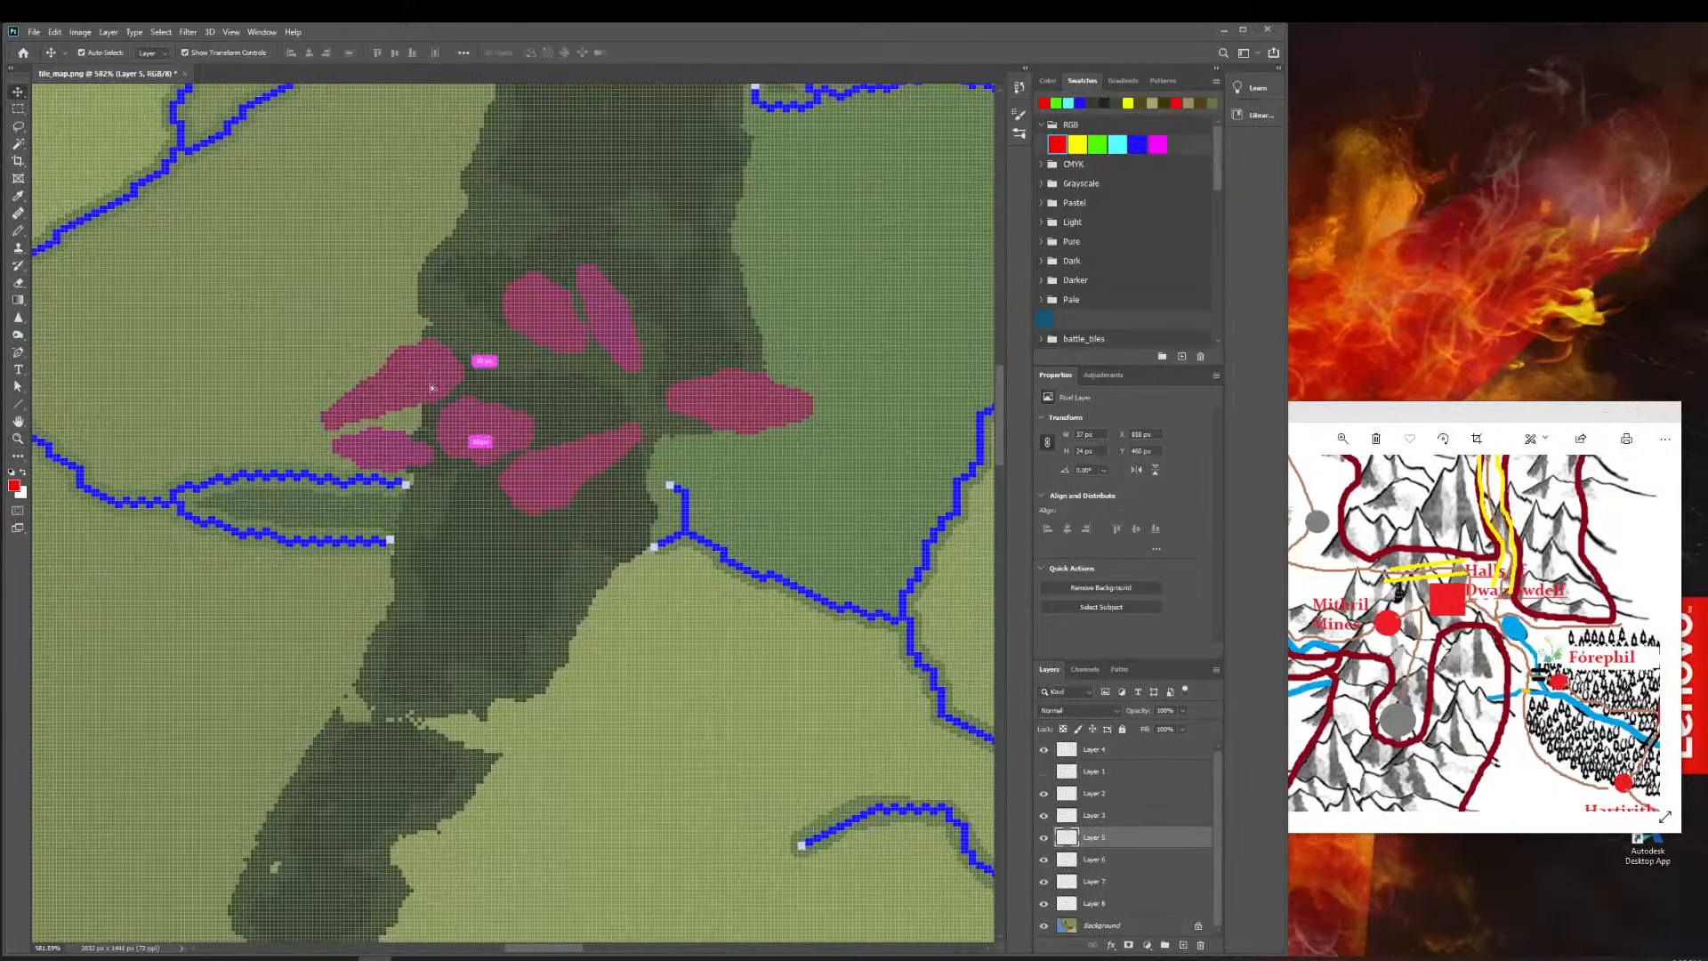
{"action": "left_click_drag", "start_coordinate": [444, 379], "coordinate": [424, 396]}
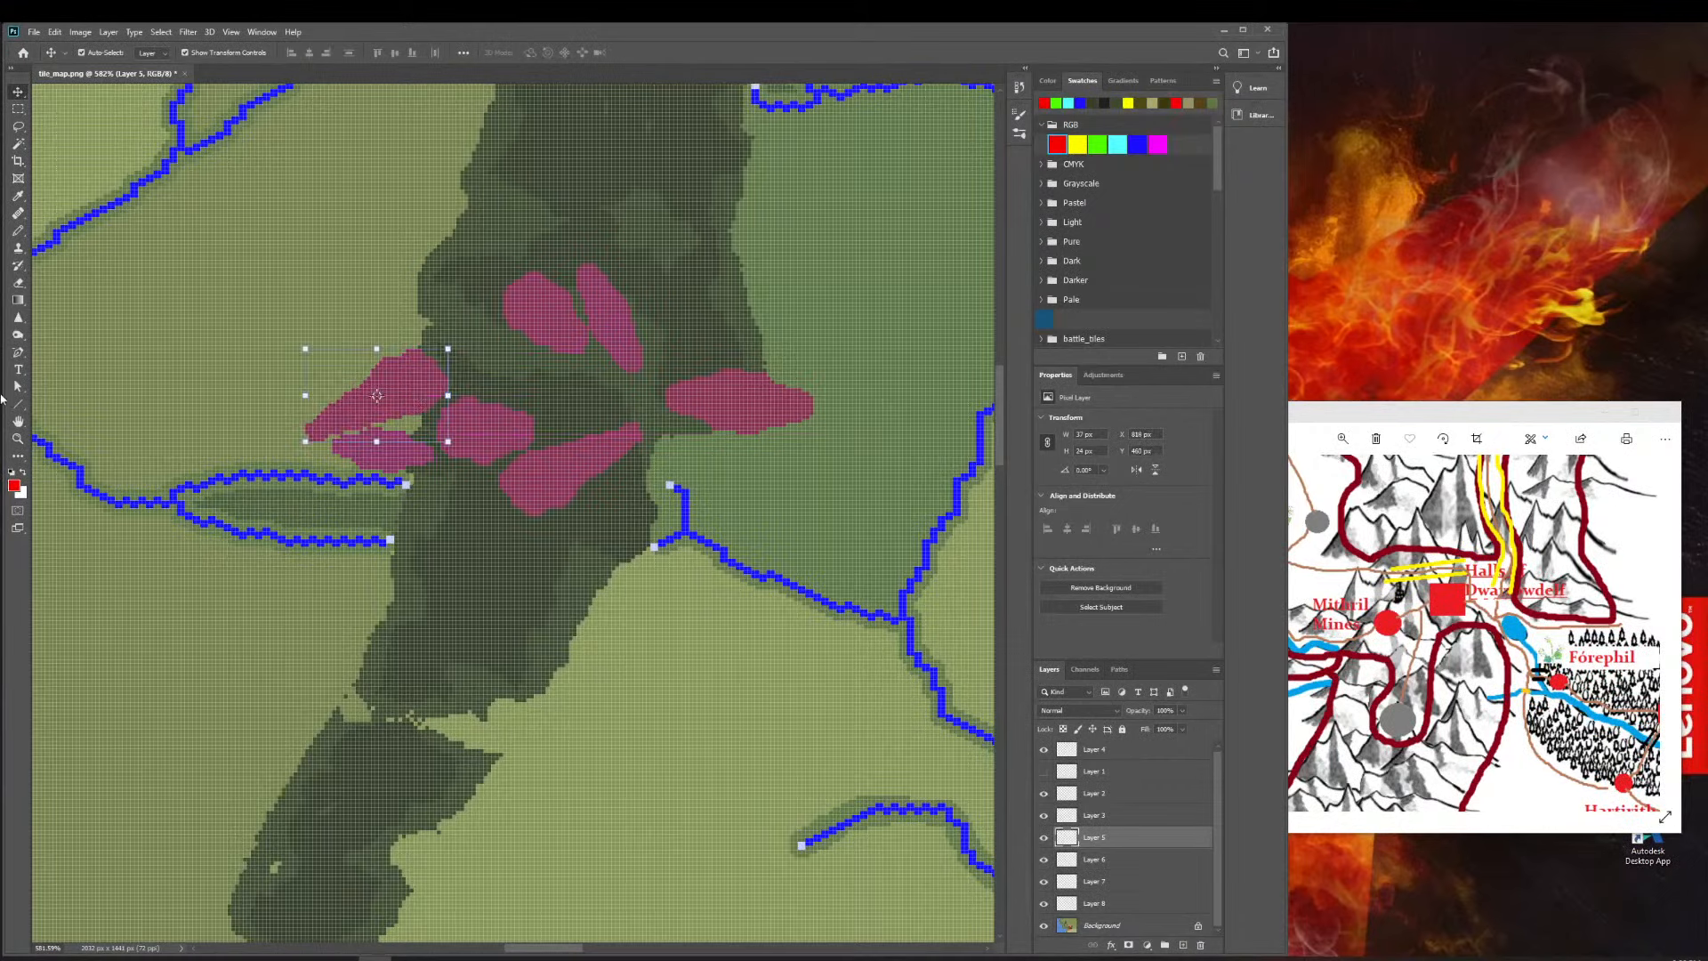
{"action": "scroll", "coordinate": [418, 398], "scroll_direction": "right", "scroll_amount": 1}
{"action": "left_click", "coordinate": [18, 437]}
{"action": "left_click", "coordinate": [500, 428]}
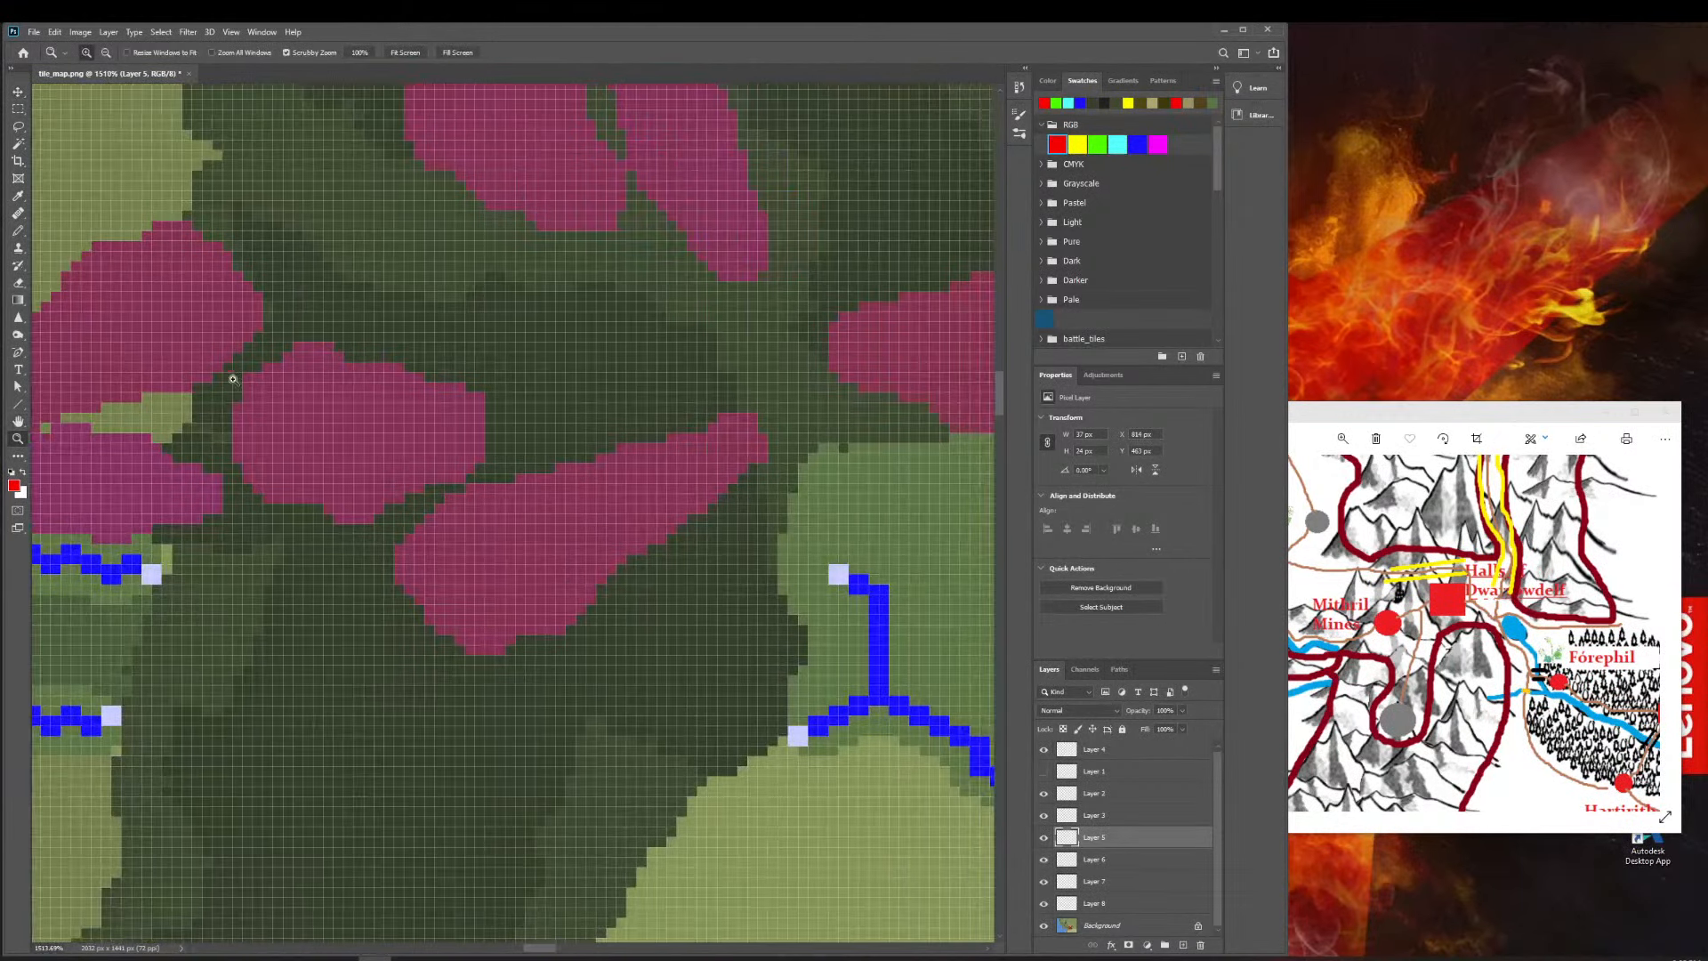
{"action": "left_click_drag", "start_coordinate": [196, 357], "coordinate": [227, 553]}
{"action": "left_click", "coordinate": [16, 92]}
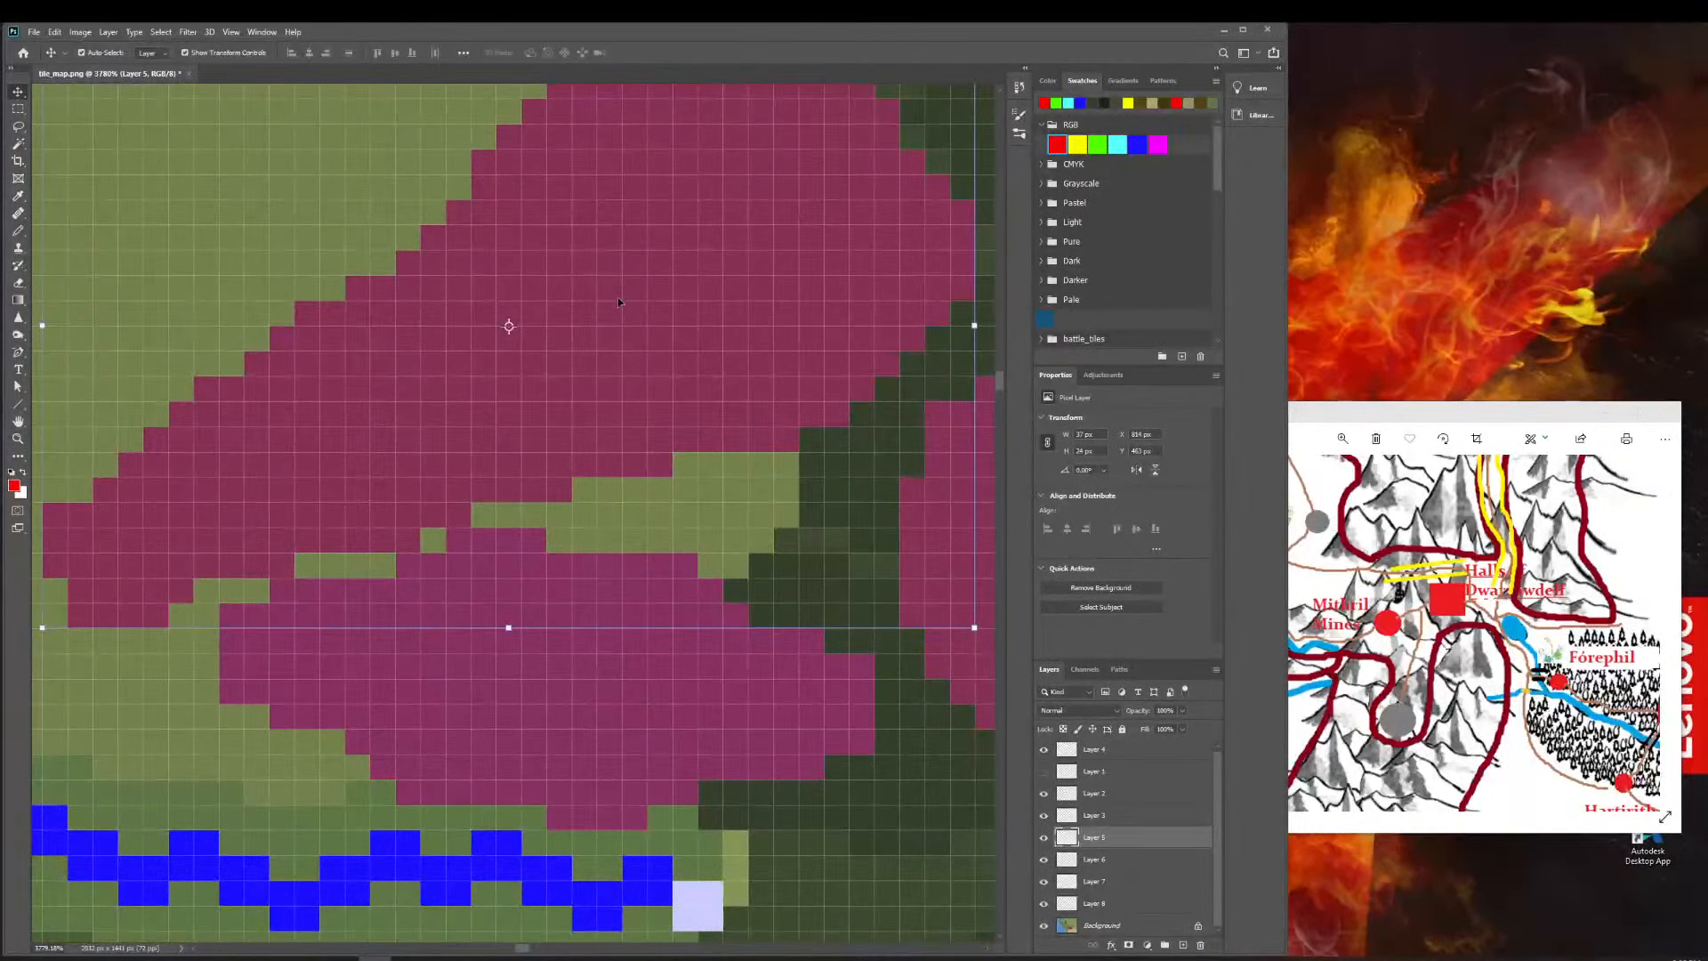
{"action": "left_click_drag", "start_coordinate": [614, 289], "coordinate": [574, 340]}
{"action": "key", "text": "Left"}
Raise the slanted patch slightly so a narrow gap separates it from the small patch below.
{"action": "scroll", "coordinate": [585, 329], "scroll_direction": "left", "scroll_amount": 2}
{"action": "scroll", "coordinate": [562, 350], "scroll_direction": "down", "scroll_amount": 1}
{"action": "left_click", "coordinate": [19, 438]}
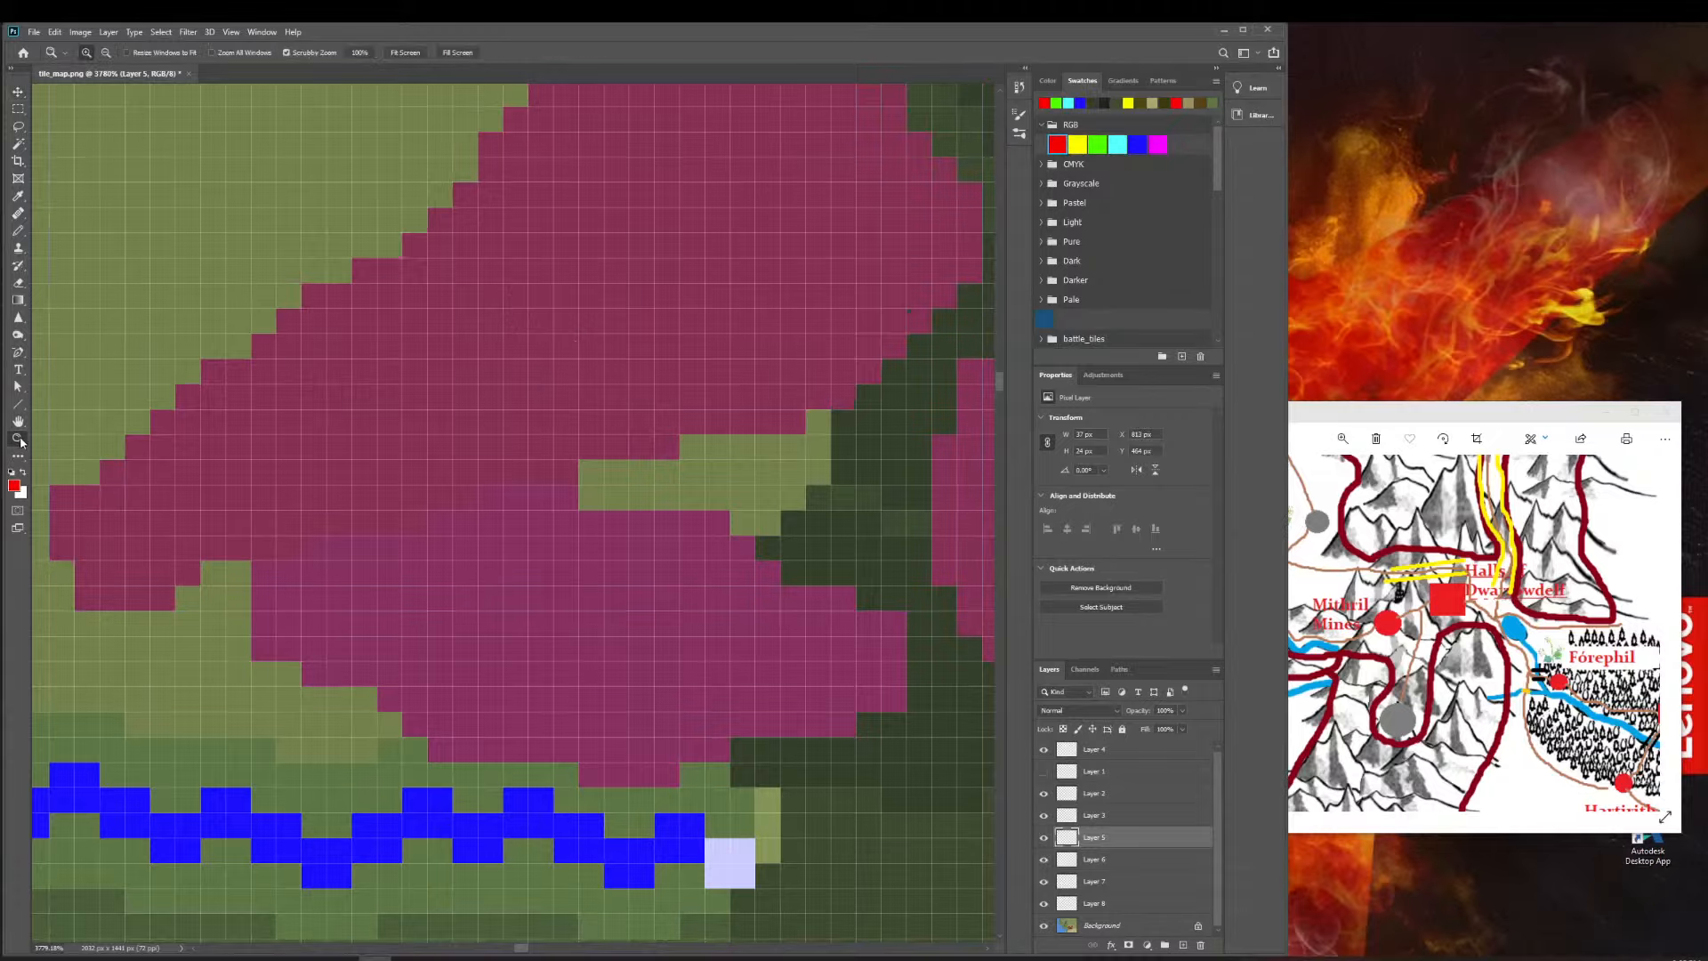
{"action": "left_click_drag", "start_coordinate": [314, 411], "coordinate": [227, 409]}
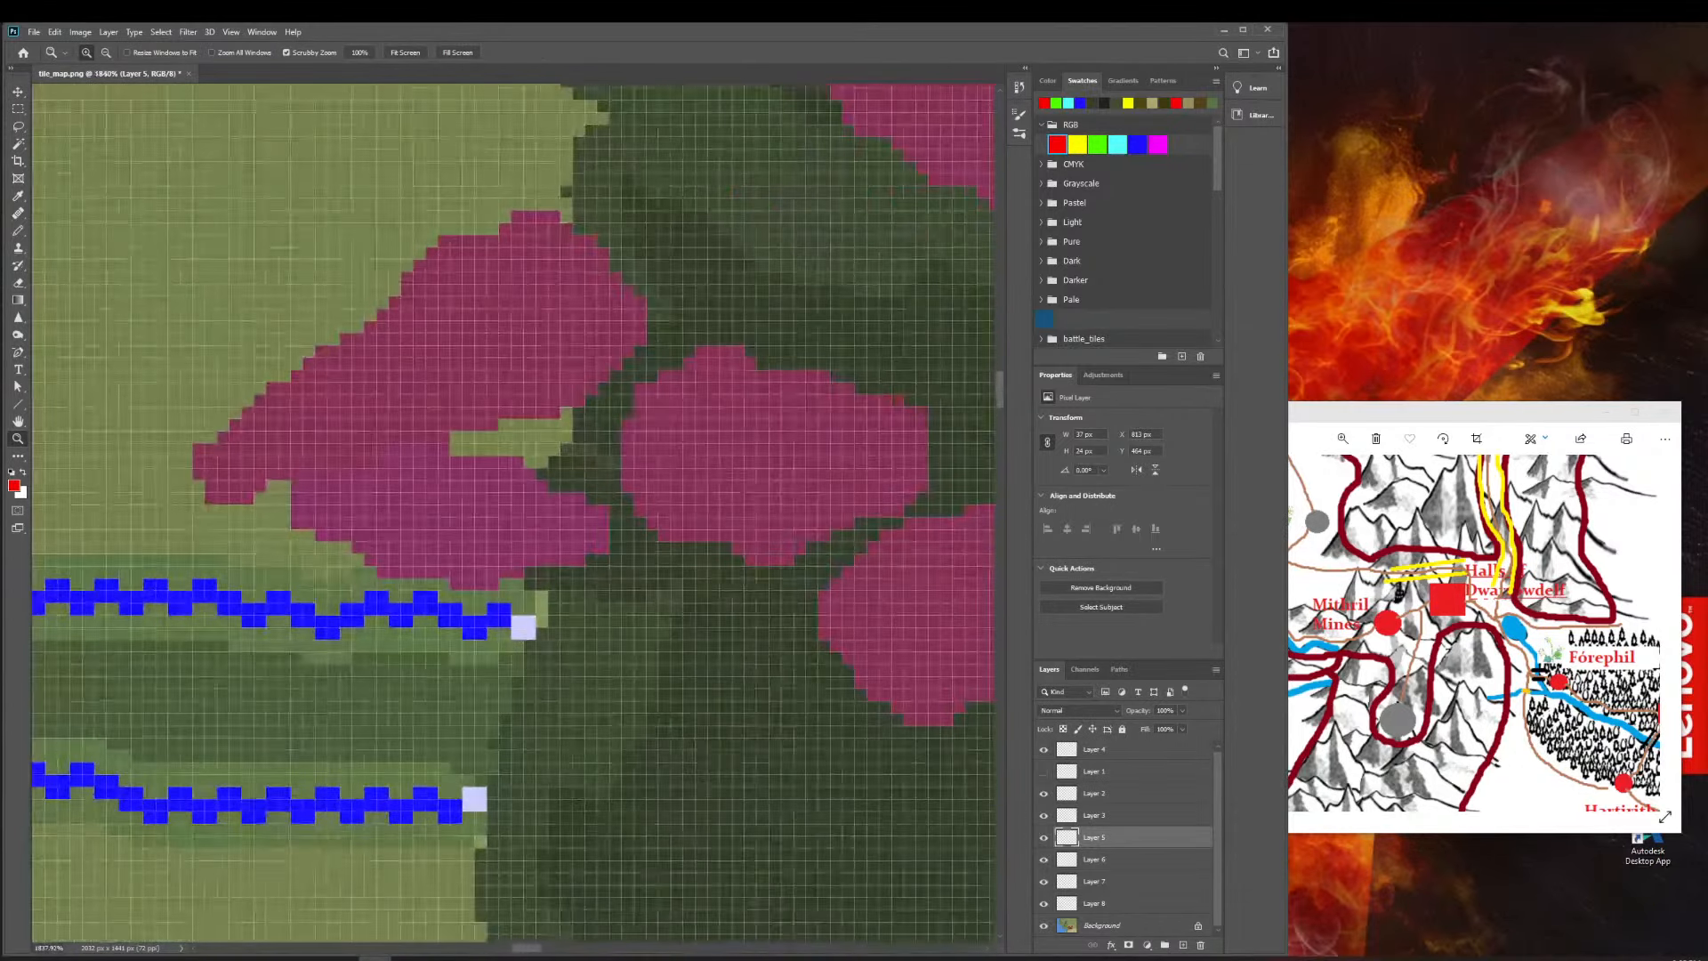
{"action": "left_click", "coordinate": [17, 92]}
{"action": "left_click_drag", "start_coordinate": [499, 373], "coordinate": [486, 364]}
Show Layer 1 and move the slanted patch northeast against the red guide area, toggling the guides to check the fit.
{"action": "left_click", "coordinate": [1050, 758]}
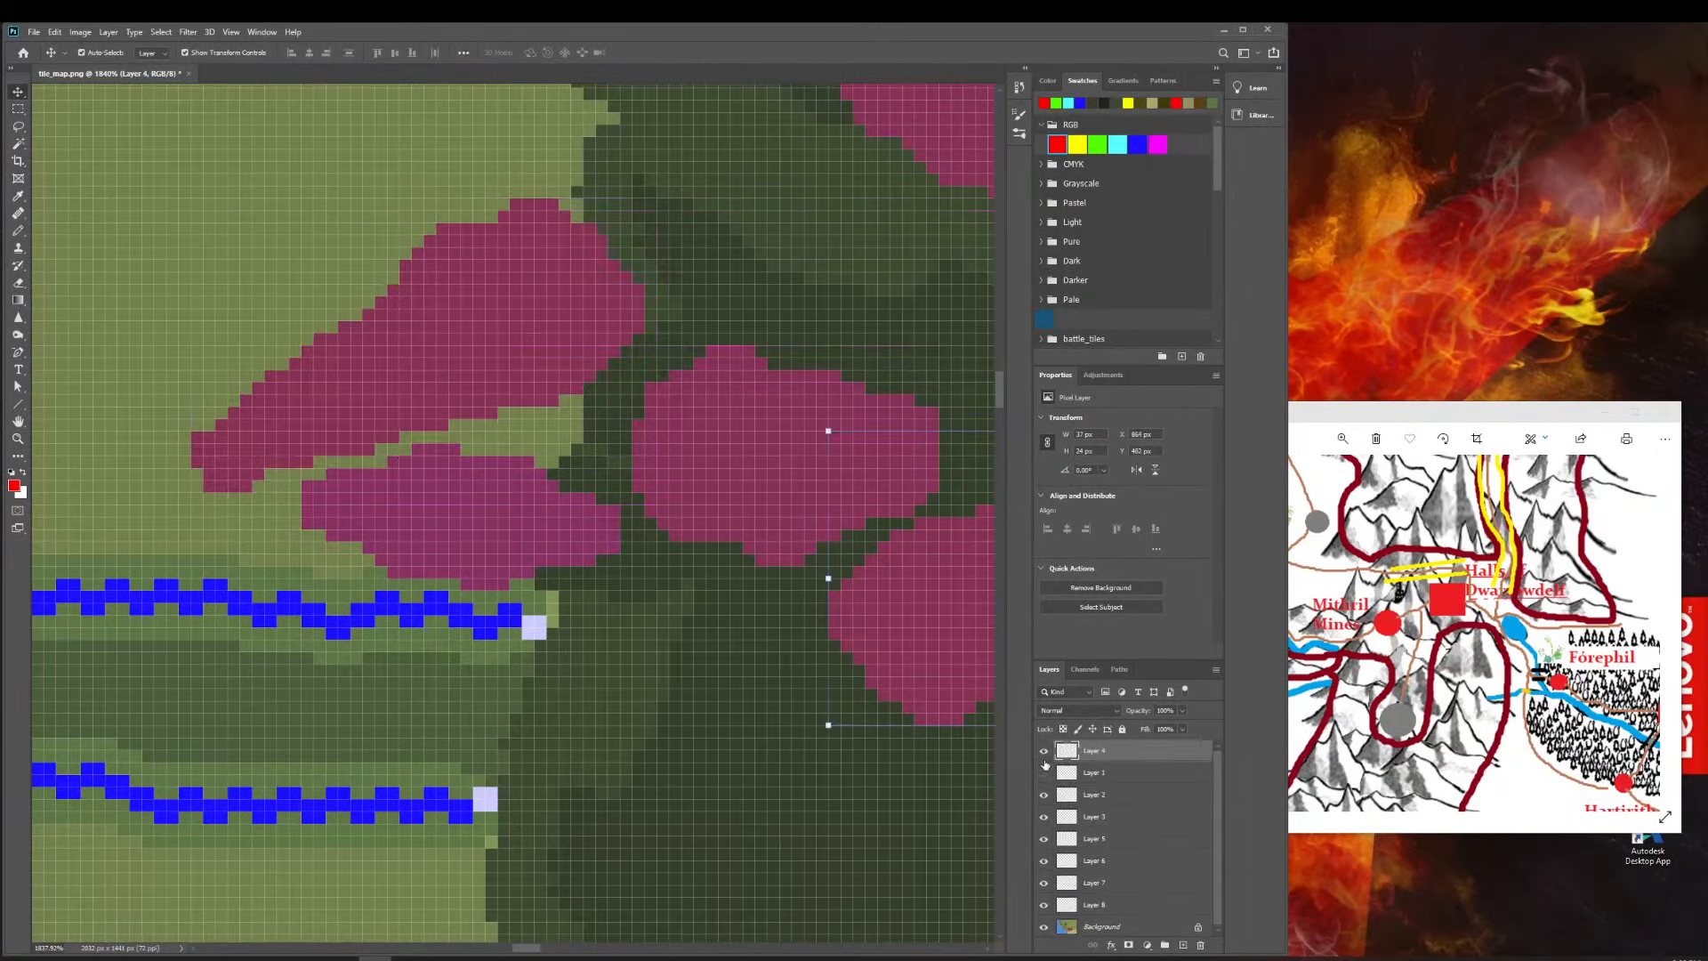
{"action": "left_click", "coordinate": [1044, 773]}
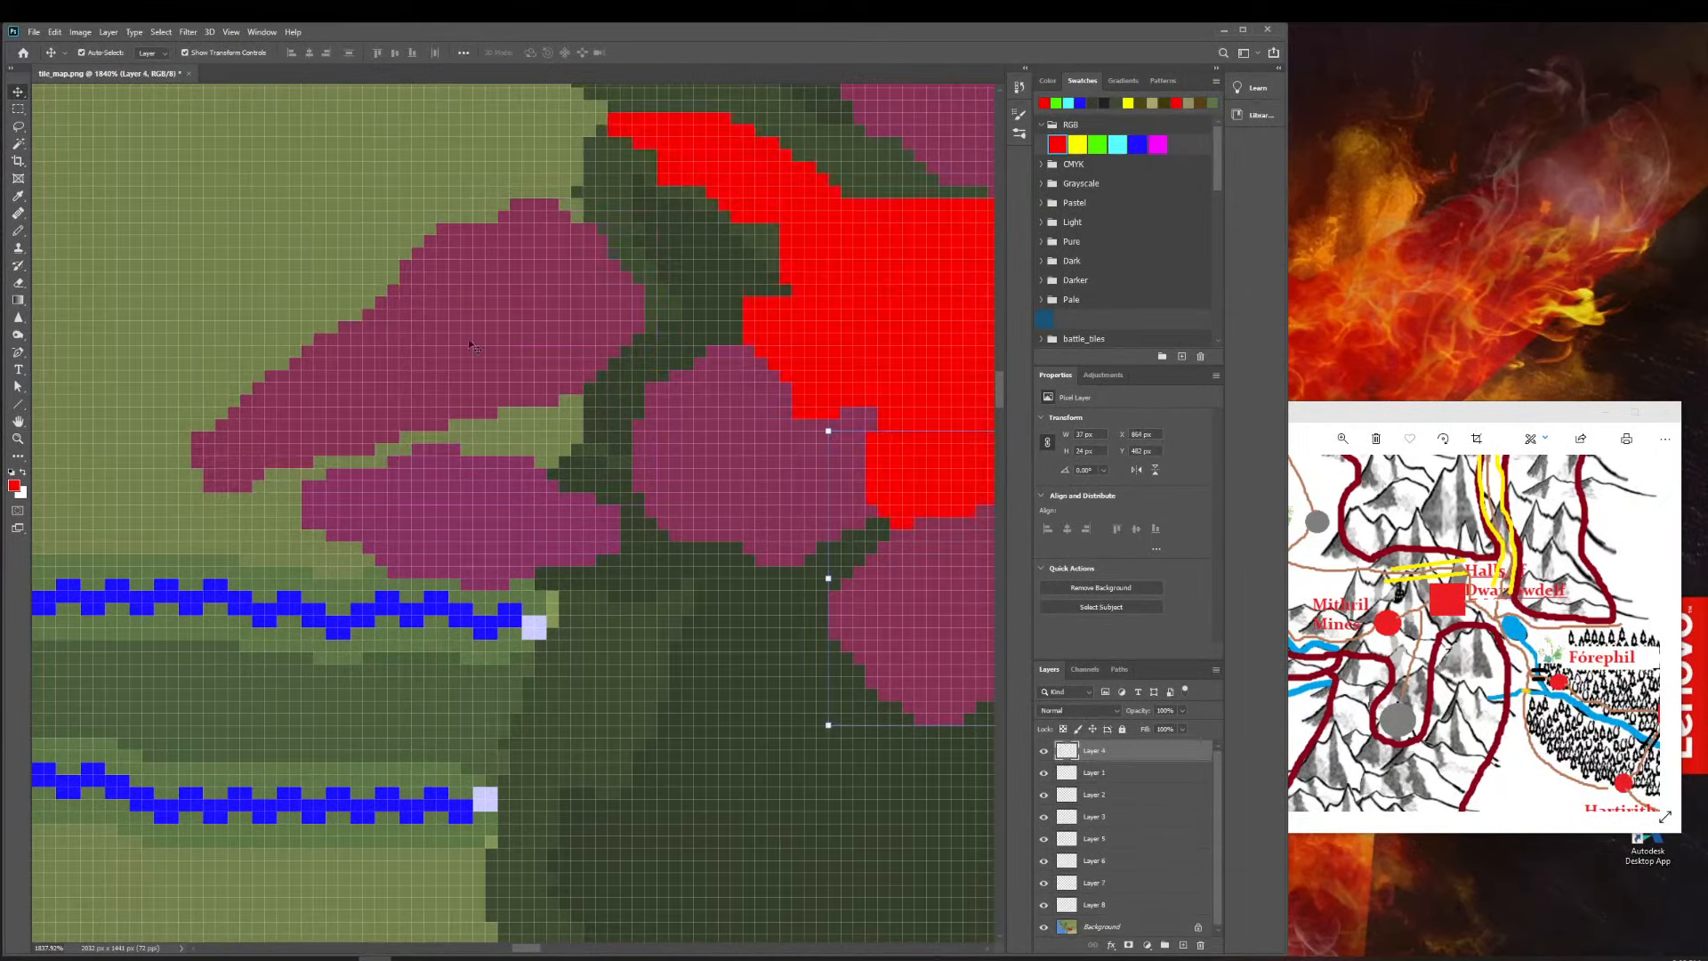
{"action": "left_click_drag", "start_coordinate": [472, 345], "coordinate": [604, 278]}
{"action": "left_click", "coordinate": [1046, 772]}
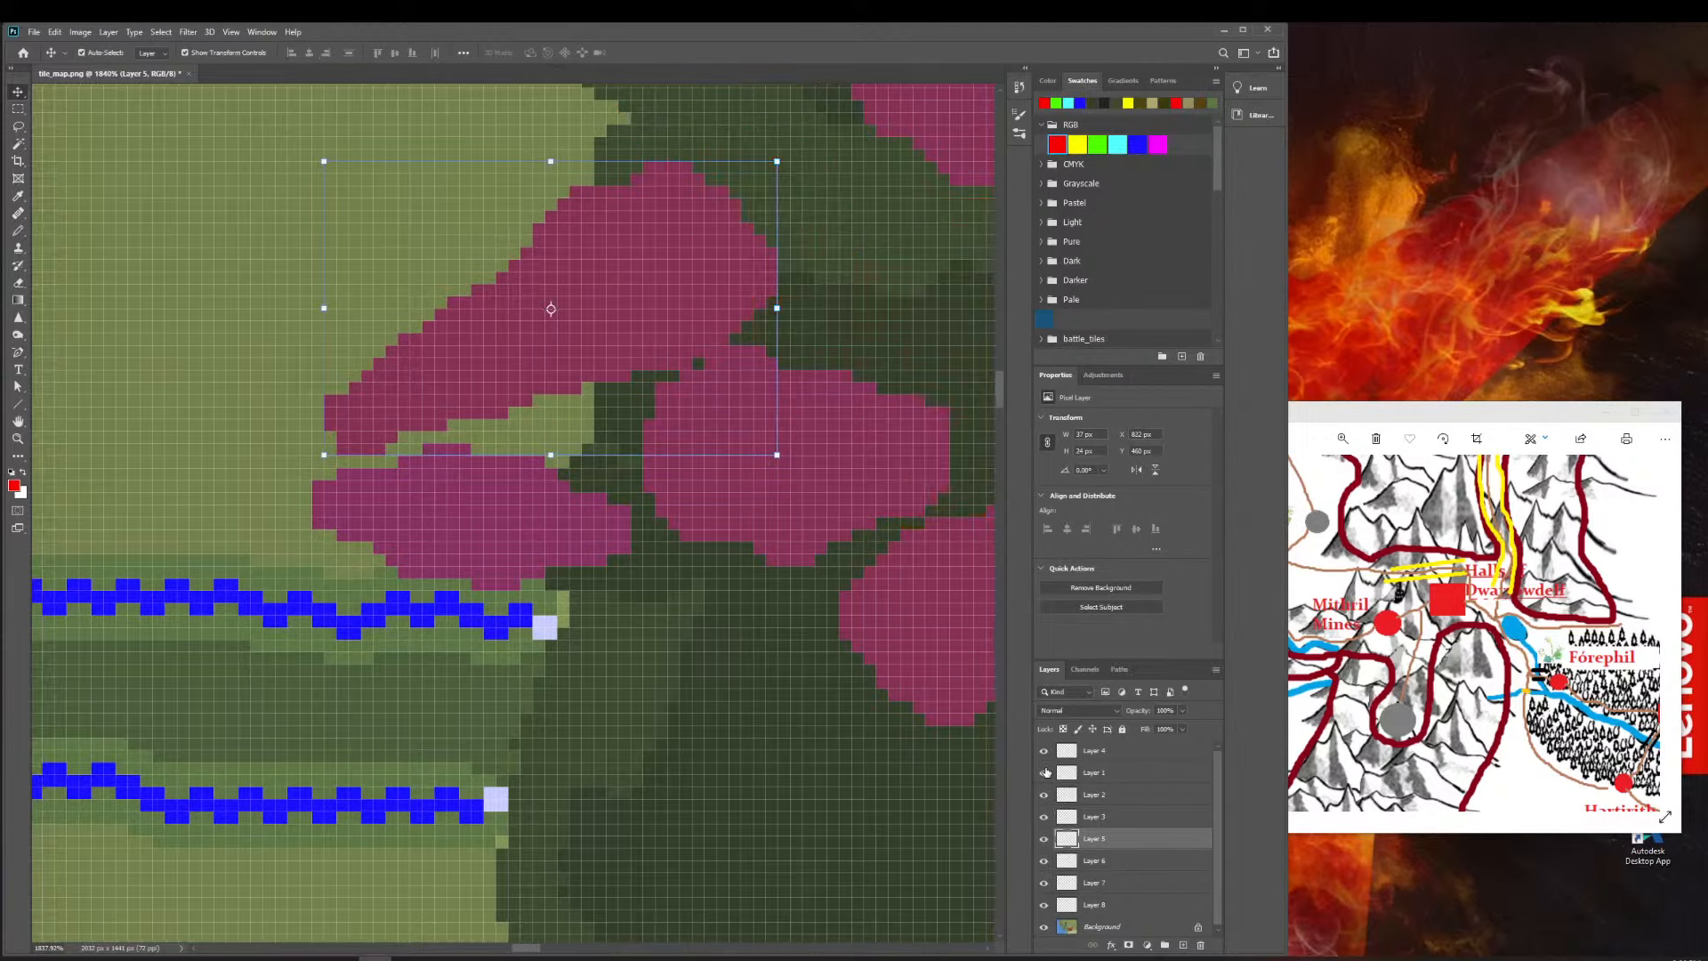
{"action": "left_click", "coordinate": [1047, 772]}
Nudge the rounded patch below the red guide area slightly down and deselect all layers.
{"action": "left_click_drag", "start_coordinate": [745, 494], "coordinate": [746, 505]}
{"action": "left_click", "coordinate": [741, 621]}
{"action": "scroll", "coordinate": [738, 605], "scroll_direction": "right", "scroll_amount": 2}
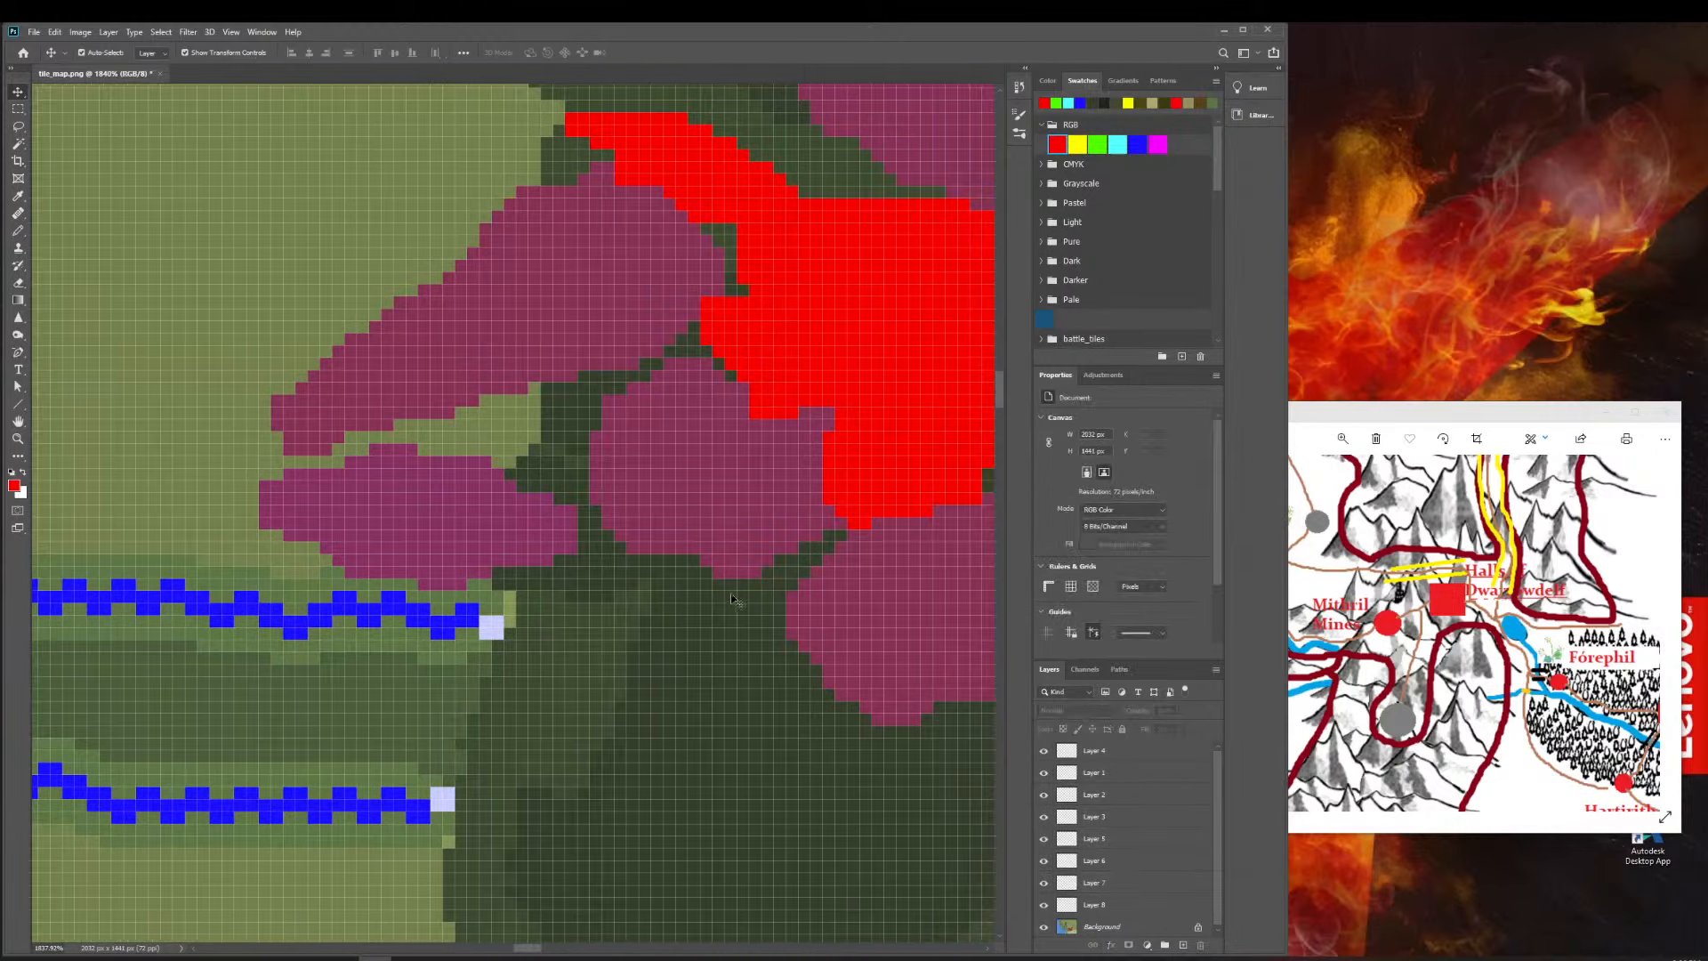
Compare the whole patch cluster and mountain range with the Middle Earth Political A.png reference map in Photos.
{"action": "left_click", "coordinate": [18, 439]}
{"action": "left_click_drag", "start_coordinate": [728, 575], "coordinate": [604, 549]}
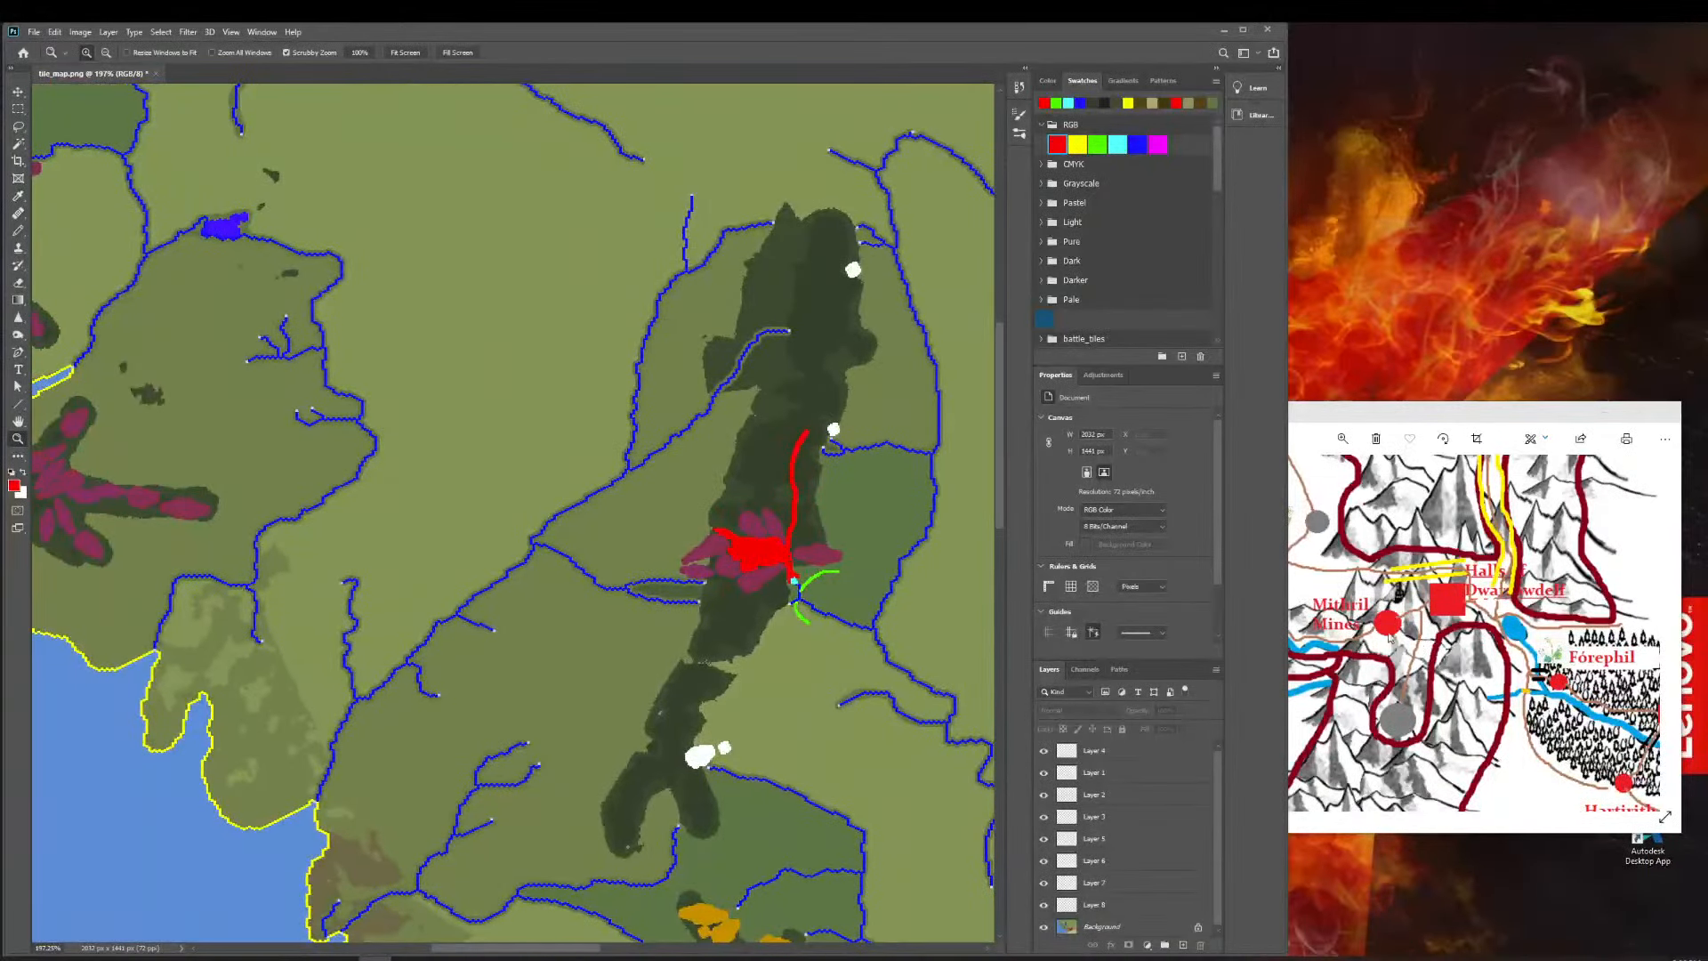
{"action": "left_click", "coordinate": [1403, 639]}
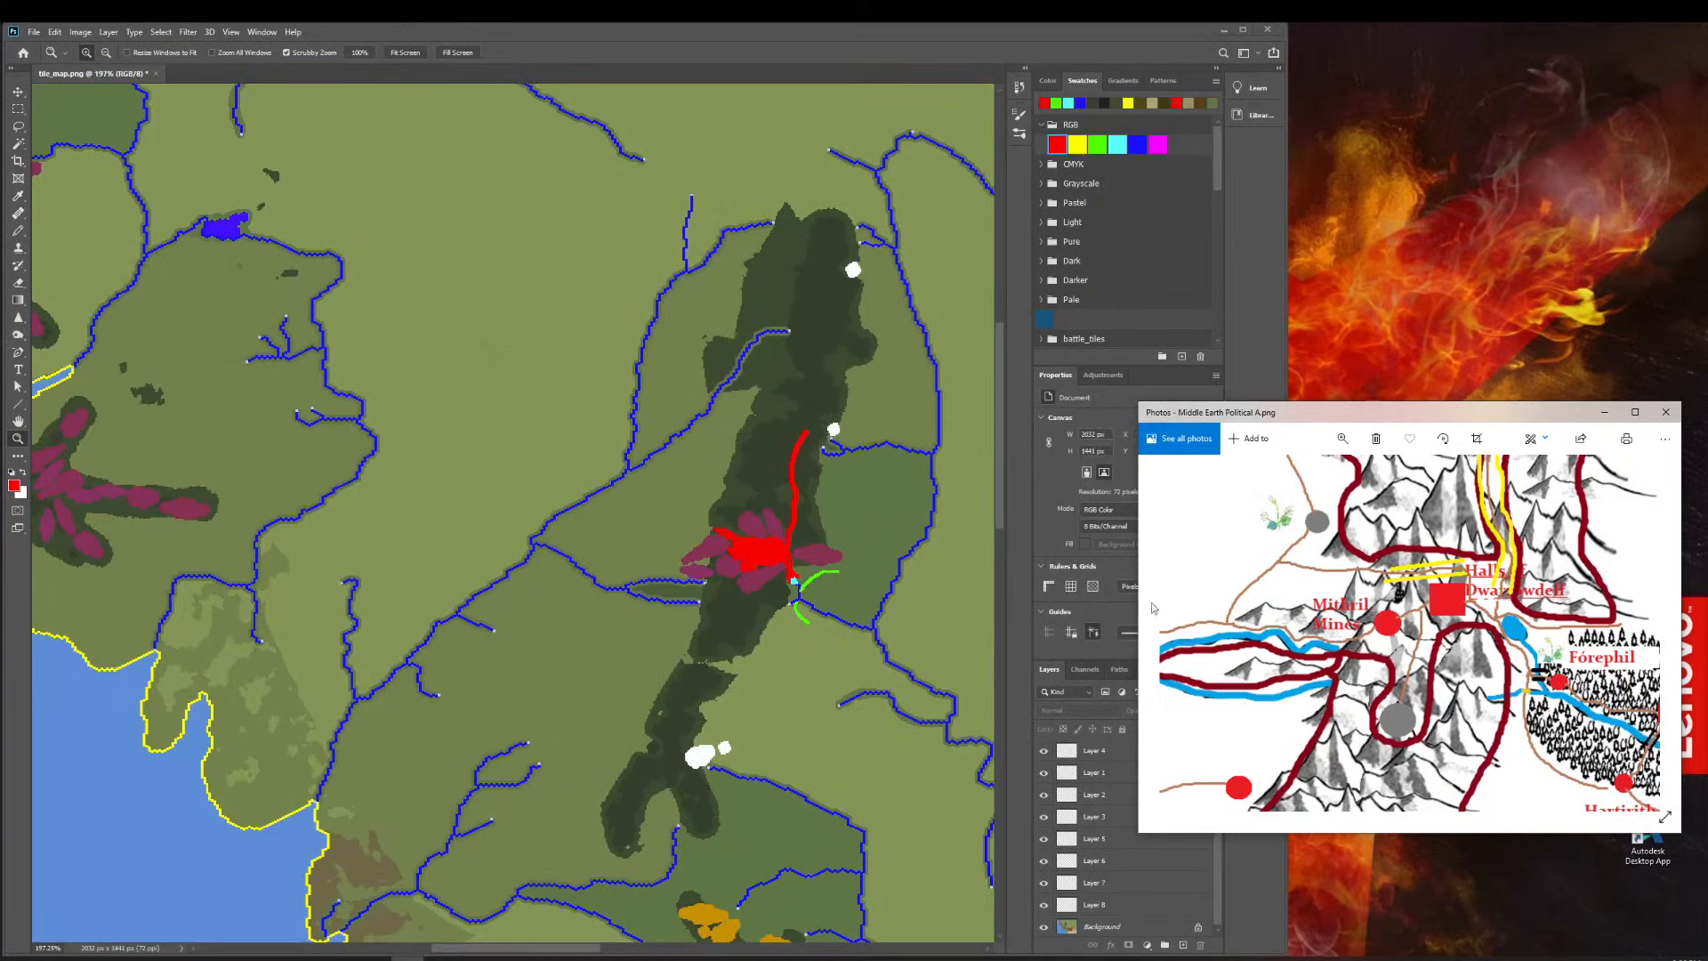
{"action": "scroll", "coordinate": [694, 572], "scroll_direction": "left", "scroll_amount": 1}
{"action": "scroll", "coordinate": [674, 578], "scroll_direction": "right", "scroll_amount": 5}
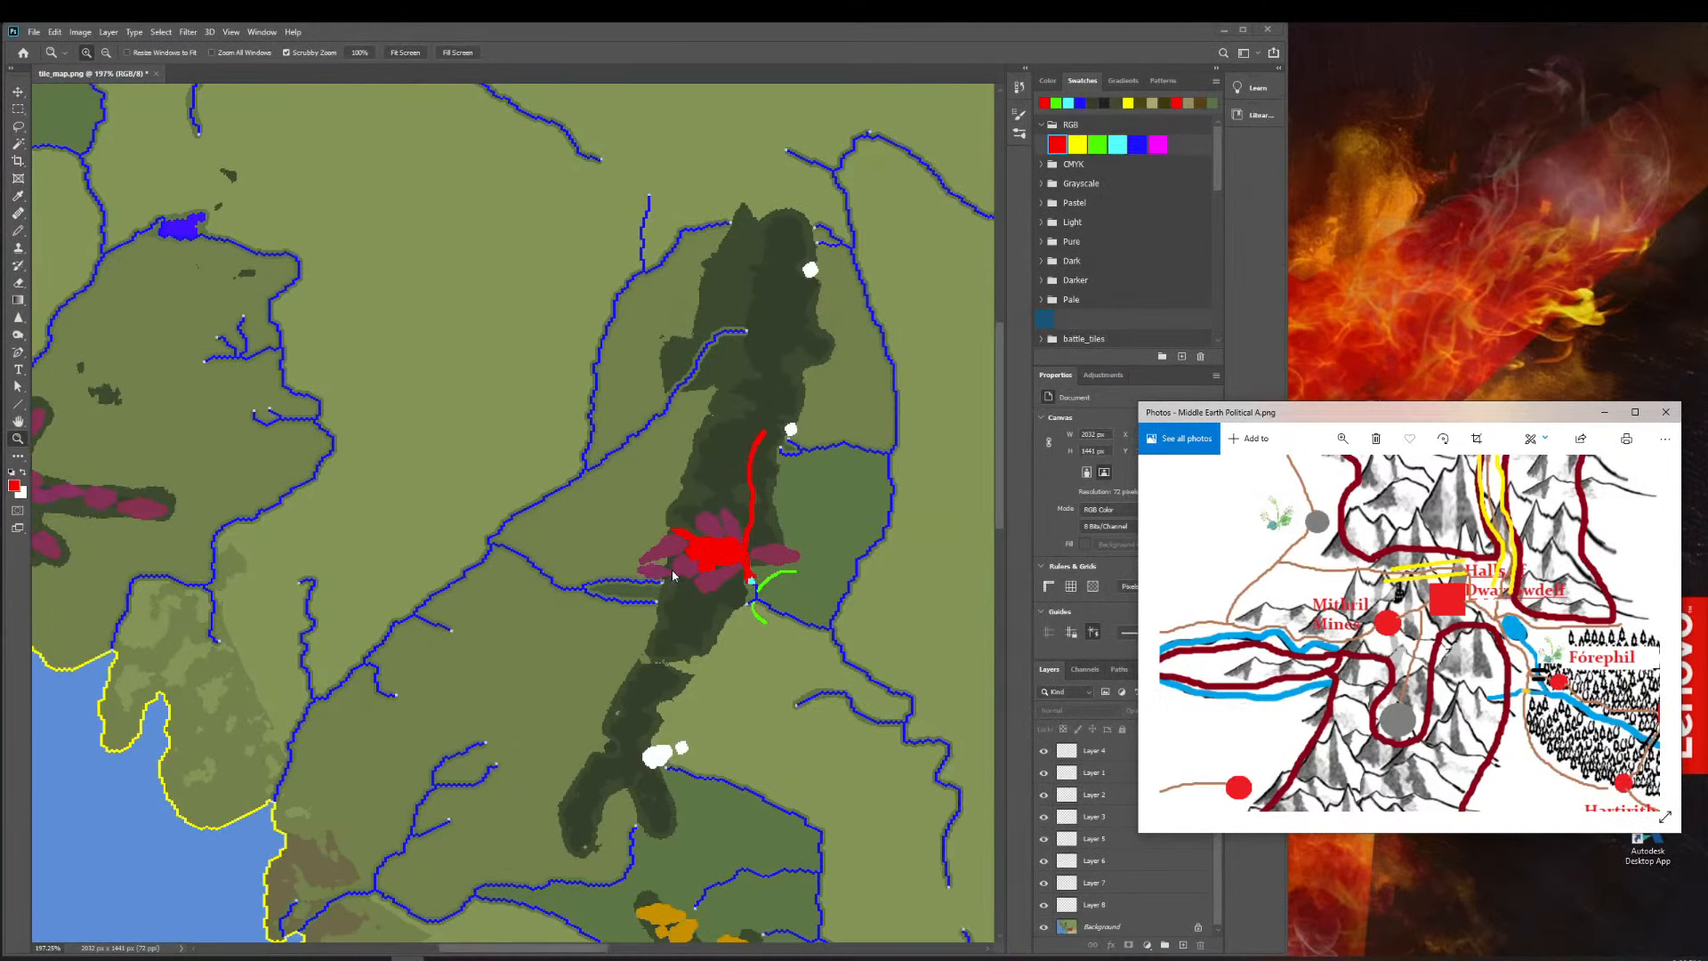
{"action": "scroll", "coordinate": [668, 572], "scroll_direction": "left", "scroll_amount": 18}
{"action": "scroll", "coordinate": [605, 494], "scroll_direction": "right", "scroll_amount": 8}
{"action": "scroll", "coordinate": [612, 482], "scroll_direction": "right", "scroll_amount": 10}
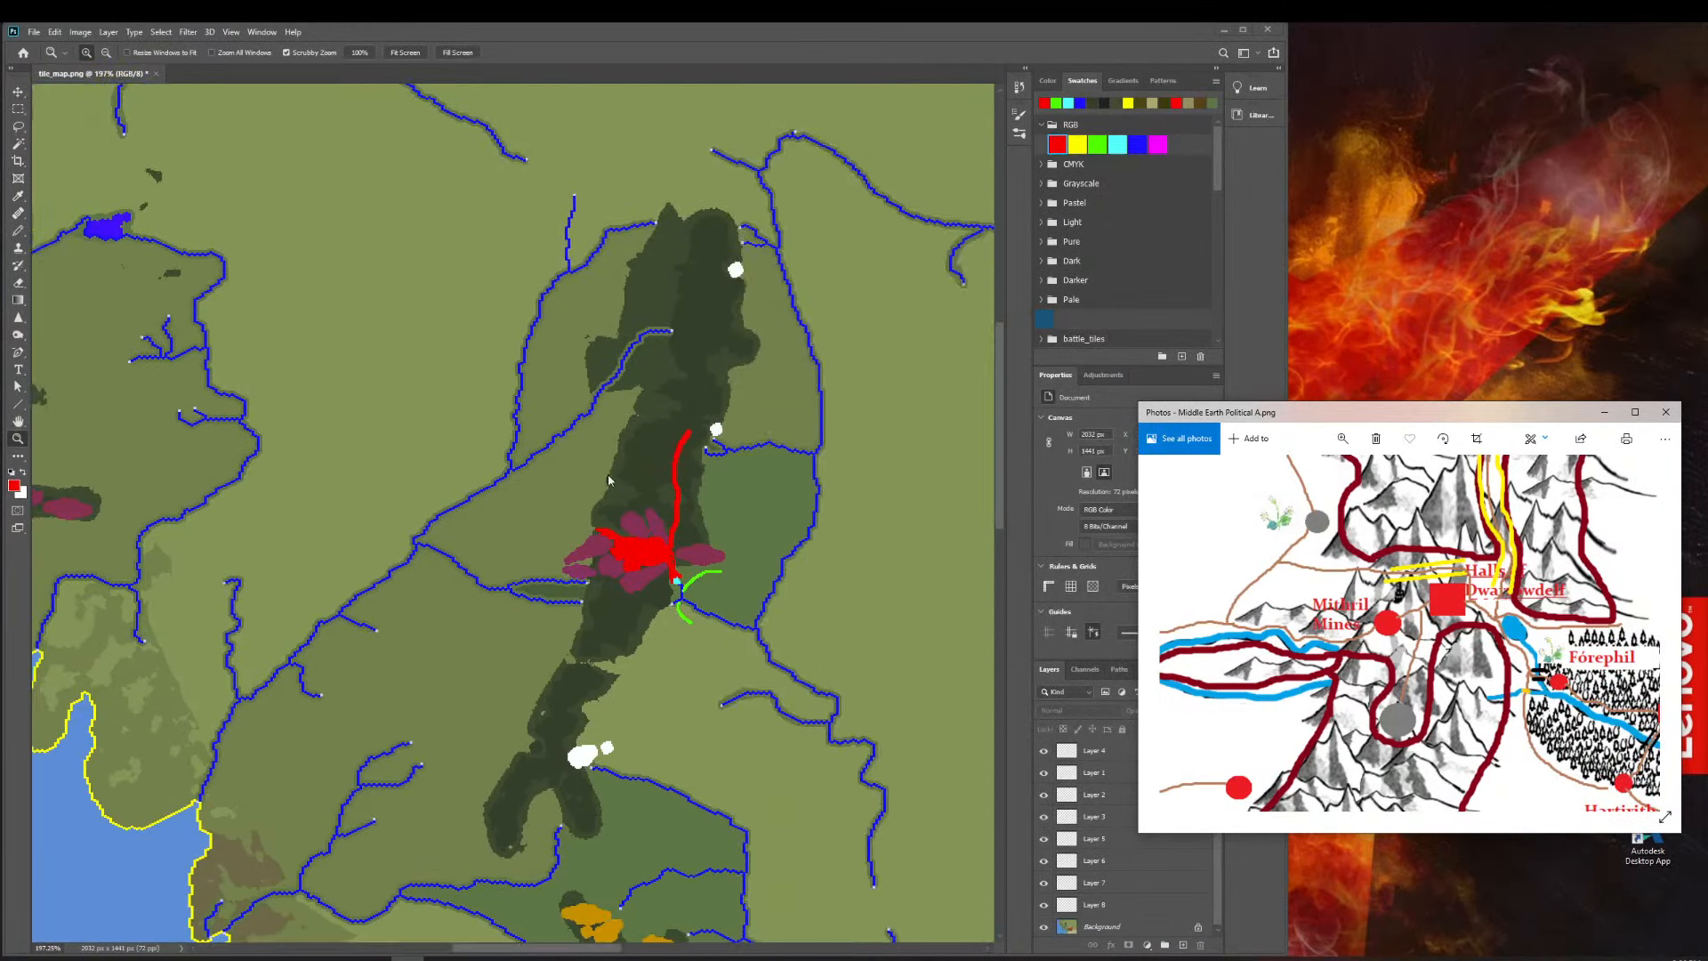
{"action": "left_click", "coordinate": [578, 574]}
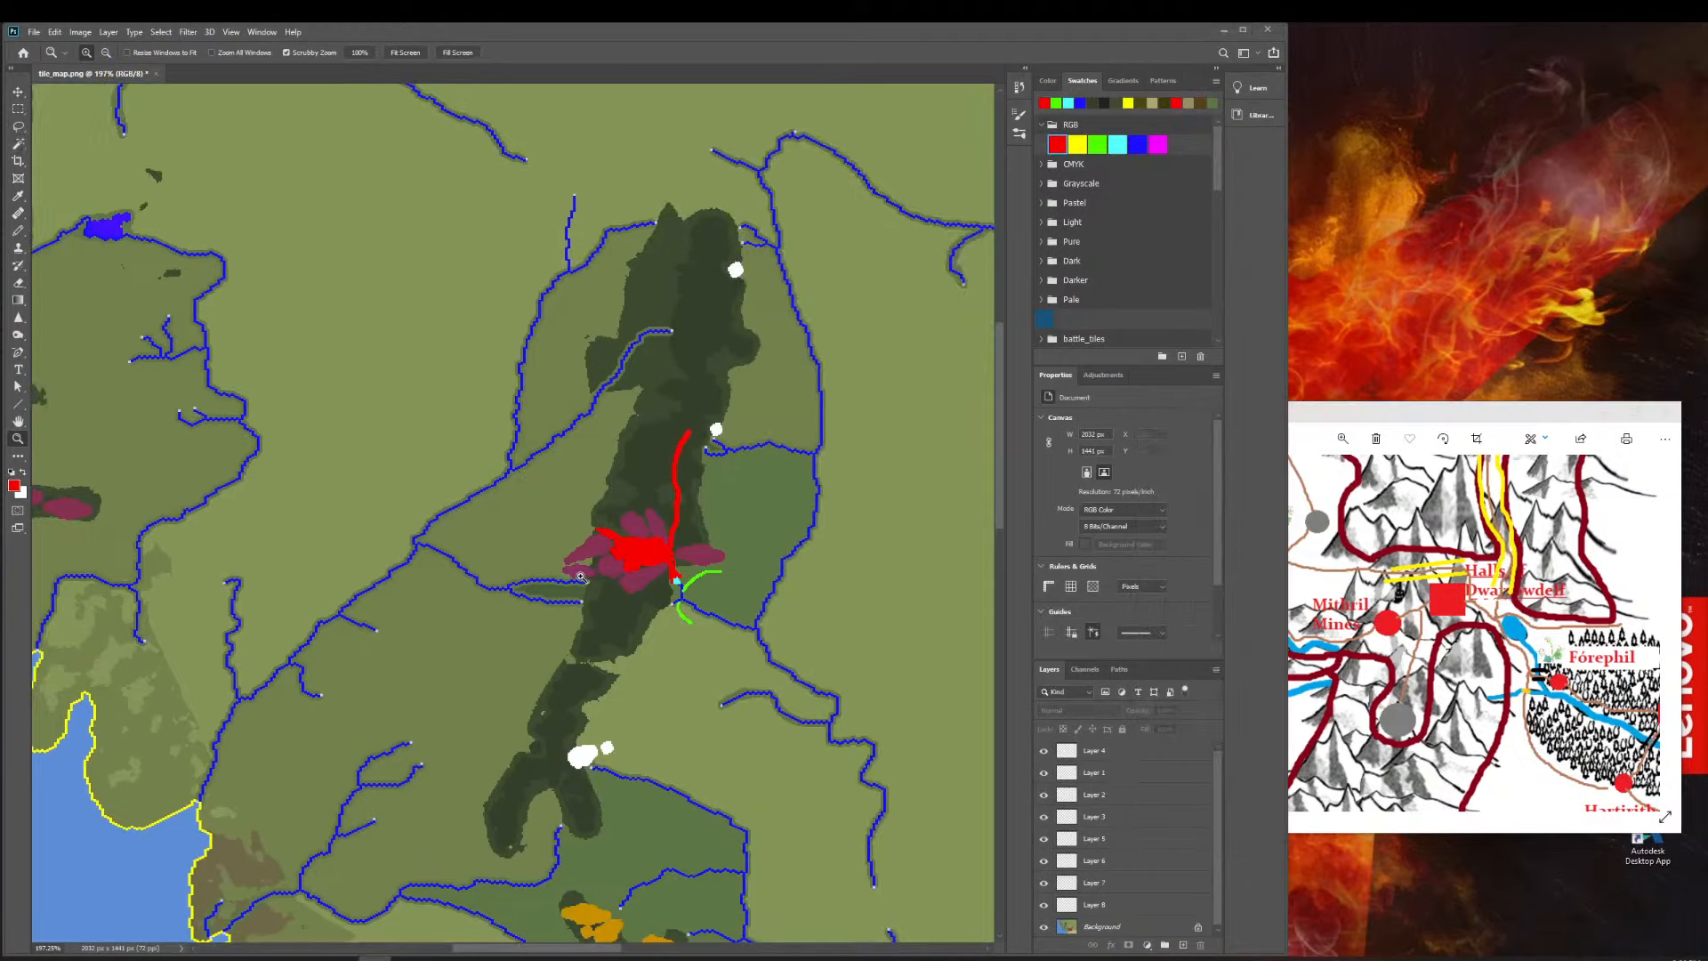
Select the small western patch on Layer 8 with the Magic Wand and copy it to a new layer.
{"action": "left_click", "coordinate": [553, 591]}
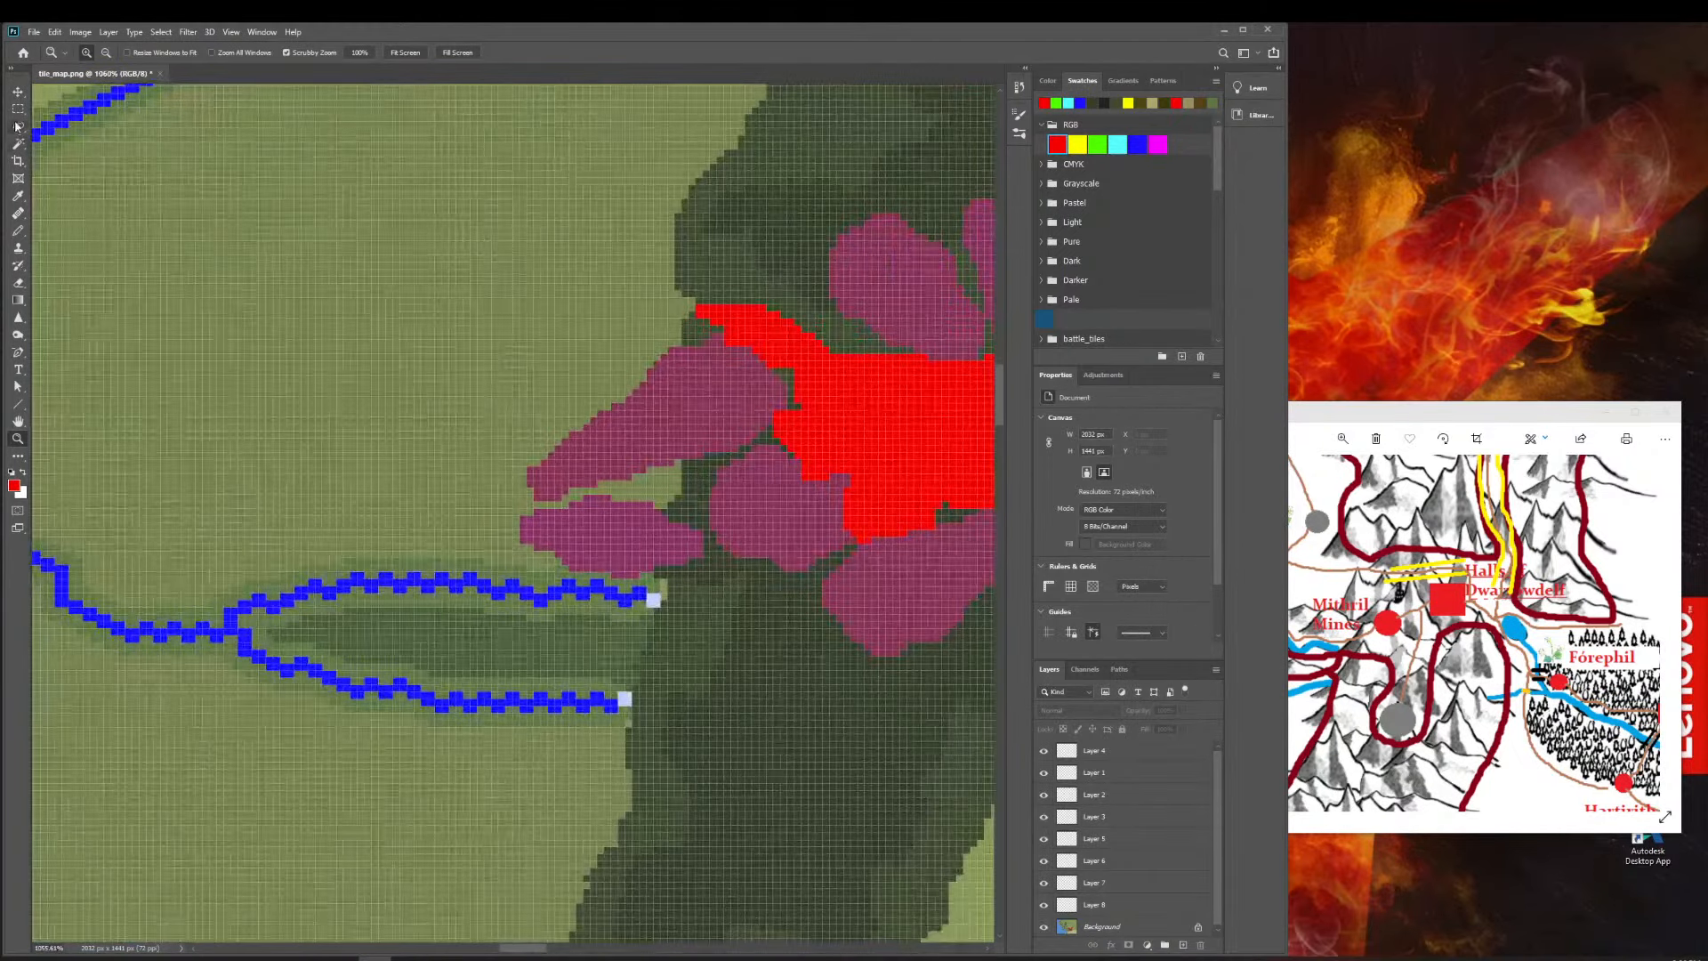
{"action": "left_click", "coordinate": [18, 142]}
{"action": "left_click", "coordinate": [619, 545]}
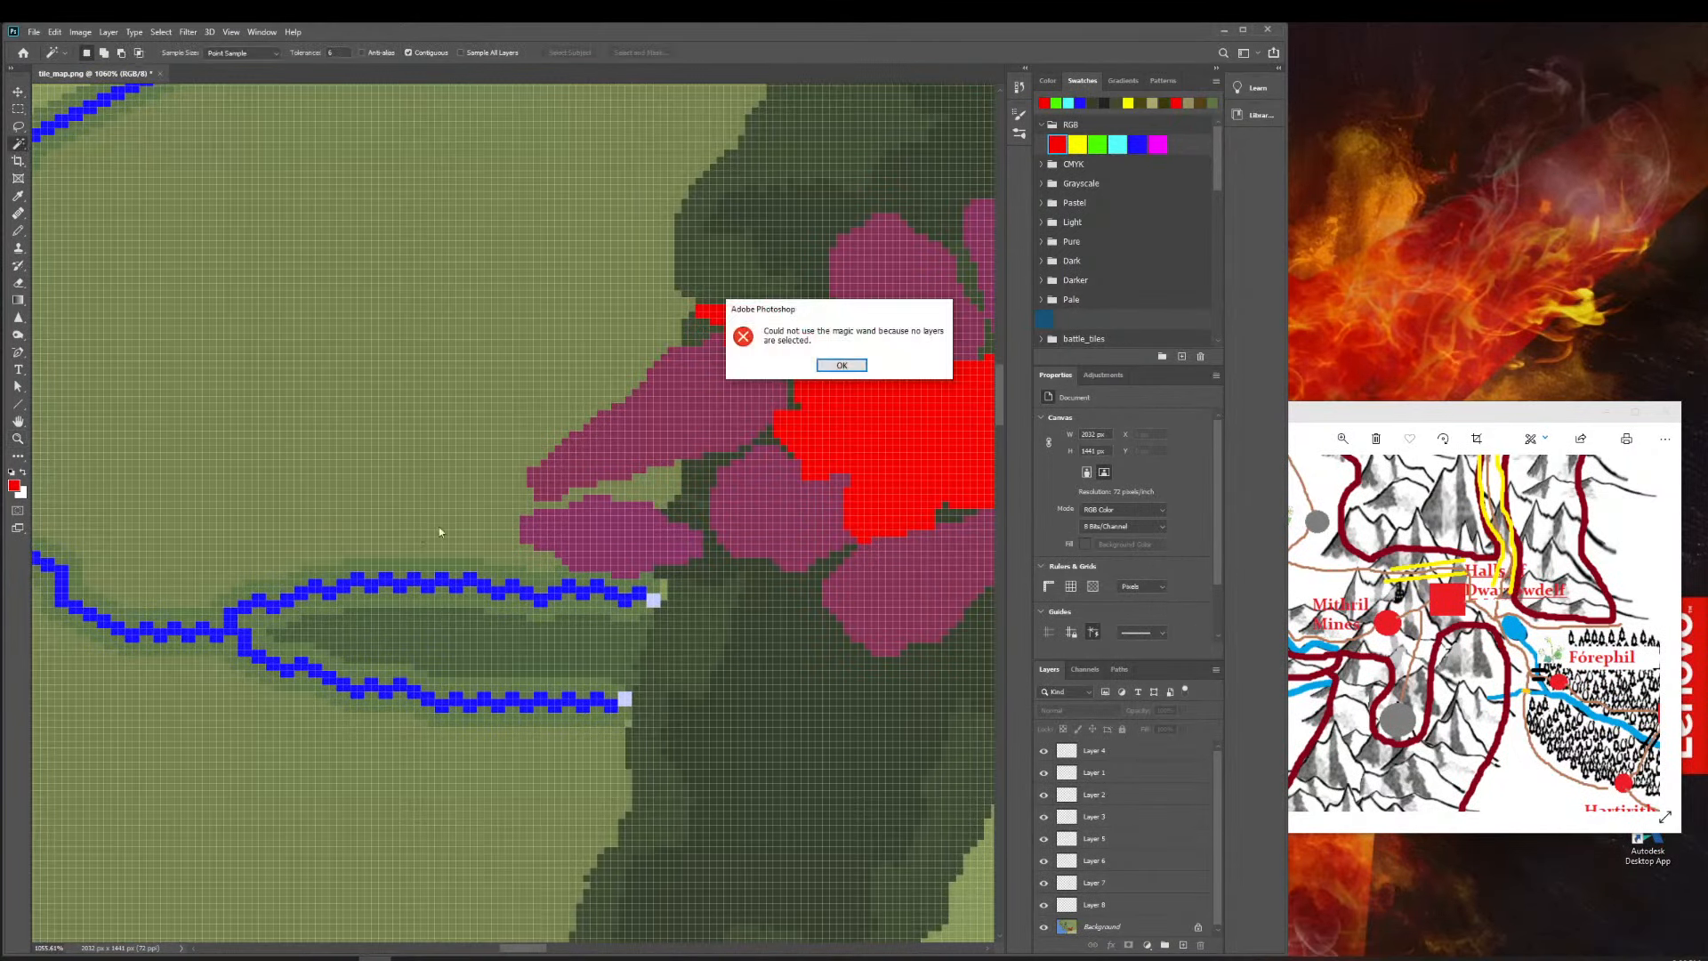
{"action": "left_click", "coordinate": [822, 366]}
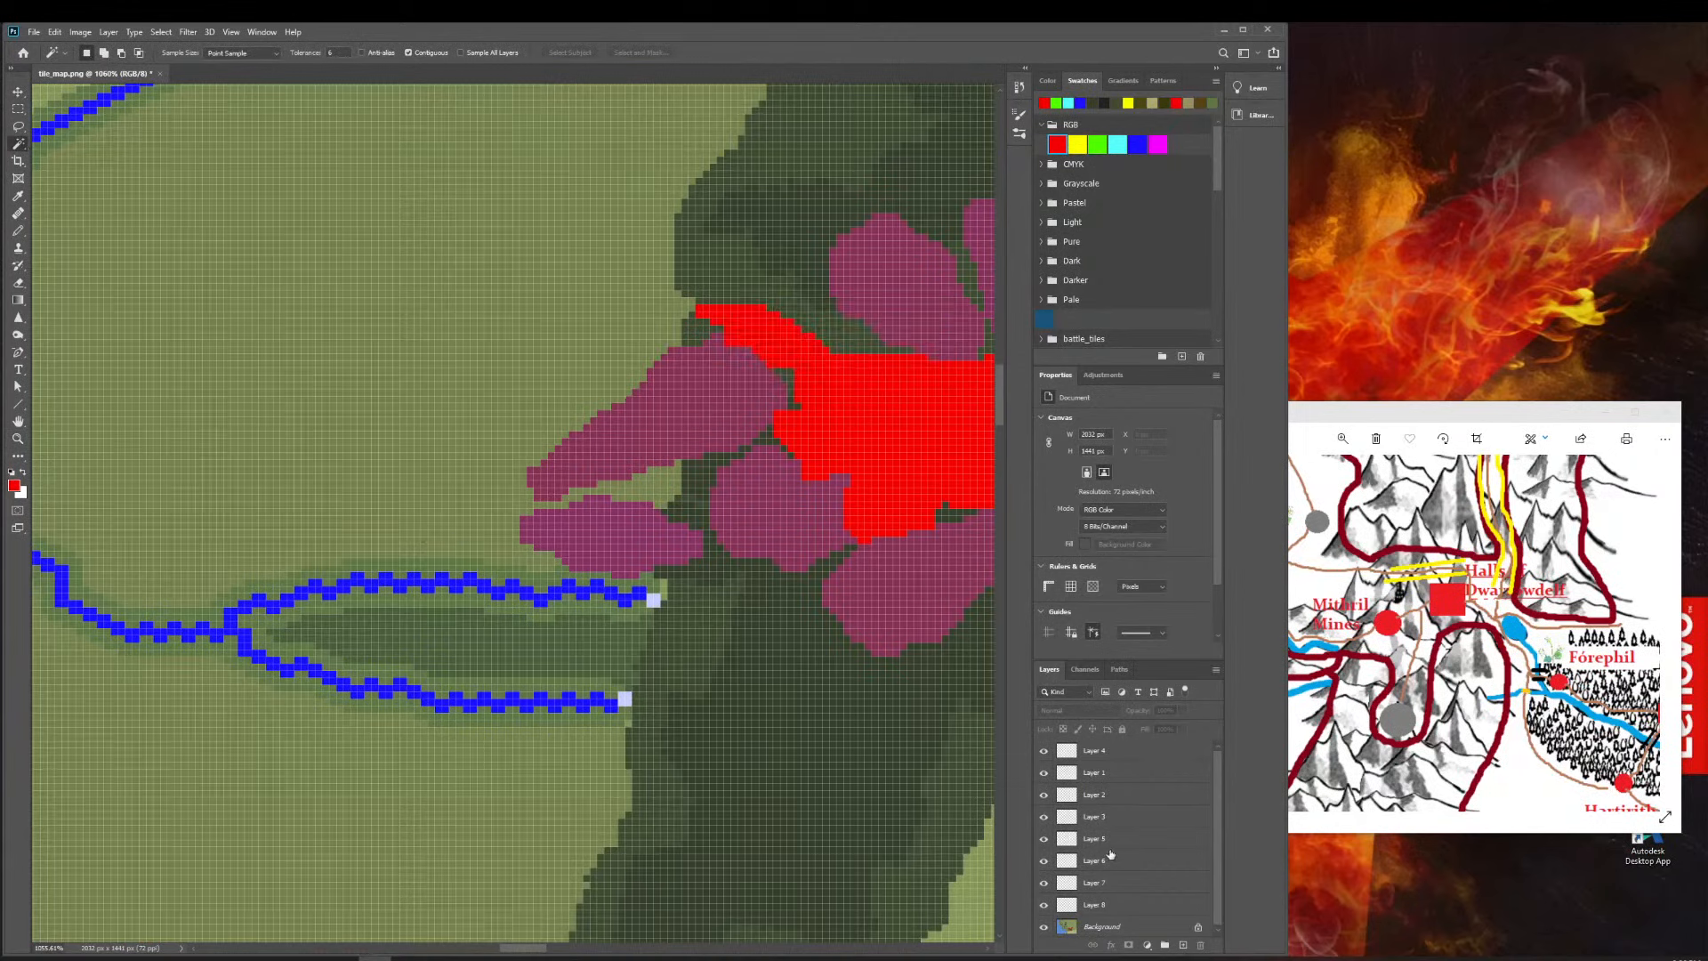
{"action": "left_click", "coordinate": [1131, 905]}
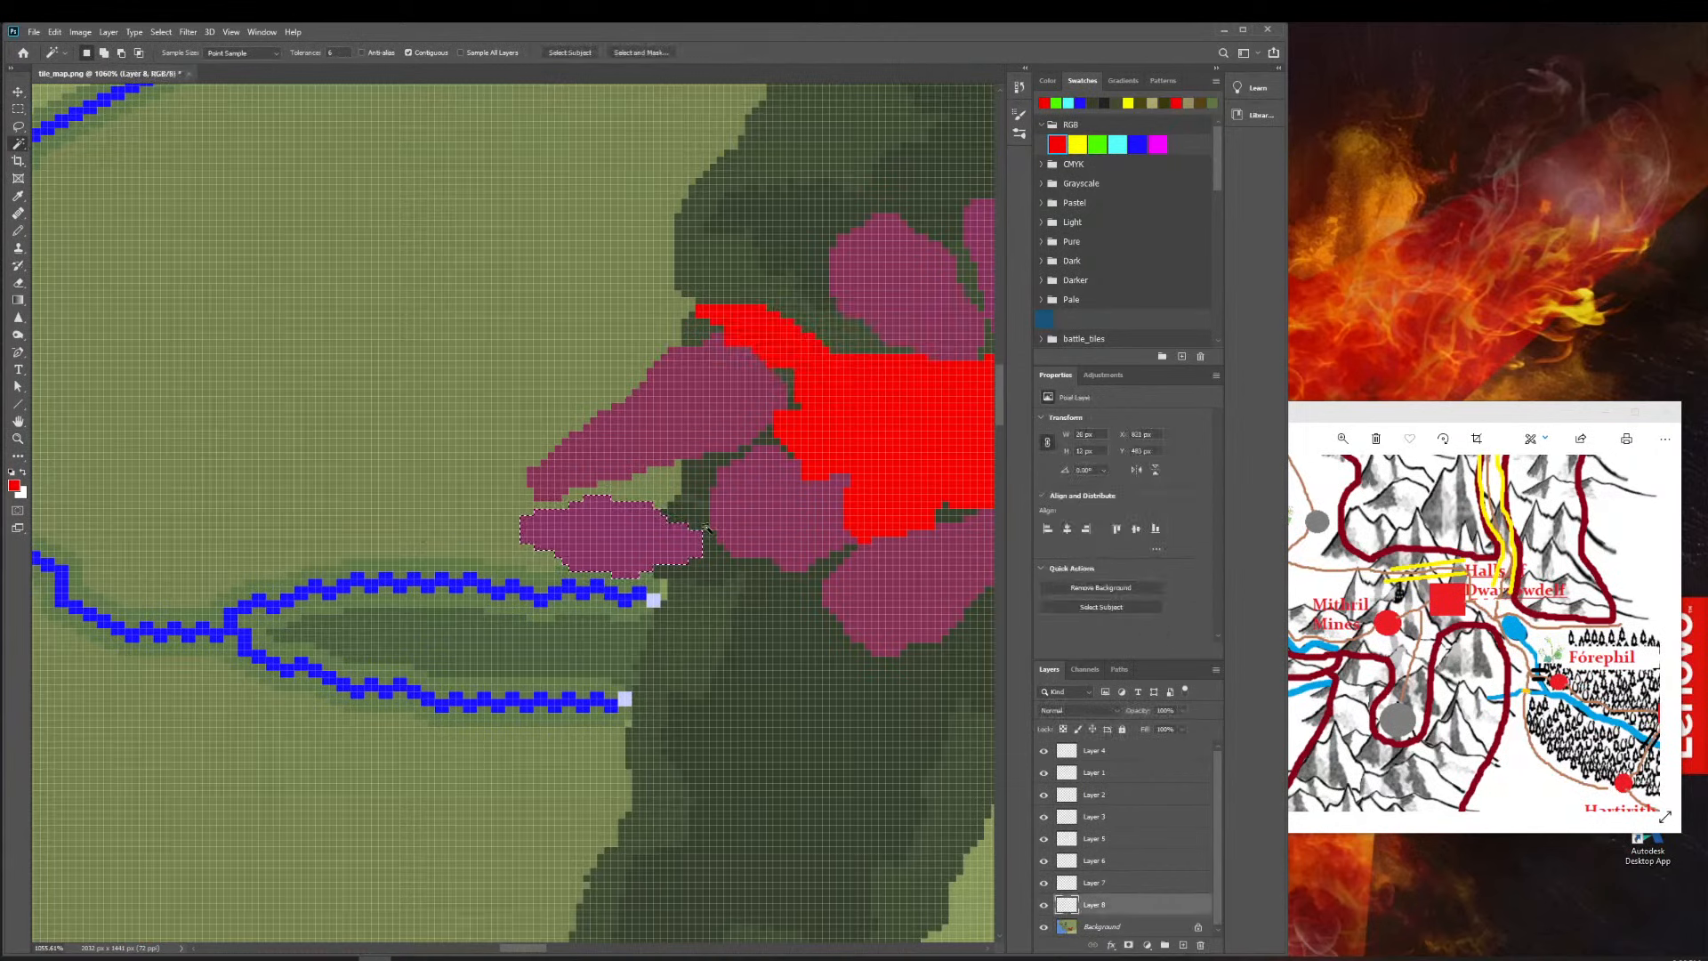
{"action": "key", "text": "ctrl+j"}
Arrange the small patch and its copy in a row from west of the slanted patch's tip to the rounded patch.
{"action": "left_click", "coordinate": [18, 92]}
{"action": "left_click_drag", "start_coordinate": [583, 552], "coordinate": [394, 538]}
{"action": "left_click_drag", "start_coordinate": [634, 552], "coordinate": [671, 522]}
{"action": "left_click_drag", "start_coordinate": [470, 532], "coordinate": [658, 509]}
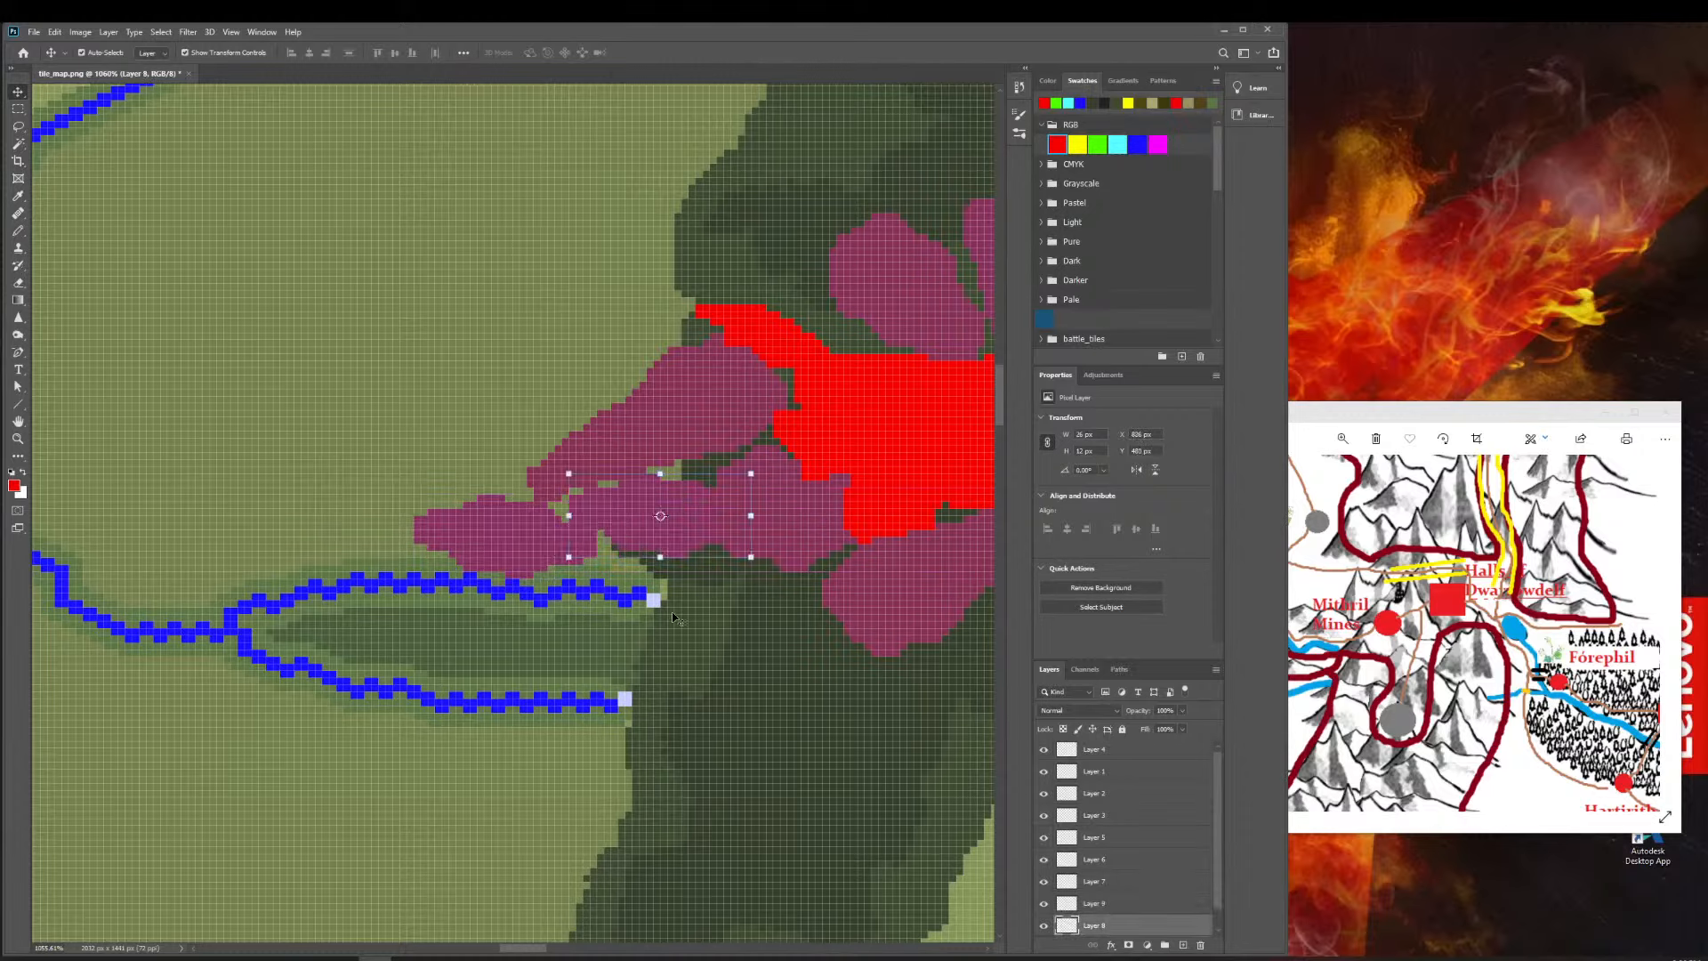
{"action": "left_click", "coordinate": [673, 617]}
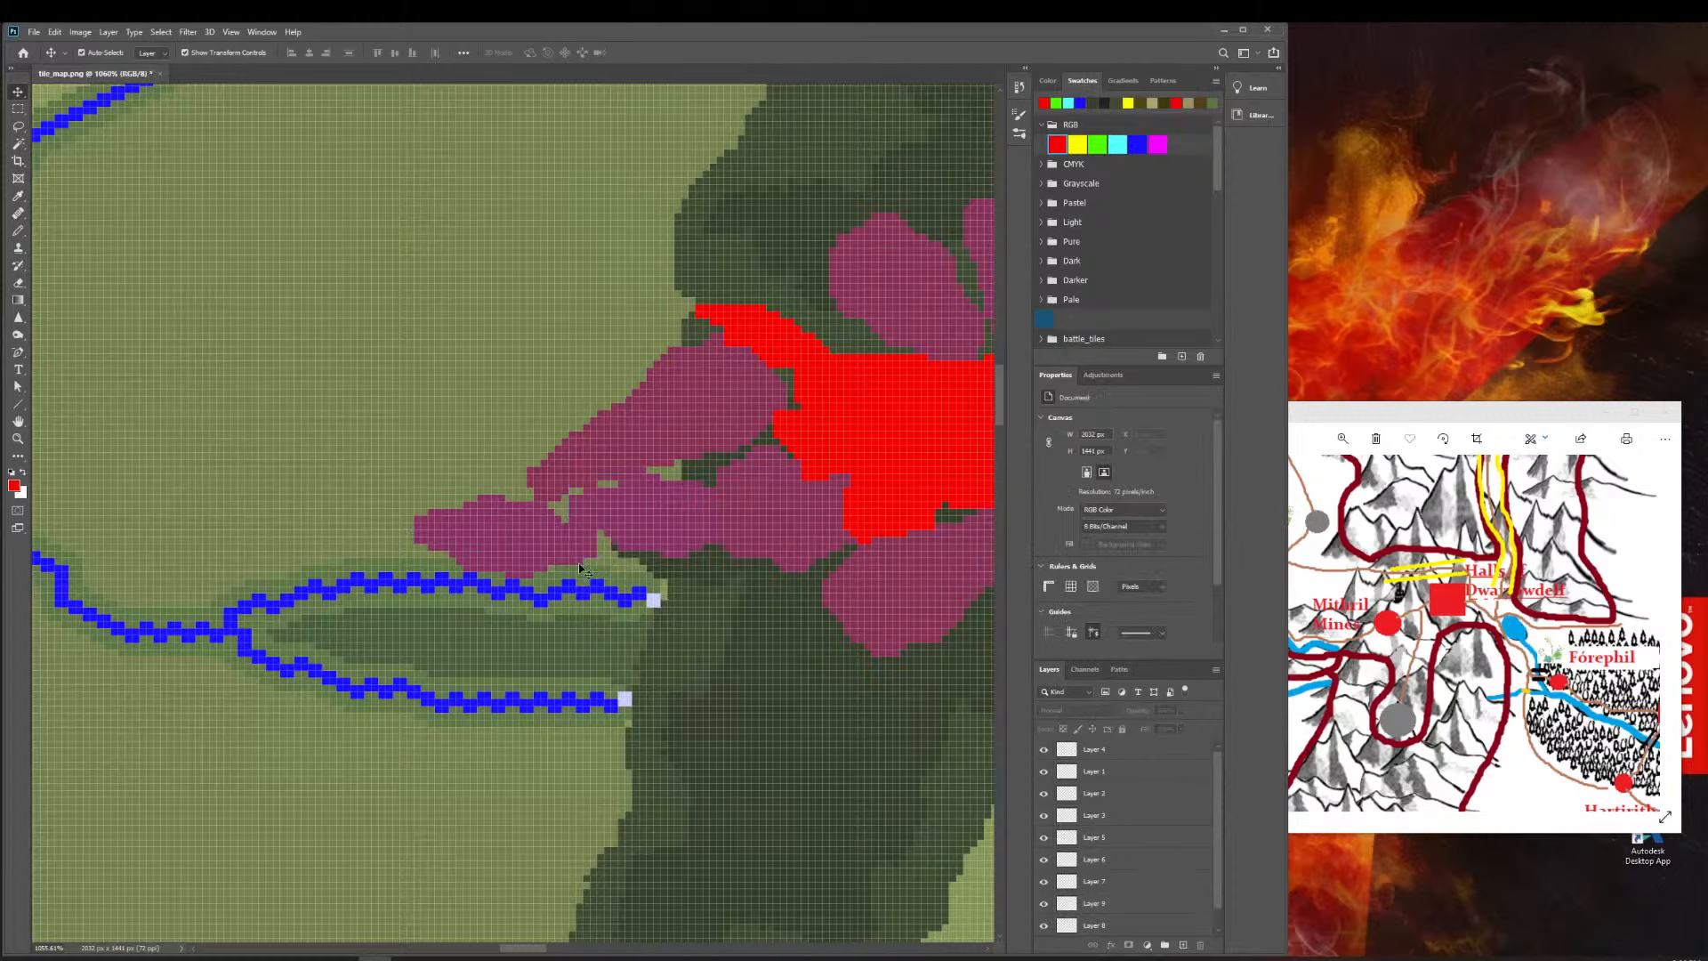
Undo the rearrangement and duplication of the small western patch.
{"action": "key", "text": "ctrl+z"}
{"action": "key", "text": "ctrl+z"}
{"action": "key", "text": "ctrl+z"}
{"action": "key", "text": "ctrl+z"}
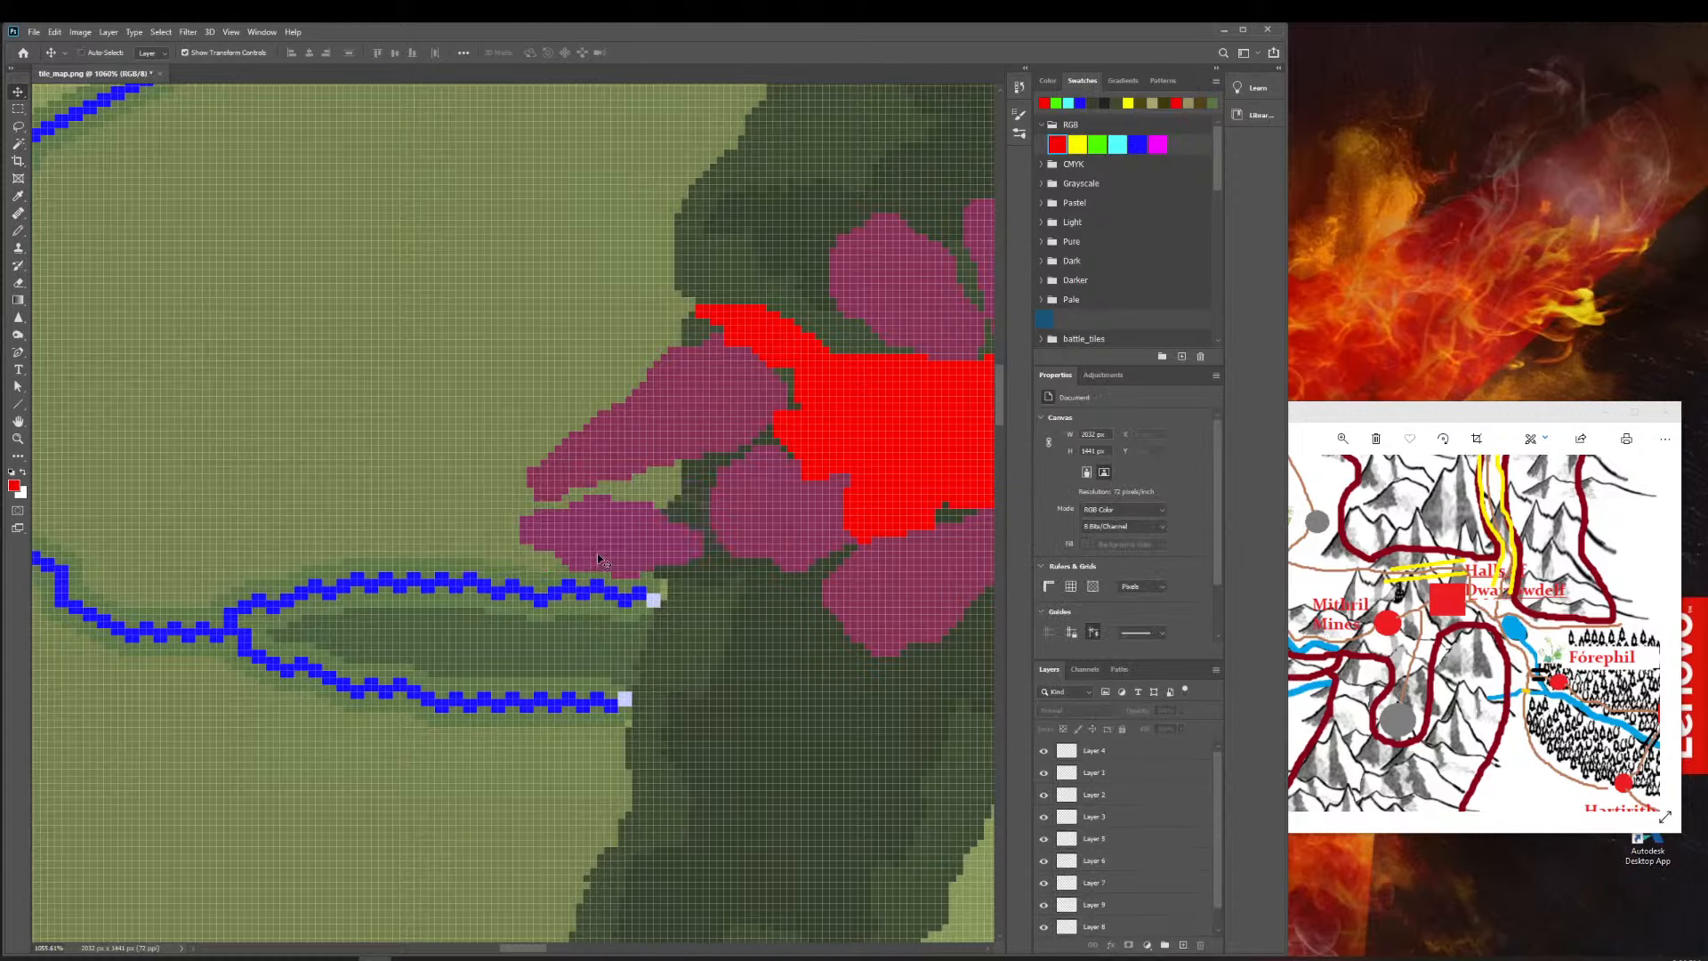
{"action": "key", "text": "ctrl+z"}
{"action": "key", "text": "ctrl+z"}
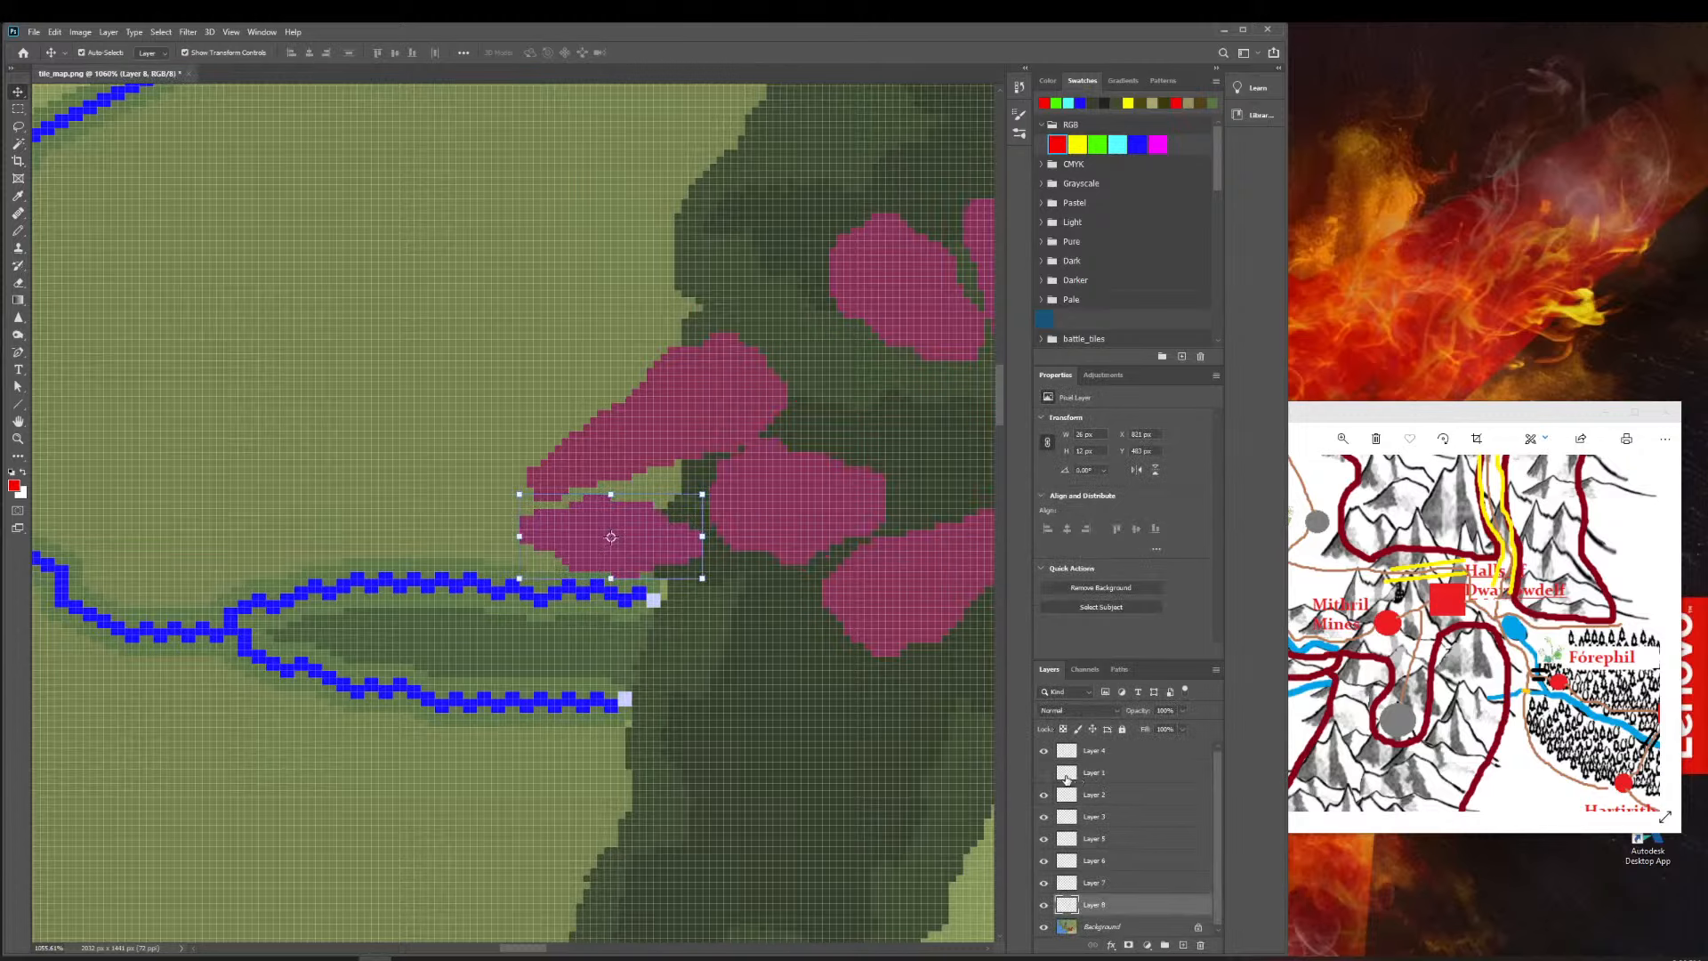
Redo the layer visibility changes so that the red guide layer is shown again.
{"action": "left_click", "coordinate": [51, 36]}
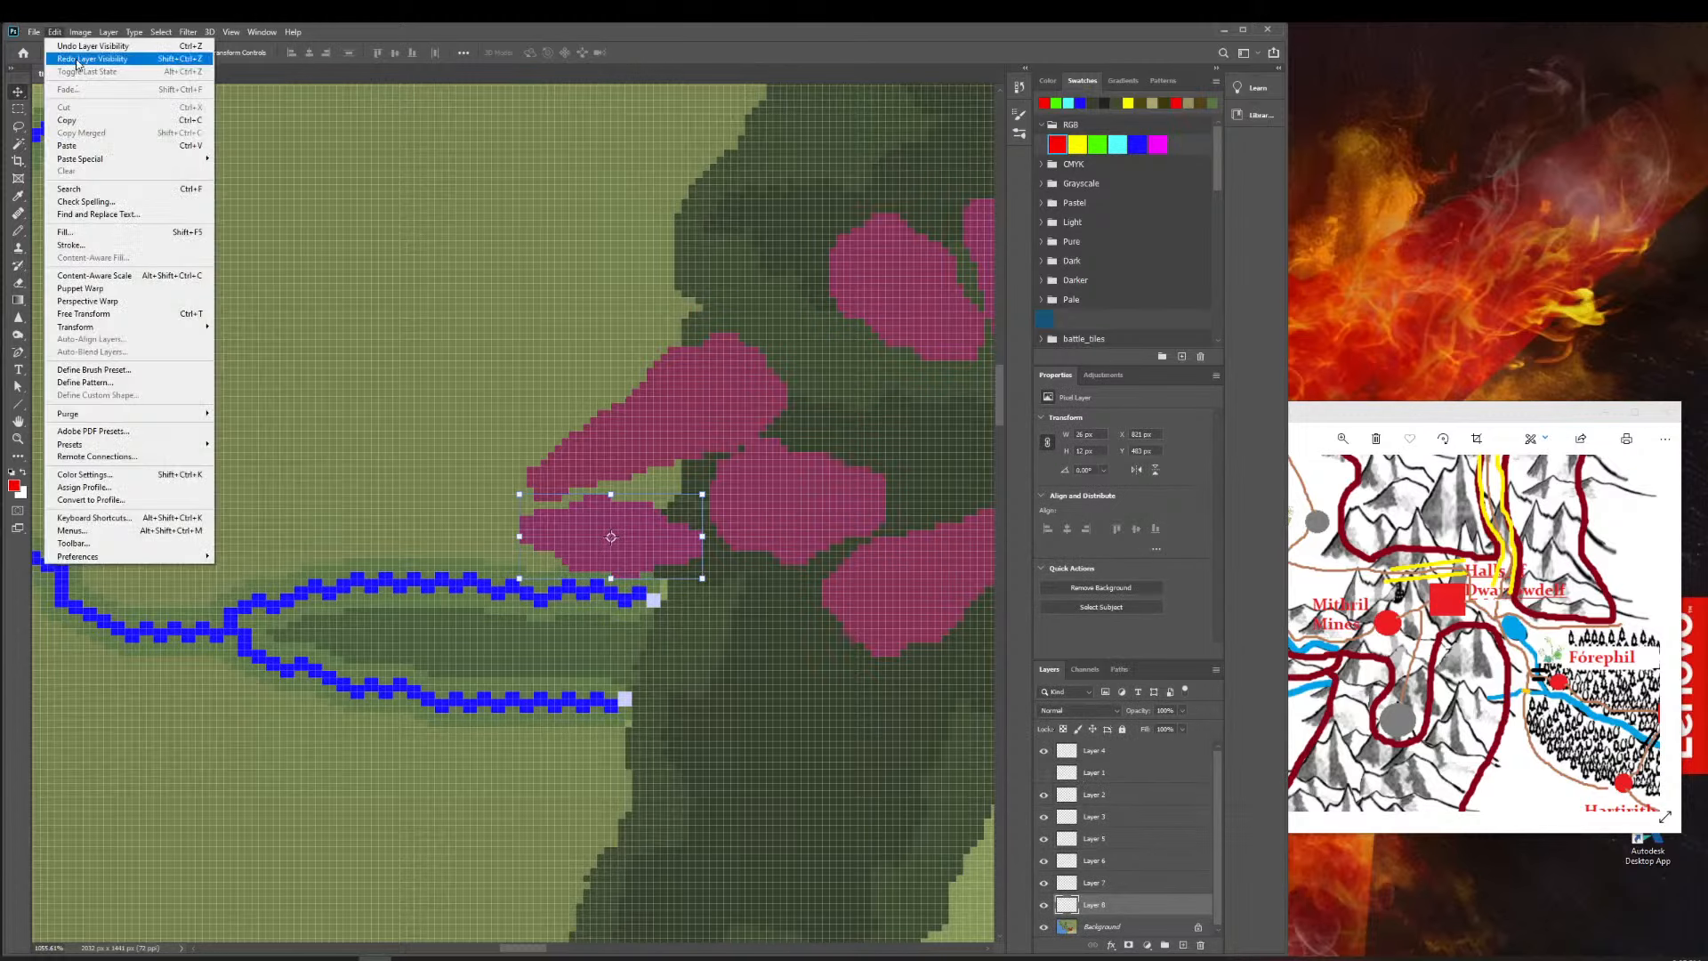
{"action": "left_click", "coordinate": [78, 60]}
{"action": "left_click", "coordinate": [62, 31]}
{"action": "left_click", "coordinate": [72, 49]}
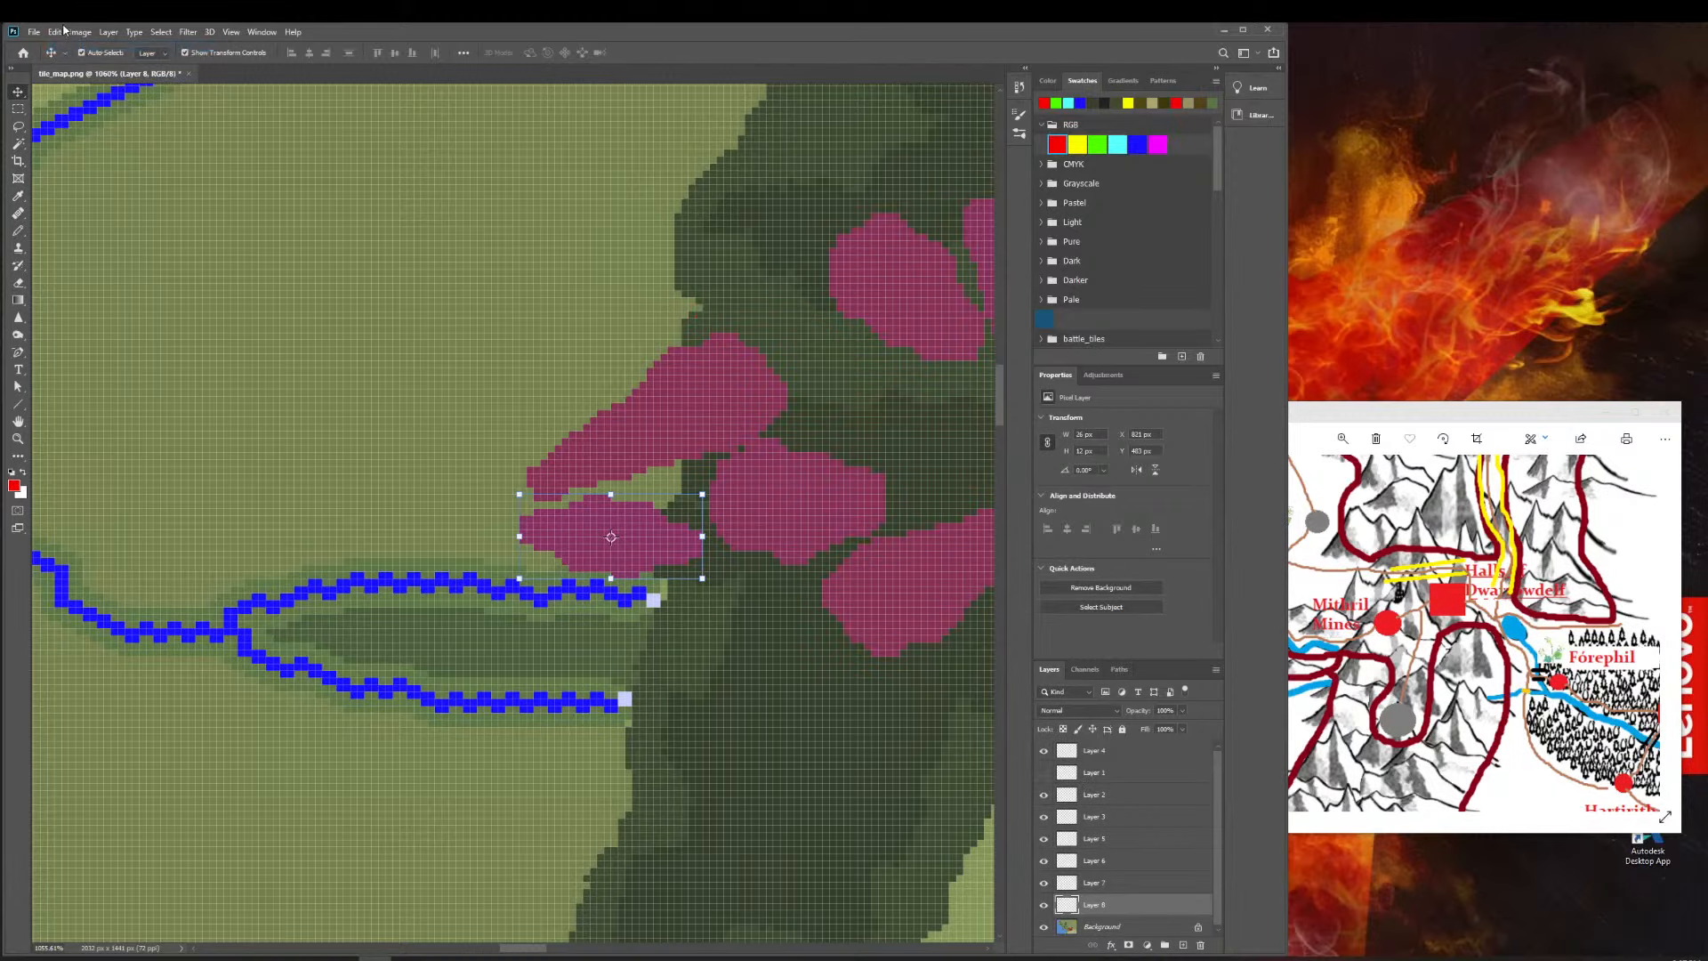
{"action": "left_click", "coordinate": [55, 108]}
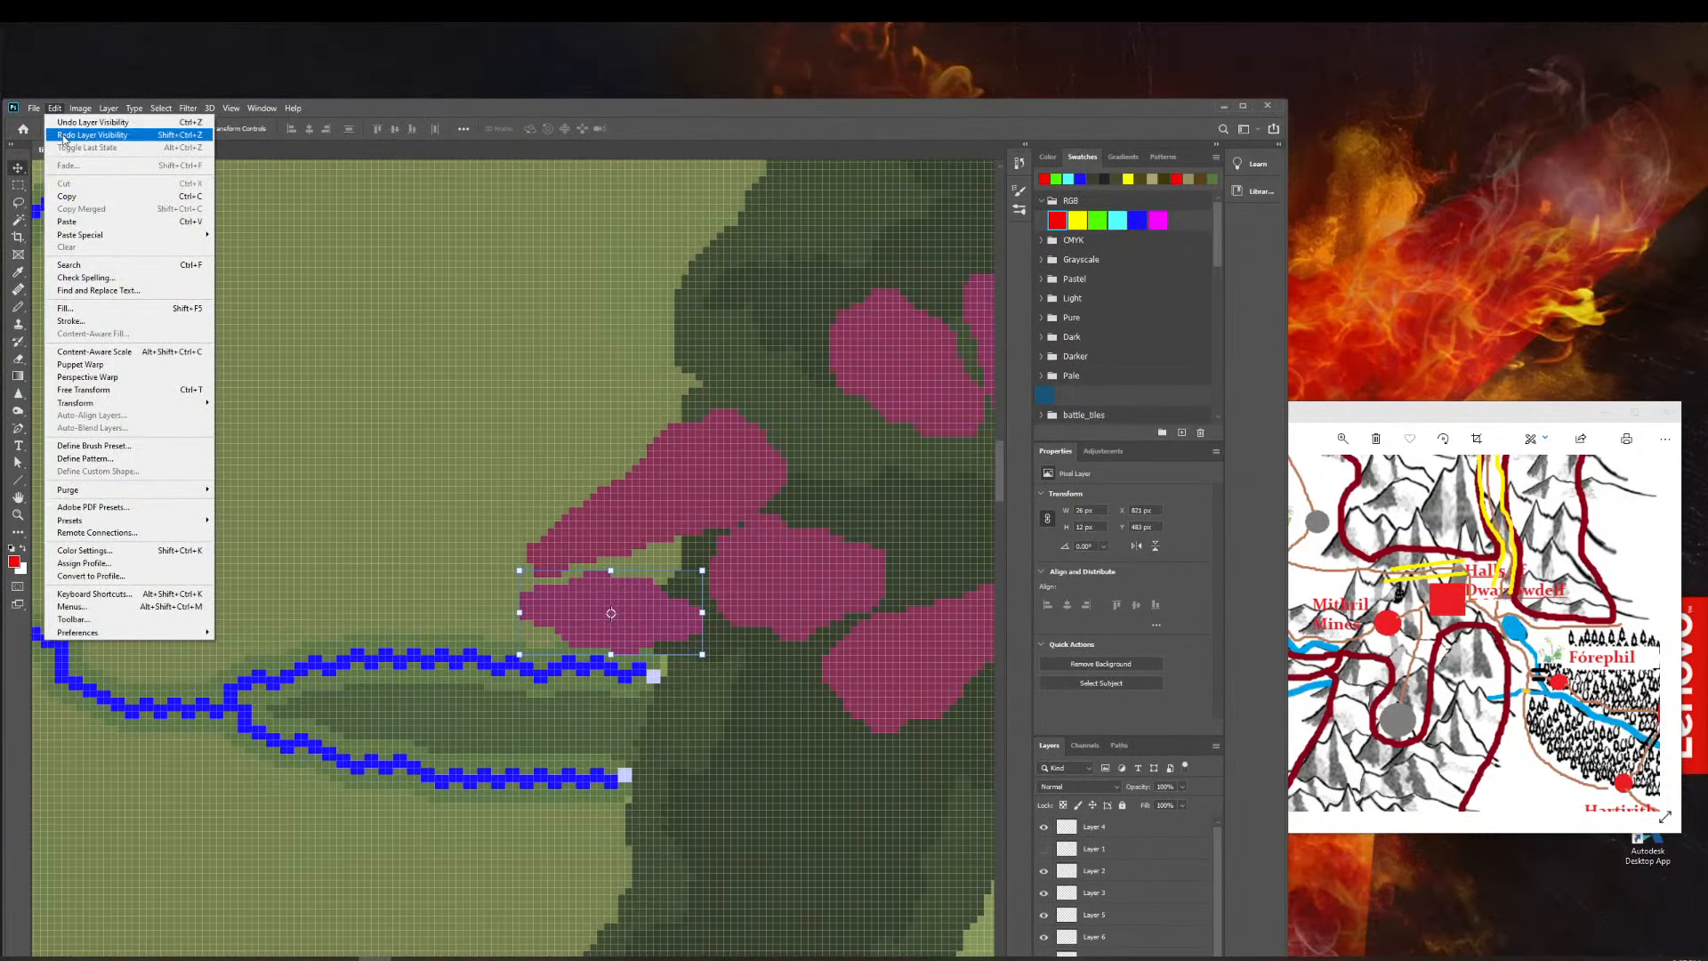
{"action": "left_click", "coordinate": [68, 135]}
{"action": "left_click", "coordinate": [55, 107]}
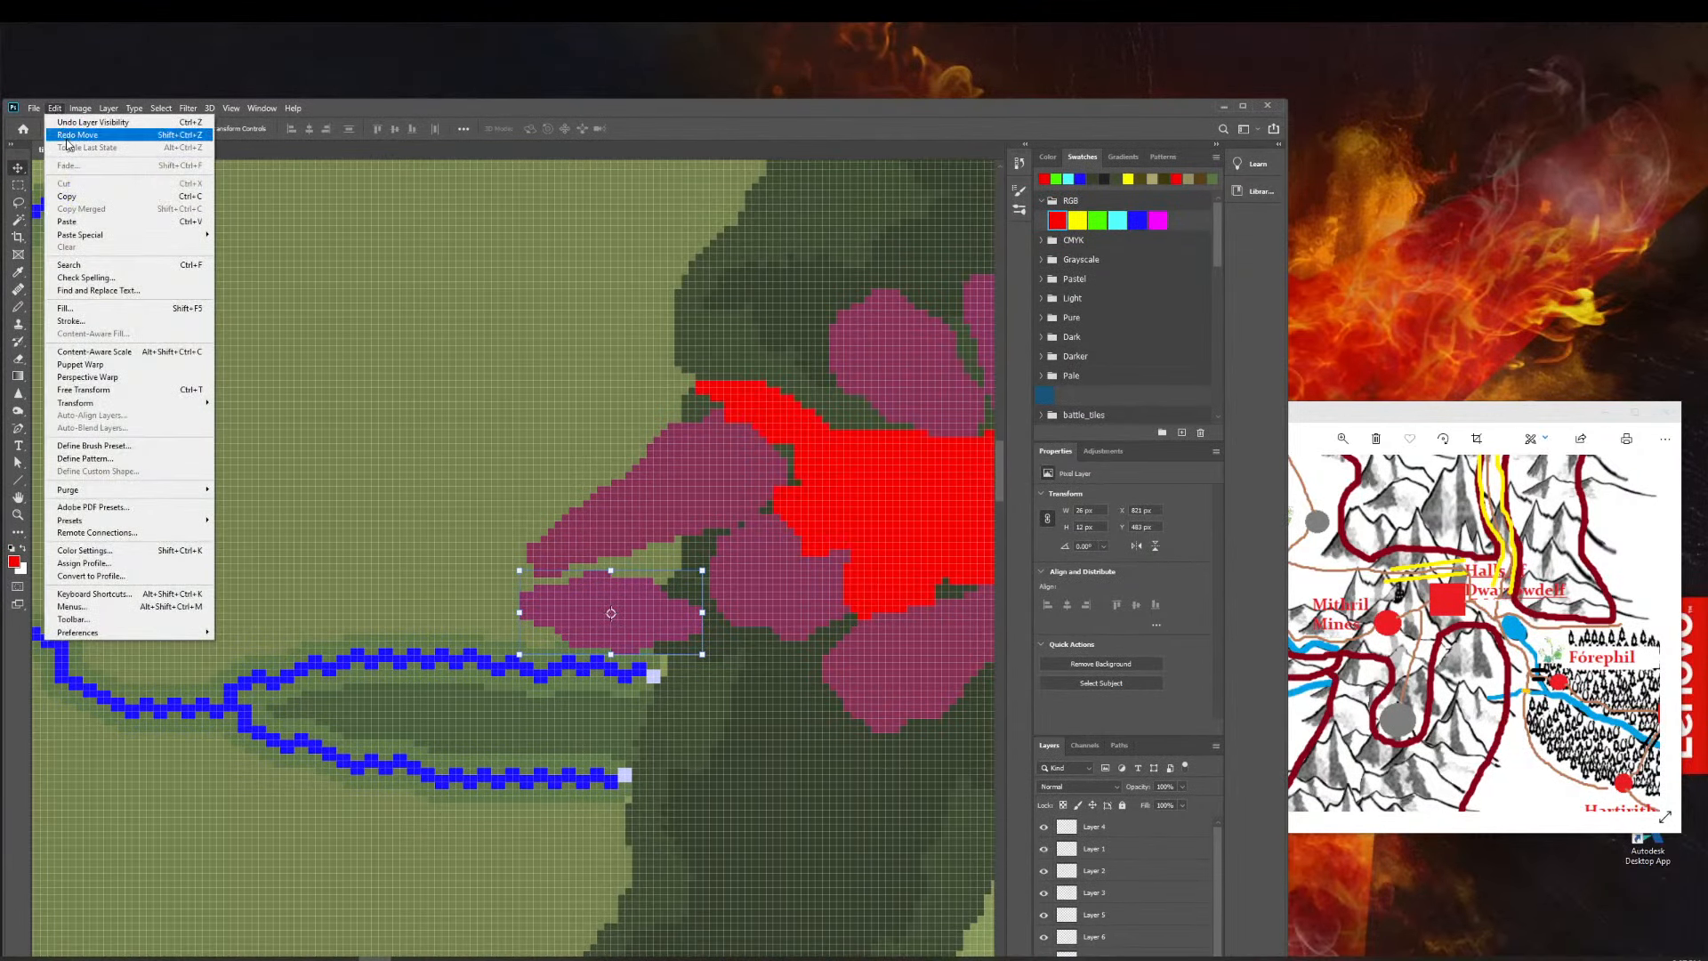
{"action": "left_click", "coordinate": [67, 137]}
{"action": "left_click", "coordinate": [1241, 106]}
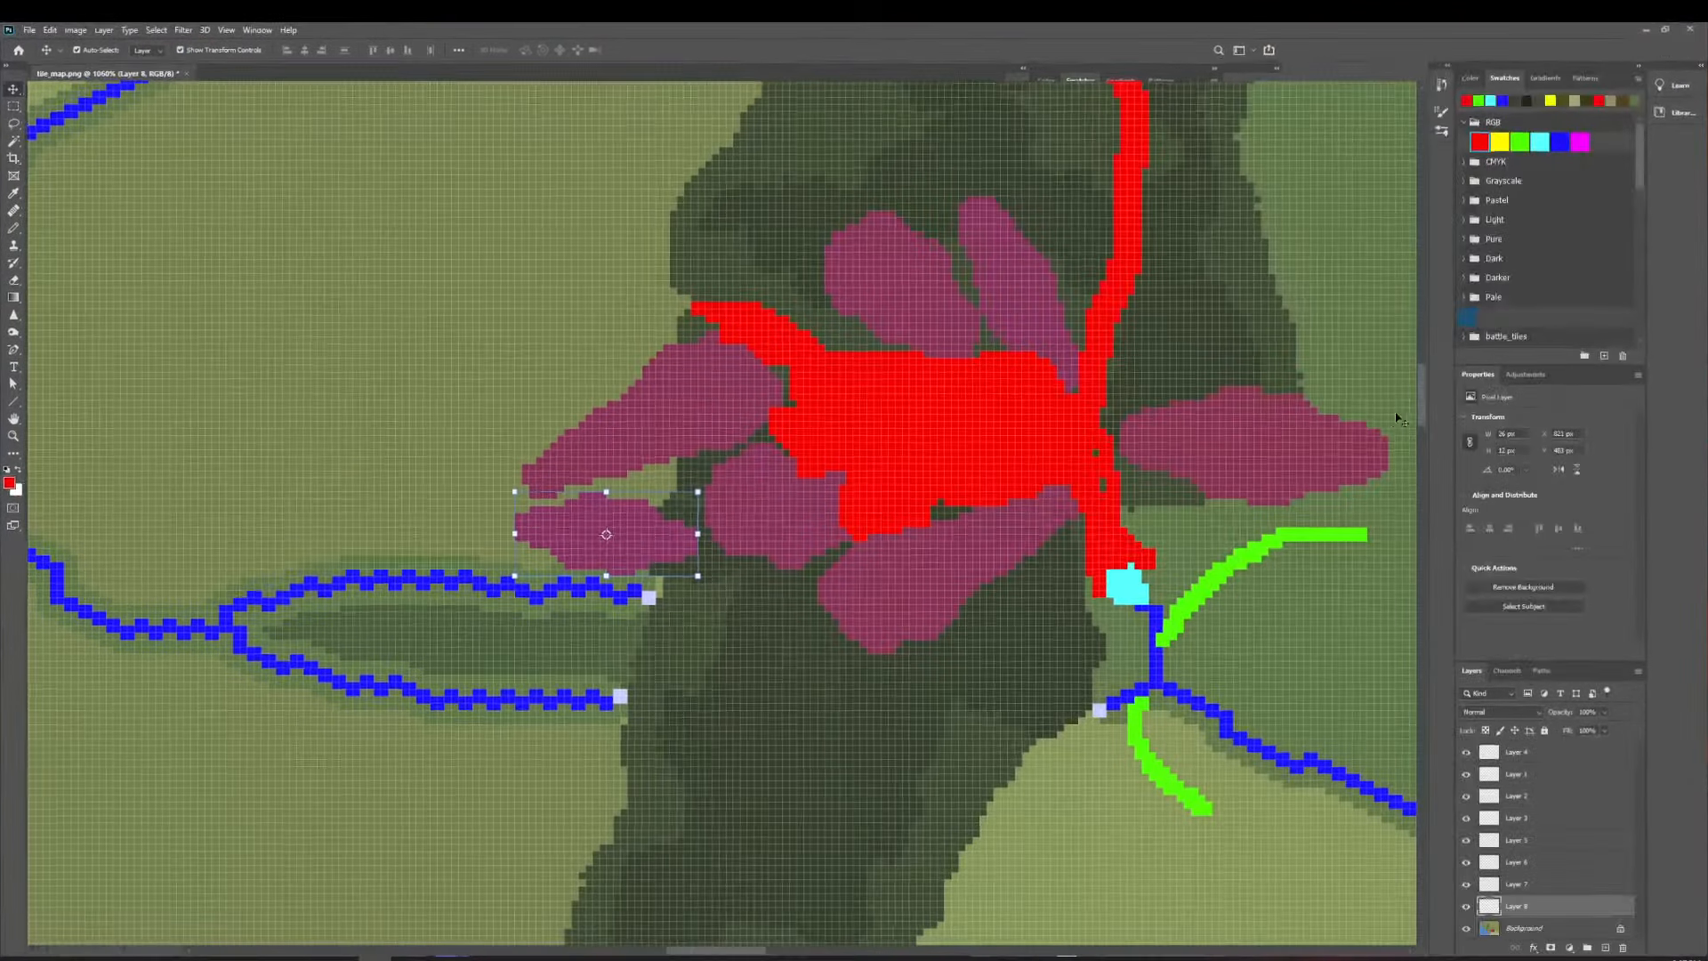
{"action": "left_click", "coordinate": [1667, 30]}
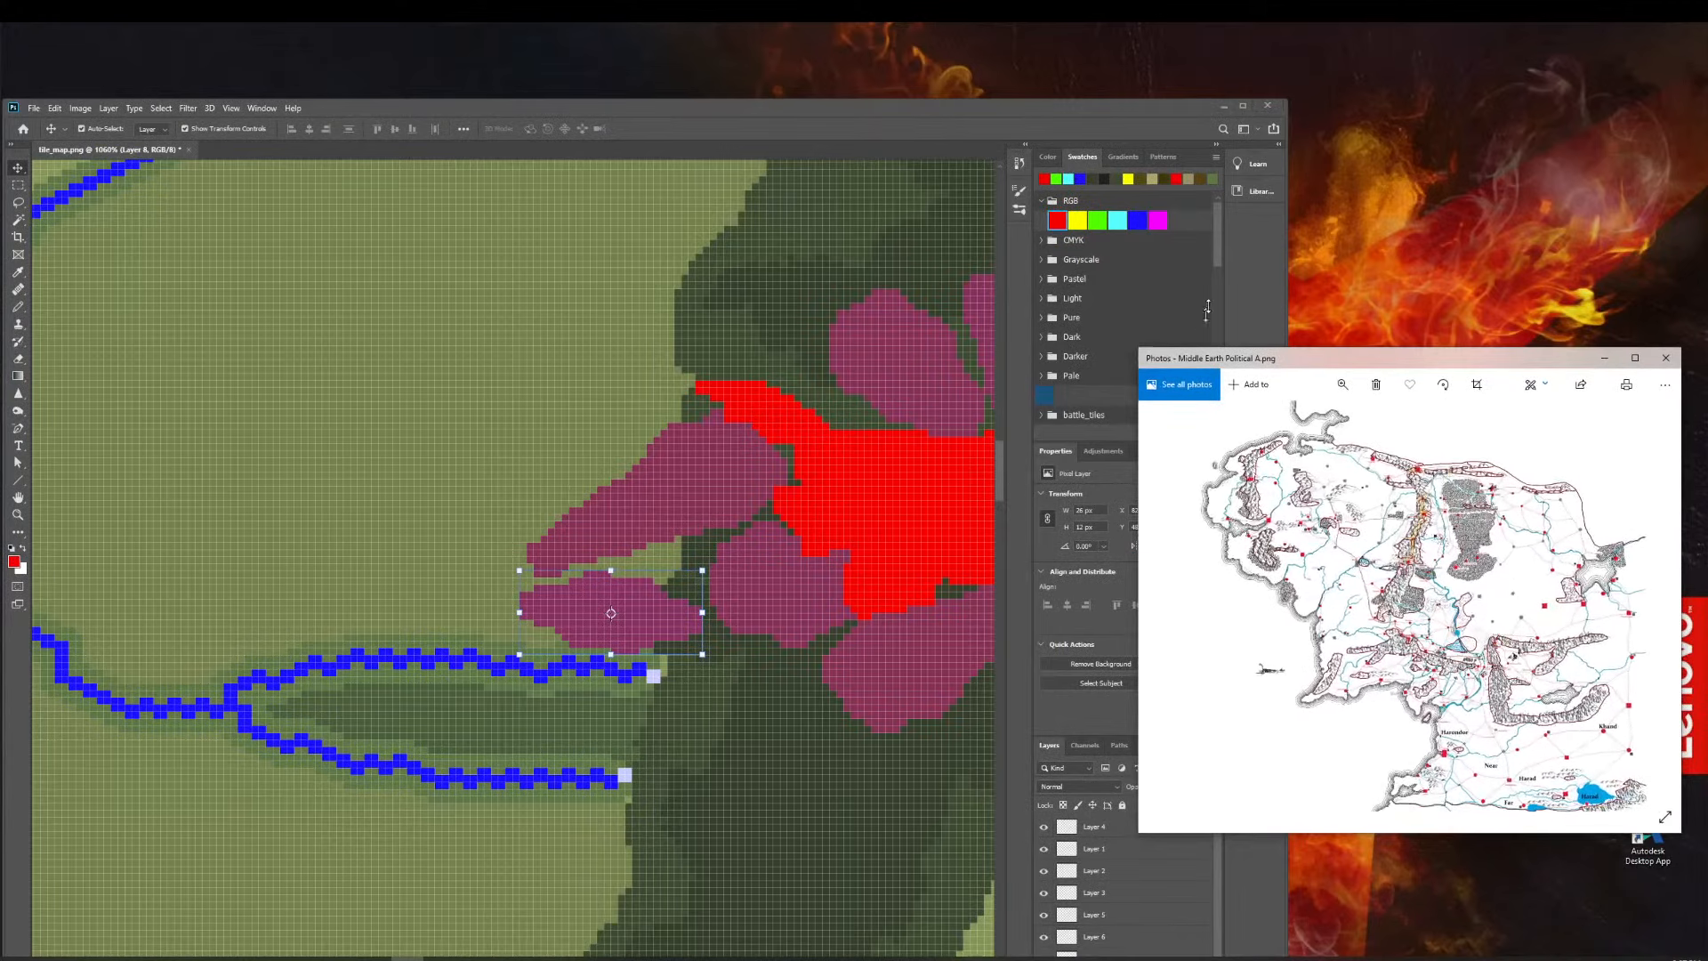
Compare the area around Mithril Mines on the Middle Earth Political A.png map in Photos with the central range and its magenta patches.
{"action": "left_click_drag", "start_coordinate": [1245, 218], "coordinate": [893, 257]}
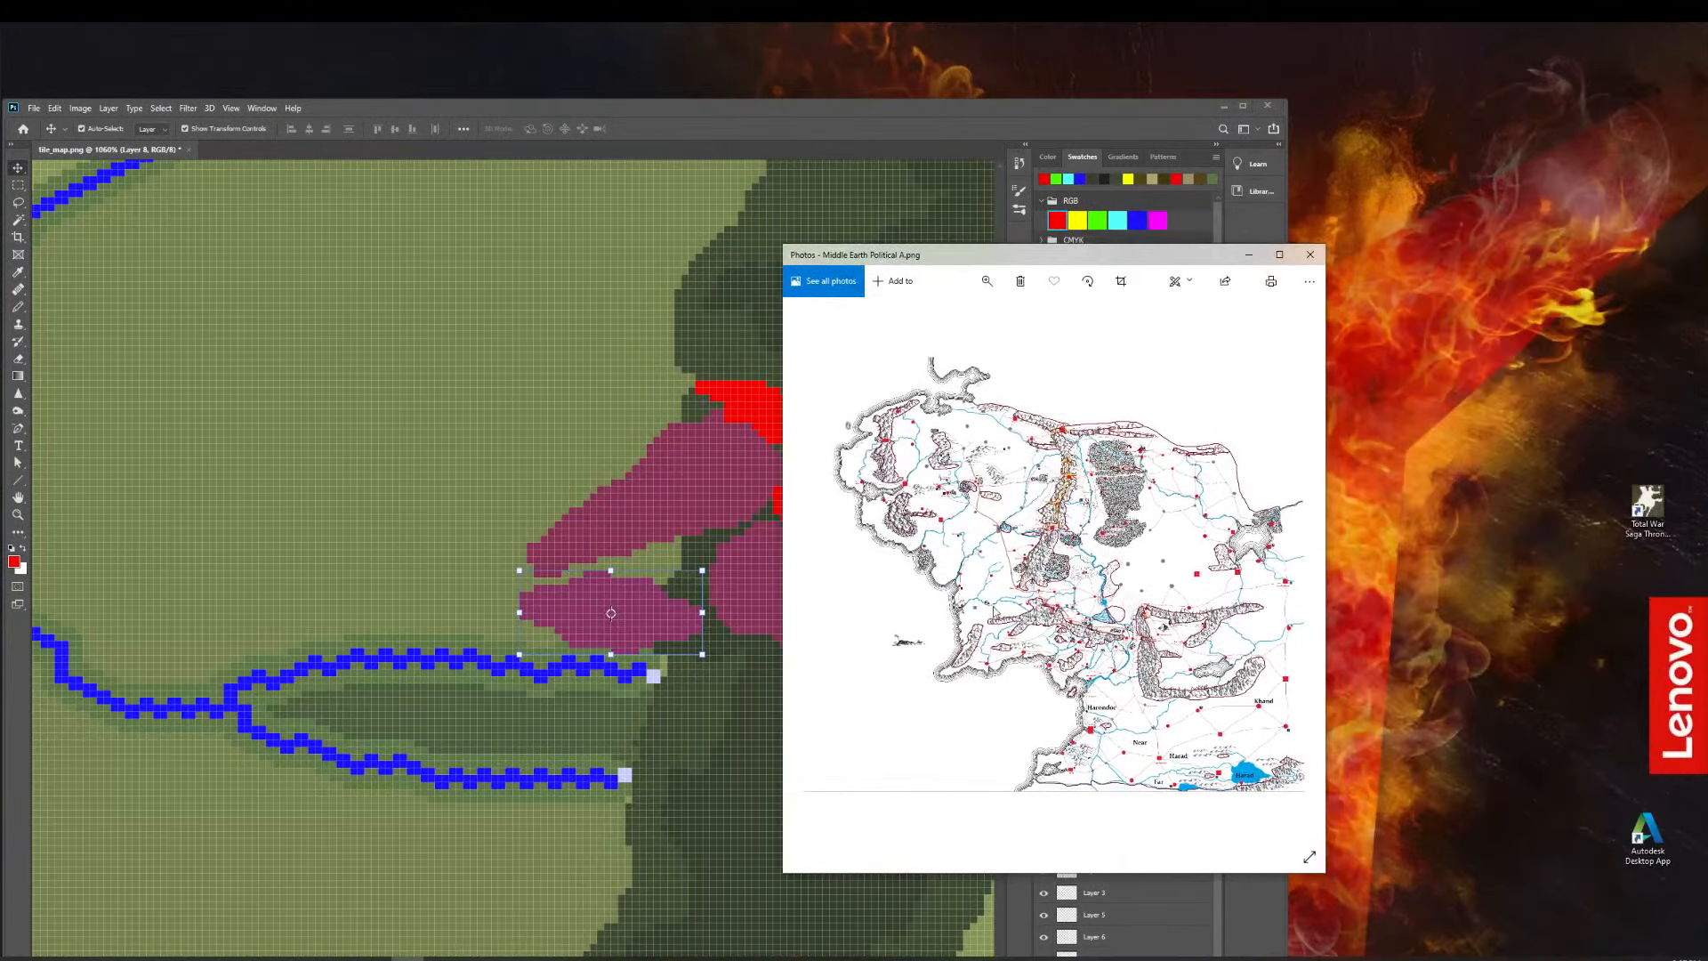
{"action": "key", "text": "Left"}
{"action": "key", "text": "Right"}
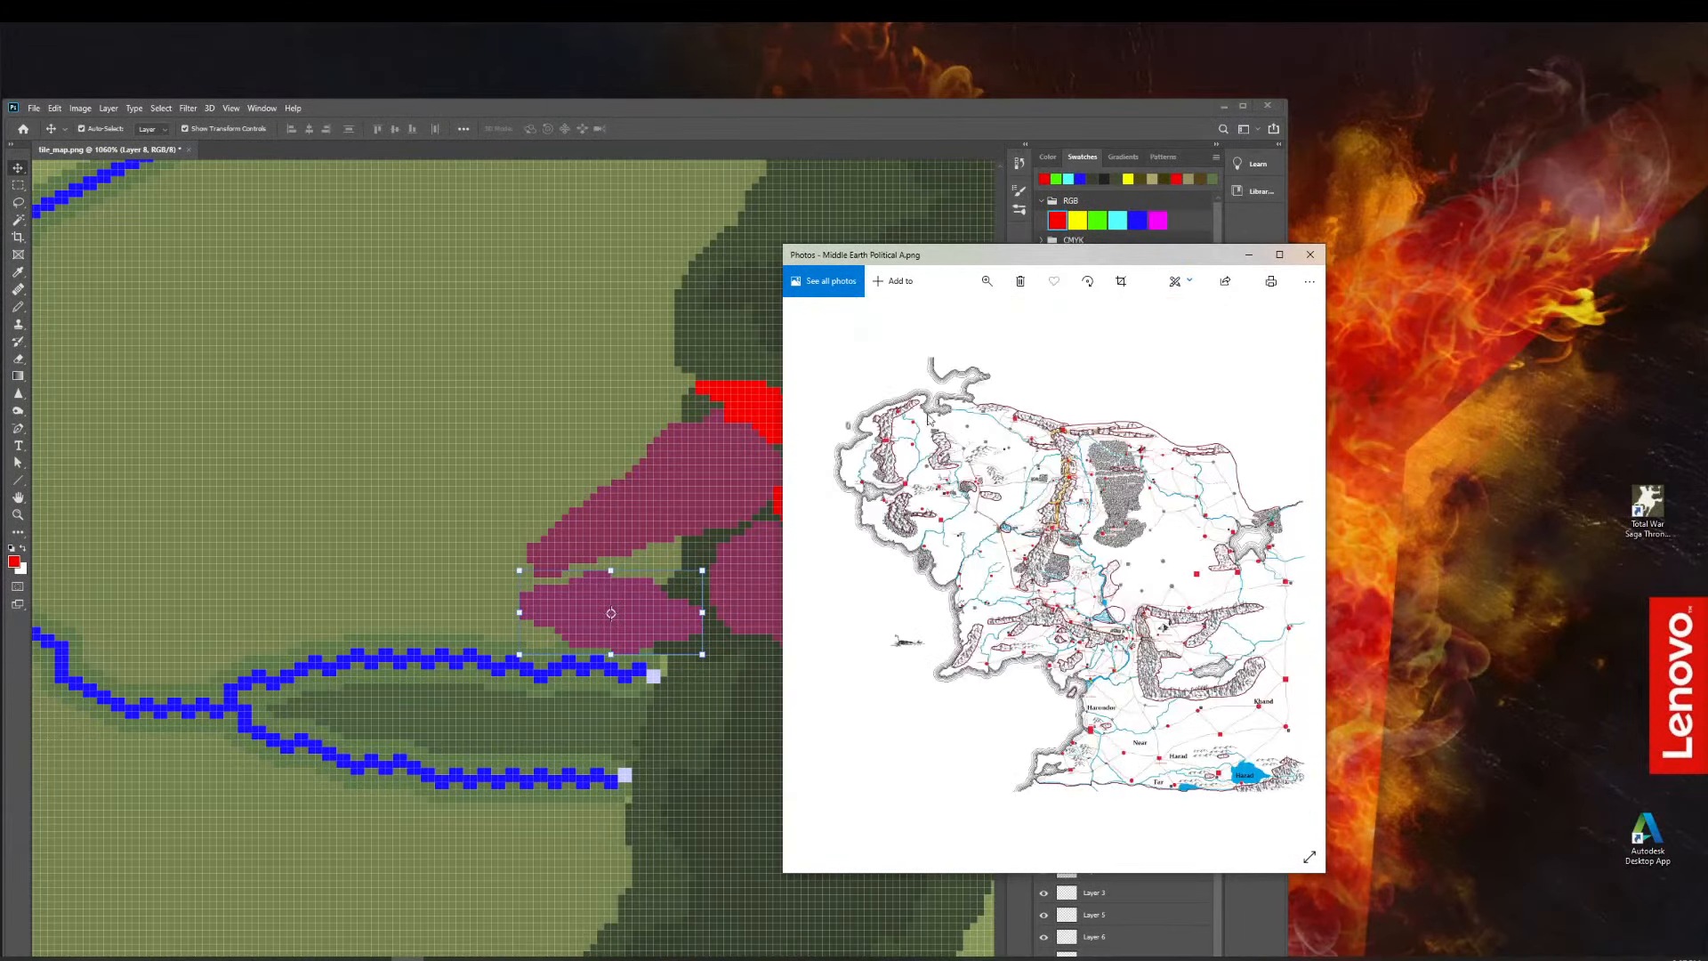
{"action": "left_click", "coordinate": [987, 281]}
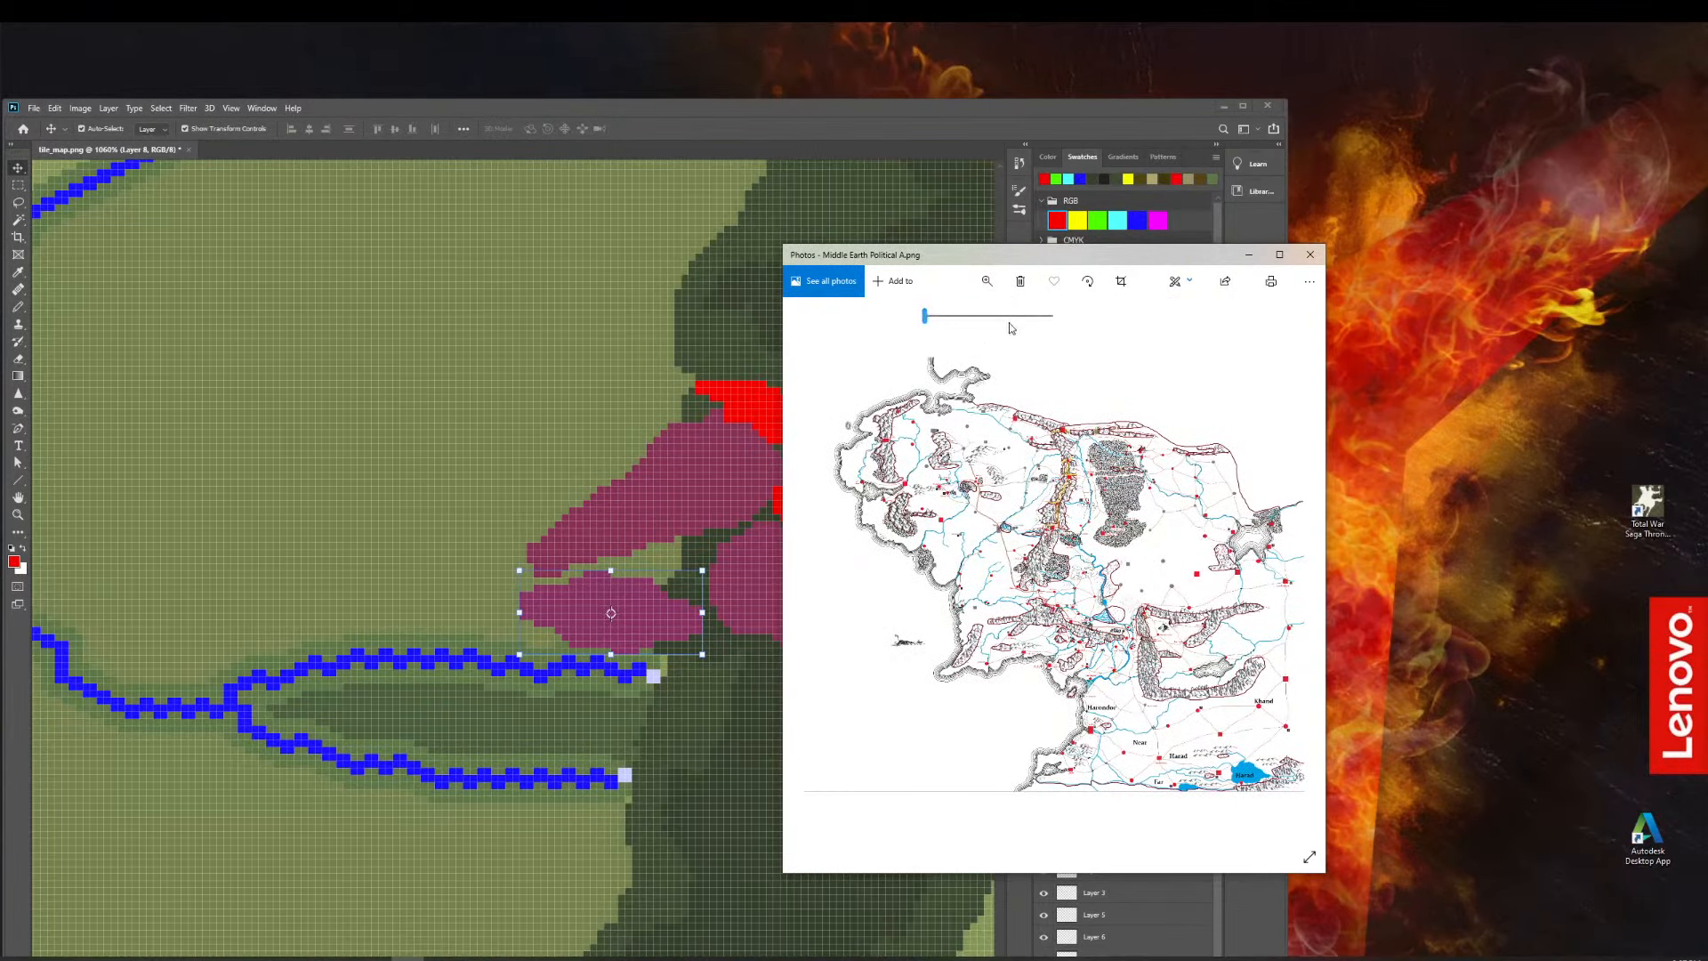
{"action": "mouse_move", "coordinate": [926, 319]}
{"action": "left_mouse_down"}
{"action": "mouse_move", "coordinate": [958, 322]}
{"action": "mouse_move", "coordinate": [944, 324]}
{"action": "left_mouse_up"}
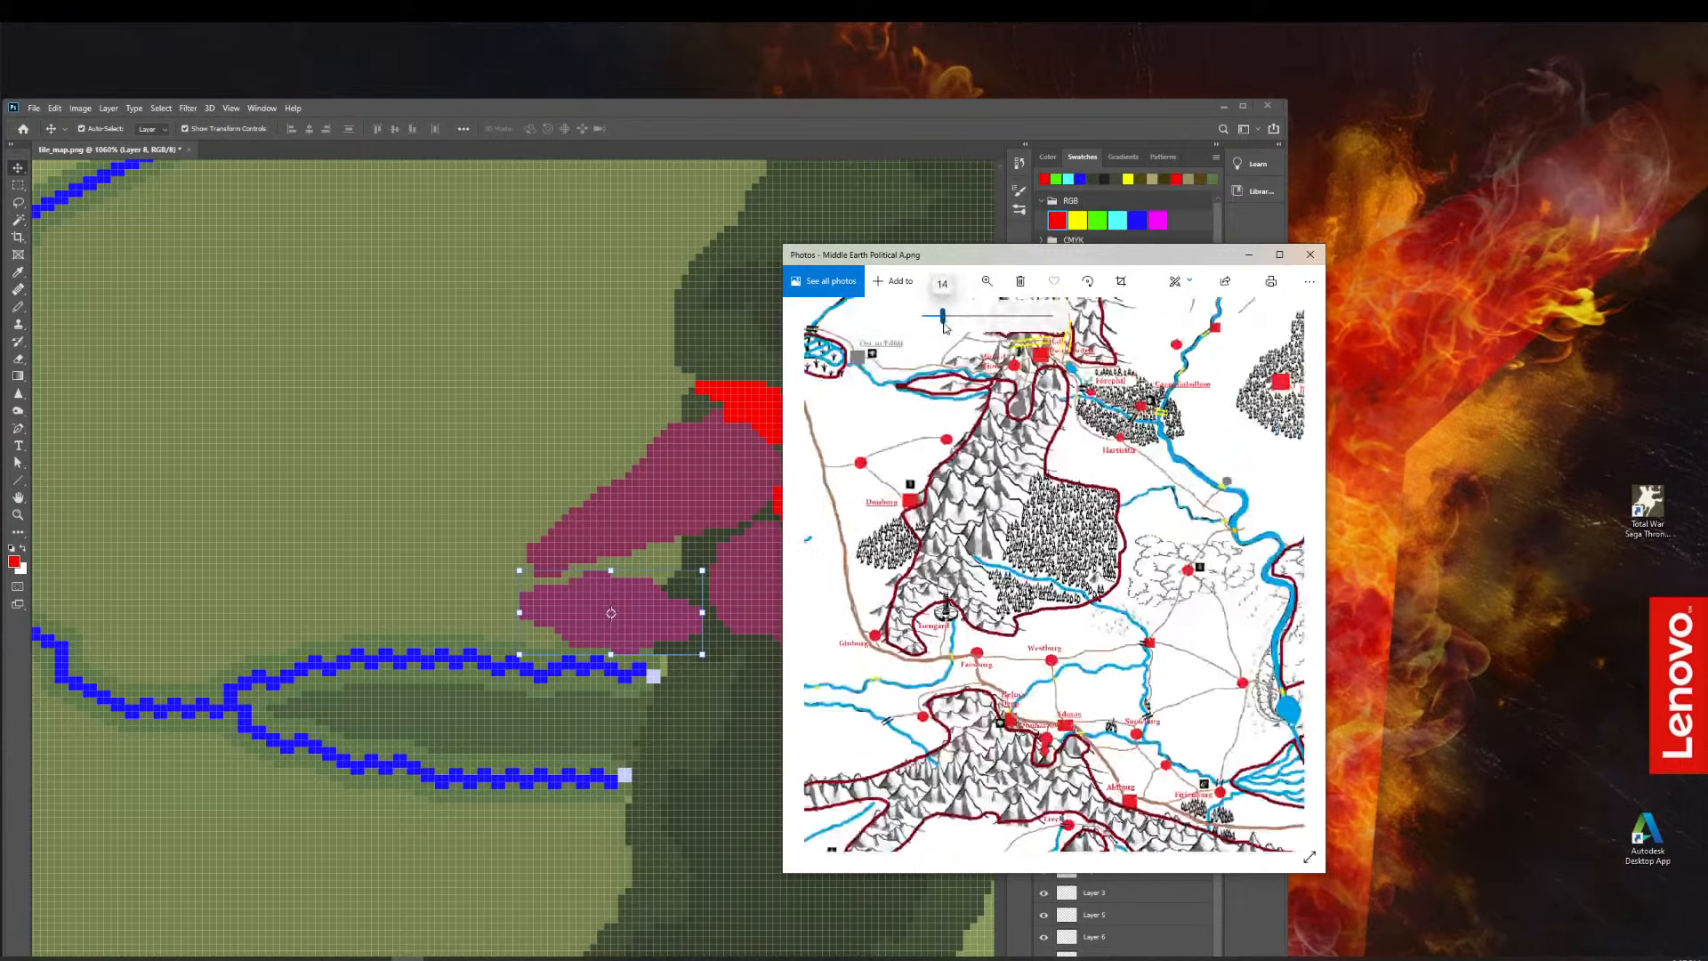
{"action": "scroll", "coordinate": [996, 453], "scroll_direction": "down", "scroll_amount": 2}
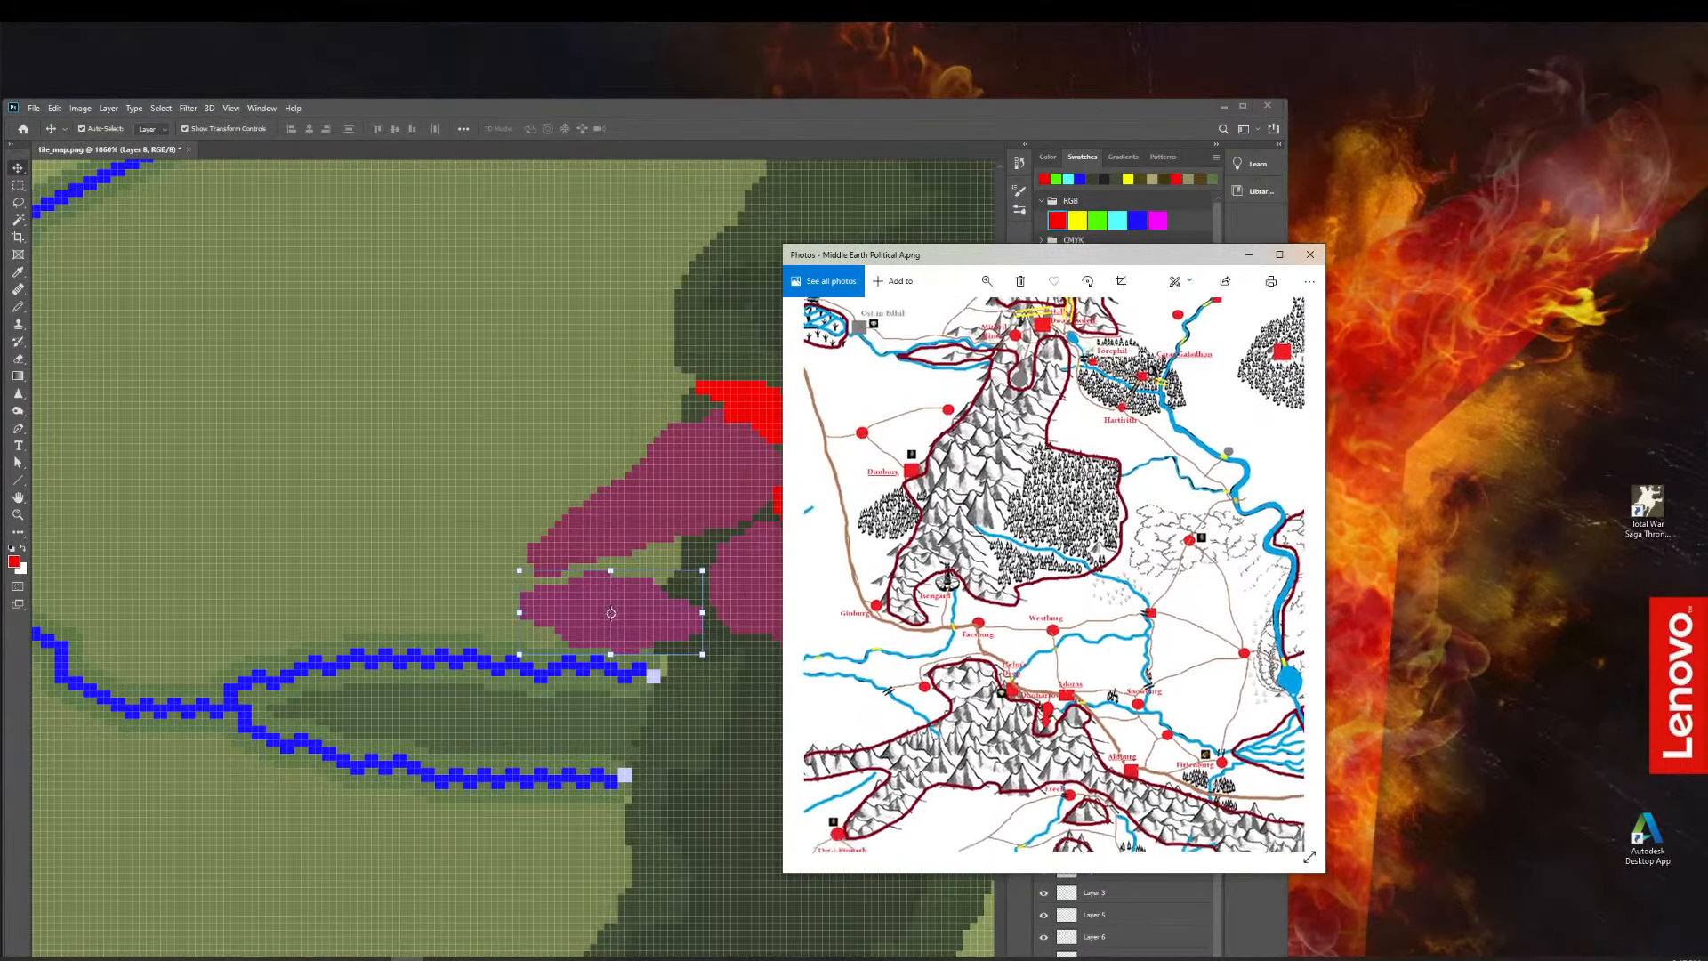
{"action": "scroll", "coordinate": [1028, 455], "scroll_direction": "up", "scroll_amount": 3}
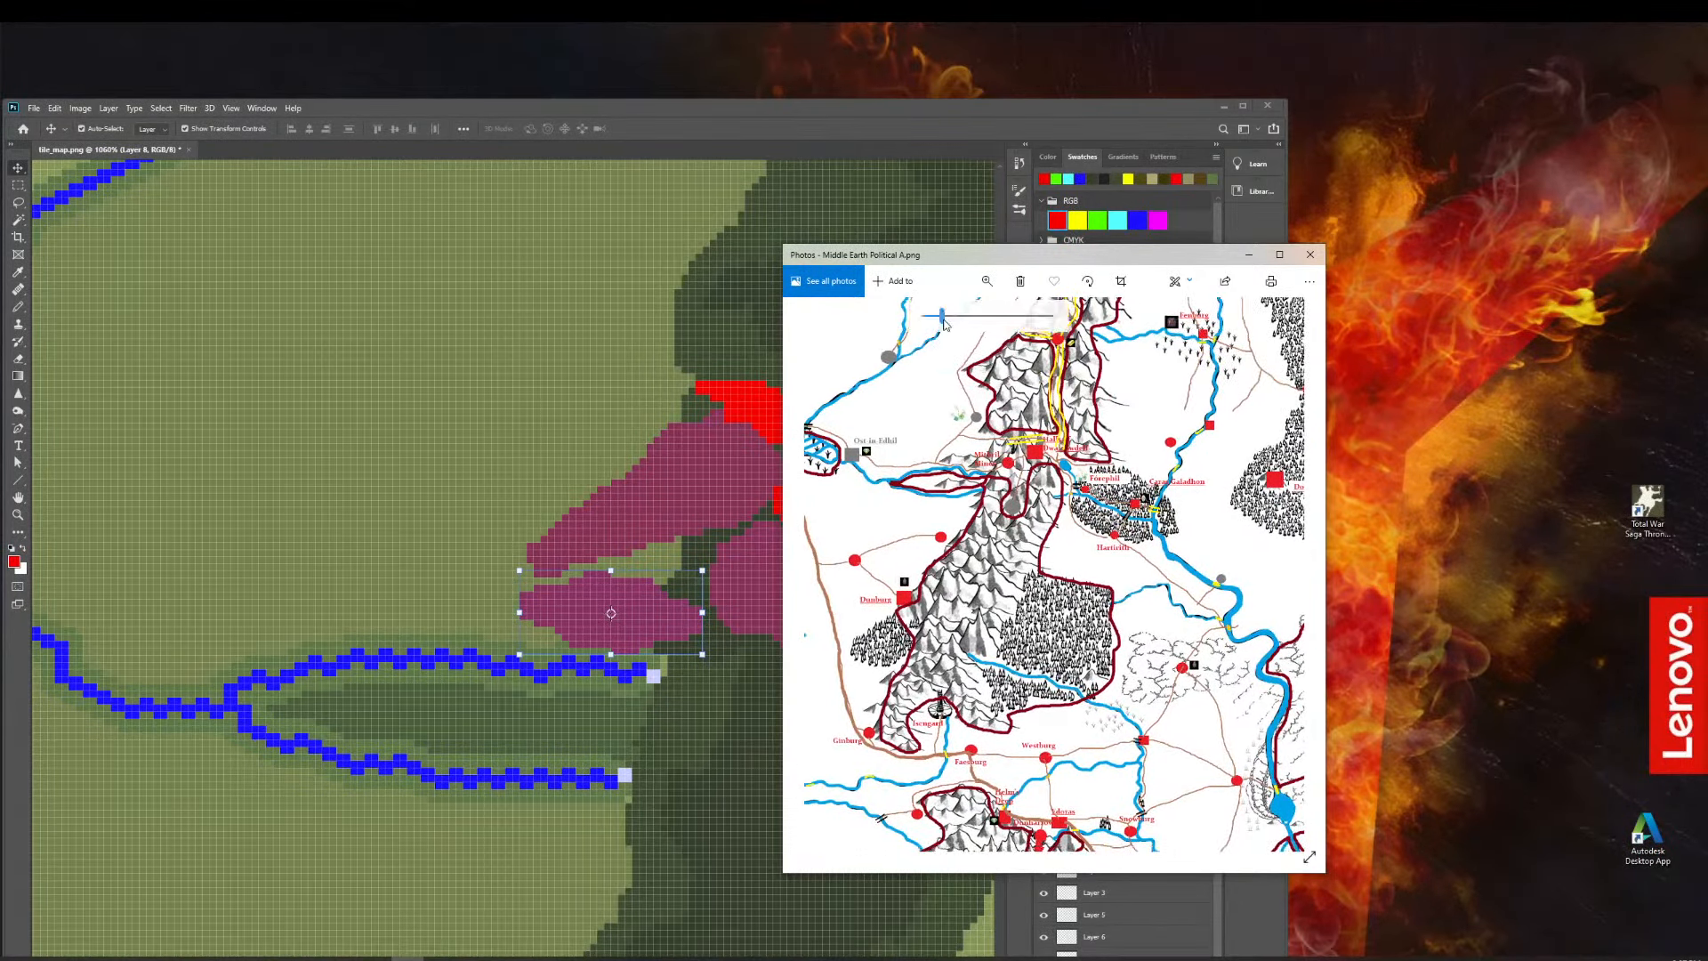
{"action": "scroll", "coordinate": [1043, 516], "scroll_direction": "up", "scroll_amount": 3}
{"action": "left_click_drag", "start_coordinate": [1042, 516], "coordinate": [1131, 699]}
{"action": "left_click_drag", "start_coordinate": [938, 256], "coordinate": [927, 234]}
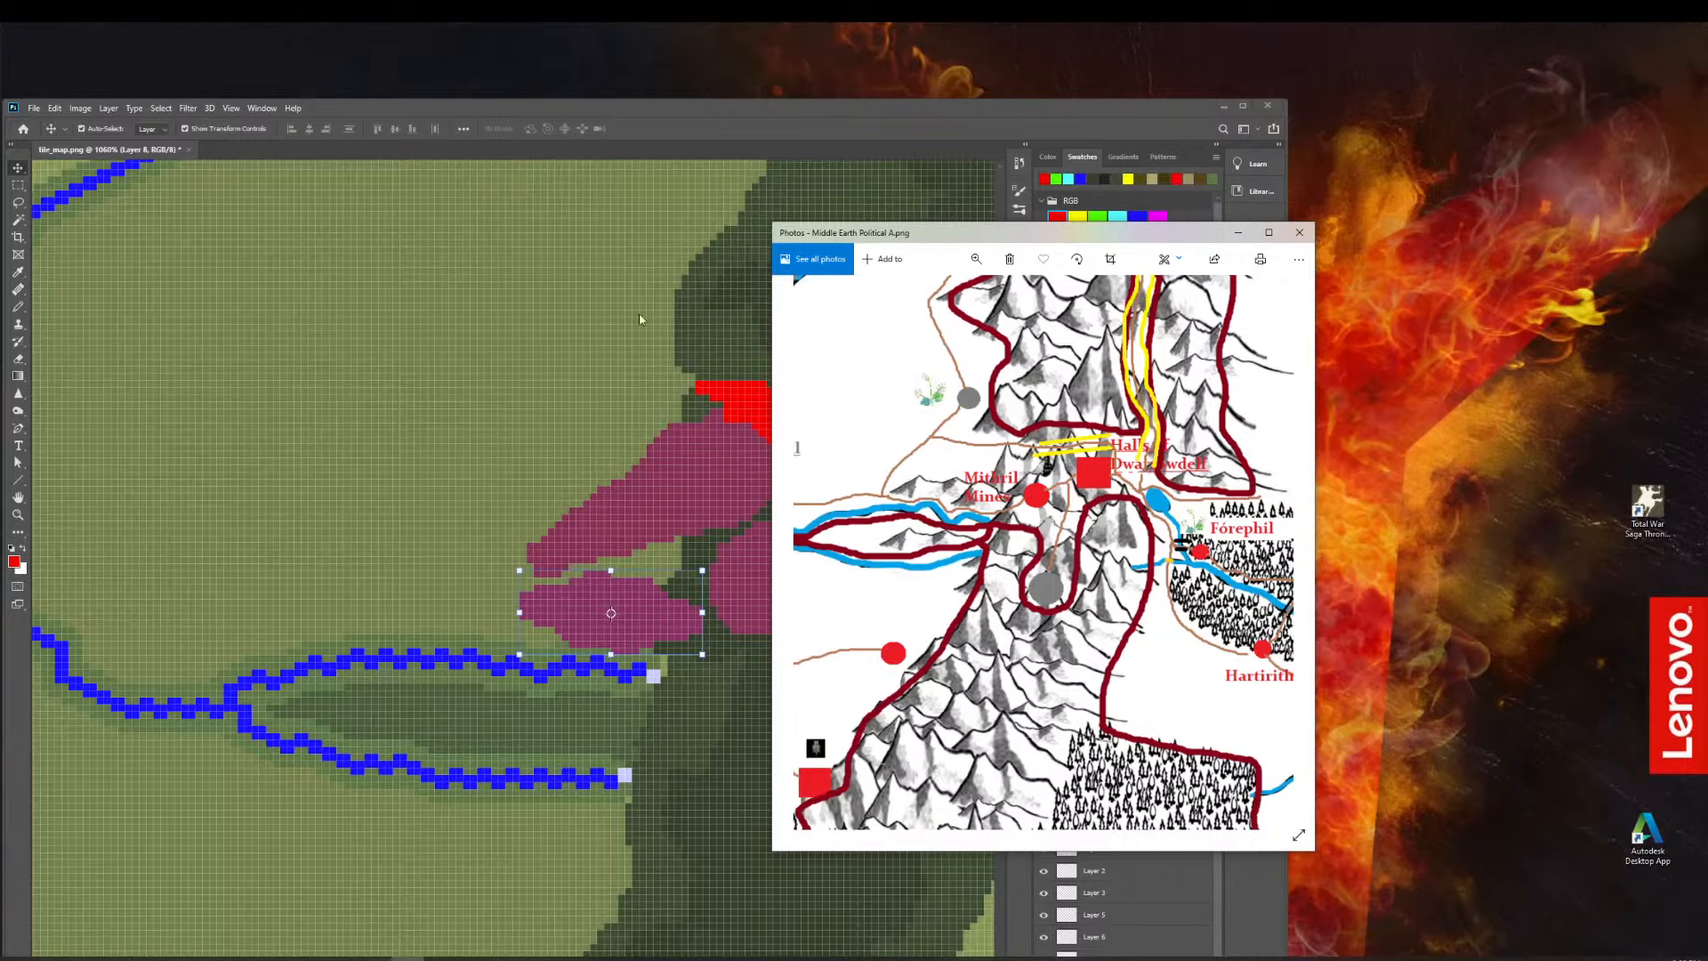
{"action": "scroll", "coordinate": [728, 504], "scroll_direction": "left", "scroll_amount": 2}
{"action": "left_click", "coordinate": [555, 531]}
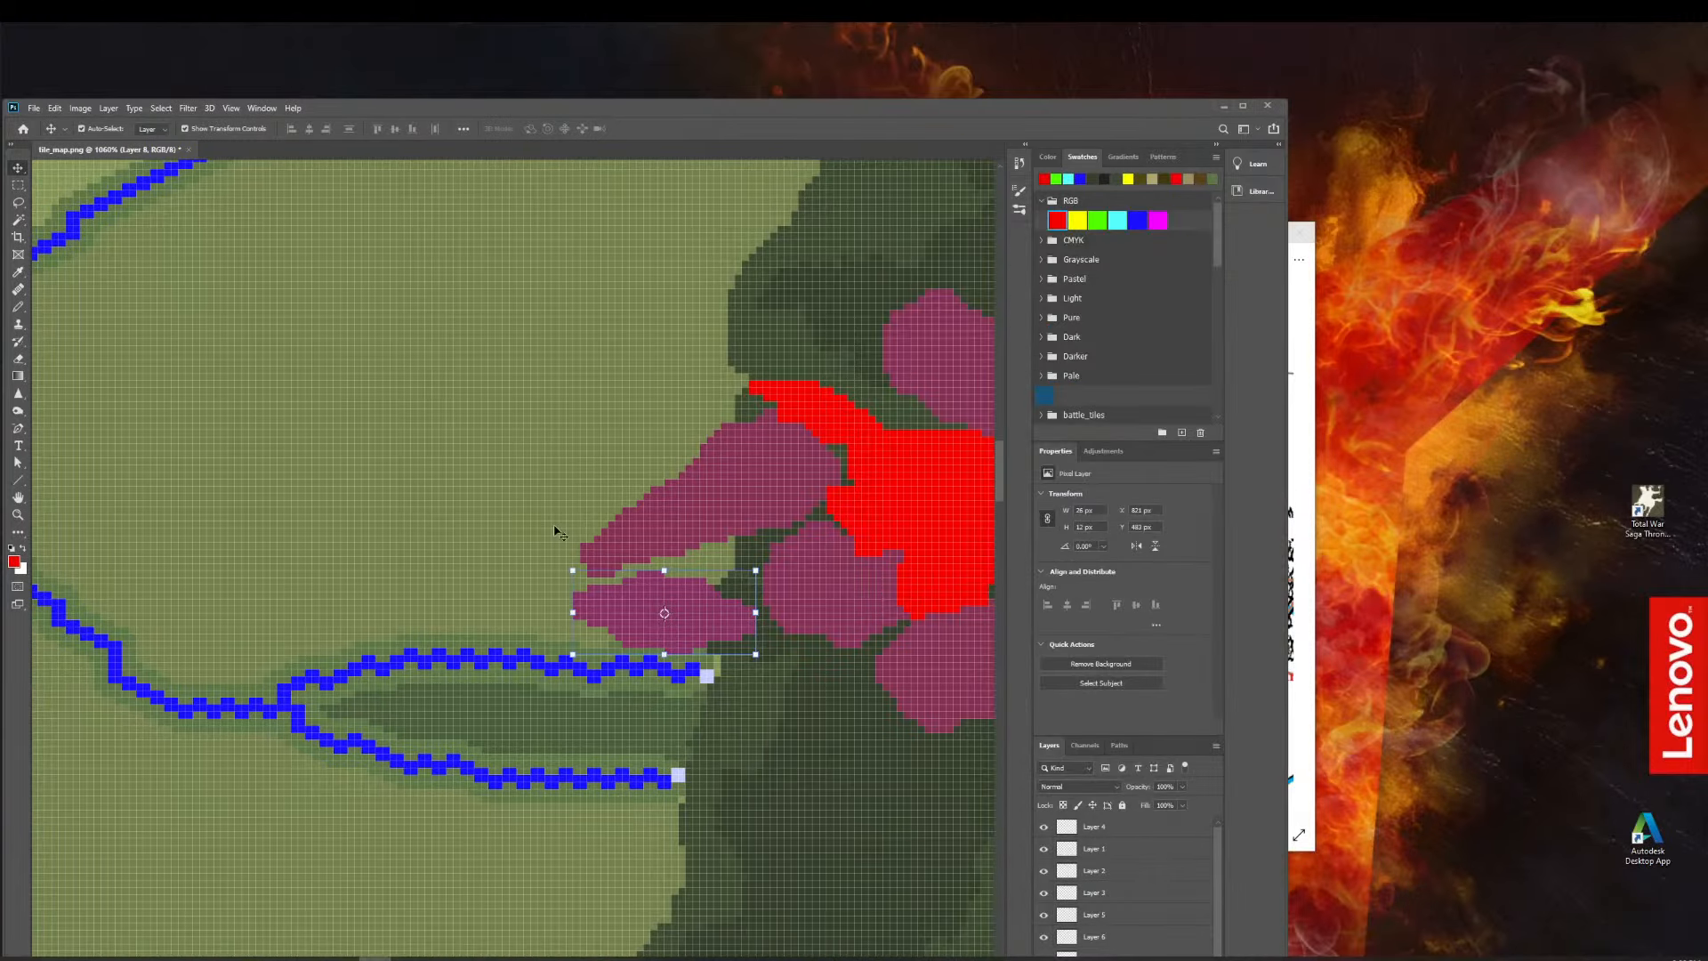
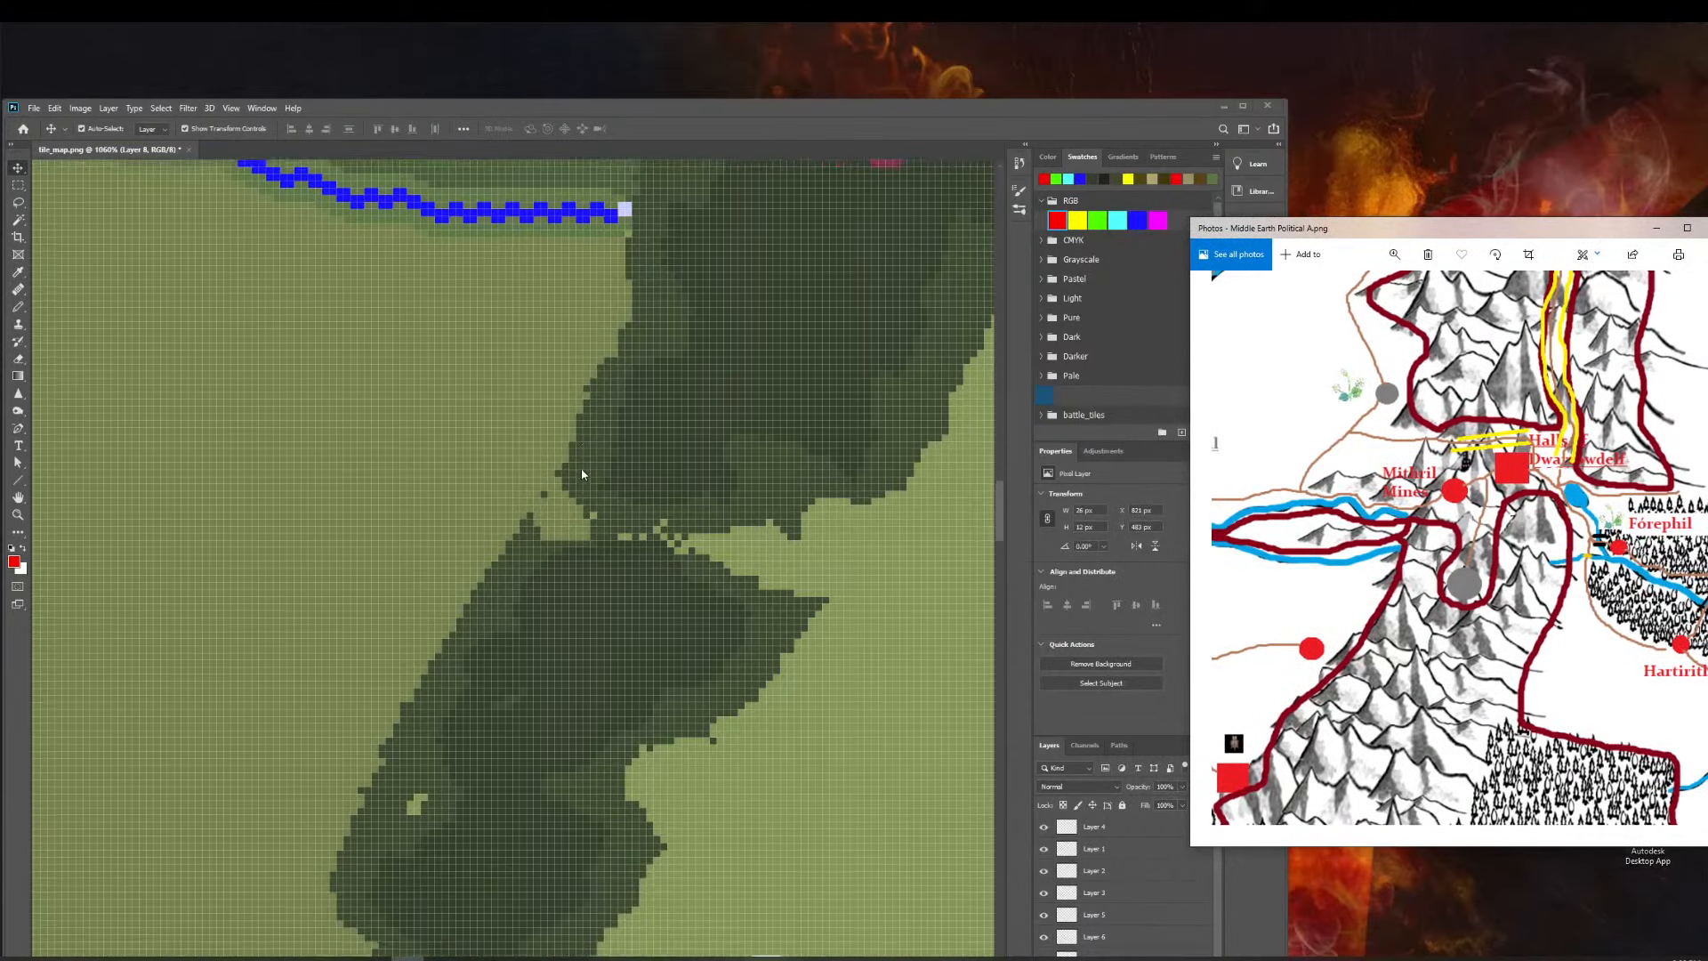
{"action": "scroll", "coordinate": [580, 464], "scroll_direction": "up", "scroll_amount": 3}
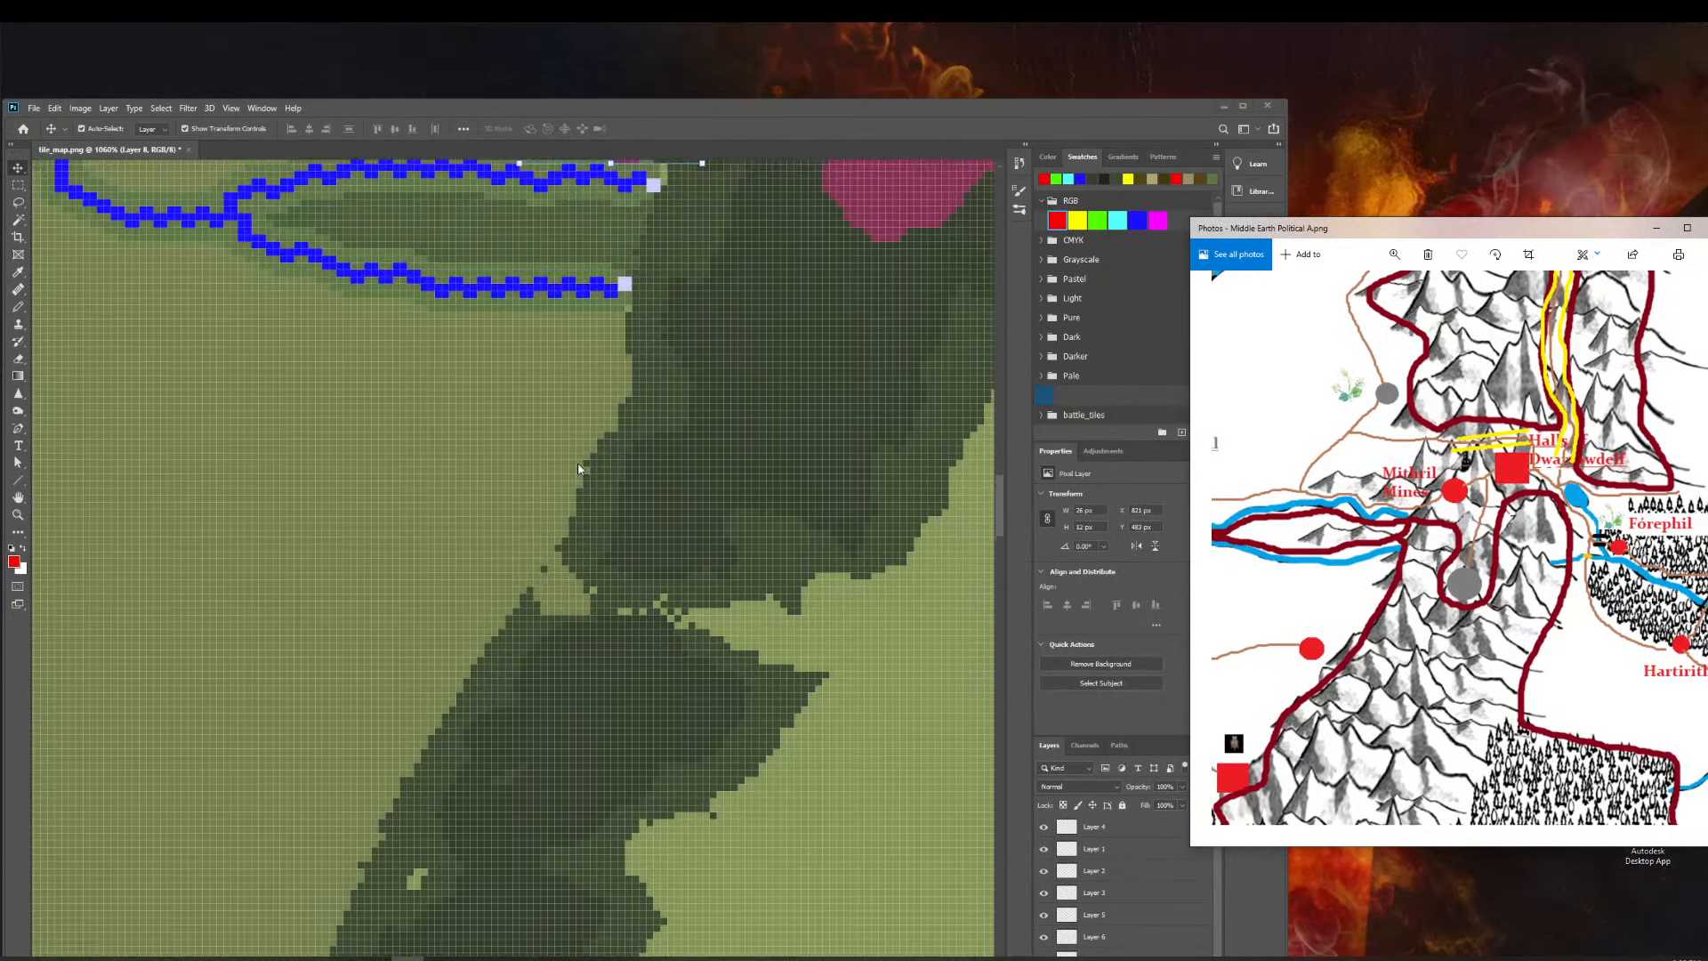
{"action": "scroll", "coordinate": [577, 463], "scroll_direction": "up", "scroll_amount": 5}
{"action": "scroll", "coordinate": [566, 464], "scroll_direction": "up", "scroll_amount": 2}
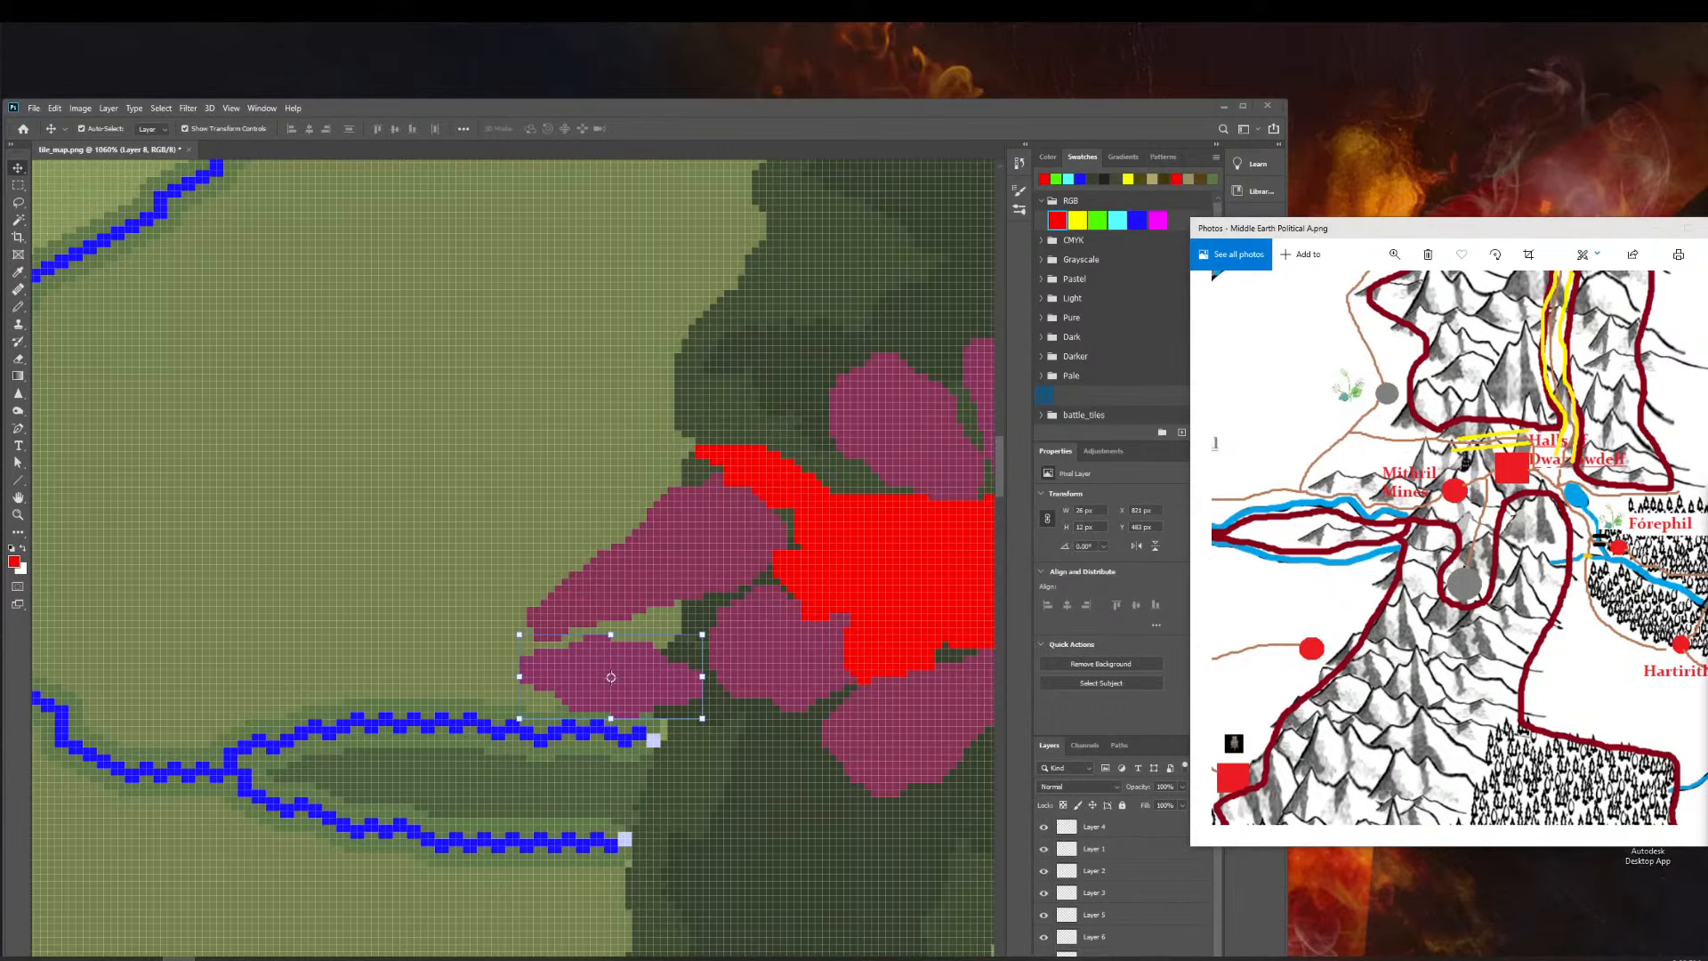
{"action": "scroll", "coordinate": [124, 273], "scroll_direction": "down", "scroll_amount": 1}
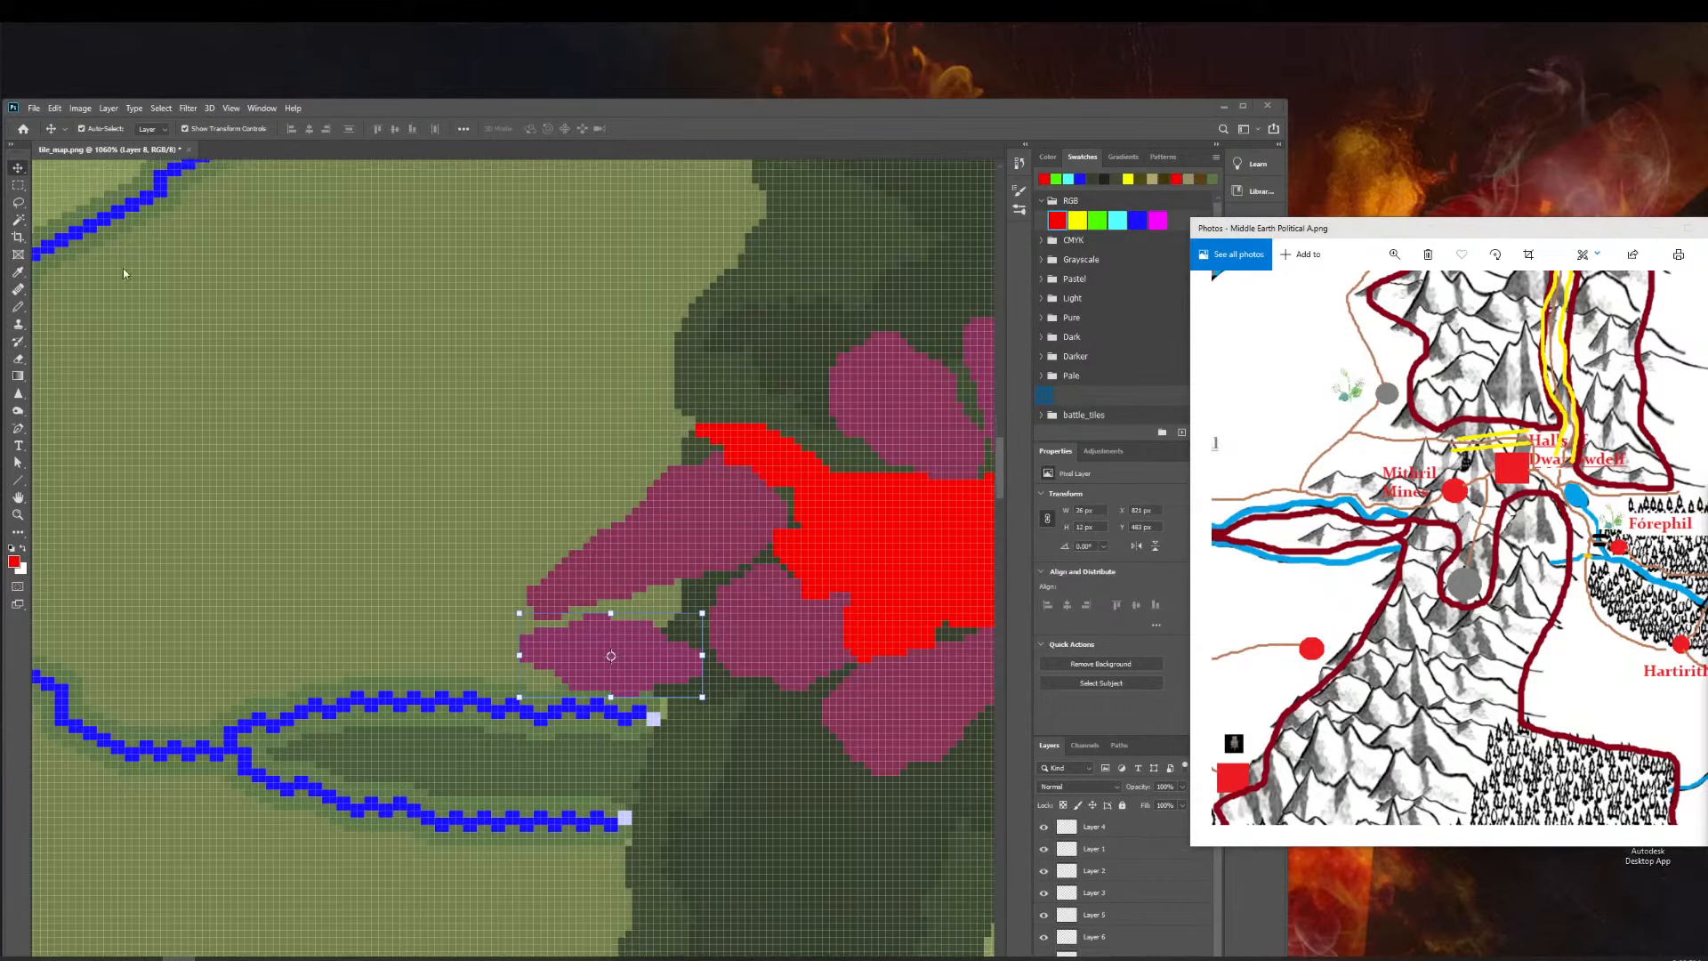
Examine the magenta patches on the two northwestern mountain ranges for a shape suited to the central range.
{"action": "left_click", "coordinate": [18, 515]}
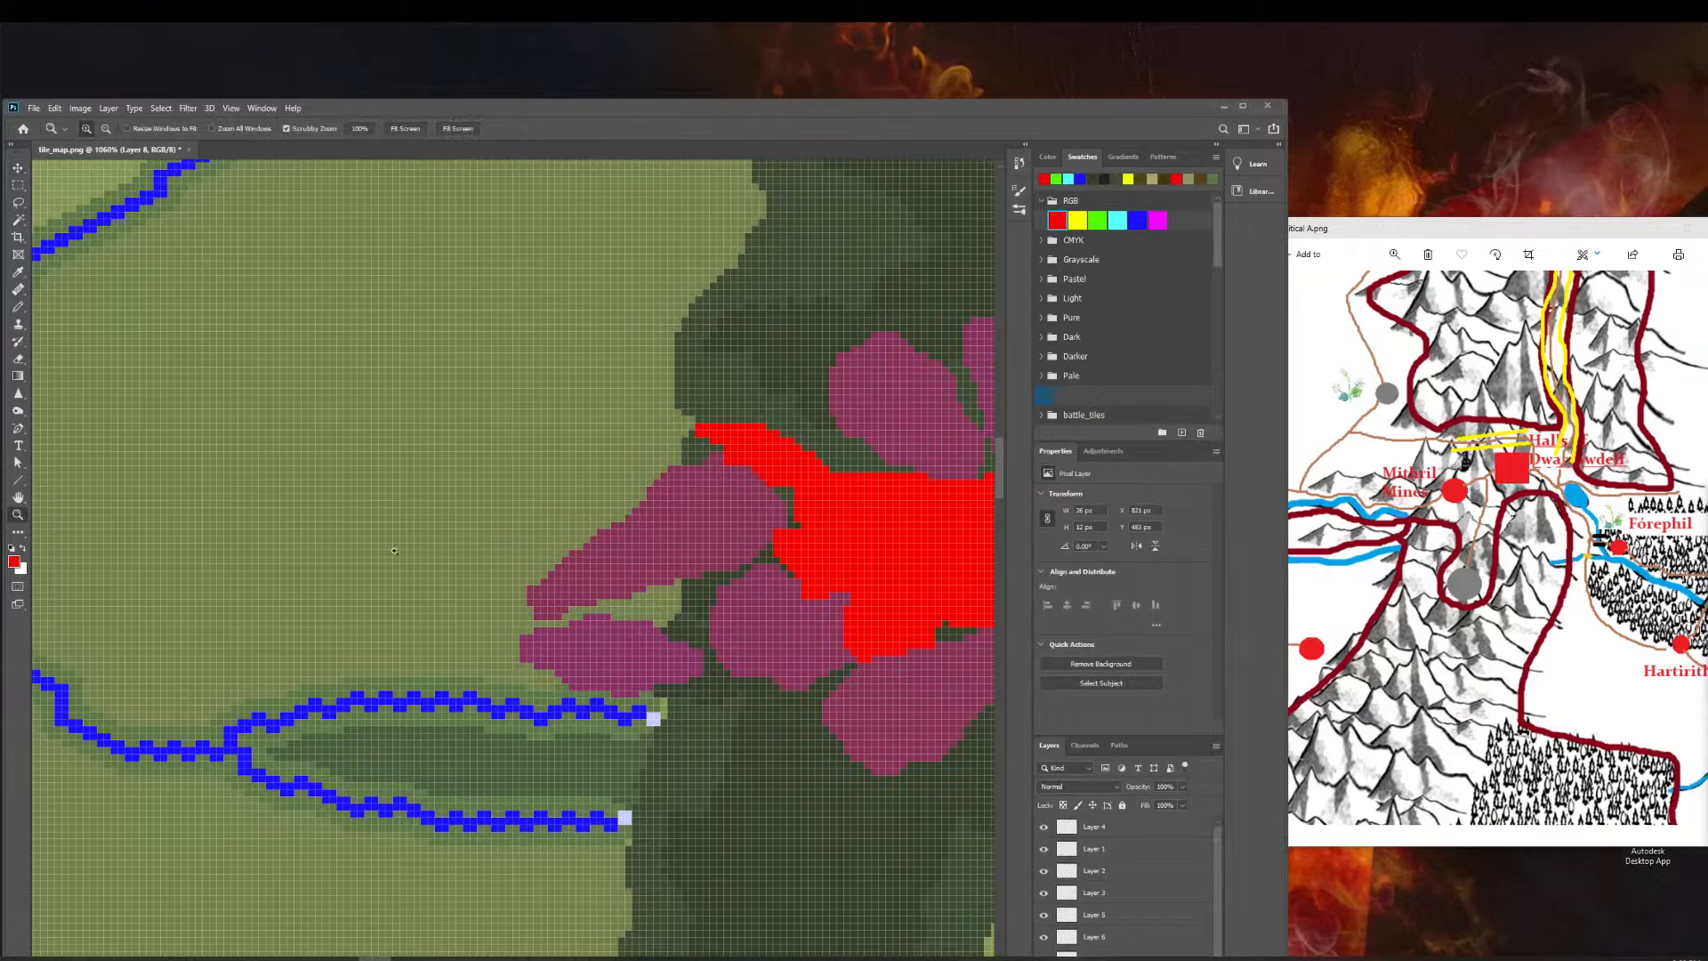
{"action": "left_click_drag", "start_coordinate": [537, 569], "coordinate": [446, 539]}
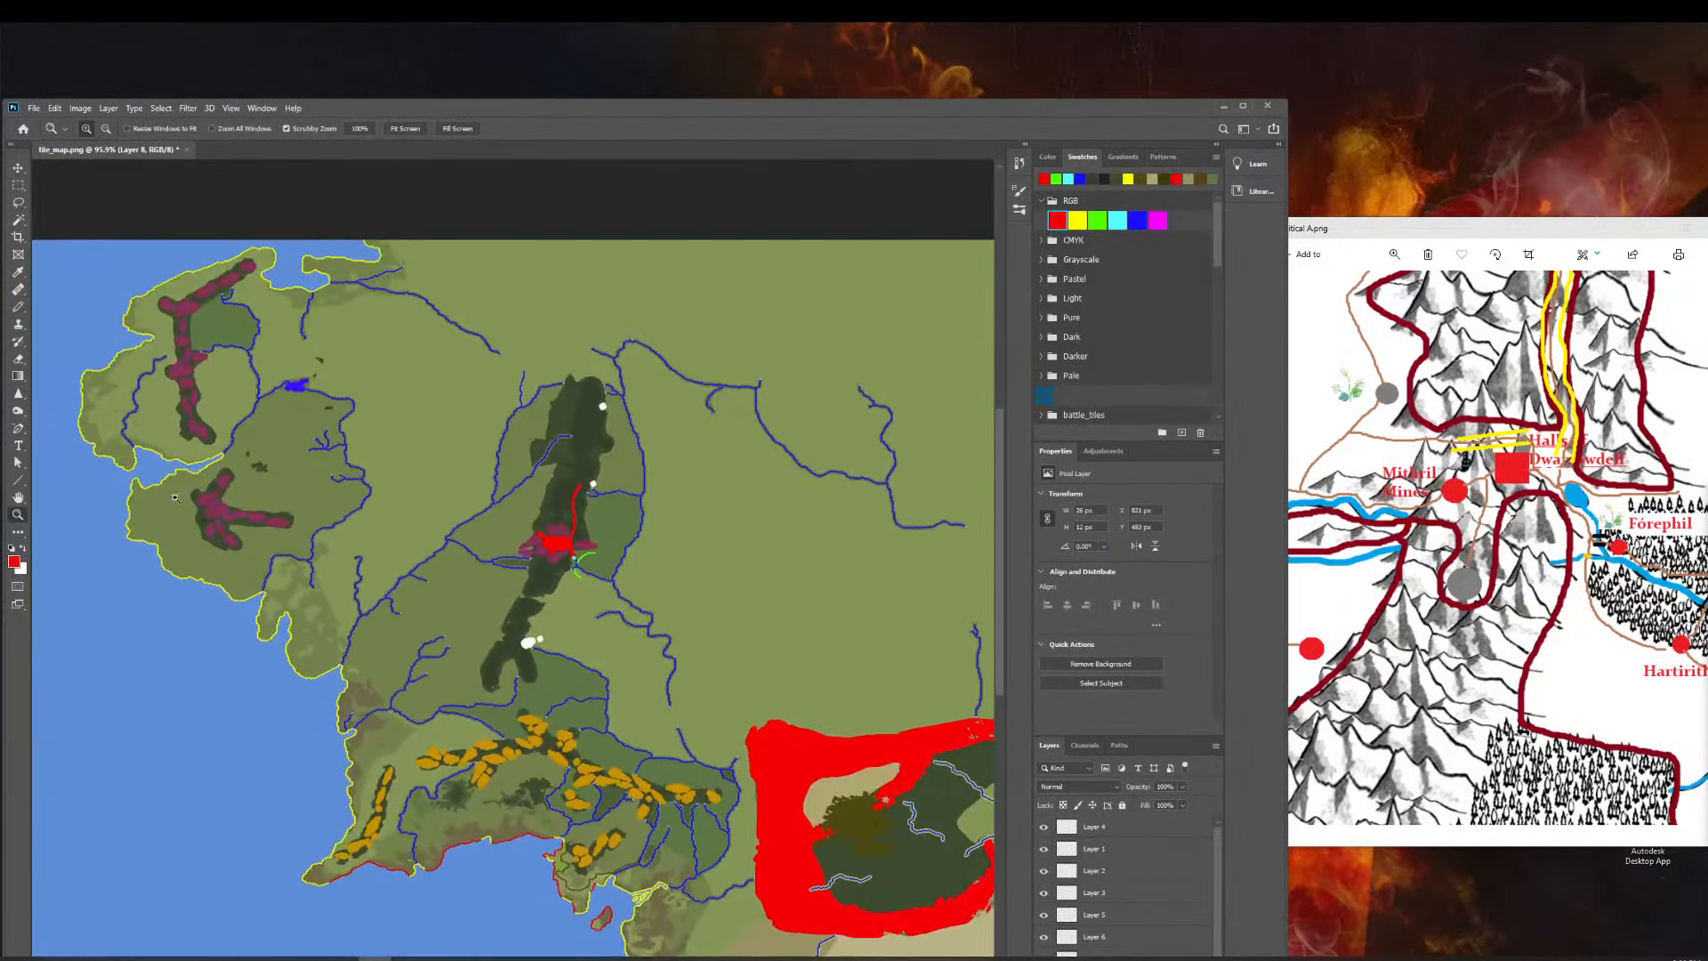
{"action": "left_click_drag", "start_coordinate": [212, 494], "coordinate": [270, 514]}
{"action": "scroll", "coordinate": [356, 549], "scroll_direction": "up", "scroll_amount": 8}
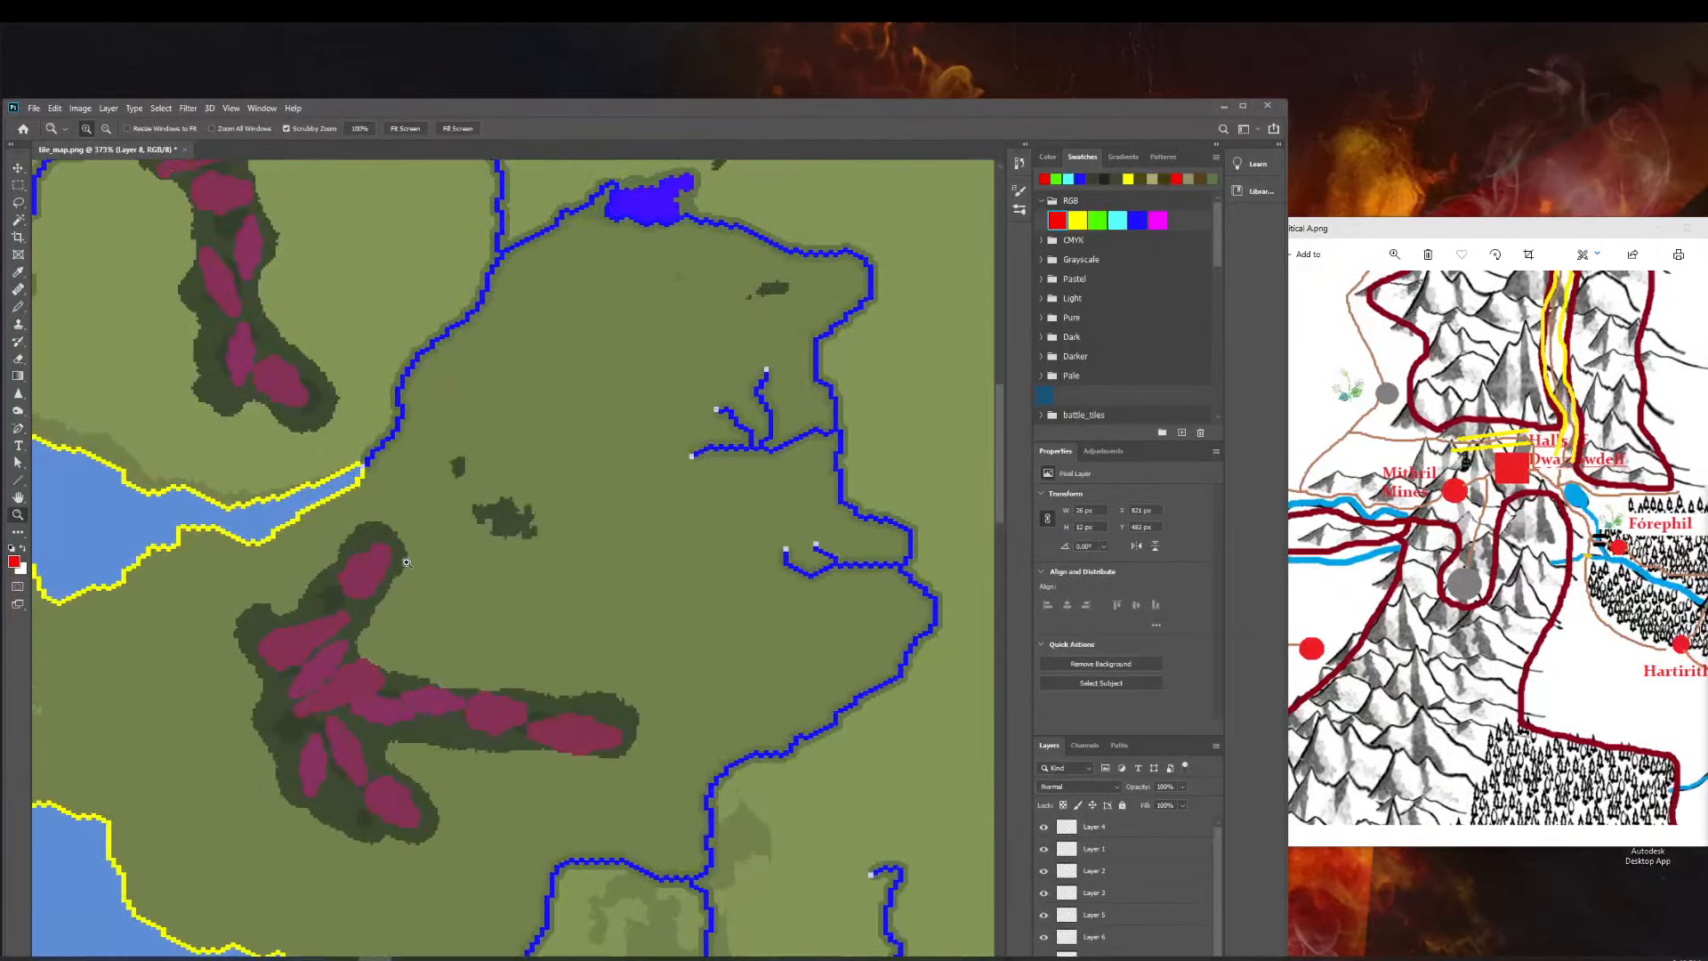
{"action": "left_click_drag", "start_coordinate": [635, 642], "coordinate": [550, 630]}
{"action": "left_click_drag", "start_coordinate": [821, 666], "coordinate": [922, 670]}
{"action": "left_click_drag", "start_coordinate": [330, 437], "coordinate": [363, 437]}
{"action": "left_click_drag", "start_coordinate": [396, 288], "coordinate": [498, 341]}
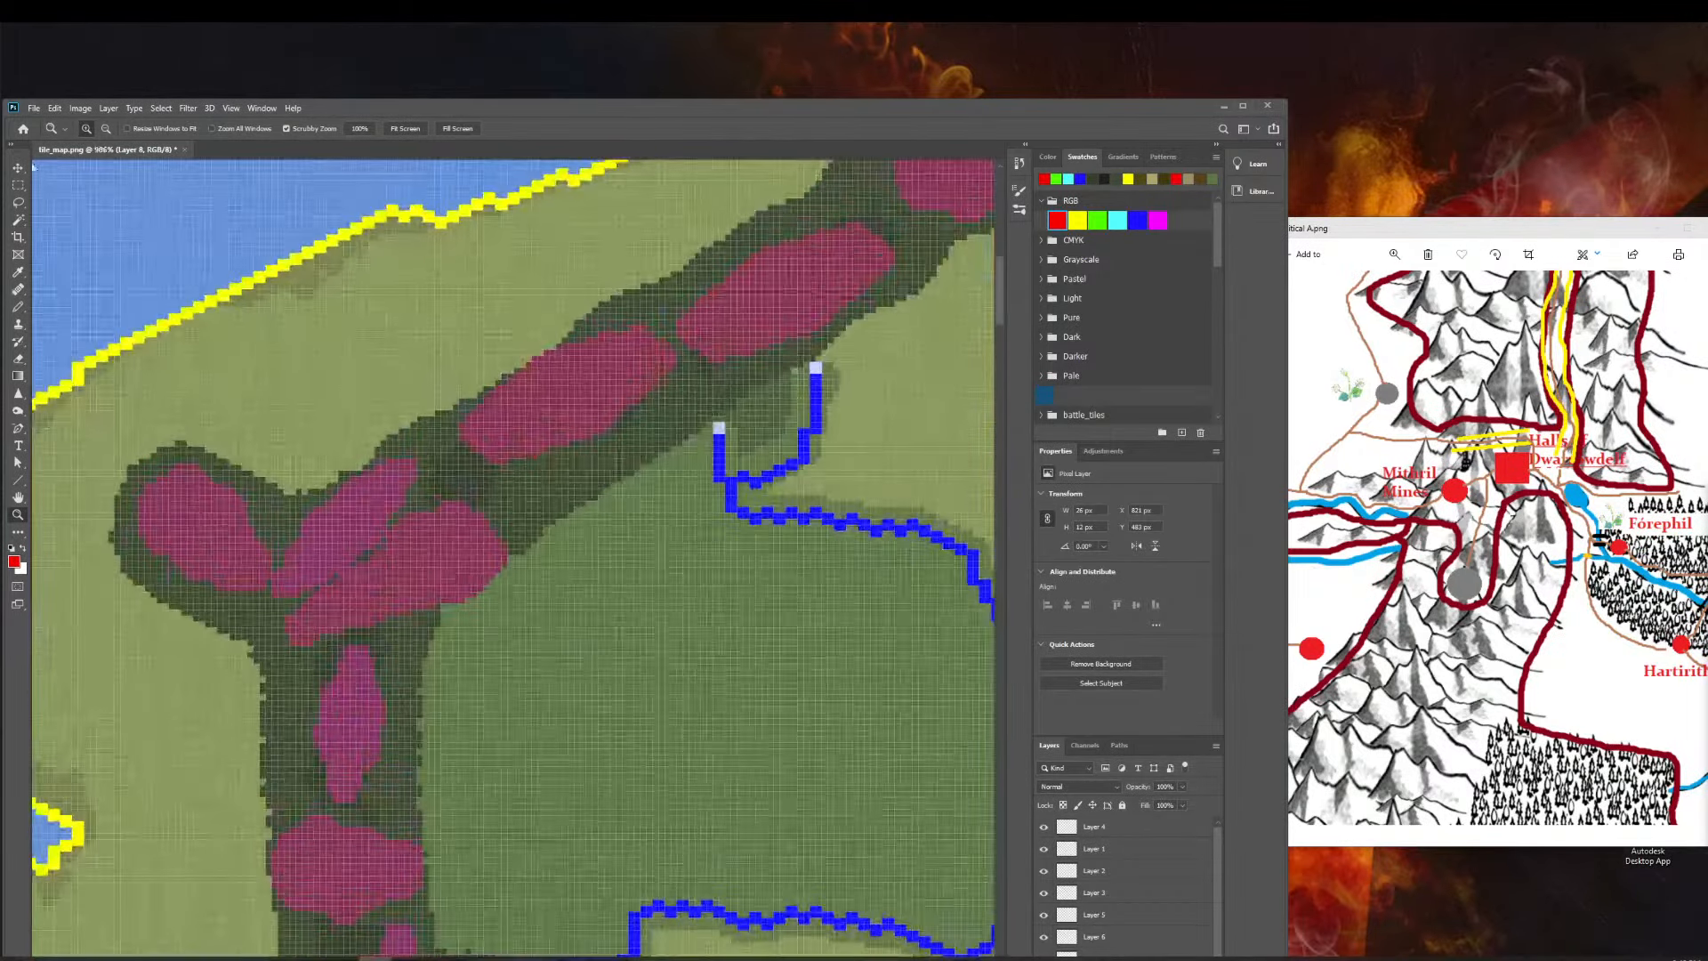
Select the narrow slanted patch at the northwestern range's fork on the Background layer with the Magic Wand and copy it to a new layer.
{"action": "left_click", "coordinate": [18, 220]}
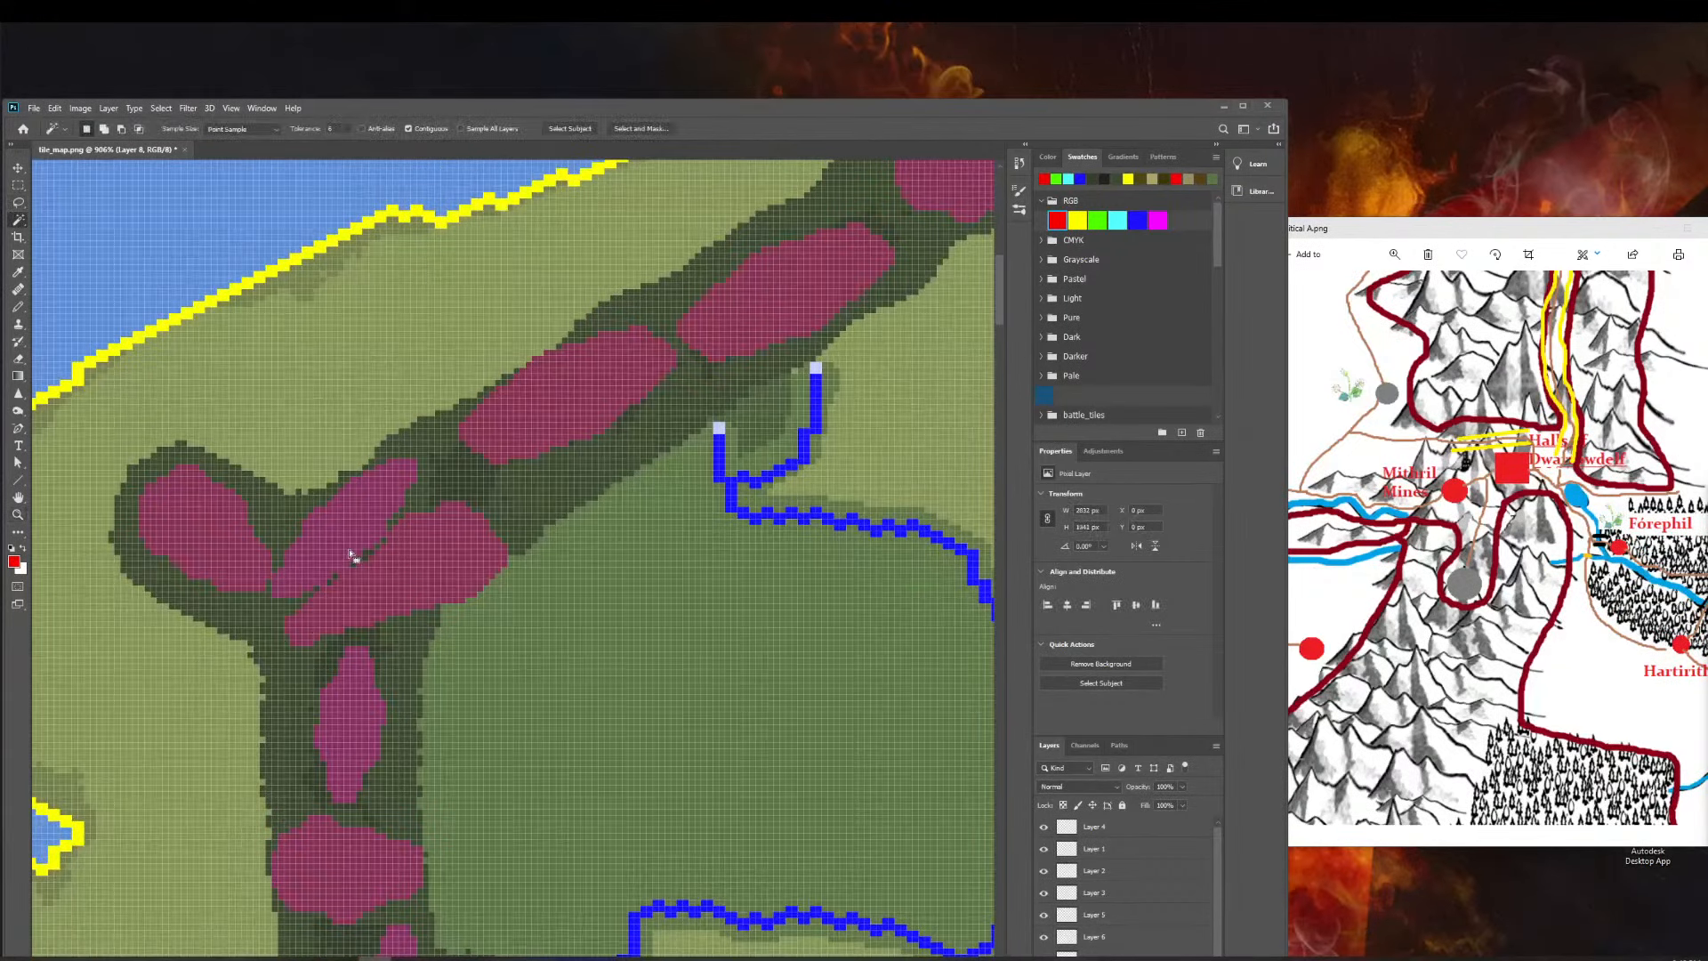
{"action": "scroll", "coordinate": [347, 547], "scroll_direction": "left", "scroll_amount": 1}
{"action": "scroll", "coordinate": [1112, 901], "scroll_direction": "down", "scroll_amount": 1}
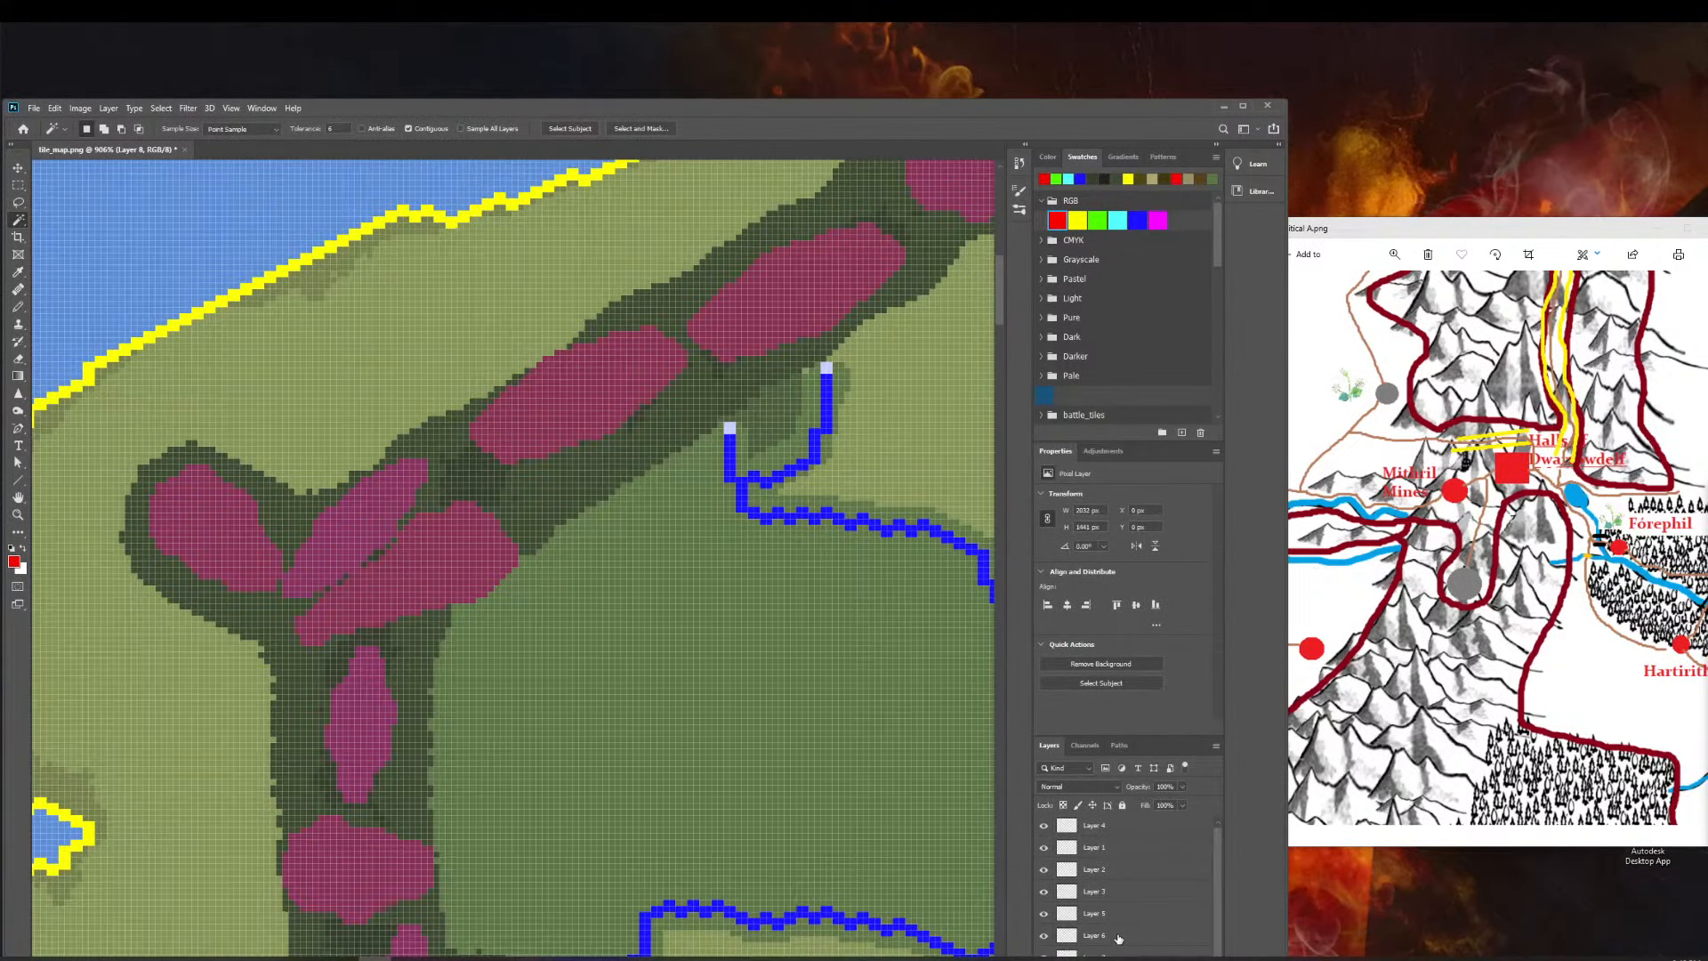
{"action": "left_click_drag", "start_coordinate": [1123, 110], "coordinate": [1067, 33]}
{"action": "left_click", "coordinate": [1059, 925]}
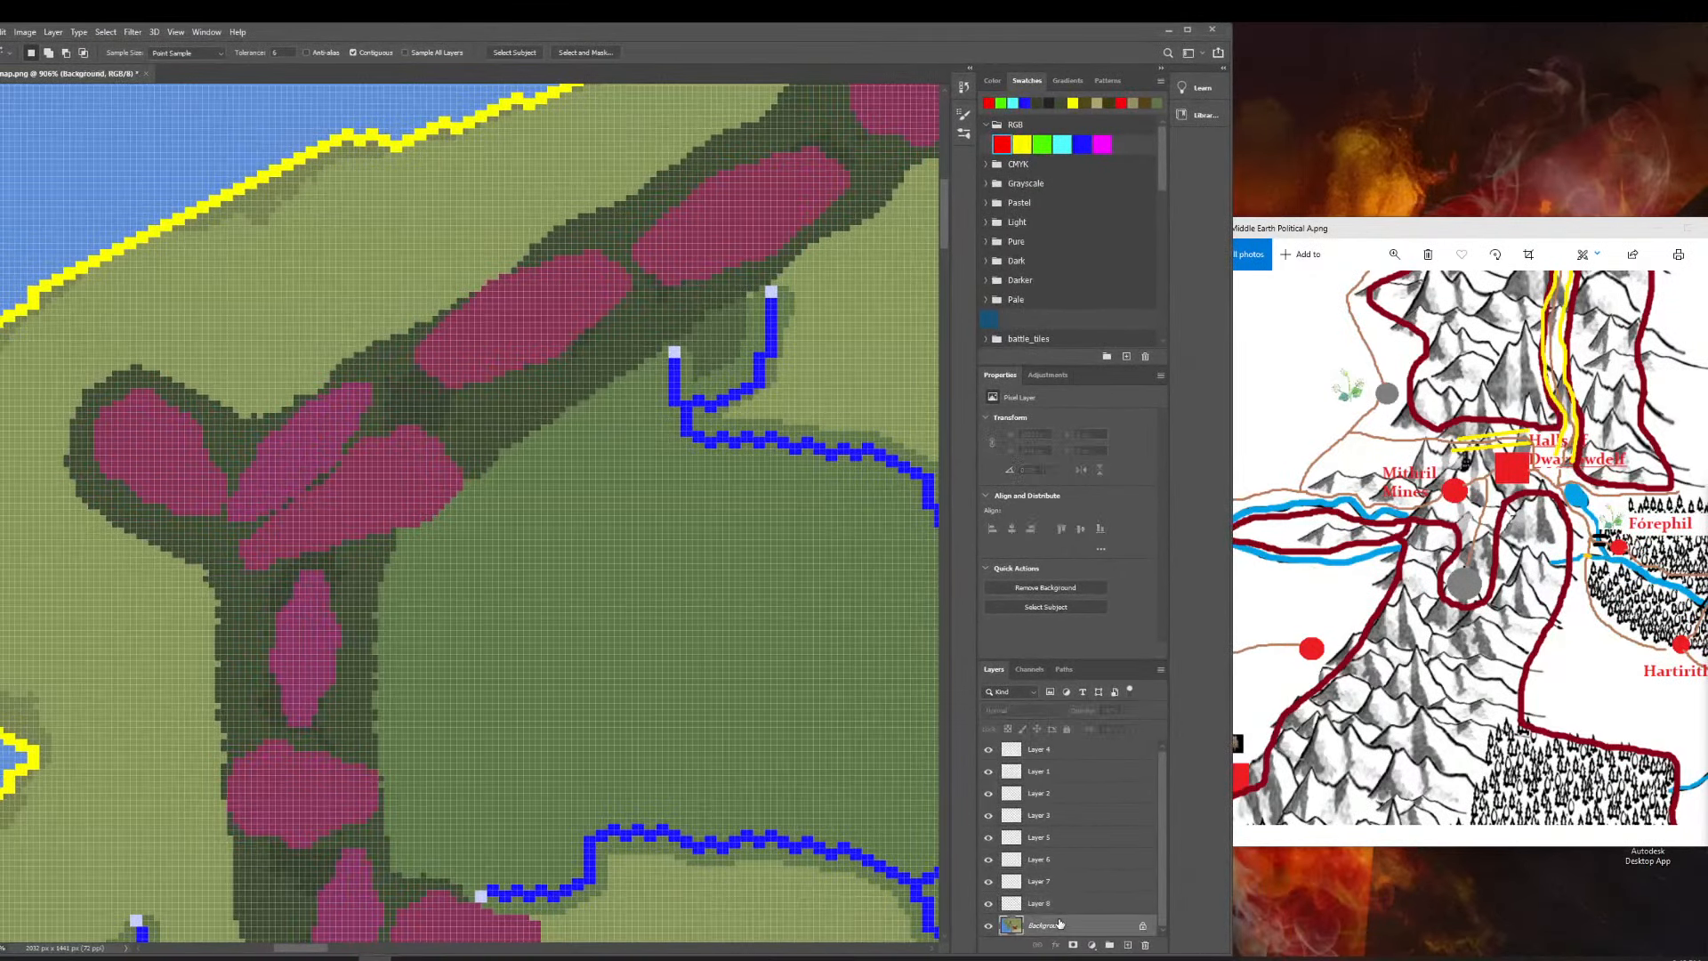
{"action": "left_click", "coordinate": [385, 504]}
{"action": "left_click_drag", "start_coordinate": [911, 27], "coordinate": [949, 35]}
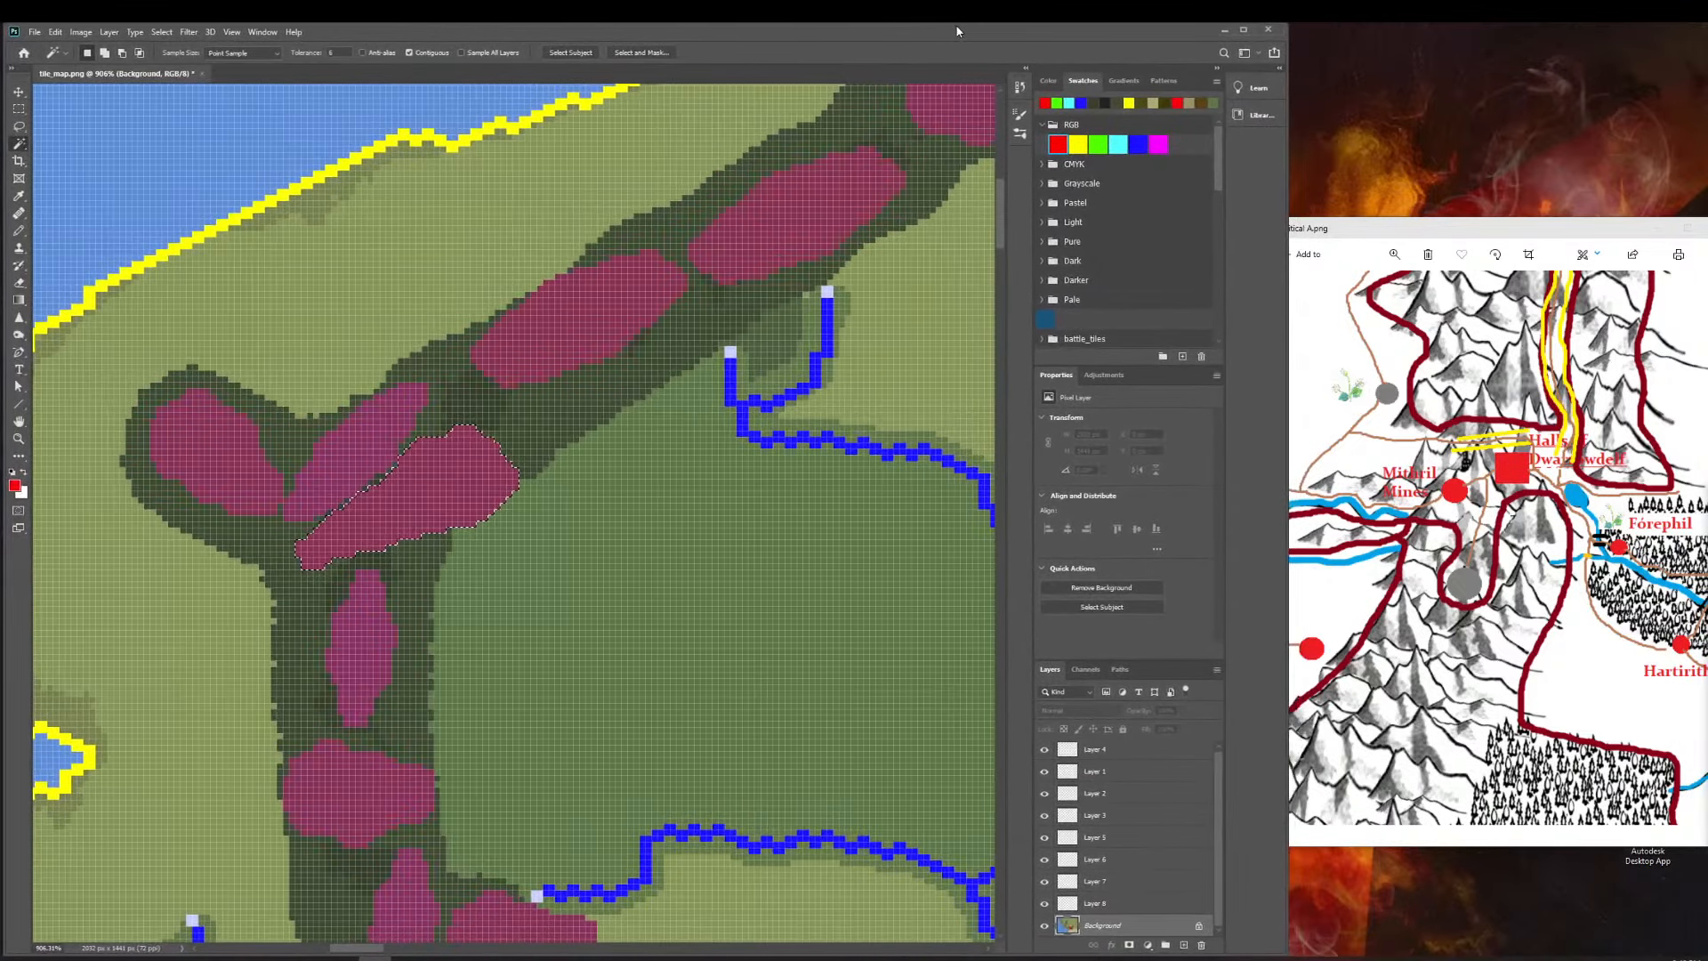
{"action": "left_click", "coordinate": [345, 472]}
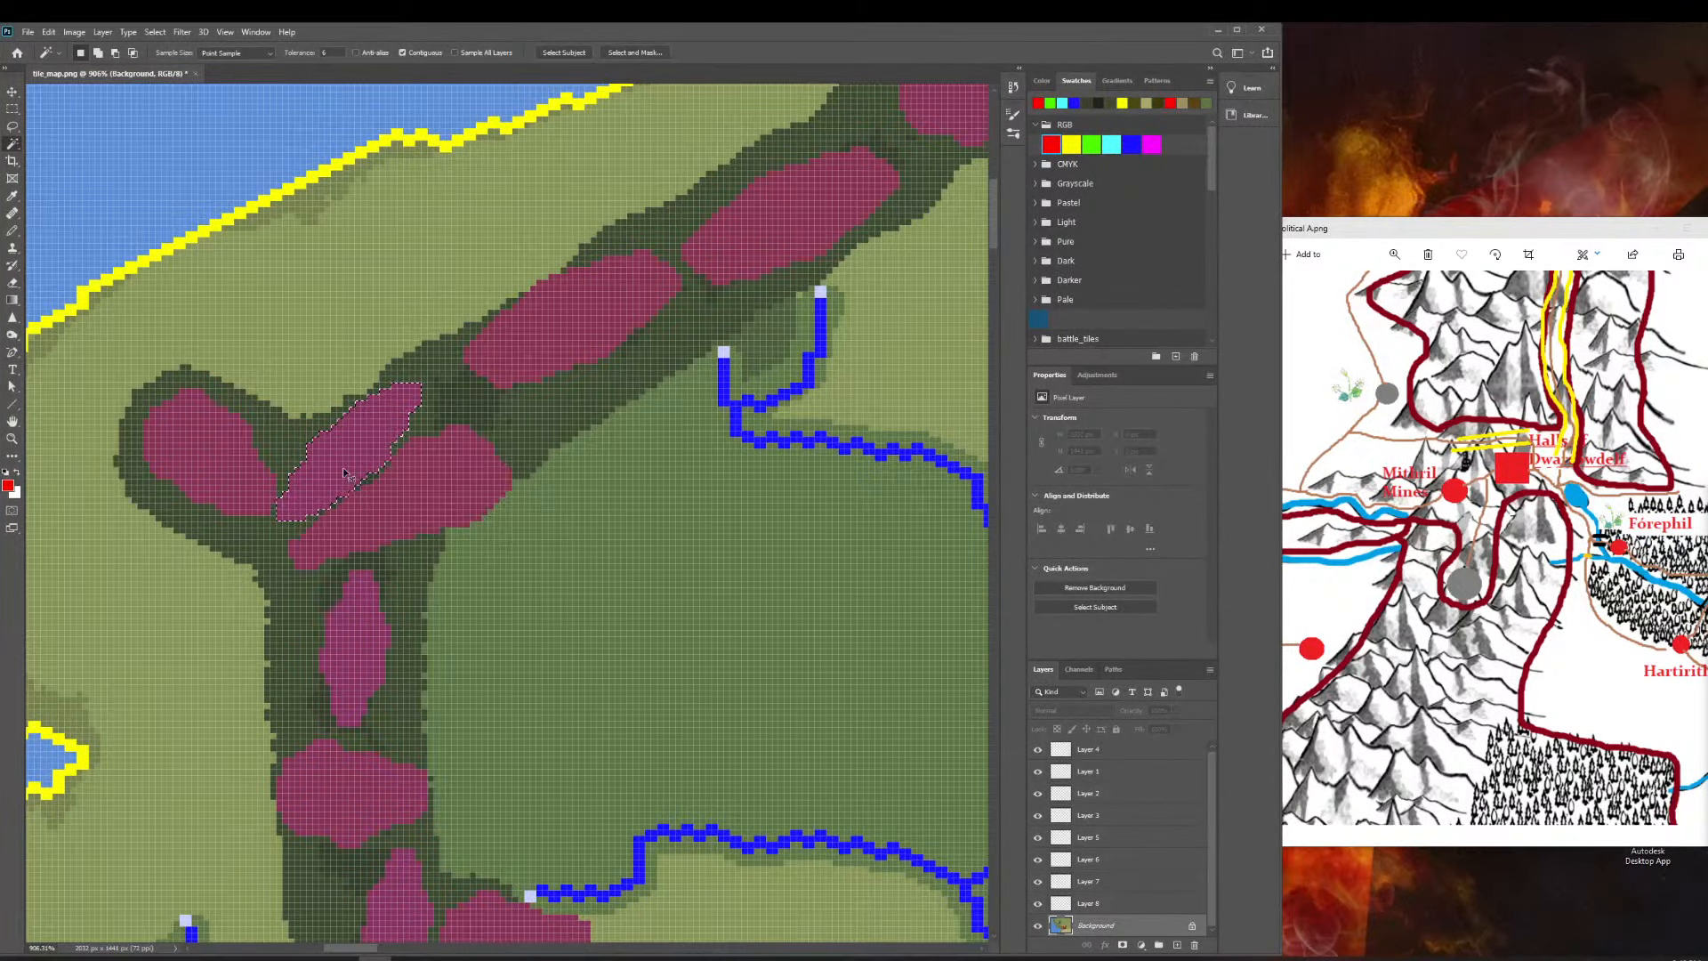
{"action": "left_click", "coordinate": [12, 439]}
{"action": "left_click_drag", "start_coordinate": [538, 609], "coordinate": [478, 610]}
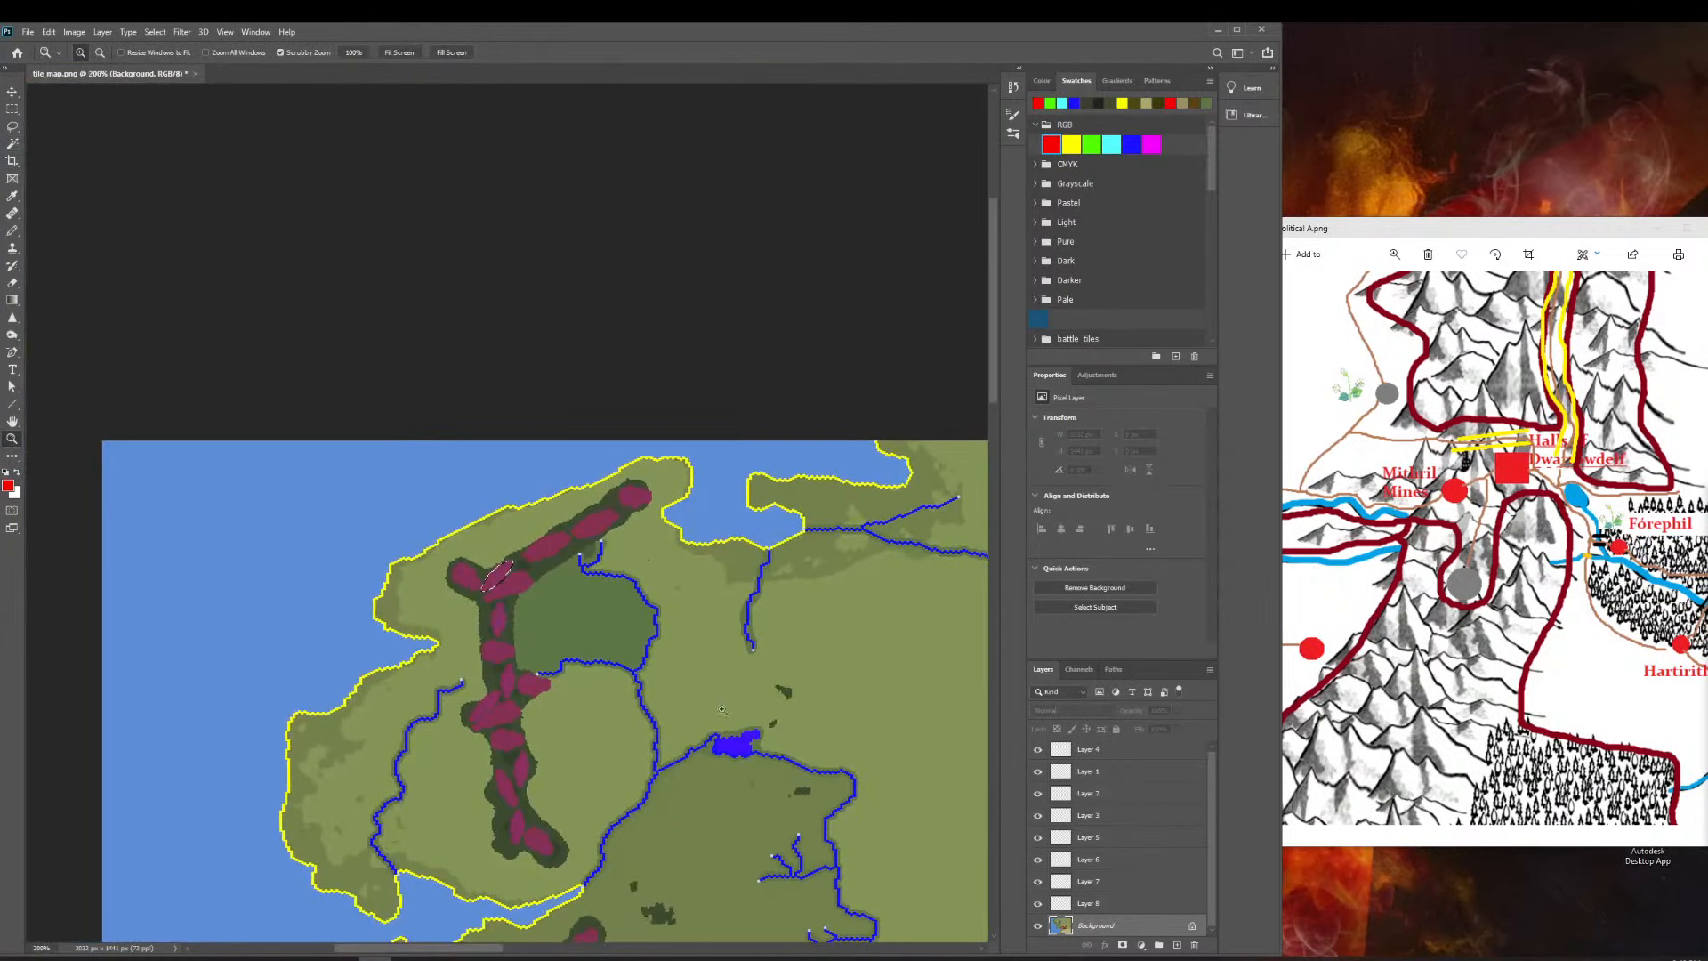
{"action": "left_click_drag", "start_coordinate": [826, 741], "coordinate": [737, 740]}
{"action": "left_click_drag", "start_coordinate": [402, 422], "coordinate": [480, 423]}
{"action": "key", "text": "ctrl+j"}
Move the copied narrow patch to the central range, just west of the large slanted patch and above the river loop.
{"action": "left_click", "coordinate": [11, 95]}
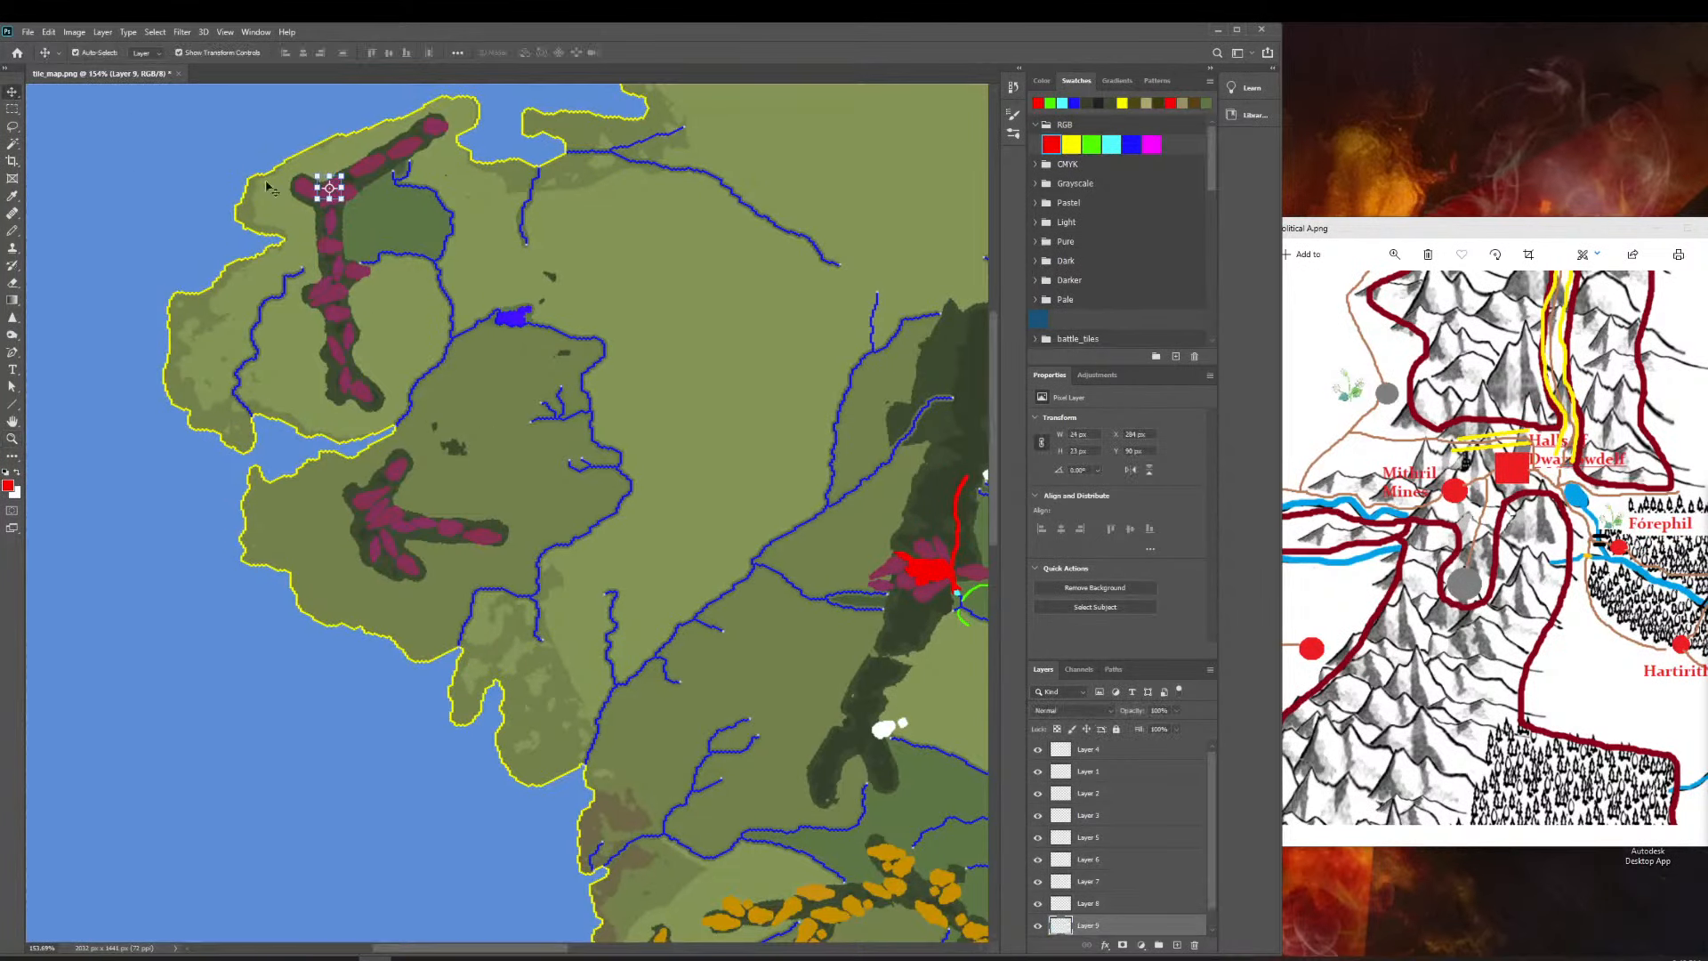
{"action": "left_click_drag", "start_coordinate": [328, 186], "coordinate": [950, 625]}
{"action": "left_click", "coordinate": [12, 438]}
{"action": "scroll", "coordinate": [949, 625], "scroll_direction": "right", "scroll_amount": 5}
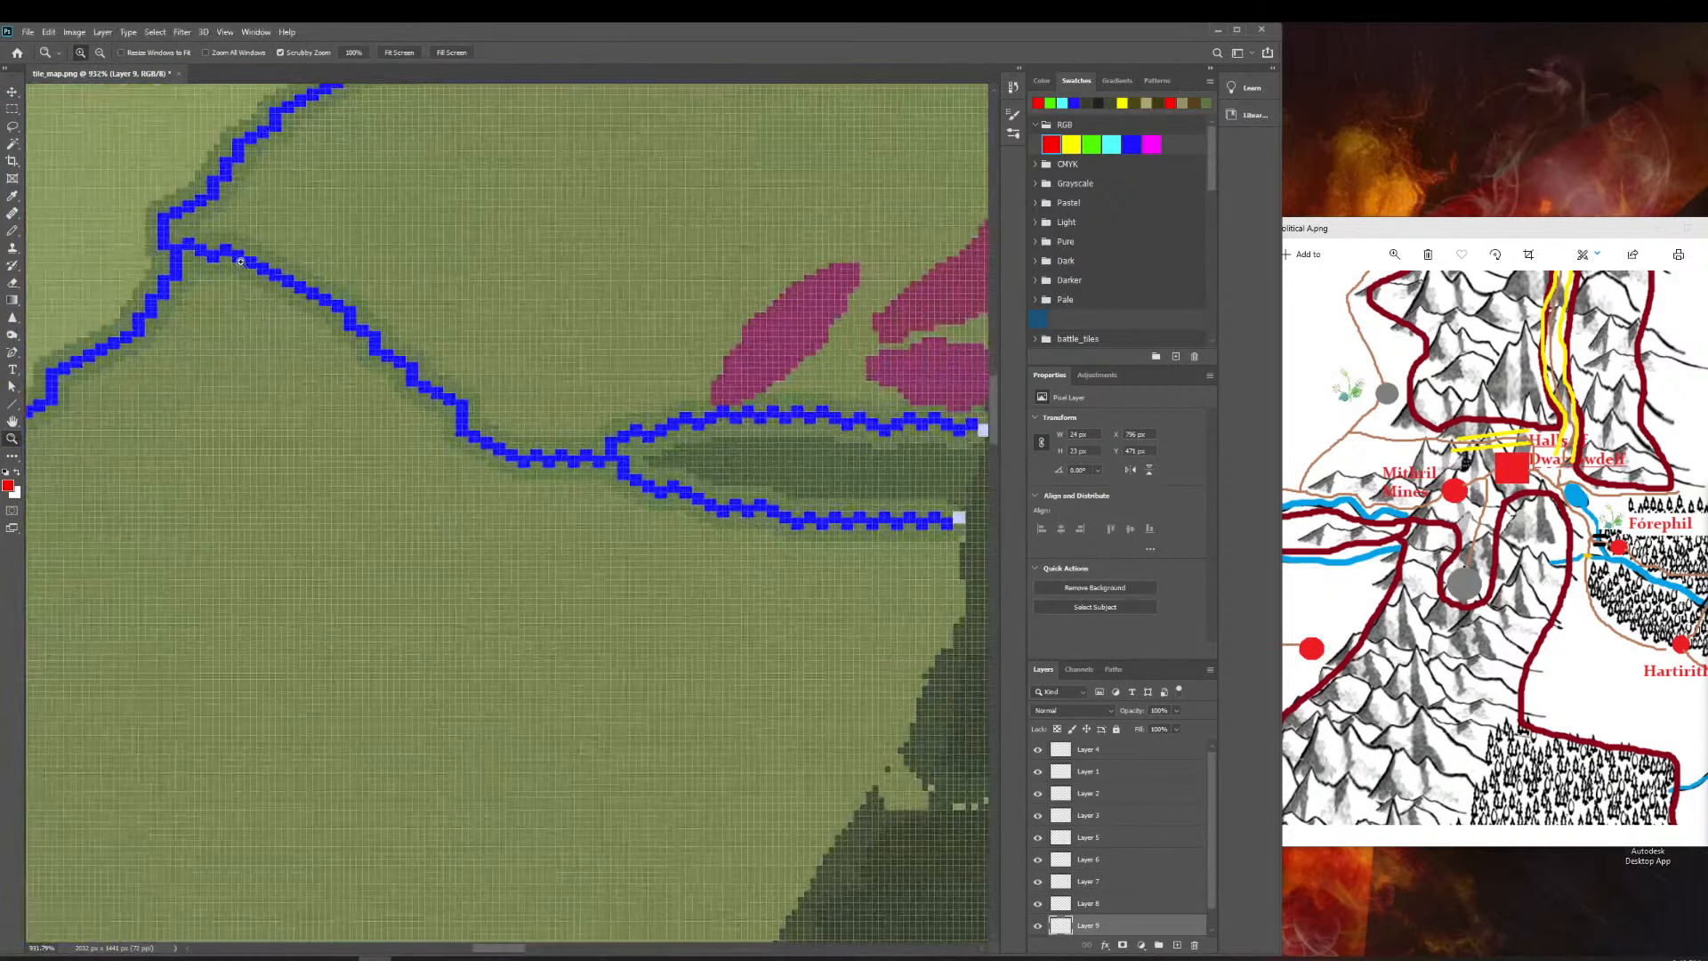
{"action": "left_click", "coordinate": [12, 92]}
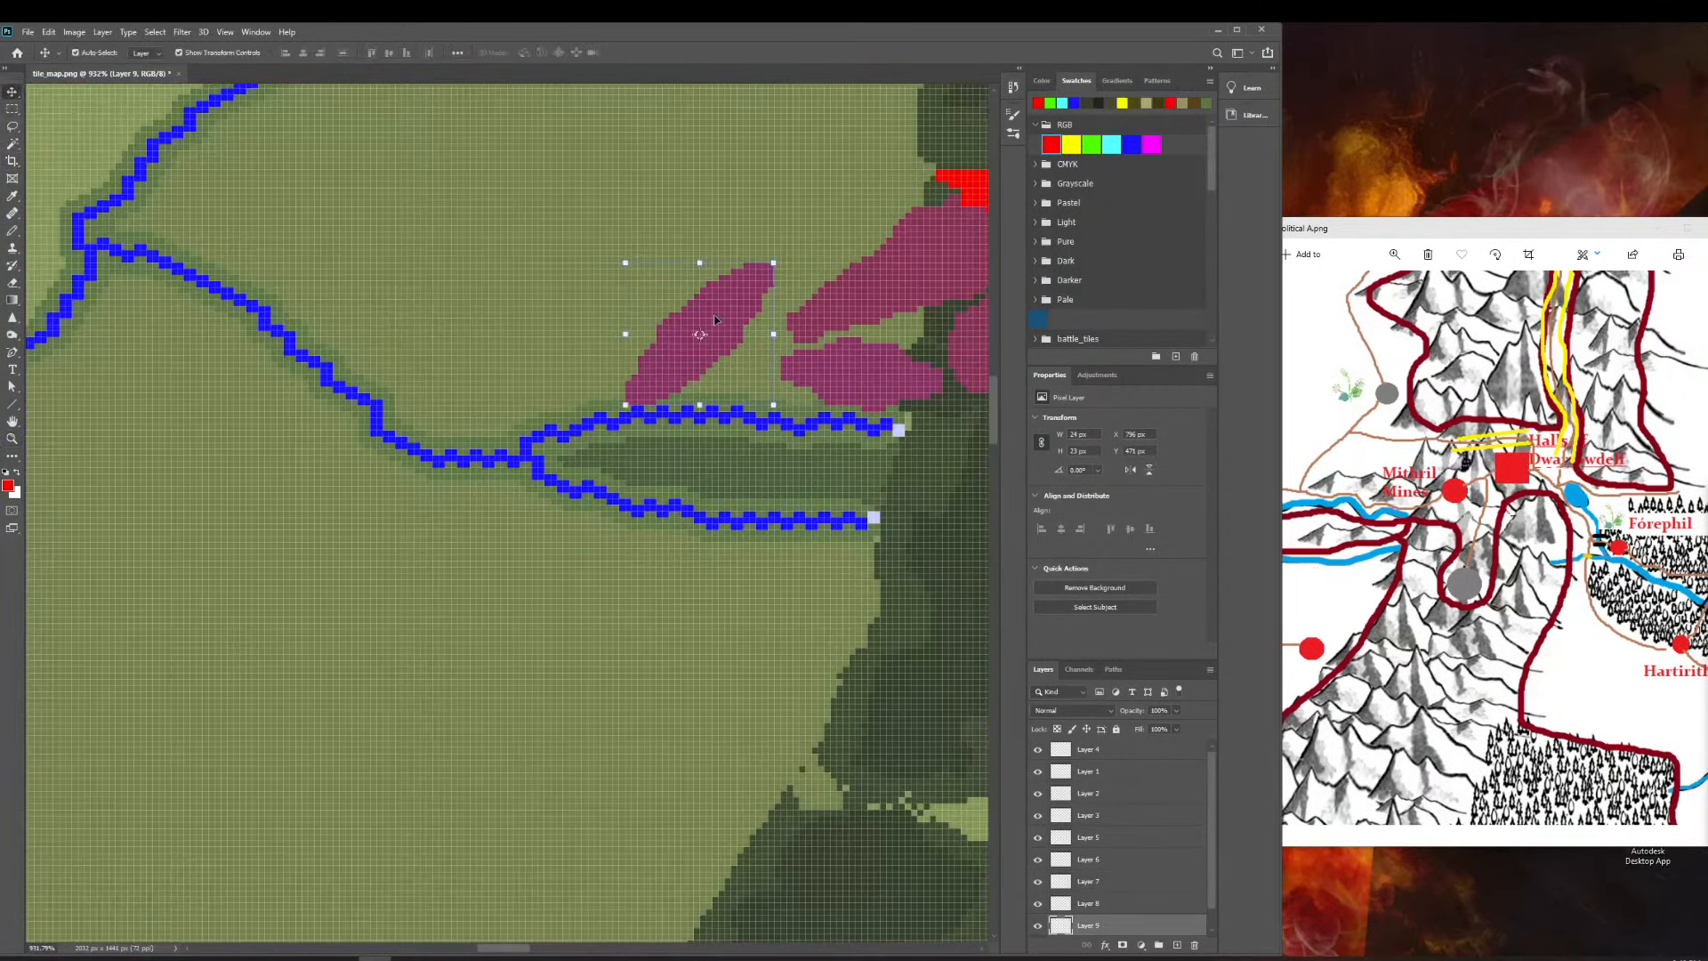
{"action": "left_click_drag", "start_coordinate": [714, 318], "coordinate": [747, 307]}
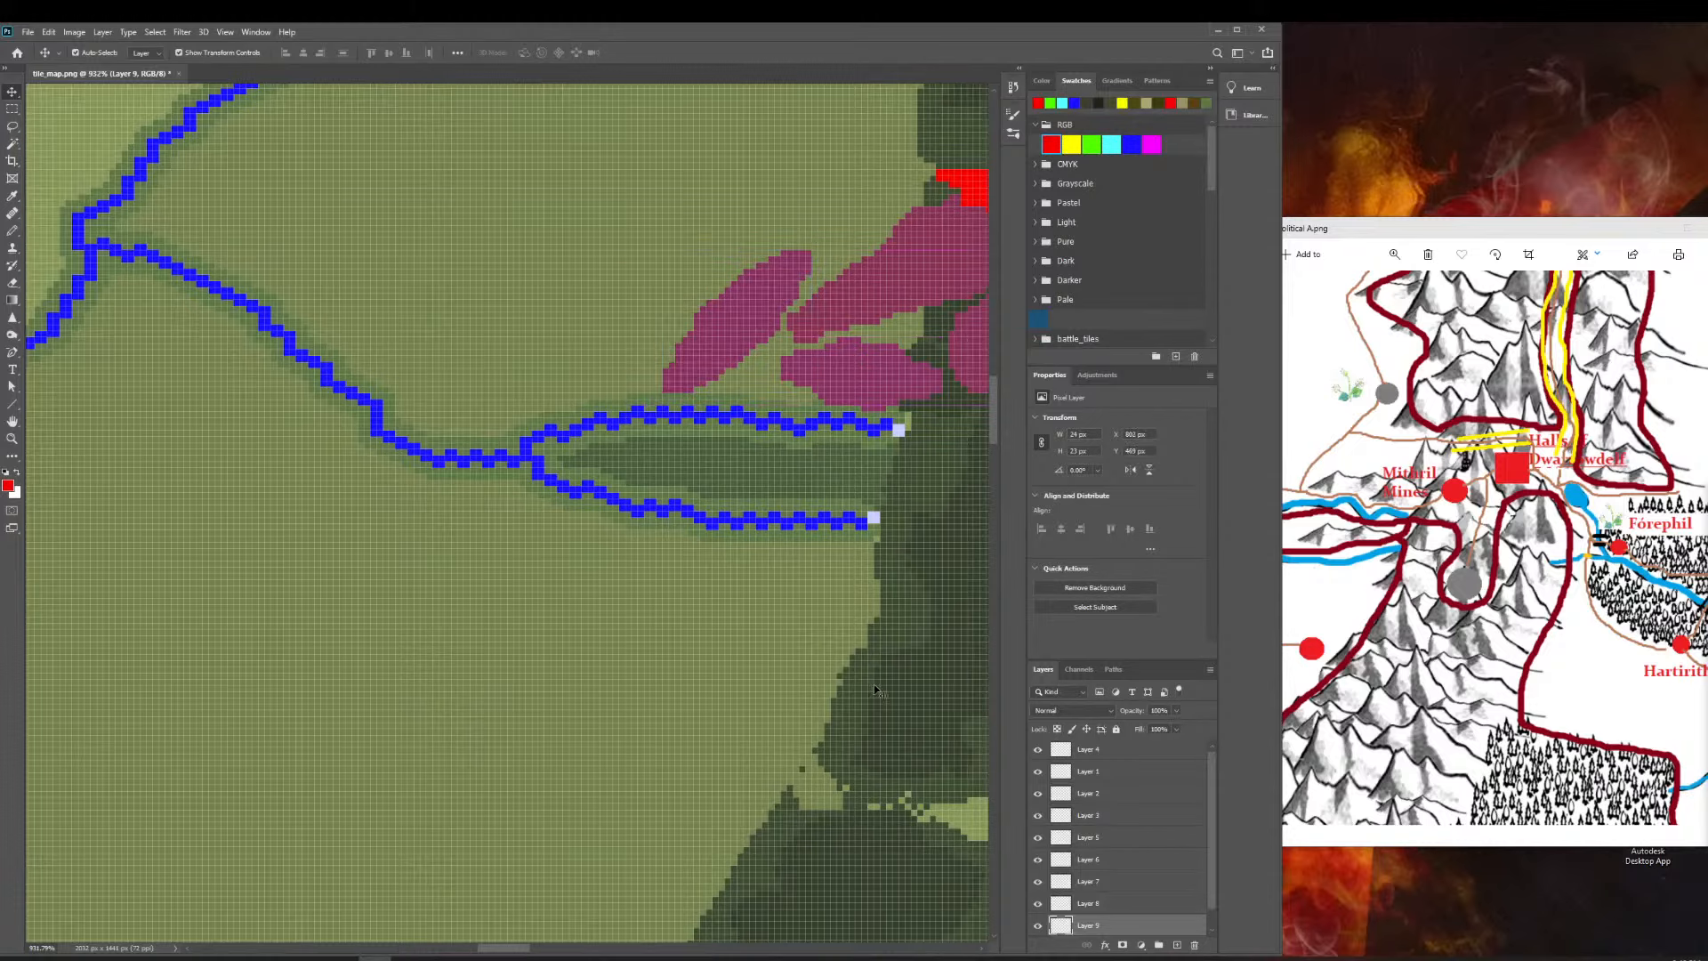
Examine how the narrow western patch fits with the patch cluster around the red guide area.
{"action": "scroll", "coordinate": [876, 689], "scroll_direction": "right", "scroll_amount": 10}
{"action": "scroll", "coordinate": [801, 523], "scroll_direction": "up", "scroll_amount": 2}
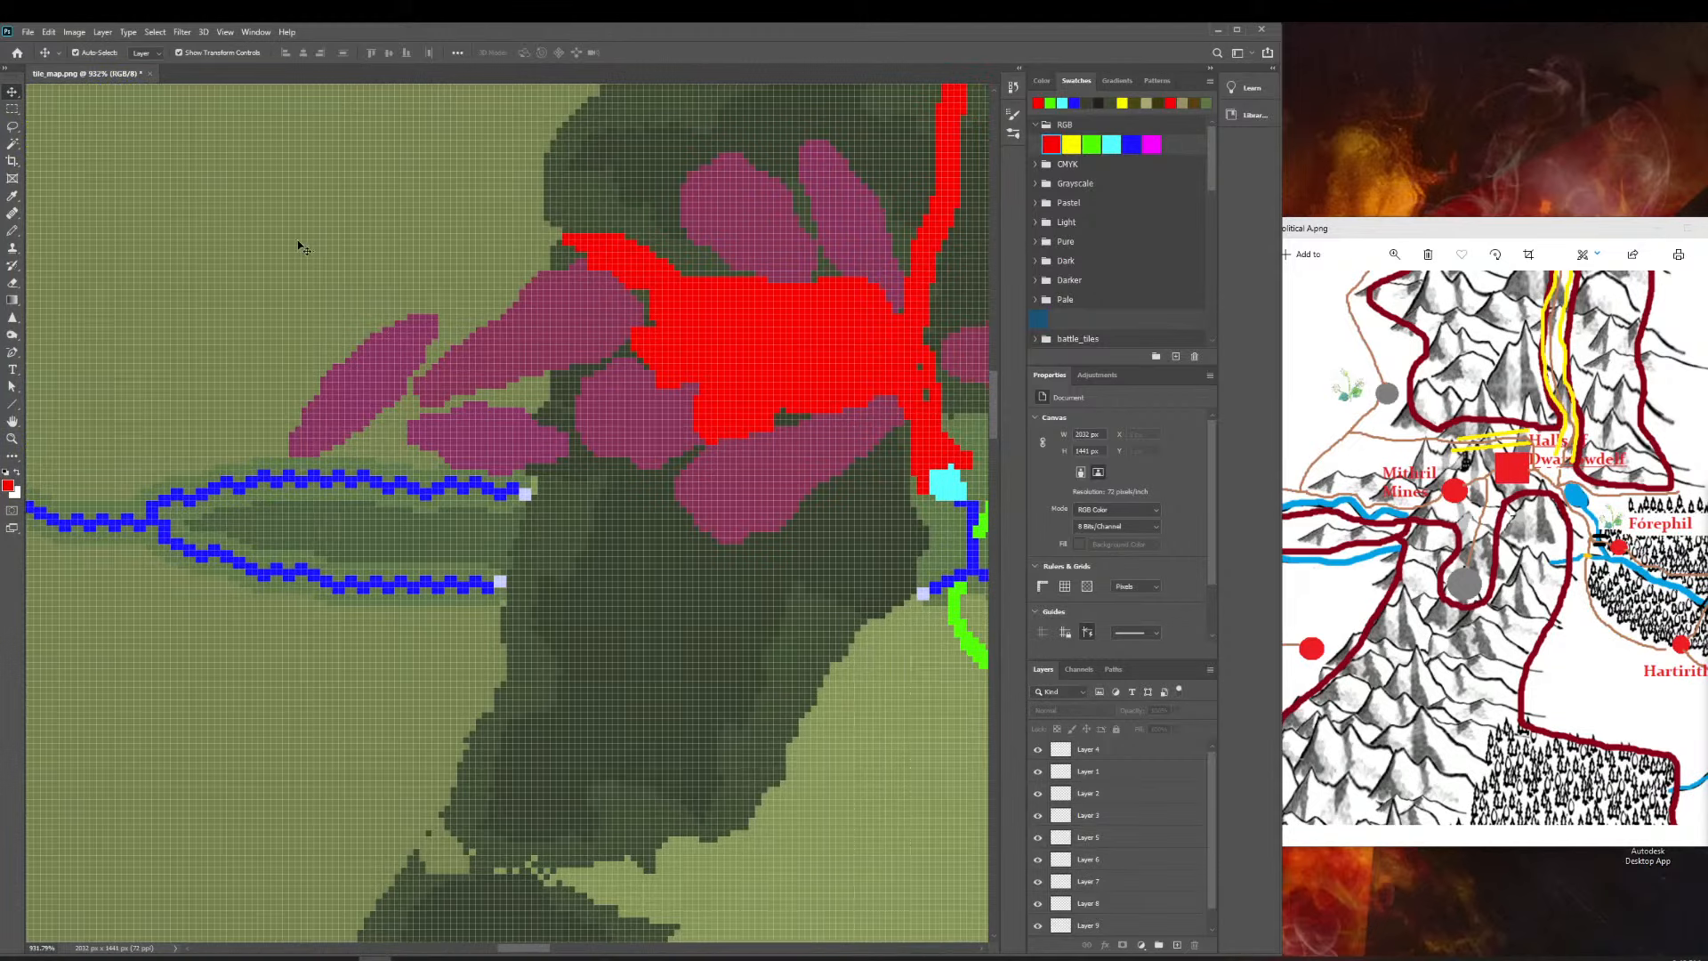
{"action": "scroll", "coordinate": [295, 276], "scroll_direction": "right", "scroll_amount": 4}
{"action": "scroll", "coordinate": [391, 280], "scroll_direction": "left", "scroll_amount": 4}
{"action": "scroll", "coordinate": [429, 274], "scroll_direction": "right", "scroll_amount": 3}
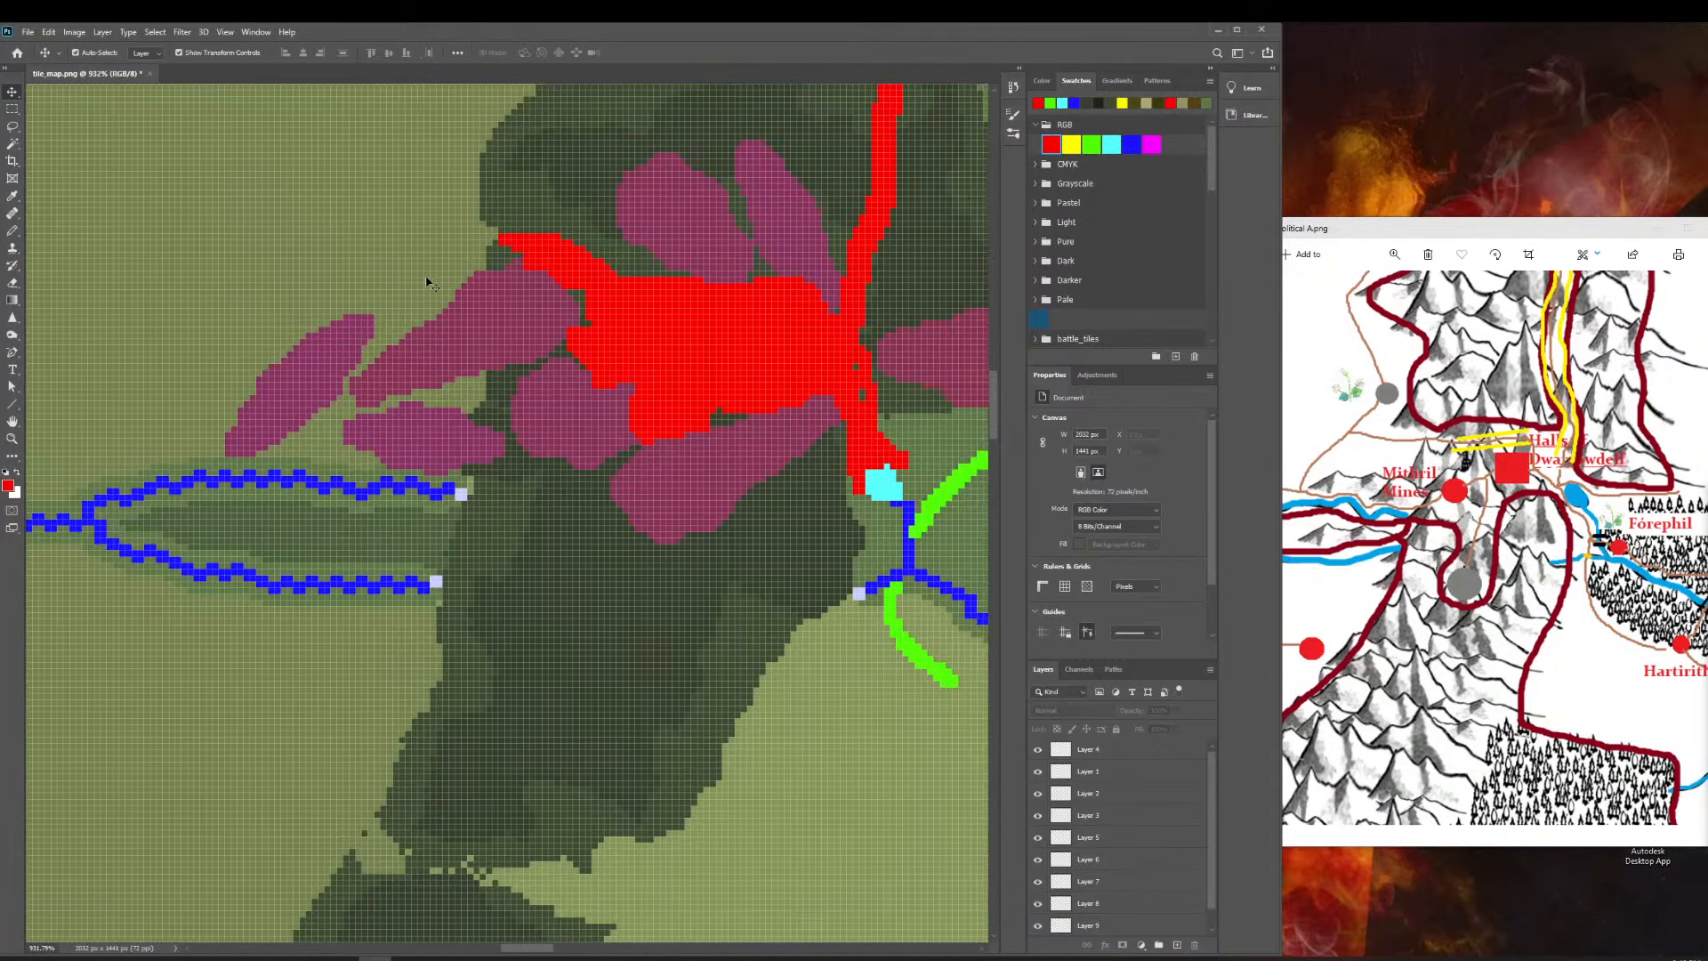
{"action": "scroll", "coordinate": [423, 283], "scroll_direction": "left", "scroll_amount": 2}
{"action": "scroll", "coordinate": [422, 289], "scroll_direction": "right", "scroll_amount": 2}
{"action": "scroll", "coordinate": [423, 291], "scroll_direction": "left", "scroll_amount": 2}
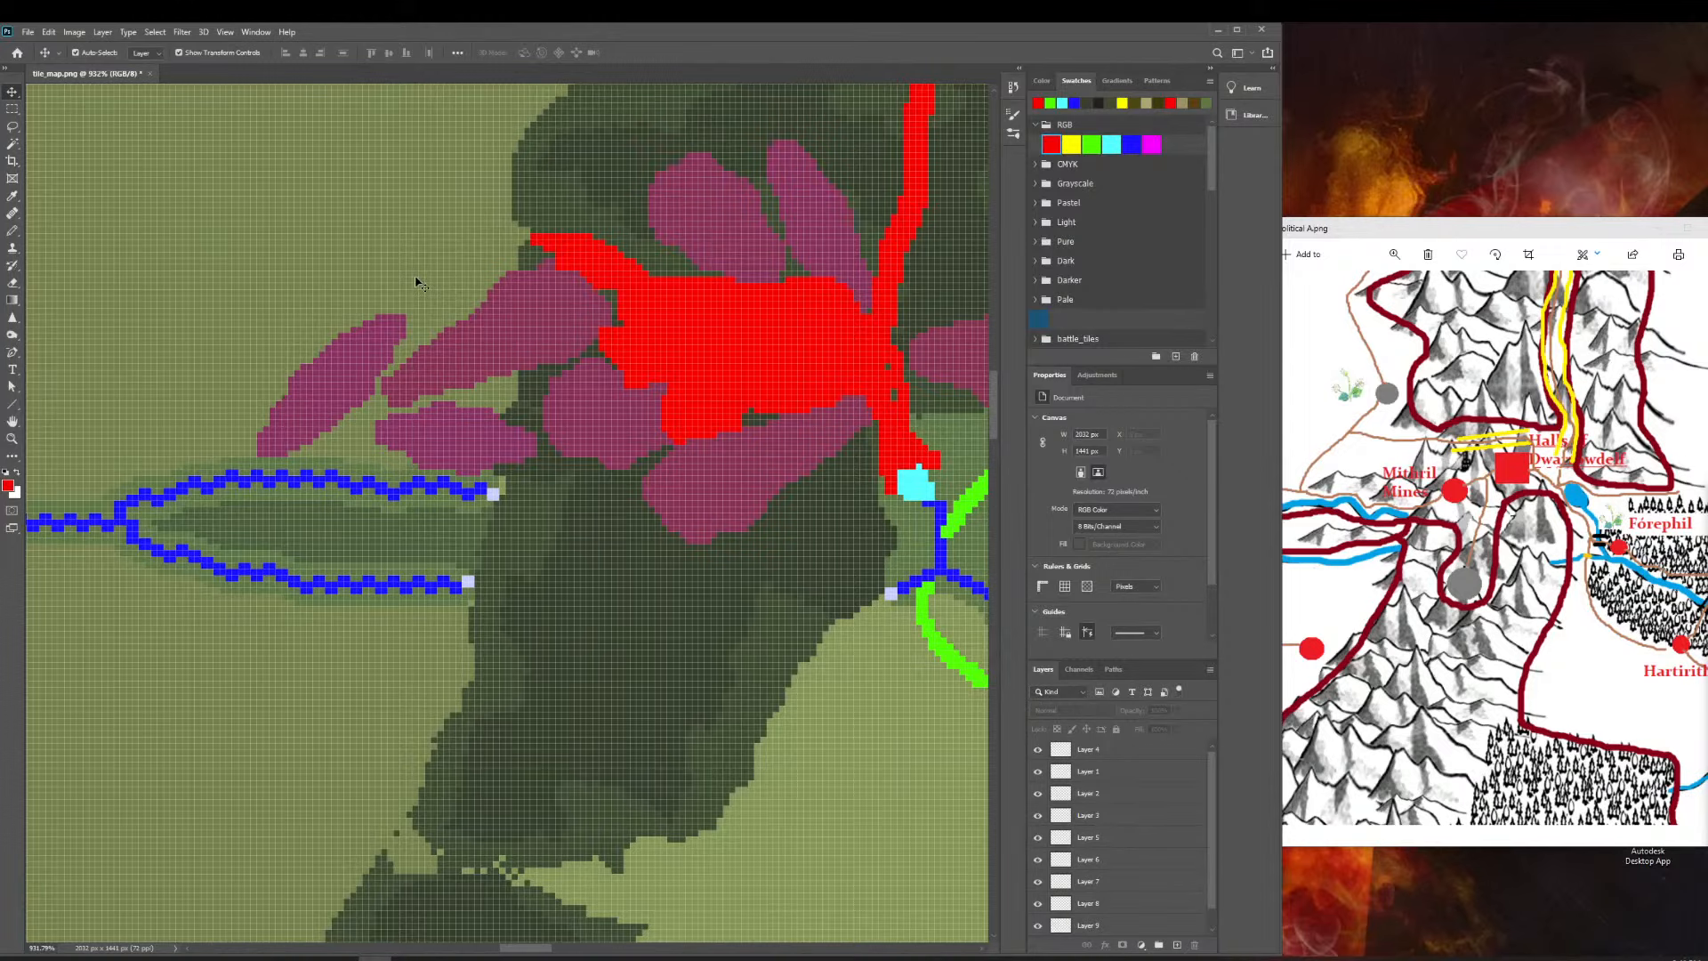
Examine the patch layout around the red guide area and the western river loop against the reference map.
{"action": "scroll", "coordinate": [415, 281], "scroll_direction": "right", "scroll_amount": 2}
{"action": "scroll", "coordinate": [412, 266], "scroll_direction": "left", "scroll_amount": 2}
{"action": "scroll", "coordinate": [409, 267], "scroll_direction": "right", "scroll_amount": 1}
{"action": "scroll", "coordinate": [400, 264], "scroll_direction": "left", "scroll_amount": 3}
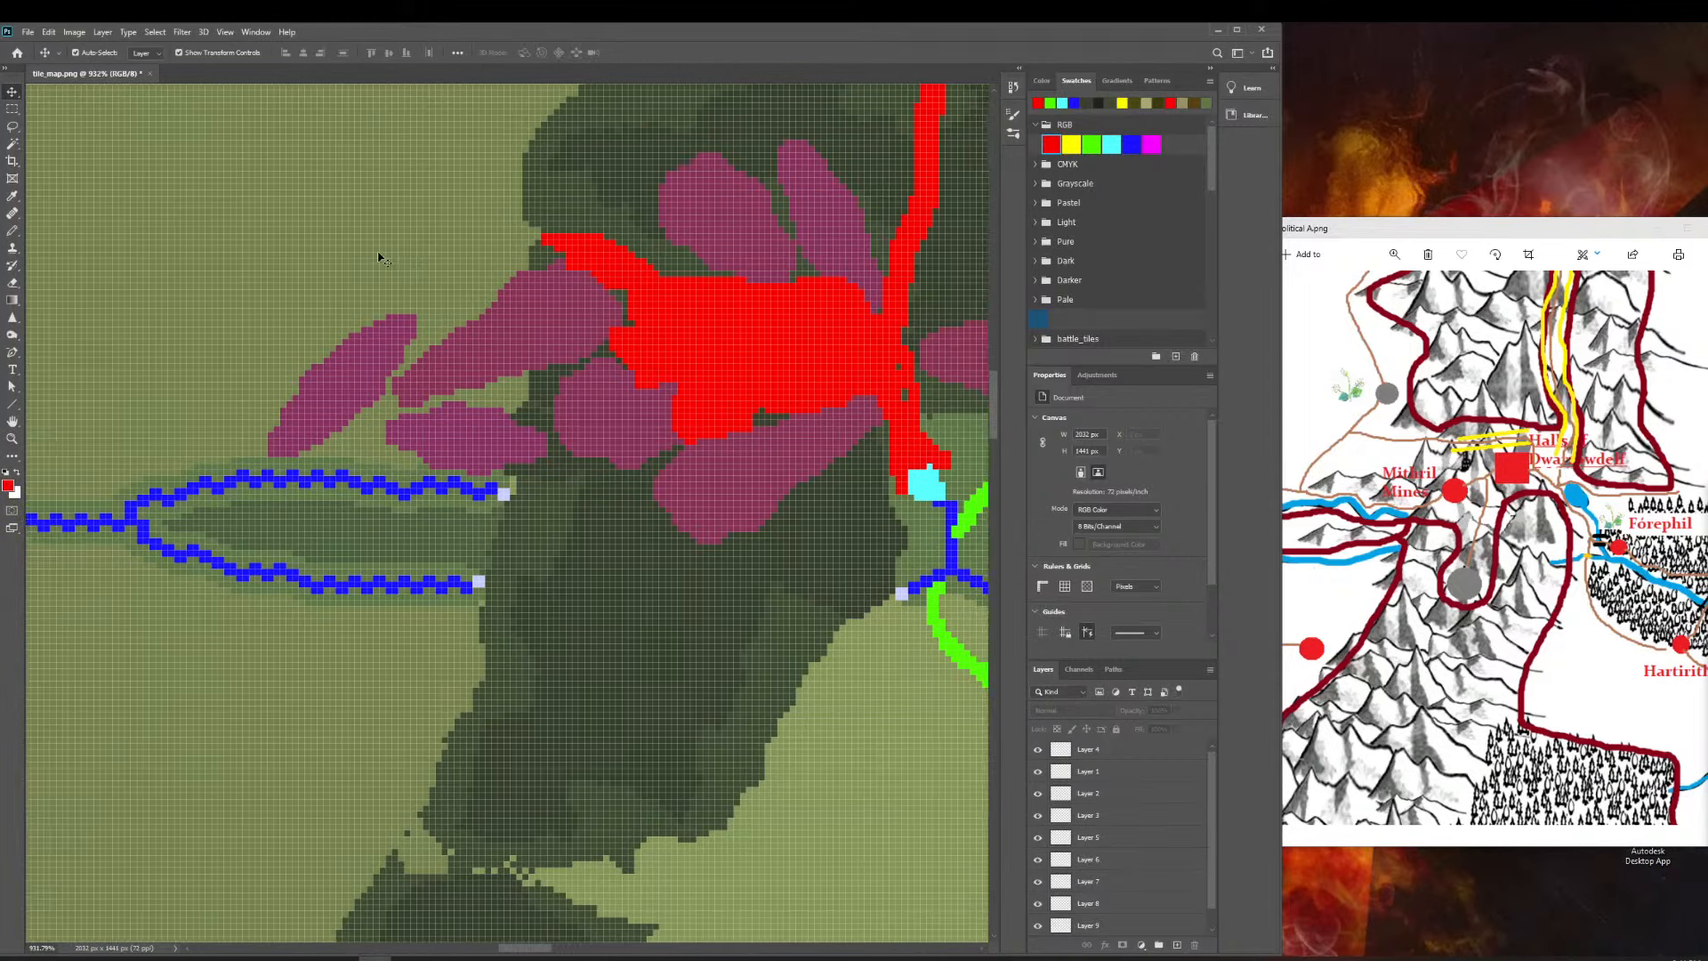
{"action": "scroll", "coordinate": [383, 256], "scroll_direction": "right", "scroll_amount": 2}
{"action": "scroll", "coordinate": [364, 249], "scroll_direction": "left", "scroll_amount": 1}
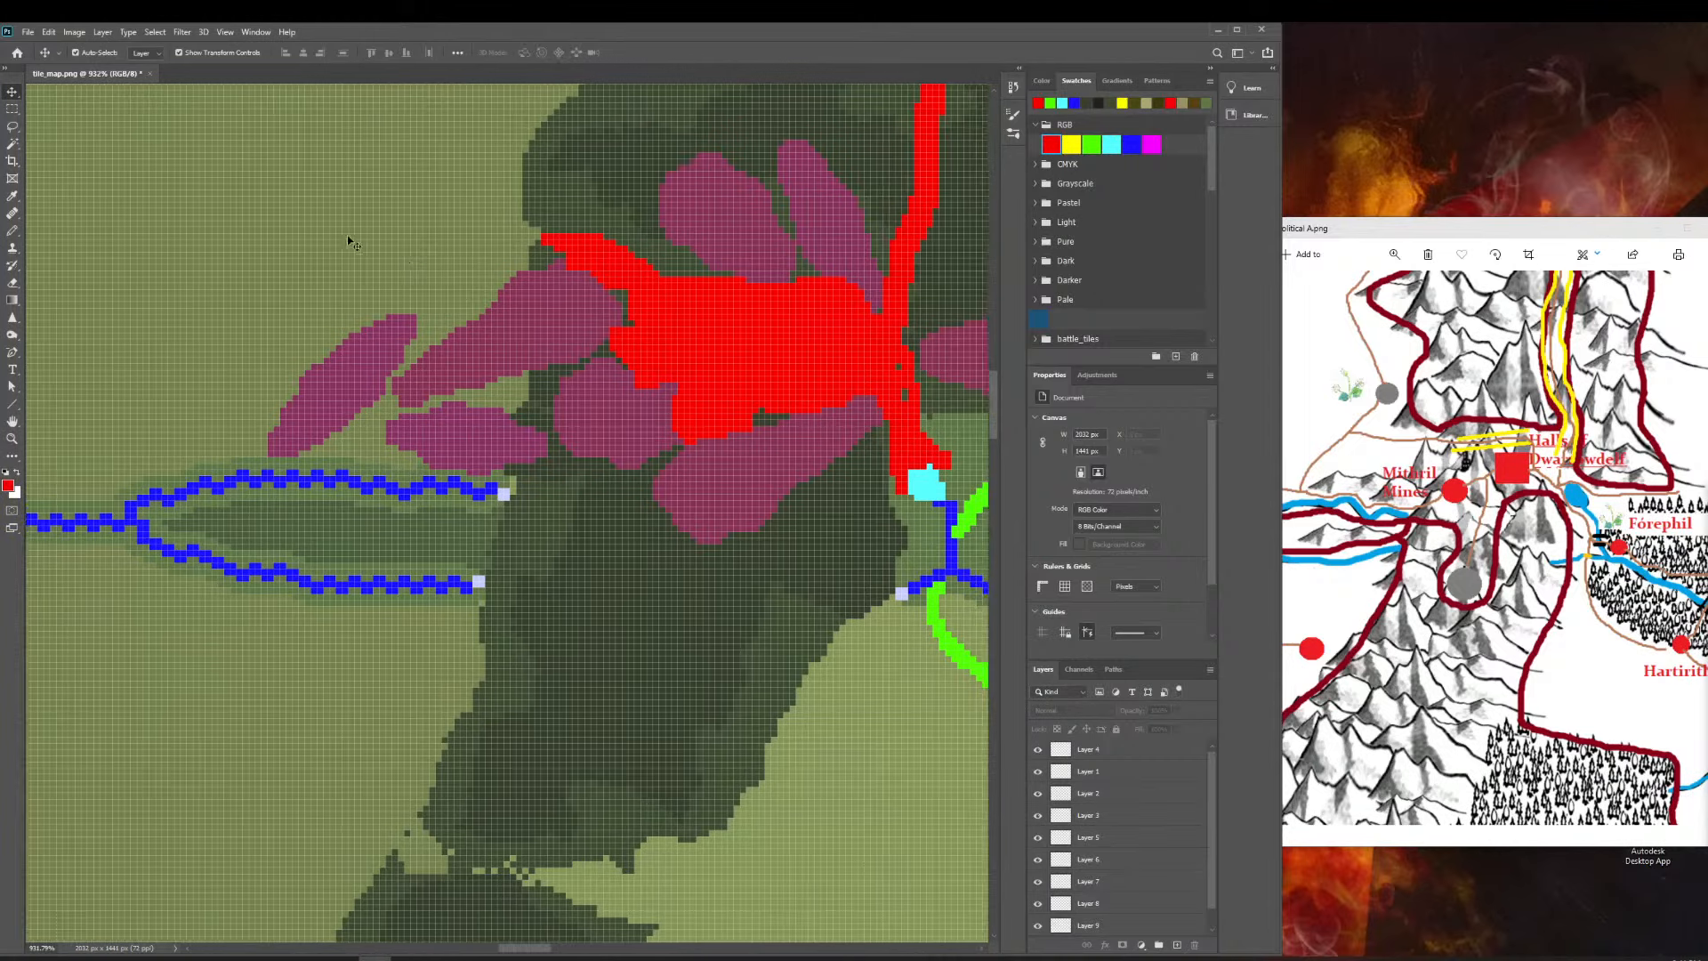
{"action": "left_click", "coordinate": [12, 143]}
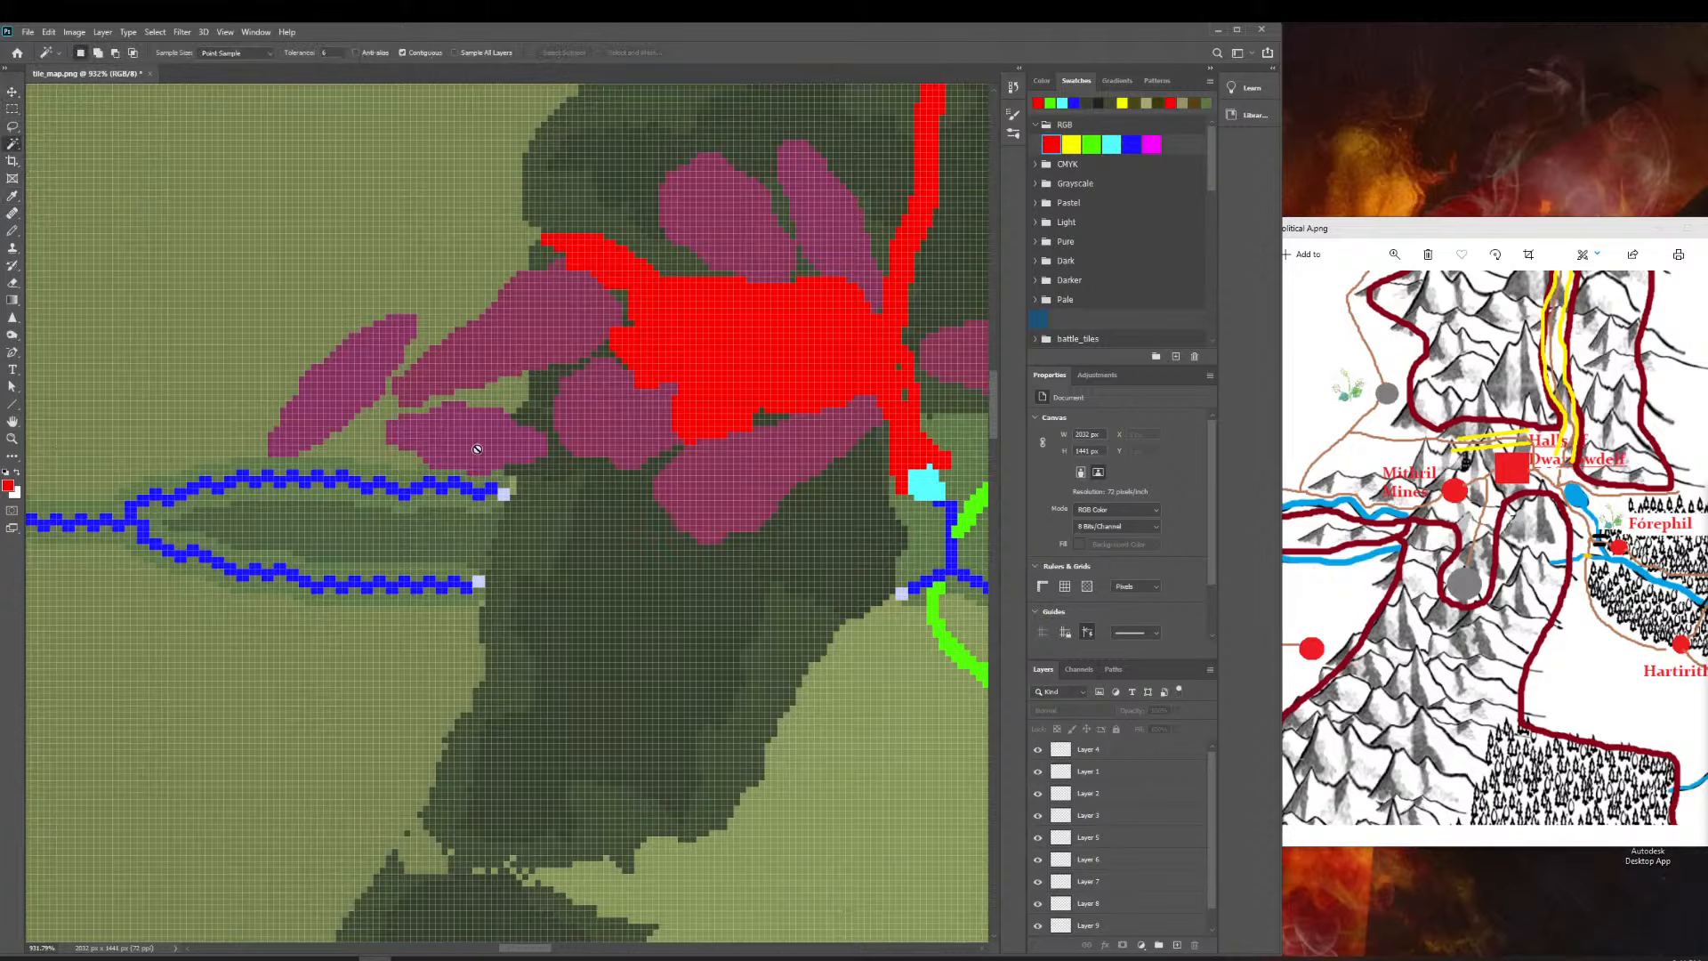
{"action": "scroll", "coordinate": [1099, 861], "scroll_direction": "down", "scroll_amount": 2}
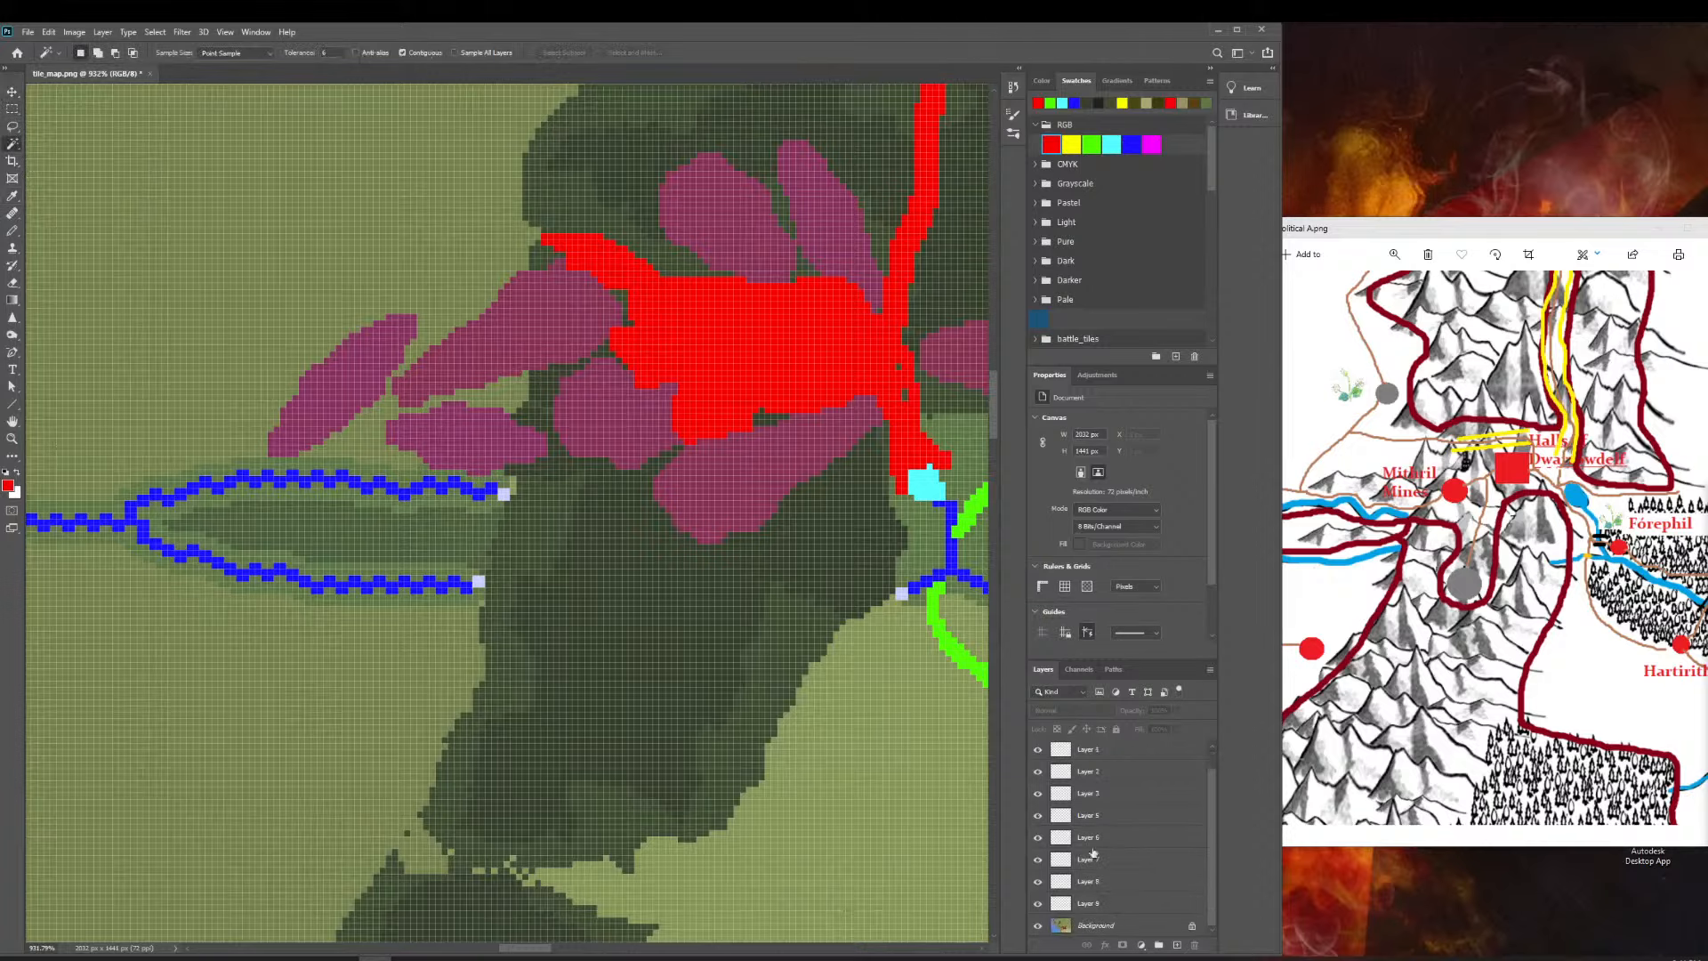
{"action": "left_click", "coordinate": [1099, 930]}
{"action": "scroll", "coordinate": [347, 452], "scroll_direction": "left", "scroll_amount": 1}
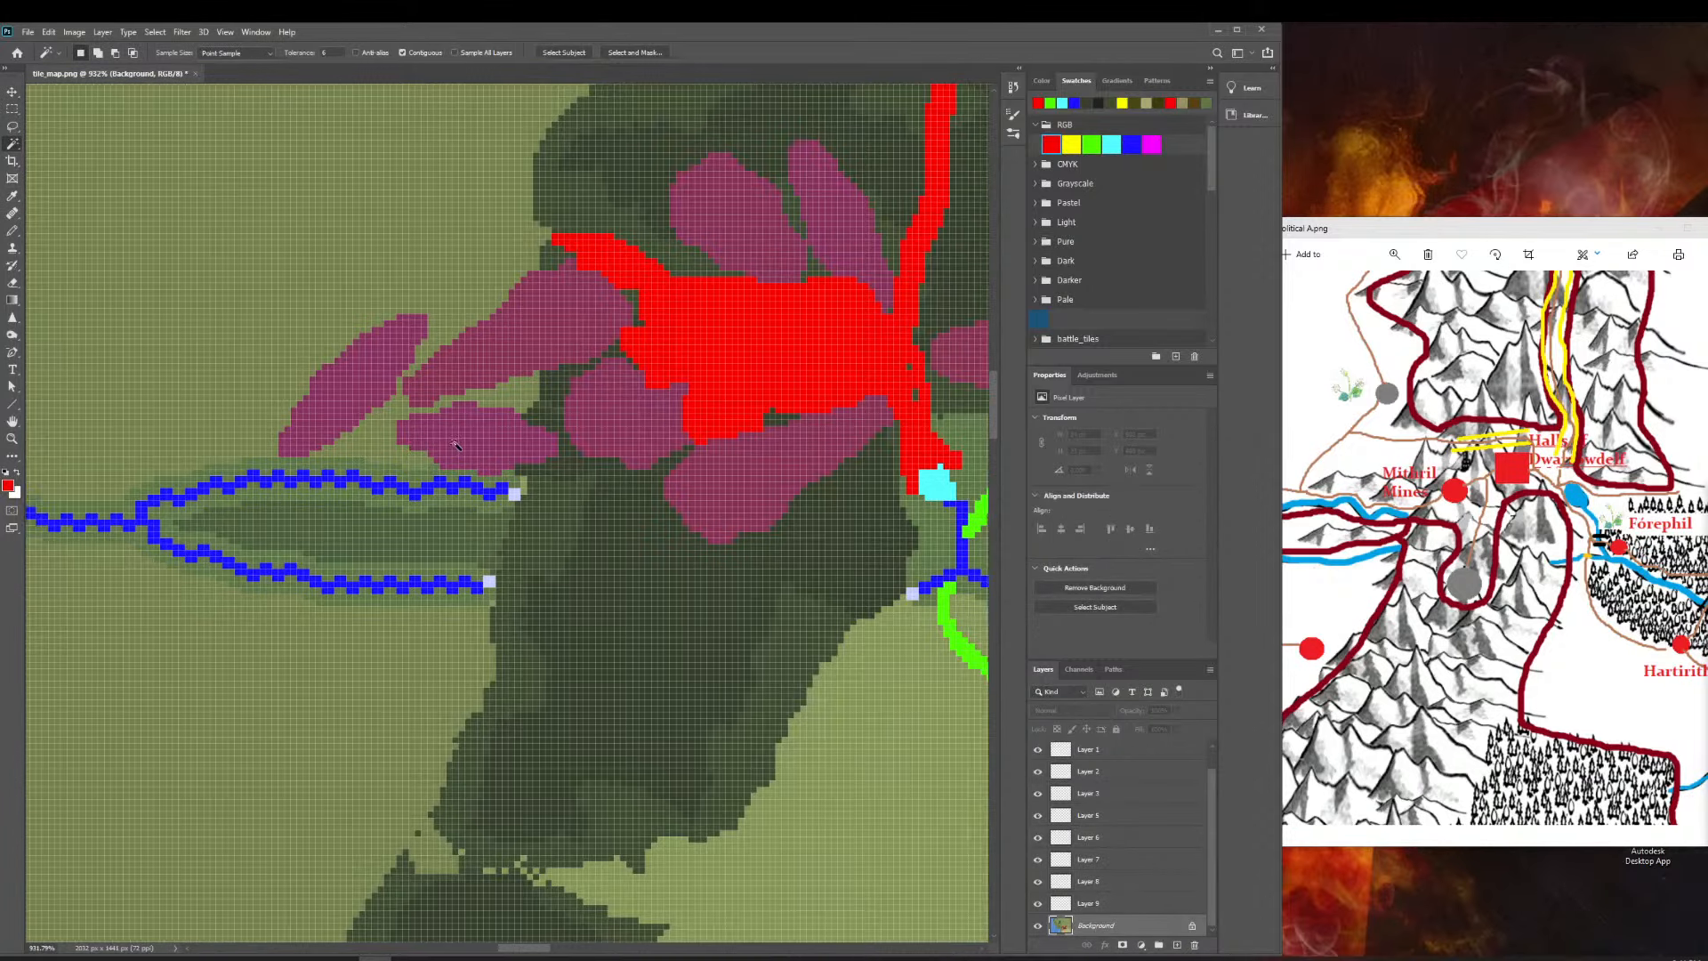
{"action": "scroll", "coordinate": [455, 445], "scroll_direction": "right", "scroll_amount": 1}
{"action": "scroll", "coordinate": [507, 408], "scroll_direction": "left", "scroll_amount": 1}
{"action": "scroll", "coordinate": [528, 373], "scroll_direction": "right", "scroll_amount": 1}
{"action": "scroll", "coordinate": [768, 366], "scroll_direction": "right", "scroll_amount": 1}
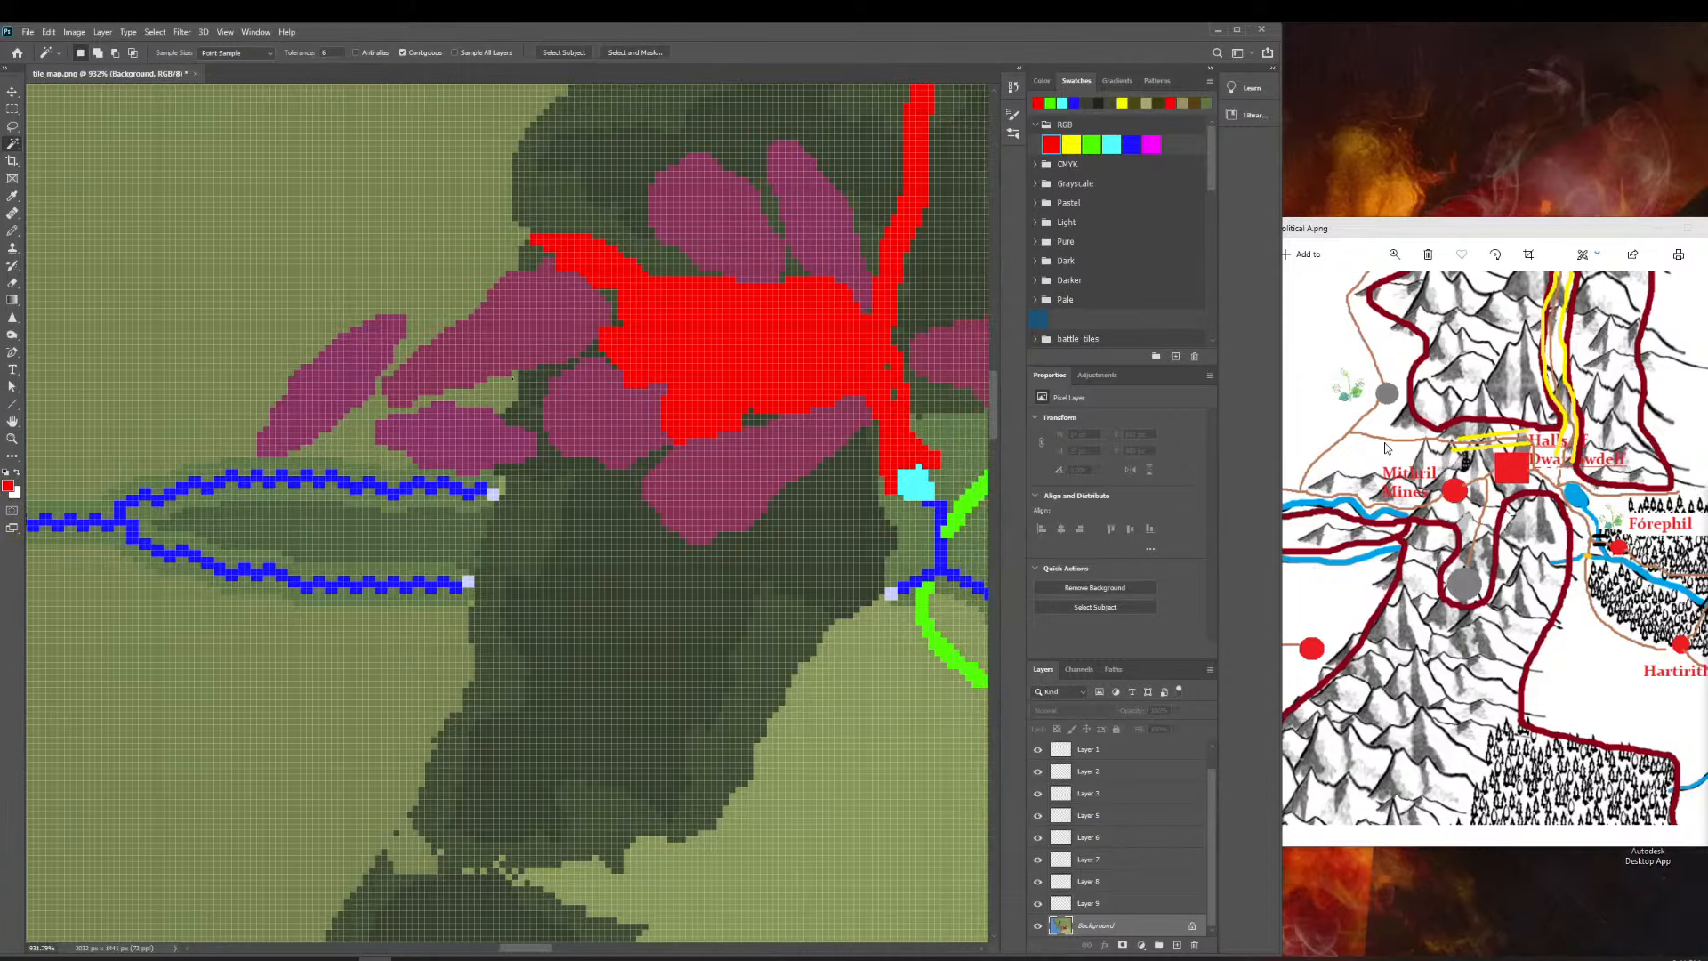
{"action": "scroll", "coordinate": [512, 378], "scroll_direction": "left", "scroll_amount": 4}
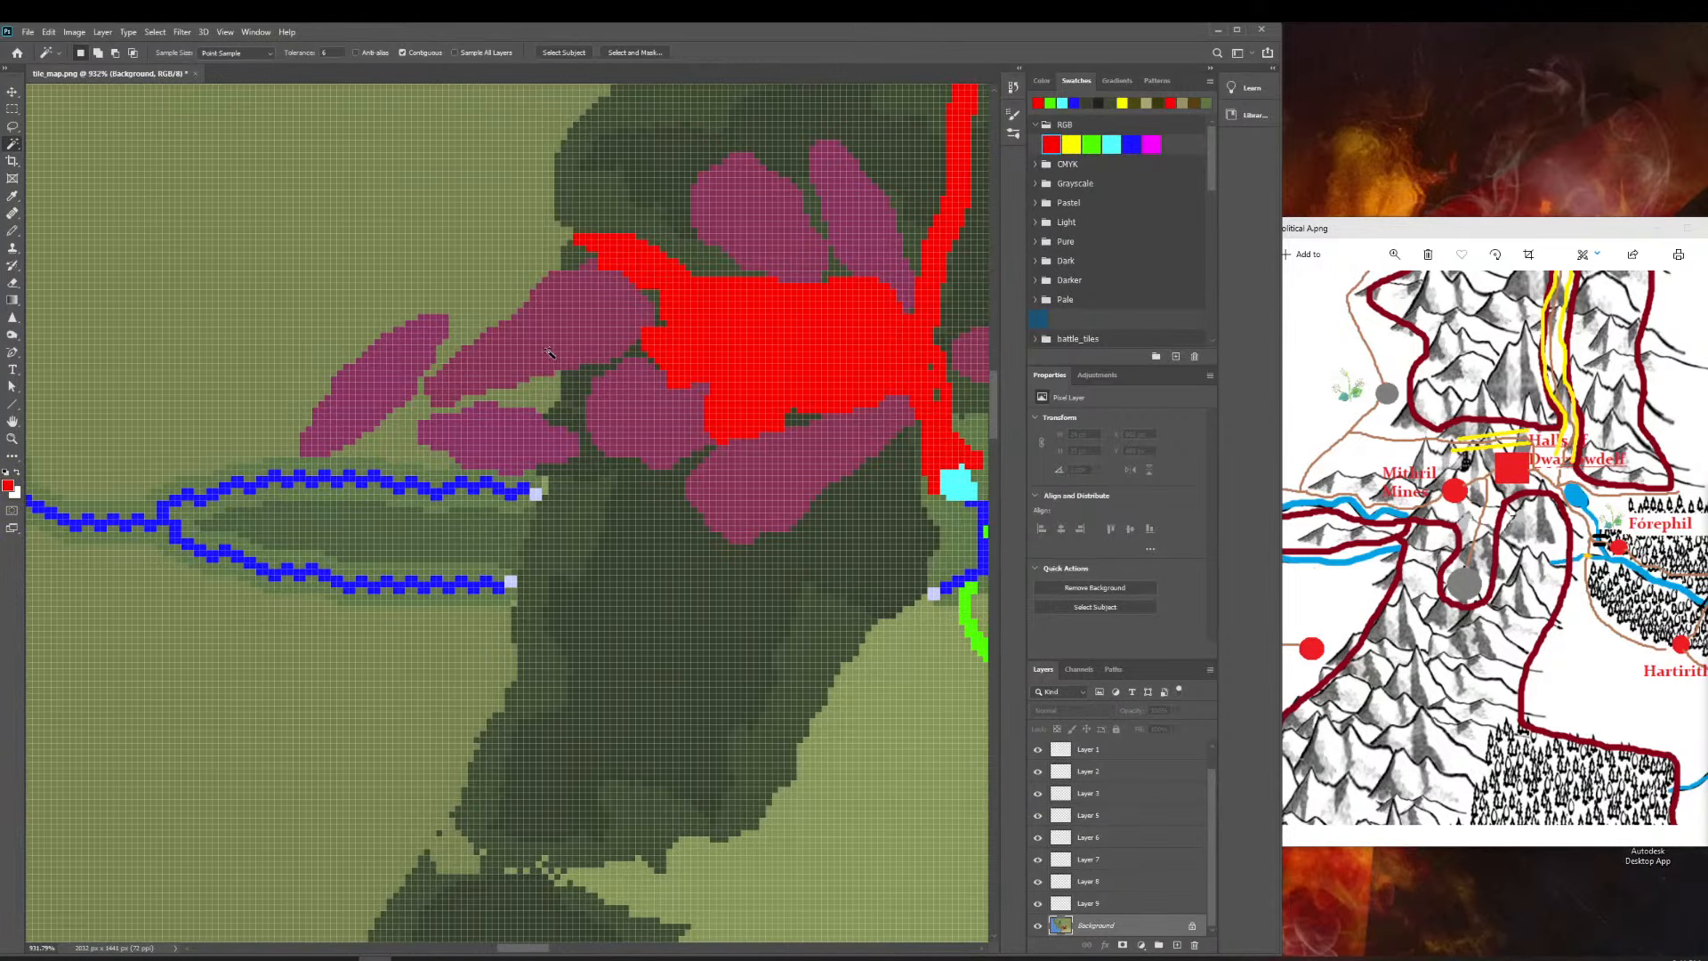
{"action": "scroll", "coordinate": [544, 353], "scroll_direction": "left", "scroll_amount": 1}
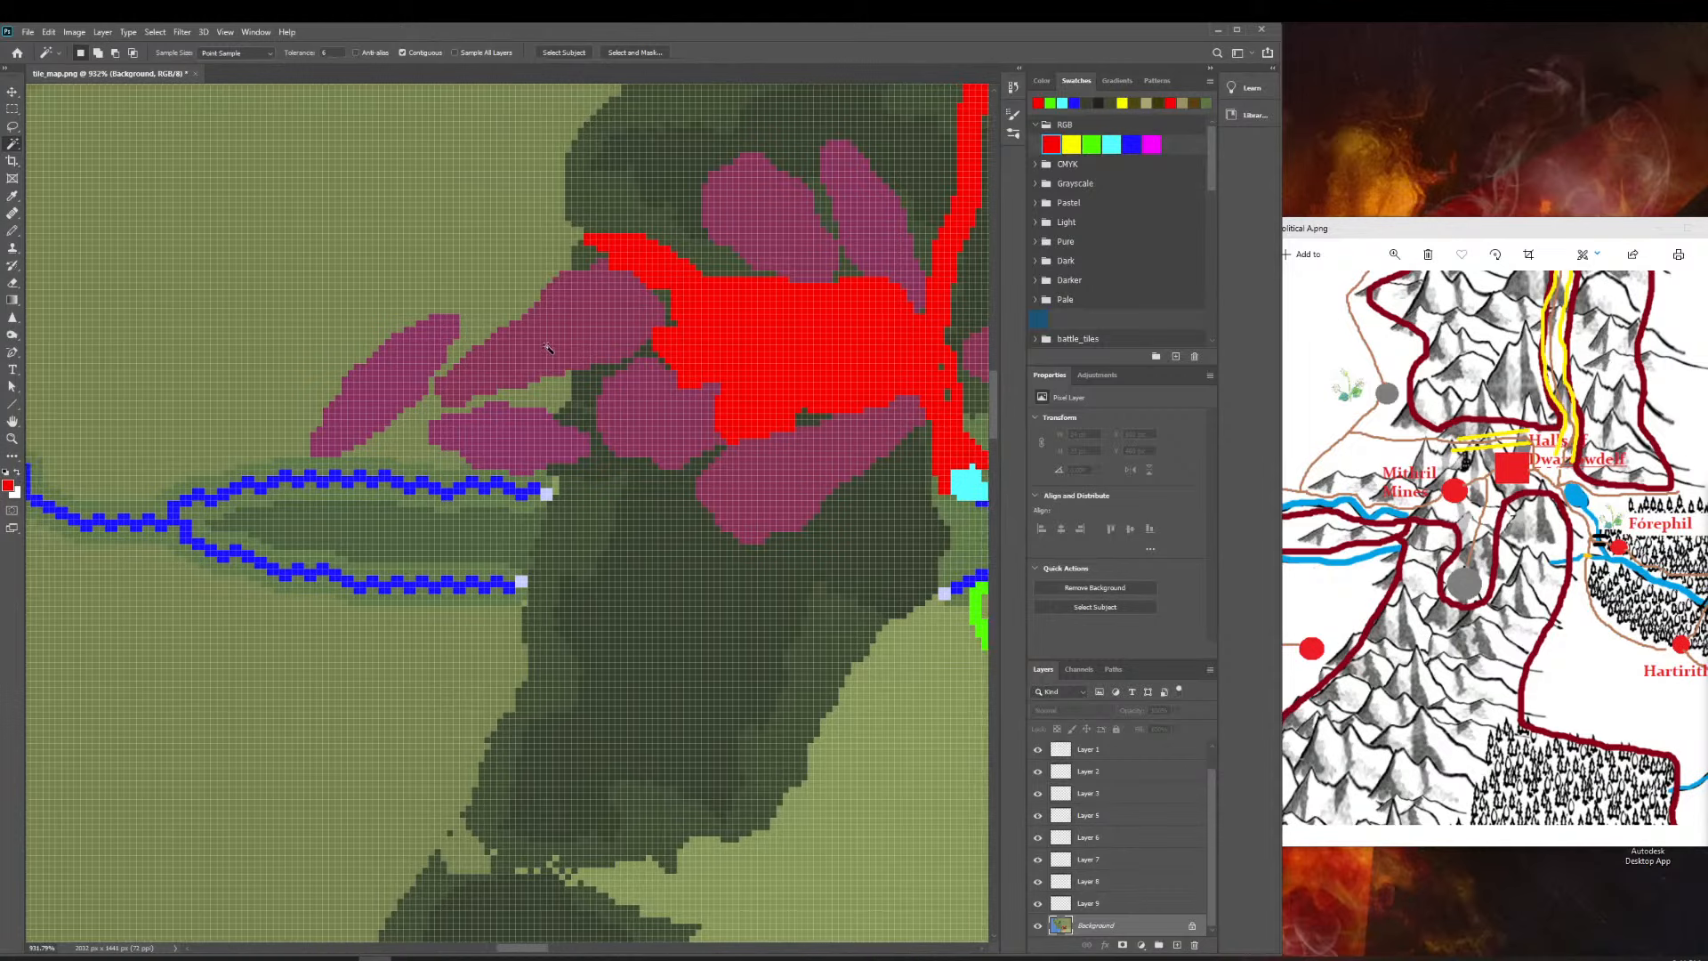
{"action": "scroll", "coordinate": [496, 416], "scroll_direction": "right", "scroll_amount": 10}
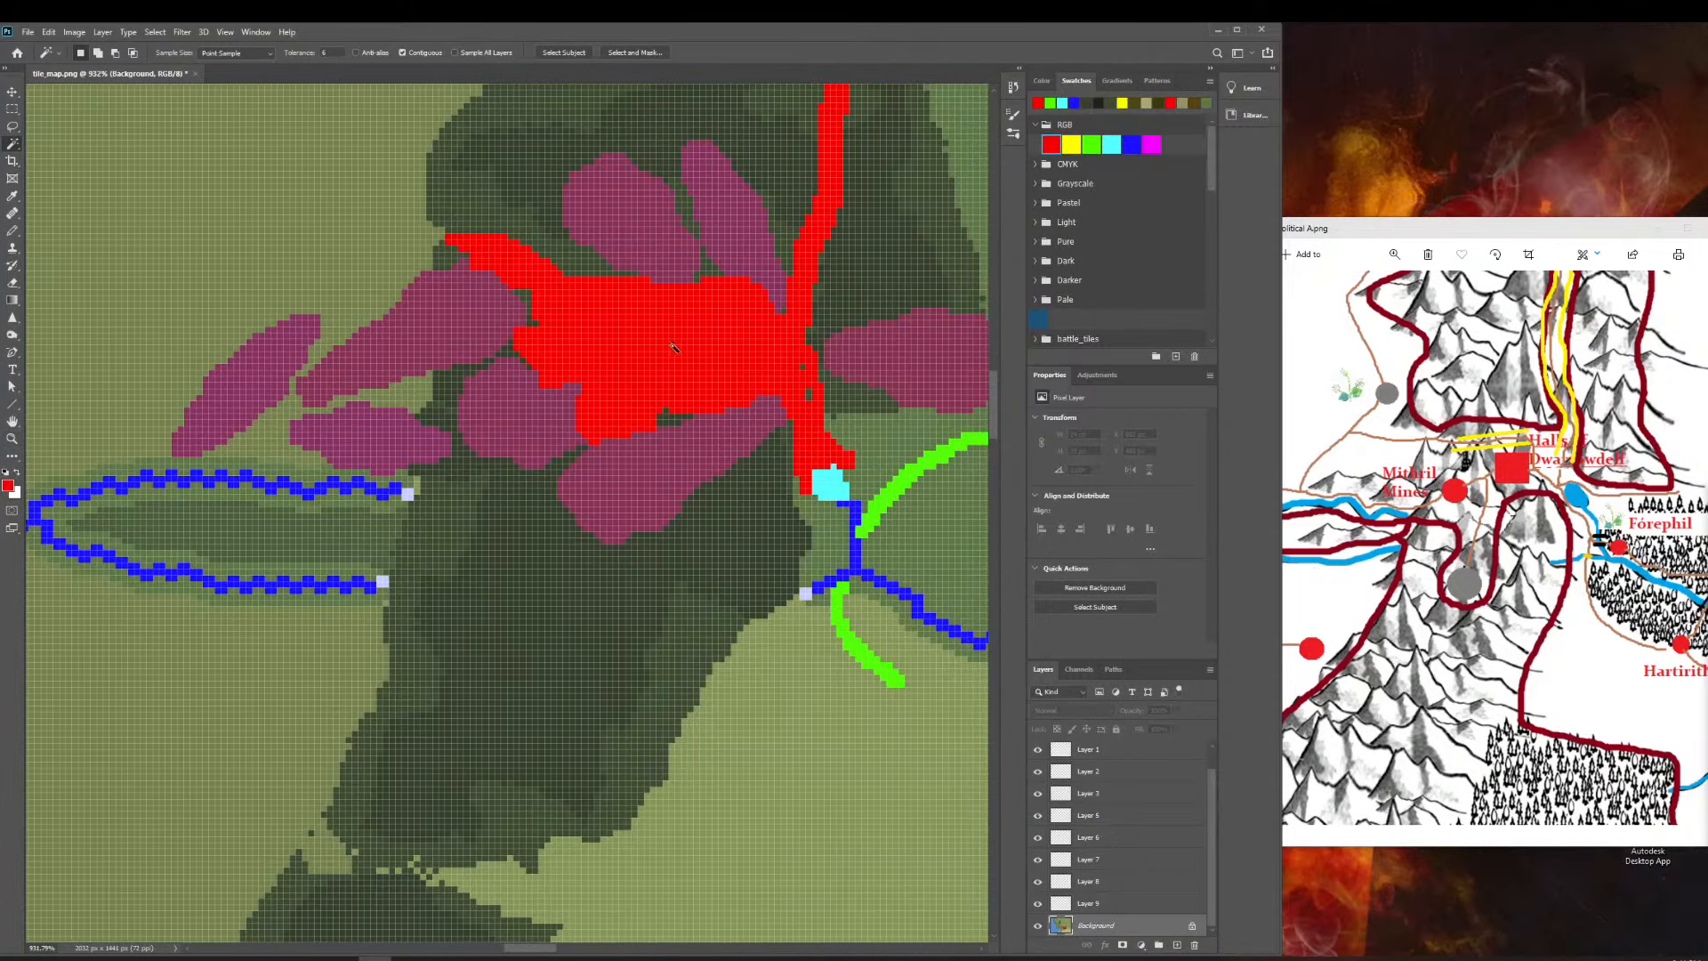
{"action": "left_click", "coordinate": [175, 435]}
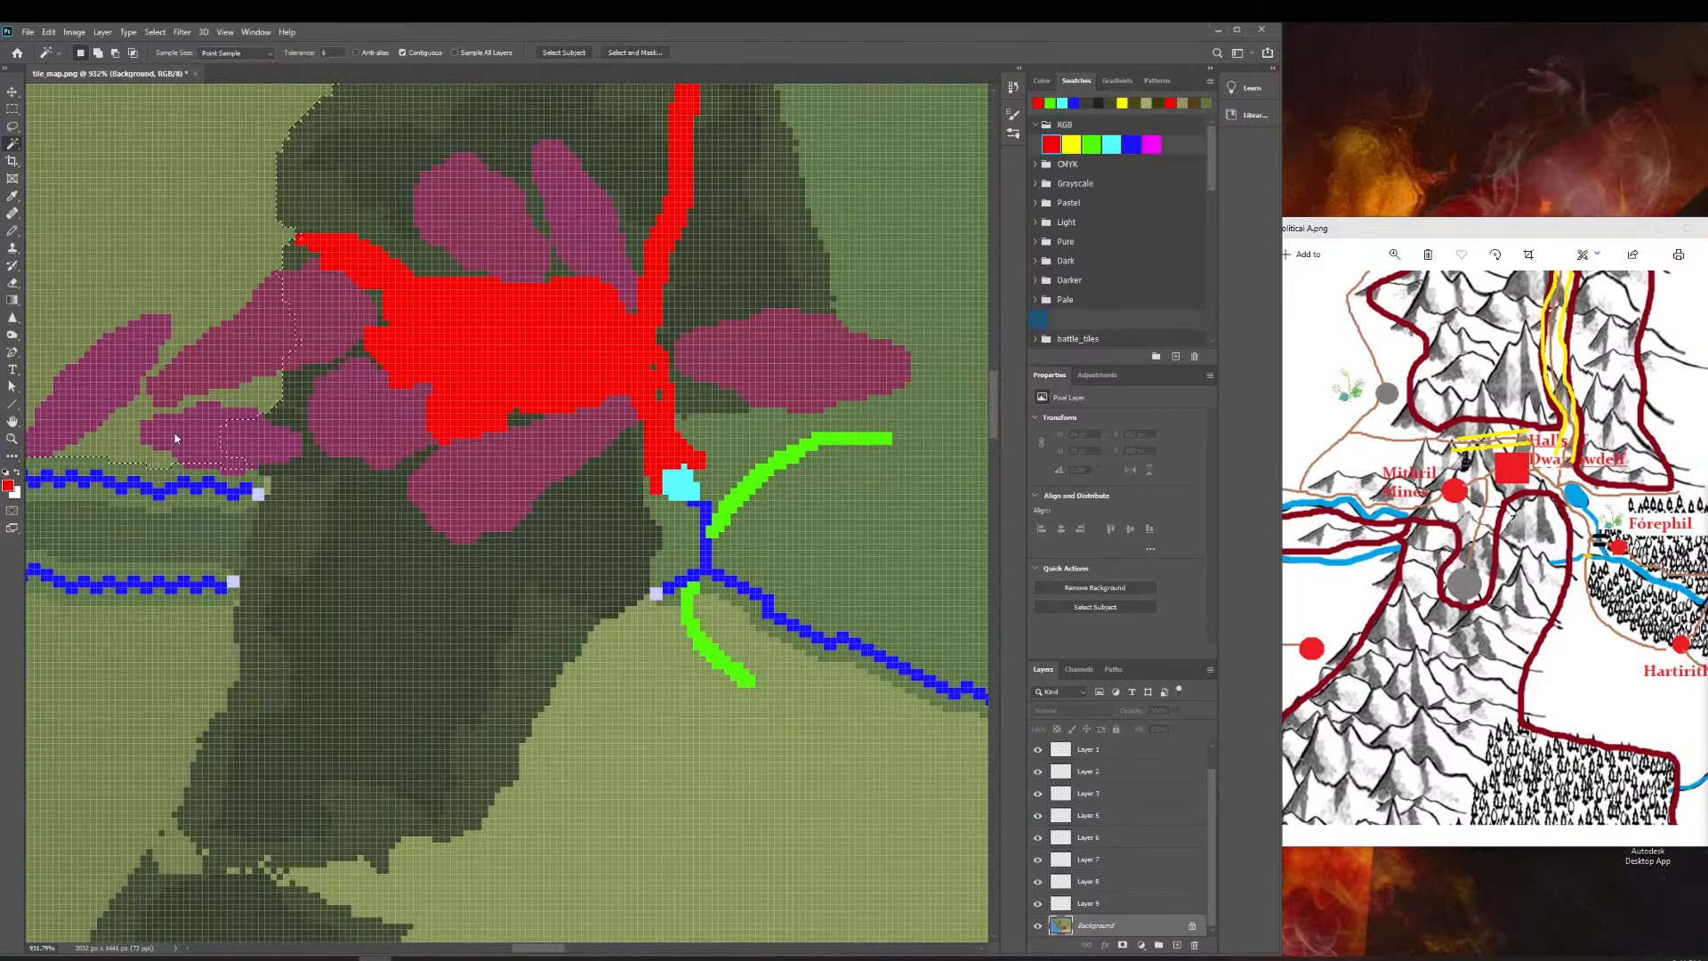
{"action": "scroll", "coordinate": [175, 435], "scroll_direction": "right", "scroll_amount": 1}
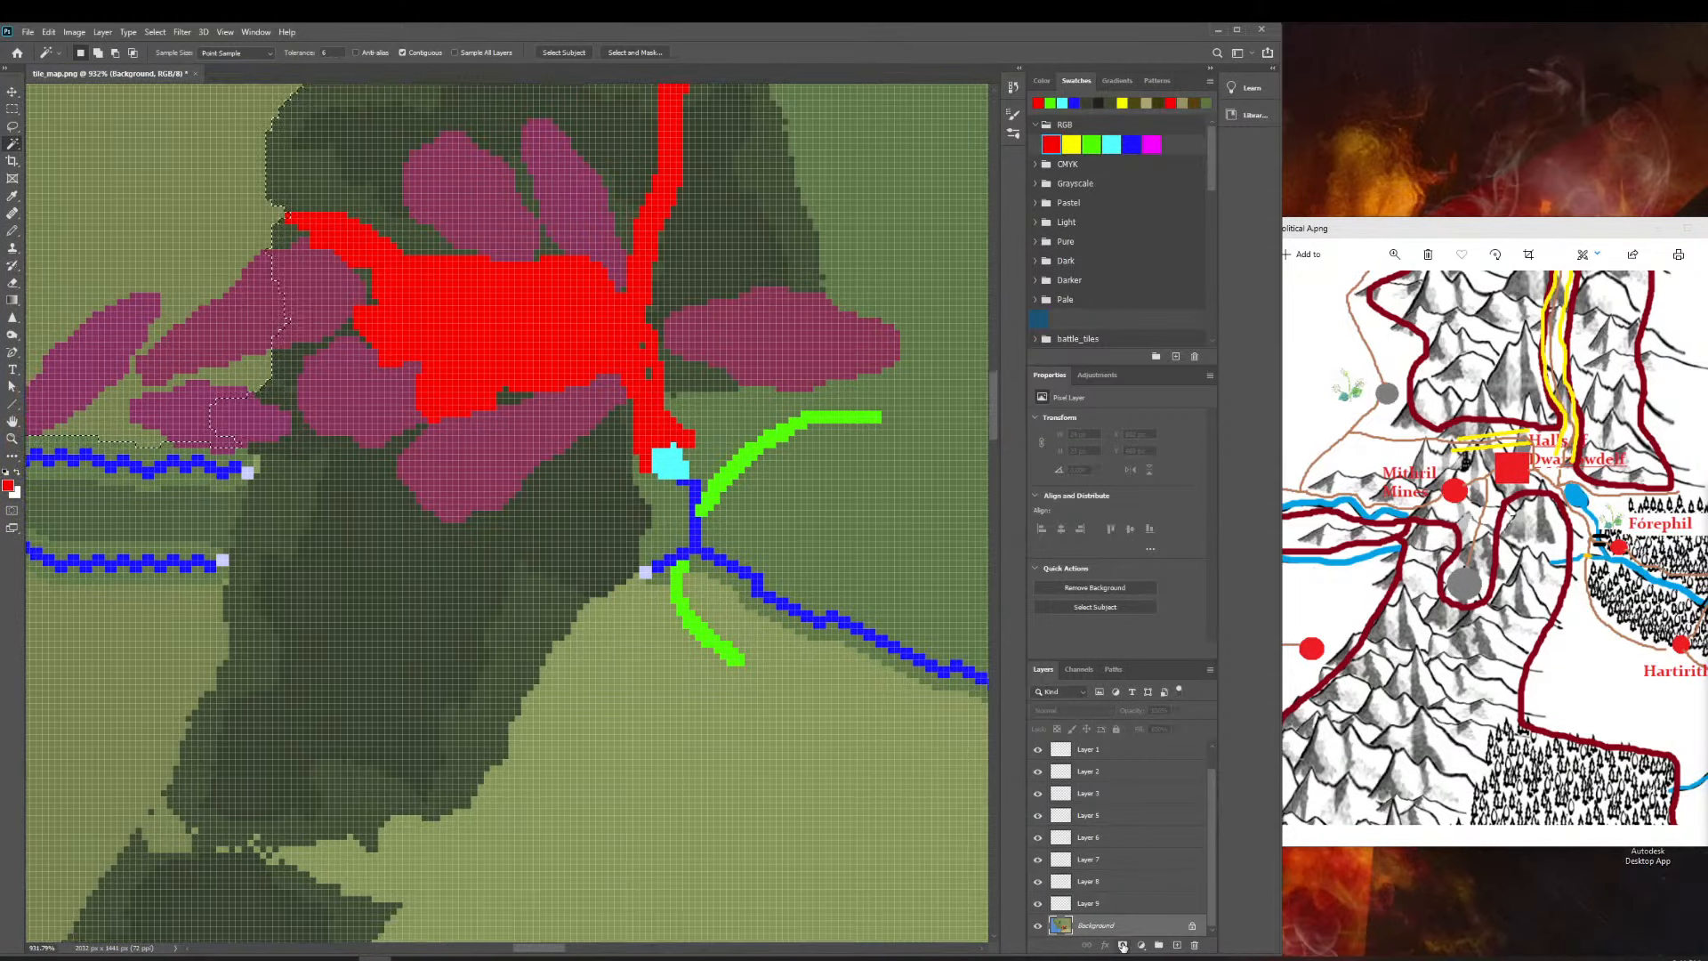
{"action": "left_click", "coordinate": [1122, 944]}
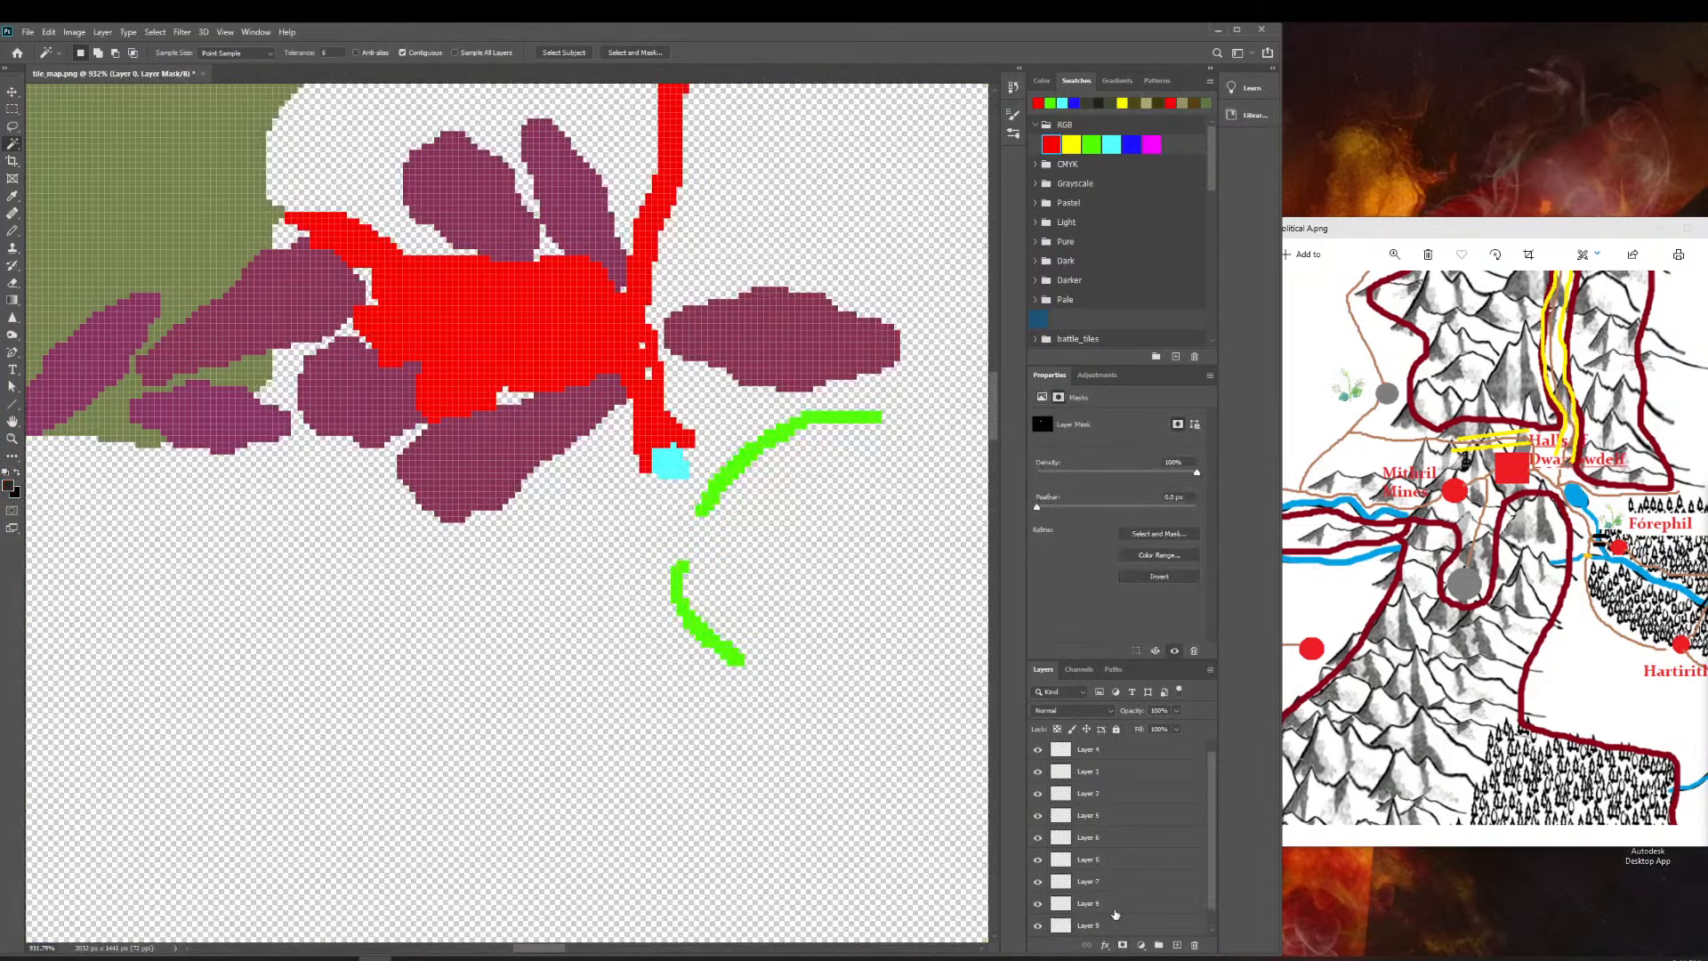
{"action": "key", "text": "ctrl+z"}
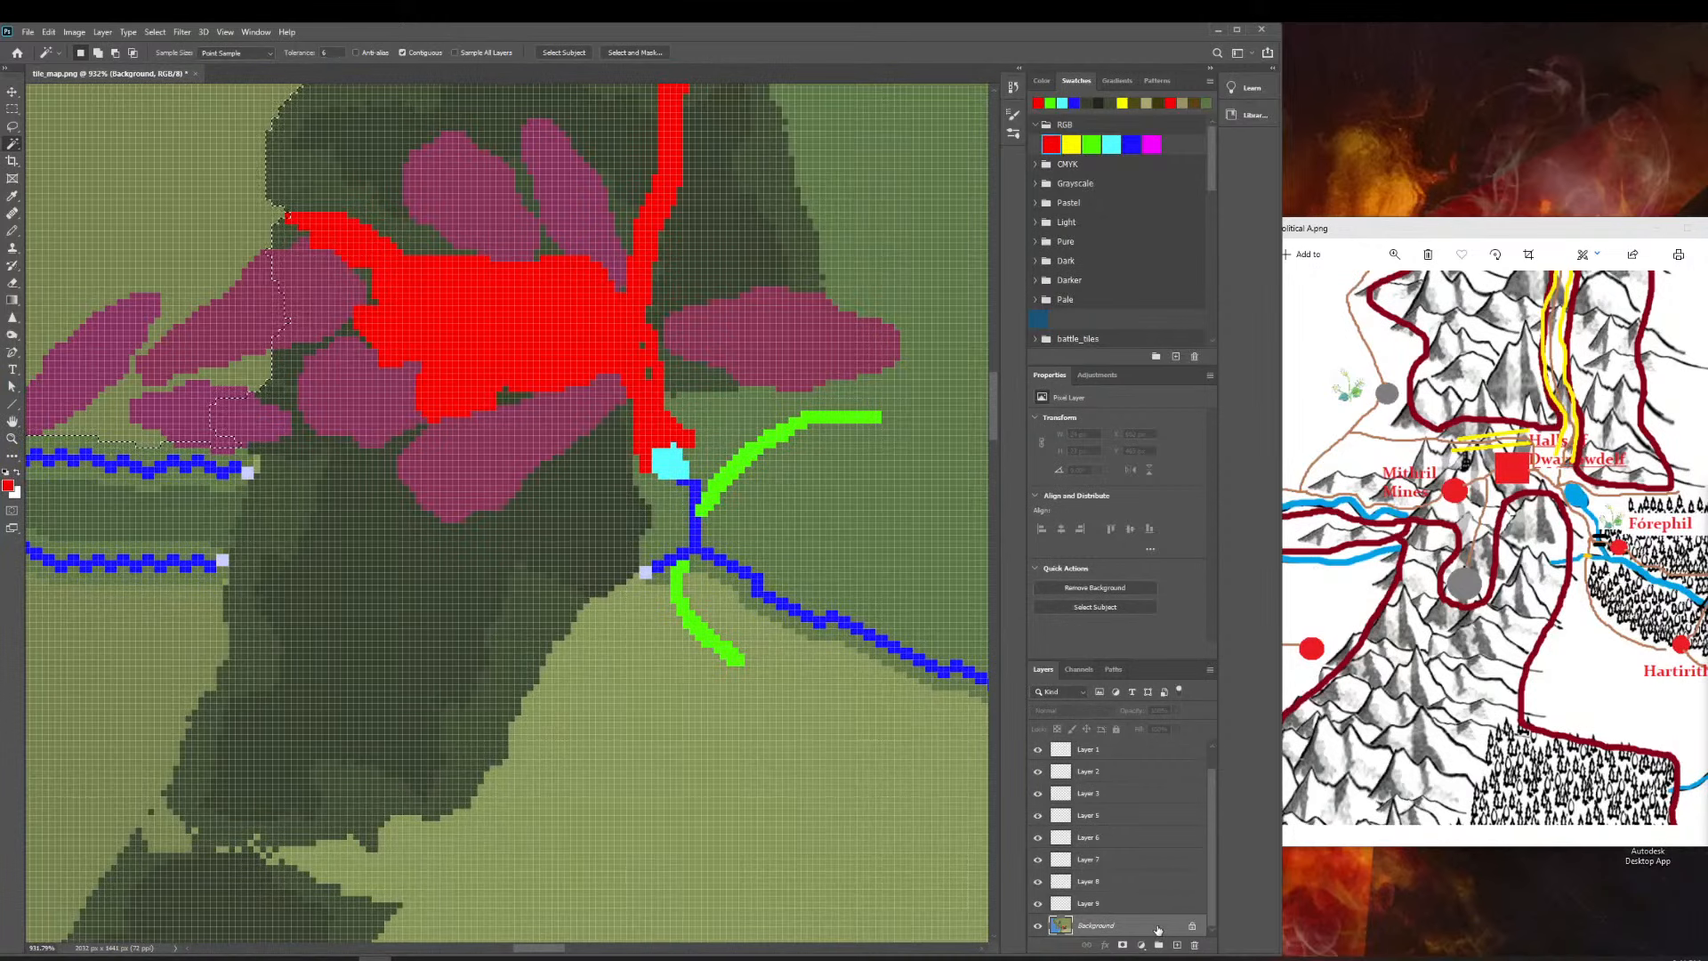
{"action": "key", "text": "ctrl+d"}
Try a pasted copy of the narrow slanted patch just southwest of the cyan tiles, and delete it.
{"action": "scroll", "coordinate": [712, 367], "scroll_direction": "right", "scroll_amount": 2}
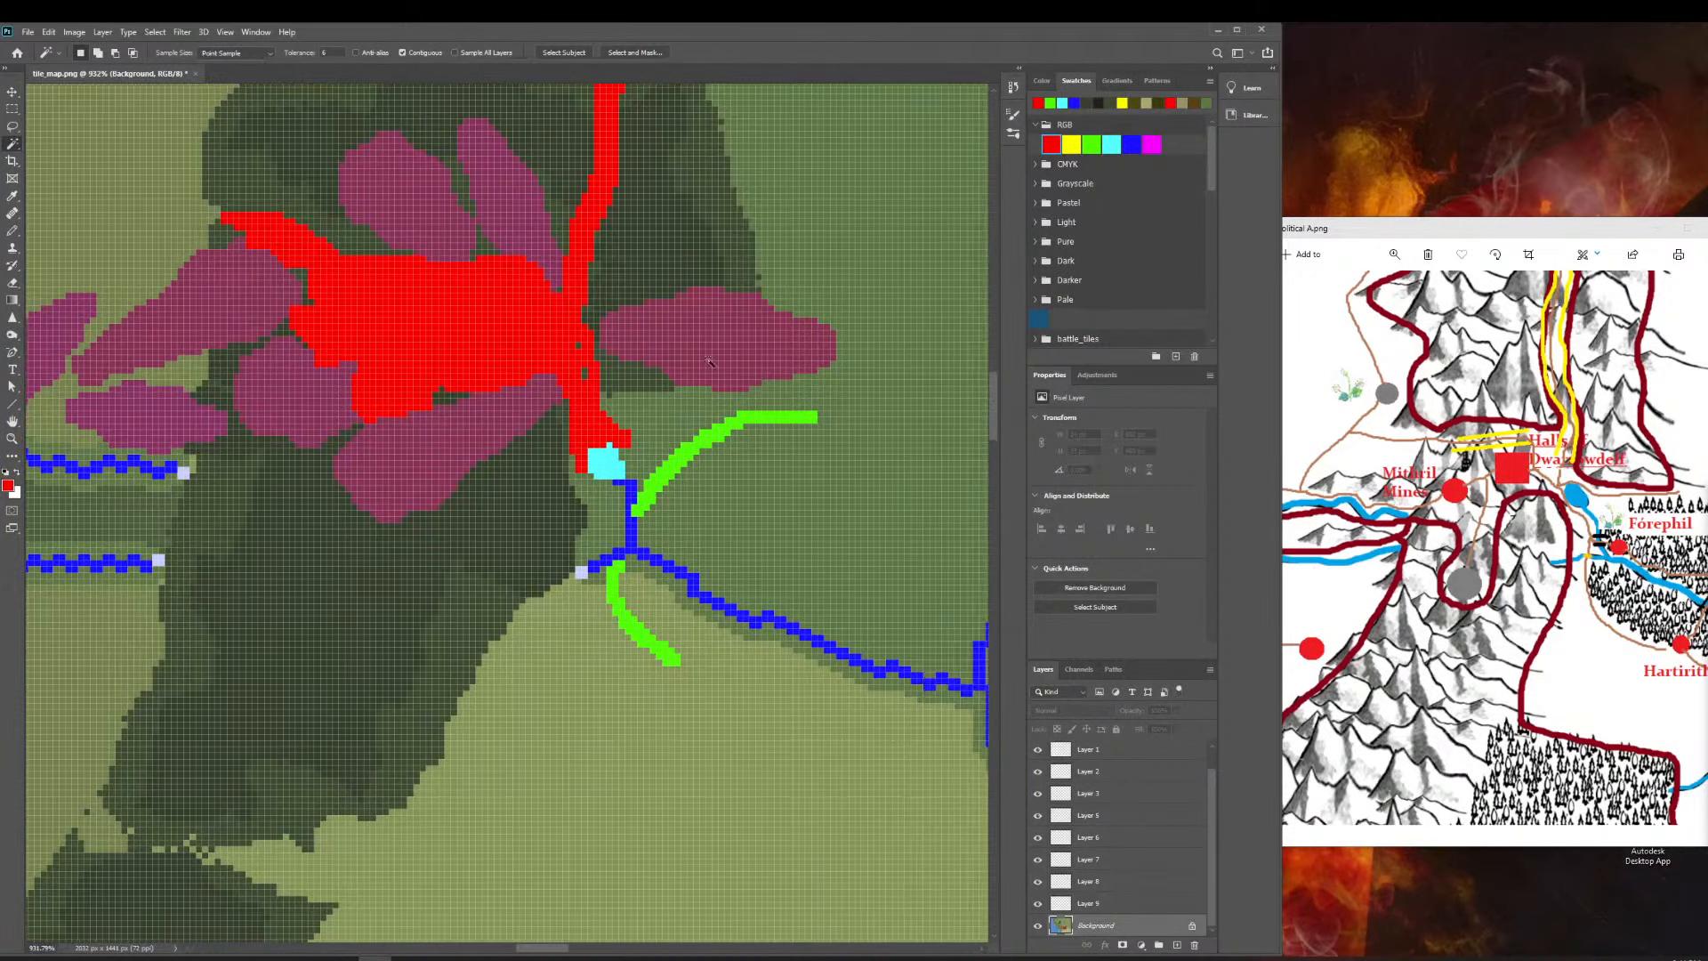
{"action": "key", "text": "ctrl+v"}
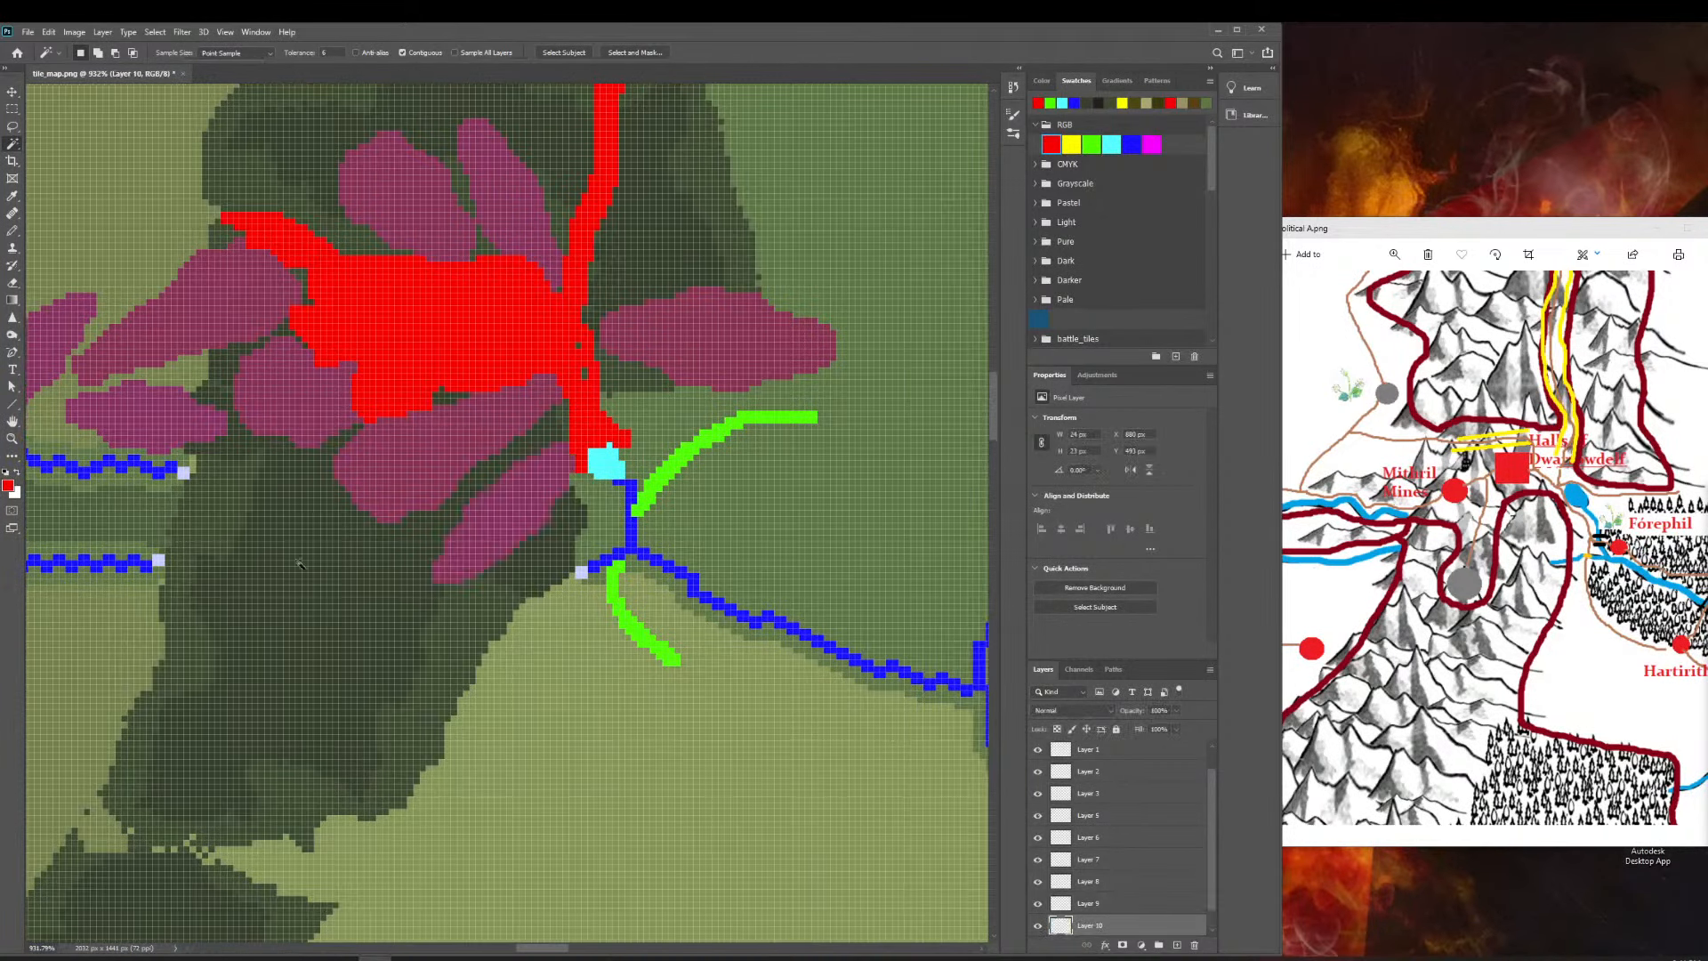
{"action": "key", "text": "v"}
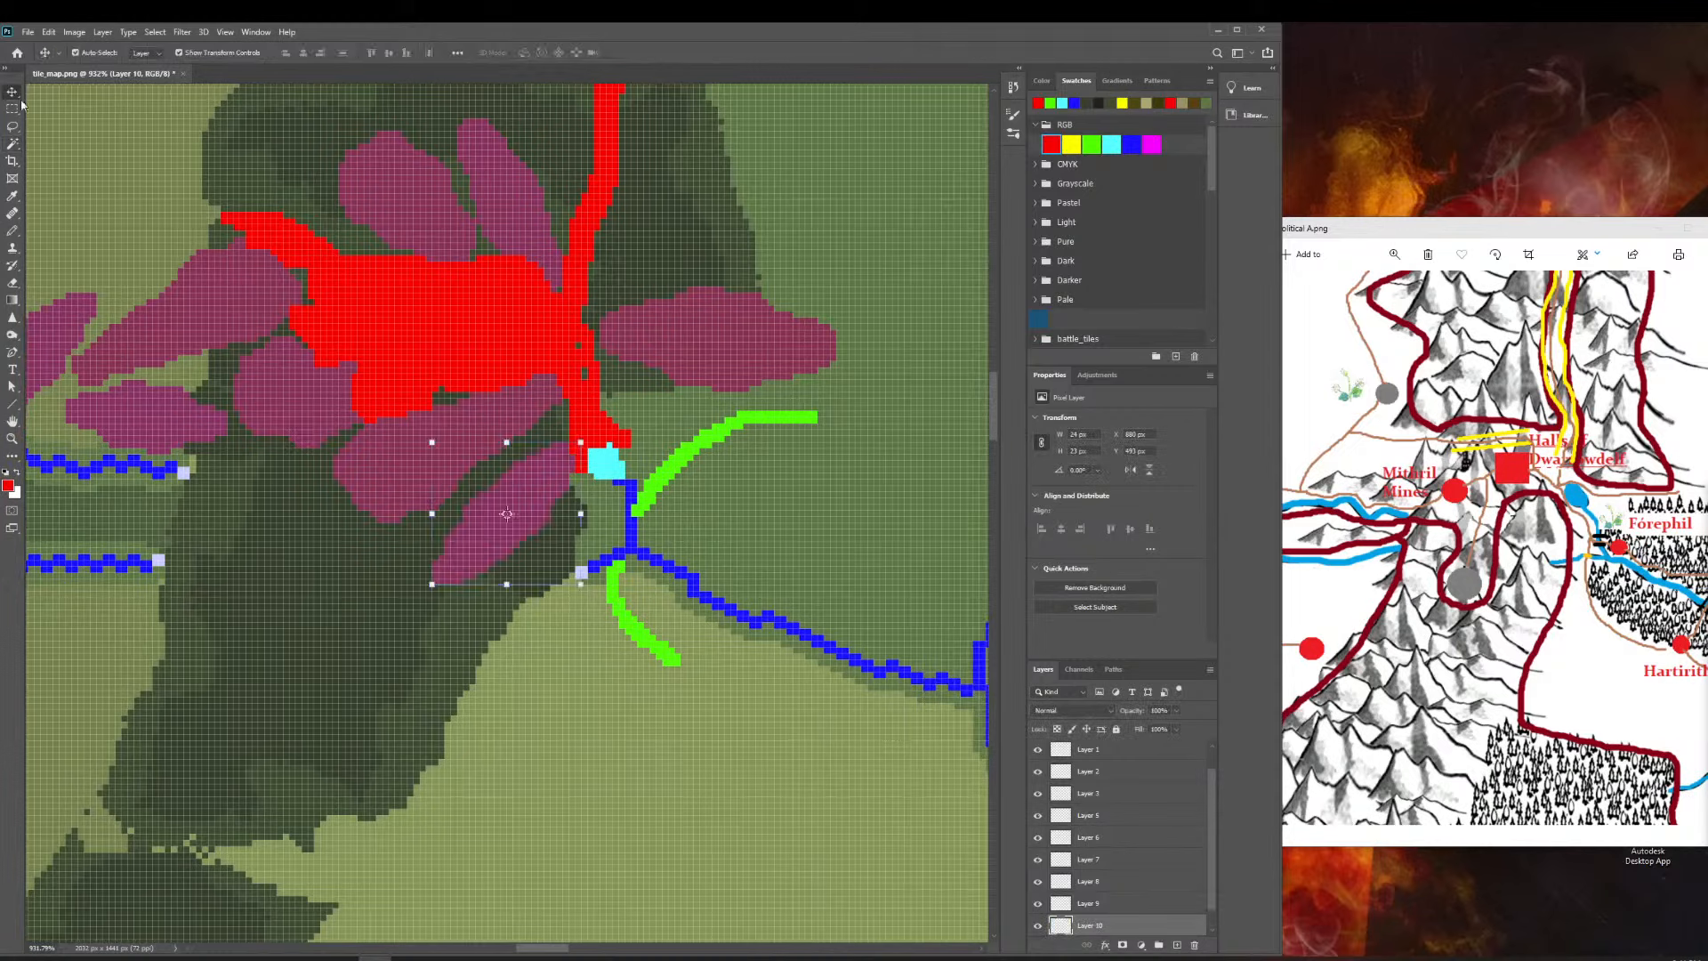
{"action": "left_click_drag", "start_coordinate": [545, 521], "coordinate": [544, 482]}
{"action": "key", "text": "Delete"}
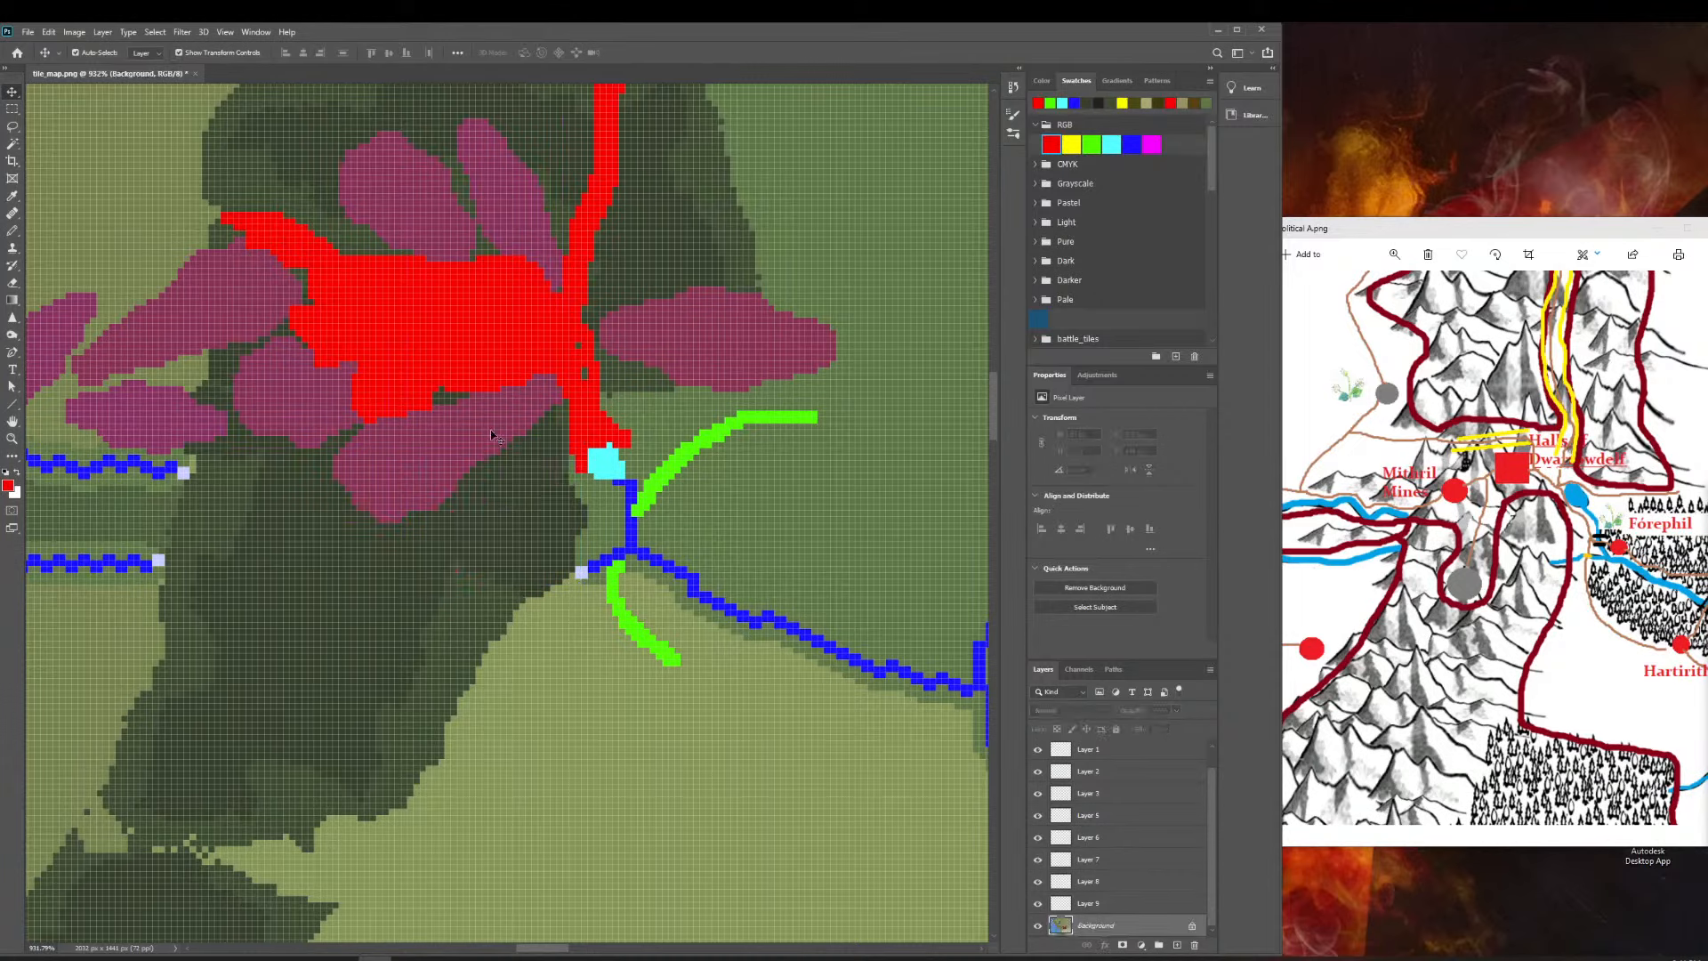
Open tile_map2.png from the main_attila_map folder as a second document.
{"action": "left_click", "coordinate": [28, 32]}
{"action": "key", "text": "Escape"}
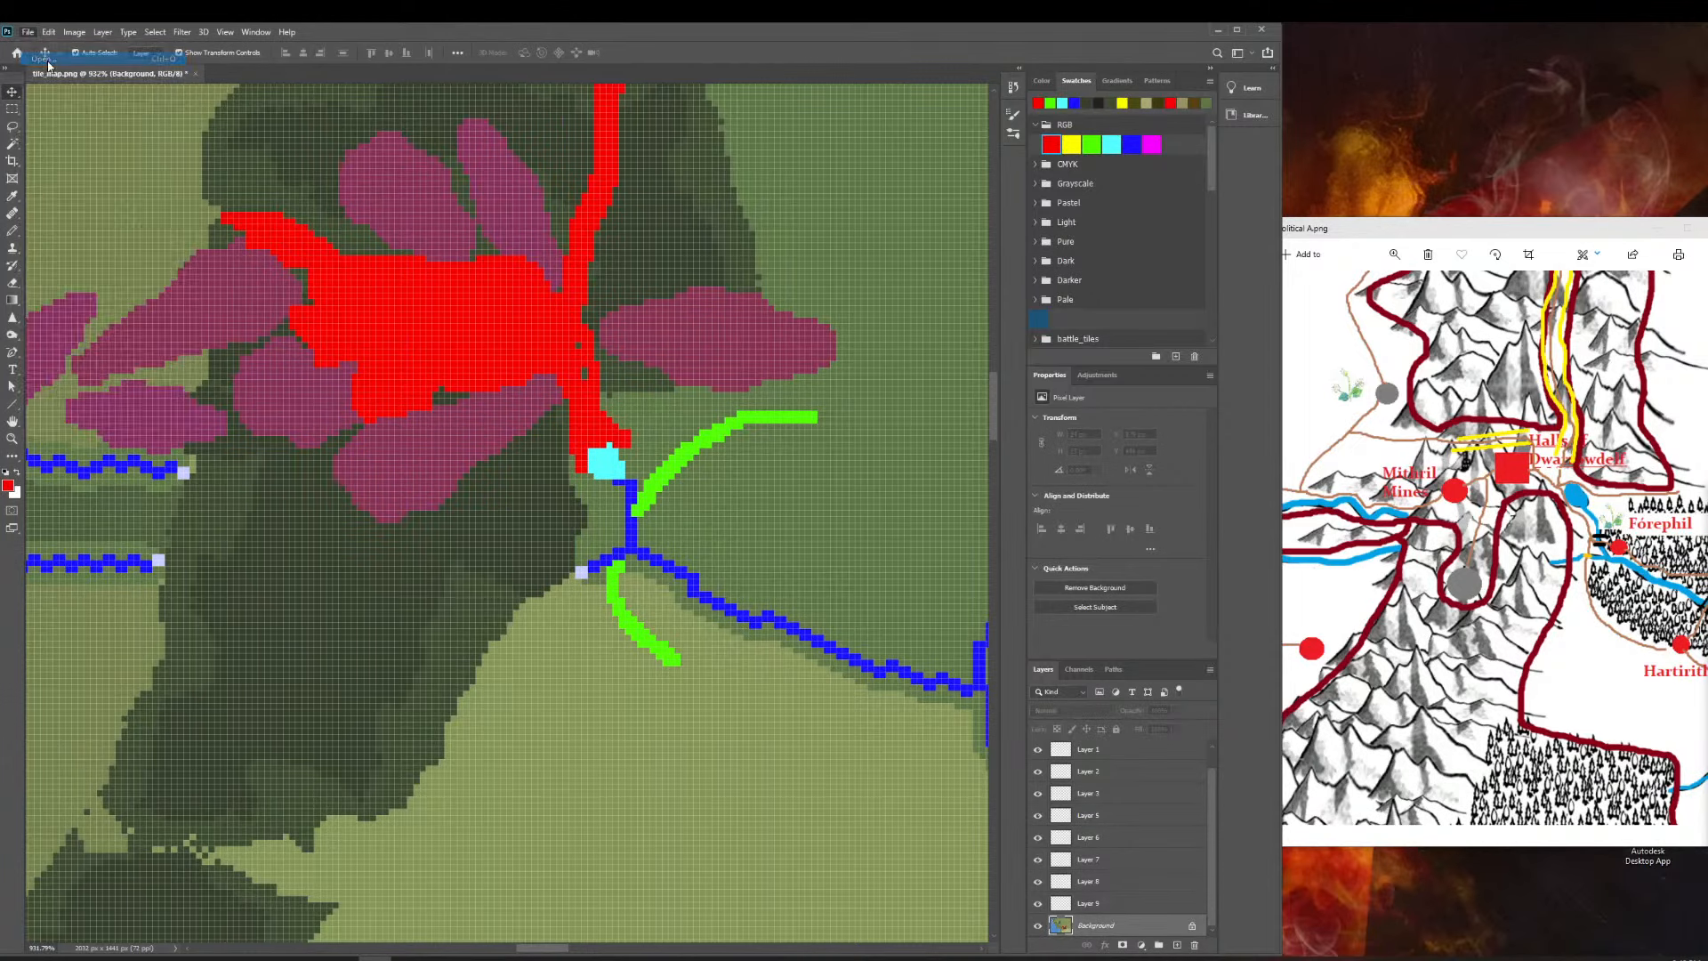
{"action": "key", "text": "ctrl+o"}
{"action": "scroll", "coordinate": [529, 336], "scroll_direction": "down", "scroll_amount": 5}
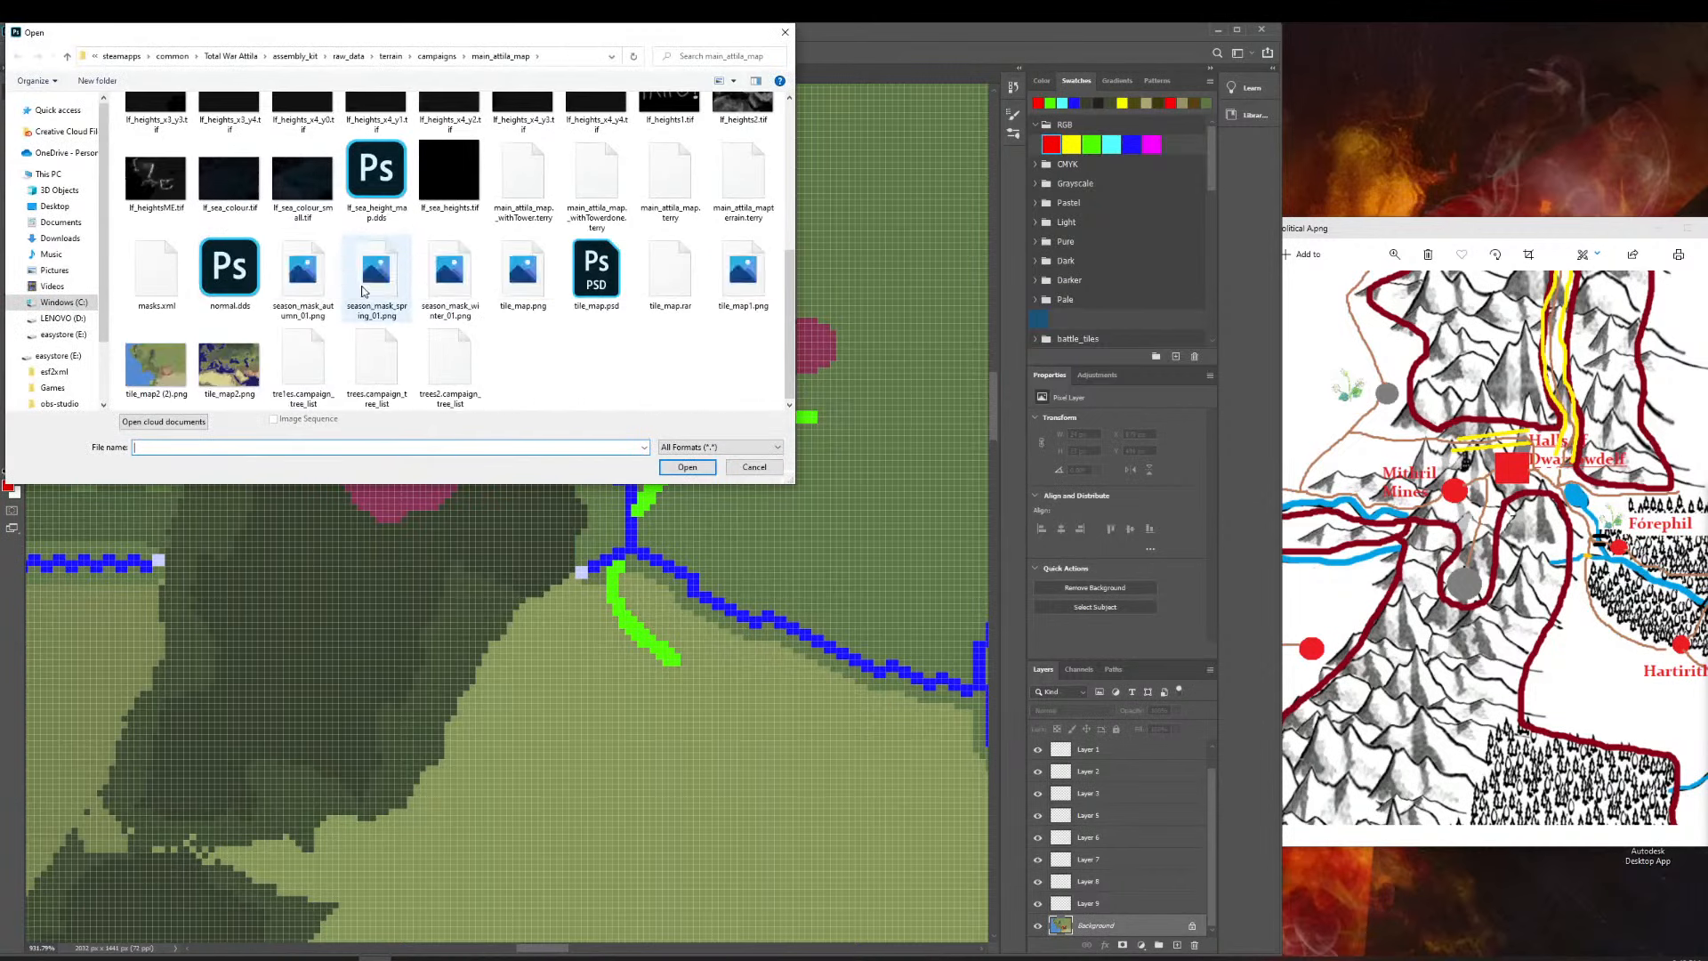
{"action": "double_click", "coordinate": [229, 365]}
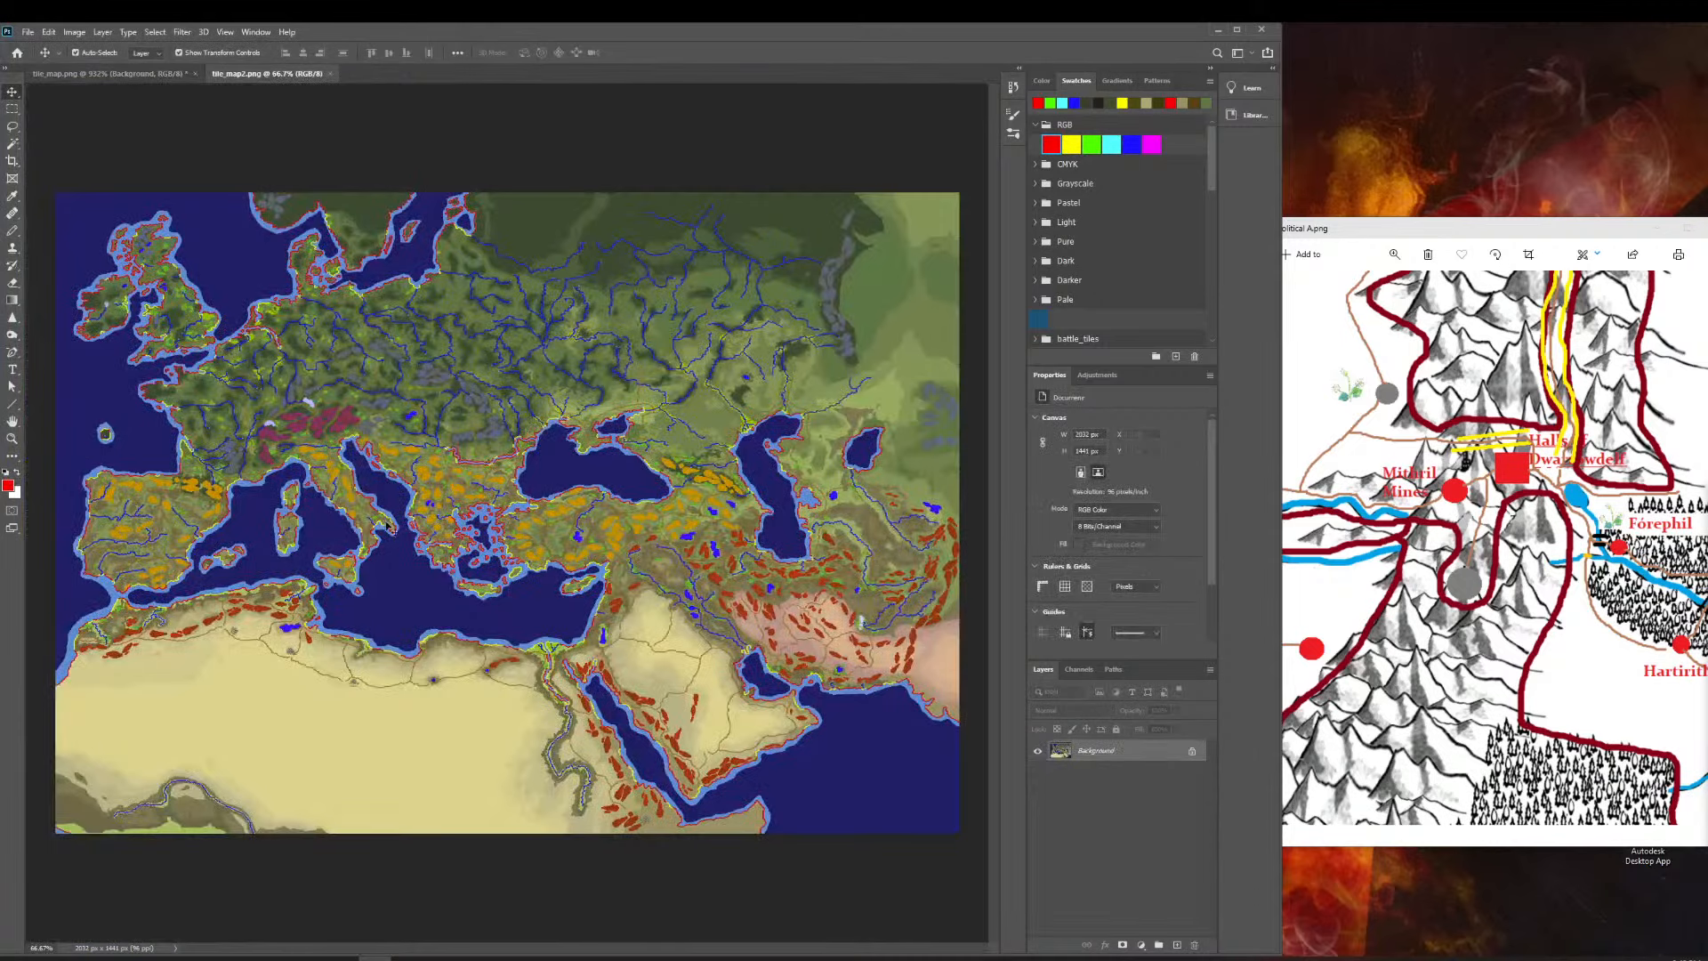
Examine how the magenta mountain patches north of Italy are shaped, spaced and placed around rivers in tile_map2.png.
{"action": "left_click", "coordinate": [13, 440]}
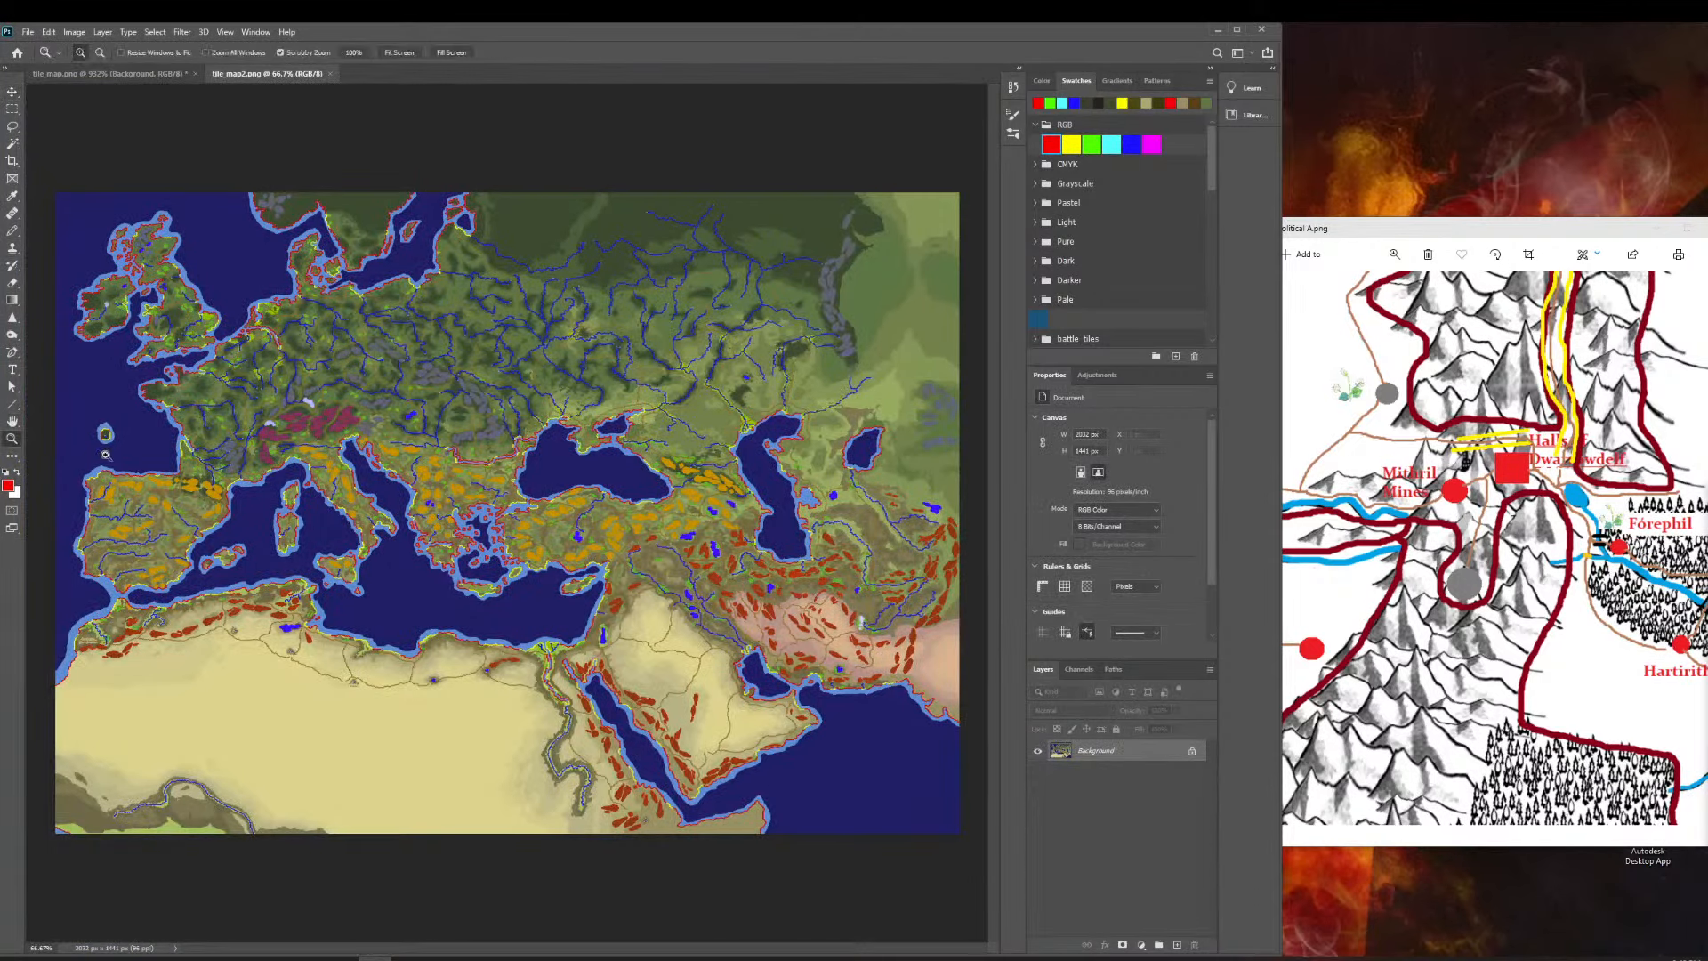
{"action": "left_click_drag", "start_coordinate": [253, 469], "coordinate": [304, 459]}
{"action": "scroll", "coordinate": [304, 460], "scroll_direction": "up", "scroll_amount": 3}
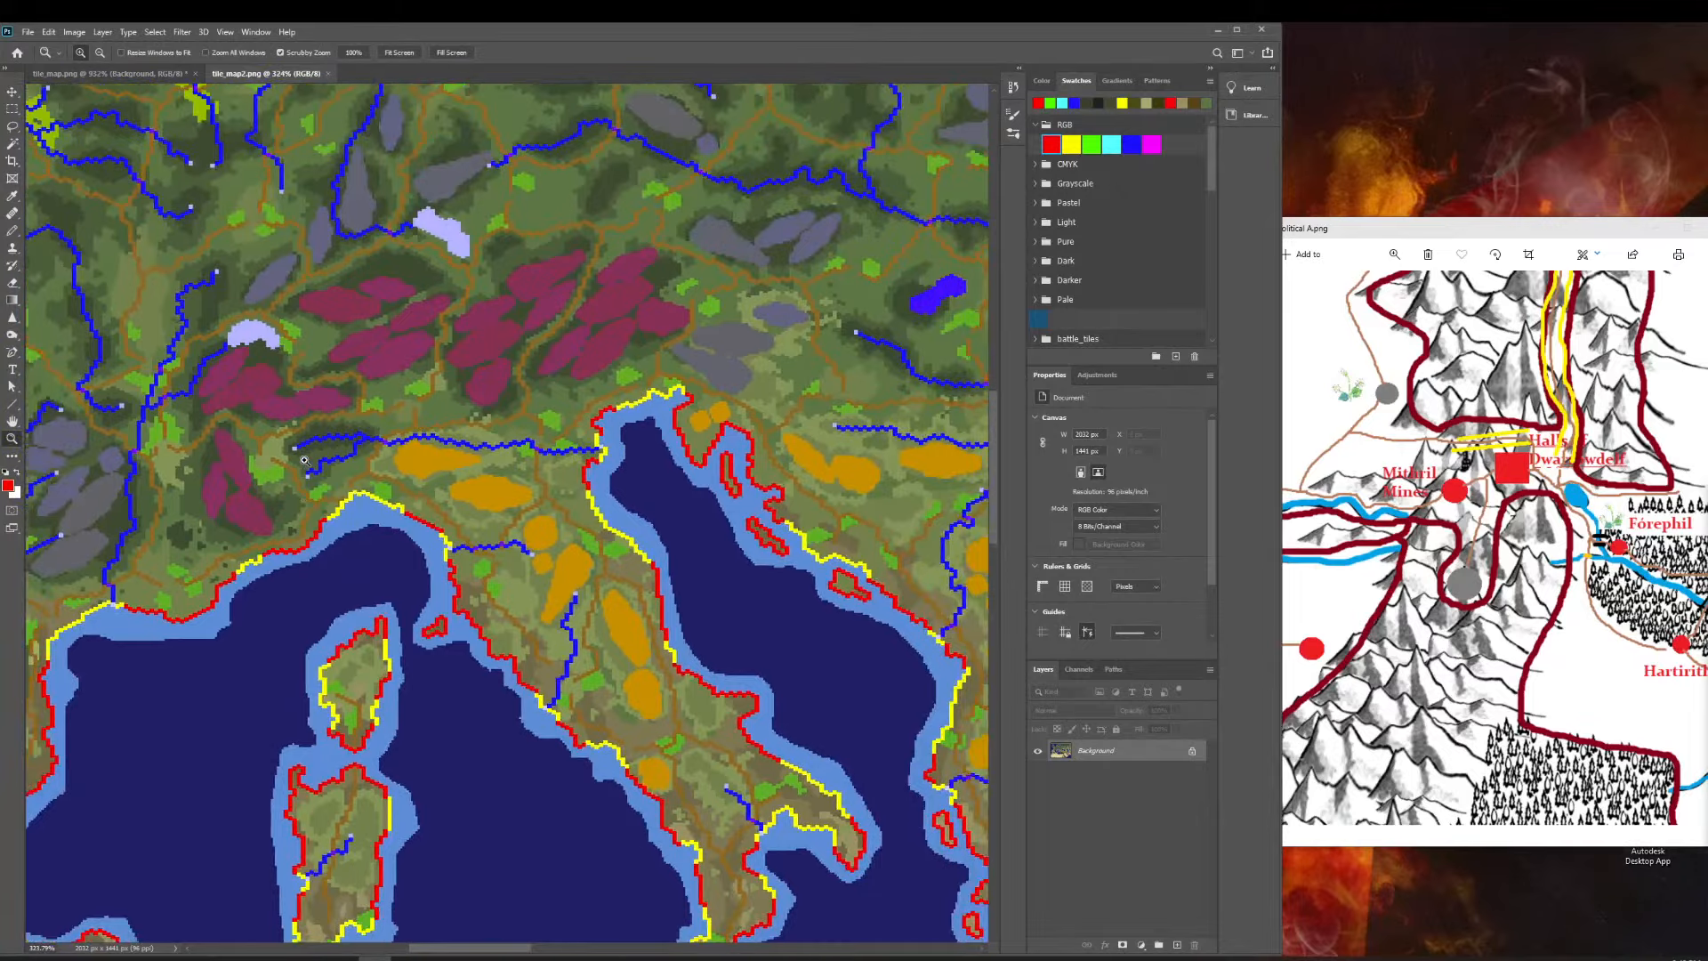
{"action": "left_click_drag", "start_coordinate": [263, 500], "coordinate": [311, 518]}
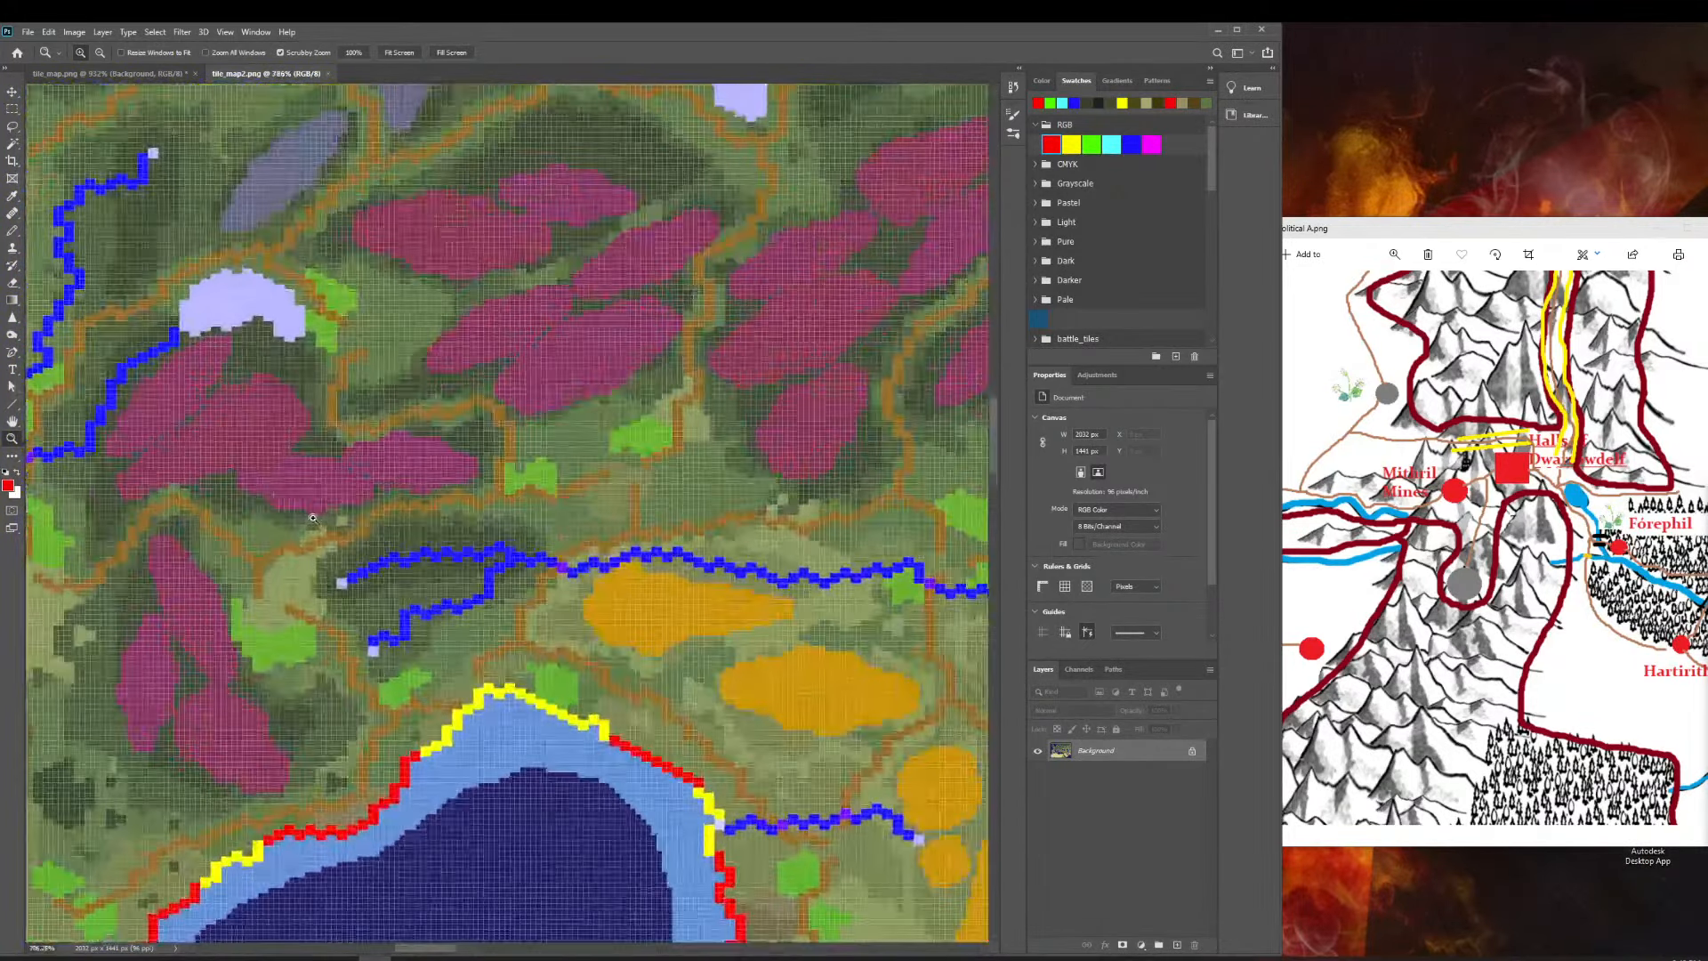
{"action": "left_click_drag", "start_coordinate": [703, 579], "coordinate": [605, 573]}
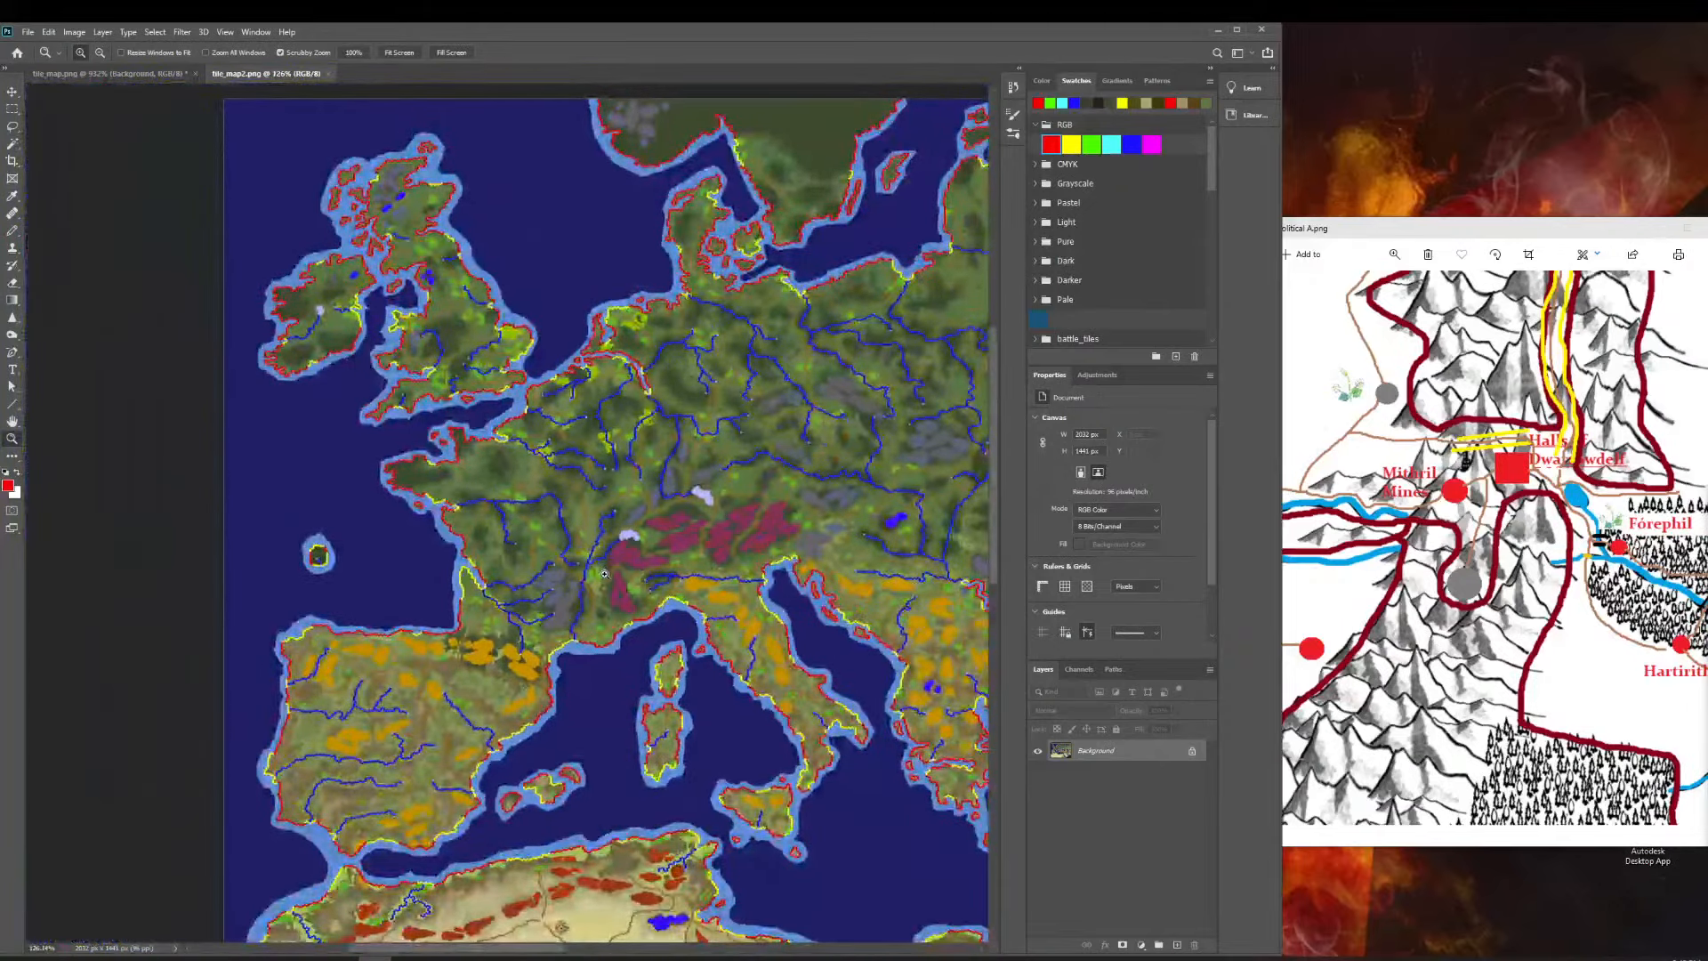
{"action": "left_click_drag", "start_coordinate": [605, 576], "coordinate": [636, 581]}
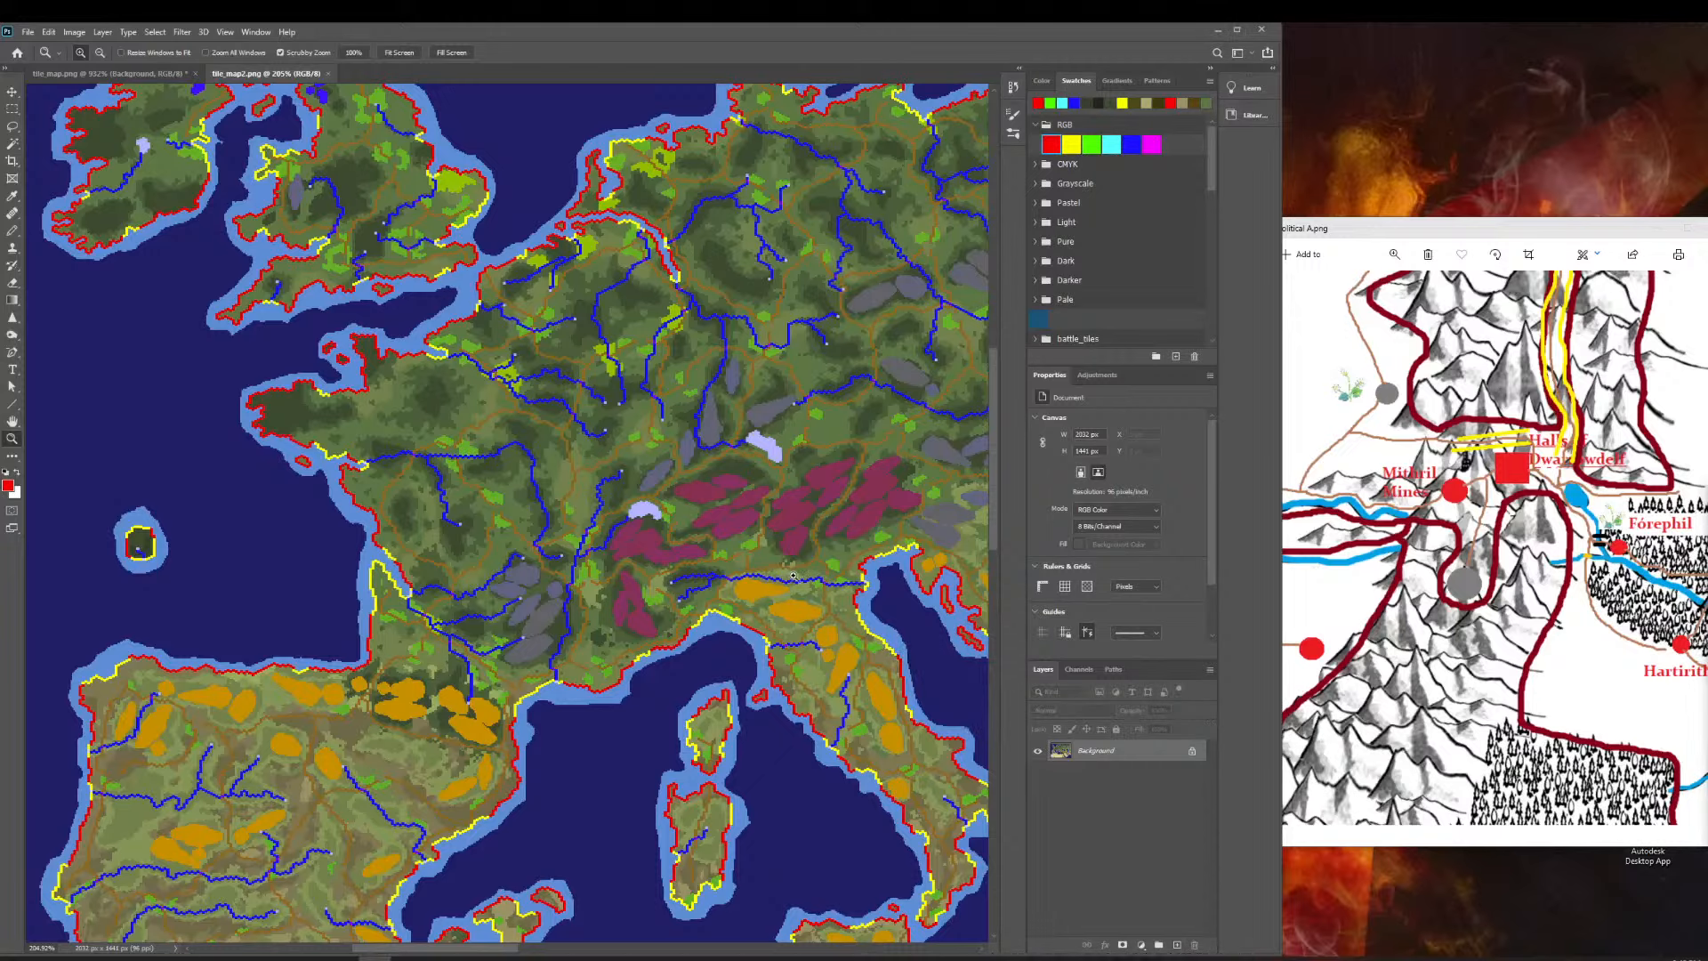
{"action": "left_click_drag", "start_coordinate": [755, 512], "coordinate": [804, 504]}
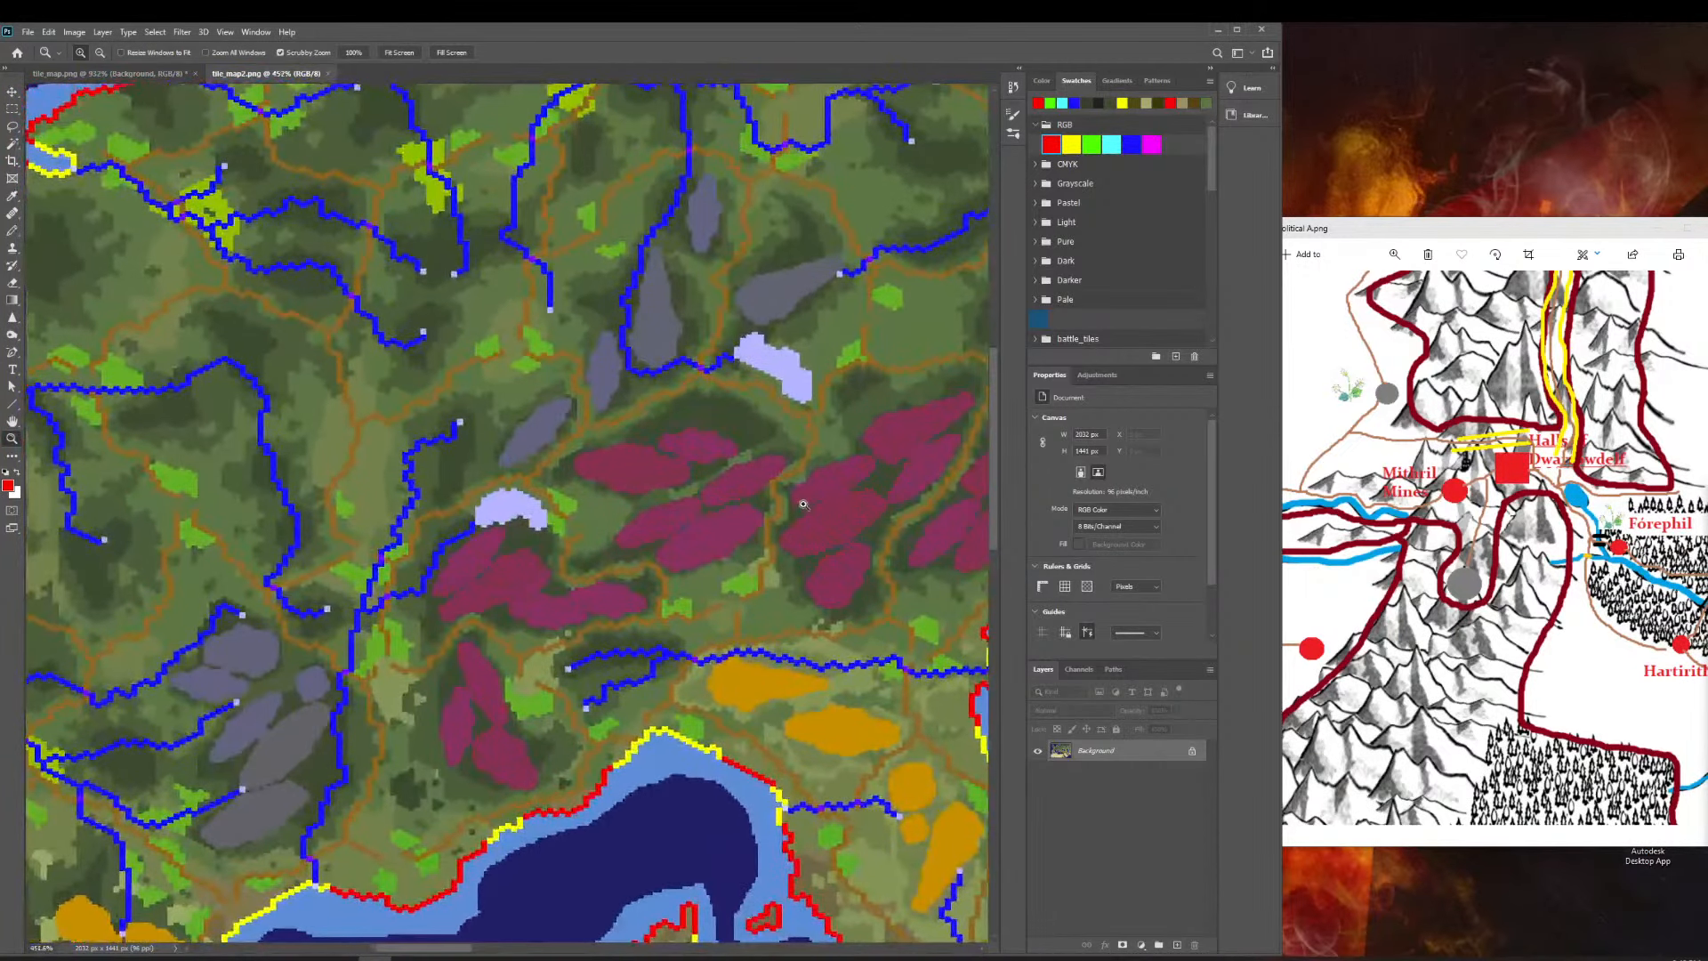
Return to tile_map.png and copy the small flat patch on Layer 8 to a new layer.
{"action": "left_click", "coordinate": [106, 73]}
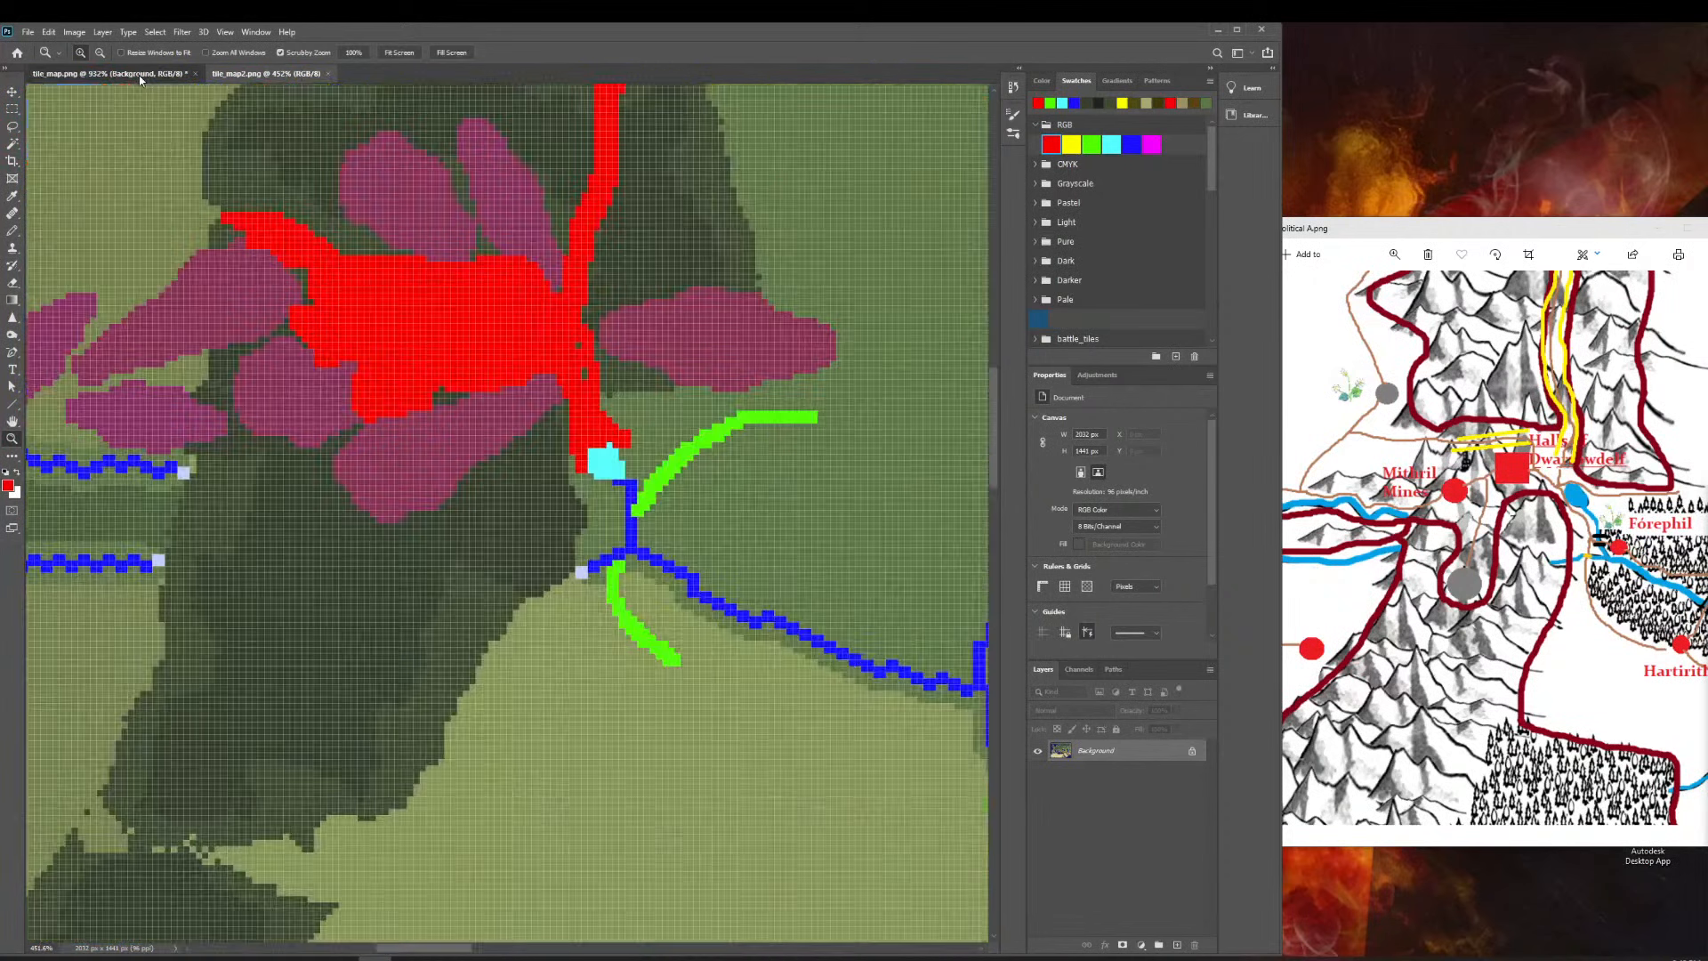
{"action": "scroll", "coordinate": [203, 635], "scroll_direction": "up", "scroll_amount": 1}
{"action": "scroll", "coordinate": [204, 634], "scroll_direction": "left", "scroll_amount": 5}
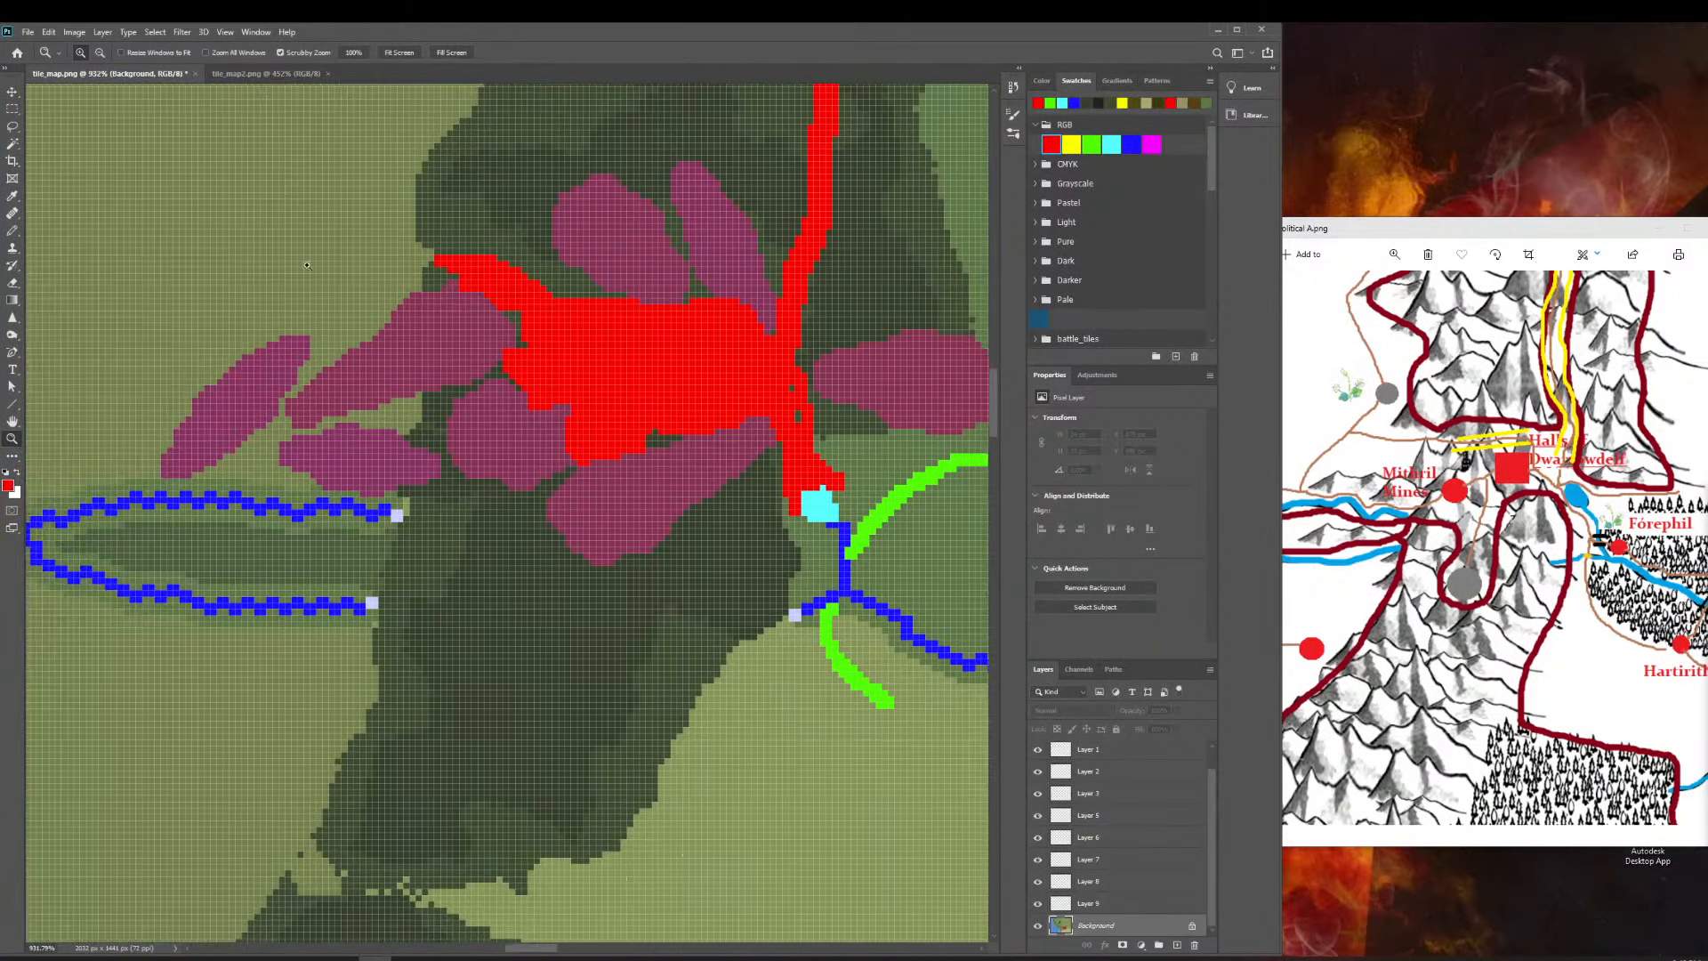
{"action": "scroll", "coordinate": [307, 265], "scroll_direction": "left", "scroll_amount": 3}
{"action": "left_click_drag", "start_coordinate": [305, 456], "coordinate": [257, 460]}
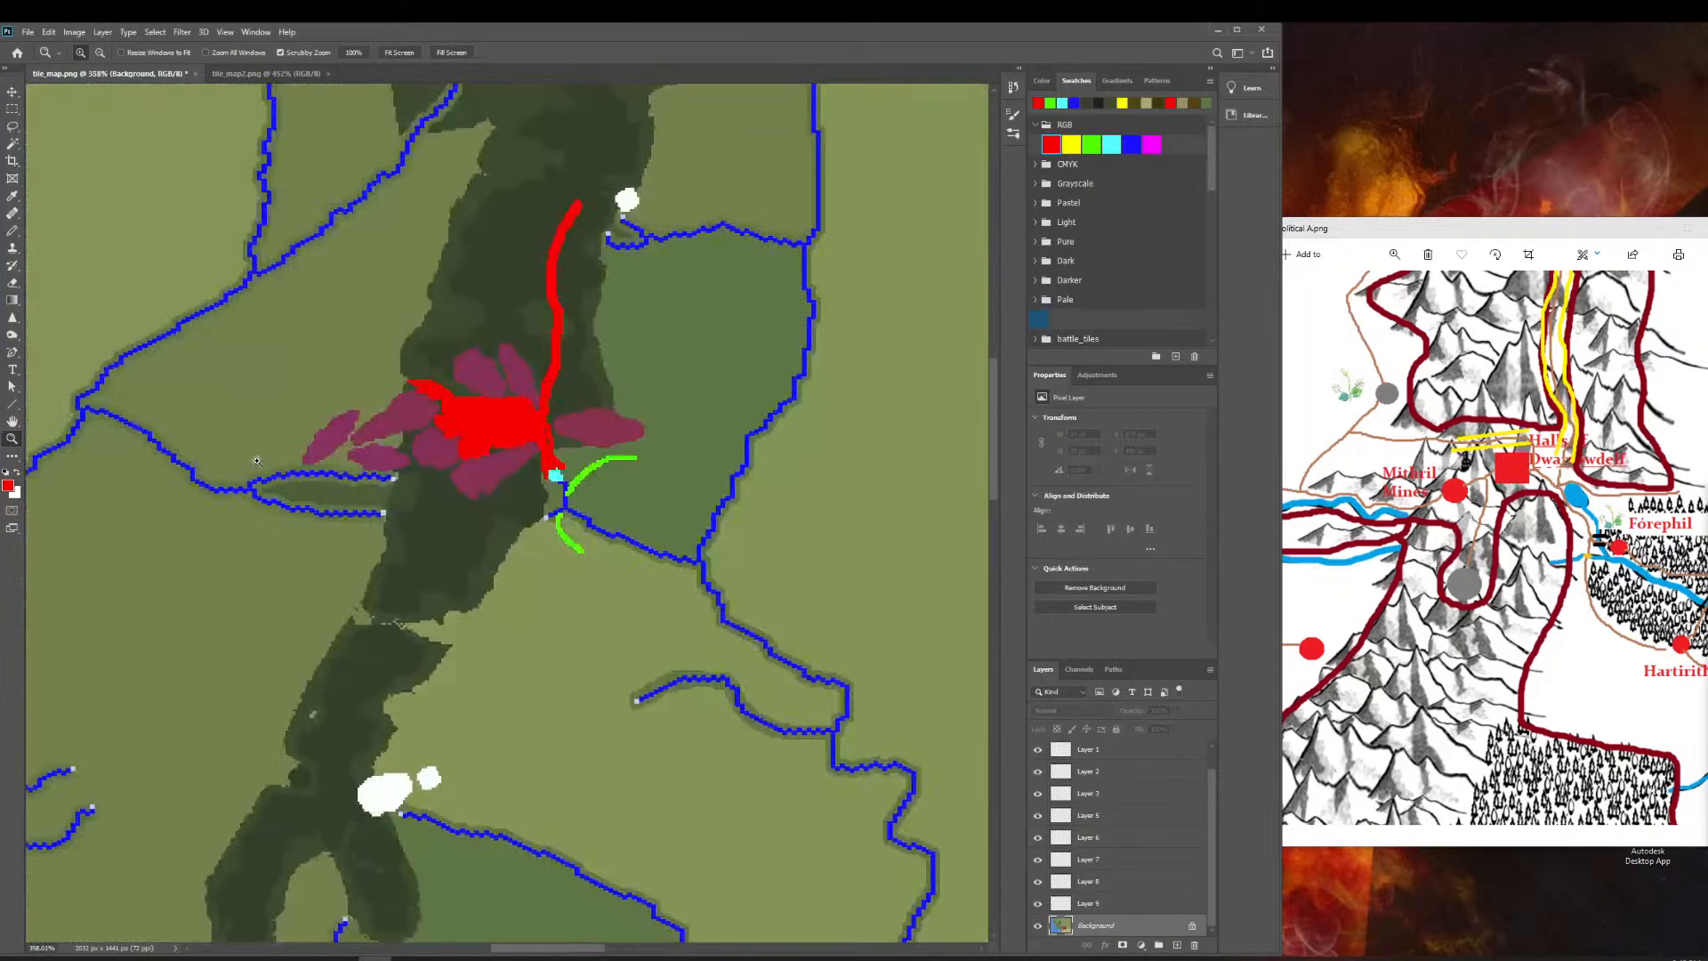
{"action": "left_click", "coordinate": [1119, 885]}
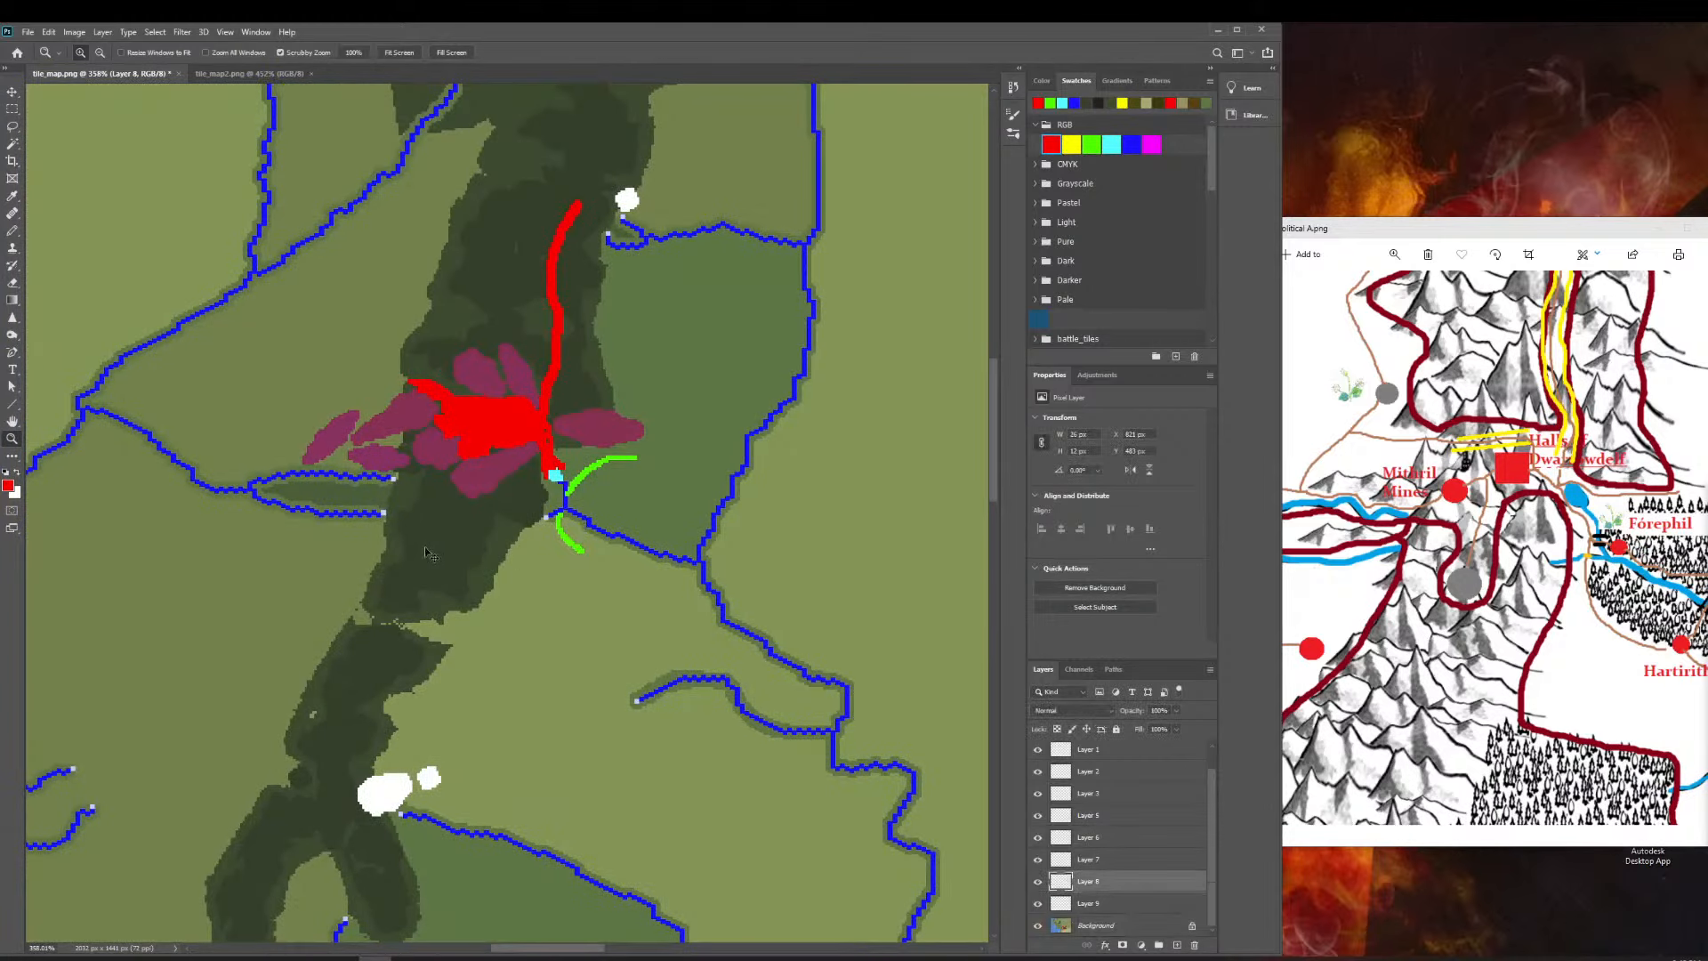
{"action": "key", "text": "ctrl+v"}
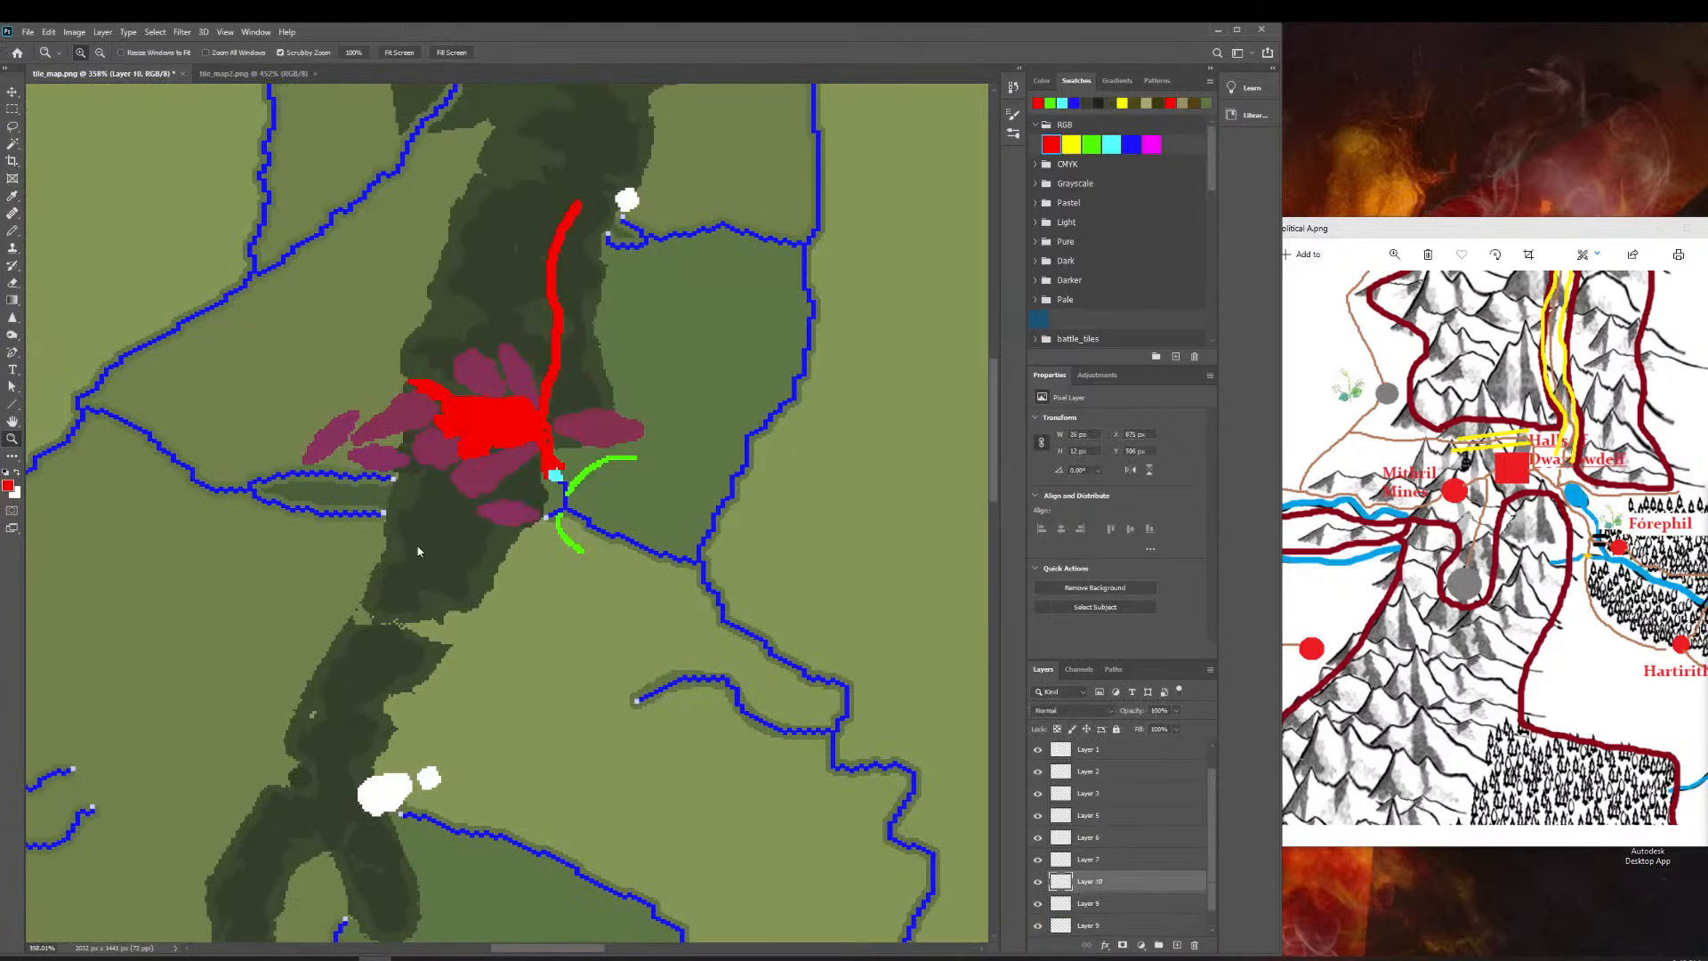
Move the copied flat patch into the western end of the river loop, between its two branches.
{"action": "left_click", "coordinate": [12, 91]}
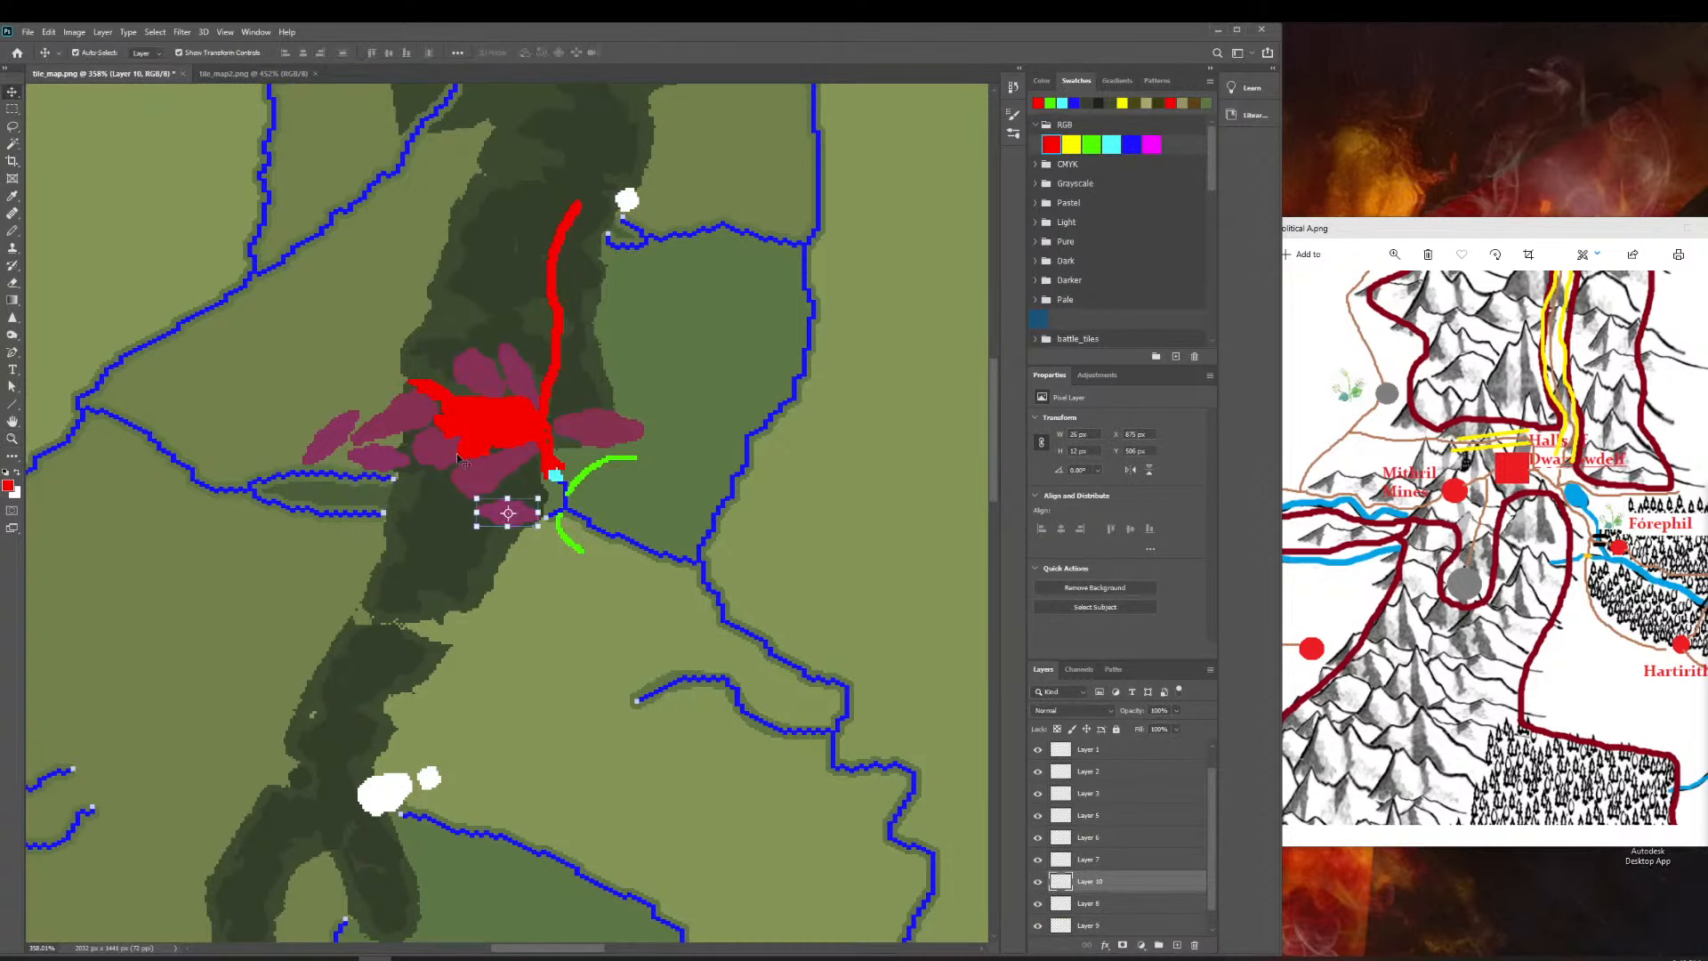
{"action": "left_click_drag", "start_coordinate": [493, 522], "coordinate": [423, 476]}
{"action": "left_click", "coordinate": [12, 437]}
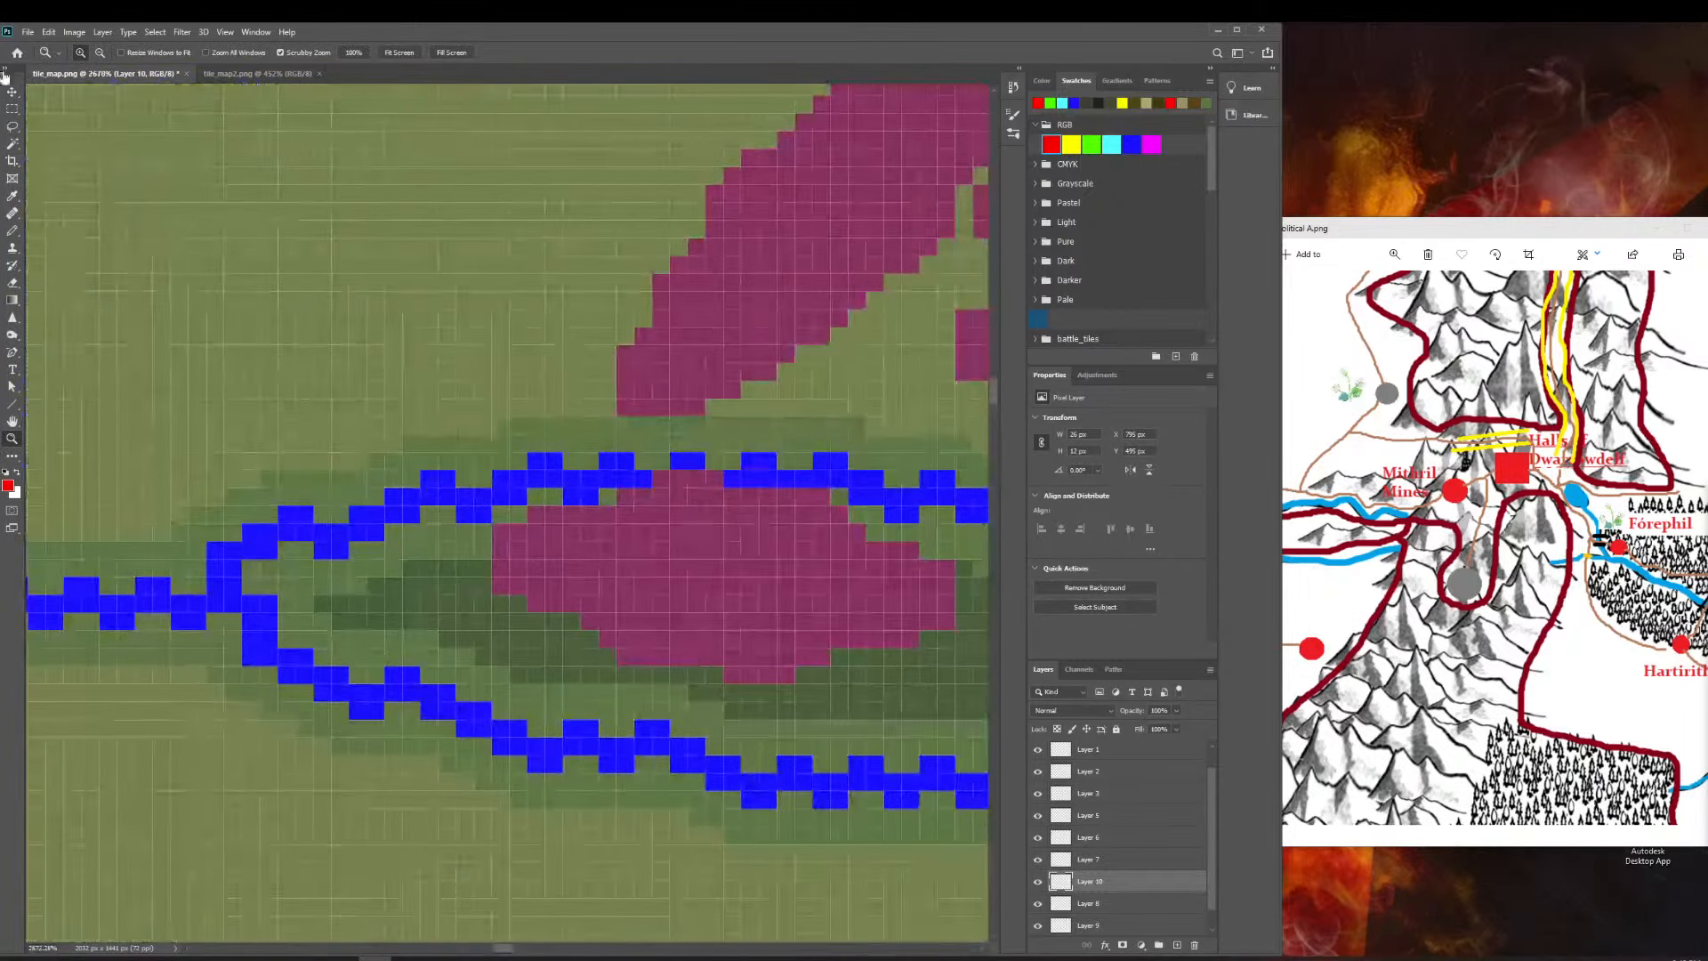
{"action": "left_click", "coordinate": [16, 93]}
{"action": "left_click_drag", "start_coordinate": [577, 590], "coordinate": [445, 617]}
{"action": "scroll", "coordinate": [445, 617], "scroll_direction": "right", "scroll_amount": 4}
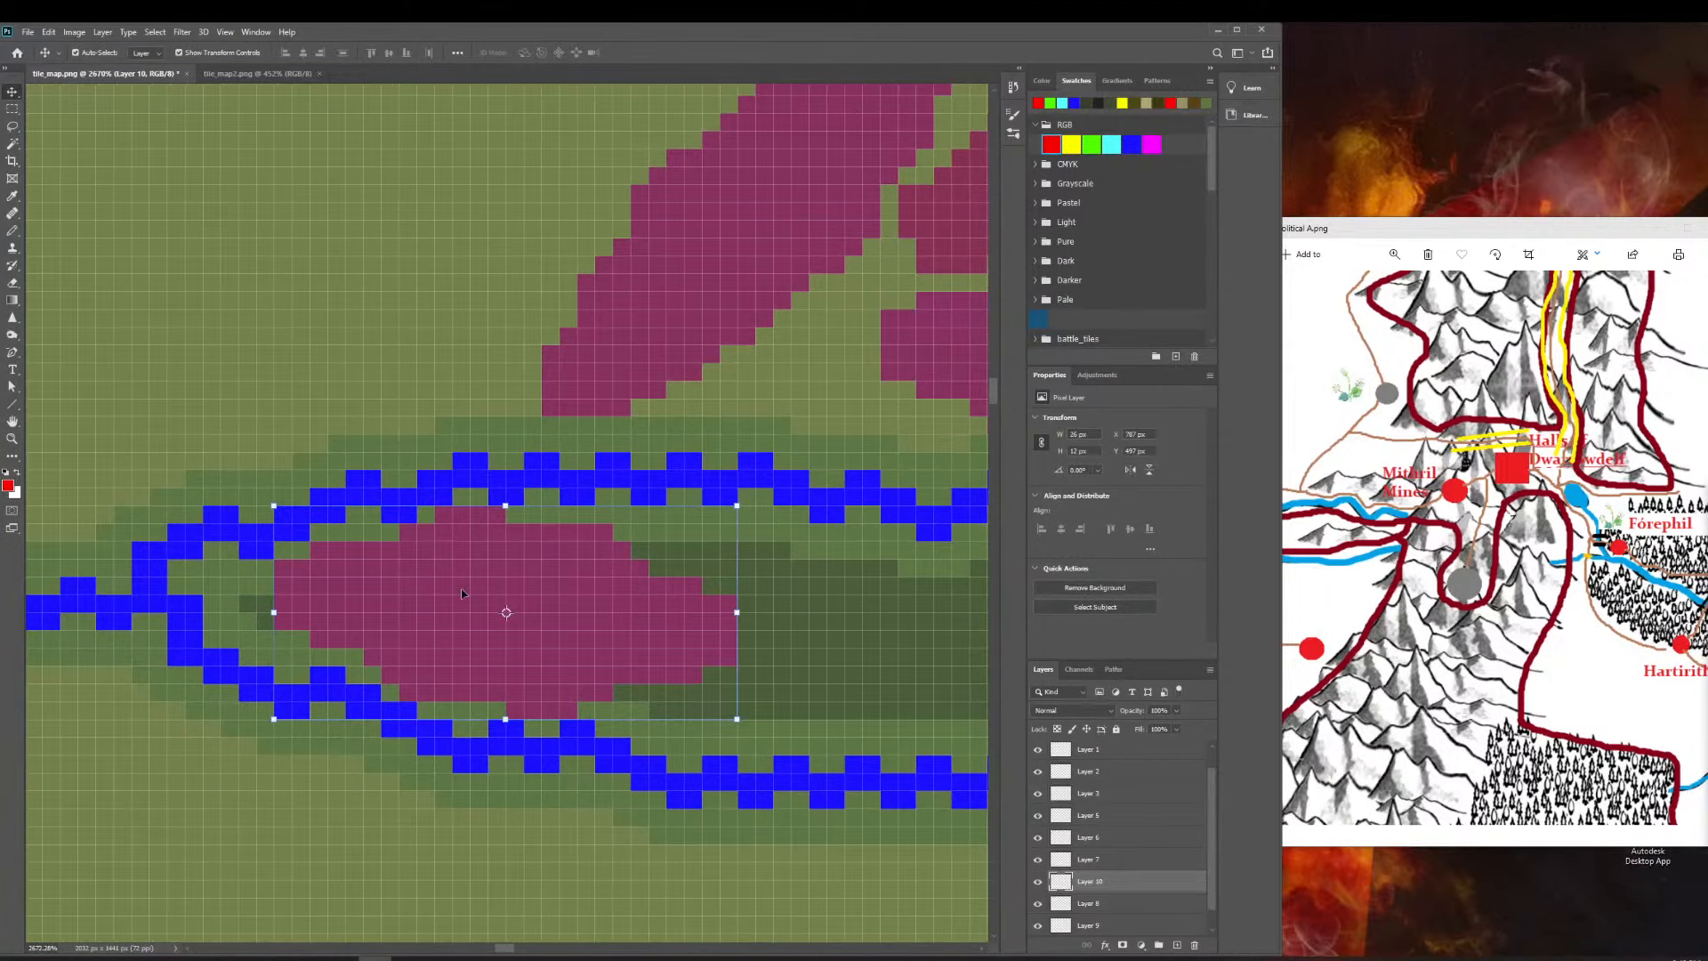
{"action": "scroll", "coordinate": [478, 566], "scroll_direction": "right", "scroll_amount": 2}
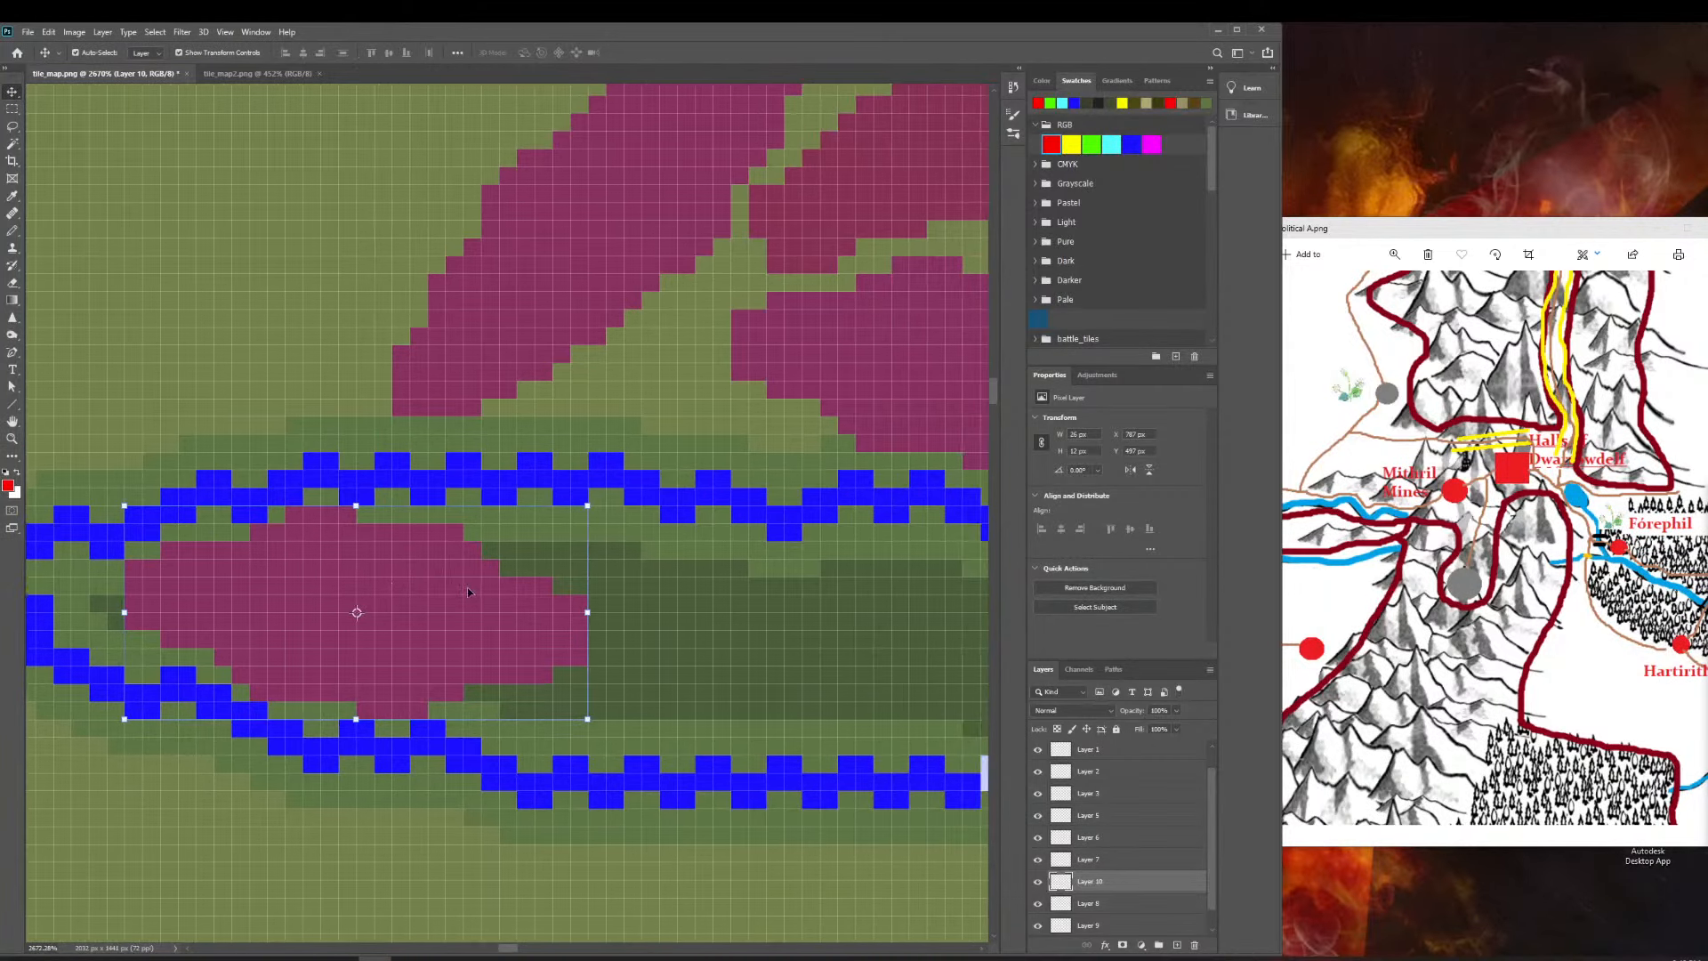
Shift the copied flat patch a few pixels east so it sits centred between the two river branches.
{"action": "left_click_drag", "start_coordinate": [467, 587], "coordinate": [477, 605]}
{"action": "scroll", "coordinate": [195, 436], "scroll_direction": "down", "scroll_amount": 1}
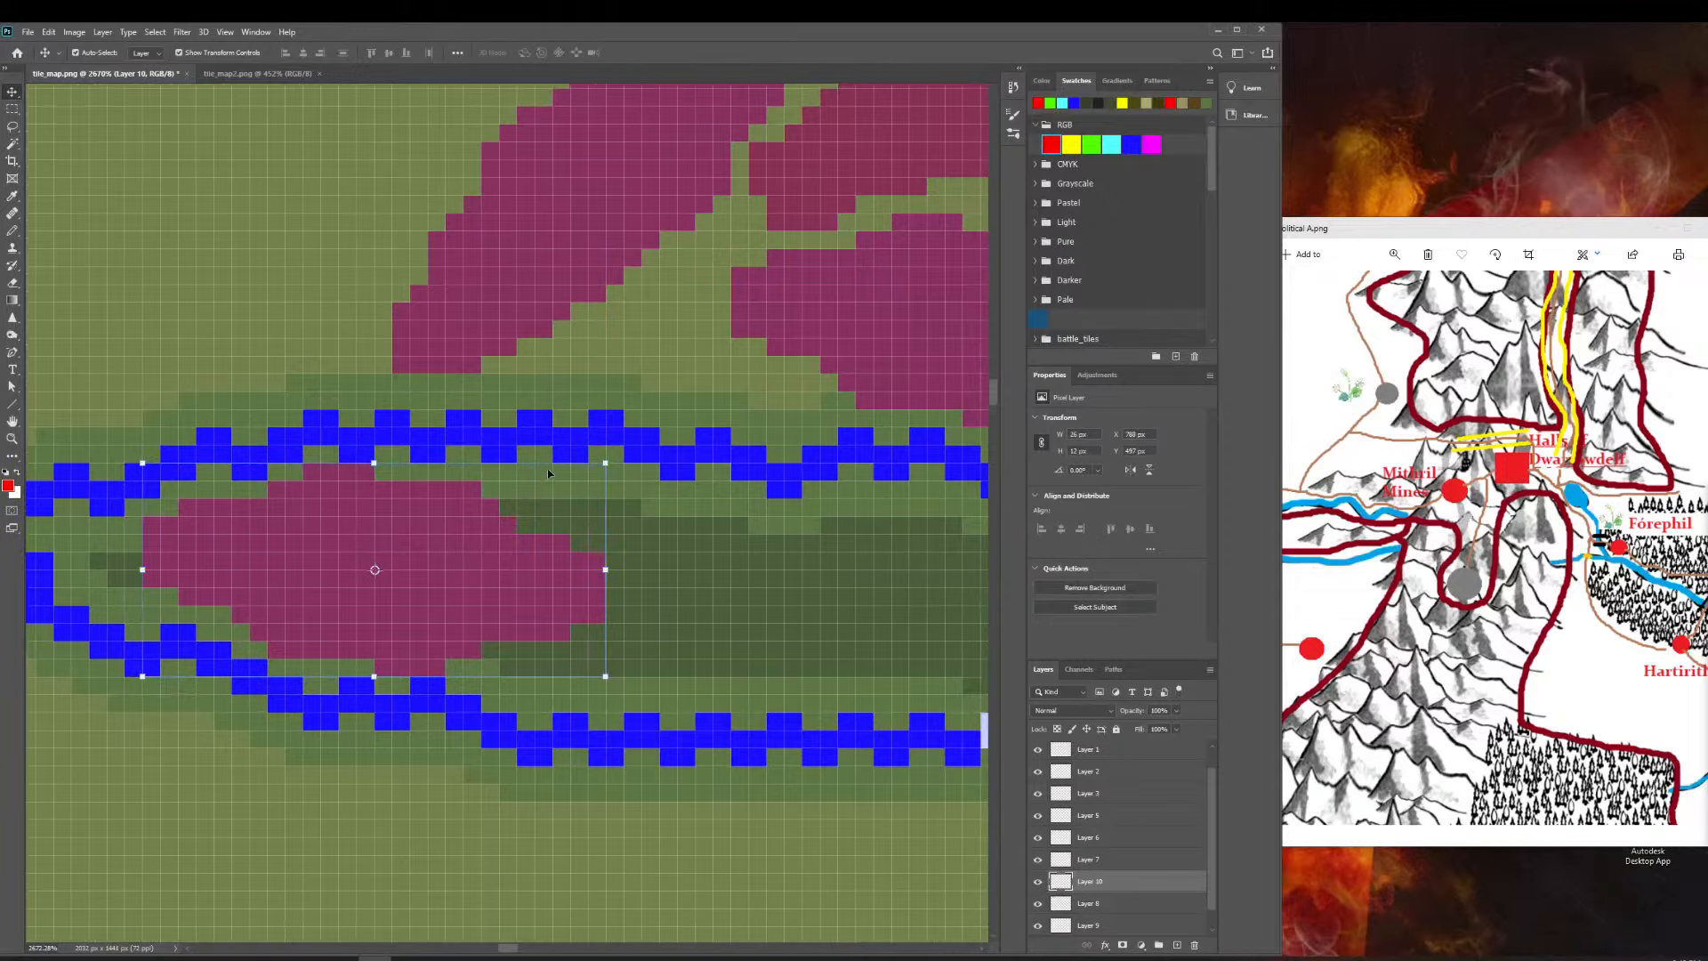
{"action": "scroll", "coordinate": [196, 436], "scroll_direction": "right", "scroll_amount": 2}
{"action": "left_click", "coordinate": [13, 440]}
{"action": "left_click_drag", "start_coordinate": [528, 490], "coordinate": [590, 494]}
{"action": "left_click", "coordinate": [13, 91]}
{"action": "scroll", "coordinate": [848, 440], "scroll_direction": "right", "scroll_amount": 4}
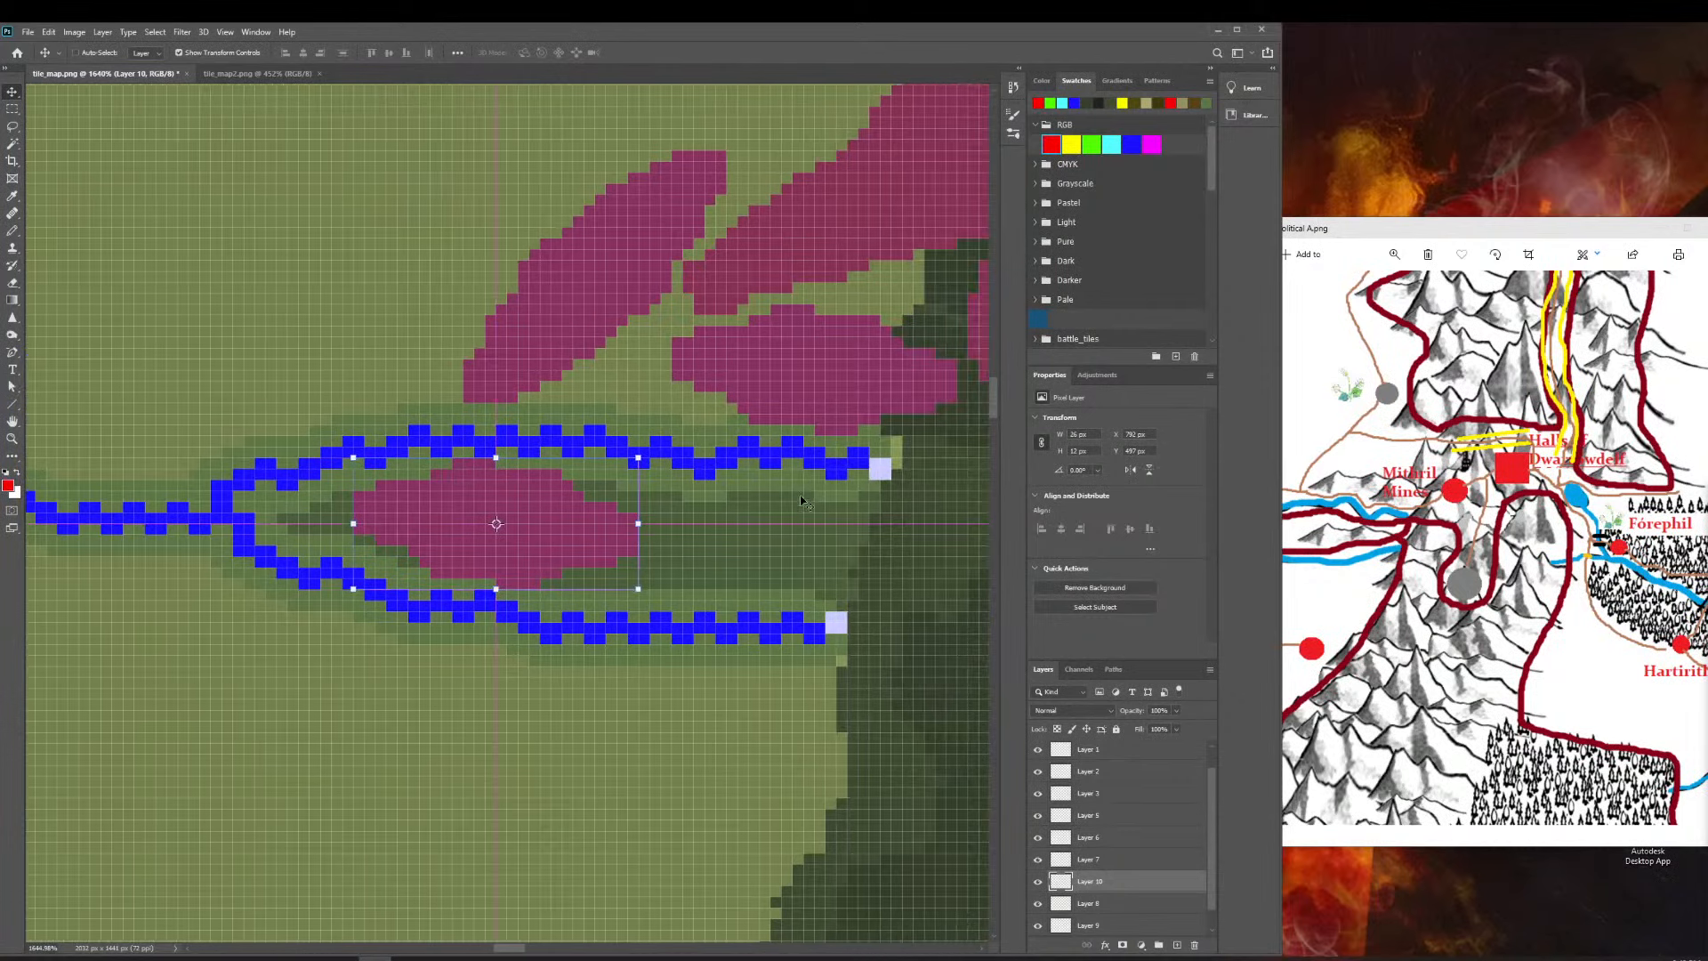
Paste another copy of the flat patch and place it at the river loop's eastern end, with a small gap beside the first.
{"action": "key", "text": "ctrl+v"}
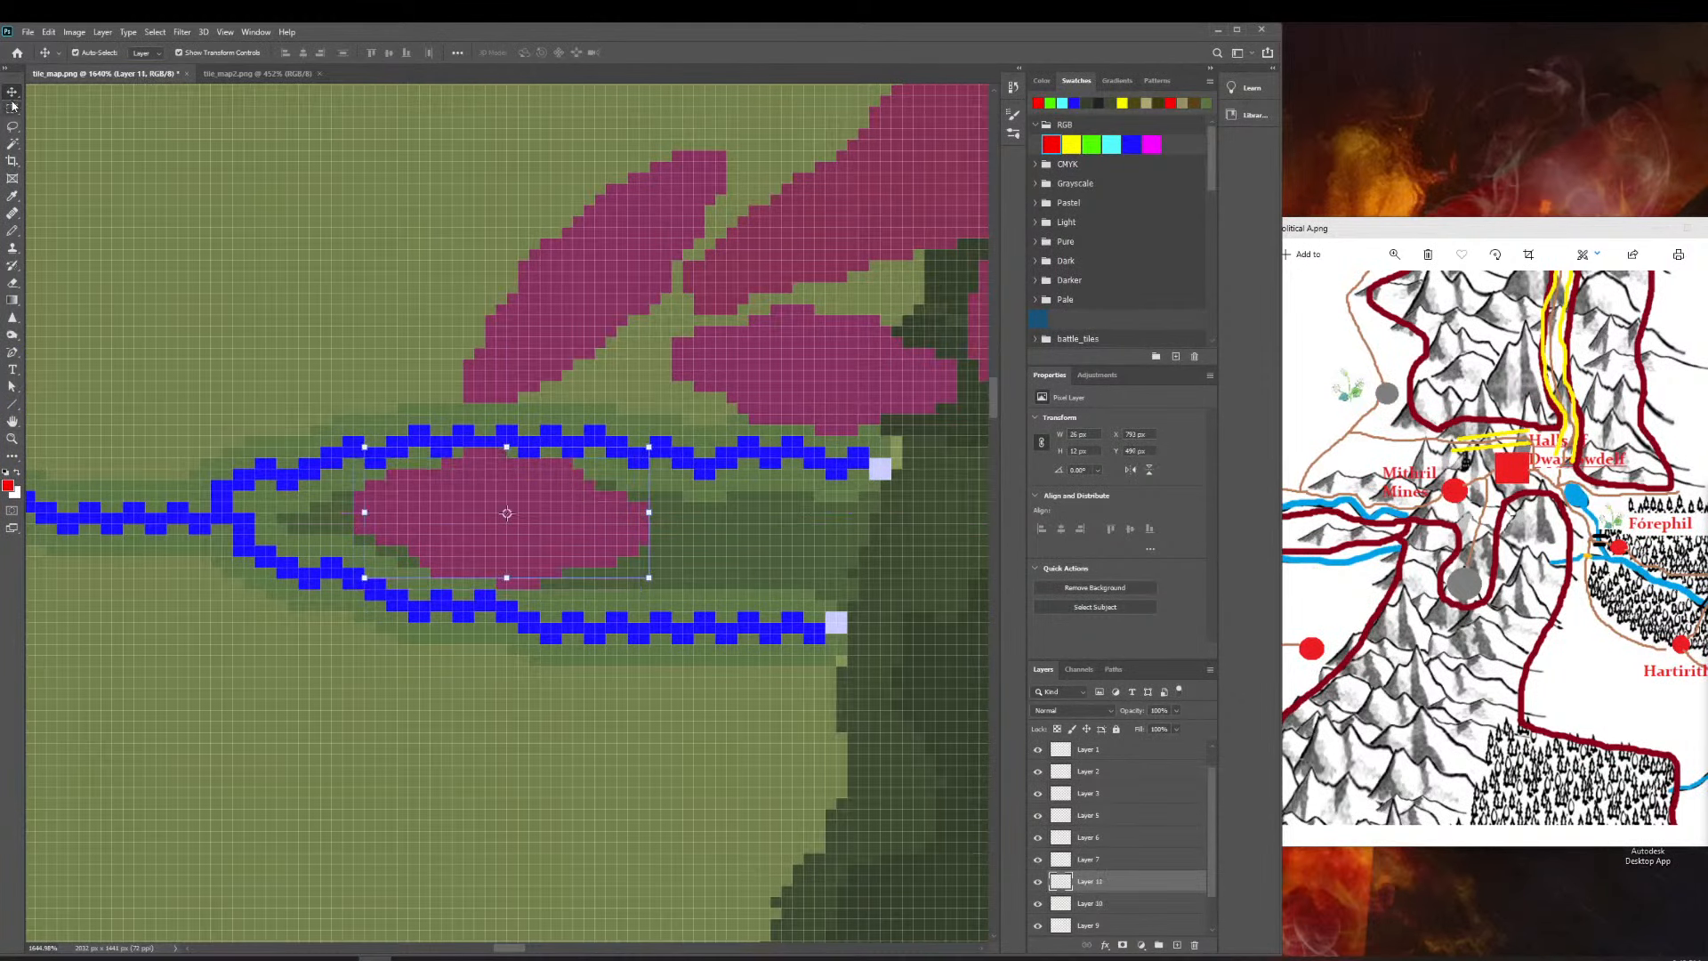
{"action": "left_click", "coordinate": [75, 52]}
{"action": "left_click_drag", "start_coordinate": [419, 510], "coordinate": [691, 542]}
{"action": "scroll", "coordinate": [687, 537], "scroll_direction": "right", "scroll_amount": 5}
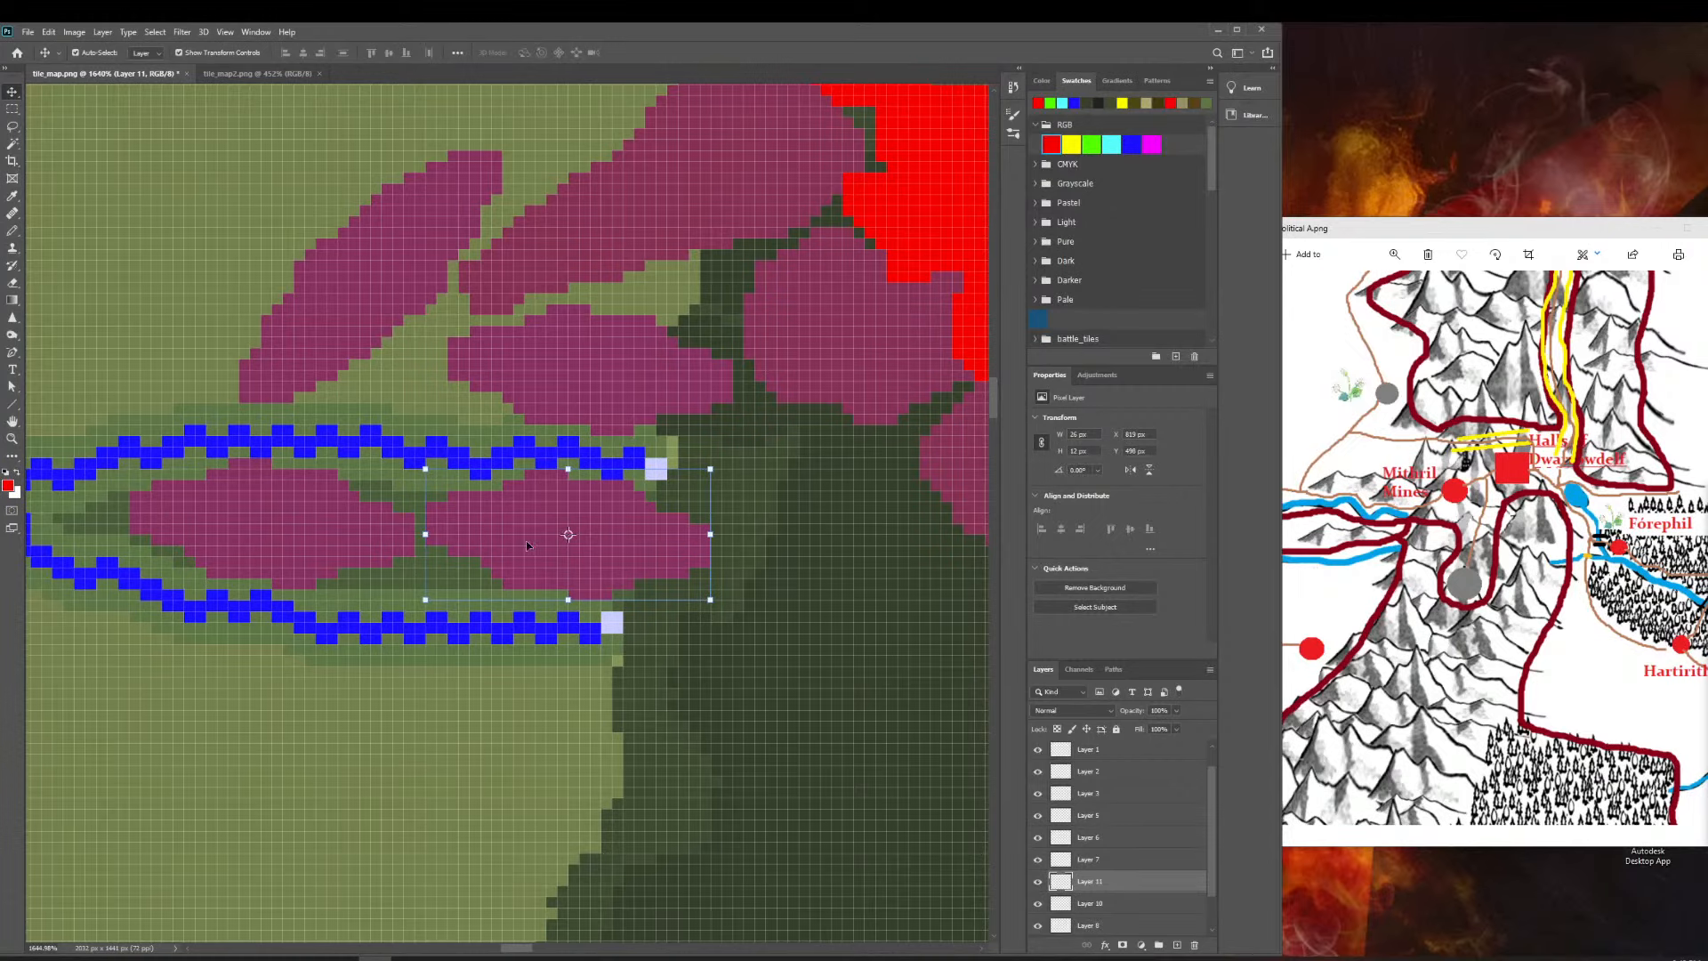
{"action": "mouse_move", "coordinate": [526, 545]}
{"action": "left_mouse_down"}
{"action": "mouse_move", "coordinate": [518, 560]}
{"action": "mouse_move", "coordinate": [532, 546]}
{"action": "left_mouse_up"}
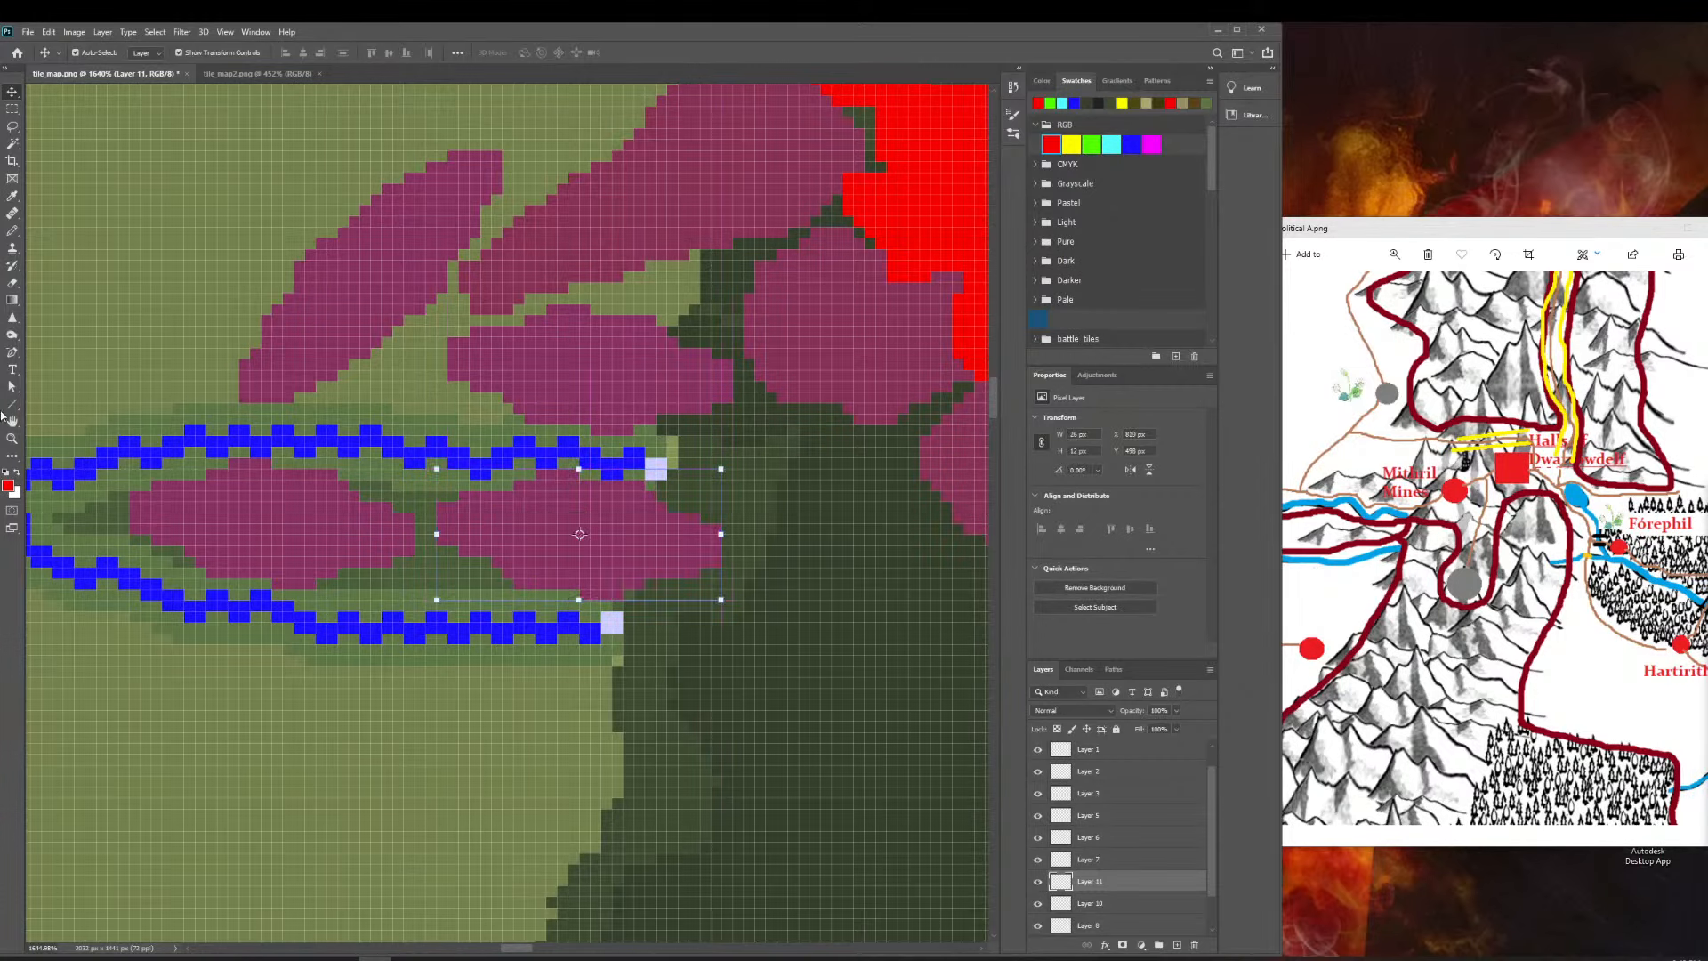
Examine the placement of the two flat patches in the river loop relative to the rivers and the central range.
{"action": "left_click", "coordinate": [12, 439]}
{"action": "scroll", "coordinate": [586, 729], "scroll_direction": "down", "scroll_amount": 5}
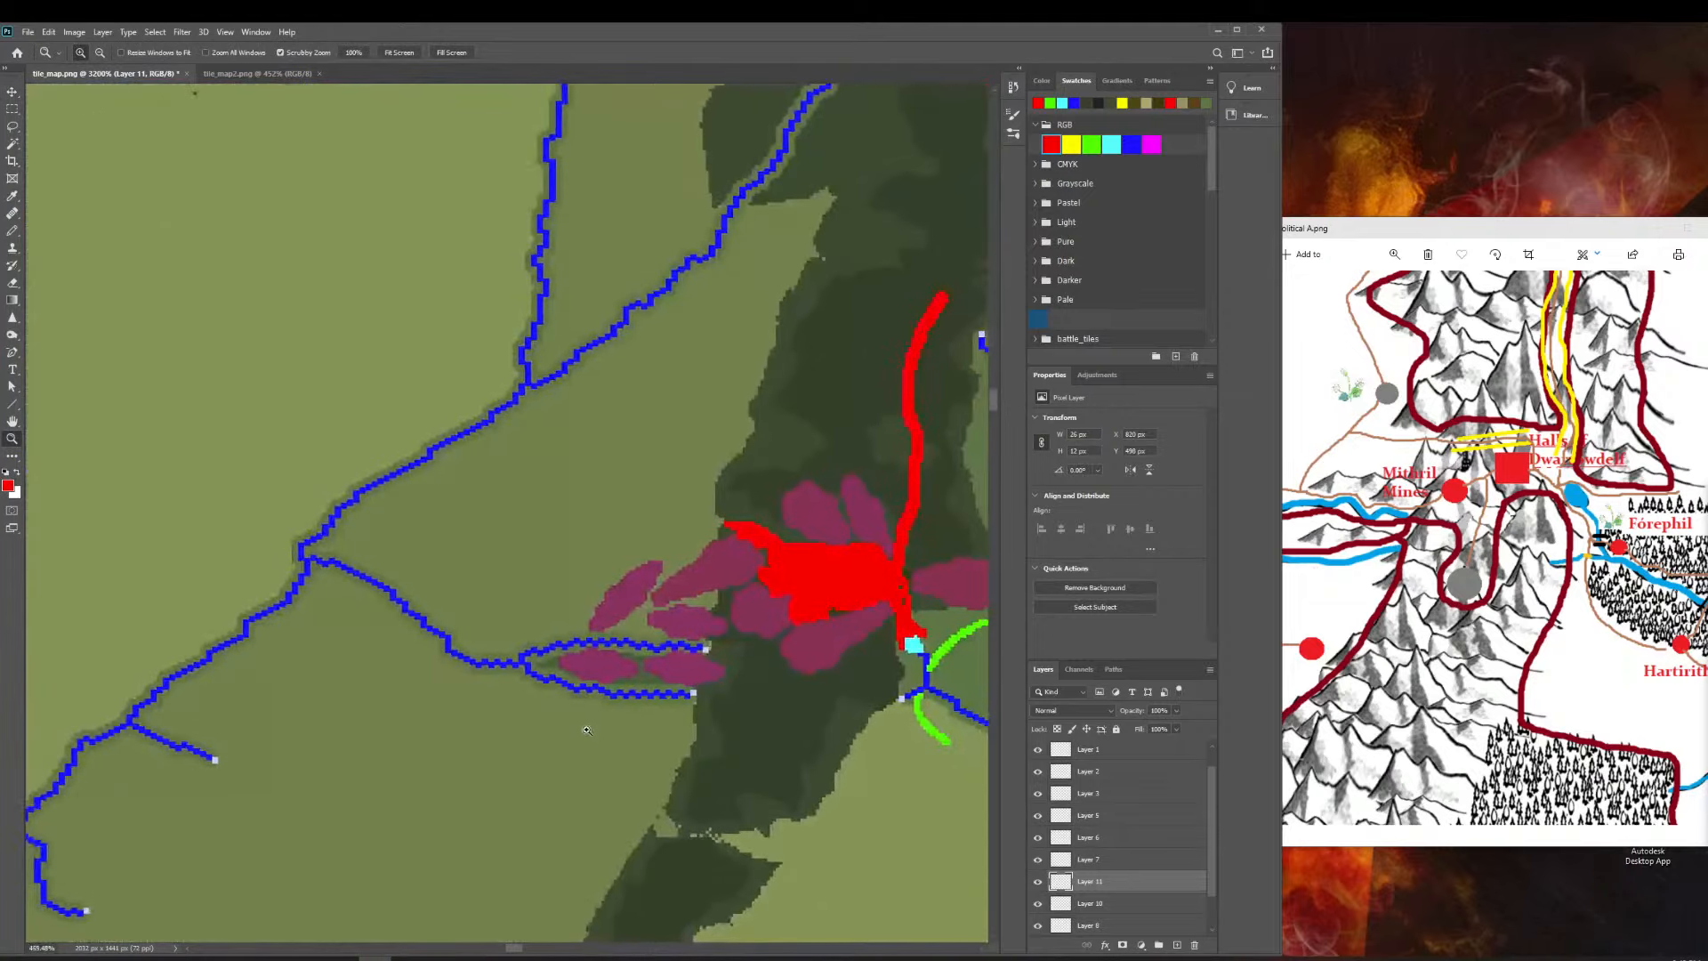
{"action": "scroll", "coordinate": [586, 730], "scroll_direction": "down", "scroll_amount": 4}
{"action": "scroll", "coordinate": [641, 723], "scroll_direction": "up", "scroll_amount": 8}
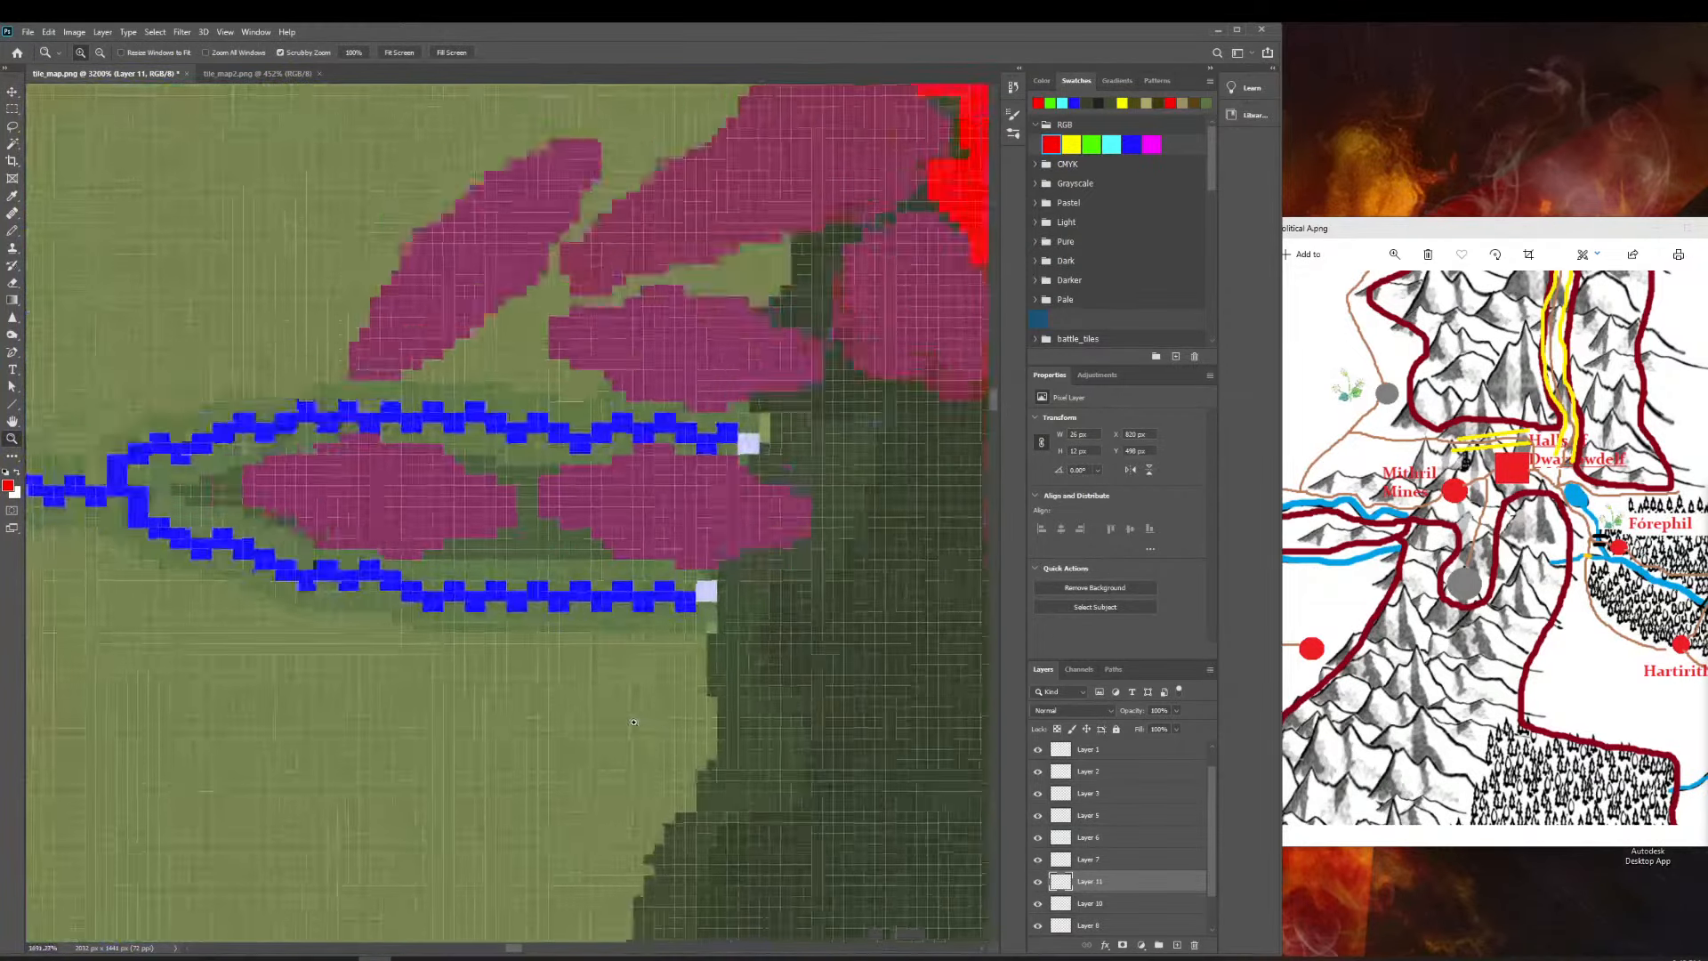
{"action": "scroll", "coordinate": [658, 694], "scroll_direction": "right", "scroll_amount": 4}
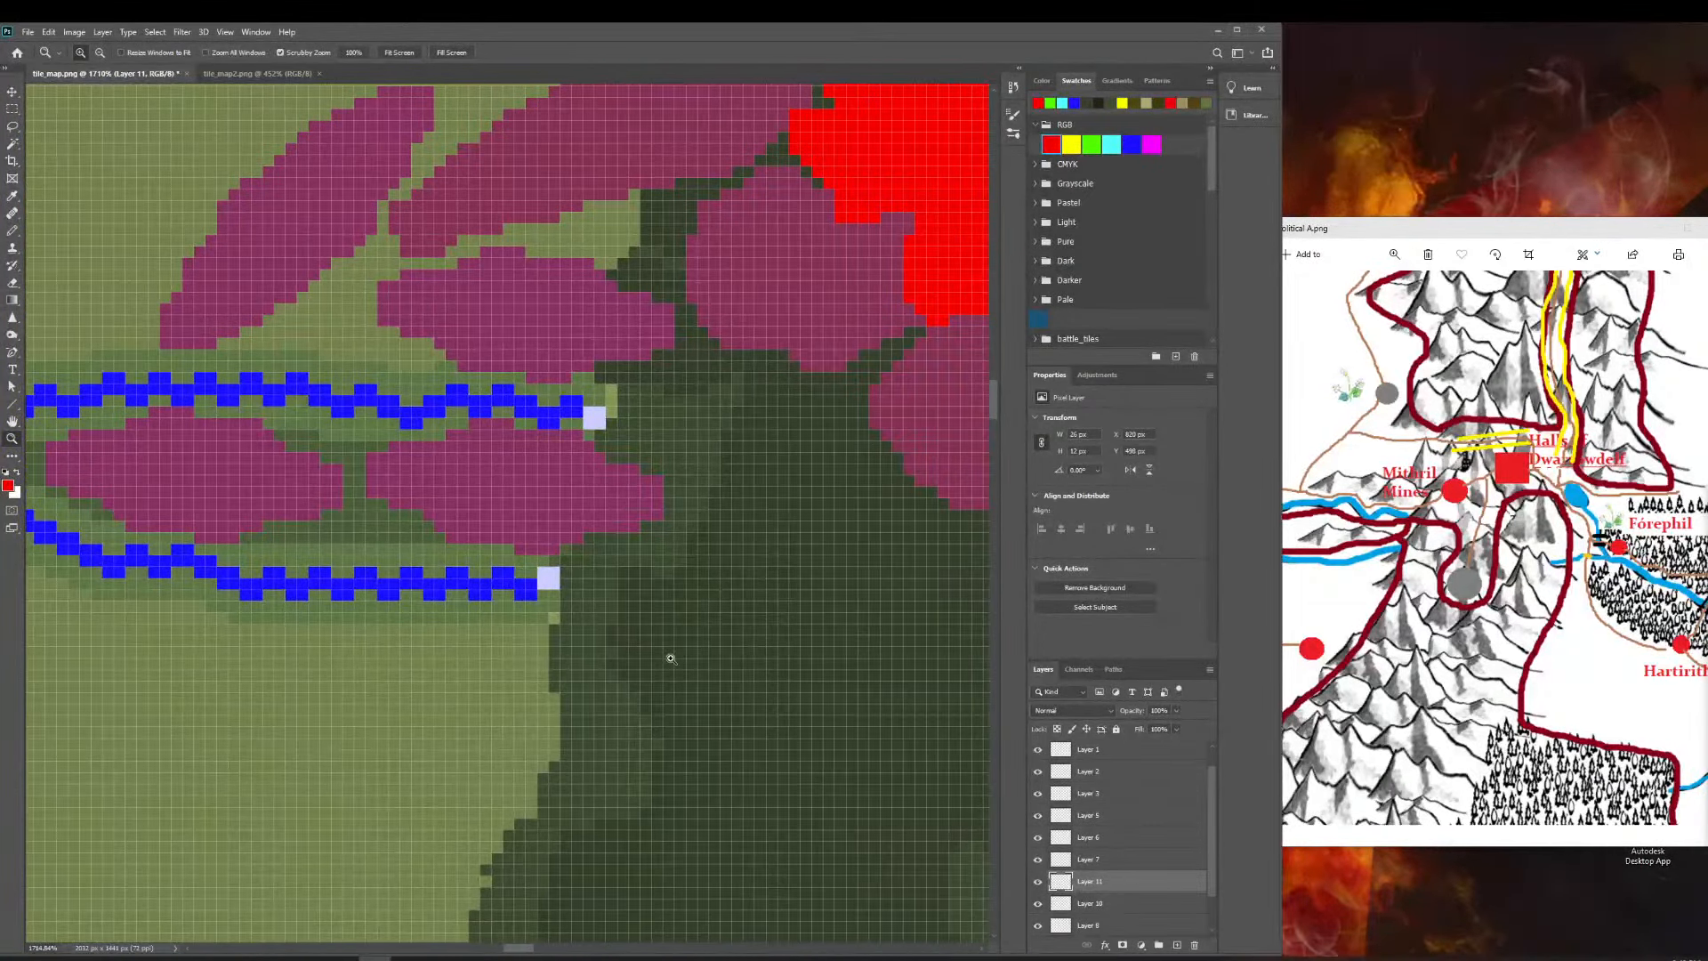
{"action": "scroll", "coordinate": [662, 663], "scroll_direction": "down", "scroll_amount": 3}
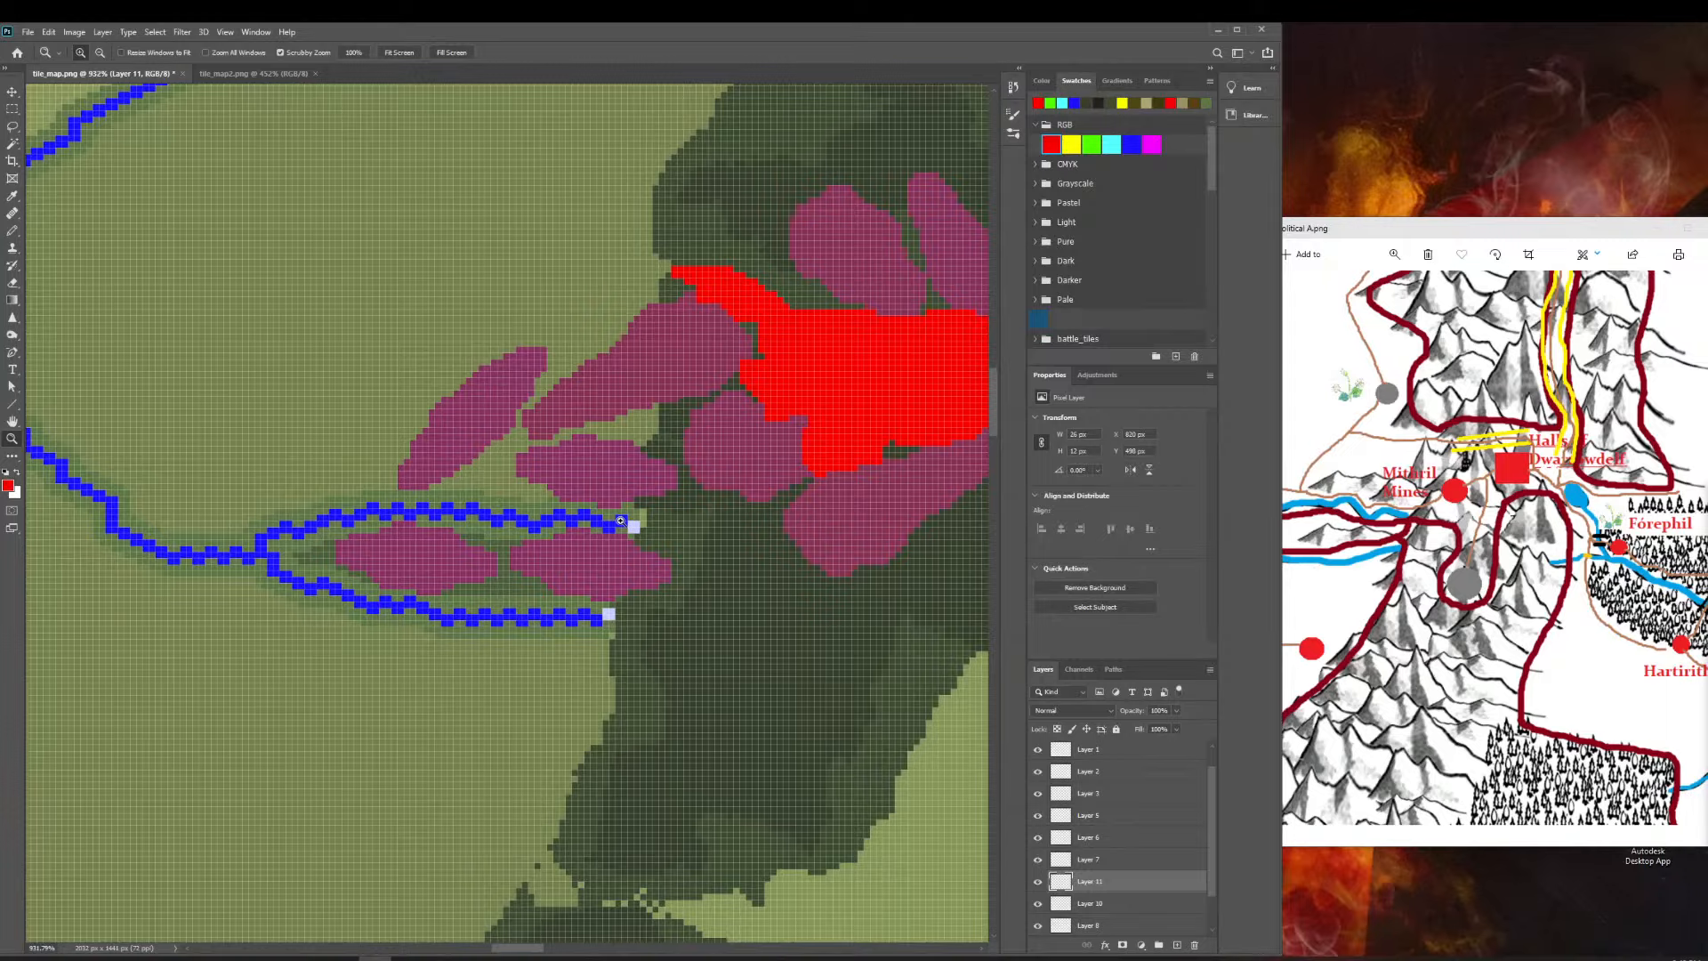
{"action": "left_click_drag", "start_coordinate": [620, 520], "coordinate": [580, 640]}
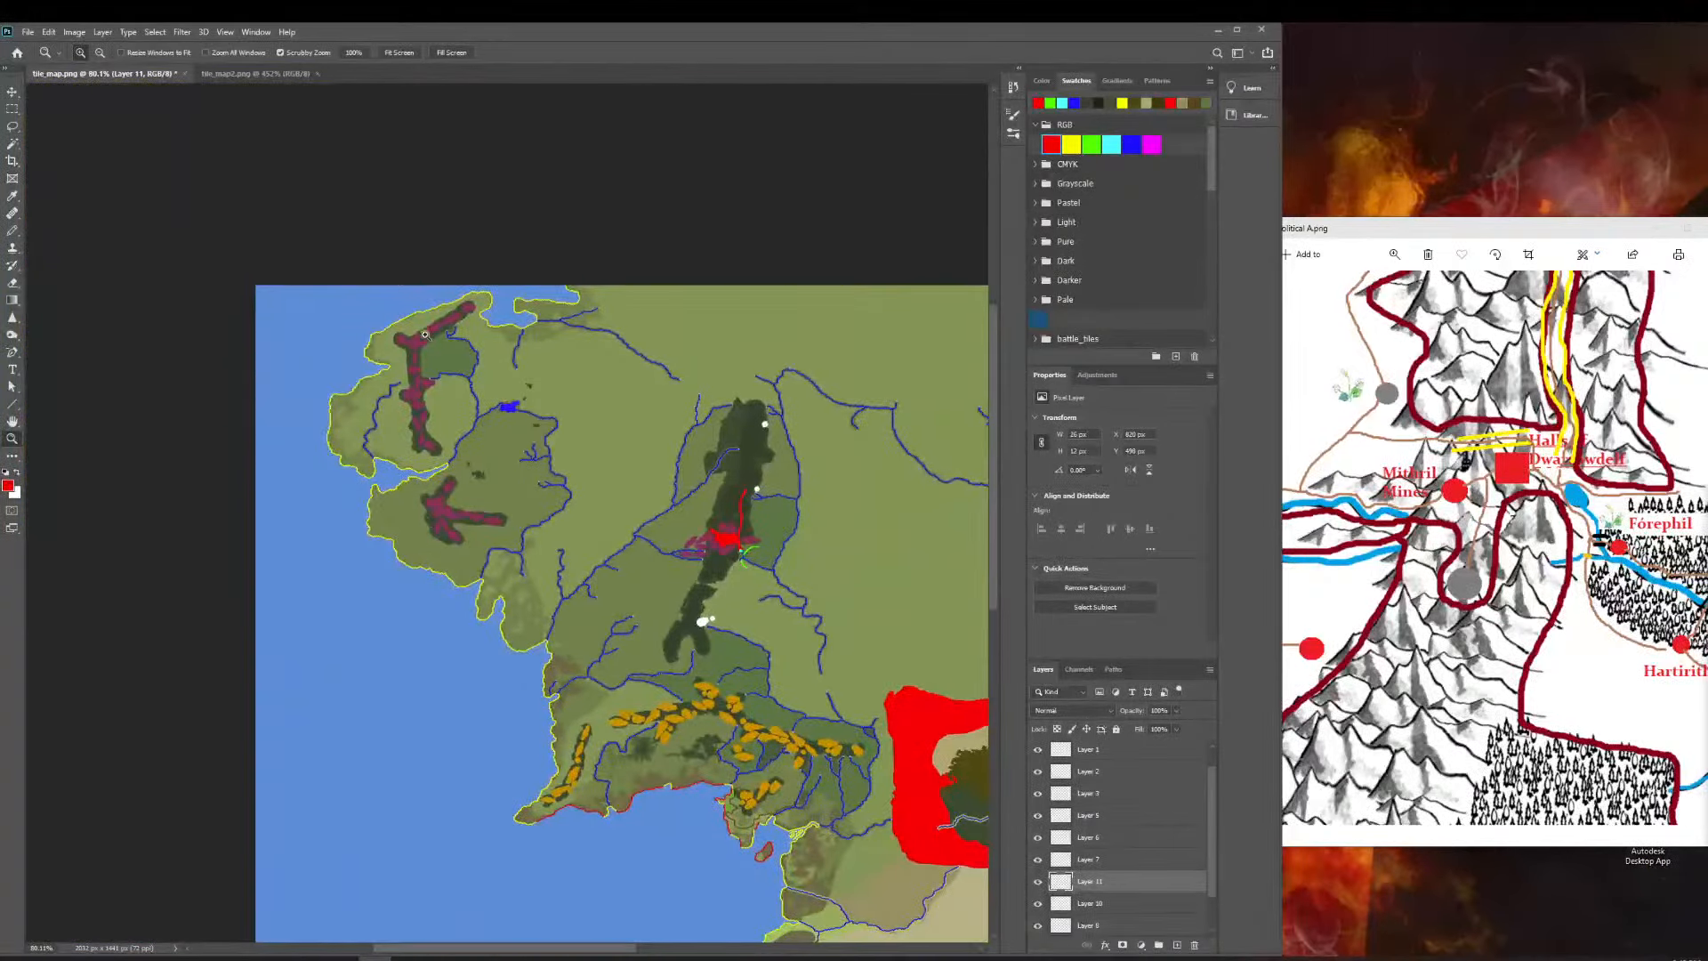
{"action": "left_click_drag", "start_coordinate": [705, 561], "coordinate": [845, 525]}
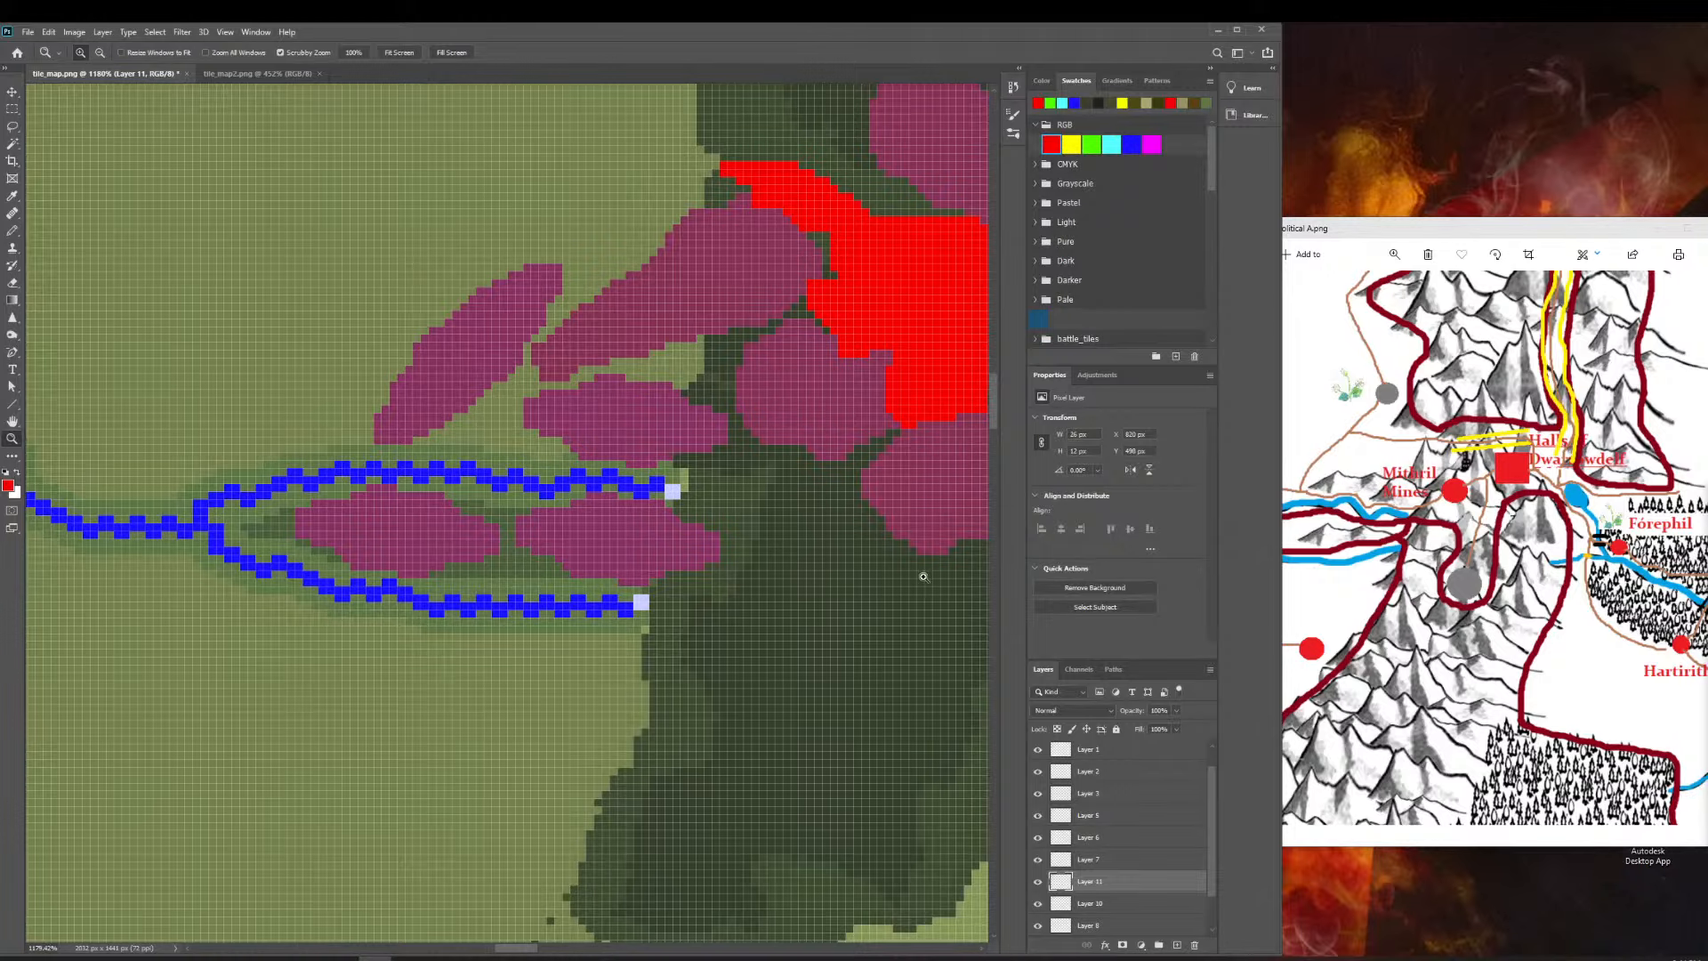
{"action": "left_click_drag", "start_coordinate": [927, 579], "coordinate": [845, 583]}
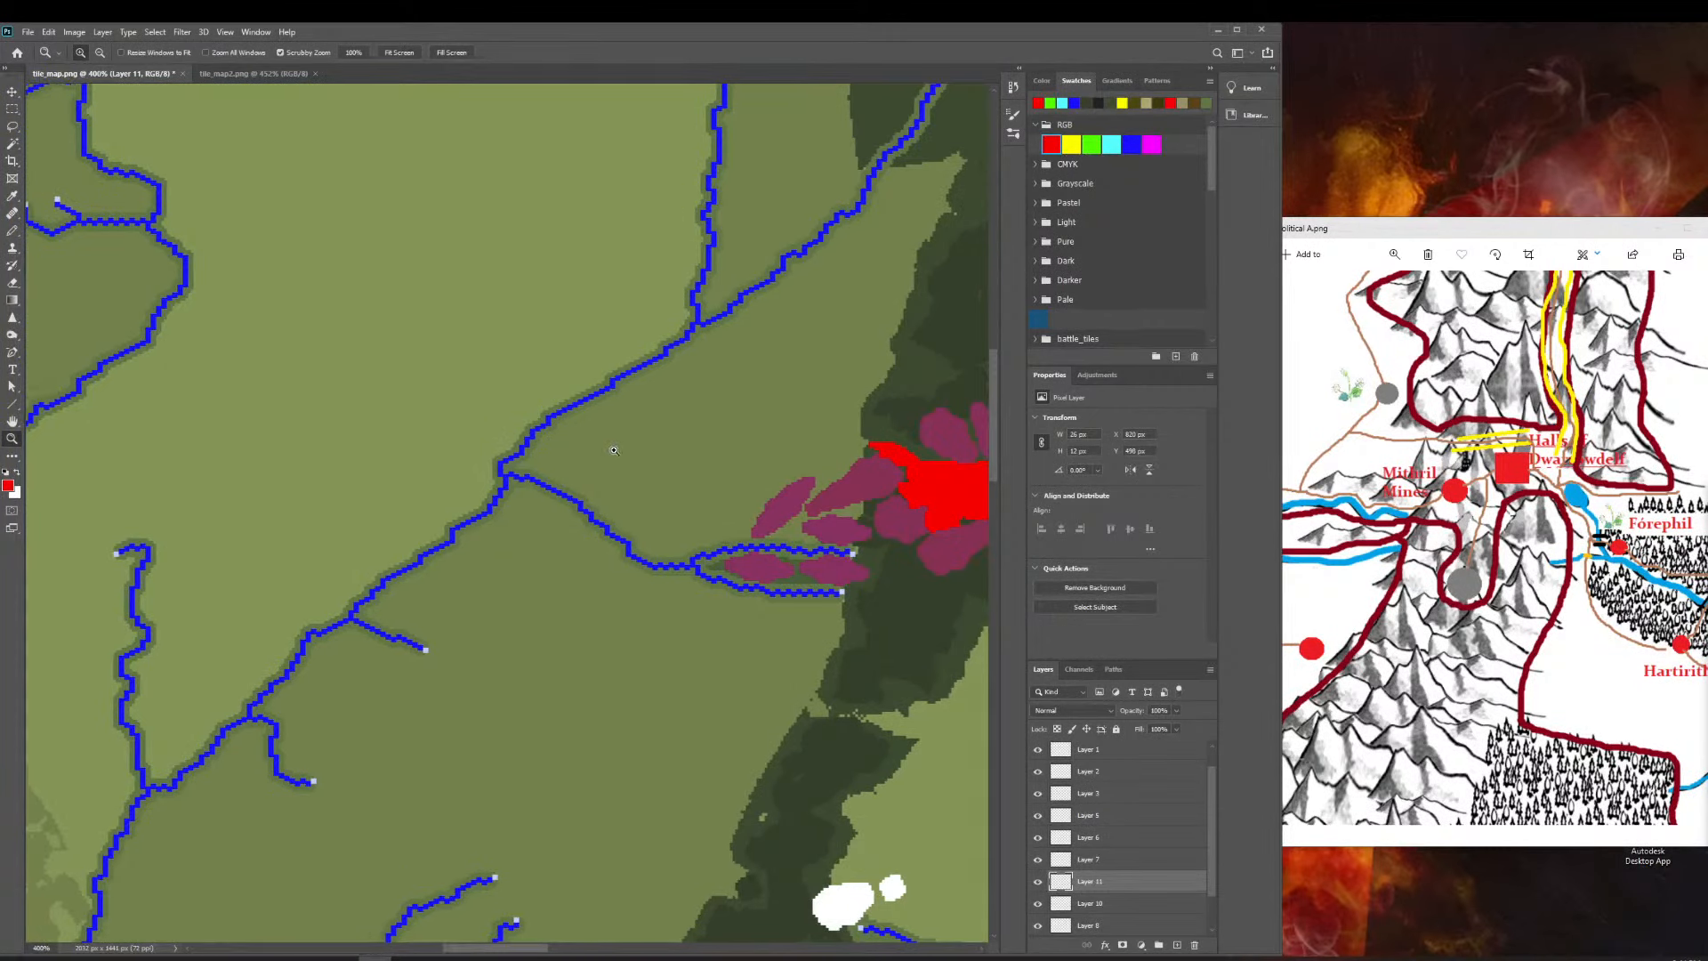
Compare the central range's patches with the finished magenta mountain ranges in the west of the map, including the eastward arm.
{"action": "left_click_drag", "start_coordinate": [611, 451], "coordinate": [558, 454]}
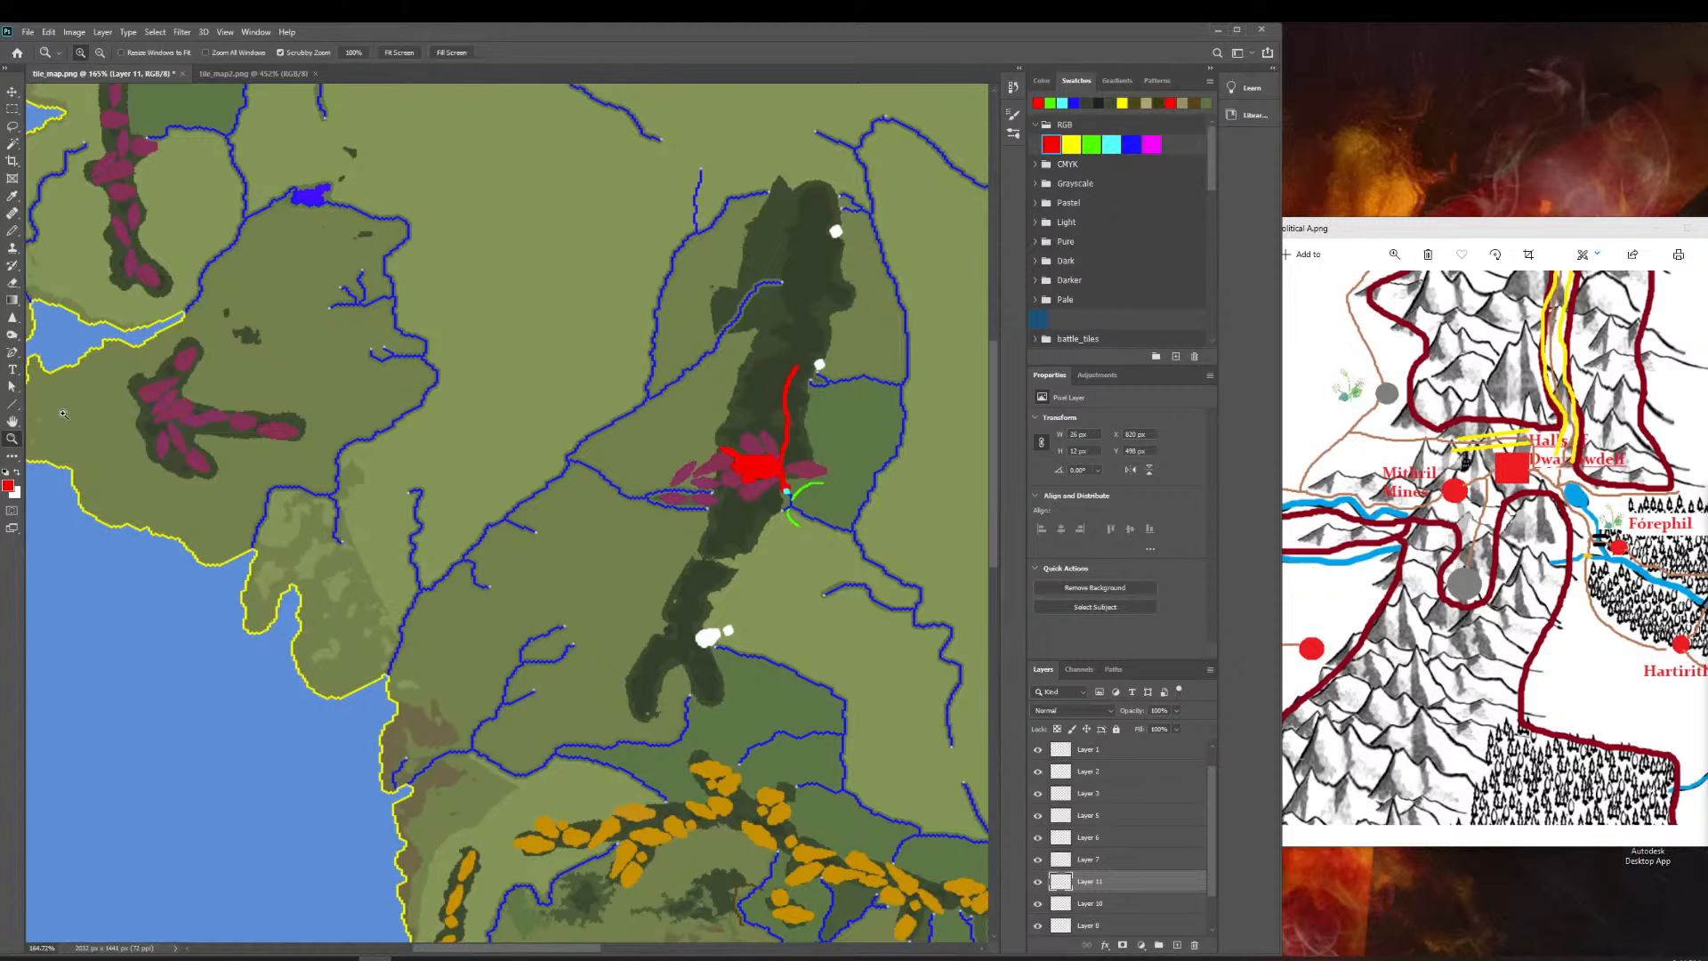
{"action": "scroll", "coordinate": [171, 432], "scroll_direction": "down", "scroll_amount": 2}
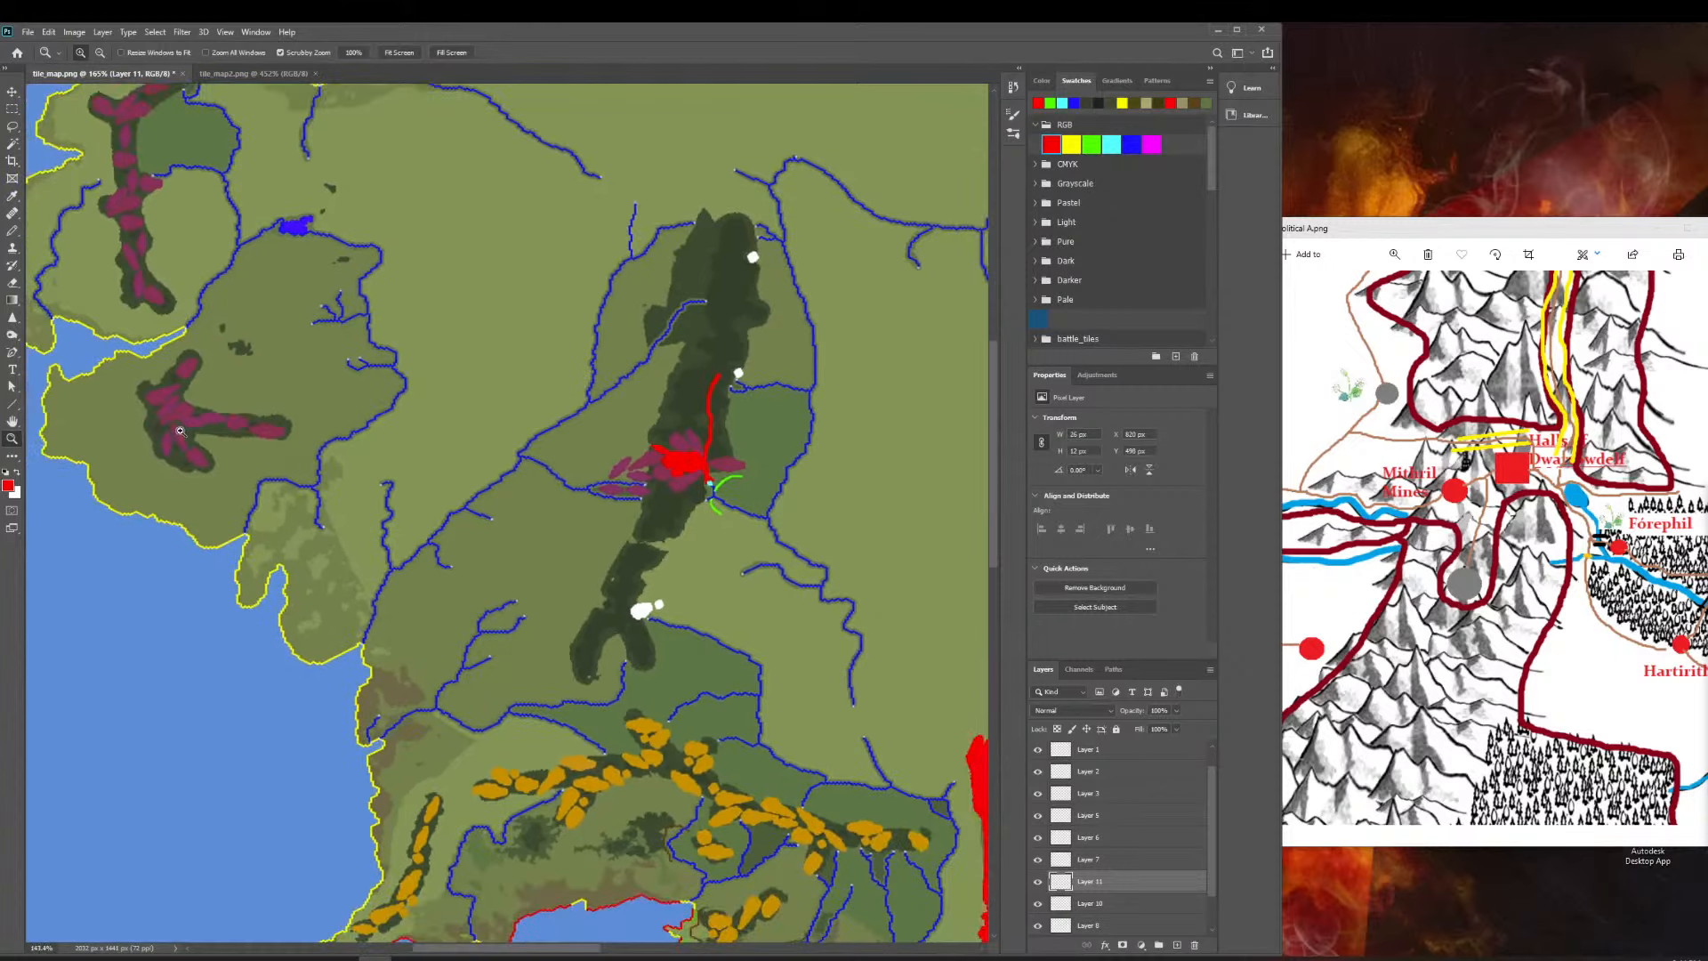
{"action": "scroll", "coordinate": [180, 431], "scroll_direction": "down", "scroll_amount": 1}
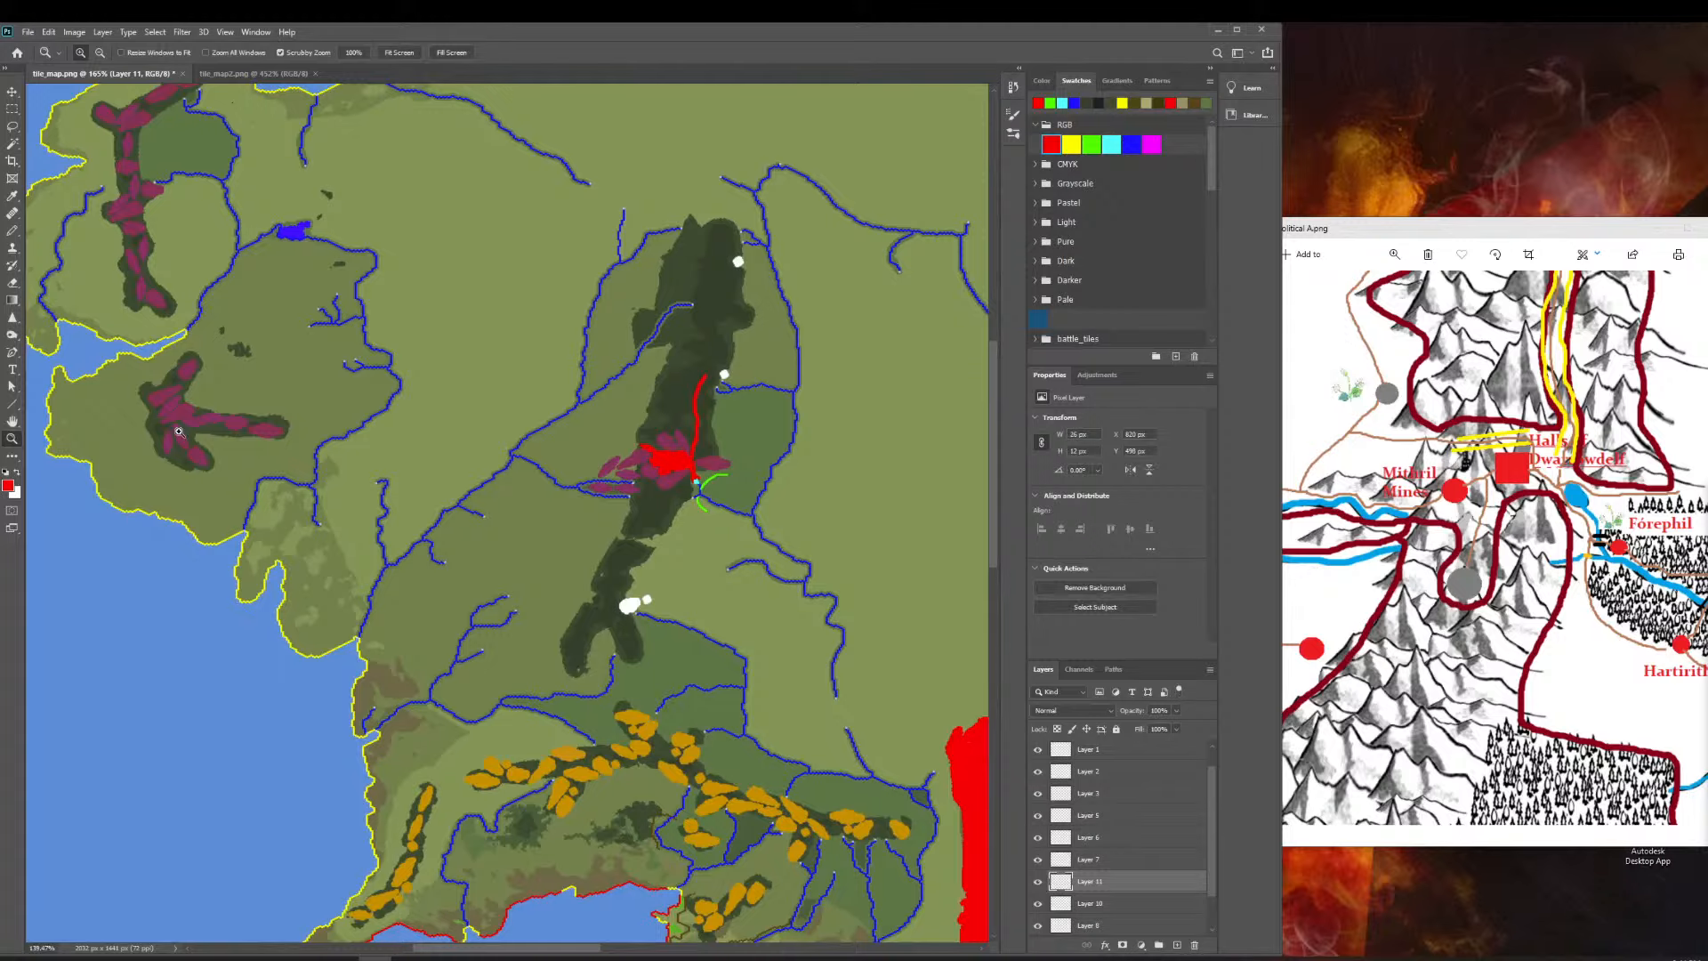
{"action": "scroll", "coordinate": [179, 431], "scroll_direction": "down", "scroll_amount": 5}
{"action": "left_click_drag", "start_coordinate": [153, 433], "coordinate": [241, 463]}
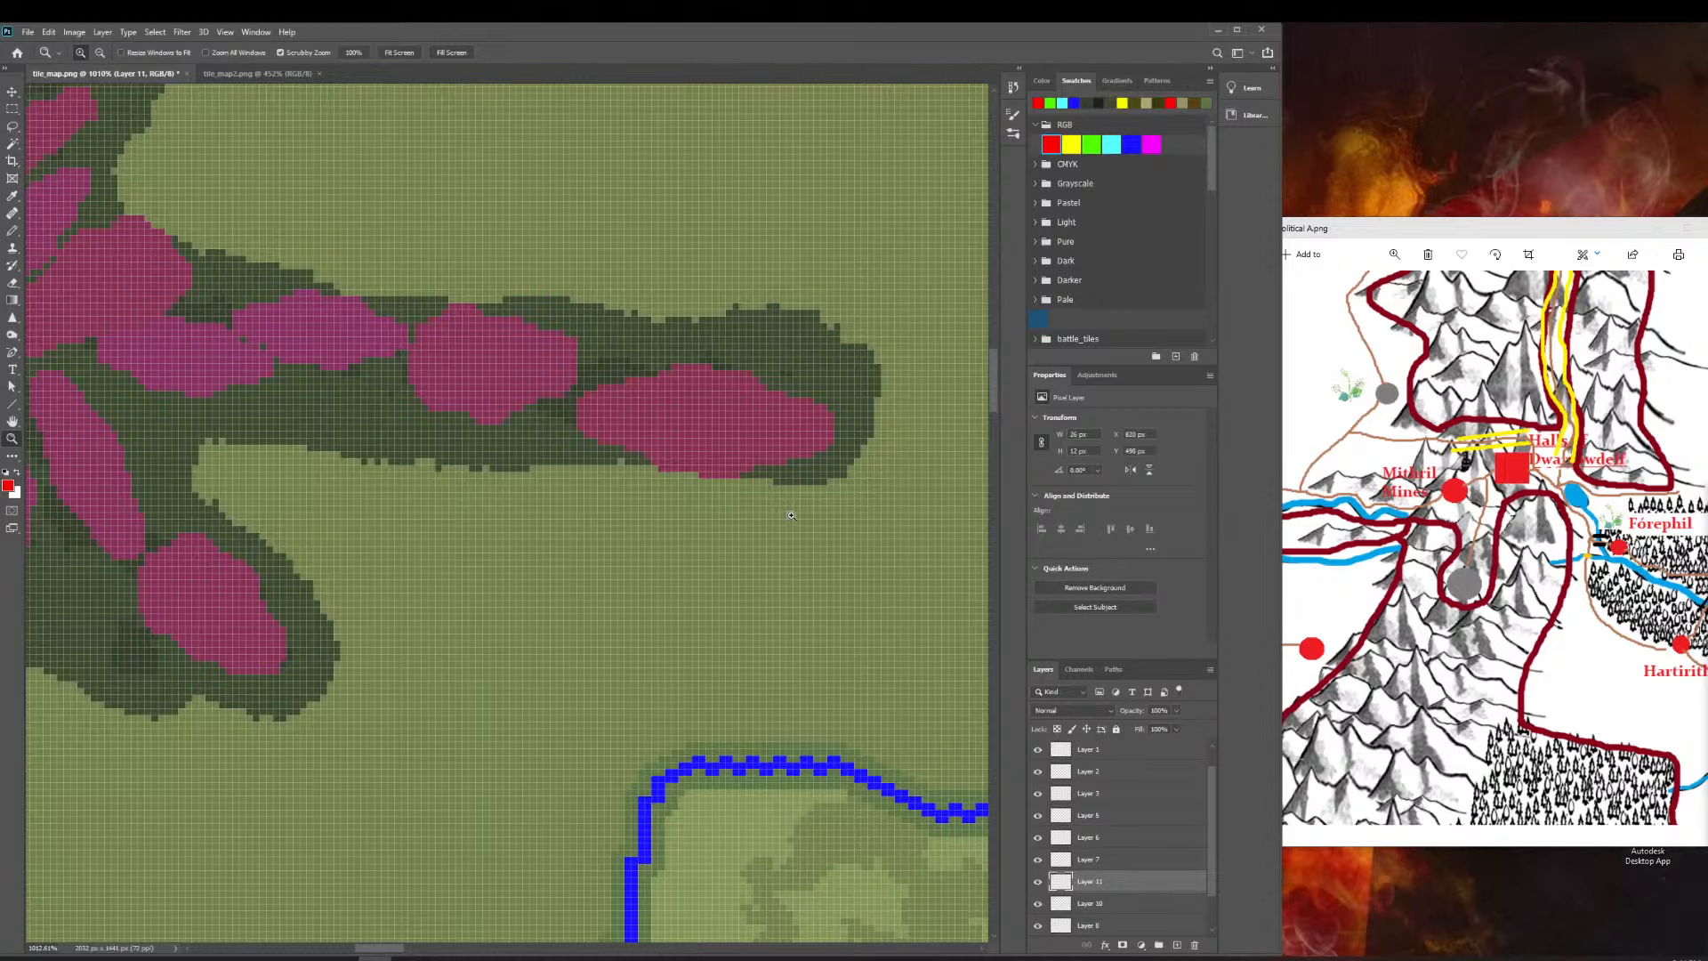
{"action": "left_click_drag", "start_coordinate": [806, 549], "coordinate": [666, 549]}
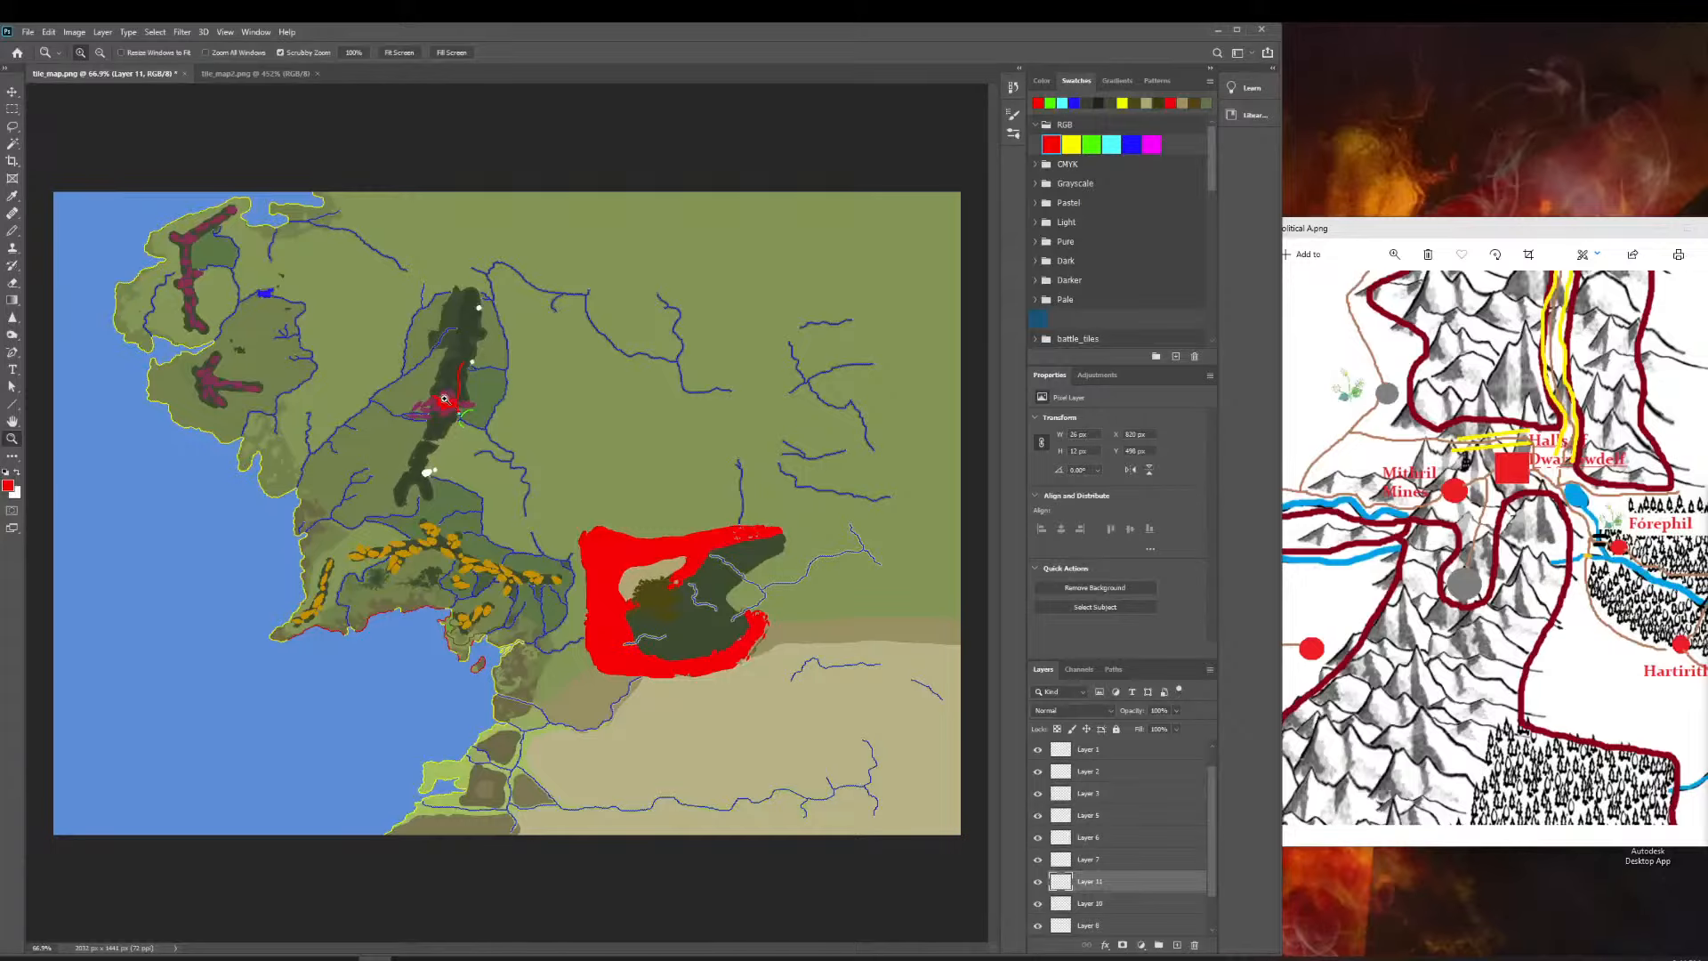
{"action": "left_click_drag", "start_coordinate": [412, 405], "coordinate": [552, 506]}
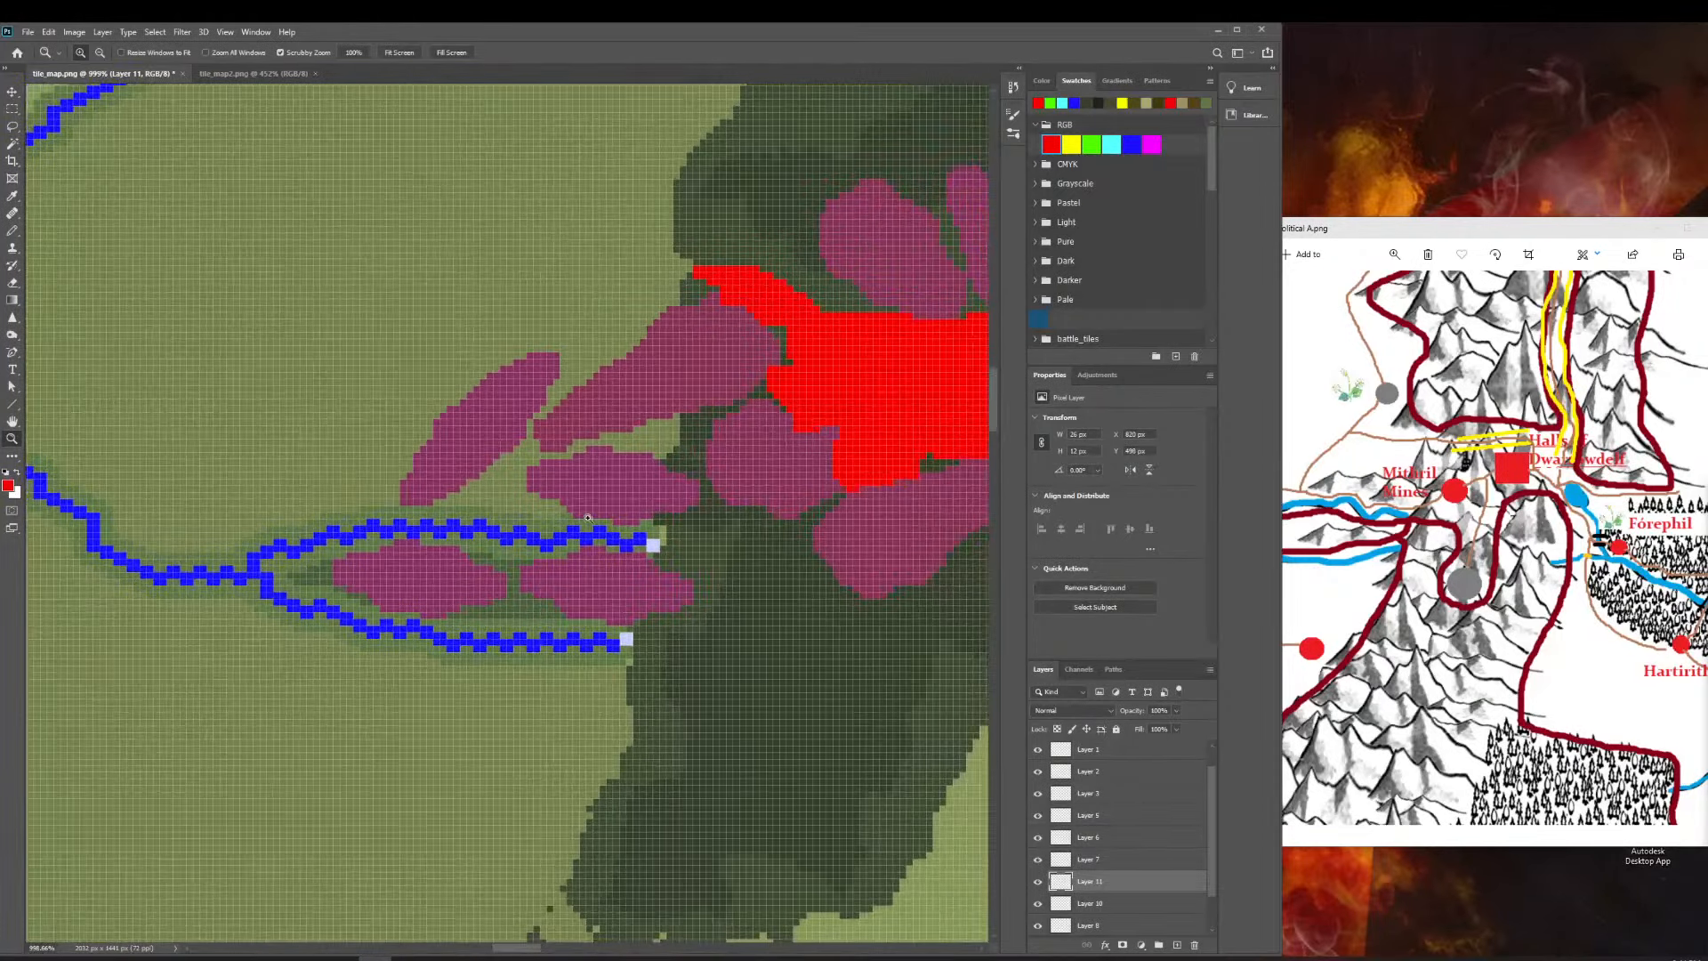
{"action": "left_click_drag", "start_coordinate": [670, 469], "coordinate": [509, 483]}
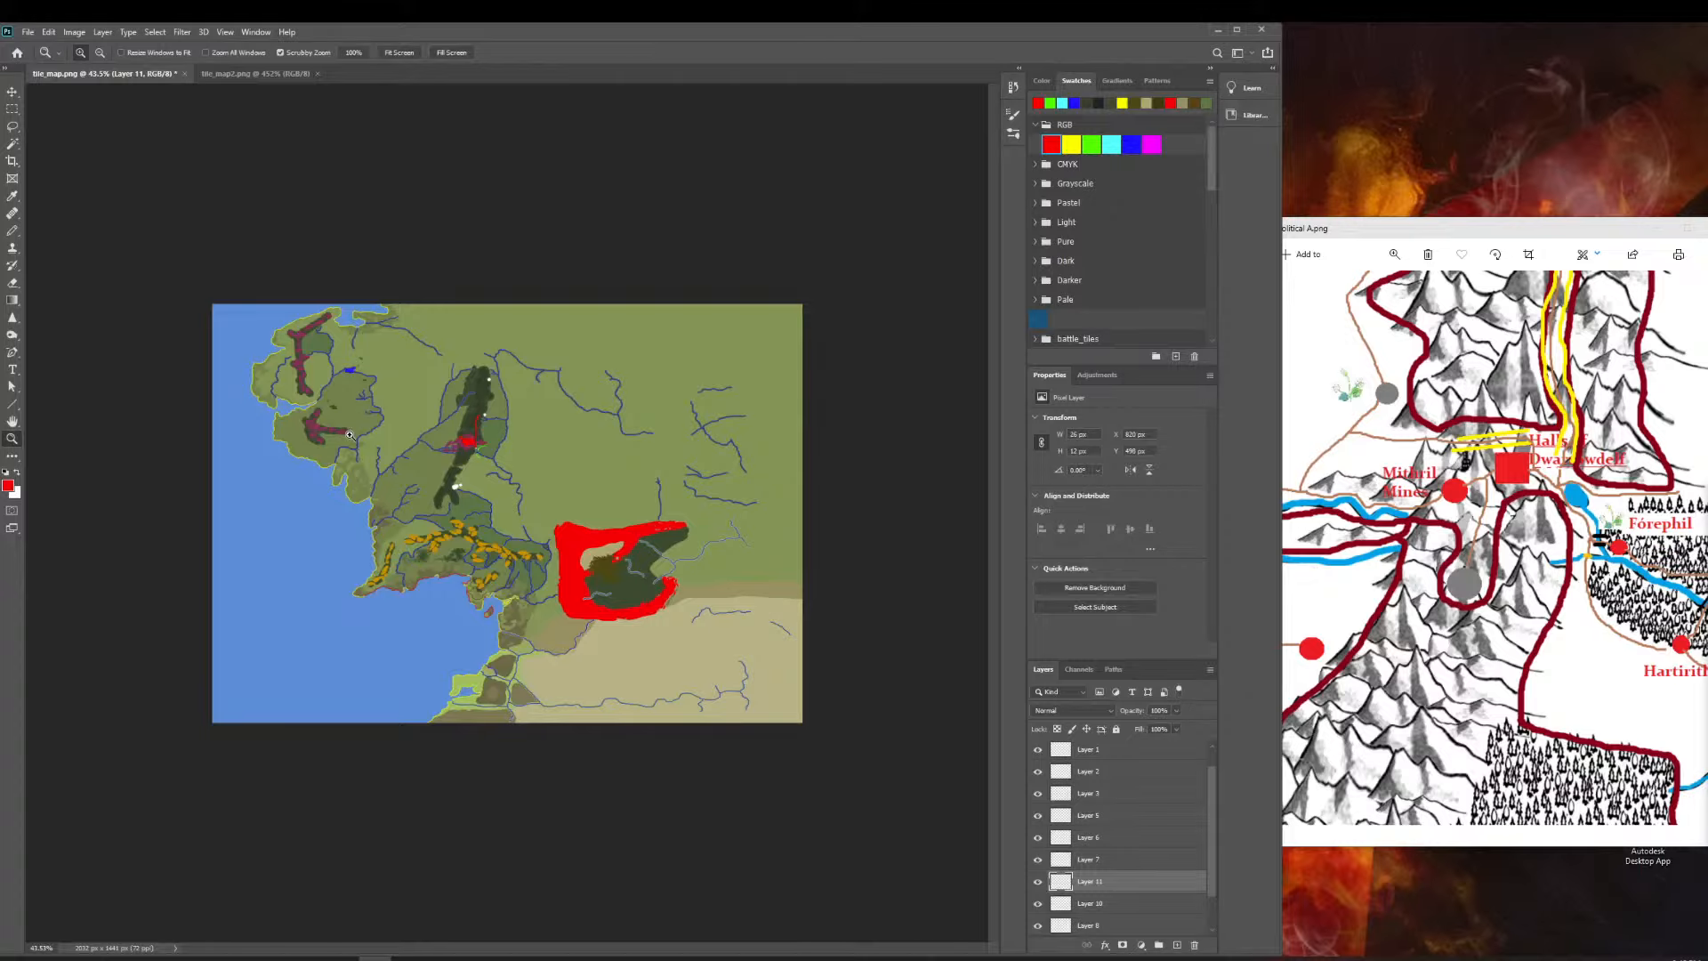
{"action": "left_click_drag", "start_coordinate": [465, 430], "coordinate": [594, 491]}
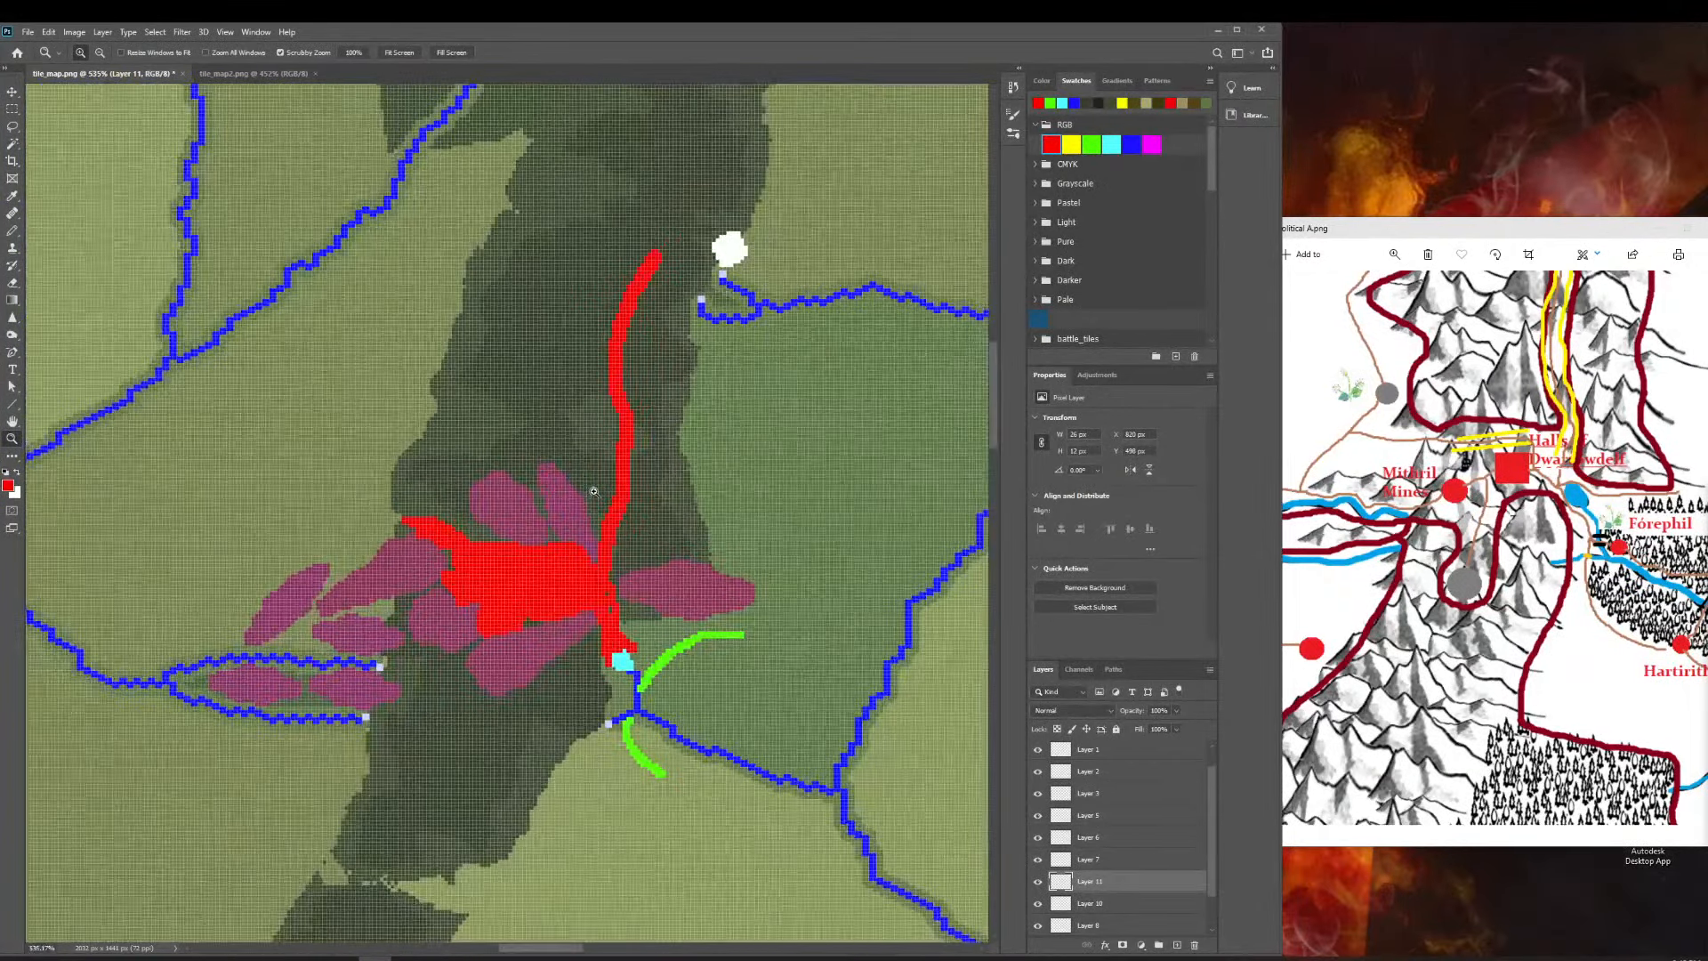
Examine the unfilled parts of the central range around the red guide line, the white markers and the adjoining rivers.
{"action": "scroll", "coordinate": [515, 613], "scroll_direction": "right", "scroll_amount": 1}
{"action": "scroll", "coordinate": [516, 614], "scroll_direction": "left", "scroll_amount": 3}
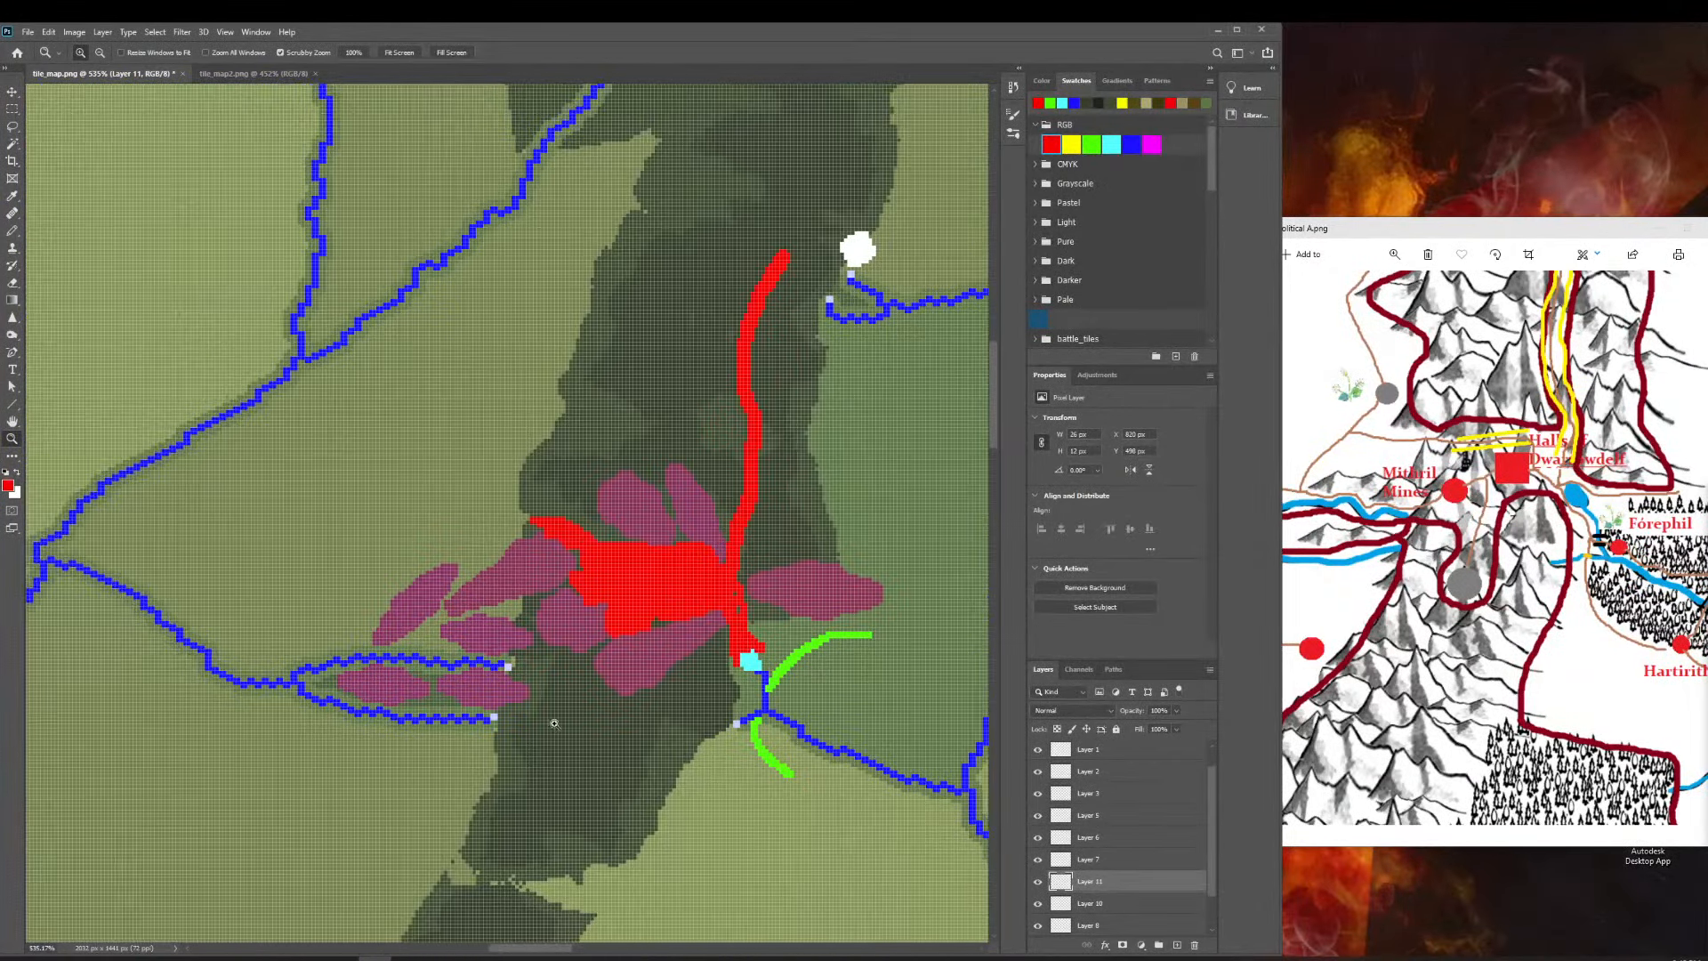
{"action": "left_click_drag", "start_coordinate": [554, 724], "coordinate": [527, 700]}
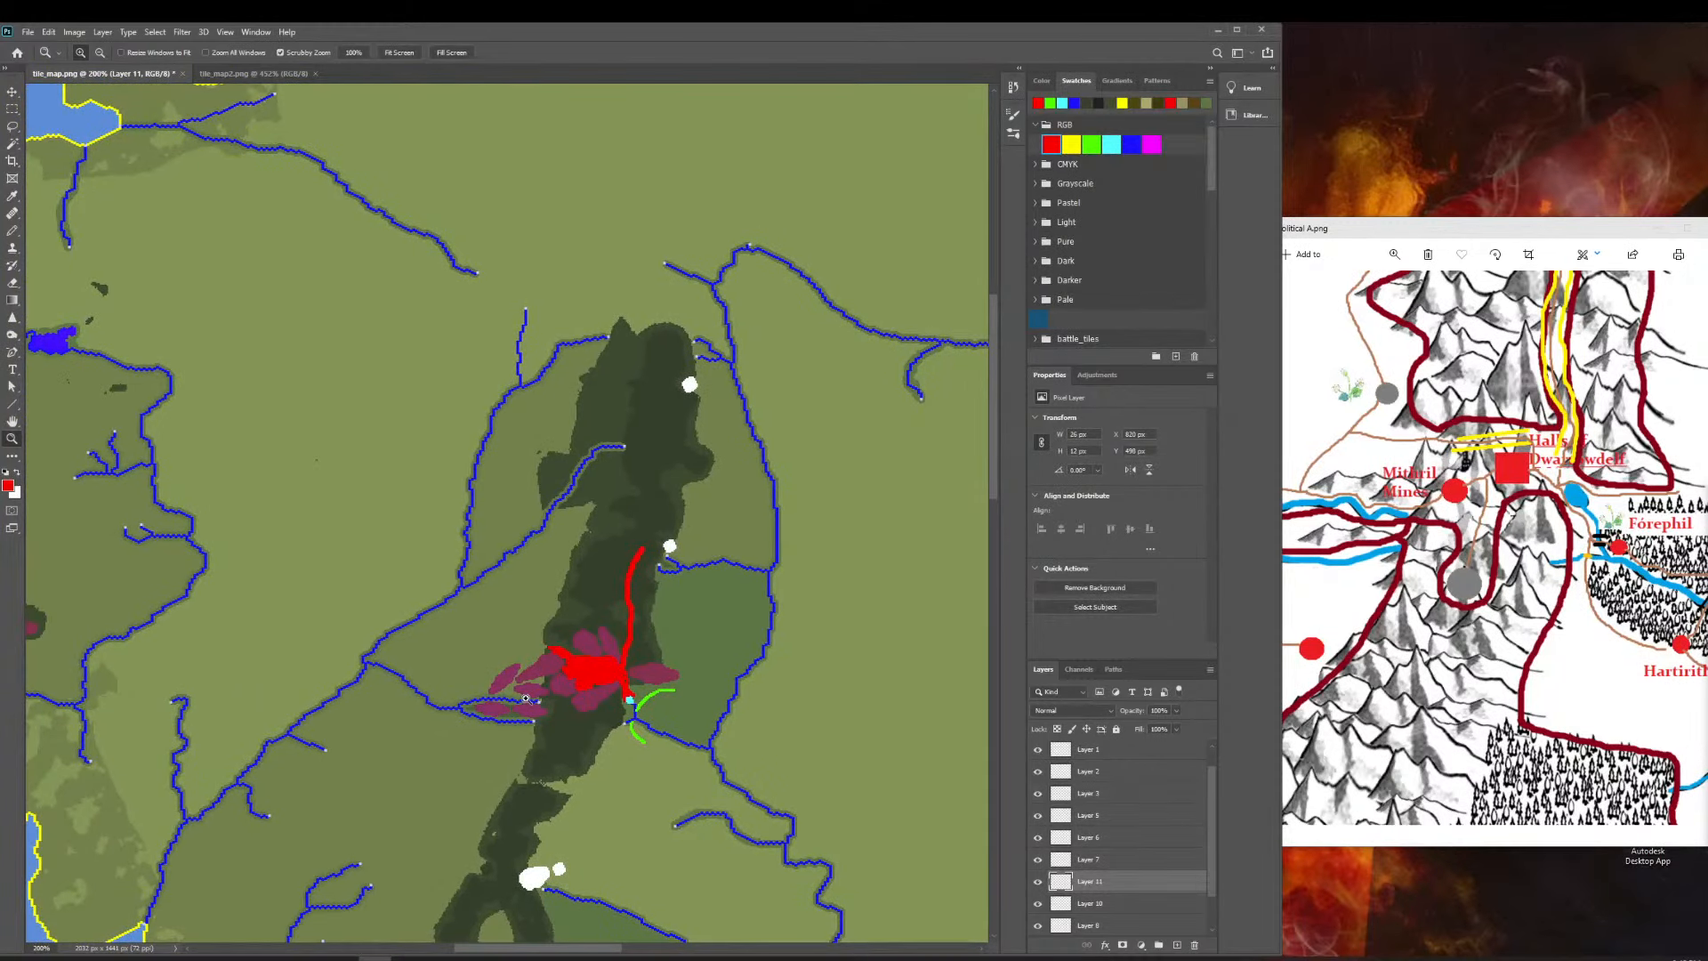
{"action": "scroll", "coordinate": [525, 699], "scroll_direction": "left", "scroll_amount": 1}
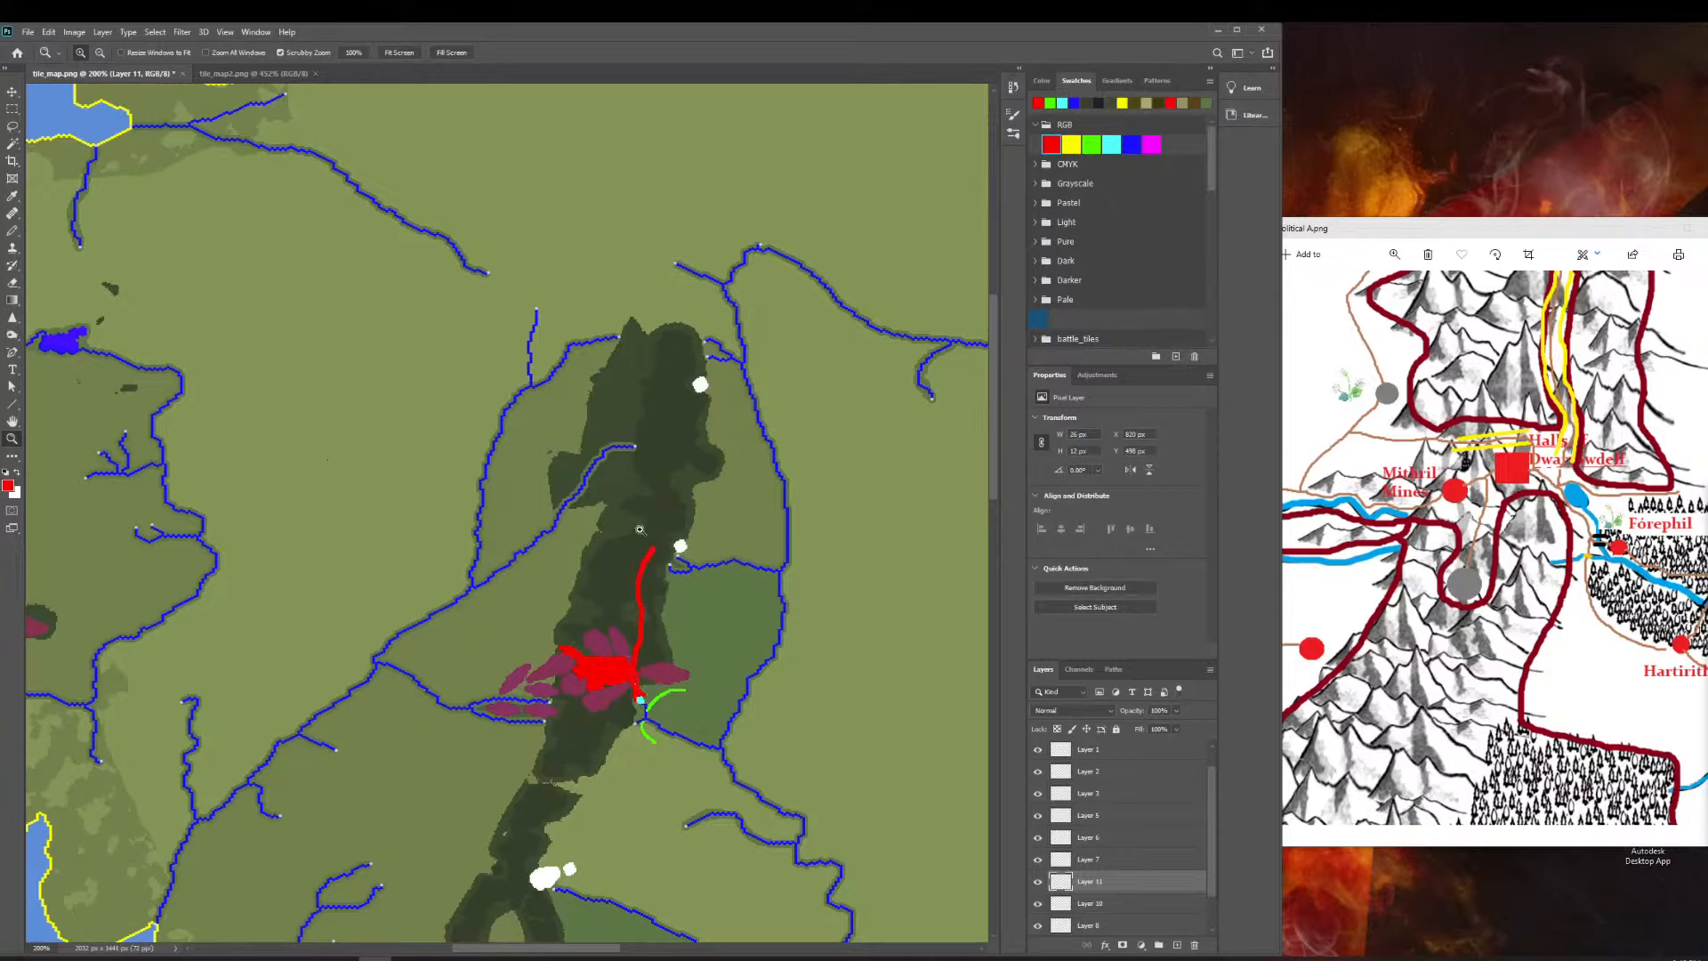
{"action": "mouse_move", "coordinate": [705, 514]}
{"action": "left_mouse_down"}
{"action": "mouse_move", "coordinate": [782, 508]}
{"action": "mouse_move", "coordinate": [702, 508]}
{"action": "left_mouse_up"}
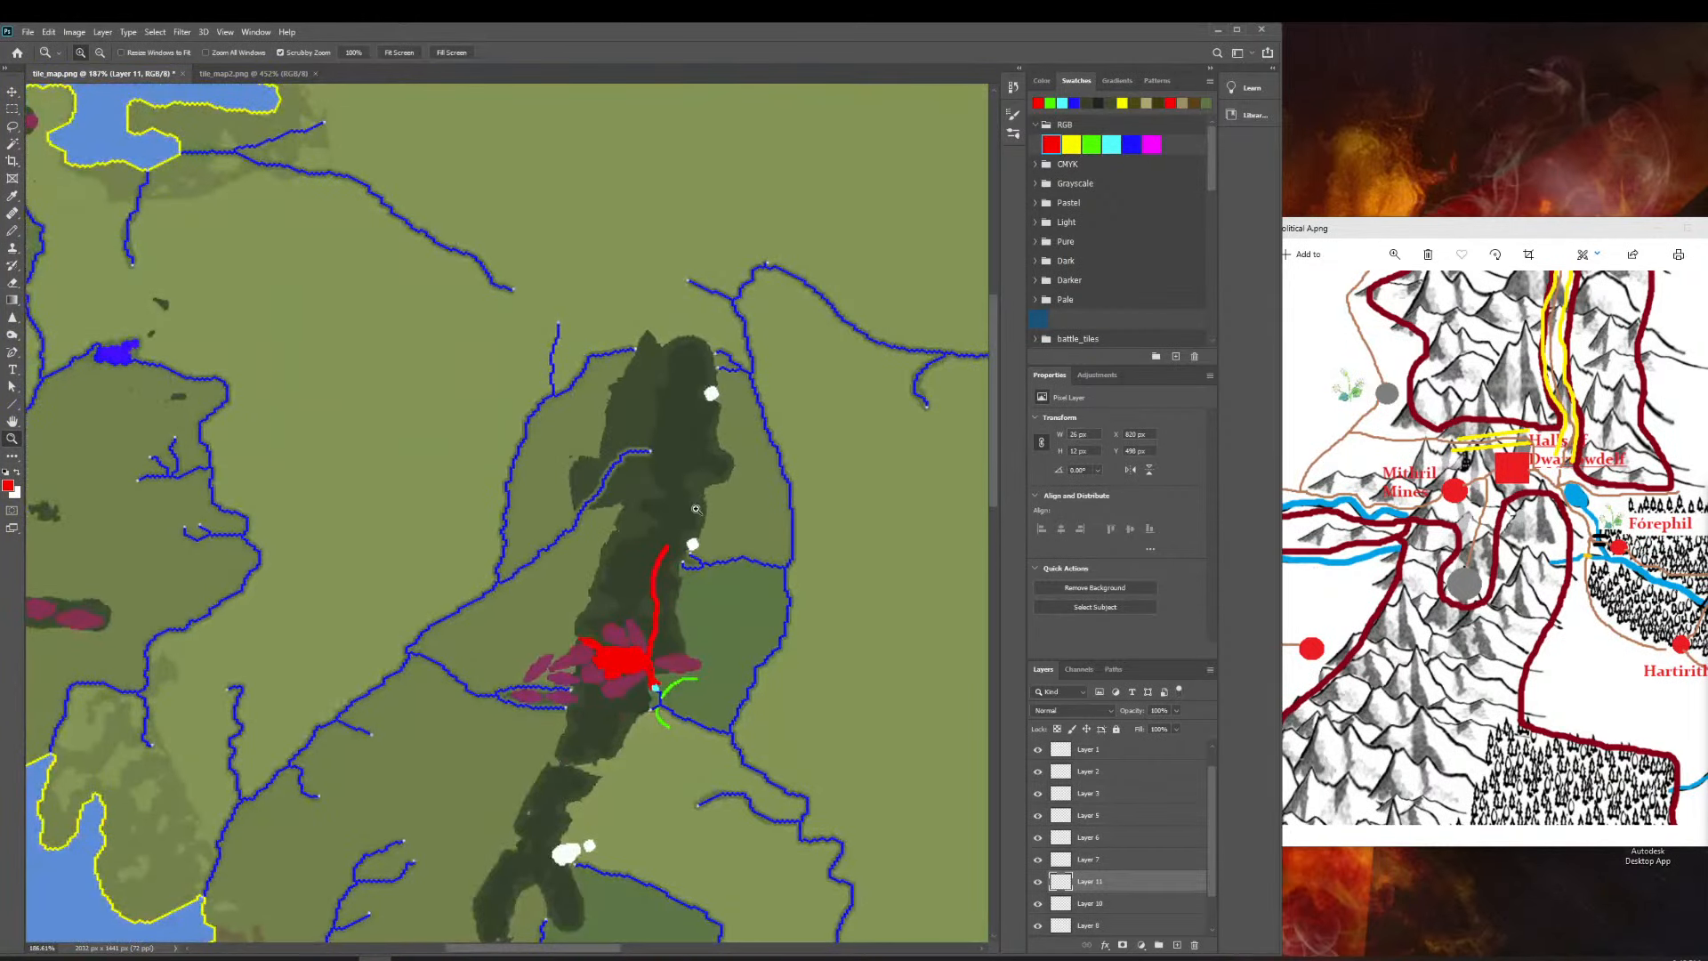
{"action": "scroll", "coordinate": [699, 531], "scroll_direction": "left", "scroll_amount": 1}
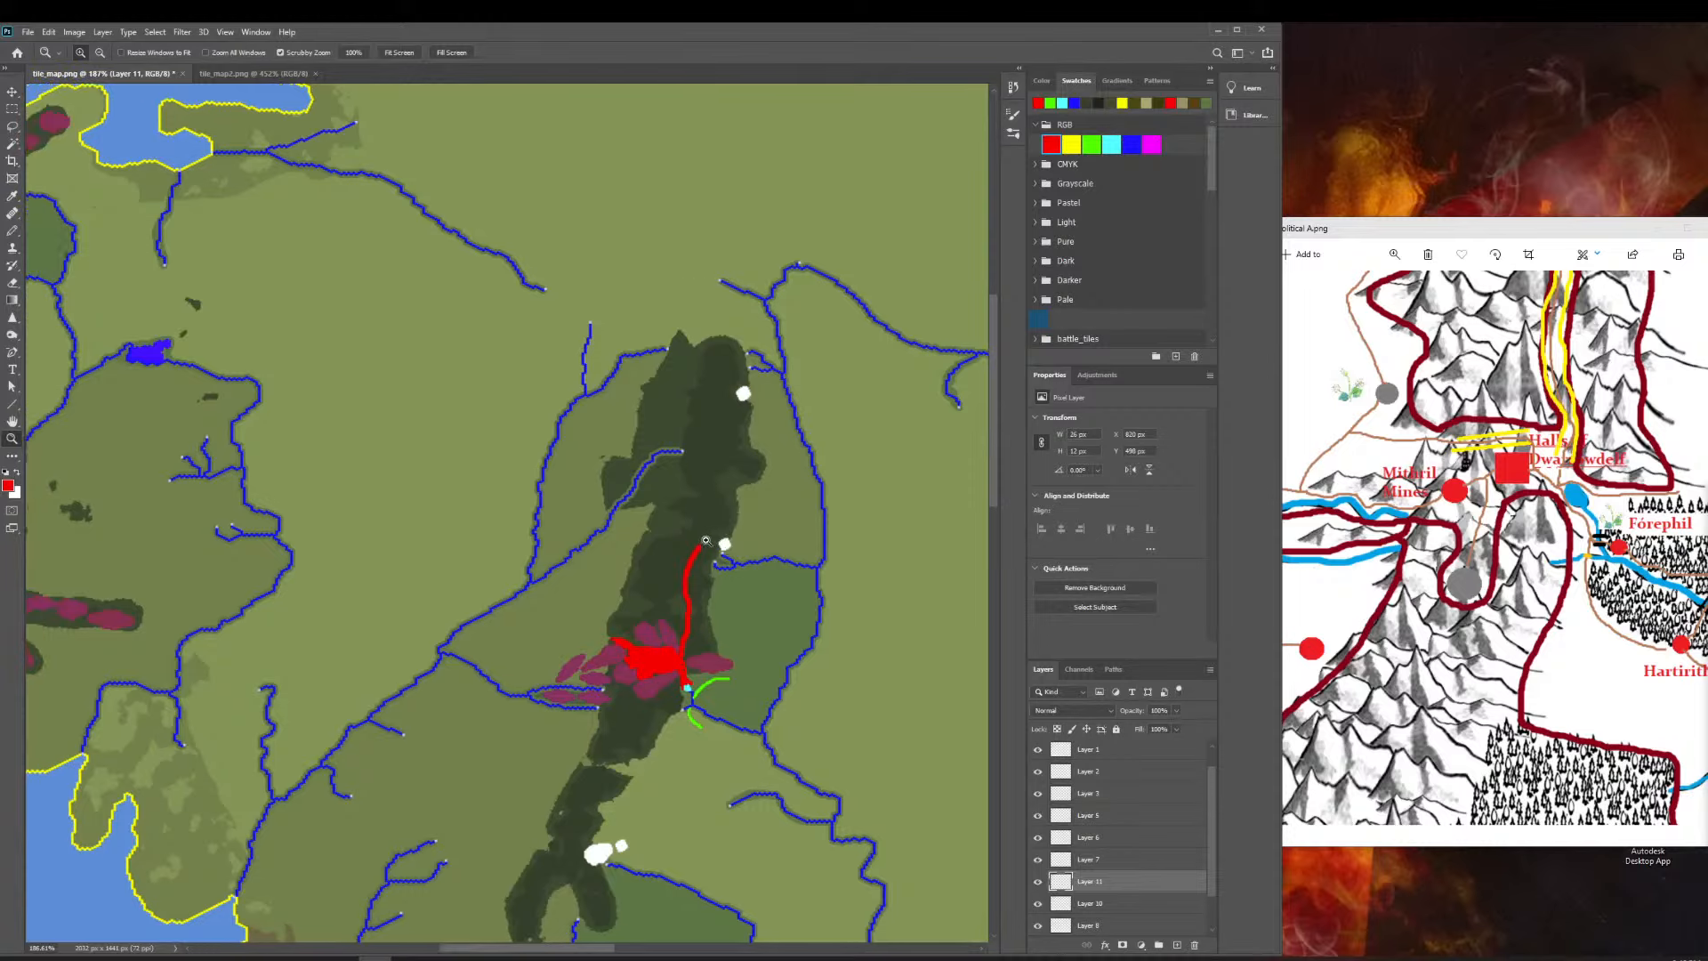
{"action": "left_click_drag", "start_coordinate": [721, 542], "coordinate": [572, 633]}
{"action": "scroll", "coordinate": [719, 597], "scroll_direction": "right", "scroll_amount": 1}
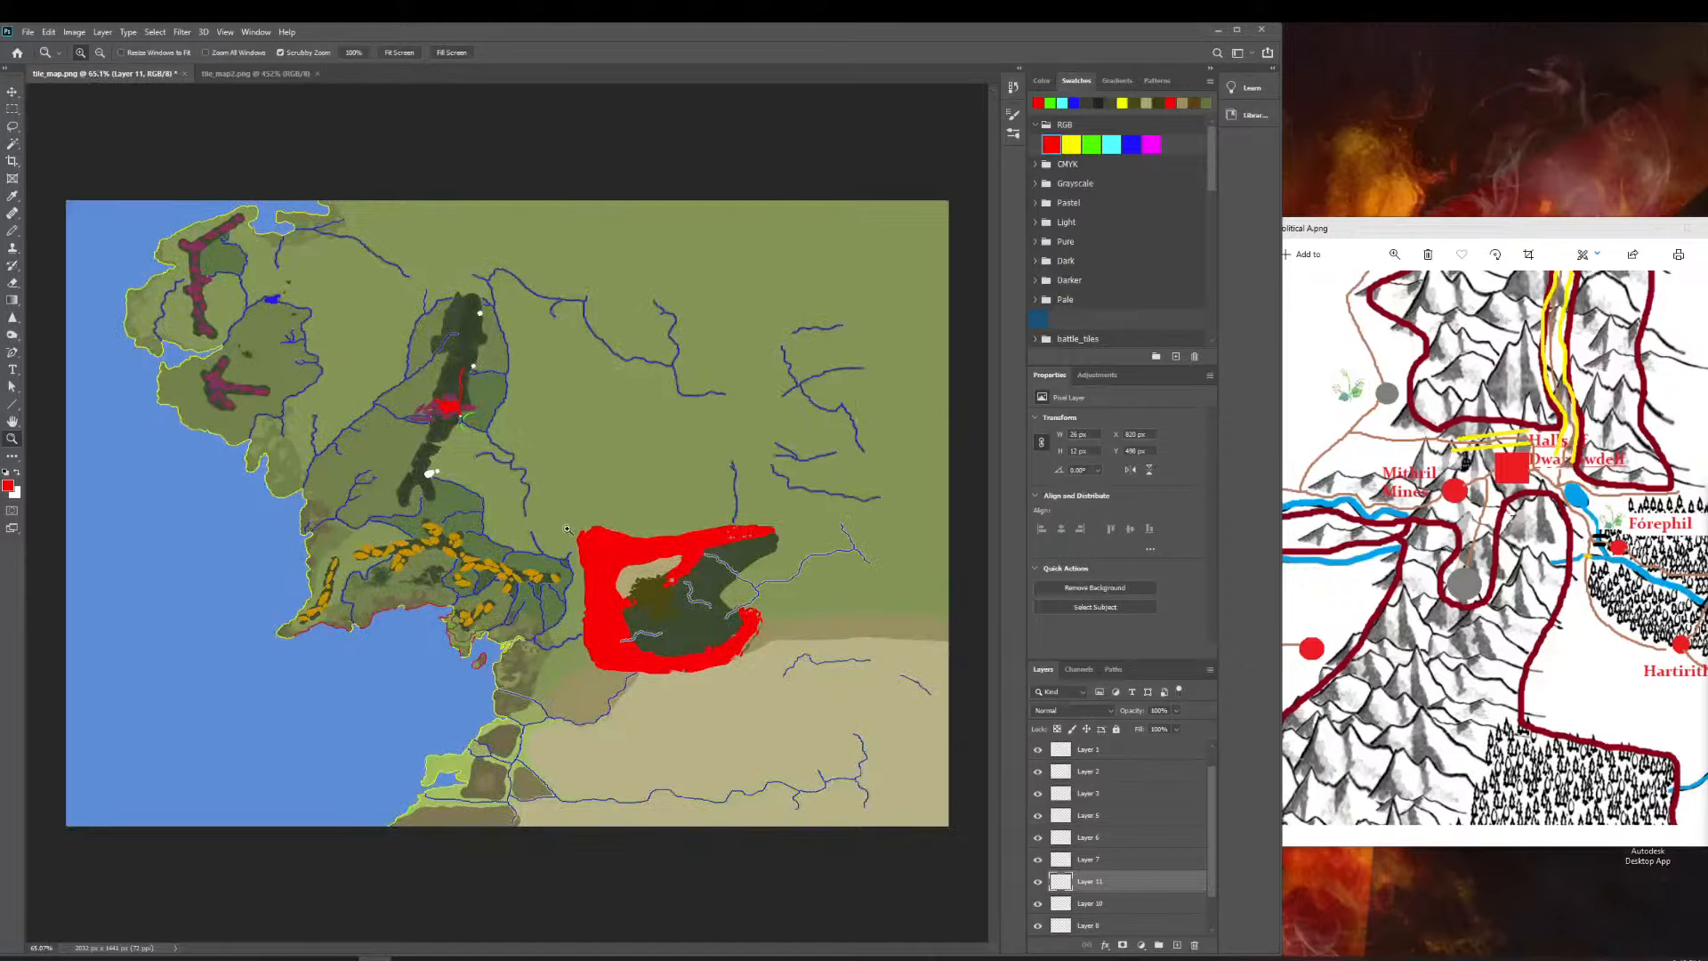
Nudge the western flat patch in the river loop slightly southeast, closer to the eastern patch.
{"action": "left_click_drag", "start_coordinate": [420, 410], "coordinate": [598, 408]}
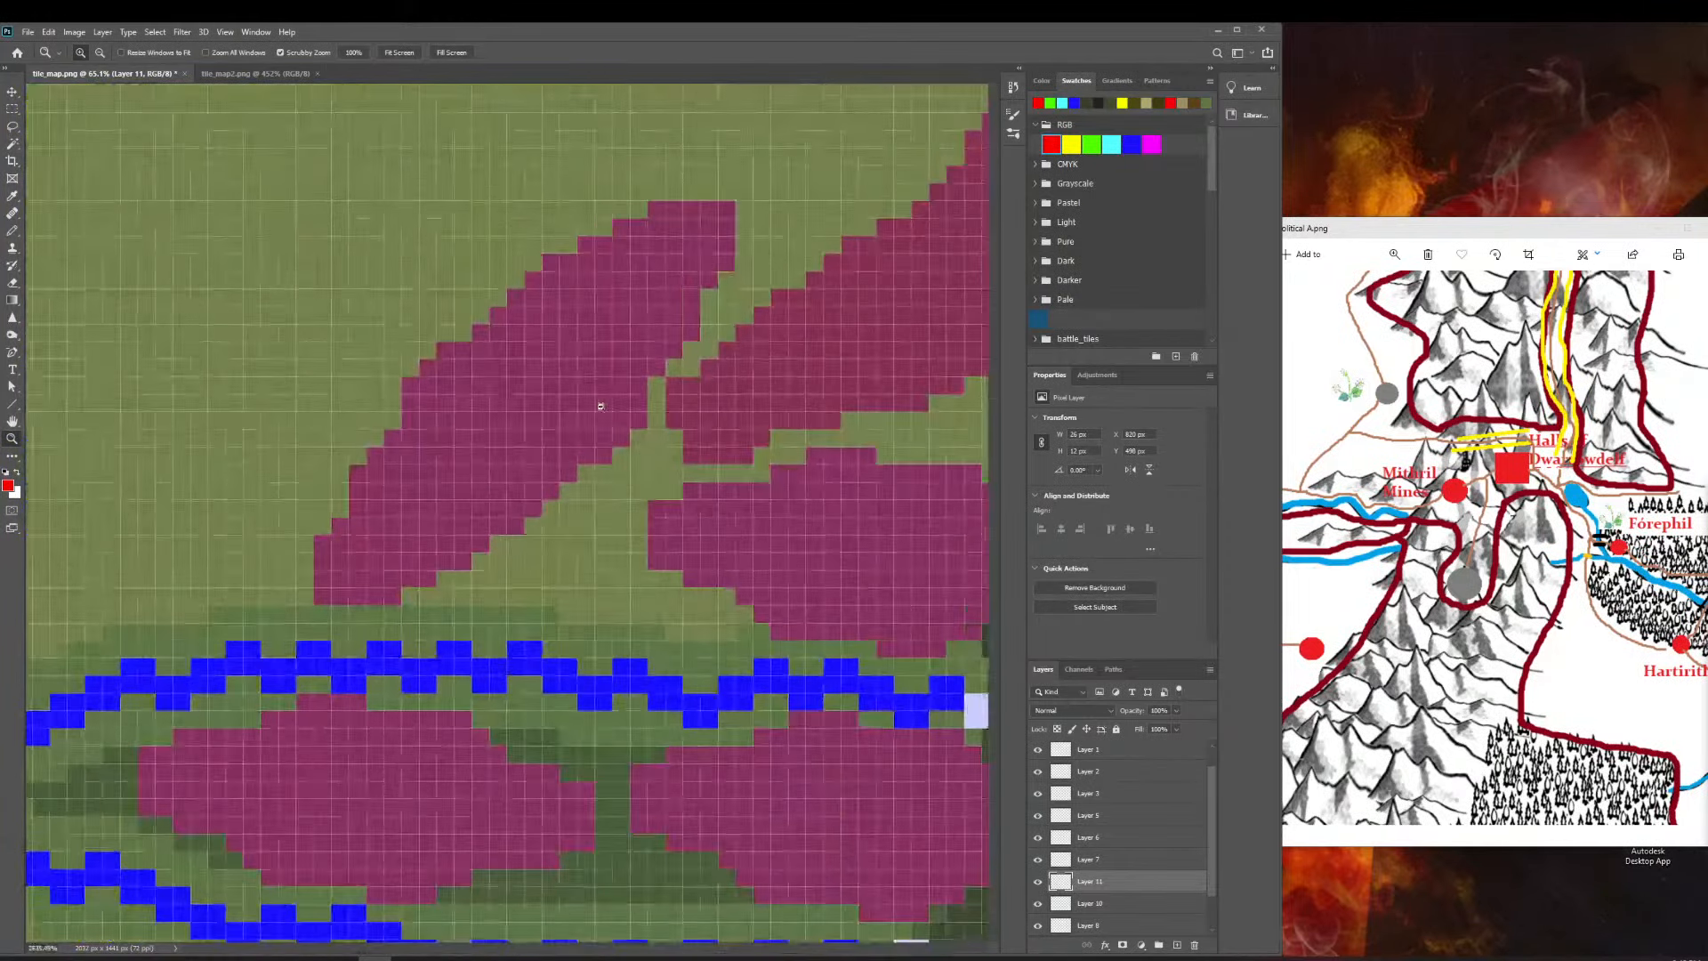
{"action": "left_click", "coordinate": [12, 93]}
{"action": "scroll", "coordinate": [756, 516], "scroll_direction": "right", "scroll_amount": 4}
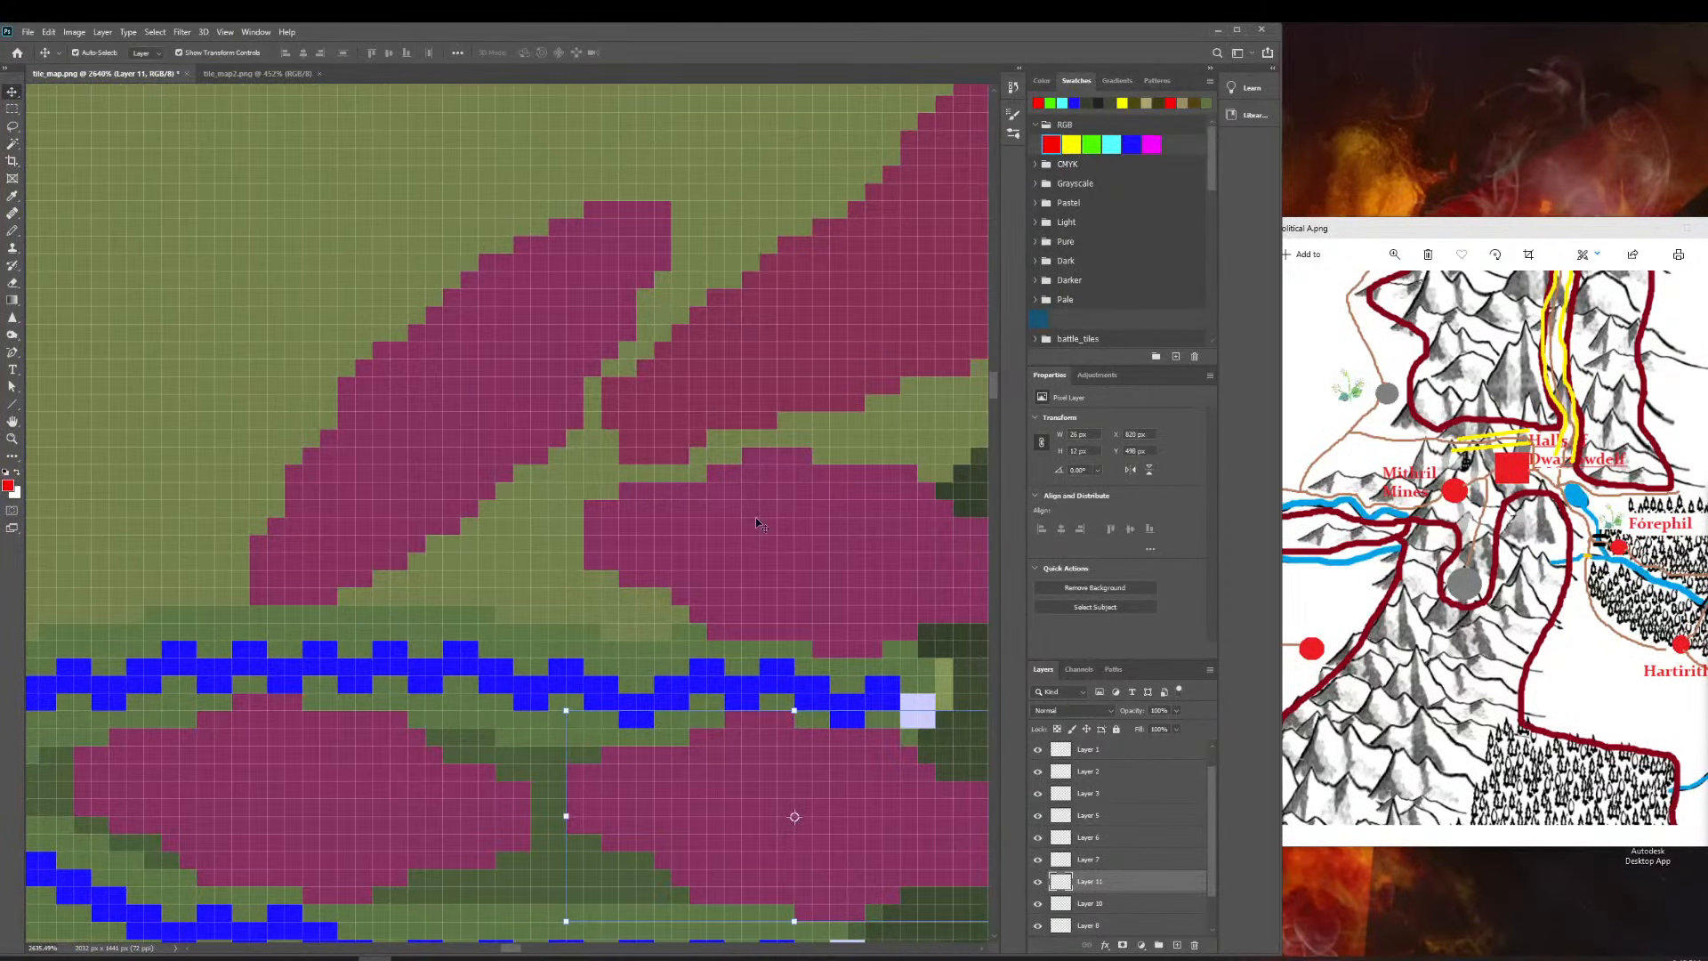
{"action": "scroll", "coordinate": [755, 516], "scroll_direction": "down", "scroll_amount": 2}
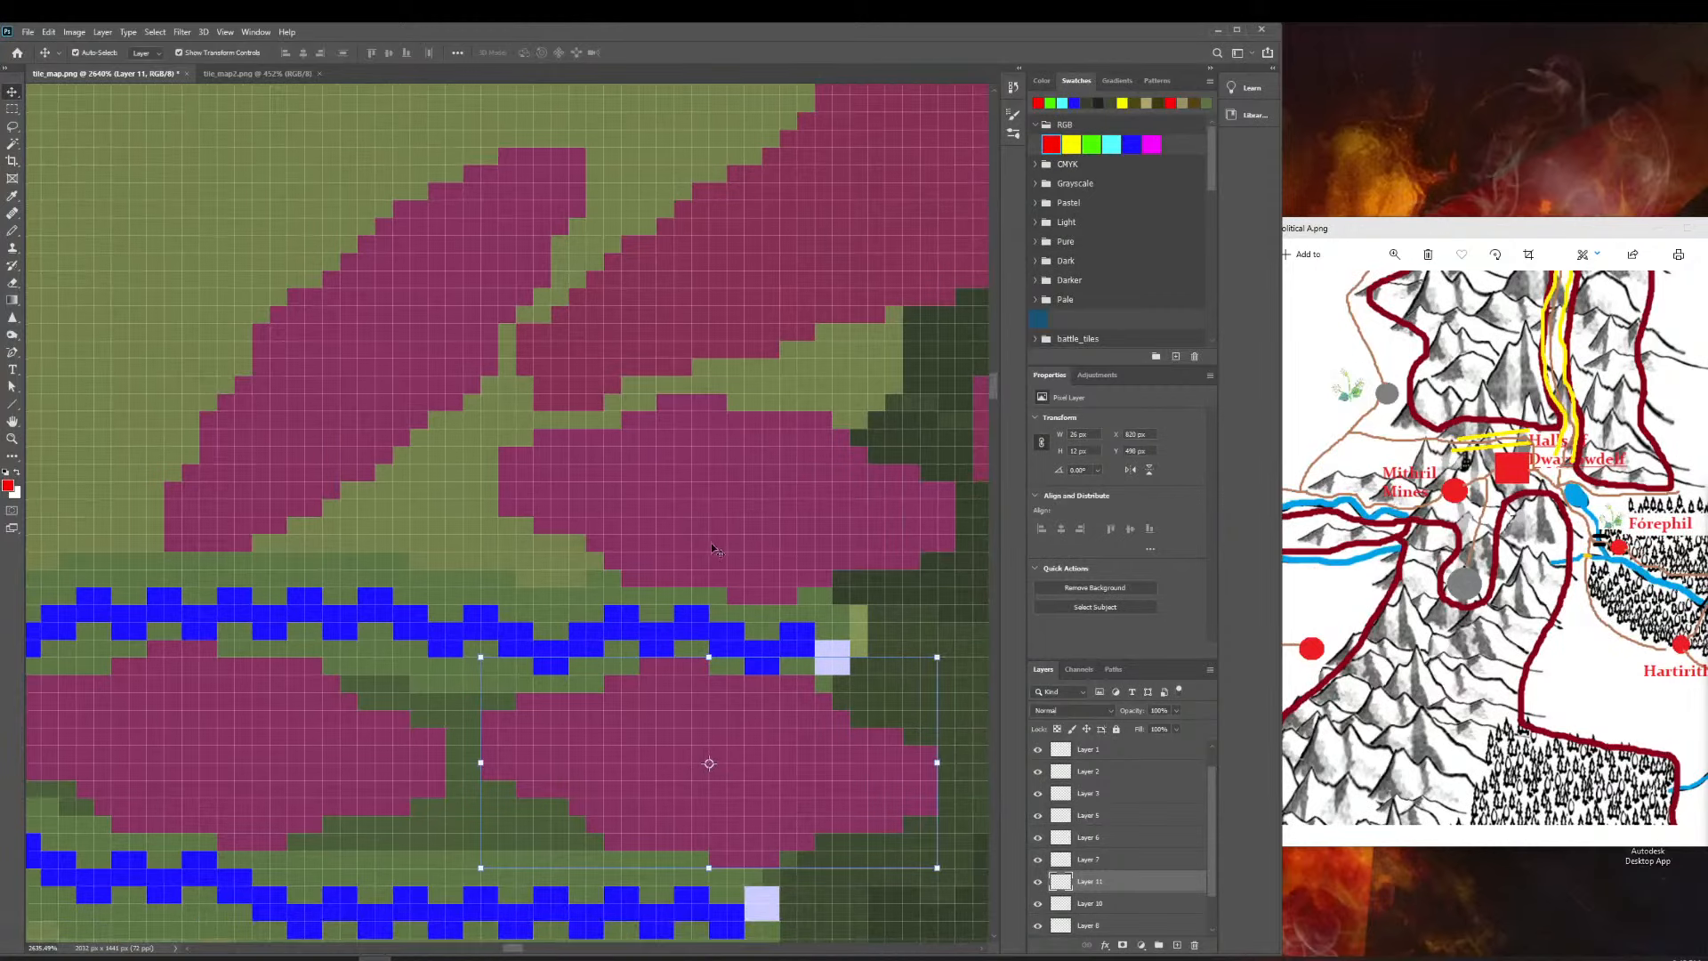
{"action": "scroll", "coordinate": [760, 683], "scroll_direction": "right", "scroll_amount": 3}
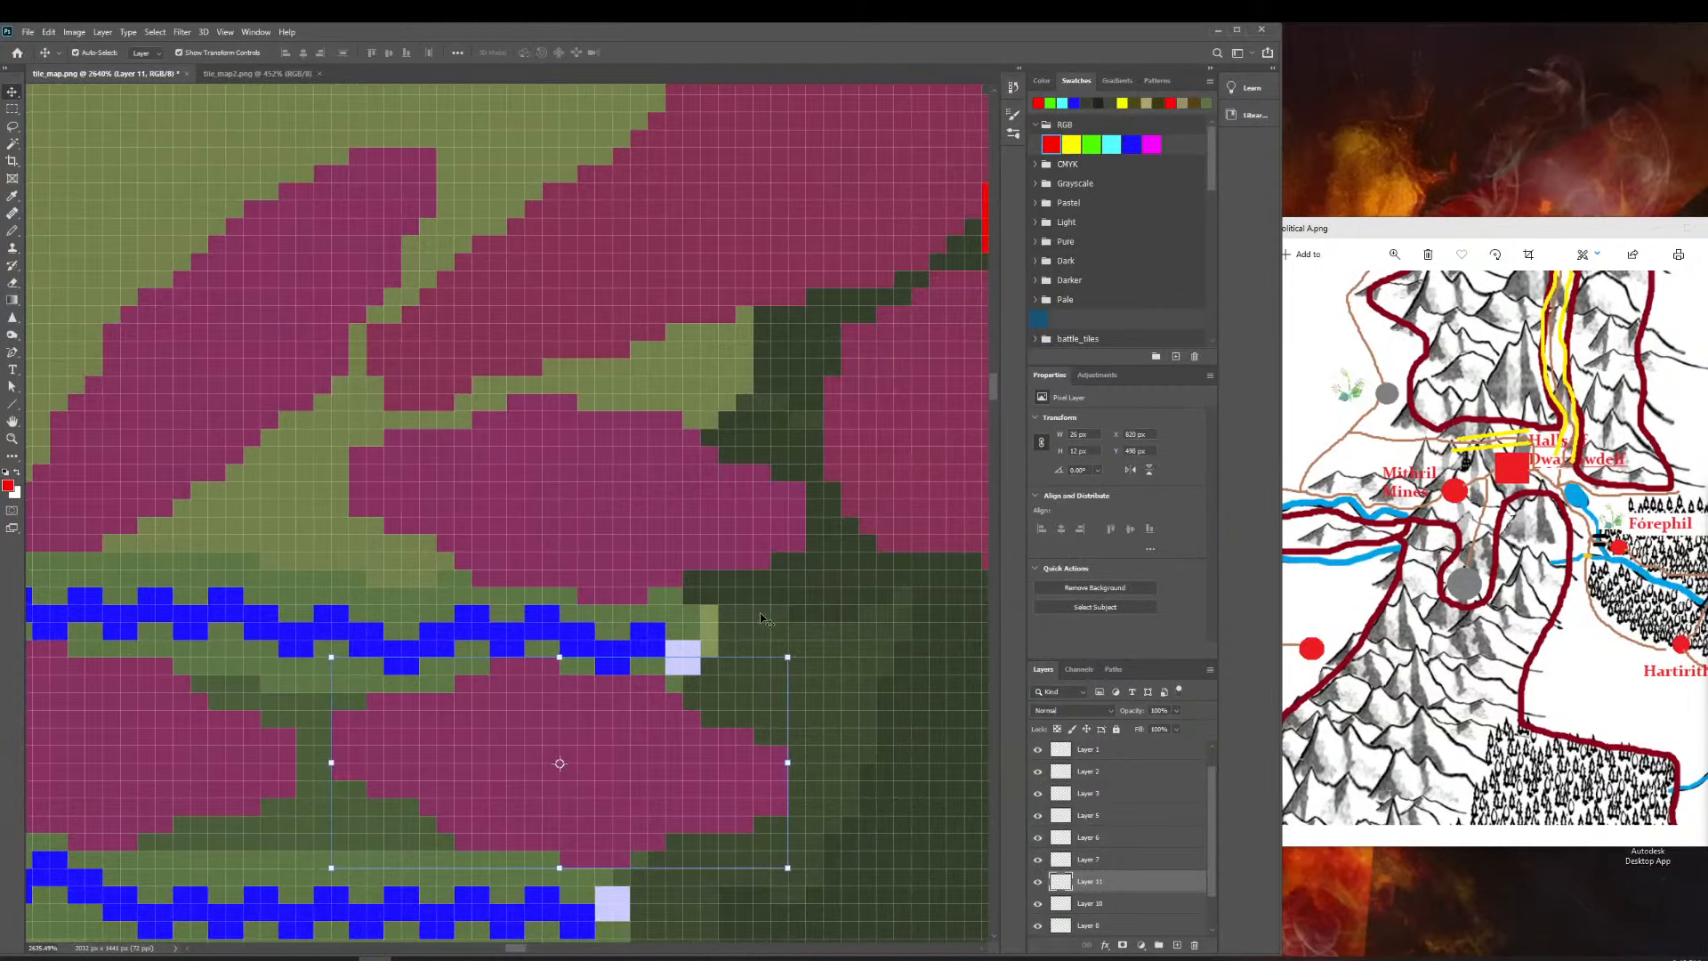
{"action": "scroll", "coordinate": [750, 610], "scroll_direction": "left", "scroll_amount": 6}
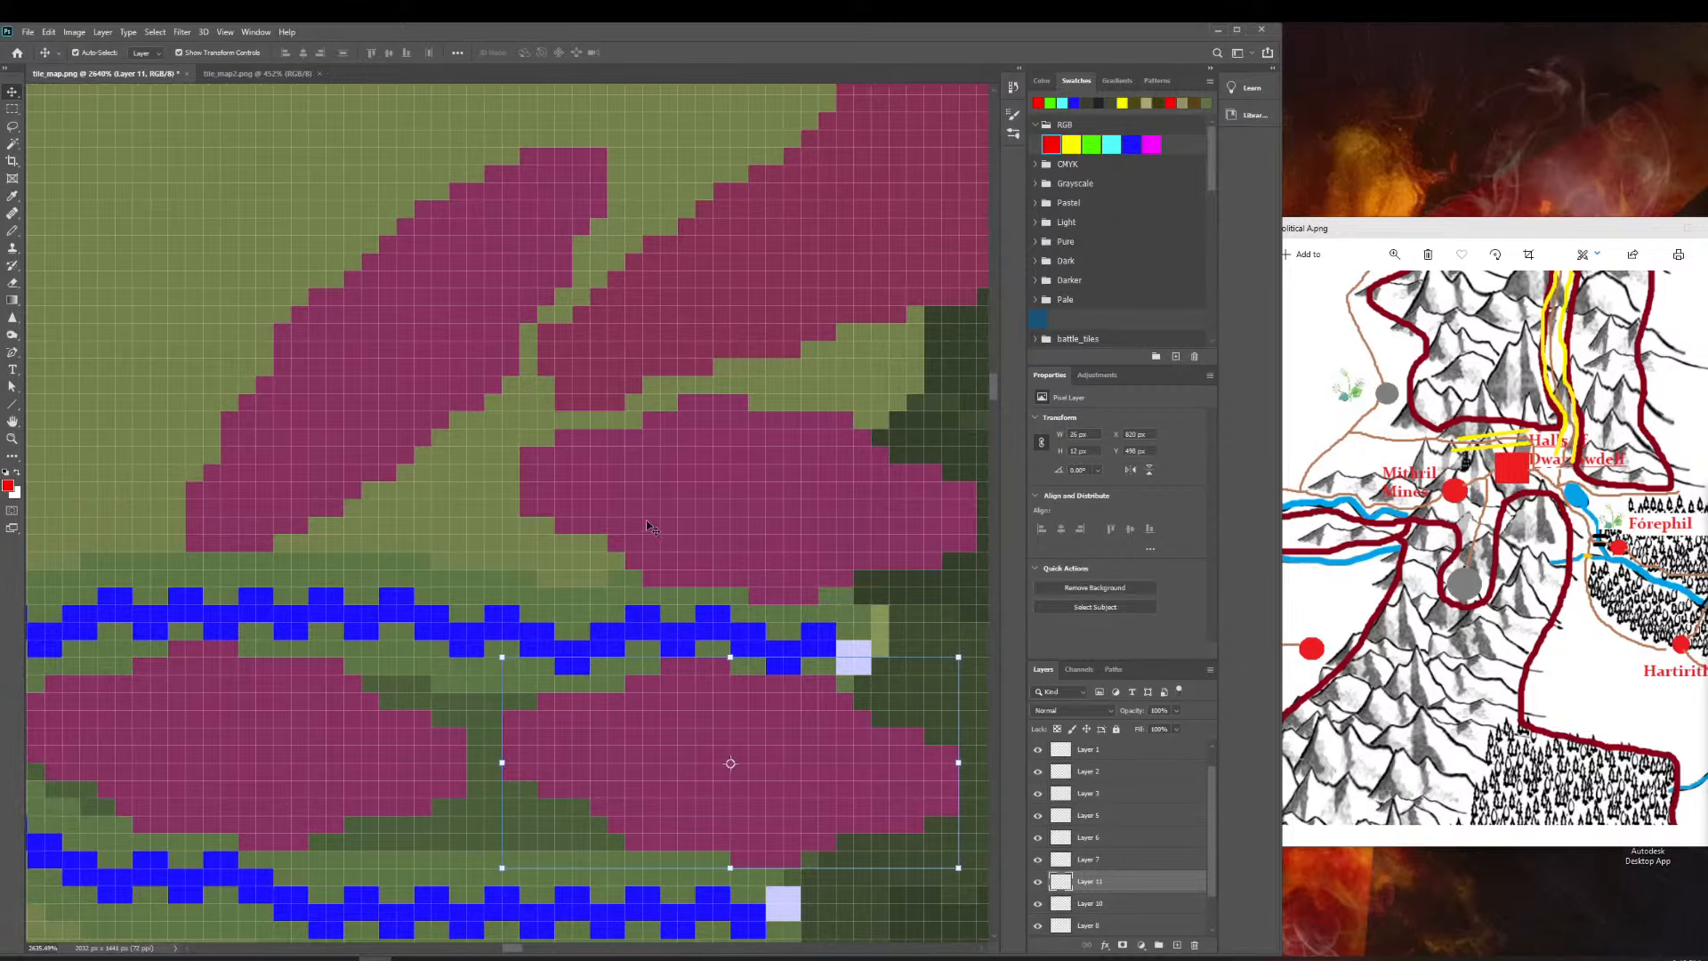
{"action": "mouse_move", "coordinate": [404, 747]}
{"action": "left_mouse_down"}
{"action": "mouse_move", "coordinate": [454, 757]}
{"action": "mouse_move", "coordinate": [461, 788]}
{"action": "mouse_move", "coordinate": [431, 765]}
{"action": "left_mouse_up"}
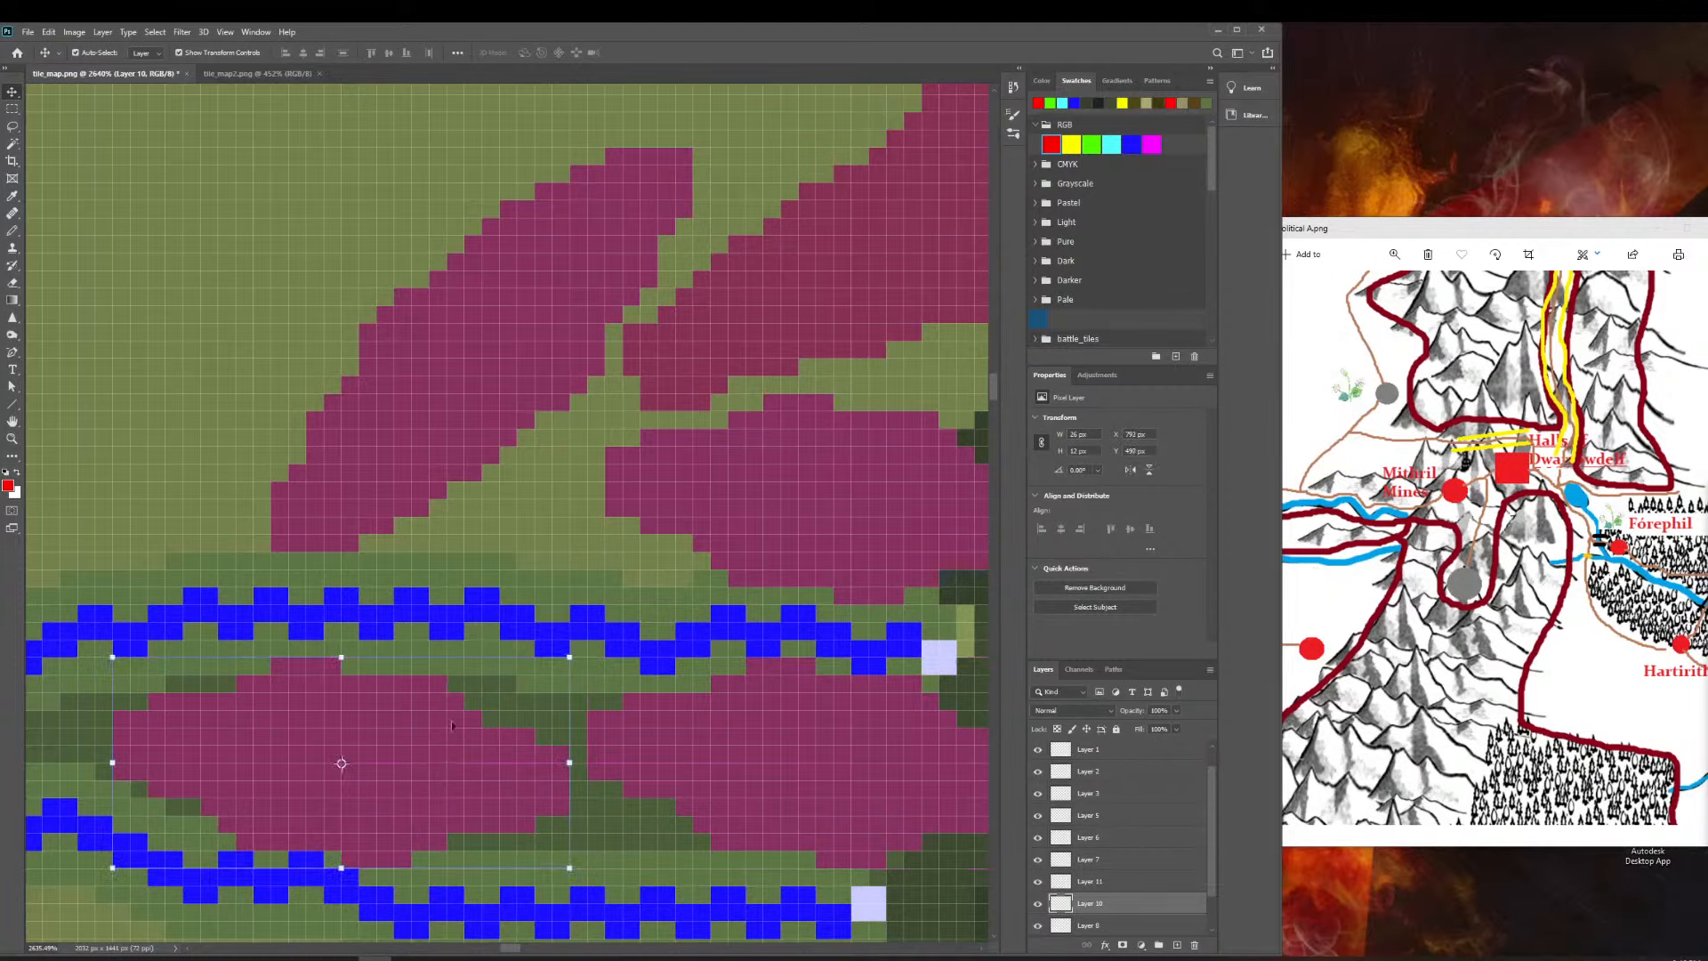
{"action": "scroll", "coordinate": [465, 588], "scroll_direction": "right", "scroll_amount": 2}
{"action": "scroll", "coordinate": [409, 559], "scroll_direction": "right", "scroll_amount": 1}
Try to select the eastern flat patch in the river loop on Layer 10, Layer 8 and Layer 9.
{"action": "left_click", "coordinate": [12, 438]}
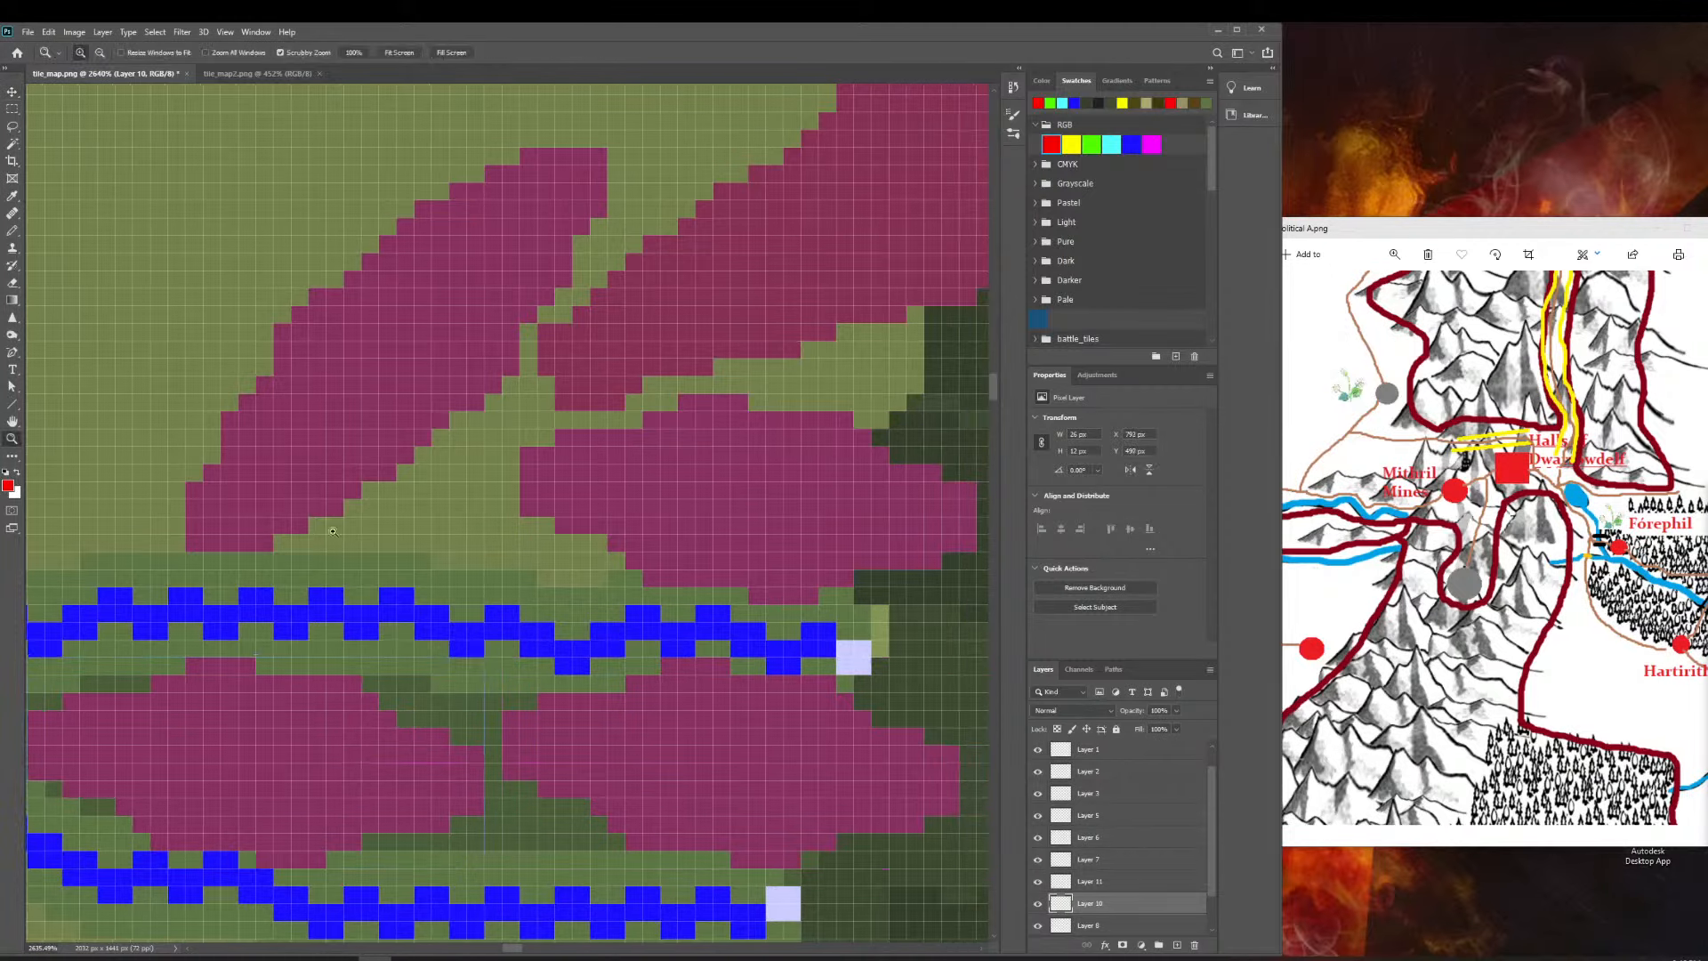
{"action": "left_click_drag", "start_coordinate": [638, 594], "coordinate": [517, 576]}
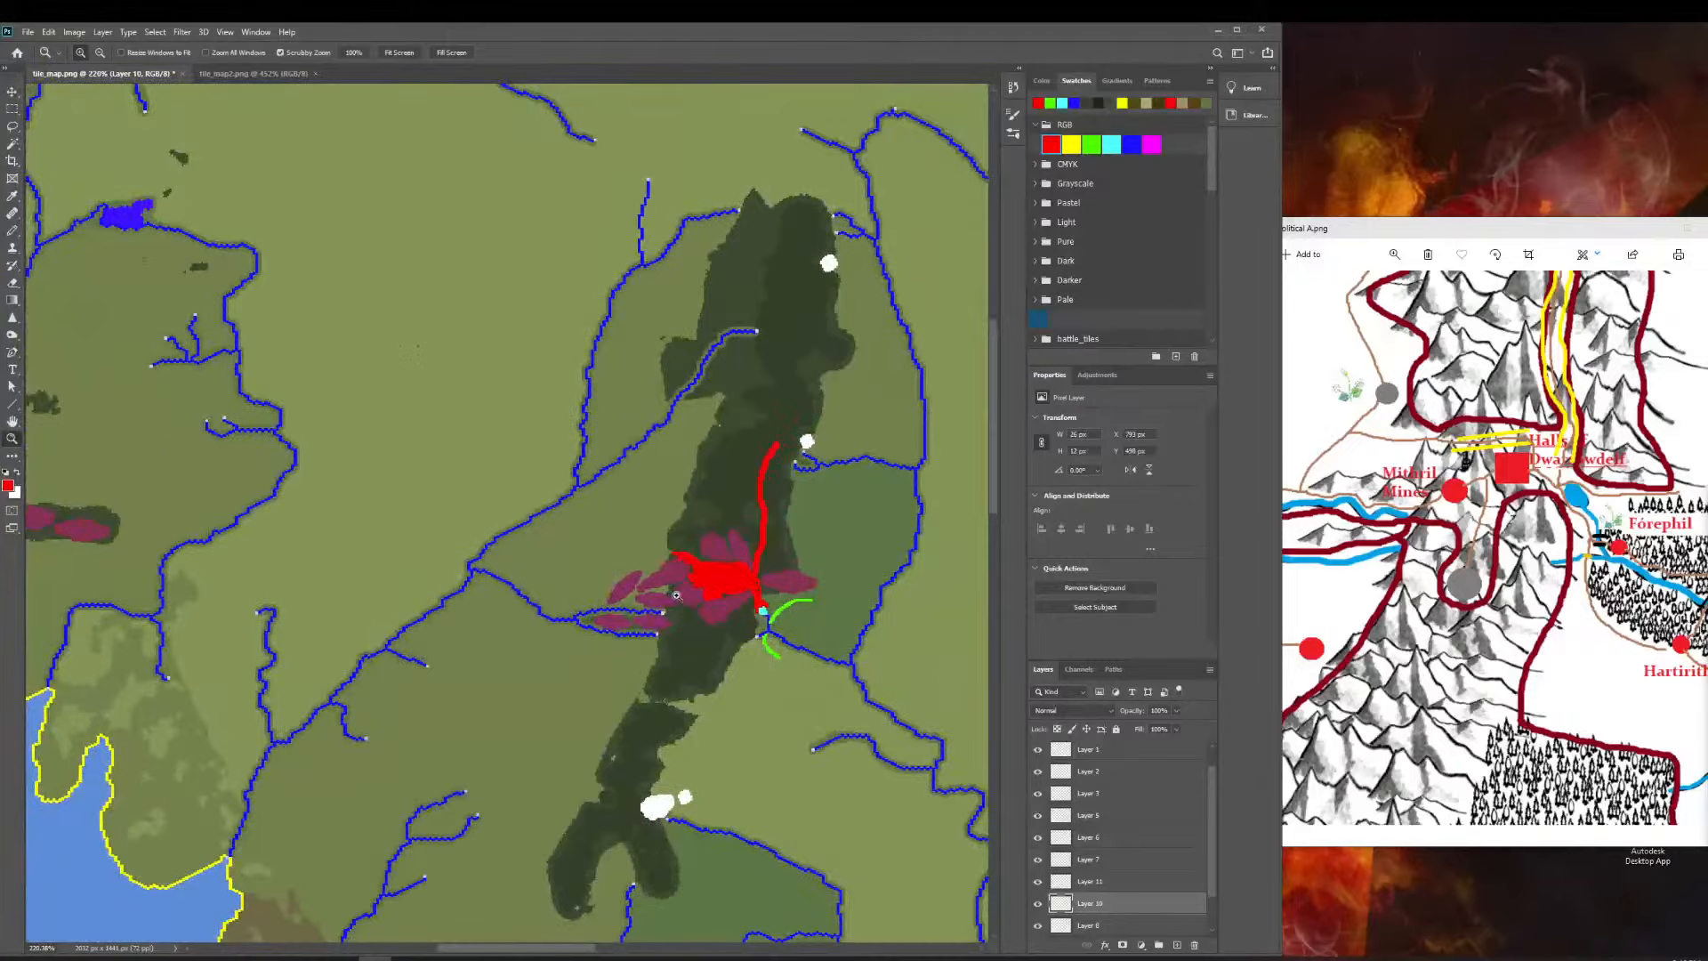
{"action": "mouse_move", "coordinate": [699, 601]}
{"action": "left_mouse_down"}
{"action": "mouse_move", "coordinate": [842, 616]}
{"action": "mouse_move", "coordinate": [651, 602]}
{"action": "mouse_move", "coordinate": [728, 606]}
{"action": "left_mouse_up"}
{"action": "left_click_drag", "start_coordinate": [512, 669], "coordinate": [530, 667]}
{"action": "left_click", "coordinate": [18, 141]}
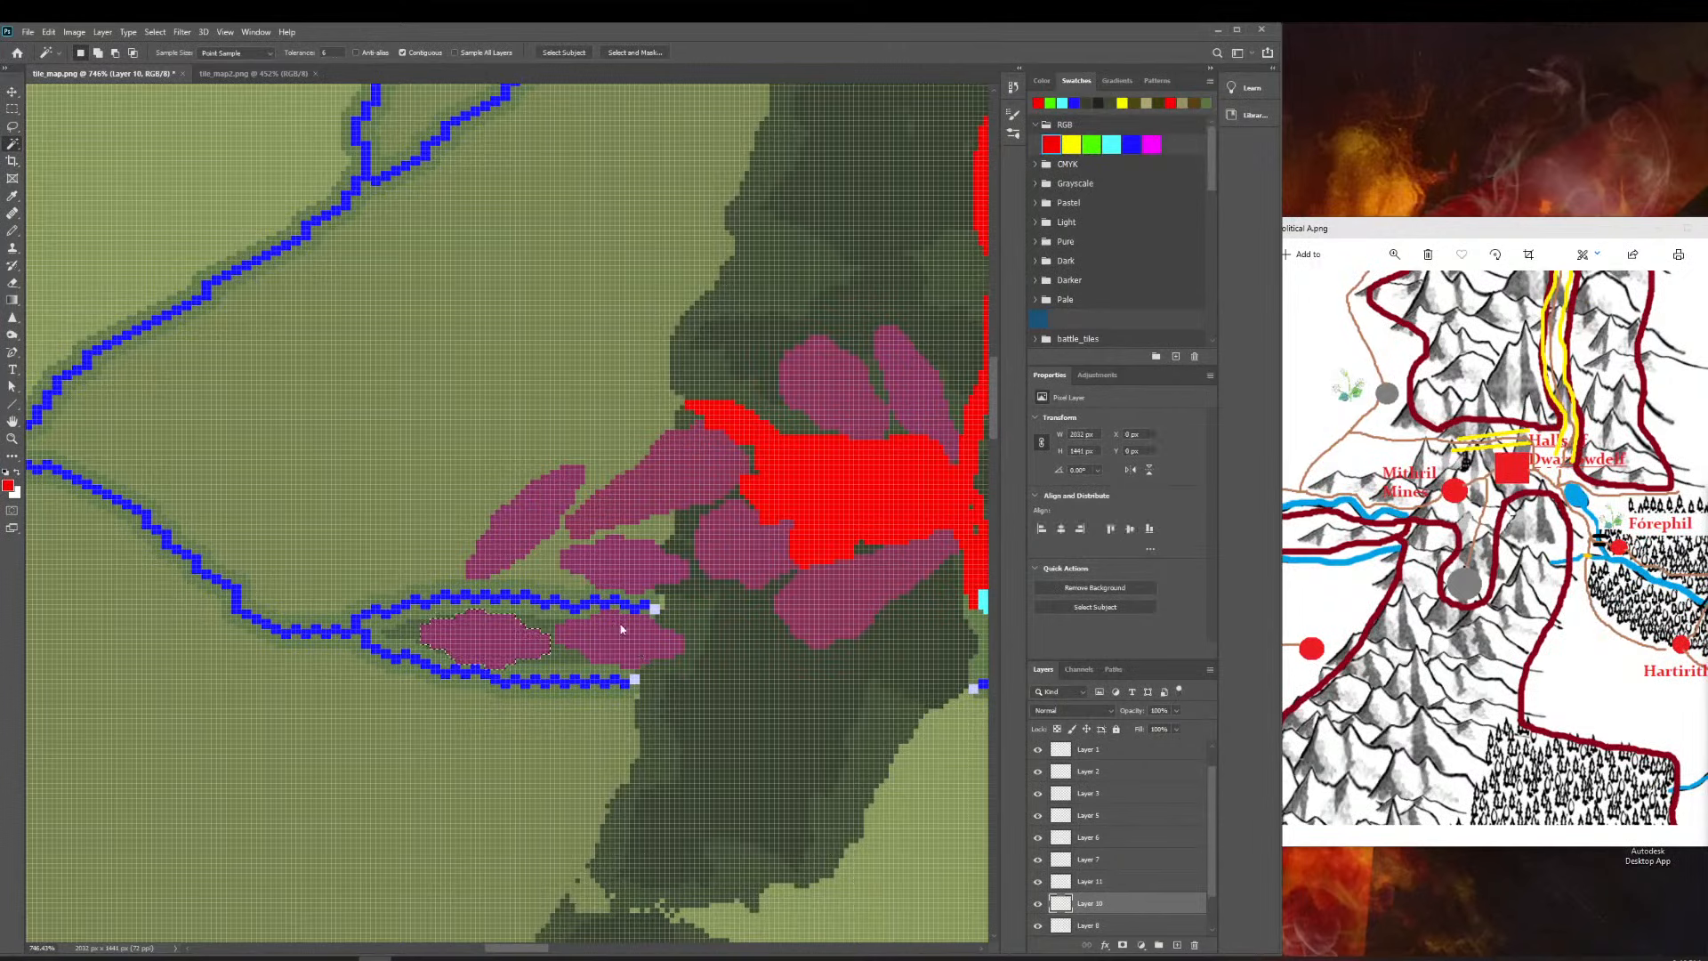
{"action": "left_click", "coordinate": [552, 642]}
{"action": "key", "text": "v"}
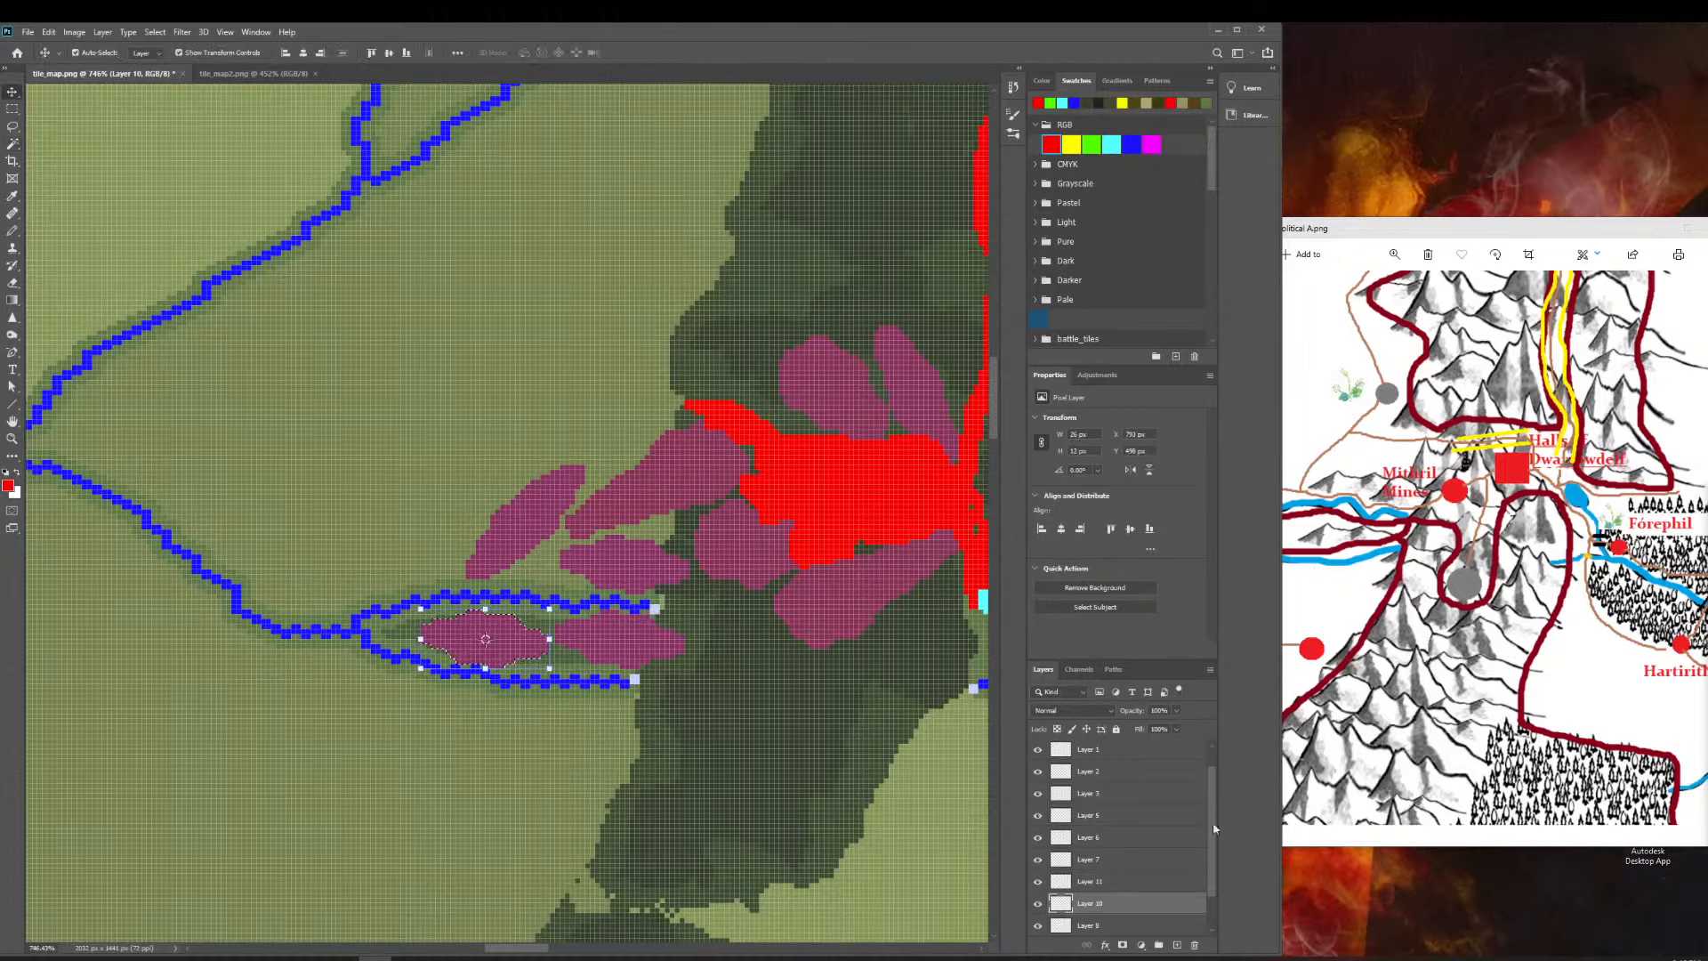
{"action": "scroll", "coordinate": [1110, 881], "scroll_direction": "down", "scroll_amount": 2}
{"action": "left_click", "coordinate": [1110, 881]}
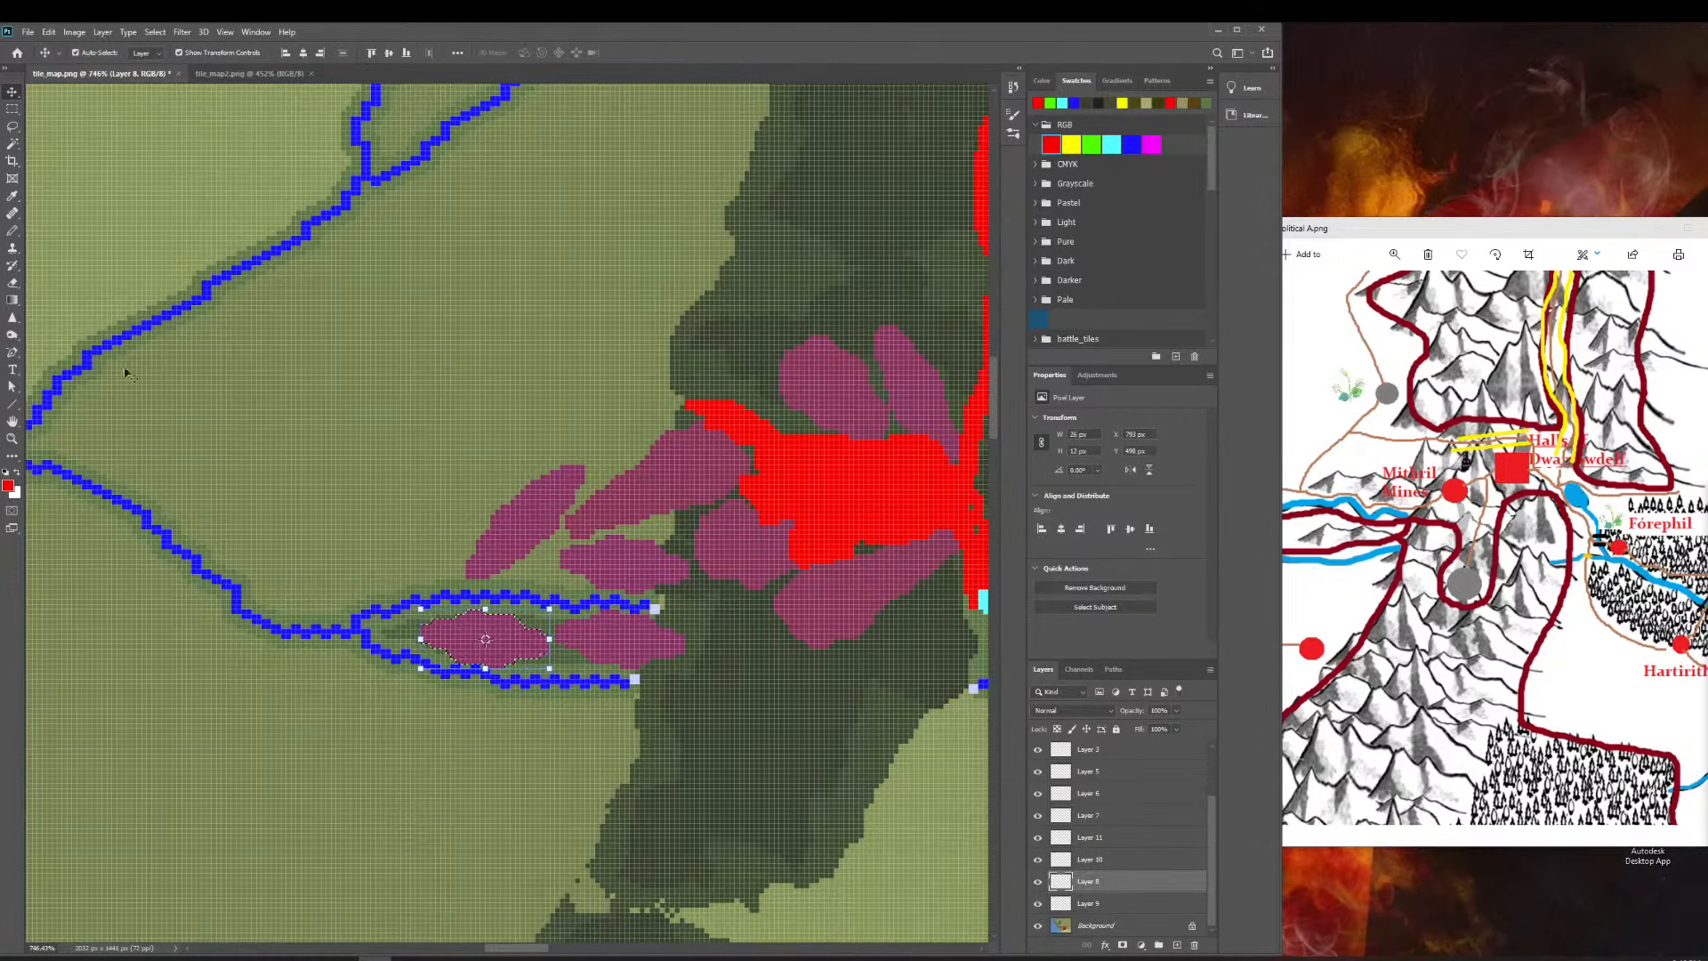
{"action": "scroll", "coordinate": [665, 656], "scroll_direction": "left", "scroll_amount": 1}
{"action": "key", "text": "w"}
{"action": "left_click", "coordinate": [655, 572]}
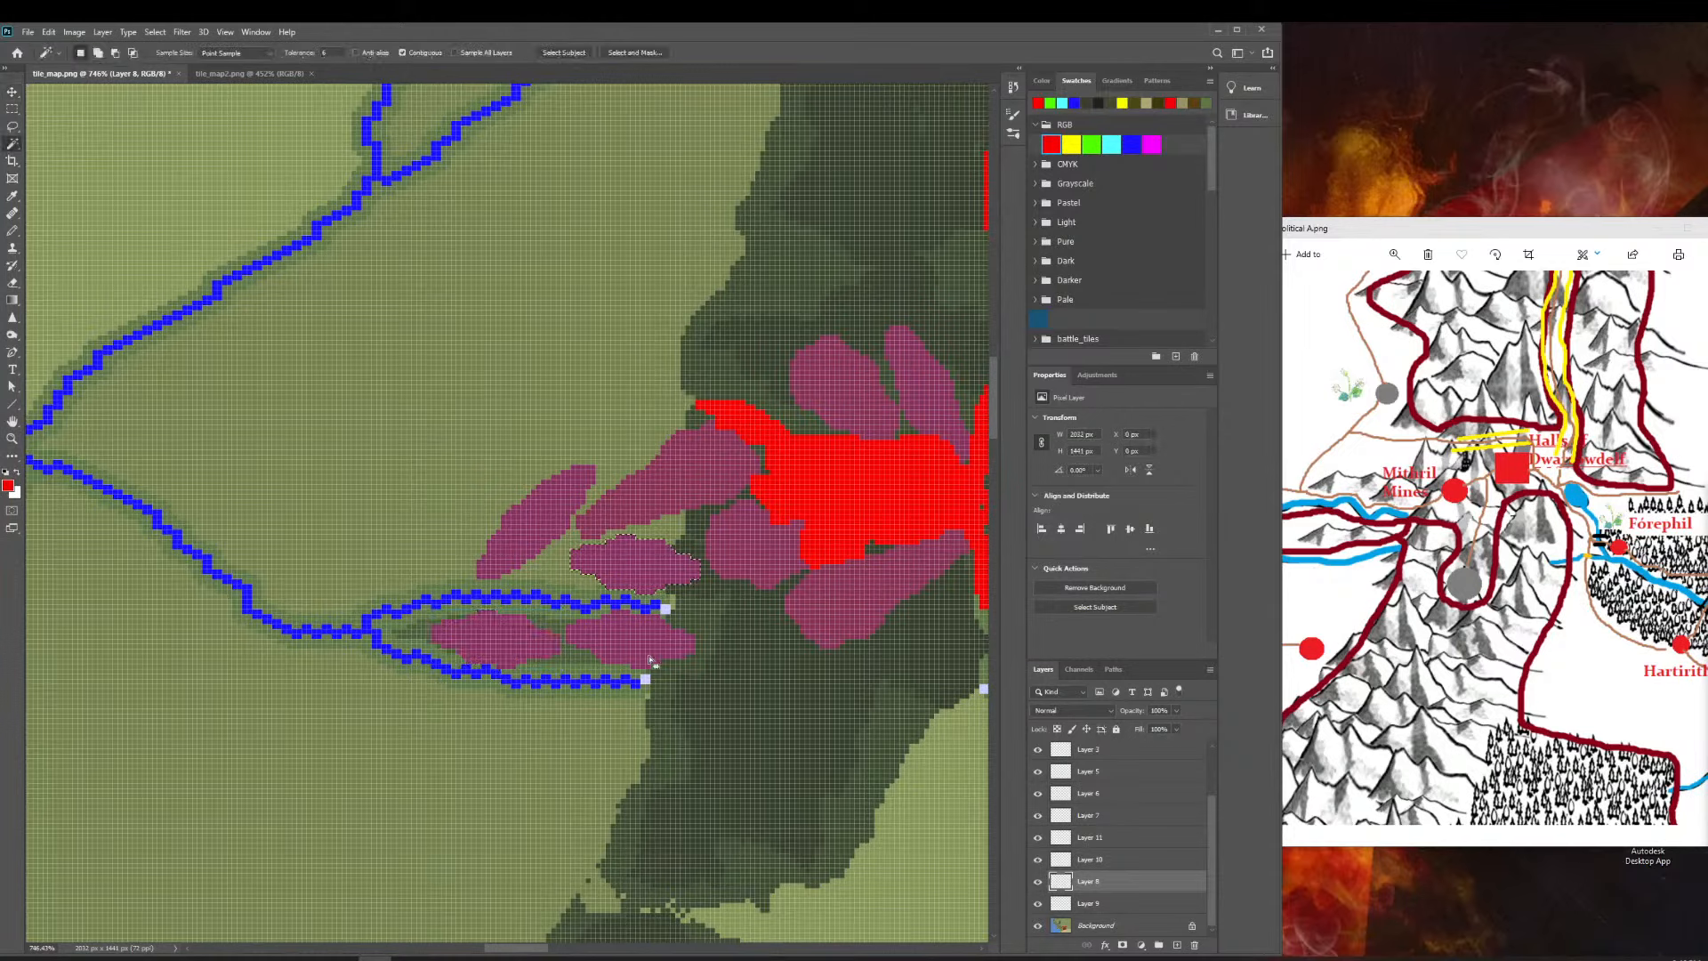
{"action": "left_click", "coordinate": [1168, 904]}
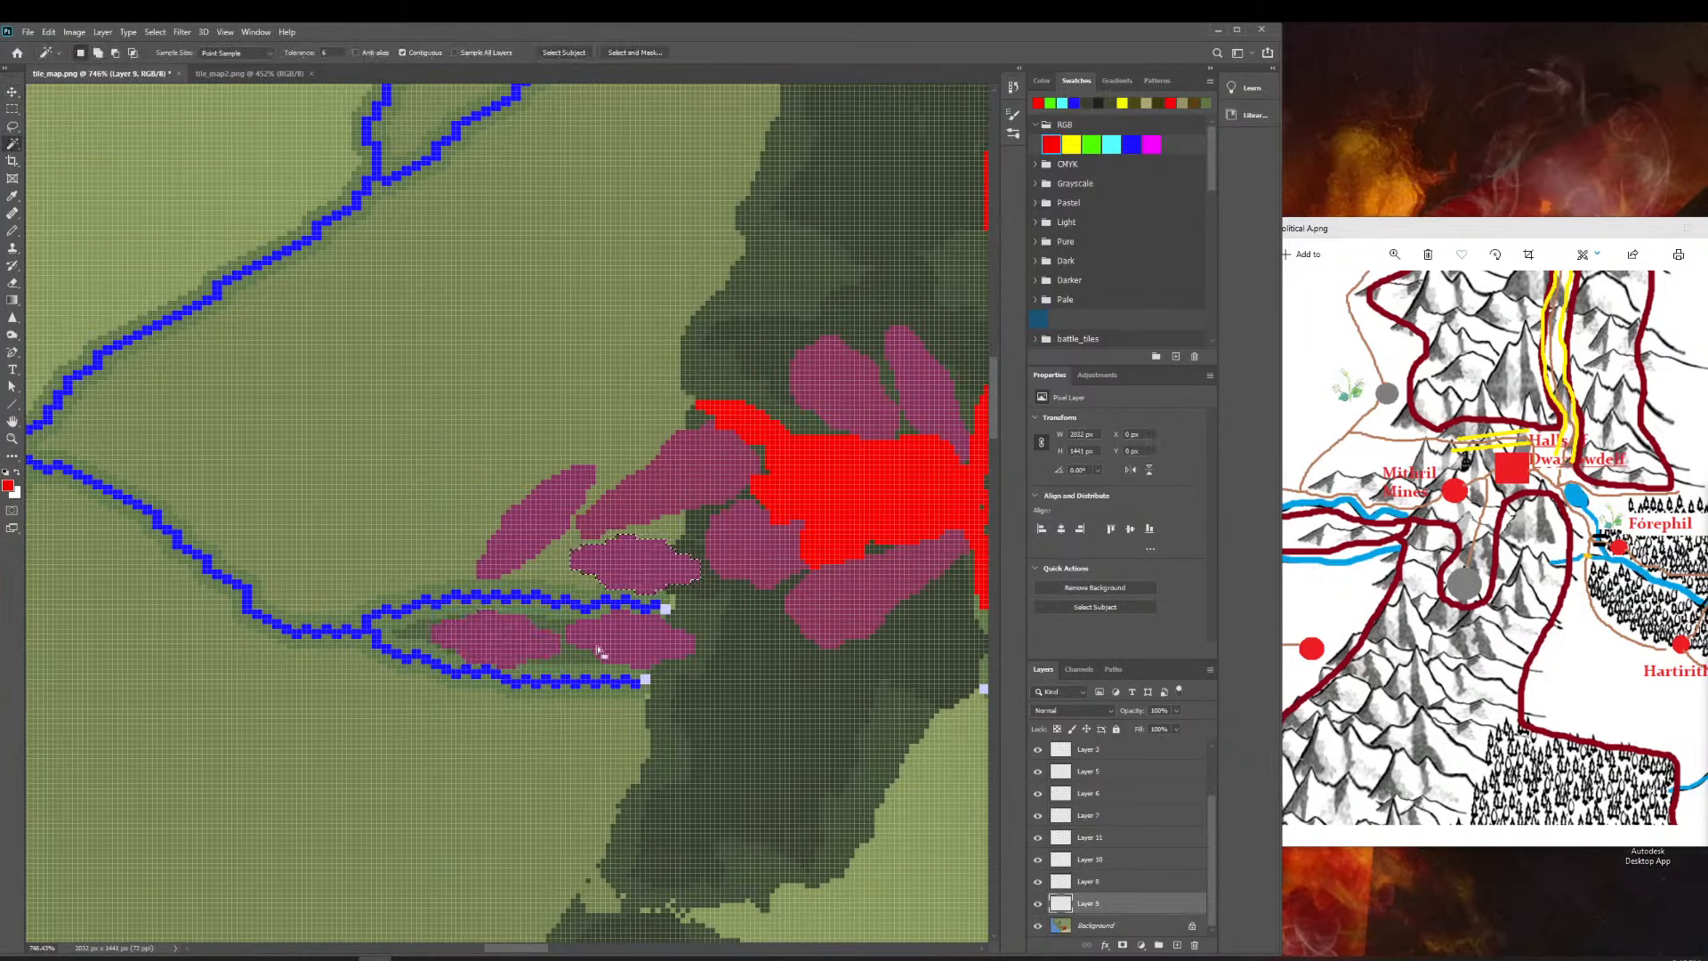
{"action": "left_click", "coordinate": [660, 647]}
{"action": "key", "text": "ctrl+d"}
Select the eastern flat patch in the river loop on Layer 11 and delete it.
{"action": "left_click", "coordinate": [1132, 842]}
{"action": "left_click", "coordinate": [594, 656]}
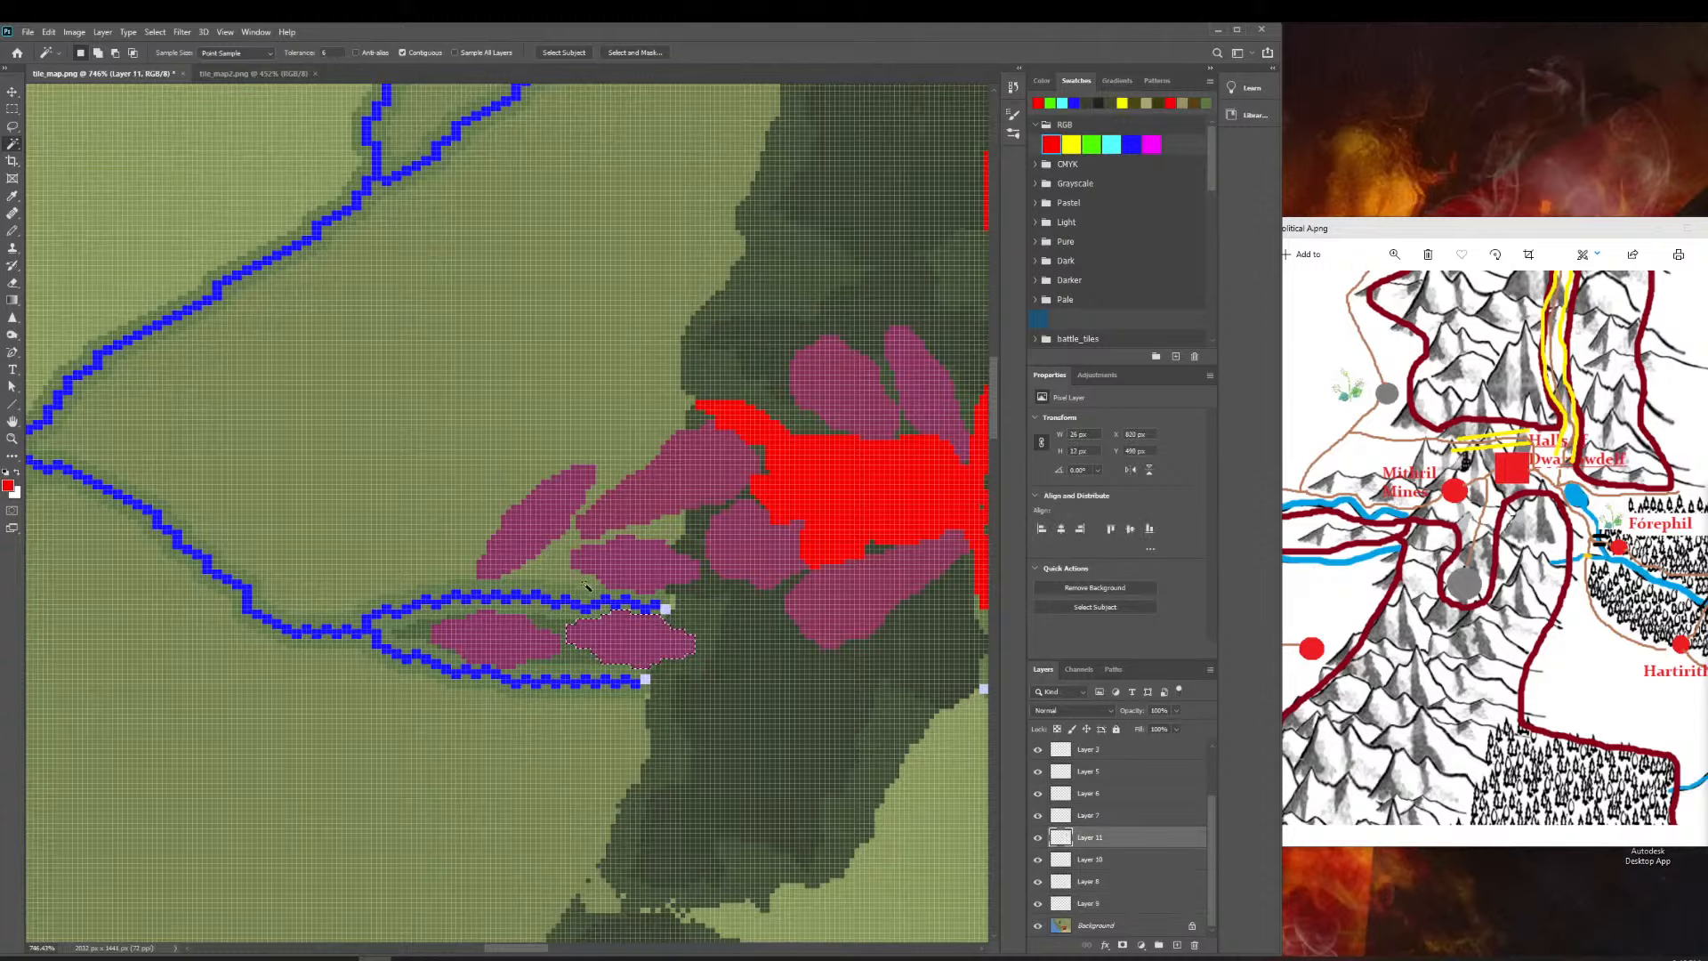
{"action": "key", "text": "Delete"}
{"action": "key", "text": "ctrl+d"}
{"action": "scroll", "coordinate": [524, 437], "scroll_direction": "right", "scroll_amount": 2}
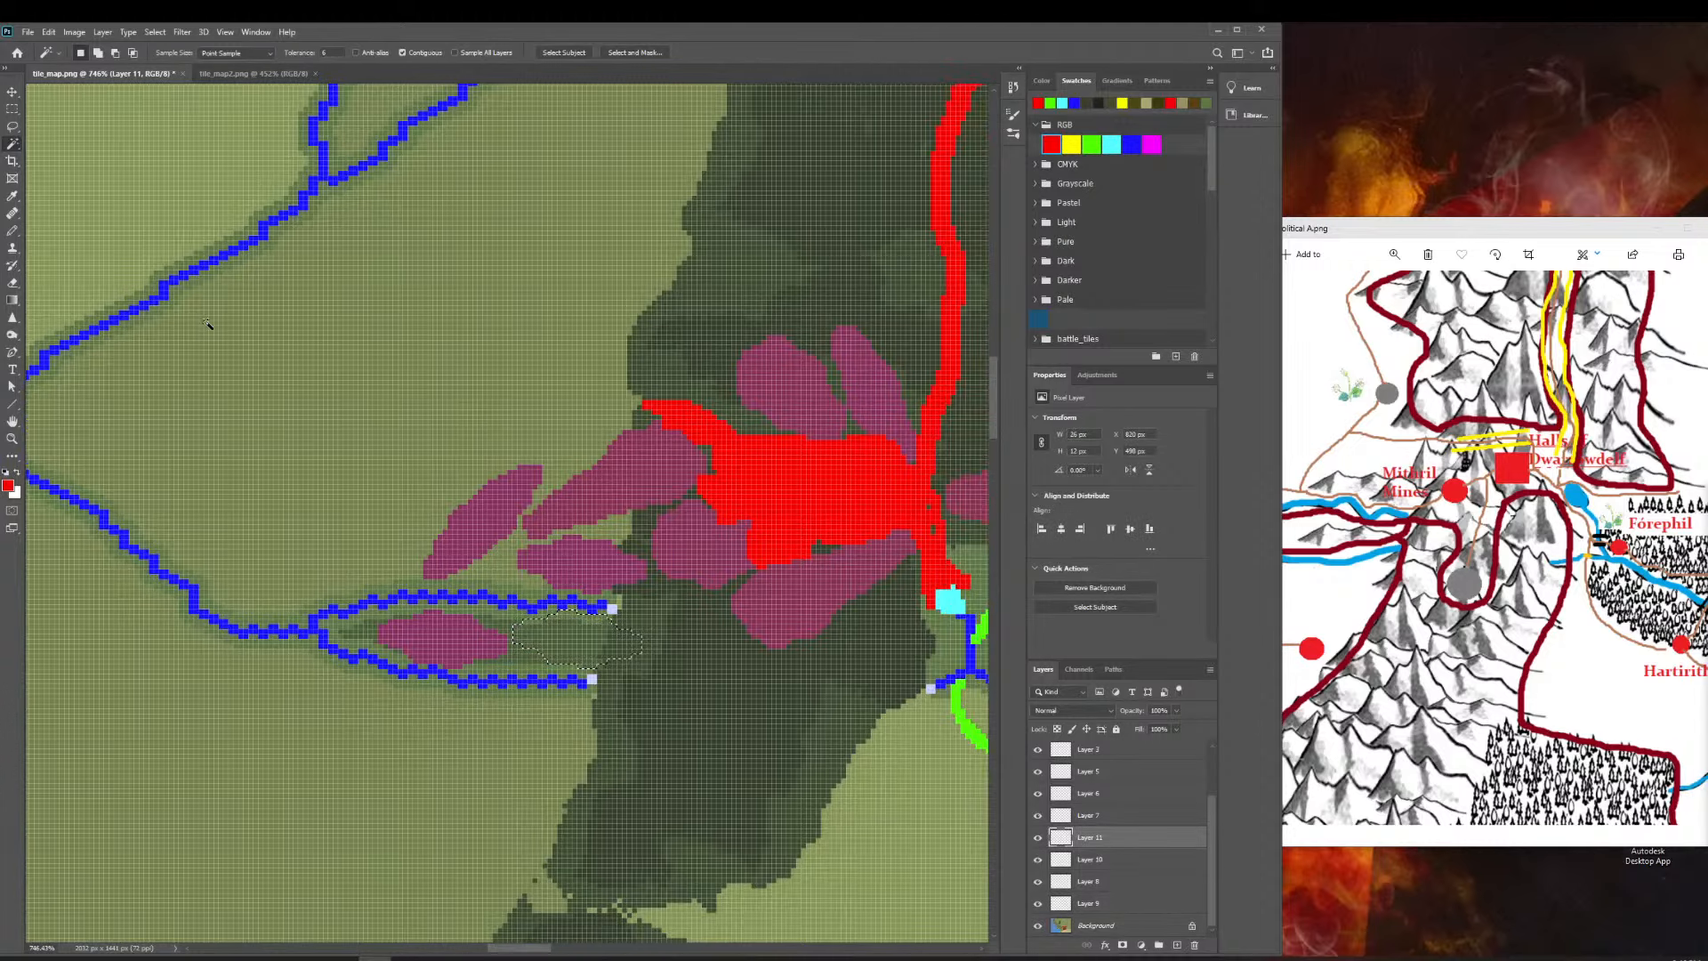
Nudge the remaining flat patch on Layer 10 slightly east inside the river loop.
{"action": "left_click", "coordinate": [12, 91]}
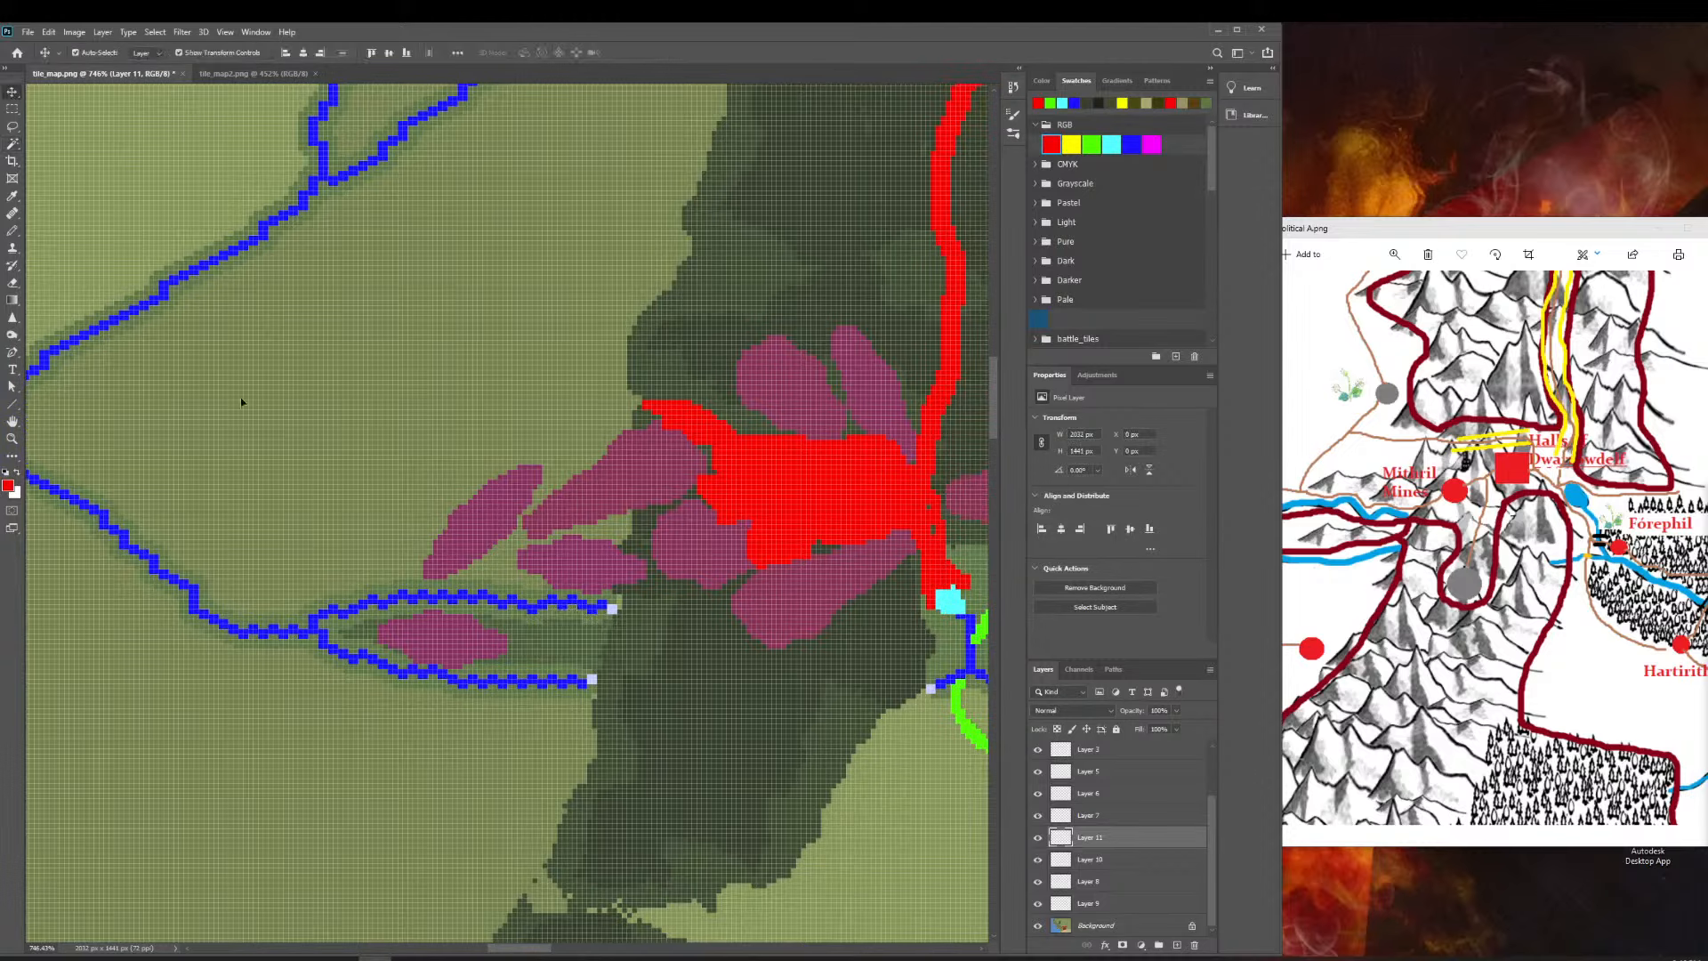
{"action": "left_click", "coordinate": [436, 631]}
{"action": "left_click", "coordinate": [827, 367]}
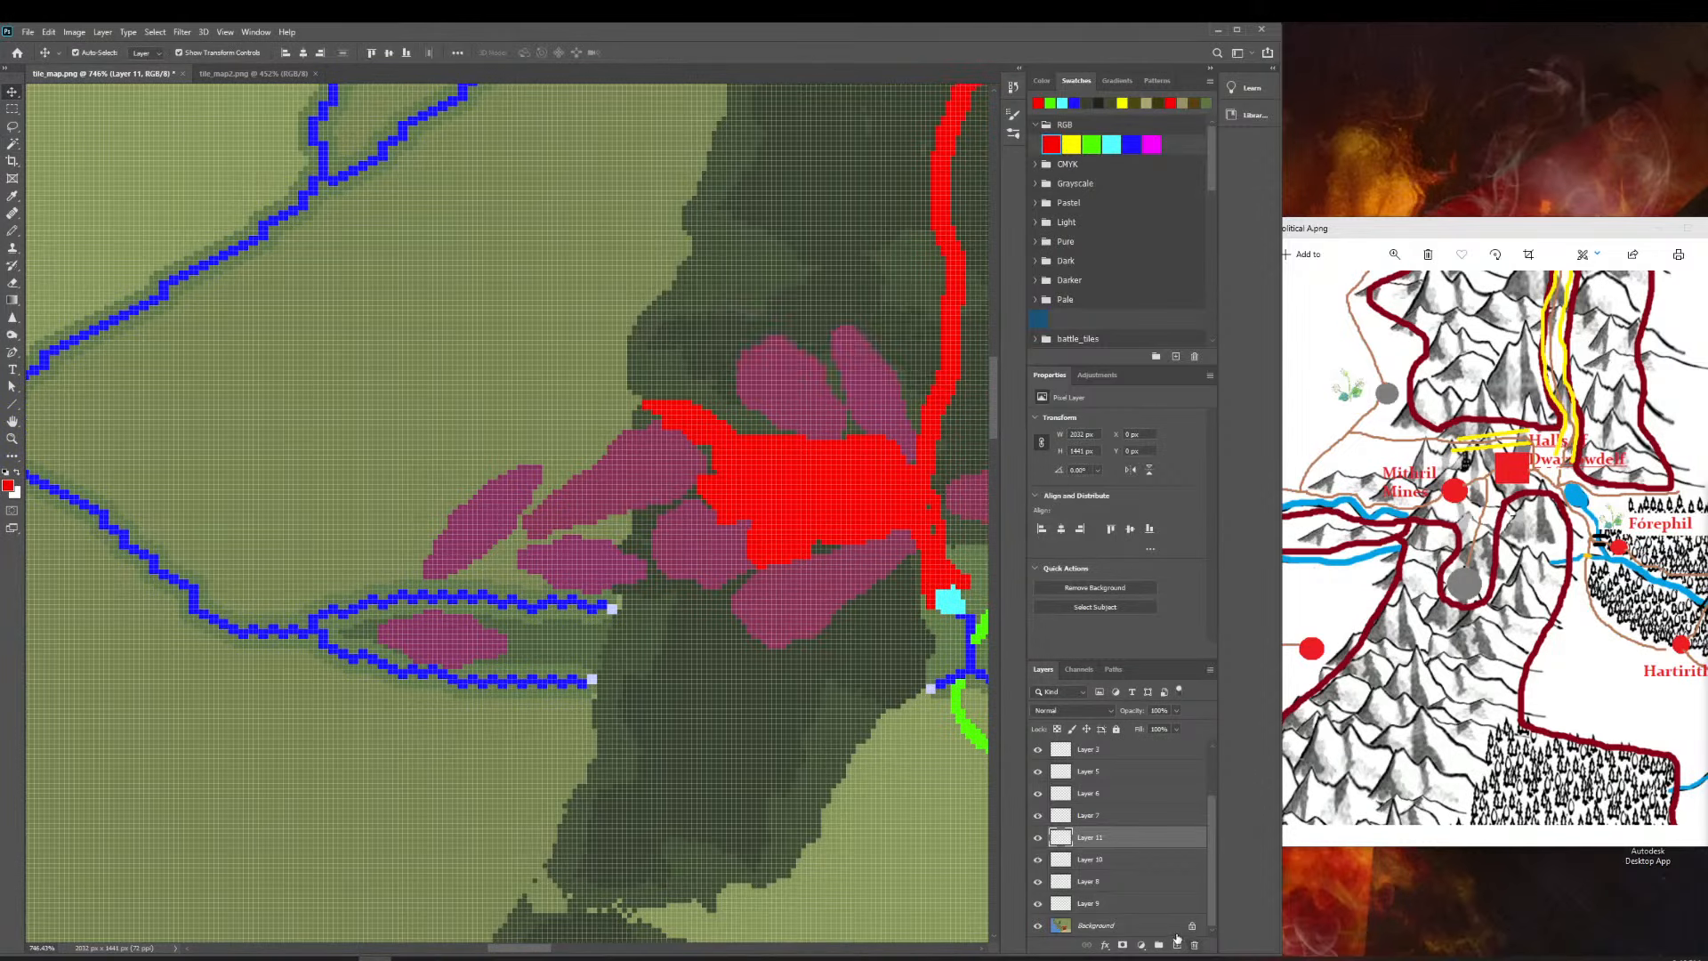
{"action": "left_click", "coordinate": [1112, 857]}
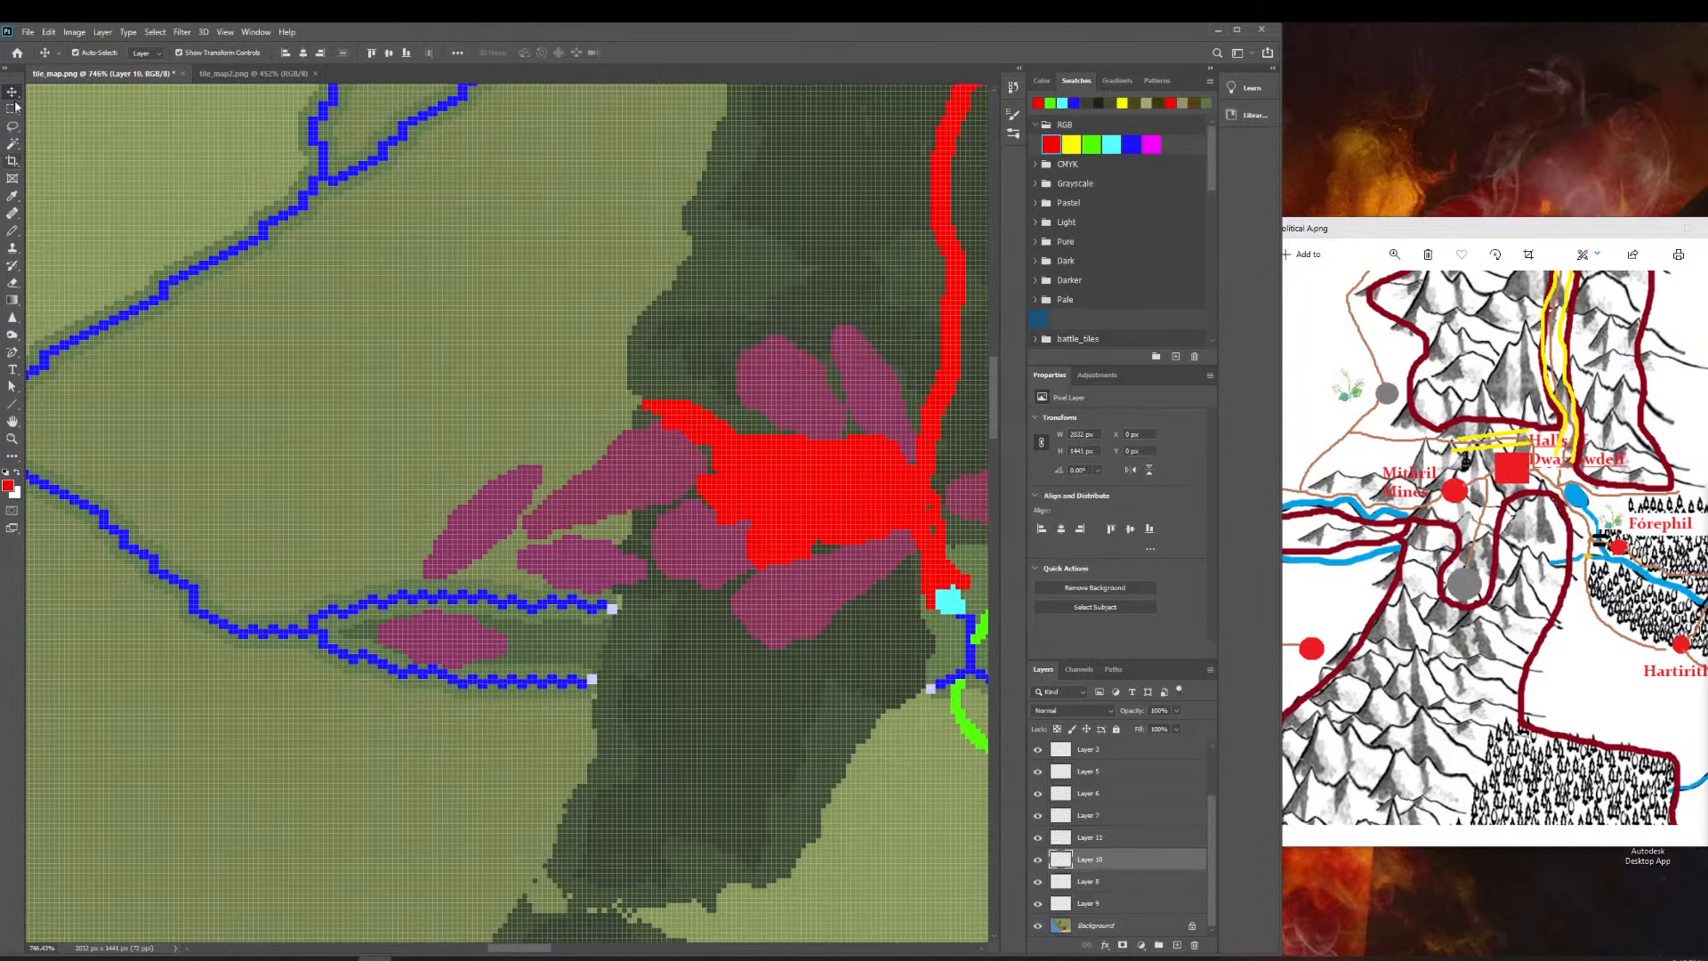
{"action": "left_click_drag", "start_coordinate": [441, 648], "coordinate": [450, 642]}
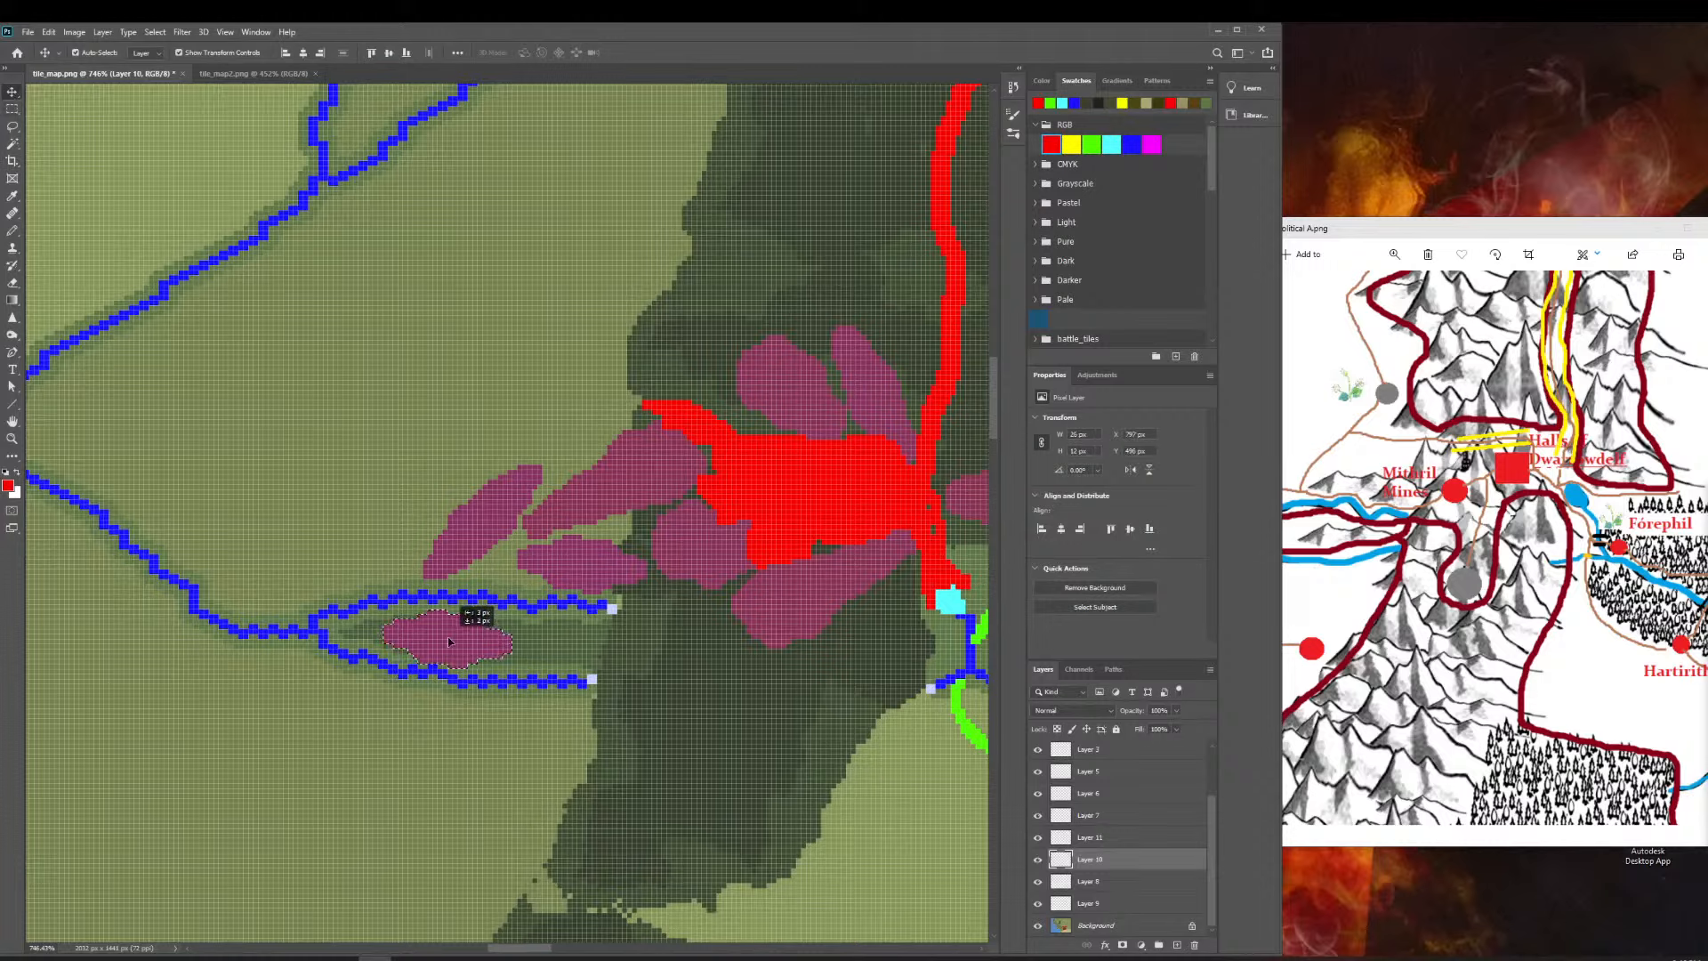
Delete the emptied Layer 11.
{"action": "left_click", "coordinate": [1110, 839]}
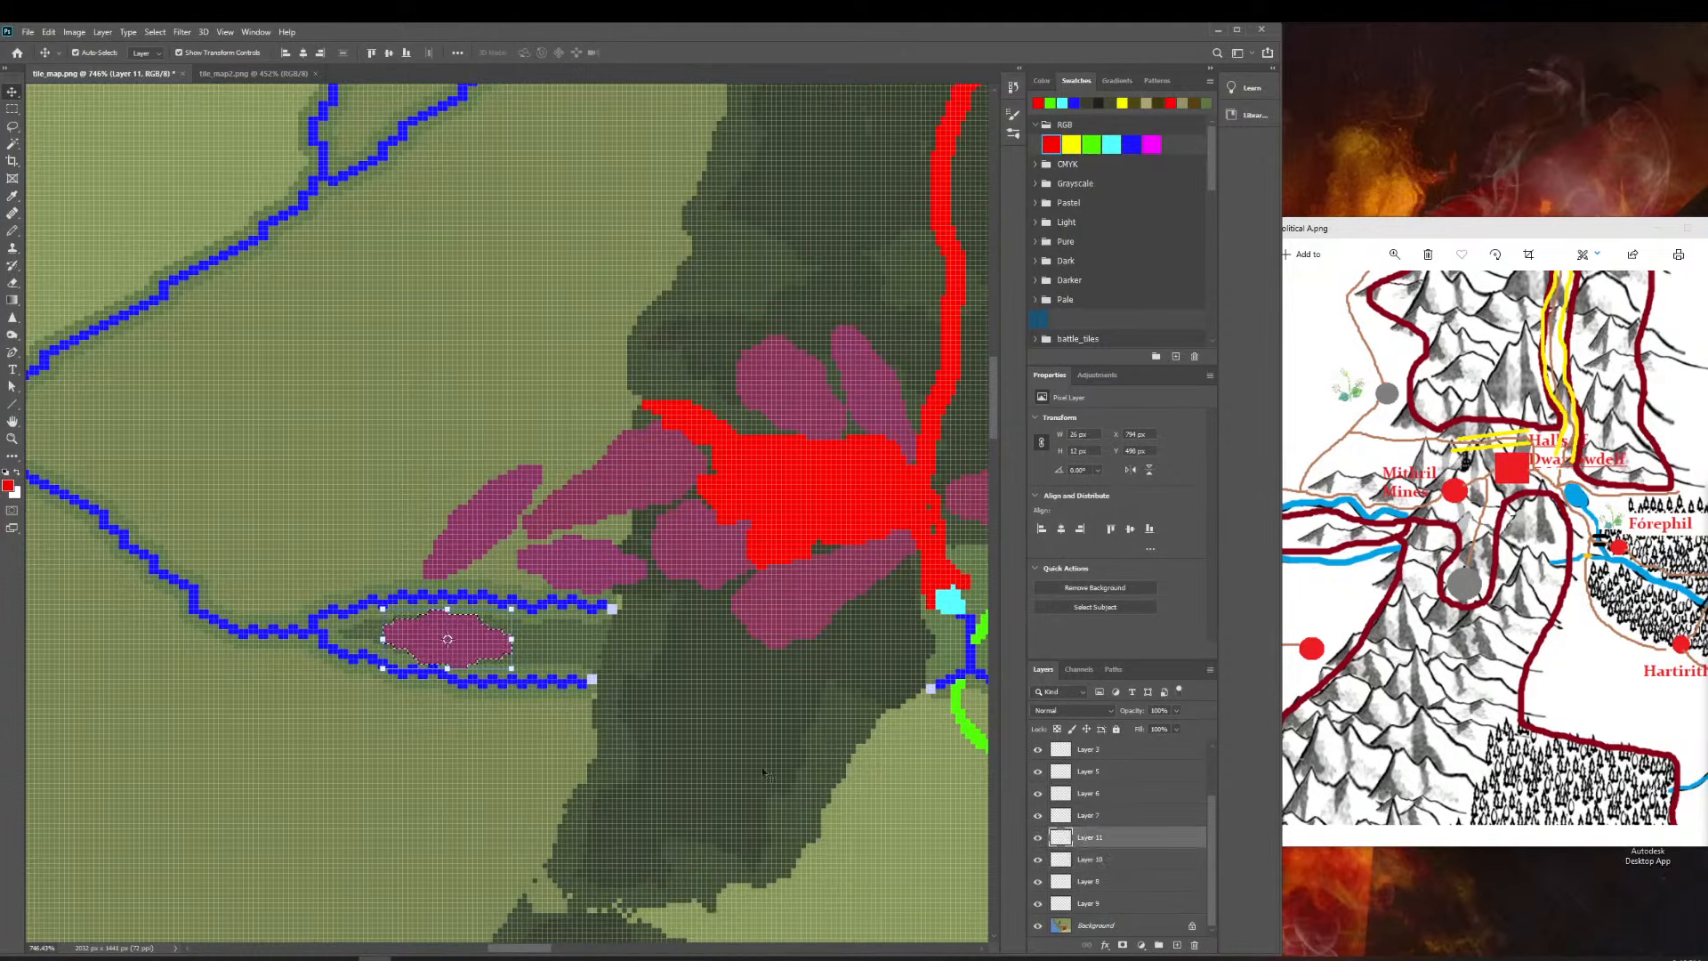
{"action": "left_click", "coordinate": [449, 626]}
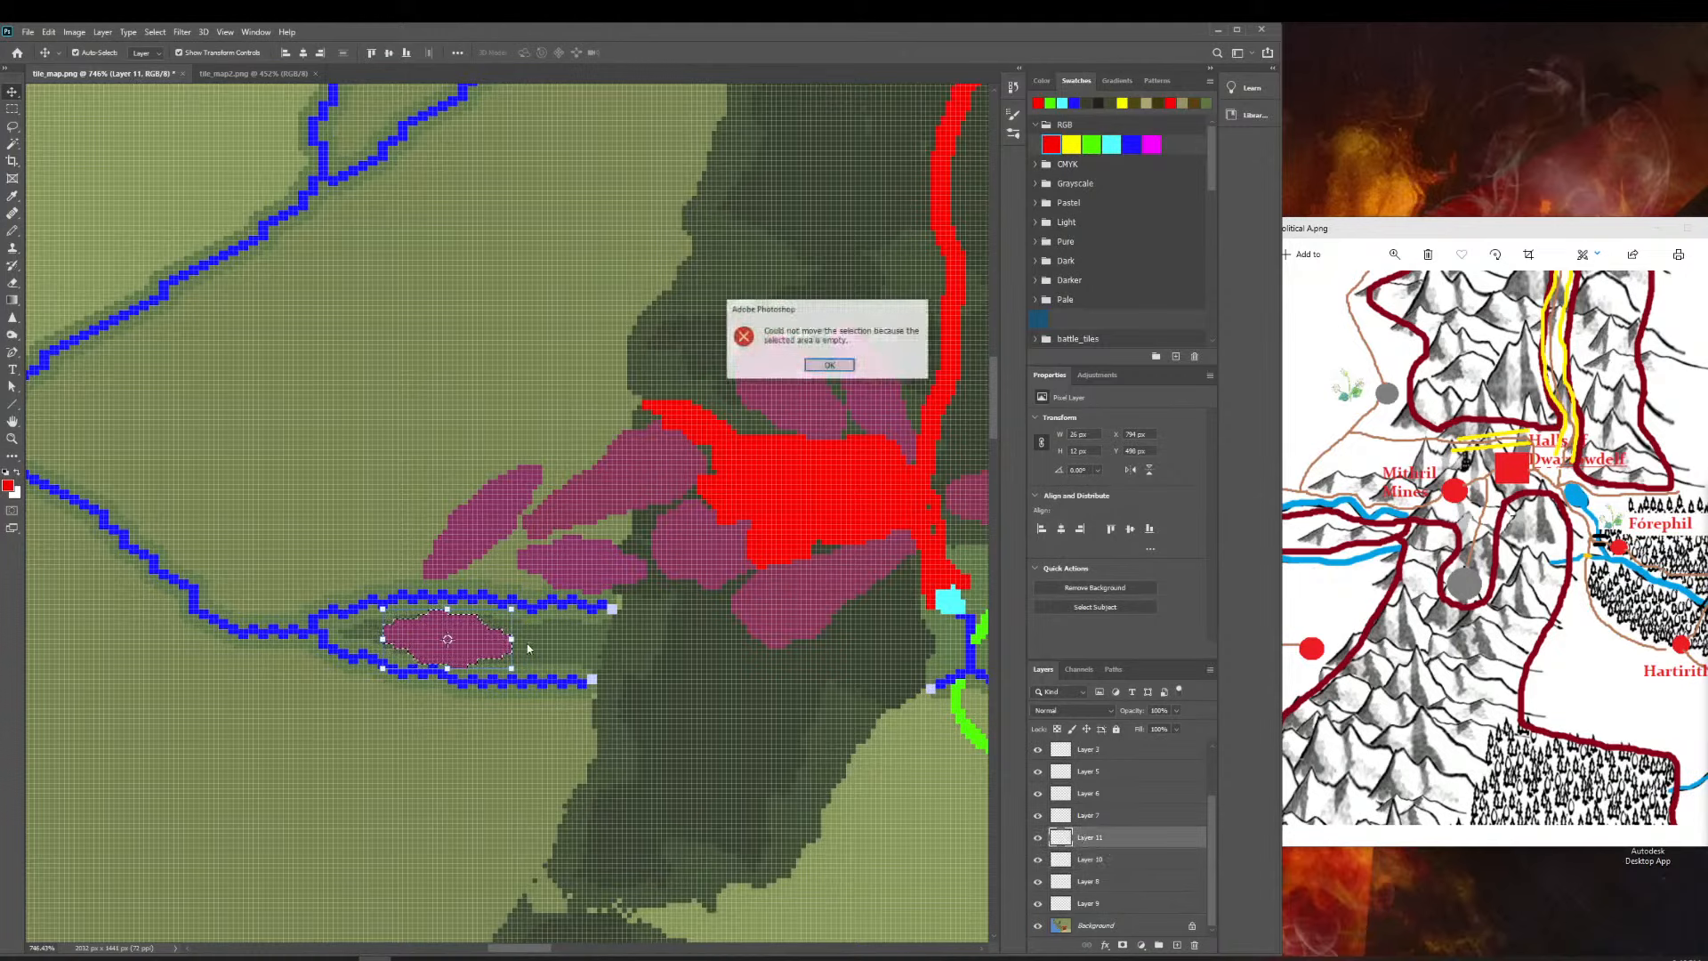
{"action": "left_click", "coordinate": [824, 366]}
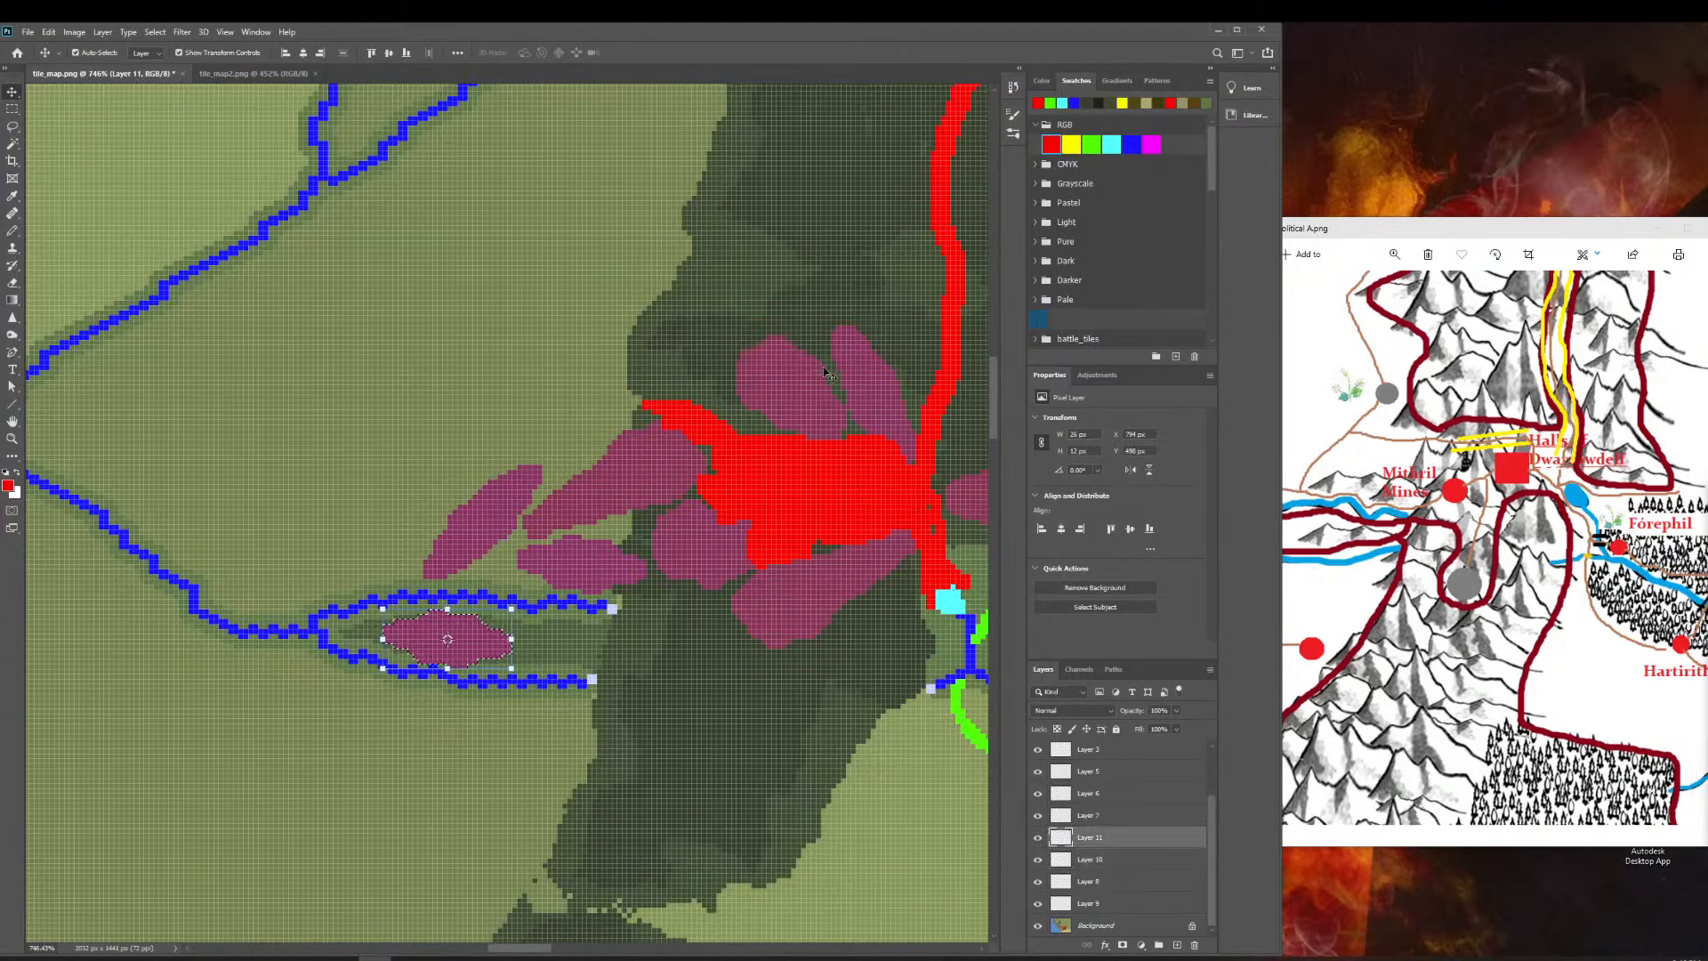
{"action": "scroll", "coordinate": [932, 487], "scroll_direction": "left", "scroll_amount": 1}
{"action": "right_click", "coordinate": [1107, 832]}
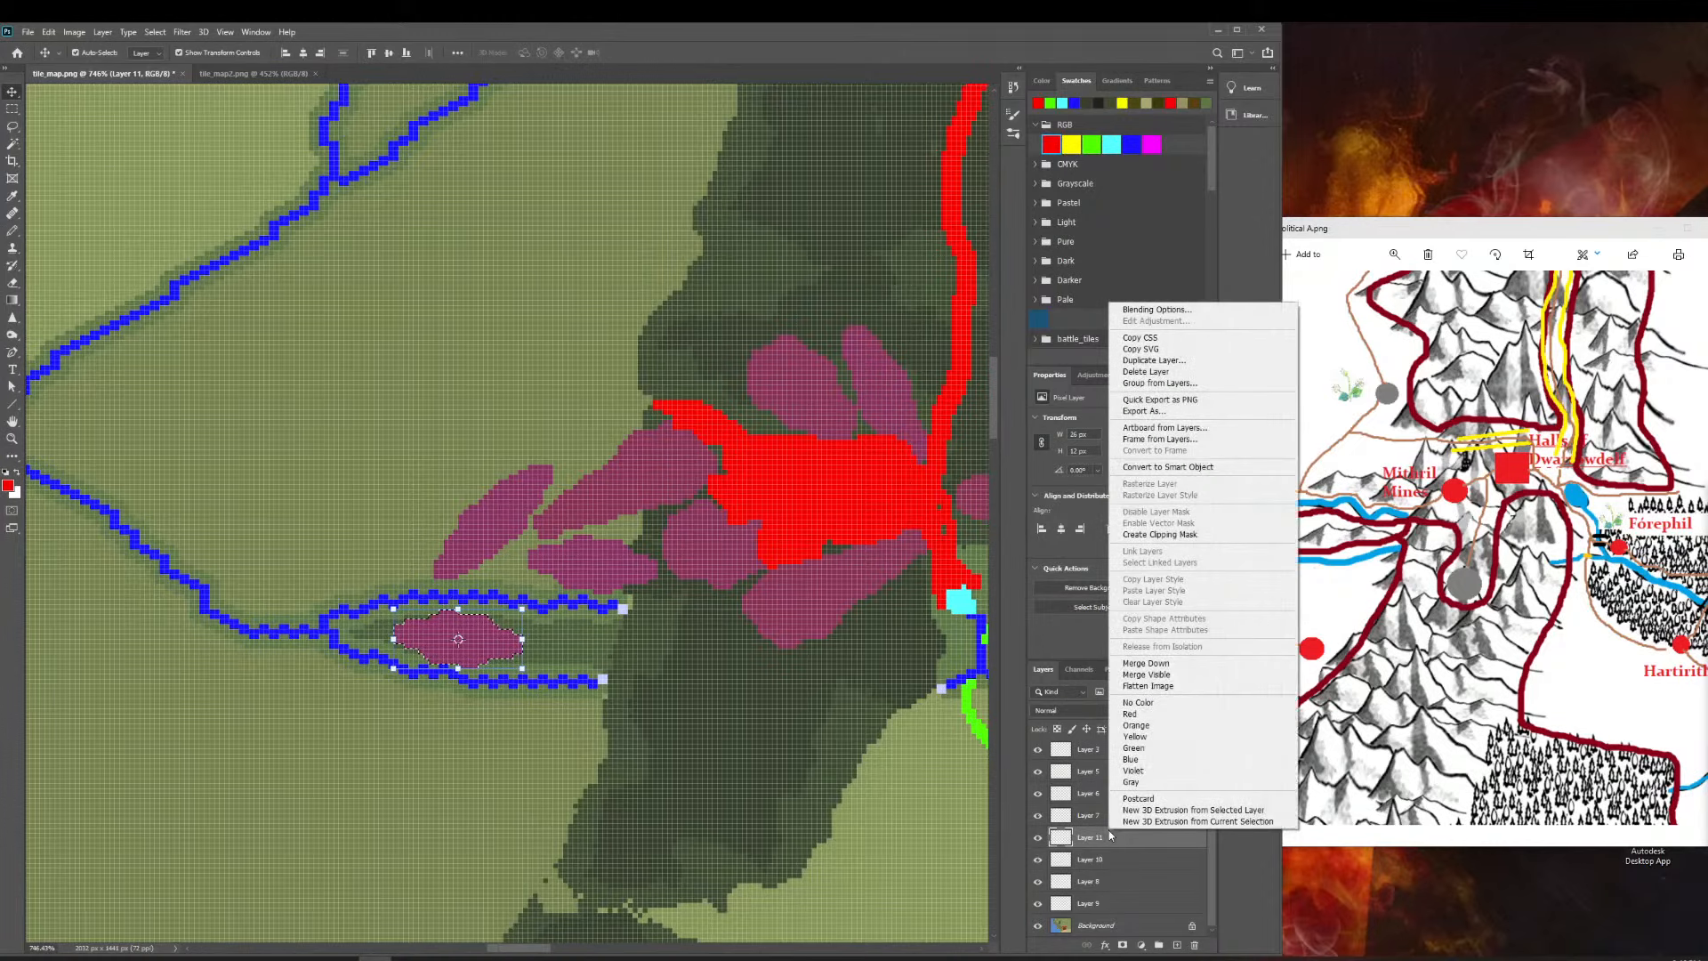
{"action": "left_click", "coordinate": [1084, 817]}
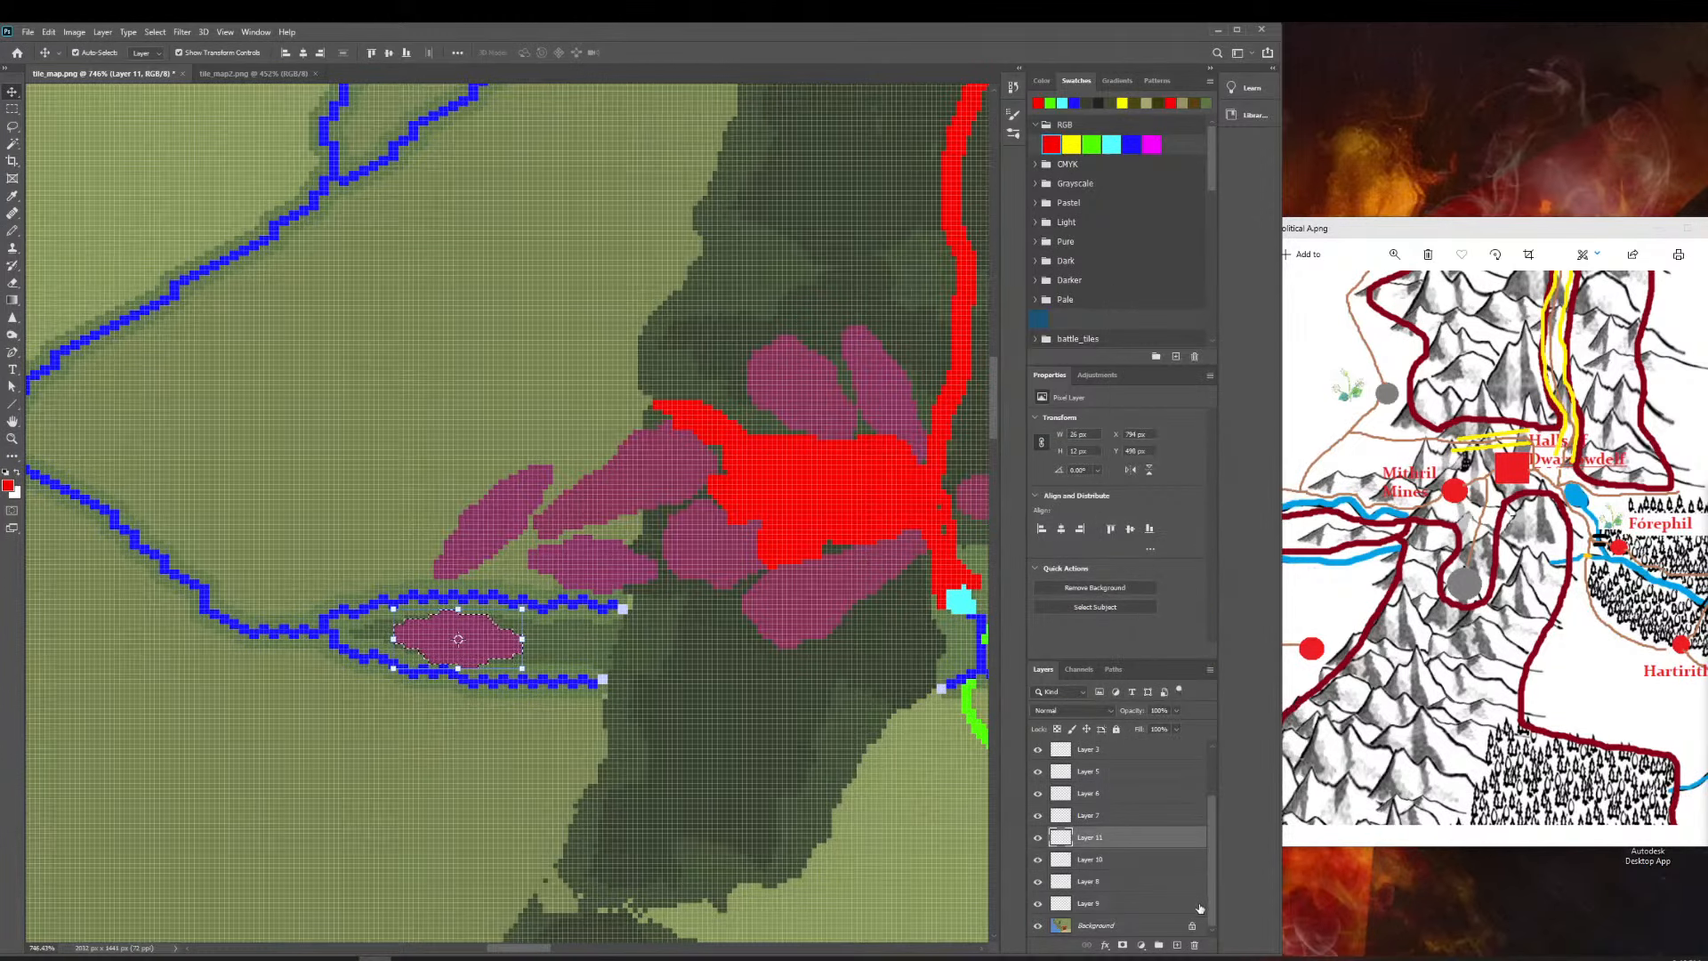
{"action": "left_click", "coordinate": [1195, 945]}
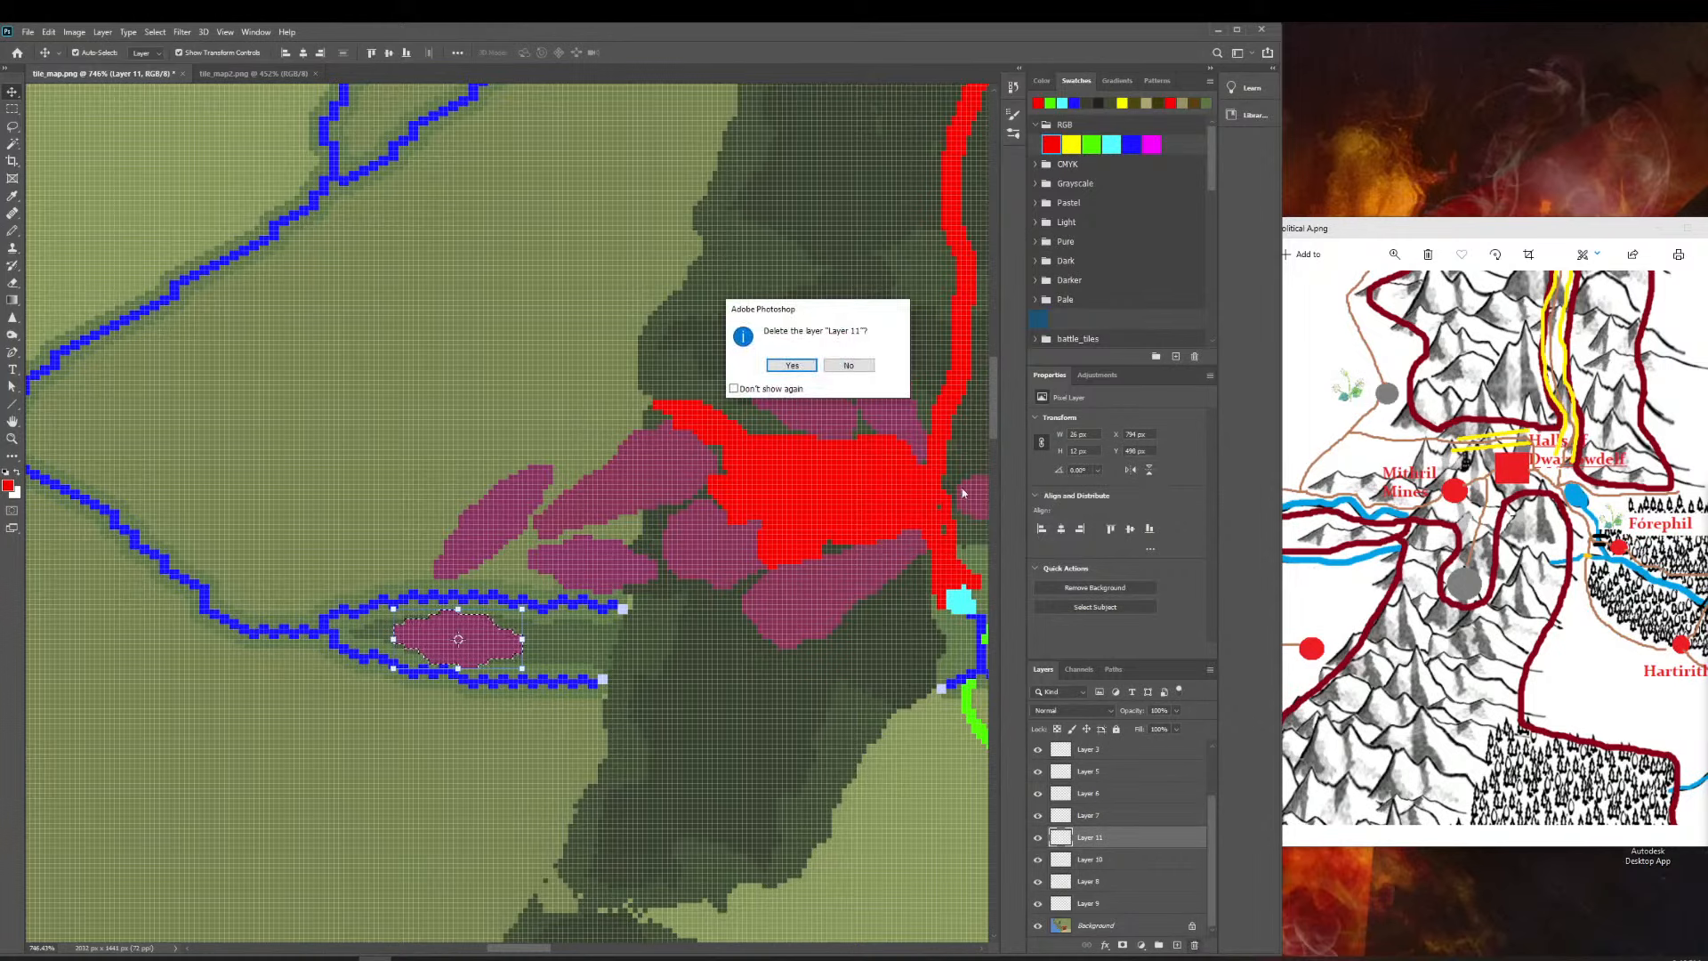
{"action": "left_click", "coordinate": [791, 365]}
Examine how the single flat patch sits in the river loop relative to both river arms and the neighbouring central range patches.
{"action": "scroll", "coordinate": [178, 409], "scroll_direction": "right", "scroll_amount": 4}
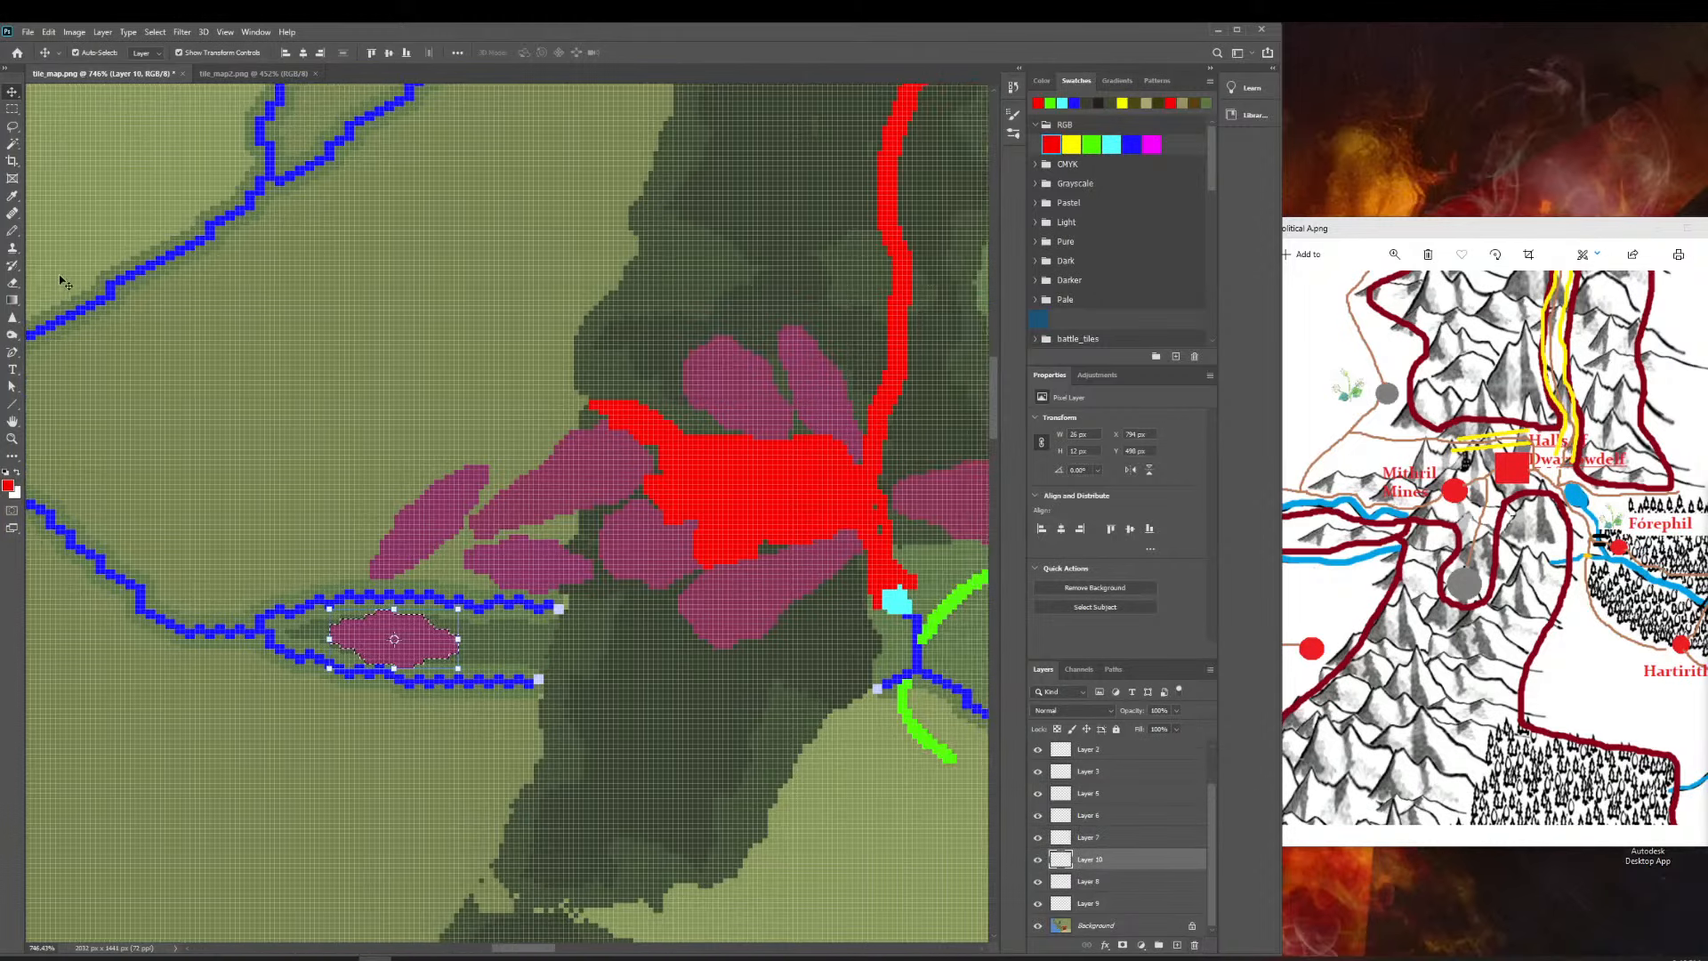
{"action": "left_click", "coordinate": [114, 427]}
{"action": "scroll", "coordinate": [98, 430], "scroll_direction": "left", "scroll_amount": 1}
{"action": "left_click", "coordinate": [11, 439]}
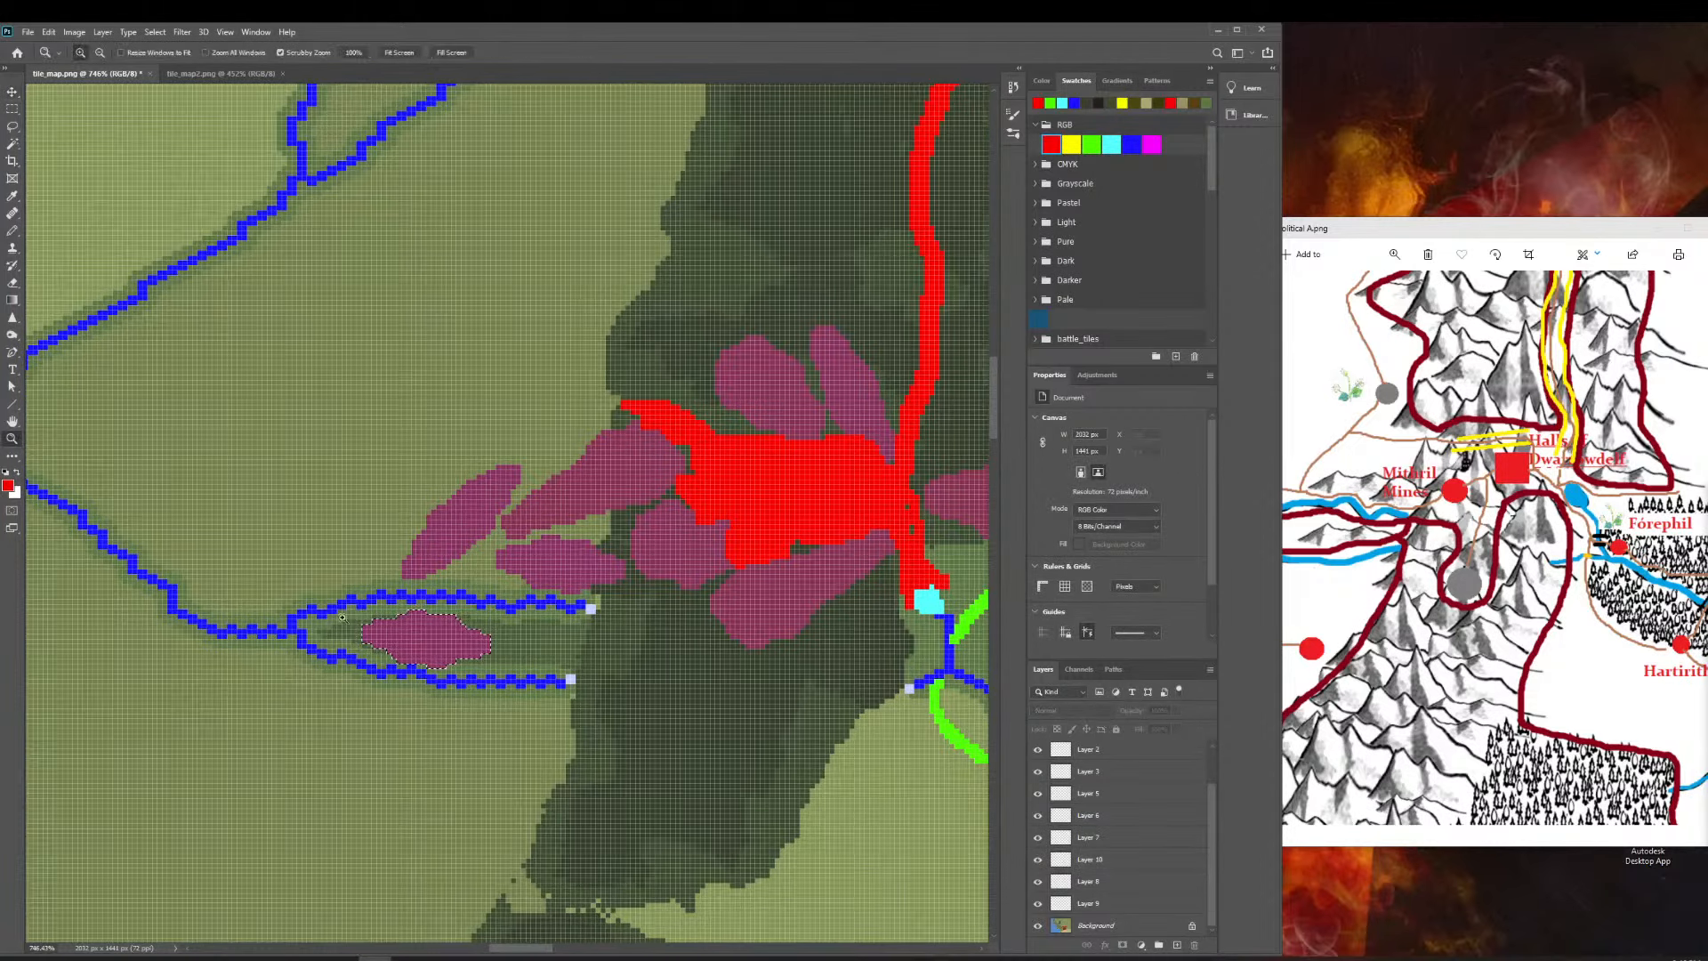
{"action": "left_click_drag", "start_coordinate": [416, 633], "coordinate": [487, 618]}
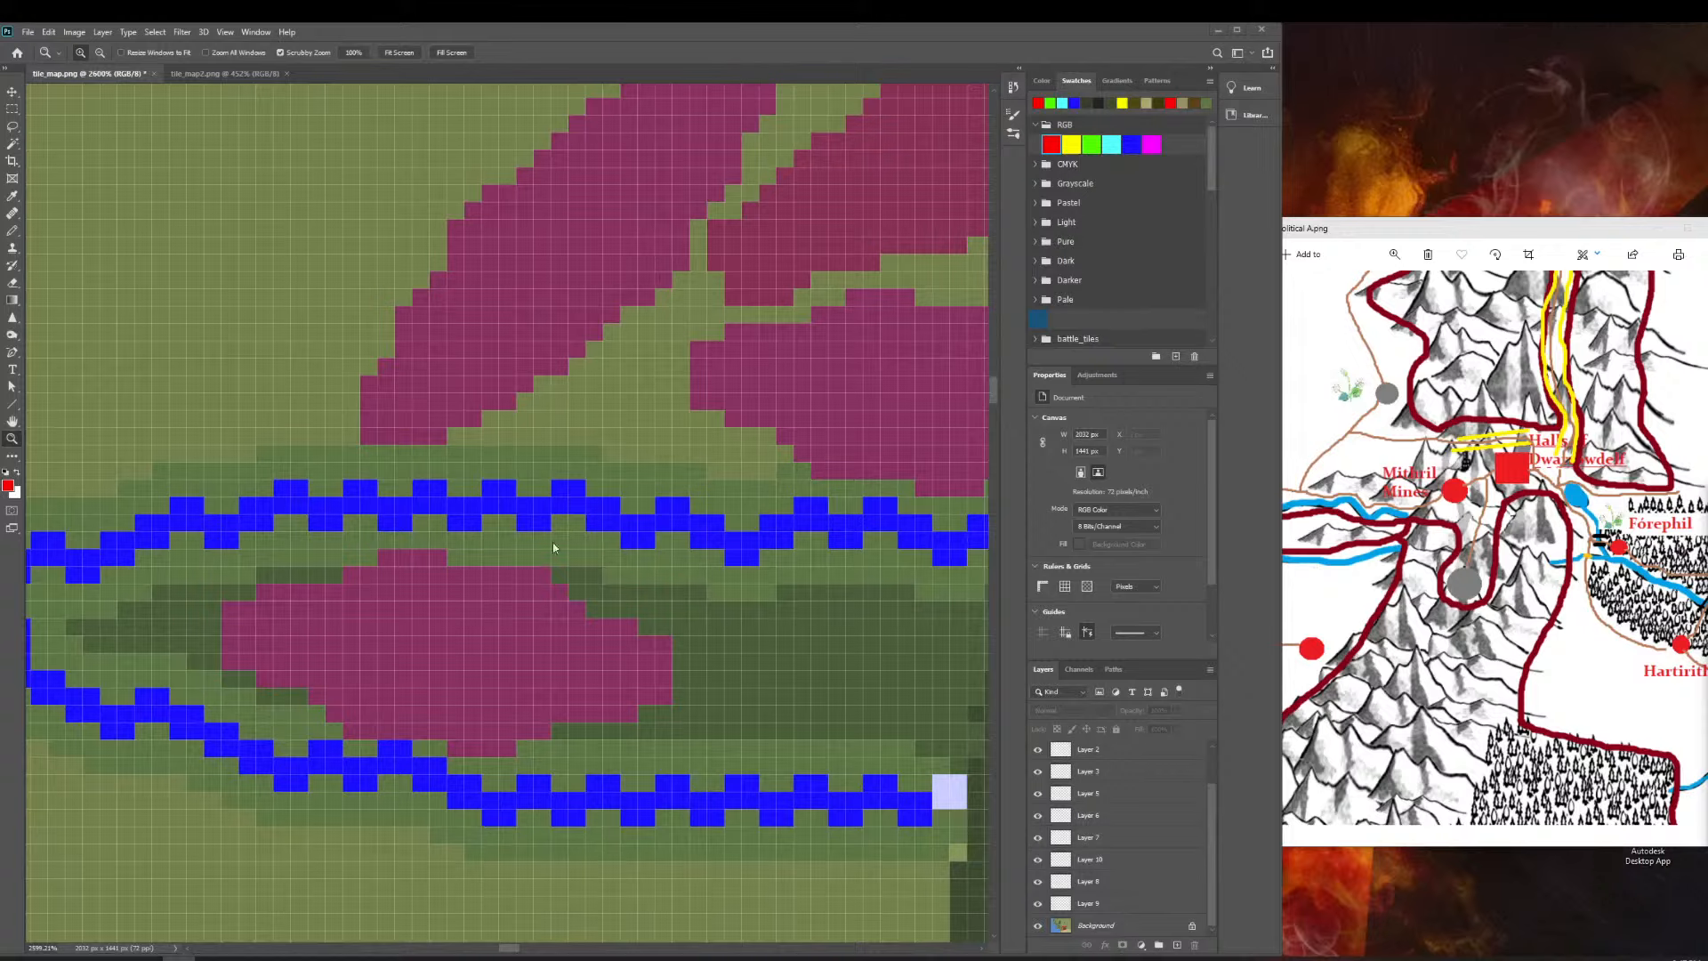
{"action": "left_click_drag", "start_coordinate": [759, 604], "coordinate": [763, 544]}
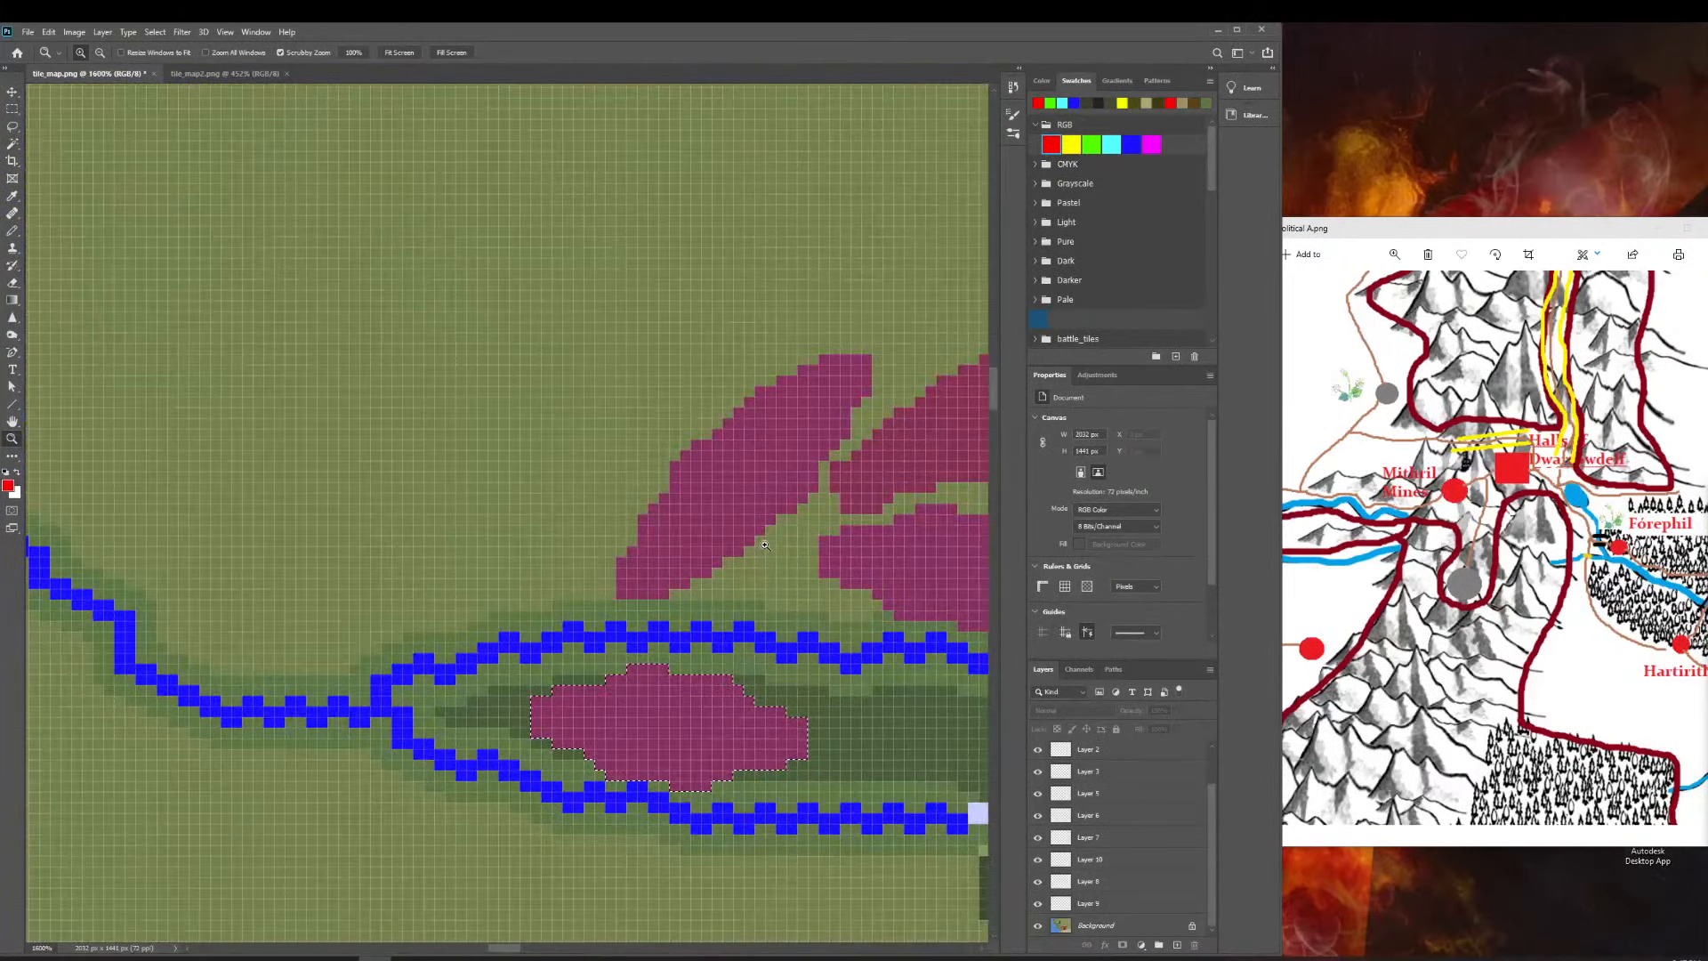
{"action": "scroll", "coordinate": [755, 543], "scroll_direction": "right", "scroll_amount": 6}
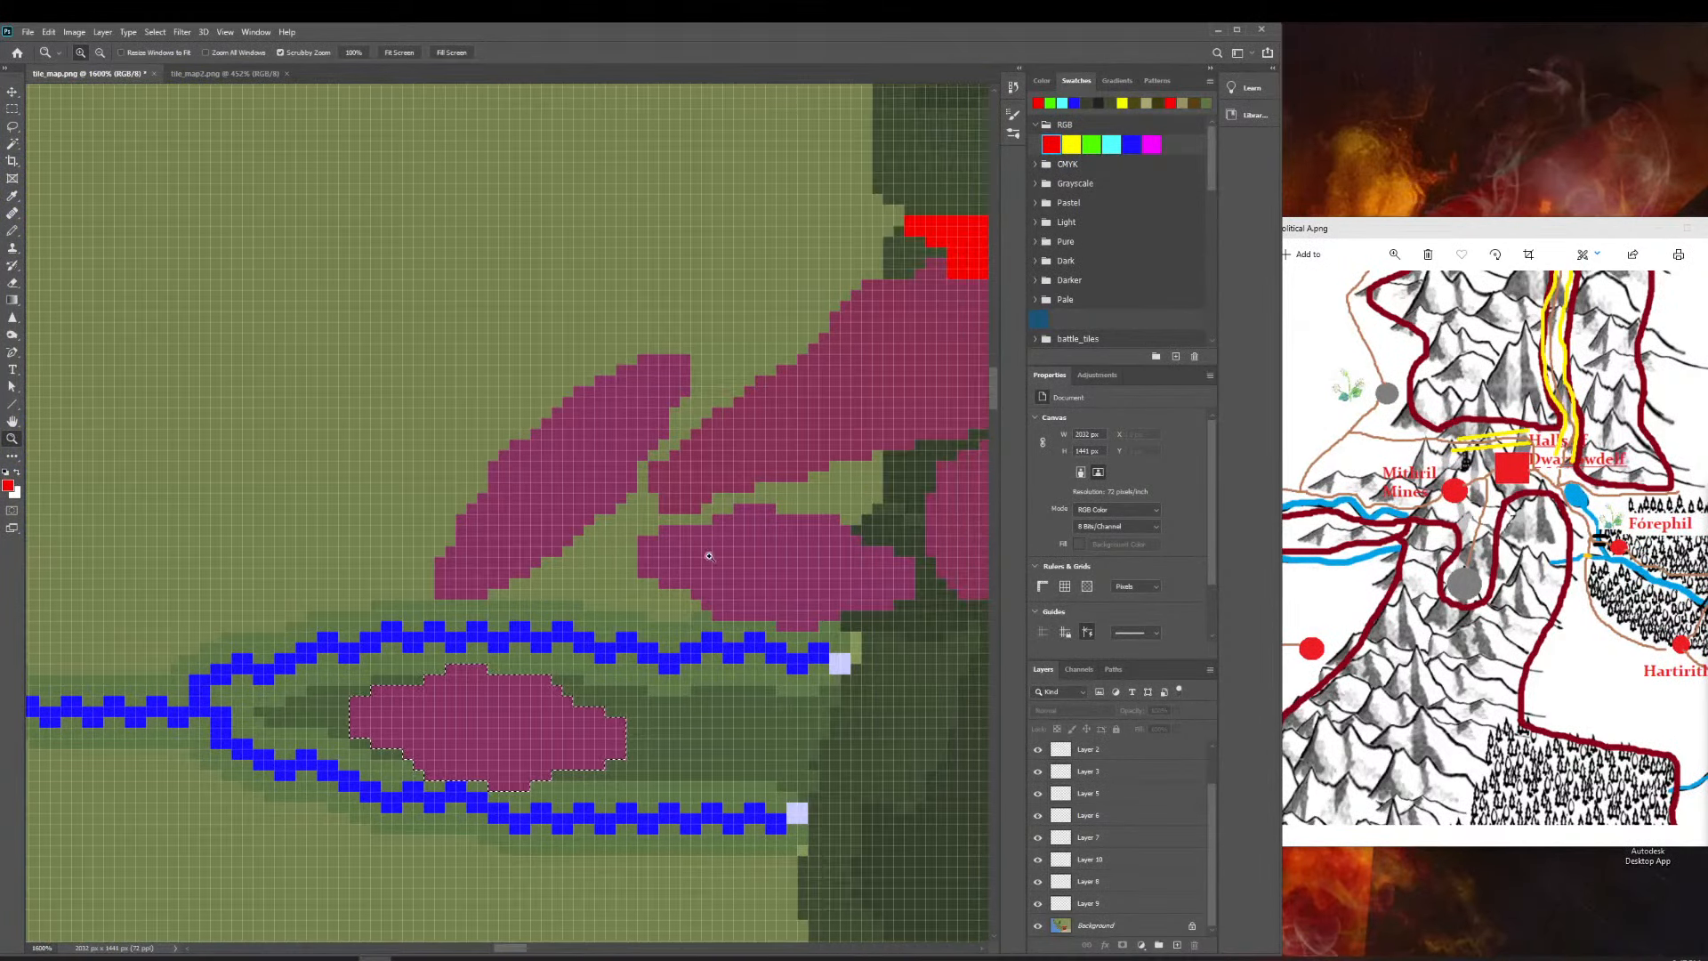
{"action": "scroll", "coordinate": [802, 521], "scroll_direction": "right", "scroll_amount": 2}
{"action": "left_click_drag", "start_coordinate": [805, 511], "coordinate": [738, 516]}
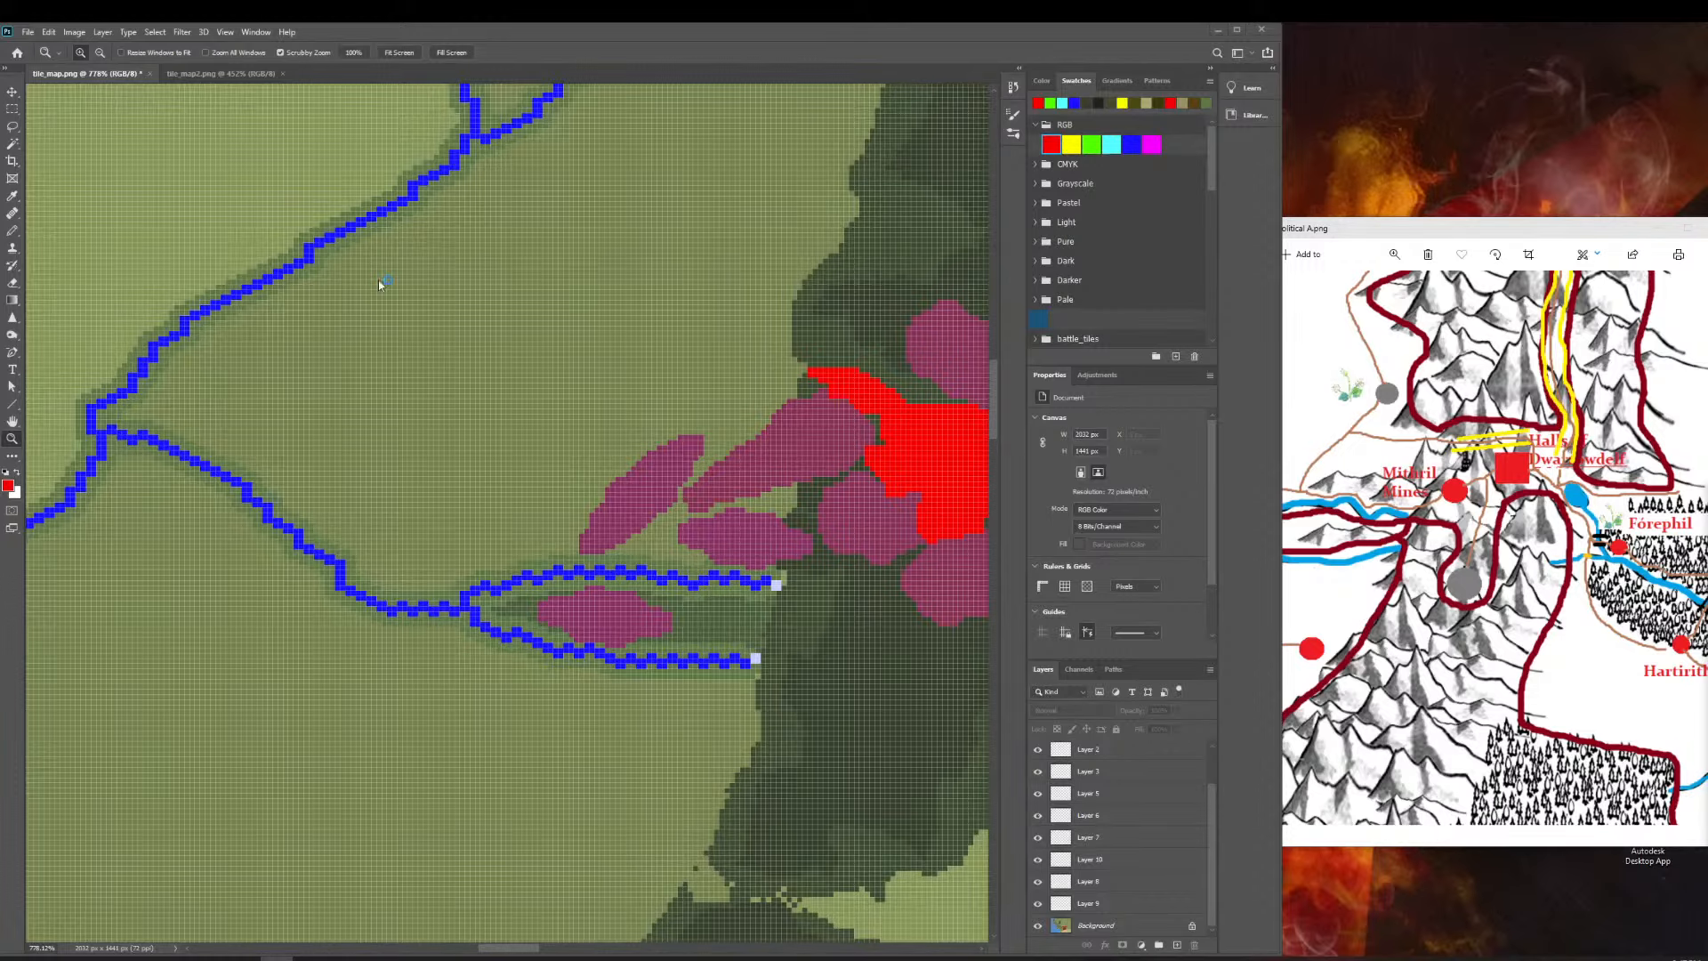
{"action": "scroll", "coordinate": [115, 402], "scroll_direction": "right", "scroll_amount": 2}
{"action": "scroll", "coordinate": [113, 398], "scroll_direction": "left", "scroll_amount": 3}
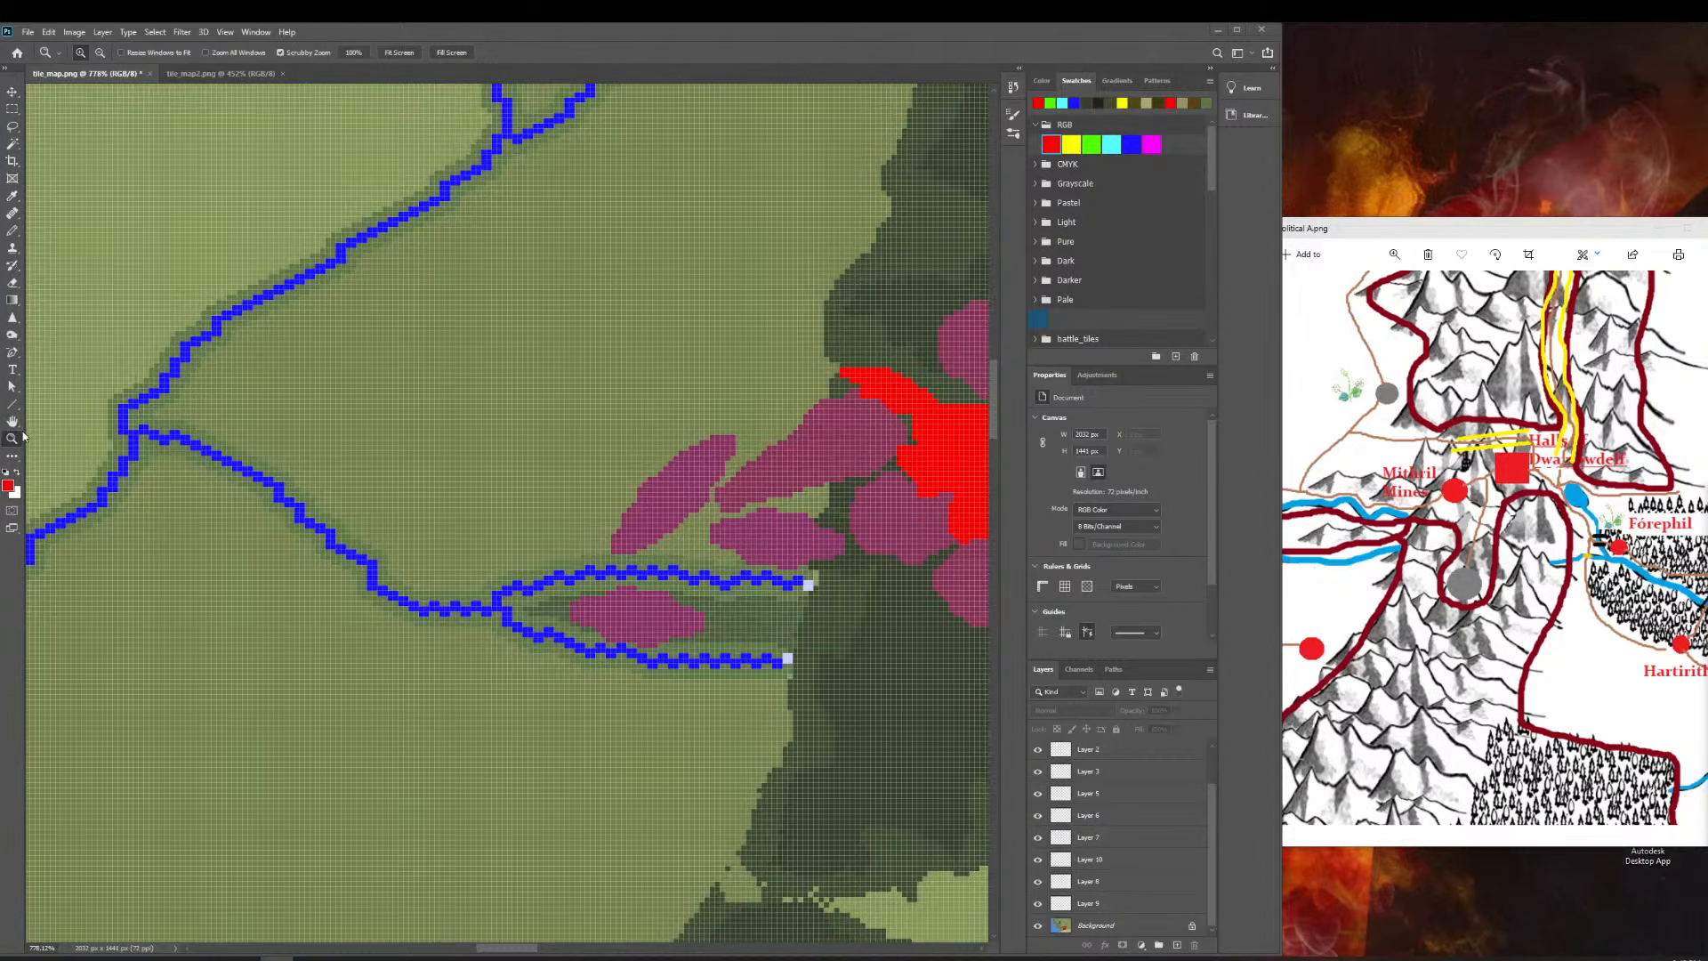
{"action": "scroll", "coordinate": [24, 436], "scroll_direction": "left", "scroll_amount": 1}
{"action": "scroll", "coordinate": [347, 503], "scroll_direction": "right", "scroll_amount": 2}
Select the long northwestern patch of the magenta range with the eastward arm, using the Magic Wand on the Background layer.
{"action": "left_click_drag", "start_coordinate": [463, 495], "coordinate": [323, 573]}
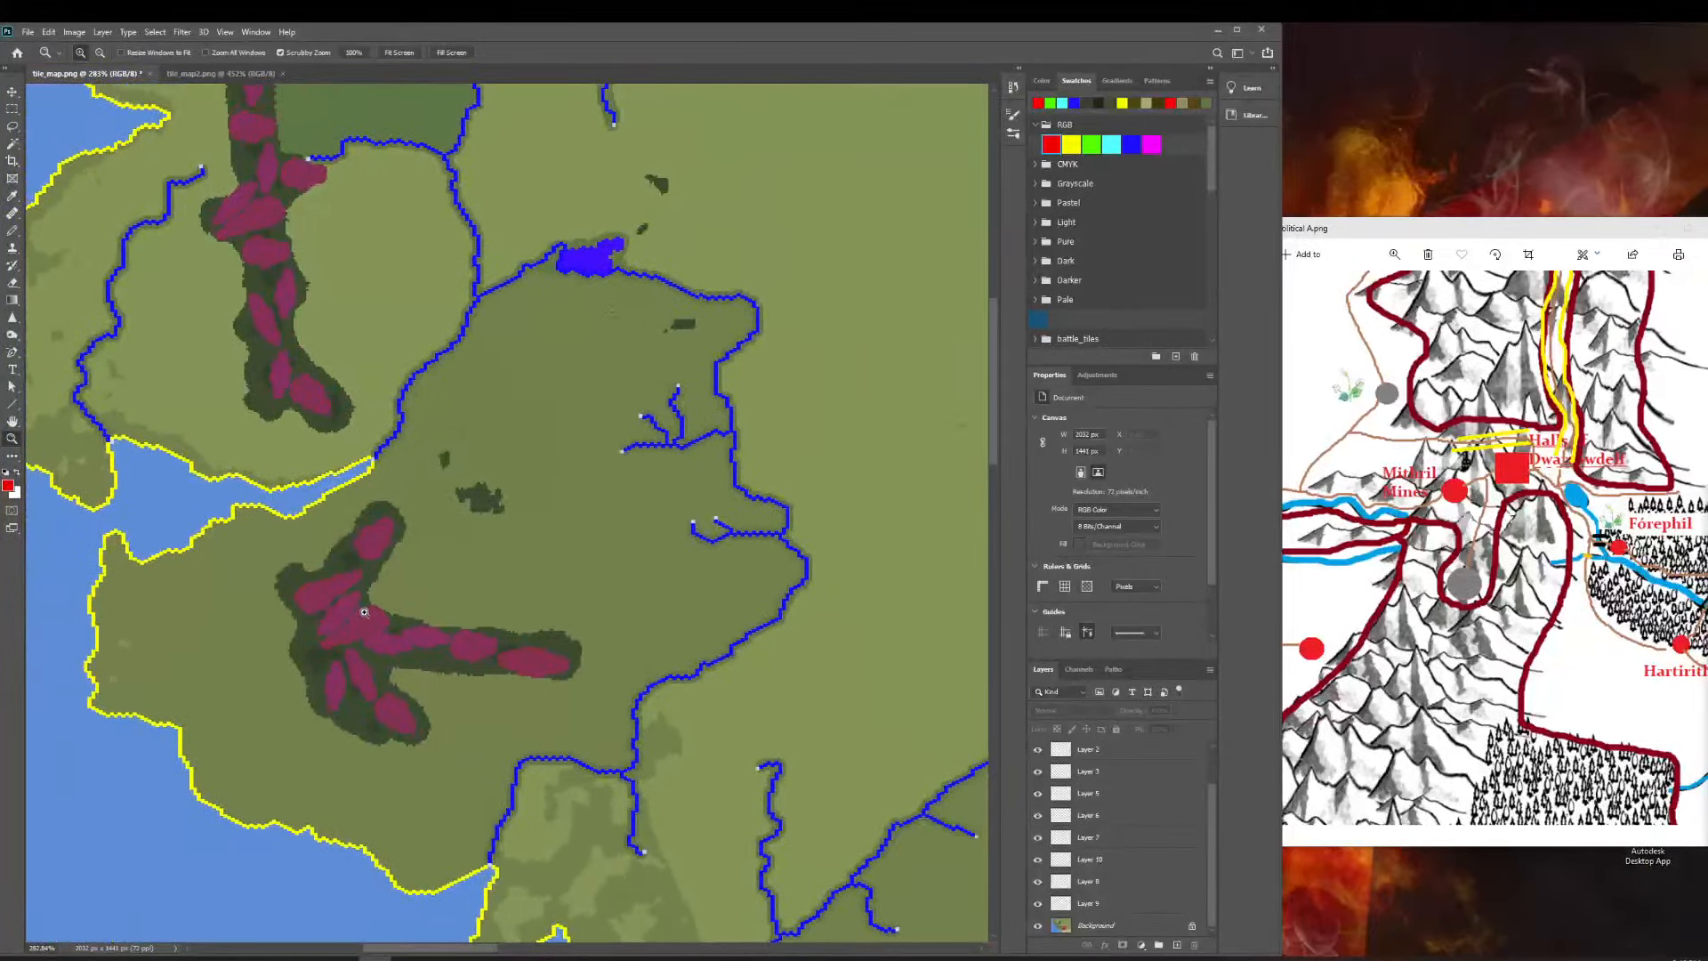
{"action": "left_click_drag", "start_coordinate": [605, 546], "coordinate": [559, 578]}
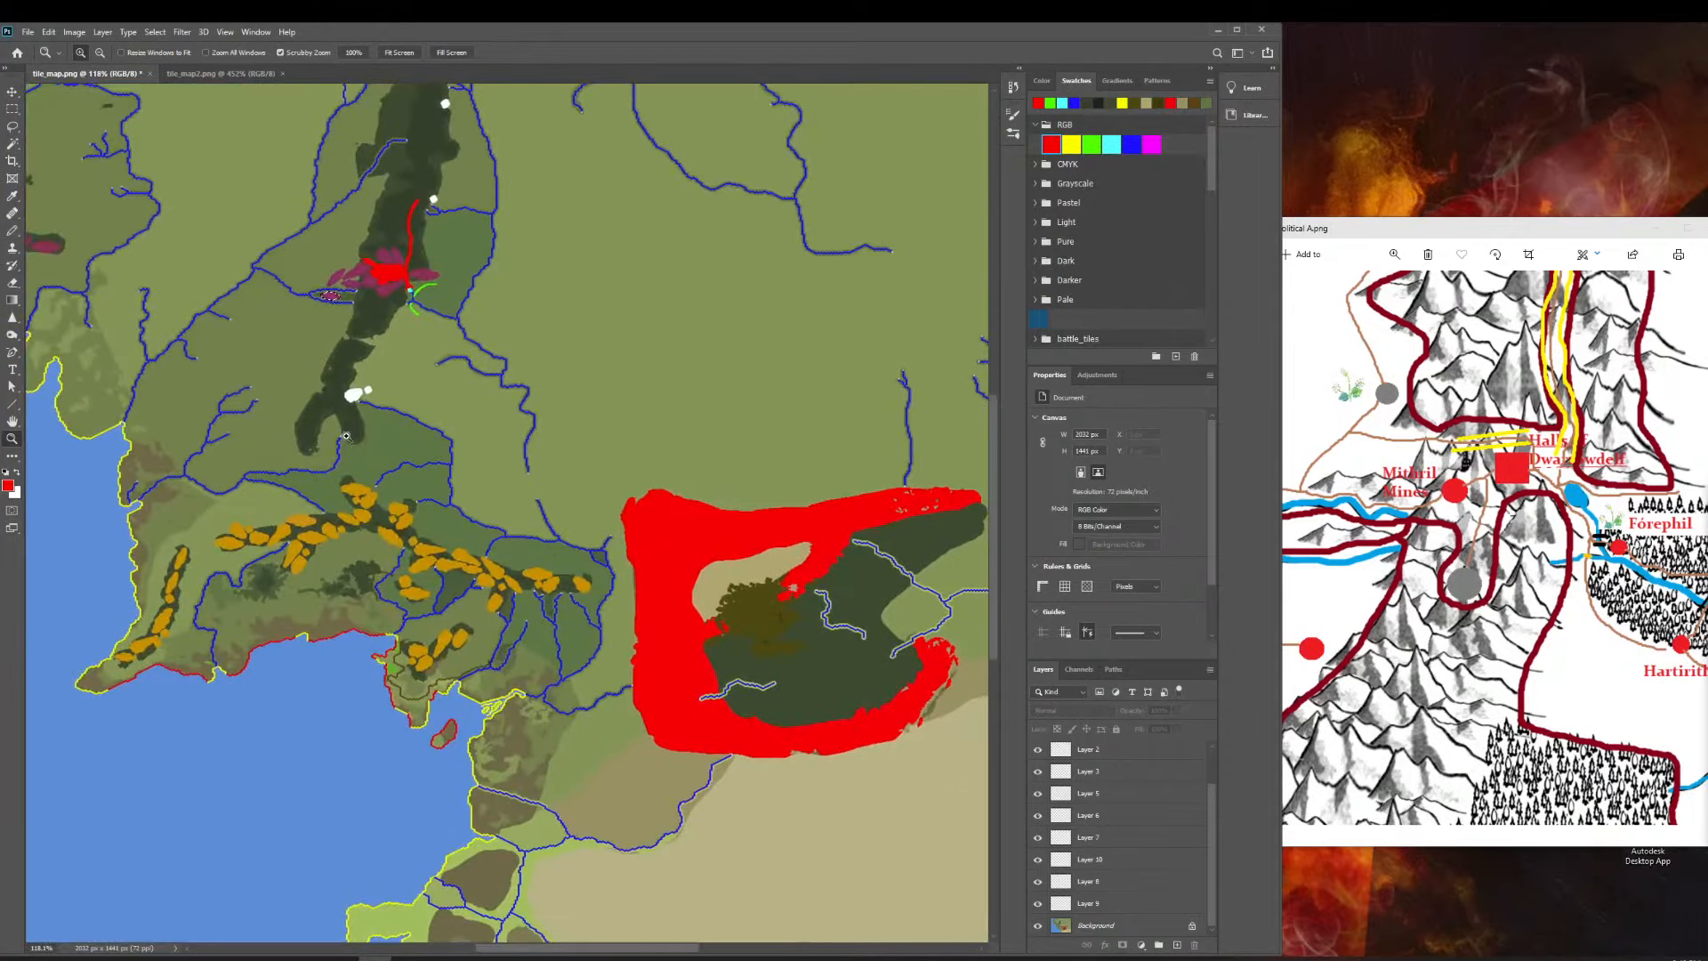
{"action": "left_click_drag", "start_coordinate": [356, 432], "coordinate": [313, 427]}
{"action": "left_click_drag", "start_coordinate": [224, 381], "coordinate": [396, 427]}
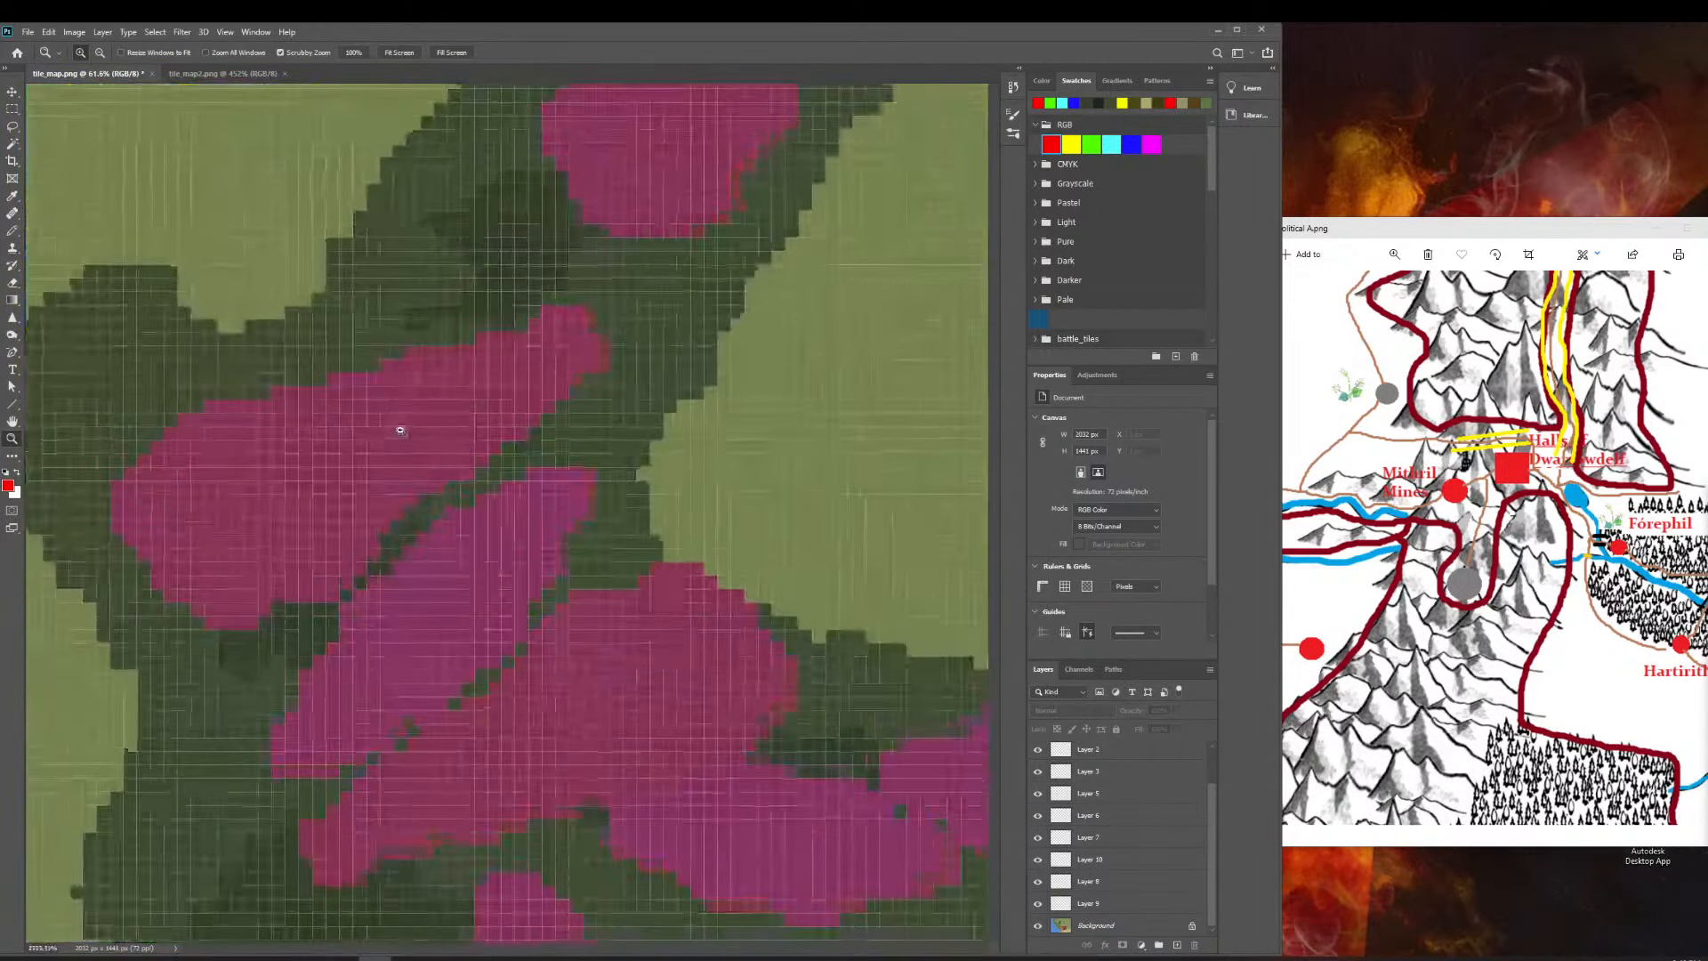
{"action": "key", "text": "w"}
{"action": "left_click", "coordinate": [370, 507]}
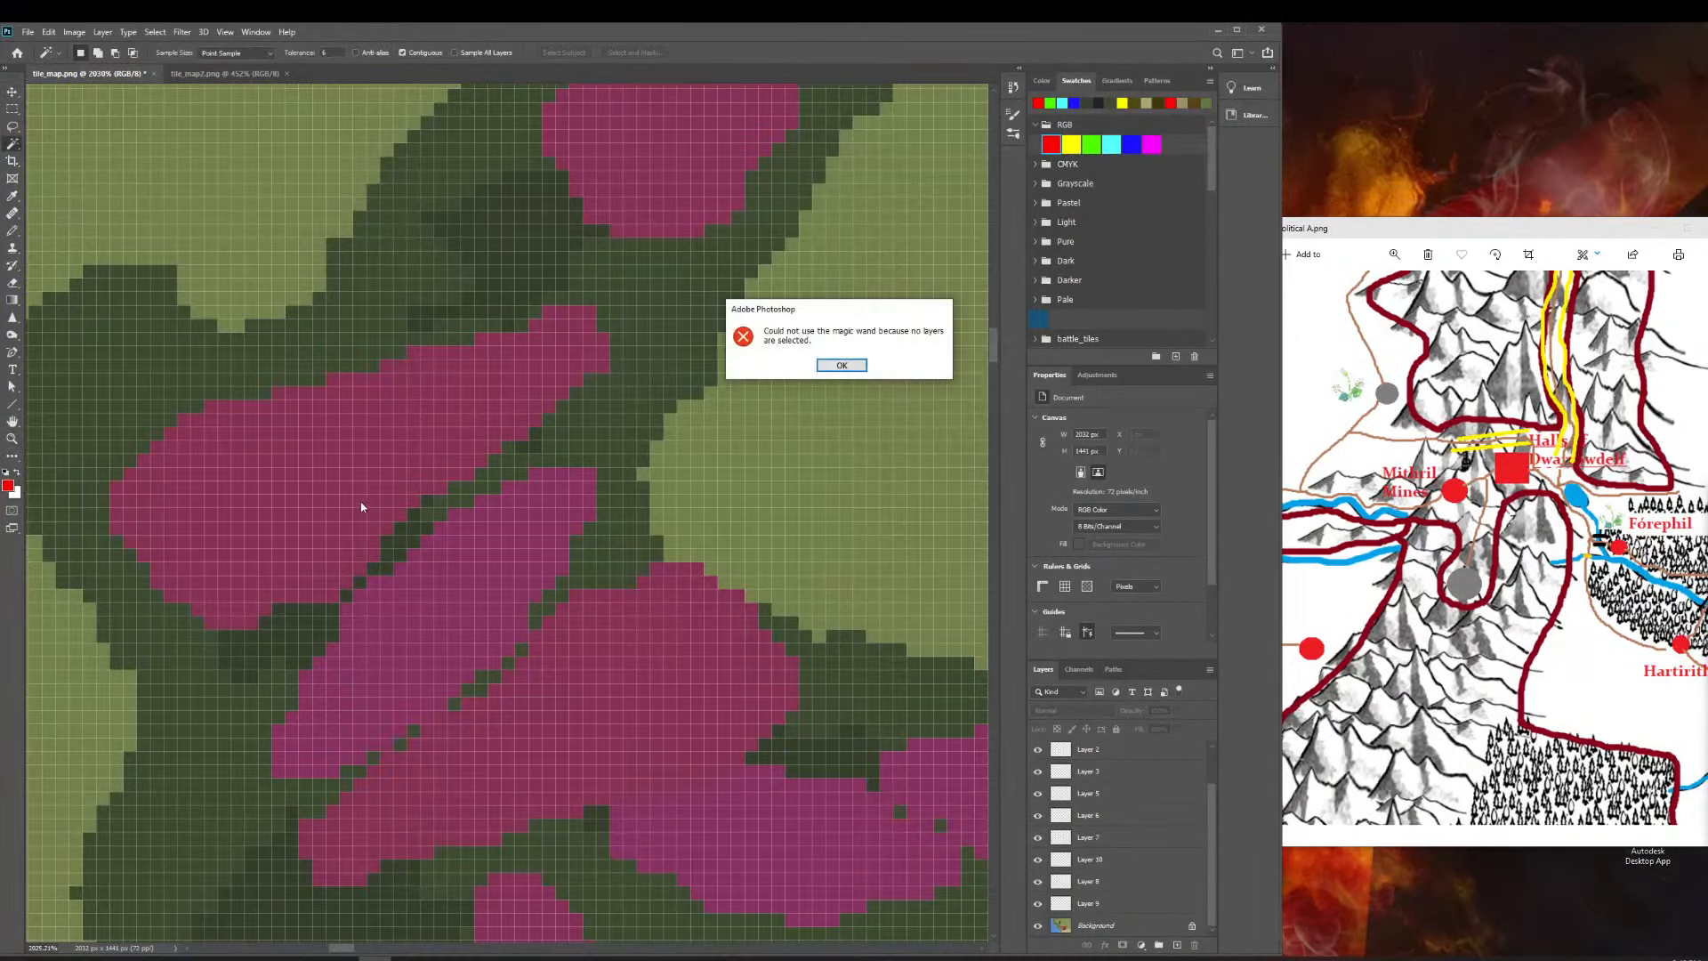
{"action": "left_click", "coordinate": [836, 365]}
{"action": "scroll", "coordinate": [1154, 818], "scroll_direction": "up", "scroll_amount": 2}
{"action": "scroll", "coordinate": [1154, 805], "scroll_direction": "down", "scroll_amount": 2}
{"action": "left_click", "coordinate": [1112, 925]}
{"action": "left_click", "coordinate": [226, 506]}
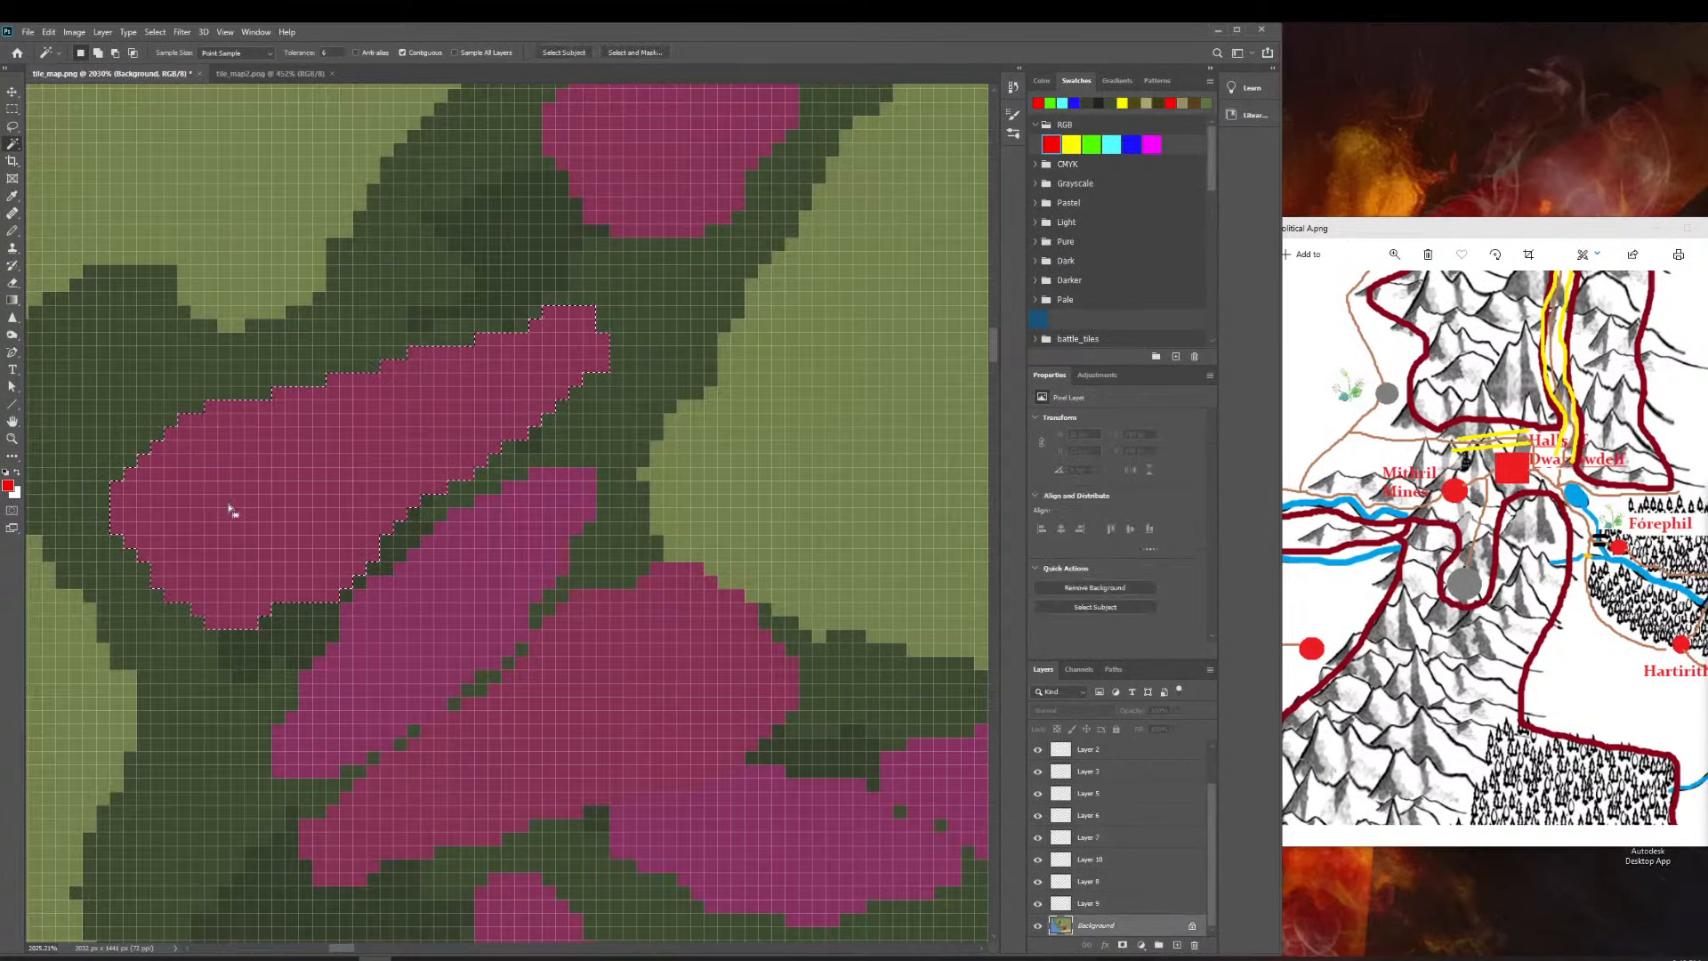
Copy the selected magenta patch onto a new layer for use in the central range.
{"action": "key", "text": "z"}
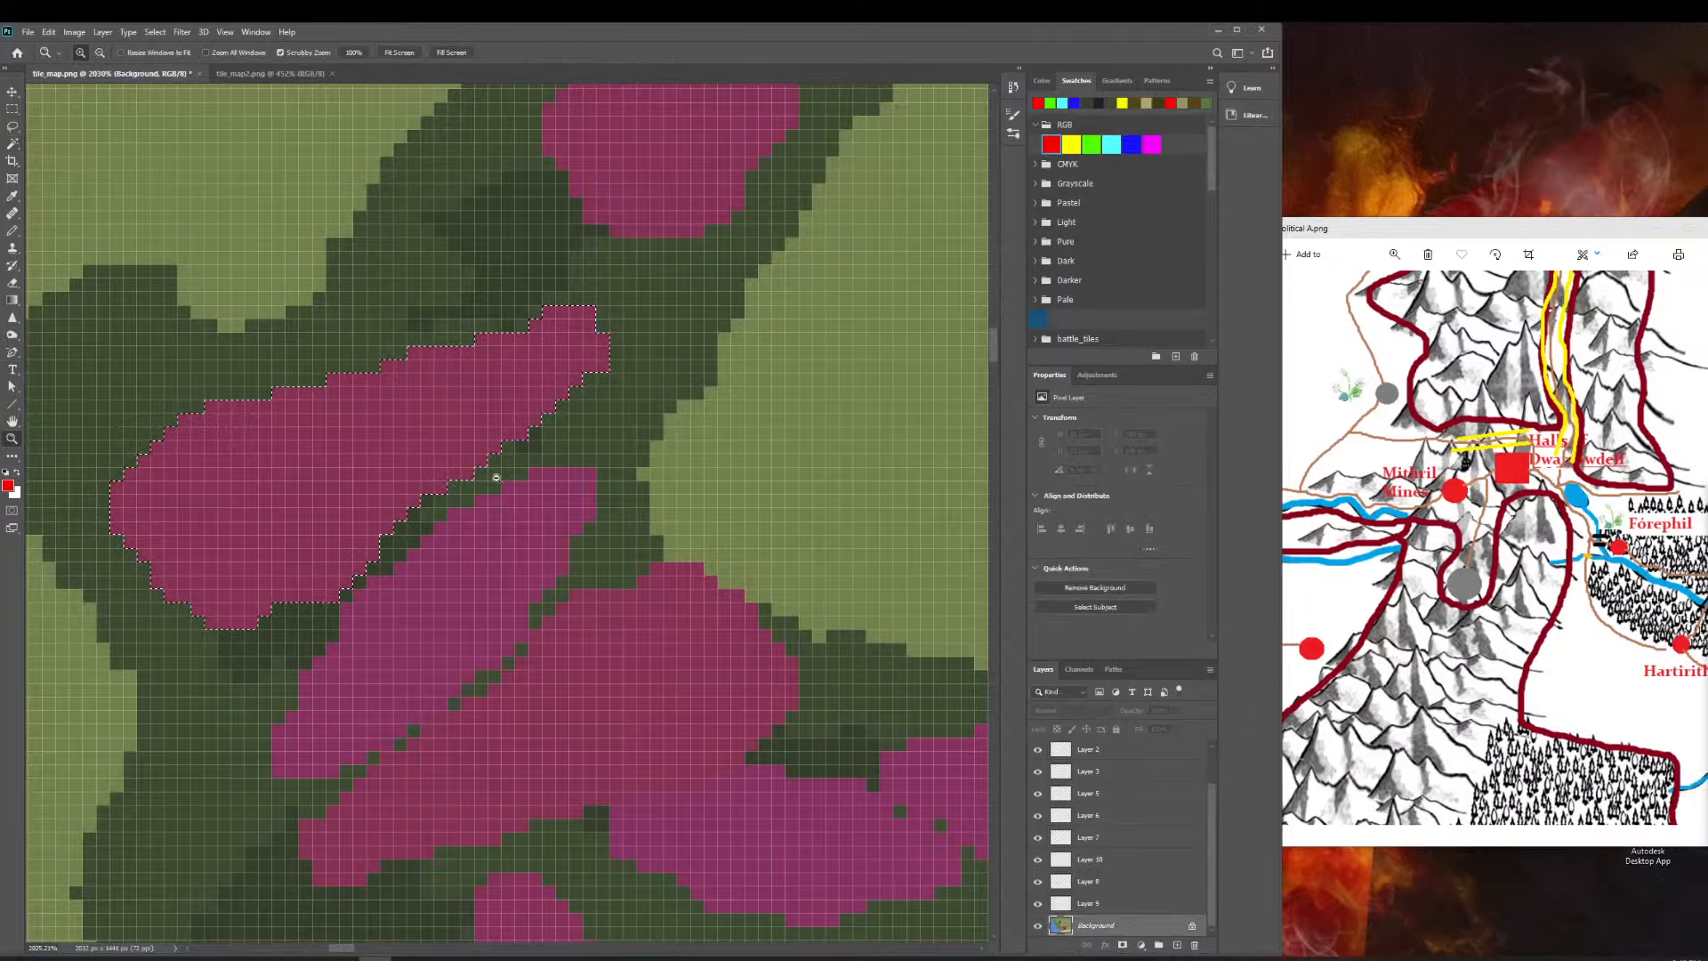
{"action": "key", "text": "ctrl+0"}
{"action": "left_click_drag", "start_coordinate": [385, 427], "coordinate": [551, 357]}
{"action": "left_click_drag", "start_coordinate": [542, 229], "coordinate": [564, 245]}
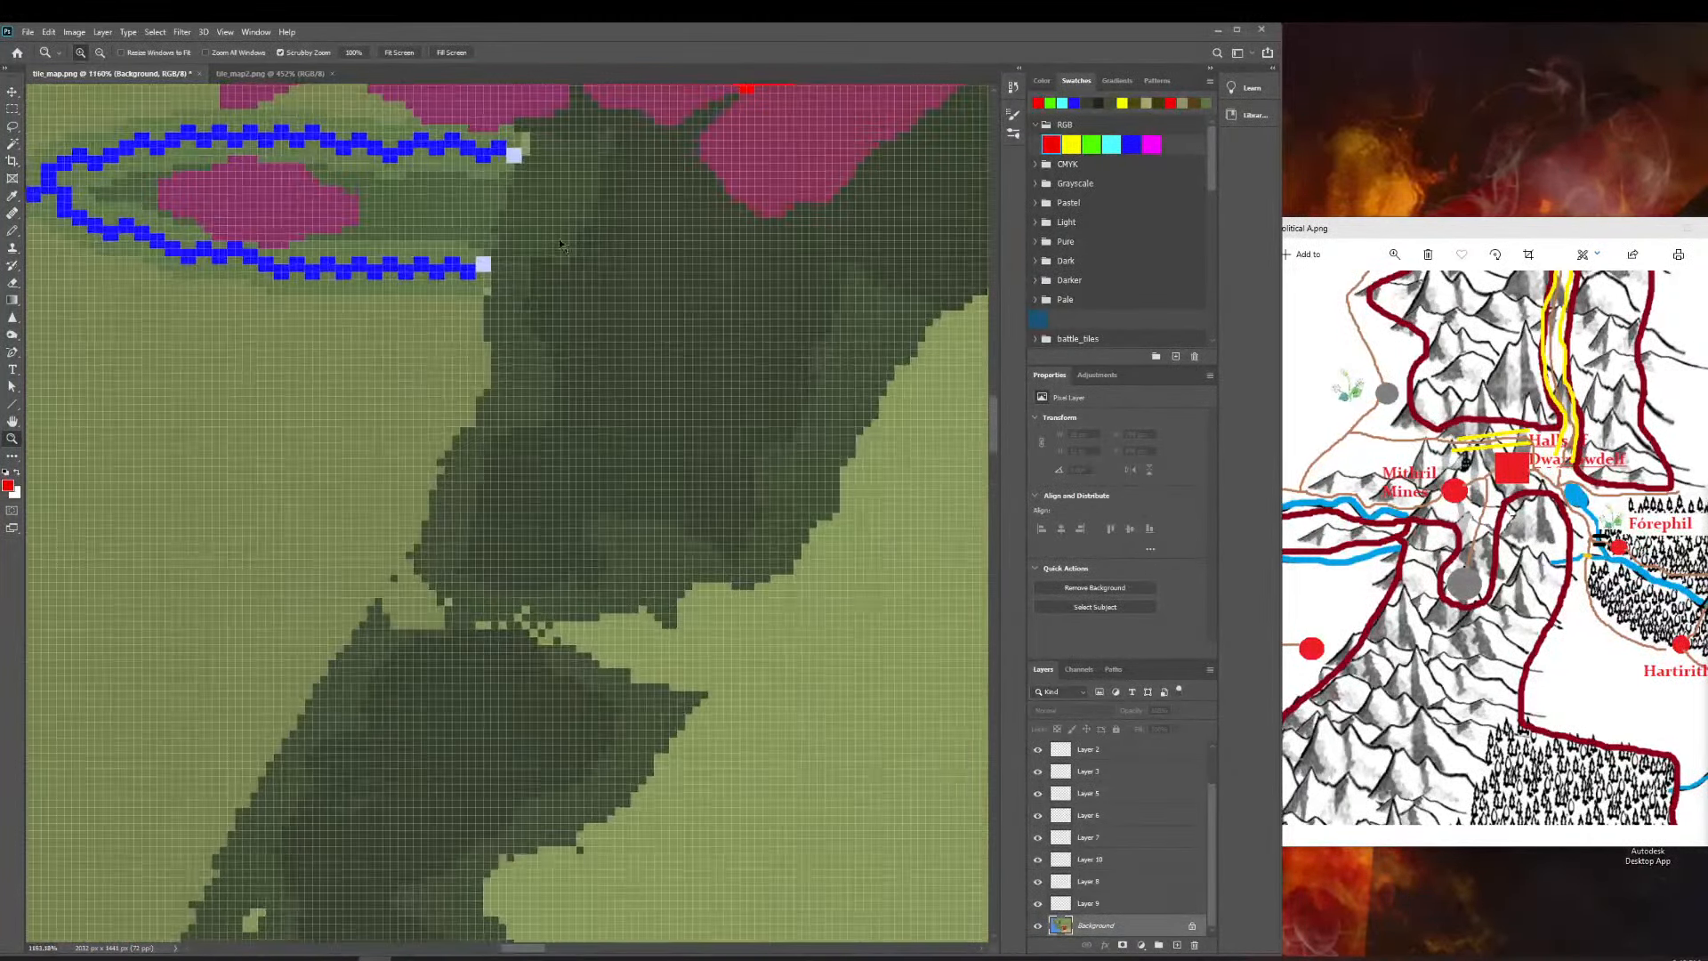
{"action": "scroll", "coordinate": [1166, 876], "scroll_direction": "up", "scroll_amount": 2}
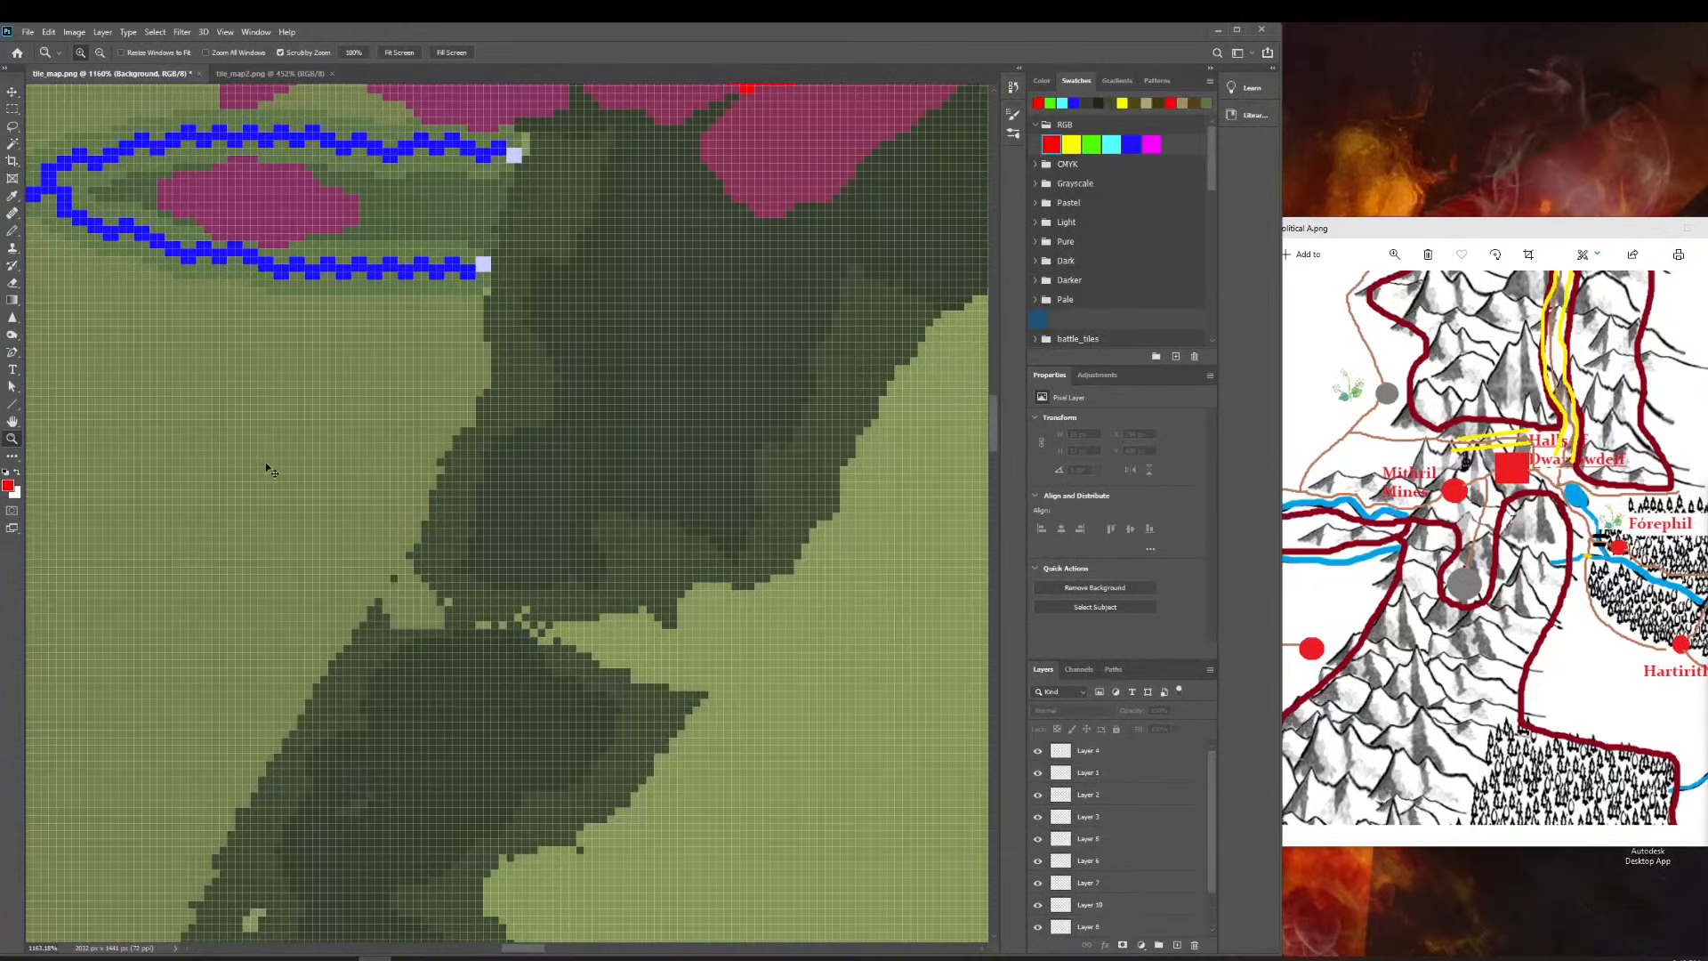
{"action": "key", "text": "ctrl+z"}
{"action": "left_click_drag", "start_coordinate": [444, 497], "coordinate": [289, 558]}
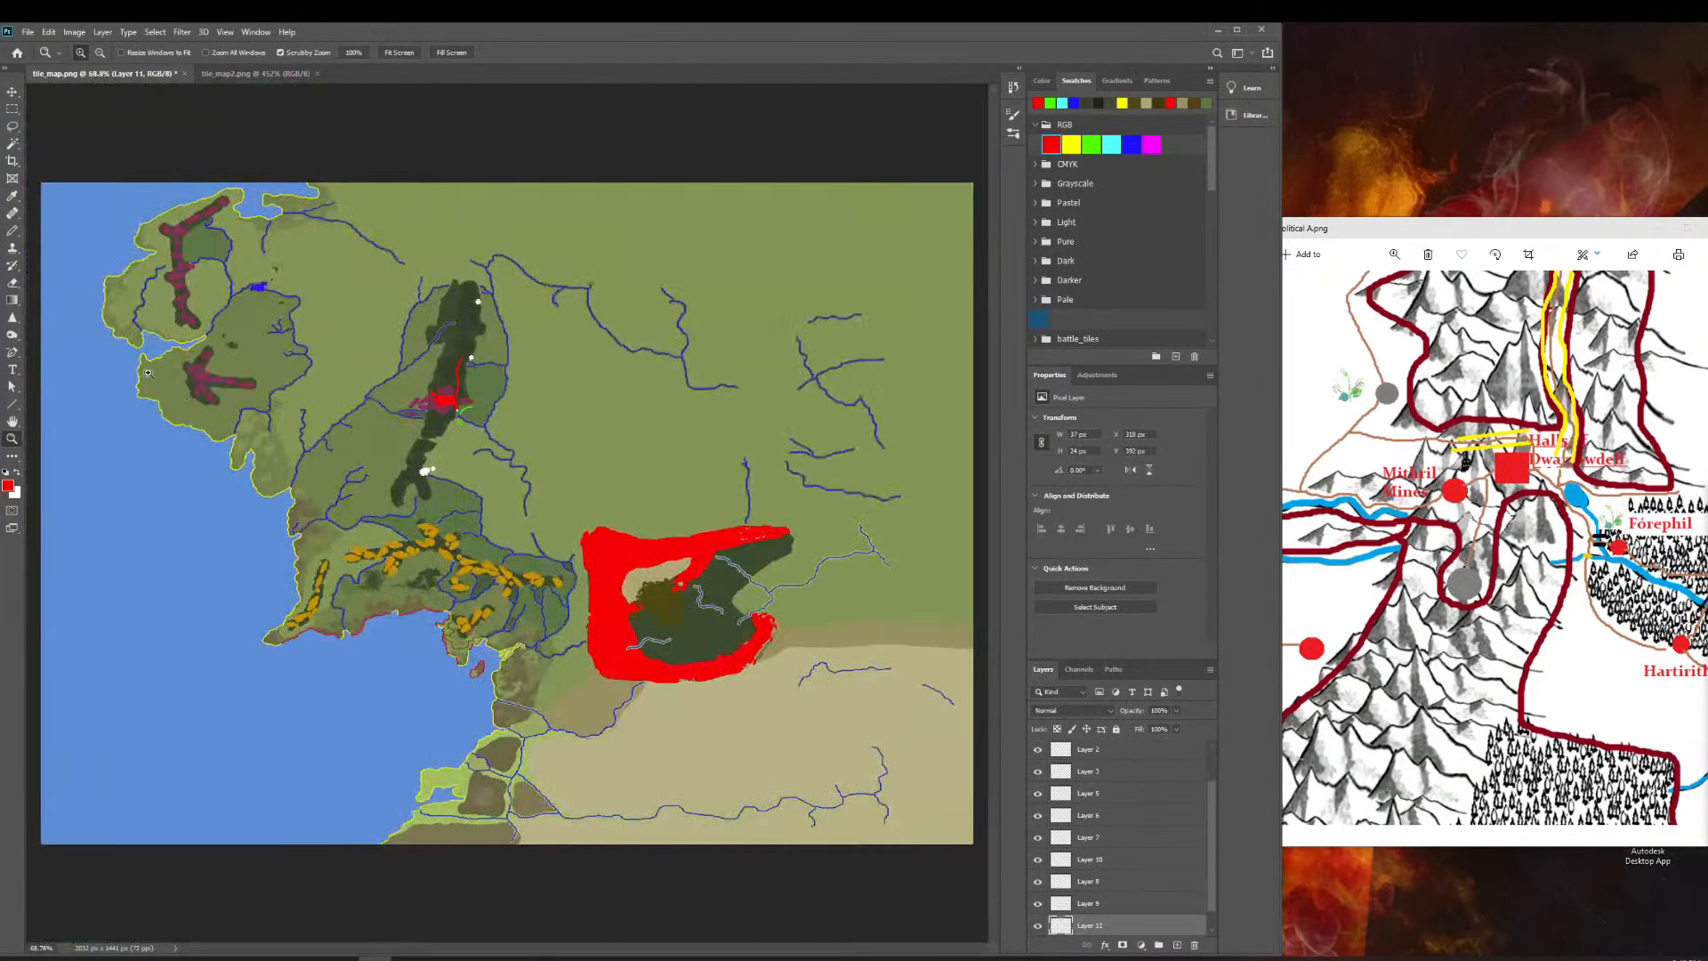
Try moving the copied magenta patch from the western range to the central range, beside the river loop's open eastern end.
{"action": "left_click_drag", "start_coordinate": [148, 373], "coordinate": [258, 374]}
{"action": "key", "text": "v"}
{"action": "left_click_drag", "start_coordinate": [518, 368], "coordinate": [871, 390]}
{"action": "left_click", "coordinate": [11, 442]}
{"action": "left_click_drag", "start_coordinate": [693, 490], "coordinate": [569, 467]}
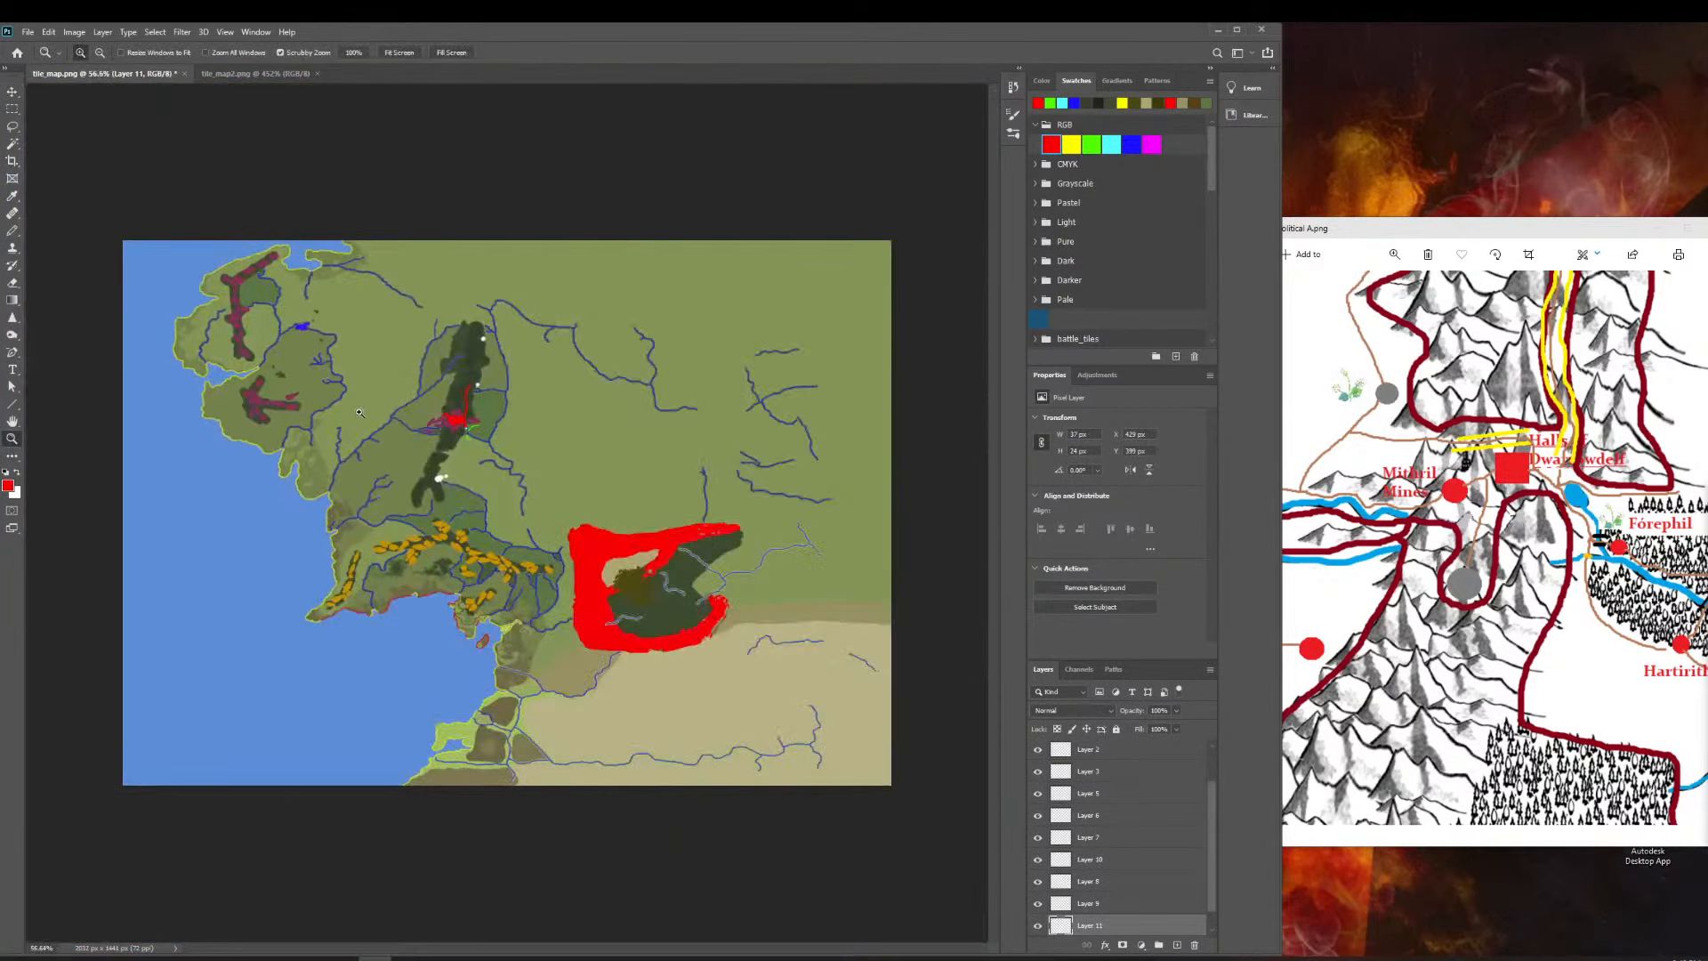
{"action": "left_click_drag", "start_coordinate": [359, 412], "coordinate": [418, 412]}
{"action": "key", "text": "v"}
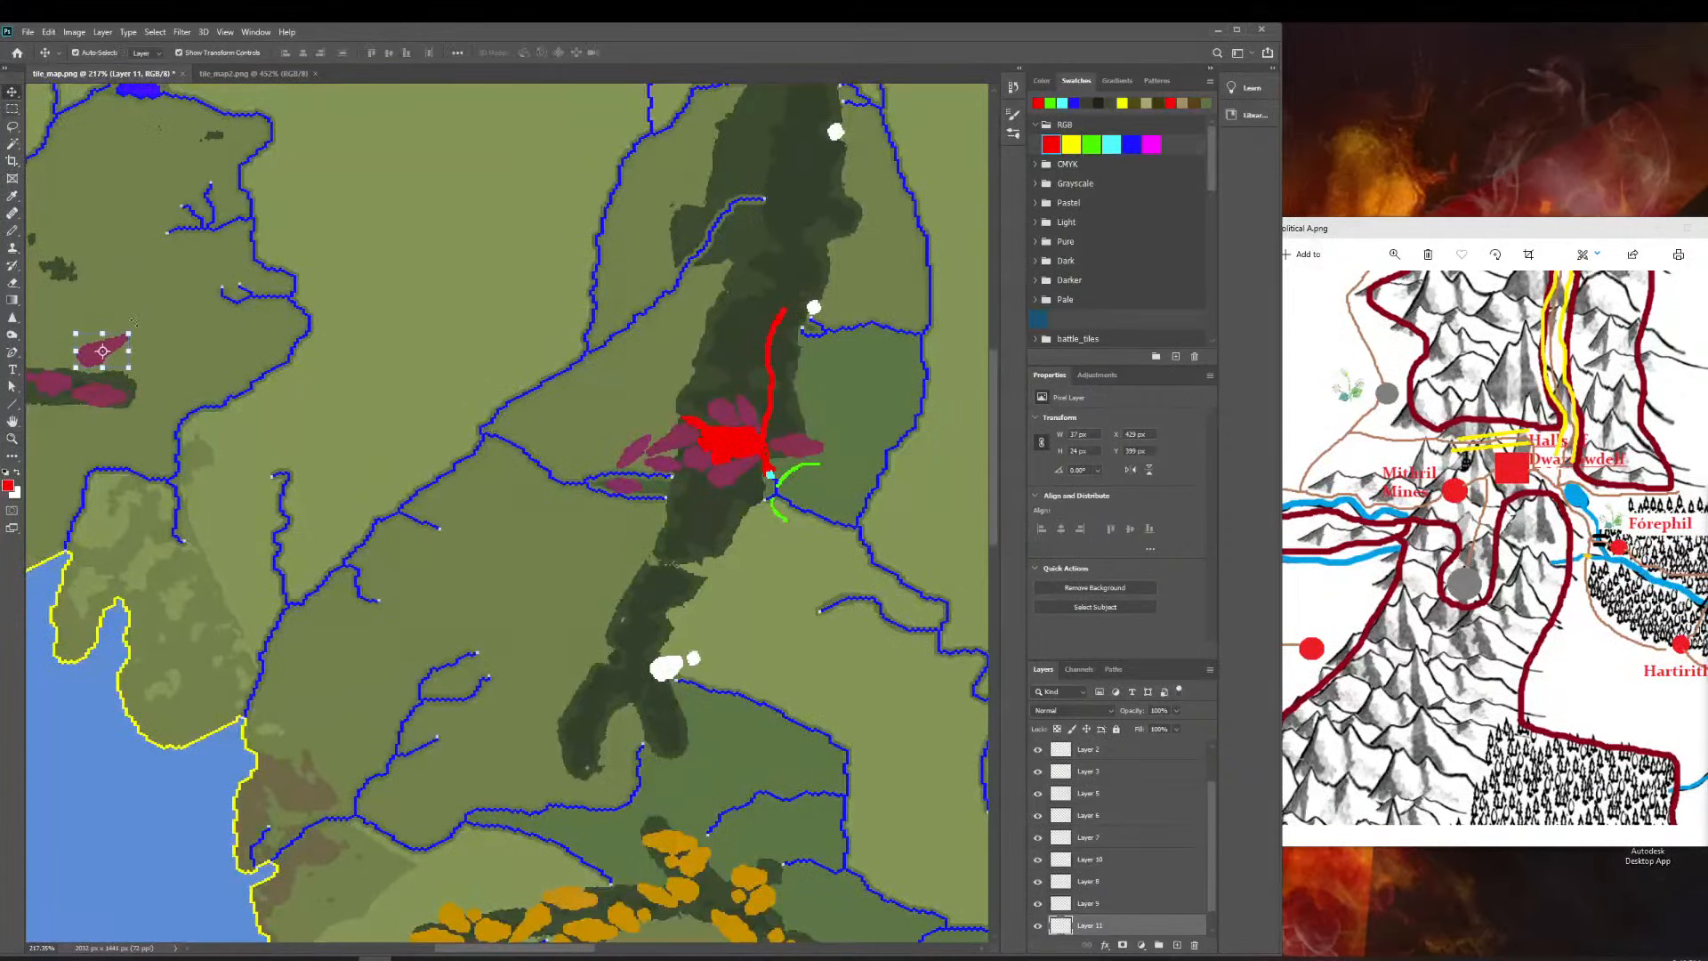
{"action": "left_click_drag", "start_coordinate": [95, 358], "coordinate": [717, 455]}
Try fitting the copied patch and the patch below the red guide area beside the river loop, and undo the moves.
{"action": "left_click", "coordinate": [13, 438]}
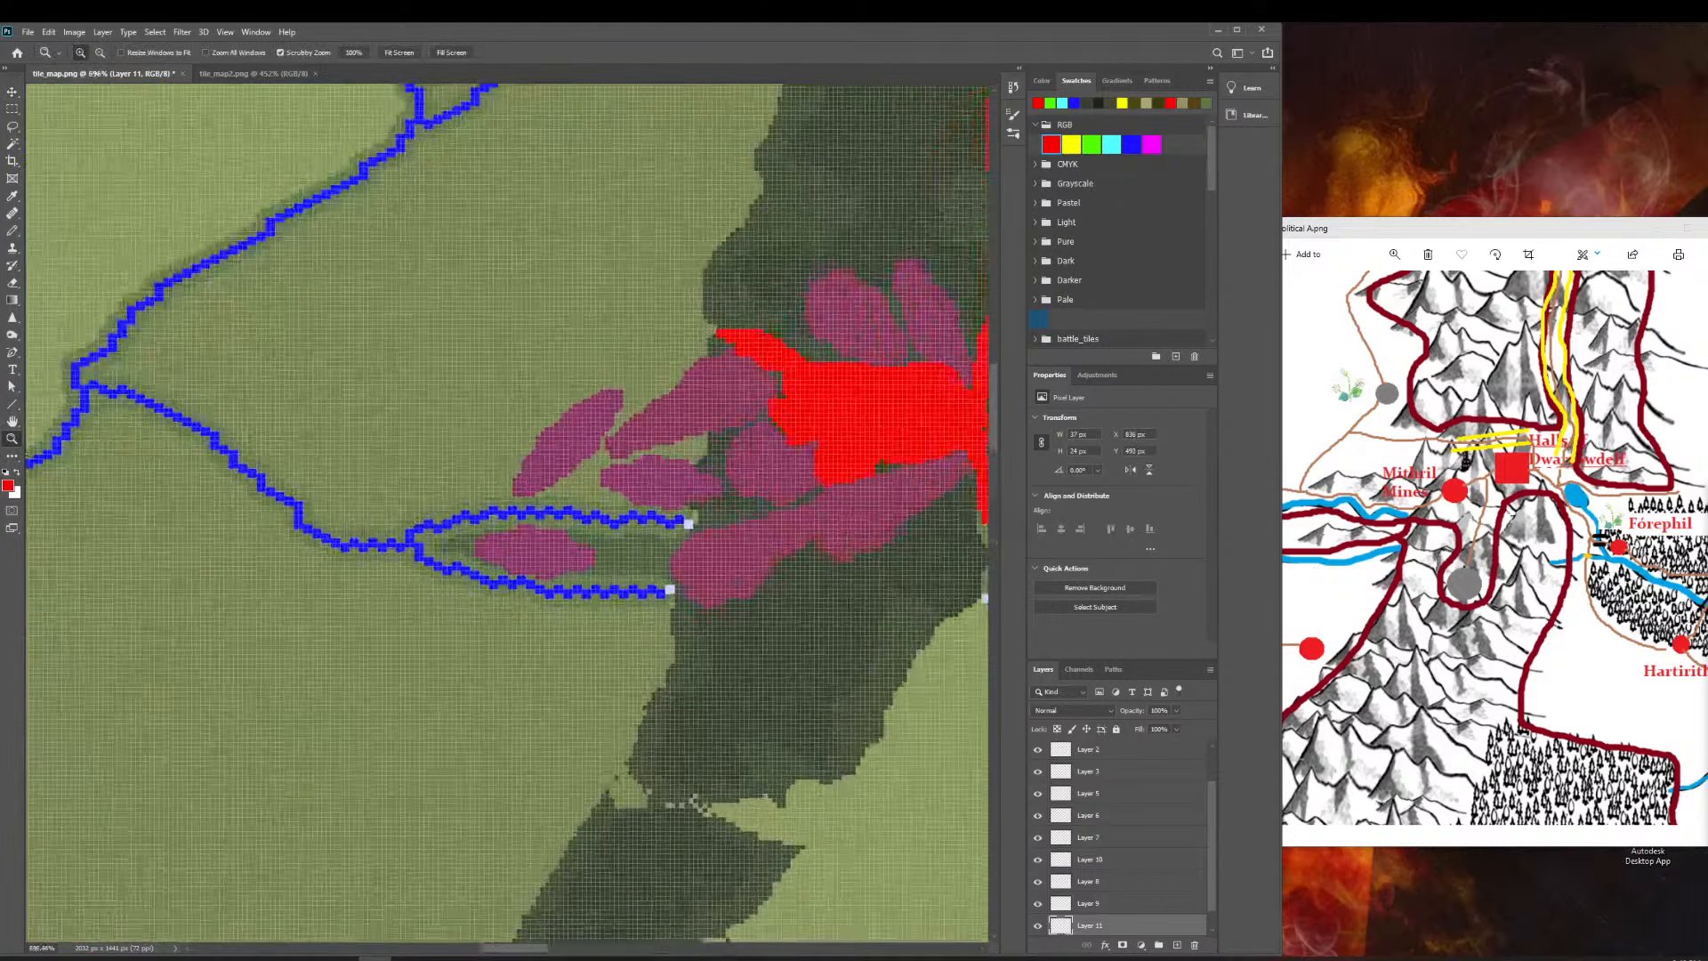
{"action": "key", "text": "v"}
{"action": "mouse_move", "coordinate": [725, 587]}
{"action": "left_mouse_down"}
{"action": "mouse_move", "coordinate": [679, 570]}
{"action": "mouse_move", "coordinate": [688, 589]}
{"action": "mouse_move", "coordinate": [709, 569]}
{"action": "mouse_move", "coordinate": [716, 585]}
{"action": "left_mouse_up"}
{"action": "left_click_drag", "start_coordinate": [867, 511], "coordinate": [866, 571]}
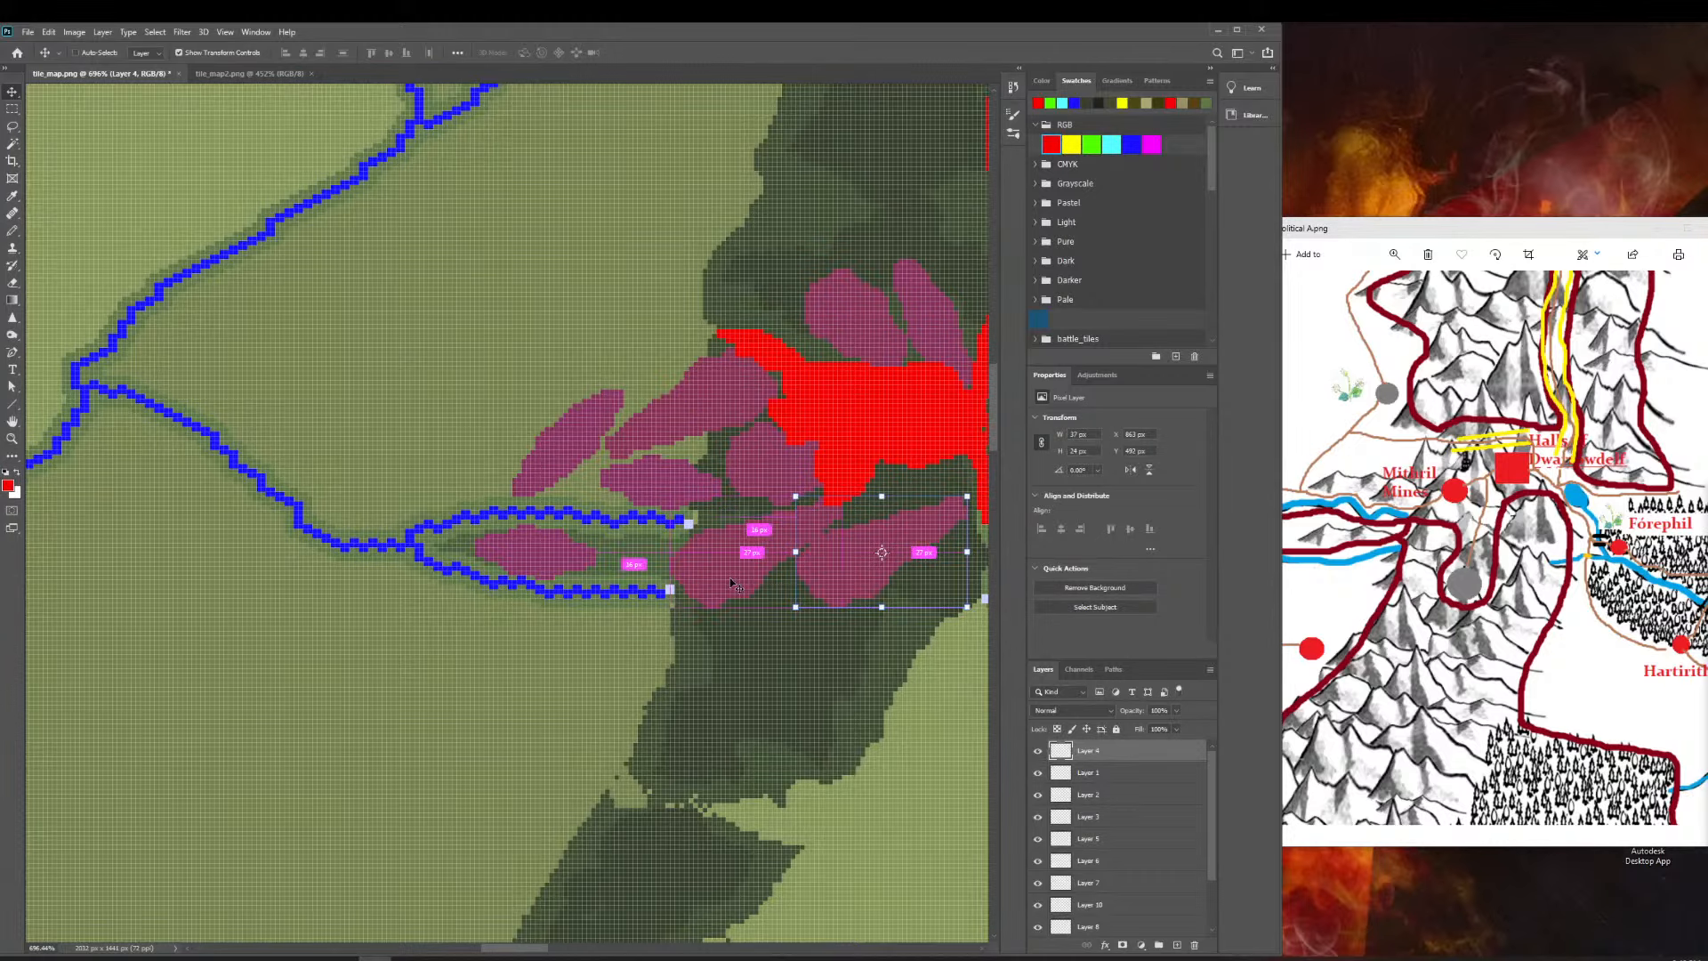
{"action": "key", "text": "ctrl+z"}
{"action": "key", "text": "ctrl+z"}
{"action": "key", "text": "ctrl+z"}
Copy the wide magenta patch east of the red guide line onto a new layer and place it at the river loop's open end.
{"action": "scroll", "coordinate": [731, 584], "scroll_direction": "right", "scroll_amount": 6}
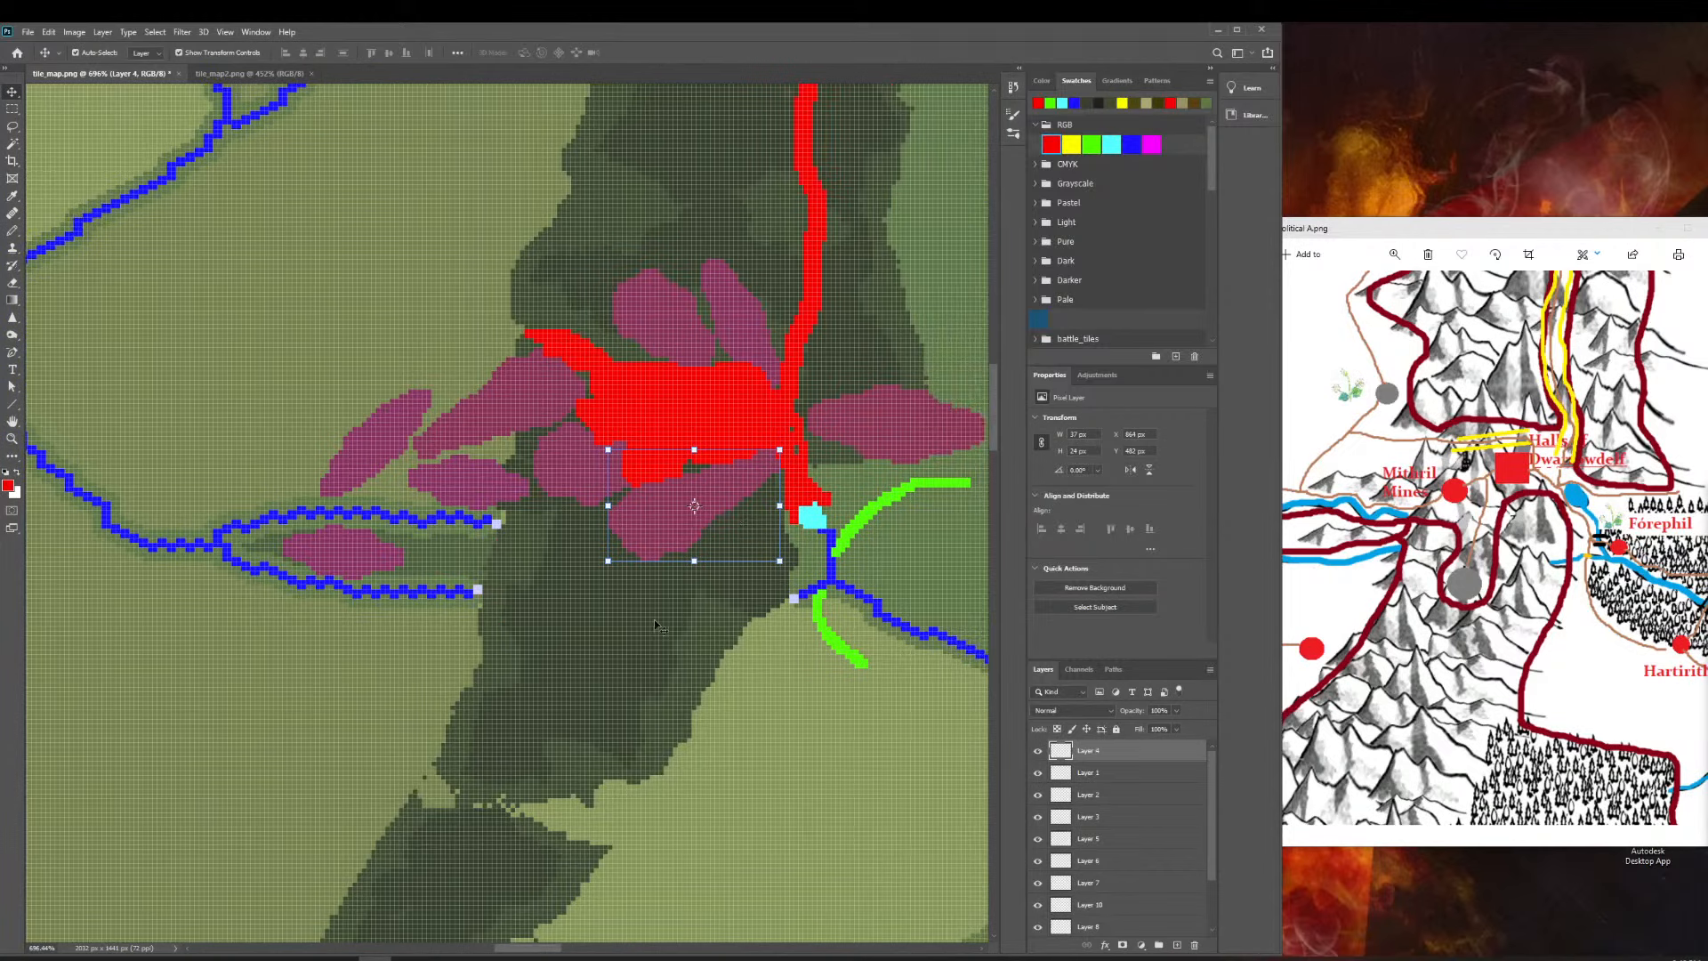
{"action": "left_click", "coordinate": [747, 564]}
{"action": "left_click", "coordinate": [893, 422]}
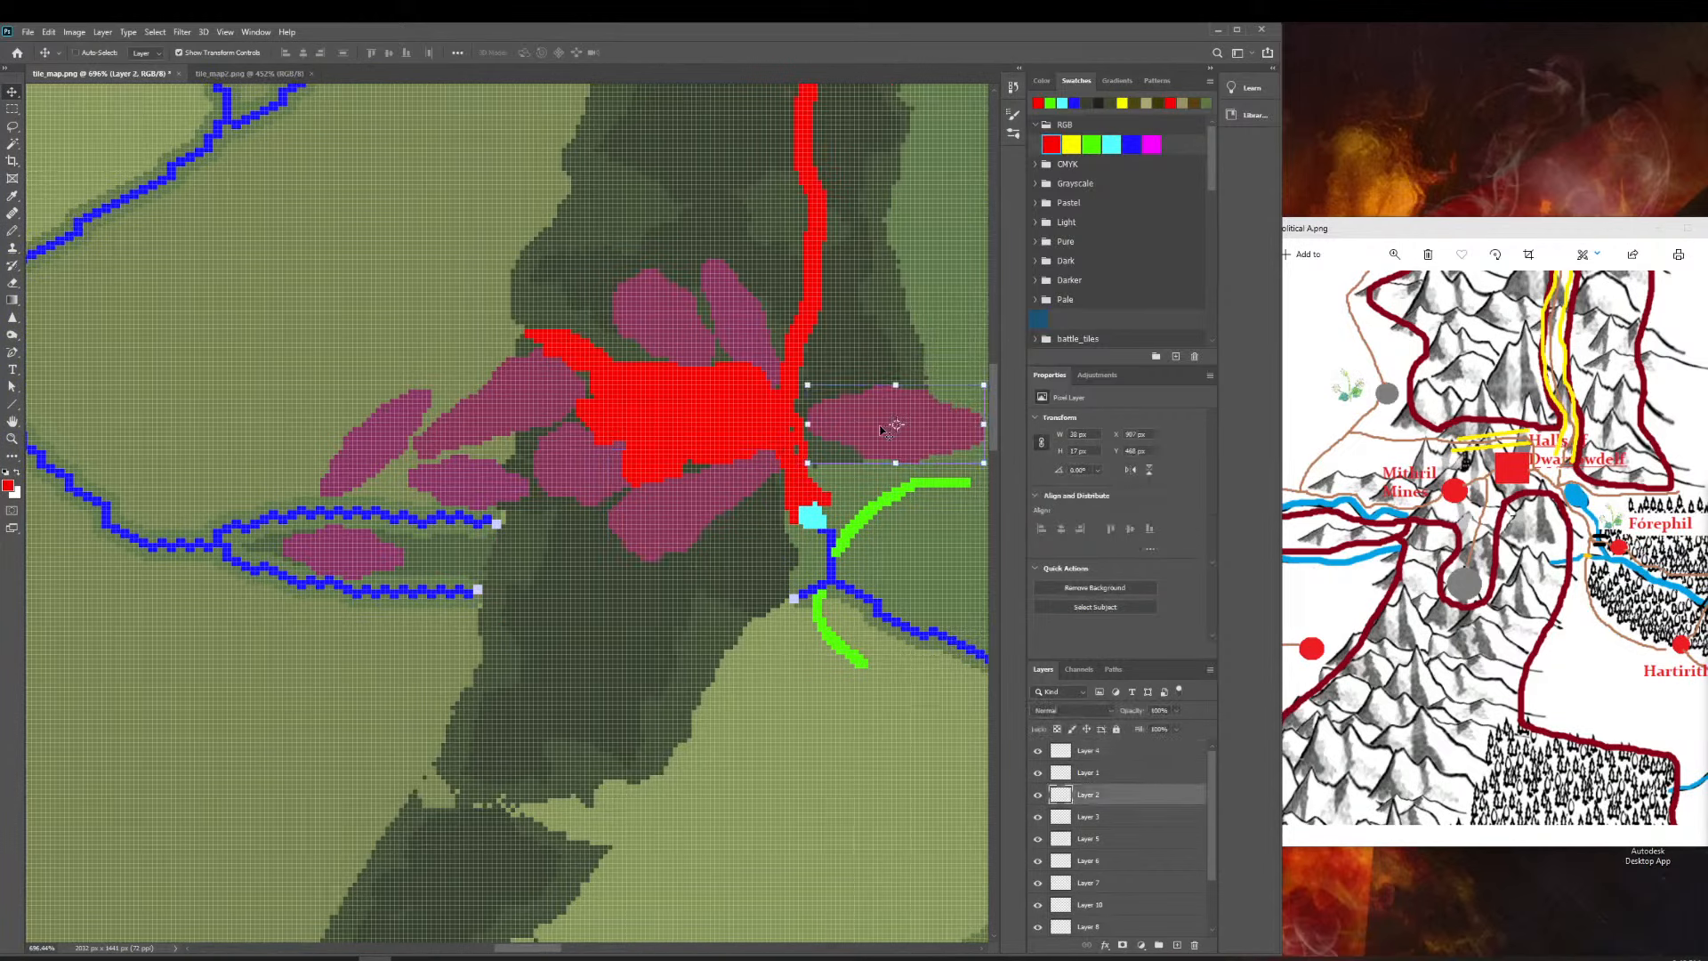
{"action": "key", "text": "ctrl+c"}
{"action": "key", "text": "ctrl+v"}
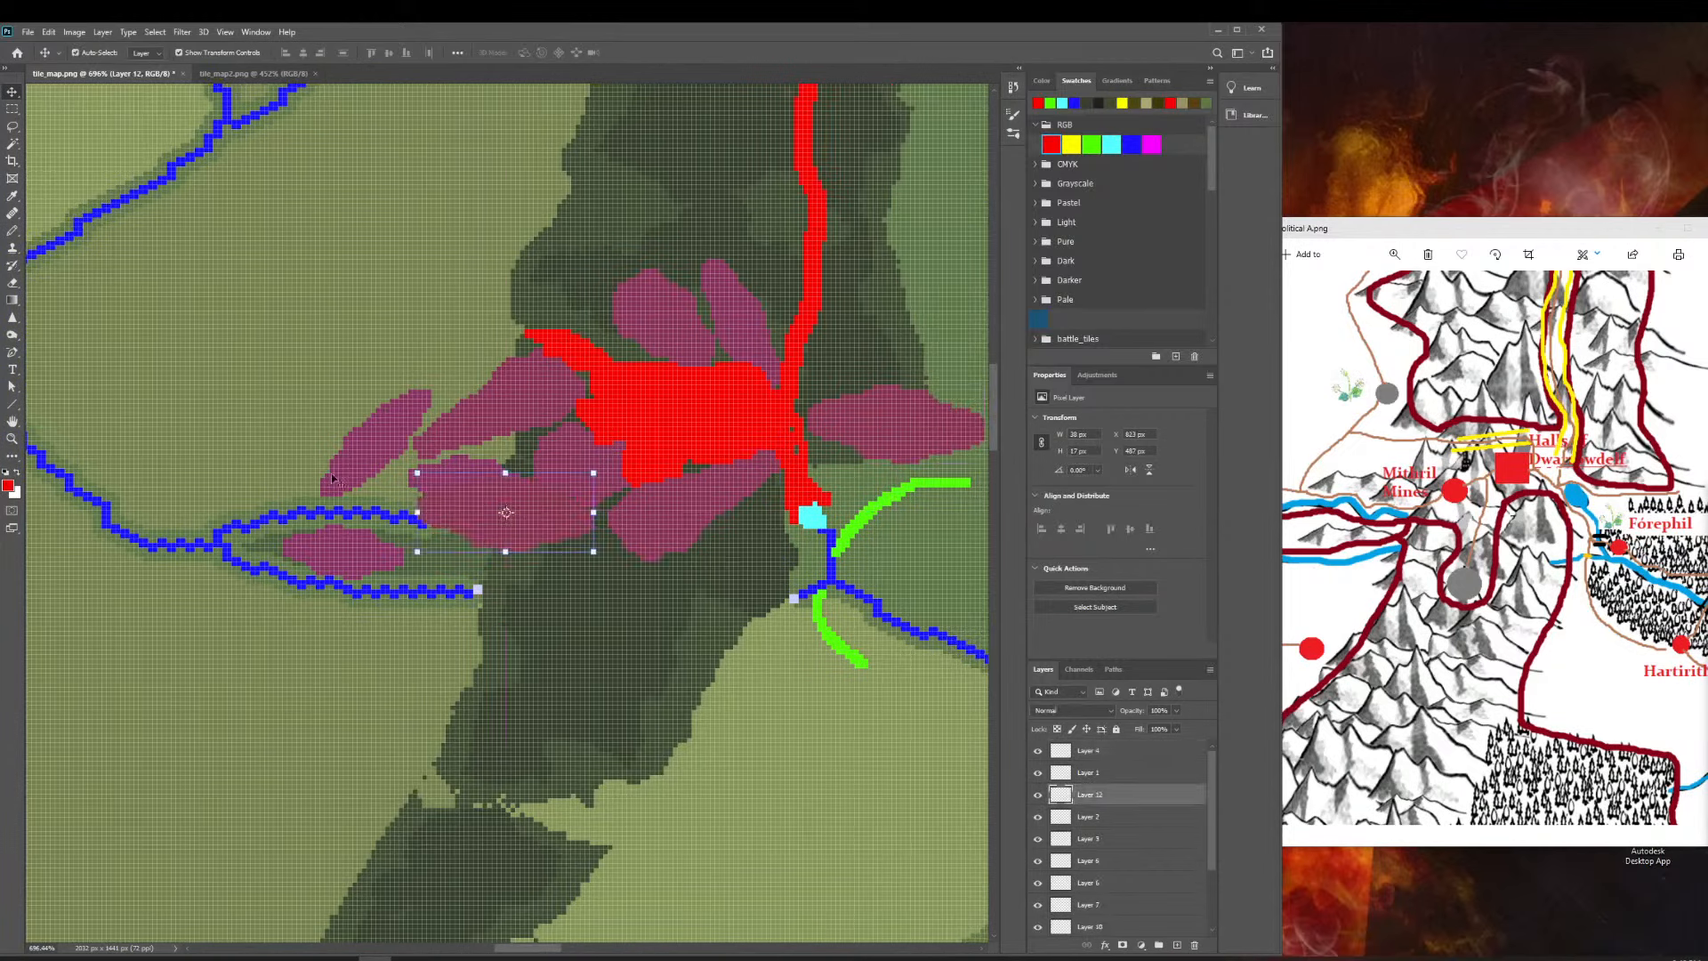
{"action": "left_click_drag", "start_coordinate": [462, 504], "coordinate": [499, 563]}
Shift the small flat patch inside the river loop slightly east, up to the newly placed patch.
{"action": "left_click_drag", "start_coordinate": [348, 549], "coordinate": [398, 561]}
{"action": "left_click", "coordinate": [523, 692]}
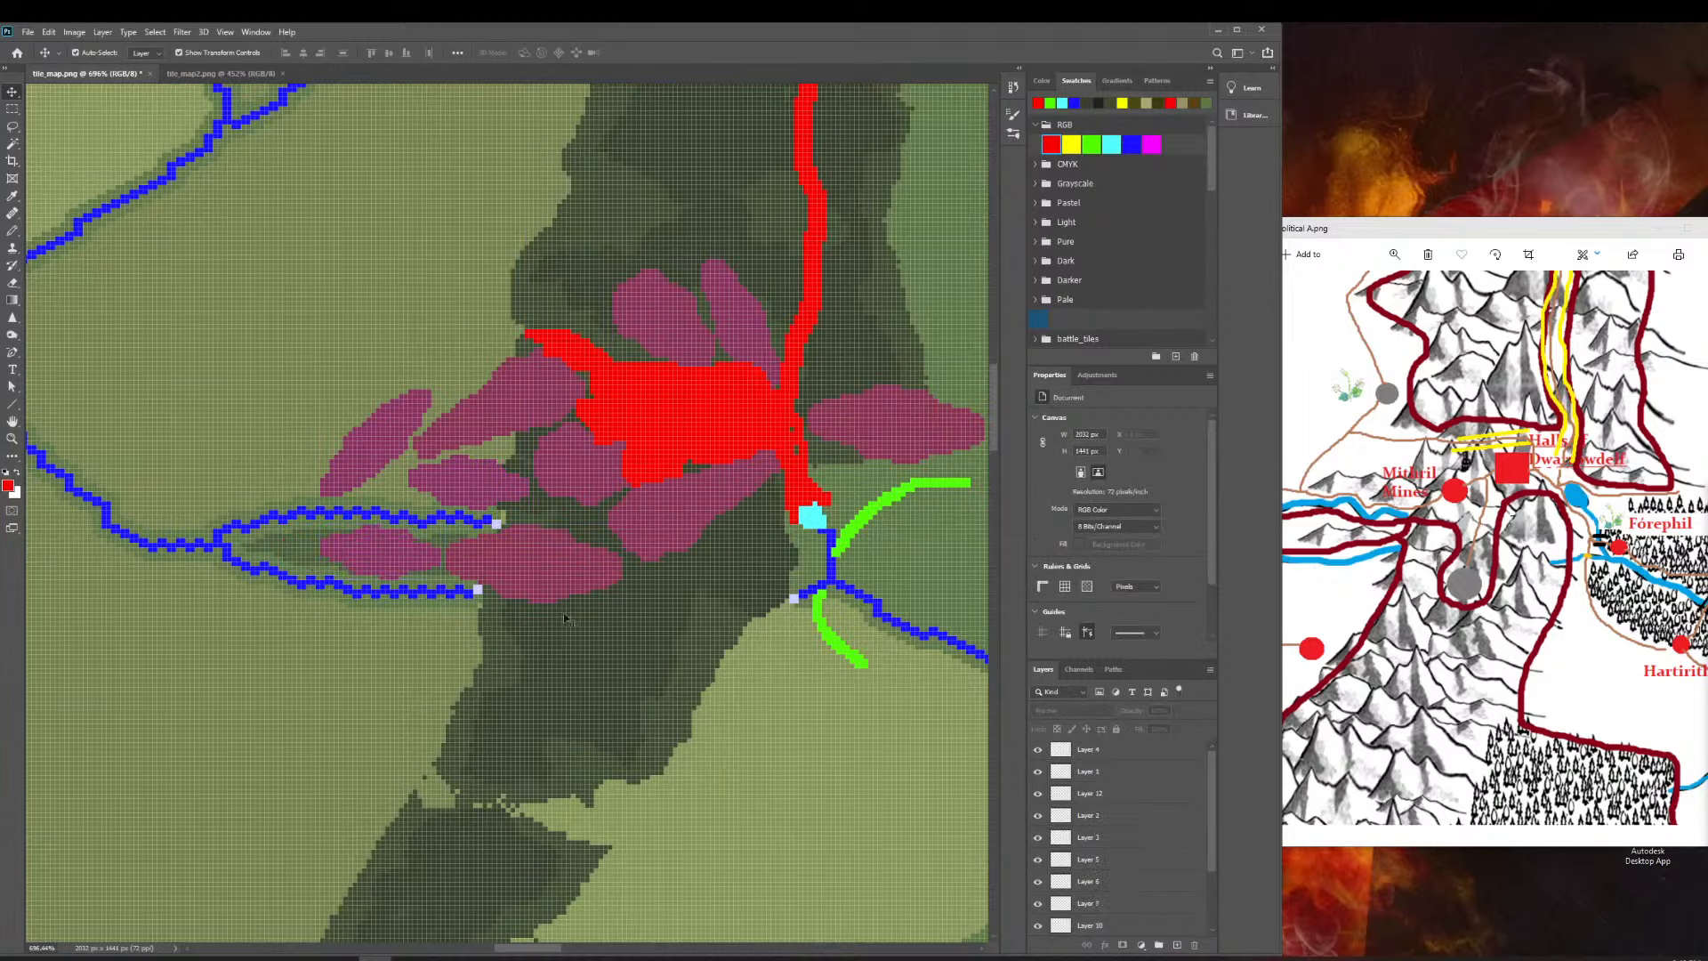
{"action": "scroll", "coordinate": [574, 456], "scroll_direction": "right", "scroll_amount": 2}
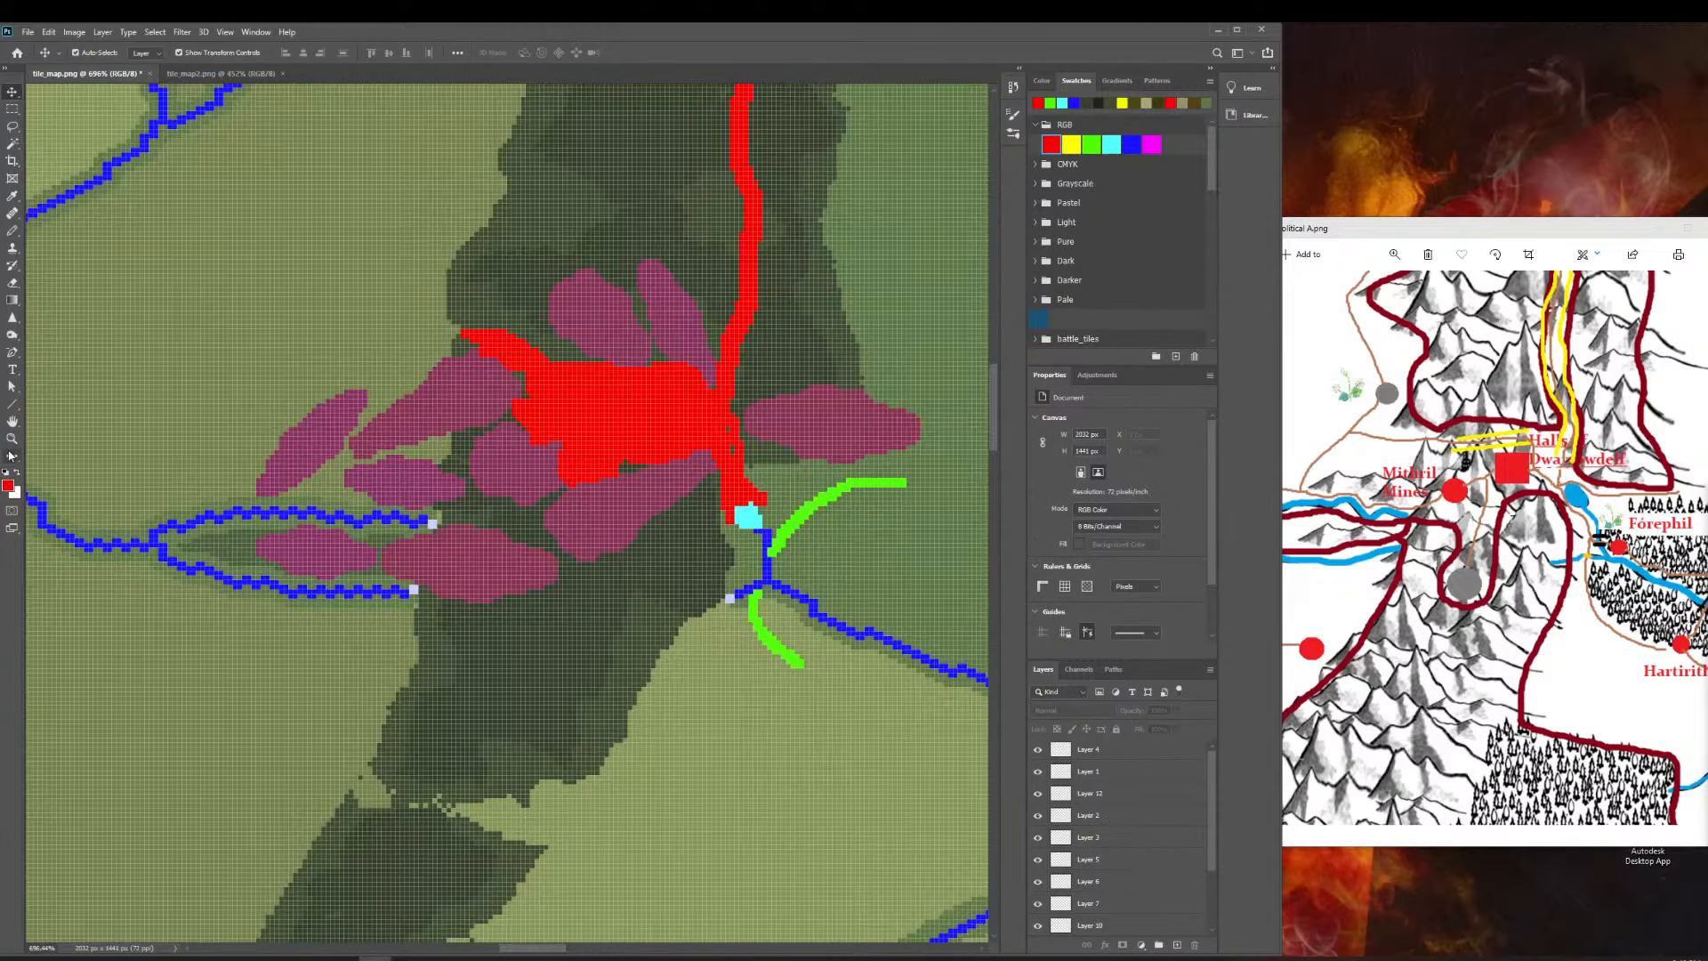
{"action": "left_click", "coordinate": [441, 536]}
{"action": "left_click", "coordinate": [522, 480]}
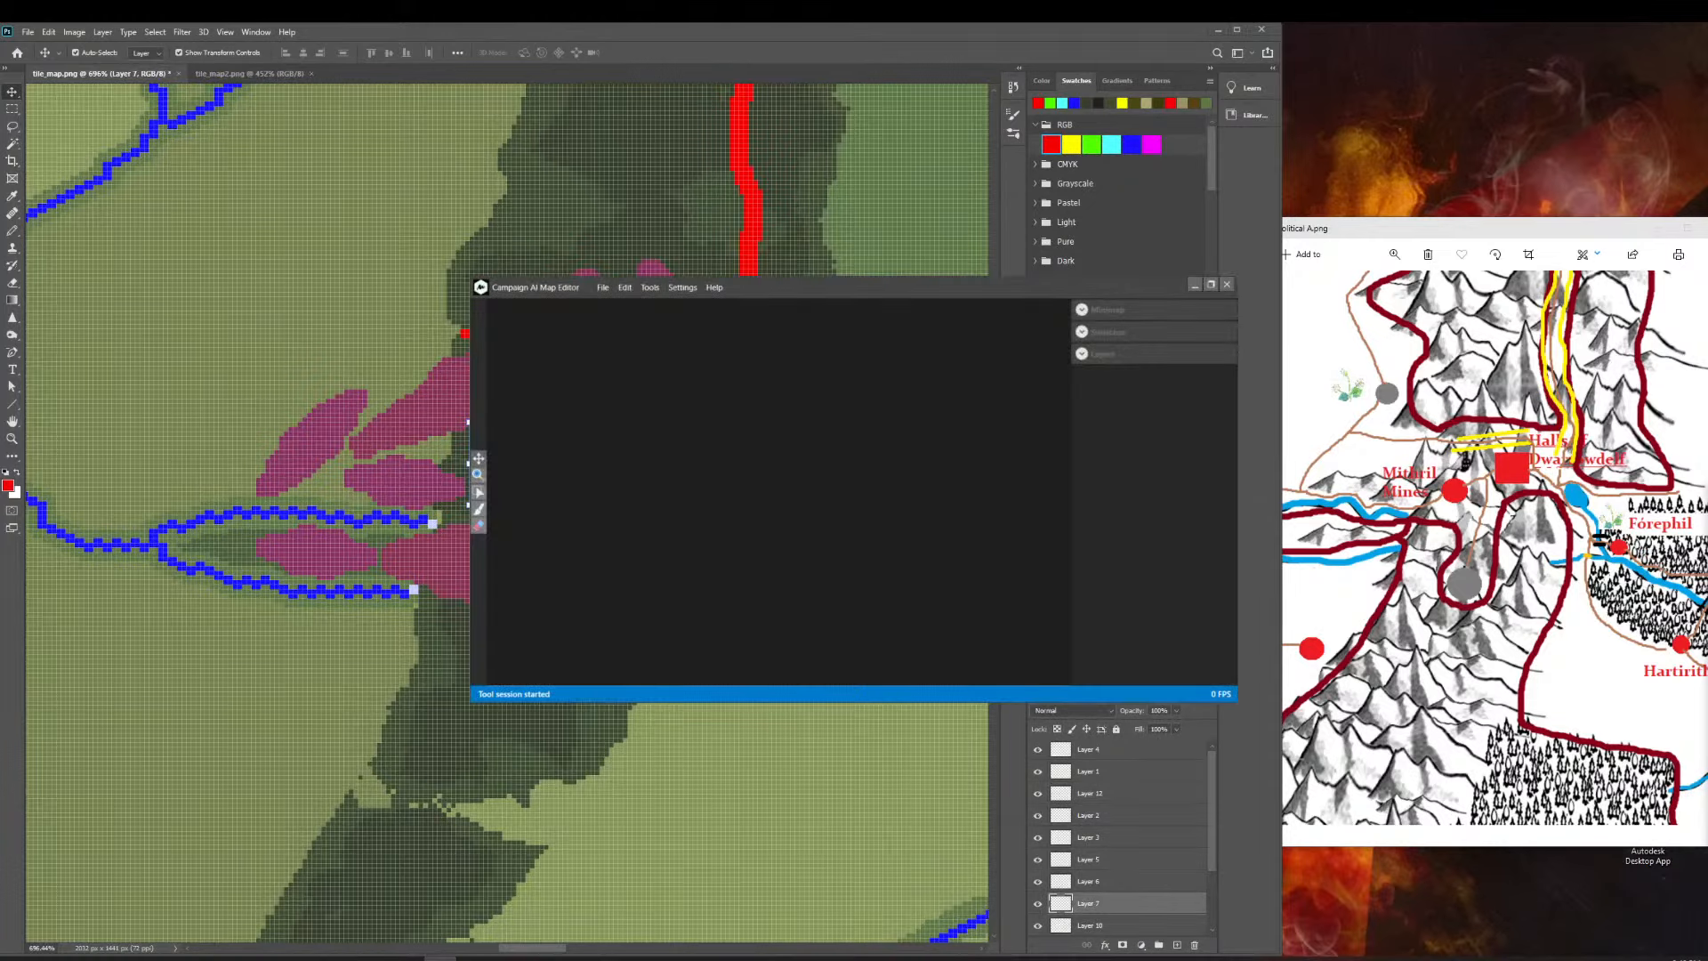
Switch to Campaign AI Map Editor, maximize it and open the project stored in the ME folder.
{"action": "left_click", "coordinate": [1212, 284]}
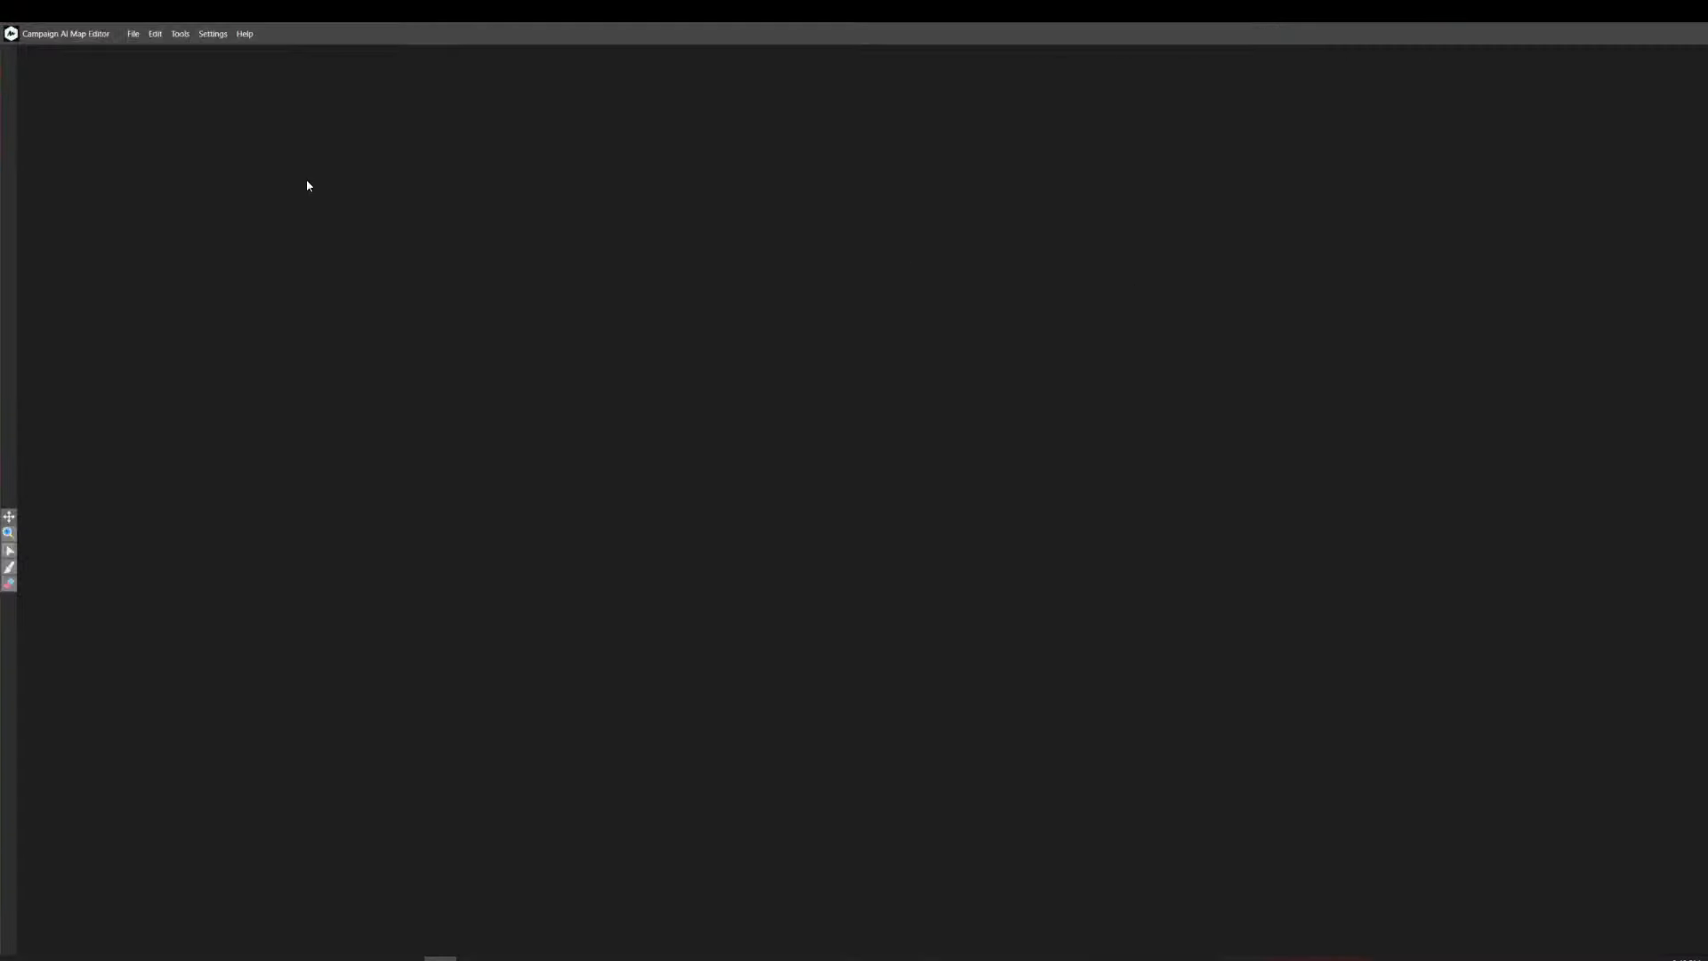
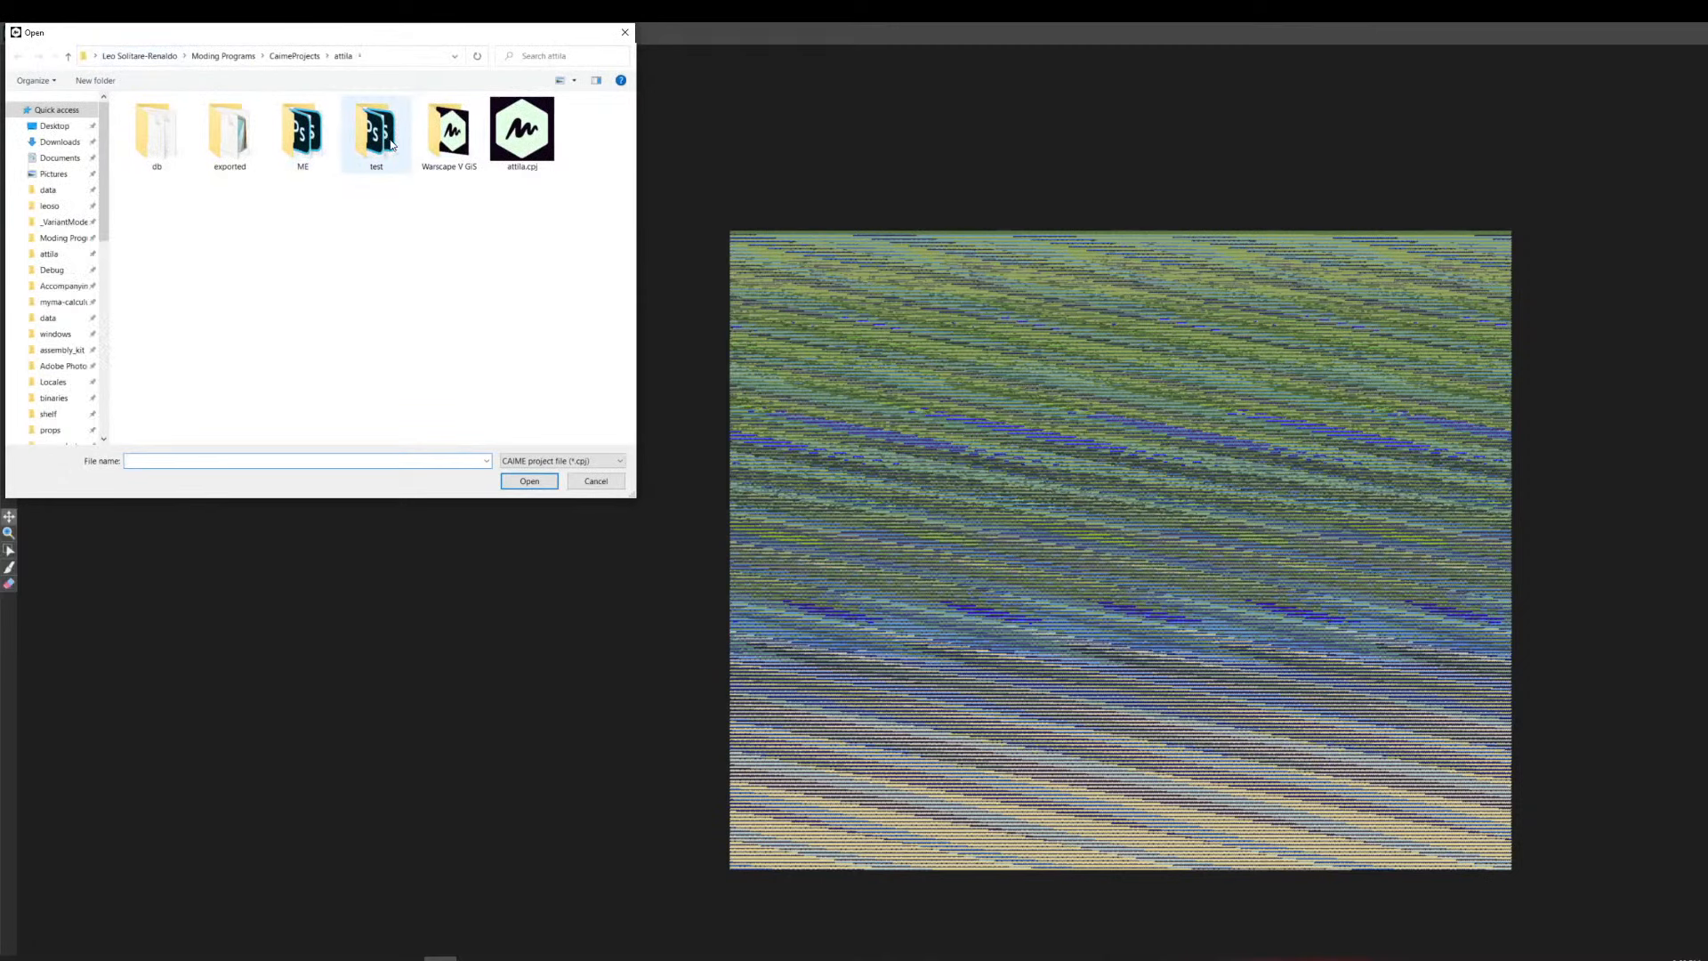
{"action": "double_click", "coordinate": [313, 125]}
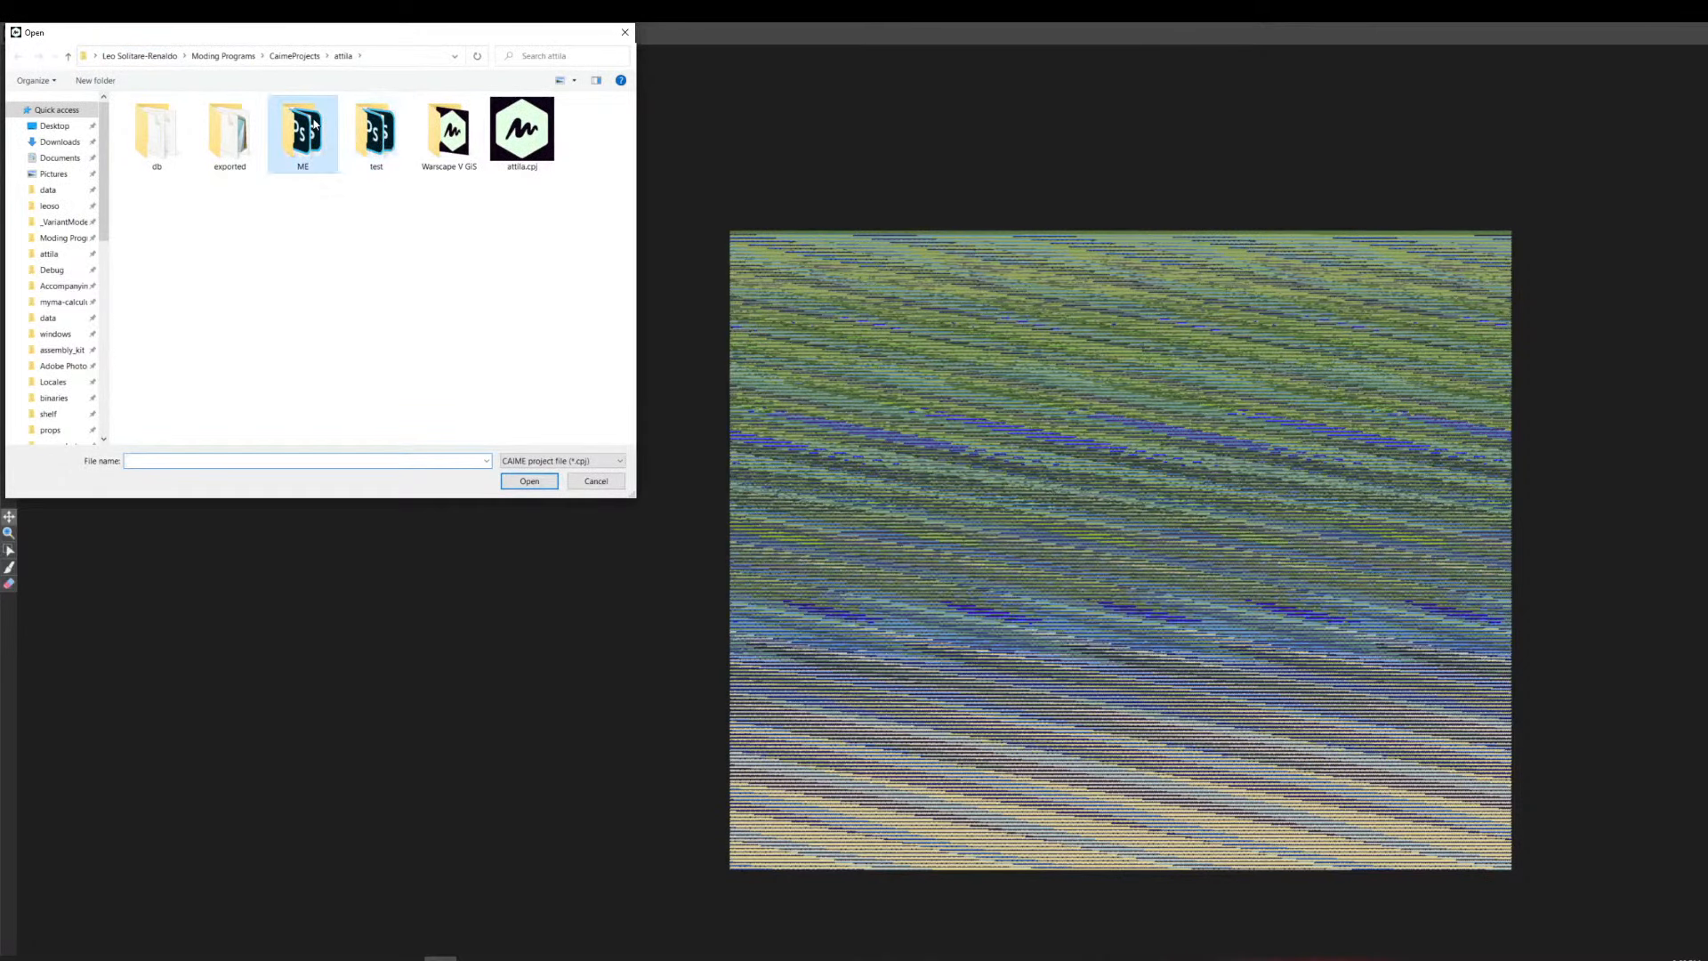
{"action": "double_click", "coordinate": [164, 133]}
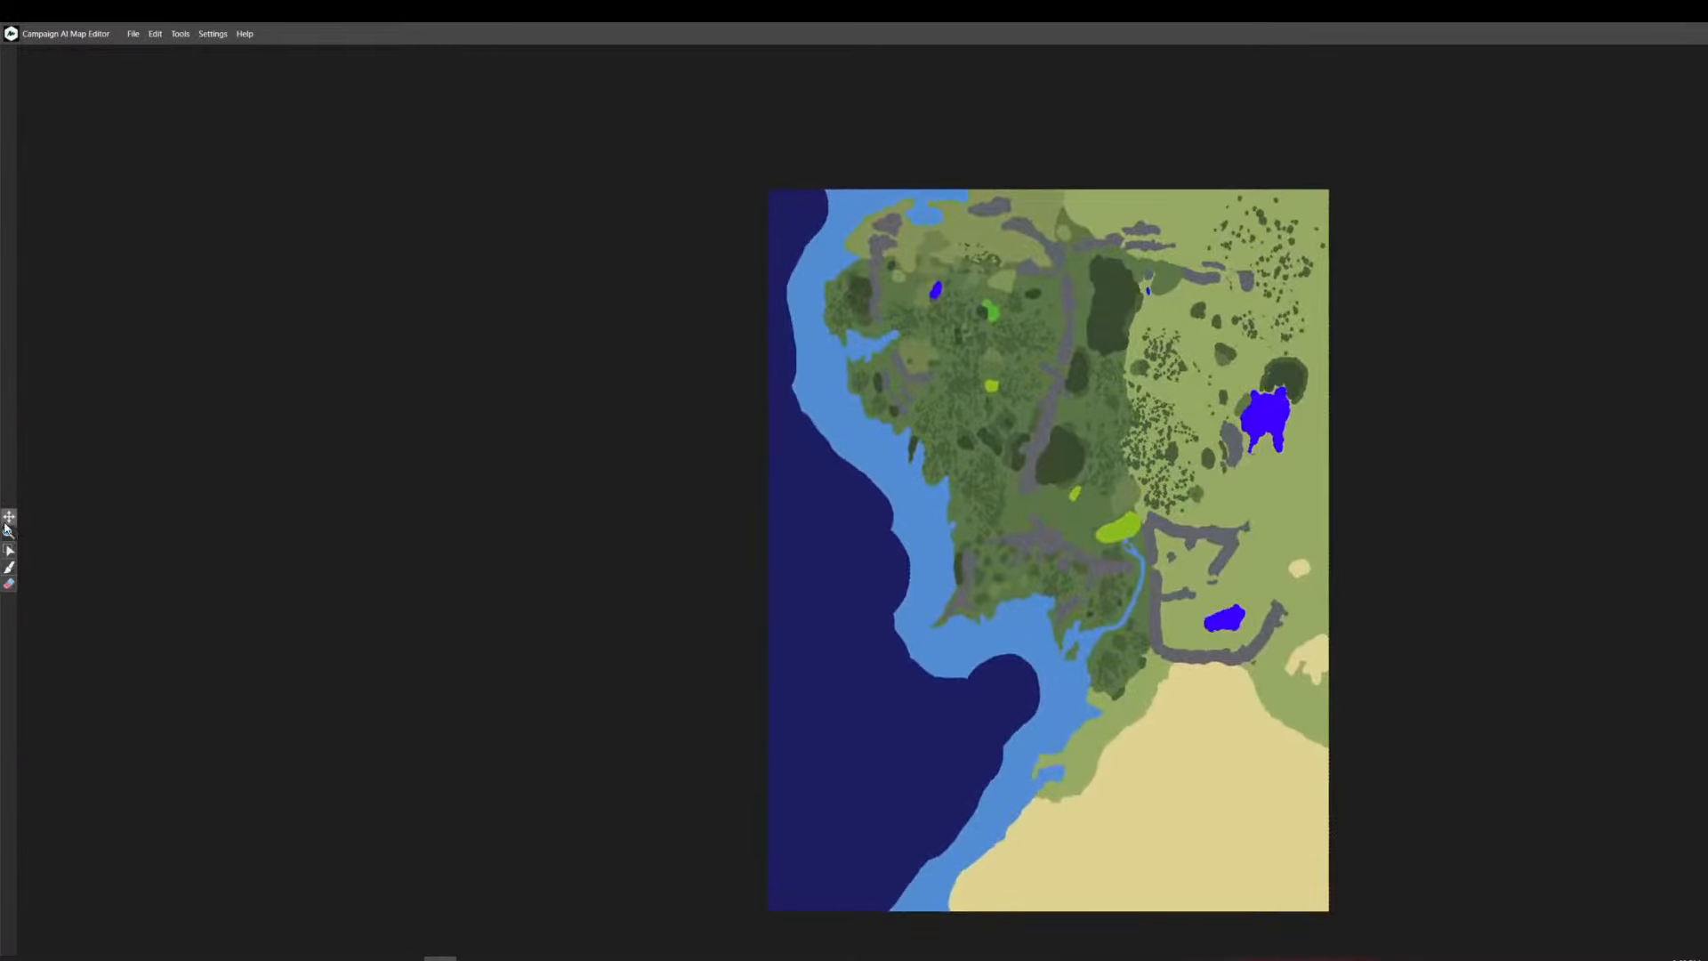
Examine the loaded campaign map as a whole and check which editing tools the map editor offers.
{"action": "key", "text": "alt+Tab"}
{"action": "left_click", "coordinate": [1518, 495]}
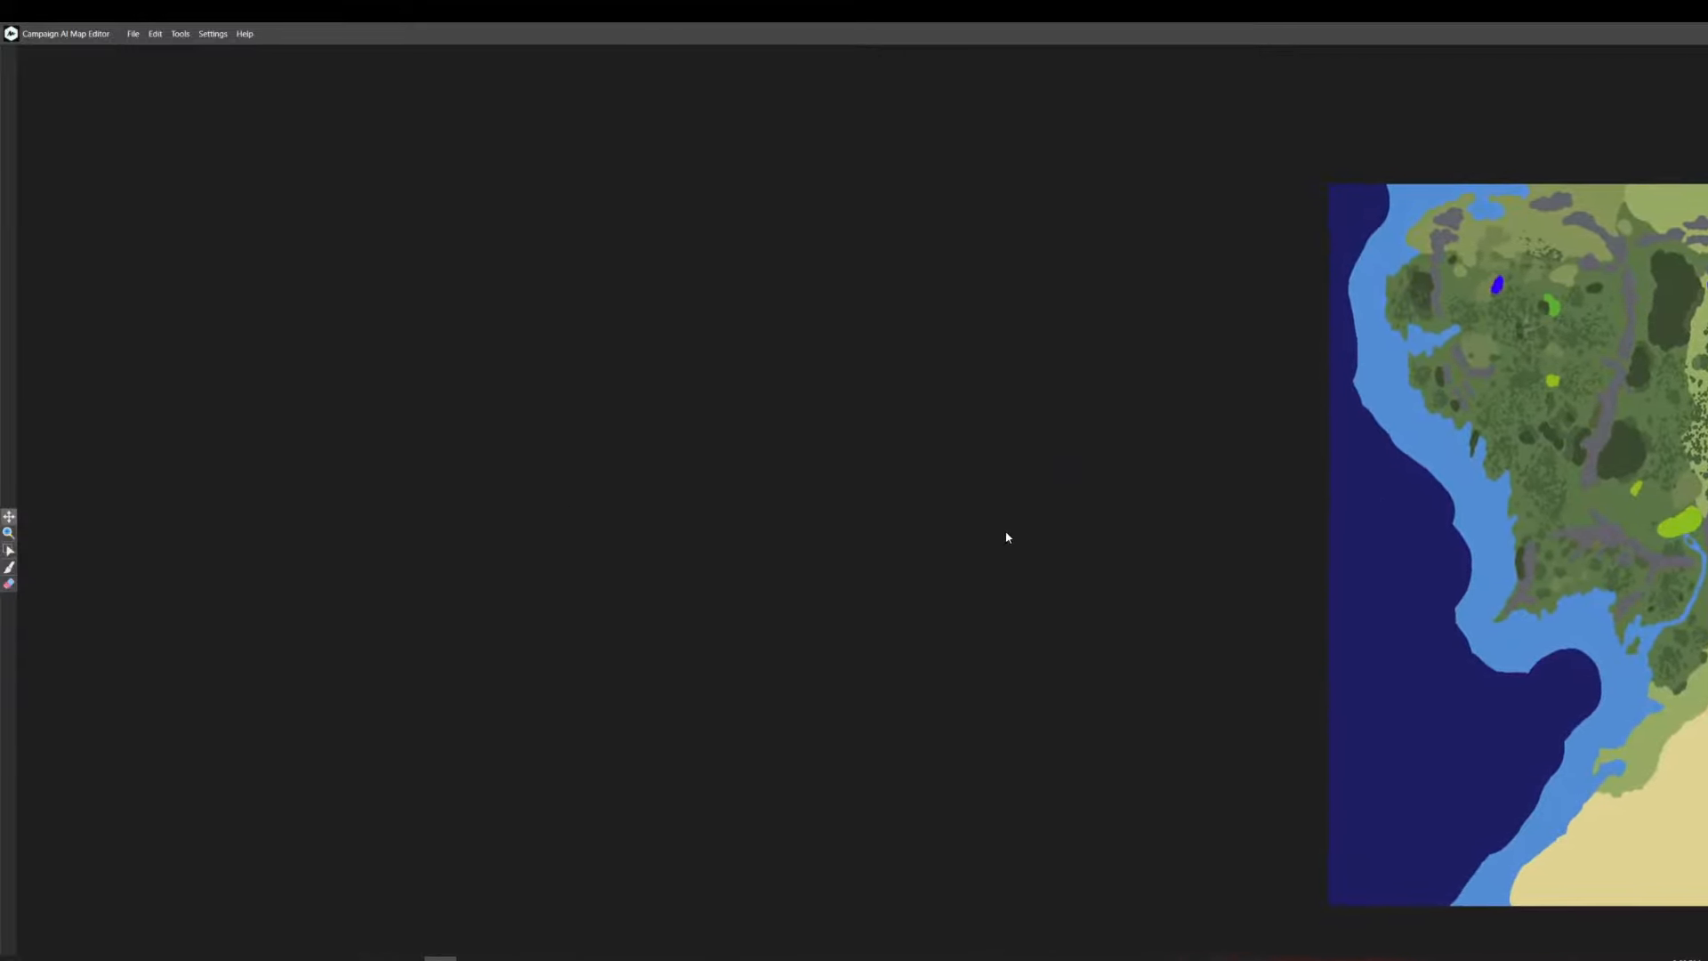
{"action": "left_click", "coordinate": [7, 533]}
{"action": "left_click", "coordinate": [1378, 433]}
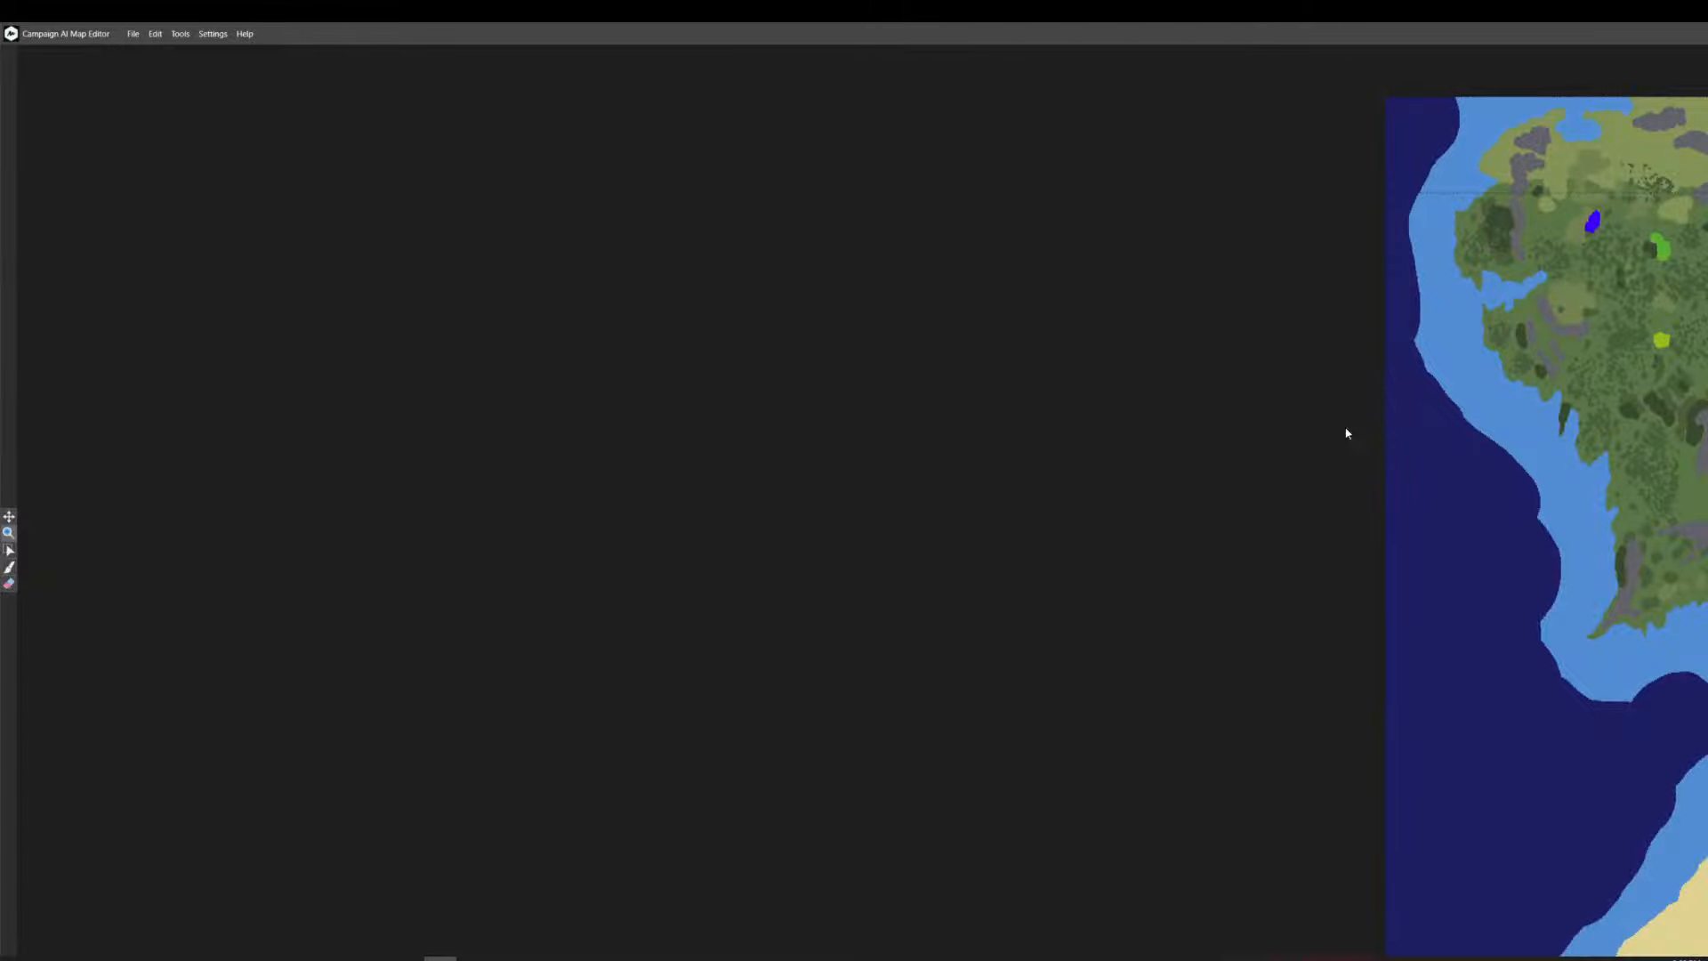
{"action": "left_click", "coordinate": [9, 517]}
{"action": "left_click_drag", "start_coordinate": [1470, 535], "coordinate": [998, 534]}
{"action": "left_click_drag", "start_coordinate": [1521, 516], "coordinate": [1081, 417]}
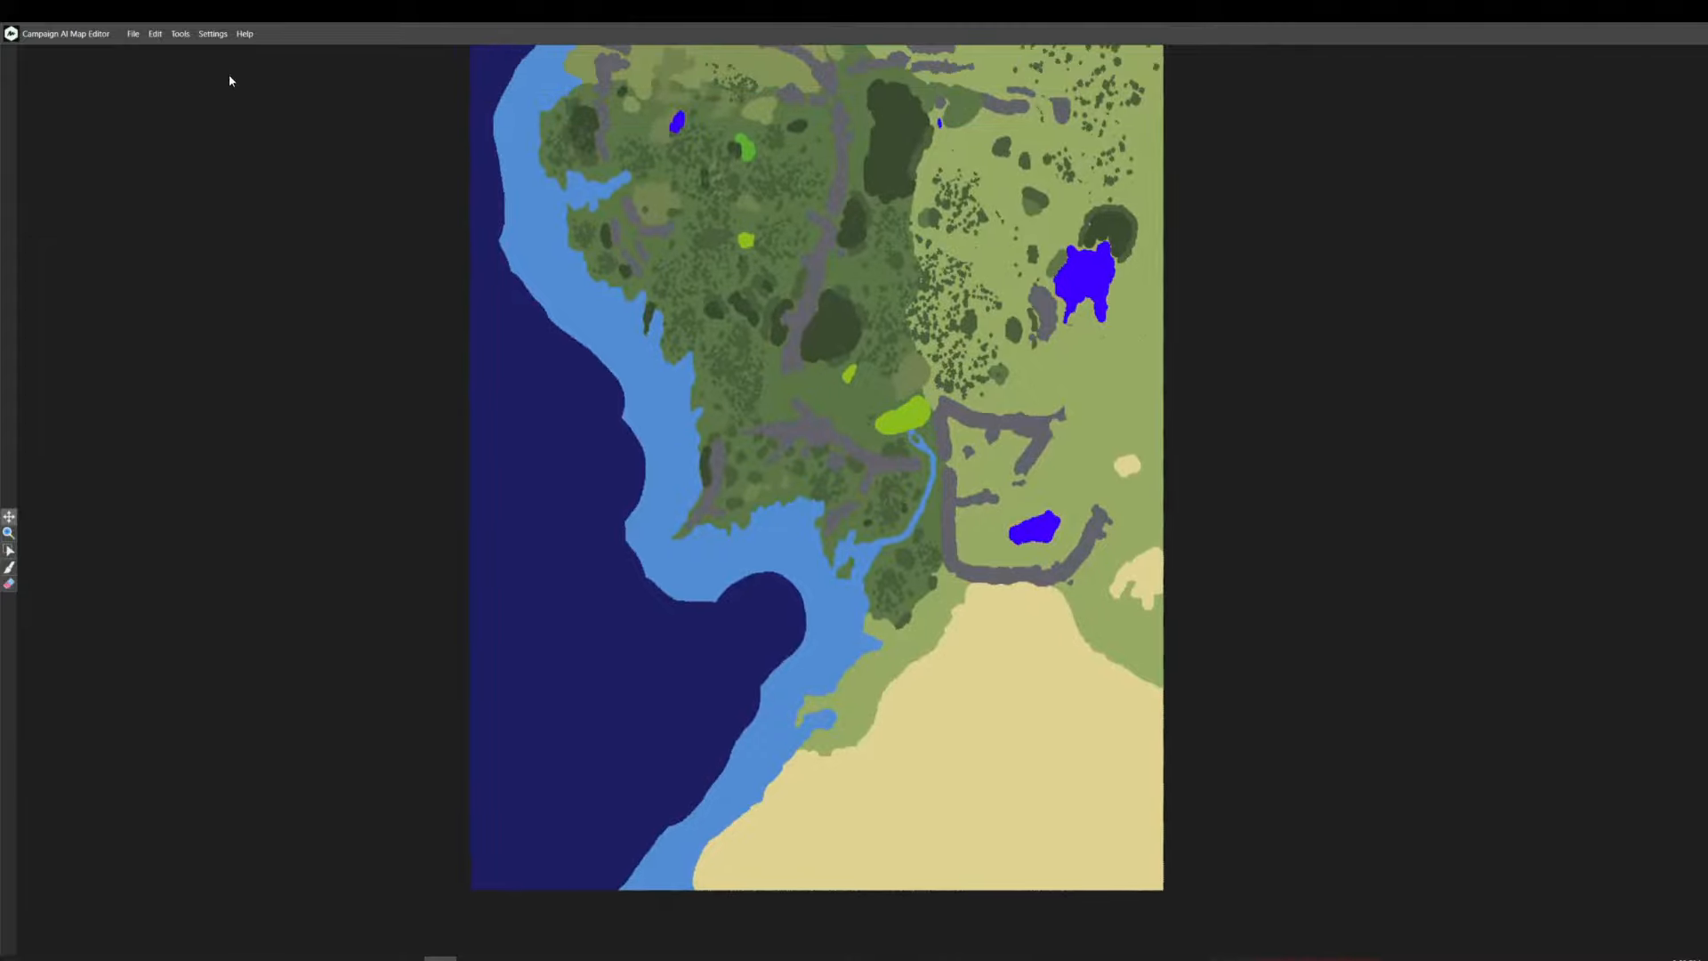
{"action": "left_click", "coordinate": [182, 33]}
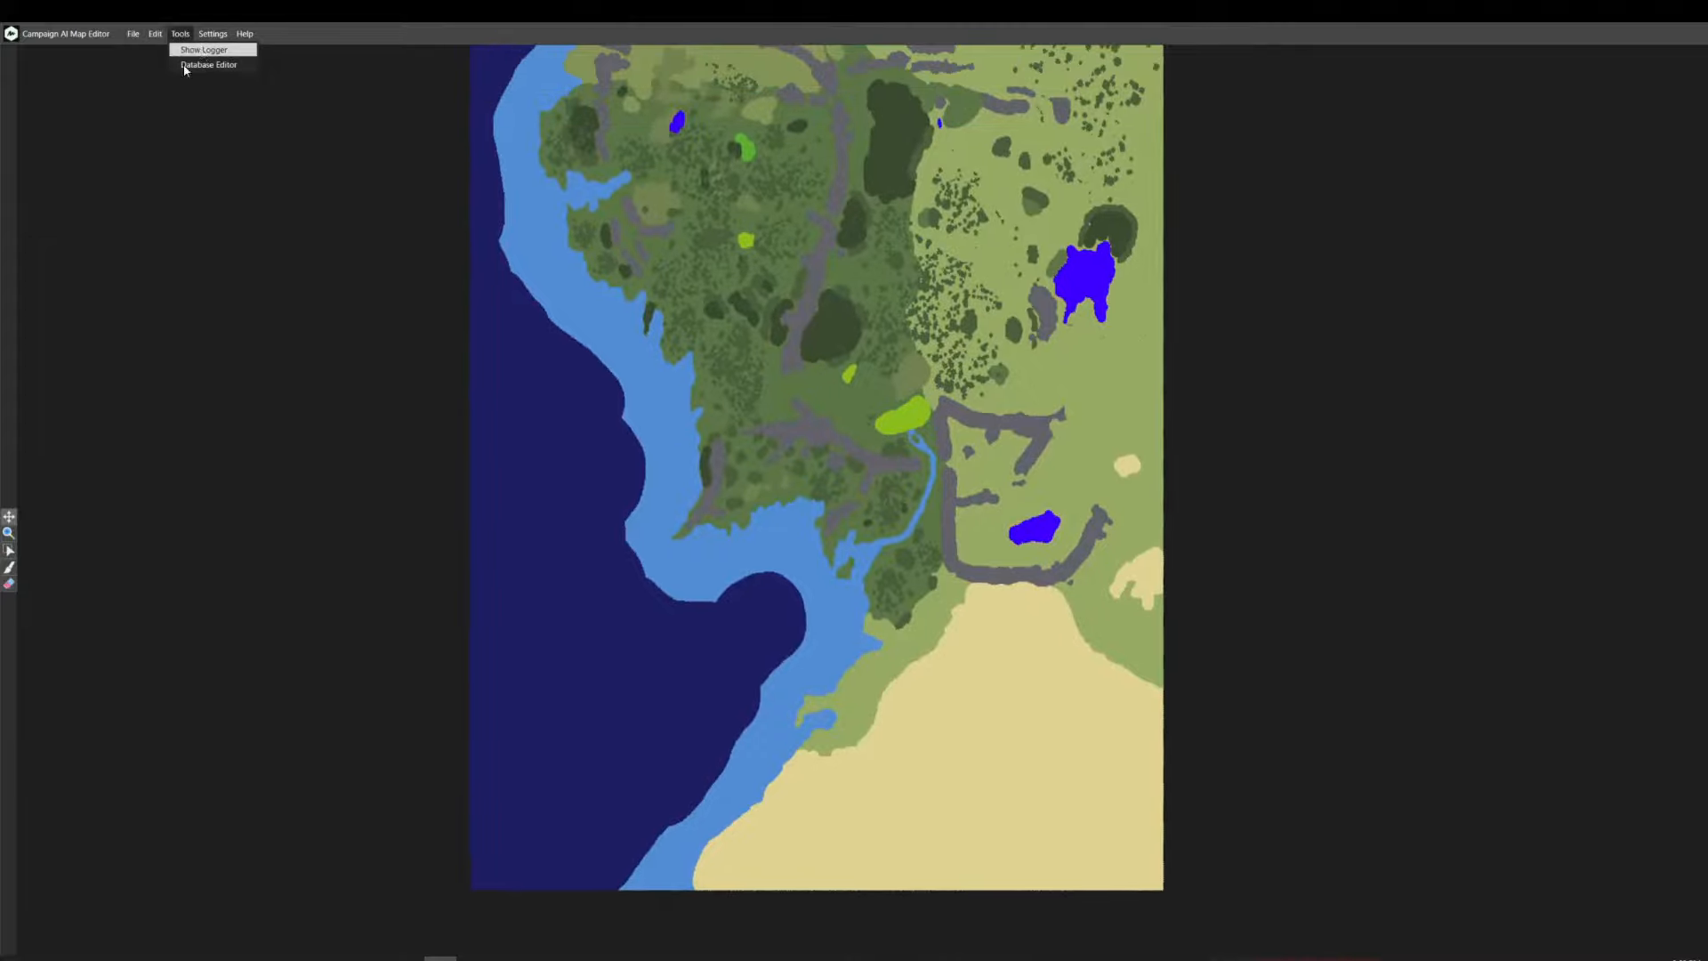
{"action": "left_click", "coordinate": [11, 567]}
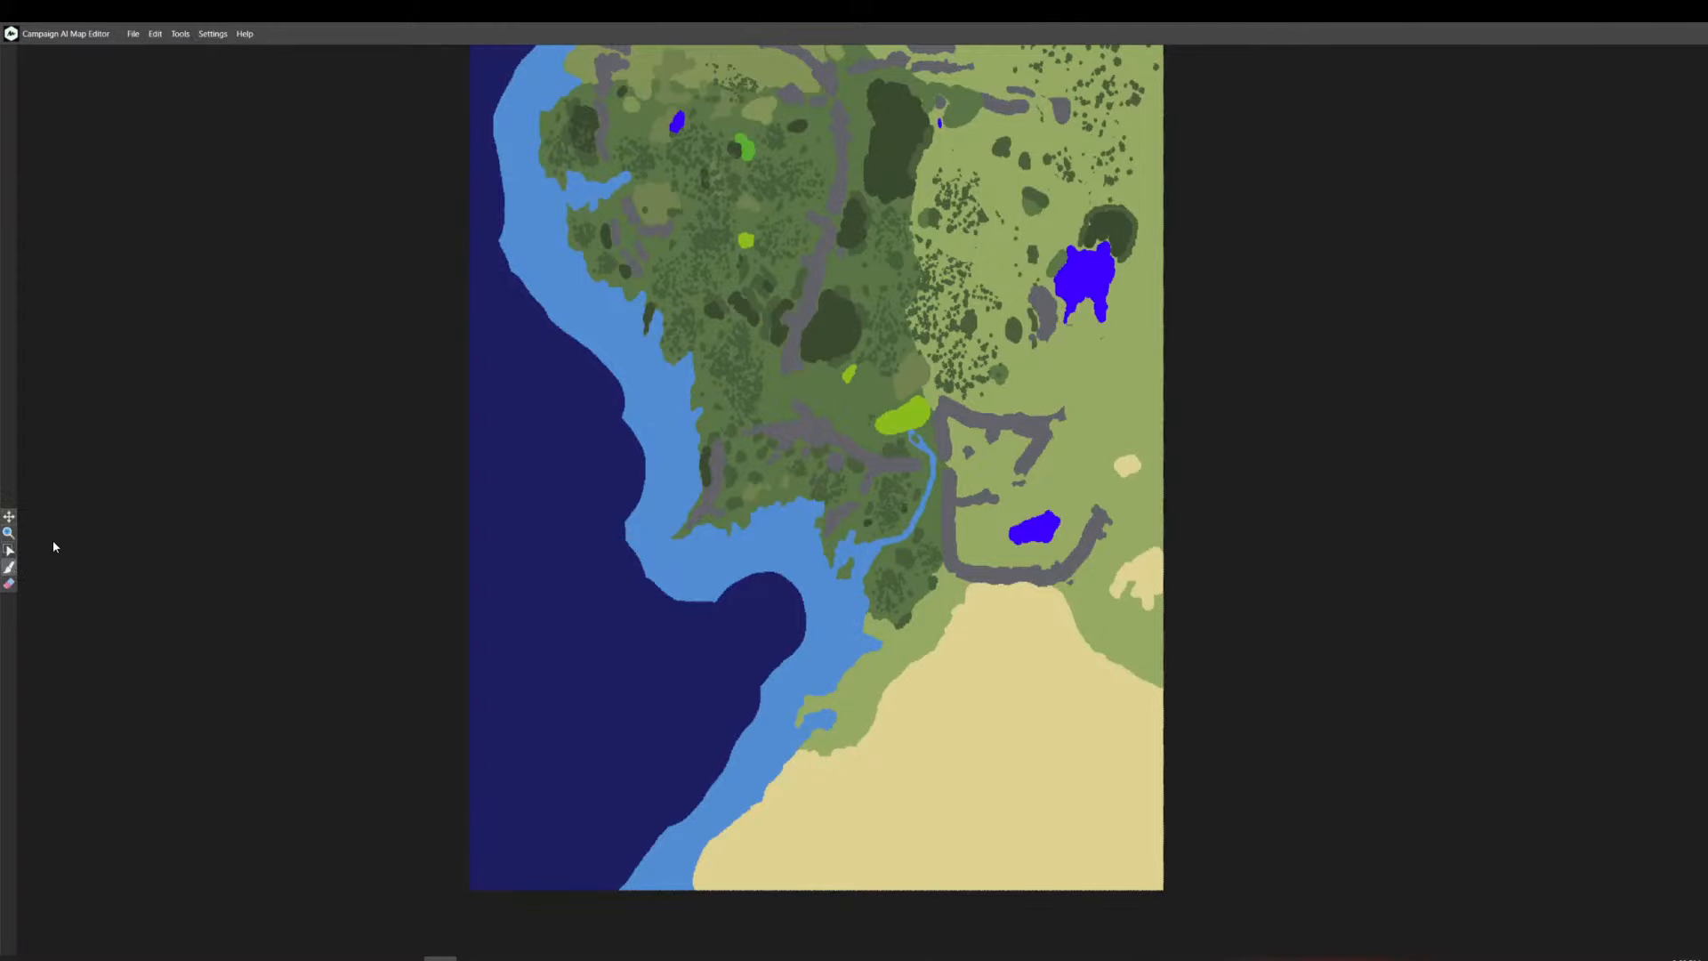
Restore the map editor from full screen and enlarge its window so the map, minimap, swatches and layers all fit.
{"action": "double_click", "coordinate": [1403, 36]}
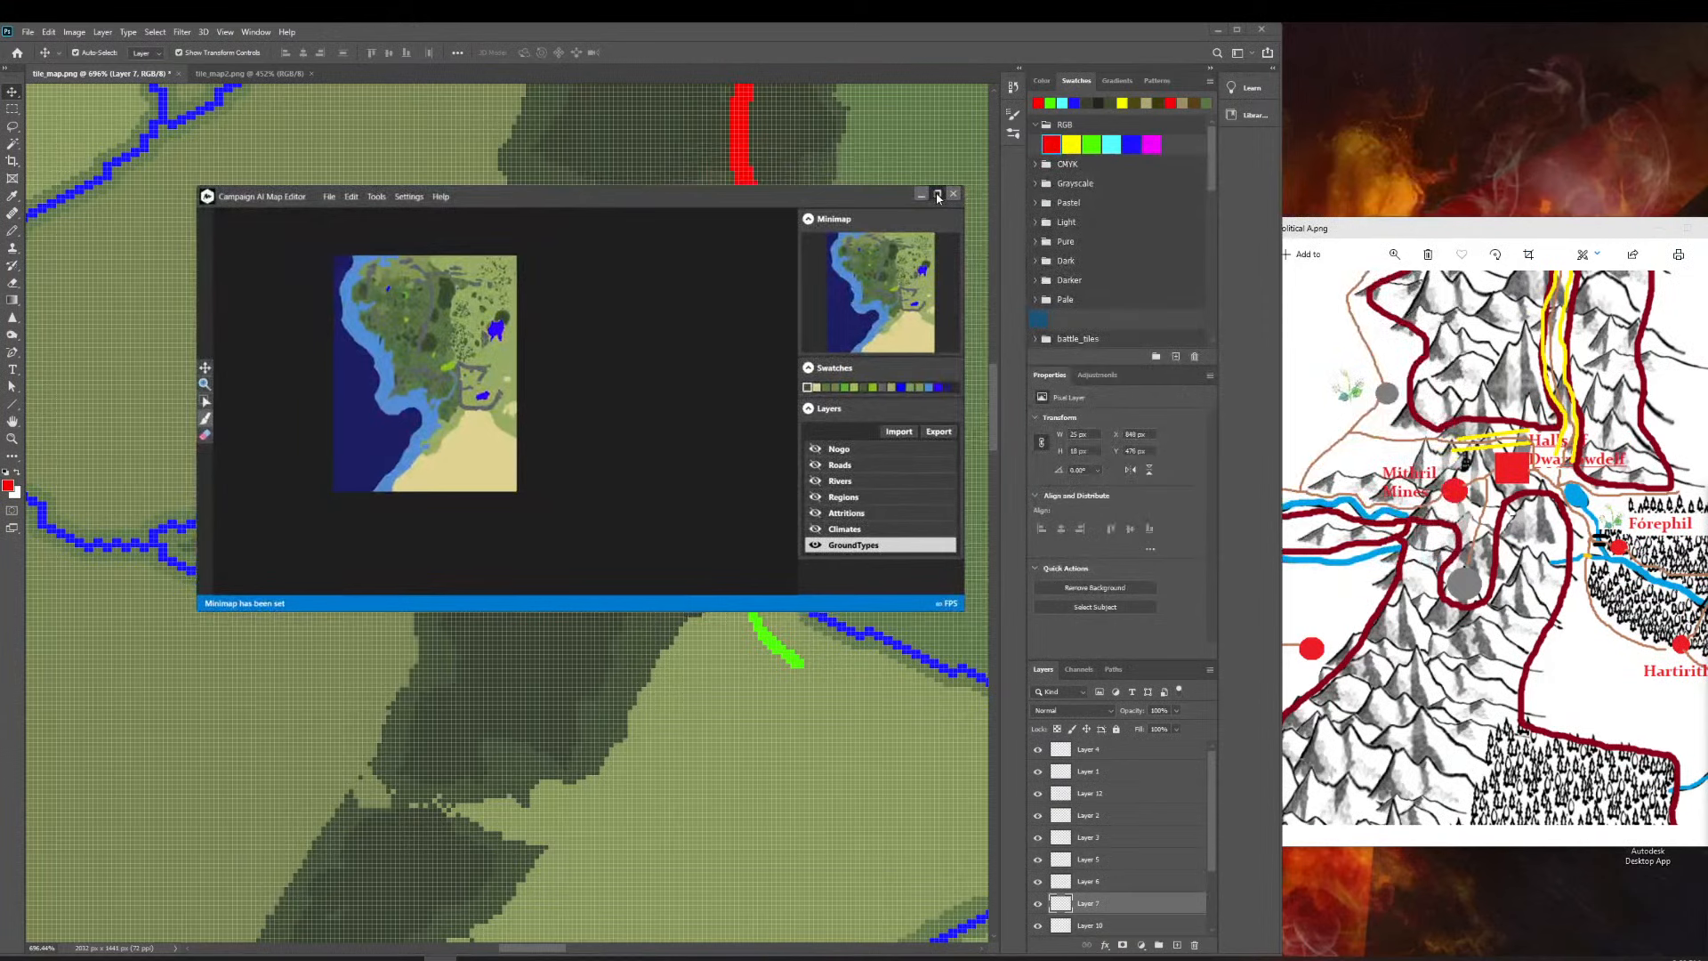
{"action": "left_click", "coordinate": [974, 616]}
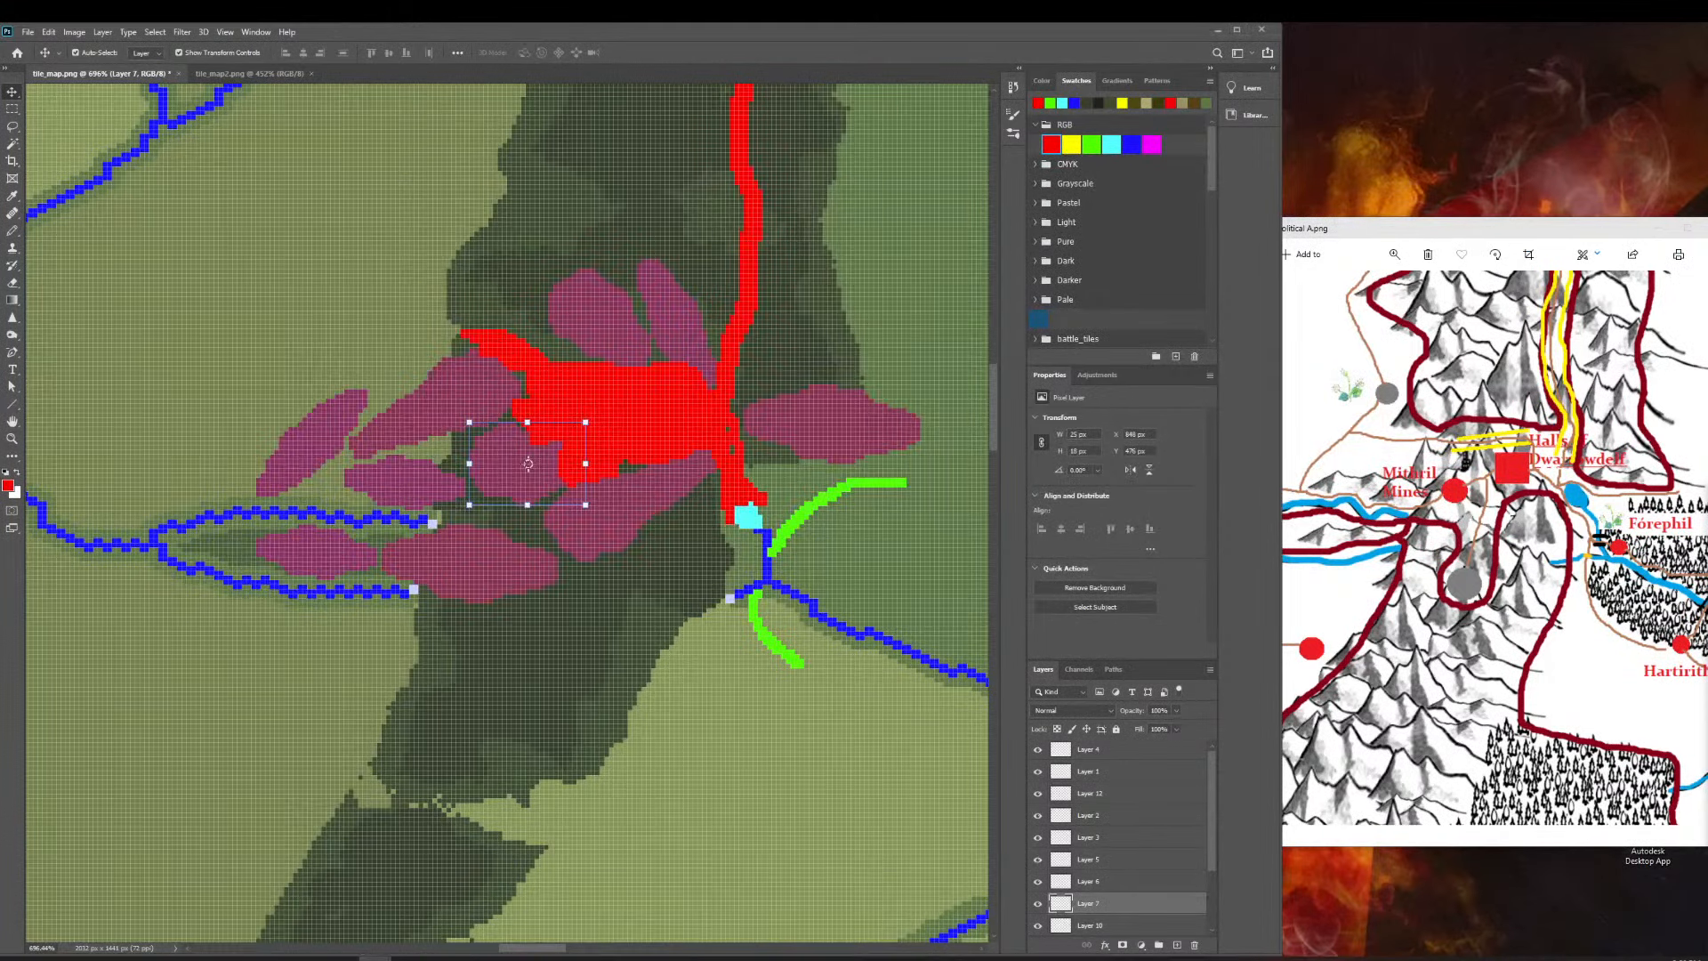
{"action": "left_click", "coordinate": [440, 959]}
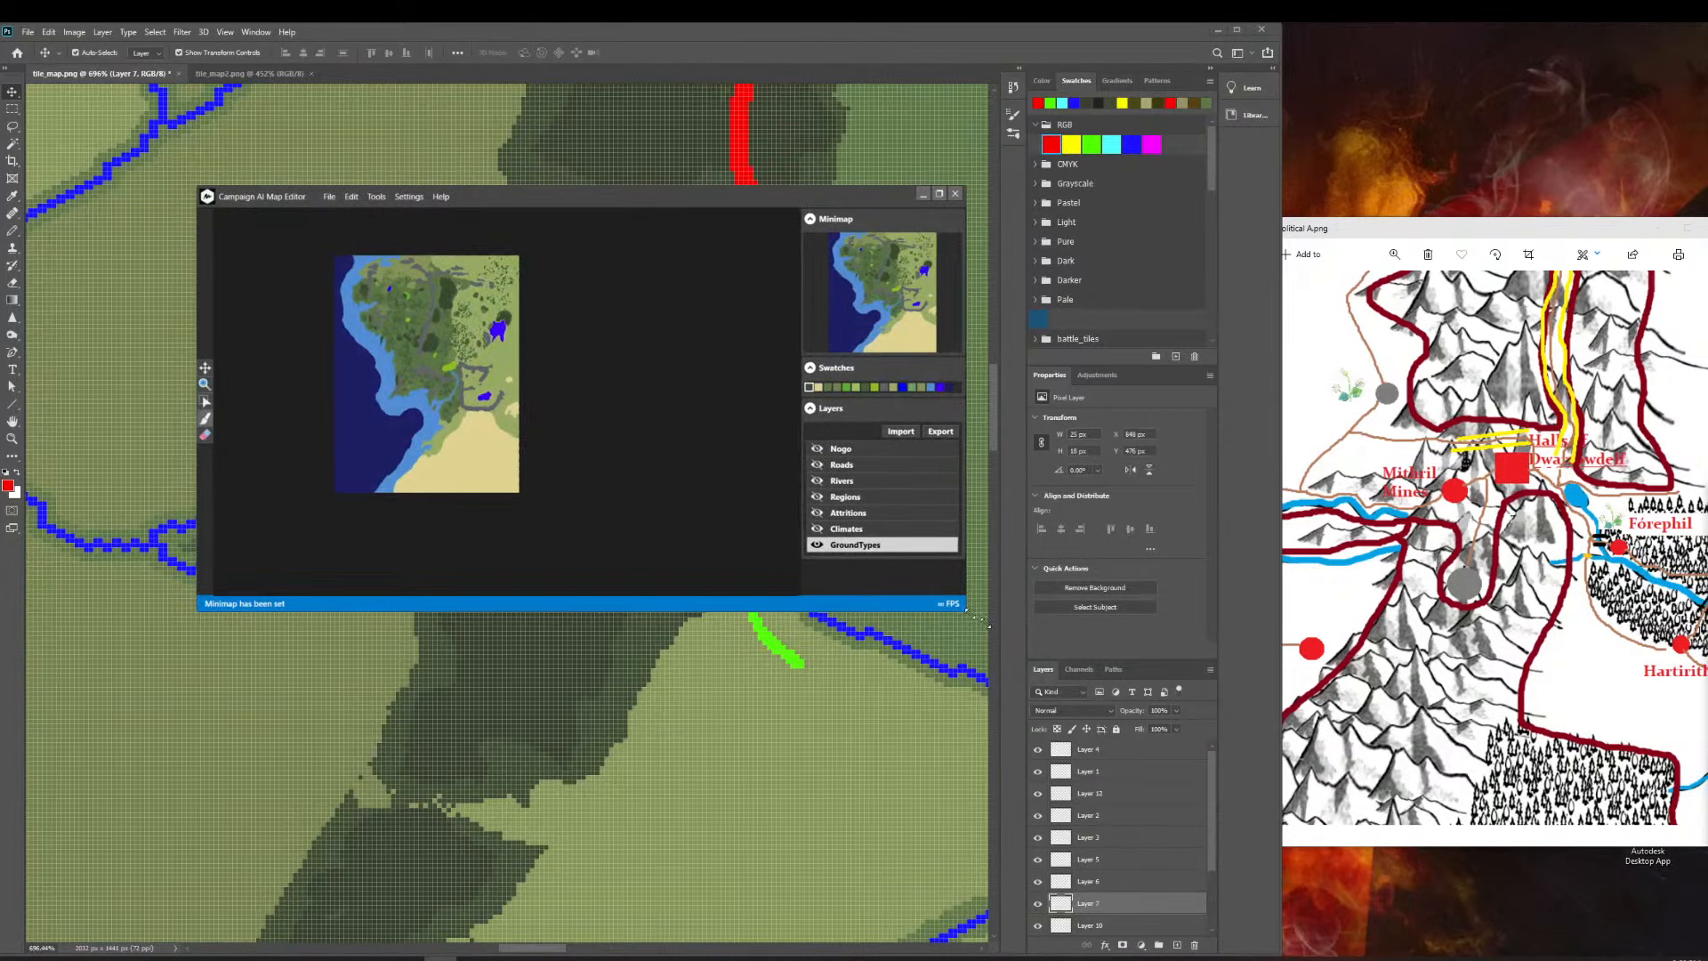
{"action": "left_click_drag", "start_coordinate": [964, 610], "coordinate": [1581, 846]}
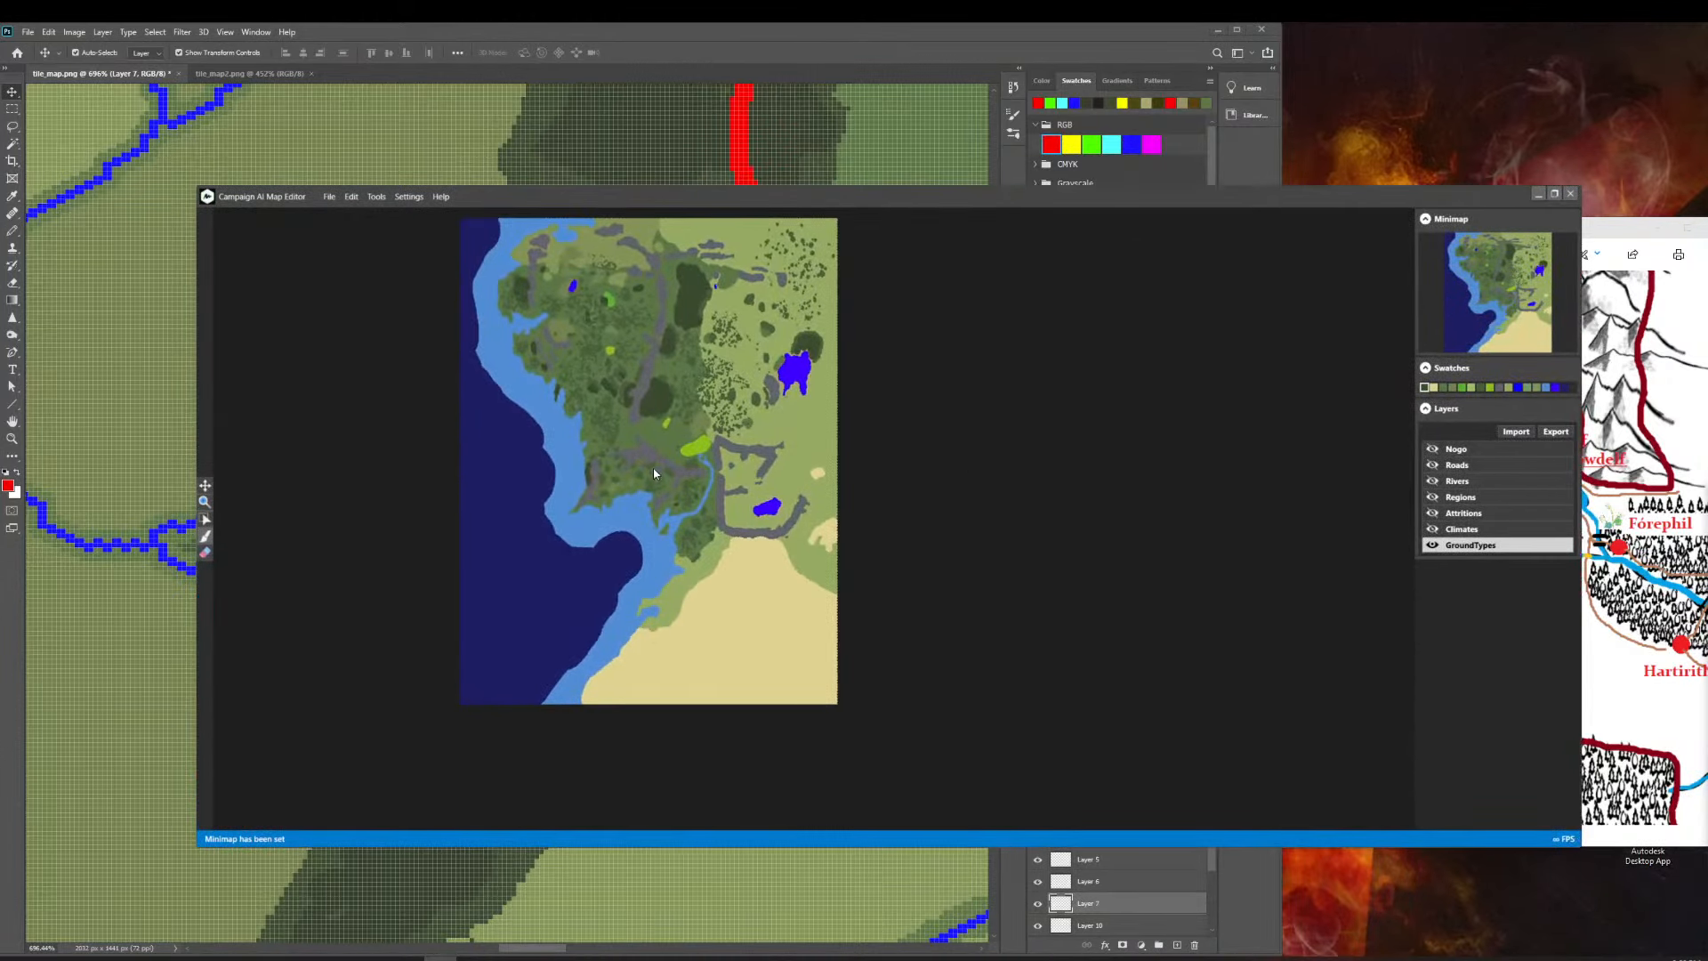
Examine the ground types map at several zoom levels, from the enclosed southeastern mountain ring to the central range and western coast.
{"action": "scroll", "coordinate": [654, 469], "scroll_direction": "up", "scroll_amount": 7}
{"action": "scroll", "coordinate": [274, 532], "scroll_direction": "down", "scroll_amount": 4}
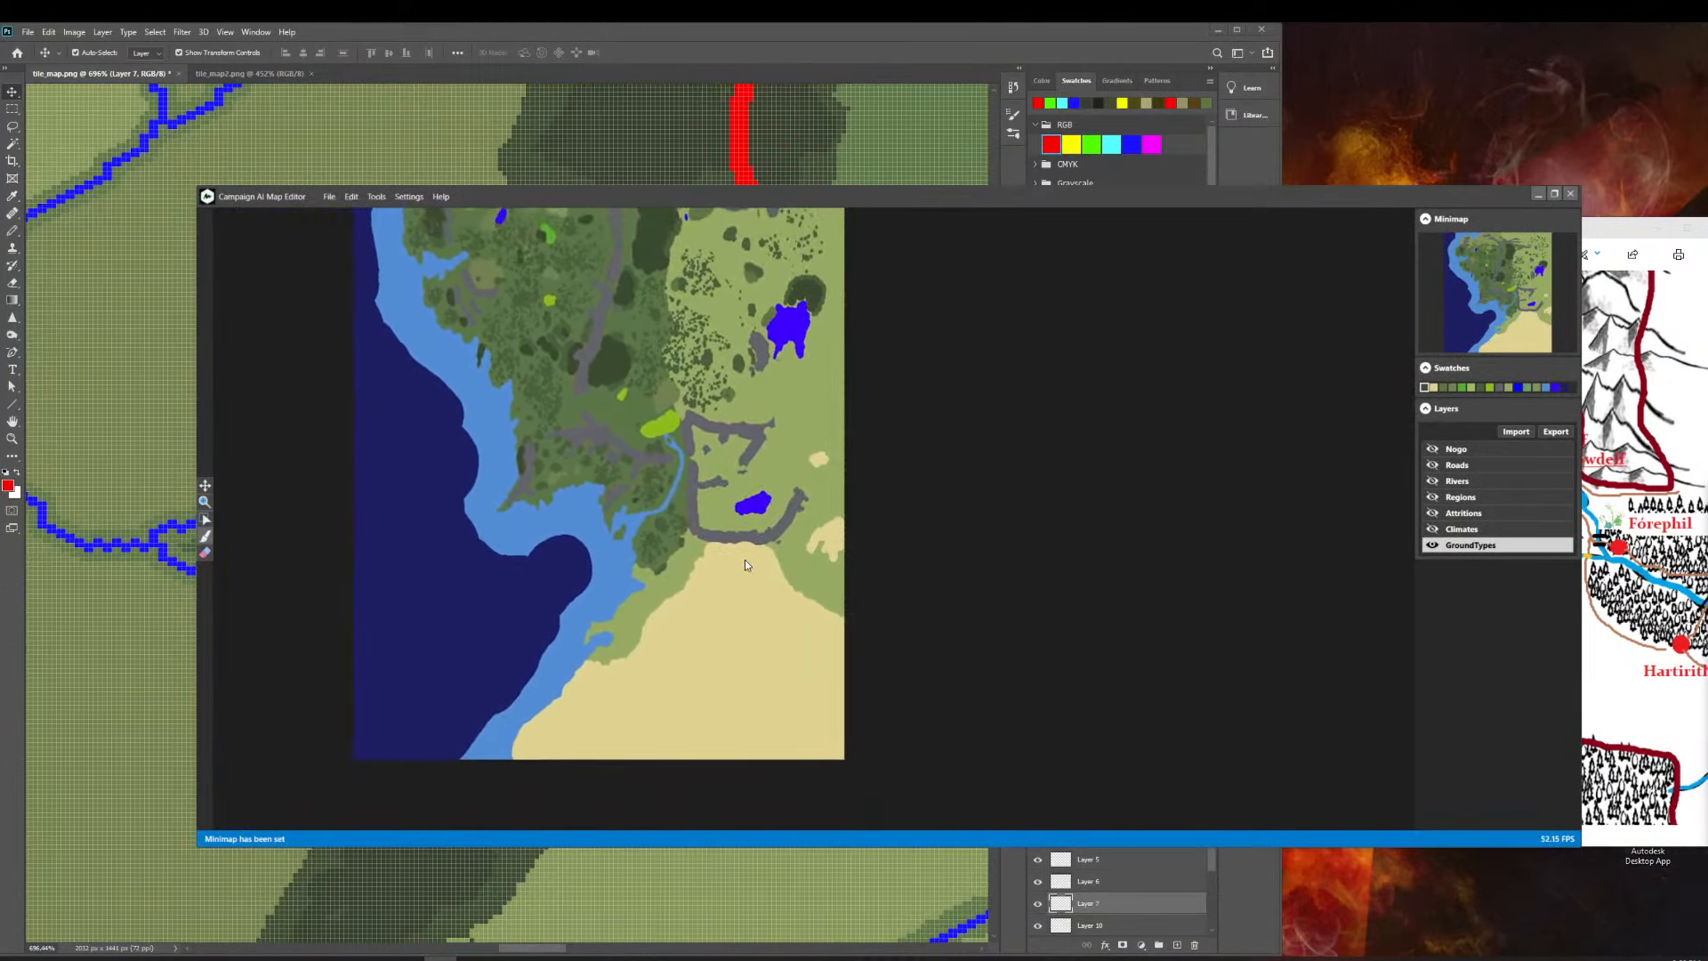
{"action": "scroll", "coordinate": [818, 482], "scroll_direction": "up", "scroll_amount": 5}
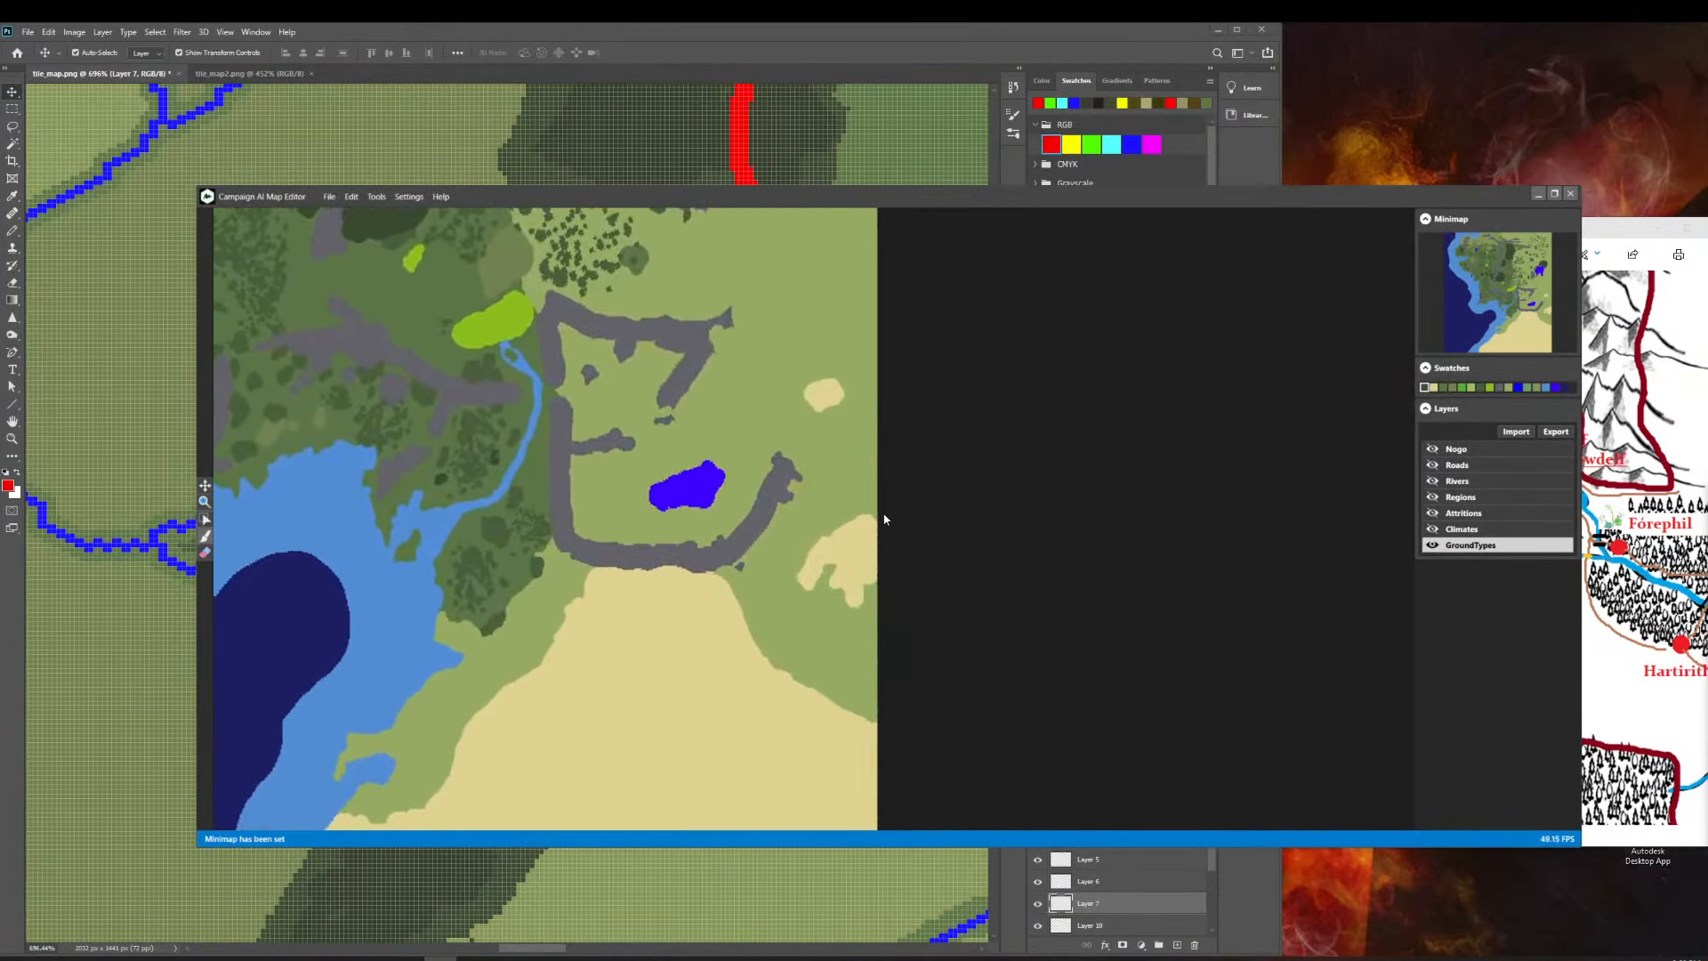
{"action": "left_click", "coordinate": [929, 589]}
{"action": "scroll", "coordinate": [803, 463], "scroll_direction": "down", "scroll_amount": 2}
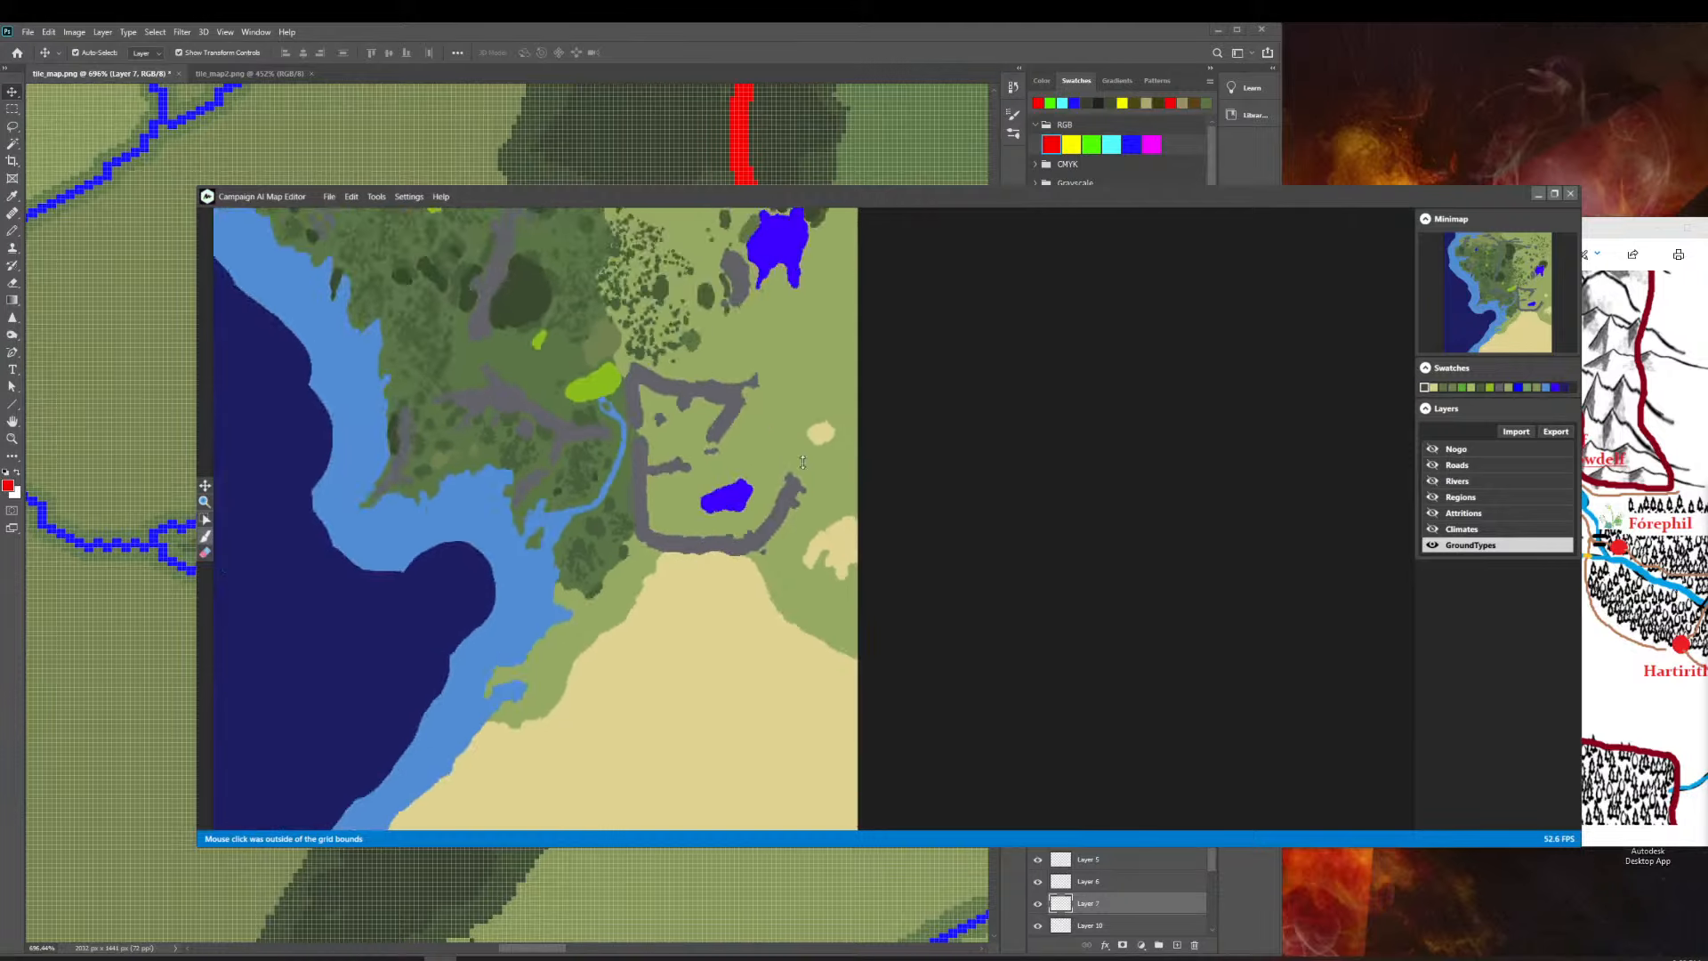
{"action": "scroll", "coordinate": [802, 462], "scroll_direction": "down", "scroll_amount": 6}
{"action": "scroll", "coordinate": [772, 492], "scroll_direction": "up", "scroll_amount": 6}
{"action": "scroll", "coordinate": [546, 391], "scroll_direction": "up", "scroll_amount": 3}
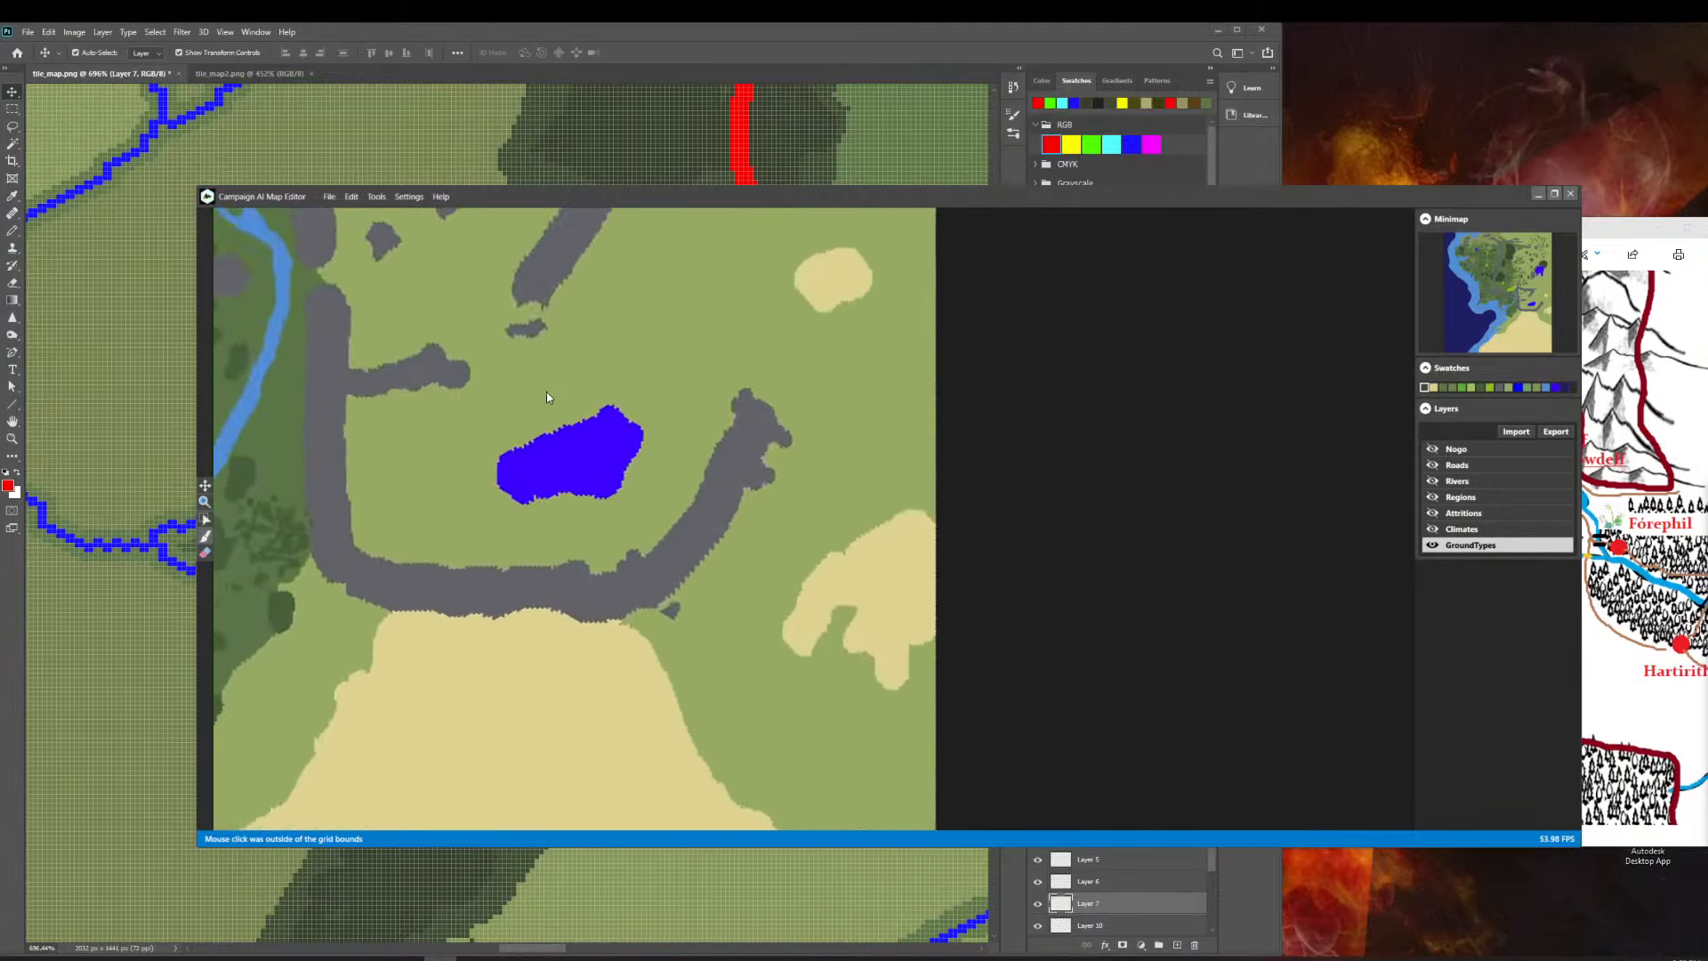
{"action": "scroll", "coordinate": [550, 388], "scroll_direction": "down", "scroll_amount": 1}
{"action": "scroll", "coordinate": [553, 379], "scroll_direction": "down", "scroll_amount": 7}
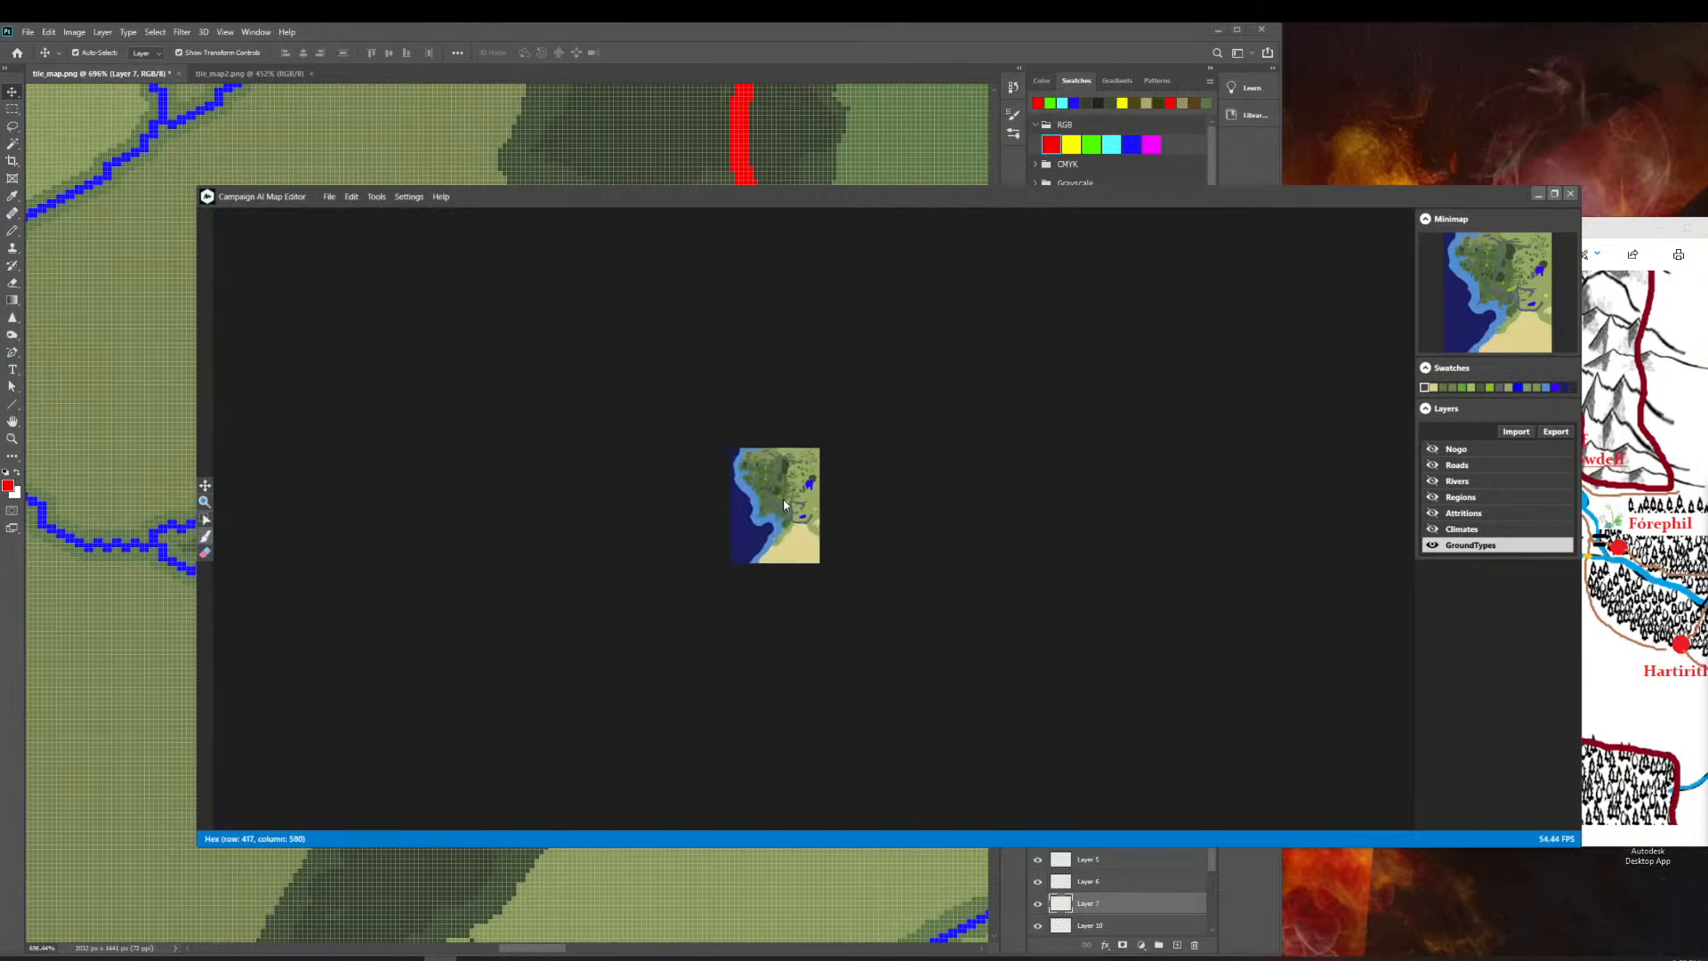
{"action": "scroll", "coordinate": [745, 478], "scroll_direction": "up", "scroll_amount": 7}
{"action": "scroll", "coordinate": [686, 451], "scroll_direction": "up", "scroll_amount": 2}
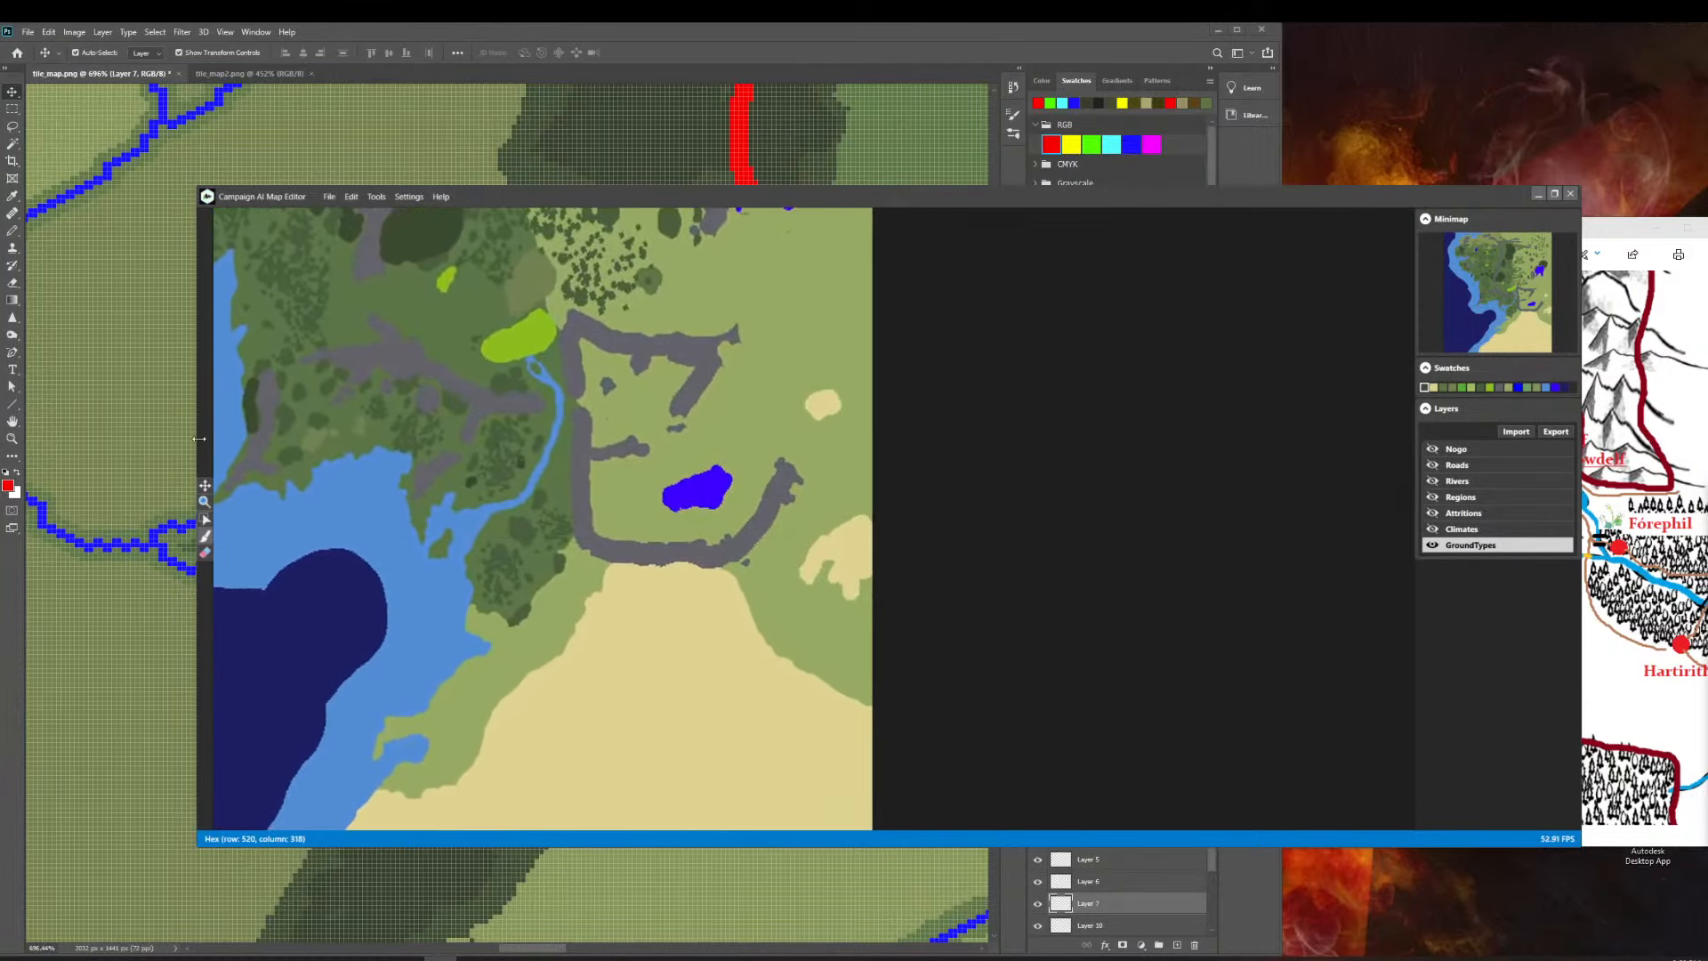
{"action": "left_click", "coordinate": [205, 486]}
{"action": "left_click_drag", "start_coordinate": [524, 342], "coordinate": [913, 650]}
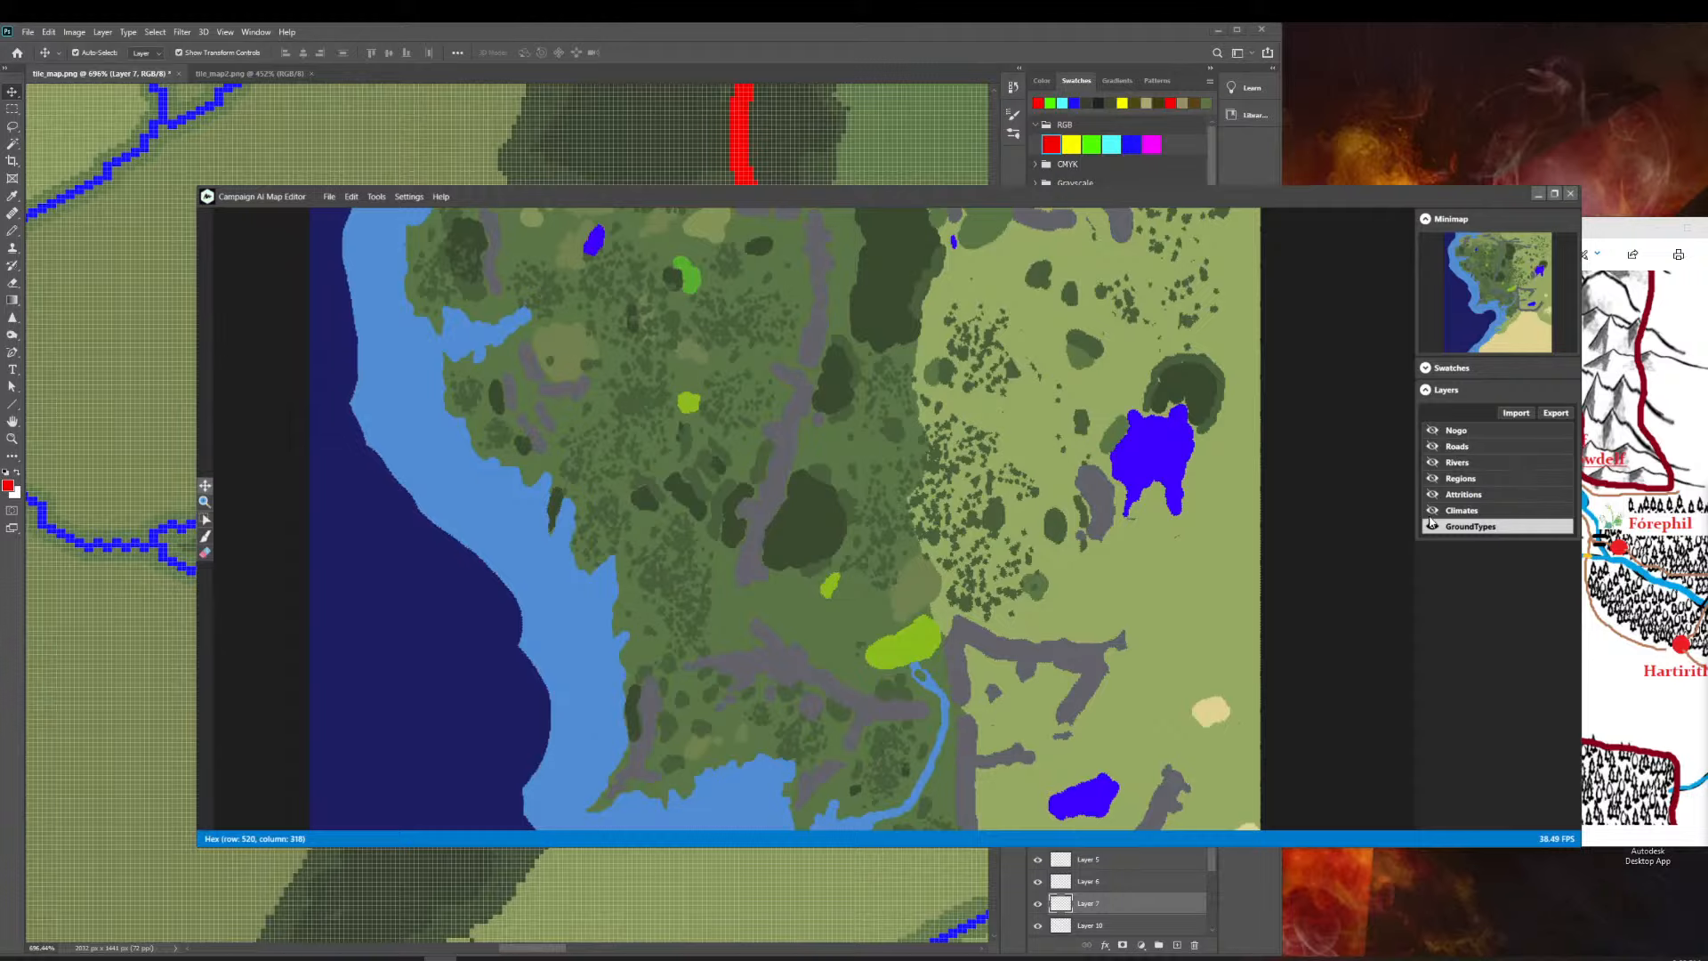
Go through the map's Nogo, Roads, Rivers, Regions, Attritions and Climates layers one after another.
{"action": "left_click", "coordinate": [1459, 479]}
{"action": "left_click", "coordinate": [1460, 450]}
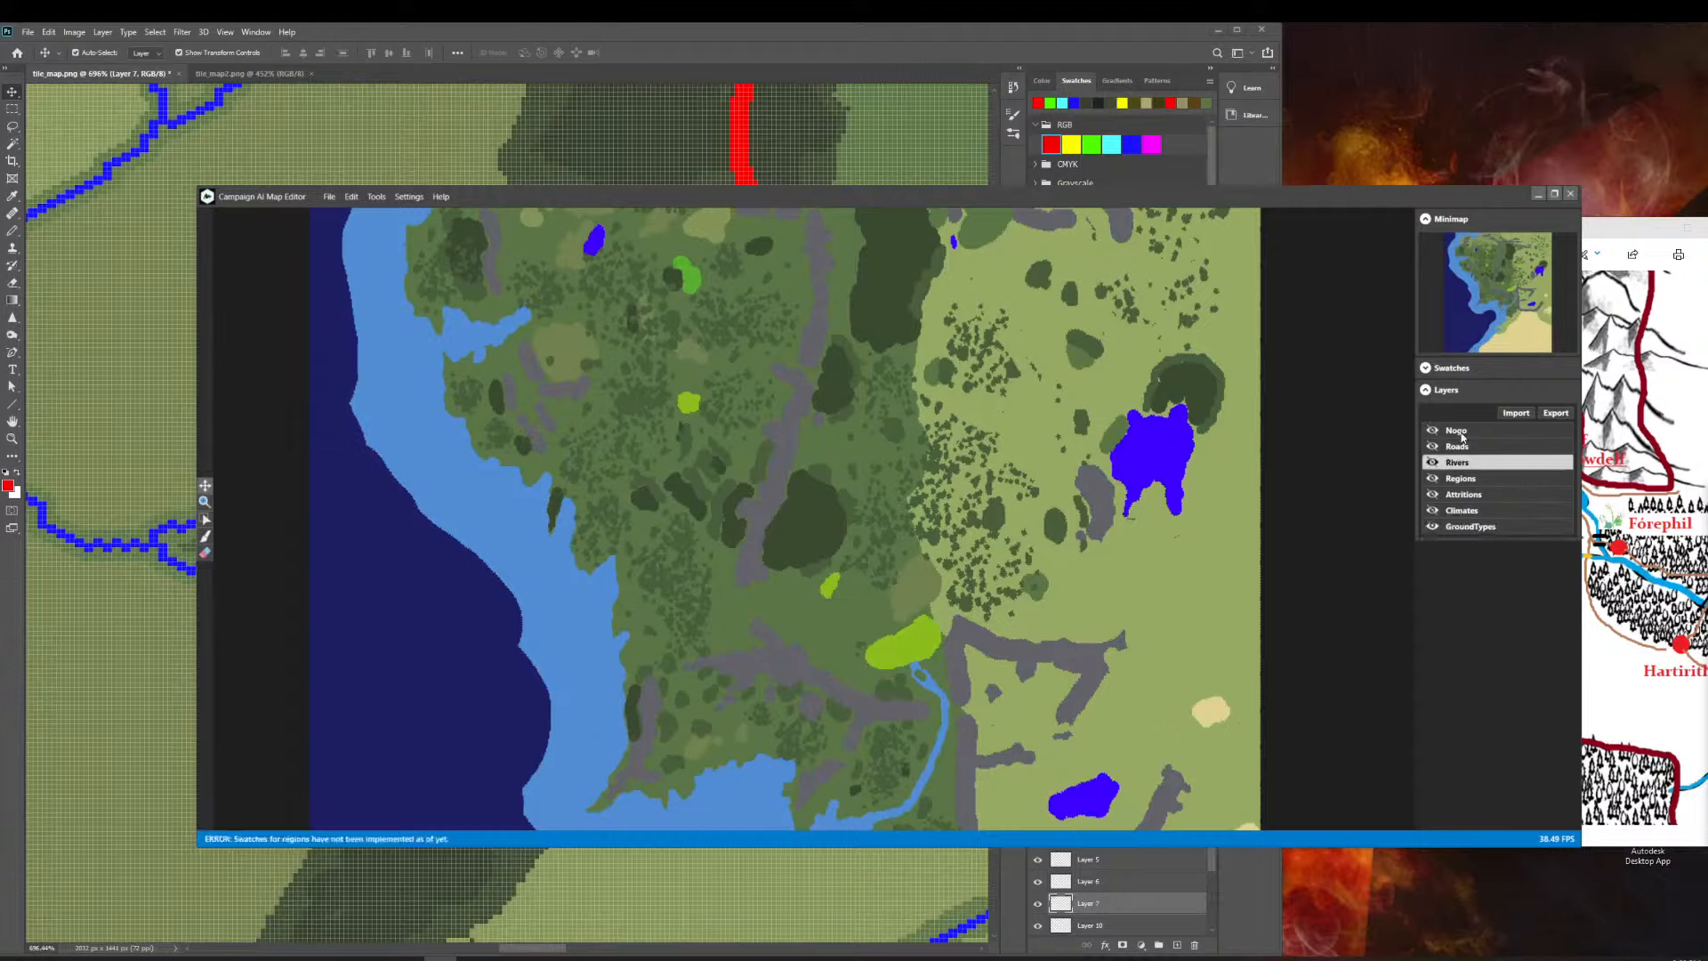
{"action": "left_click", "coordinate": [1457, 433]}
{"action": "left_click", "coordinate": [1457, 448]}
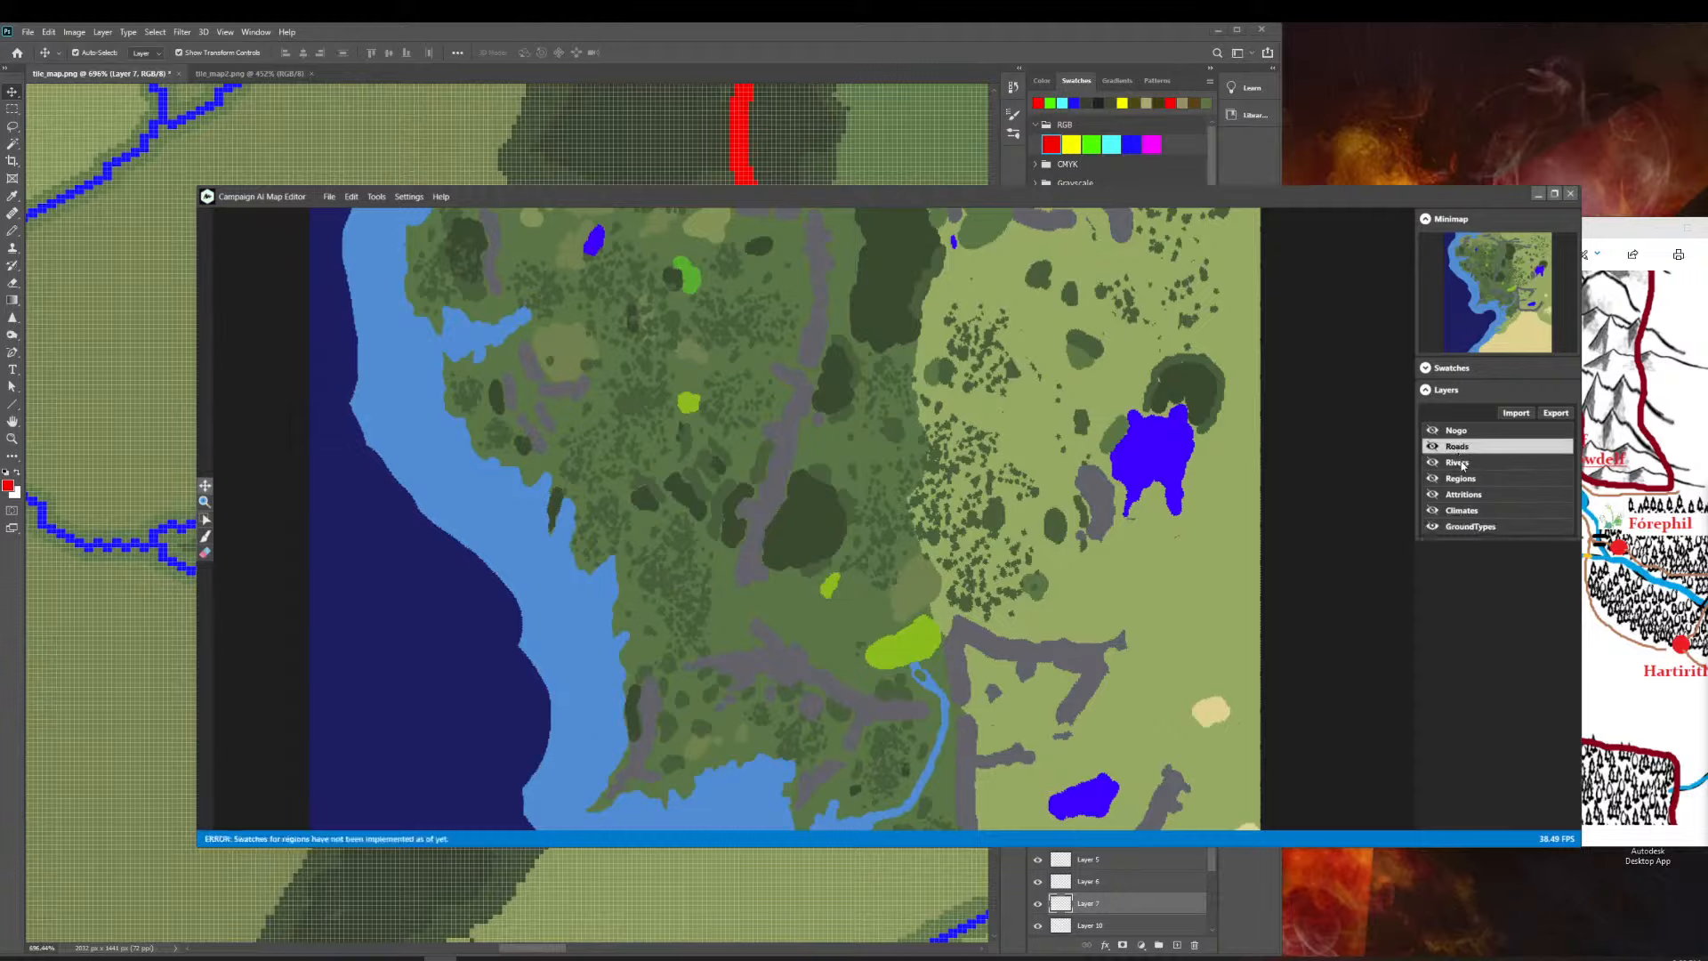
{"action": "left_click", "coordinate": [1463, 465]}
{"action": "left_click", "coordinate": [1473, 481]}
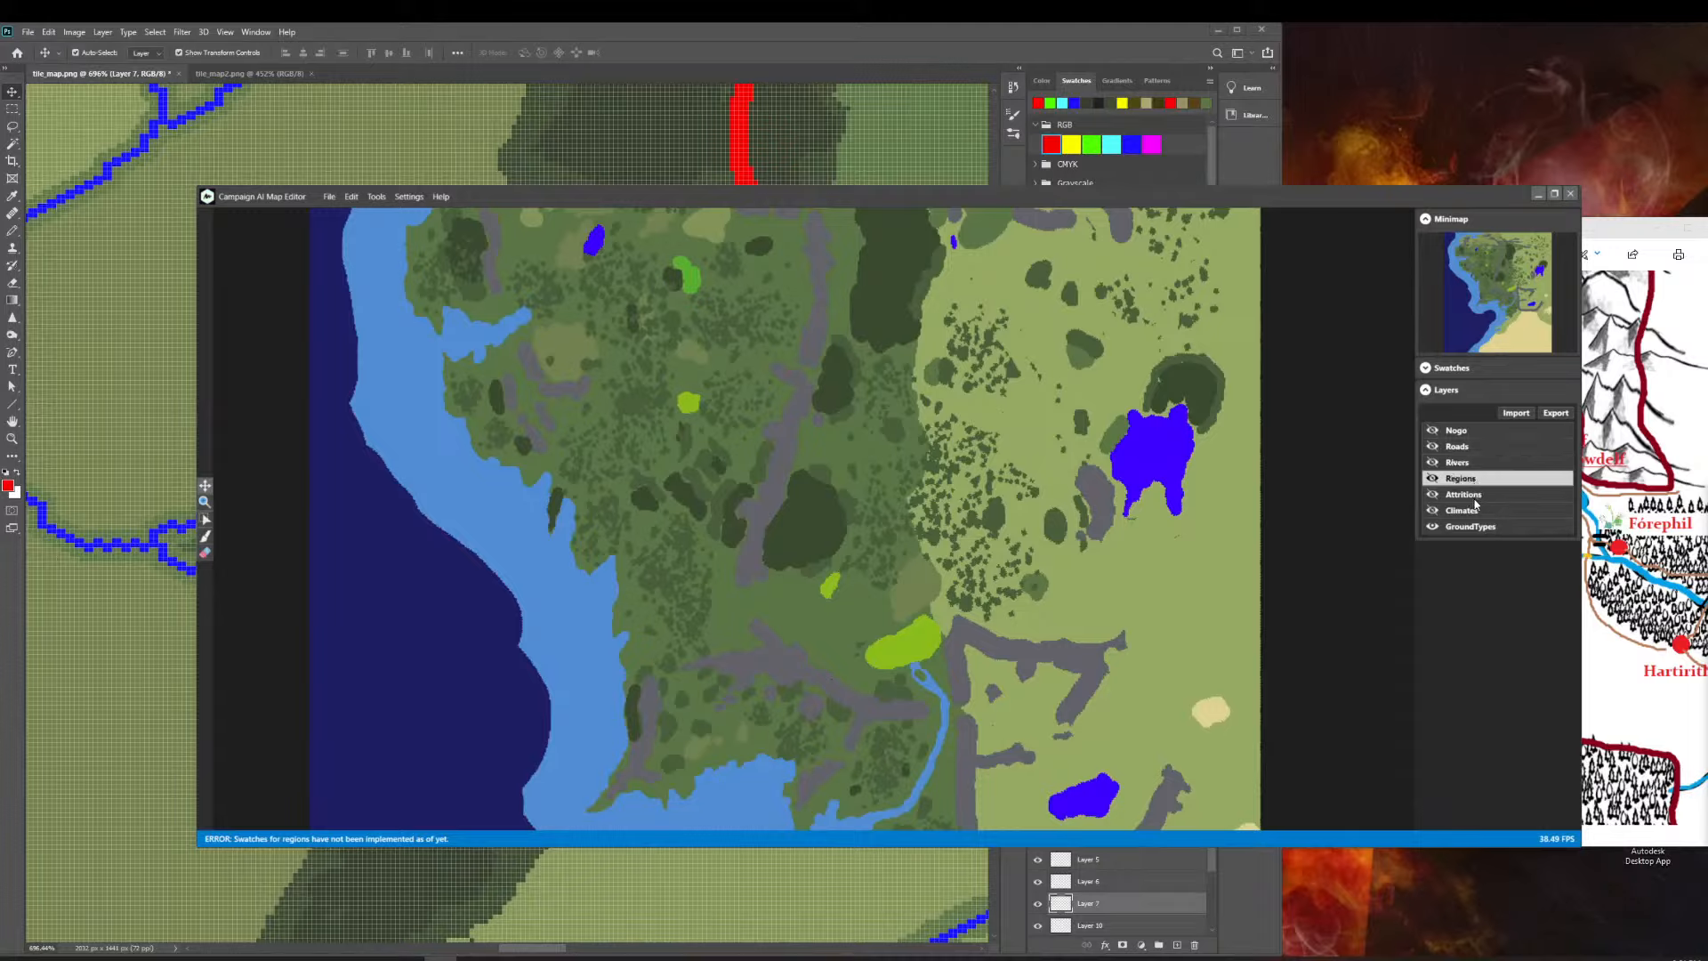
{"action": "left_click", "coordinate": [1474, 499]}
{"action": "left_click", "coordinate": [1469, 516]}
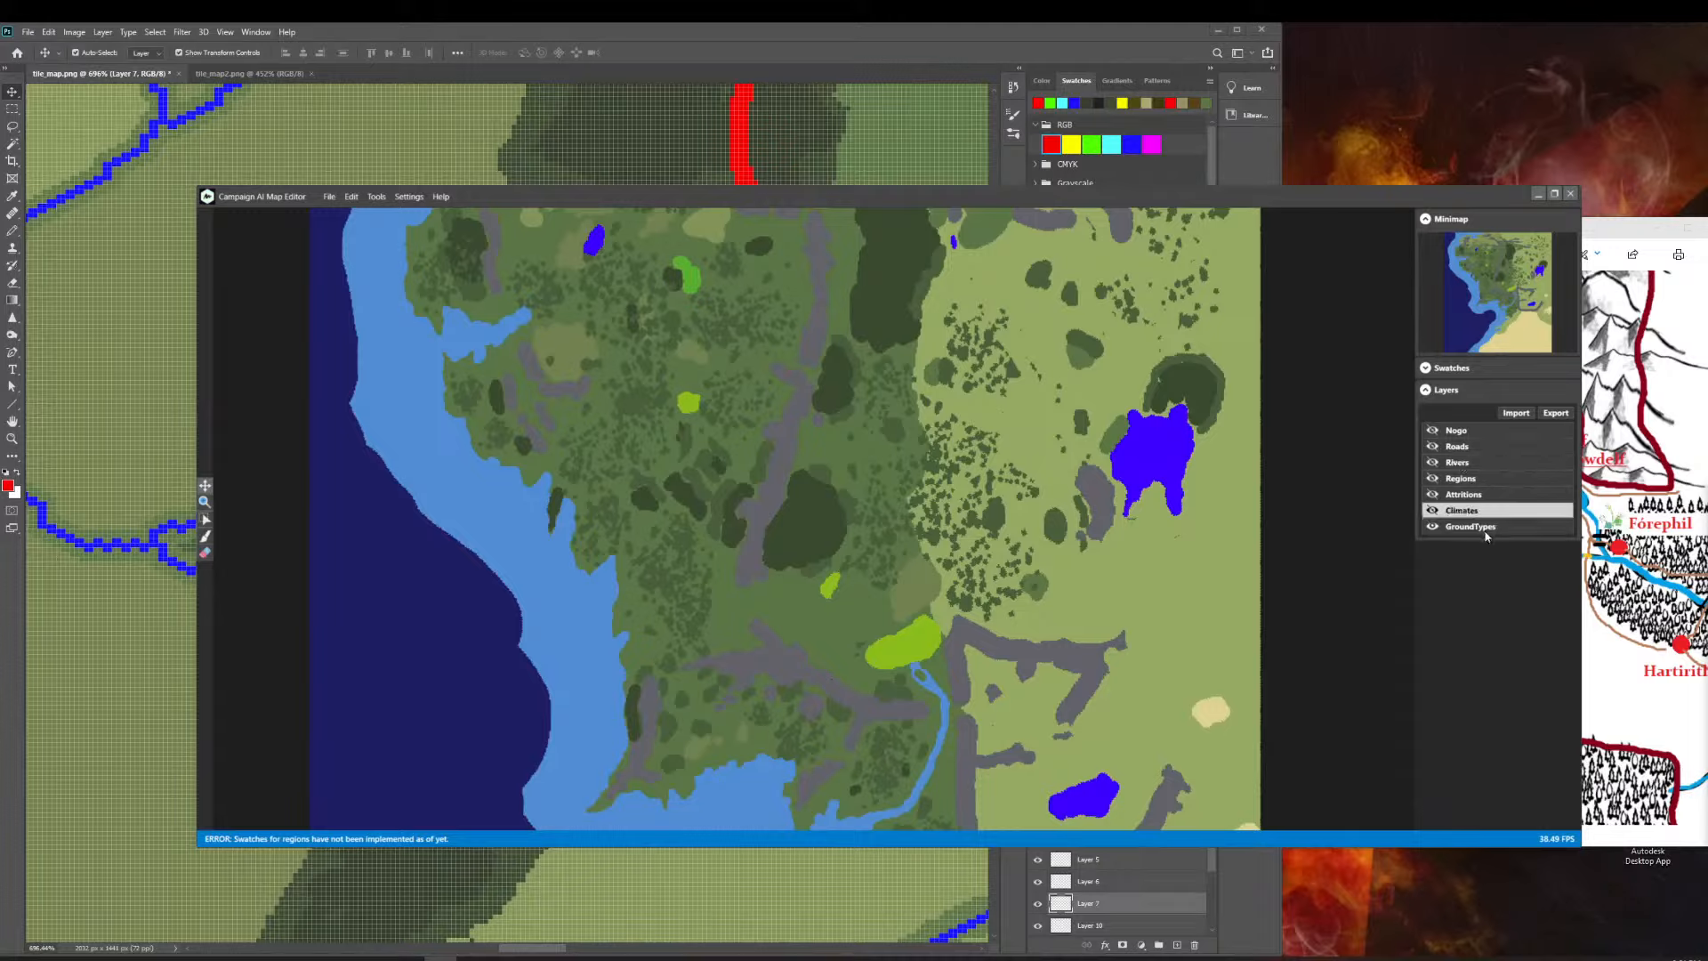
Show the Rivers and Attritions layers over the GroundTypes map to examine the rivers and attrition areas.
{"action": "left_click", "coordinate": [1482, 530]}
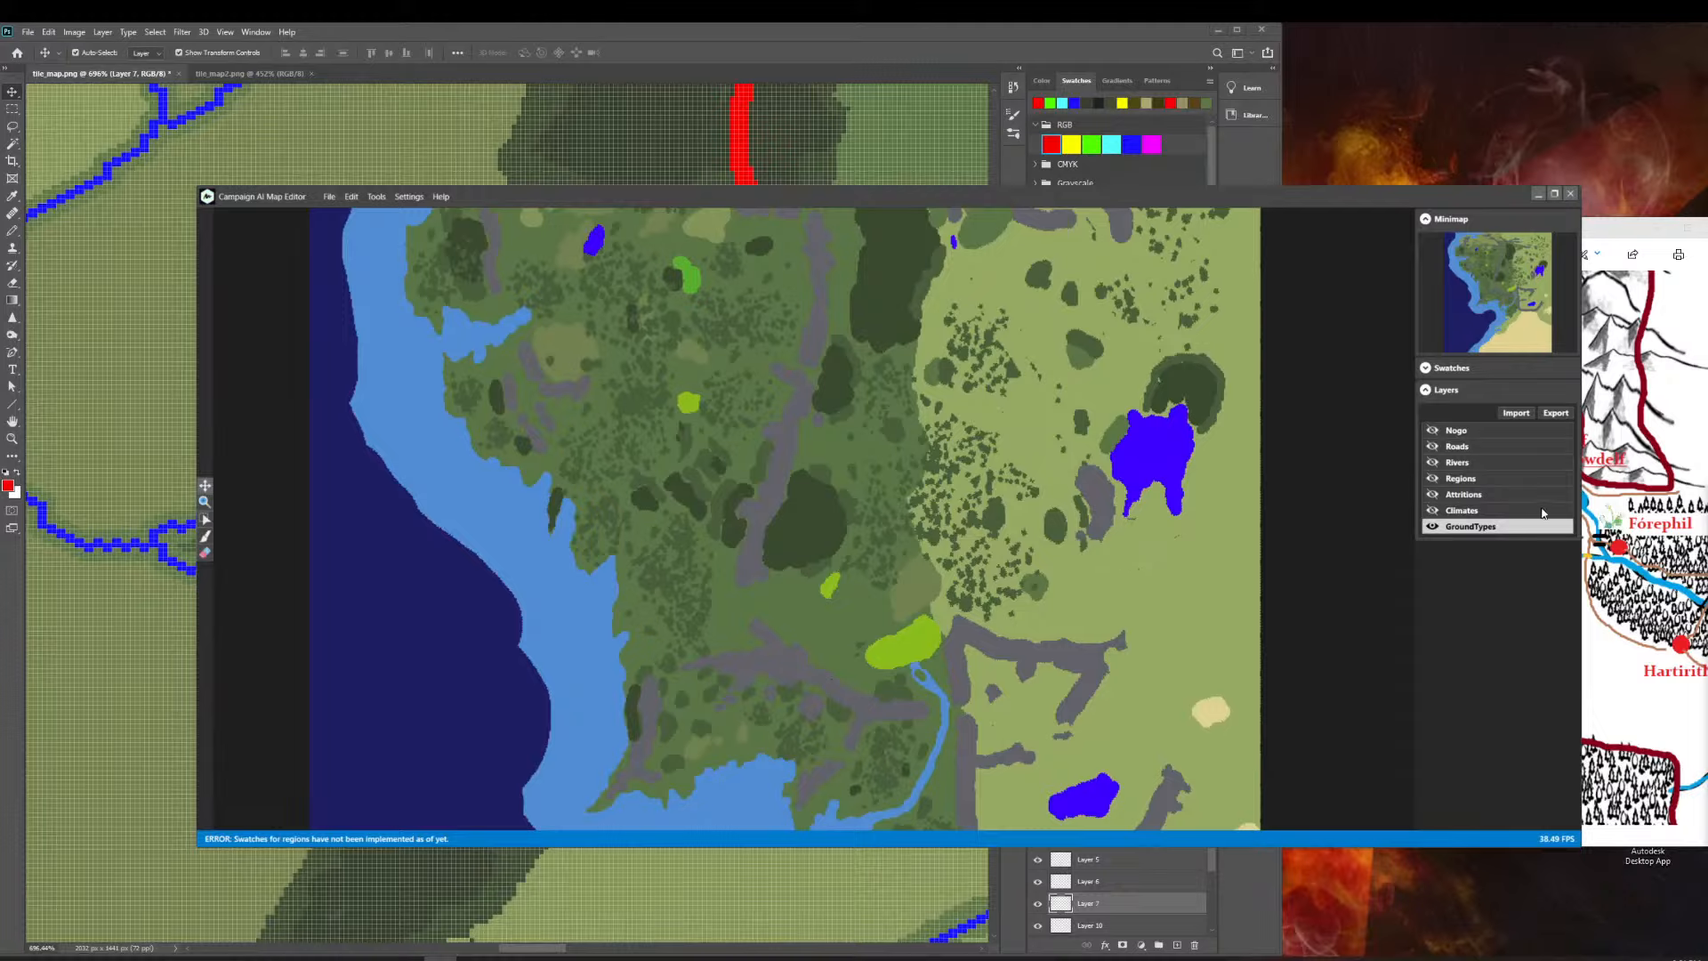
{"action": "left_click", "coordinate": [1431, 469]}
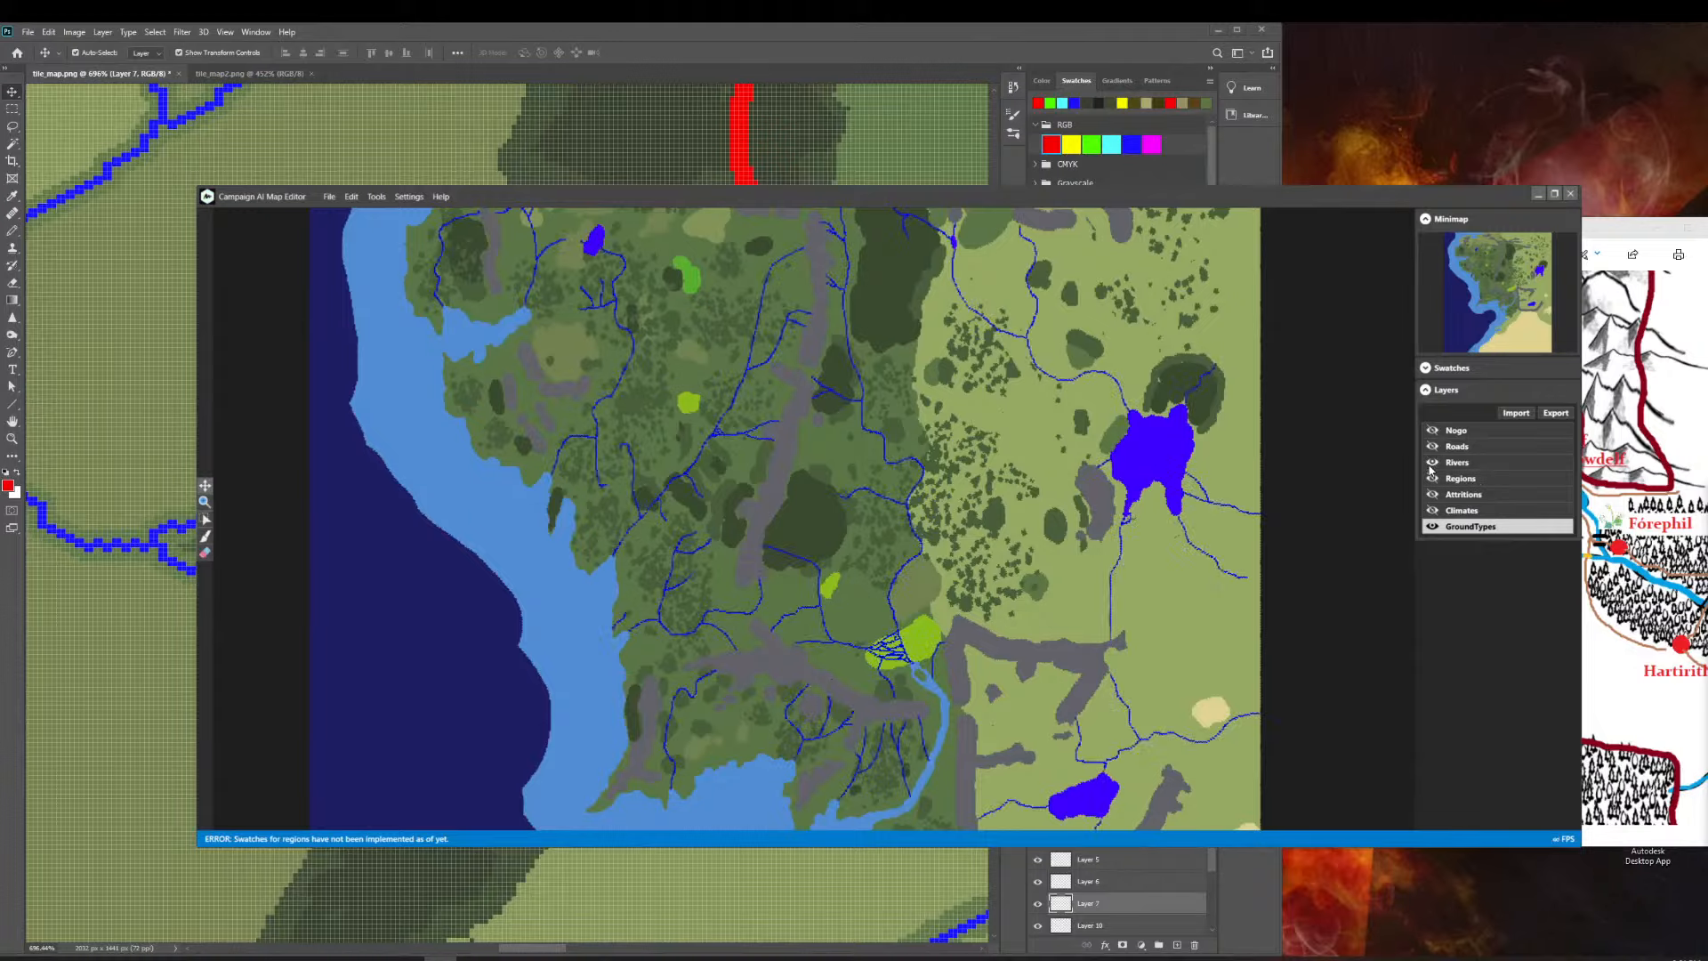
{"action": "left_click_drag", "start_coordinate": [1067, 538], "coordinate": [682, 279]}
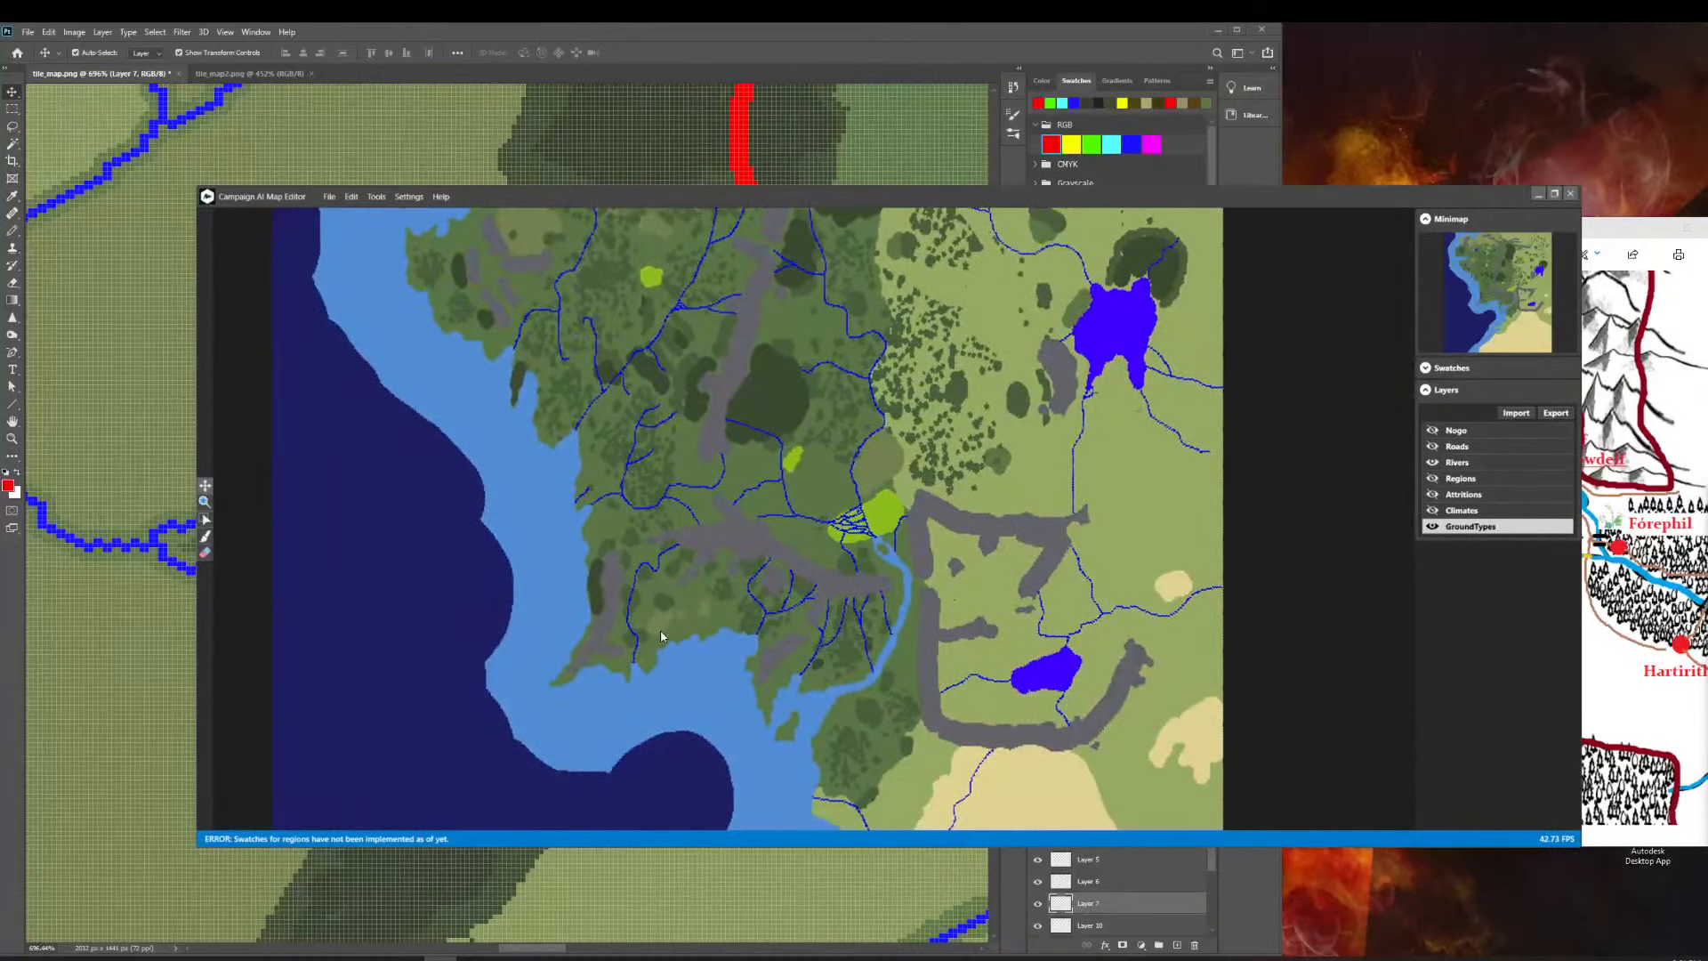
{"action": "left_click", "coordinate": [1431, 497]}
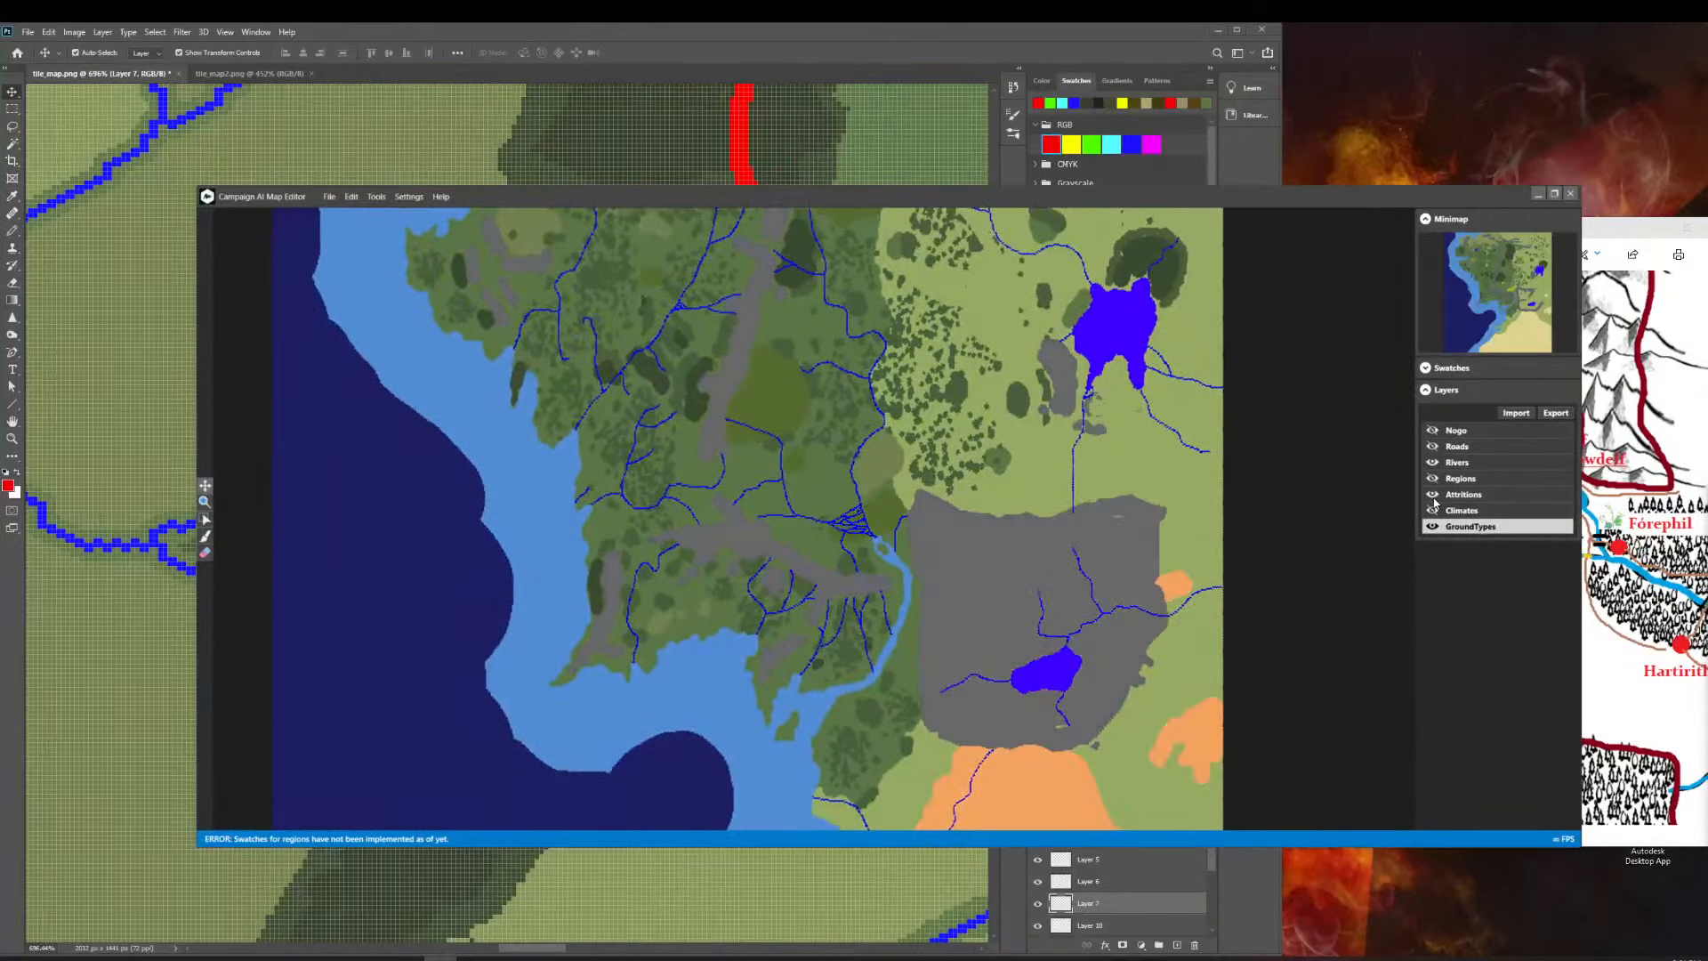
{"action": "left_click", "coordinate": [1431, 496]}
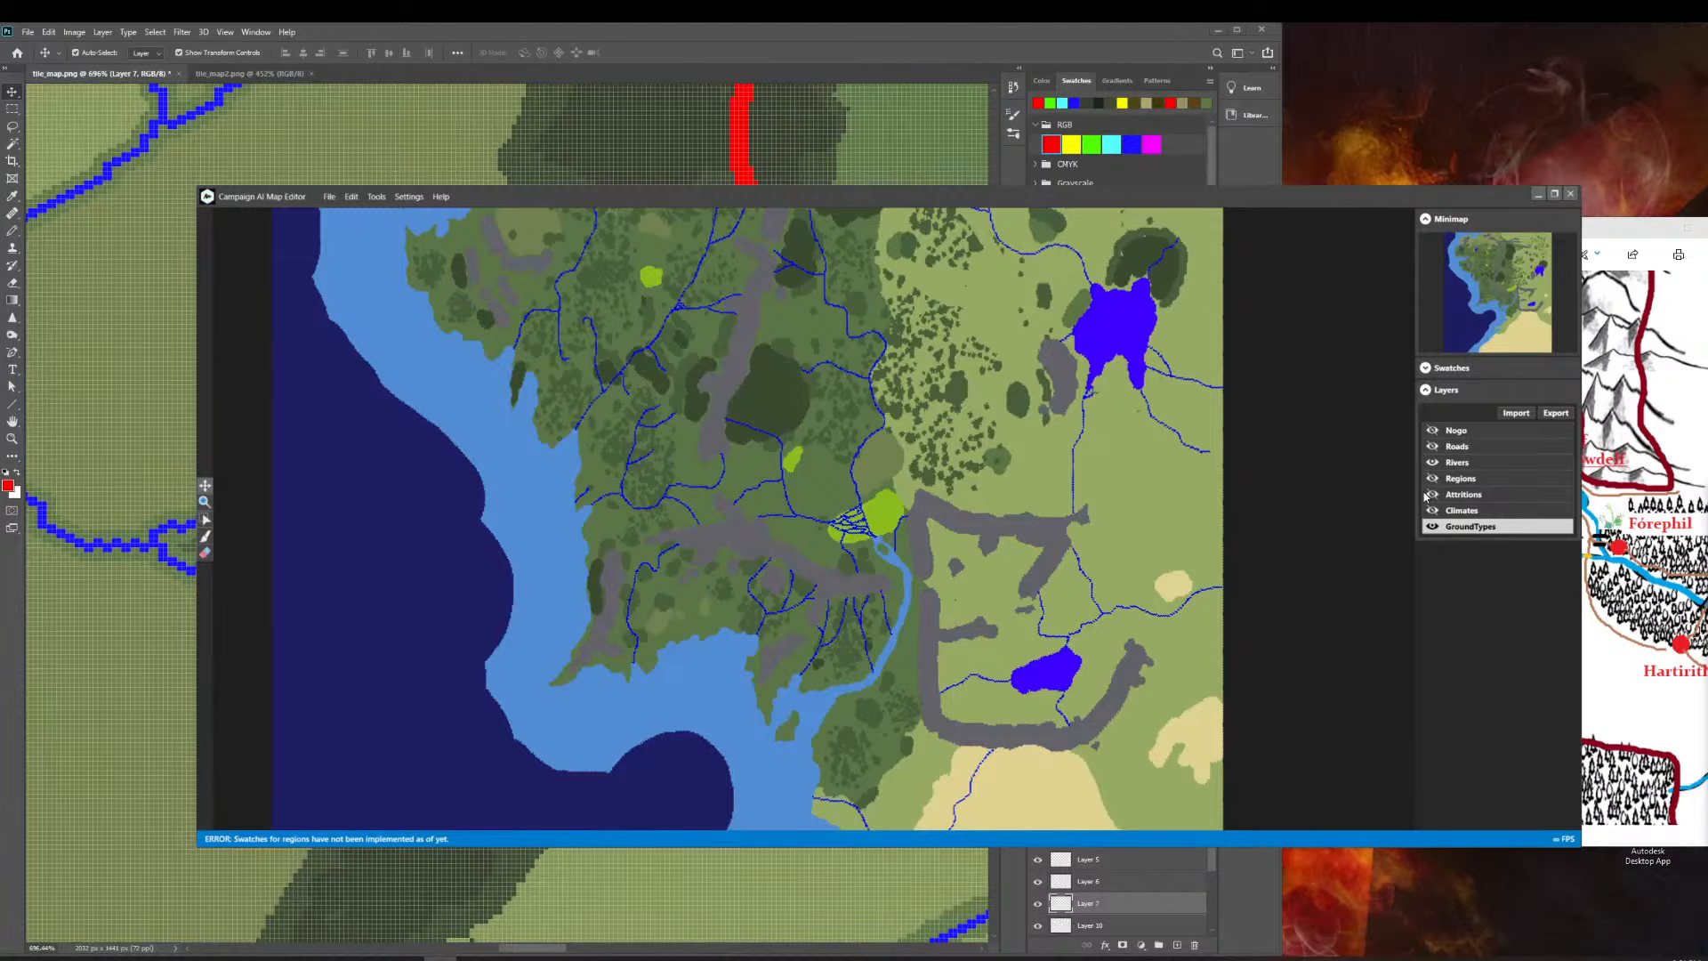
{"action": "left_click", "coordinate": [1432, 495]}
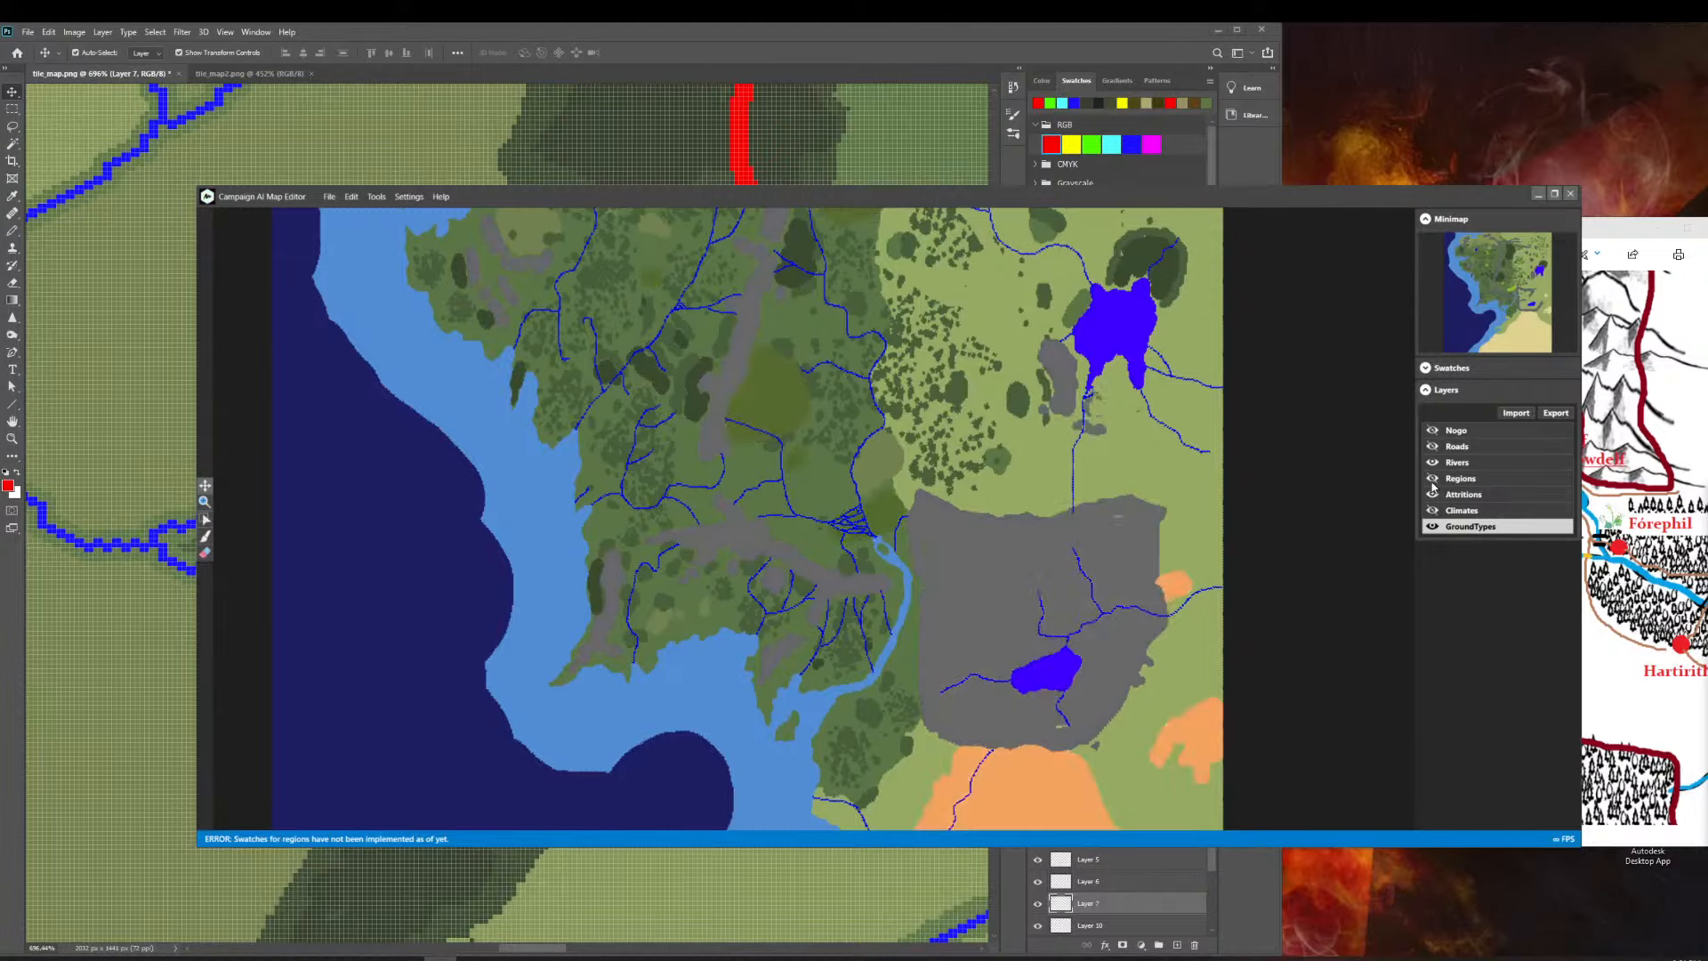
Toggle the Climates and GroundTypes layers to examine the attrition areas with and without them across the whole map.
{"action": "left_click", "coordinate": [1433, 512]}
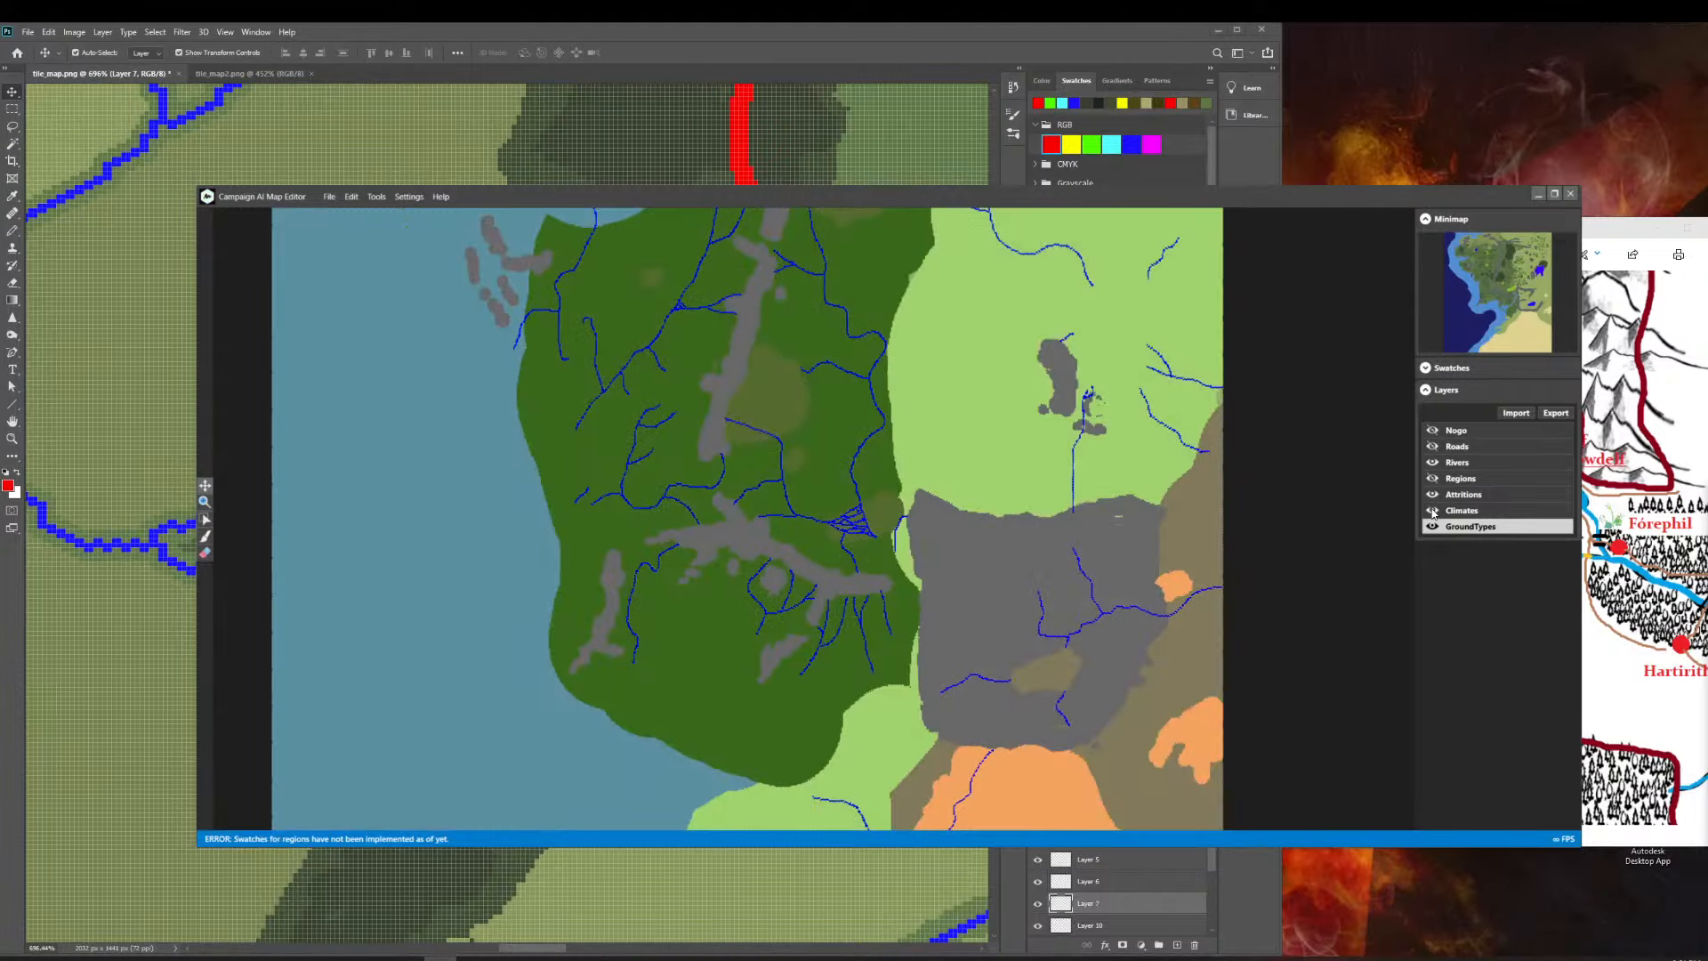
{"action": "left_click", "coordinate": [1433, 512]}
{"action": "left_click", "coordinate": [1432, 512]}
{"action": "left_click", "coordinate": [1432, 512]}
{"action": "left_click", "coordinate": [1433, 527]}
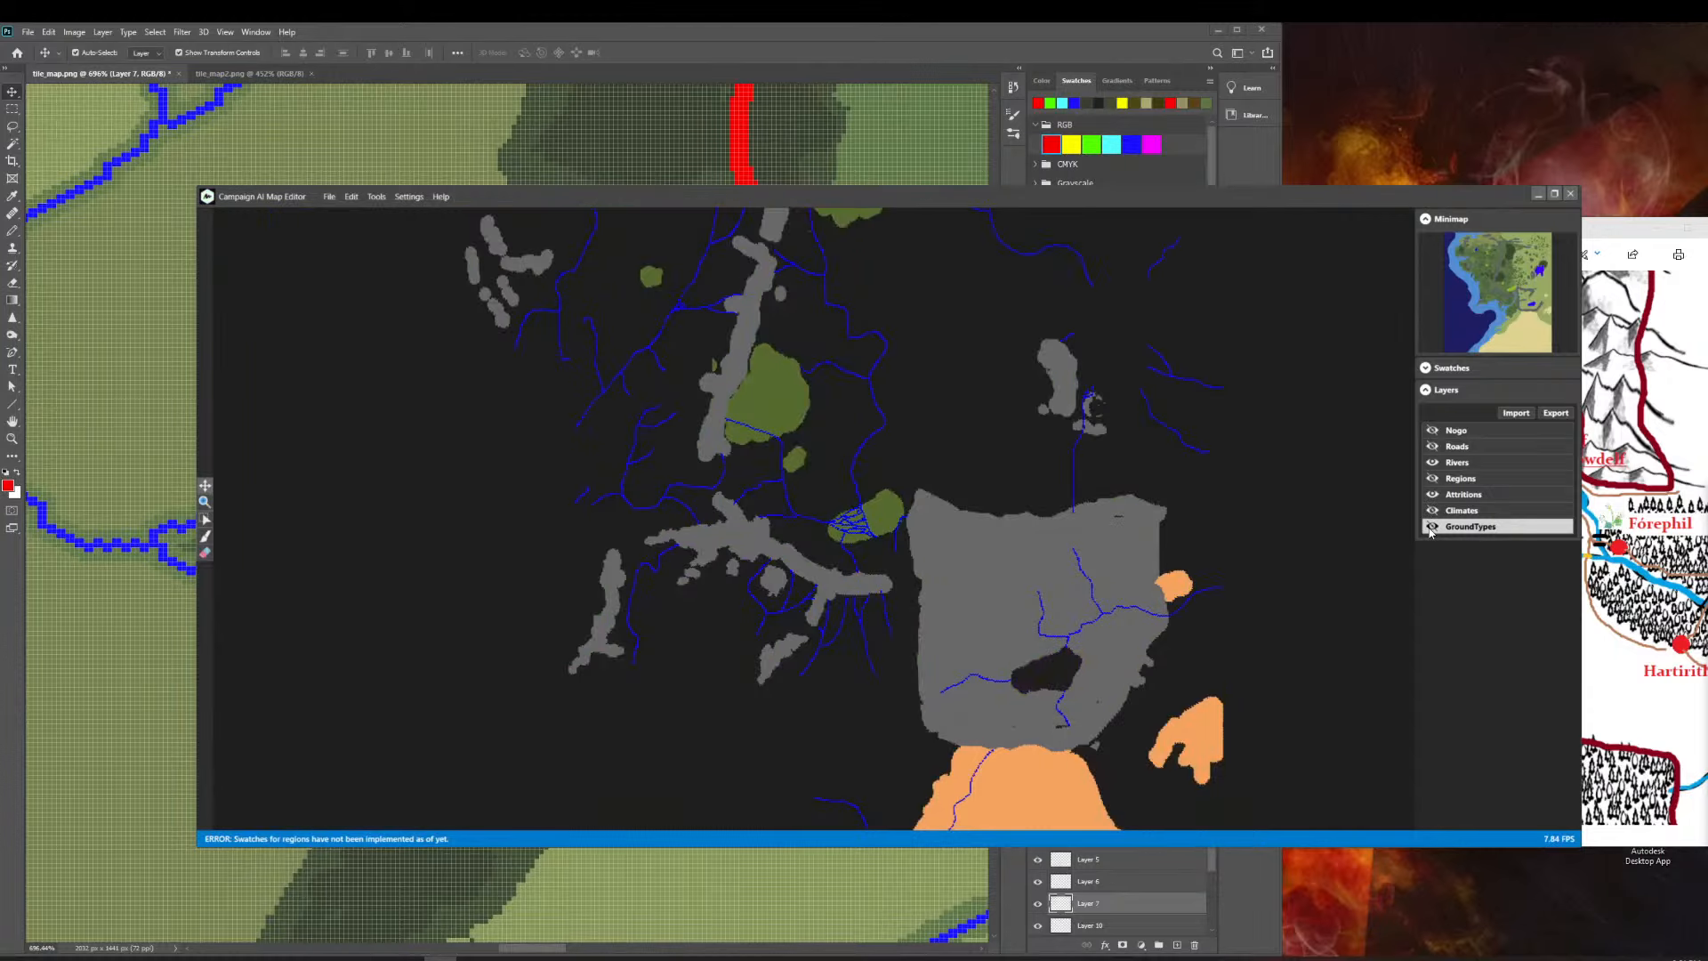
{"action": "scroll", "coordinate": [1309, 518], "scroll_direction": "up", "scroll_amount": 7}
{"action": "scroll", "coordinate": [1281, 516], "scroll_direction": "down", "scroll_amount": 10}
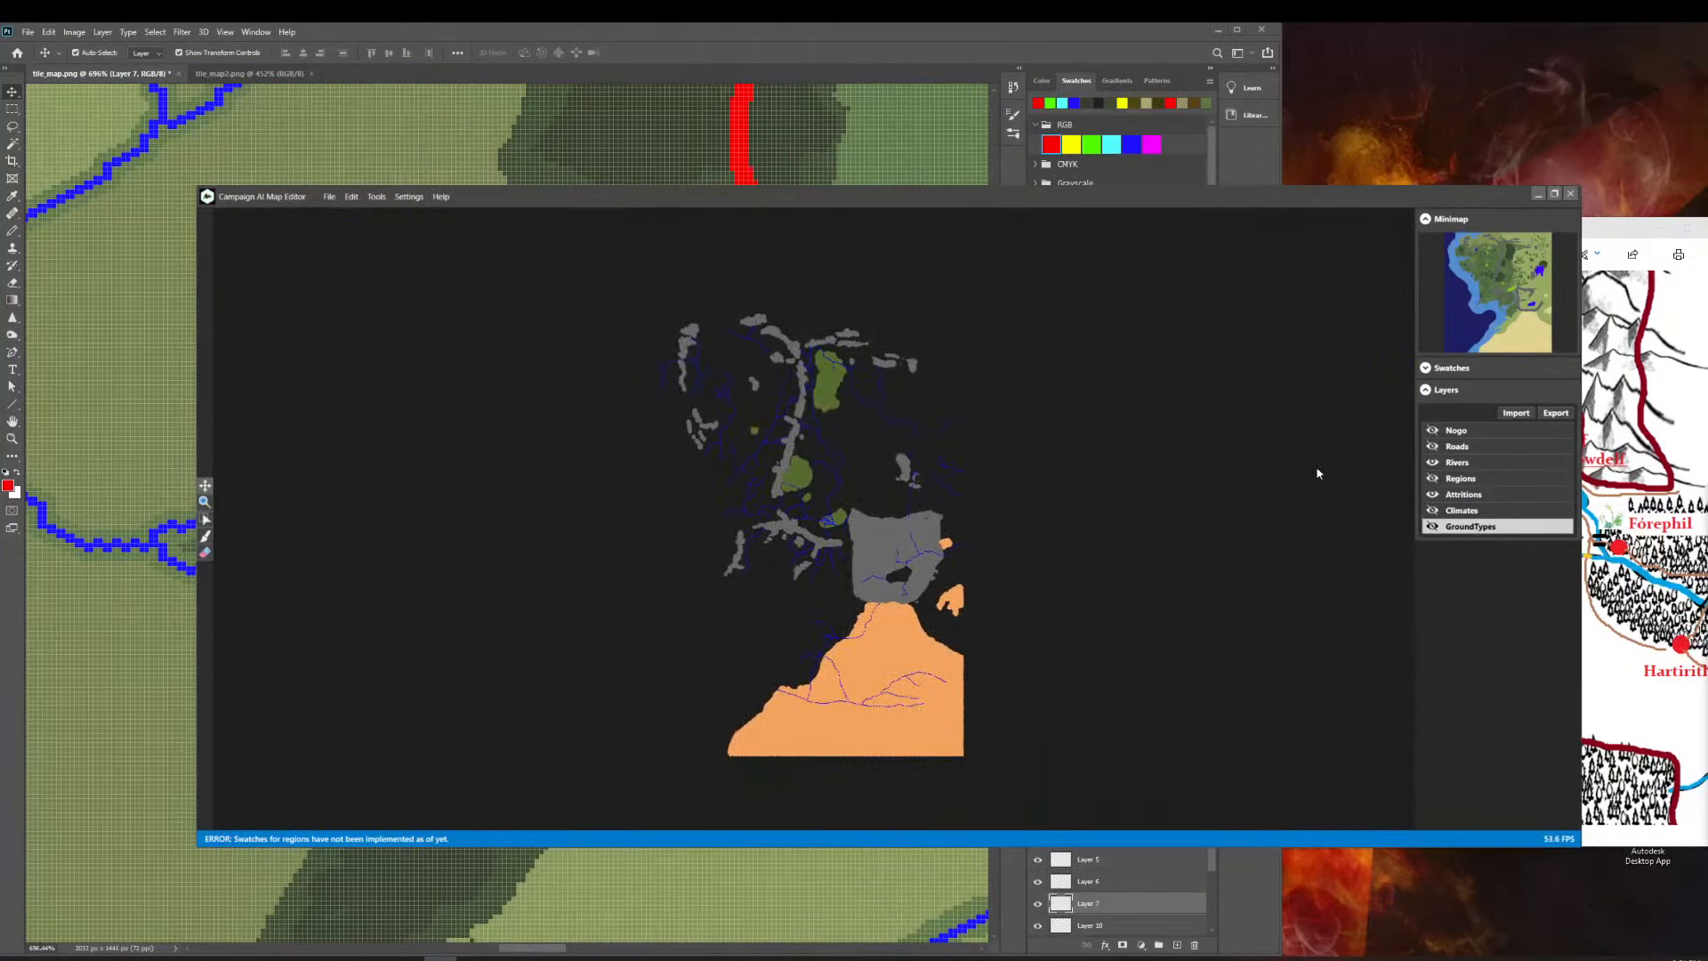
{"action": "left_click", "coordinate": [1433, 528]}
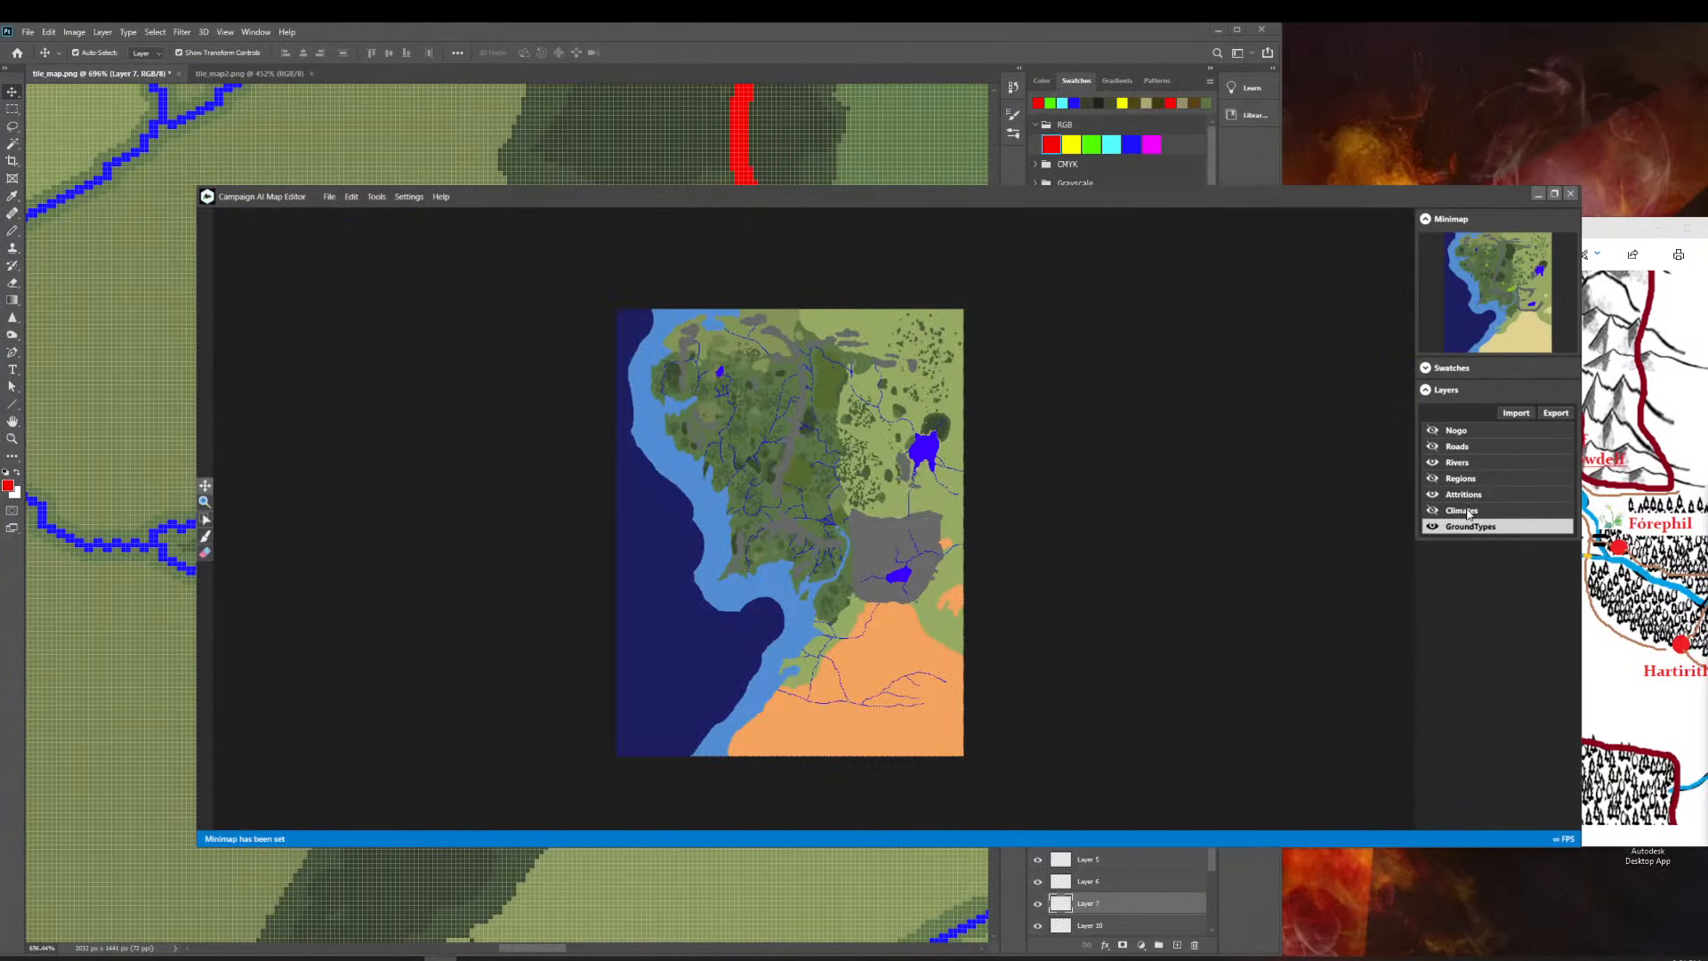
Show the Climates layer on its own, with Attritions, GroundTypes and Rivers hidden.
{"action": "left_click", "coordinate": [1433, 510]}
{"action": "left_click", "coordinate": [1432, 511]}
{"action": "left_click", "coordinate": [1432, 512]}
{"action": "left_click", "coordinate": [1433, 526]}
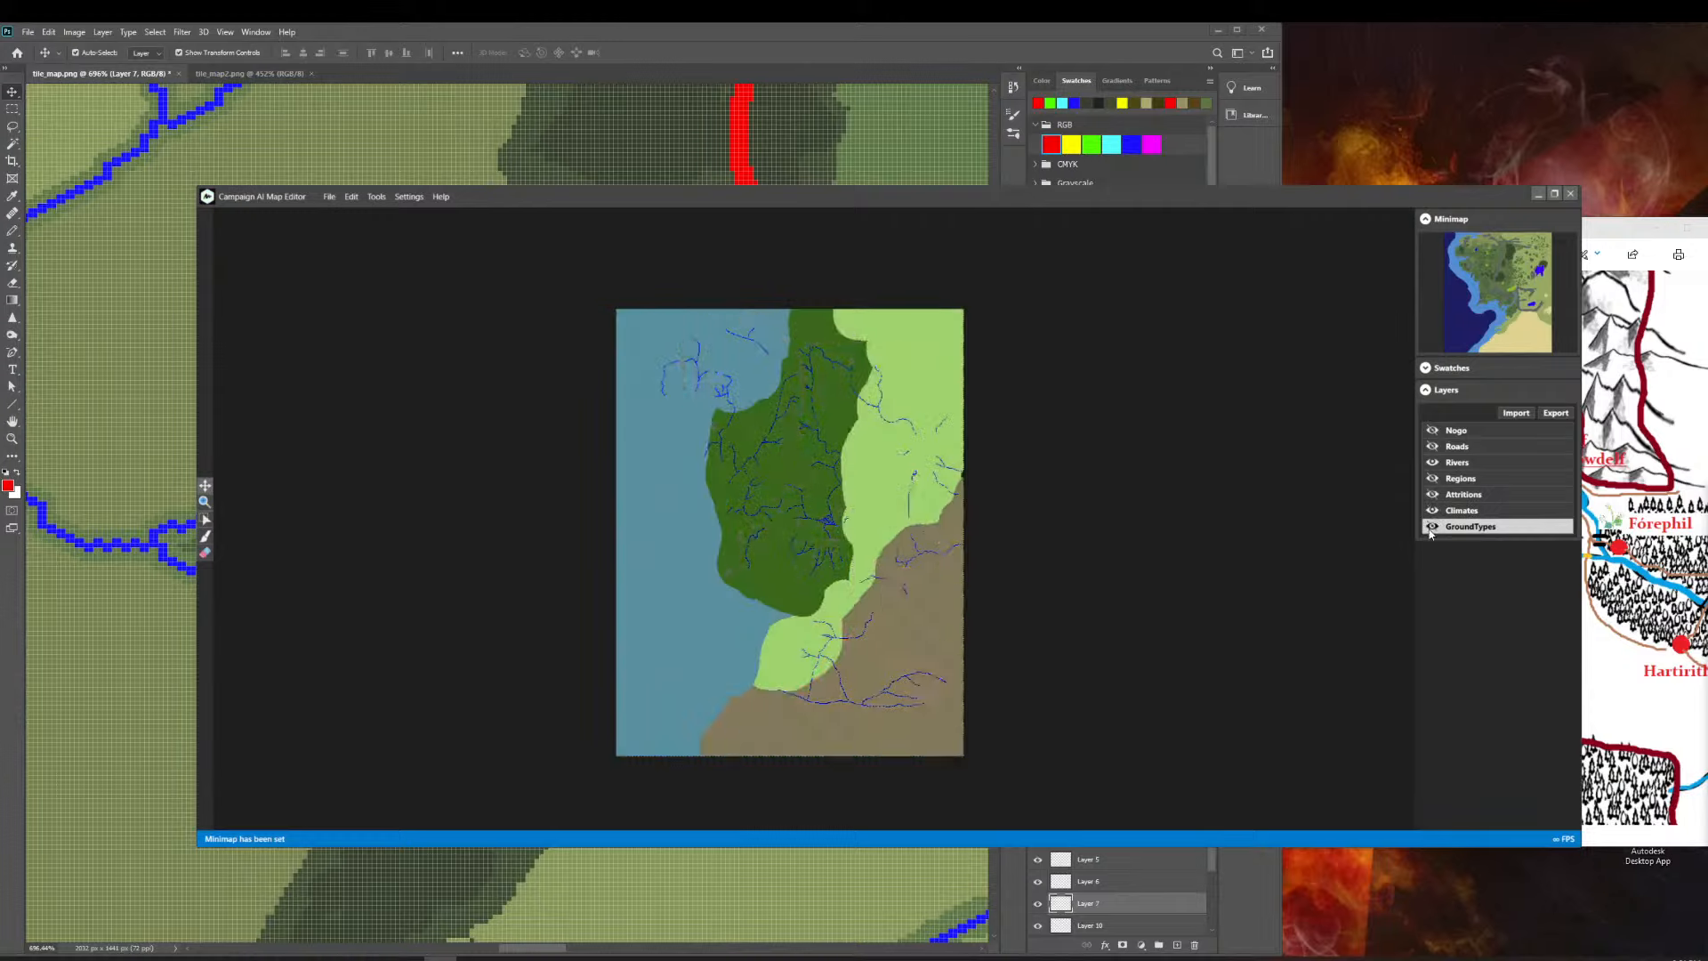
{"action": "left_click", "coordinate": [1433, 464]}
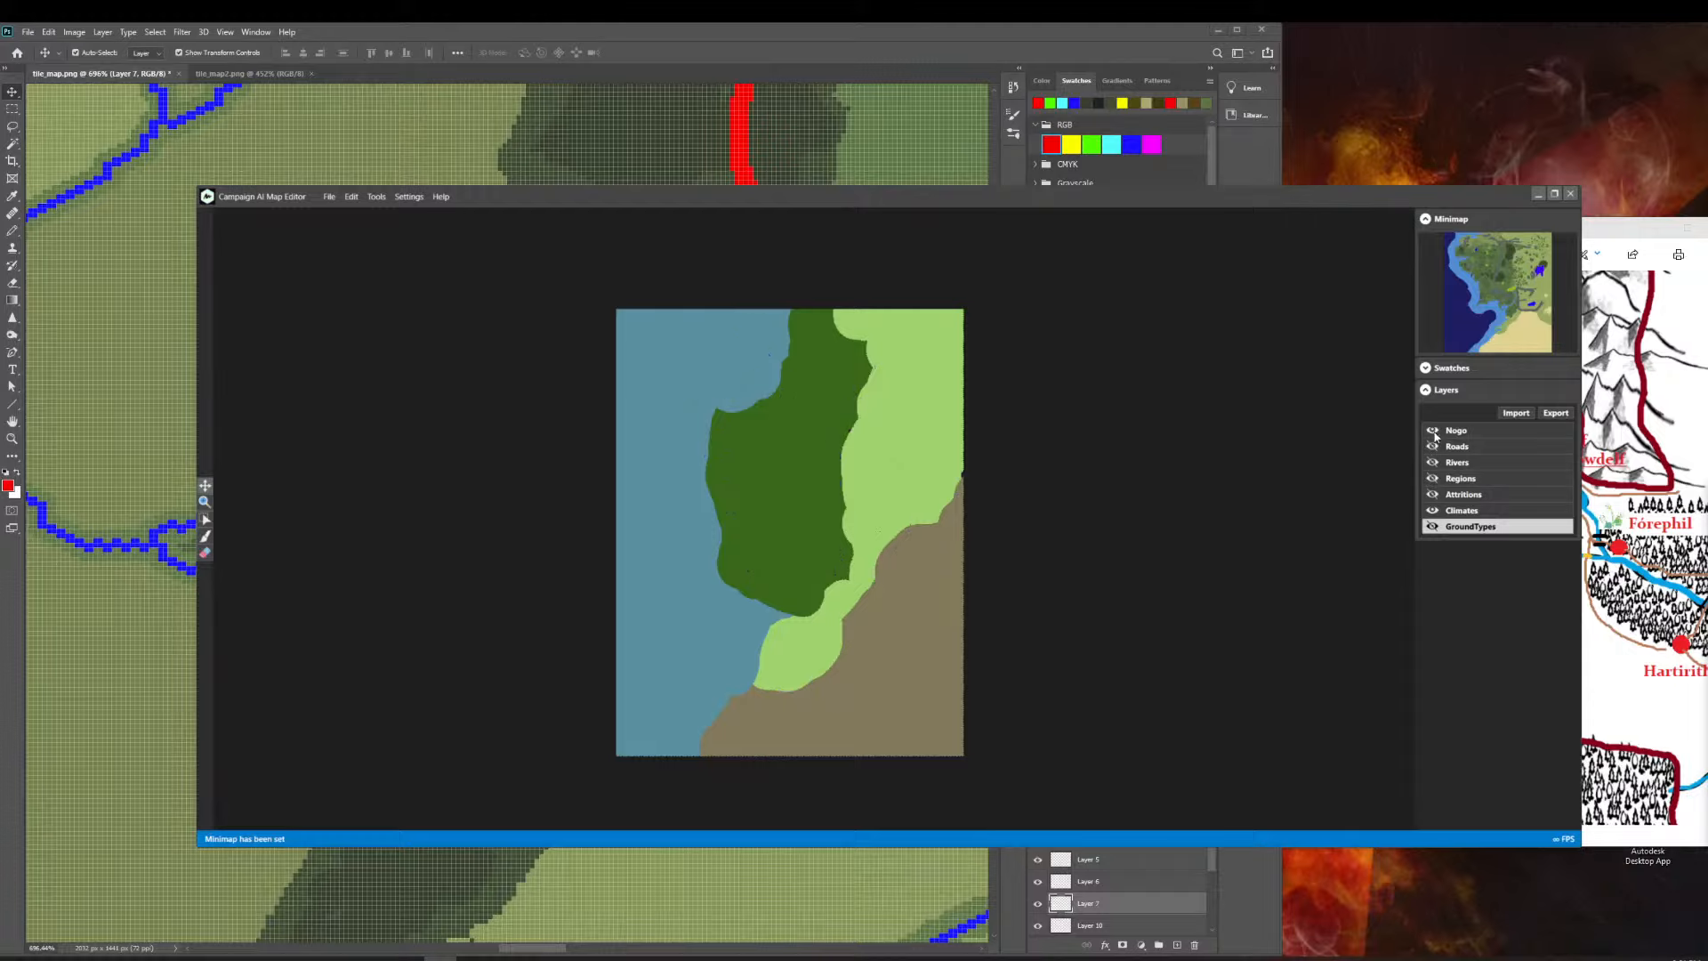
Load the WH2.cpj project from the WH2 folder in CaimeProjects.
{"action": "left_click", "coordinate": [330, 197]}
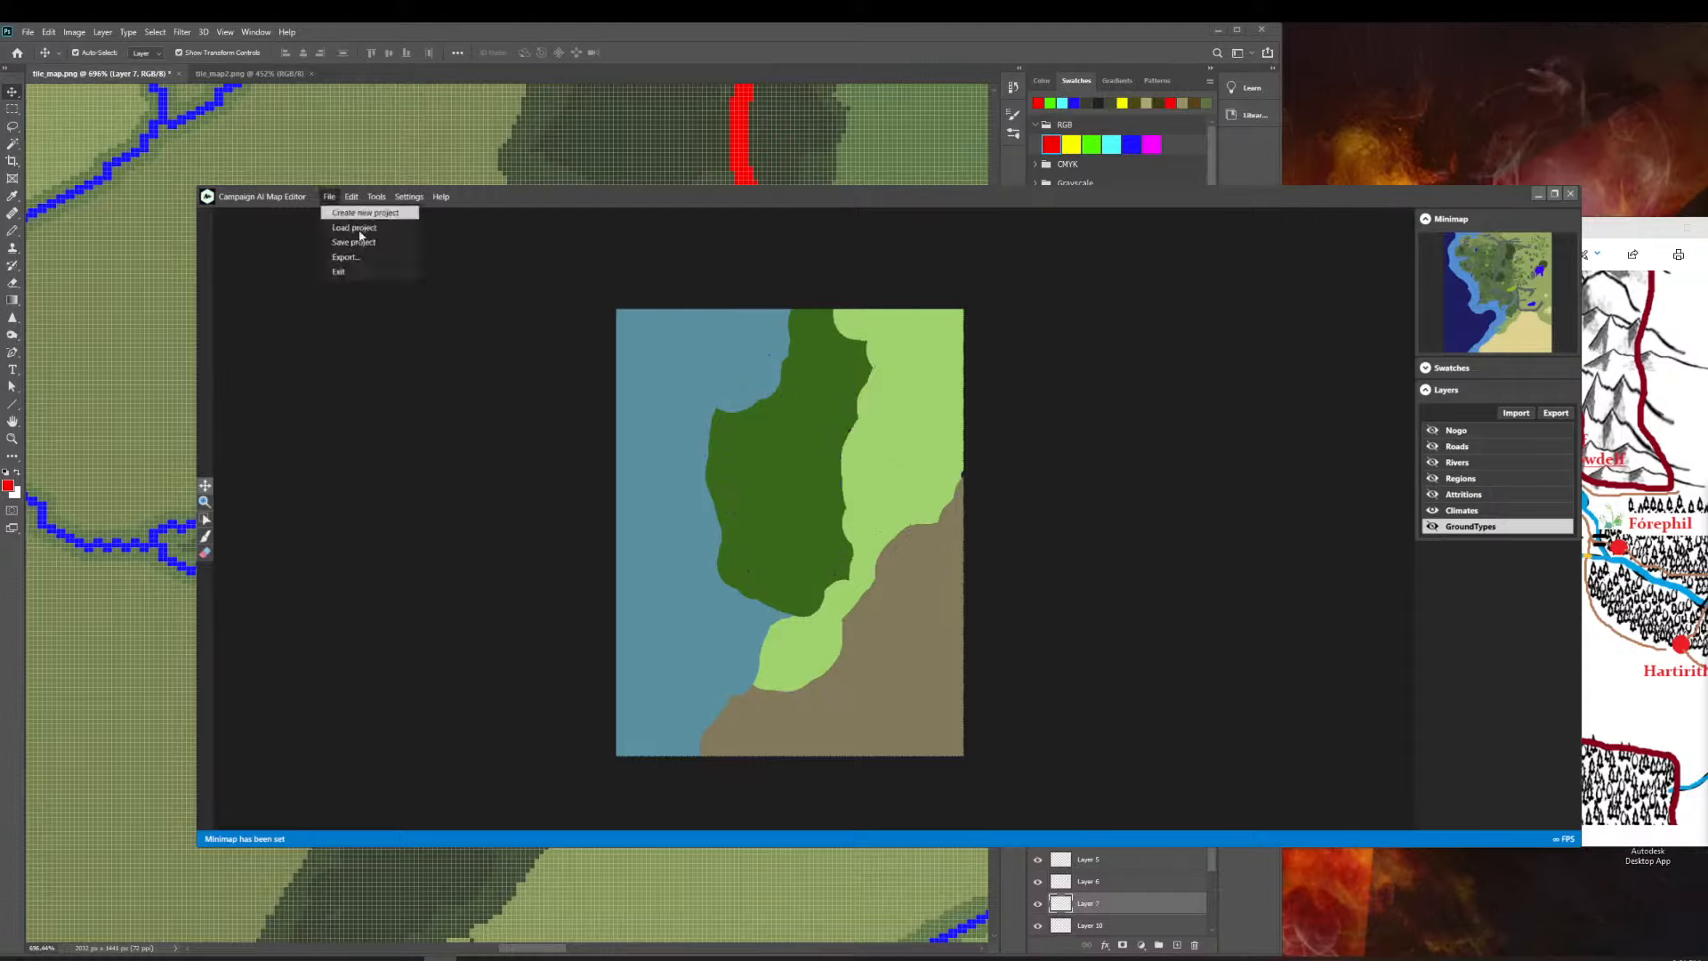
{"action": "left_click", "coordinate": [388, 228]}
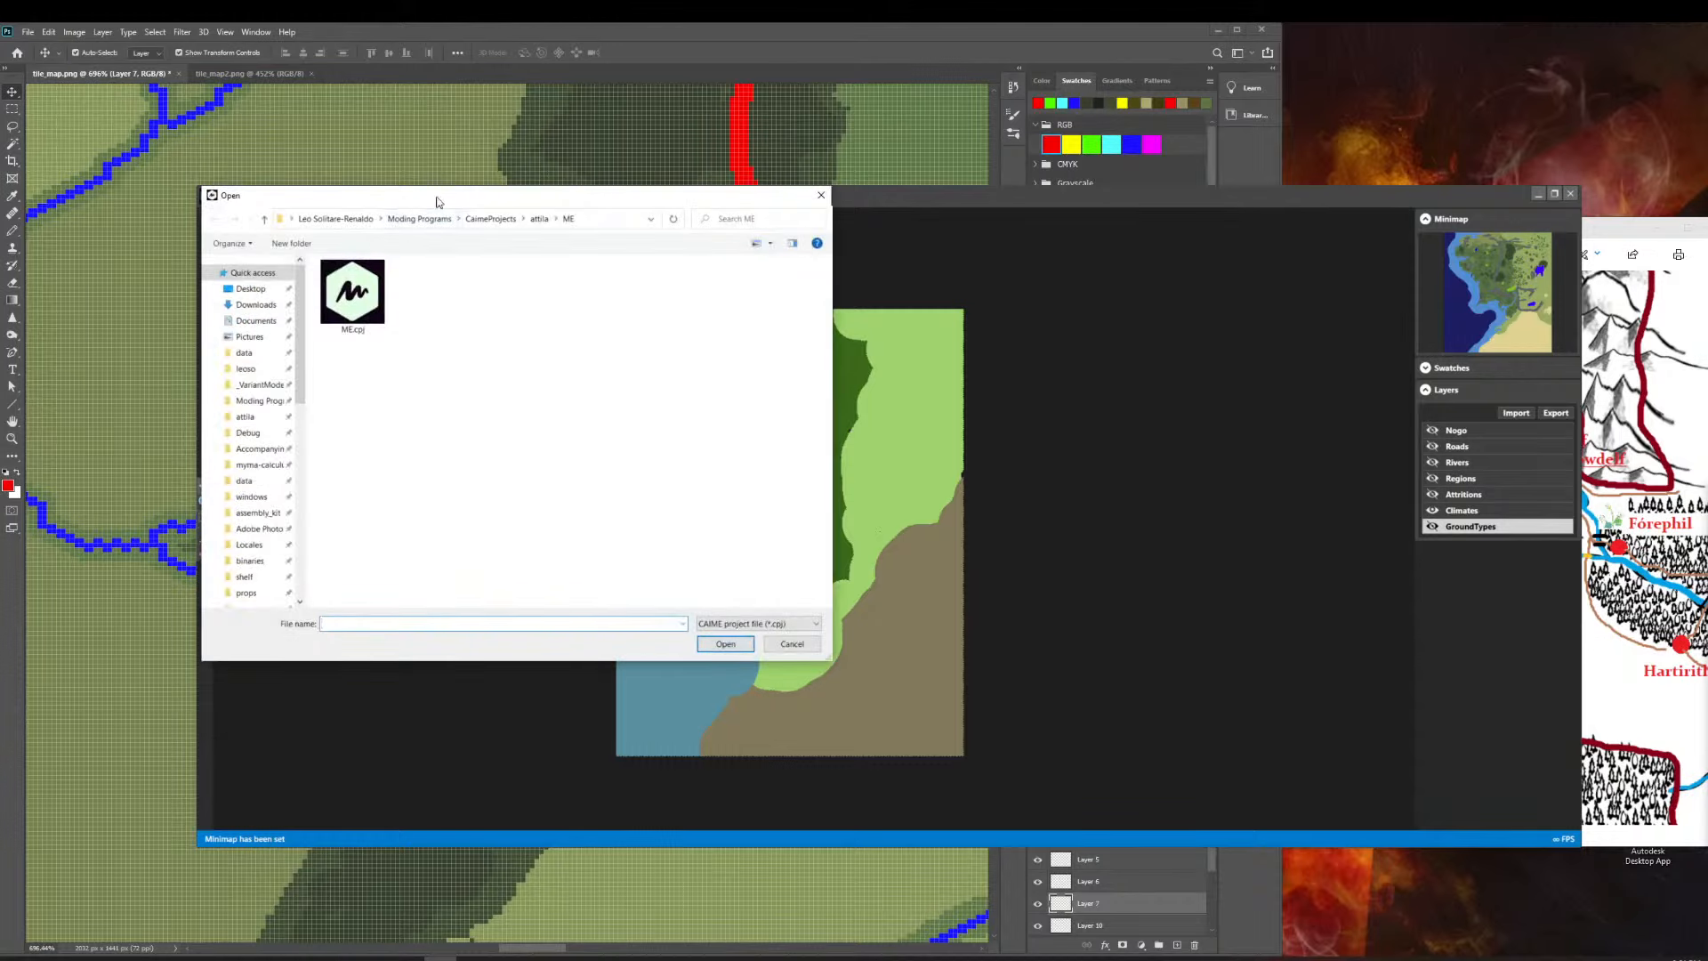
{"action": "left_click", "coordinate": [495, 219]}
{"action": "double_click", "coordinate": [347, 368]}
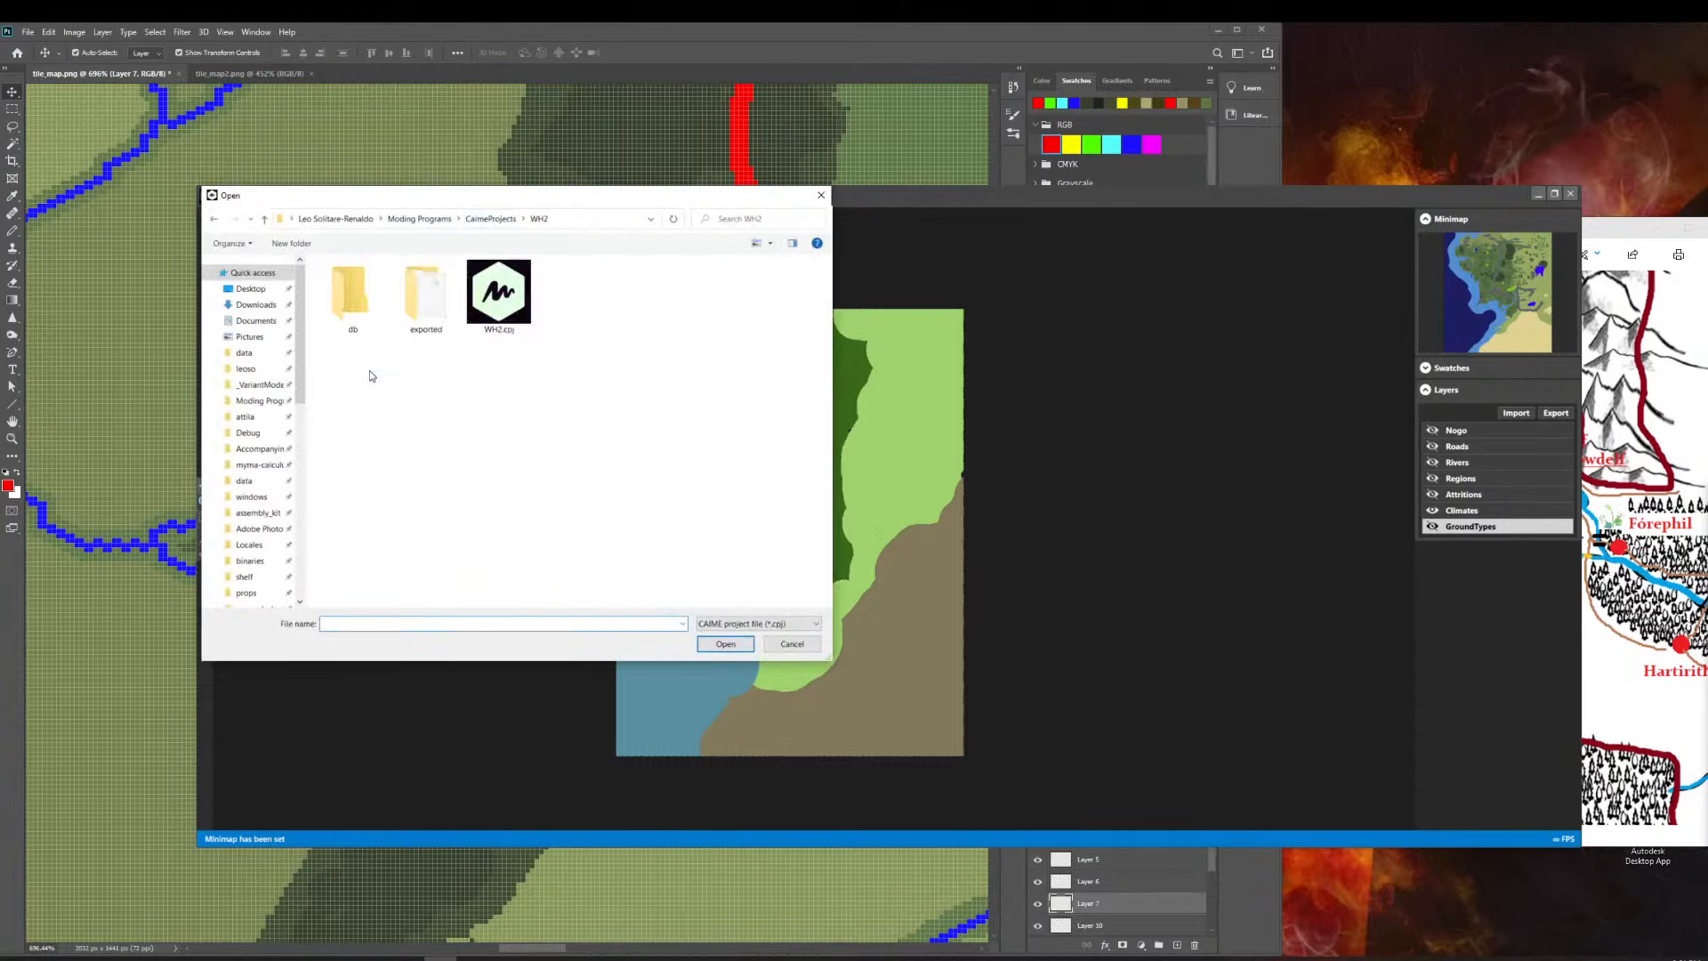
{"action": "double_click", "coordinate": [501, 310]}
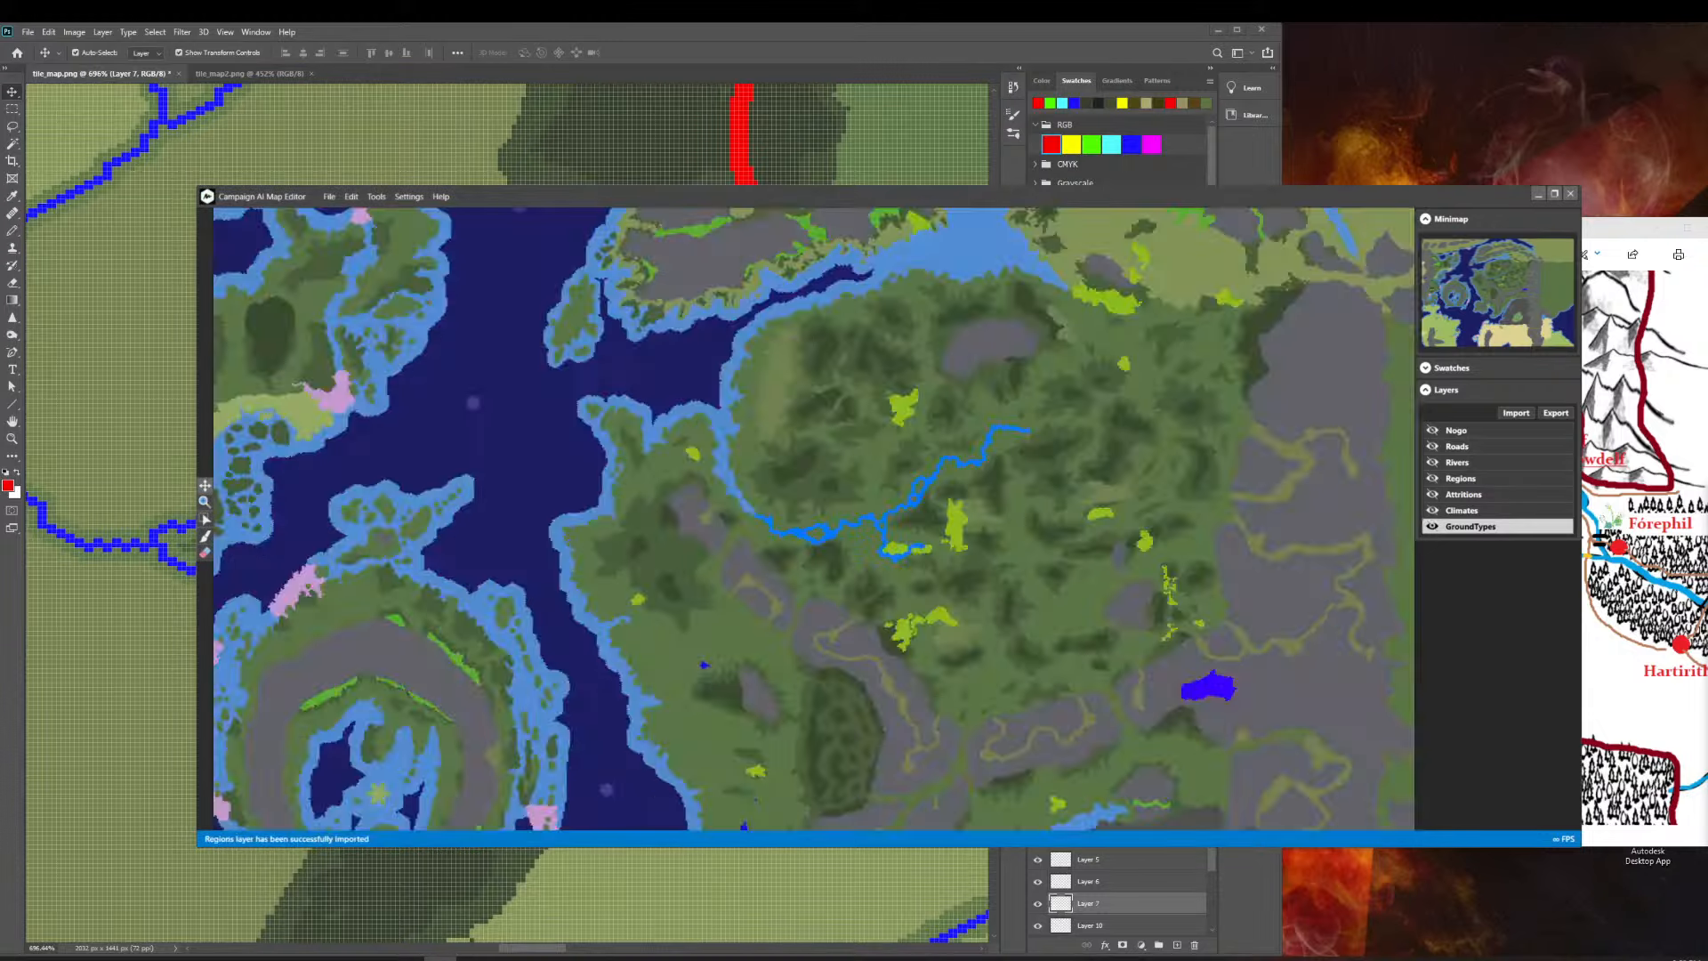
Examine the whole WH2 map, toggling the GroundTypes and Climates layers for comparison.
{"action": "scroll", "coordinate": [968, 548], "scroll_direction": "up", "scroll_amount": 6}
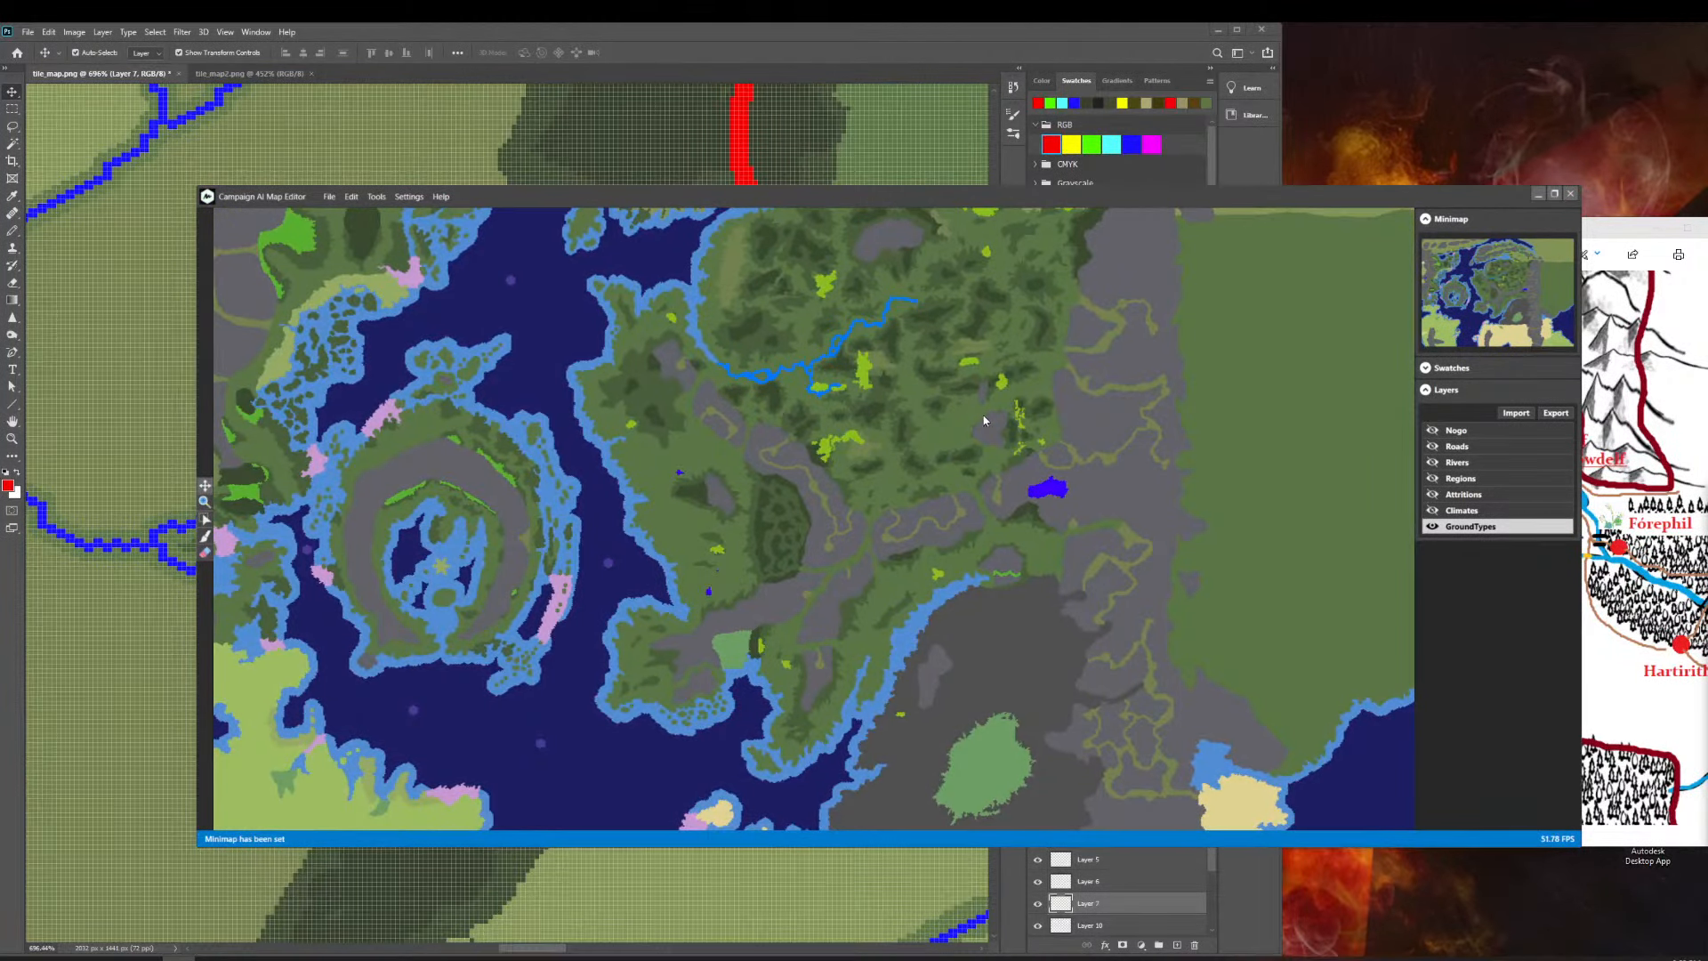
{"action": "scroll", "coordinate": [984, 421], "scroll_direction": "down", "scroll_amount": 8}
{"action": "left_click", "coordinate": [1430, 526]}
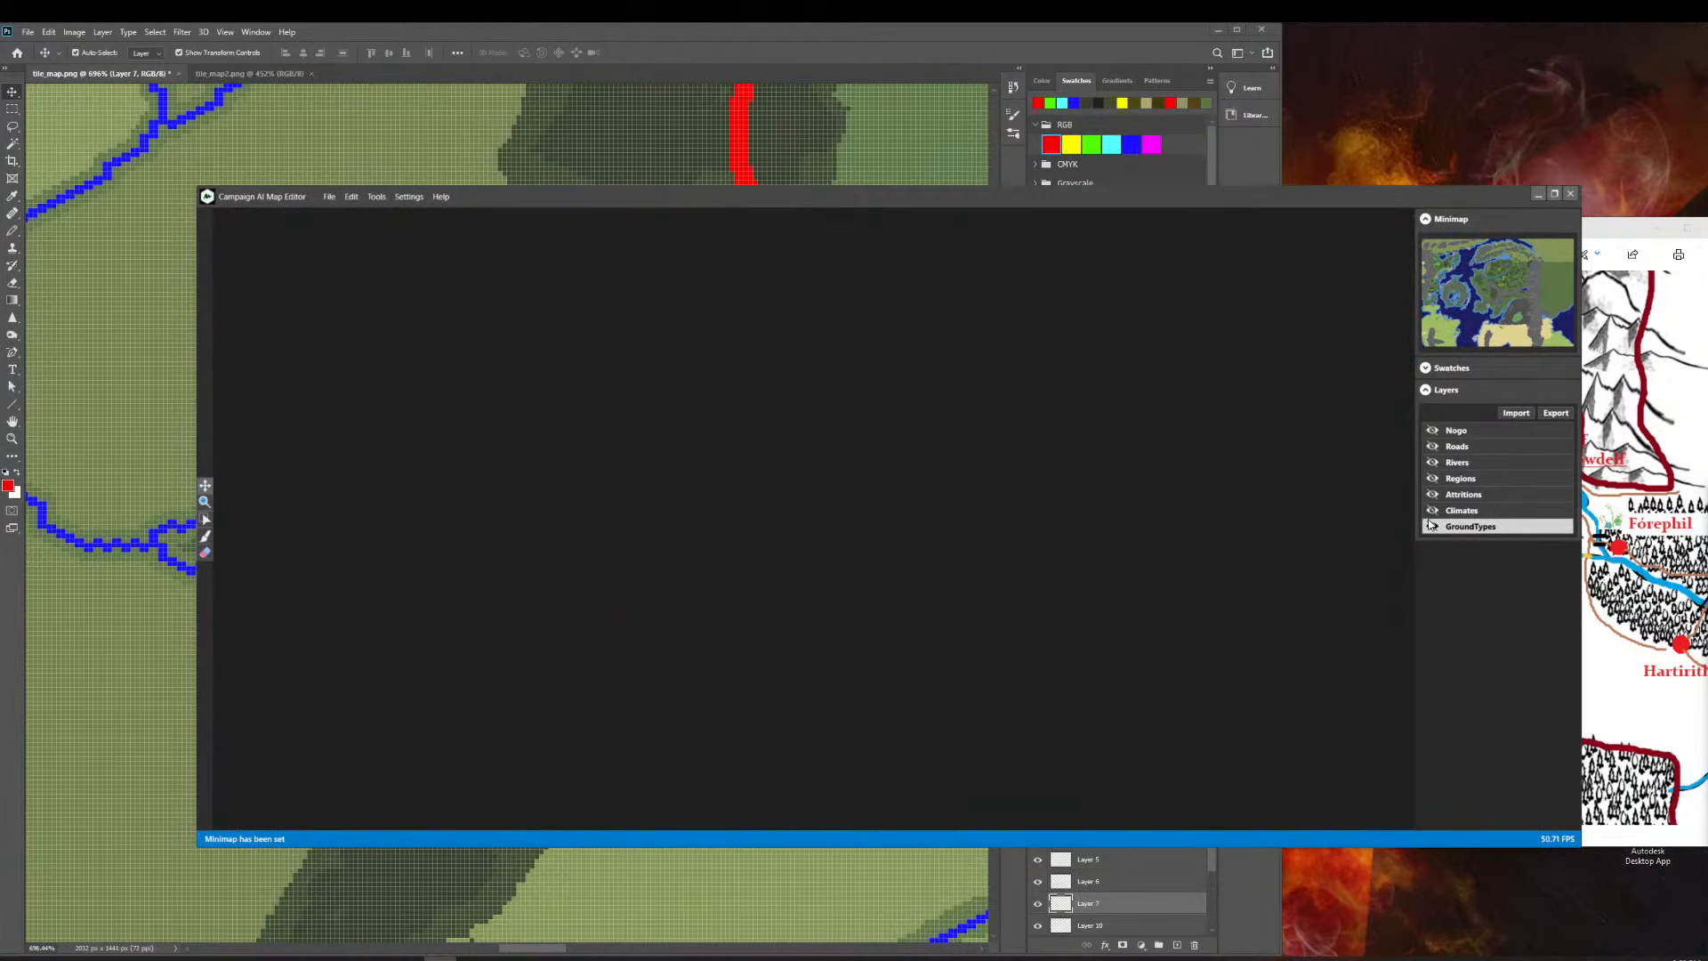
{"action": "left_click", "coordinate": [1431, 527]}
{"action": "left_click", "coordinate": [1431, 511]}
{"action": "left_click", "coordinate": [1431, 511]}
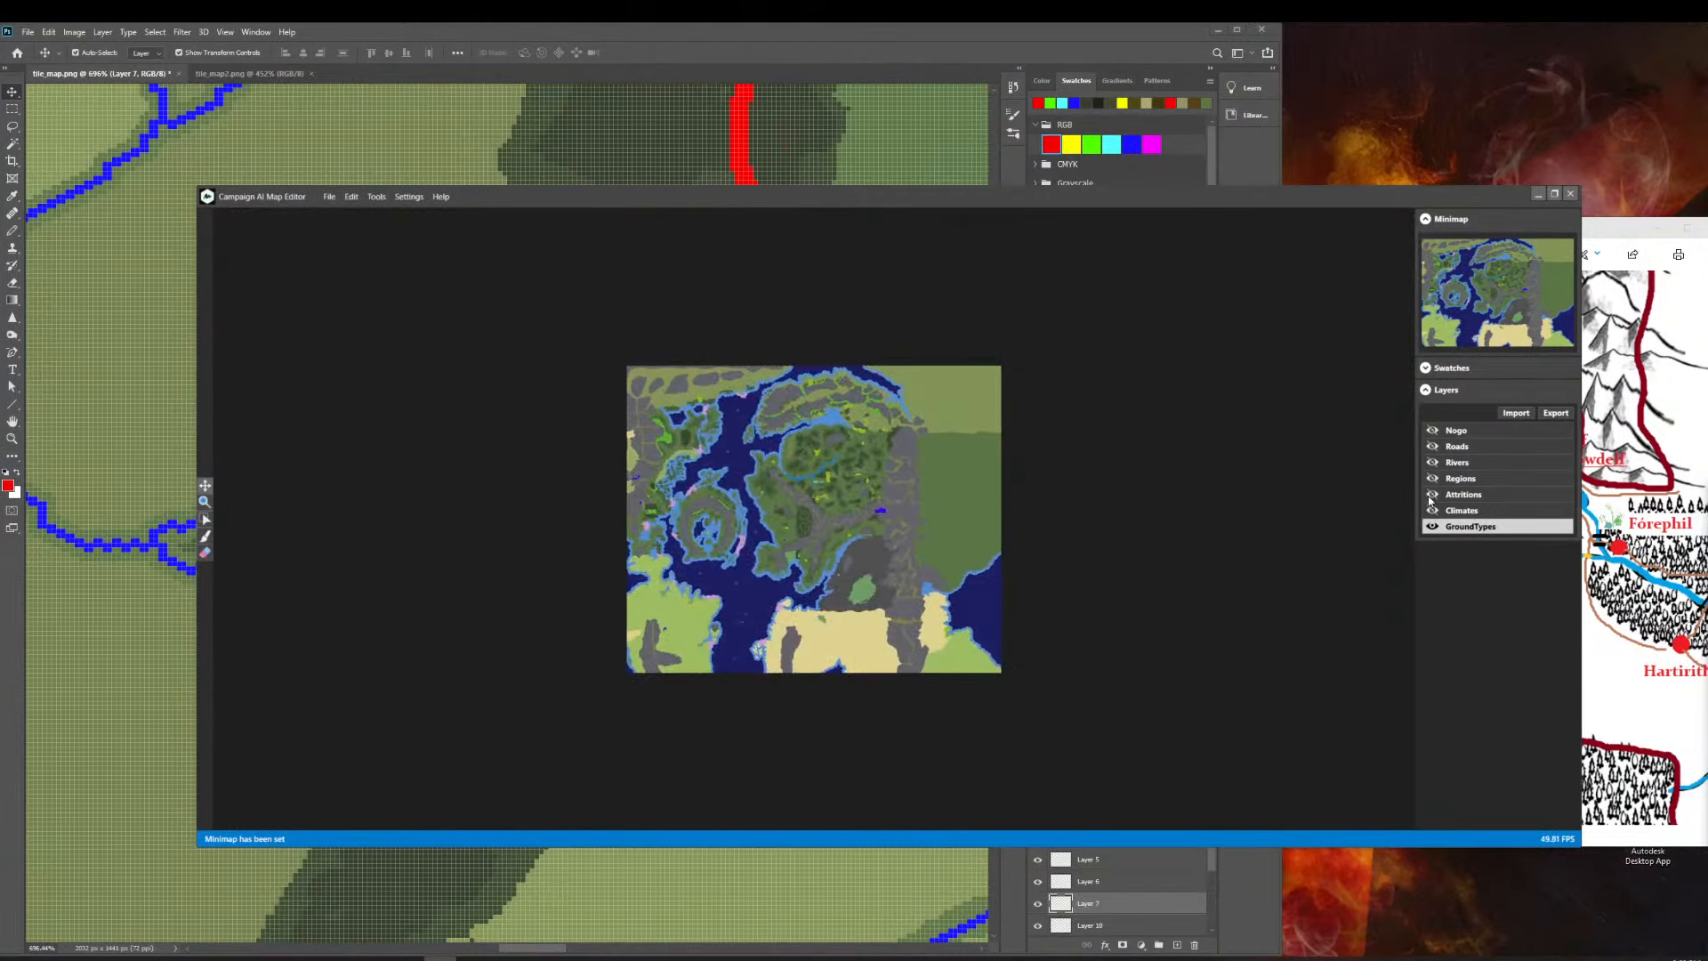
Quit the Campaign AI Map Editor without saving changes and return to tile_map.png in Photoshop.
{"action": "left_click", "coordinate": [1572, 198]}
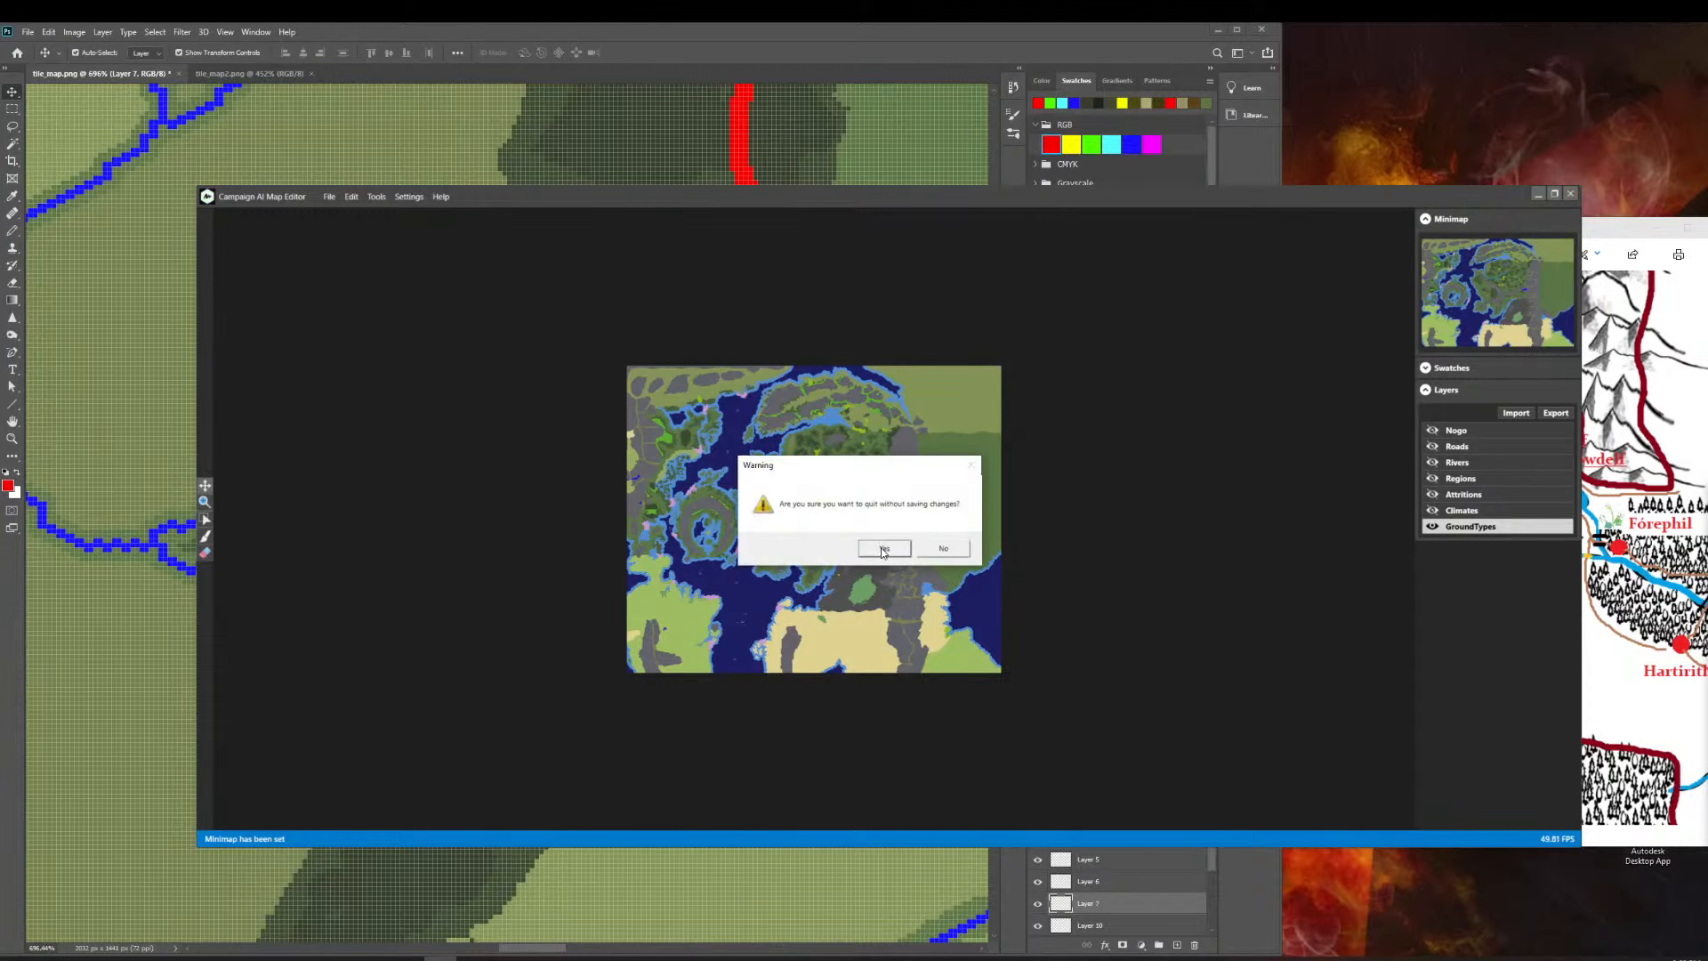
{"action": "left_click", "coordinate": [885, 550]}
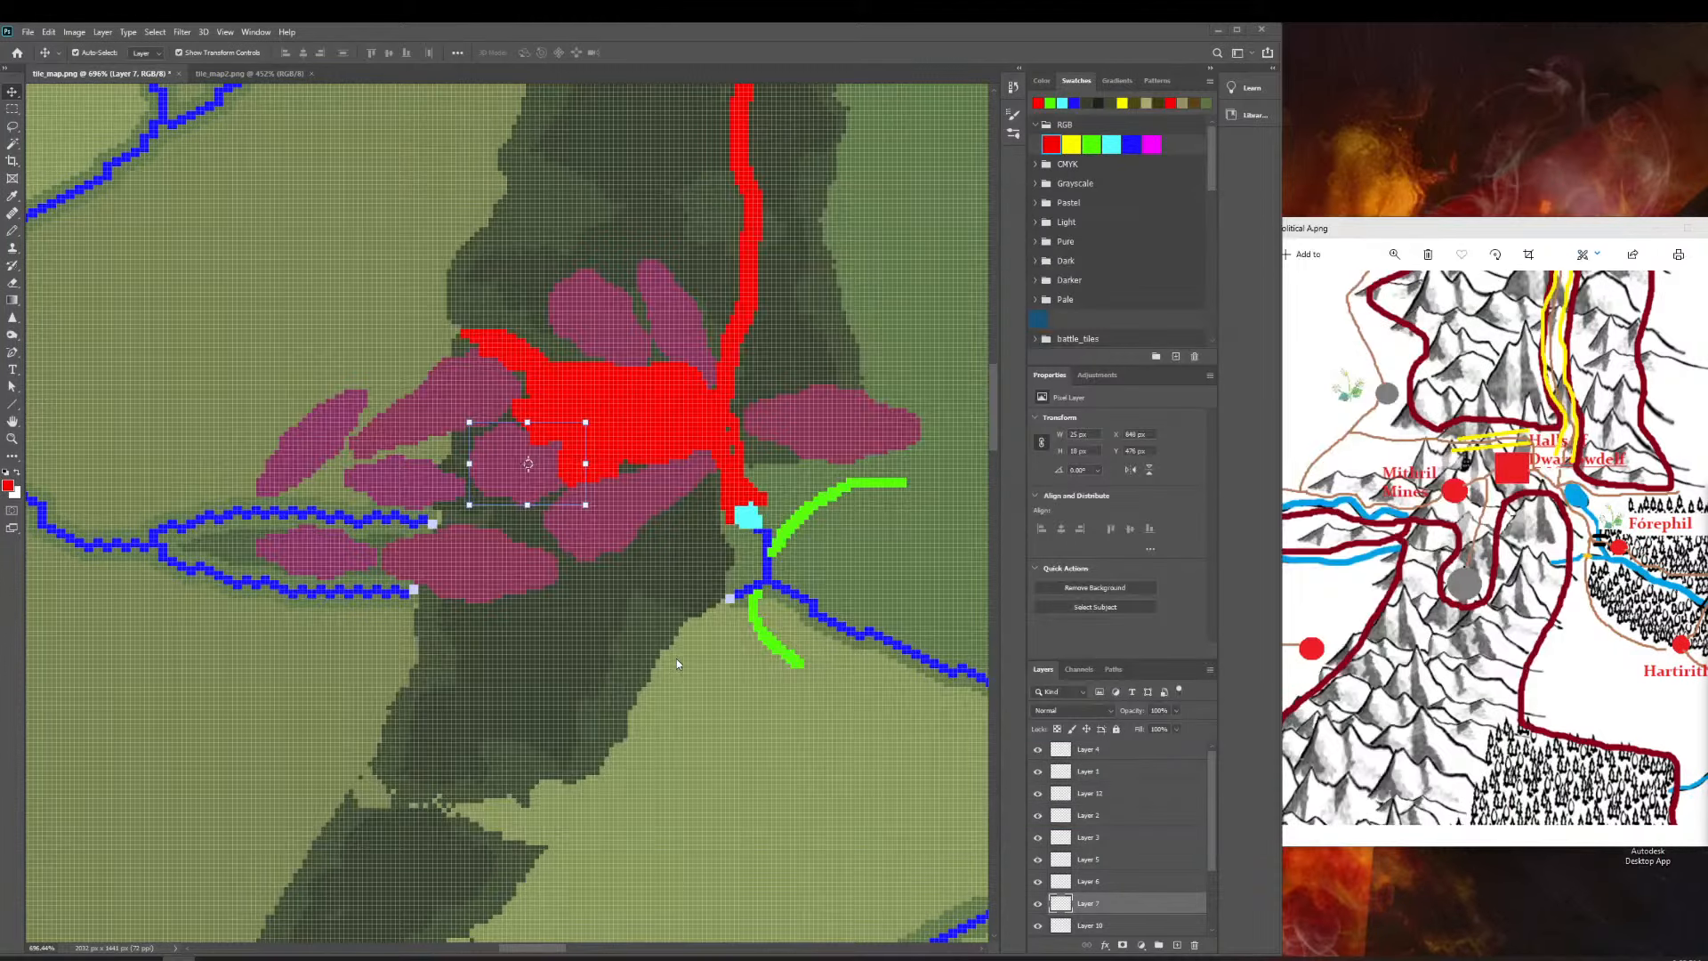
Move the loose magenta mountain patch from above the western range to the main mountain edge, just northwest of the red area.
{"action": "left_click", "coordinate": [7, 440]}
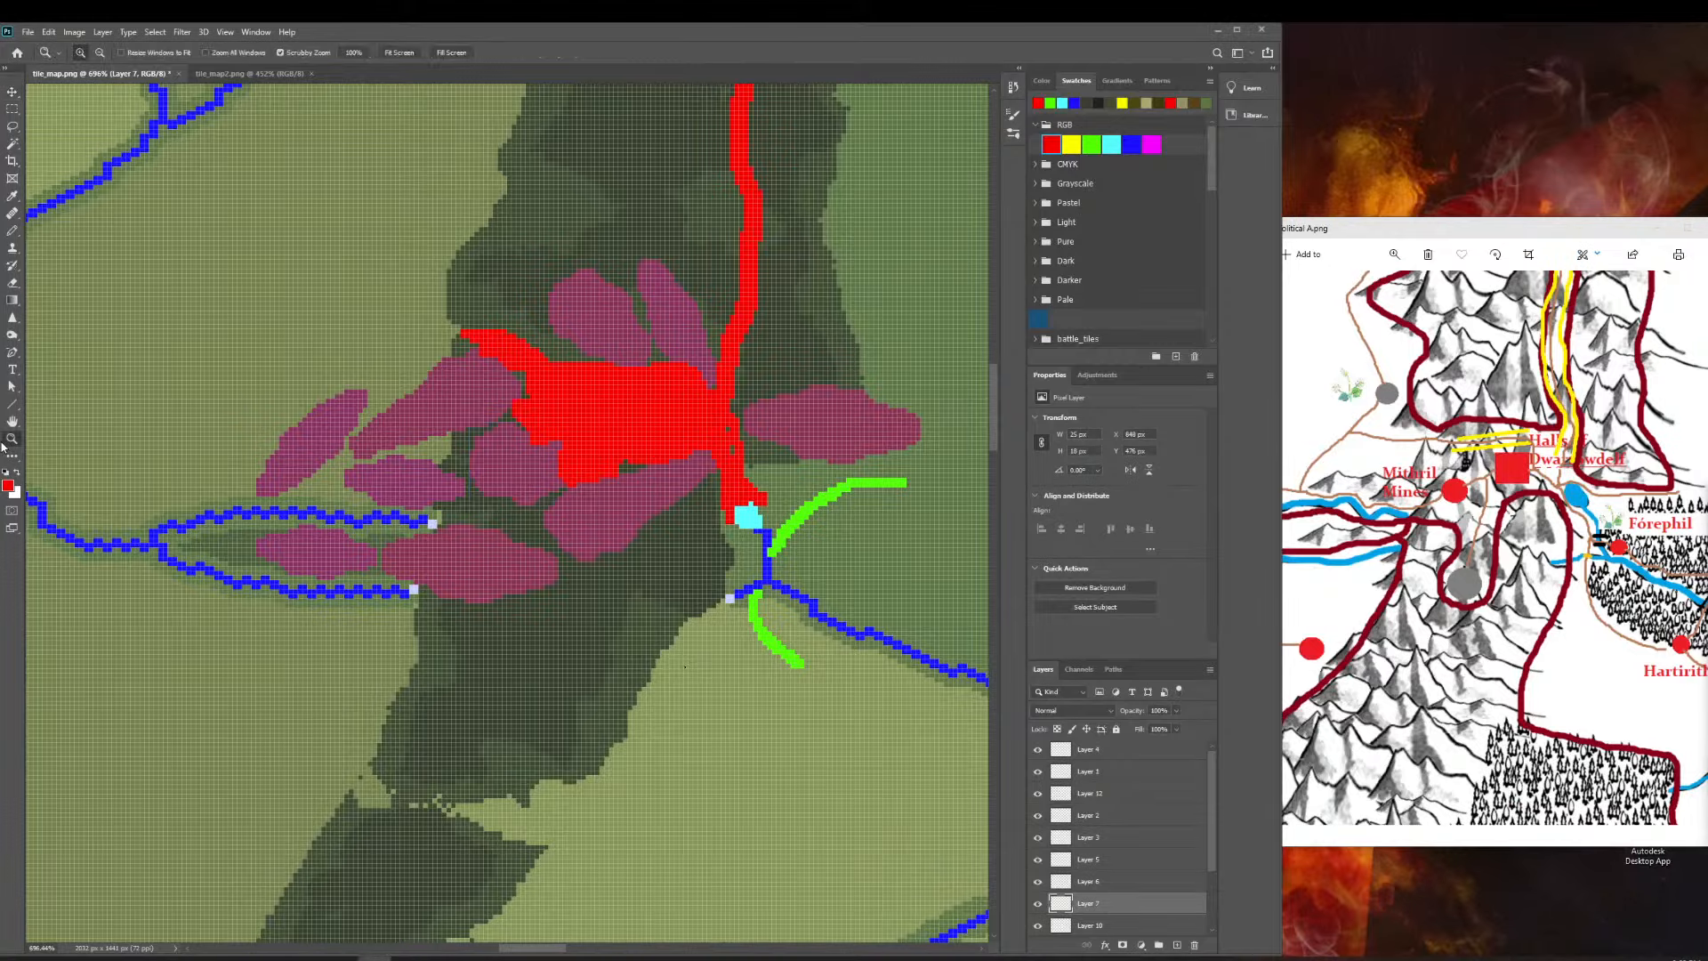
{"action": "left_click_drag", "start_coordinate": [534, 416], "coordinate": [458, 465]}
{"action": "left_click_drag", "start_coordinate": [548, 396], "coordinate": [605, 395]}
{"action": "scroll", "coordinate": [1130, 877], "scroll_direction": "down", "scroll_amount": 2}
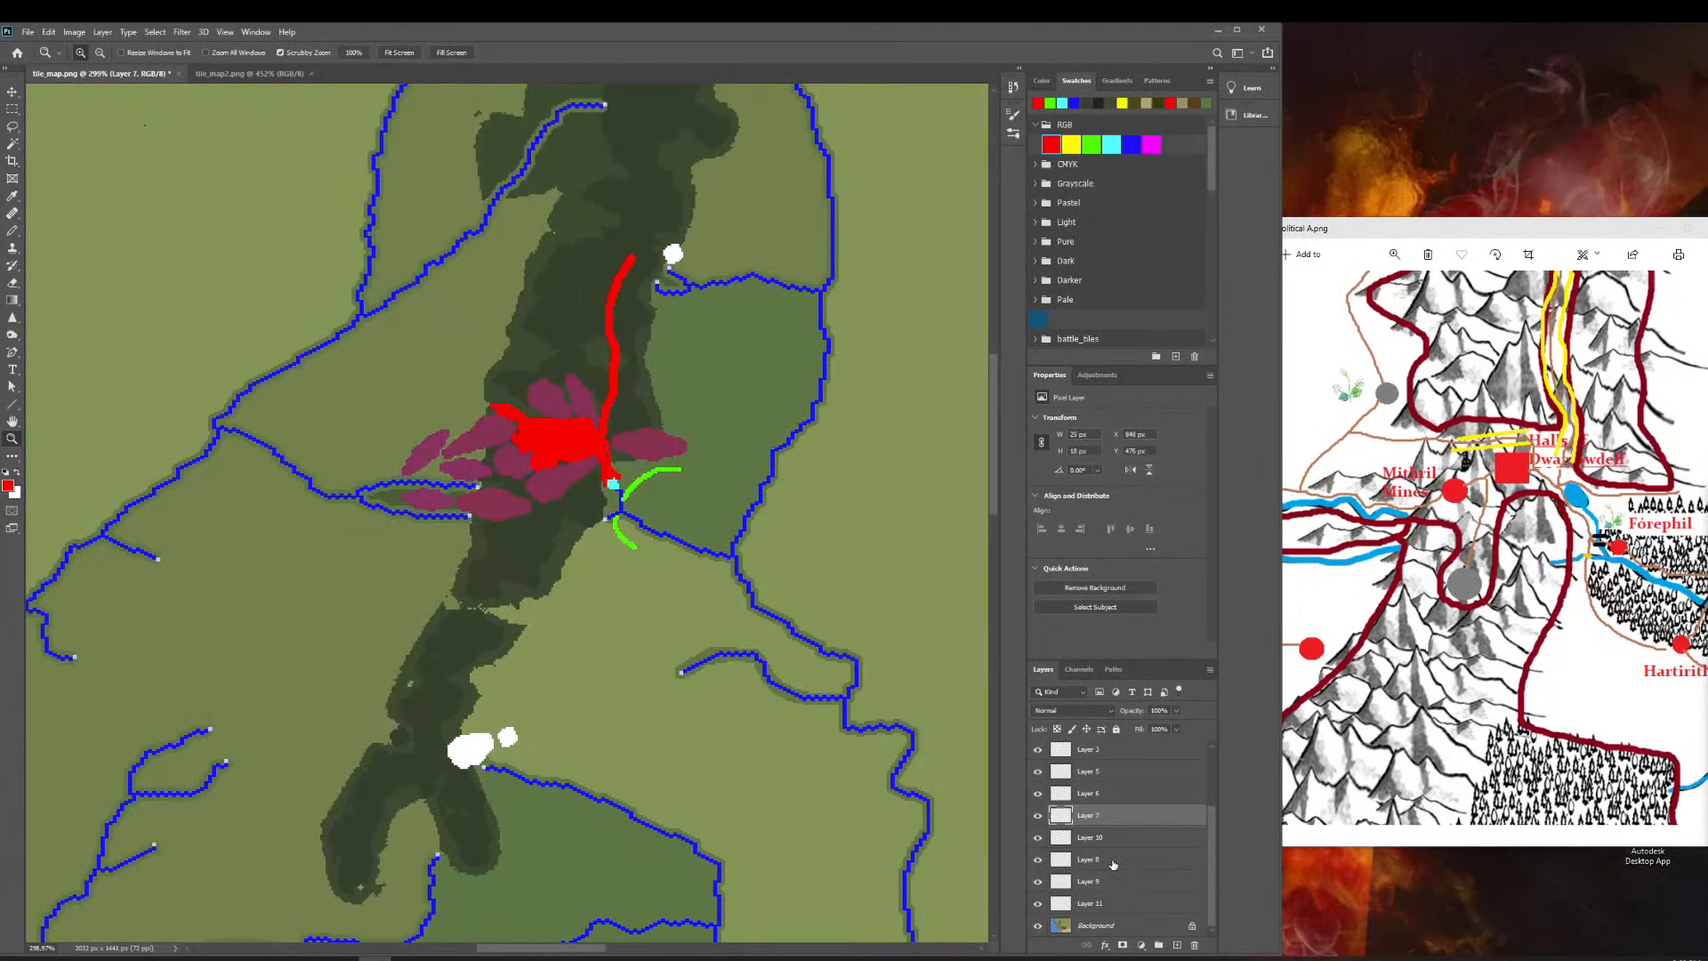
{"action": "scroll", "coordinate": [1109, 861], "scroll_direction": "up", "scroll_amount": 1}
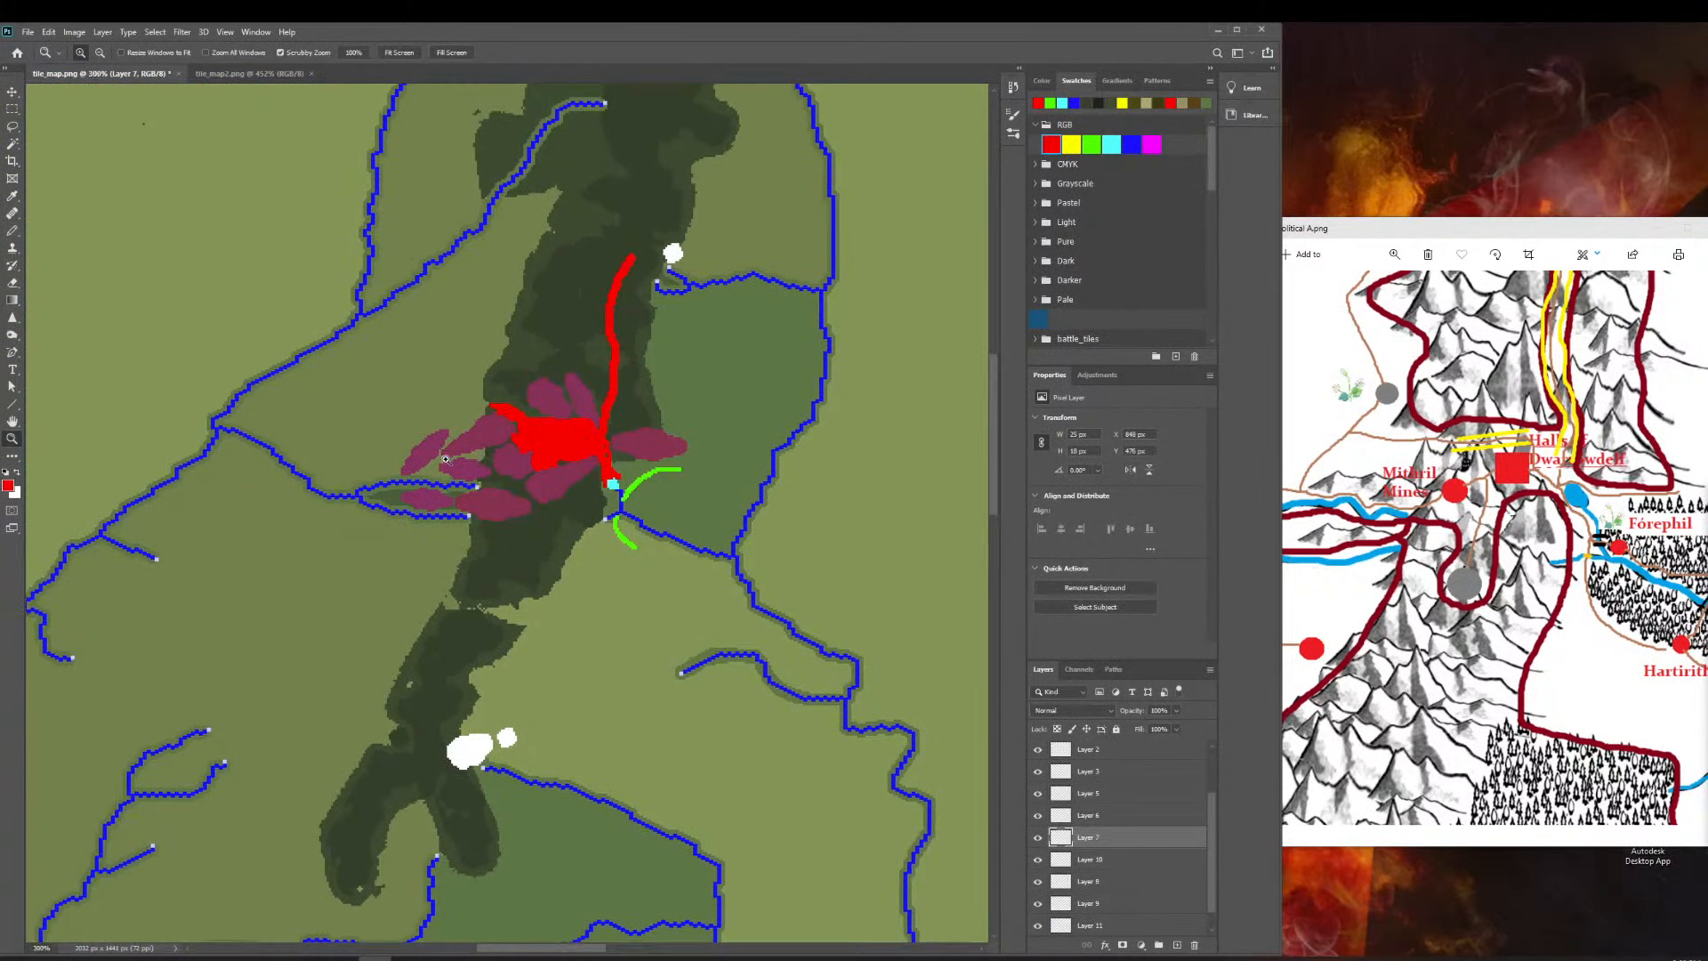
{"action": "left_click_drag", "start_coordinate": [446, 460], "coordinate": [443, 418]}
{"action": "key", "text": "v"}
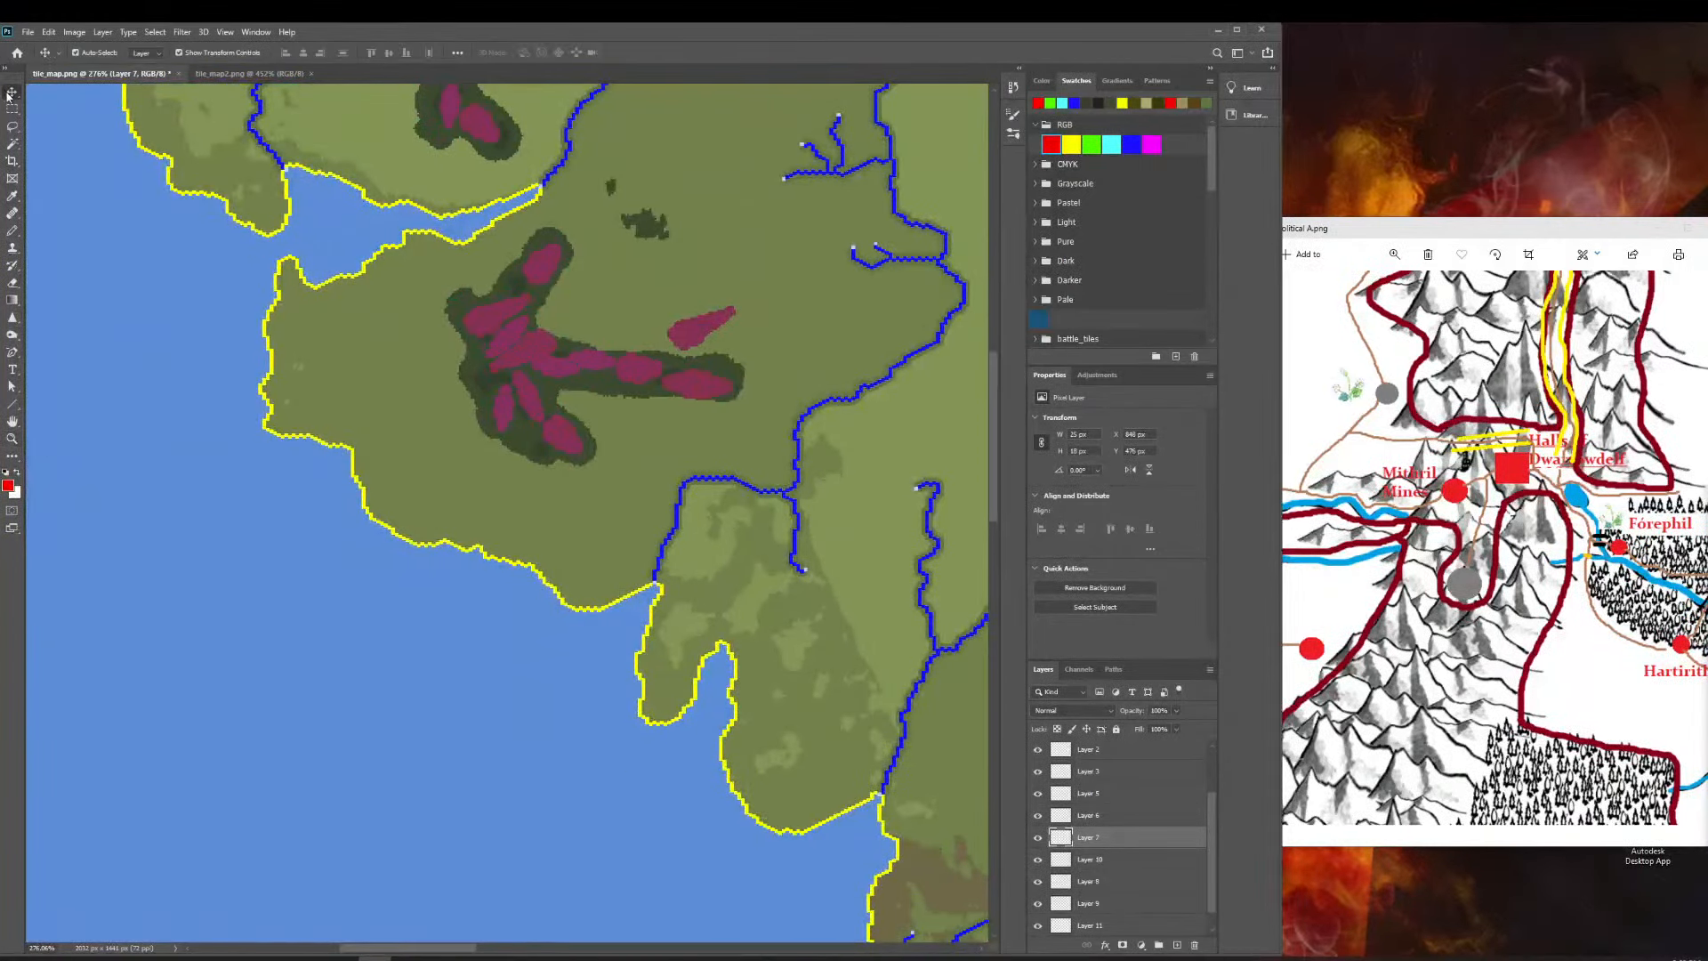
{"action": "left_click", "coordinate": [700, 331]}
{"action": "left_click_drag", "start_coordinate": [697, 331], "coordinate": [996, 375]}
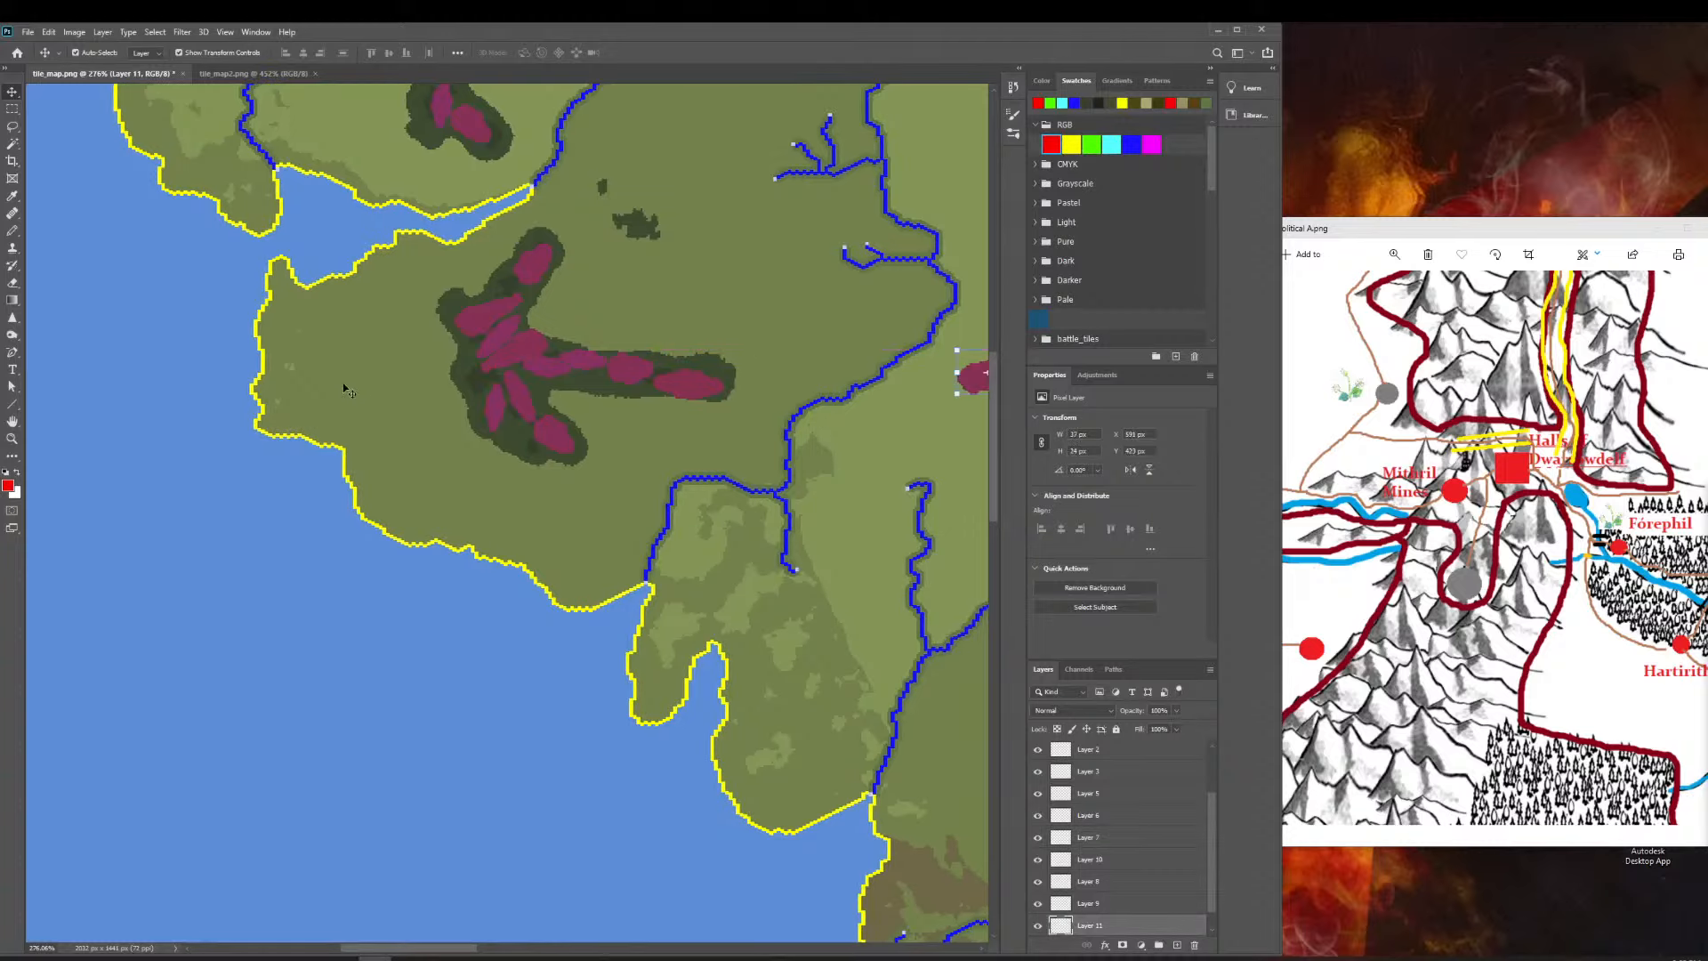
{"action": "left_click_drag", "start_coordinate": [550, 412], "coordinate": [382, 422]}
{"action": "scroll", "coordinate": [466, 440], "scroll_direction": "right", "scroll_amount": 8}
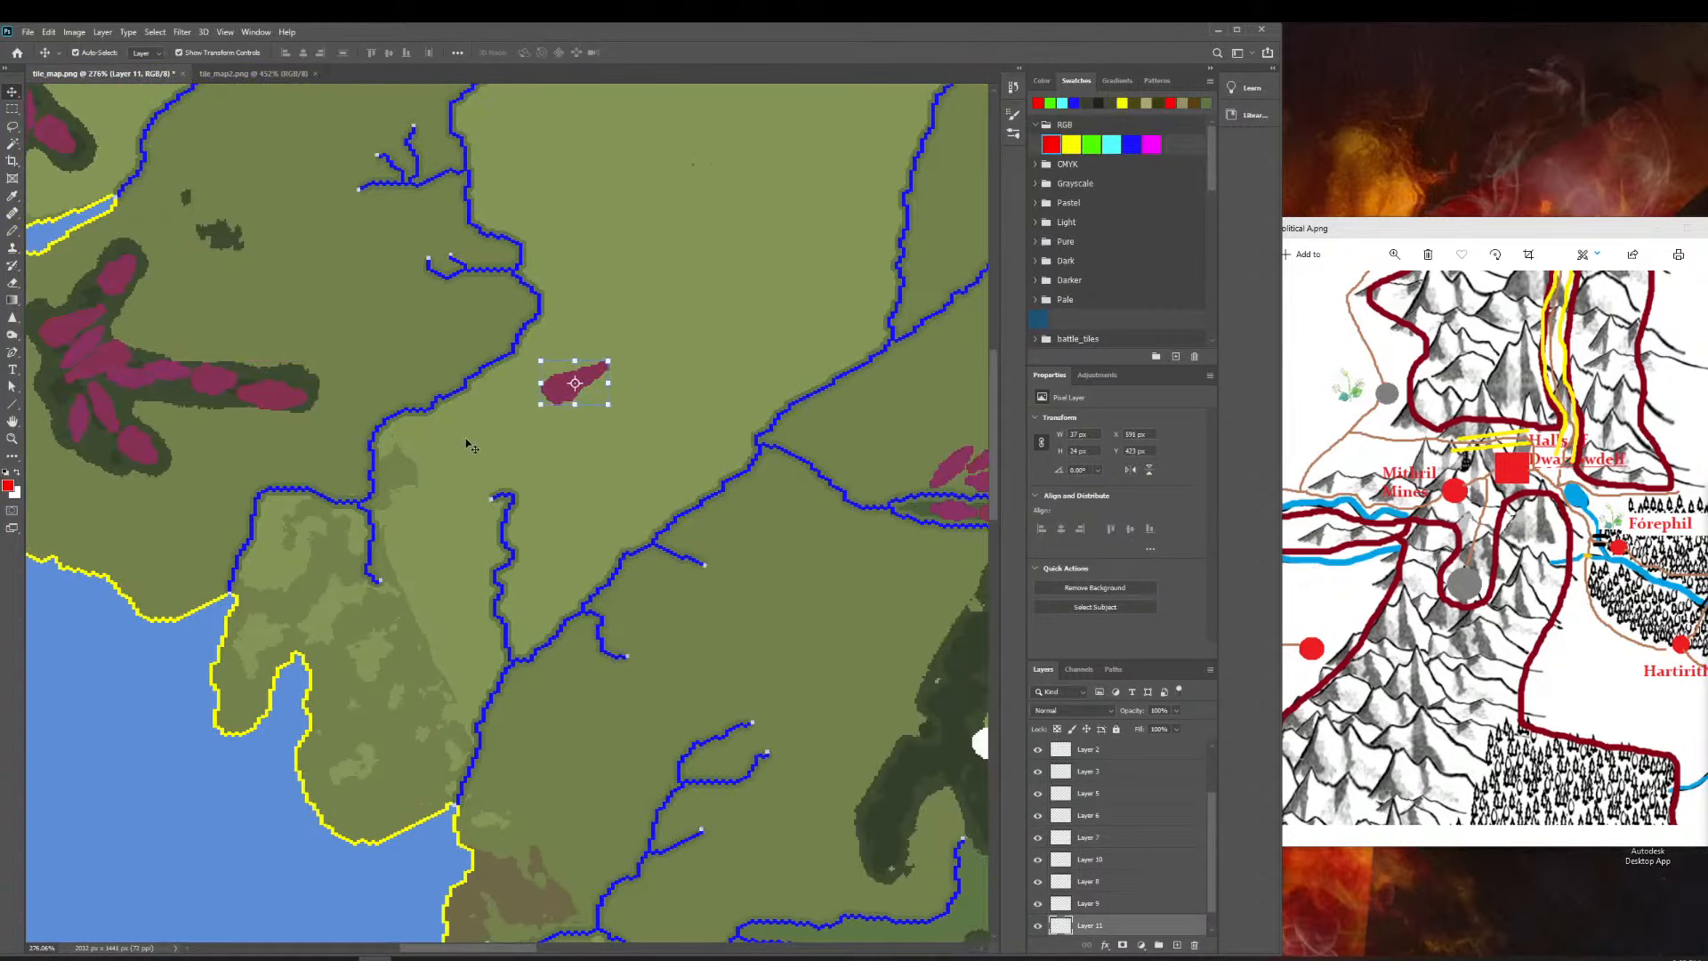
{"action": "scroll", "coordinate": [158, 865], "scroll_direction": "right", "scroll_amount": 10}
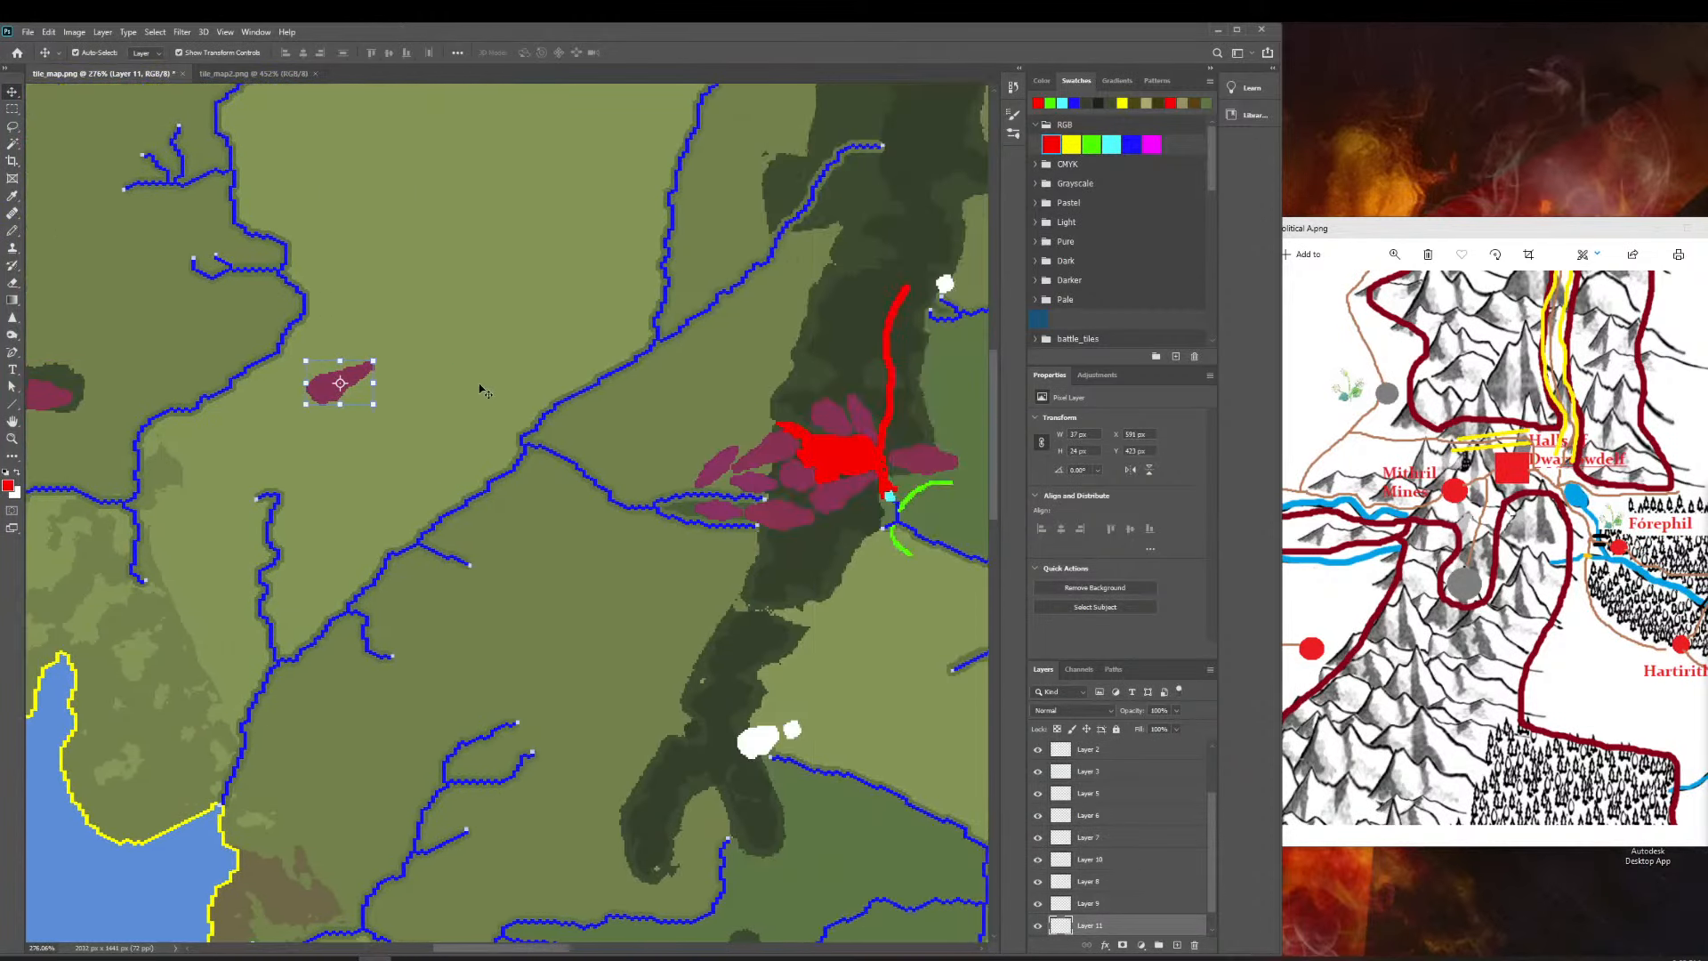
{"action": "left_click_drag", "start_coordinate": [213, 396], "coordinate": [752, 399]}
Fine-position the moved magenta patch at X 843 px, Y 432 px, directly against the upper-left edge of the red area.
{"action": "key", "text": "z"}
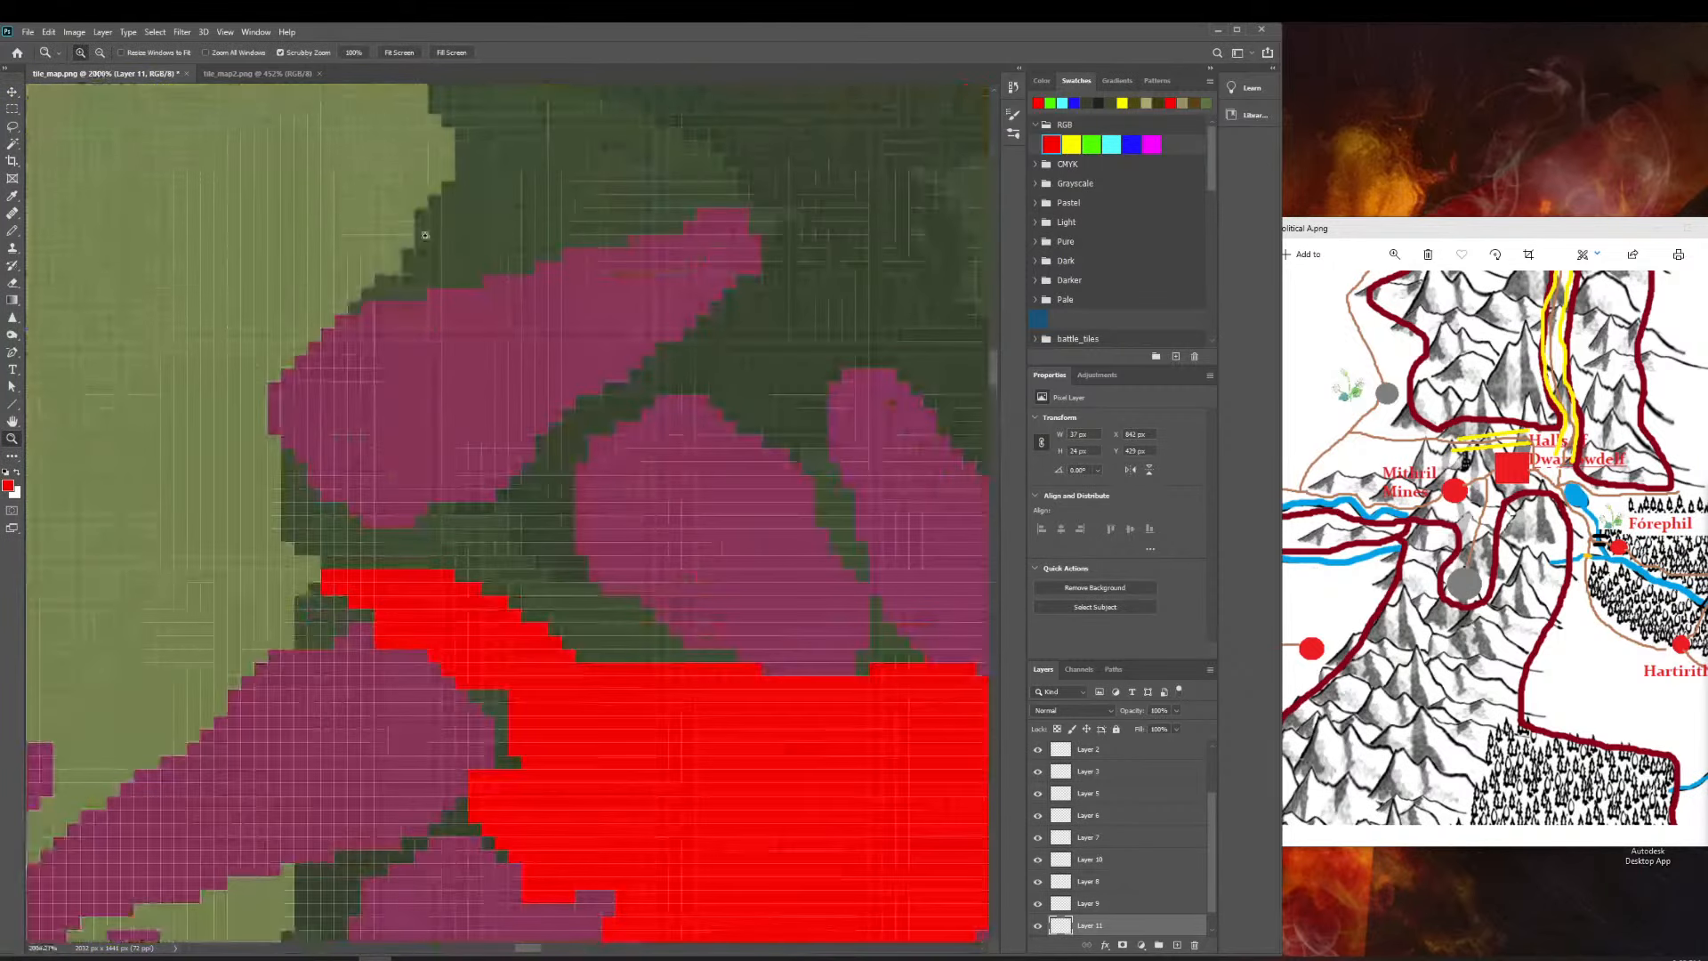
{"action": "left_click", "coordinate": [12, 92]}
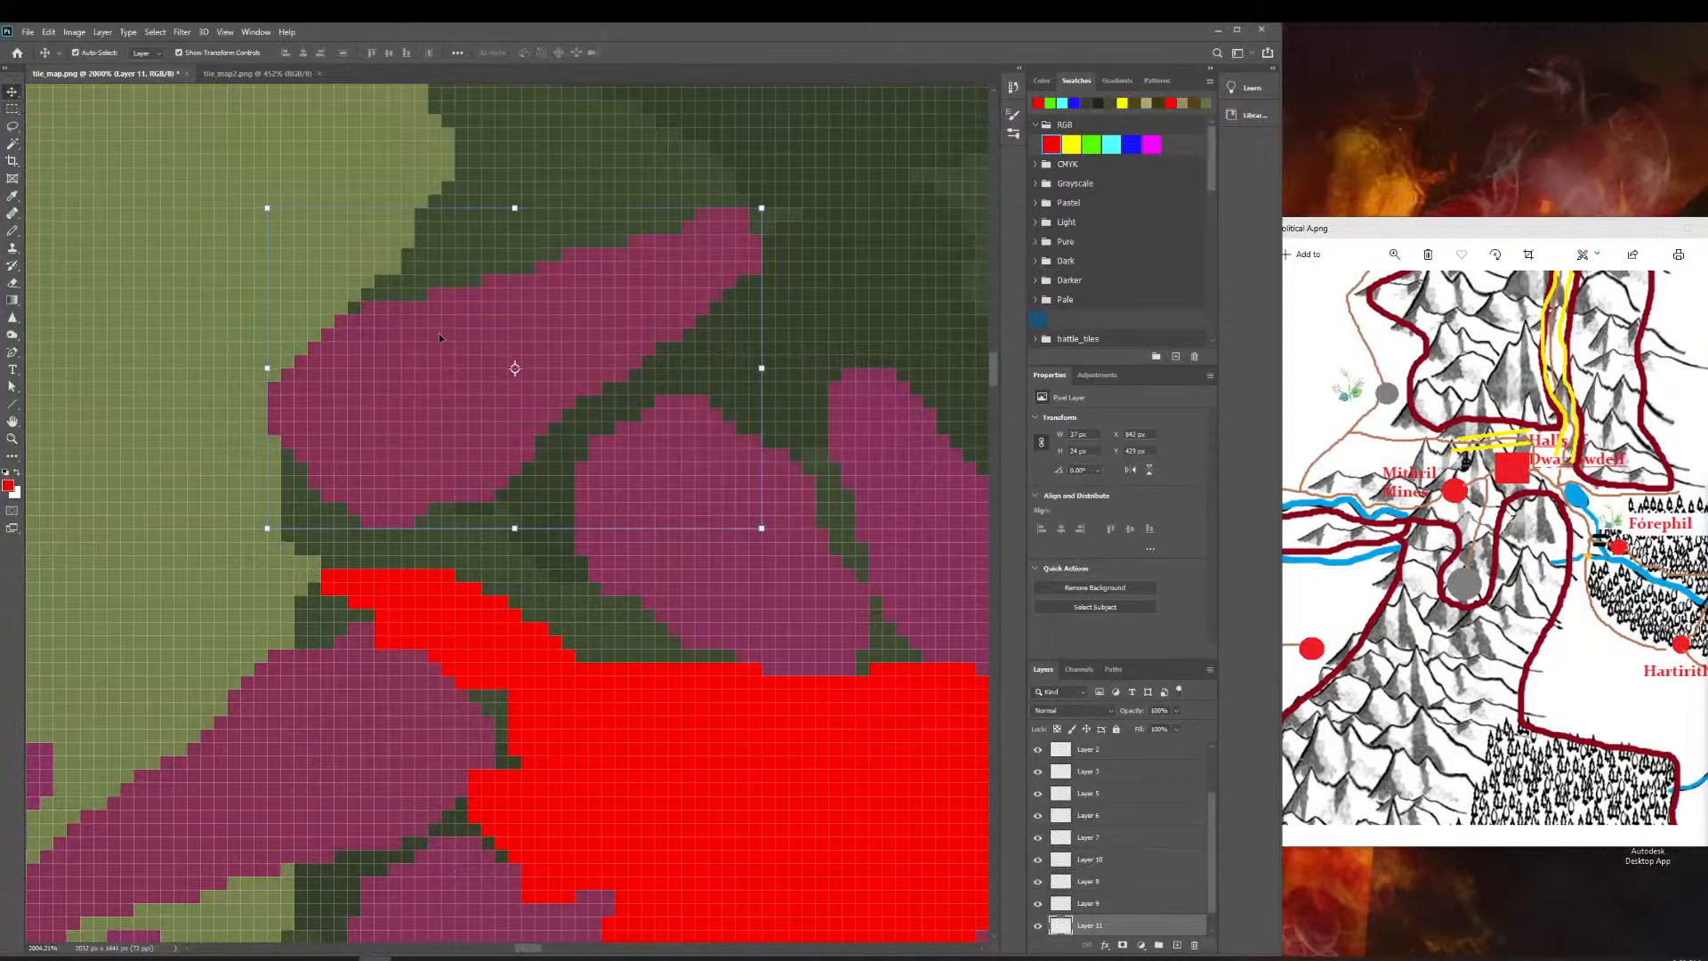
{"action": "left_click_drag", "start_coordinate": [556, 340], "coordinate": [468, 434]}
{"action": "left_click", "coordinate": [755, 622]}
{"action": "left_click", "coordinate": [501, 449]}
{"action": "left_click", "coordinate": [529, 582]}
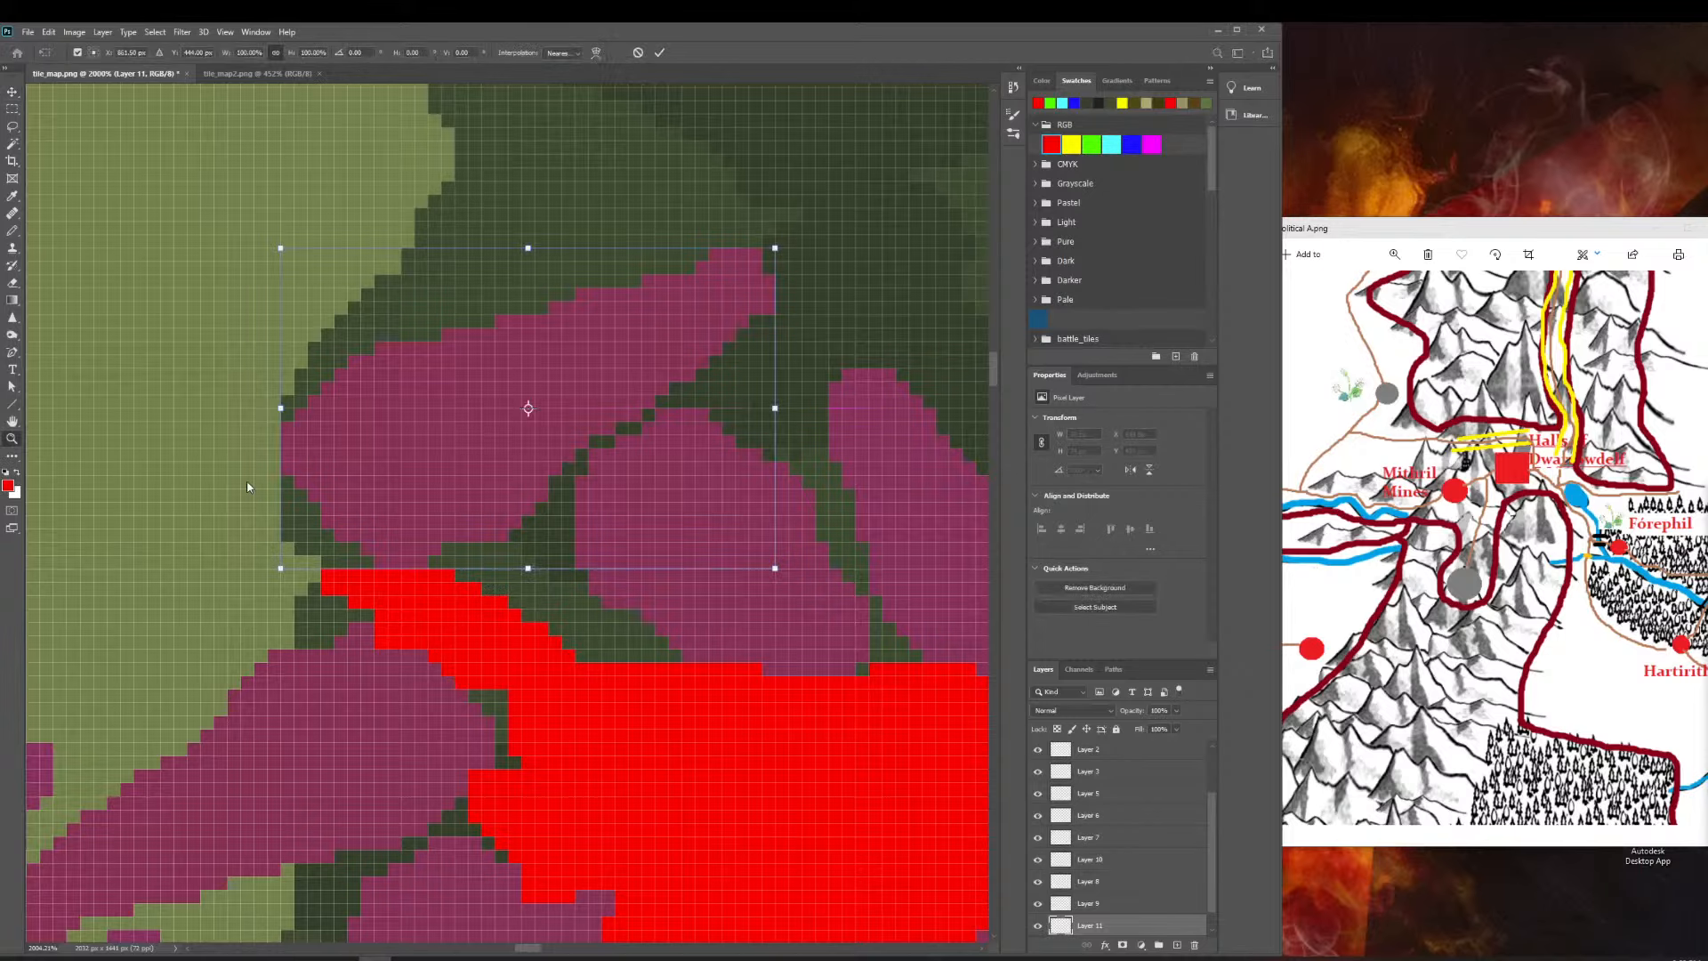
{"action": "key", "text": "Return"}
Select the Background layer for work around the forked river west of the red area.
{"action": "left_click_drag", "start_coordinate": [245, 504], "coordinate": [156, 504]}
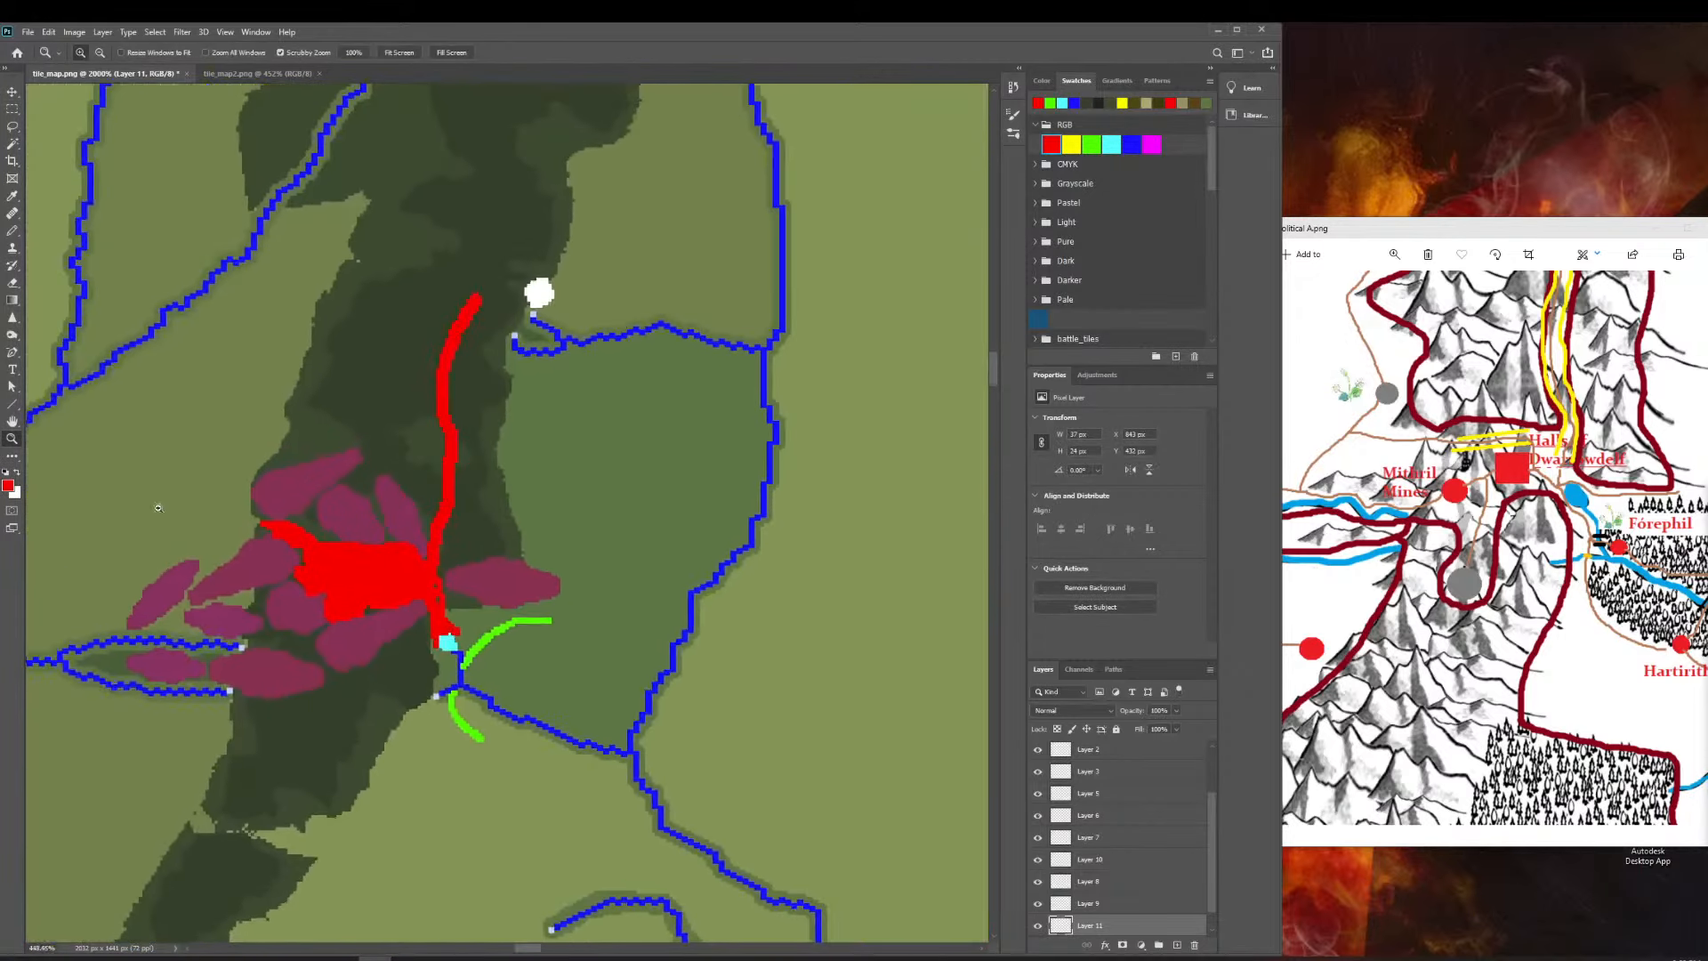
{"action": "scroll", "coordinate": [389, 501], "scroll_direction": "down", "scroll_amount": 1}
{"action": "scroll", "coordinate": [390, 501], "scroll_direction": "down", "scroll_amount": 1}
{"action": "scroll", "coordinate": [390, 500], "scroll_direction": "right", "scroll_amount": 5}
{"action": "scroll", "coordinate": [274, 522], "scroll_direction": "left", "scroll_amount": 18}
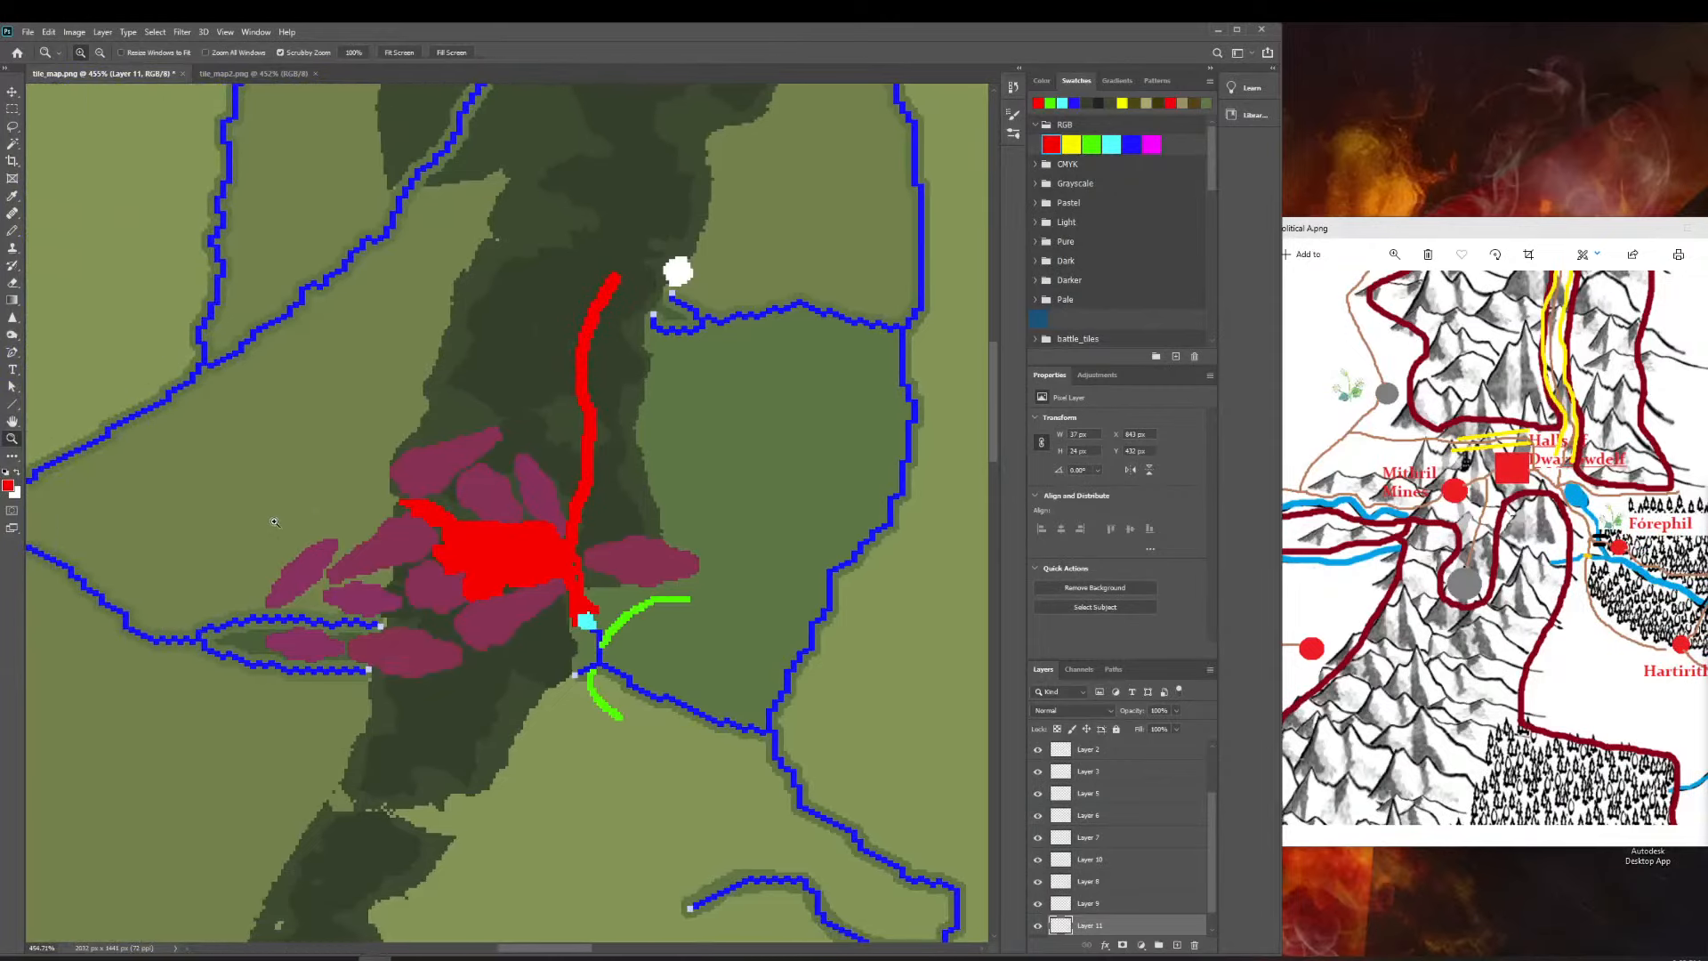
{"action": "scroll", "coordinate": [1118, 877], "scroll_direction": "down", "scroll_amount": 1}
{"action": "left_click", "coordinate": [1135, 925]}
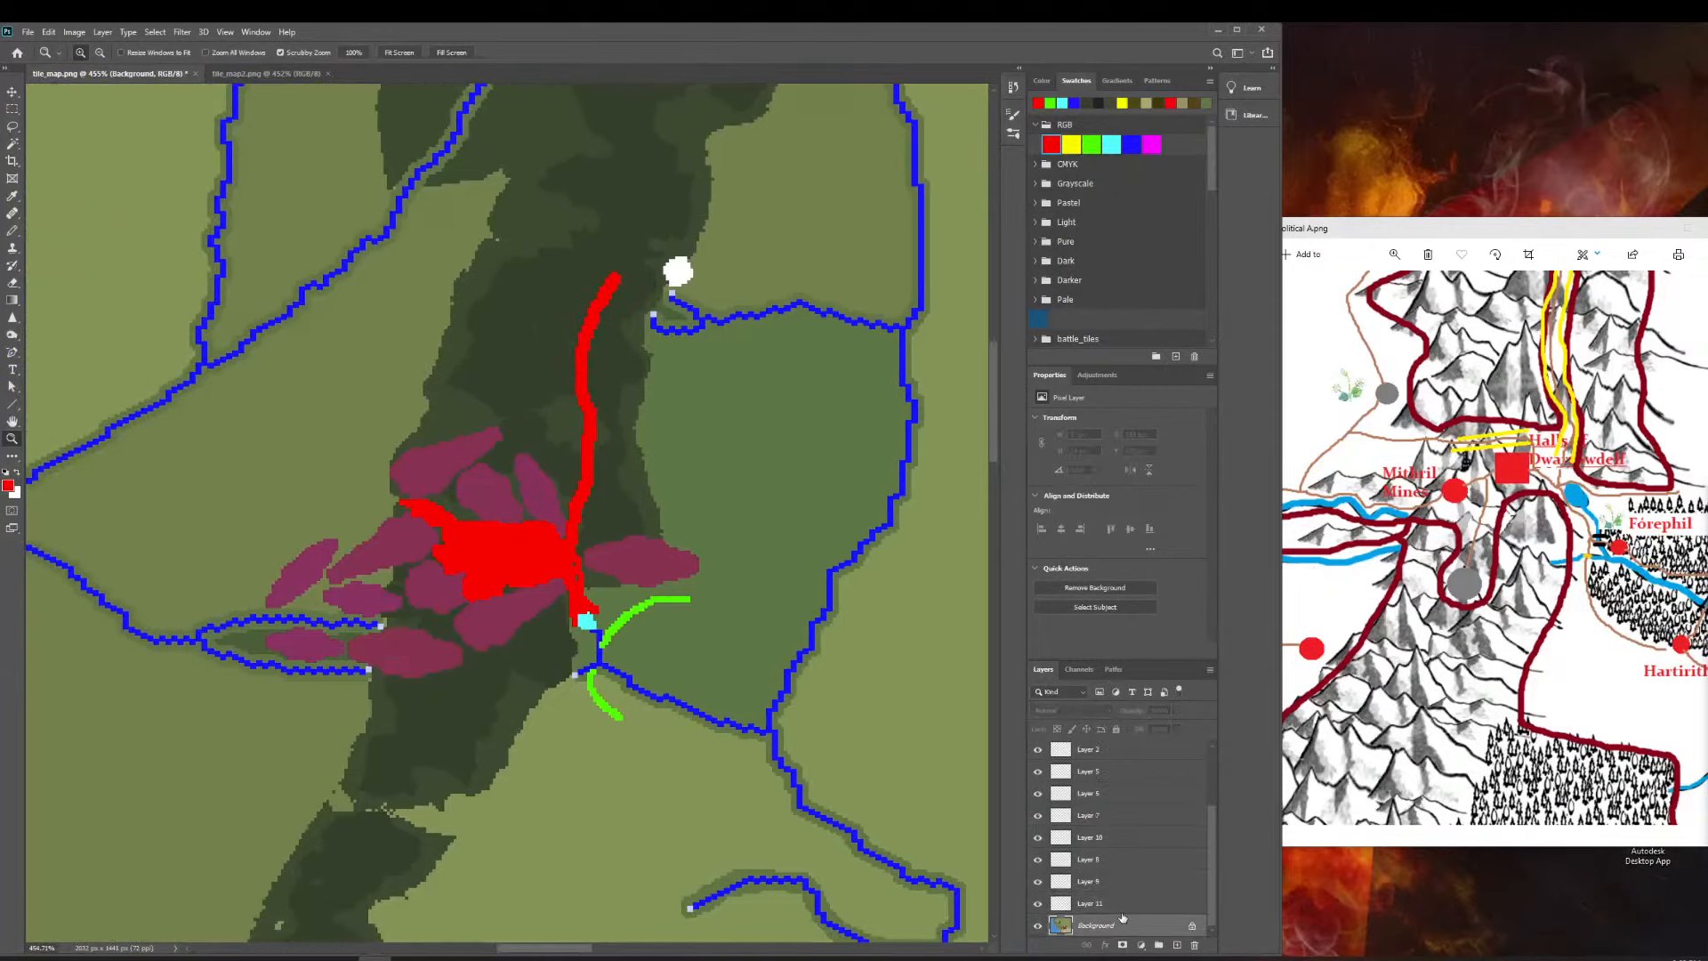
{"action": "left_click_drag", "start_coordinate": [241, 632], "coordinate": [287, 630]}
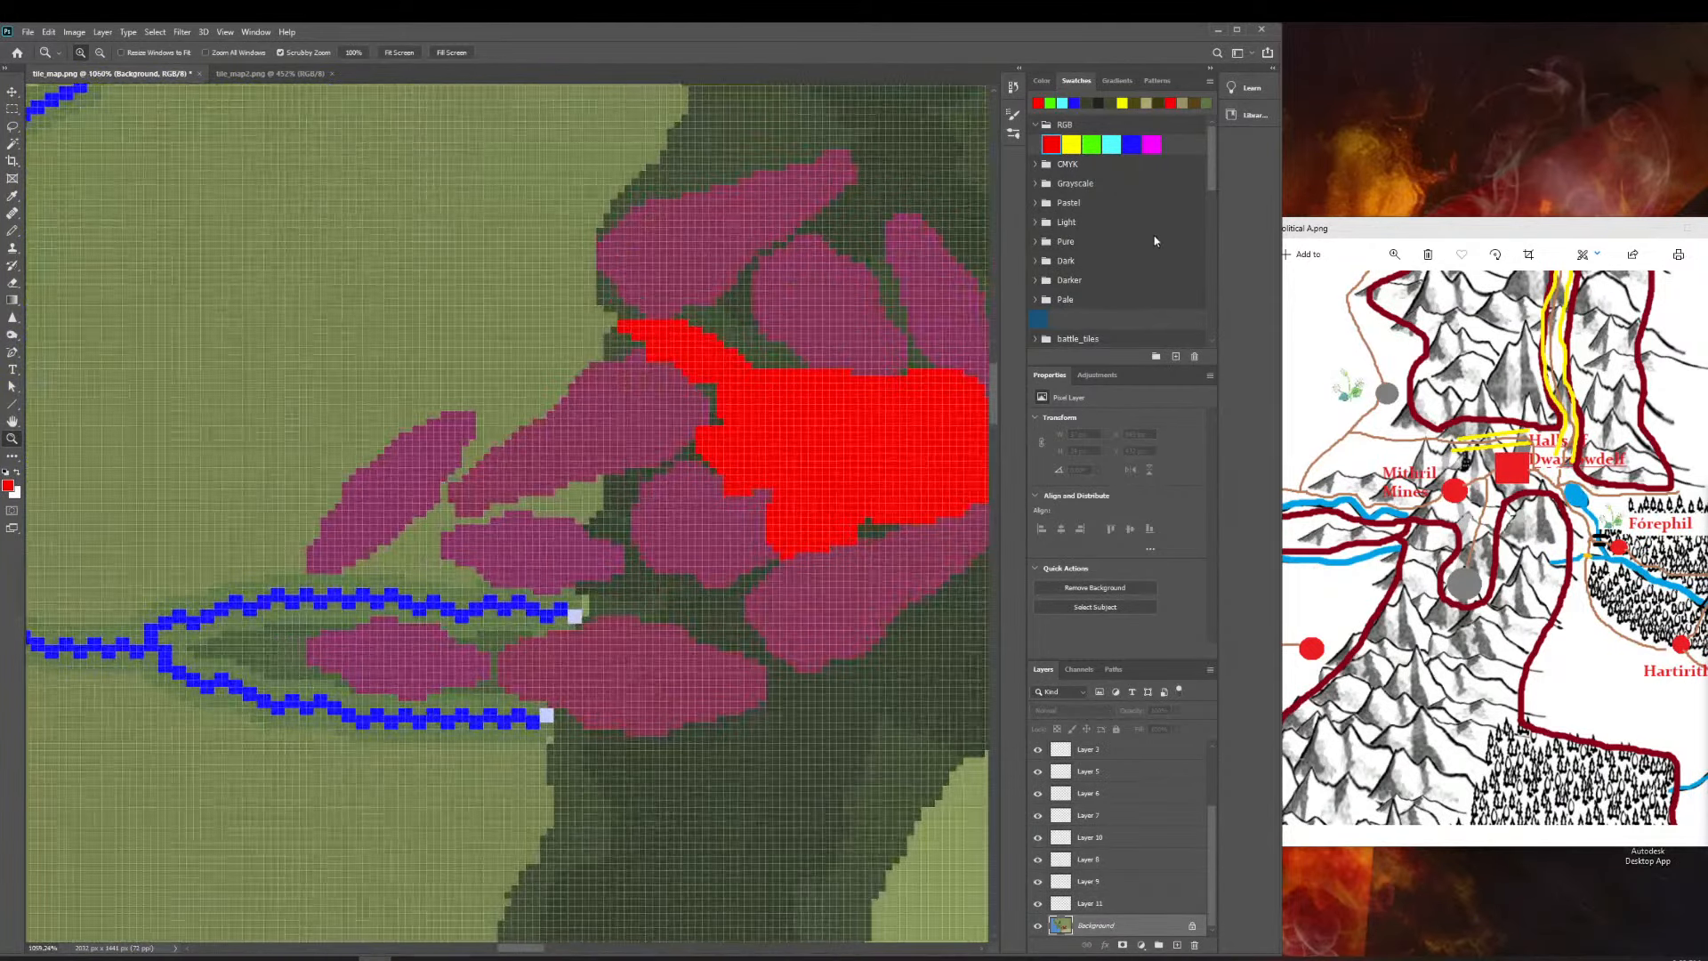
Paint dark green mountain ground with the Pencil from vik_swatches along the upper edge of the magenta patches west of the red area.
{"action": "left_click", "coordinate": [1087, 104]}
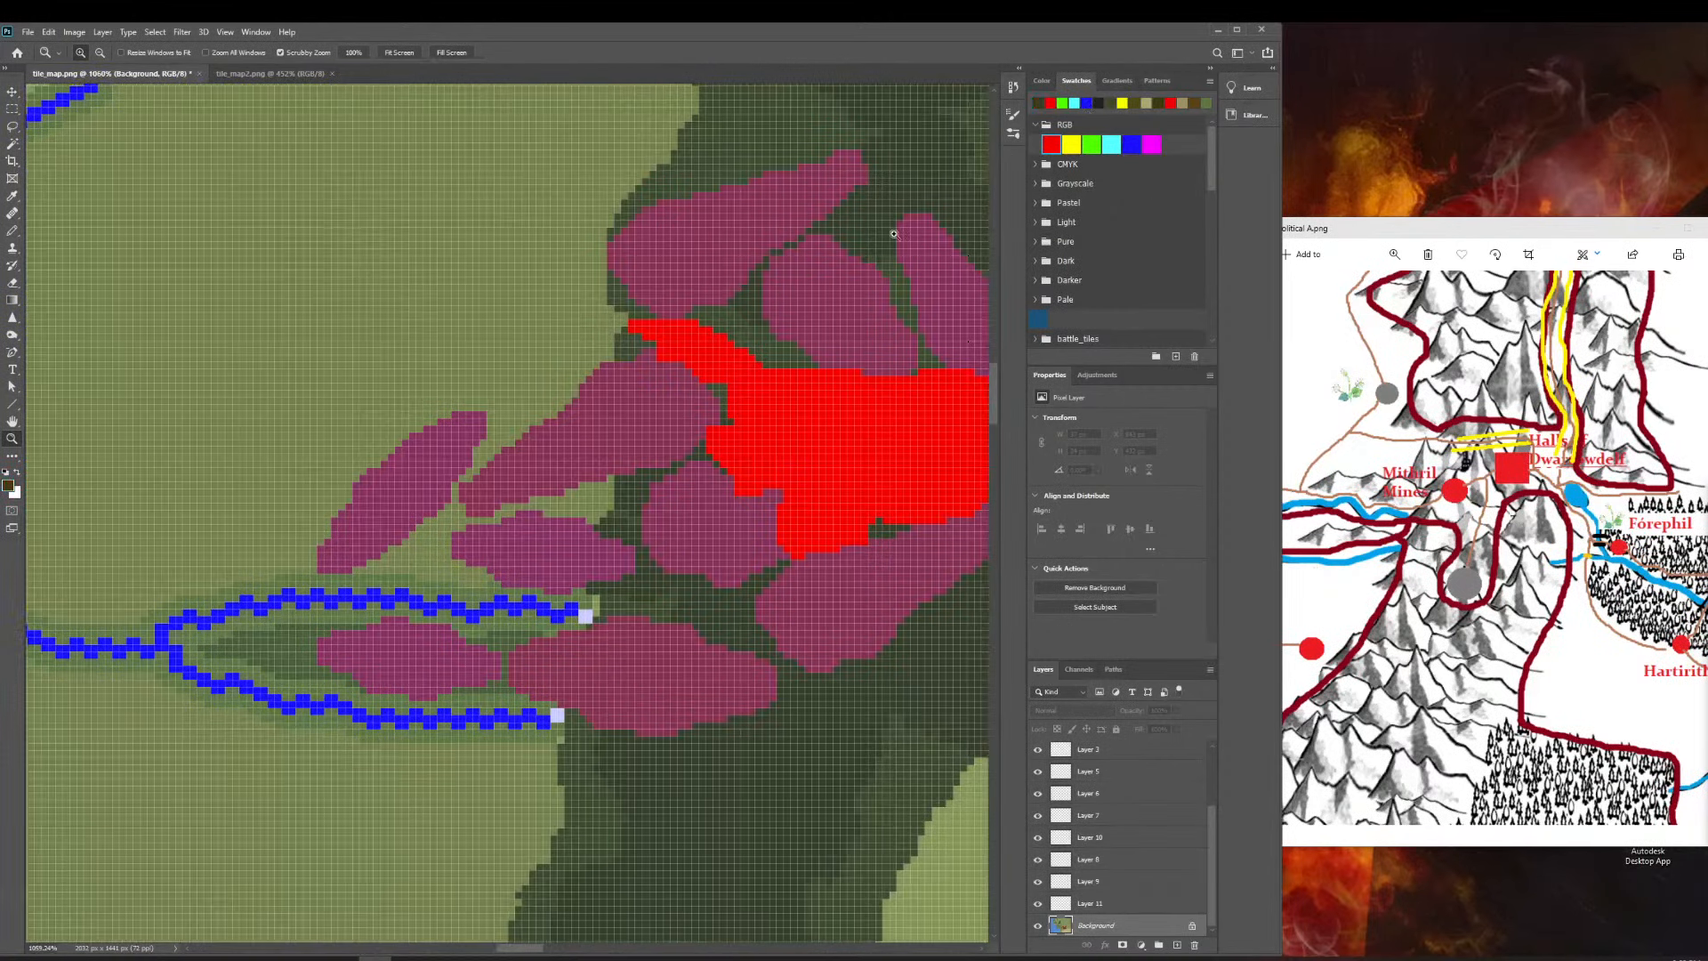
{"action": "scroll", "coordinate": [1083, 341], "scroll_direction": "down", "scroll_amount": 8}
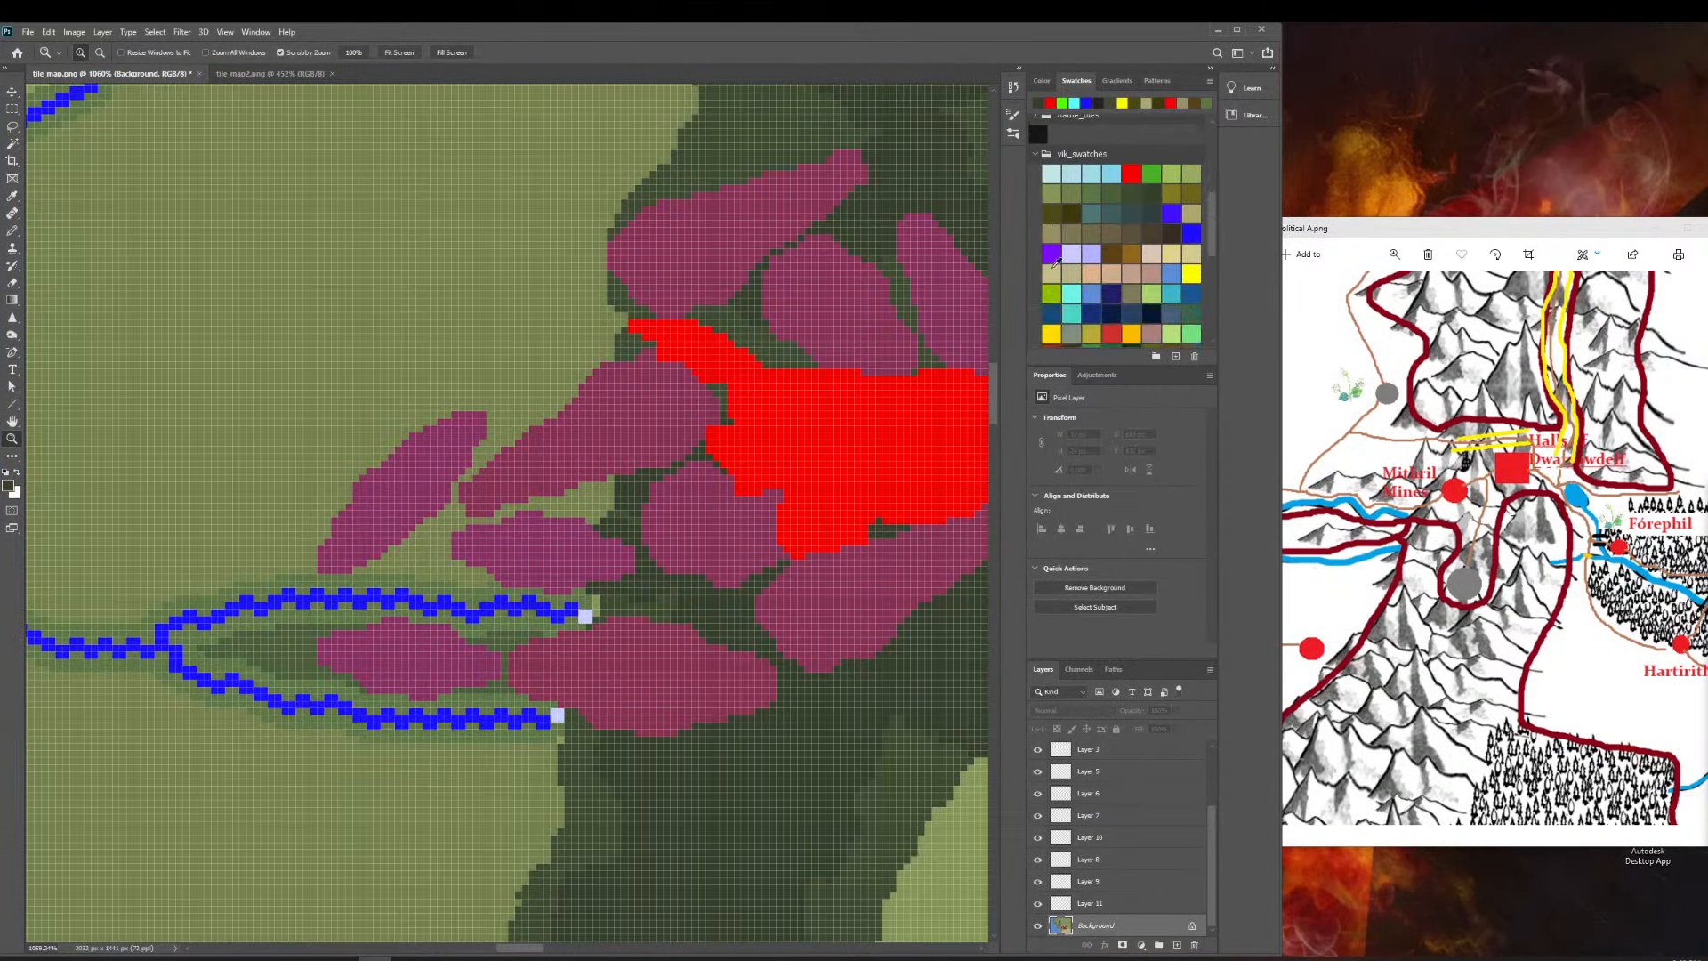
{"action": "scroll", "coordinate": [1121, 242], "scroll_direction": "up", "scroll_amount": 5}
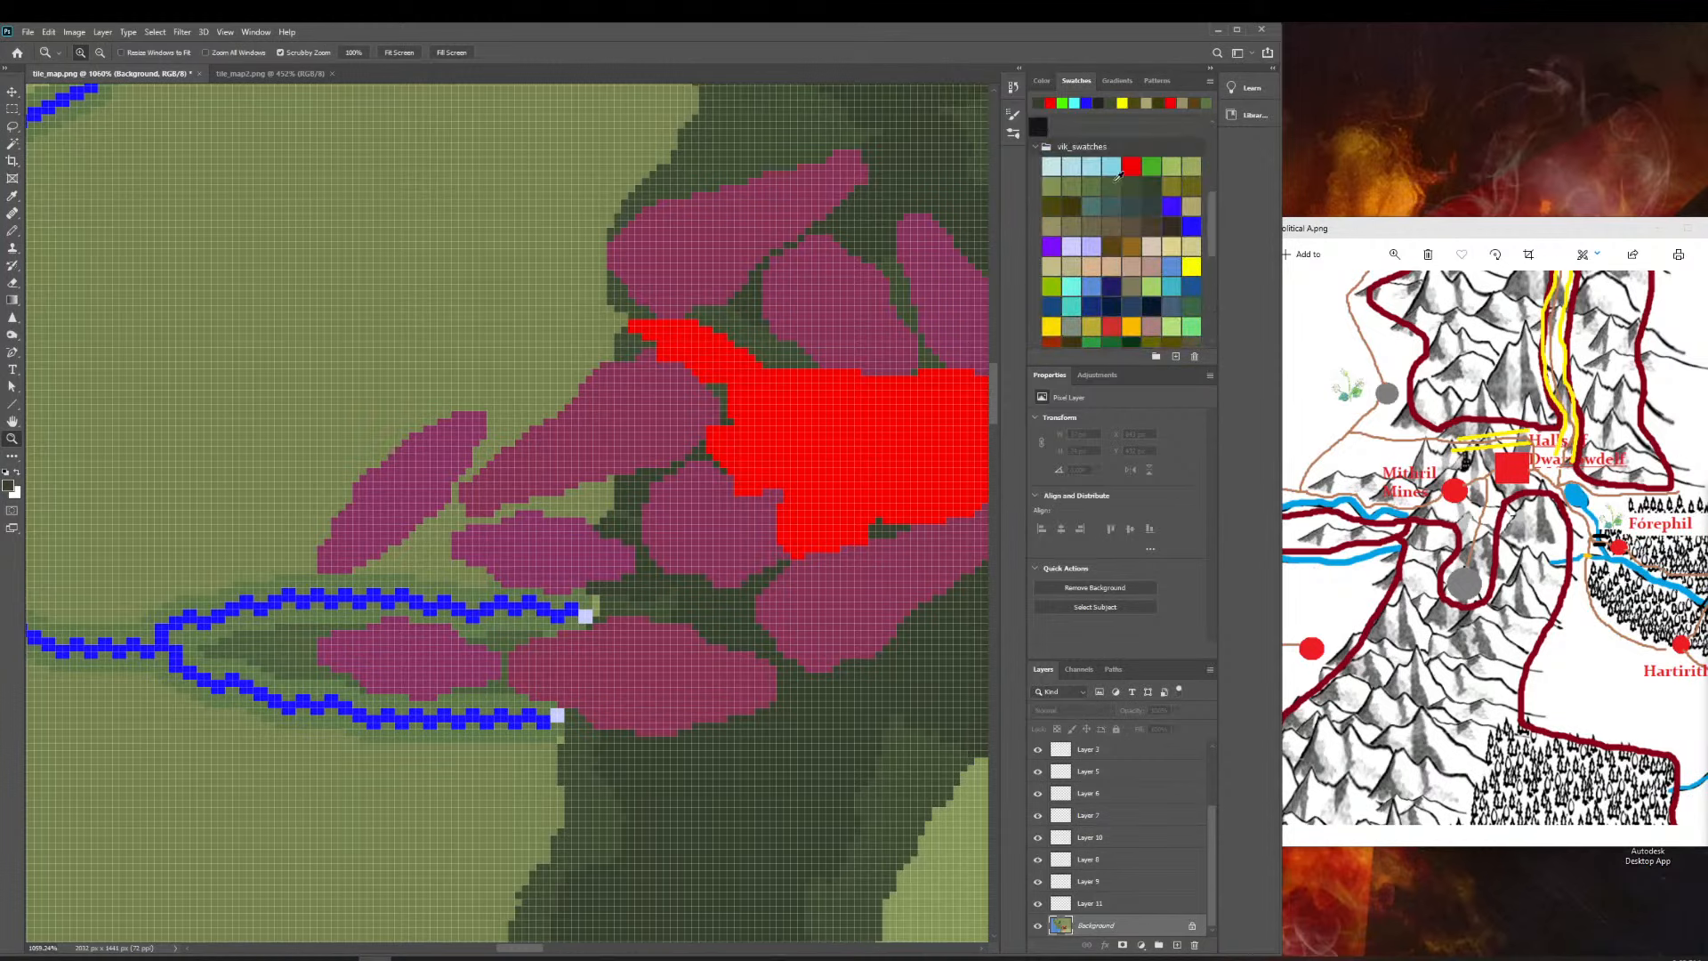
{"action": "left_click", "coordinate": [1155, 182]}
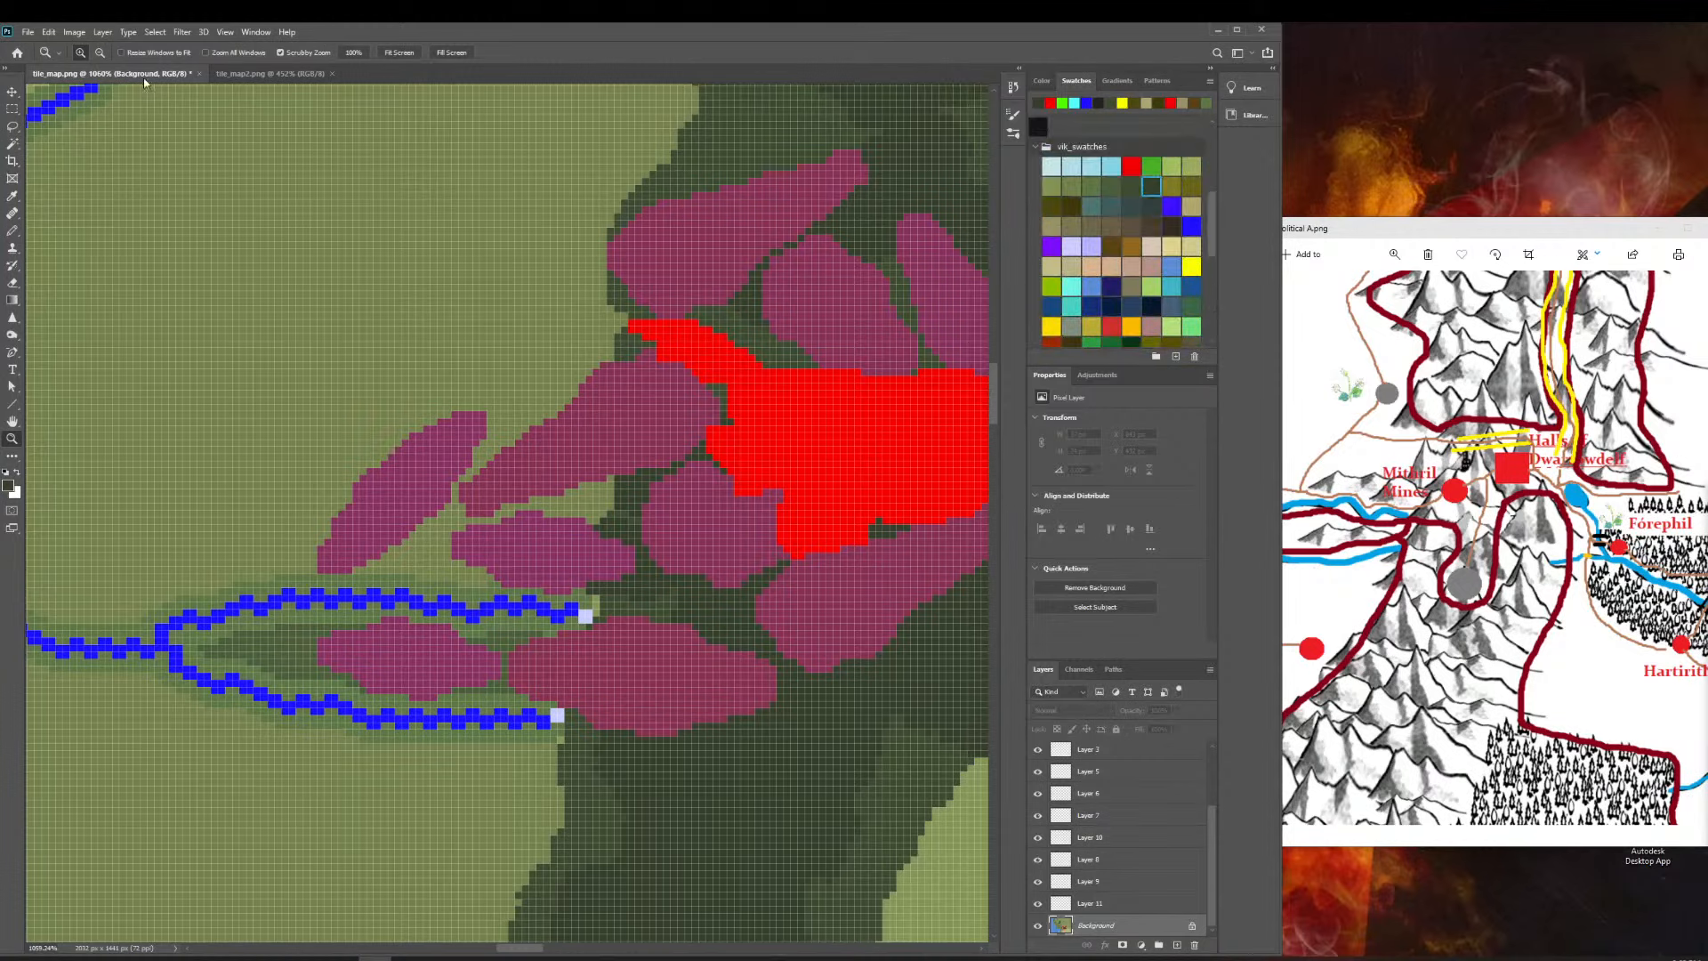
{"action": "left_click", "coordinate": [10, 231]}
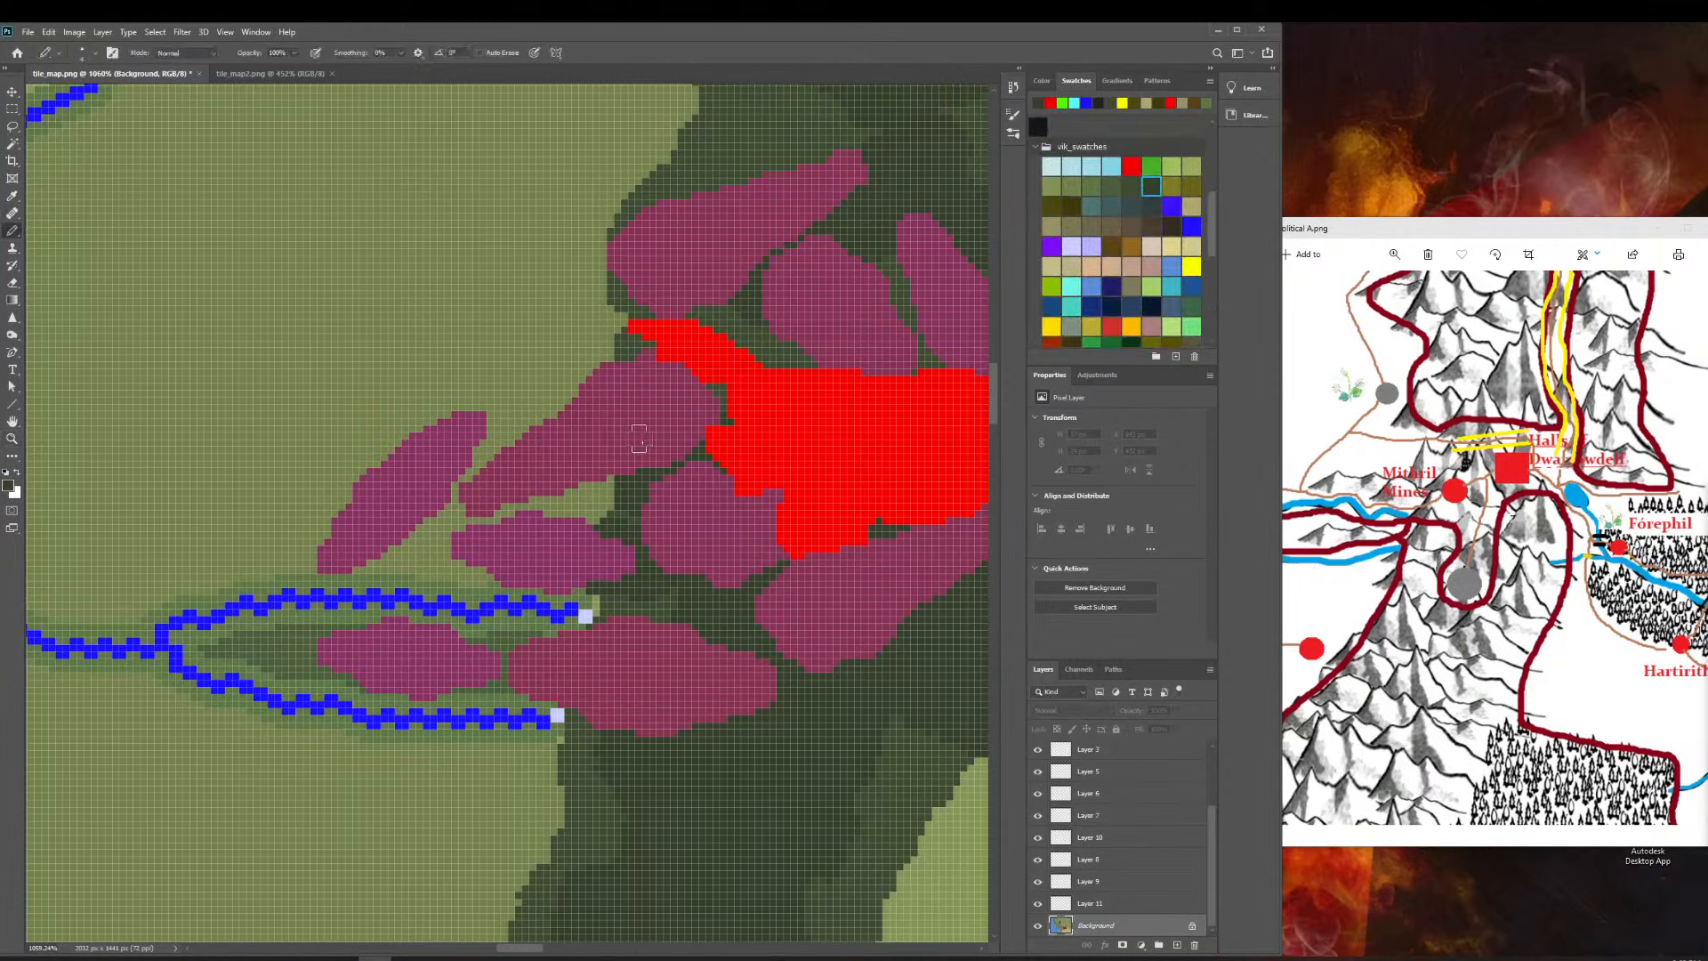
{"action": "mouse_move", "coordinate": [636, 365]}
{"action": "left_mouse_down"}
{"action": "mouse_move", "coordinate": [374, 455]}
{"action": "mouse_move", "coordinate": [609, 366]}
{"action": "mouse_move", "coordinate": [624, 327]}
{"action": "left_mouse_up"}
{"action": "left_click_drag", "start_coordinate": [621, 481], "coordinate": [589, 553]}
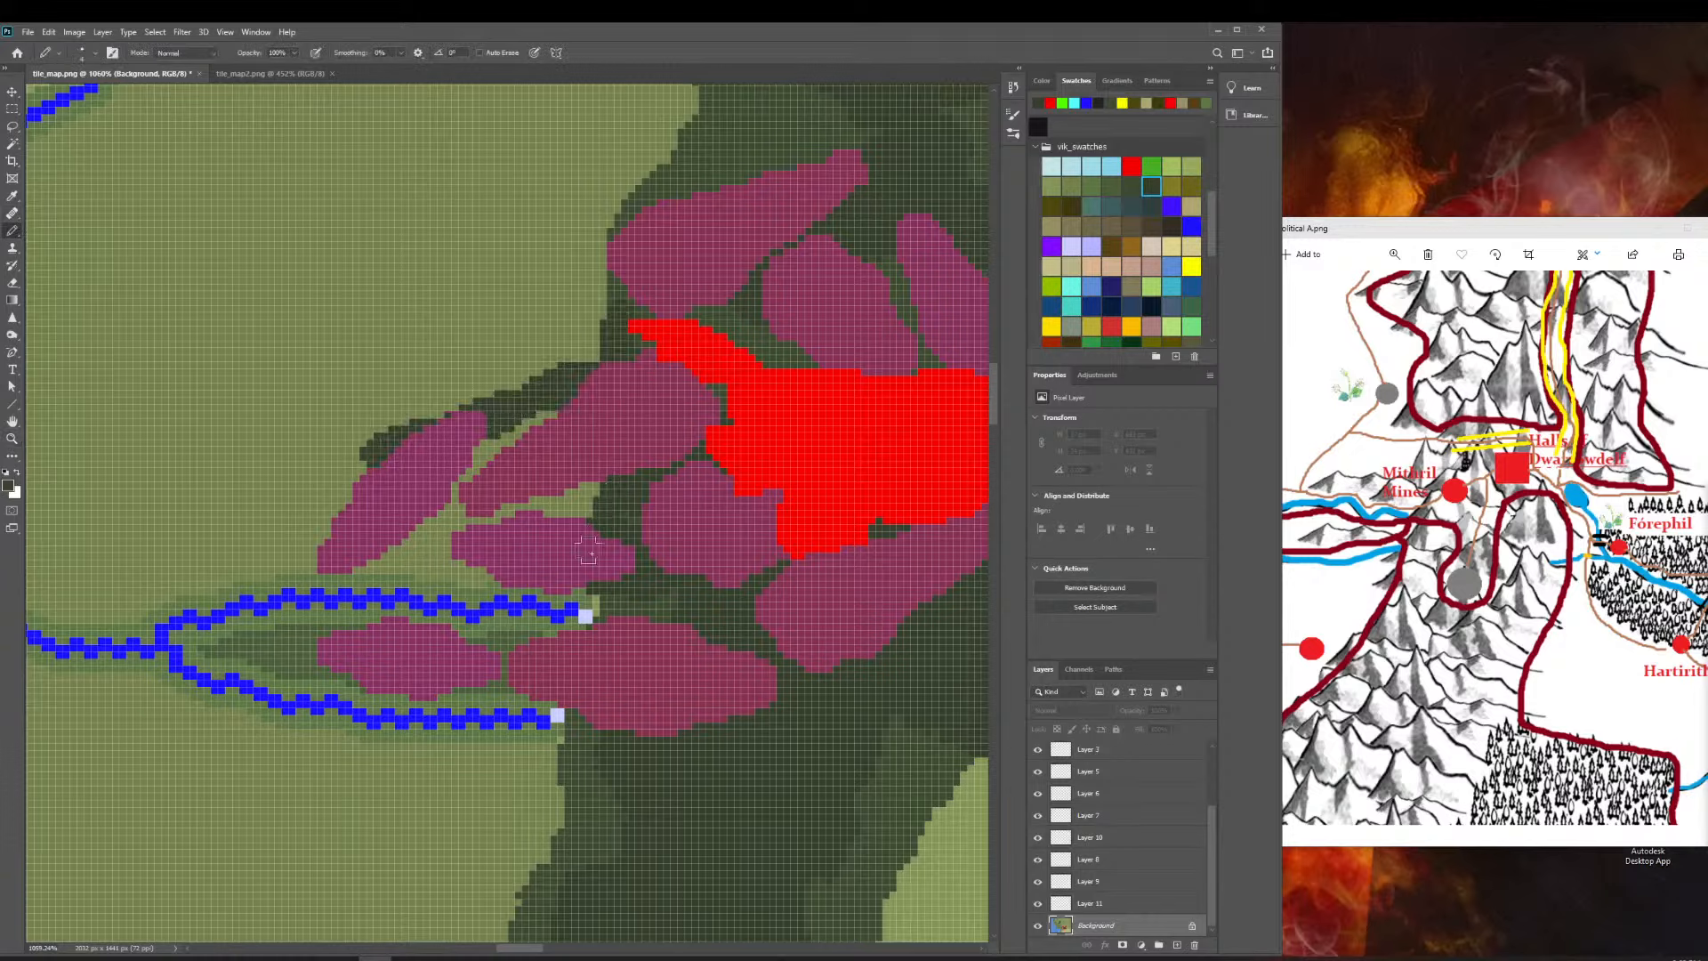
Fill the gaps between the western magenta patches with dark green and outline their outer edge down to the forked river.
{"action": "mouse_move", "coordinate": [470, 548]}
{"action": "left_mouse_down"}
{"action": "mouse_move", "coordinate": [384, 532]}
{"action": "mouse_move", "coordinate": [477, 503]}
{"action": "mouse_move", "coordinate": [433, 523]}
{"action": "mouse_move", "coordinate": [448, 527]}
{"action": "mouse_move", "coordinate": [455, 464]}
{"action": "mouse_move", "coordinate": [540, 418]}
{"action": "left_mouse_up"}
{"action": "left_click_drag", "start_coordinate": [455, 488], "coordinate": [623, 500]}
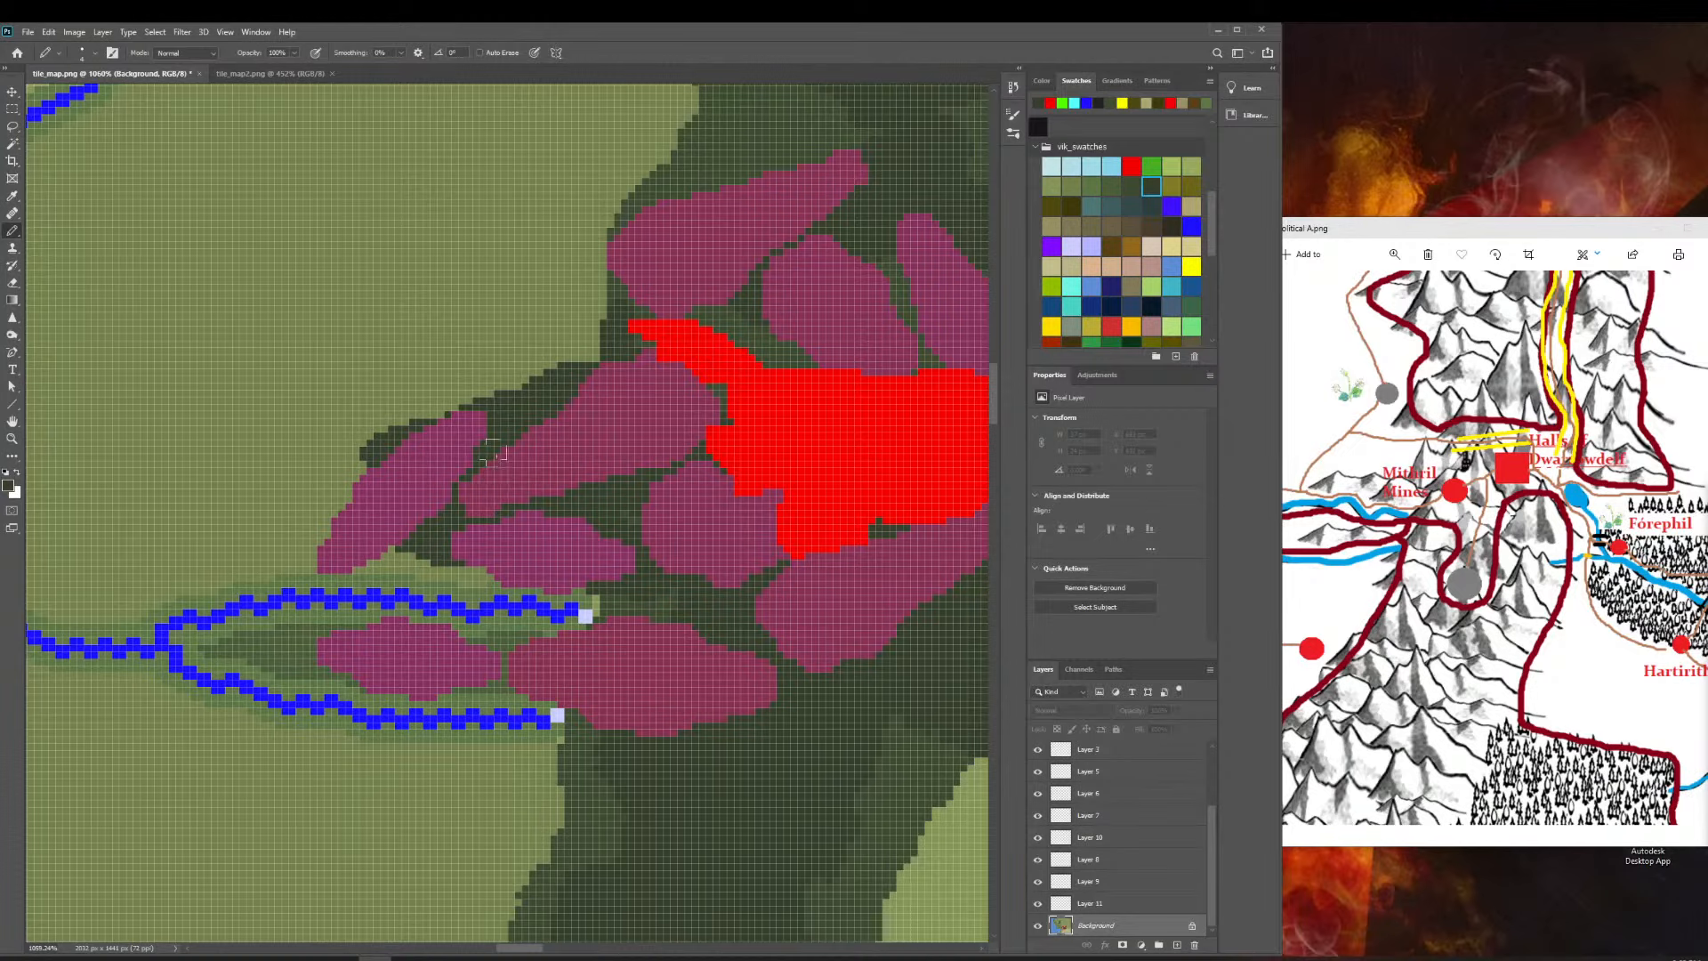
{"action": "mouse_move", "coordinate": [392, 443]}
{"action": "left_mouse_down"}
{"action": "mouse_move", "coordinate": [318, 532]}
{"action": "mouse_move", "coordinate": [336, 574]}
{"action": "mouse_move", "coordinate": [440, 547]}
{"action": "mouse_move", "coordinate": [502, 583]}
{"action": "mouse_move", "coordinate": [460, 558]}
{"action": "left_mouse_up"}
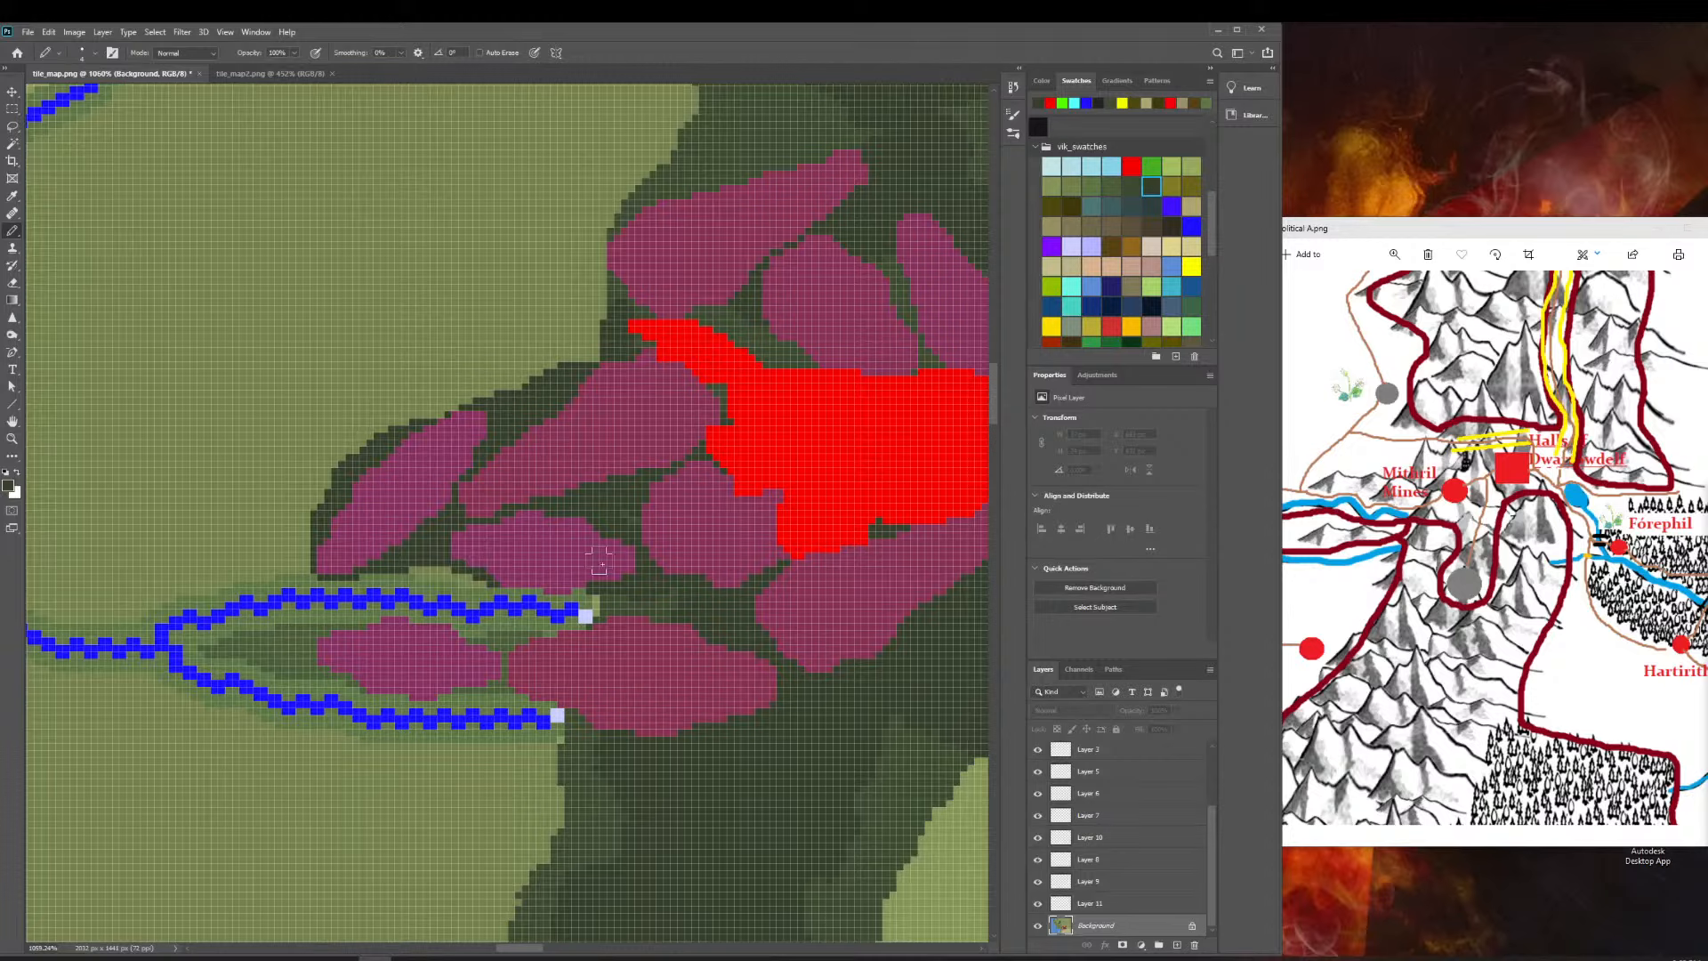
{"action": "scroll", "coordinate": [598, 561], "scroll_direction": "right", "scroll_amount": 5}
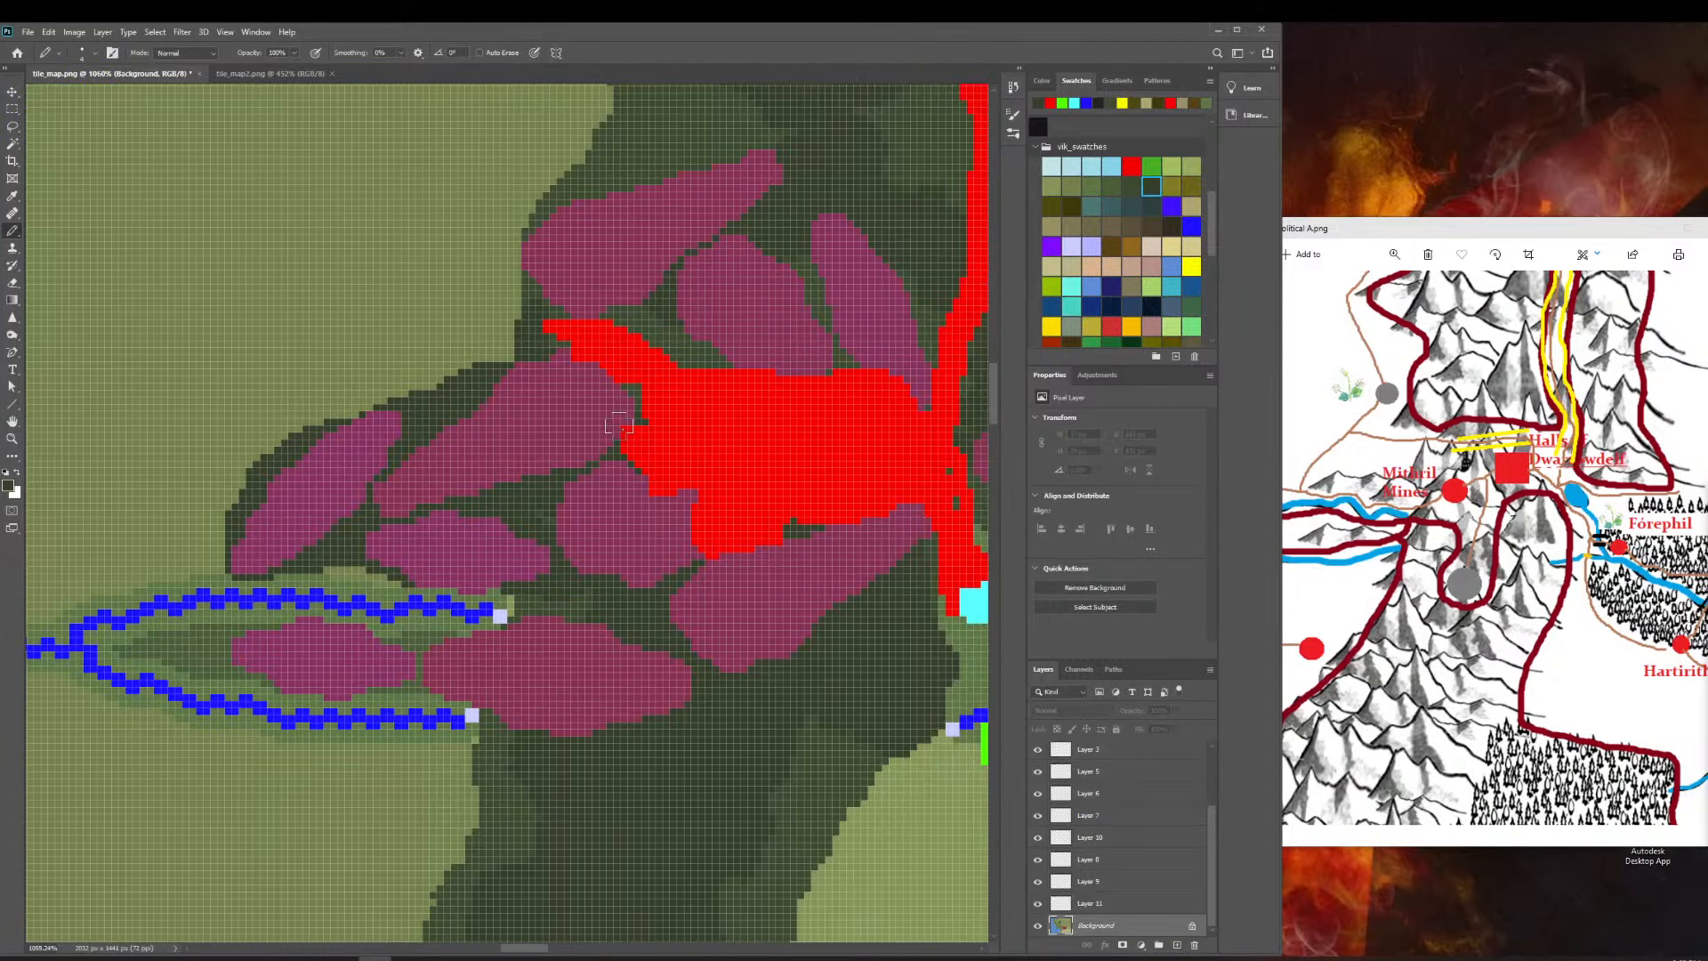
{"action": "scroll", "coordinate": [620, 425], "scroll_direction": "left", "scroll_amount": 5}
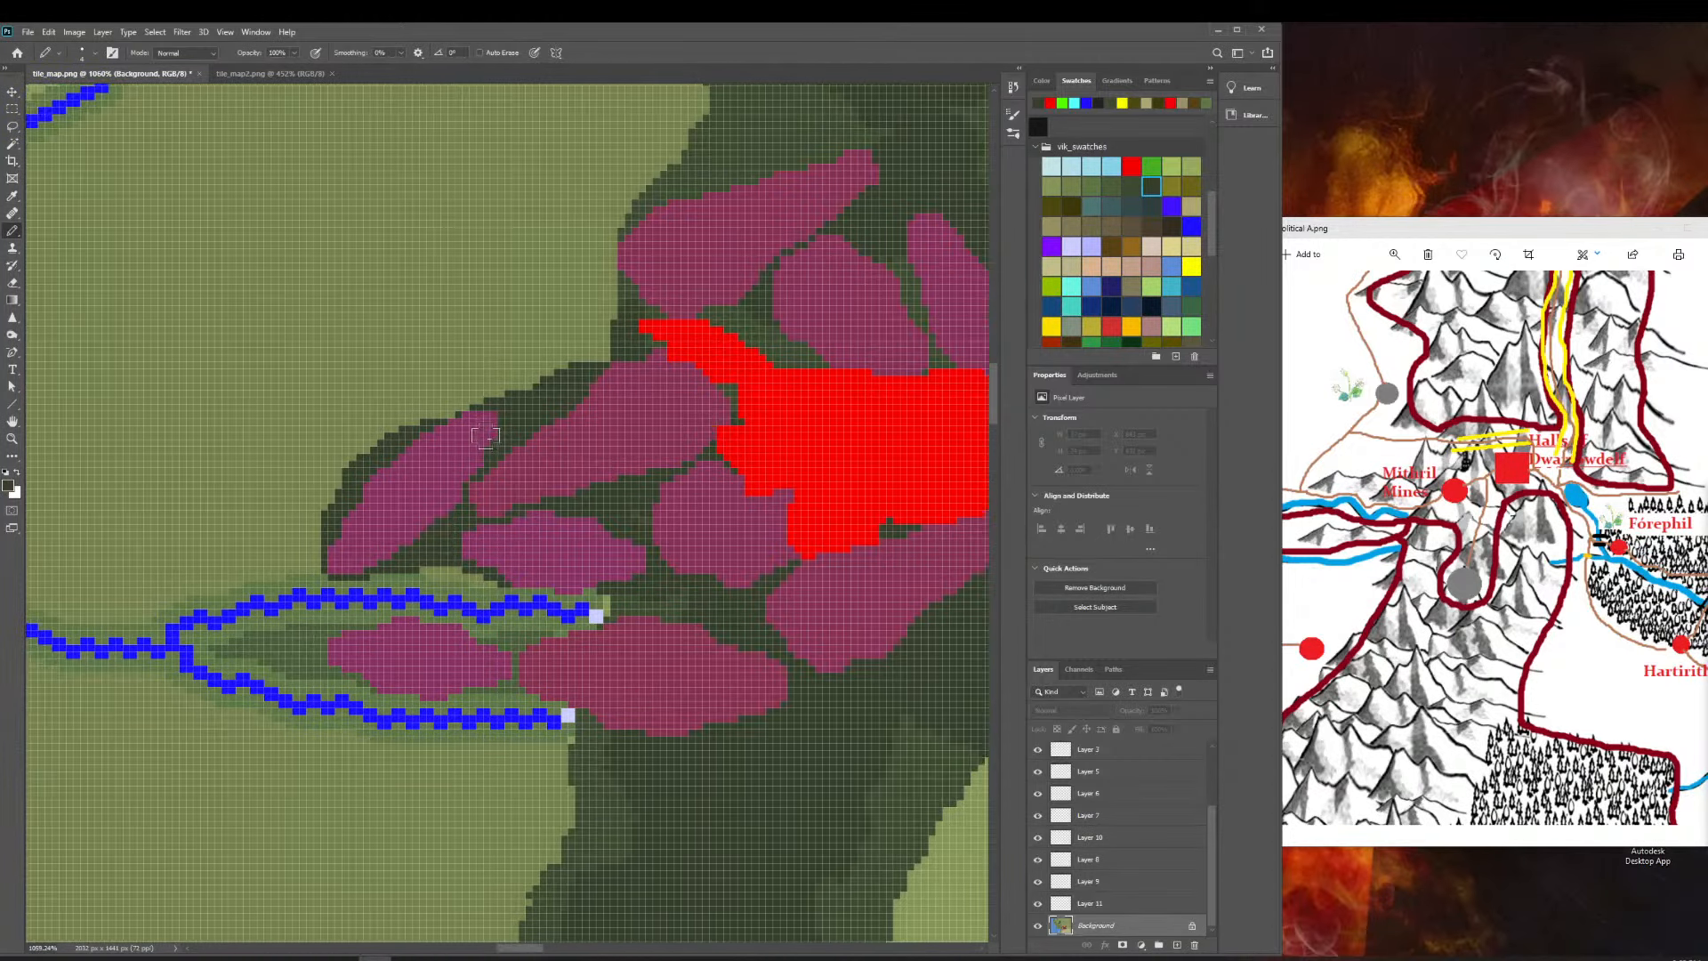
Shade the ground around the magenta patches north of the forked river with the neighbouring dark green swatch.
{"action": "left_click", "coordinate": [1131, 185]}
{"action": "mouse_move", "coordinate": [601, 364]}
{"action": "left_mouse_down"}
{"action": "mouse_move", "coordinate": [573, 372]}
{"action": "mouse_move", "coordinate": [594, 352]}
{"action": "mouse_move", "coordinate": [379, 440]}
{"action": "mouse_move", "coordinate": [322, 571]}
{"action": "mouse_move", "coordinate": [543, 574]}
{"action": "mouse_move", "coordinate": [614, 603]}
{"action": "left_mouse_up"}
{"action": "scroll", "coordinate": [723, 556], "scroll_direction": "right", "scroll_amount": 3}
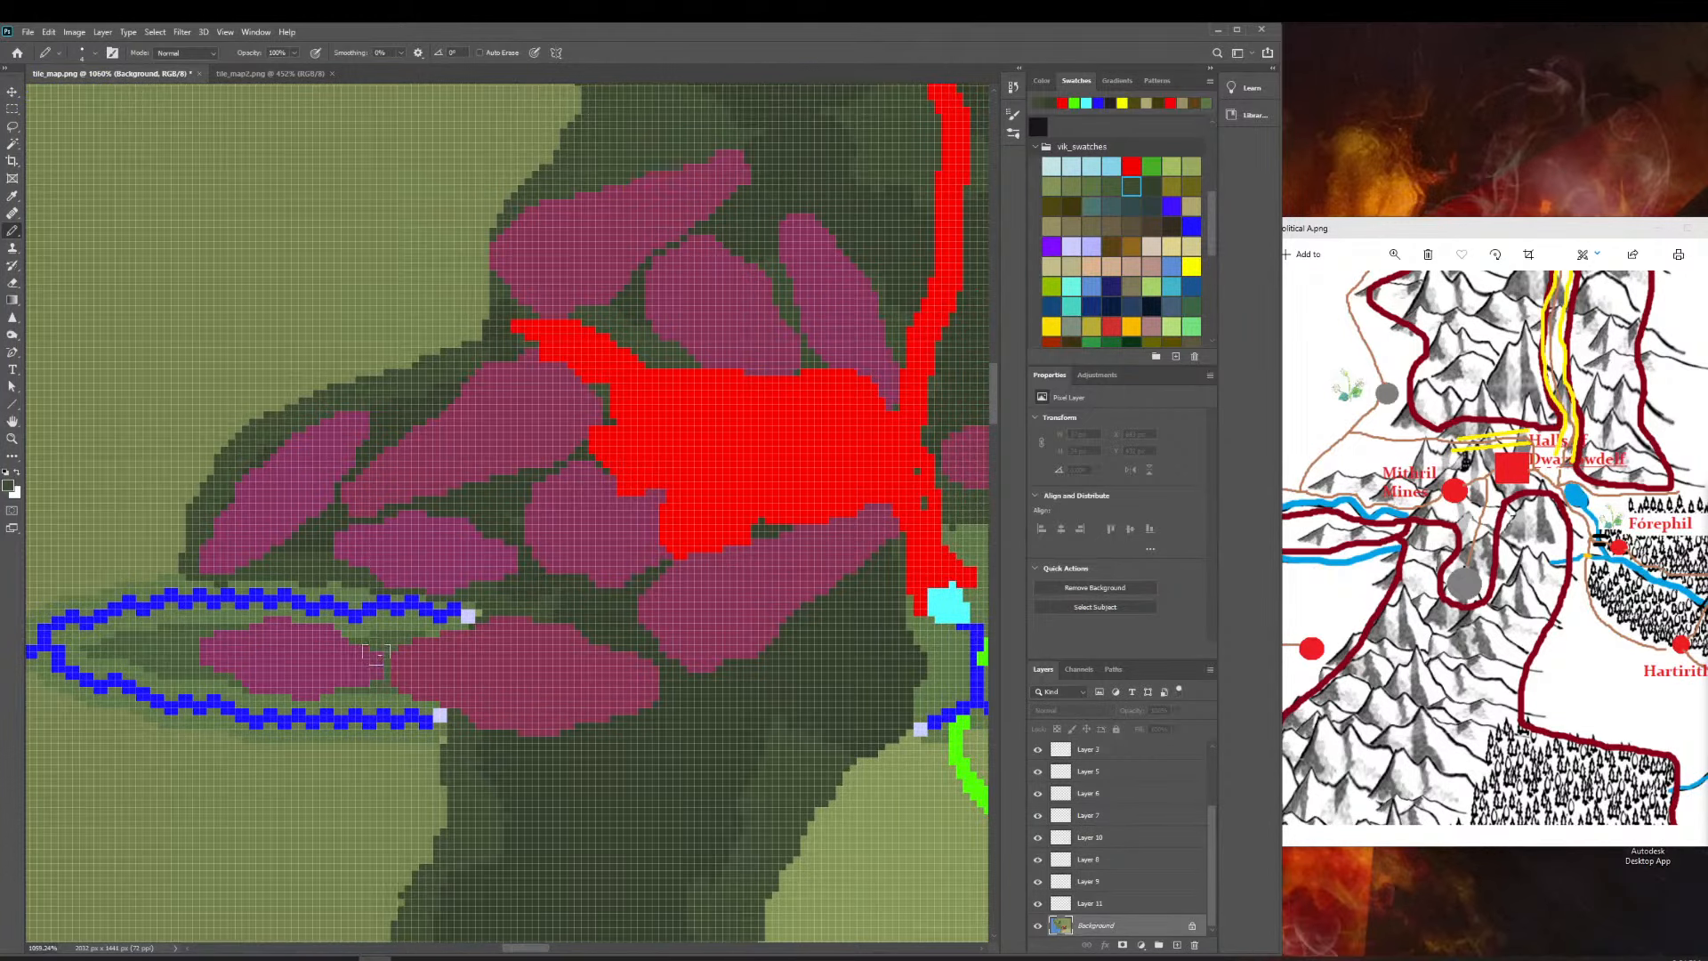
{"action": "scroll", "coordinate": [114, 534], "scroll_direction": "right", "scroll_amount": 1}
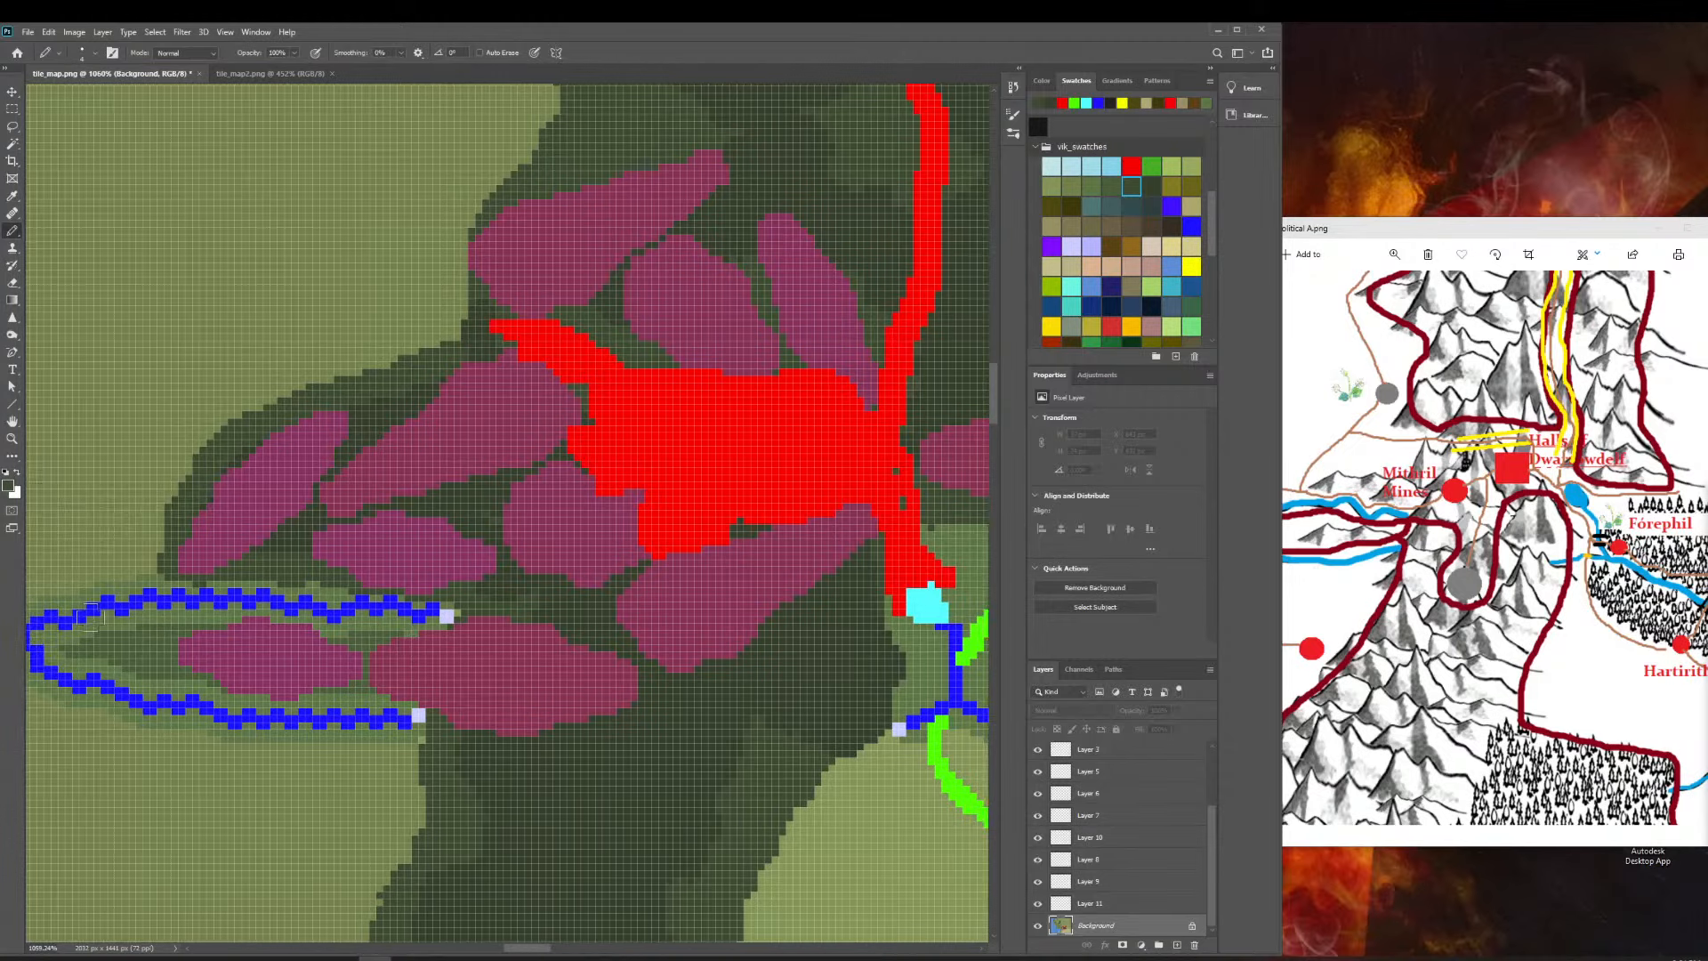
Select the southeasternmost magenta patch of the small western mountain range with the Magic Wand and copy it to a new layer.
{"action": "left_click", "coordinate": [11, 437]}
{"action": "left_click_drag", "start_coordinate": [658, 572], "coordinate": [639, 634]}
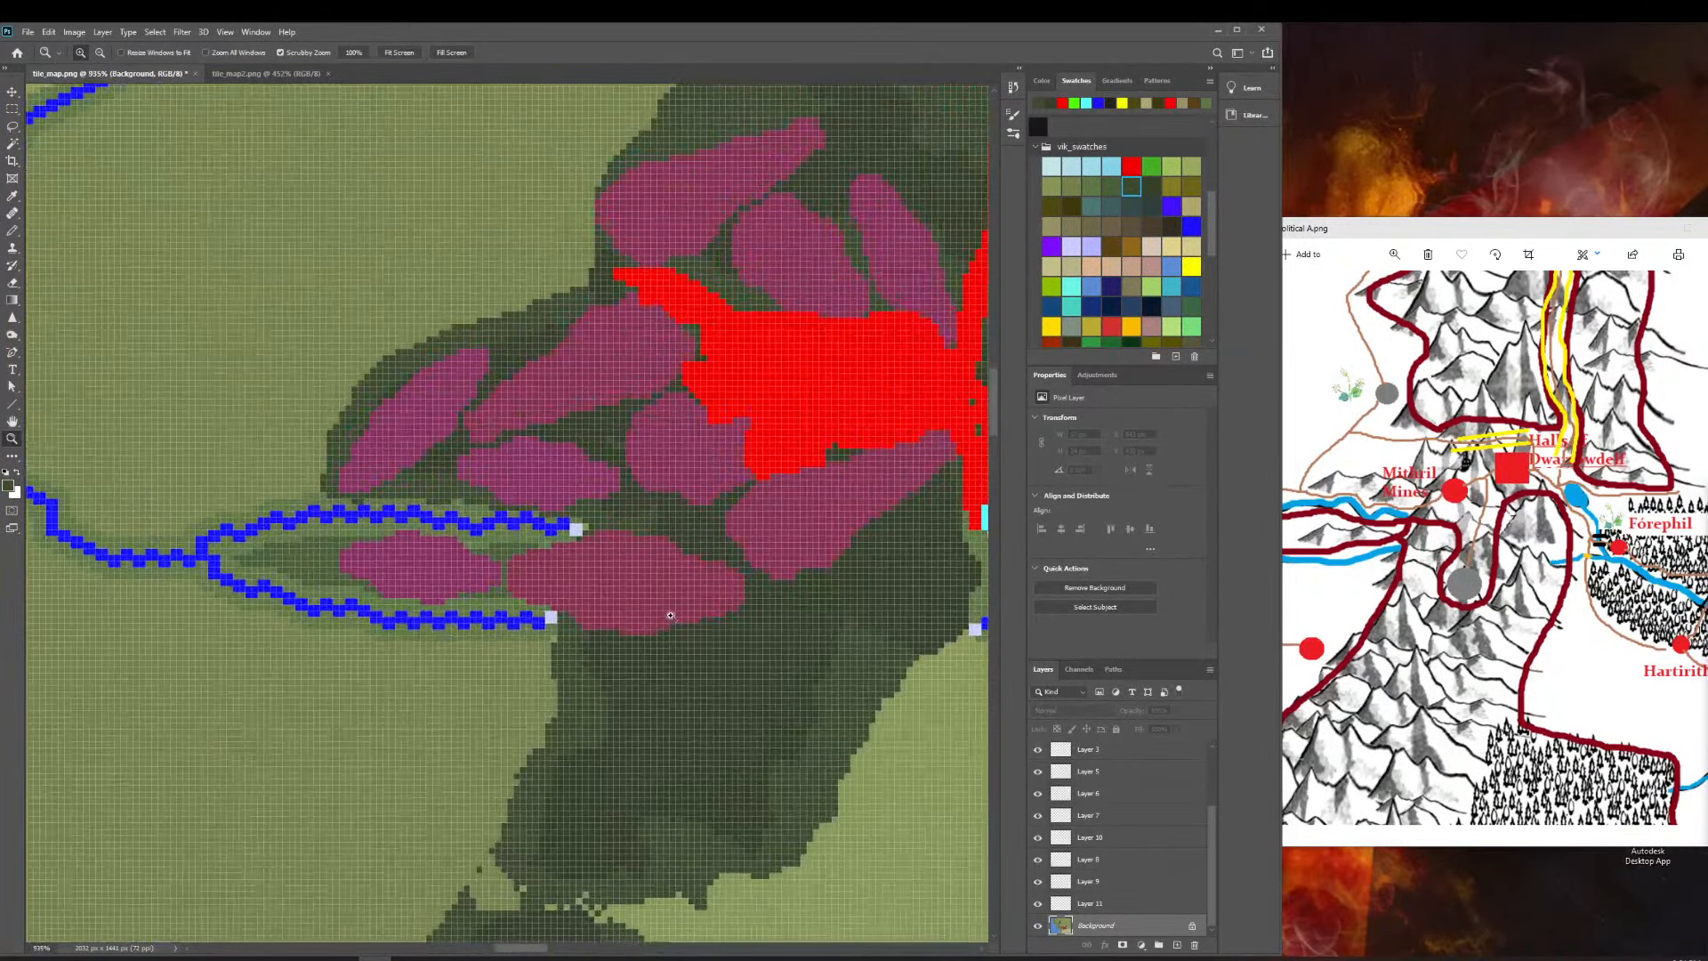
{"action": "left_click_drag", "start_coordinate": [754, 596], "coordinate": [516, 586]}
{"action": "left_click_drag", "start_coordinate": [631, 593], "coordinate": [243, 455]}
{"action": "scroll", "coordinate": [206, 346], "scroll_direction": "up", "scroll_amount": 7}
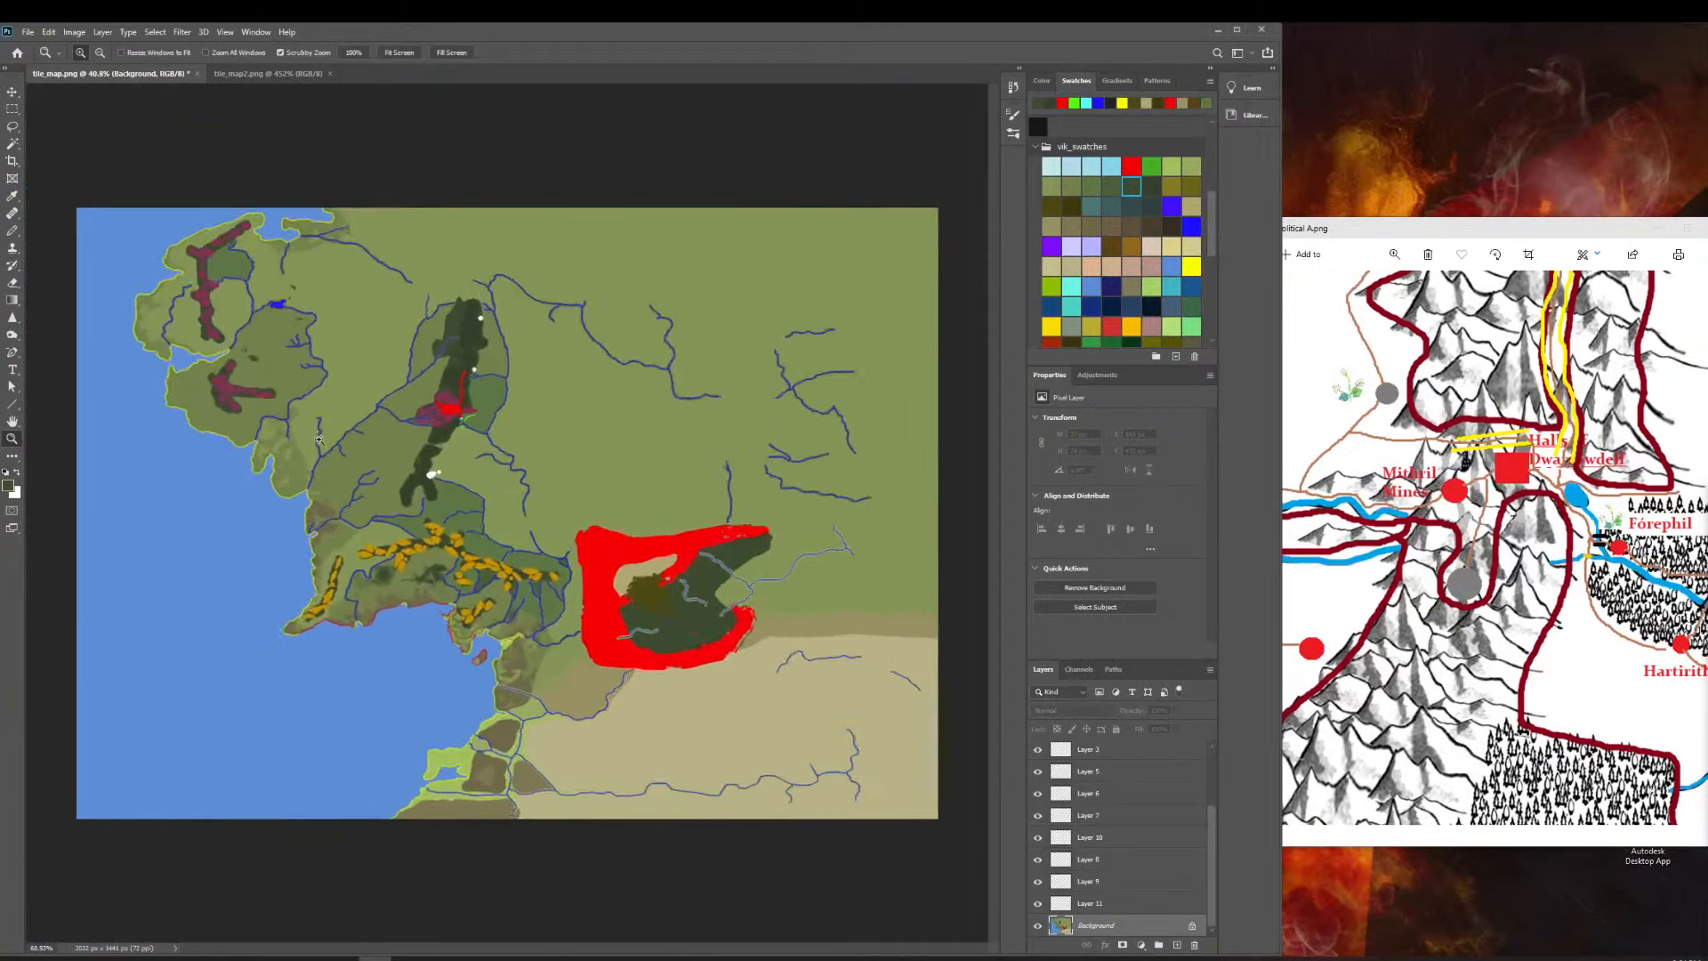
{"action": "scroll", "coordinate": [203, 340], "scroll_direction": "up", "scroll_amount": 10}
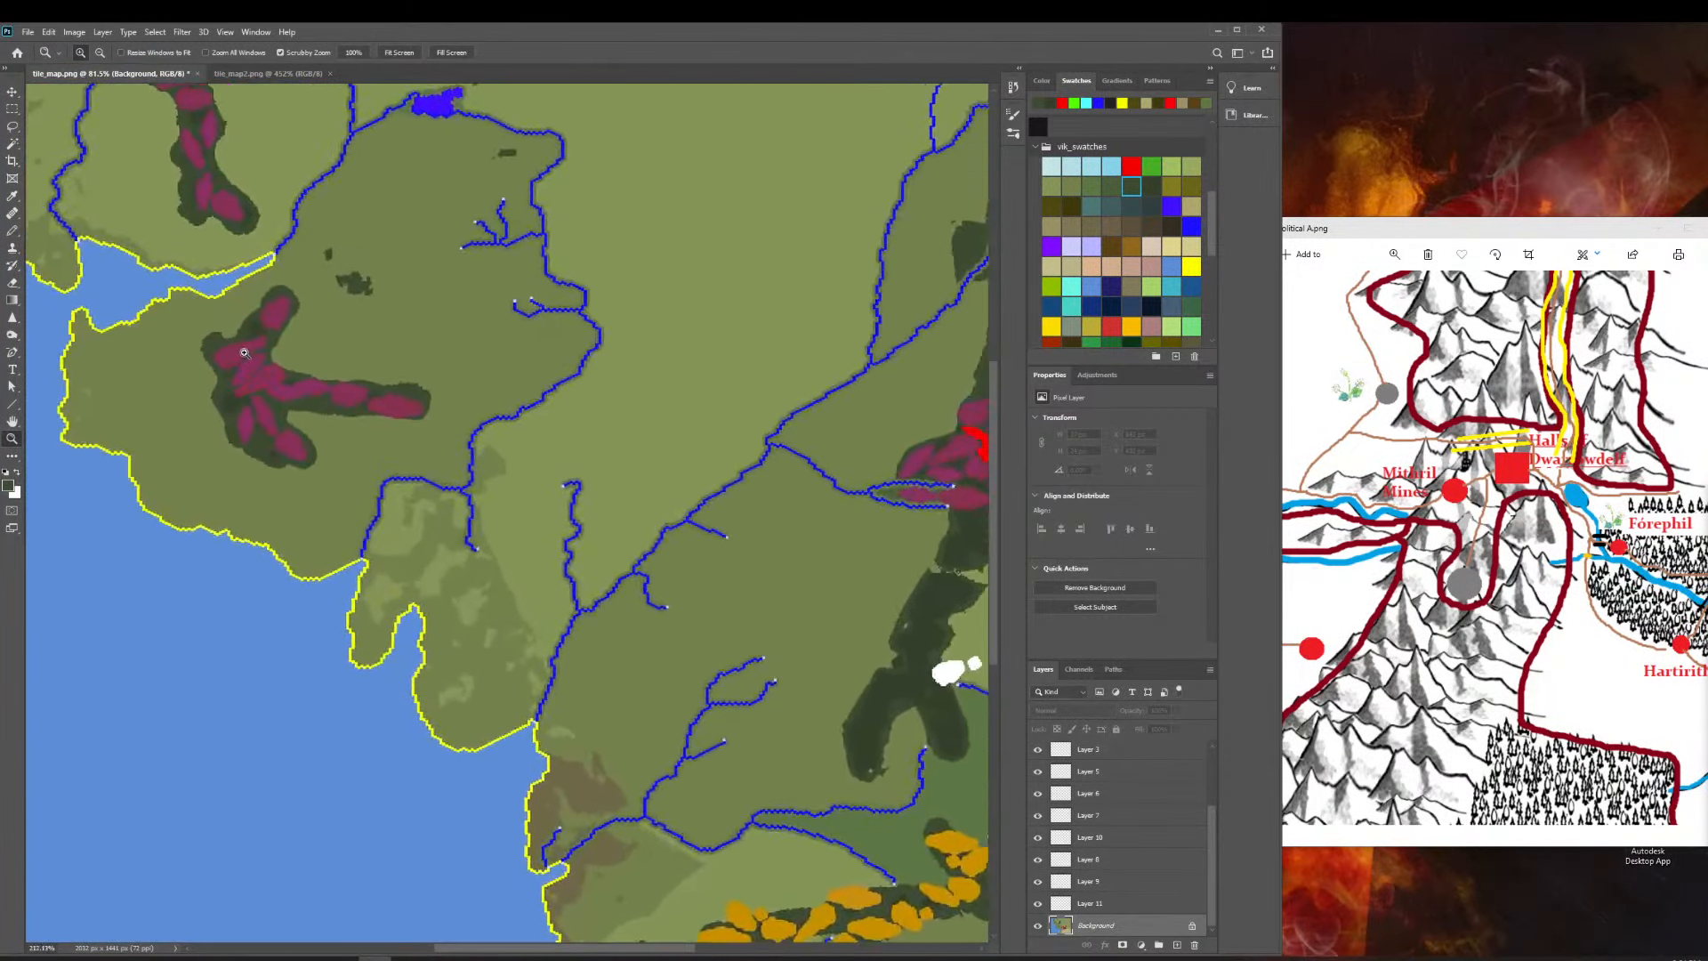
{"action": "scroll", "coordinate": [260, 353], "scroll_direction": "up", "scroll_amount": 1}
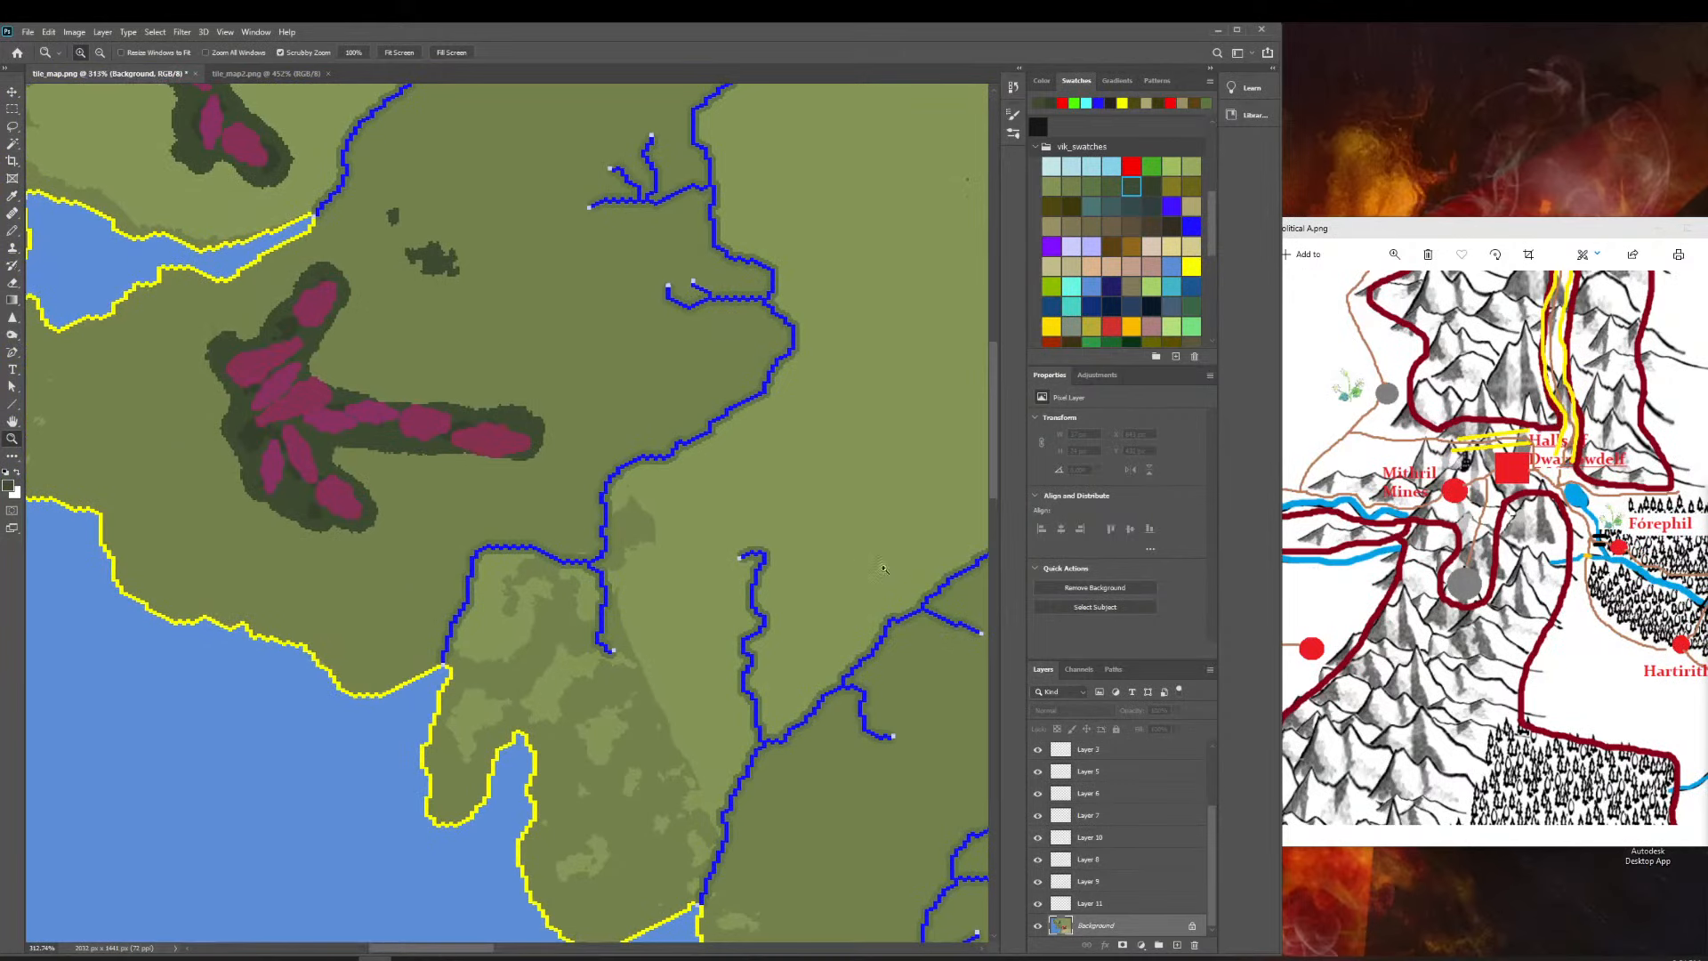
{"action": "scroll", "coordinate": [294, 438], "scroll_direction": "up", "scroll_amount": 9}
{"action": "key", "text": "w"}
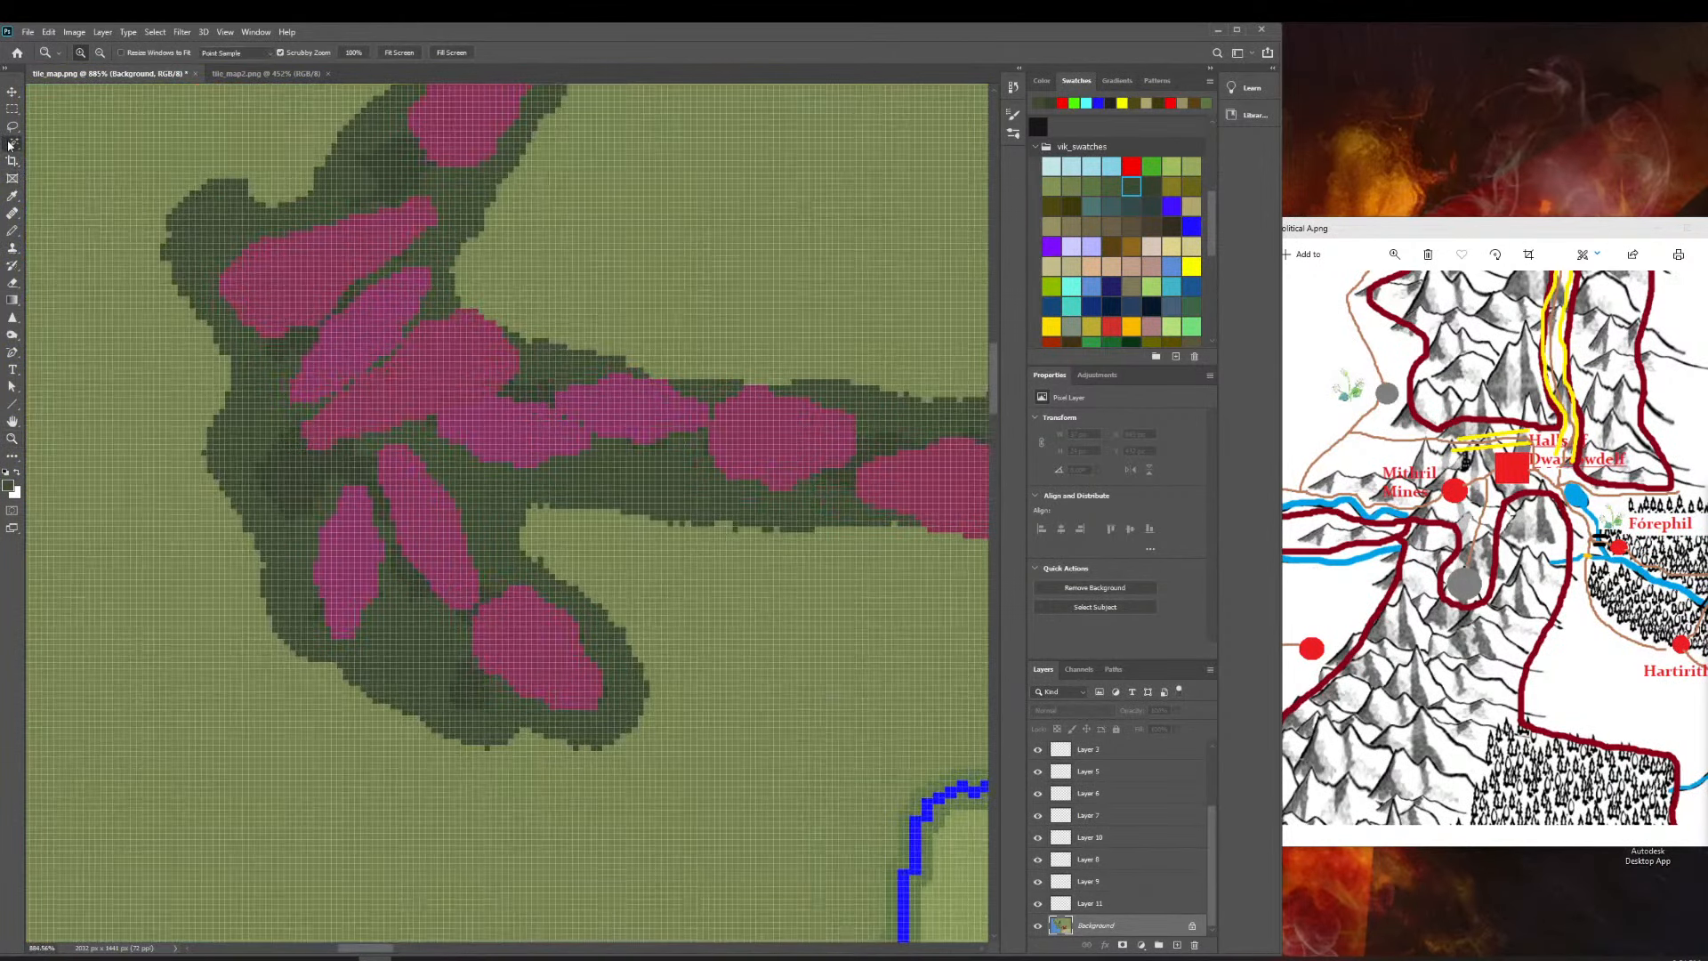
{"action": "left_click", "coordinate": [442, 394]}
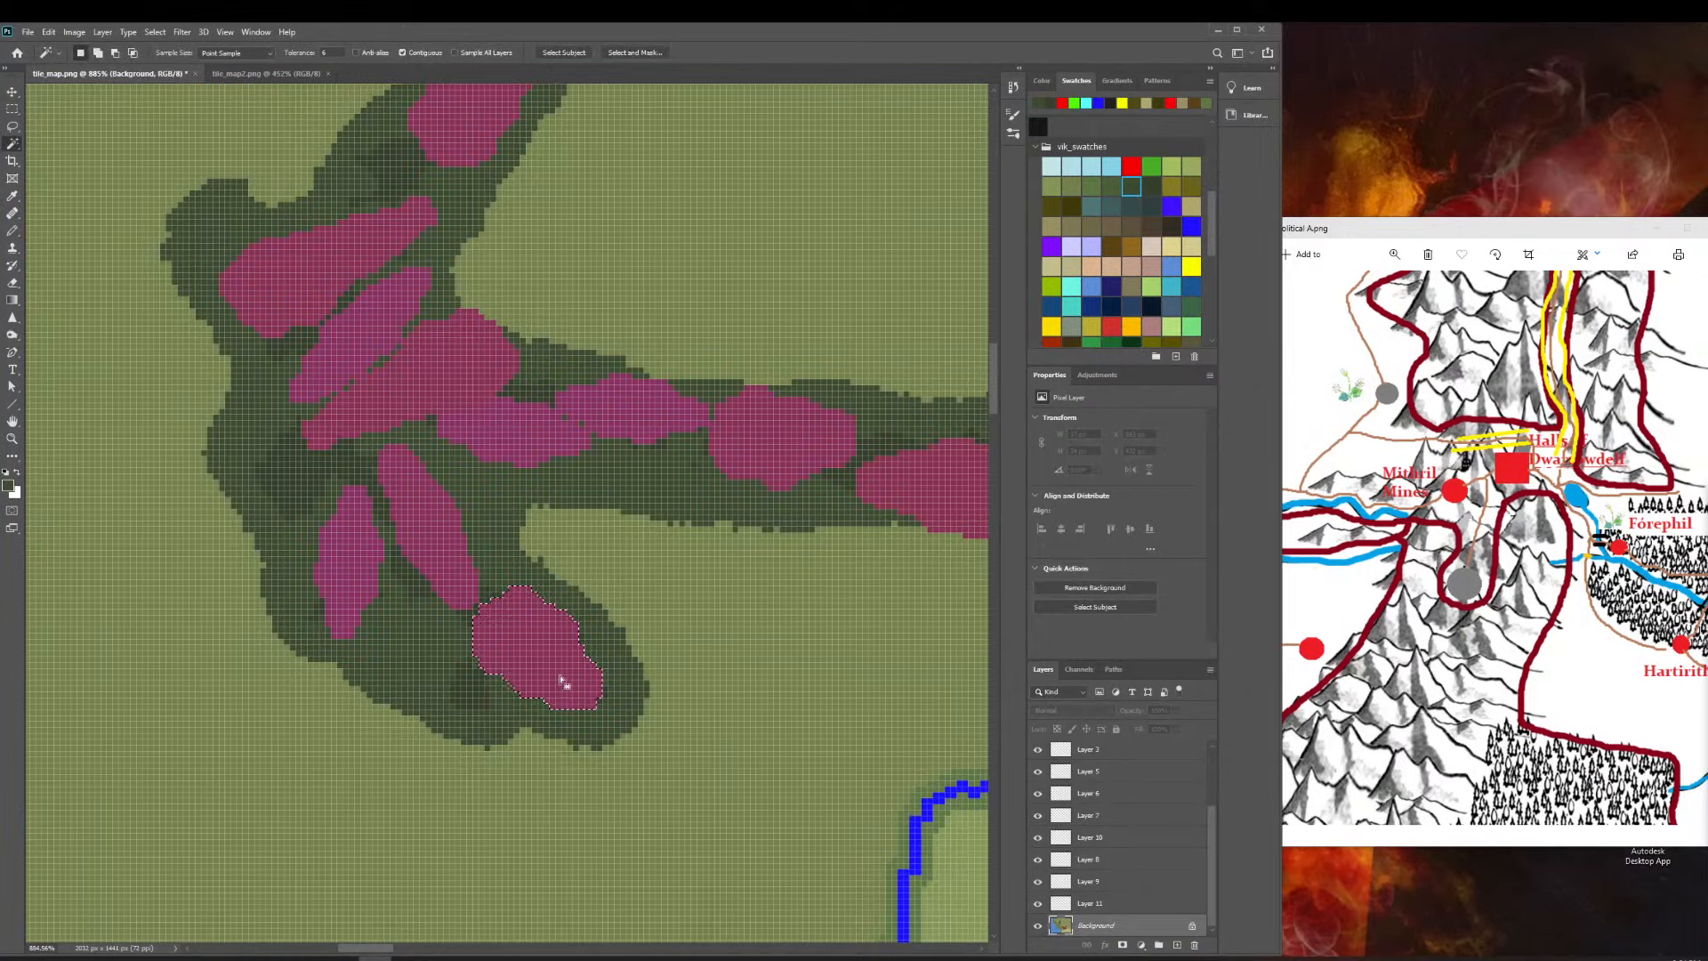
{"action": "key", "text": "z"}
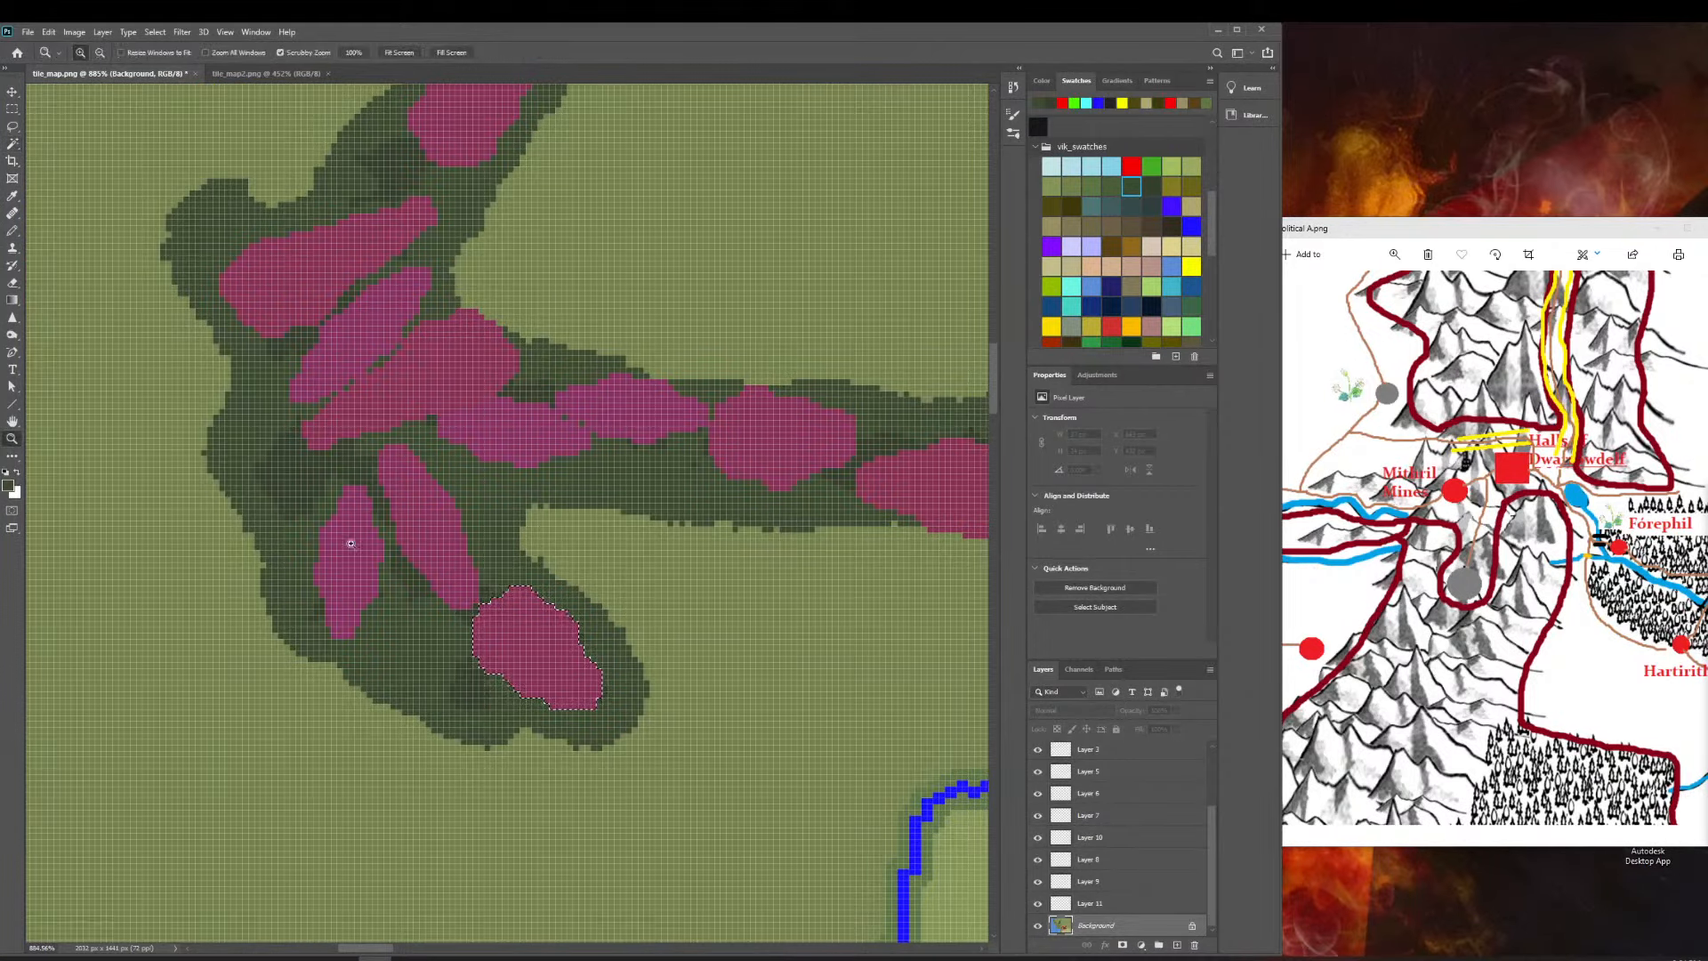
{"action": "scroll", "coordinate": [350, 542], "scroll_direction": "down", "scroll_amount": 10}
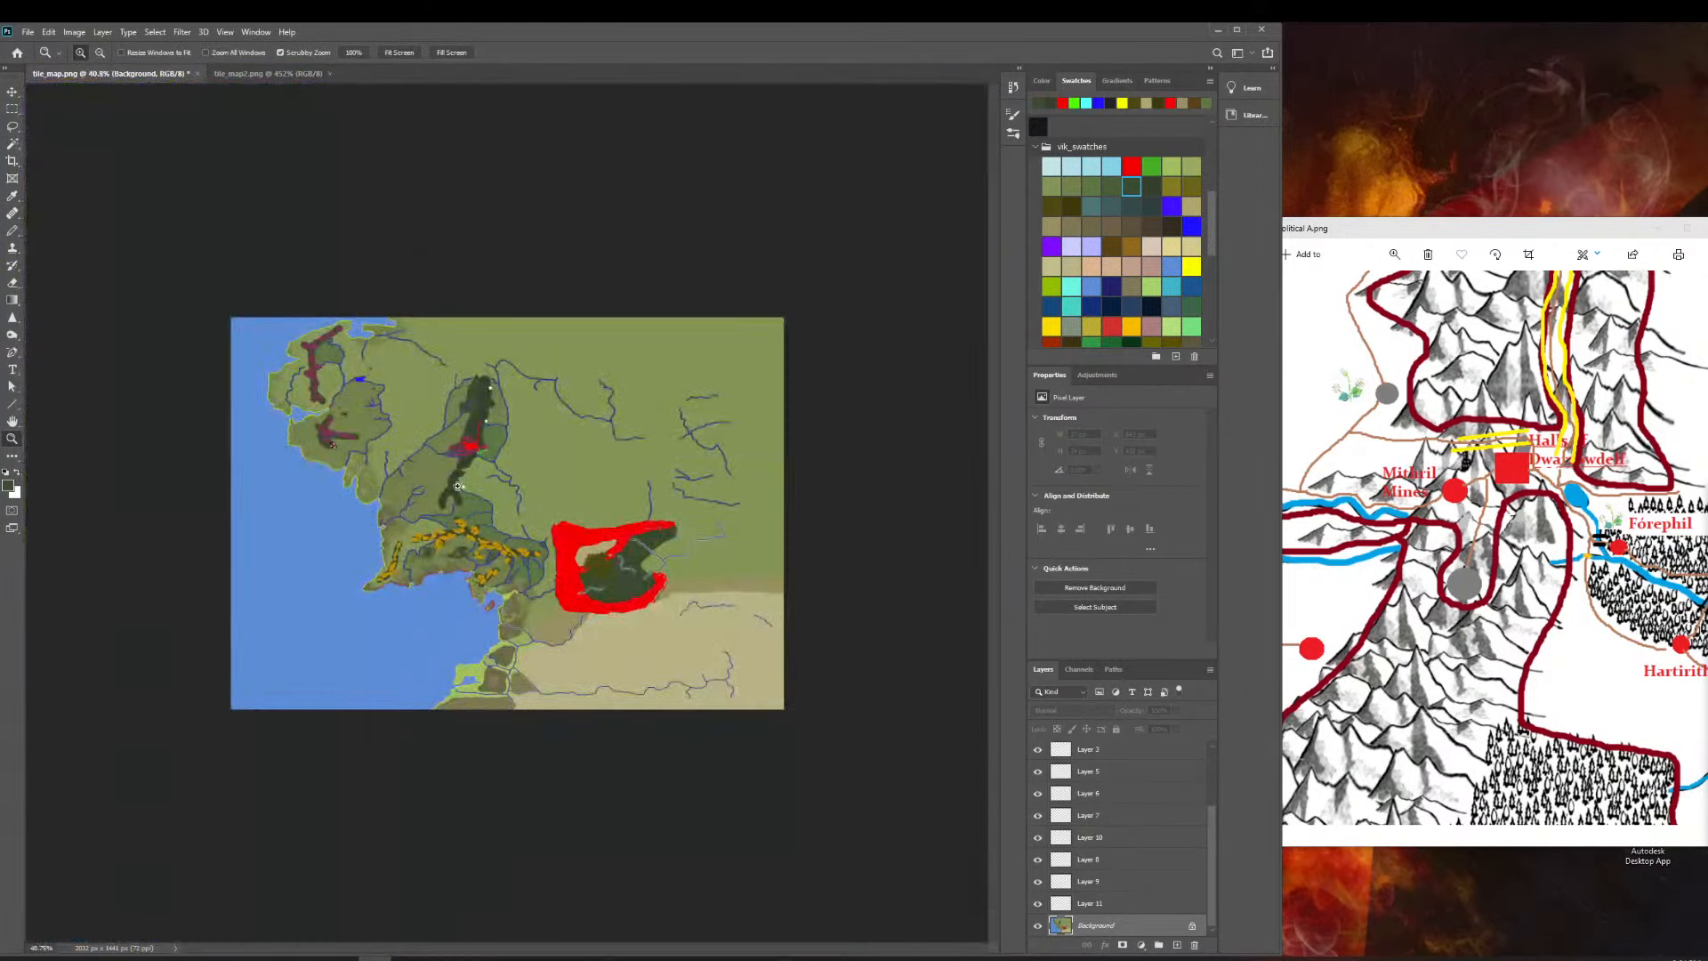
{"action": "scroll", "coordinate": [458, 486], "scroll_direction": "up", "scroll_amount": 10}
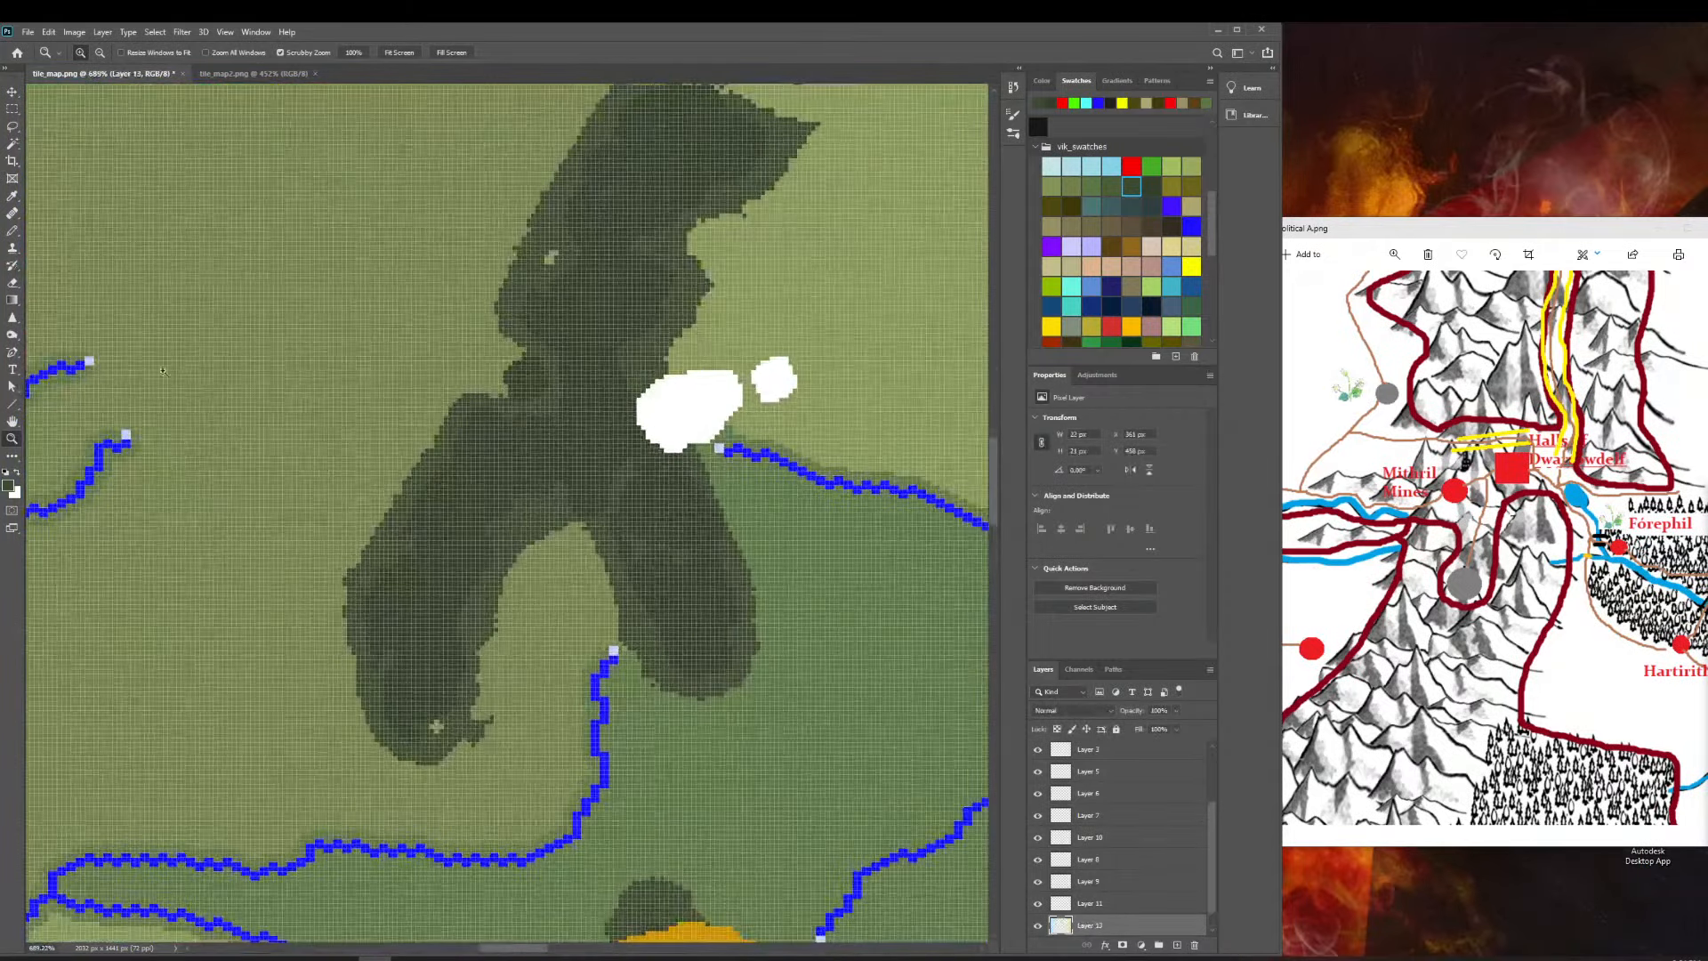
Move the copied magenta patch from the western range to the forked southern end of the central mountains, just below the white area.
{"action": "left_click", "coordinate": [4, 97]}
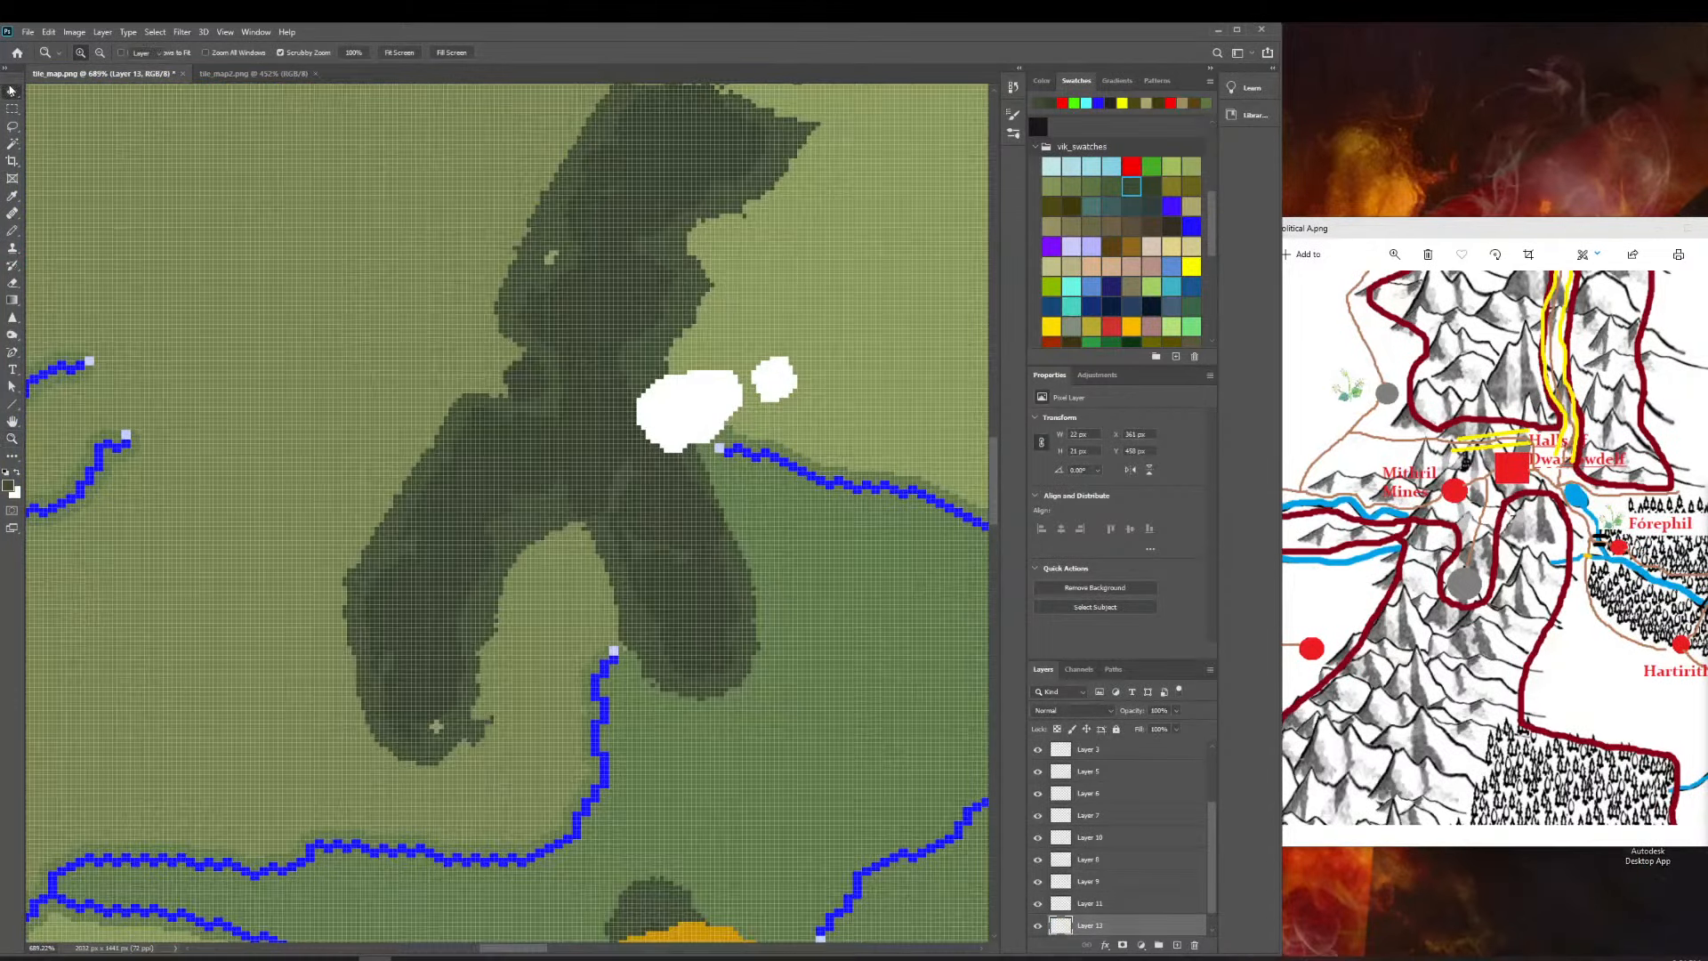
{"action": "left_click", "coordinate": [13, 440]}
{"action": "scroll", "coordinate": [249, 580], "scroll_direction": "down", "scroll_amount": 8}
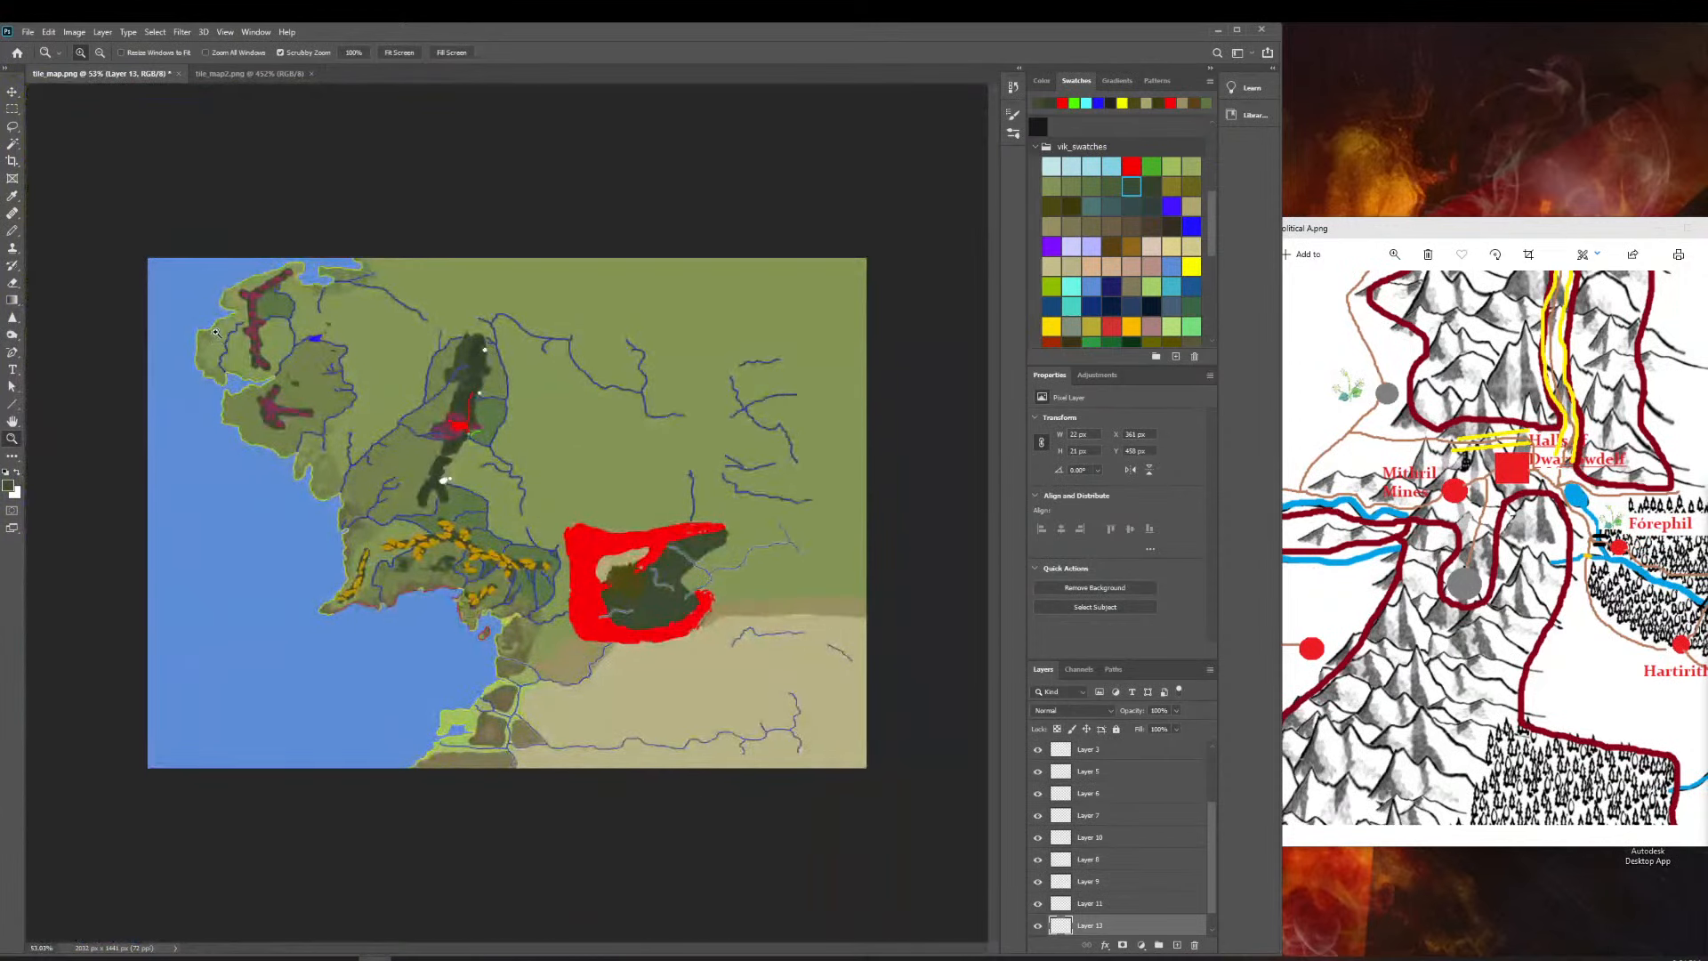
{"action": "scroll", "coordinate": [215, 332], "scroll_direction": "up", "scroll_amount": 3}
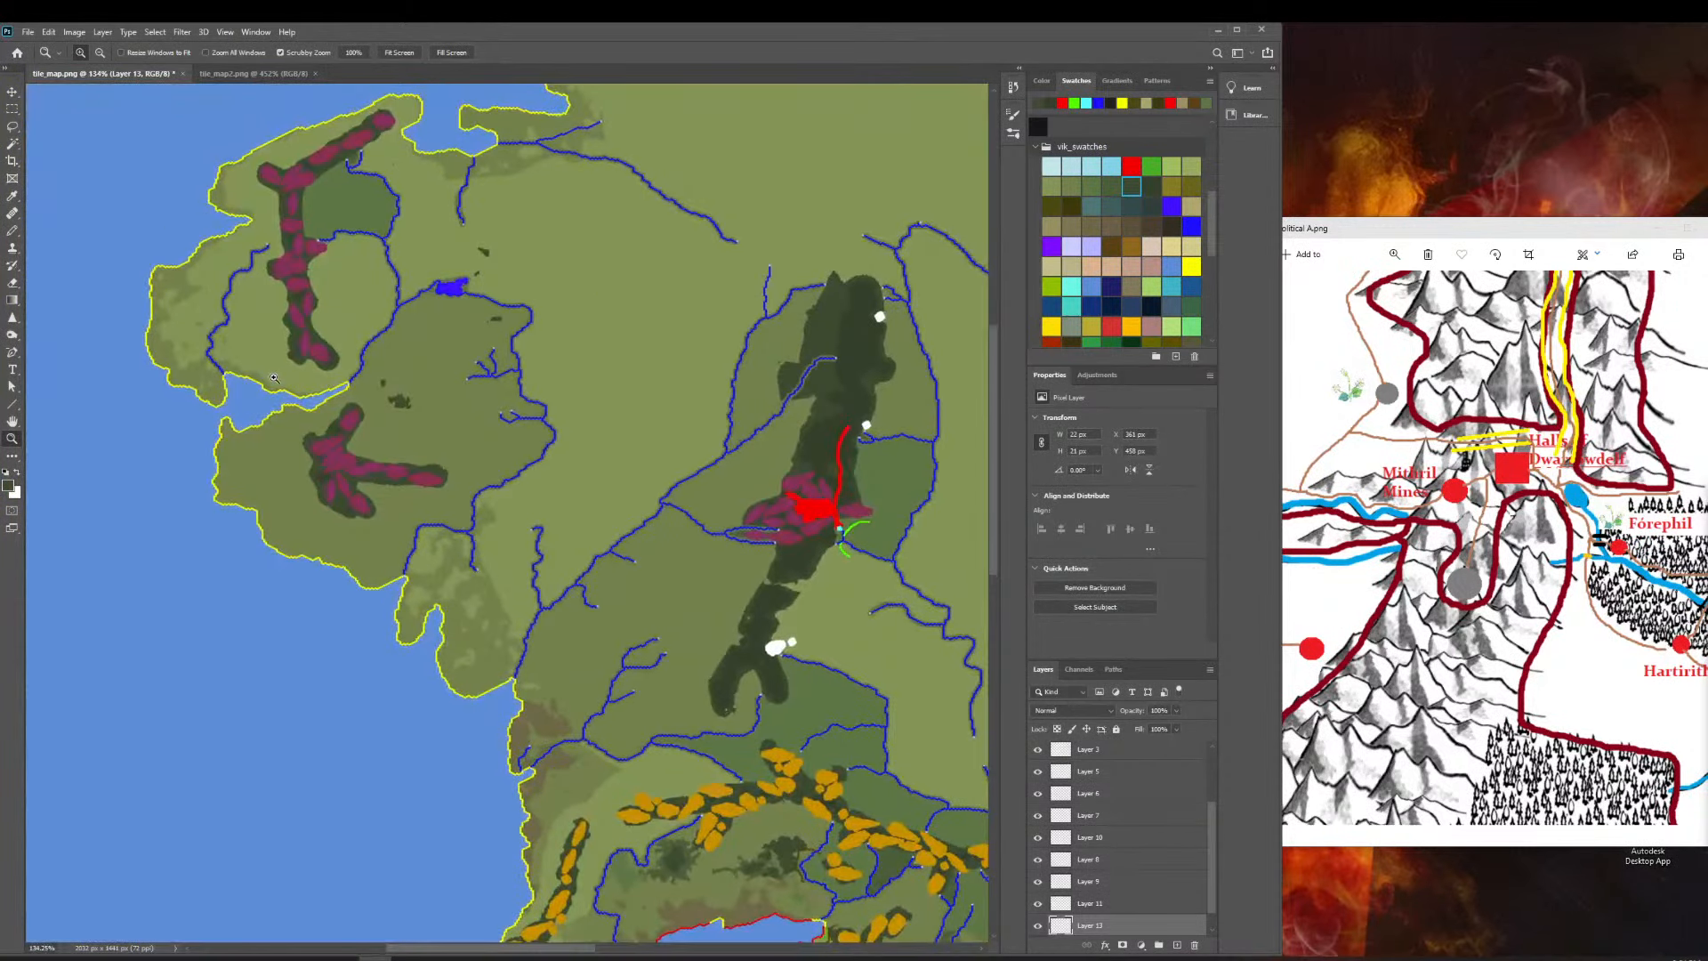
{"action": "scroll", "coordinate": [275, 398], "scroll_direction": "up", "scroll_amount": 1}
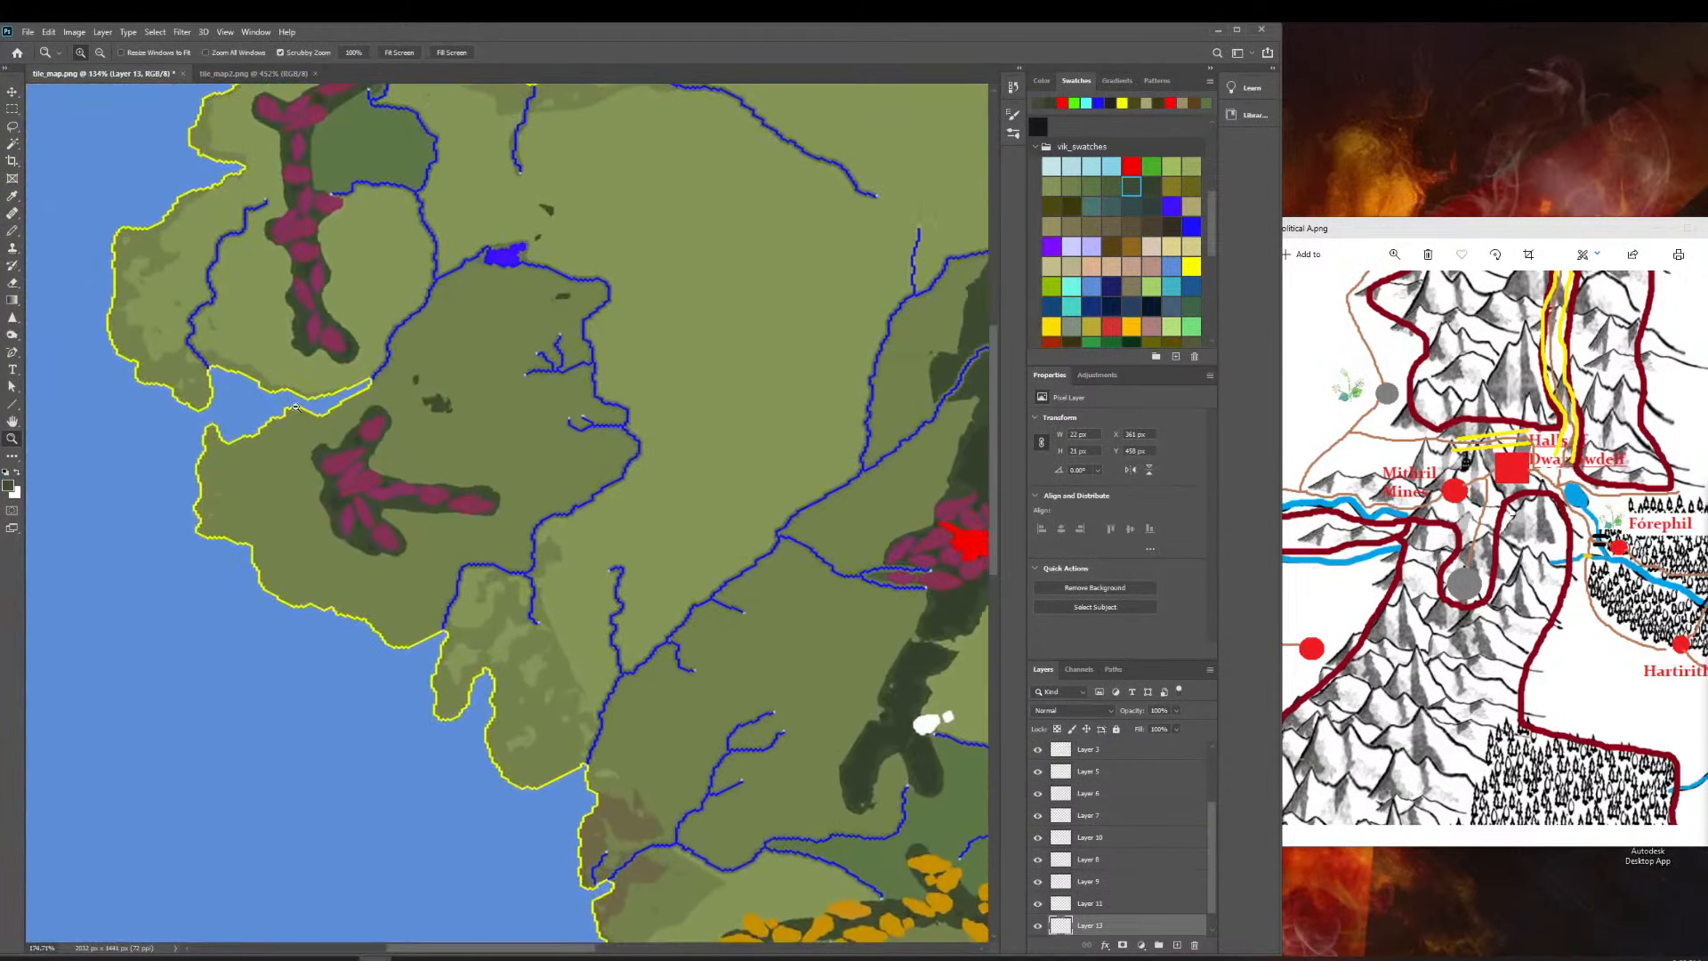
{"action": "left_click", "coordinate": [13, 92]}
{"action": "left_click_drag", "start_coordinate": [398, 547], "coordinate": [912, 750]}
{"action": "left_click", "coordinate": [10, 441]}
{"action": "left_click_drag", "start_coordinate": [407, 599], "coordinate": [324, 599]}
{"action": "left_click_drag", "start_coordinate": [636, 679], "coordinate": [741, 586]}
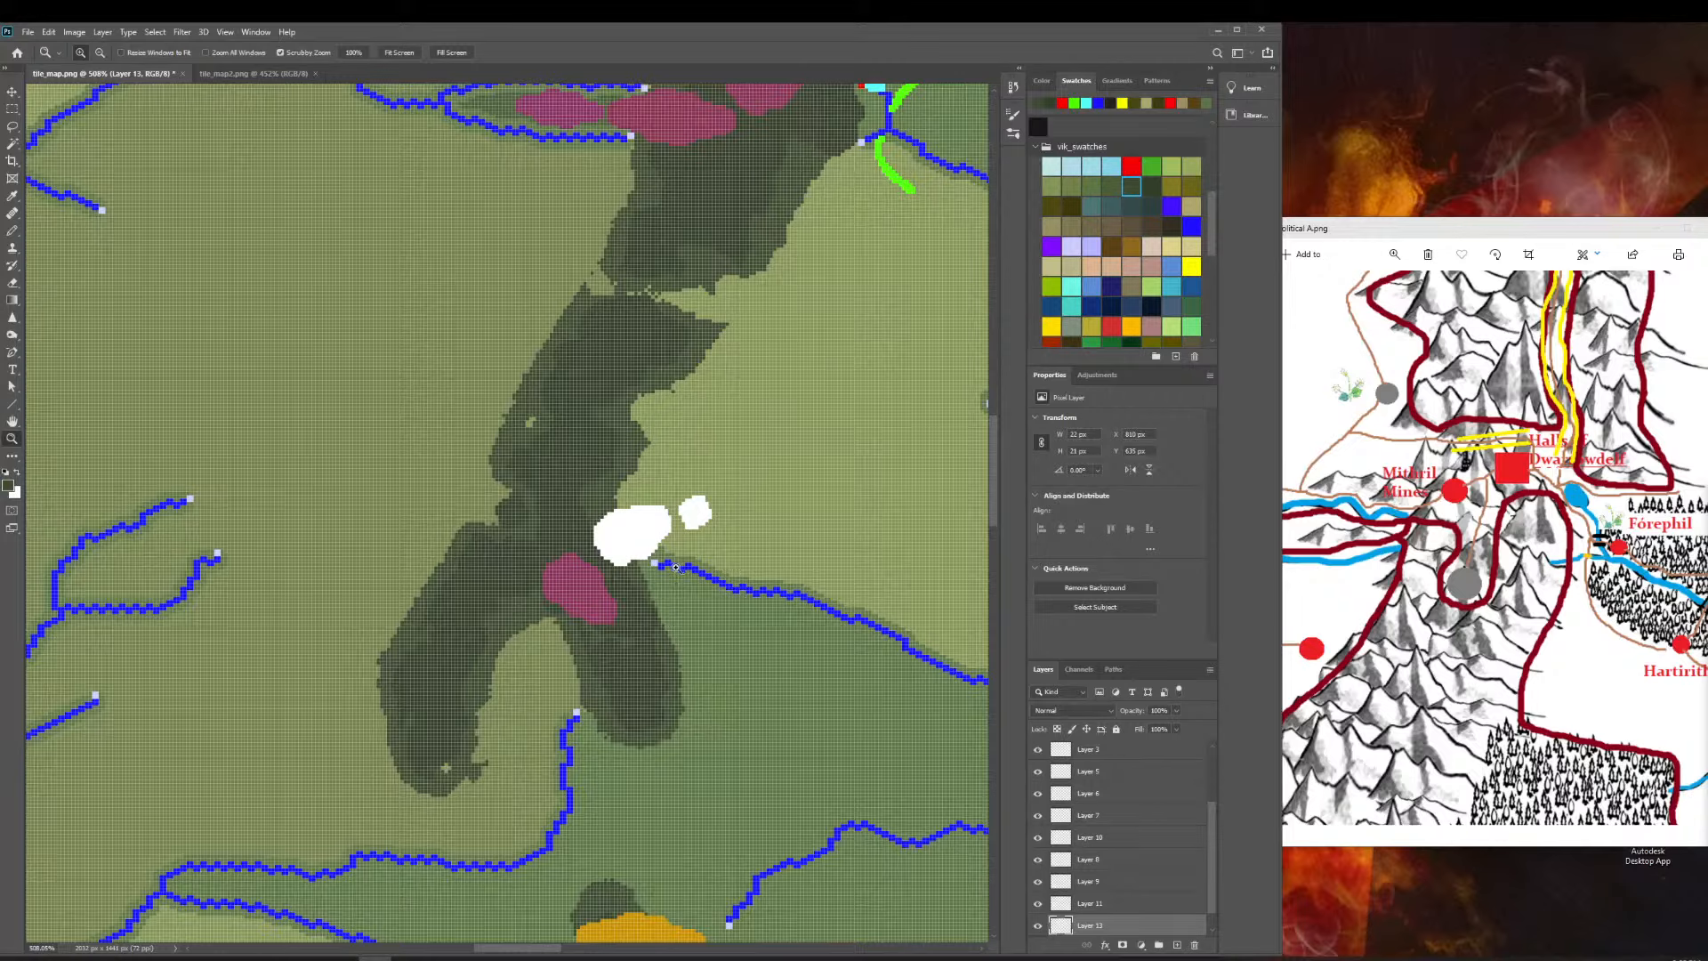
Fine-position the copied patch slightly lower at the top of the mountain fork and deselect its layer.
{"action": "left_click_drag", "start_coordinate": [660, 648], "coordinate": [699, 642]}
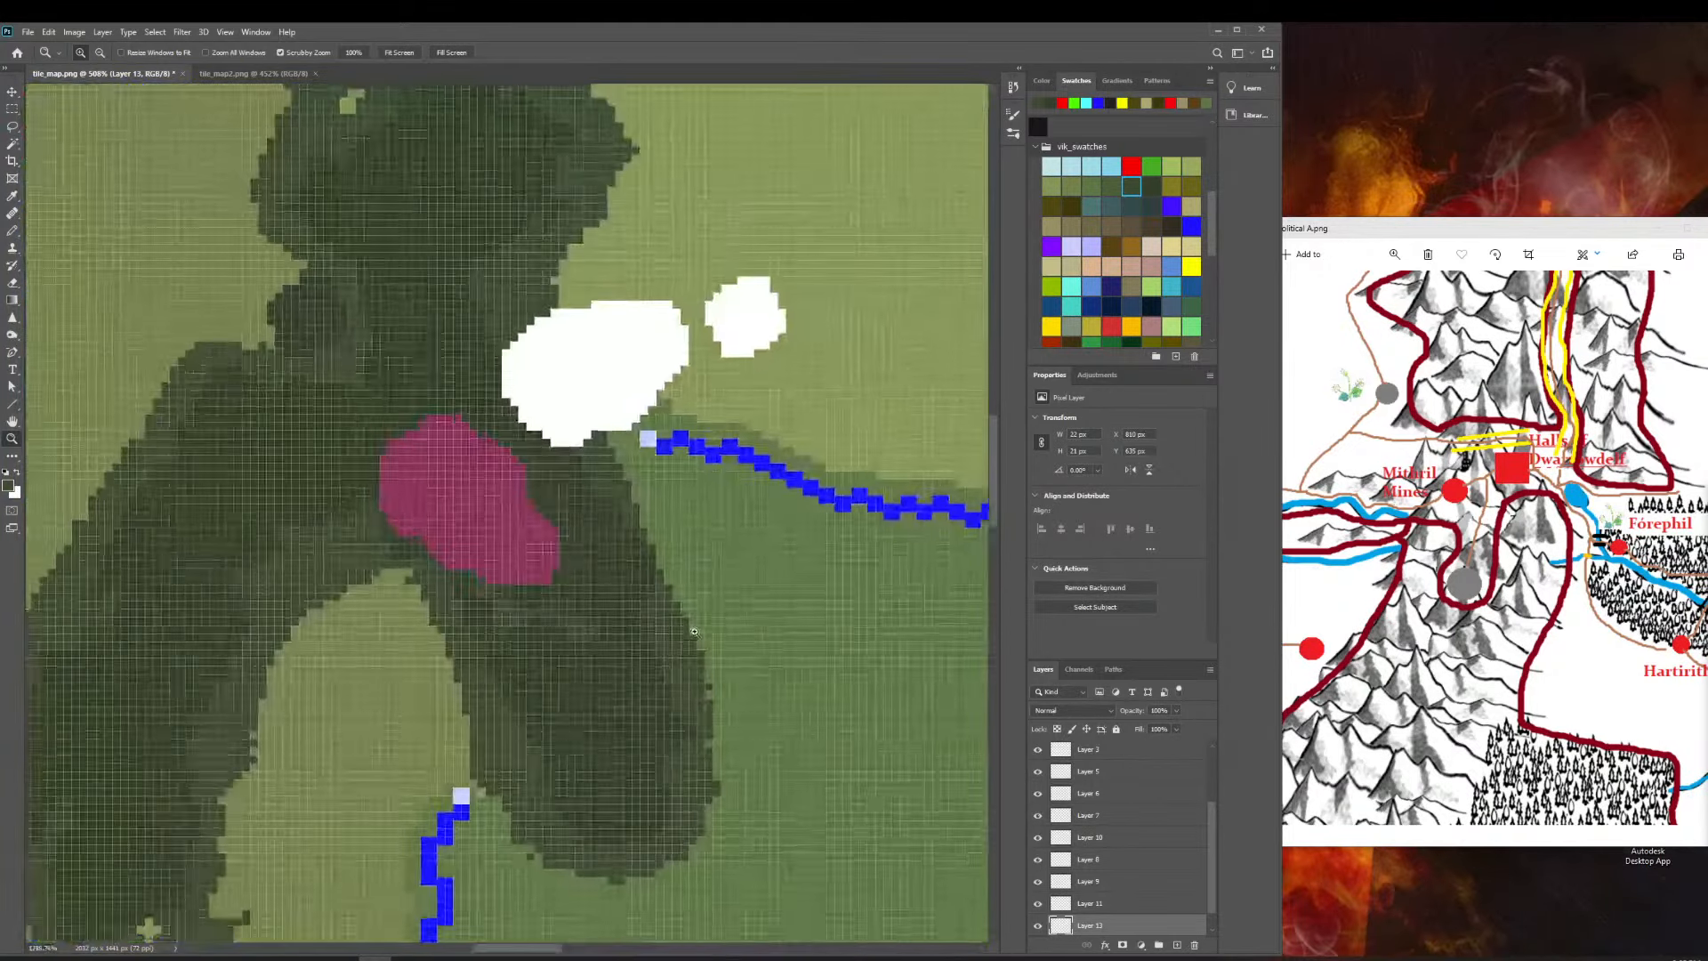
{"action": "left_click", "coordinate": [13, 92]}
{"action": "left_click_drag", "start_coordinate": [494, 532], "coordinate": [486, 558]}
{"action": "left_click", "coordinate": [729, 556]}
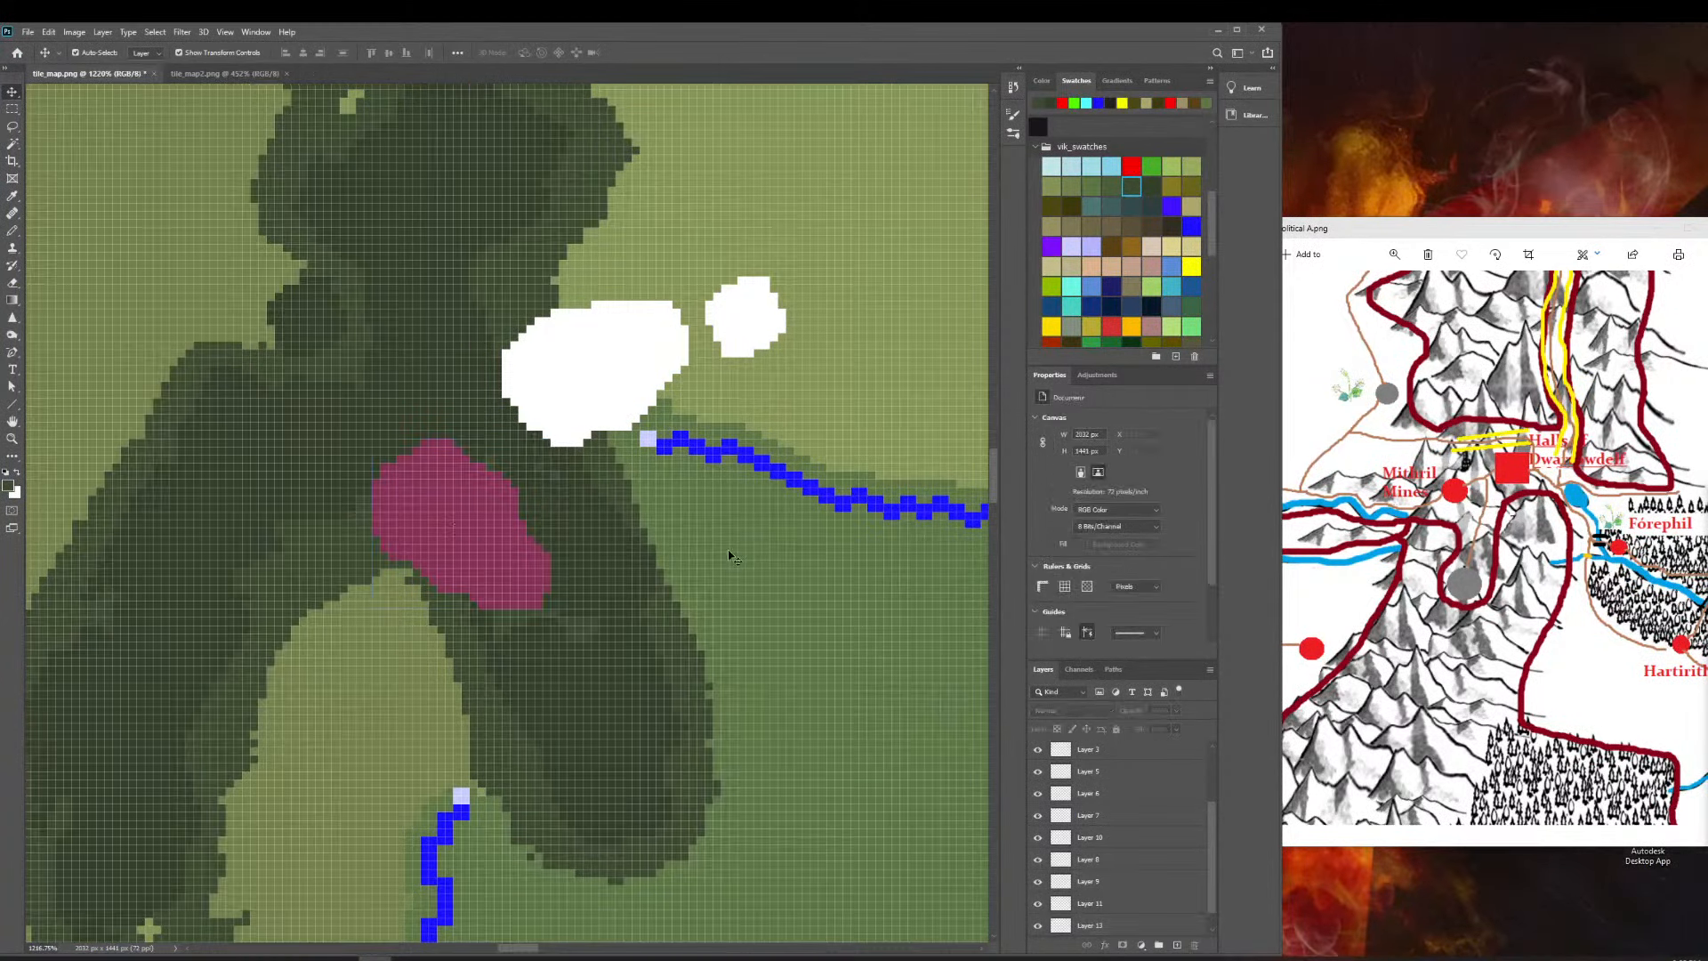
Select the narrow upright magenta patch at the southwest of the western range on the Background layer and copy it to a new layer.
{"action": "left_click", "coordinate": [13, 439]}
{"action": "left_click_drag", "start_coordinate": [573, 552], "coordinate": [423, 499]}
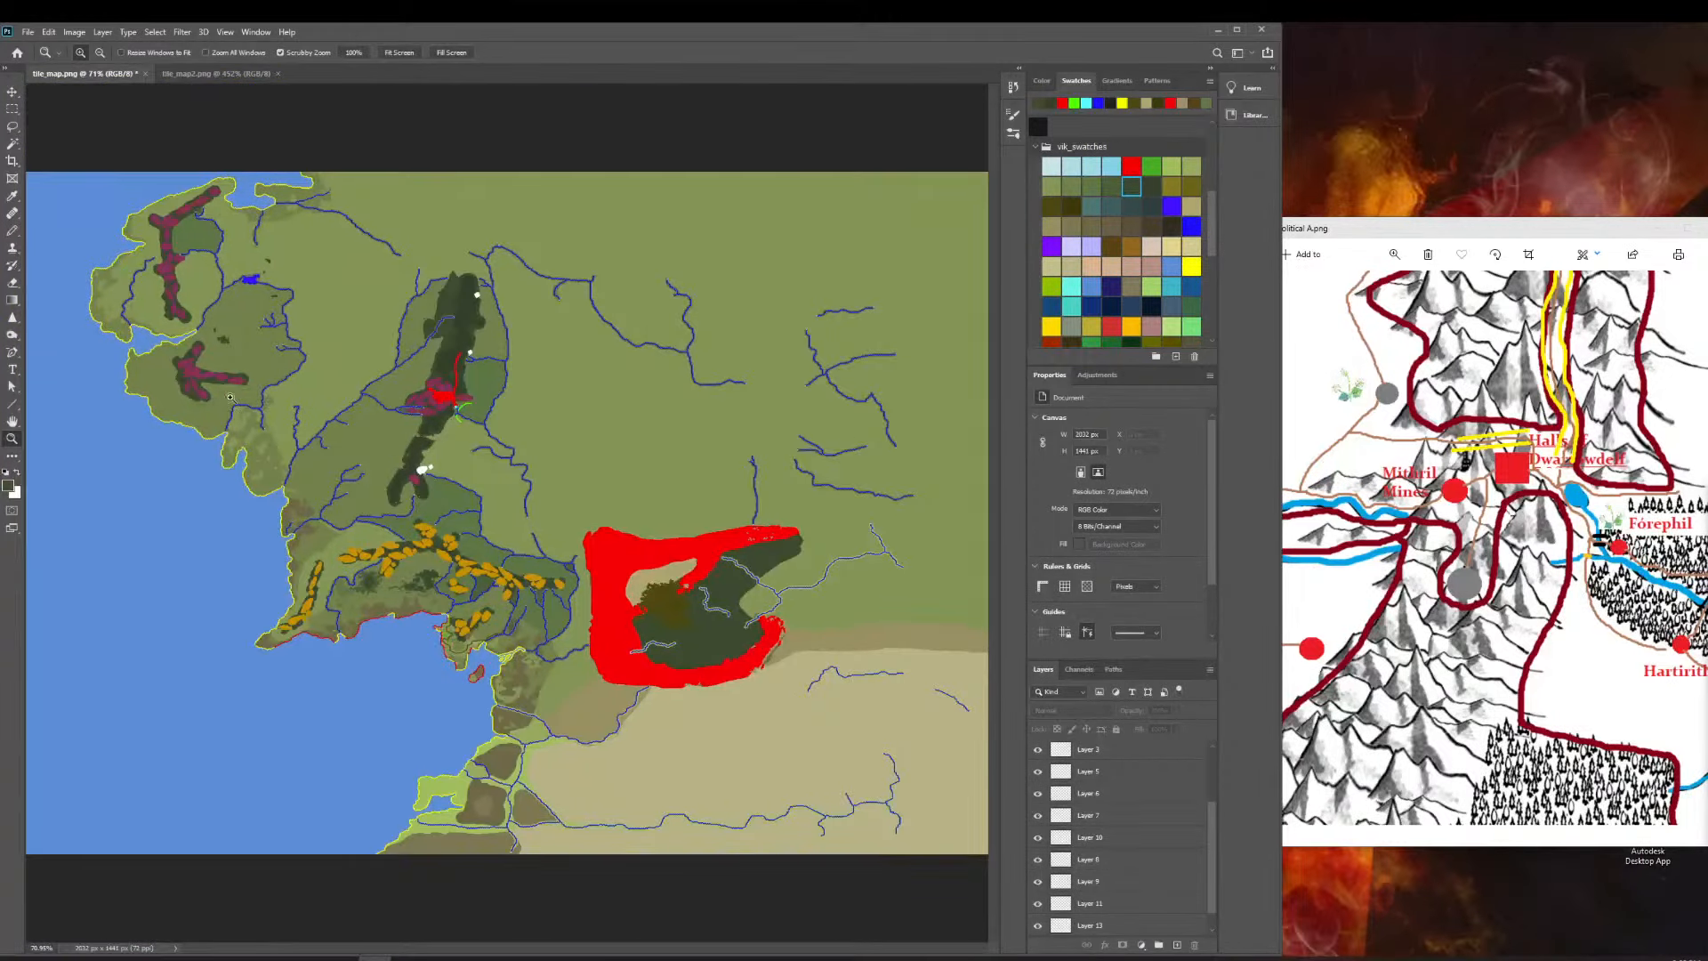
{"action": "left_click_drag", "start_coordinate": [173, 378], "coordinate": [279, 445]}
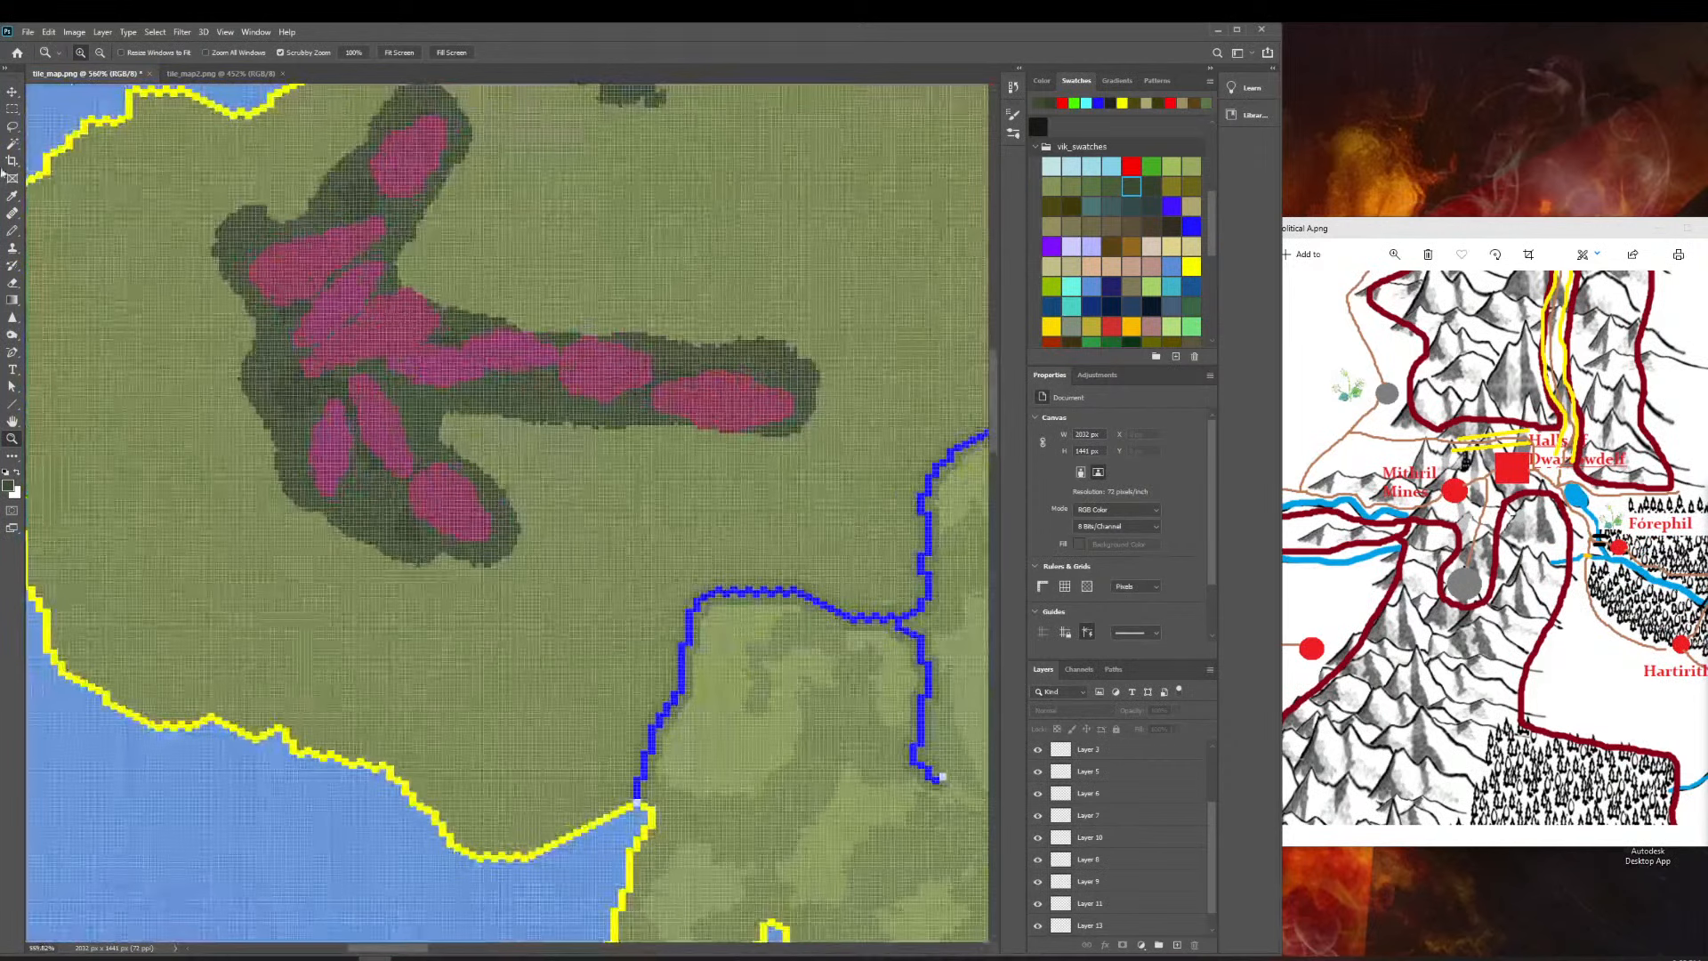
{"action": "left_click", "coordinate": [14, 145]}
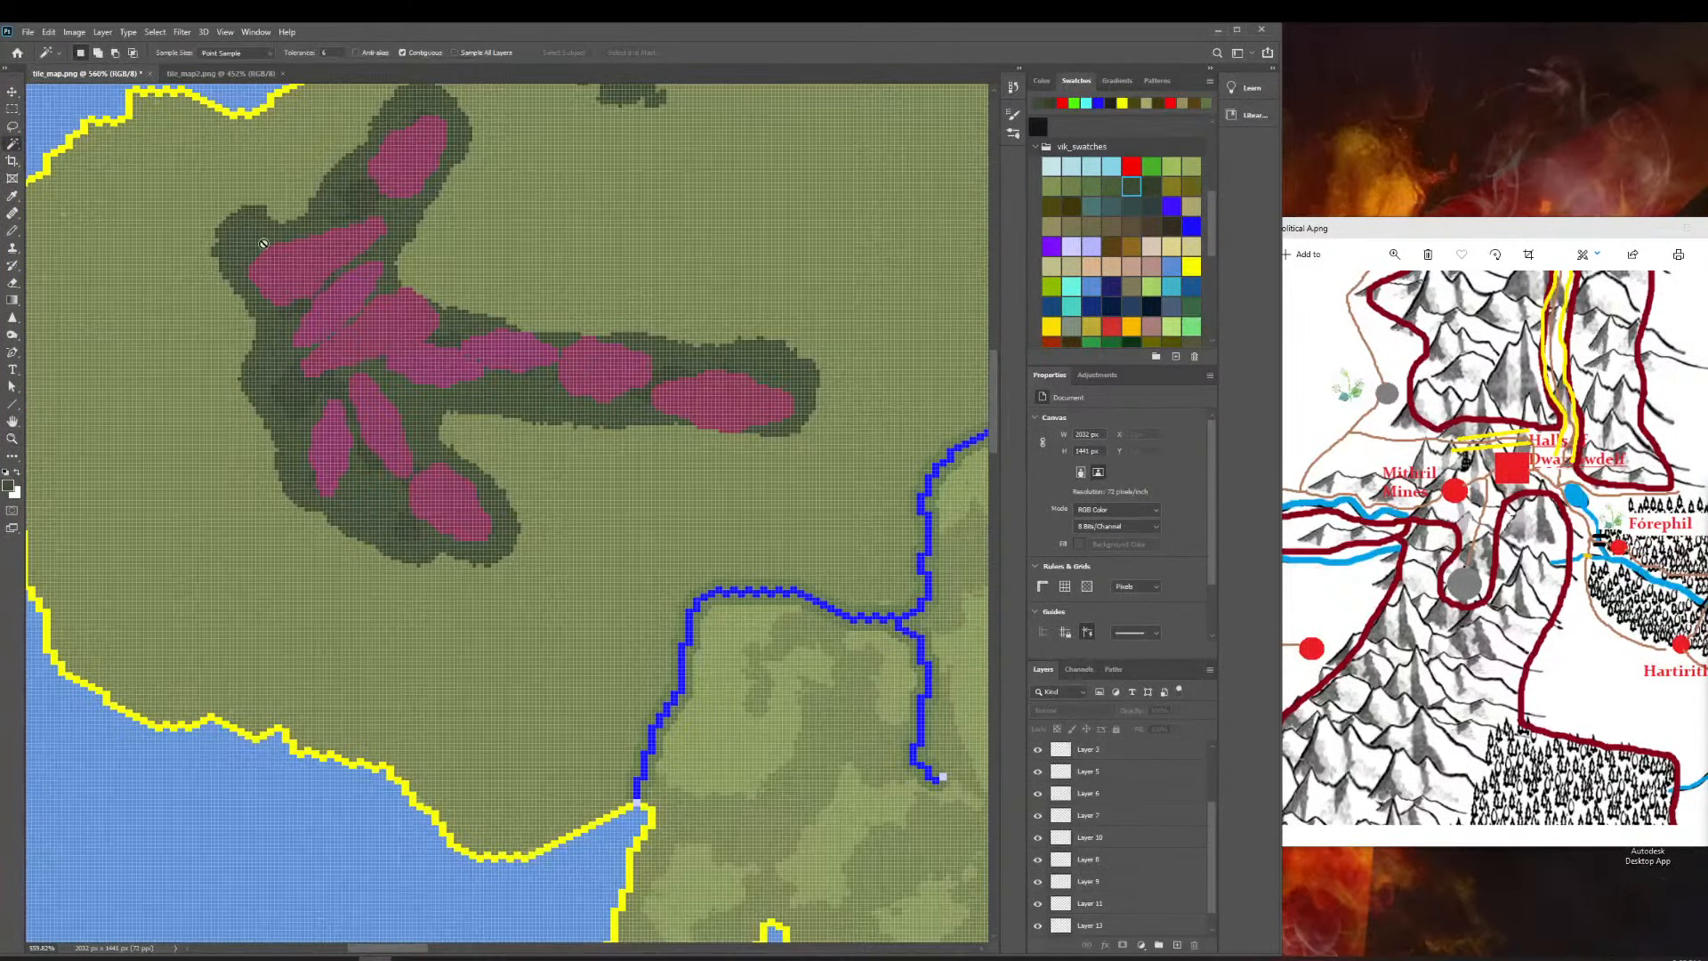
{"action": "scroll", "coordinate": [1118, 772], "scroll_direction": "down", "scroll_amount": 1}
{"action": "left_click", "coordinate": [1103, 926]}
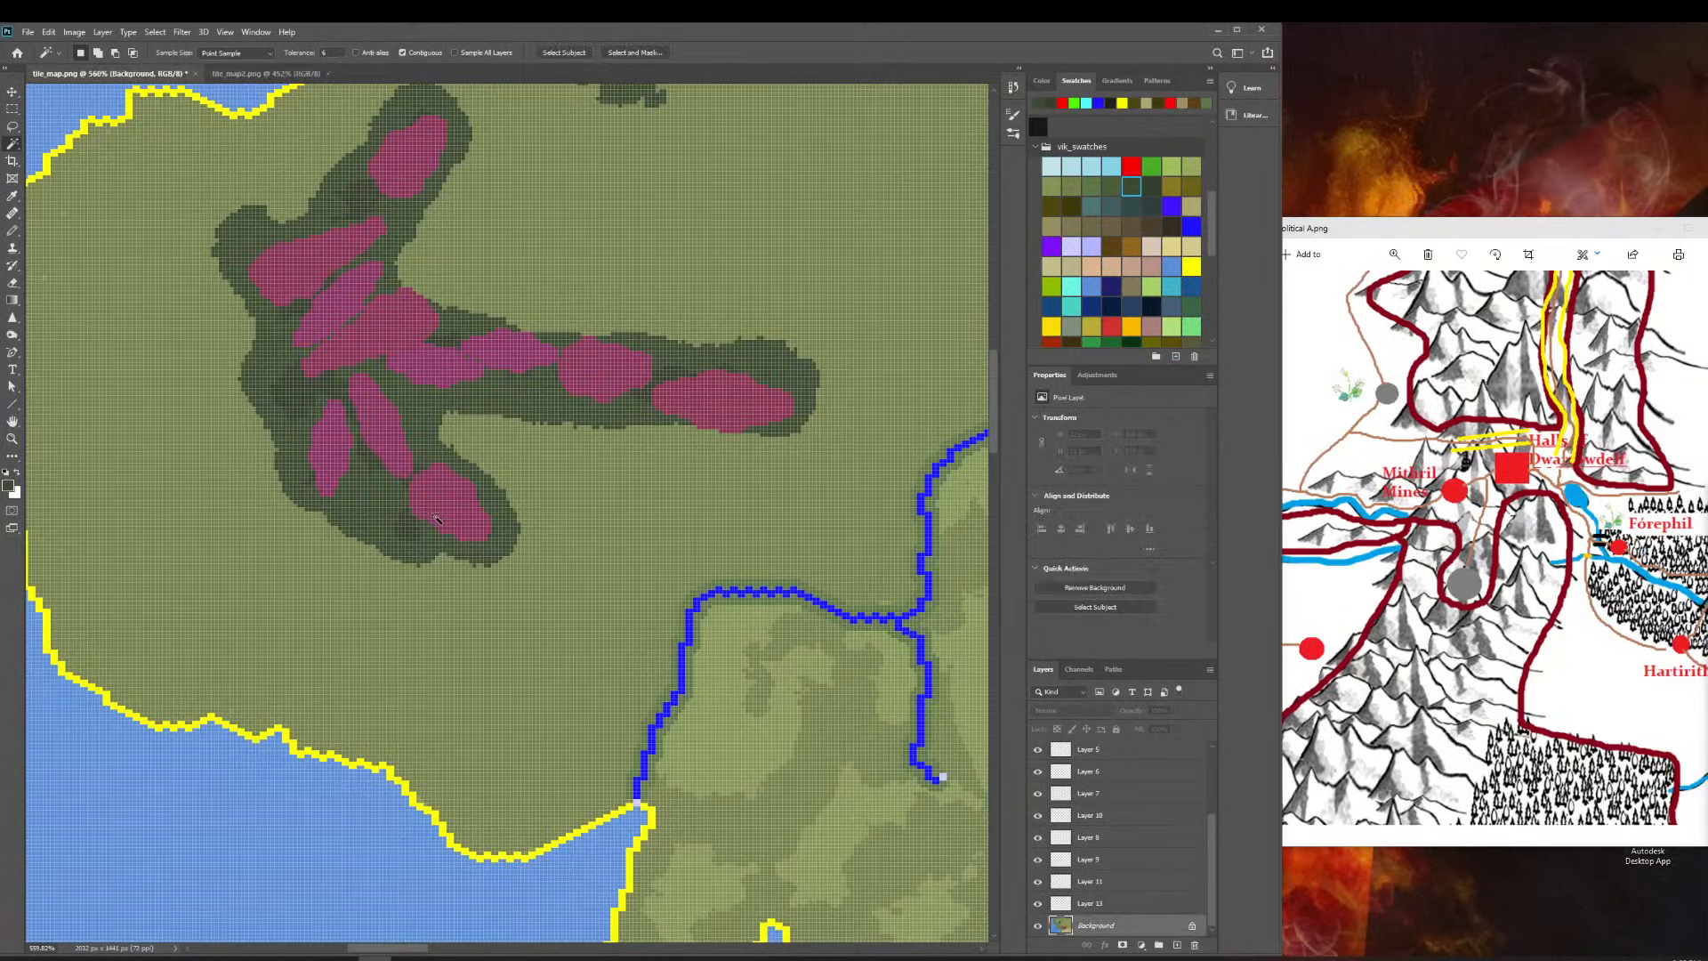
{"action": "left_click", "coordinate": [346, 452]}
{"action": "left_click", "coordinate": [12, 439]}
{"action": "left_click_drag", "start_coordinate": [562, 607], "coordinate": [523, 565]}
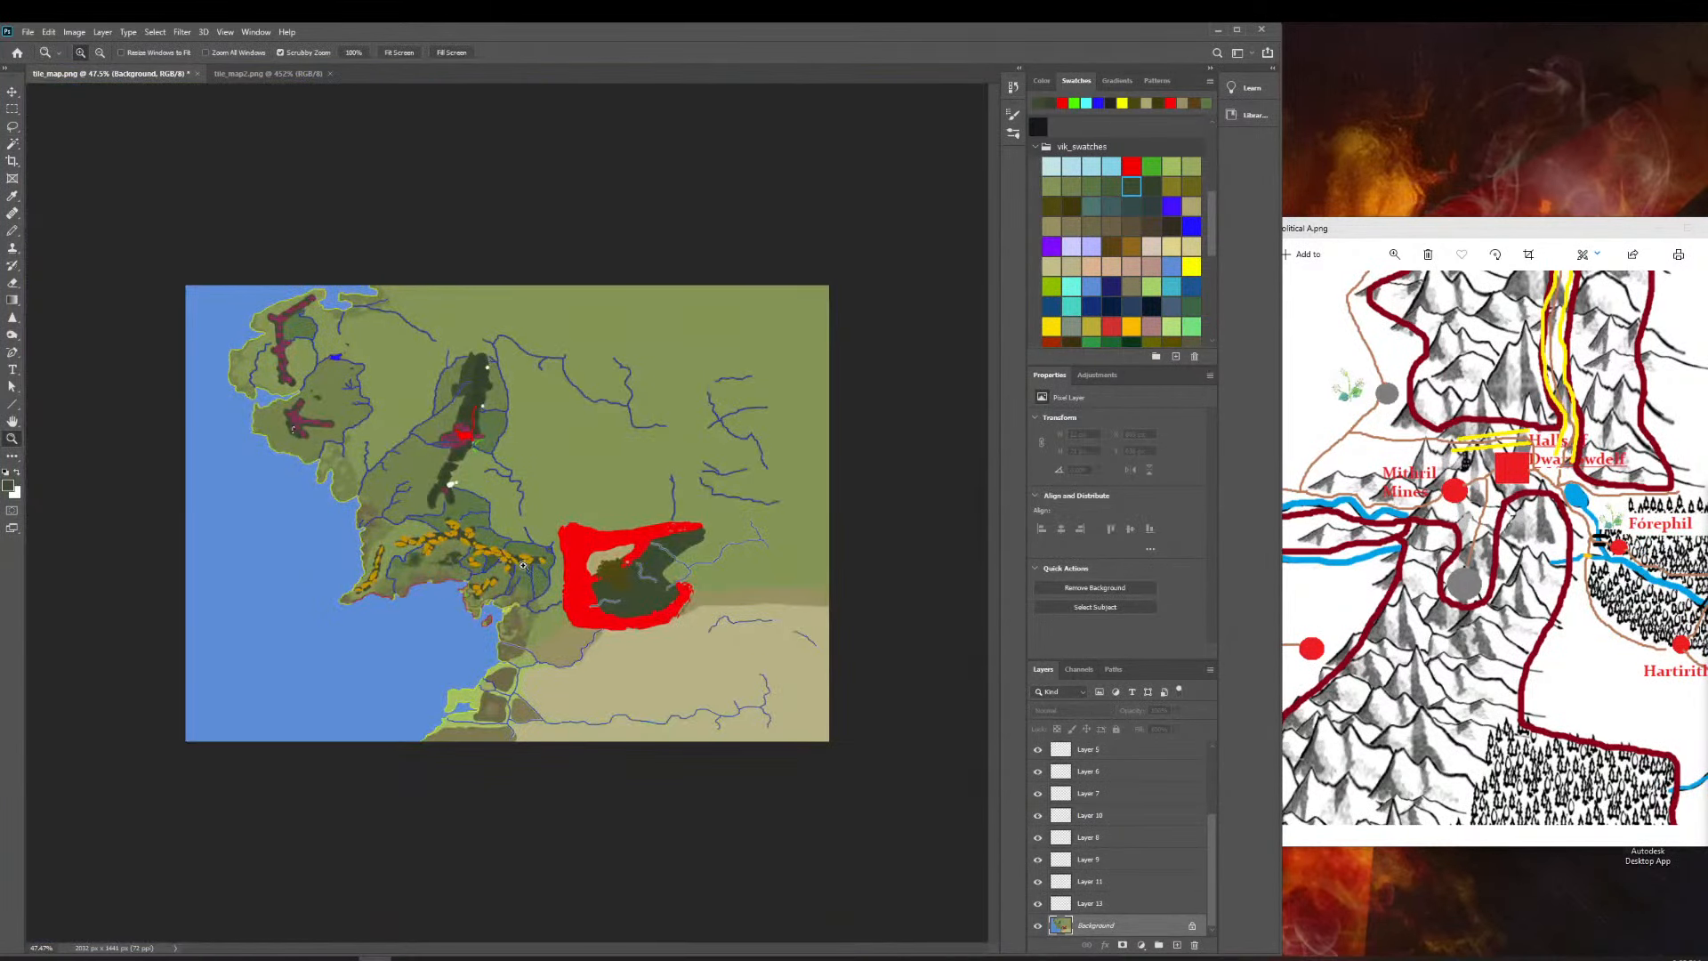
{"action": "left_click_drag", "start_coordinate": [438, 493], "coordinate": [480, 499]}
{"action": "key", "text": "ctrl+j"}
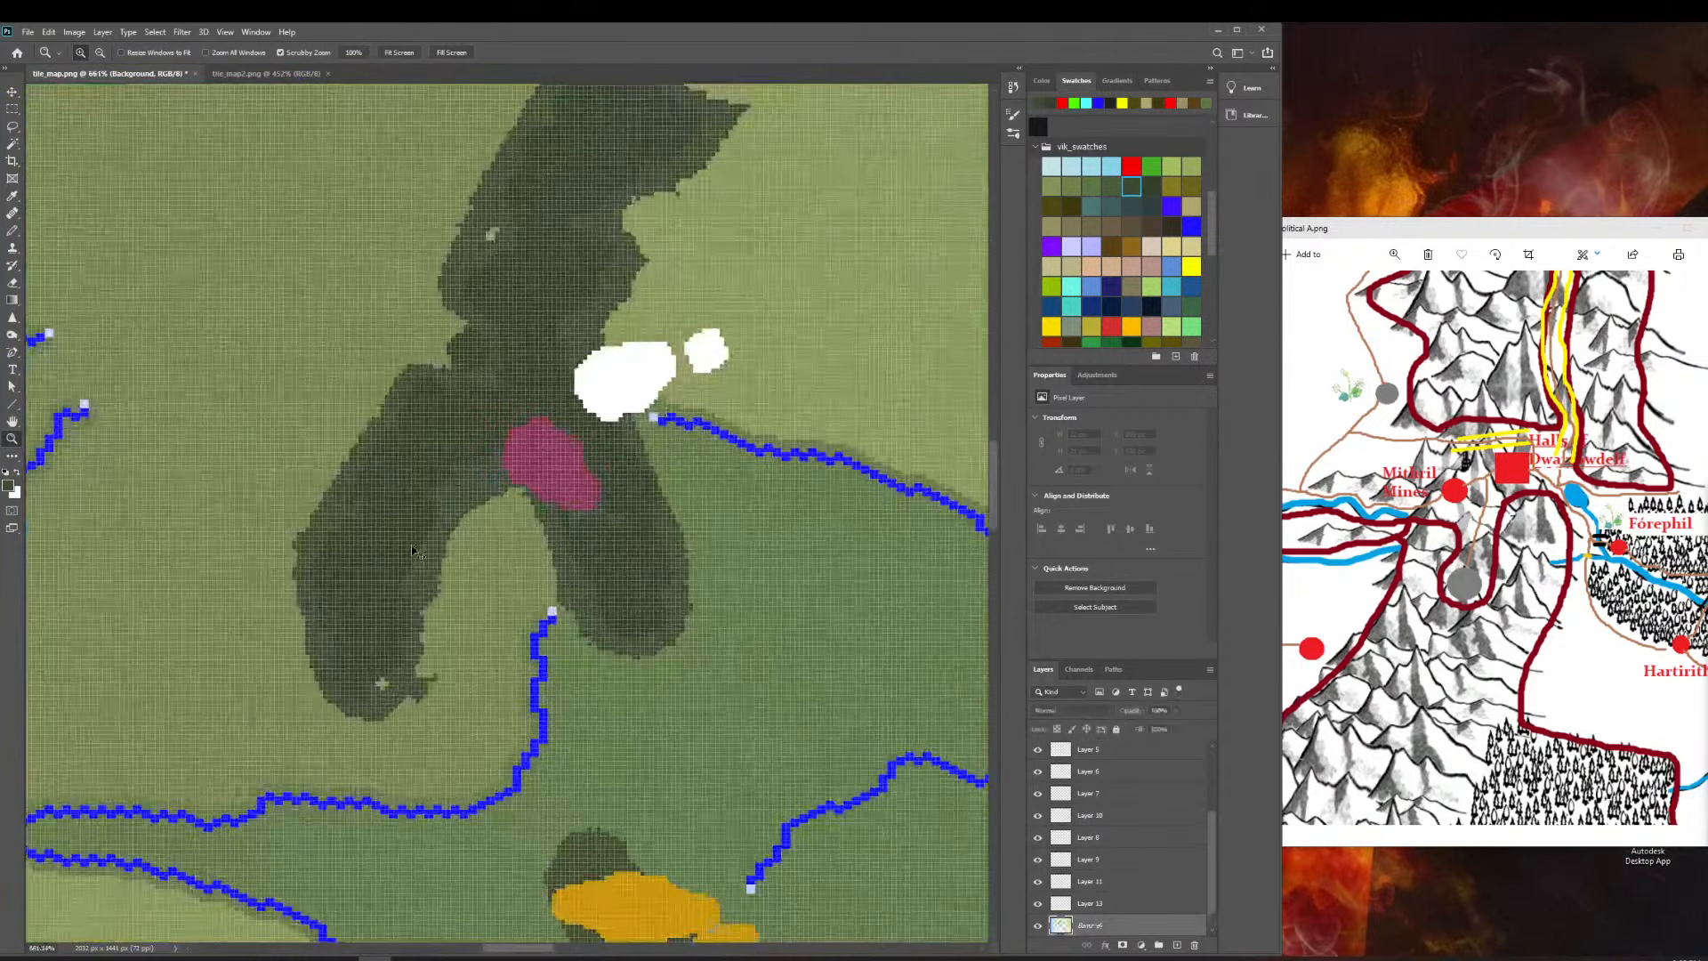
{"action": "left_click_drag", "start_coordinate": [334, 340], "coordinate": [242, 331]}
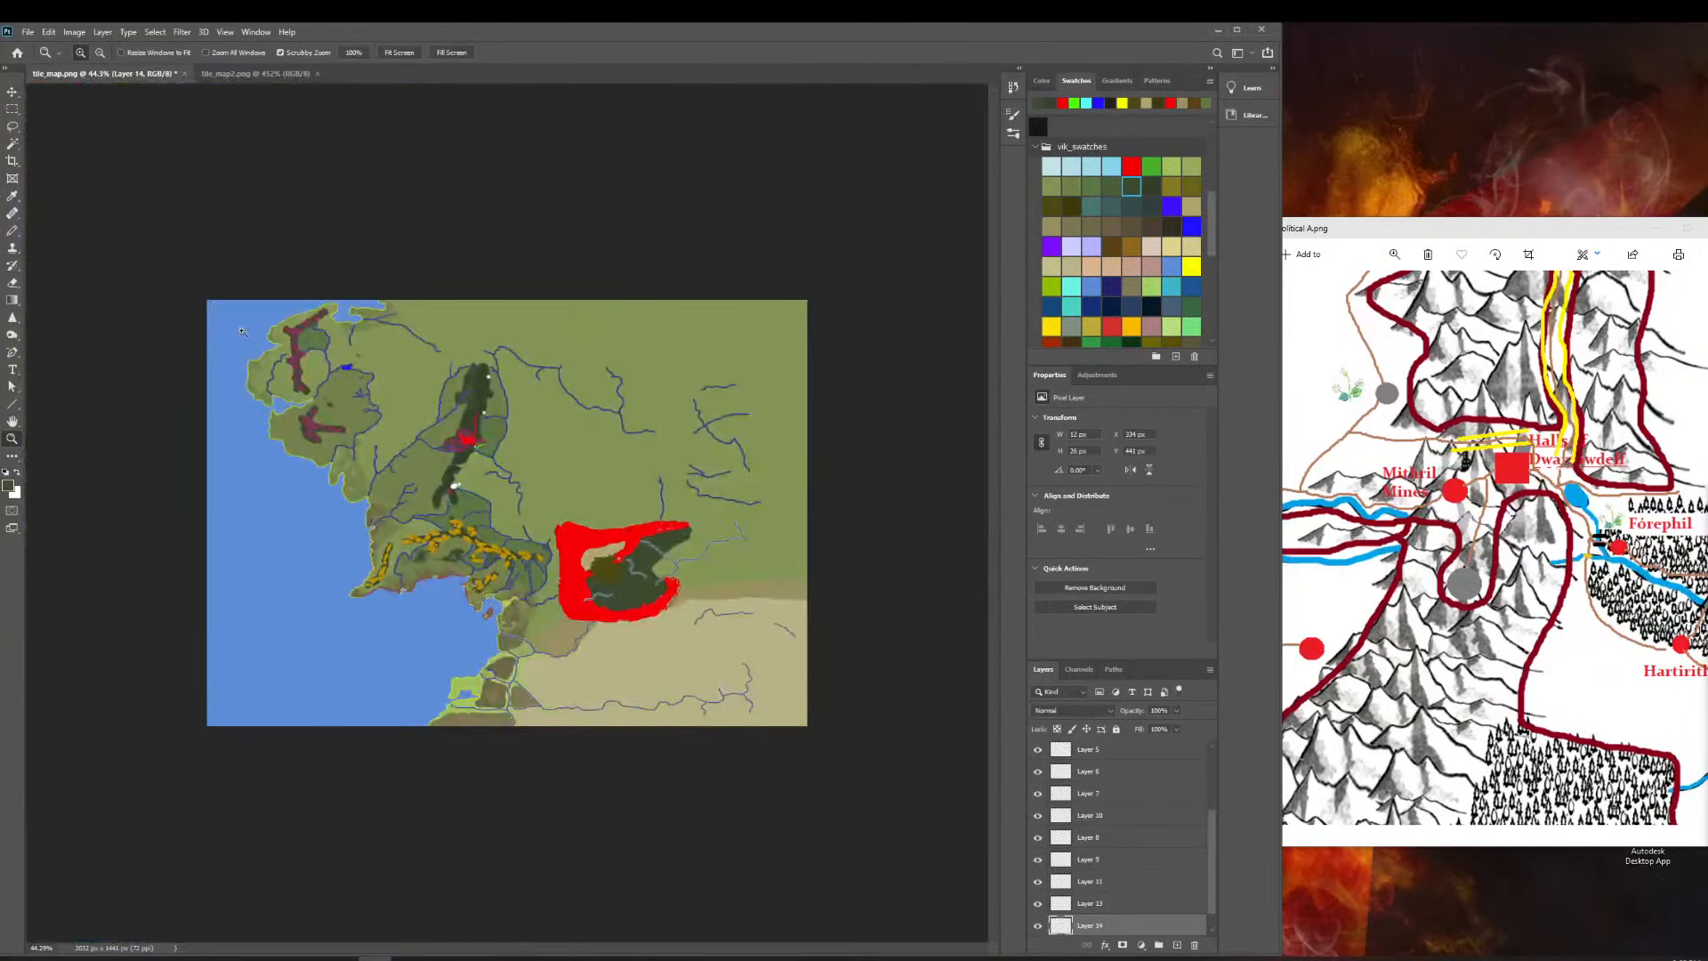
Move the copied upright magenta patch from the western range to the central mountains' southern fork, just west of the patch already there.
{"action": "left_click_drag", "start_coordinate": [283, 428], "coordinate": [307, 428]}
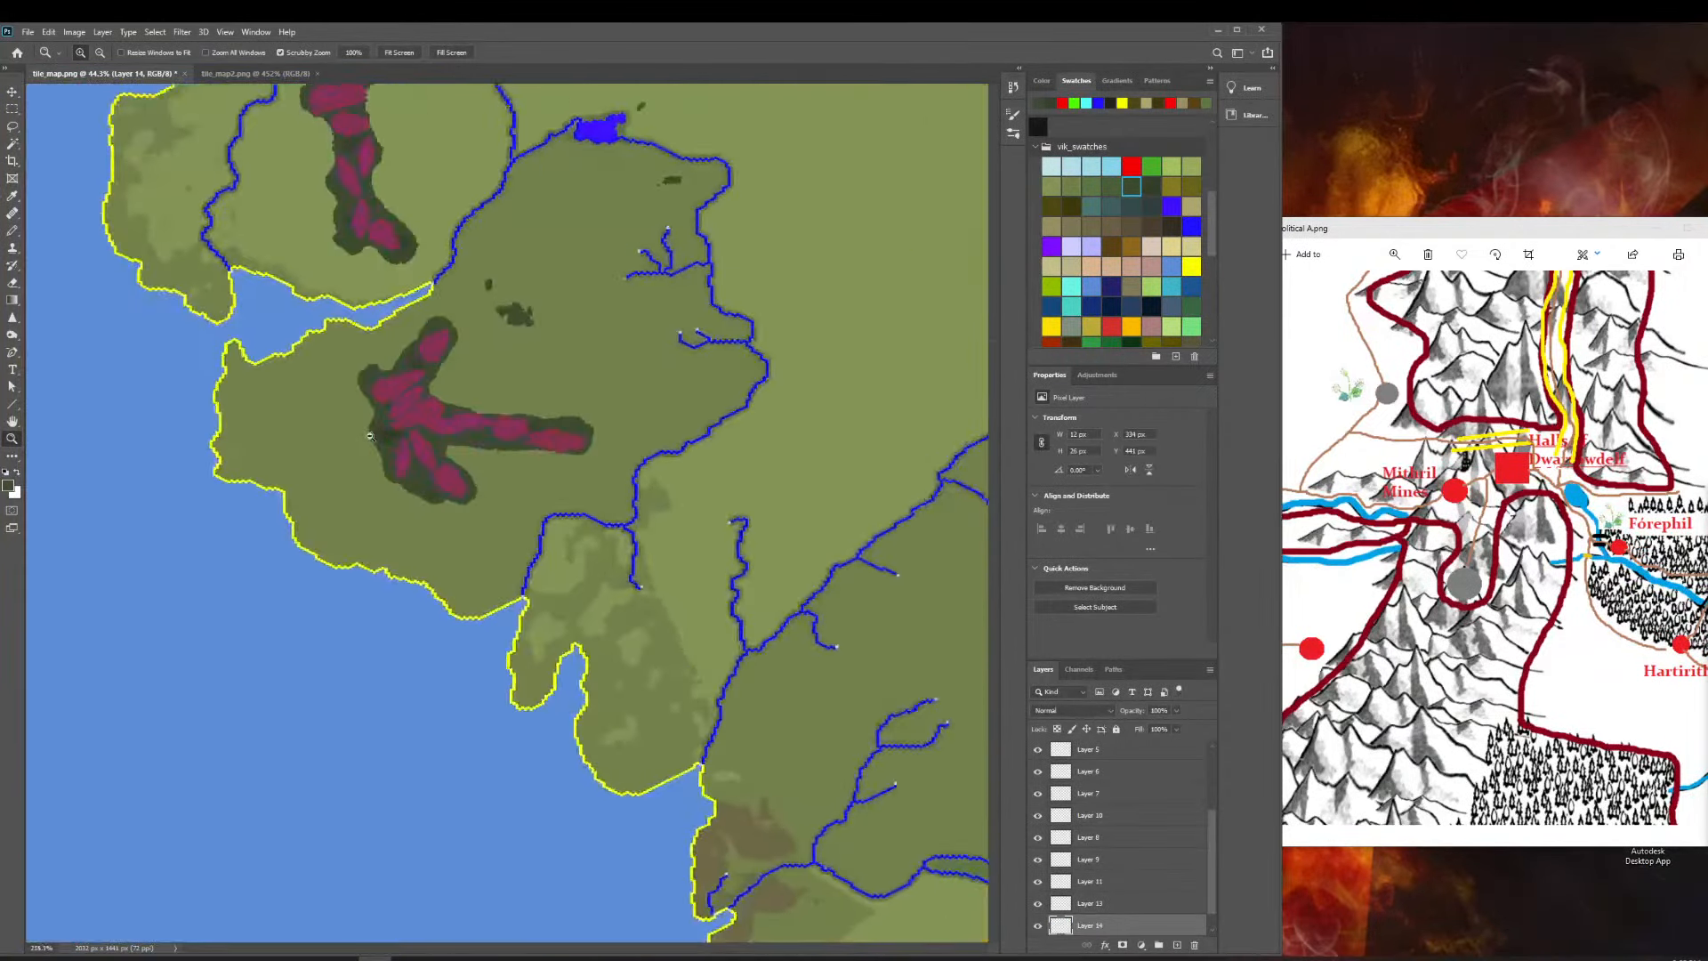
{"action": "left_click", "coordinate": [14, 93]}
{"action": "left_click_drag", "start_coordinate": [403, 469], "coordinate": [891, 657]}
{"action": "scroll", "coordinate": [720, 656], "scroll_direction": "right", "scroll_amount": 2}
{"action": "scroll", "coordinate": [721, 656], "scroll_direction": "right", "scroll_amount": 4}
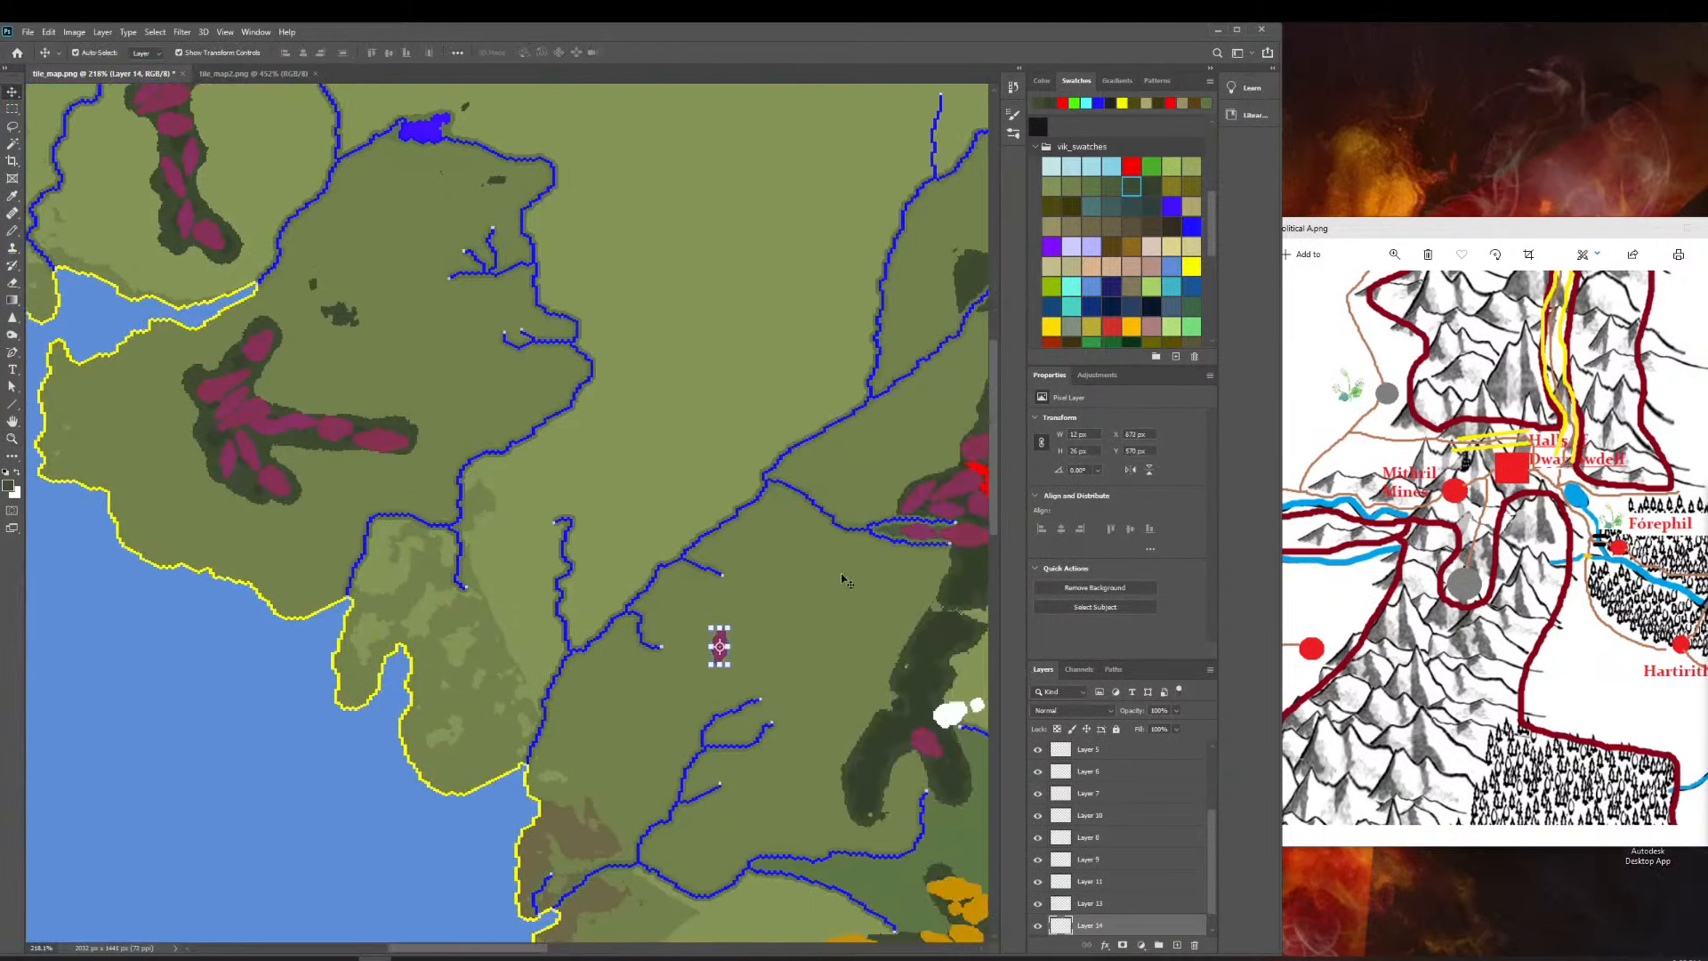
{"action": "left_click_drag", "start_coordinate": [653, 663], "coordinate": [836, 746]}
{"action": "scroll", "coordinate": [845, 748], "scroll_direction": "right", "scroll_amount": 7}
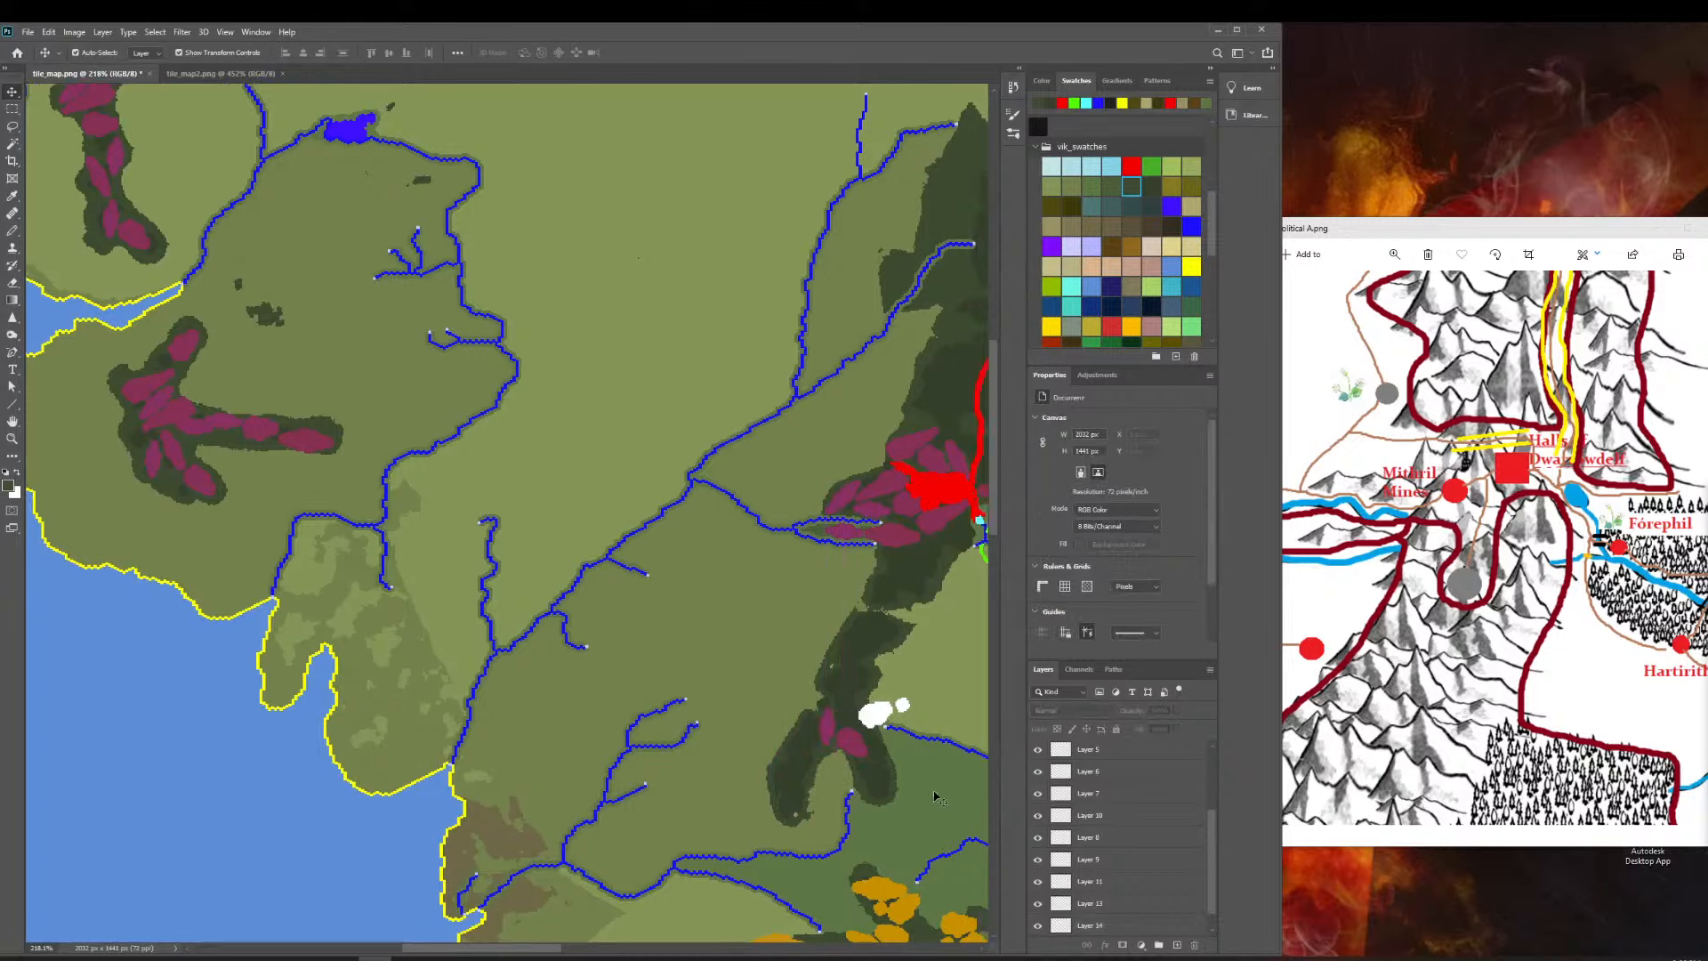
{"action": "scroll", "coordinate": [870, 747], "scroll_direction": "right", "scroll_amount": 4}
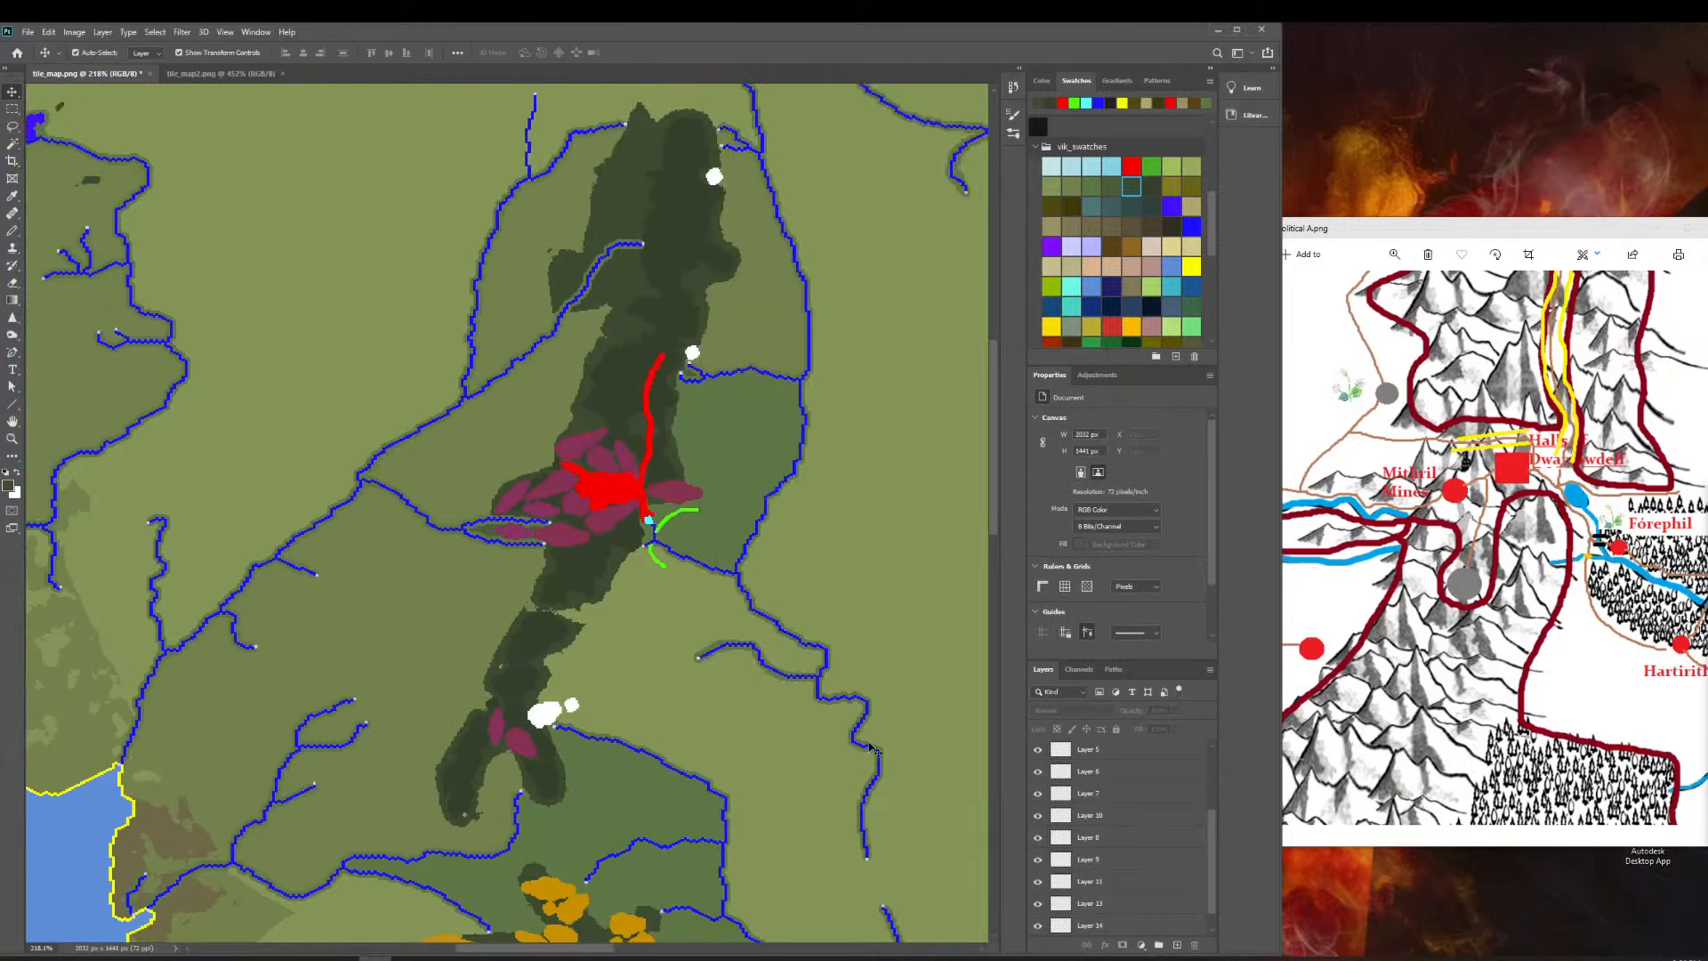
Fine-position the upright magenta patch slightly up and toward its eastern neighbour at the top of the fork, and deselect its layer.
{"action": "left_click", "coordinate": [13, 438]}
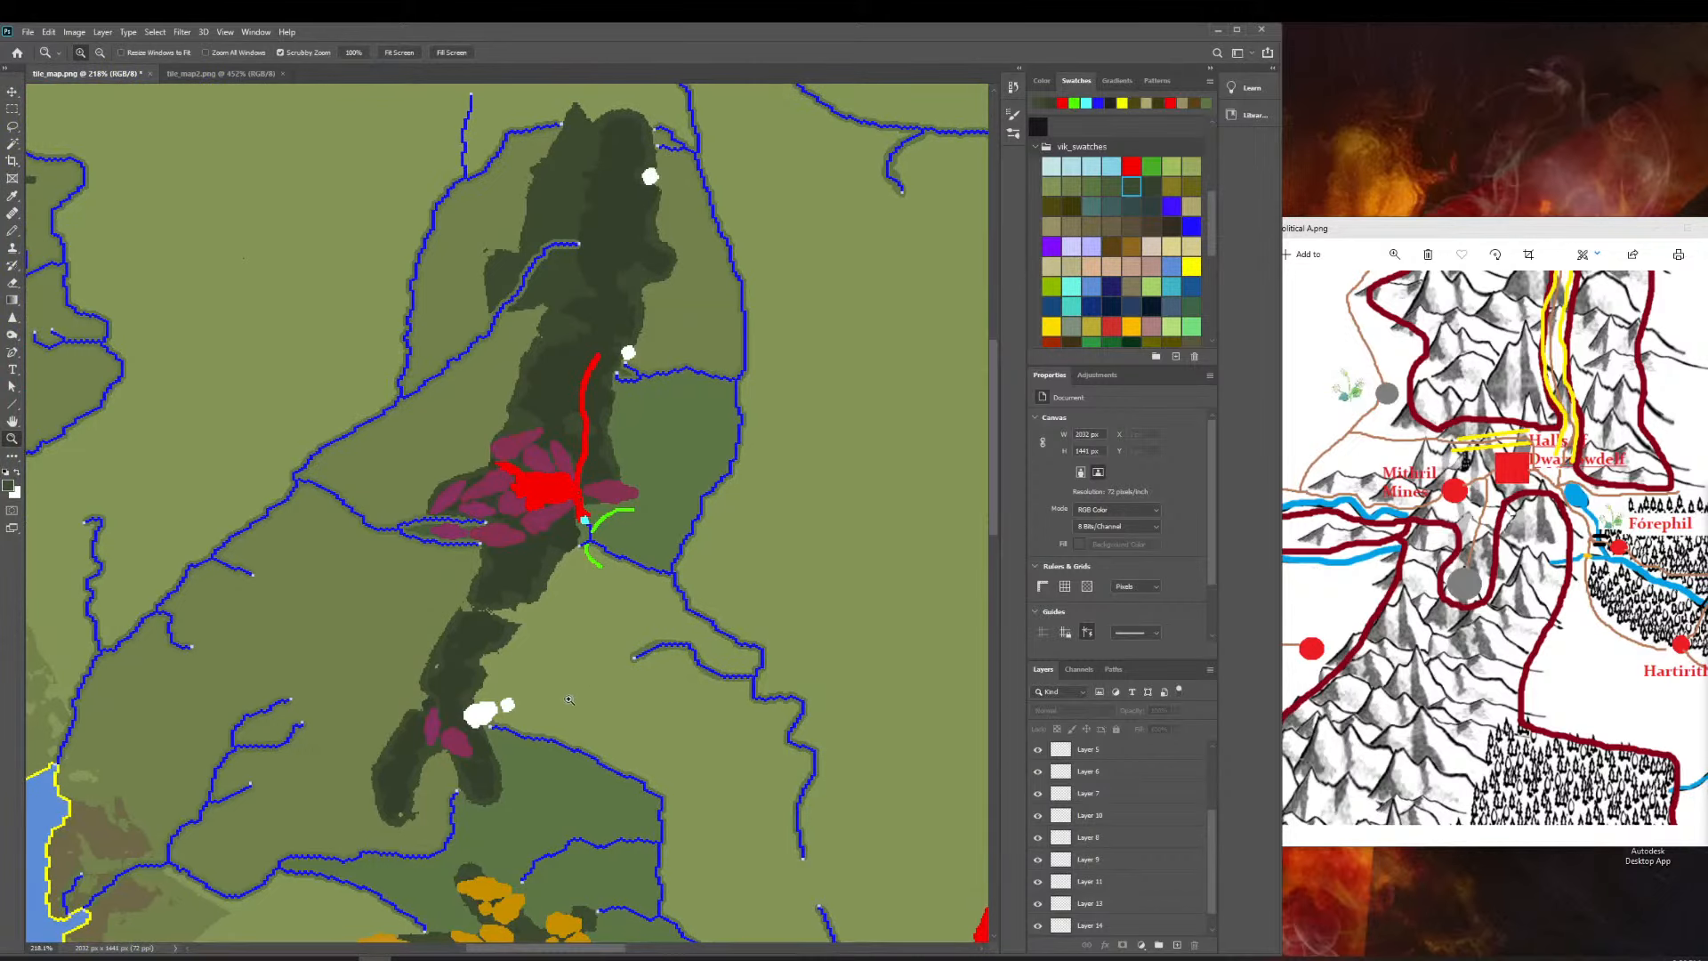
{"action": "left_click_drag", "start_coordinate": [569, 700], "coordinate": [598, 667]}
{"action": "left_click_drag", "start_coordinate": [445, 393], "coordinate": [404, 480]}
{"action": "left_click_drag", "start_coordinate": [433, 568], "coordinate": [579, 564]}
{"action": "left_click", "coordinate": [13, 93]}
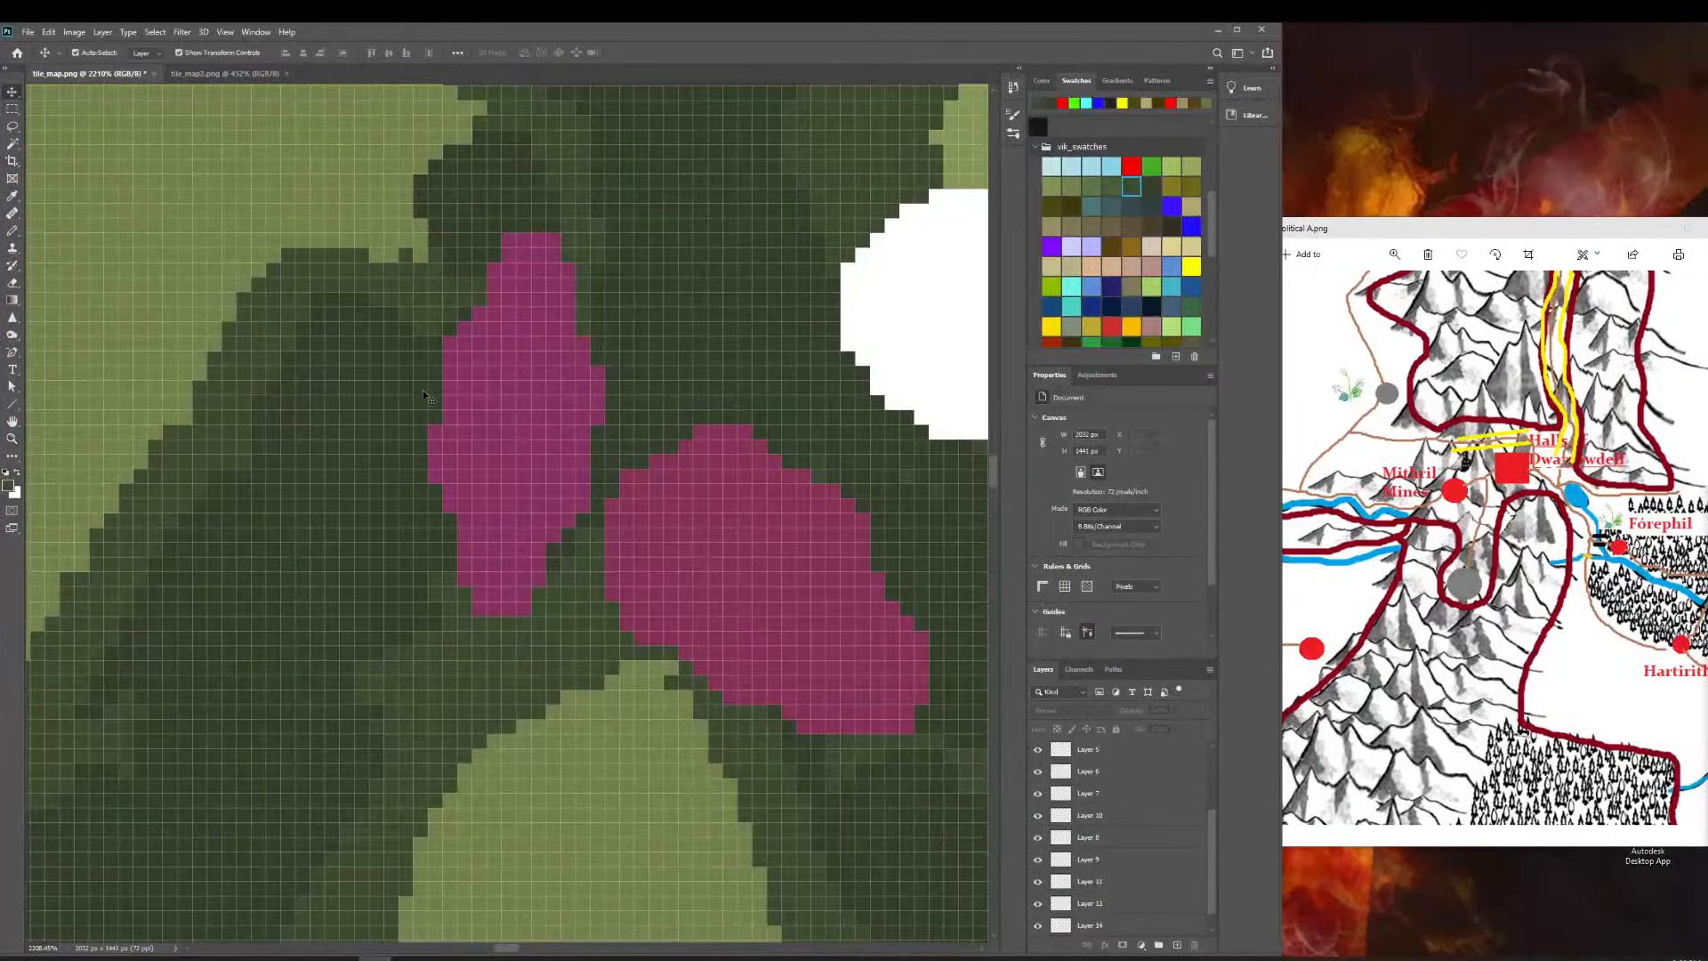
{"action": "left_click_drag", "start_coordinate": [481, 418], "coordinate": [532, 358]}
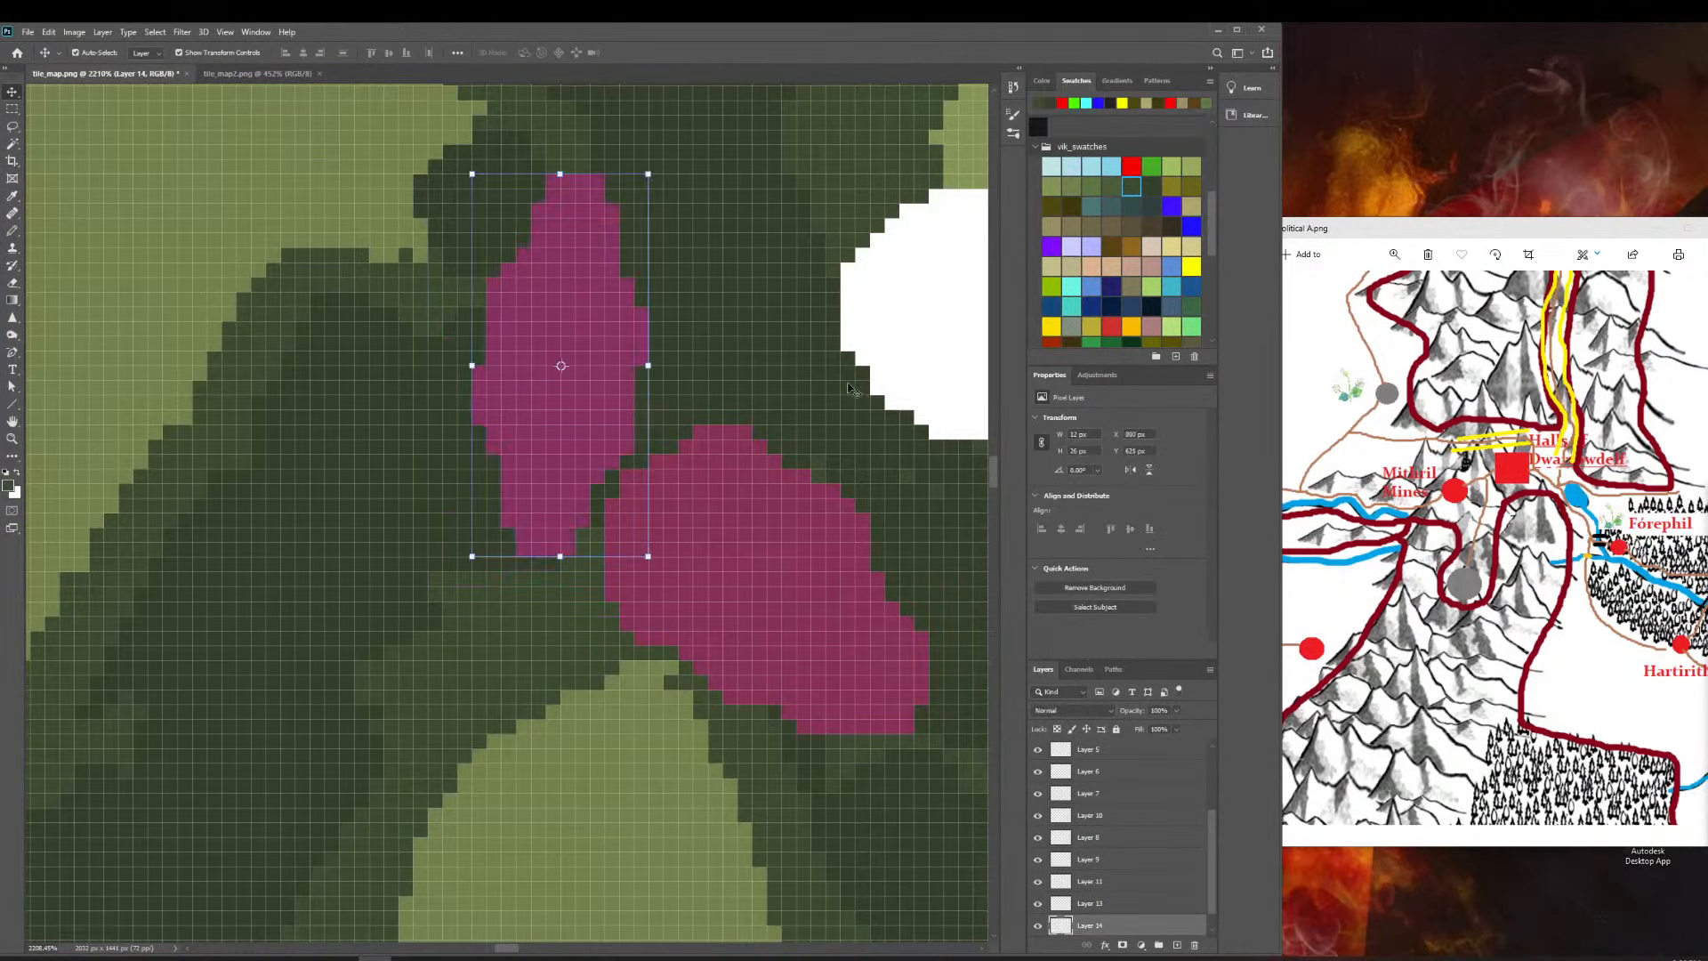
{"action": "left_click", "coordinate": [849, 386]}
{"action": "left_click", "coordinate": [13, 439]}
{"action": "left_click_drag", "start_coordinate": [496, 524], "coordinate": [320, 508]}
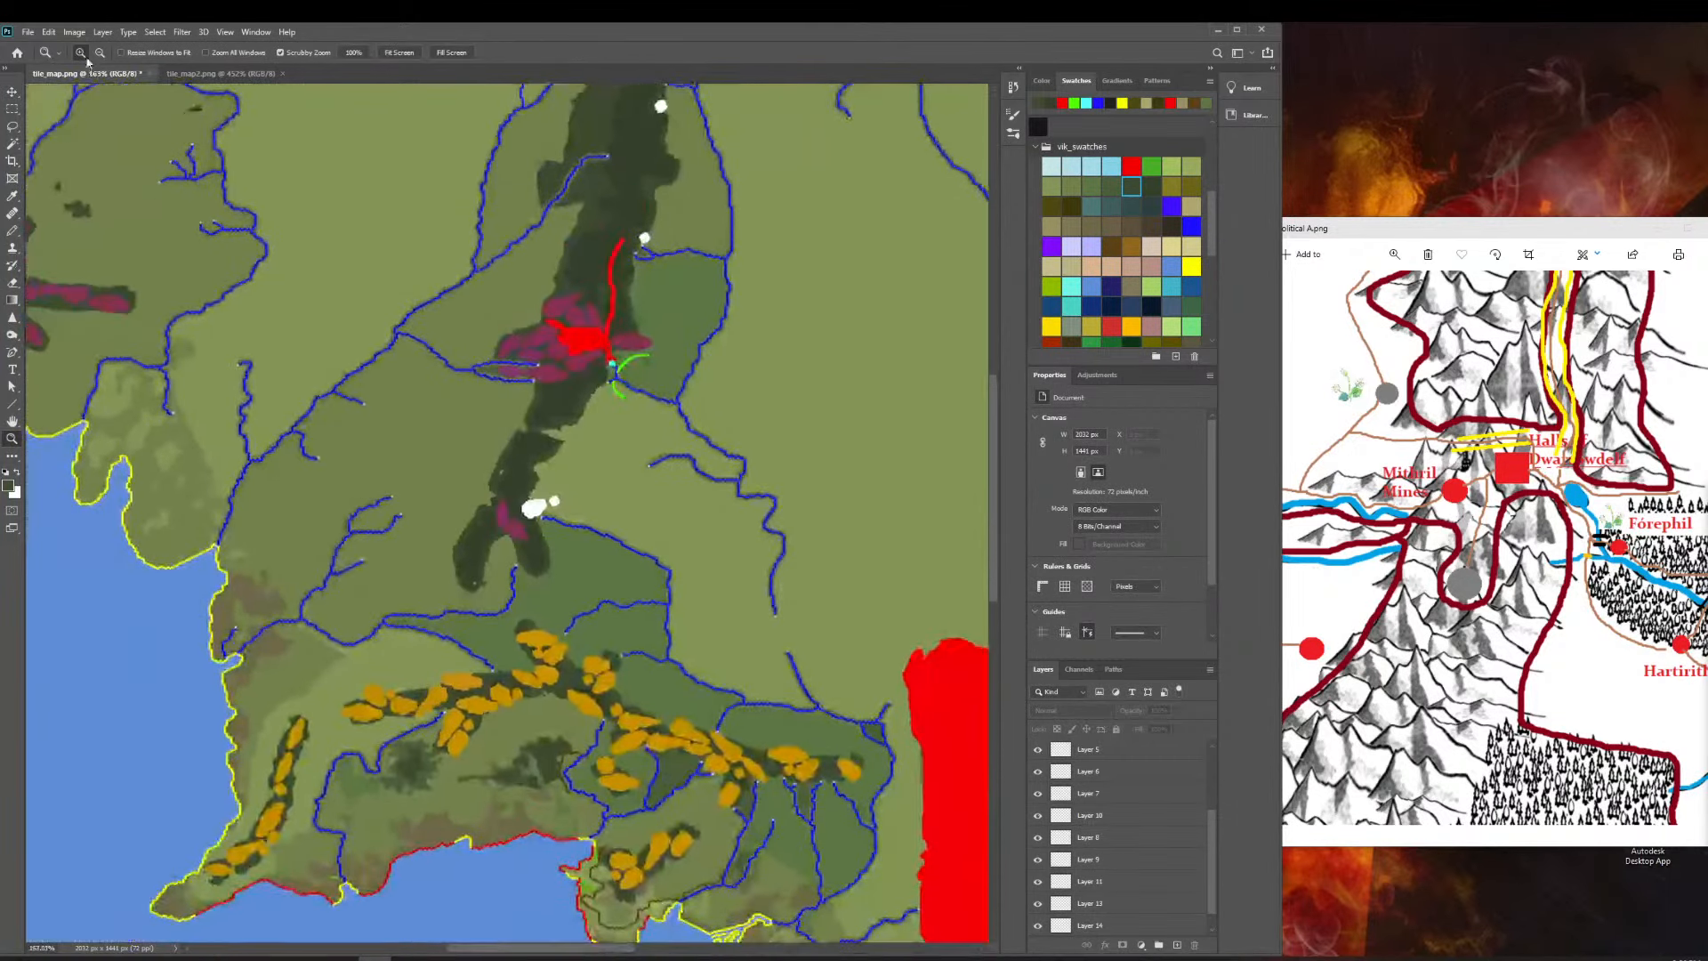
{"action": "left_click", "coordinate": [27, 31]}
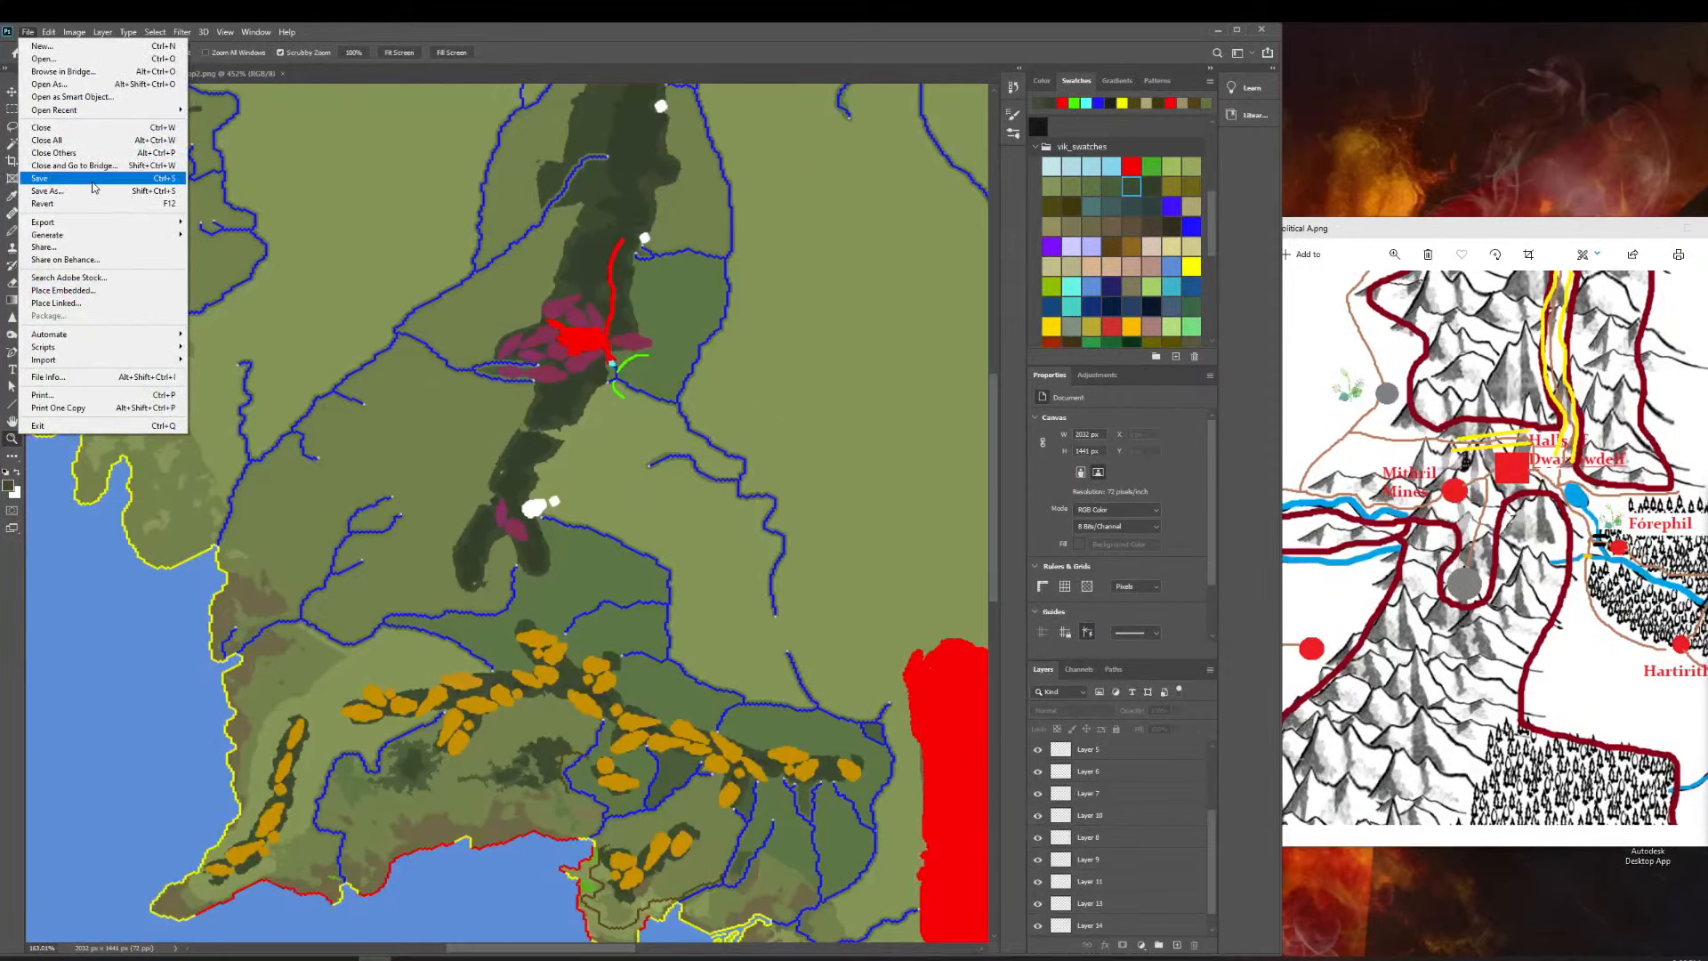
{"action": "left_click", "coordinate": [752, 325]}
{"action": "scroll", "coordinate": [702, 317], "scroll_direction": "up", "scroll_amount": 3}
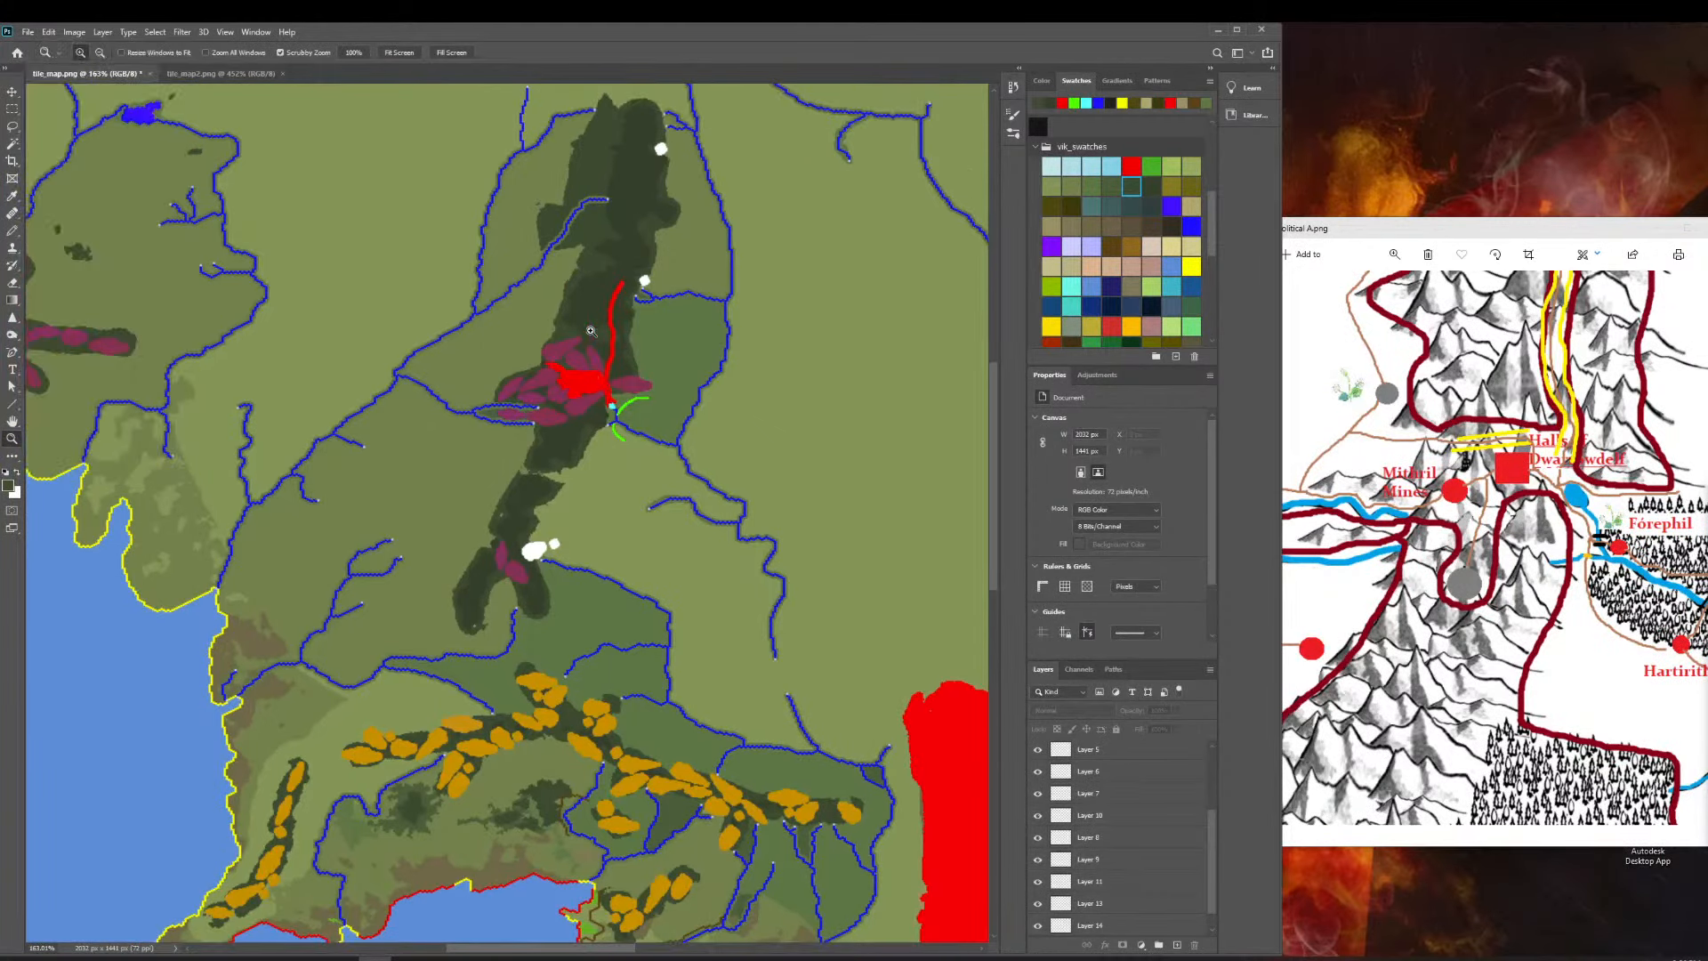
Switch to the Terry map editor and inspect the 3D terrain of main_attila_map.terry, including the dark rocky region around the towers.
{"action": "left_click", "coordinate": [1218, 30]}
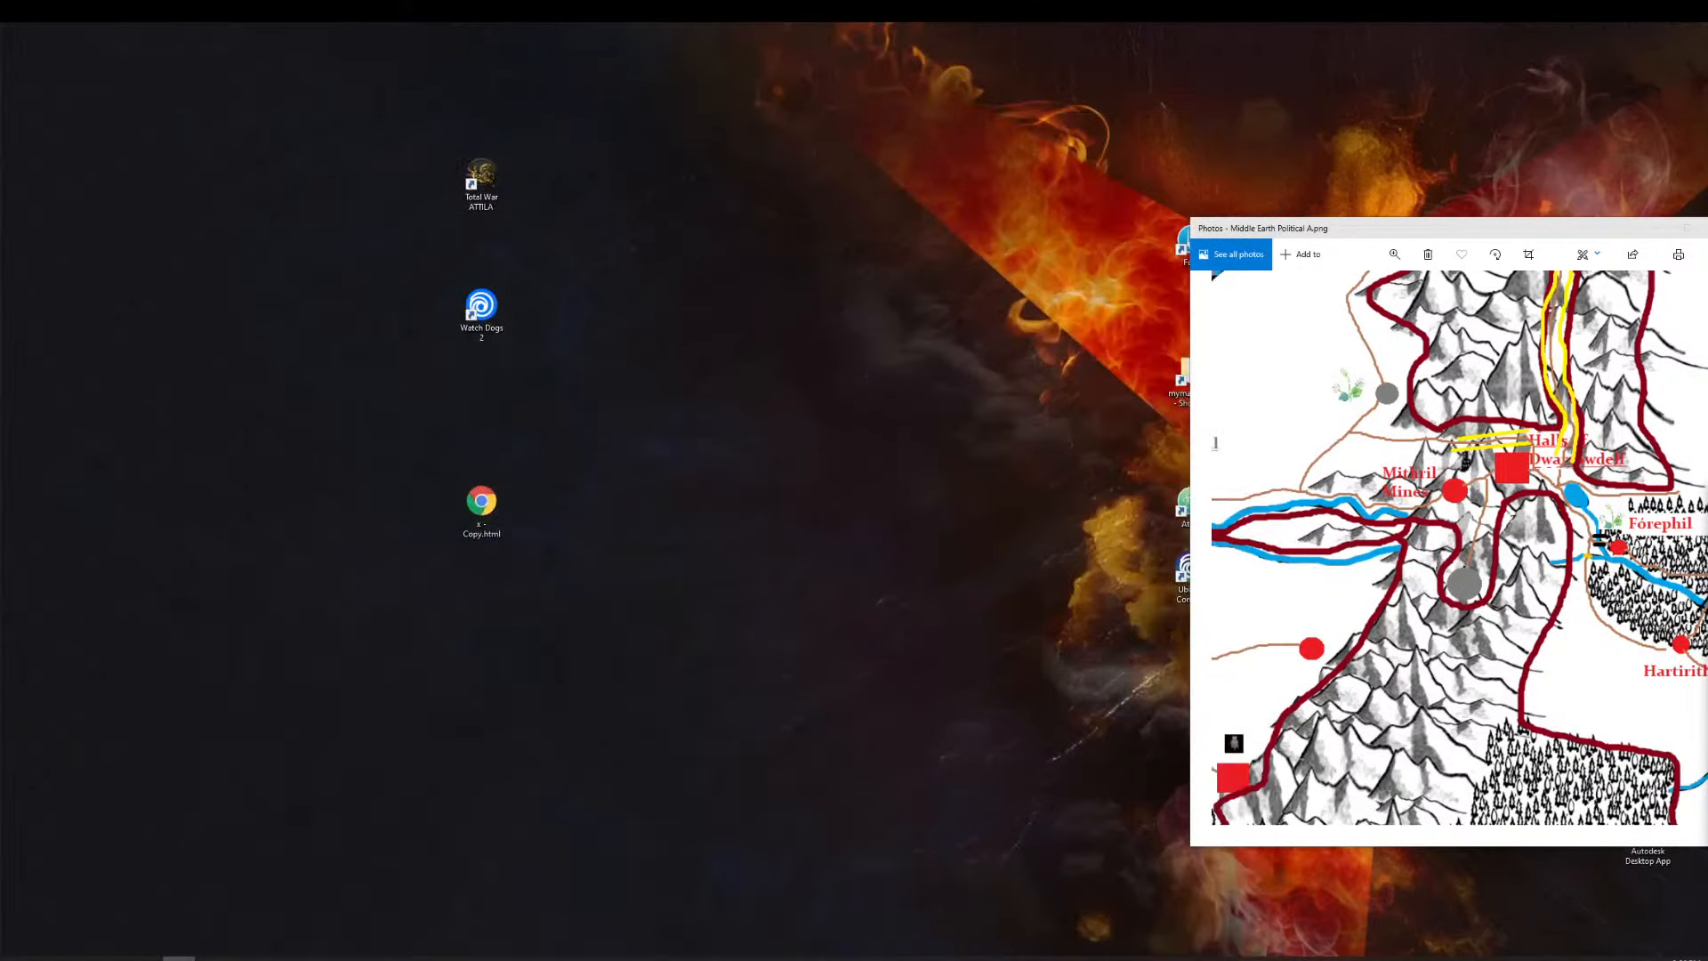
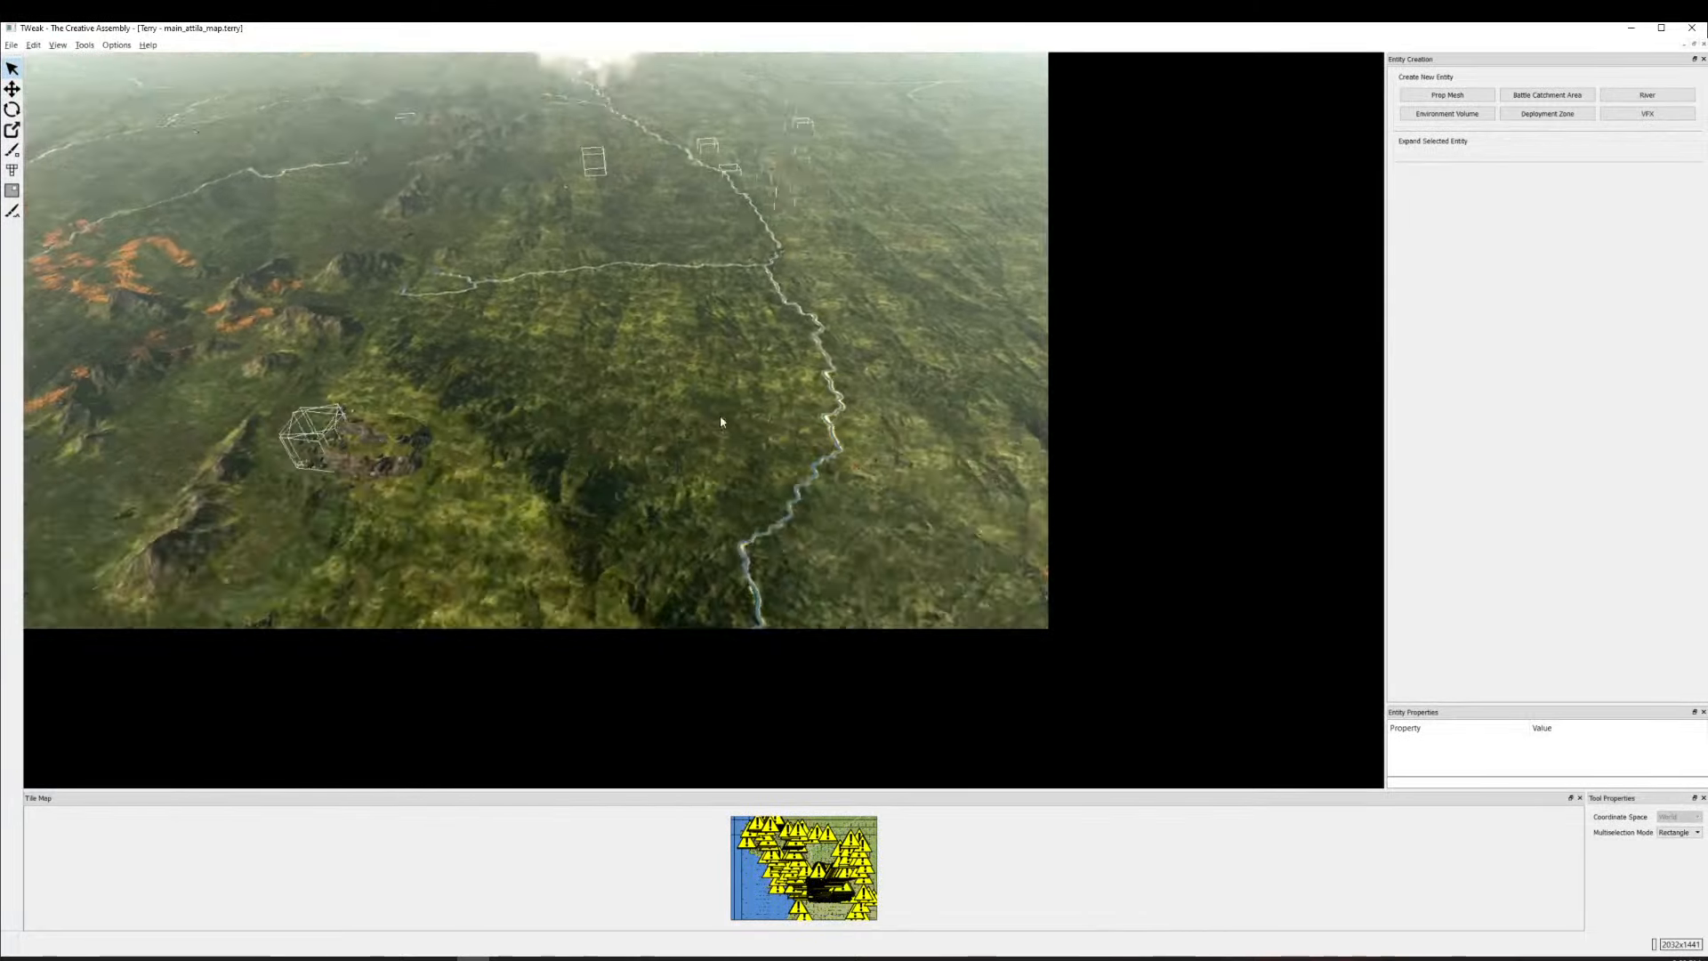
{"action": "scroll", "coordinate": [627, 271], "scroll_direction": "down", "scroll_amount": 3}
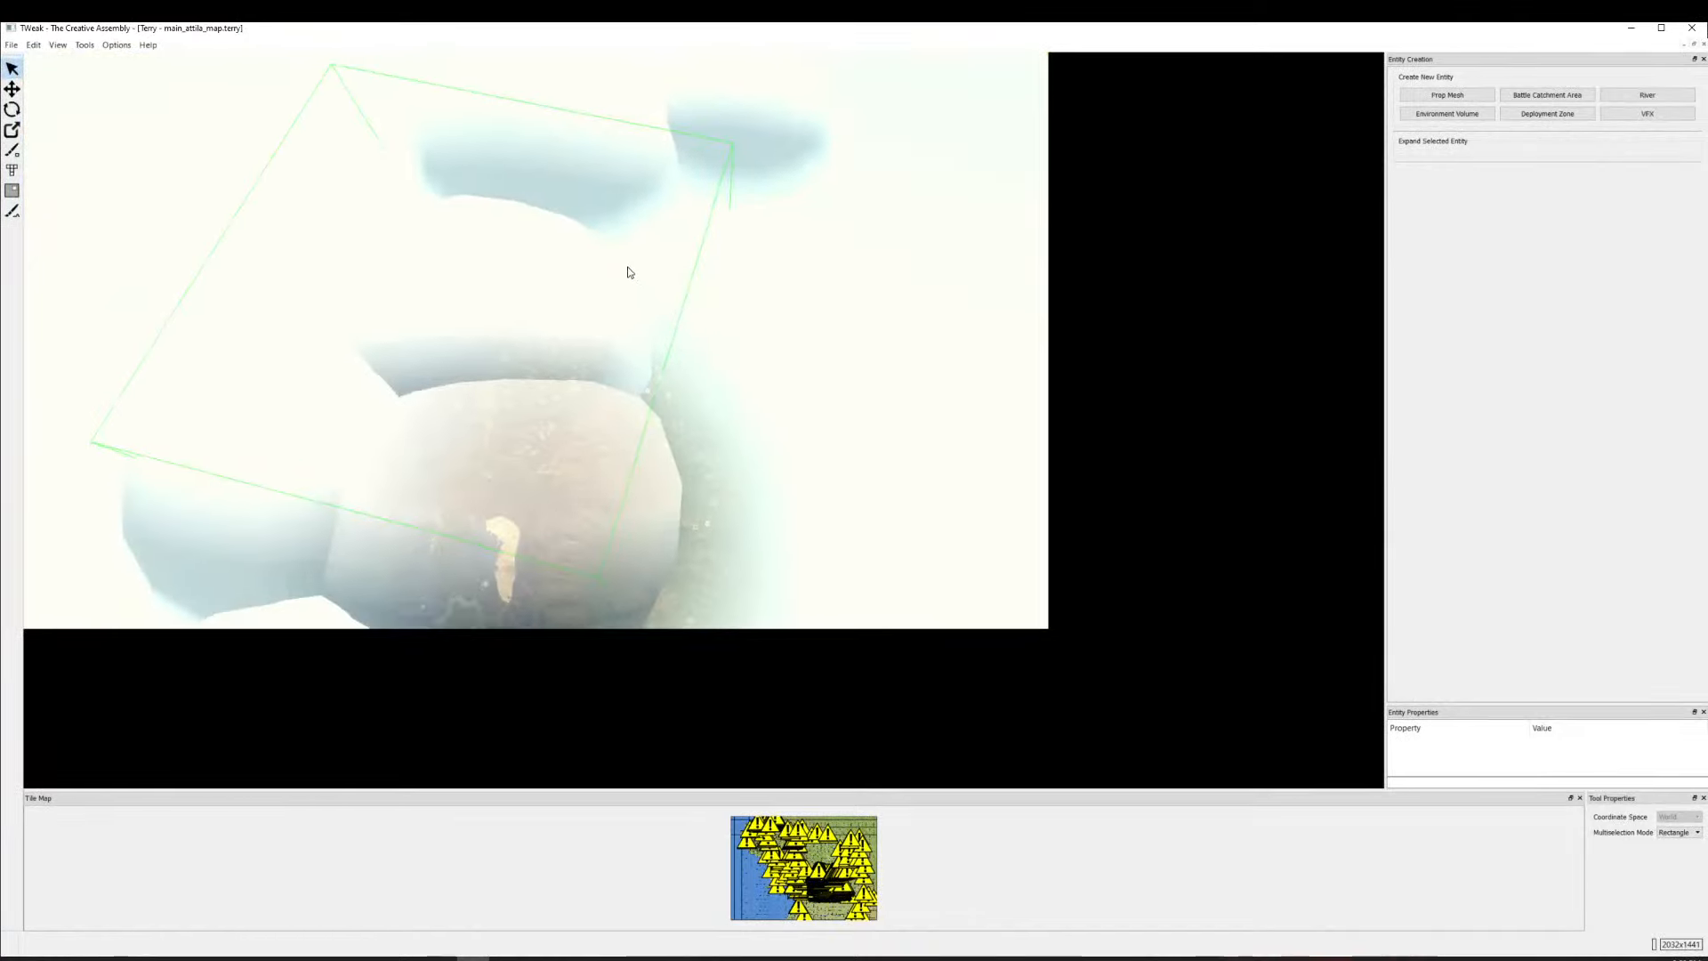
{"action": "scroll", "coordinate": [629, 271], "scroll_direction": "up", "scroll_amount": 5}
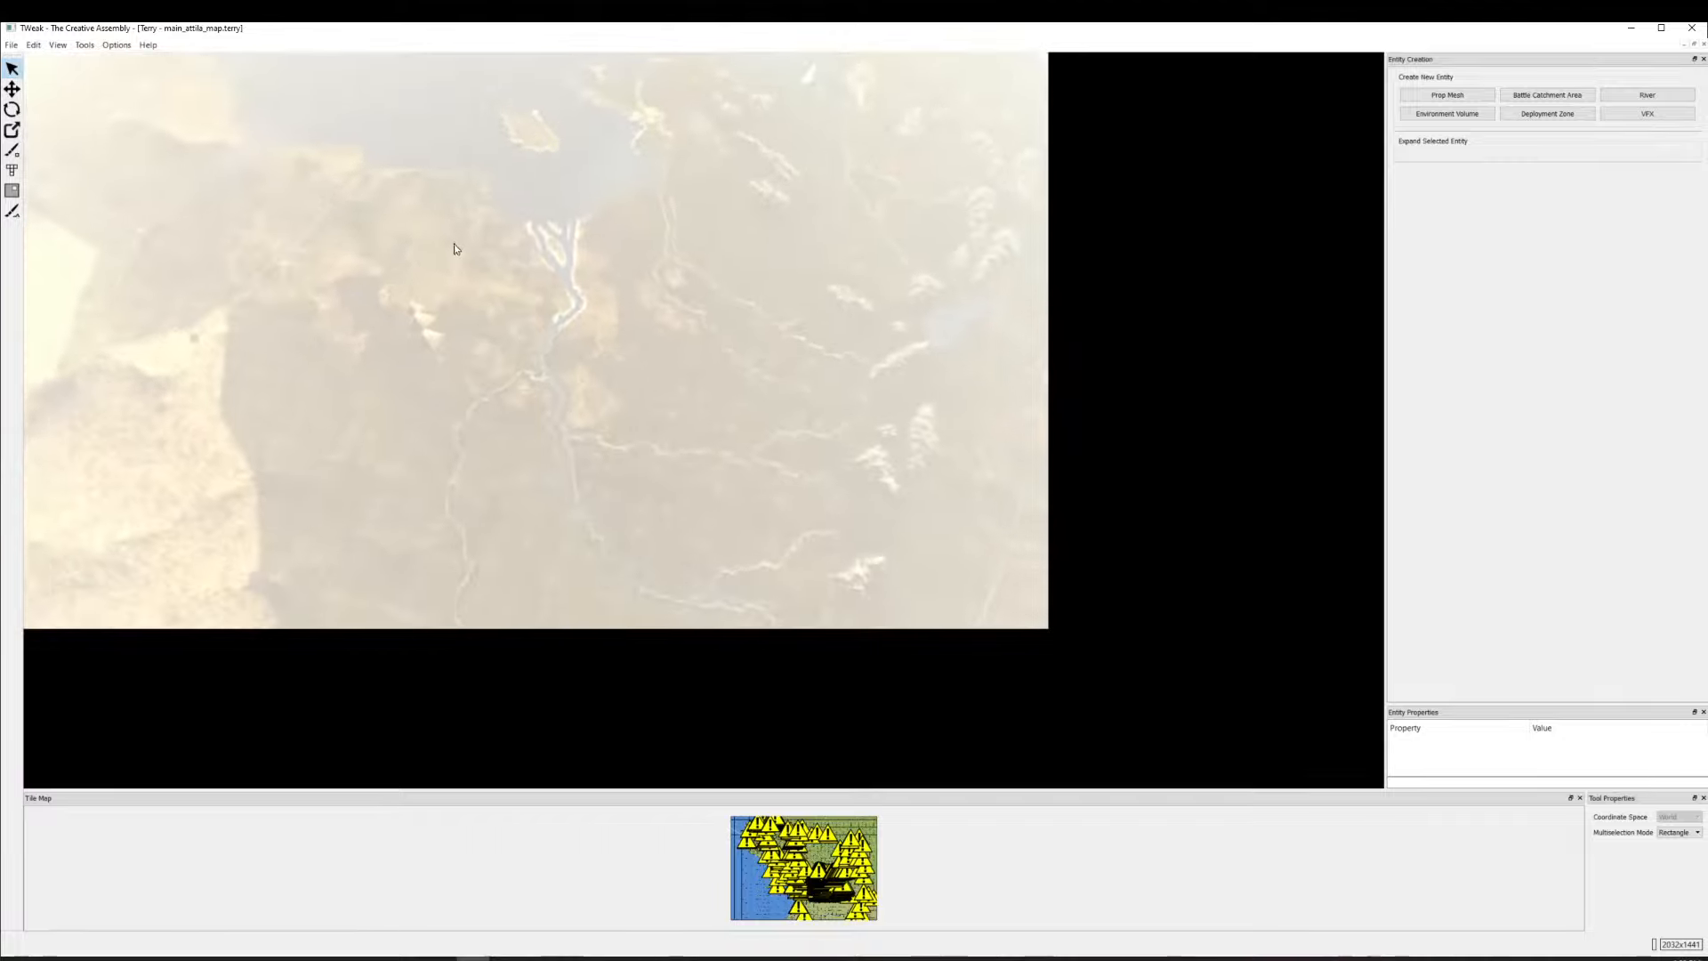
{"action": "mouse_move", "coordinate": [549, 392]}
{"action": "left_mouse_down"}
{"action": "mouse_move", "coordinate": [480, 297]}
{"action": "mouse_move", "coordinate": [383, 71]}
{"action": "left_mouse_up"}
{"action": "left_click_drag", "start_coordinate": [646, 447], "coordinate": [594, 381]}
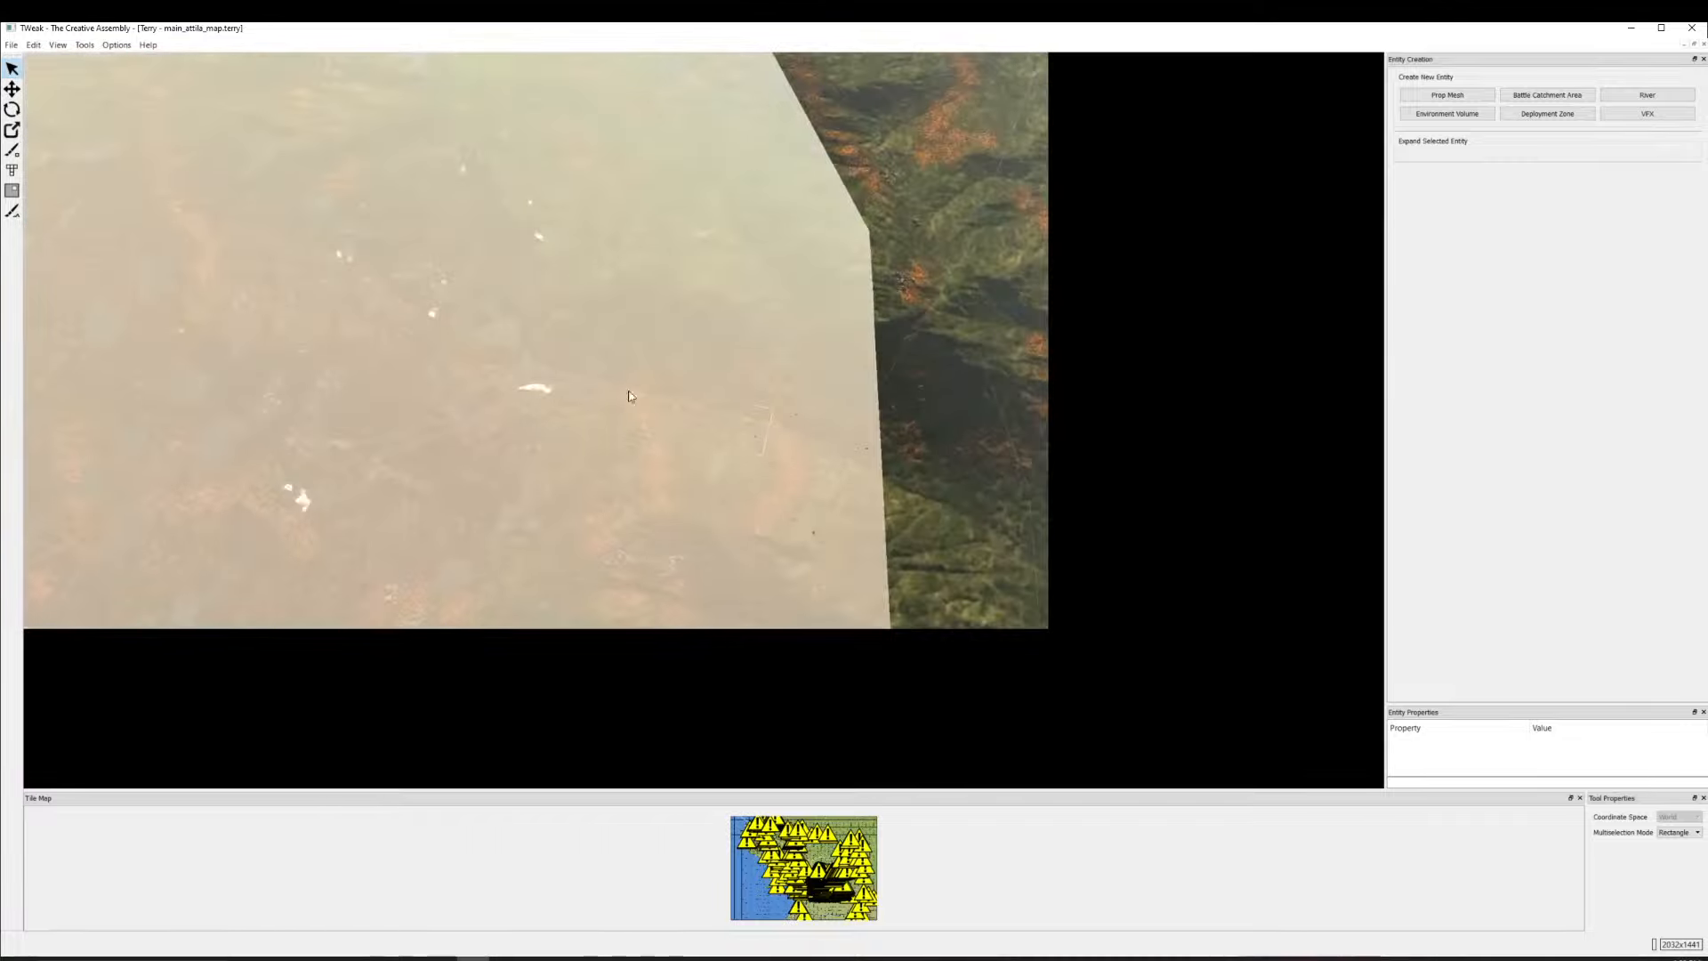
{"action": "left_click_drag", "start_coordinate": [697, 413], "coordinate": [530, 370]}
{"action": "scroll", "coordinate": [633, 289], "scroll_direction": "down", "scroll_amount": 10}
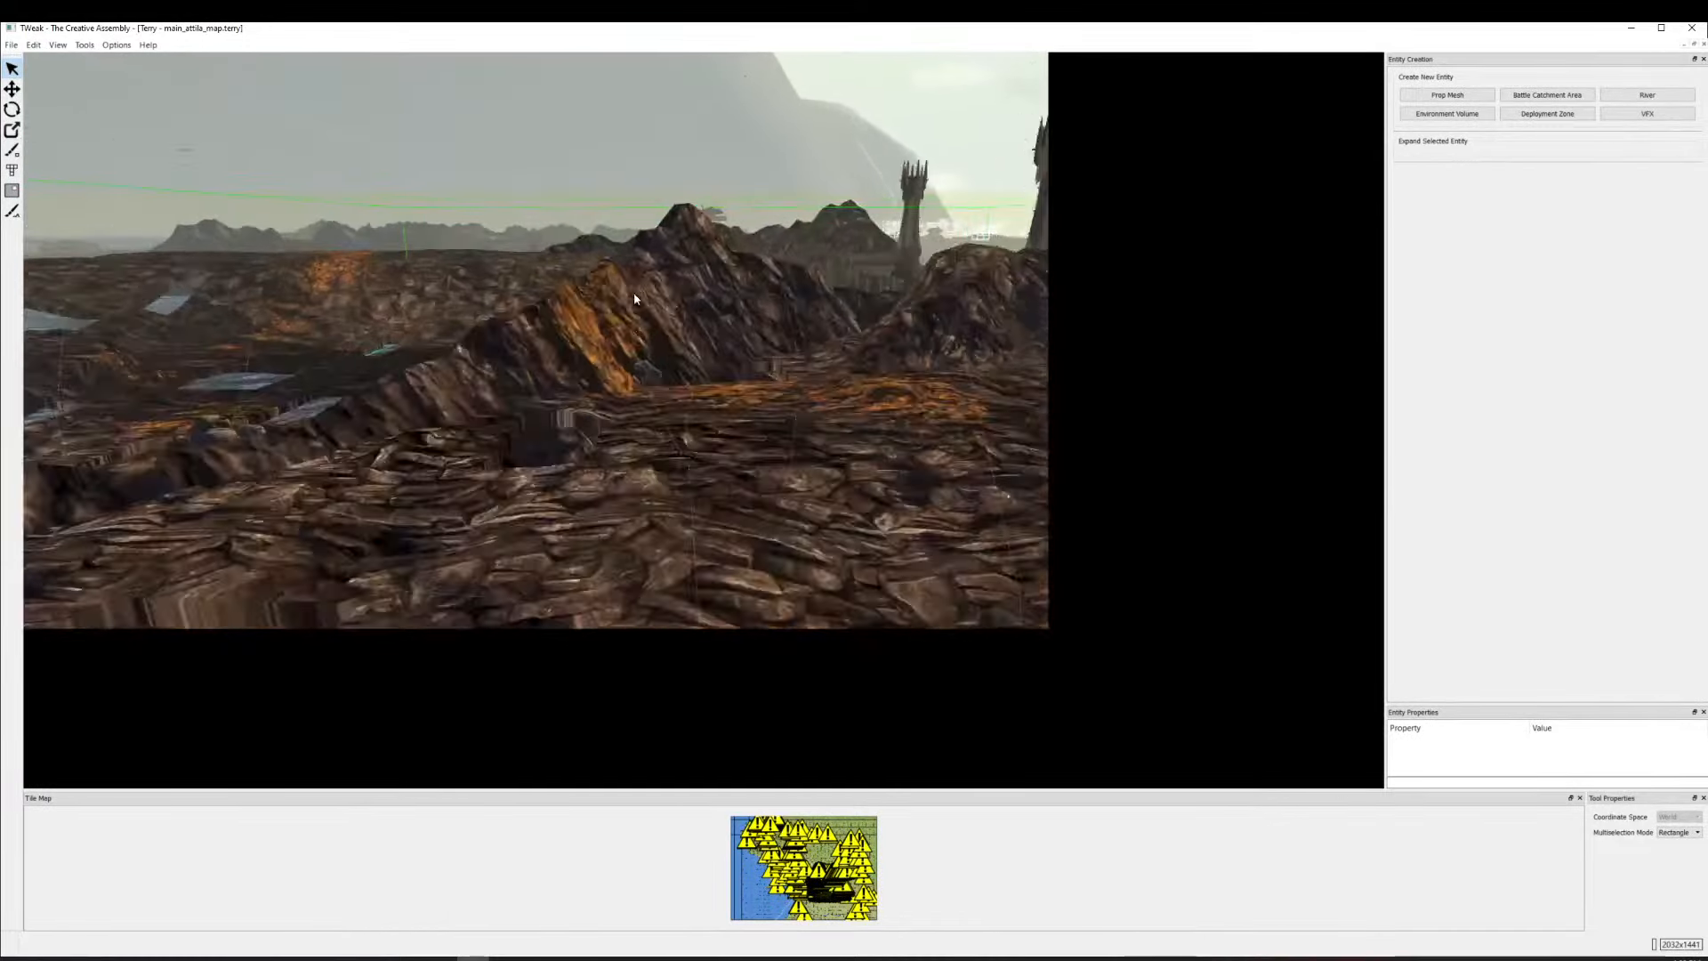
{"action": "scroll", "coordinate": [632, 289], "scroll_direction": "up", "scroll_amount": 15}
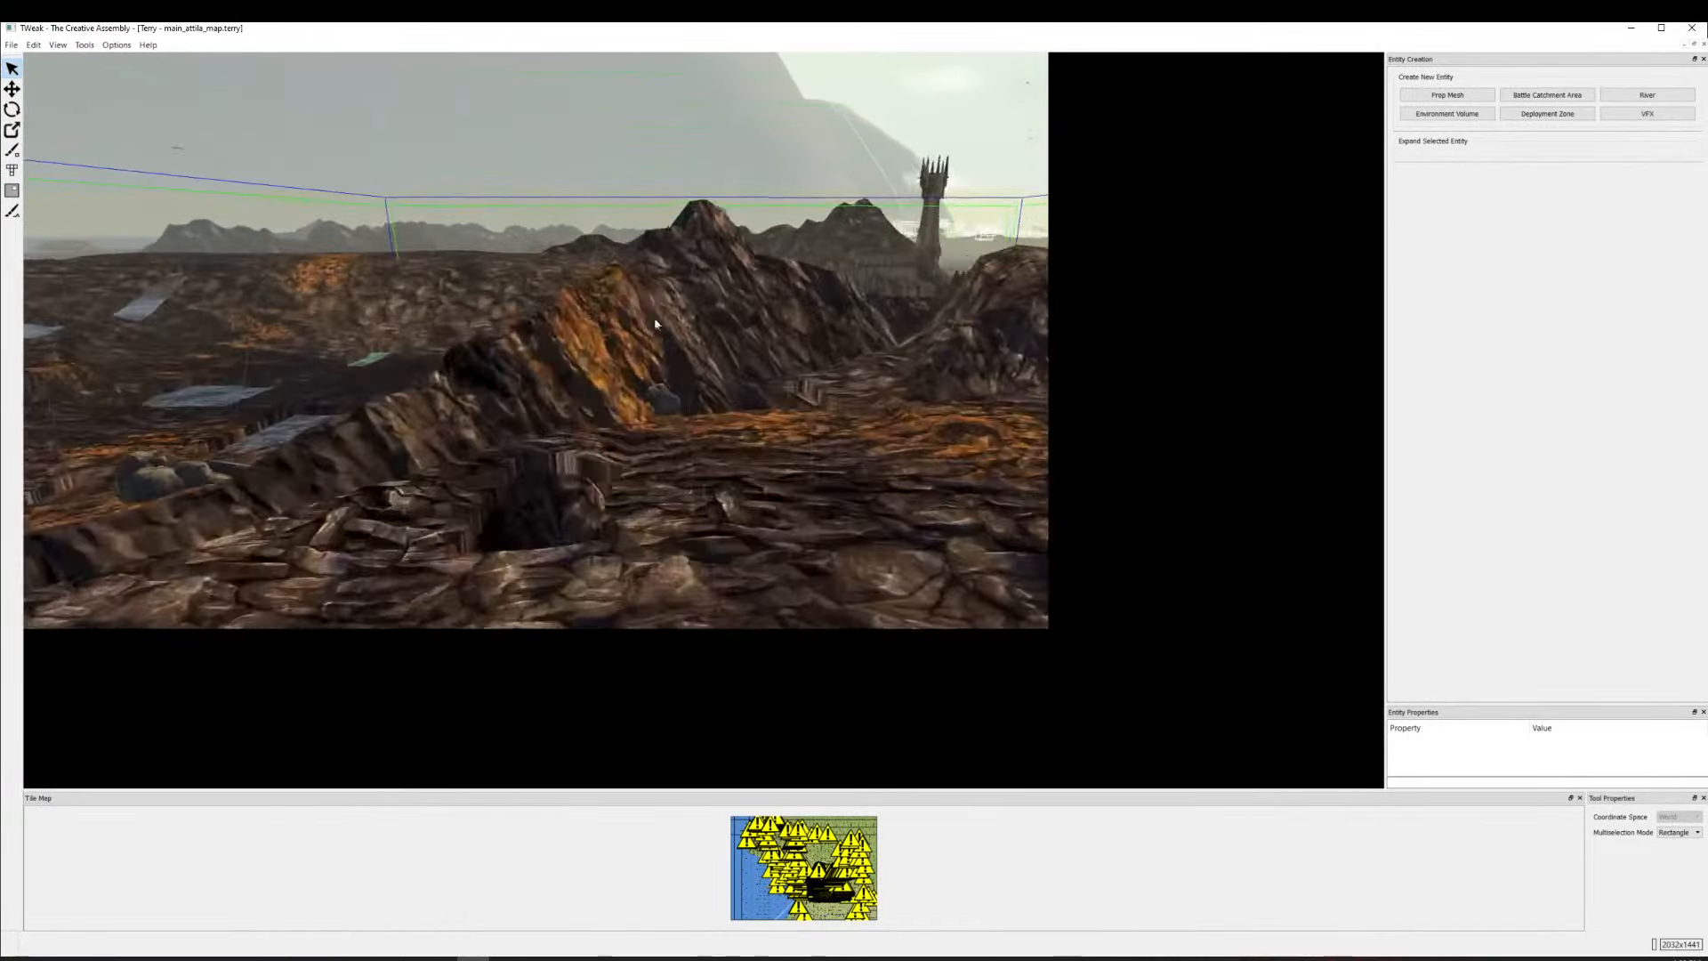
{"action": "scroll", "coordinate": [373, 297], "scroll_direction": "up", "scroll_amount": 15}
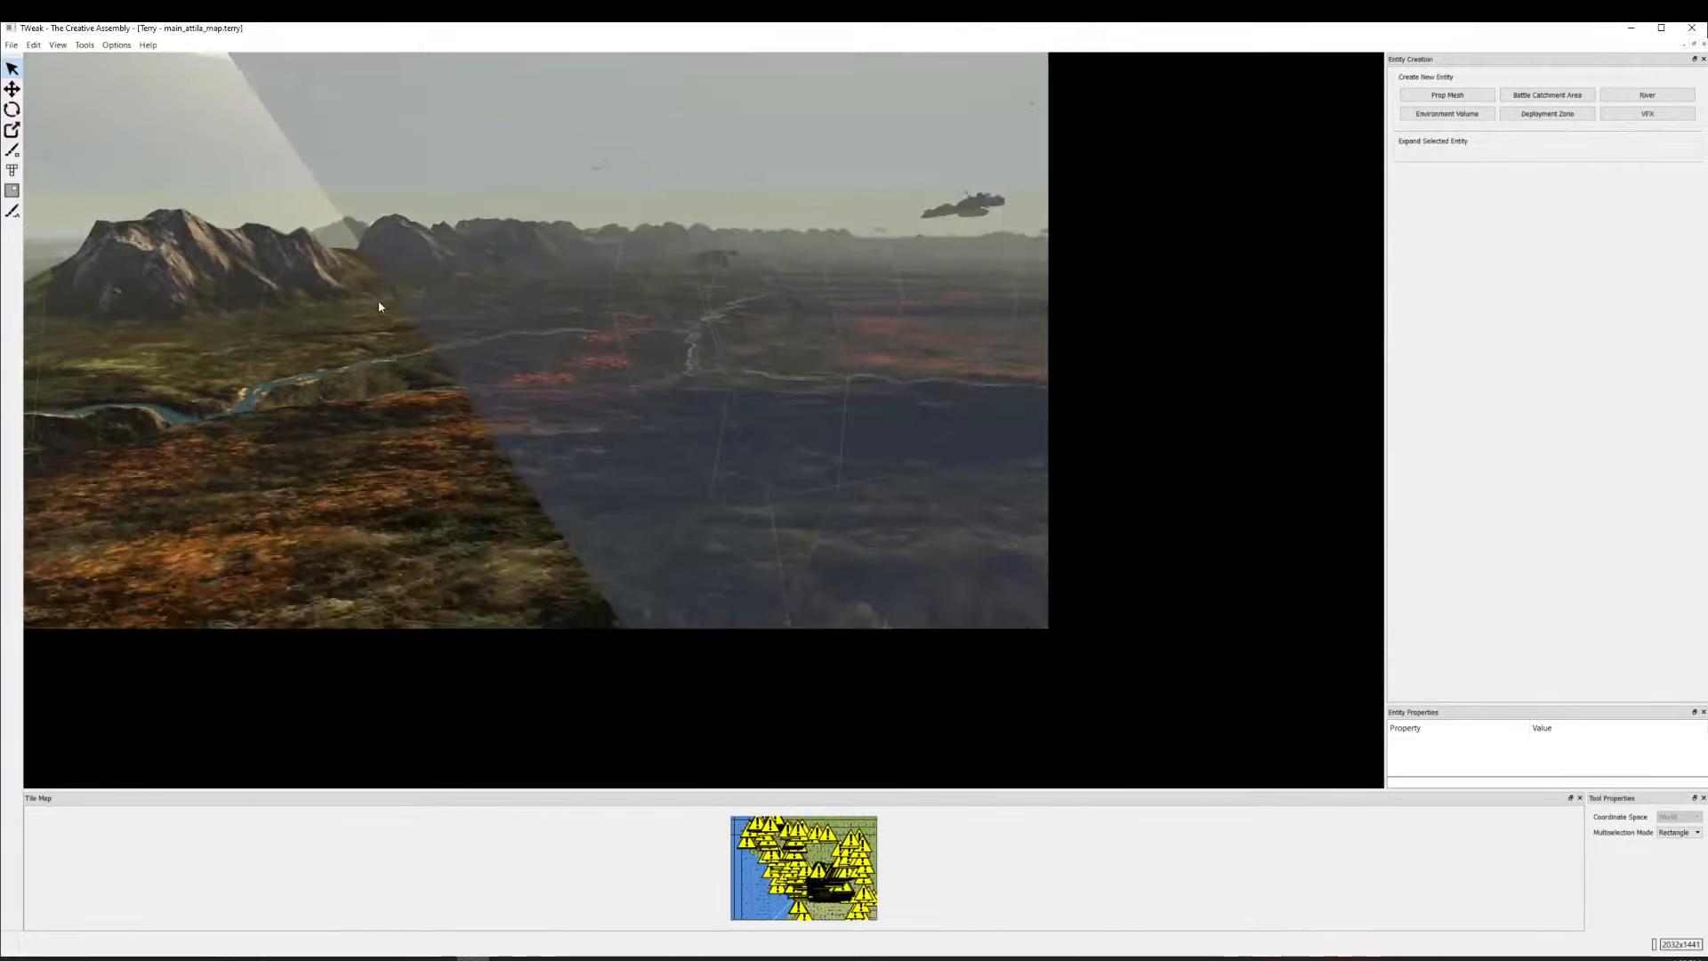
{"action": "left_click_drag", "start_coordinate": [562, 483], "coordinate": [392, 387]}
{"action": "left_click_drag", "start_coordinate": [548, 385], "coordinate": [412, 358]}
{"action": "scroll", "coordinate": [549, 408], "scroll_direction": "down", "scroll_amount": 12}
{"action": "scroll", "coordinate": [703, 456], "scroll_direction": "down", "scroll_amount": 3}
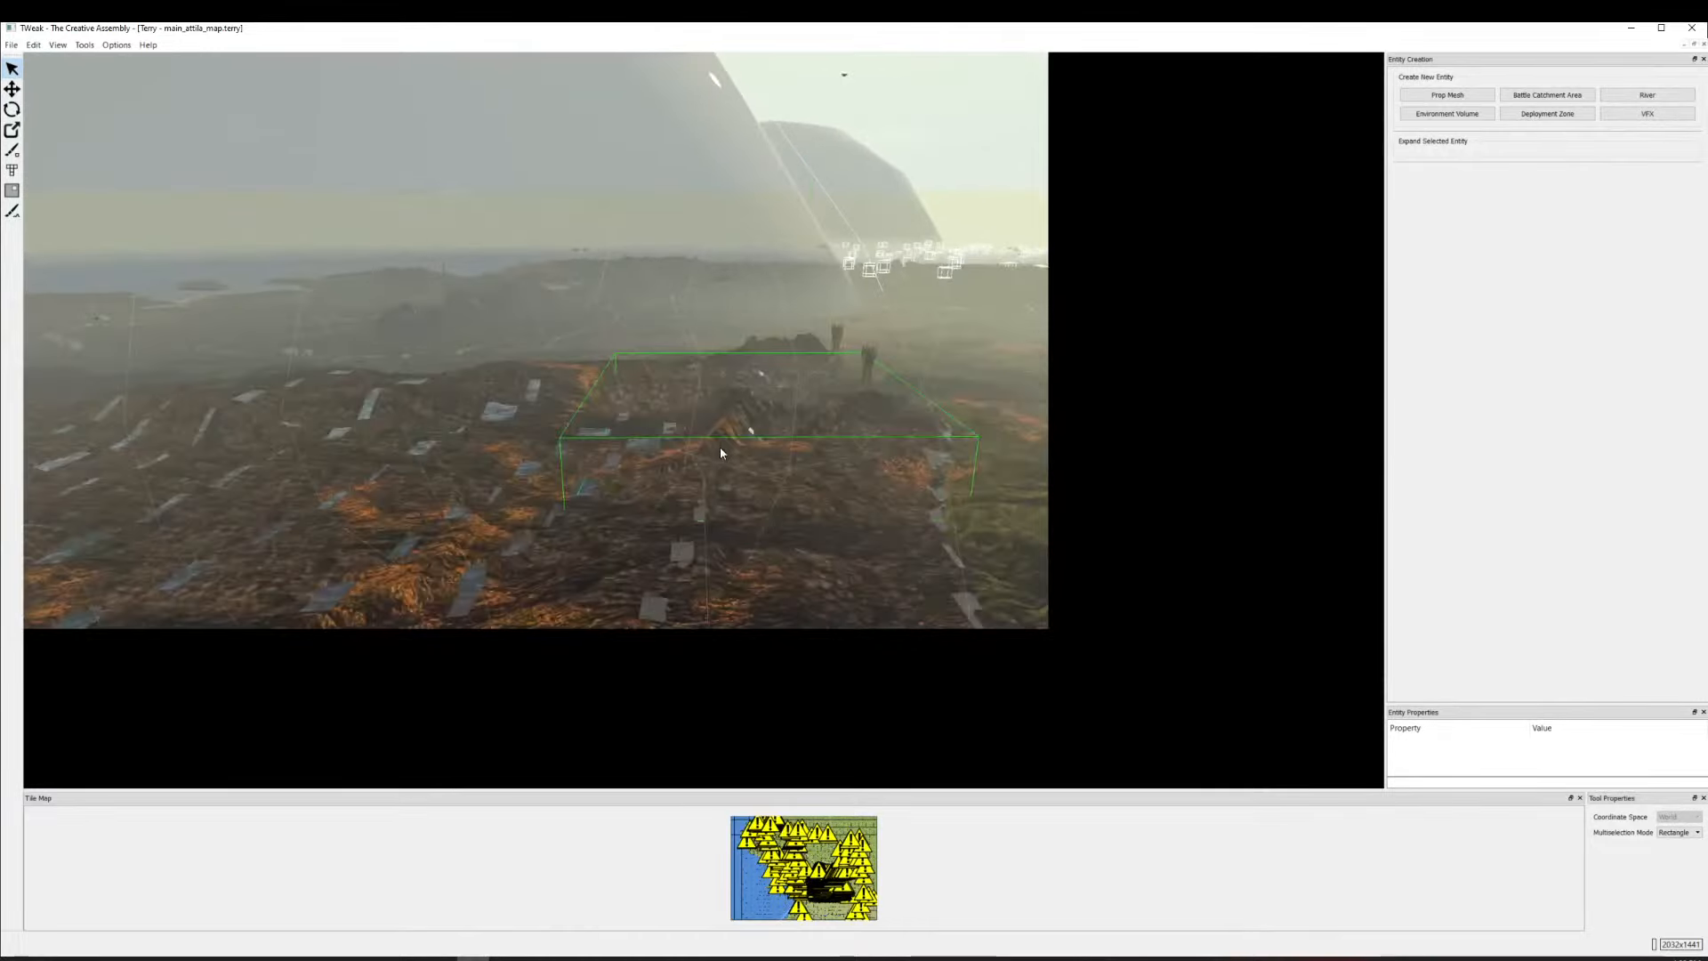
Examine up close the water-filled gaps in the dark rocky ground and its border with the sandy ground.
{"action": "scroll", "coordinate": [701, 443], "scroll_direction": "up", "scroll_amount": 10}
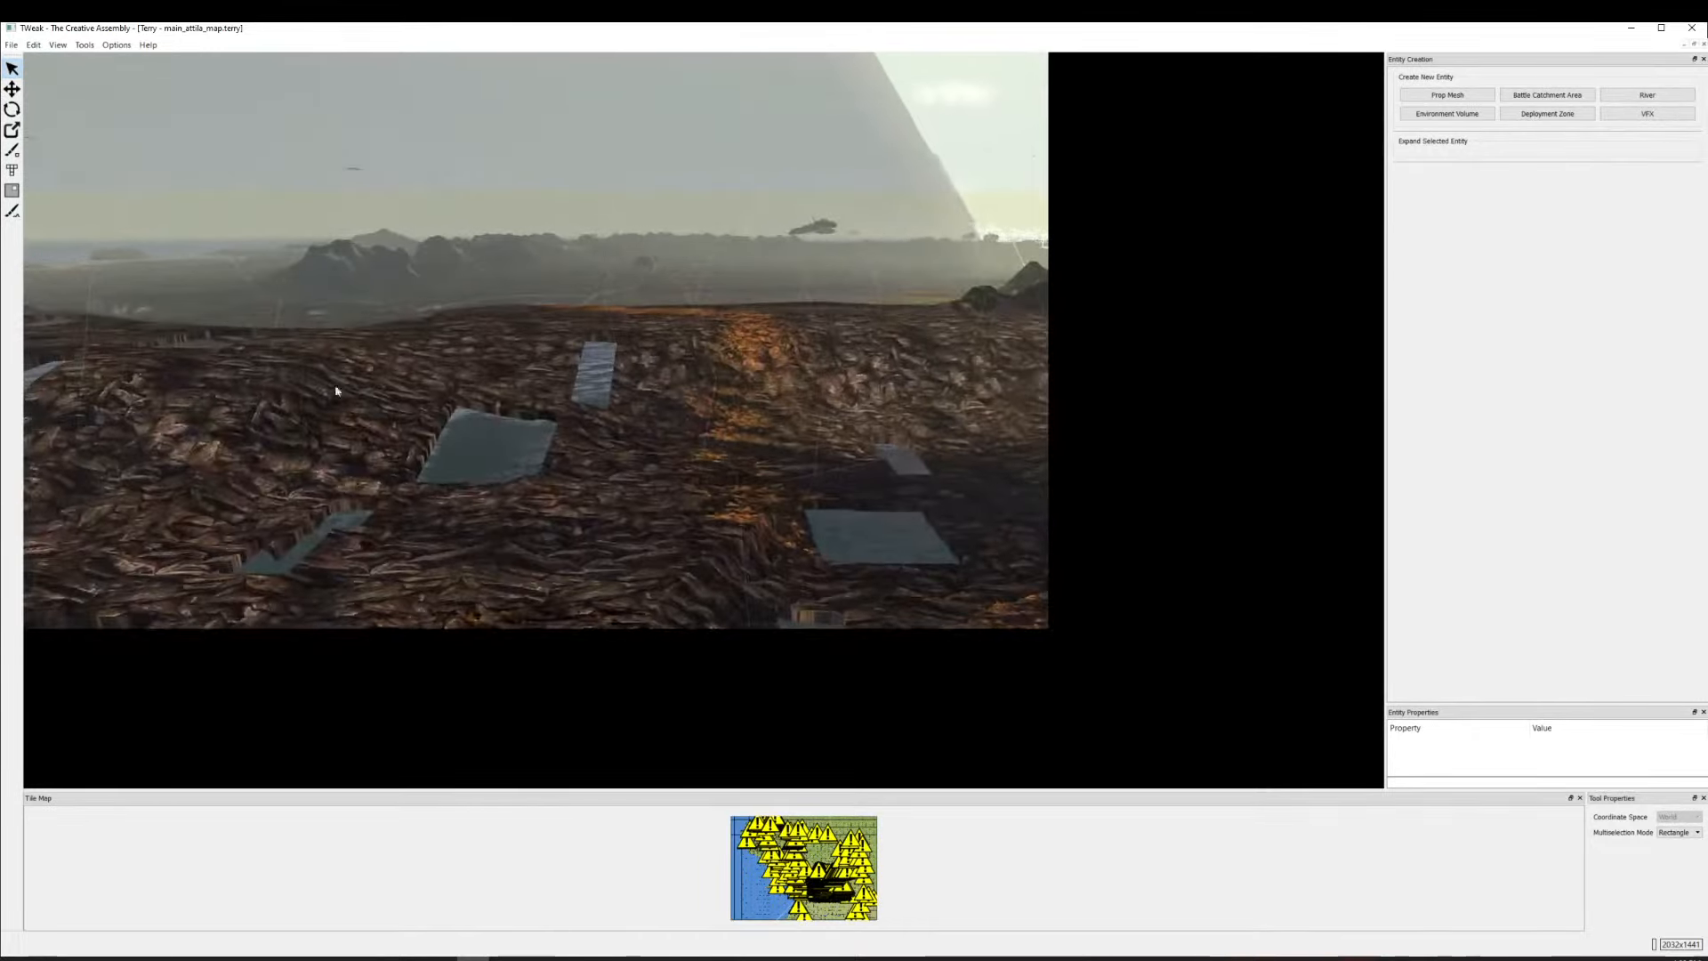
{"action": "scroll", "coordinate": [516, 422], "scroll_direction": "up", "scroll_amount": 5}
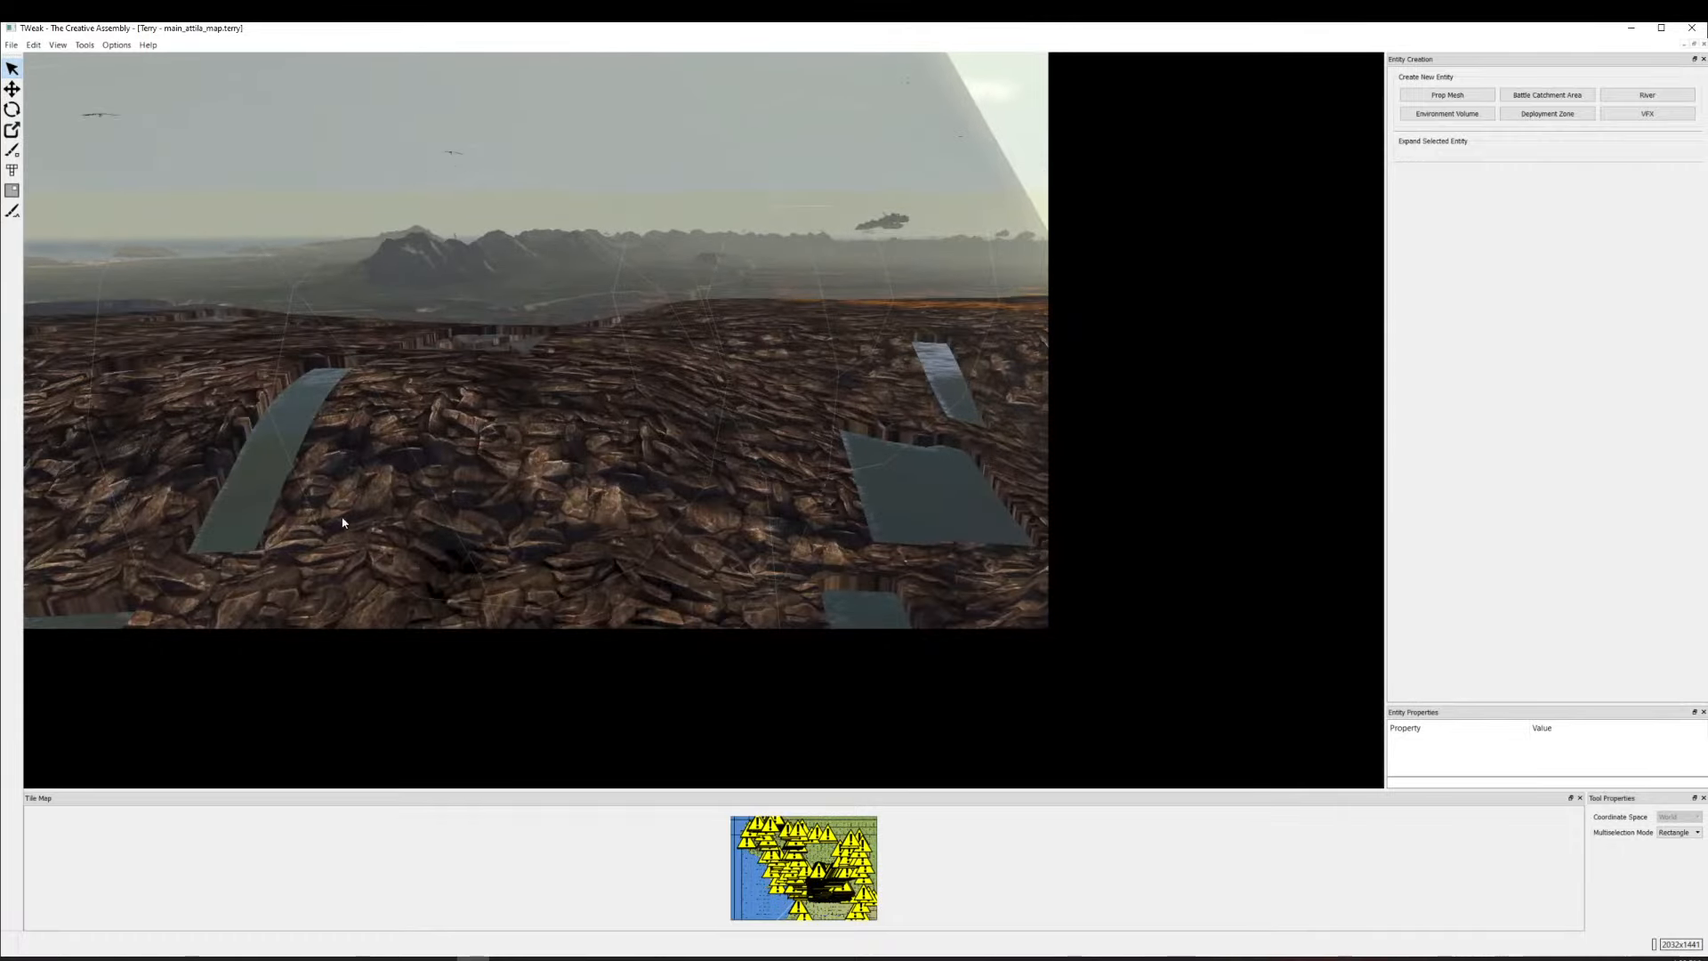
{"action": "scroll", "coordinate": [518, 507], "scroll_direction": "down", "scroll_amount": 5}
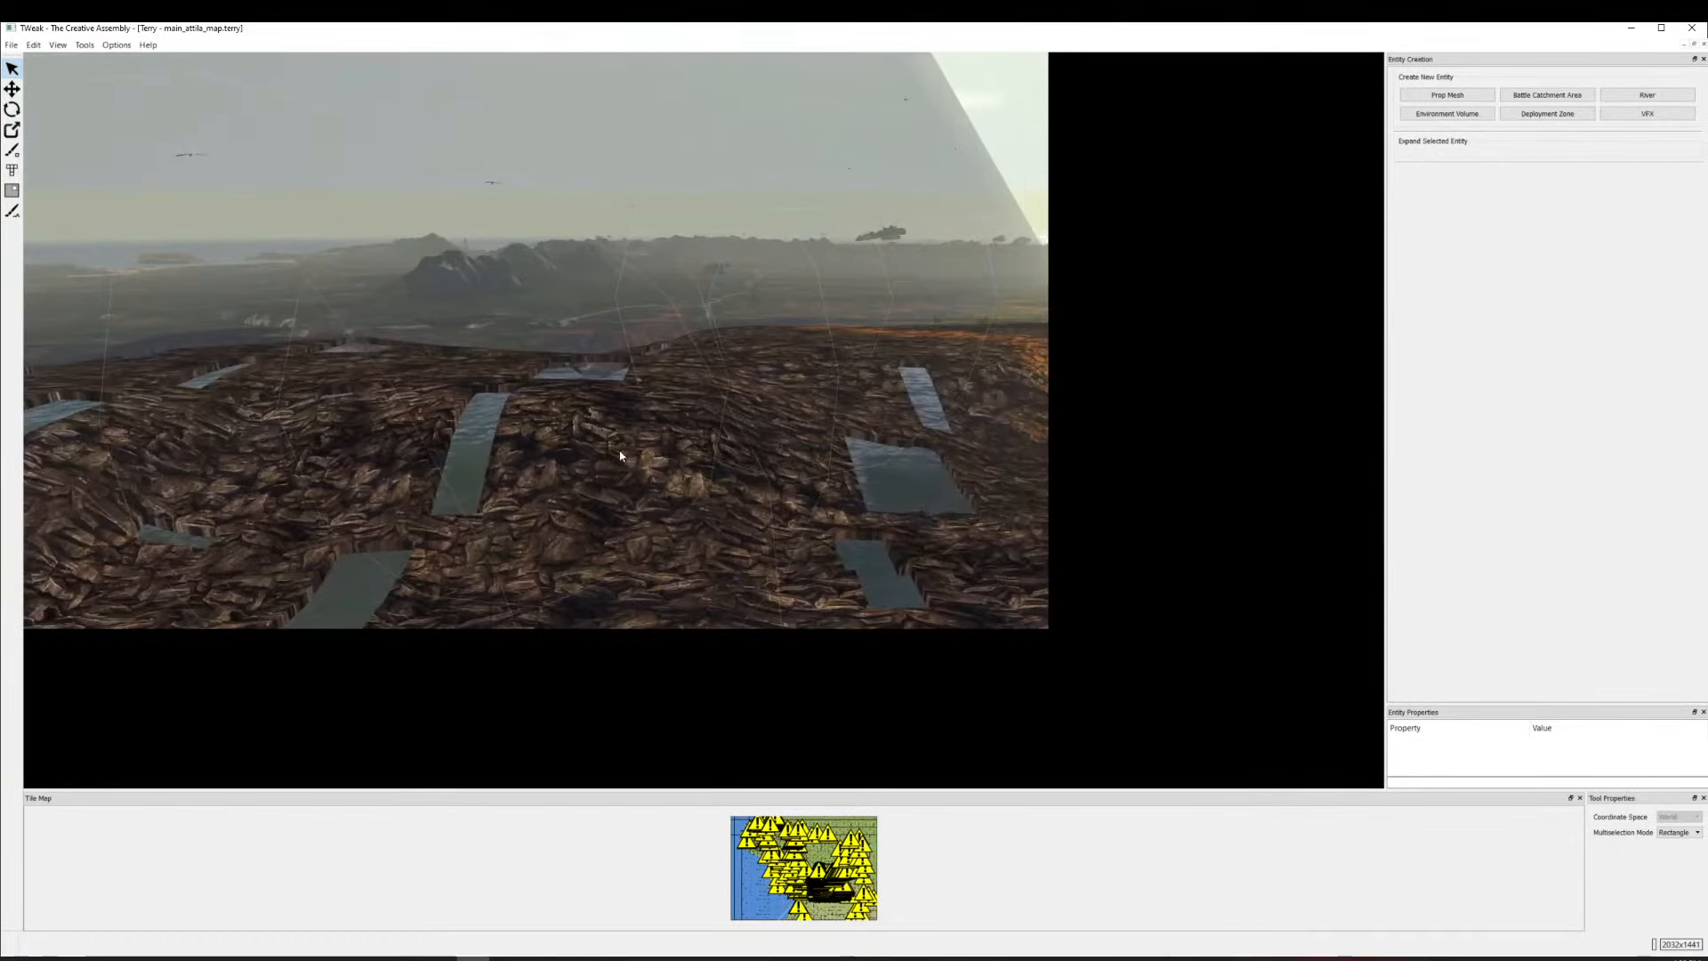
{"action": "scroll", "coordinate": [620, 455], "scroll_direction": "down", "scroll_amount": 6}
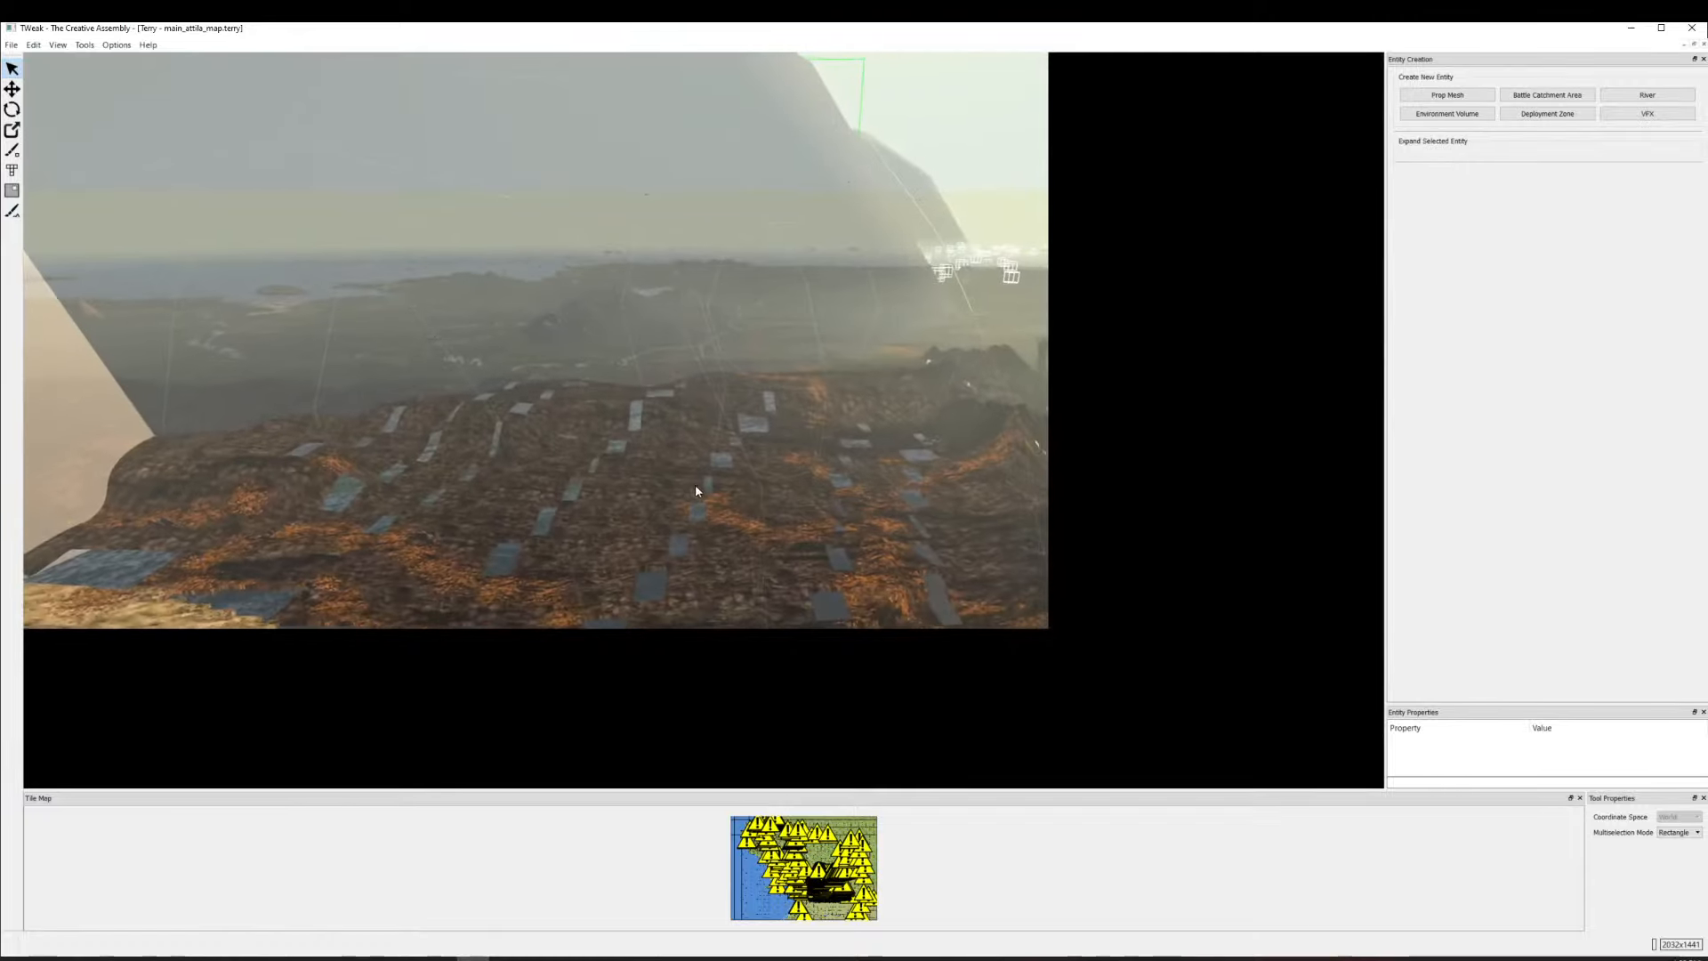
{"action": "scroll", "coordinate": [696, 490], "scroll_direction": "up", "scroll_amount": 5}
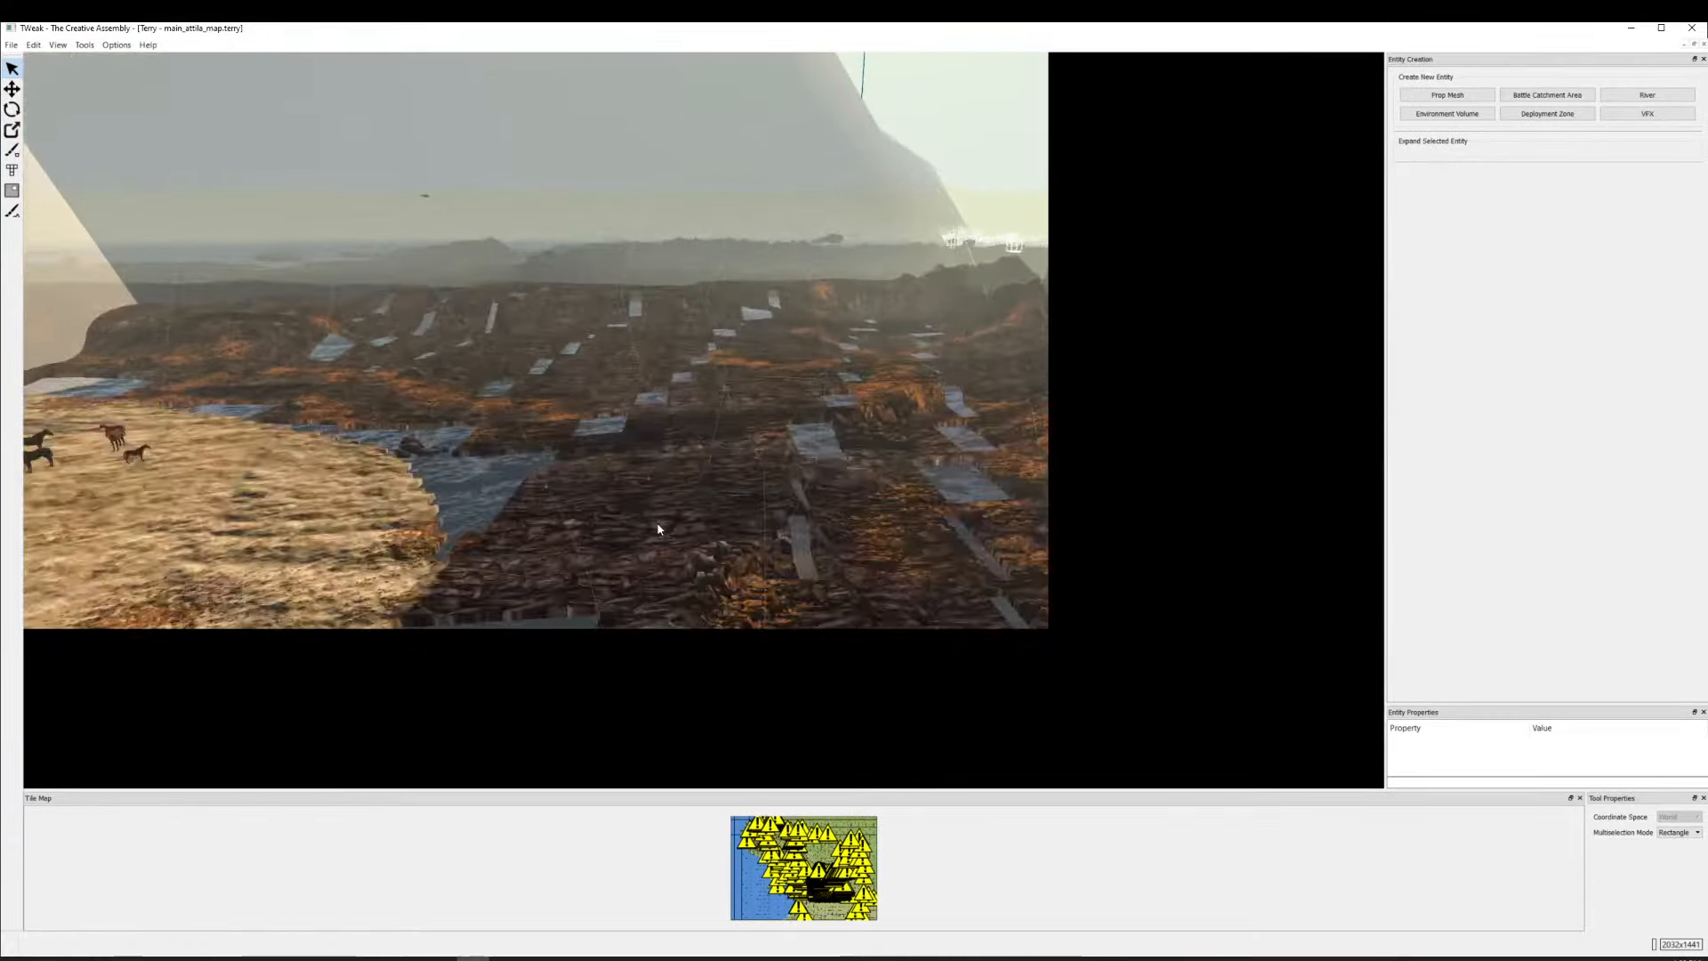
{"action": "scroll", "coordinate": [658, 530], "scroll_direction": "up", "scroll_amount": 5}
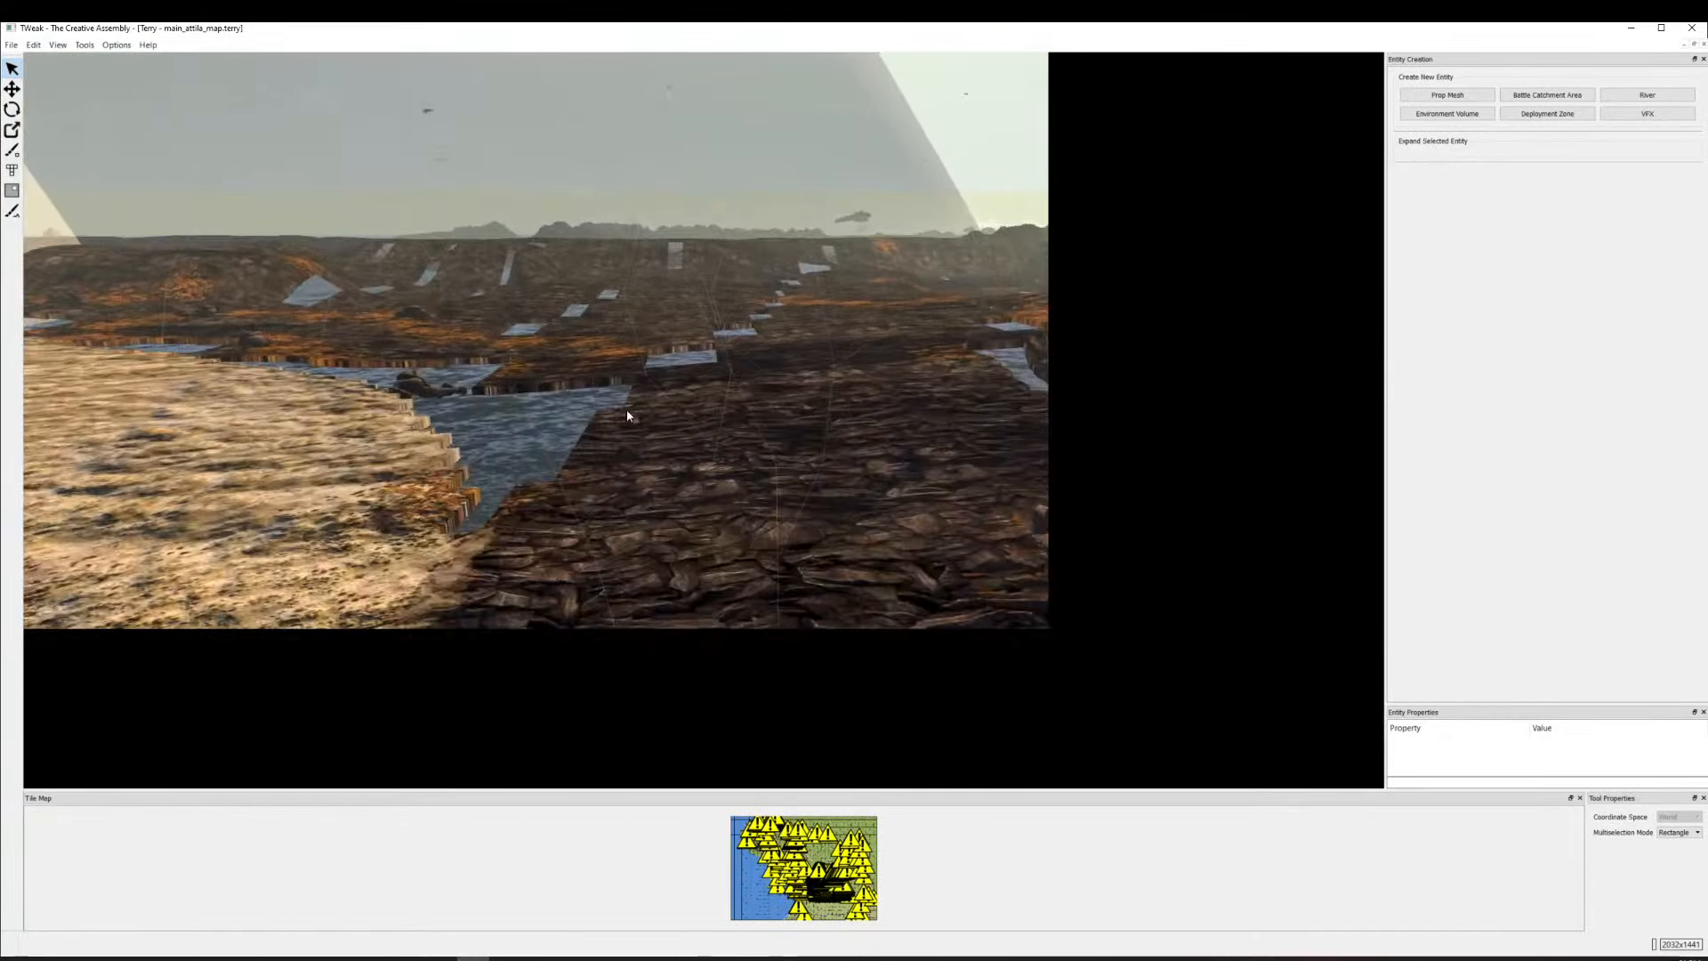
{"action": "scroll", "coordinate": [627, 415], "scroll_direction": "up", "scroll_amount": 6}
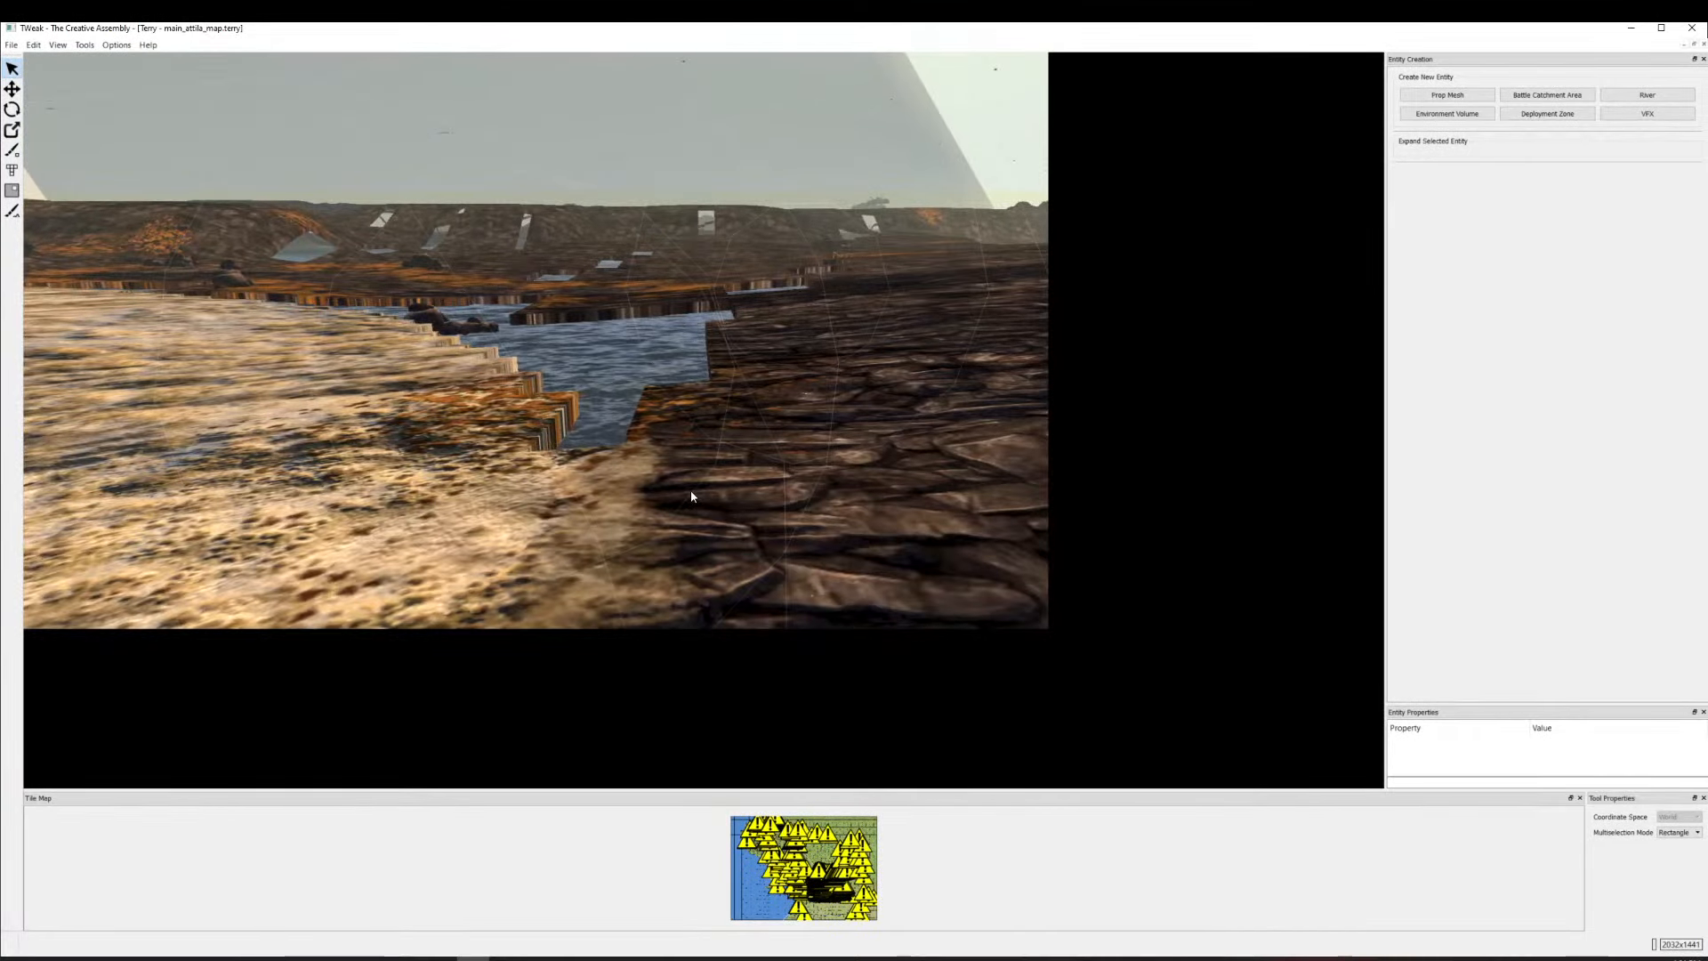
{"action": "scroll", "coordinate": [691, 496], "scroll_direction": "up", "scroll_amount": 1}
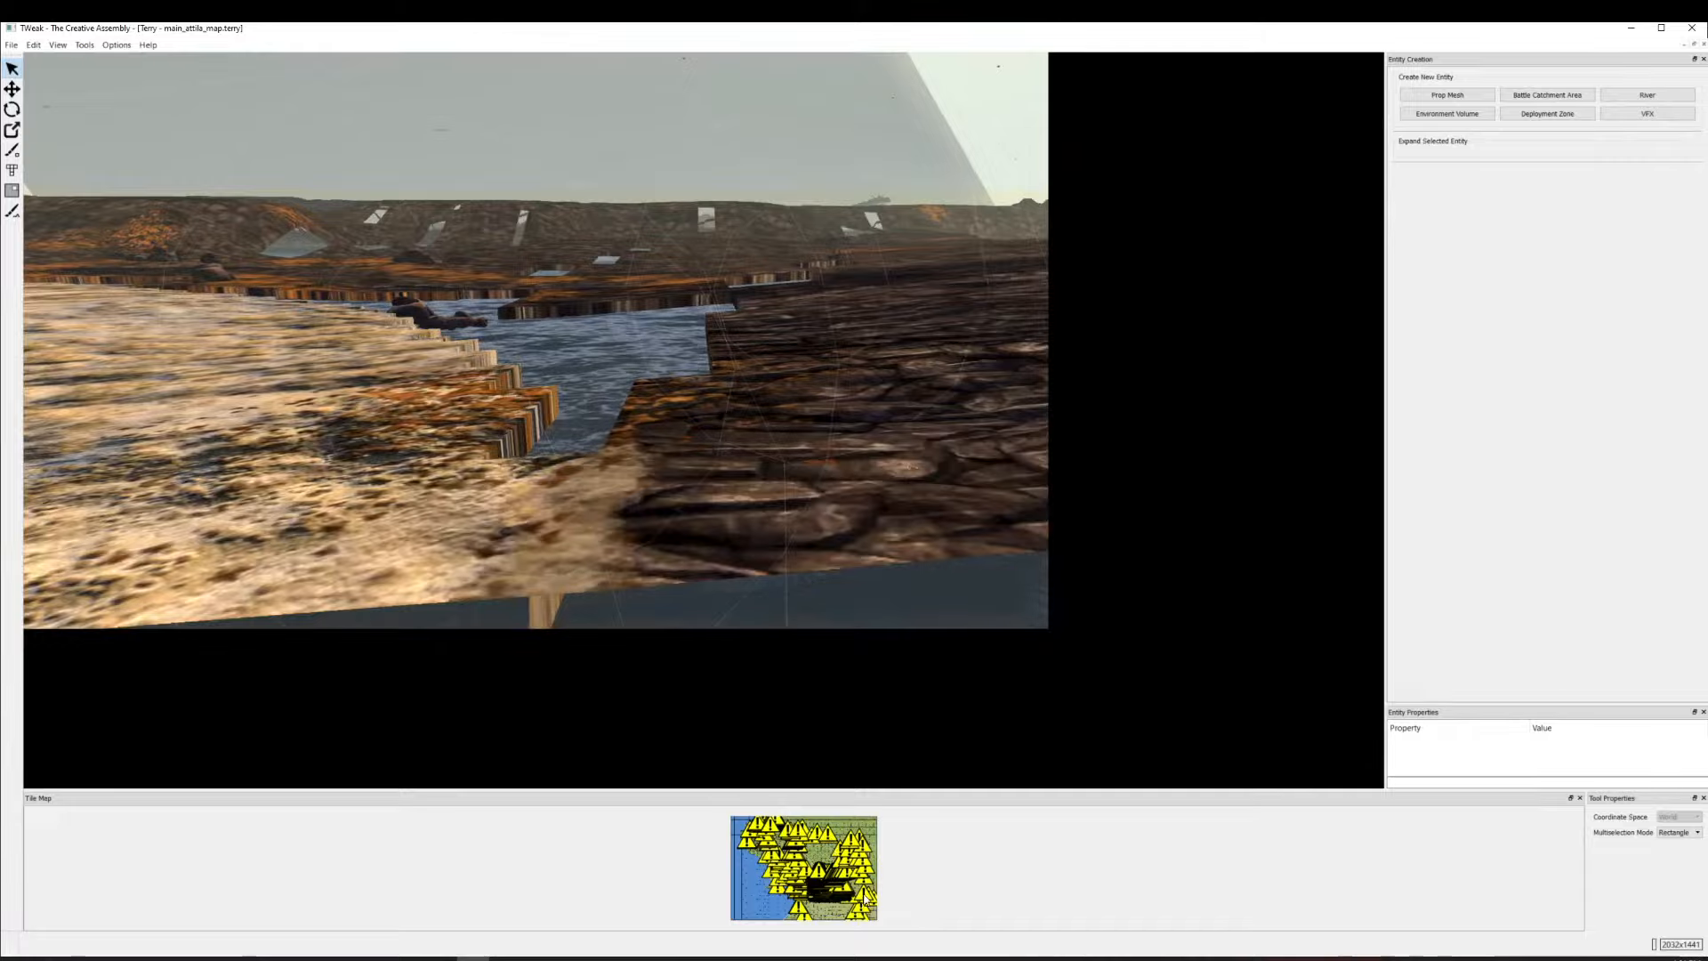
Examine the warning markers and black untiled area inland from the southern bay on the tile map.
{"action": "scroll", "coordinate": [864, 901], "scroll_direction": "up", "scroll_amount": 2}
{"action": "scroll", "coordinate": [864, 894], "scroll_direction": "up", "scroll_amount": 4}
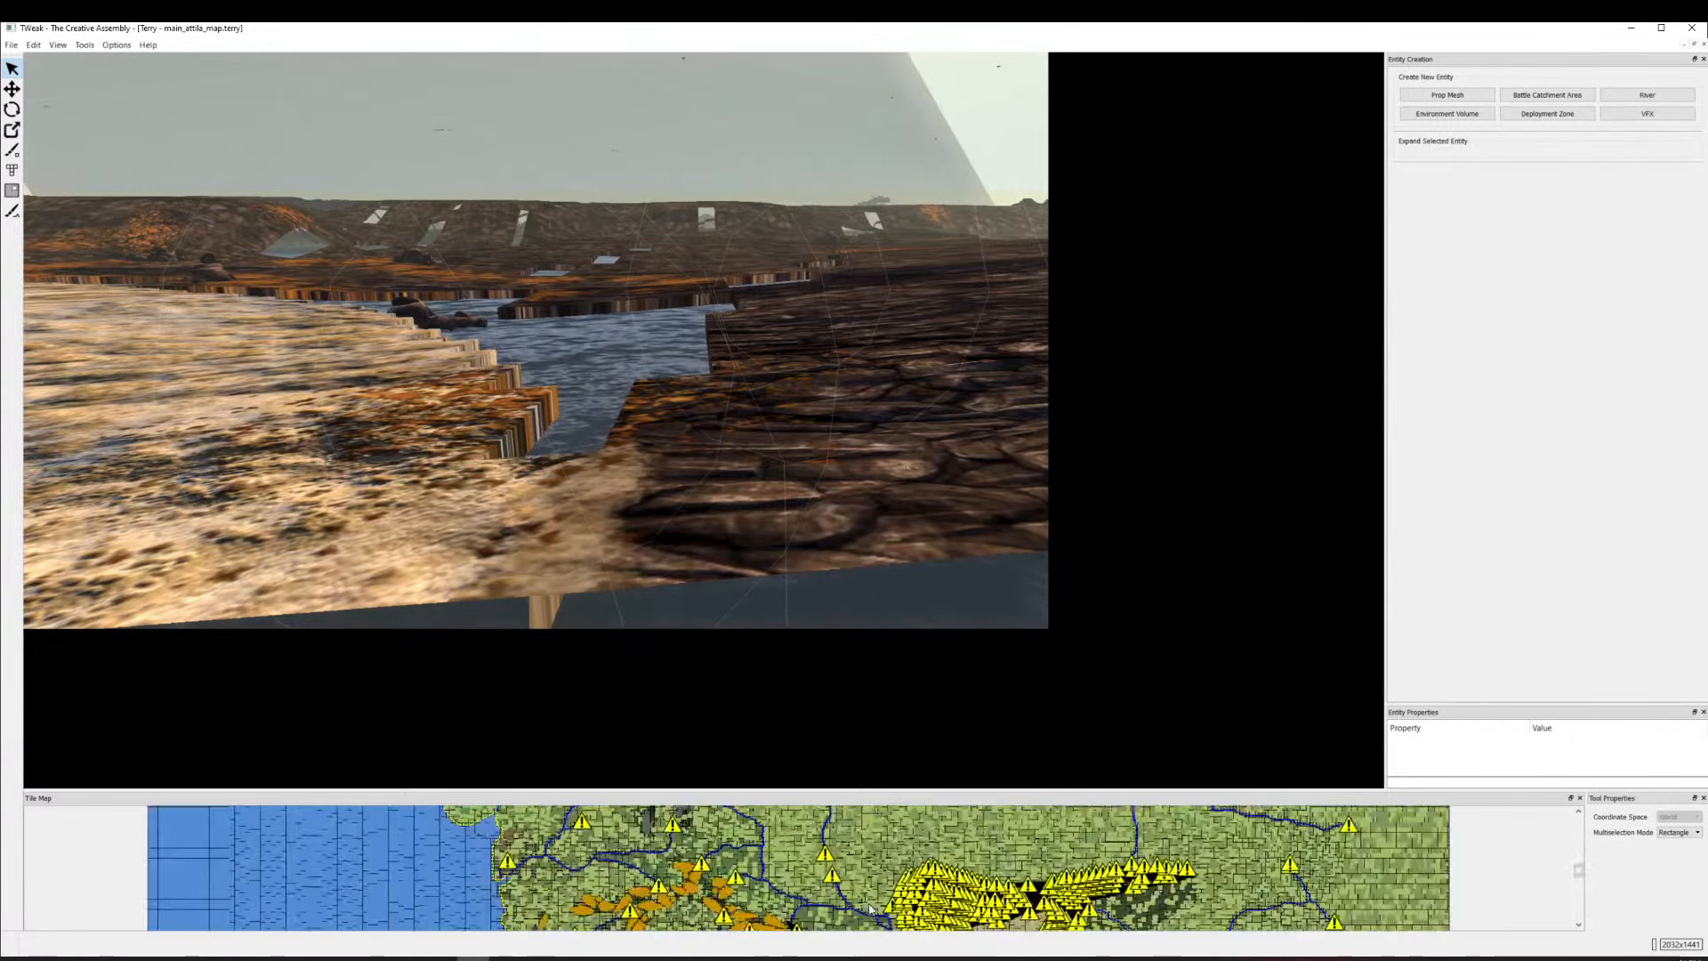
{"action": "scroll", "coordinate": [834, 805], "scroll_direction": "up", "scroll_amount": 5}
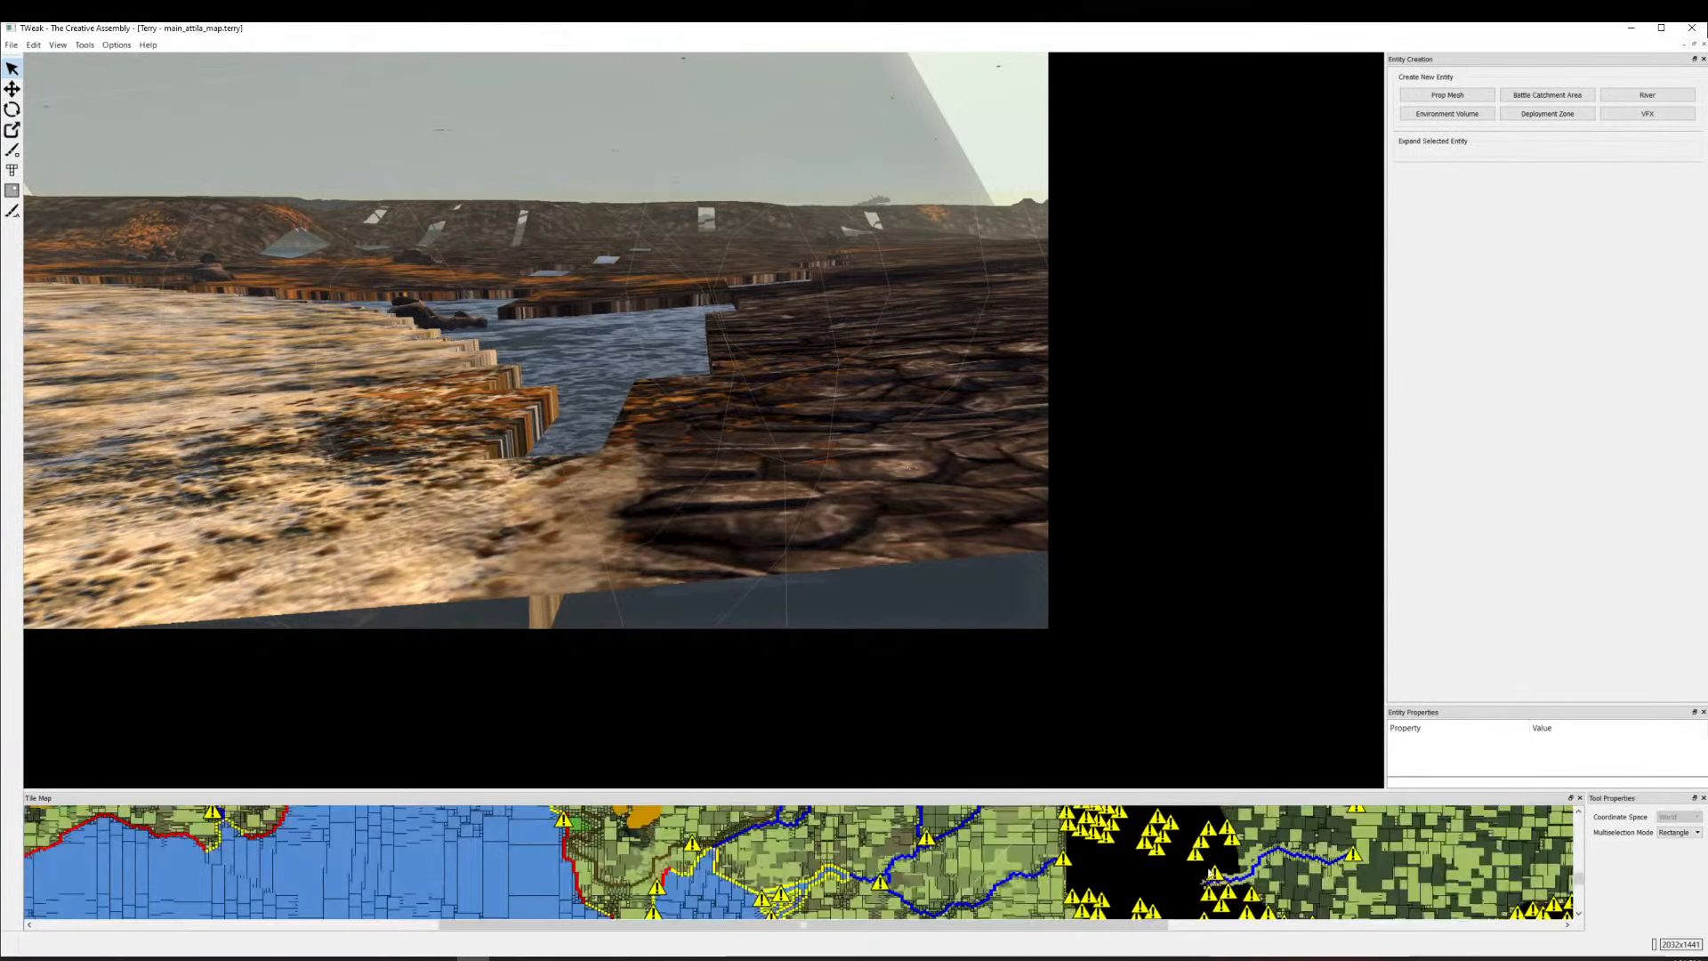
{"action": "scroll", "coordinate": [899, 858], "scroll_direction": "down", "scroll_amount": 6}
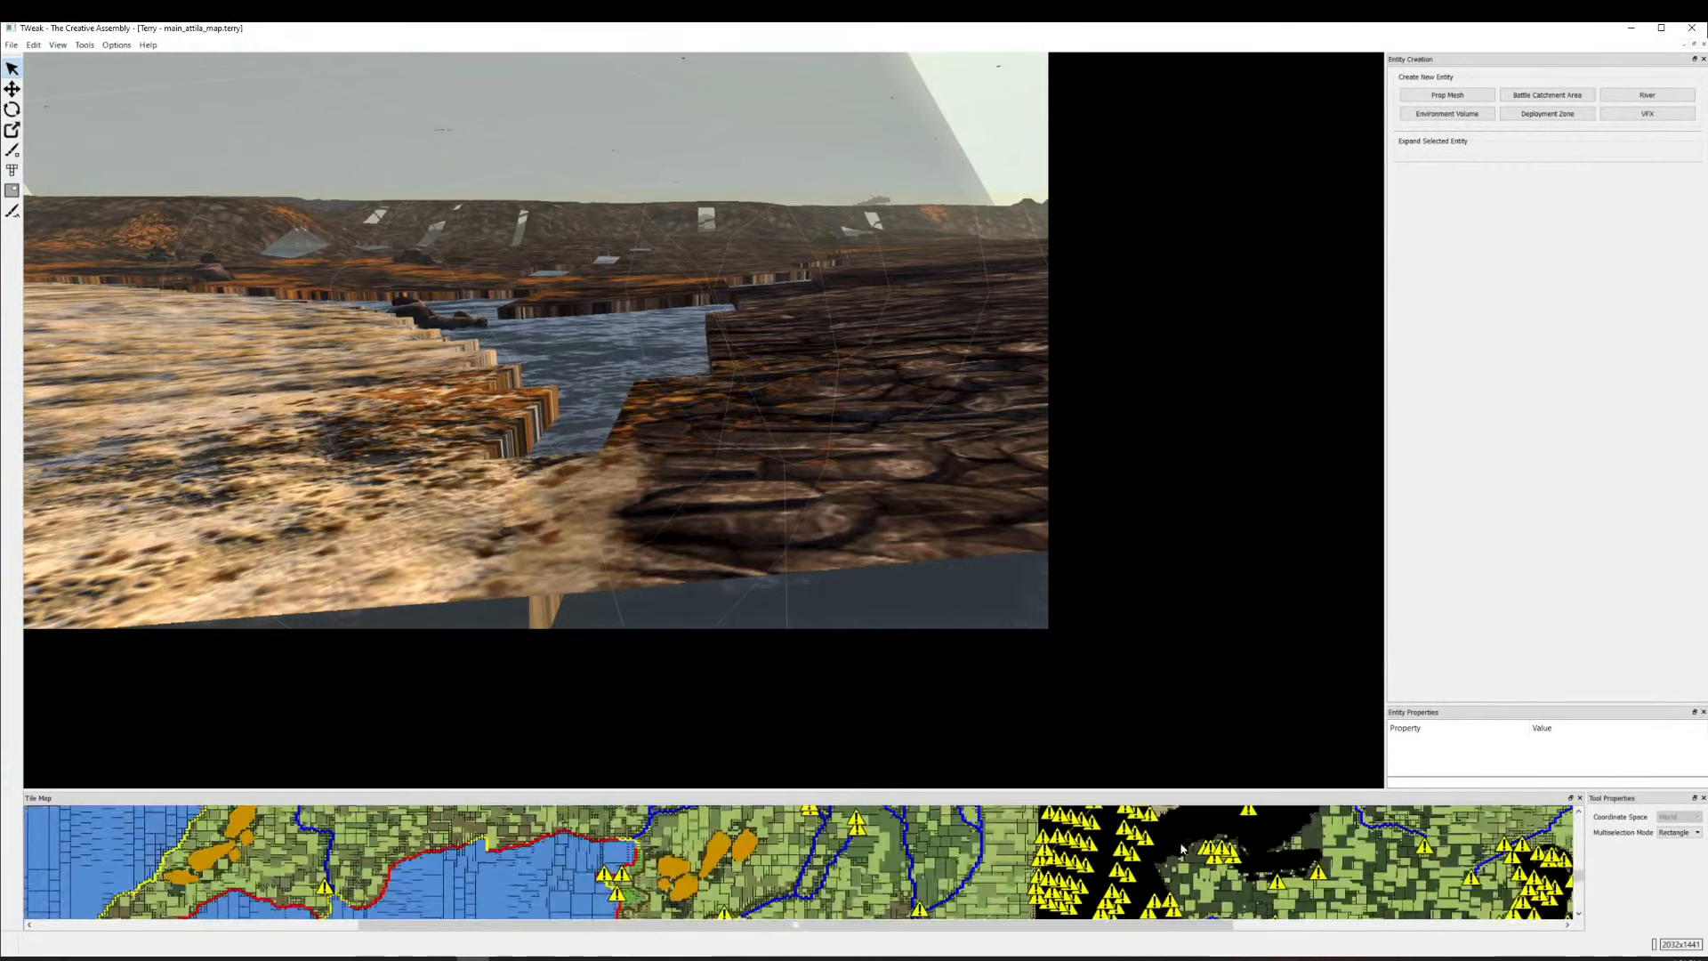
{"action": "scroll", "coordinate": [900, 859], "scroll_direction": "up", "scroll_amount": 5}
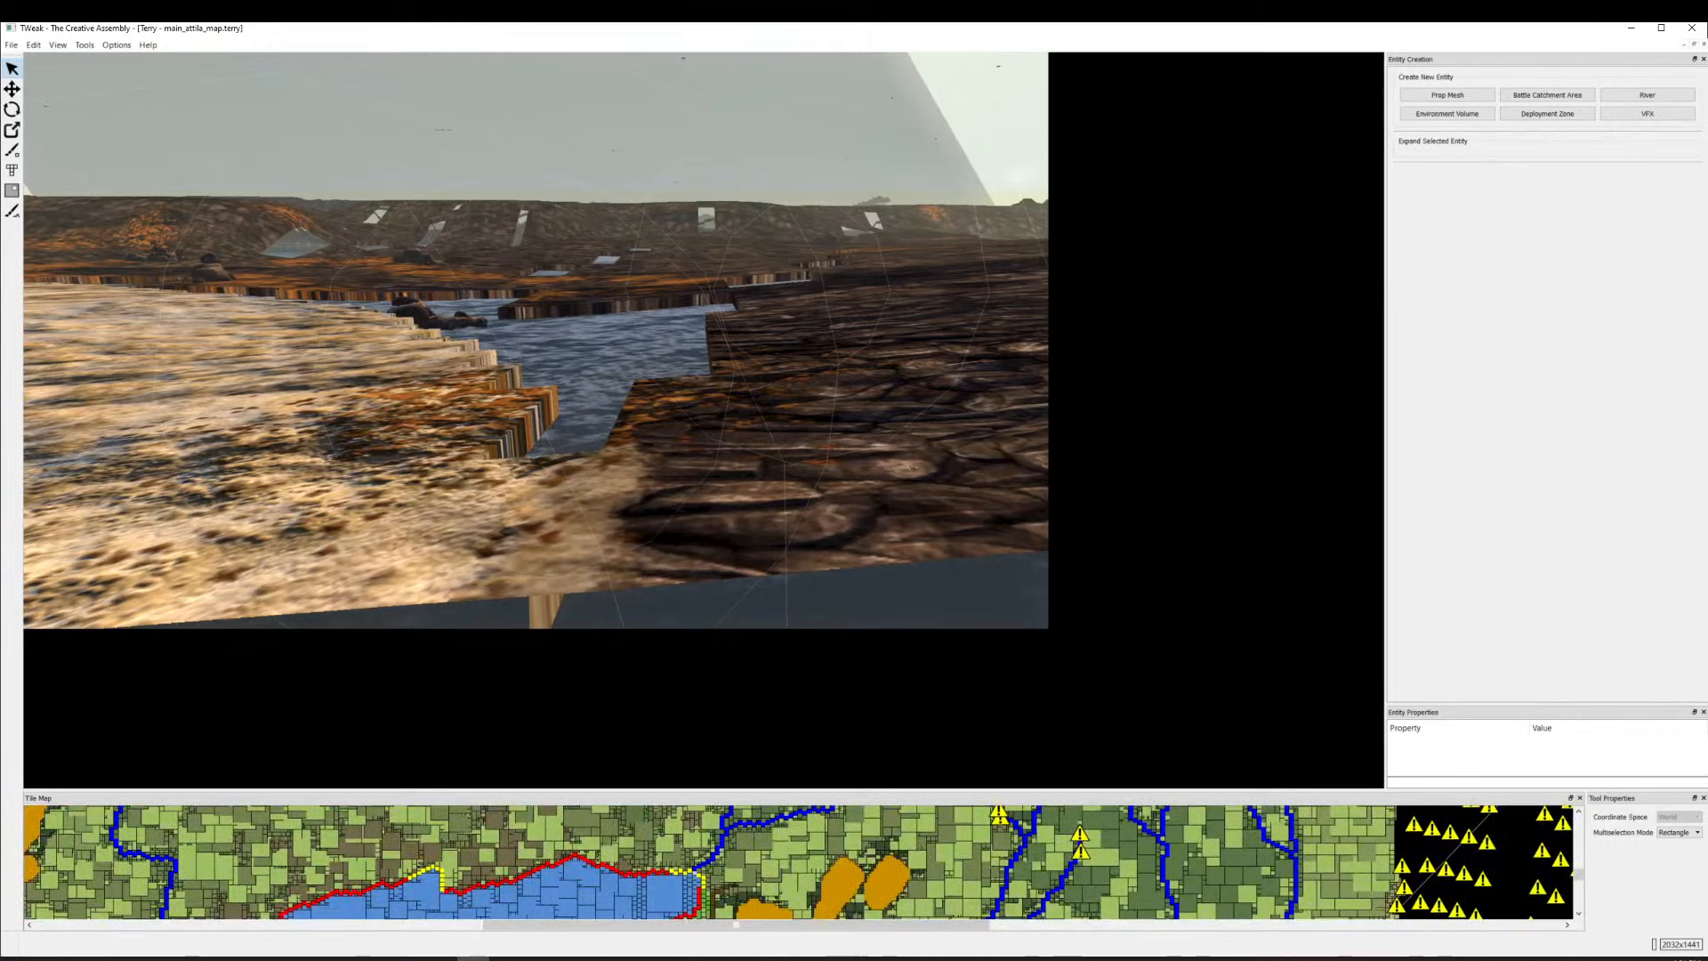
Enlarge the Tile Map view in Terry and examine the tiles around the southern bay, peninsula and river mouth.
{"action": "key", "text": "alt+Tab"}
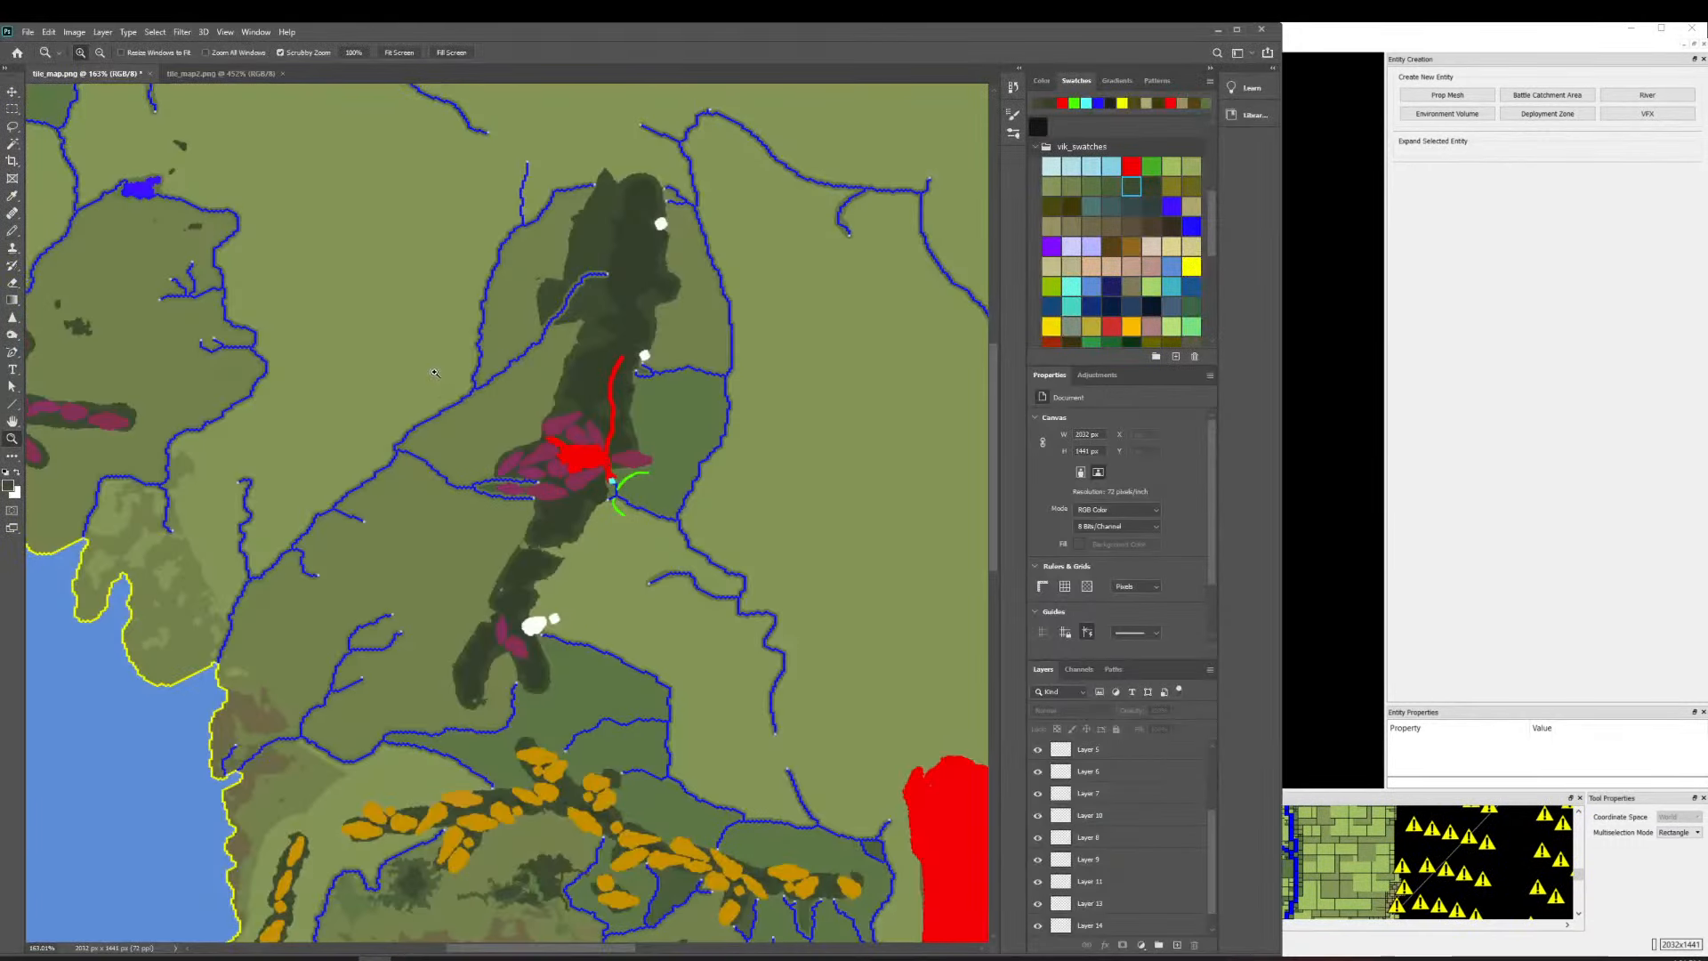
{"action": "left_click", "coordinate": [1446, 477]}
{"action": "left_click_drag", "start_coordinate": [788, 786], "coordinate": [805, 459]}
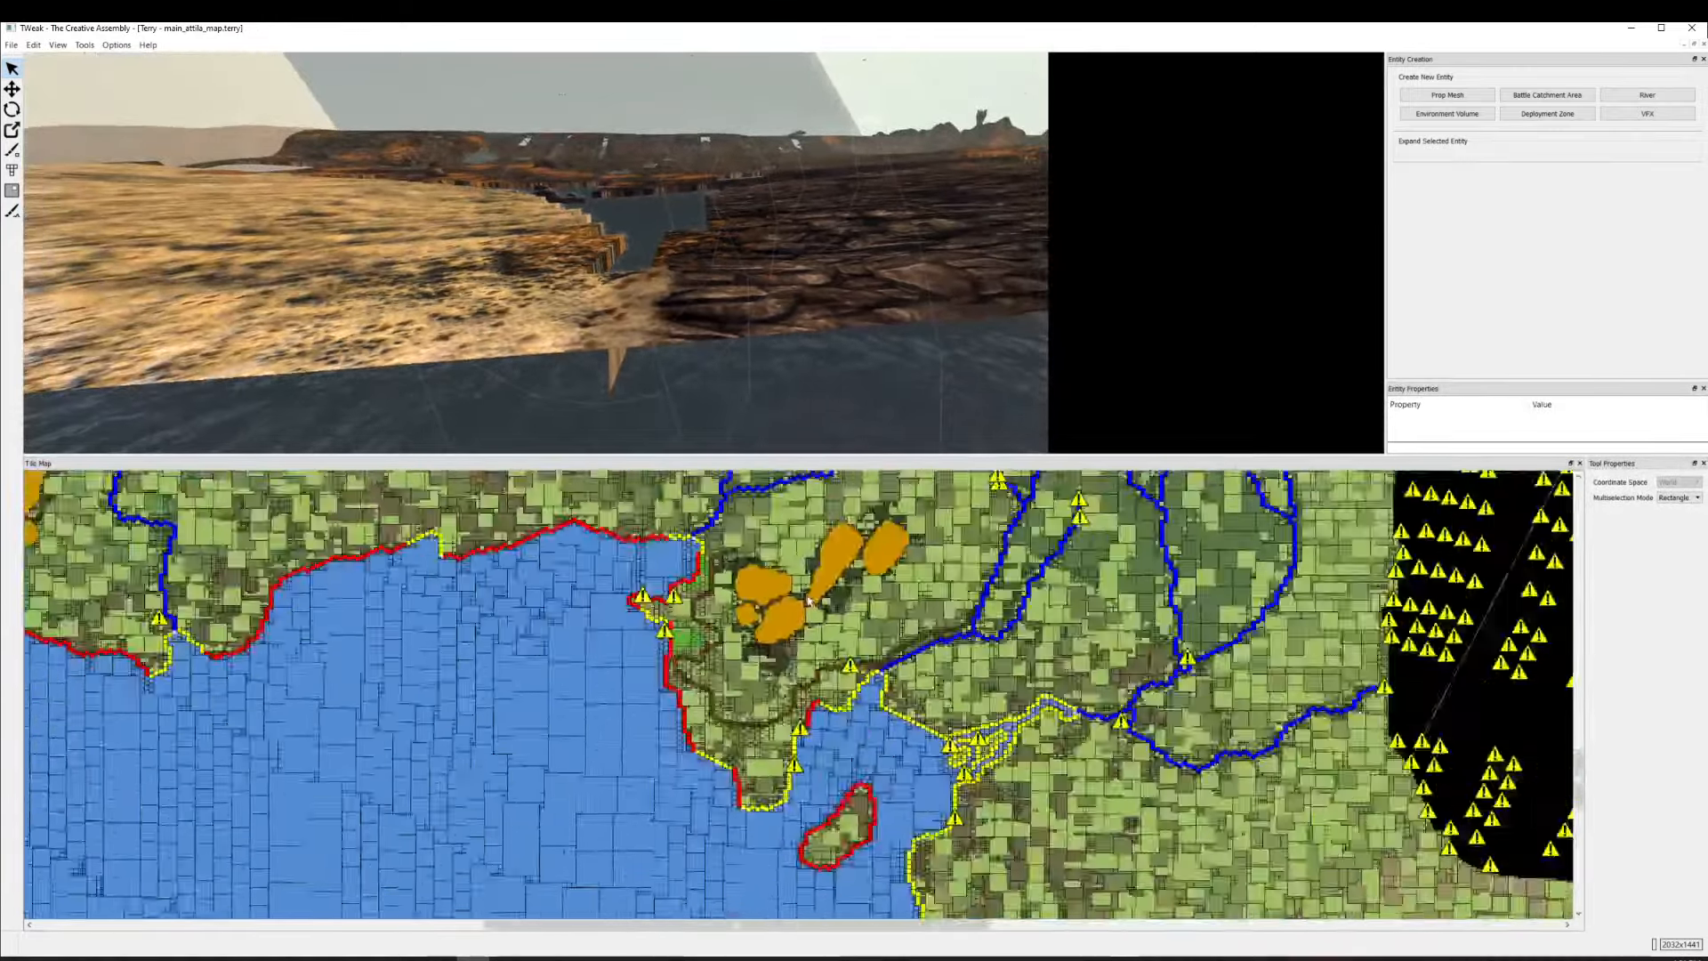
{"action": "scroll", "coordinate": [808, 601], "scroll_direction": "down", "scroll_amount": 7}
{"action": "scroll", "coordinate": [632, 552], "scroll_direction": "up", "scroll_amount": 6}
{"action": "left_click_drag", "start_coordinate": [471, 801], "coordinate": [243, 584]}
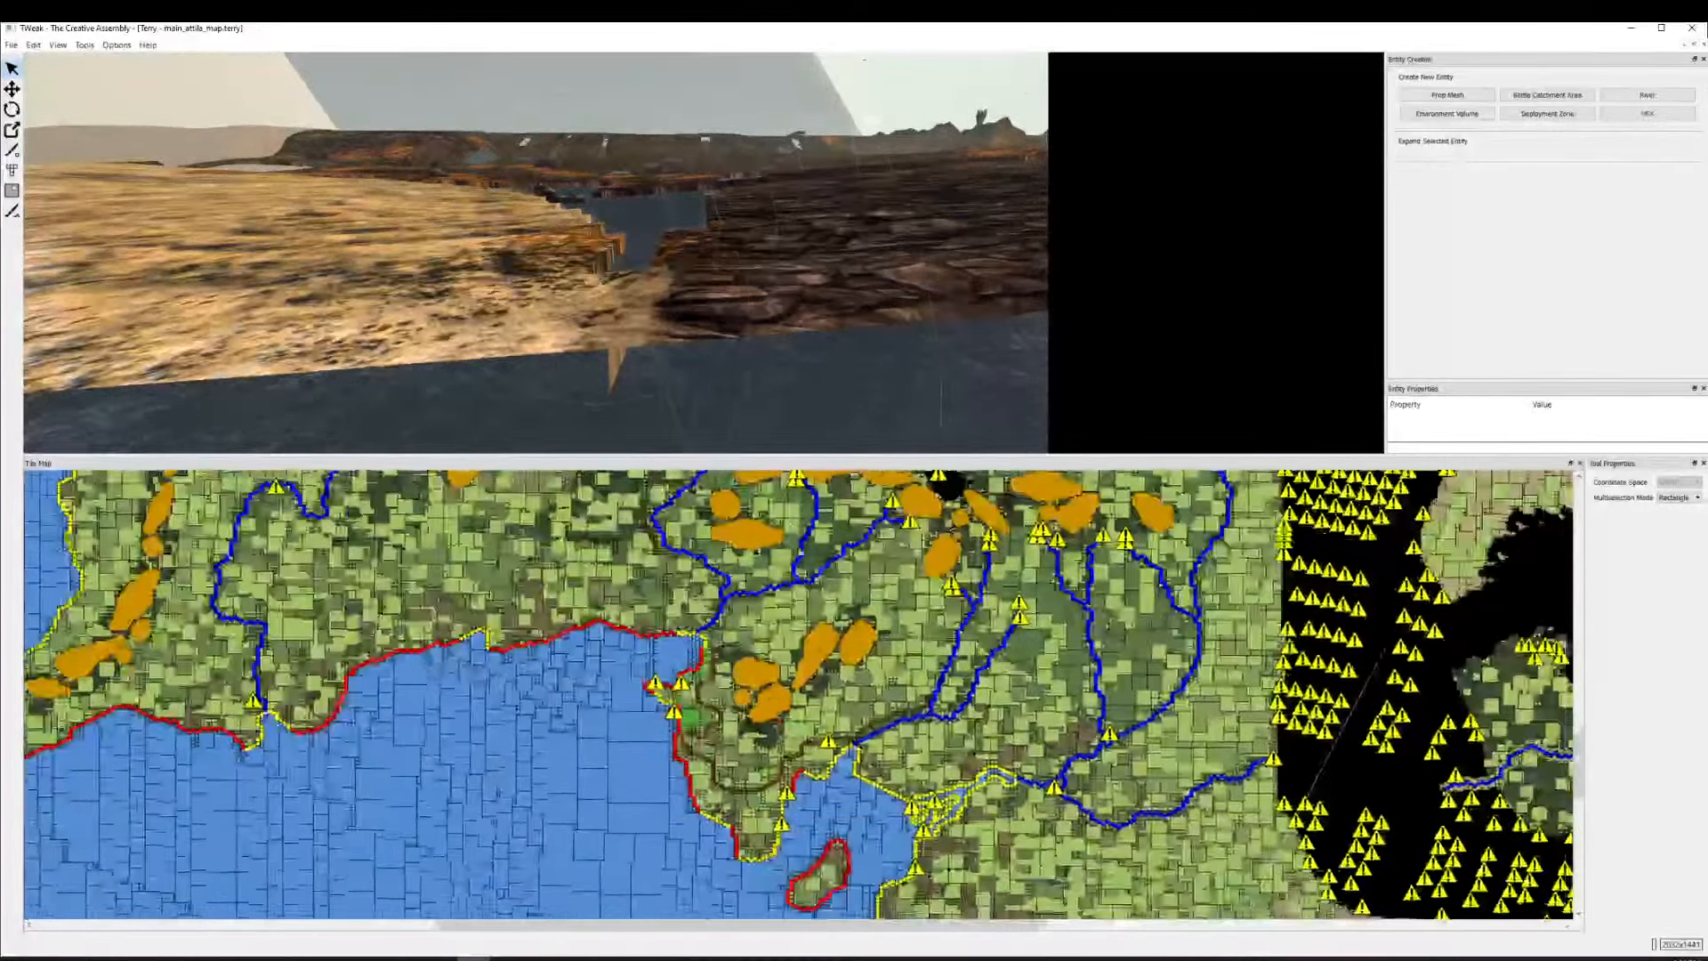
{"action": "scroll", "coordinate": [717, 754], "scroll_direction": "up", "scroll_amount": 4}
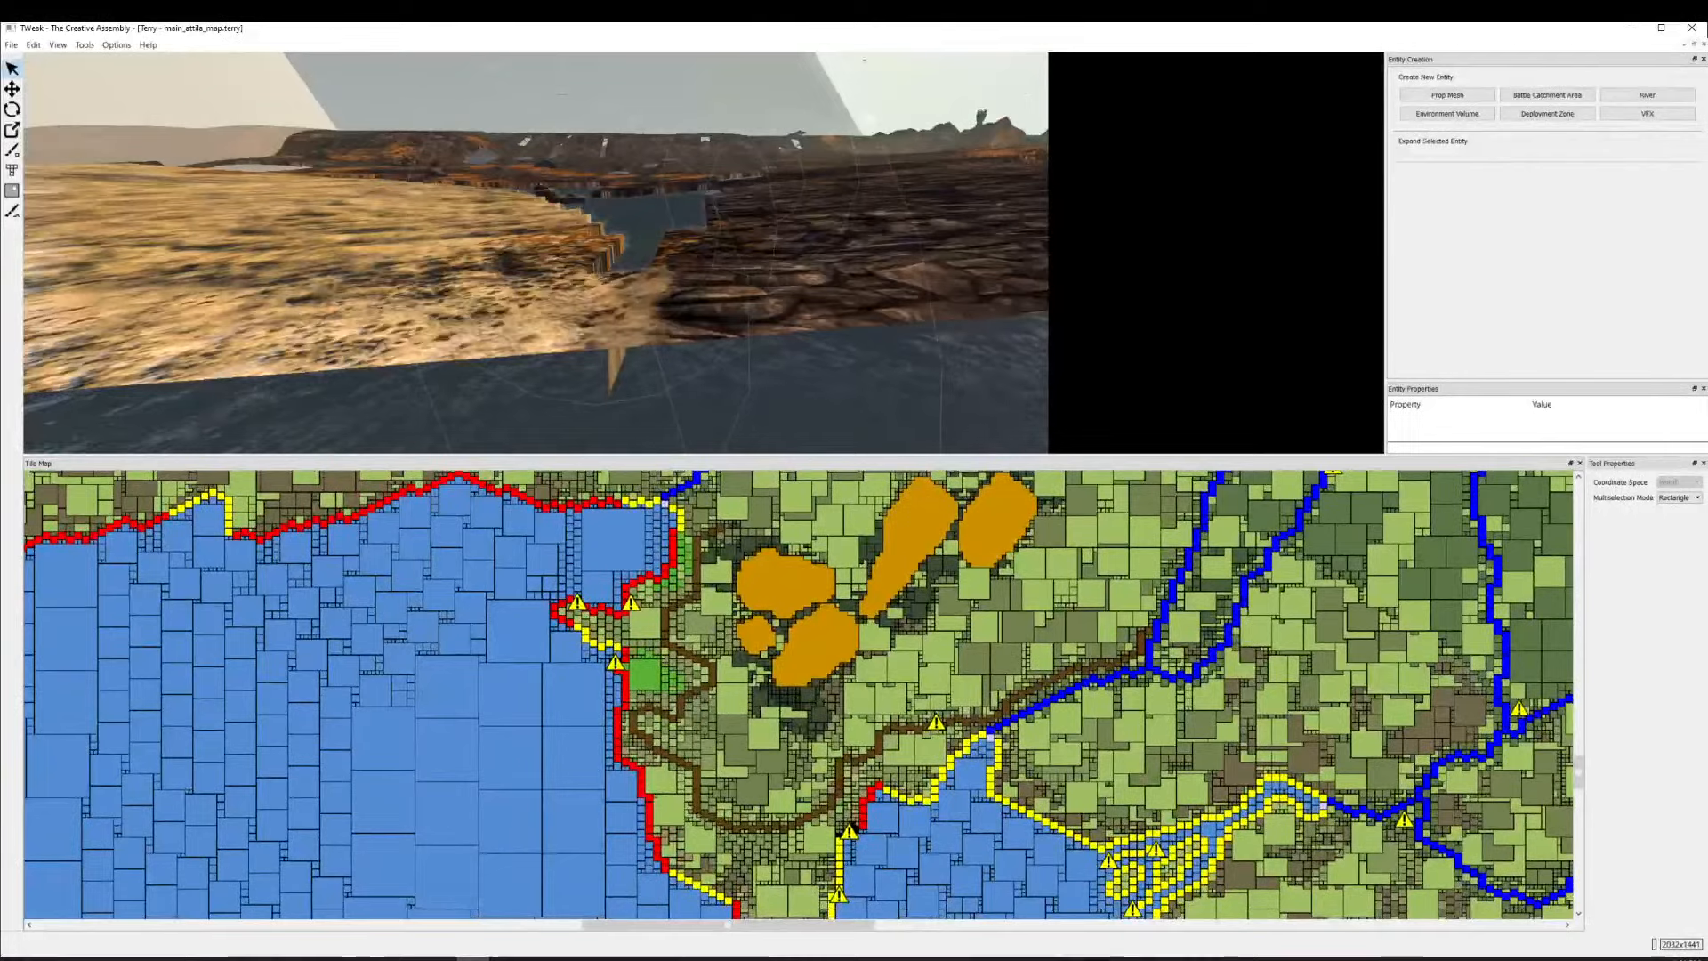
Switch to Photoshop and examine the southern peninsula with its orange mountain patches and brown road on tile_map.png.
{"action": "key", "text": "alt+Tab"}
{"action": "scroll", "coordinate": [636, 690], "scroll_direction": "down", "scroll_amount": 8}
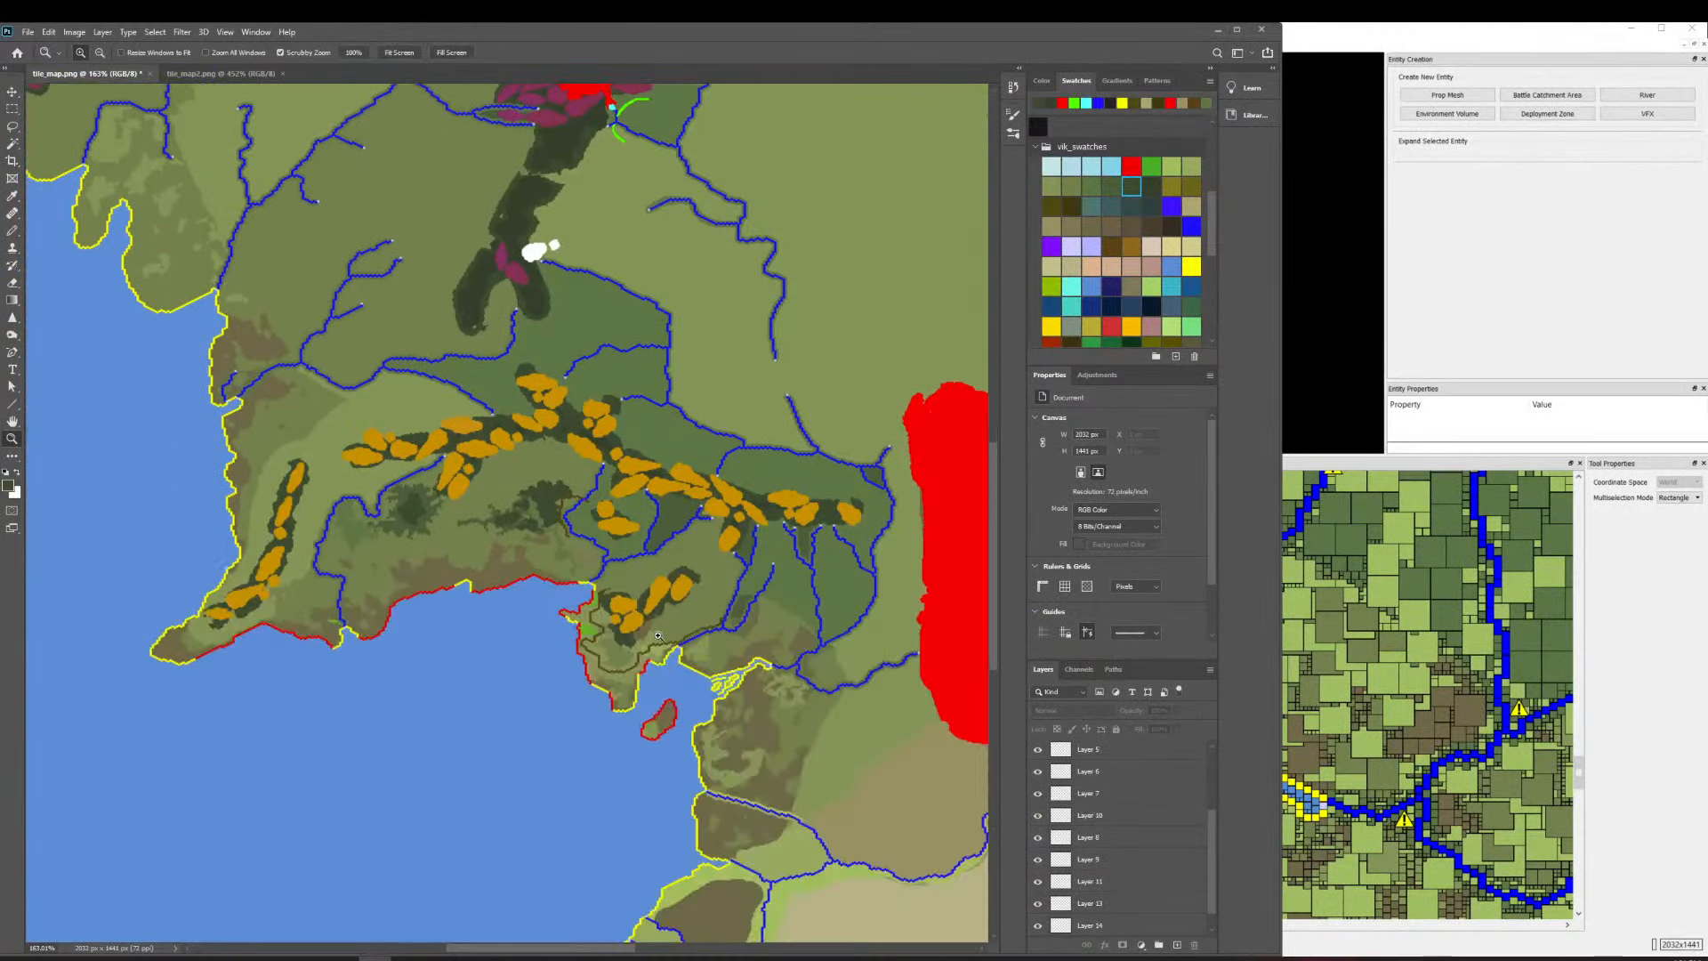
{"action": "left_click_drag", "start_coordinate": [623, 639], "coordinate": [708, 620]}
{"action": "scroll", "coordinate": [538, 537], "scroll_direction": "down", "scroll_amount": 1}
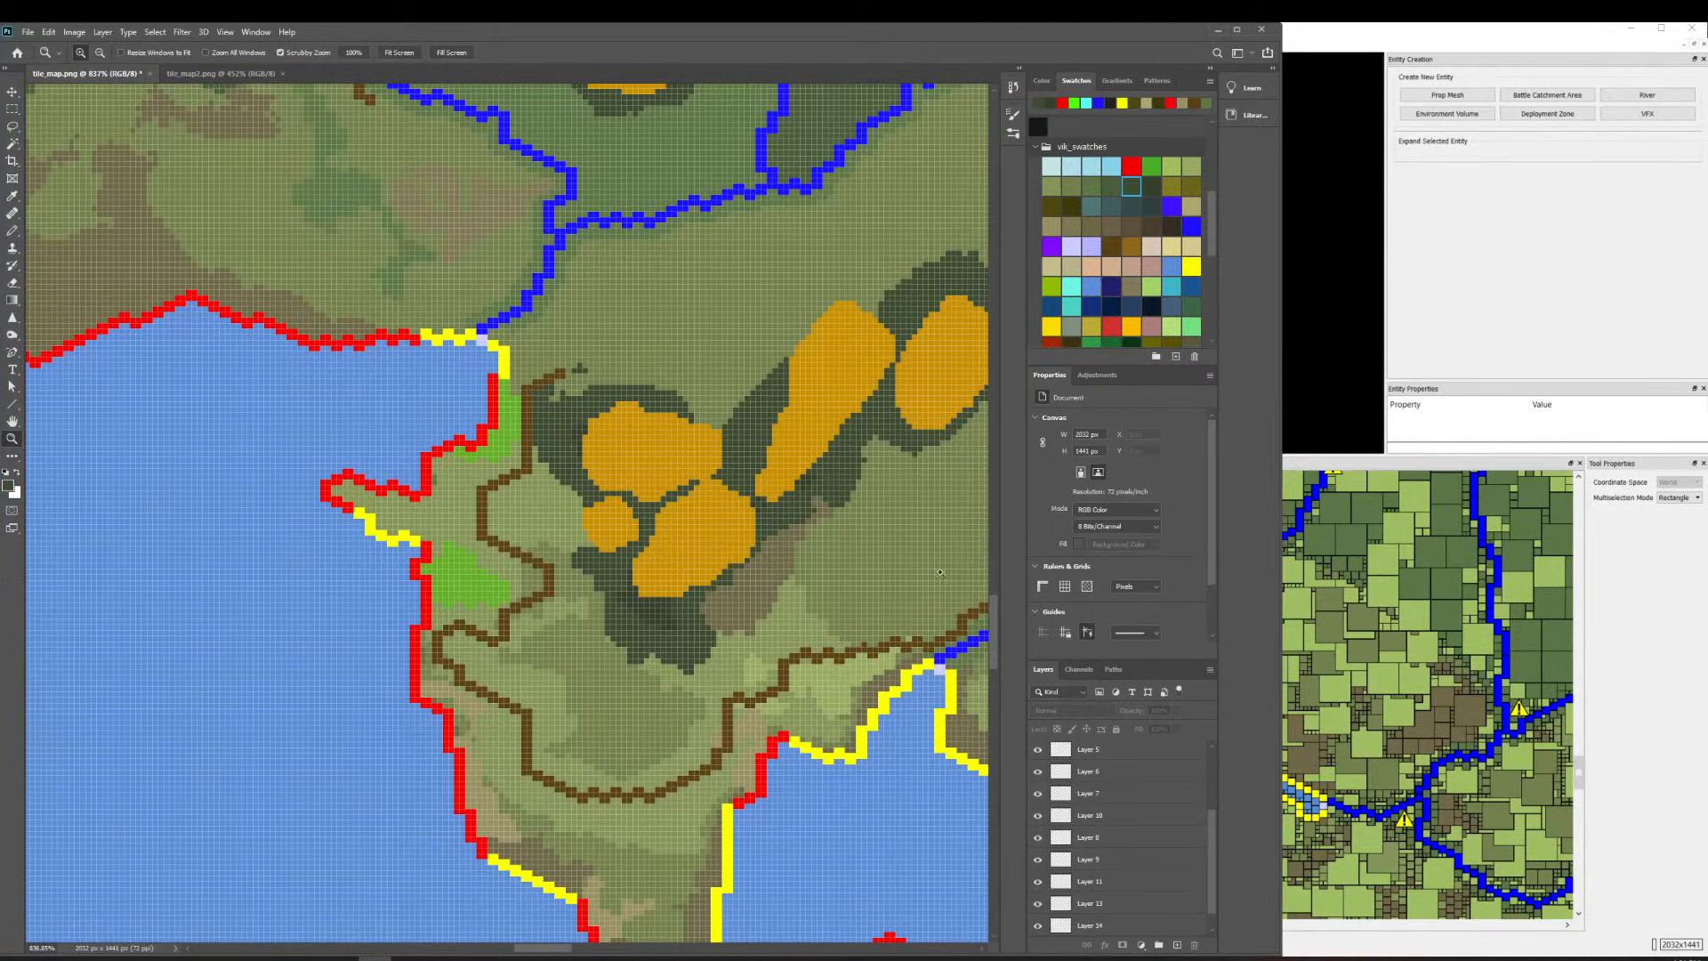
Switch back to Terry and examine the tile map around the peninsula's small western headland and bright green patch.
{"action": "key", "text": "alt+Tab"}
{"action": "scroll", "coordinate": [636, 682], "scroll_direction": "up", "scroll_amount": 1}
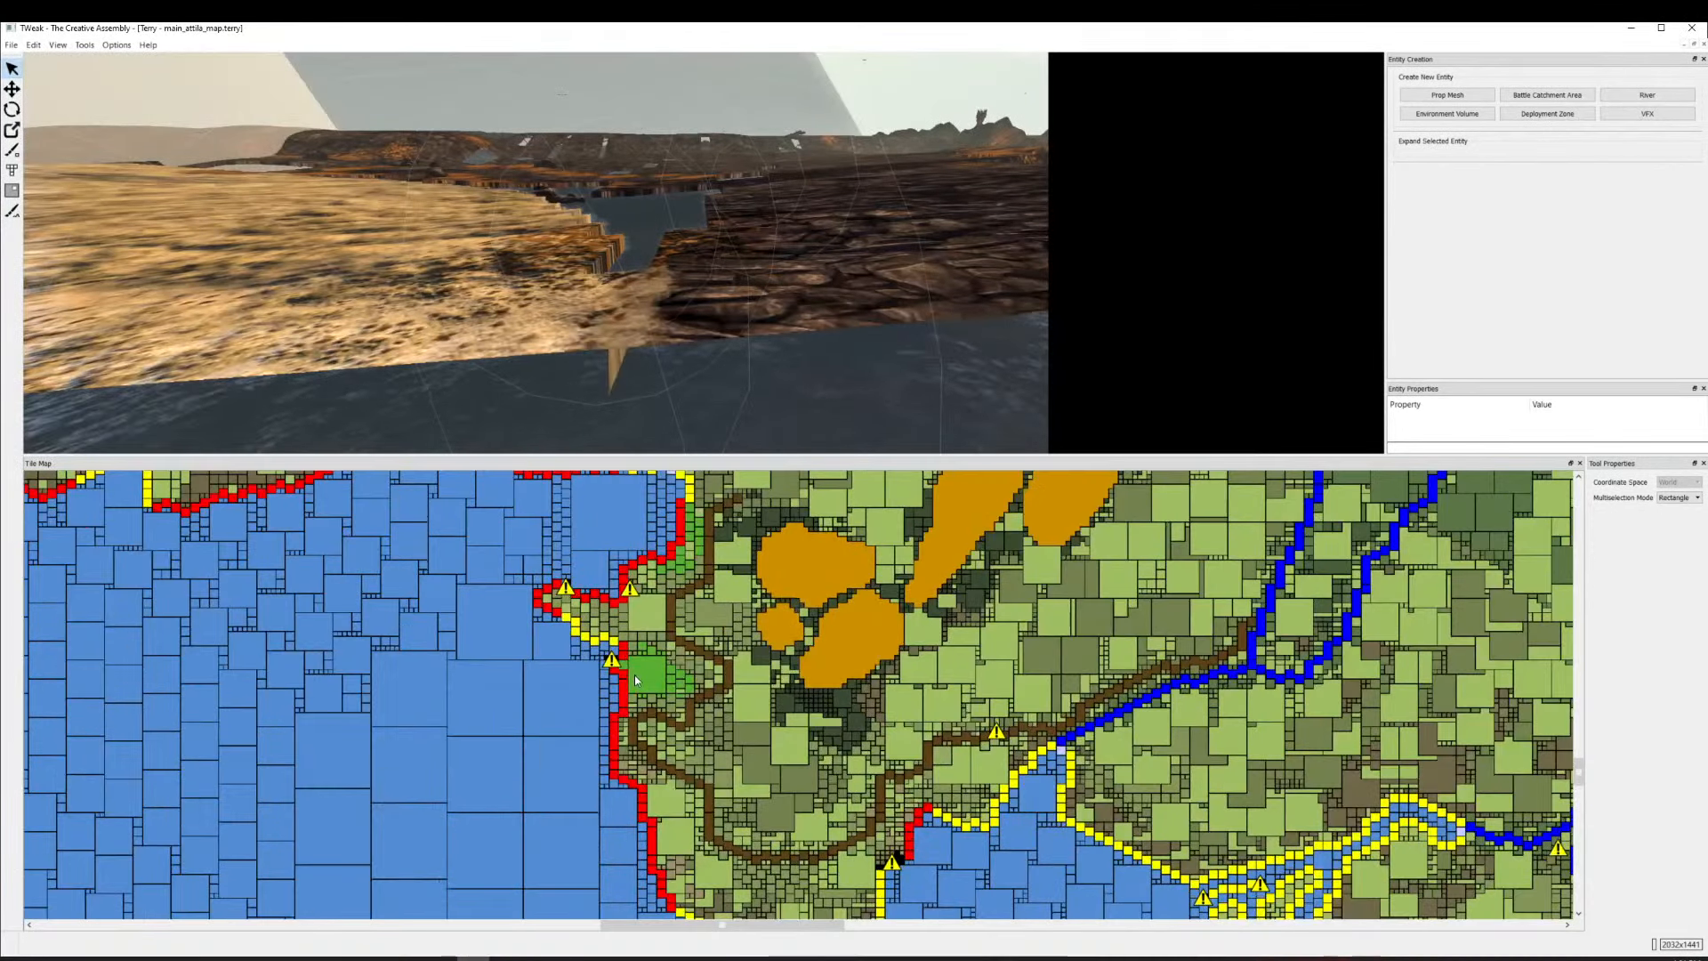
{"action": "scroll", "coordinate": [625, 601], "scroll_direction": "down", "scroll_amount": 1}
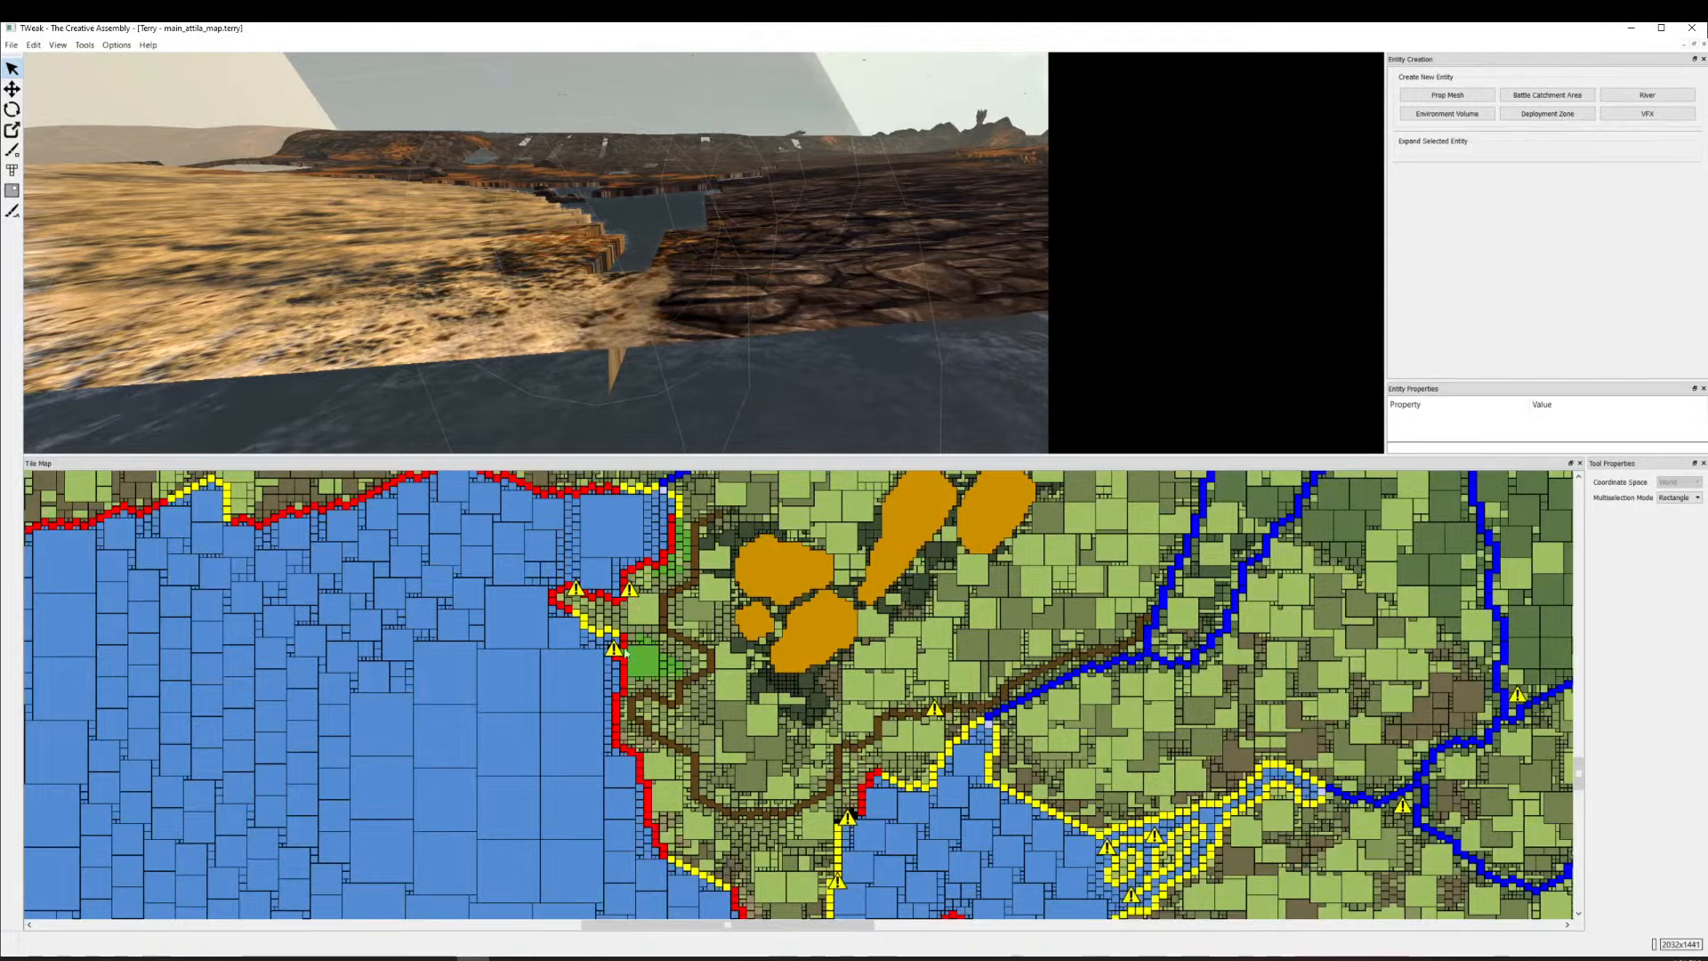
{"action": "scroll", "coordinate": [633, 665], "scroll_direction": "up", "scroll_amount": 4}
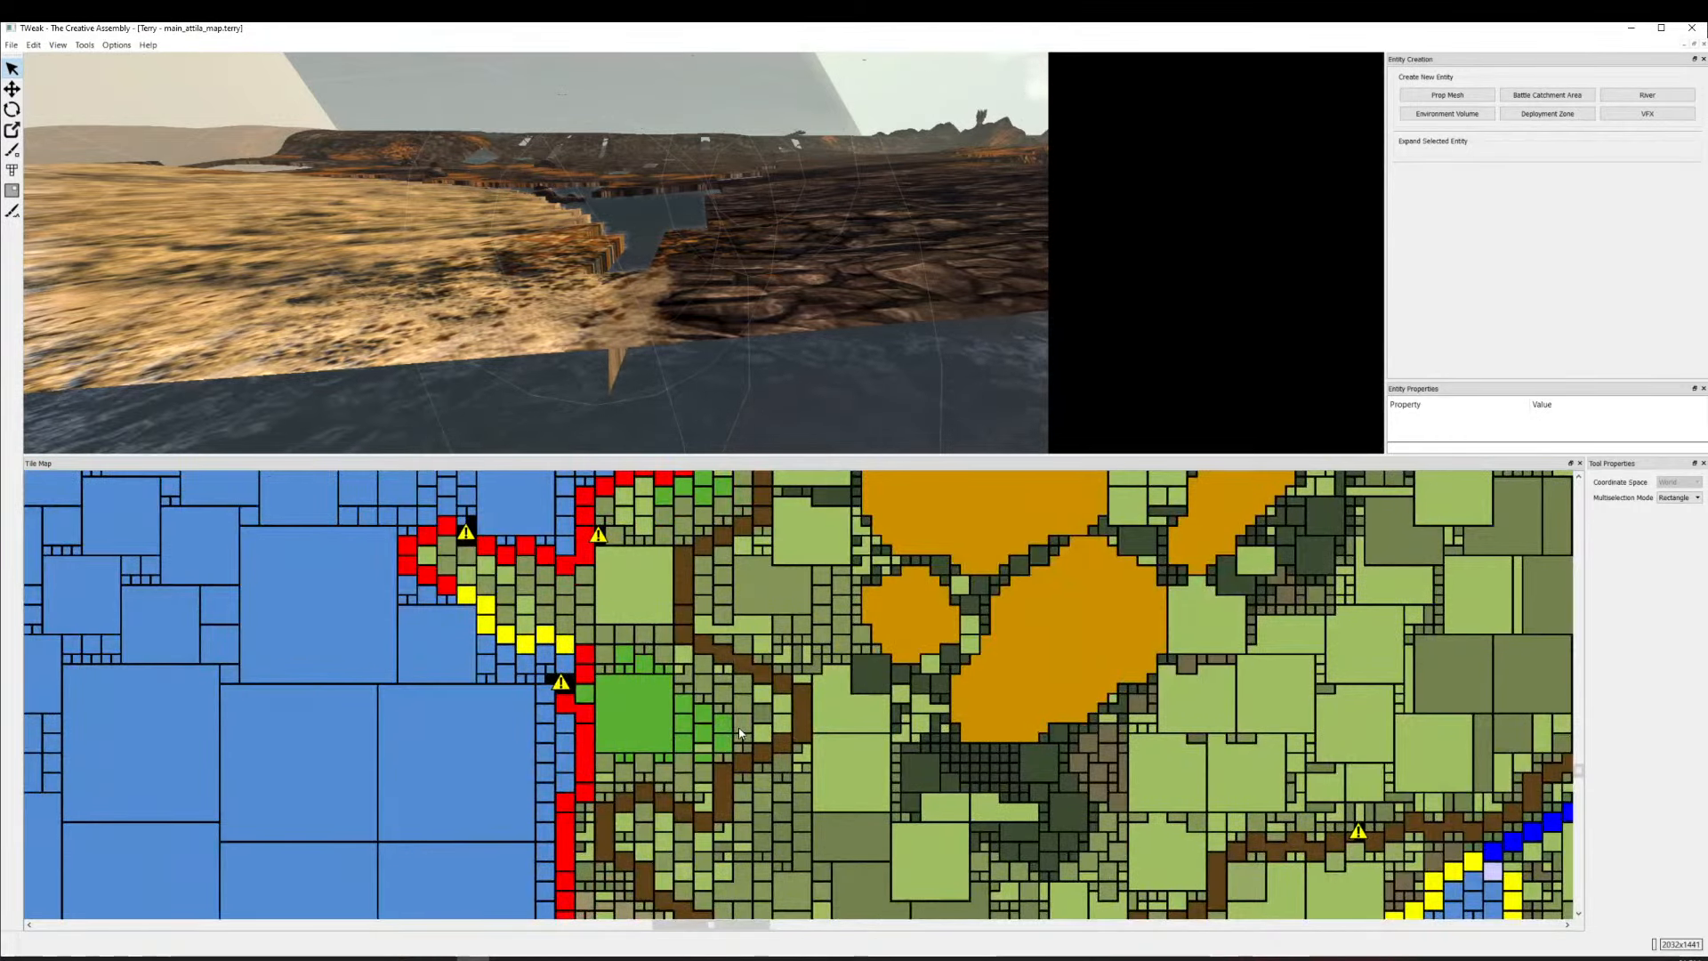
{"action": "scroll", "coordinate": [713, 639], "scroll_direction": "down", "scroll_amount": 5}
Examine the tiles along the peninsula's looping brown road and the black untiled spot on its eastern coast.
{"action": "scroll", "coordinate": [809, 767], "scroll_direction": "up", "scroll_amount": 4}
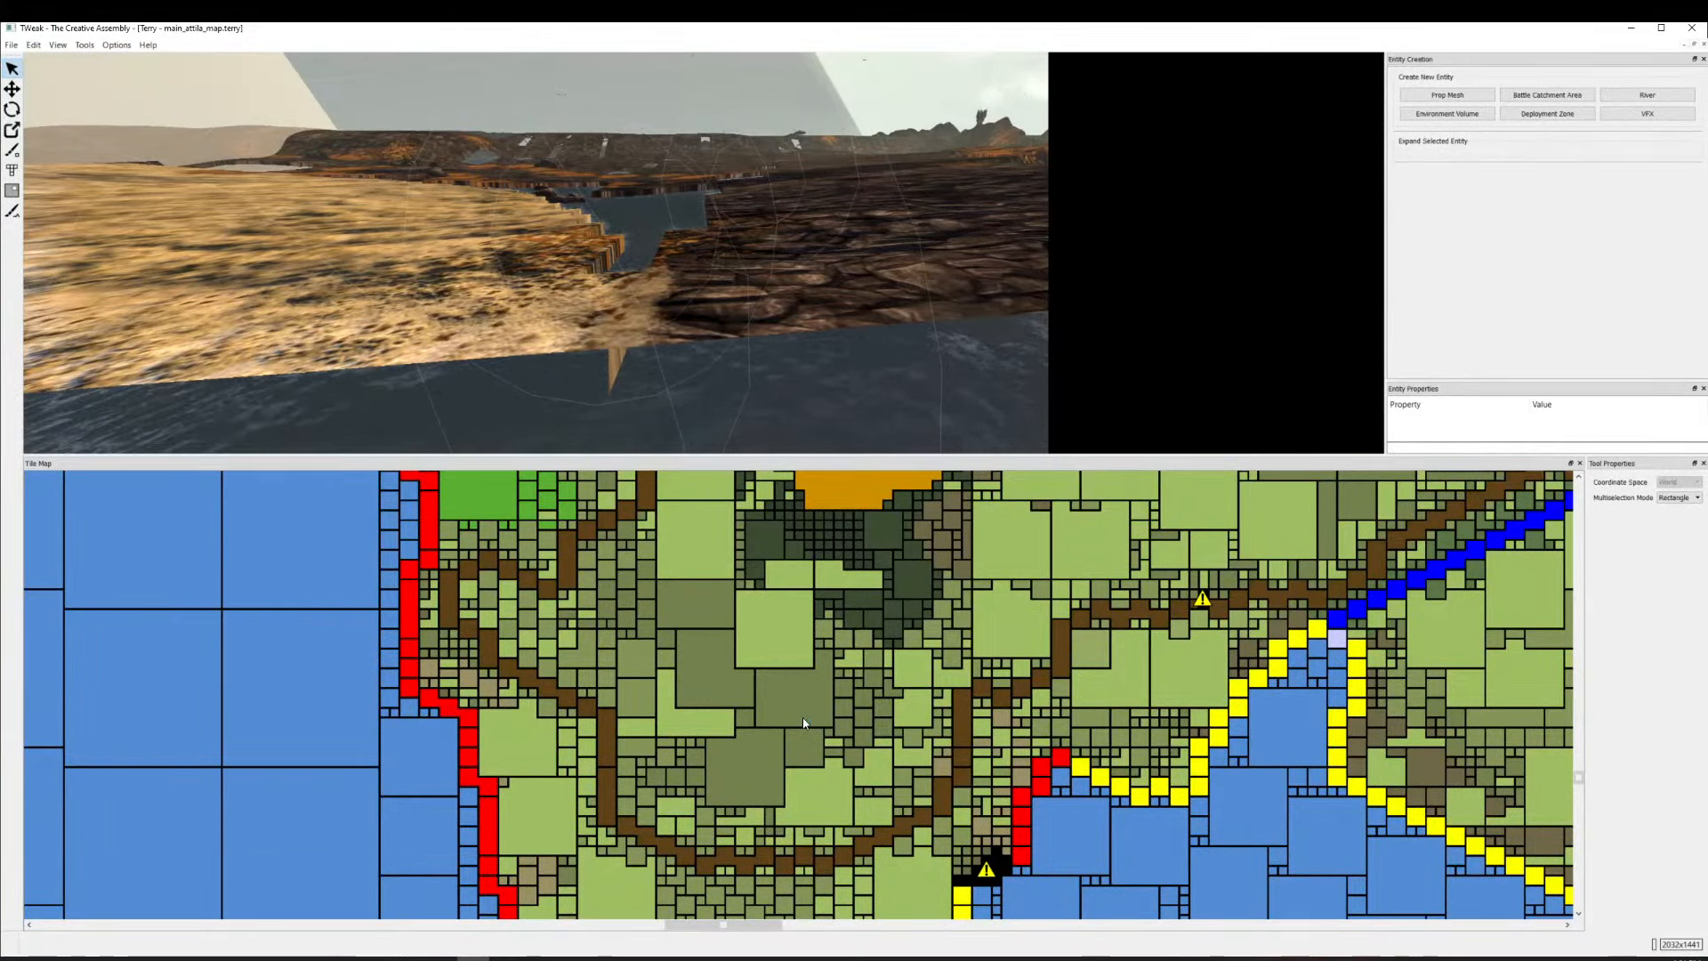
{"action": "scroll", "coordinate": [821, 570], "scroll_direction": "down", "scroll_amount": 1}
{"action": "scroll", "coordinate": [822, 636], "scroll_direction": "up", "scroll_amount": 2}
{"action": "scroll", "coordinate": [822, 635], "scroll_direction": "down", "scroll_amount": 3}
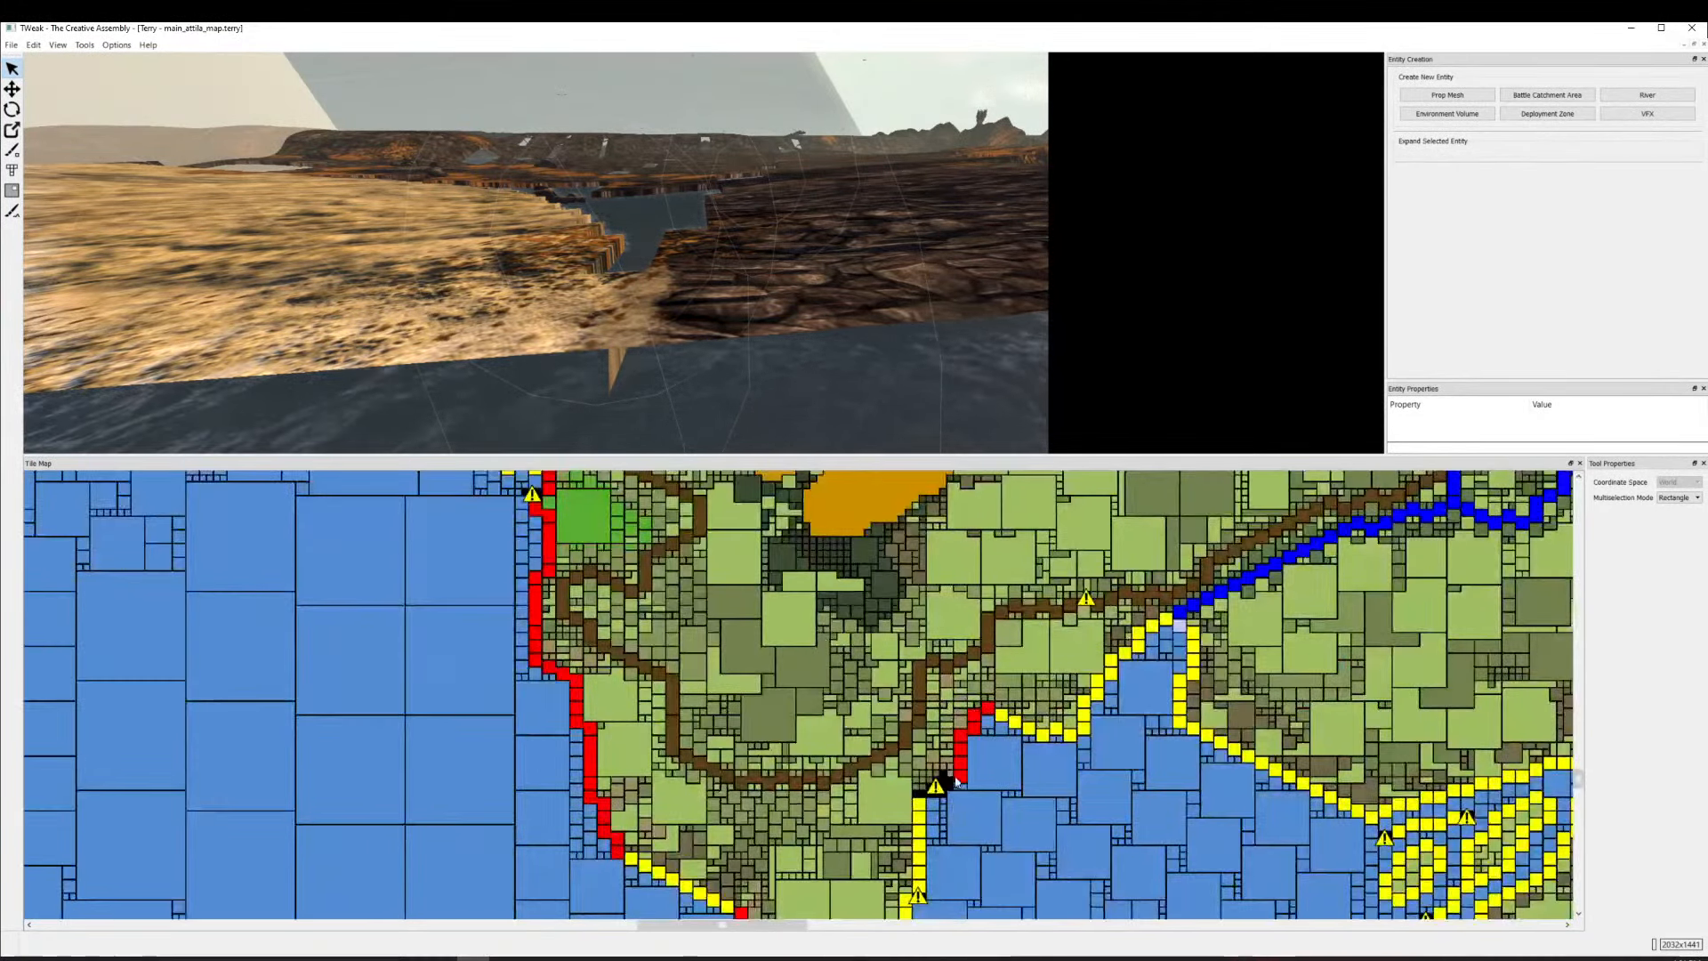
{"action": "scroll", "coordinate": [955, 780], "scroll_direction": "up", "scroll_amount": 3}
{"action": "scroll", "coordinate": [956, 780], "scroll_direction": "down", "scroll_amount": 3}
{"action": "scroll", "coordinate": [955, 780], "scroll_direction": "up", "scroll_amount": 1}
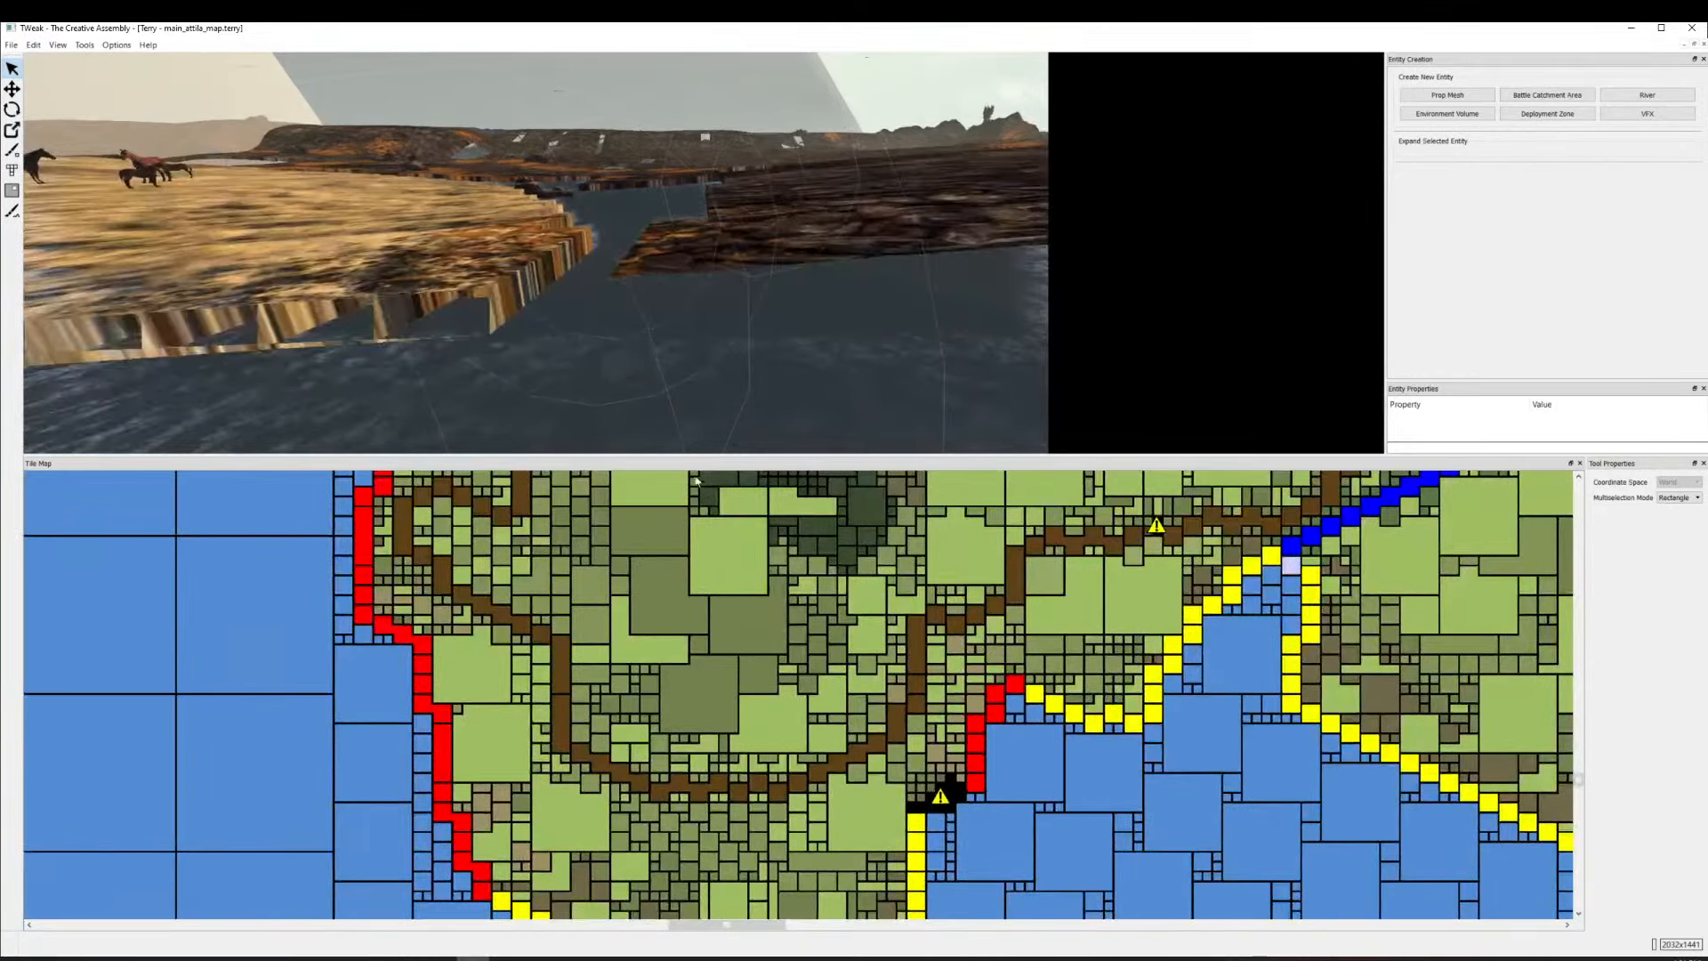
{"action": "scroll", "coordinate": [769, 539], "scroll_direction": "down", "scroll_amount": 5}
{"action": "scroll", "coordinate": [783, 577], "scroll_direction": "up", "scroll_amount": 2}
{"action": "scroll", "coordinate": [561, 267], "scroll_direction": "down", "scroll_amount": 4}
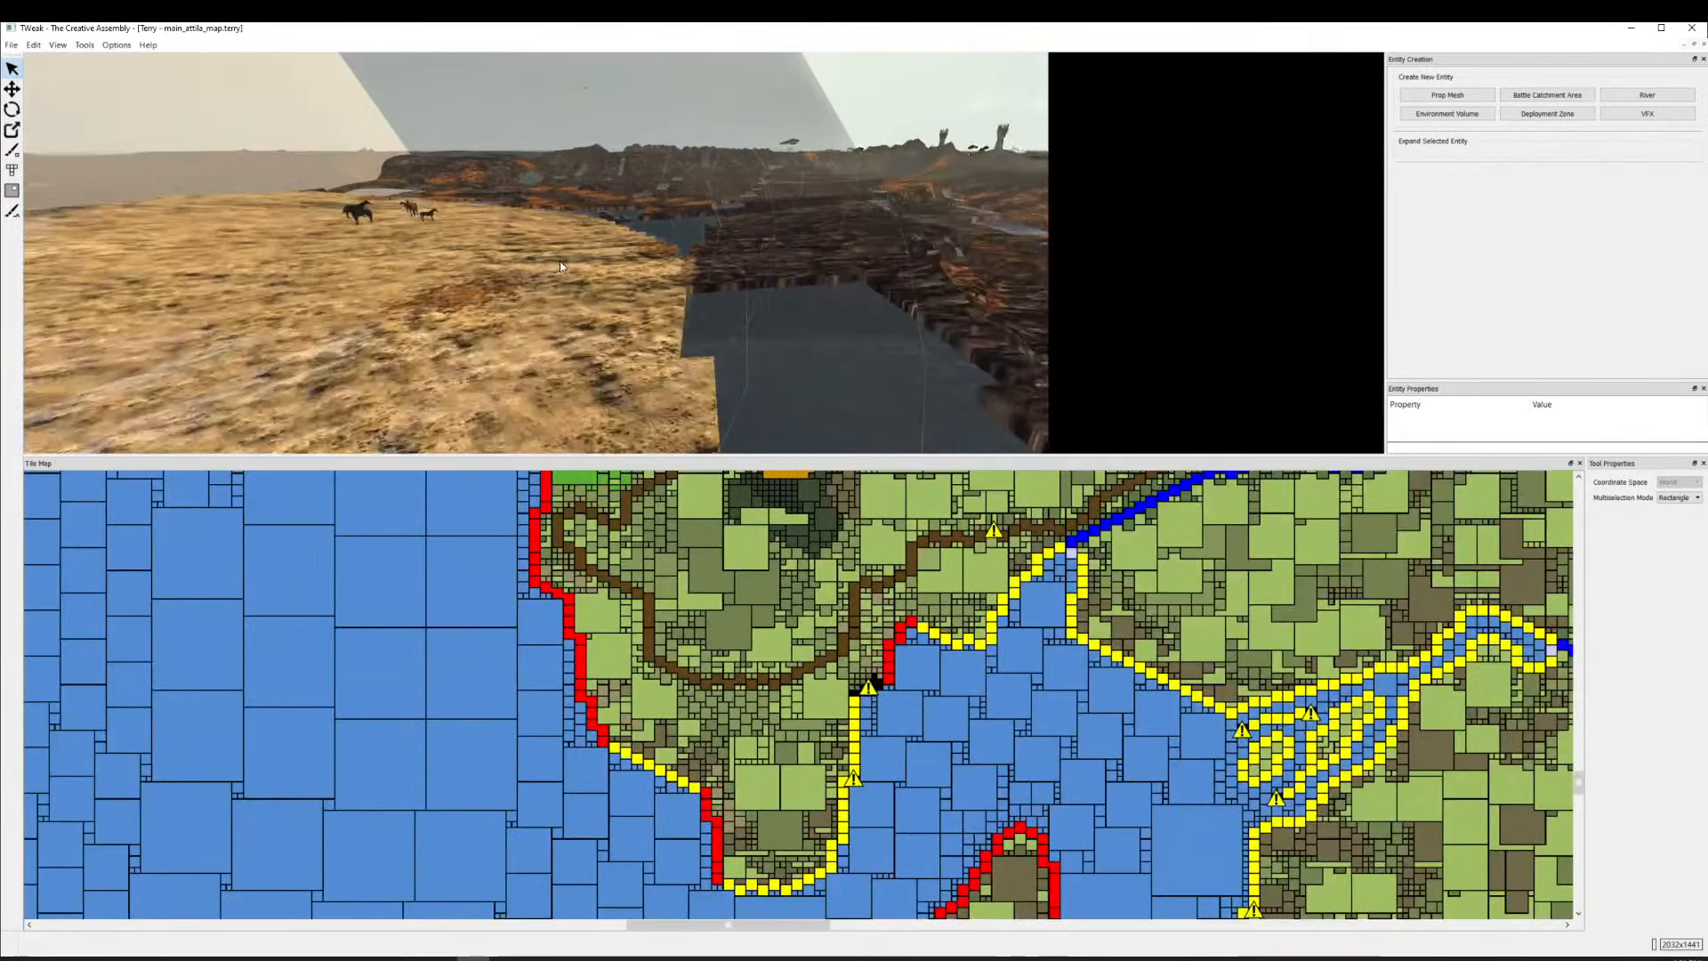
Move the 3D view from the dark rocky region across the campaign map to the peninsula with its coastal road.
{"action": "scroll", "coordinate": [561, 264], "scroll_direction": "down", "scroll_amount": 5}
{"action": "scroll", "coordinate": [627, 280], "scroll_direction": "down", "scroll_amount": 3}
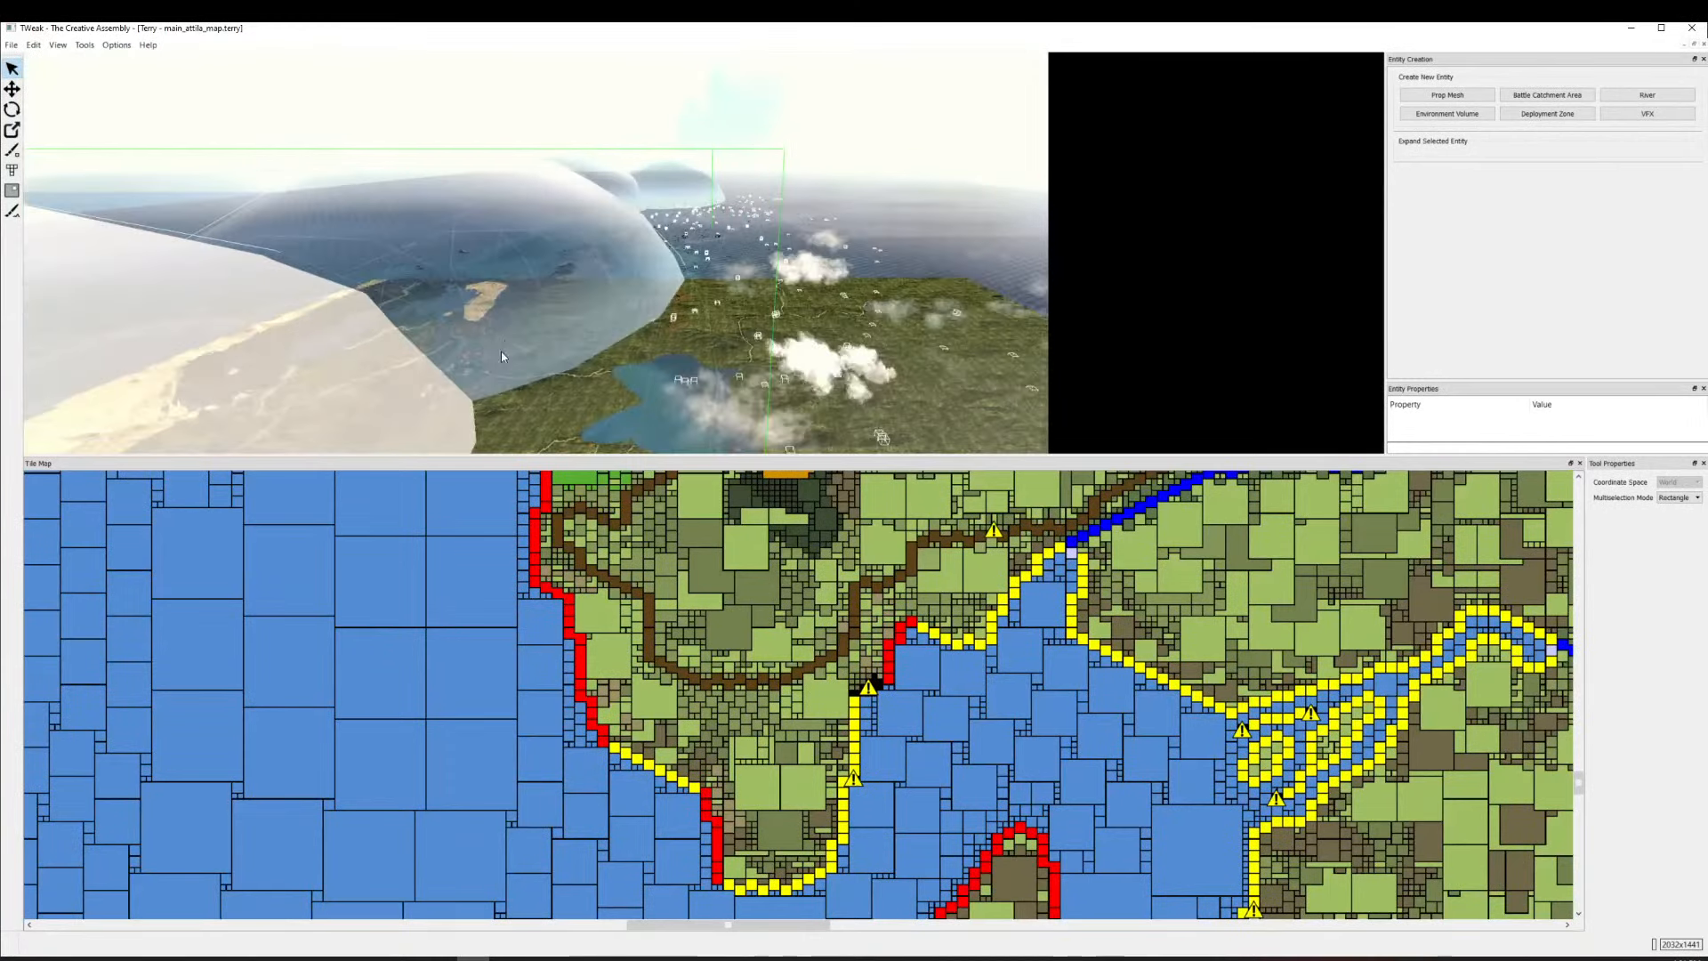
{"action": "left_click_drag", "start_coordinate": [500, 350], "coordinate": [400, 427]}
{"action": "scroll", "coordinate": [756, 265], "scroll_direction": "up", "scroll_amount": 3}
{"action": "left_click_drag", "start_coordinate": [756, 265], "coordinate": [503, 481]}
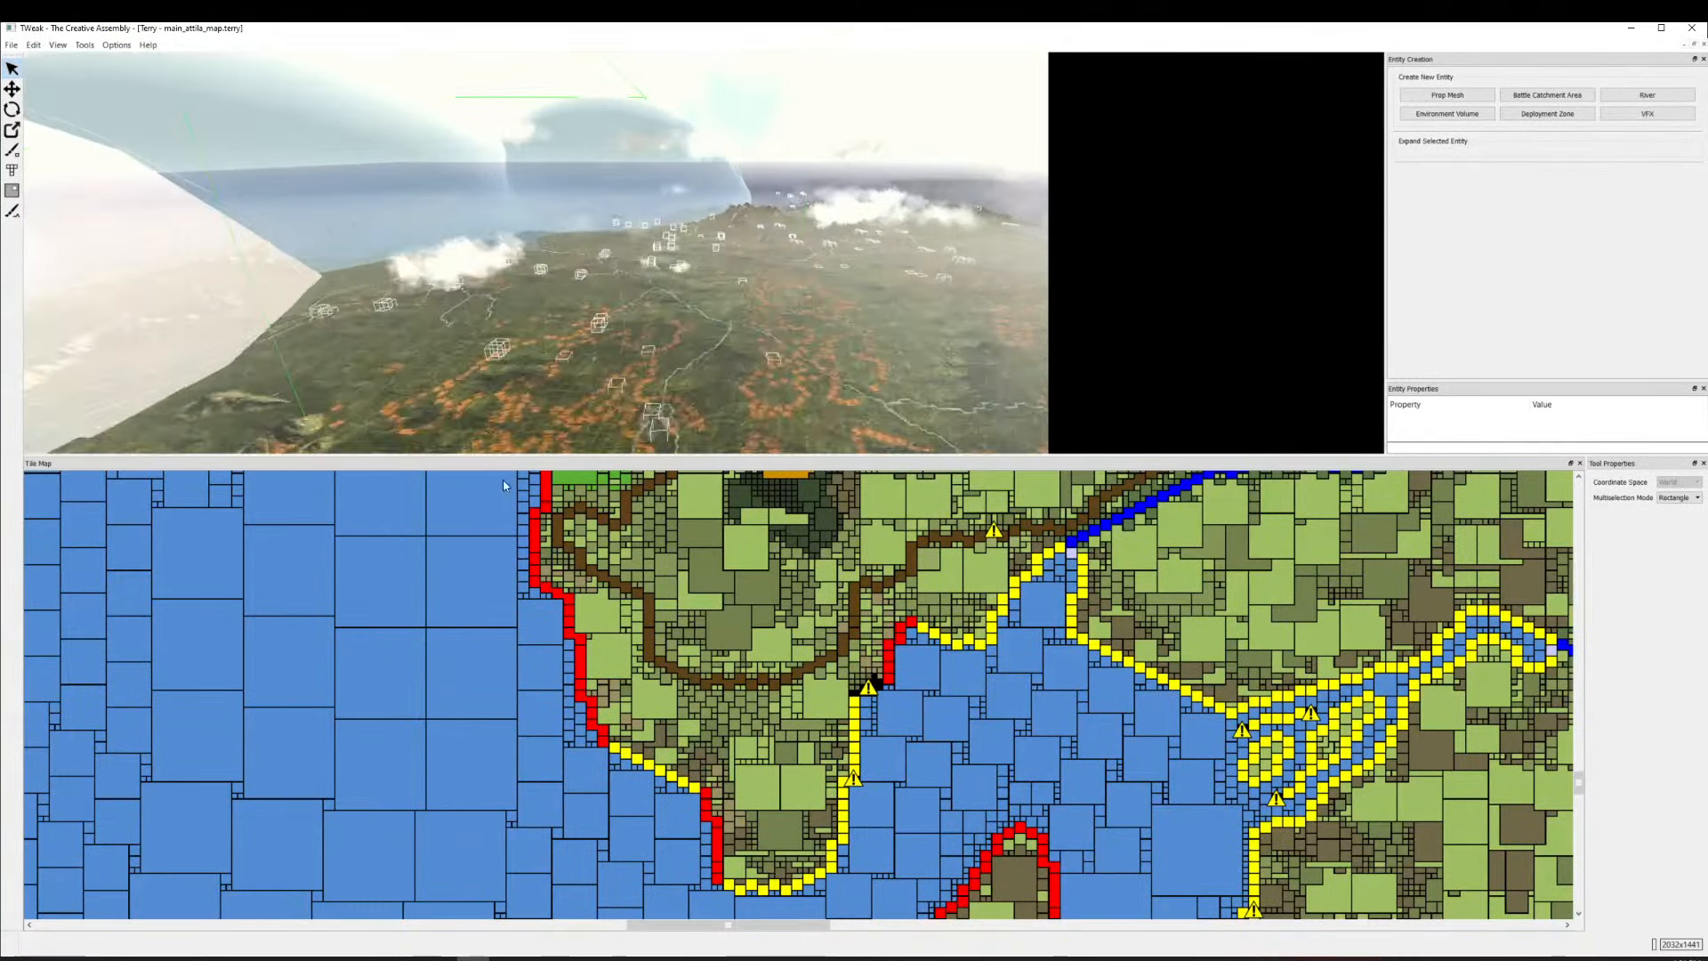
{"action": "left_click_drag", "start_coordinate": [684, 237], "coordinate": [574, 313]}
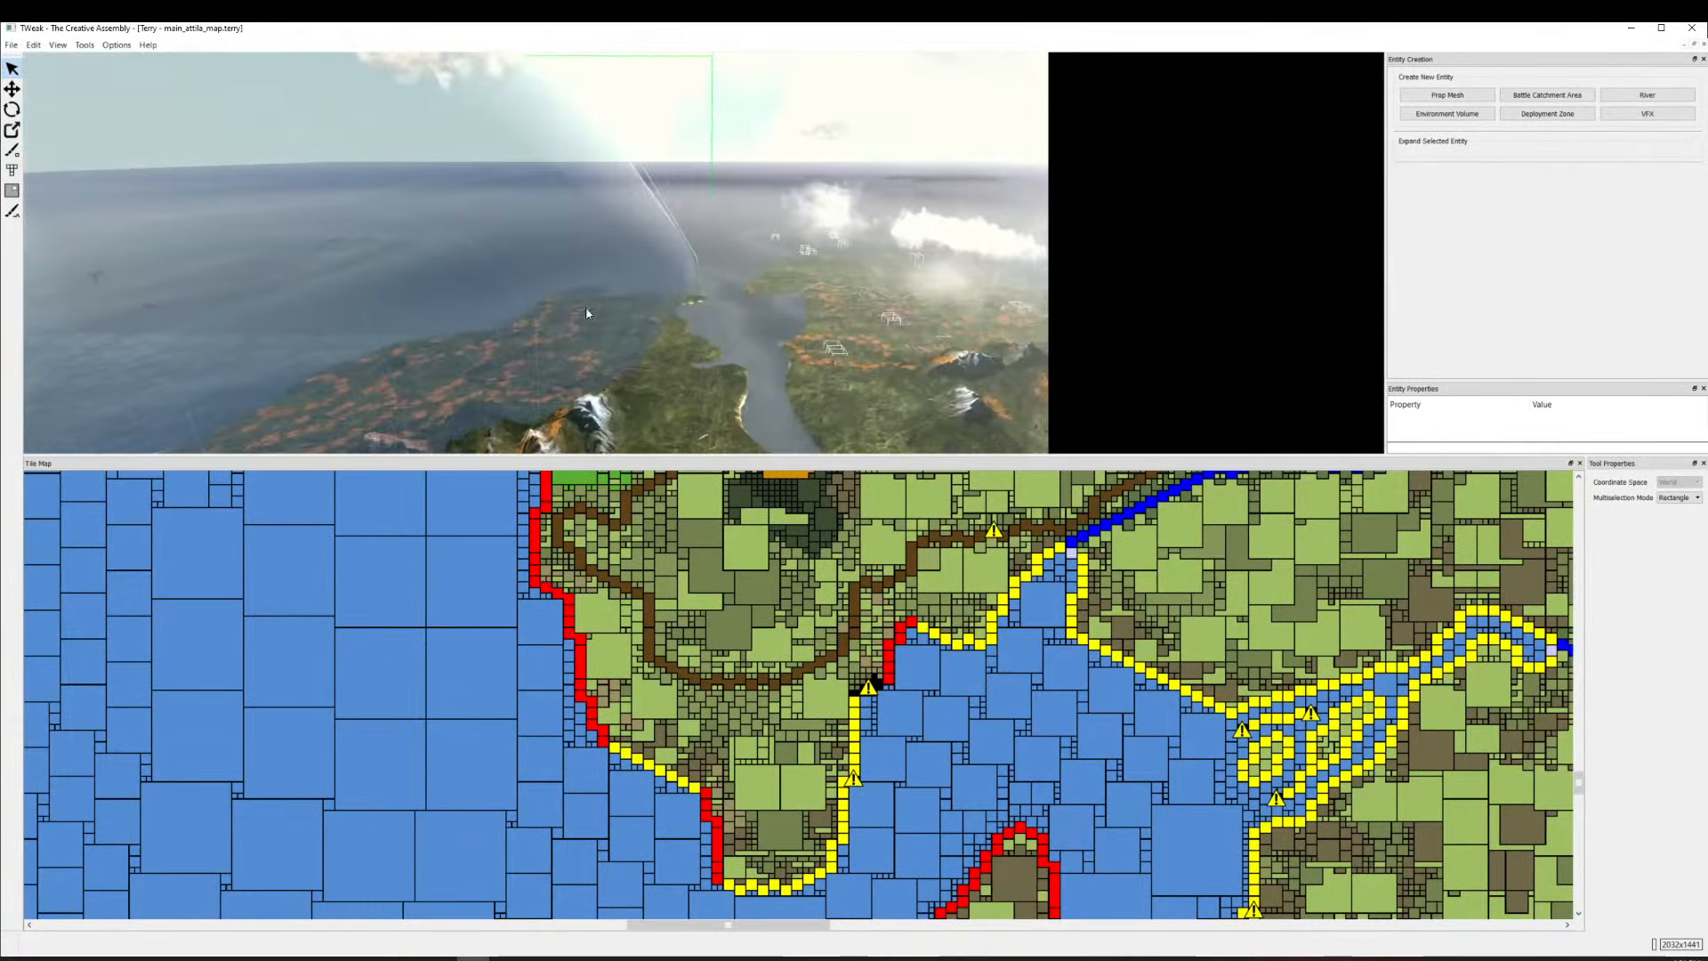
{"action": "left_click_drag", "start_coordinate": [691, 286], "coordinate": [578, 356]}
{"action": "scroll", "coordinate": [786, 217], "scroll_direction": "up", "scroll_amount": 3}
{"action": "left_click_drag", "start_coordinate": [825, 205], "coordinate": [664, 343]}
{"action": "scroll", "coordinate": [674, 260], "scroll_direction": "up", "scroll_amount": 3}
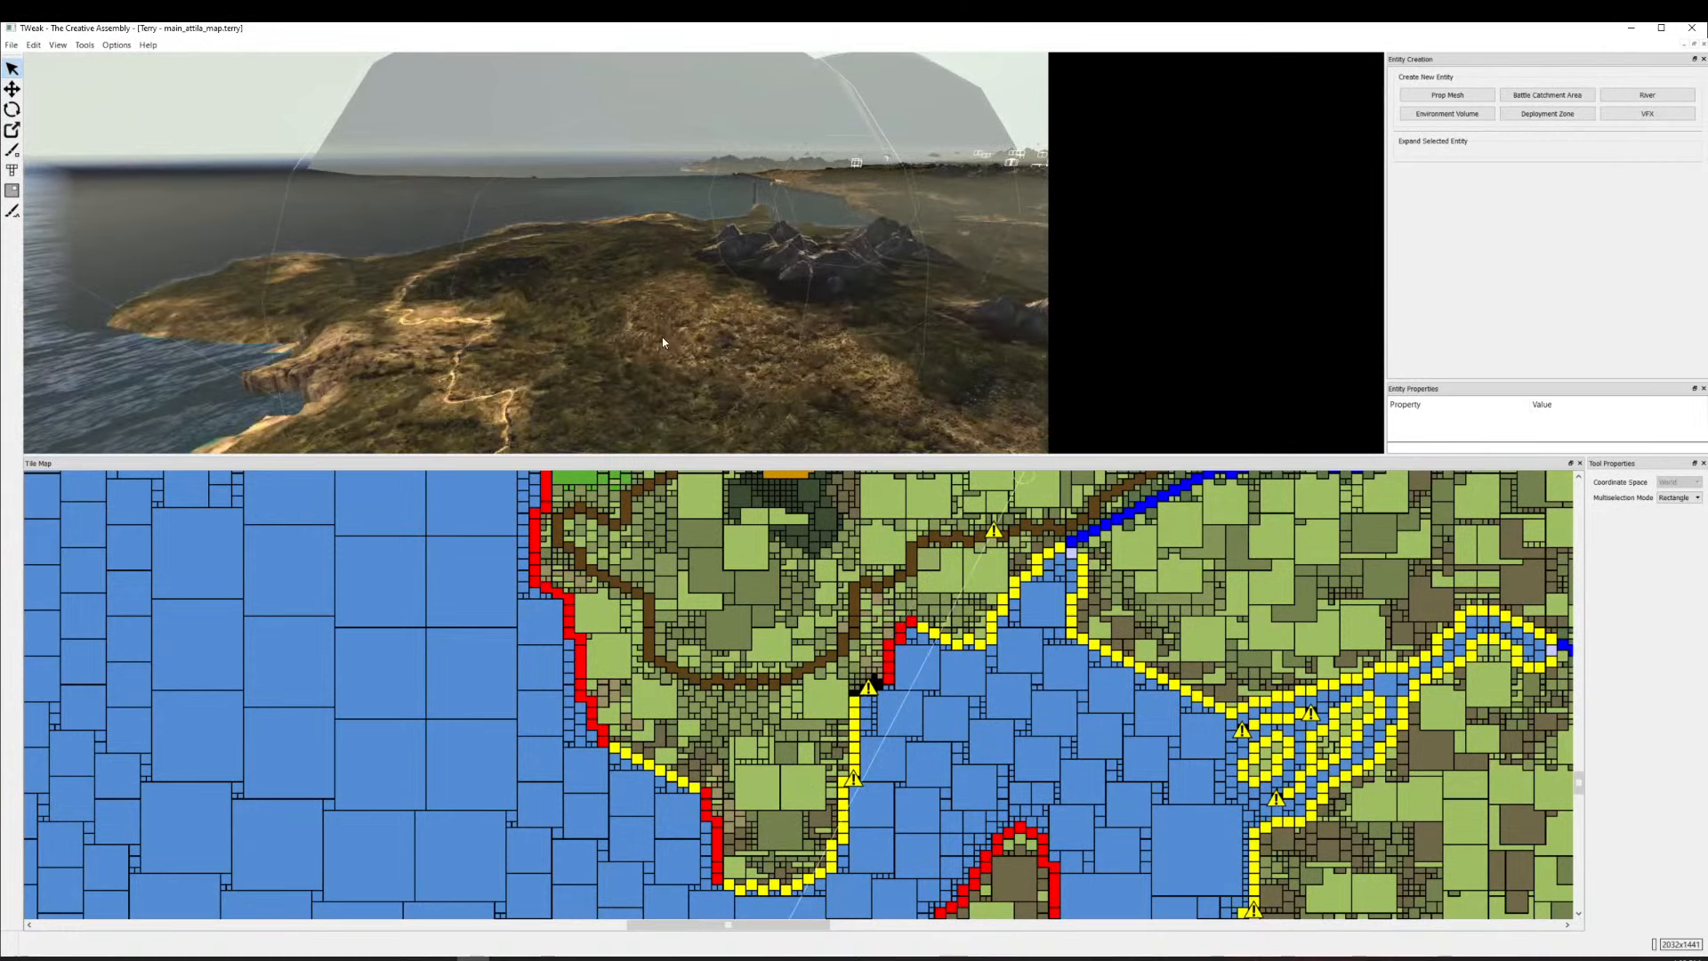
Examine the forested hill encircled by the winding road and the cliff headland beside the lighthouse in 3D.
{"action": "mouse_move", "coordinate": [418, 306]}
{"action": "left_mouse_down"}
{"action": "mouse_move", "coordinate": [369, 250]}
{"action": "mouse_move", "coordinate": [420, 306]}
{"action": "mouse_move", "coordinate": [961, 294]}
{"action": "mouse_move", "coordinate": [938, 162]}
{"action": "mouse_move", "coordinate": [744, 255]}
{"action": "mouse_move", "coordinate": [721, 355]}
{"action": "left_mouse_up"}
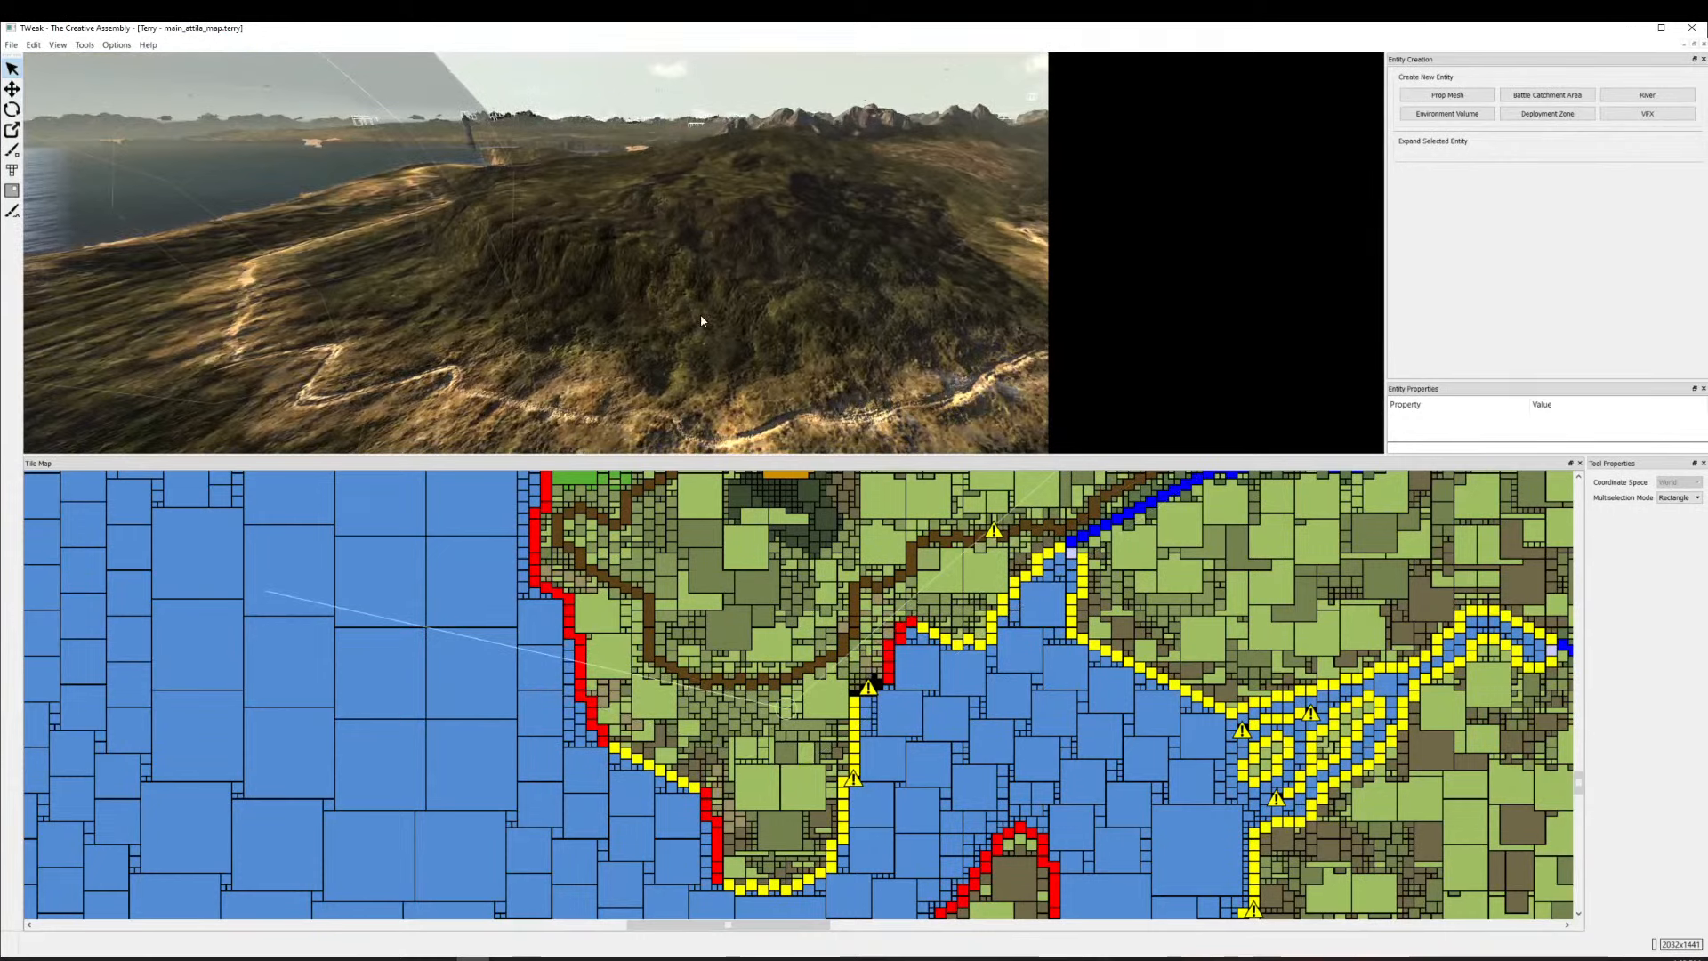
{"action": "scroll", "coordinate": [625, 104], "scroll_direction": "down", "scroll_amount": 3}
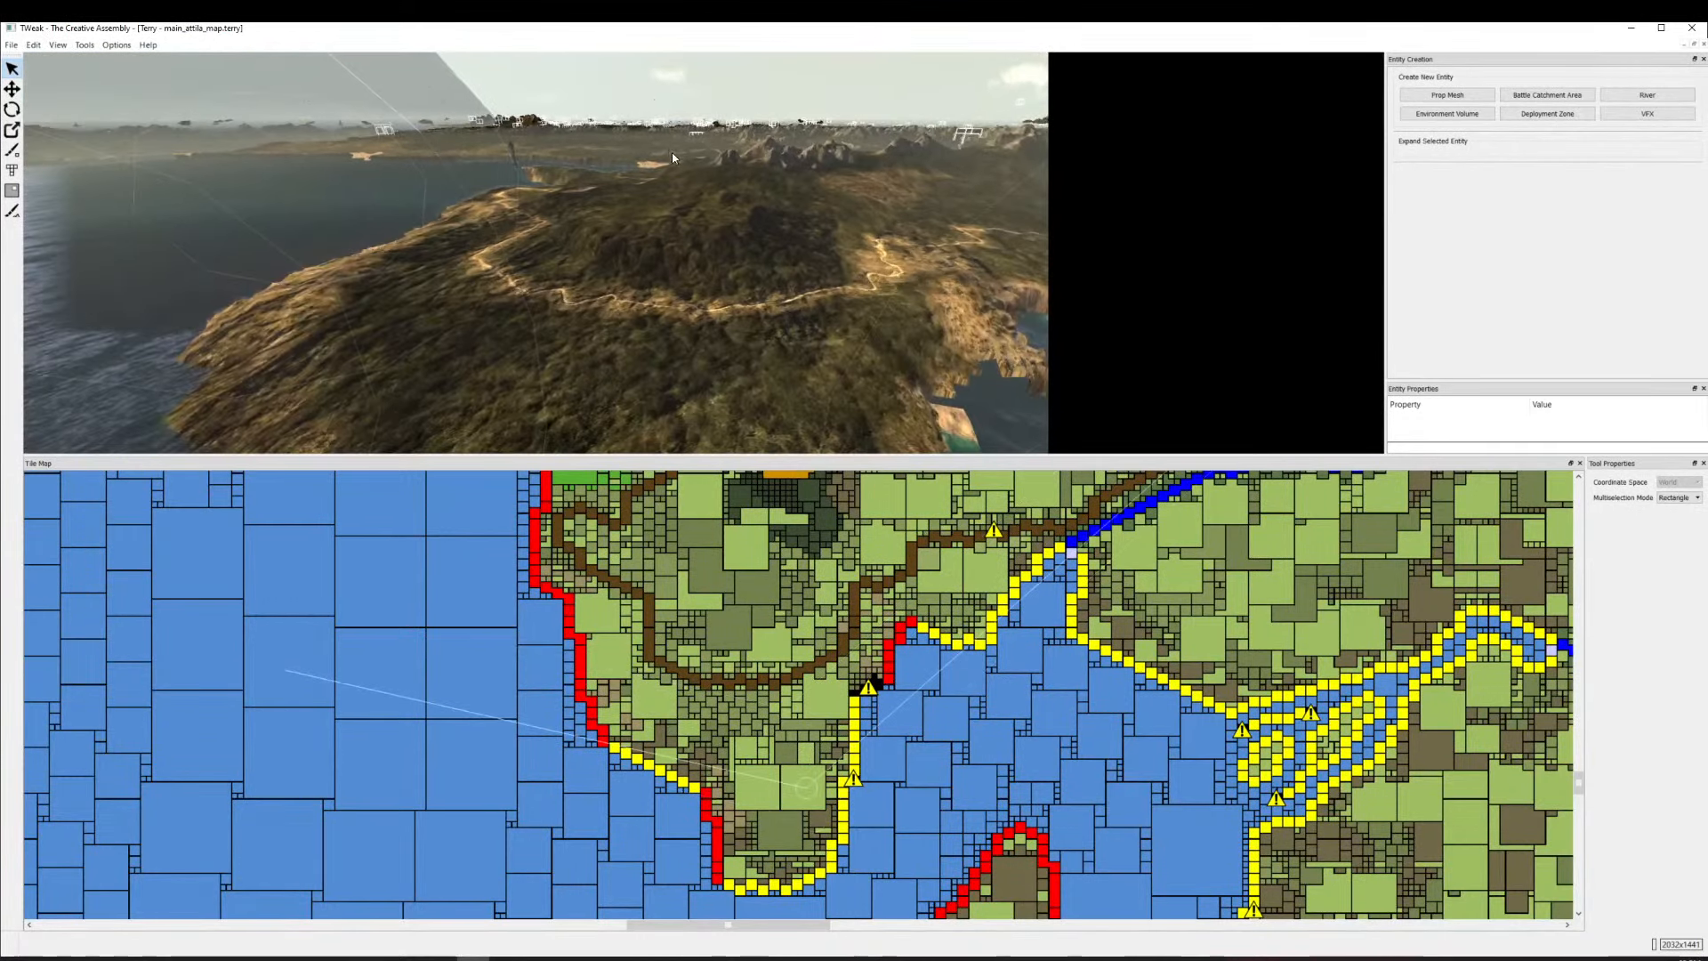
{"action": "scroll", "coordinate": [641, 153], "scroll_direction": "up", "scroll_amount": 2}
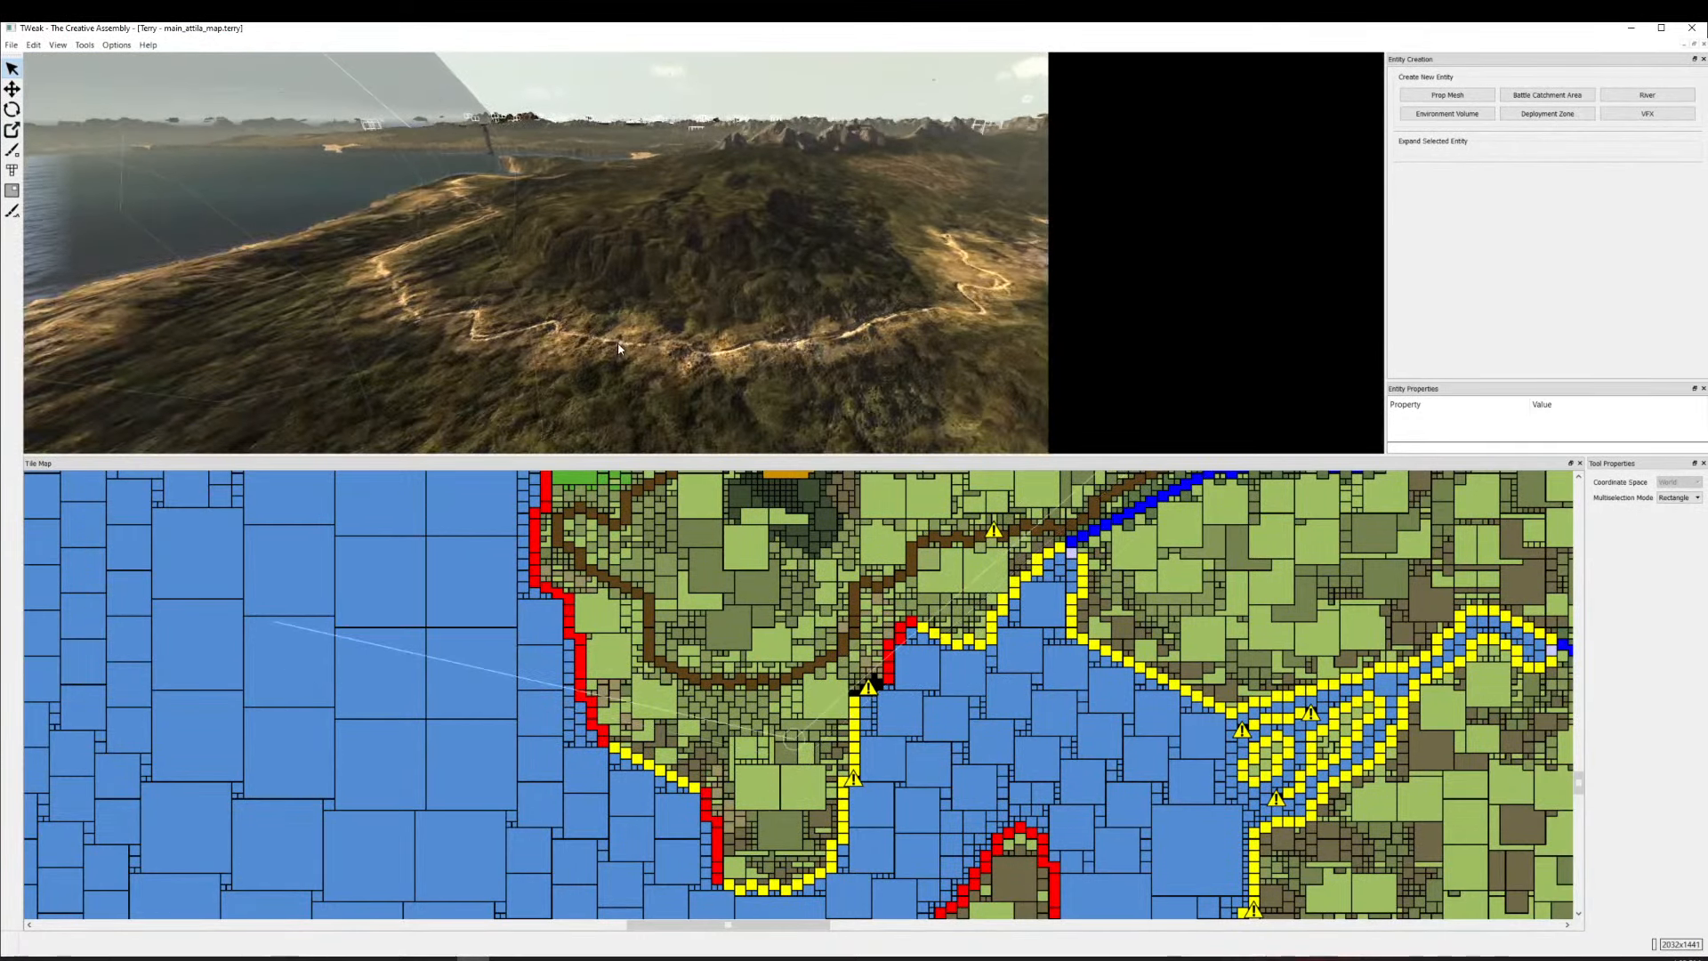
{"action": "left_click_drag", "start_coordinate": [619, 348], "coordinate": [555, 352]}
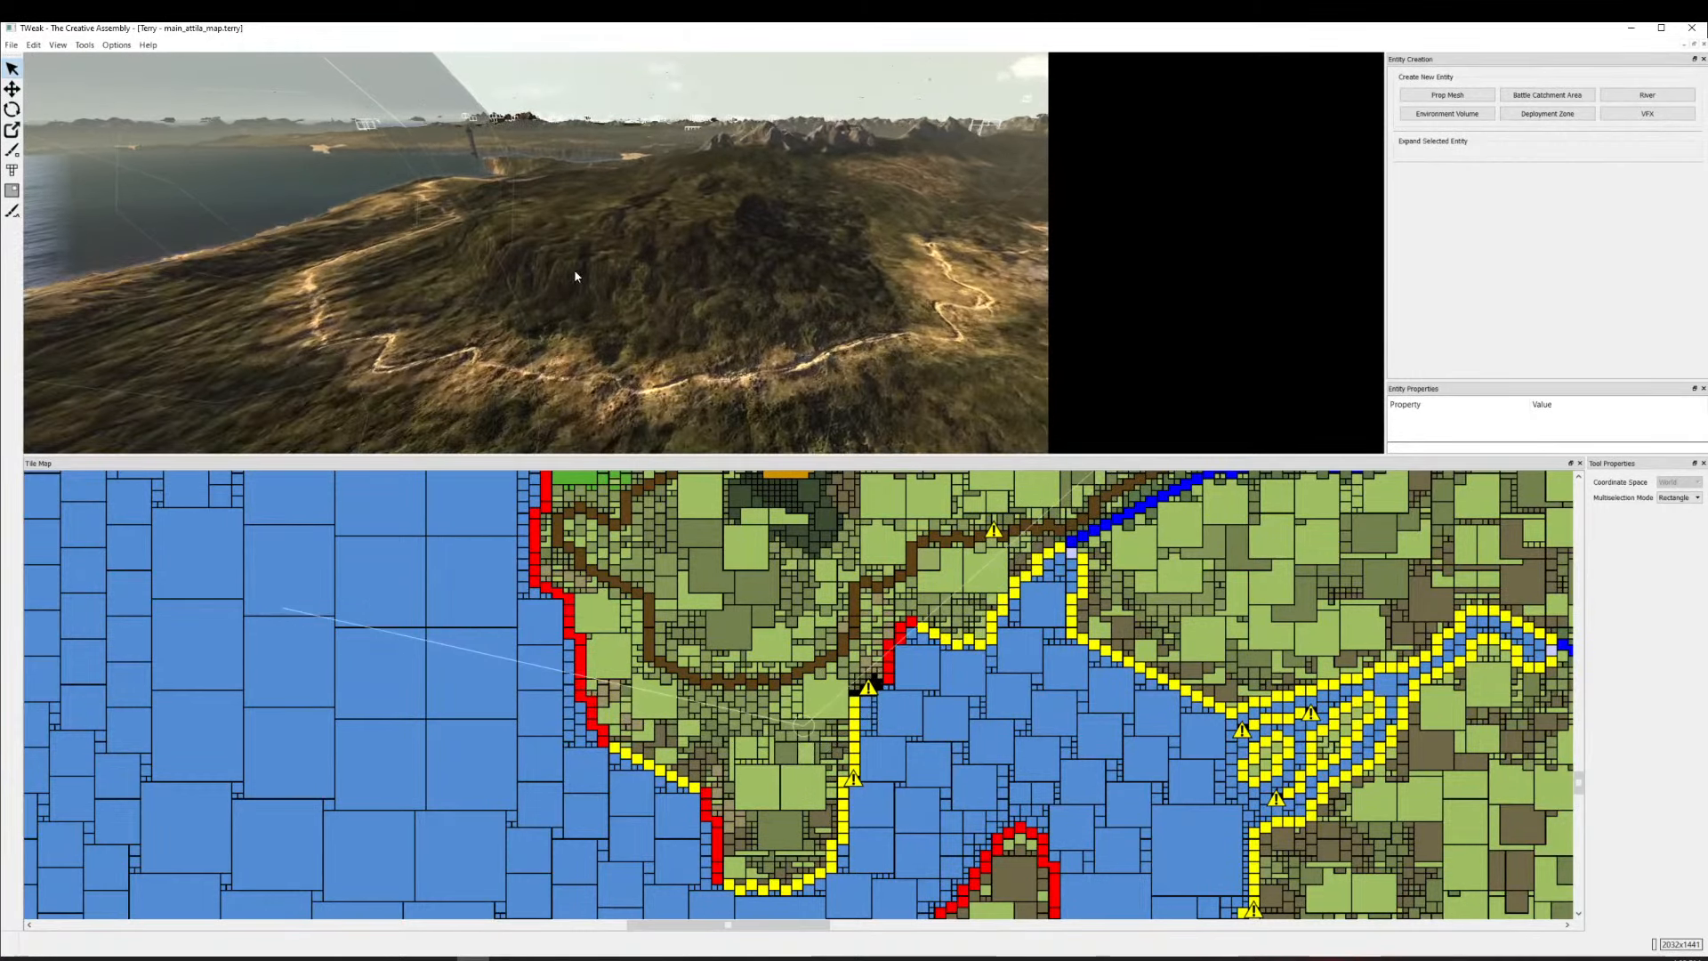
{"action": "left_click_drag", "start_coordinate": [525, 183], "coordinate": [573, 438]}
{"action": "left_click_drag", "start_coordinate": [649, 308], "coordinate": [644, 578]}
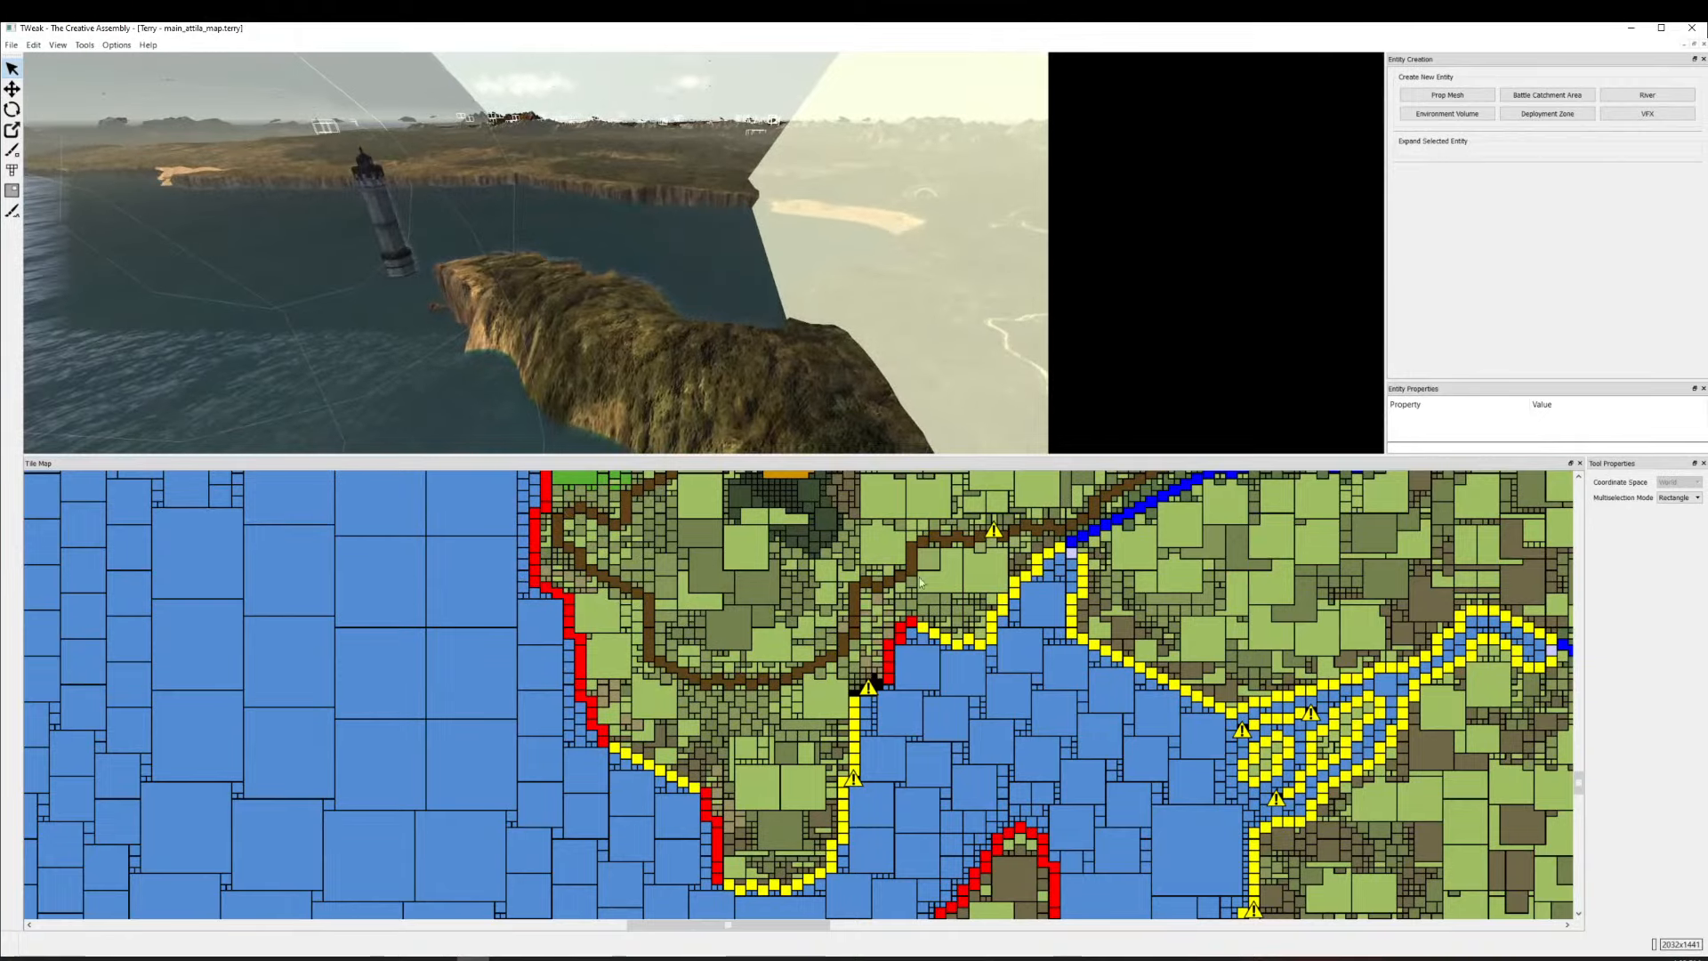
Compare the western headland's coast tiles on the tile map with the lighthouse cliffs and road in 3D.
{"action": "left_click_drag", "start_coordinate": [719, 676], "coordinate": [757, 927]}
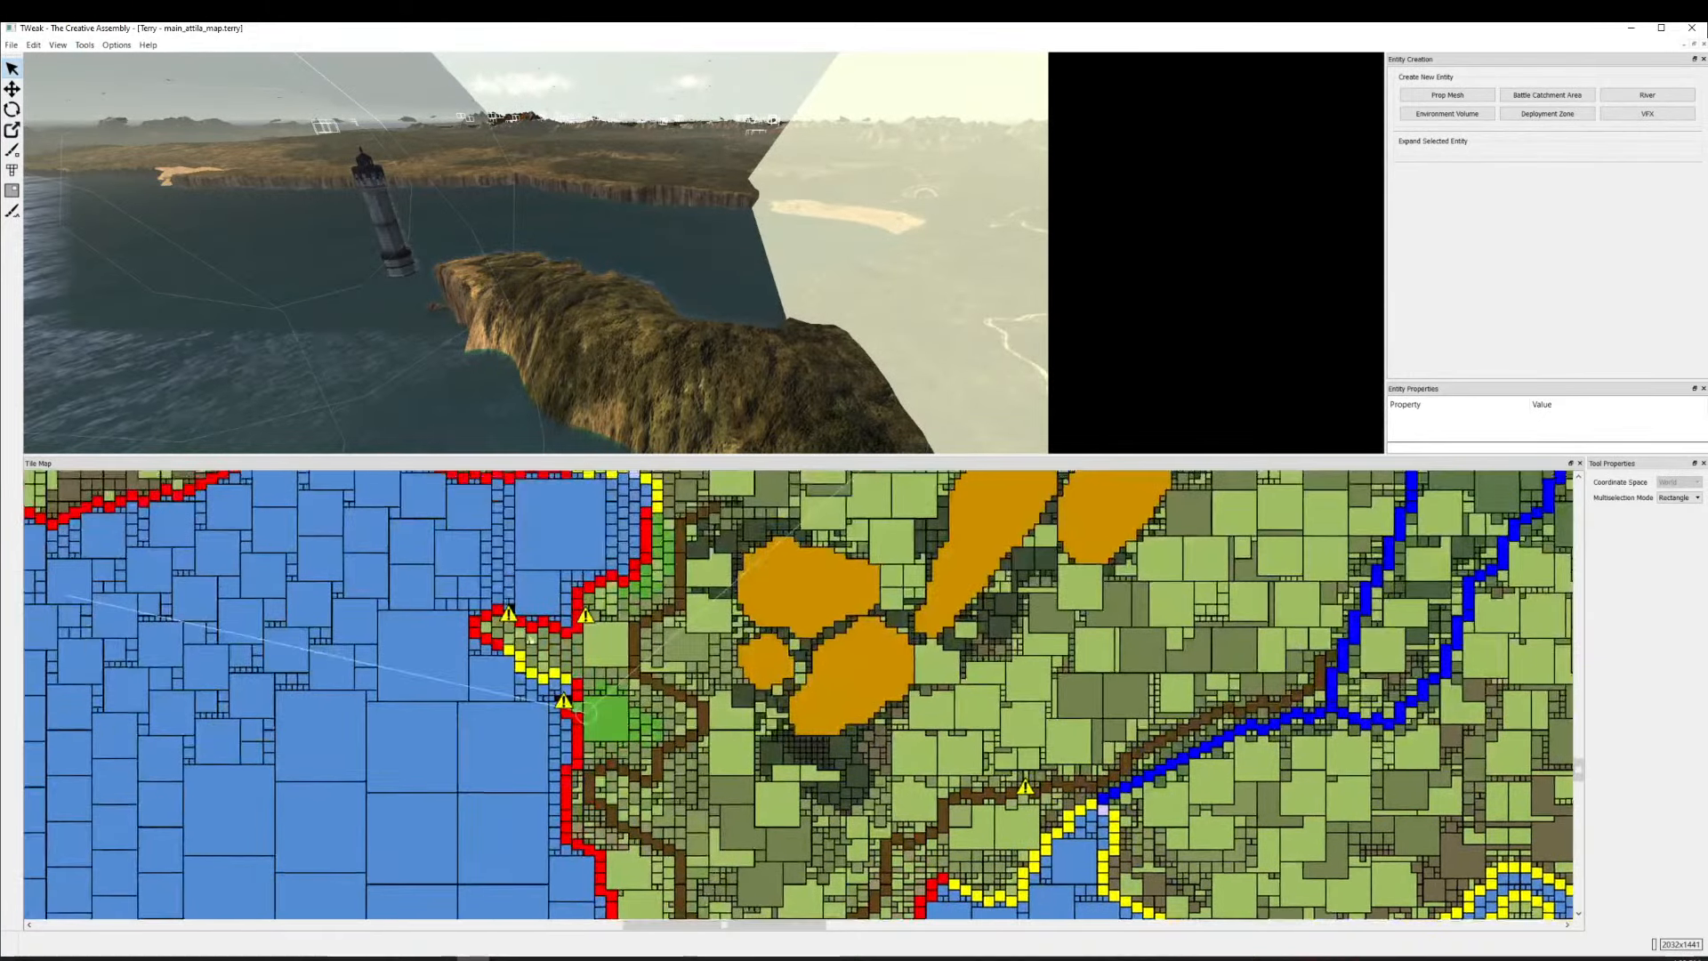
{"action": "scroll", "coordinate": [572, 637], "scroll_direction": "up", "scroll_amount": 1}
{"action": "scroll", "coordinate": [572, 637], "scroll_direction": "down", "scroll_amount": 1}
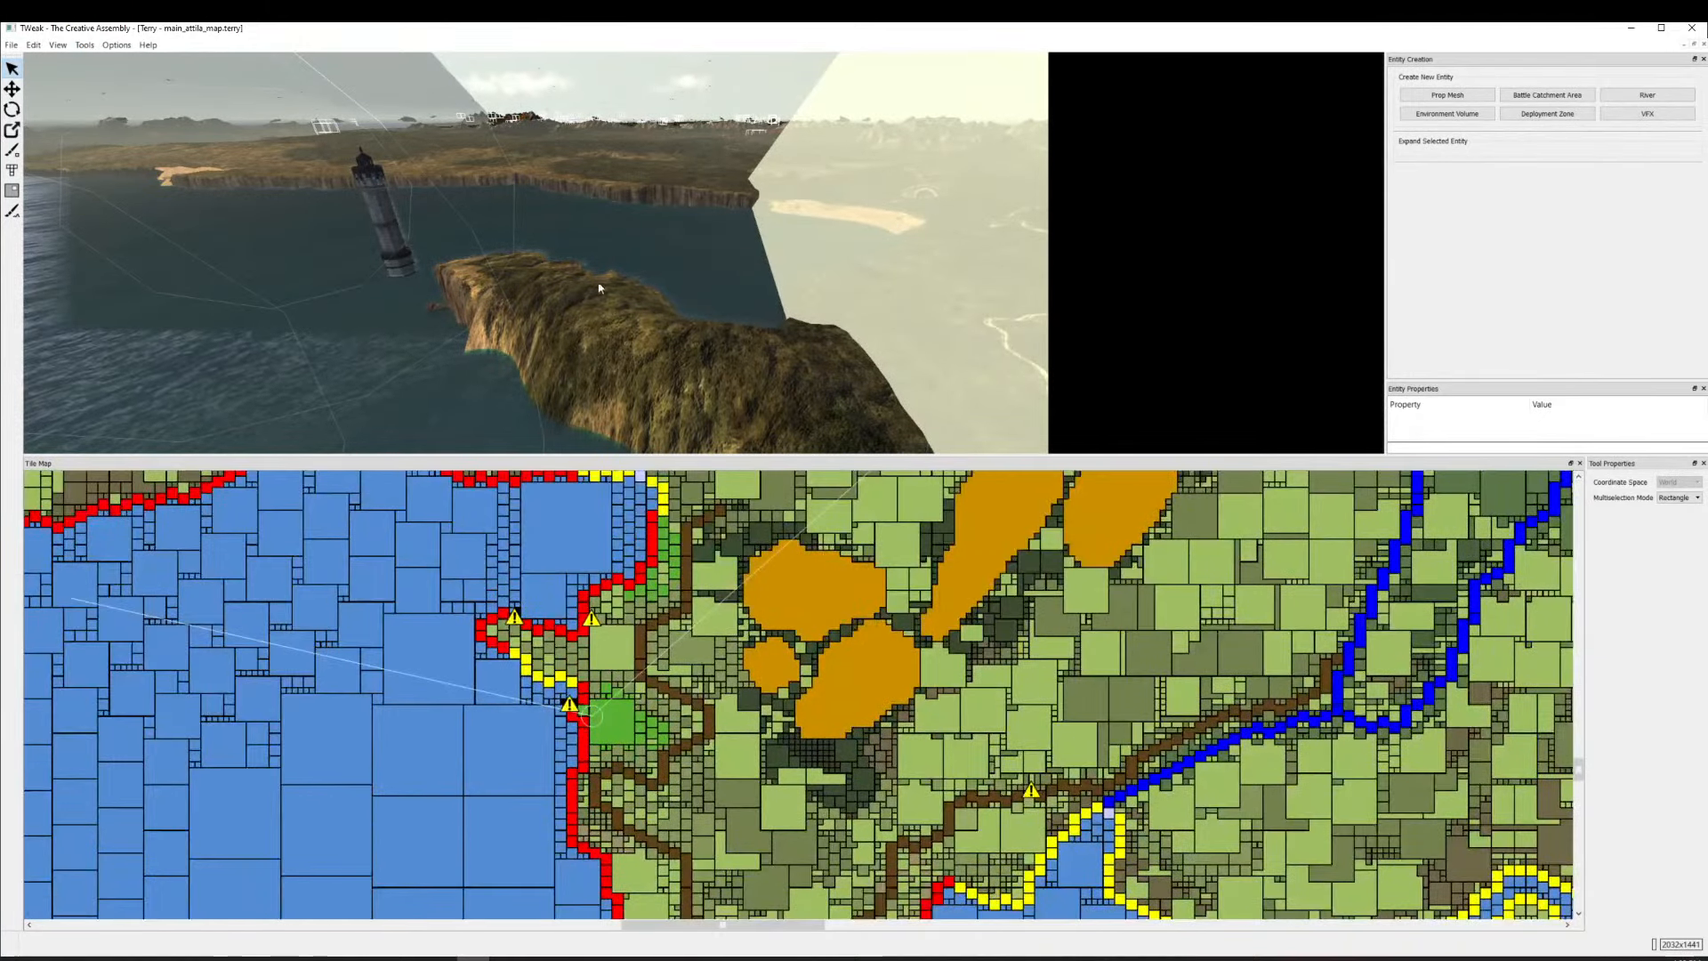
{"action": "left_click_drag", "start_coordinate": [598, 282], "coordinate": [545, 284]}
{"action": "scroll", "coordinate": [546, 285], "scroll_direction": "down", "scroll_amount": 3}
{"action": "left_click_drag", "start_coordinate": [826, 659], "coordinate": [793, 562]}
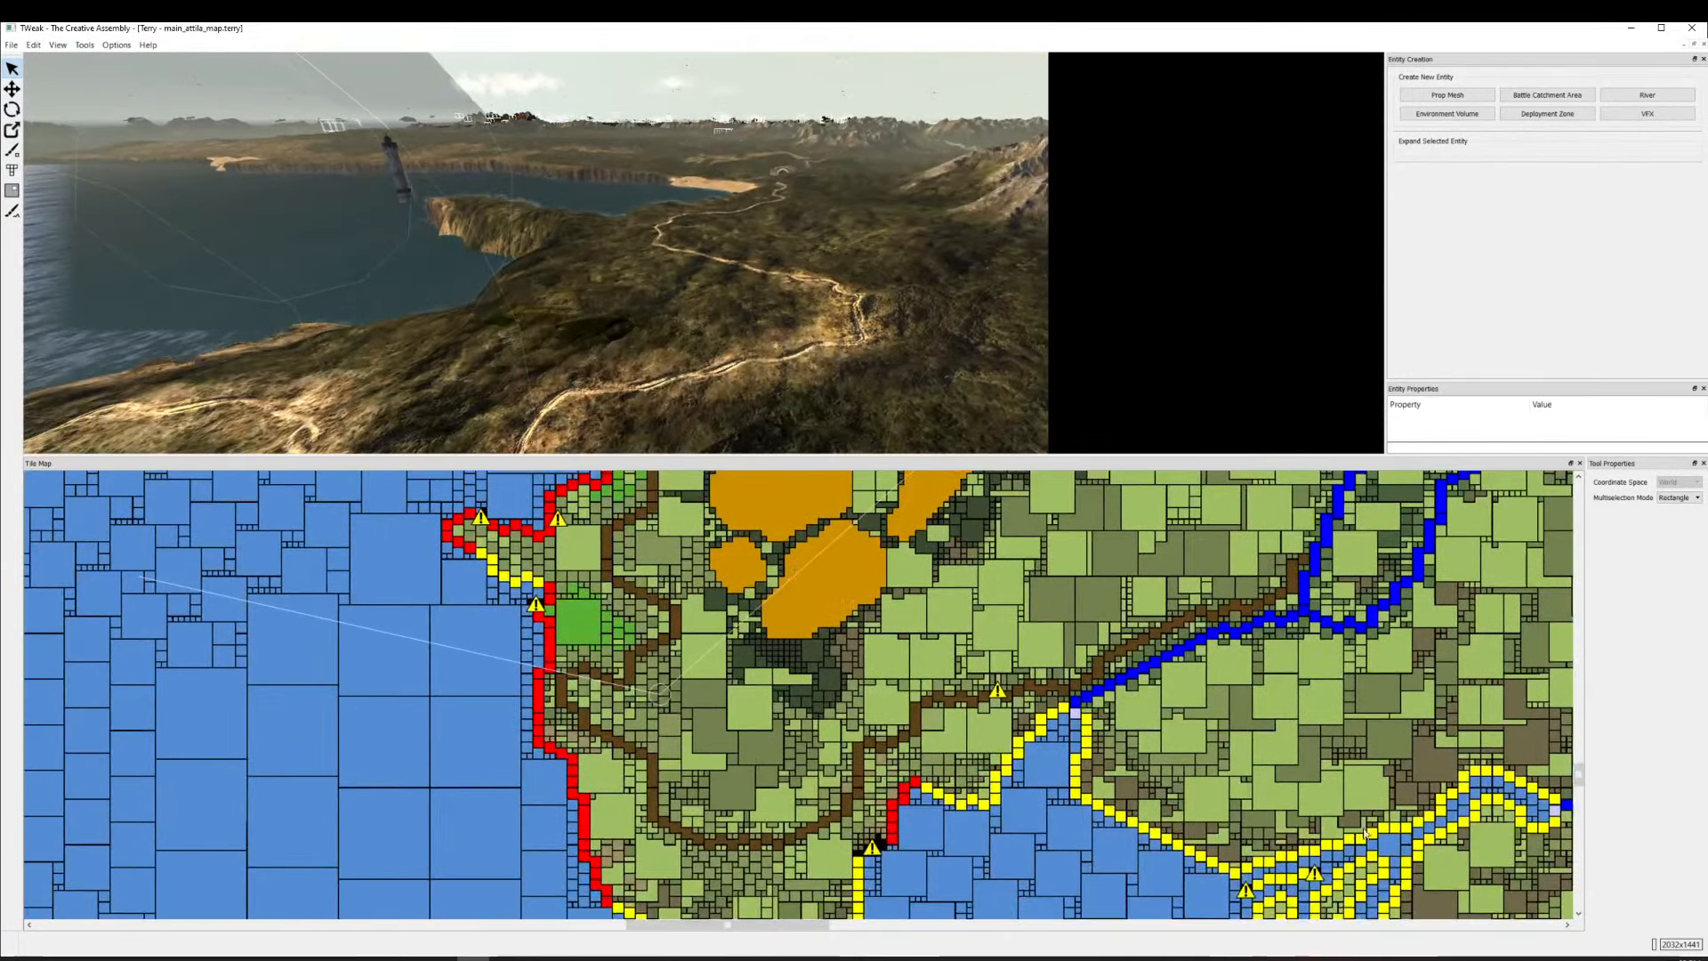
Switch to Photoshop and examine the headland's red and yellow coastline and the central mountains on tile_map.png.
{"action": "key", "text": "alt+Tab"}
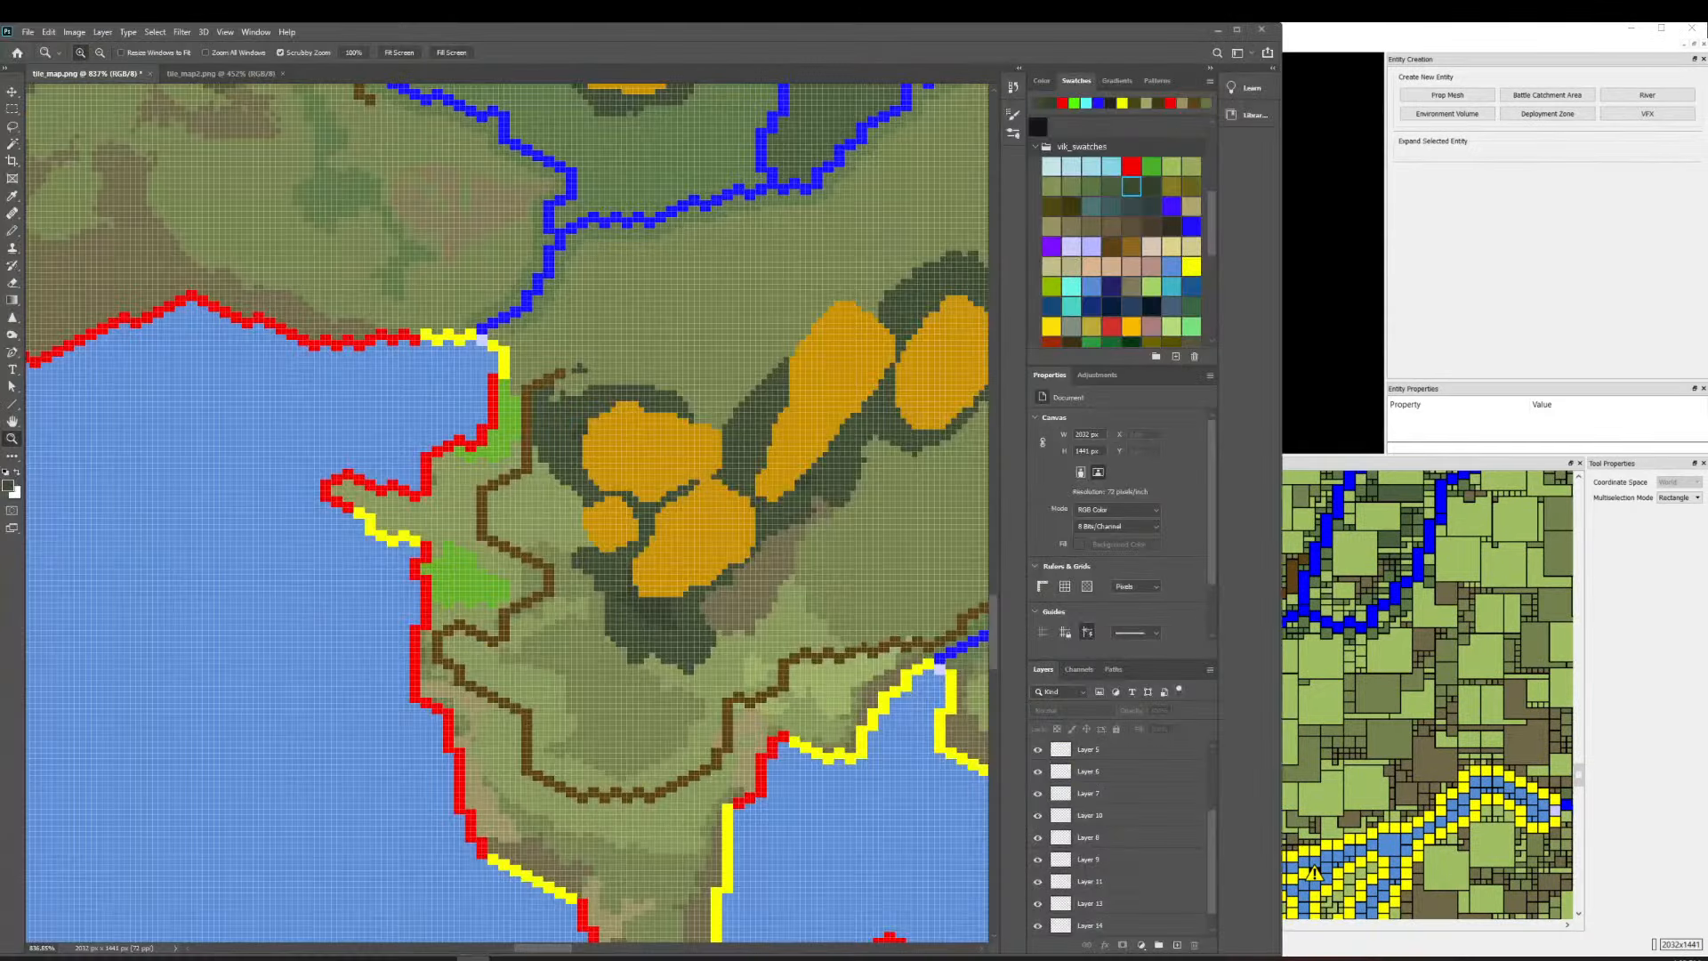
{"action": "scroll", "coordinate": [421, 455], "scroll_direction": "up", "scroll_amount": 2}
{"action": "scroll", "coordinate": [380, 553], "scroll_direction": "up", "scroll_amount": 3}
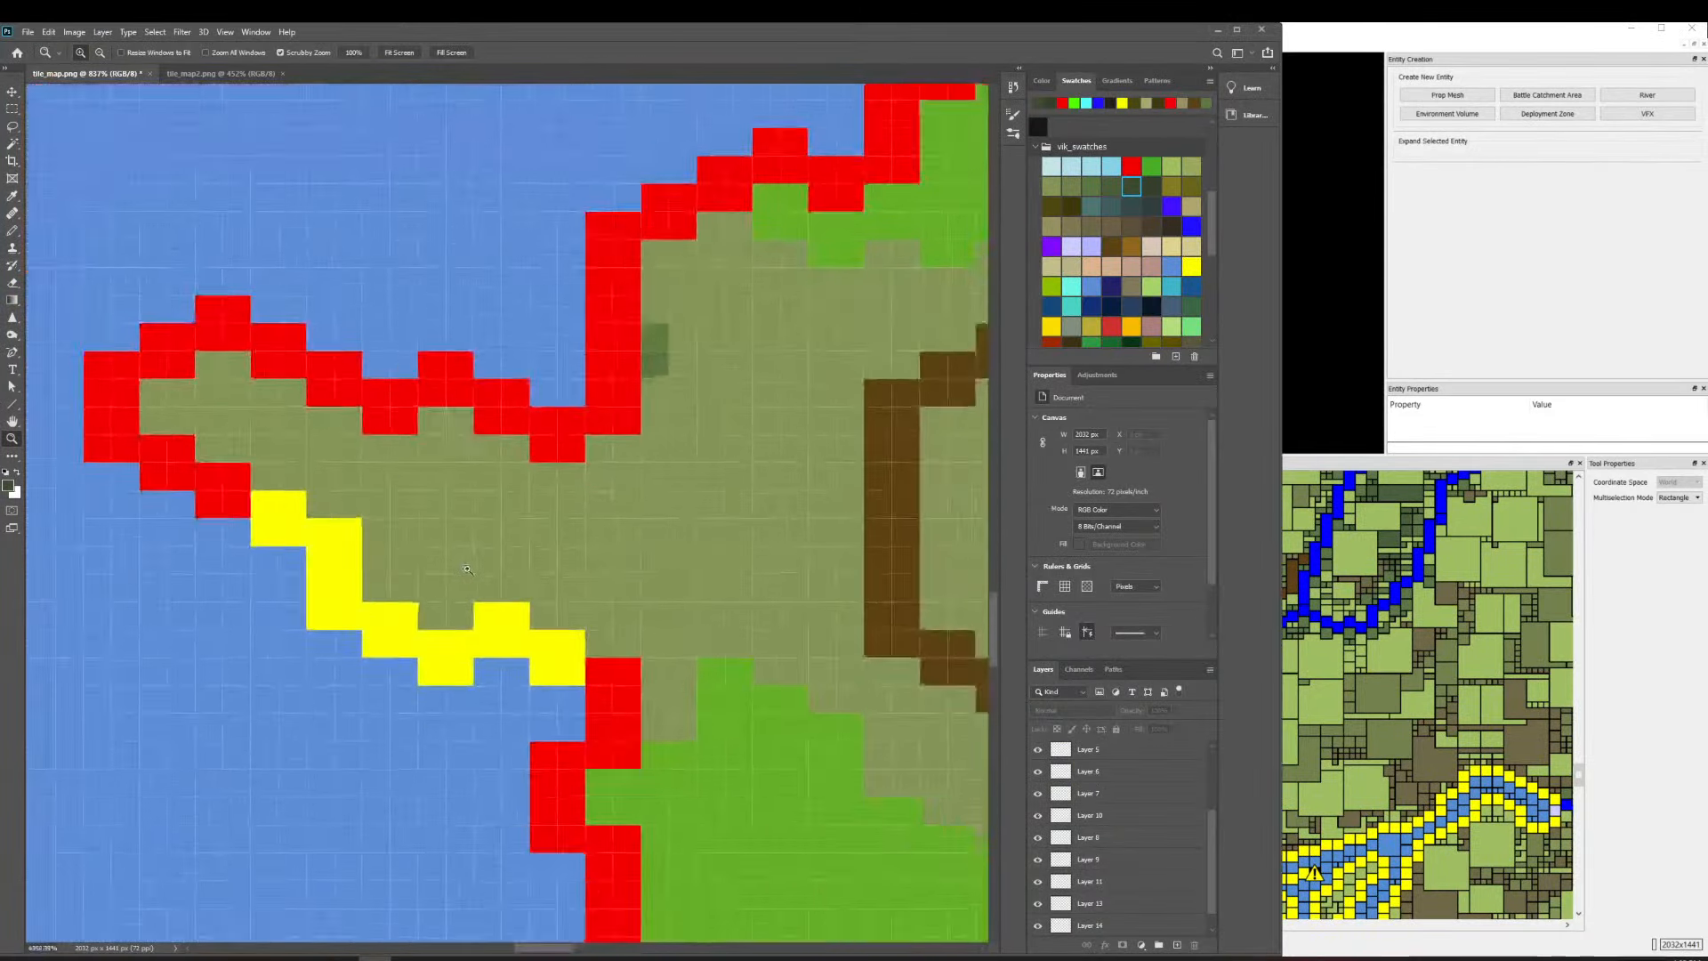
{"action": "scroll", "coordinate": [356, 570], "scroll_direction": "down", "scroll_amount": 6}
{"action": "scroll", "coordinate": [342, 576], "scroll_direction": "down", "scroll_amount": 4}
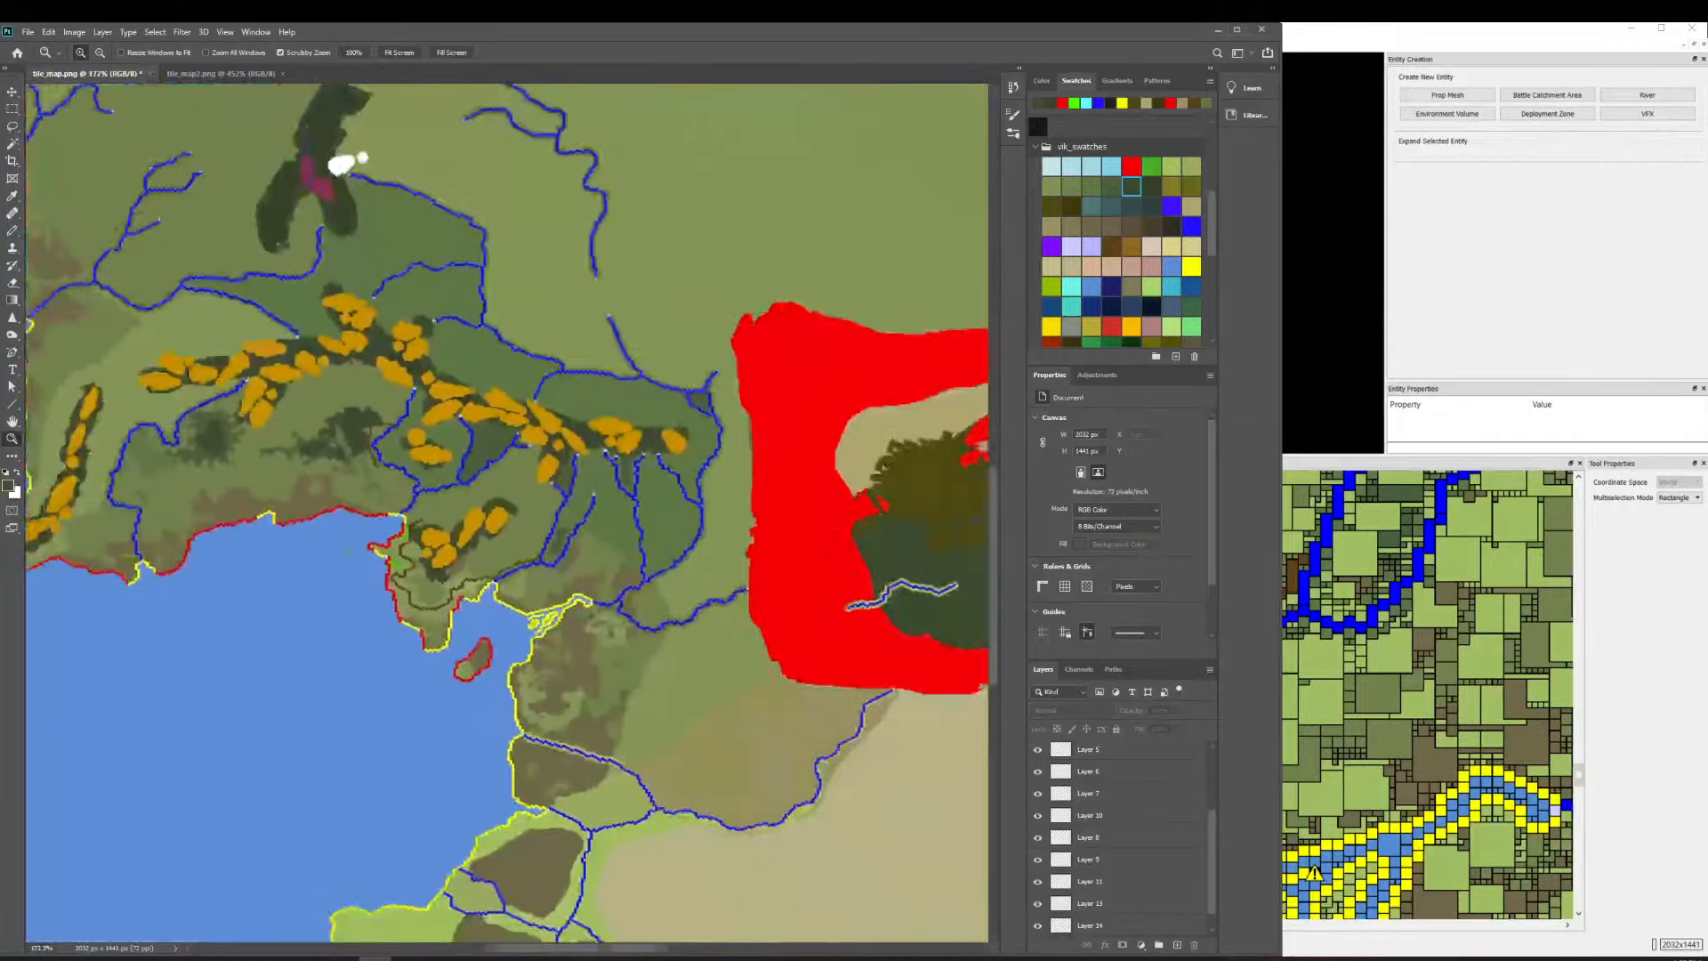
{"action": "scroll", "coordinate": [350, 459], "scroll_direction": "up", "scroll_amount": 10}
{"action": "scroll", "coordinate": [351, 460], "scroll_direction": "up", "scroll_amount": 2}
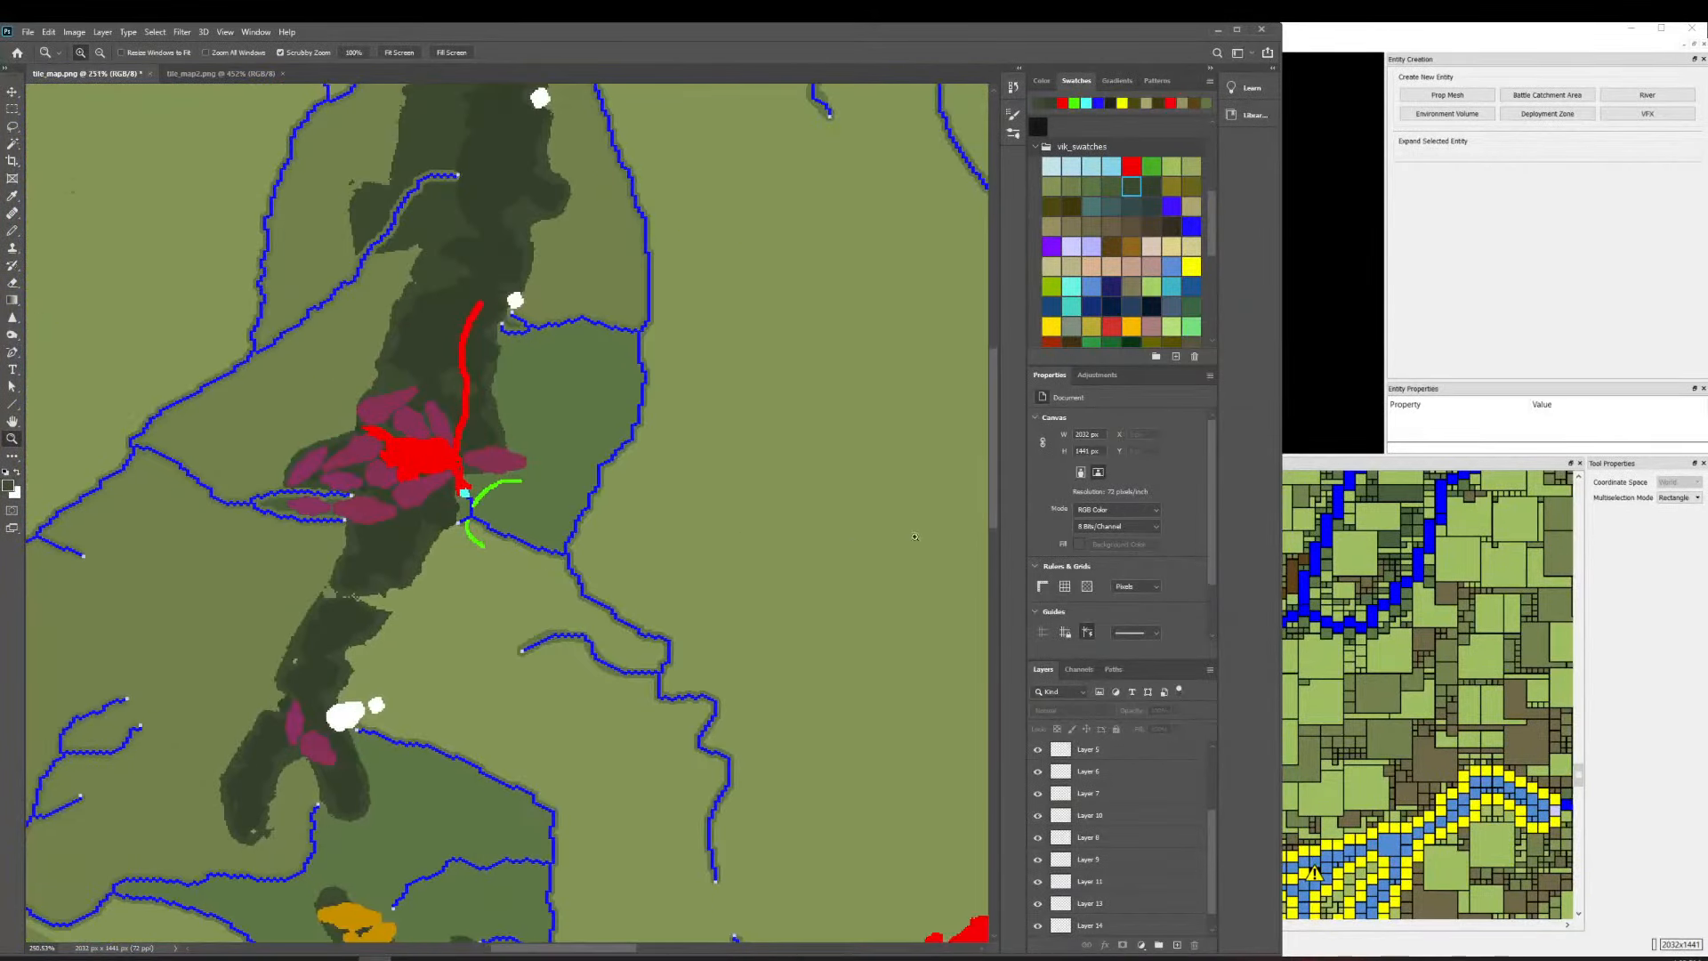
Switch to Terry and examine the grey mountain patches, river ends and warning markers along the central range on the tile map.
{"action": "key", "text": "alt+Tab"}
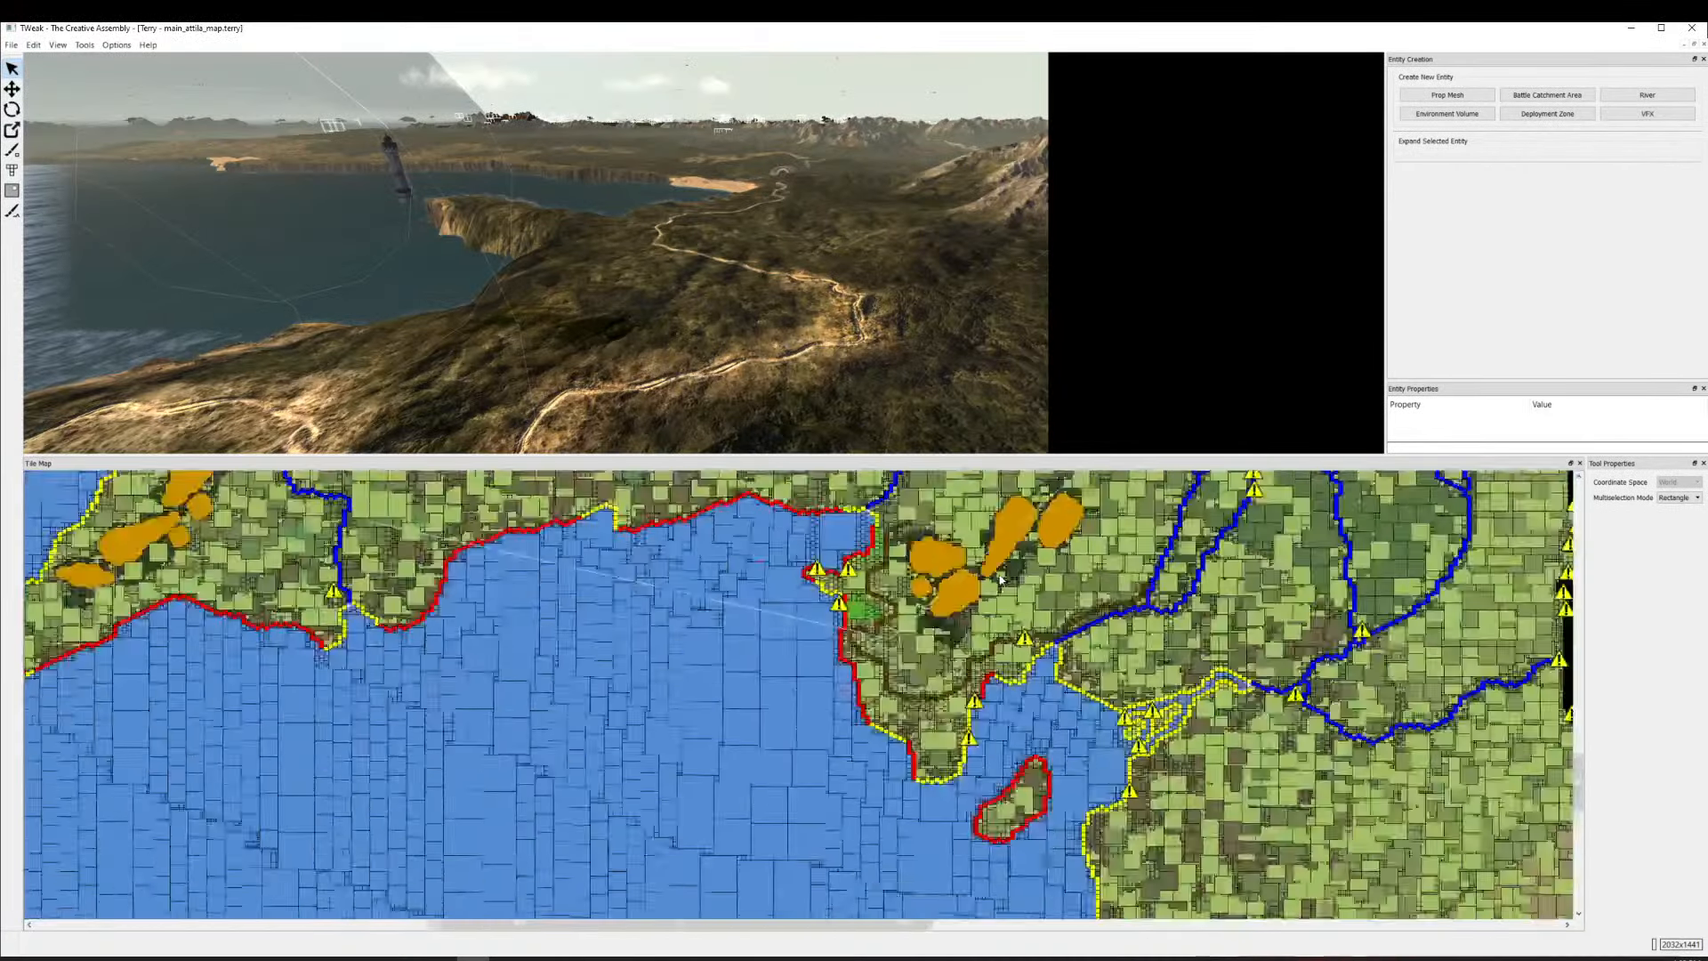
{"action": "scroll", "coordinate": [932, 539], "scroll_direction": "up", "scroll_amount": 10}
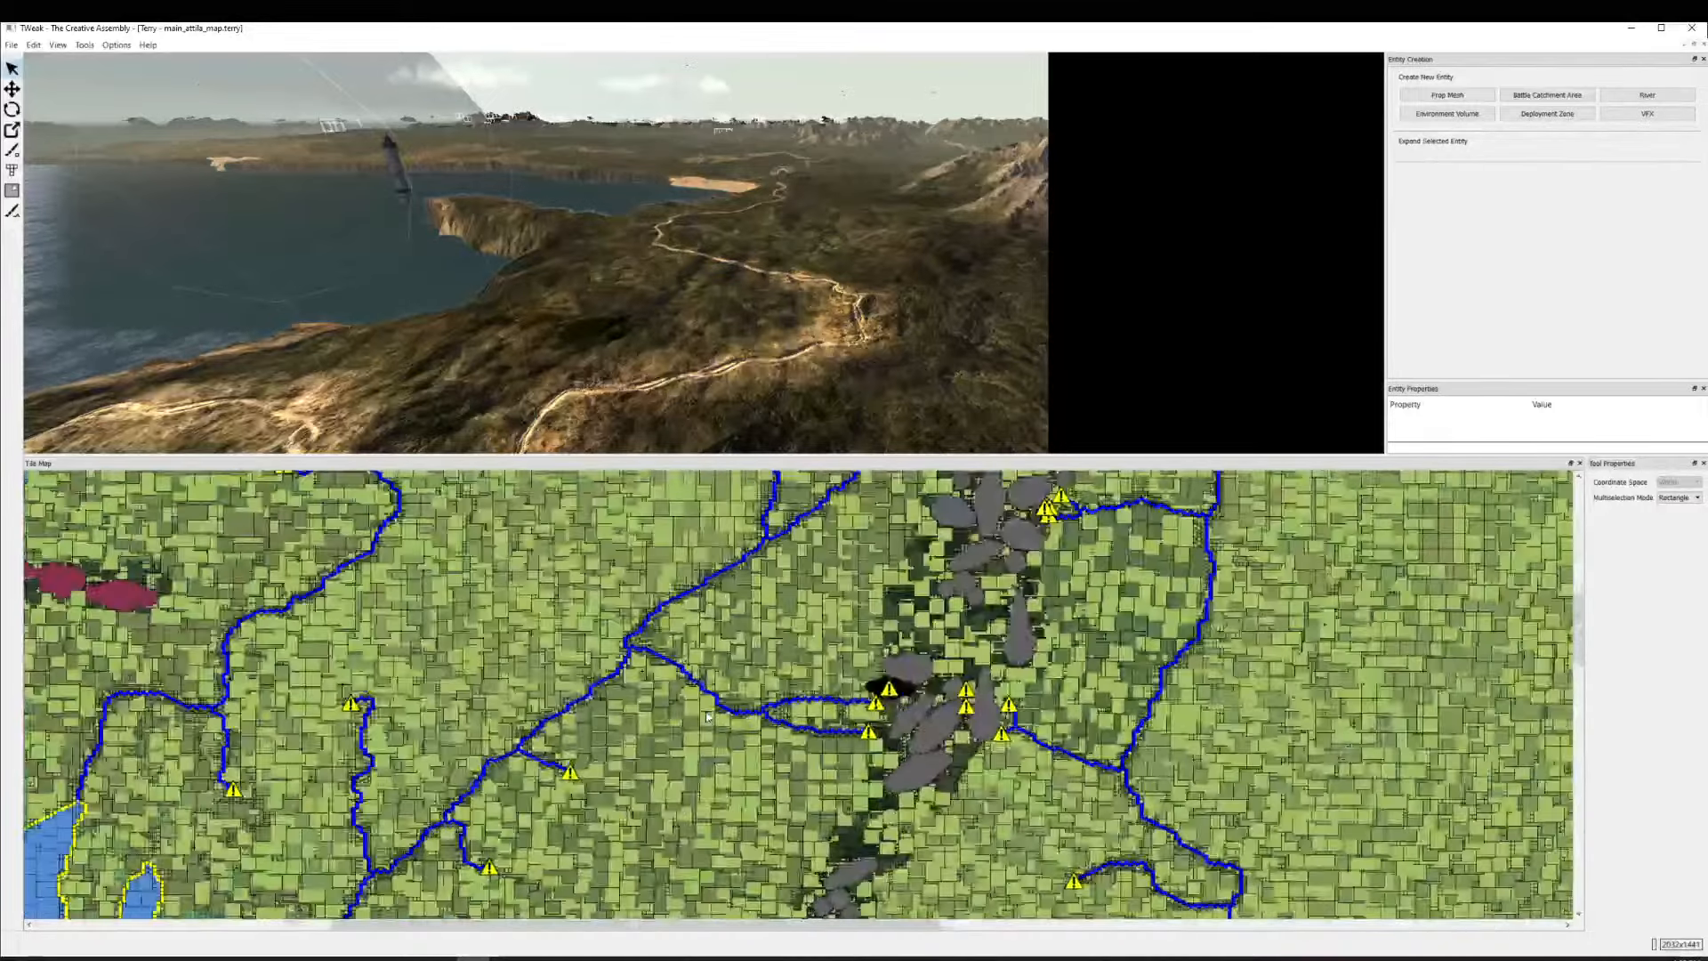
{"action": "scroll", "coordinate": [1047, 578], "scroll_direction": "up", "scroll_amount": 3}
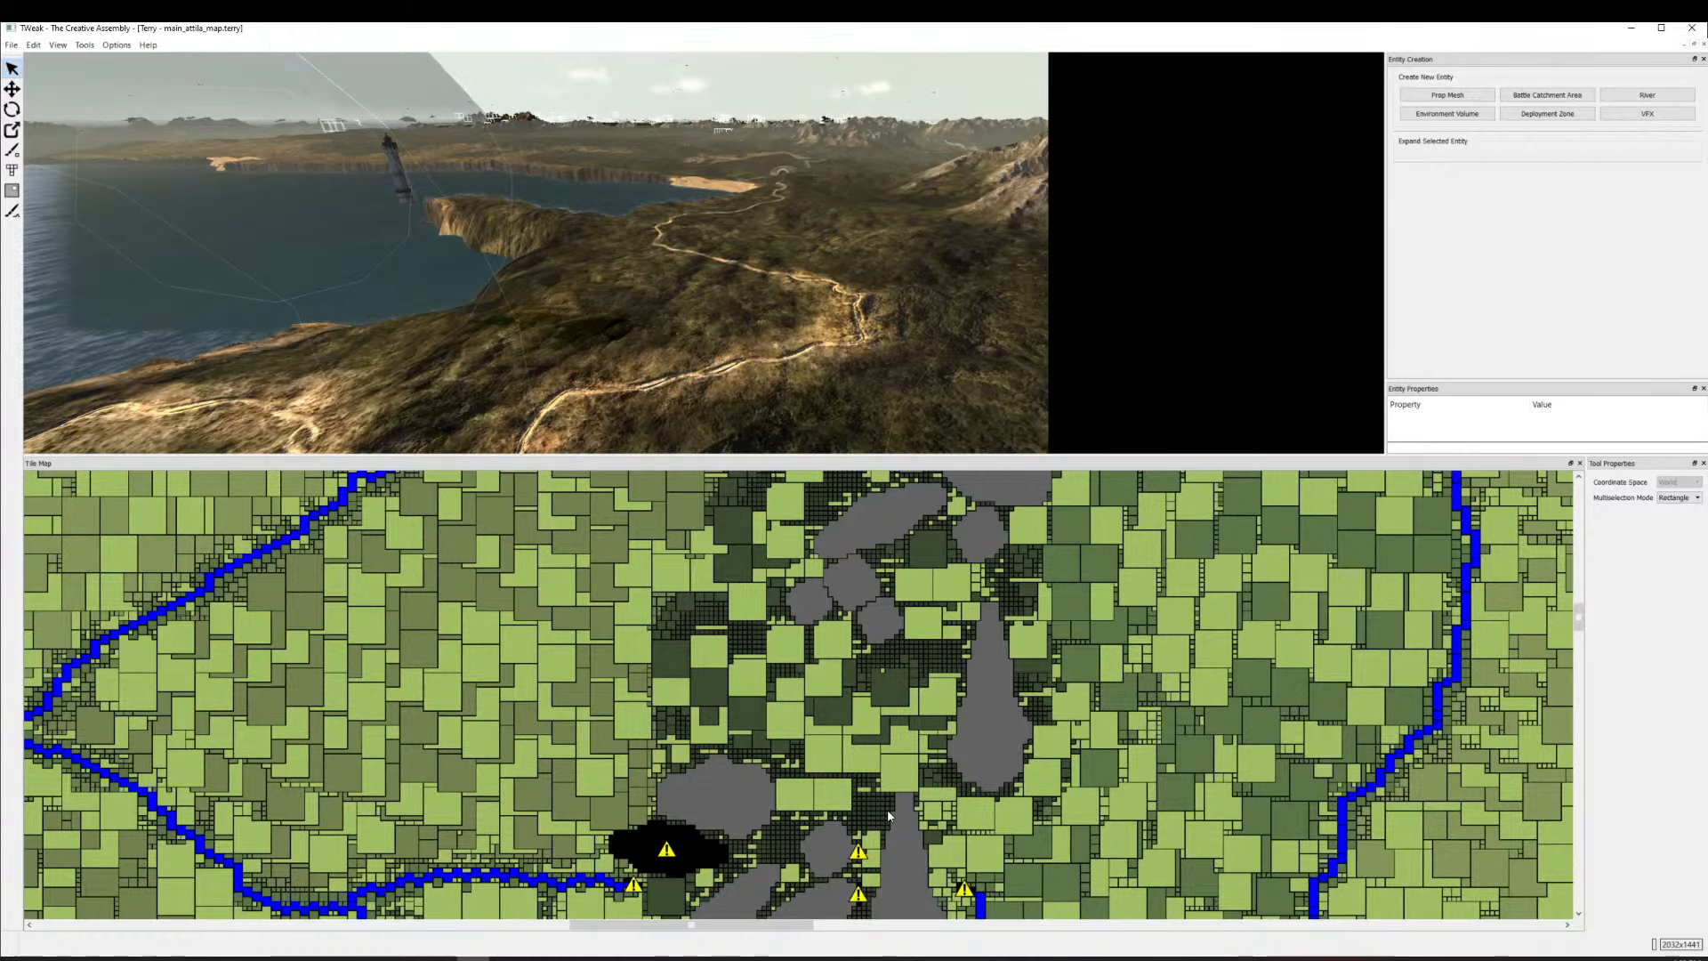
{"action": "scroll", "coordinate": [888, 809], "scroll_direction": "down", "scroll_amount": 1}
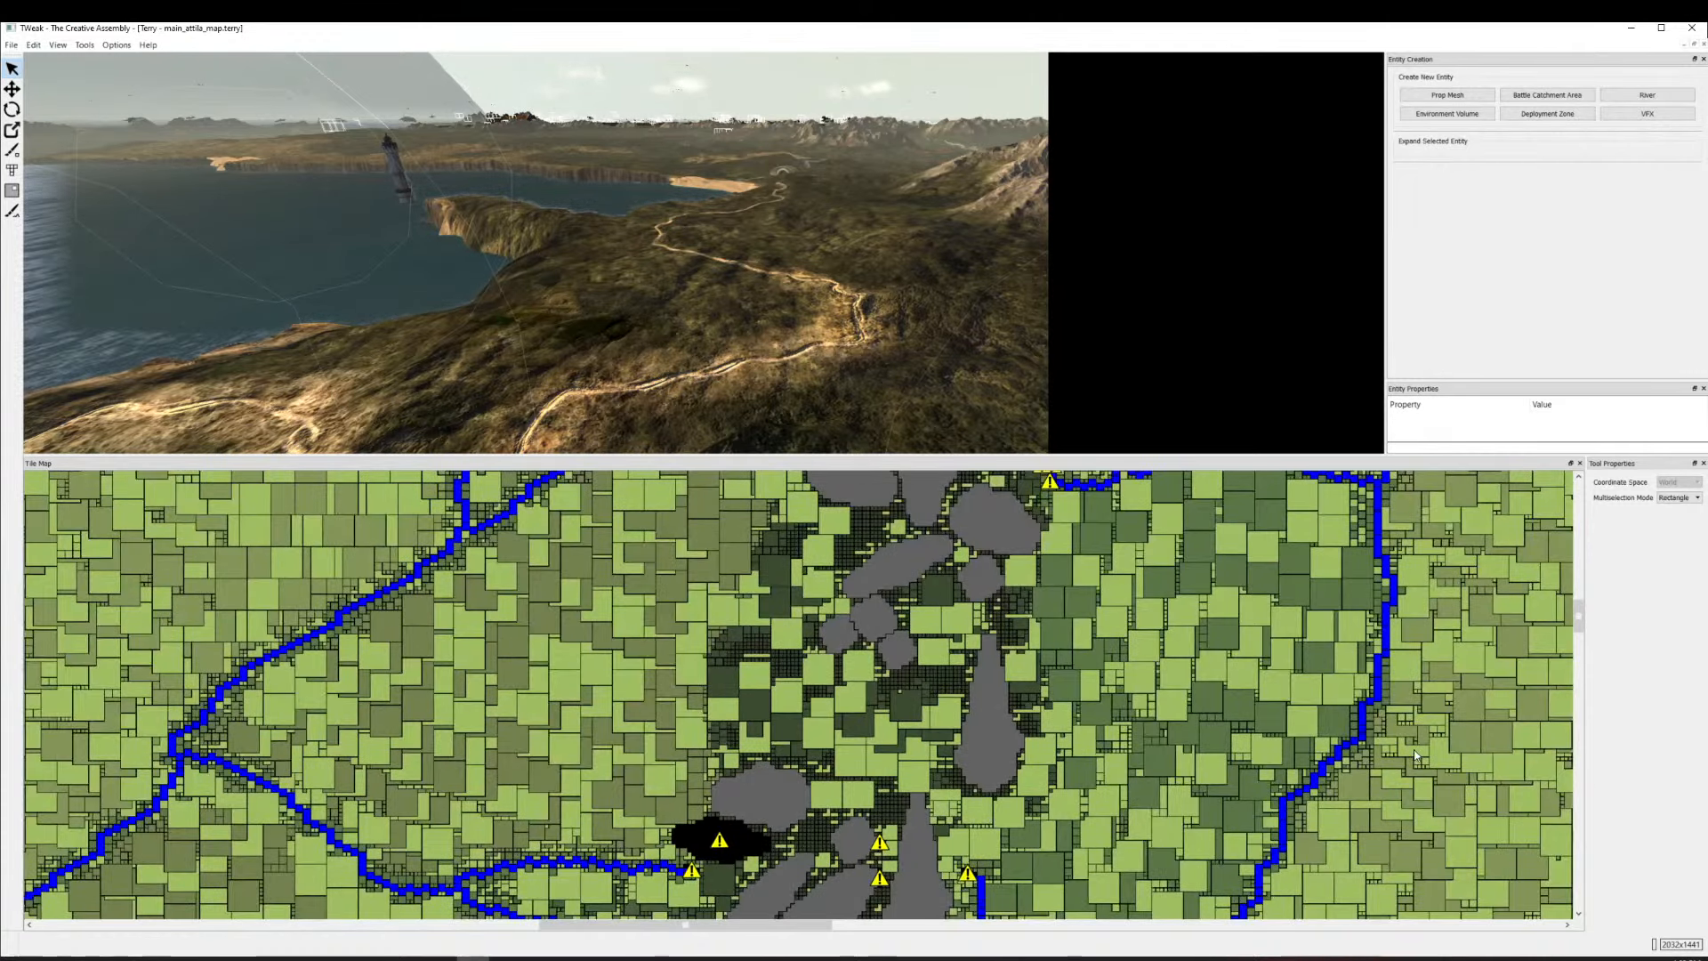
{"action": "scroll", "coordinate": [1416, 756], "scroll_direction": "down", "scroll_amount": 2}
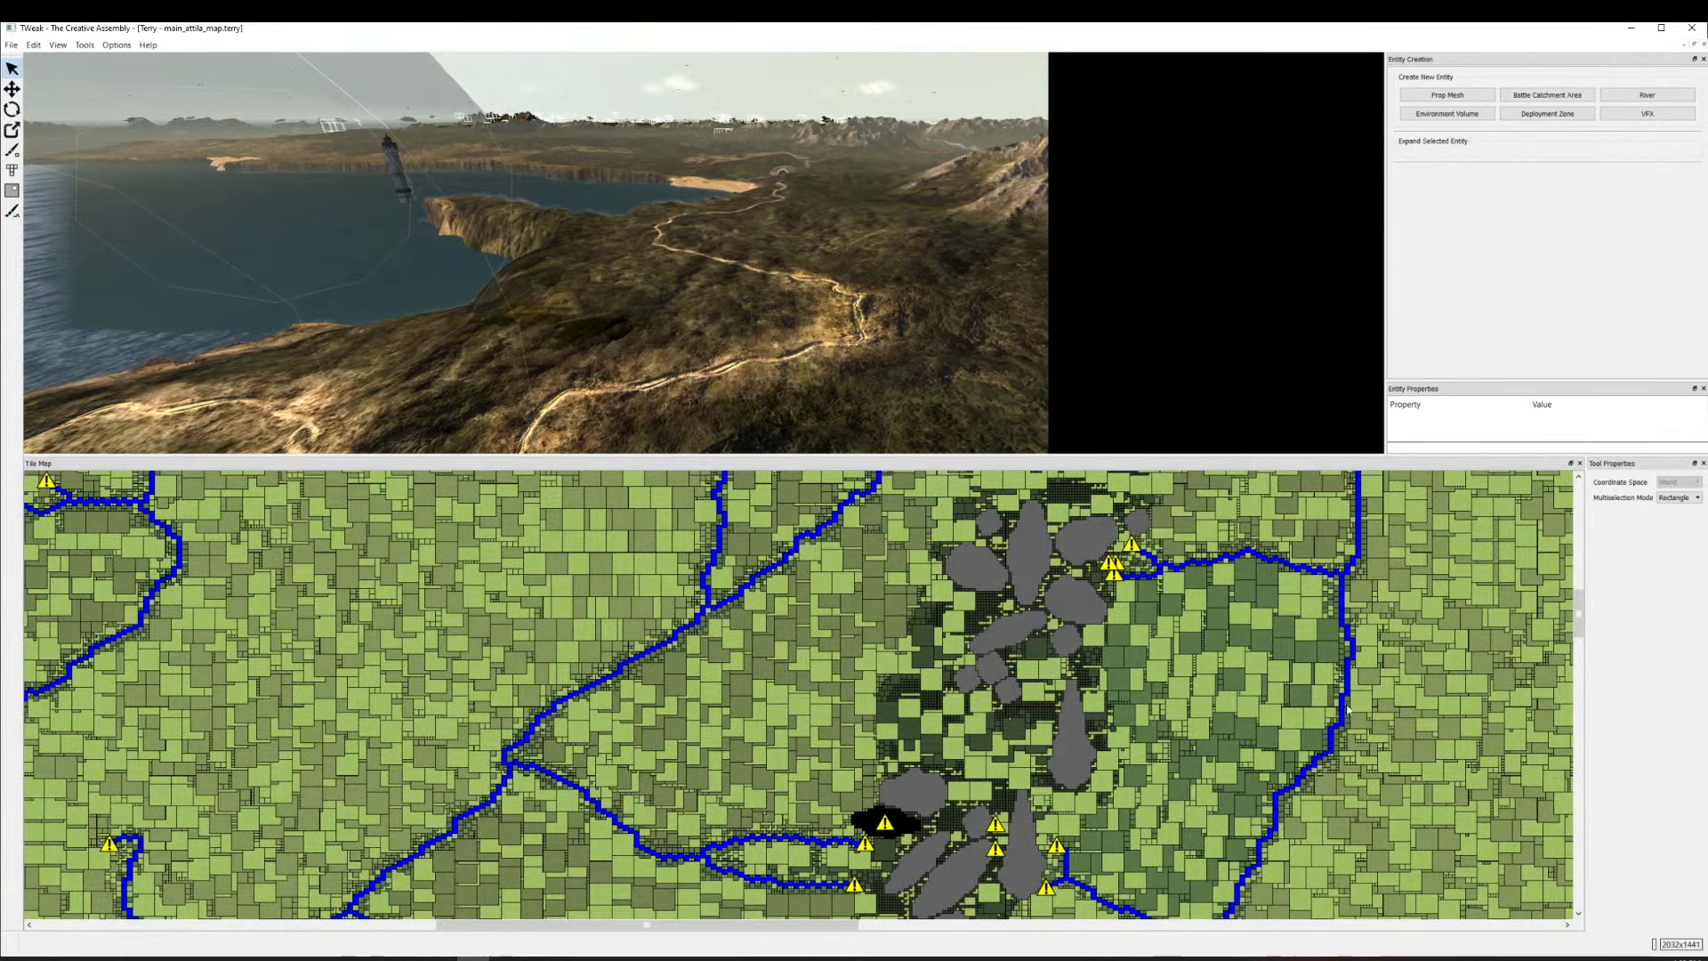
{"action": "scroll", "coordinate": [1360, 702], "scroll_direction": "down", "scroll_amount": 3}
{"action": "scroll", "coordinate": [845, 546], "scroll_direction": "up", "scroll_amount": 5}
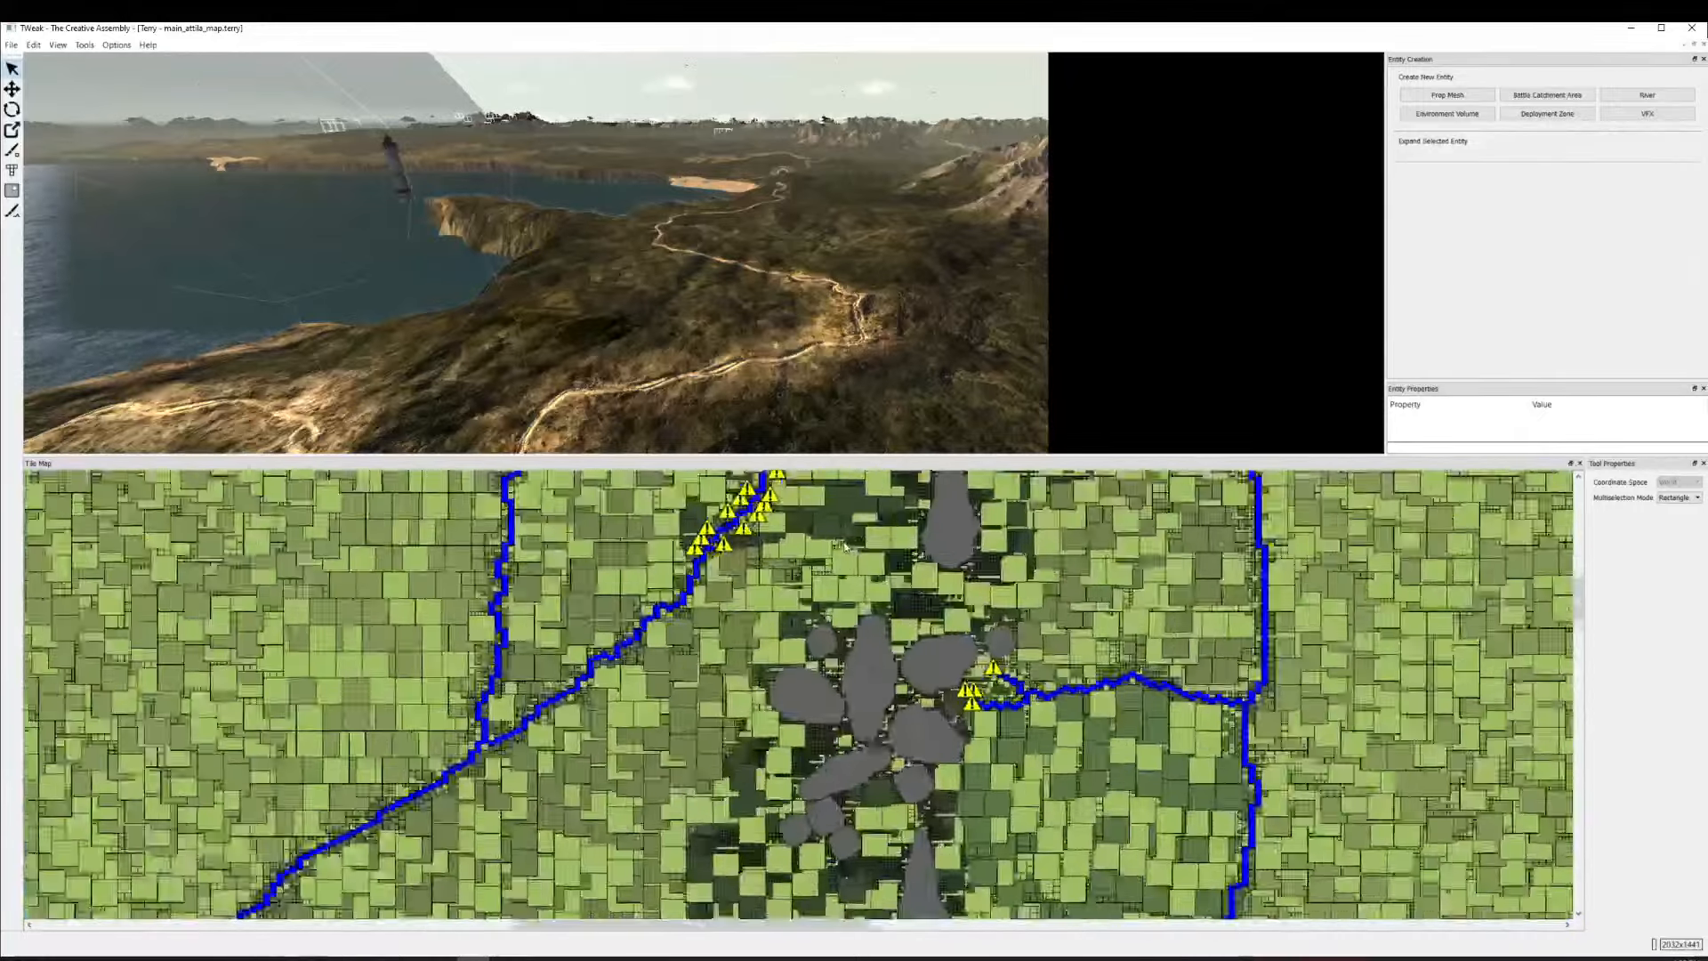
{"action": "scroll", "coordinate": [846, 546], "scroll_direction": "up", "scroll_amount": 3}
{"action": "scroll", "coordinate": [813, 676], "scroll_direction": "down", "scroll_amount": 5}
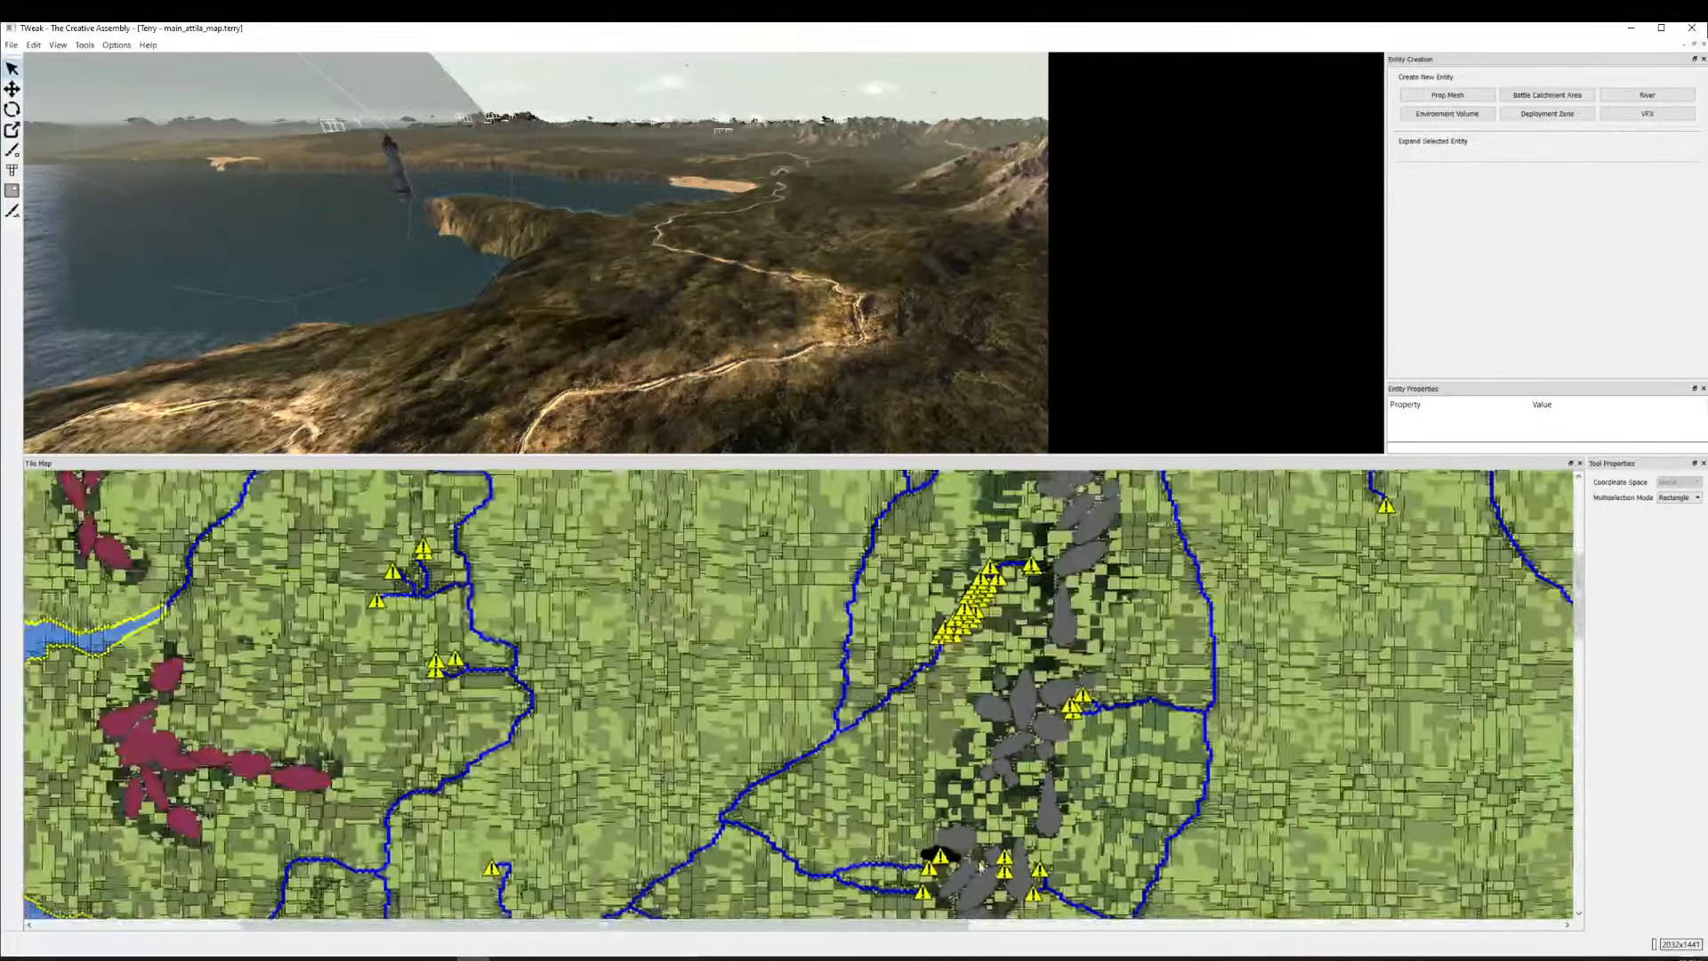
Examine the grey mountain cluster and nearby river sources at the southern end of the central range.
{"action": "left_click_drag", "start_coordinate": [981, 866], "coordinate": [905, 493]}
{"action": "scroll", "coordinate": [768, 728], "scroll_direction": "down", "scroll_amount": 1}
{"action": "scroll", "coordinate": [738, 724], "scroll_direction": "up", "scroll_amount": 2}
{"action": "scroll", "coordinate": [732, 722], "scroll_direction": "up", "scroll_amount": 3}
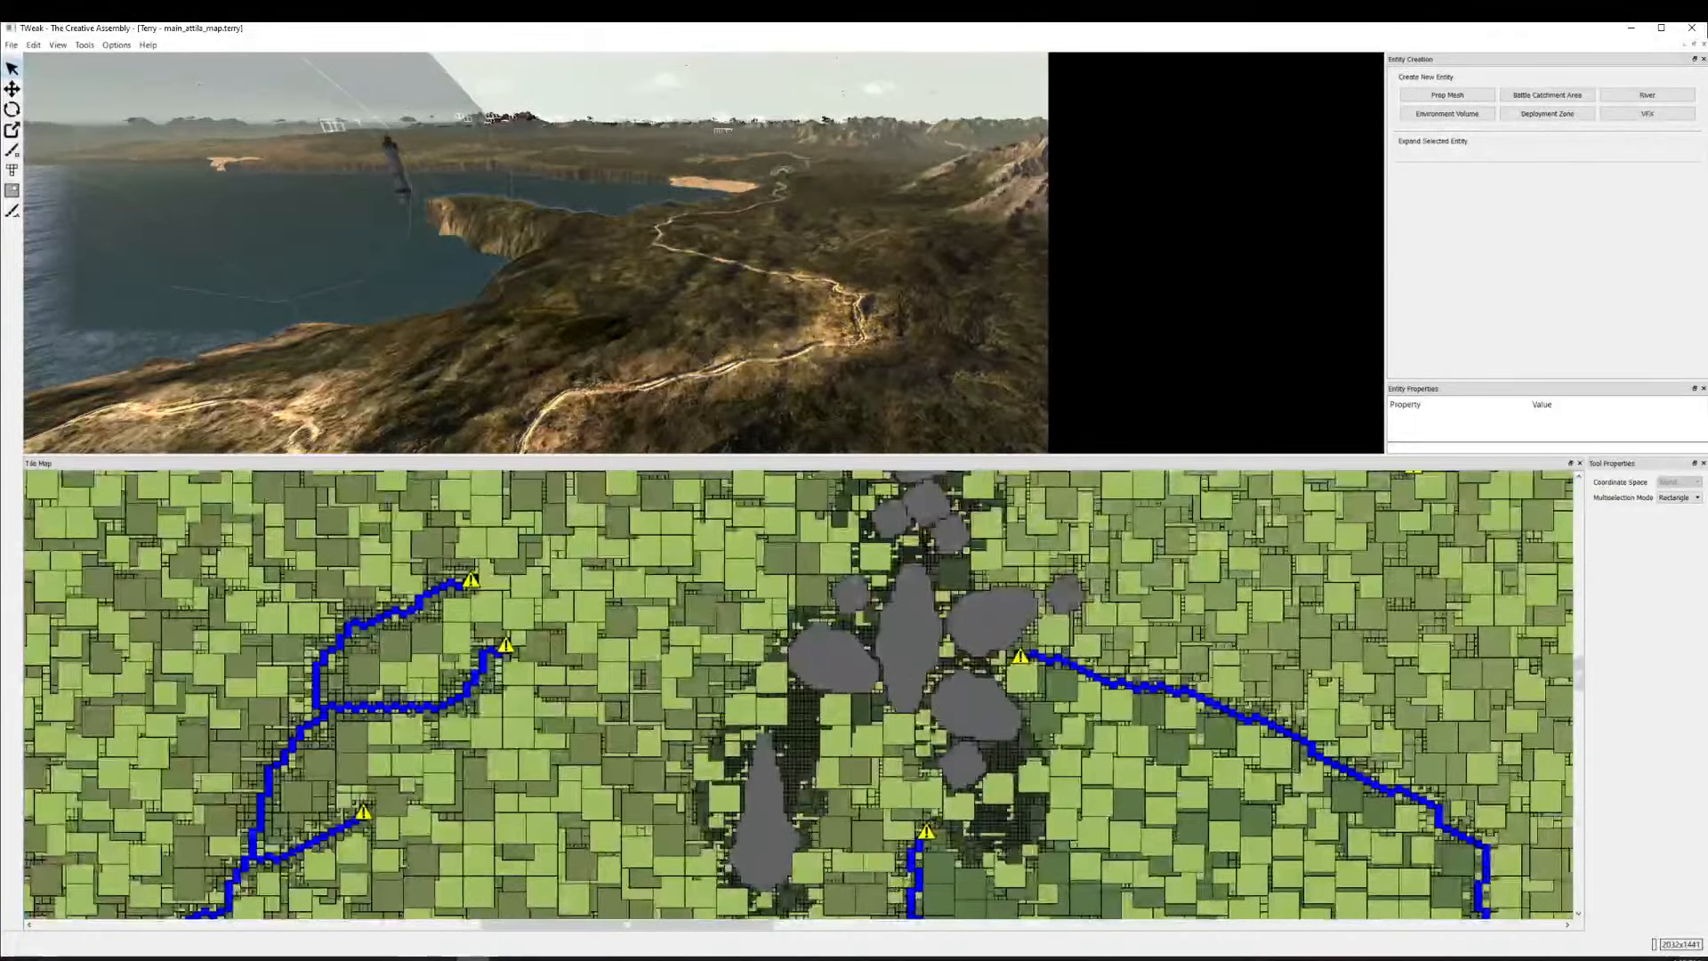
Examine the 3D terrain from the lighthouse headland inland along the river valley to the rocky mountain peaks.
{"action": "scroll", "coordinate": [646, 245], "scroll_direction": "down", "scroll_amount": 2}
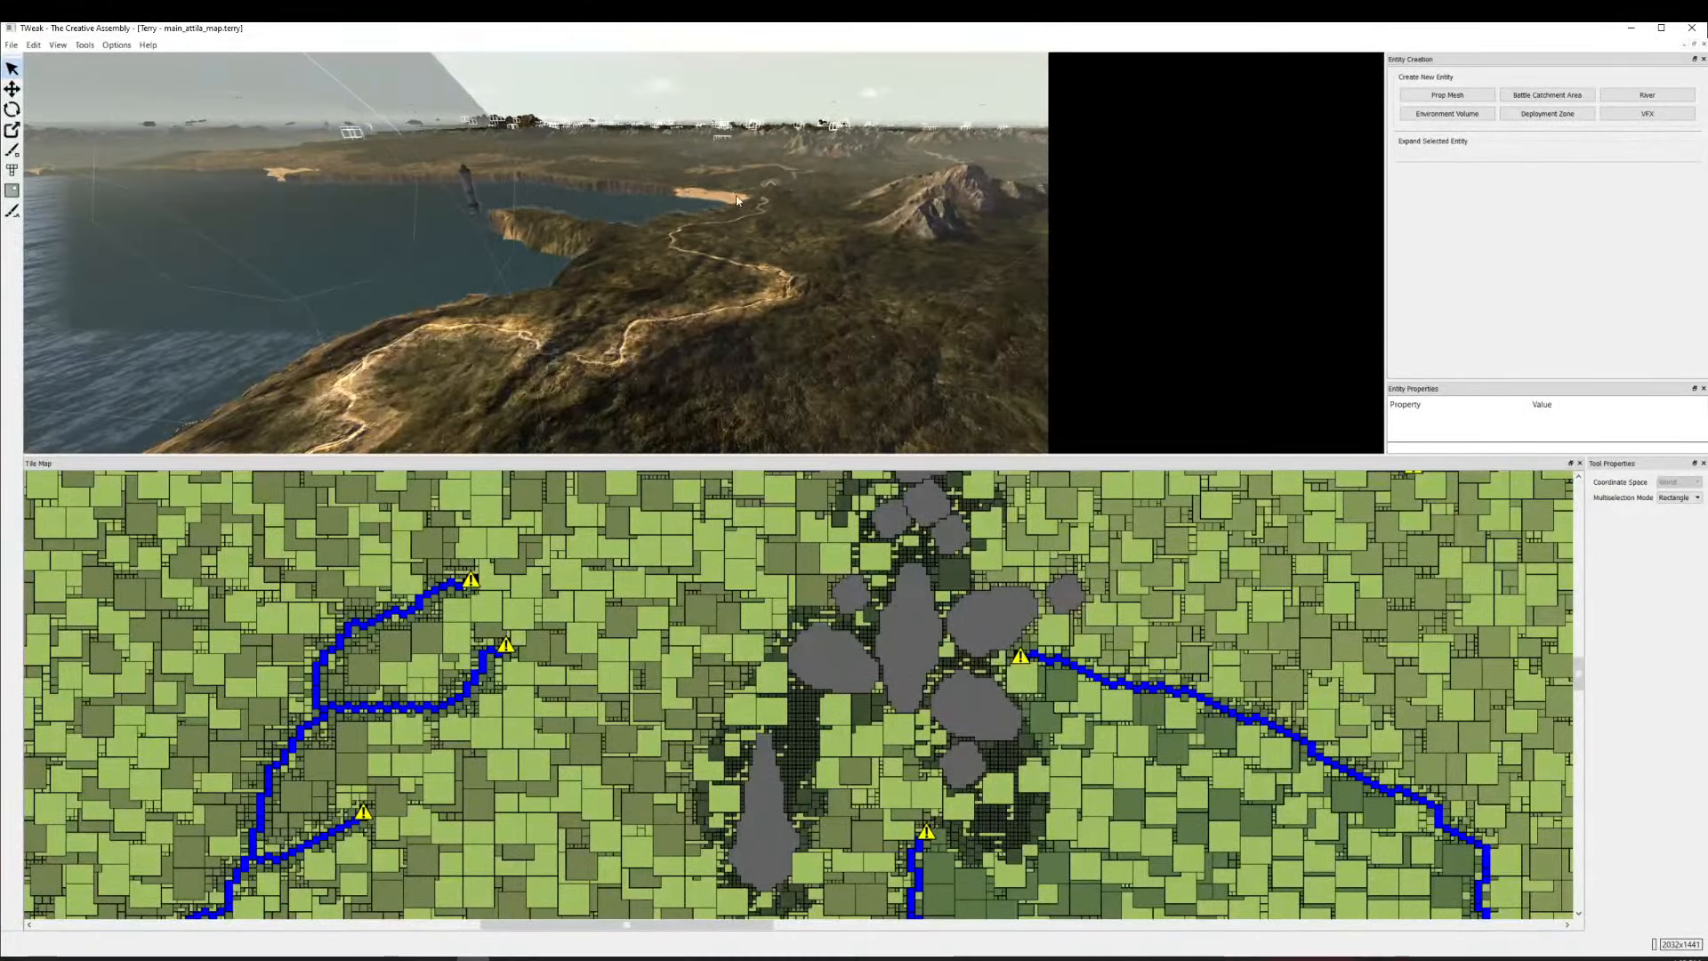
{"action": "scroll", "coordinate": [658, 258], "scroll_direction": "up", "scroll_amount": 4}
{"action": "scroll", "coordinate": [691, 298], "scroll_direction": "down", "scroll_amount": 4}
{"action": "left_click_drag", "start_coordinate": [690, 301], "coordinate": [493, 430]}
{"action": "left_click_drag", "start_coordinate": [694, 232], "coordinate": [551, 347]}
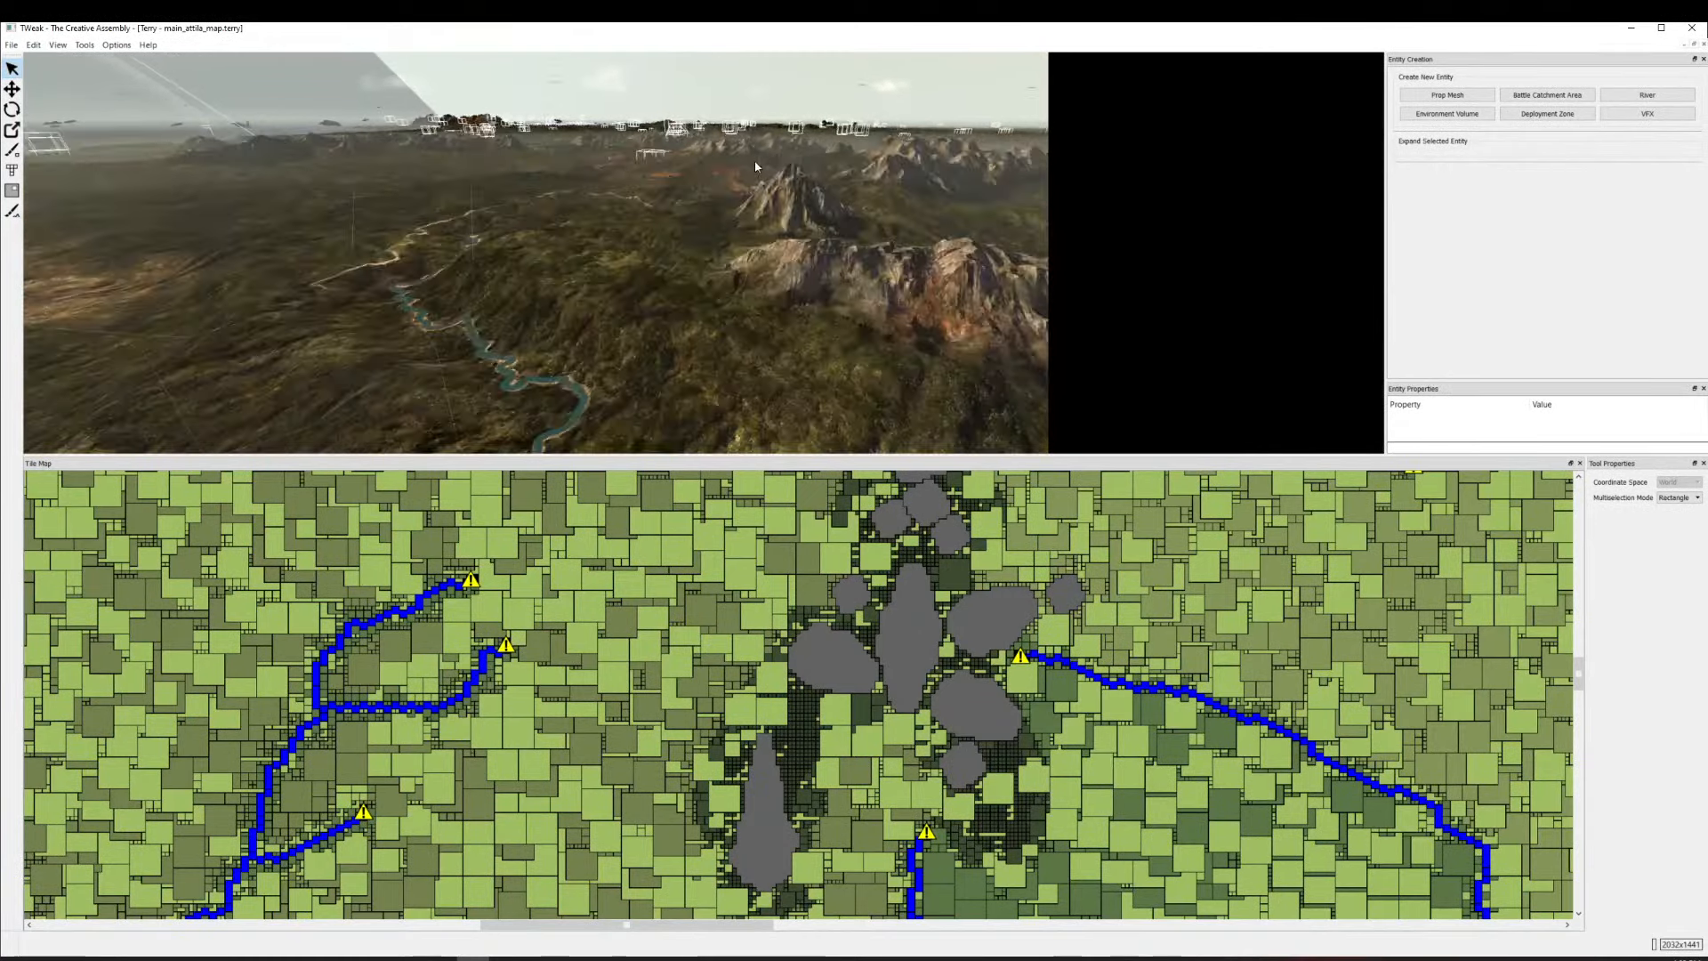
{"action": "left_click_drag", "start_coordinate": [754, 158], "coordinate": [610, 332]}
{"action": "mouse_move", "coordinate": [738, 209]}
{"action": "left_mouse_down"}
{"action": "mouse_move", "coordinate": [595, 313]}
{"action": "mouse_move", "coordinate": [598, 266]}
{"action": "mouse_move", "coordinate": [579, 329]}
{"action": "mouse_move", "coordinate": [675, 429]}
{"action": "mouse_move", "coordinate": [645, 419]}
{"action": "left_mouse_up"}
{"action": "mouse_move", "coordinate": [757, 178]}
{"action": "left_mouse_down"}
{"action": "mouse_move", "coordinate": [674, 277]}
{"action": "mouse_move", "coordinate": [490, 151]}
{"action": "mouse_move", "coordinate": [600, 290]}
{"action": "mouse_move", "coordinate": [633, 257]}
{"action": "mouse_move", "coordinate": [436, 213]}
{"action": "mouse_move", "coordinate": [489, 160]}
{"action": "mouse_move", "coordinate": [477, 146]}
{"action": "mouse_move", "coordinate": [352, 290]}
{"action": "mouse_move", "coordinate": [639, 294]}
{"action": "mouse_move", "coordinate": [713, 274]}
{"action": "mouse_move", "coordinate": [745, 238]}
{"action": "mouse_move", "coordinate": [568, 198]}
{"action": "mouse_move", "coordinate": [912, 377]}
{"action": "mouse_move", "coordinate": [642, 295]}
{"action": "mouse_move", "coordinate": [676, 283]}
{"action": "mouse_move", "coordinate": [656, 274]}
{"action": "mouse_move", "coordinate": [940, 303]}
{"action": "mouse_move", "coordinate": [513, 257]}
{"action": "left_mouse_up"}
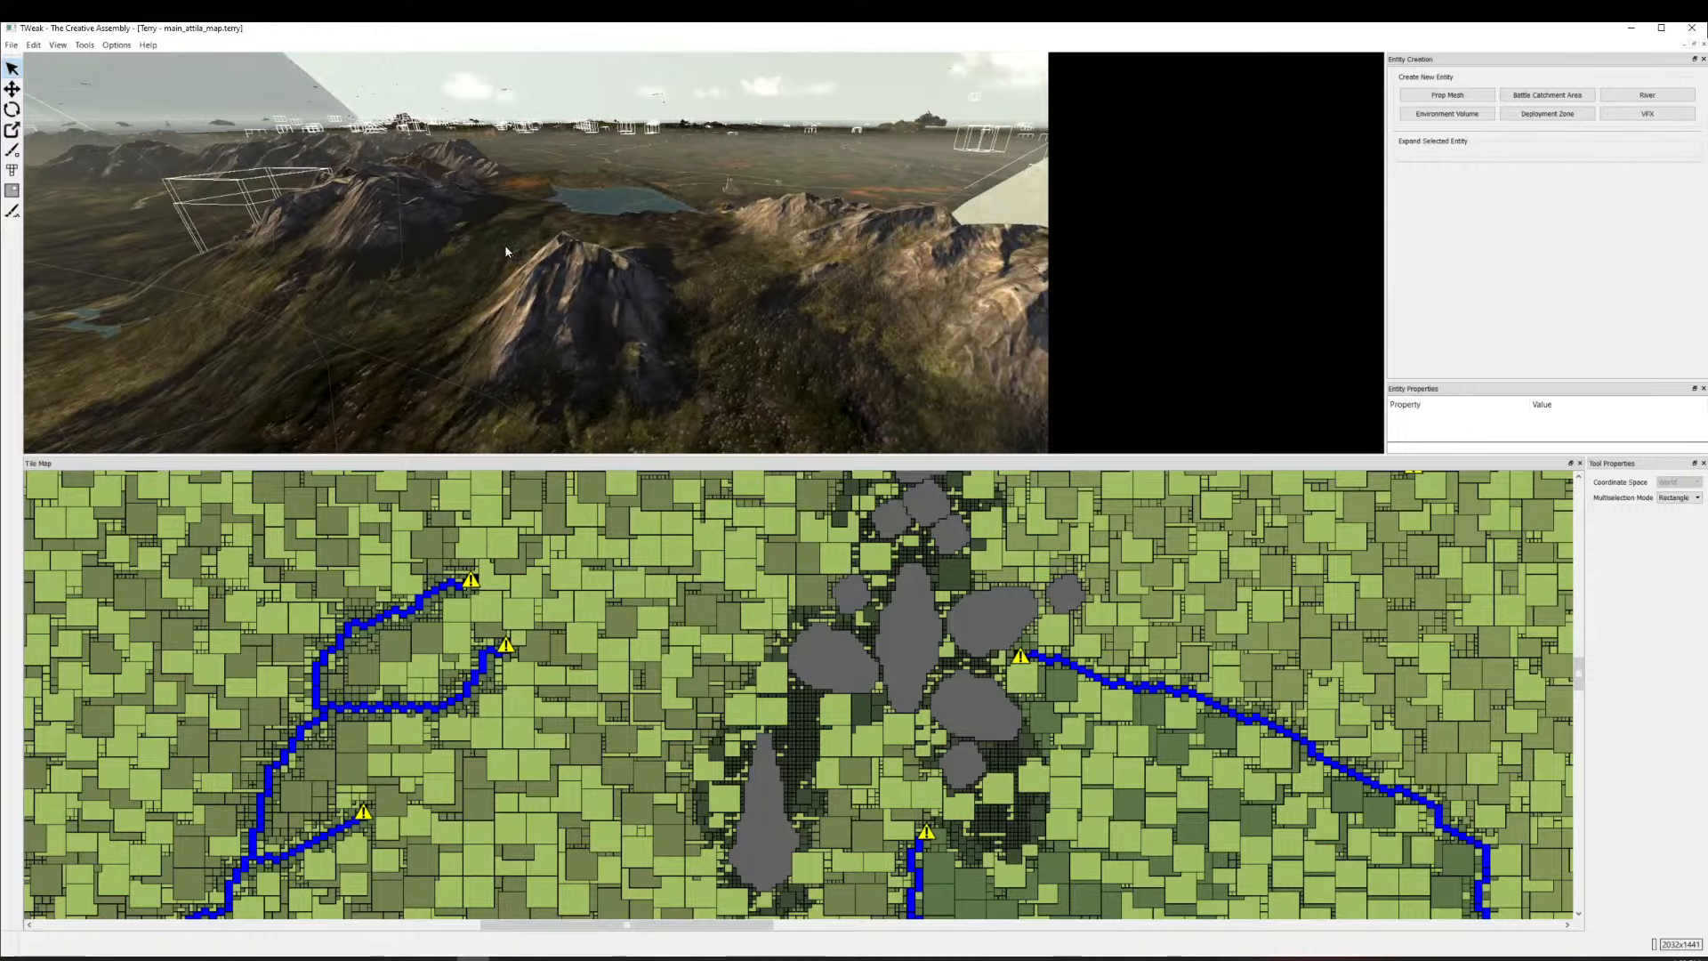
Examine the rocky mountains around the lake and the orange-patched plain beyond them in the 3D terrain.
{"action": "scroll", "coordinate": [783, 245], "scroll_direction": "down", "scroll_amount": 2}
{"action": "scroll", "coordinate": [762, 245], "scroll_direction": "down", "scroll_amount": 3}
{"action": "scroll", "coordinate": [760, 246], "scroll_direction": "down", "scroll_amount": 3}
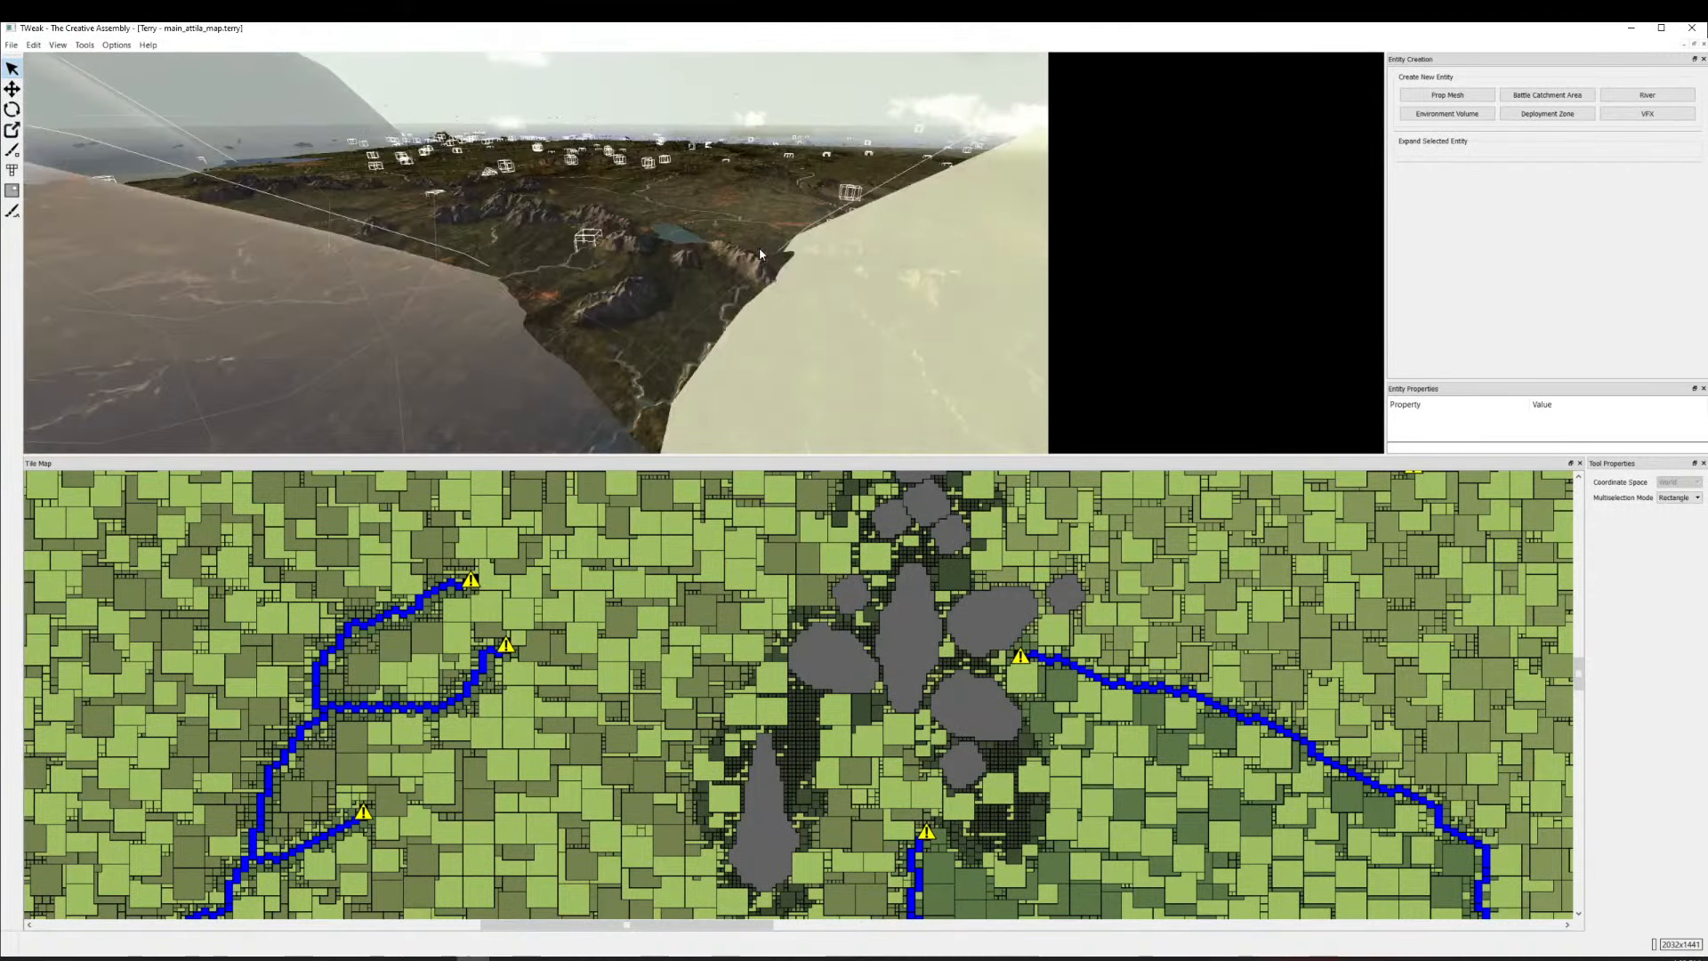
{"action": "scroll", "coordinate": [712, 264], "scroll_direction": "up", "scroll_amount": 5}
{"action": "scroll", "coordinate": [685, 265], "scroll_direction": "up", "scroll_amount": 2}
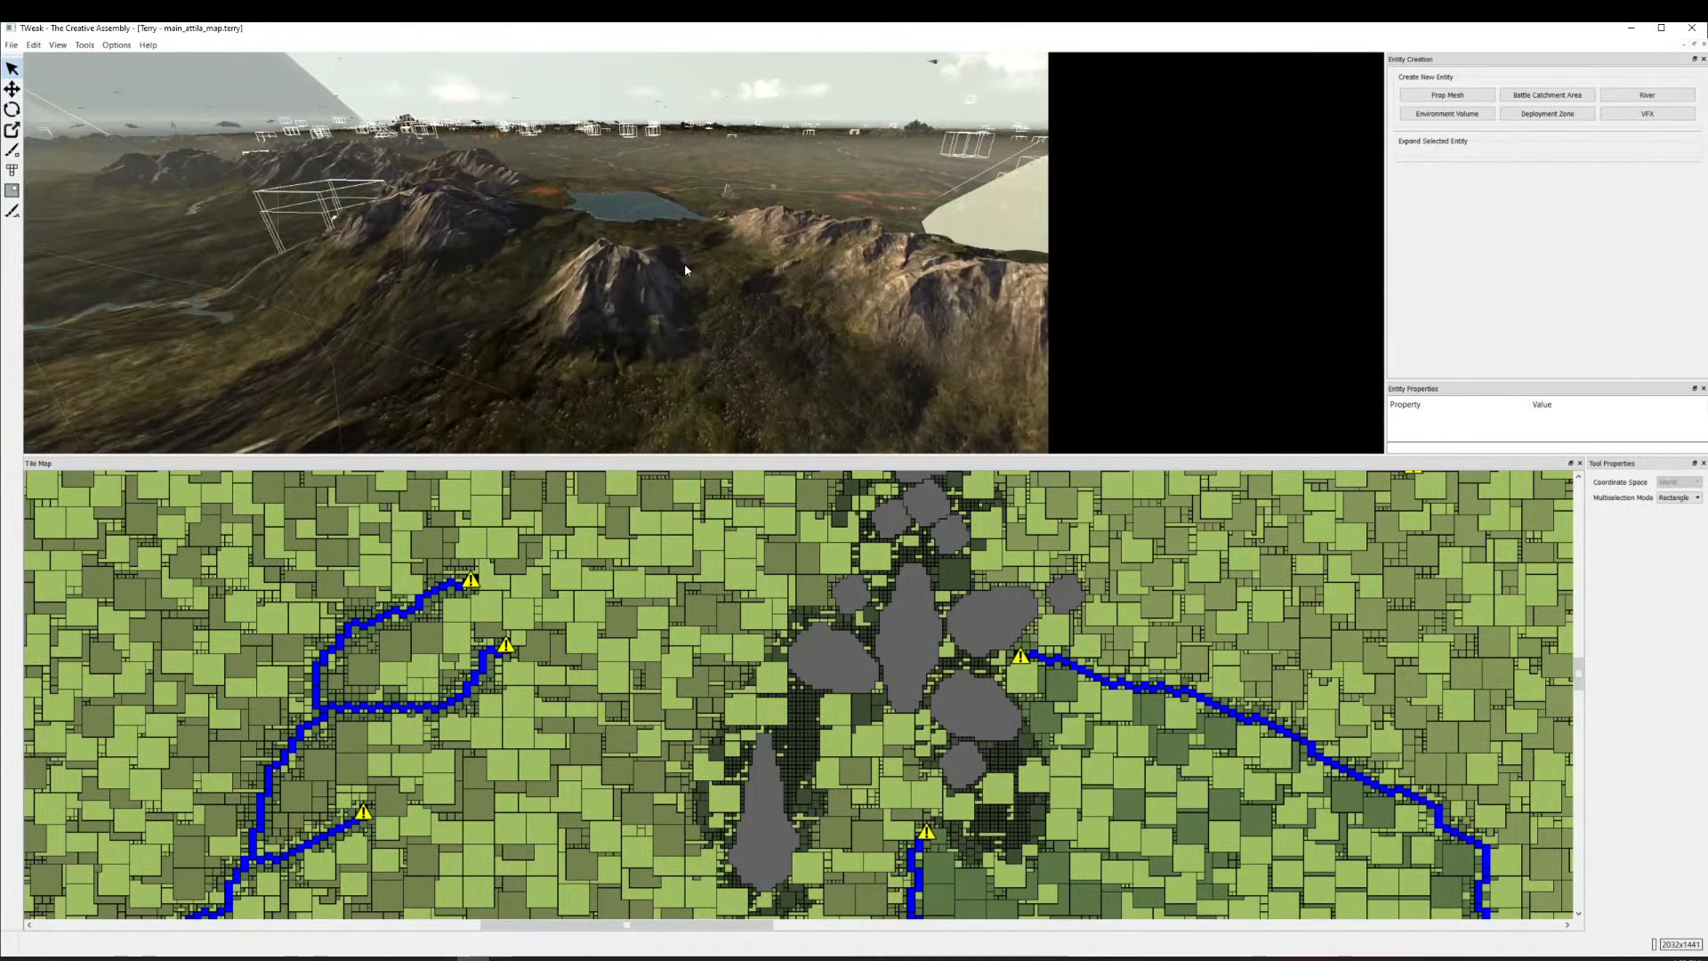
{"action": "scroll", "coordinate": [713, 241], "scroll_direction": "up", "scroll_amount": 5}
{"action": "scroll", "coordinate": [628, 481], "scroll_direction": "up", "scroll_amount": 3}
{"action": "scroll", "coordinate": [754, 333], "scroll_direction": "up", "scroll_amount": 3}
{"action": "scroll", "coordinate": [754, 333], "scroll_direction": "up", "scroll_amount": 2}
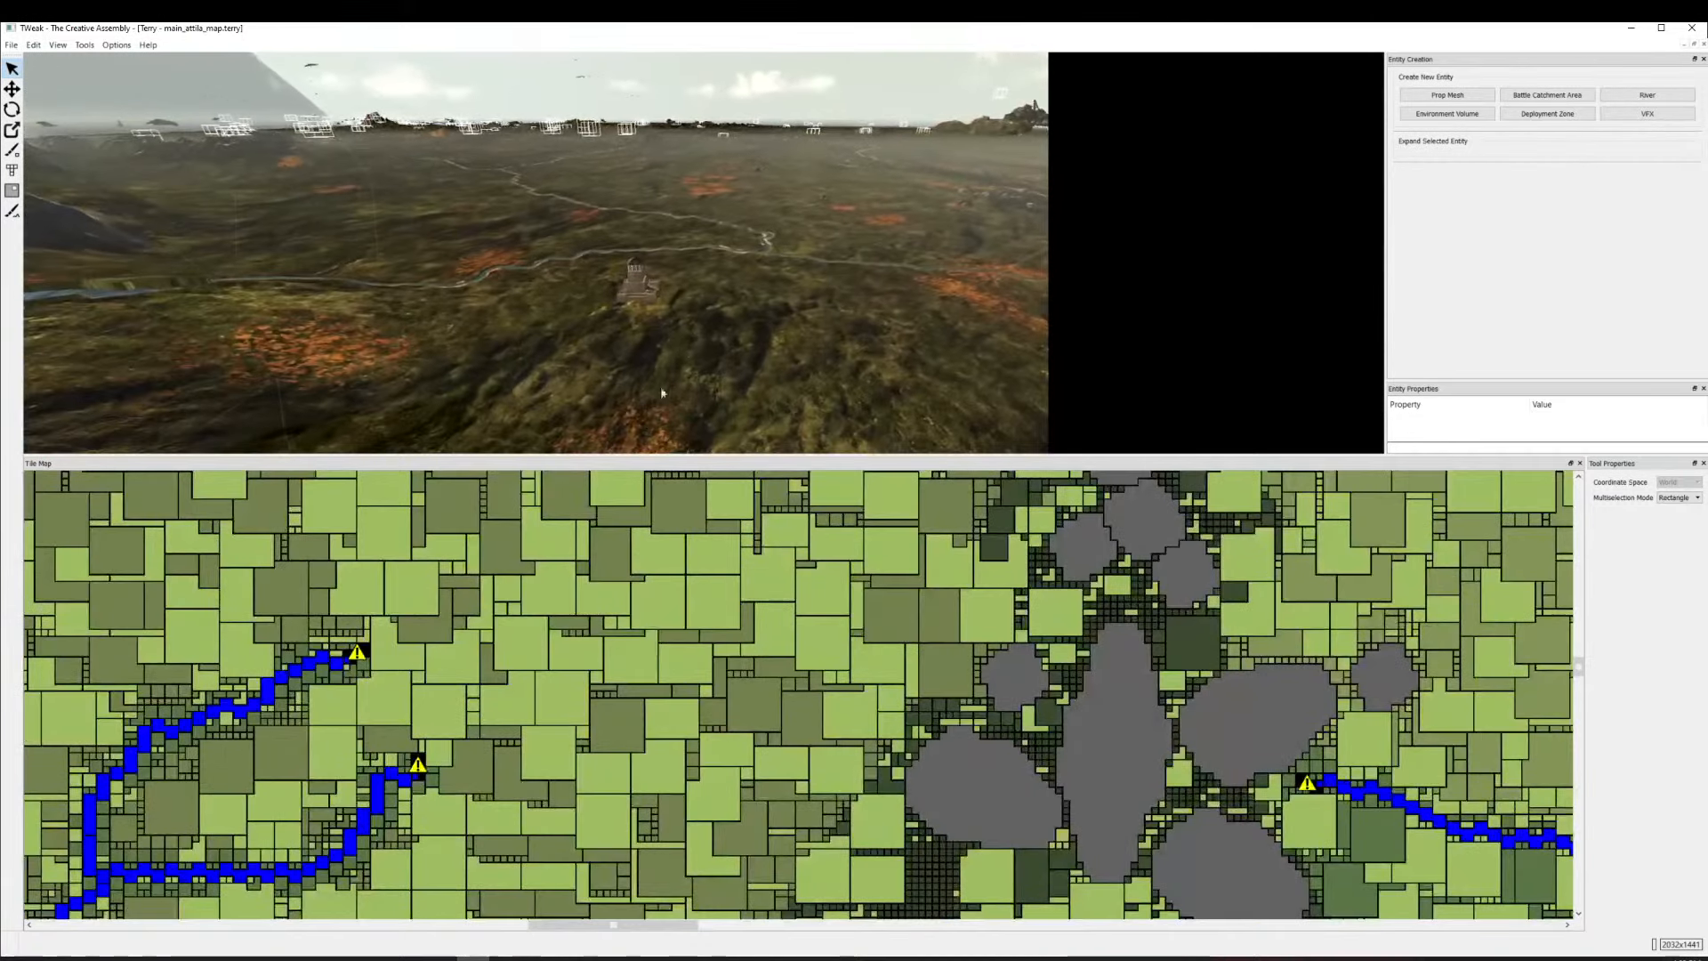
{"action": "scroll", "coordinate": [681, 344], "scroll_direction": "down", "scroll_amount": 5}
{"action": "scroll", "coordinate": [680, 417], "scroll_direction": "down", "scroll_amount": 5}
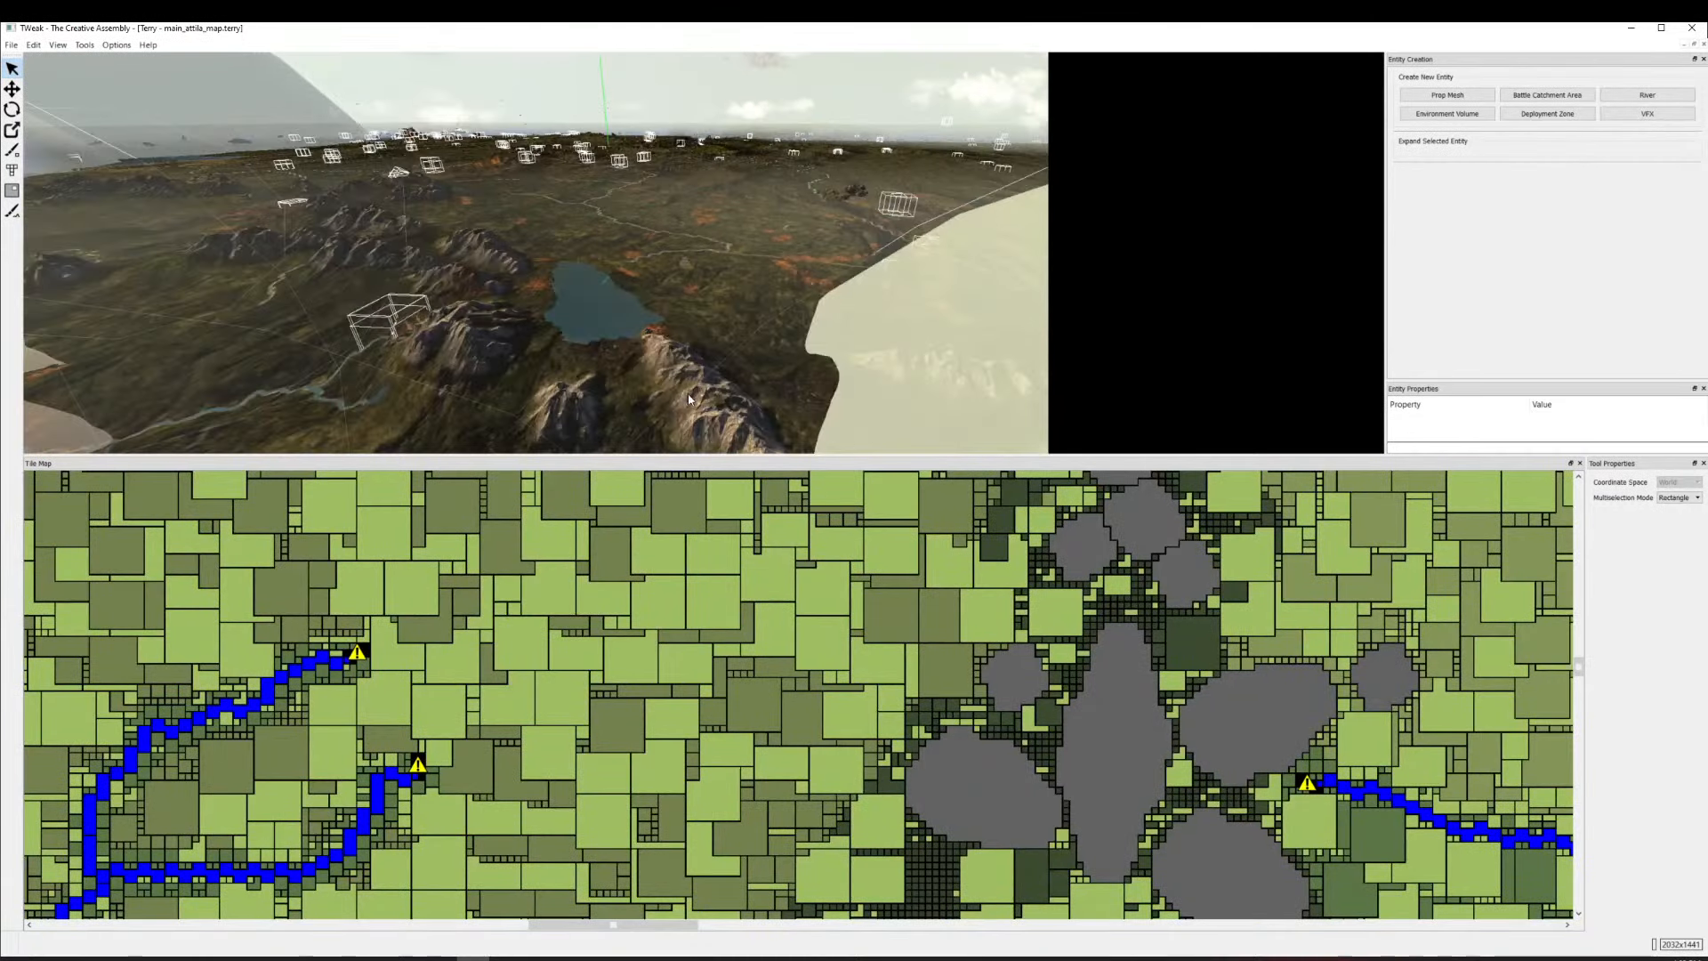
Examine the boundary between the green river plain and the dark rocky ground in the 3D terrain.
{"action": "left_click_drag", "start_coordinate": [709, 411], "coordinate": [459, 270]}
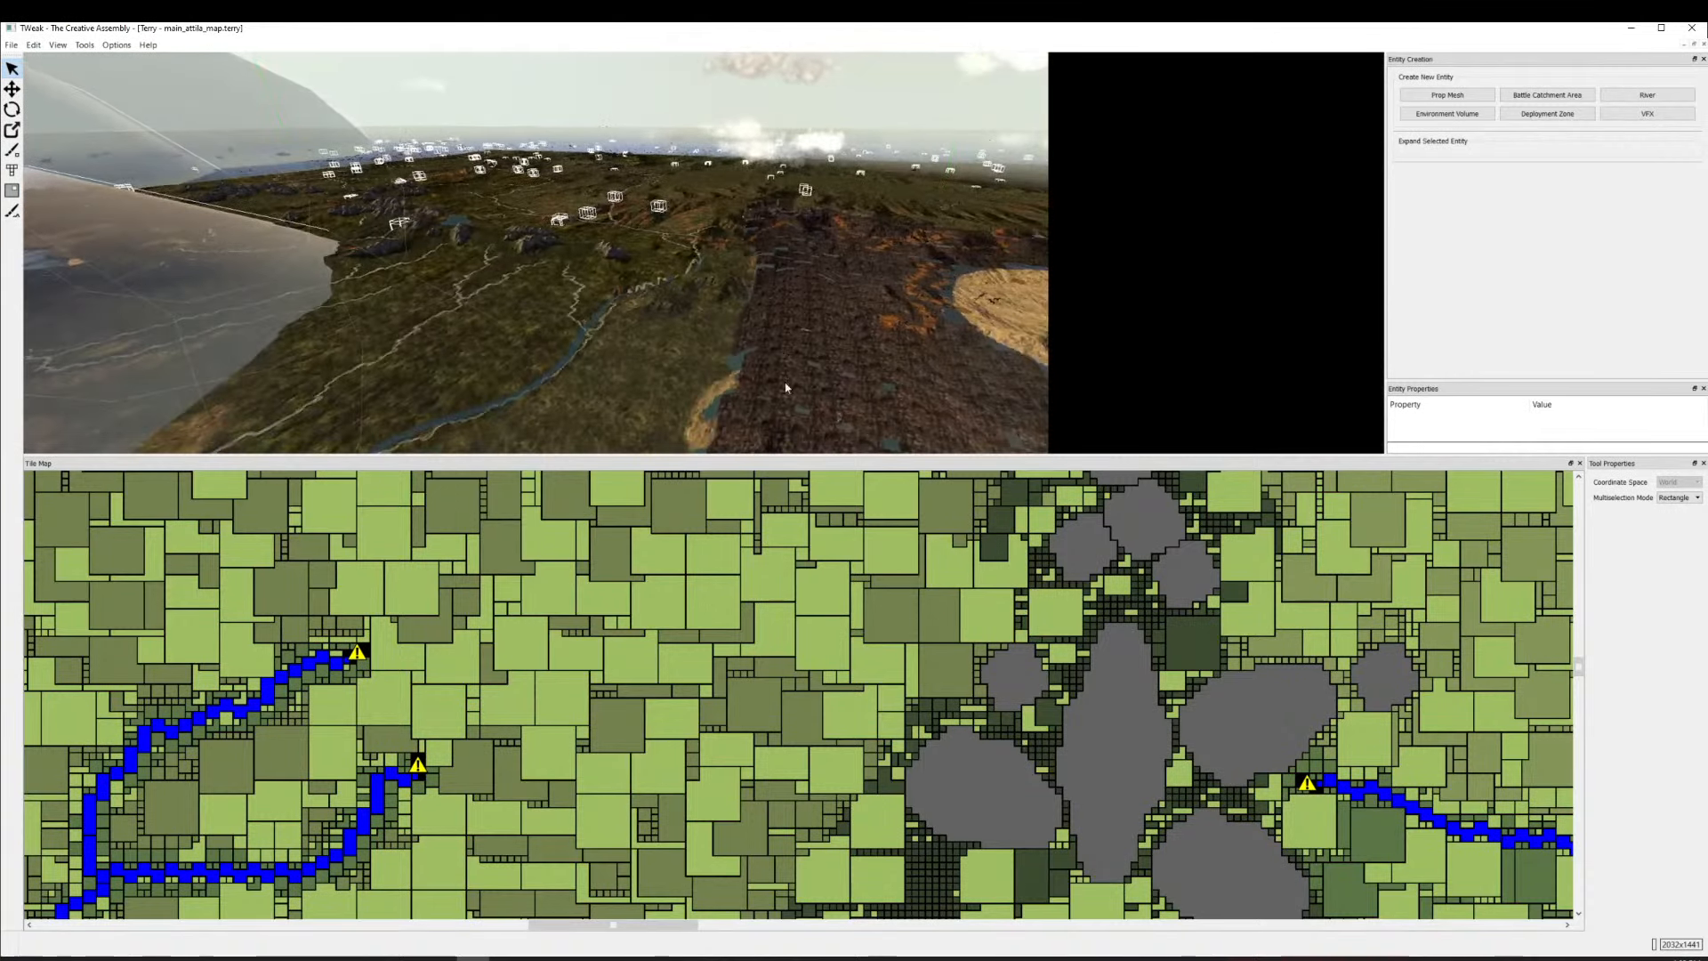
{"action": "scroll", "coordinate": [667, 376], "scroll_direction": "up", "scroll_amount": 5}
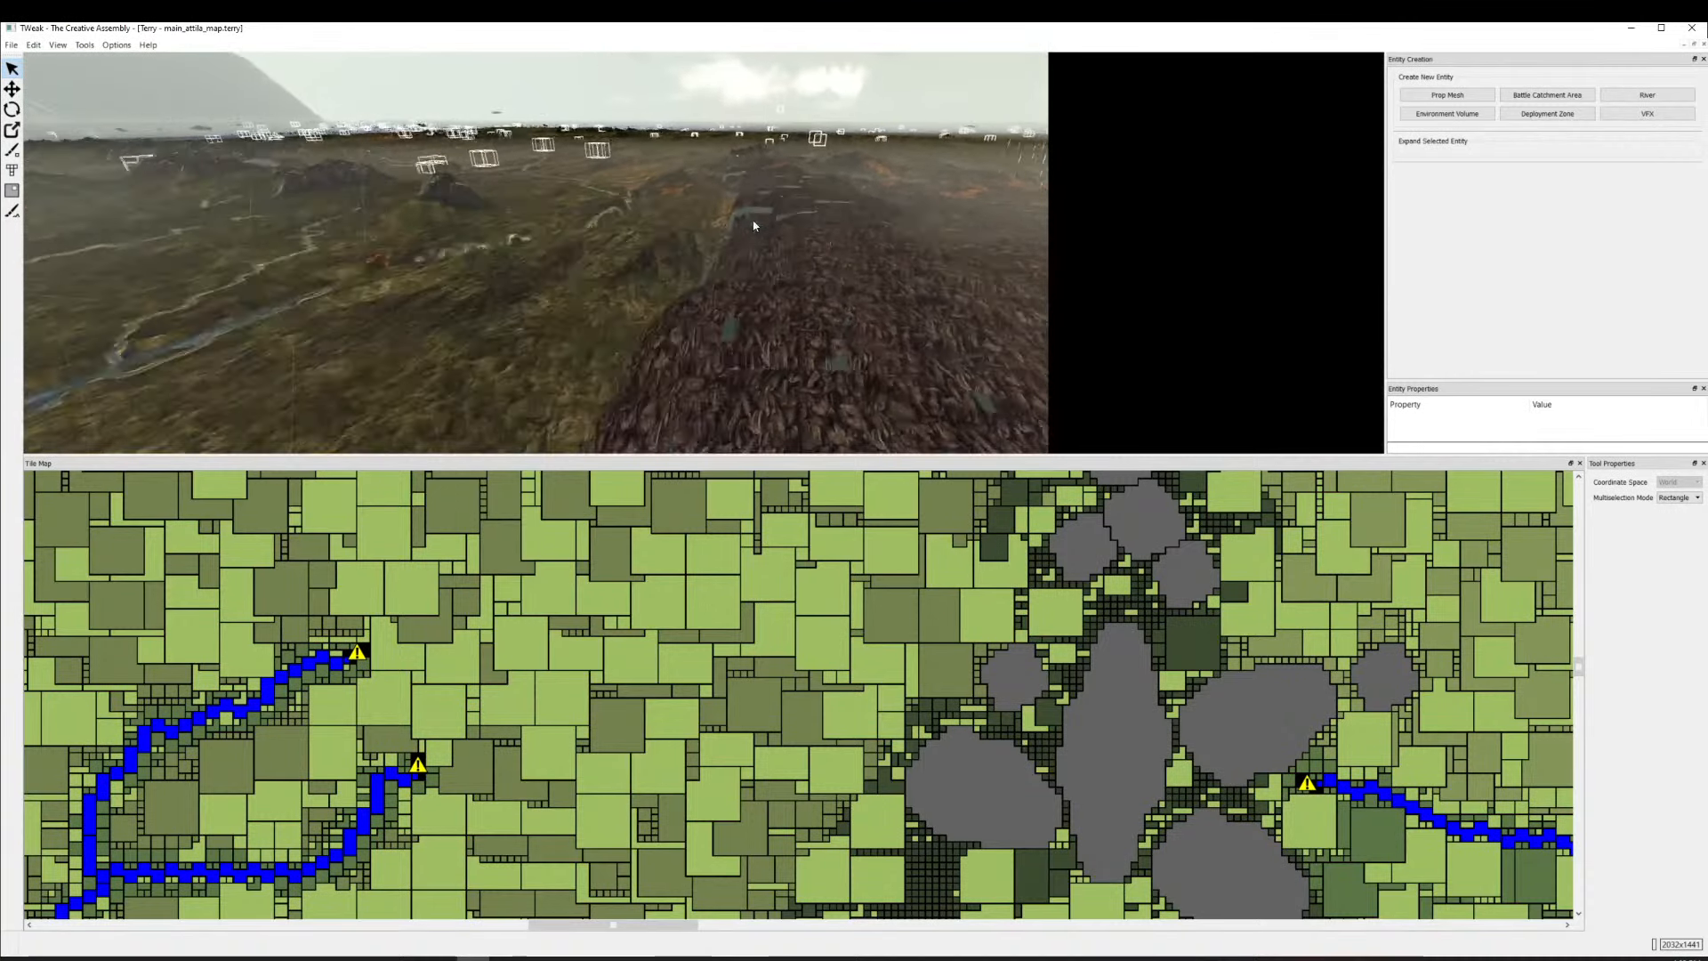
{"action": "scroll", "coordinate": [772, 206], "scroll_direction": "up", "scroll_amount": 7}
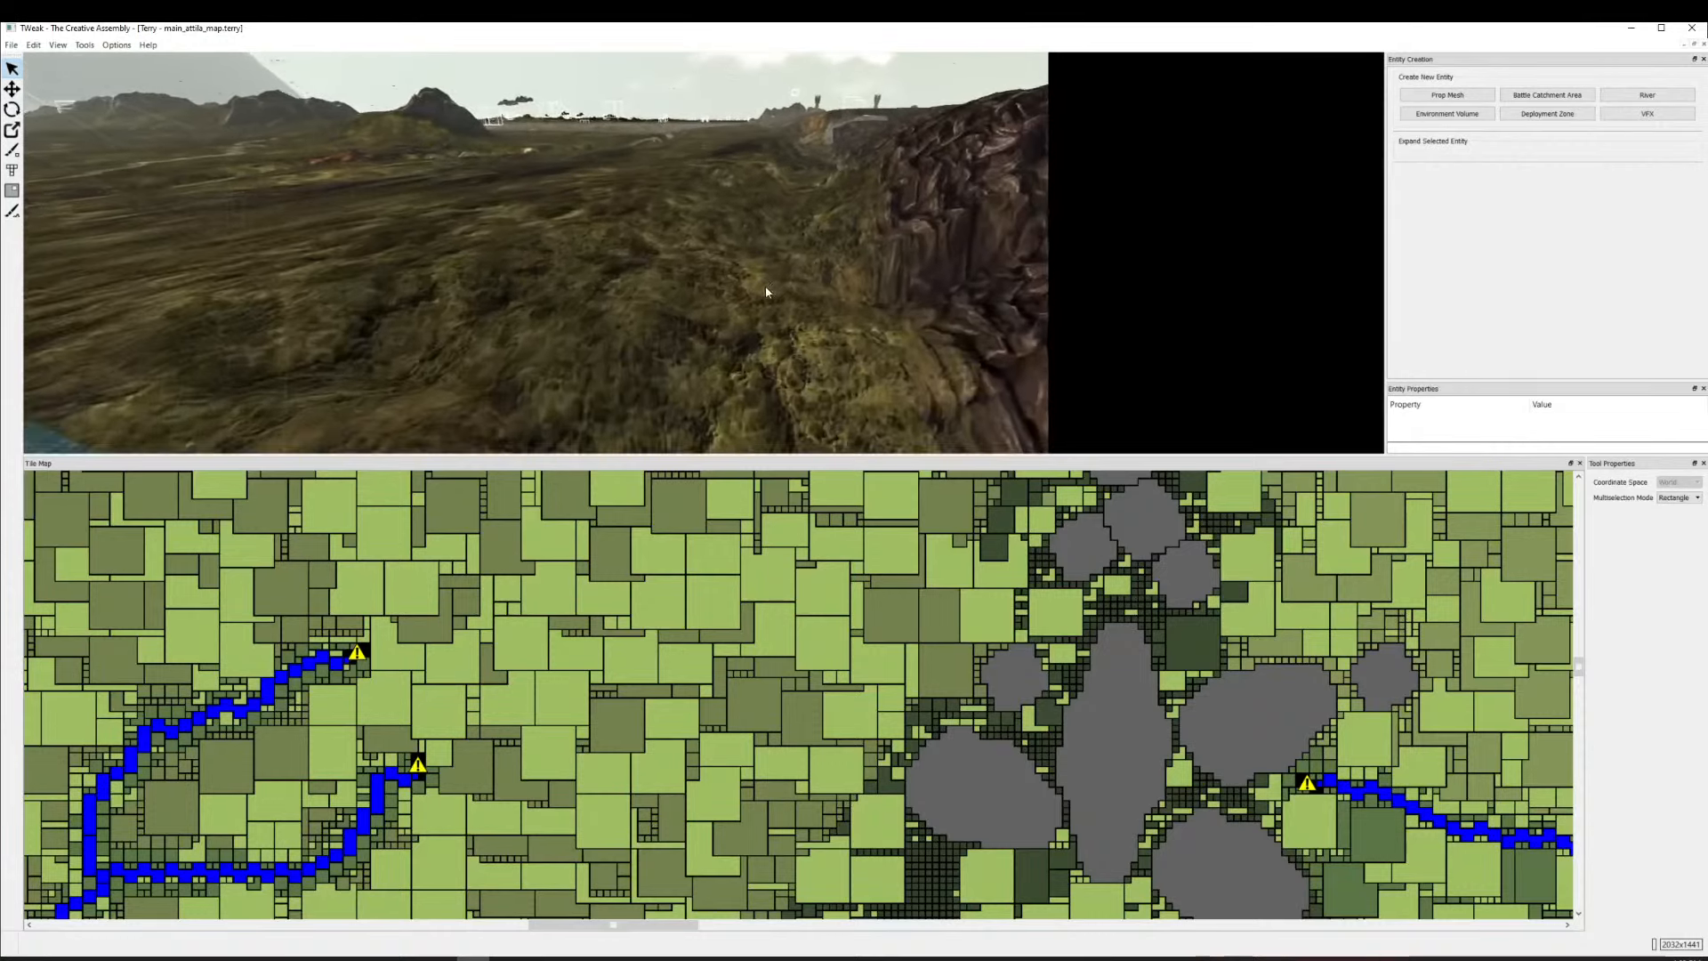
{"action": "scroll", "coordinate": [766, 292], "scroll_direction": "down", "scroll_amount": 10}
{"action": "left_click_drag", "start_coordinate": [350, 330], "coordinate": [470, 325]}
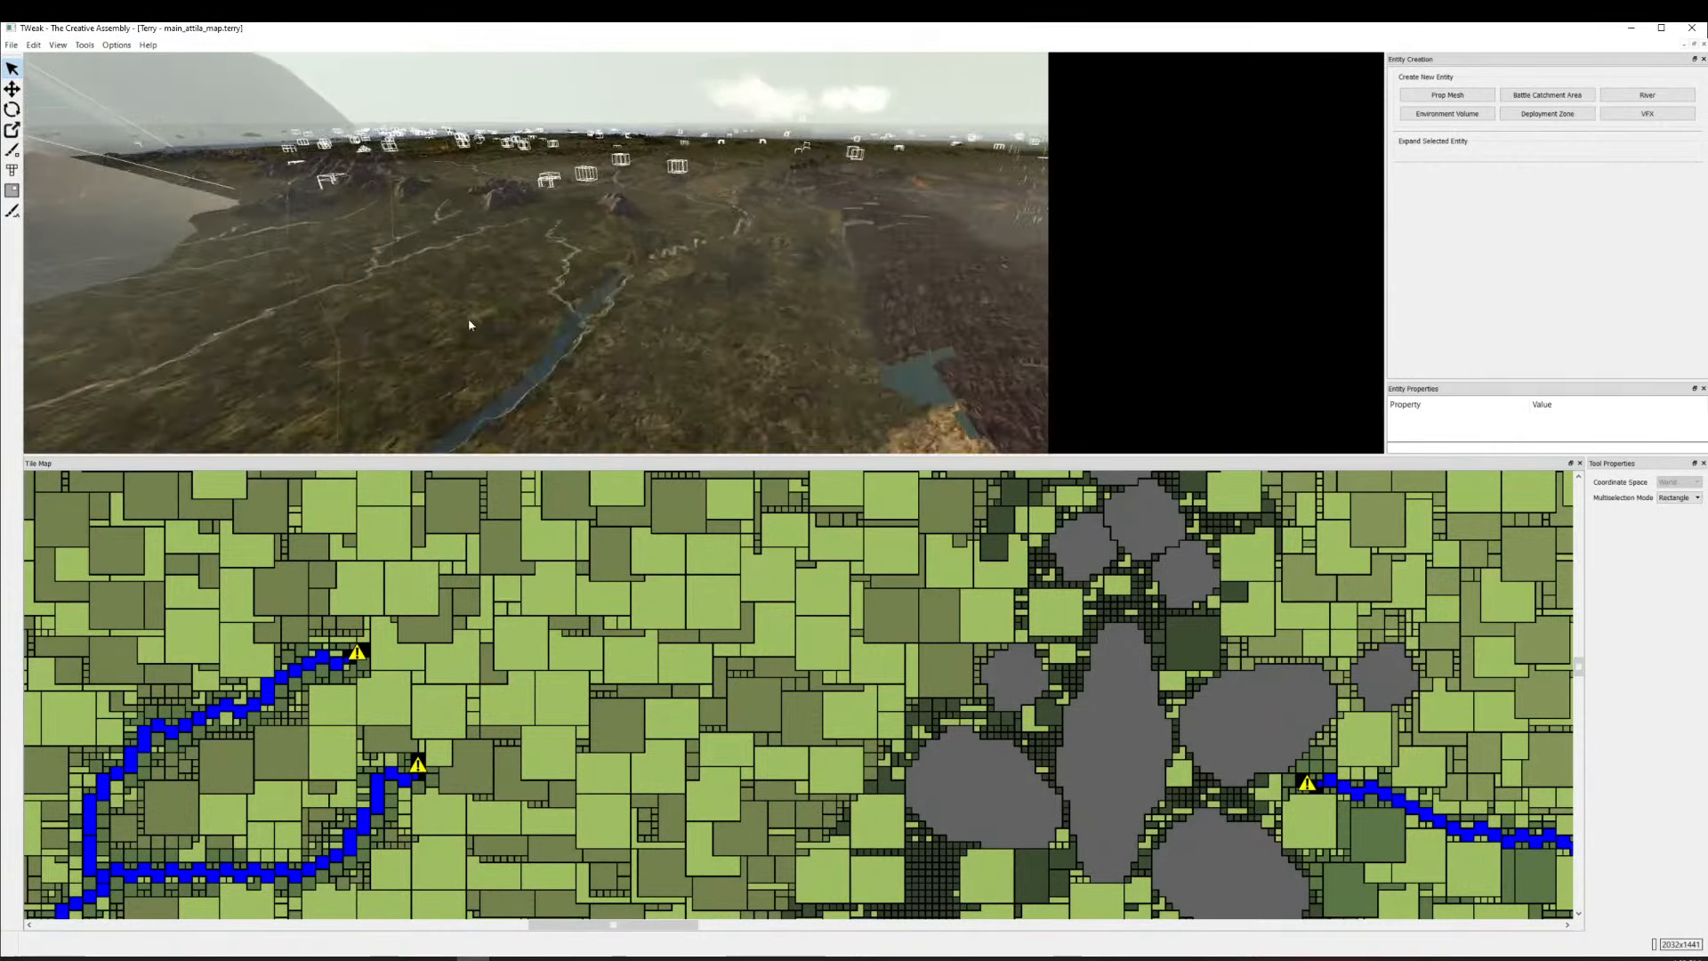
{"action": "scroll", "coordinate": [504, 363], "scroll_direction": "up", "scroll_amount": 3}
{"action": "scroll", "coordinate": [679, 335], "scroll_direction": "up", "scroll_amount": 4}
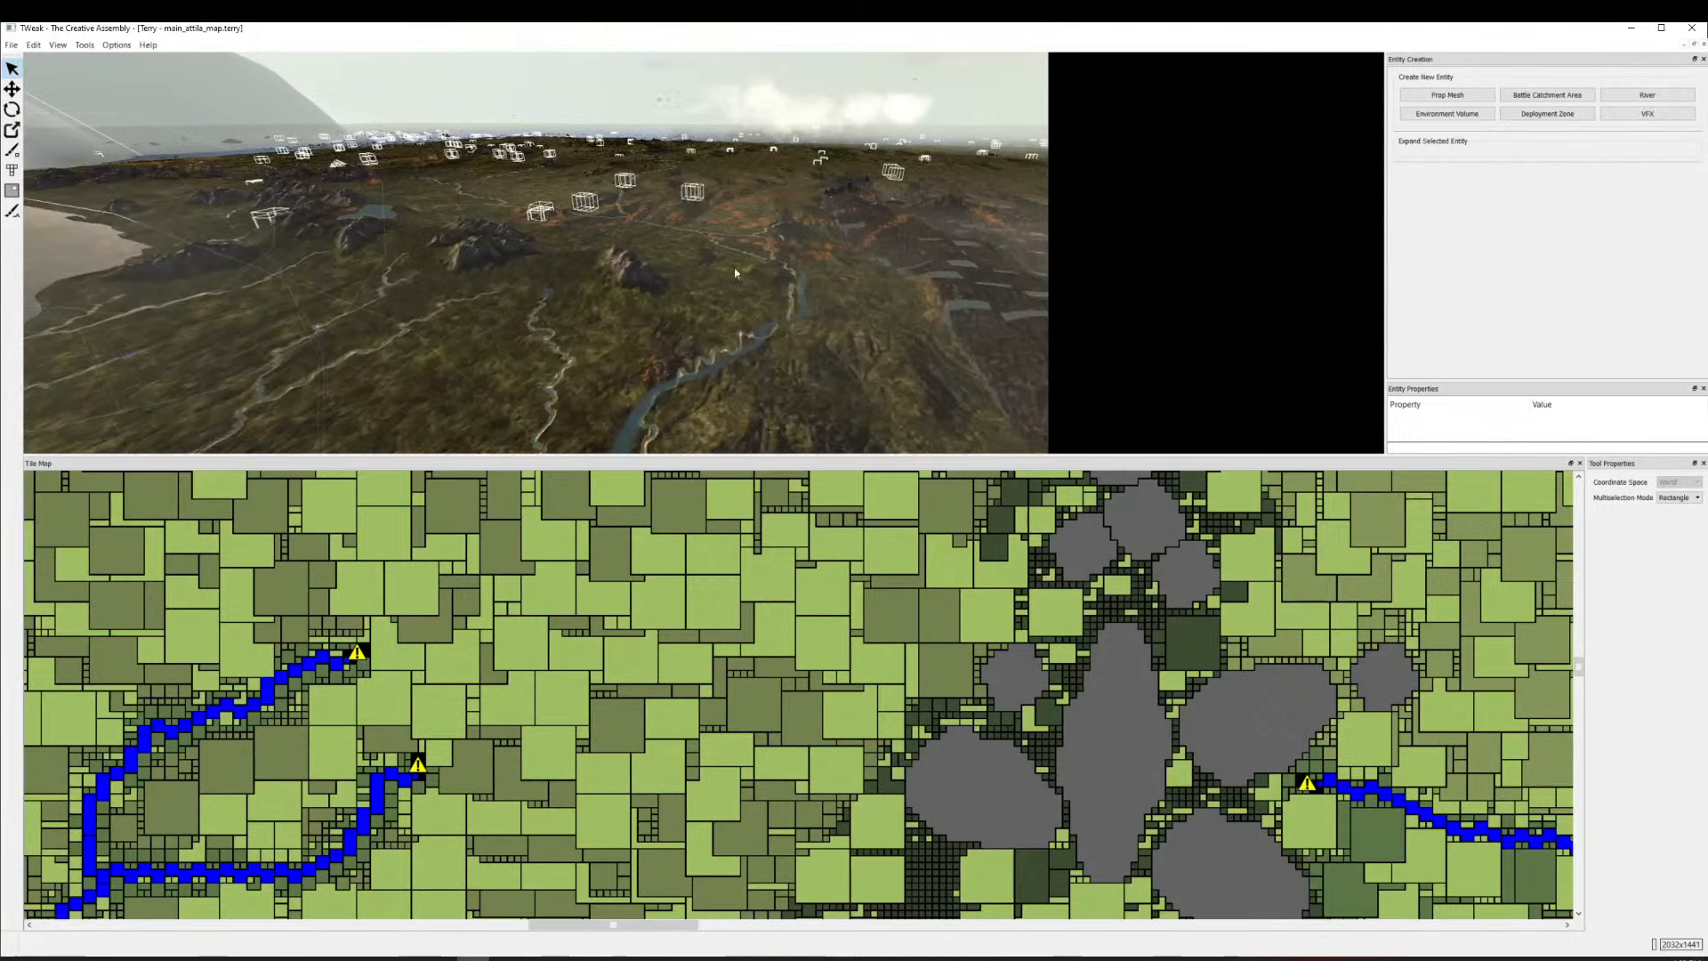
{"action": "scroll", "coordinate": [735, 272], "scroll_direction": "up", "scroll_amount": 8}
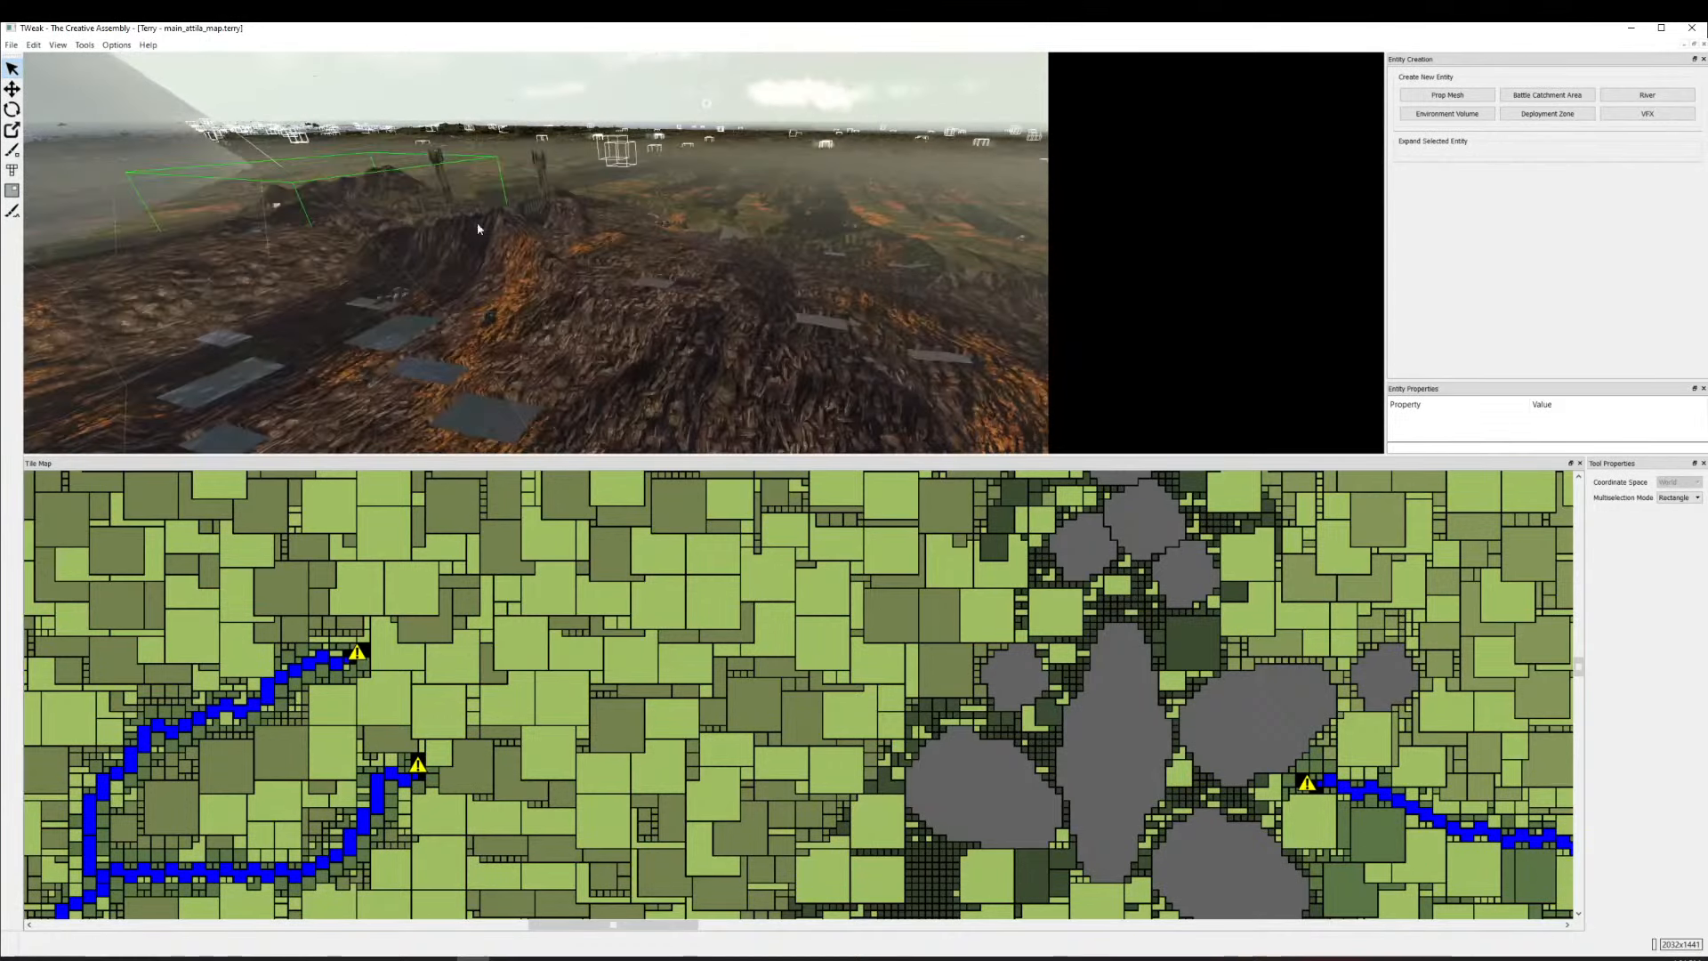
Inspect the twin-towered fortress and its dark rock ridges in 3D, alongside the southern central range on the tile map.
{"action": "scroll", "coordinate": [572, 270], "scroll_direction": "up", "scroll_amount": 6}
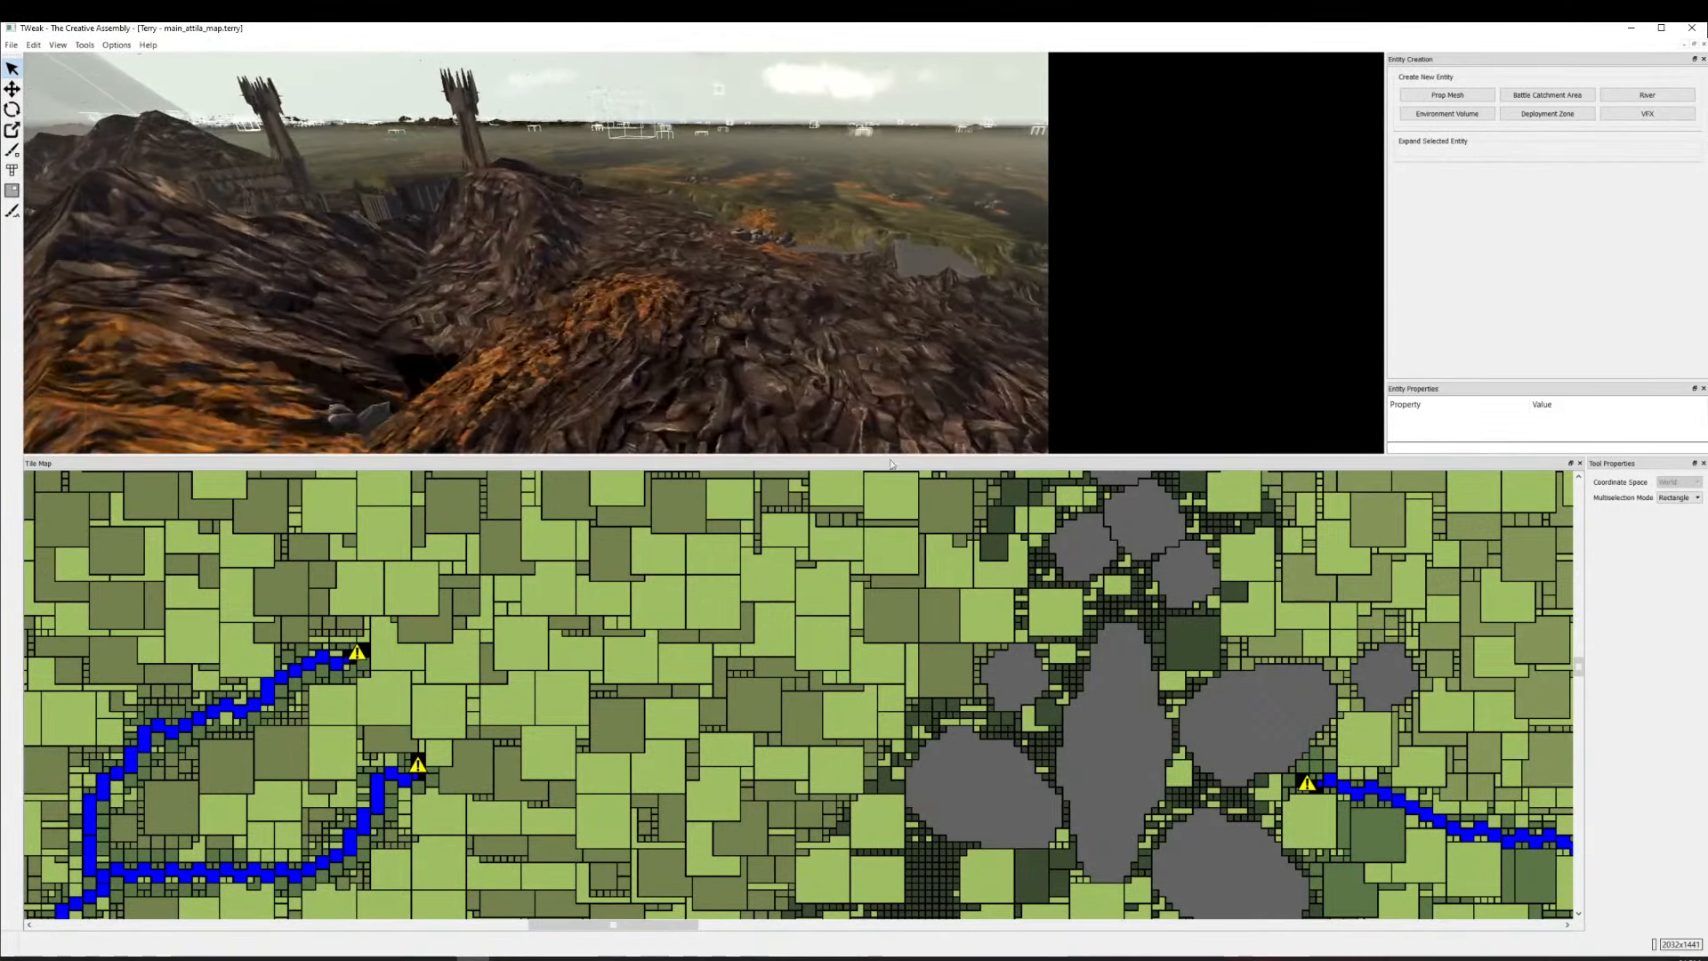
{"action": "scroll", "coordinate": [714, 317], "scroll_direction": "up", "scroll_amount": 5}
{"action": "scroll", "coordinate": [1223, 653], "scroll_direction": "down", "scroll_amount": 2}
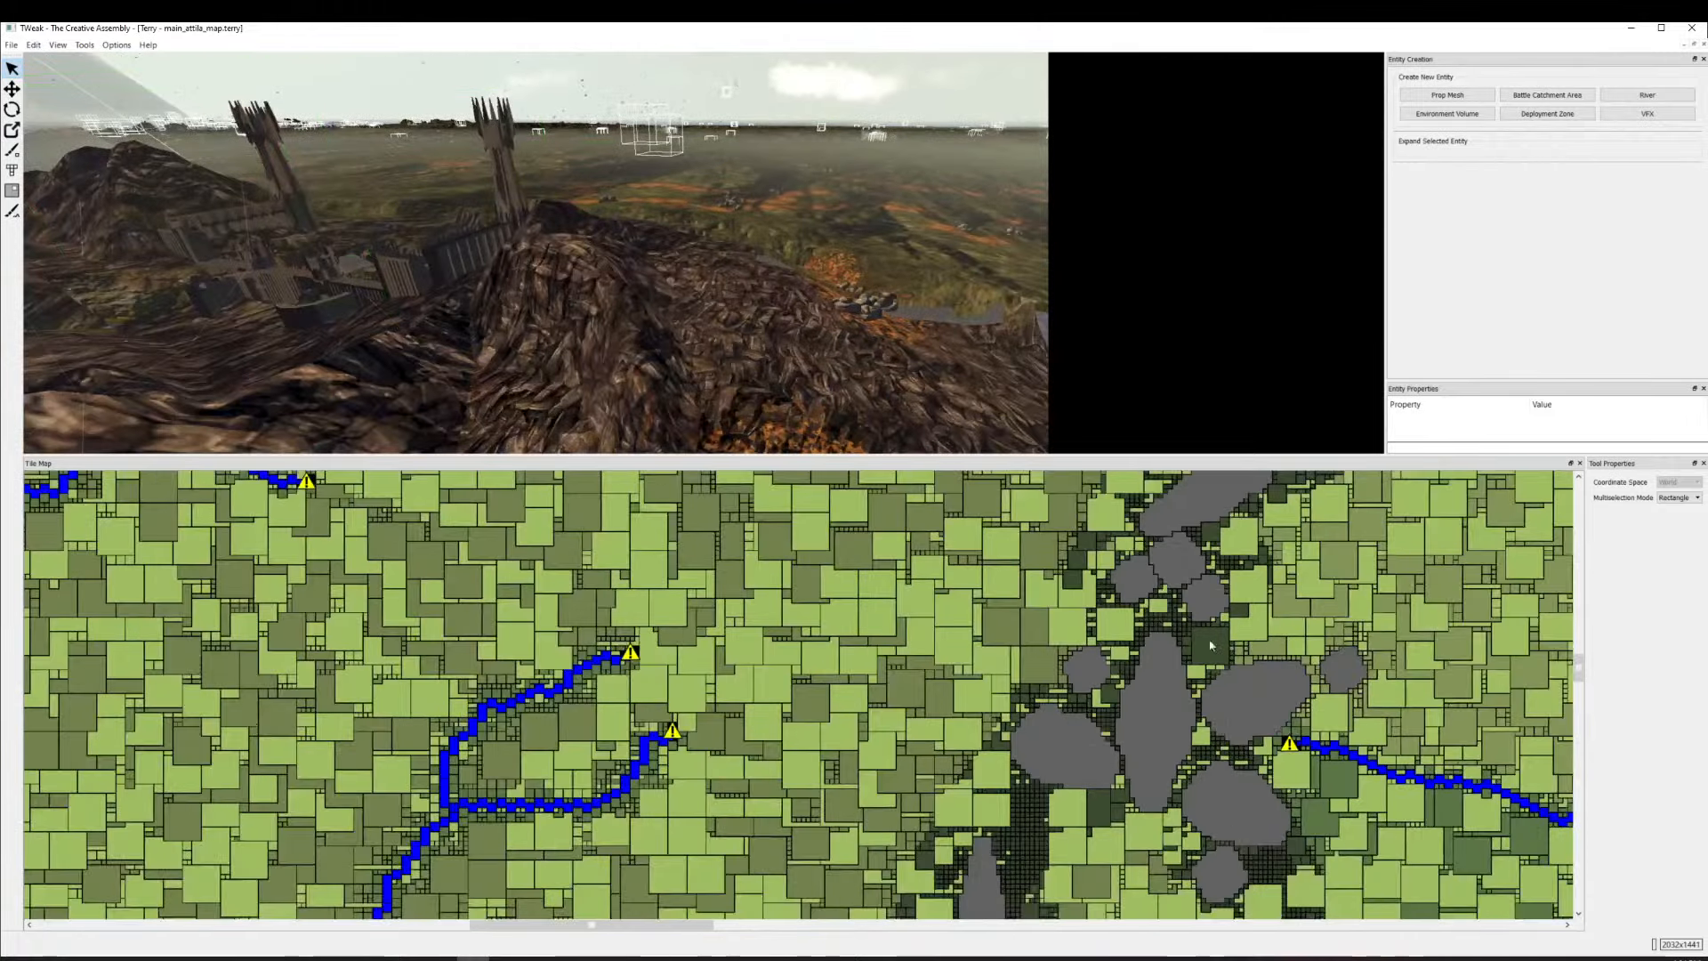
{"action": "scroll", "coordinate": [1222, 654], "scroll_direction": "down", "scroll_amount": 3}
{"action": "scroll", "coordinate": [583, 214], "scroll_direction": "down", "scroll_amount": 5}
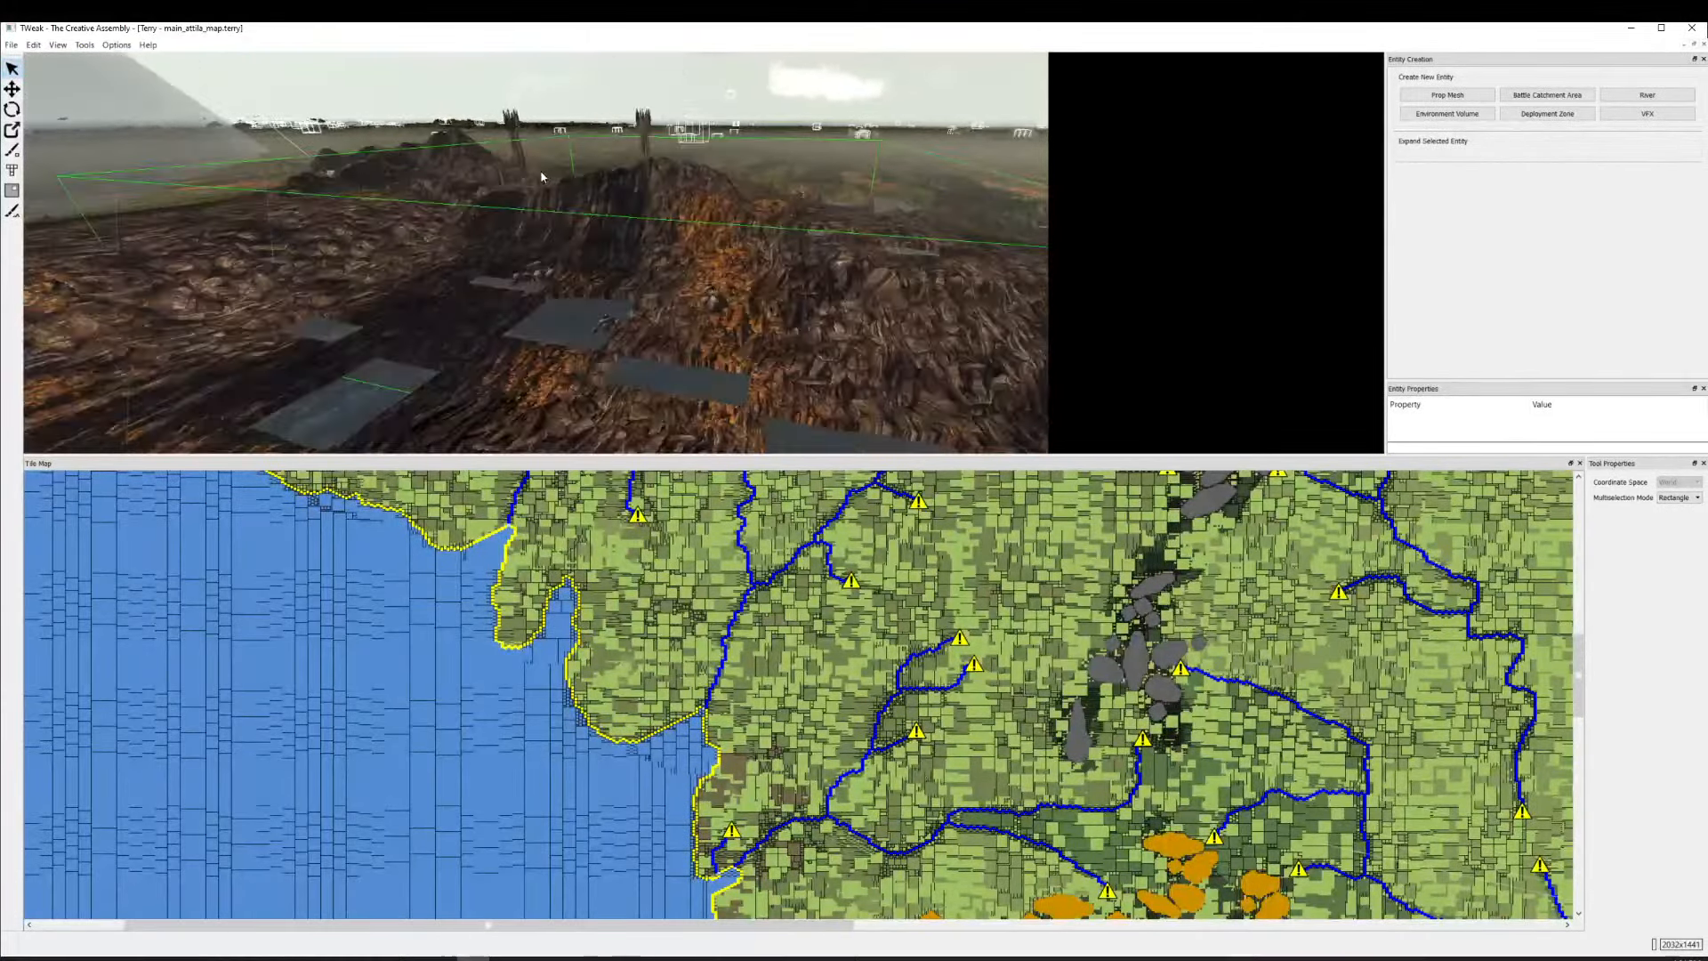
{"action": "scroll", "coordinate": [533, 220], "scroll_direction": "up", "scroll_amount": 2}
{"action": "left_click_drag", "start_coordinate": [533, 220], "coordinate": [927, 286]}
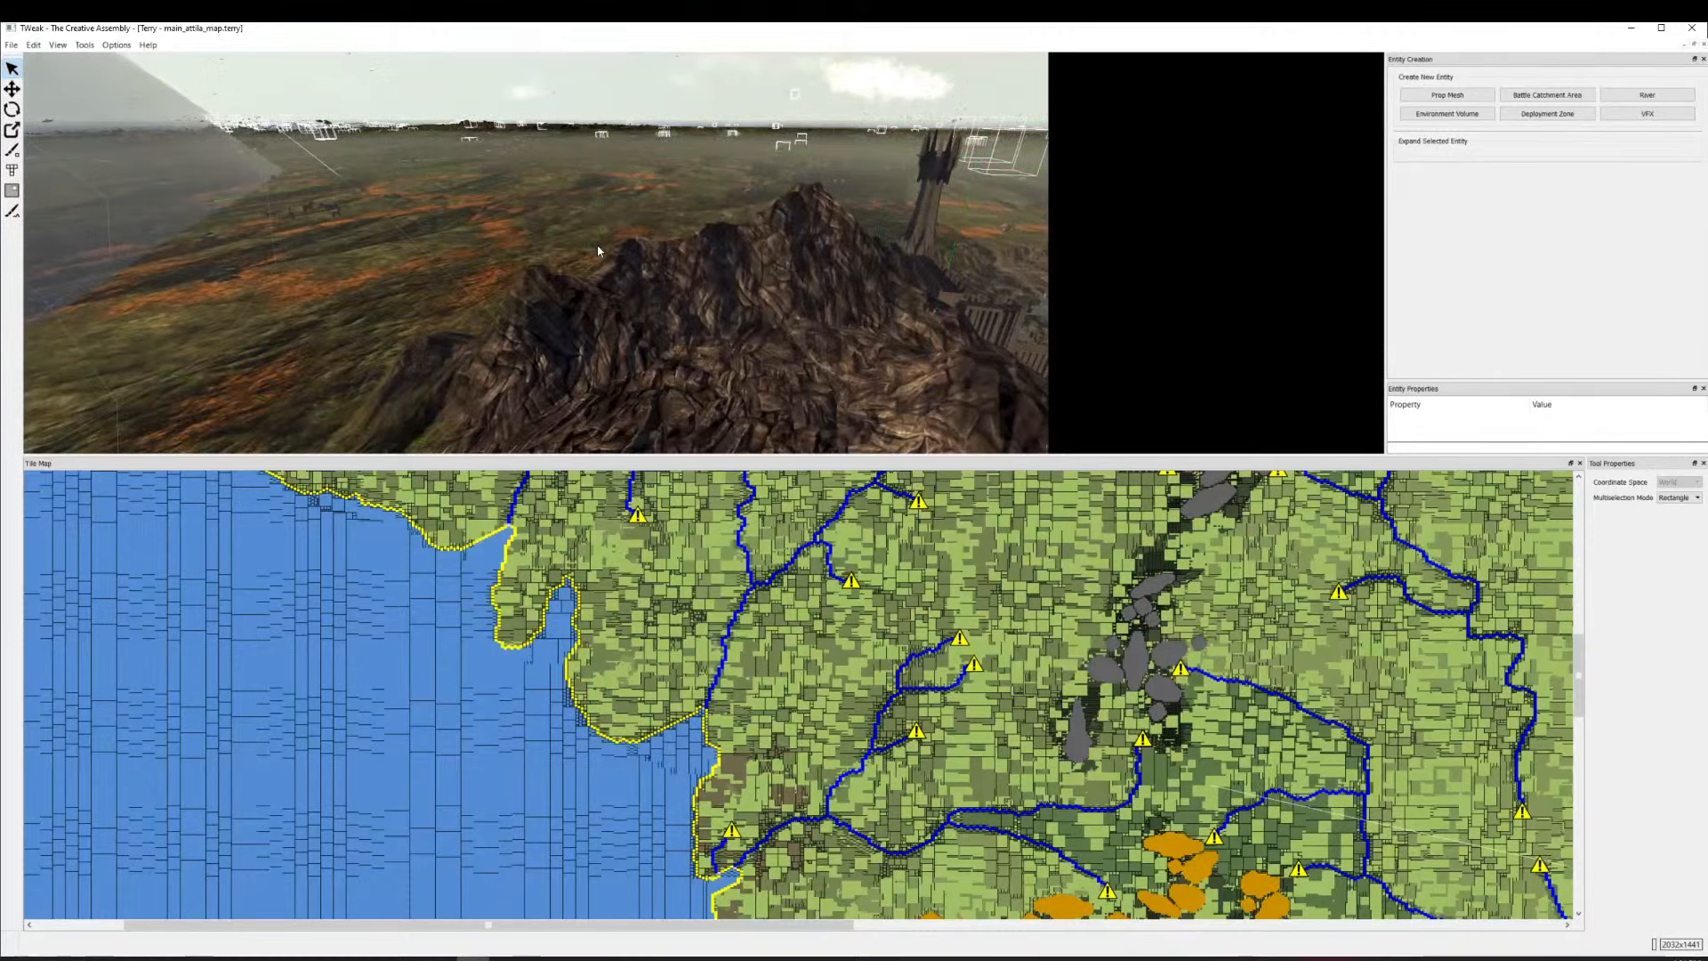
{"action": "scroll", "coordinate": [758, 294], "scroll_direction": "up", "scroll_amount": 3}
{"action": "scroll", "coordinate": [758, 294], "scroll_direction": "down", "scroll_amount": 8}
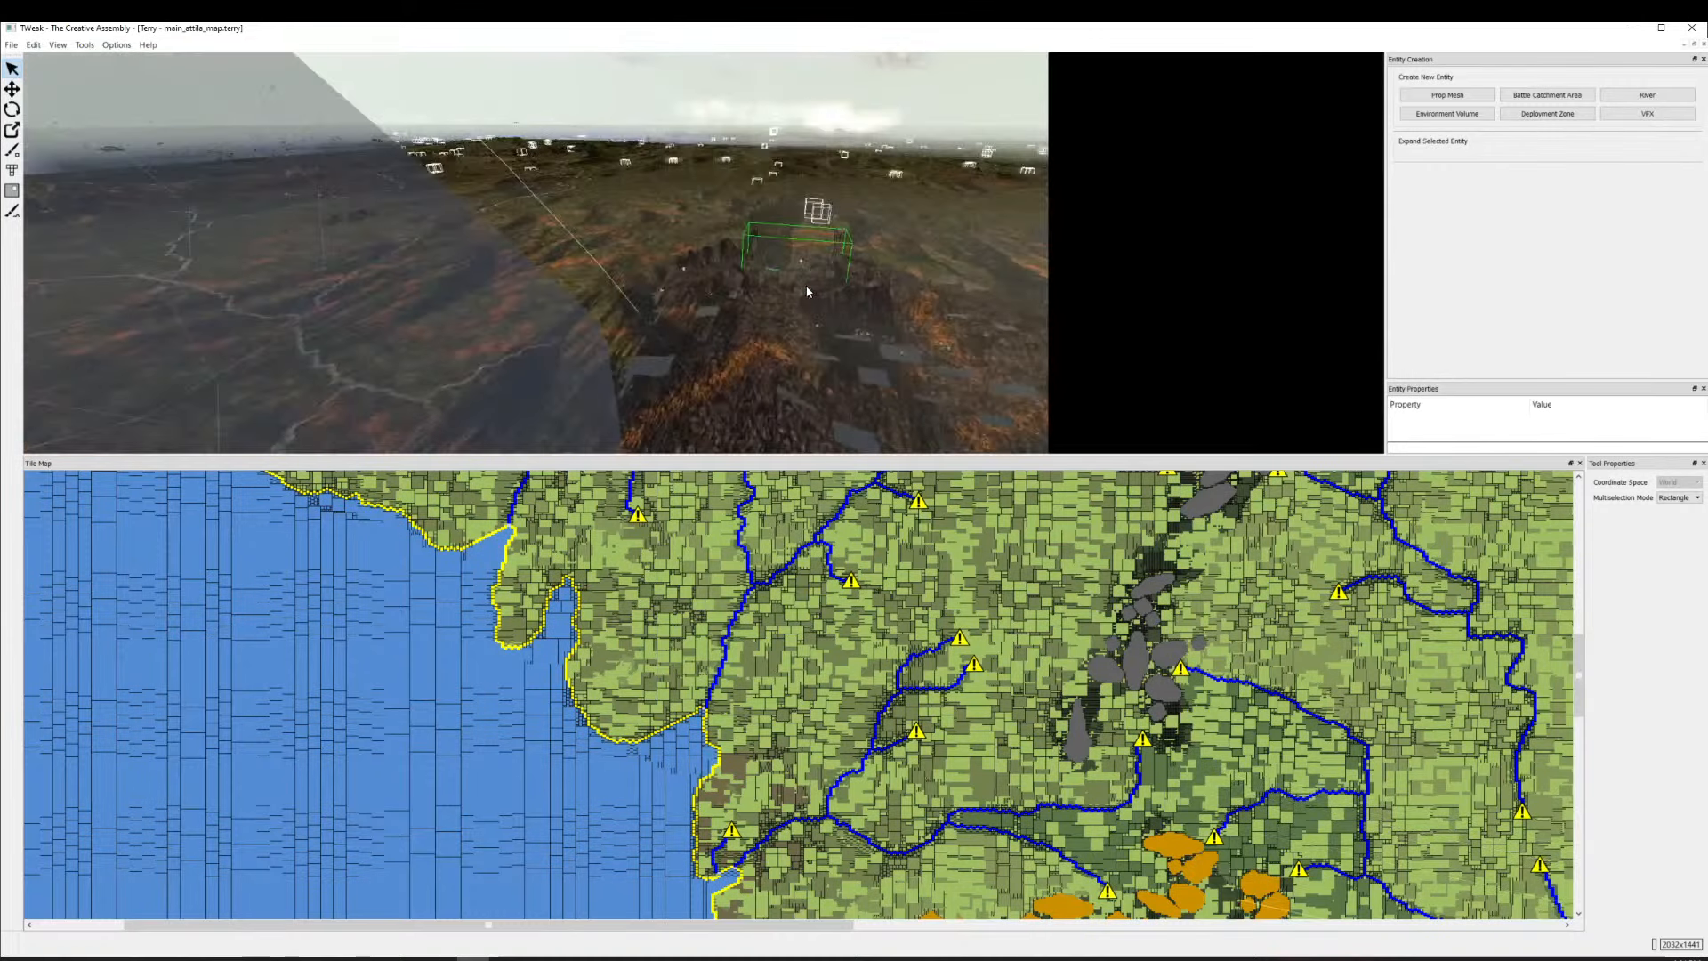
{"action": "key", "text": "w"}
{"action": "key", "text": "s"}
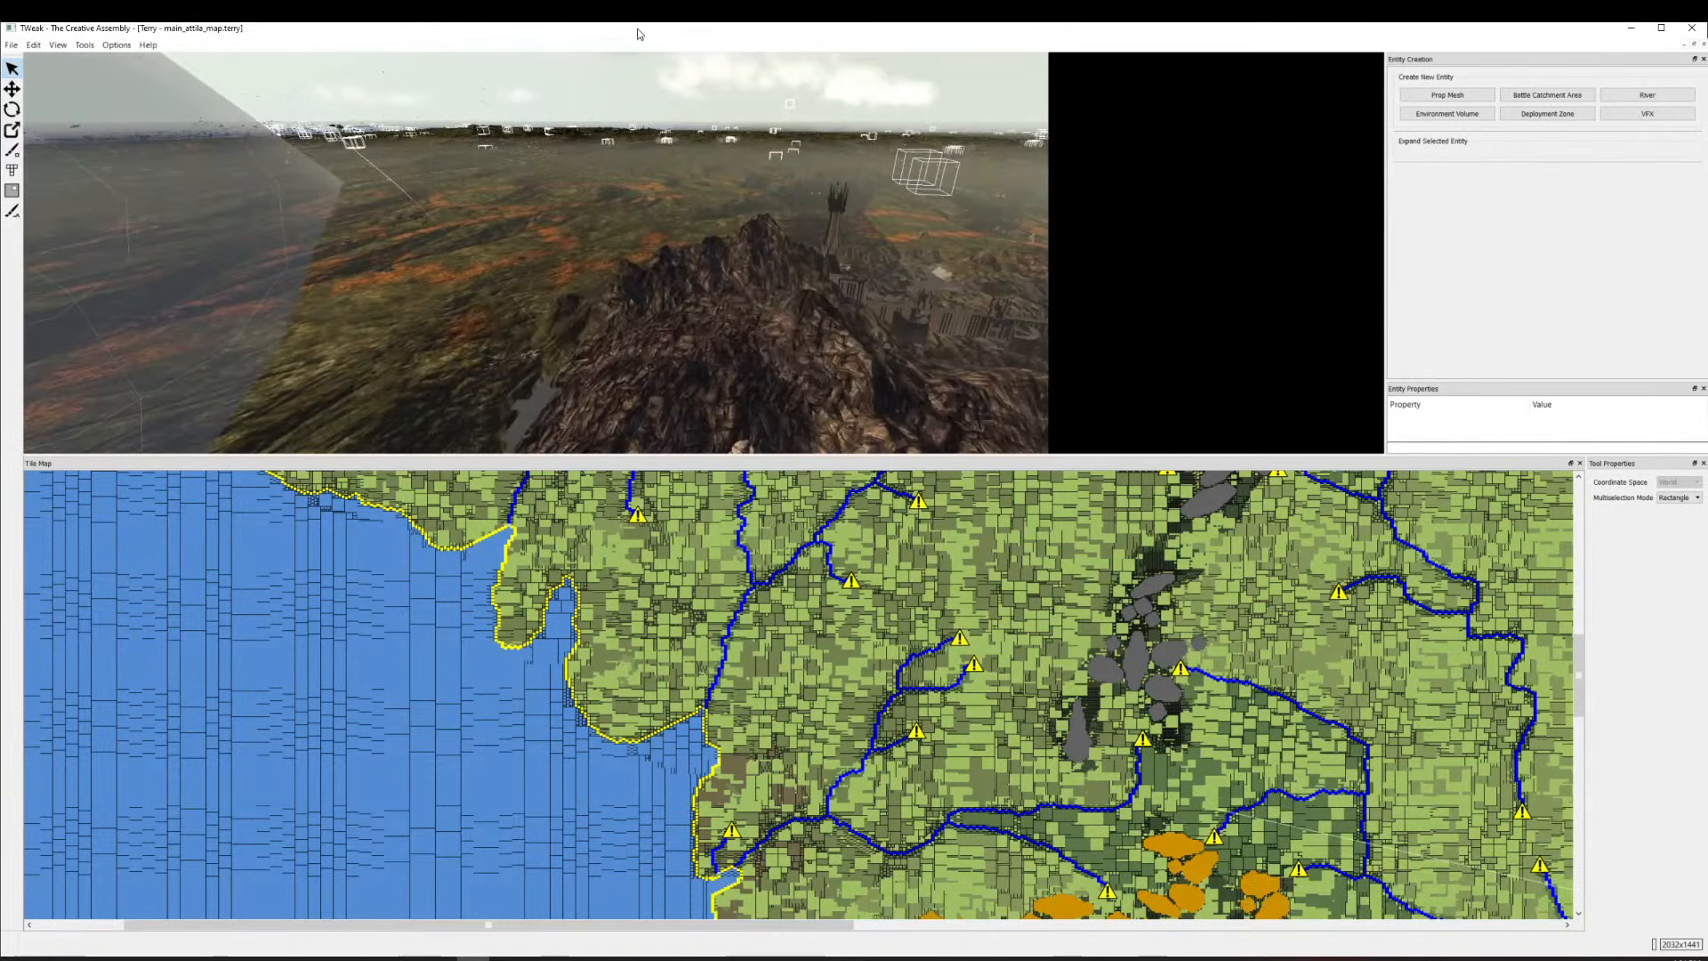
{"action": "key", "text": "s"}
Close the Terry map editor and switch to tile_map.png in Photoshop.
{"action": "left_click", "coordinate": [4, 49]}
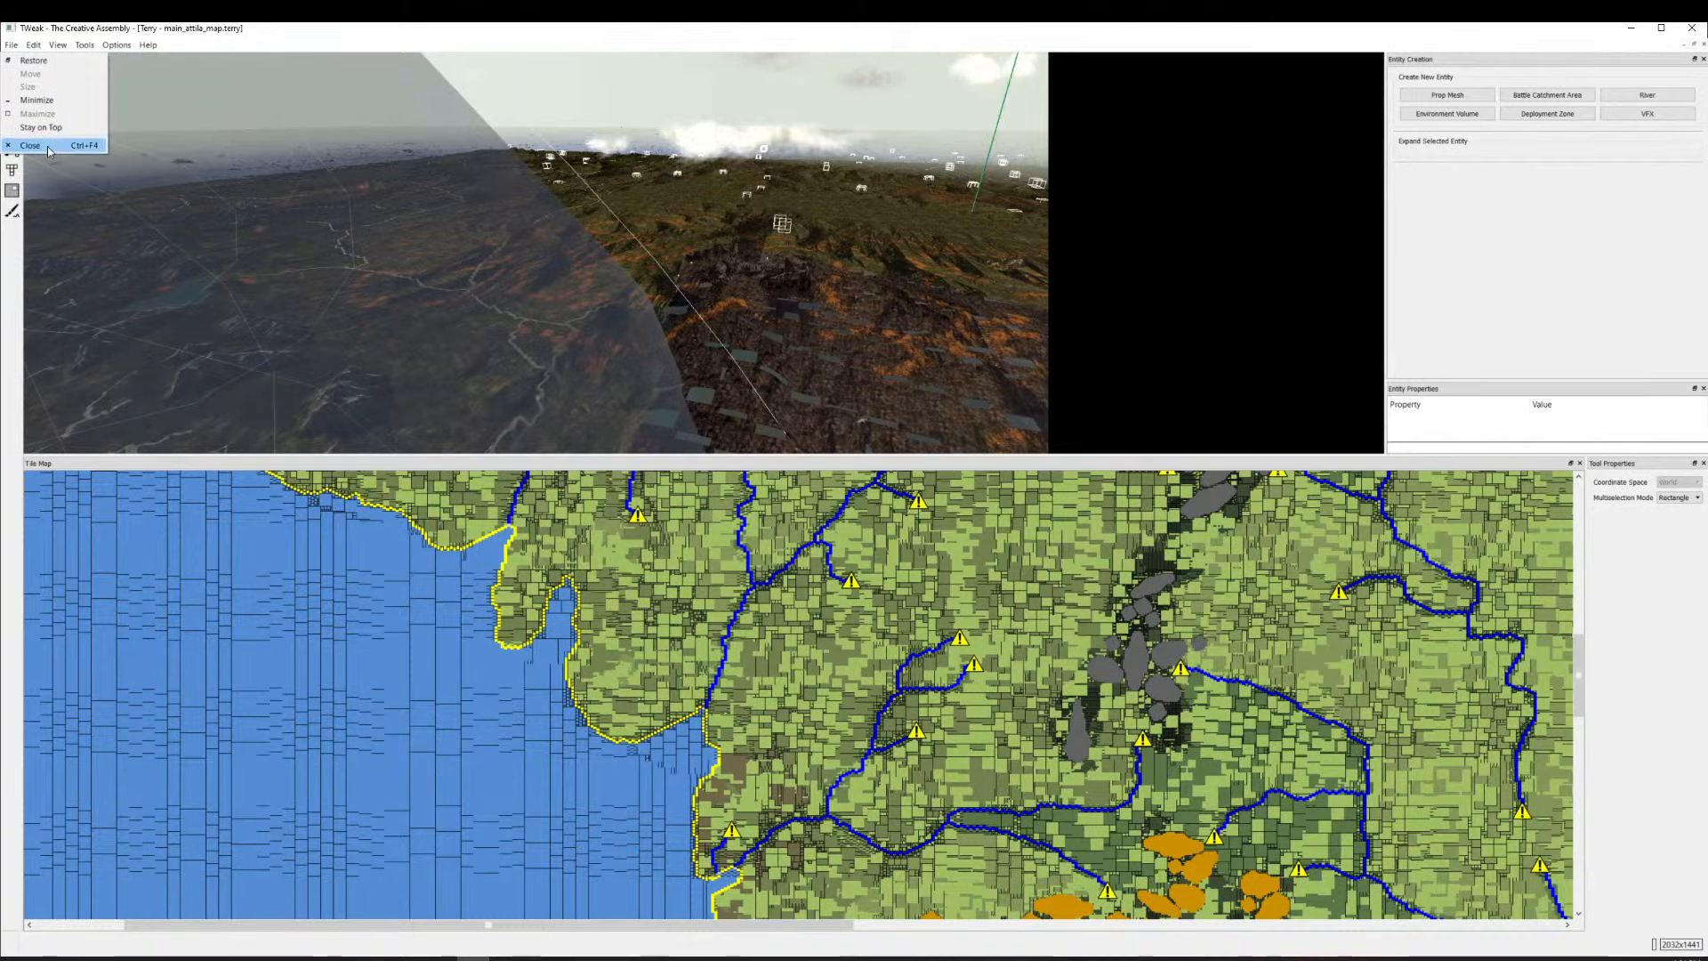
{"action": "left_click", "coordinate": [480, 190]}
{"action": "left_click", "coordinate": [1691, 29]}
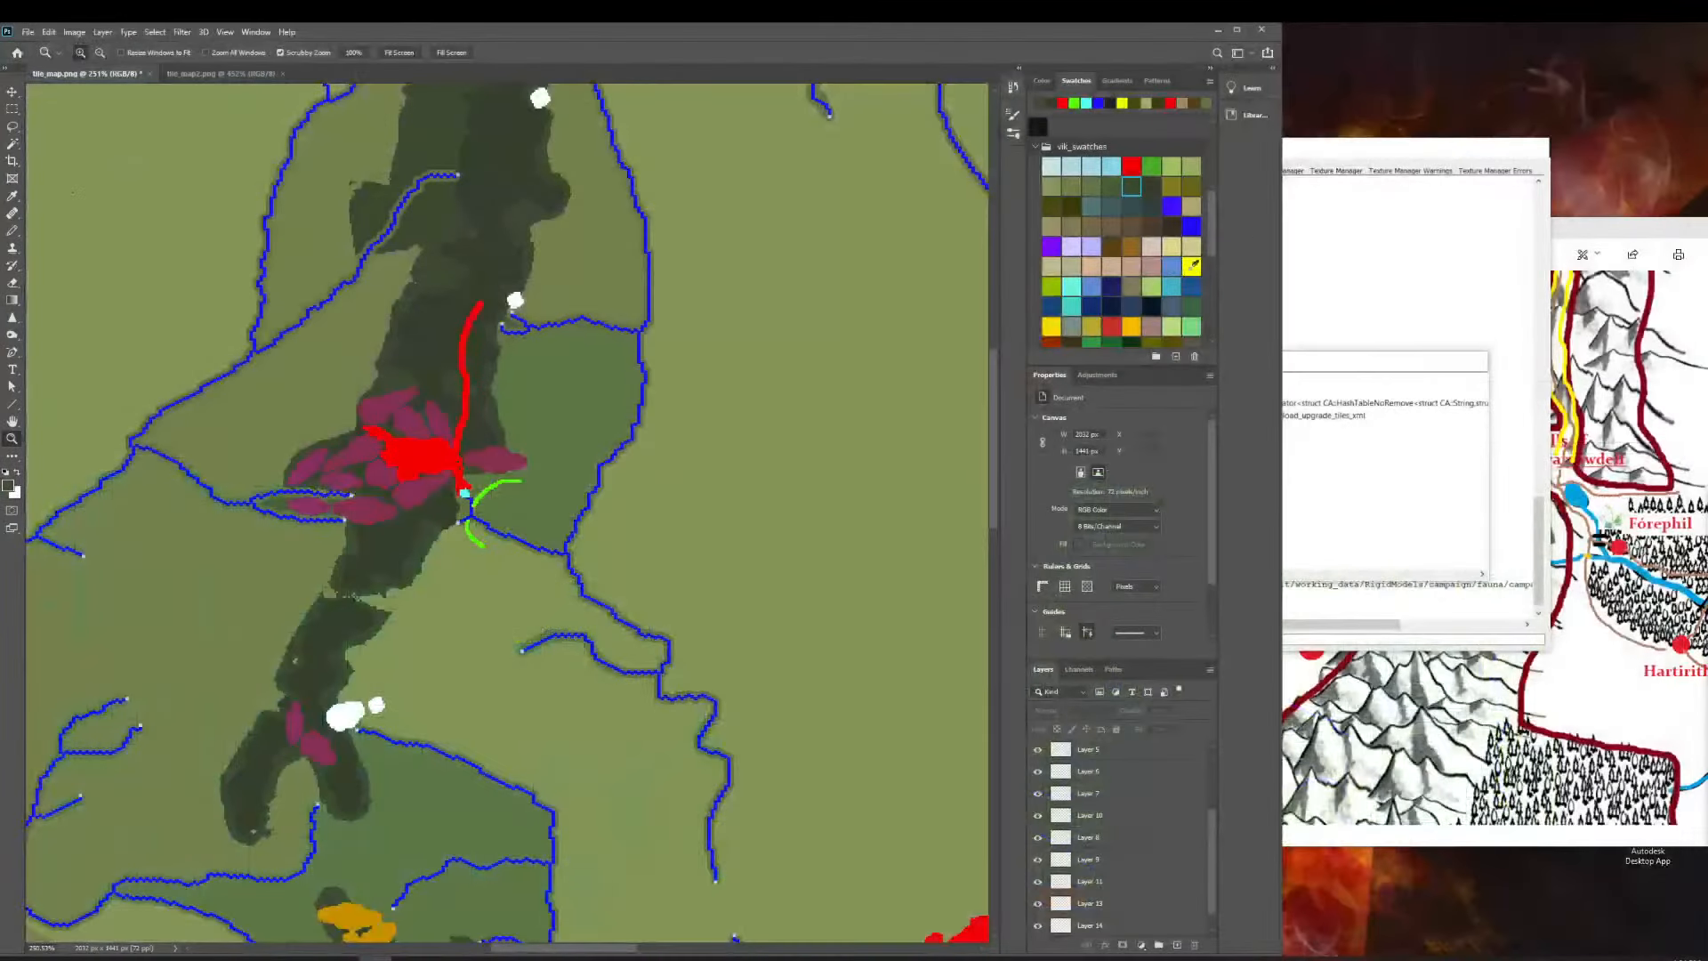
{"action": "left_click", "coordinate": [724, 430]}
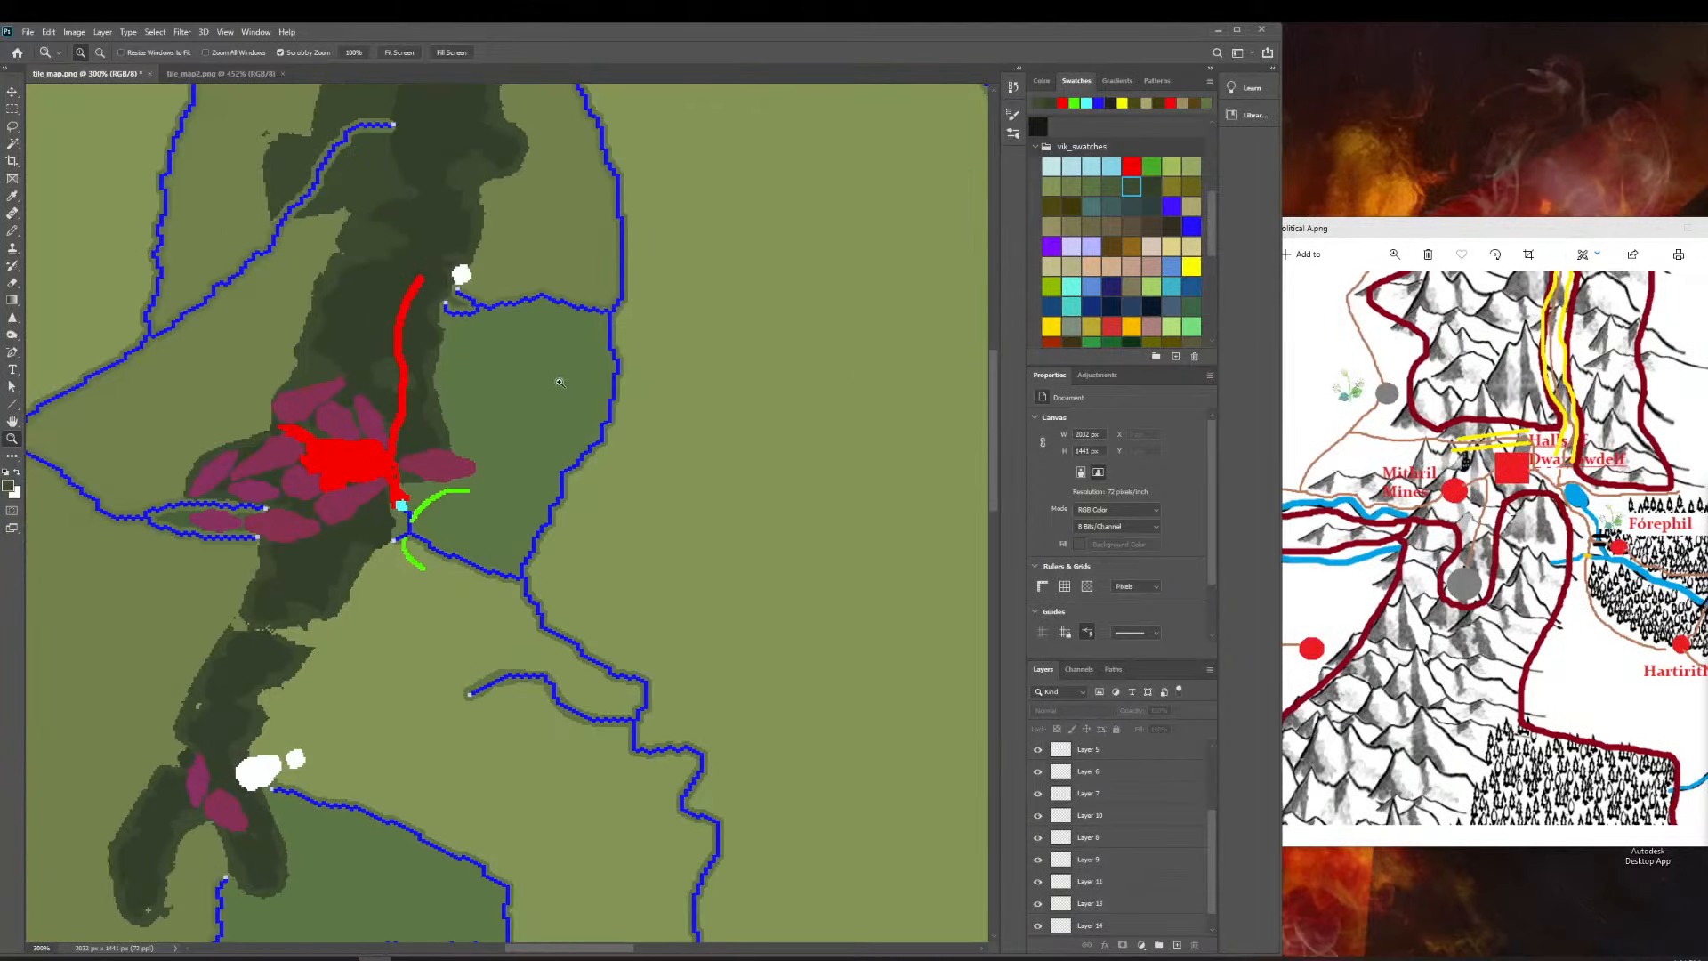
Examine the forked southern end of the central range, with its magenta and white patches, on tile_map.png.
{"action": "scroll", "coordinate": [560, 383], "scroll_direction": "down", "scroll_amount": 3}
{"action": "scroll", "coordinate": [305, 494], "scroll_direction": "right", "scroll_amount": 1}
{"action": "left_click_drag", "start_coordinate": [197, 763], "coordinate": [255, 861]}
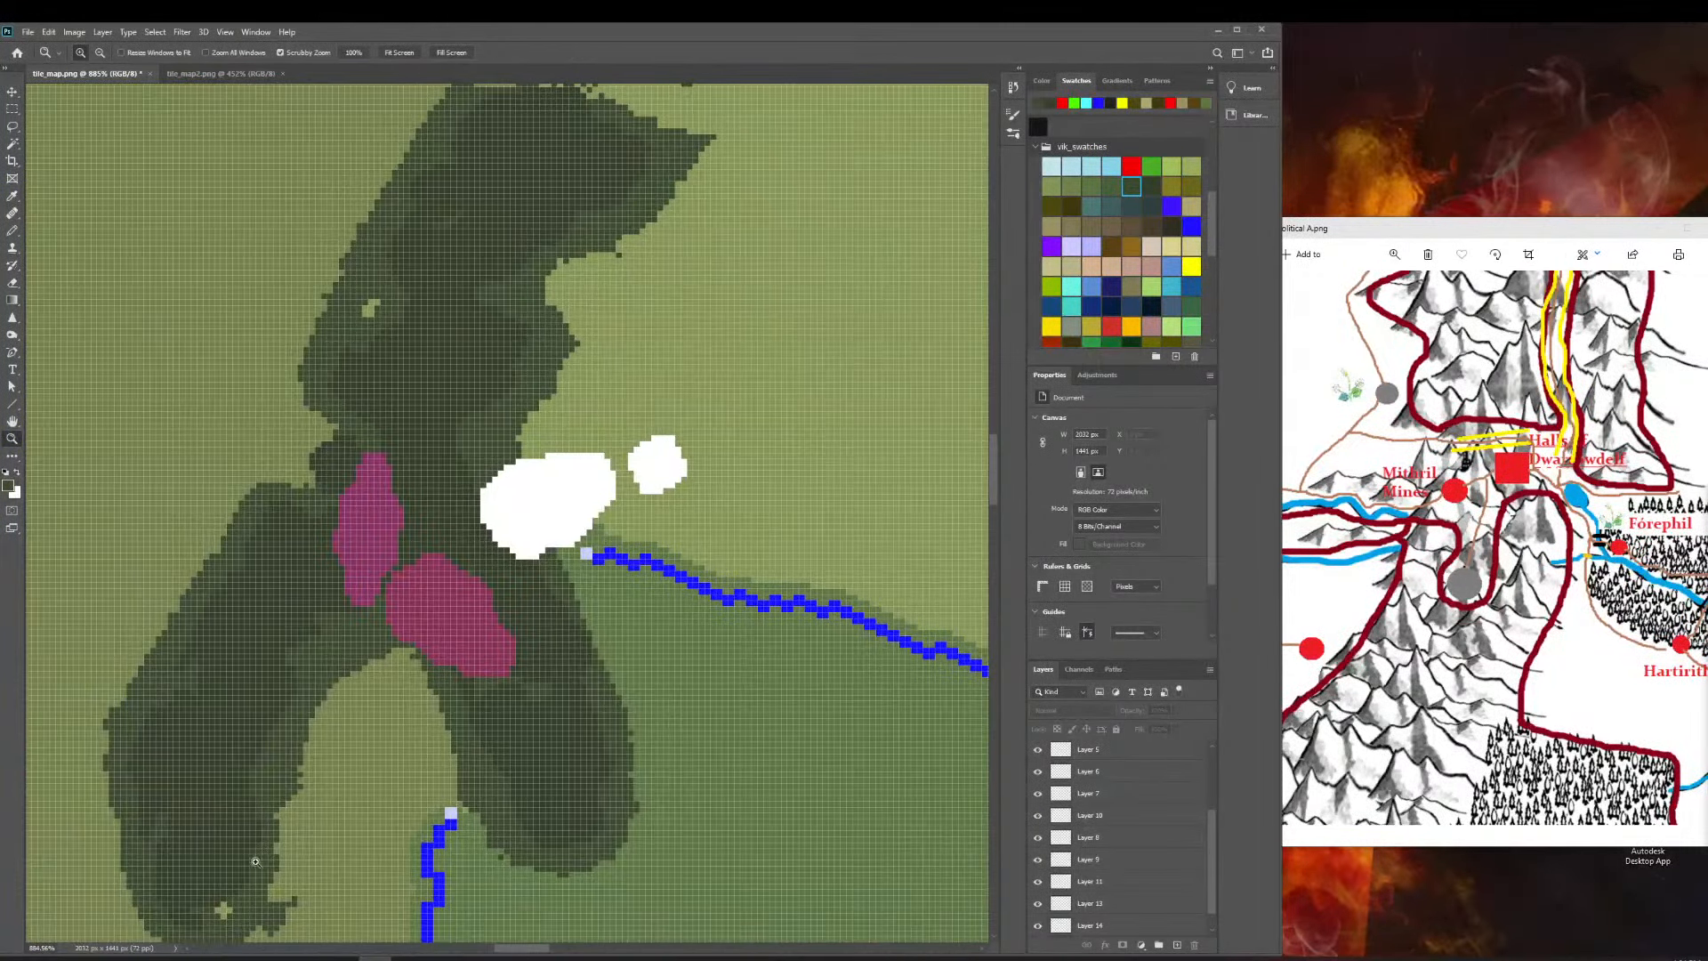
{"action": "scroll", "coordinate": [548, 668], "scroll_direction": "left", "scroll_amount": 1}
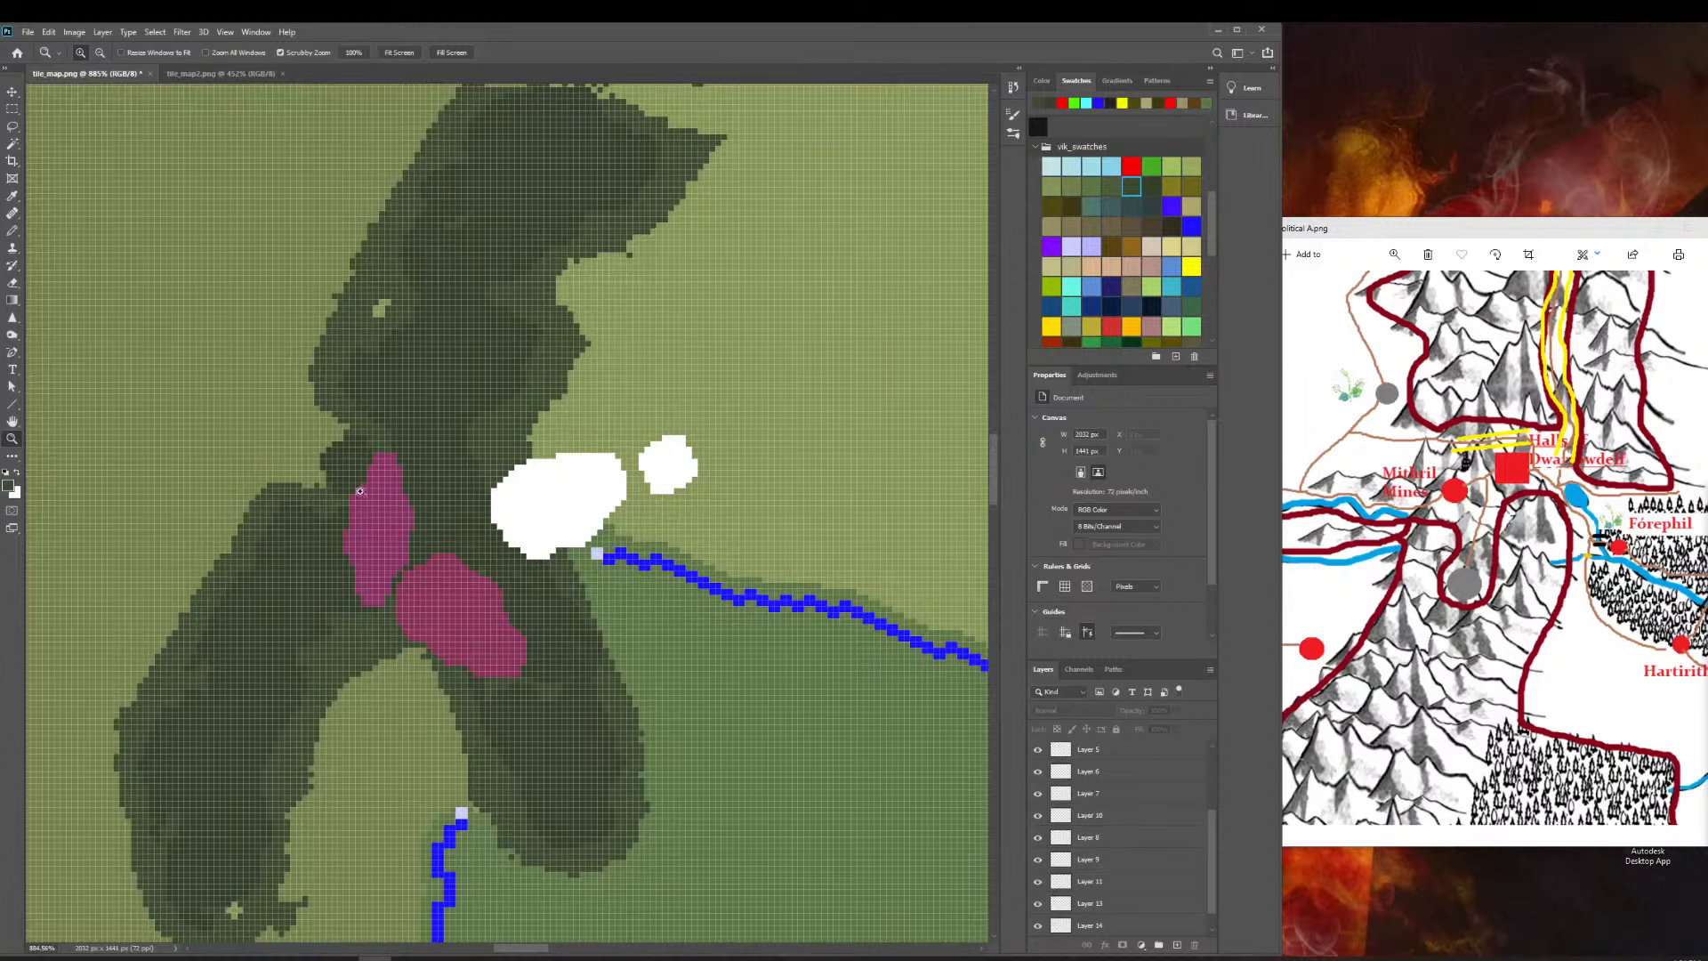
{"action": "scroll", "coordinate": [468, 527], "scroll_direction": "down", "scroll_amount": 5}
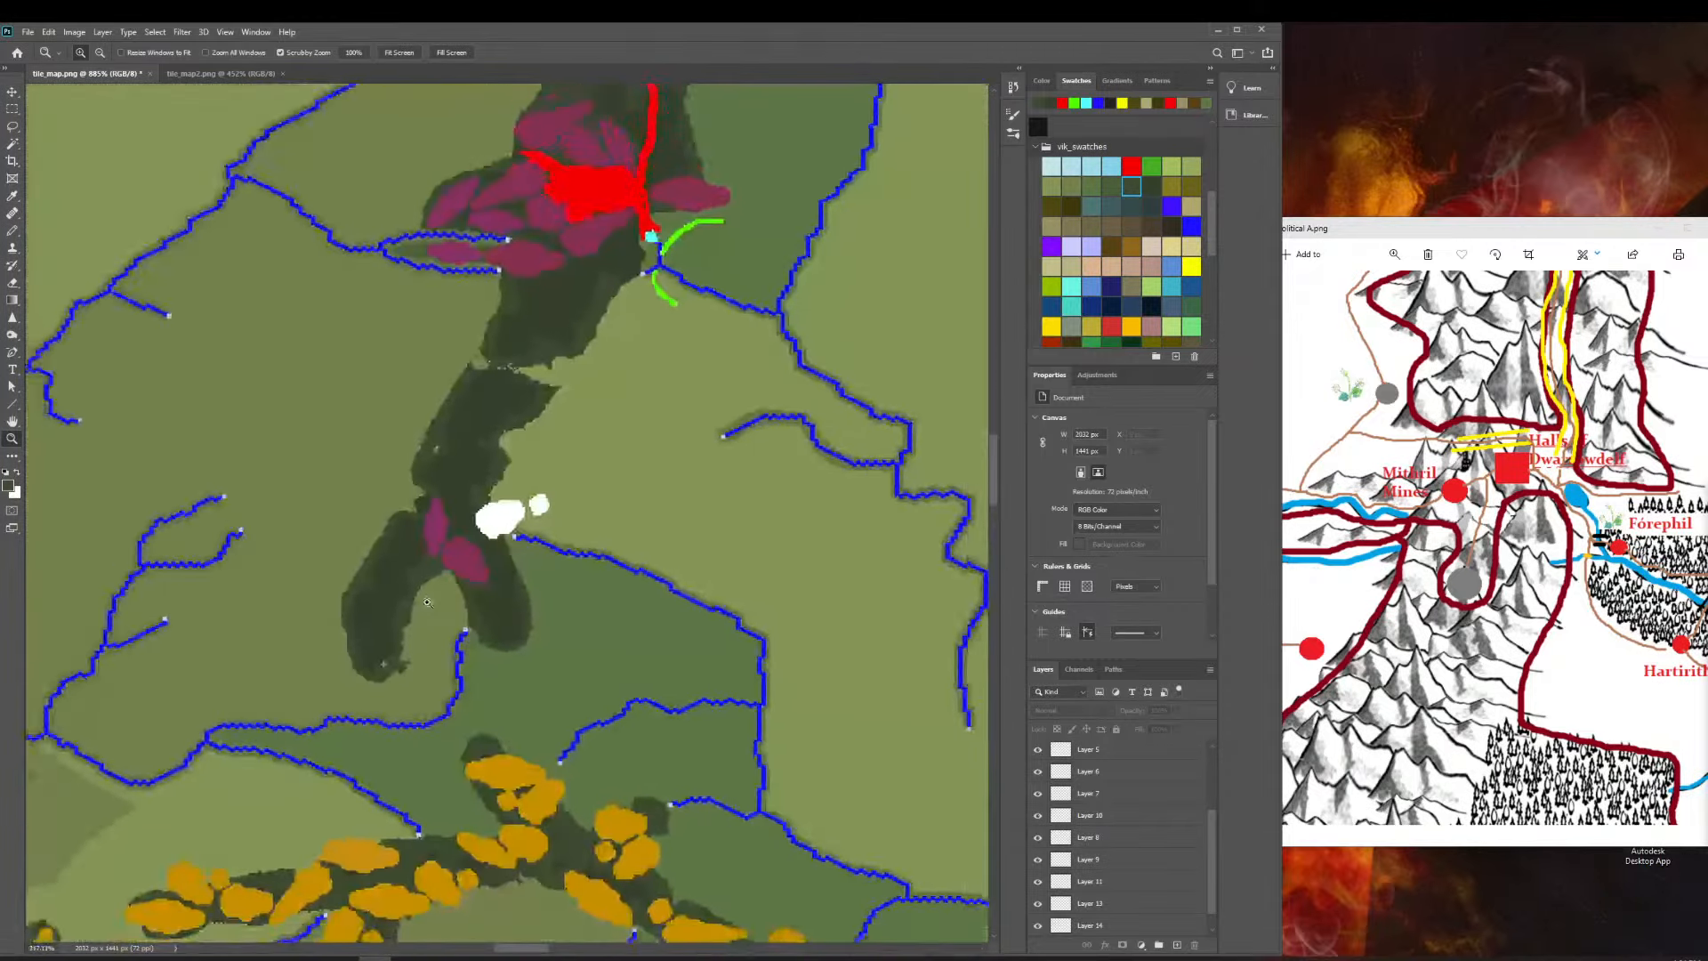
{"action": "scroll", "coordinate": [461, 553], "scroll_direction": "up", "scroll_amount": 5}
{"action": "scroll", "coordinate": [359, 552], "scroll_direction": "down", "scroll_amount": 5}
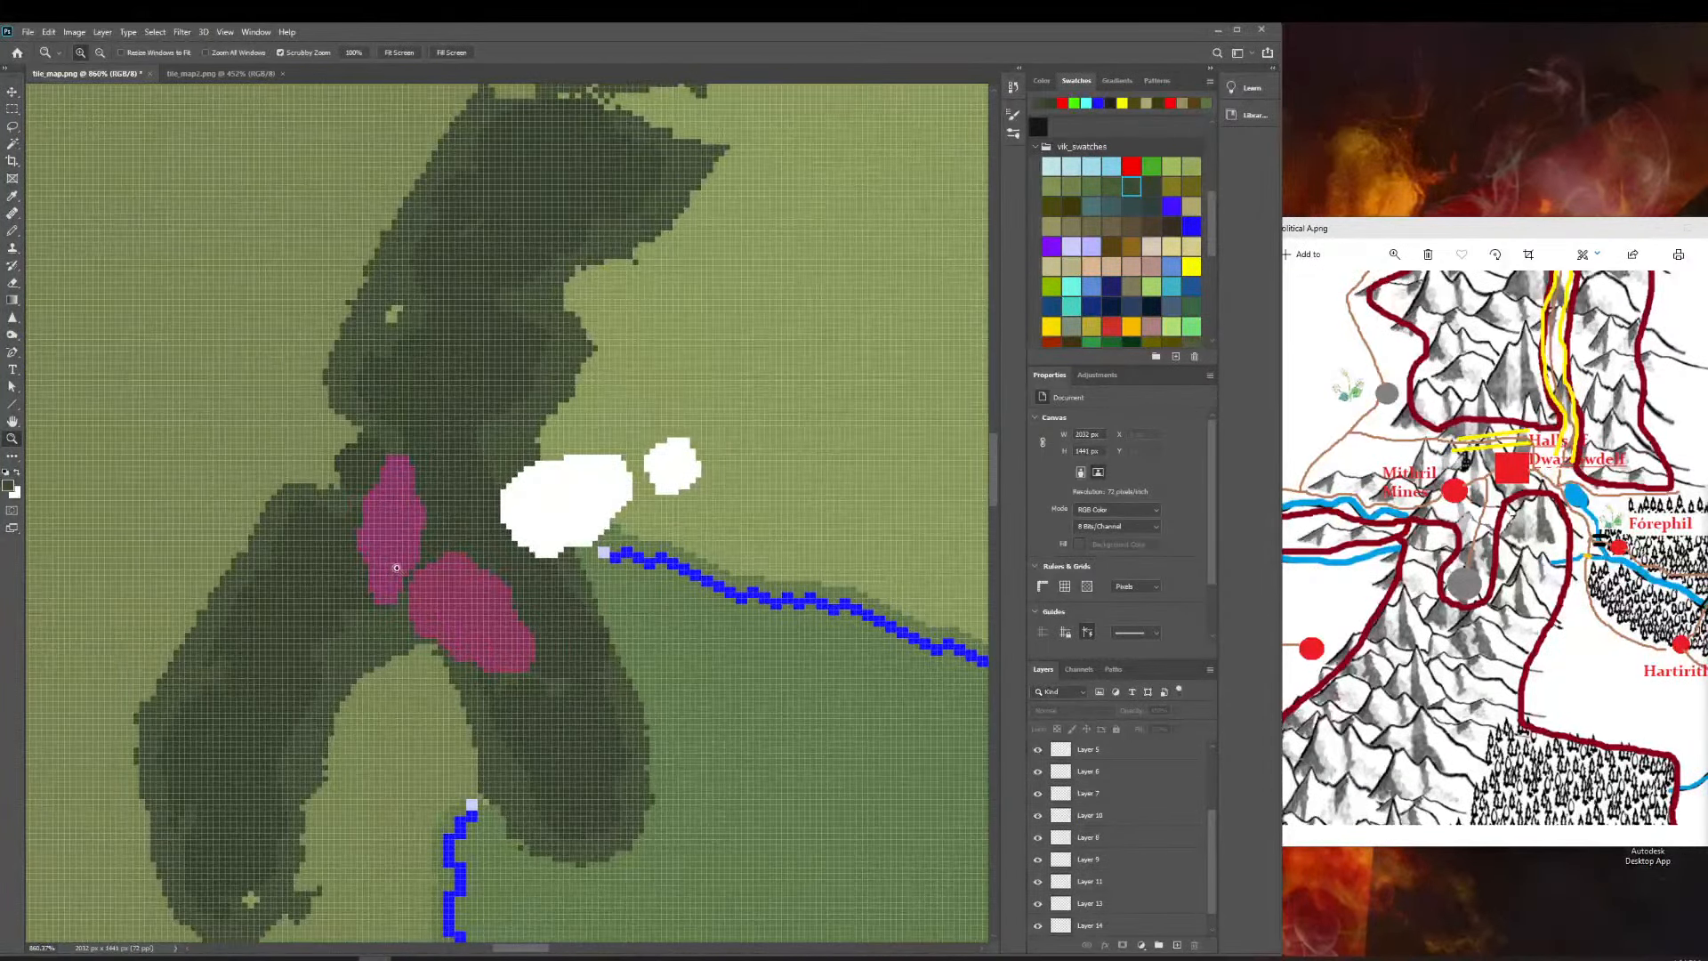
{"action": "scroll", "coordinate": [499, 607], "scroll_direction": "up", "scroll_amount": 3}
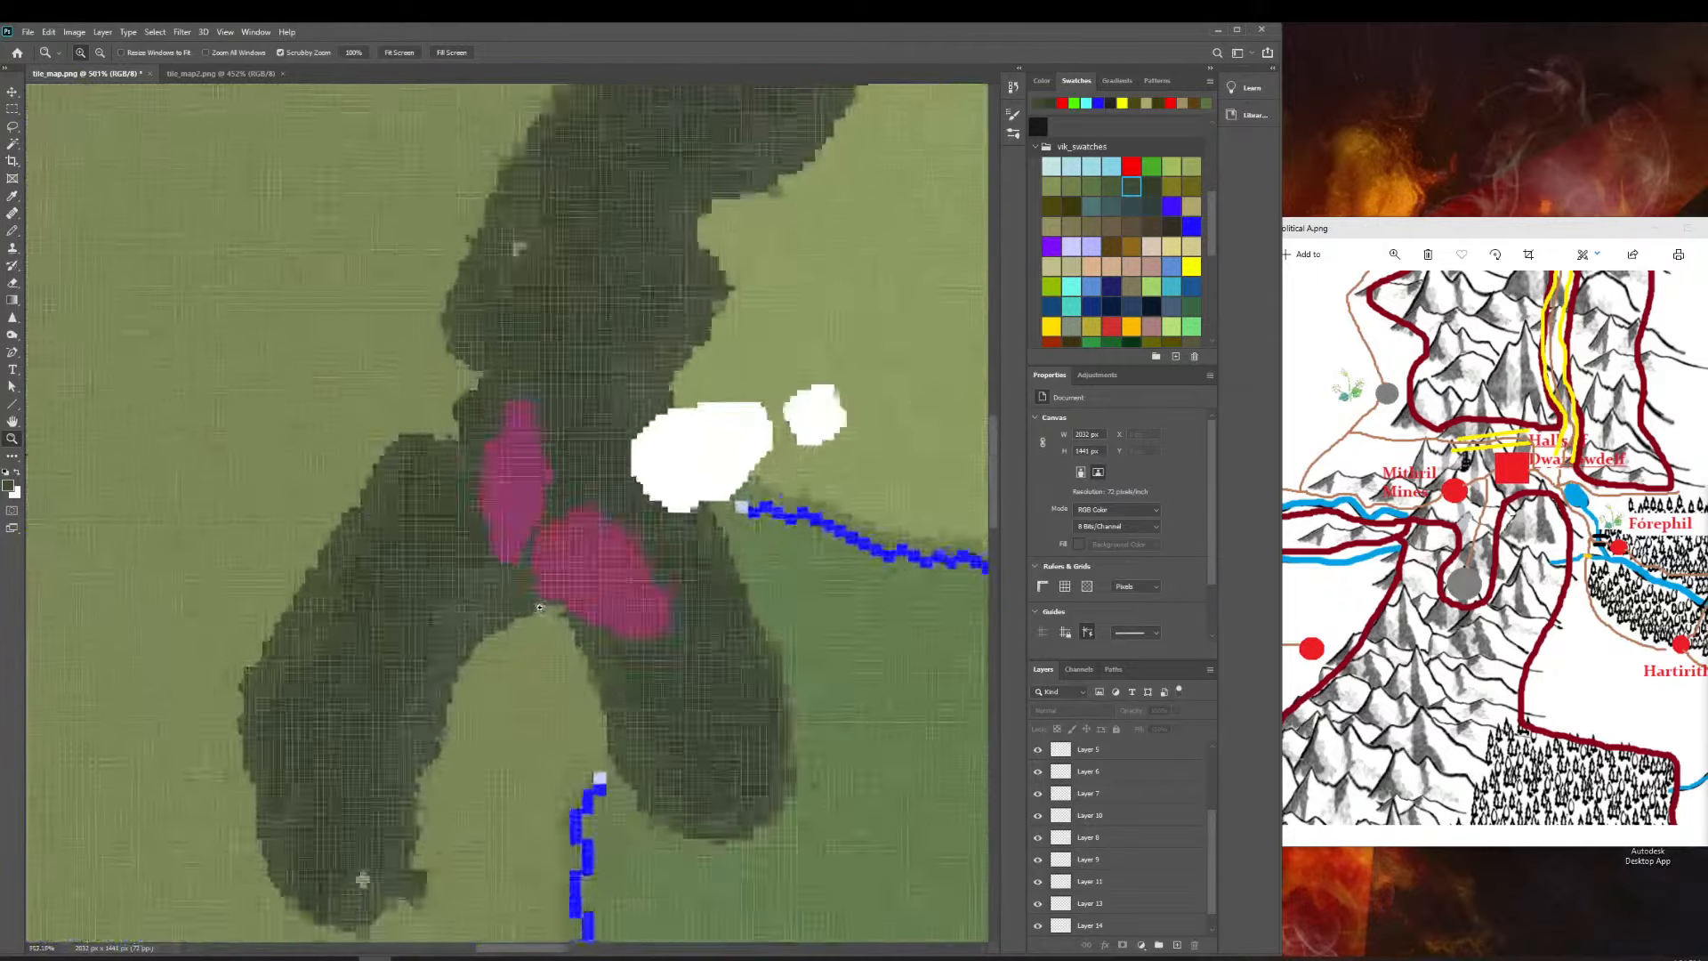
{"action": "scroll", "coordinate": [368, 510], "scroll_direction": "down", "scroll_amount": 10}
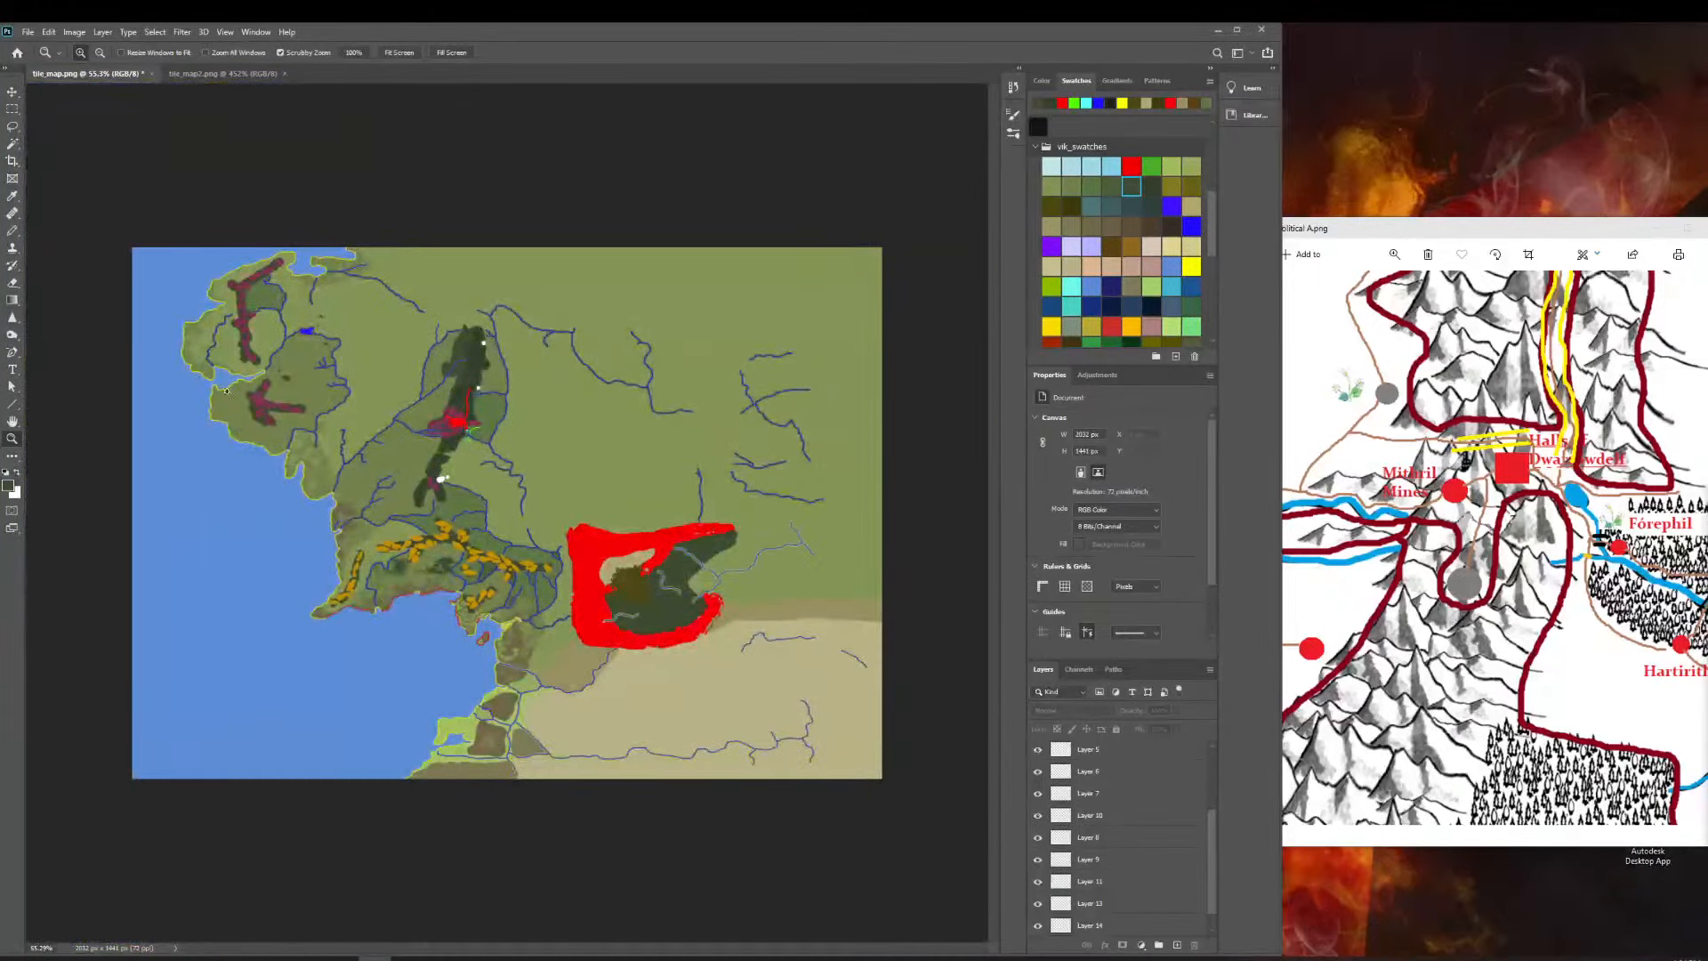
Select the easternmost magenta mountain patch beside the river source in the northwestern range with the Magic Wand on the Background layer.
{"action": "scroll", "coordinate": [225, 390], "scroll_direction": "up", "scroll_amount": 10}
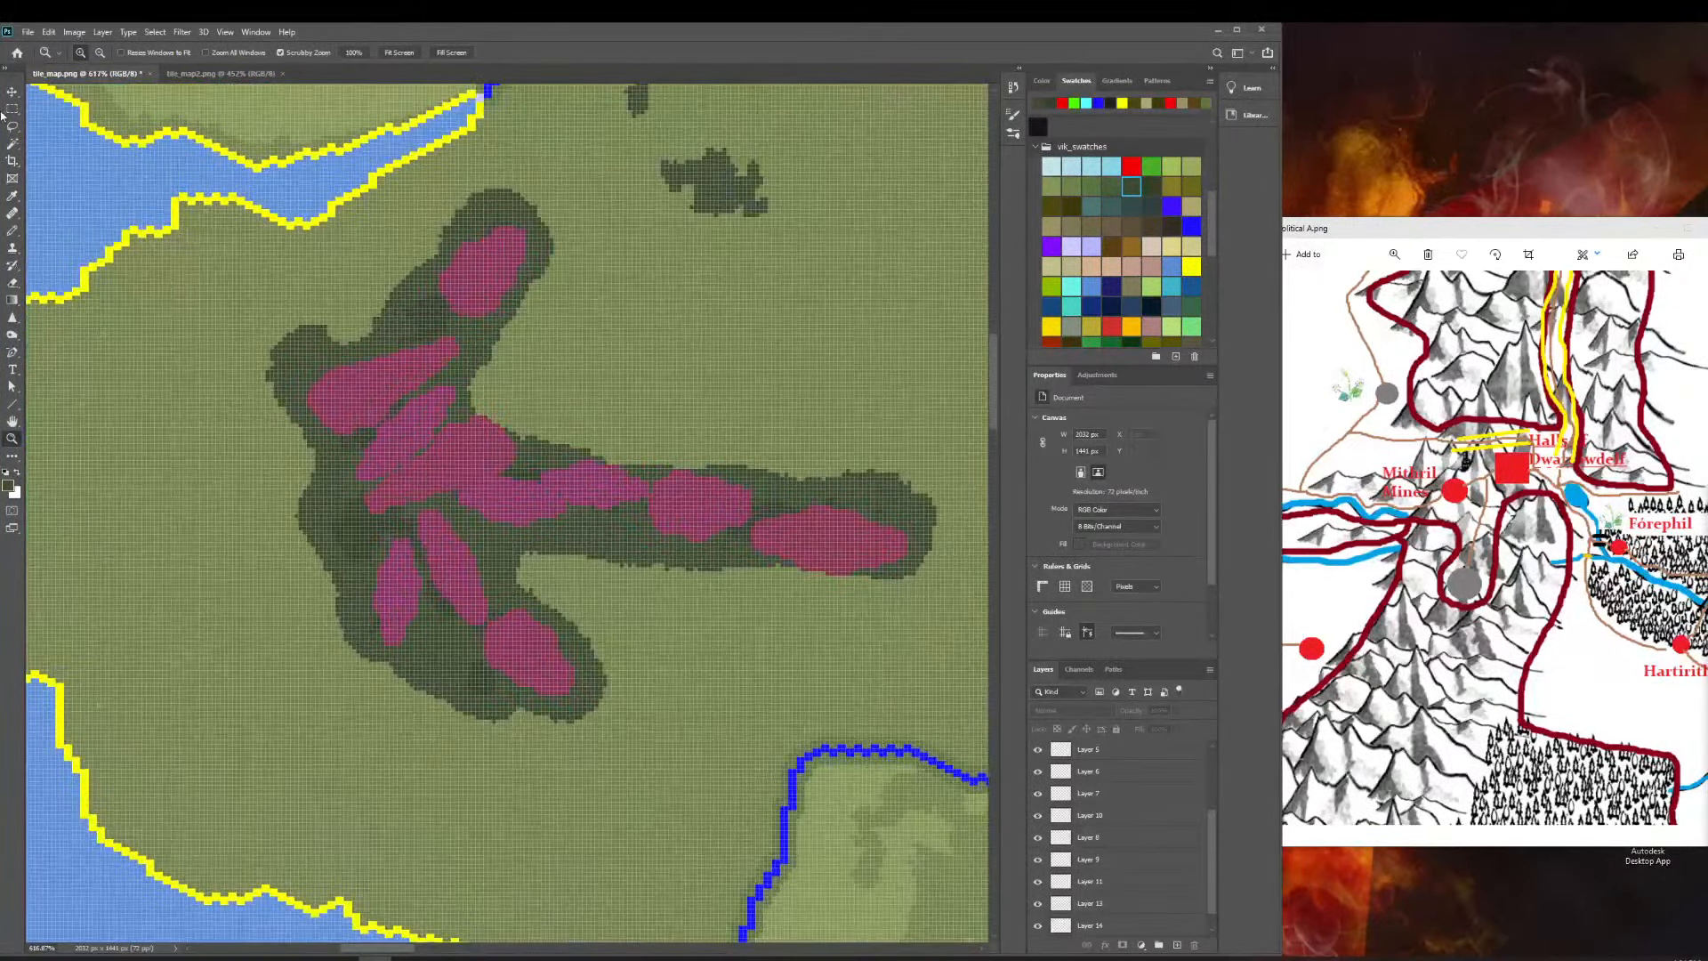
{"action": "left_click", "coordinate": [13, 144]}
{"action": "scroll", "coordinate": [428, 502], "scroll_direction": "up", "scroll_amount": 6}
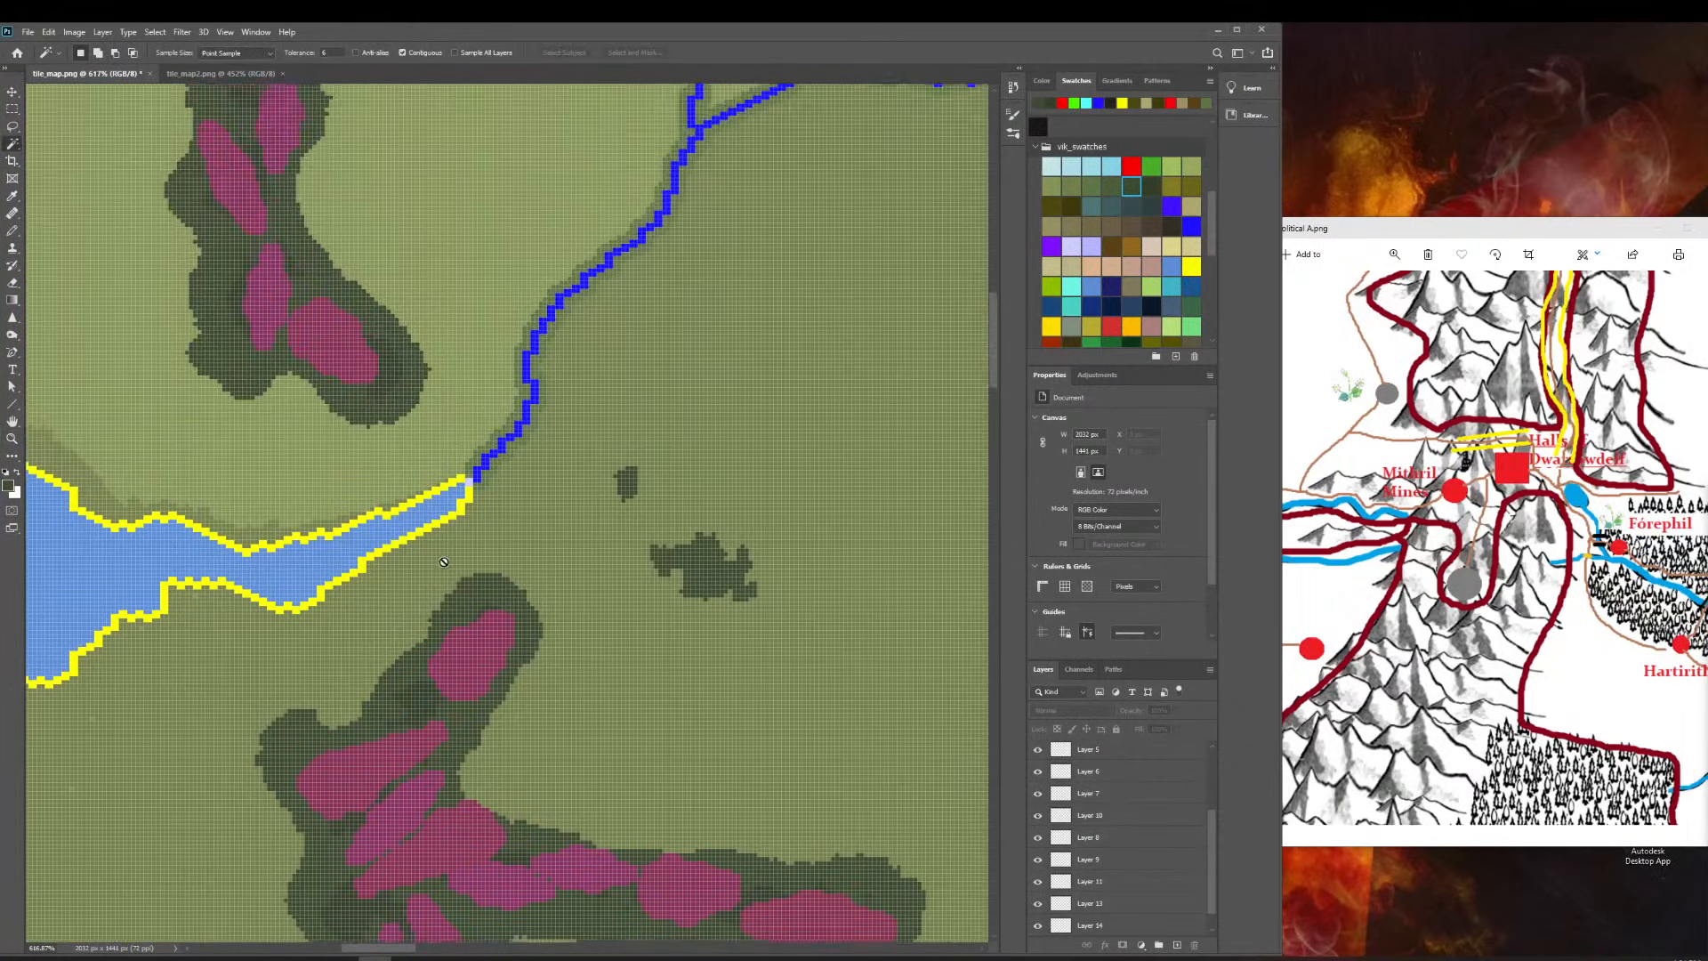
{"action": "scroll", "coordinate": [428, 503], "scroll_direction": "up", "scroll_amount": 7}
{"action": "left_click", "coordinate": [335, 550]}
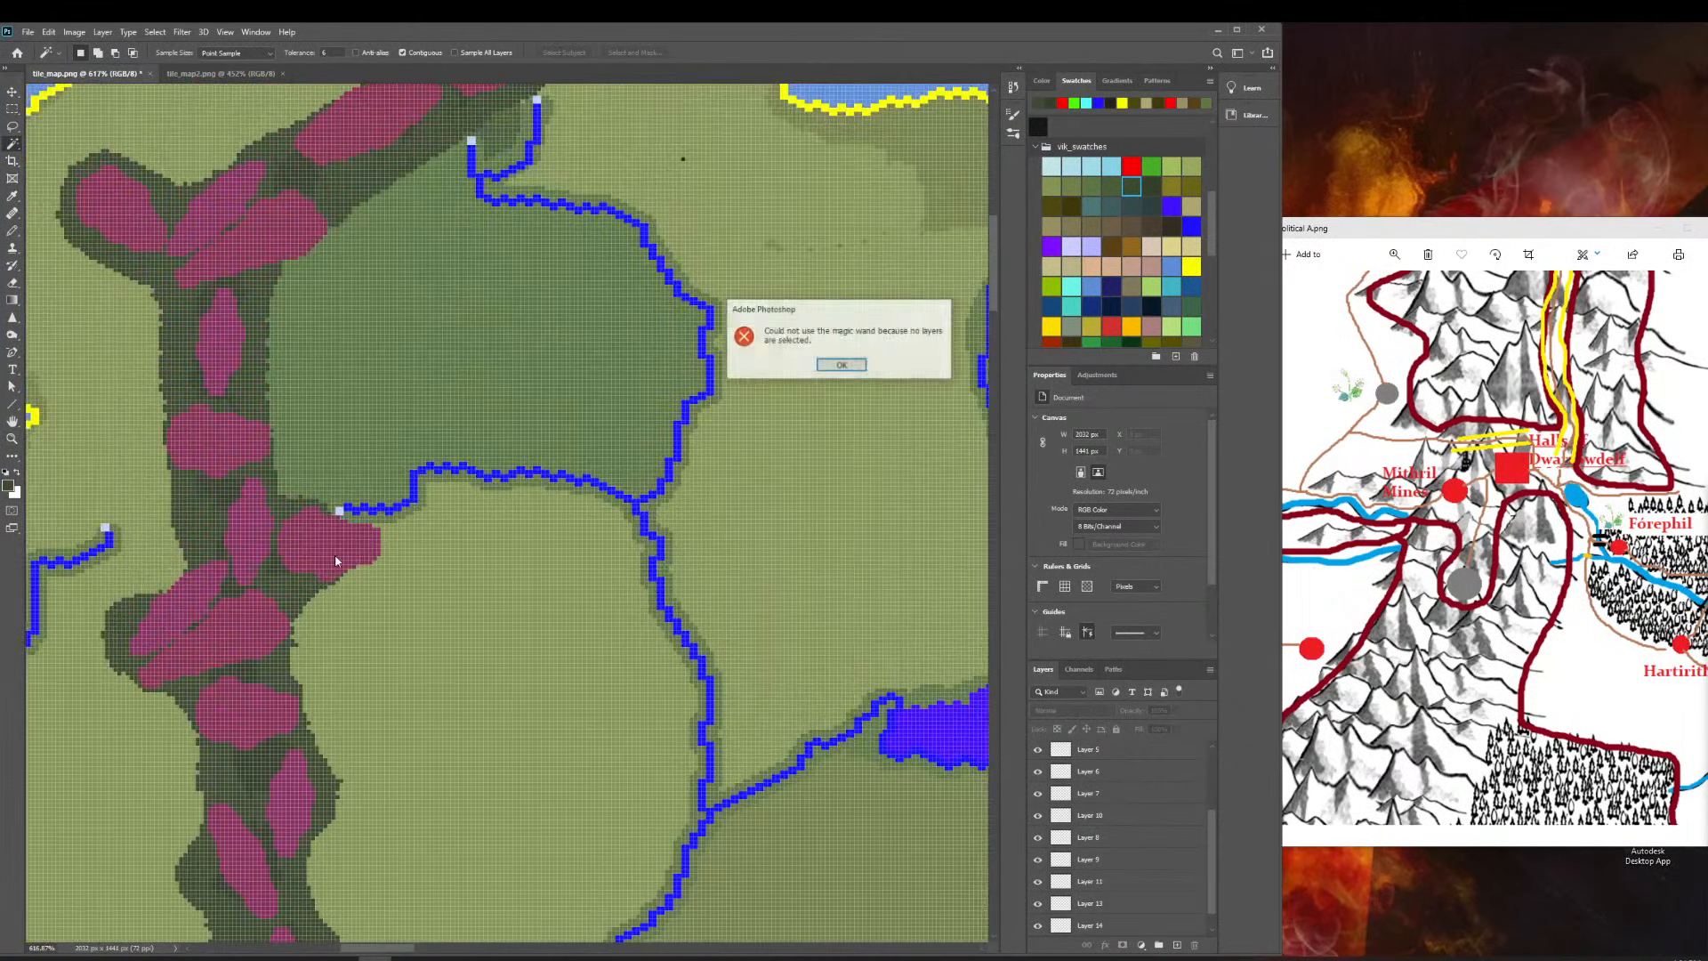
{"action": "left_click", "coordinate": [844, 367]}
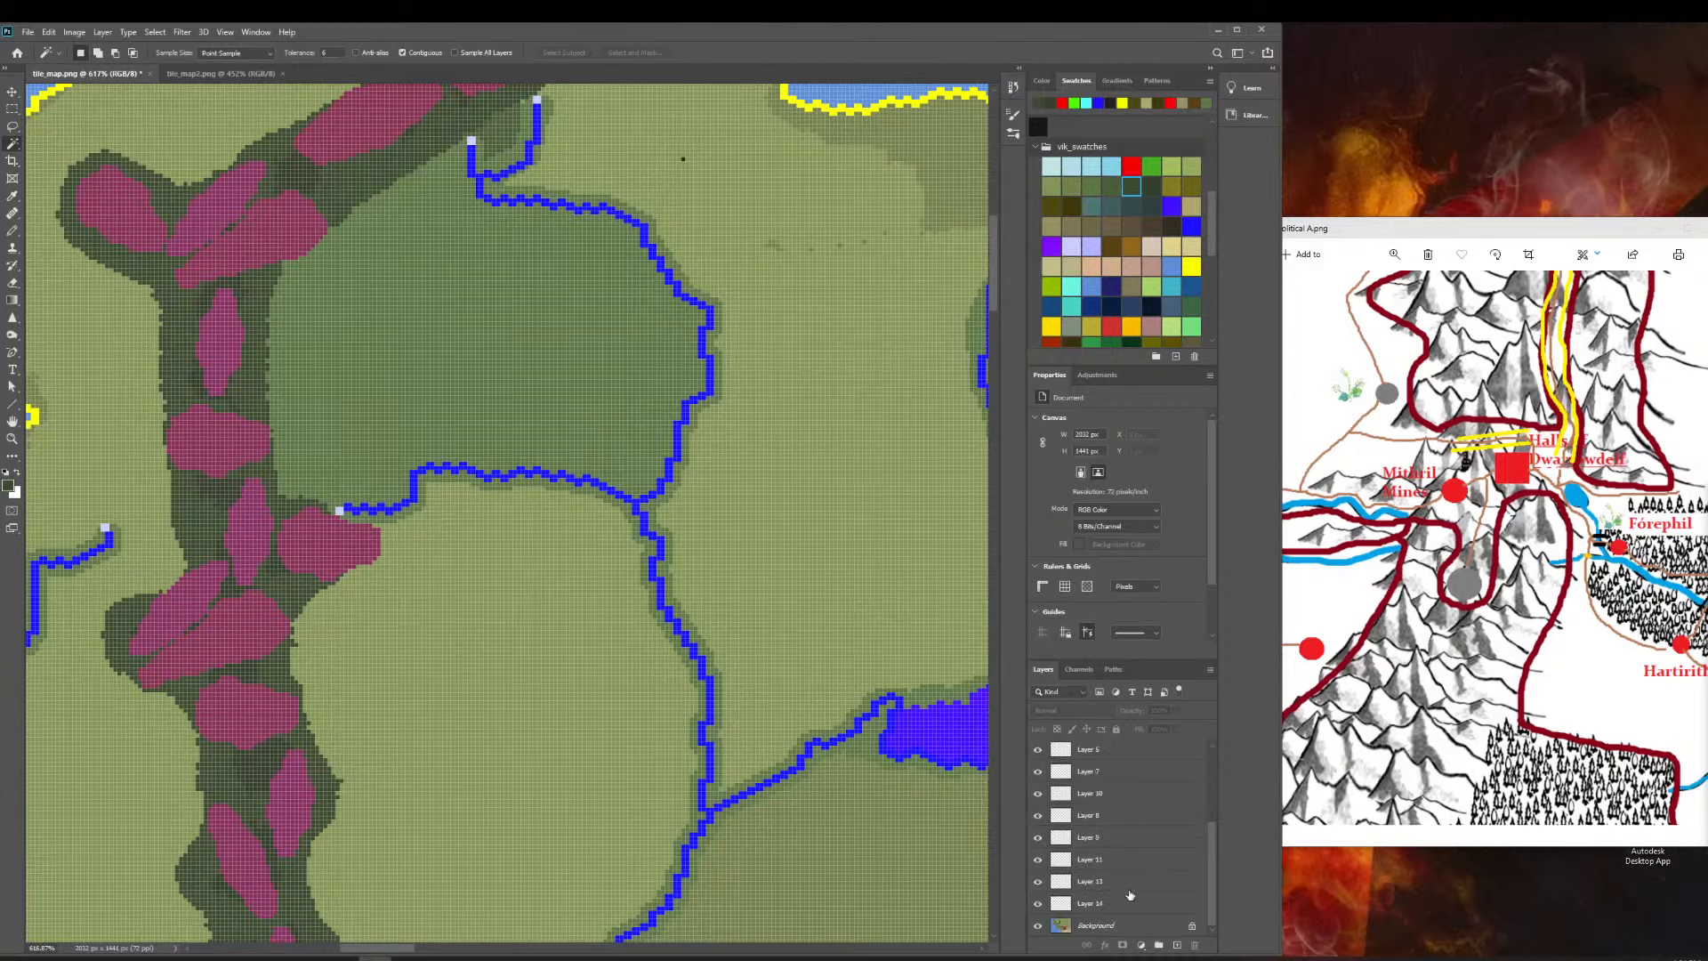
{"action": "left_click", "coordinate": [1114, 928]}
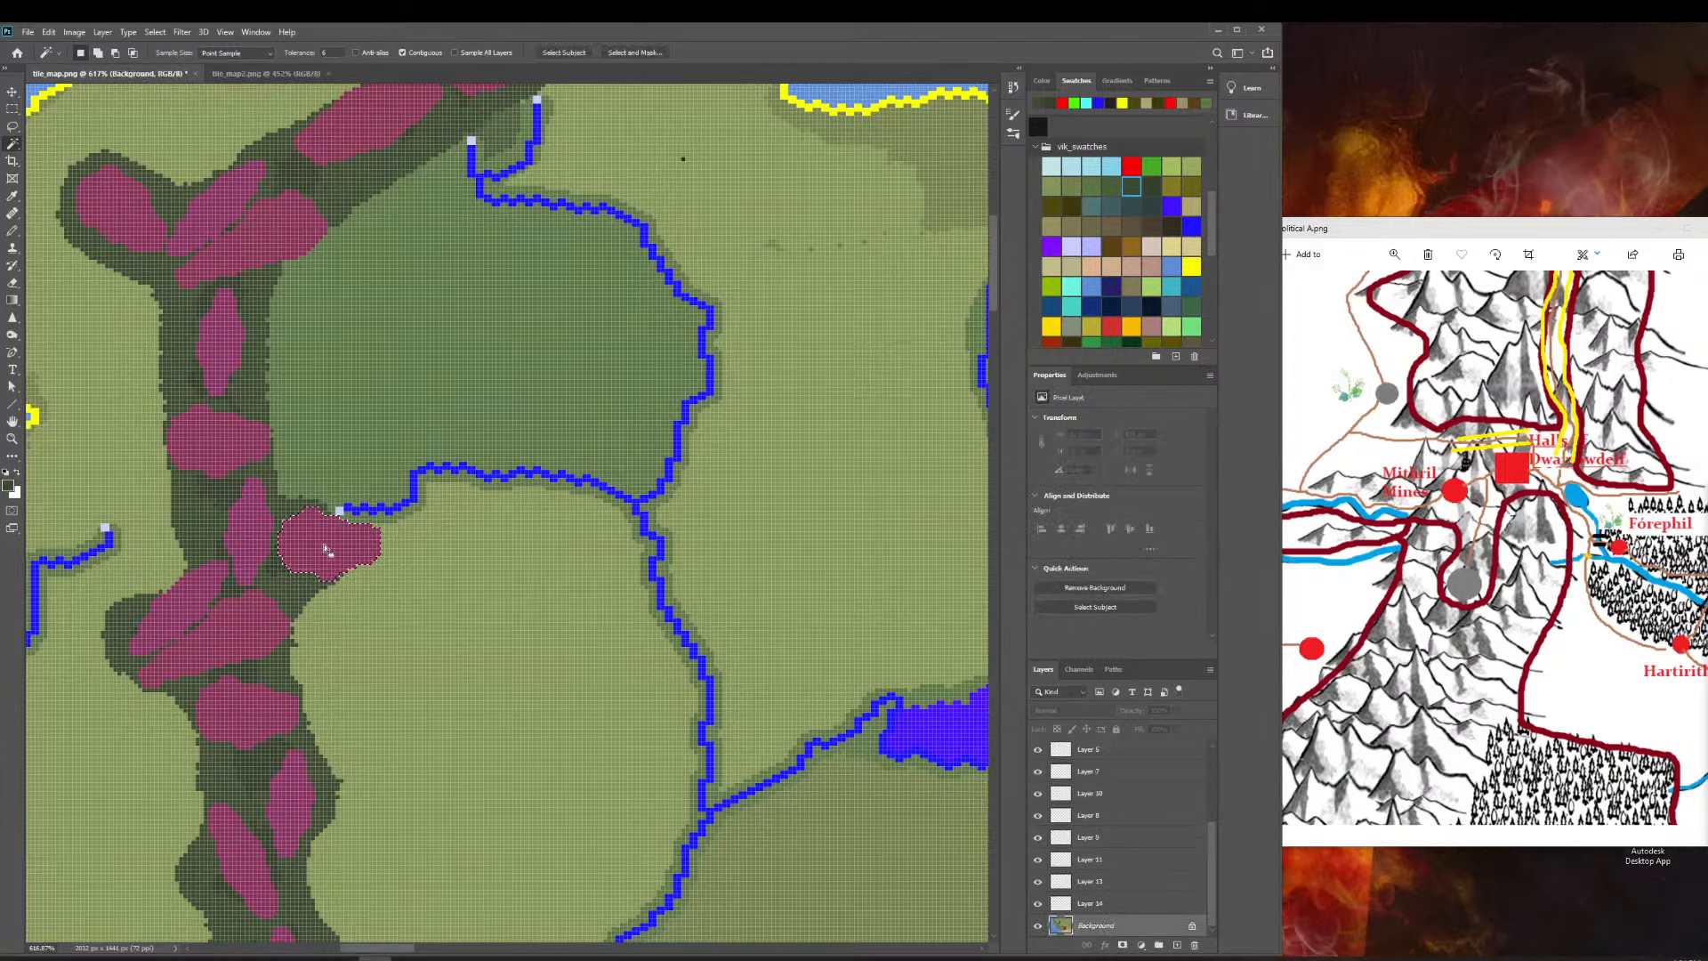
{"action": "scroll", "coordinate": [327, 550], "scroll_direction": "up", "scroll_amount": 2}
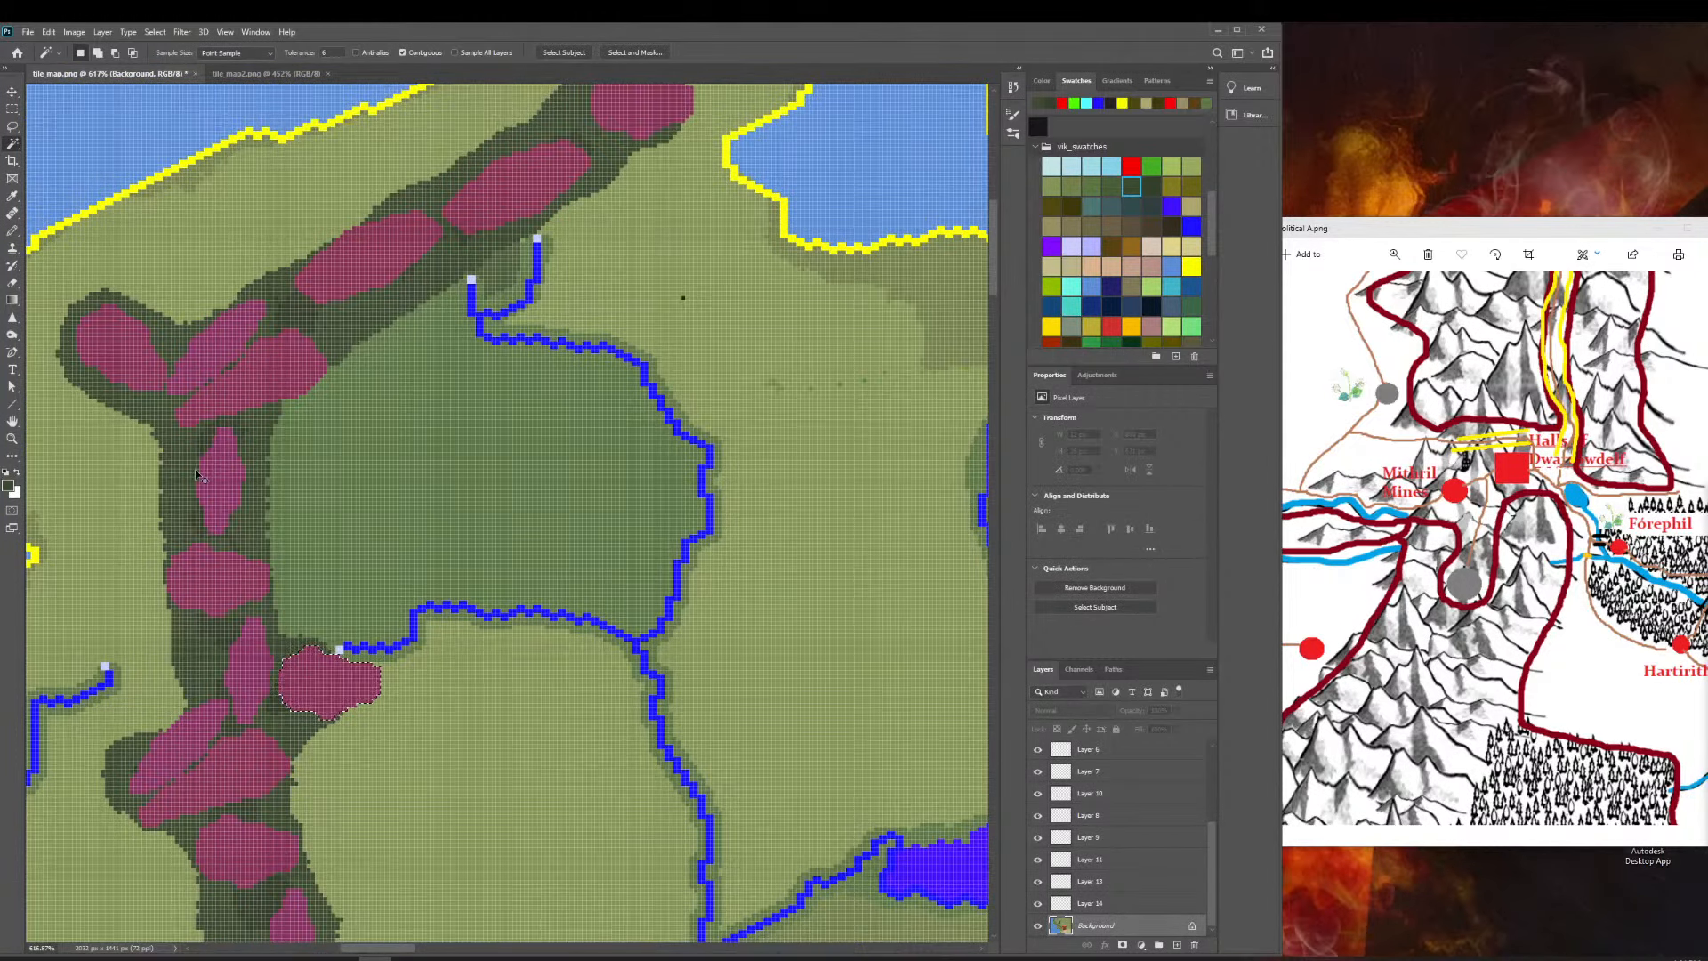
{"action": "scroll", "coordinate": [198, 476], "scroll_direction": "down", "scroll_amount": 10}
{"action": "scroll", "coordinate": [576, 565], "scroll_direction": "right", "scroll_amount": 1}
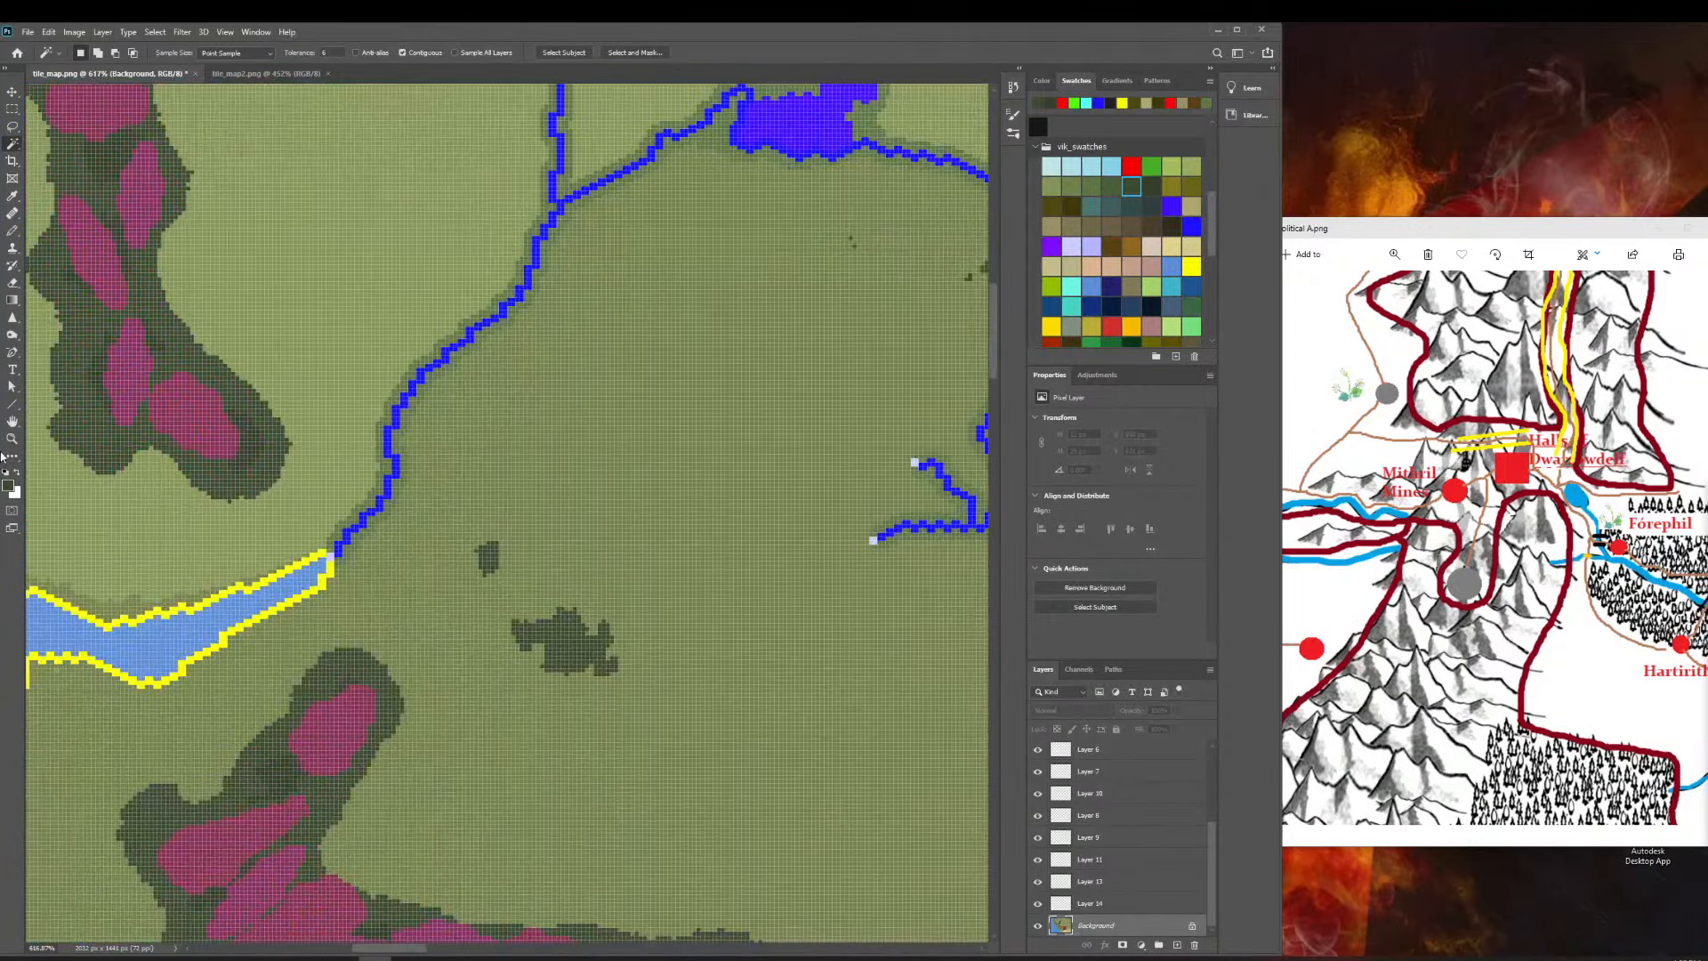
Copy the selected magenta mountain patch onto its own layer and find it for moving towards the central range.
{"action": "left_click", "coordinate": [10, 440]}
{"action": "left_click_drag", "start_coordinate": [409, 576], "coordinate": [353, 468]}
{"action": "left_click_drag", "start_coordinate": [706, 889], "coordinate": [801, 911]}
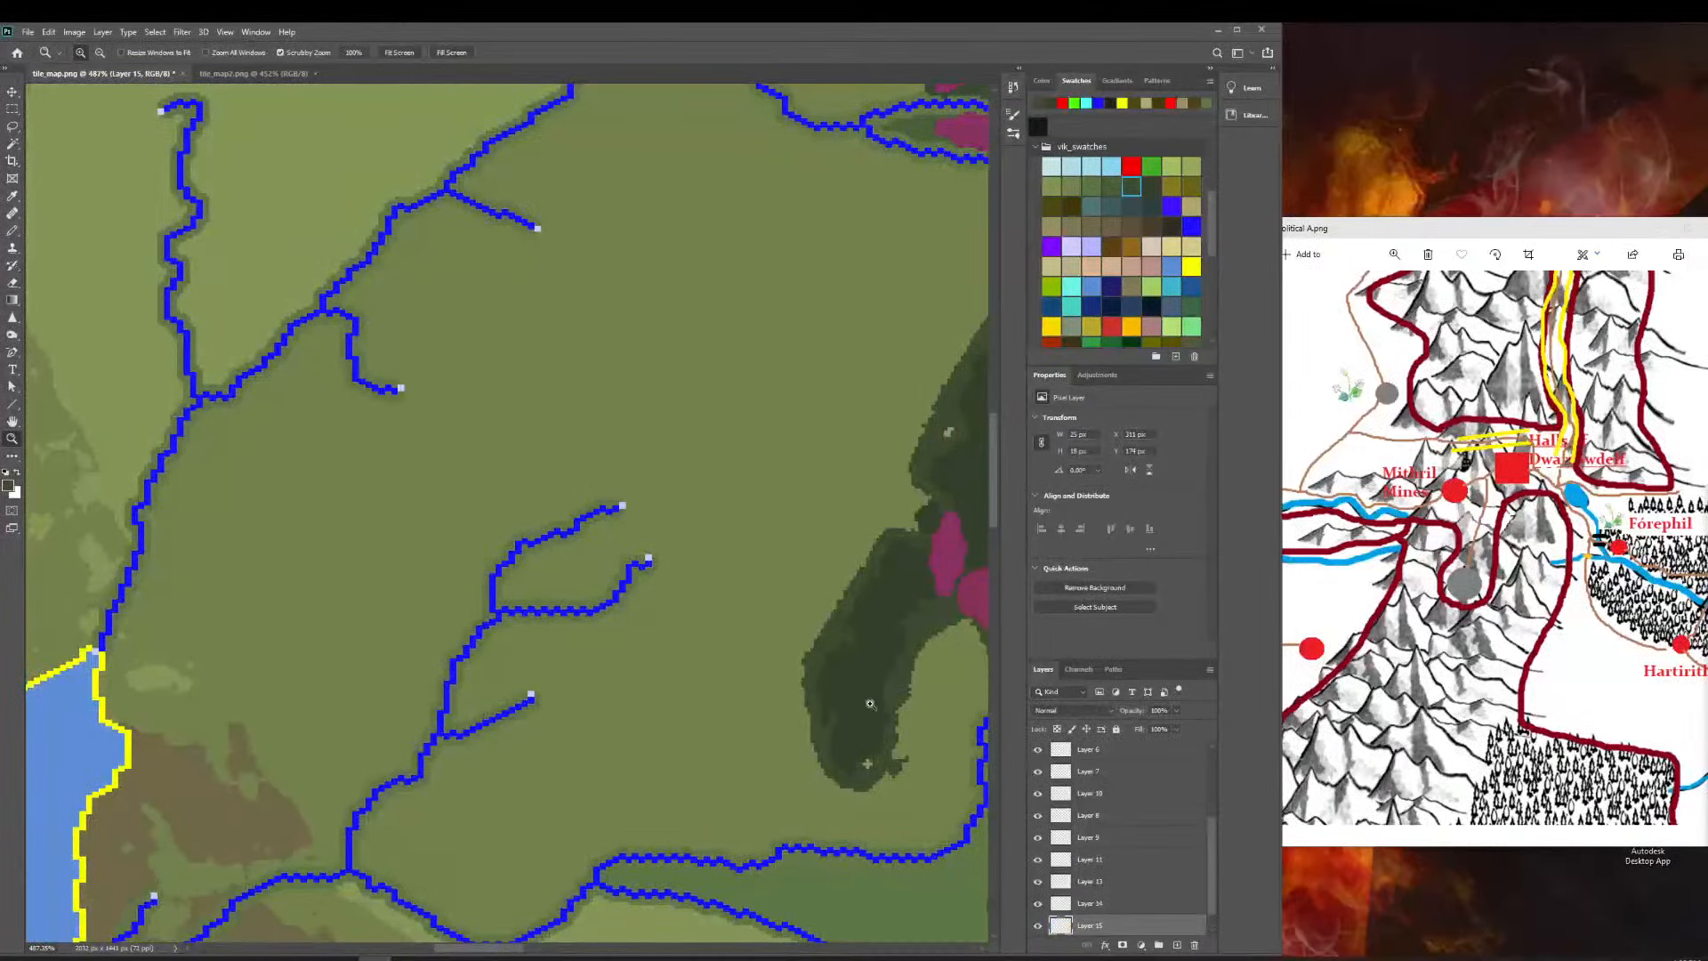
{"action": "left_click", "coordinate": [11, 91]}
{"action": "scroll", "coordinate": [431, 477], "scroll_direction": "up", "scroll_amount": 10}
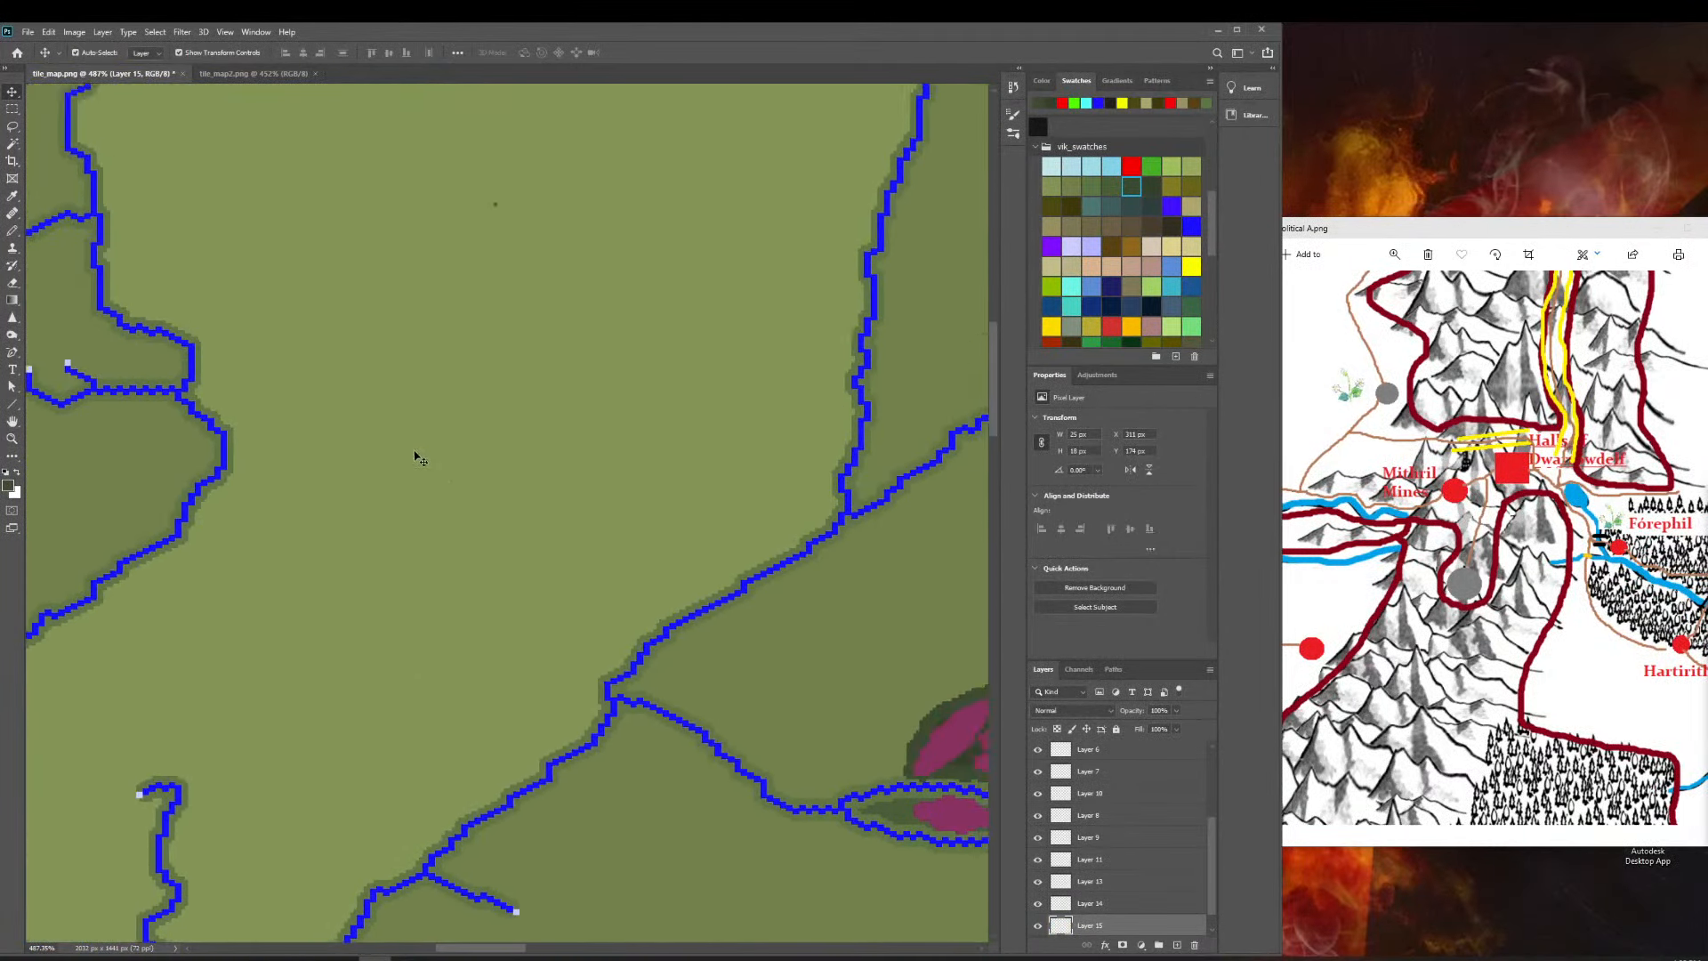
{"action": "scroll", "coordinate": [427, 521], "scroll_direction": "up", "scroll_amount": 3}
{"action": "scroll", "coordinate": [476, 541], "scroll_direction": "down", "scroll_amount": 3}
{"action": "scroll", "coordinate": [194, 547], "scroll_direction": "right", "scroll_amount": 3}
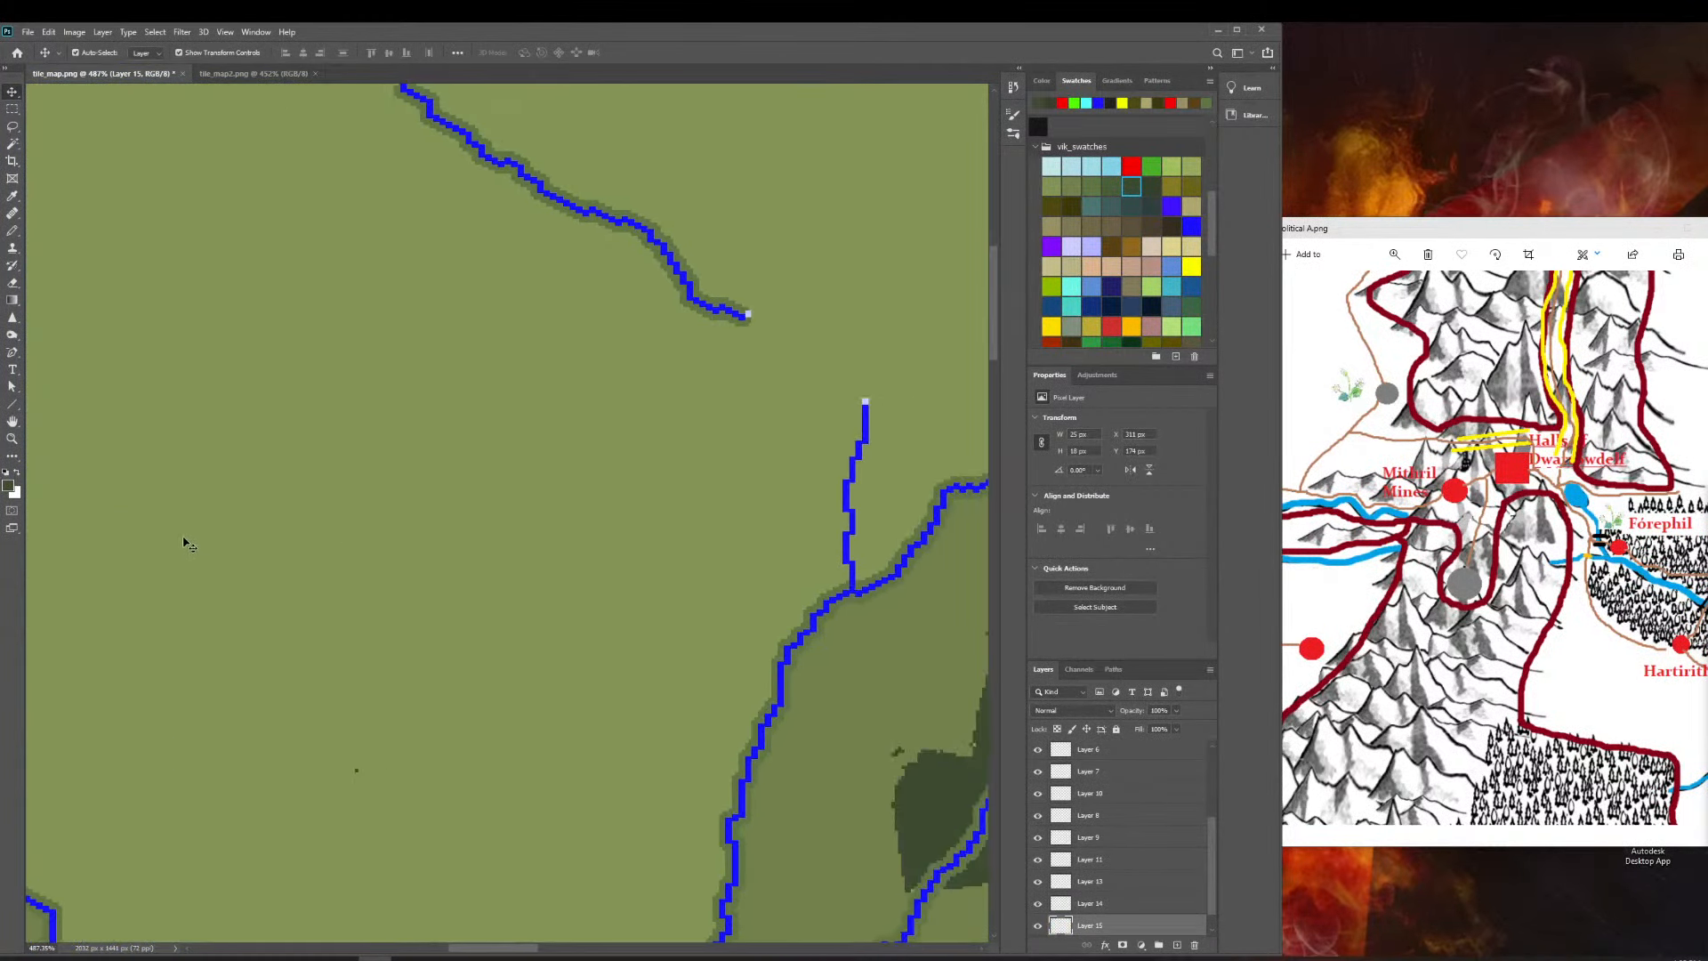
{"action": "scroll", "coordinate": [191, 541], "scroll_direction": "left", "scroll_amount": 2}
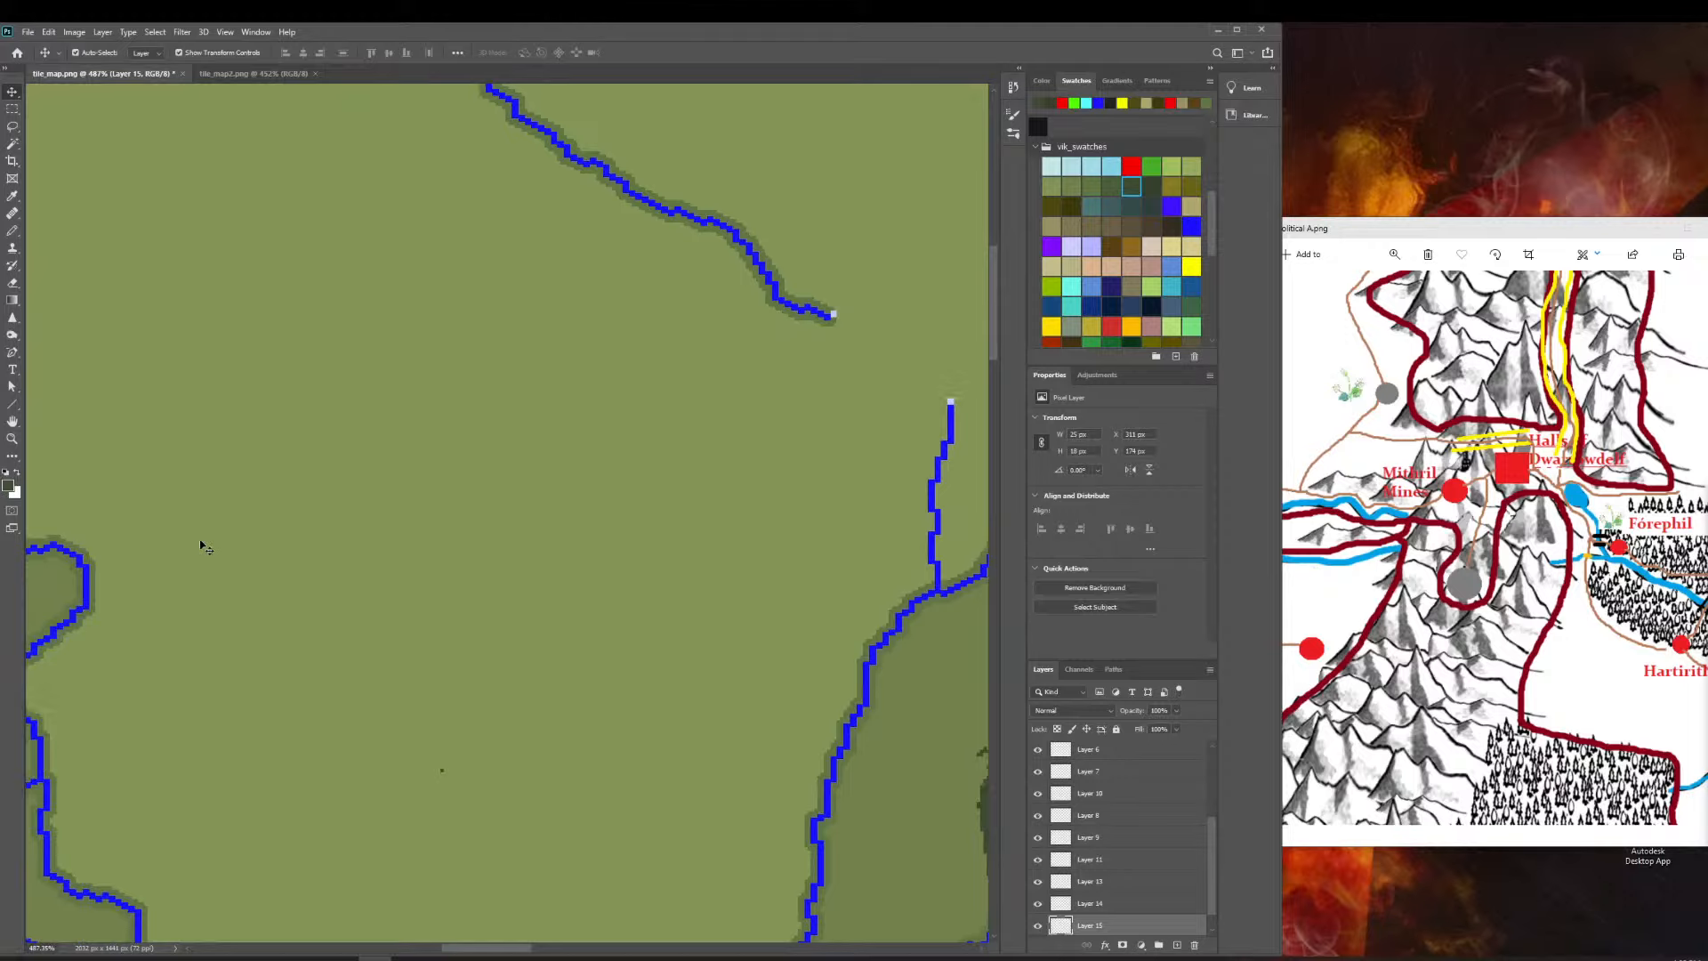
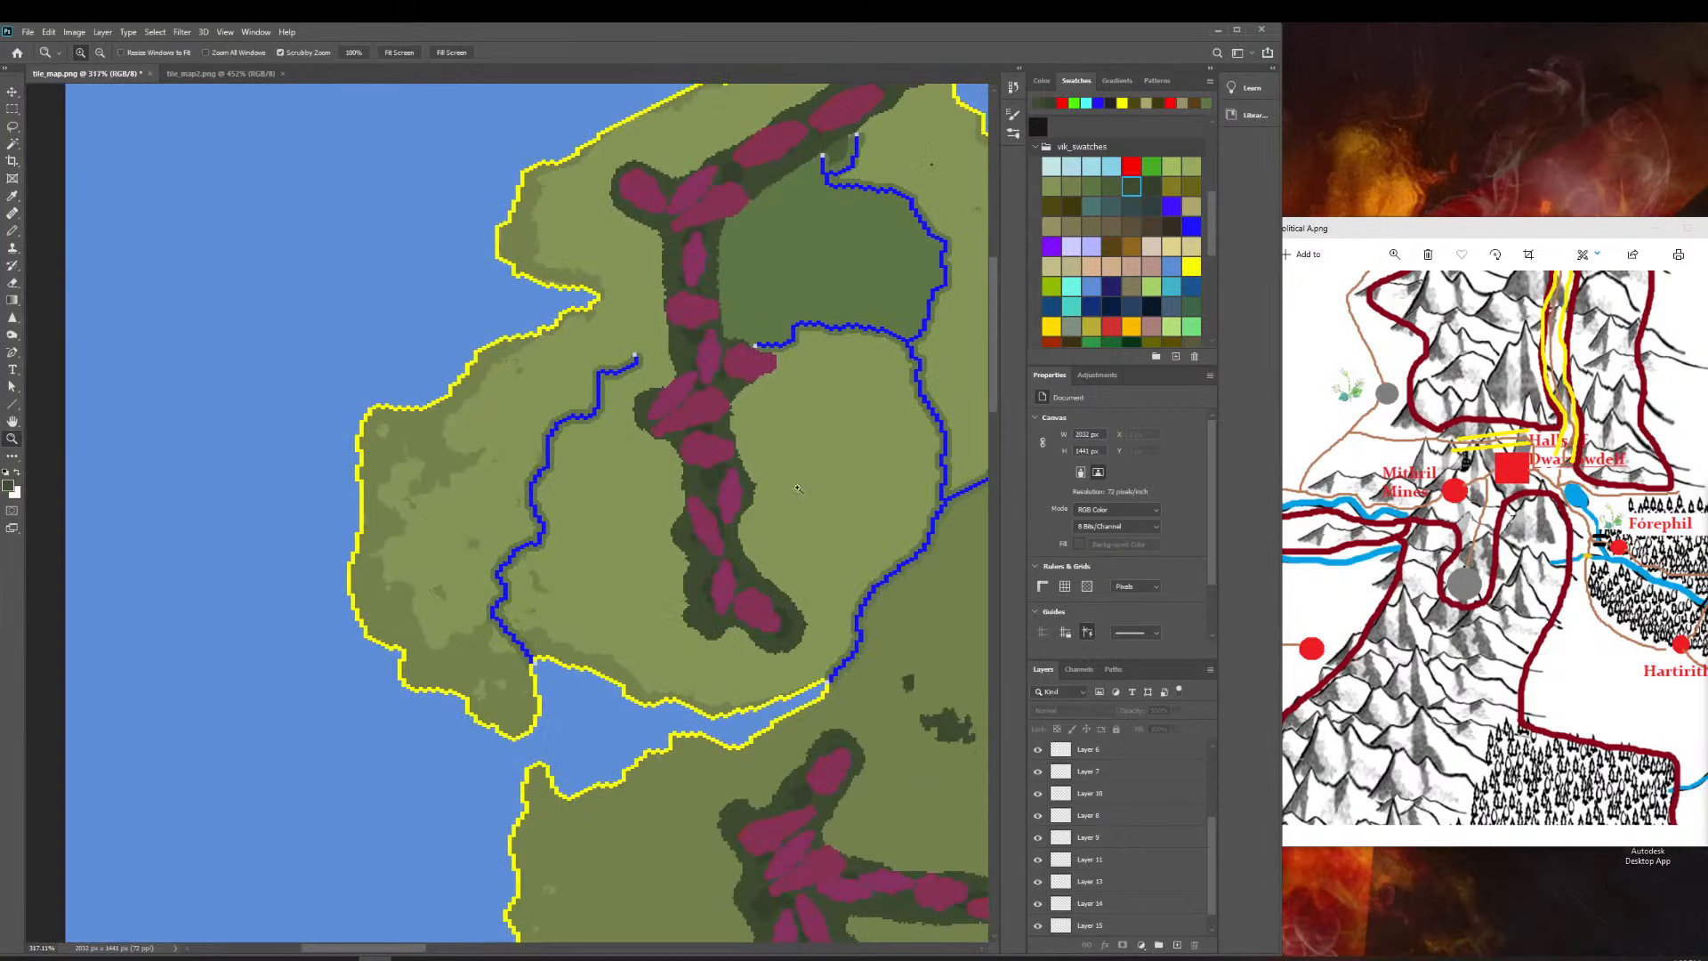
Select the narrow slanted magenta patch in the southern fork of the western coastal range with the Magic Wand on the Background layer.
{"action": "left_click_drag", "start_coordinate": [739, 335], "coordinate": [762, 601]}
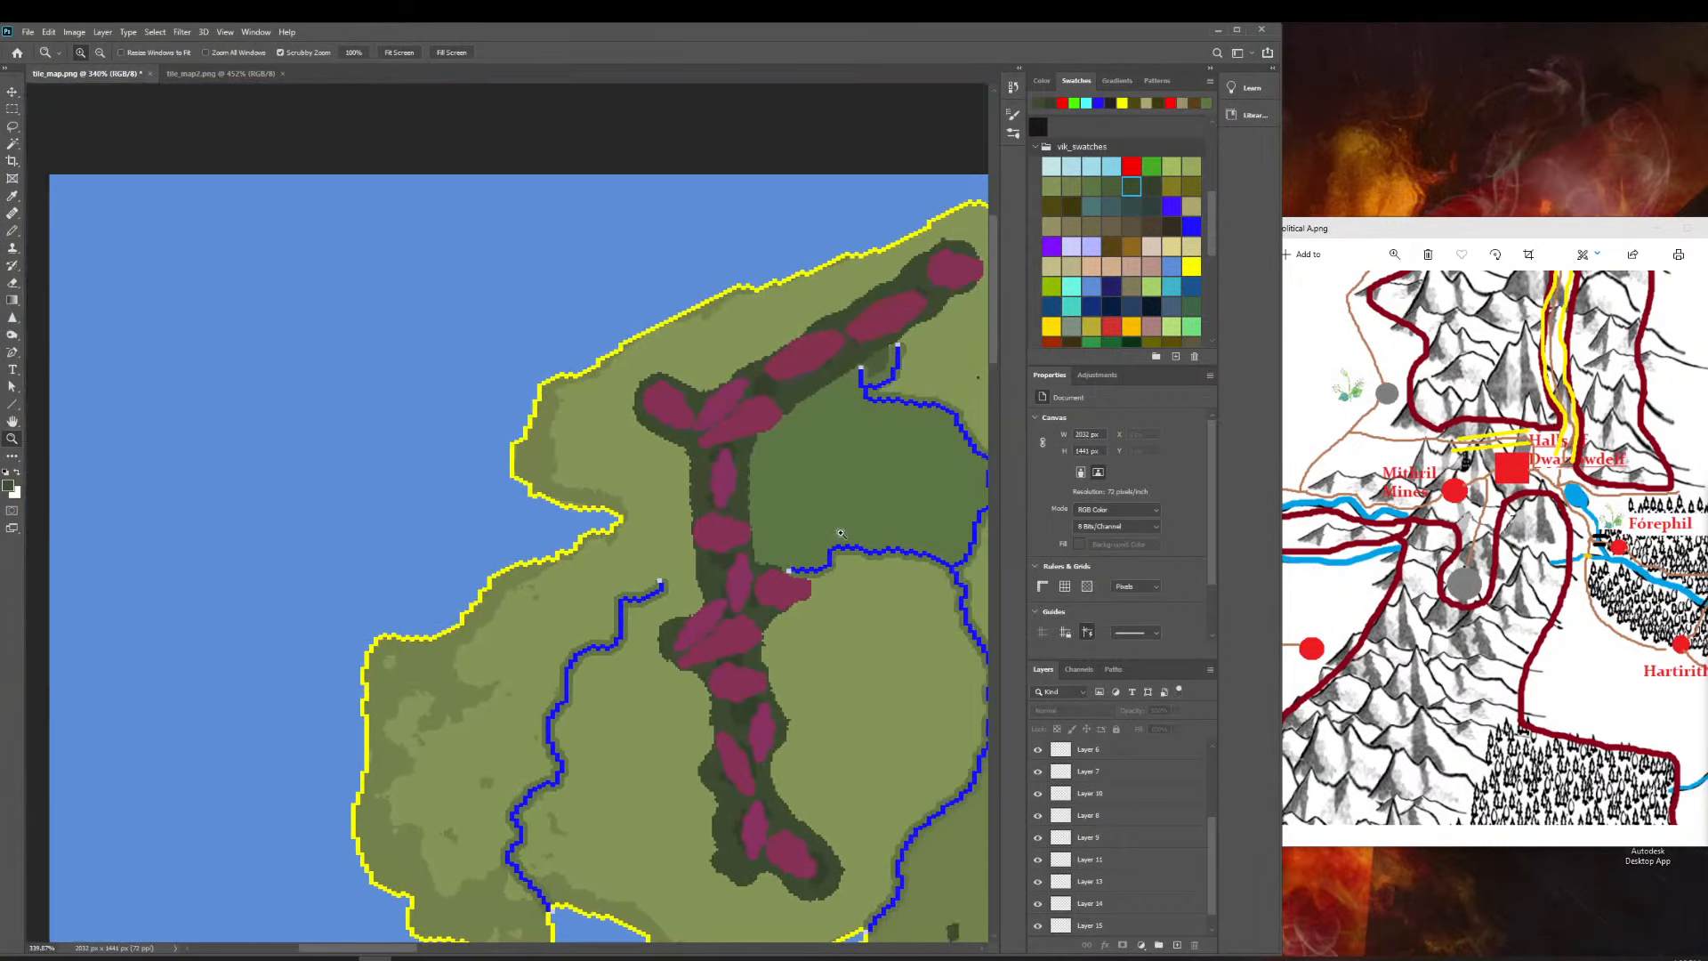
{"action": "left_click_drag", "start_coordinate": [841, 533], "coordinate": [619, 584]}
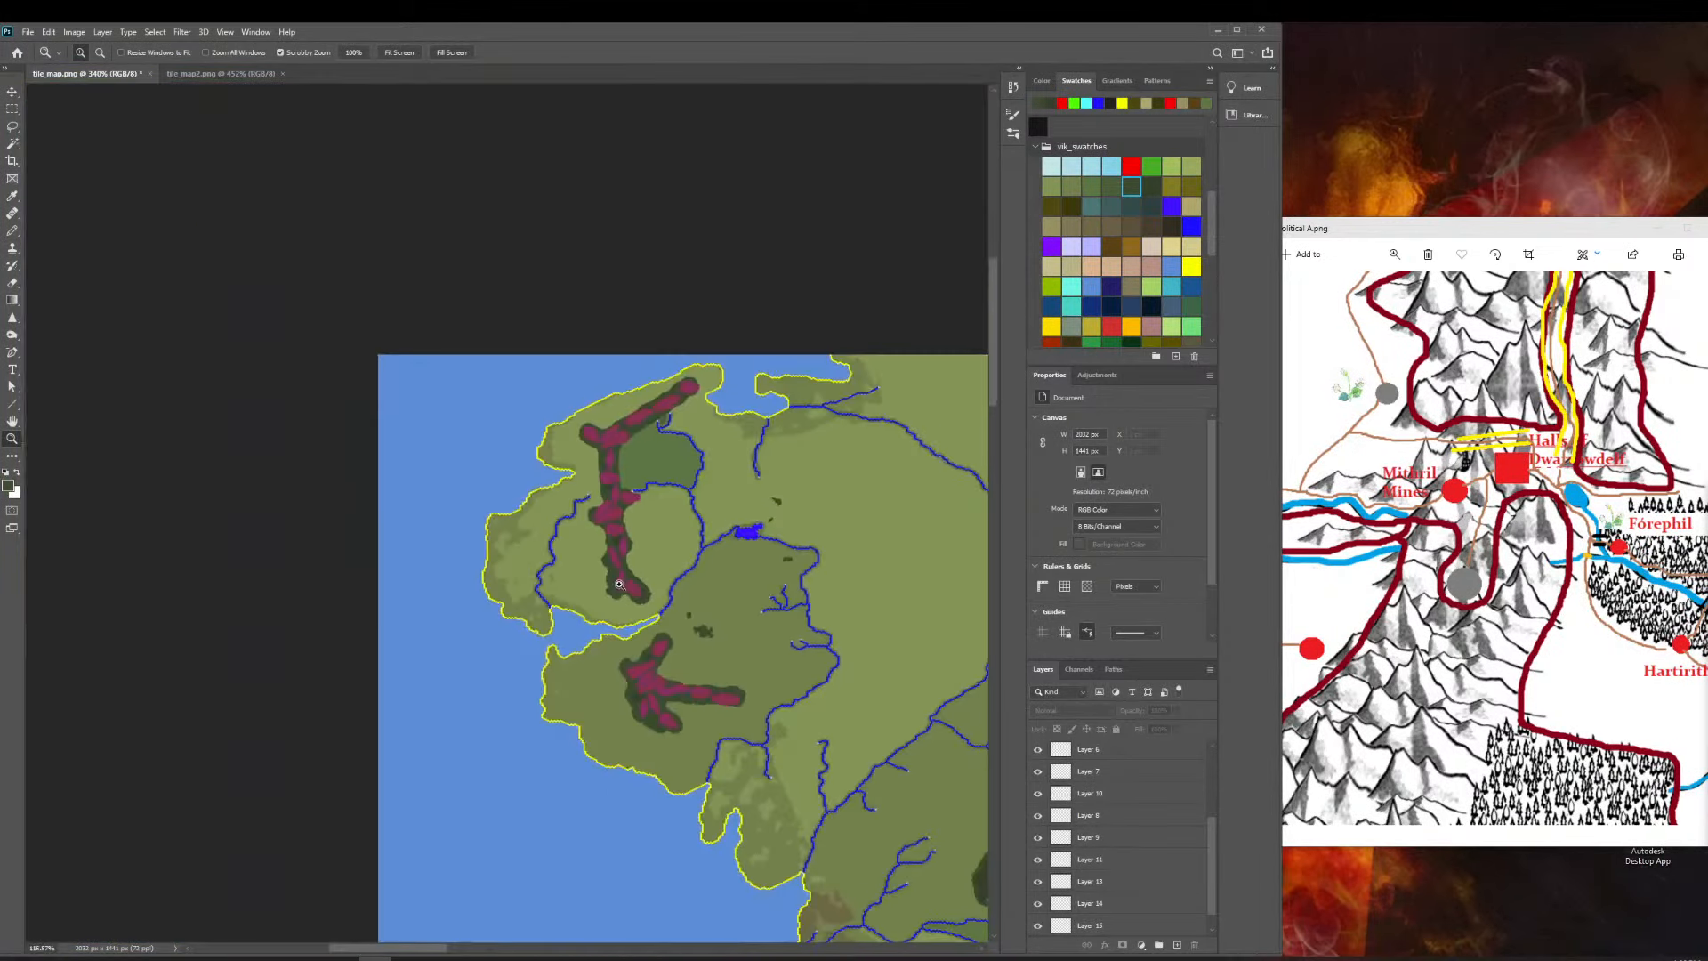
{"action": "left_click_drag", "start_coordinate": [644, 738], "coordinate": [771, 648]}
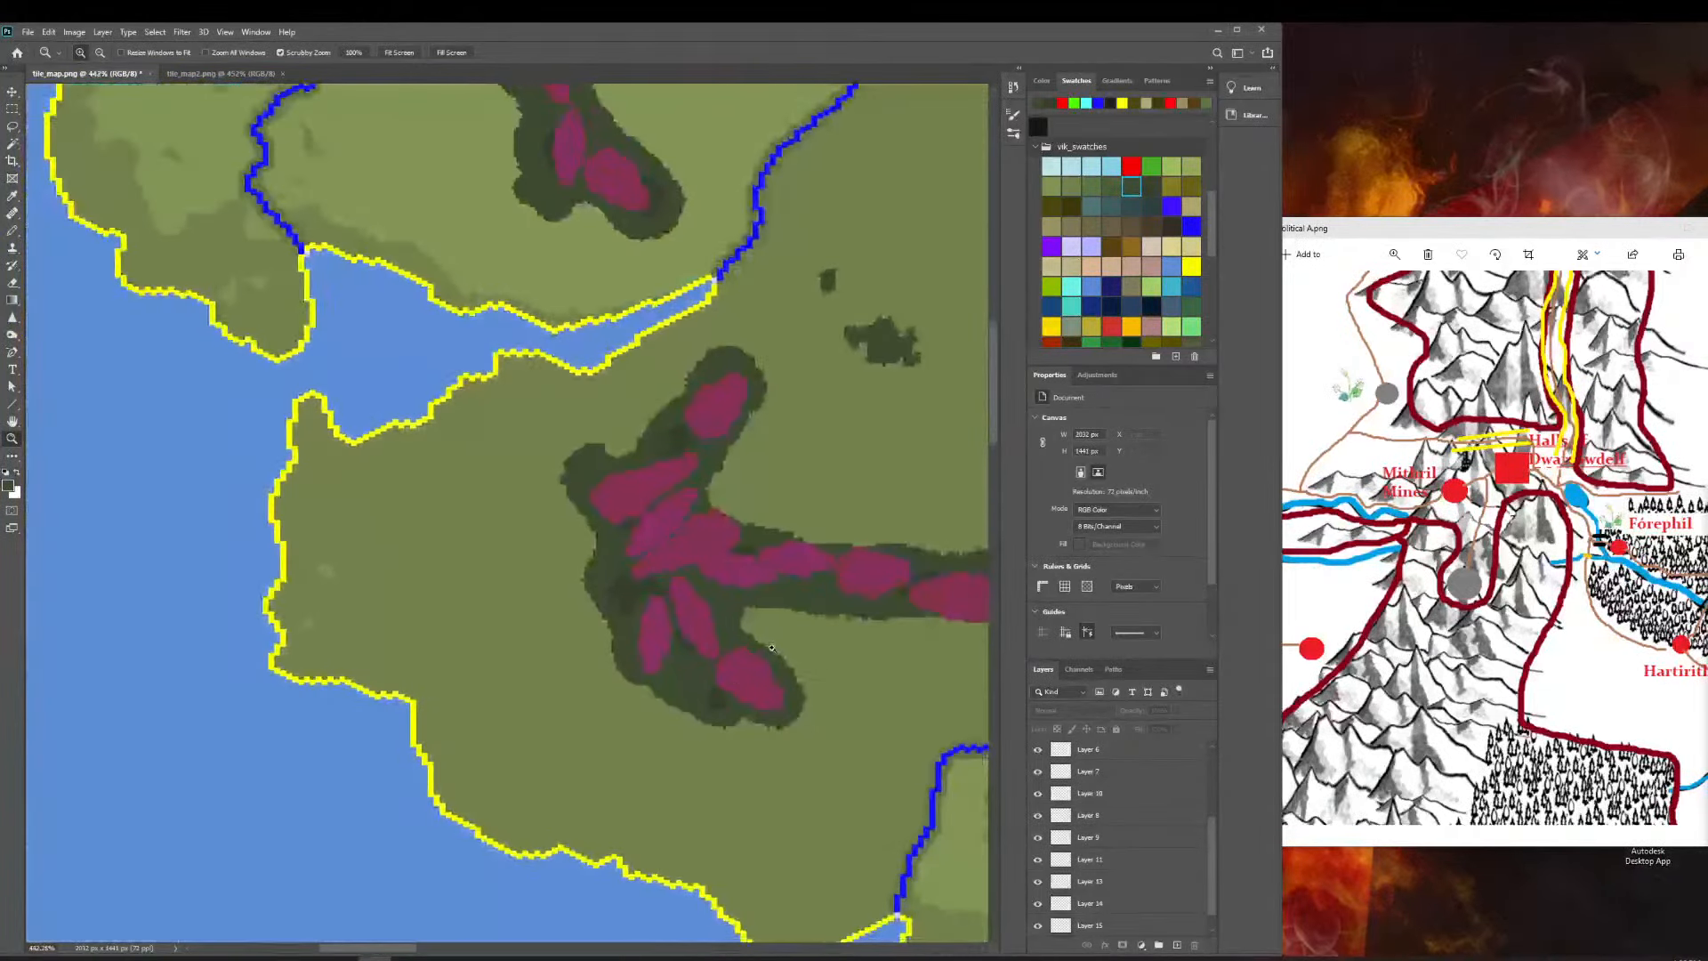
{"action": "left_click", "coordinate": [12, 142]}
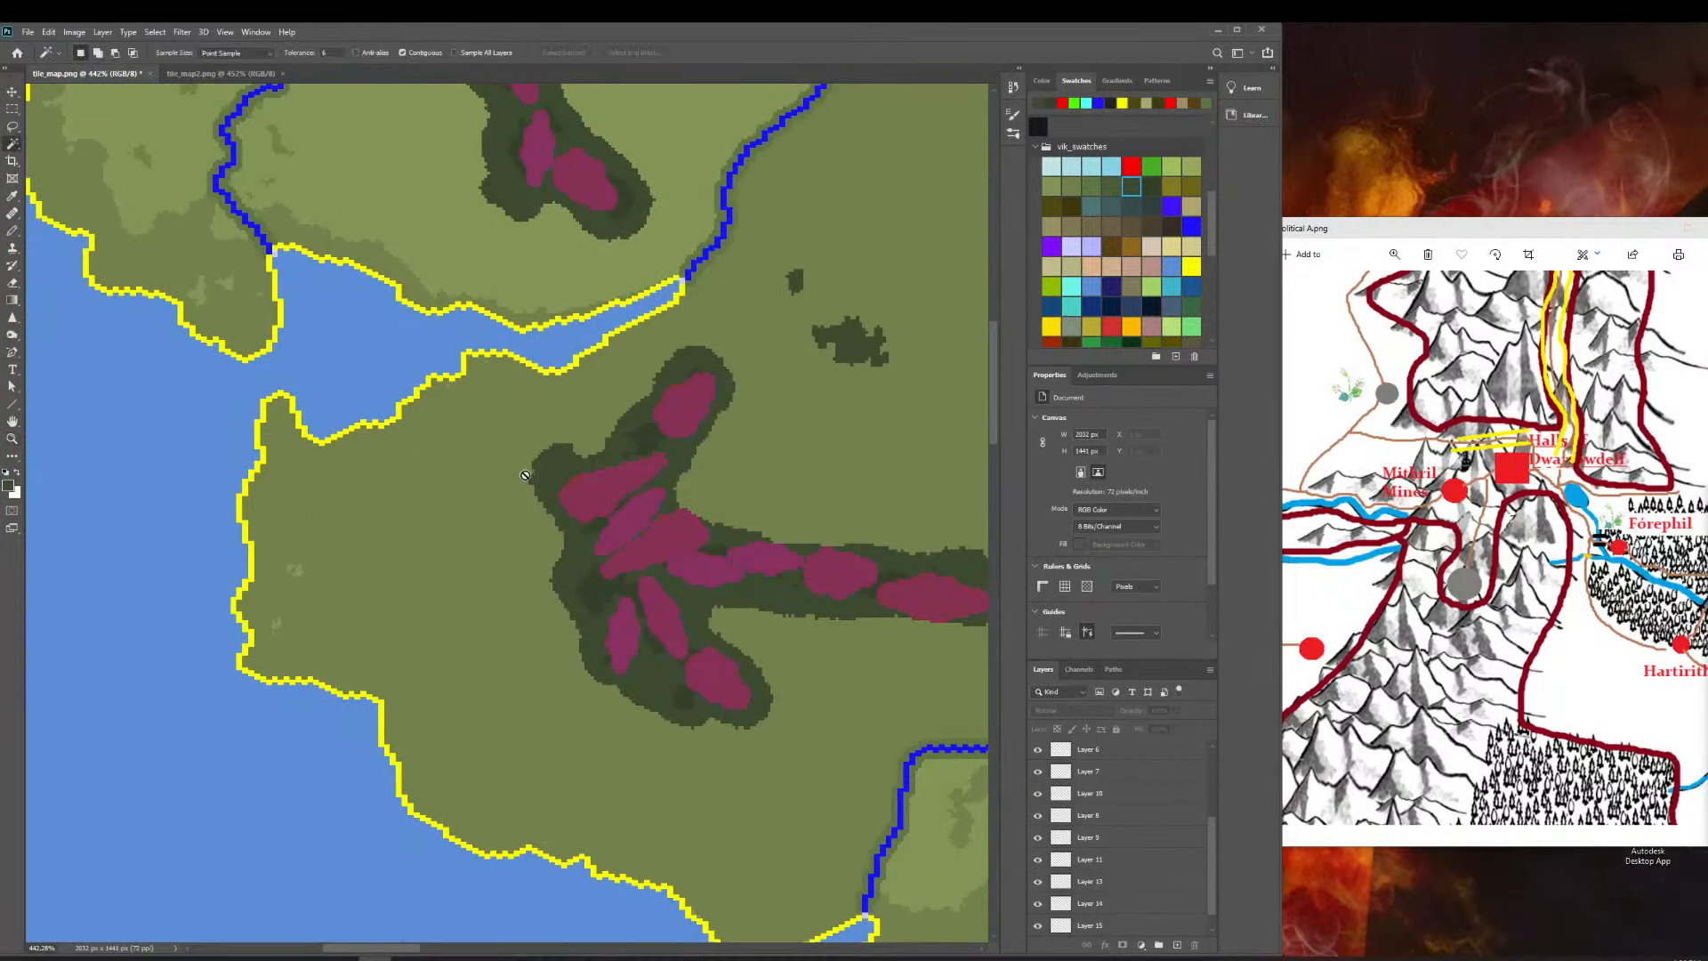
{"action": "left_click", "coordinate": [596, 514]}
{"action": "left_click", "coordinate": [833, 367]}
{"action": "scroll", "coordinate": [1046, 763], "scroll_direction": "down", "scroll_amount": 1}
{"action": "left_click", "coordinate": [1106, 927]}
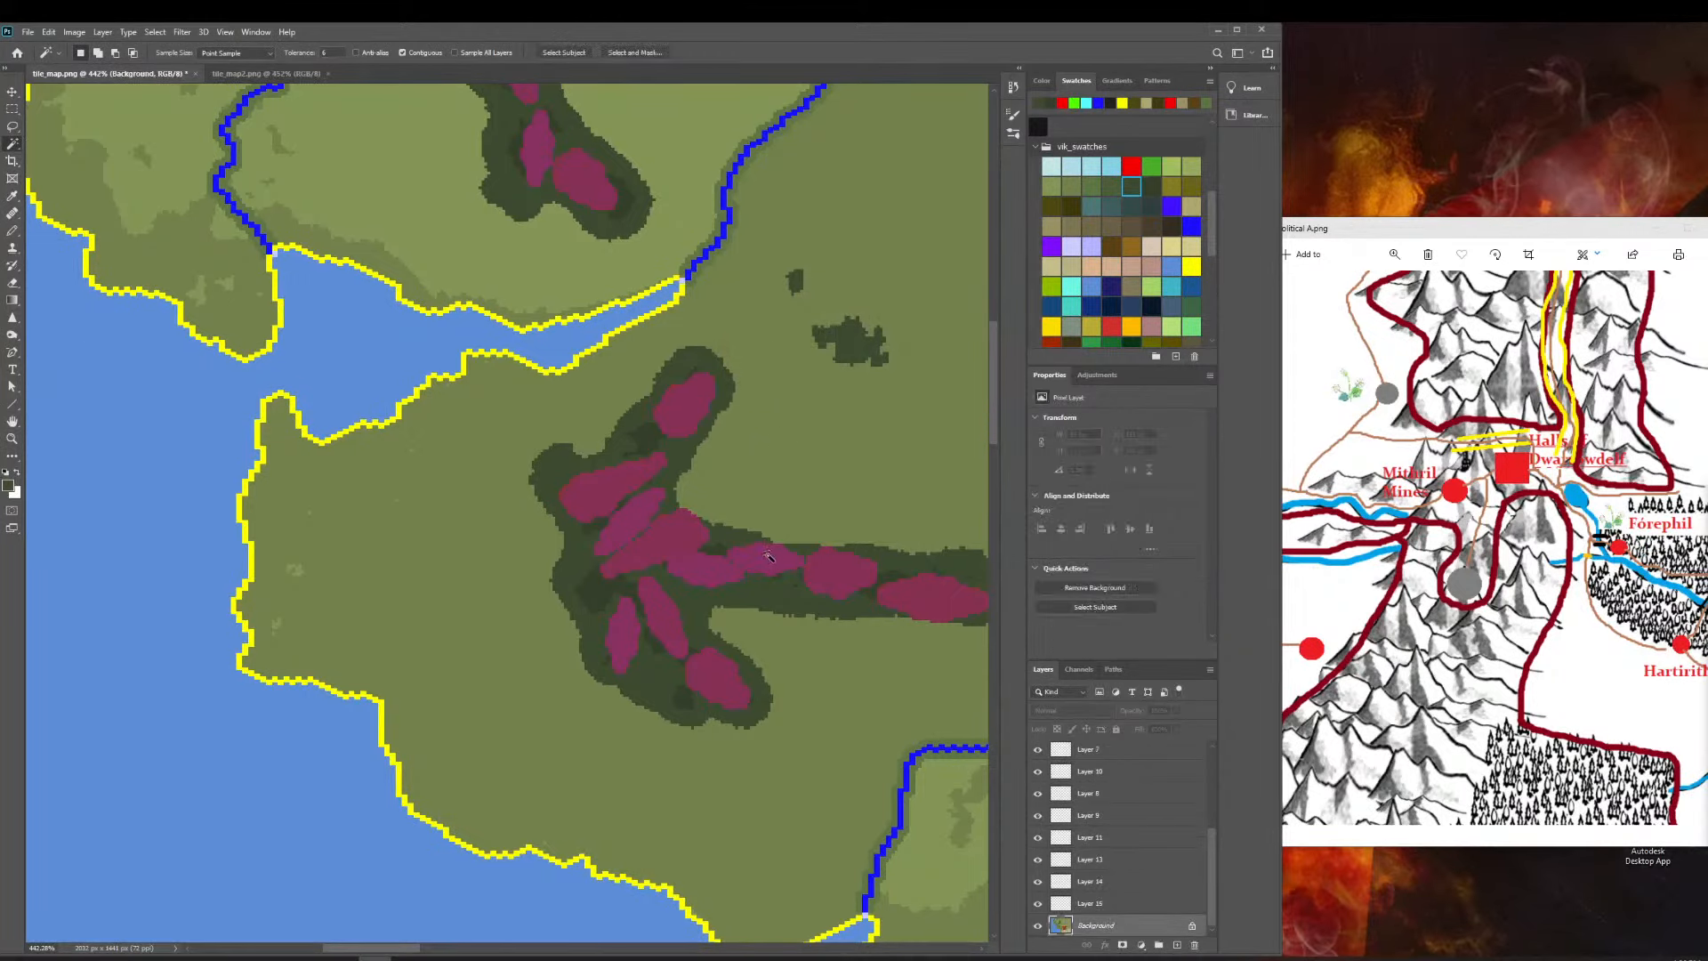
{"action": "scroll", "coordinate": [777, 633], "scroll_direction": "right", "scroll_amount": 1}
{"action": "left_click", "coordinate": [598, 620]}
{"action": "left_click", "coordinate": [619, 620]}
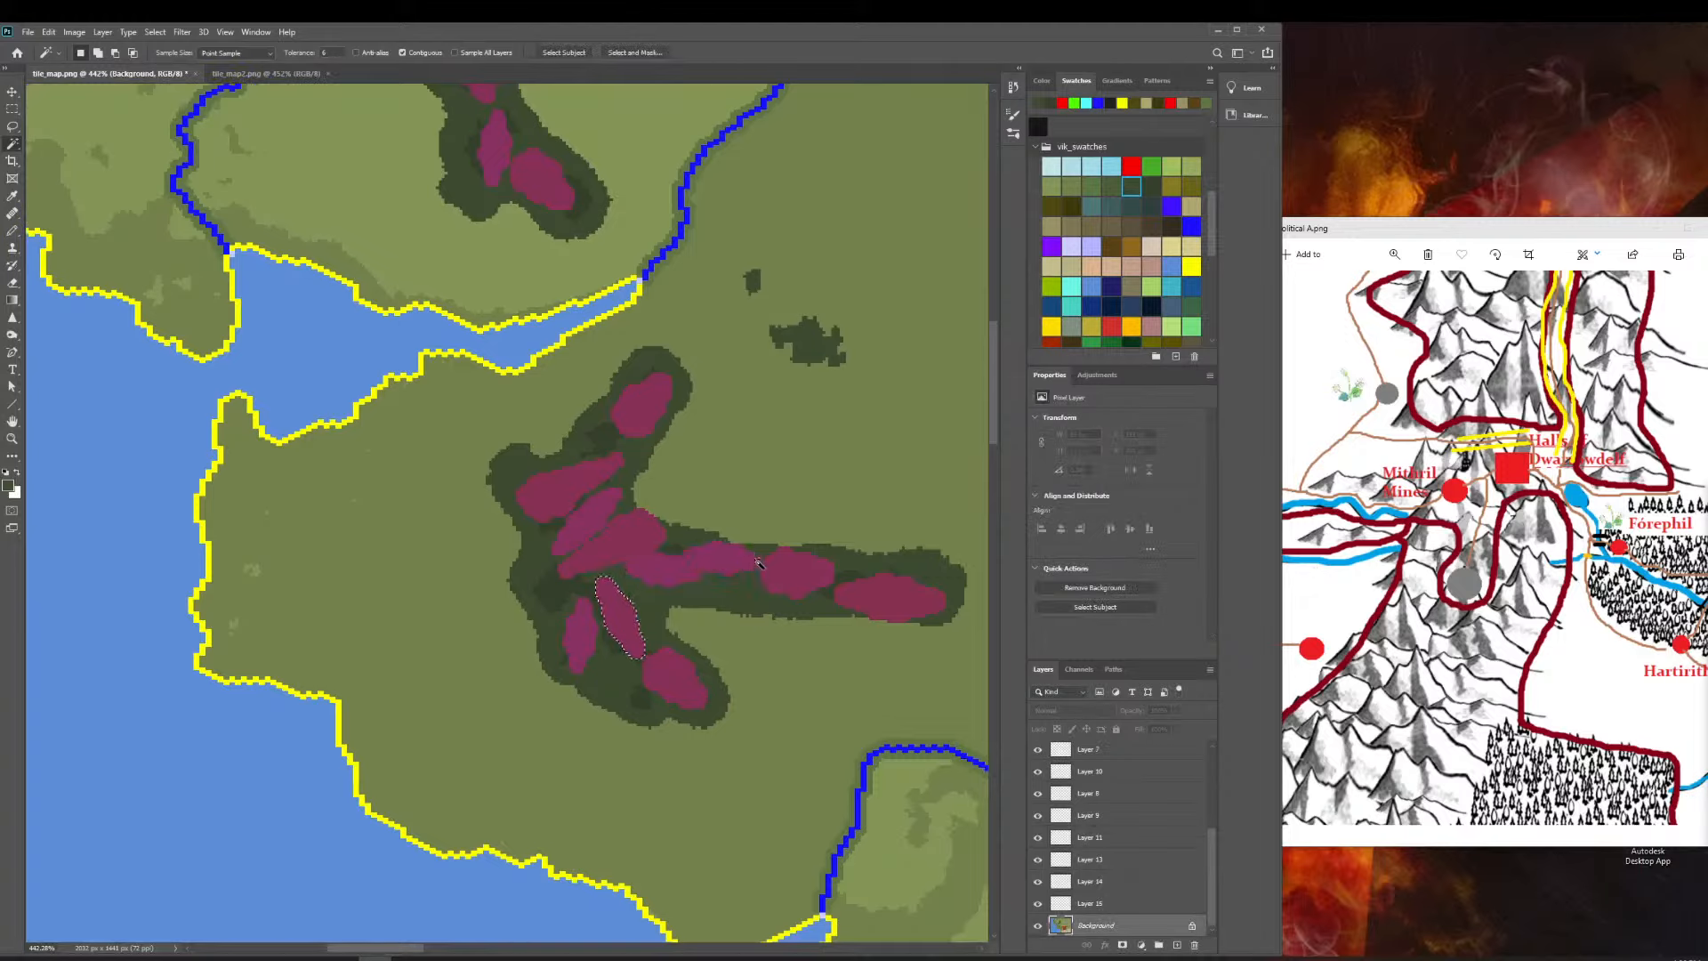
Copy the selected narrow mountain patch onto its own layer.
{"action": "scroll", "coordinate": [763, 523], "scroll_direction": "right", "scroll_amount": 1}
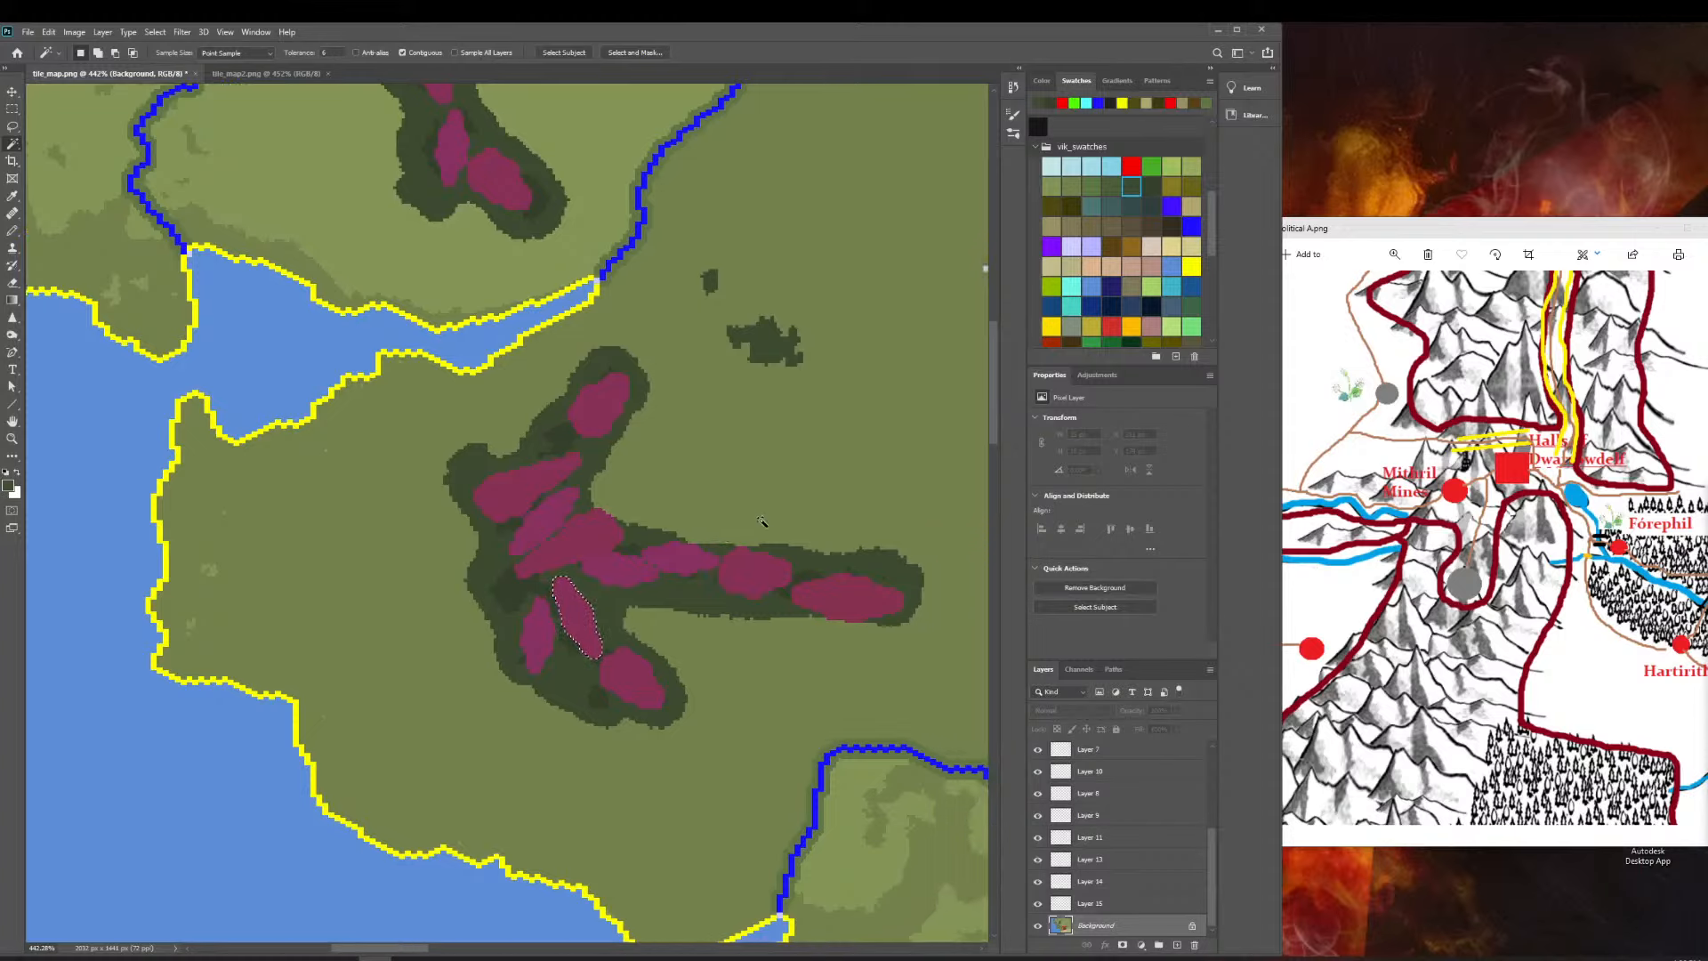
{"action": "scroll", "coordinate": [763, 524], "scroll_direction": "right", "scroll_amount": 10}
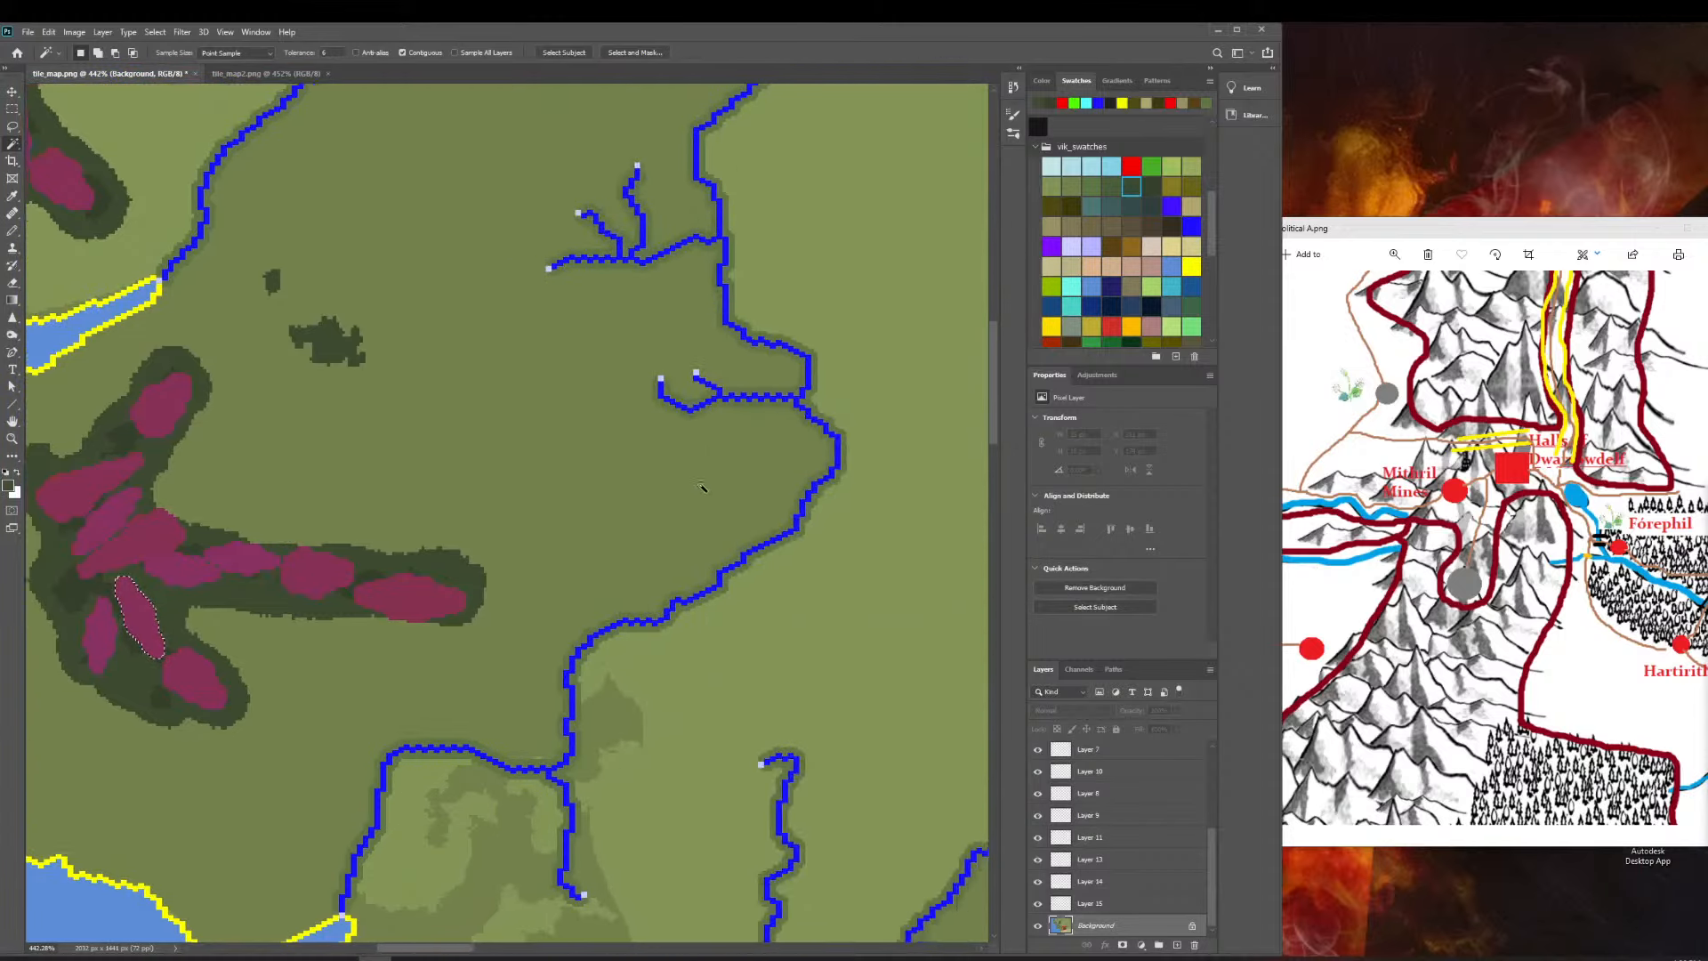
{"action": "scroll", "coordinate": [702, 486], "scroll_direction": "right", "scroll_amount": 9}
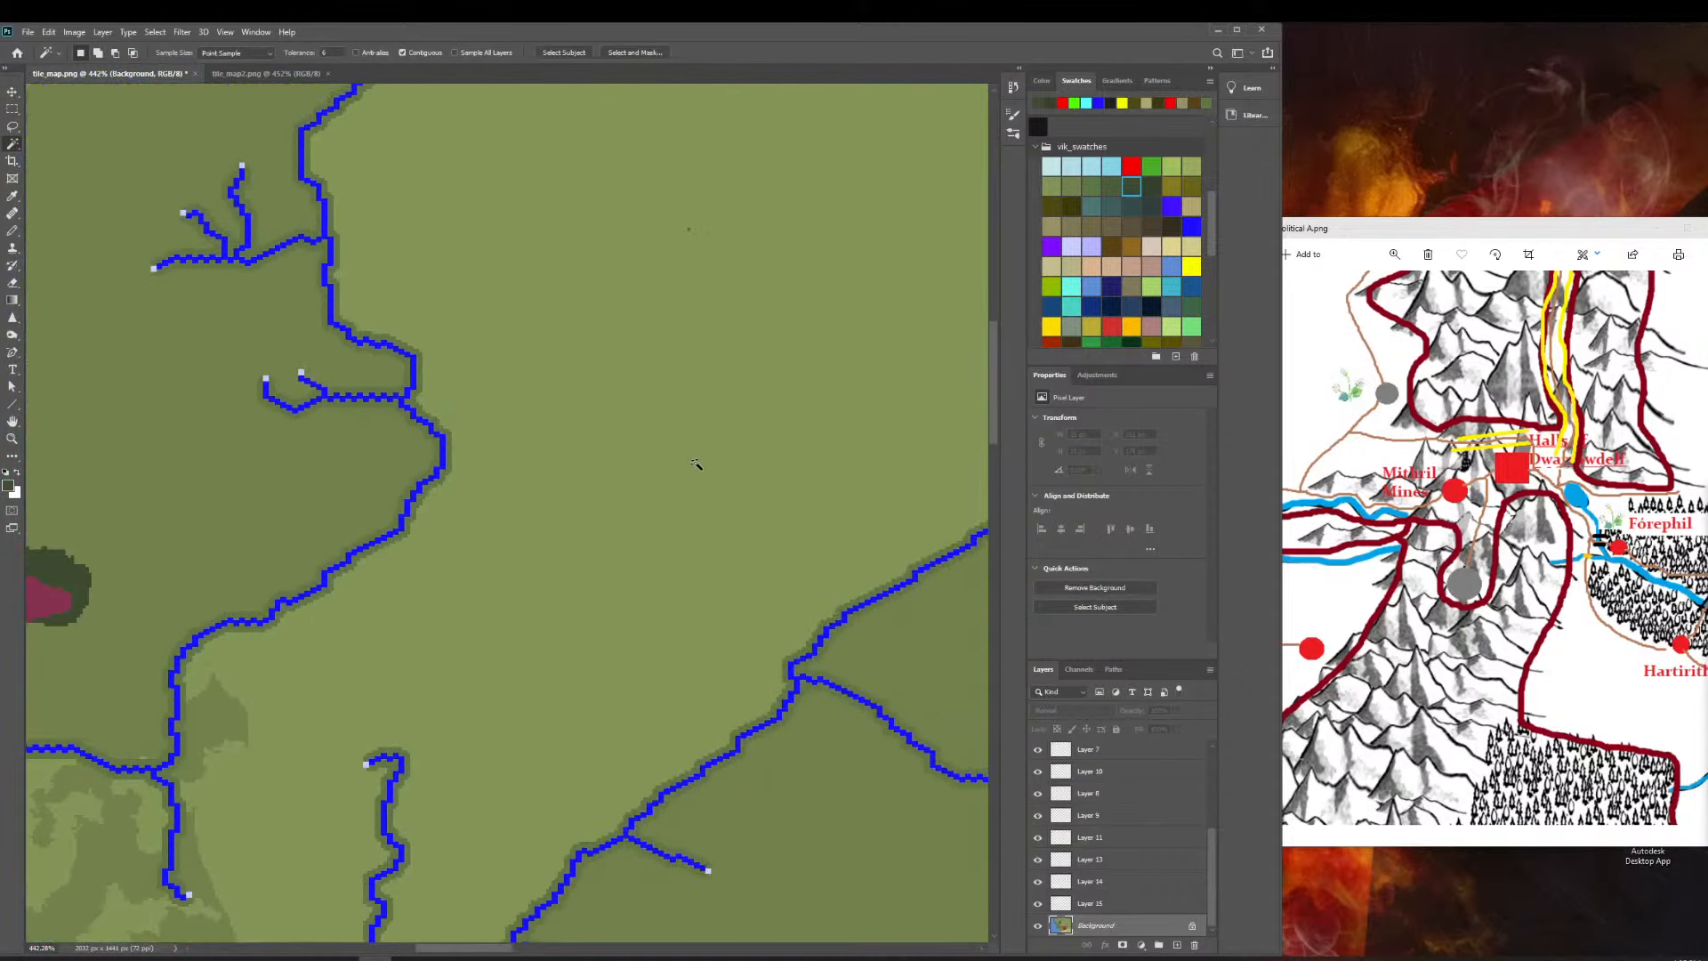
{"action": "scroll", "coordinate": [695, 463], "scroll_direction": "right", "scroll_amount": 10}
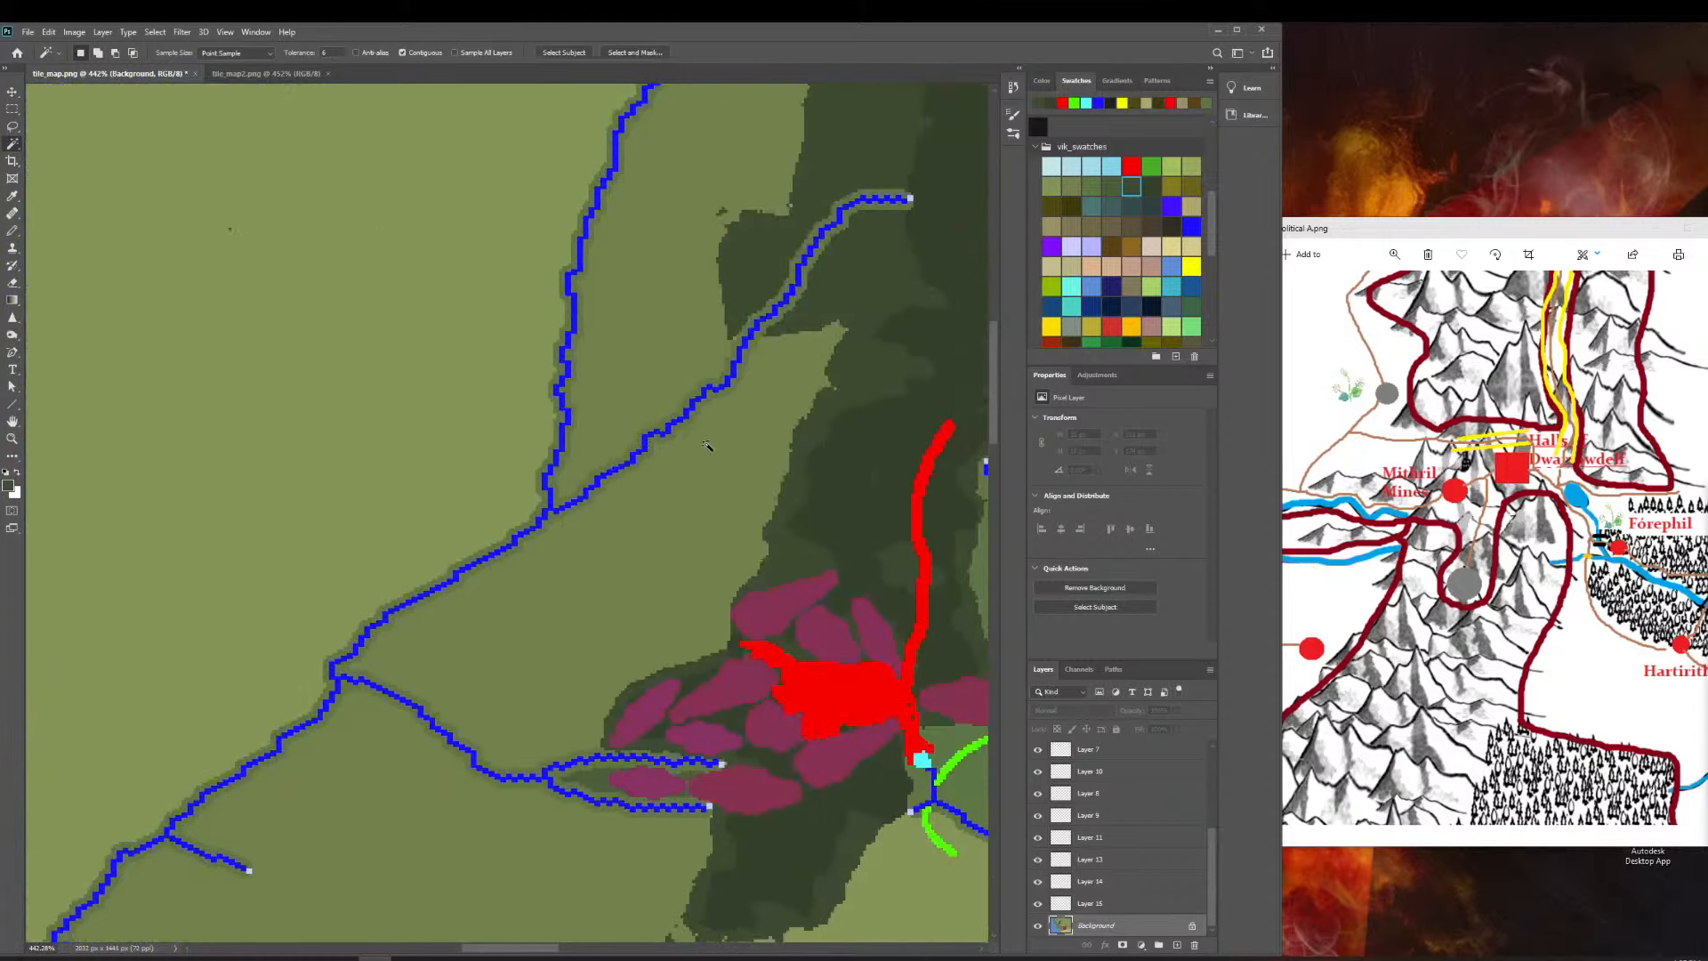
{"action": "scroll", "coordinate": [708, 445], "scroll_direction": "right", "scroll_amount": 2}
{"action": "scroll", "coordinate": [707, 450], "scroll_direction": "down", "scroll_amount": 1}
{"action": "scroll", "coordinate": [707, 452], "scroll_direction": "left", "scroll_amount": 1}
{"action": "key", "text": "ctrl+j"}
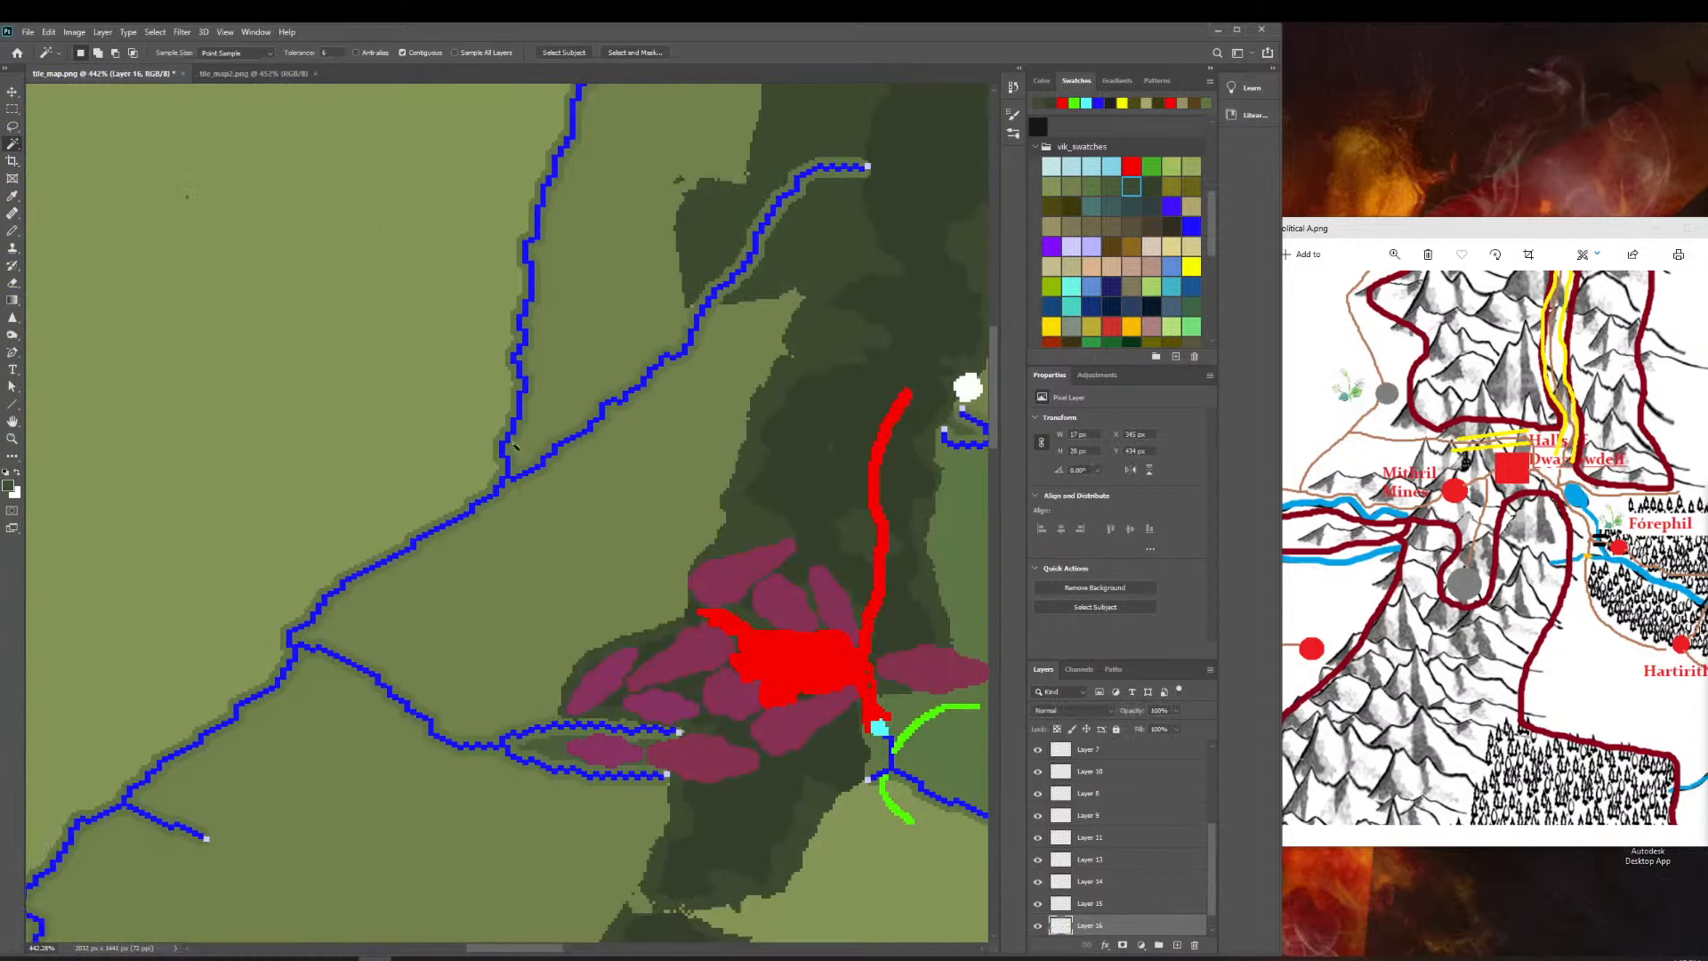
Move the copied narrow patch from the western coastal range to the eastern branch at the southern end of the central range.
{"action": "left_click", "coordinate": [14, 439]}
{"action": "left_click_drag", "start_coordinate": [401, 479], "coordinate": [355, 455]}
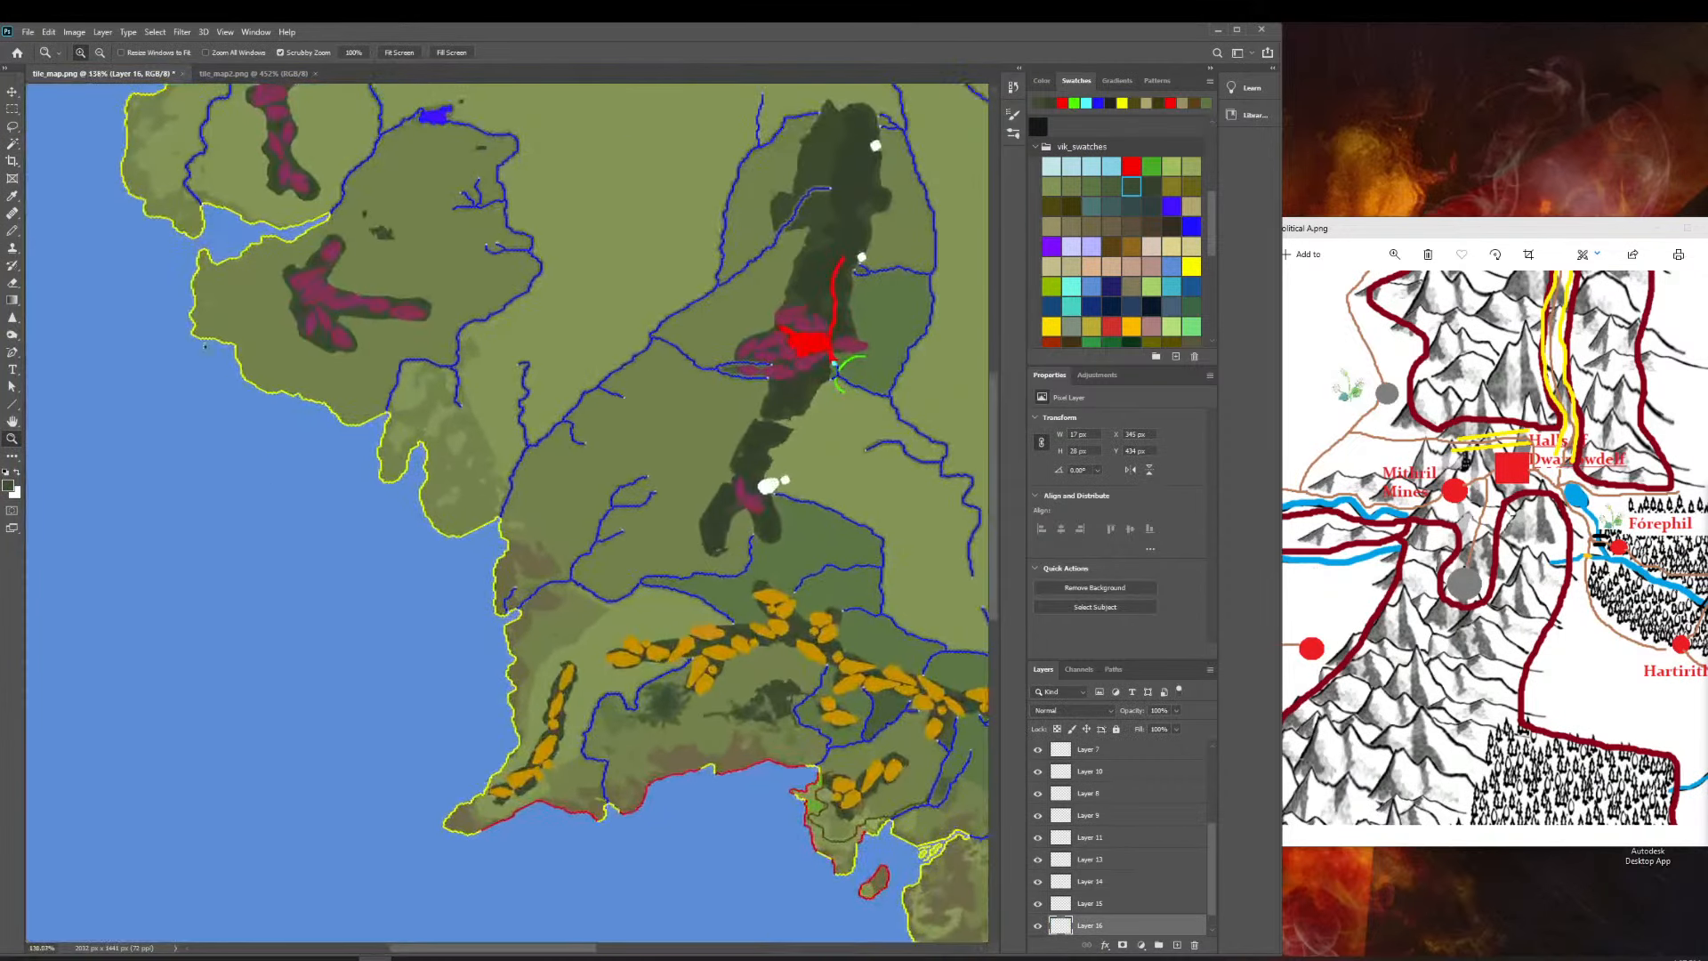
{"action": "left_click", "coordinate": [14, 91]}
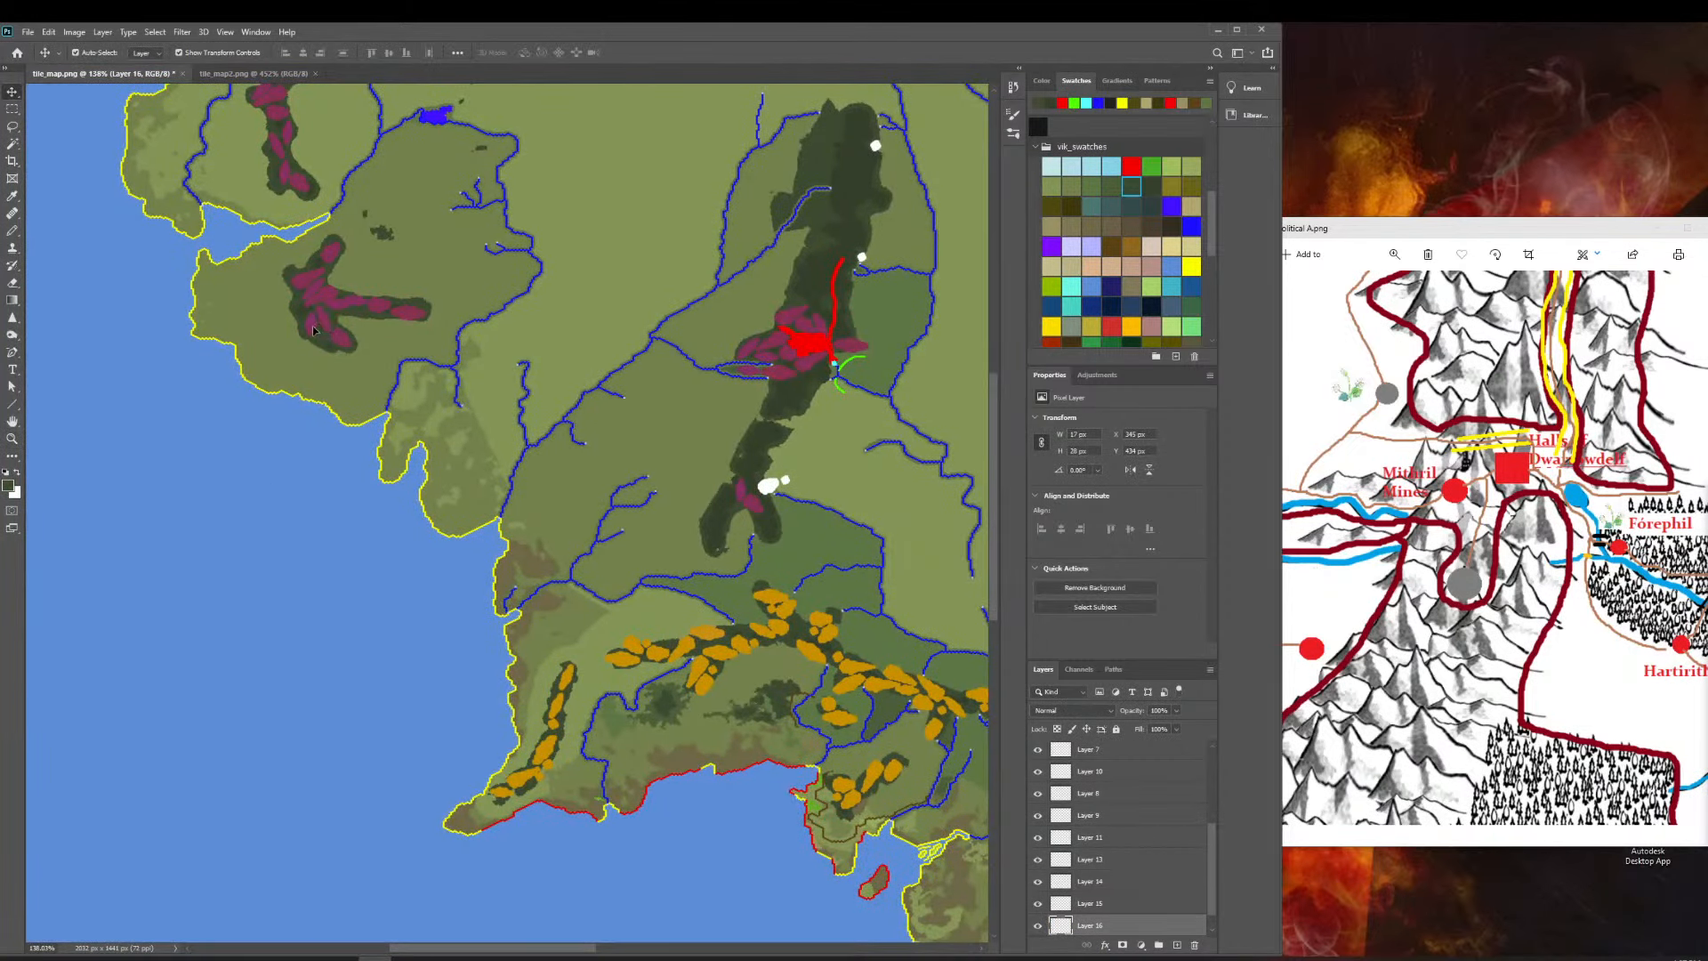
{"action": "scroll", "coordinate": [273, 313], "scroll_direction": "up", "scroll_amount": 3}
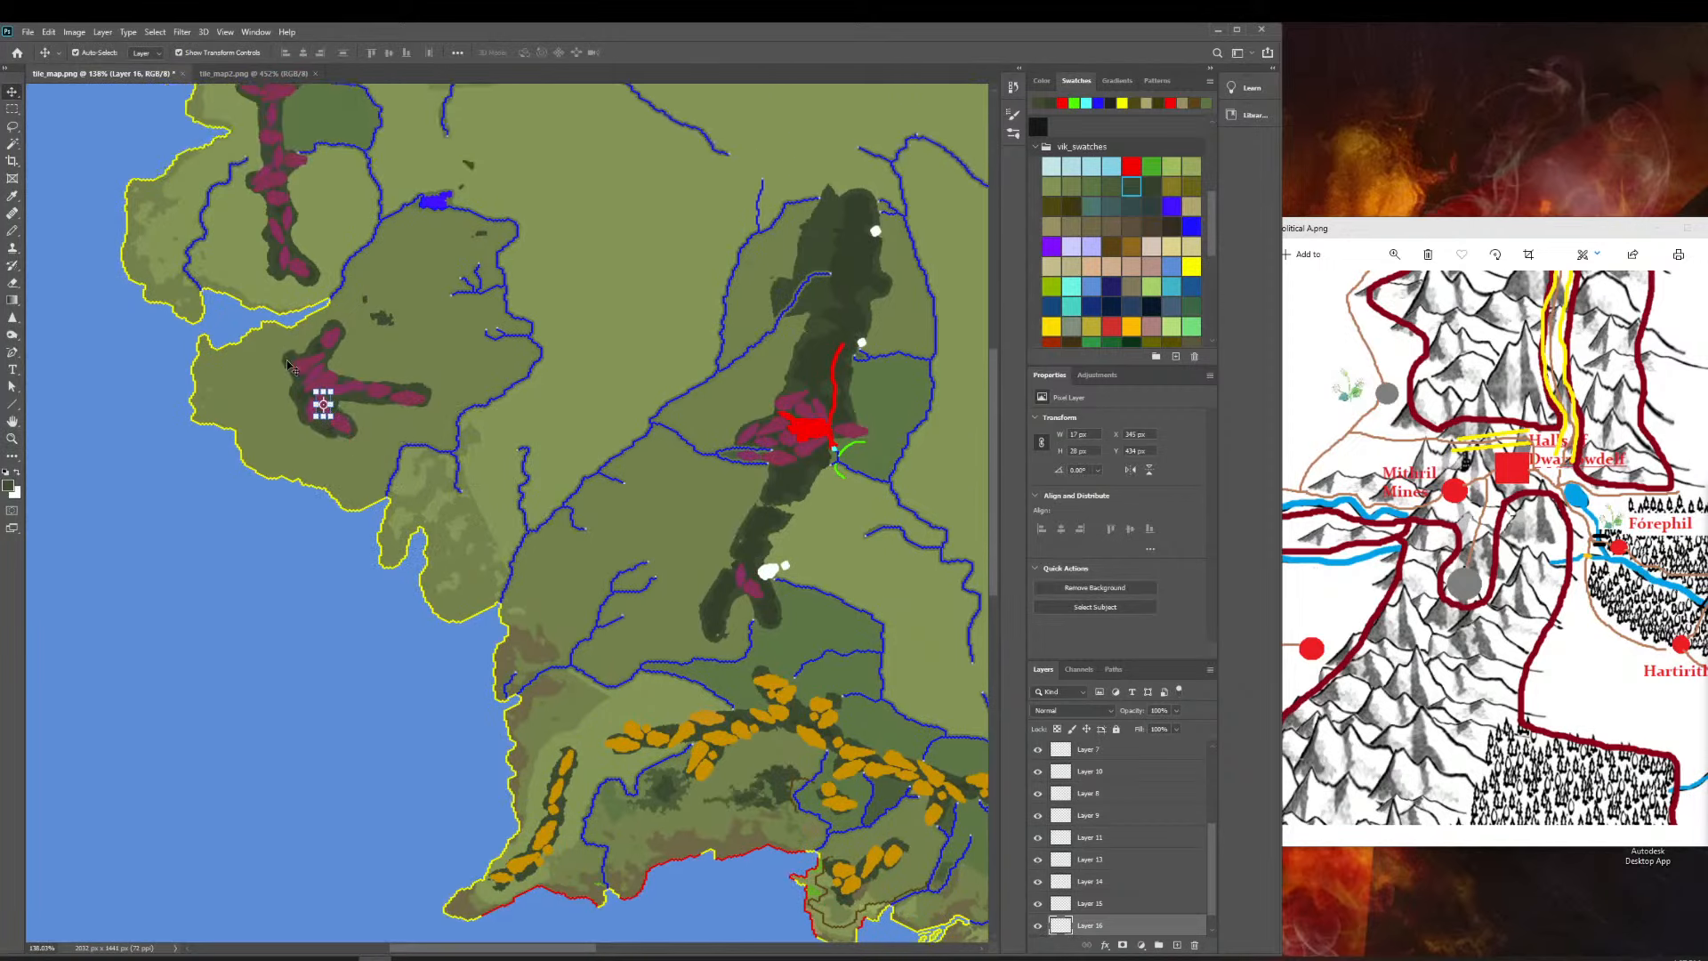
{"action": "left_click_drag", "start_coordinate": [328, 425], "coordinate": [754, 626]}
Reposition the narrow patch against the western edge of the large white patch, above the southern magenta patches.
{"action": "key", "text": "z"}
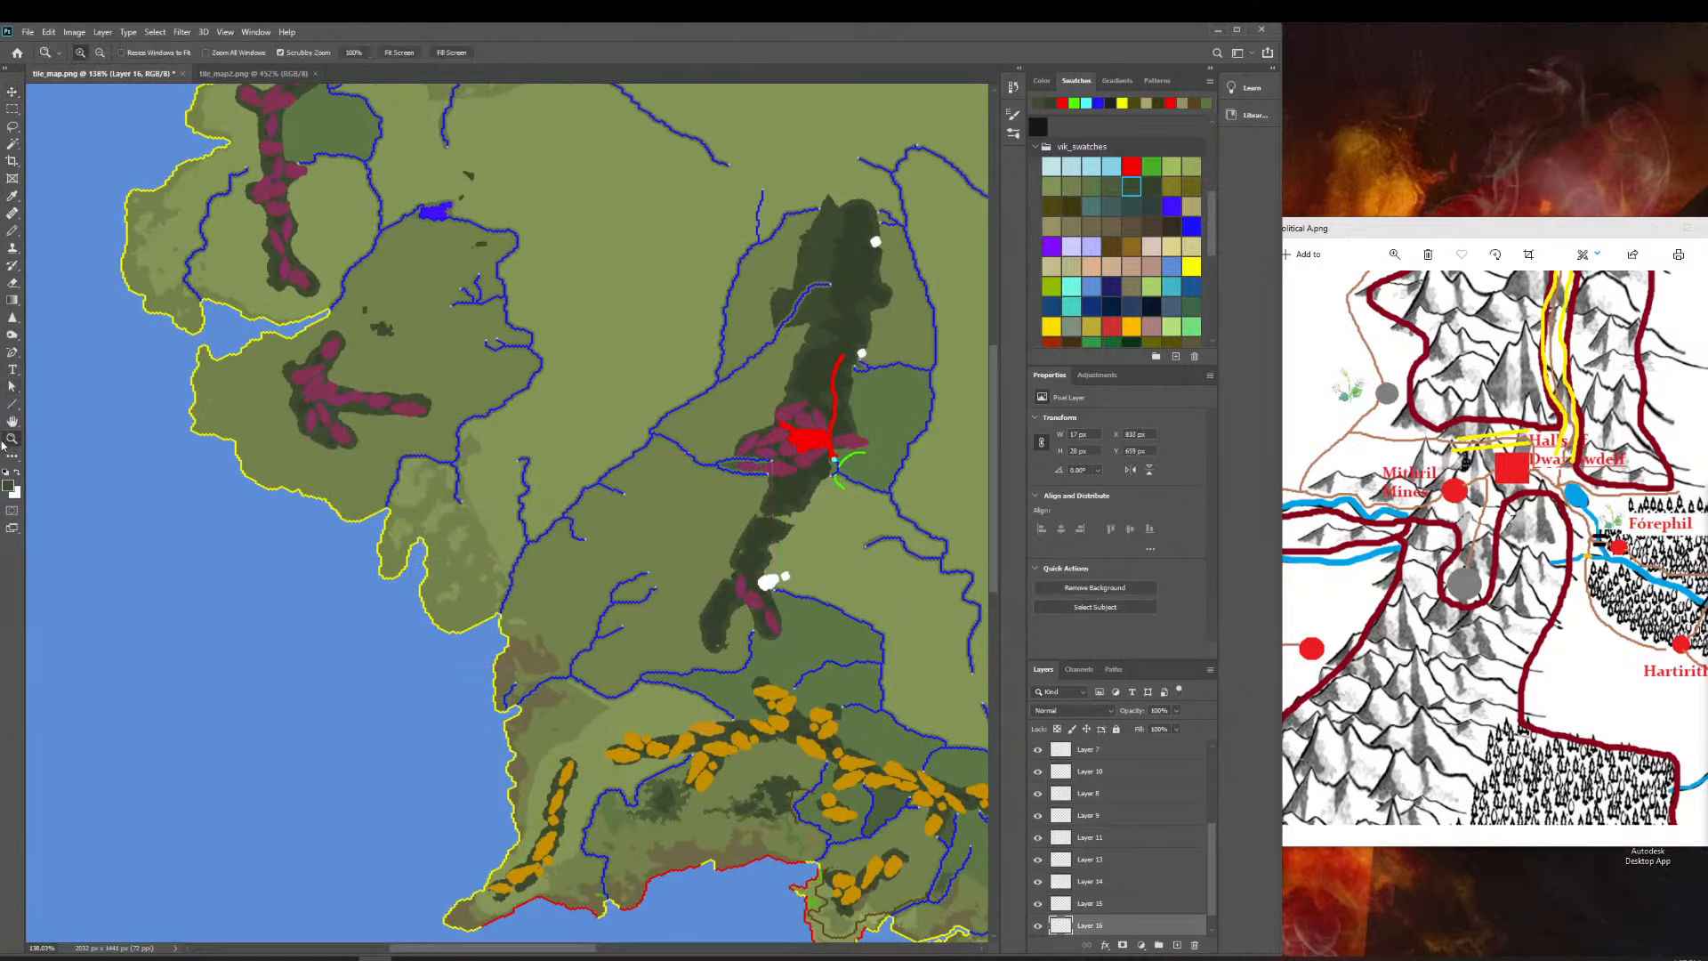
{"action": "mouse_move", "coordinate": [628, 621]}
{"action": "left_mouse_down"}
{"action": "mouse_move", "coordinate": [732, 612]}
{"action": "mouse_move", "coordinate": [614, 612]}
{"action": "left_mouse_up"}
{"action": "left_click_drag", "start_coordinate": [823, 571], "coordinate": [1005, 564]}
{"action": "left_click", "coordinate": [12, 91]}
{"action": "left_click_drag", "start_coordinate": [427, 666], "coordinate": [194, 179]}
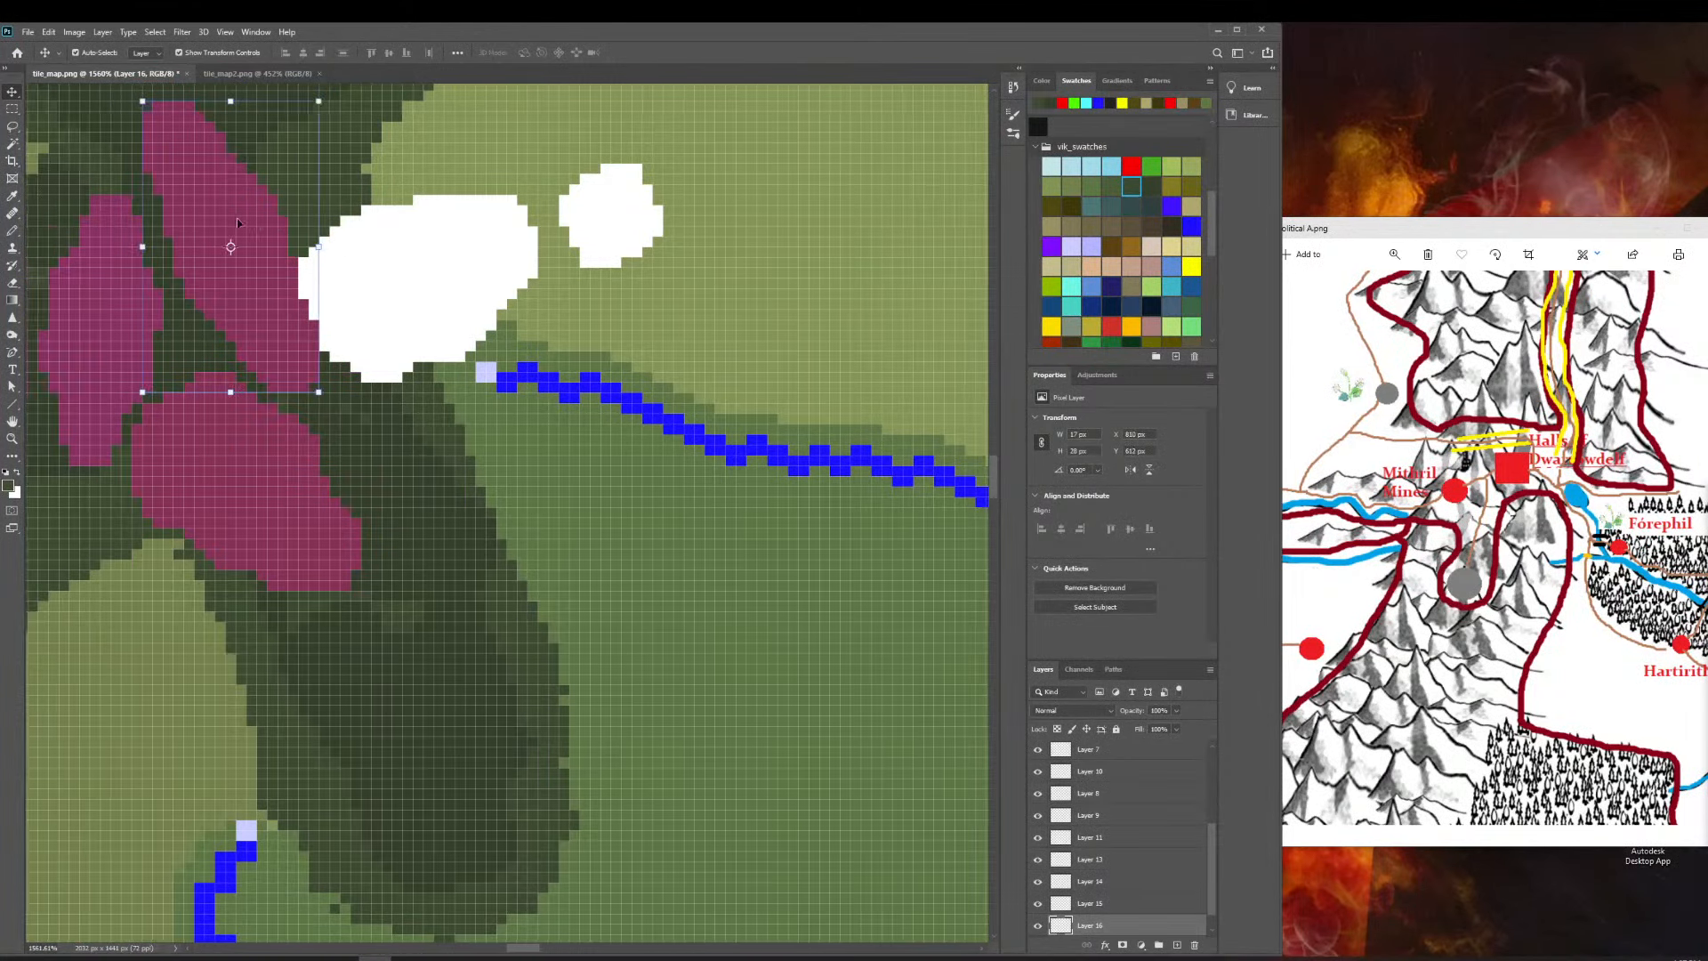
{"action": "scroll", "coordinate": [237, 222], "scroll_direction": "left", "scroll_amount": 5}
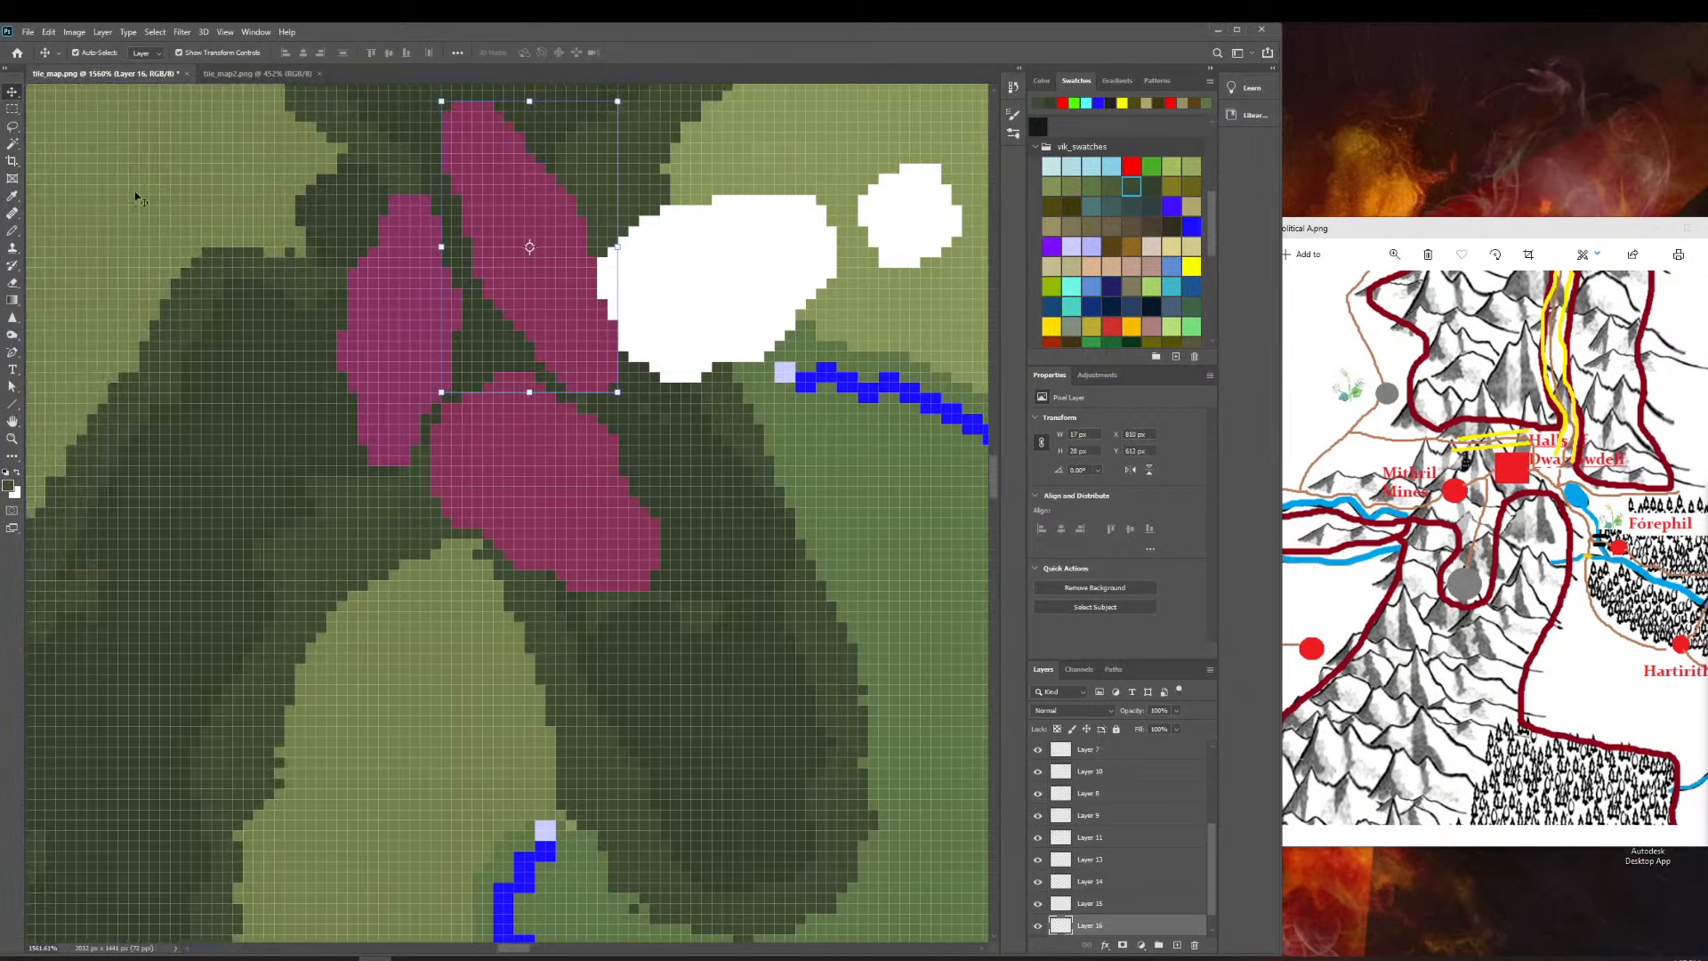
Select the wide magenta patch below the paired slanted patches in the northwestern range with the Magic Wand on the Background layer.
{"action": "left_click", "coordinate": [5, 441]}
{"action": "left_click_drag", "start_coordinate": [454, 415], "coordinate": [320, 425]}
{"action": "scroll", "coordinate": [465, 472], "scroll_direction": "up", "scroll_amount": 7}
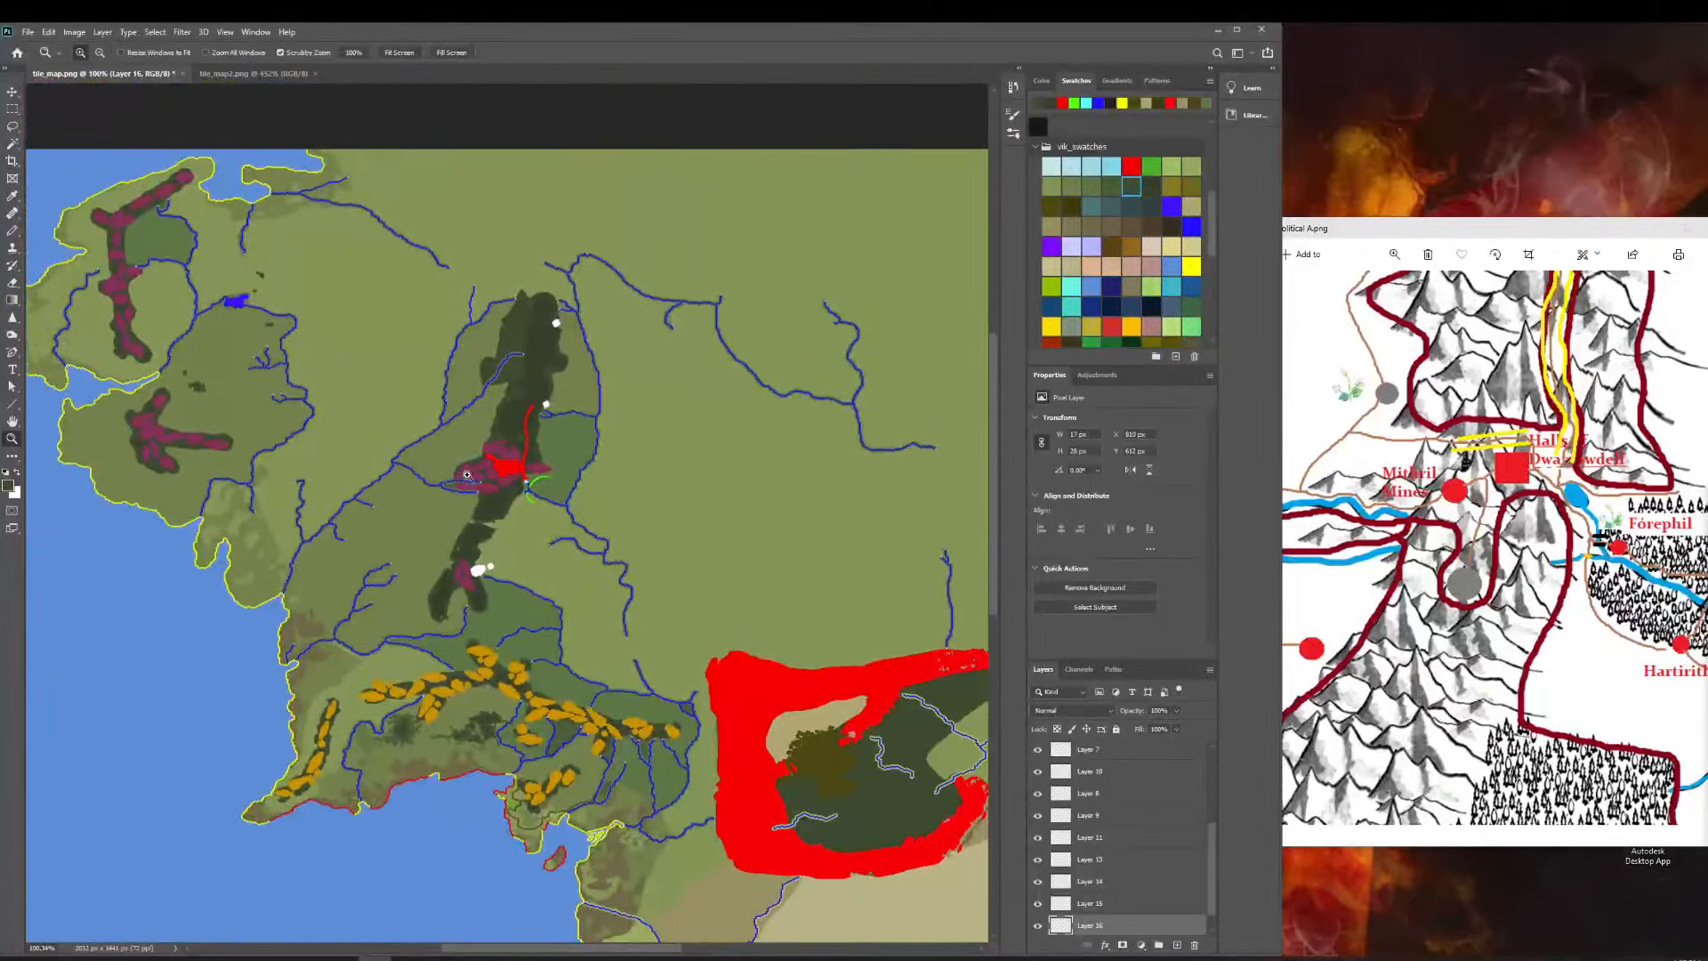
{"action": "left_click_drag", "start_coordinate": [466, 474], "coordinate": [270, 356]}
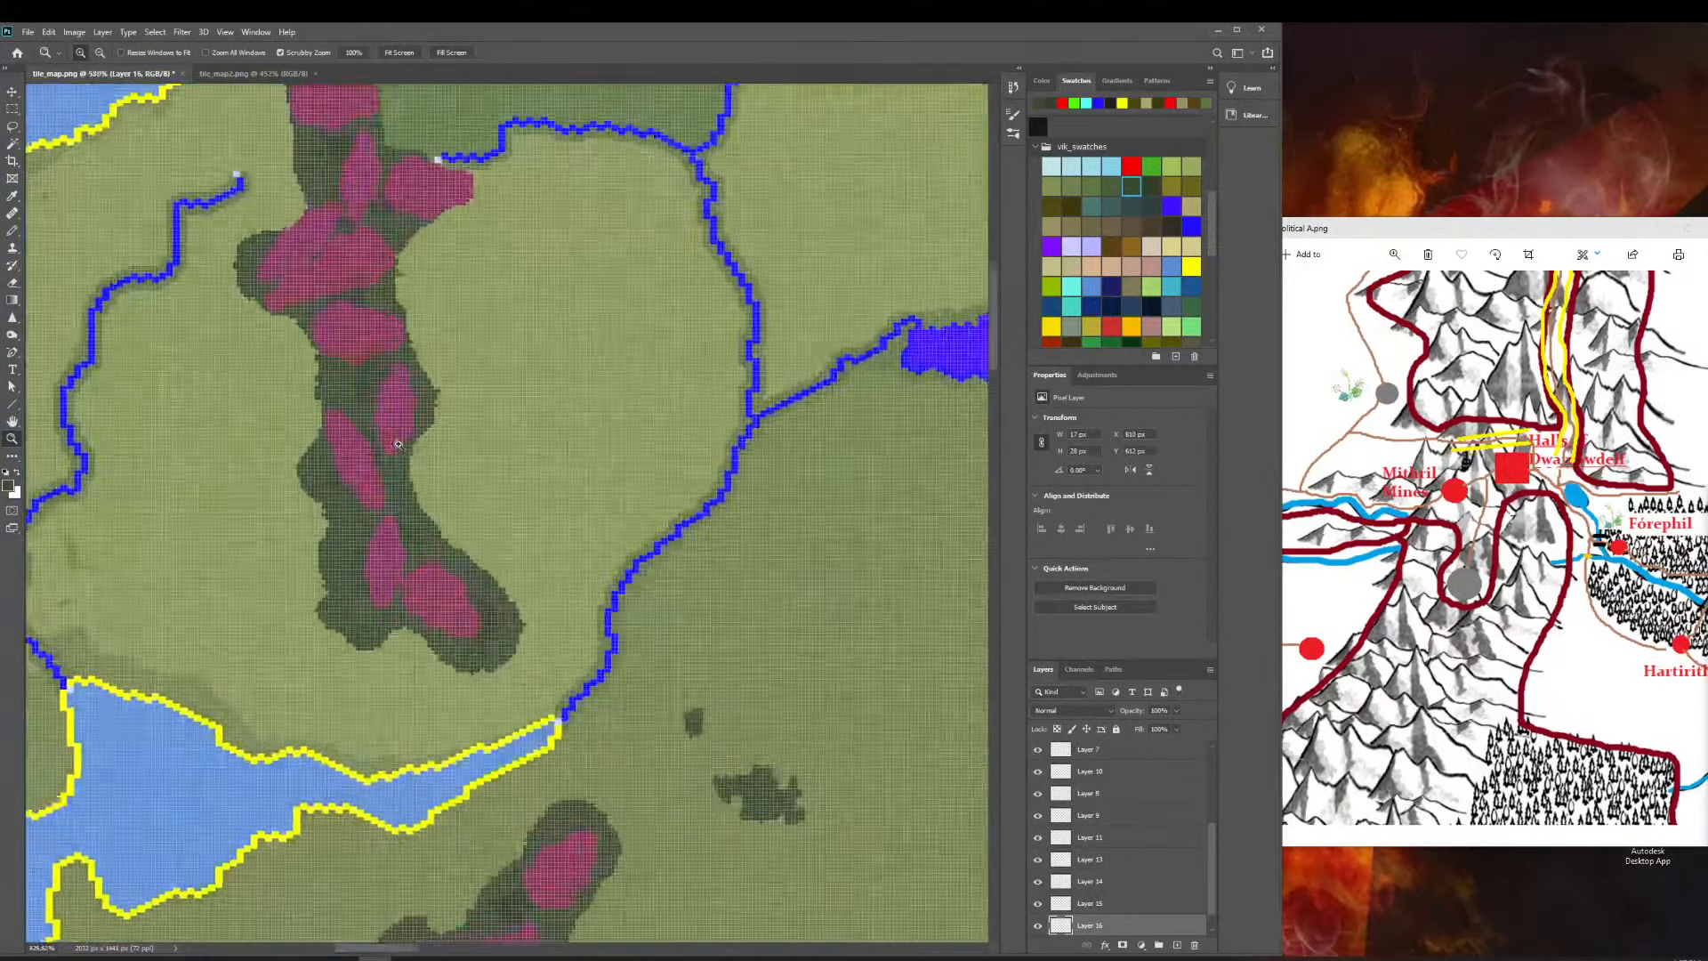
{"action": "left_click", "coordinate": [13, 143]}
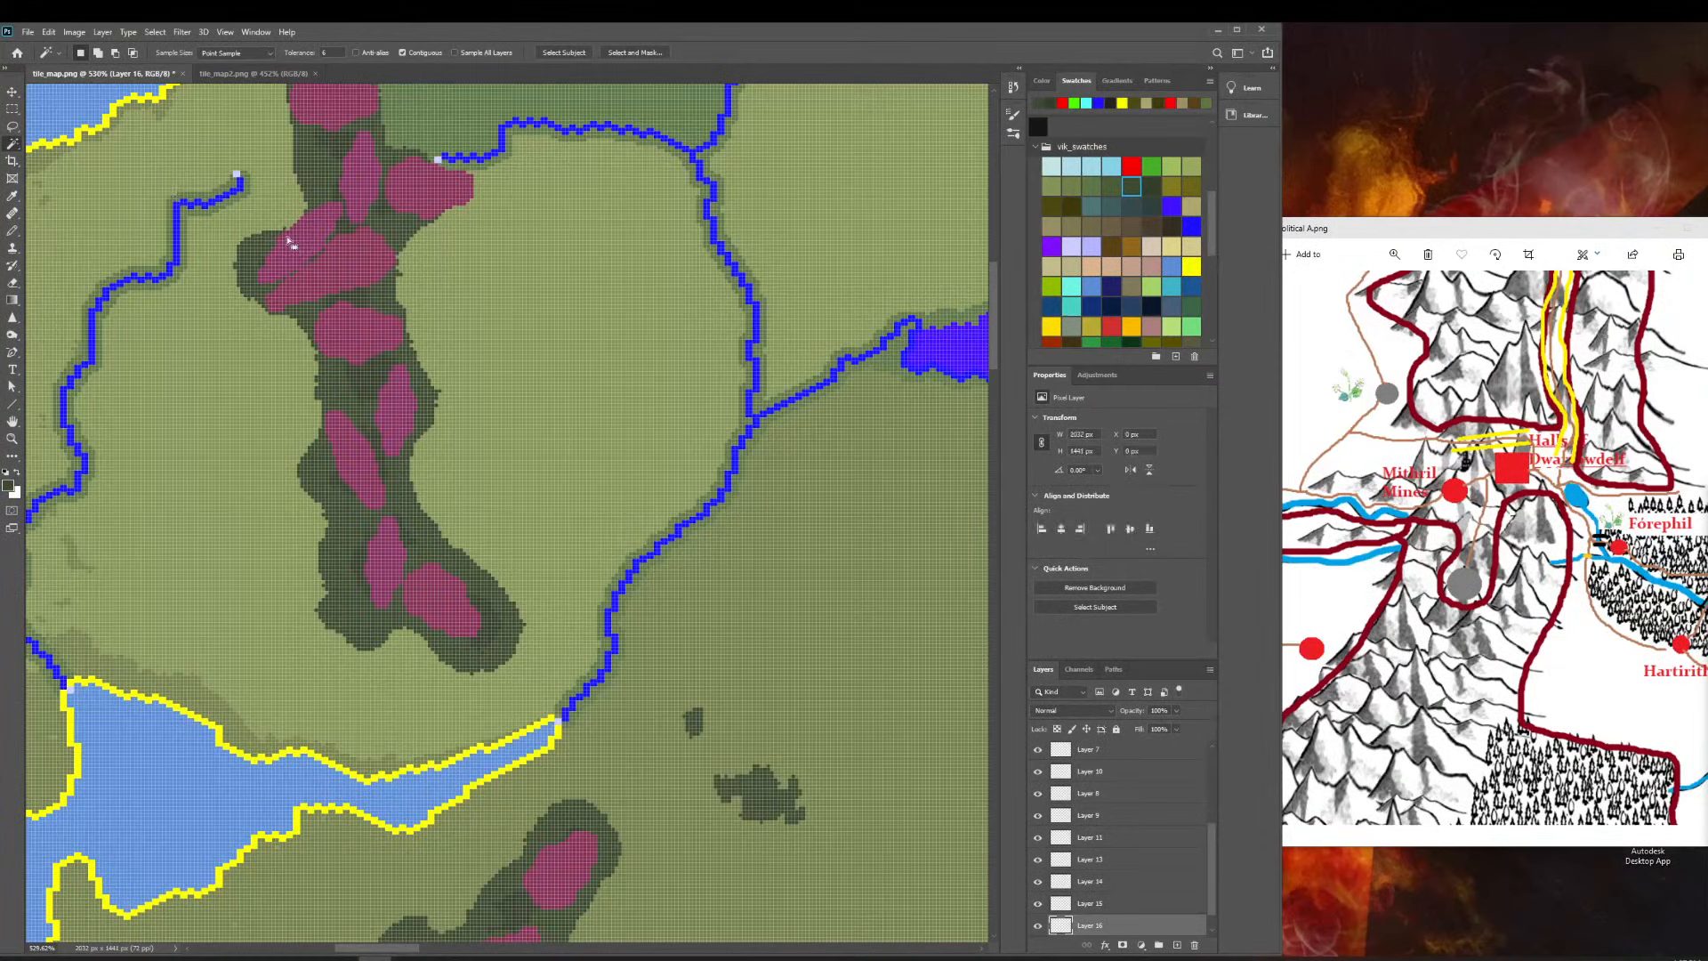
{"action": "scroll", "coordinate": [1138, 825], "scroll_direction": "down", "scroll_amount": 1}
{"action": "left_click", "coordinate": [1064, 925]}
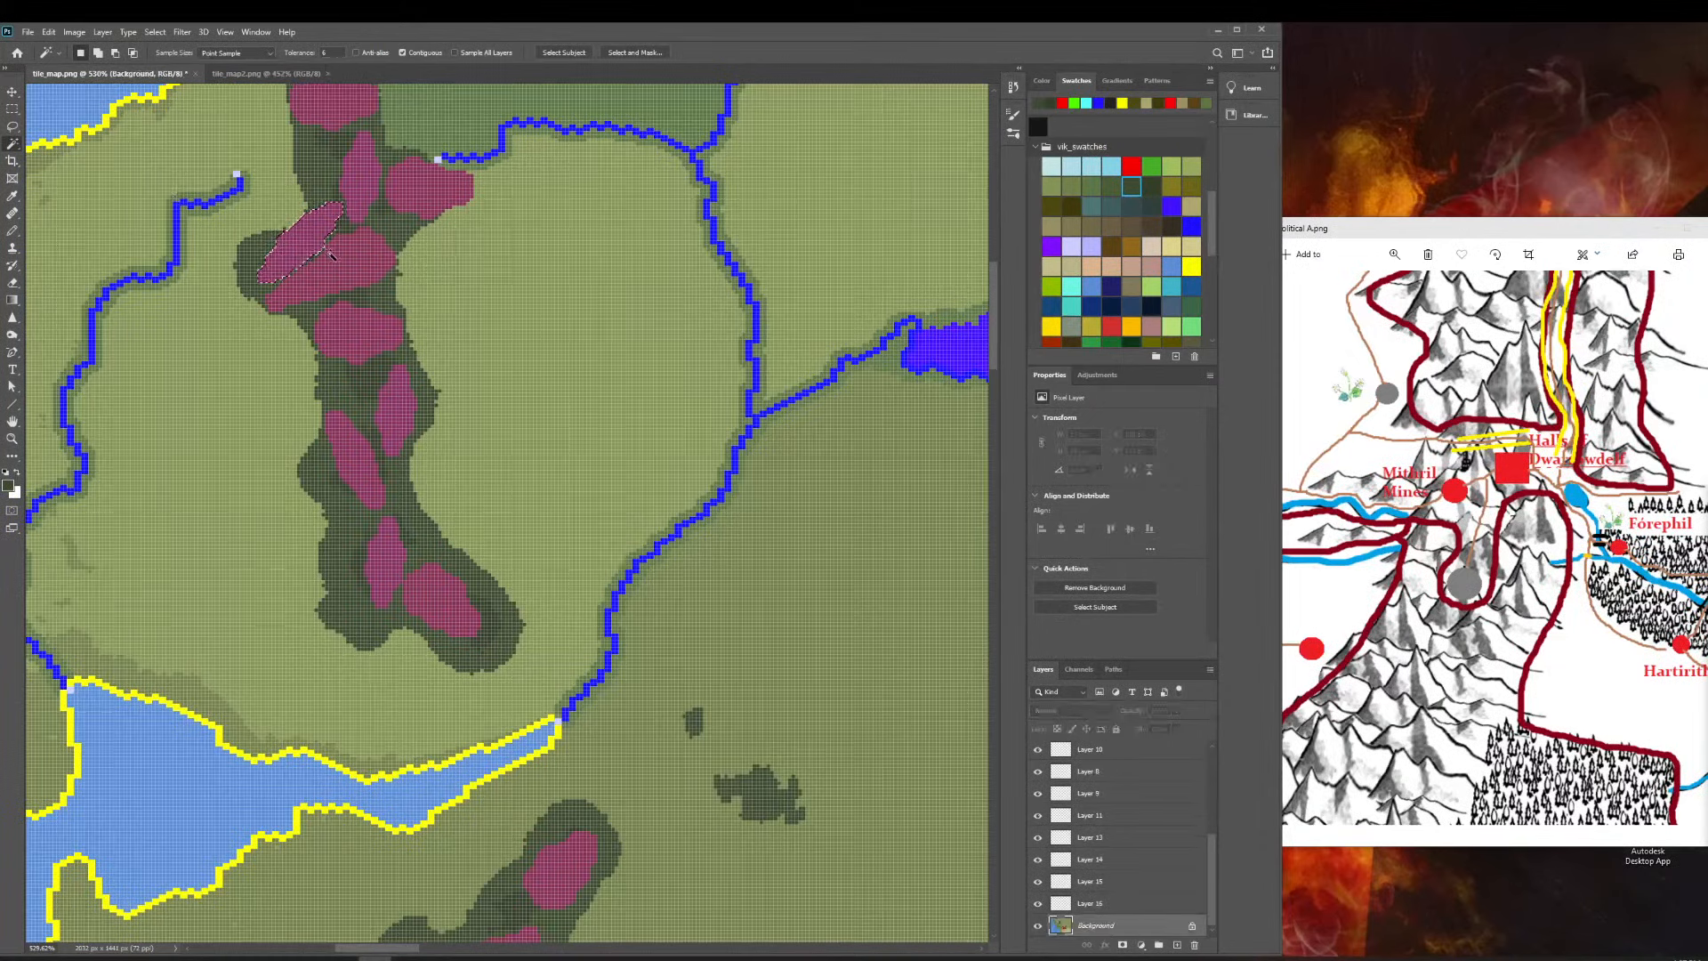
{"action": "left_click", "coordinate": [361, 347]}
Copy the selected wide patch onto its own layer and move it to the central range's southeastern branch, below the white patches.
{"action": "left_click", "coordinate": [11, 441]}
{"action": "left_click_drag", "start_coordinate": [628, 519], "coordinate": [530, 506]}
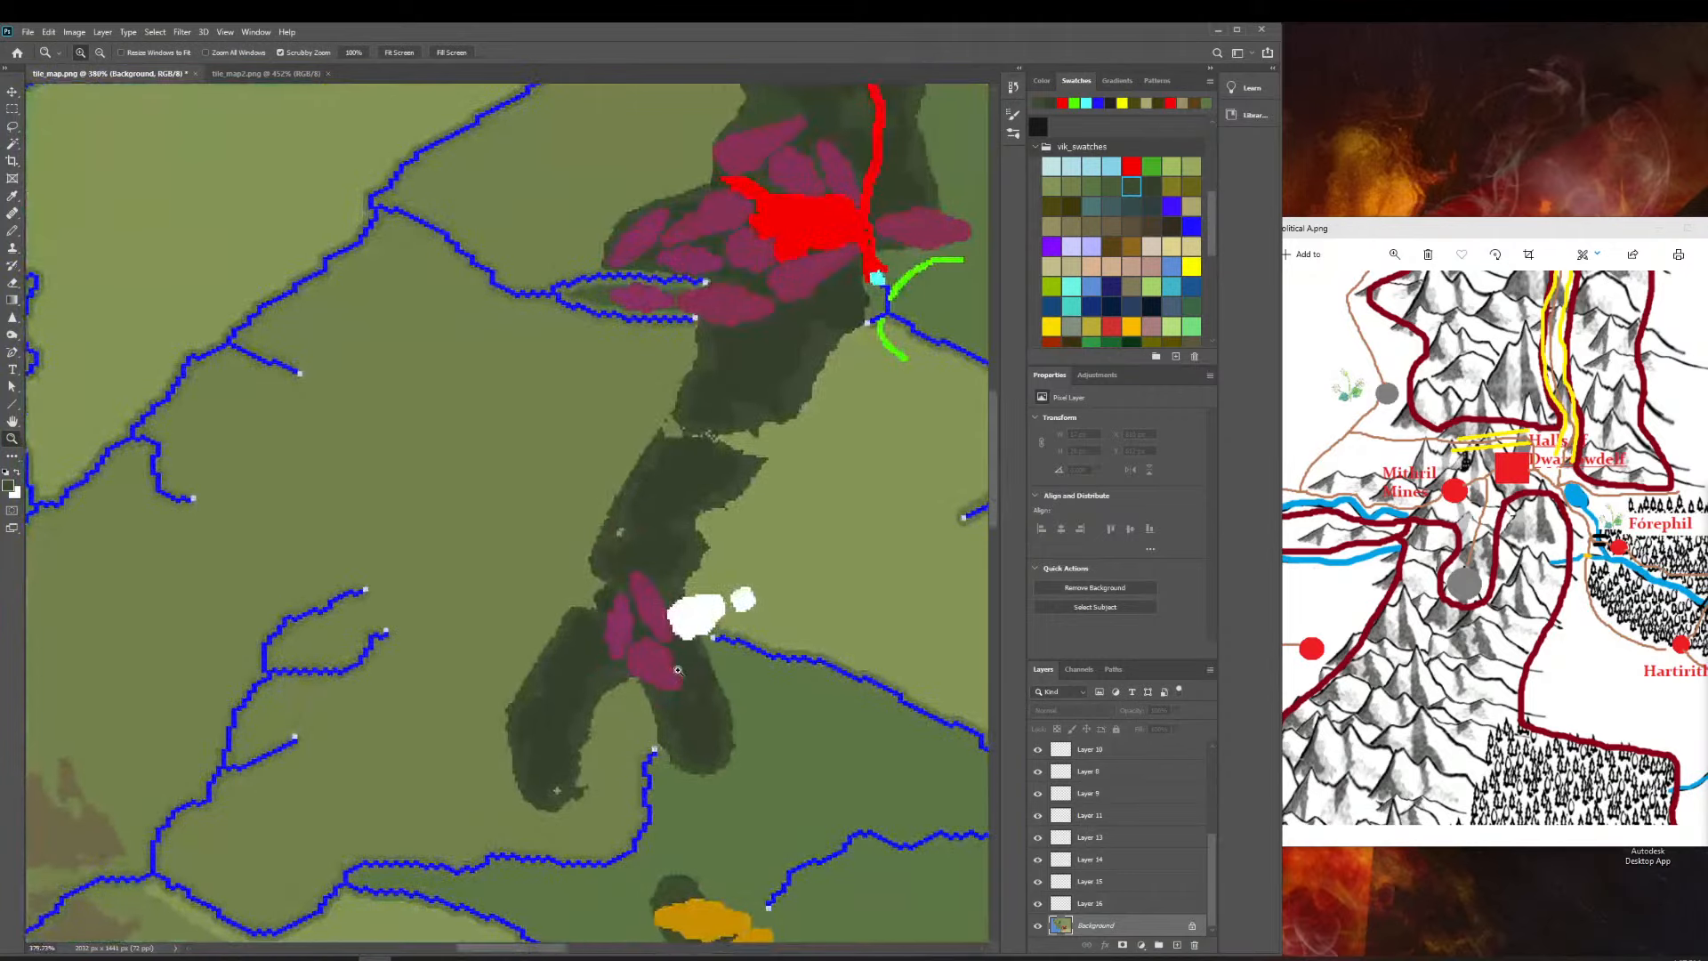
{"action": "left_click_drag", "start_coordinate": [679, 672], "coordinate": [754, 735]}
{"action": "key", "text": "ctrl+j"}
{"action": "left_click_drag", "start_coordinate": [224, 261], "coordinate": [742, 666]}
{"action": "key", "text": "v"}
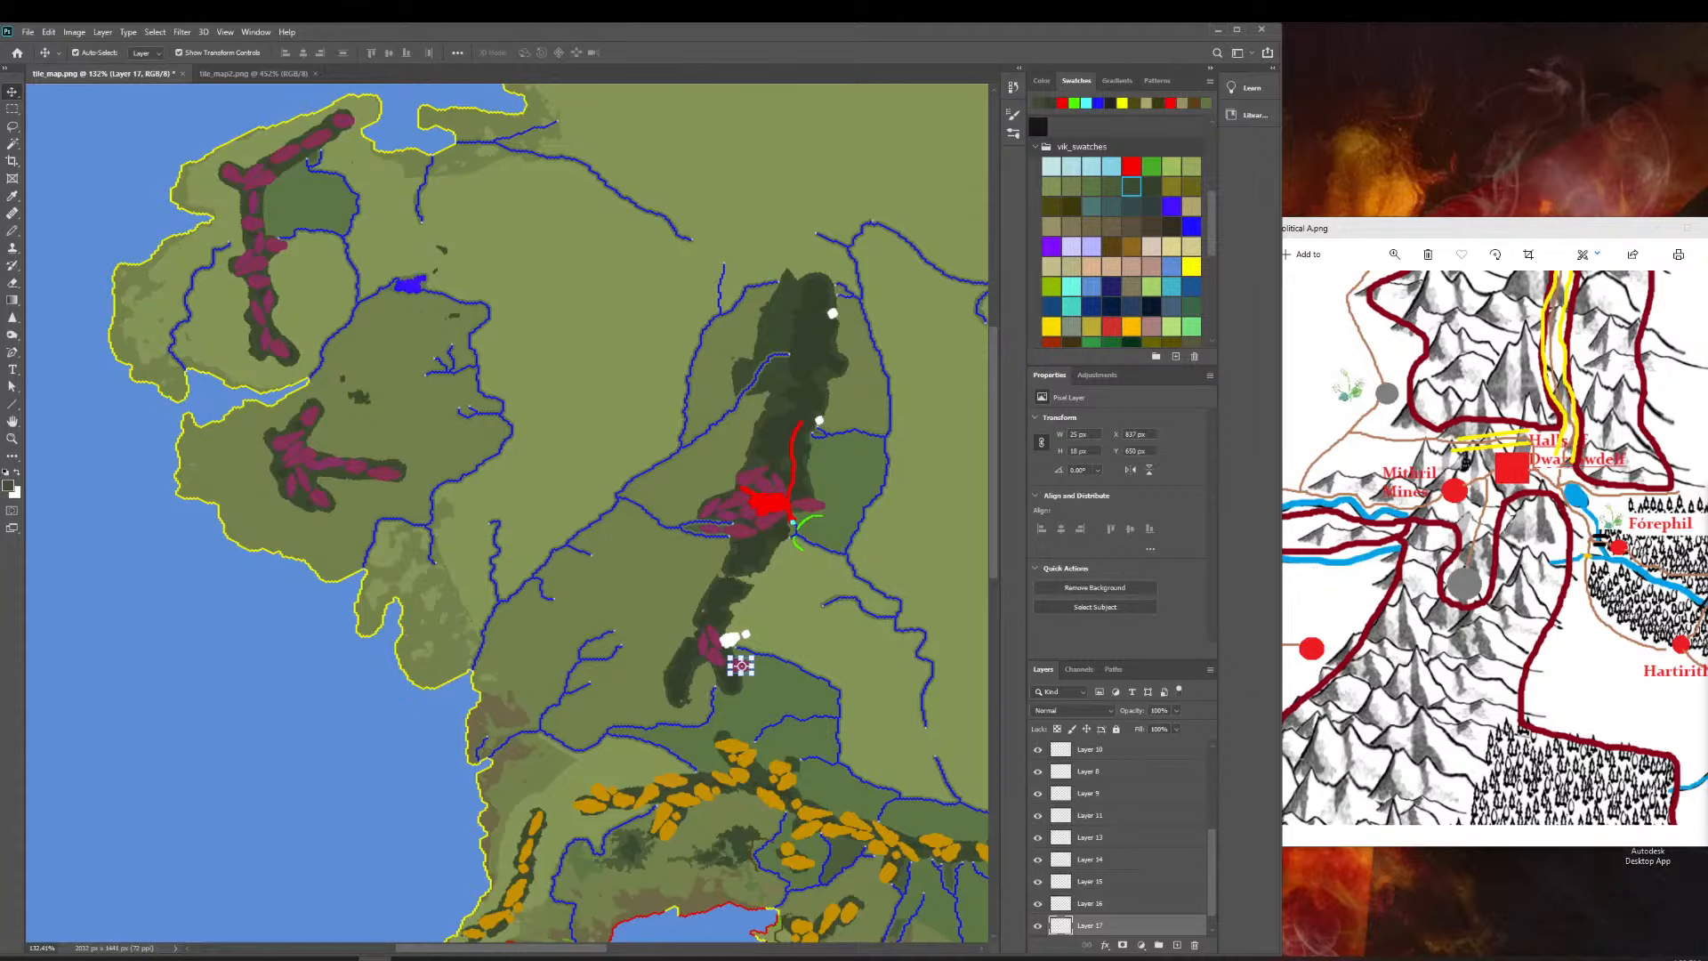
{"action": "scroll", "coordinate": [798, 578], "scroll_direction": "down", "scroll_amount": 3}
{"action": "left_click", "coordinate": [798, 578]}
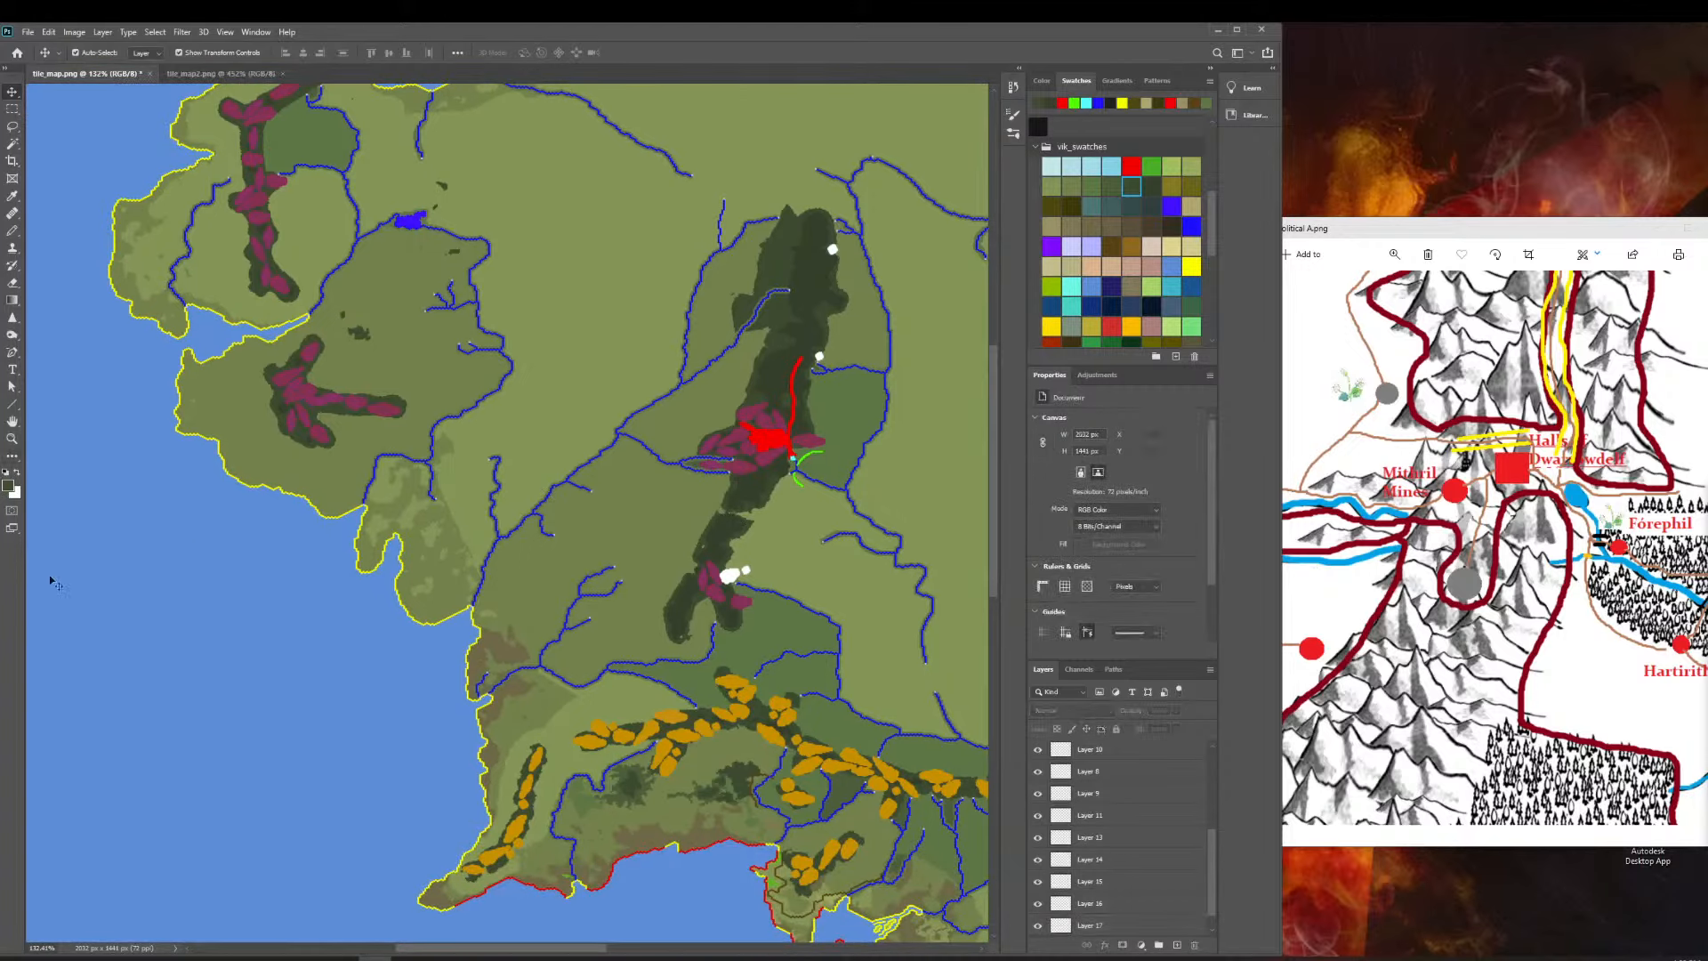
Move the wide patch onto the dark ridge just northwest of the southern magenta cluster and fine-tune its position.
{"action": "left_click", "coordinate": [12, 439]}
{"action": "left_click_drag", "start_coordinate": [627, 601], "coordinate": [558, 576]}
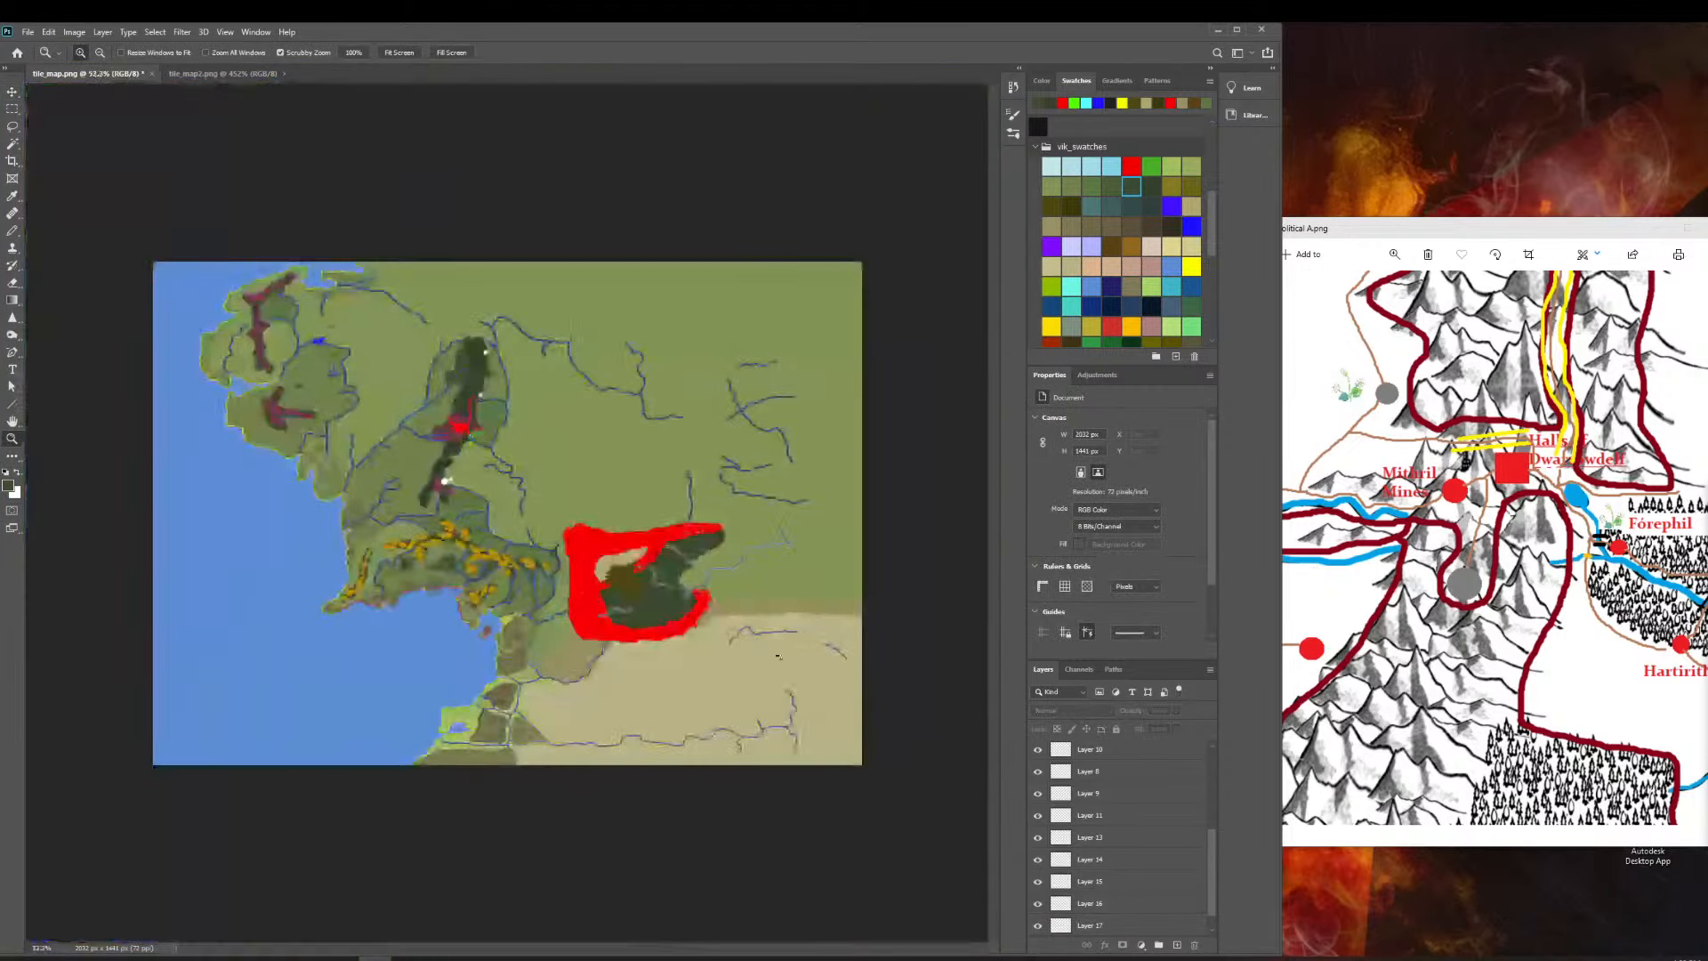
{"action": "left_click_drag", "start_coordinate": [412, 482], "coordinate": [582, 485]}
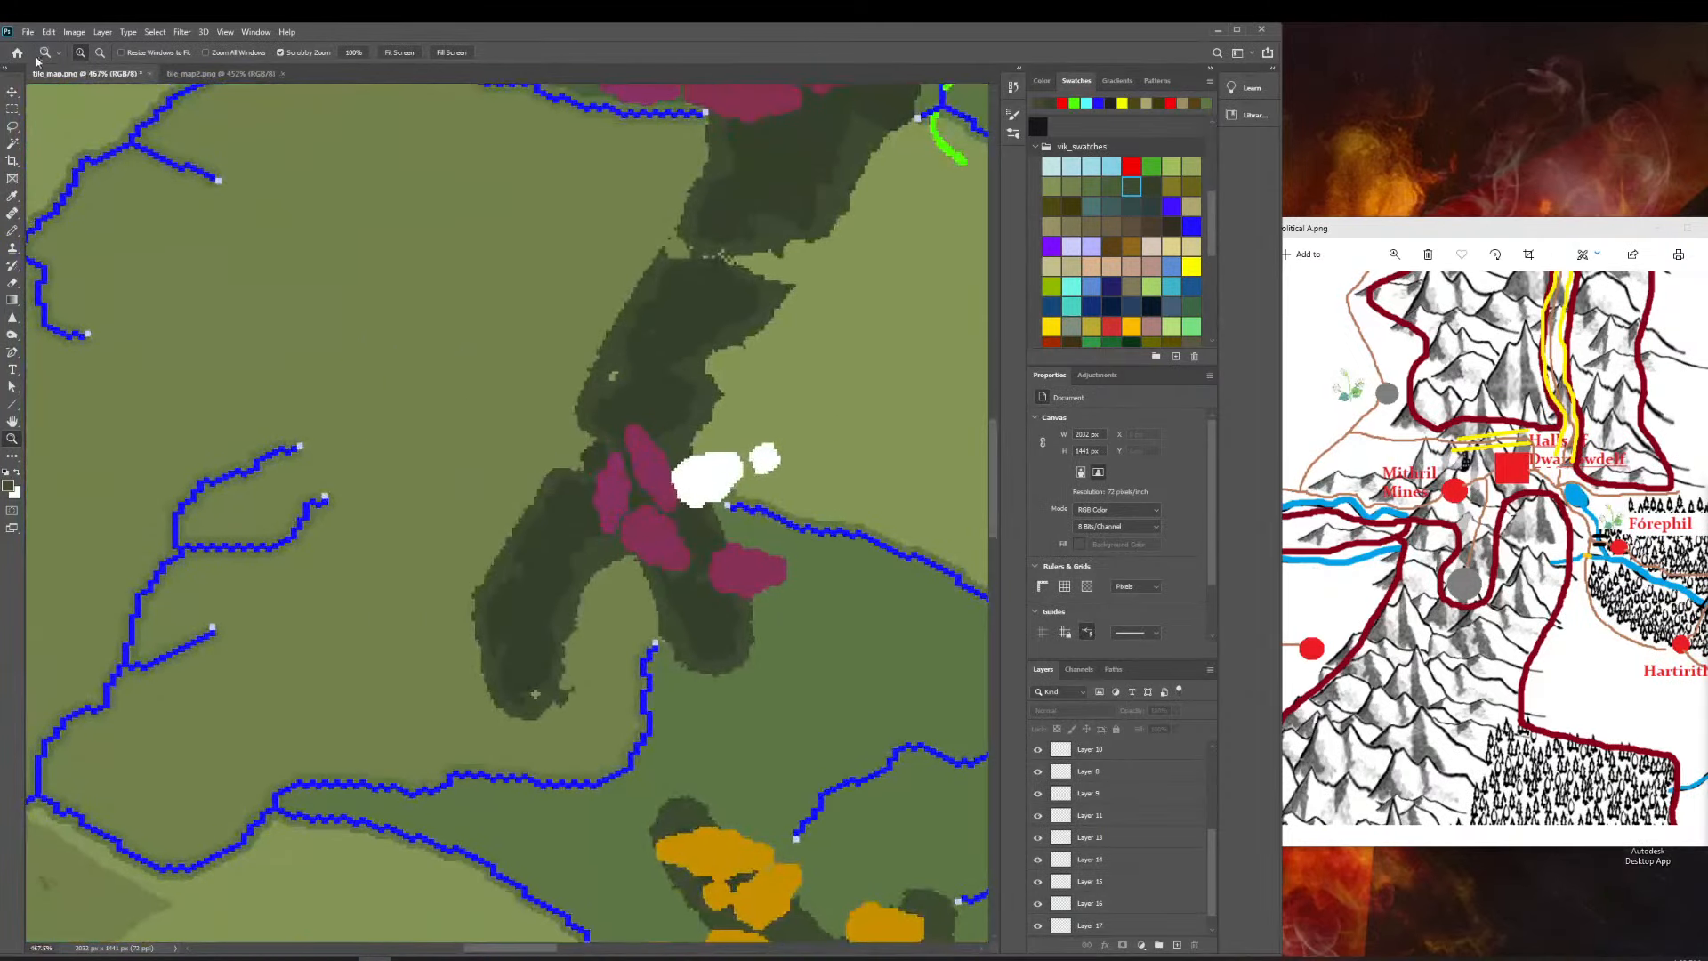
{"action": "left_click", "coordinate": [13, 93]}
{"action": "left_click_drag", "start_coordinate": [735, 557], "coordinate": [588, 400]}
{"action": "left_click", "coordinate": [13, 438]}
{"action": "left_click", "coordinate": [644, 374]}
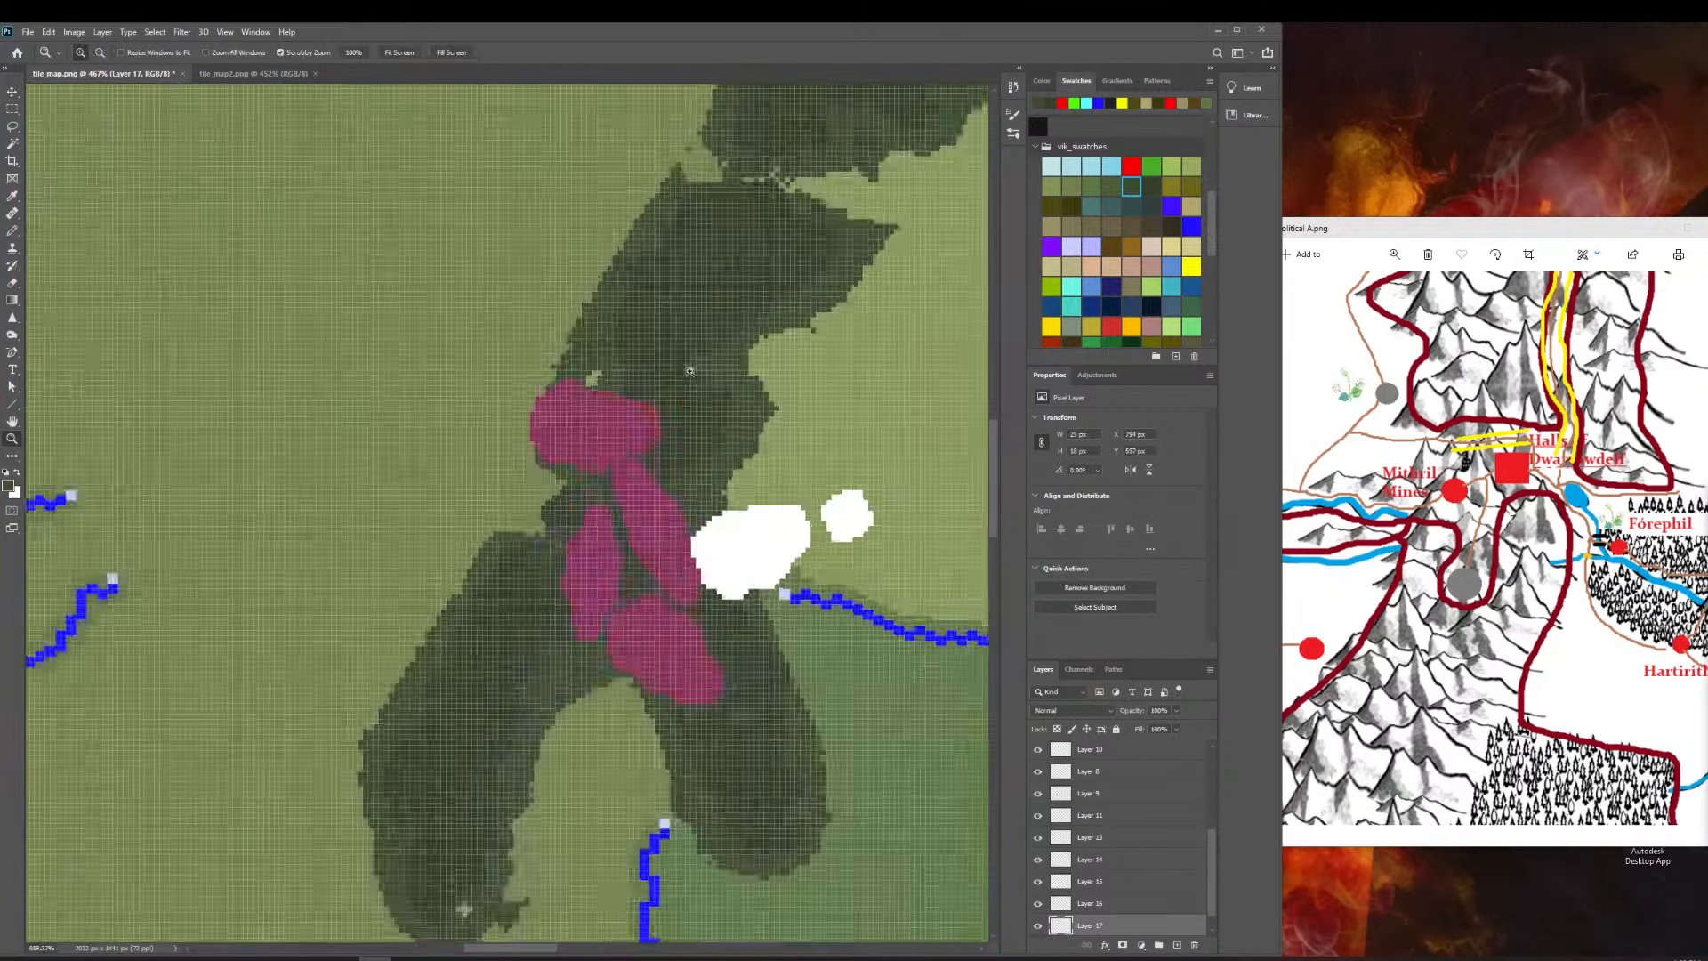
{"action": "left_click", "coordinate": [14, 90]}
{"action": "left_click_drag", "start_coordinate": [381, 533], "coordinate": [273, 570]}
Move the wide patch north to the dark ridge directly below the forked river sources, southwest of the red area.
{"action": "left_click", "coordinate": [12, 439]}
{"action": "left_click", "coordinate": [10, 94]}
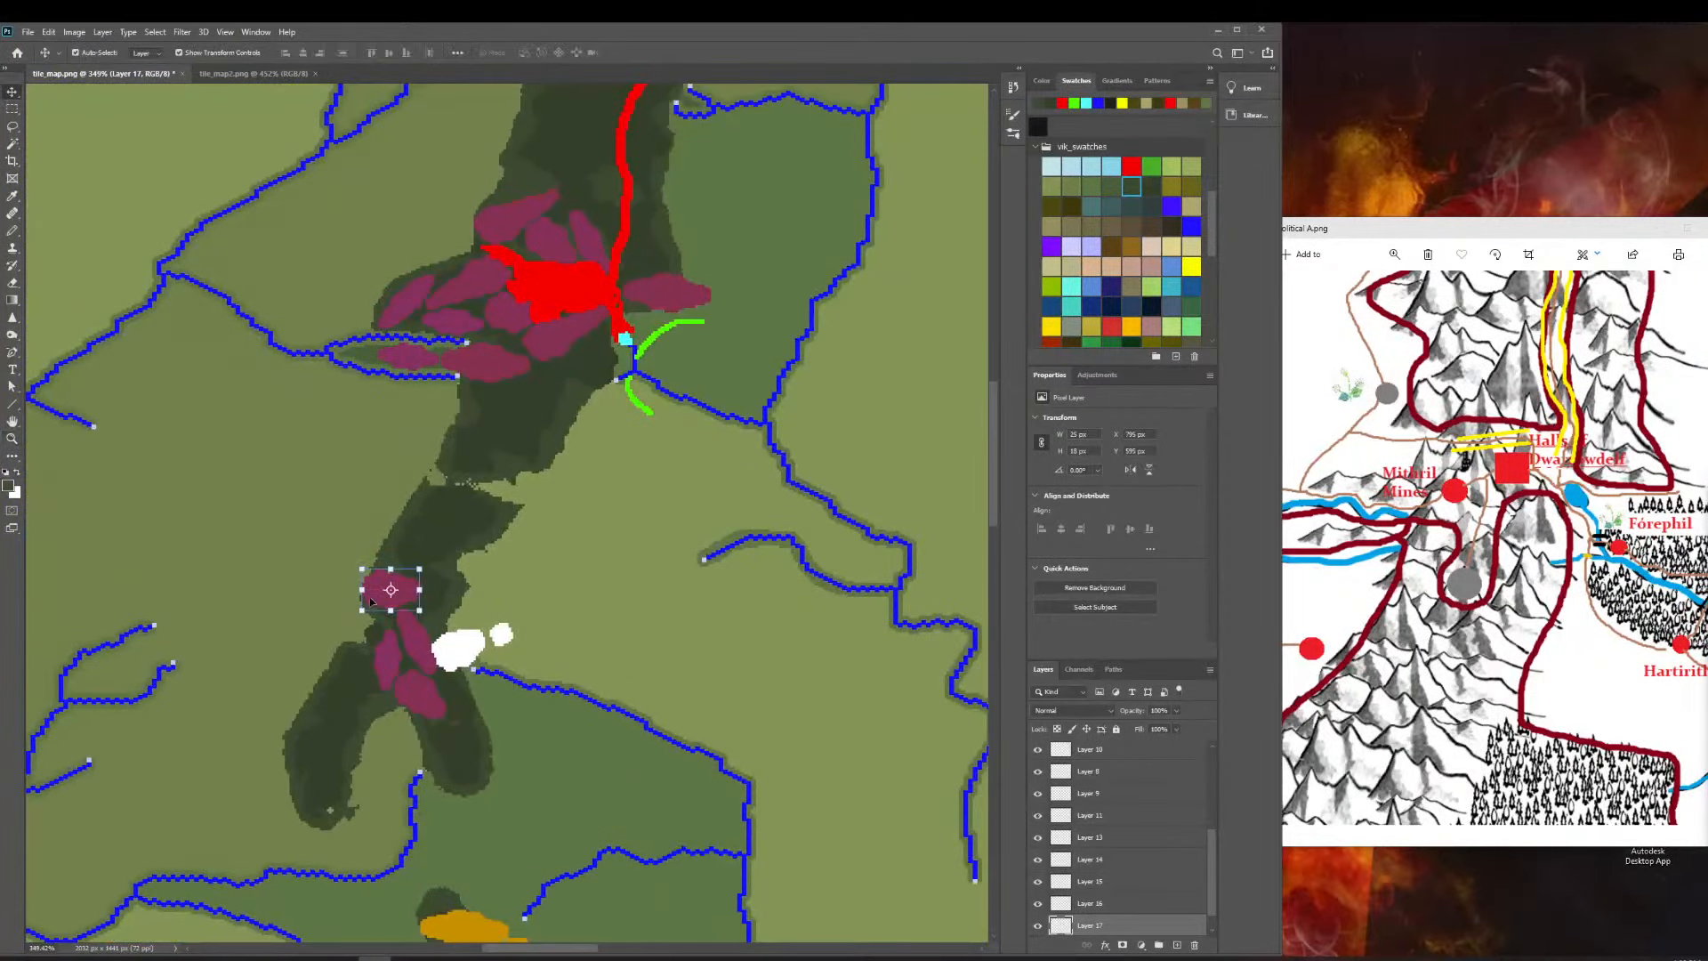
{"action": "left_click_drag", "start_coordinate": [371, 602], "coordinate": [502, 351]}
{"action": "left_click", "coordinate": [13, 437]}
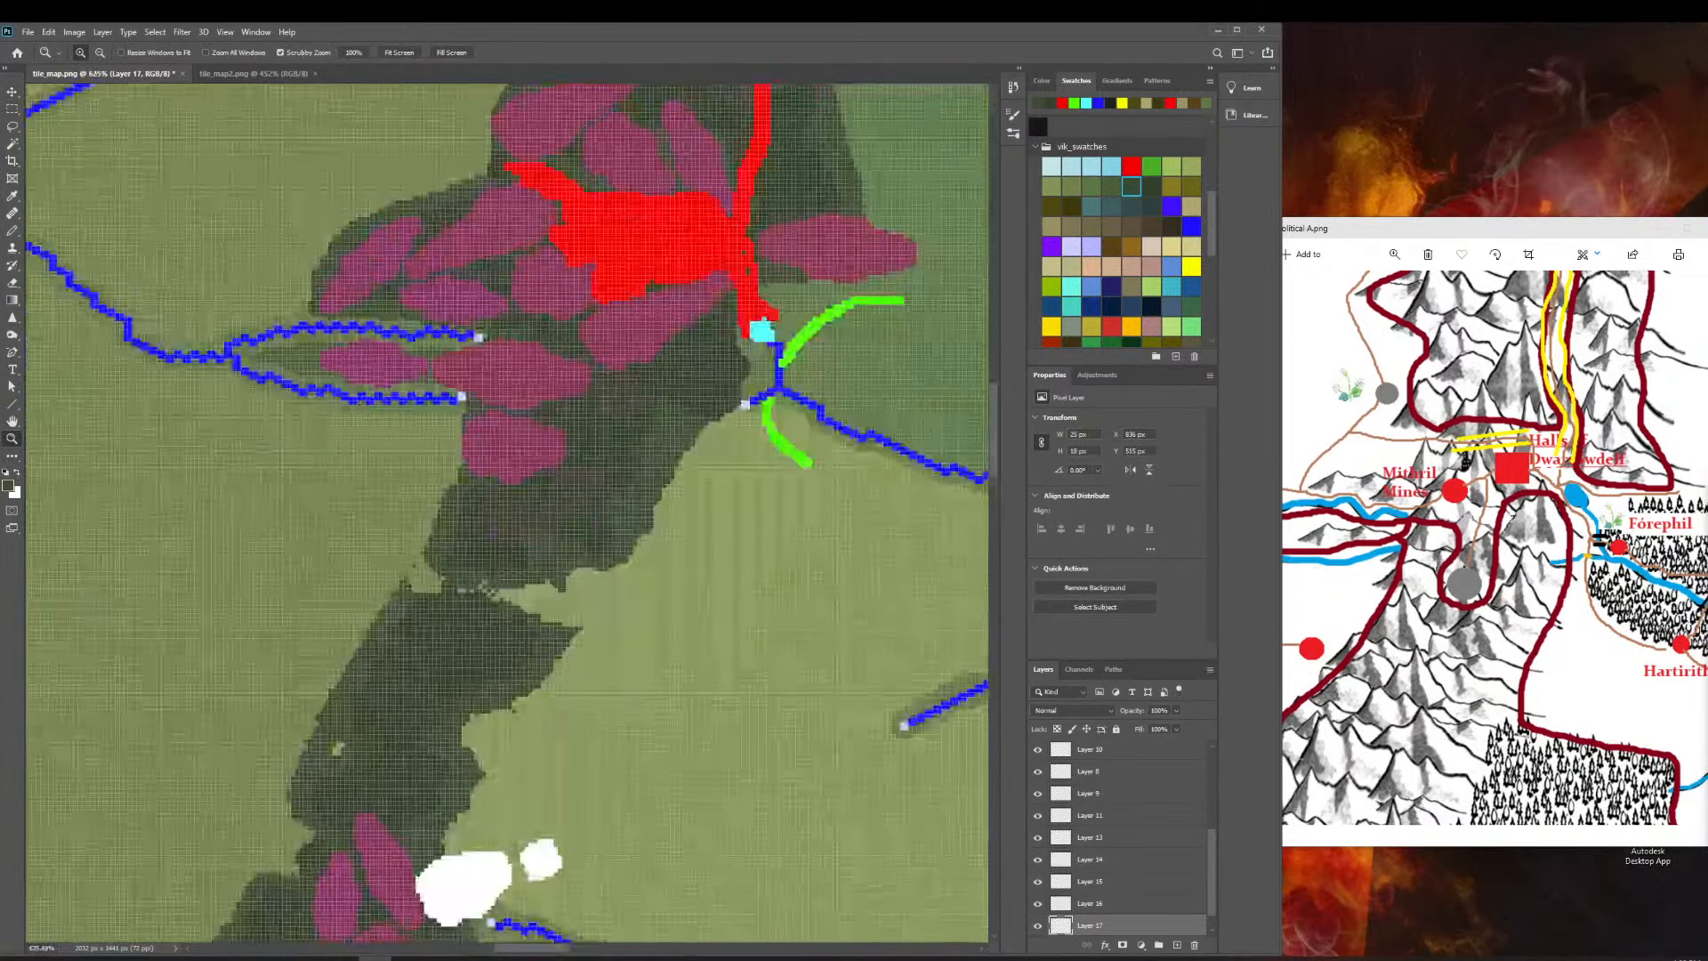
{"action": "left_click", "coordinate": [12, 93]}
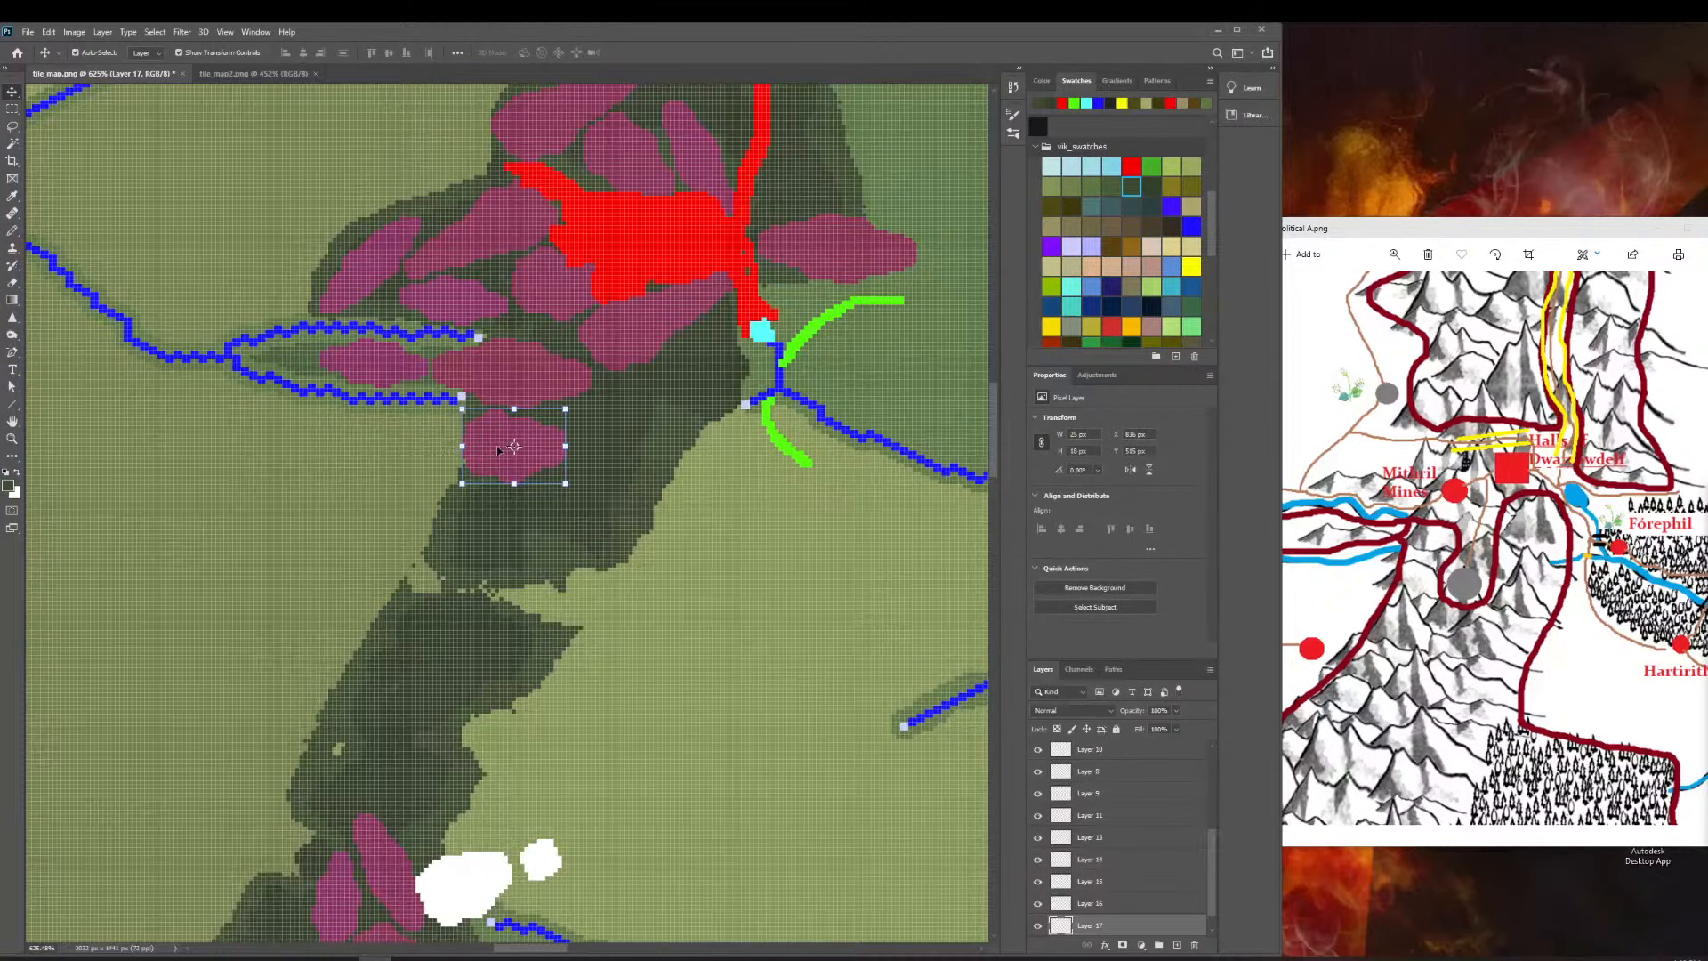
Examine the wide patch's fit below the forked river sources and compare the central range with the Middle Earth Political A.png reference map.
{"action": "scroll", "coordinate": [507, 427], "scroll_direction": "up", "scroll_amount": 2}
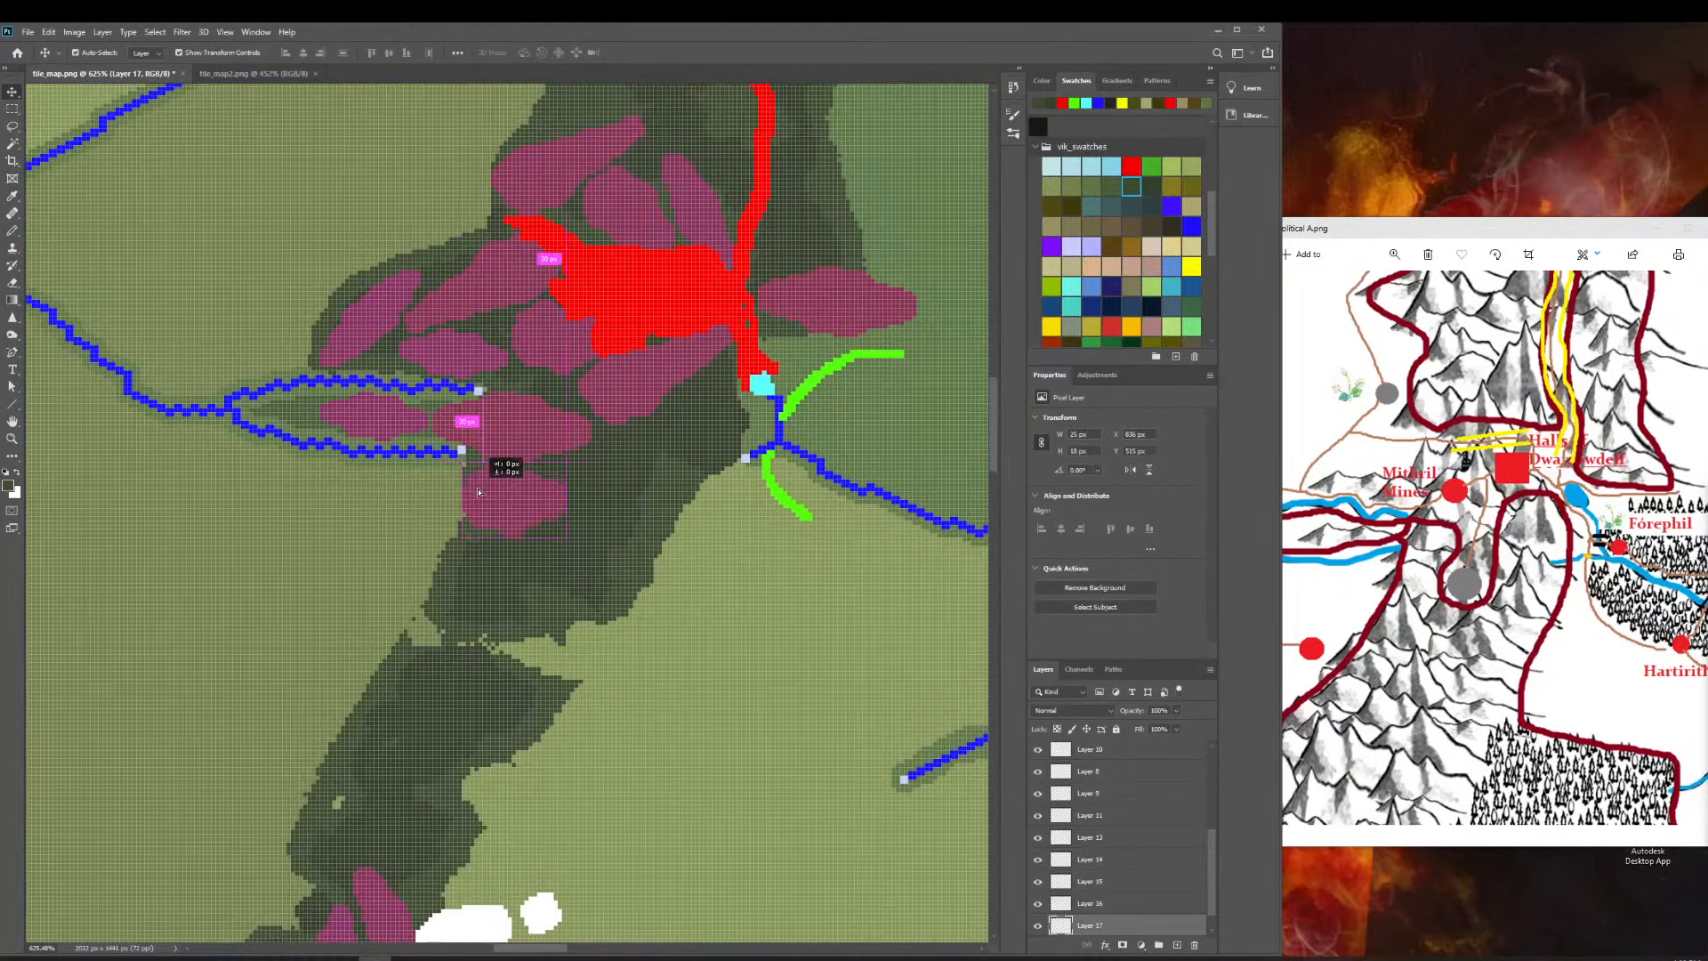
{"action": "left_click", "coordinate": [11, 439]}
{"action": "left_click_drag", "start_coordinate": [525, 479], "coordinate": [603, 477]}
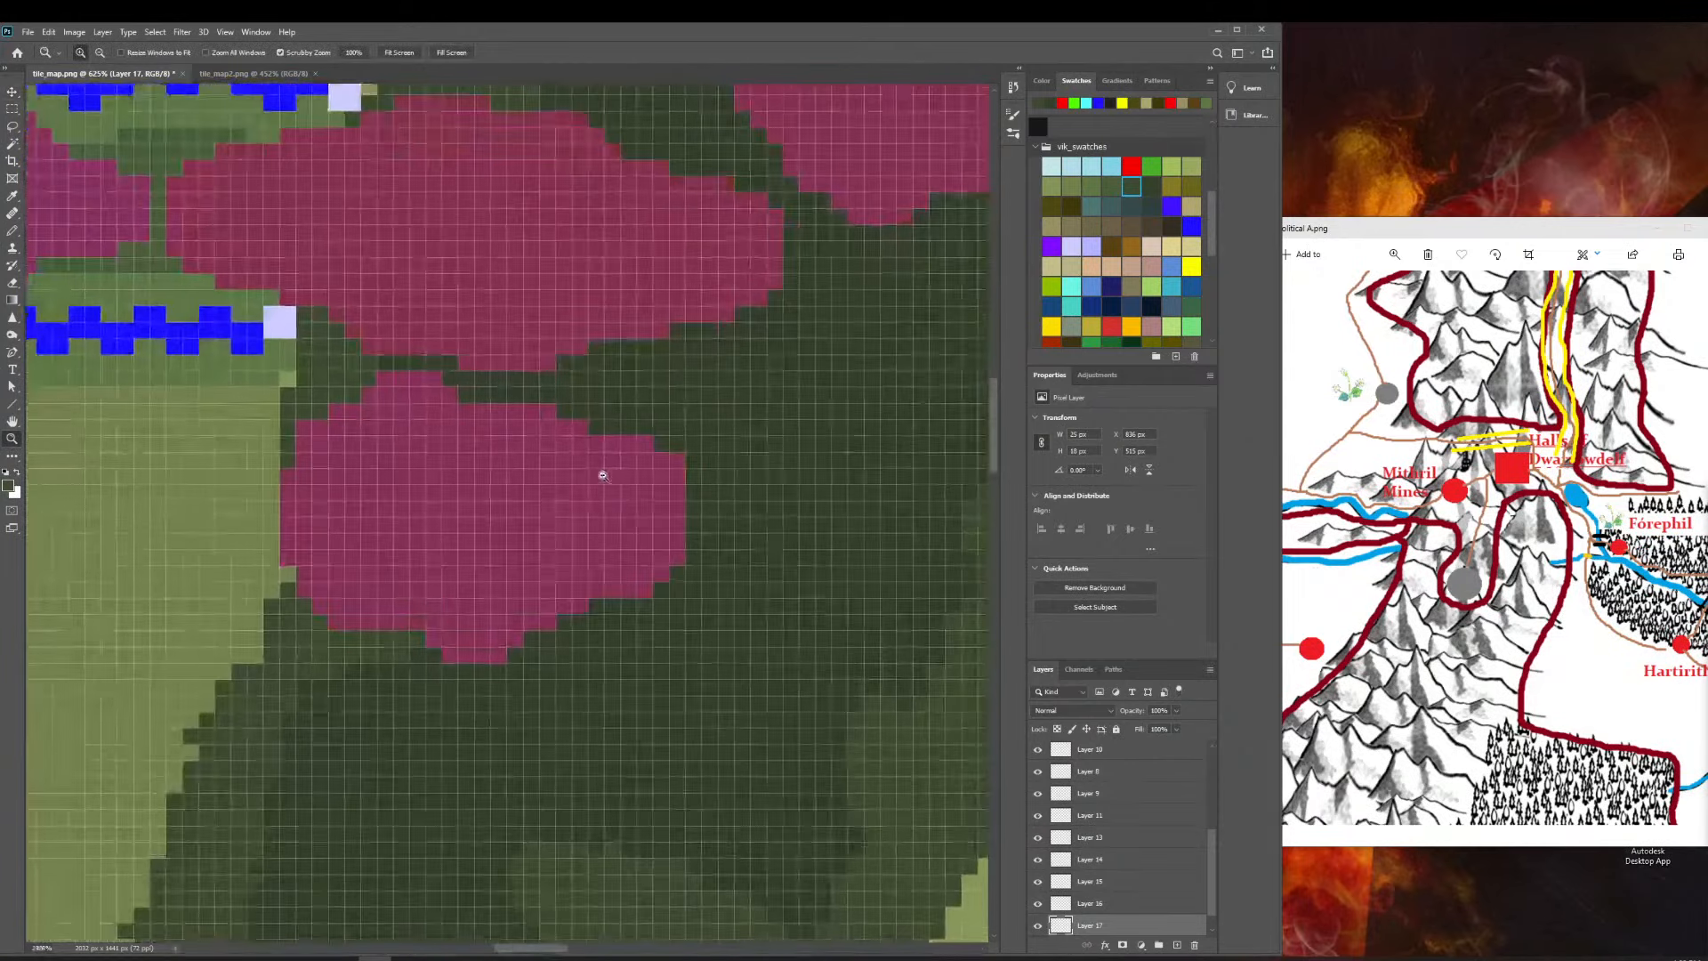
{"action": "left_click", "coordinate": [12, 92]}
{"action": "left_click_drag", "start_coordinate": [409, 474], "coordinate": [408, 489]}
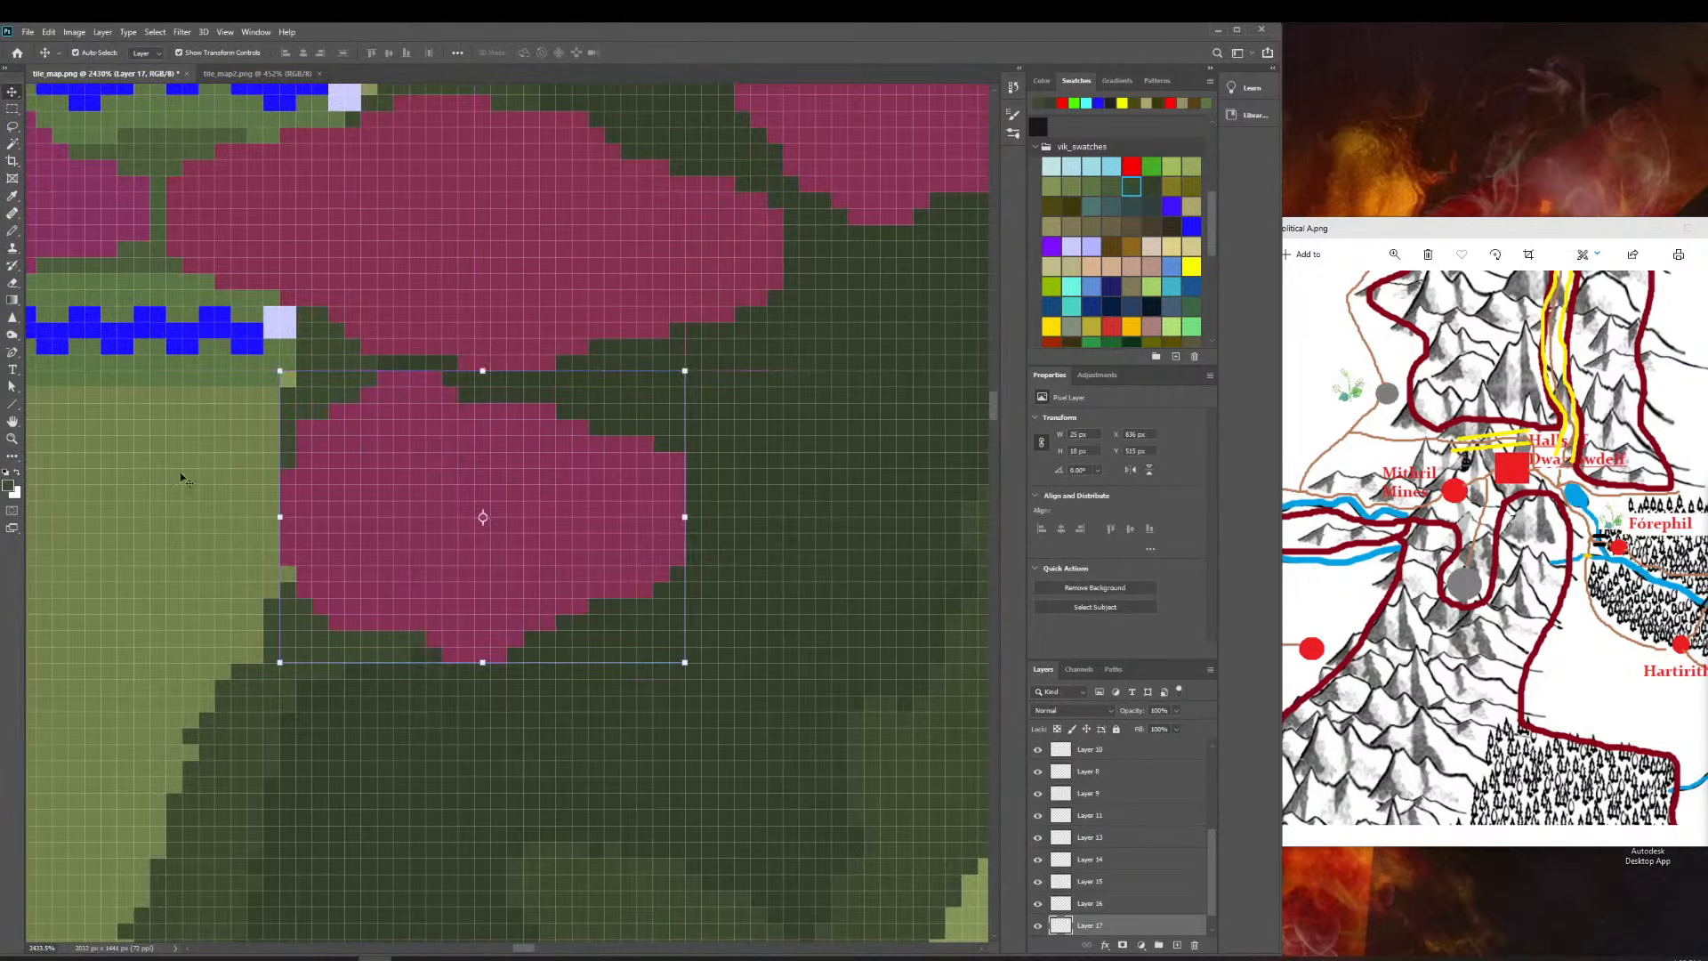
{"action": "left_click", "coordinate": [13, 439]}
{"action": "left_click_drag", "start_coordinate": [564, 412], "coordinate": [259, 357]}
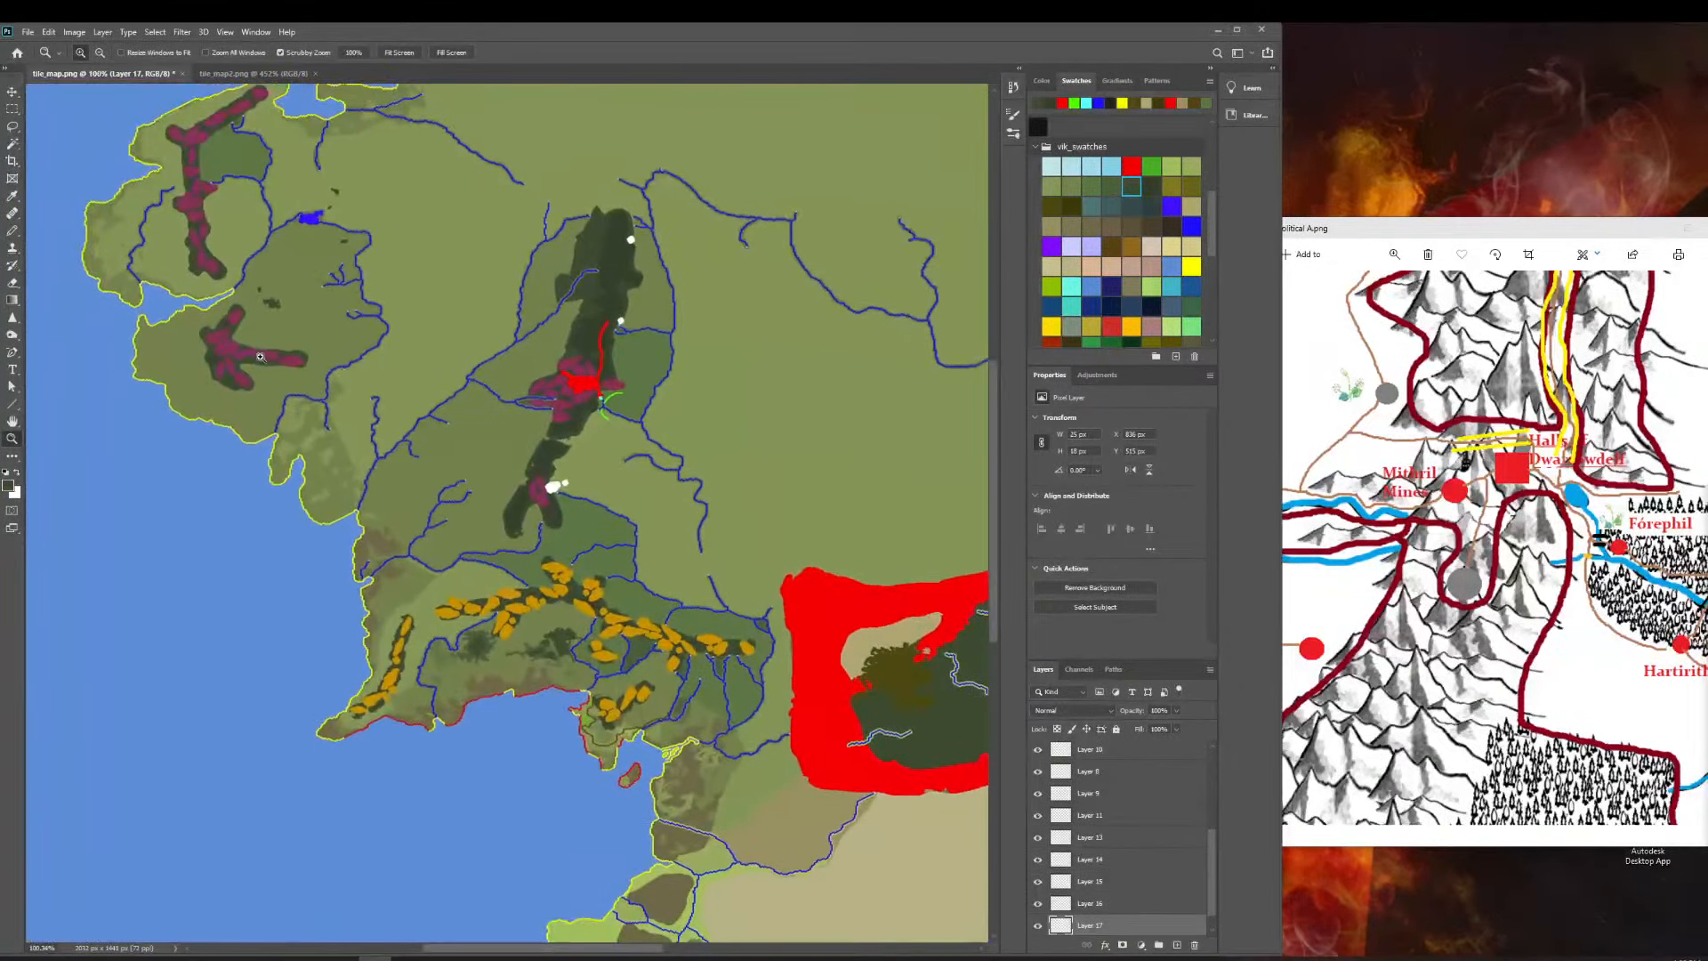
{"action": "left_click_drag", "start_coordinate": [163, 220], "coordinate": [204, 236]}
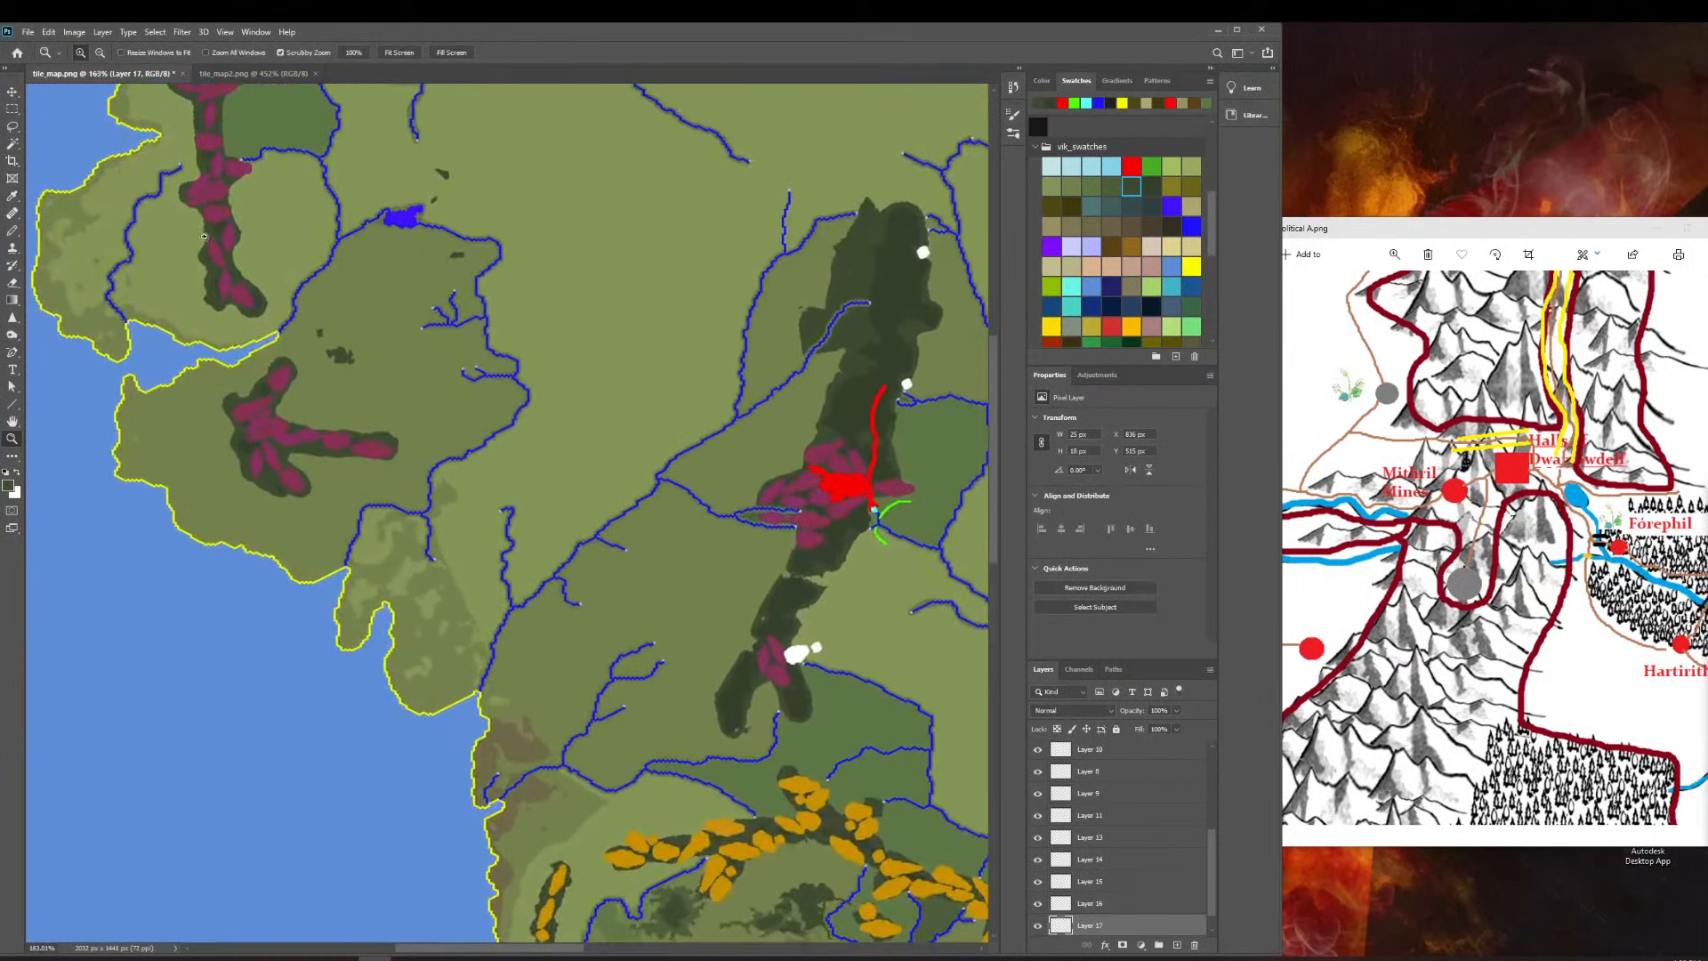
{"action": "left_click_drag", "start_coordinate": [738, 496], "coordinate": [783, 494]}
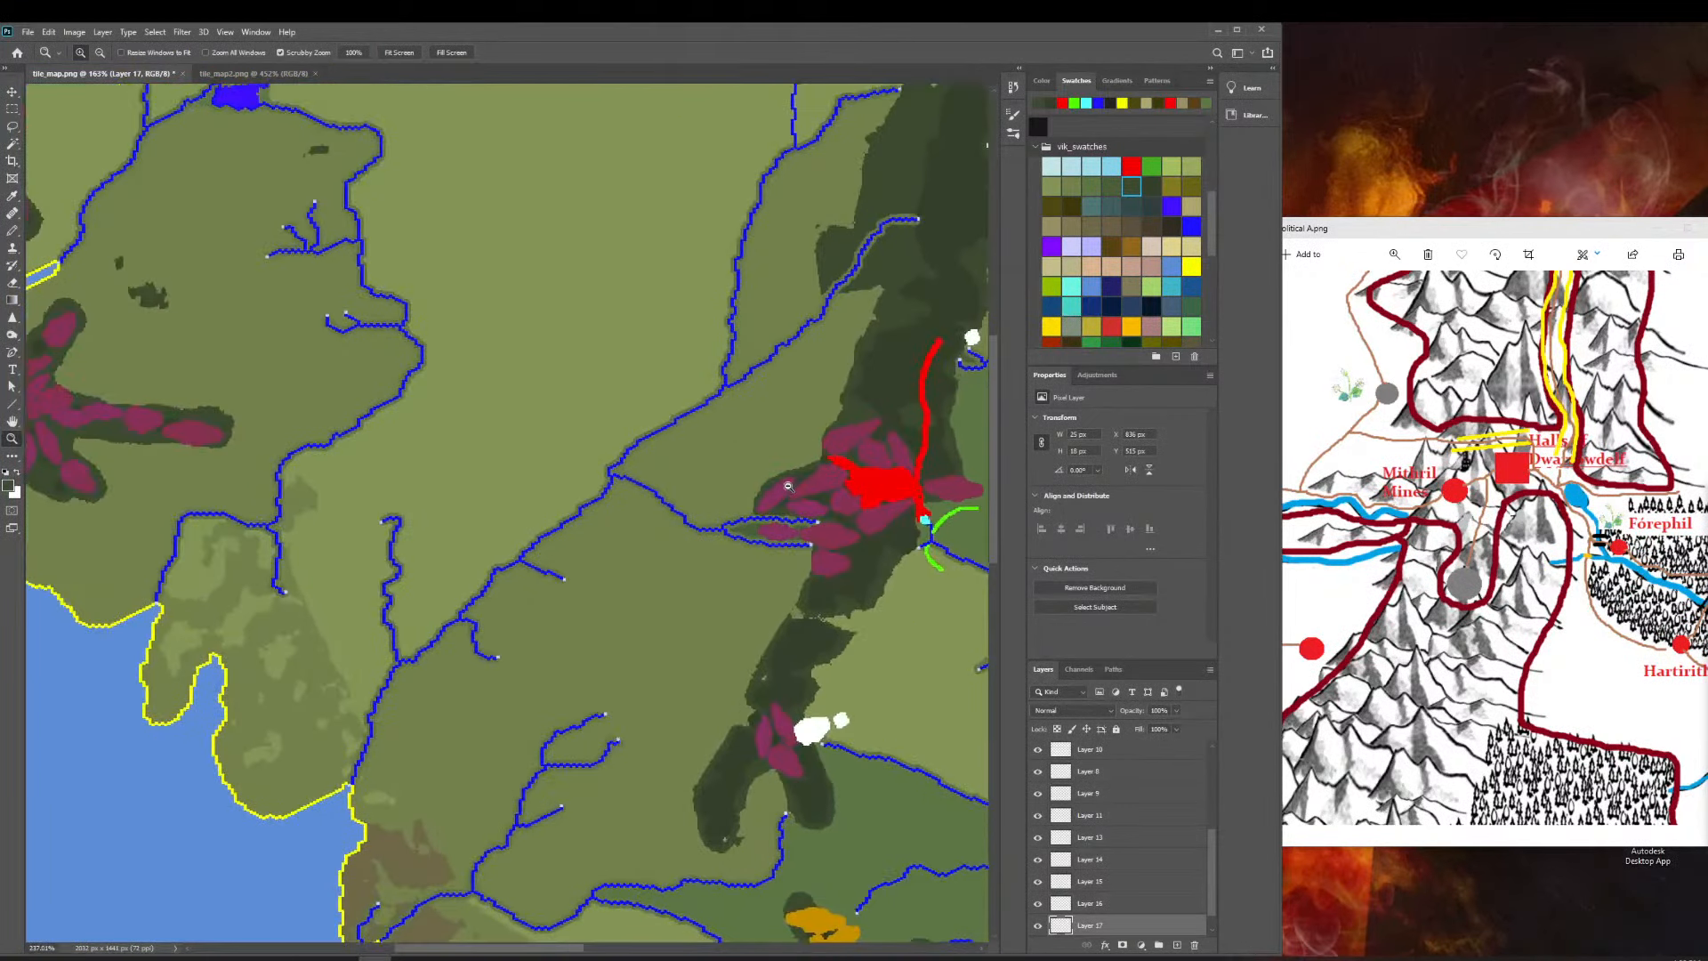
{"action": "left_click", "coordinate": [1563, 556]}
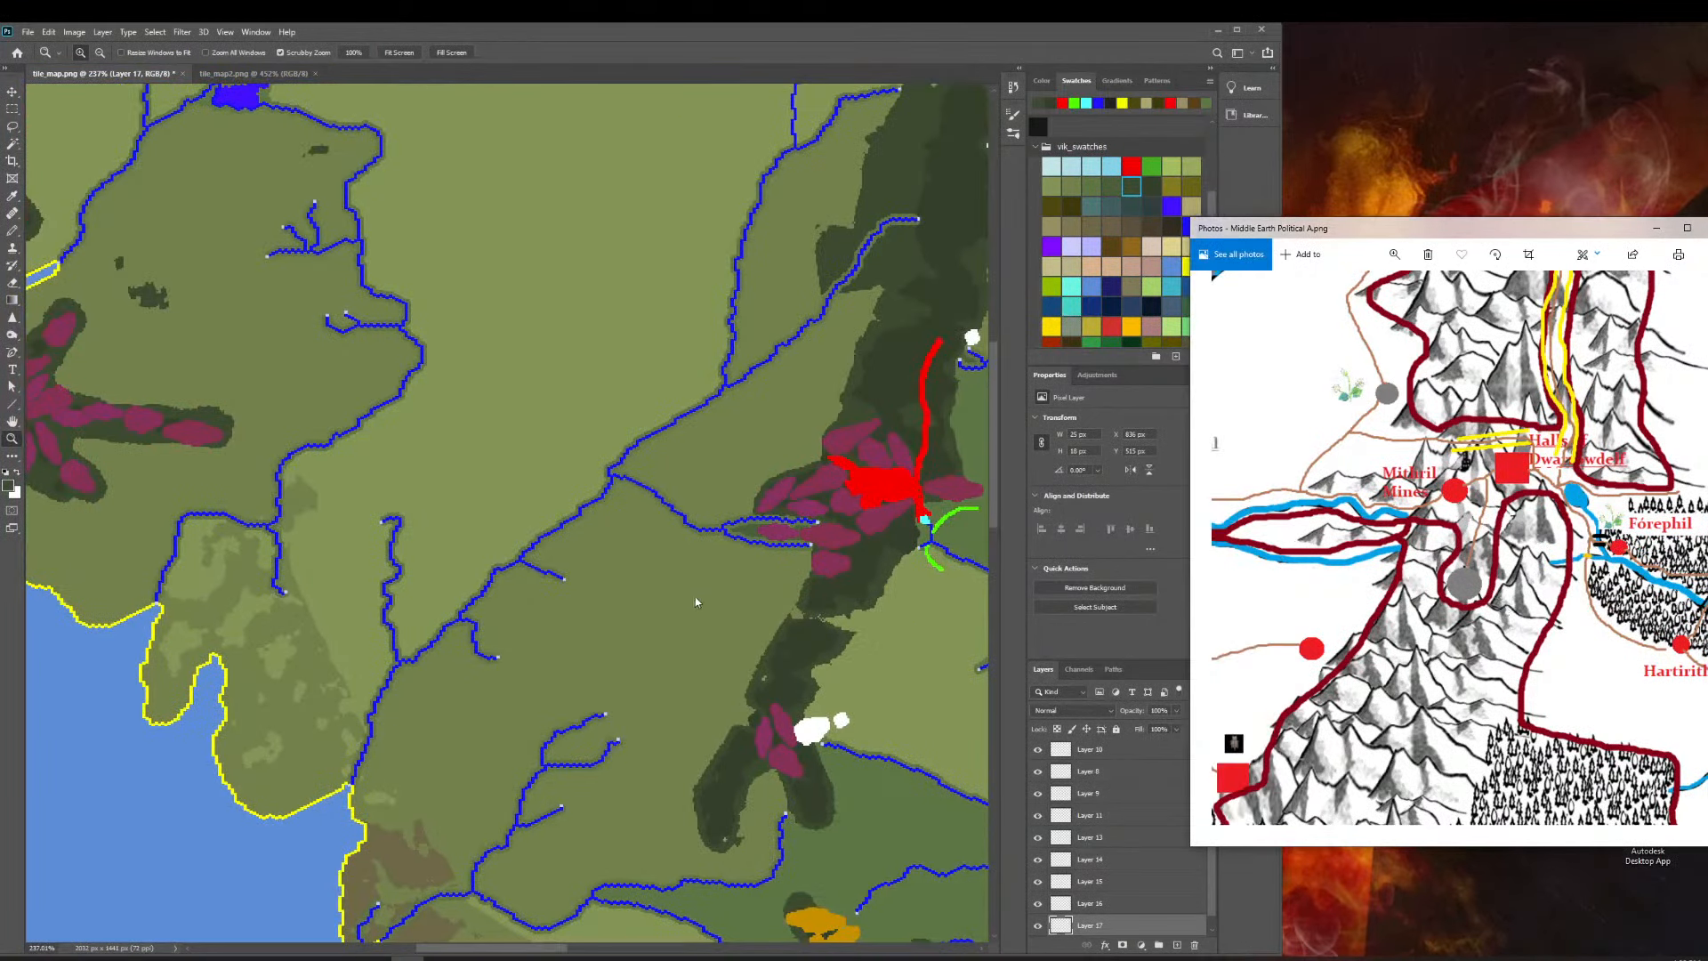
Select the narrow upright magenta patch just below the wide patch in the northwestern range with the Magic Wand on the Background layer.
{"action": "left_click_drag", "start_coordinate": [697, 602], "coordinate": [459, 525]}
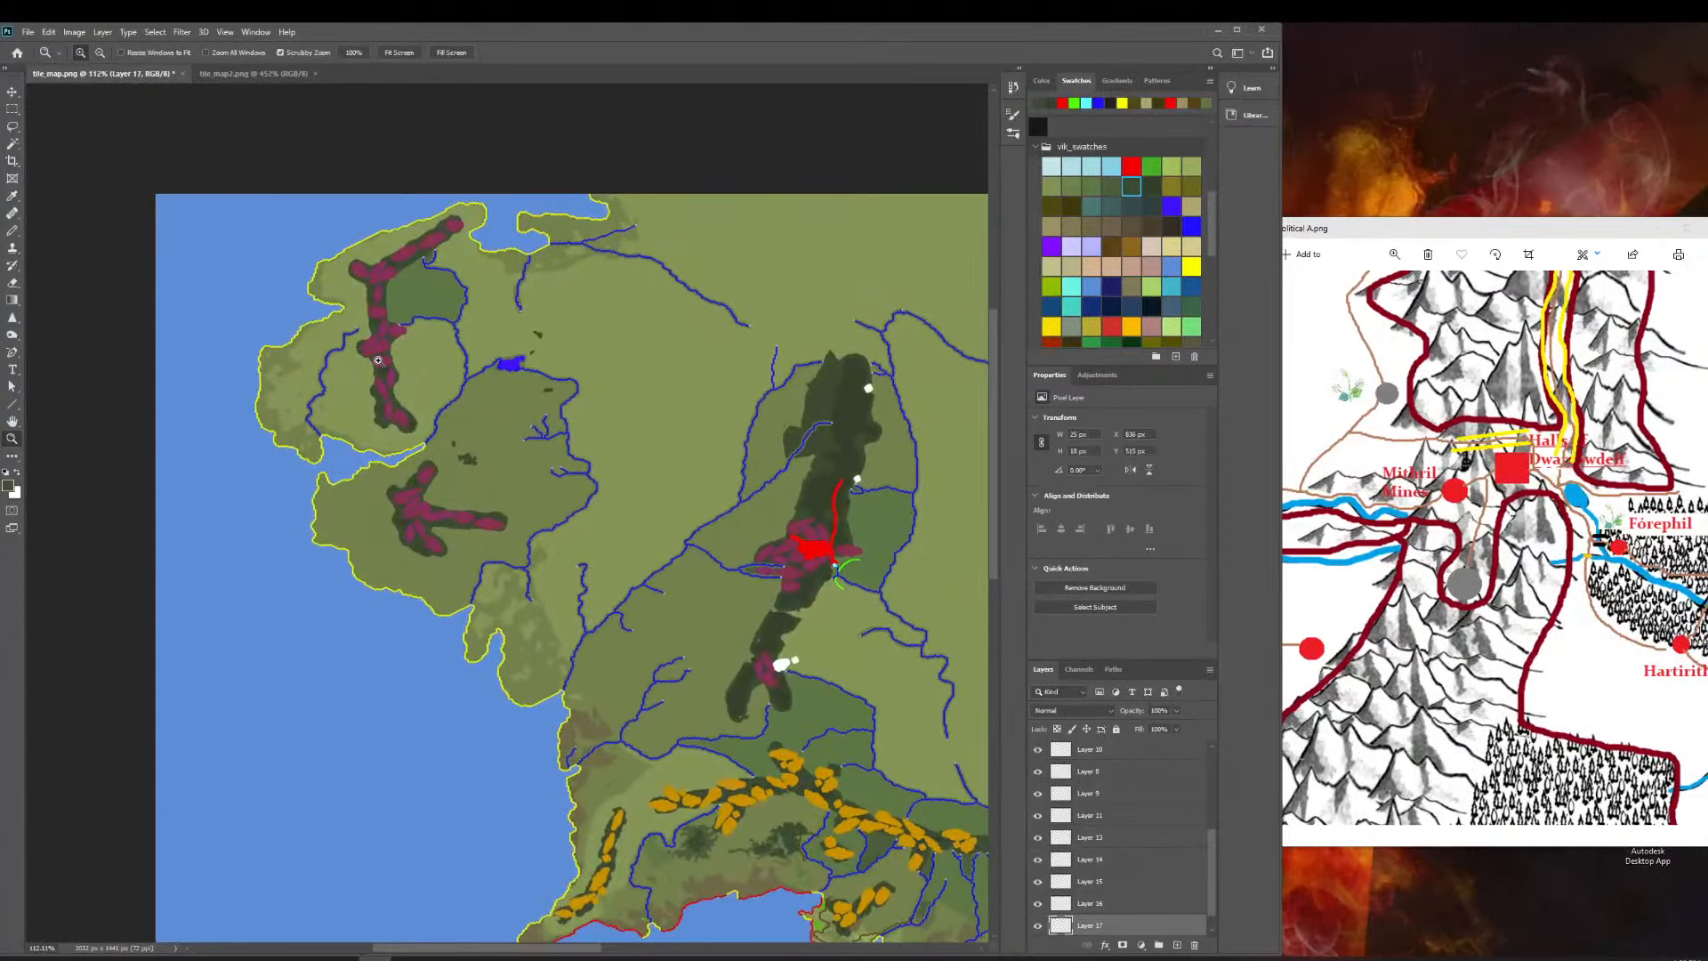
{"action": "left_click_drag", "start_coordinate": [384, 360], "coordinate": [489, 365]}
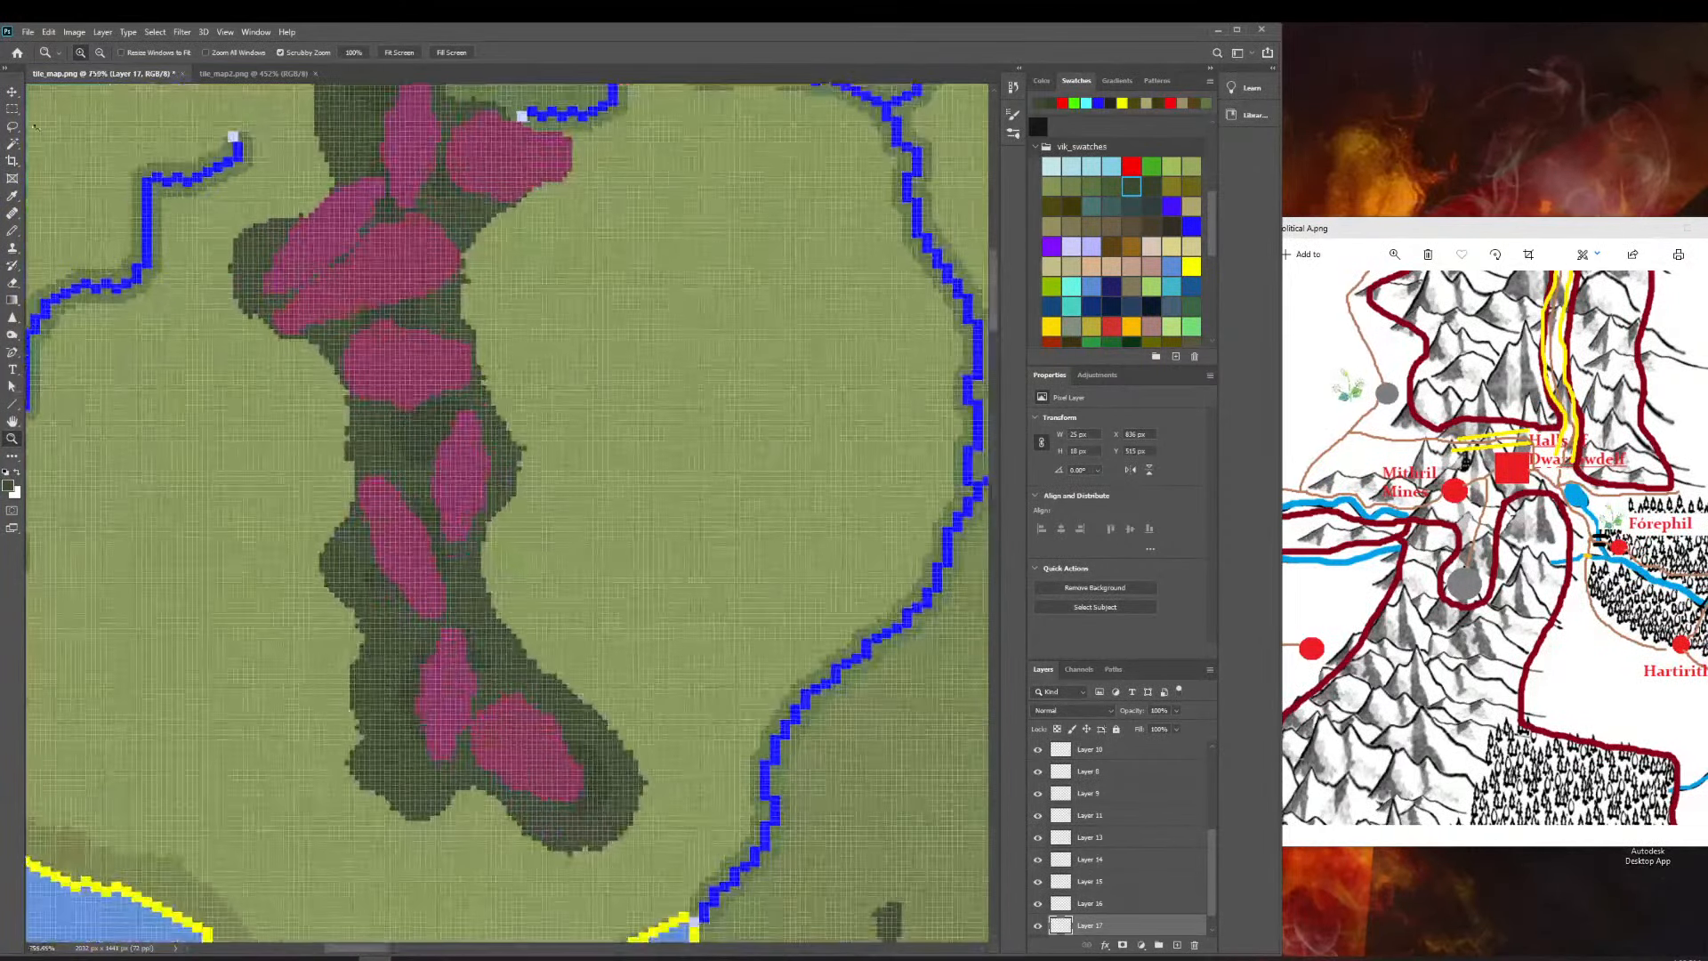
{"action": "left_click", "coordinate": [13, 144]}
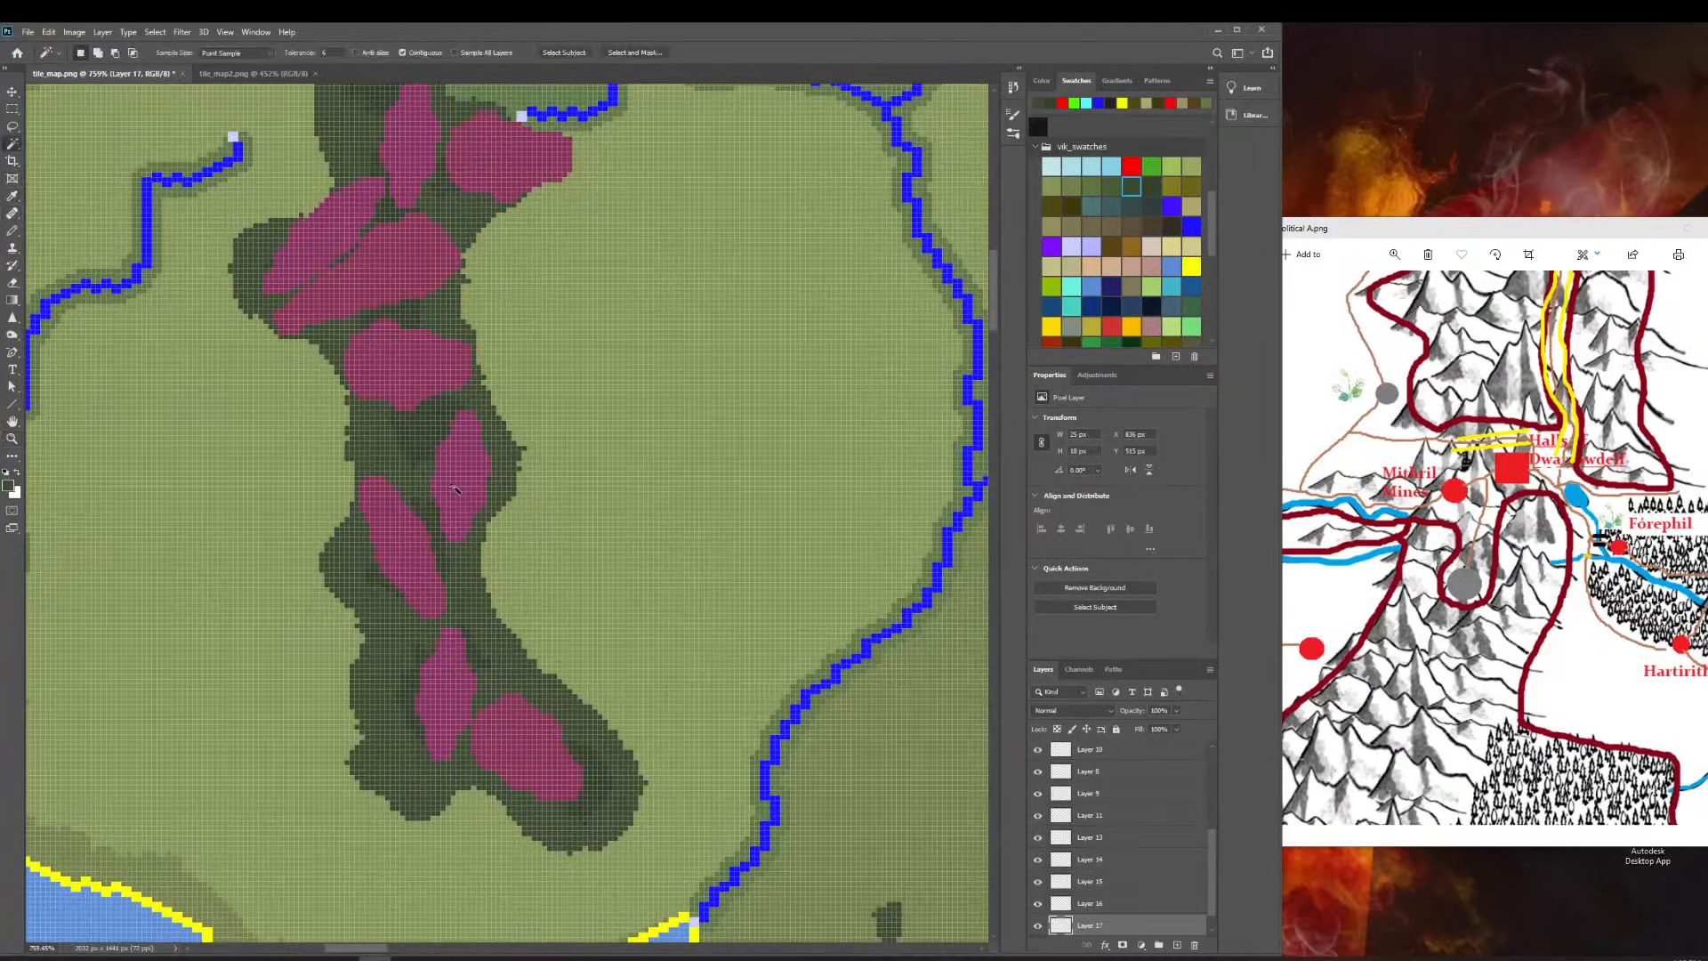
{"action": "scroll", "coordinate": [1139, 917], "scroll_direction": "down", "scroll_amount": 1}
{"action": "scroll", "coordinate": [1139, 916], "scroll_direction": "up", "scroll_amount": 1}
{"action": "scroll", "coordinate": [1138, 916], "scroll_direction": "down", "scroll_amount": 1}
{"action": "left_click", "coordinate": [1106, 945]}
{"action": "left_click", "coordinate": [1079, 929]}
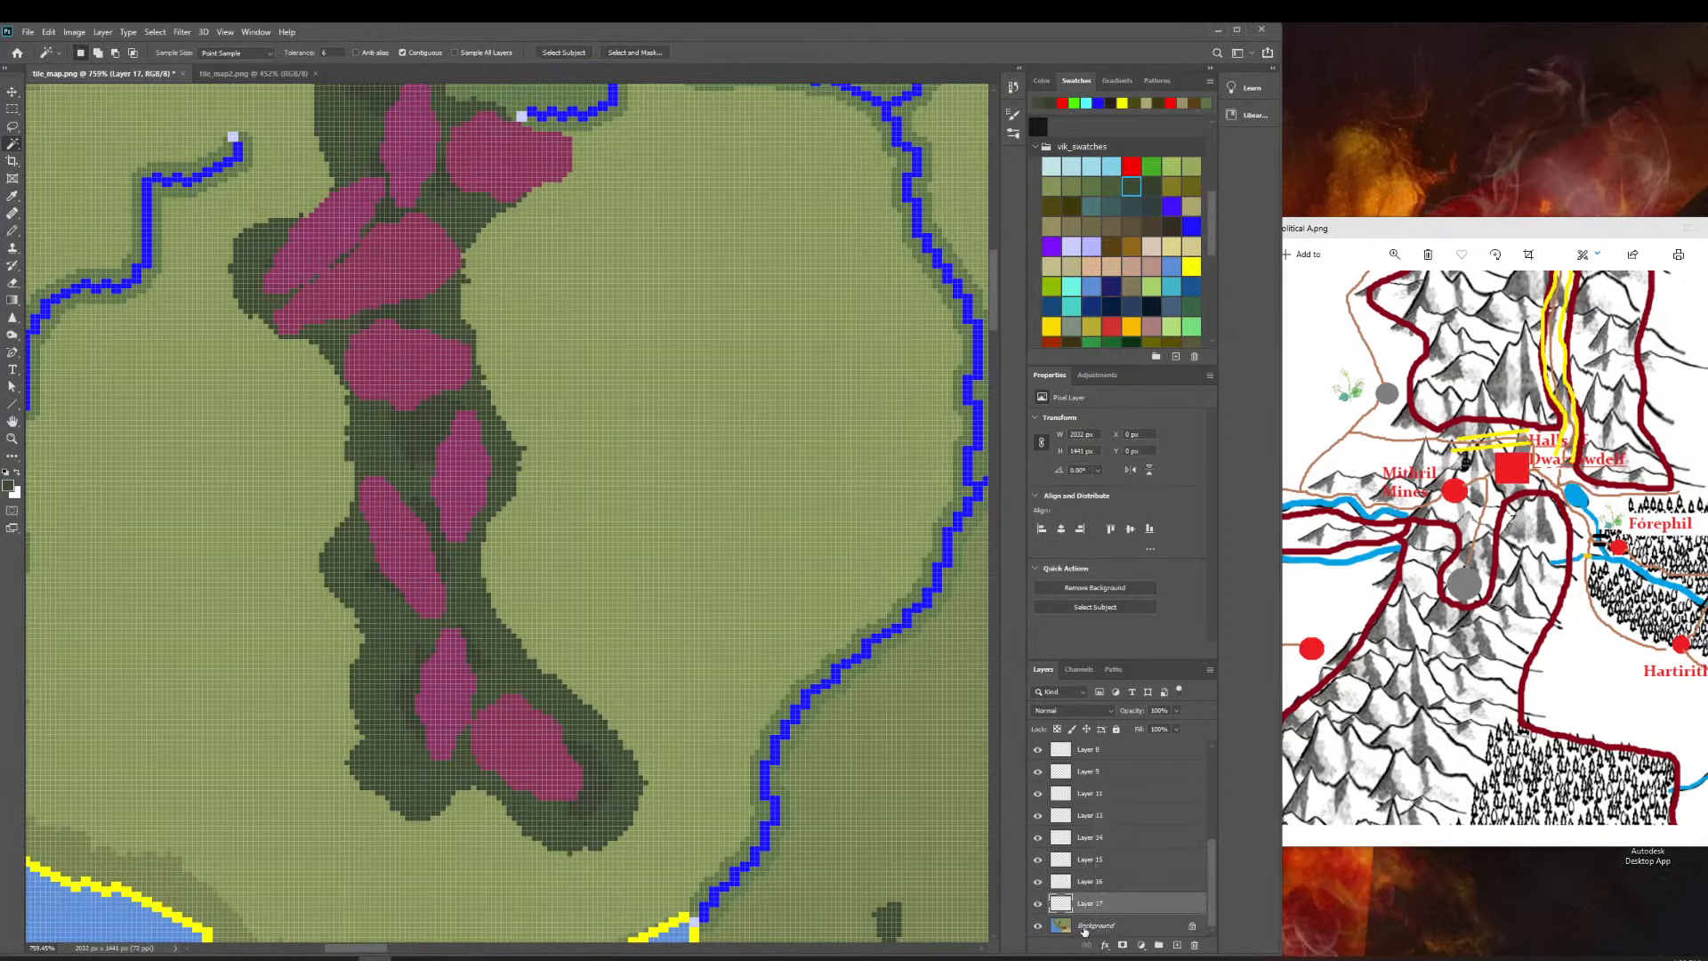
{"action": "left_click", "coordinate": [1100, 930]}
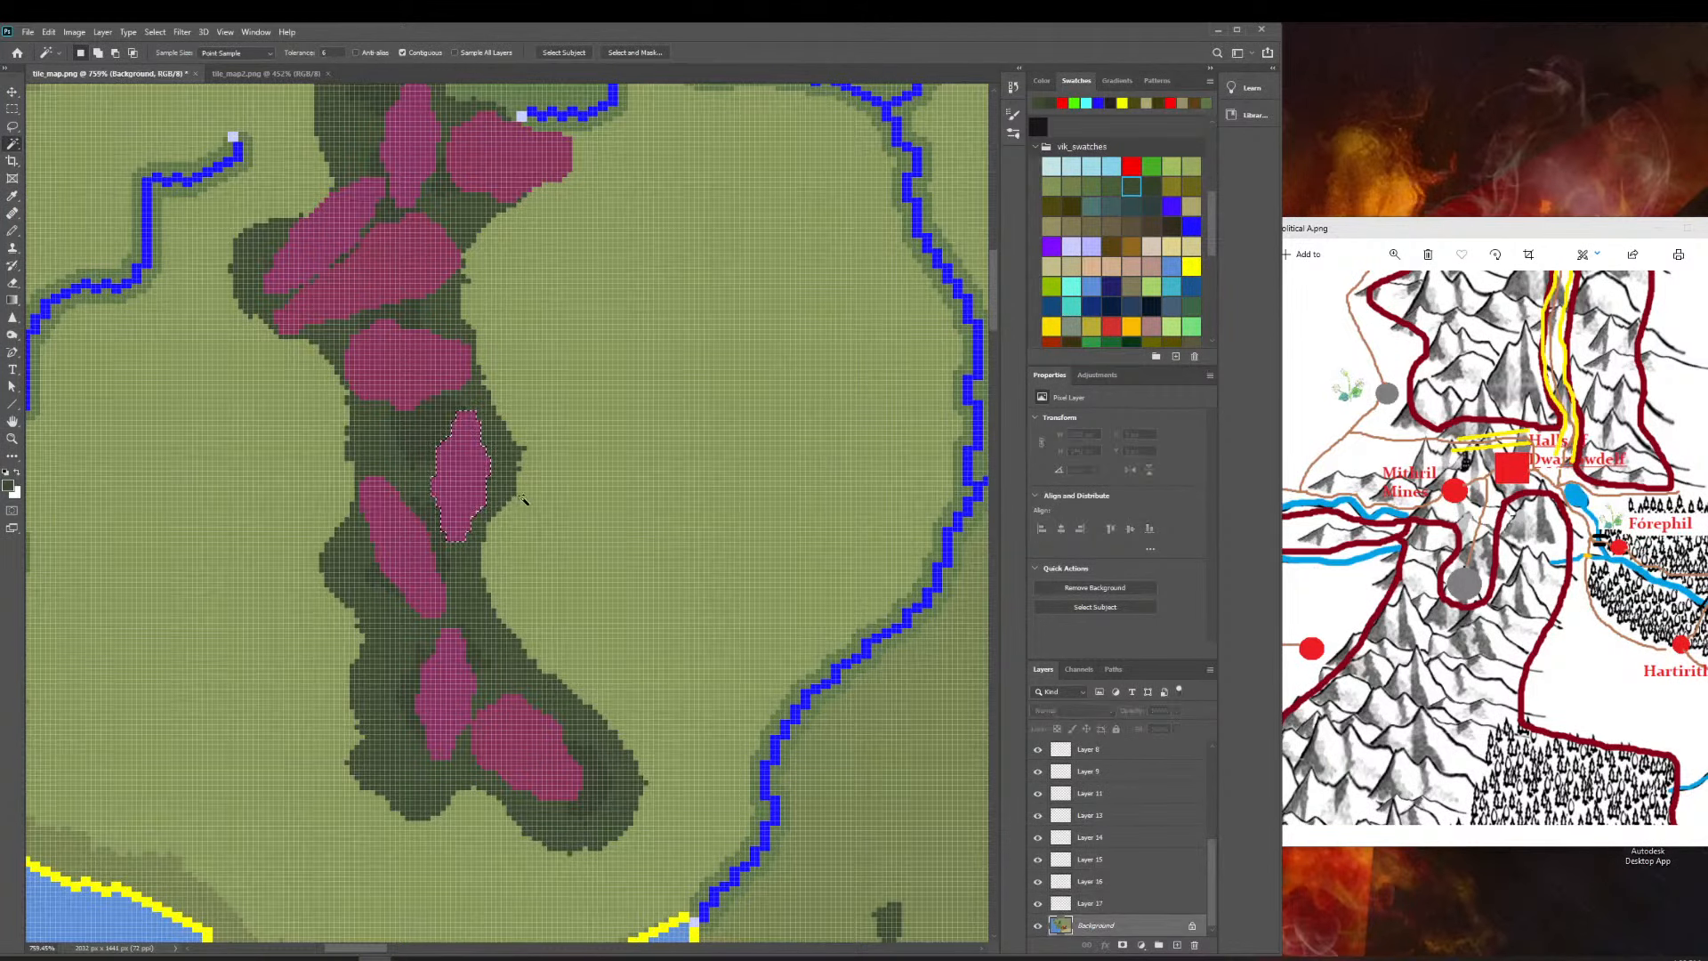
Copy the selected narrow patch onto its own layer.
{"action": "scroll", "coordinate": [469, 491], "scroll_direction": "down", "scroll_amount": 1}
{"action": "left_click", "coordinate": [15, 438]}
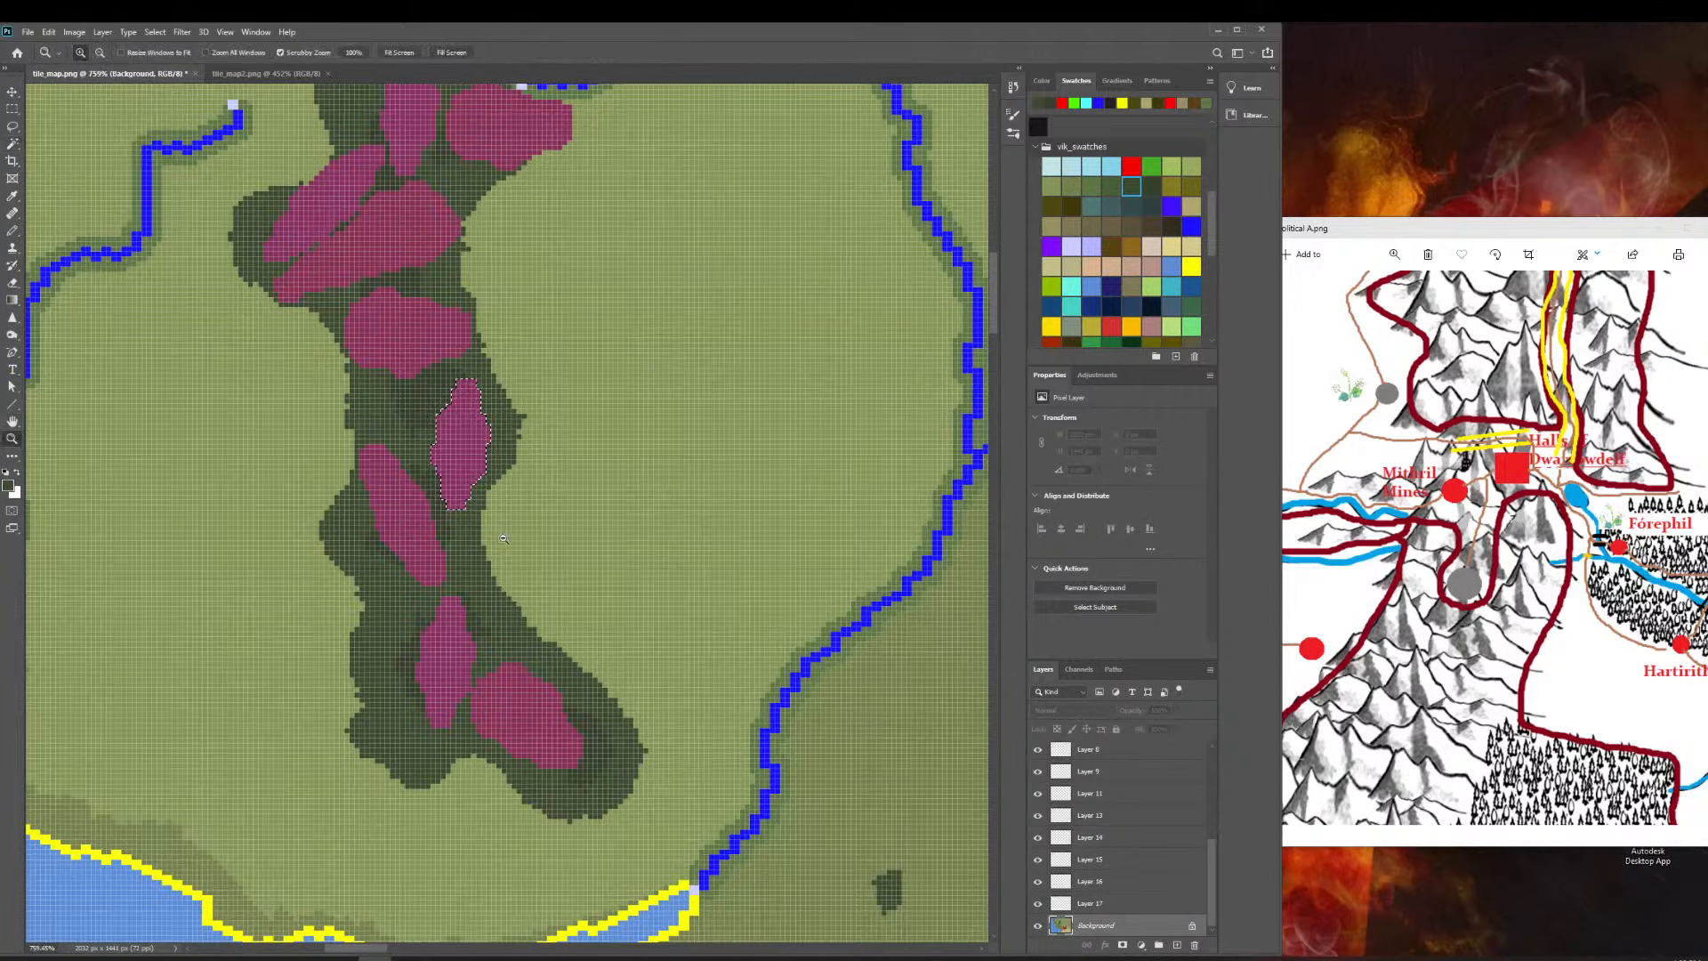
{"action": "scroll", "coordinate": [504, 538], "scroll_direction": "down", "scroll_amount": 10}
{"action": "scroll", "coordinate": [852, 664], "scroll_direction": "up", "scroll_amount": 7}
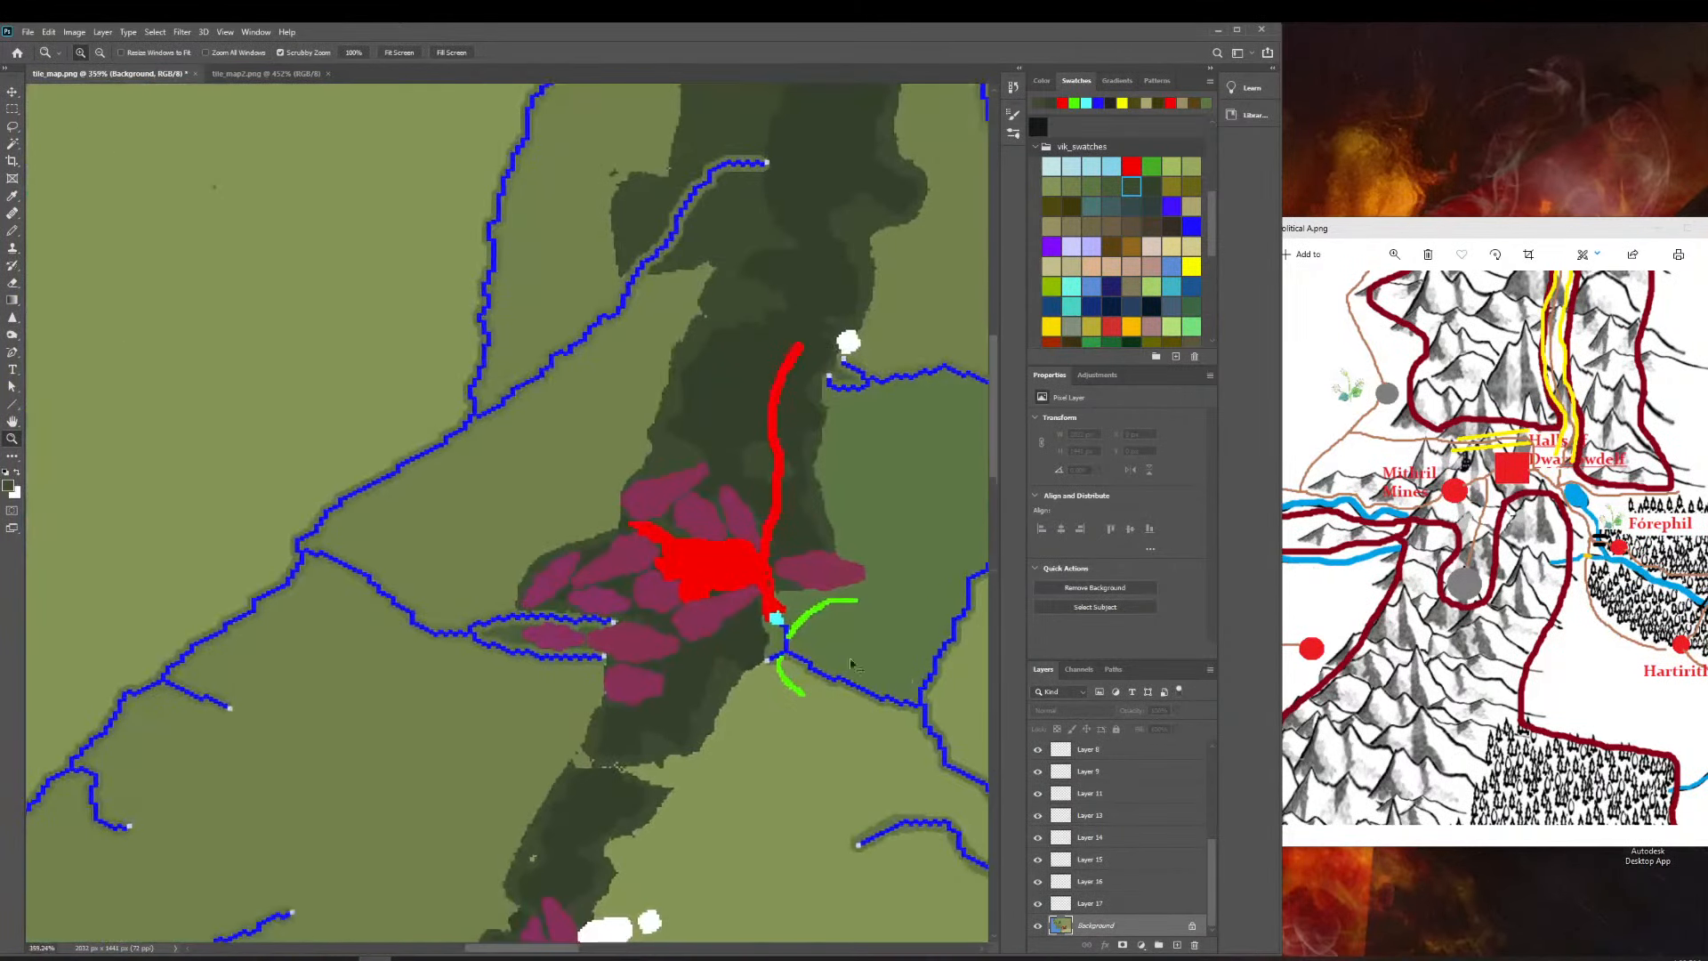
{"action": "key", "text": "ctrl+shift+alt+n"}
Survey the central range from the red area to its southern fork for a place to put the copied narrow patch.
{"action": "scroll", "coordinate": [521, 472], "scroll_direction": "right", "scroll_amount": 1}
{"action": "scroll", "coordinate": [521, 473], "scroll_direction": "down", "scroll_amount": 8}
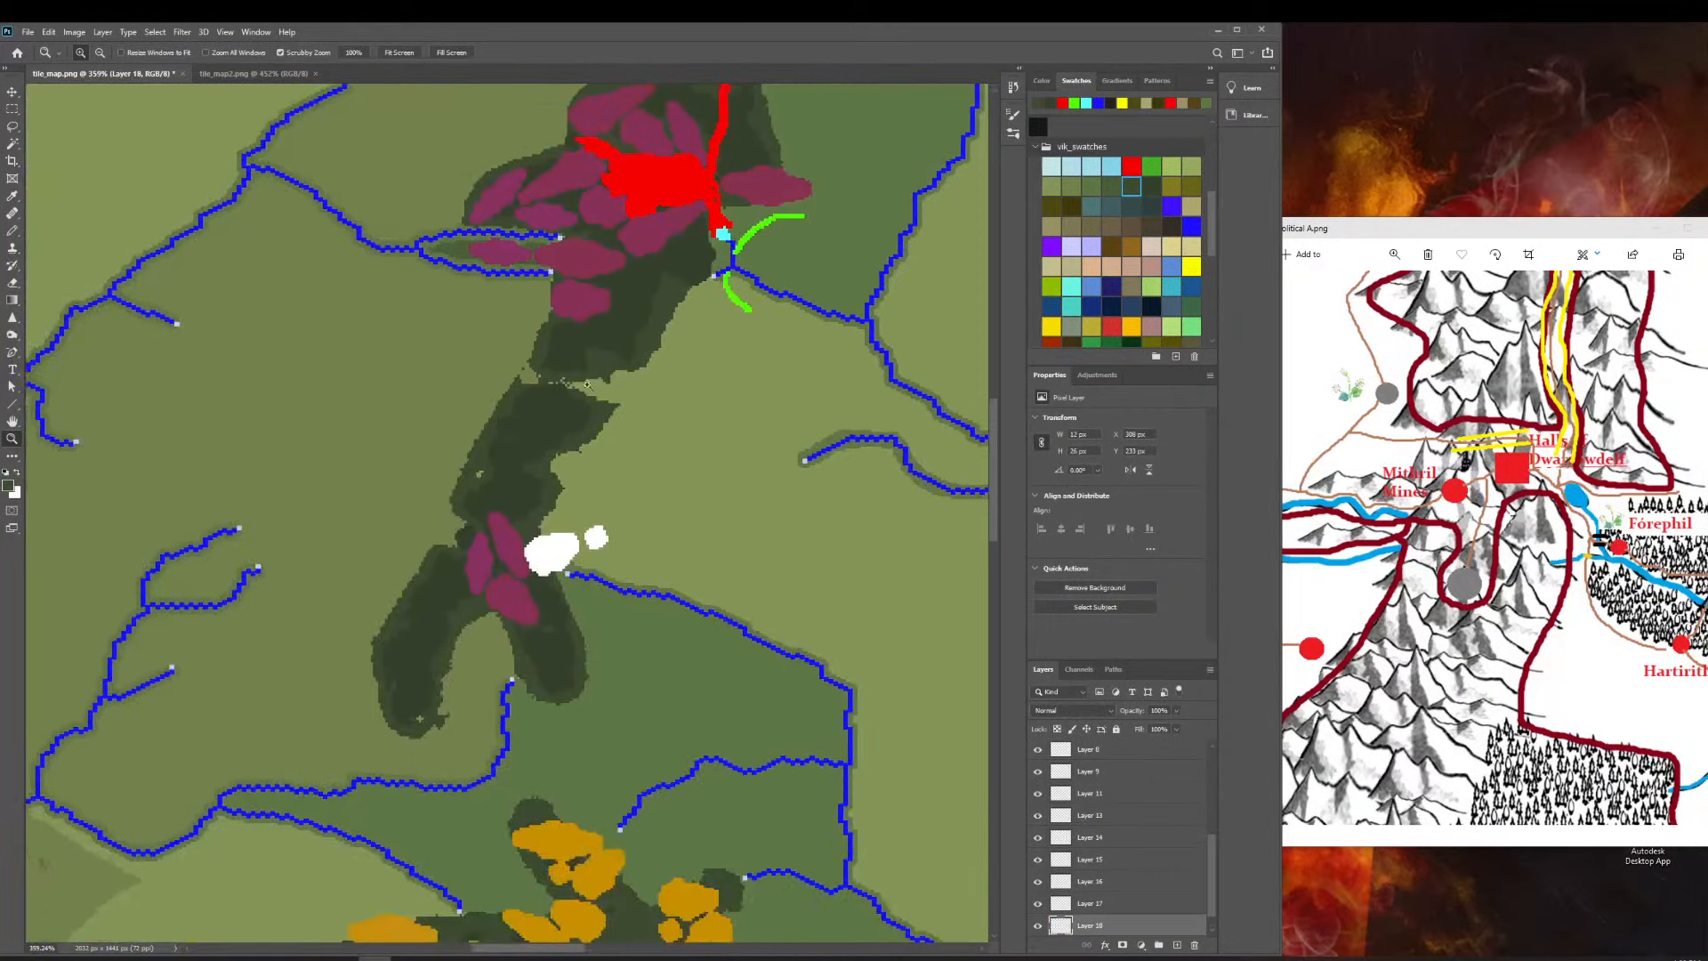
{"action": "scroll", "coordinate": [637, 378], "scroll_direction": "up", "scroll_amount": 6}
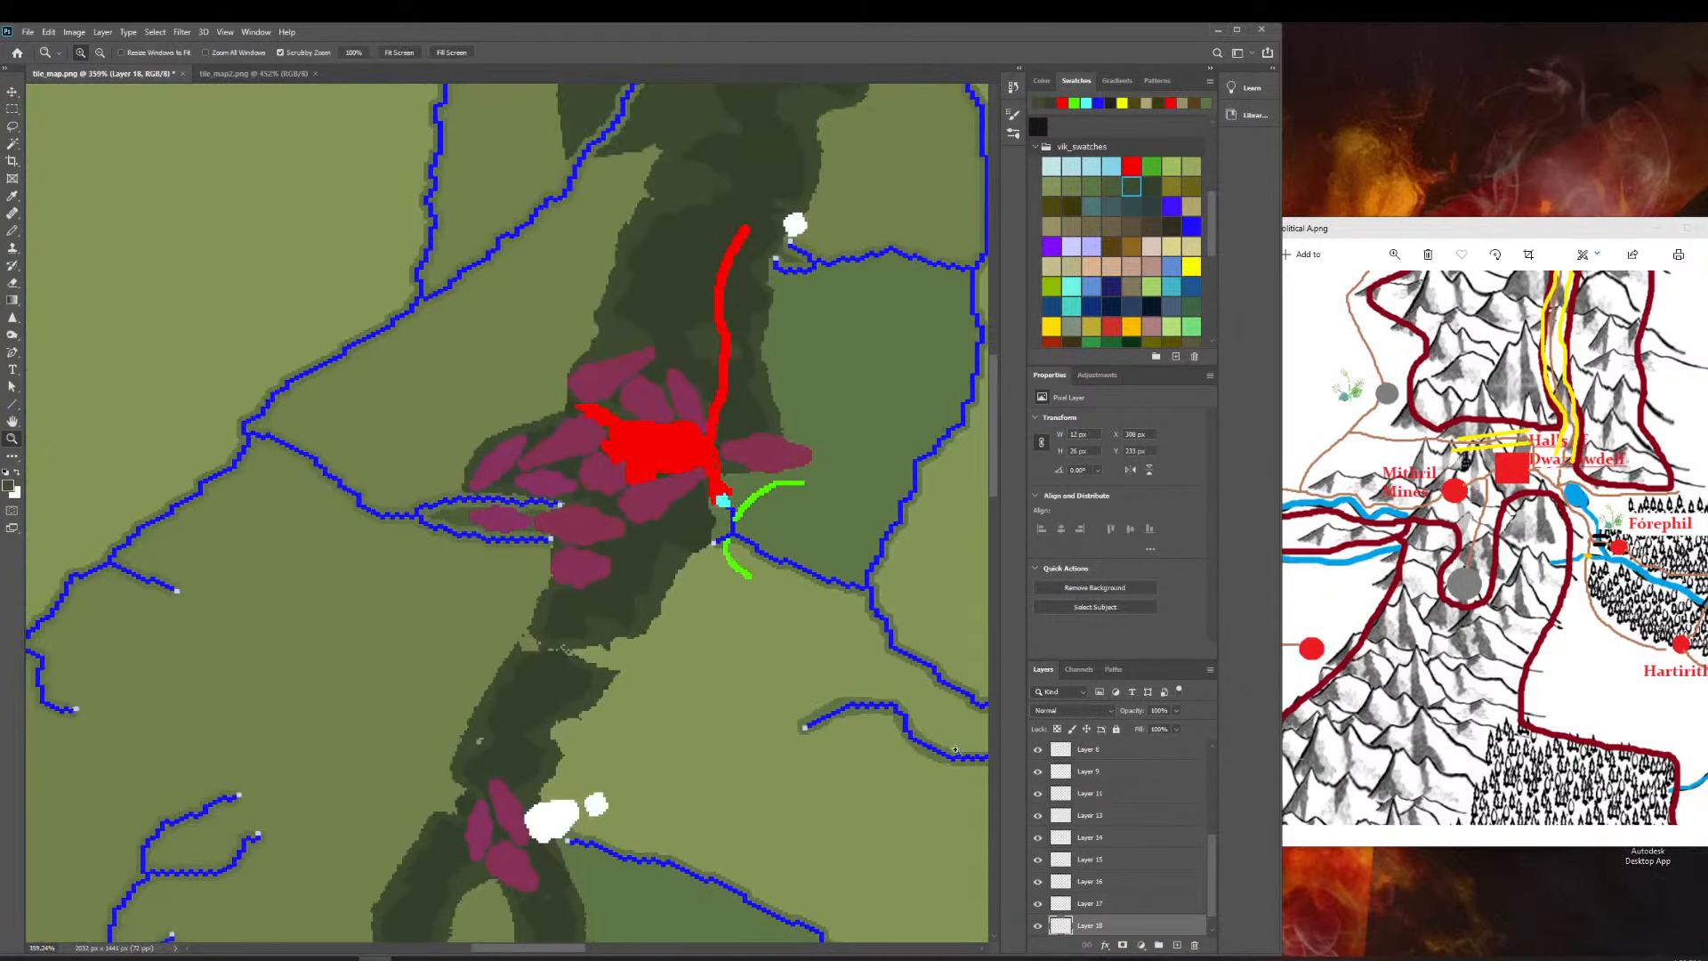
{"action": "scroll", "coordinate": [876, 495], "scroll_direction": "right", "scroll_amount": 1}
{"action": "scroll", "coordinate": [876, 496], "scroll_direction": "right", "scroll_amount": 1}
{"action": "scroll", "coordinate": [877, 496], "scroll_direction": "down", "scroll_amount": 2}
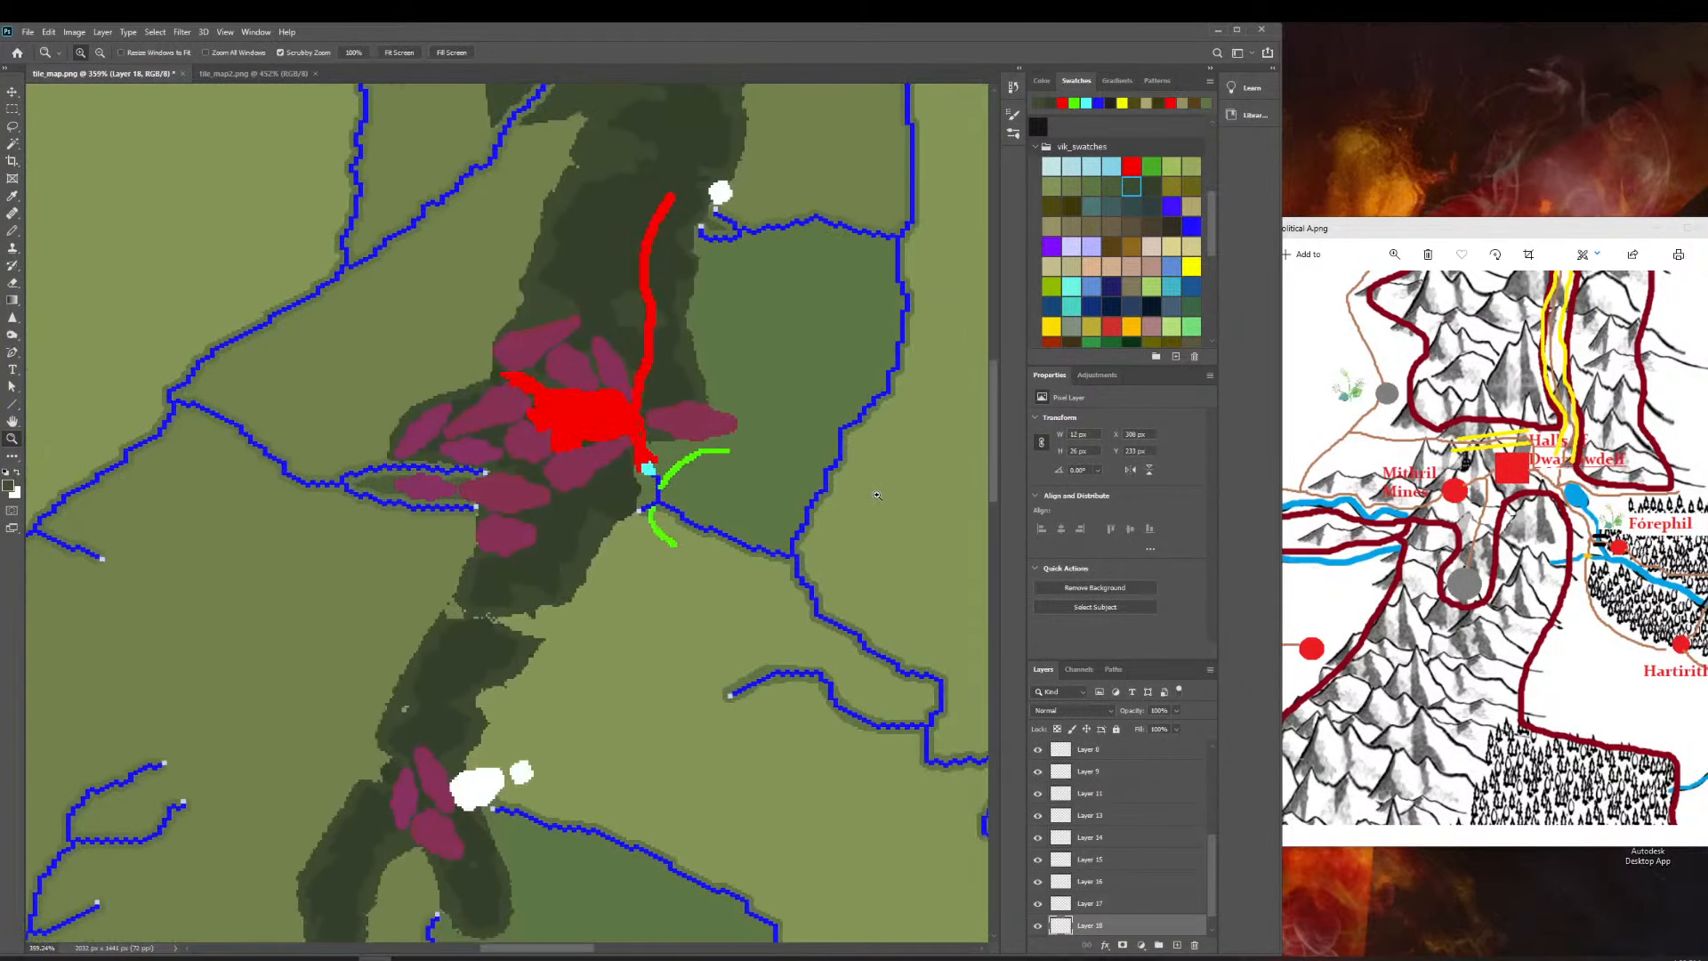
{"action": "scroll", "coordinate": [877, 496], "scroll_direction": "down", "scroll_amount": 1}
{"action": "scroll", "coordinate": [877, 495], "scroll_direction": "left", "scroll_amount": 1}
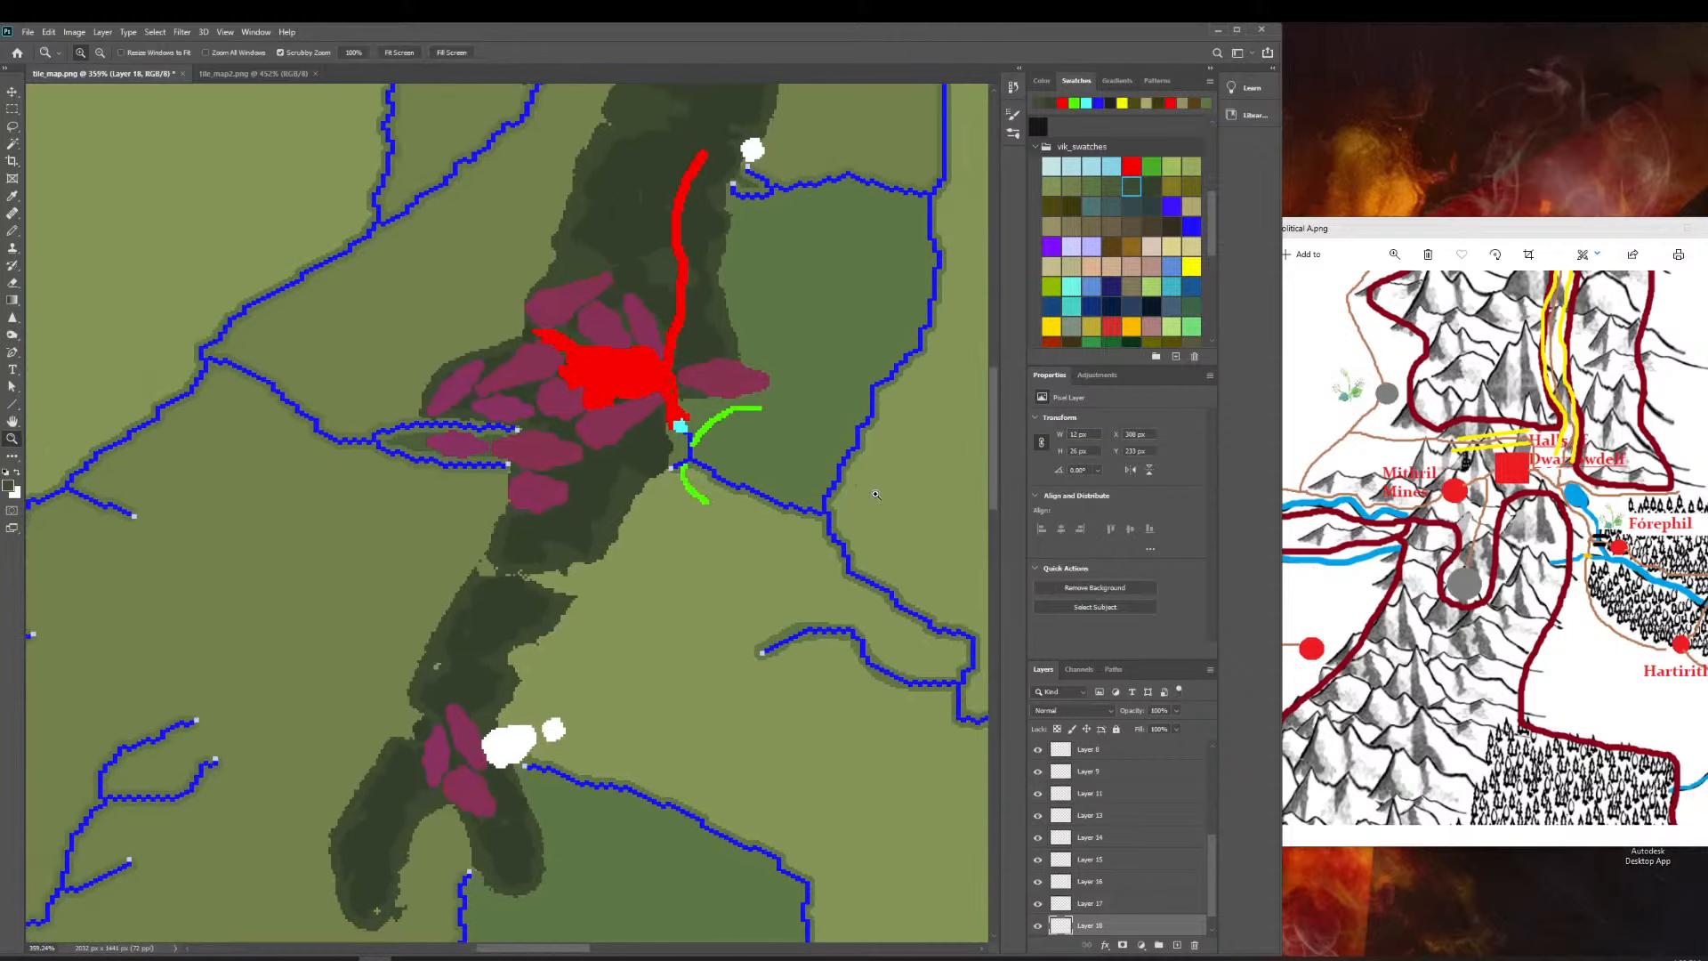
{"action": "scroll", "coordinate": [876, 496], "scroll_direction": "down", "scroll_amount": 7}
{"action": "left_click_drag", "start_coordinate": [796, 624], "coordinate": [665, 537]}
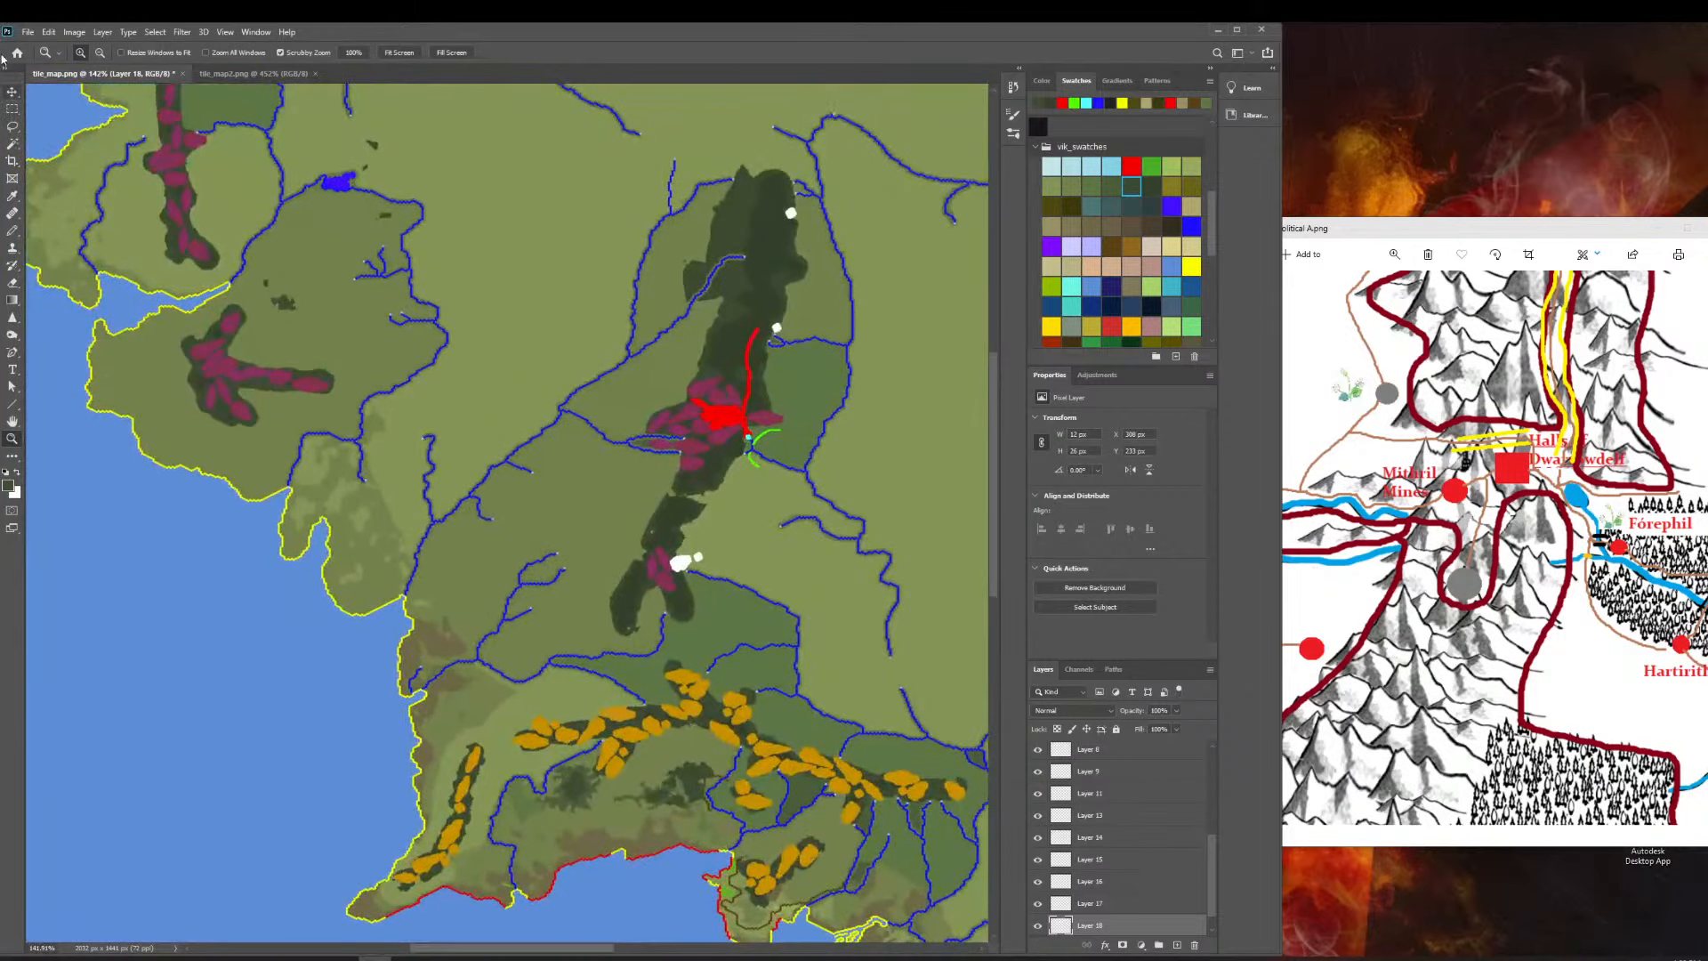
{"action": "key", "text": "f"}
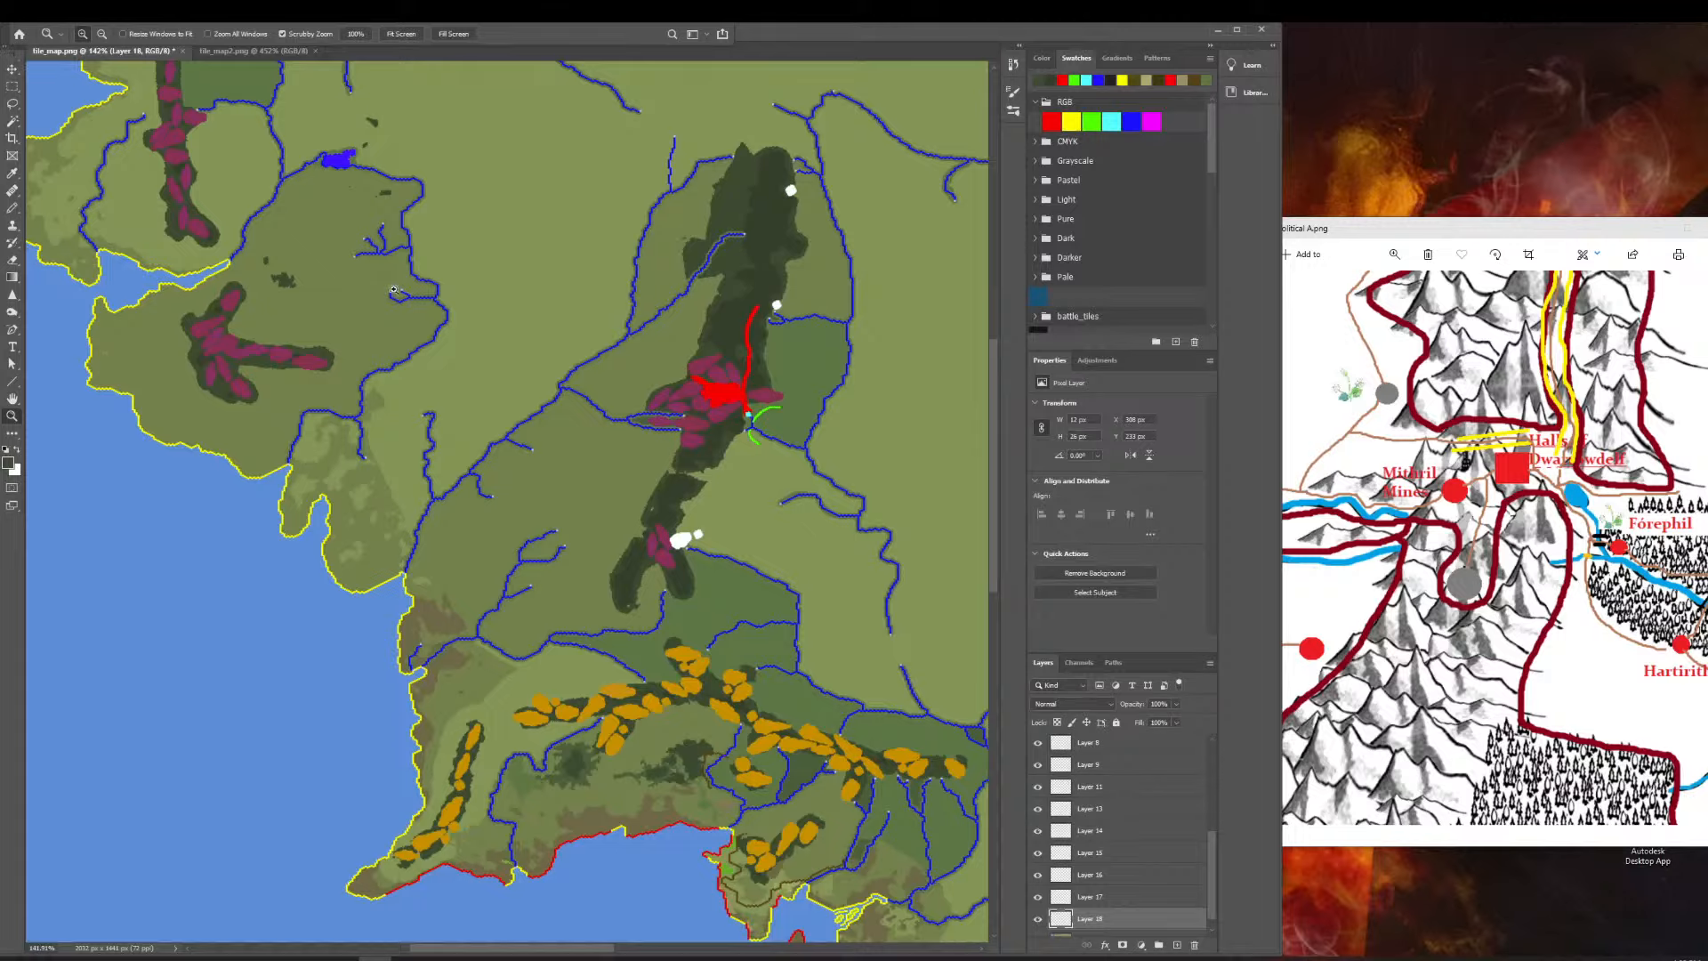
{"action": "scroll", "coordinate": [392, 305], "scroll_direction": "left", "scroll_amount": 1}
{"action": "scroll", "coordinate": [382, 294], "scroll_direction": "right", "scroll_amount": 7}
{"action": "scroll", "coordinate": [383, 293], "scroll_direction": "up", "scroll_amount": 2}
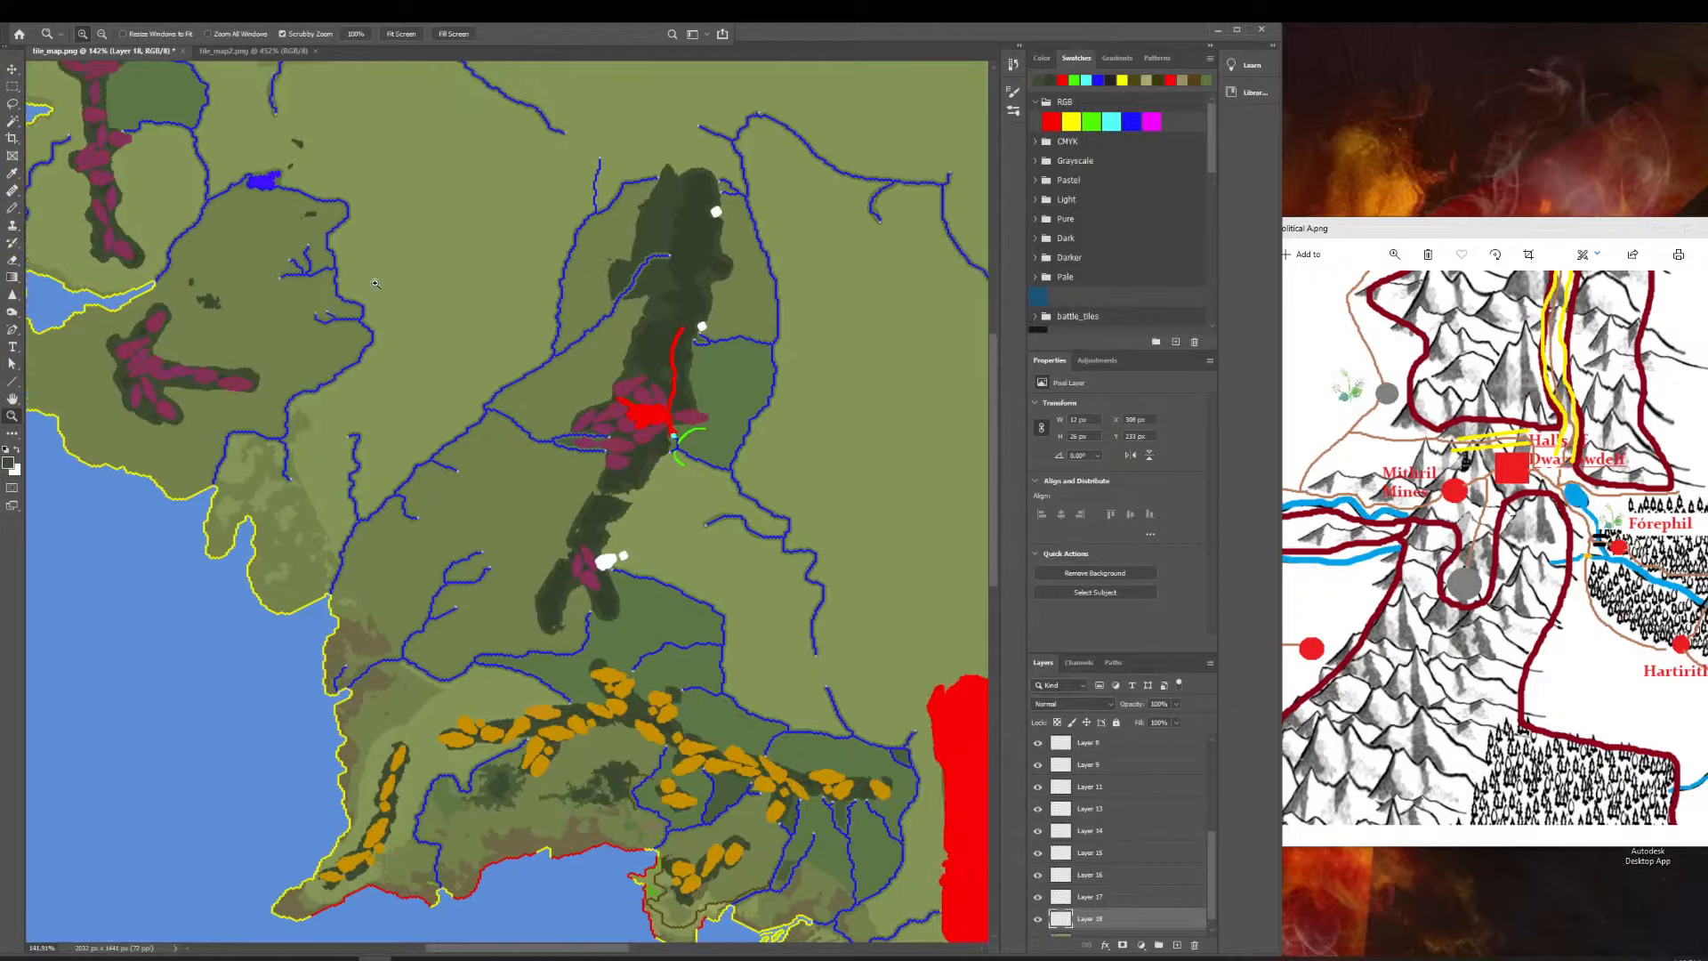
{"action": "scroll", "coordinate": [178, 160], "scroll_direction": "right", "scroll_amount": 1}
{"action": "scroll", "coordinate": [35, 67], "scroll_direction": "left", "scroll_amount": 1}
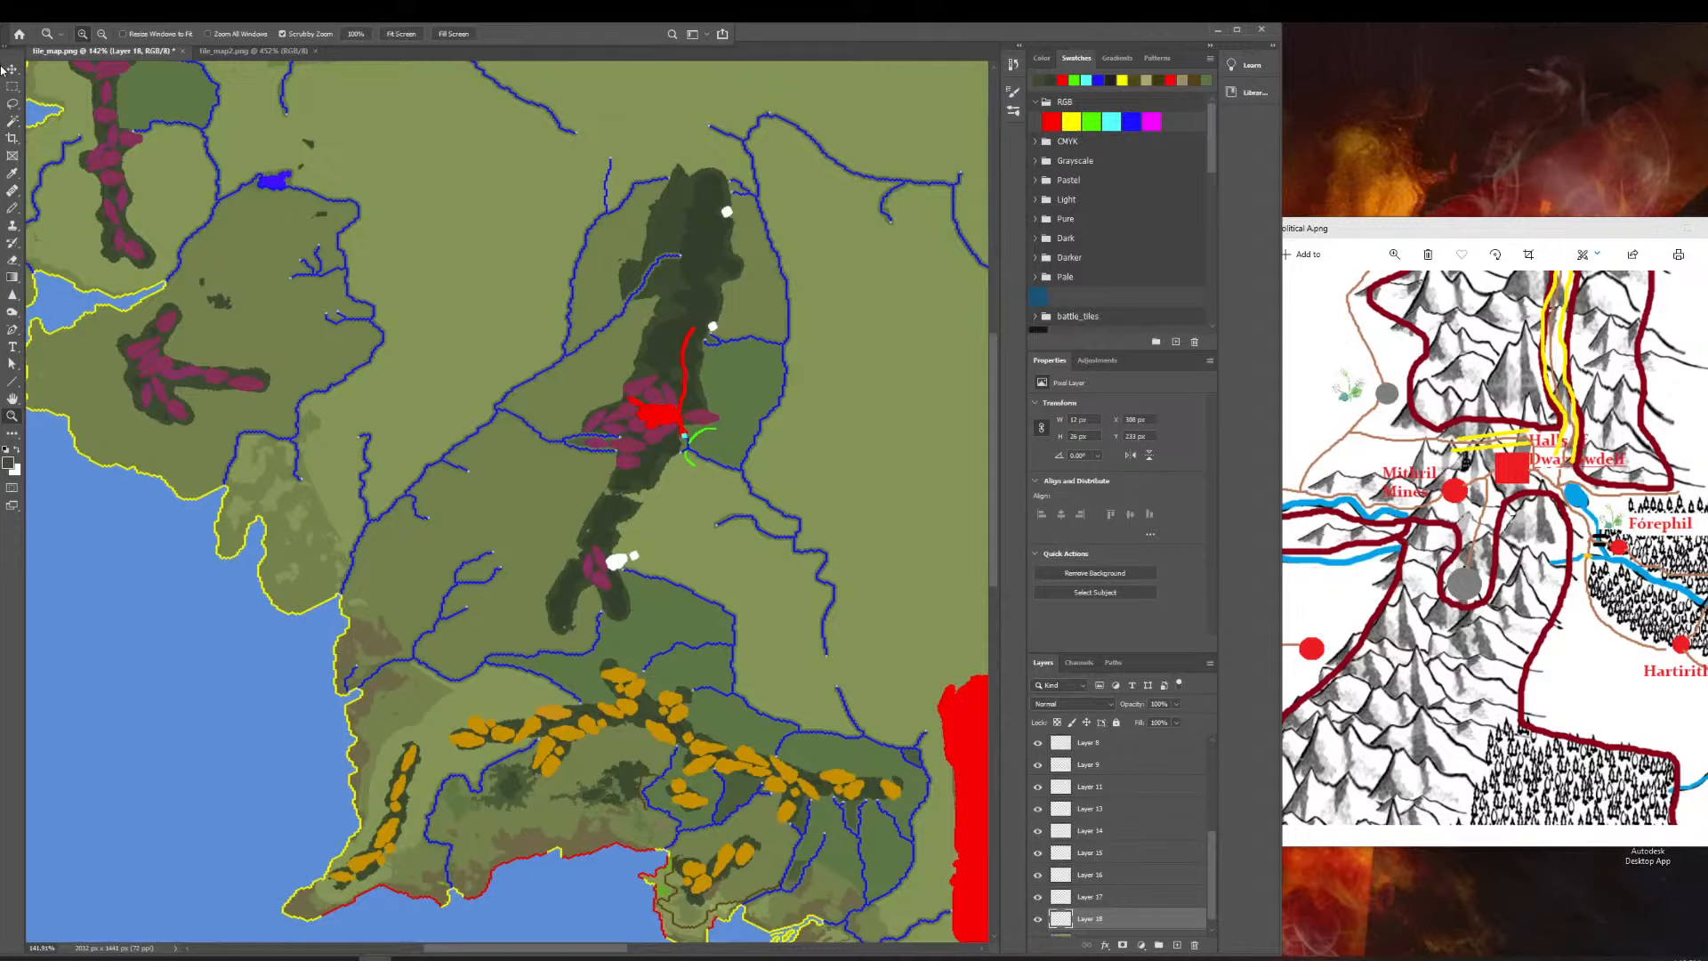
{"action": "scroll", "coordinate": [4, 66], "scroll_direction": "right", "scroll_amount": 1}
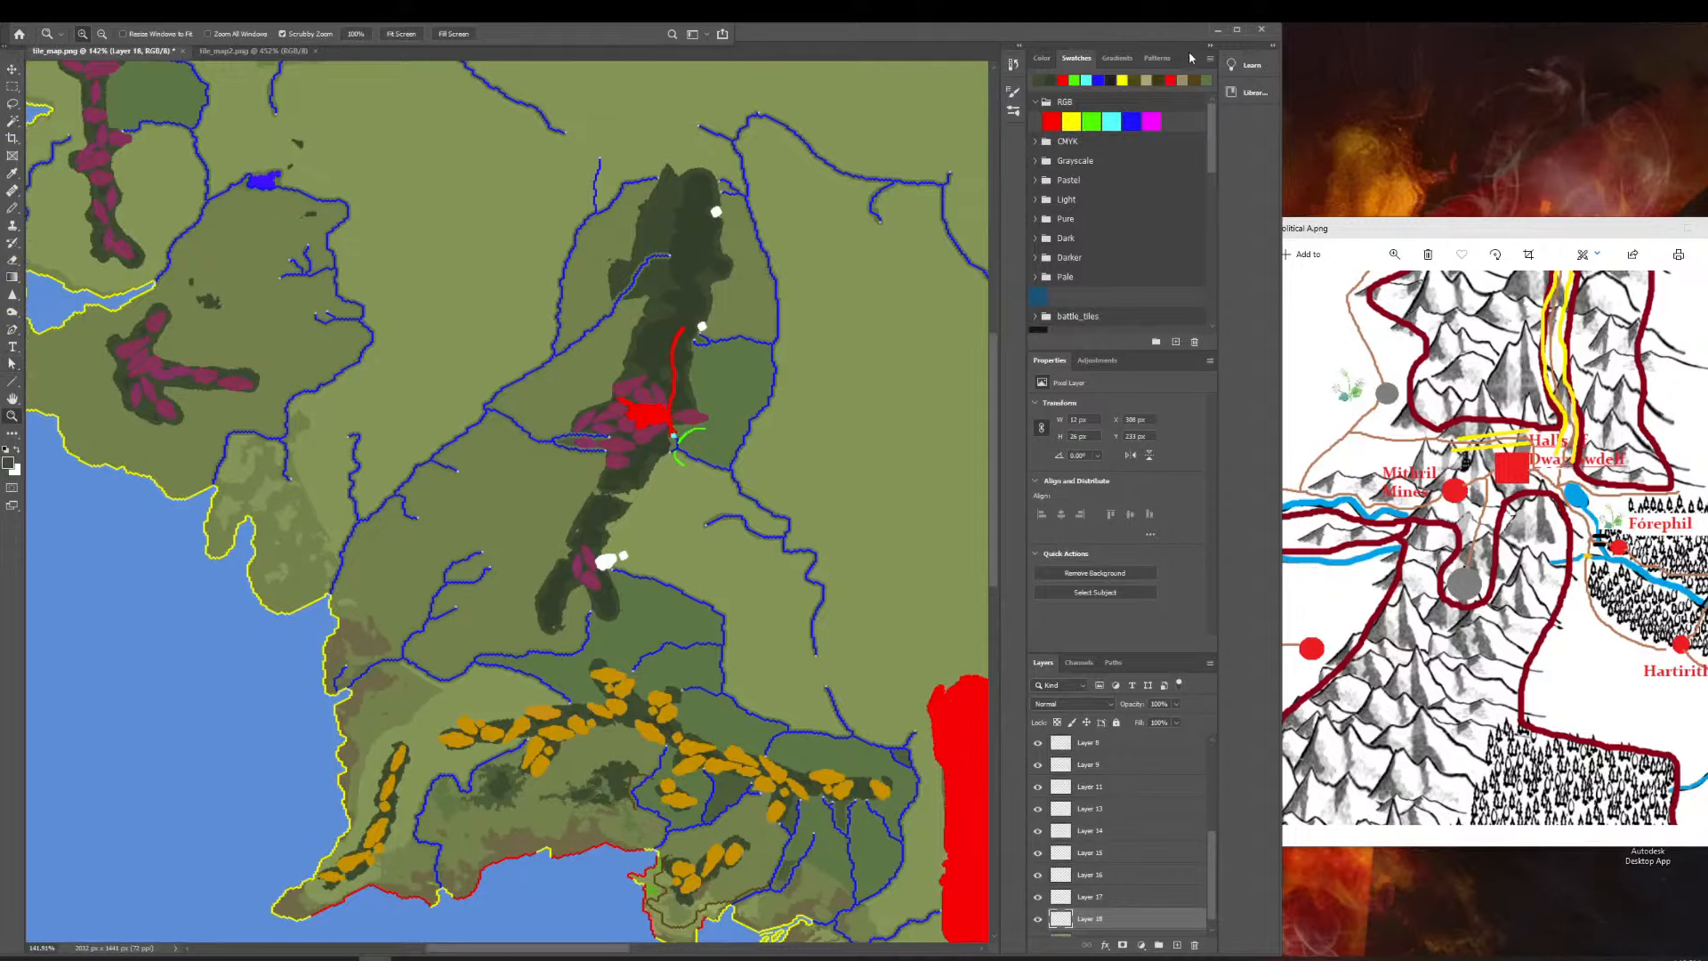
Reset the Essentials workspace to restore the menu bar, and collapse the Learn and Libraries panels to icons.
{"action": "left_click", "coordinate": [1236, 30]}
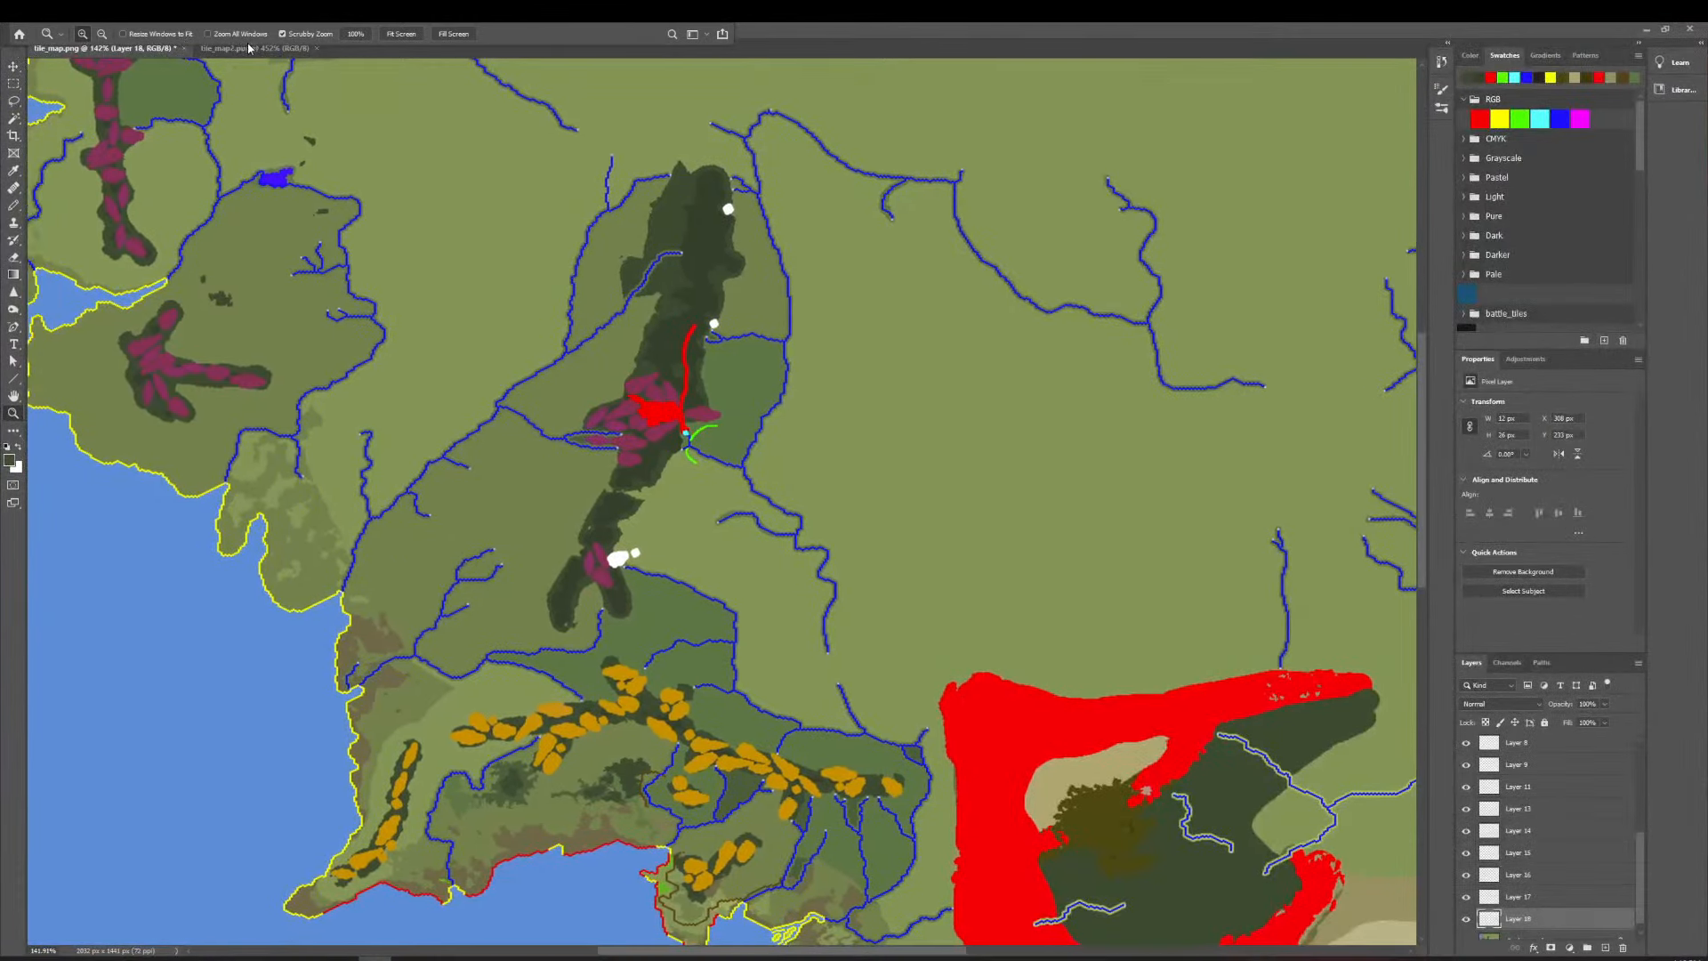
{"action": "double_click", "coordinate": [14, 47]}
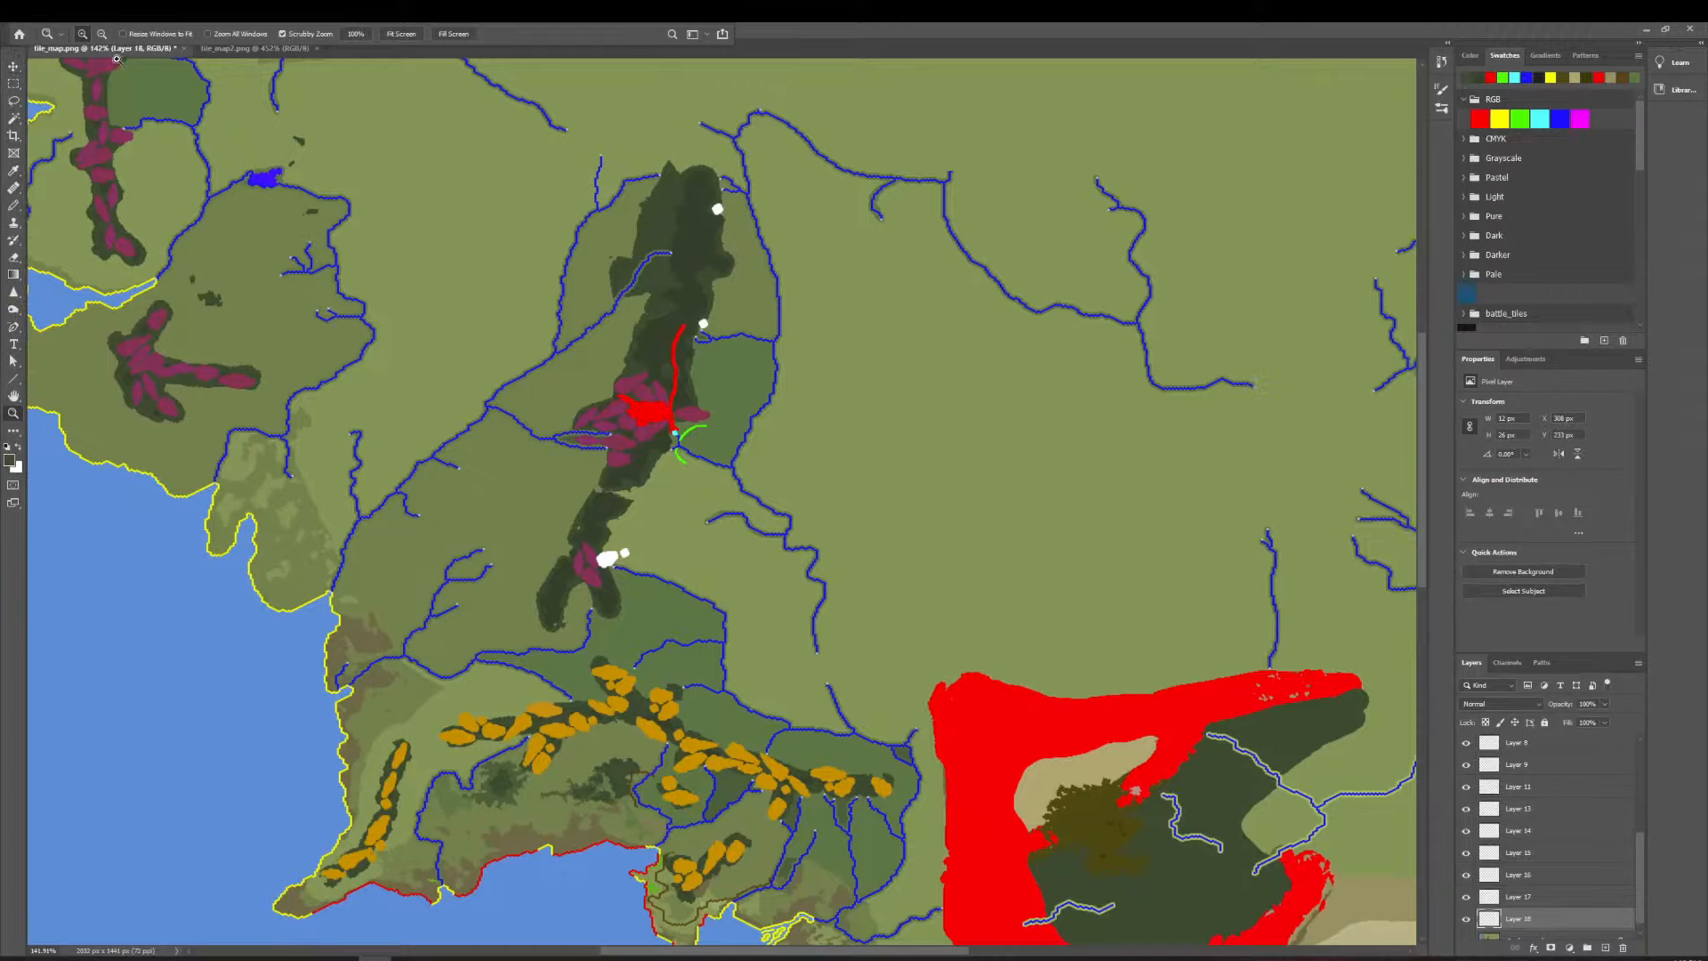
{"action": "left_click", "coordinate": [19, 33]}
{"action": "left_click", "coordinate": [19, 34]}
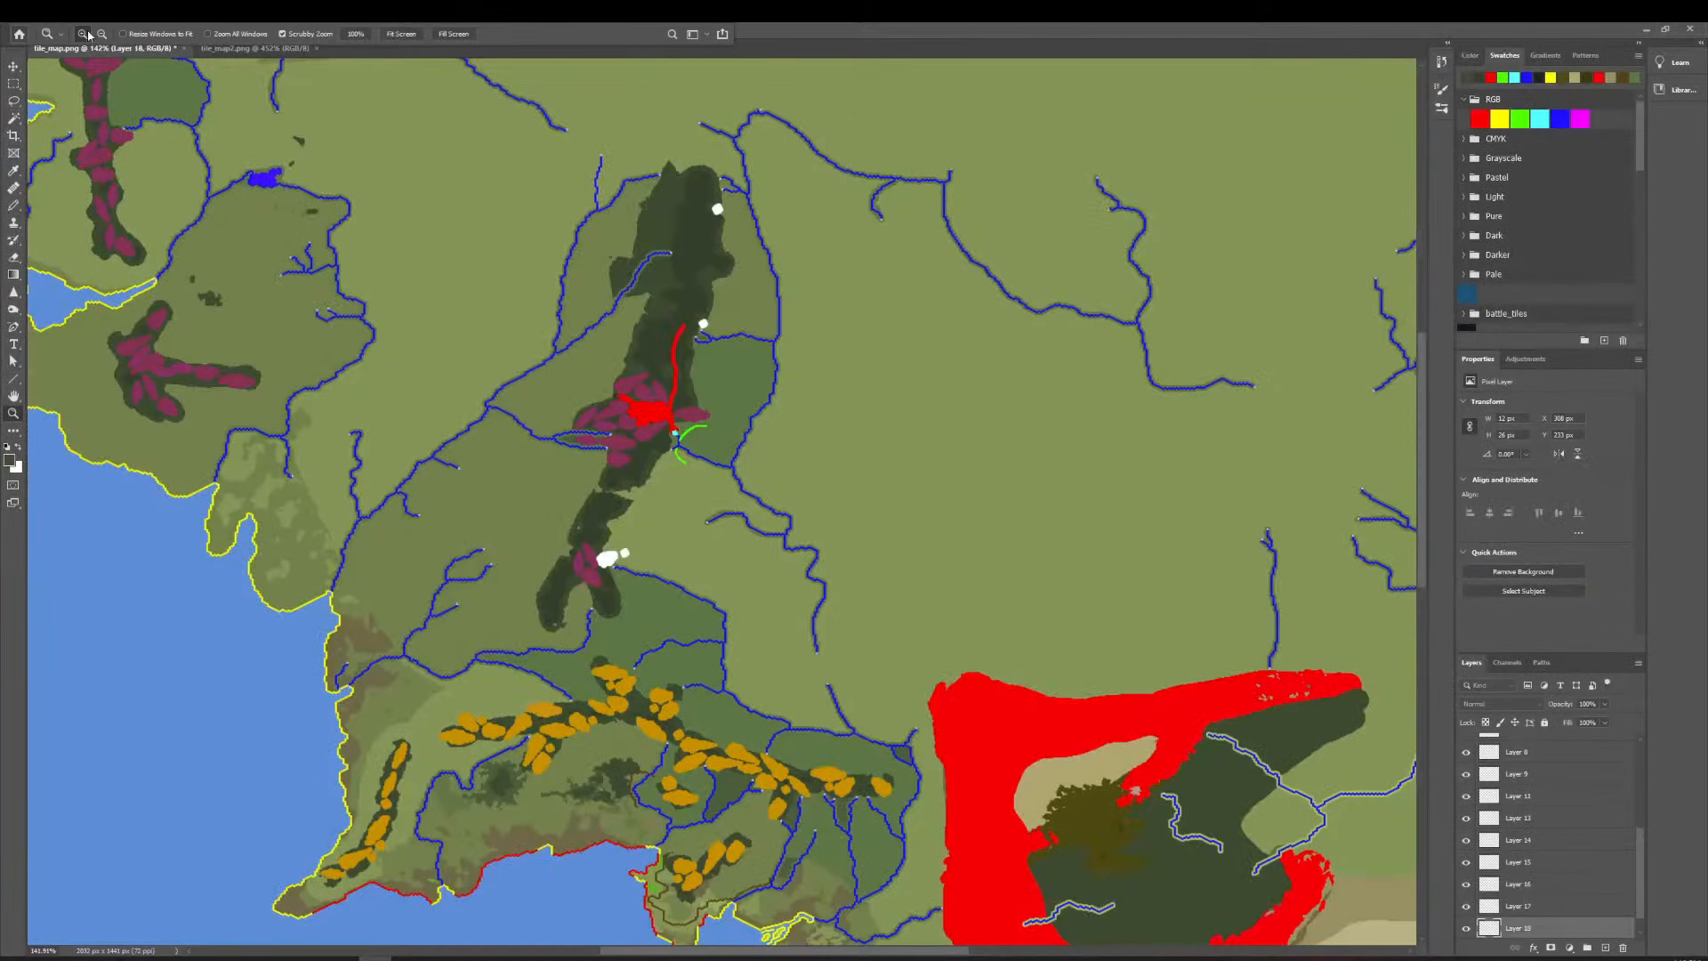
{"action": "left_click", "coordinate": [707, 34]}
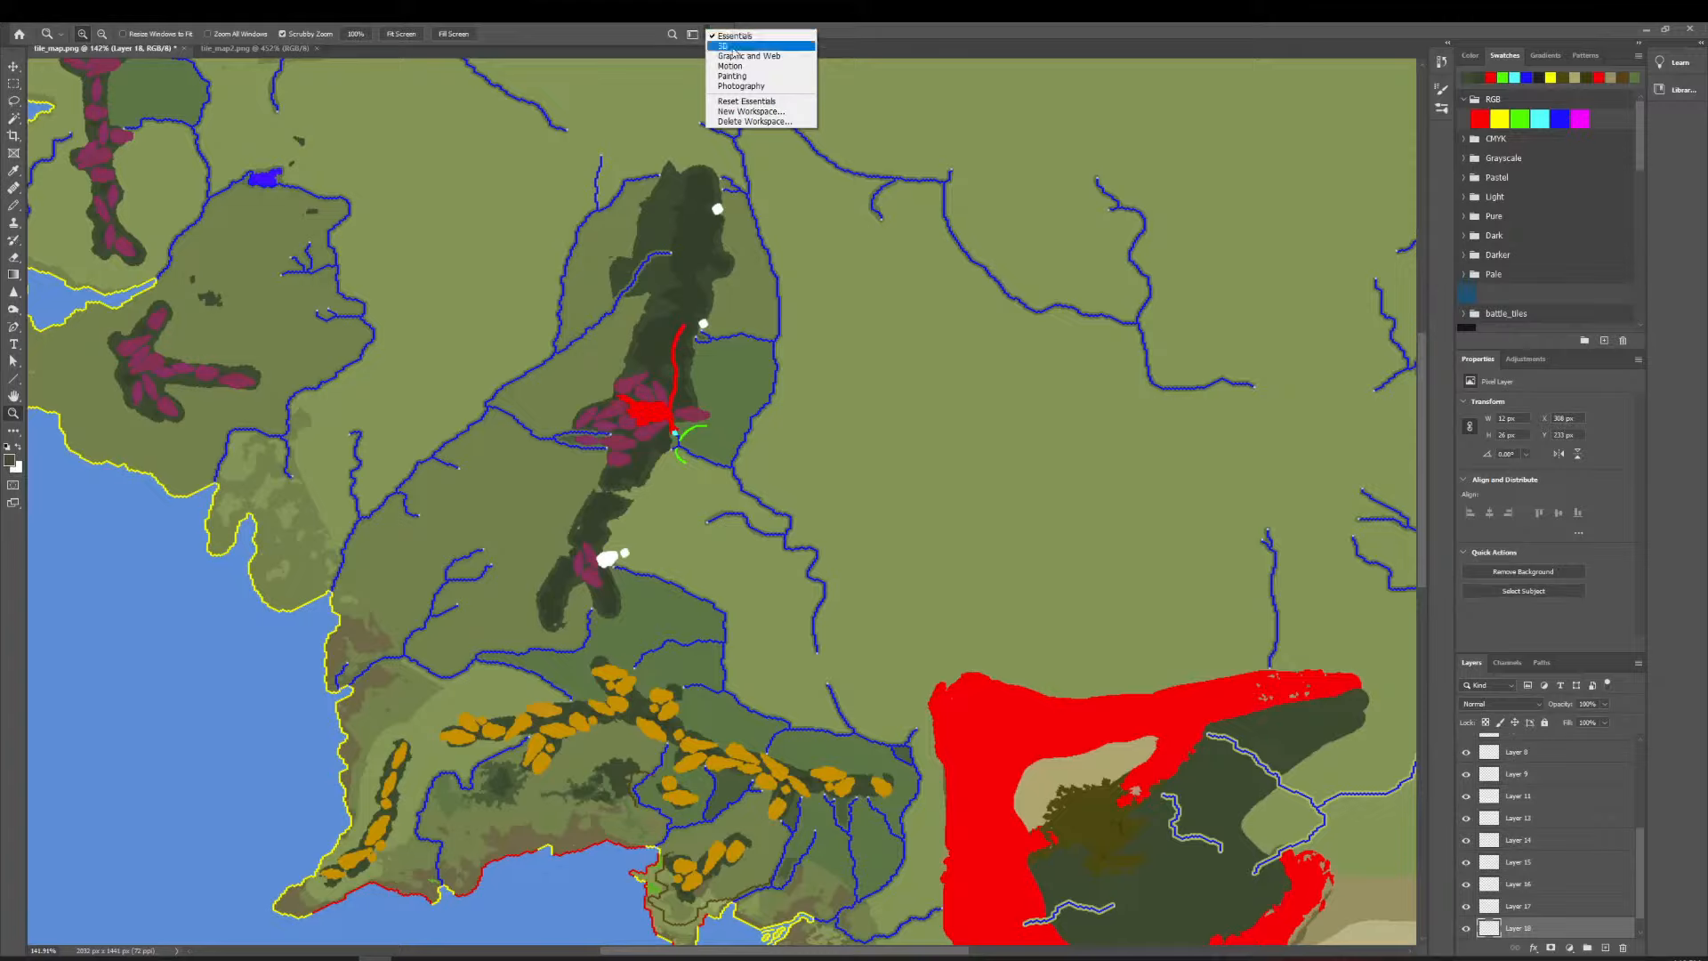
{"action": "left_click", "coordinate": [747, 101]}
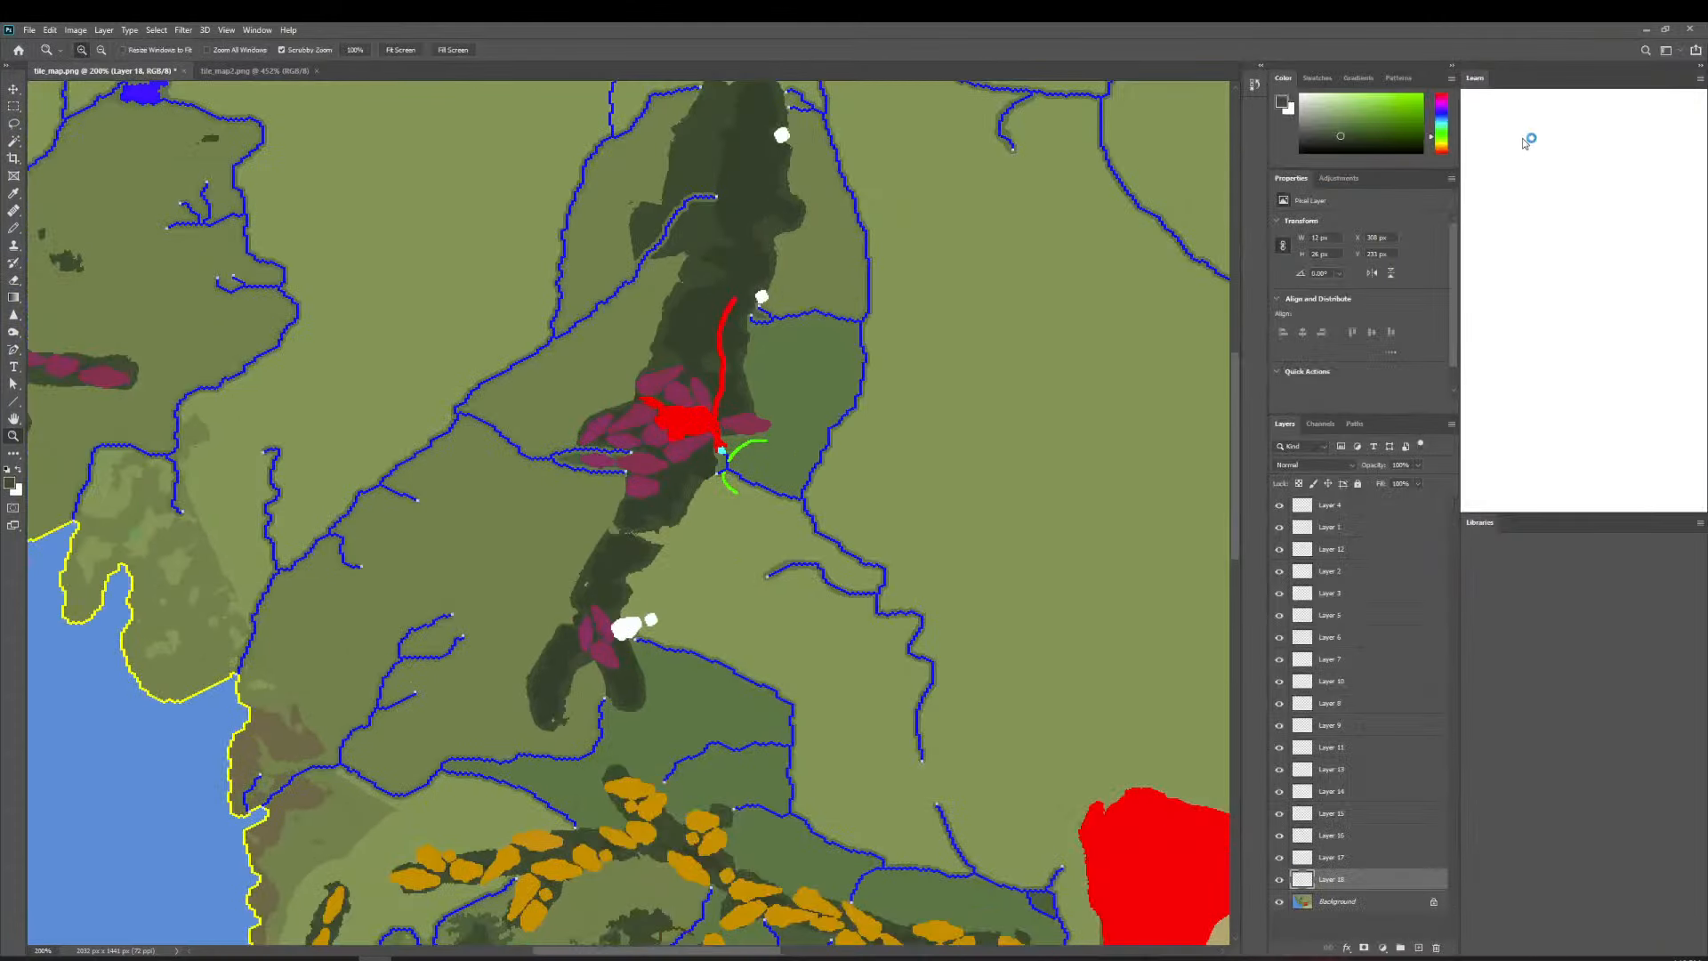
{"action": "left_click", "coordinate": [1668, 29]}
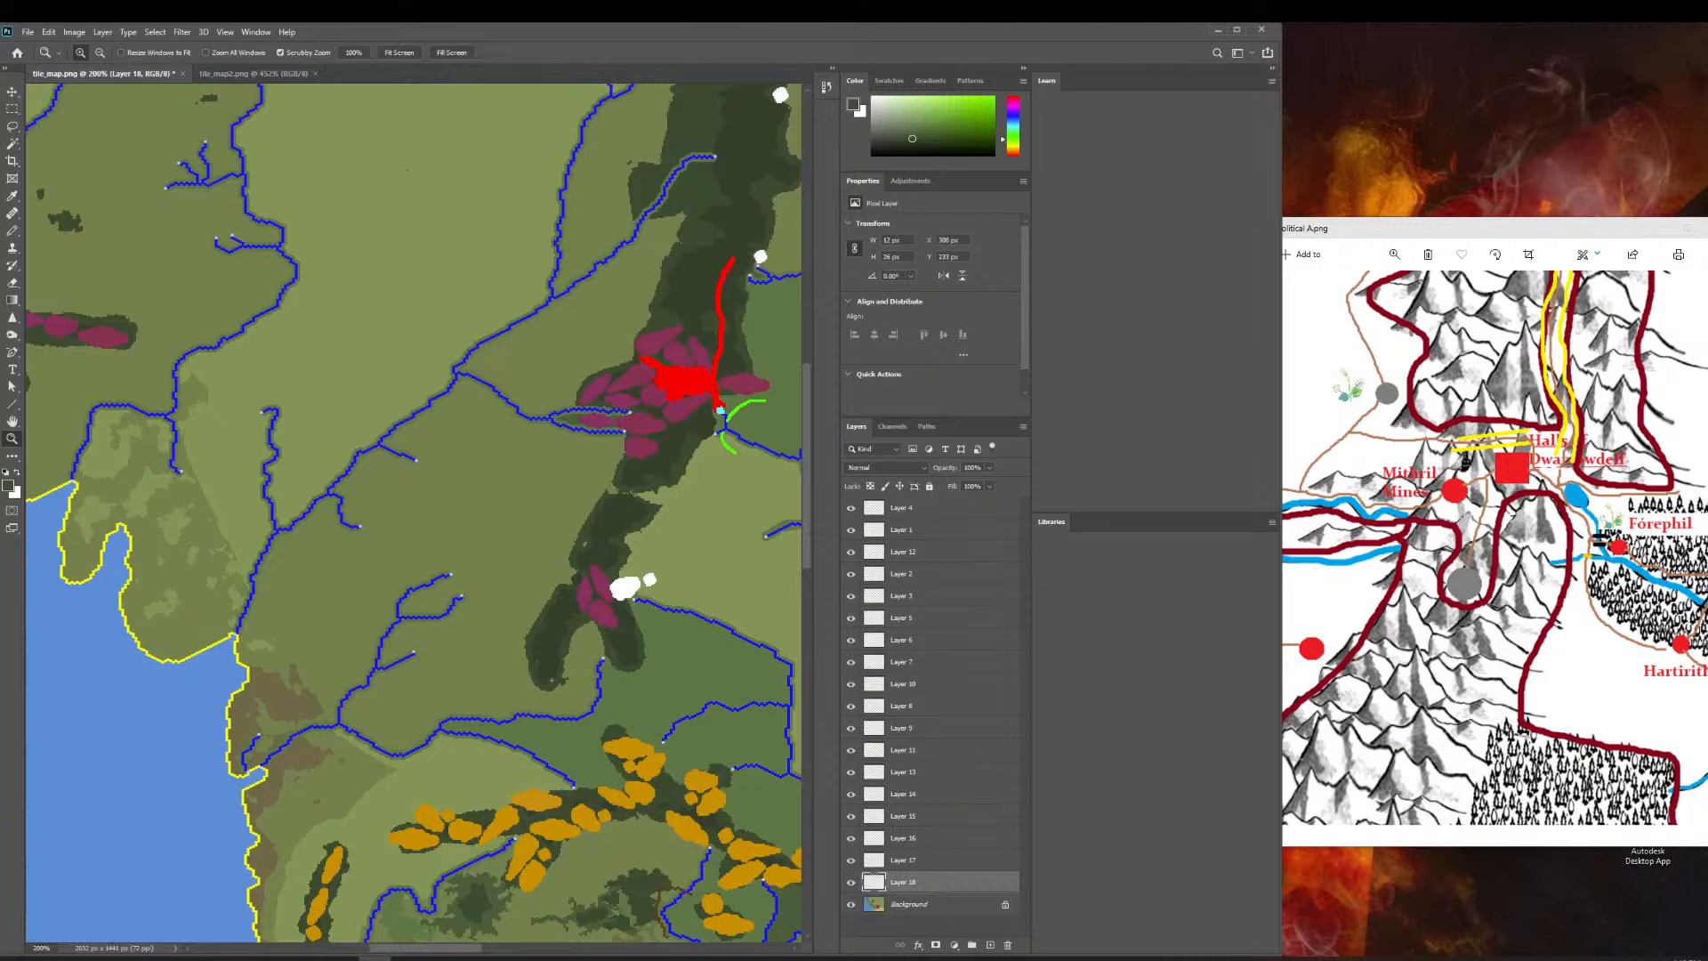
{"action": "left_click", "coordinate": [1272, 67]}
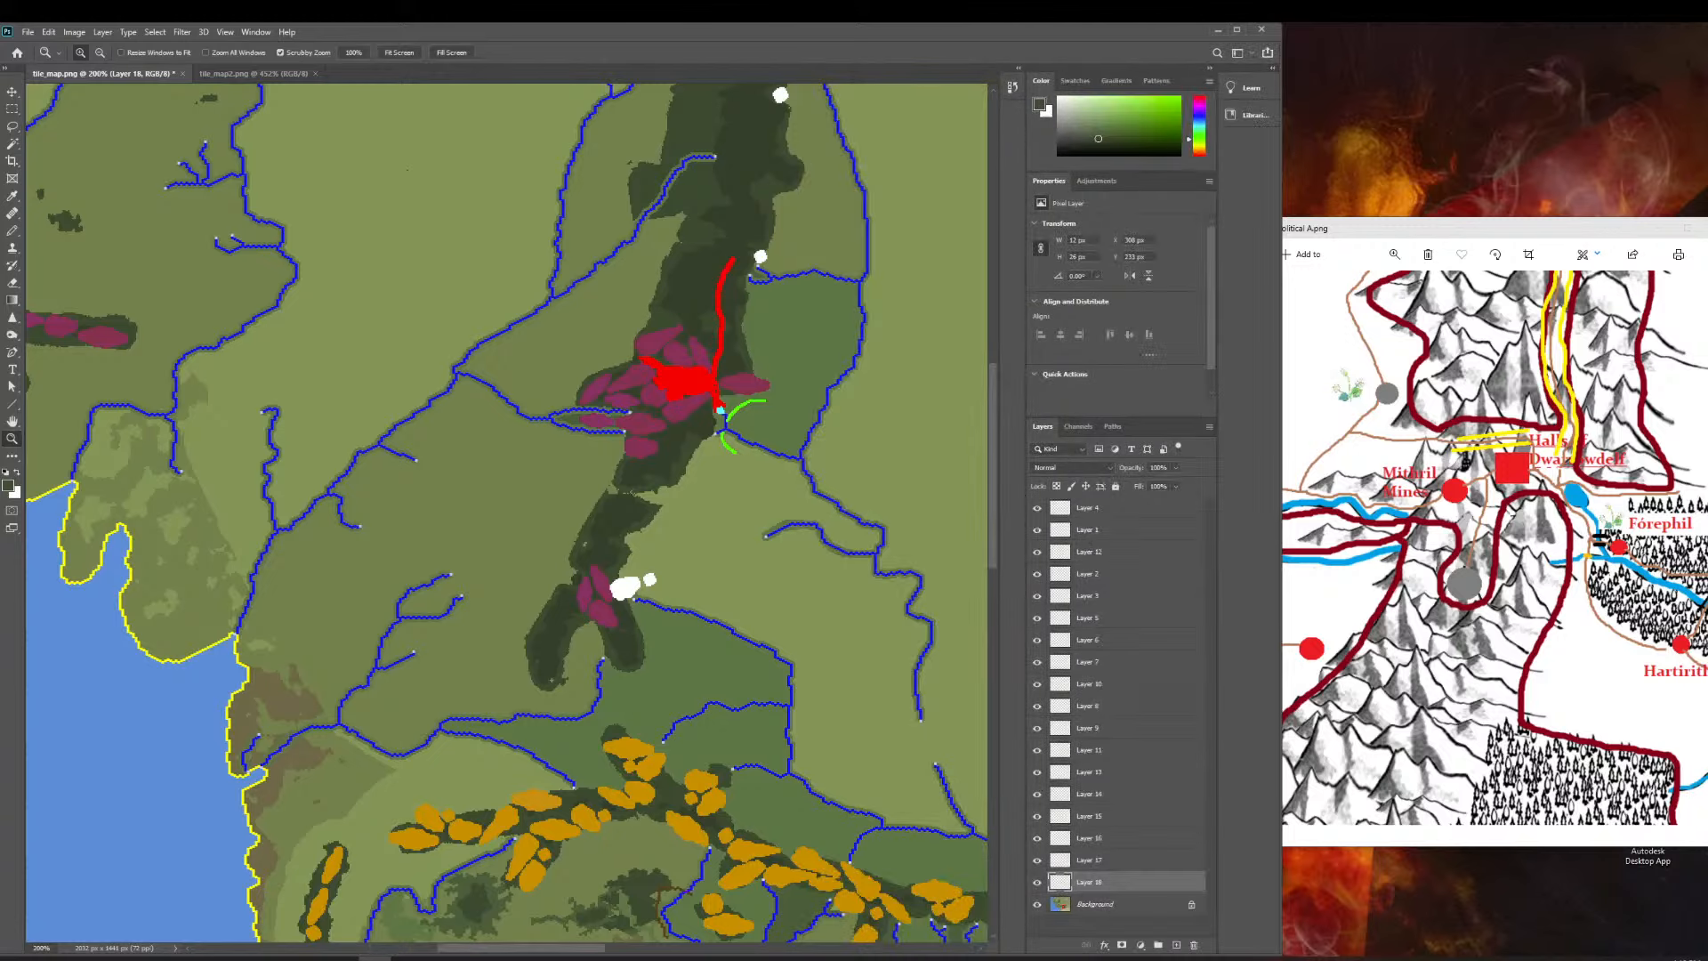
Survey the central range, the southern coast and the western ranges for where mountain patches are still needed.
{"action": "scroll", "coordinate": [996, 495], "scroll_direction": "down", "scroll_amount": 5}
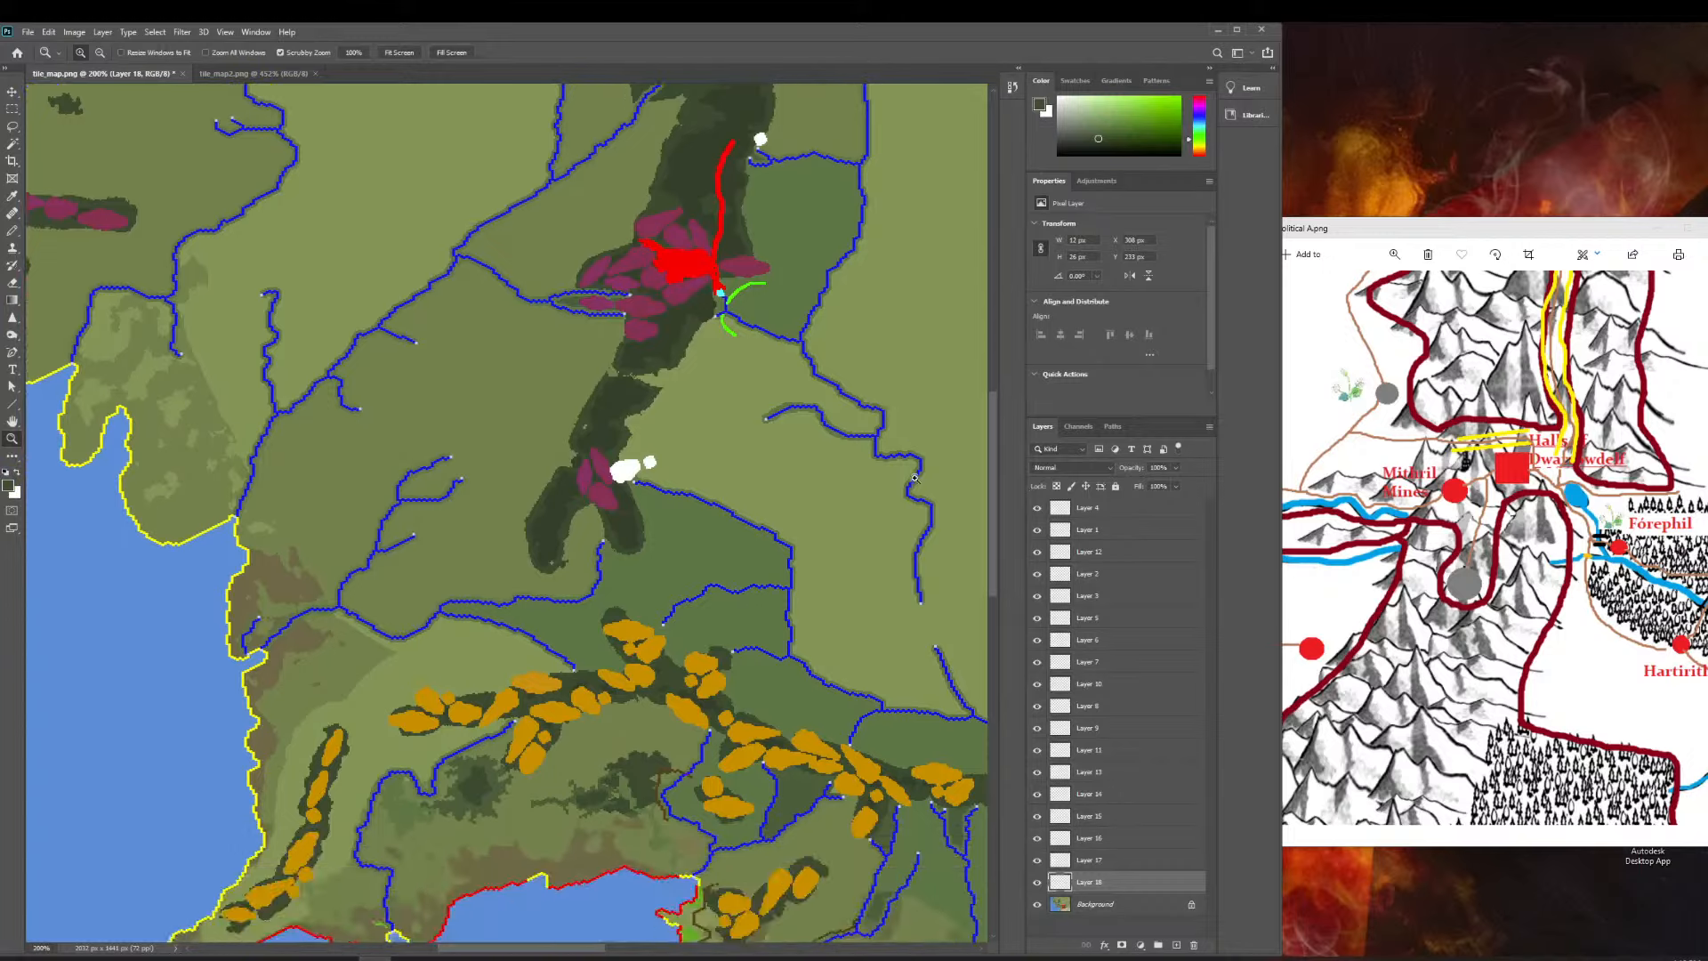
{"action": "scroll", "coordinate": [877, 471], "scroll_direction": "up", "scroll_amount": 2}
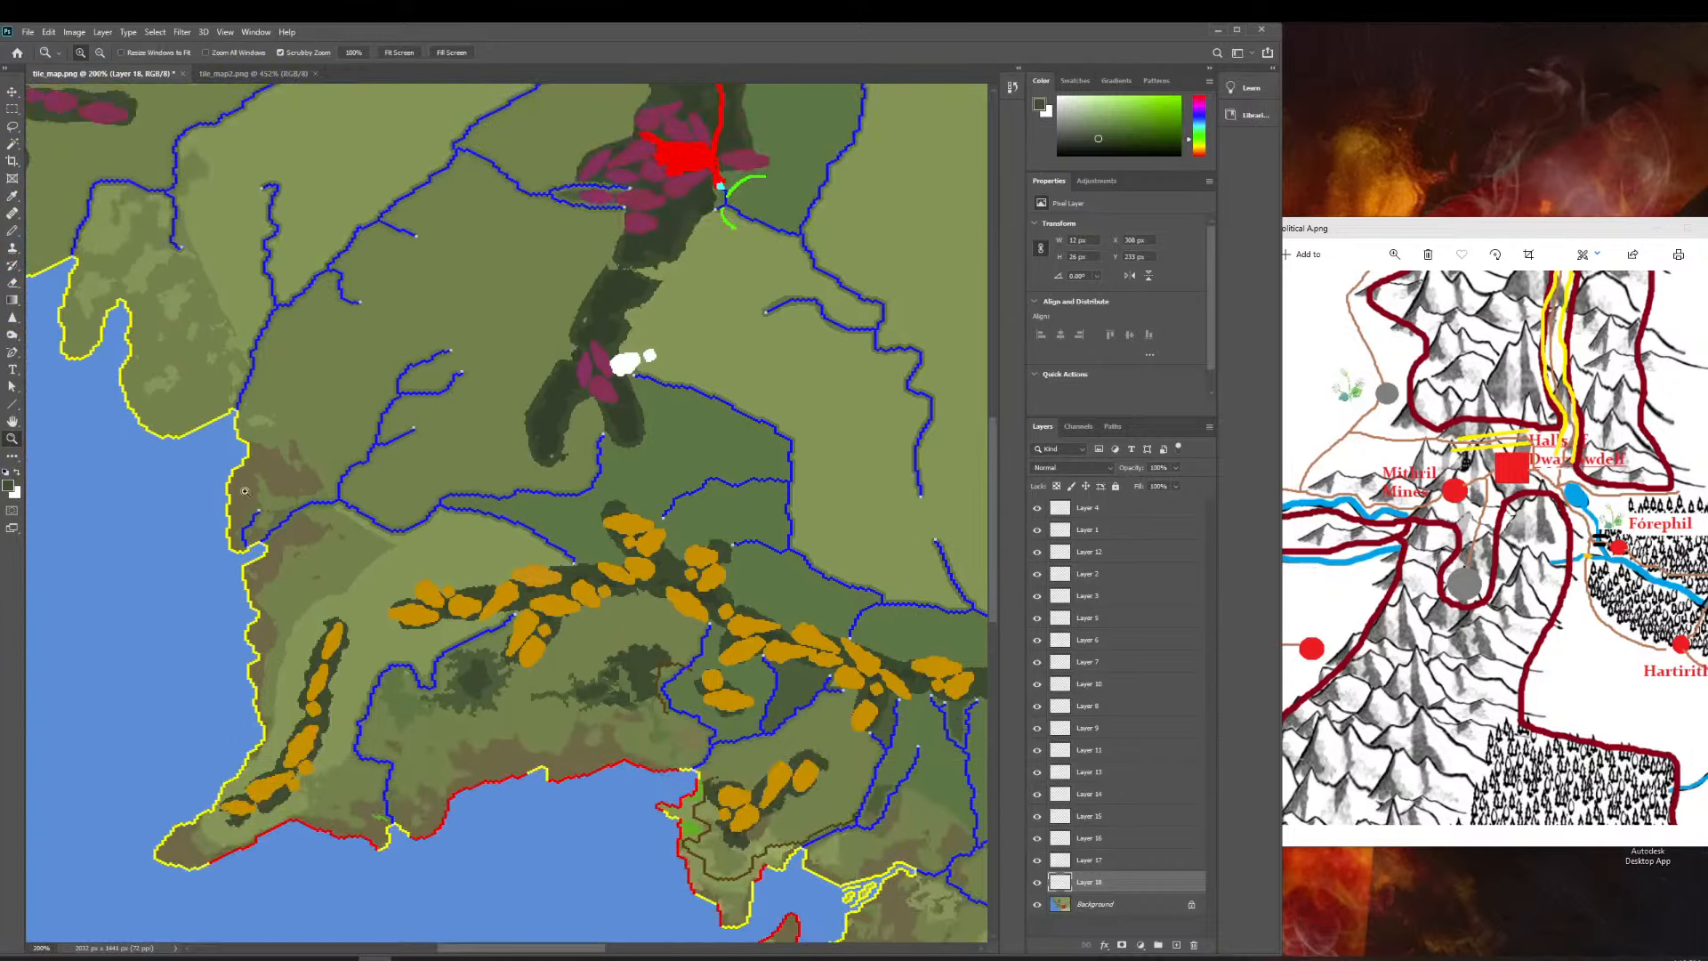
{"action": "left_click_drag", "start_coordinate": [298, 460], "coordinate": [134, 267]}
{"action": "left_click_drag", "start_coordinate": [933, 473], "coordinate": [1027, 407]}
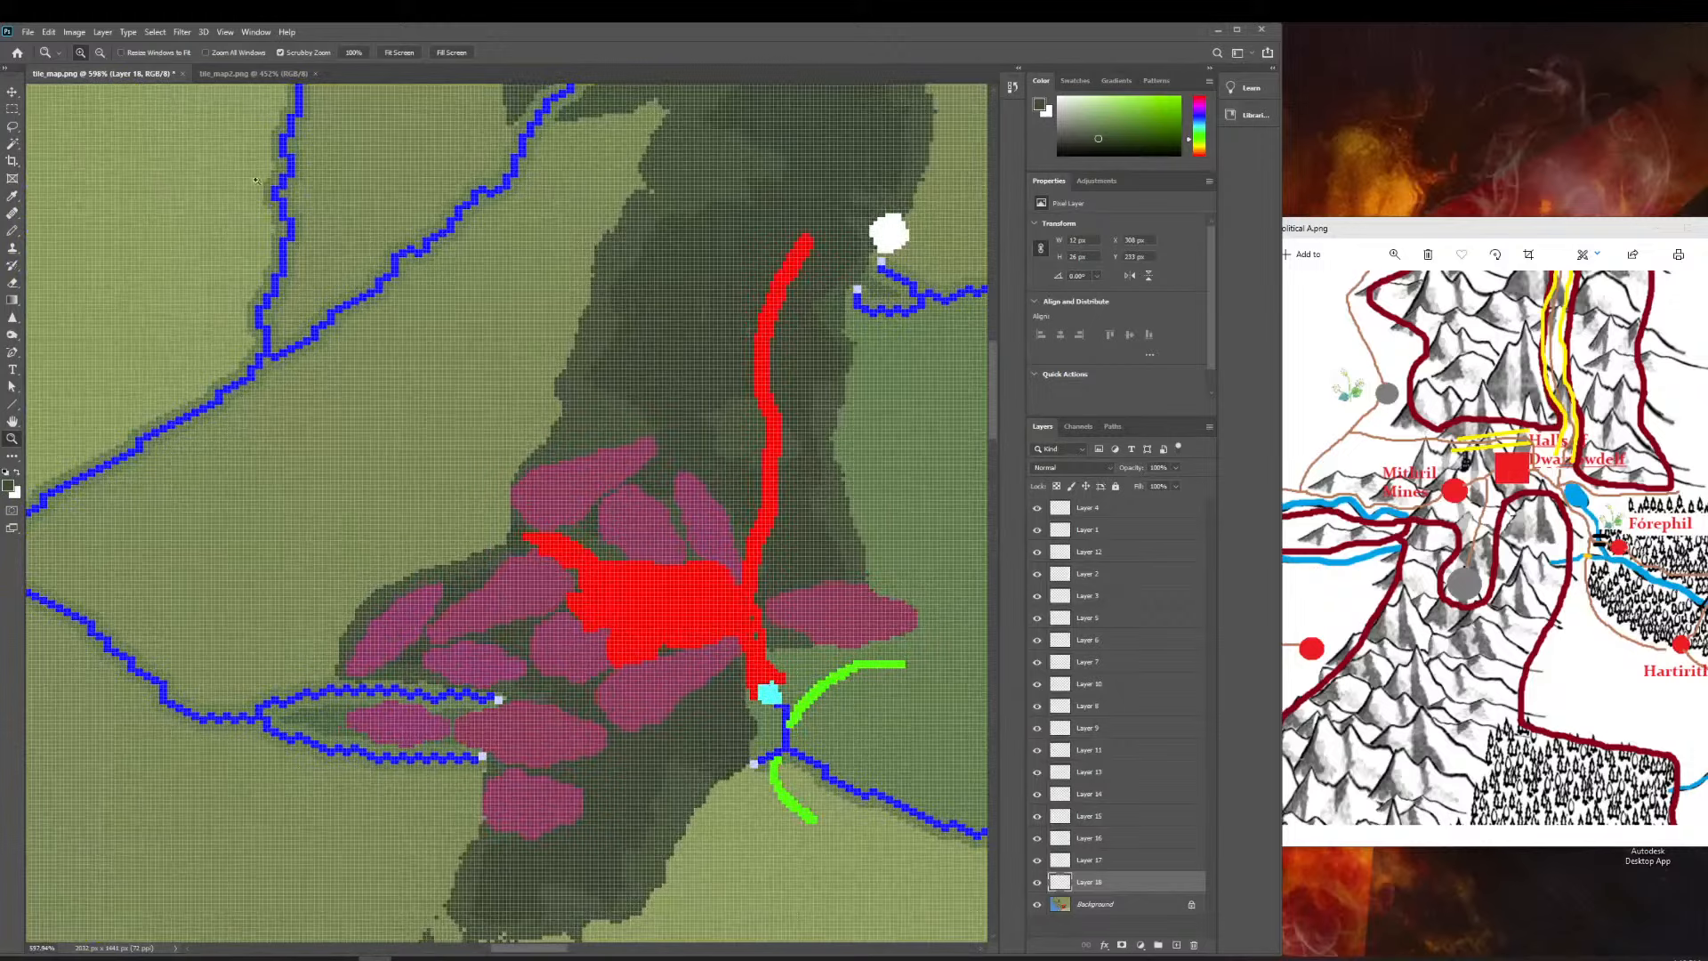
{"action": "left_click_drag", "start_coordinate": [256, 181], "coordinate": [294, 435]}
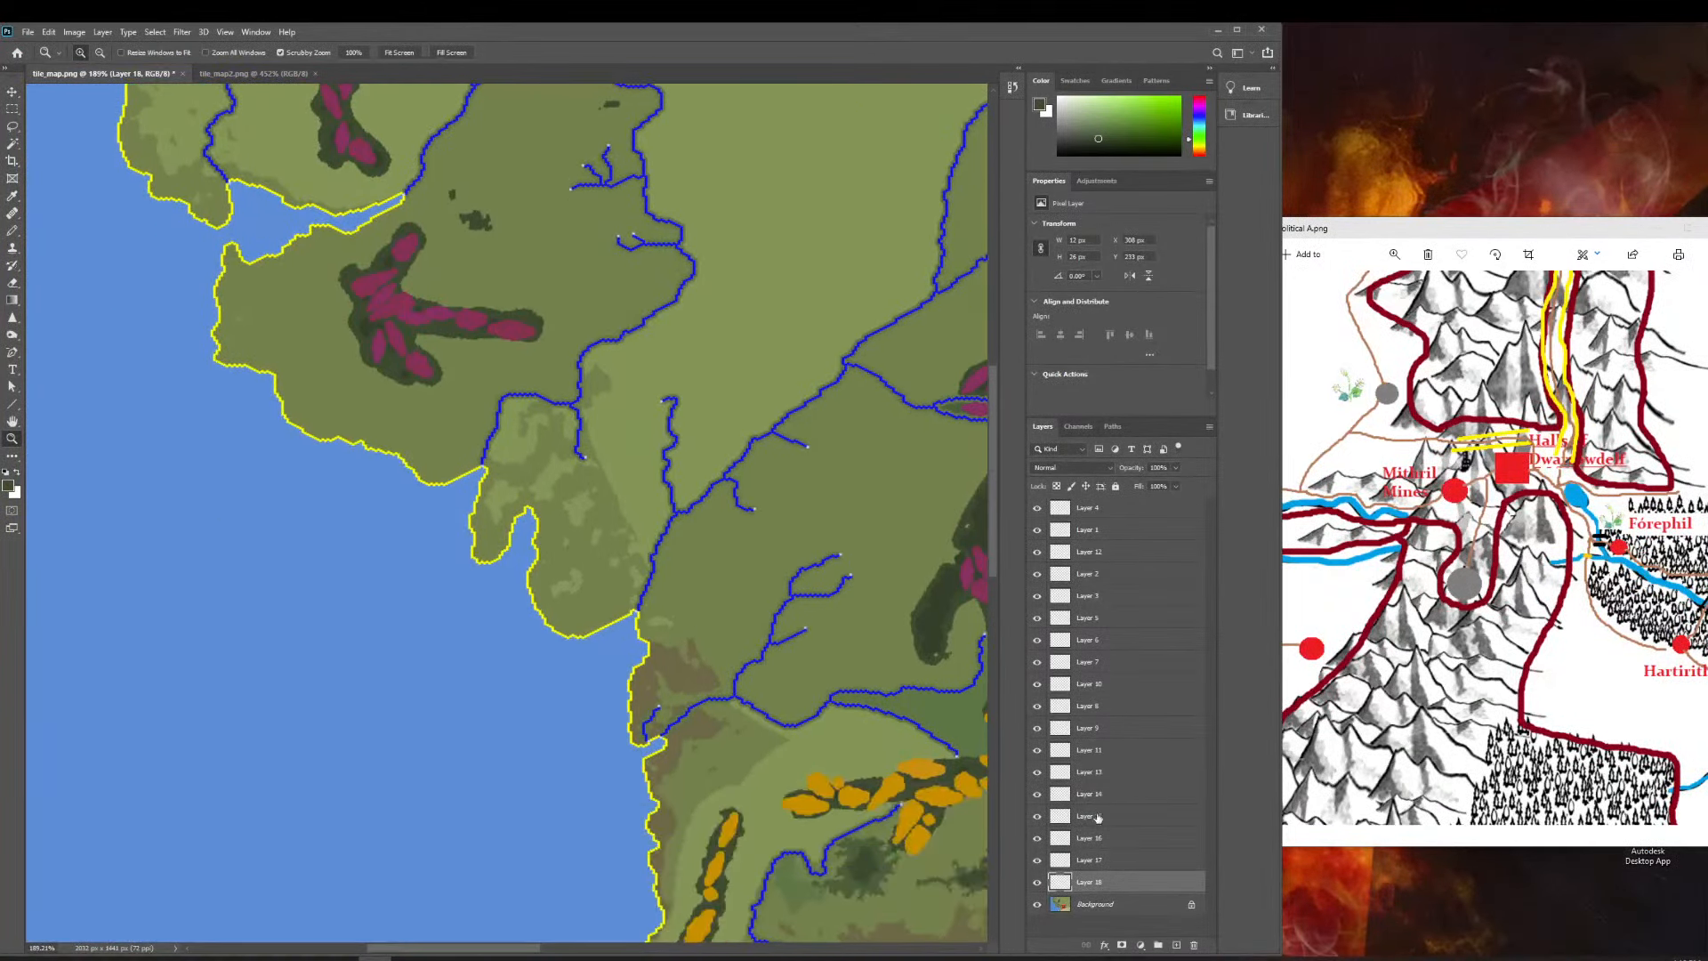
{"action": "left_click", "coordinate": [1081, 903]}
{"action": "scroll", "coordinate": [801, 650], "scroll_direction": "up", "scroll_amount": 3}
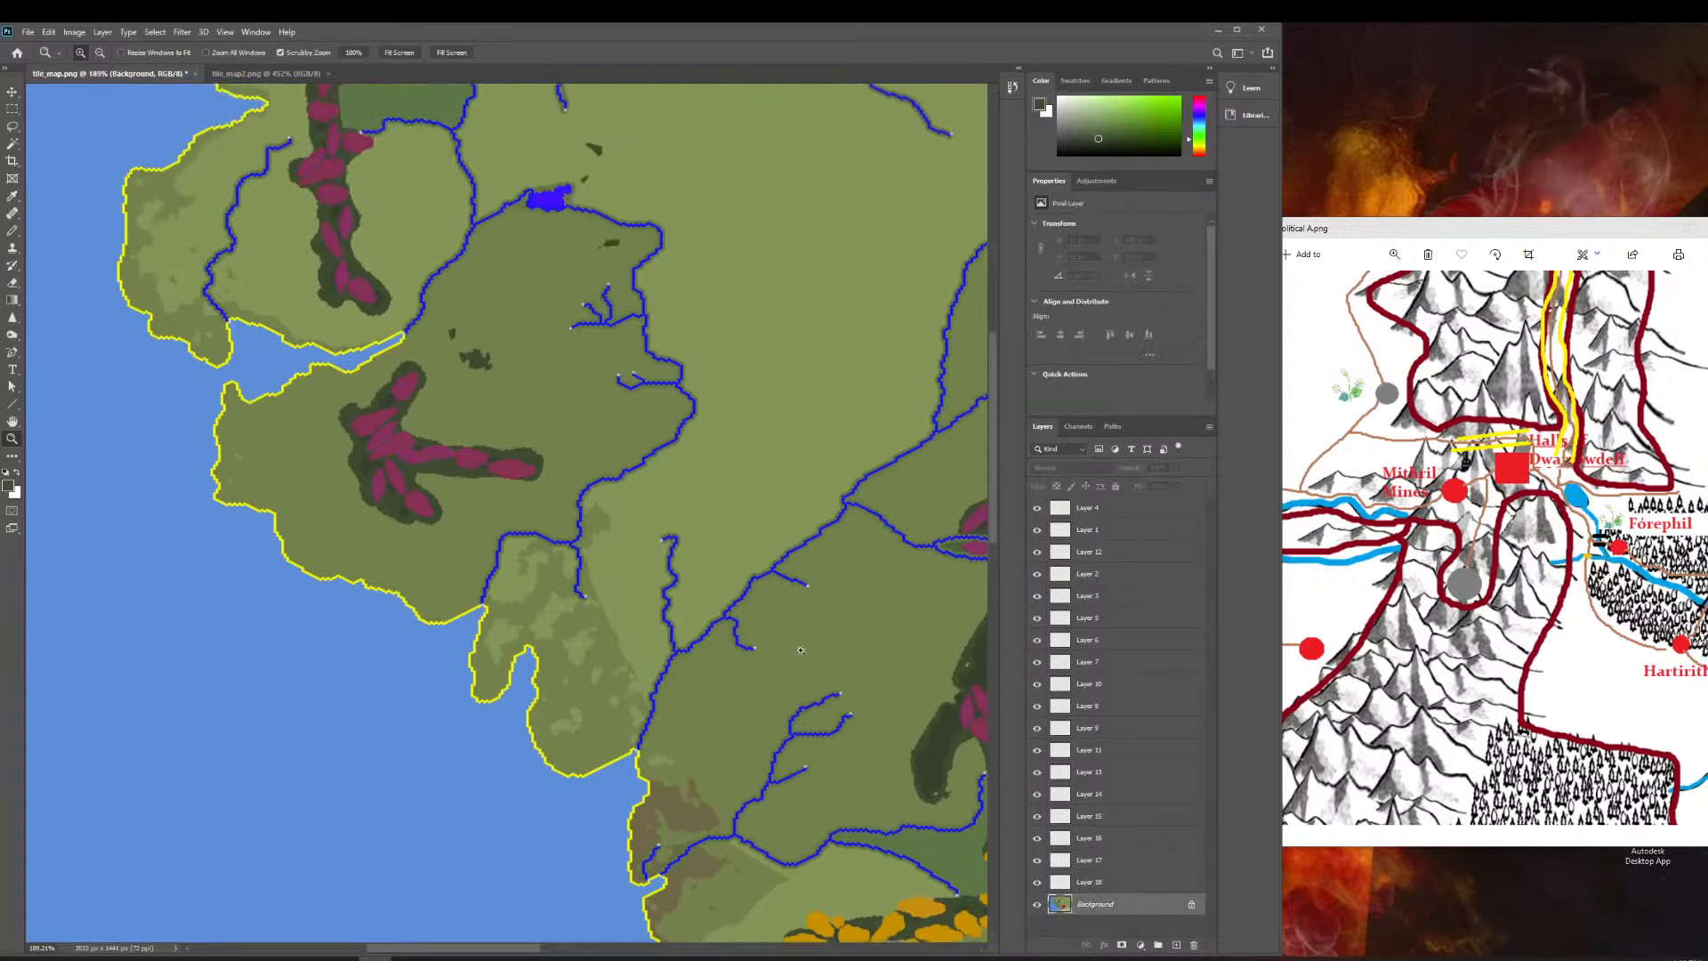
{"action": "scroll", "coordinate": [801, 651], "scroll_direction": "up", "scroll_amount": 4}
{"action": "left_click_drag", "start_coordinate": [375, 552], "coordinate": [360, 610]}
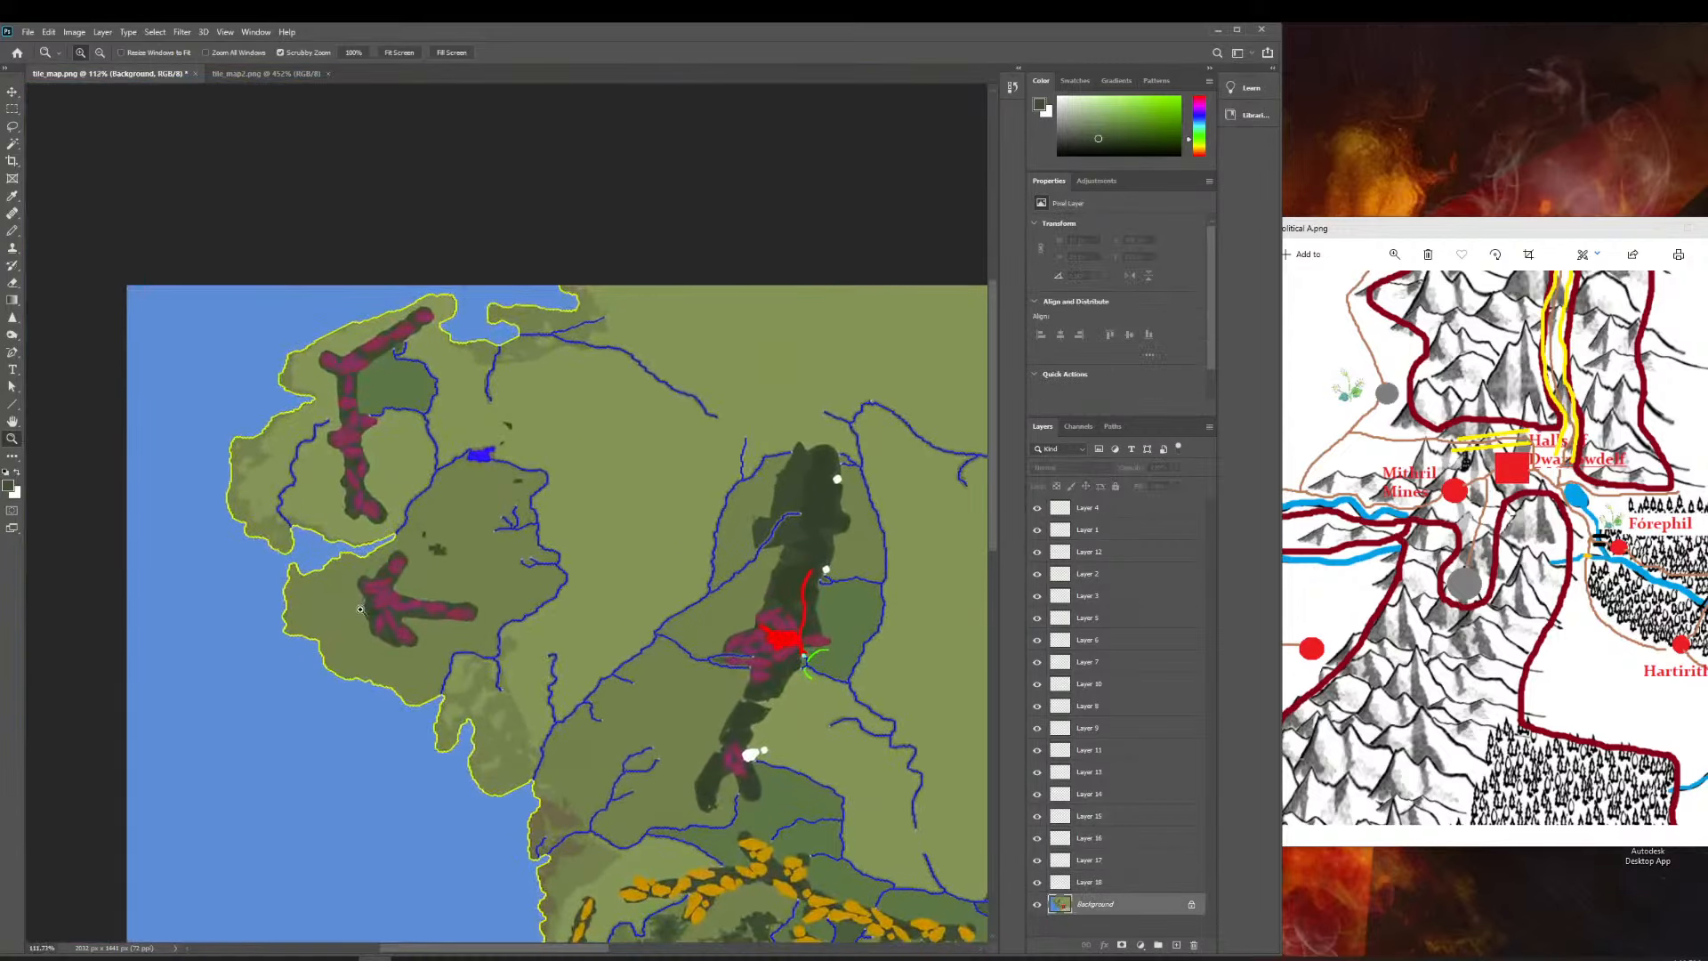
Move the copied narrow patch on Layer 18 onto the central ridge, against the red line just above the red area.
{"action": "left_click", "coordinate": [12, 91]}
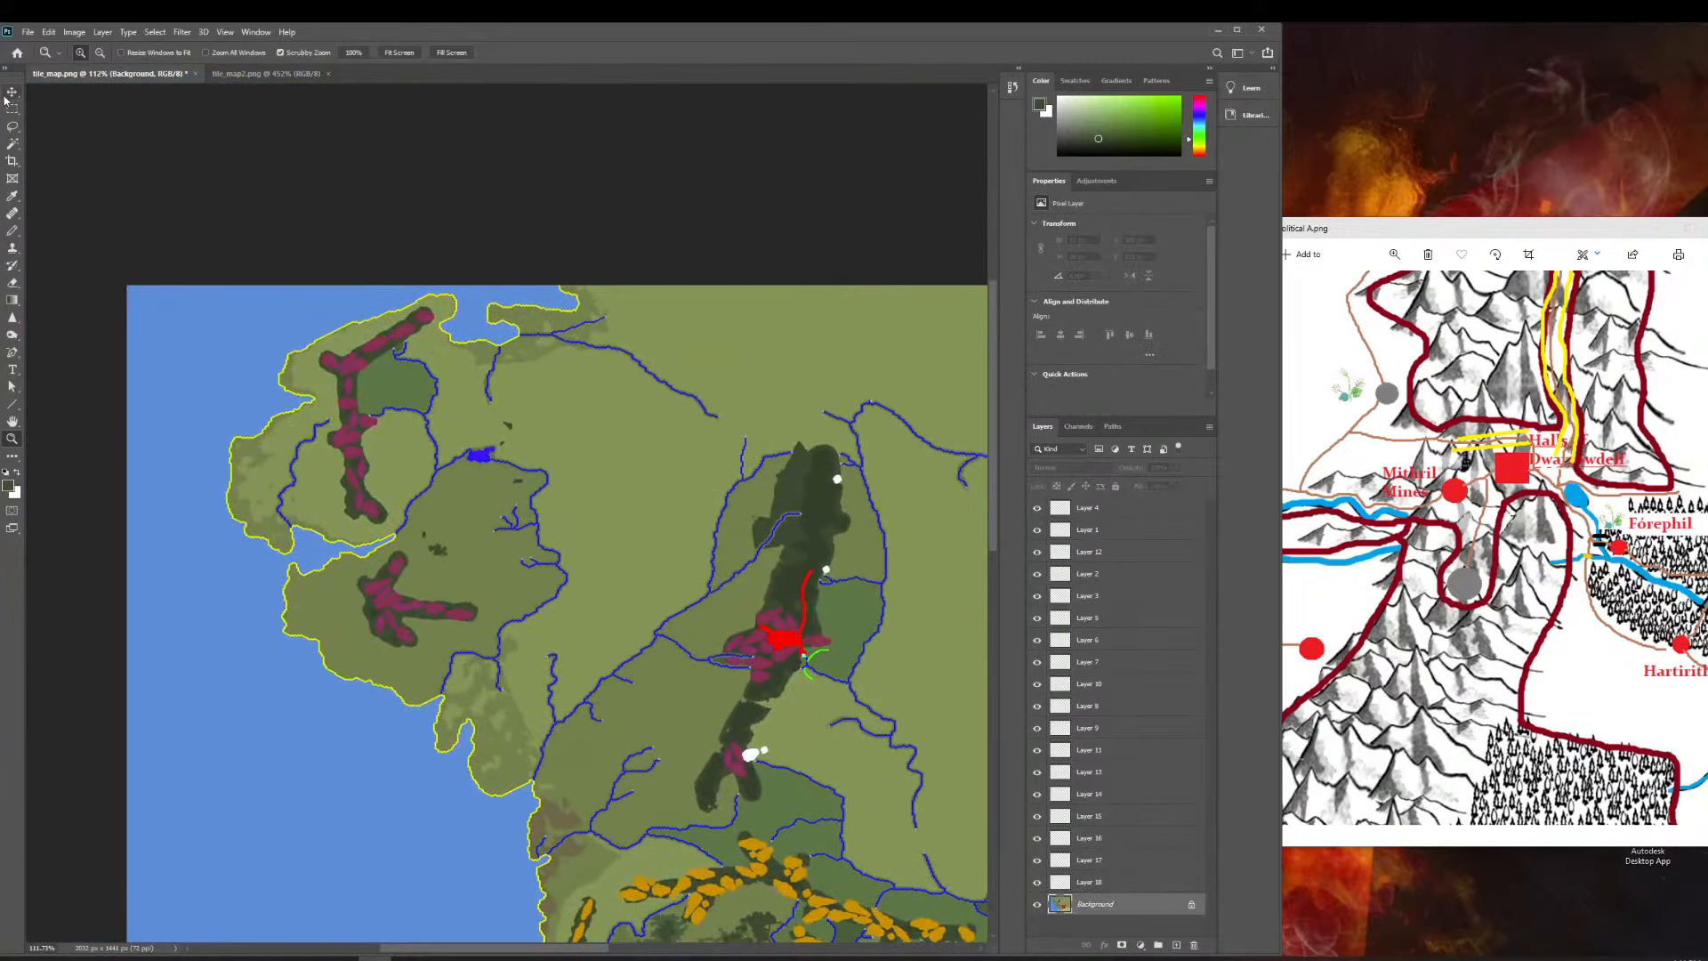
{"action": "left_click", "coordinate": [350, 392]}
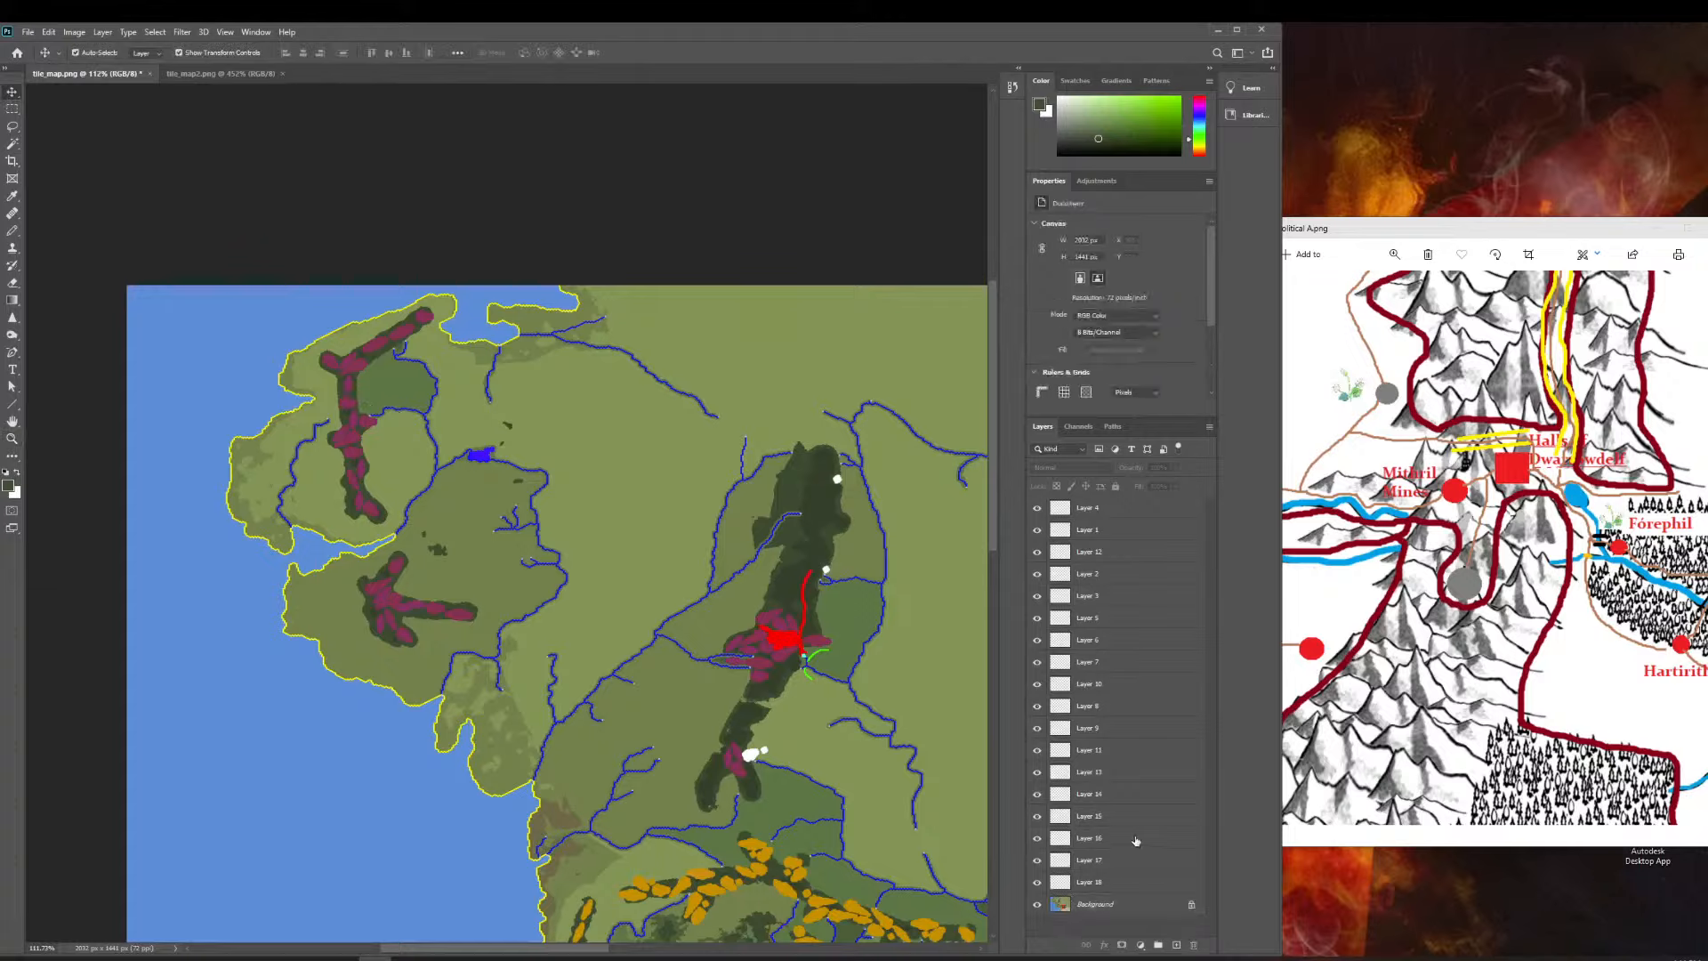
{"action": "left_click", "coordinate": [1108, 883]}
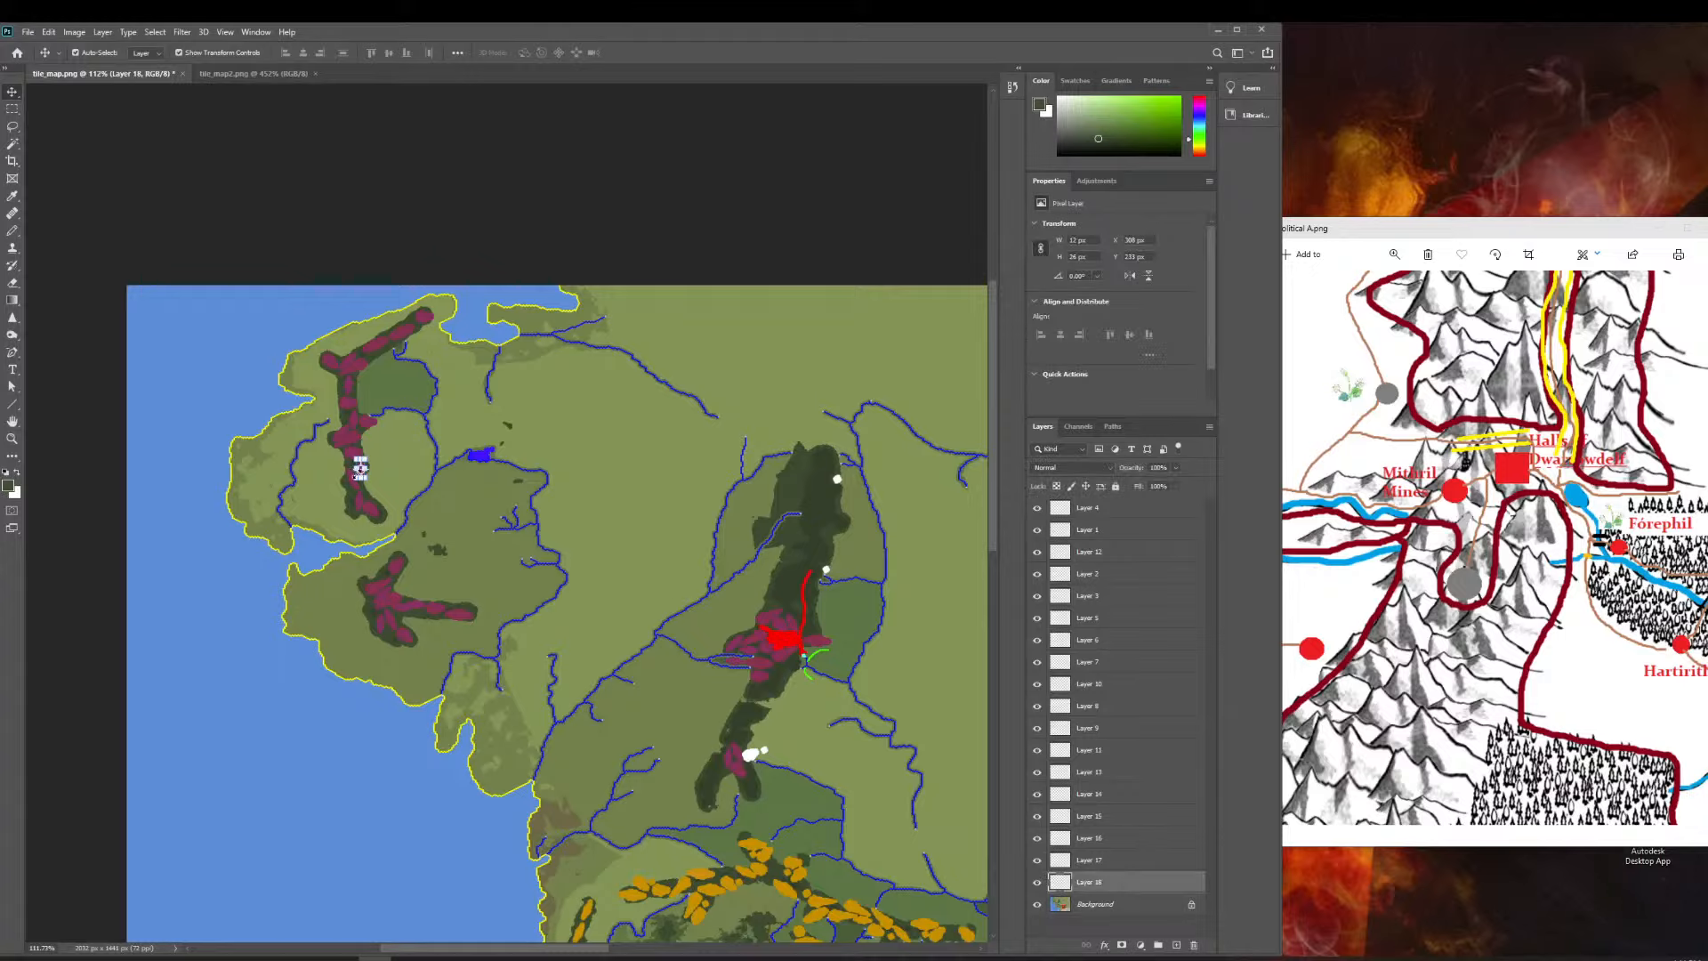
{"action": "left_click_drag", "start_coordinate": [360, 469], "coordinate": [979, 632]}
{"action": "left_click", "coordinate": [12, 438]}
{"action": "left_click", "coordinate": [12, 90]}
{"action": "left_click_drag", "start_coordinate": [838, 534], "coordinate": [690, 475]}
{"action": "left_click", "coordinate": [912, 391]}
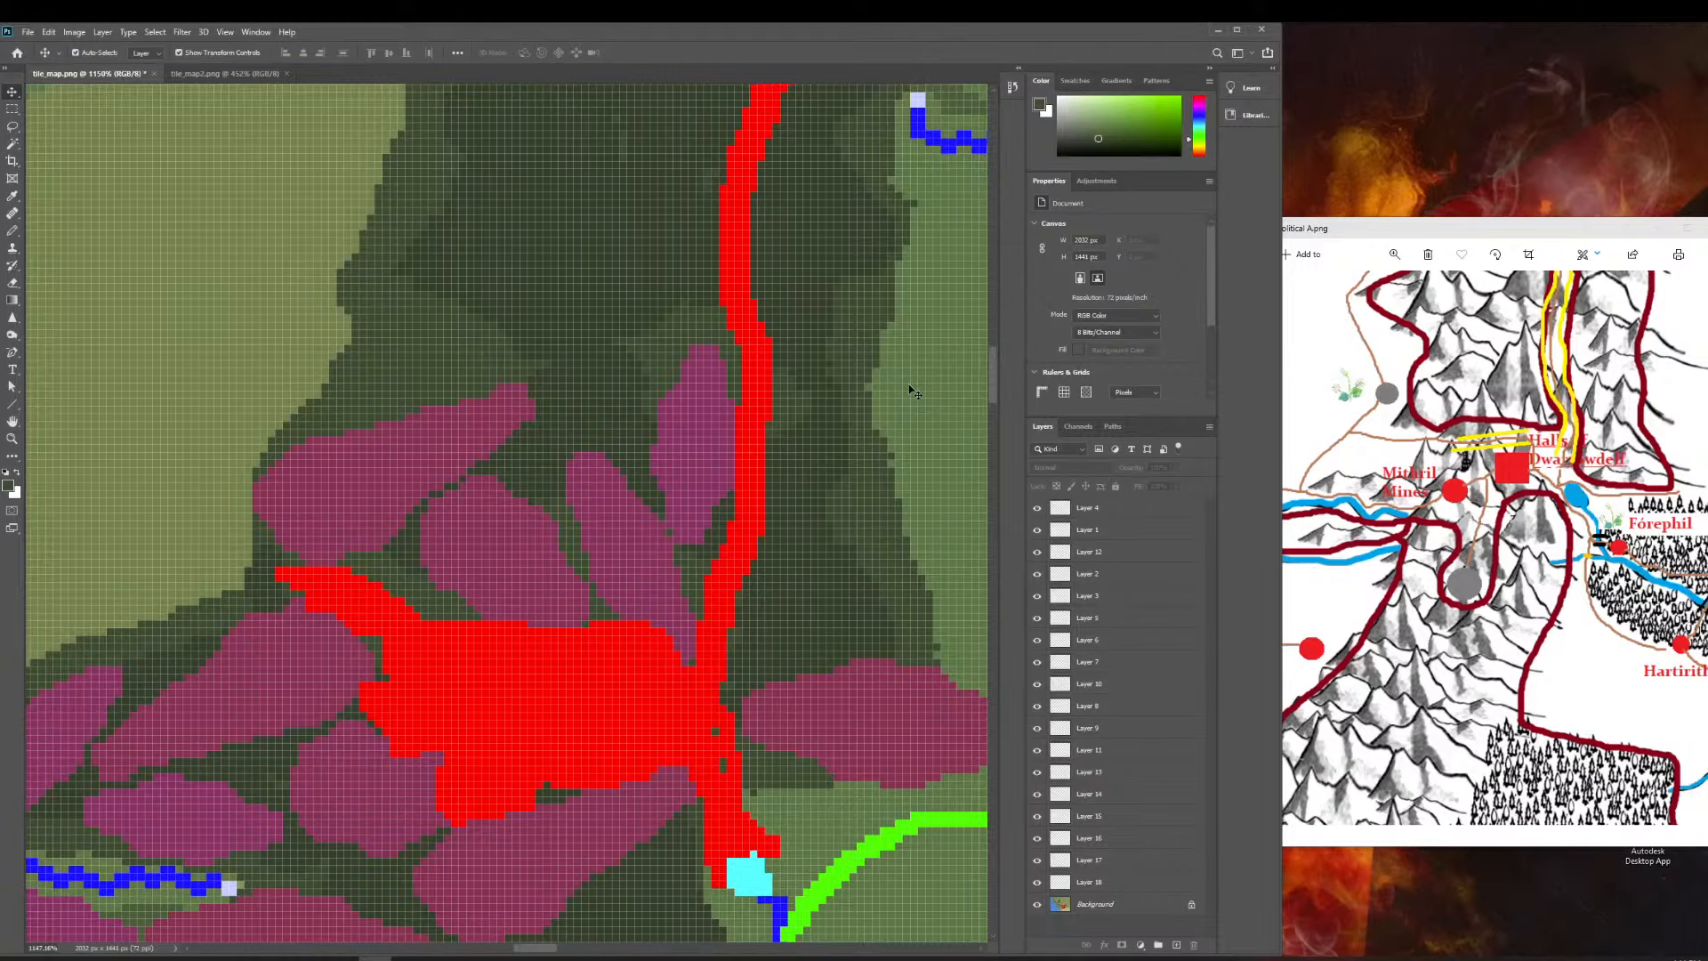
Paste another copy of the narrow upright patch onto its own layer over the central range.
{"action": "scroll", "coordinate": [912, 389], "scroll_direction": "left", "scroll_amount": 1}
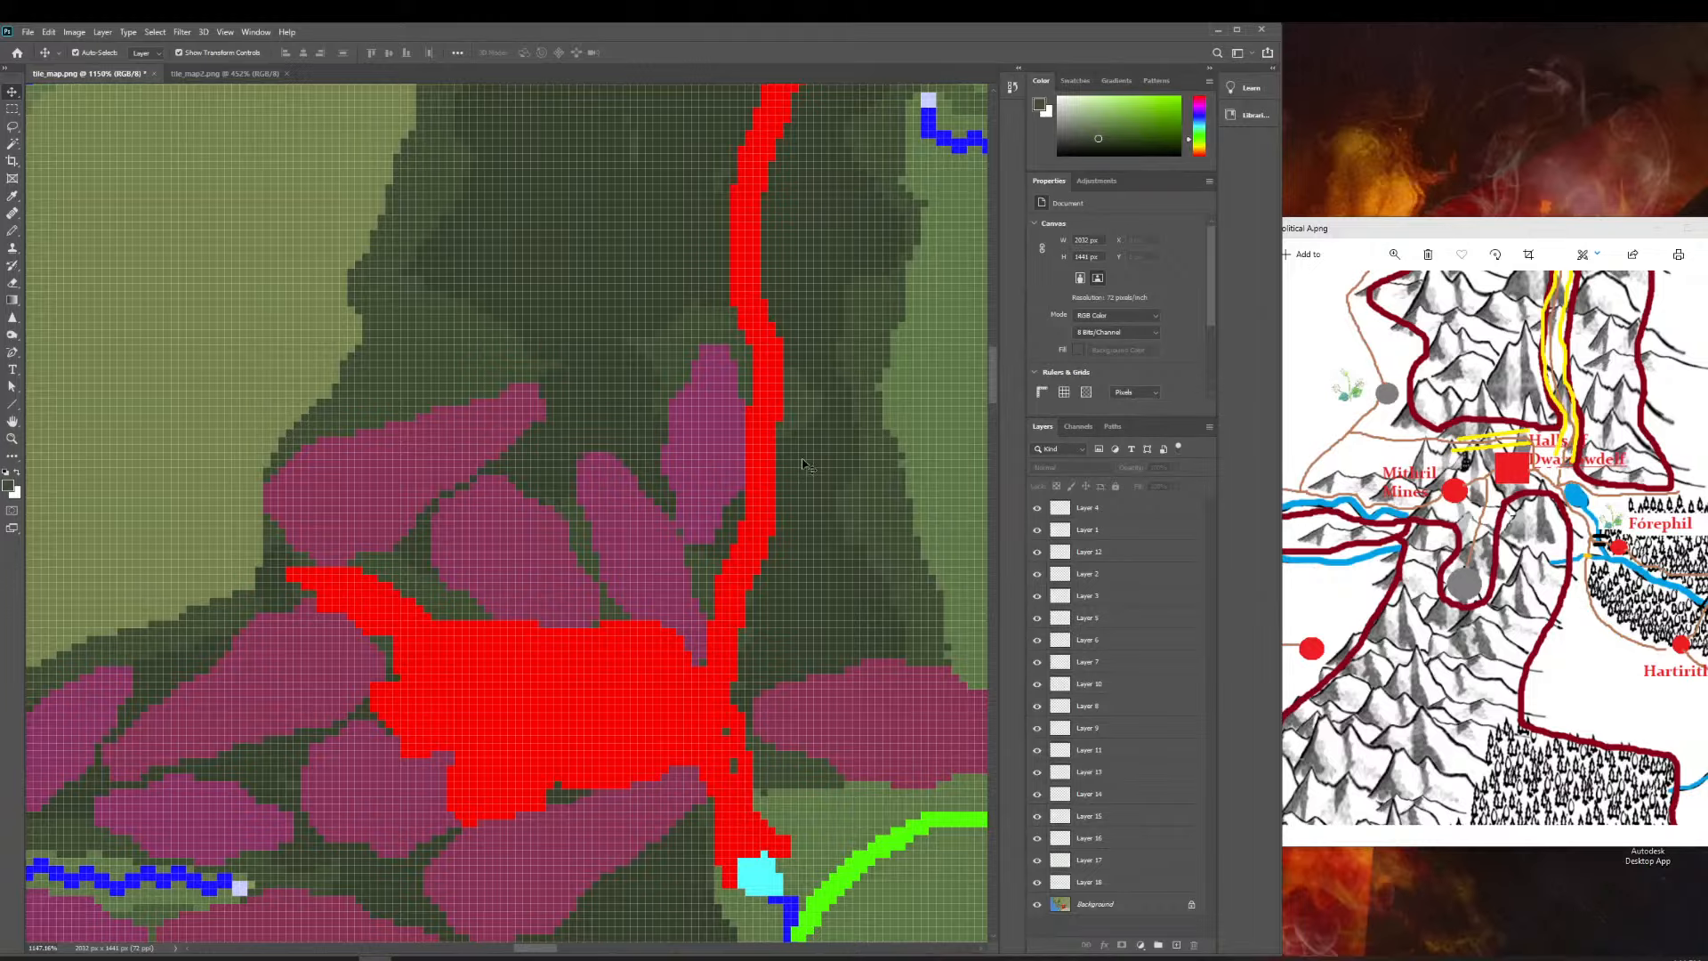
{"action": "left_click", "coordinate": [11, 438]}
{"action": "left_click_drag", "start_coordinate": [565, 373], "coordinate": [509, 401]}
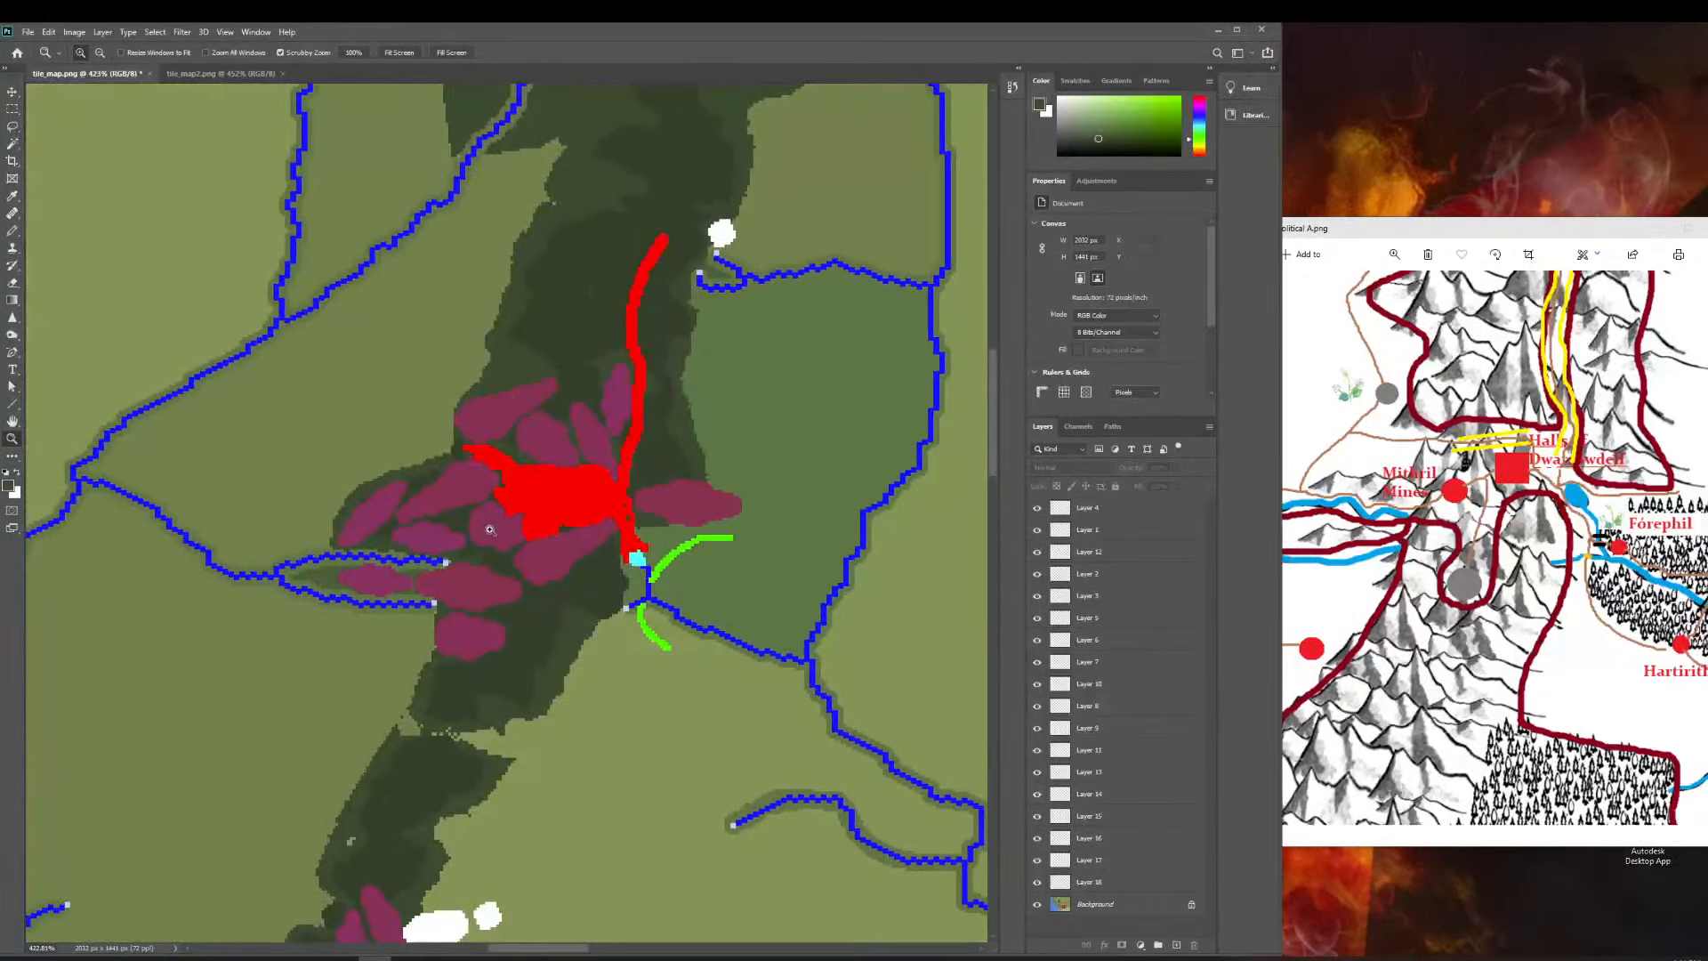
{"action": "mouse_move", "coordinate": [567, 596]}
{"action": "left_mouse_down"}
{"action": "mouse_move", "coordinate": [602, 602]}
{"action": "mouse_move", "coordinate": [529, 602]}
{"action": "mouse_move", "coordinate": [549, 598]}
{"action": "left_mouse_up"}
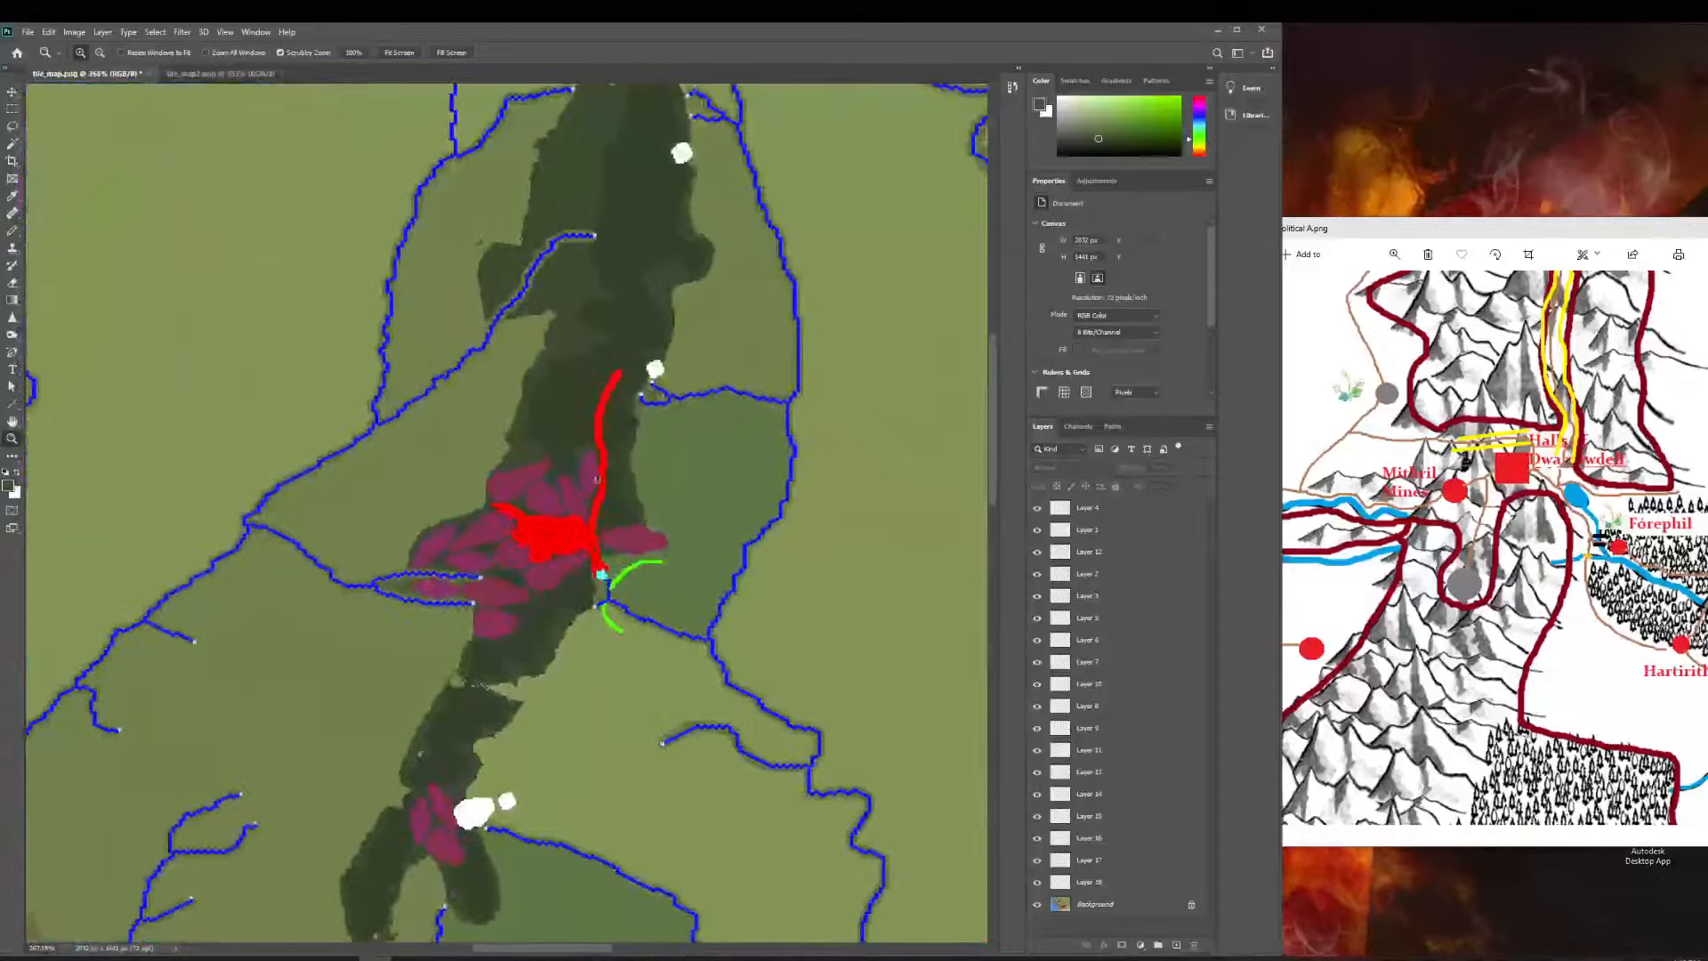
{"action": "left_click_drag", "start_coordinate": [617, 452], "coordinate": [512, 514]}
{"action": "key", "text": "ctrl+v"}
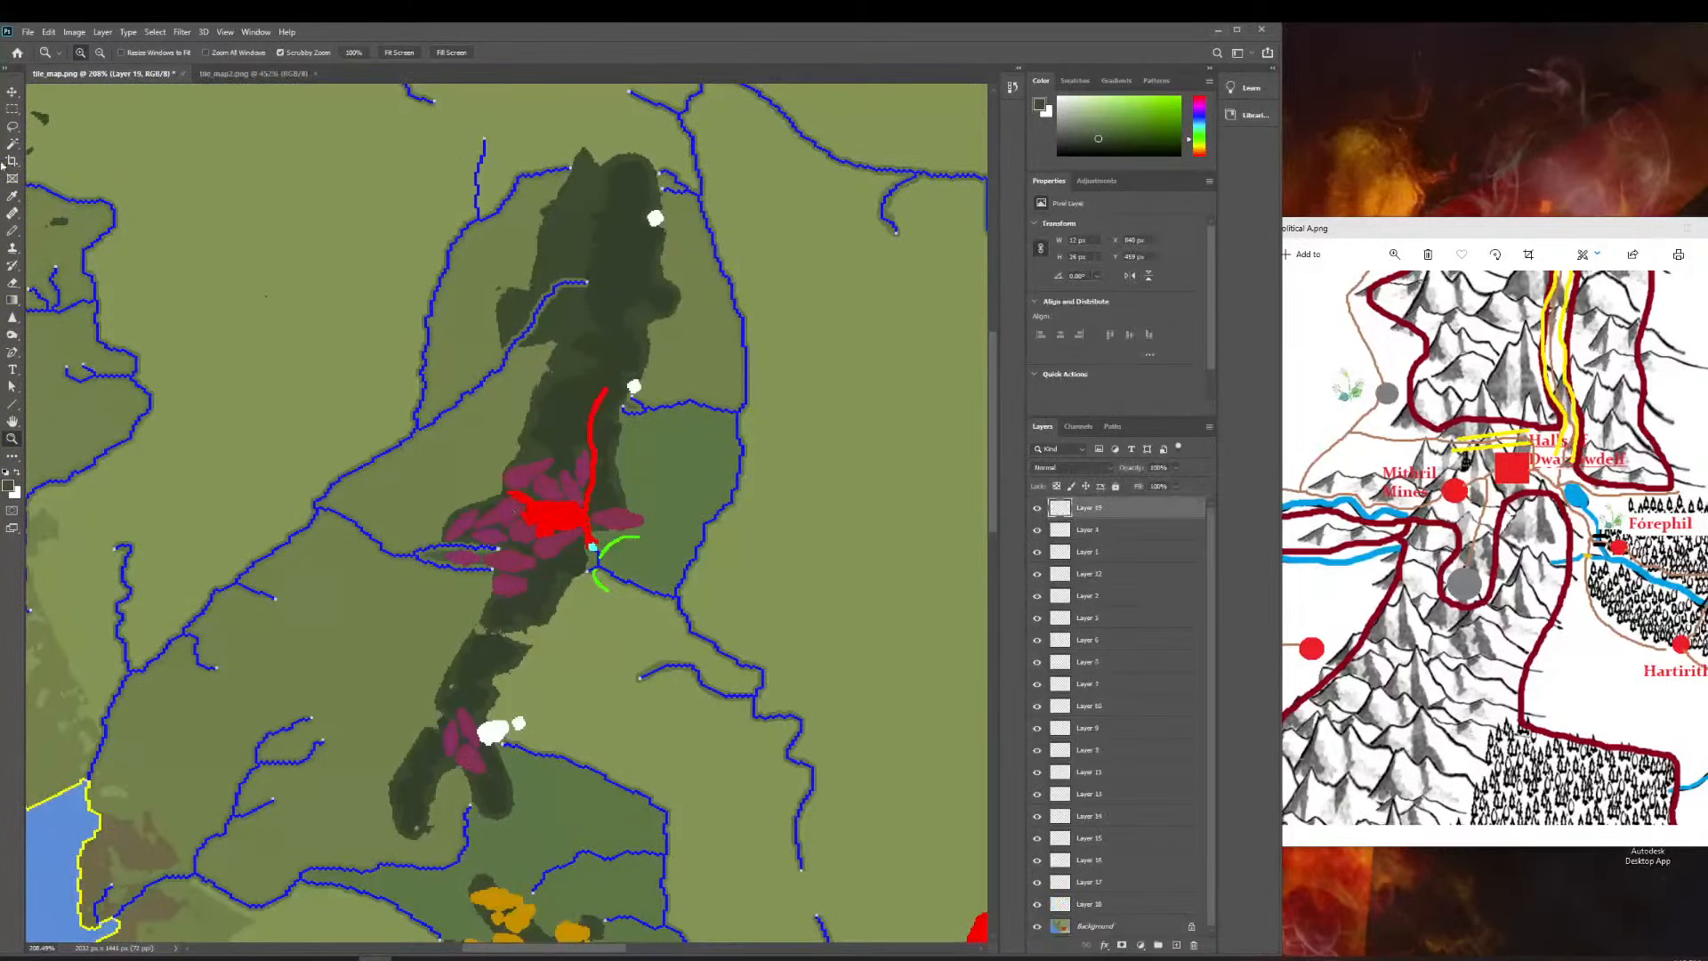
{"action": "left_click", "coordinate": [11, 91]}
{"action": "scroll", "coordinate": [453, 394], "scroll_direction": "right", "scroll_amount": 2}
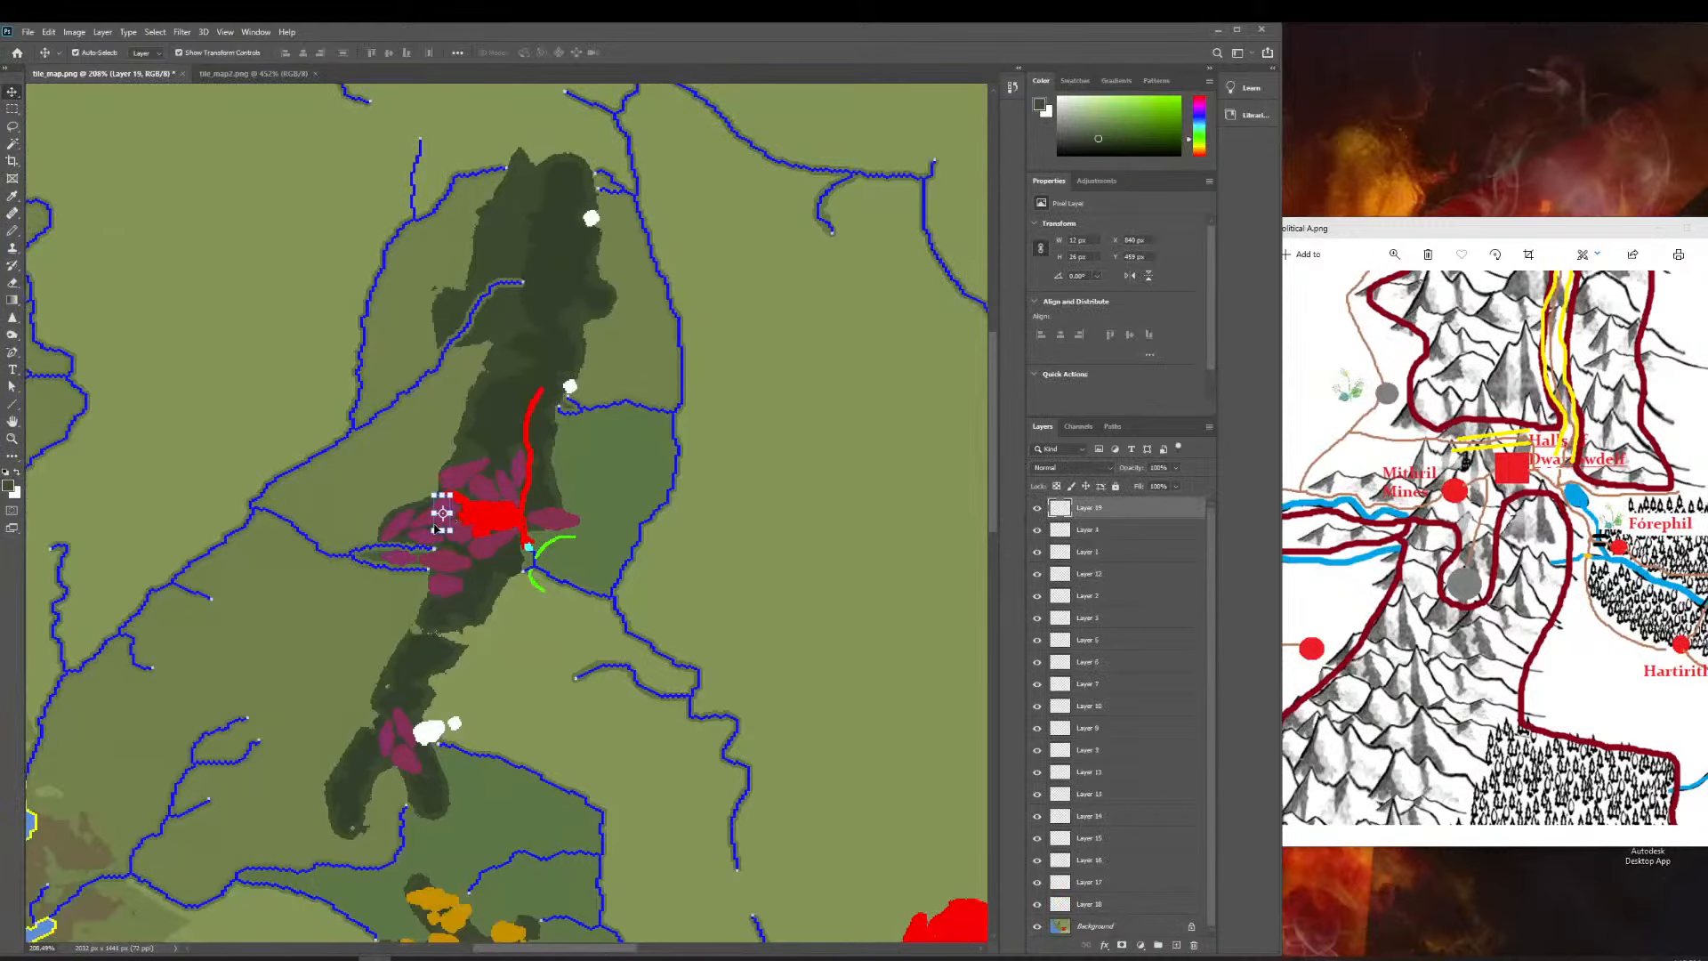
Place the pasted narrow patch directly above the first one, along the western side of the red line.
{"action": "left_click_drag", "start_coordinate": [442, 528], "coordinate": [517, 448]}
{"action": "left_click", "coordinate": [12, 438]}
{"action": "left_click_drag", "start_coordinate": [456, 394], "coordinate": [536, 398]}
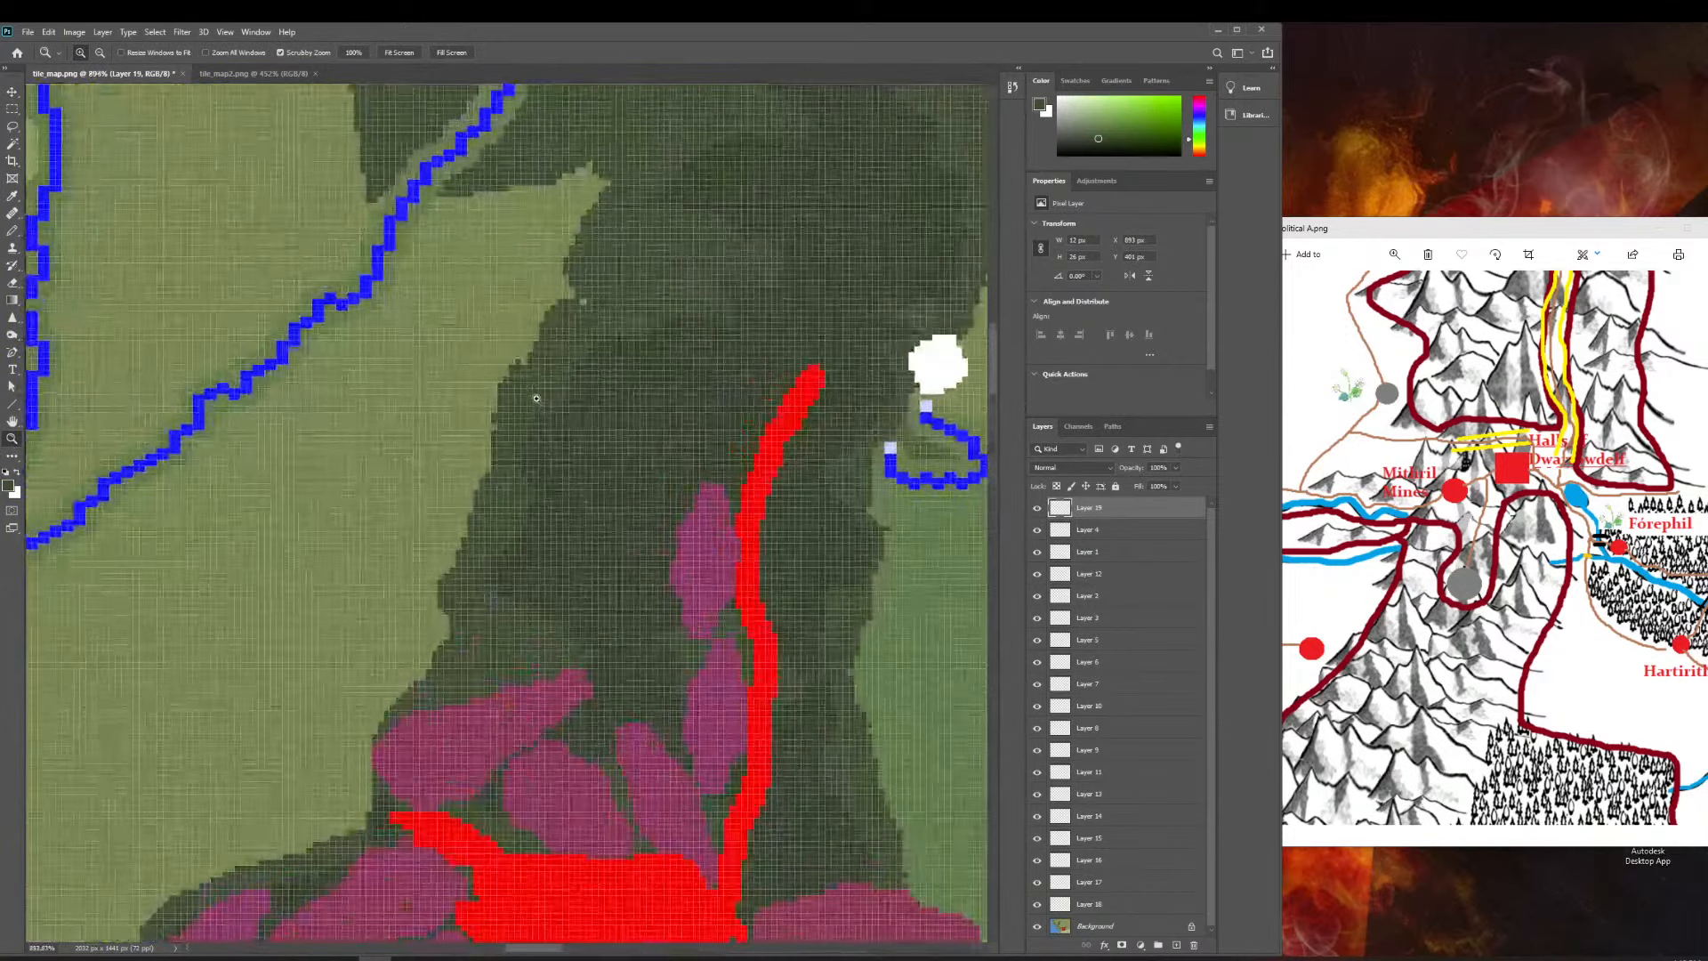
{"action": "left_click", "coordinate": [12, 91]}
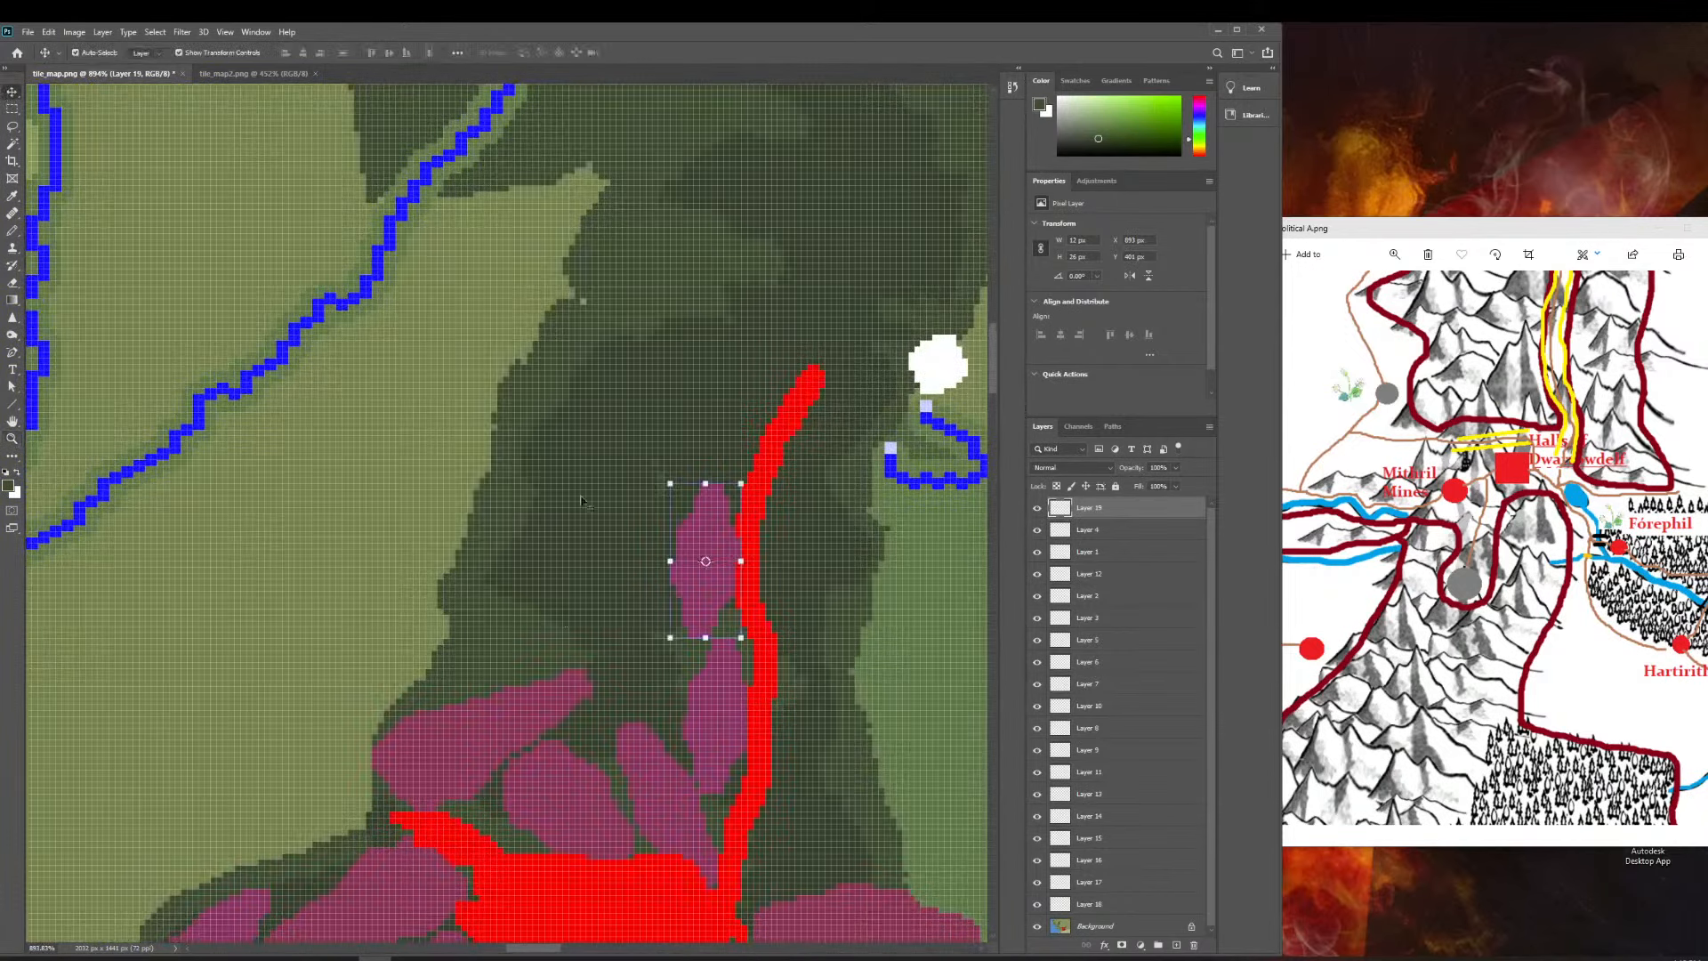
{"action": "left_click", "coordinate": [725, 608]}
Select the wide slanted magenta patch midway down the northwestern range with the Magic Wand on the Background layer.
{"action": "scroll", "coordinate": [880, 587], "scroll_direction": "down", "scroll_amount": 10}
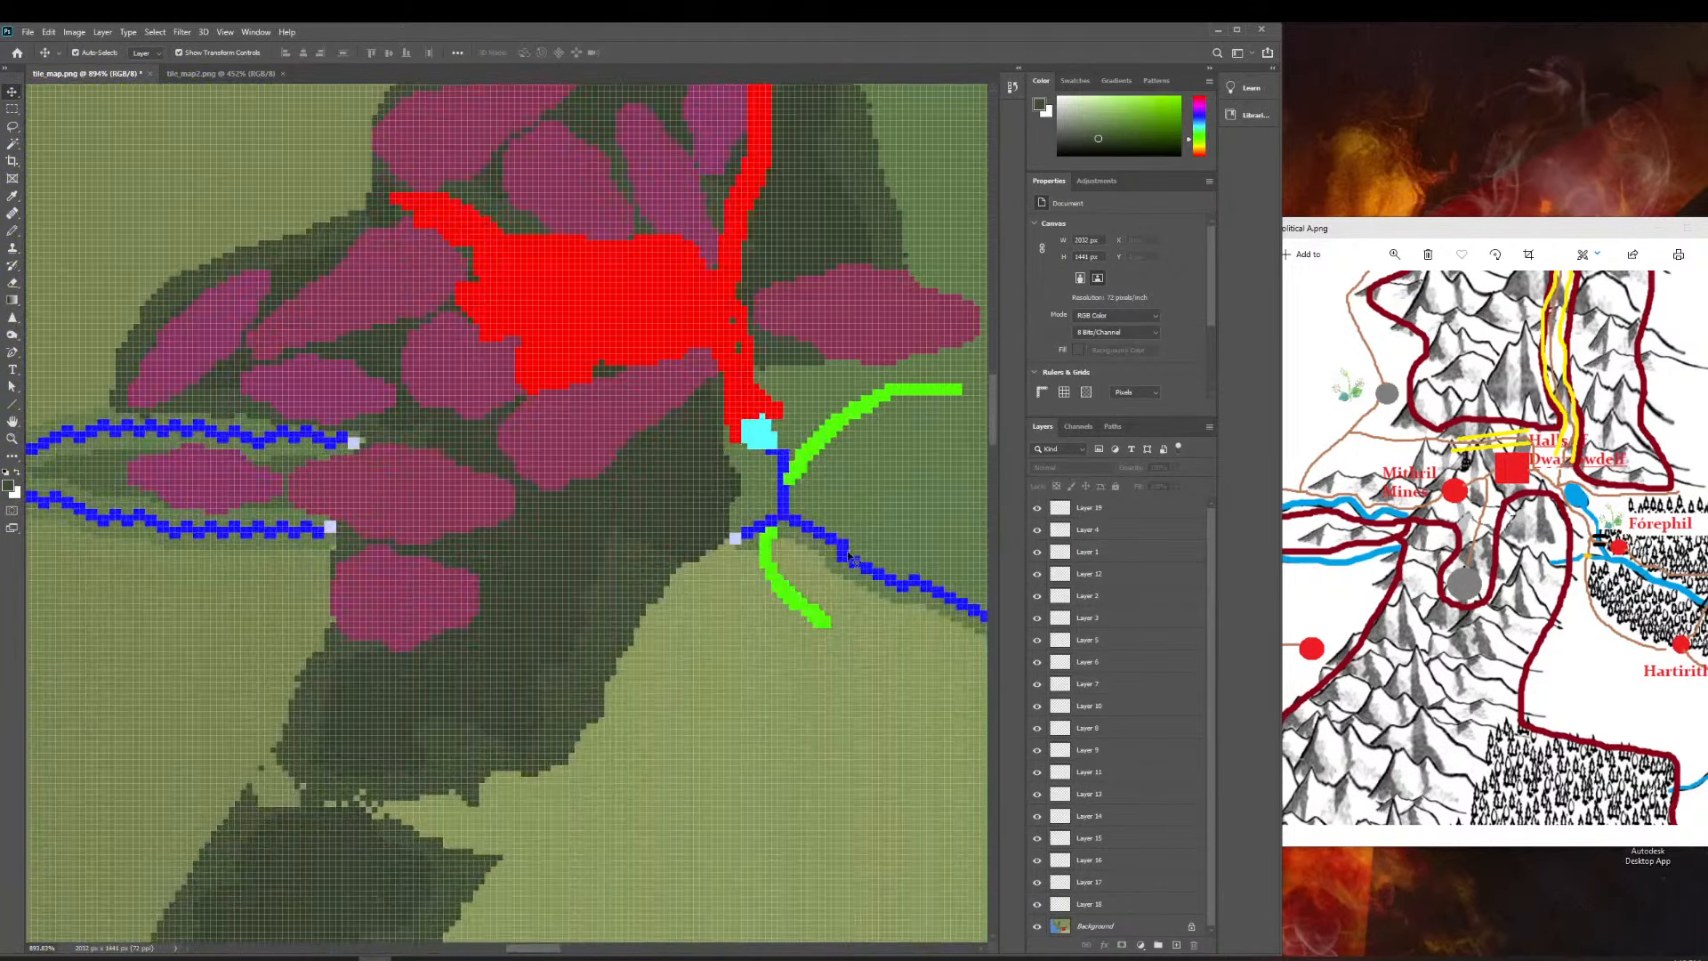
{"action": "scroll", "coordinate": [850, 559], "scroll_direction": "up", "scroll_amount": 8}
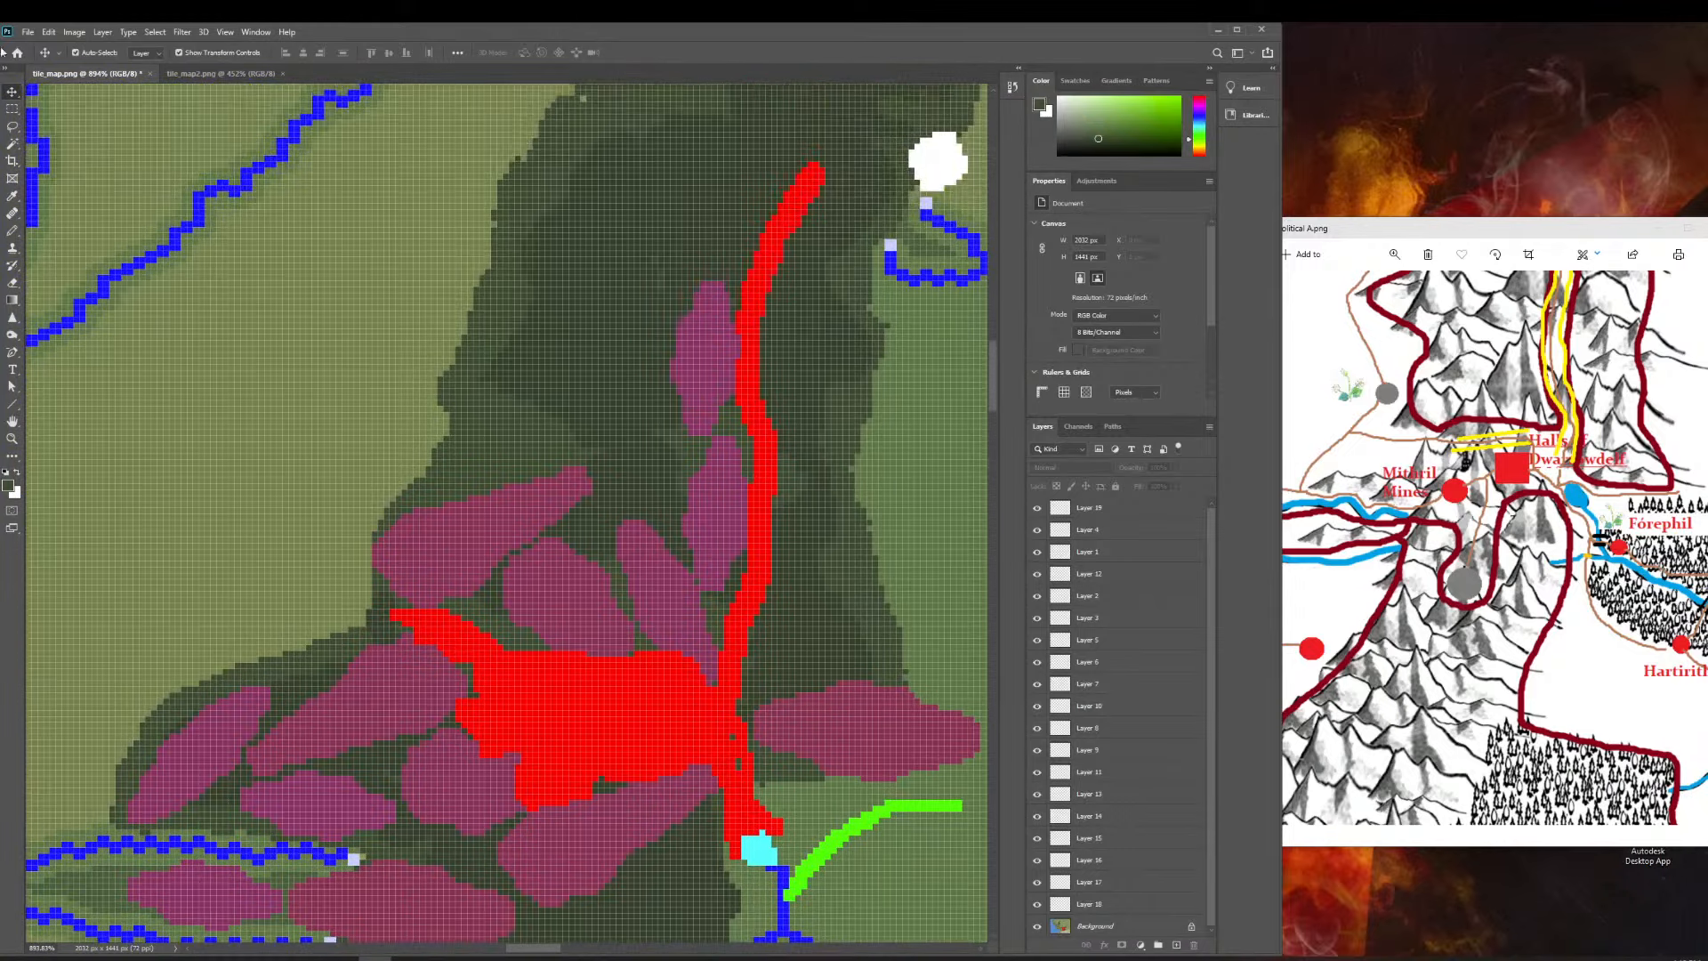
{"action": "left_click", "coordinate": [12, 437]}
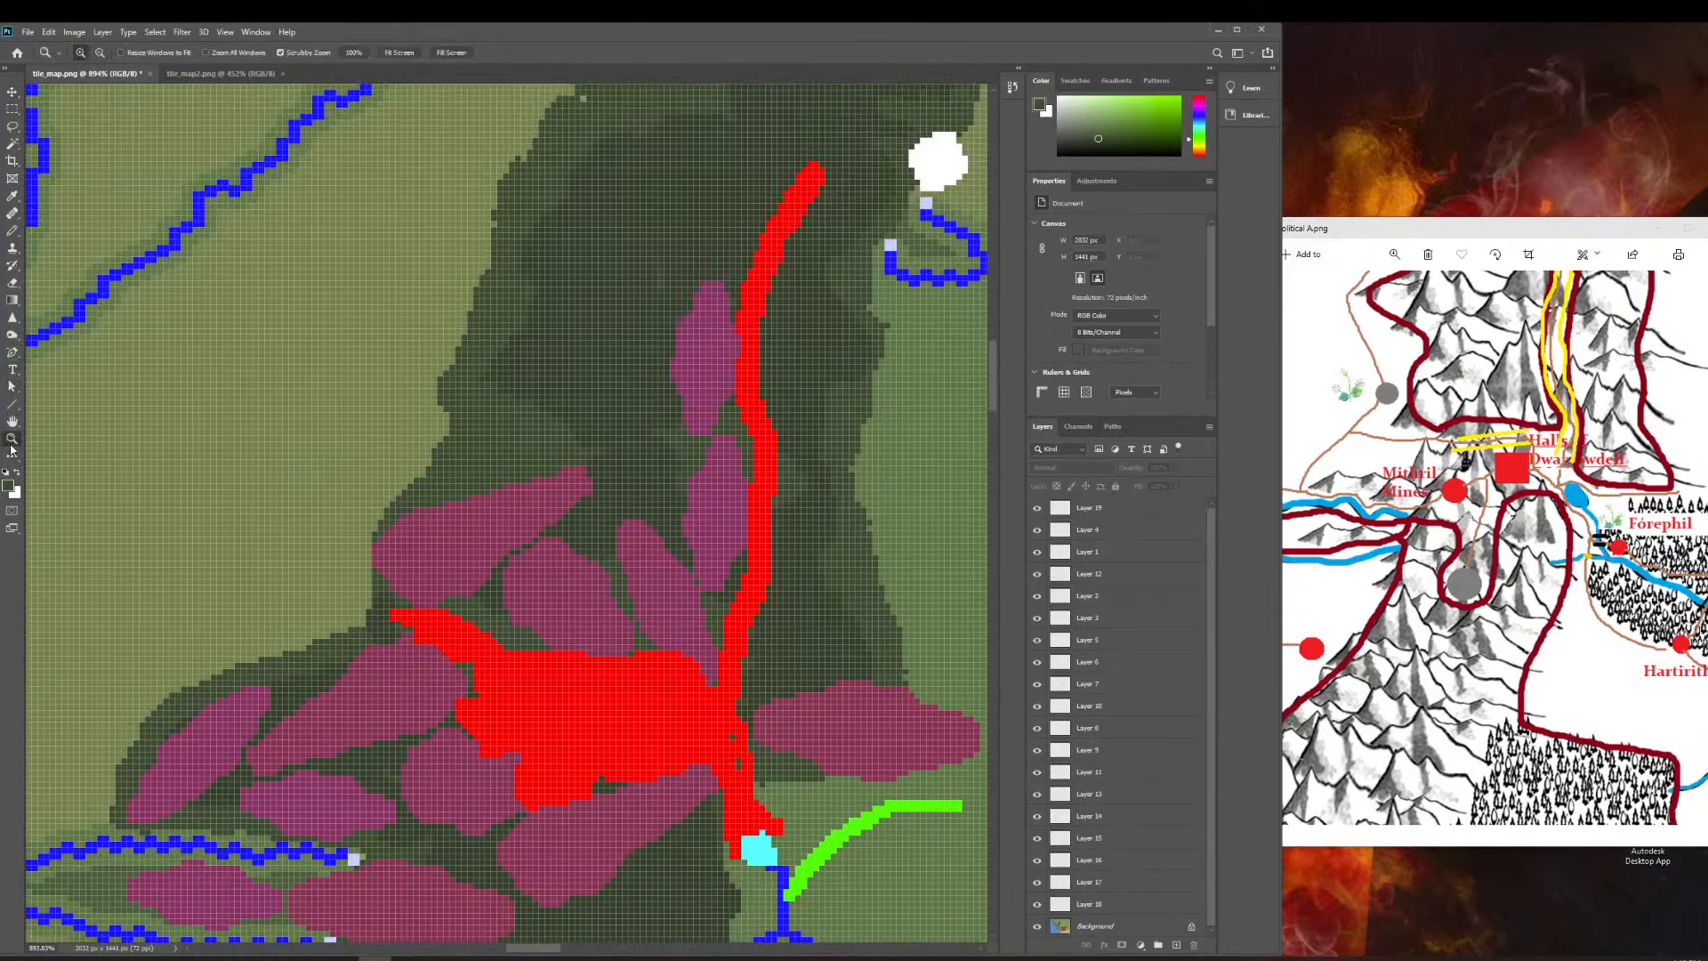
{"action": "left_click_drag", "start_coordinate": [258, 556], "coordinate": [94, 553]}
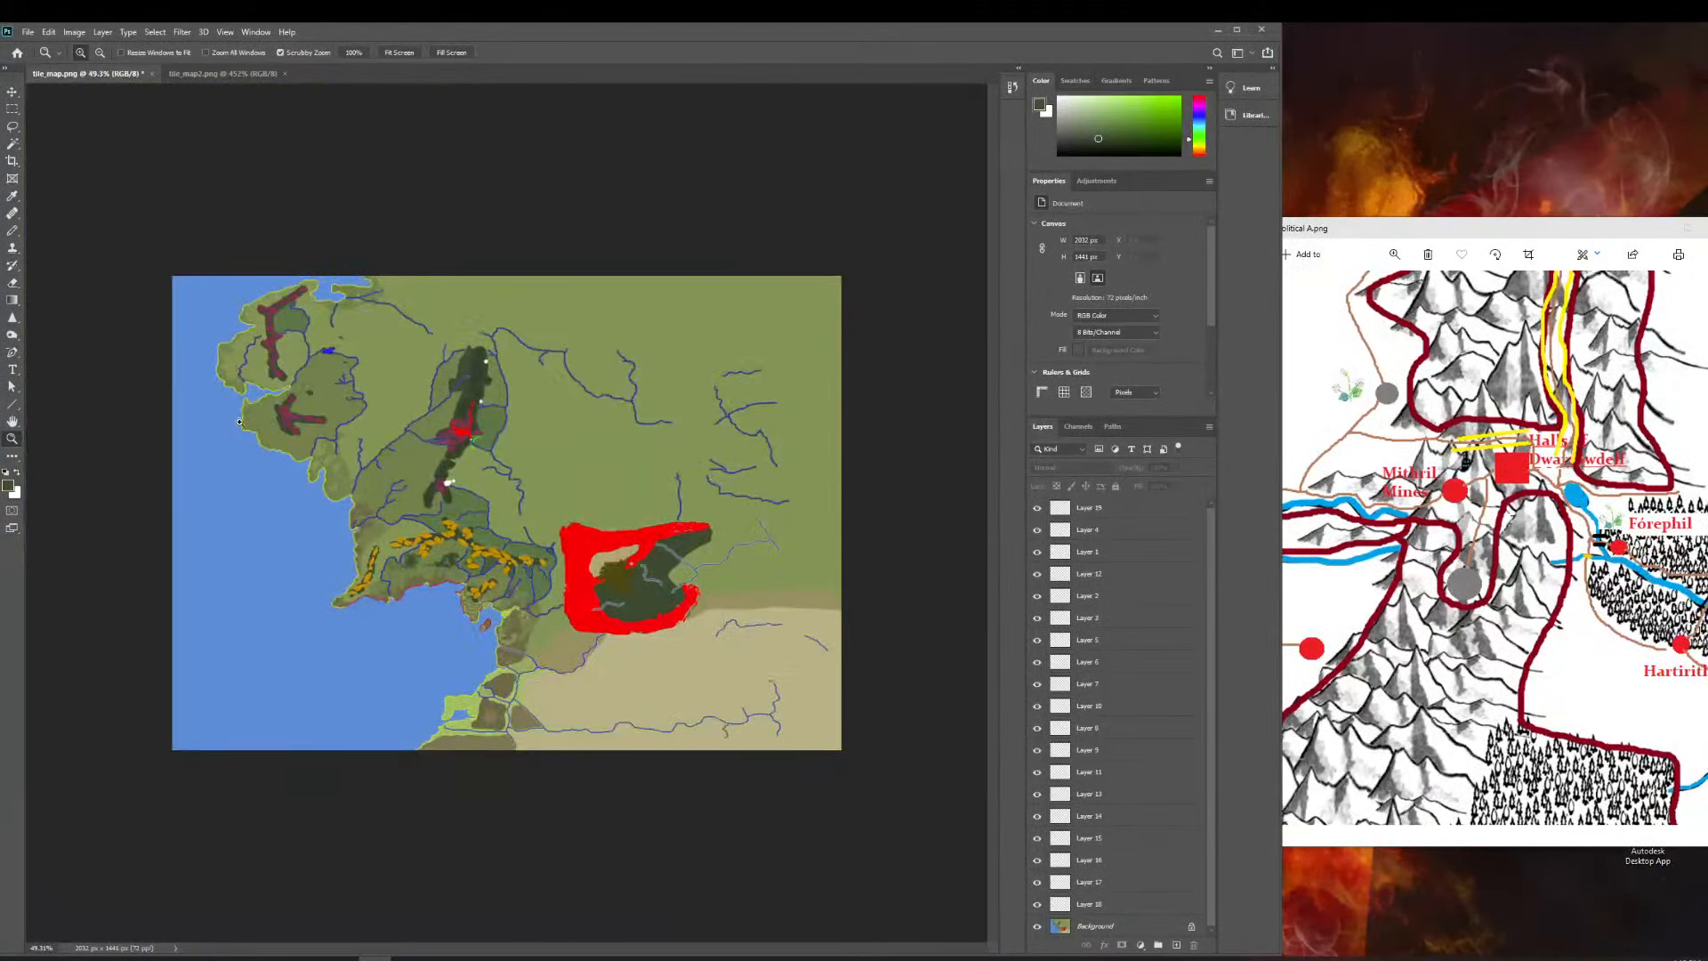
{"action": "left_click_drag", "start_coordinate": [276, 409], "coordinate": [341, 419]}
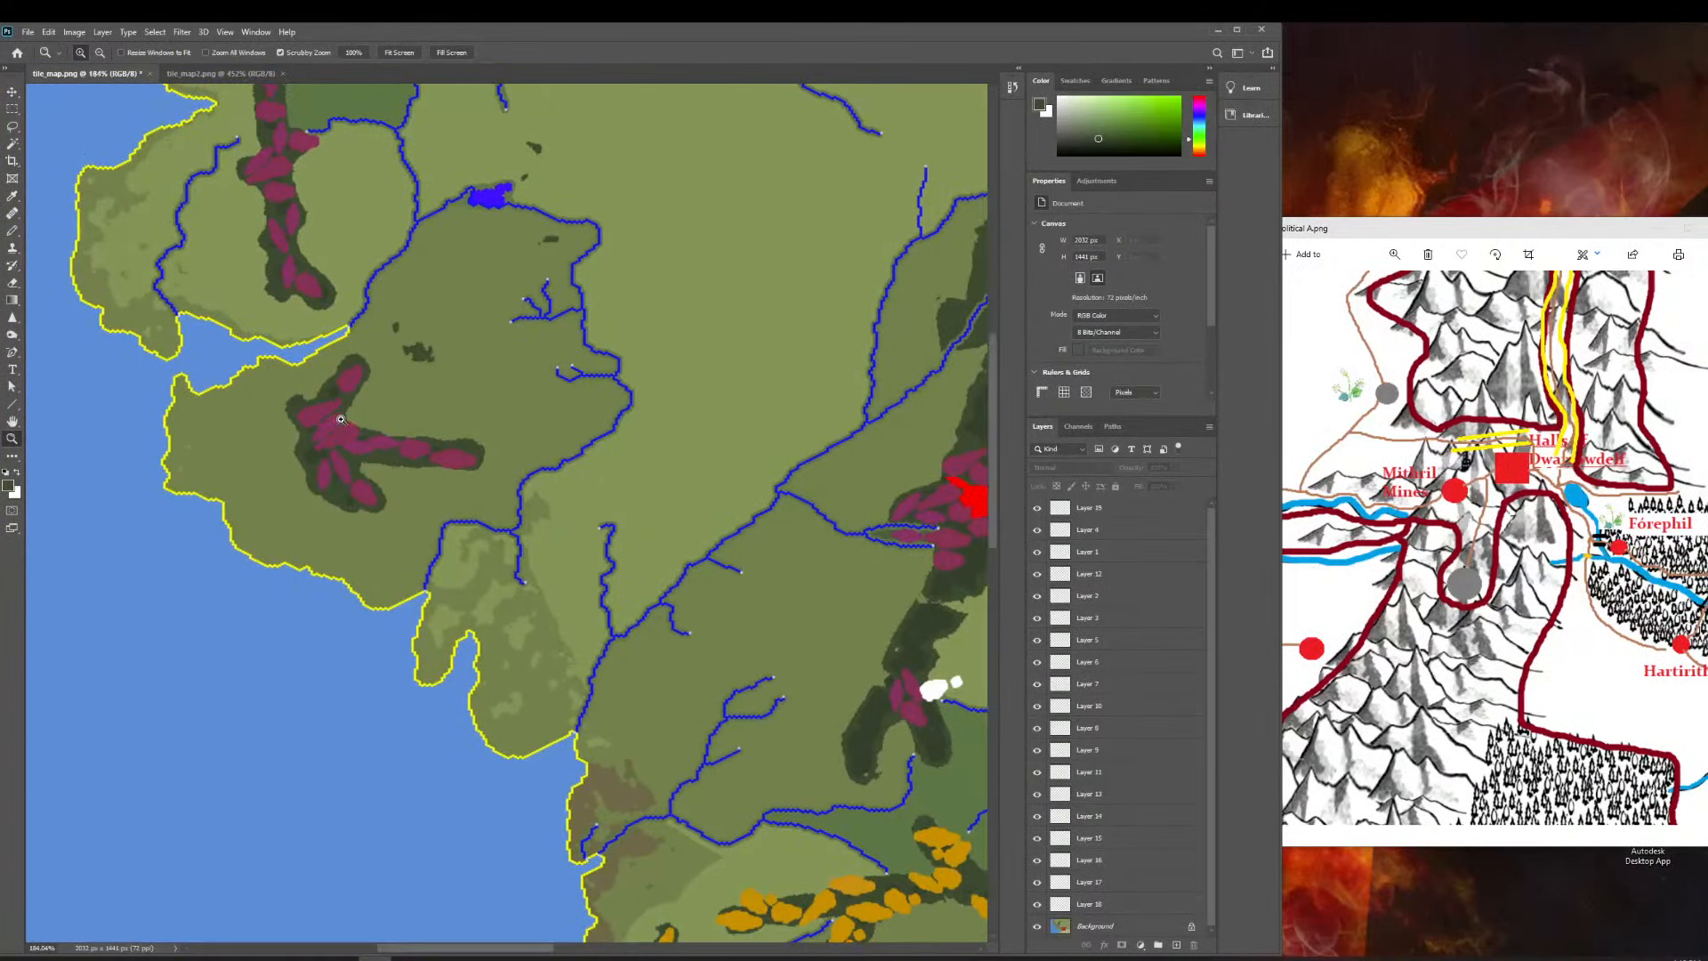
{"action": "left_click_drag", "start_coordinate": [530, 445], "coordinate": [508, 446]}
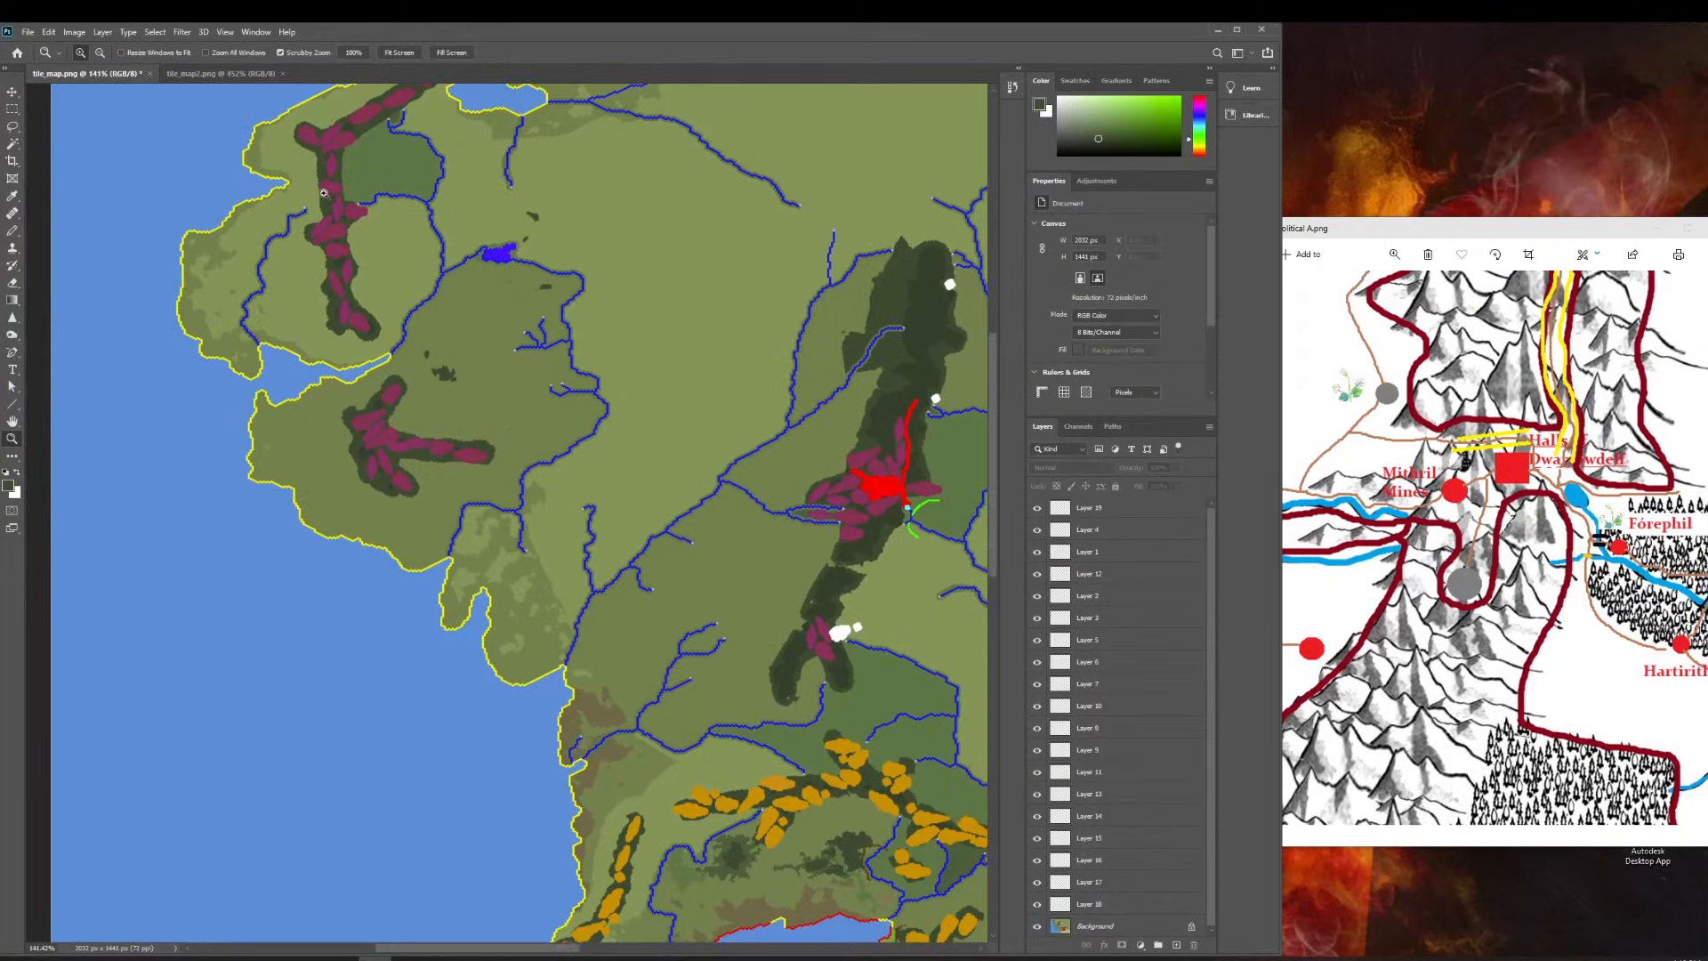
{"action": "scroll", "coordinate": [328, 356], "scroll_direction": "up", "scroll_amount": 3}
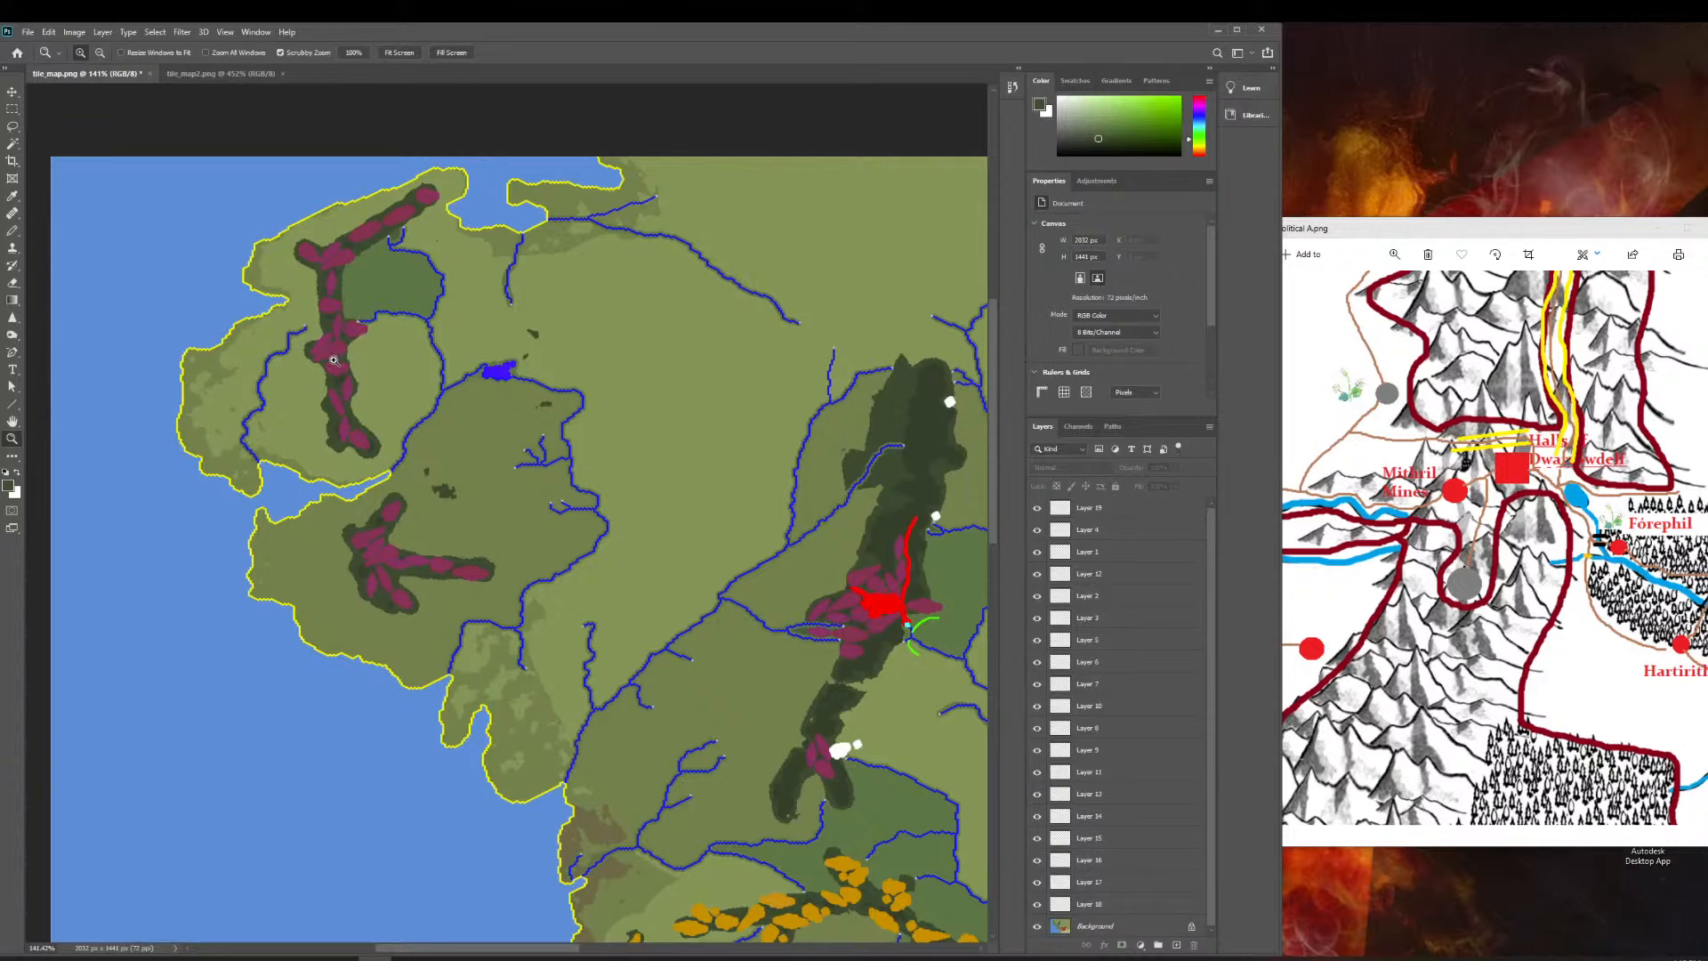
{"action": "left_click_drag", "start_coordinate": [326, 361], "coordinate": [326, 361]}
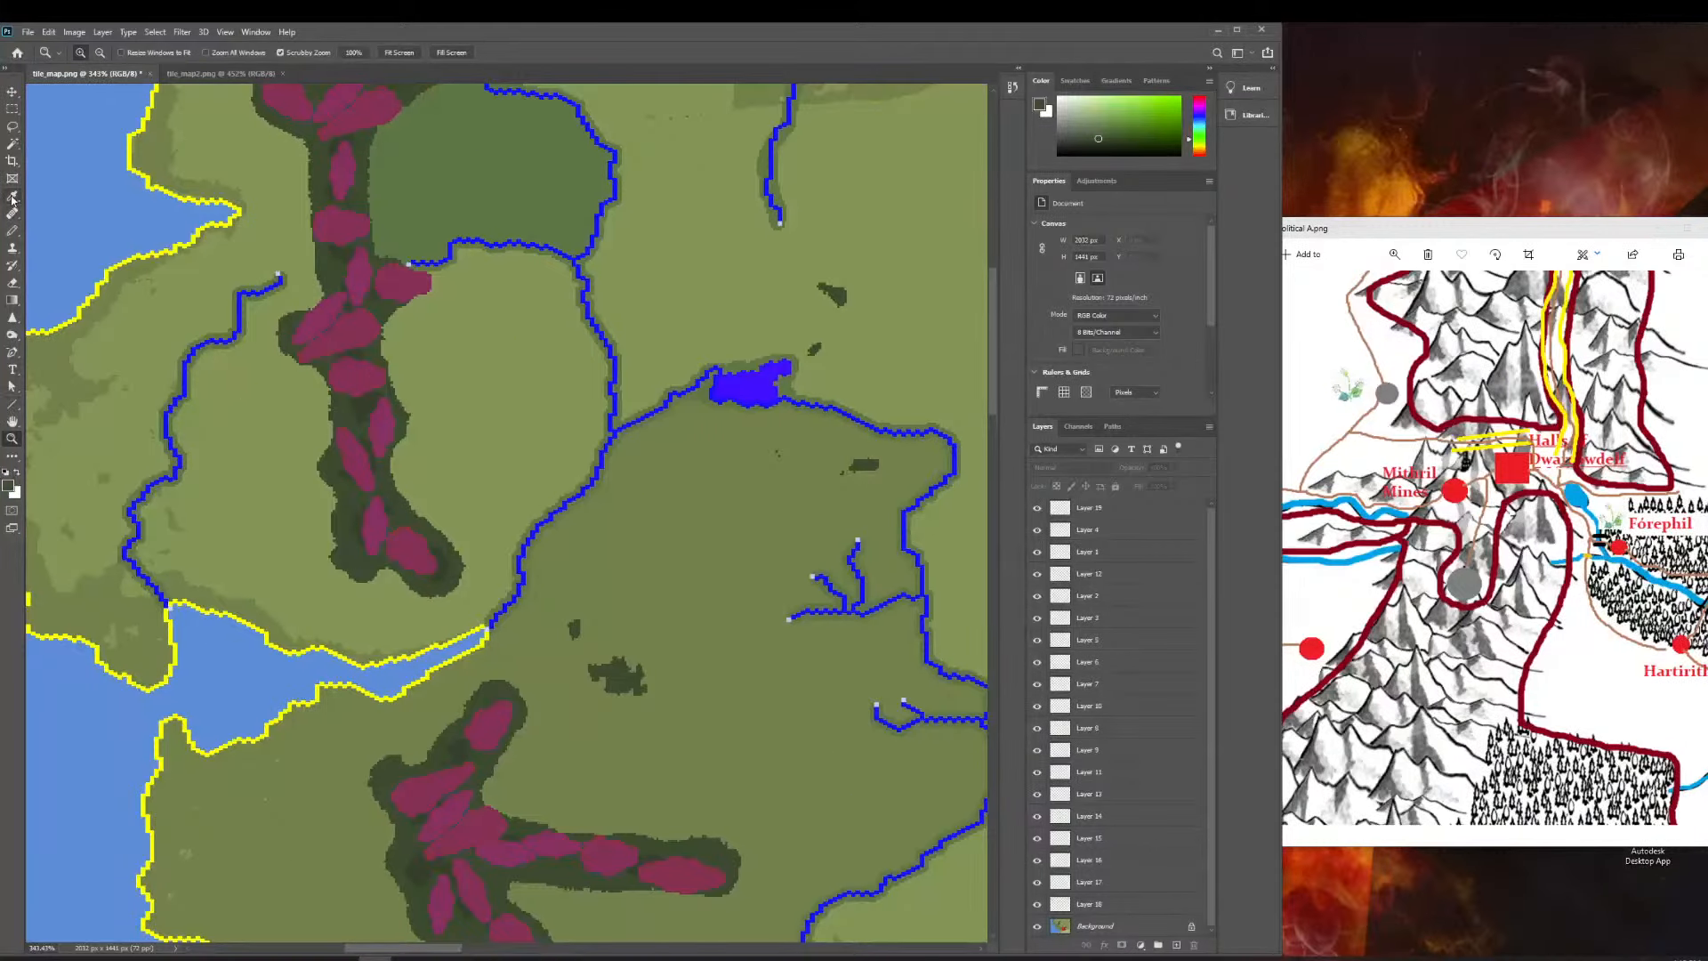
{"action": "left_click", "coordinate": [12, 142]}
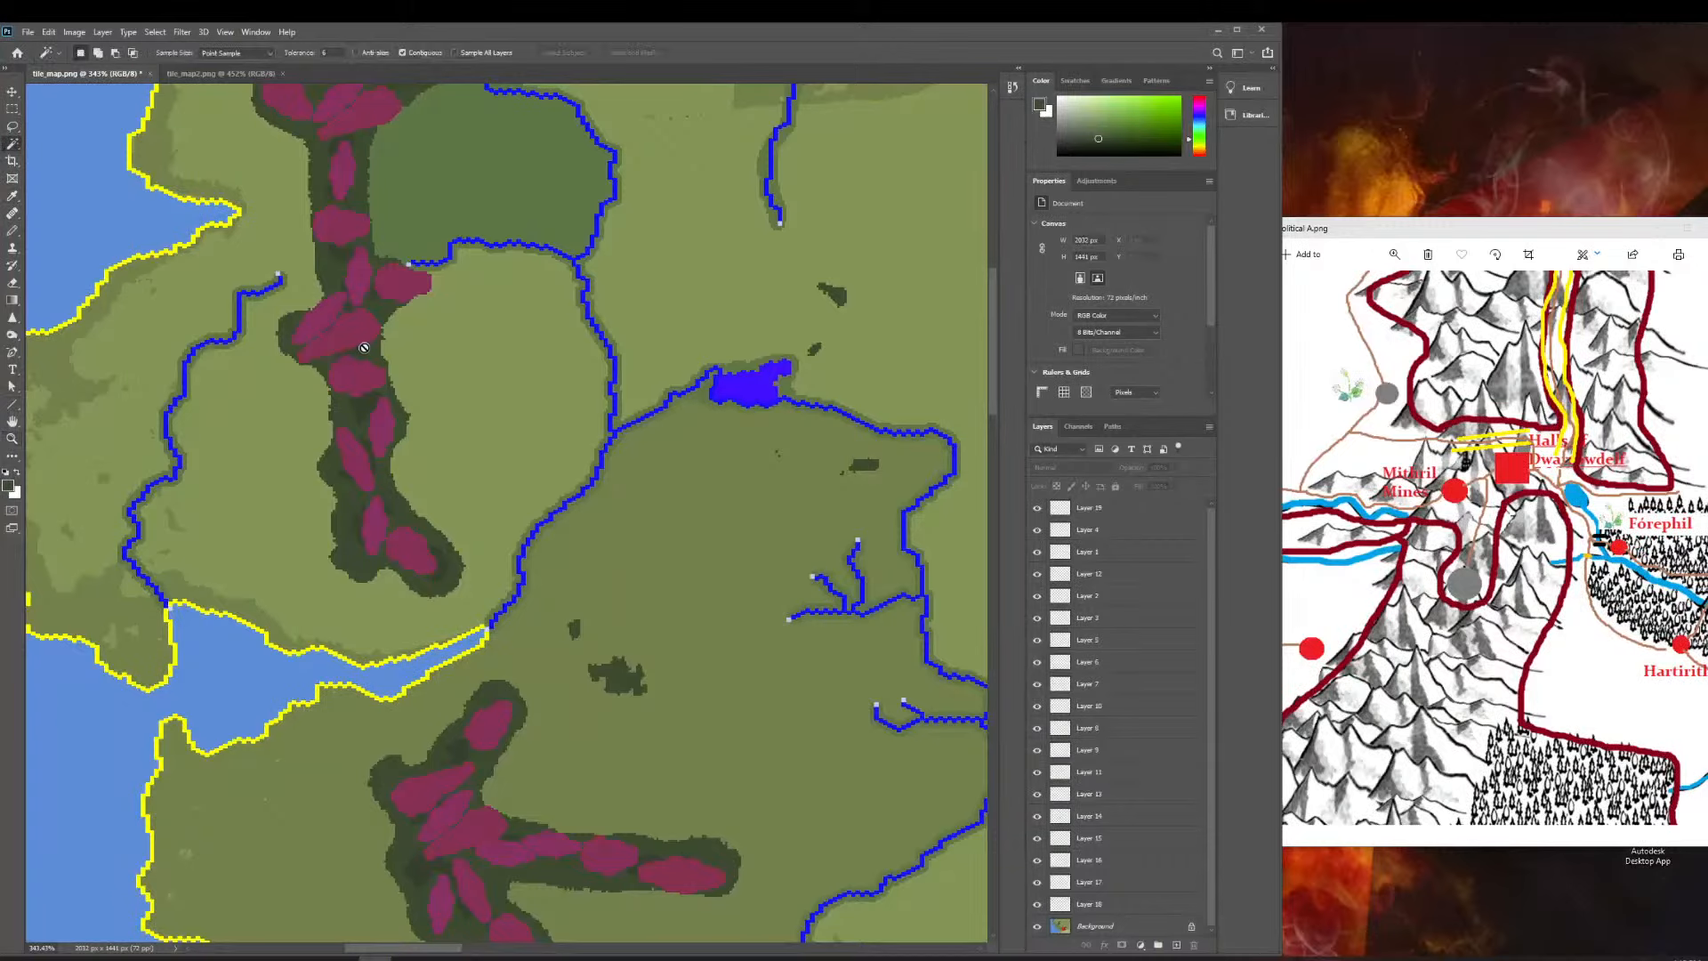
{"action": "left_click", "coordinate": [1109, 923]}
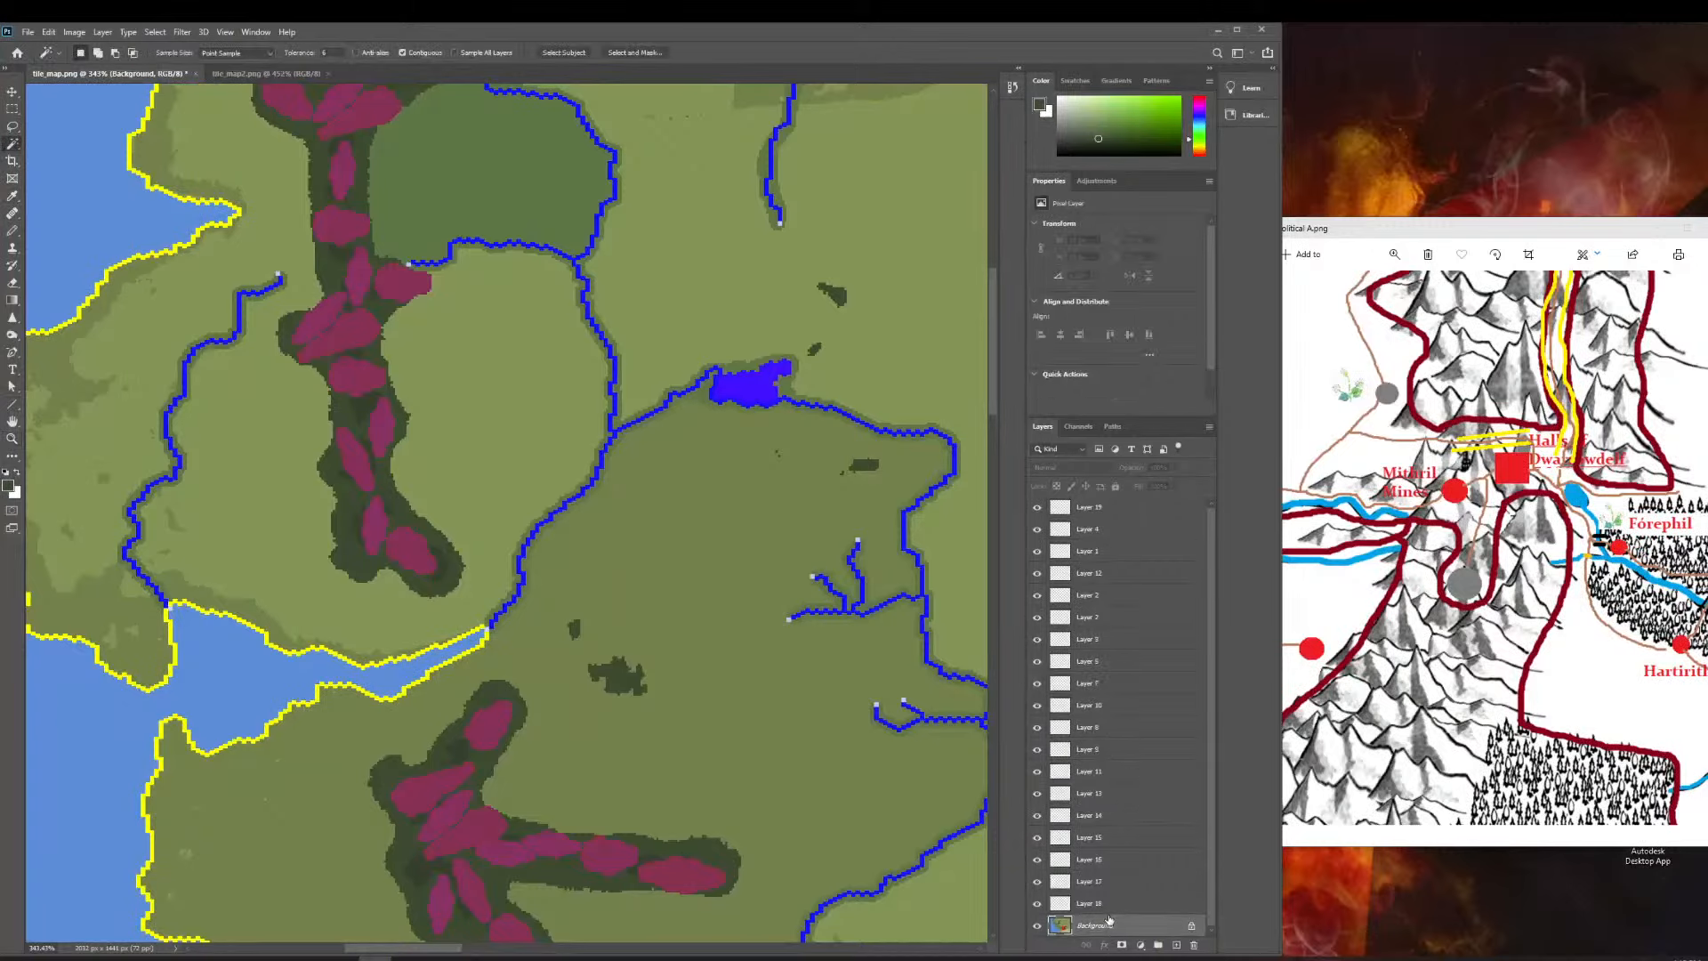
{"action": "left_click", "coordinate": [338, 340]}
Copy the selected slanted patch onto its own layer.
{"action": "left_click", "coordinate": [11, 439]}
{"action": "left_click_drag", "start_coordinate": [333, 530], "coordinate": [251, 532]}
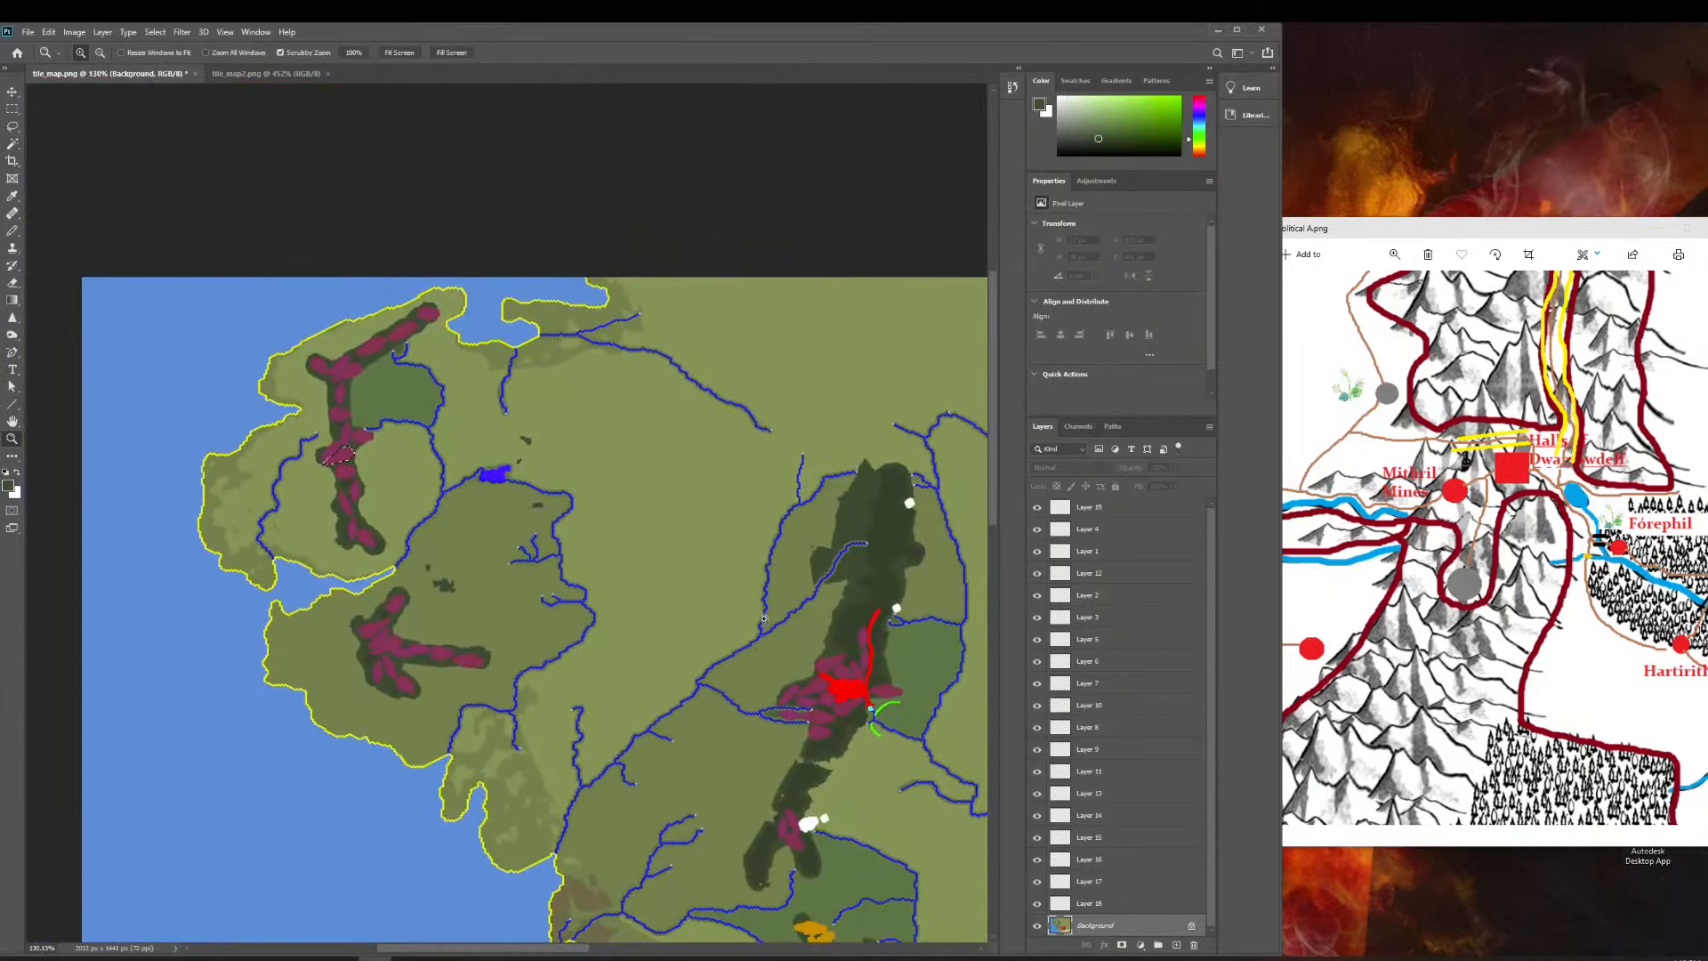
{"action": "left_click_drag", "start_coordinate": [866, 673], "coordinate": [927, 689]}
{"action": "key", "text": "ctrl+j"}
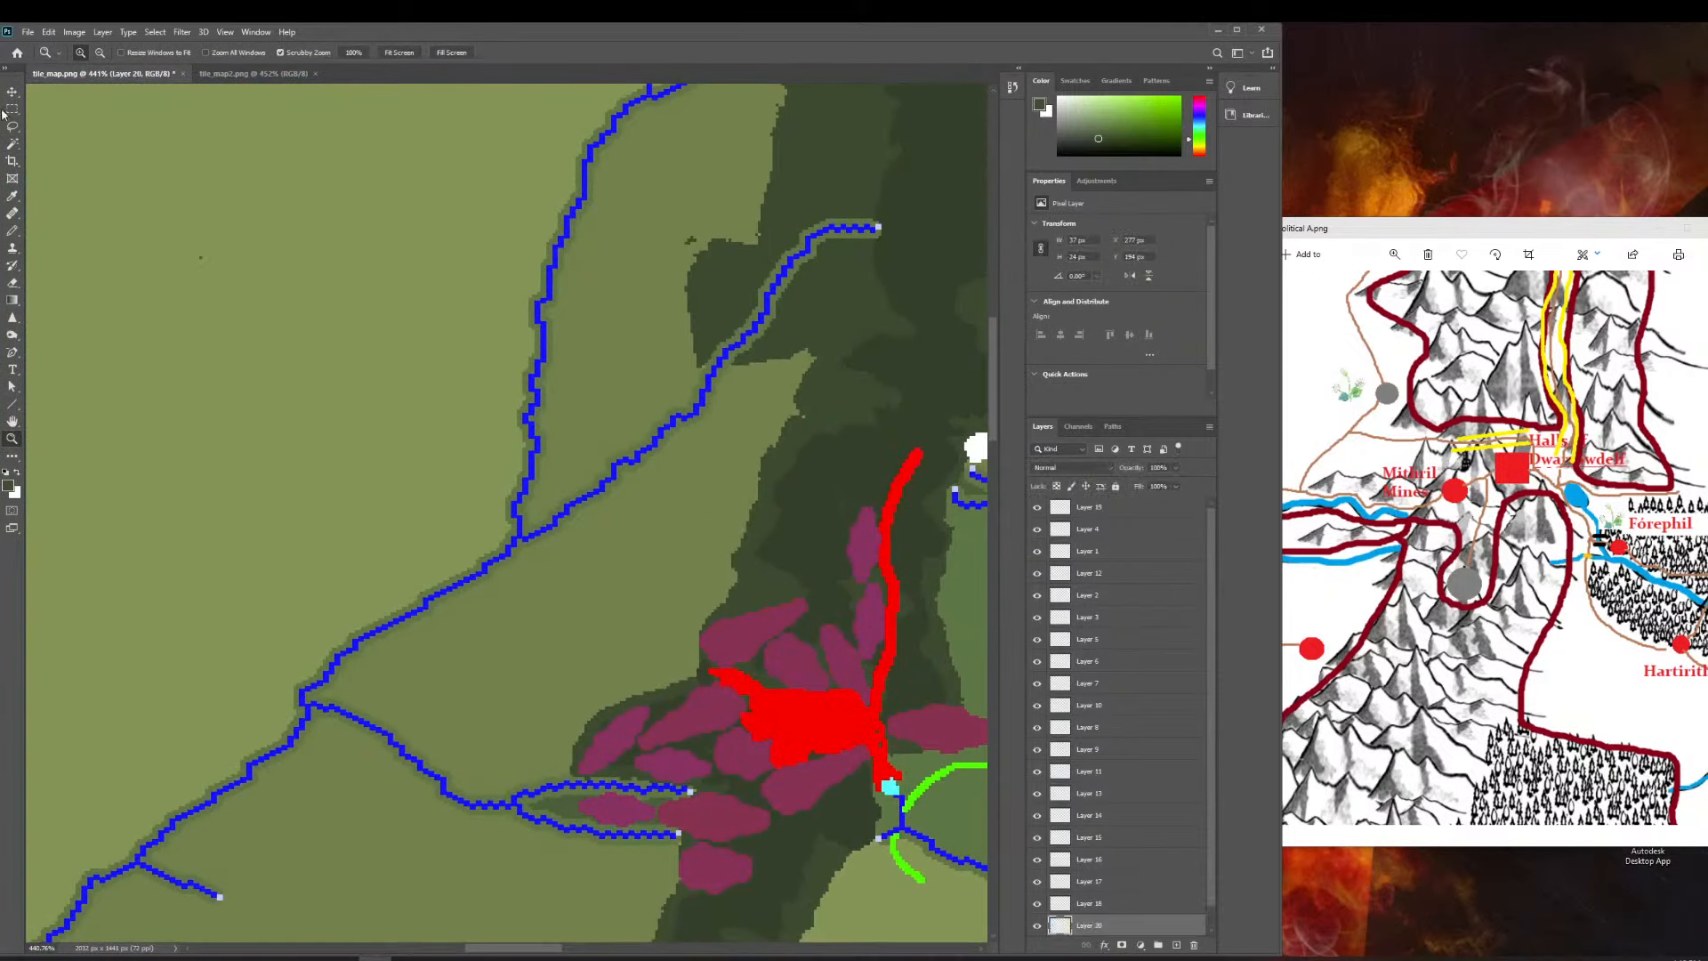
Move the copied slanted patch onto the central ridge, just west of the two narrow patches and north of the red area.
{"action": "key", "text": "v"}
{"action": "left_click", "coordinate": [9, 439]}
{"action": "left_click_drag", "start_coordinate": [231, 520], "coordinate": [102, 518]}
{"action": "left_click", "coordinate": [11, 91]}
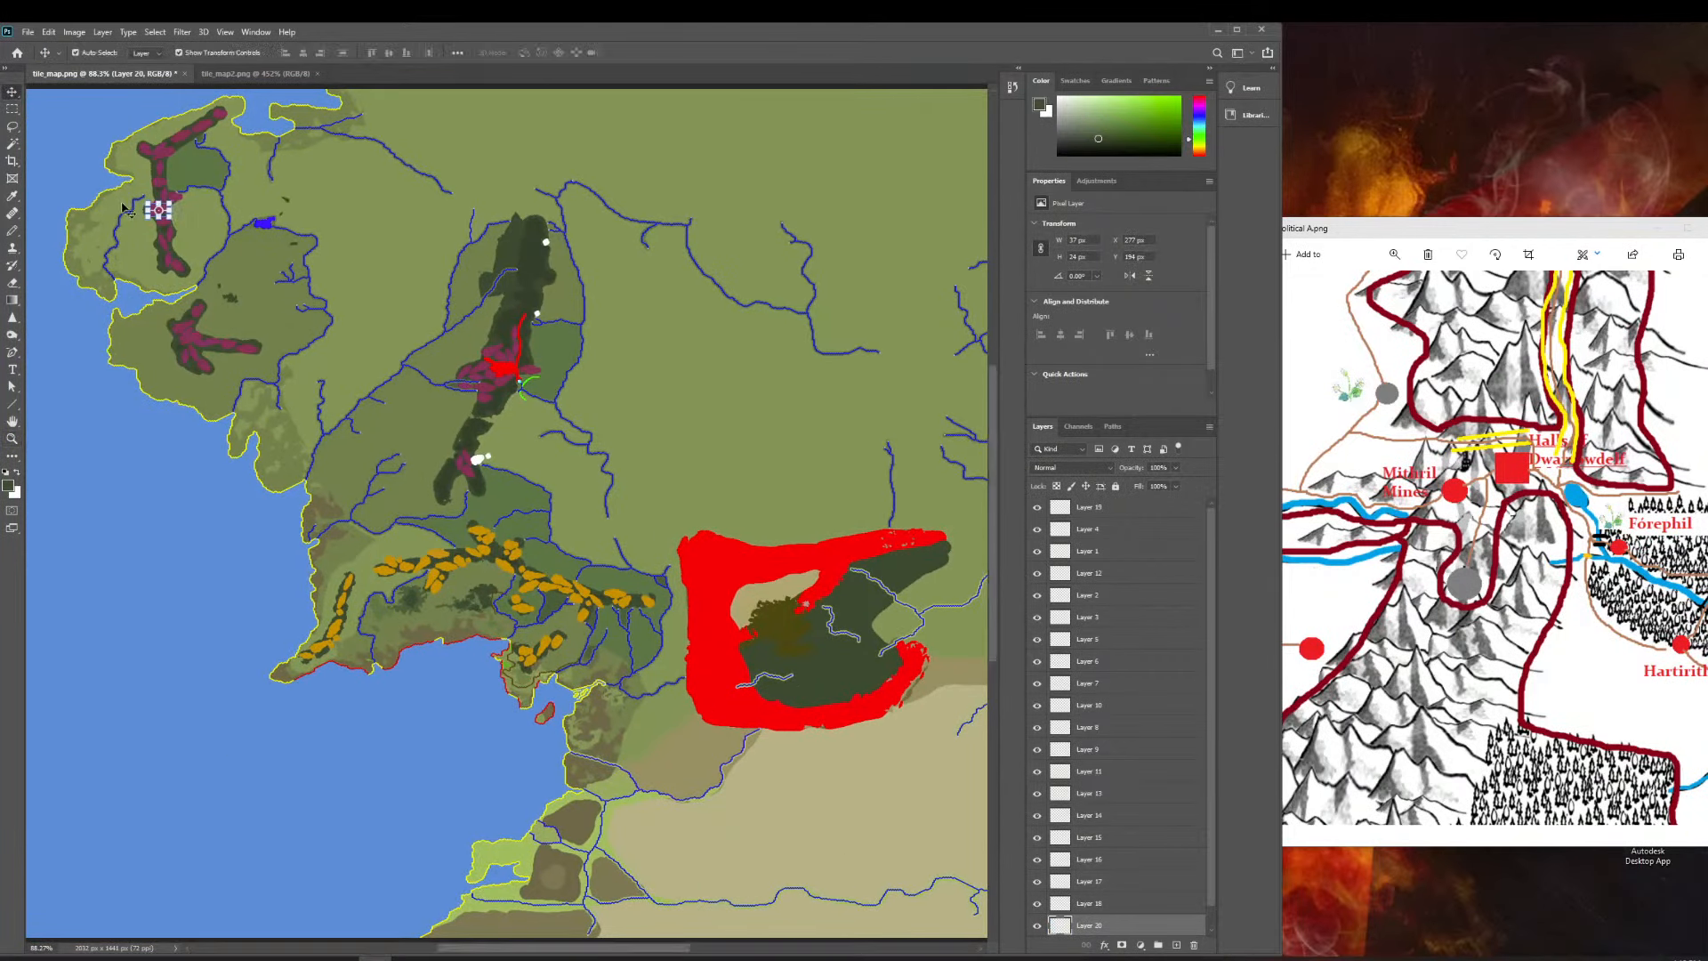
{"action": "left_click_drag", "start_coordinate": [151, 203], "coordinate": [468, 319]}
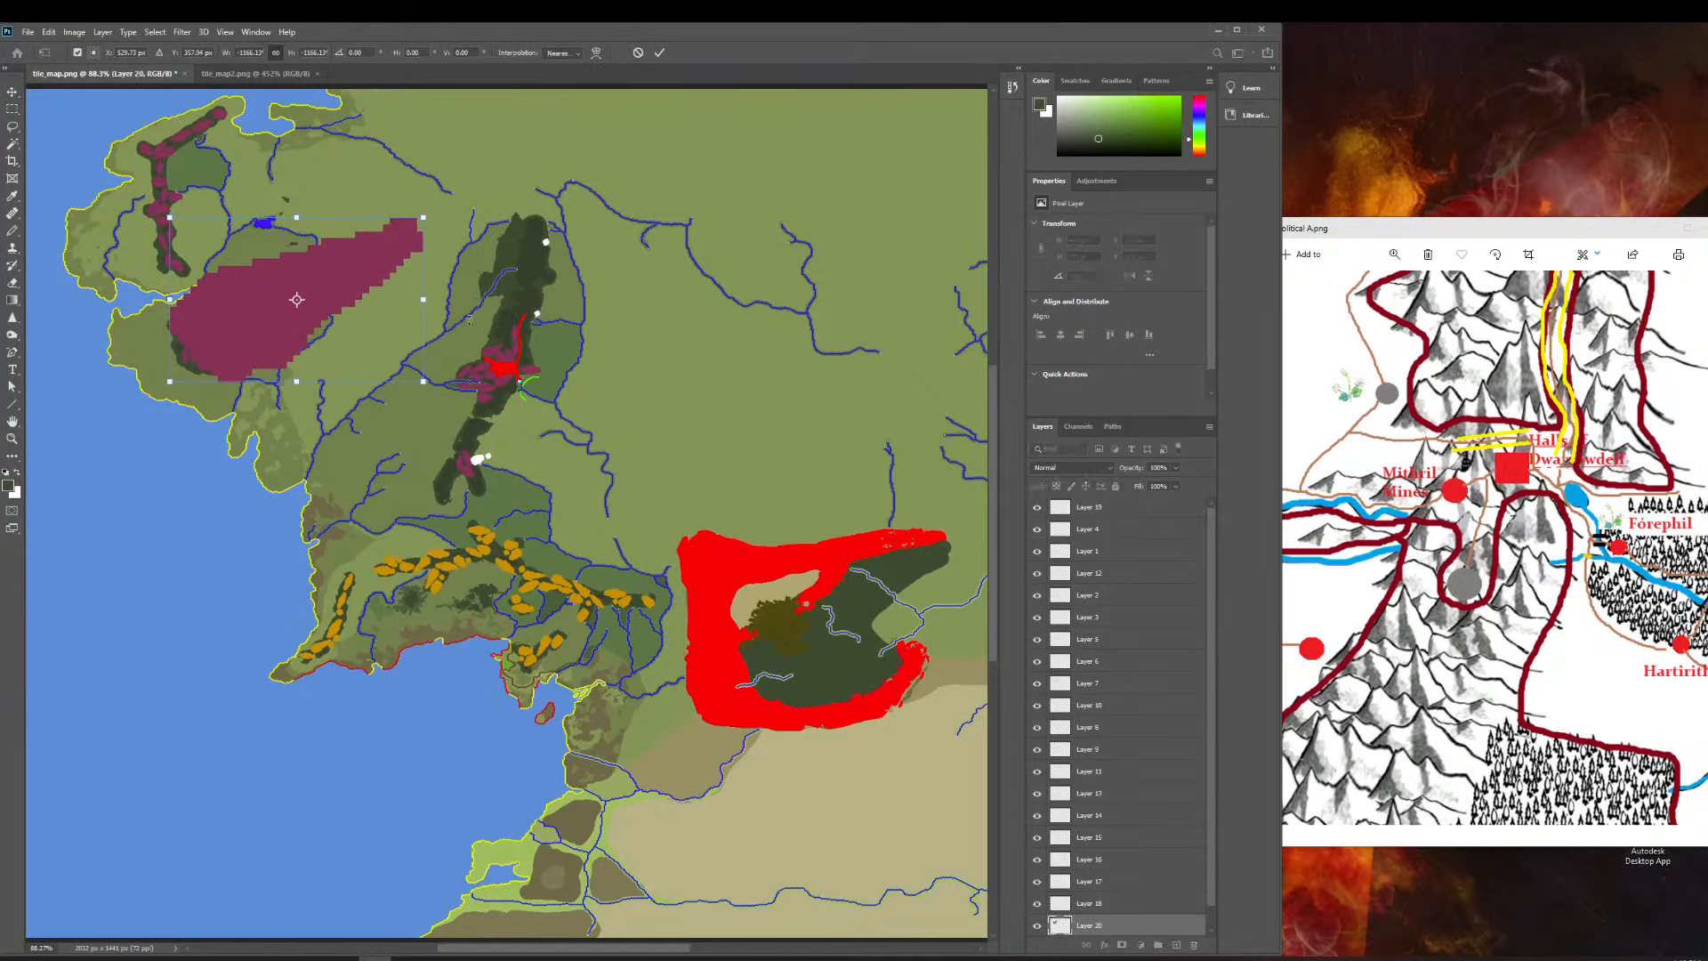
{"action": "key", "text": "Escape"}
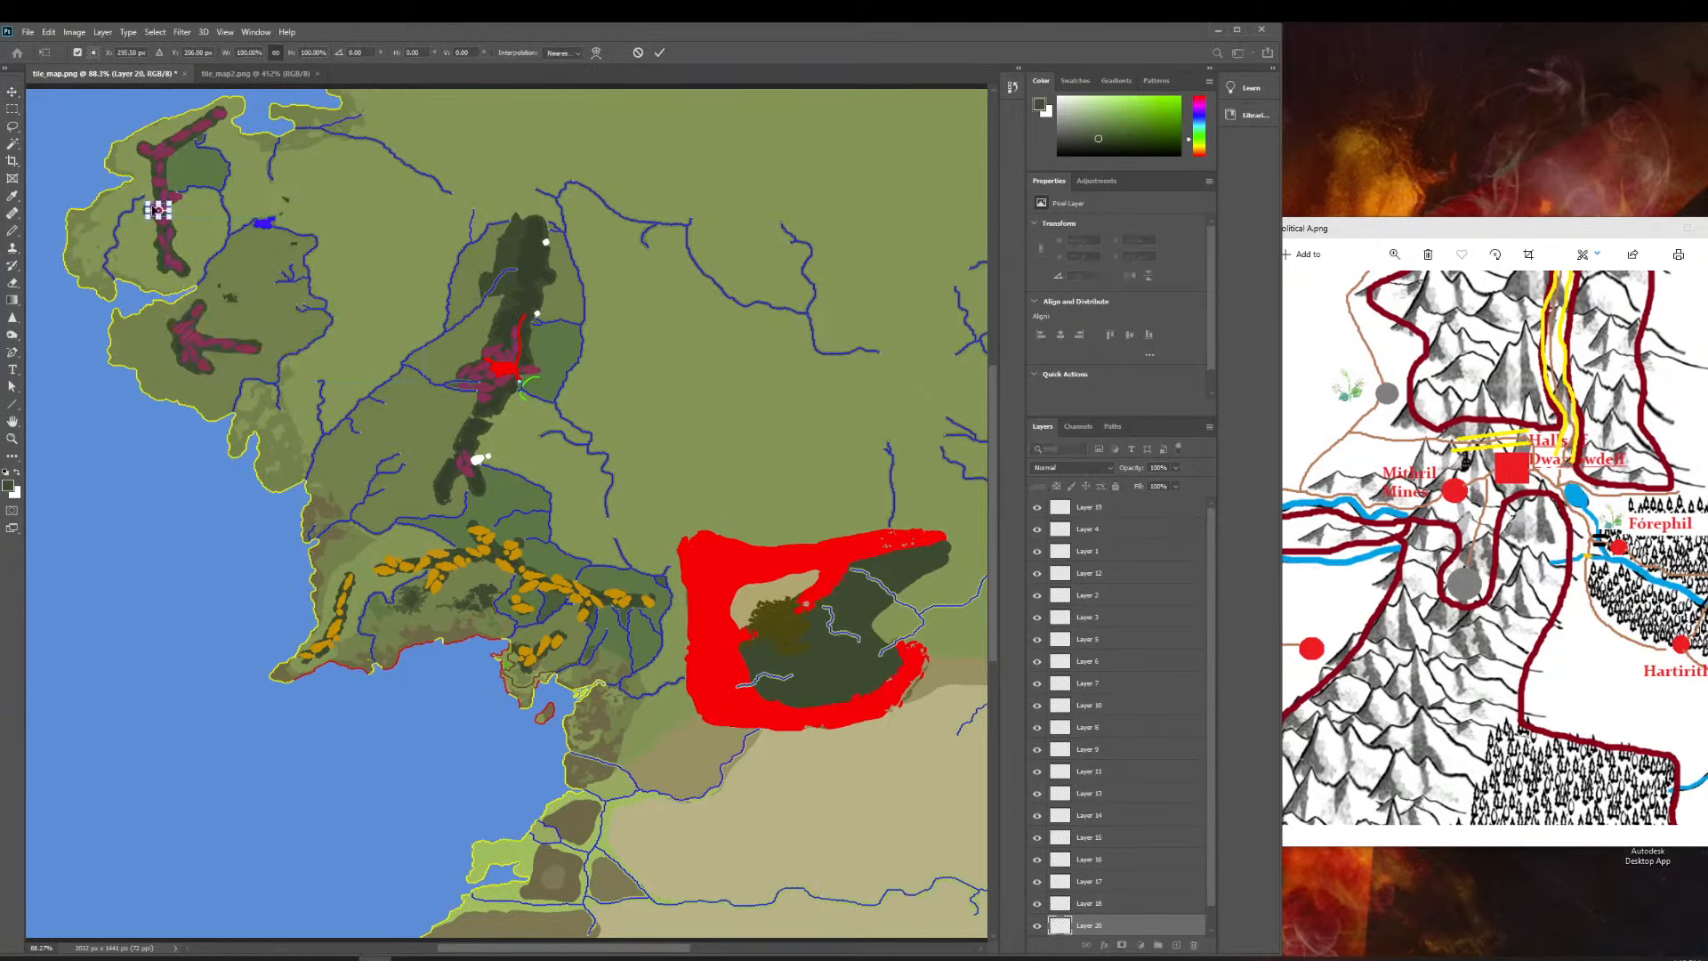
{"action": "left_click_drag", "start_coordinate": [158, 210], "coordinate": [623, 339]}
{"action": "left_click", "coordinate": [12, 438]}
{"action": "key", "text": "v"}
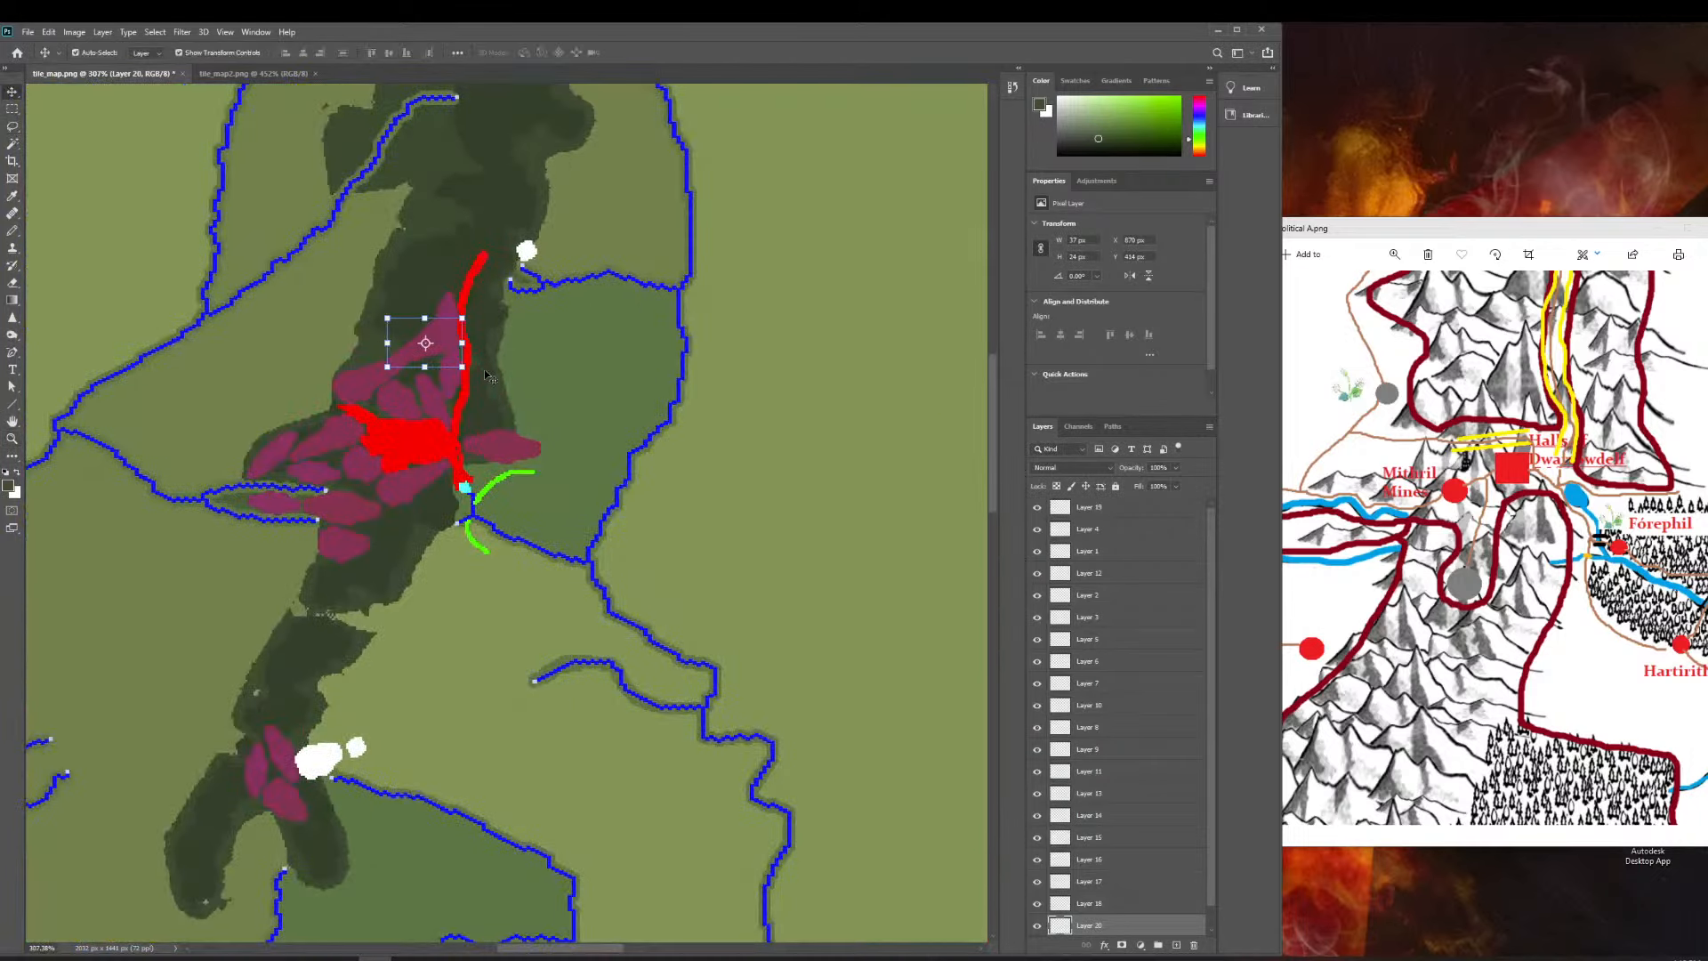
{"action": "left_click_drag", "start_coordinate": [408, 354], "coordinate": [382, 348]}
{"action": "left_click", "coordinate": [13, 438]}
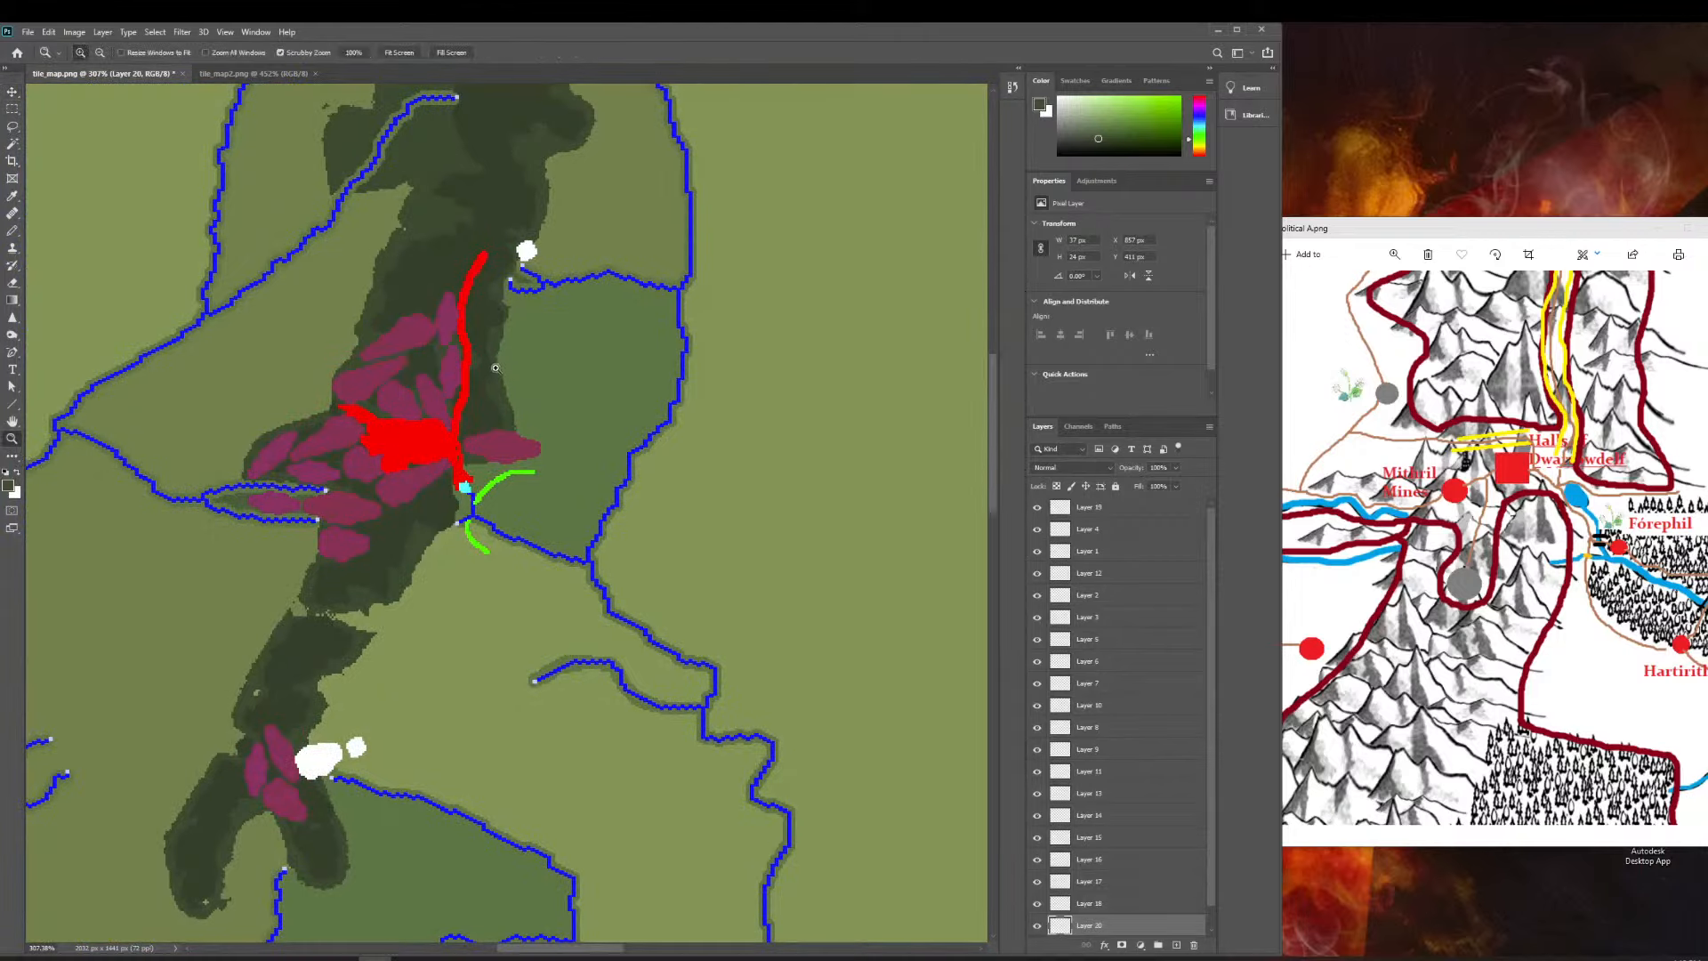
{"action": "left_click_drag", "start_coordinate": [497, 370], "coordinate": [768, 328]}
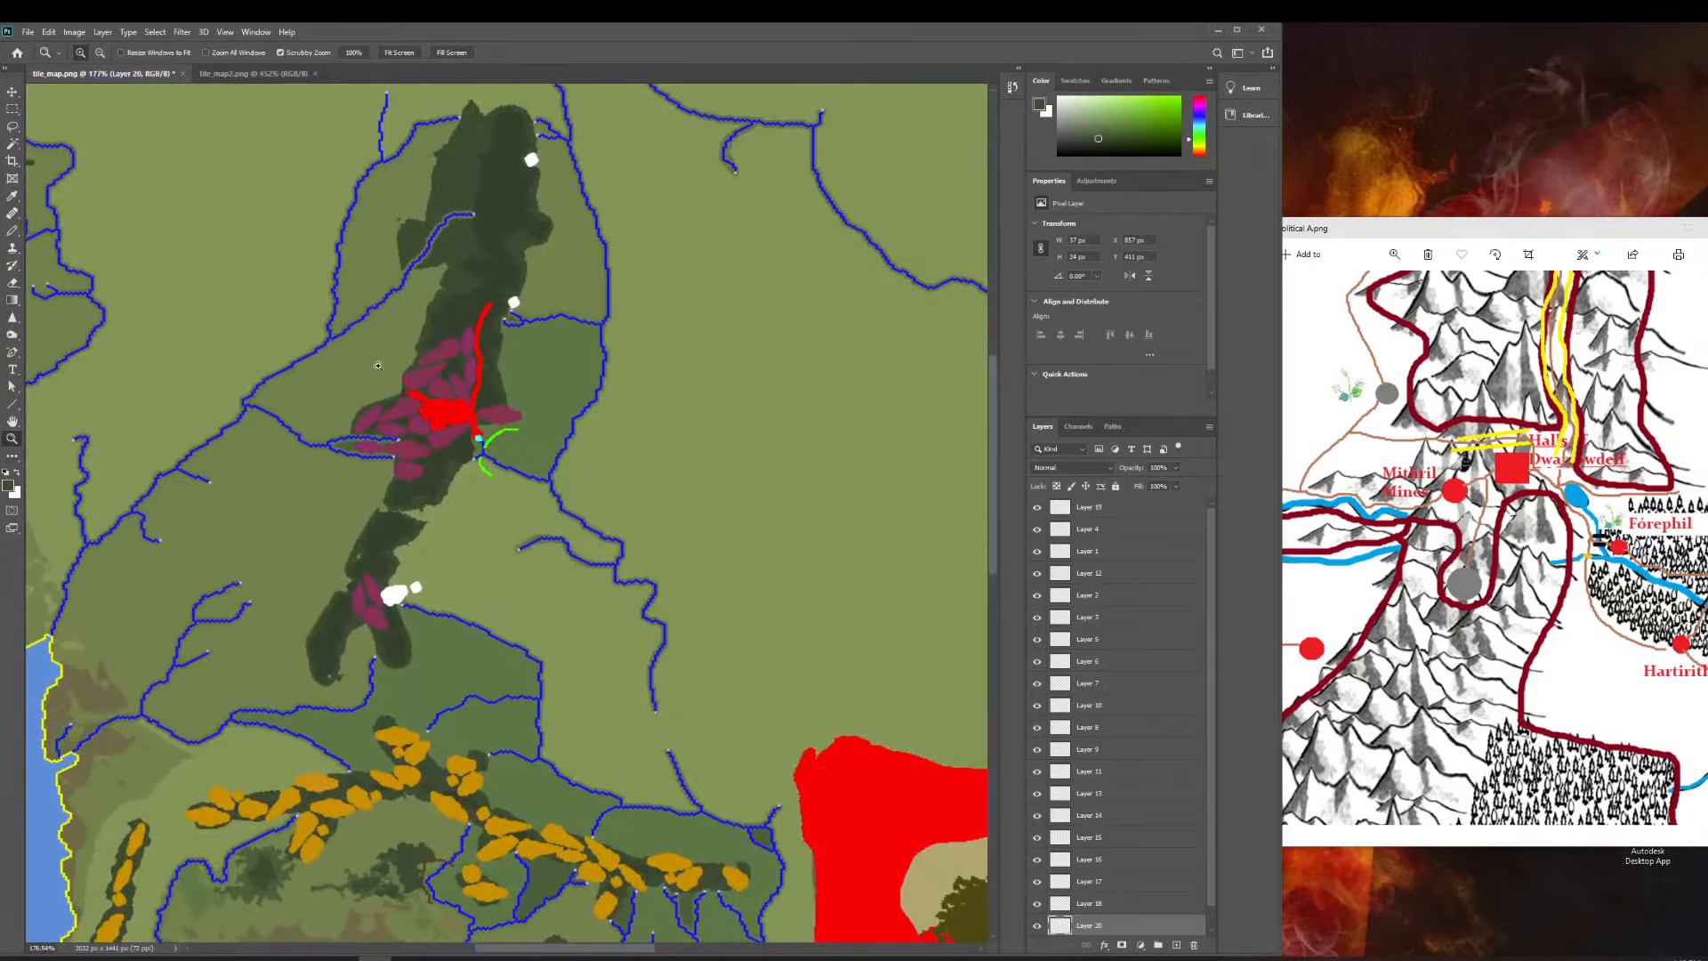
Adjust the copied slanted patch so it sits directly above the lower slanted patch, west of the two narrow patches.
{"action": "left_click_drag", "start_coordinate": [378, 366], "coordinate": [820, 312]}
{"action": "key", "text": "v"}
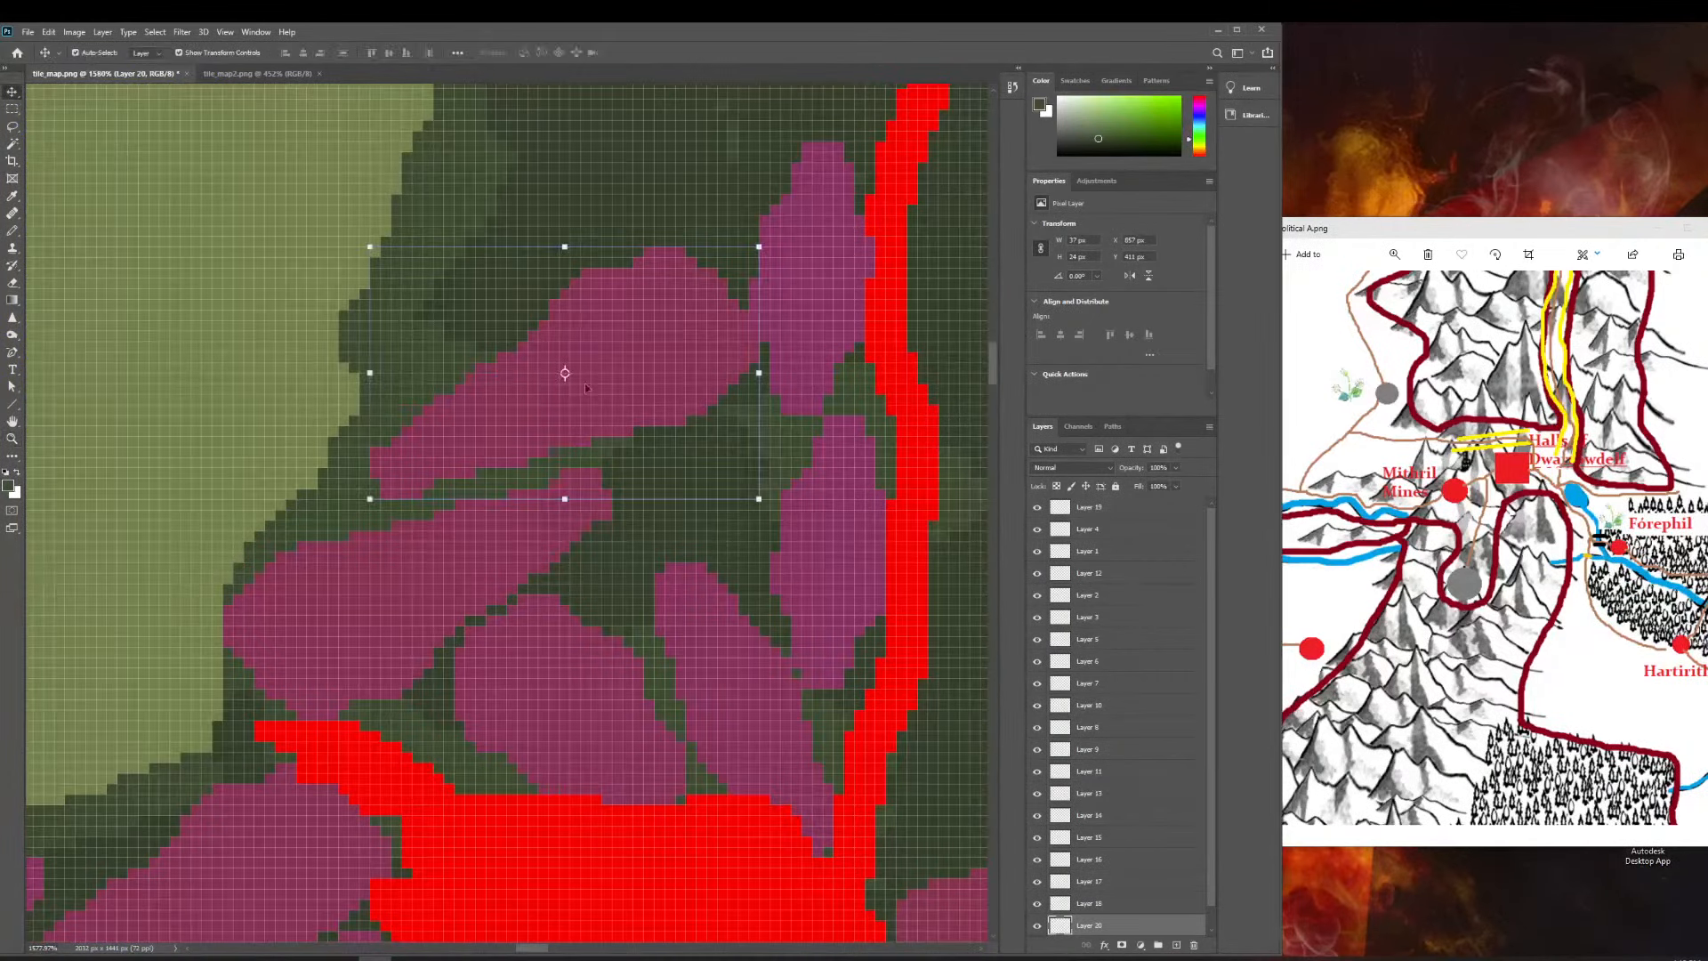
{"action": "left_click_drag", "start_coordinate": [643, 378], "coordinate": [622, 346]}
{"action": "scroll", "coordinate": [665, 390], "scroll_direction": "down", "scroll_amount": 5}
{"action": "scroll", "coordinate": [664, 390], "scroll_direction": "up", "scroll_amount": 1}
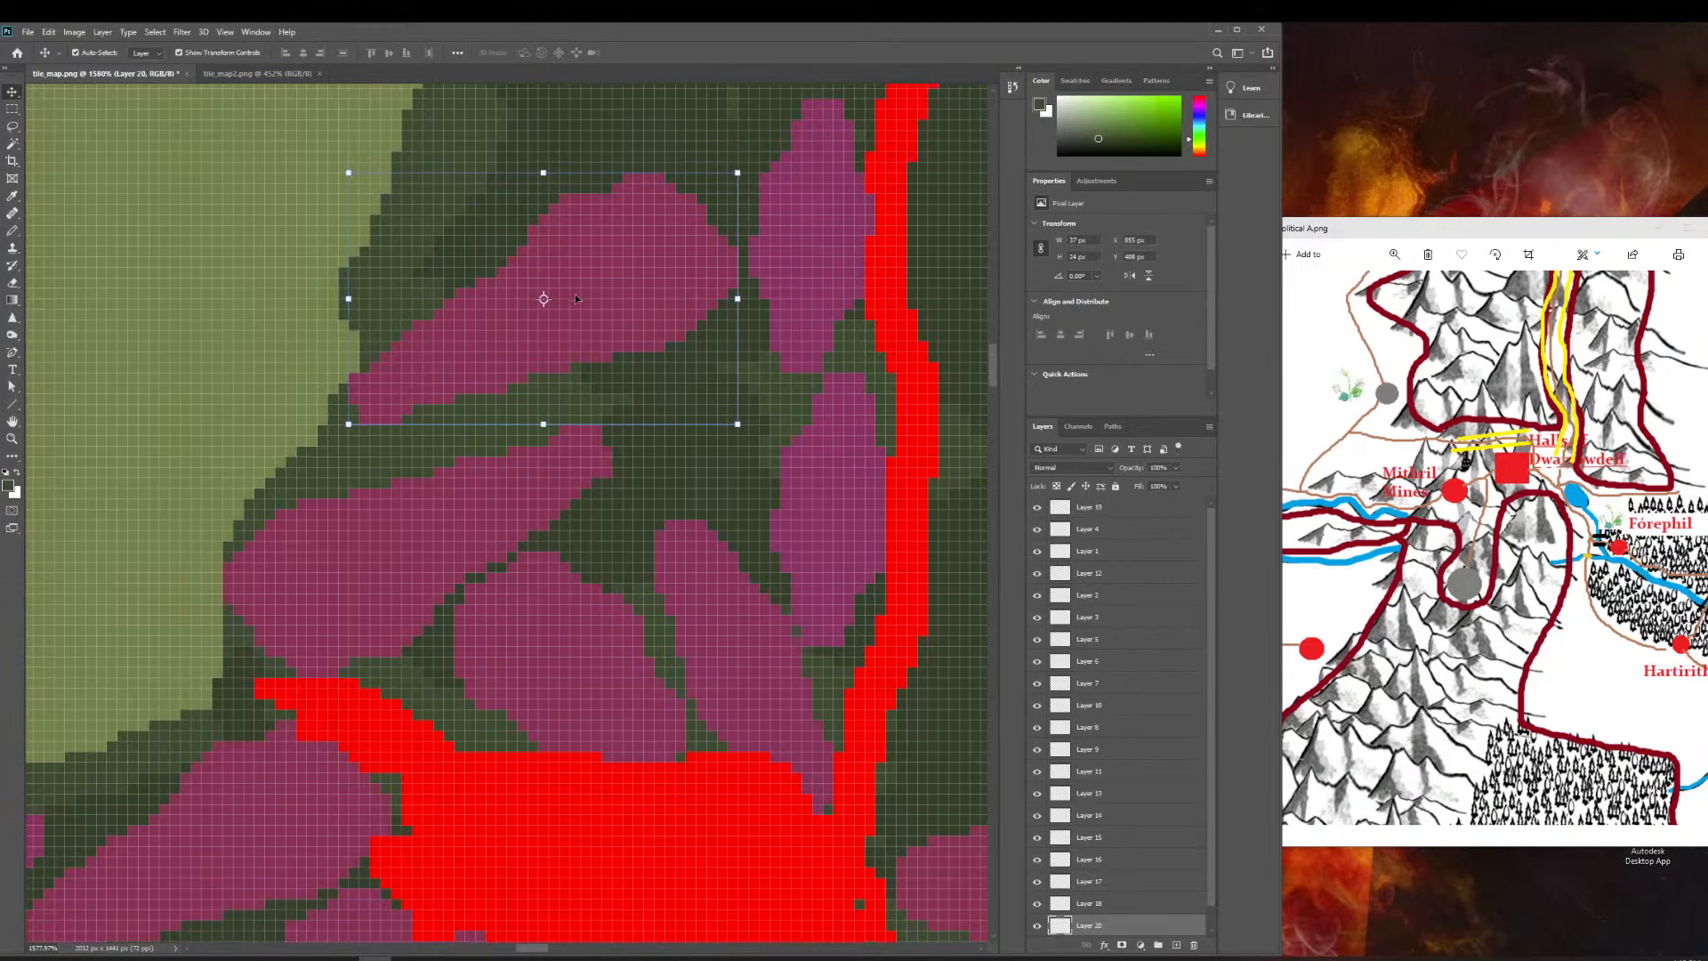
{"action": "left_click_drag", "start_coordinate": [633, 306], "coordinate": [648, 368]}
{"action": "left_click", "coordinate": [669, 509]}
{"action": "scroll", "coordinate": [712, 409], "scroll_direction": "right", "scroll_amount": 3}
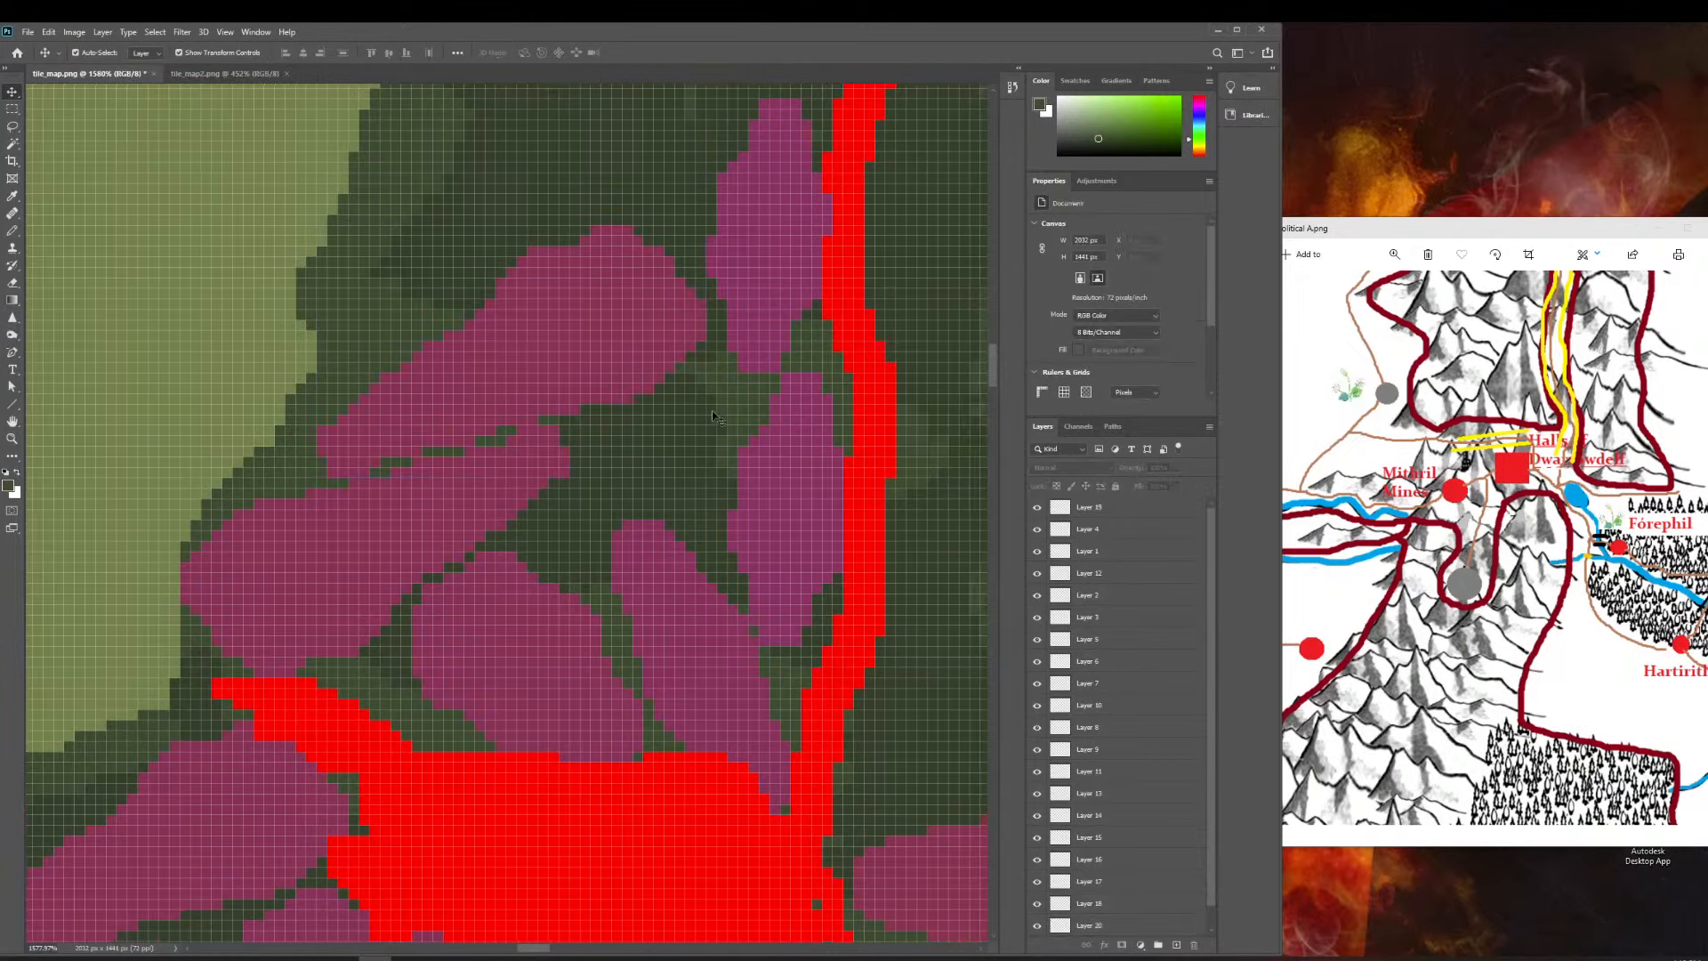
Examine the arrangement of magenta patches around the red area, up close and against the whole map.
{"action": "scroll", "coordinate": [703, 396], "scroll_direction": "left", "scroll_amount": 2}
{"action": "scroll", "coordinate": [681, 382], "scroll_direction": "down", "scroll_amount": 20}
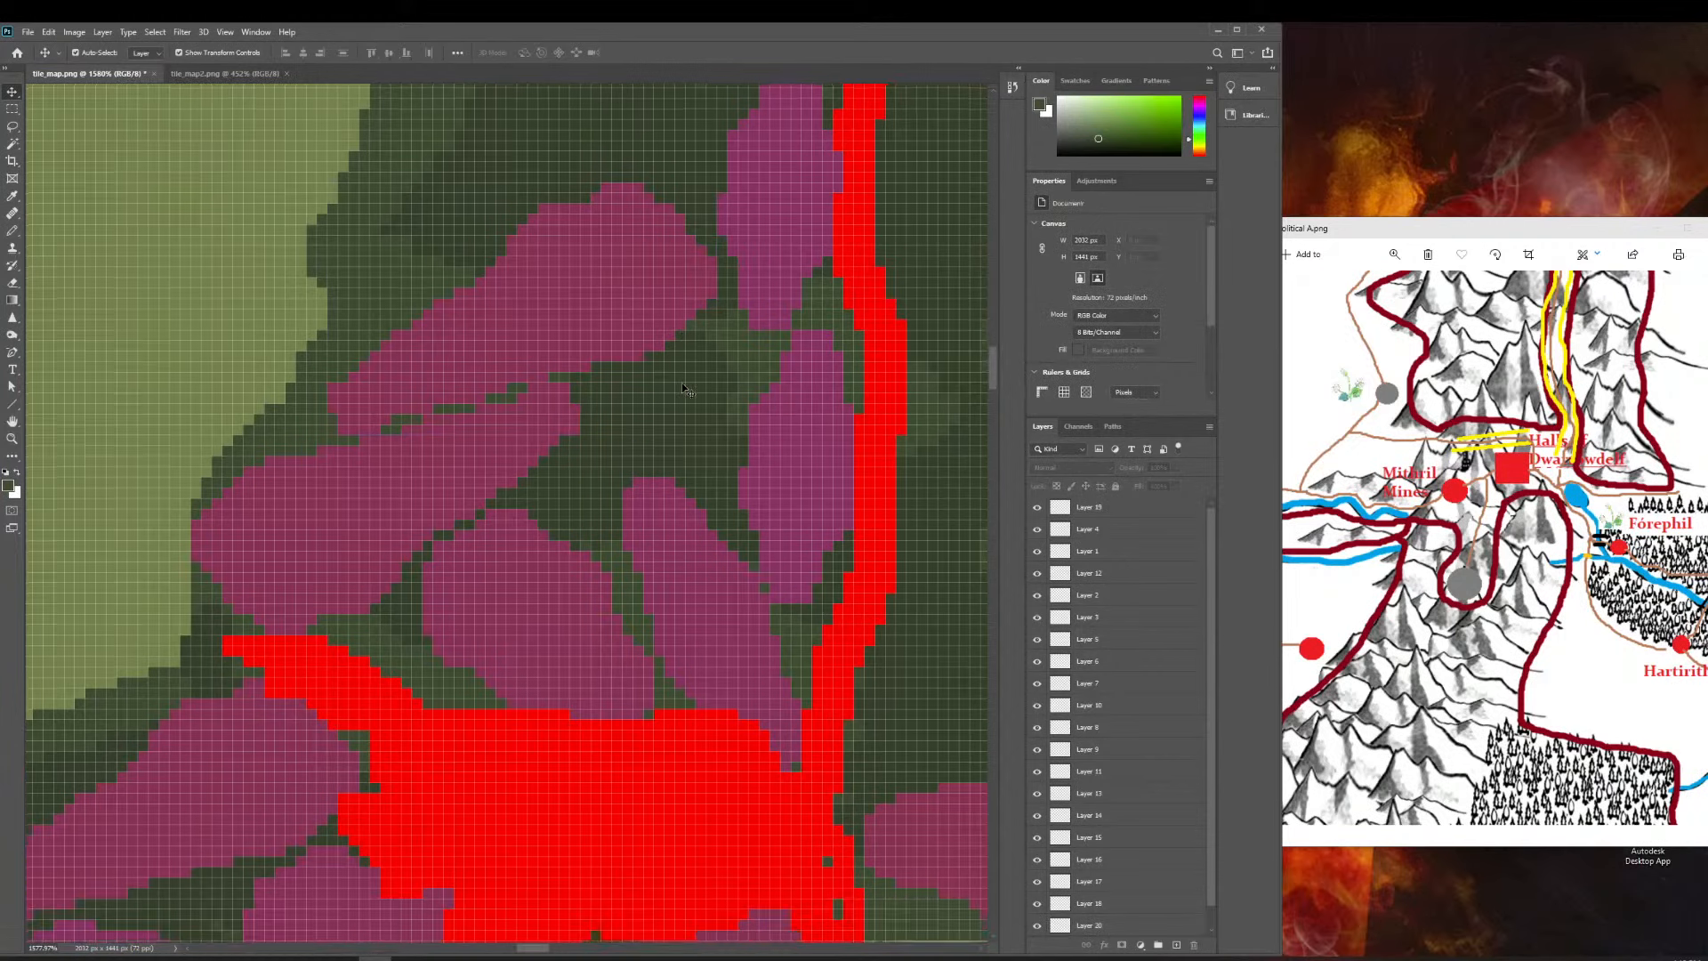
{"action": "scroll", "coordinate": [681, 383], "scroll_direction": "down", "scroll_amount": 2}
{"action": "scroll", "coordinate": [676, 378], "scroll_direction": "up", "scroll_amount": 20}
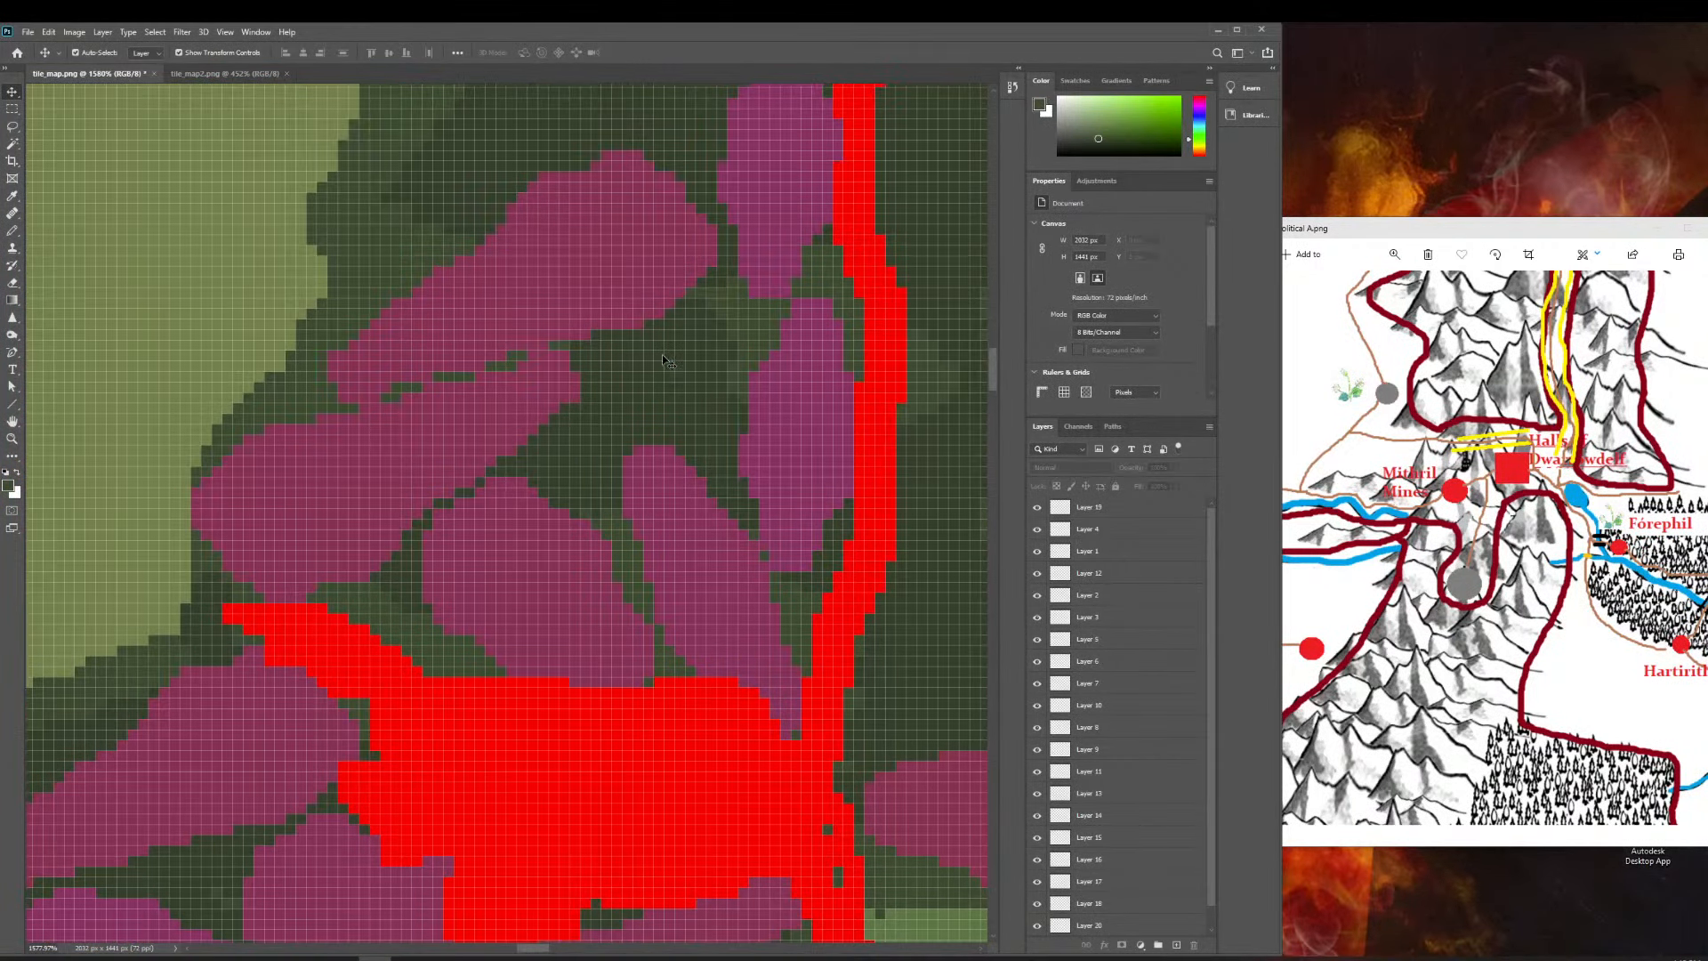
{"action": "left_click", "coordinate": [11, 440]}
{"action": "left_click_drag", "start_coordinate": [693, 408], "coordinate": [545, 369]}
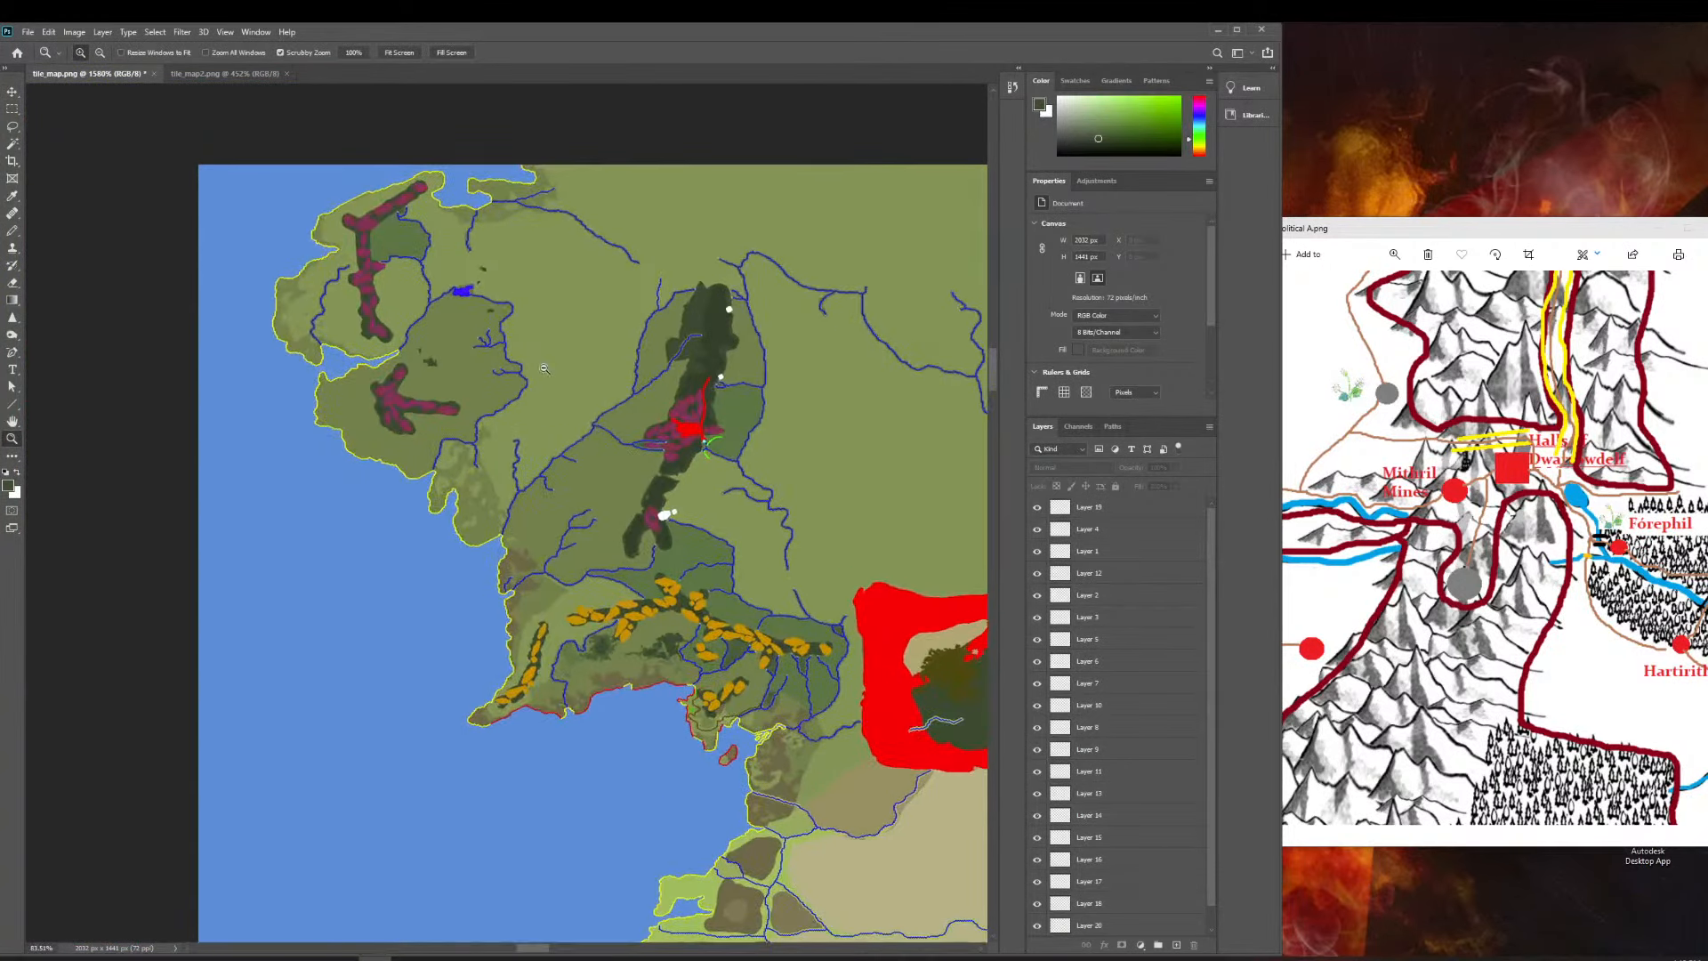
{"action": "left_click_drag", "start_coordinate": [698, 411], "coordinate": [829, 390]}
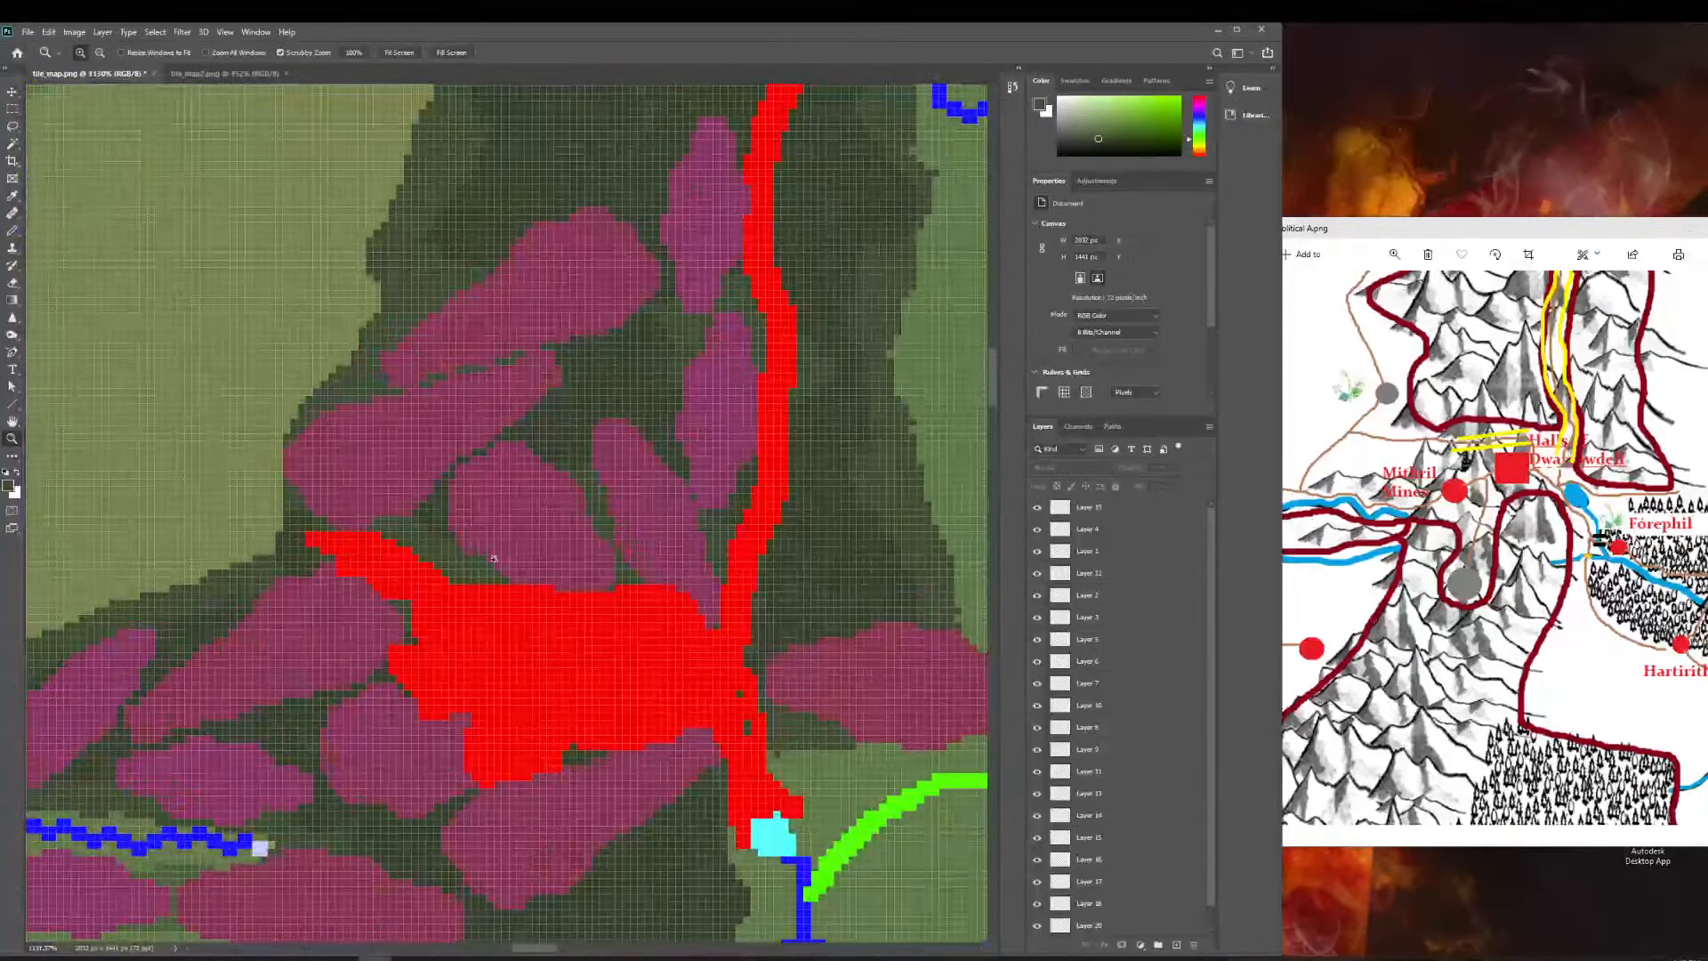
{"action": "scroll", "coordinate": [573, 697], "scroll_direction": "up", "scroll_amount": 6}
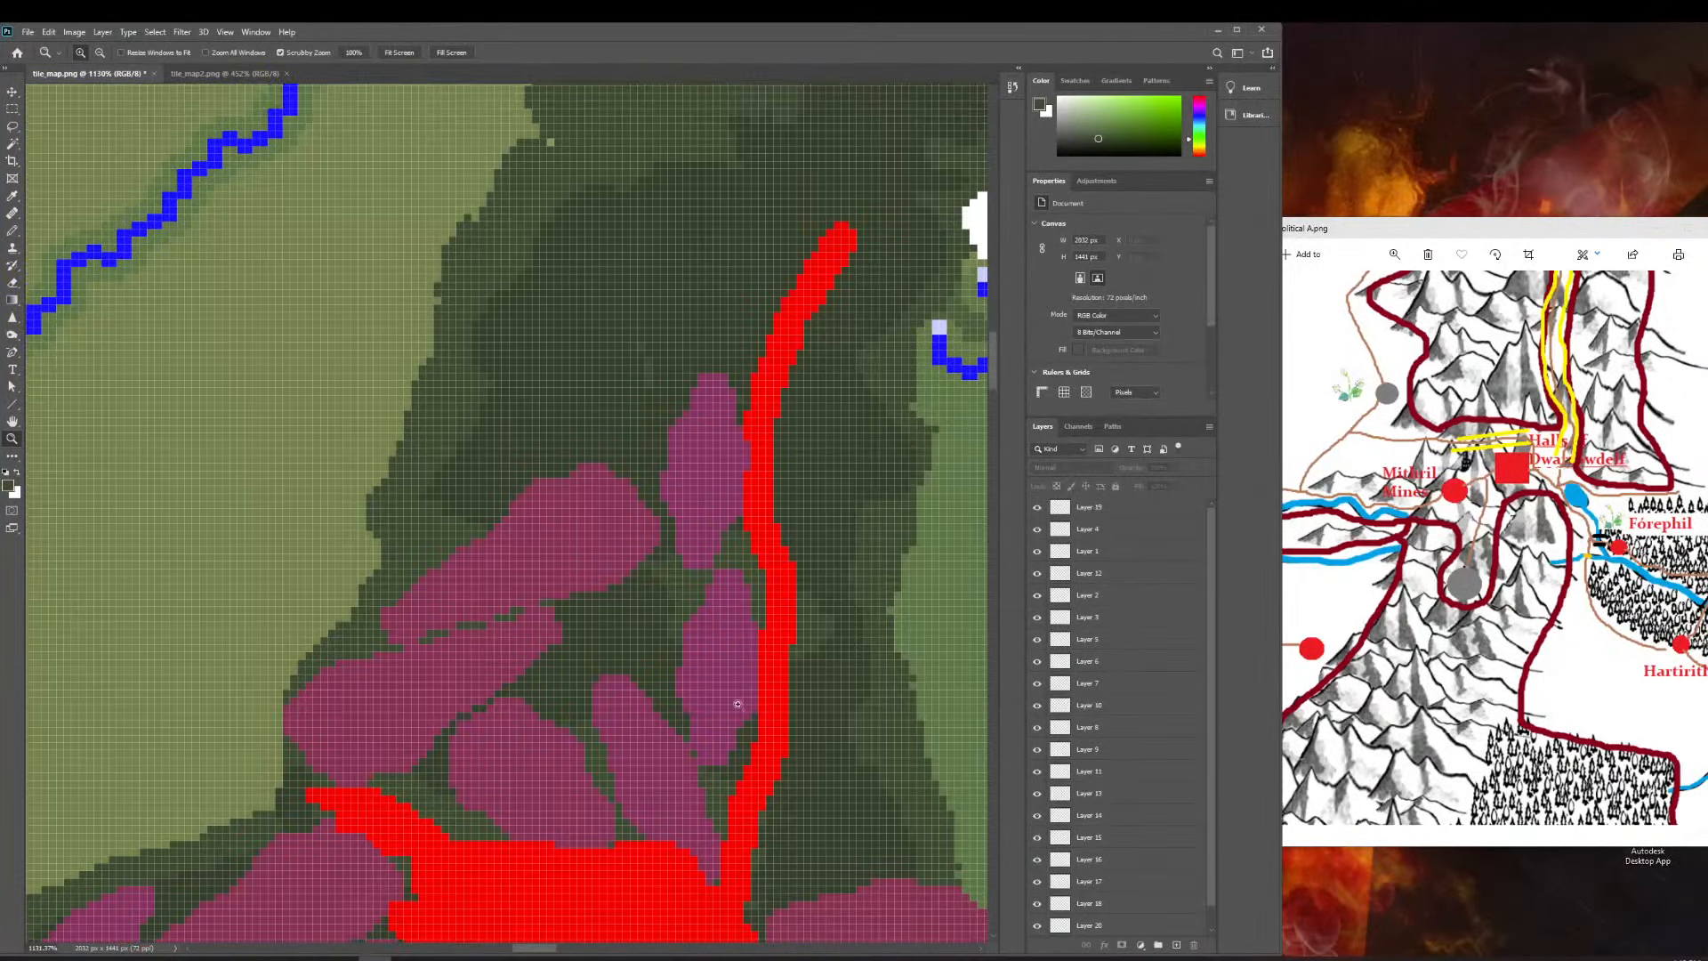
{"action": "scroll", "coordinate": [573, 698], "scroll_direction": "down", "scroll_amount": 6}
{"action": "scroll", "coordinate": [620, 617], "scroll_direction": "down", "scroll_amount": 1}
{"action": "scroll", "coordinate": [623, 605], "scroll_direction": "up", "scroll_amount": 7}
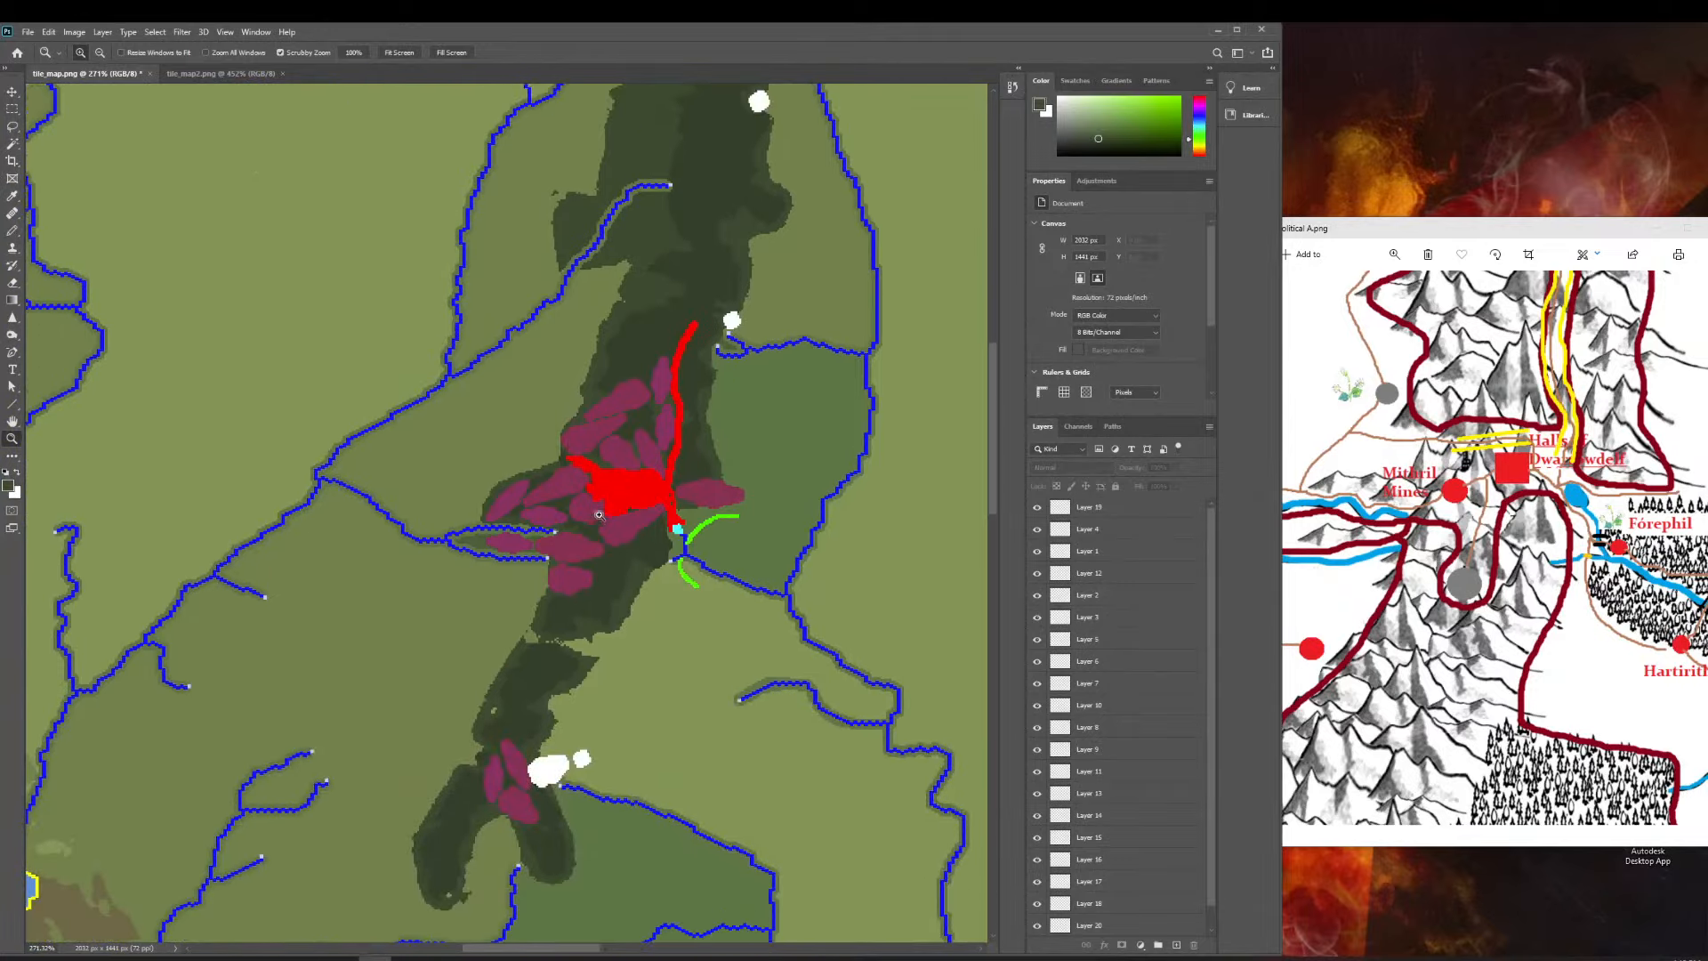
{"action": "mouse_move", "coordinate": [661, 460]}
{"action": "left_mouse_down"}
{"action": "mouse_move", "coordinate": [735, 442]}
{"action": "mouse_move", "coordinate": [673, 432]}
{"action": "left_mouse_up"}
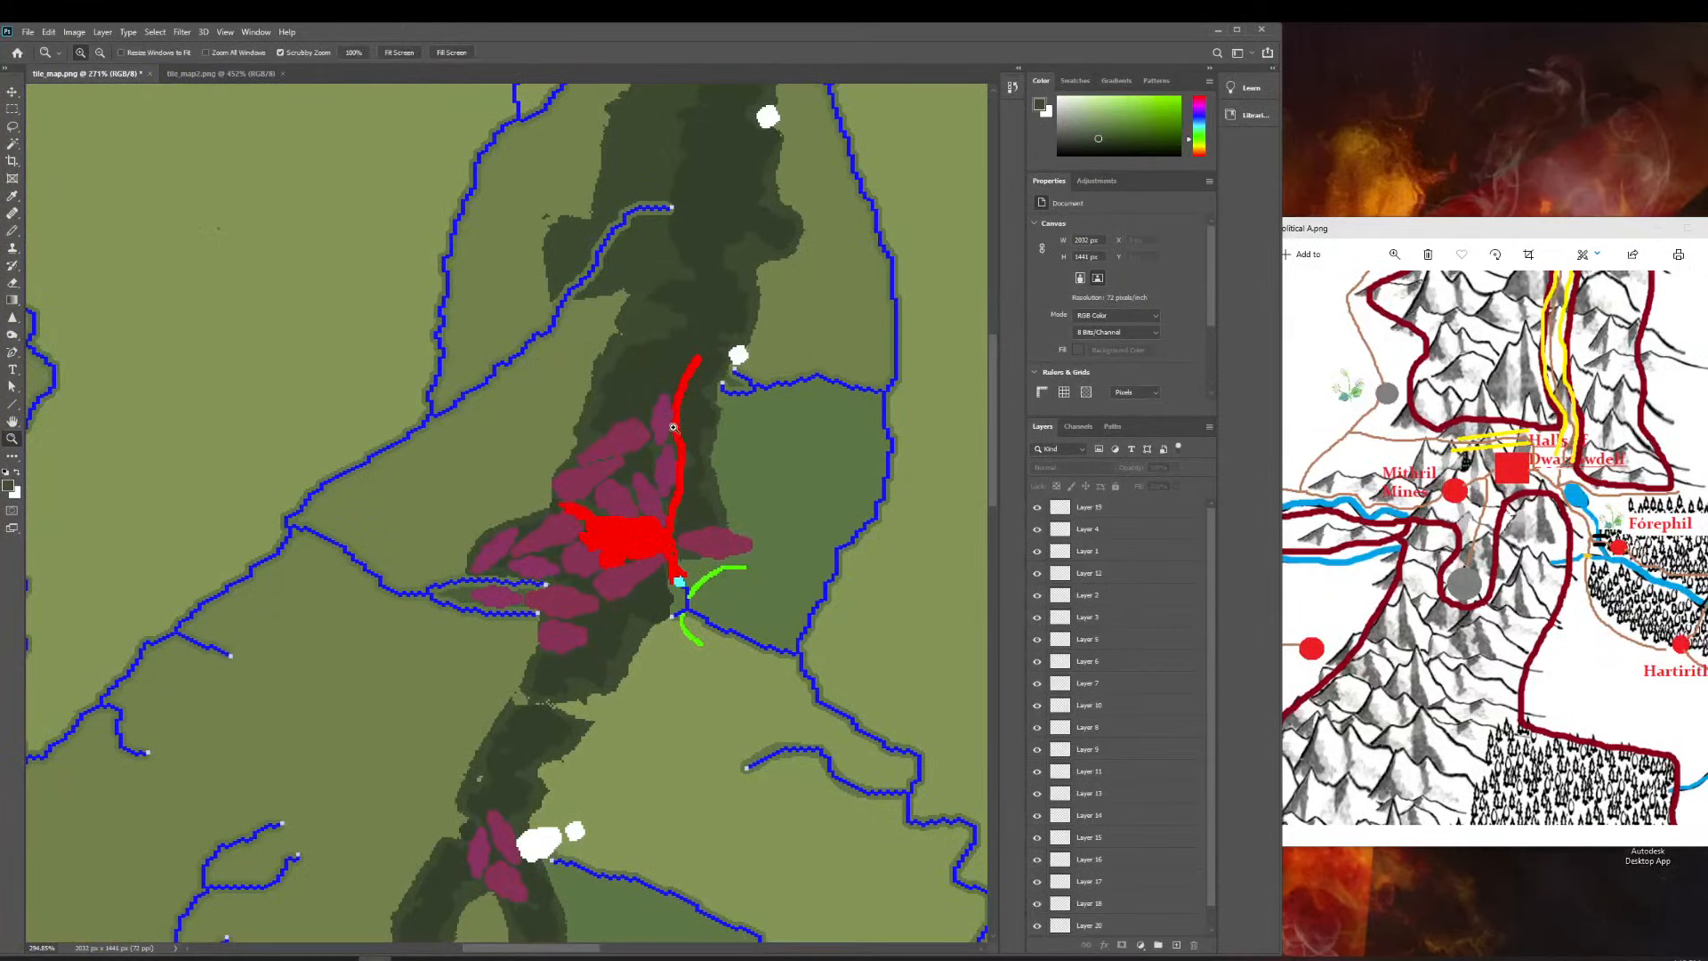
{"action": "left_click_drag", "start_coordinate": [673, 427], "coordinate": [283, 385]}
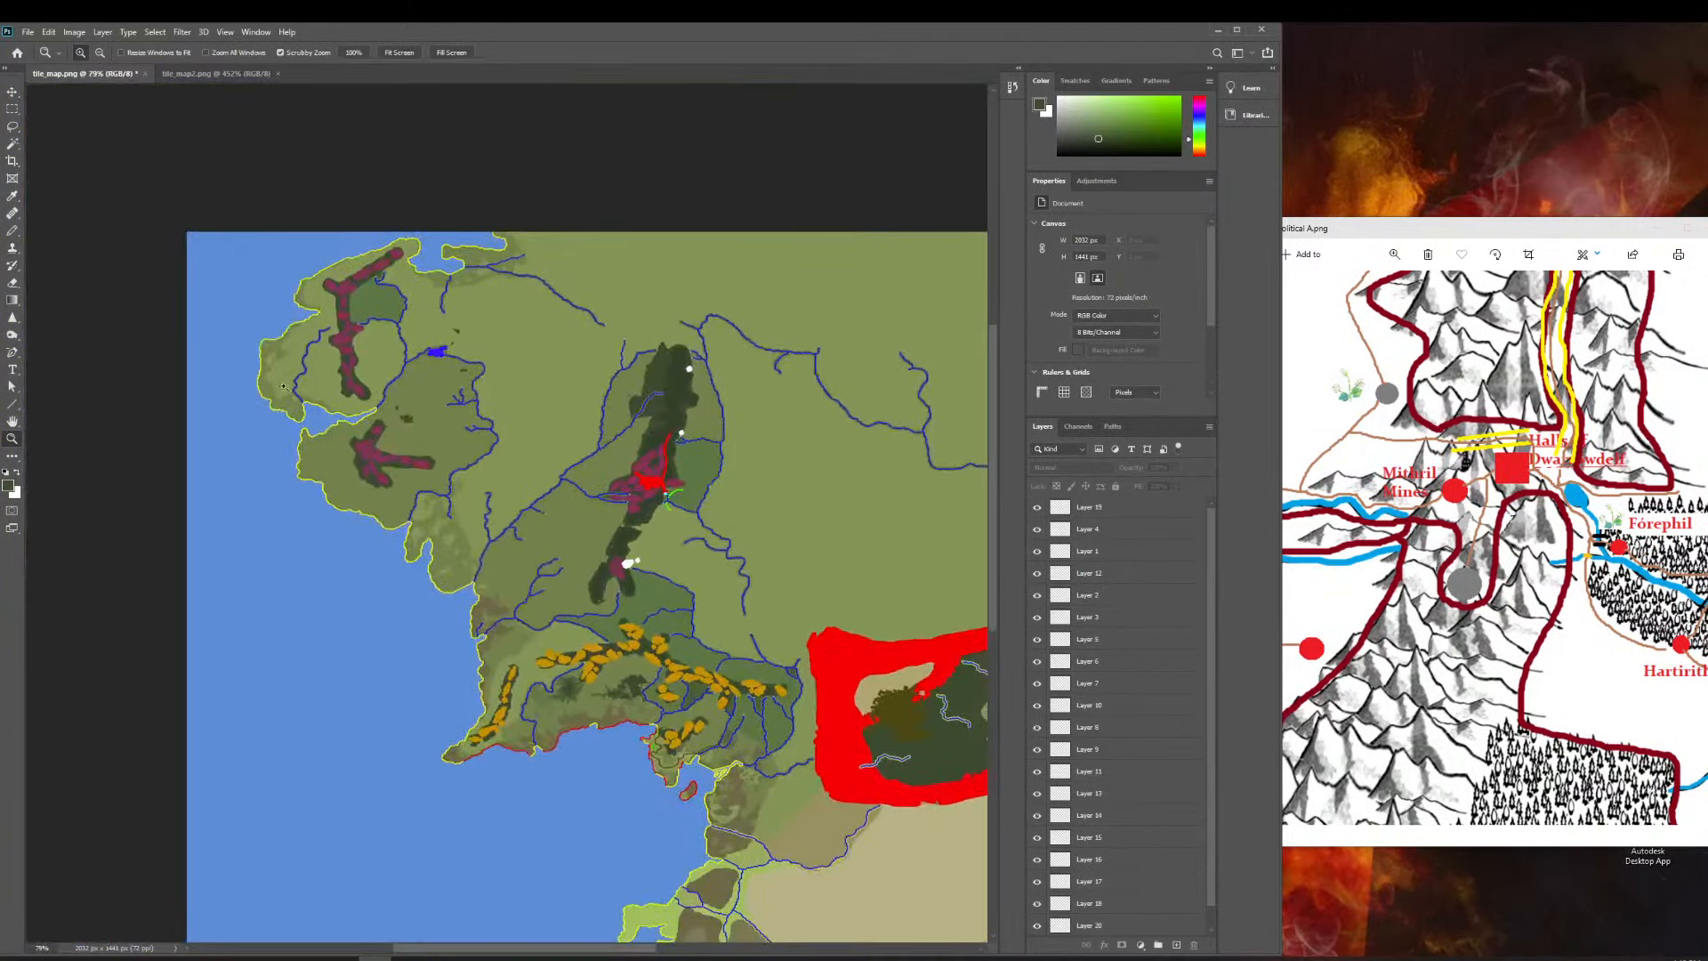
Shift the upper slanted patch west to the edge of the dark central ridge.
{"action": "left_click_drag", "start_coordinate": [618, 444], "coordinate": [670, 412]}
{"action": "left_click", "coordinate": [13, 92]}
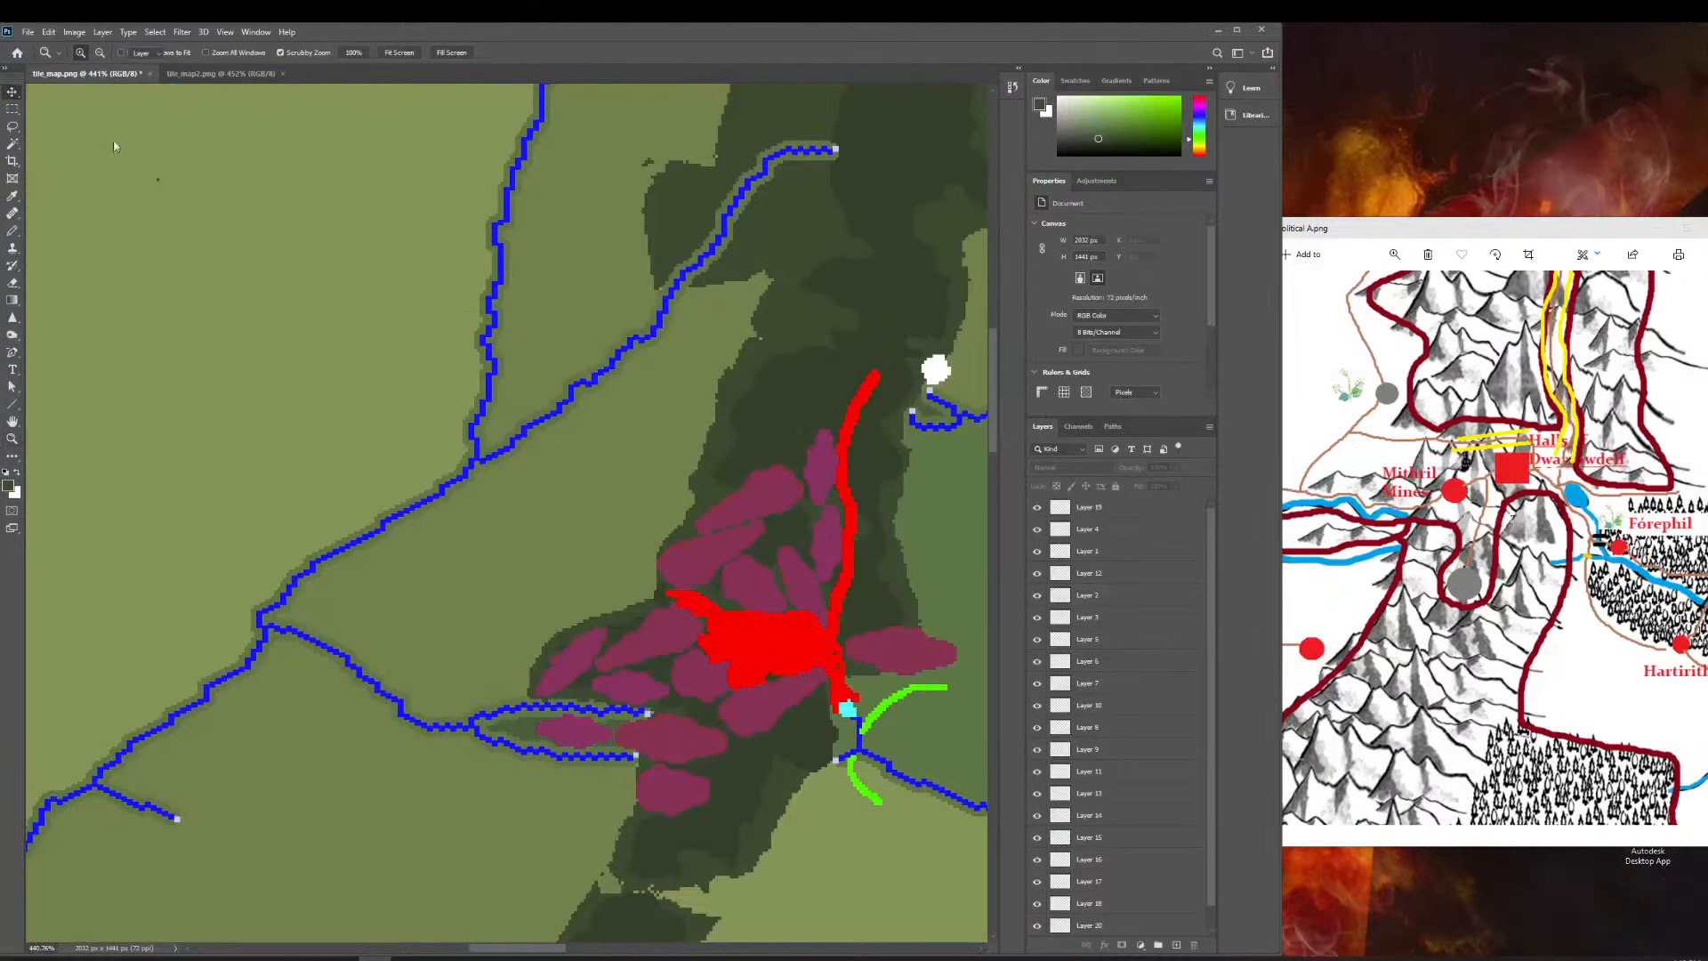
{"action": "left_click_drag", "start_coordinate": [770, 494], "coordinate": [710, 507]}
{"action": "left_click", "coordinate": [648, 420]}
{"action": "scroll", "coordinate": [647, 420], "scroll_direction": "down", "scroll_amount": 3}
{"action": "left_click", "coordinate": [743, 430]}
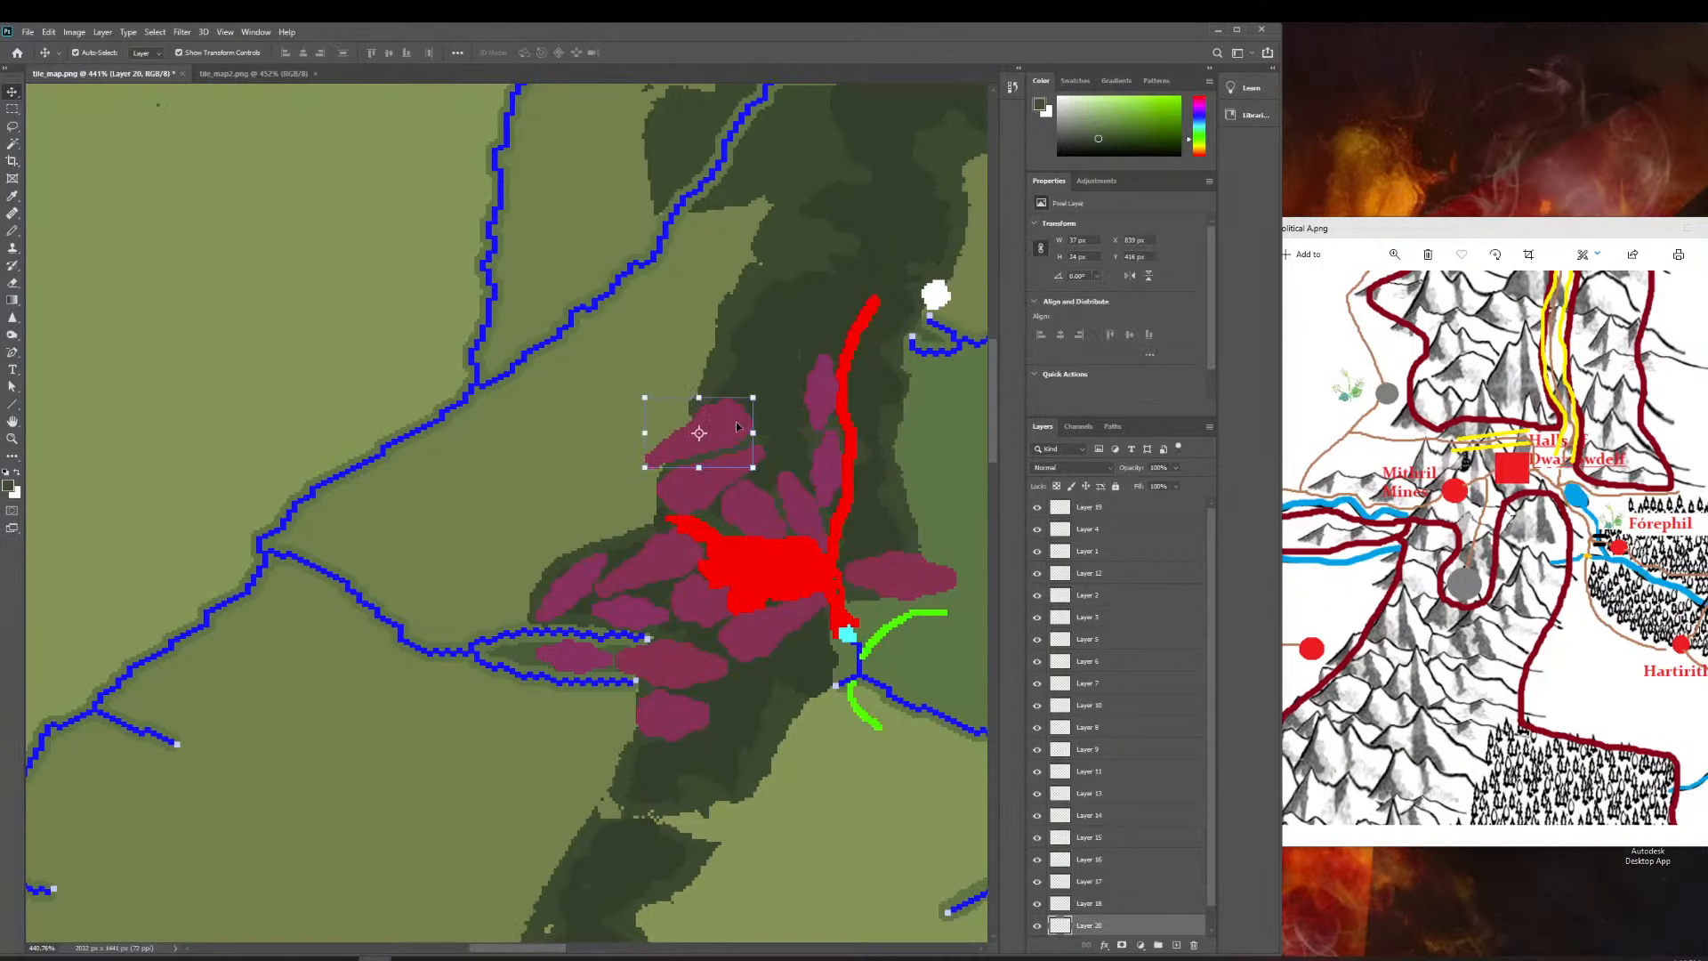
{"action": "left_click", "coordinate": [608, 450]}
Copy the lowest of the three southern ridge patches and place it between the upper slanted patch and the narrow patches.
{"action": "scroll", "coordinate": [637, 373], "scroll_direction": "down", "scroll_amount": 10}
{"action": "scroll", "coordinate": [637, 374], "scroll_direction": "down", "scroll_amount": 1}
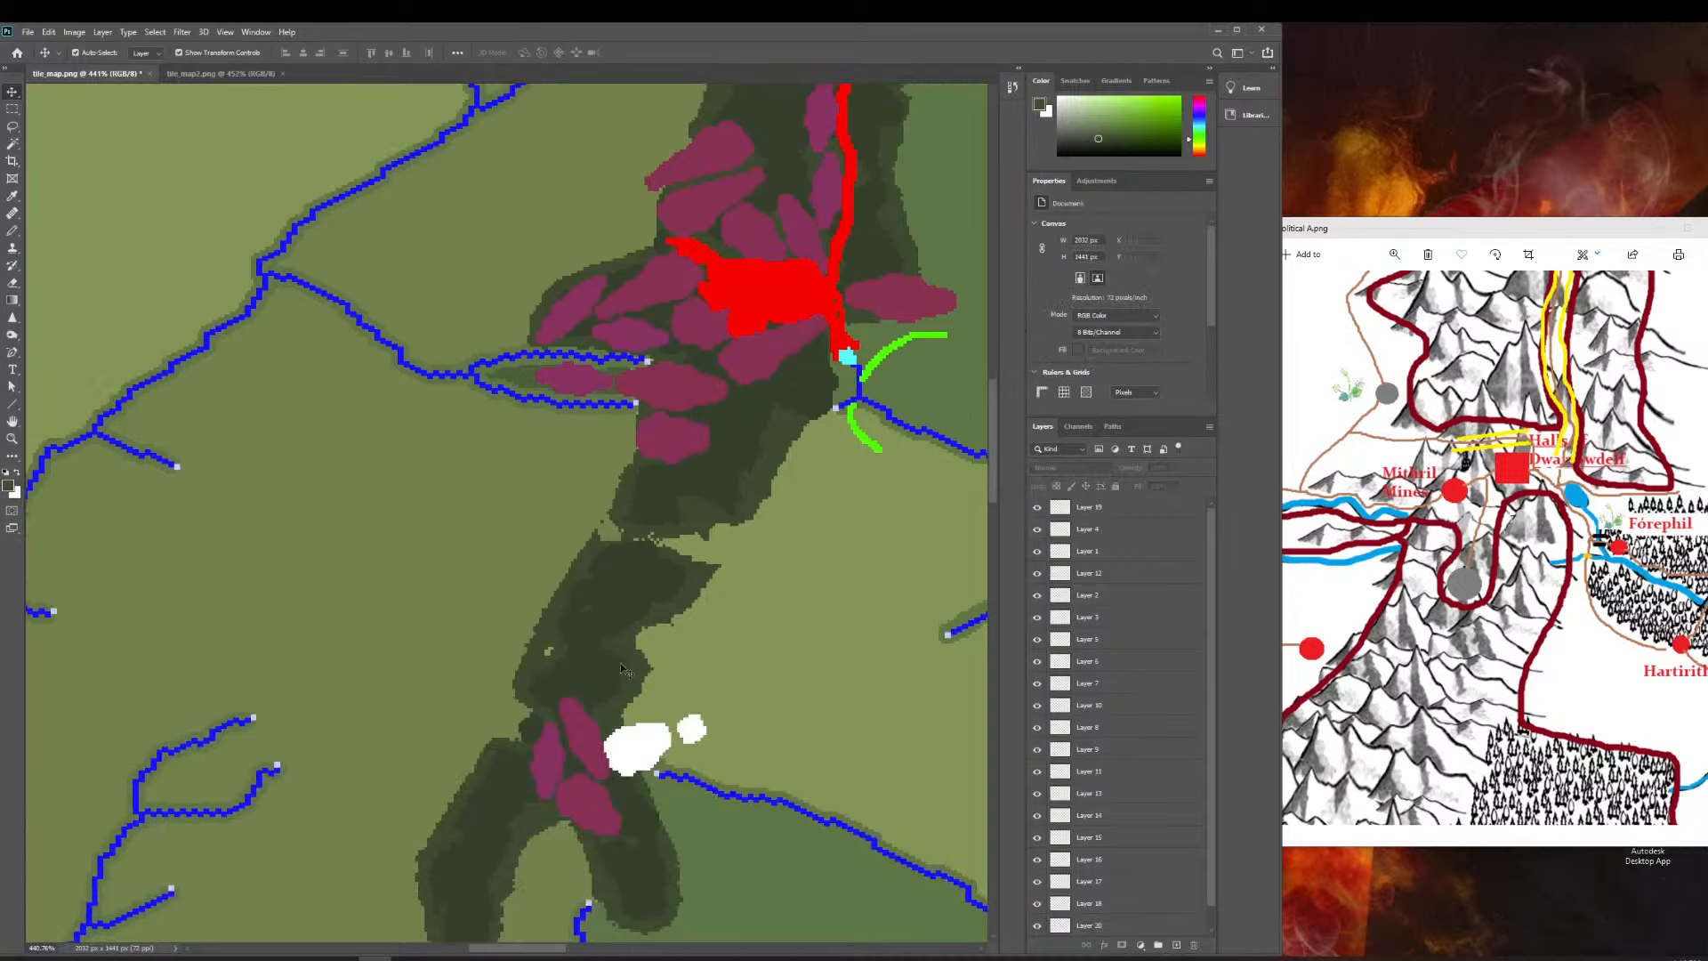
{"action": "scroll", "coordinate": [623, 669], "scroll_direction": "down", "scroll_amount": 2}
{"action": "left_click", "coordinate": [578, 766]}
{"action": "left_click_drag", "start_coordinate": [590, 727], "coordinate": [778, 118]}
{"action": "scroll", "coordinate": [767, 178], "scroll_direction": "up", "scroll_amount": 3}
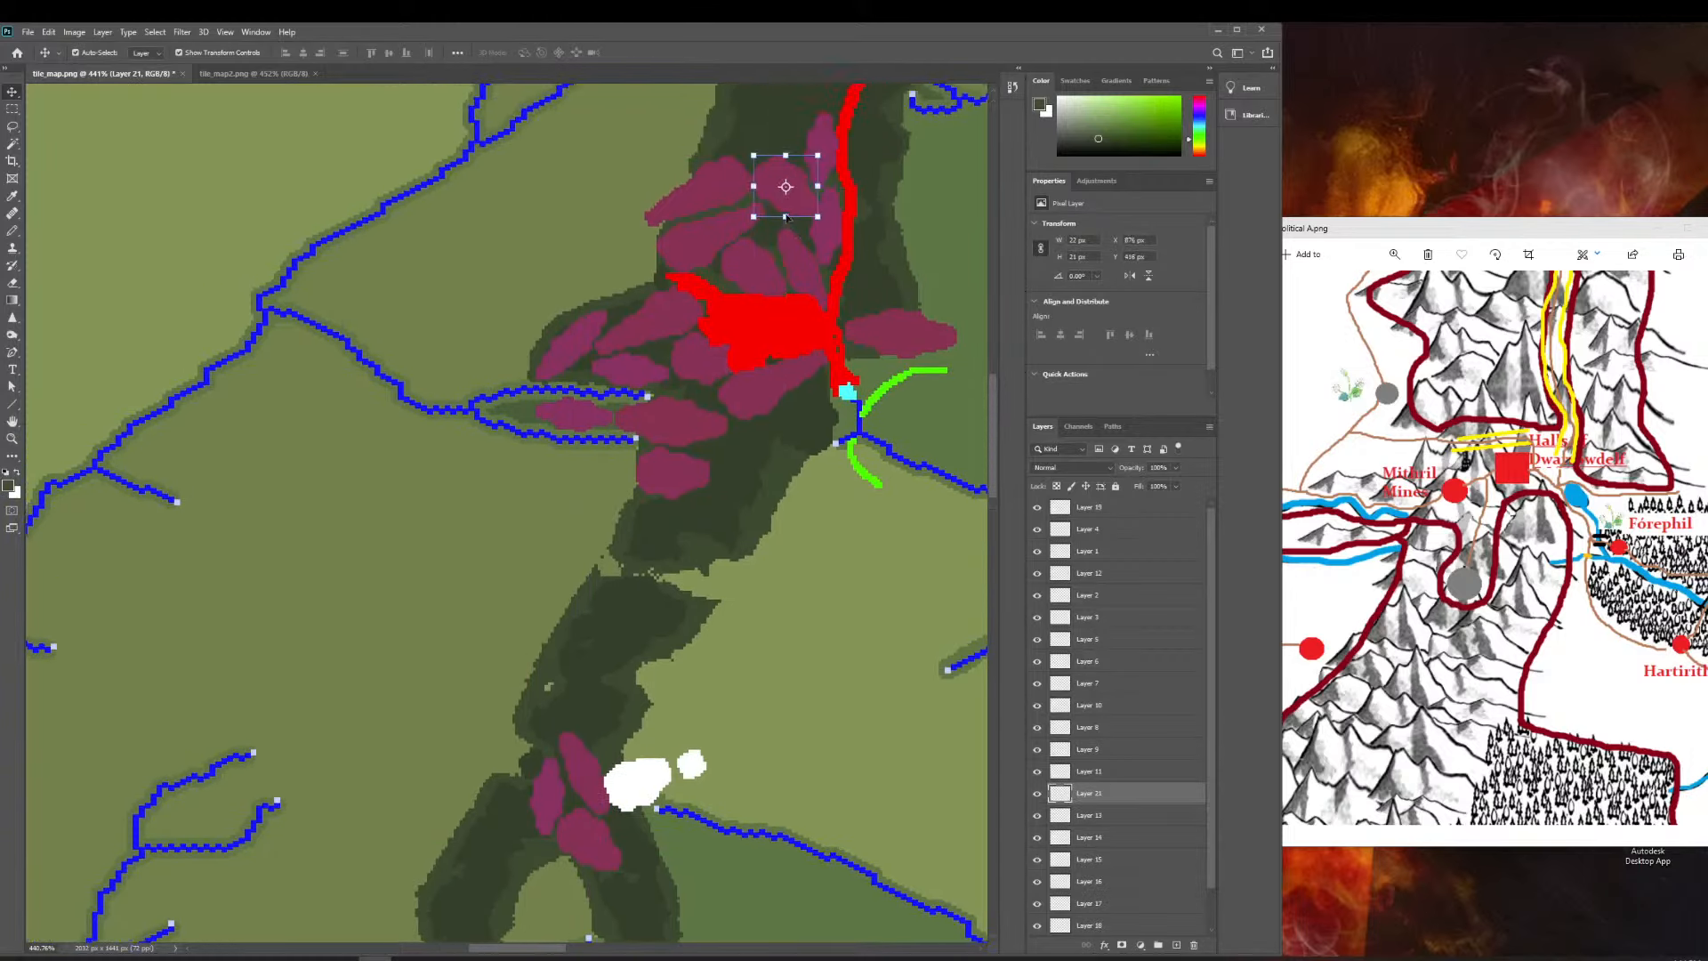
Nudge the copied rounded patch slightly southwest, and shift the lower slanted patch west along the ridge edge.
{"action": "scroll", "coordinate": [740, 258], "scroll_direction": "right", "scroll_amount": 4}
{"action": "scroll", "coordinate": [739, 261], "scroll_direction": "up", "scroll_amount": 5}
{"action": "scroll", "coordinate": [739, 261], "scroll_direction": "right", "scroll_amount": 1}
{"action": "key", "text": "z"}
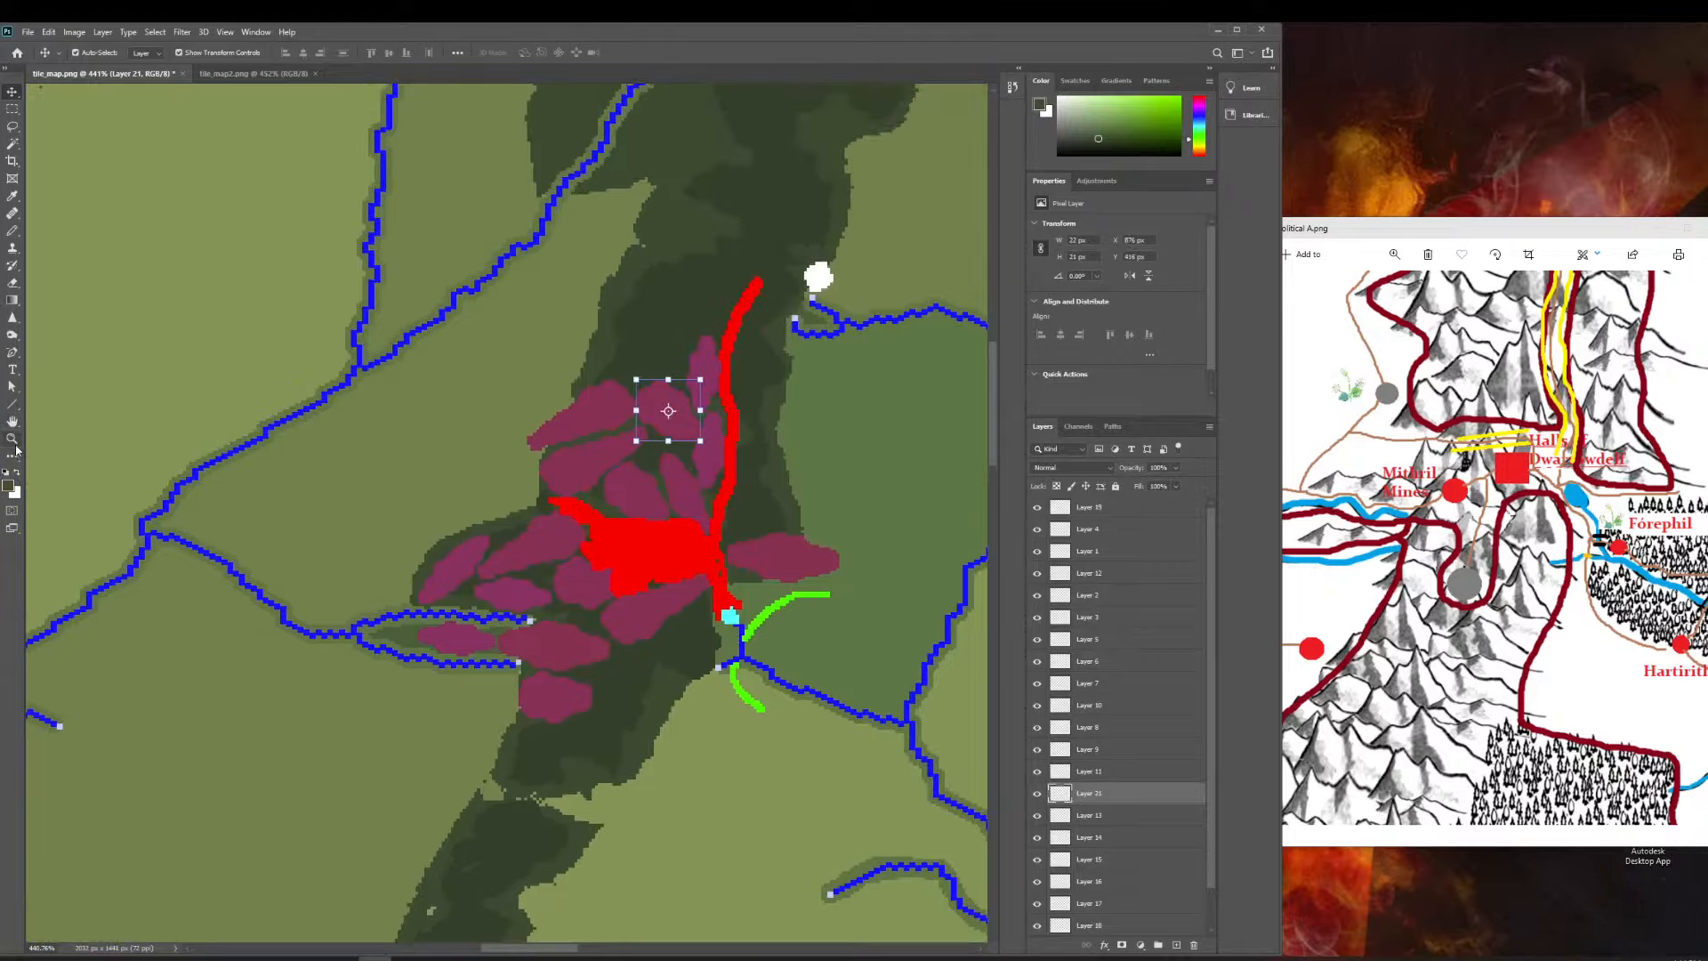
{"action": "left_click", "coordinate": [694, 354]}
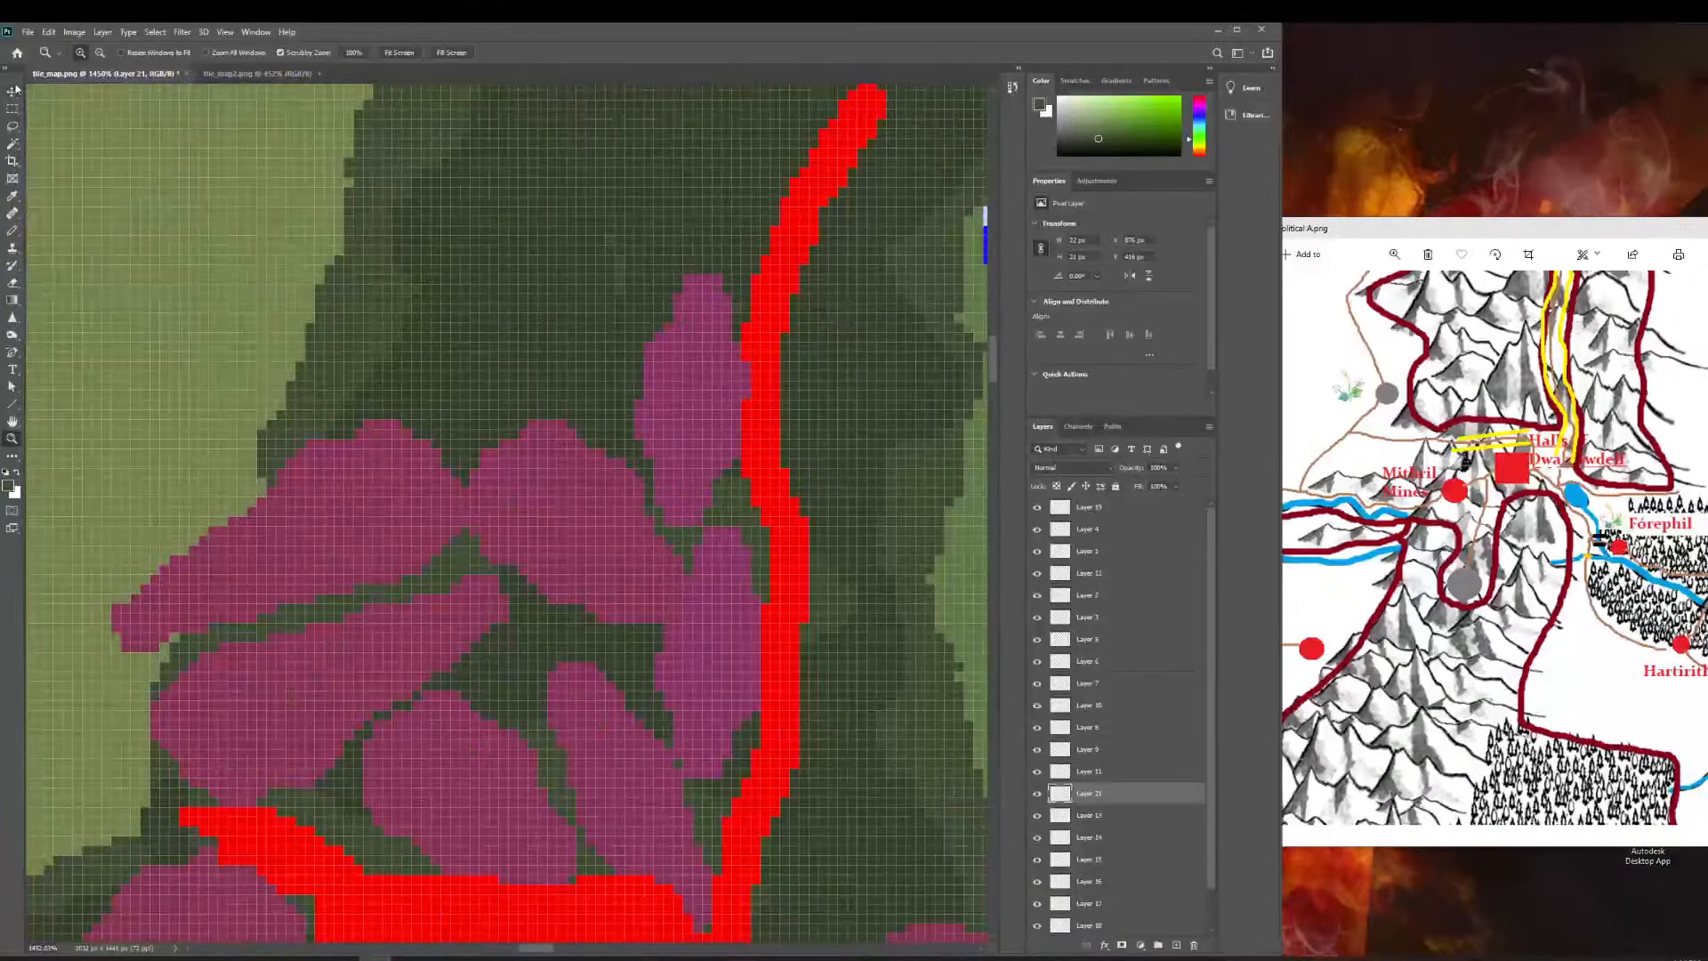
{"action": "mouse_move", "coordinate": [494, 526]}
{"action": "left_mouse_down"}
{"action": "mouse_move", "coordinate": [468, 463]}
{"action": "mouse_move", "coordinate": [474, 543]}
{"action": "left_mouse_up"}
{"action": "mouse_move", "coordinate": [407, 642]}
{"action": "left_mouse_down"}
{"action": "mouse_move", "coordinate": [376, 660]}
{"action": "mouse_move", "coordinate": [373, 646]}
{"action": "left_mouse_up"}
Move the upper slanted patch northeast, higher up the ridge beside the upper narrow patch.
{"action": "left_click", "coordinate": [352, 515]}
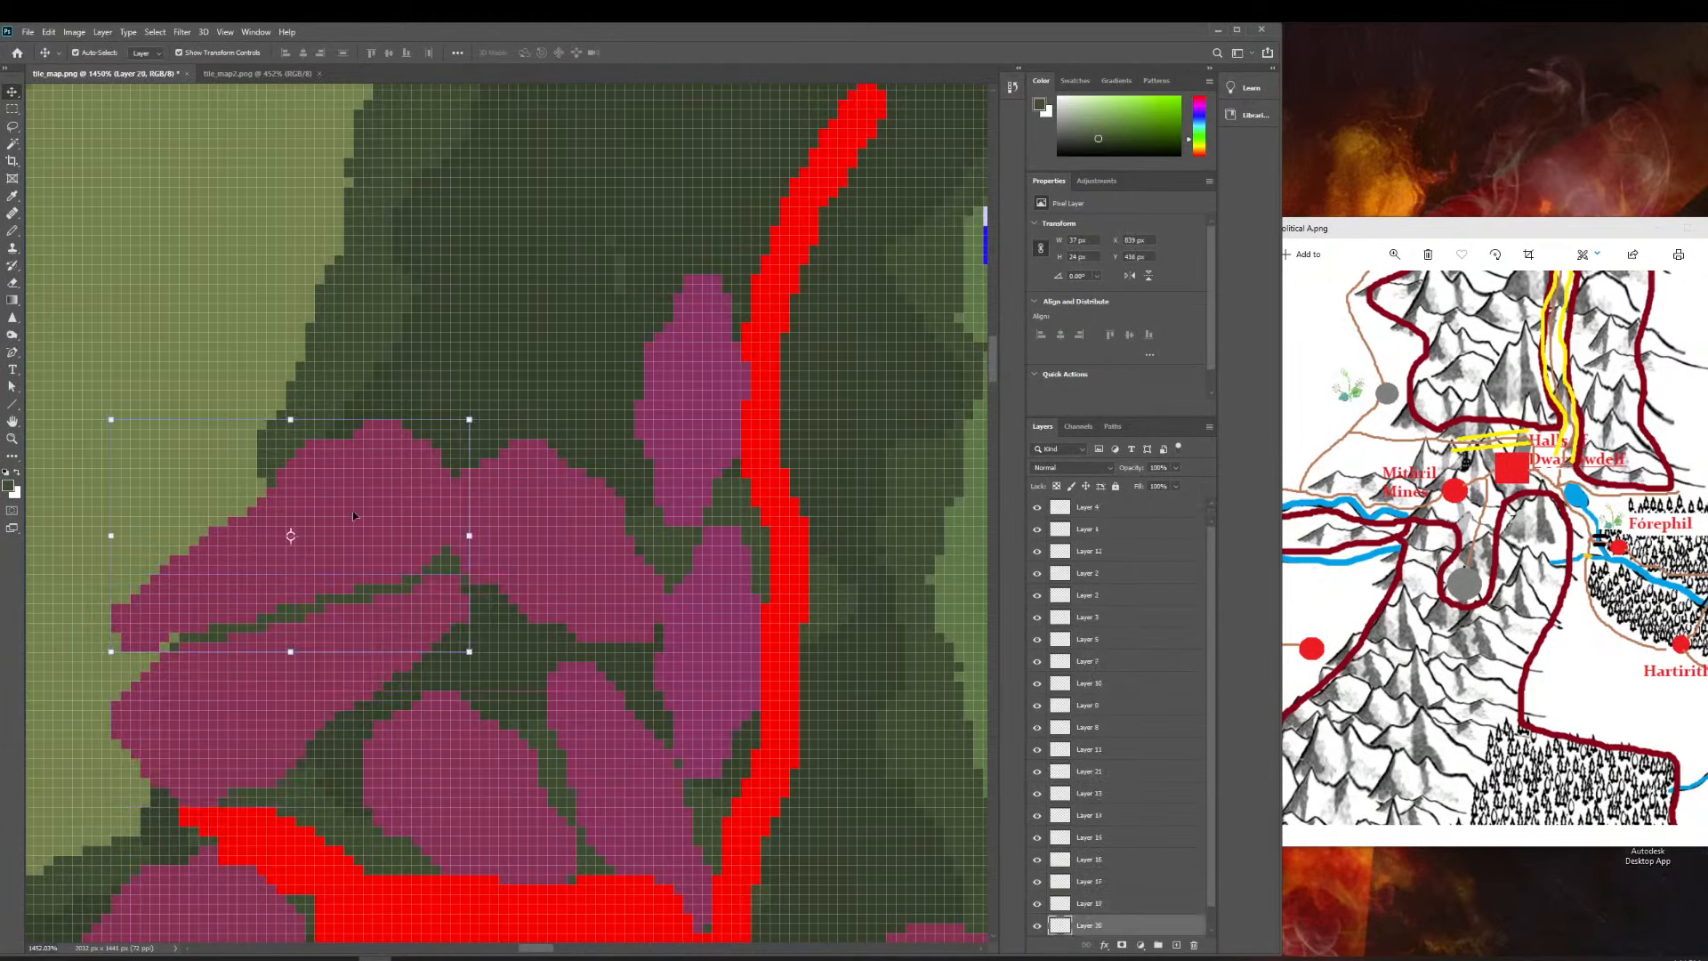
{"action": "left_click_drag", "start_coordinate": [352, 516], "coordinate": [469, 270]}
{"action": "scroll", "coordinate": [486, 289], "scroll_direction": "down", "scroll_amount": 4}
{"action": "scroll", "coordinate": [480, 280], "scroll_direction": "up", "scroll_amount": 1}
{"action": "left_click", "coordinate": [13, 438]}
{"action": "left_click_drag", "start_coordinate": [287, 552], "coordinate": [220, 563]}
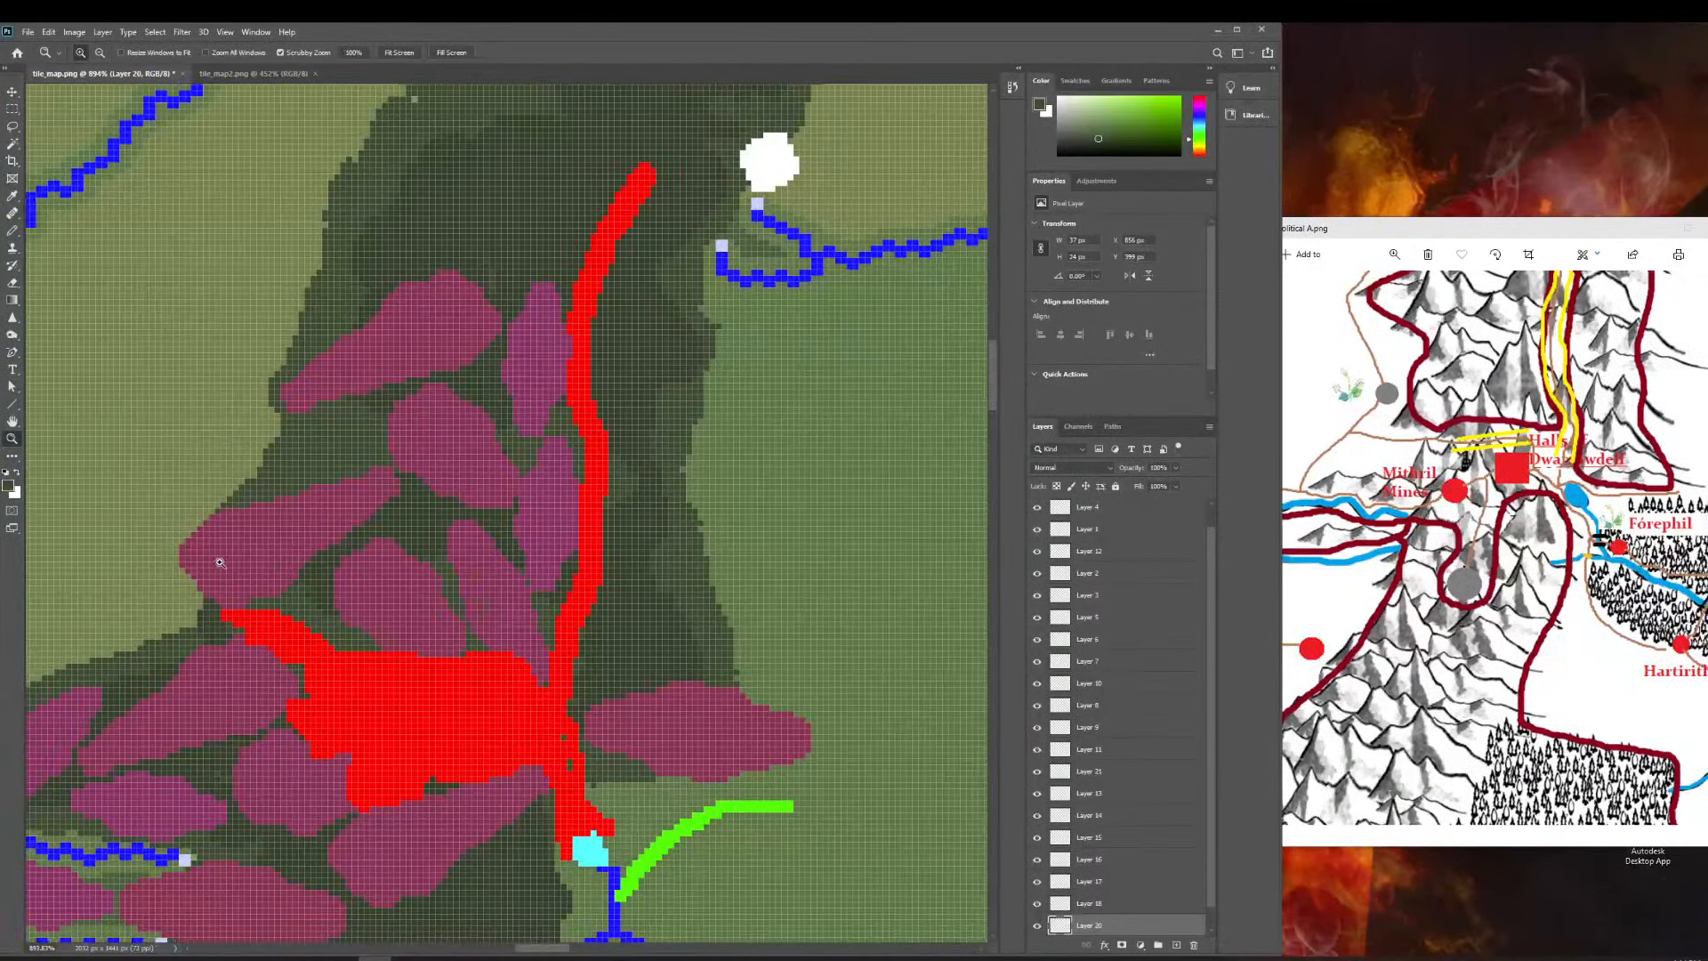
Try to select the small patch just above the western river branch with the Magic Wand and move it.
{"action": "scroll", "coordinate": [220, 562], "scroll_direction": "left", "scroll_amount": 3}
{"action": "scroll", "coordinate": [106, 416], "scroll_direction": "down", "scroll_amount": 2}
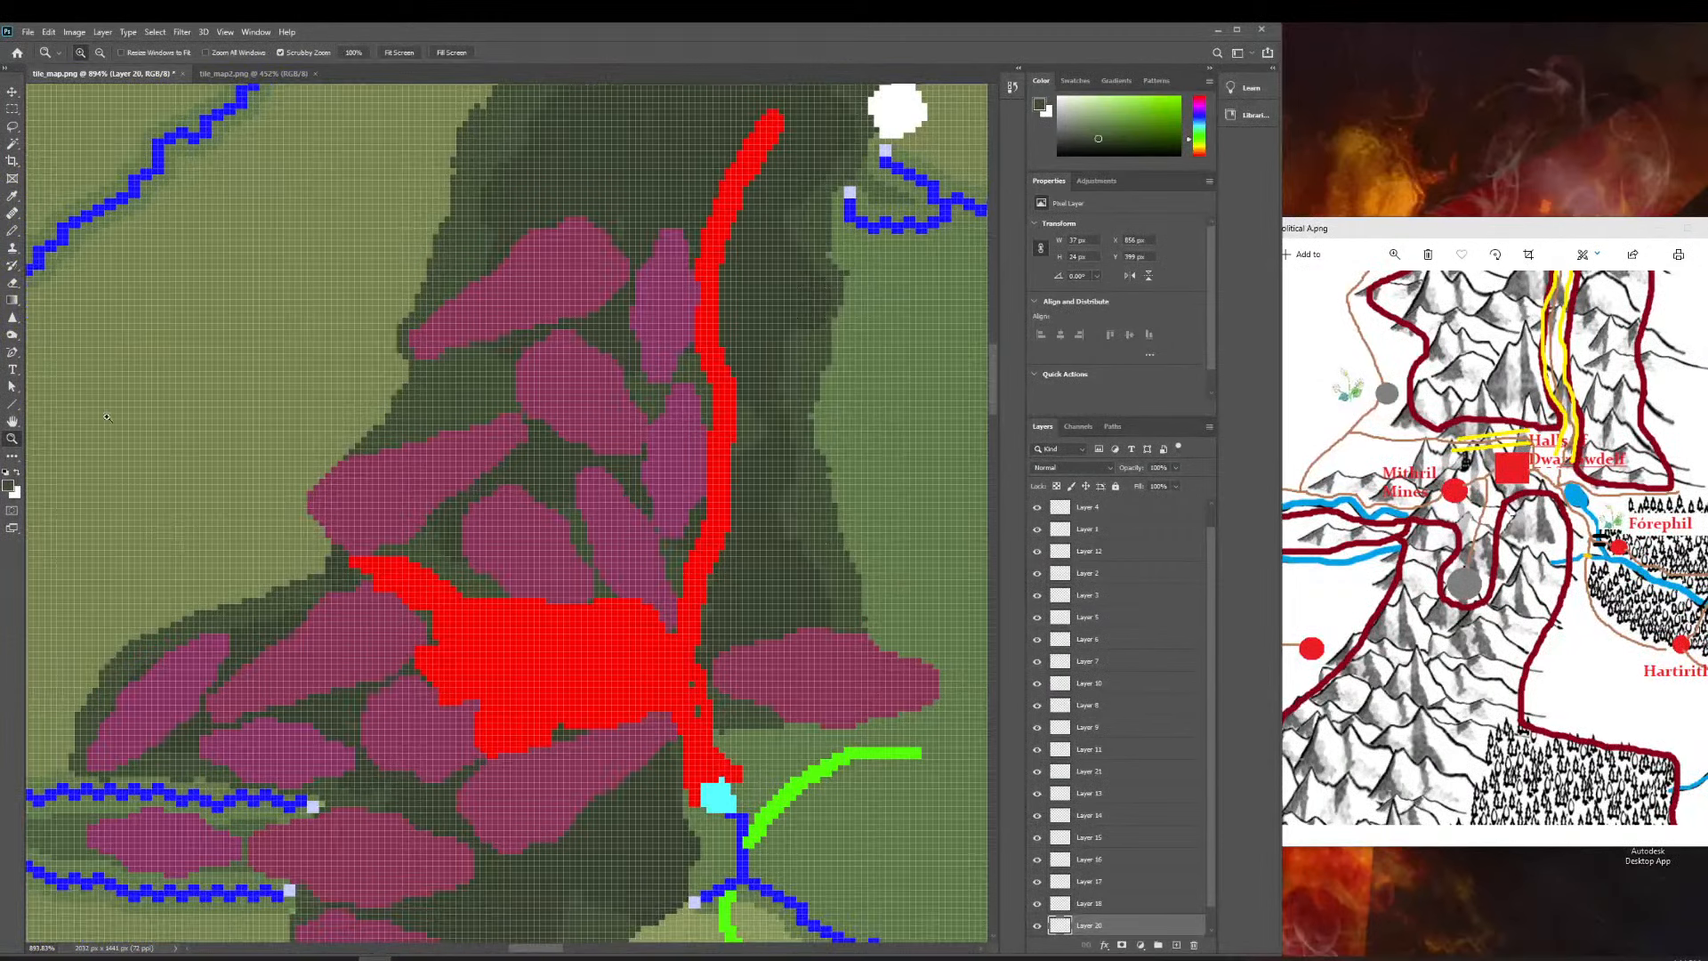
{"action": "left_click", "coordinate": [12, 143]}
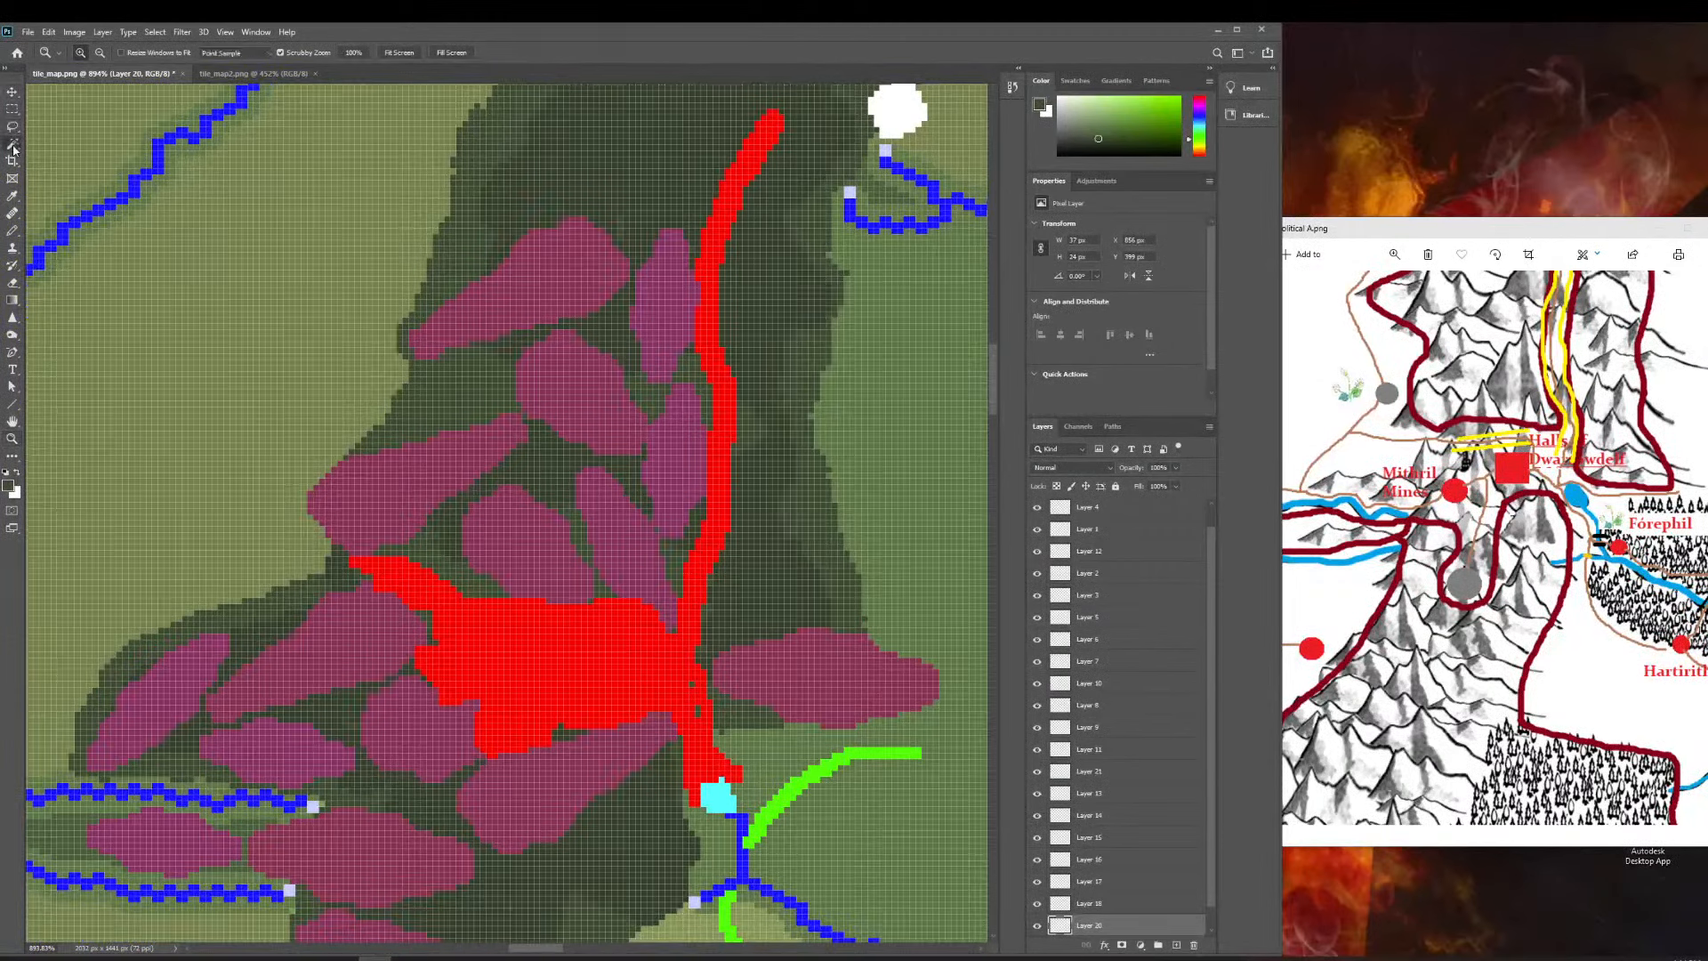
{"action": "left_click", "coordinate": [285, 759]}
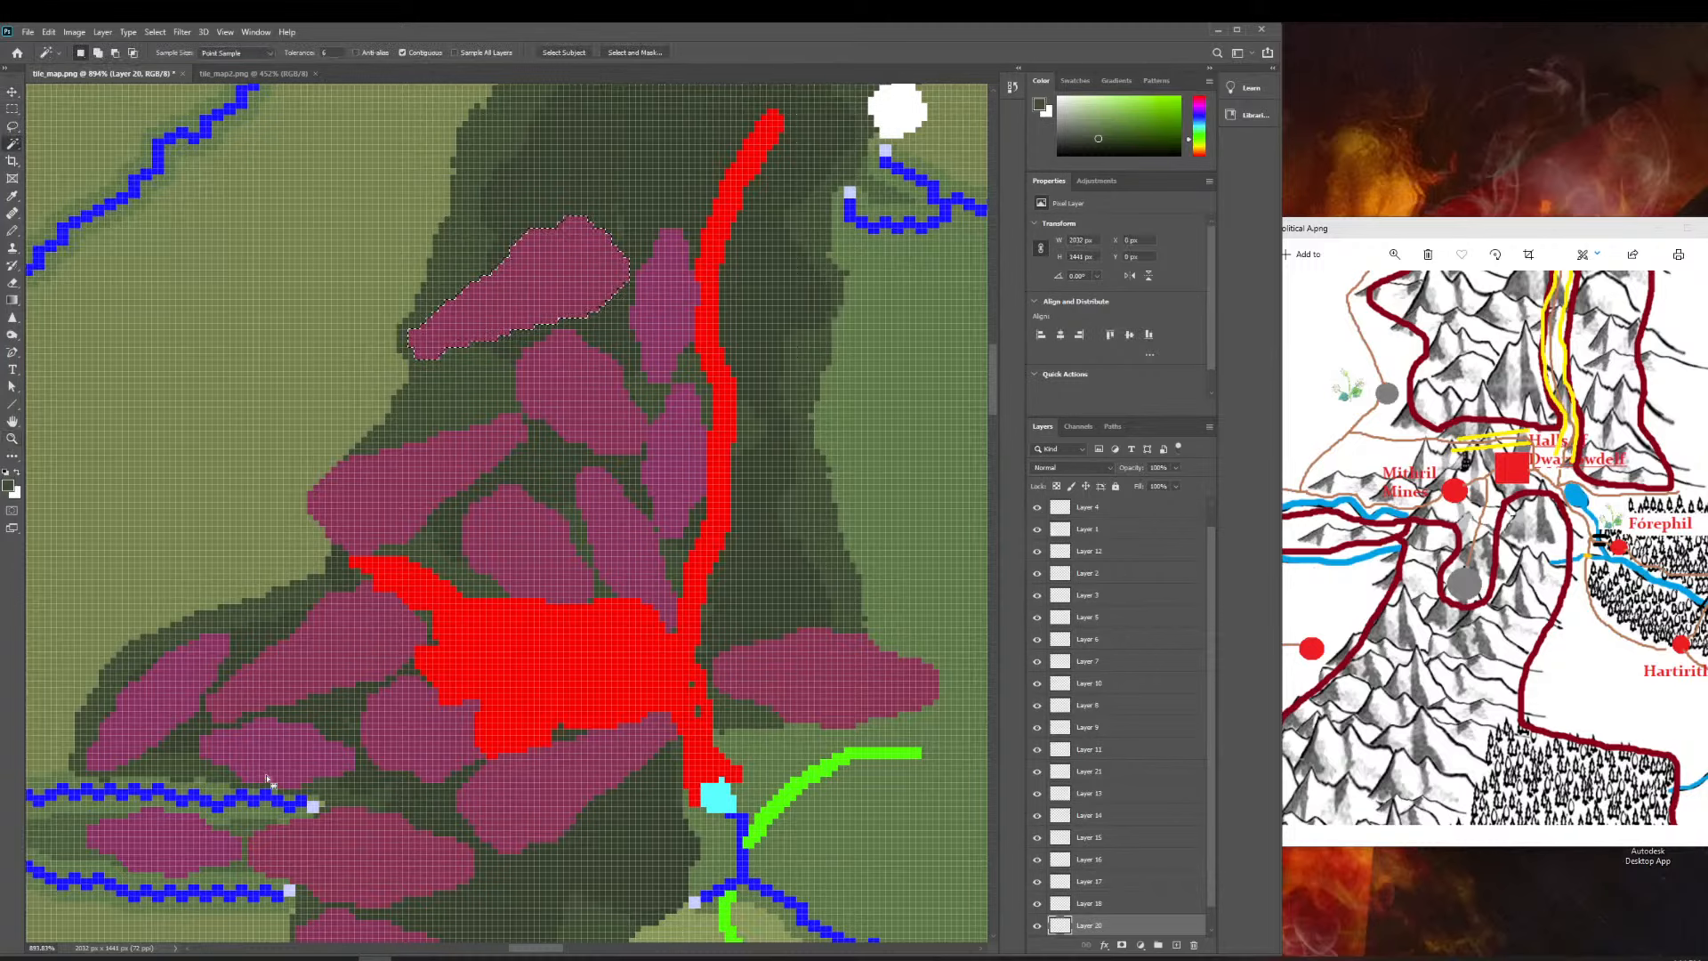
{"action": "left_click", "coordinate": [13, 91]}
{"action": "left_click", "coordinate": [303, 765]}
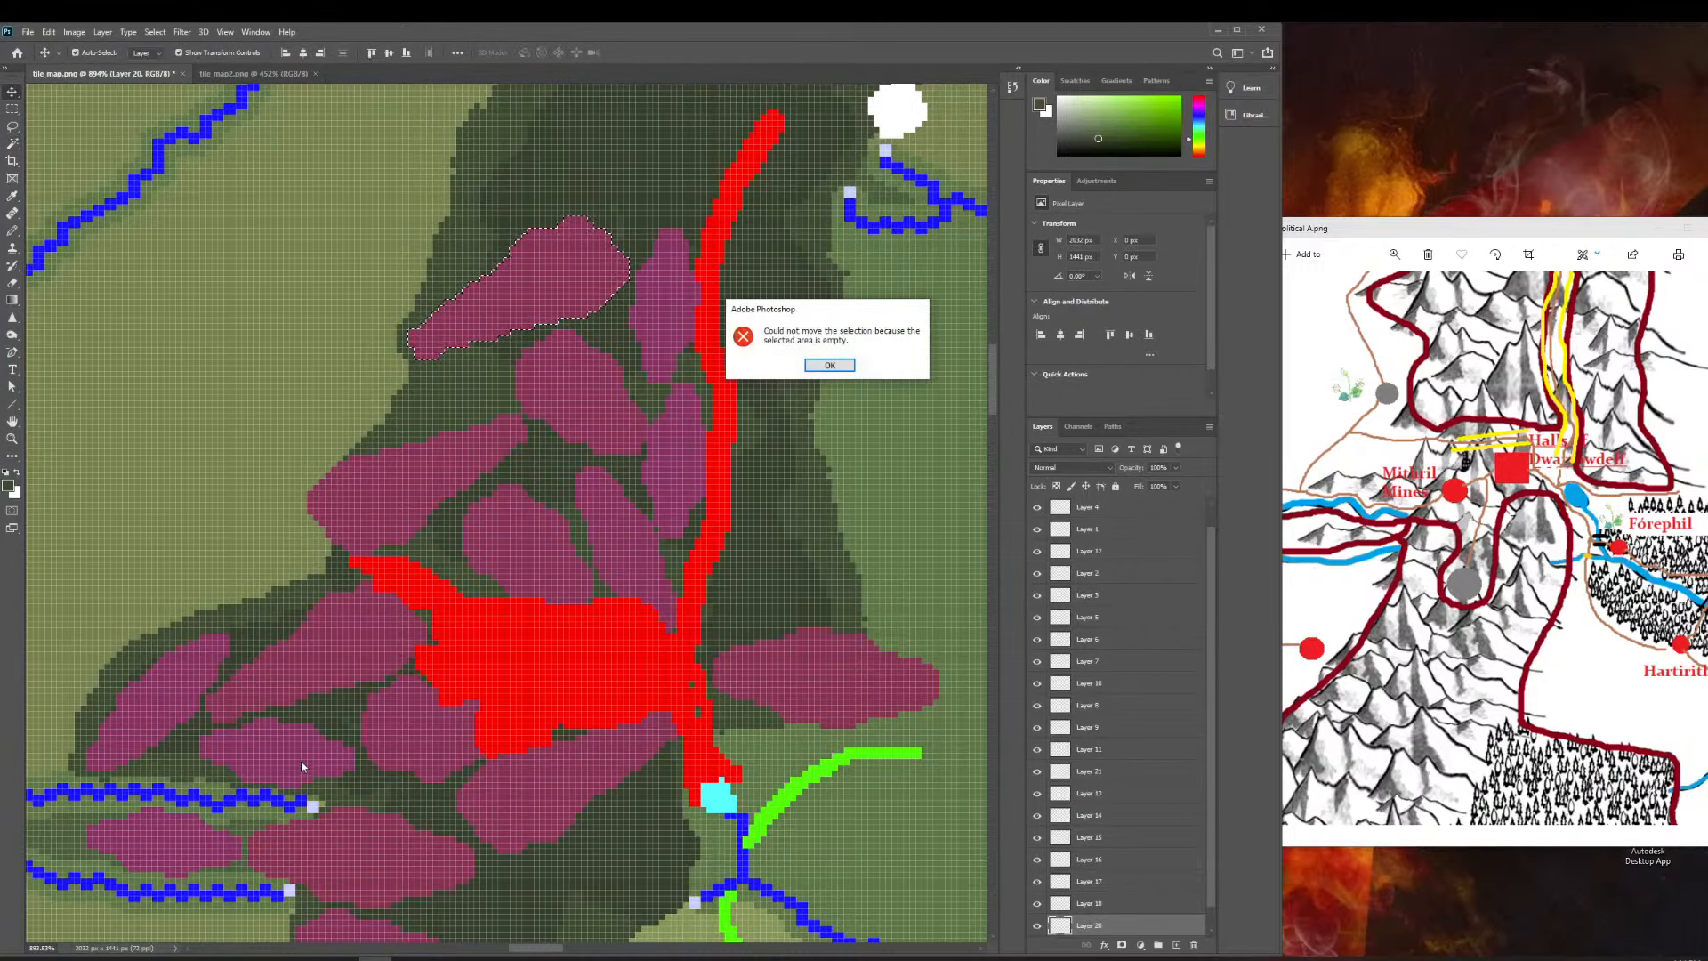
{"action": "left_click", "coordinate": [829, 365]}
Look through the layers for the one holding the small patch, and clear the slanted patch's selection.
{"action": "left_click", "coordinate": [1095, 638]}
{"action": "left_click", "coordinate": [1134, 748]}
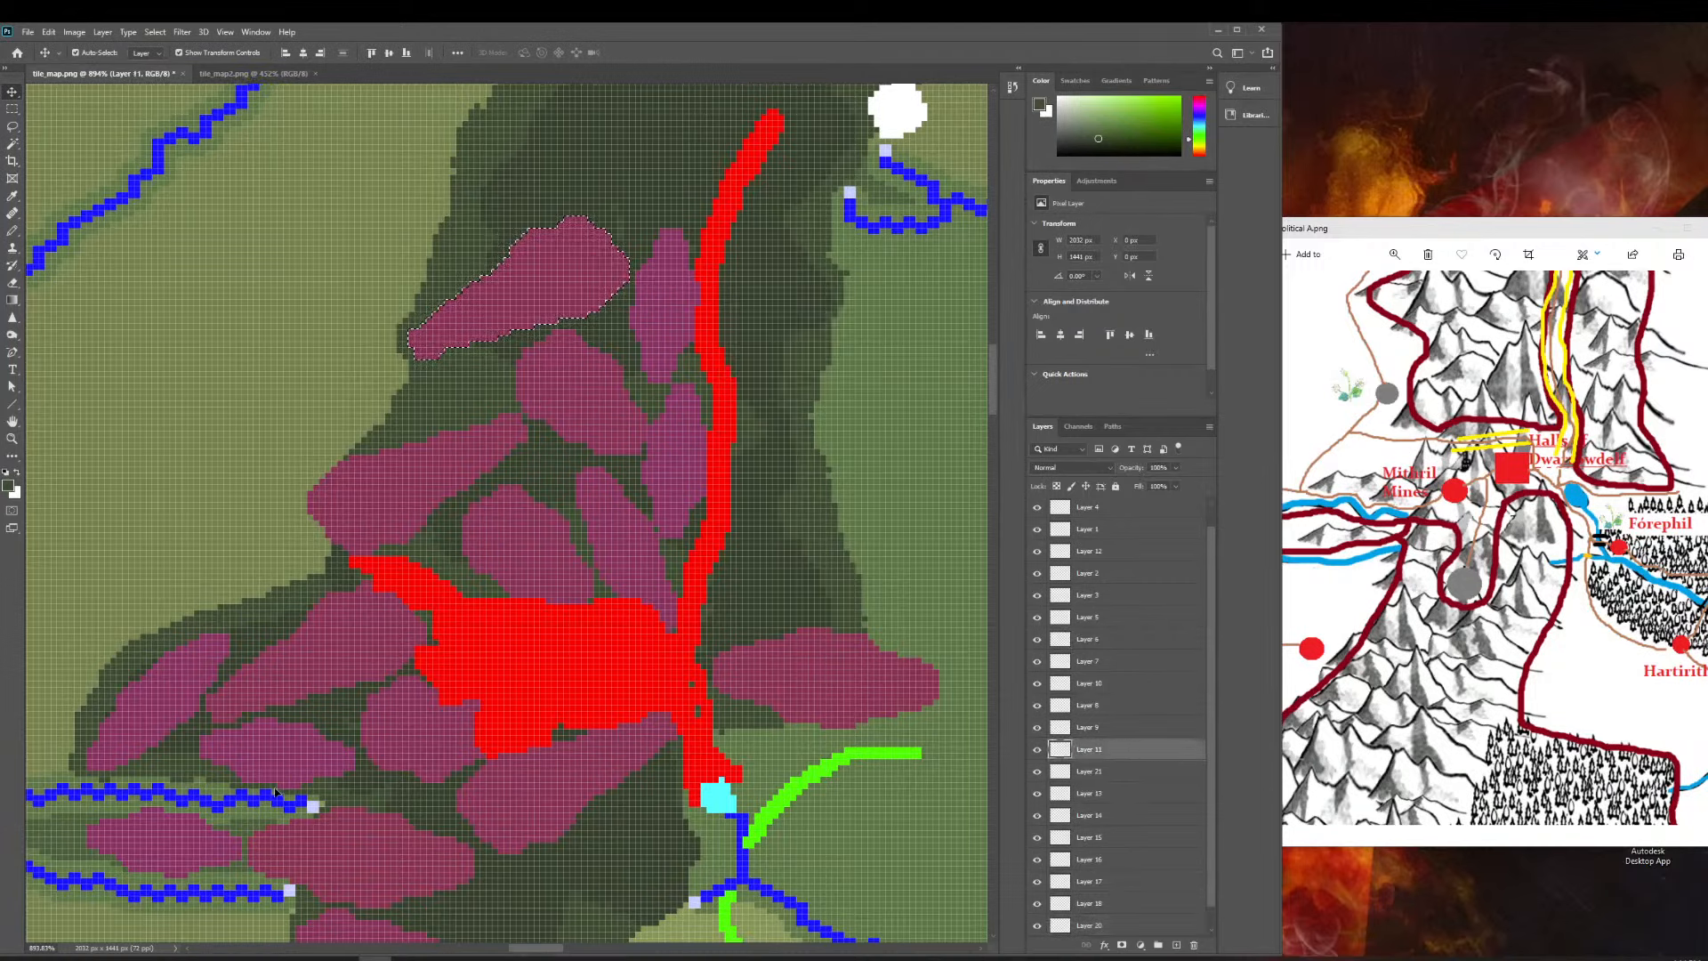
{"action": "left_click", "coordinate": [1084, 728]}
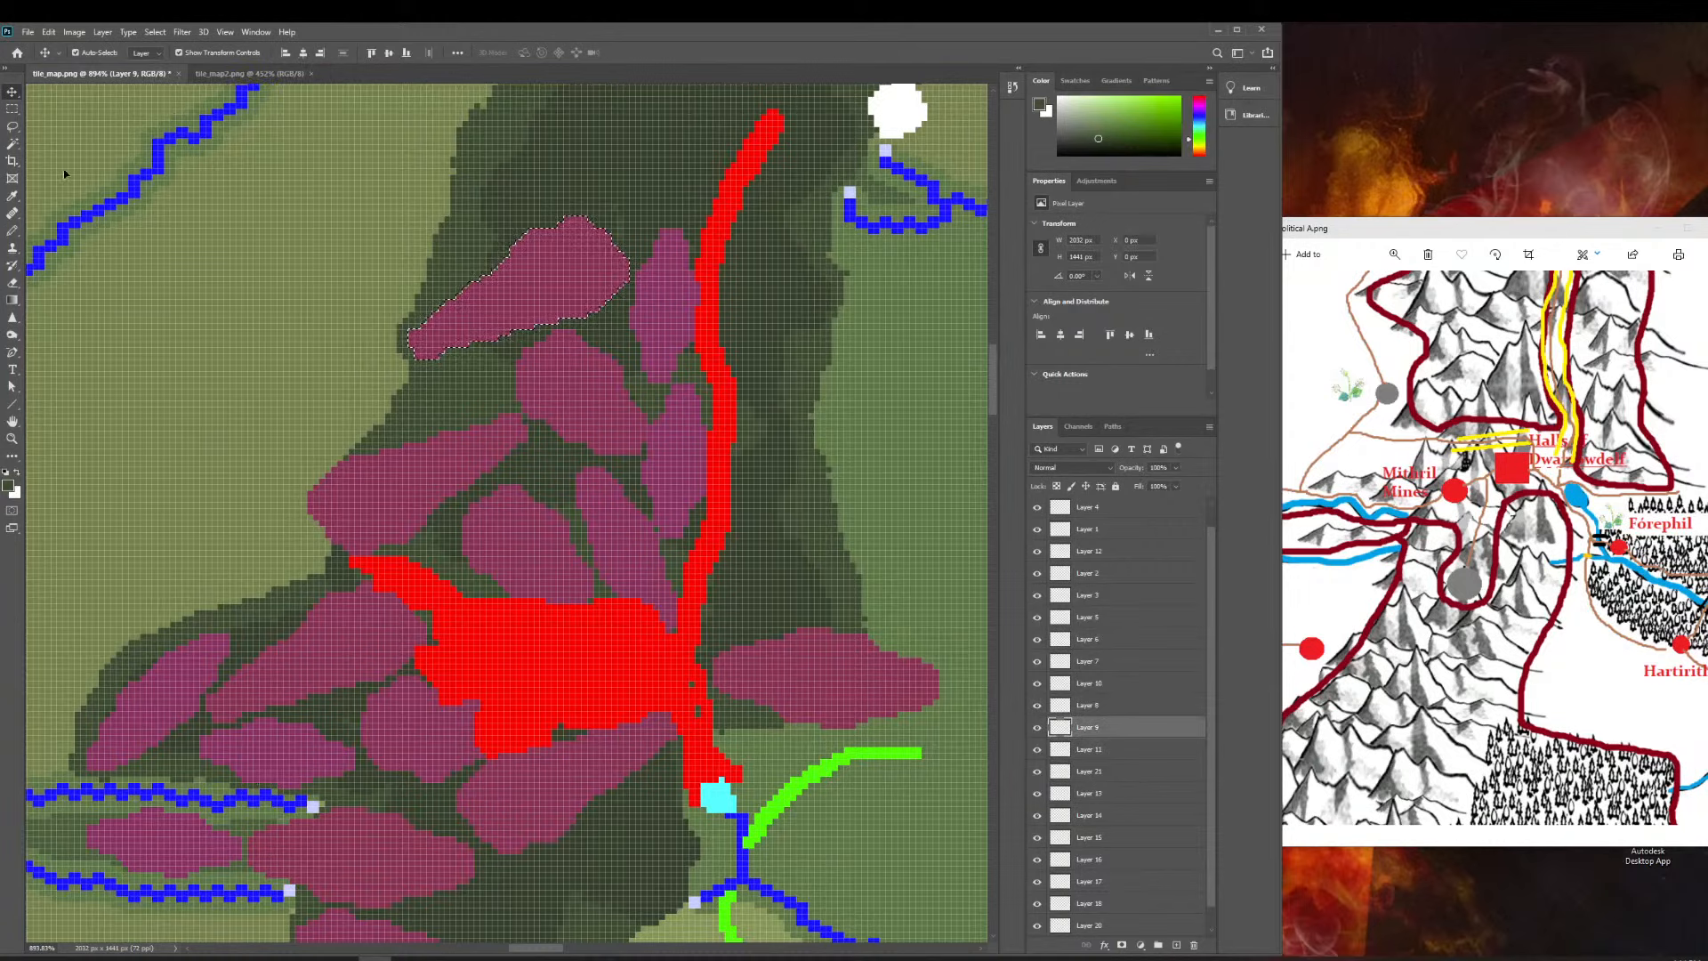
{"action": "left_click", "coordinate": [1087, 773]}
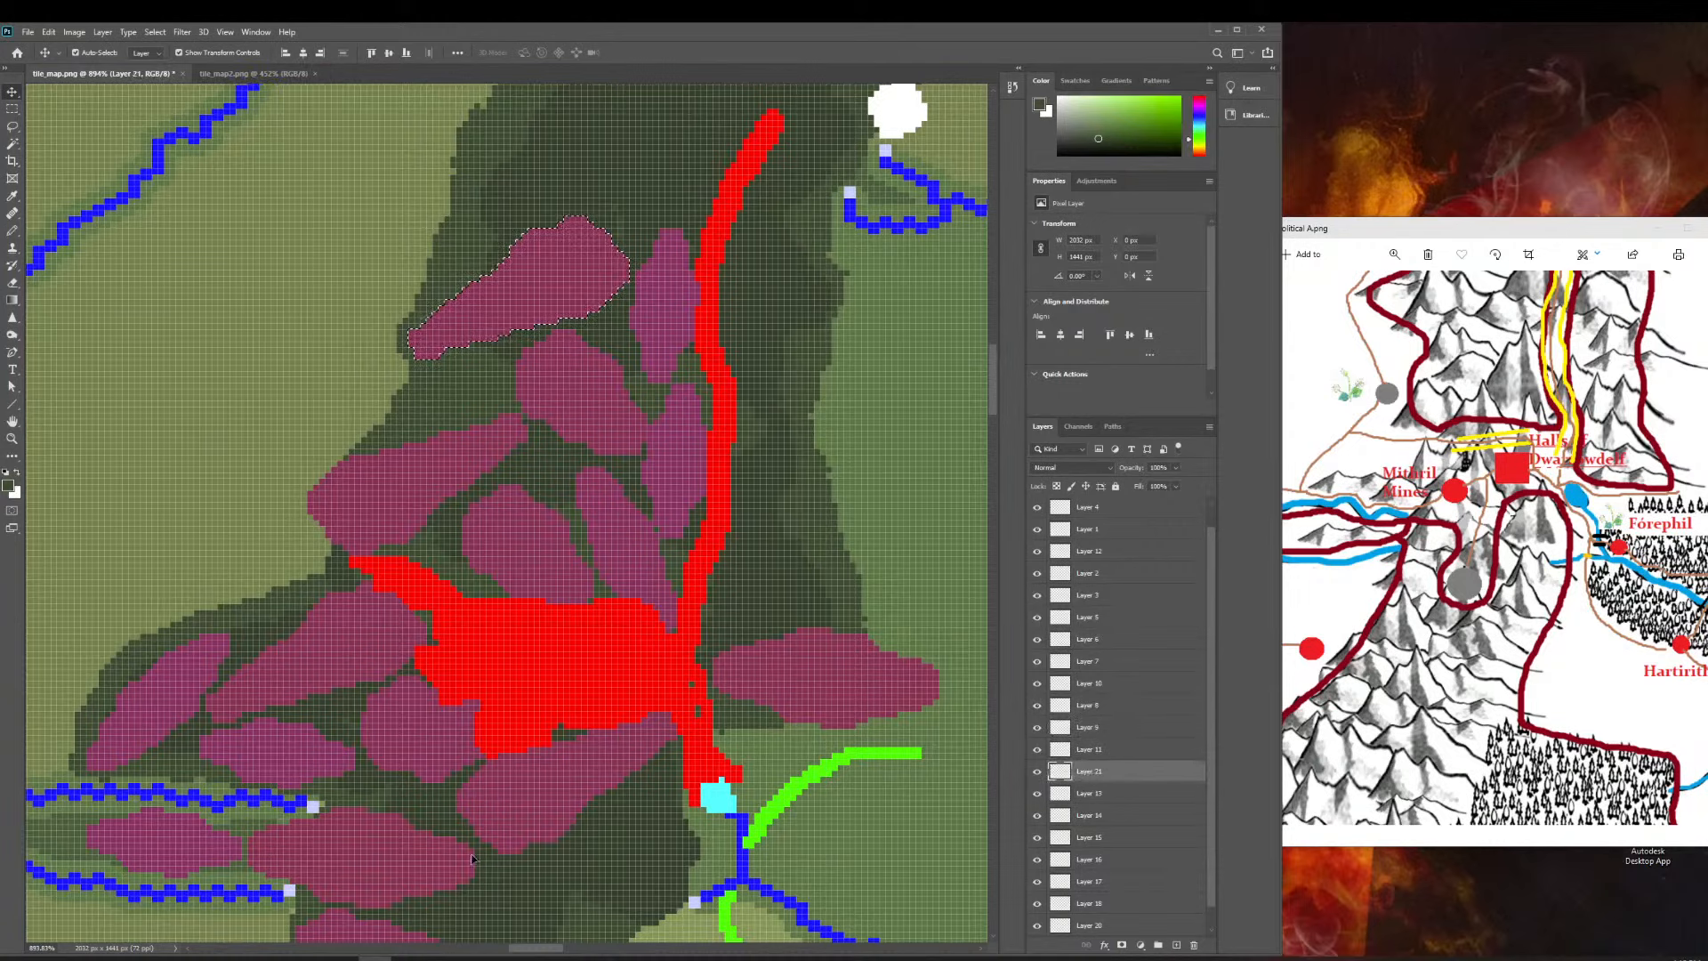
{"action": "scroll", "coordinate": [1158, 810], "scroll_direction": "down", "scroll_amount": 1}
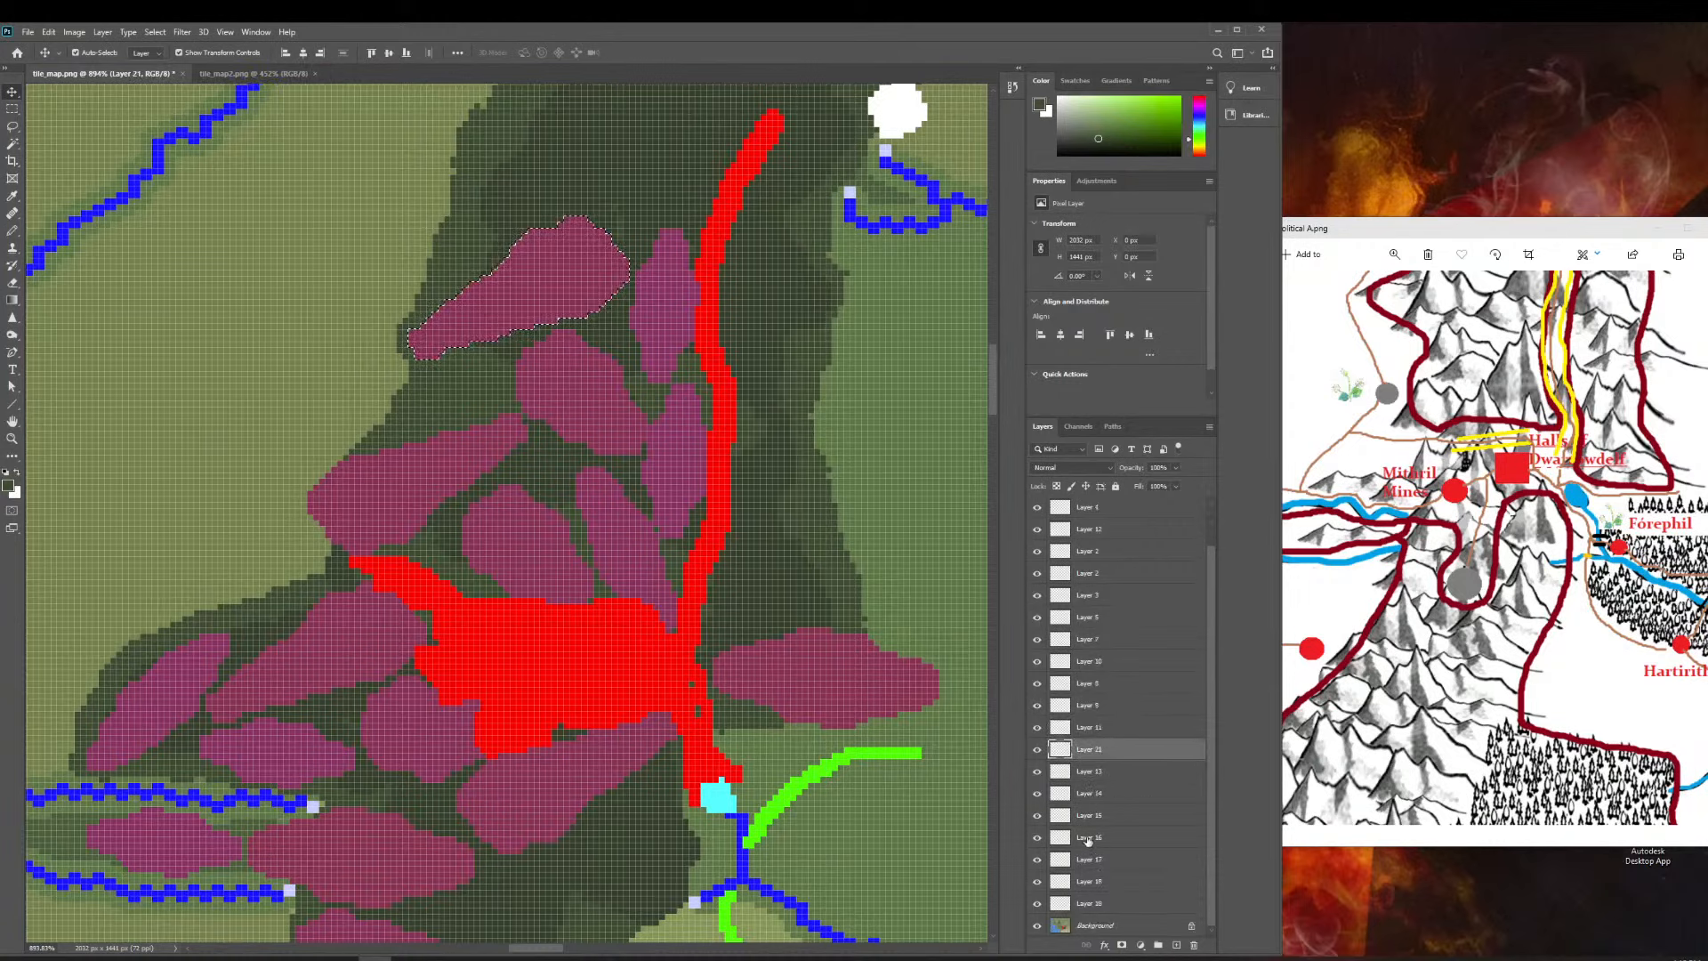
{"action": "left_click", "coordinate": [1096, 795]}
{"action": "left_click", "coordinate": [1087, 772]}
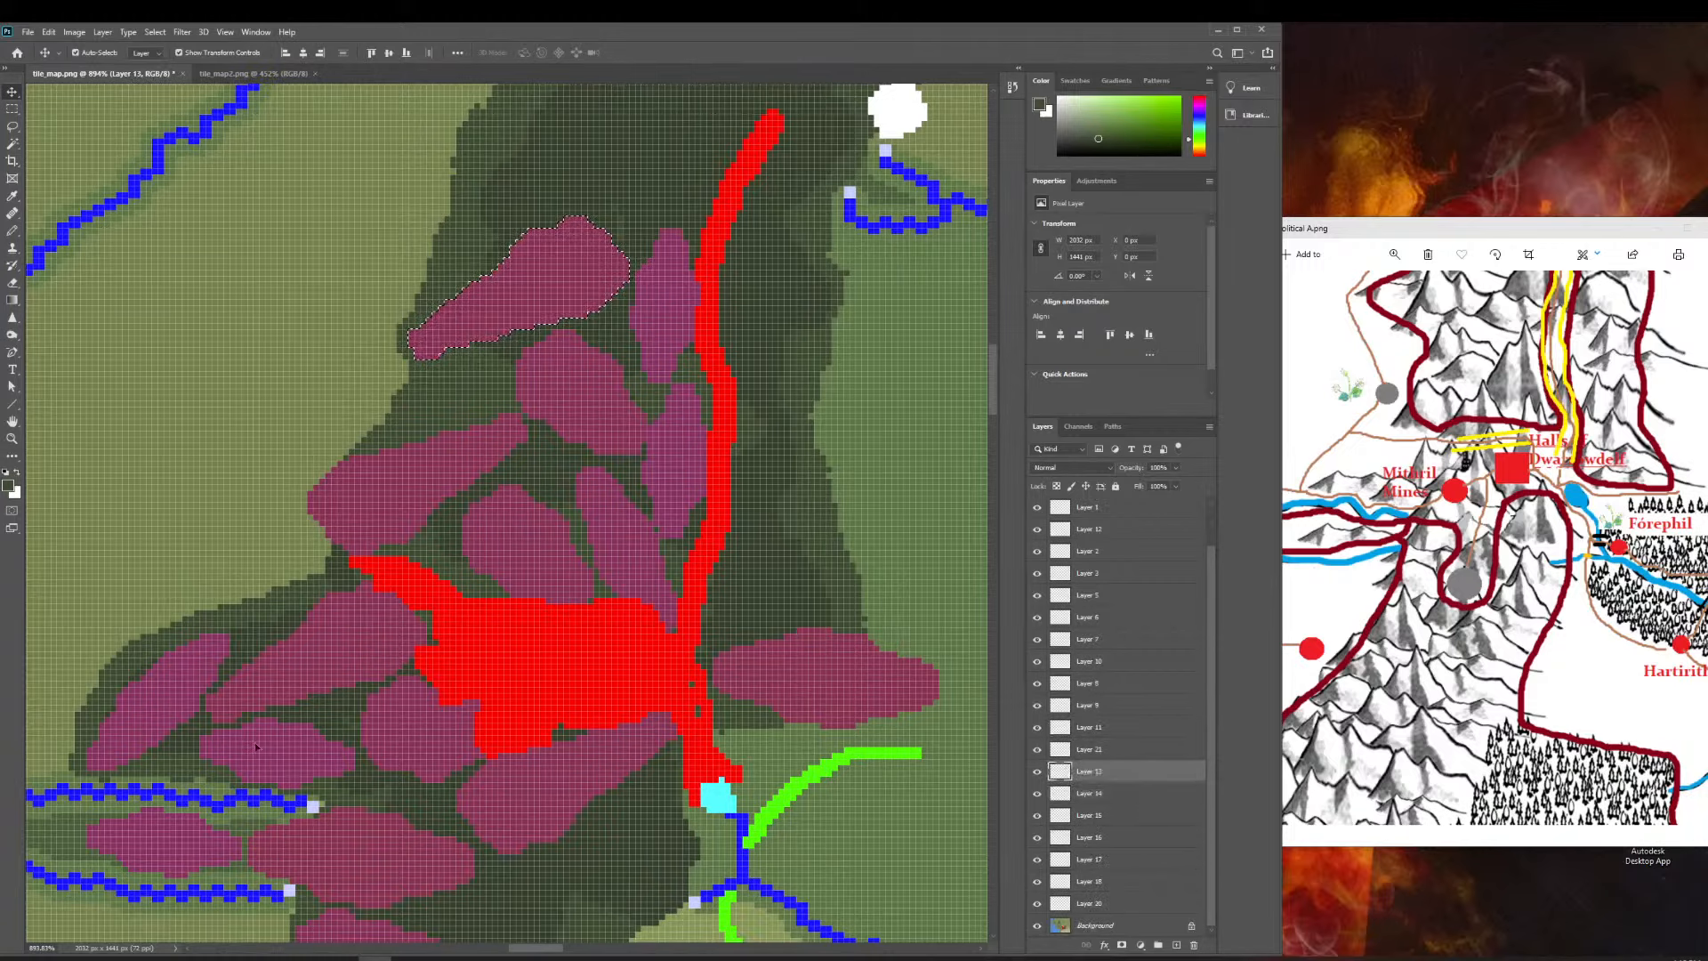
{"action": "scroll", "coordinate": [1144, 580], "scroll_direction": "up", "scroll_amount": 1}
{"action": "left_click", "coordinate": [1104, 537]}
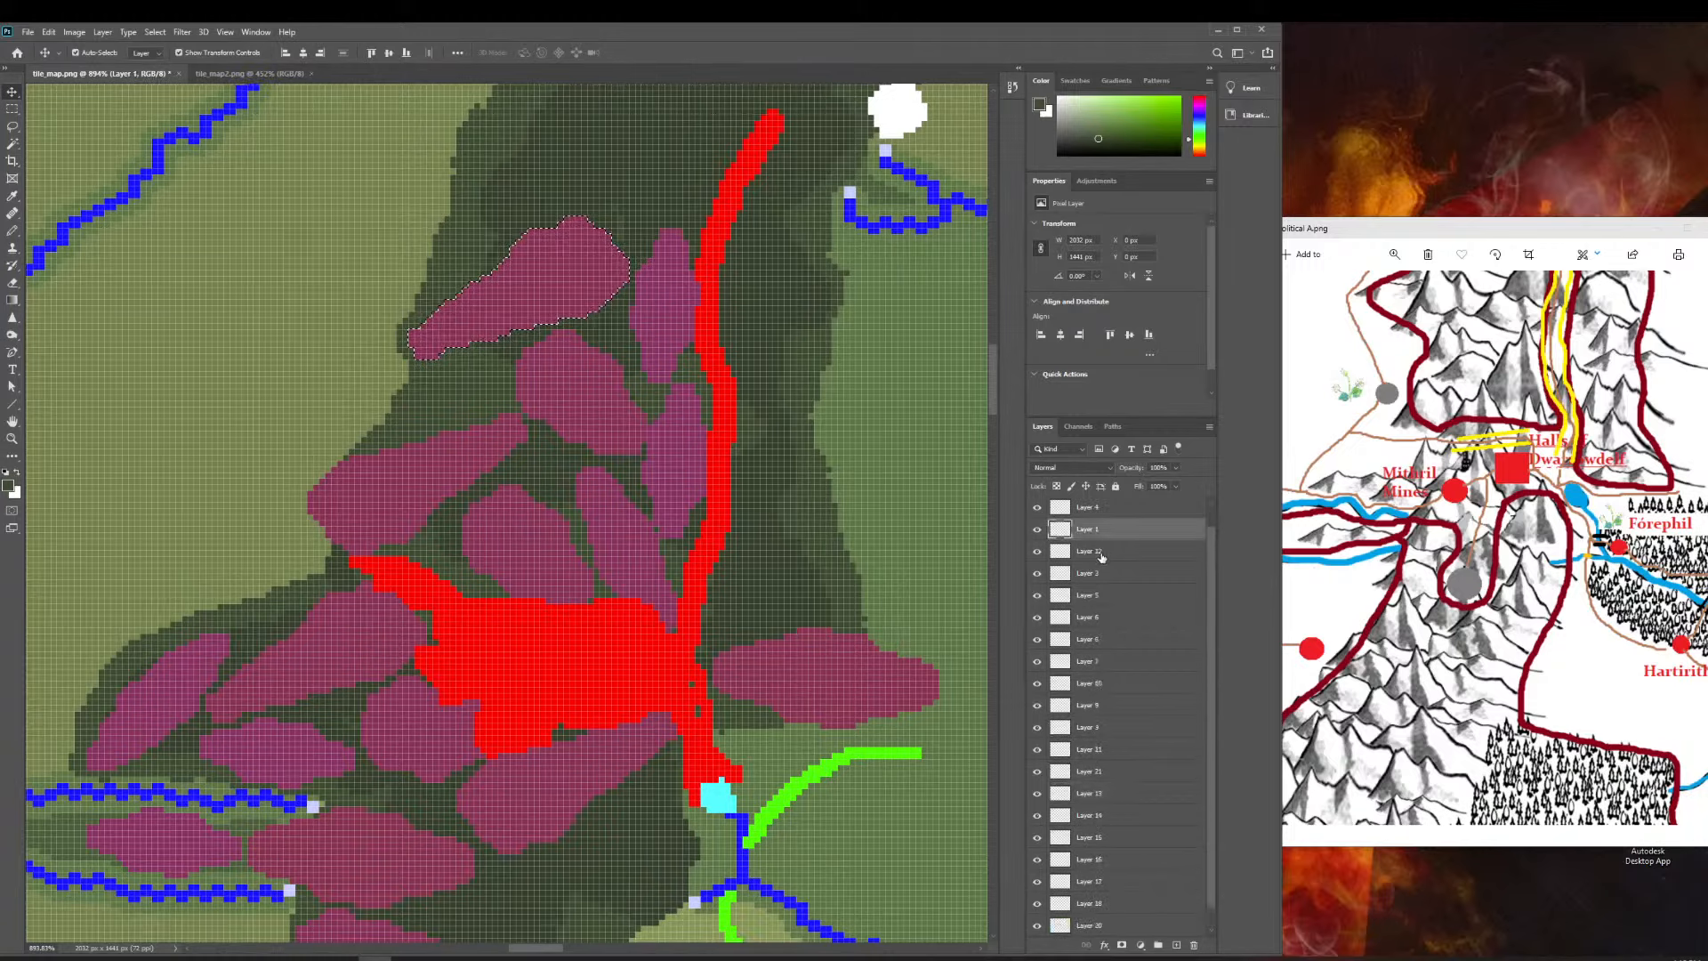
{"action": "left_click", "coordinate": [1100, 554]}
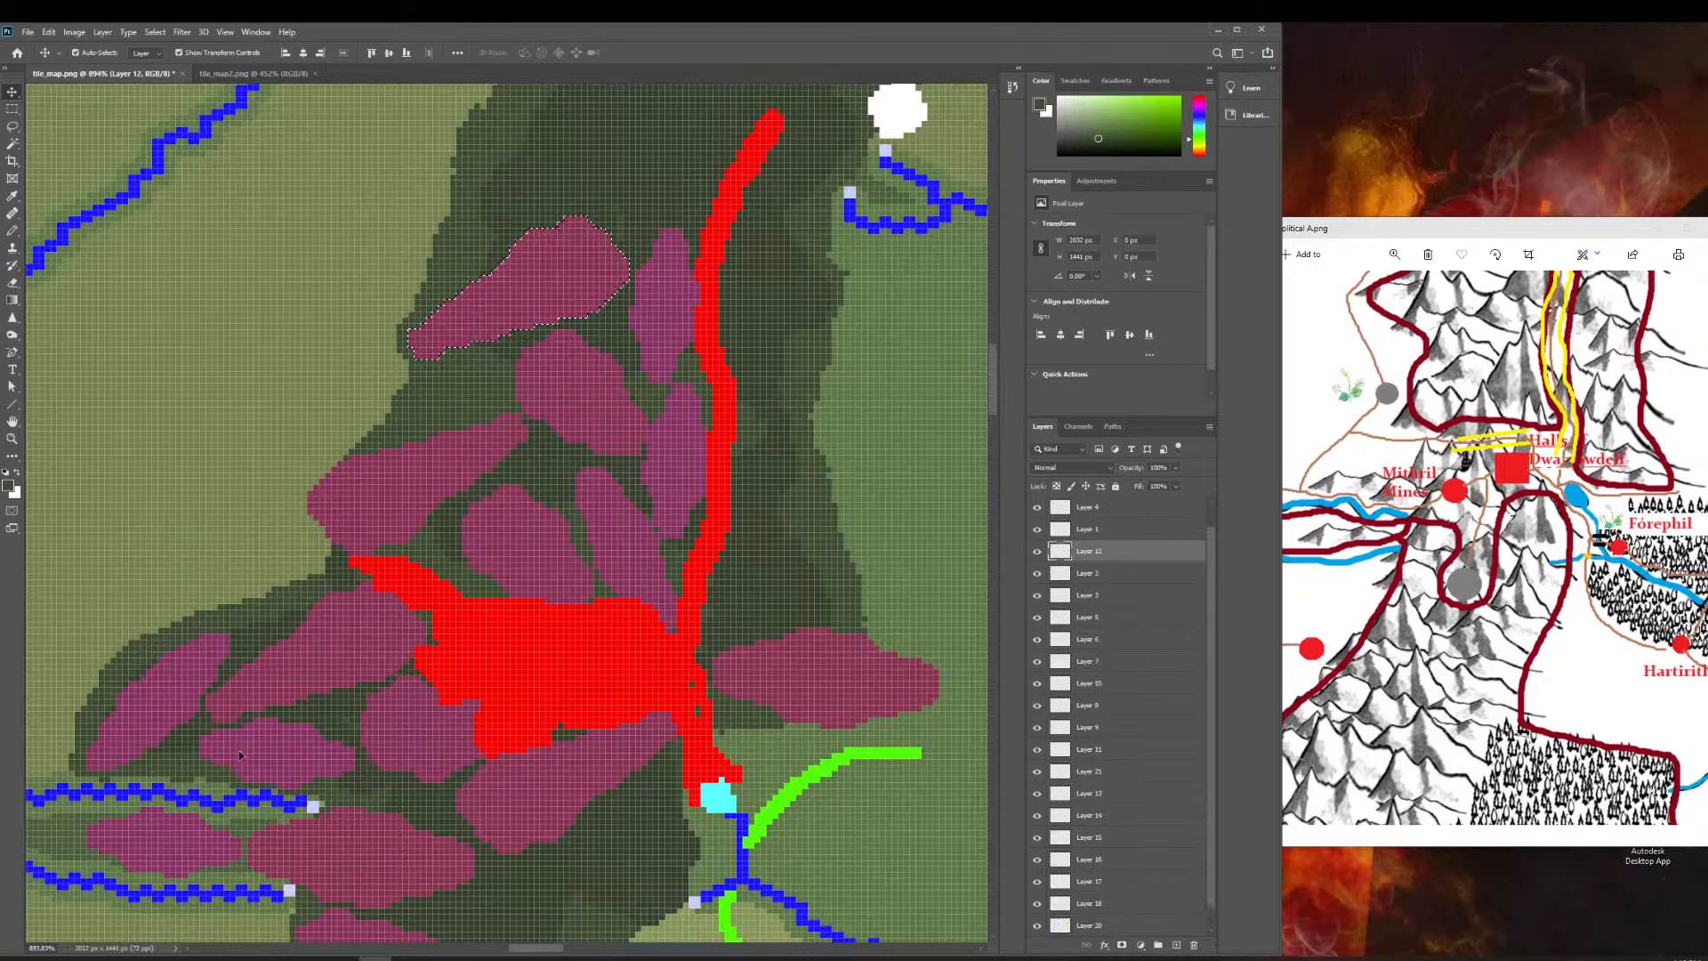
{"action": "scroll", "coordinate": [158, 354], "scroll_direction": "down", "scroll_amount": 1}
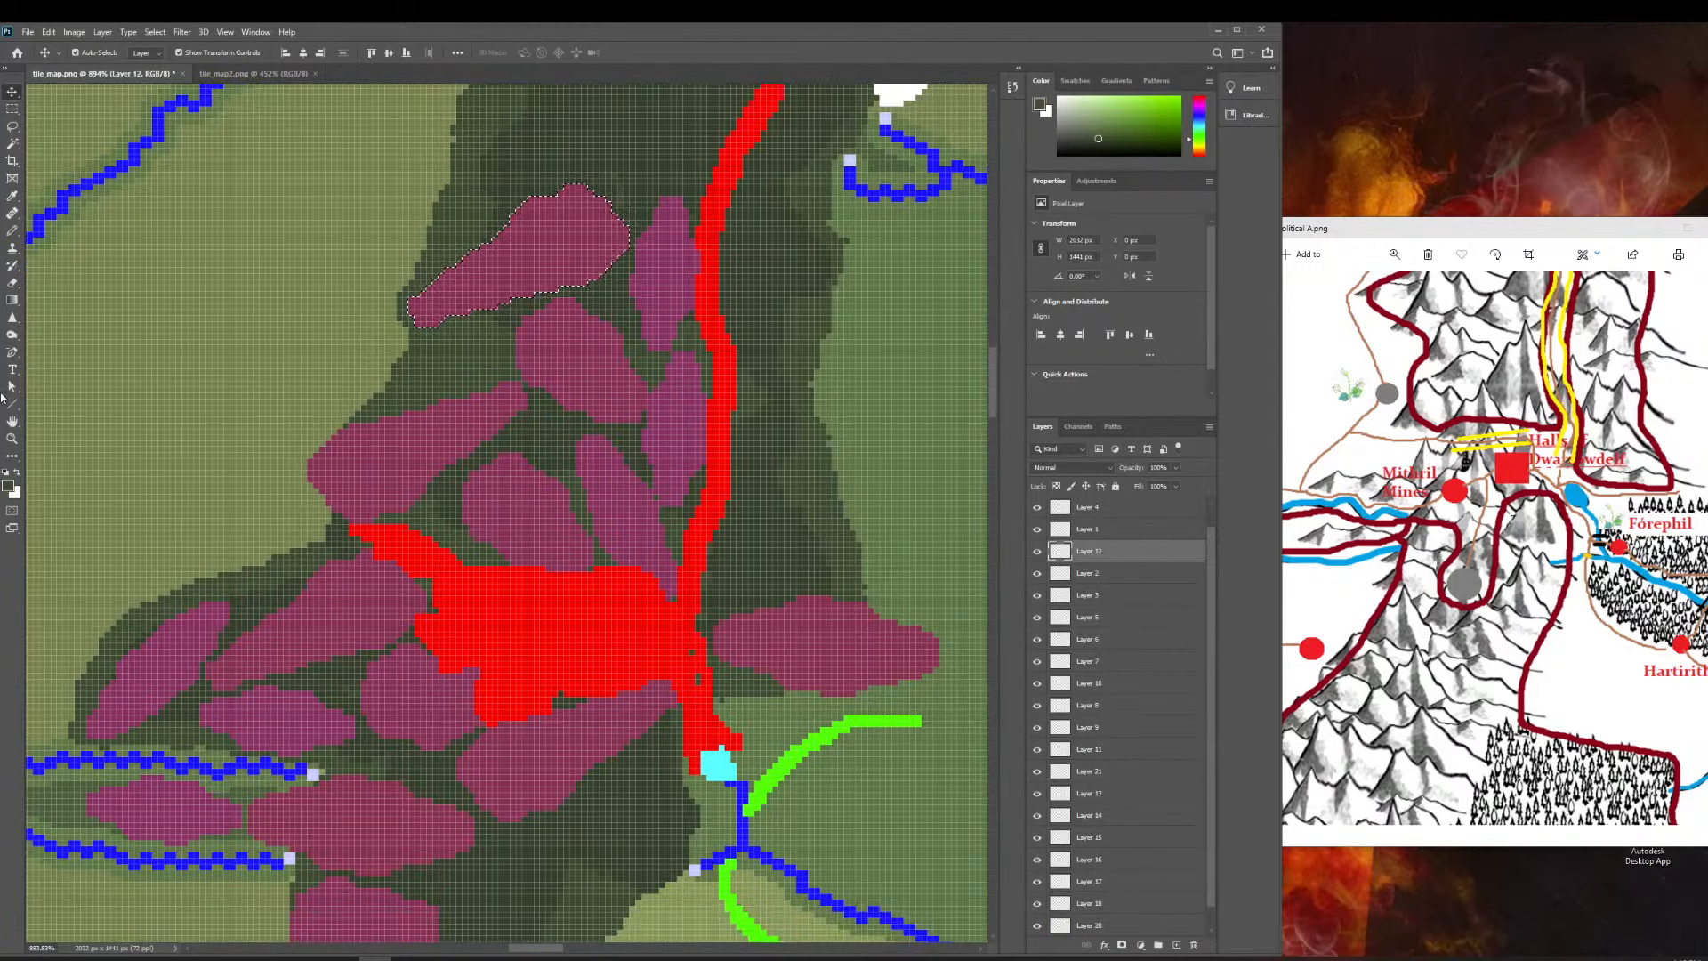
{"action": "key", "text": "z"}
{"action": "key", "text": "m"}
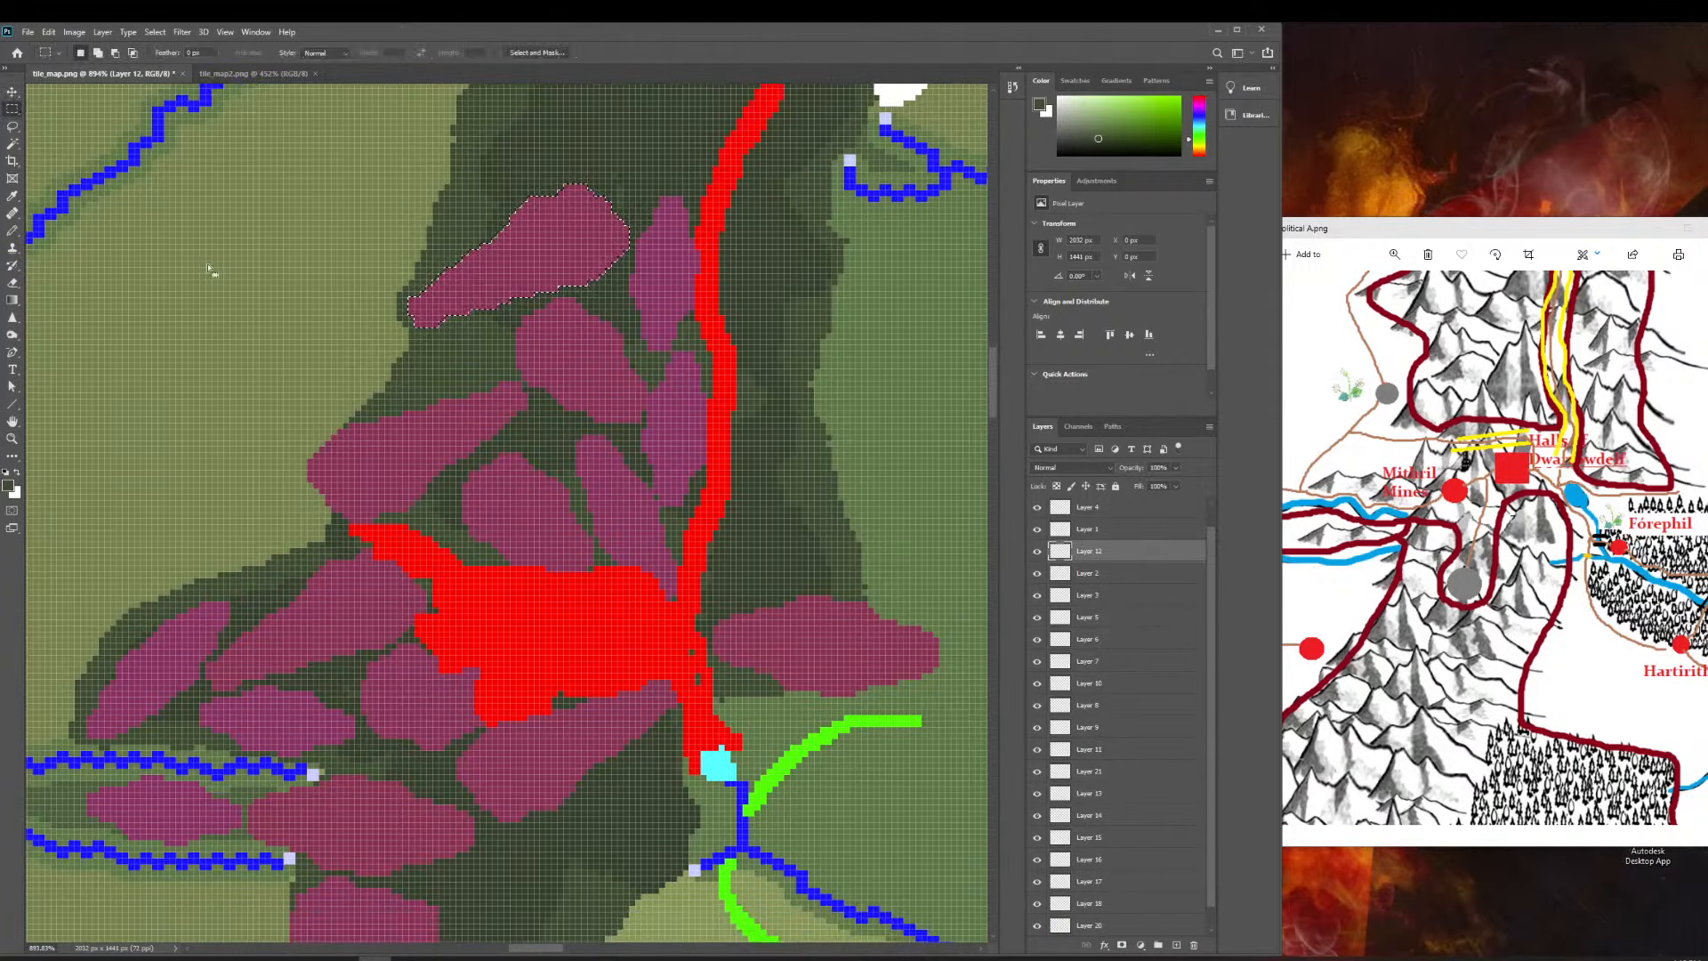
{"action": "key", "text": "ctrl+d"}
Copy the small patch above the river onto its own layer and place it between the two slanted patches.
{"action": "left_click", "coordinate": [12, 94]}
{"action": "left_click", "coordinate": [230, 725]}
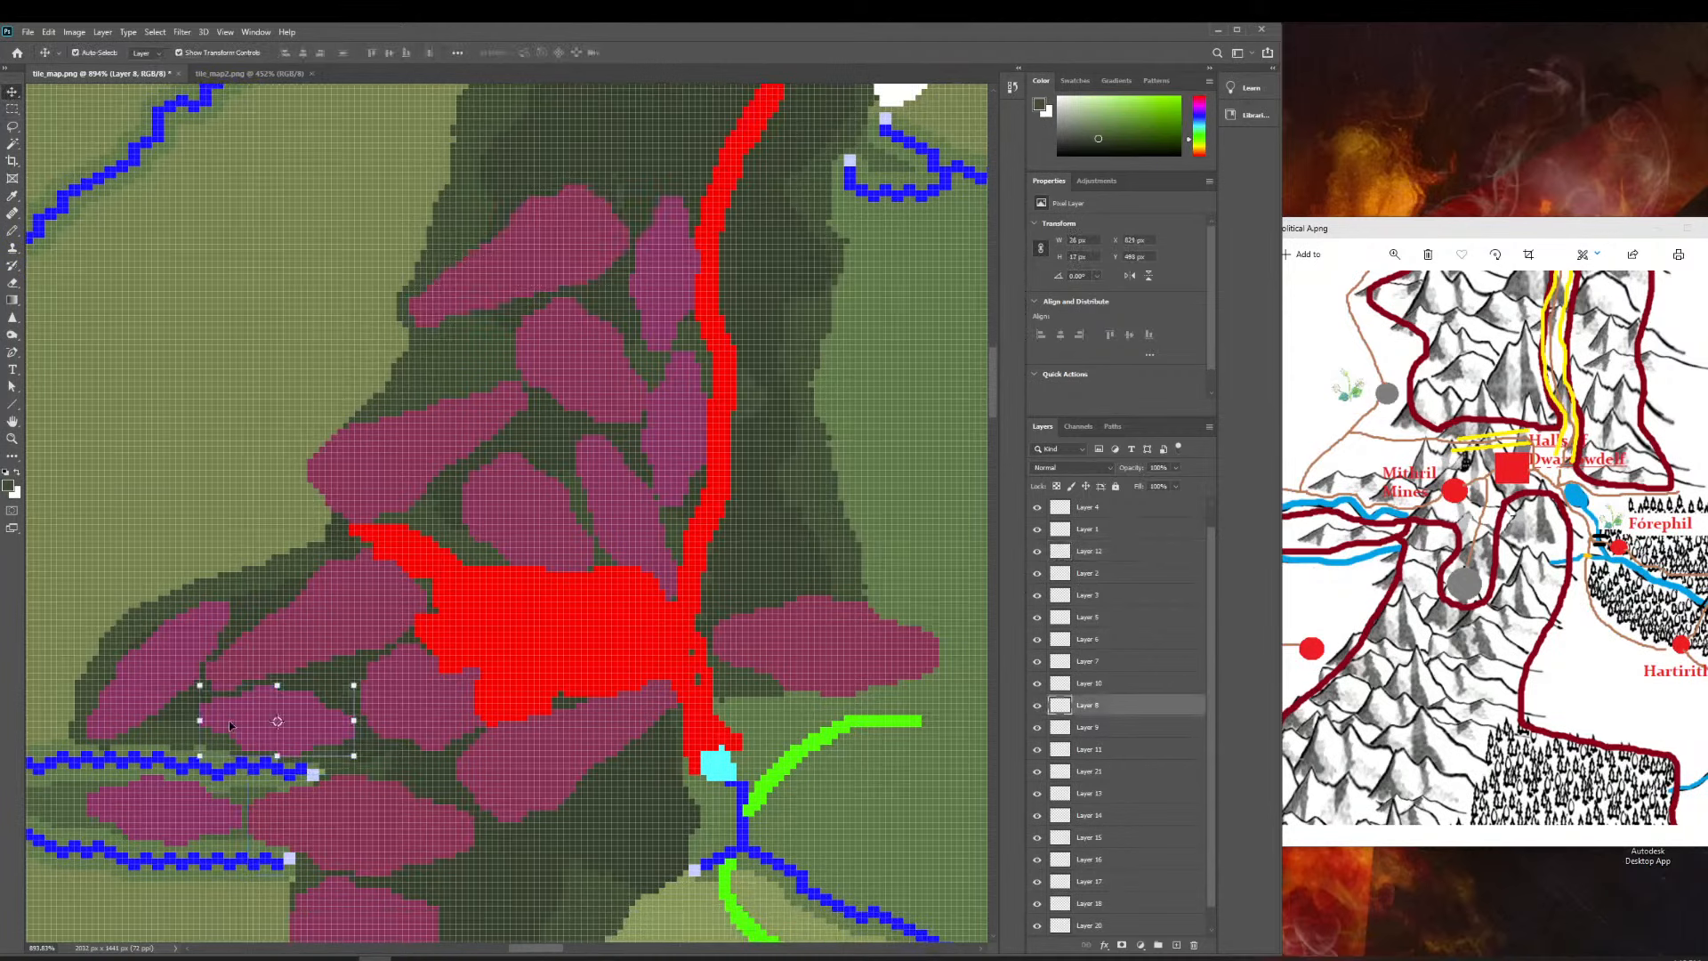
{"action": "key", "text": "ctrl+v"}
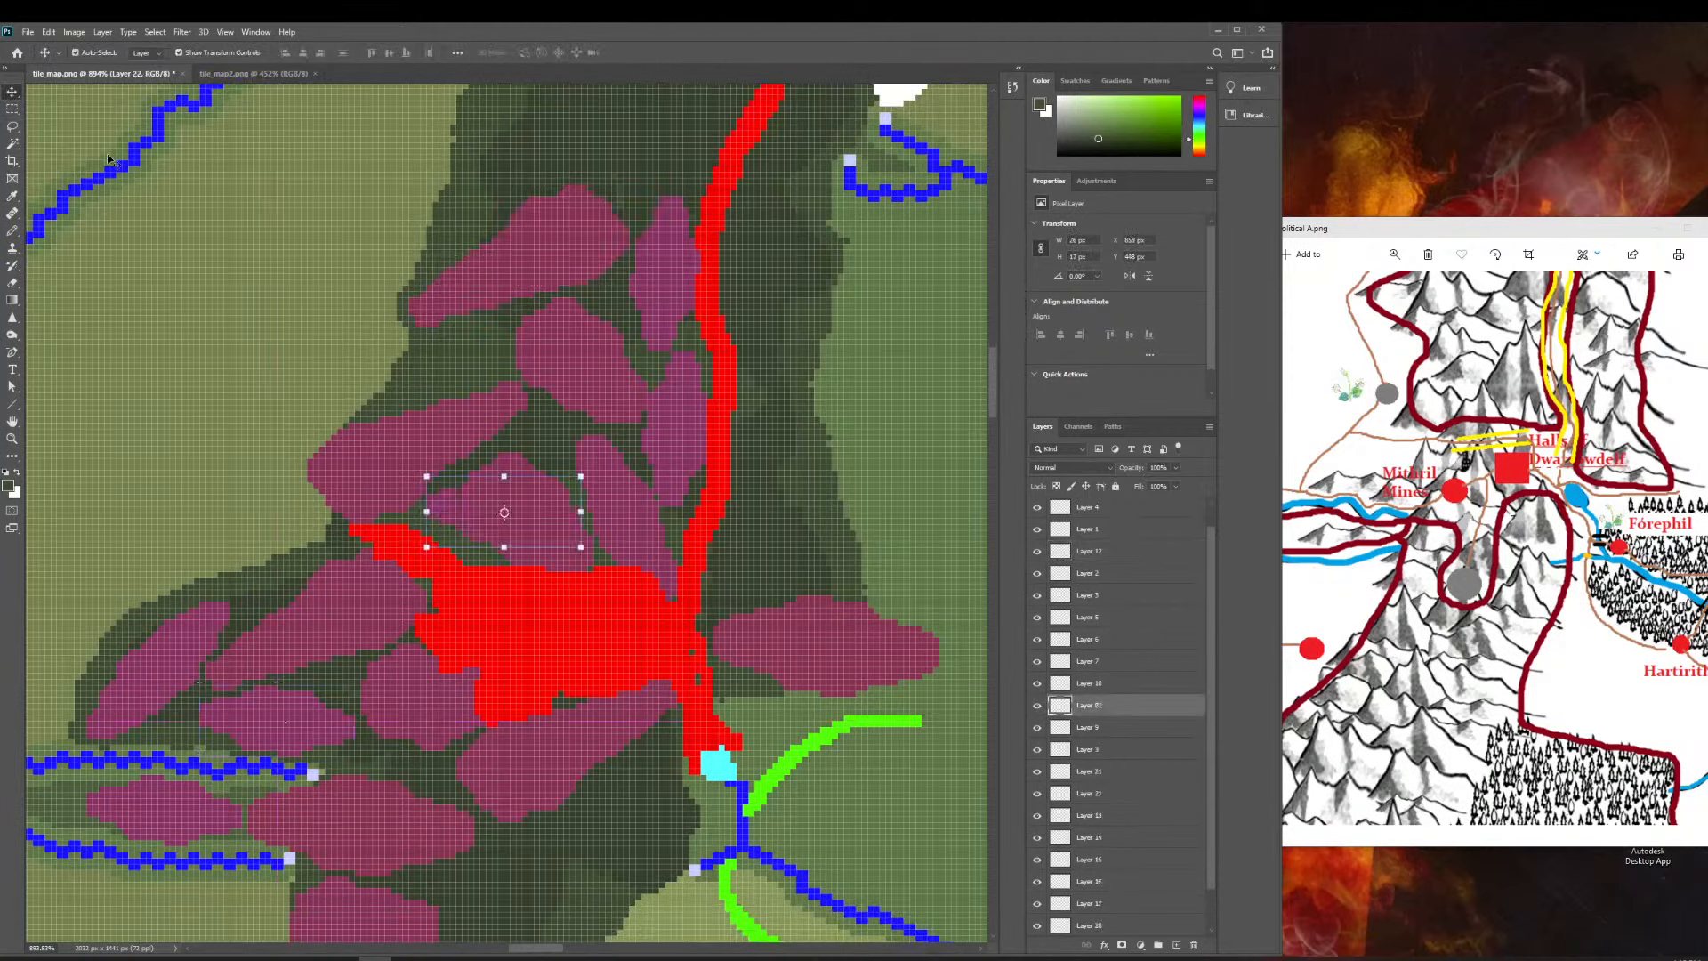
{"action": "left_click_drag", "start_coordinate": [455, 499], "coordinate": [374, 353]}
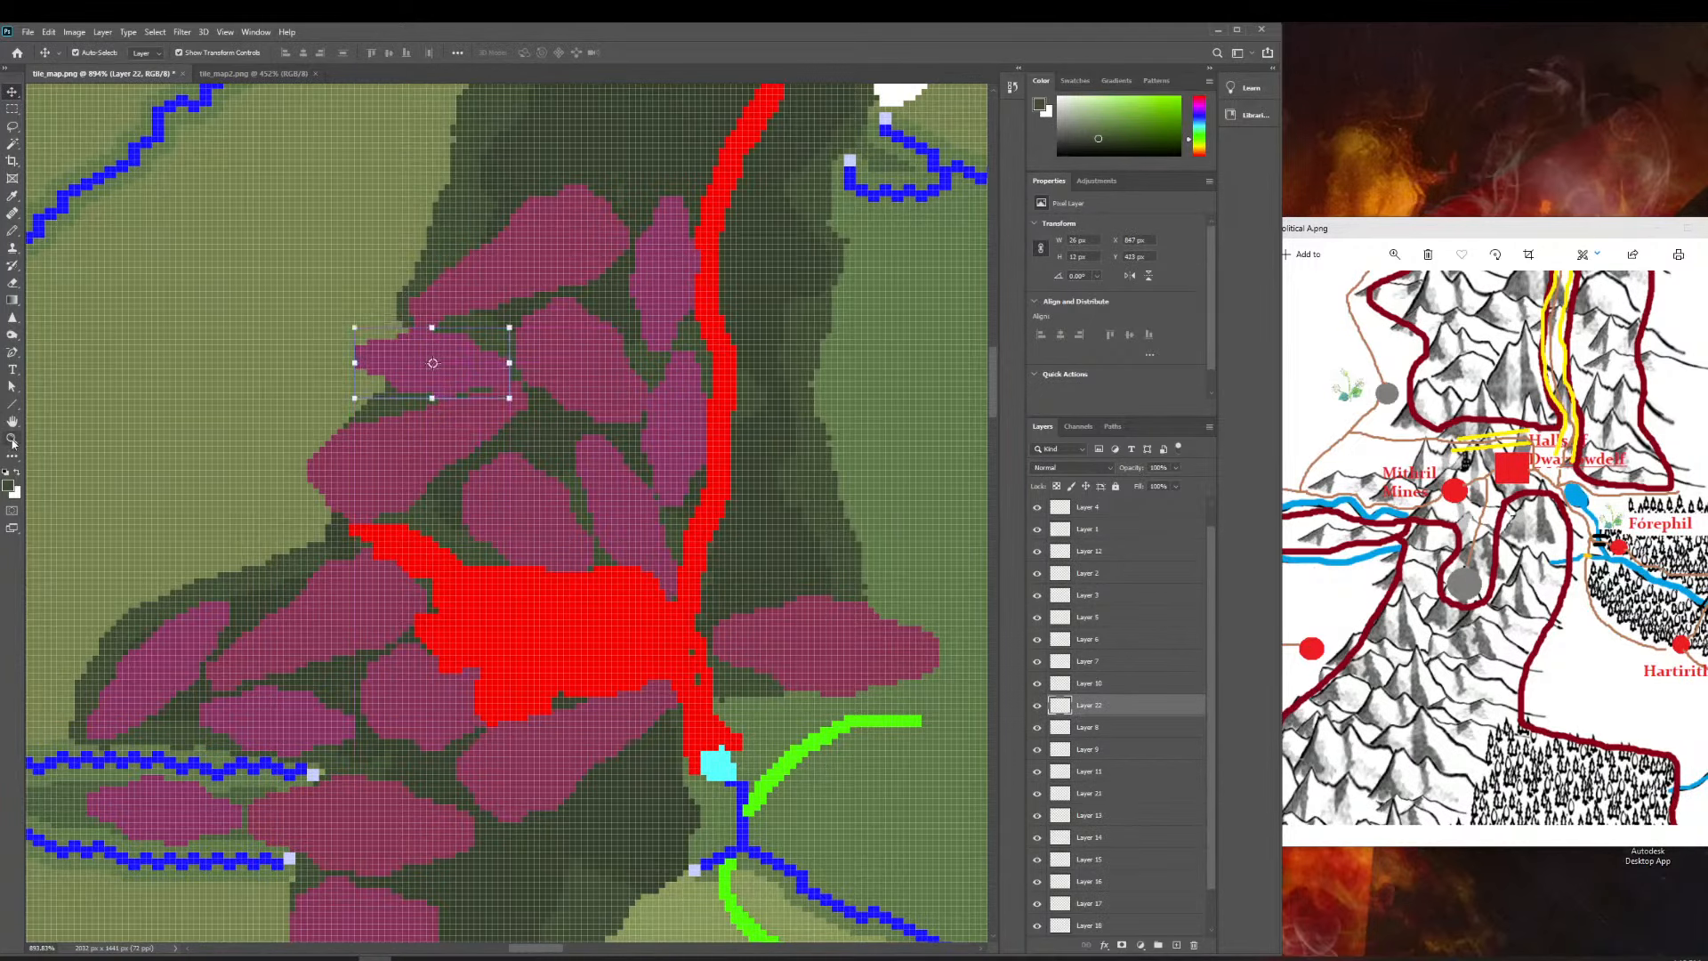
Shift the upper slanted patch slightly northeast and nudge the small patch below it slightly up to open a gap between them.
{"action": "scroll", "coordinate": [424, 297], "scroll_direction": "up", "scroll_amount": 5}
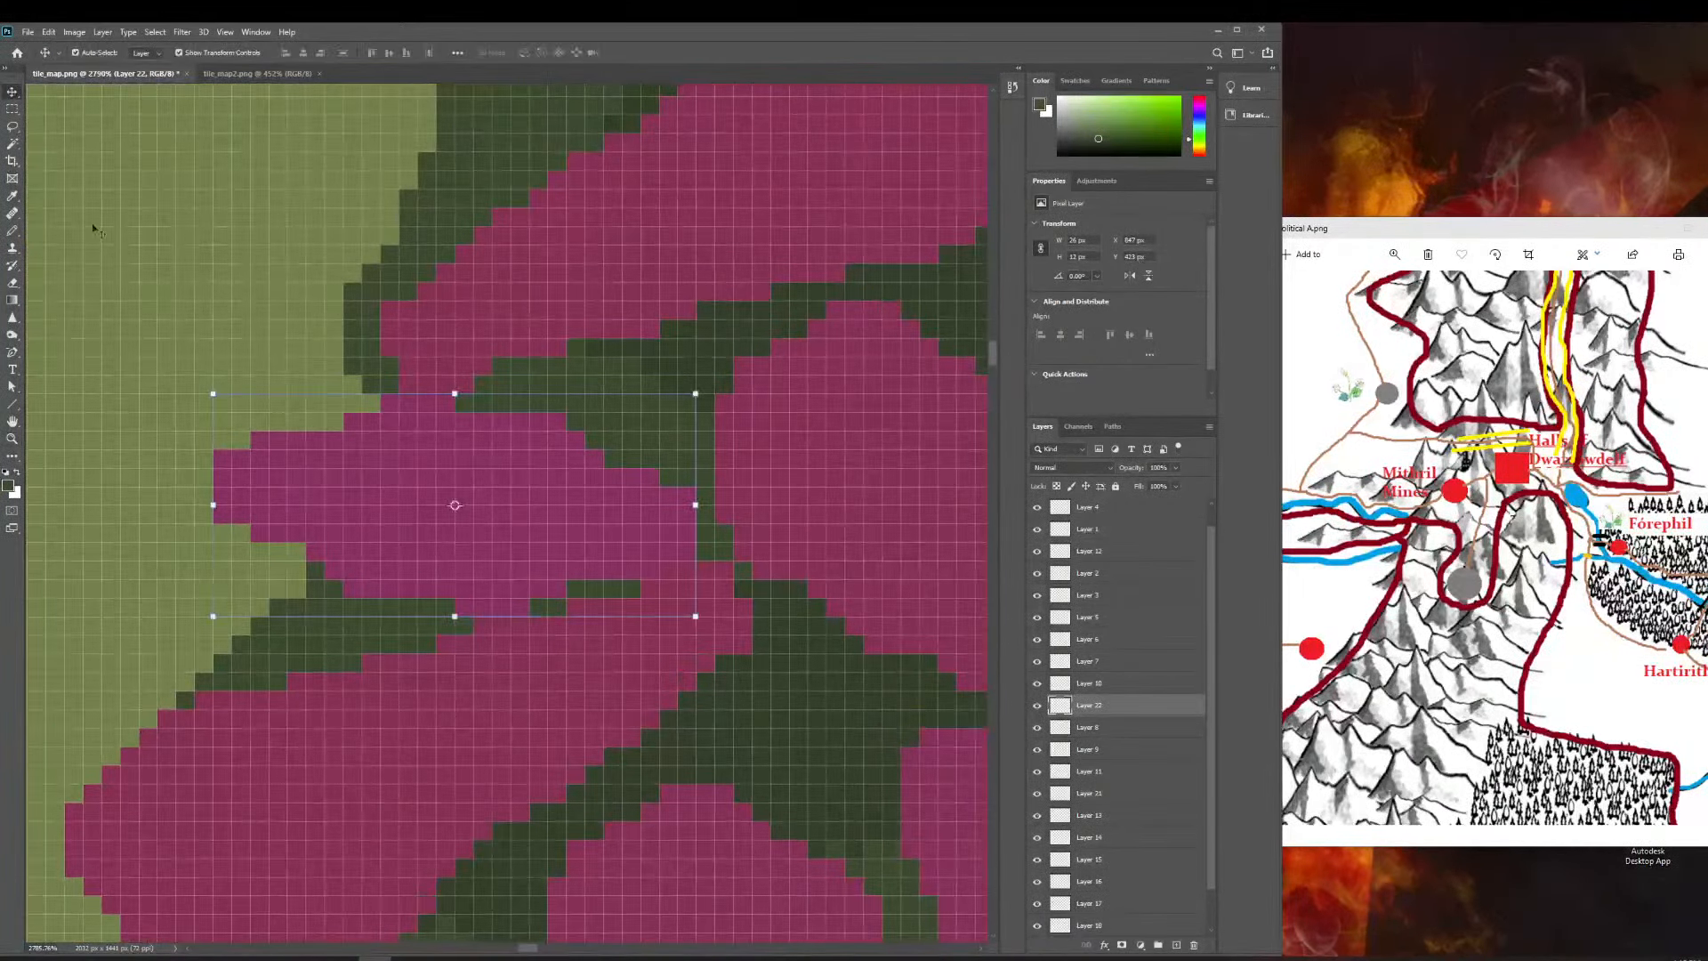
{"action": "left_click_drag", "start_coordinate": [373, 461], "coordinate": [325, 469]}
{"action": "left_click_drag", "start_coordinate": [564, 309], "coordinate": [615, 286]}
{"action": "left_click_drag", "start_coordinate": [454, 487], "coordinate": [510, 492]}
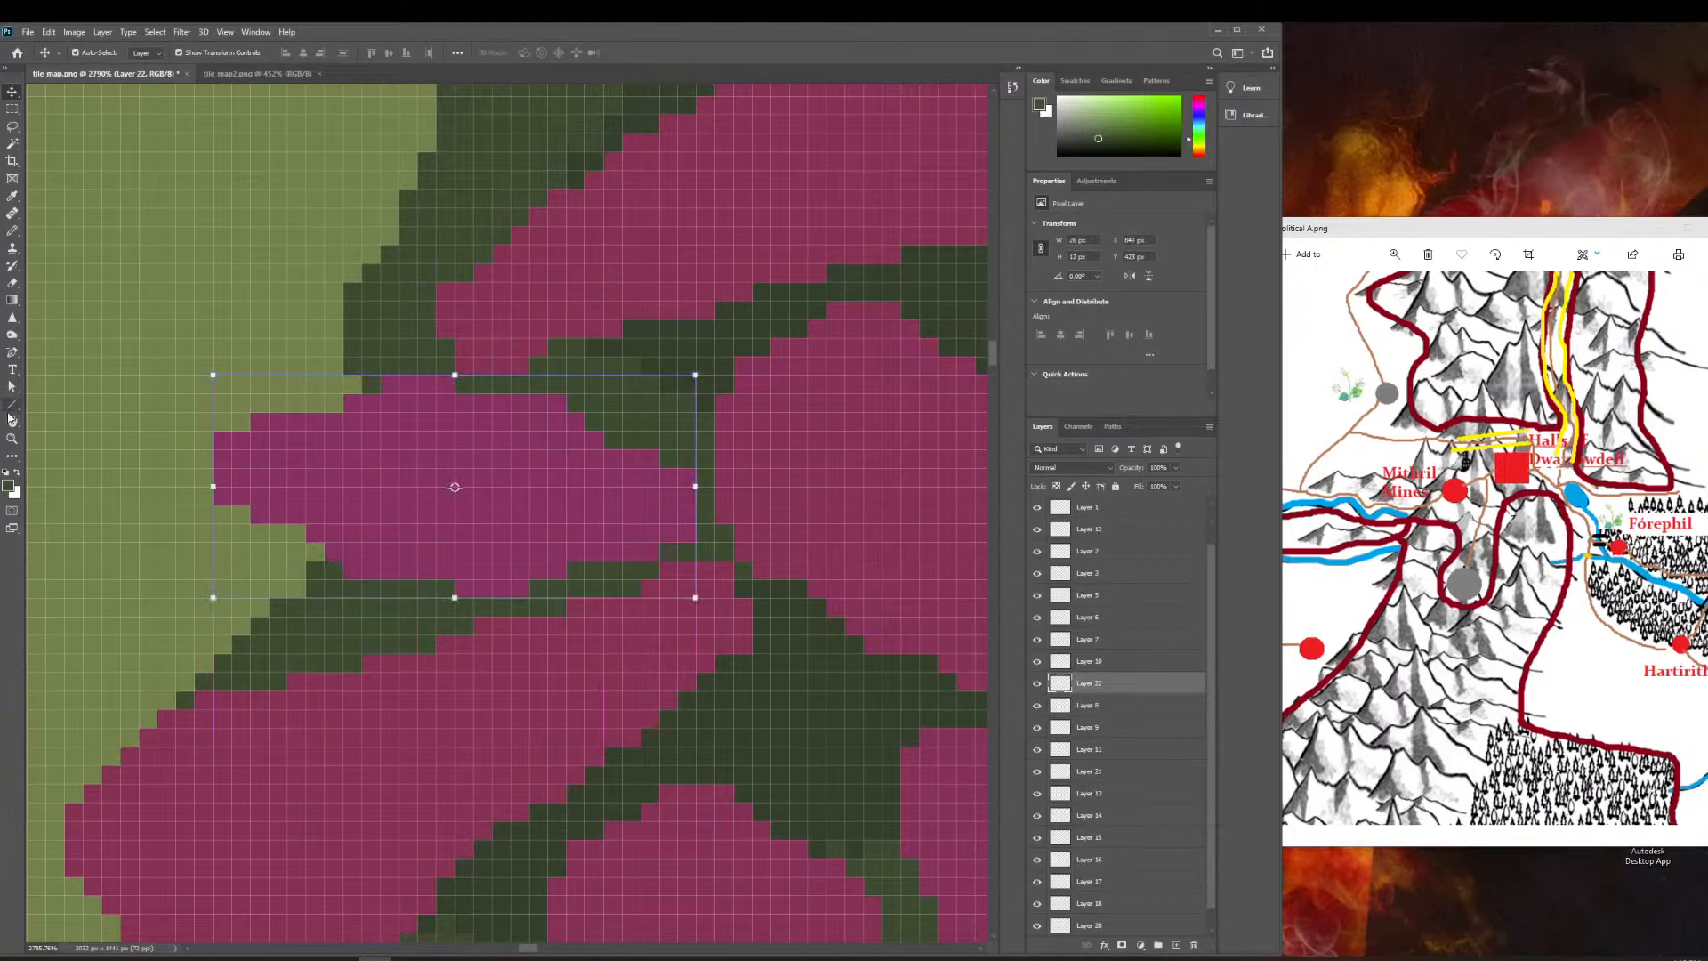
Nudge the upper slanted patch slightly back west above the small patch, and clear the layer selection.
{"action": "left_click", "coordinate": [11, 439]}
{"action": "left_click_drag", "start_coordinate": [411, 465], "coordinate": [305, 464]}
{"action": "left_click_drag", "start_coordinate": [476, 383], "coordinate": [554, 382]}
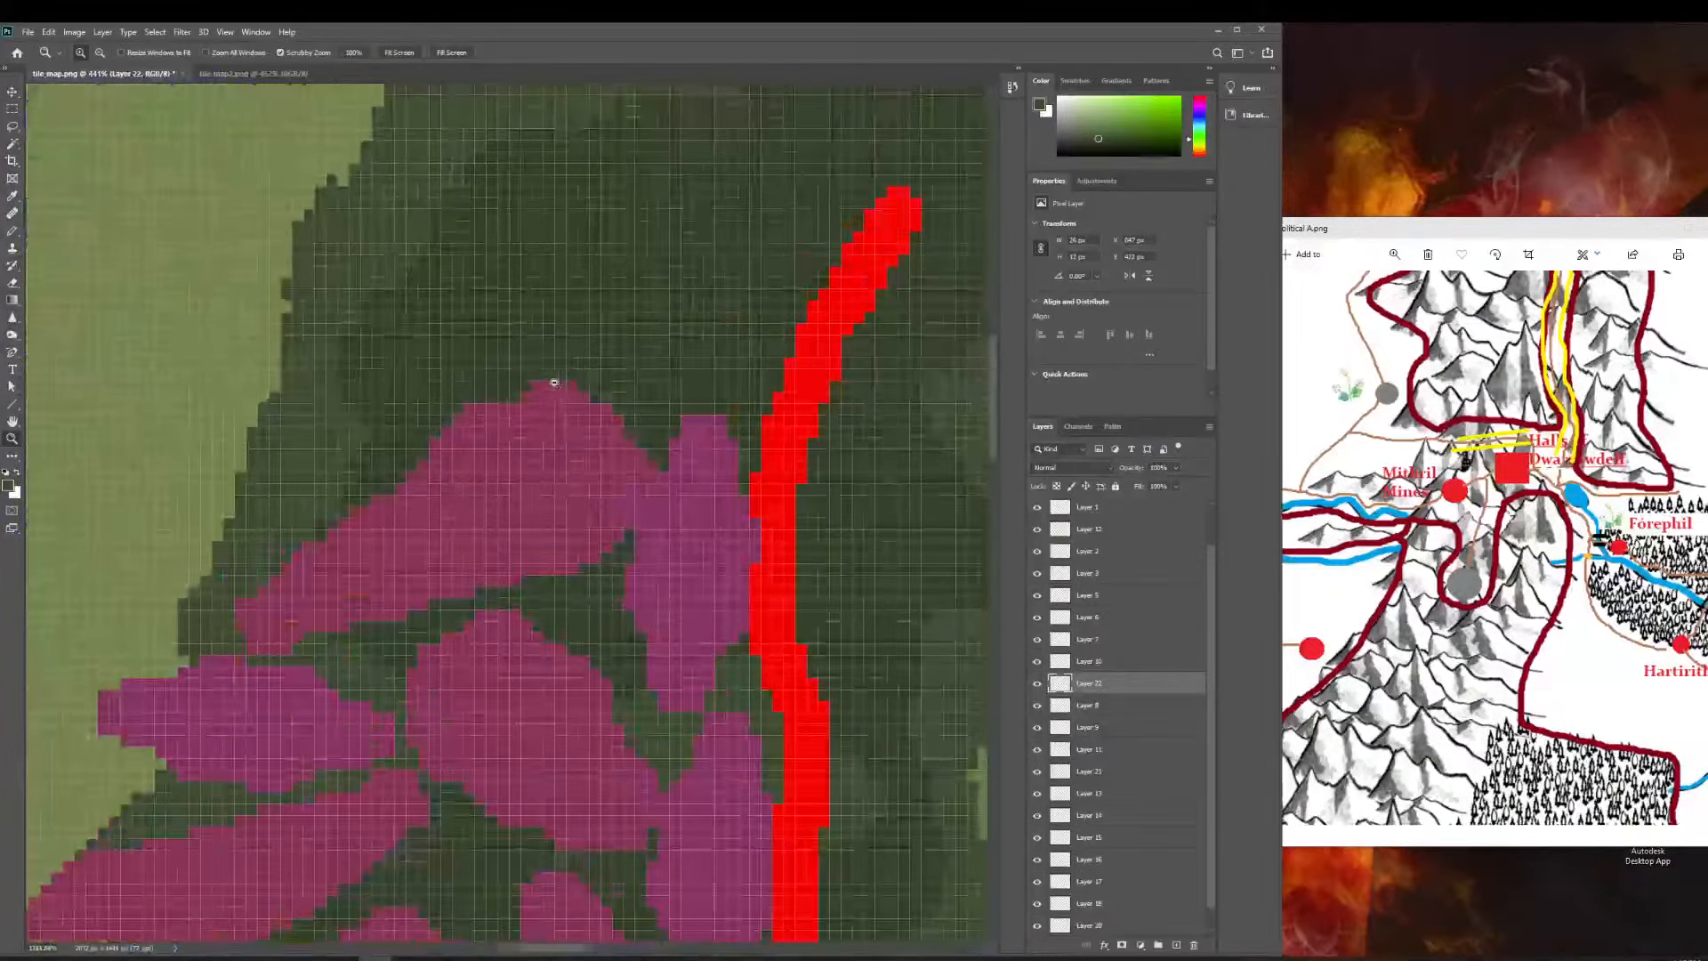
{"action": "left_click", "coordinate": [11, 92]}
{"action": "left_click_drag", "start_coordinate": [496, 491], "coordinate": [478, 491]}
{"action": "scroll", "coordinate": [659, 397], "scroll_direction": "down", "scroll_amount": 3}
{"action": "scroll", "coordinate": [660, 397], "scroll_direction": "down", "scroll_amount": 2}
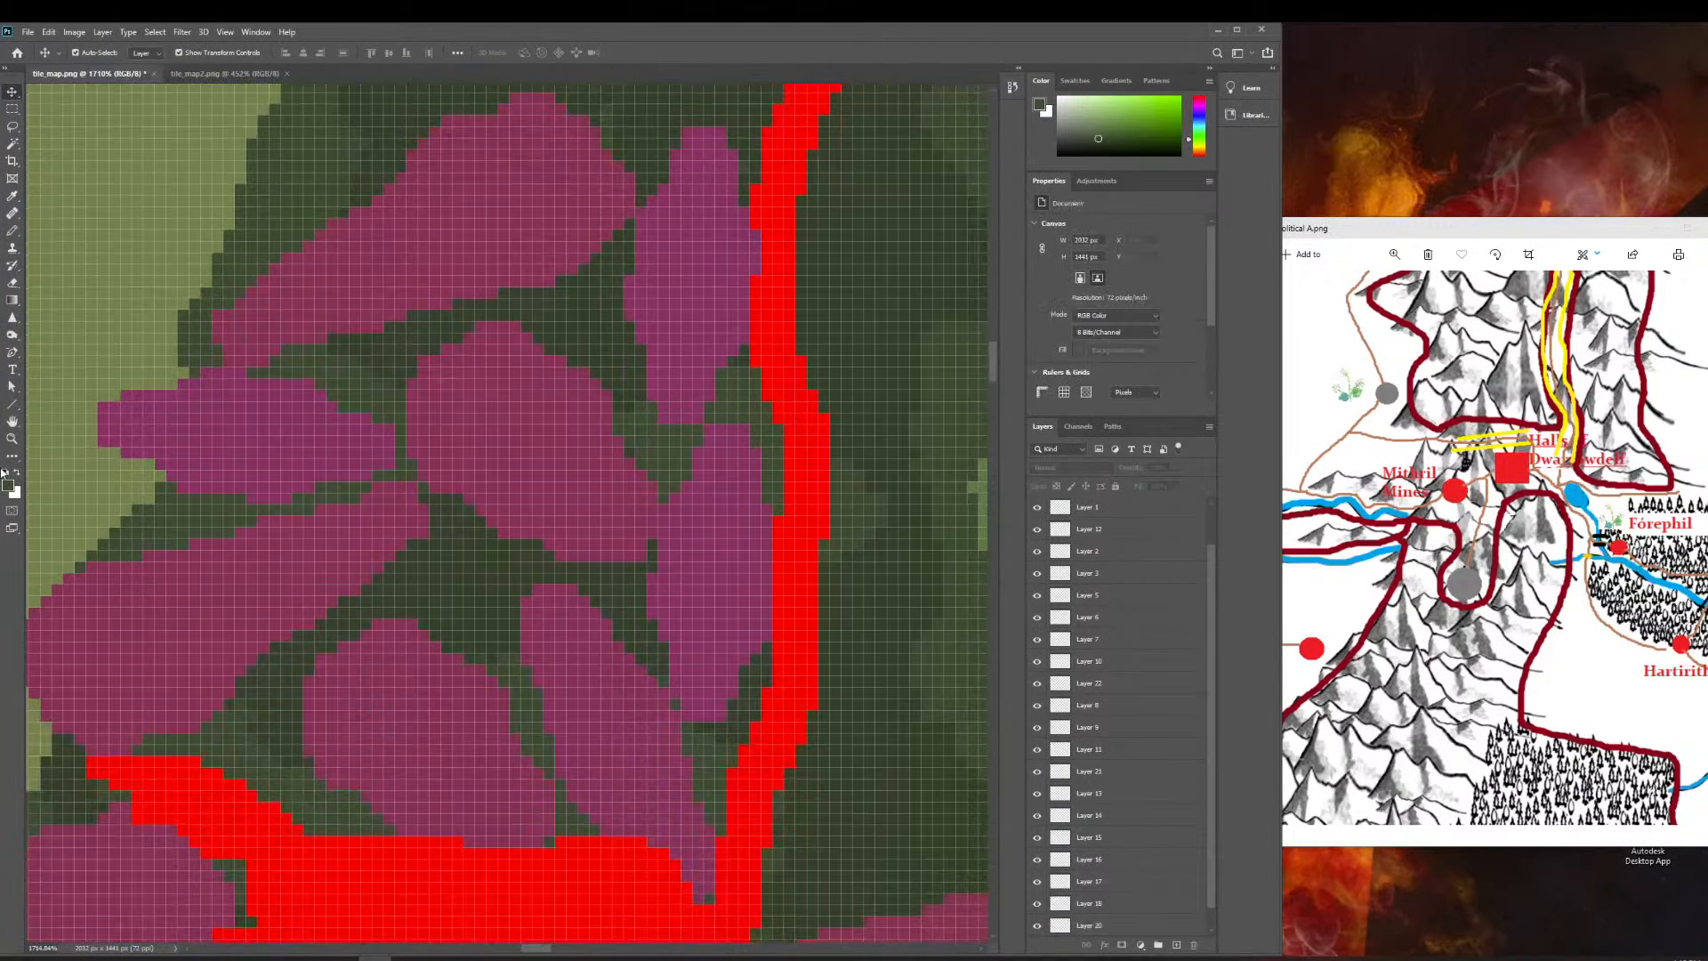
Try to select the western patch of the southern mountain cluster with the Magic Wand.
{"action": "left_click", "coordinate": [11, 420]}
{"action": "left_click_drag", "start_coordinate": [320, 400], "coordinate": [260, 517]}
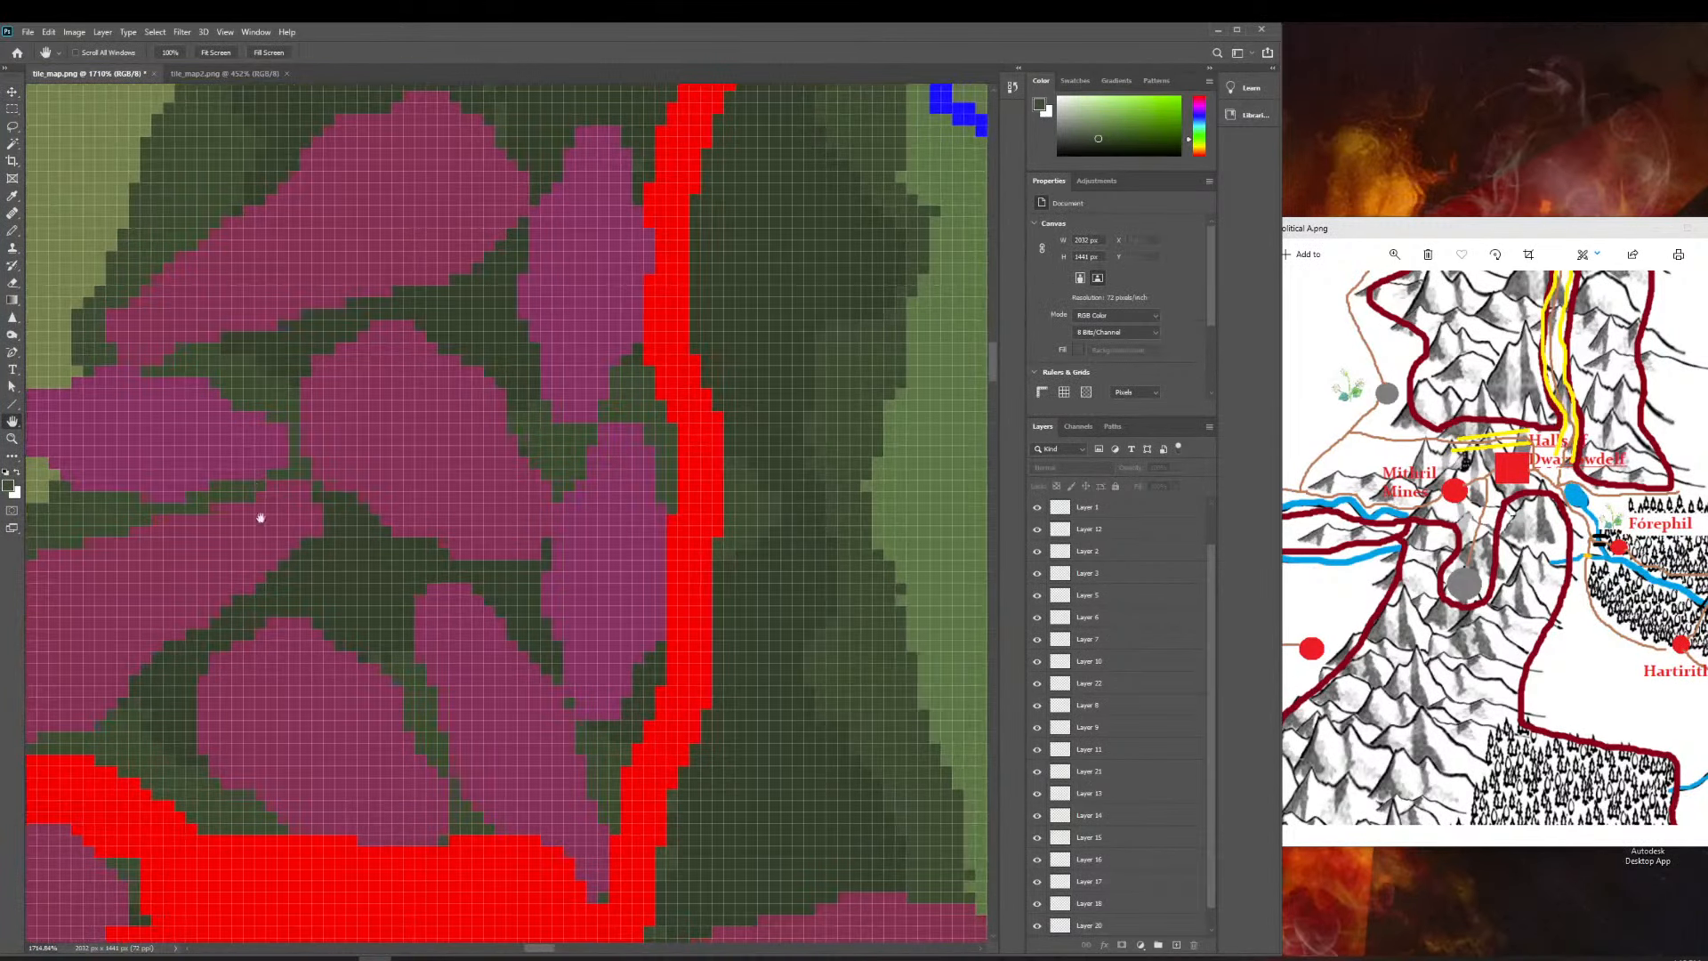
{"action": "left_click", "coordinate": [11, 437]}
{"action": "left_click_drag", "start_coordinate": [335, 563], "coordinate": [284, 571]}
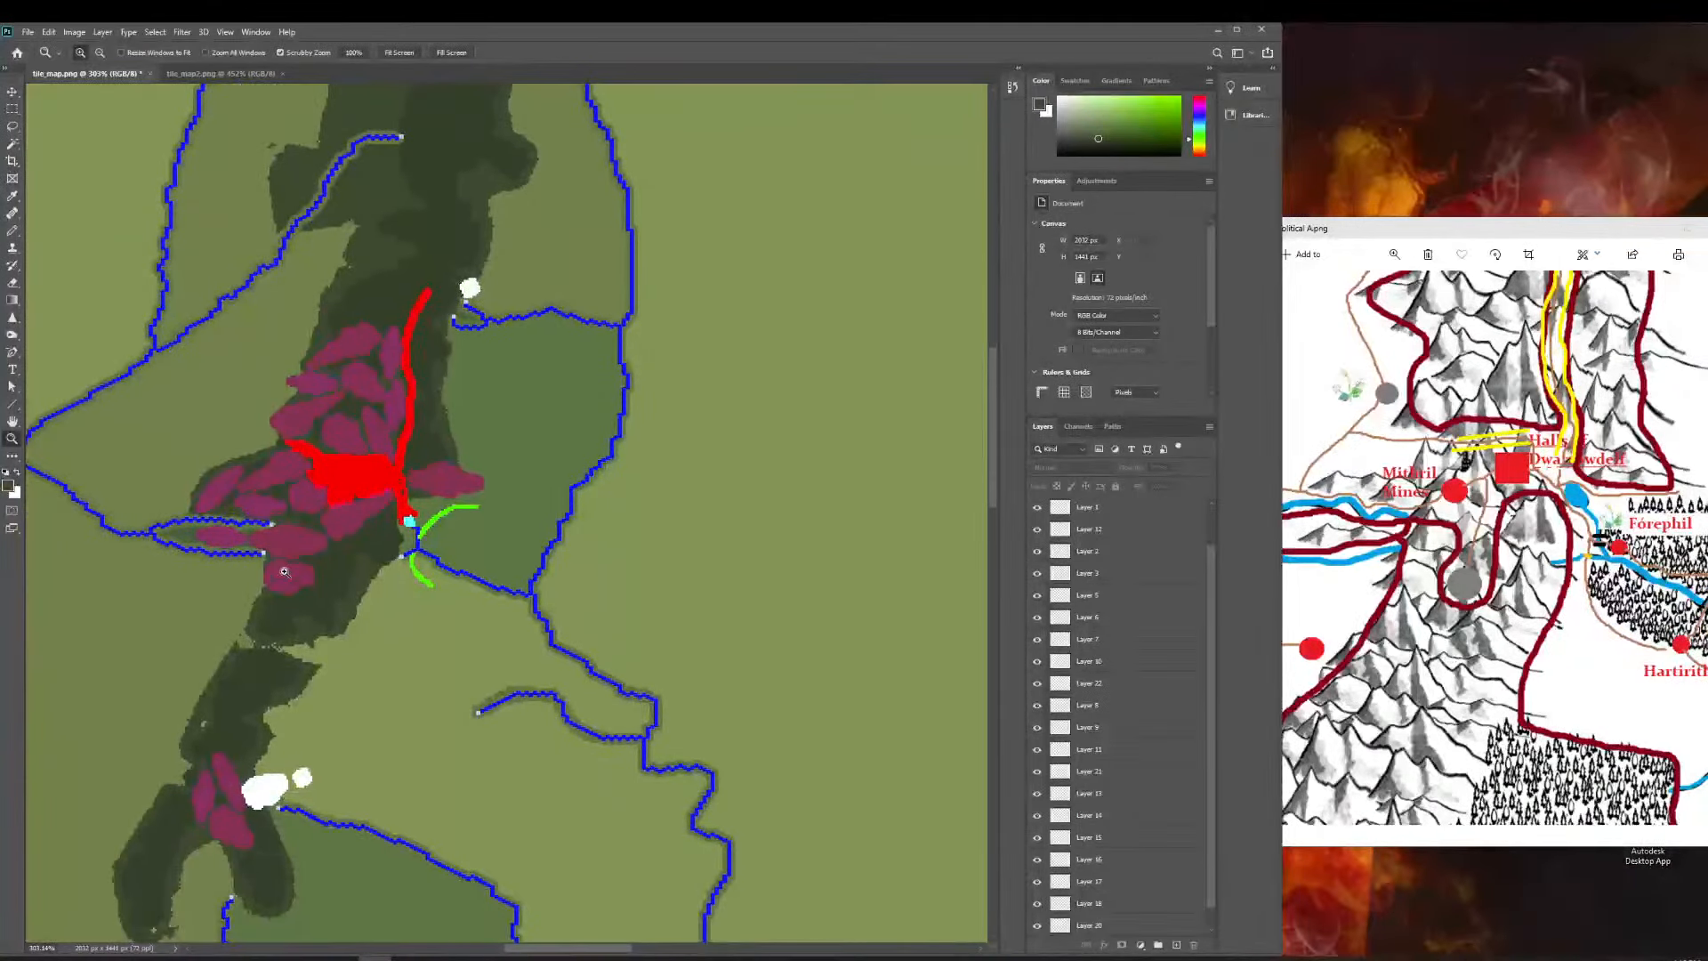
{"action": "scroll", "coordinate": [220, 543], "scroll_direction": "left", "scroll_amount": 5}
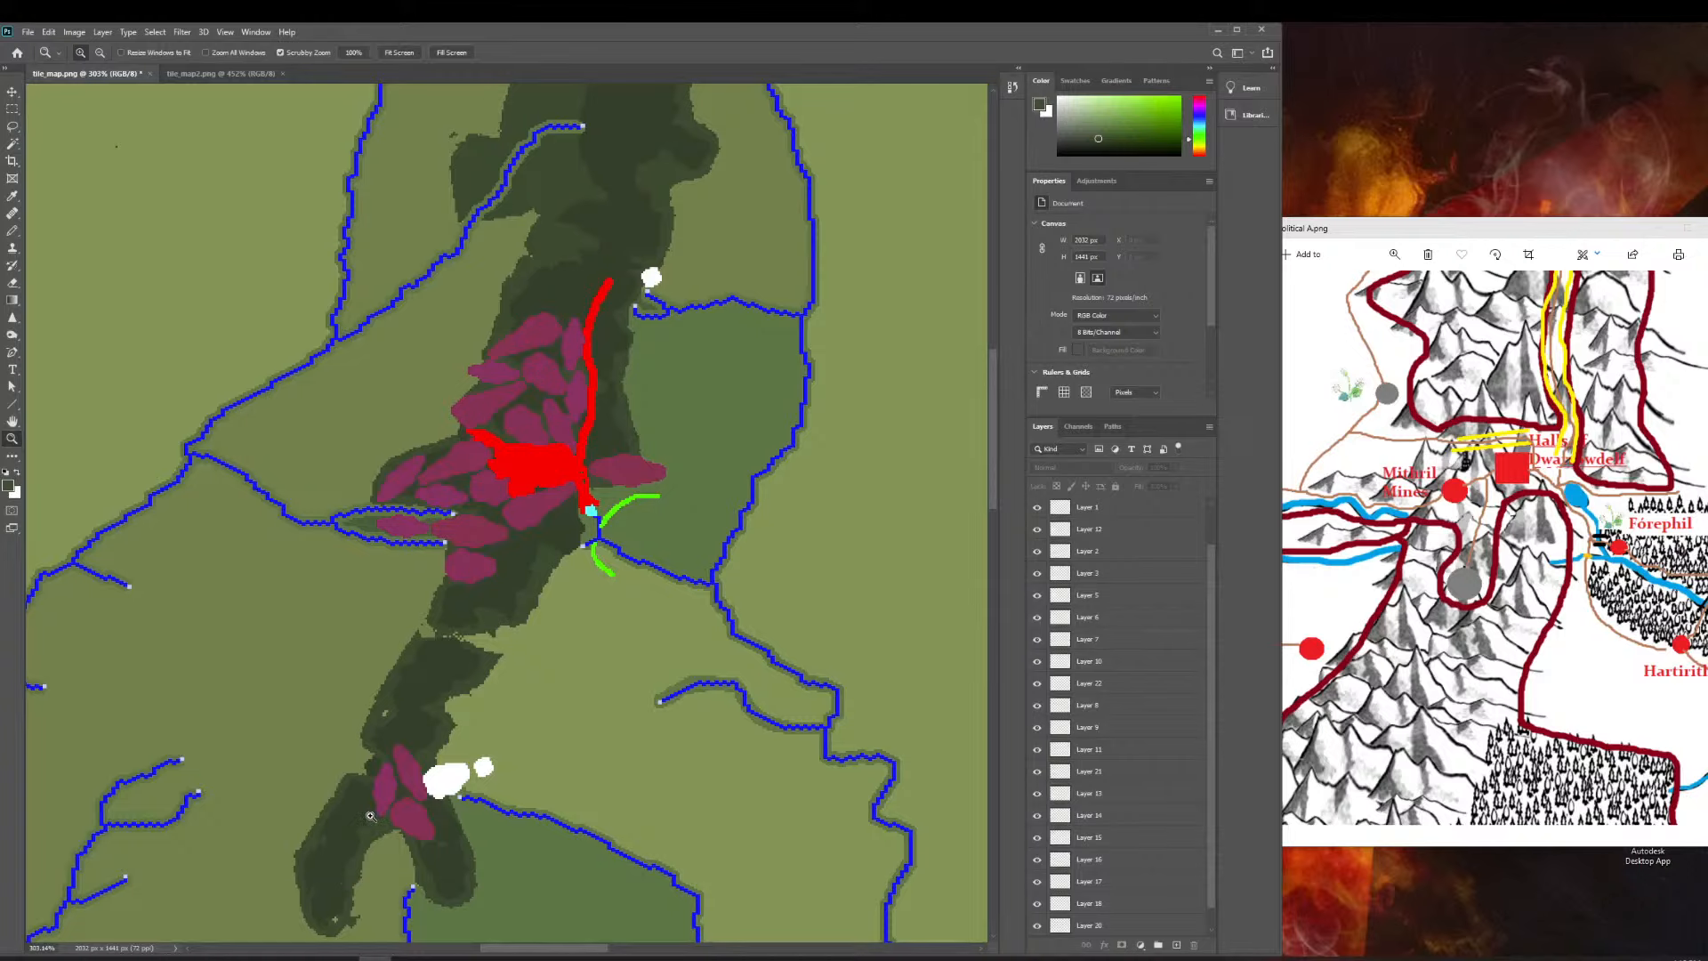
{"action": "left_click", "coordinate": [9, 145]}
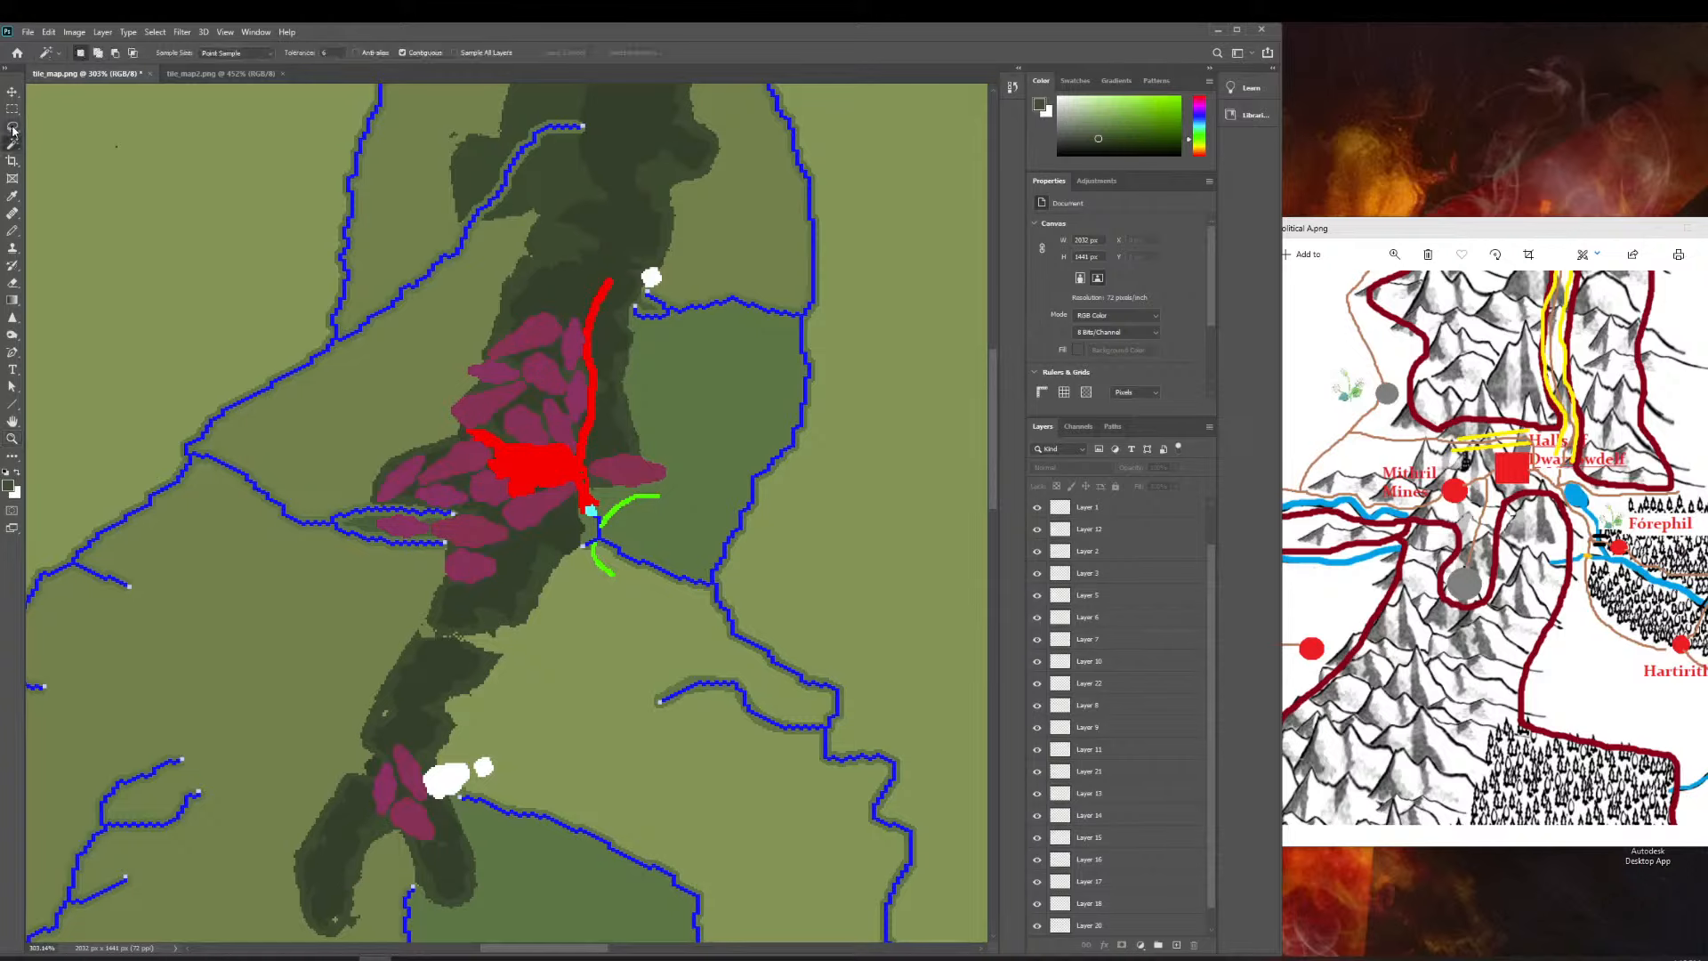
{"action": "left_click", "coordinate": [380, 785]}
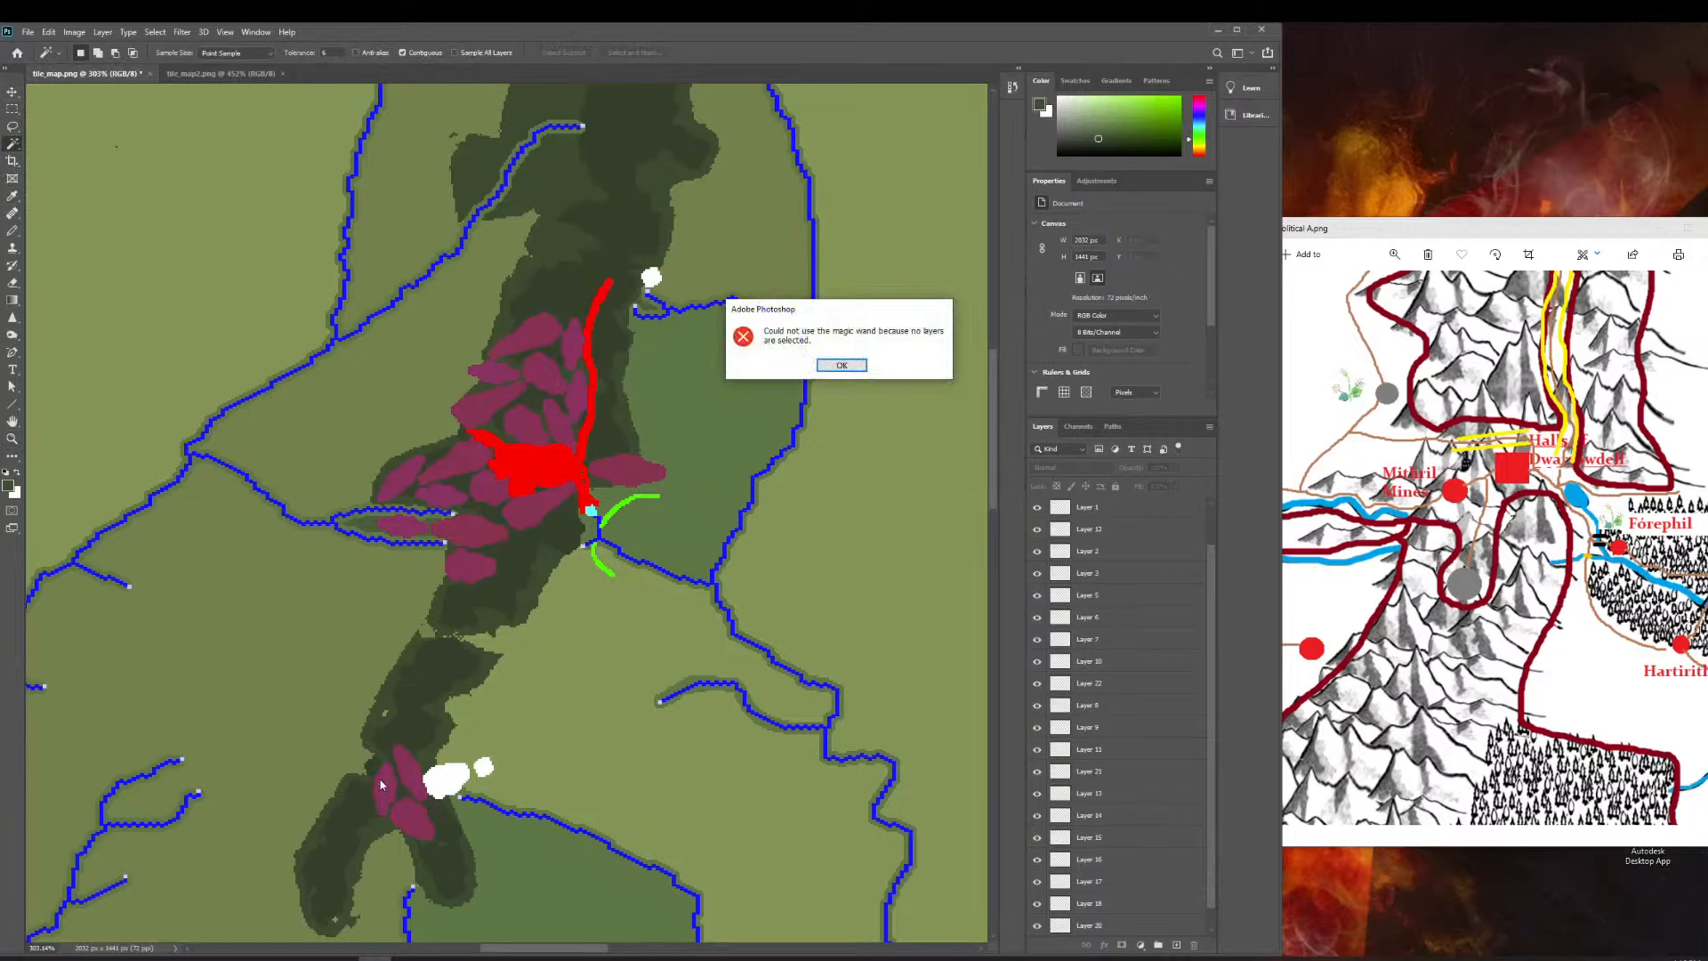
{"action": "key", "text": "Return"}
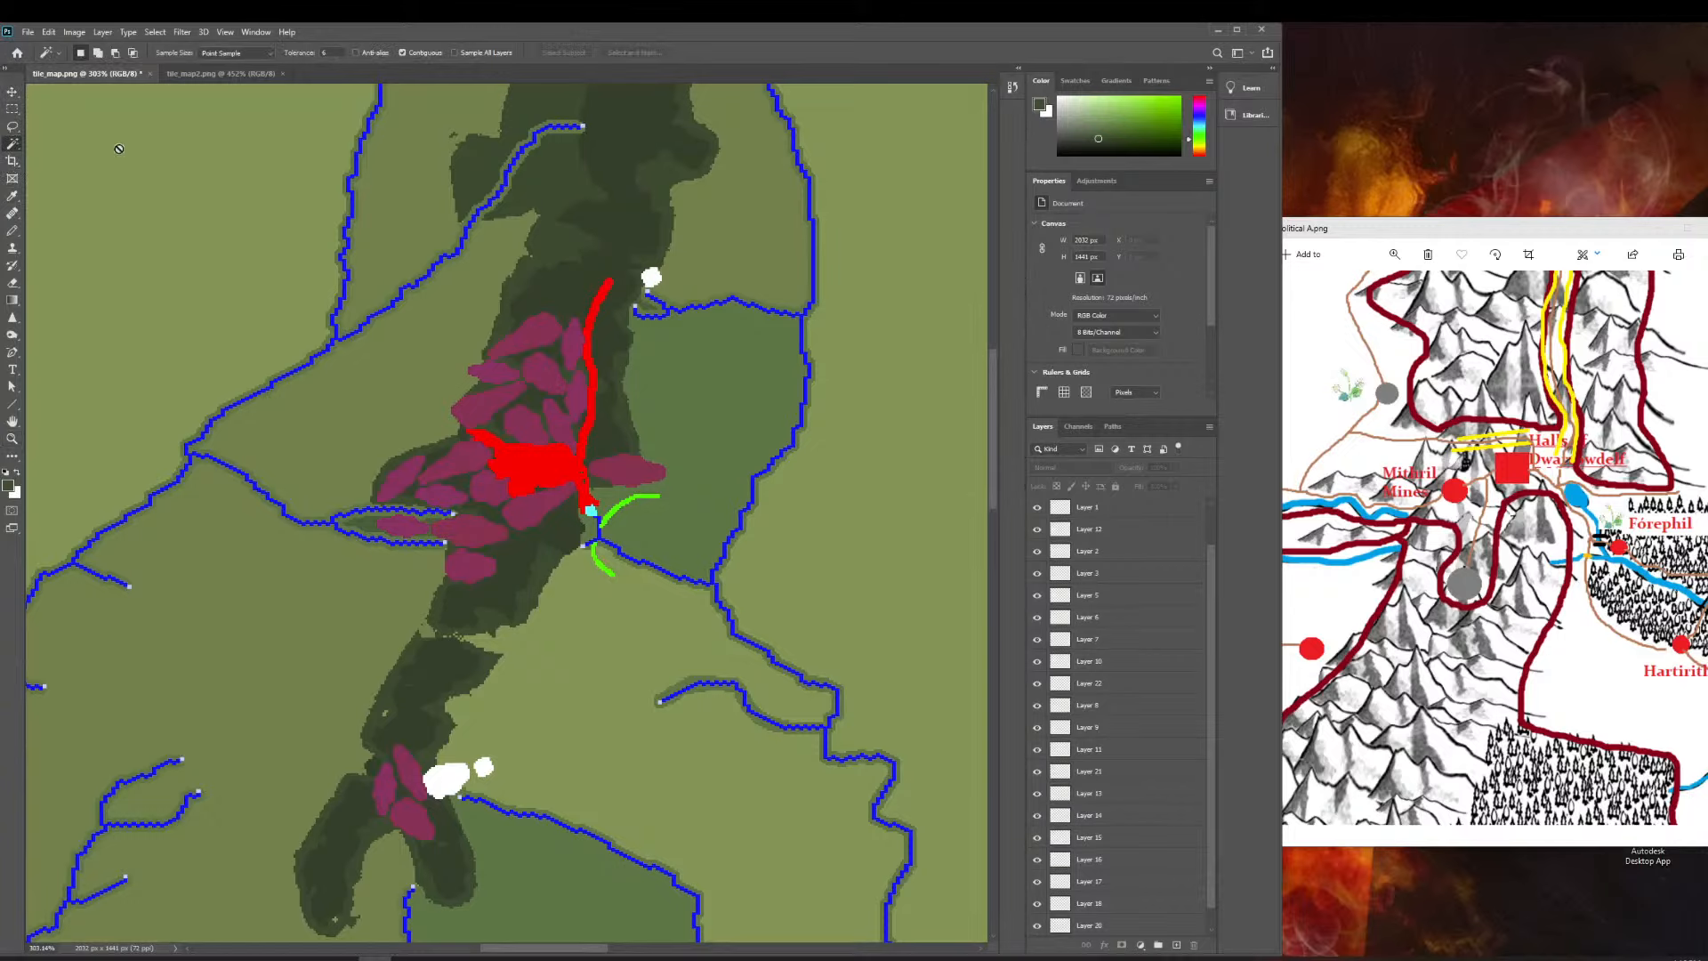
{"action": "left_click", "coordinate": [12, 91]}
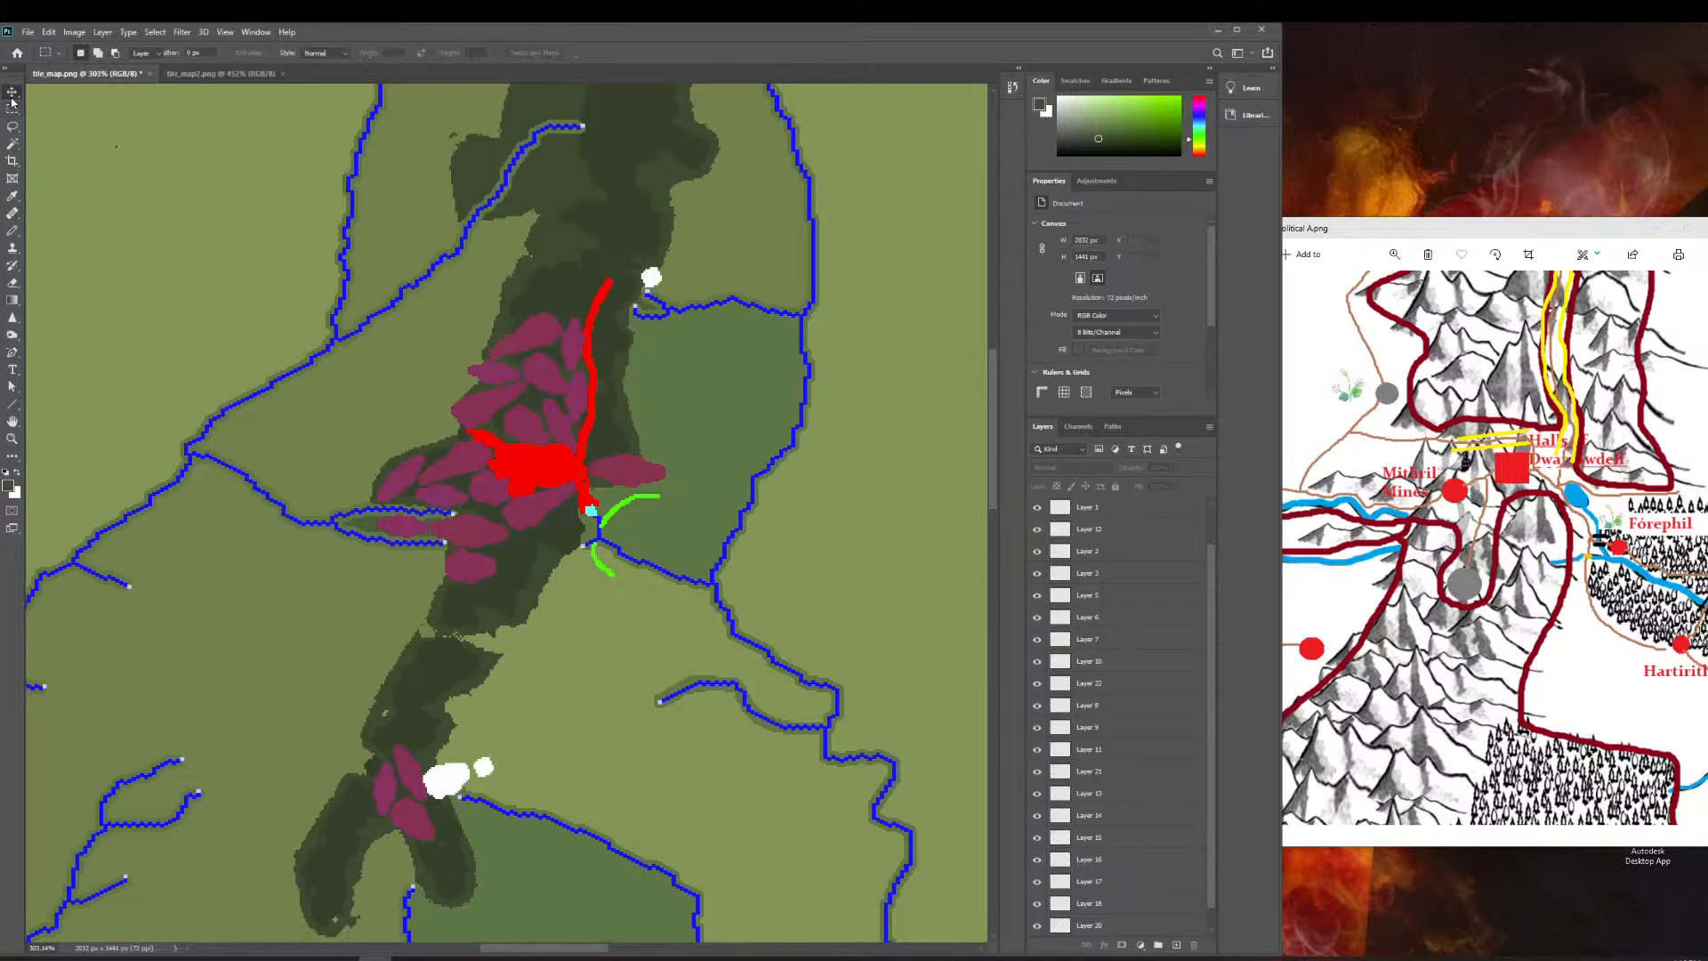
{"action": "left_click", "coordinate": [11, 146]}
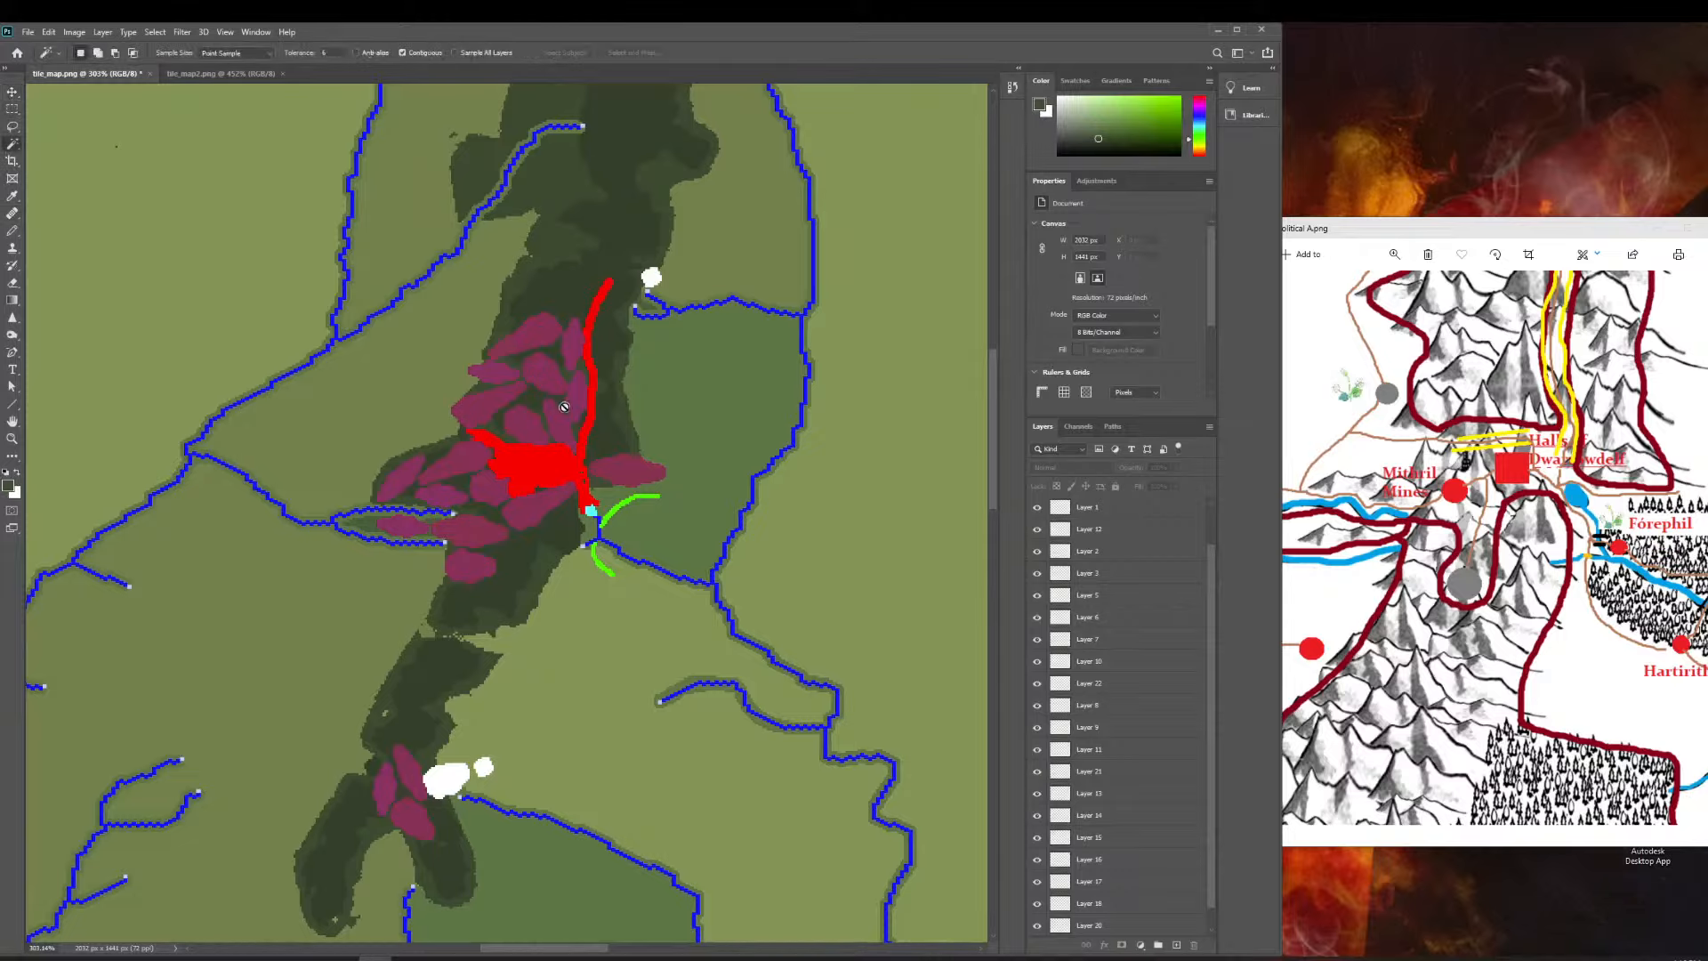
{"action": "scroll", "coordinate": [564, 407], "scroll_direction": "up", "scroll_amount": 3}
{"action": "scroll", "coordinate": [605, 401], "scroll_direction": "down", "scroll_amount": 4}
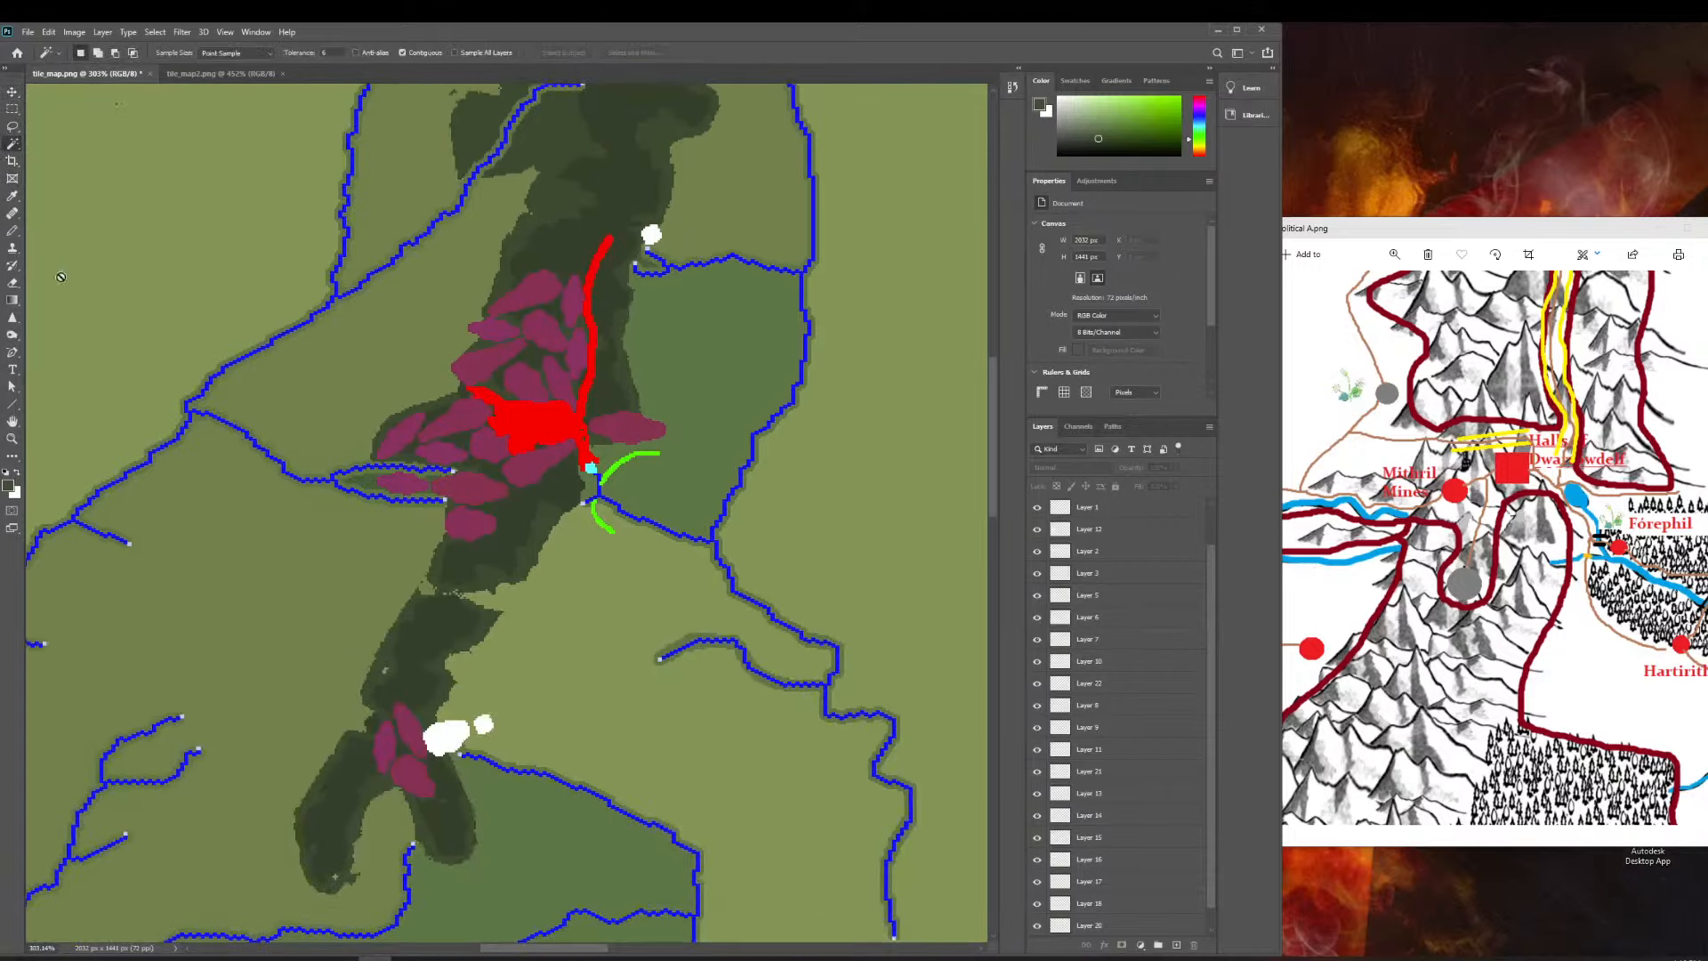
{"action": "scroll", "coordinate": [397, 725], "scroll_direction": "down", "scroll_amount": 1}
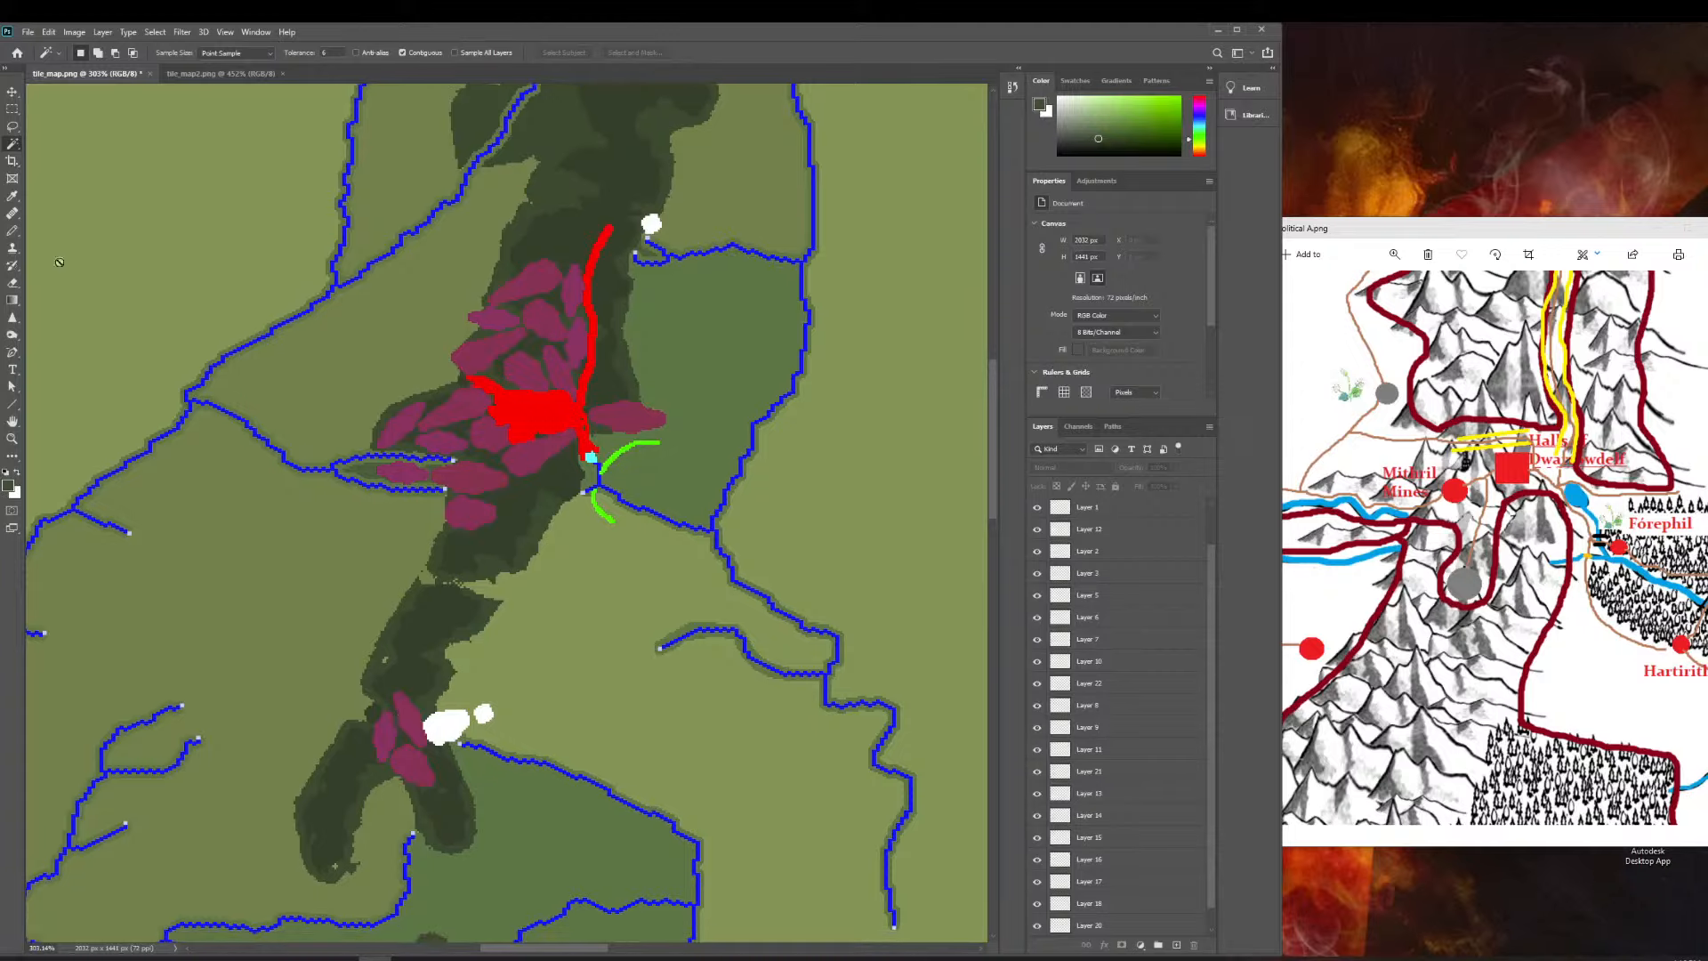
Copy the western patch of the southern cluster onto its own layer and place it just east of the red road, above the wide eastern patch.
{"action": "left_click", "coordinate": [12, 91]}
{"action": "left_click", "coordinate": [382, 718]}
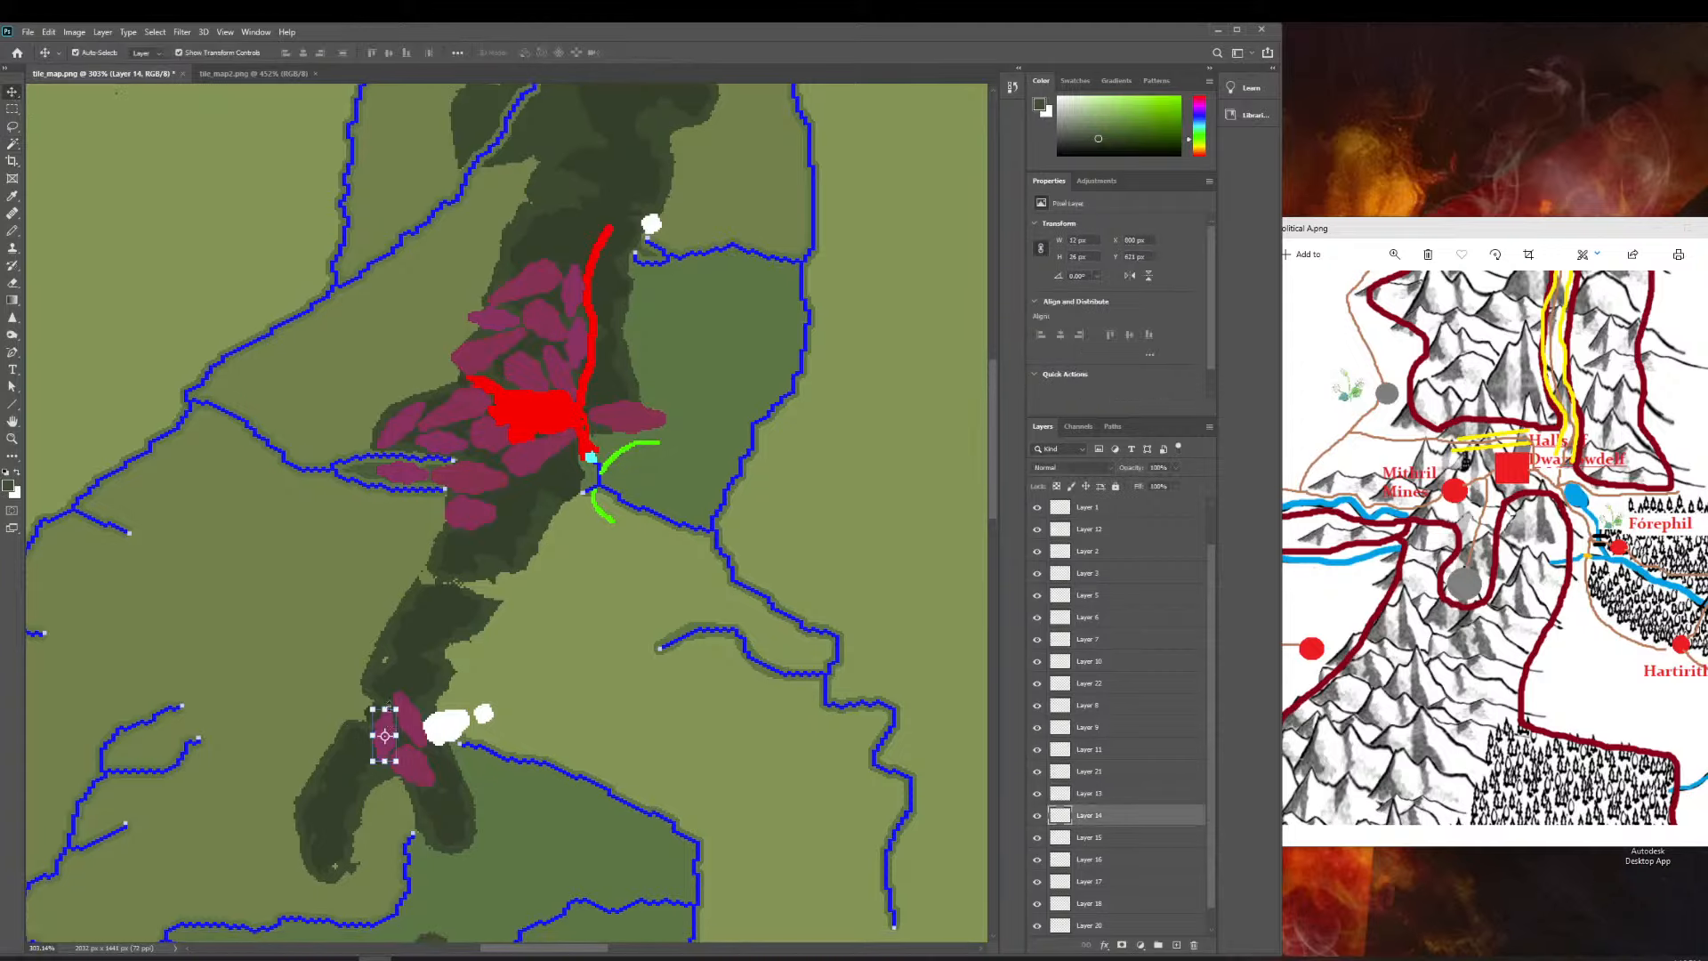
{"action": "scroll", "coordinate": [383, 718], "scroll_direction": "down", "scroll_amount": 1}
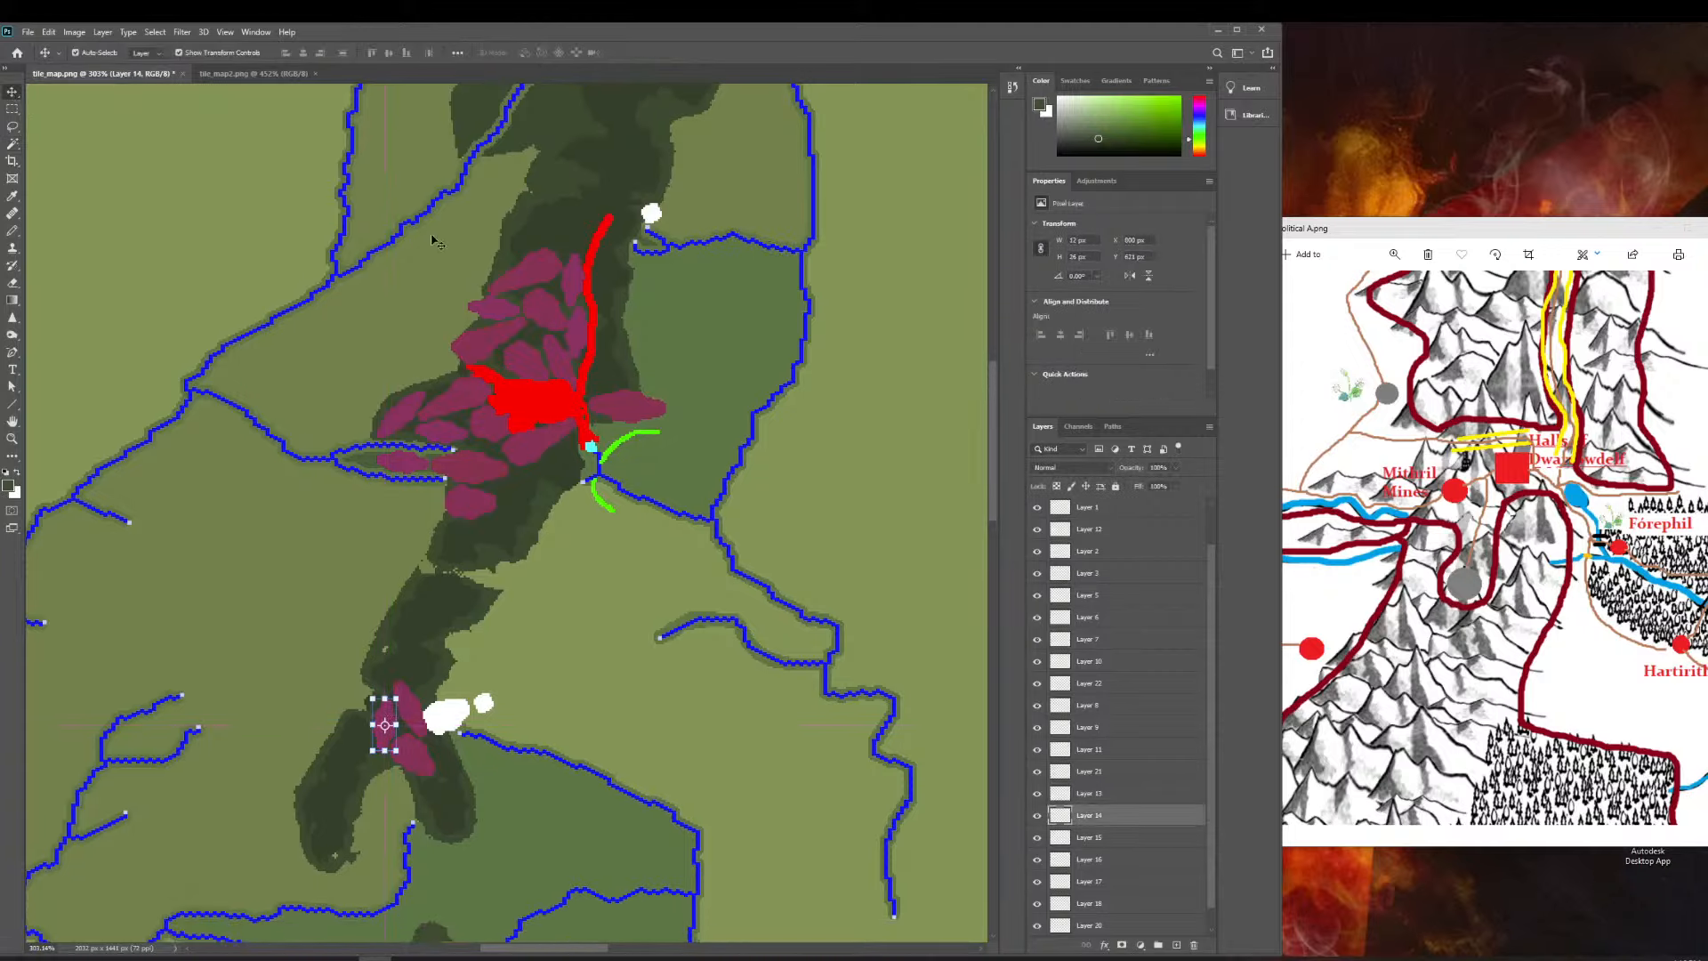
{"action": "key", "text": "ctrl+c"}
{"action": "key", "text": "ctrl+v"}
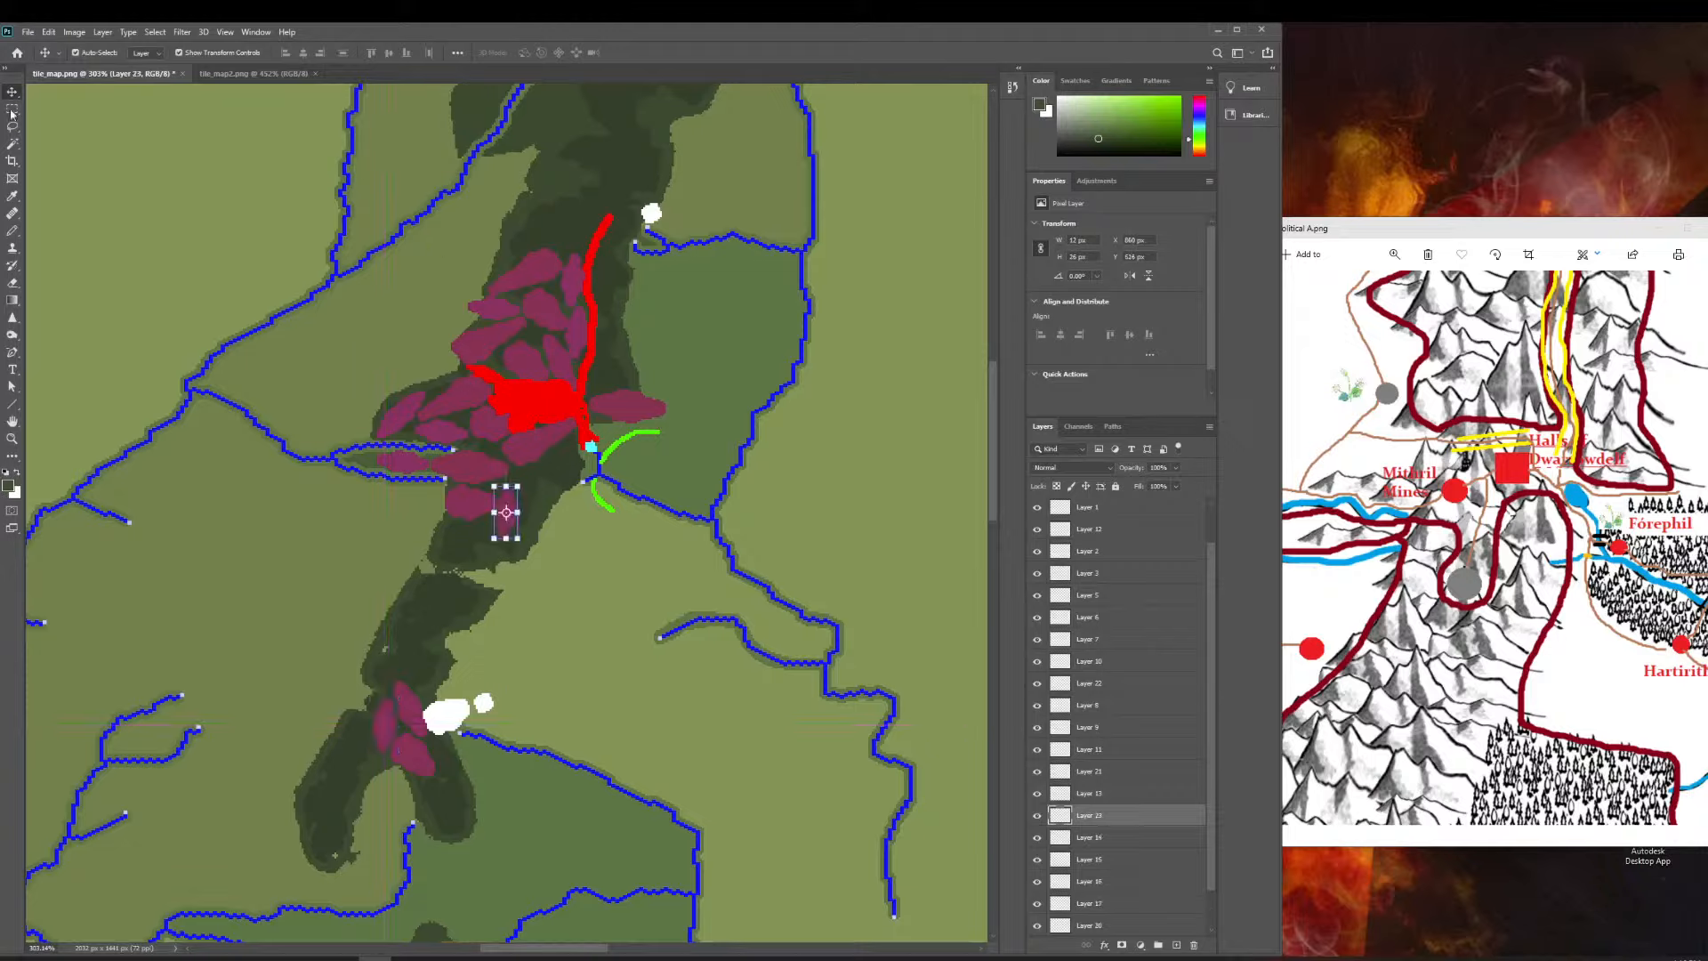
{"action": "left_click_drag", "start_coordinate": [504, 523], "coordinate": [597, 384]}
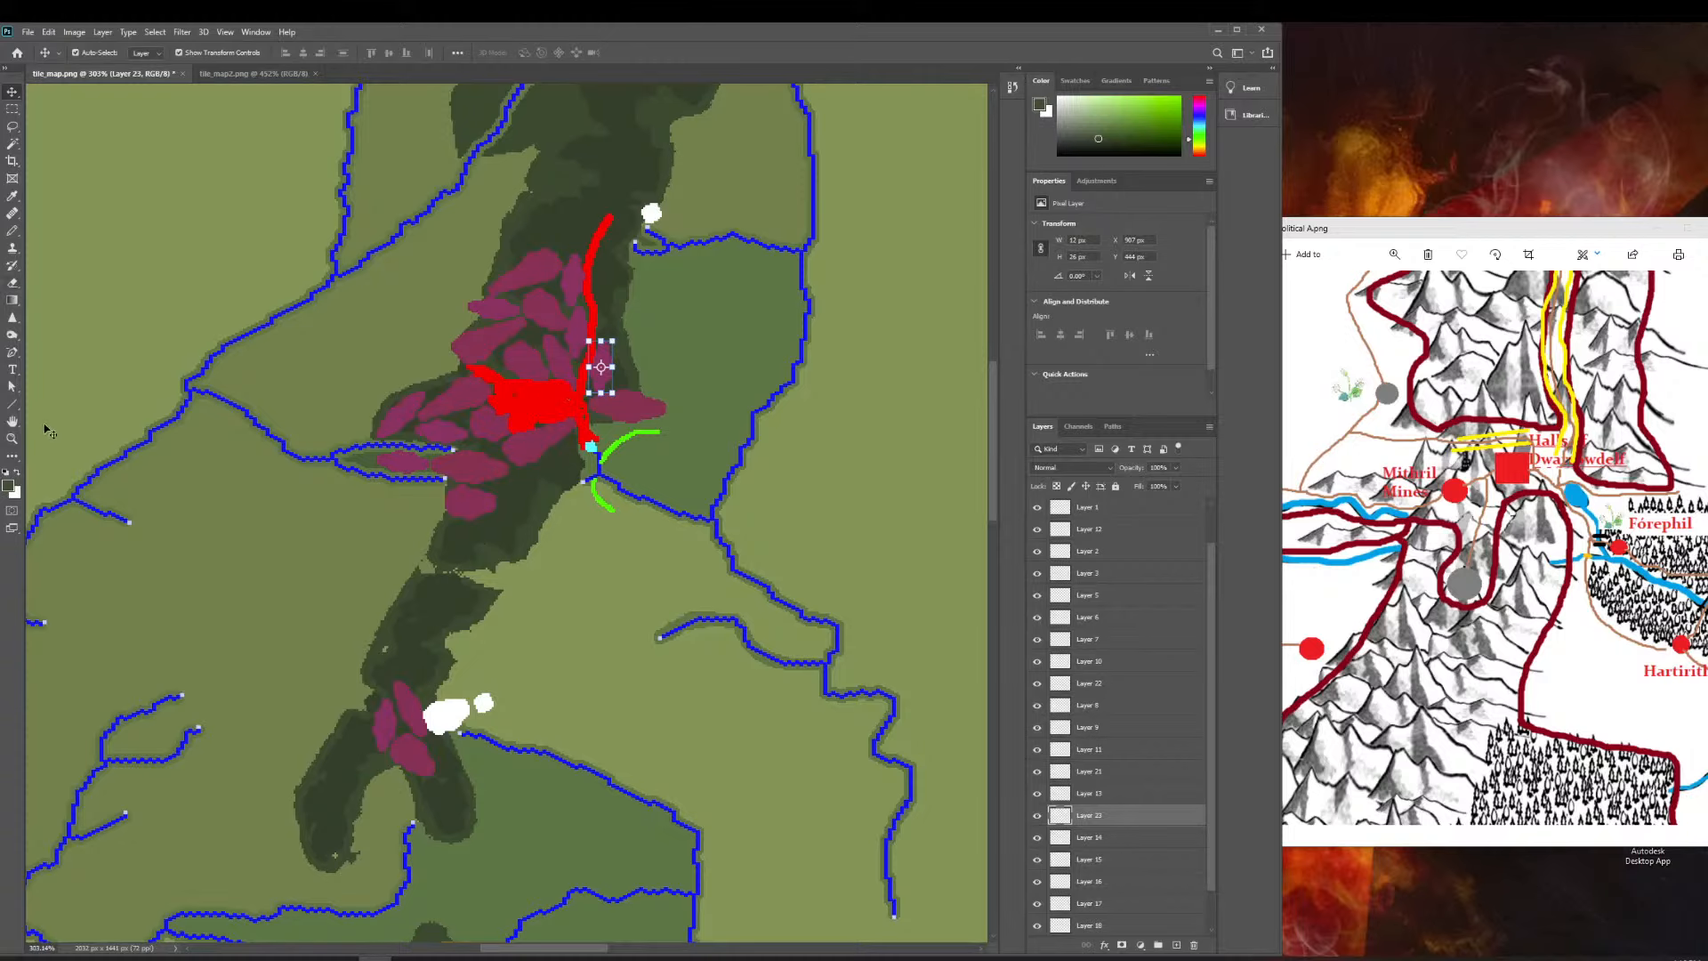
Hide and show Layer 1 with the red markings to check how the new narrow patch sits beside its neighbours.
{"action": "left_click", "coordinate": [12, 437]}
{"action": "left_click_drag", "start_coordinate": [624, 350], "coordinate": [685, 350]}
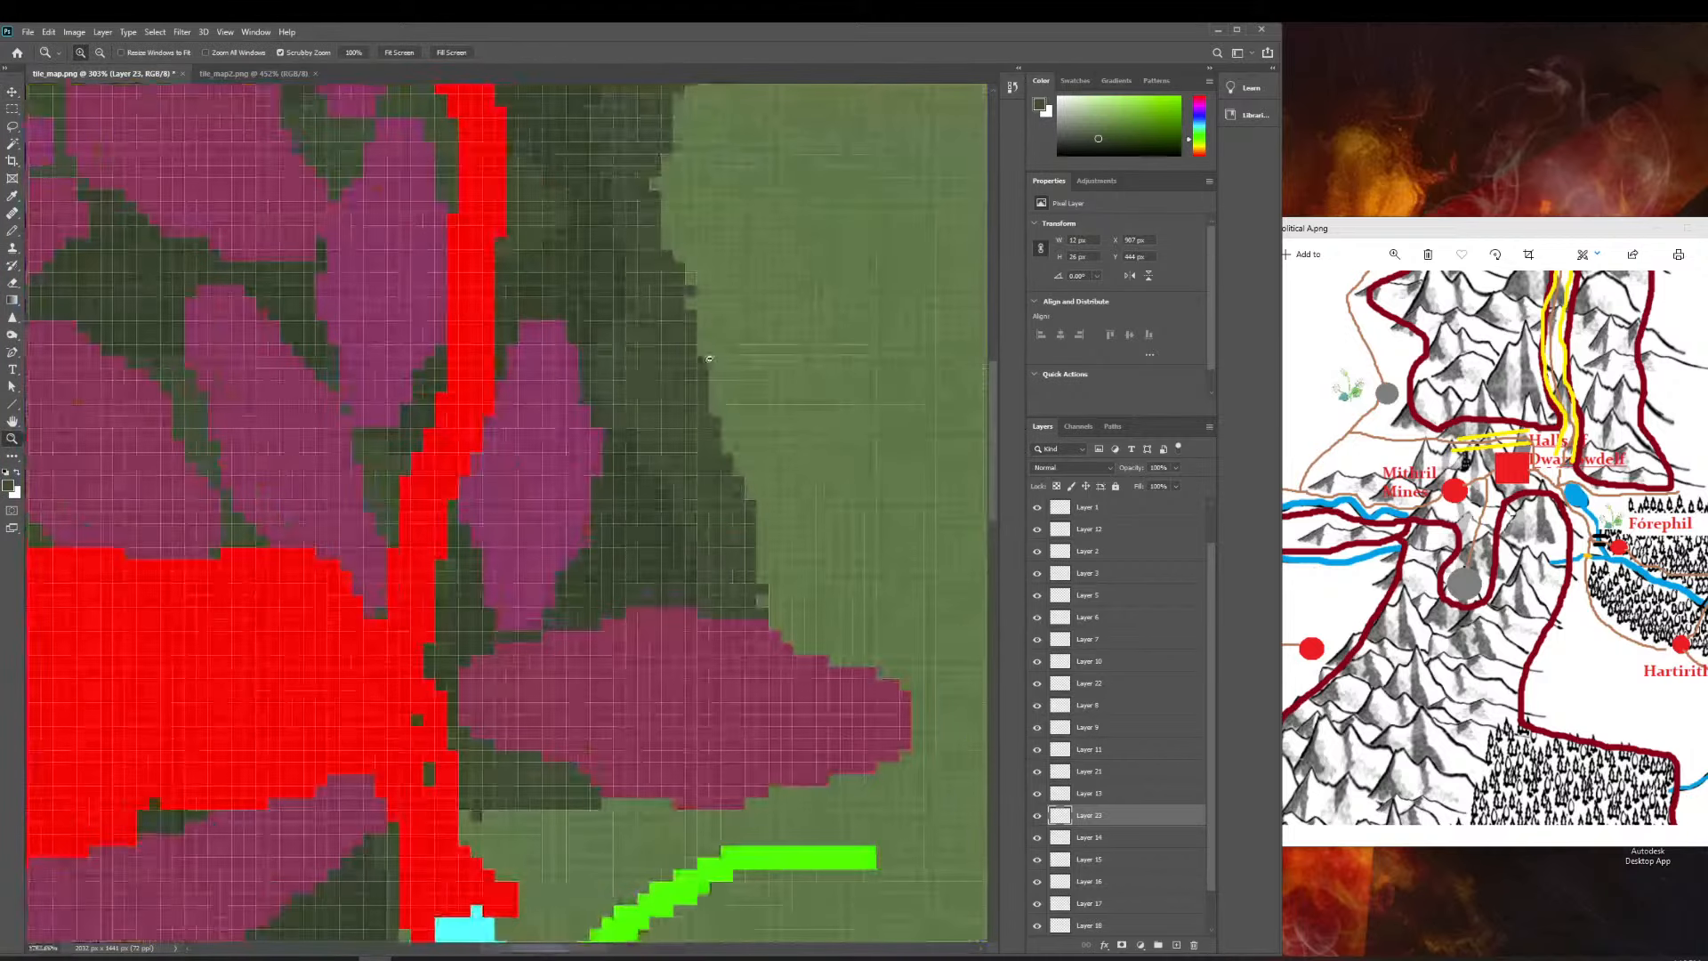
{"action": "left_click", "coordinate": [11, 92]}
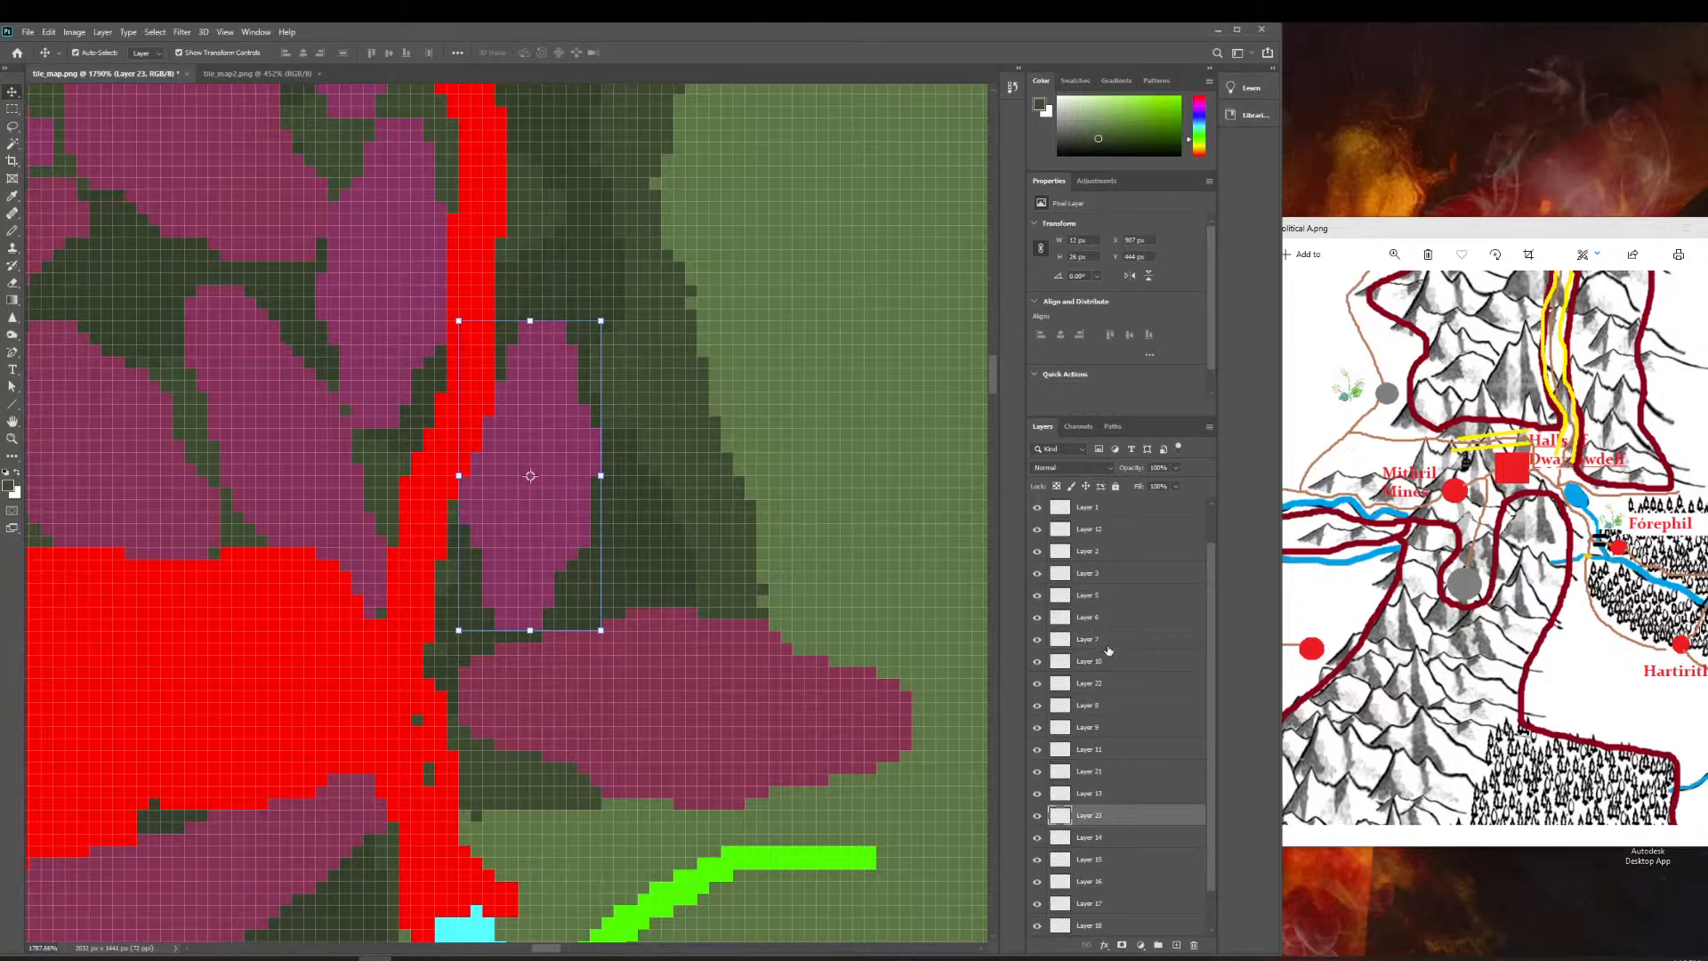
{"action": "scroll", "coordinate": [1112, 685], "scroll_direction": "down", "scroll_amount": 1}
{"action": "scroll", "coordinate": [1045, 693], "scroll_direction": "up", "scroll_amount": 2}
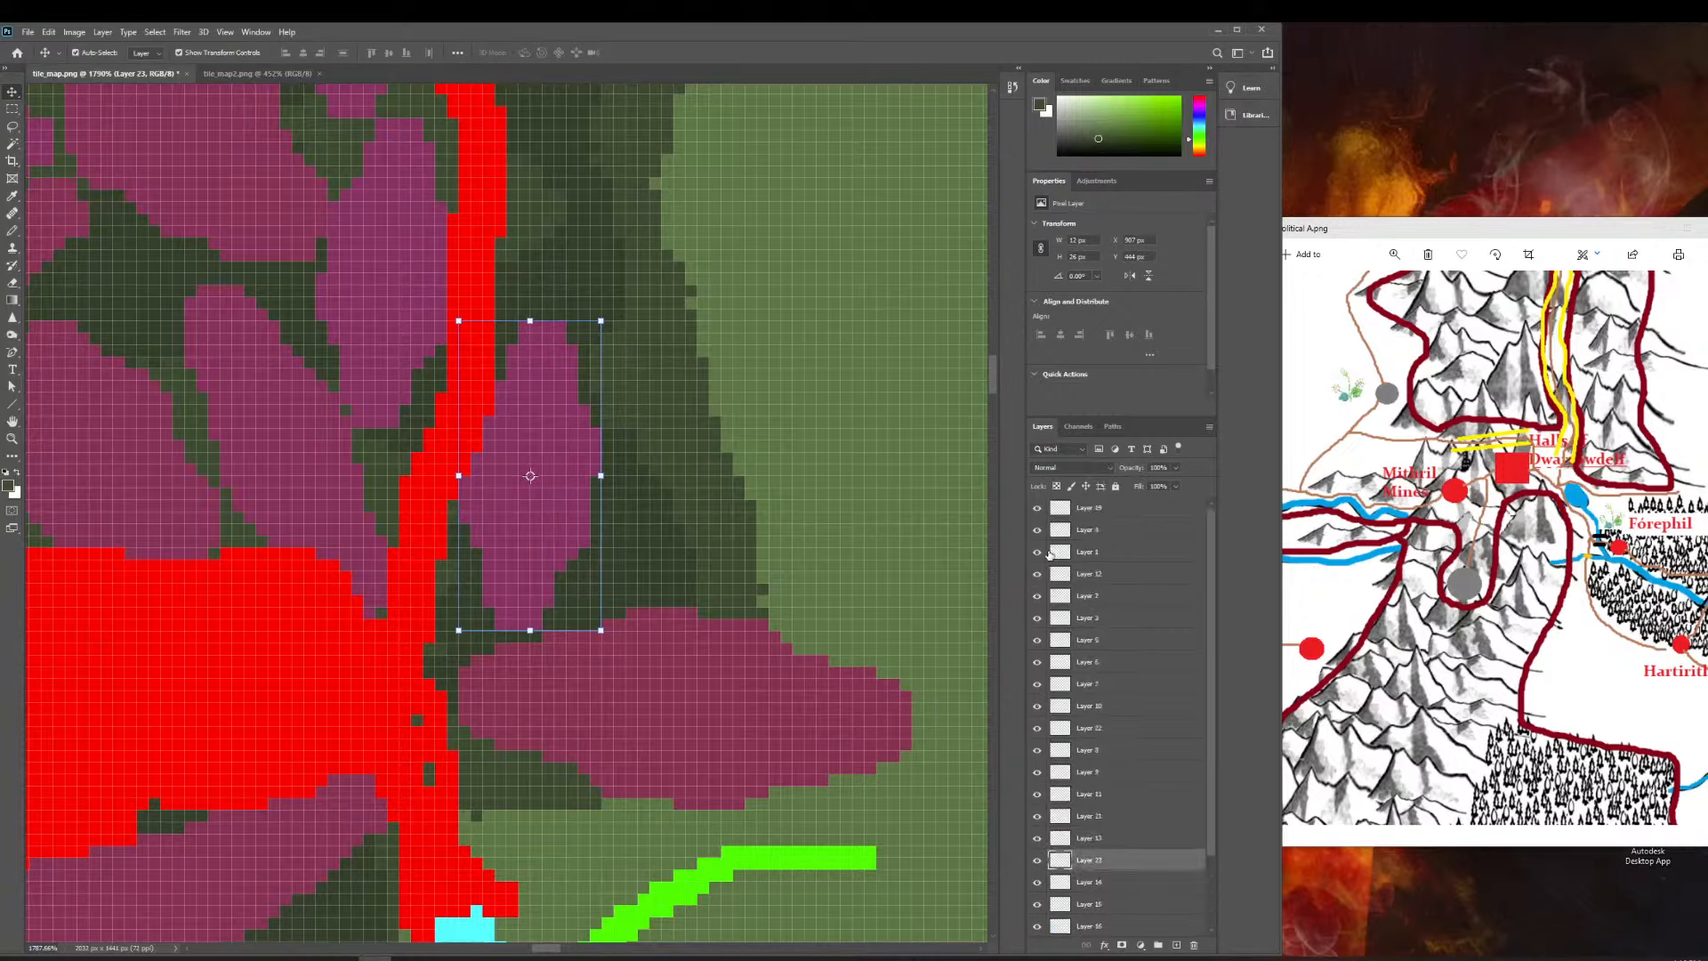
{"action": "left_click", "coordinate": [1038, 553]}
{"action": "left_click", "coordinate": [1038, 552]}
{"action": "left_click", "coordinate": [1039, 552]}
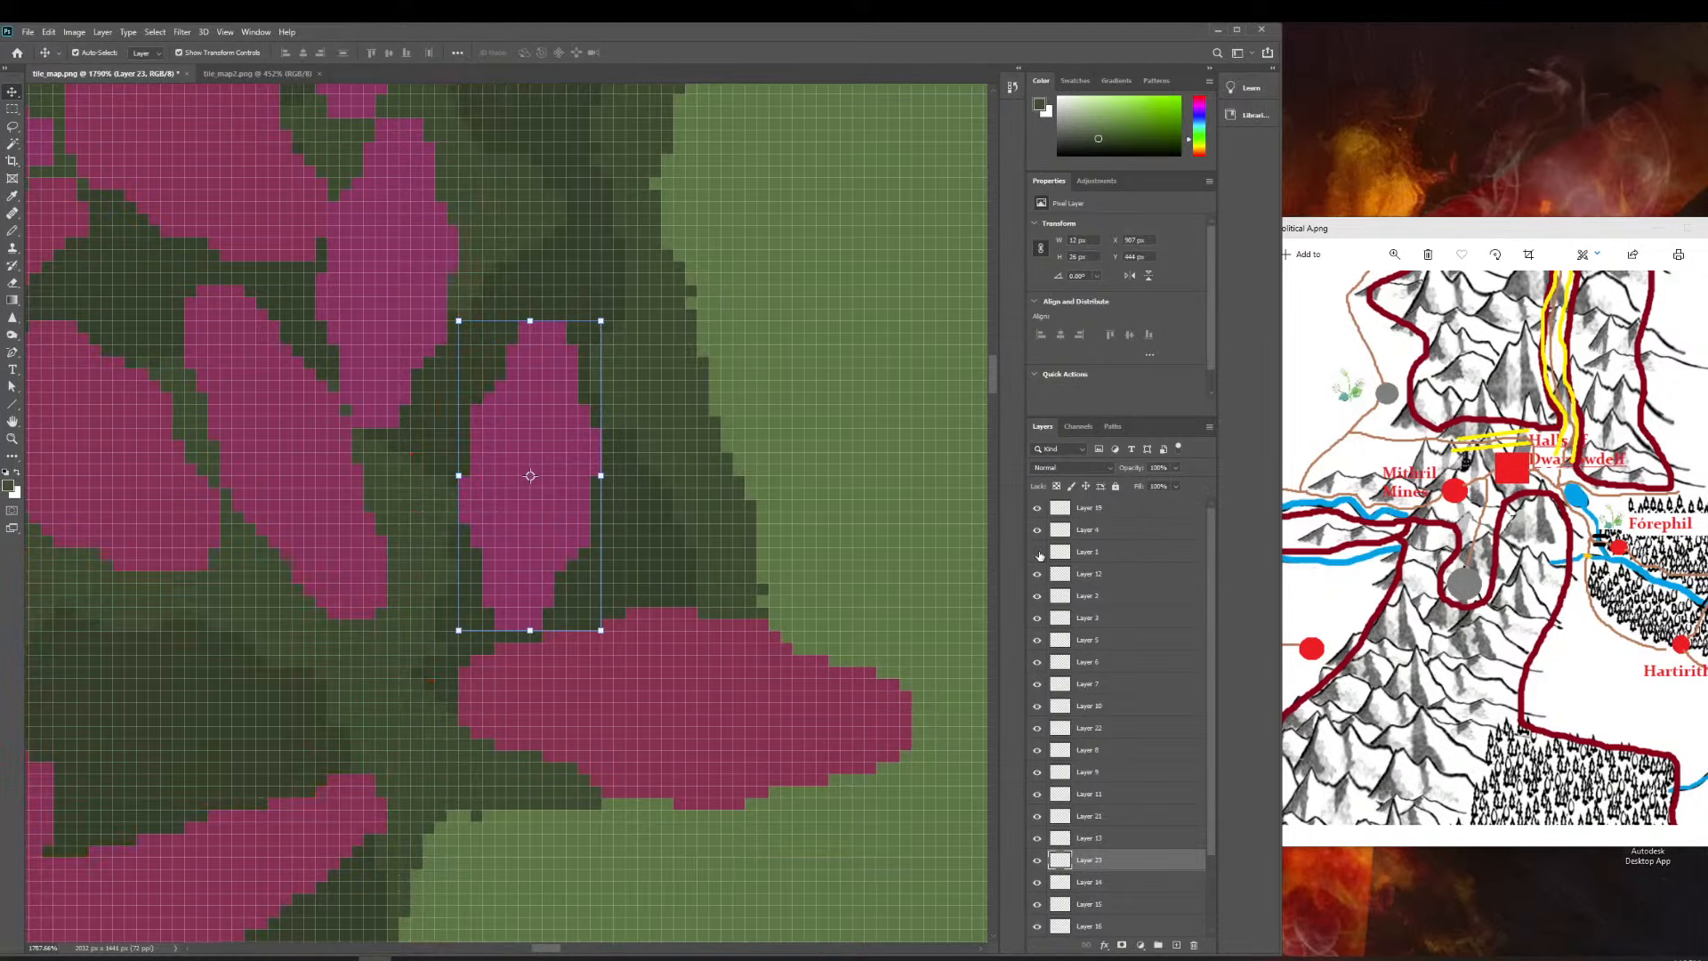
{"action": "left_click", "coordinate": [1039, 552]}
Copy the lowest patch of the southern cluster near the white marks onto its own layer.
{"action": "left_click", "coordinate": [12, 438]}
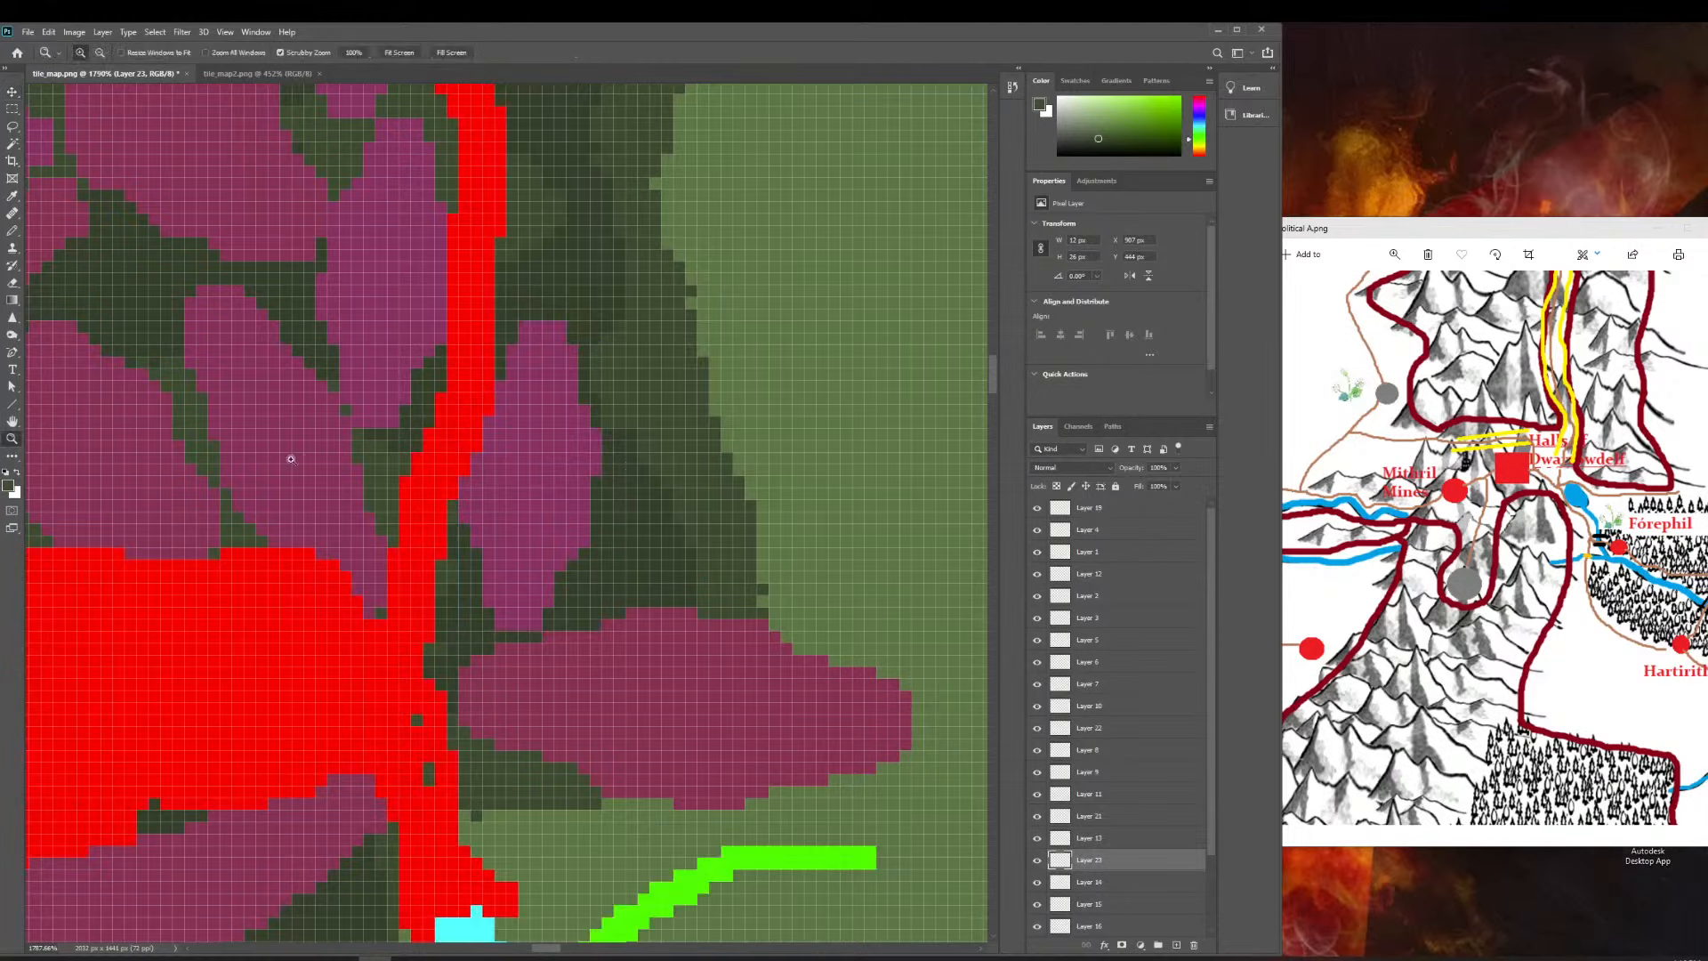
{"action": "left_click_drag", "start_coordinate": [676, 427], "coordinate": [572, 474]}
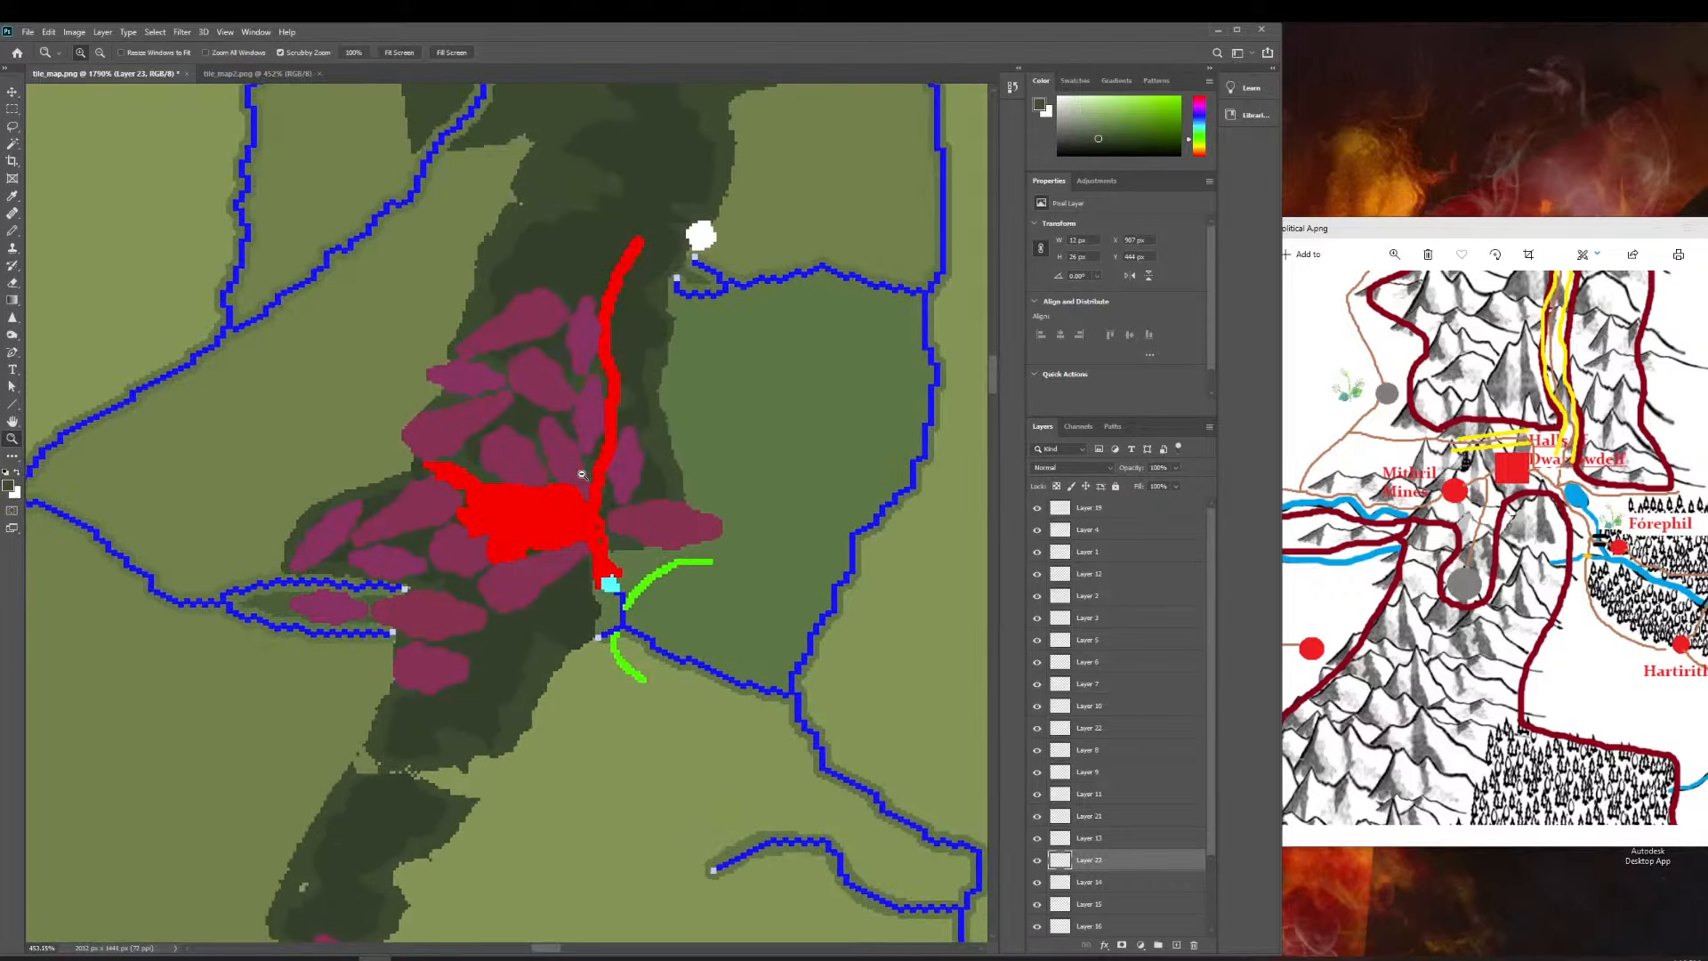
{"action": "left_click_drag", "start_coordinate": [335, 599], "coordinate": [364, 596]}
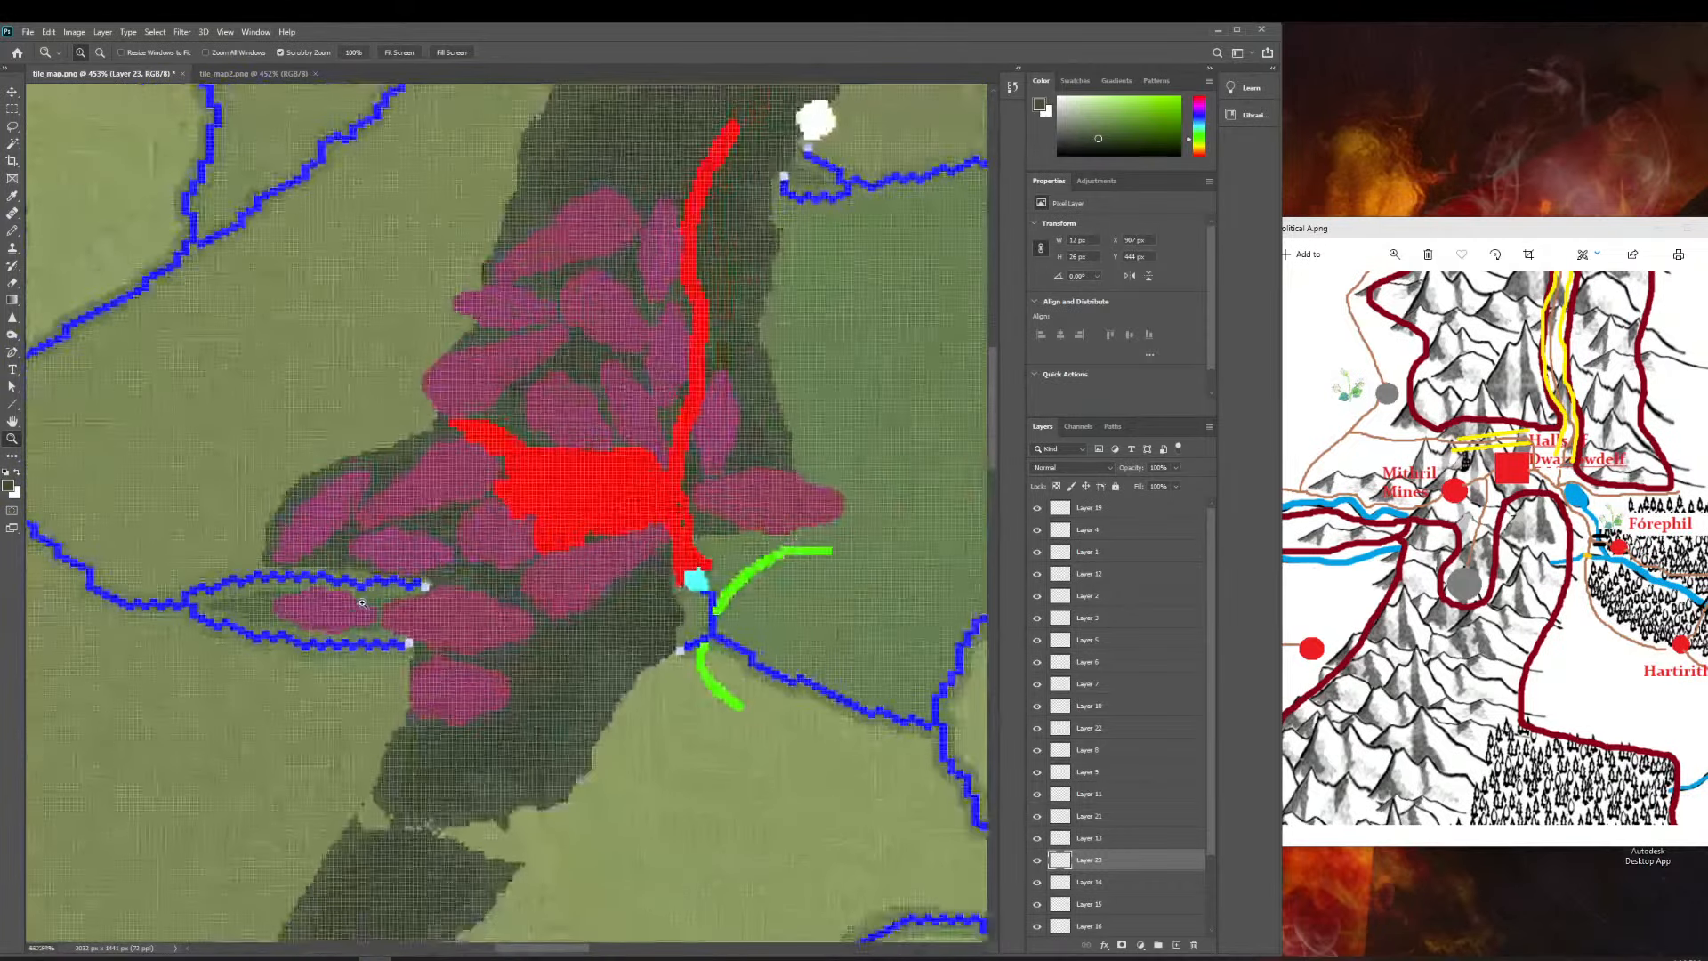
{"action": "scroll", "coordinate": [434, 552], "scroll_direction": "down", "scroll_amount": 5}
{"action": "scroll", "coordinate": [435, 552], "scroll_direction": "up", "scroll_amount": 3}
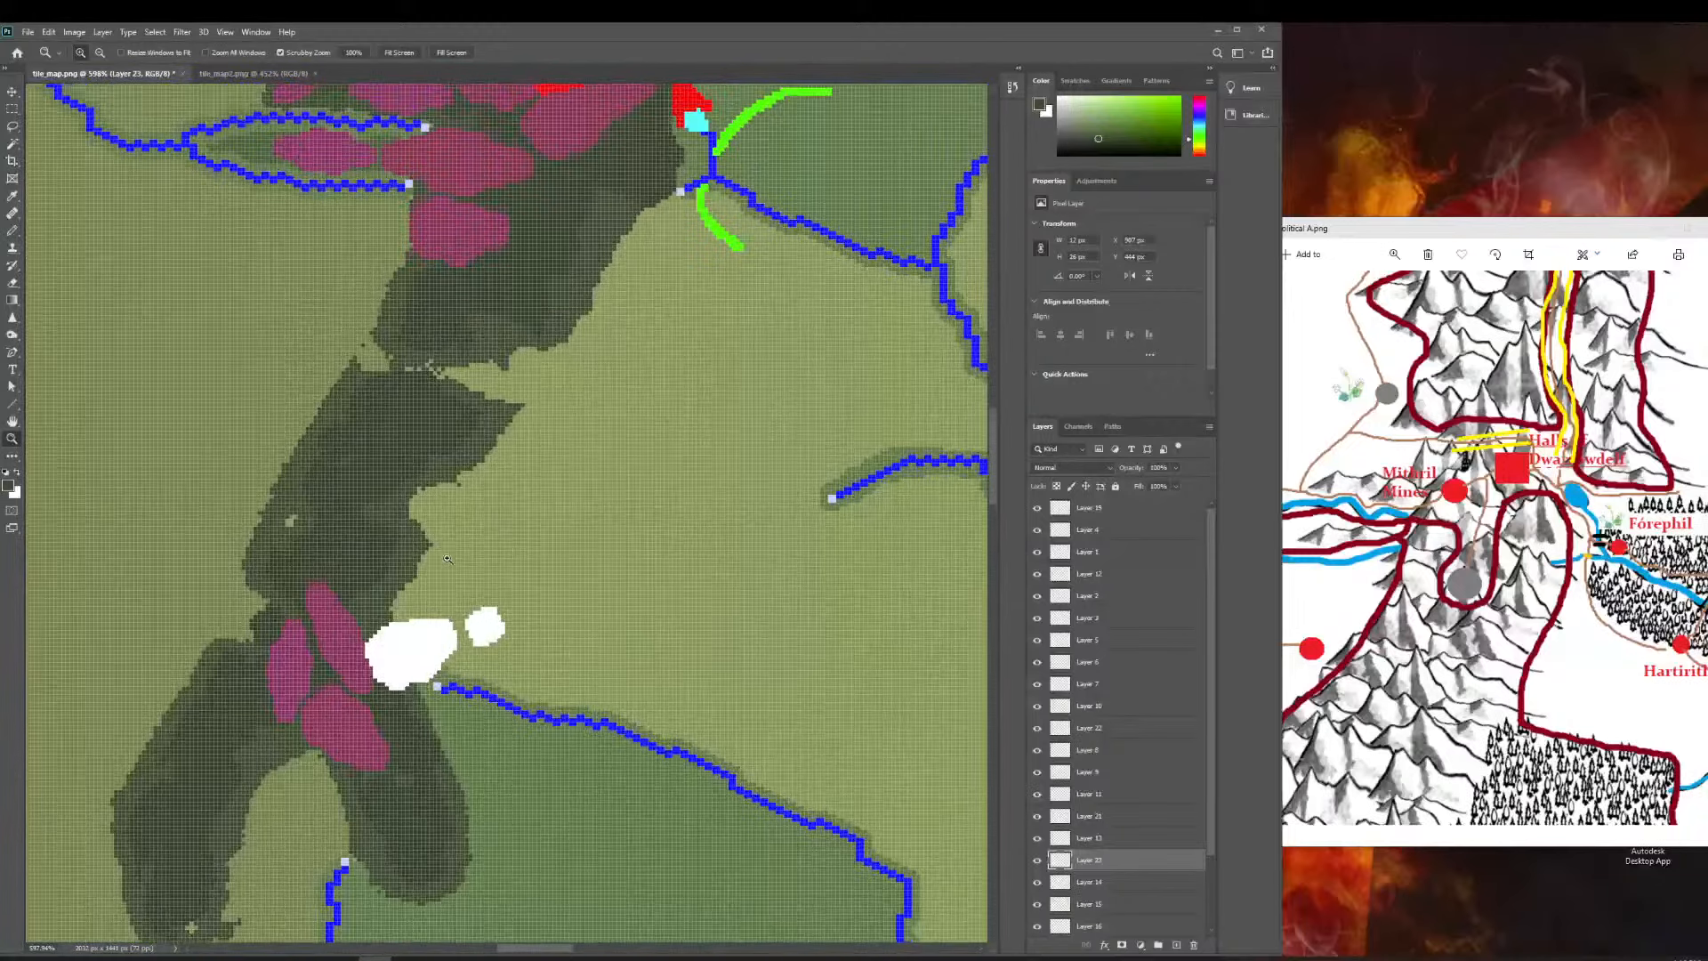
{"action": "key", "text": "v"}
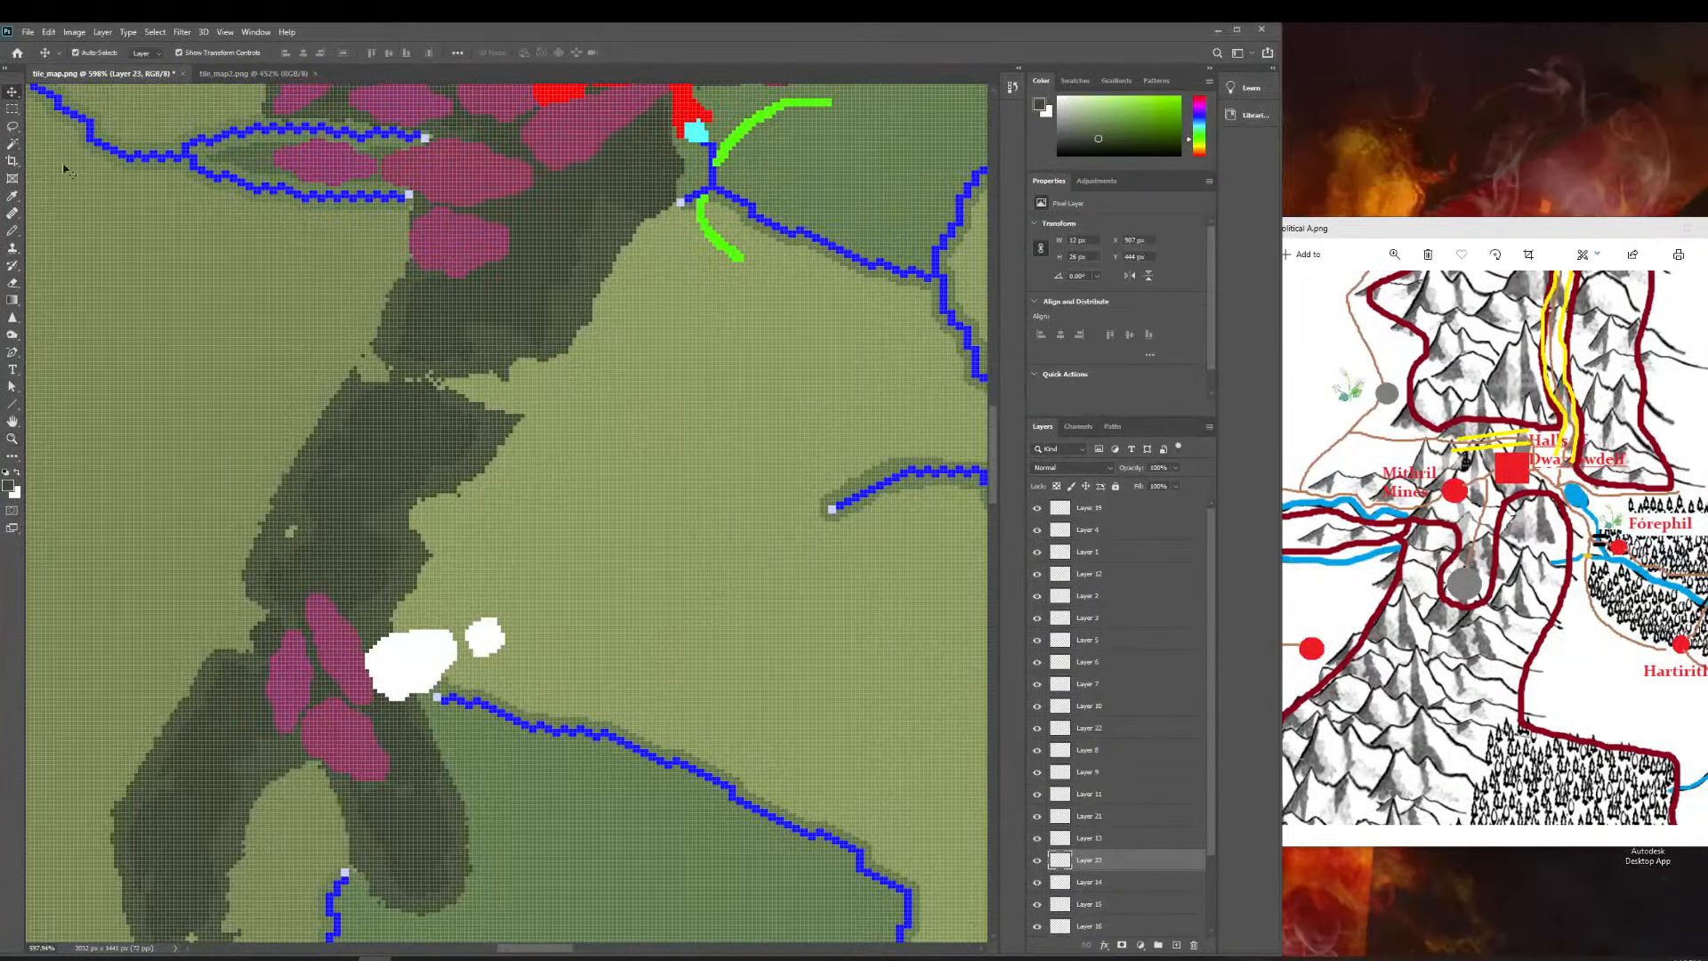
{"action": "left_click", "coordinate": [331, 667]}
{"action": "scroll", "coordinate": [331, 667], "scroll_direction": "up", "scroll_amount": 8}
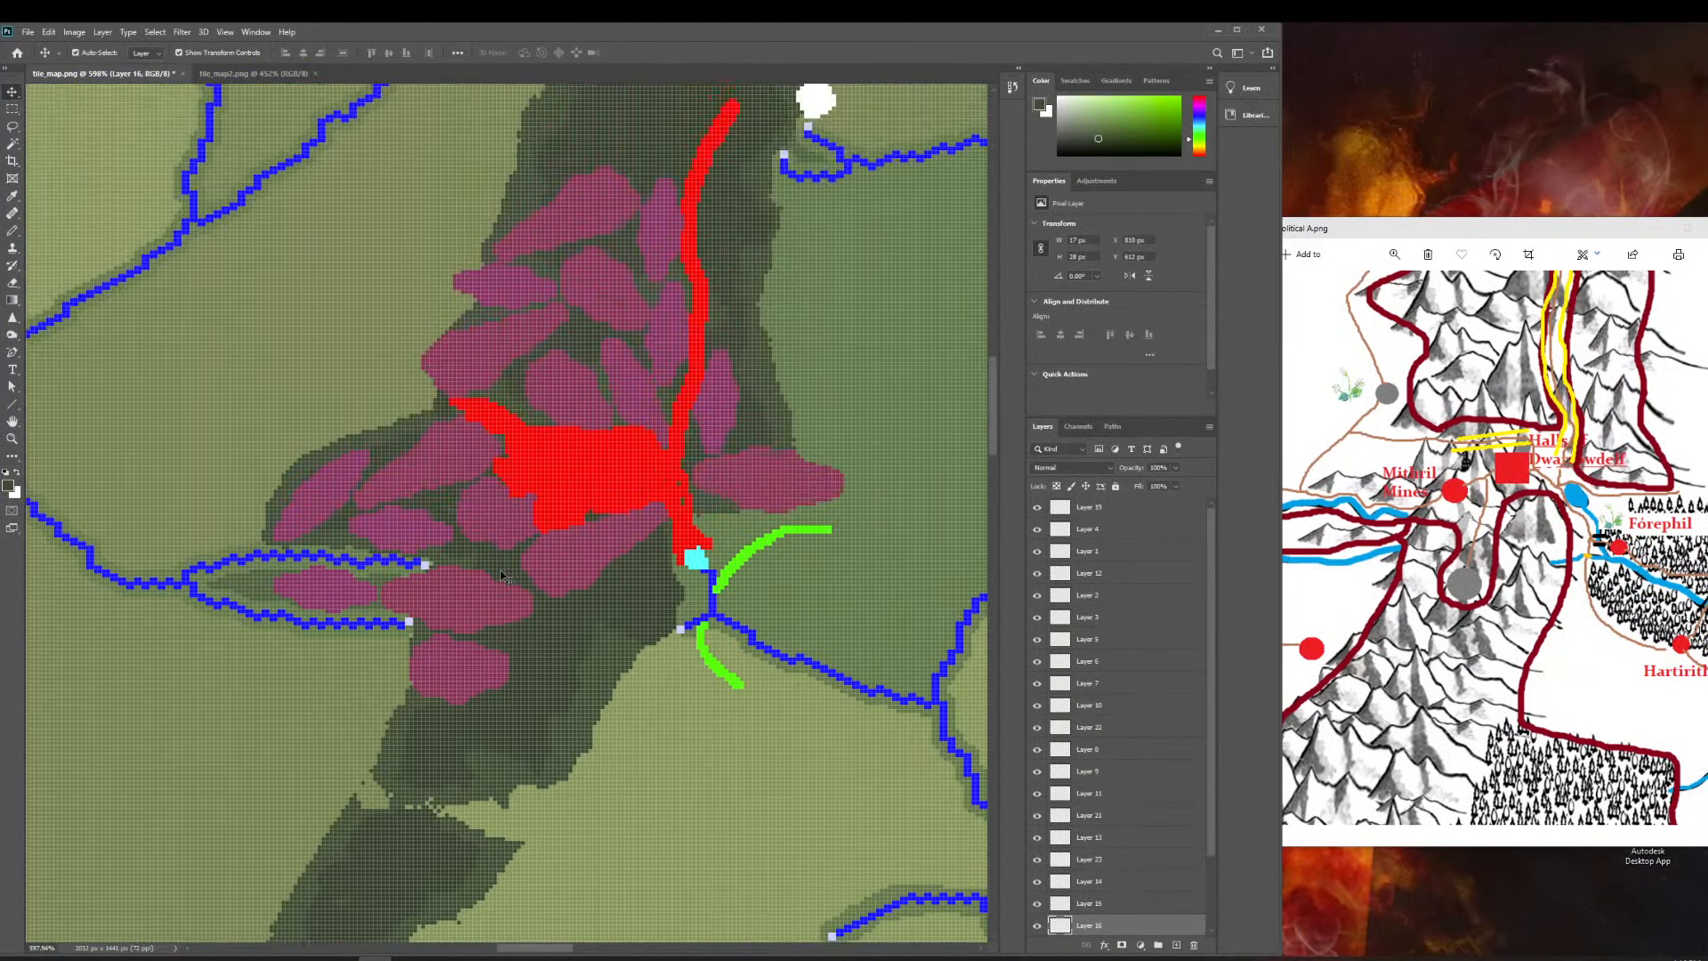
{"action": "scroll", "coordinate": [354, 823], "scroll_direction": "down", "scroll_amount": 6}
{"action": "left_click", "coordinate": [354, 823]}
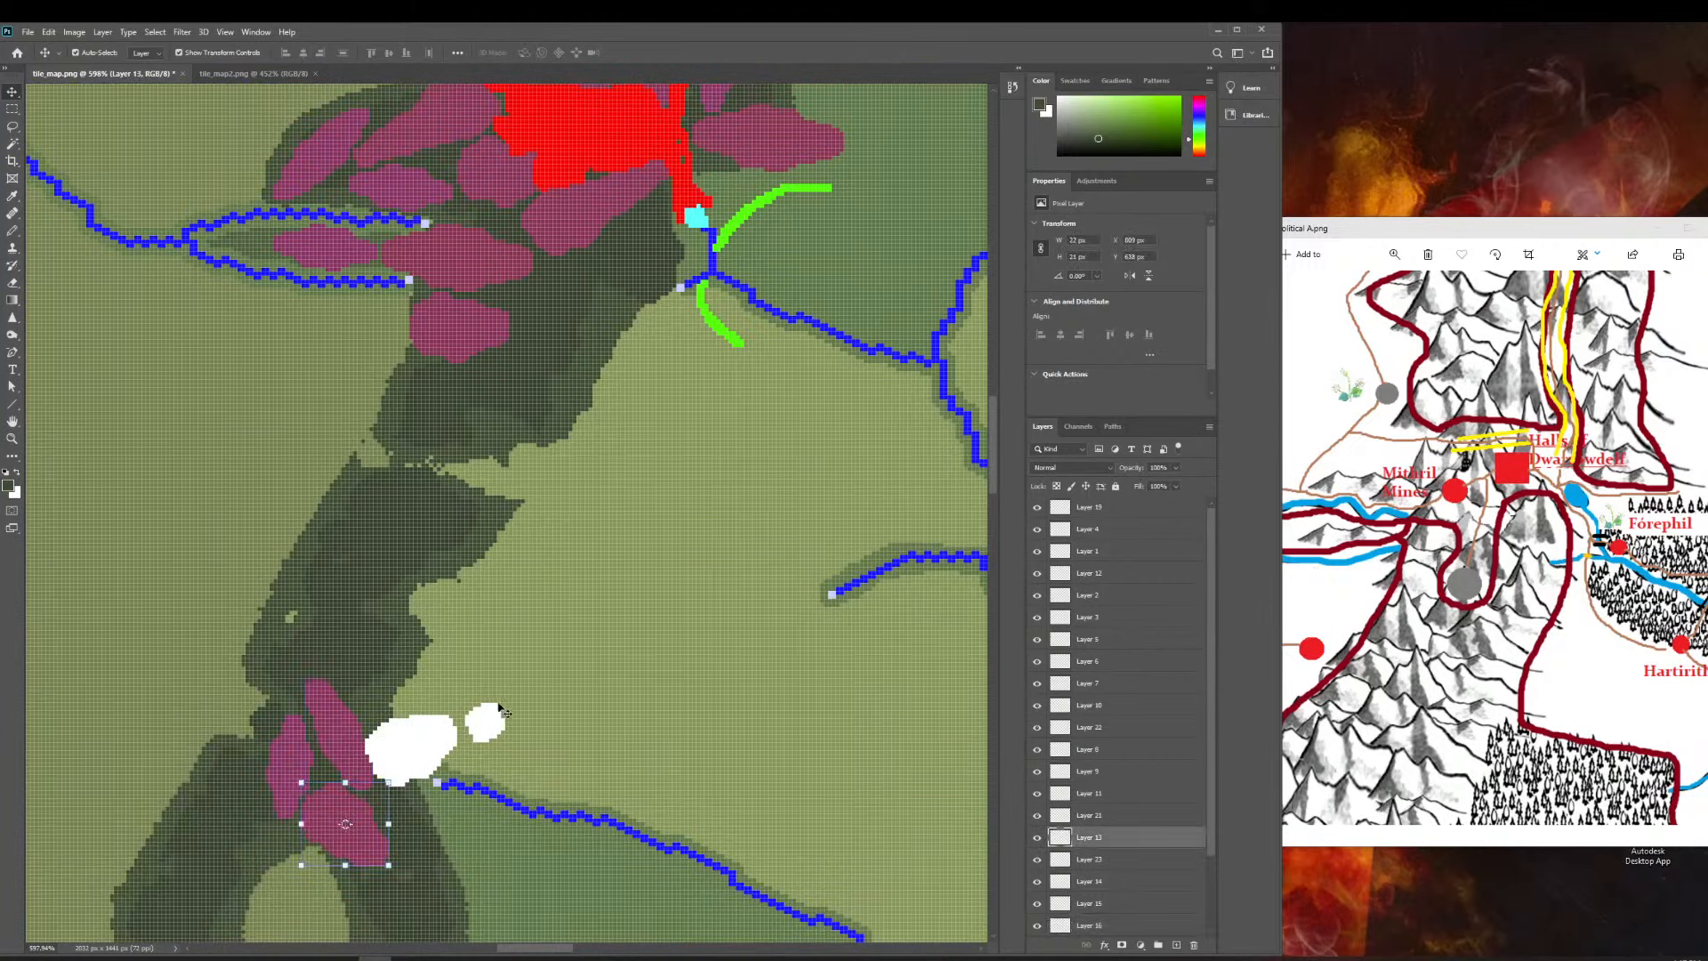
{"action": "key", "text": "ctrl+z"}
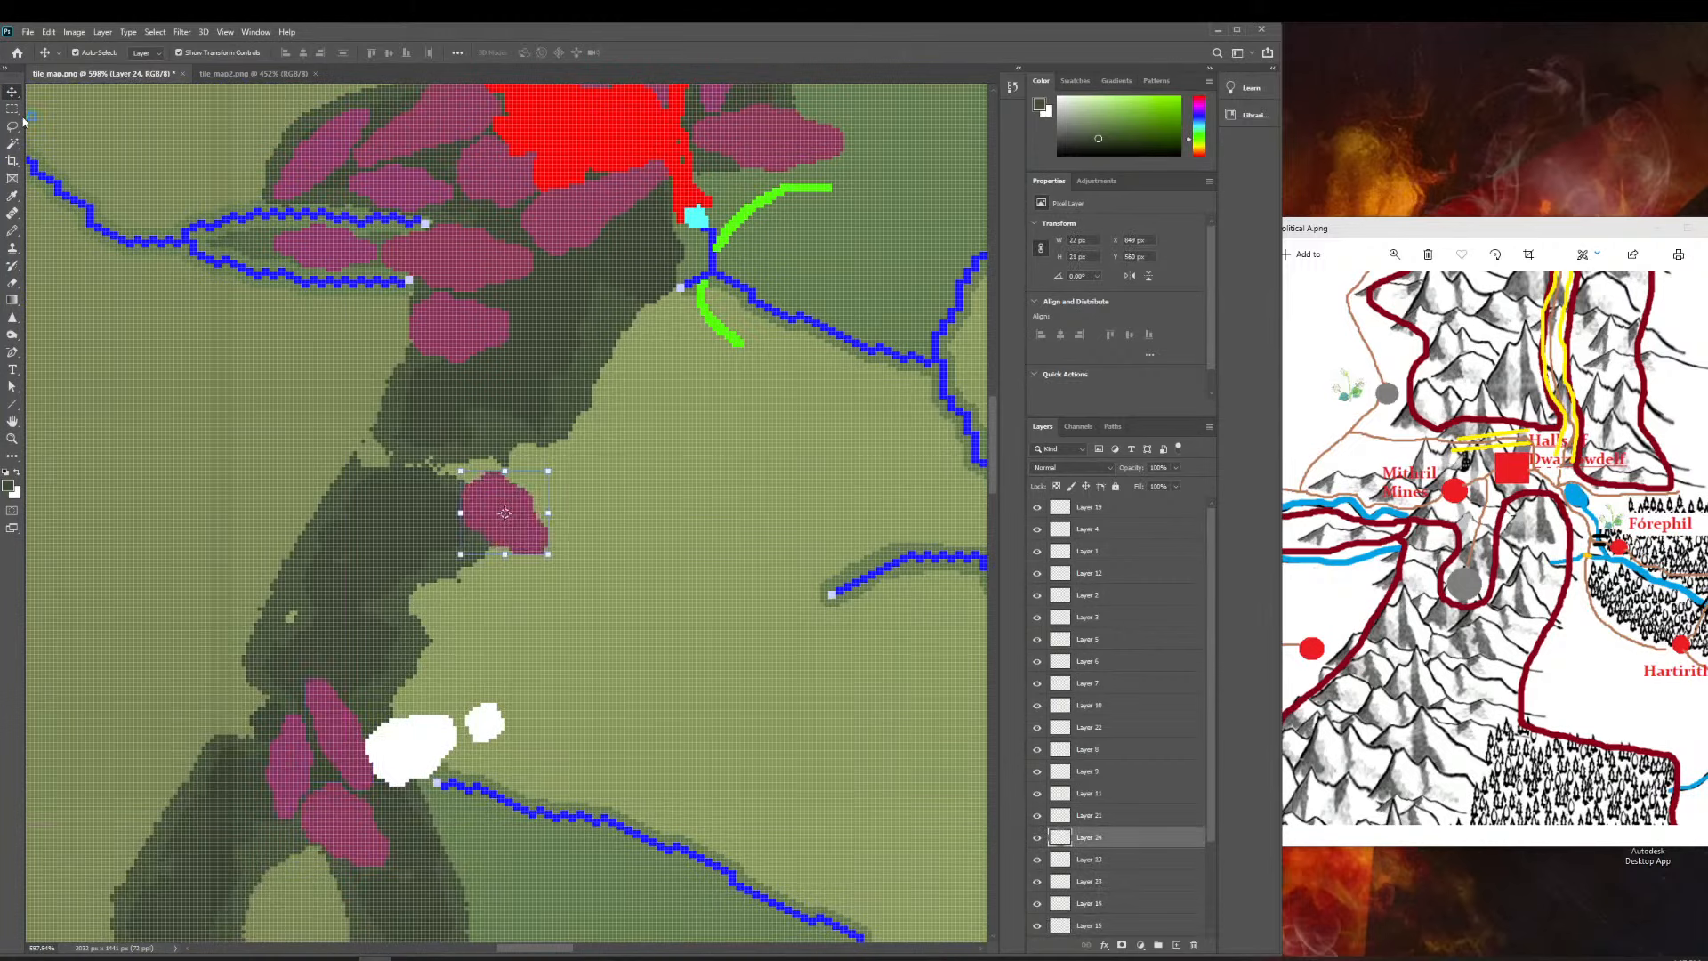
Move the copied patch north to the east side of the narrow patch, directly above the wide eastern patch.
{"action": "scroll", "coordinate": [449, 666], "scroll_direction": "up", "scroll_amount": 5}
{"action": "scroll", "coordinate": [449, 666], "scroll_direction": "up", "scroll_amount": 1}
{"action": "left_click_drag", "start_coordinate": [506, 763], "coordinate": [777, 317]}
{"action": "scroll", "coordinate": [777, 318], "scroll_direction": "up", "scroll_amount": 3}
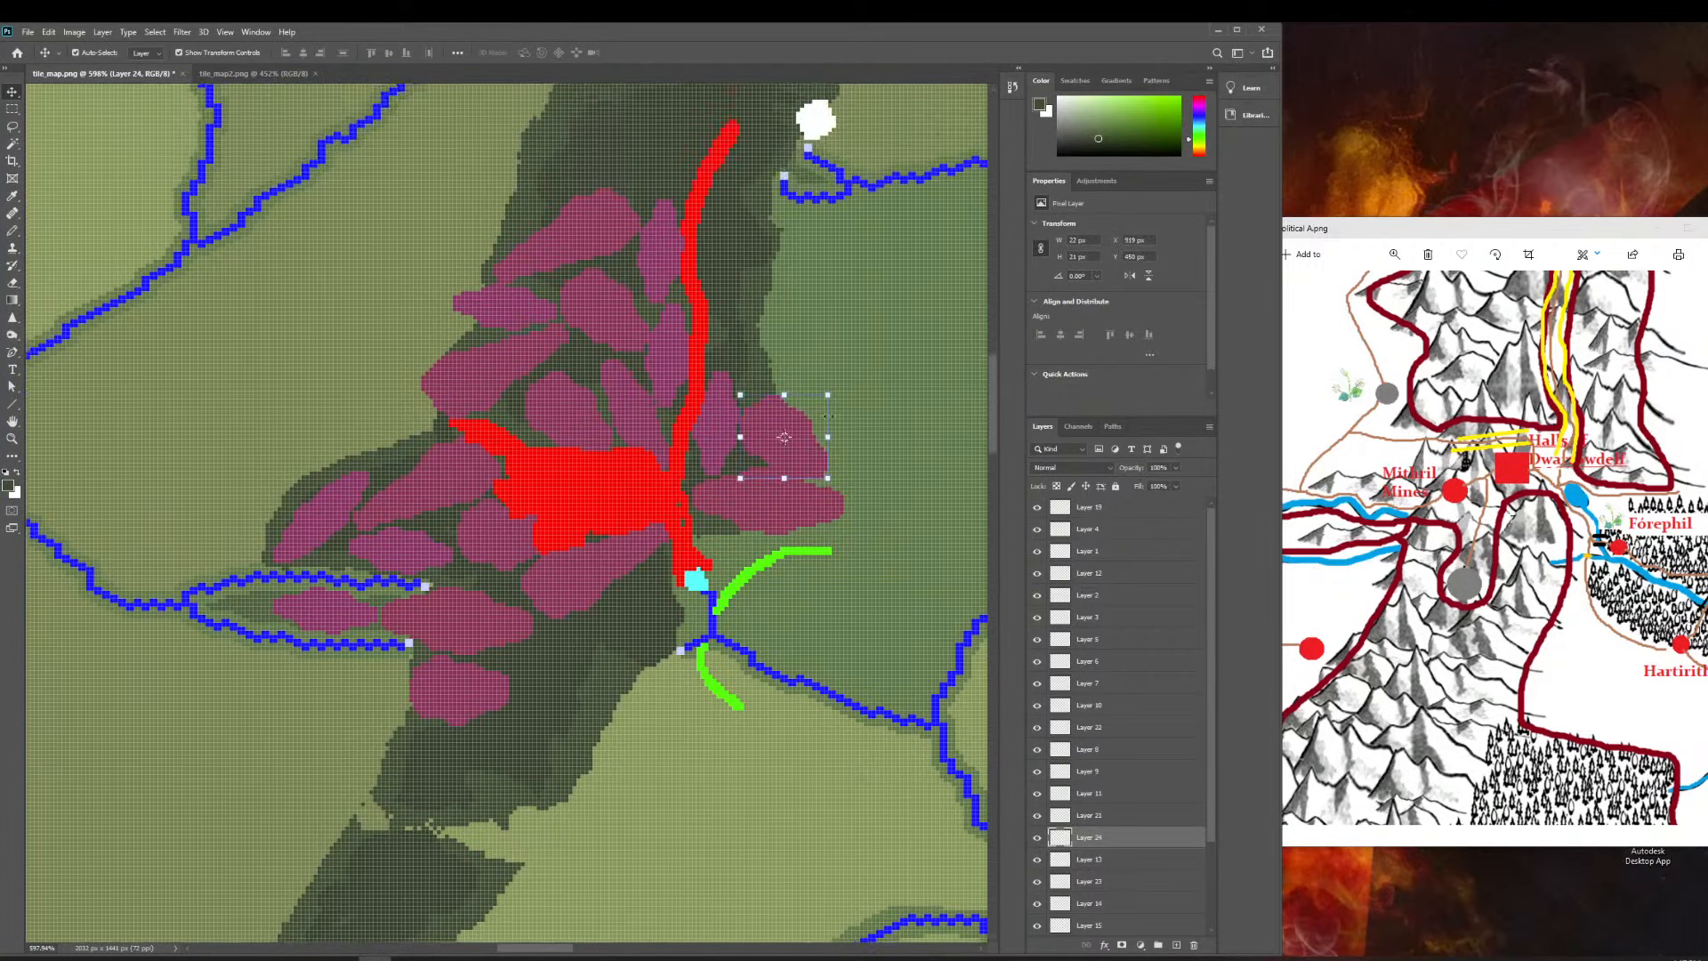
{"action": "scroll", "coordinate": [825, 446], "scroll_direction": "right", "scroll_amount": 3}
{"action": "scroll", "coordinate": [826, 447], "scroll_direction": "right", "scroll_amount": 1}
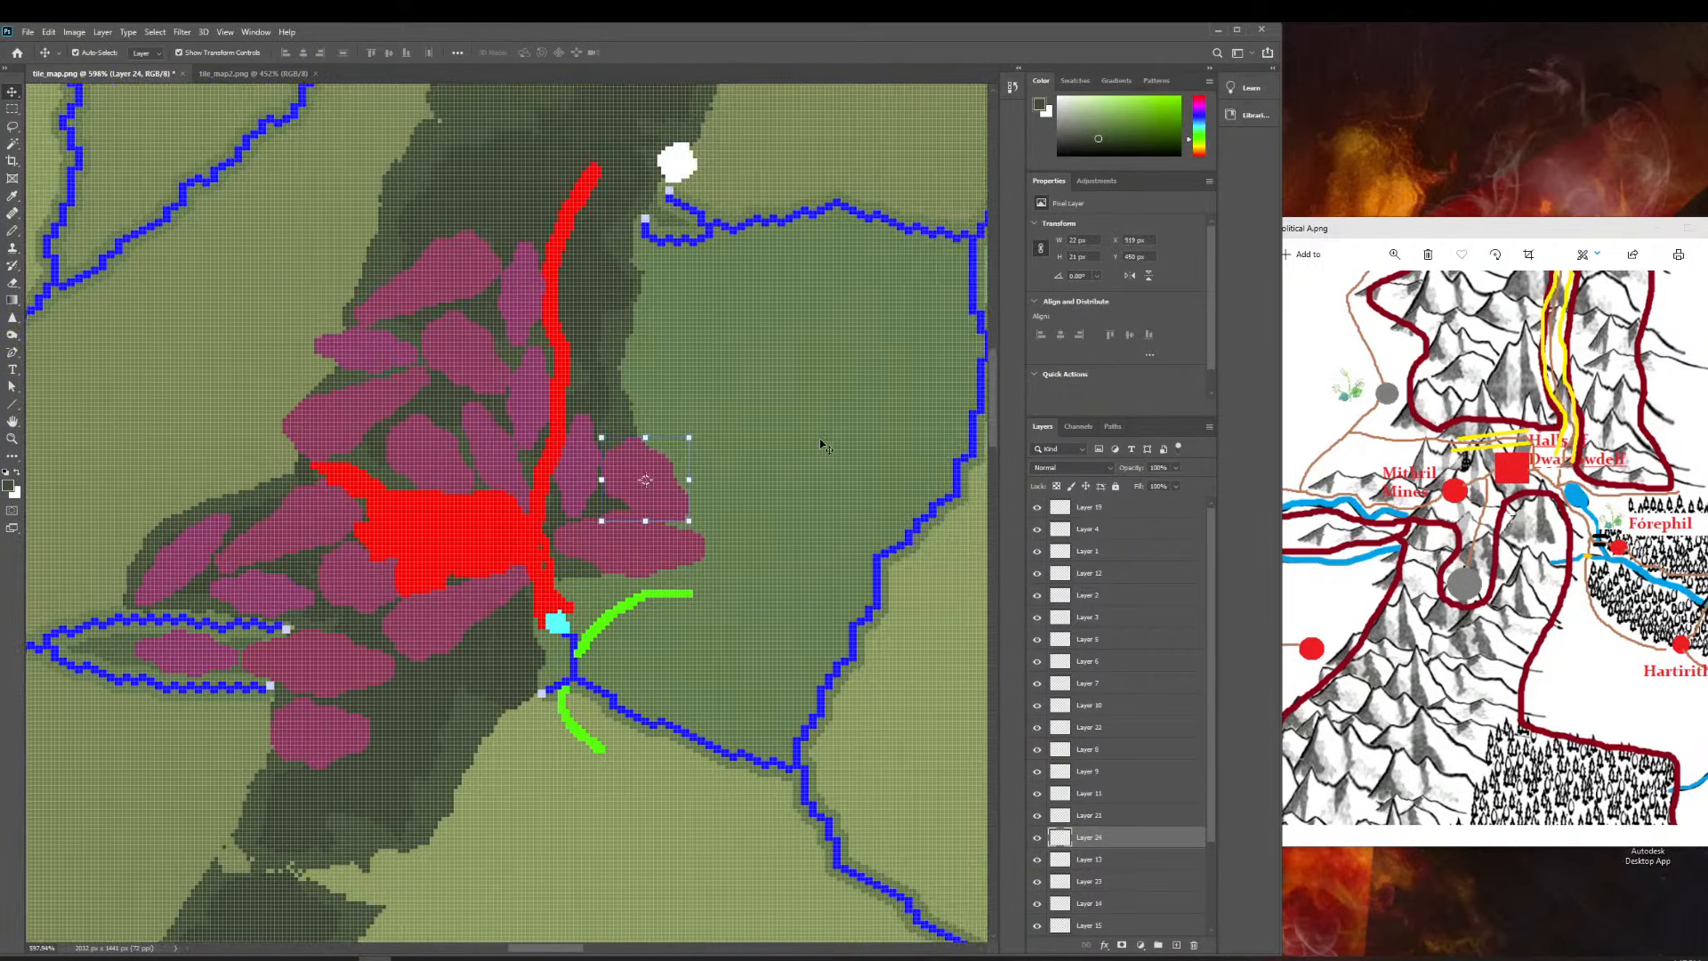
{"action": "scroll", "coordinate": [826, 446], "scroll_direction": "up", "scroll_amount": 2}
{"action": "key", "text": "z"}
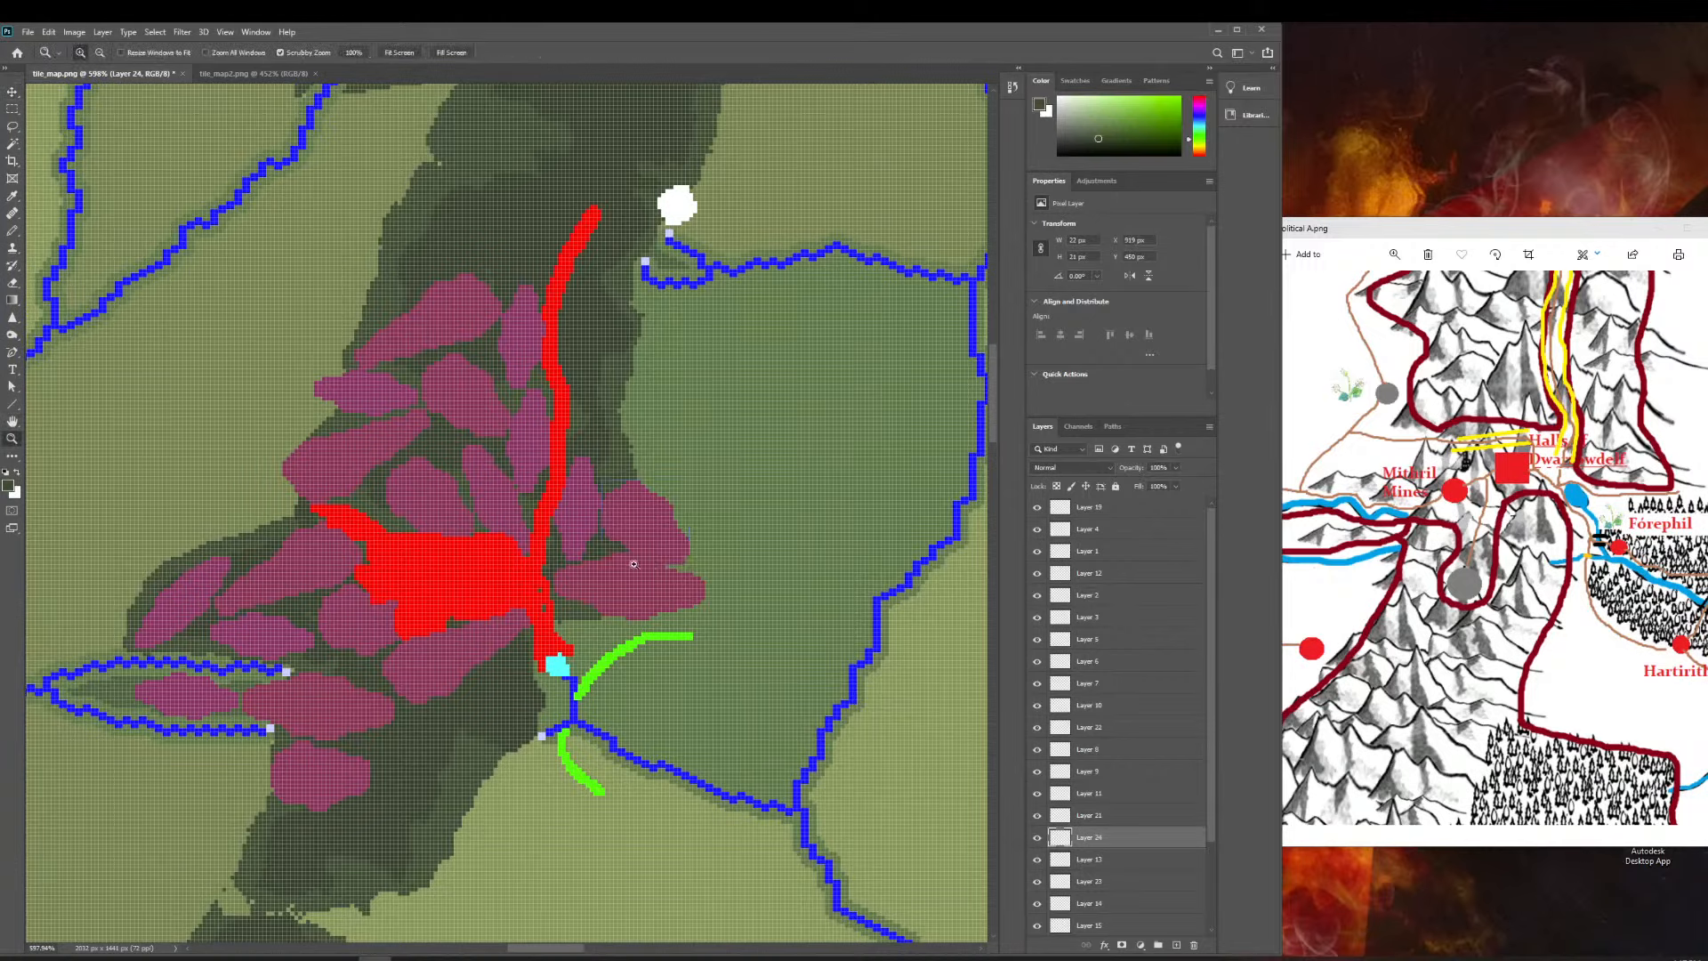
{"action": "left_click_drag", "start_coordinate": [663, 562], "coordinate": [692, 562]}
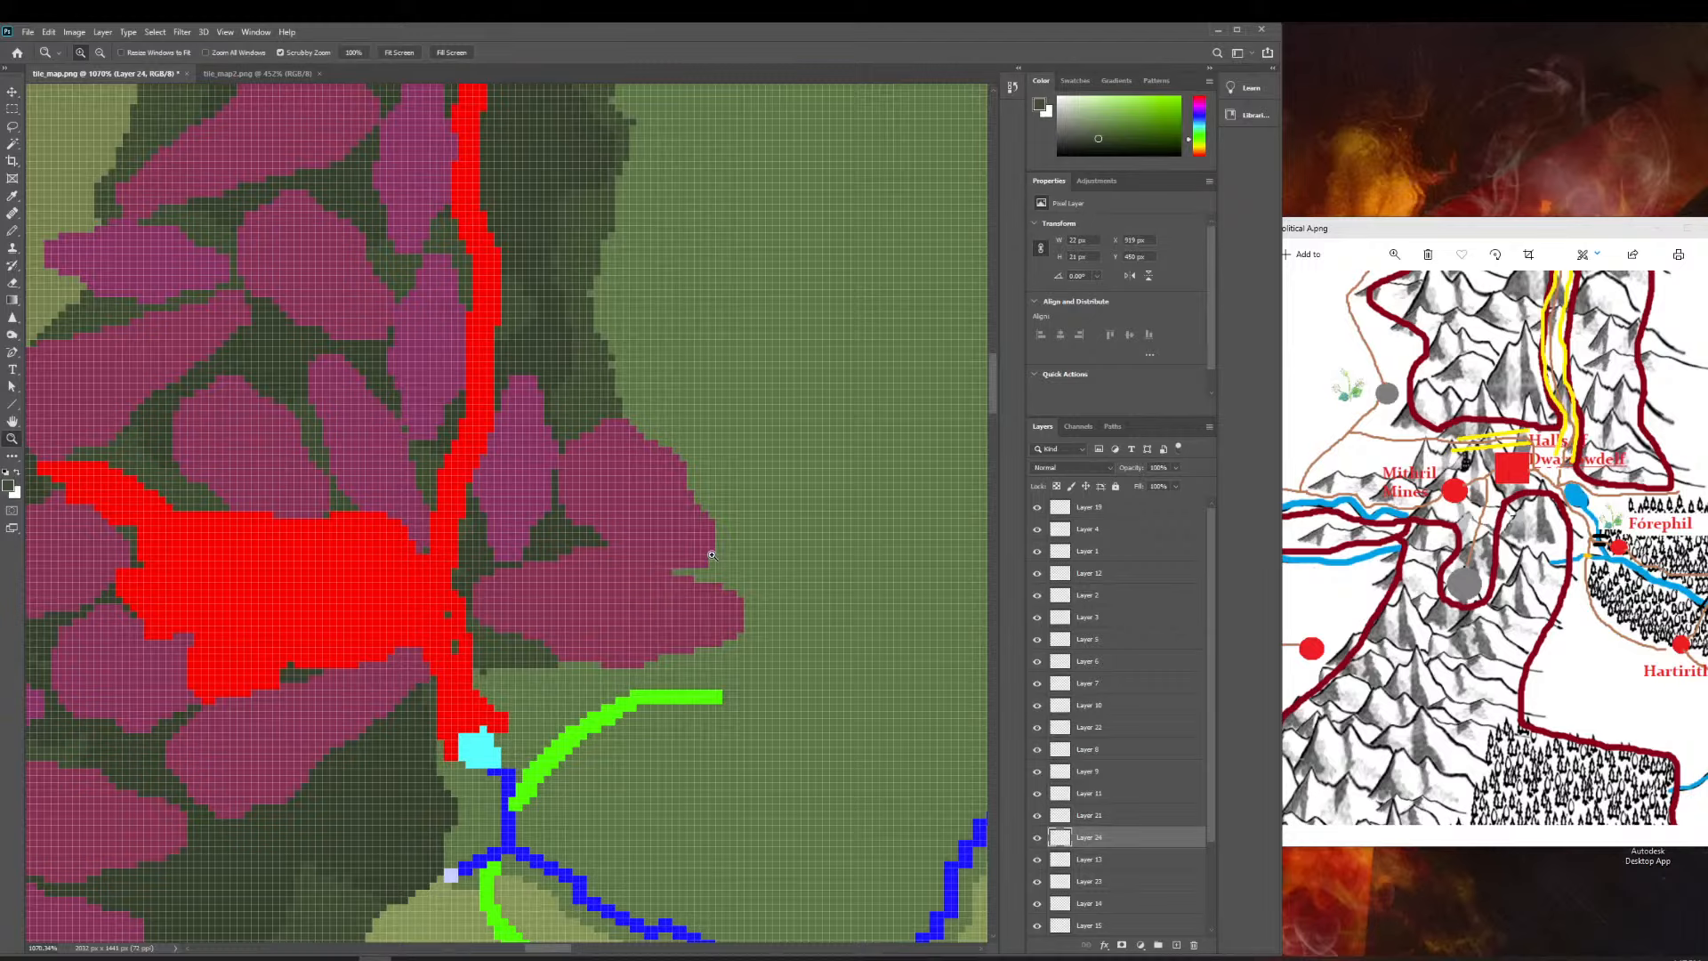
Shift the purple patch east of the red line slightly upward, away from the patch below it.
{"action": "left_click_drag", "start_coordinate": [676, 656], "coordinate": [707, 614]}
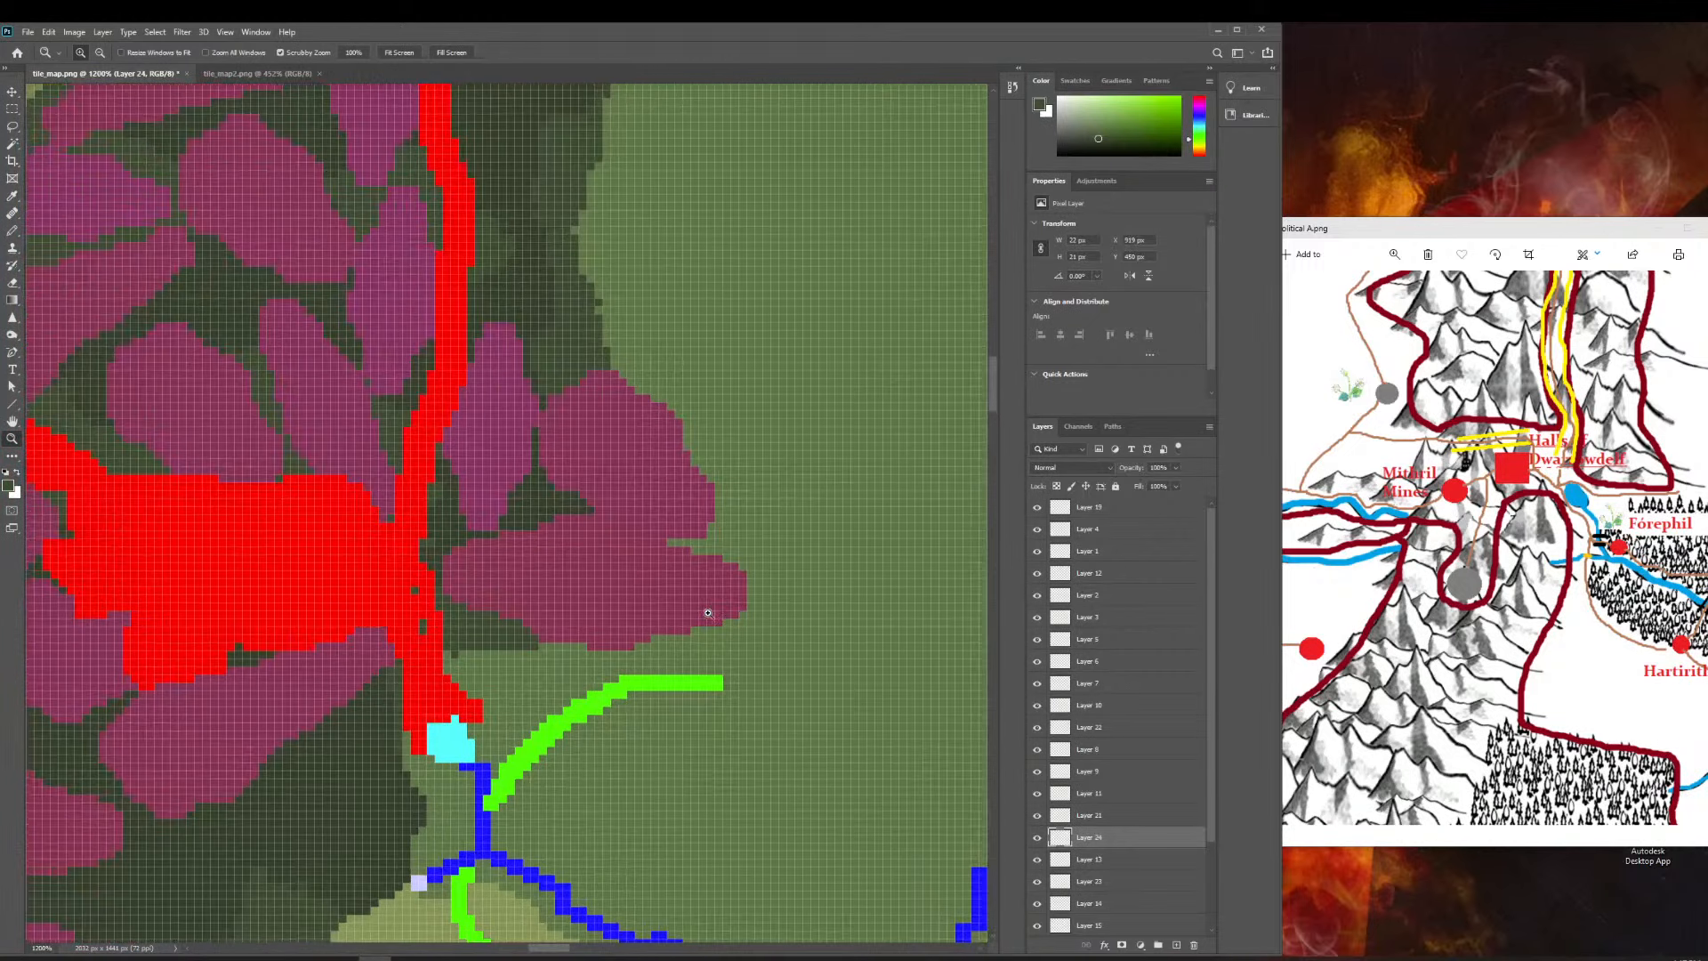
{"action": "left_click", "coordinate": [12, 92]}
{"action": "left_click_drag", "start_coordinate": [562, 425], "coordinate": [584, 534]}
{"action": "scroll", "coordinate": [584, 533], "scroll_direction": "down", "scroll_amount": 1}
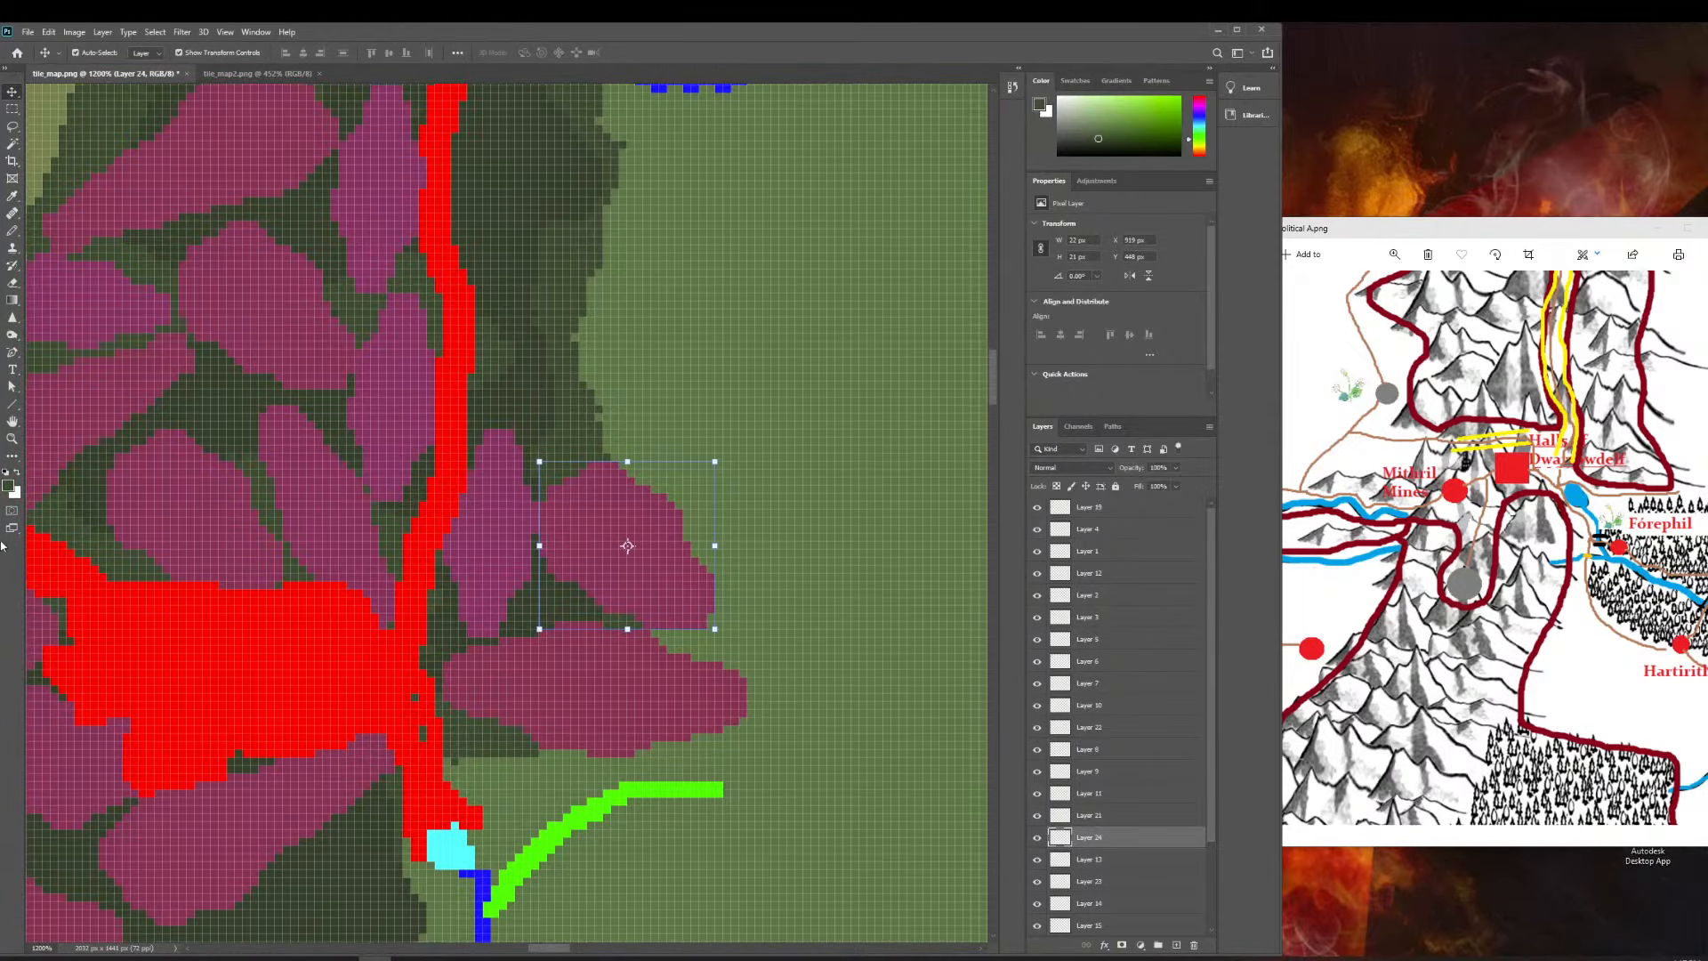
Examine the northern end of the dark mountain range and the rivers running along its eastern side.
{"action": "left_click", "coordinate": [12, 438]}
{"action": "left_click_drag", "start_coordinate": [532, 458], "coordinate": [427, 487]}
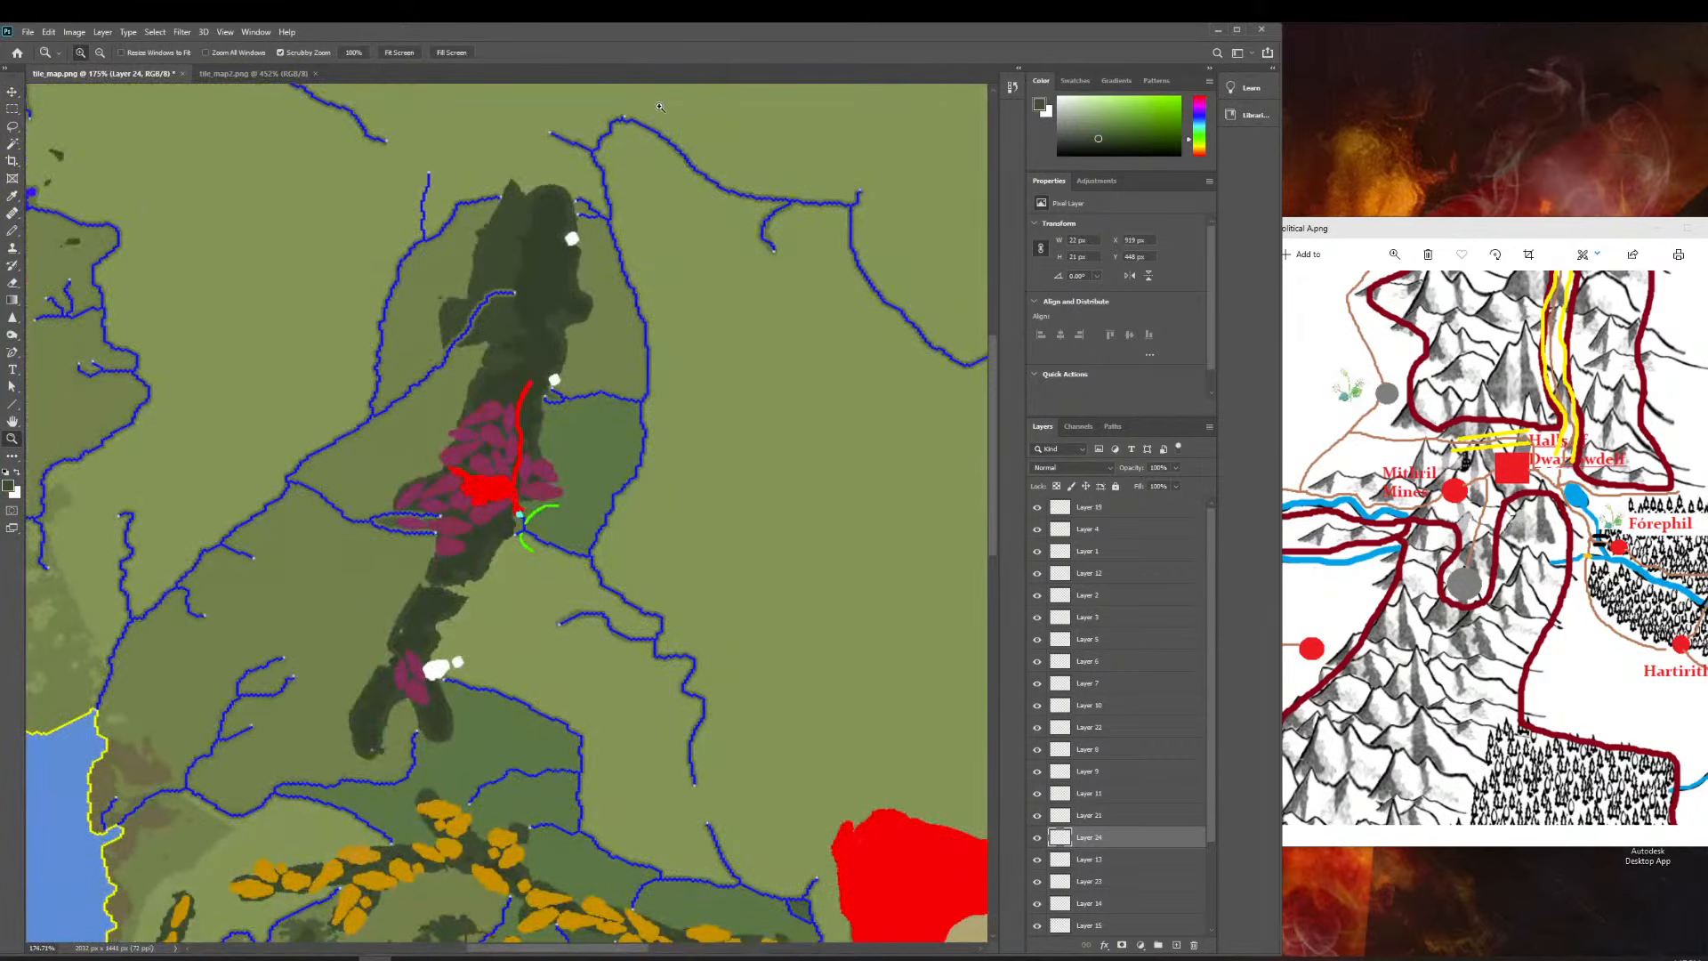
{"action": "left_click_drag", "start_coordinate": [609, 449], "coordinate": [801, 421]}
{"action": "scroll", "coordinate": [802, 421], "scroll_direction": "up", "scroll_amount": 10}
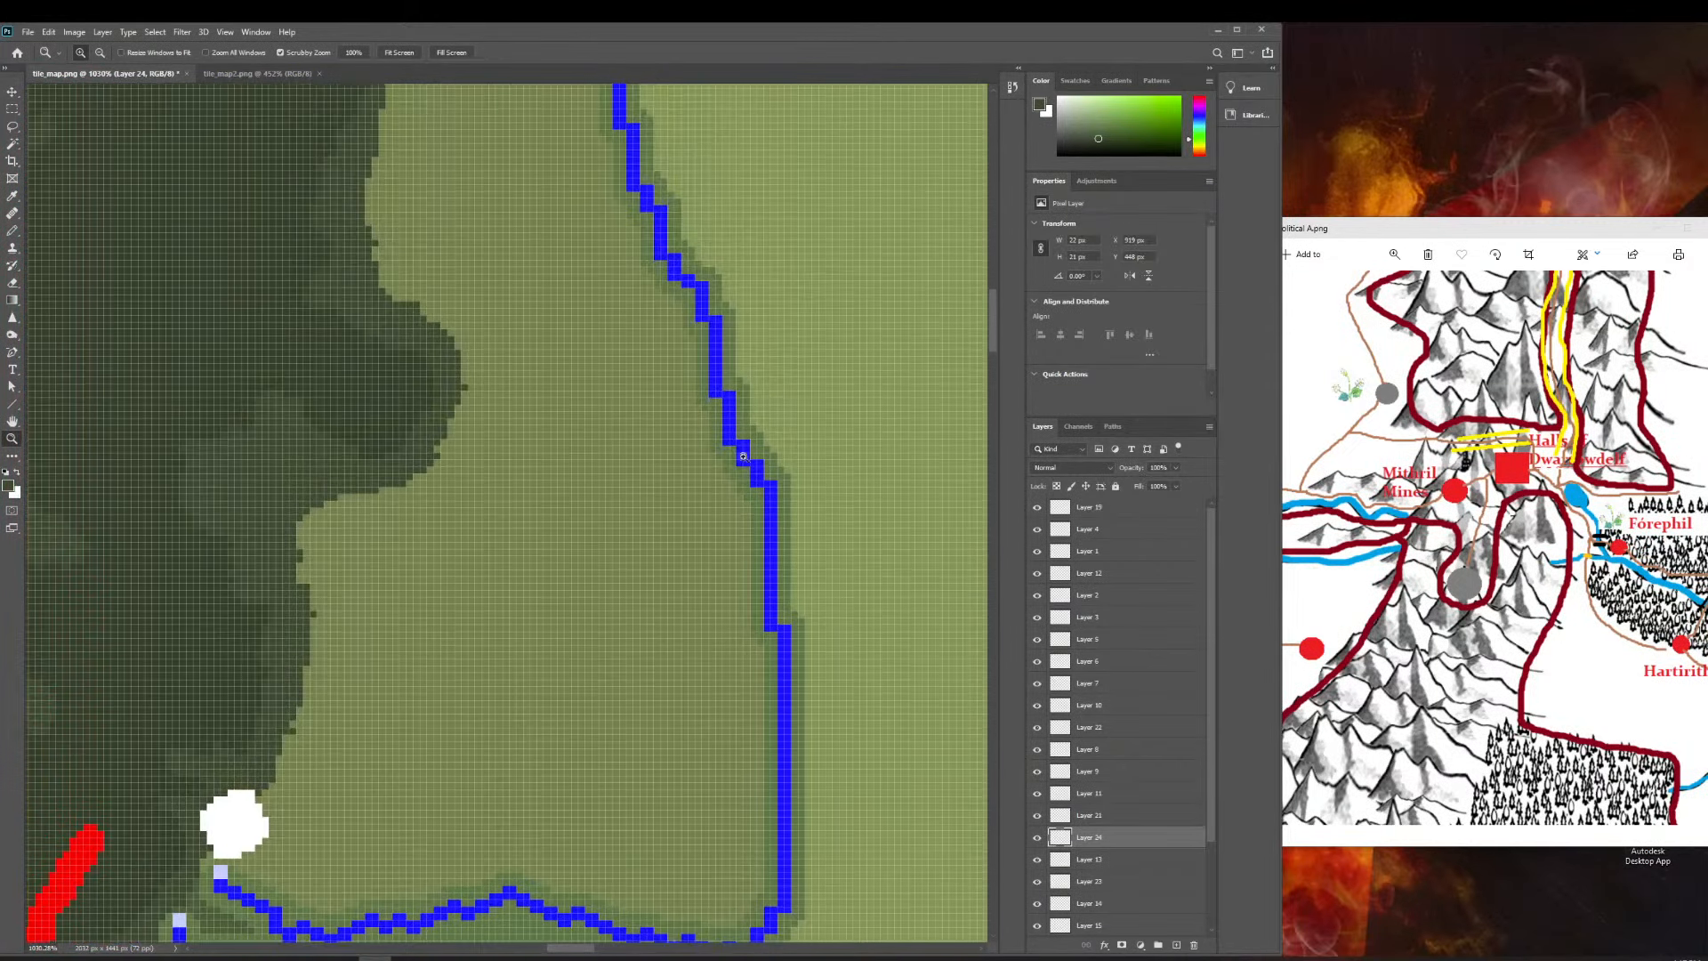
{"action": "scroll", "coordinate": [585, 832], "scroll_direction": "down", "scroll_amount": 1}
{"action": "scroll", "coordinate": [706, 436], "scroll_direction": "up", "scroll_amount": 4}
{"action": "scroll", "coordinate": [515, 281], "scroll_direction": "up", "scroll_amount": 1}
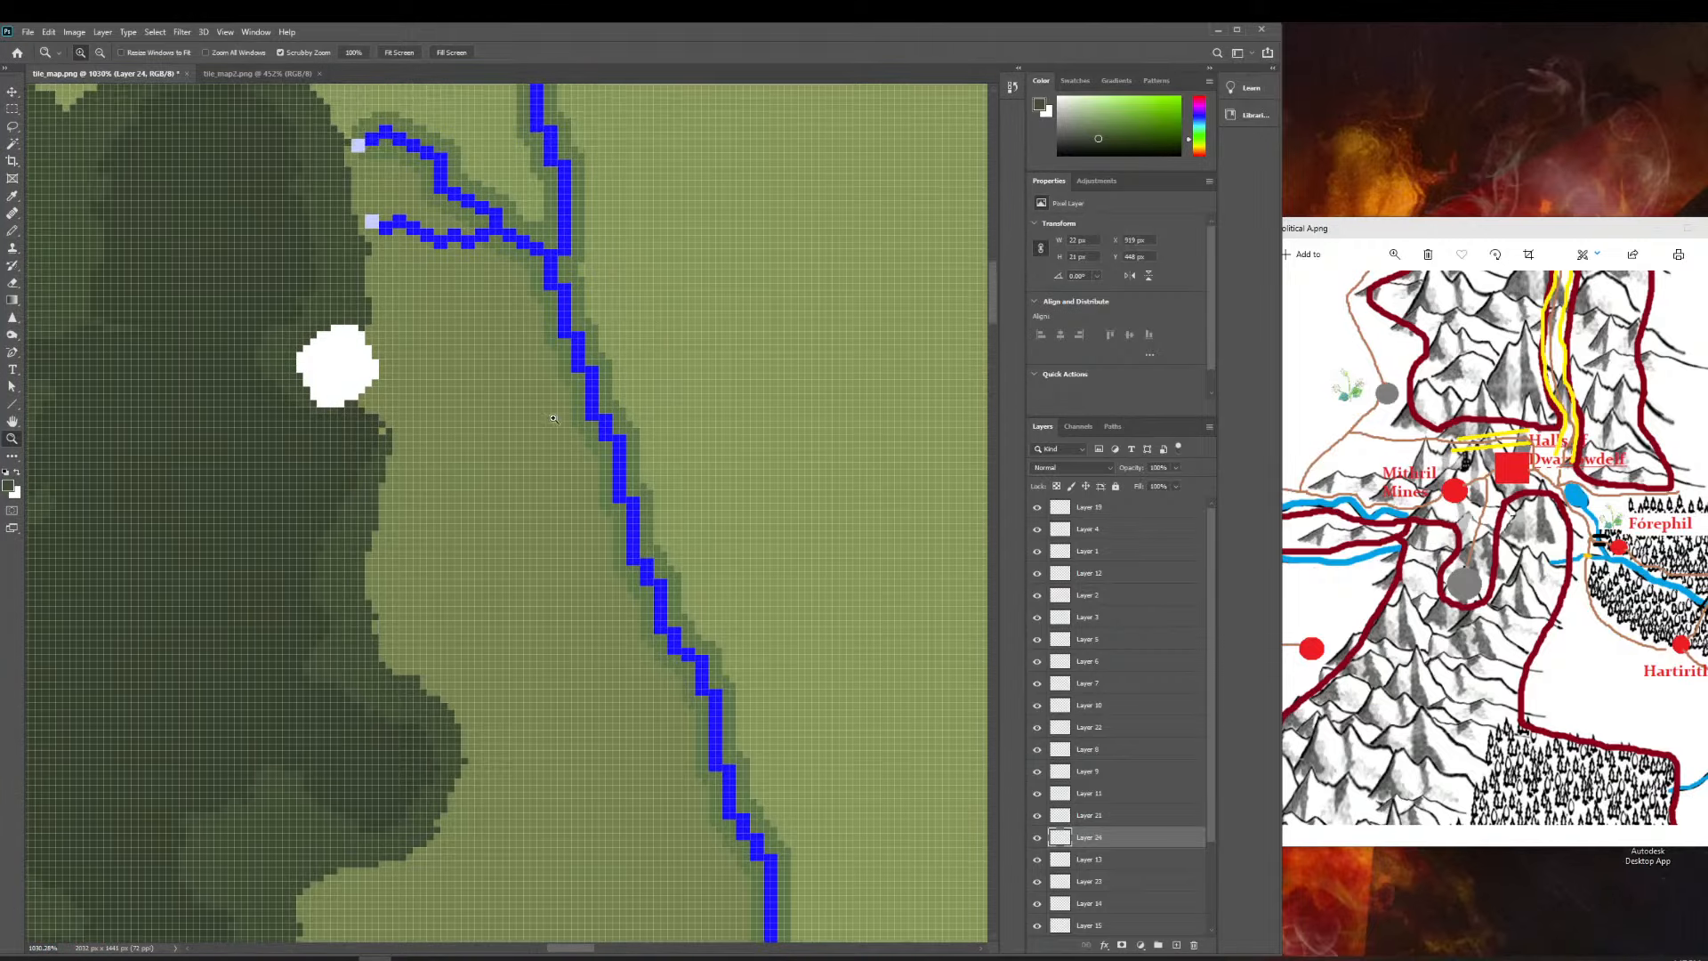
{"action": "scroll", "coordinate": [557, 415], "scroll_direction": "up", "scroll_amount": 1}
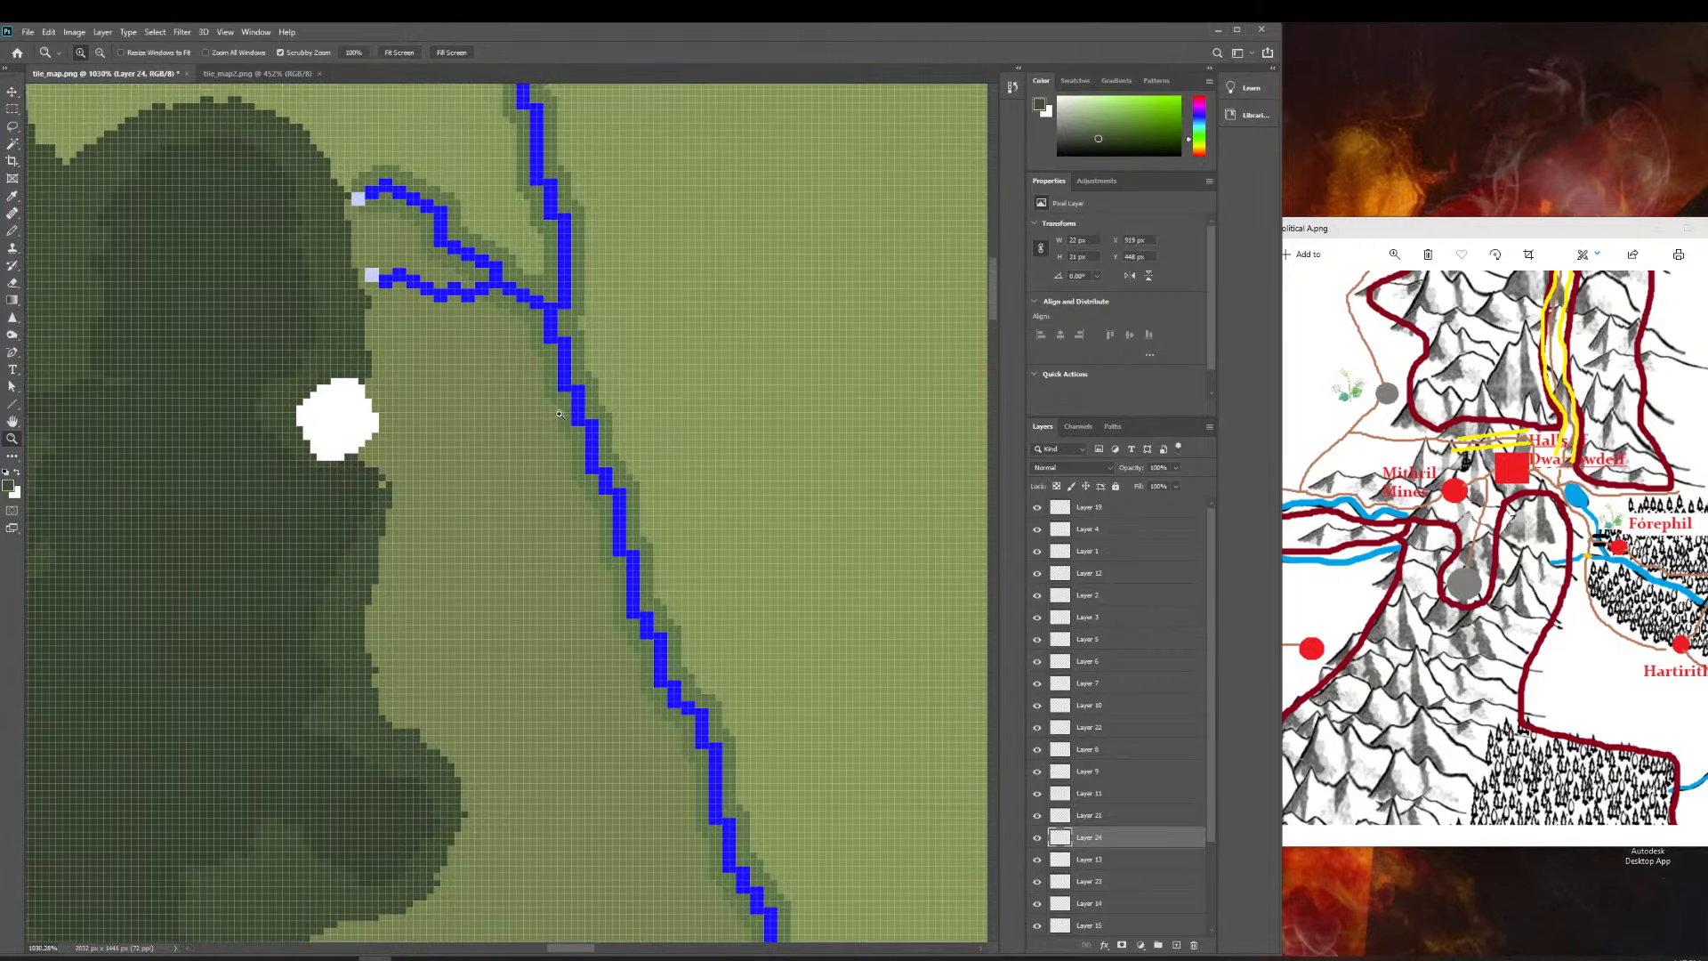
{"action": "scroll", "coordinate": [558, 413], "scroll_direction": "up", "scroll_amount": 6}
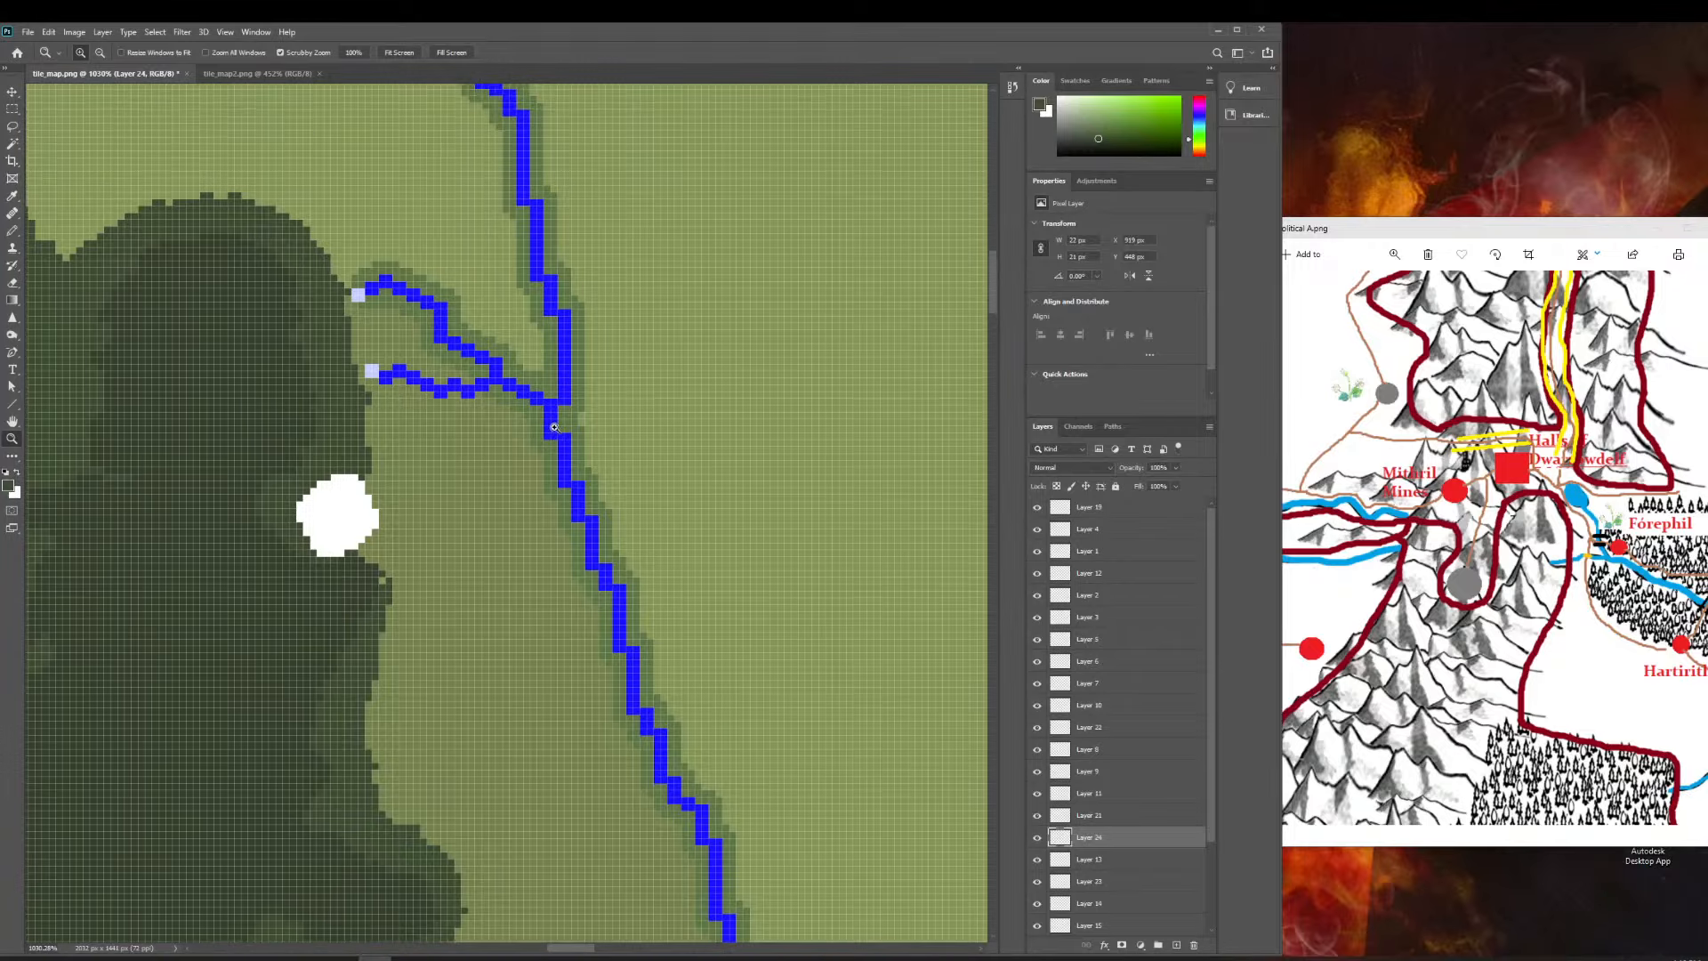
{"action": "scroll", "coordinate": [577, 587], "scroll_direction": "down", "scroll_amount": 3}
{"action": "scroll", "coordinate": [580, 617], "scroll_direction": "down", "scroll_amount": 1}
{"action": "scroll", "coordinate": [580, 617], "scroll_direction": "down", "scroll_amount": 3}
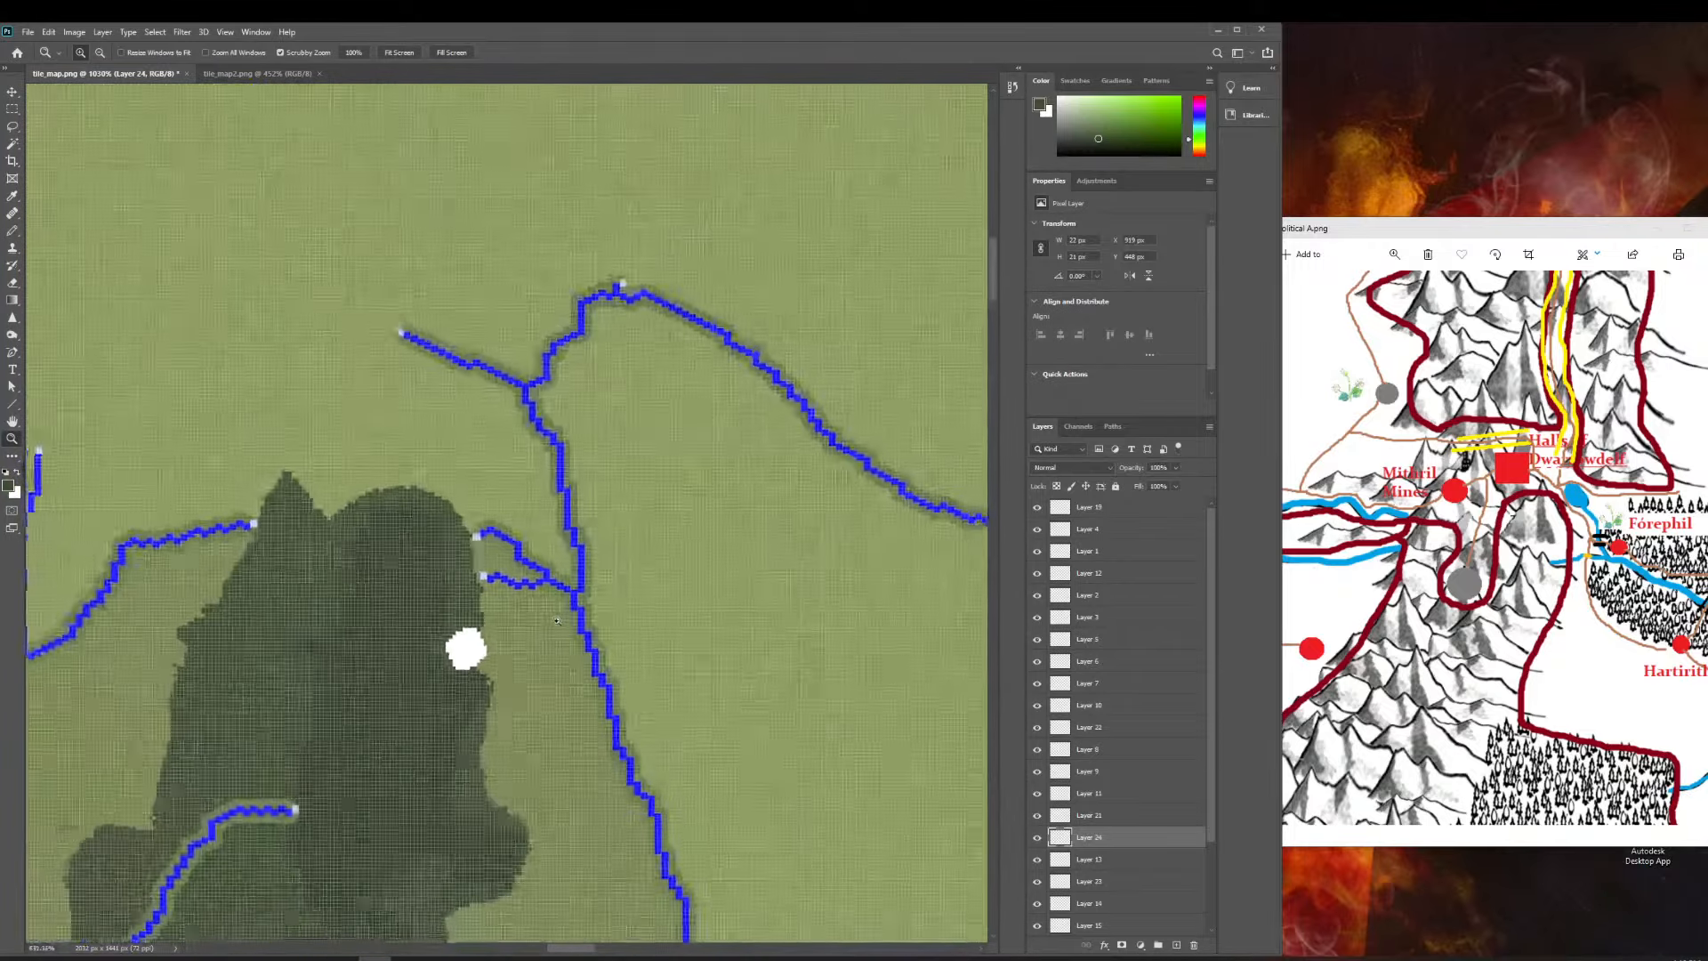
{"action": "scroll", "coordinate": [663, 800], "scroll_direction": "down", "scroll_amount": 4}
{"action": "scroll", "coordinate": [663, 800], "scroll_direction": "down", "scroll_amount": 4}
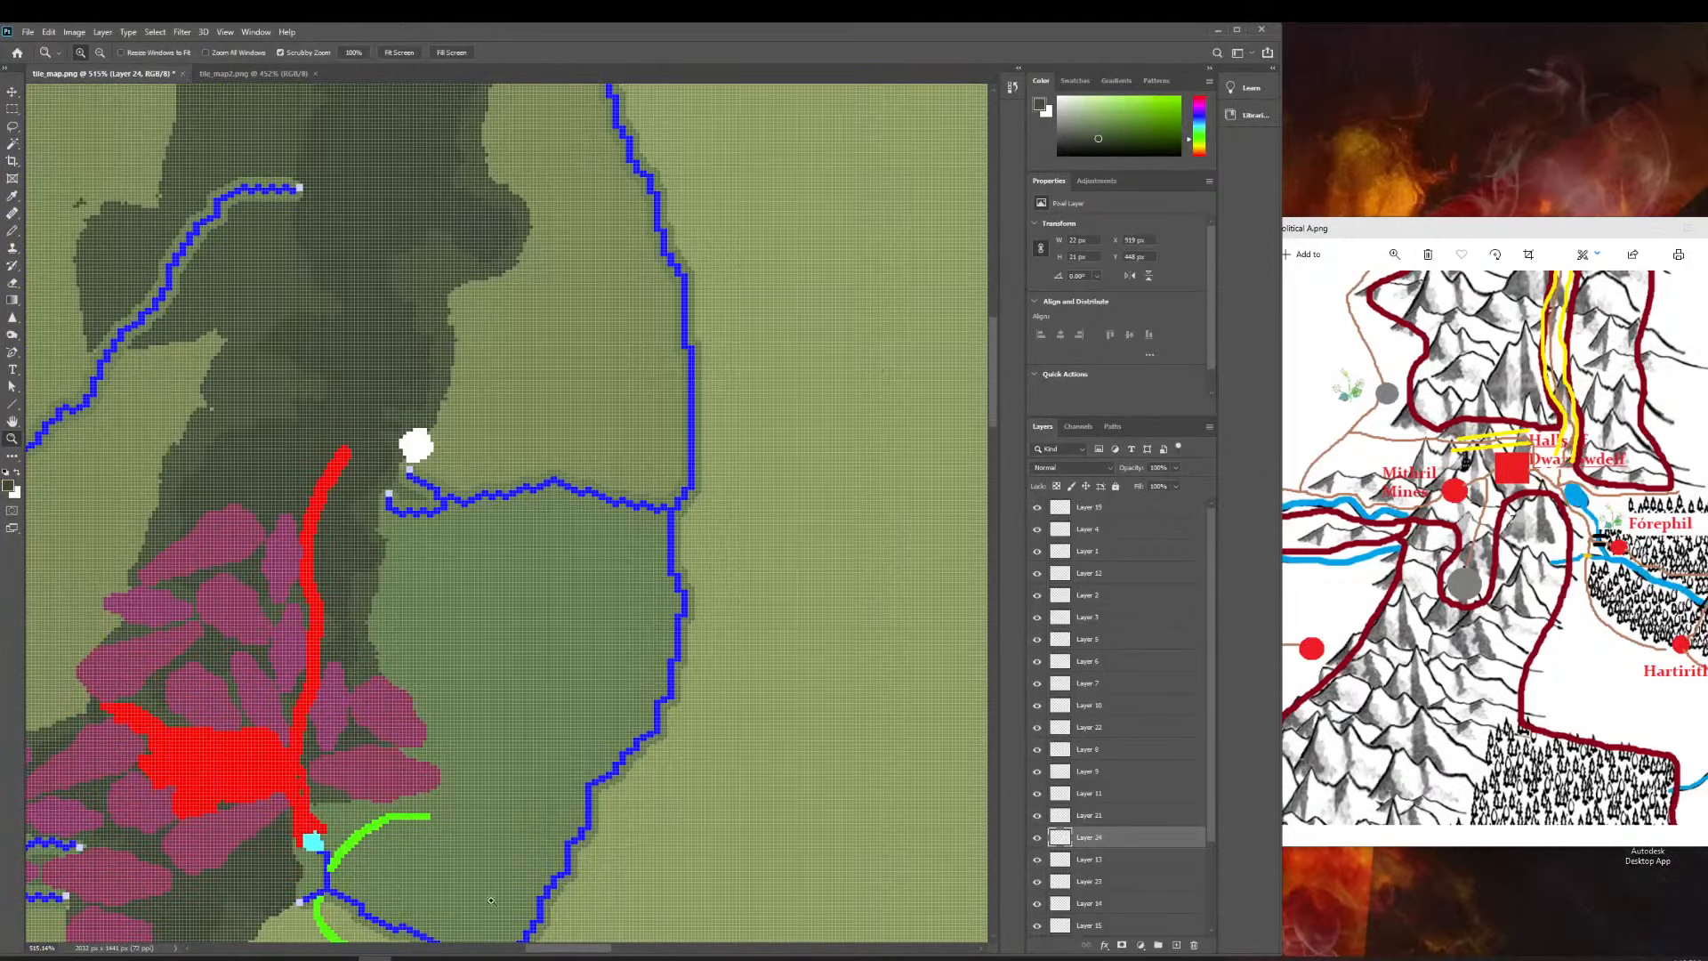
Examine the purple patches around the red area and the bare stretch of the mountain range to the south.
{"action": "left_click_drag", "start_coordinate": [426, 585], "coordinate": [365, 590]}
{"action": "left_click_drag", "start_coordinate": [314, 698], "coordinate": [397, 688]}
{"action": "scroll", "coordinate": [264, 526], "scroll_direction": "down", "scroll_amount": 1}
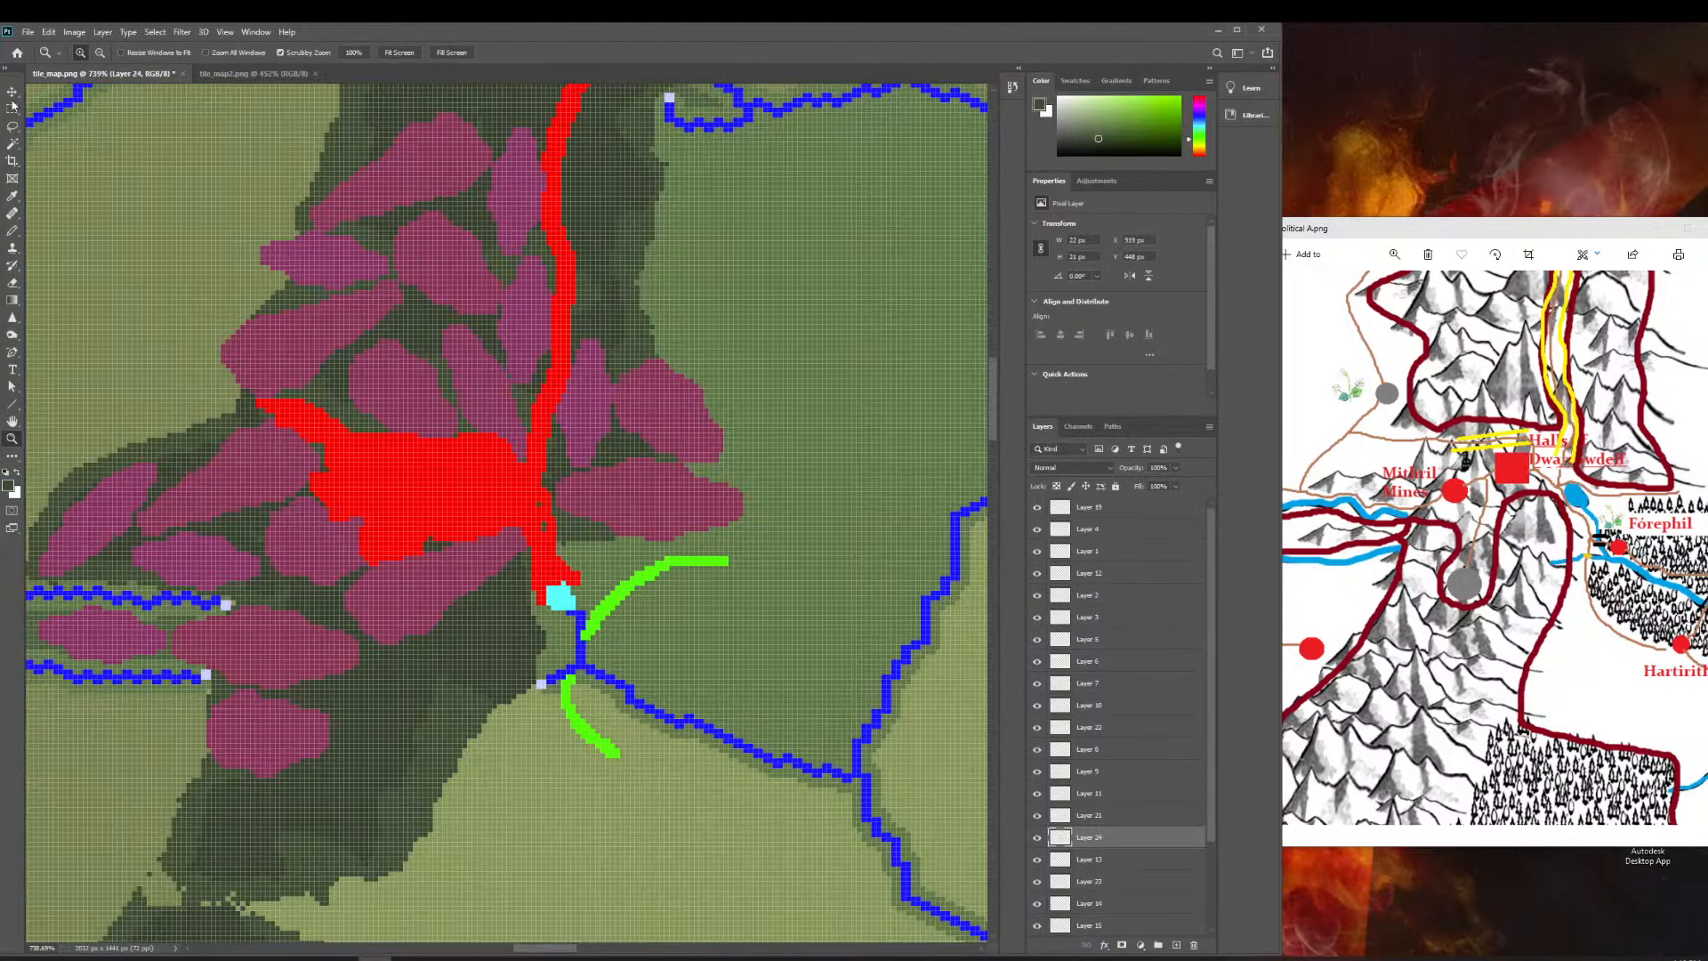
{"action": "mouse_move", "coordinate": [416, 403]}
{"action": "left_mouse_down"}
{"action": "mouse_move", "coordinate": [363, 404]}
{"action": "mouse_move", "coordinate": [394, 415]}
{"action": "left_mouse_up"}
{"action": "left_click", "coordinate": [6, 147]}
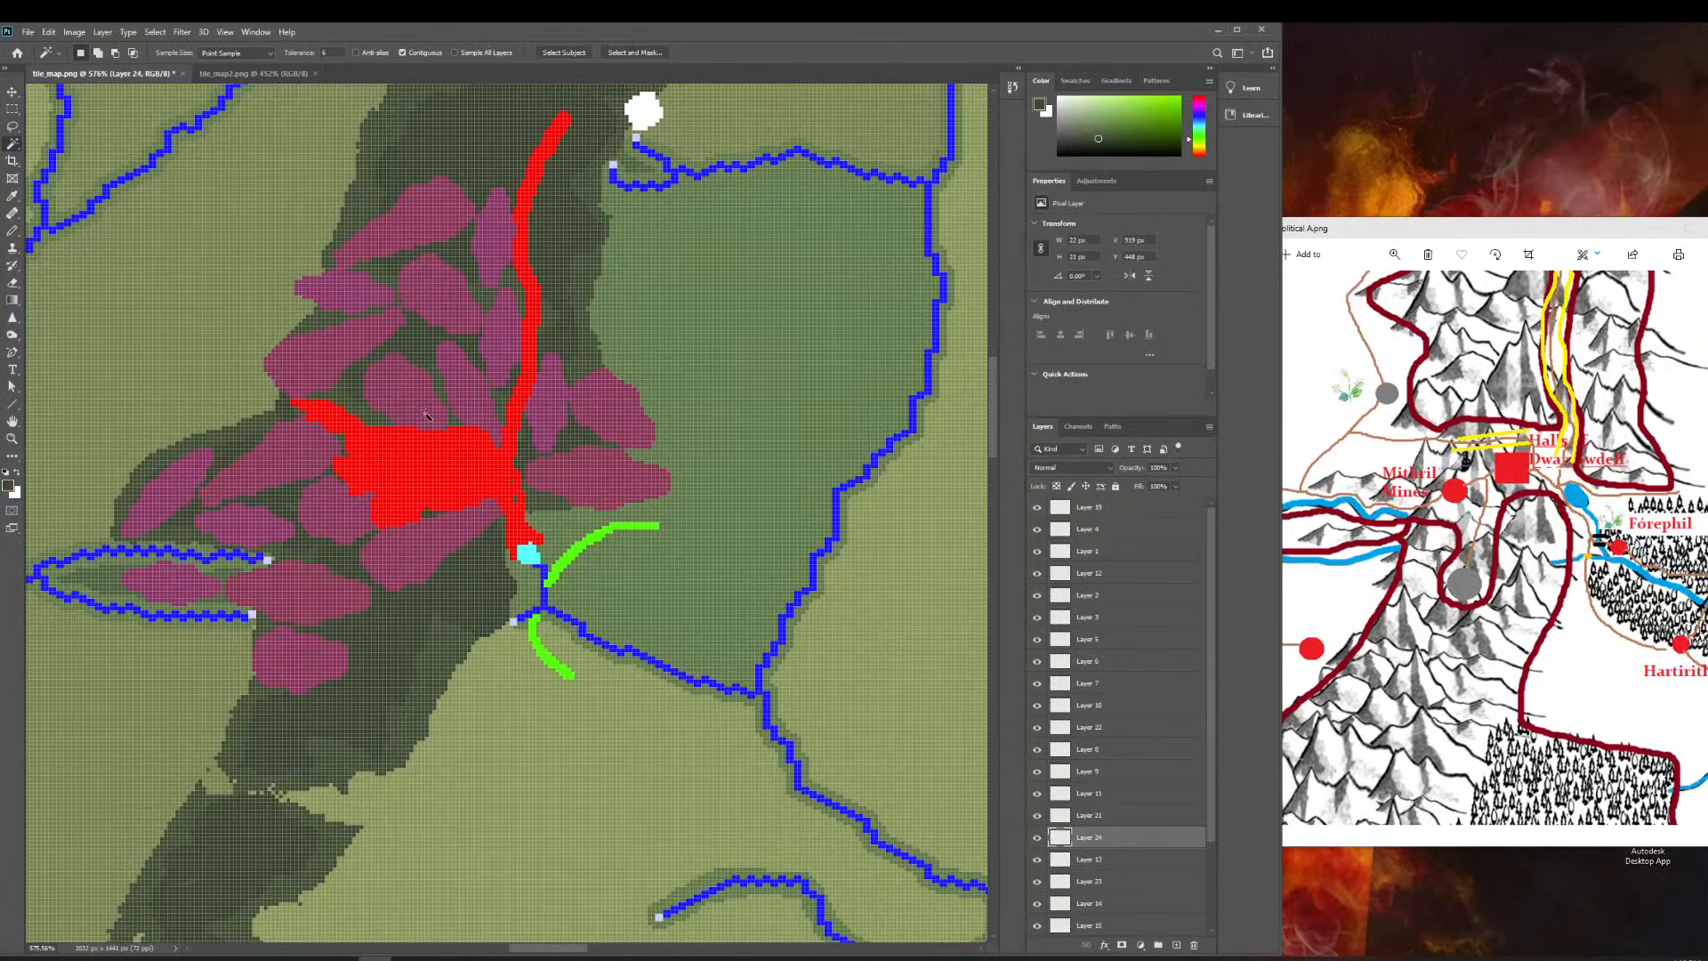
{"action": "scroll", "coordinate": [373, 518], "scroll_direction": "down", "scroll_amount": 5}
{"action": "scroll", "coordinate": [338, 524], "scroll_direction": "up", "scroll_amount": 2}
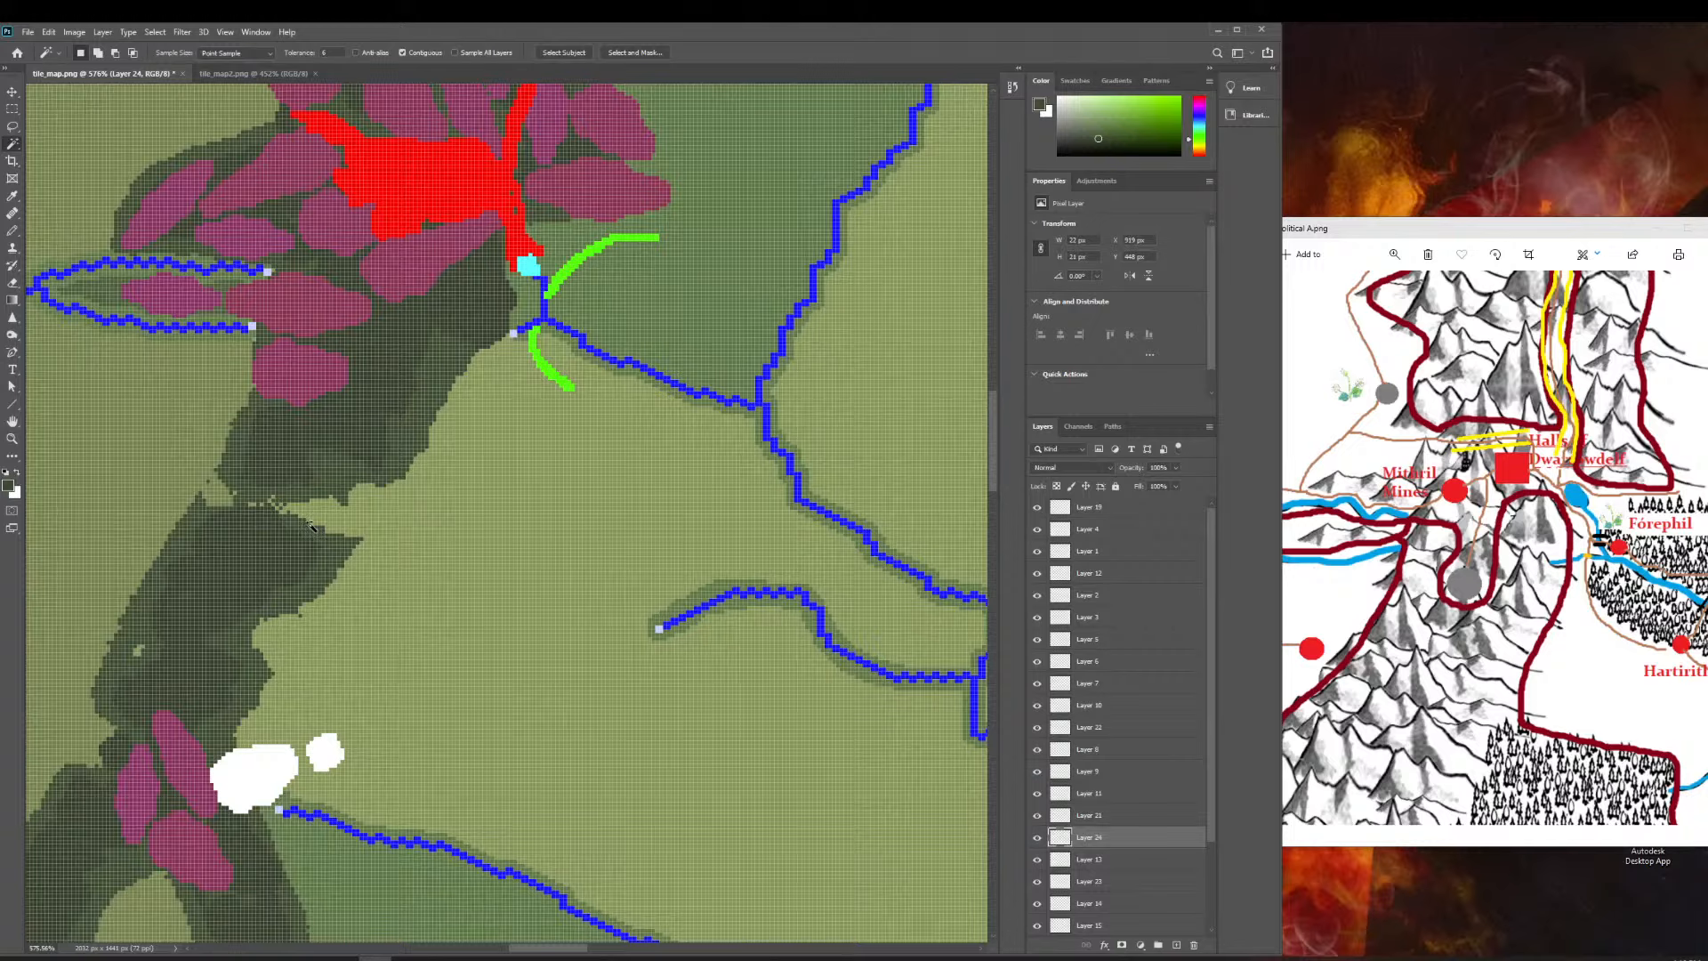
{"action": "scroll", "coordinate": [311, 526], "scroll_direction": "up", "scroll_amount": 6}
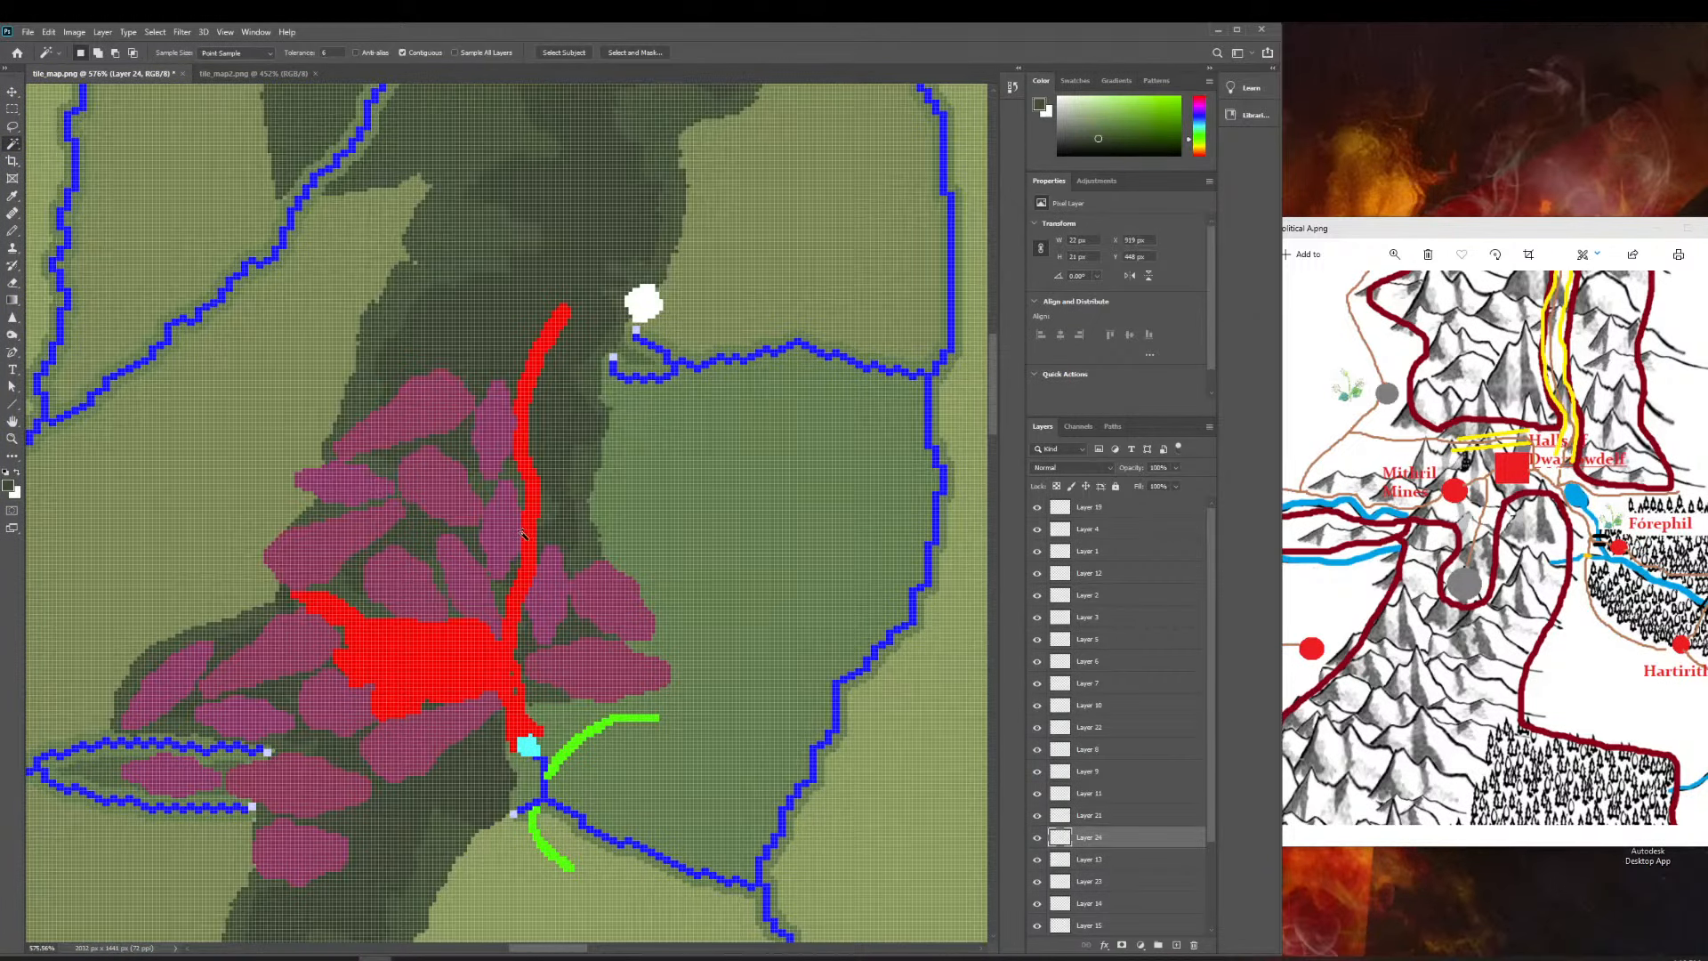
{"action": "scroll", "coordinate": [523, 532], "scroll_direction": "down", "scroll_amount": 1}
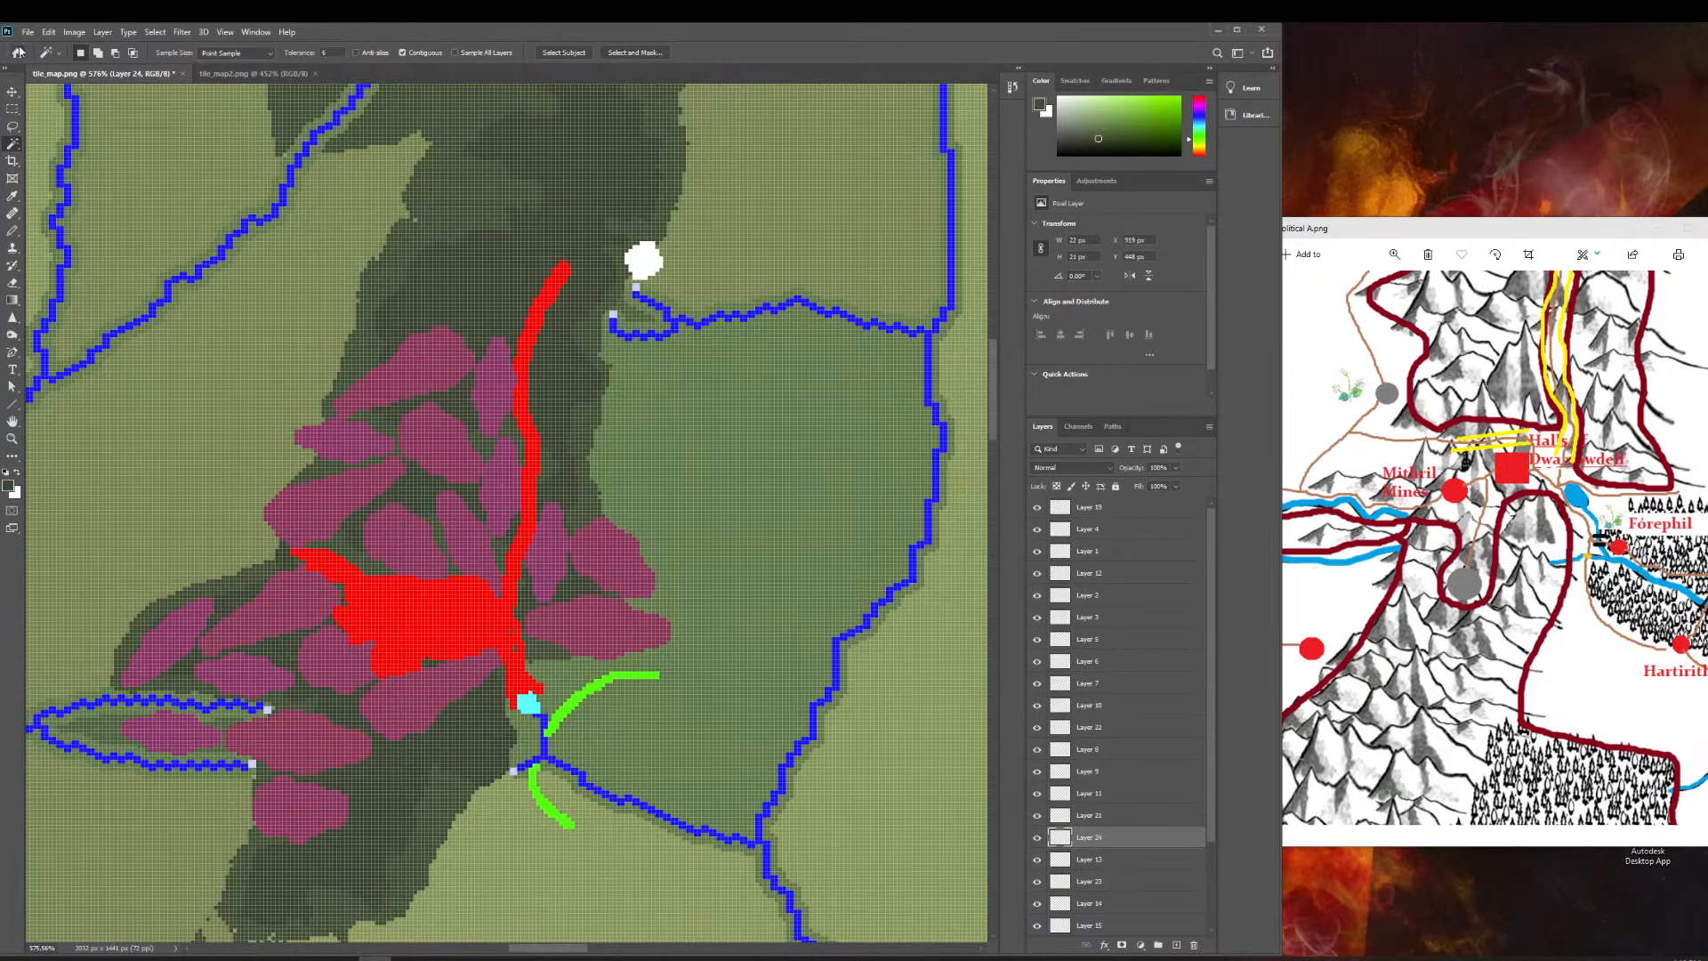
Duplicate the westernmost slanted purple patch and place the copy just southwest of the cyan spot below the red area.
{"action": "left_click", "coordinate": [13, 92]}
{"action": "left_click", "coordinate": [169, 637]}
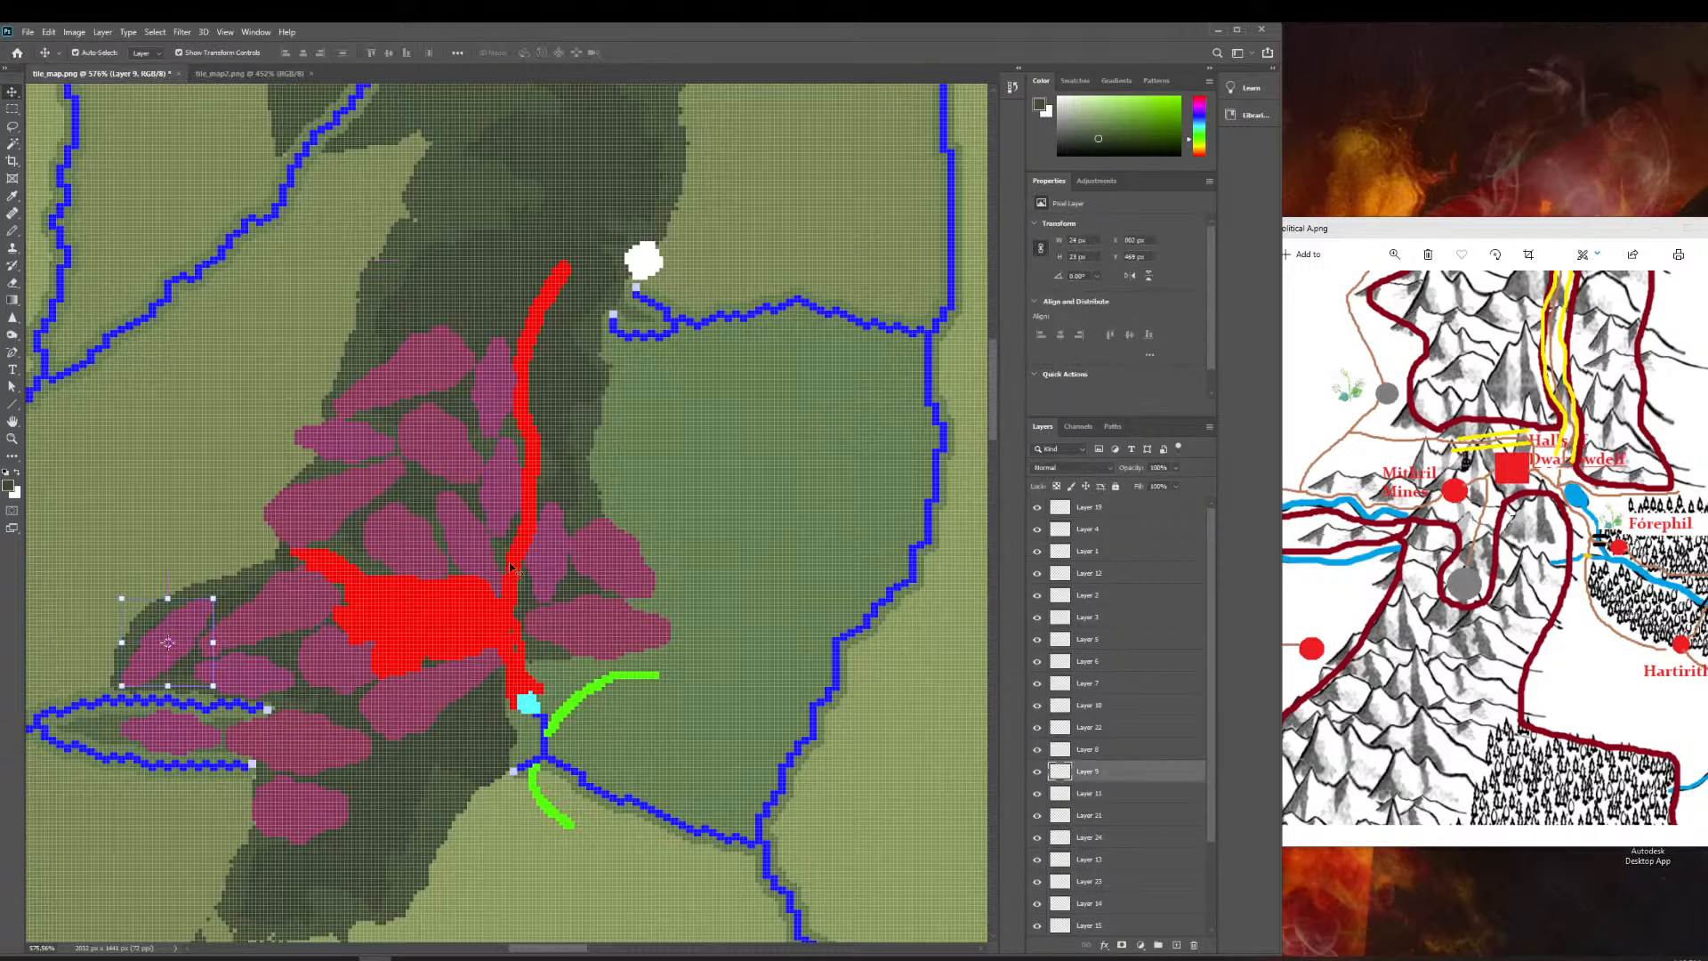
{"action": "key", "text": "ctrl+v"}
{"action": "left_click_drag", "start_coordinate": [513, 497], "coordinate": [465, 708]}
{"action": "scroll", "coordinate": [358, 692], "scroll_direction": "down", "scroll_amount": 1}
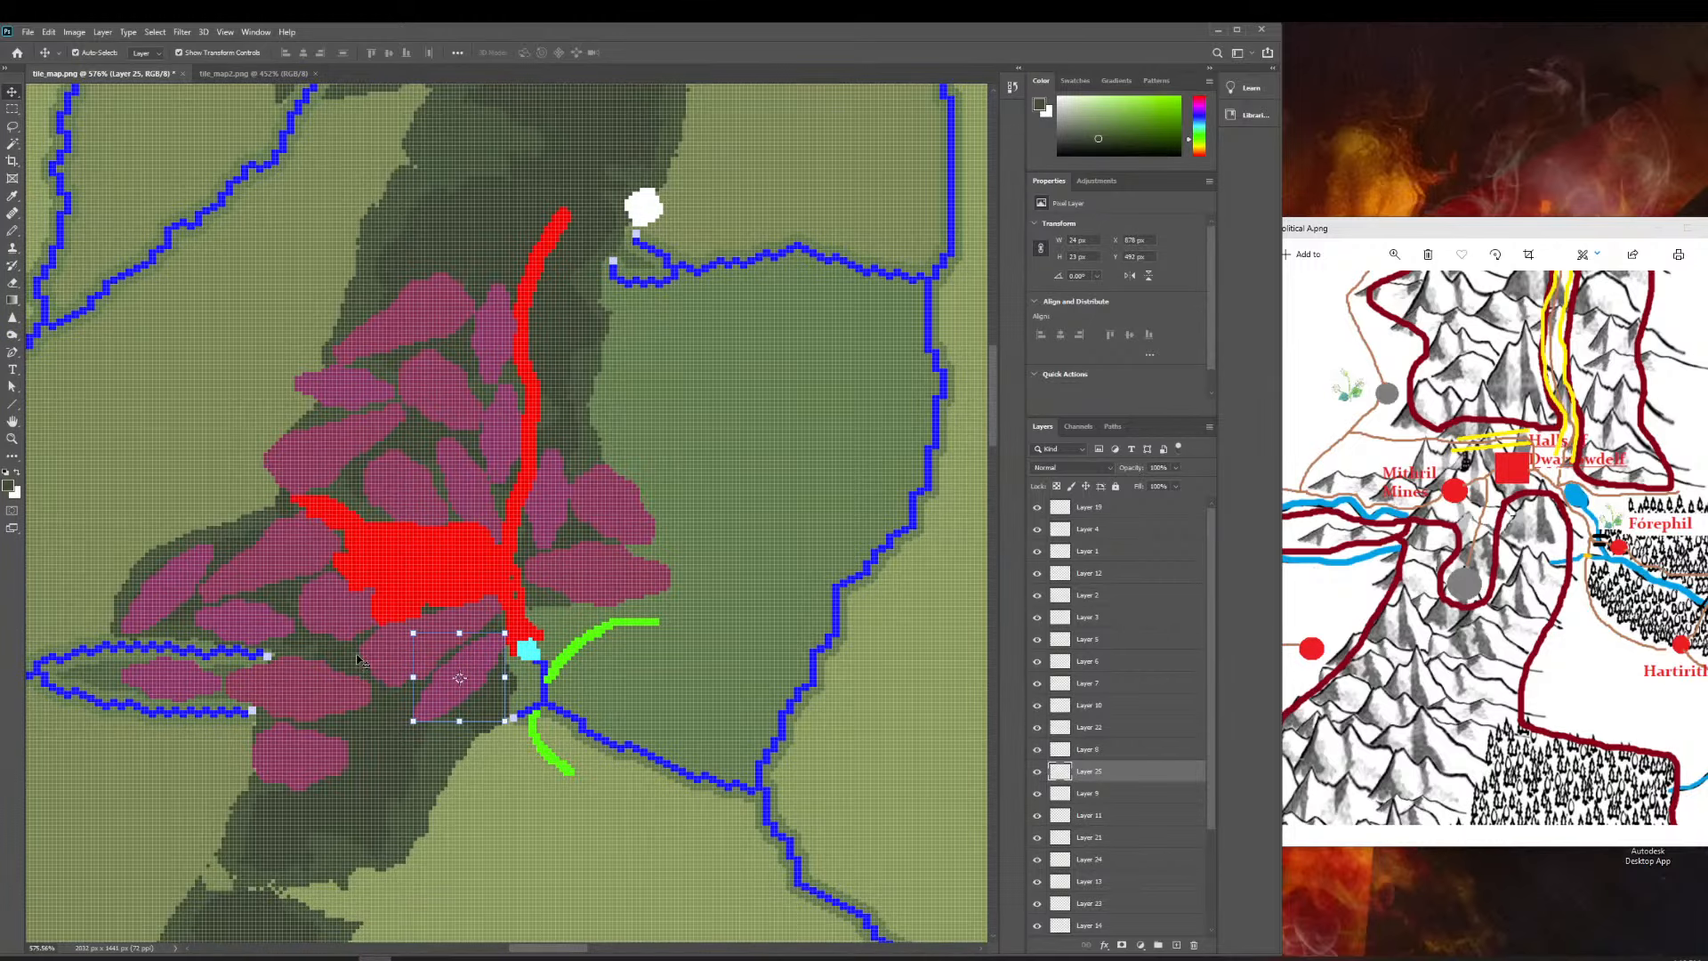
Inspect the new patch's edge beside the cyan spot up close, deselect it, and review the surrounding mountain range.
{"action": "left_click", "coordinate": [11, 440]}
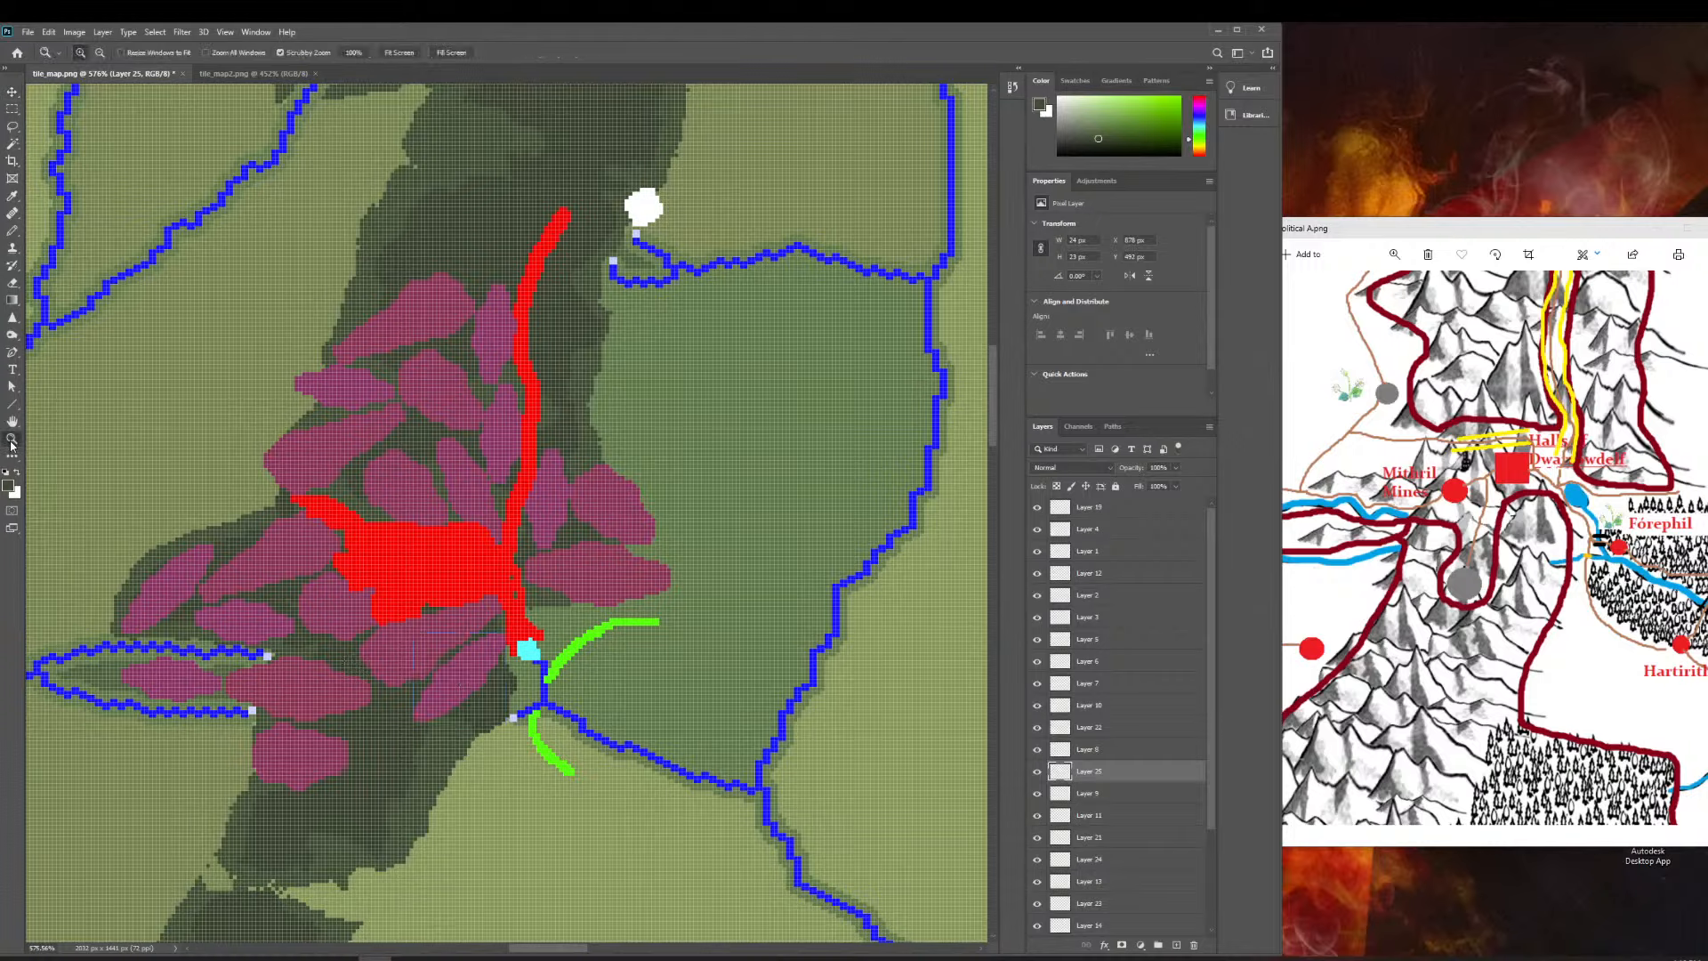
{"action": "left_click_drag", "start_coordinate": [516, 718], "coordinate": [515, 718]}
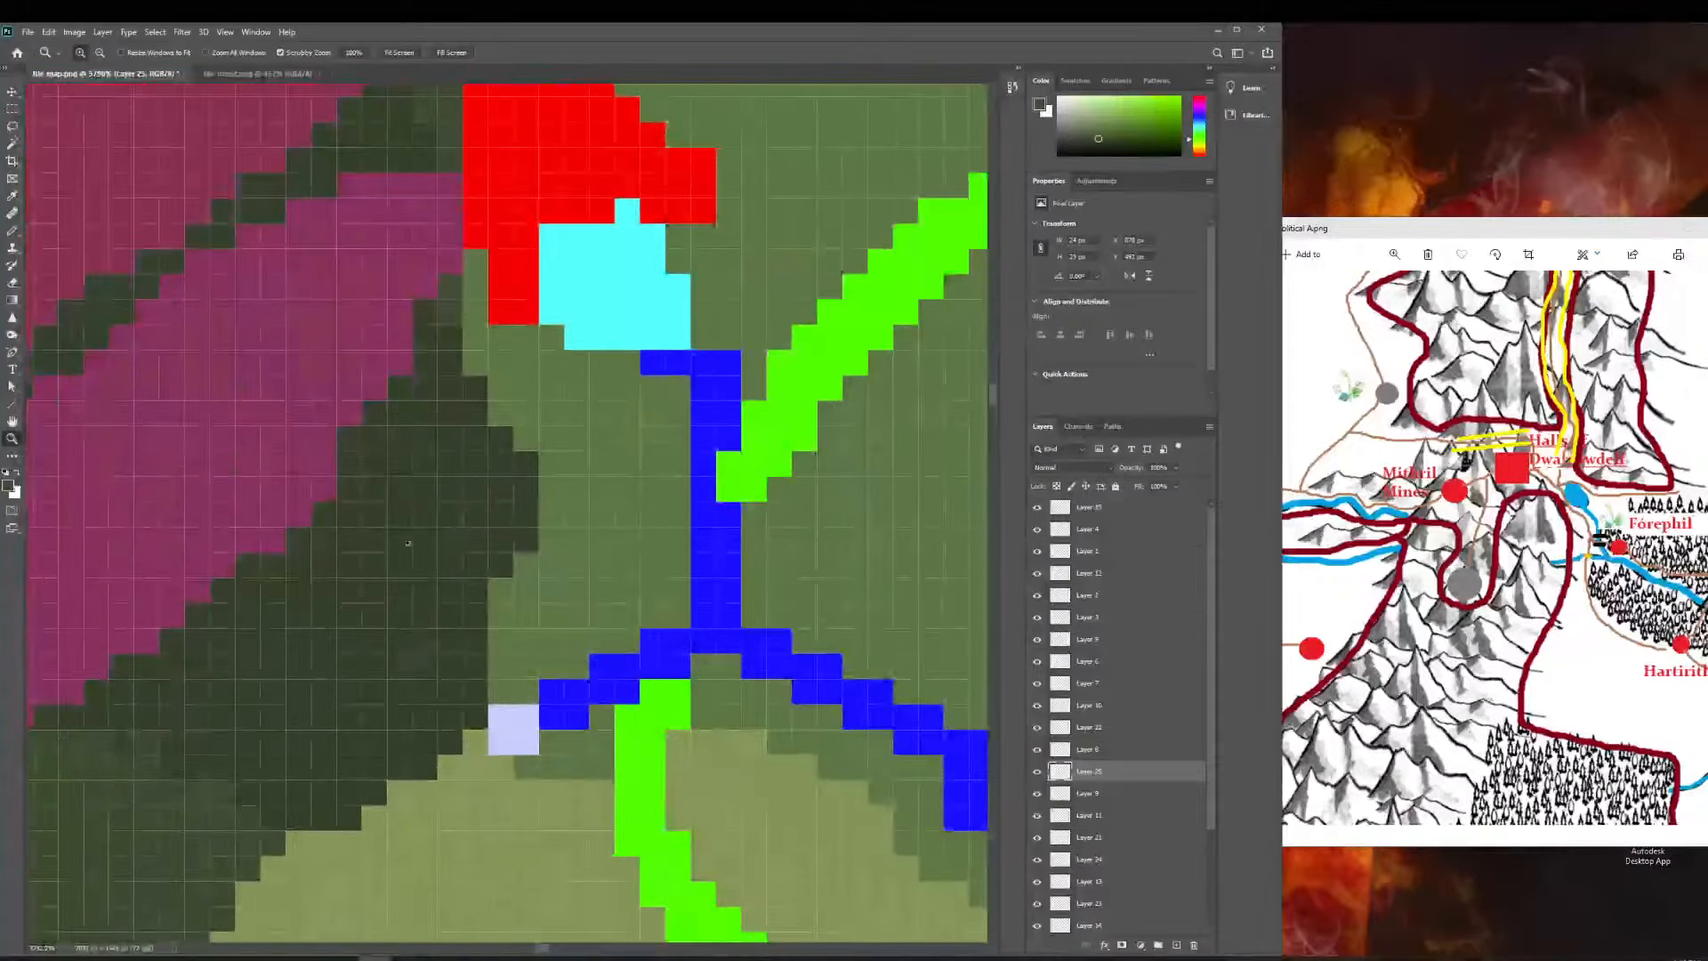
{"action": "left_click", "coordinate": [12, 93]}
{"action": "mouse_move", "coordinate": [372, 291]}
{"action": "left_mouse_down"}
{"action": "mouse_move", "coordinate": [376, 274]}
{"action": "mouse_move", "coordinate": [372, 291]}
{"action": "left_mouse_up"}
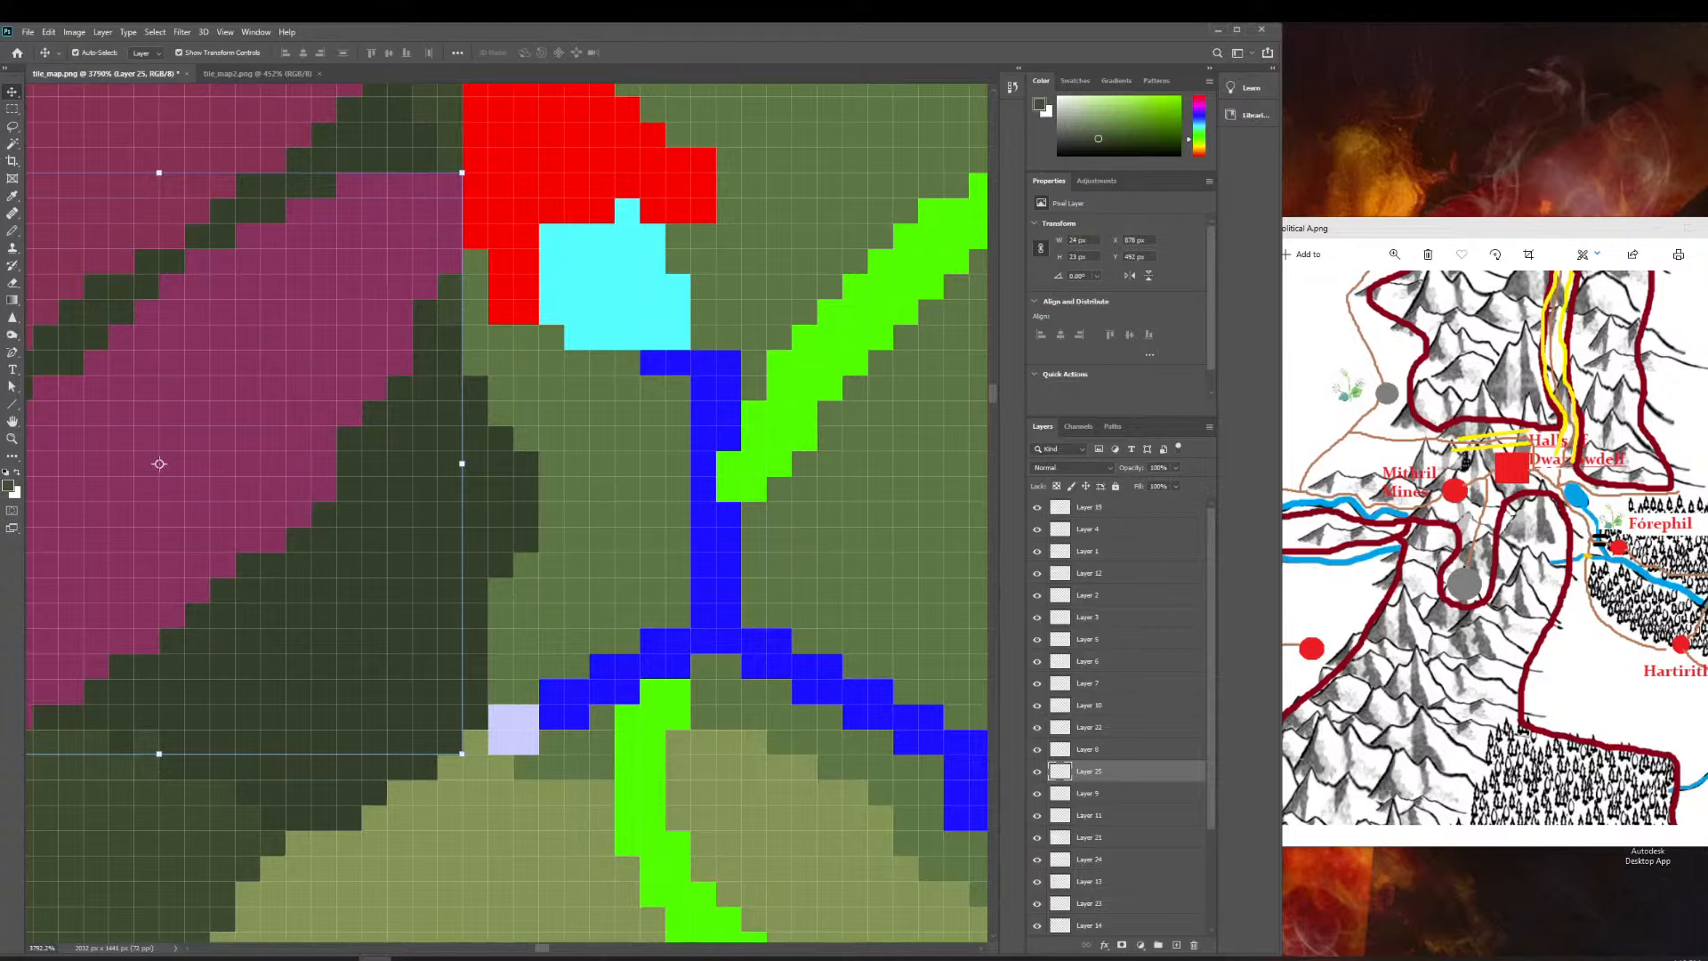
{"action": "left_click", "coordinate": [227, 350]}
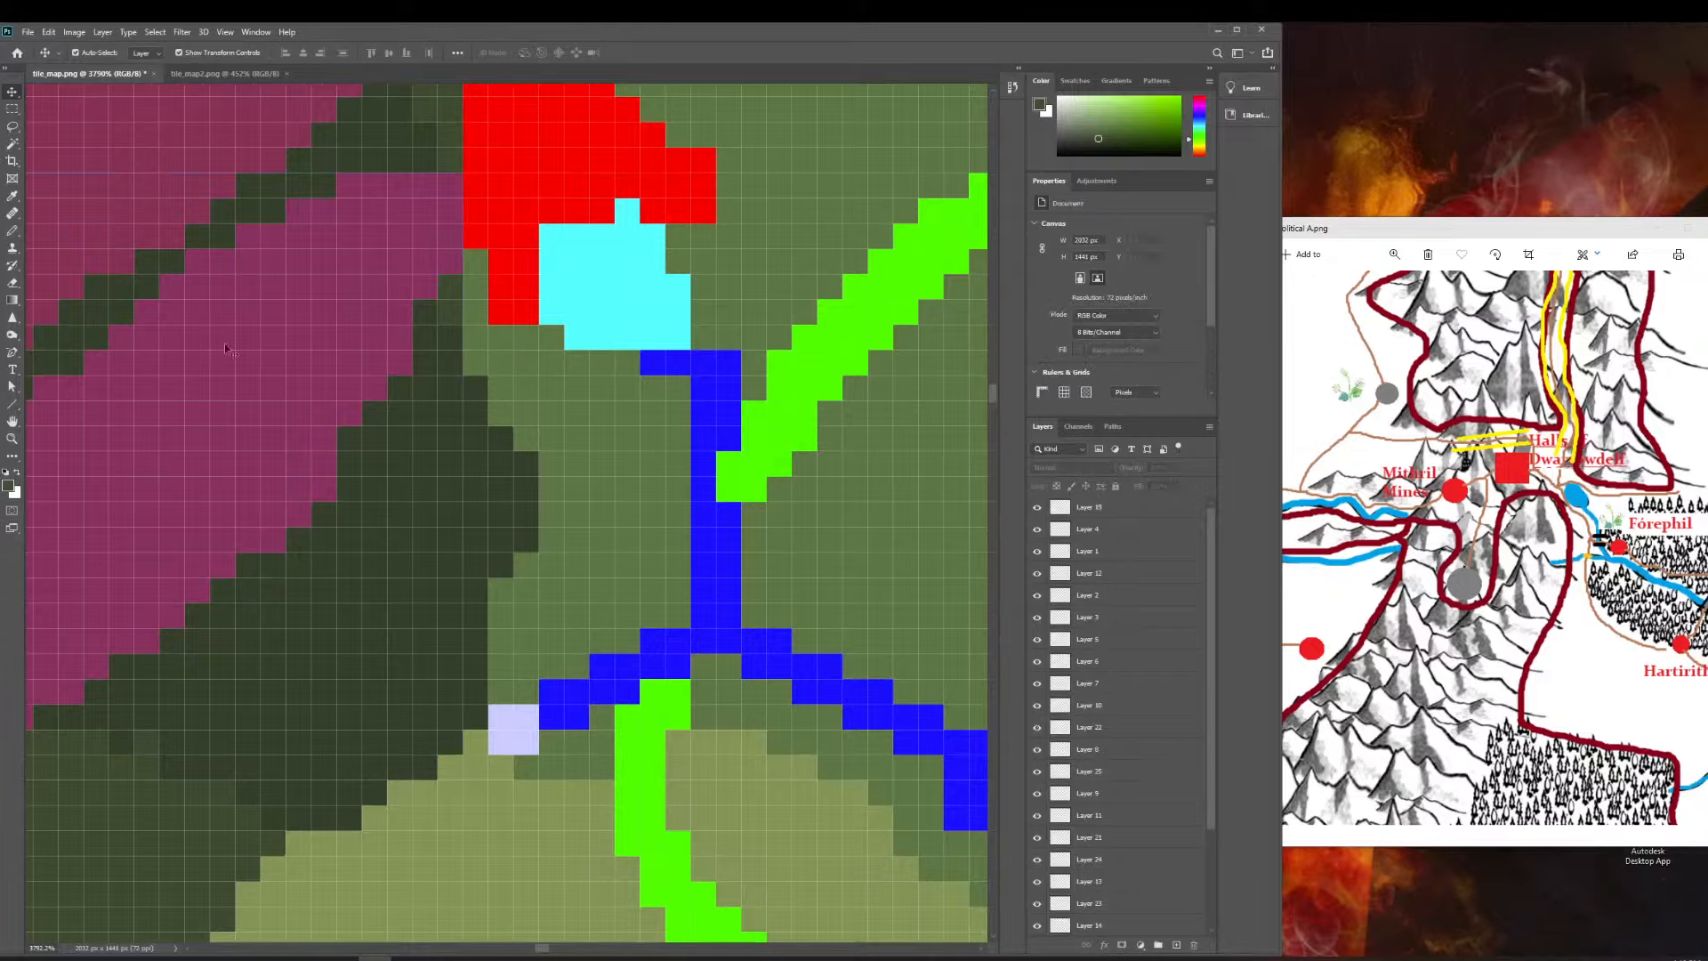
{"action": "left_click", "coordinate": [13, 438]}
{"action": "left_click_drag", "start_coordinate": [439, 465], "coordinate": [366, 500]}
{"action": "scroll", "coordinate": [500, 580], "scroll_direction": "up", "scroll_amount": 5}
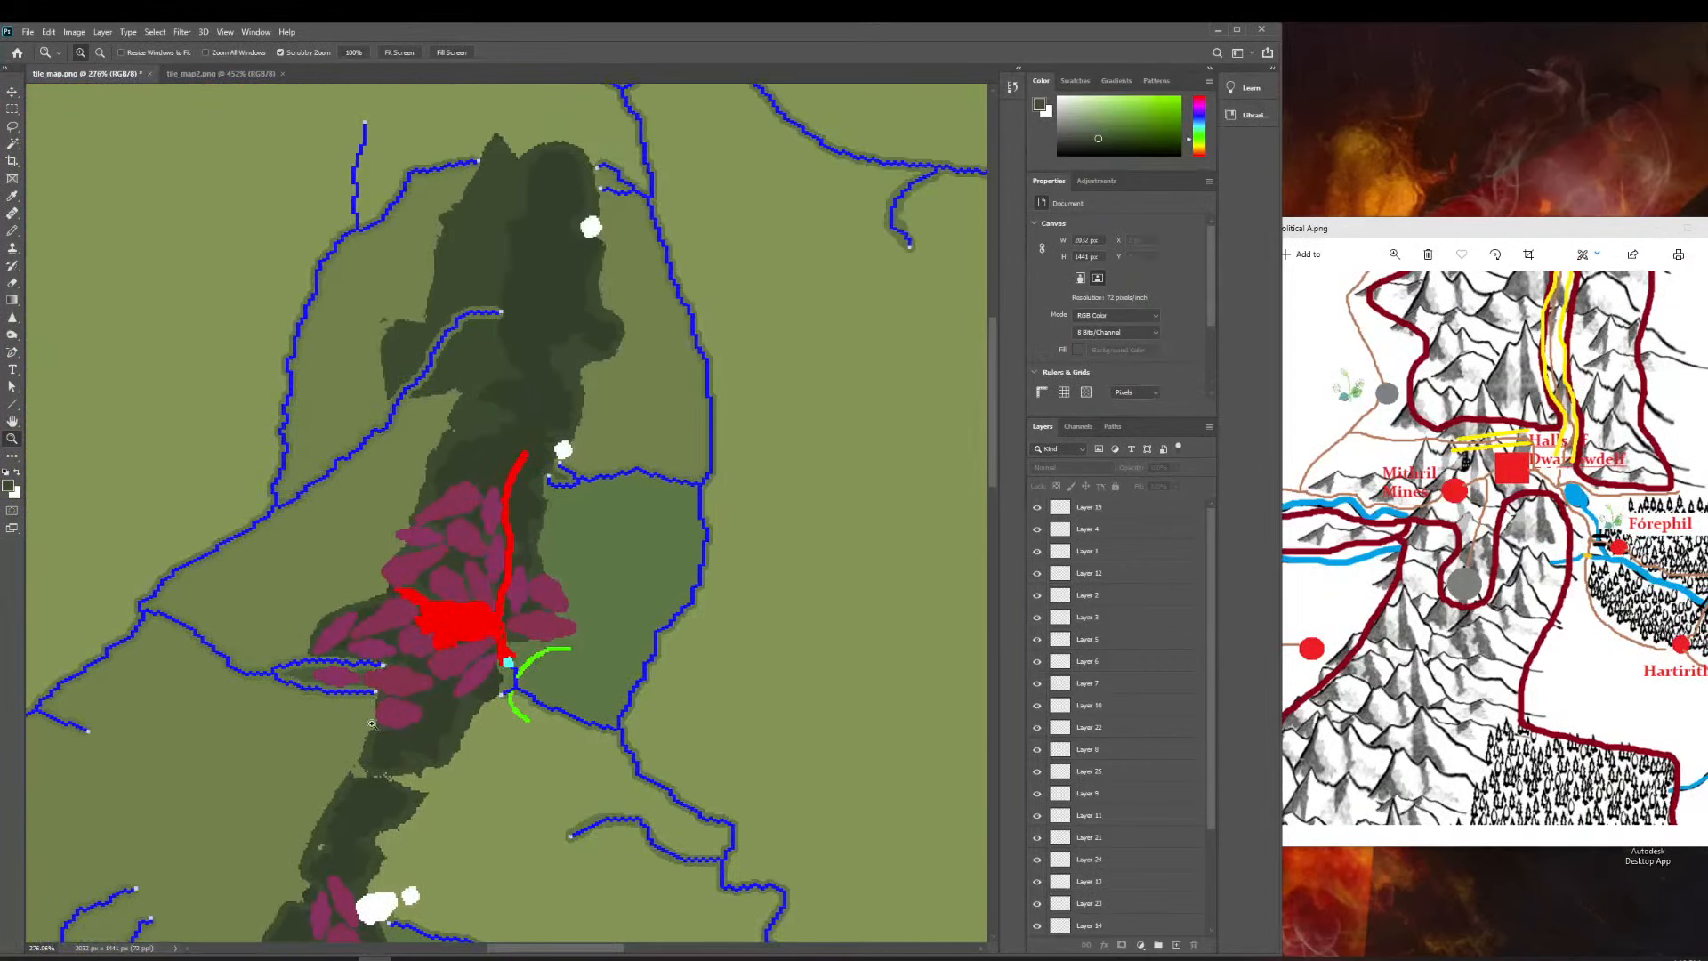
{"action": "left_click", "coordinate": [398, 743]}
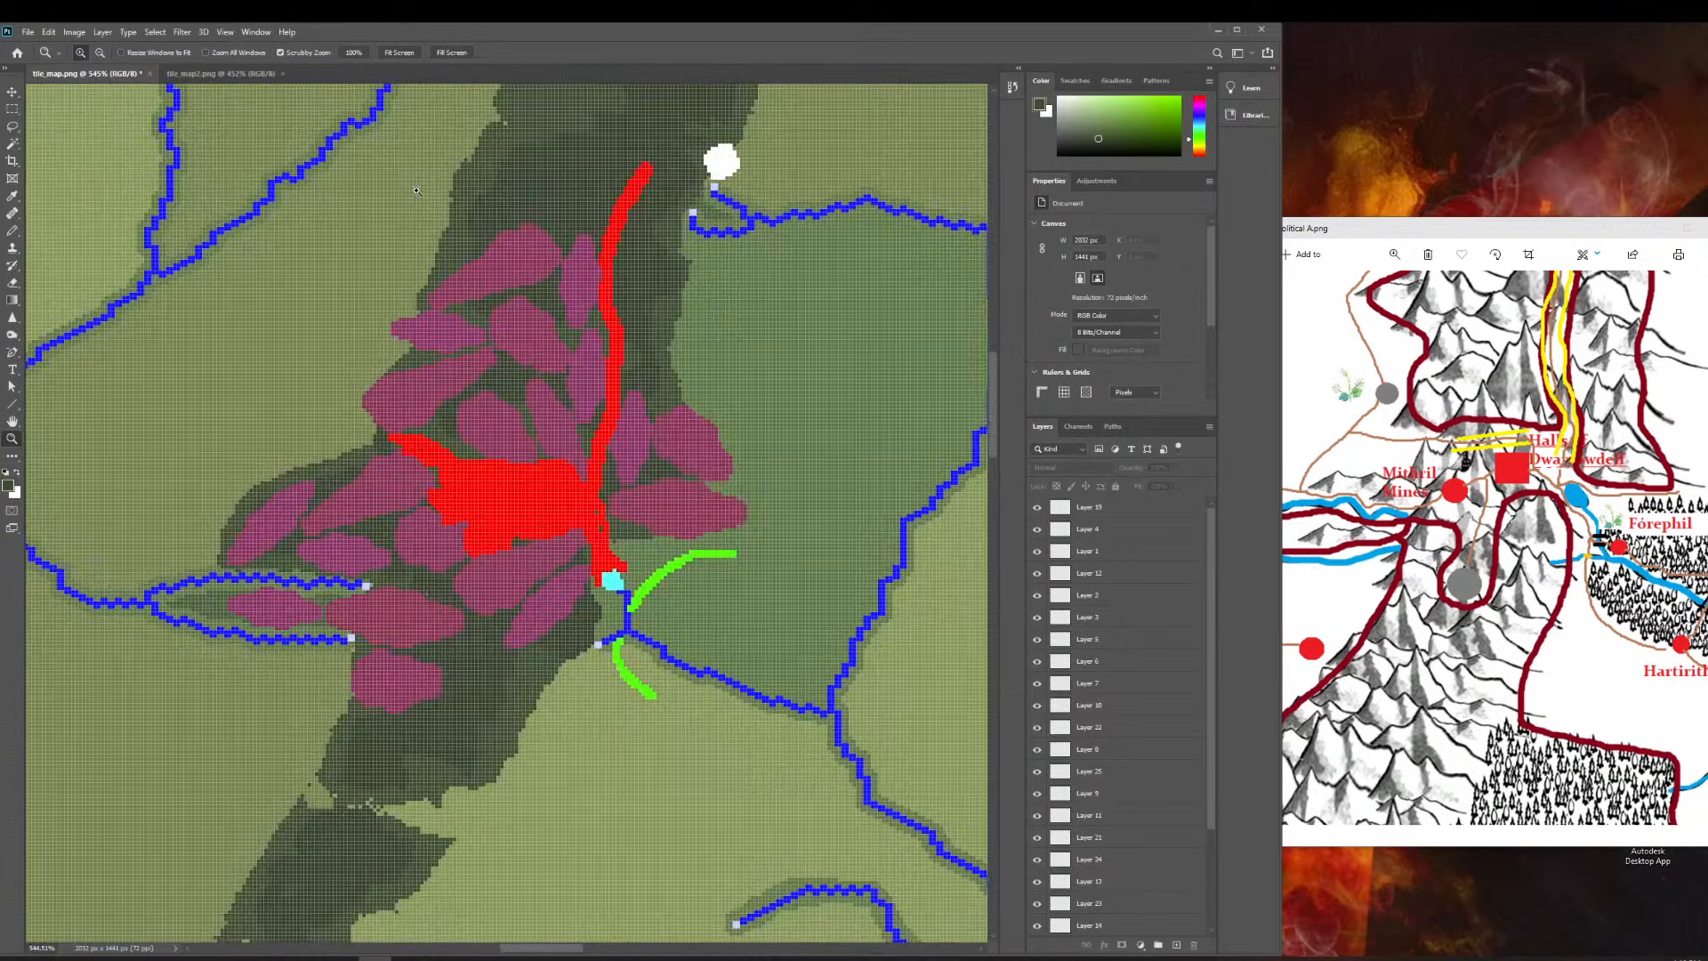
Duplicate the northernmost purple patch of the mountain range.
{"action": "left_click", "coordinate": [12, 91]}
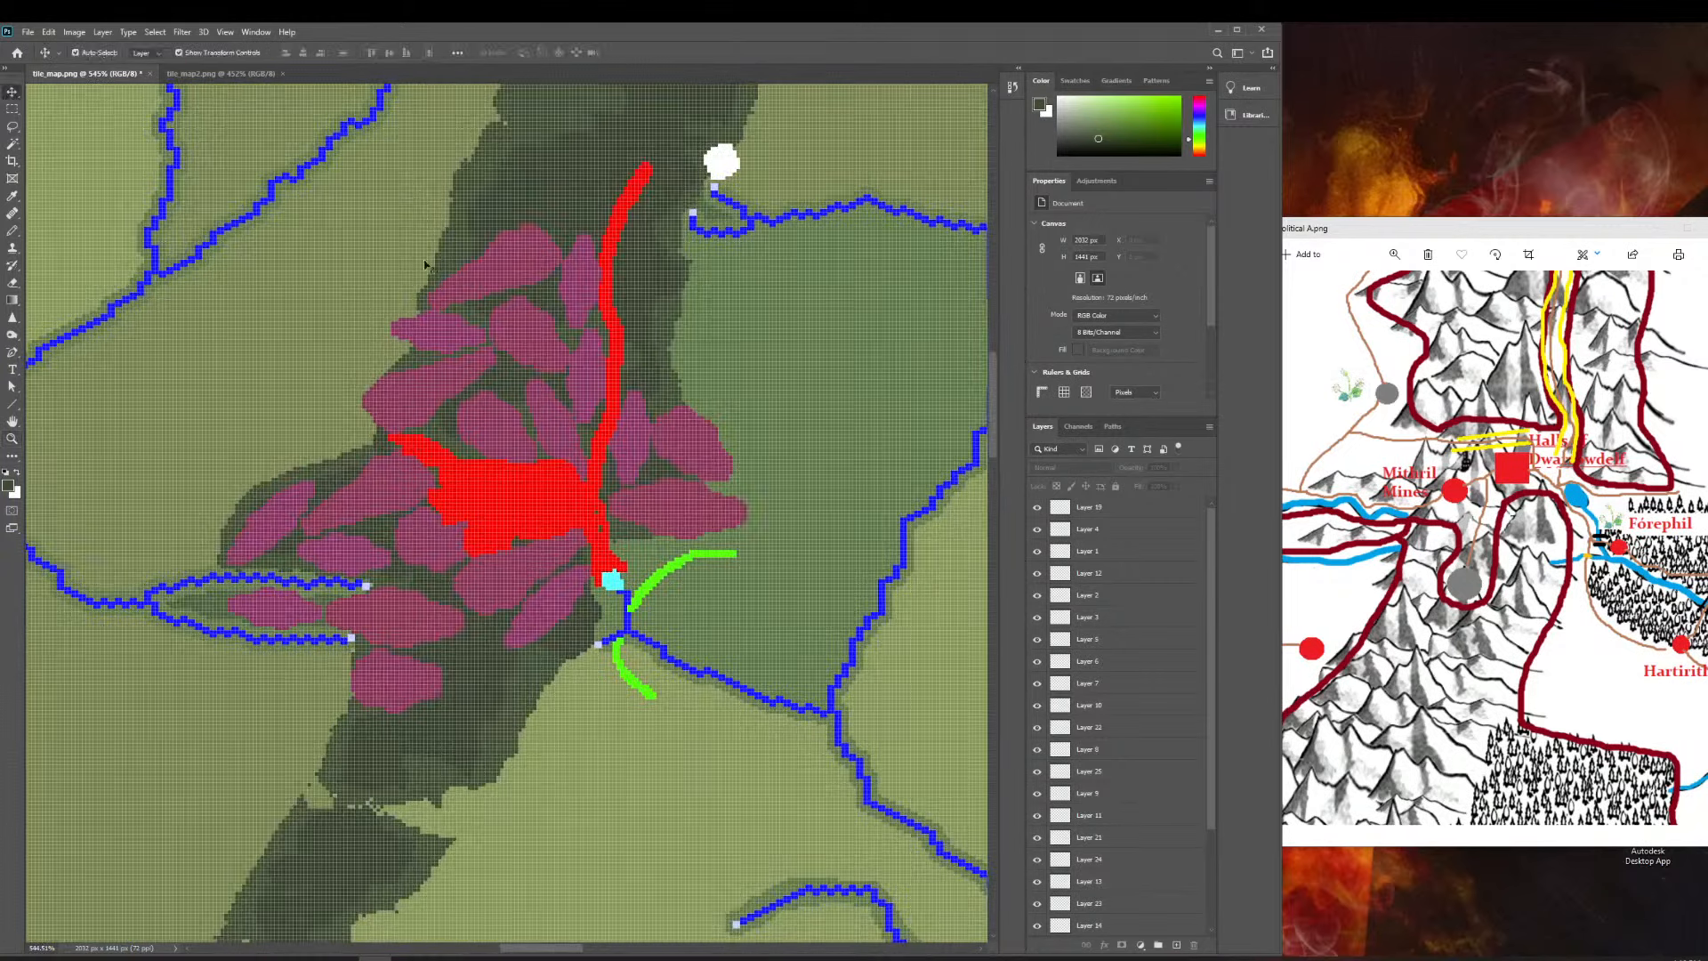
{"action": "left_click", "coordinate": [503, 273]}
{"action": "key", "text": "ctrl+c"}
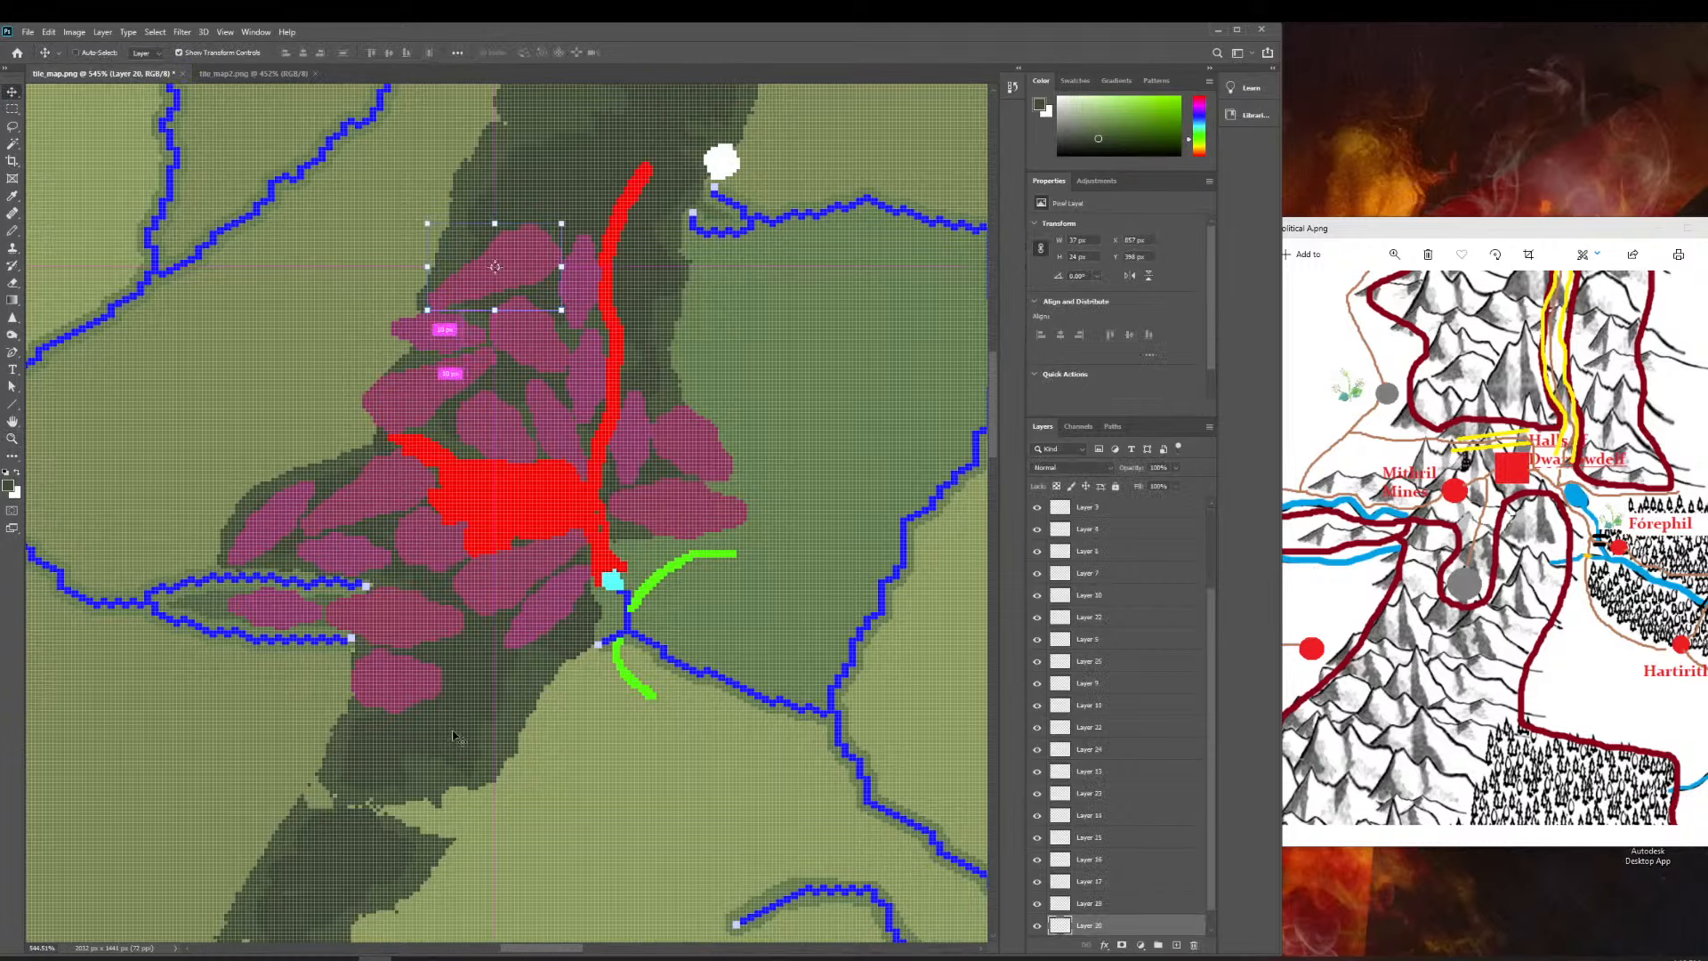
{"action": "key", "text": "ctrl+v"}
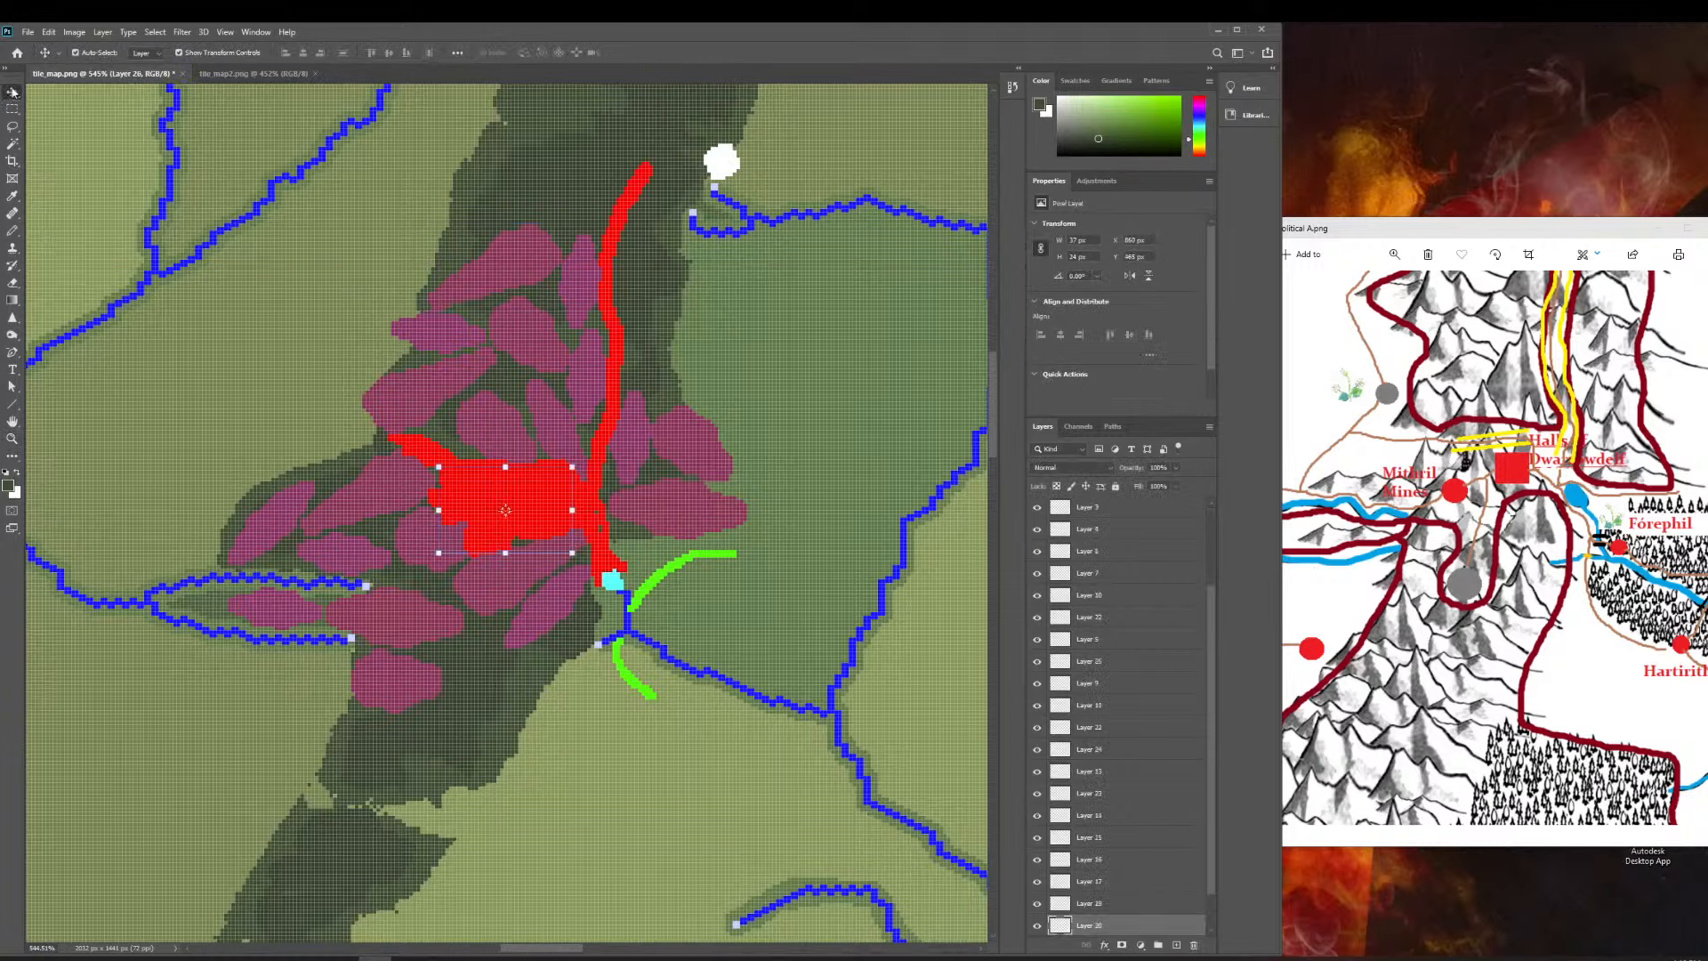
Try to move the pasted patch out from under the red area, undoing each accidental move of the neighboring patch.
{"action": "left_click_drag", "start_coordinate": [455, 551], "coordinate": [457, 588]}
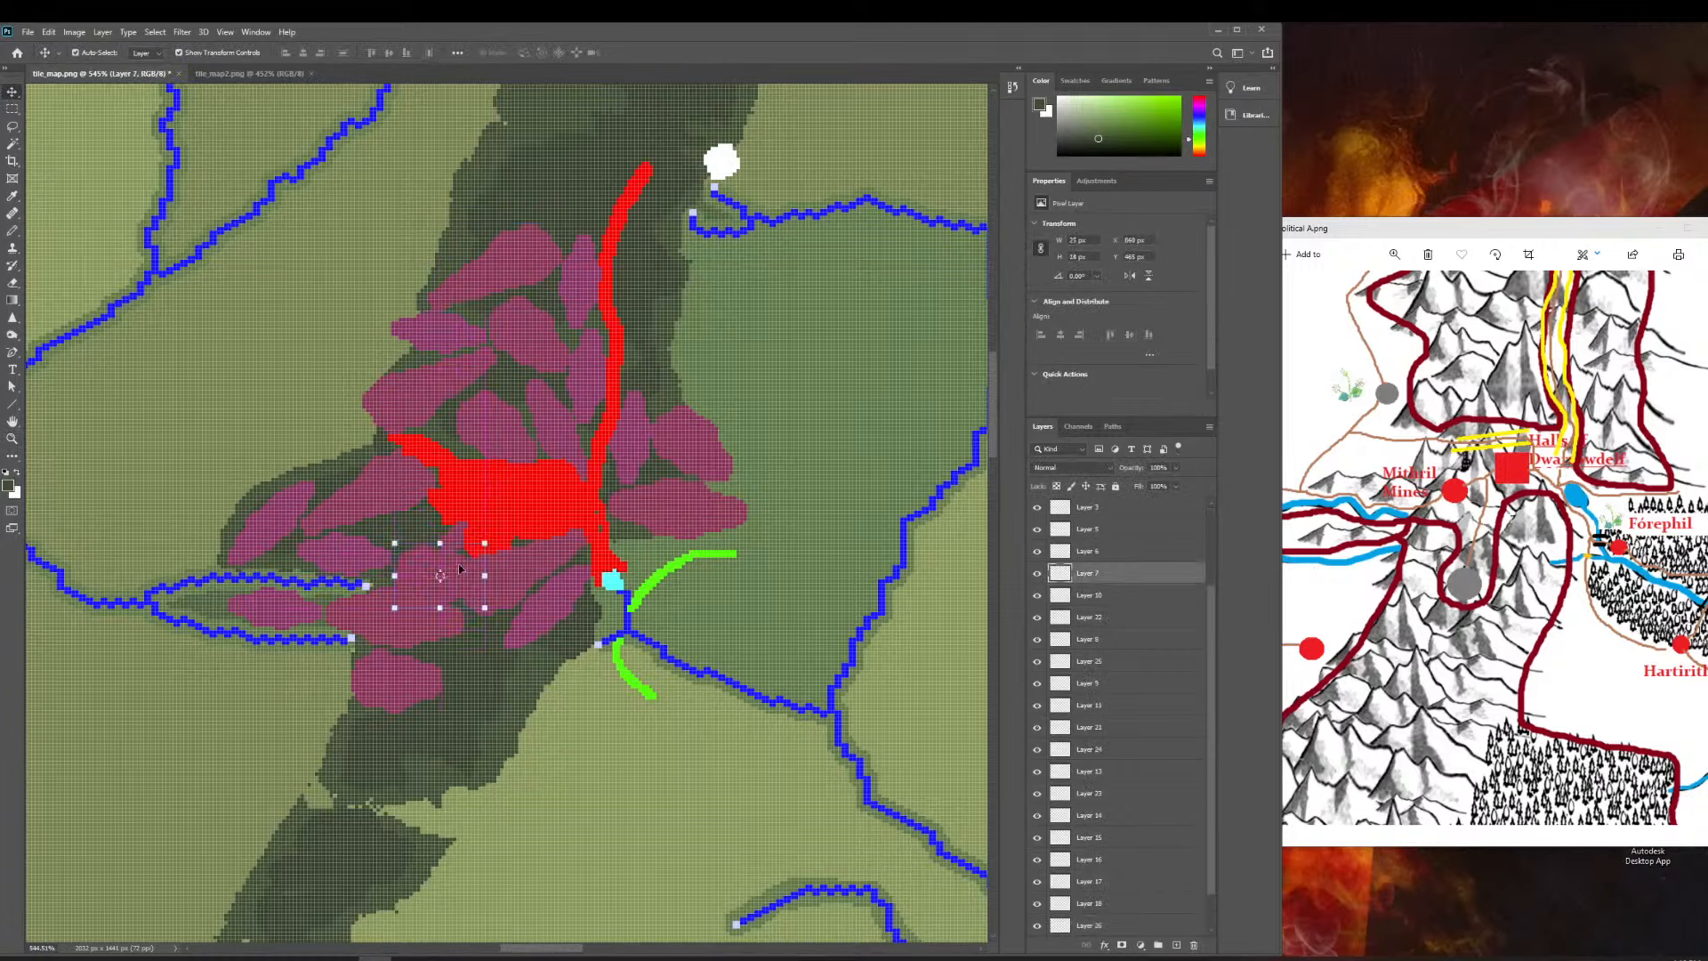
{"action": "key", "text": "ctrl+z"}
{"action": "scroll", "coordinate": [1148, 751], "scroll_direction": "down", "scroll_amount": 2}
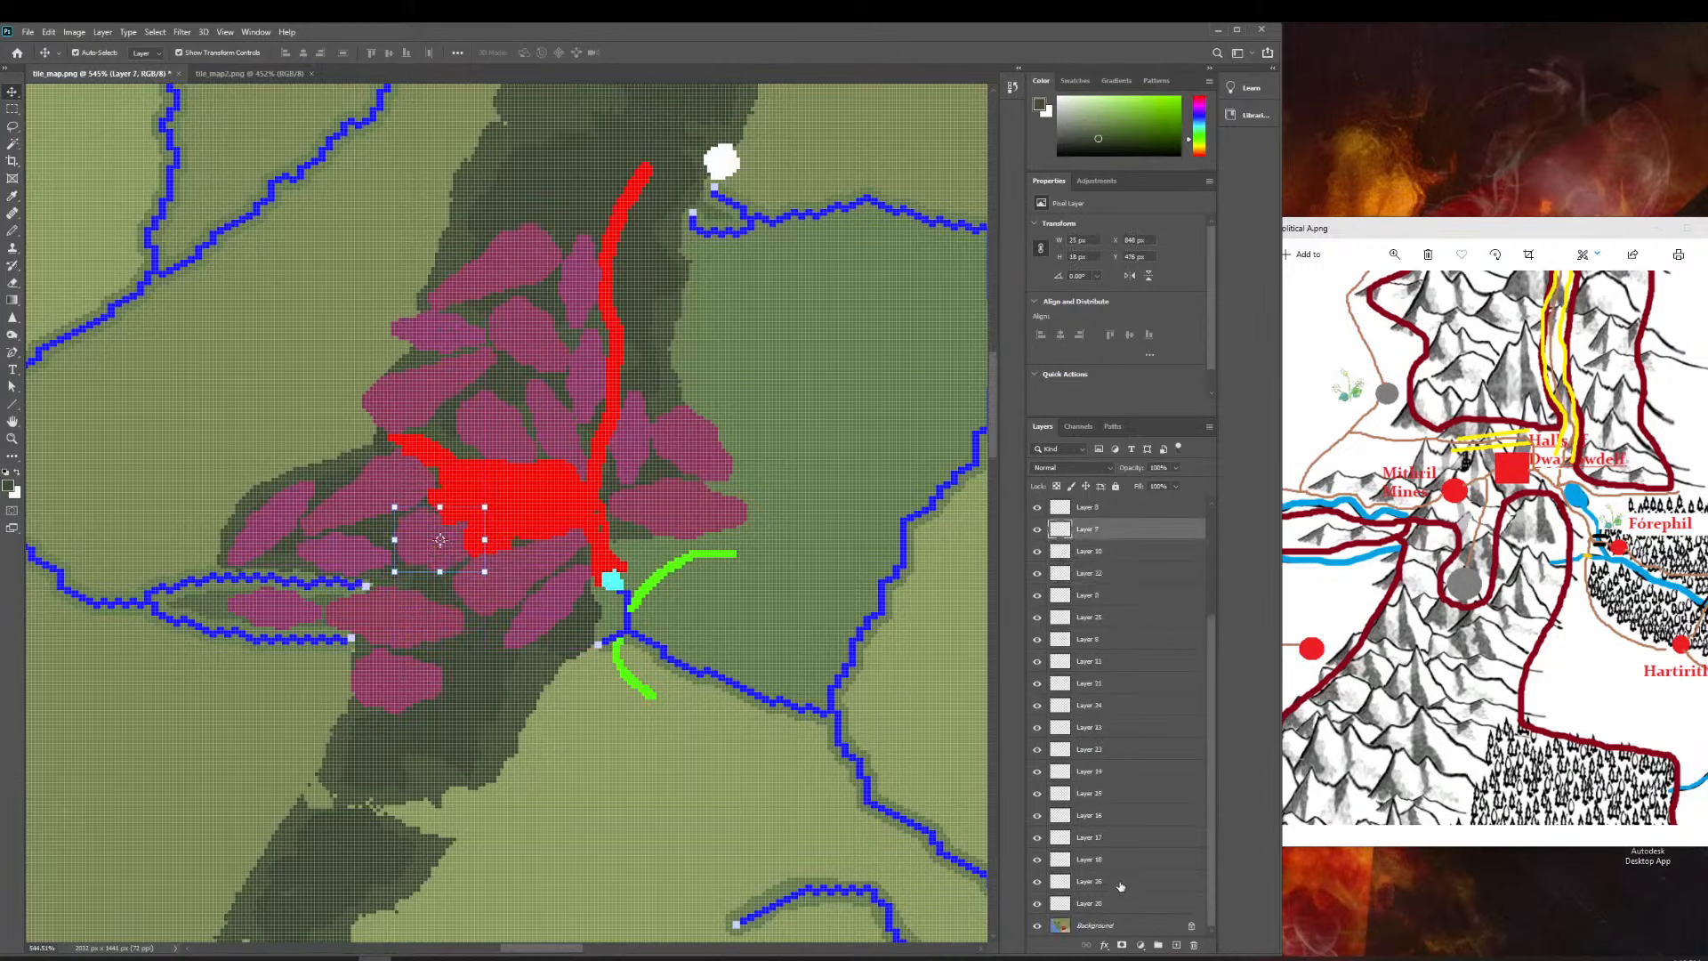
{"action": "left_click", "coordinate": [1121, 889]}
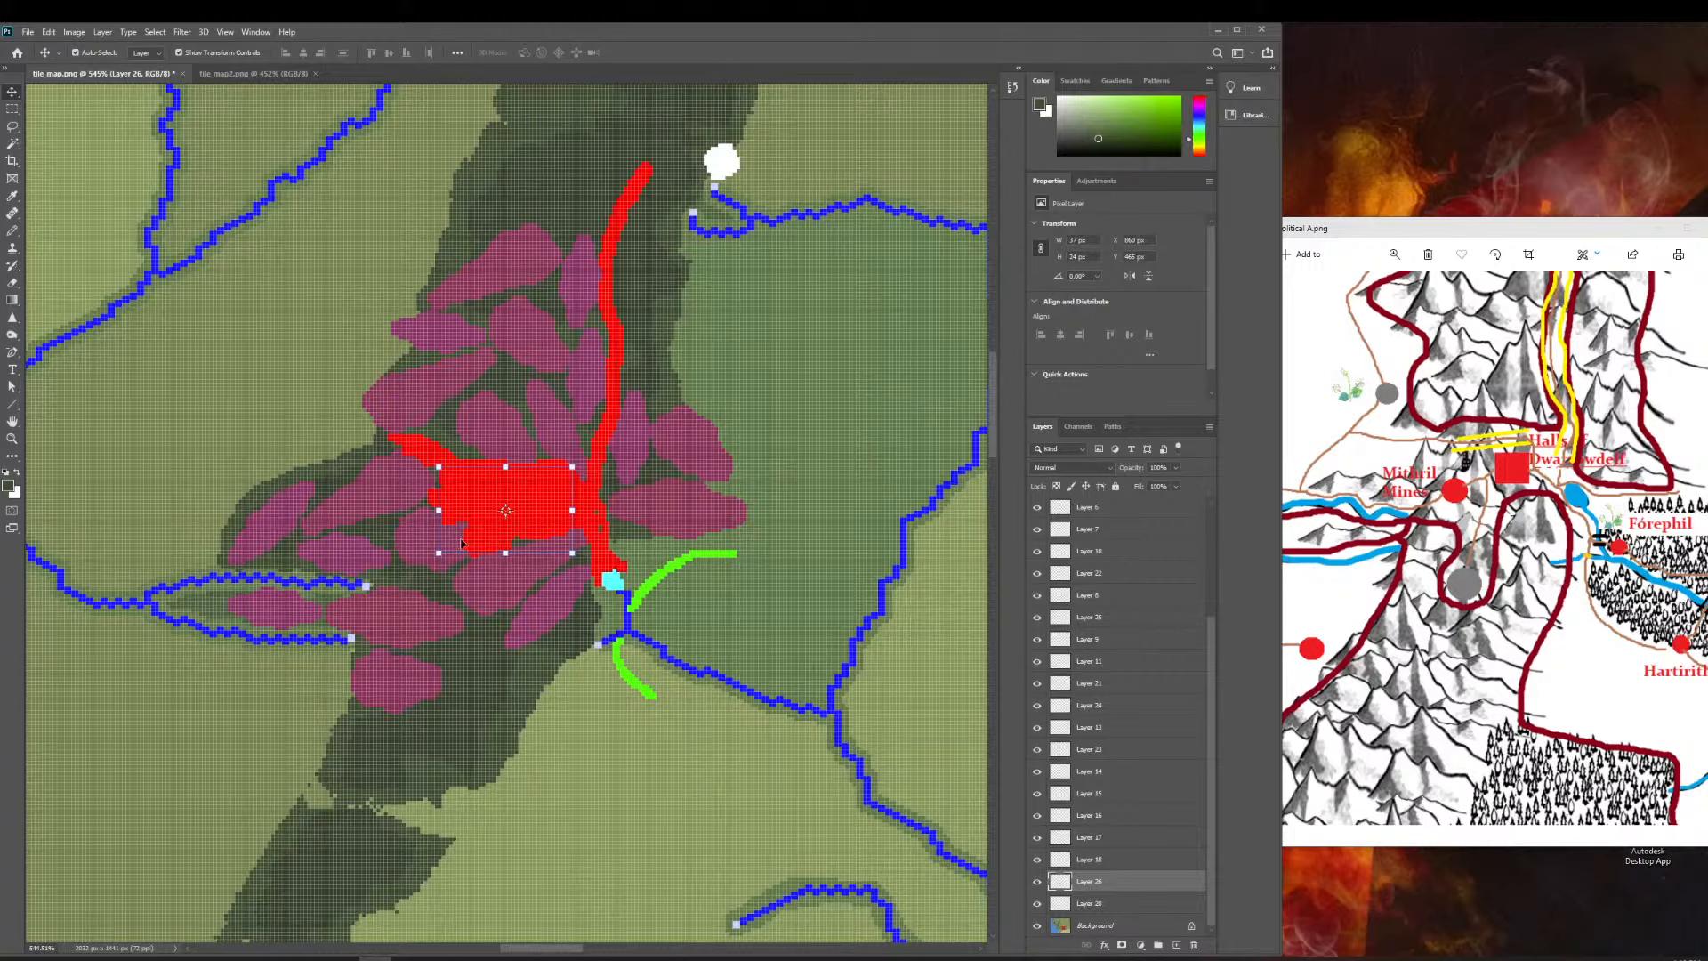
{"action": "left_click_drag", "start_coordinate": [461, 544], "coordinate": [428, 566]}
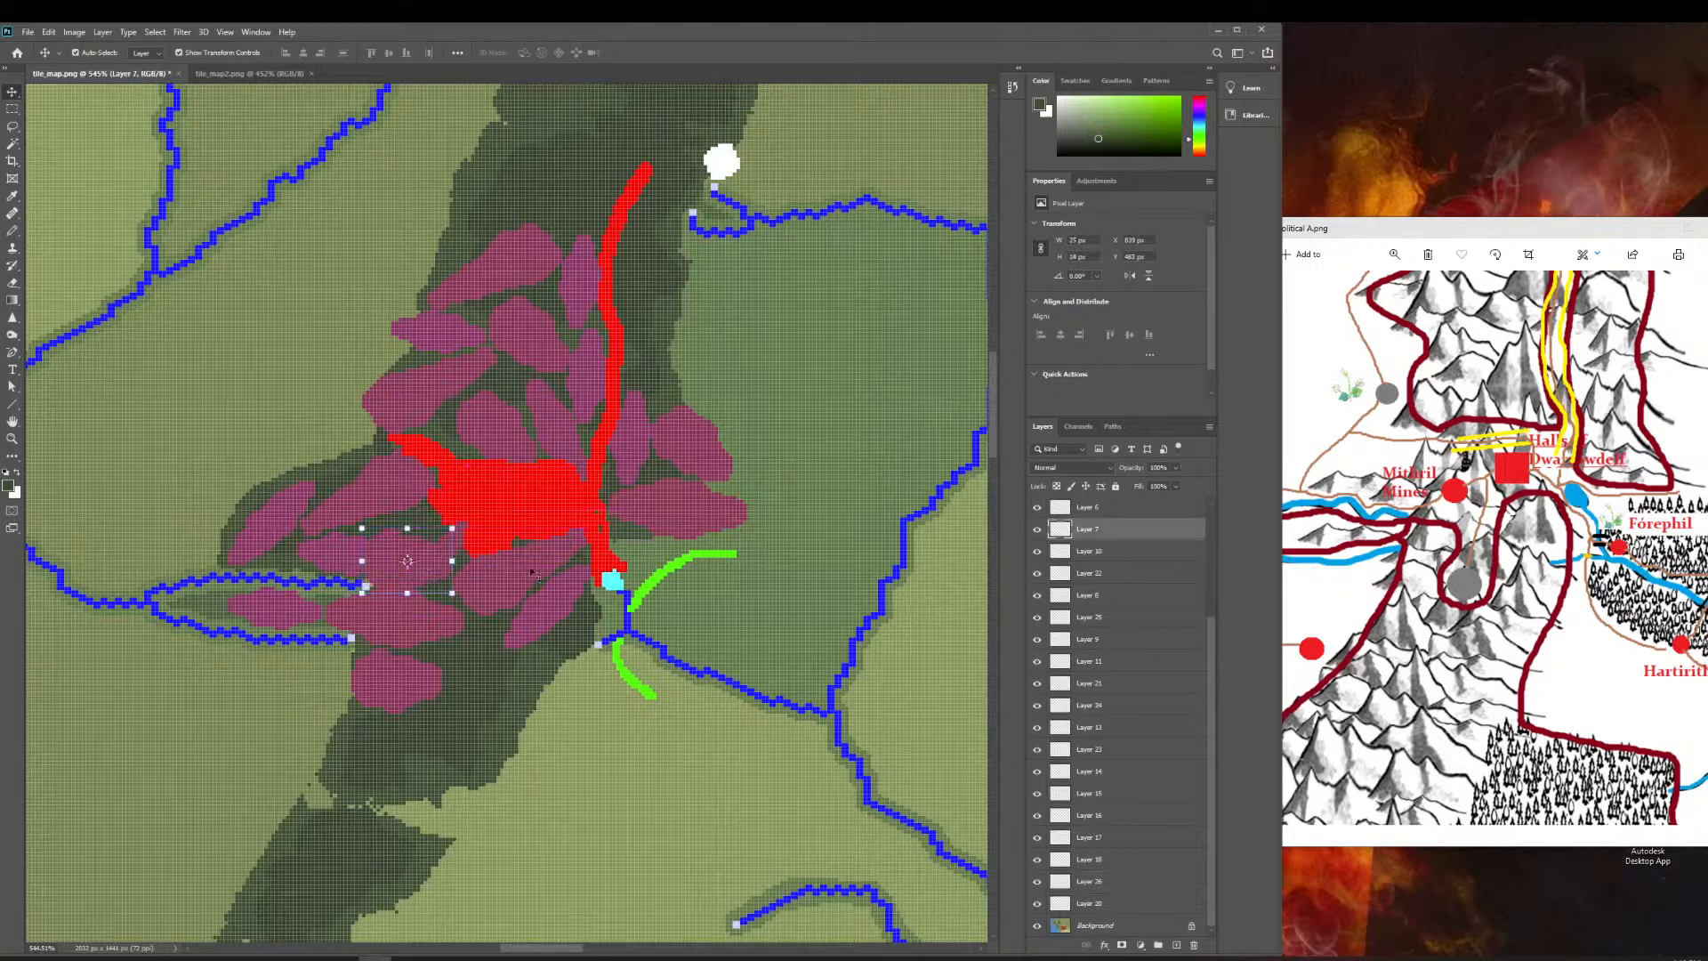
{"action": "key", "text": "ctrl+z"}
{"action": "scroll", "coordinate": [1052, 559], "scroll_direction": "up", "scroll_amount": 4}
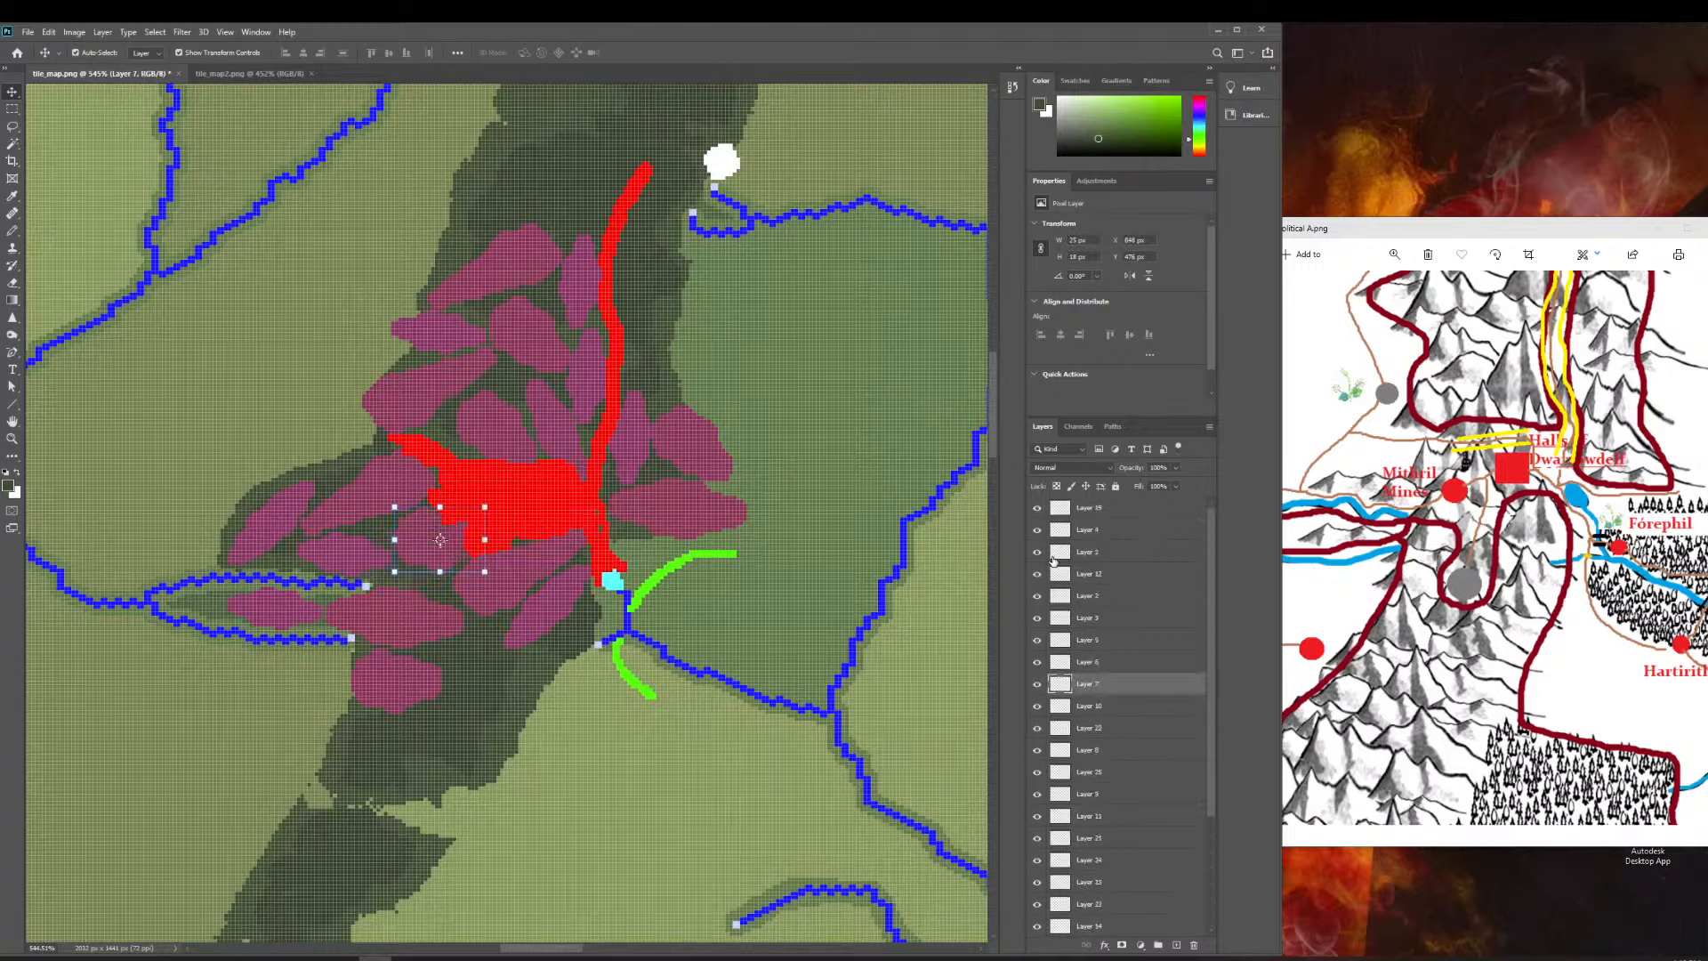
Hide Layer 1 with the red markings, pull the pasted patch northward and delete it.
{"action": "left_click", "coordinate": [1037, 552]}
{"action": "left_click_drag", "start_coordinate": [535, 510], "coordinate": [581, 194]}
{"action": "key", "text": "Delete"}
{"action": "scroll", "coordinate": [1165, 617], "scroll_direction": "up", "scroll_amount": 1}
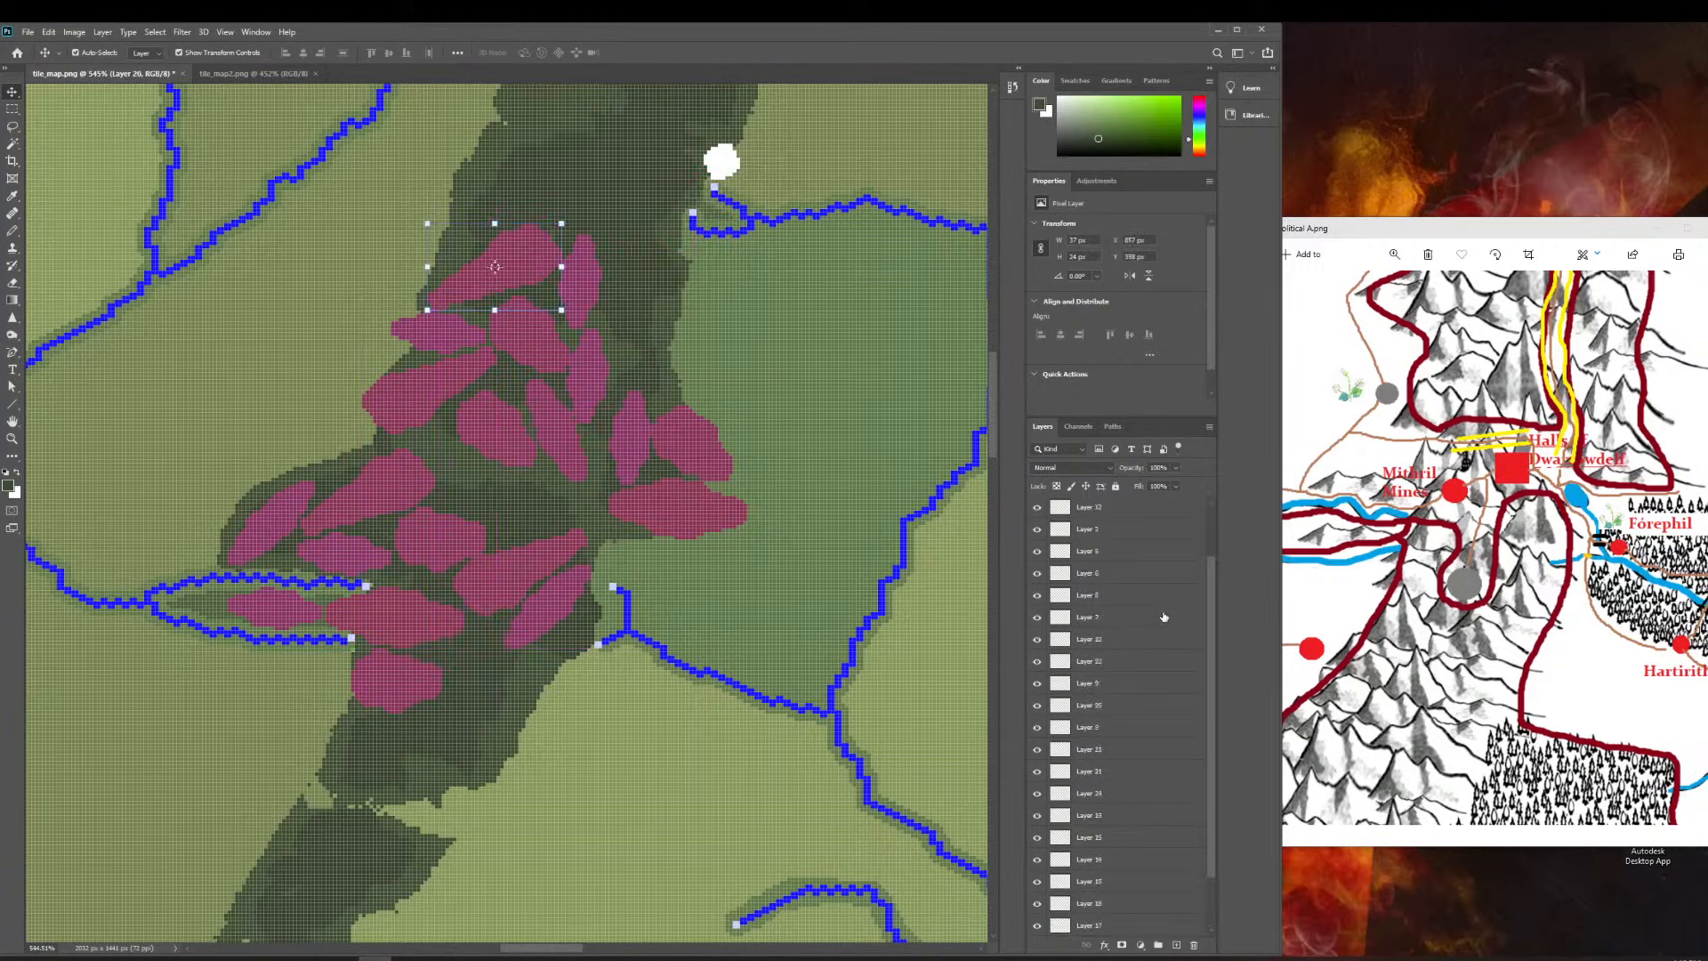
Show Layer 1 with the red markings again and switch to the Magic Wand tool.
{"action": "scroll", "coordinate": [1164, 617], "scroll_direction": "up", "scroll_amount": 3}
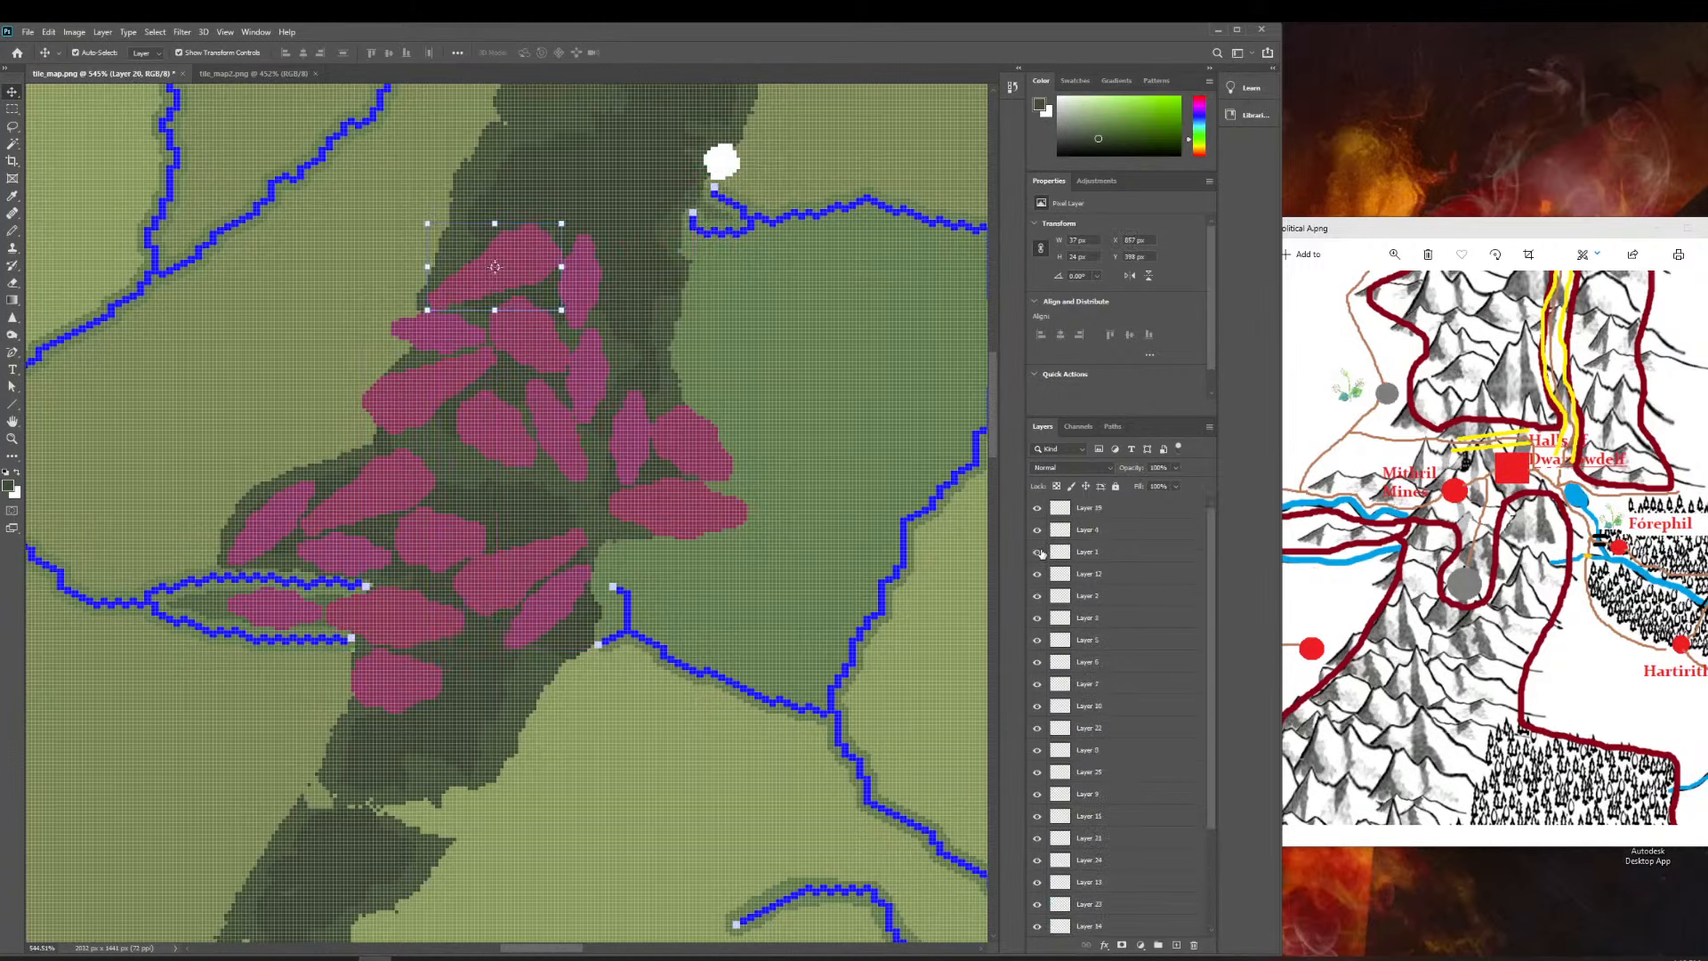
{"action": "left_click", "coordinate": [1037, 551]}
{"action": "scroll", "coordinate": [756, 456], "scroll_direction": "up", "scroll_amount": 1}
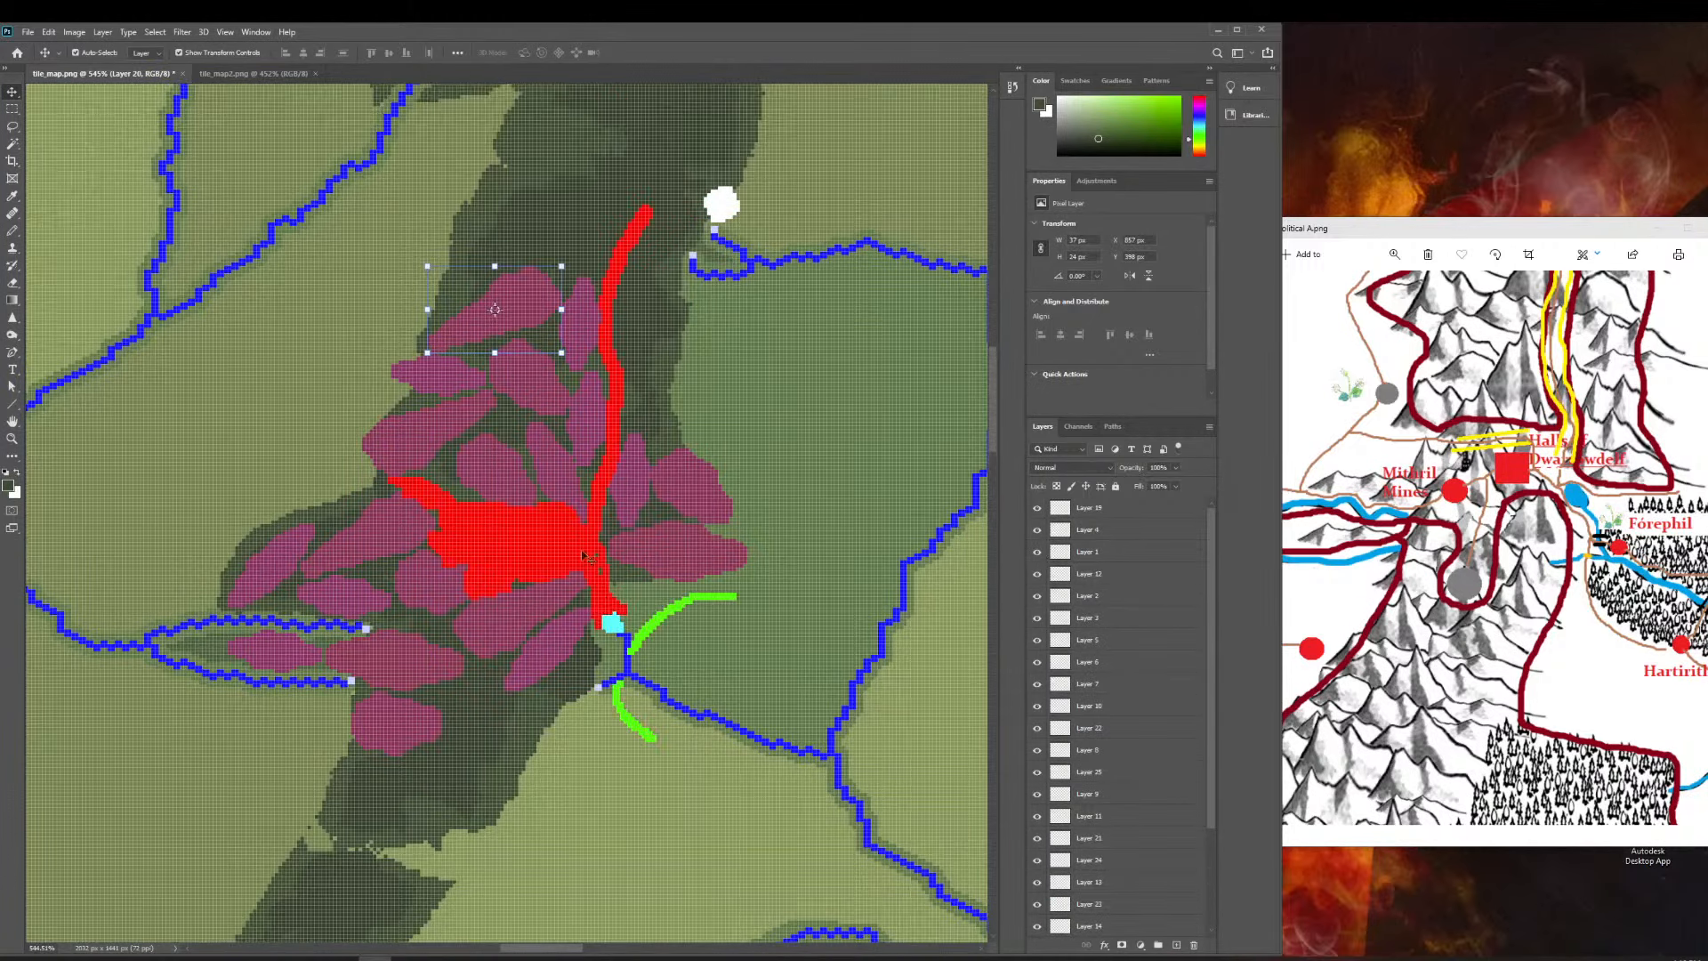
{"action": "scroll", "coordinate": [514, 571], "scroll_direction": "down", "scroll_amount": 1}
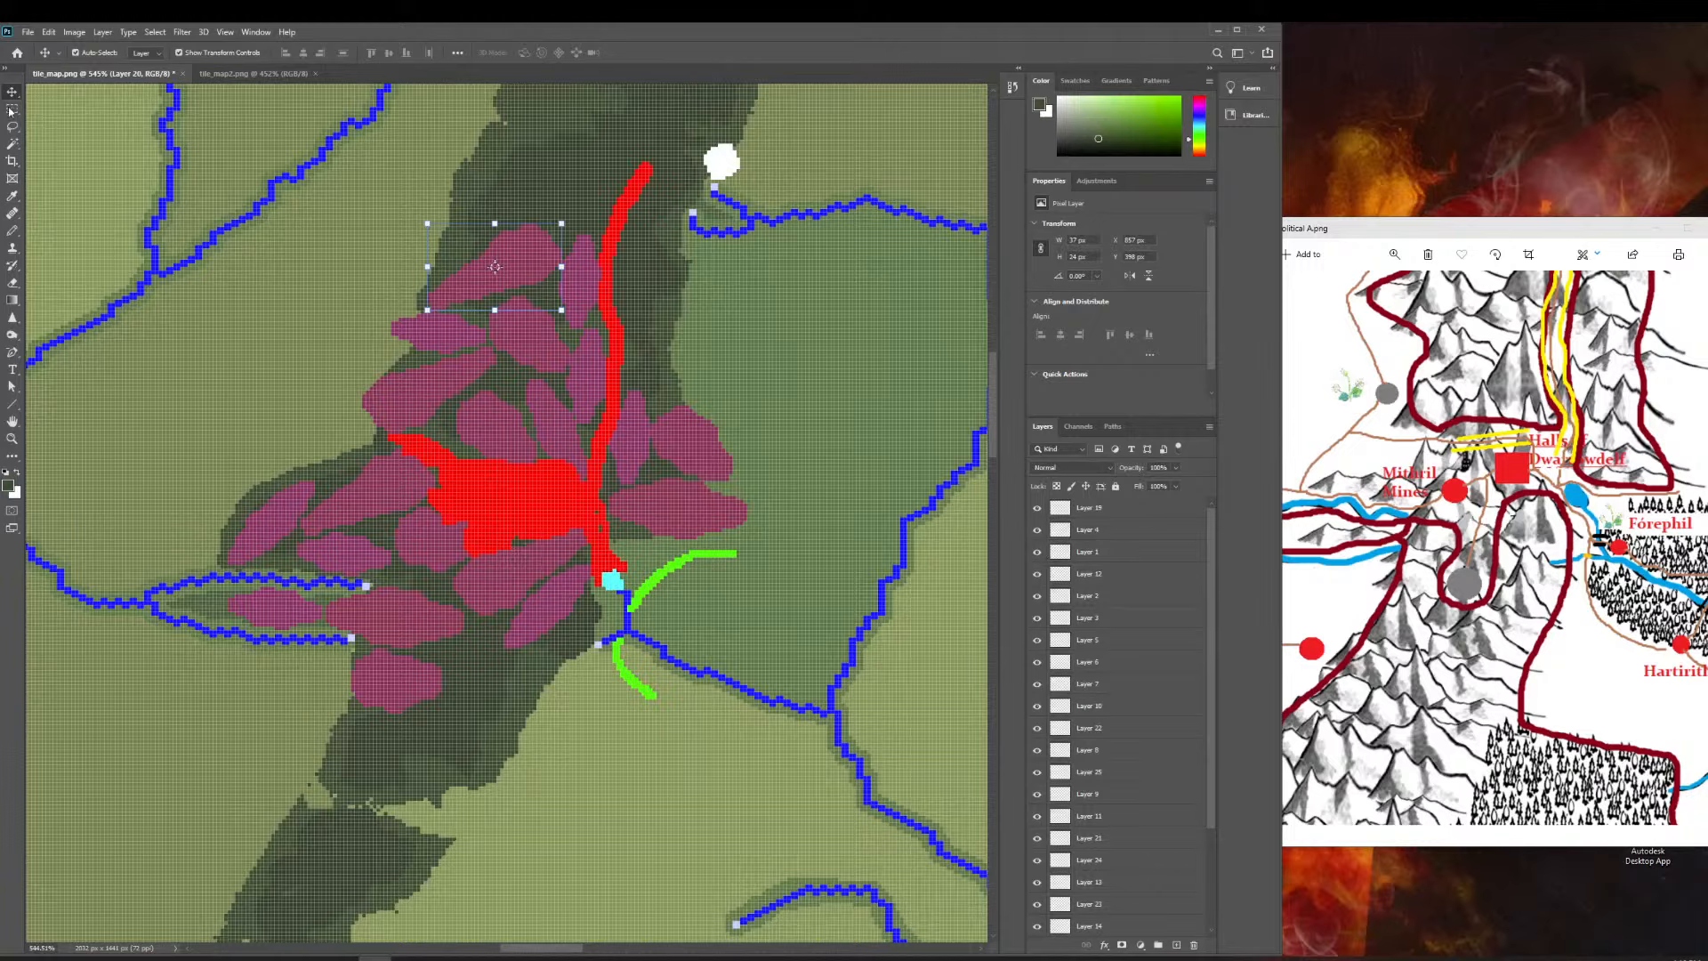
{"action": "left_click", "coordinate": [16, 143]}
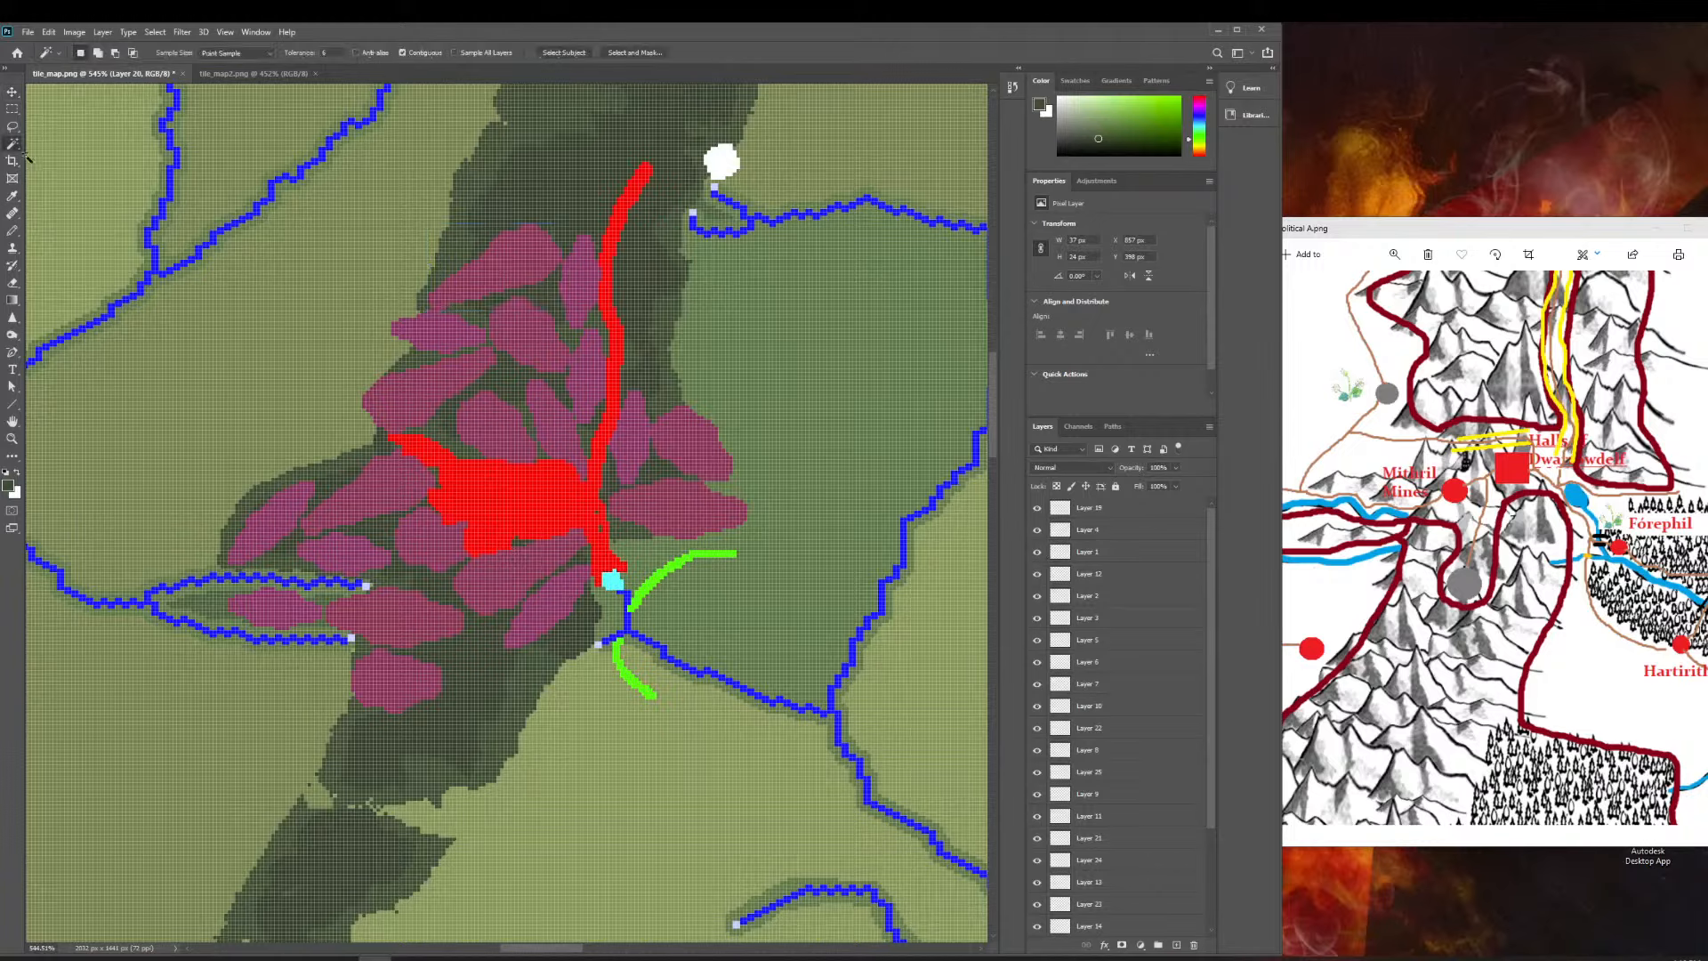
Copy the narrow slanted purple patch west of the southern white spot and paste it among the central mountain patches.
{"action": "left_click", "coordinate": [448, 544]}
{"action": "scroll", "coordinate": [767, 745], "scroll_direction": "down", "scroll_amount": 10}
{"action": "left_click", "coordinate": [285, 509]}
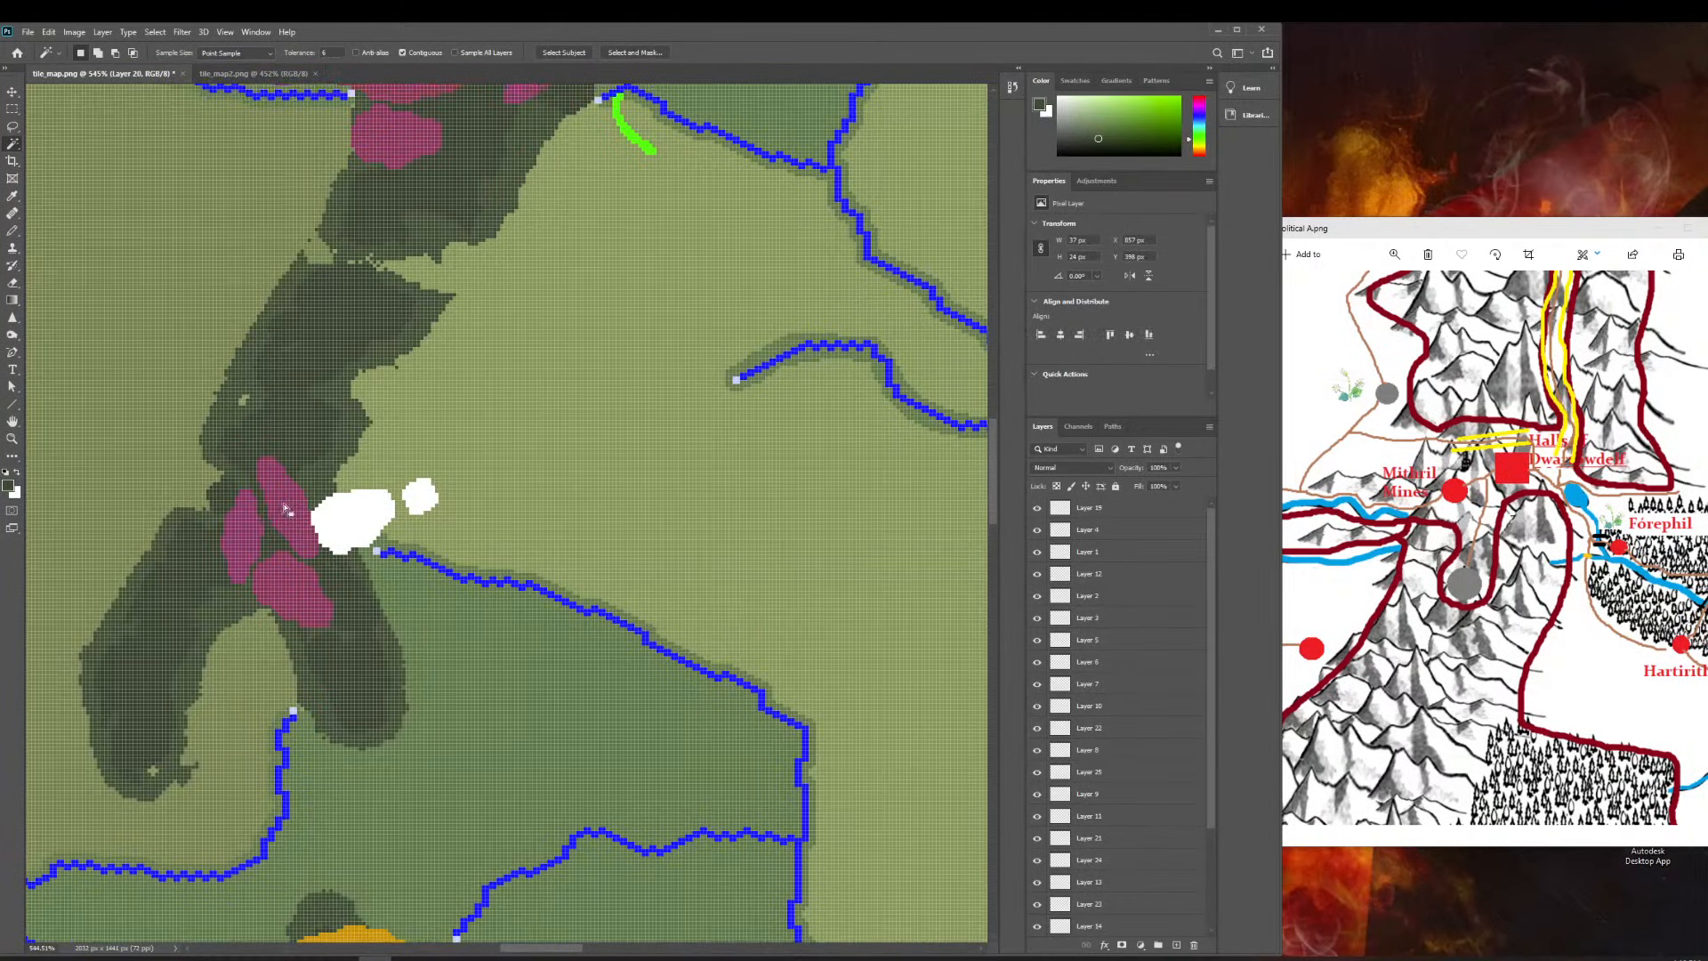
{"action": "key", "text": "v"}
{"action": "left_click", "coordinate": [267, 513]}
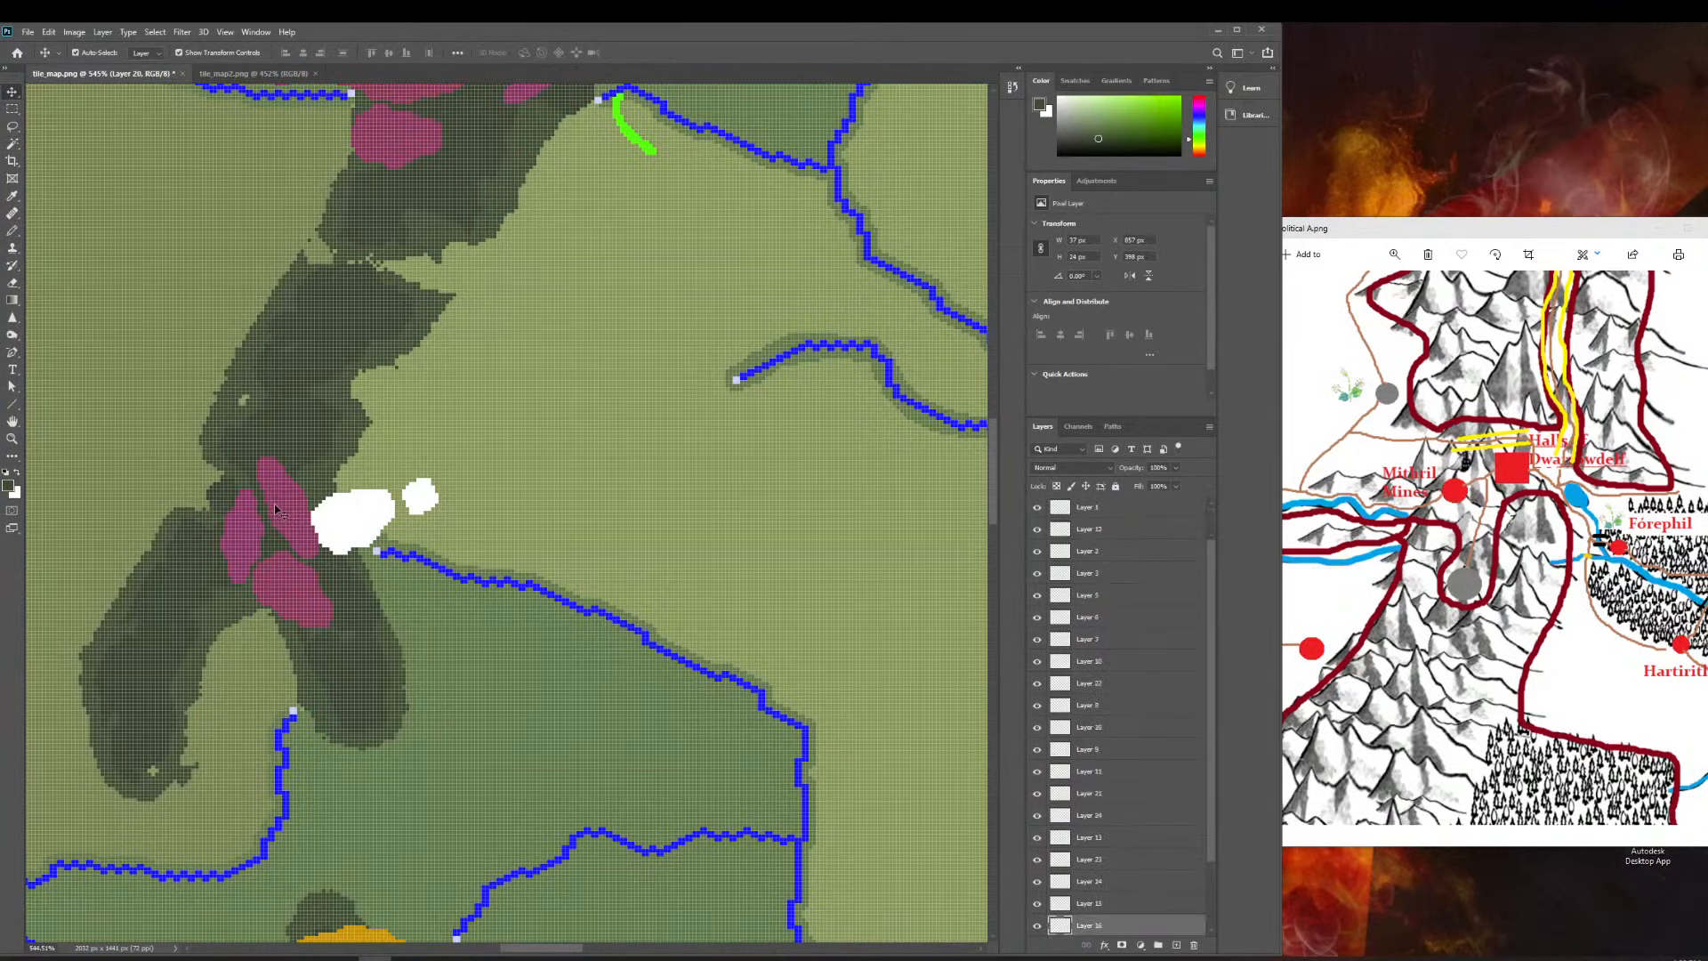
{"action": "scroll", "coordinate": [447, 459], "scroll_direction": "up", "scroll_amount": 5}
{"action": "scroll", "coordinate": [478, 489], "scroll_direction": "up", "scroll_amount": 3}
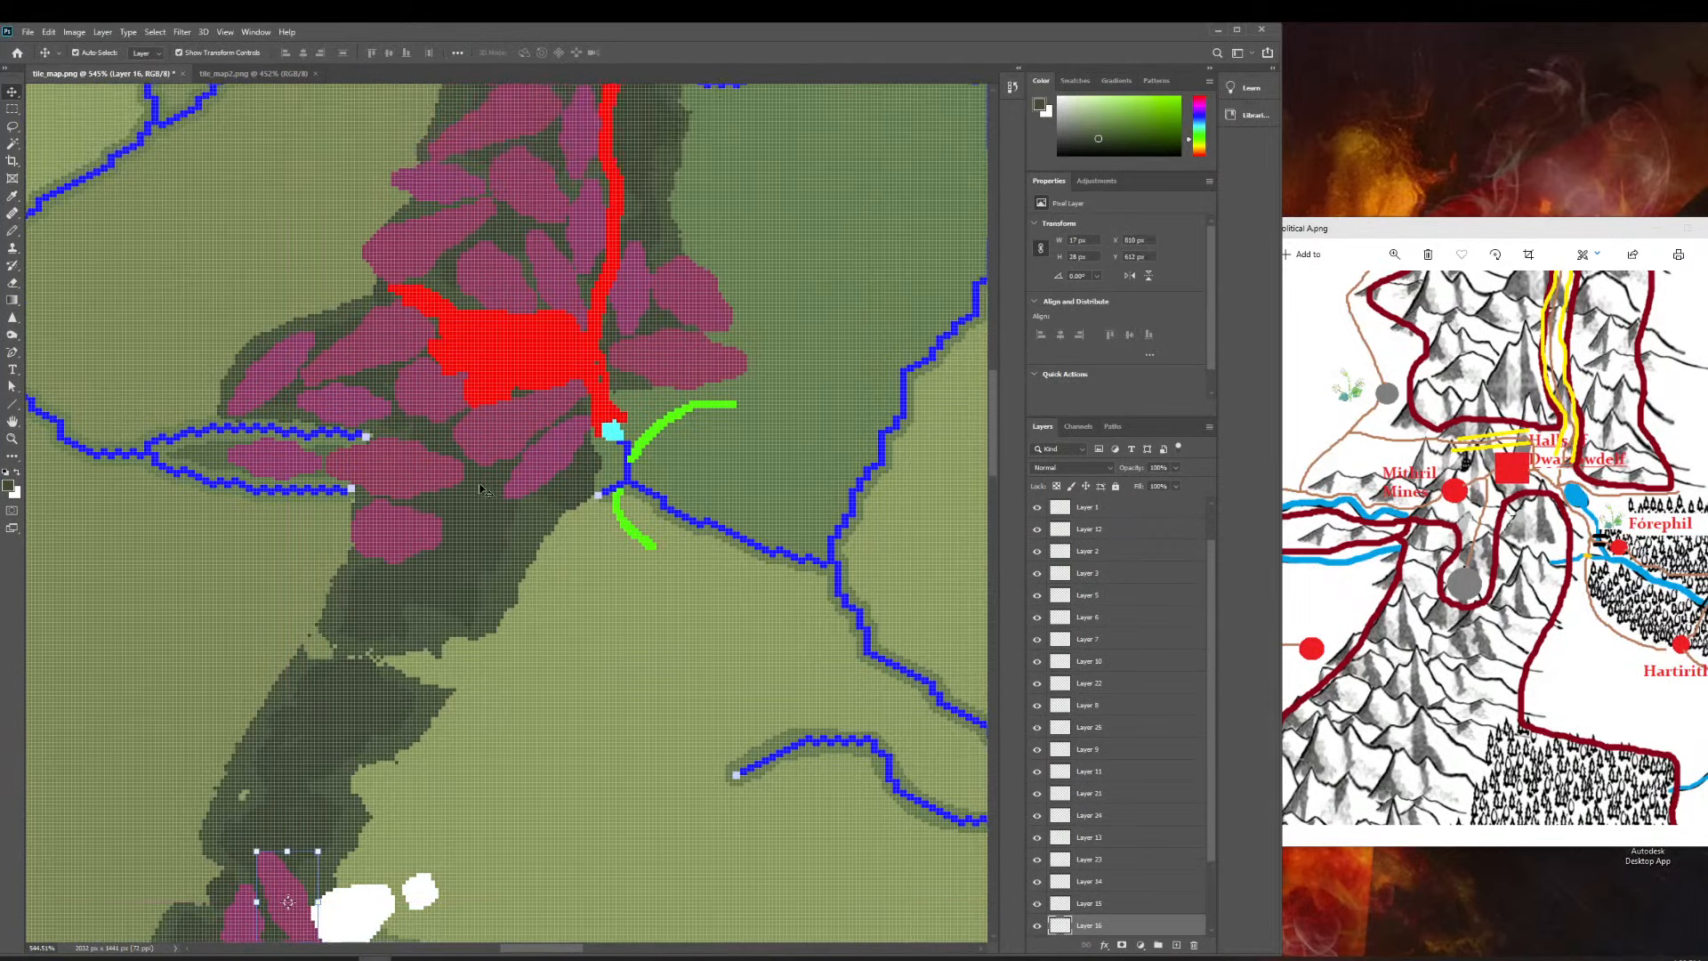
{"action": "key", "text": "ctrl+v"}
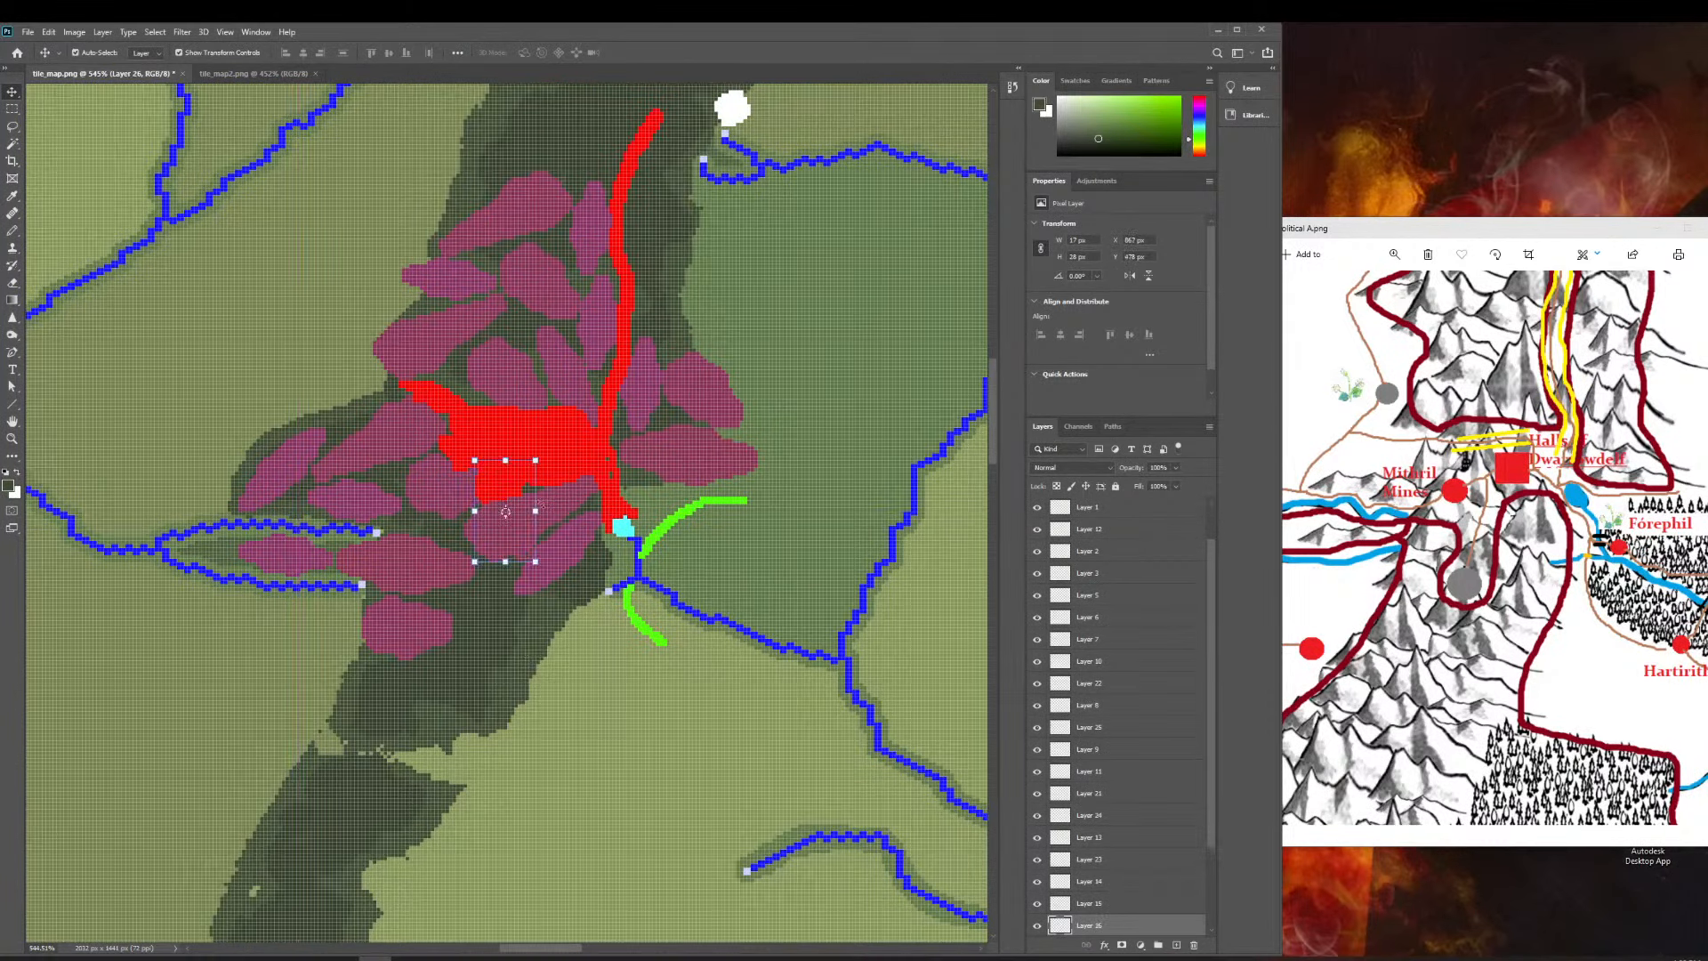
Hide Layer 1 with the red markings and move the pasted patch south into the gap east of the southernmost central patch.
{"action": "left_click", "coordinate": [522, 591]}
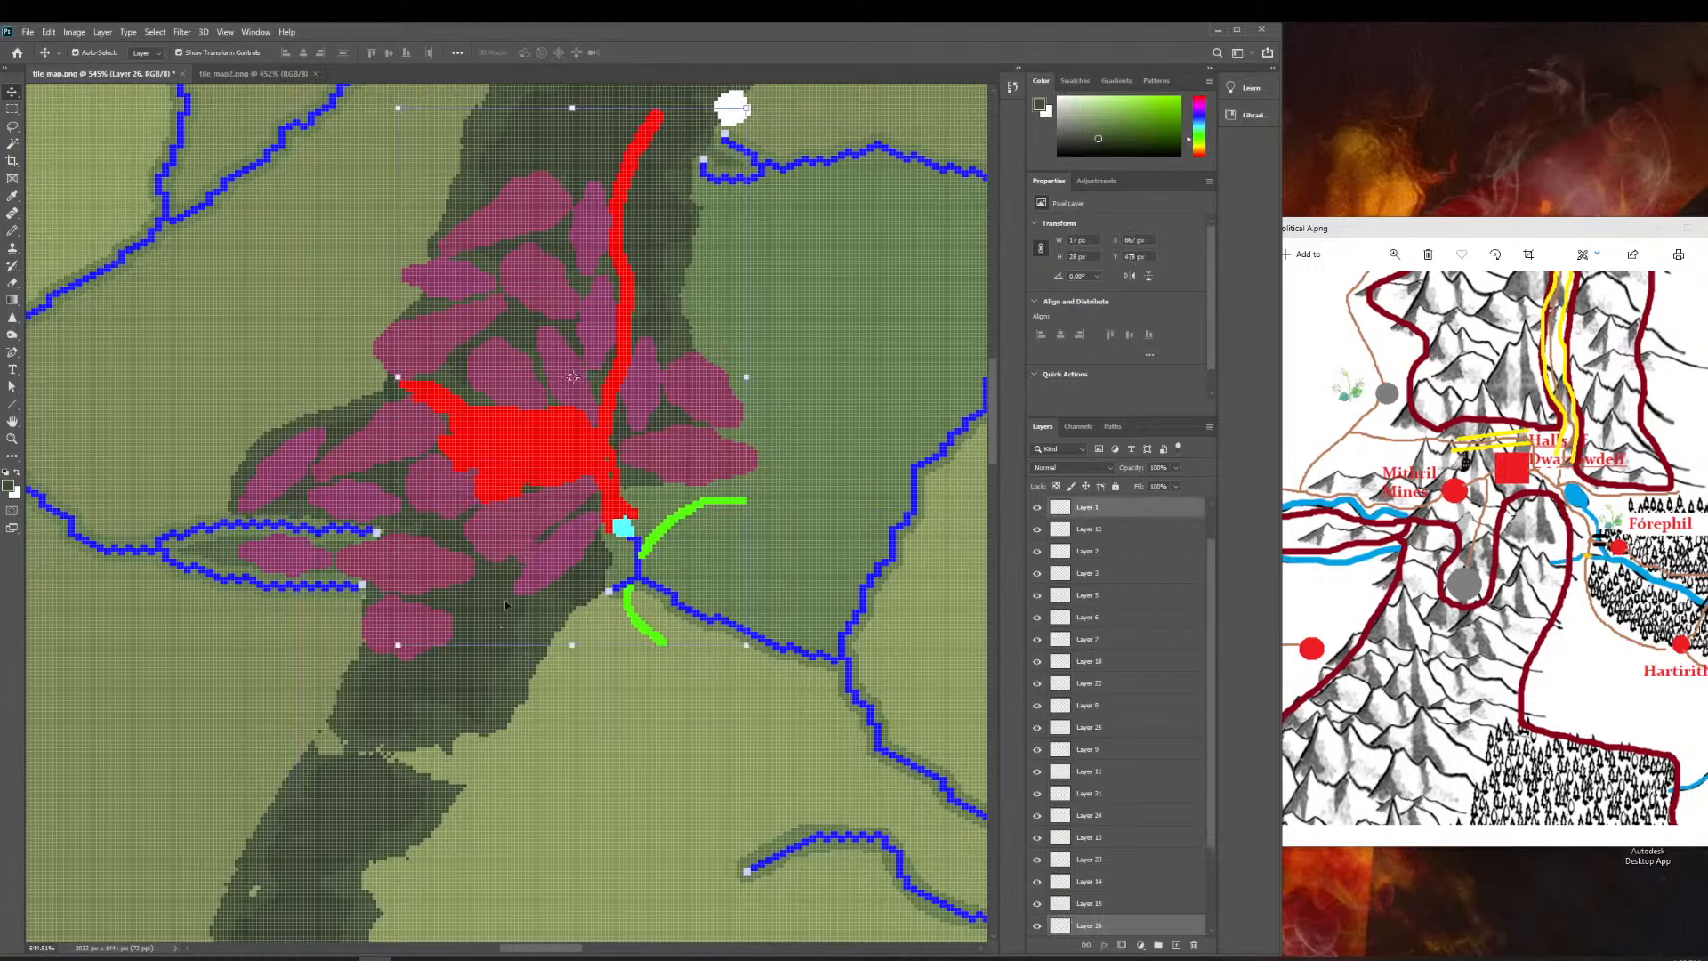
{"action": "scroll", "coordinate": [1079, 591], "scroll_direction": "up", "scroll_amount": 1}
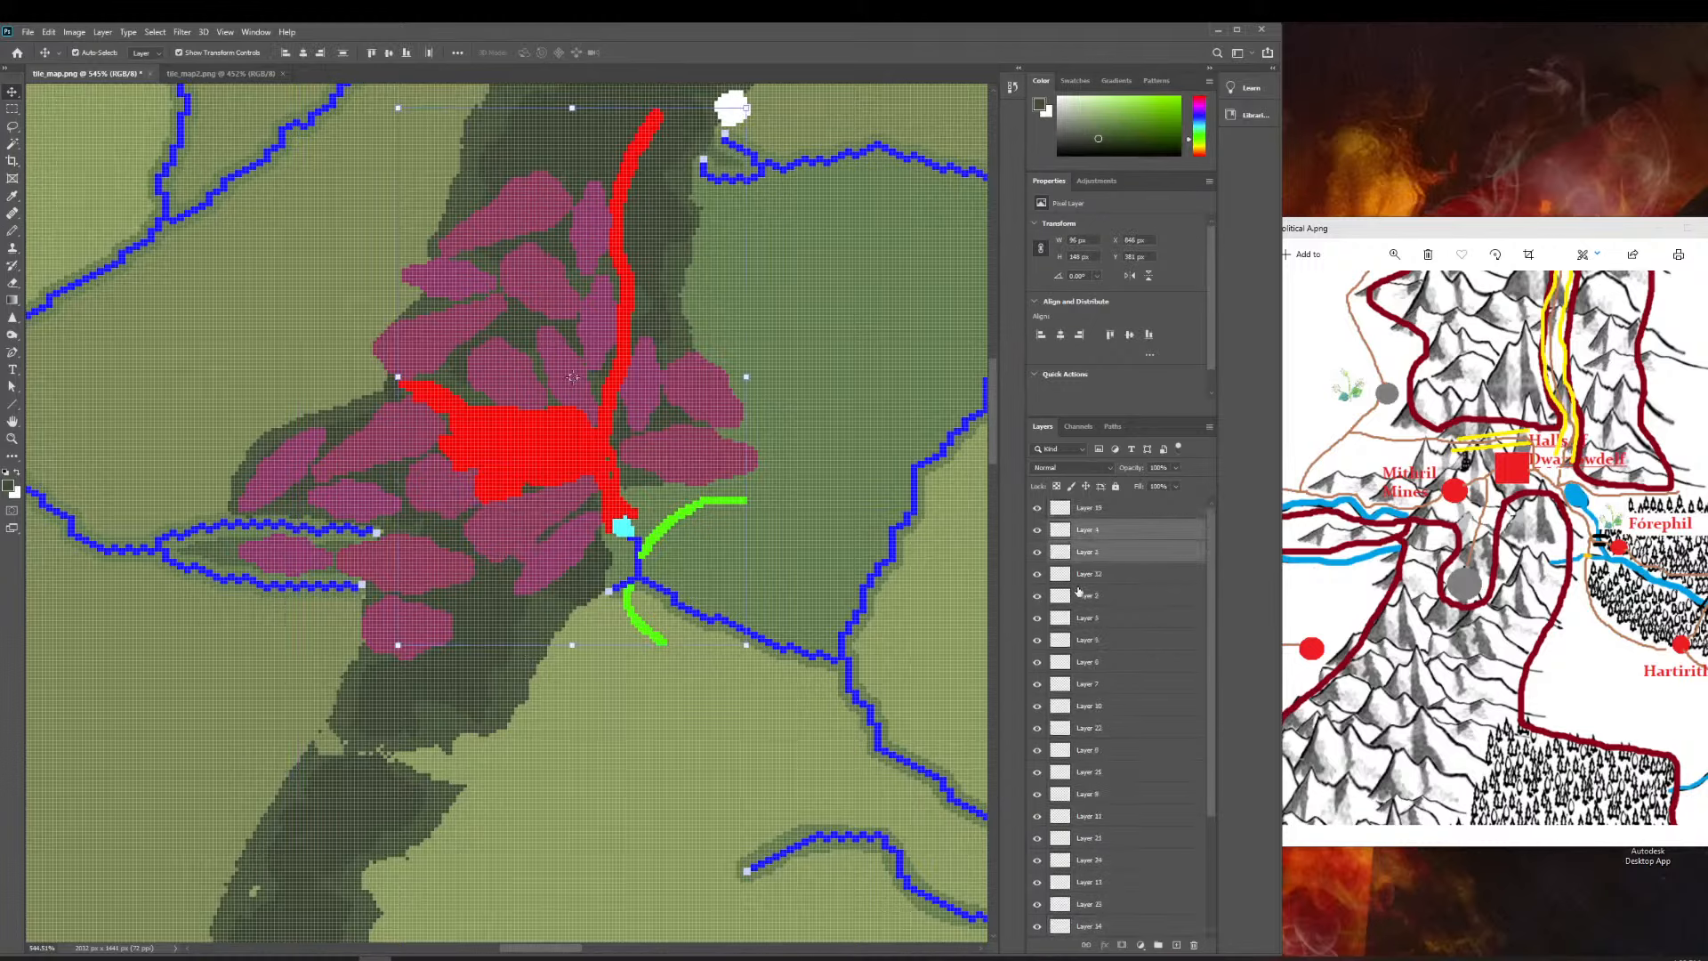
{"action": "left_click", "coordinate": [1037, 552]}
{"action": "left_click", "coordinate": [511, 555]}
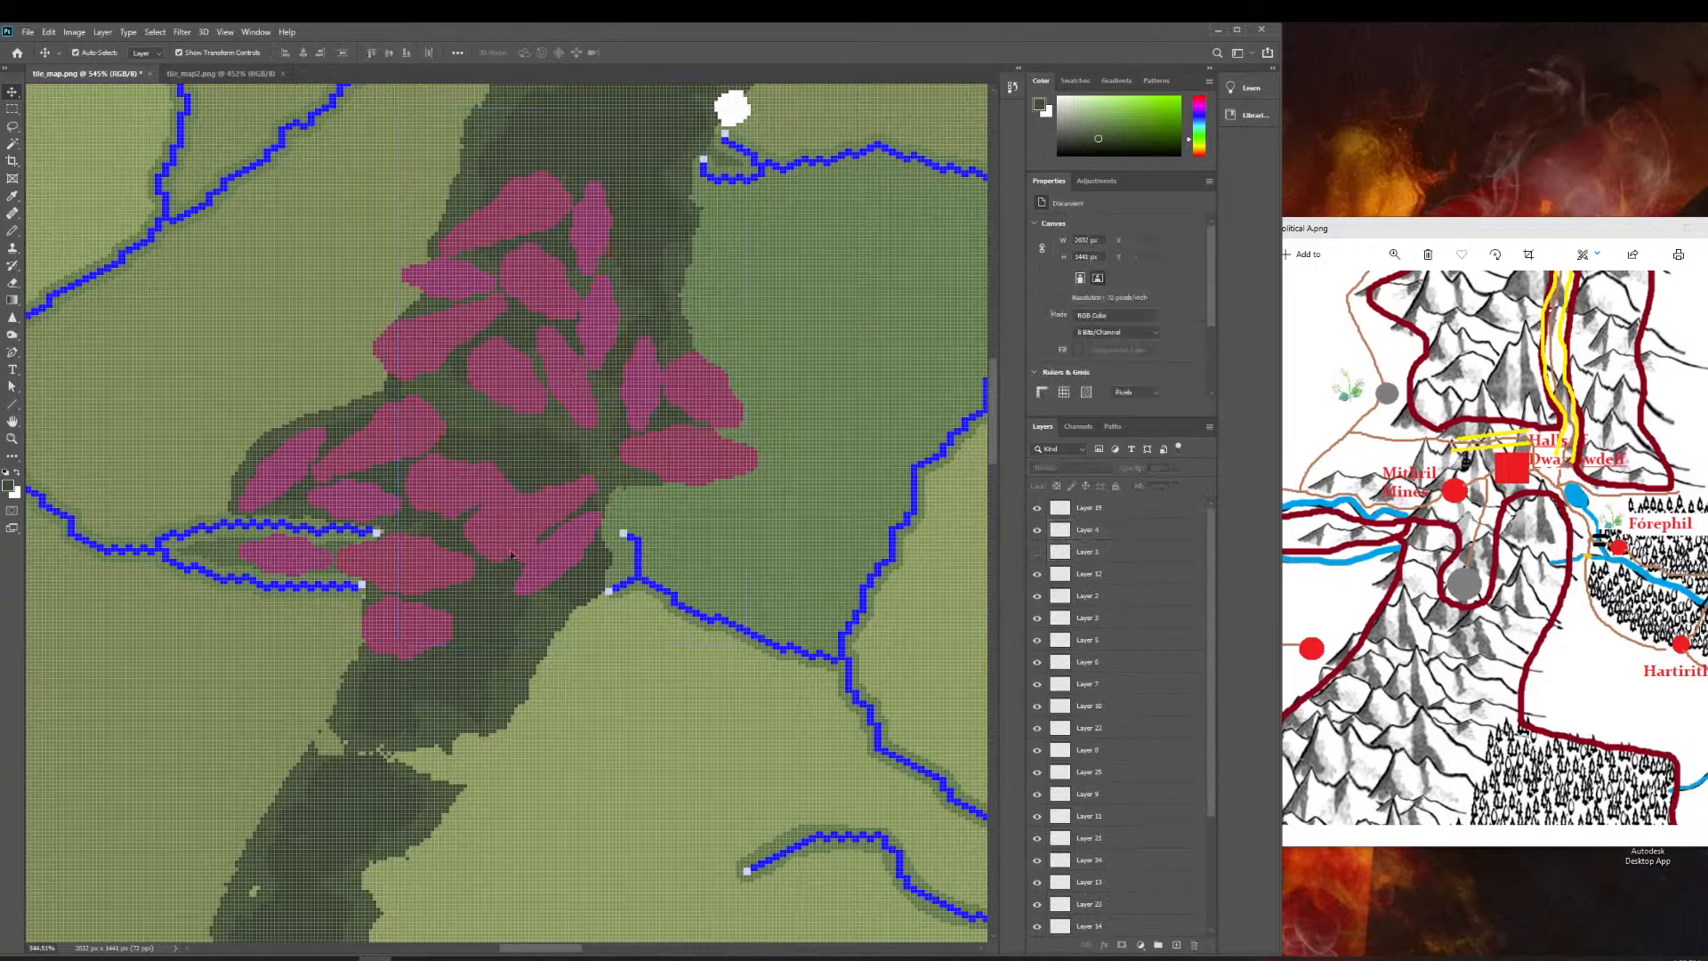
{"action": "left_click", "coordinate": [504, 491]}
{"action": "left_click_drag", "start_coordinate": [512, 491], "coordinate": [499, 616]}
{"action": "key", "text": "h"}
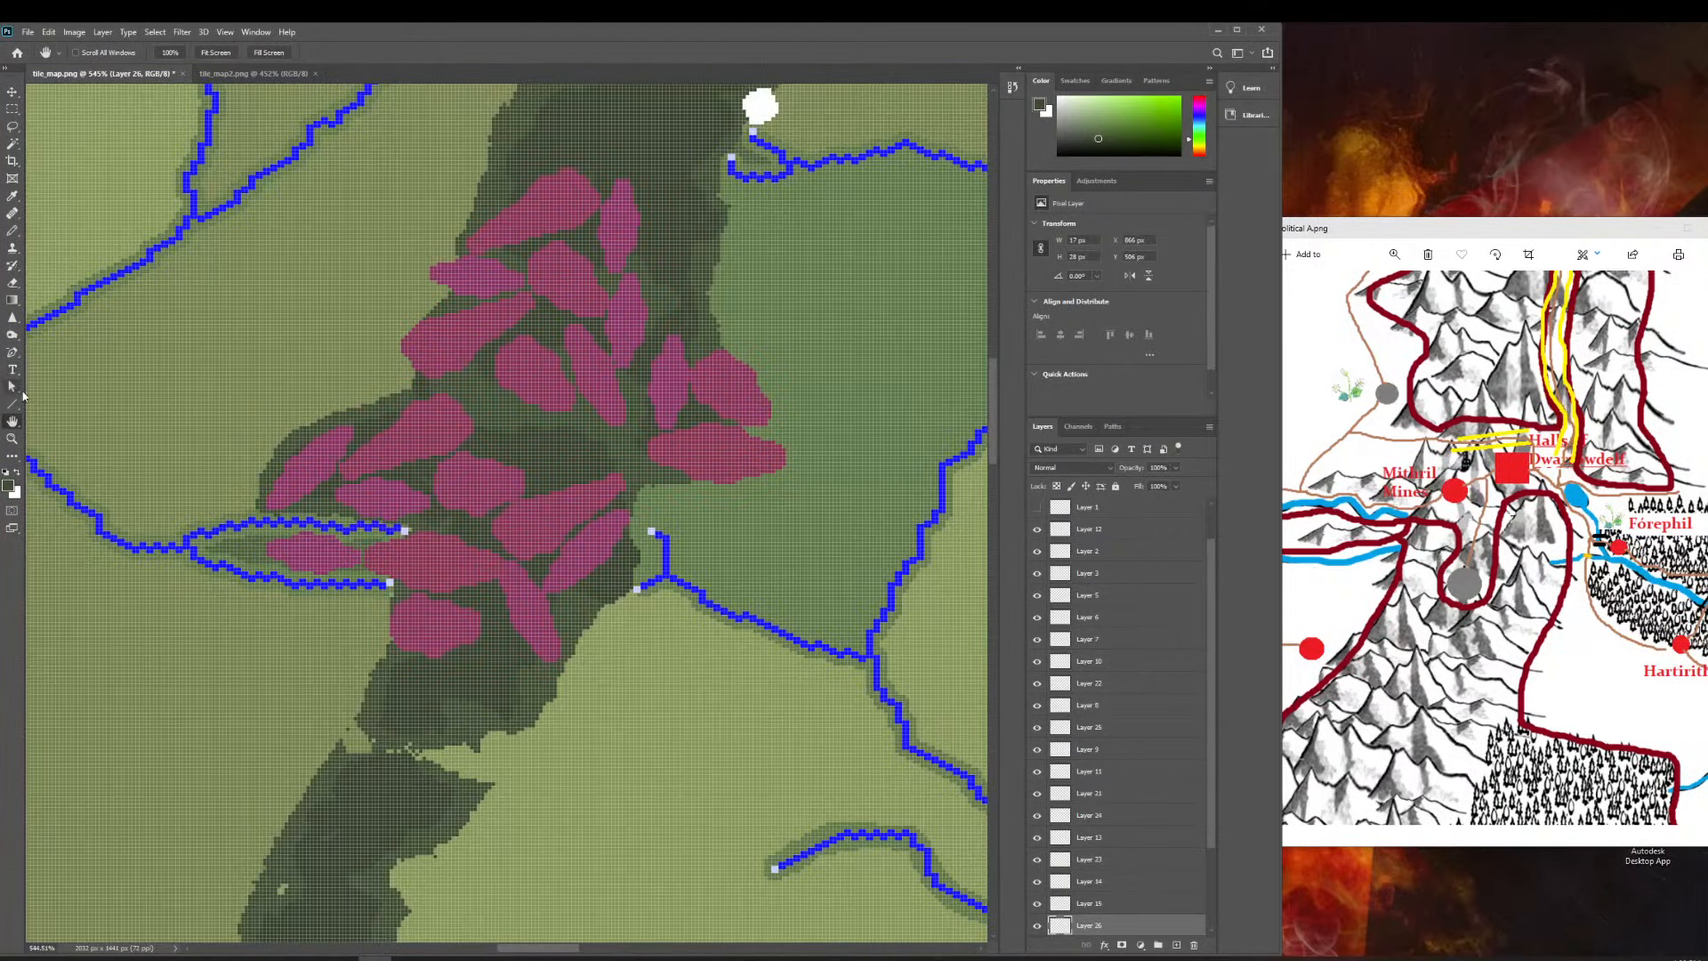
Nudge the narrow patch slightly so it sits clear of the neighboring patches to its north.
{"action": "left_click", "coordinate": [13, 439]}
{"action": "left_click_drag", "start_coordinate": [581, 567], "coordinate": [581, 567]}
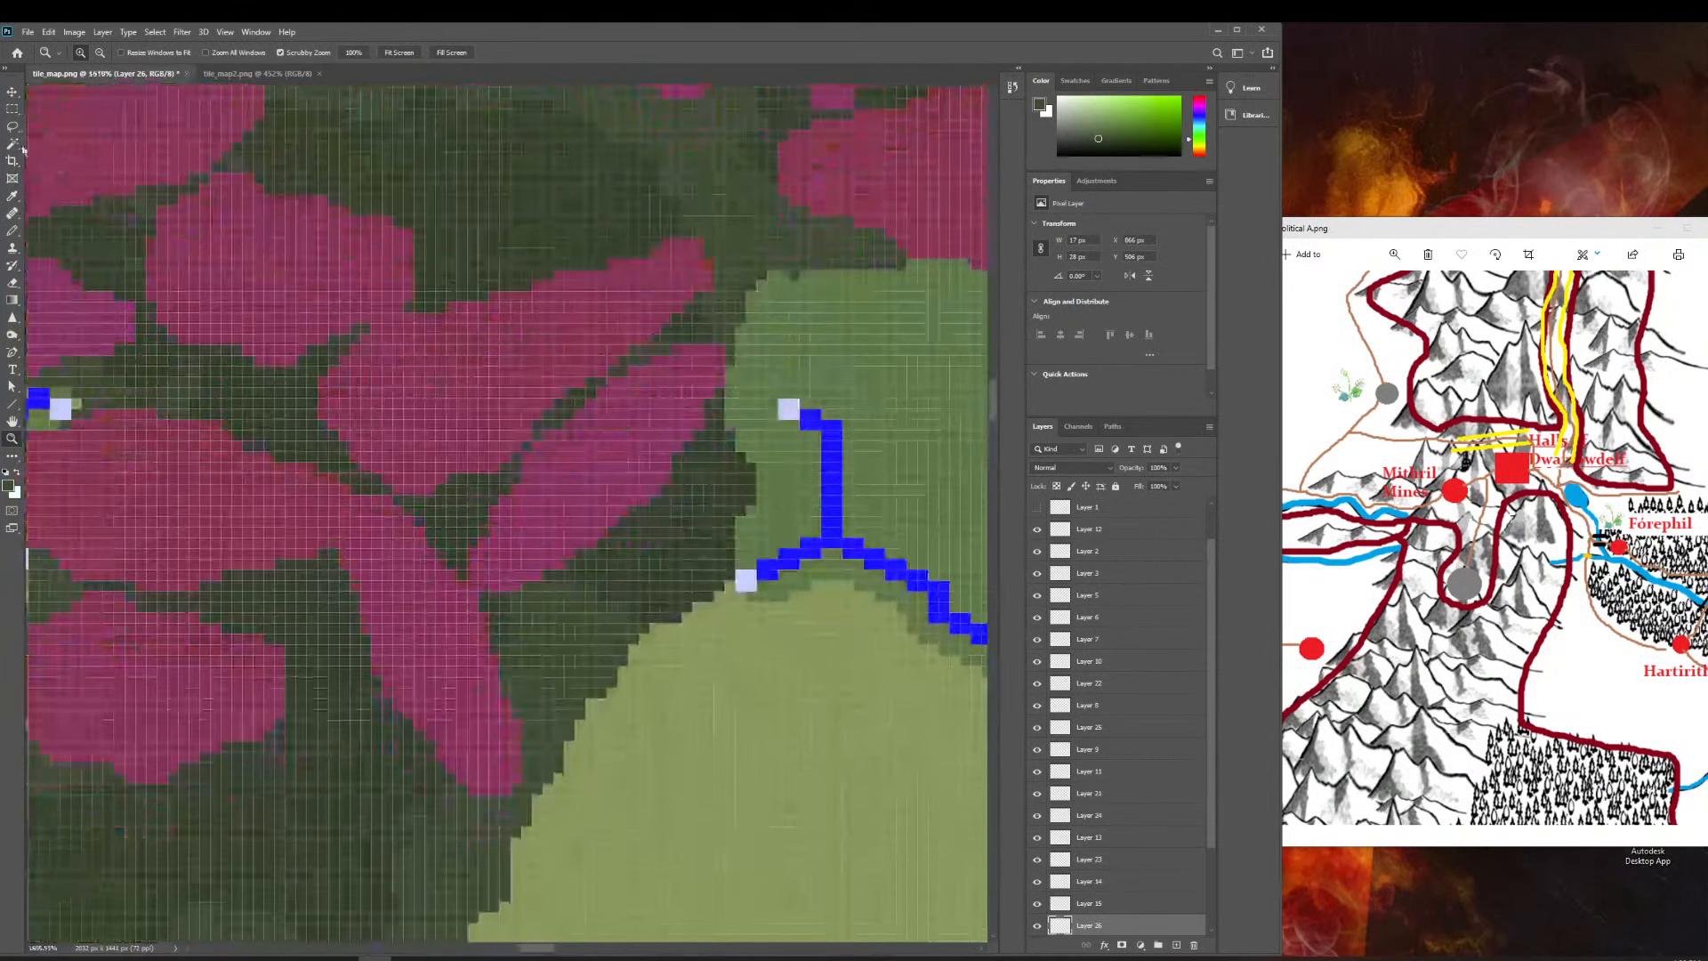
{"action": "key", "text": "v"}
{"action": "left_click_drag", "start_coordinate": [416, 536], "coordinate": [418, 593]}
{"action": "left_click", "coordinate": [750, 663]}
{"action": "left_click_drag", "start_coordinate": [635, 606], "coordinate": [614, 574]}
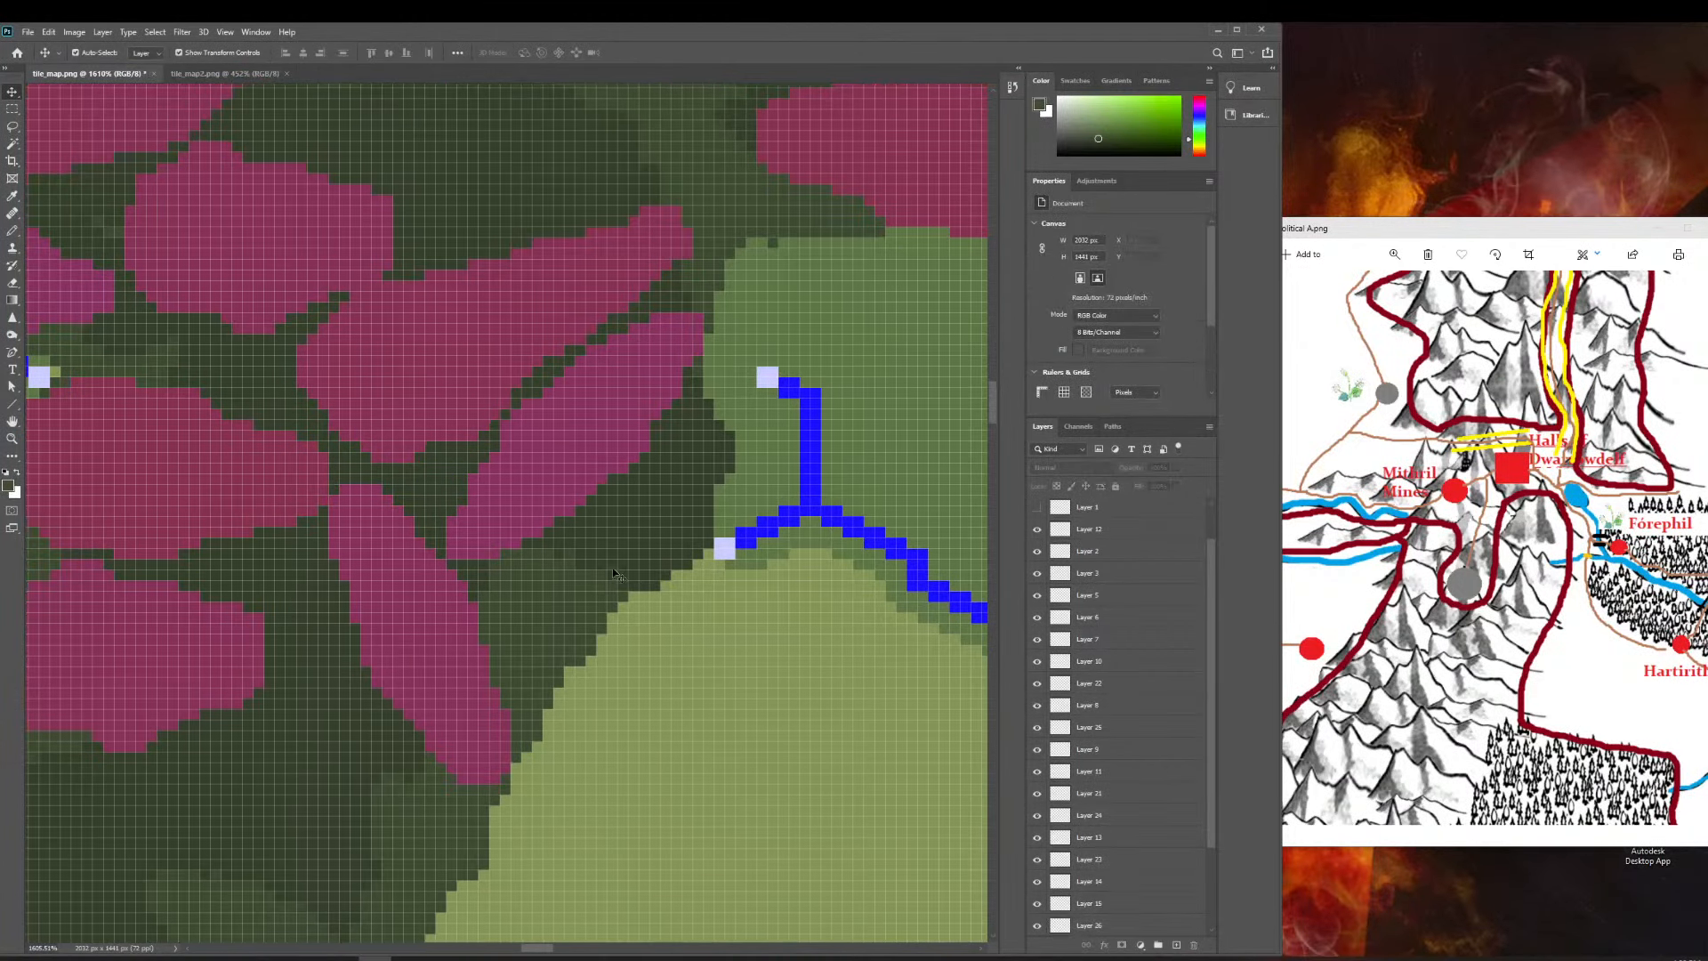
Duplicate the narrow slanted patch and place the copy directly southwest of the original, inside the dark range.
{"action": "scroll", "coordinate": [614, 573], "scroll_direction": "left", "scroll_amount": 3}
{"action": "left_click", "coordinate": [512, 596]}
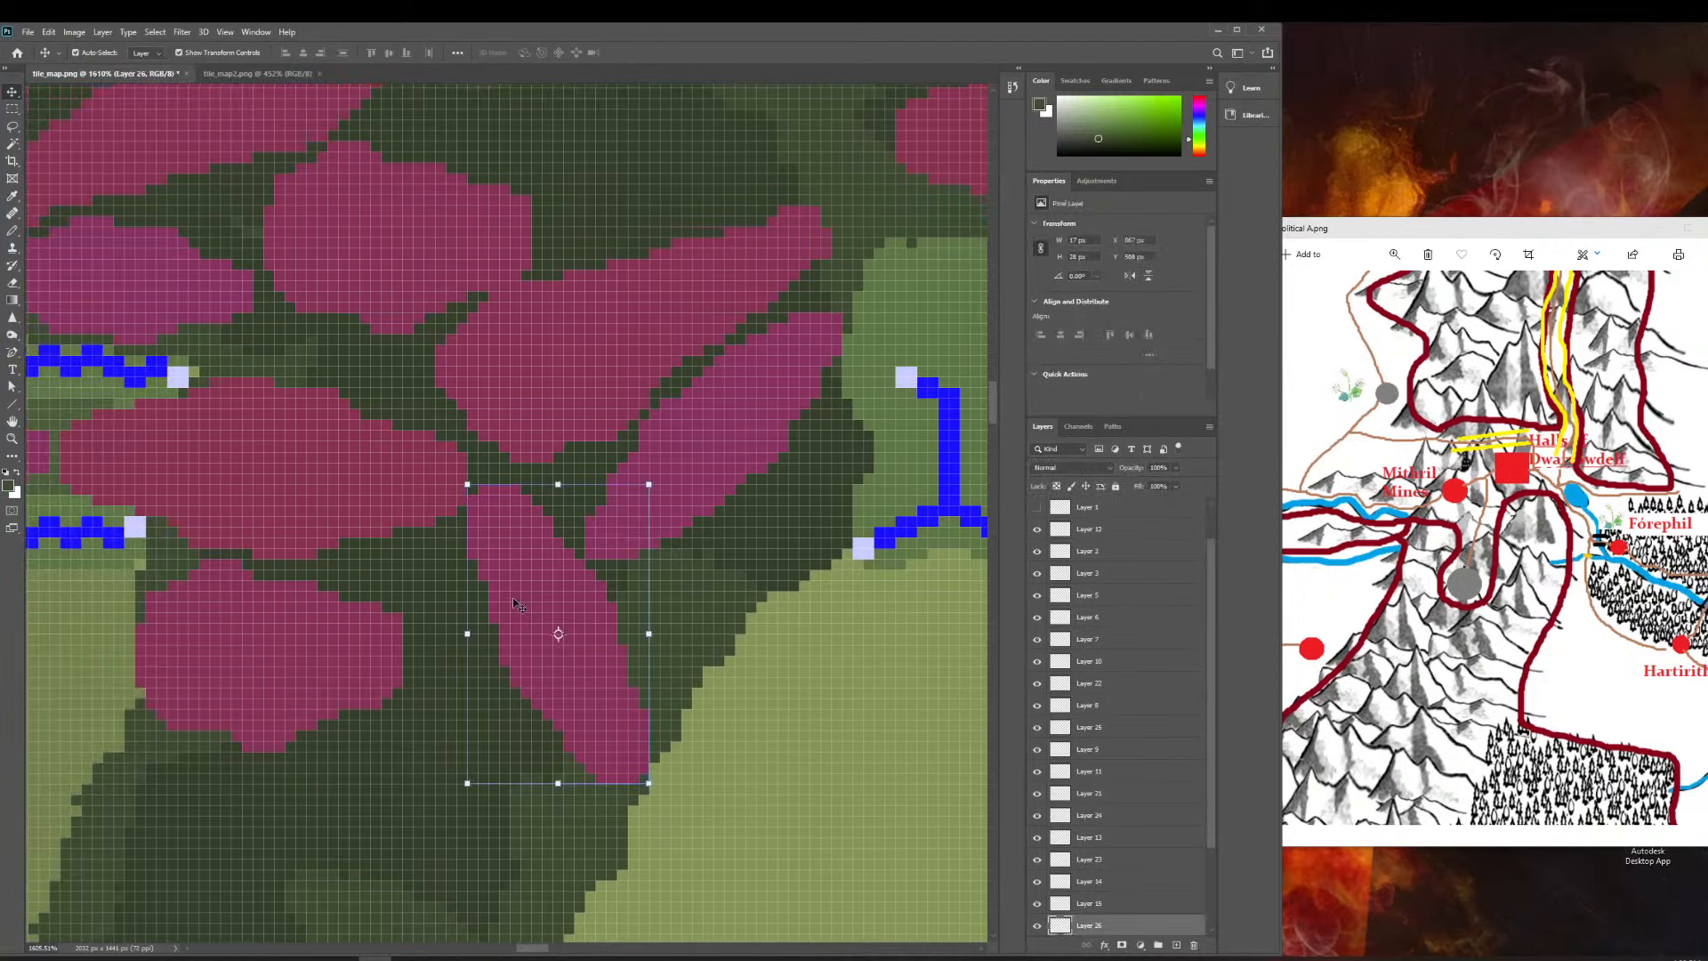
{"action": "key", "text": "ctrl+c"}
{"action": "key", "text": "ctrl+v"}
{"action": "scroll", "coordinate": [499, 404], "scroll_direction": "down", "scroll_amount": 1}
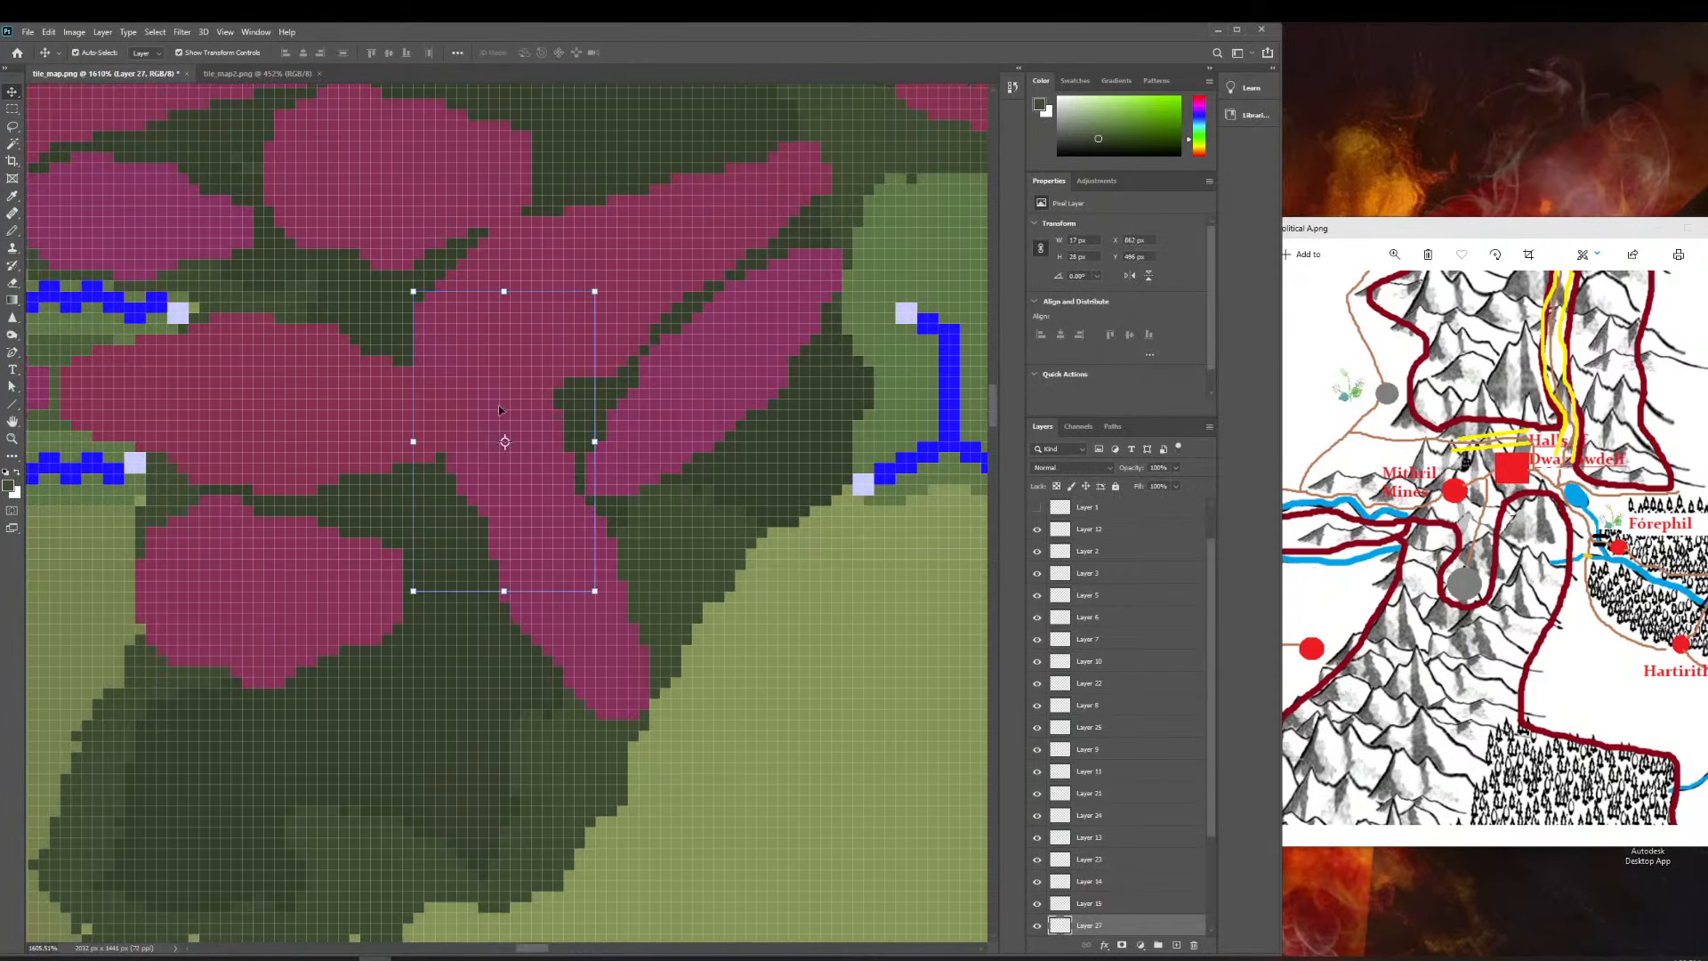
{"action": "left_click_drag", "start_coordinate": [498, 410], "coordinate": [498, 667]}
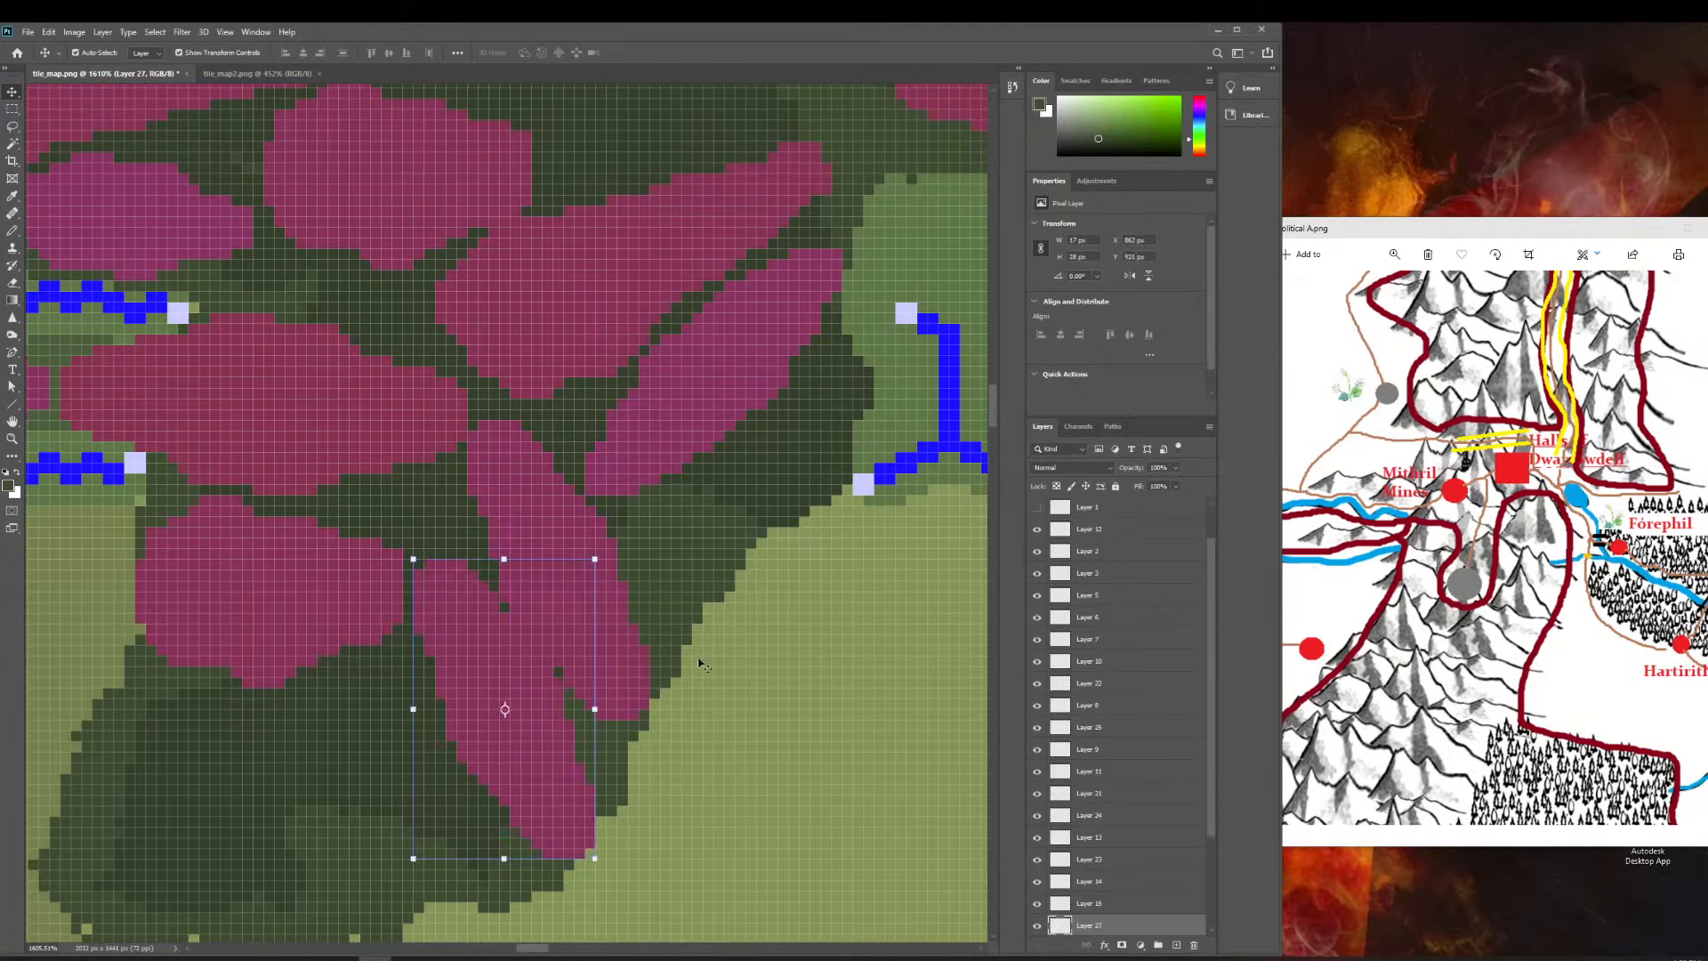
{"action": "left_click", "coordinate": [356, 730]}
{"action": "scroll", "coordinate": [355, 712], "scroll_direction": "down", "scroll_amount": 1}
Duplicate the westernmost slanted patch above the river fork and place the copy on the range's eastern edge, north of the eastern patches.
{"action": "left_click", "coordinate": [12, 438]}
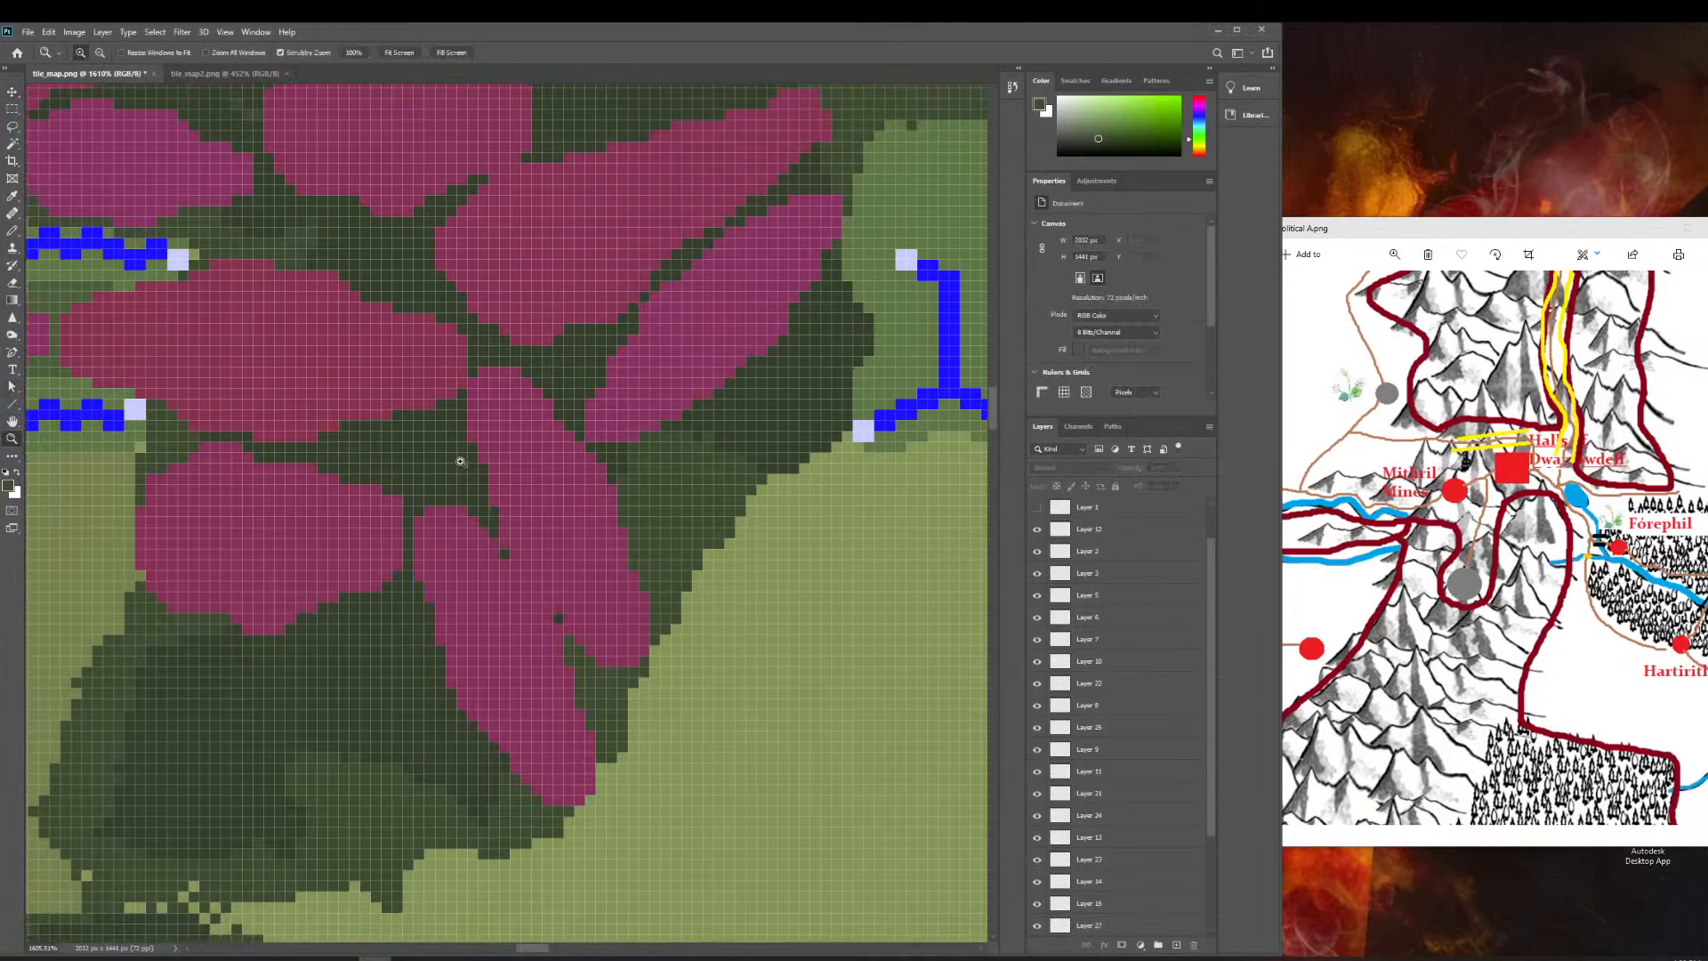
{"action": "left_click_drag", "start_coordinate": [462, 461], "coordinate": [347, 444]}
{"action": "scroll", "coordinate": [347, 444], "scroll_direction": "up", "scroll_amount": 1}
{"action": "left_click_drag", "start_coordinate": [474, 407], "coordinate": [562, 410]}
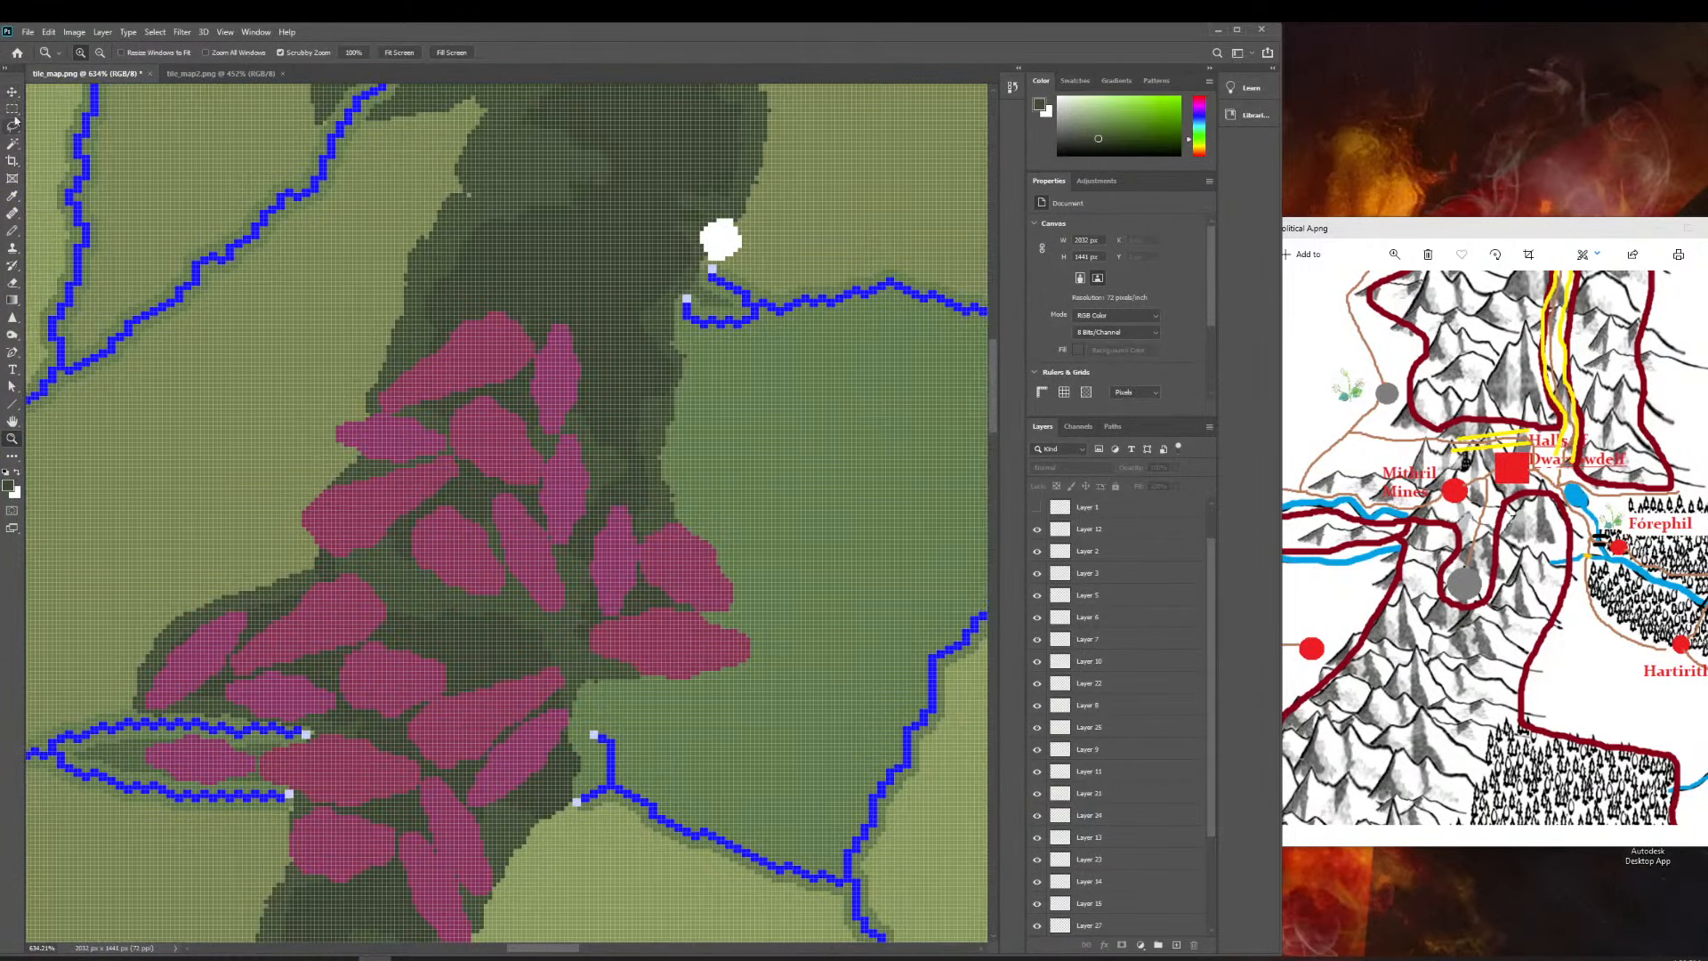
{"action": "left_click", "coordinate": [12, 92]}
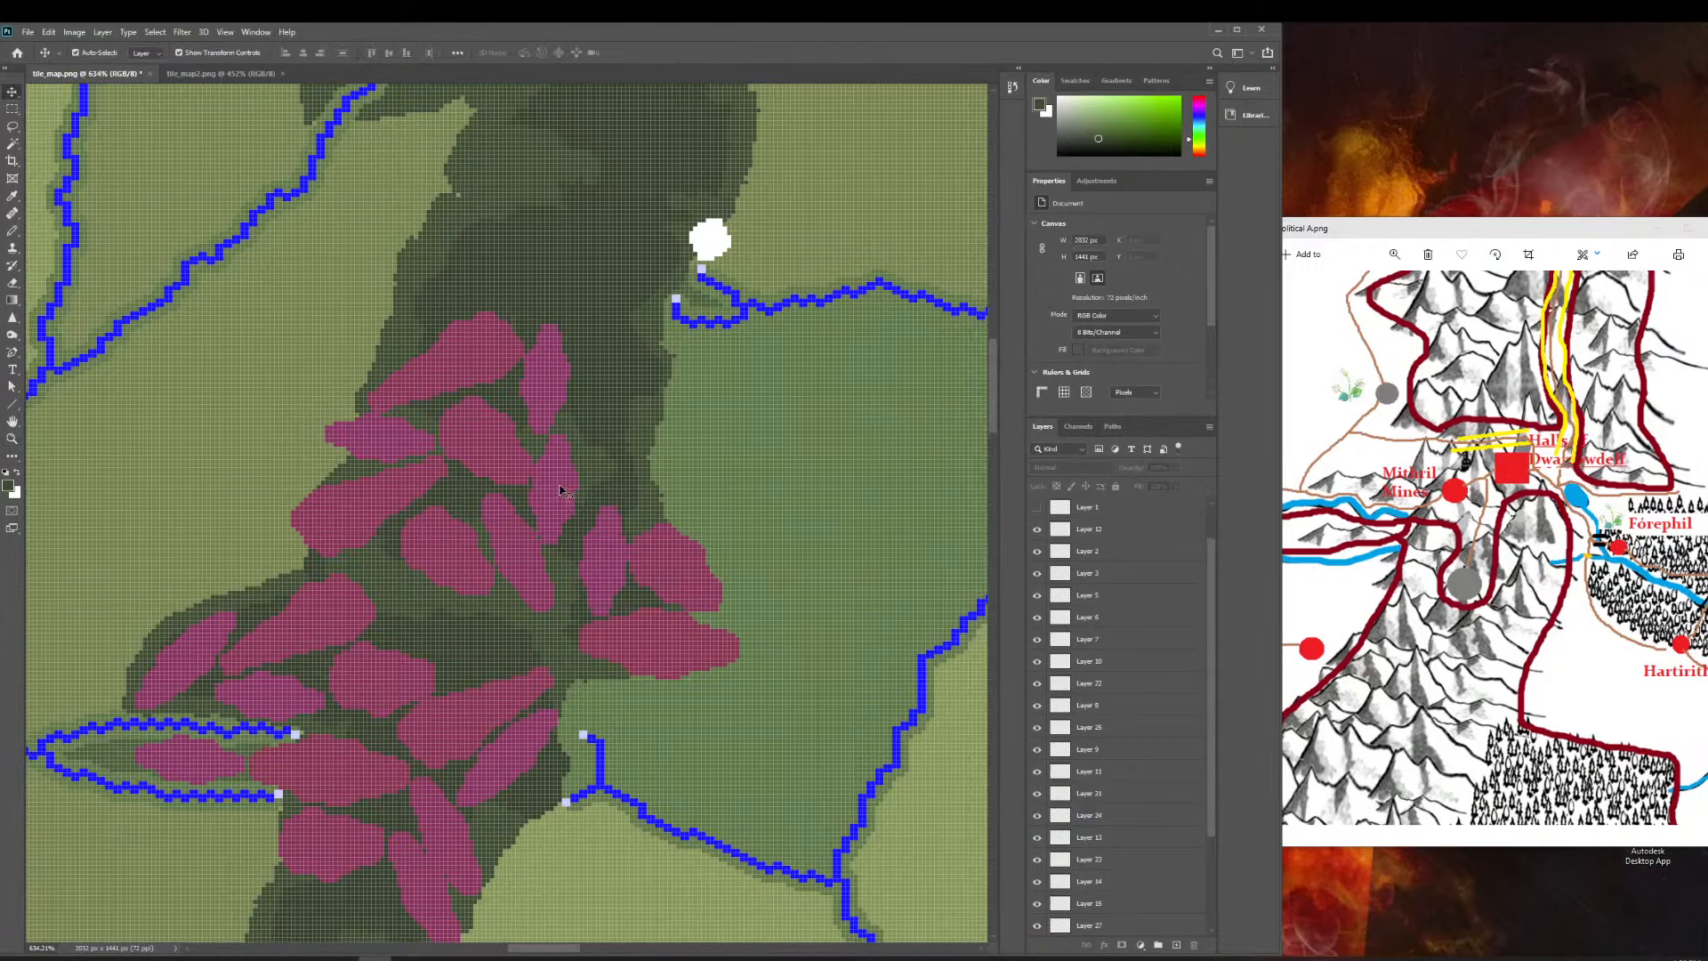
{"action": "key", "text": "ctrl+v"}
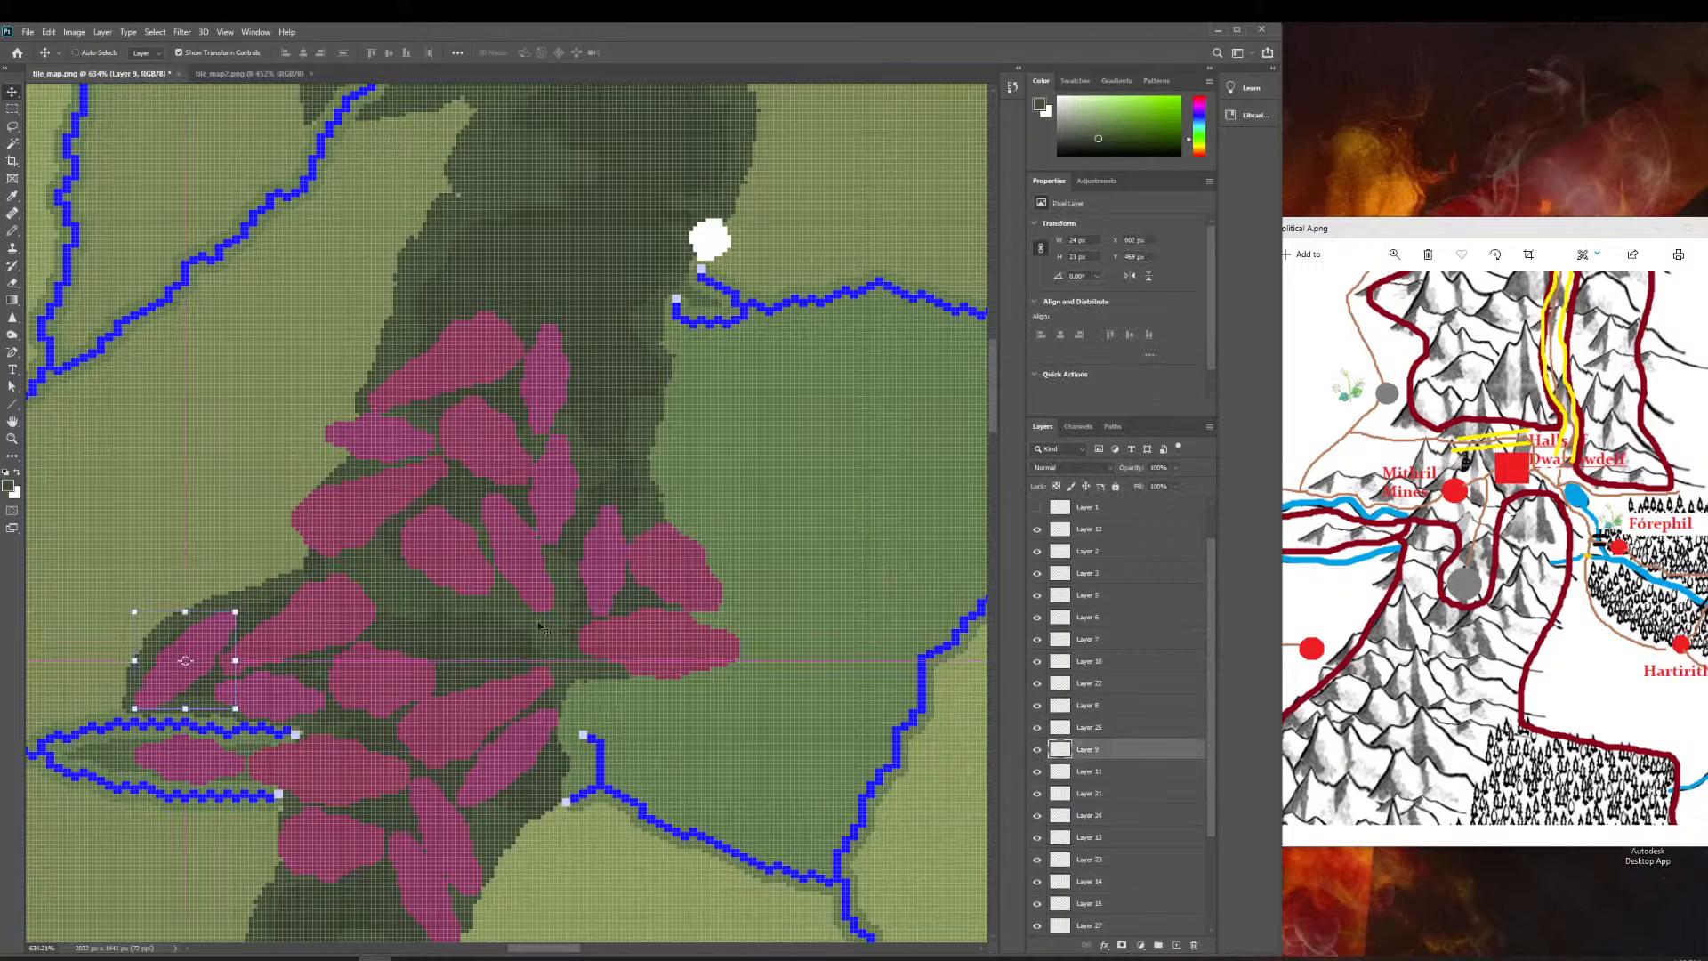
{"action": "left_click_drag", "start_coordinate": [527, 505], "coordinate": [669, 440]}
{"action": "left_click", "coordinate": [833, 469]}
{"action": "scroll", "coordinate": [833, 468], "scroll_direction": "right", "scroll_amount": 1}
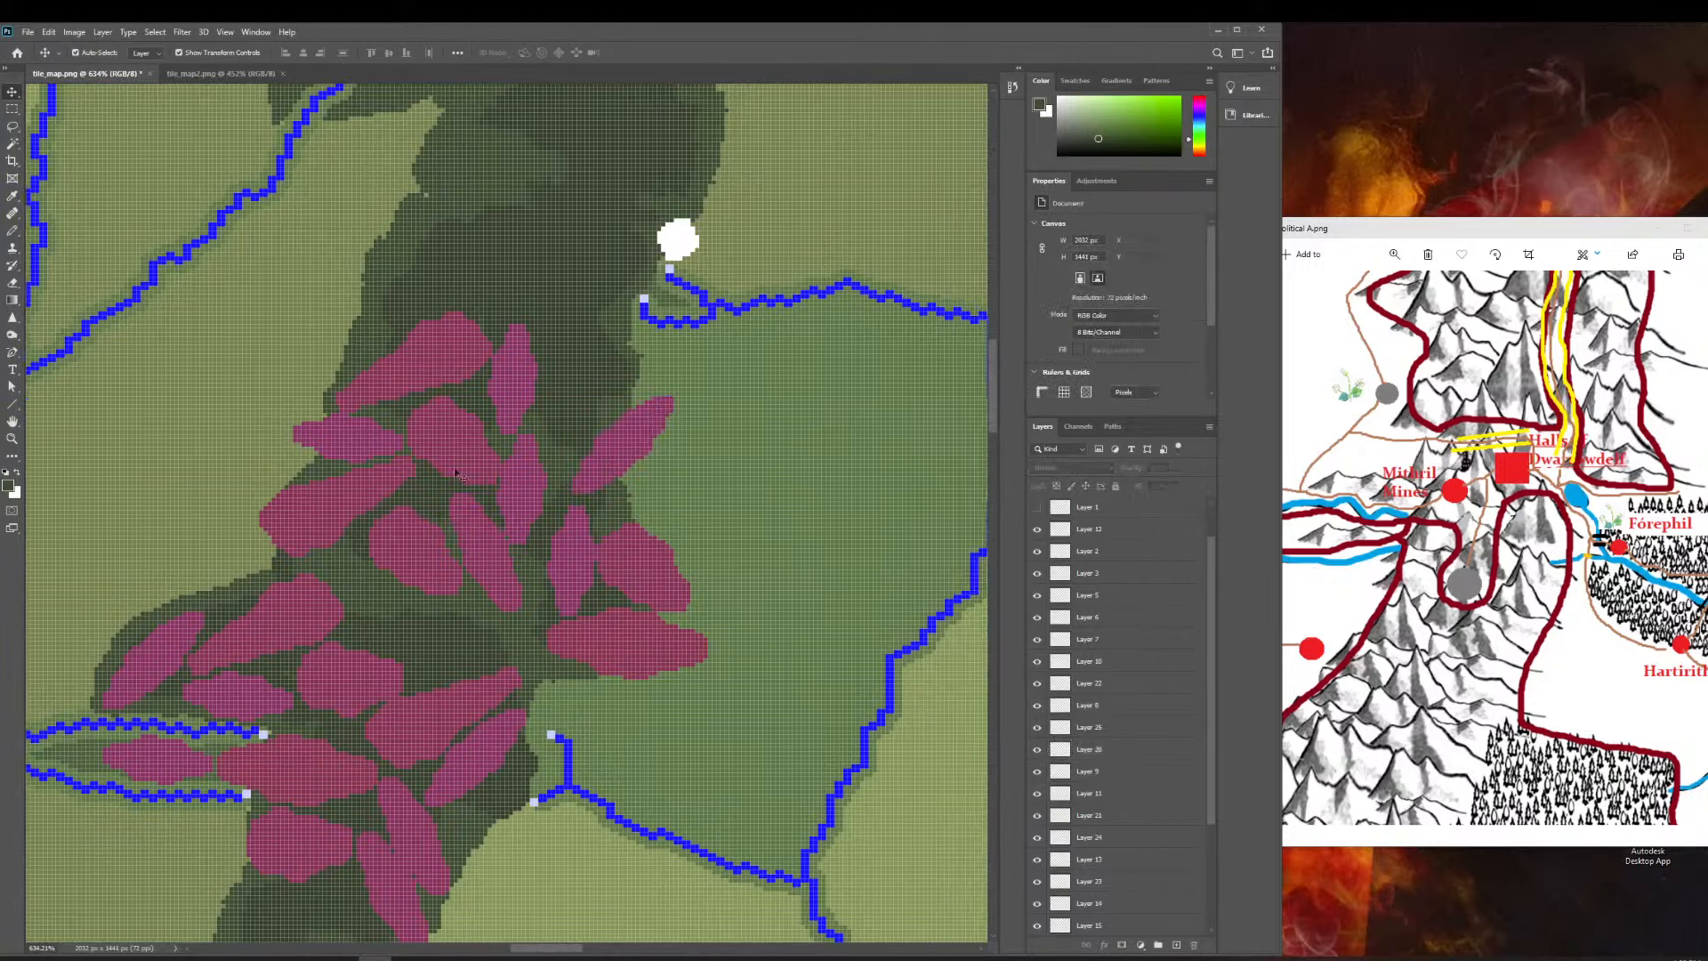
Duplicate the flat patch between the two western river arms and move the copy to the range's eastern edge.
{"action": "left_click", "coordinate": [184, 772]}
{"action": "key", "text": "ctrl+c"}
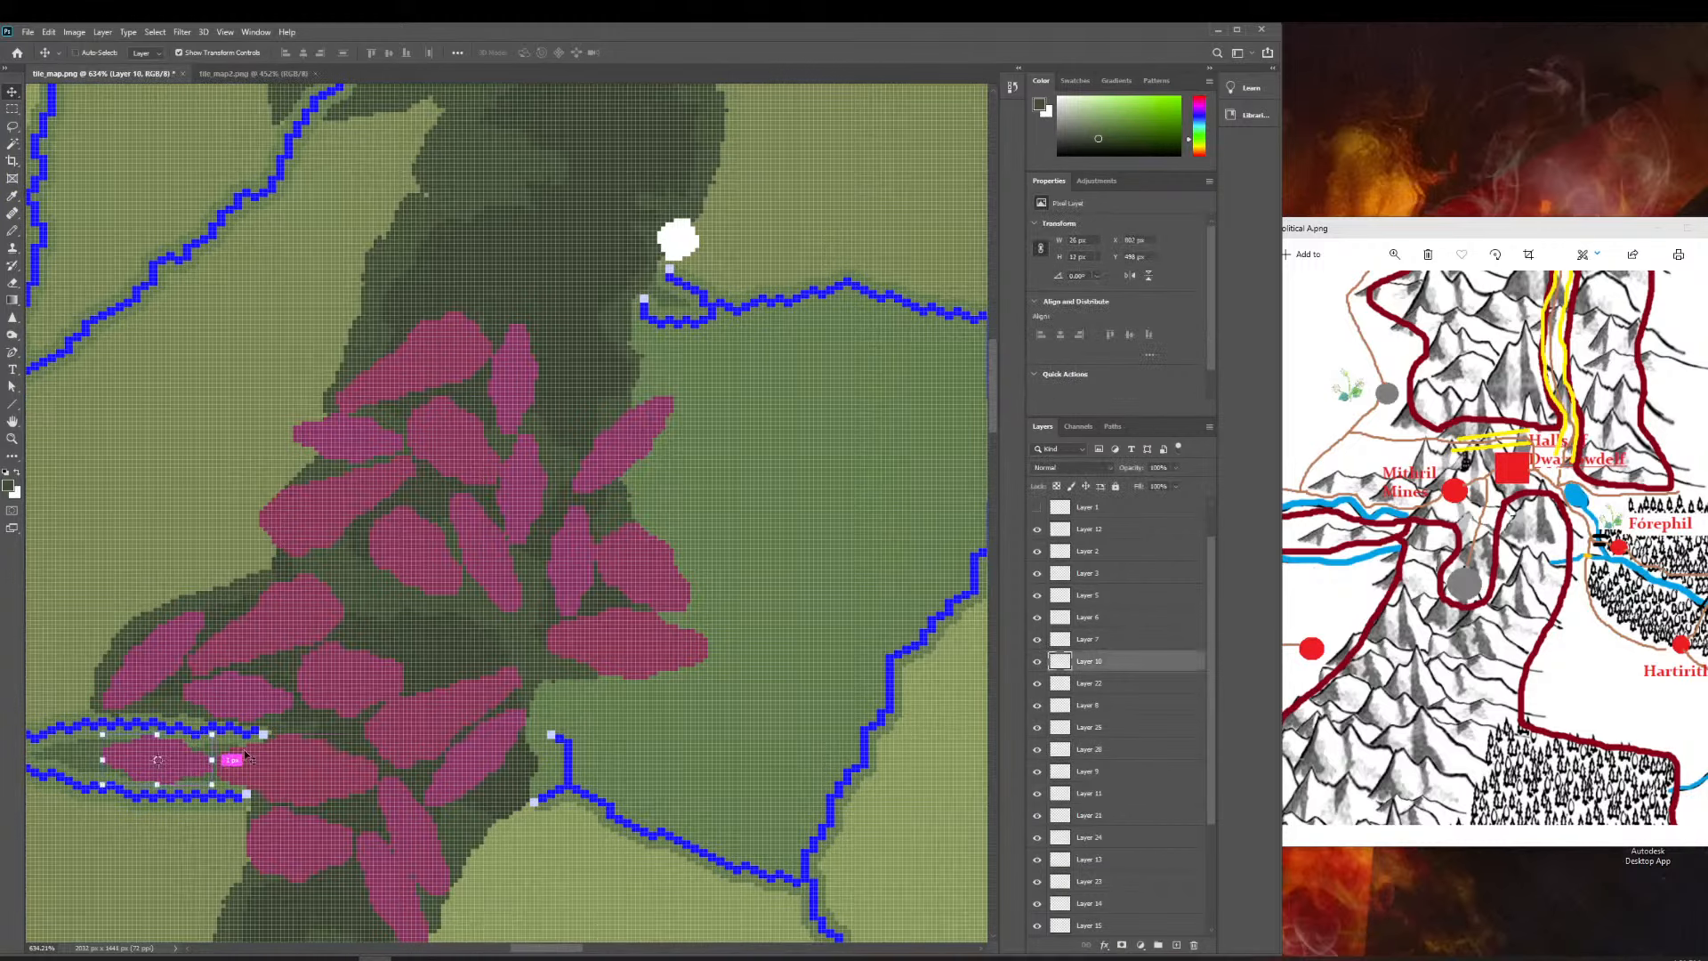
{"action": "key", "text": "ctrl+v"}
{"action": "scroll", "coordinate": [707, 515], "scroll_direction": "up", "scroll_amount": 1}
{"action": "scroll", "coordinate": [495, 544], "scroll_direction": "left", "scroll_amount": 1}
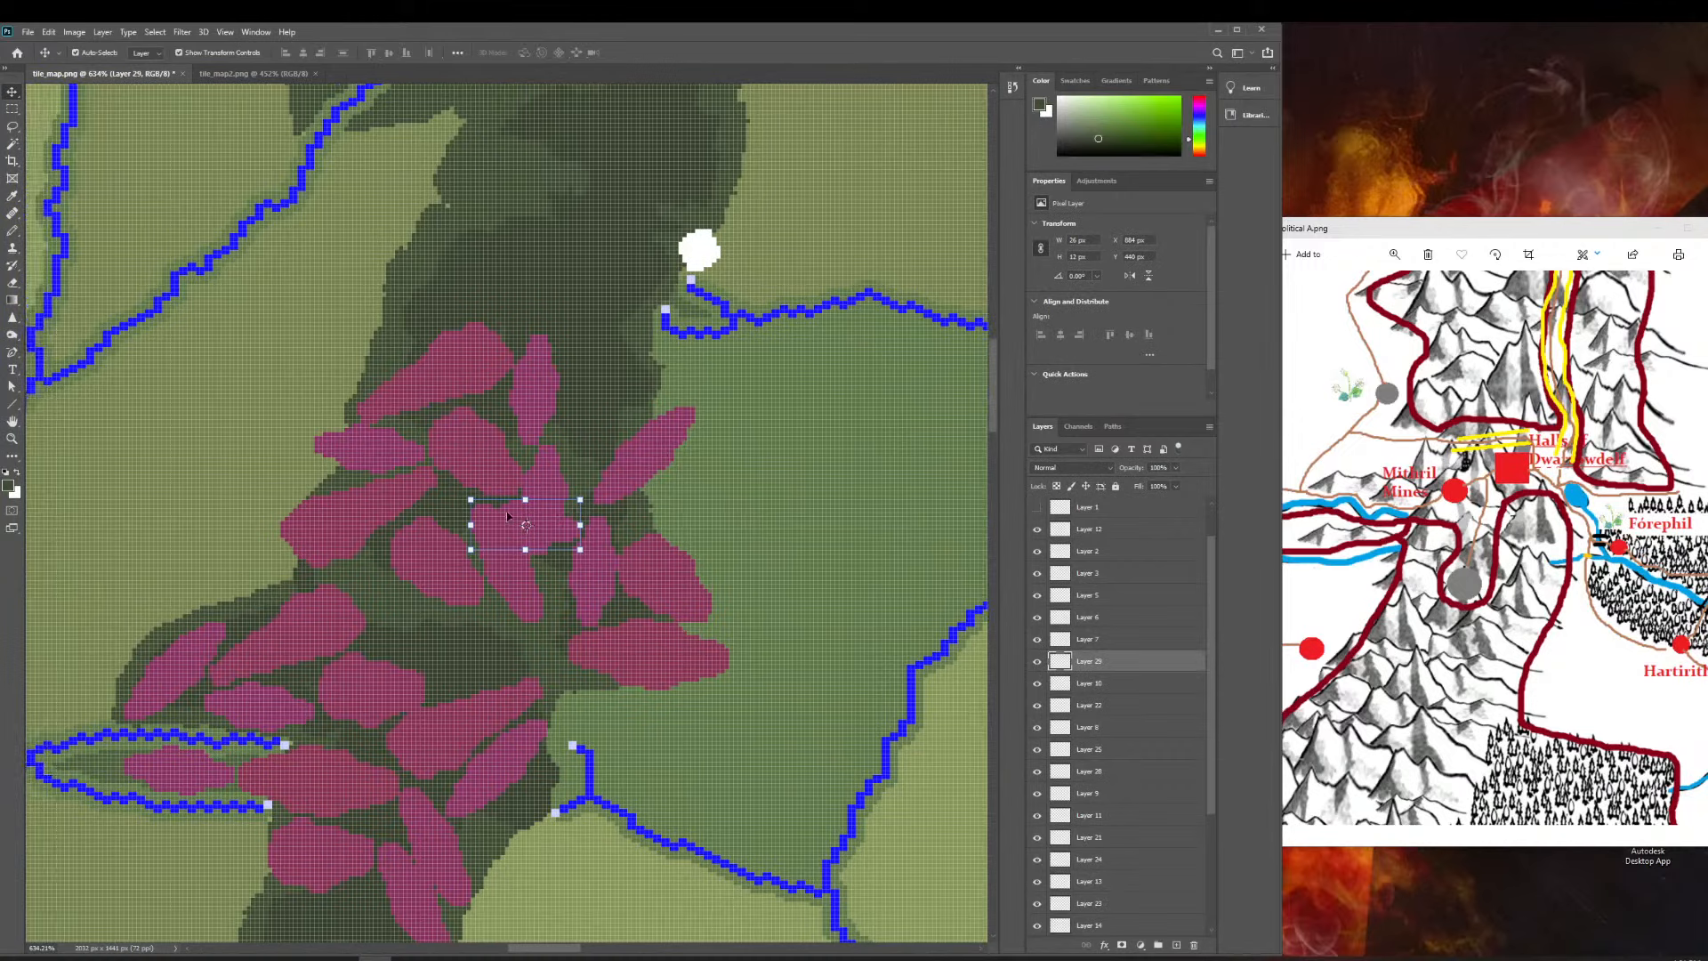
{"action": "left_click_drag", "start_coordinate": [508, 515], "coordinate": [658, 504]}
Fine-tune the flat patch's position between the slanted patch and the large patch on the eastern edge.
{"action": "left_click", "coordinate": [12, 440]}
{"action": "left_click_drag", "start_coordinate": [749, 574], "coordinate": [847, 561]}
{"action": "left_click", "coordinate": [12, 92]}
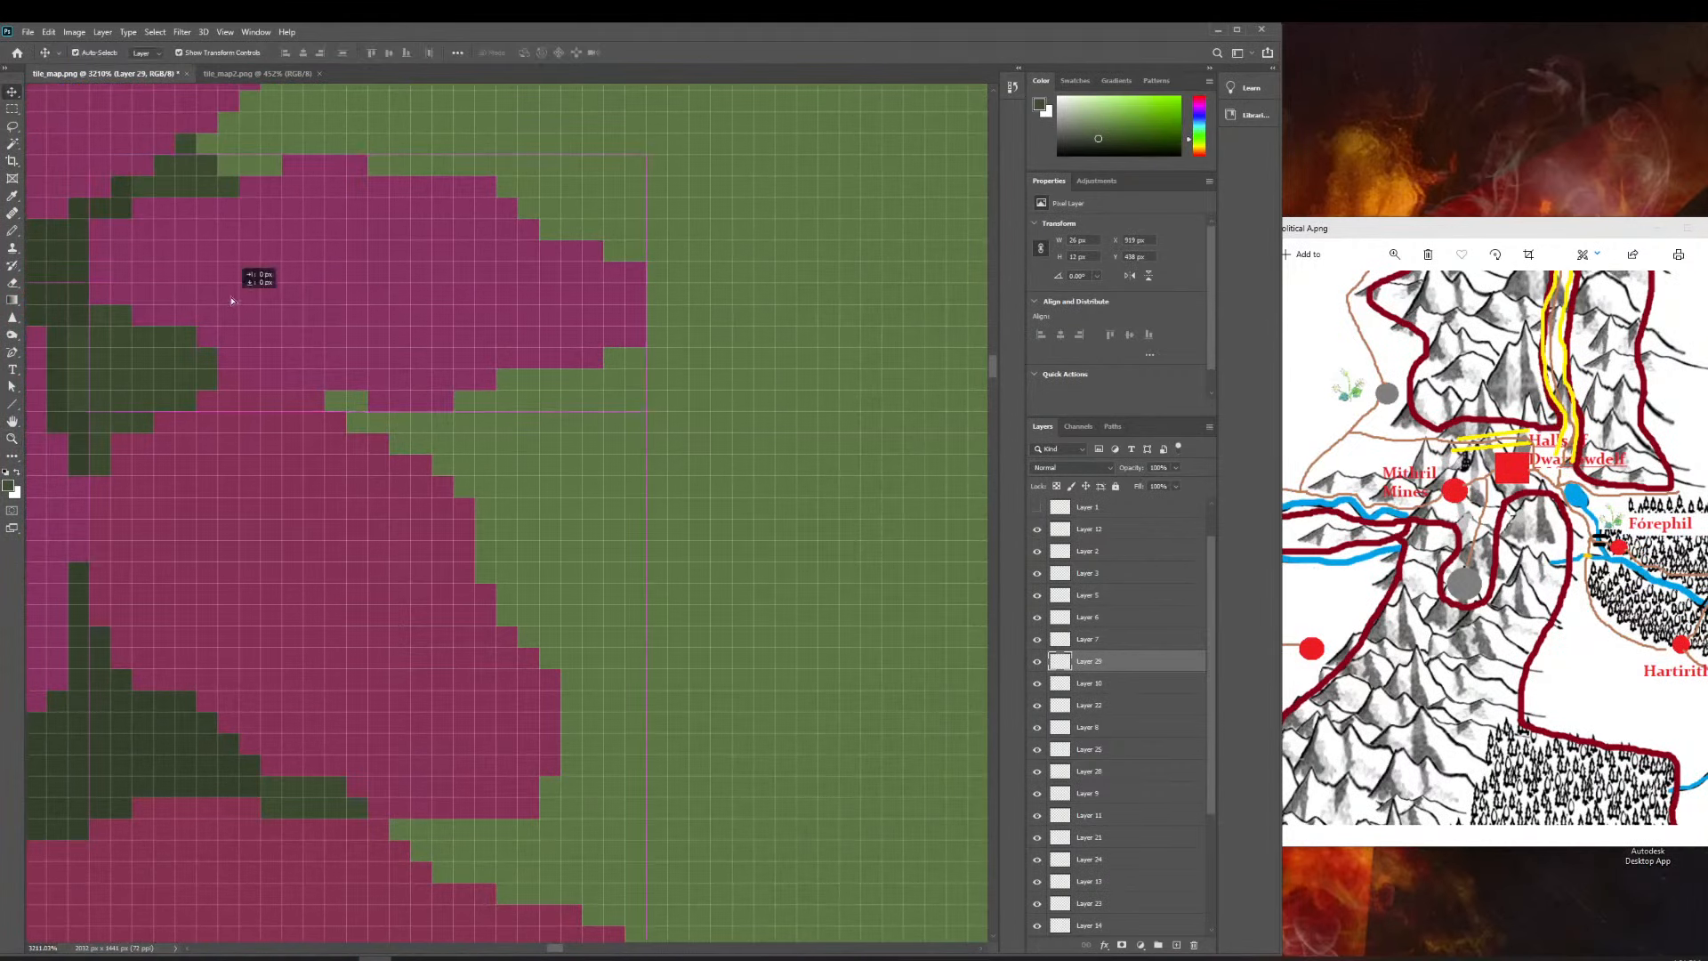
{"action": "mouse_move", "coordinate": [251, 278]}
{"action": "left_mouse_down"}
{"action": "mouse_move", "coordinate": [238, 274]}
{"action": "mouse_move", "coordinate": [259, 280]}
{"action": "left_mouse_up"}
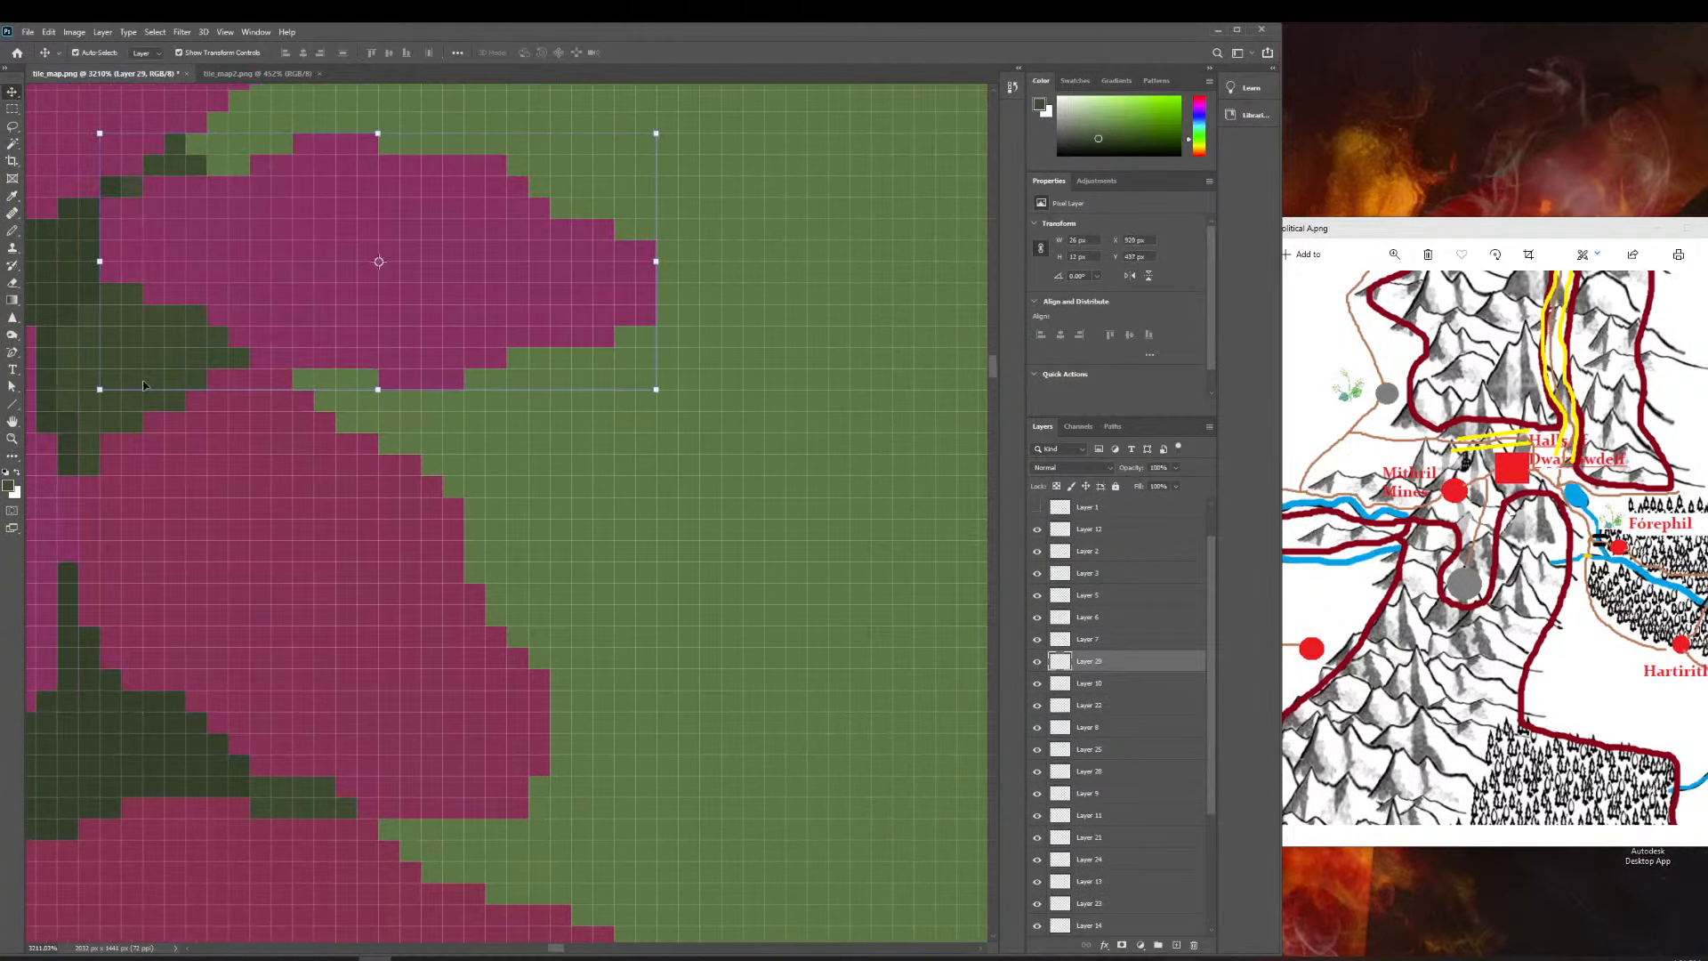
{"action": "scroll", "coordinate": [180, 371], "scroll_direction": "left", "scroll_amount": 2}
{"action": "scroll", "coordinate": [179, 372], "scroll_direction": "up", "scroll_amount": 1}
{"action": "scroll", "coordinate": [143, 385], "scroll_direction": "left", "scroll_amount": 6}
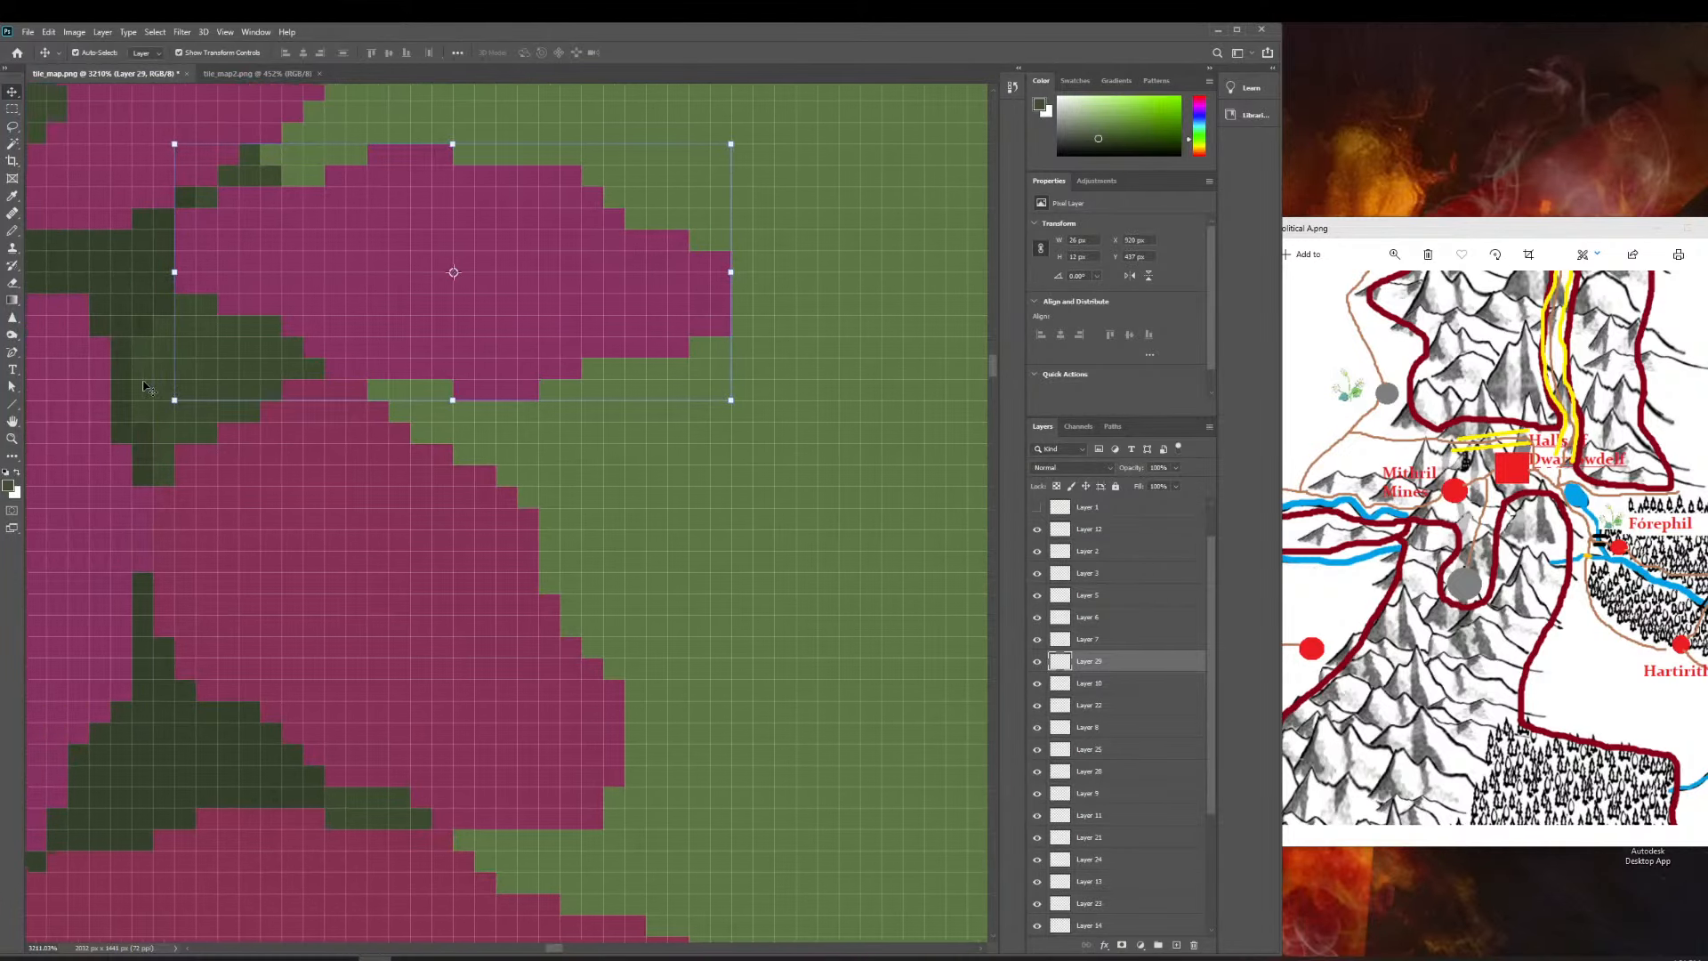
{"action": "scroll", "coordinate": [143, 385], "scroll_direction": "left", "scroll_amount": 1}
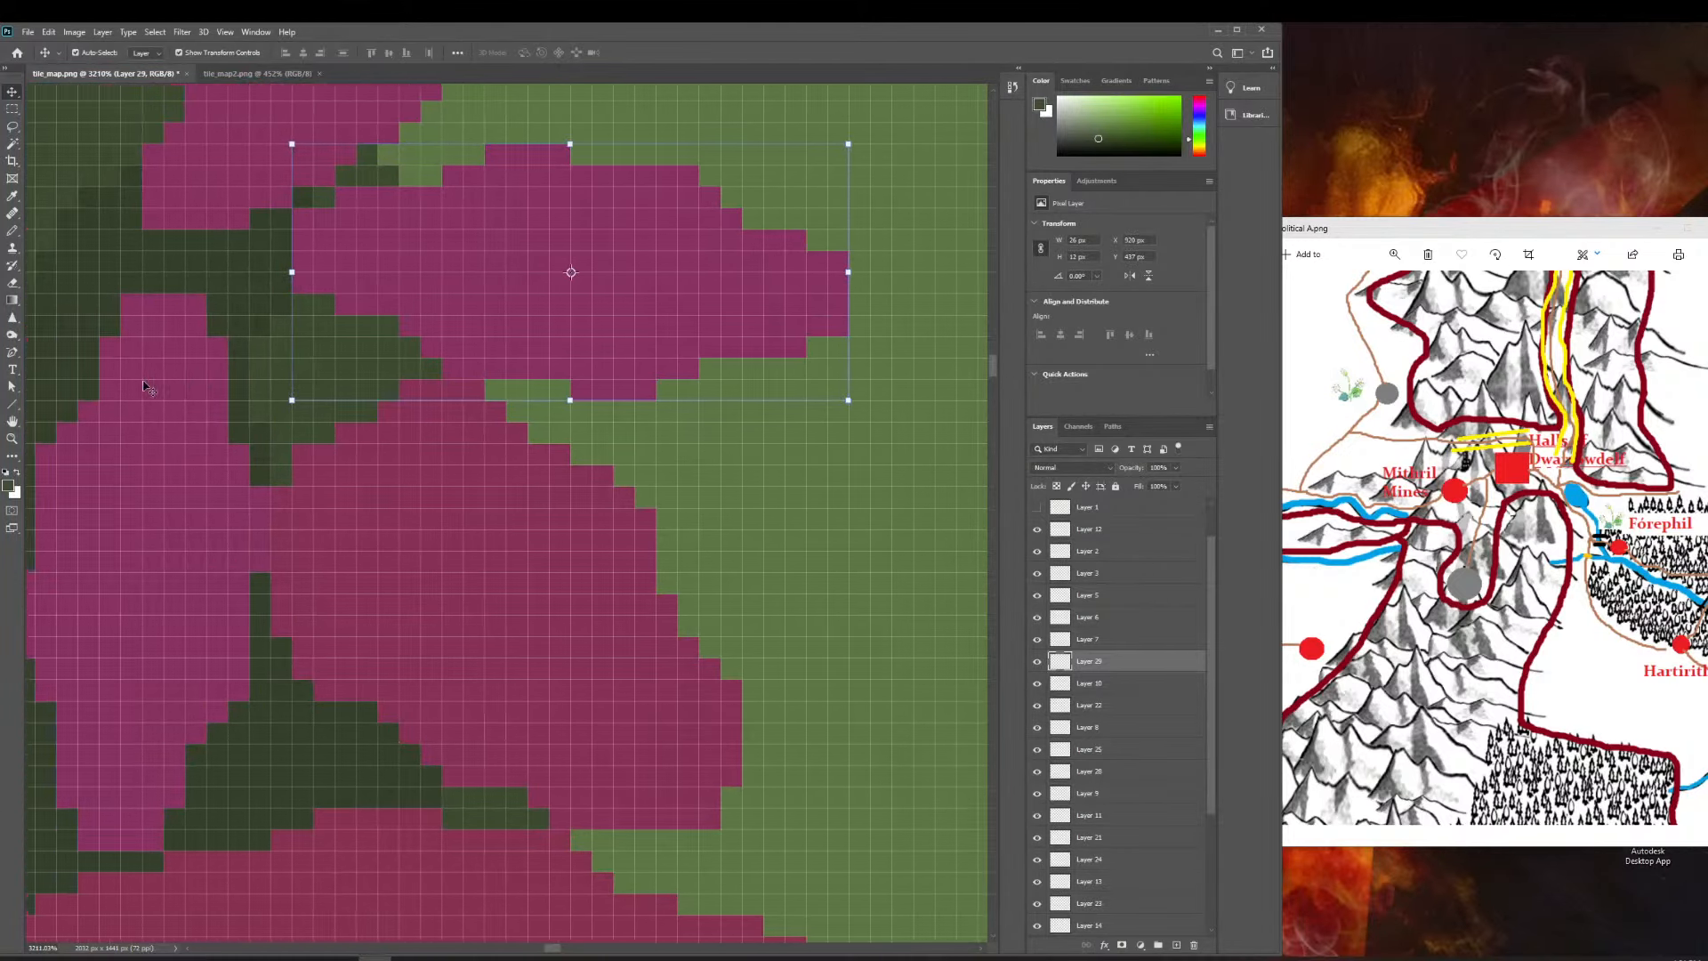
Paint dark mountain green around the eastern patches on the Background layer with the Pencil tool, extending the range's eastern edge.
{"action": "left_click", "coordinate": [12, 439]}
{"action": "left_click_drag", "start_coordinate": [528, 443], "coordinate": [362, 535]}
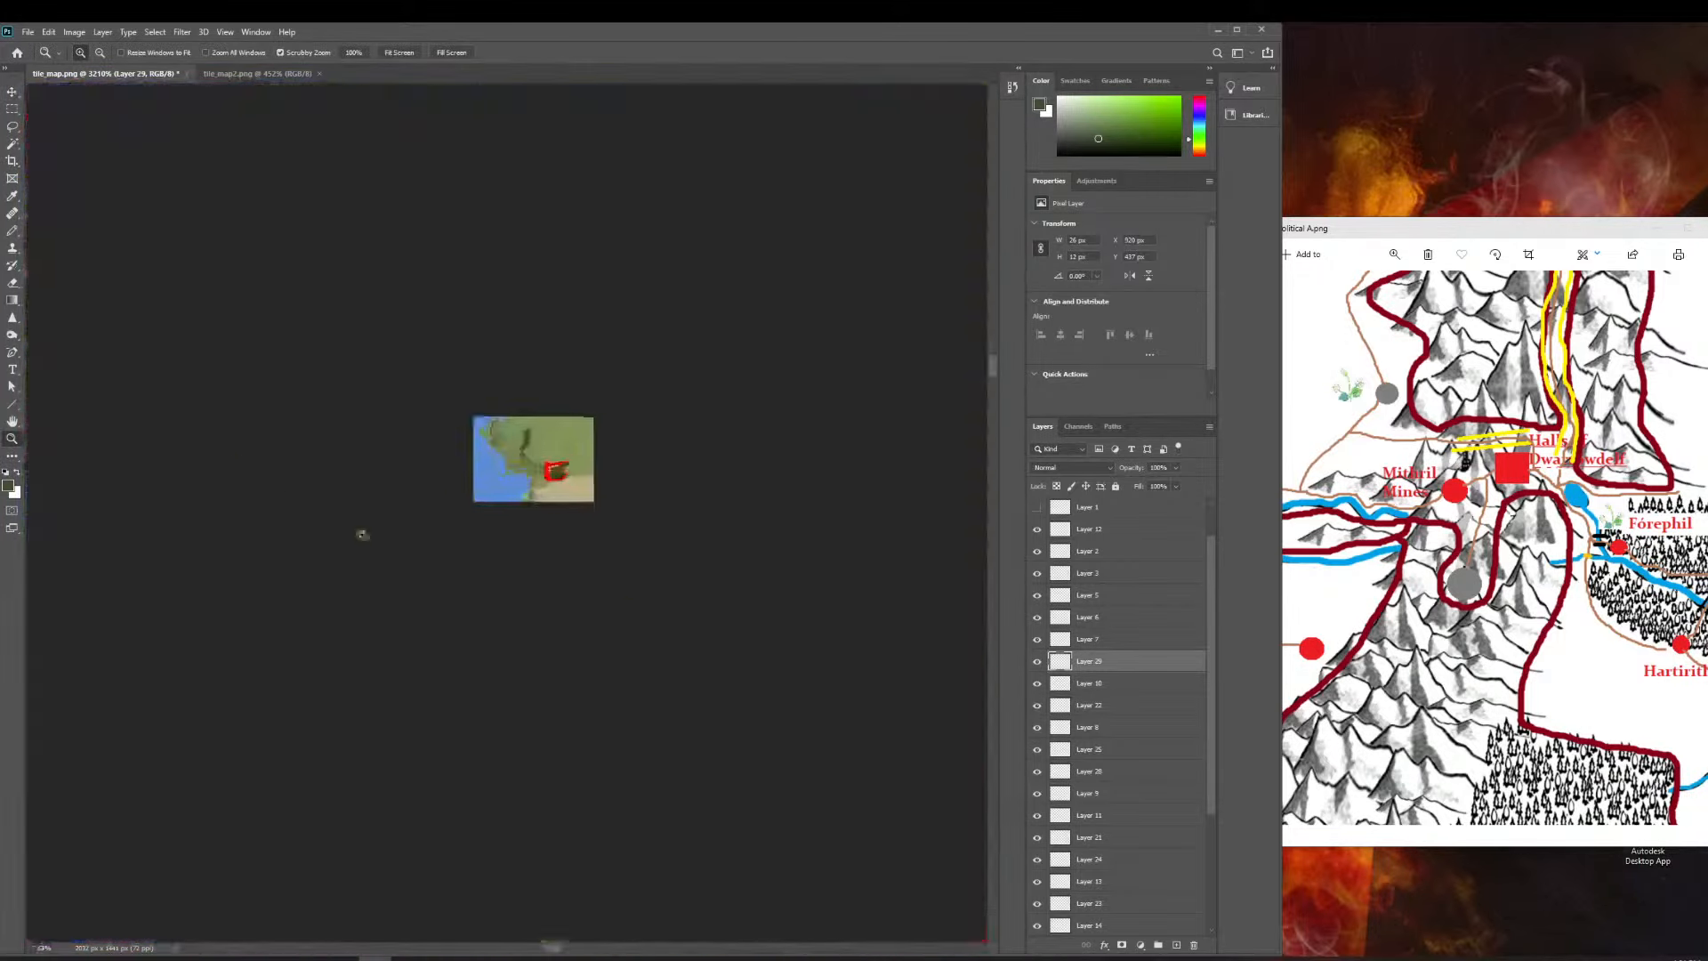
{"action": "key", "text": "ctrl+0"}
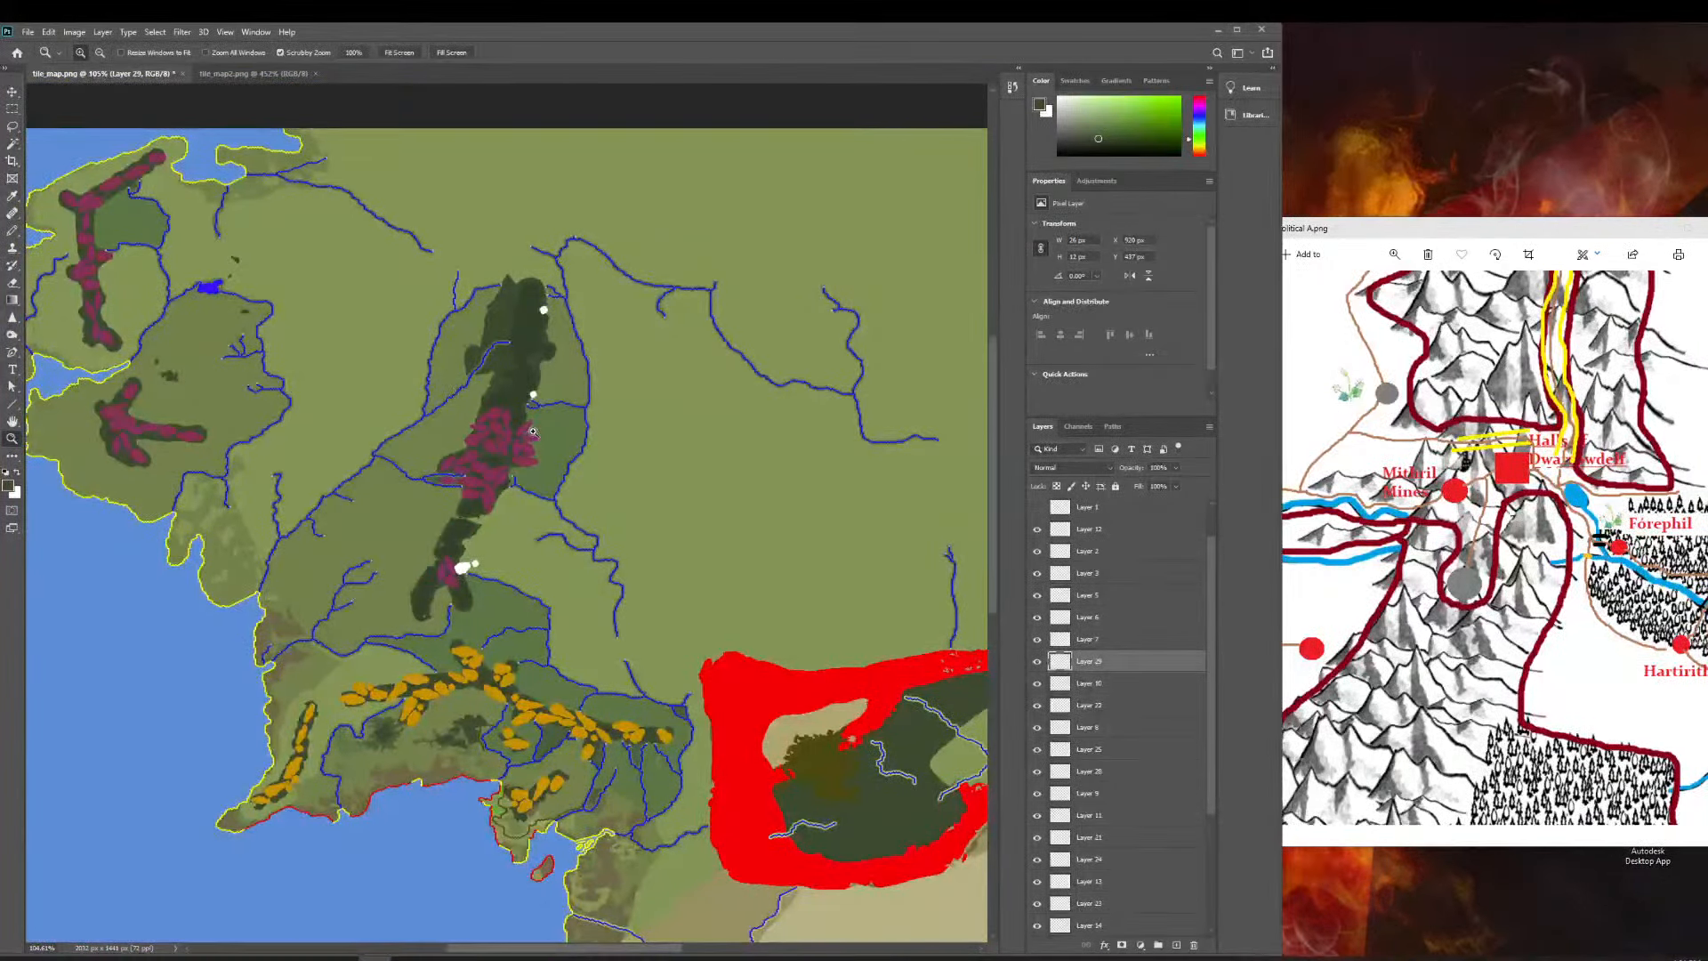
{"action": "left_click_drag", "start_coordinate": [532, 431], "coordinate": [650, 487]}
{"action": "scroll", "coordinate": [1124, 859], "scroll_direction": "down", "scroll_amount": 4}
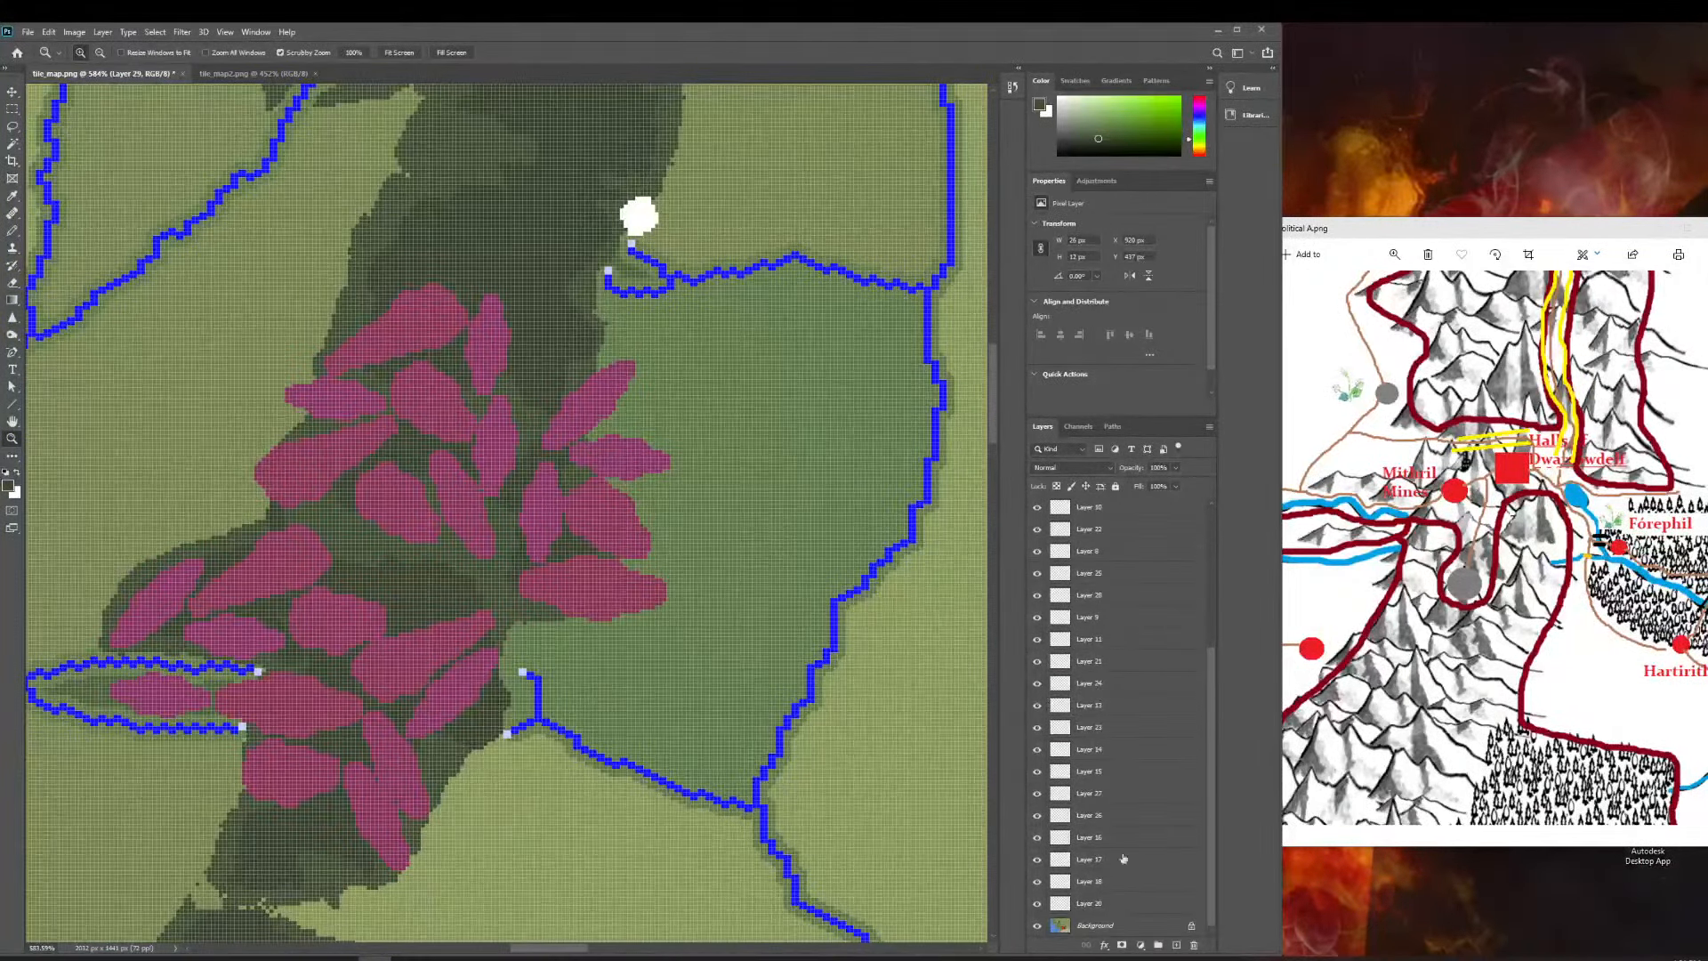
{"action": "left_click", "coordinate": [1095, 927]}
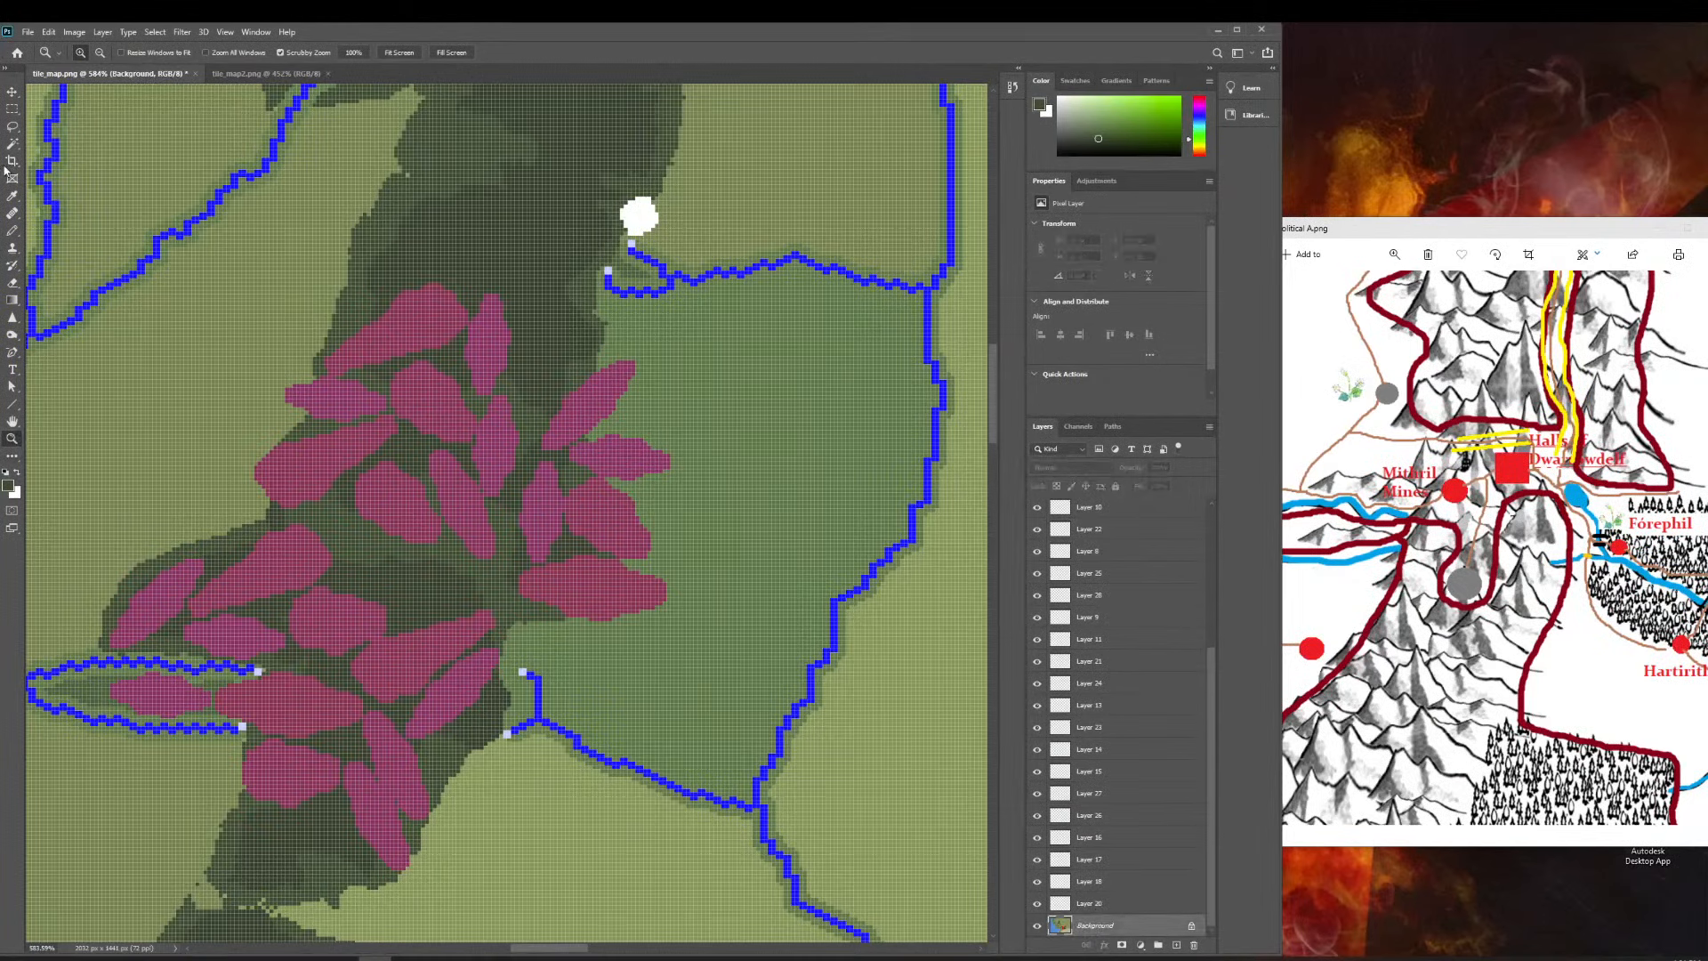
{"action": "left_click", "coordinate": [15, 233]}
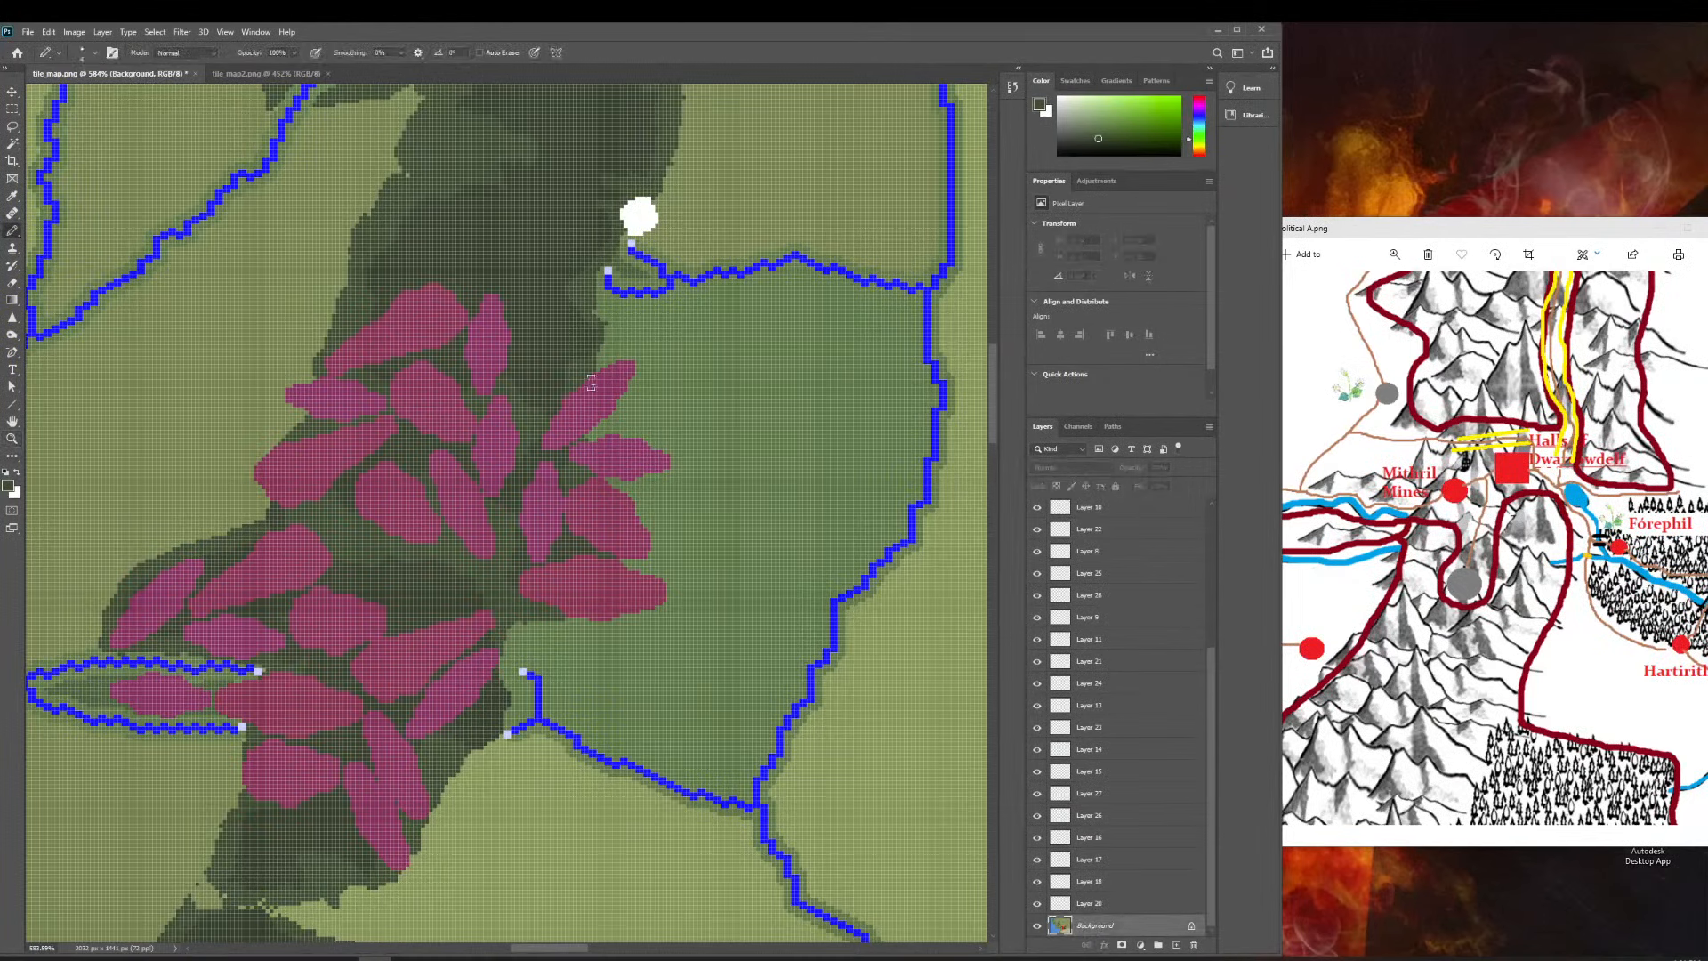
{"action": "mouse_move", "coordinate": [626, 388]}
{"action": "left_mouse_down"}
{"action": "mouse_move", "coordinate": [620, 474]}
{"action": "mouse_move", "coordinate": [592, 432]}
{"action": "mouse_move", "coordinate": [596, 455]}
{"action": "mouse_move", "coordinate": [605, 418]}
{"action": "mouse_move", "coordinate": [617, 433]}
{"action": "mouse_move", "coordinate": [606, 358]}
{"action": "mouse_move", "coordinate": [628, 396]}
{"action": "mouse_move", "coordinate": [603, 361]}
{"action": "mouse_move", "coordinate": [621, 355]}
{"action": "mouse_move", "coordinate": [665, 463]}
{"action": "mouse_move", "coordinate": [599, 478]}
{"action": "mouse_move", "coordinate": [648, 551]}
{"action": "mouse_move", "coordinate": [629, 479]}
{"action": "mouse_move", "coordinate": [647, 555]}
{"action": "mouse_move", "coordinate": [609, 562]}
{"action": "mouse_move", "coordinate": [661, 594]}
{"action": "mouse_move", "coordinate": [575, 626]}
{"action": "mouse_move", "coordinate": [512, 619]}
{"action": "mouse_move", "coordinate": [624, 617]}
{"action": "mouse_move", "coordinate": [659, 601]}
{"action": "mouse_move", "coordinate": [659, 555]}
{"action": "left_mouse_up"}
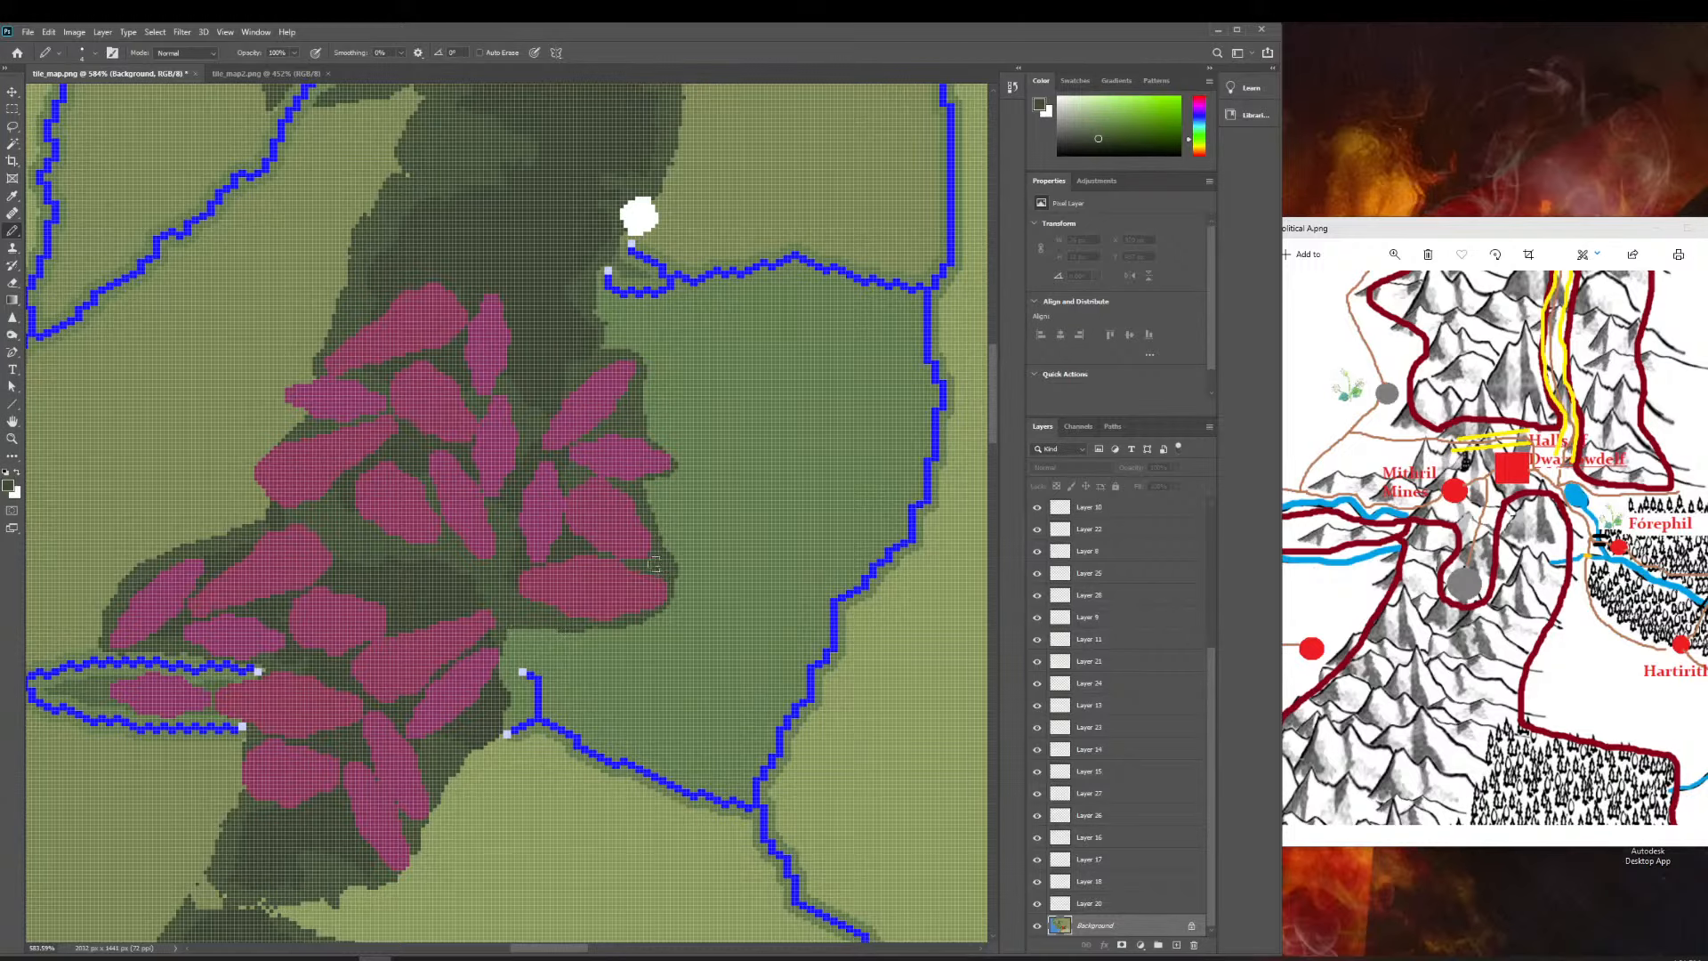
{"action": "scroll", "coordinate": [553, 437], "scroll_direction": "left", "scroll_amount": 6}
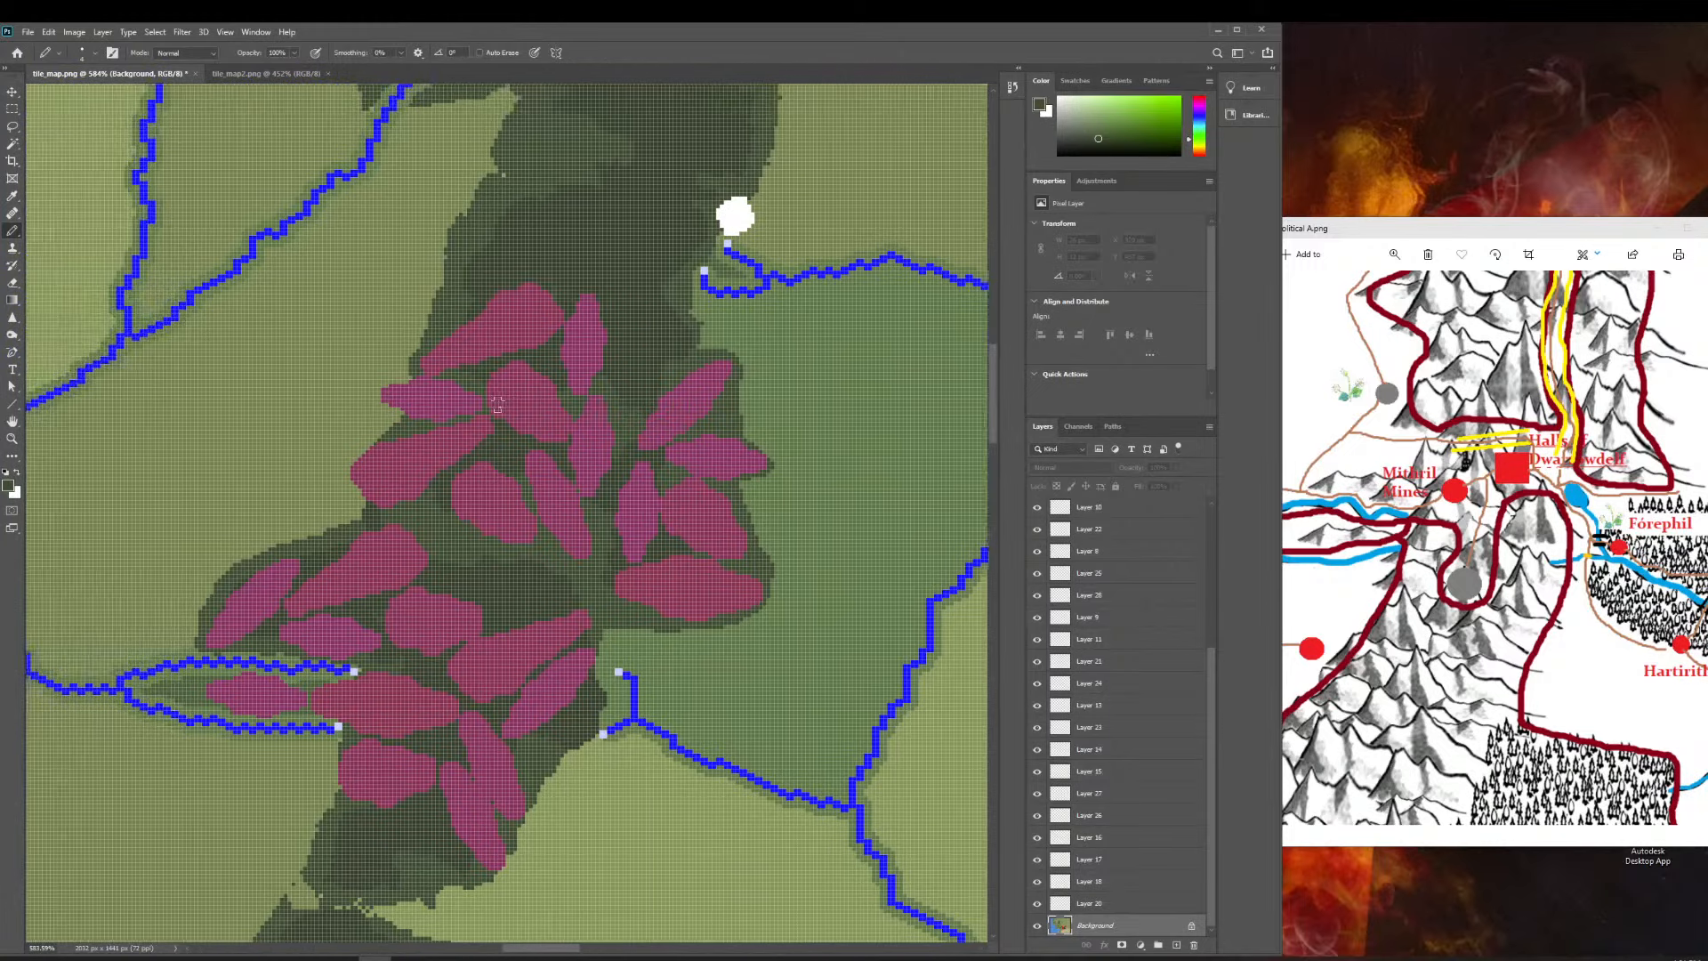
{"action": "scroll", "coordinate": [389, 412], "scroll_direction": "left", "scroll_amount": 5}
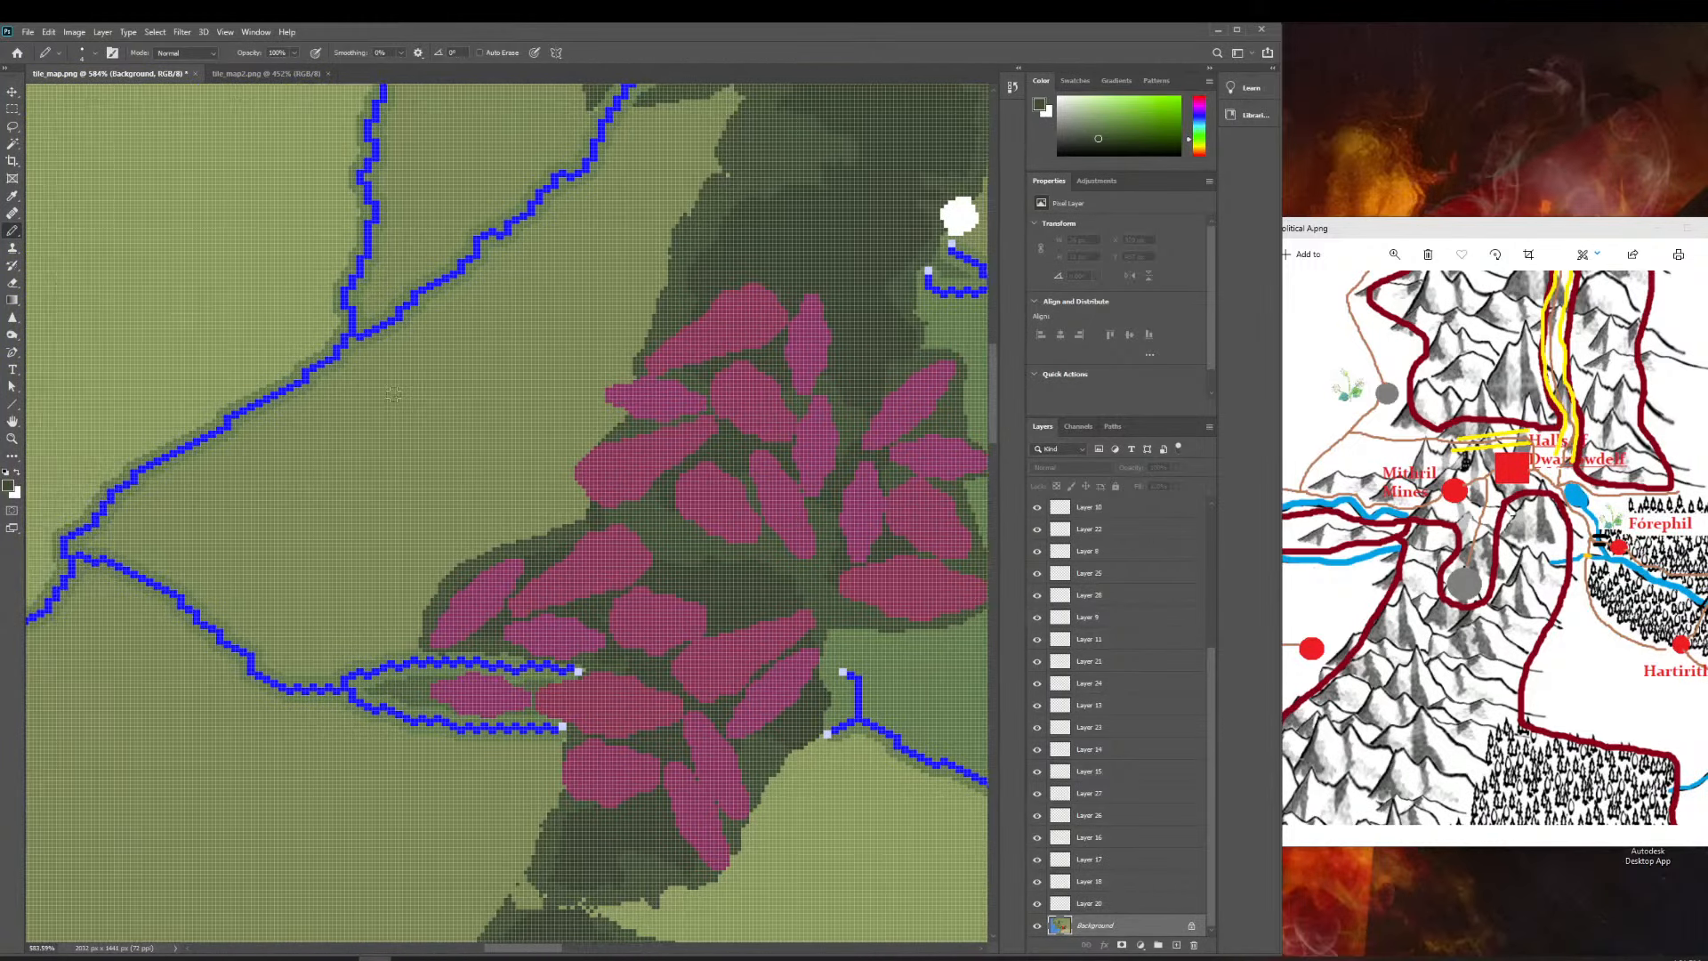
{"action": "scroll", "coordinate": [405, 385], "scroll_direction": "right", "scroll_amount": 8}
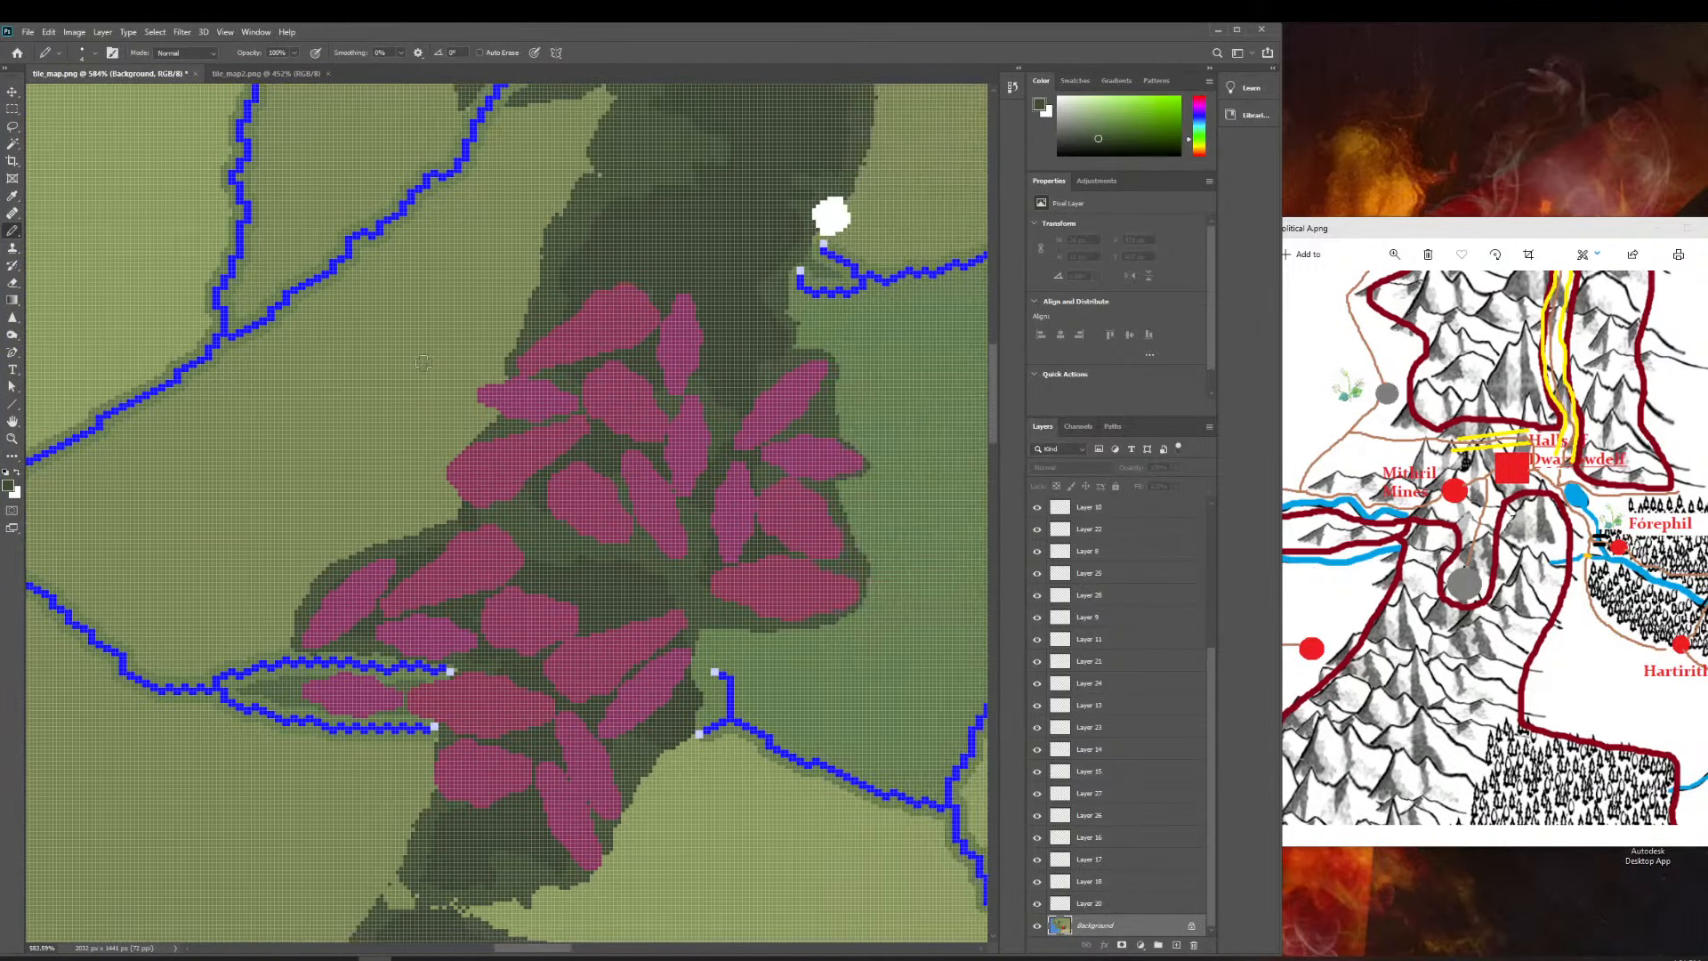
{"action": "scroll", "coordinate": [423, 363], "scroll_direction": "up", "scroll_amount": 7}
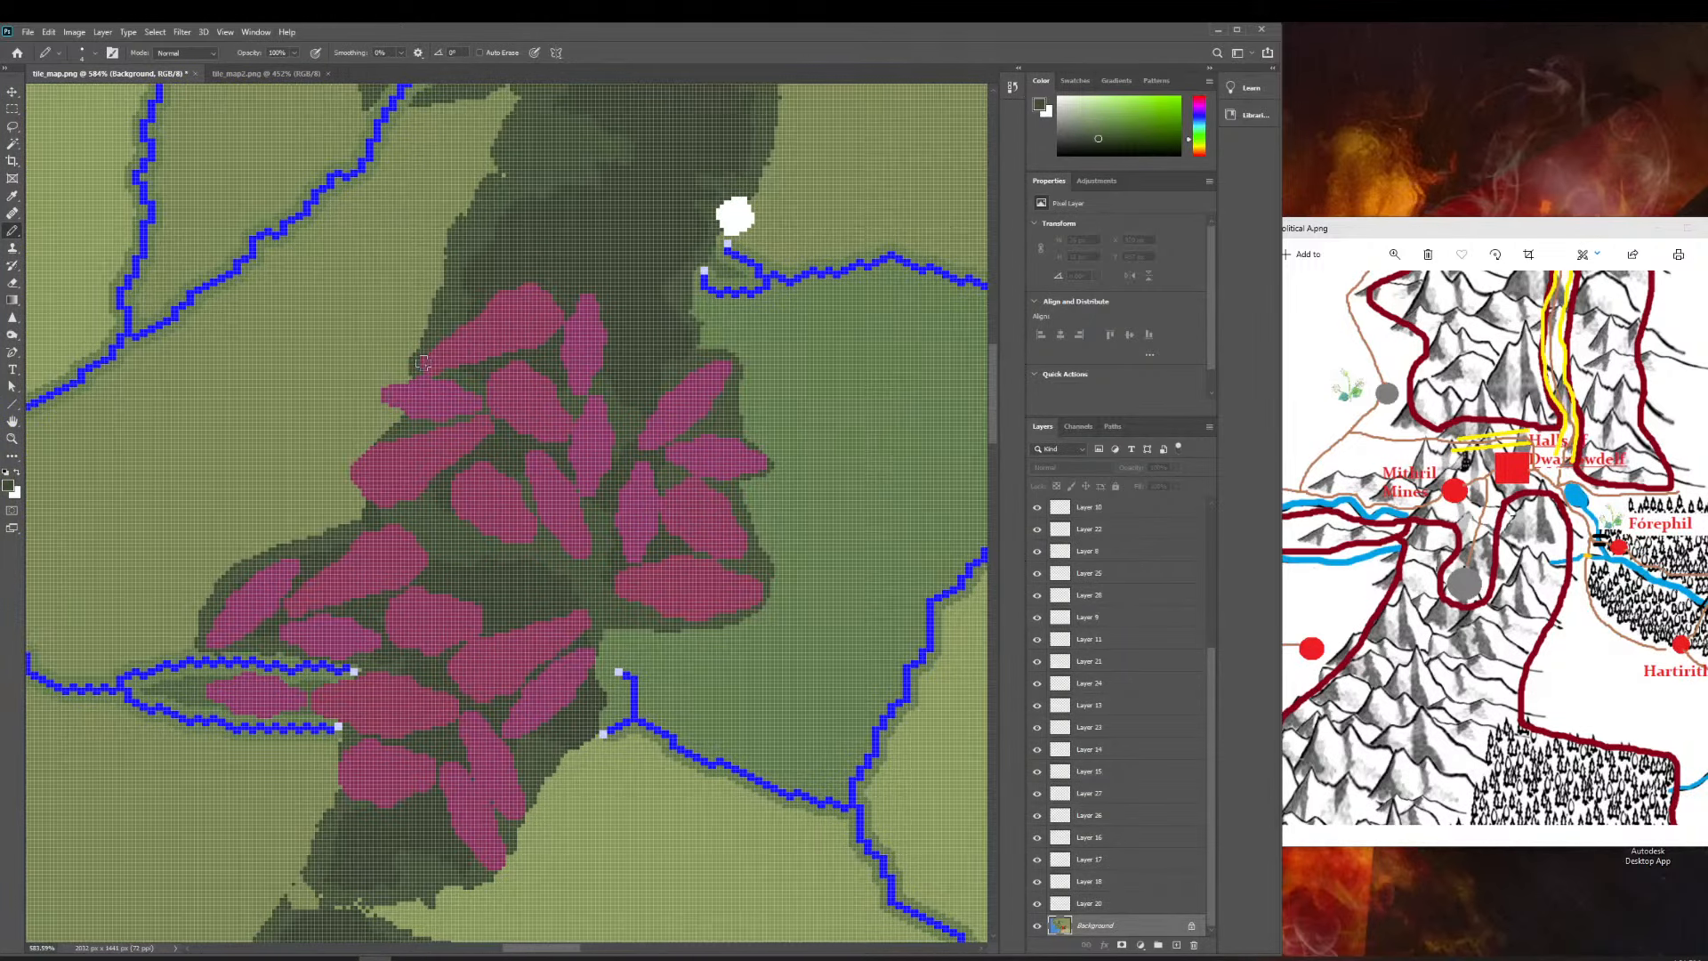
{"action": "scroll", "coordinate": [622, 403], "scroll_direction": "down", "scroll_amount": 8}
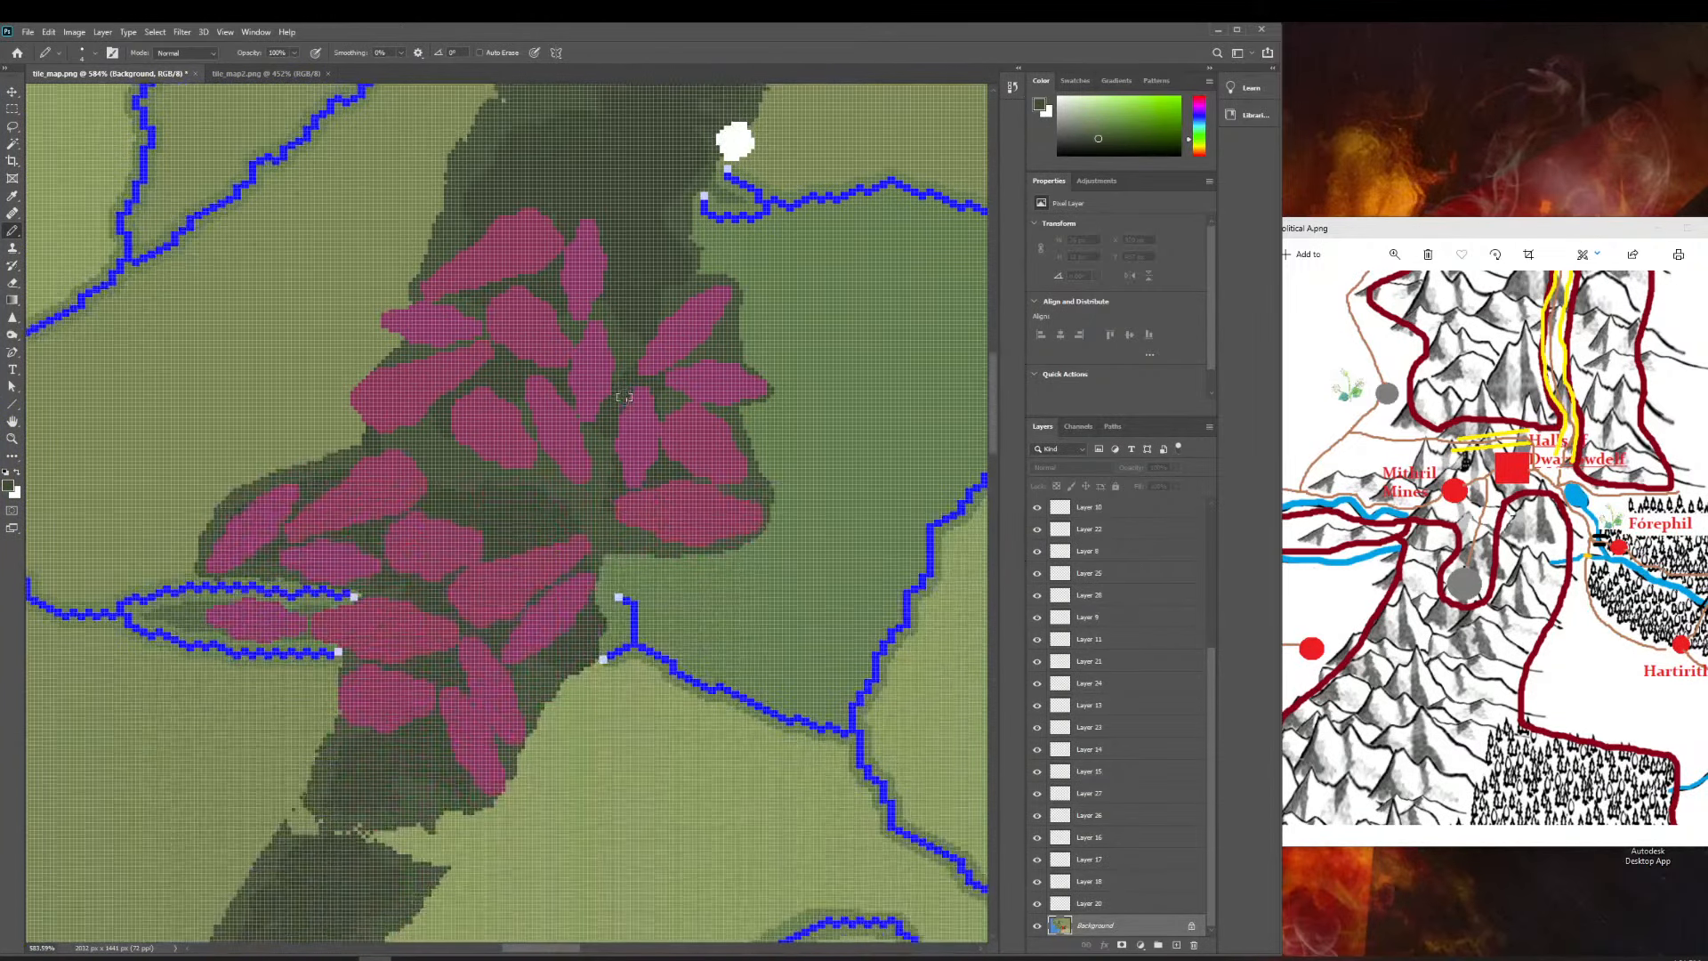
{"action": "scroll", "coordinate": [624, 397], "scroll_direction": "down", "scroll_amount": 7}
{"action": "scroll", "coordinate": [741, 455], "scroll_direction": "up", "scroll_amount": 12}
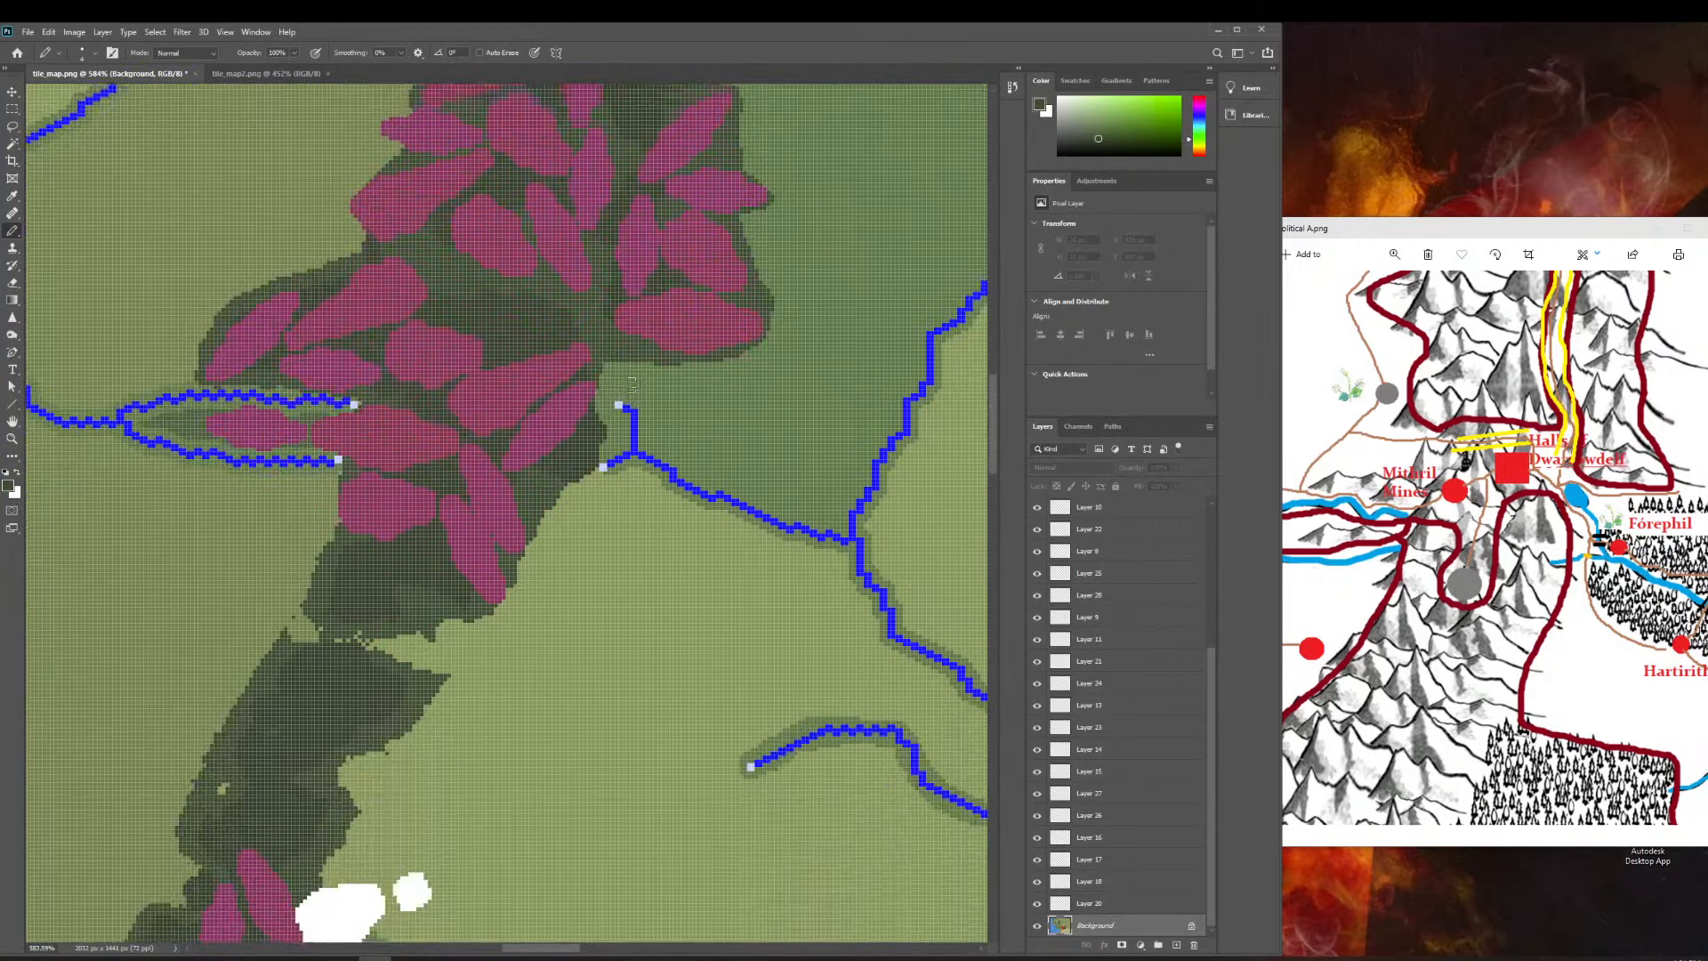
{"action": "scroll", "coordinate": [741, 455], "scroll_direction": "down", "scroll_amount": 10}
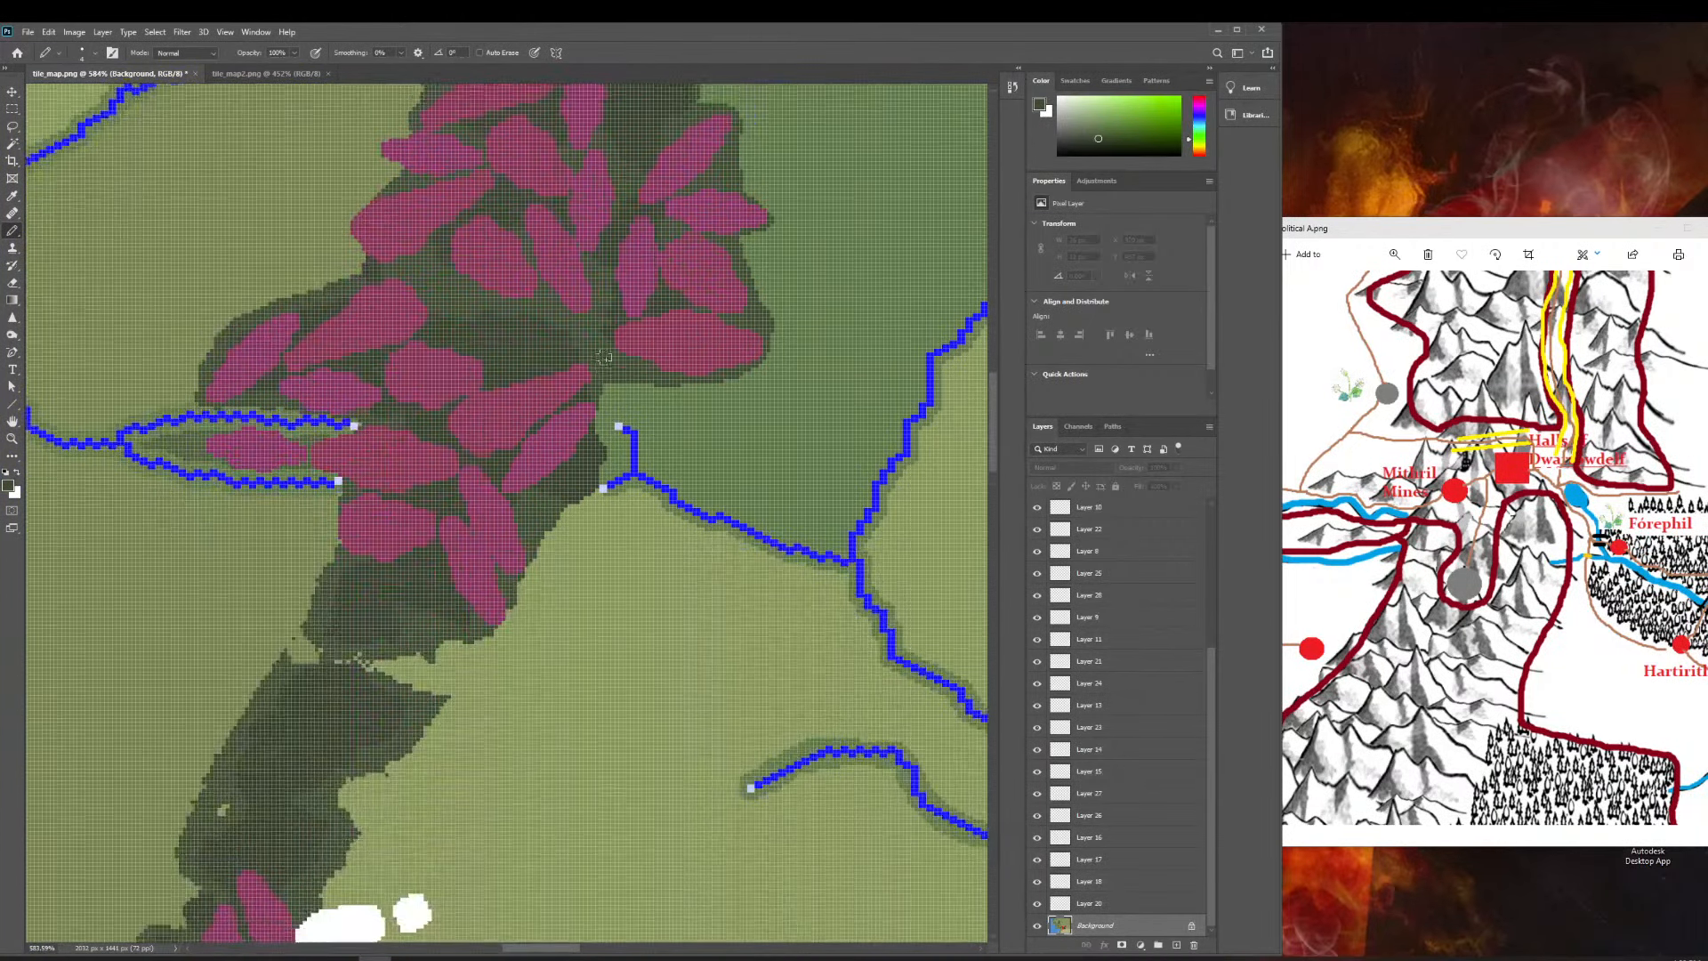
{"action": "scroll", "coordinate": [574, 395], "scroll_direction": "up", "scroll_amount": 11}
{"action": "scroll", "coordinate": [574, 394], "scroll_direction": "down", "scroll_amount": 1}
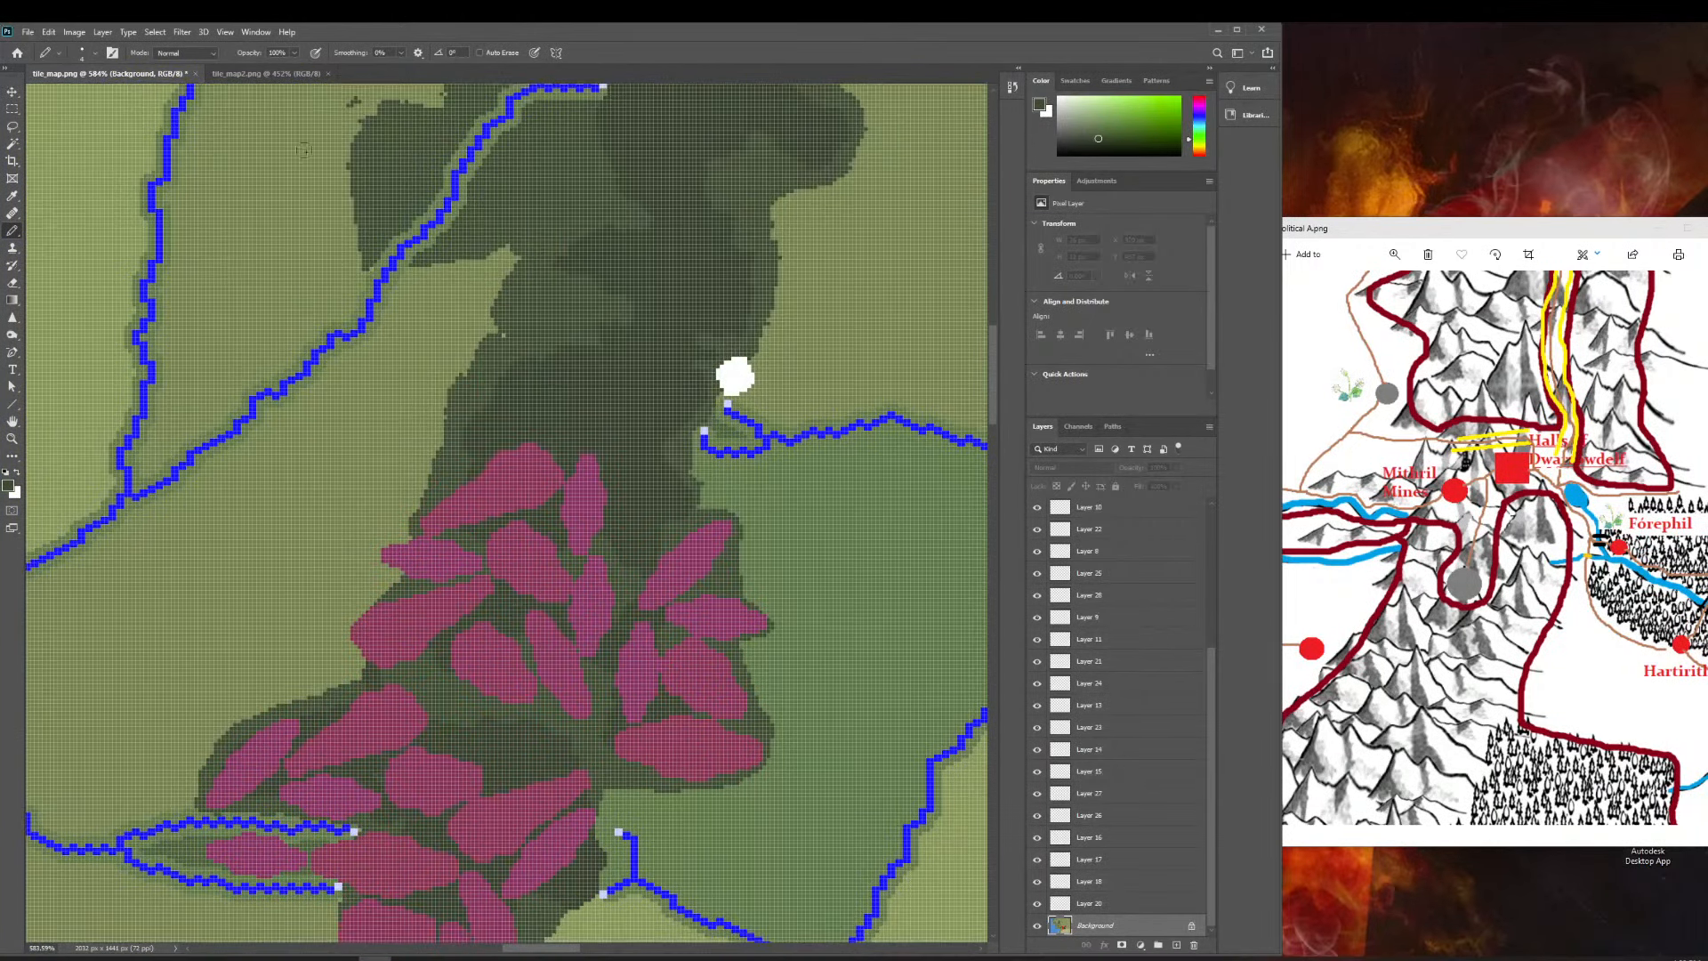
{"action": "left_click", "coordinate": [1088, 552]}
{"action": "scroll", "coordinate": [633, 513], "scroll_direction": "down", "scroll_amount": 7}
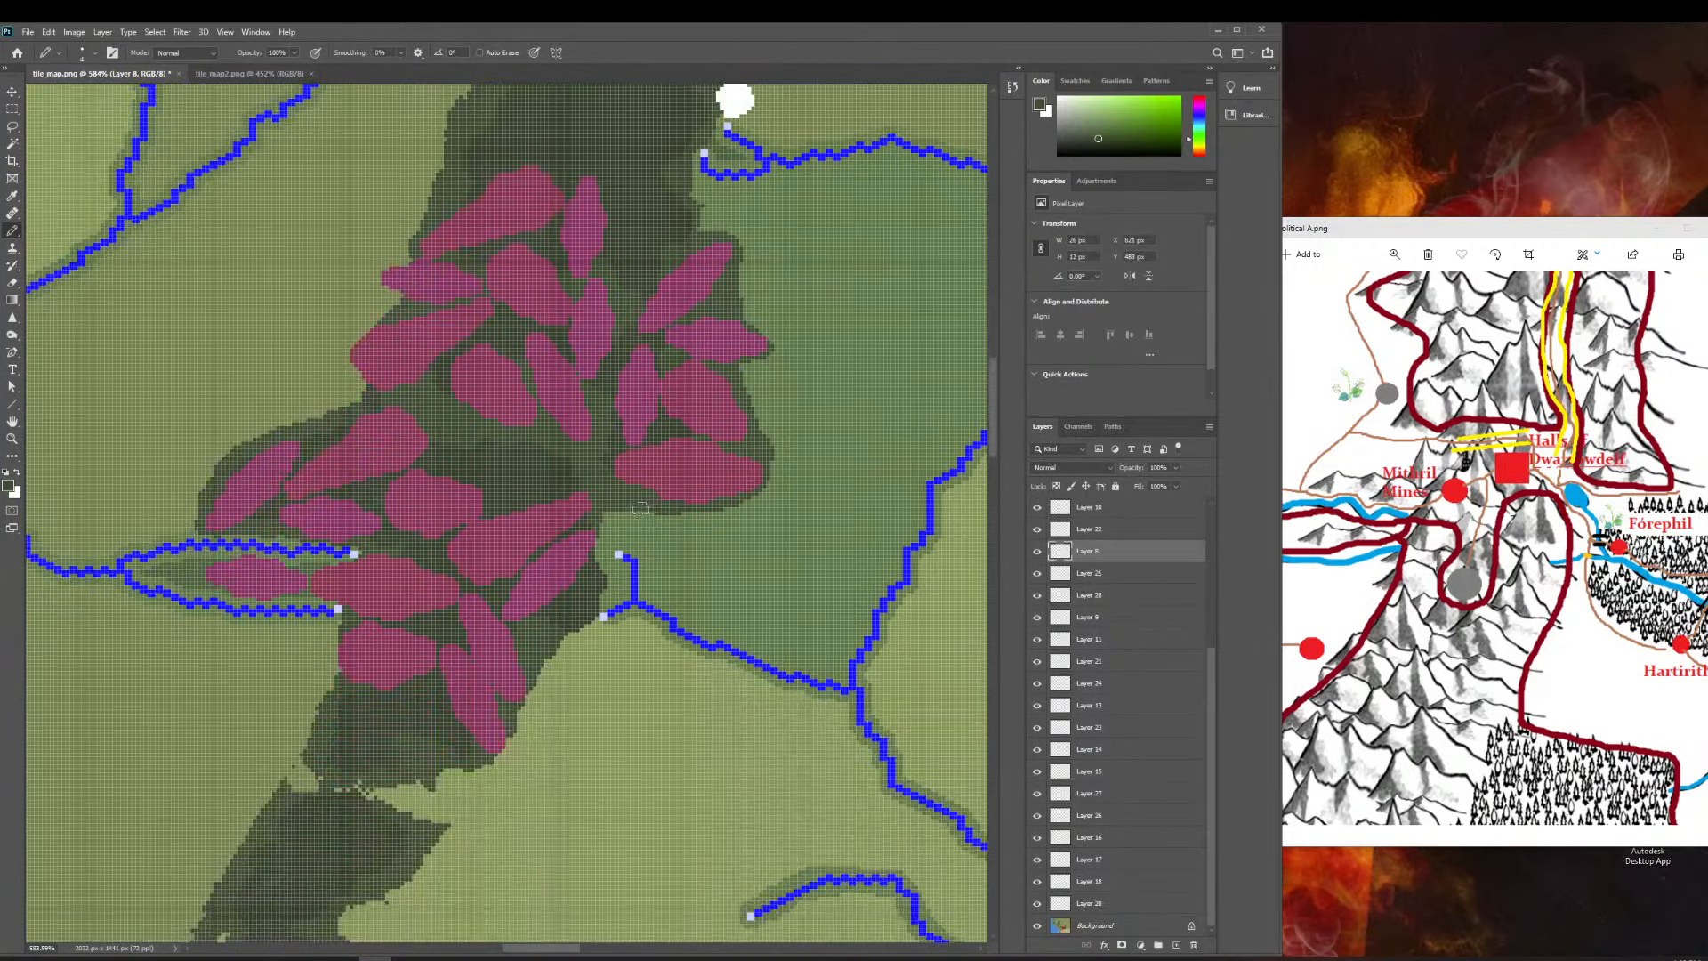
{"action": "scroll", "coordinate": [633, 512], "scroll_direction": "down", "scroll_amount": 2}
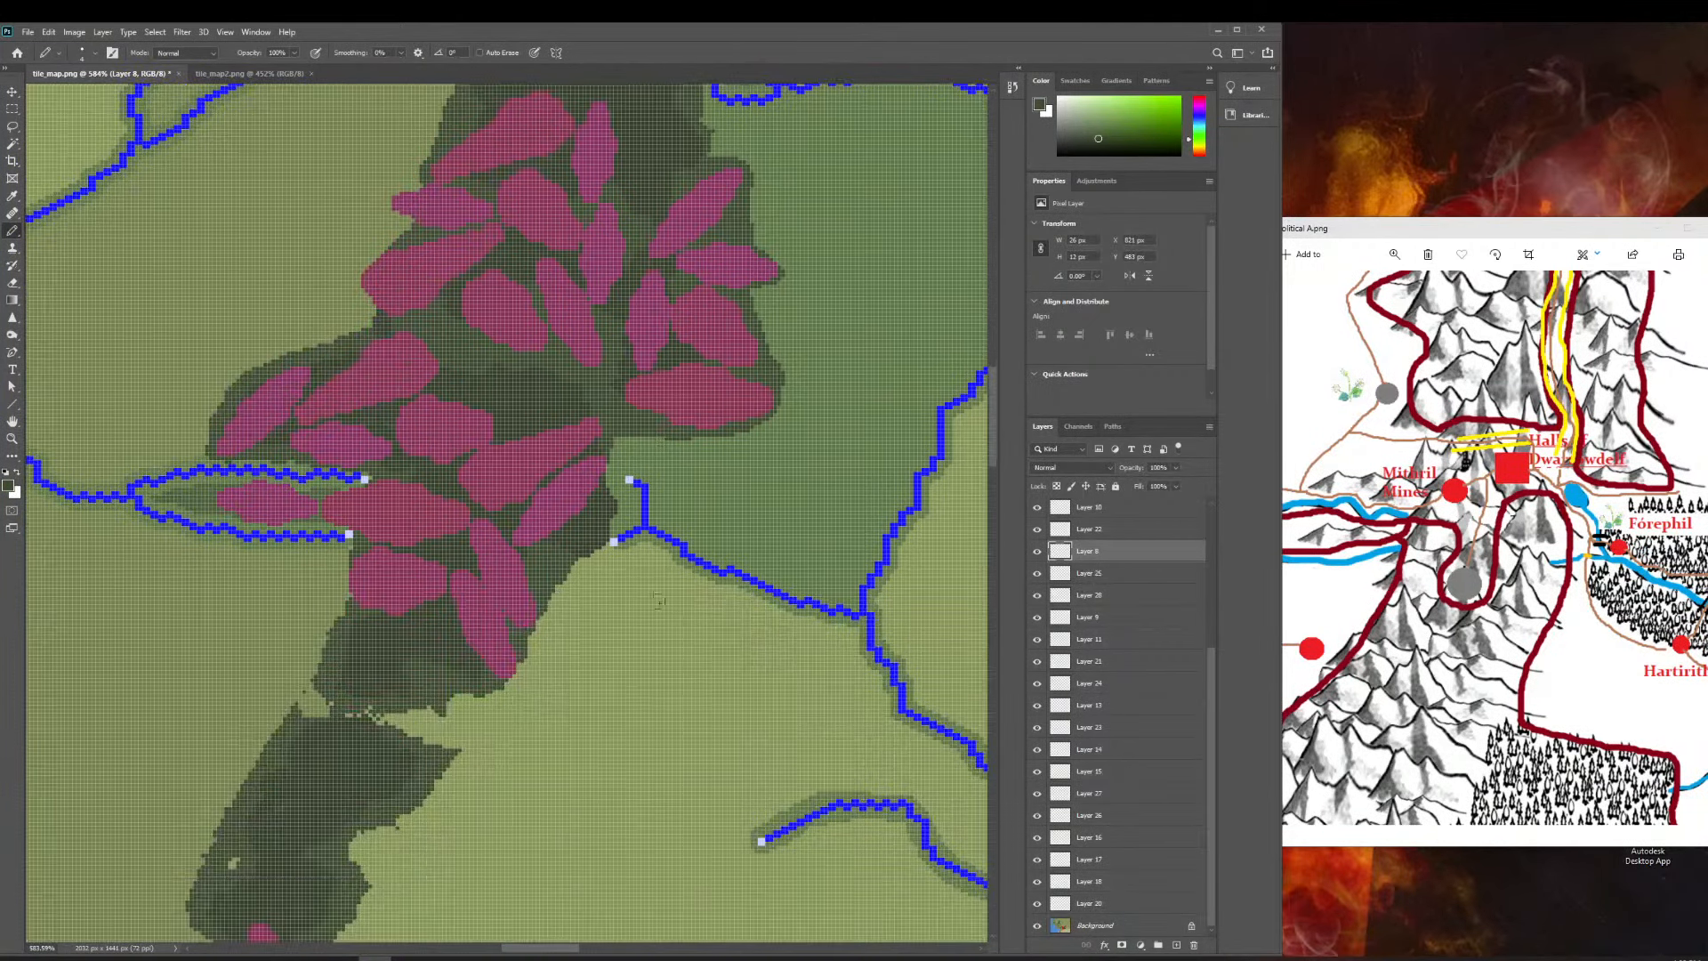
On the Background layer, select the white blob beside the eastern river's source with the Magic Wand and fill it with dark mountain green.
{"action": "left_click", "coordinate": [1103, 926]}
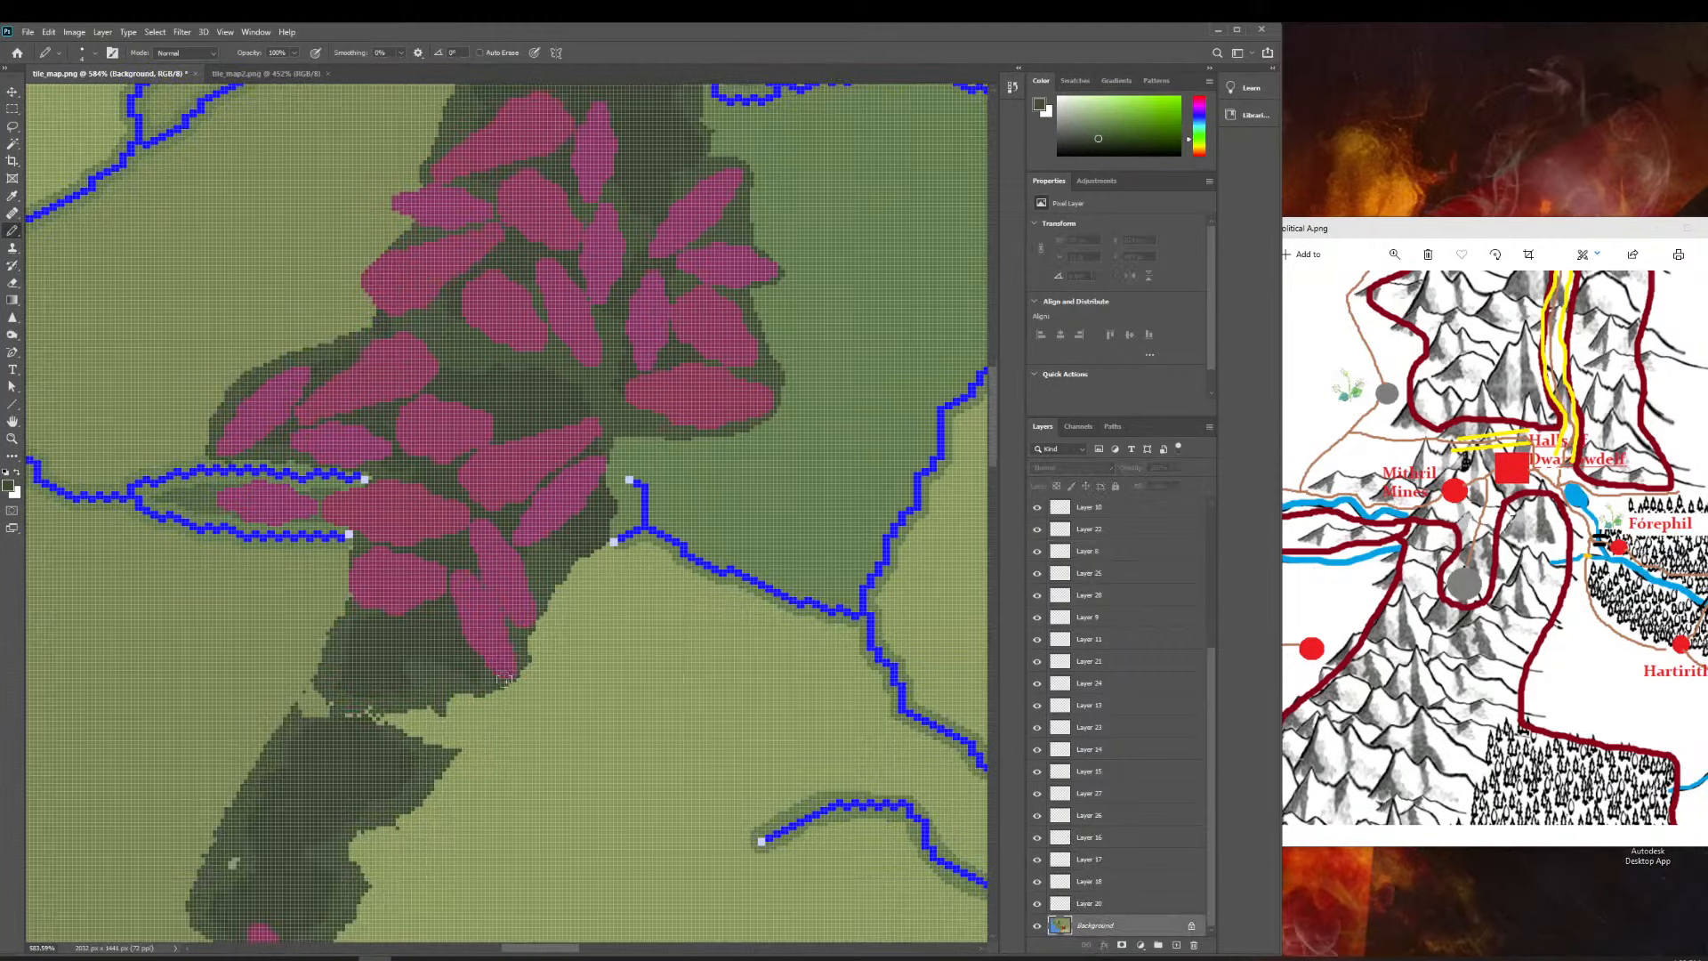
{"action": "left_click", "coordinate": [539, 620]}
{"action": "left_click_drag", "start_coordinate": [744, 88], "coordinate": [745, 451]}
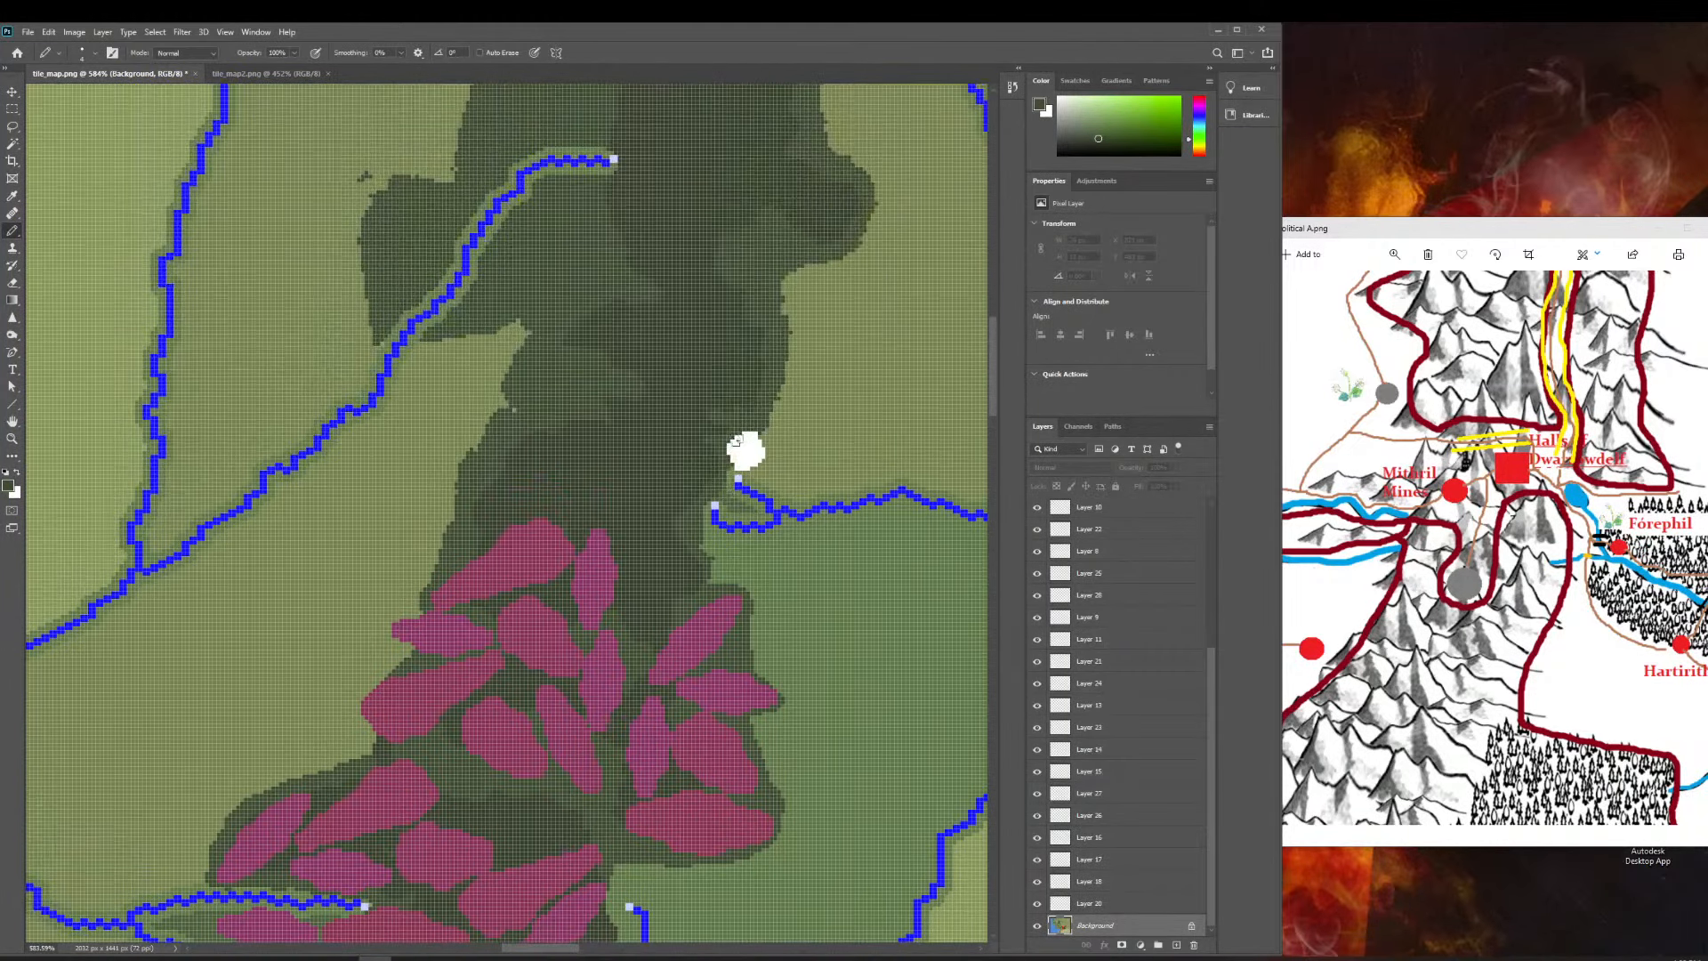
{"action": "key", "text": "w"}
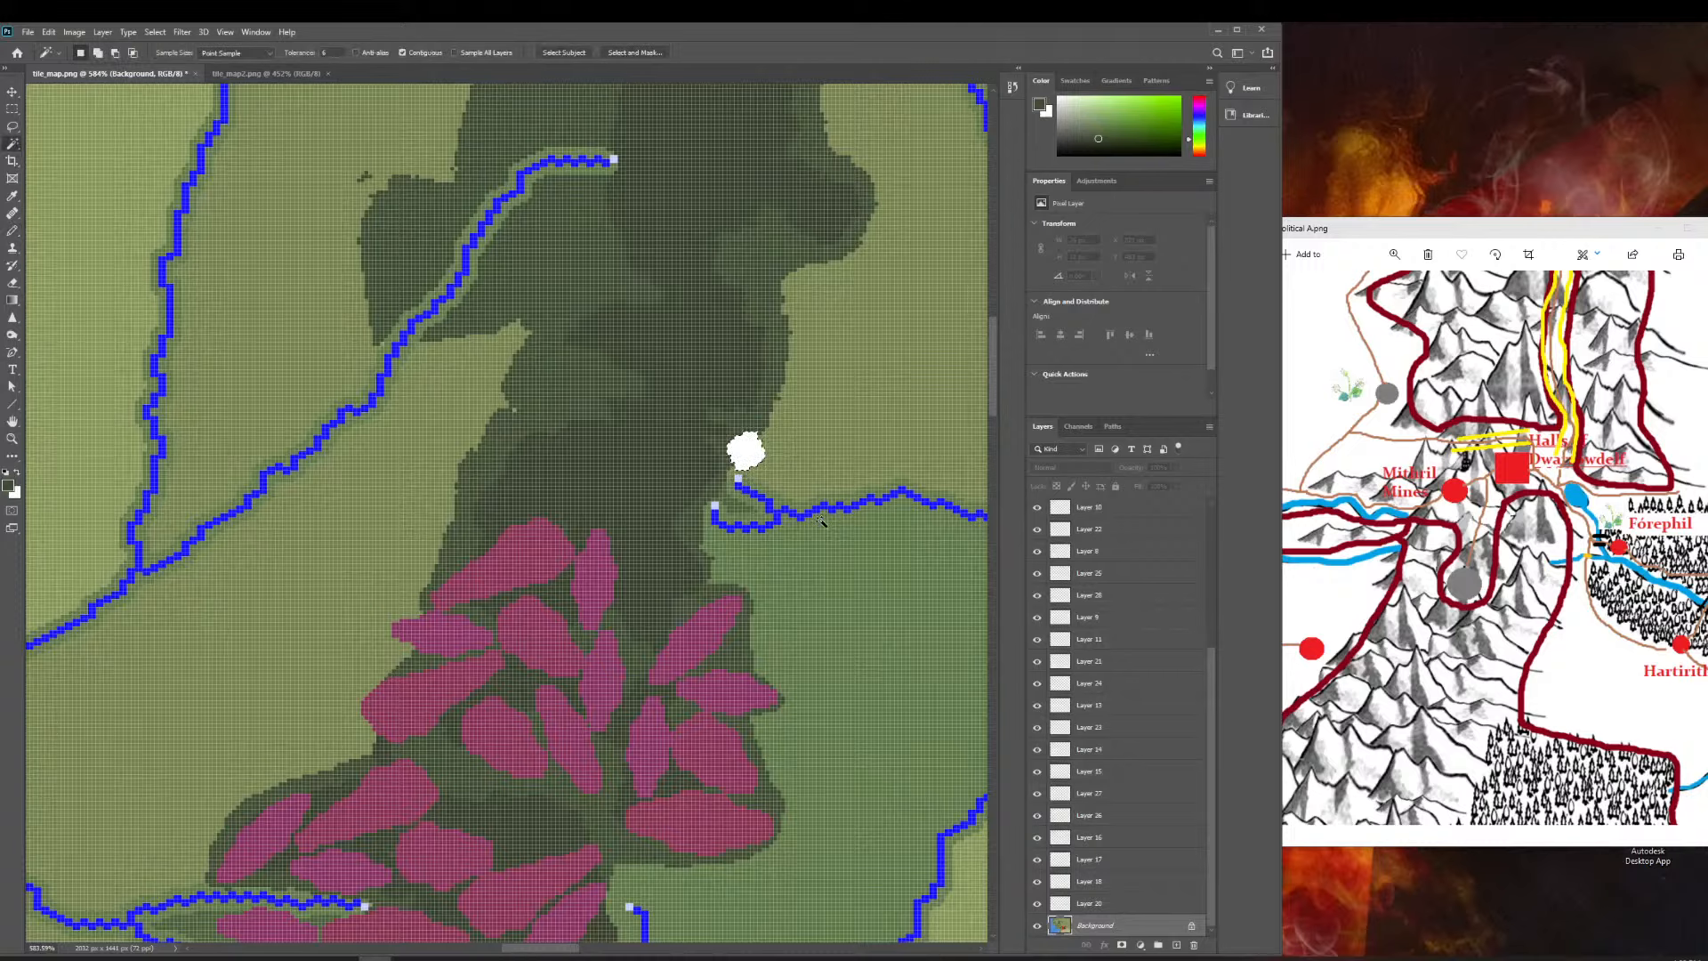
{"action": "key", "text": "i"}
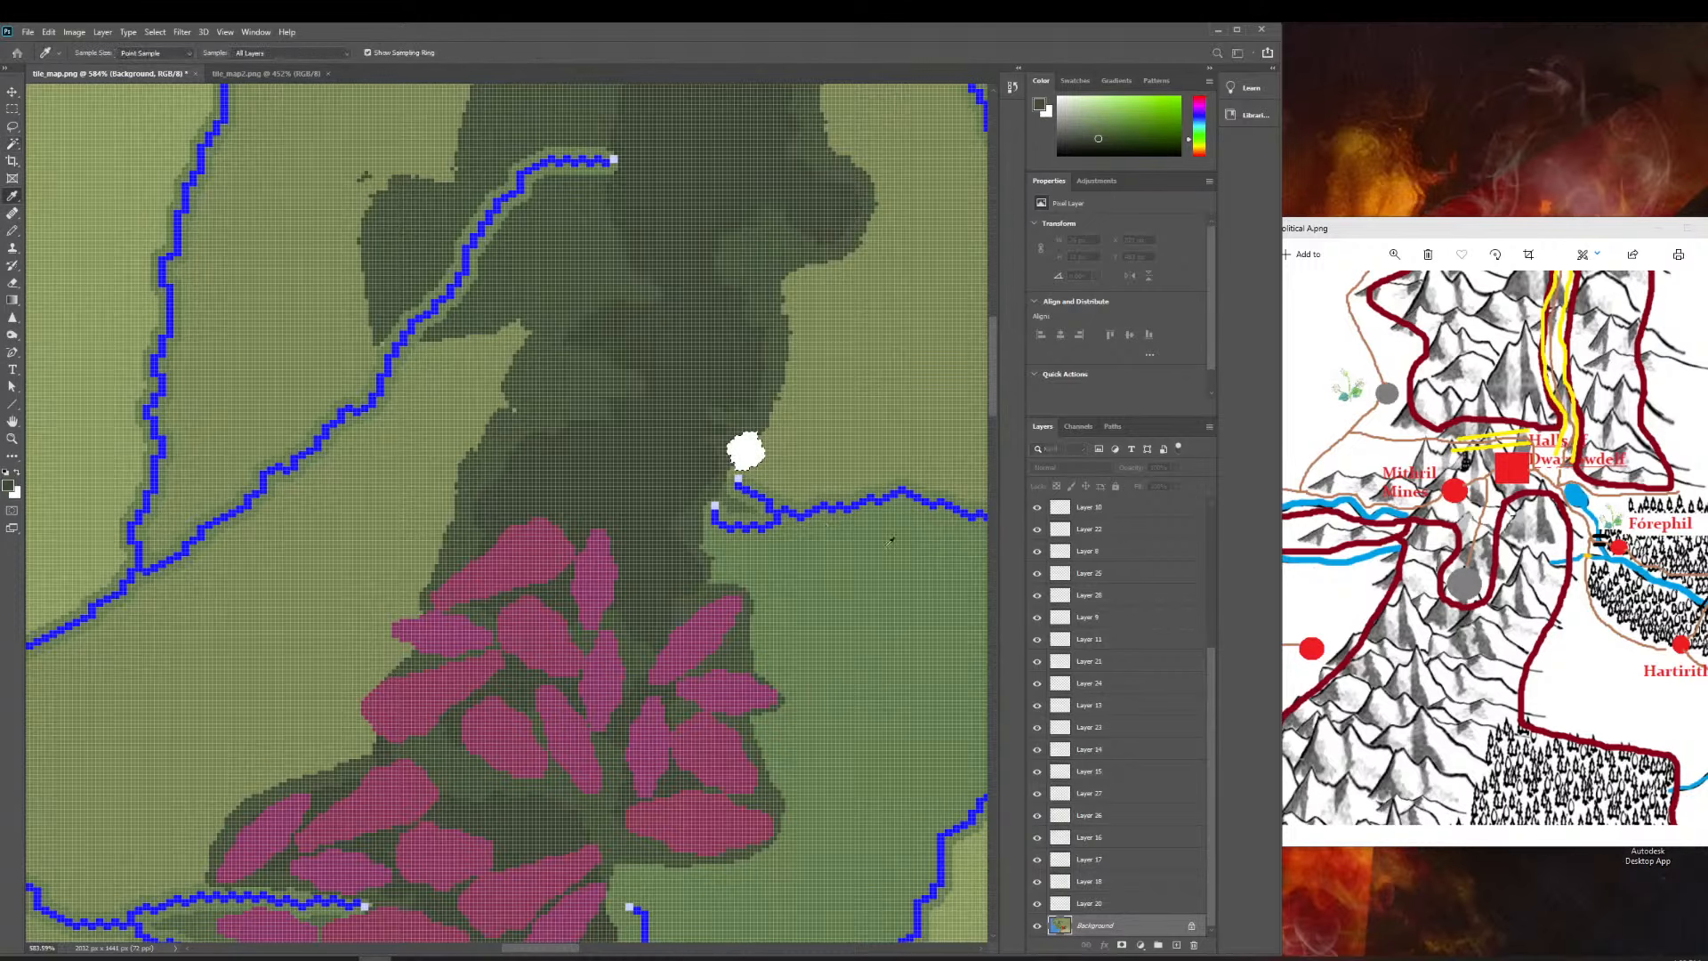
{"action": "key", "text": "w"}
{"action": "key", "text": "alt+BackSpace"}
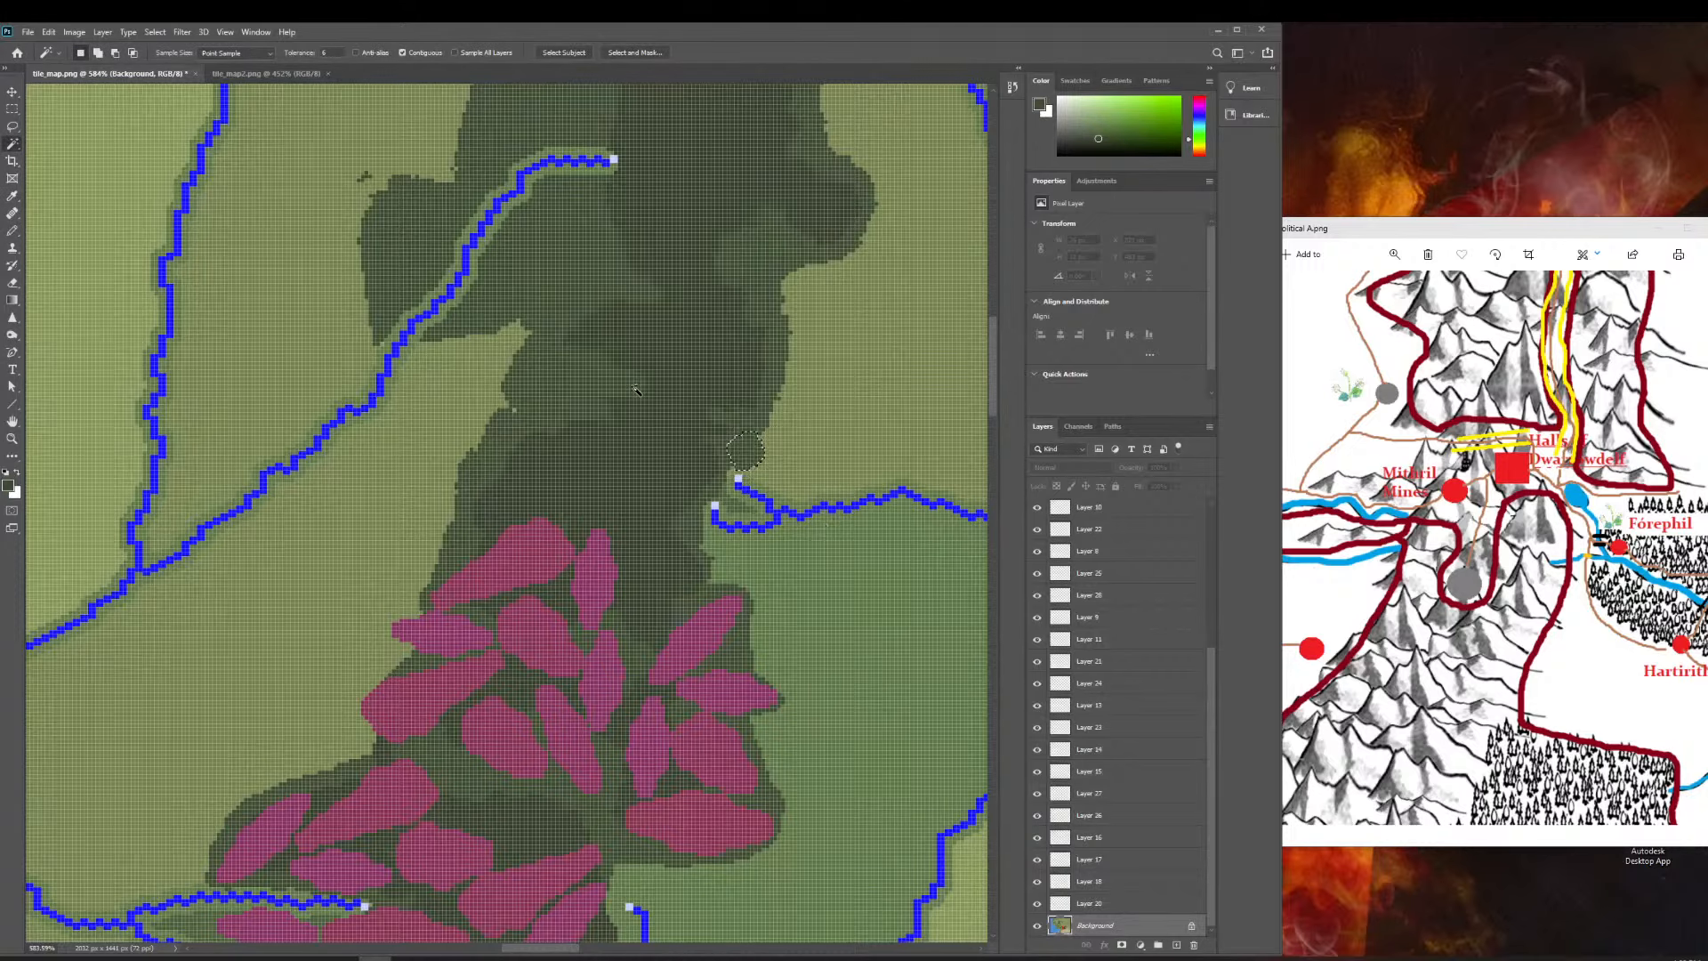
Select the large white blob at the southern river's source with the Magic Wand and fill it with dark mountain green.
{"action": "scroll", "coordinate": [643, 389], "scroll_direction": "down", "scroll_amount": 4}
{"action": "left_click_drag", "start_coordinate": [642, 389], "coordinate": [631, 90]}
{"action": "left_click", "coordinate": [388, 697]}
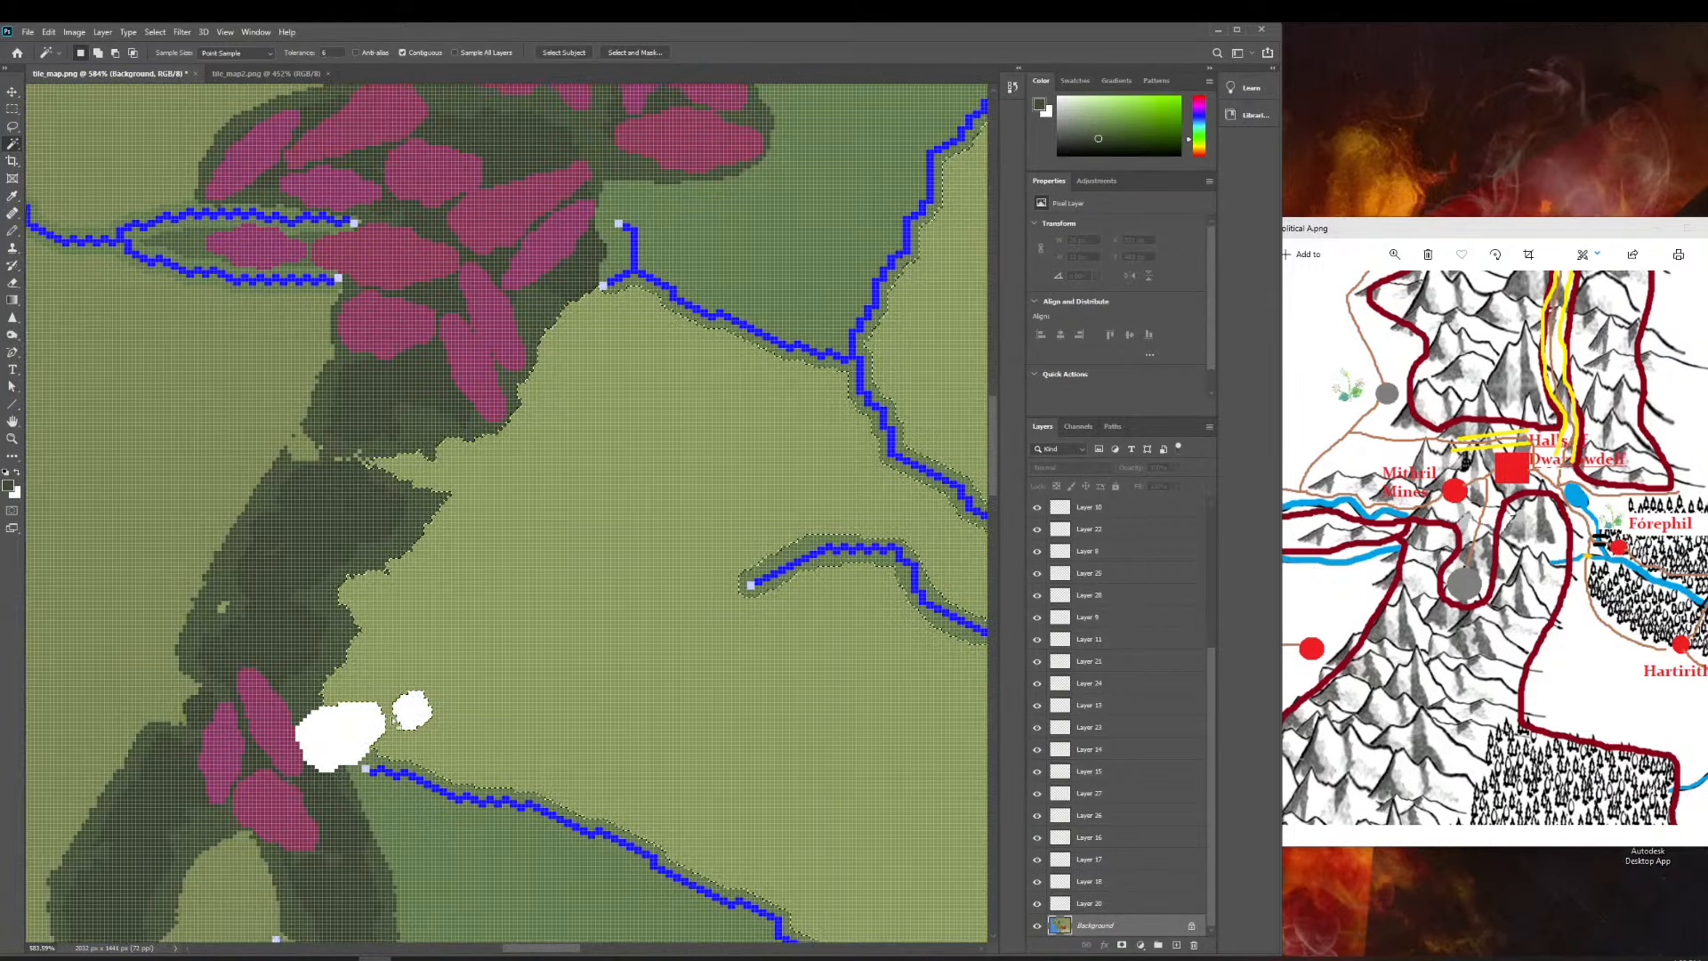
{"action": "left_click", "coordinate": [365, 714]}
{"action": "key", "text": "i"}
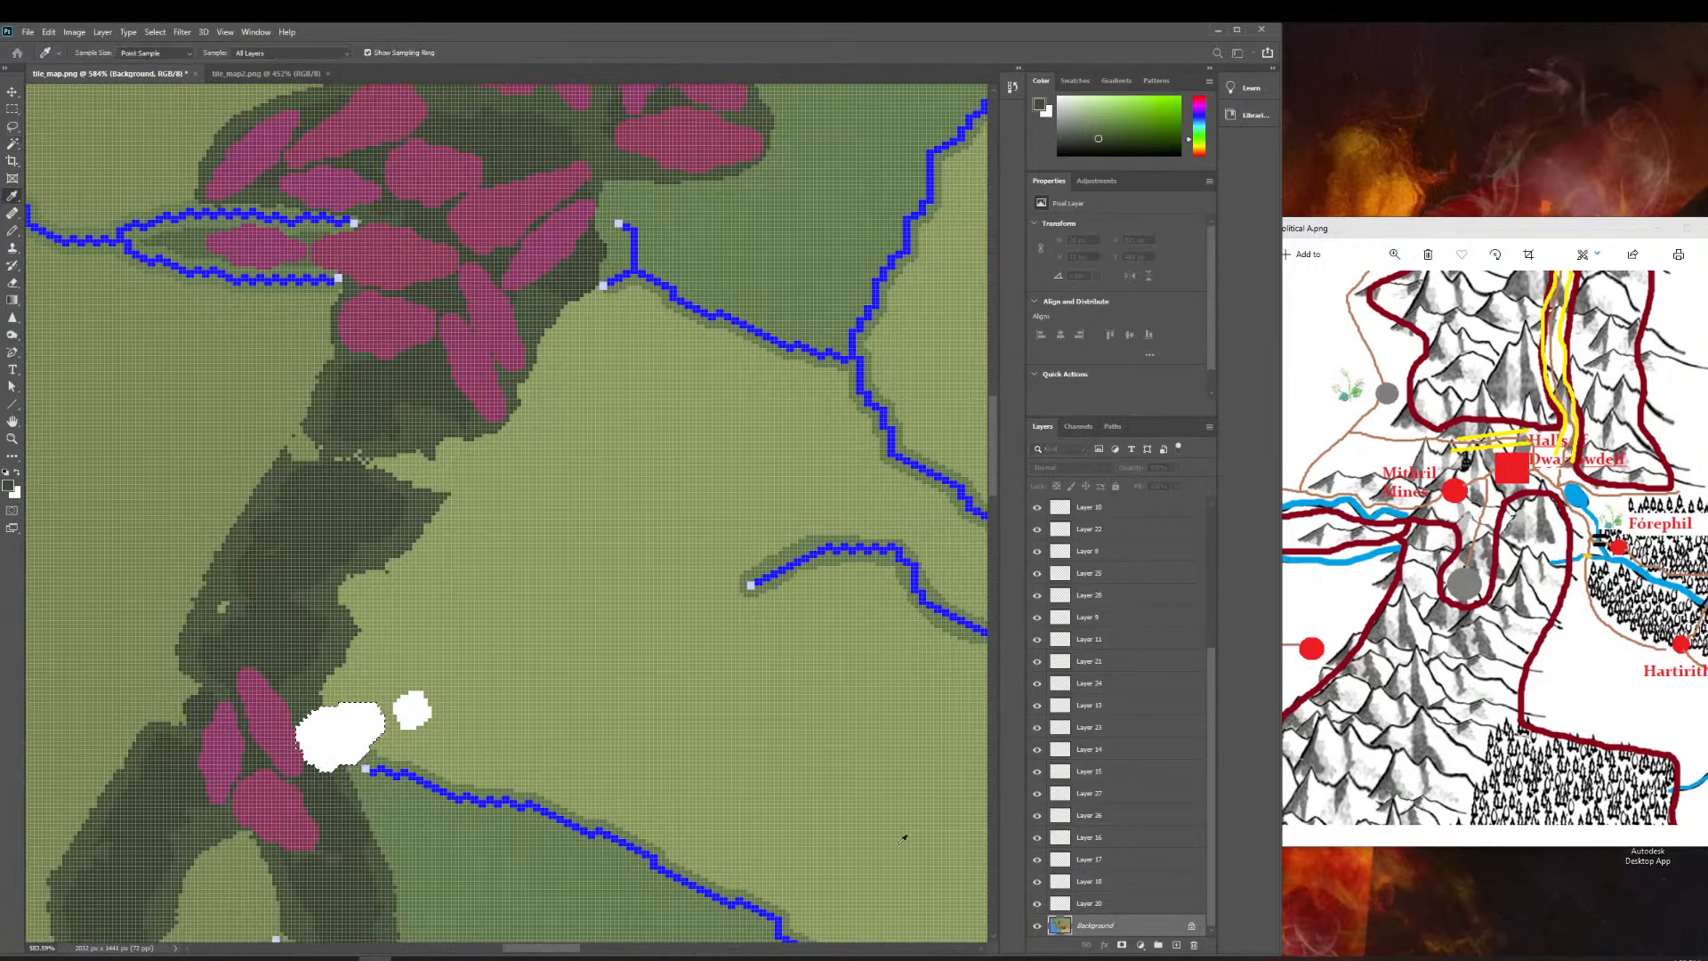
{"action": "key", "text": "w"}
{"action": "key", "text": "alt+BackSpace"}
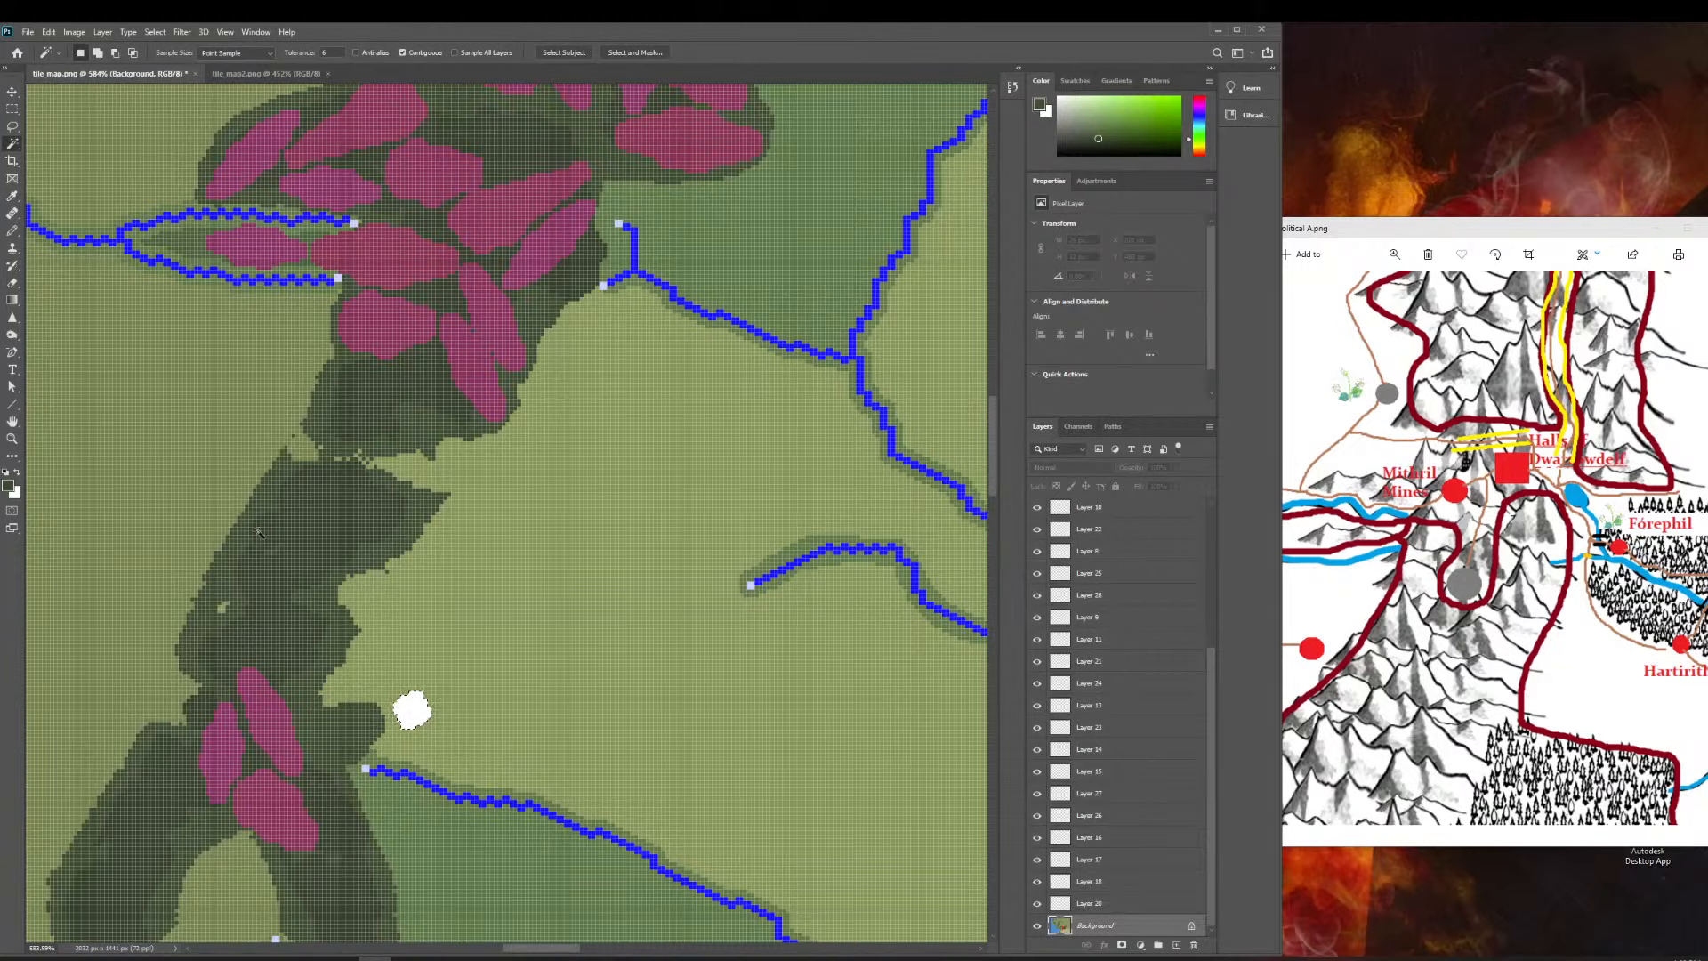
Fill the small remaining white blob east of the range with light green swatches from the vik_swatches group, matching the surrounding grassland.
{"action": "left_click", "coordinate": [1075, 80]}
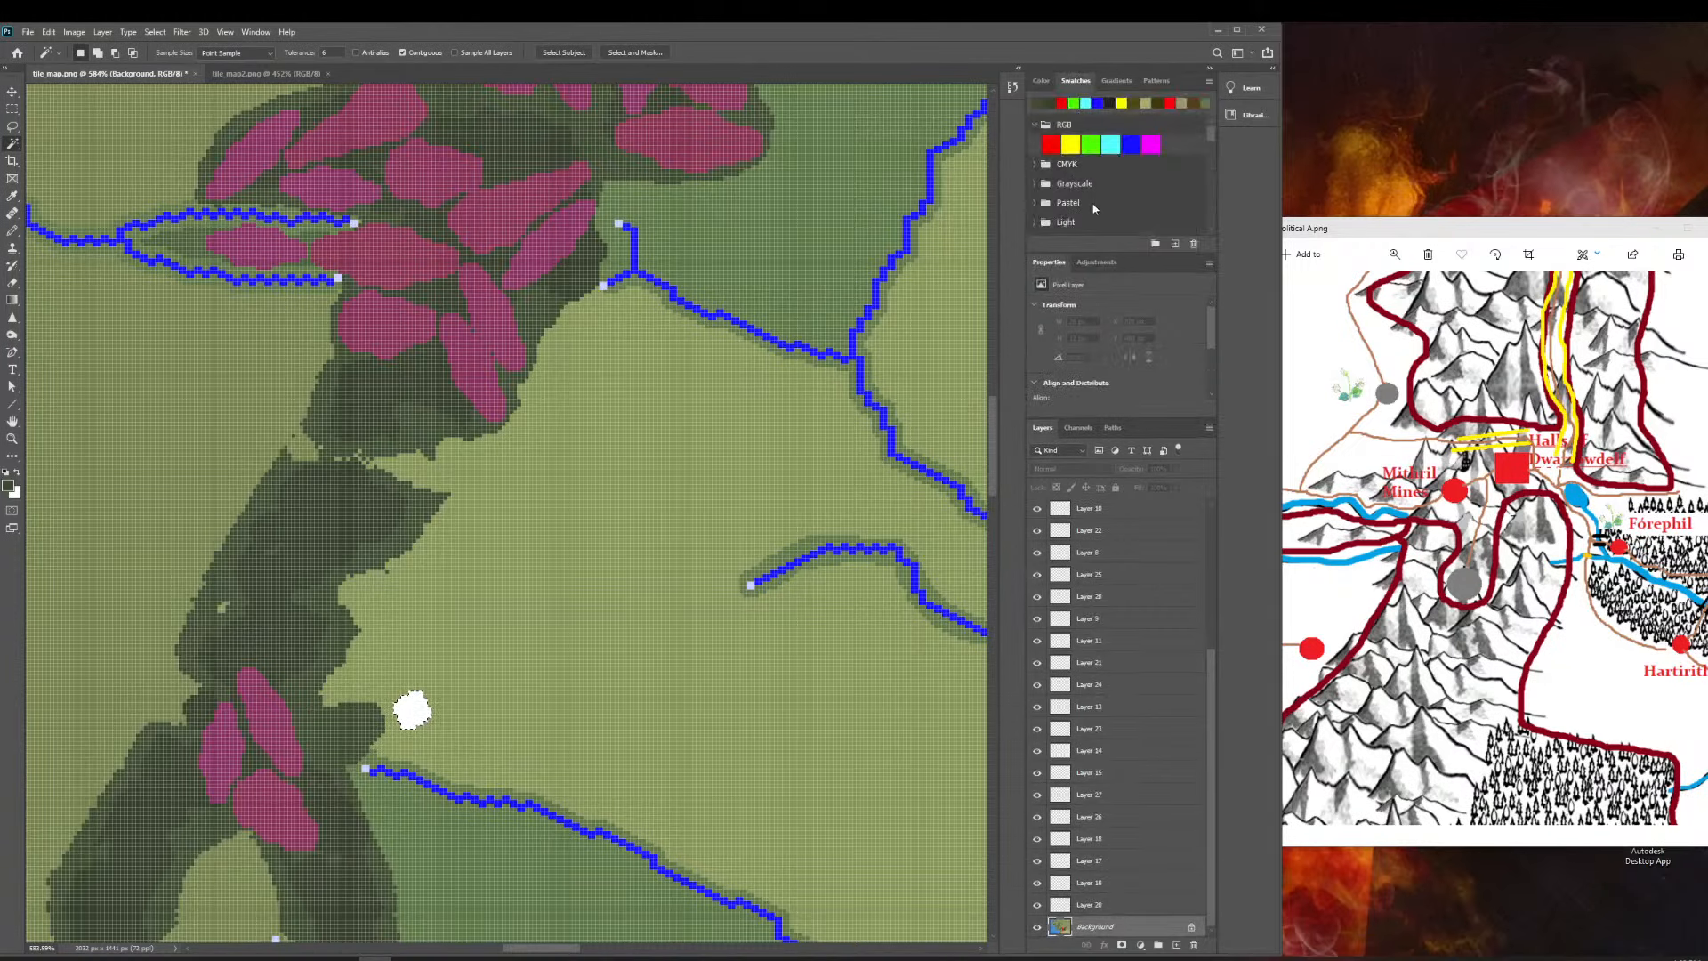
{"action": "scroll", "coordinate": [1059, 214], "scroll_direction": "down", "scroll_amount": 8}
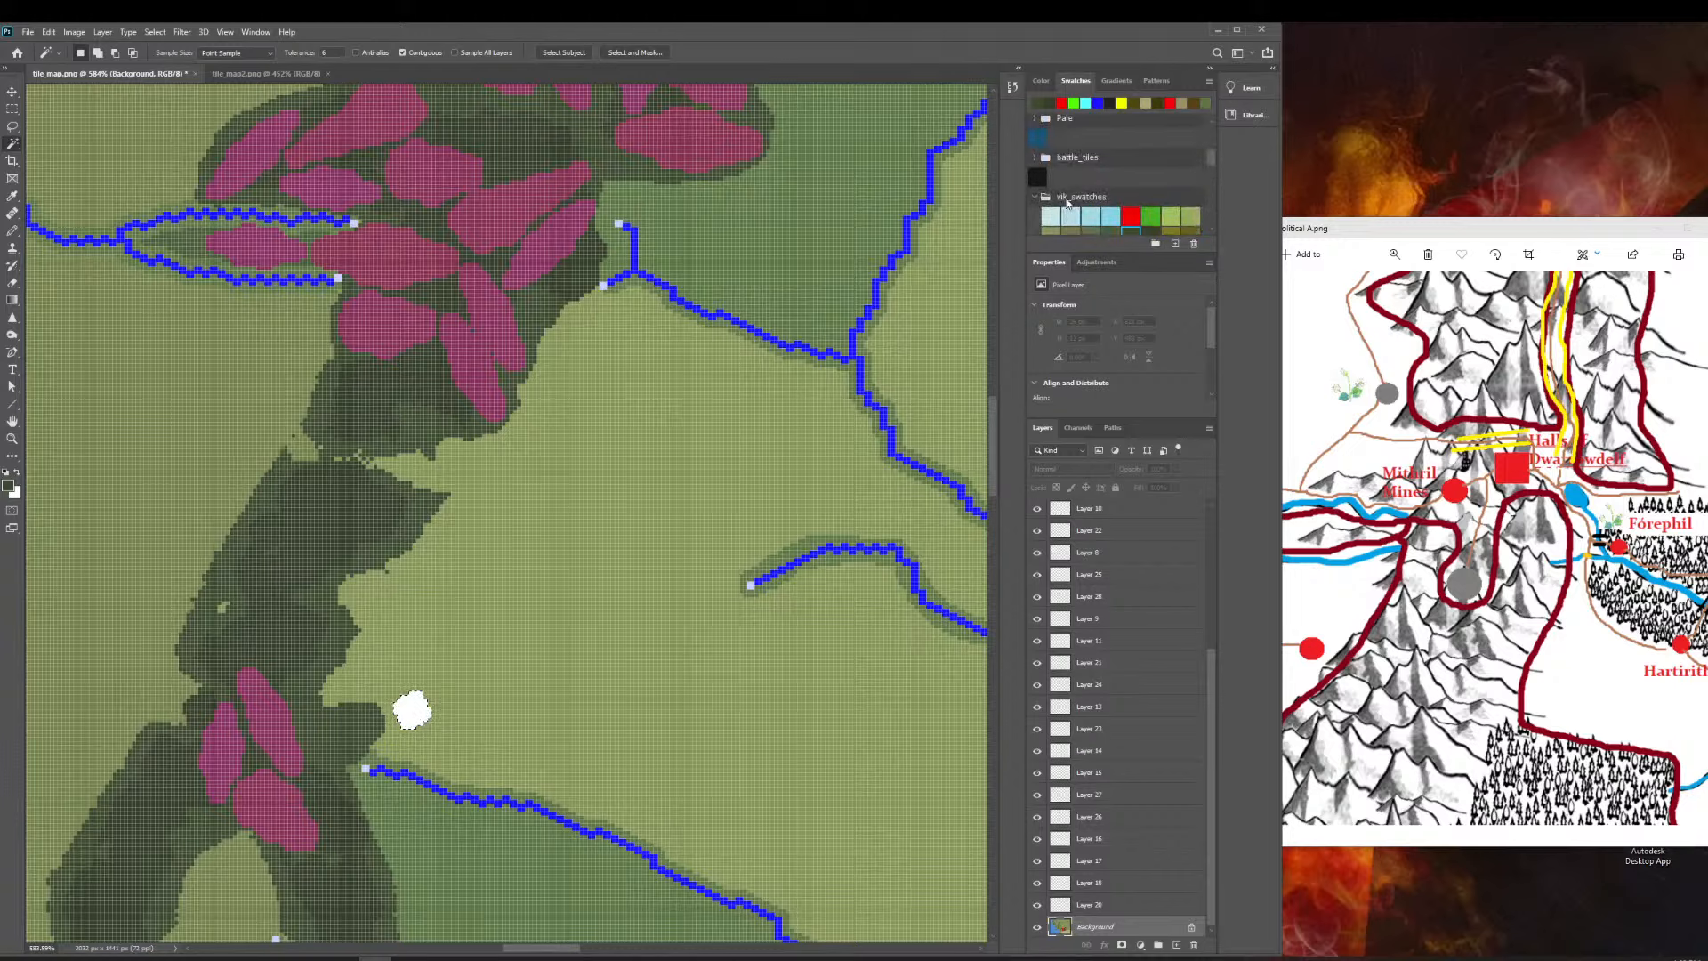
{"action": "left_click", "coordinate": [1191, 184]}
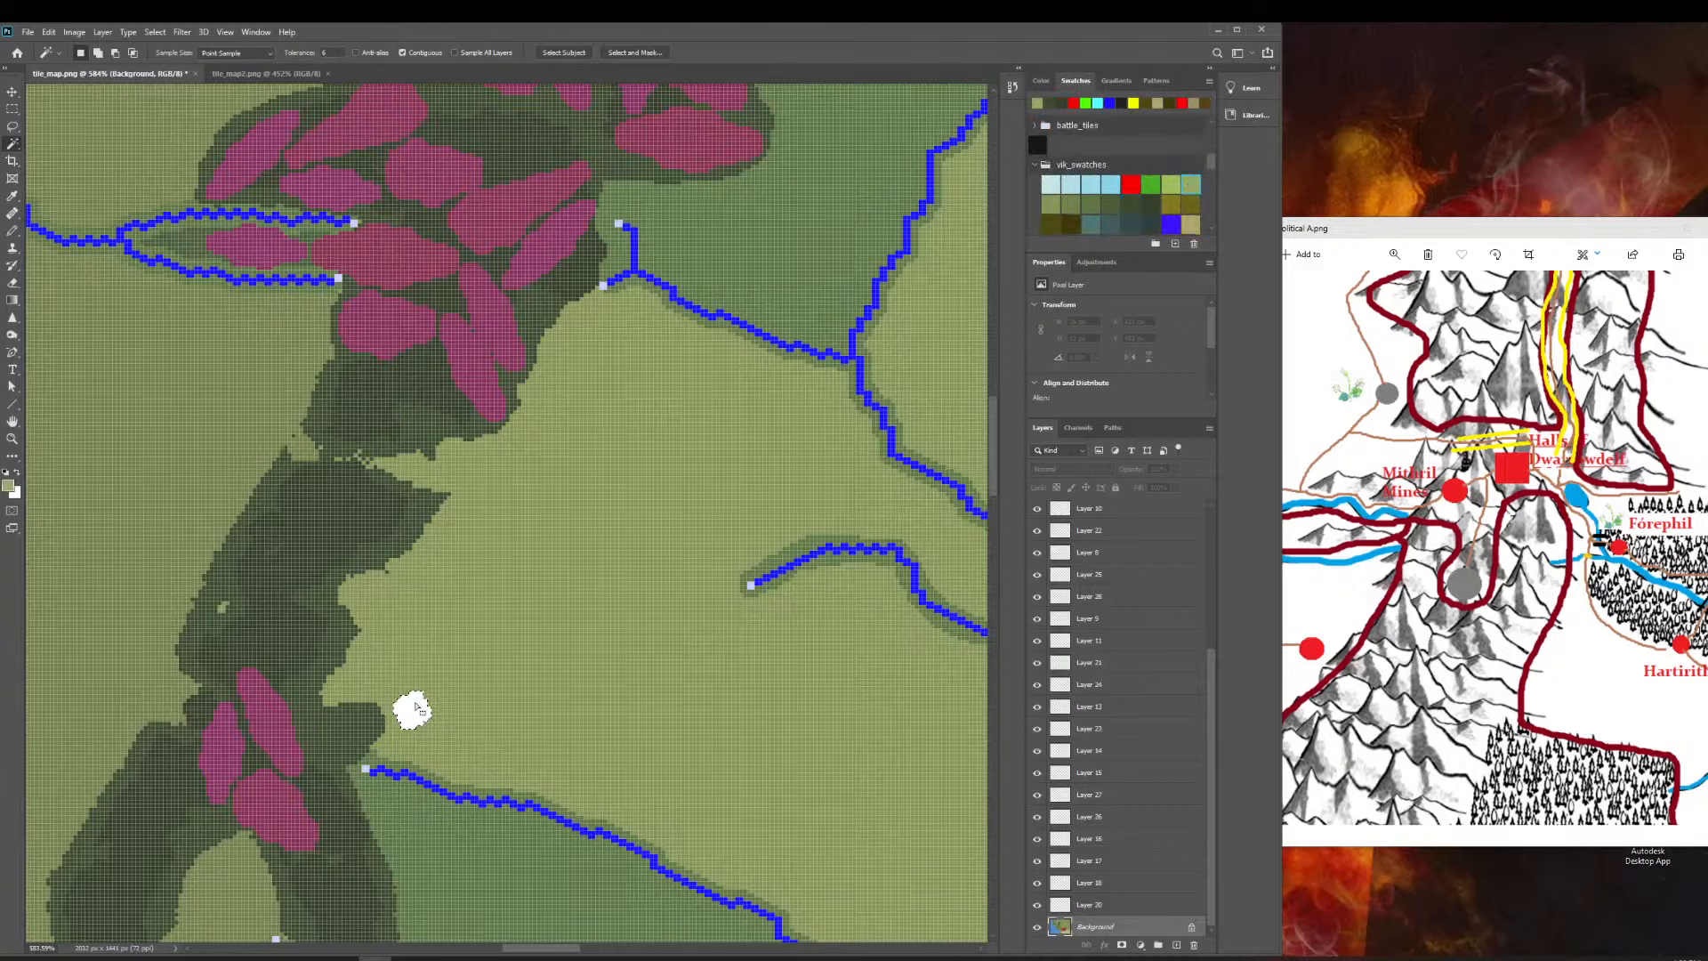
{"action": "key", "text": "ctrl+d"}
{"action": "key", "text": "i"}
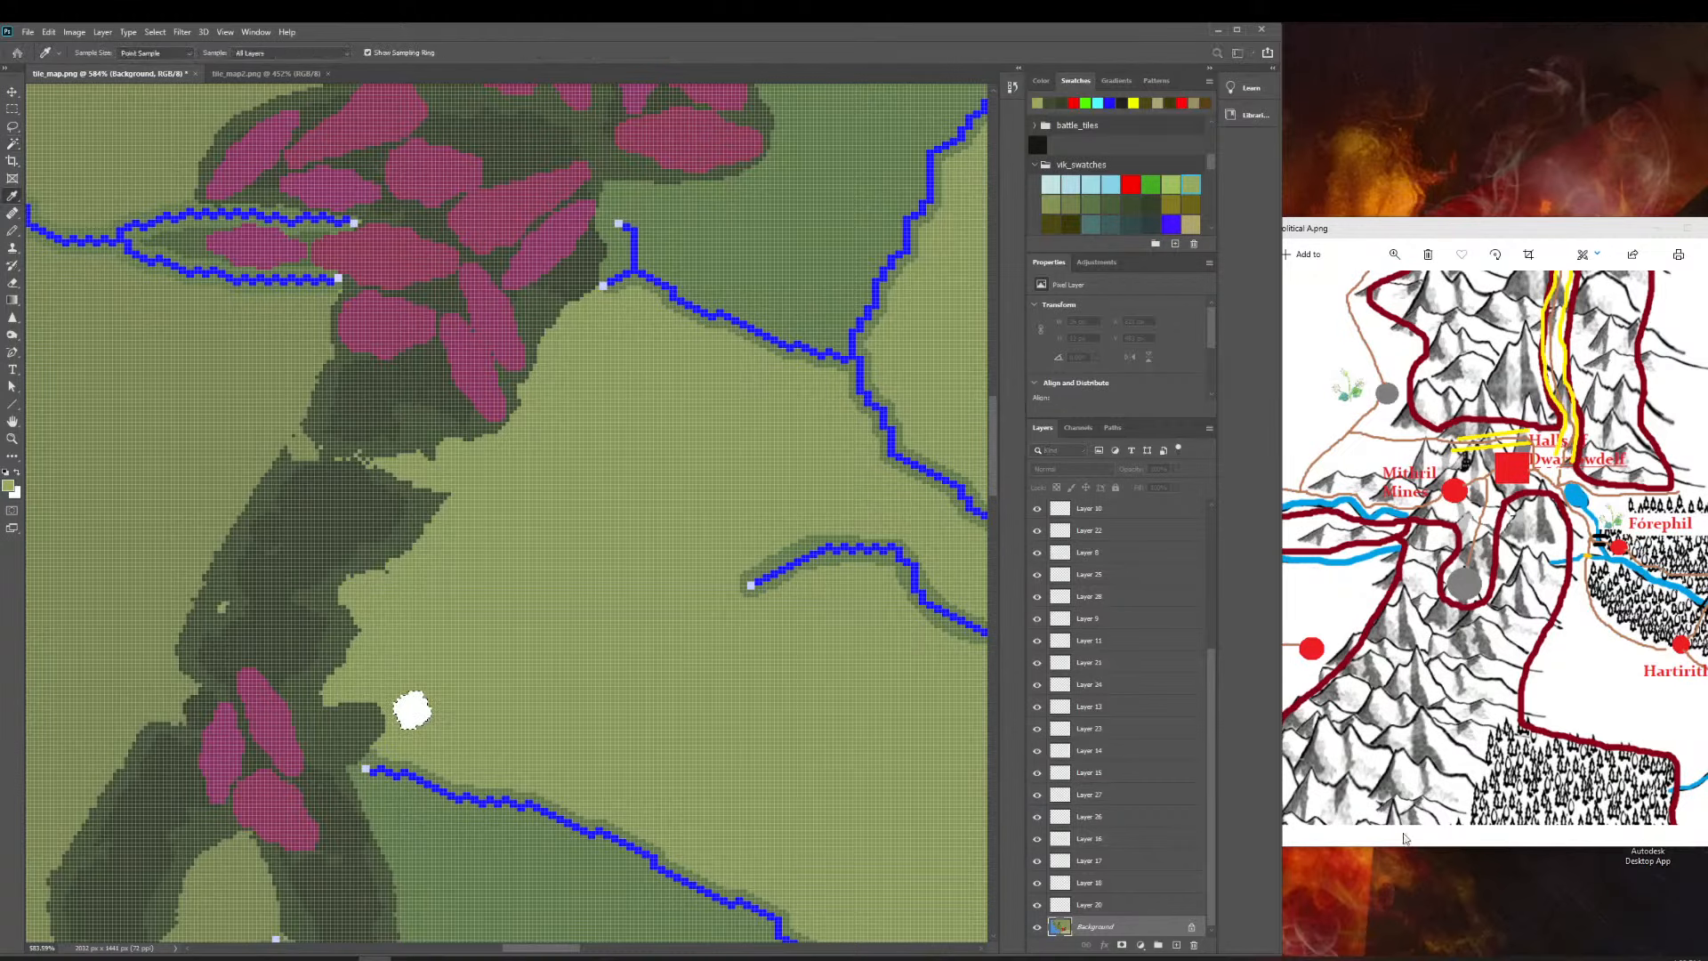
{"action": "key", "text": "Return"}
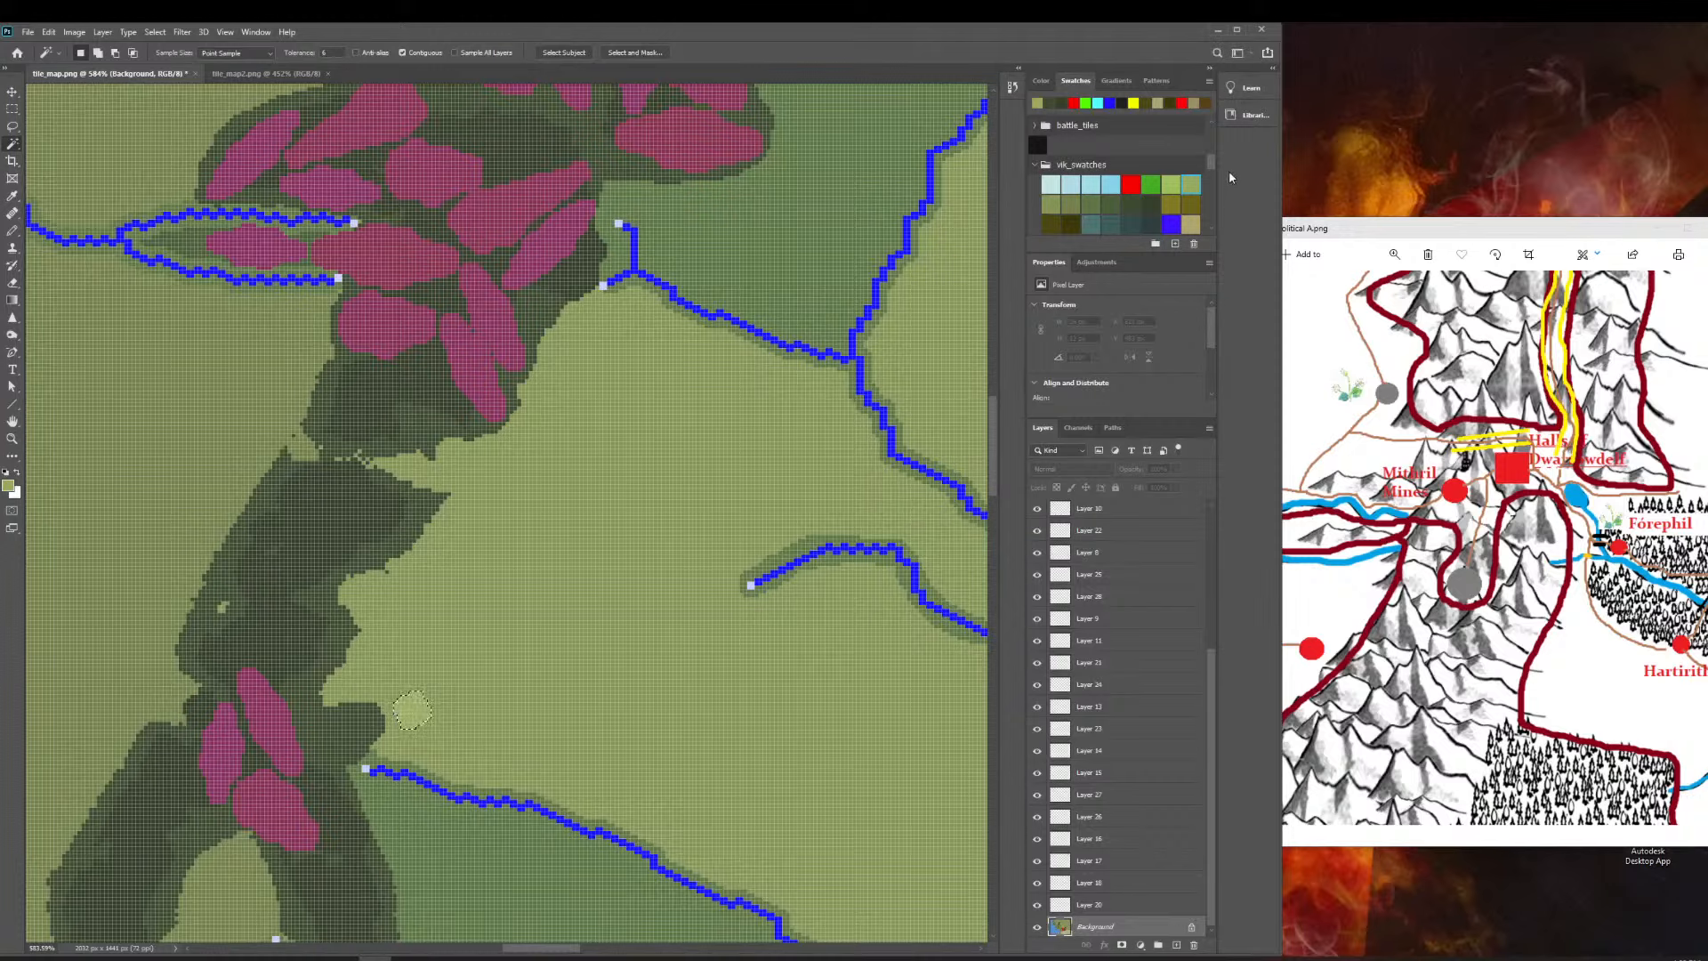
{"action": "left_click", "coordinate": [1168, 185]}
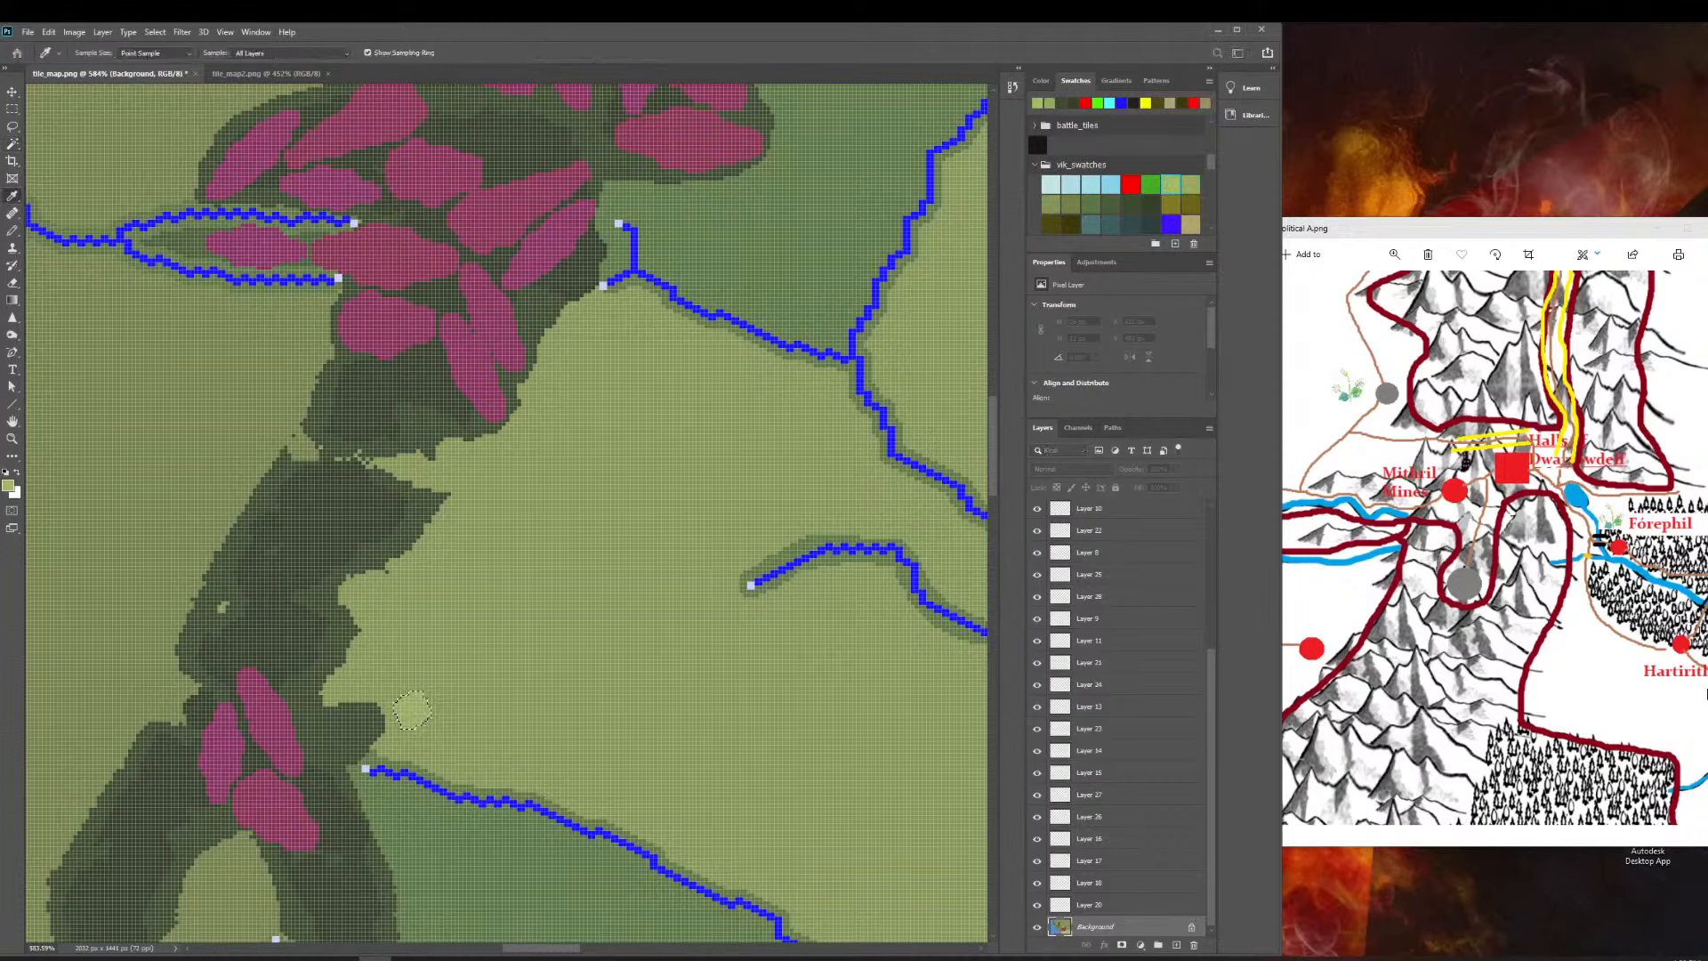
{"action": "key", "text": "i"}
{"action": "key", "text": "w"}
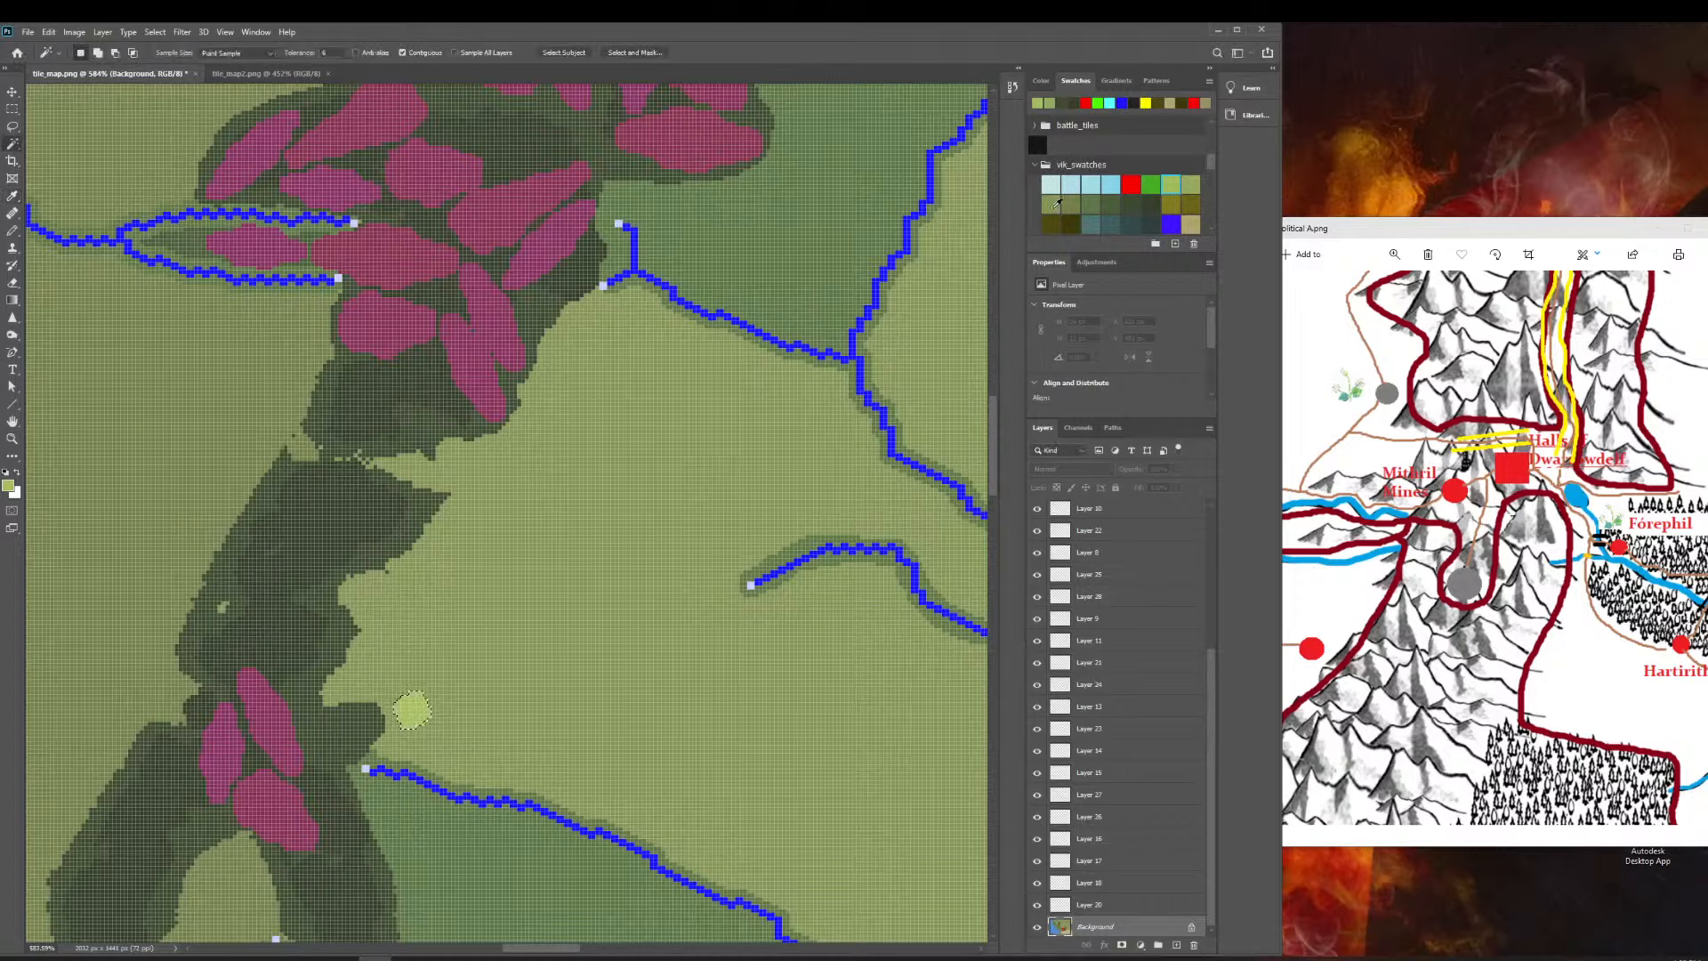
{"action": "left_click", "coordinate": [1056, 203]}
{"action": "key", "text": "i"}
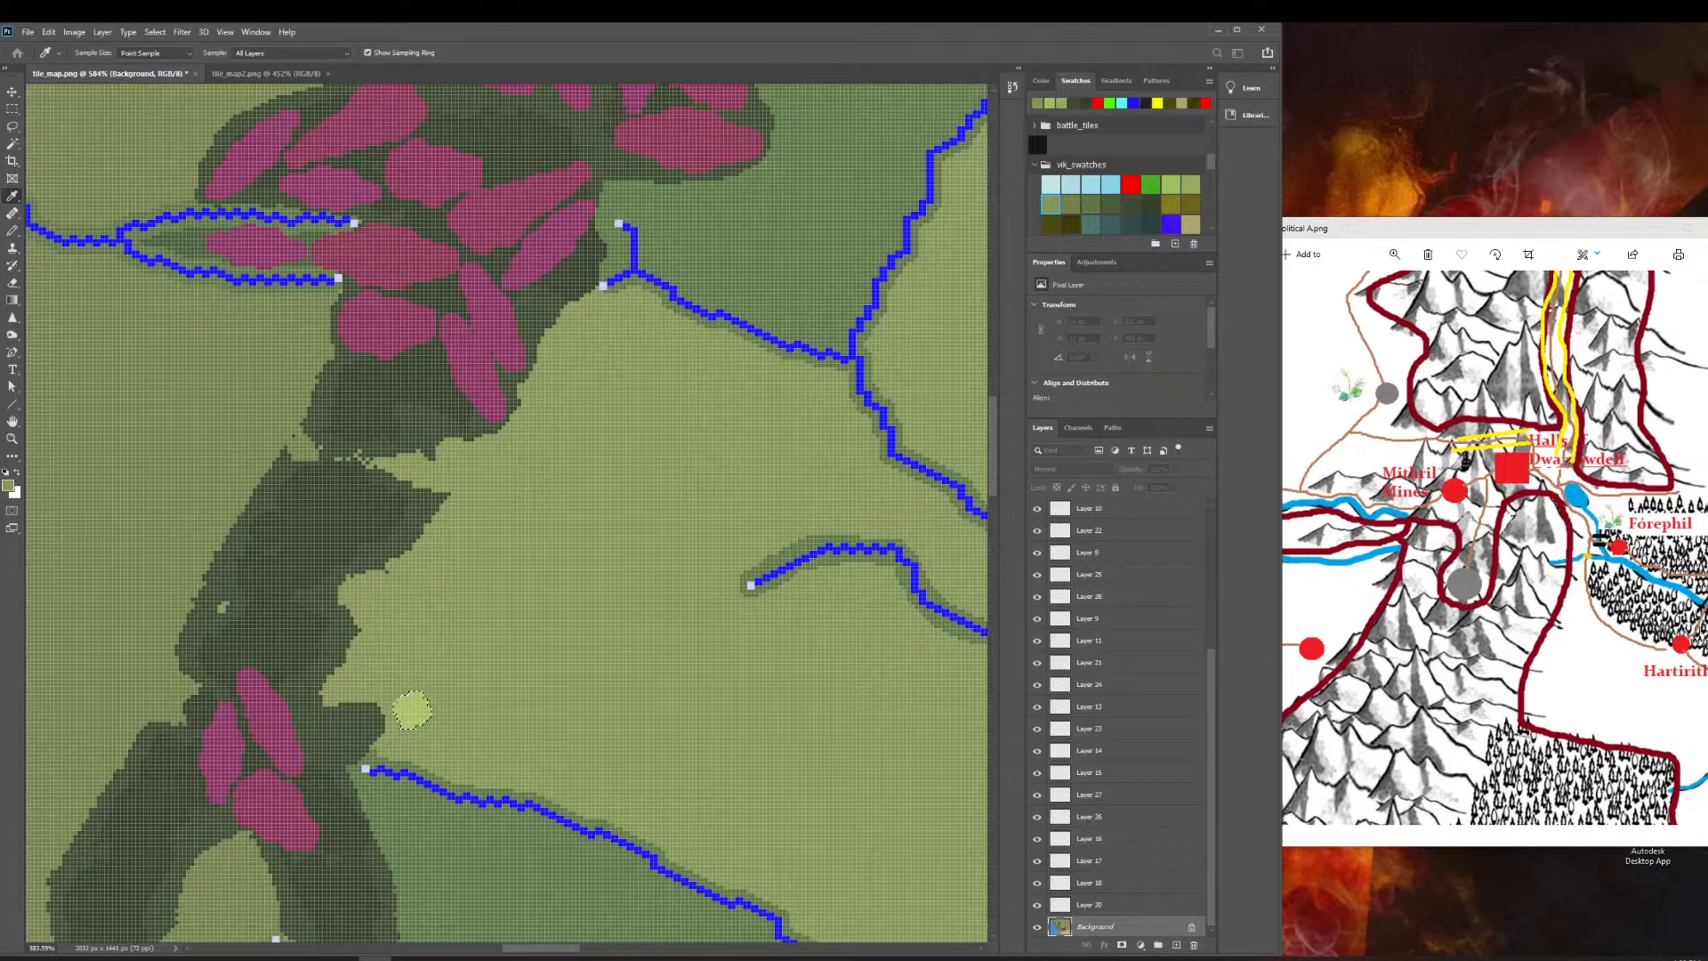
{"action": "key", "text": "w"}
Fill the small light speck at the tip of the range's southwestern arm with a dark green from vik_swatches.
{"action": "scroll", "coordinate": [514, 620], "scroll_direction": "down", "scroll_amount": 6}
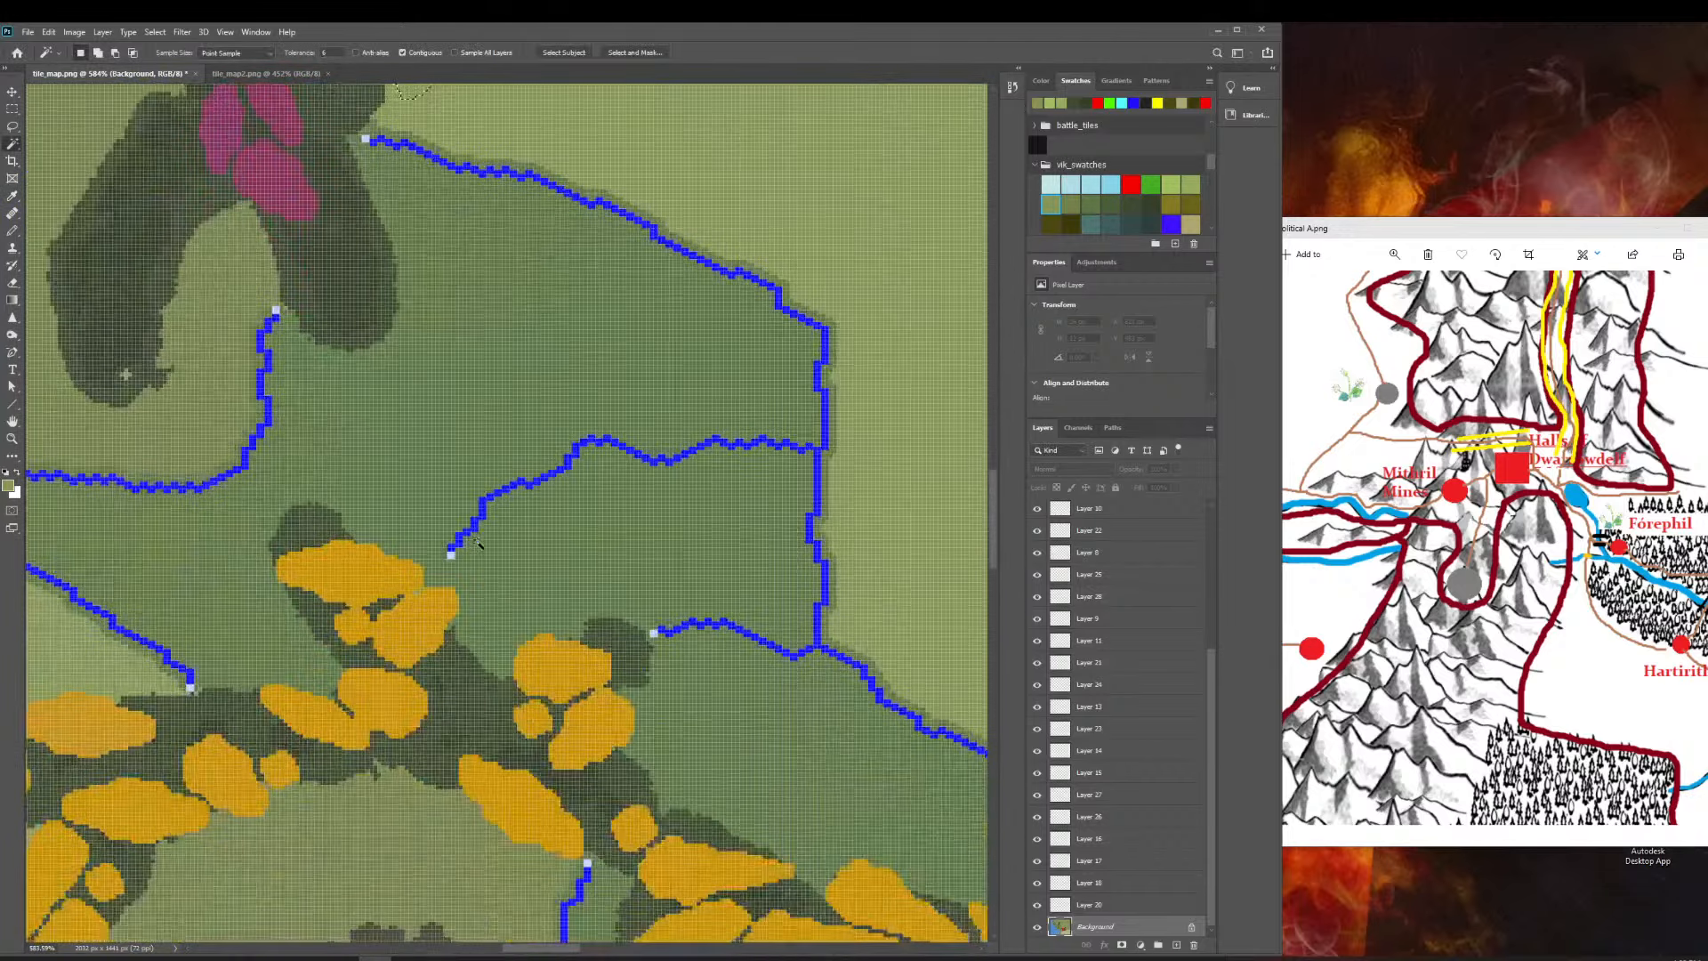
{"action": "scroll", "coordinate": [427, 514], "scroll_direction": "left", "scroll_amount": 2}
{"action": "scroll", "coordinate": [427, 514], "scroll_direction": "left", "scroll_amount": 1}
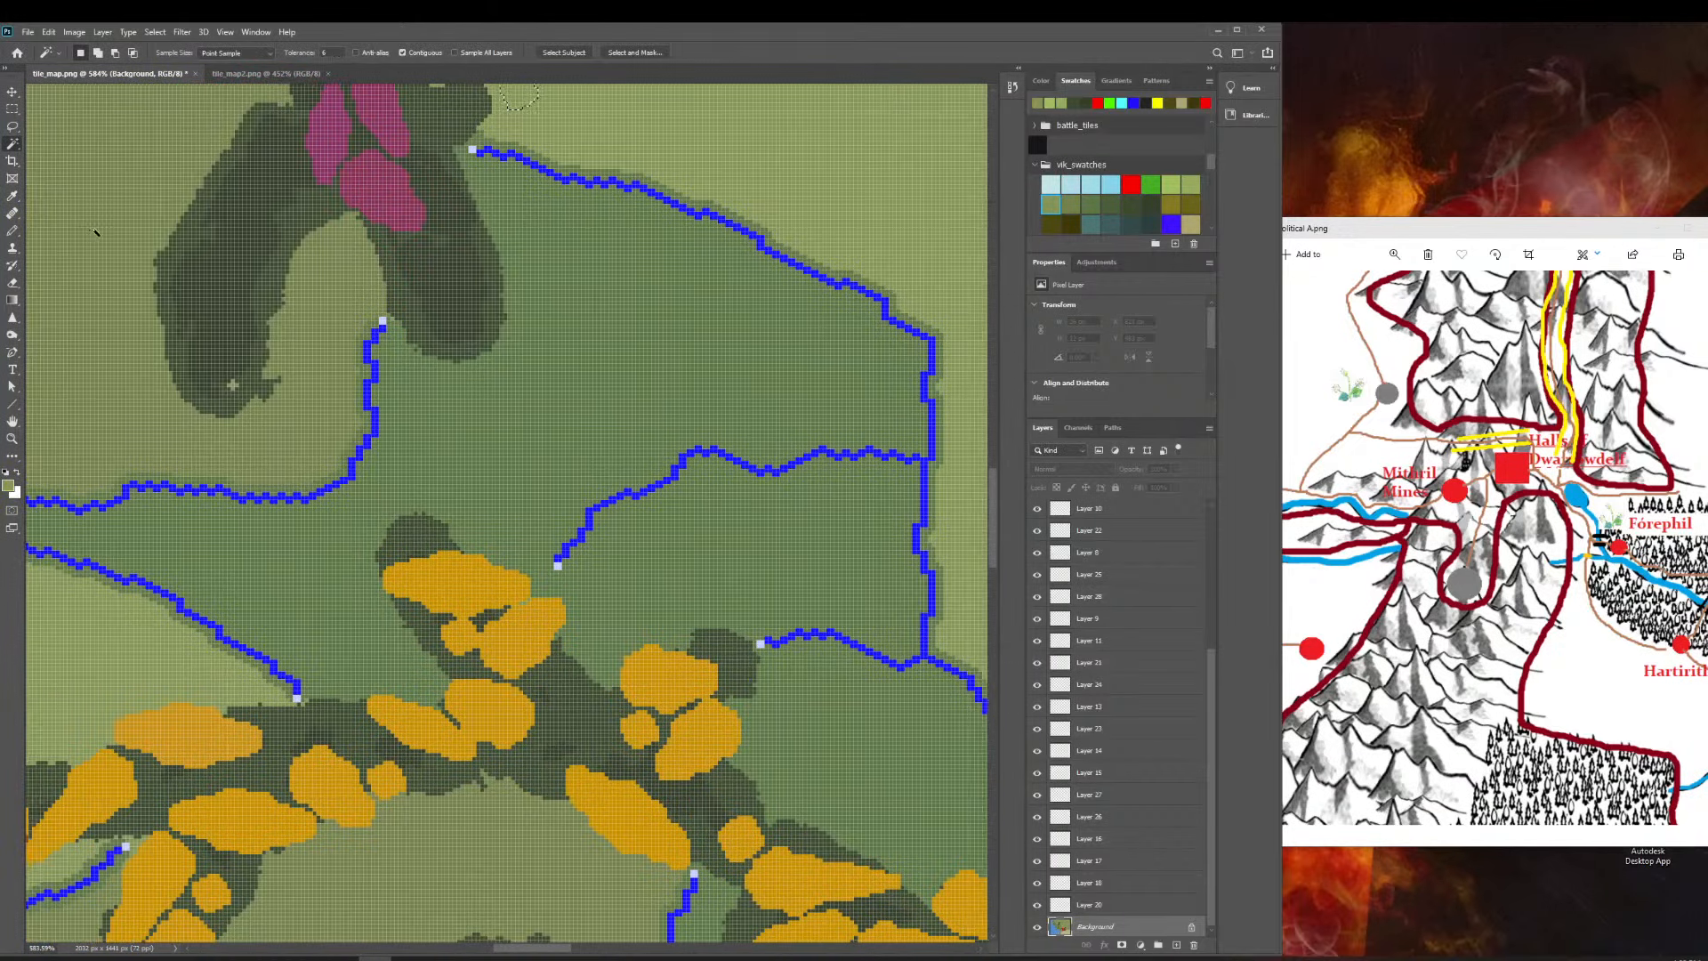
{"action": "scroll", "coordinate": [266, 544], "scroll_direction": "up", "scroll_amount": 3}
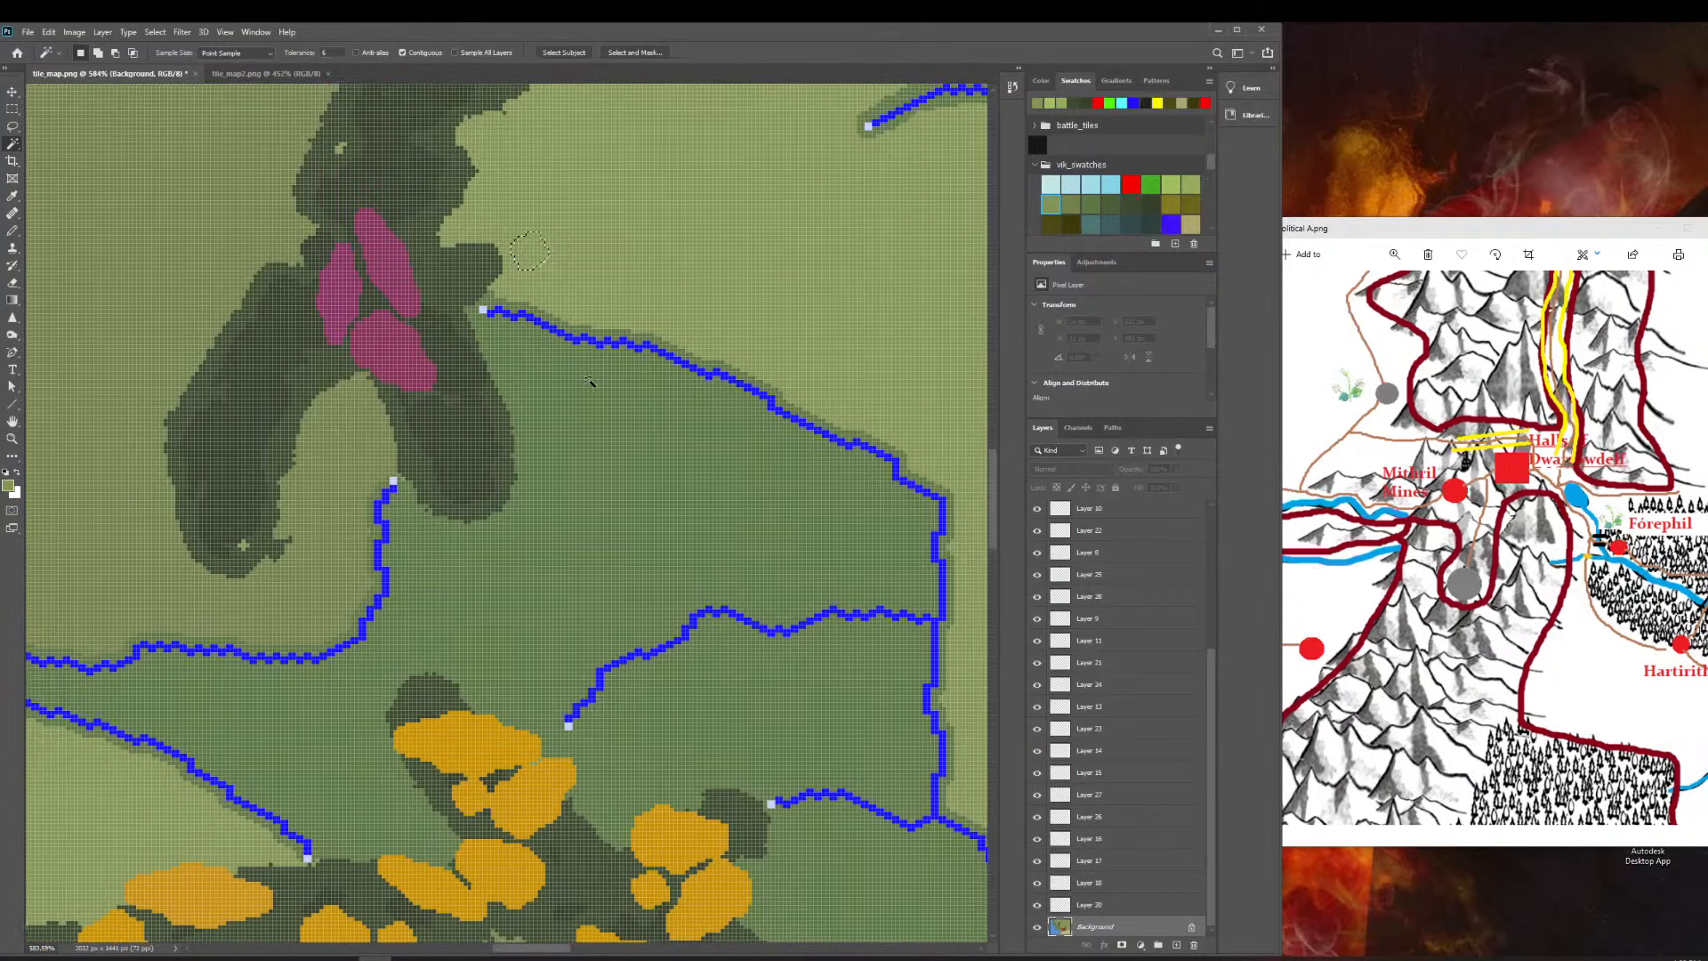
{"action": "scroll", "coordinate": [265, 544], "scroll_direction": "up", "scroll_amount": 2}
{"action": "left_click", "coordinate": [1149, 203]}
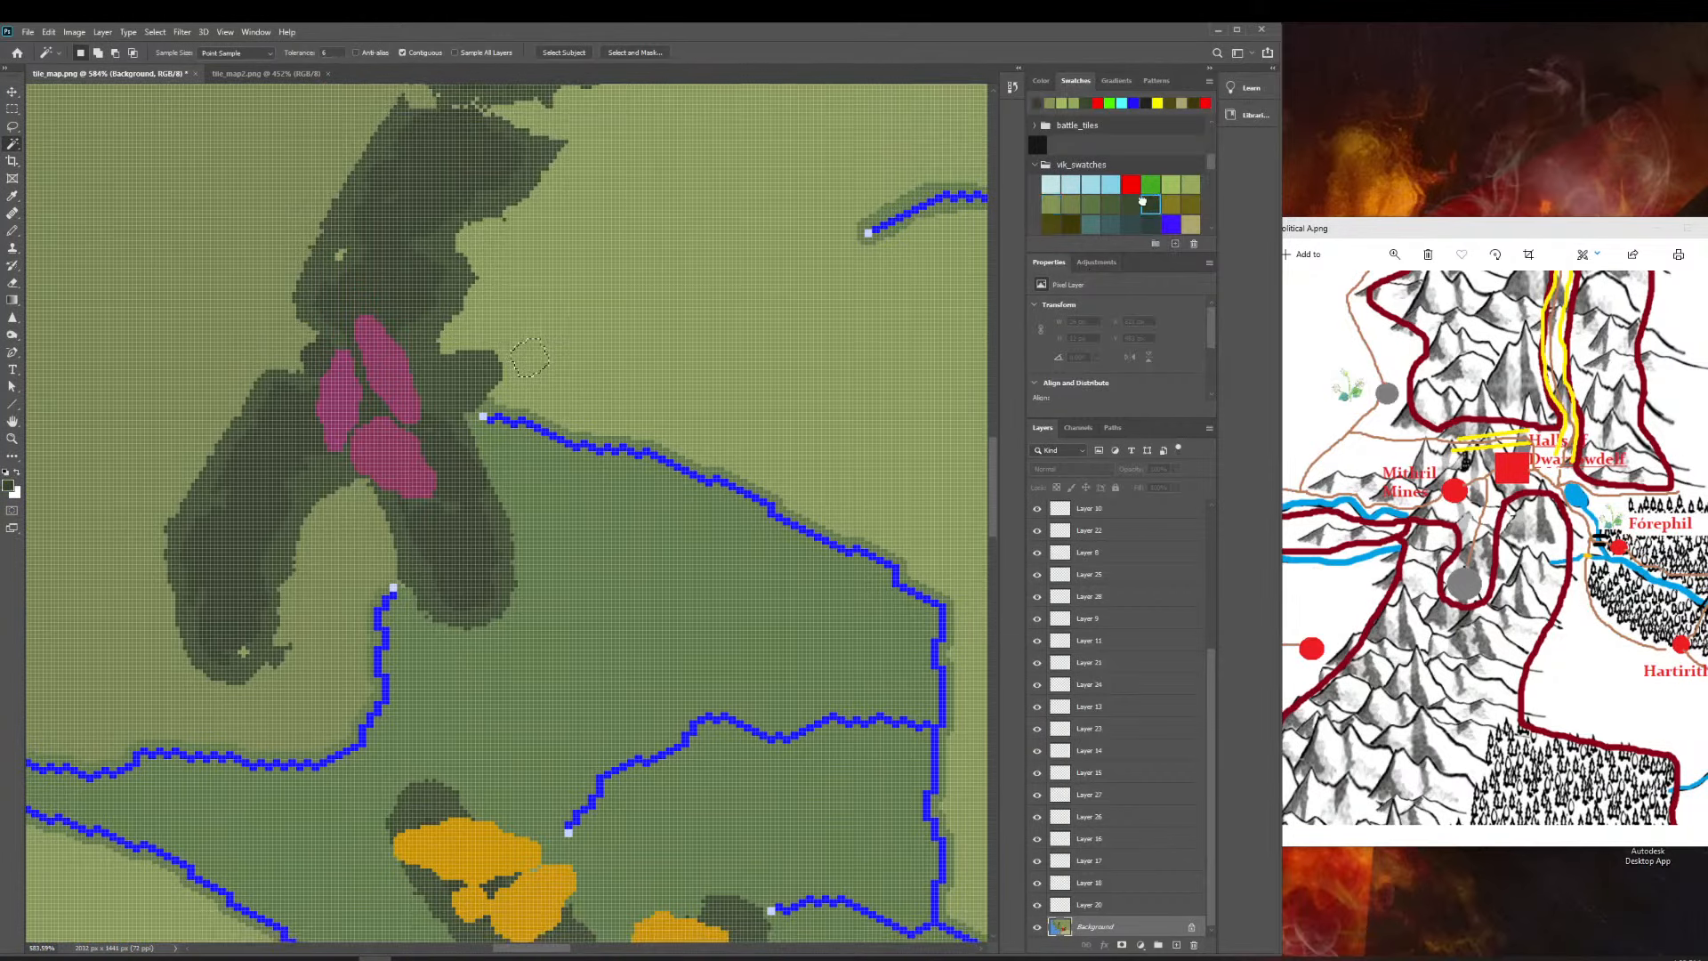
{"action": "left_click", "coordinate": [1131, 206]}
{"action": "scroll", "coordinate": [63, 690], "scroll_direction": "left", "scroll_amount": 1}
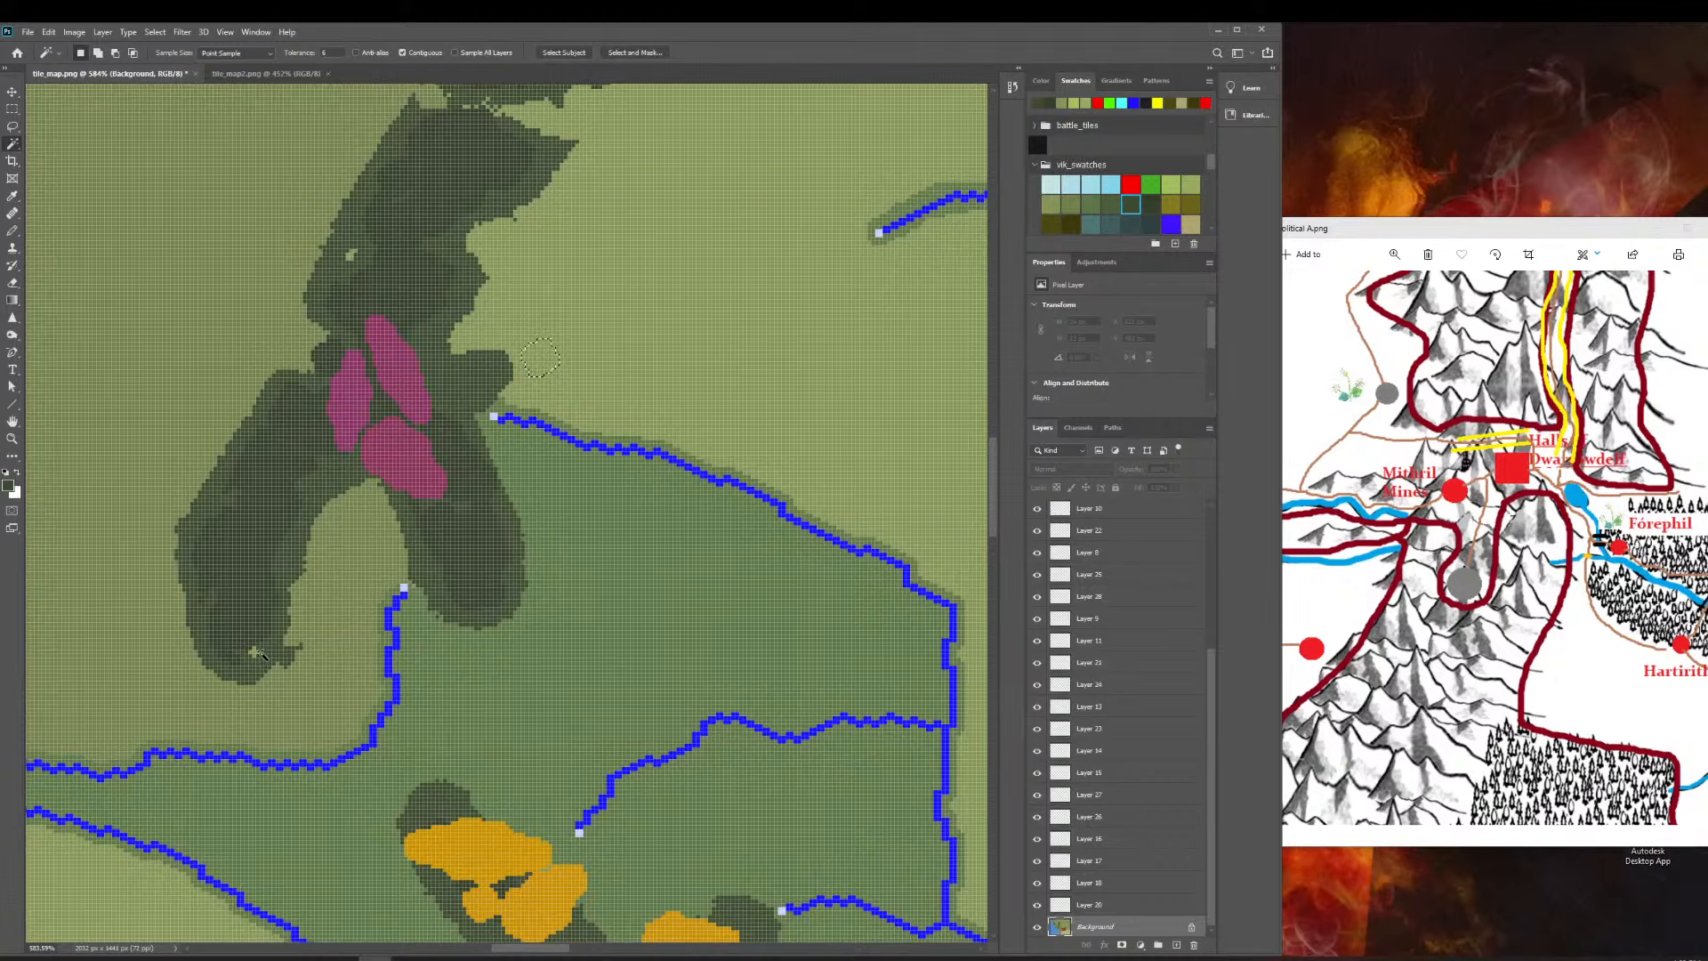
{"action": "key", "text": "ctrl+d"}
{"action": "scroll", "coordinate": [254, 652], "scroll_direction": "right", "scroll_amount": 1}
{"action": "scroll", "coordinate": [247, 654], "scroll_direction": "left", "scroll_amount": 1}
{"action": "key", "text": "i"}
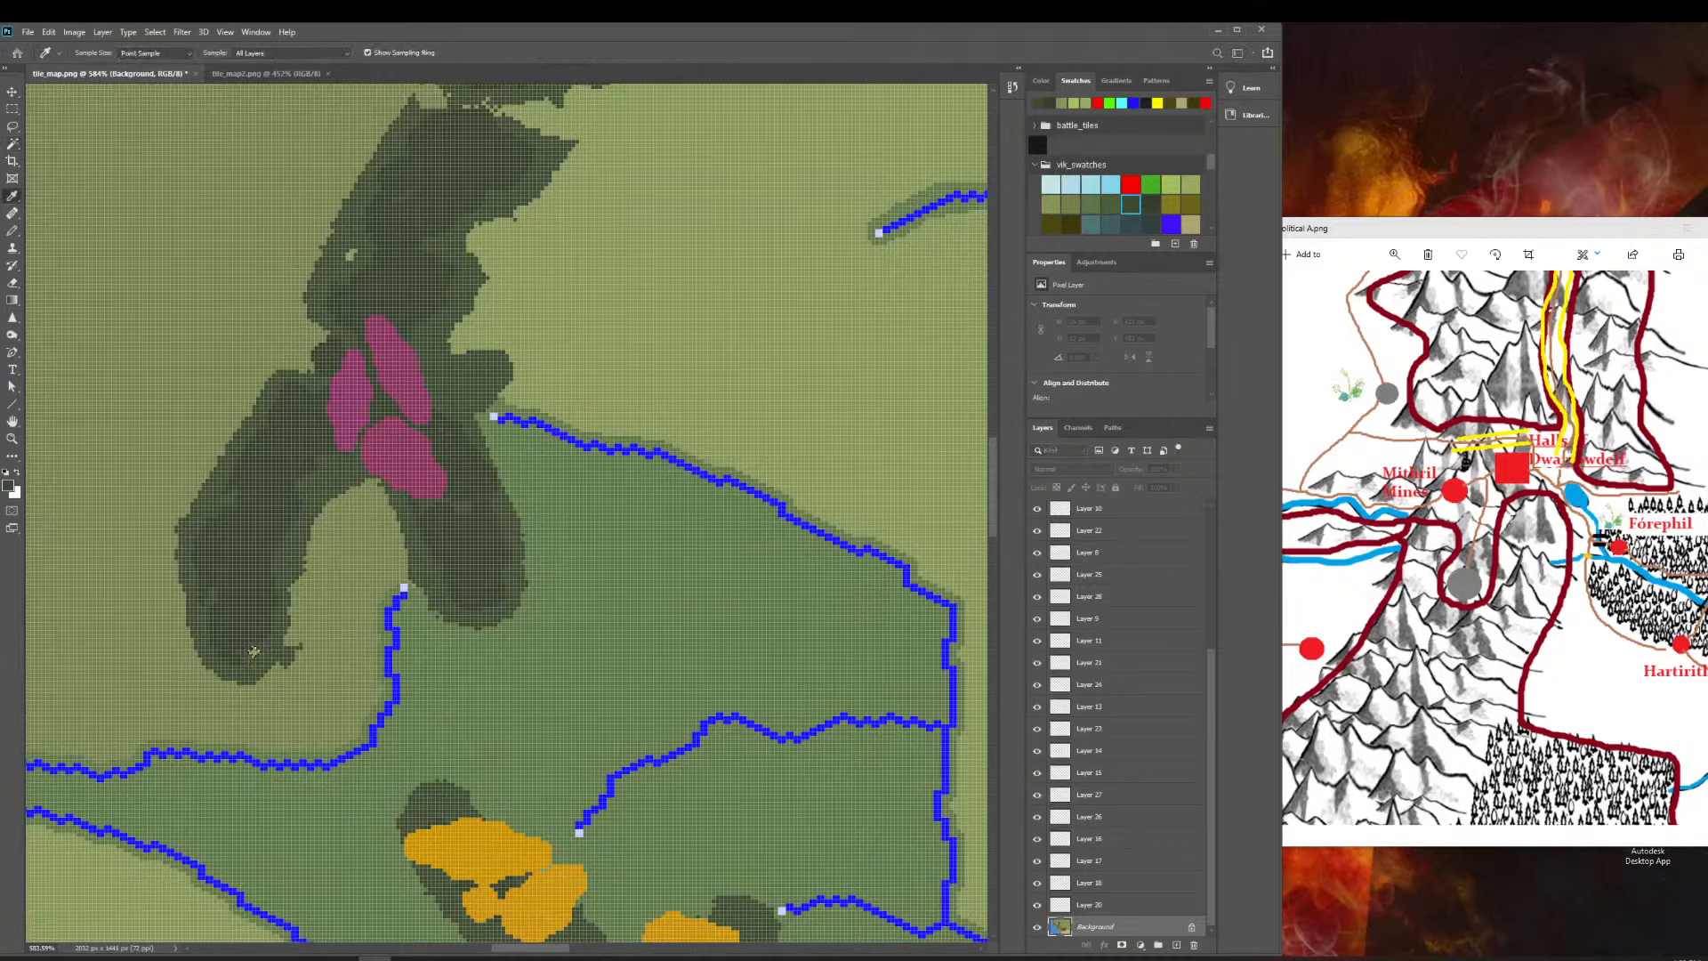
{"action": "key", "text": "w"}
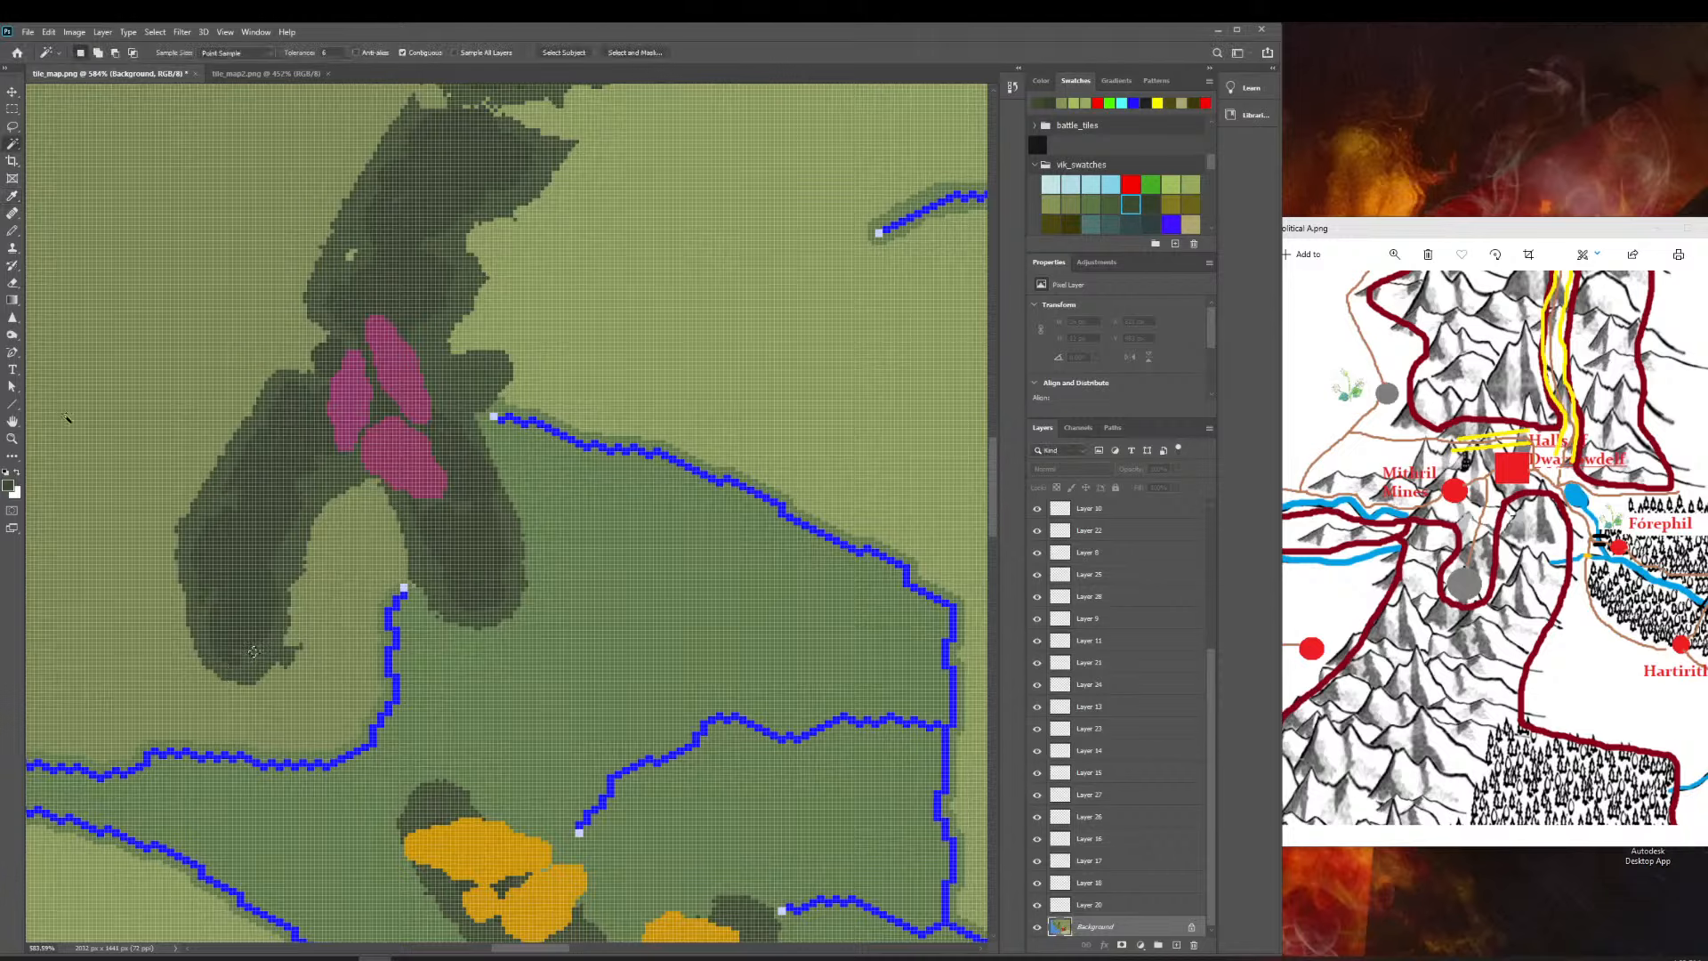
Select the small light speck inside the range north of the three southern purple patches and fill it with dark mountain green.
{"action": "left_click", "coordinate": [354, 258]}
{"action": "left_click", "coordinate": [351, 256]}
{"action": "scroll", "coordinate": [352, 260], "scroll_direction": "up", "scroll_amount": 4}
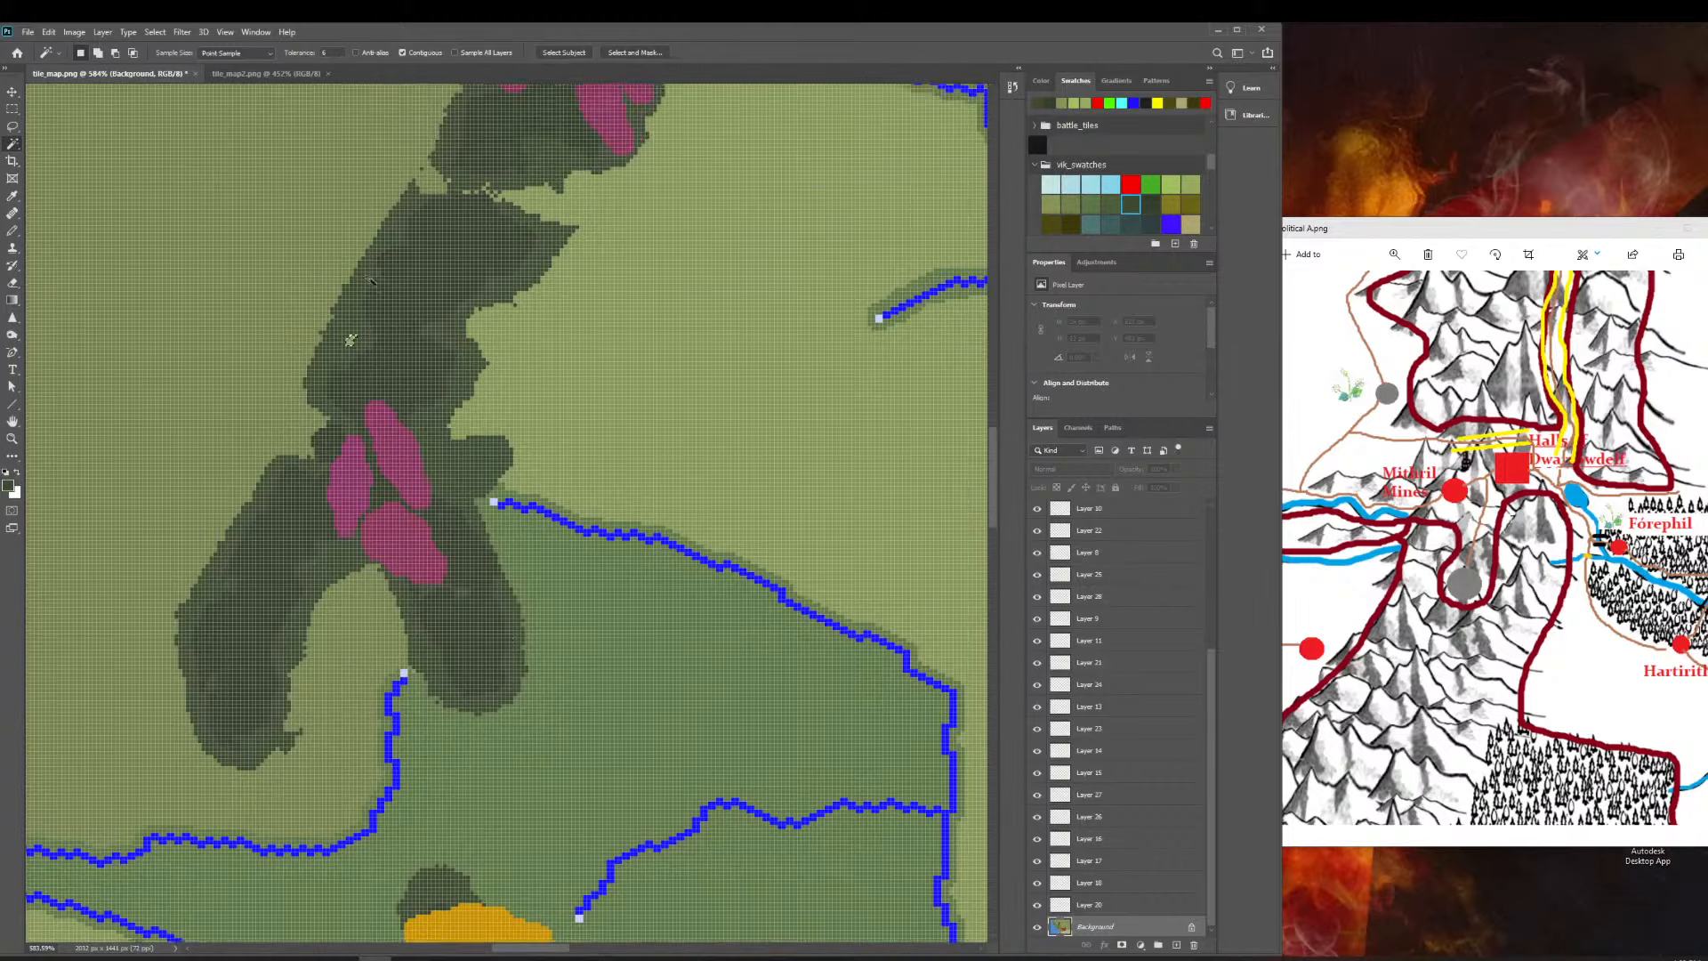
{"action": "key", "text": "i"}
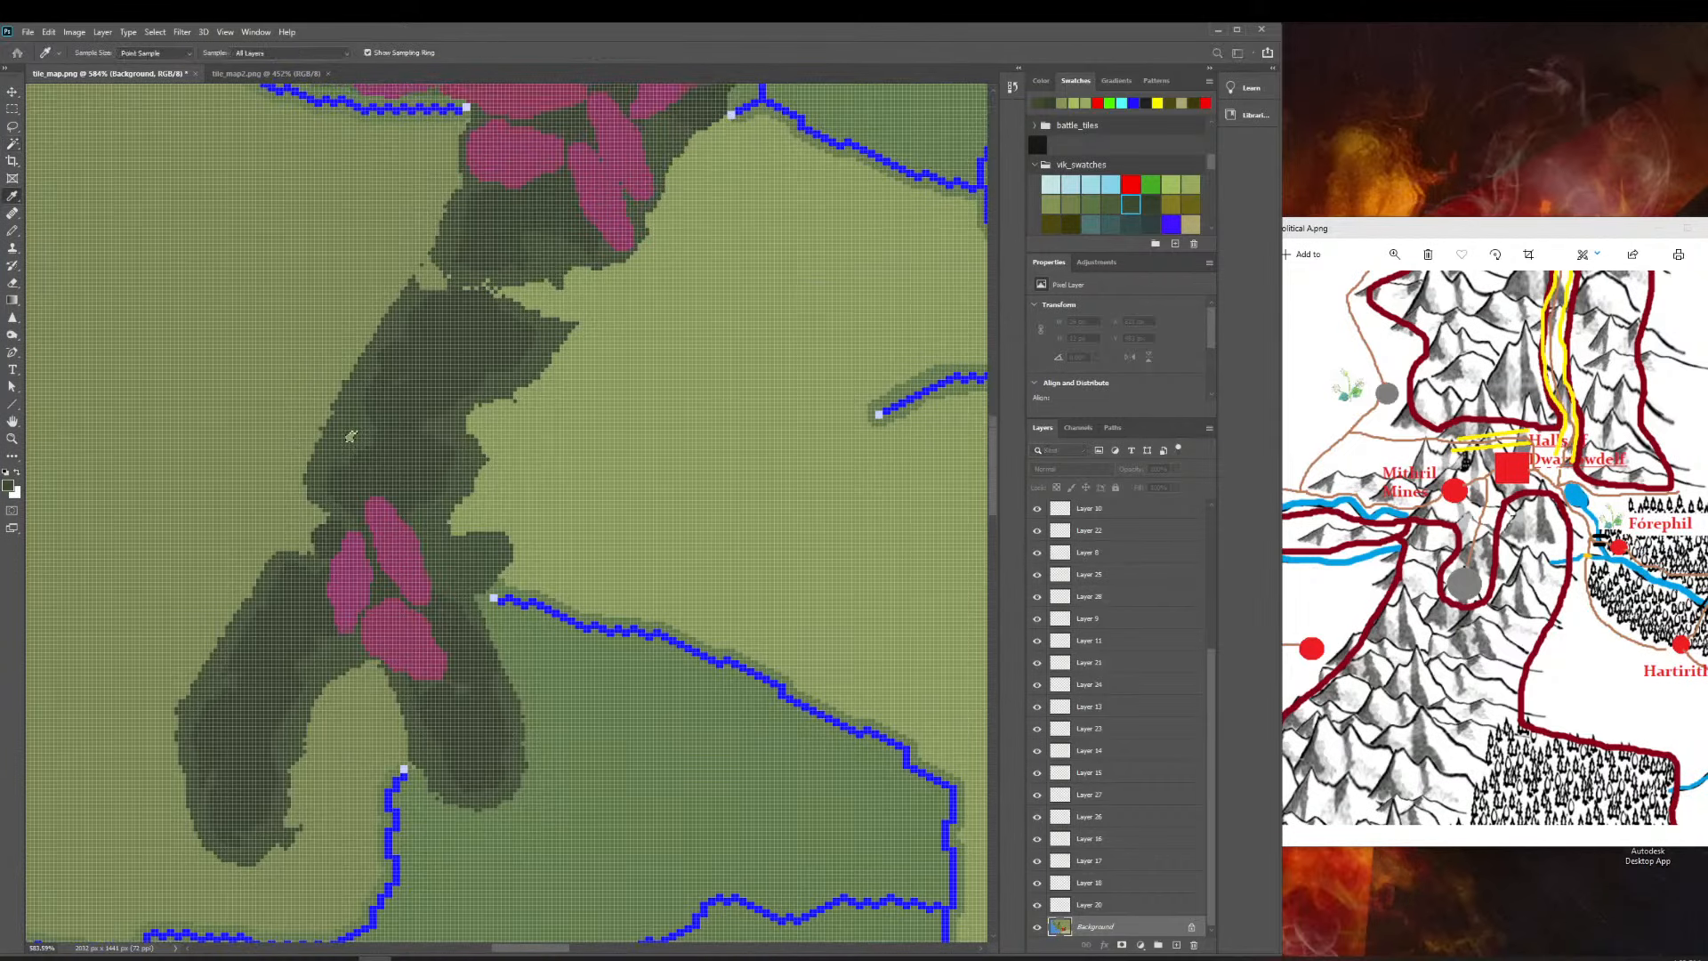
{"action": "key", "text": "w"}
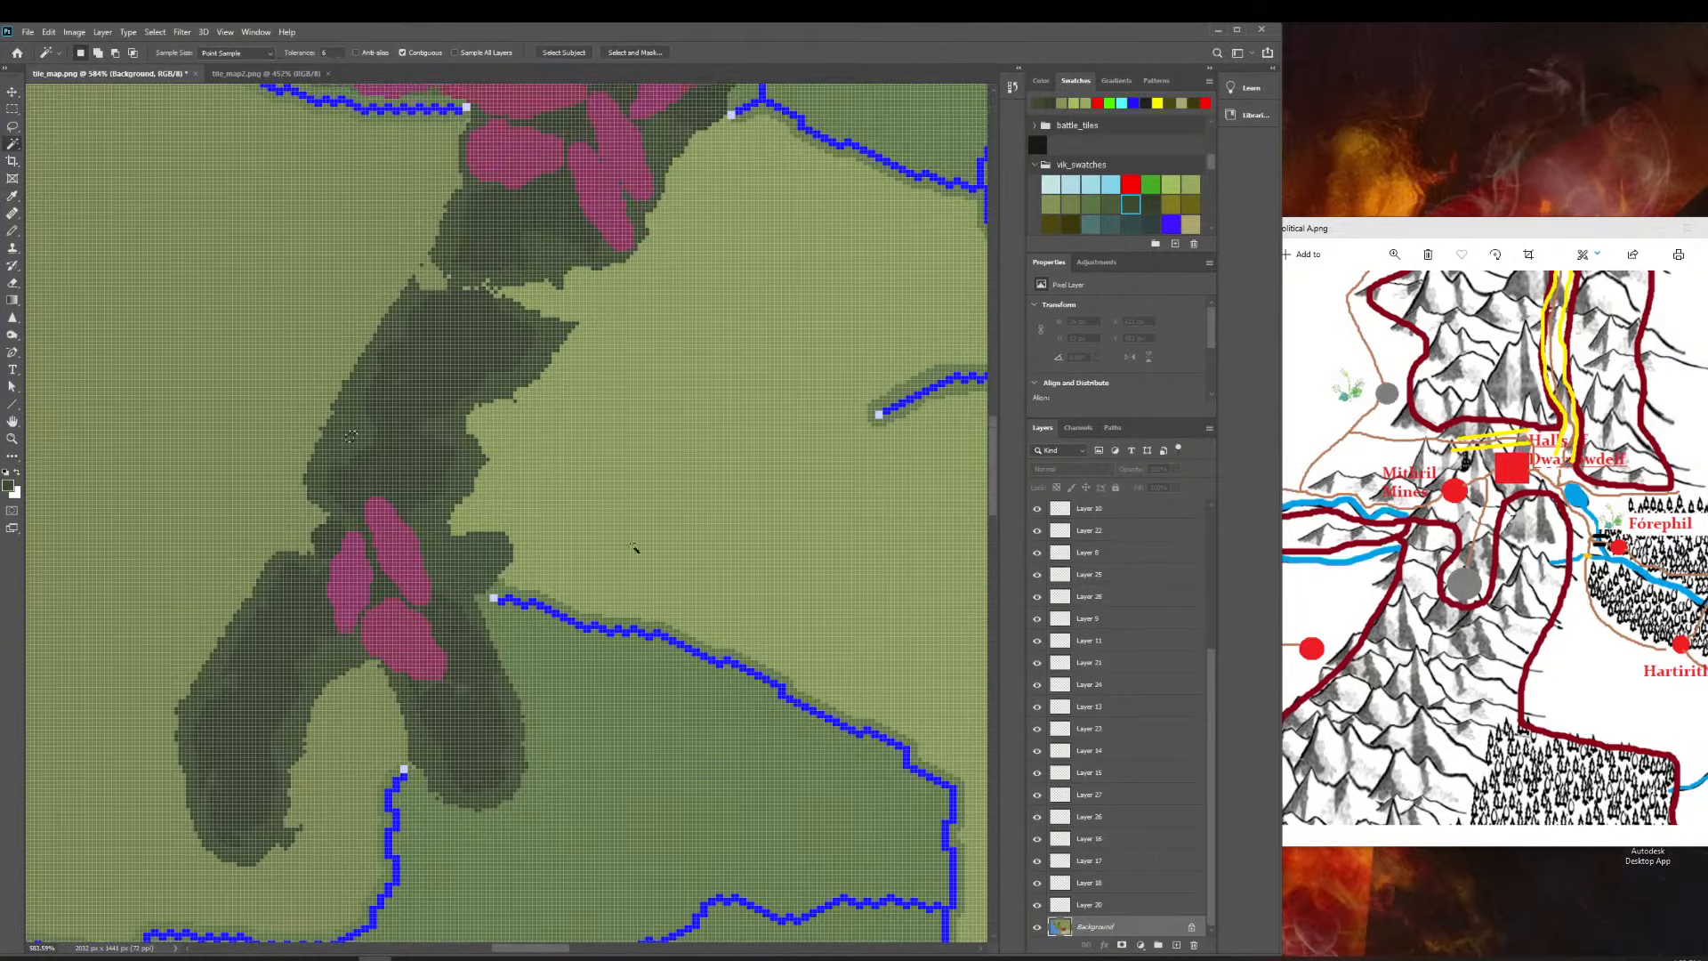
{"action": "scroll", "coordinate": [524, 531], "scroll_direction": "up", "scroll_amount": 5}
{"action": "left_click", "coordinate": [693, 725]}
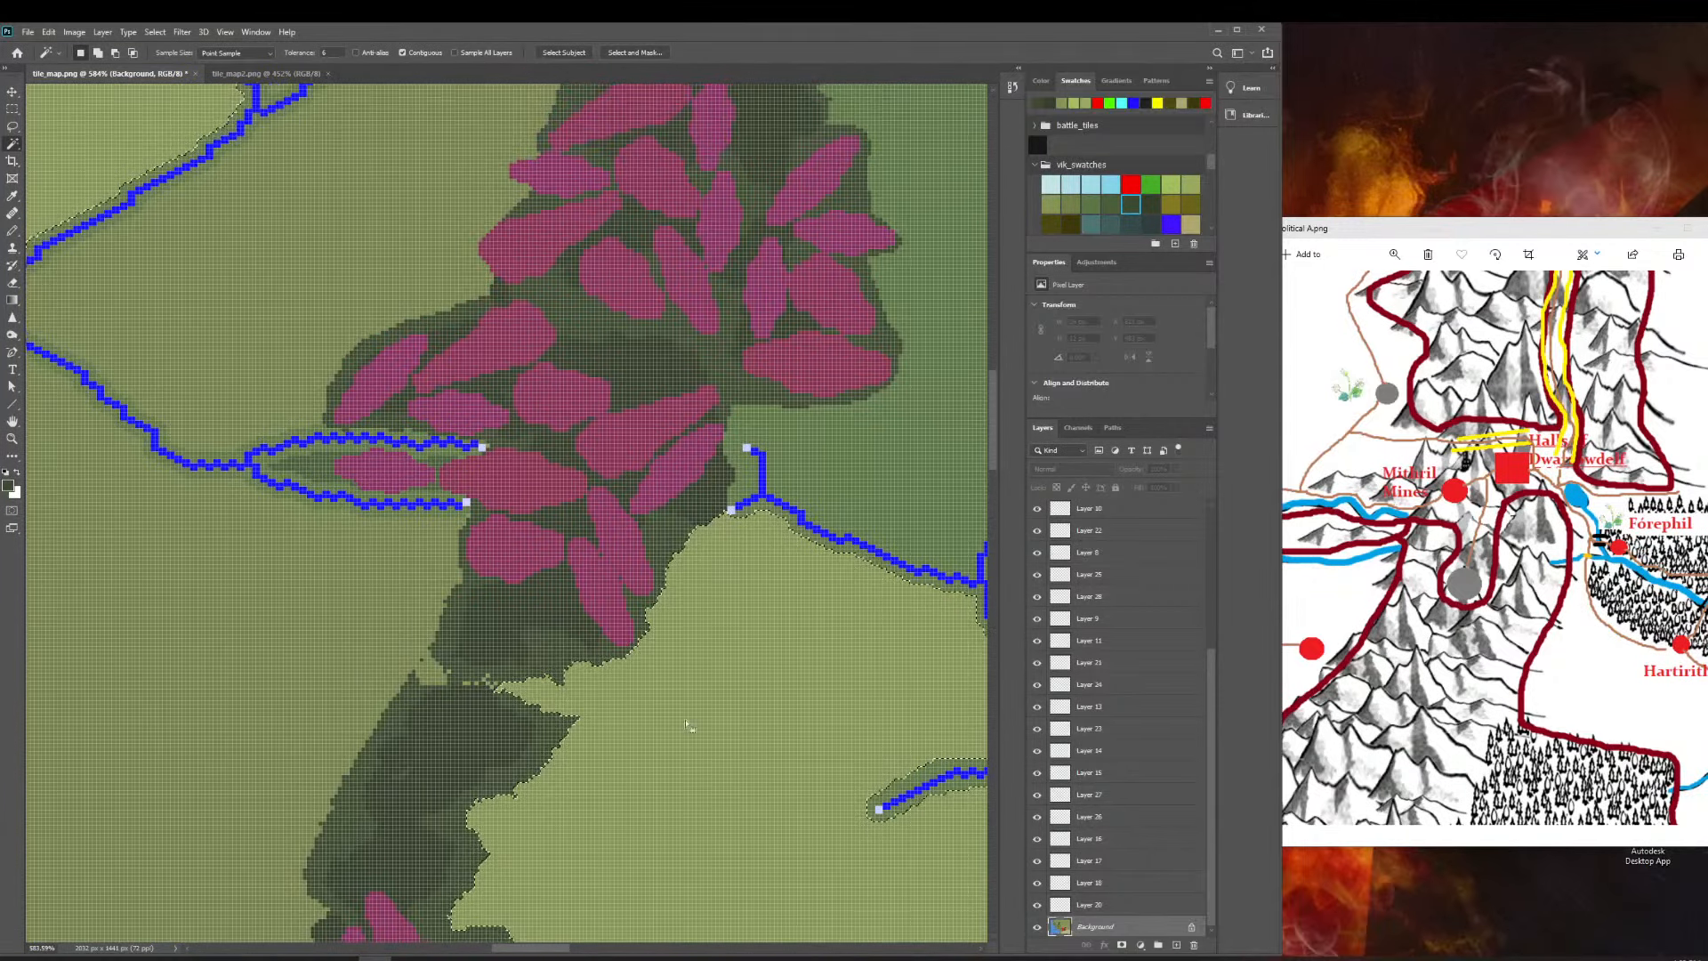
{"action": "scroll", "coordinate": [690, 725], "scroll_direction": "up", "scroll_amount": 4}
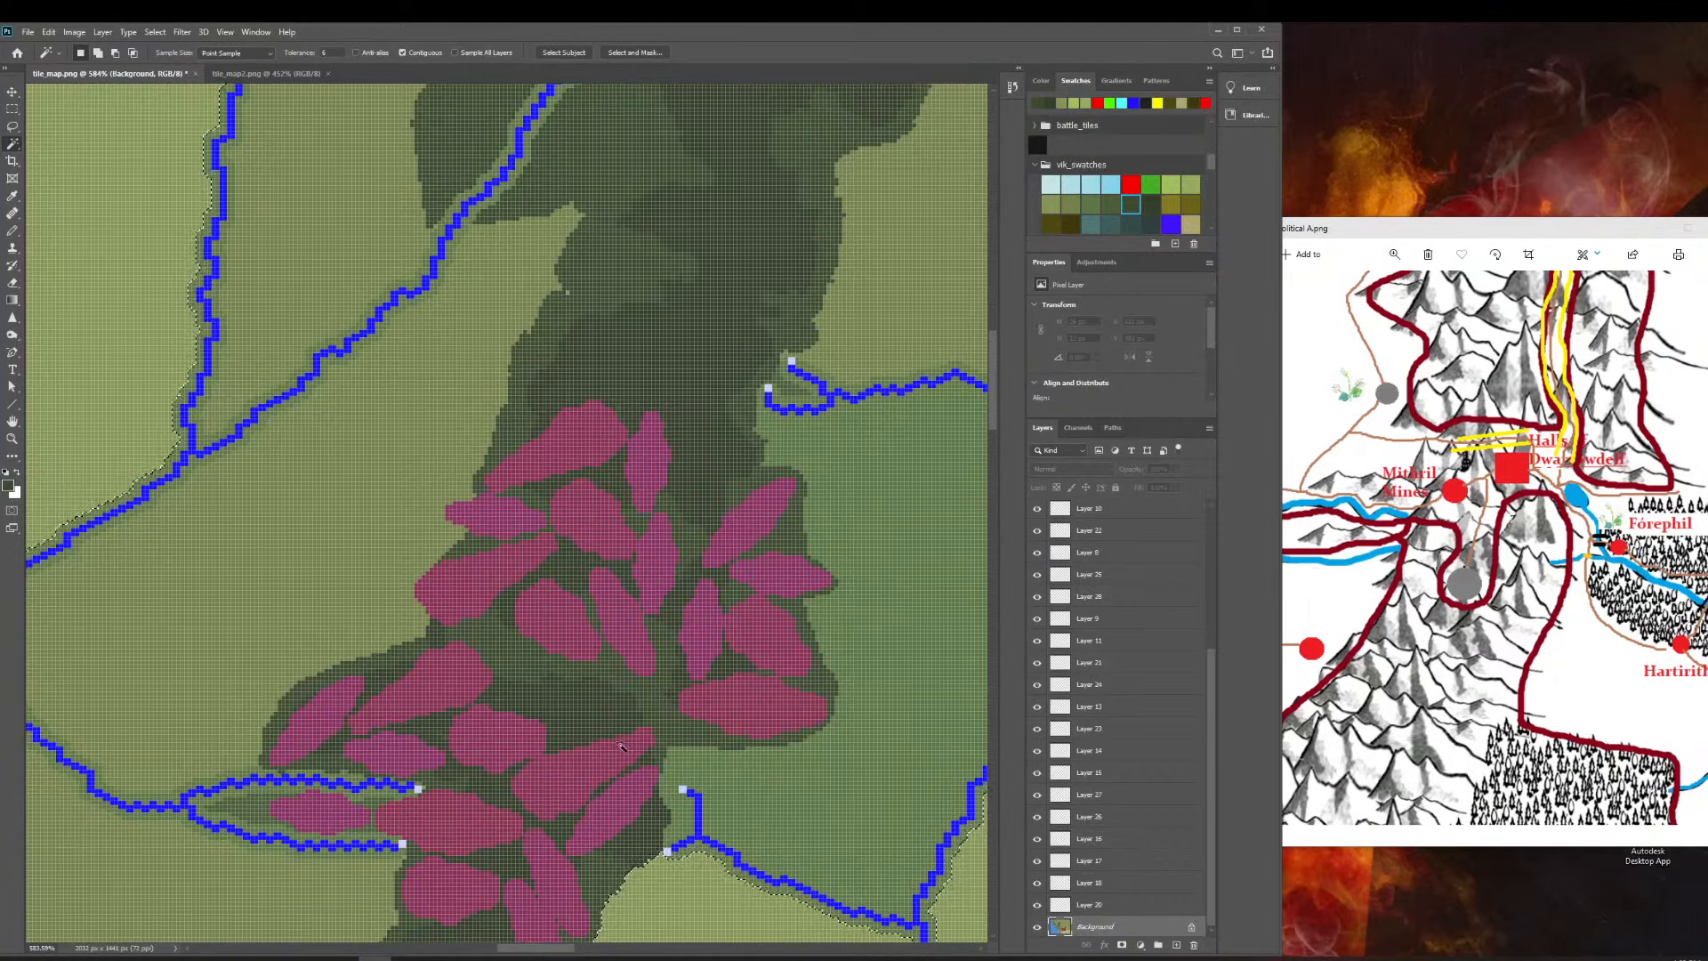
{"action": "left_click", "coordinate": [11, 439]}
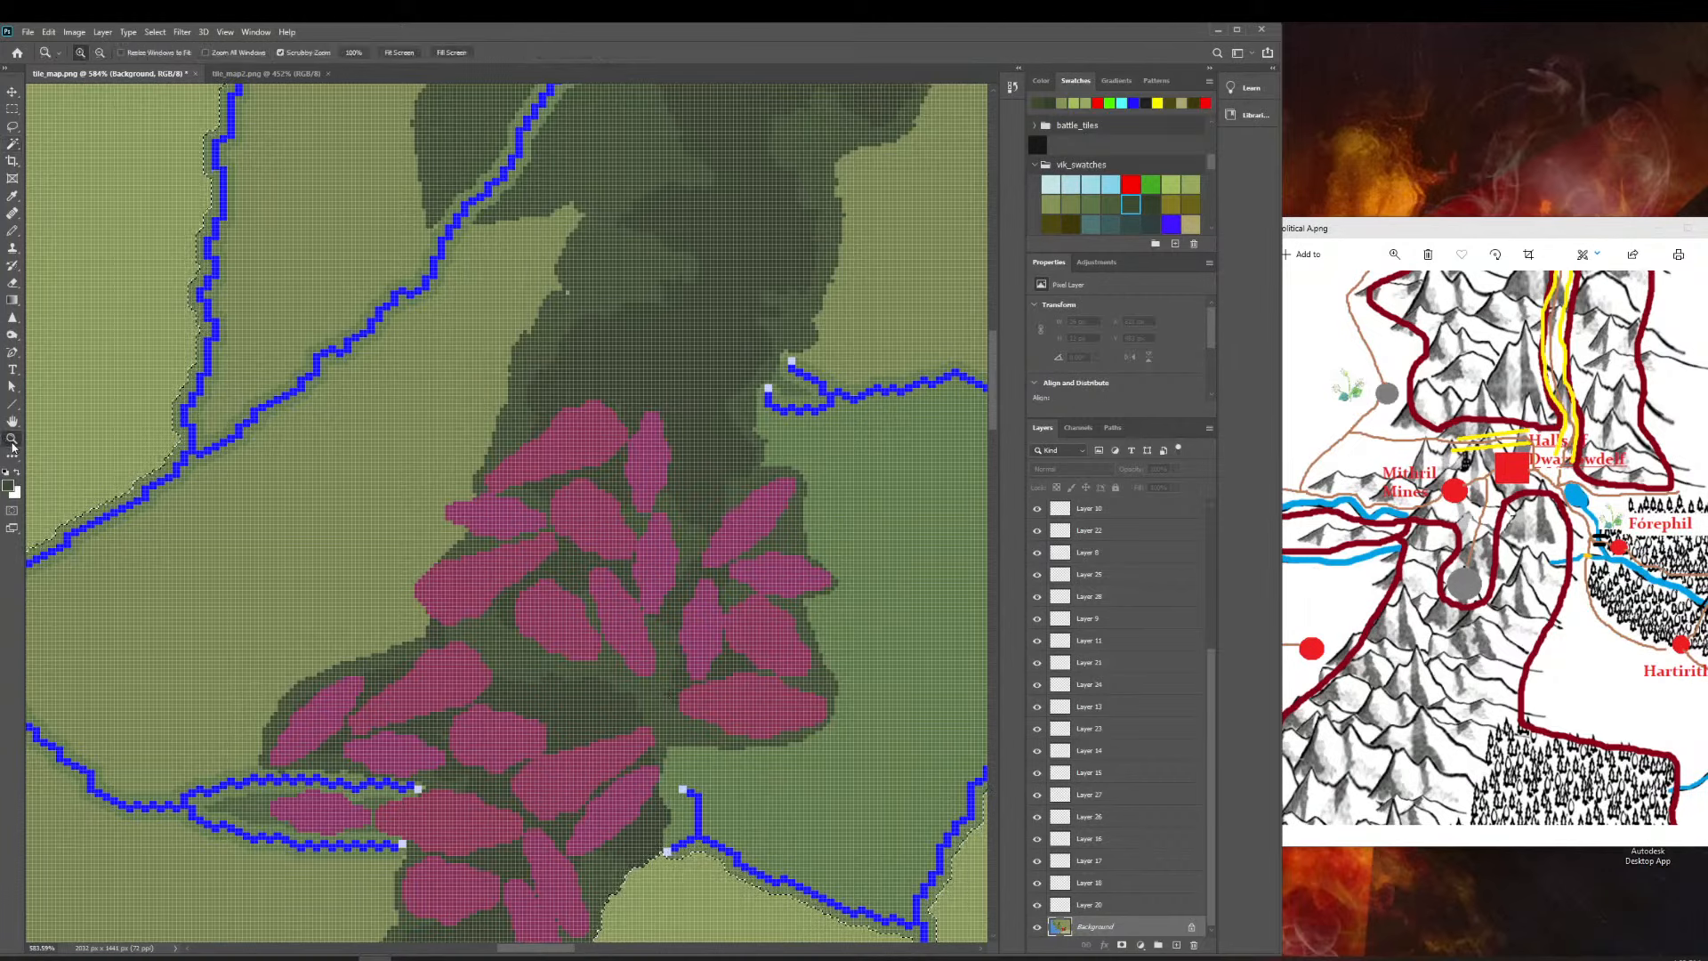
Outline the bare dark gap in the middle of the central purple patch cluster with the Polygonal Lasso.
{"action": "left_click", "coordinate": [10, 129]}
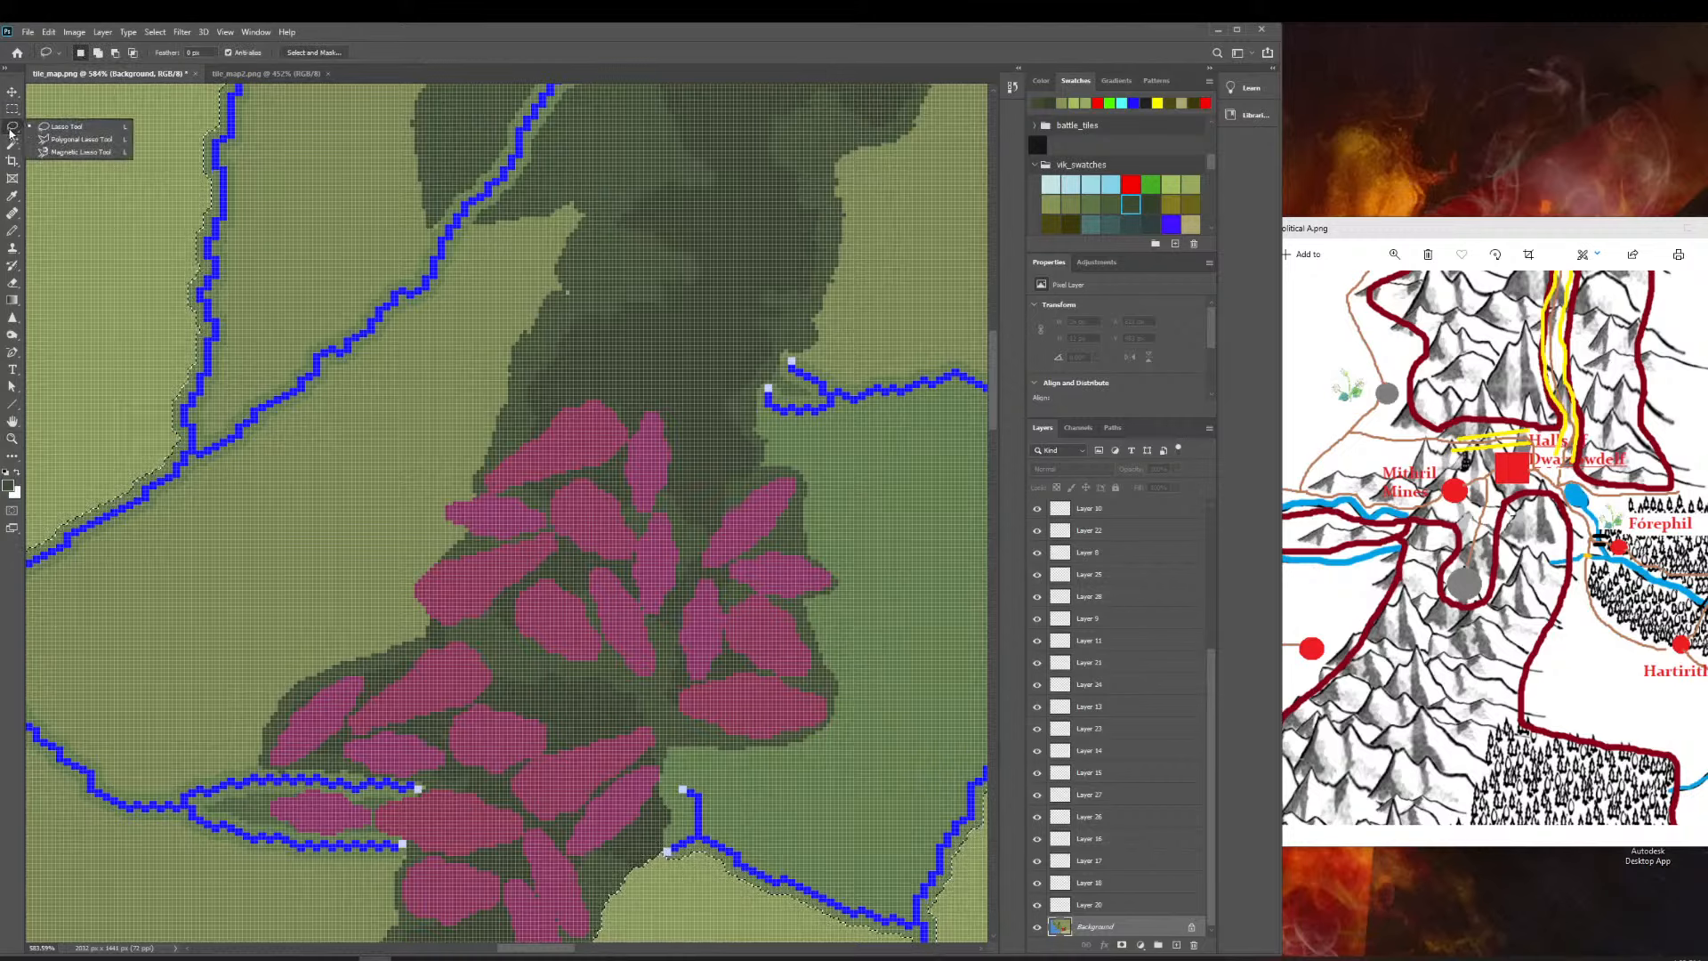
{"action": "left_click", "coordinate": [80, 140]}
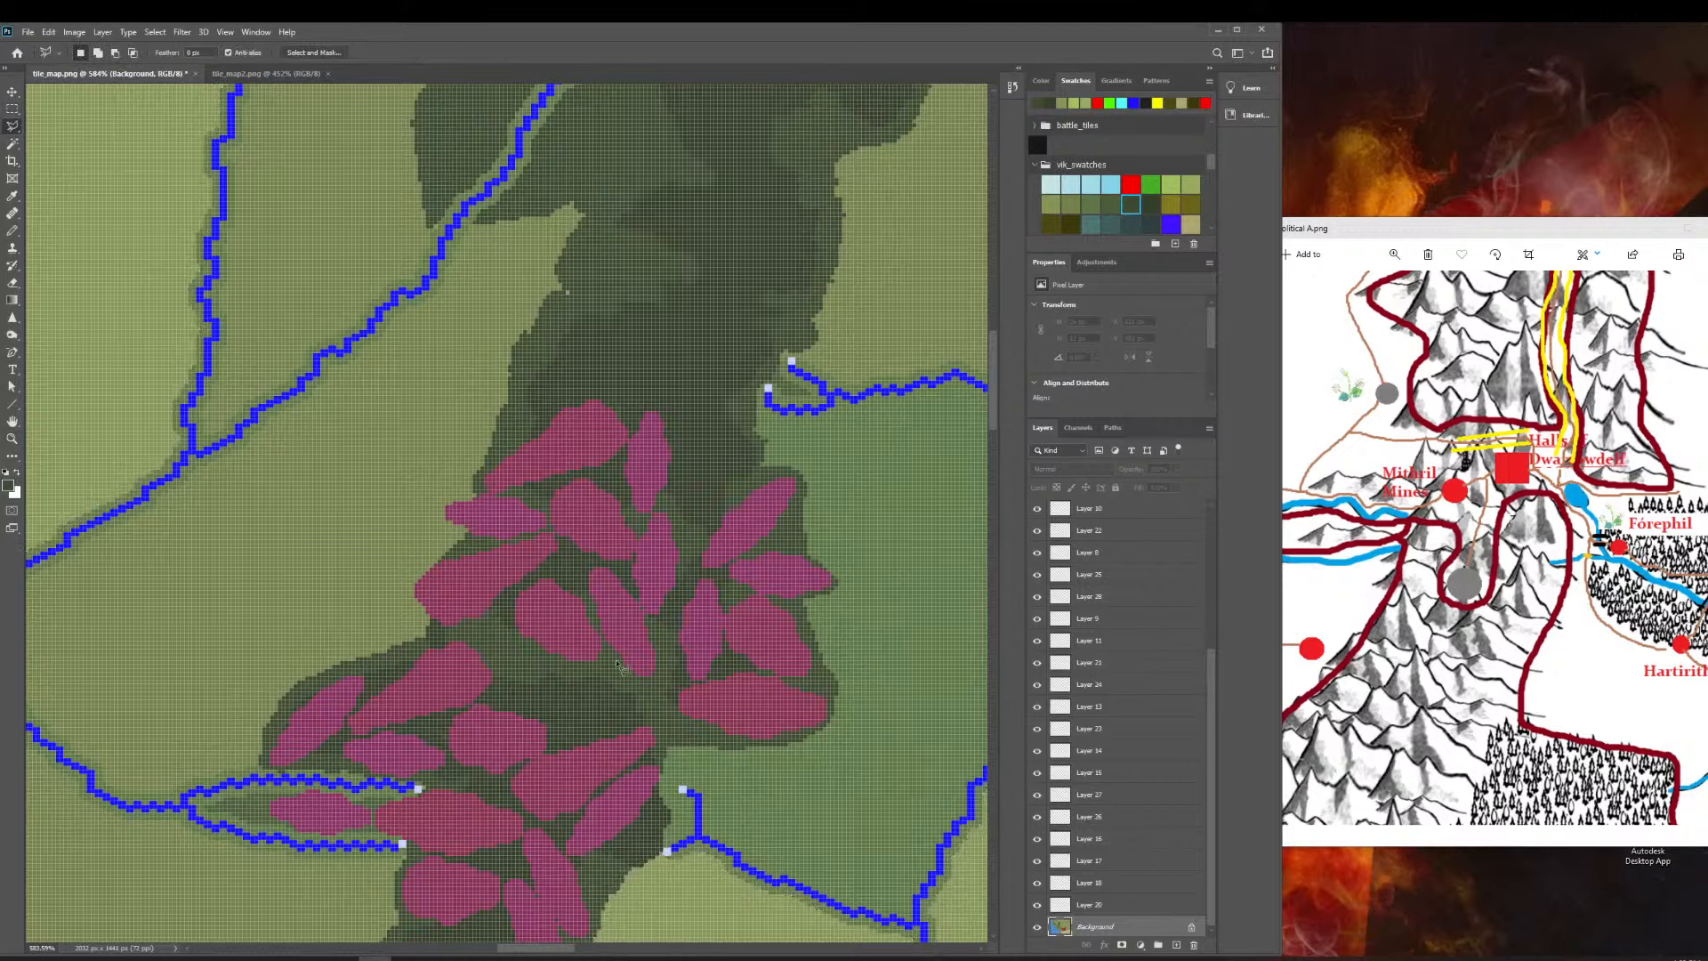
{"action": "left_click", "coordinate": [649, 741]}
{"action": "left_click", "coordinate": [547, 752]}
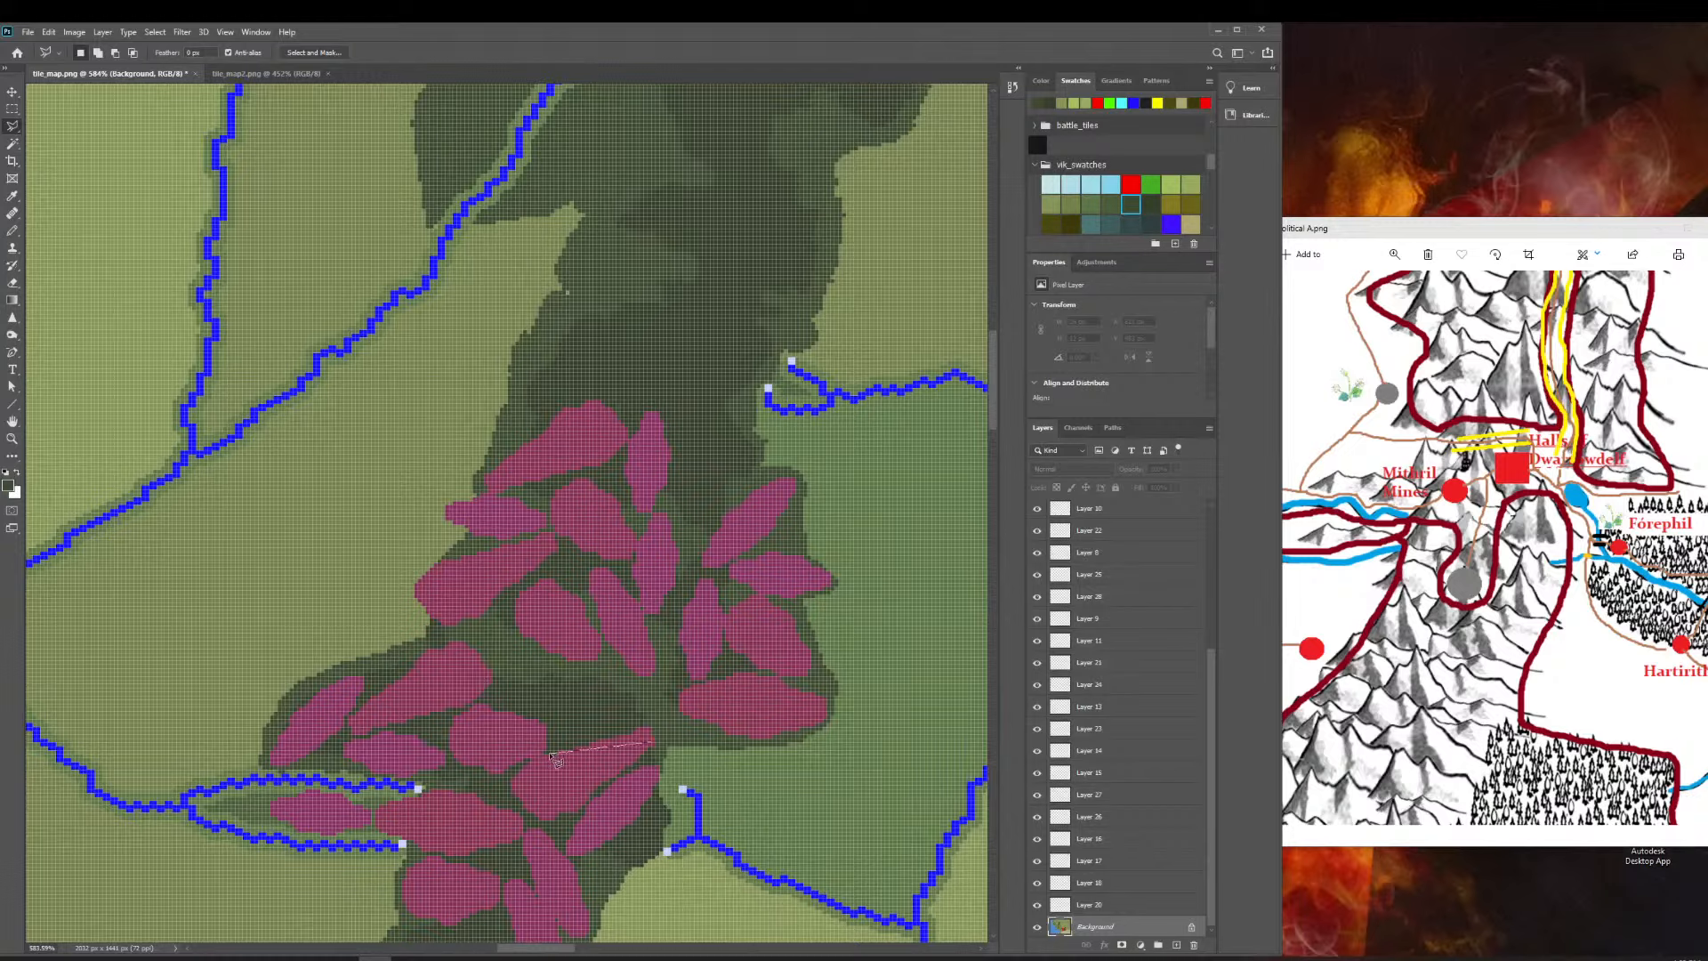
{"action": "left_click", "coordinate": [488, 705]}
{"action": "left_click", "coordinate": [471, 648]}
{"action": "left_click", "coordinate": [509, 620]}
{"action": "left_click", "coordinate": [629, 658]}
{"action": "left_click", "coordinate": [676, 705]}
{"action": "left_click", "coordinate": [654, 742]}
Examine the outlined gap and the surrounding mountain range, both up close and across the whole map, against the reference map.
{"action": "scroll", "coordinate": [602, 741], "scroll_direction": "down", "scroll_amount": 5}
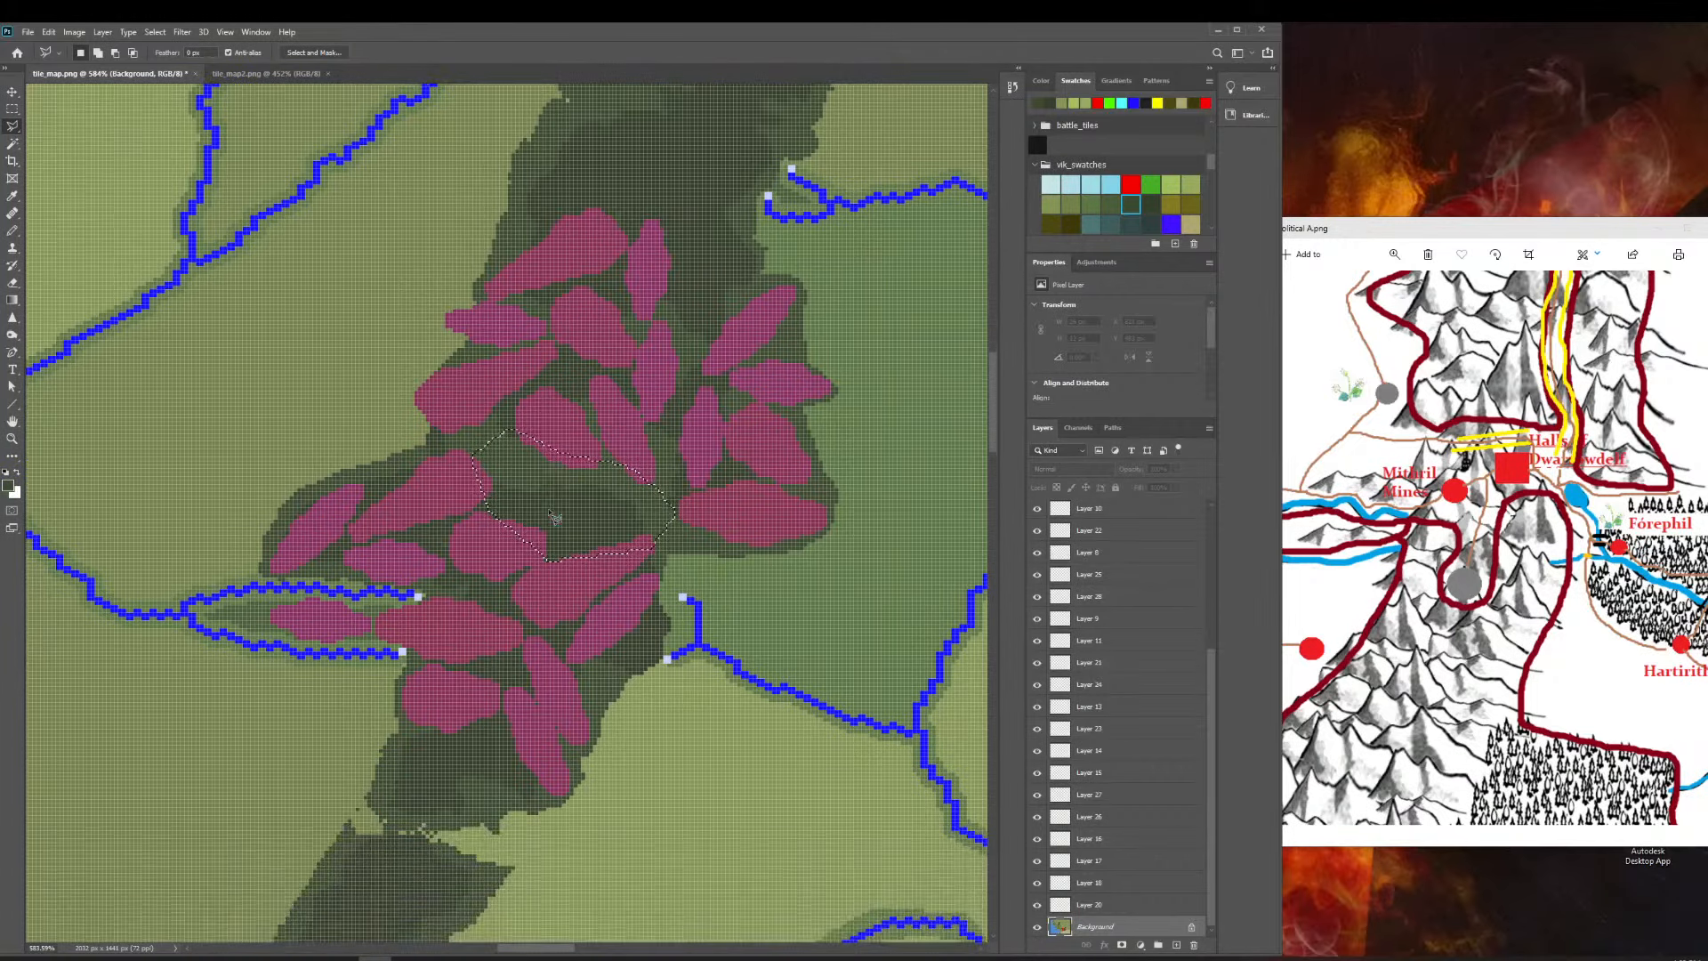
{"action": "scroll", "coordinate": [553, 518], "scroll_direction": "down", "scroll_amount": 1}
{"action": "scroll", "coordinate": [623, 623], "scroll_direction": "up", "scroll_amount": 5}
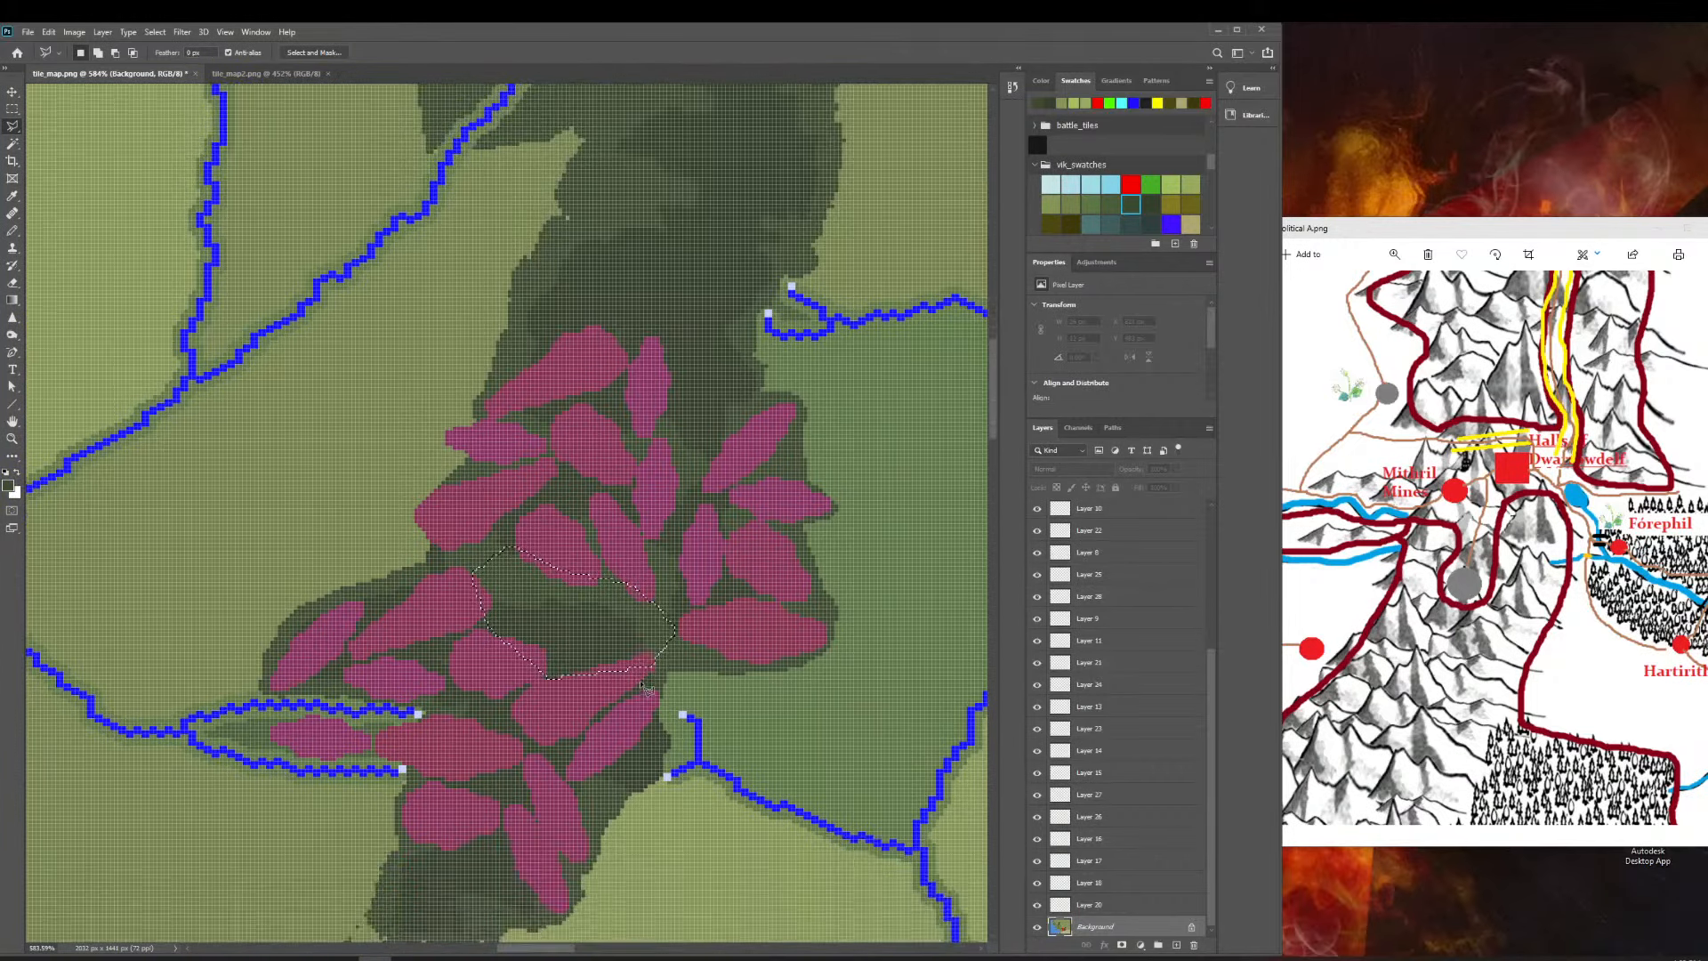
{"action": "scroll", "coordinate": [646, 687], "scroll_direction": "up", "scroll_amount": 6}
{"action": "scroll", "coordinate": [578, 691], "scroll_direction": "down", "scroll_amount": 2}
{"action": "scroll", "coordinate": [547, 694], "scroll_direction": "up", "scroll_amount": 2}
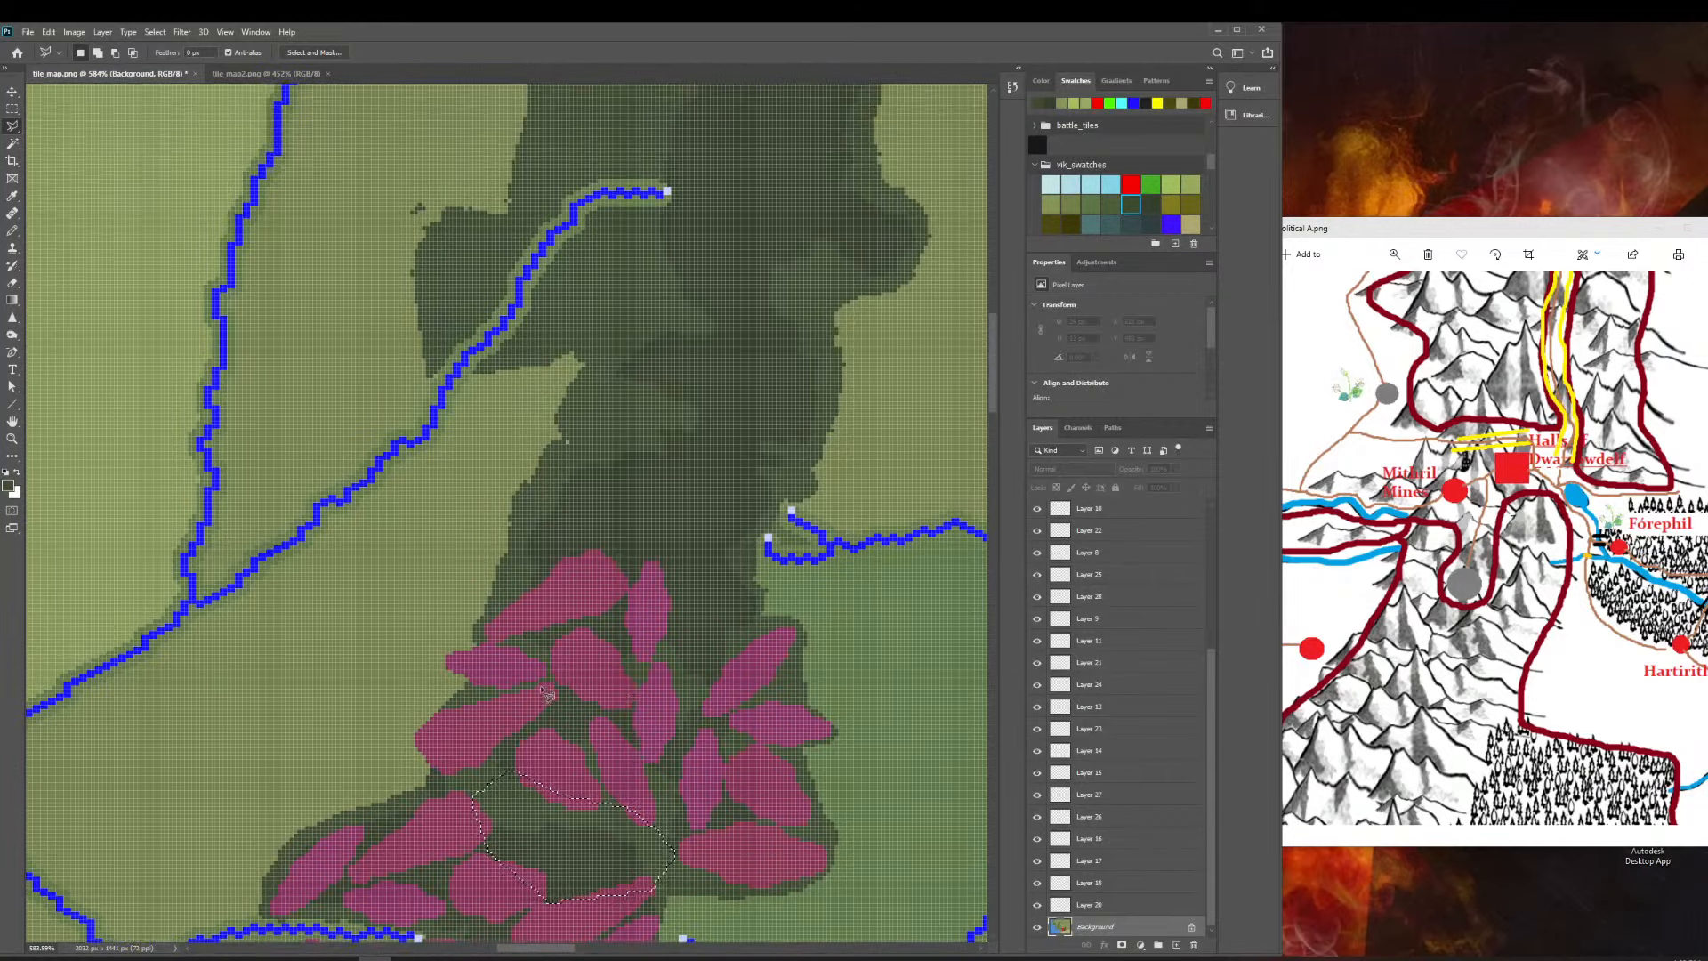
{"action": "scroll", "coordinate": [547, 693], "scroll_direction": "down", "scroll_amount": 3}
{"action": "key", "text": "z"}
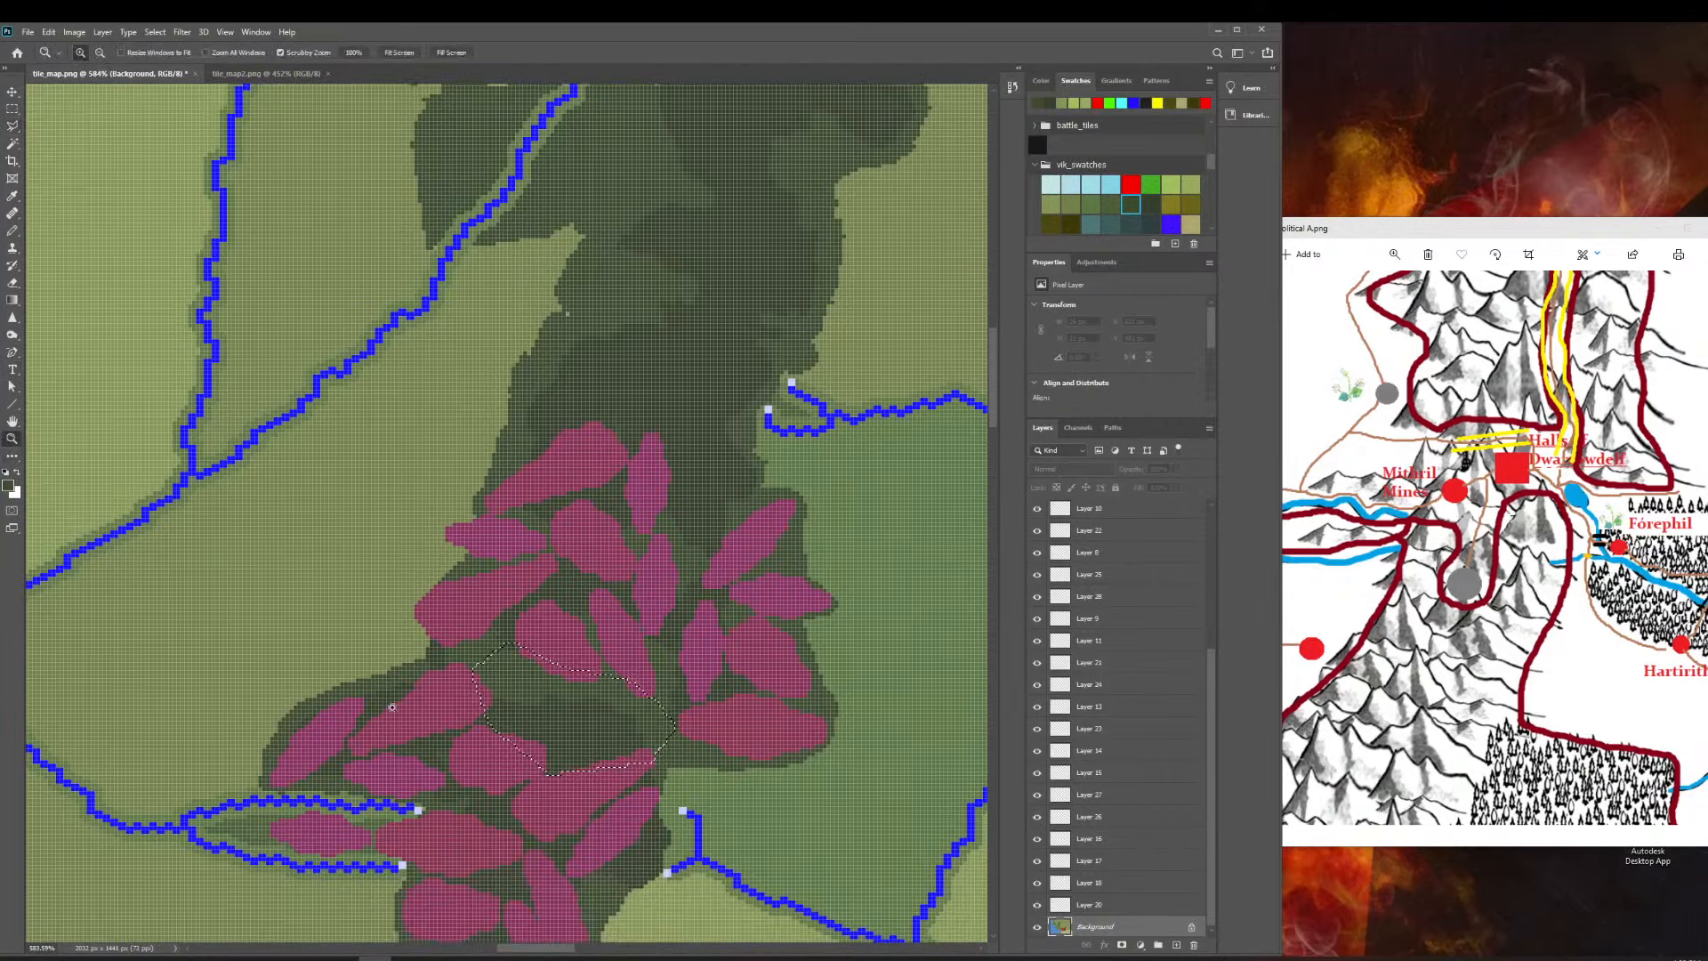
{"action": "left_click_drag", "start_coordinate": [586, 755], "coordinate": [629, 759]}
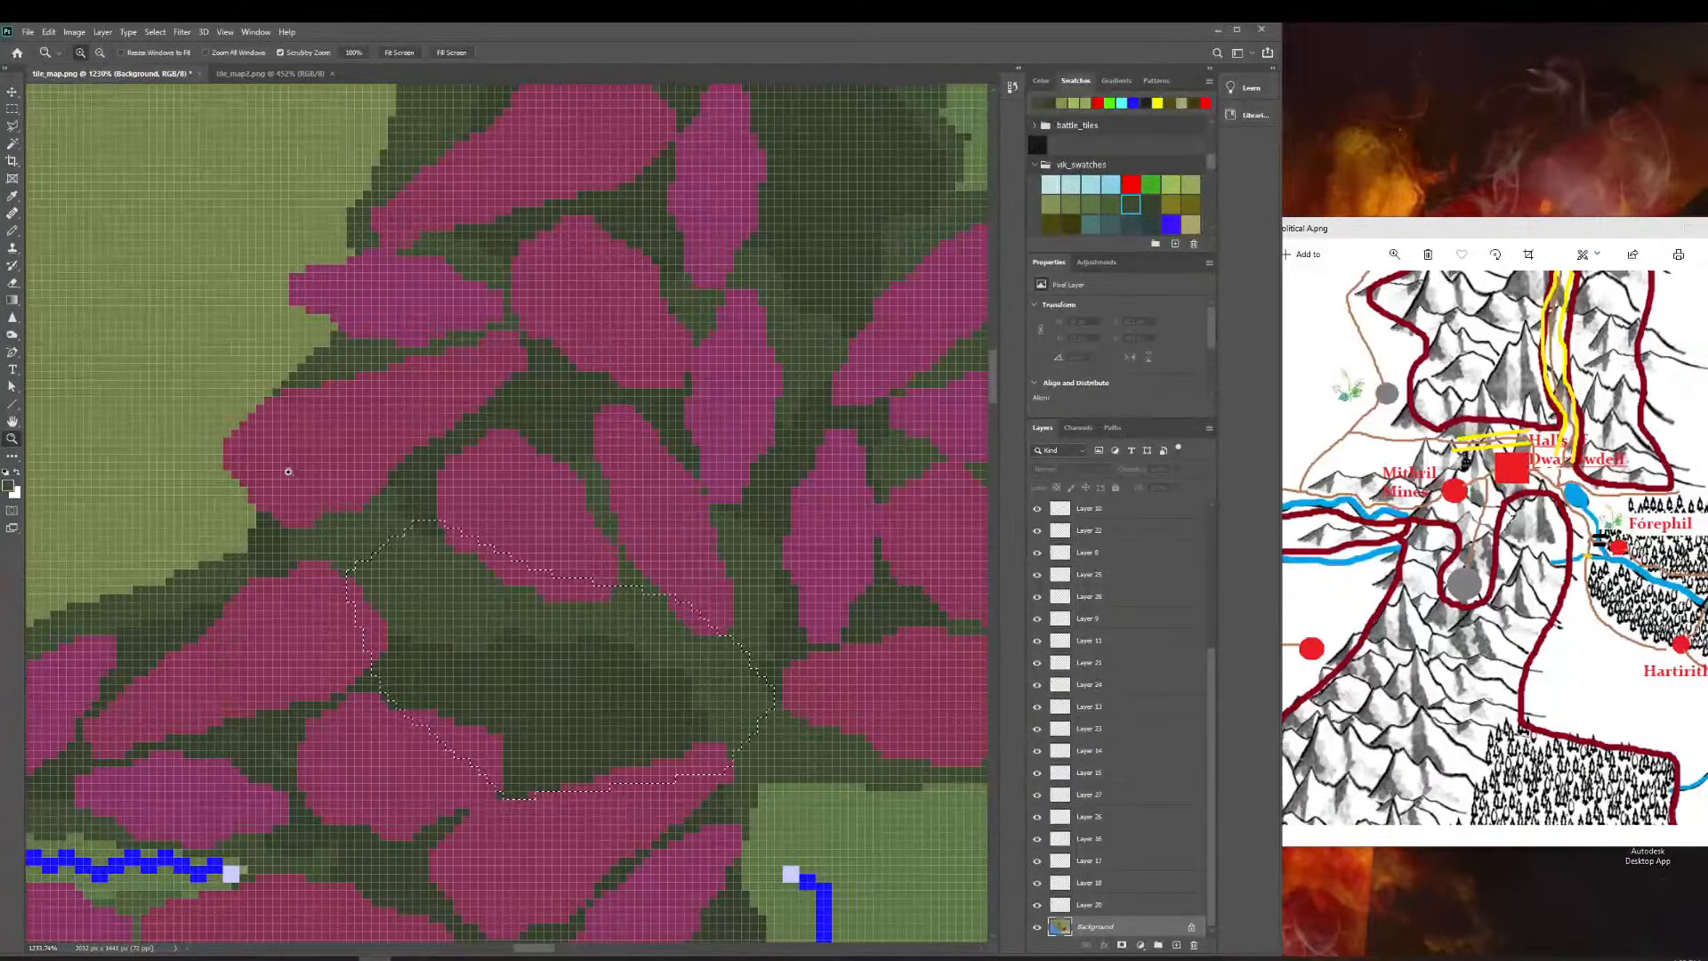
{"action": "scroll", "coordinate": [288, 471], "scroll_direction": "right", "scroll_amount": 3}
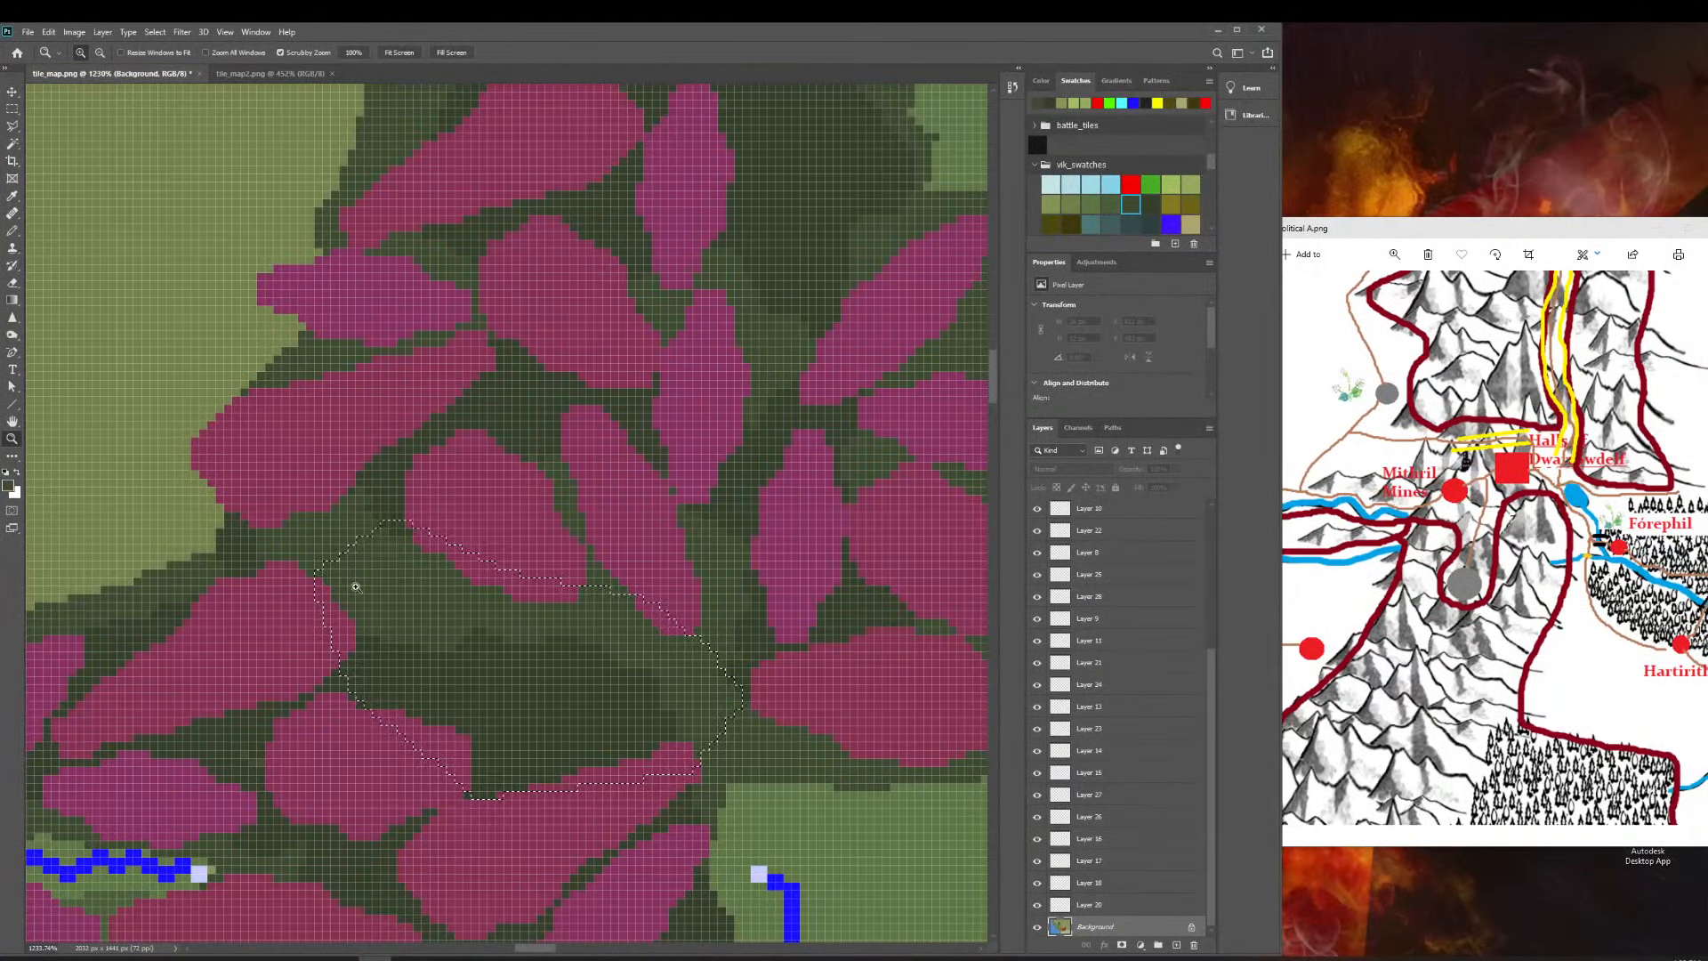
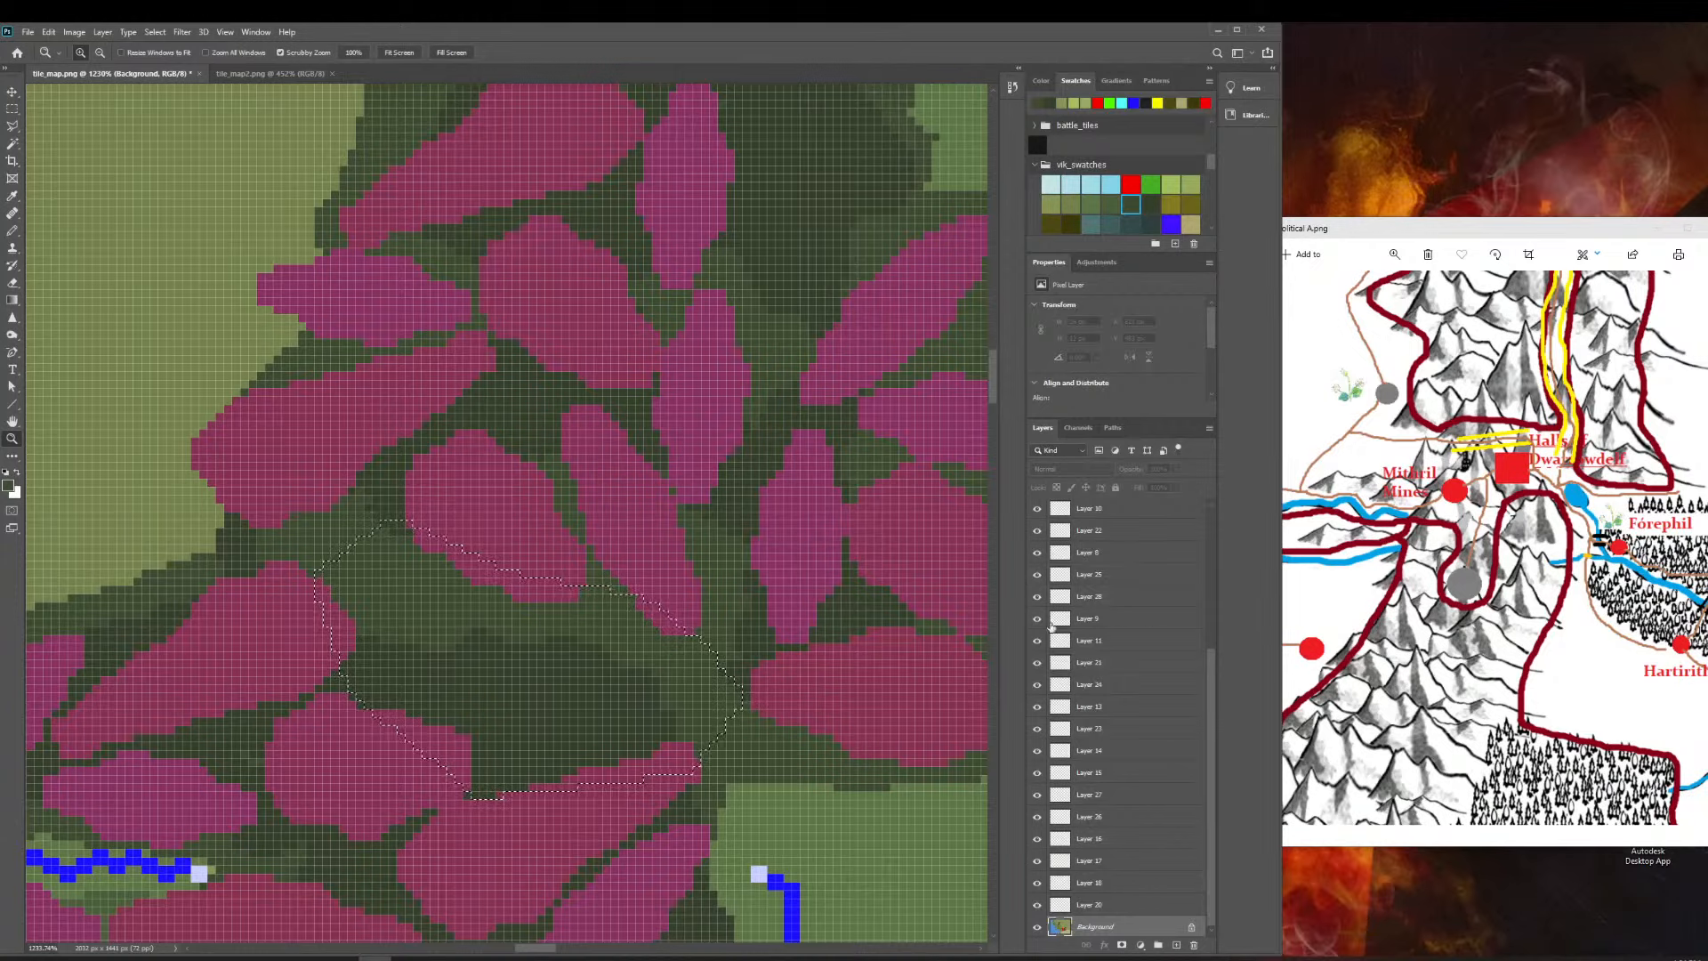
{"action": "key", "text": "ctrl+d"}
{"action": "scroll", "coordinate": [534, 623], "scroll_direction": "down", "scroll_amount": 3}
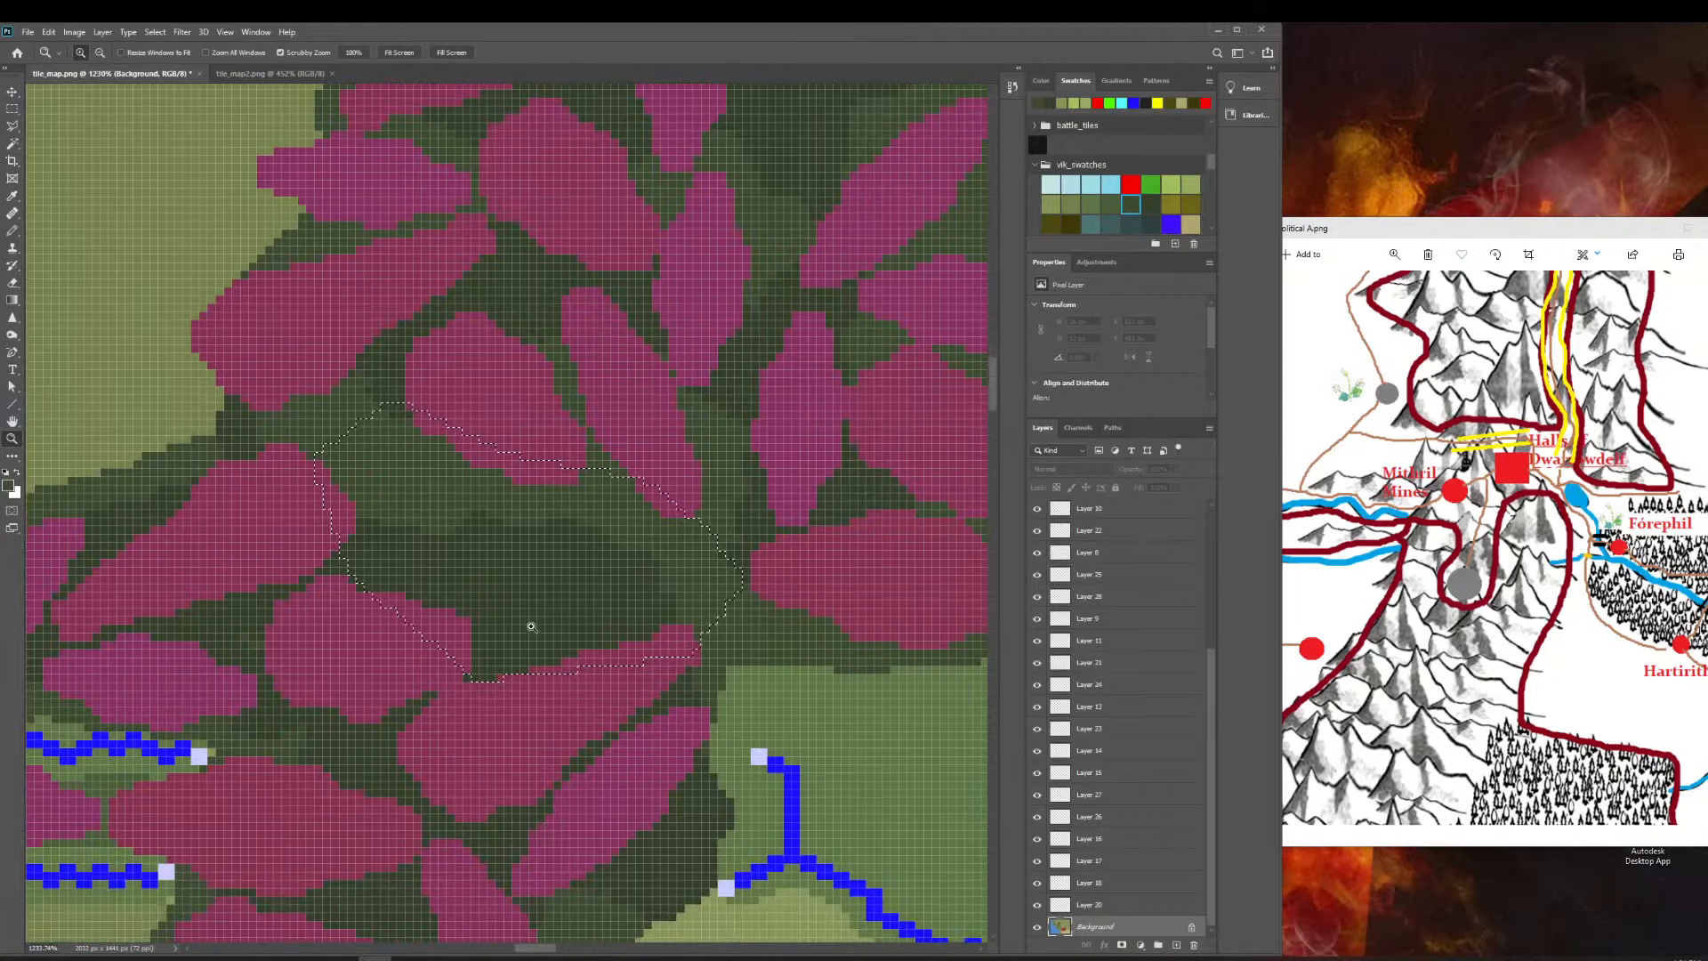
{"action": "left_click_drag", "start_coordinate": [715, 756], "coordinate": [588, 729]}
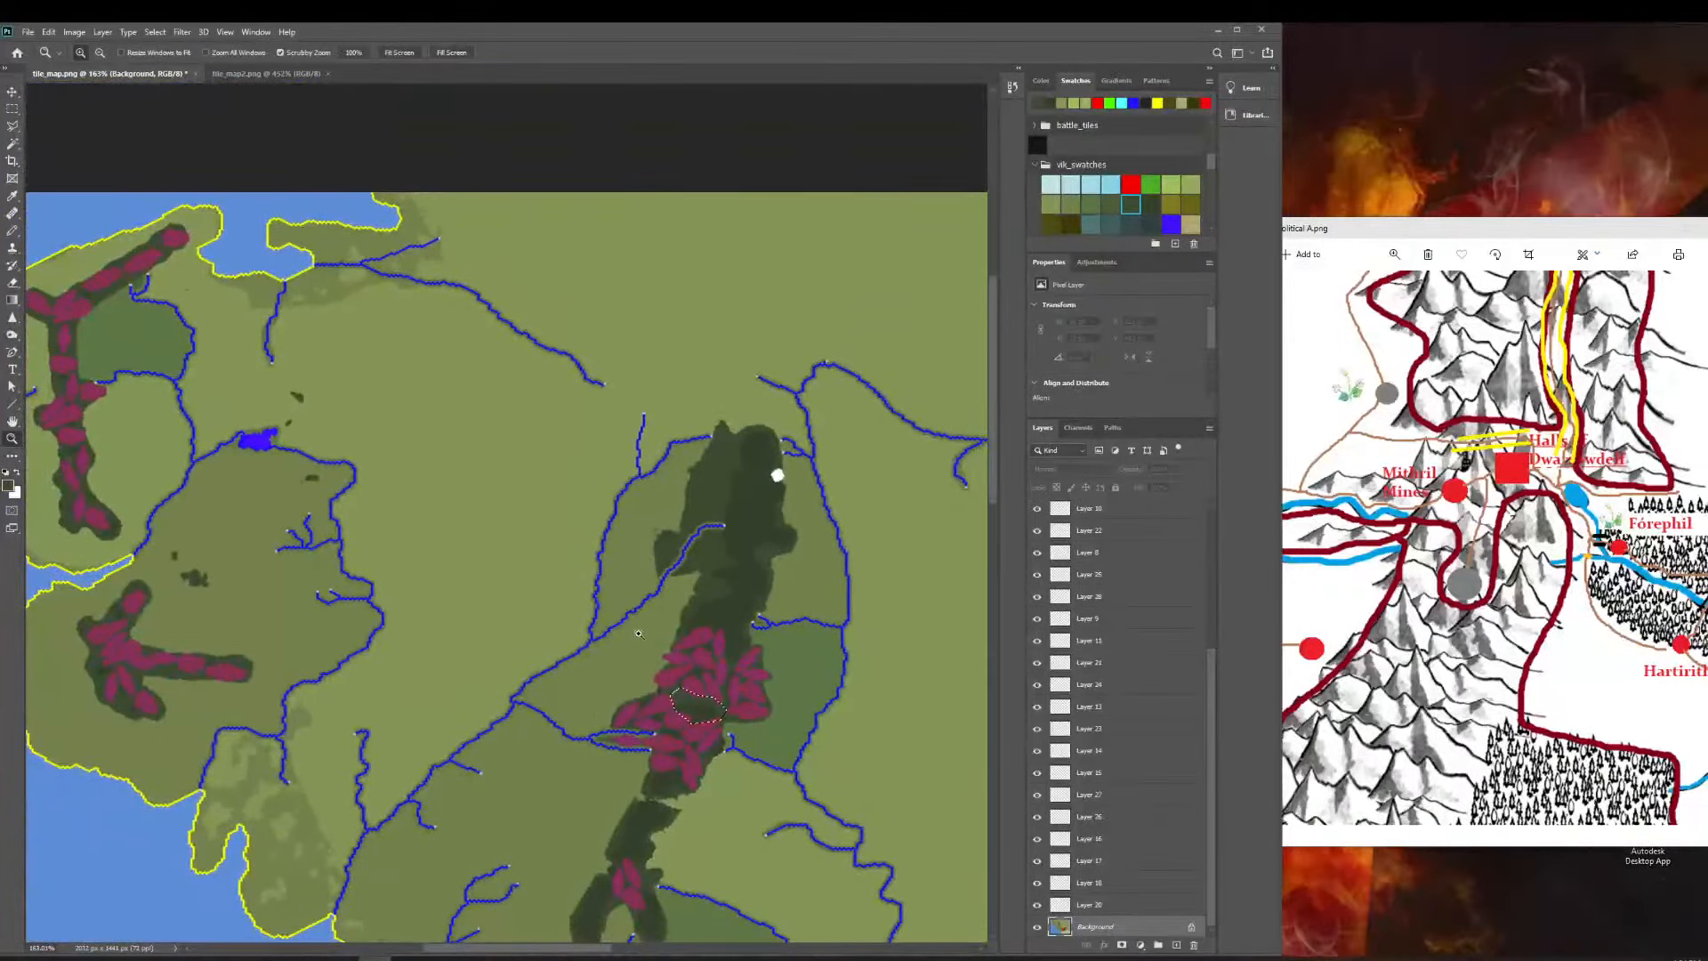
{"action": "scroll", "coordinate": [654, 637], "scroll_direction": "down", "scroll_amount": 6}
{"action": "scroll", "coordinate": [655, 637], "scroll_direction": "up", "scroll_amount": 2}
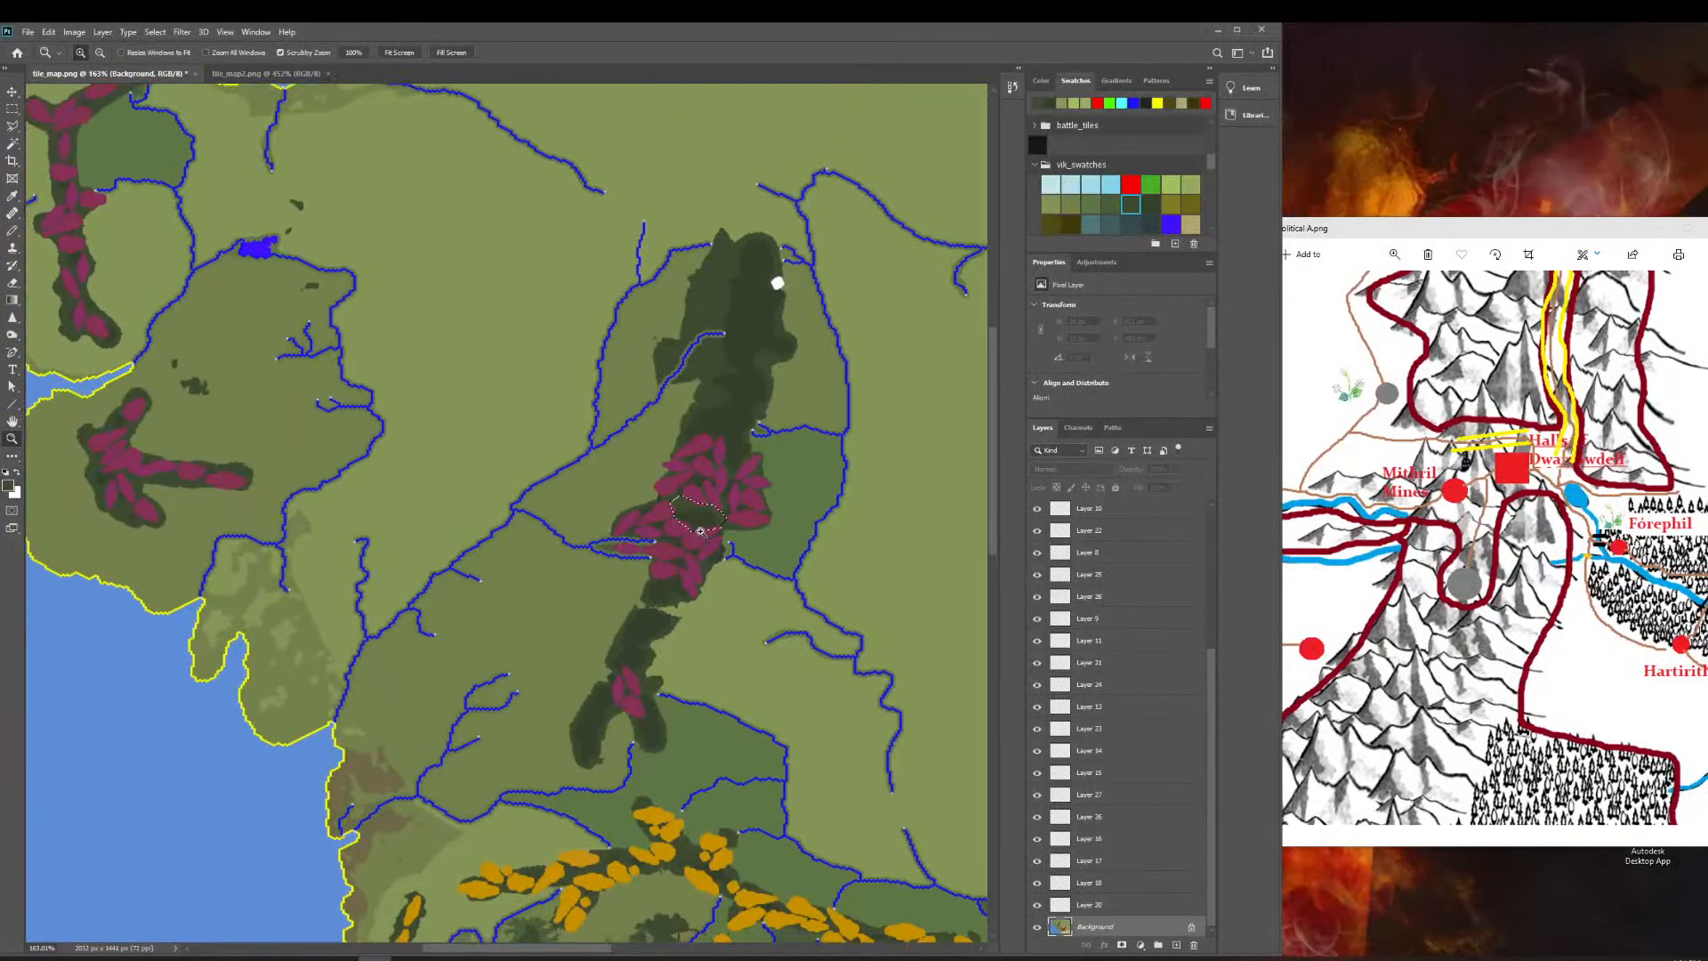
{"action": "left_click_drag", "start_coordinate": [702, 529], "coordinate": [755, 529]}
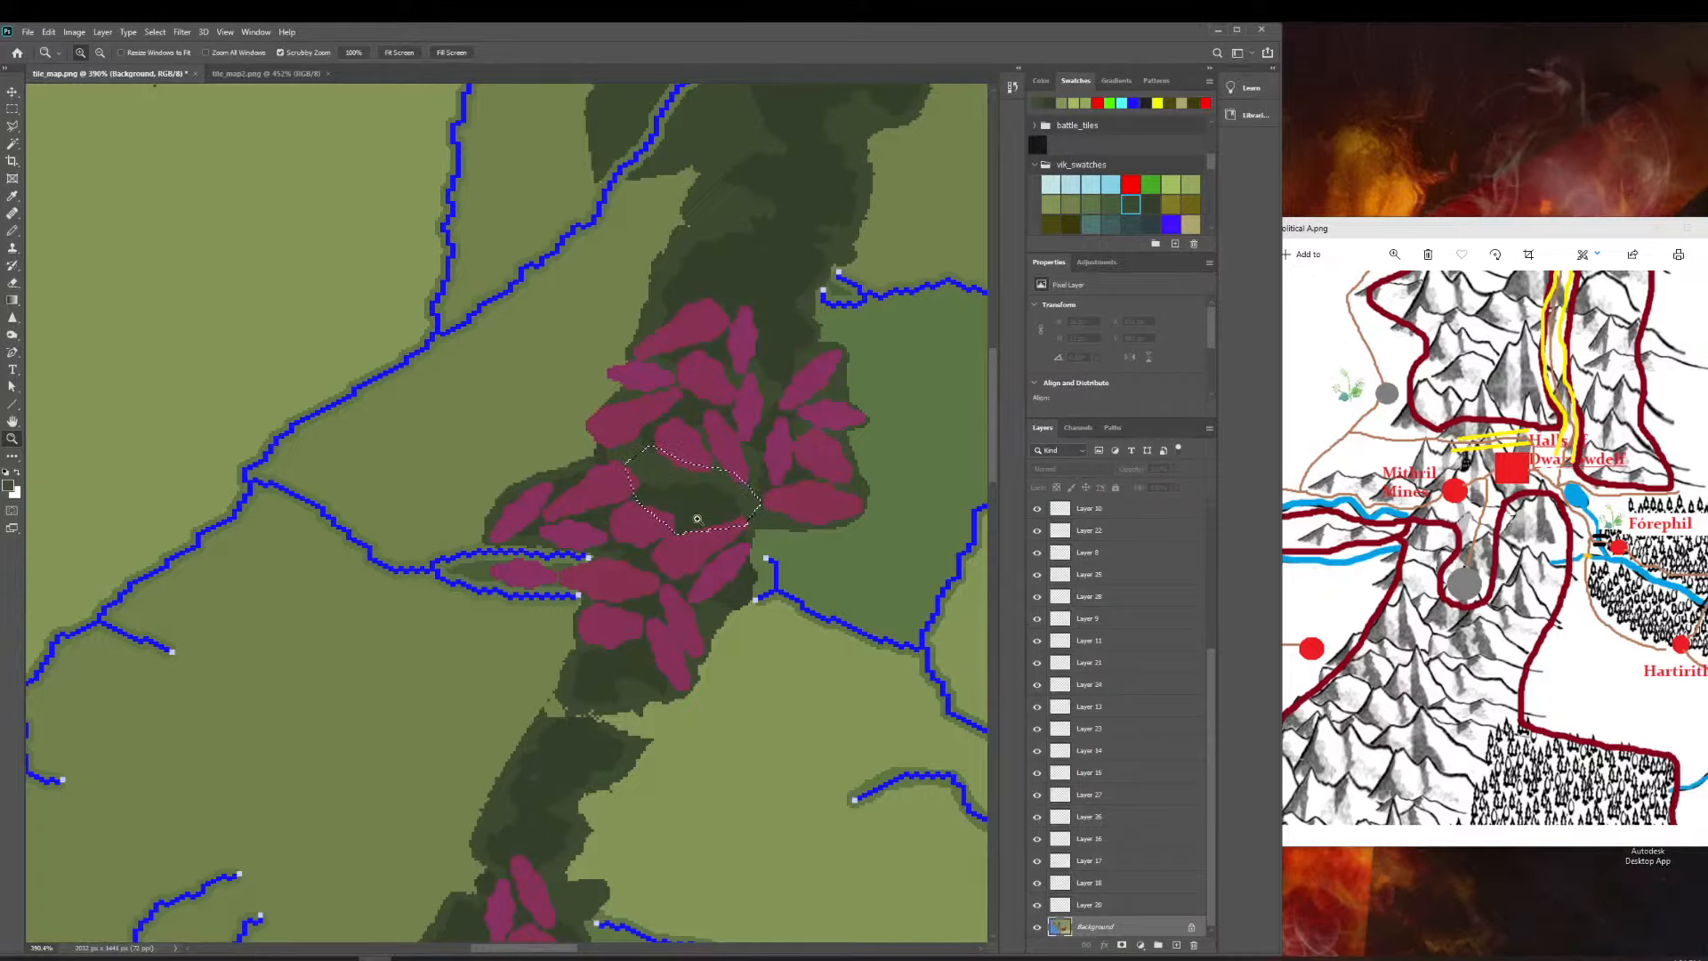
{"action": "left_click_drag", "start_coordinate": [644, 484], "coordinate": [619, 525]}
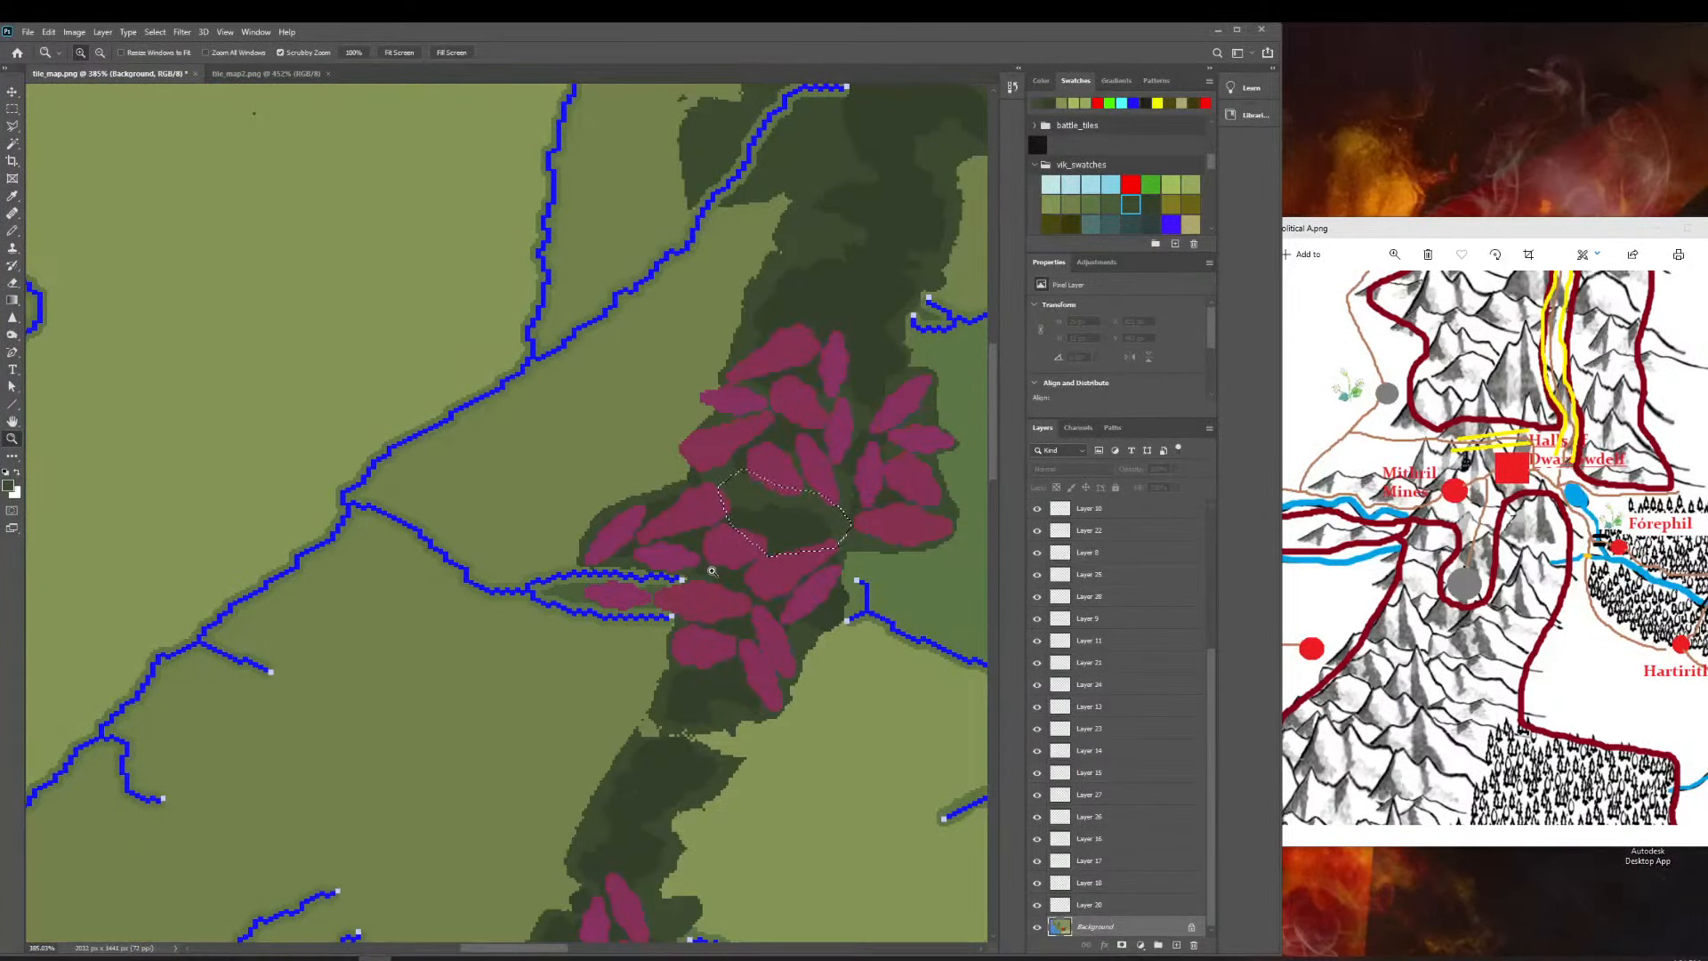
{"action": "scroll", "coordinate": [711, 571], "scroll_direction": "down", "scroll_amount": 3}
{"action": "scroll", "coordinate": [834, 596], "scroll_direction": "up", "scroll_amount": 2}
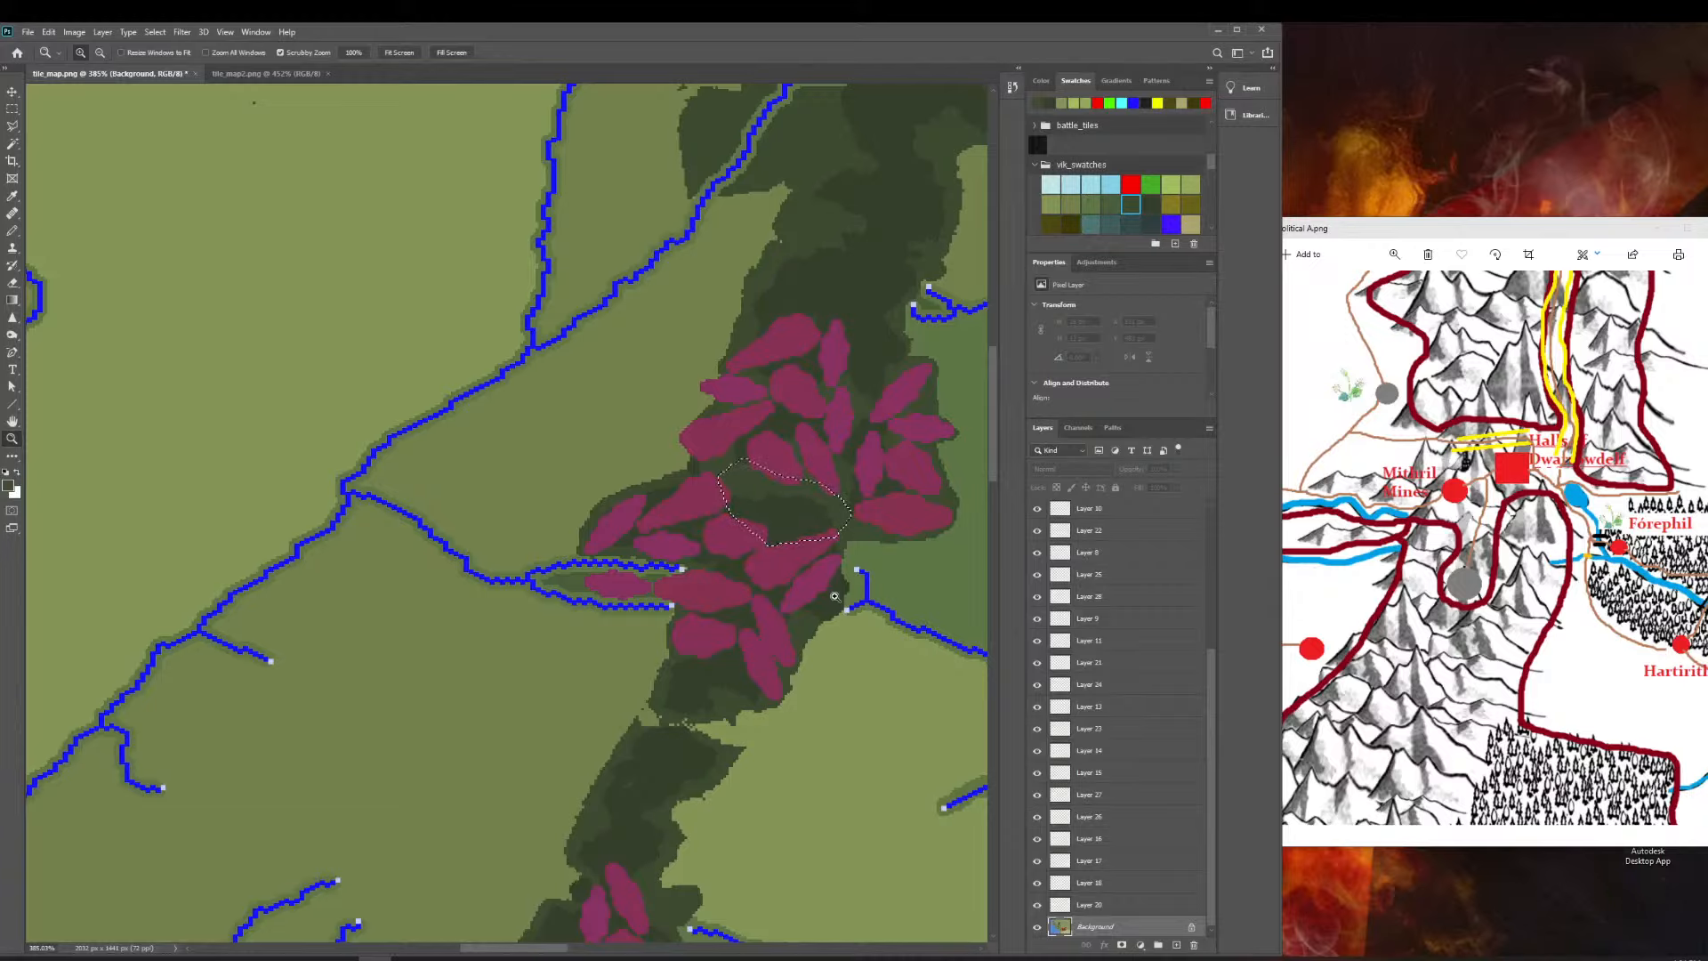
{"action": "scroll", "coordinate": [834, 595], "scroll_direction": "up", "scroll_amount": 8}
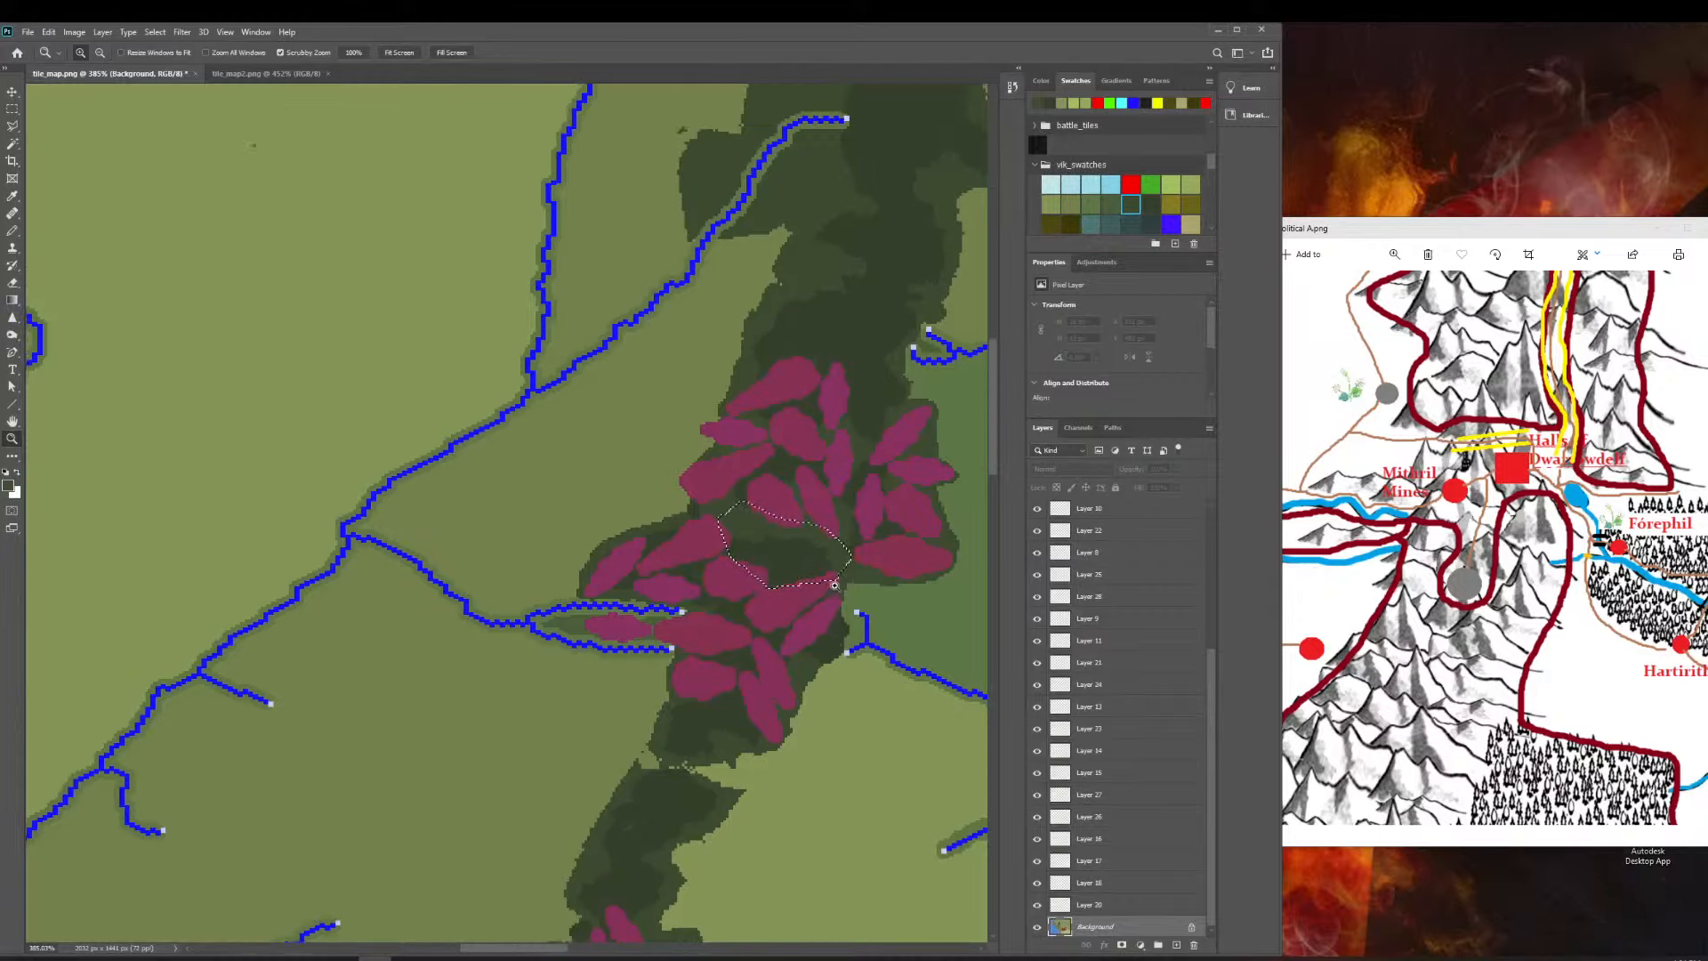
{"action": "scroll", "coordinate": [834, 578], "scroll_direction": "right", "scroll_amount": 4}
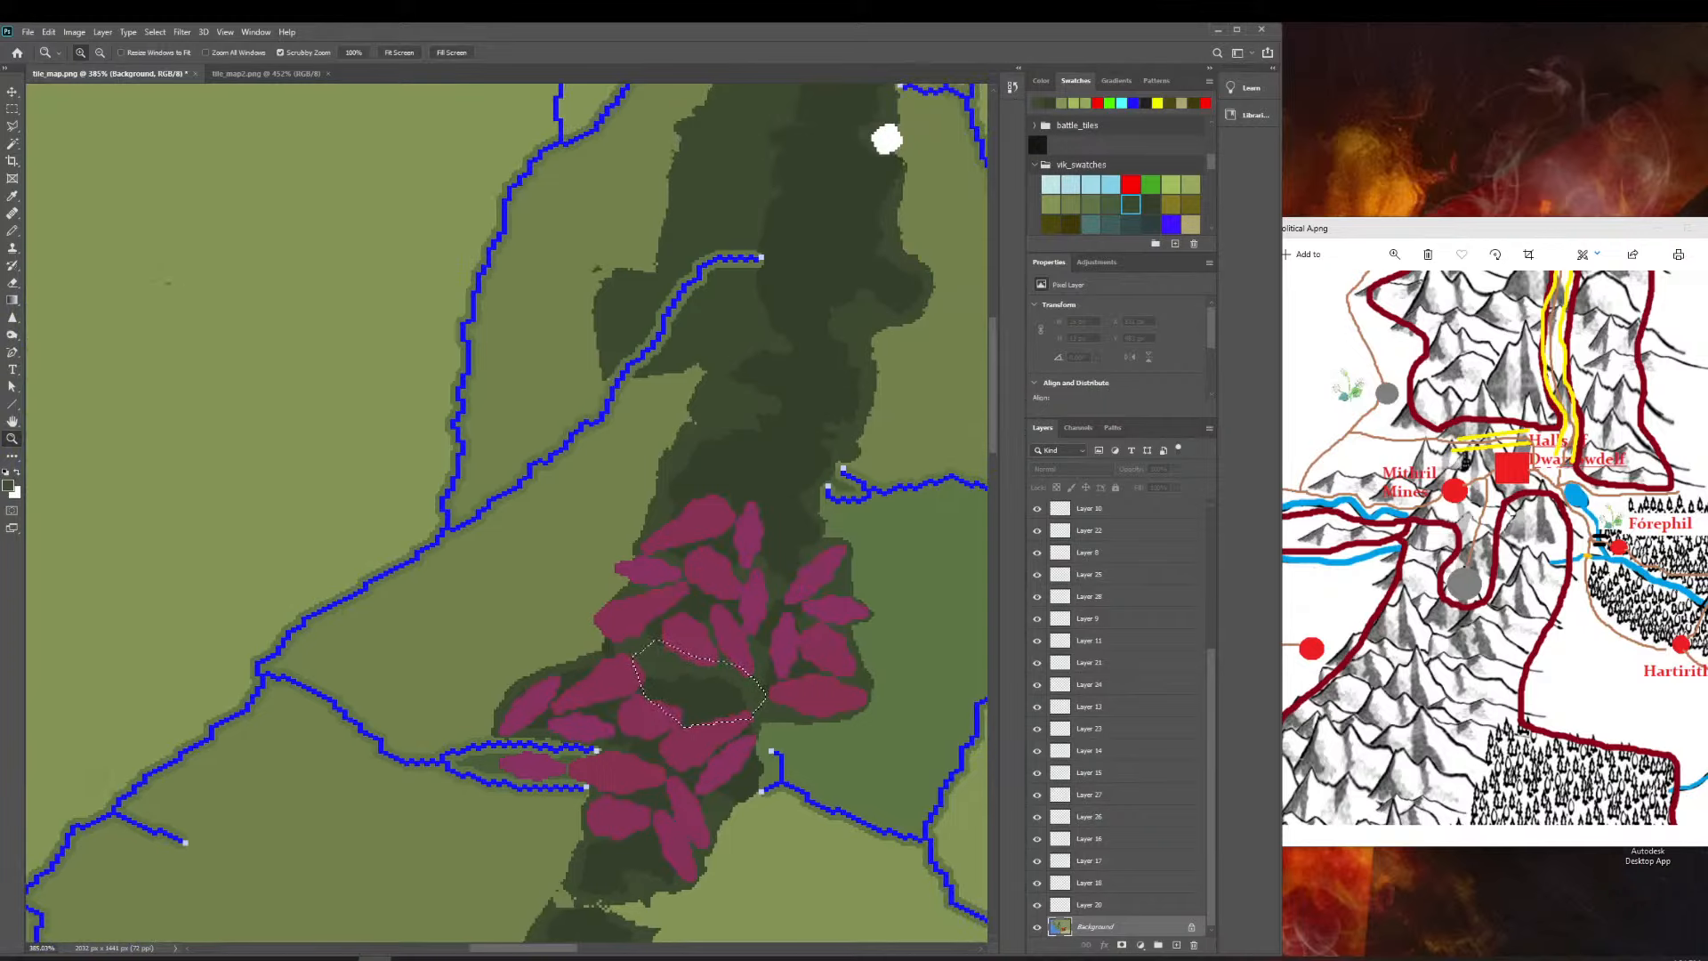
{"action": "left_click", "coordinate": [1291, 735]}
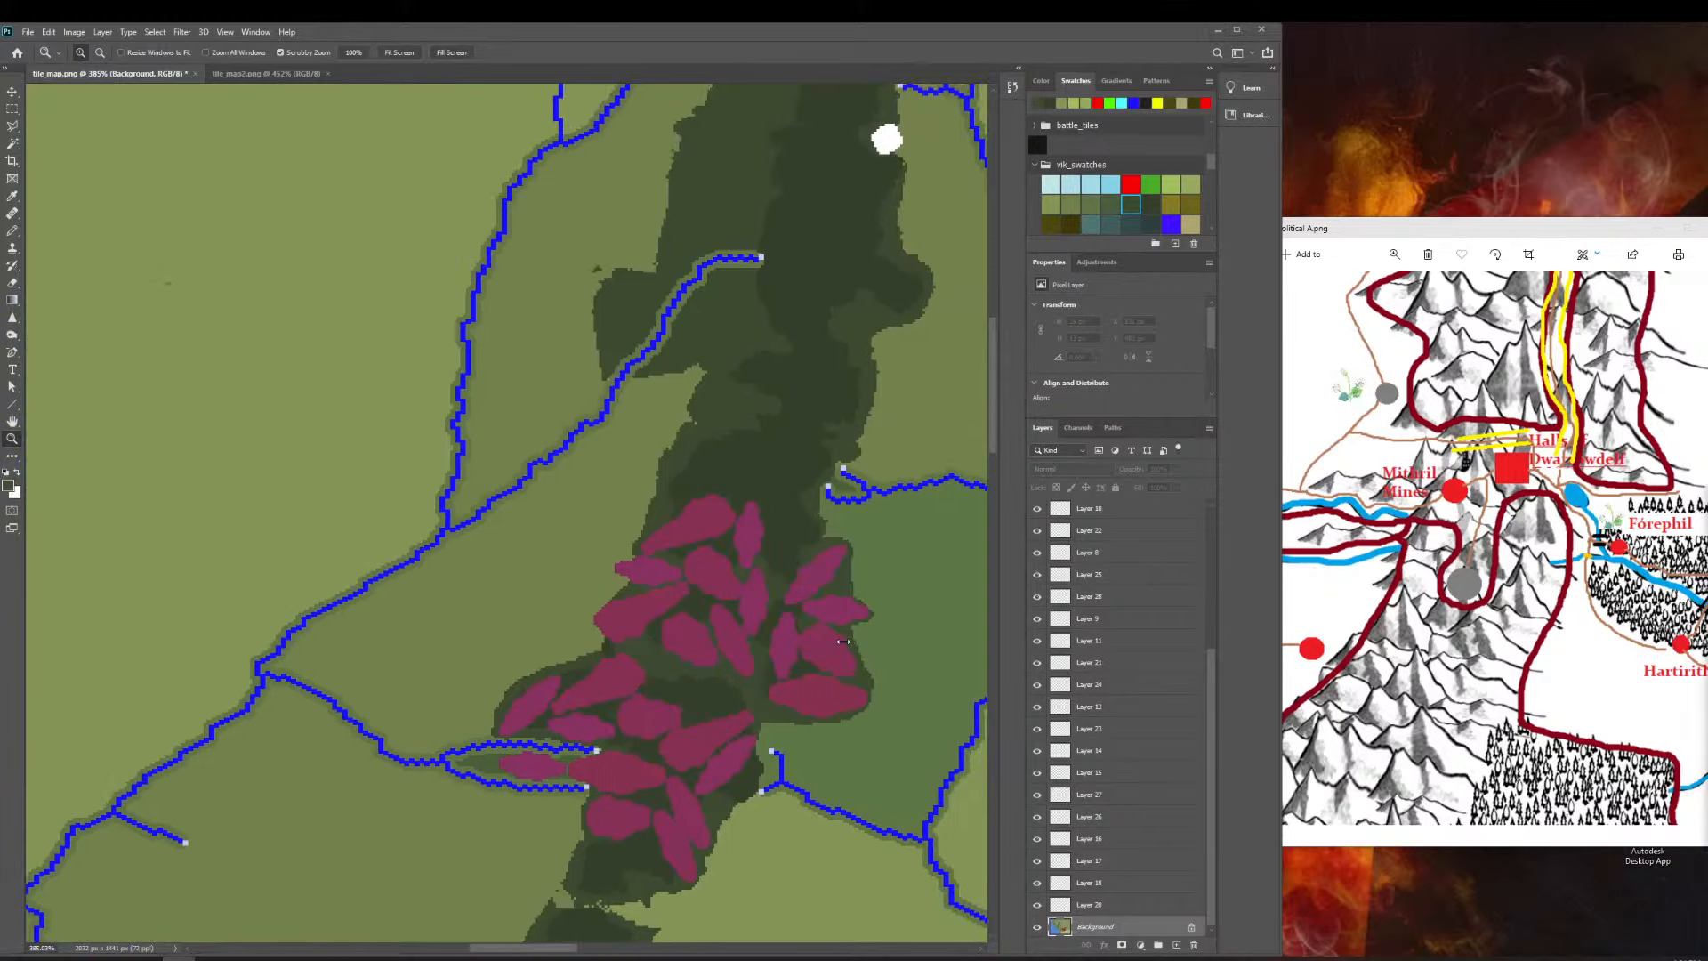
{"action": "scroll", "coordinate": [843, 641], "scroll_direction": "down", "scroll_amount": 1}
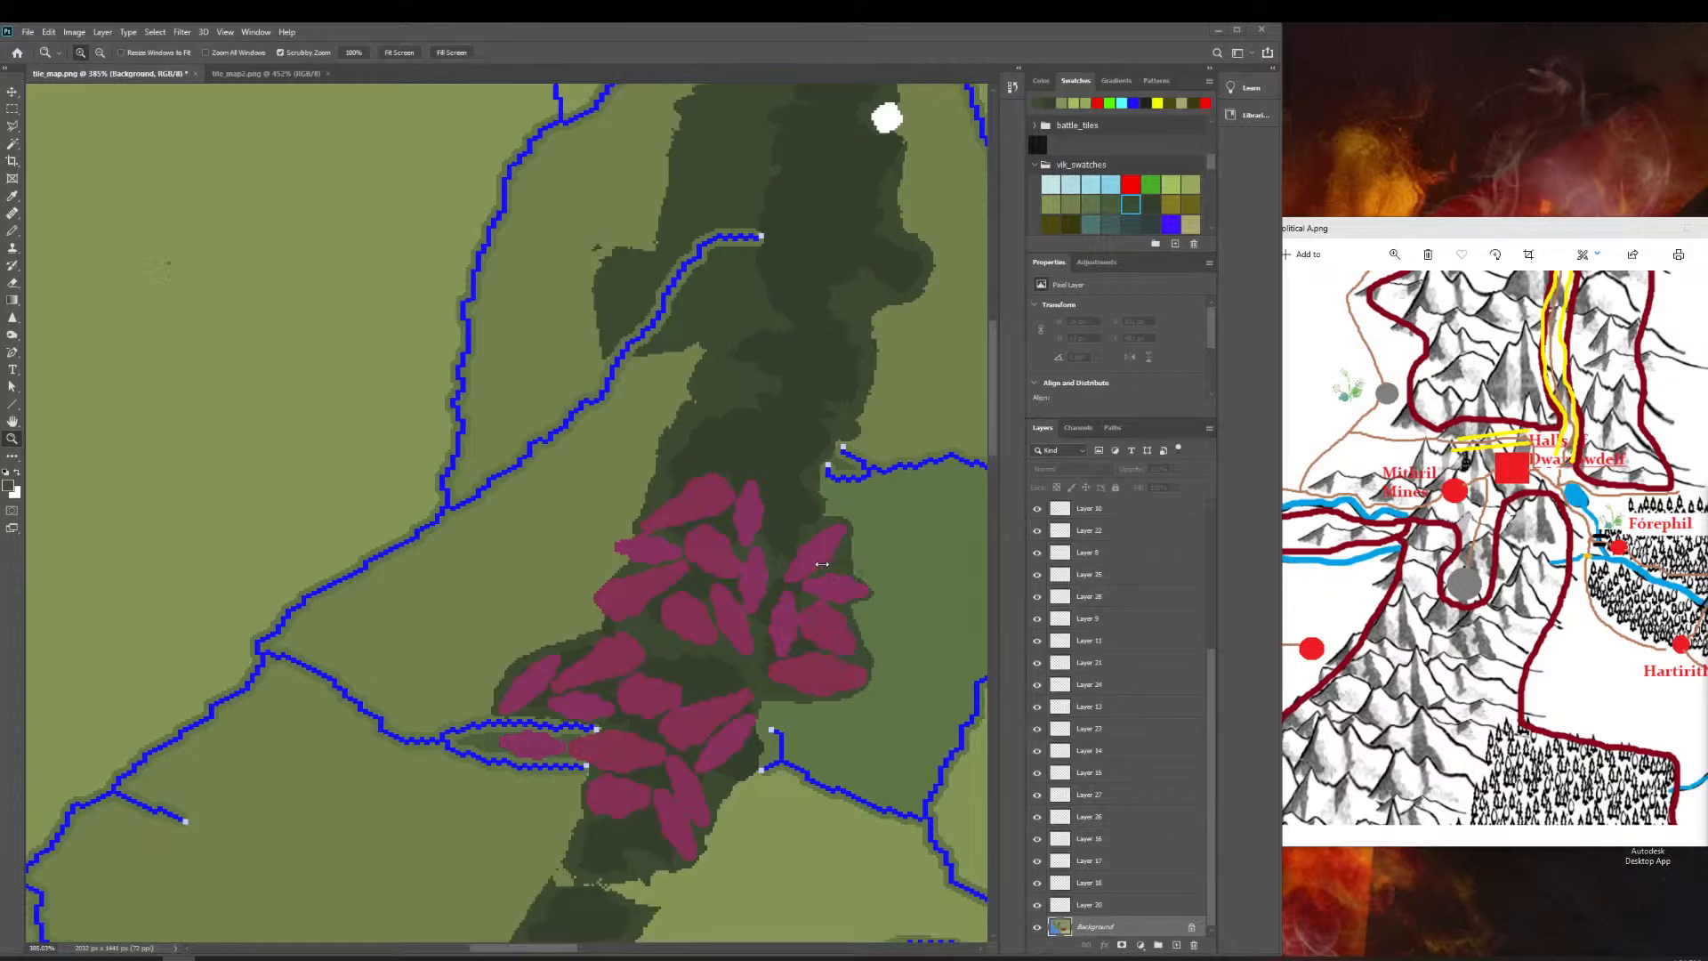
{"action": "scroll", "coordinate": [800, 582], "scroll_direction": "down", "scroll_amount": 8}
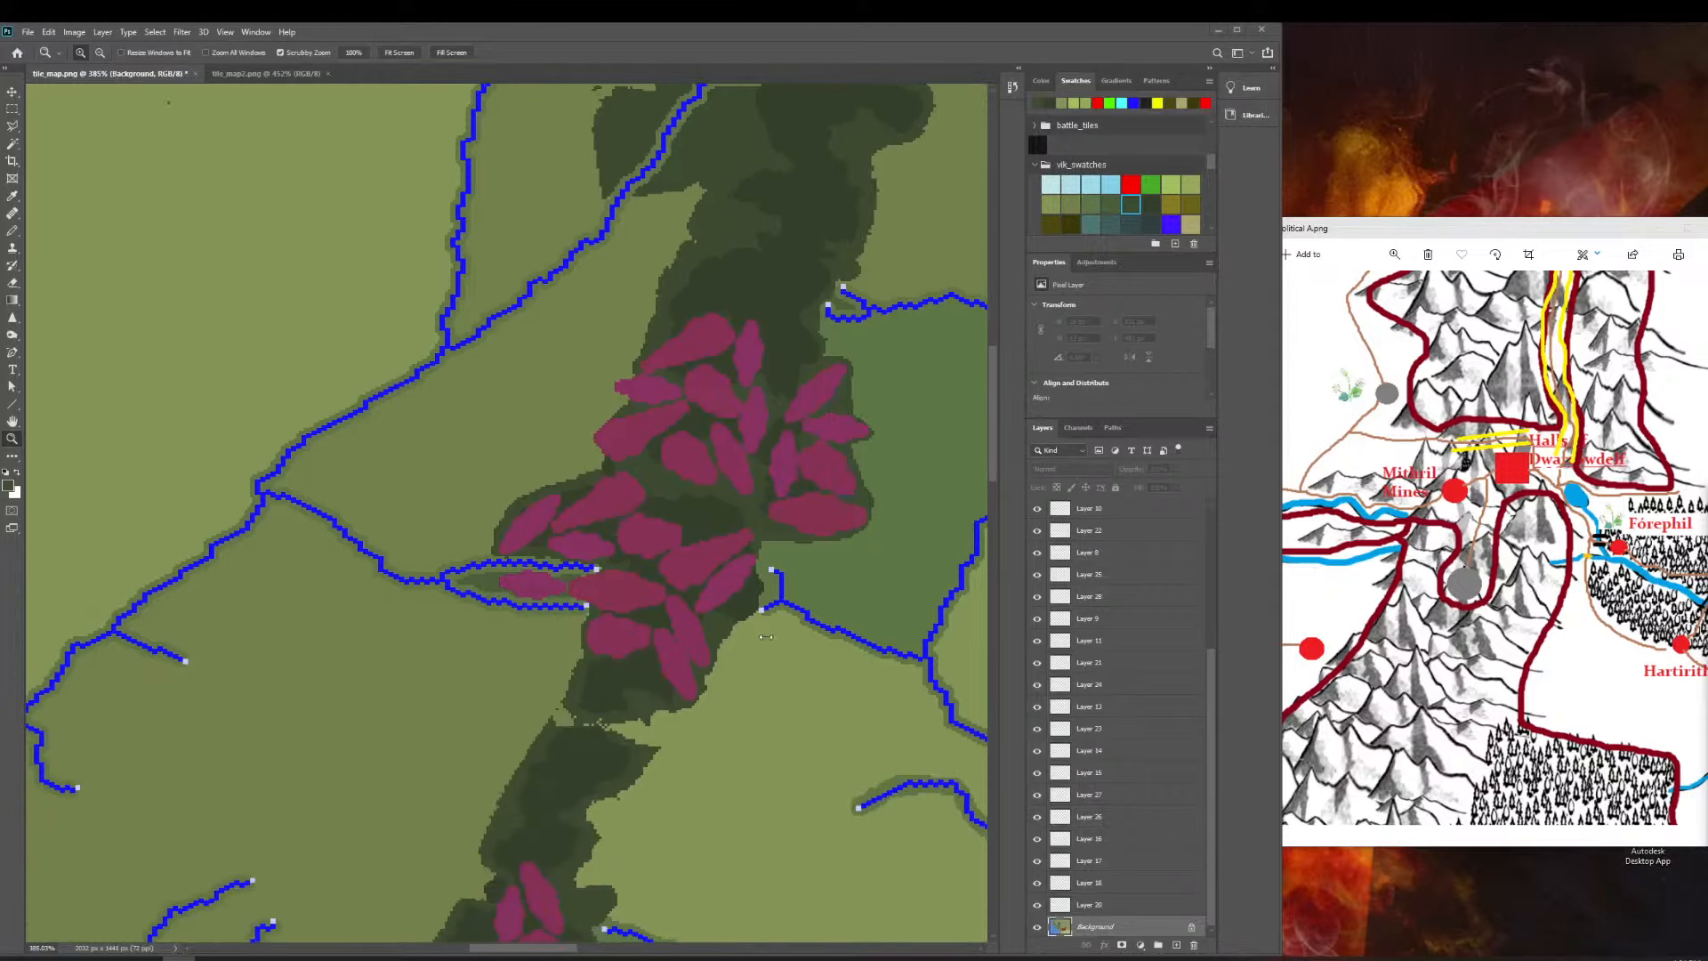
{"action": "left_click_drag", "start_coordinate": [732, 489], "coordinate": [813, 479]}
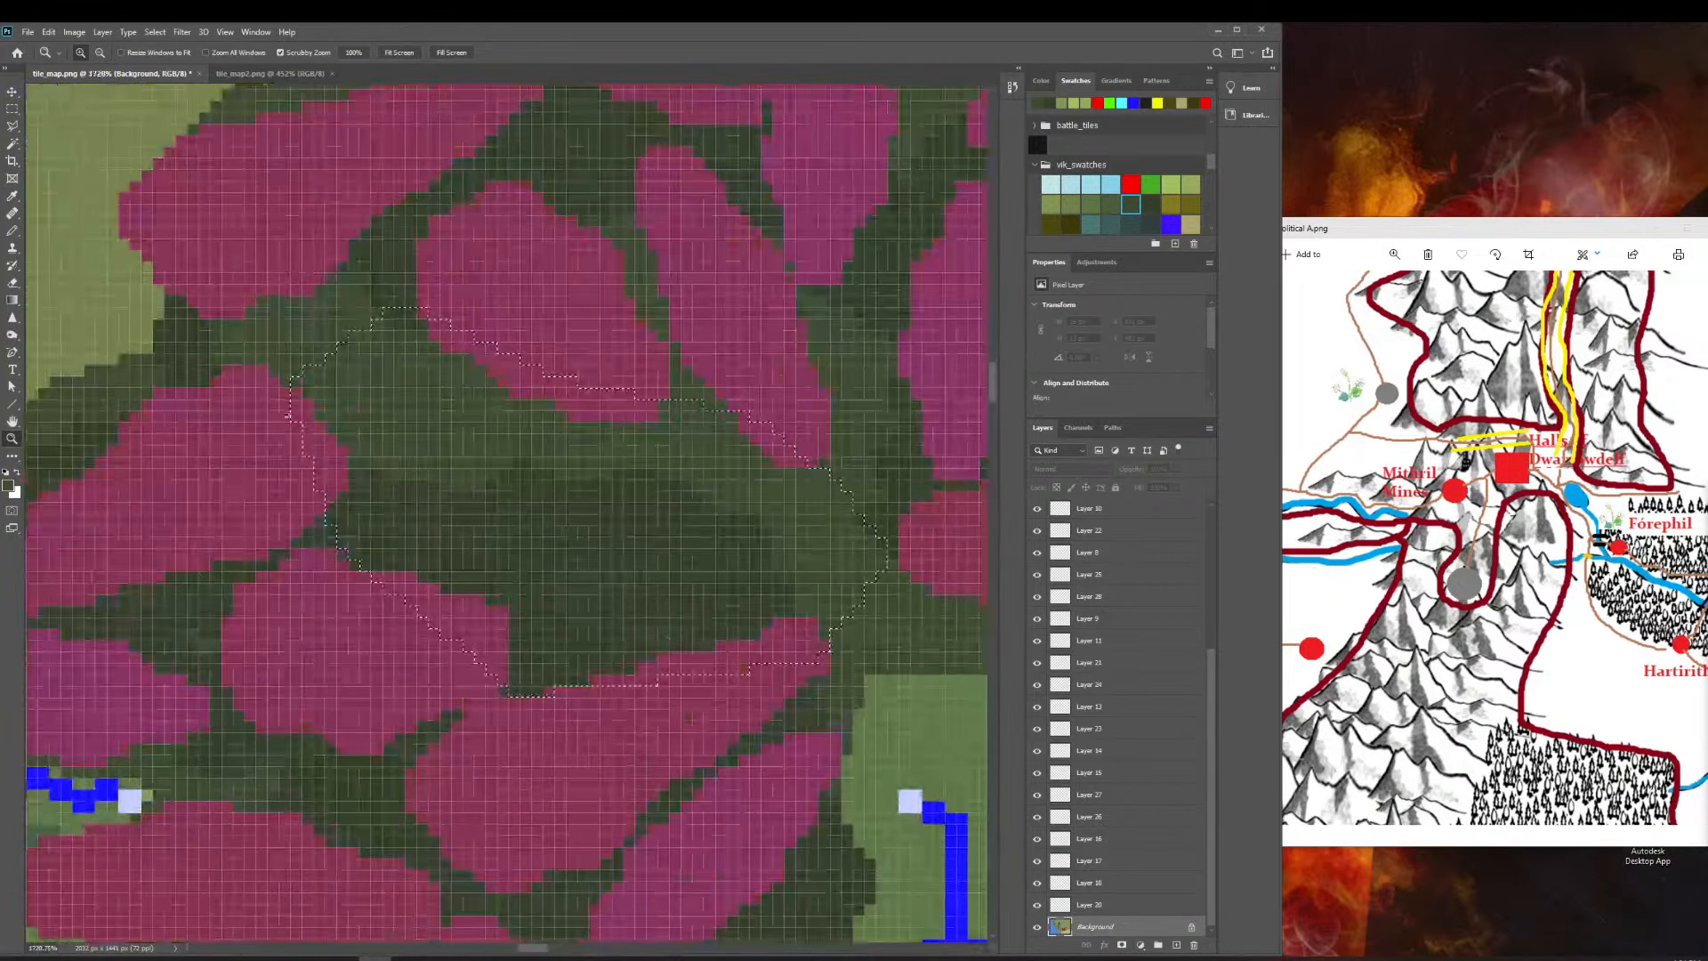
{"action": "scroll", "coordinate": [351, 846], "scroll_direction": "down", "scroll_amount": 2}
{"action": "left_click_drag", "start_coordinate": [538, 714], "coordinate": [418, 715]}
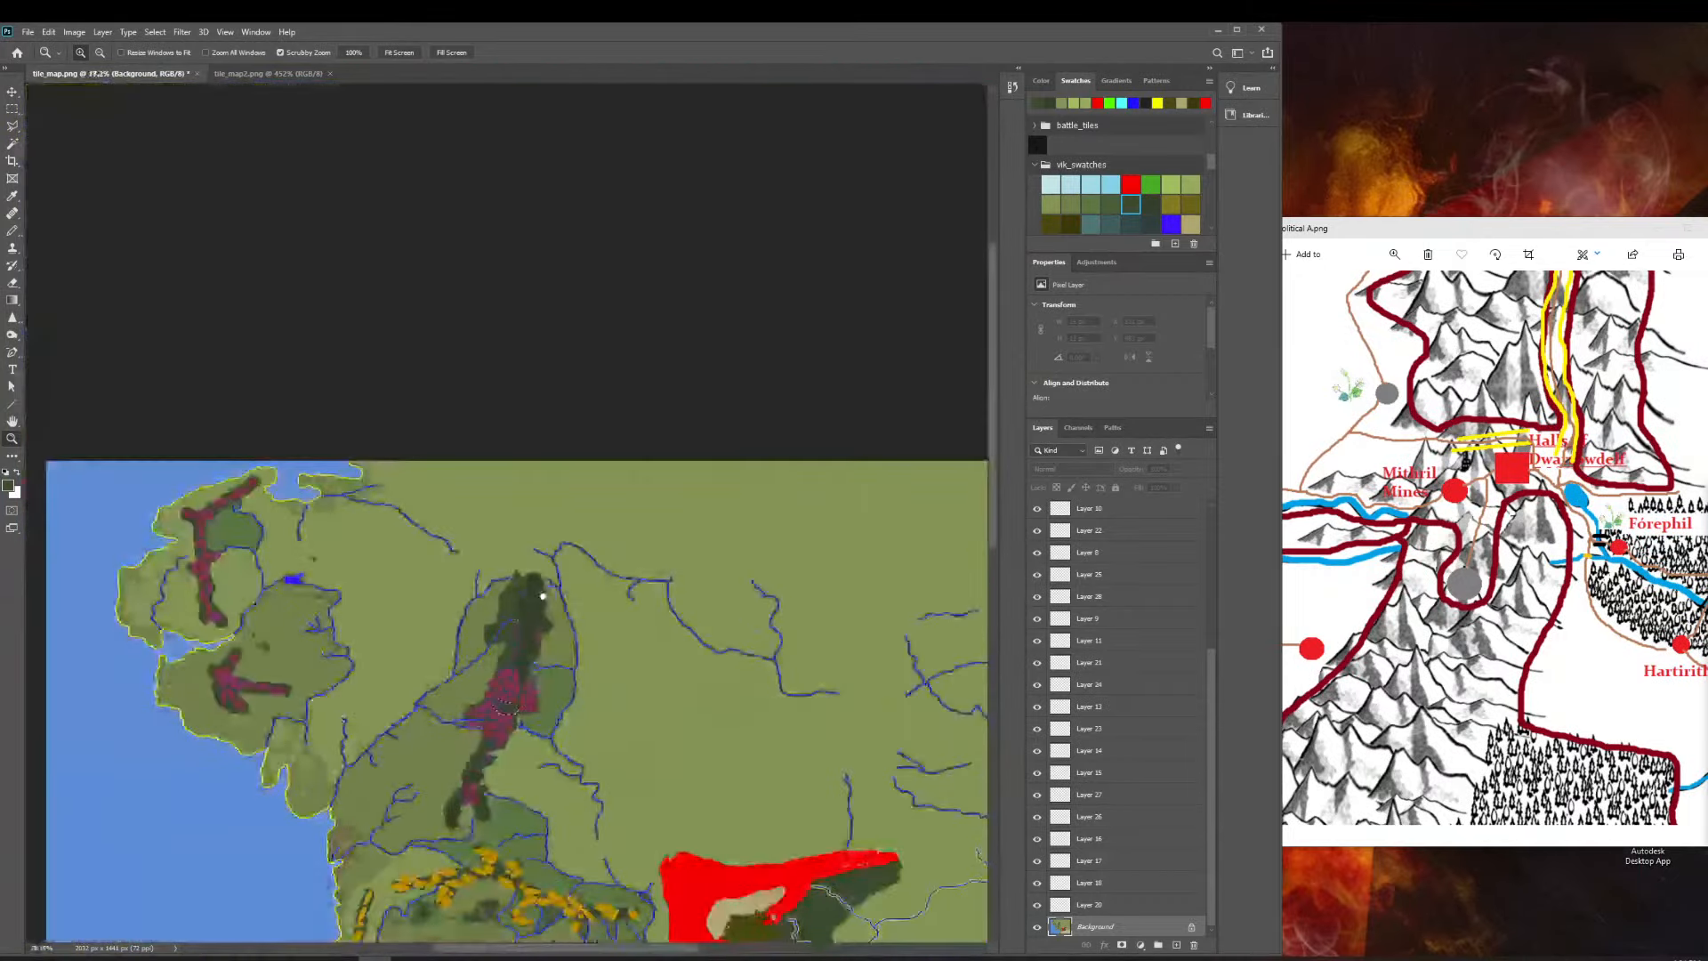
{"action": "scroll", "coordinate": [534, 663], "scroll_direction": "down", "scroll_amount": 14}
{"action": "mouse_move", "coordinate": [712, 612]}
{"action": "left_mouse_down"}
{"action": "mouse_move", "coordinate": [815, 605]}
{"action": "mouse_move", "coordinate": [718, 636]}
{"action": "left_mouse_up"}
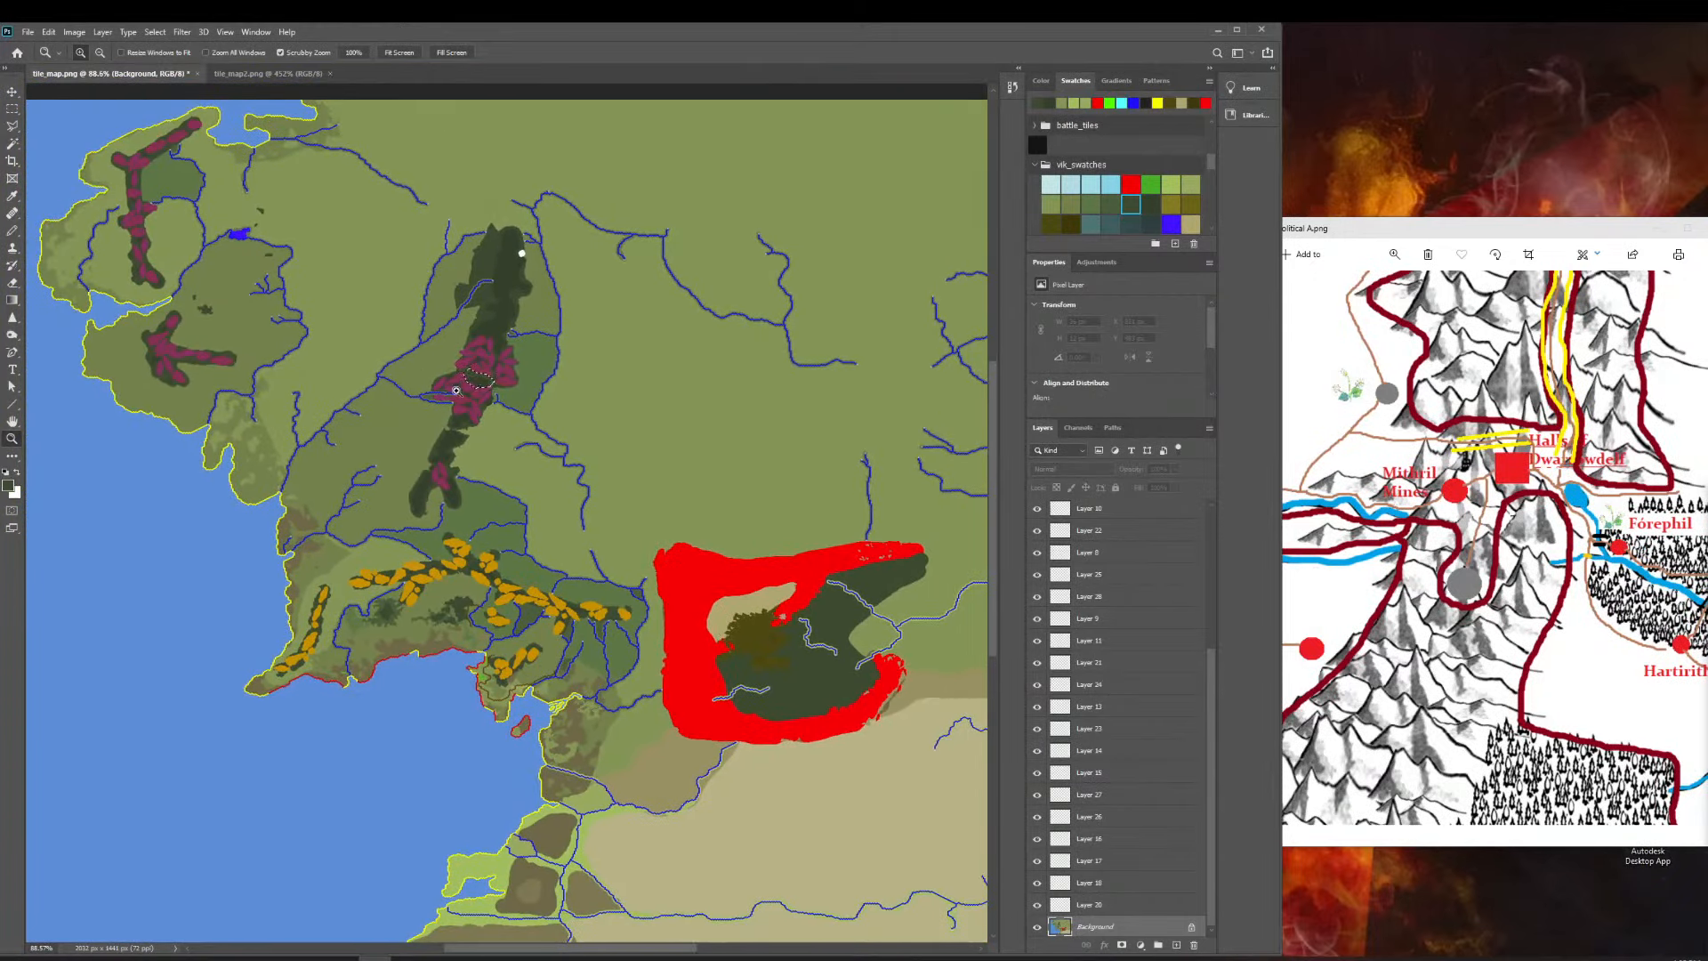
{"action": "left_click_drag", "start_coordinate": [458, 392], "coordinate": [516, 451]}
{"action": "scroll", "coordinate": [515, 451], "scroll_direction": "down", "scroll_amount": 5}
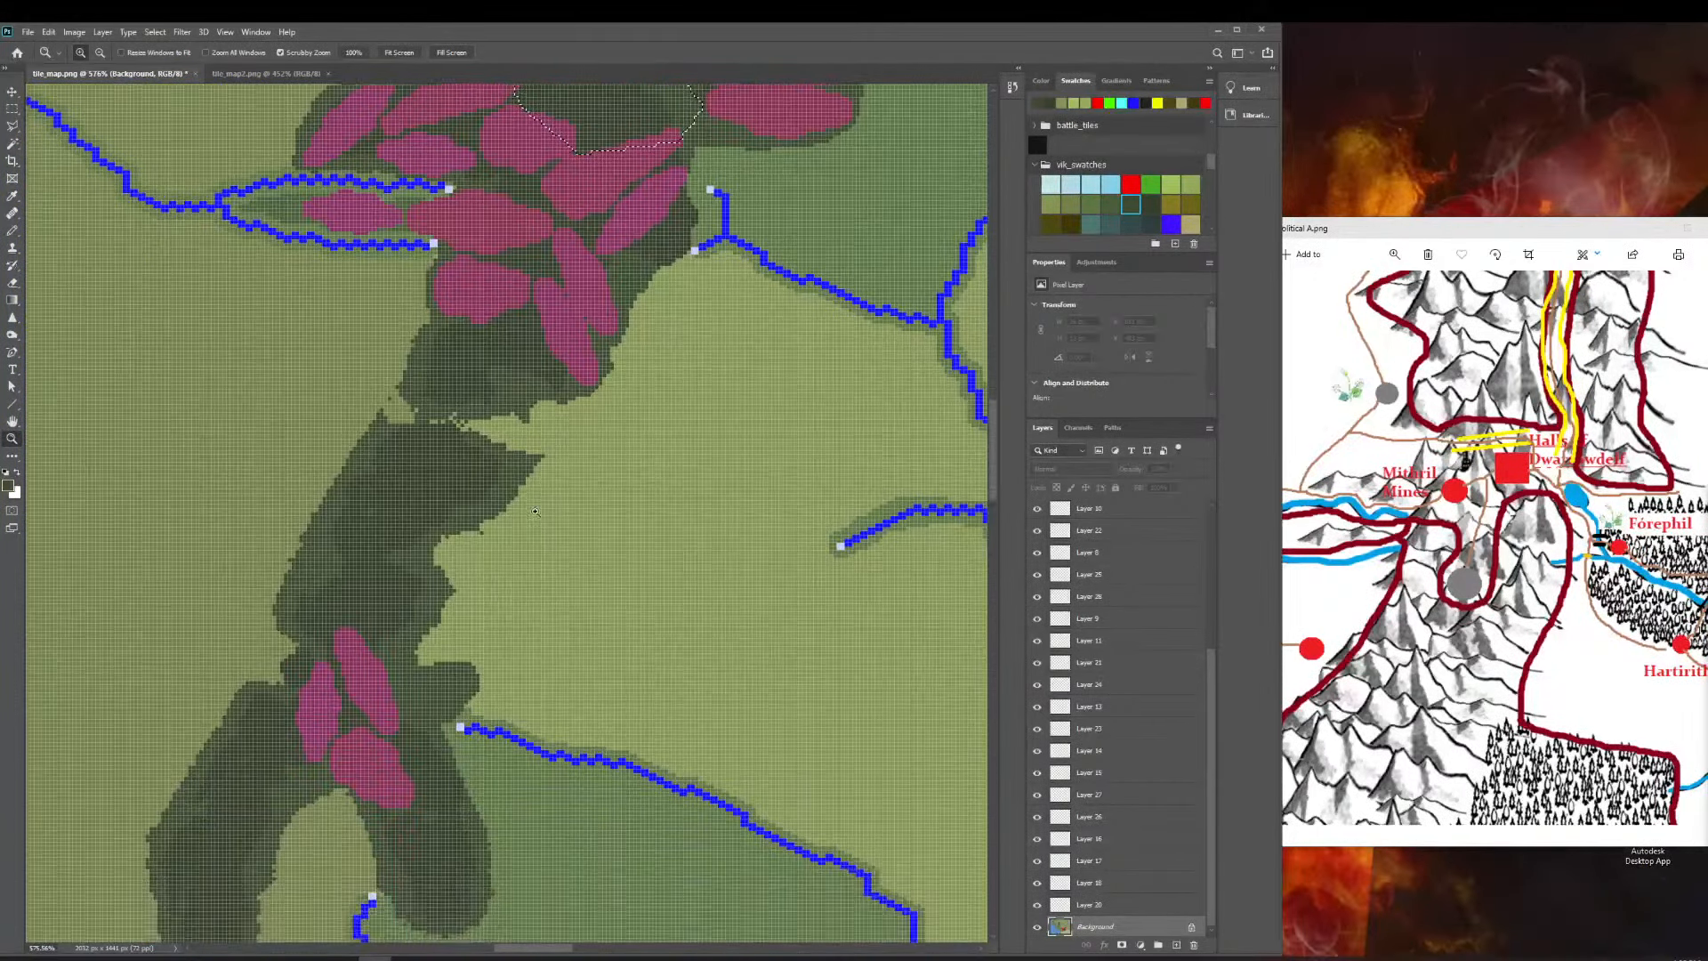
{"action": "scroll", "coordinate": [533, 472], "scroll_direction": "up", "scroll_amount": 9}
{"action": "left_click_drag", "start_coordinate": [639, 541], "coordinate": [612, 544]}
{"action": "left_click", "coordinate": [626, 635]}
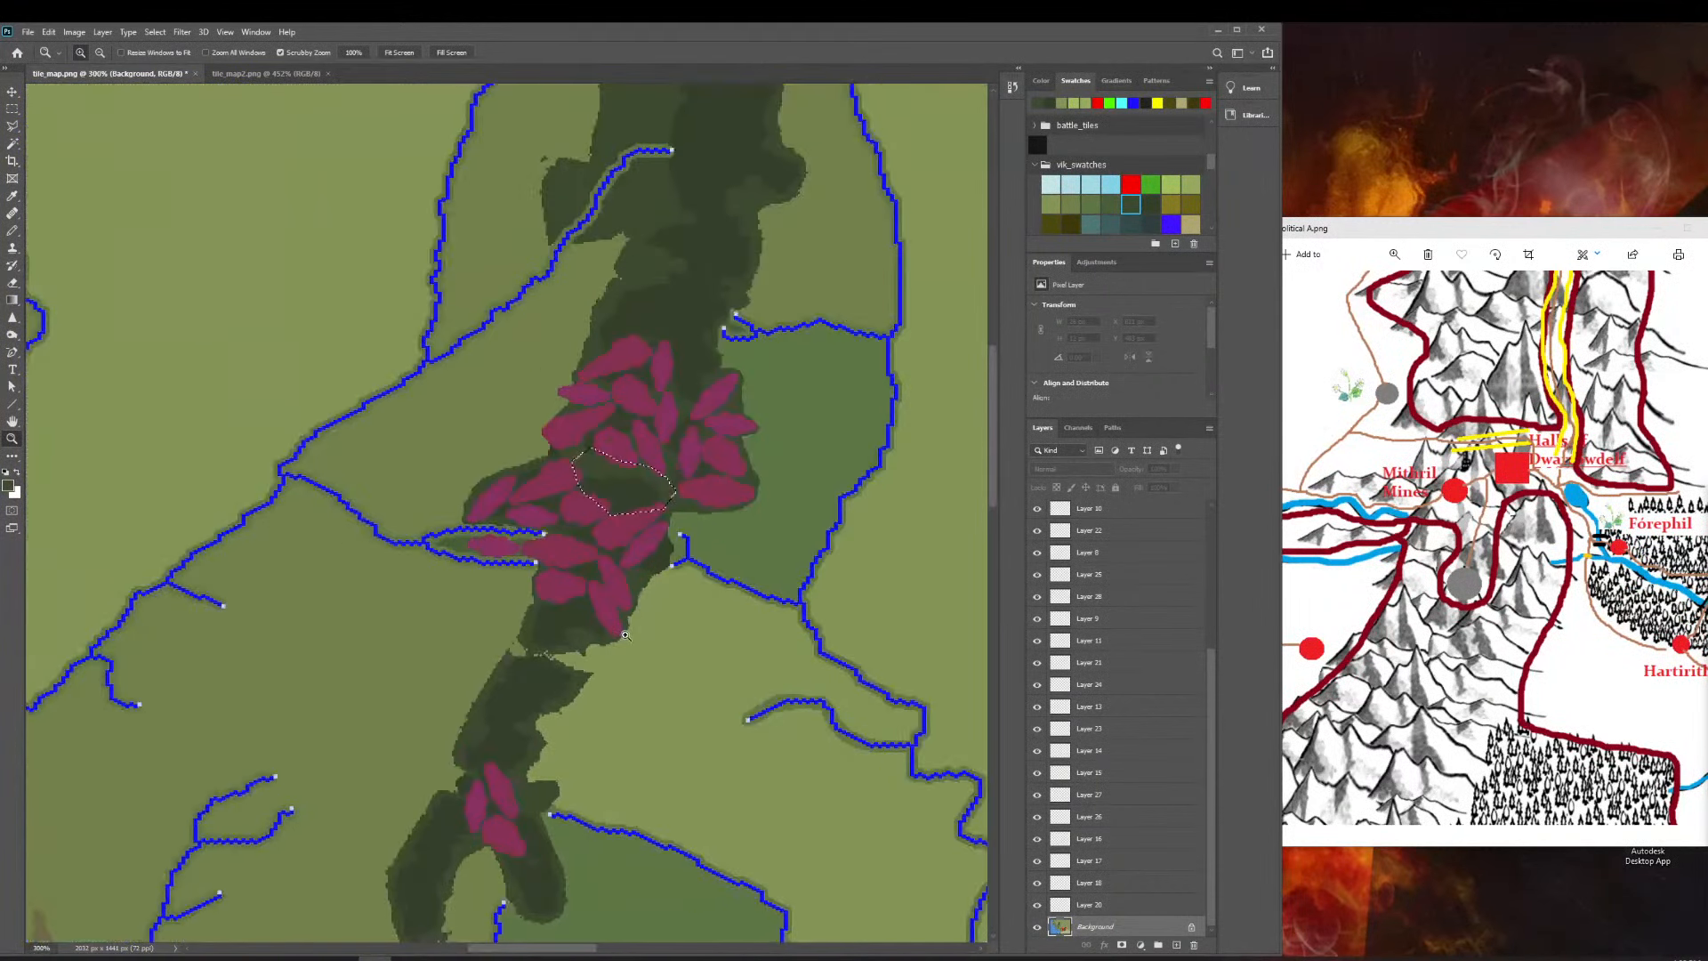
Show the red guide drawing on Layer 1 and clear its red fill inside the outlined gap.
{"action": "left_click", "coordinate": [12, 92]}
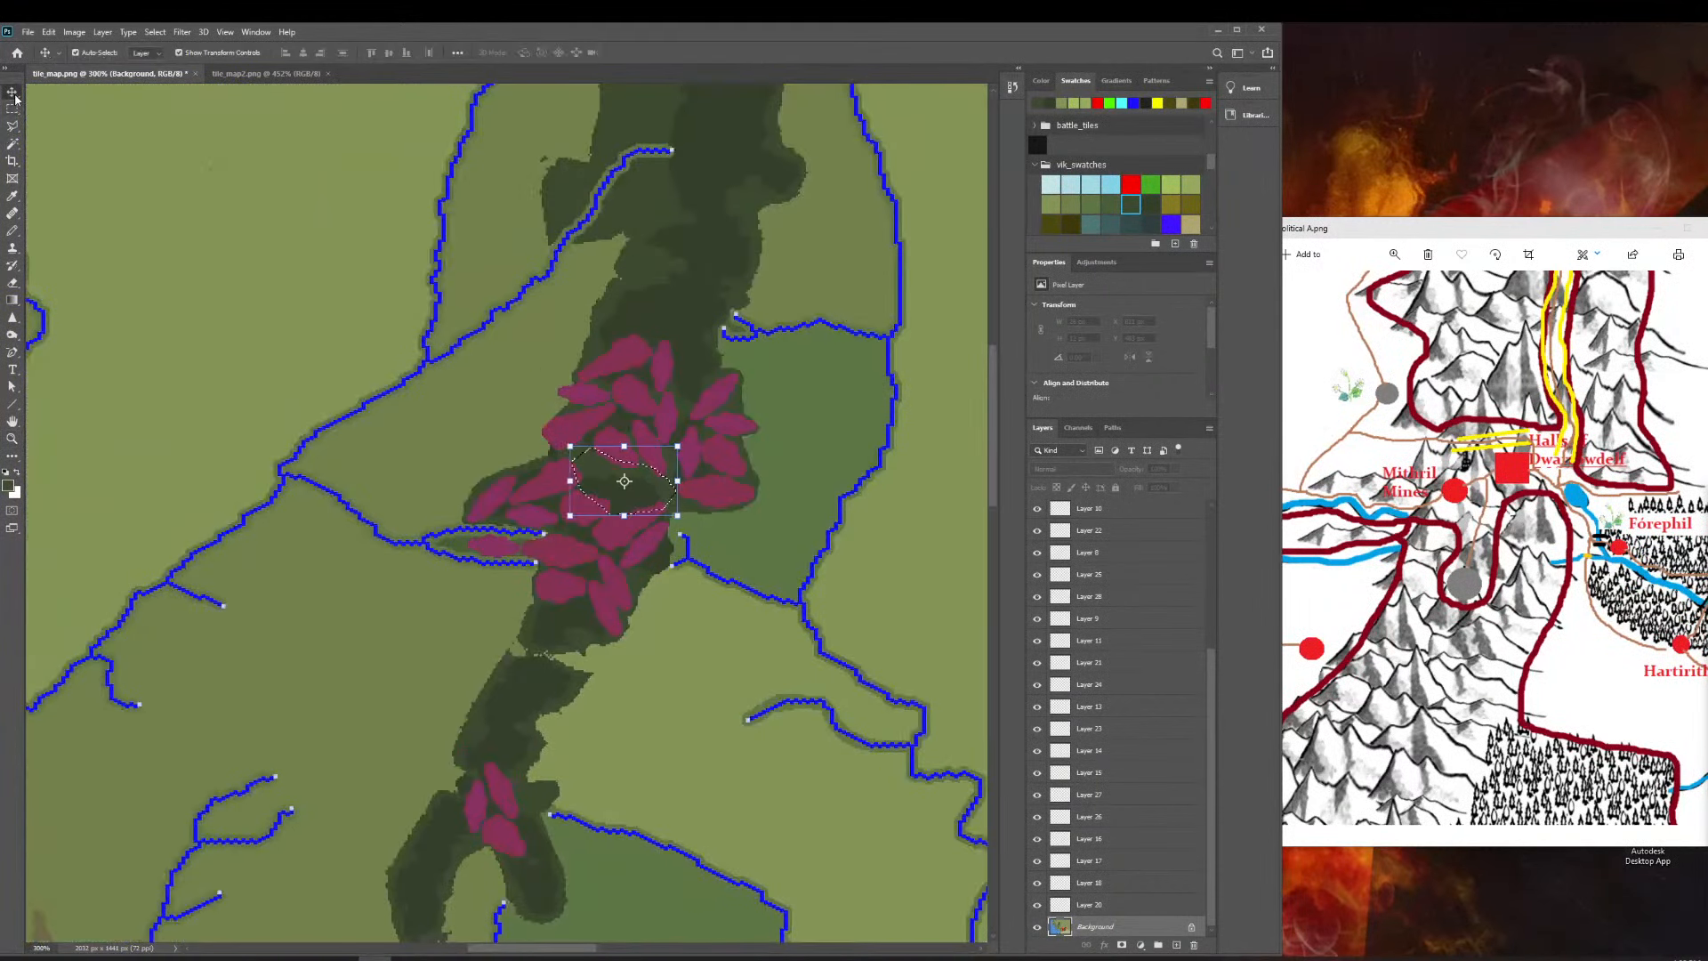
{"action": "left_click", "coordinate": [283, 223]}
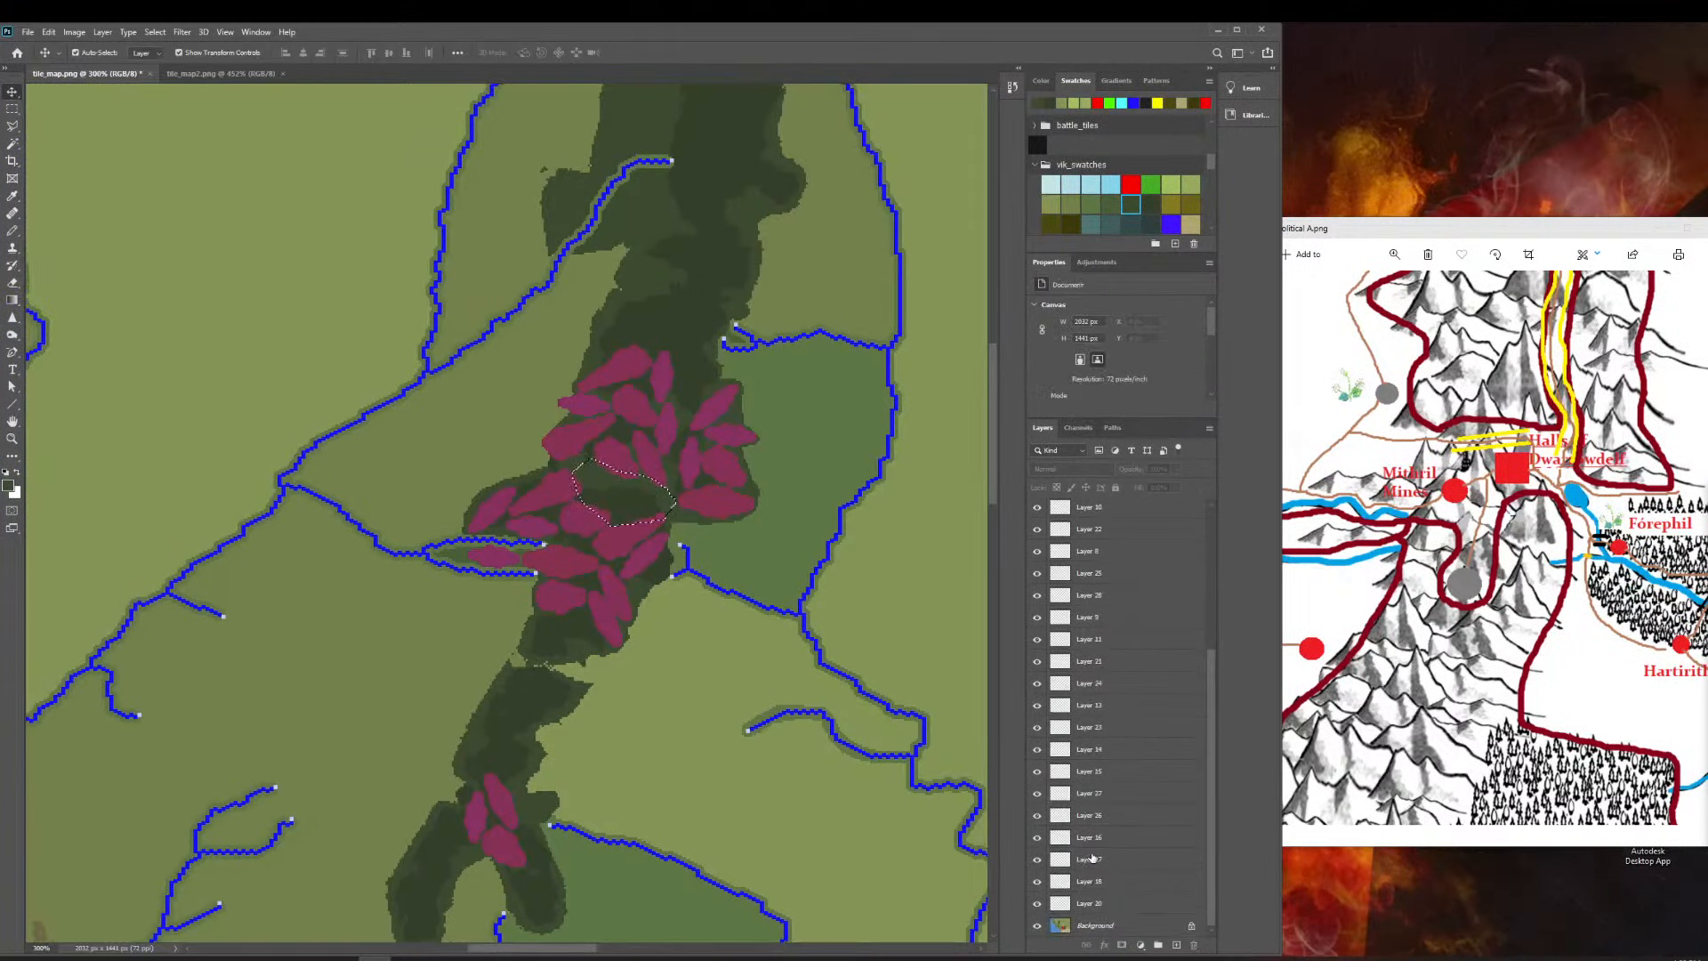
{"action": "scroll", "coordinate": [1093, 858], "scroll_direction": "up", "scroll_amount": 3}
{"action": "left_click", "coordinate": [1098, 558]}
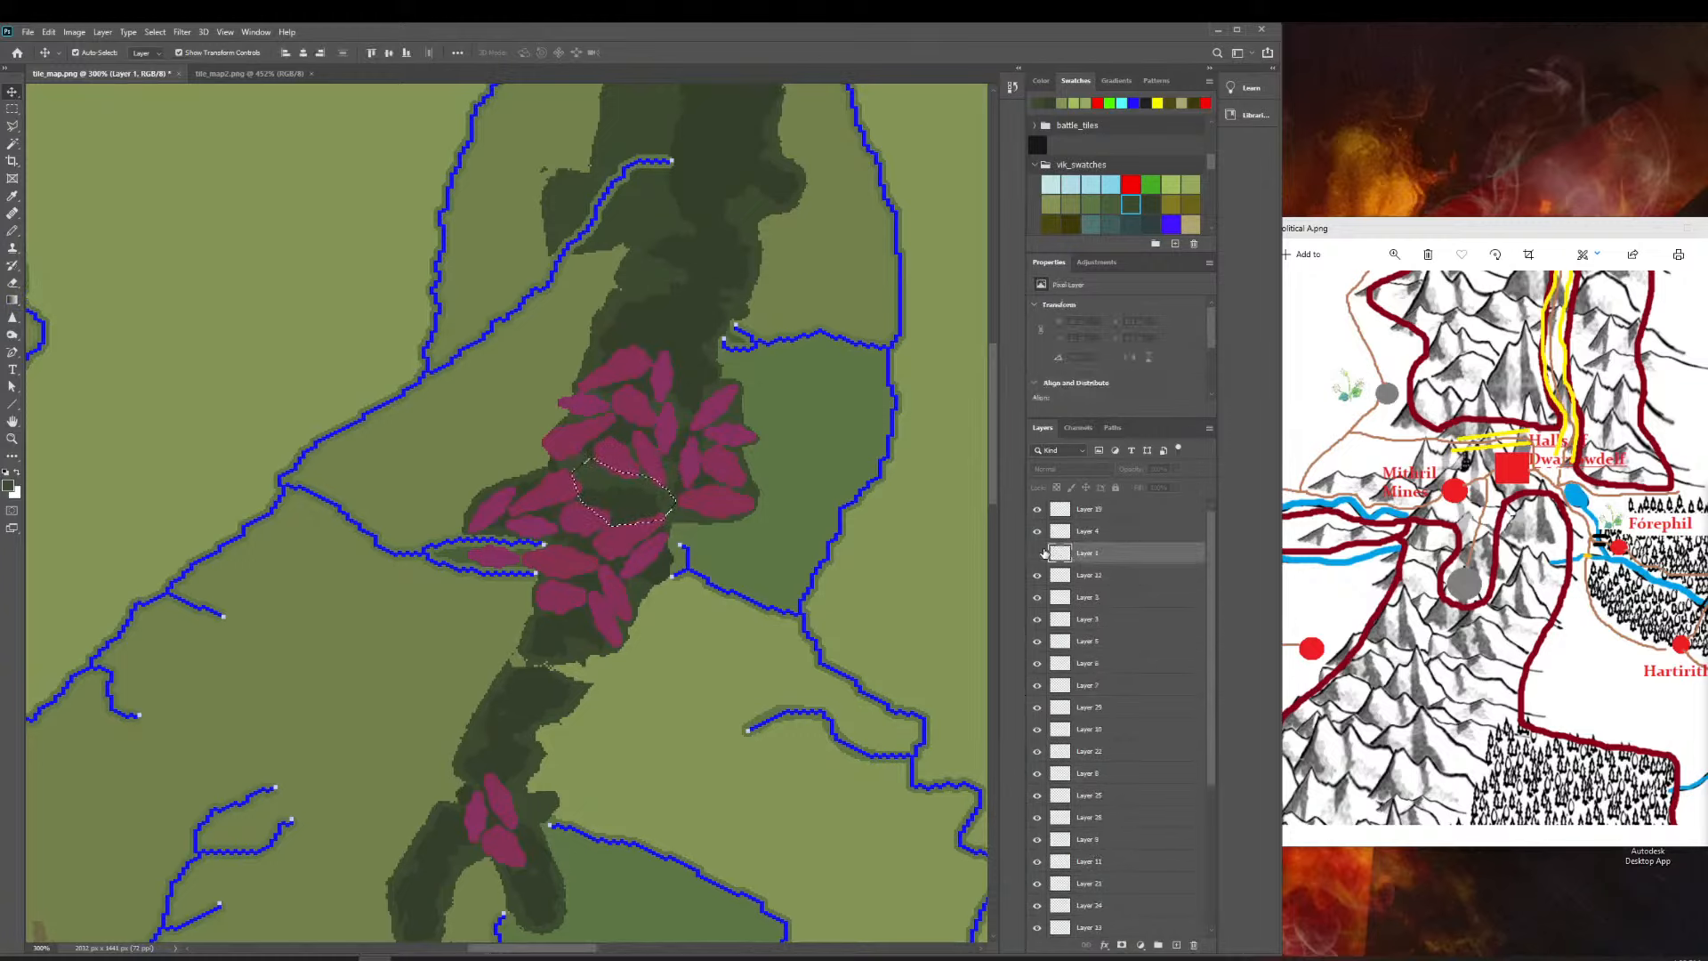
{"action": "left_click", "coordinate": [1037, 553]}
{"action": "left_click", "coordinate": [1038, 554]}
{"action": "left_click", "coordinate": [1037, 553]}
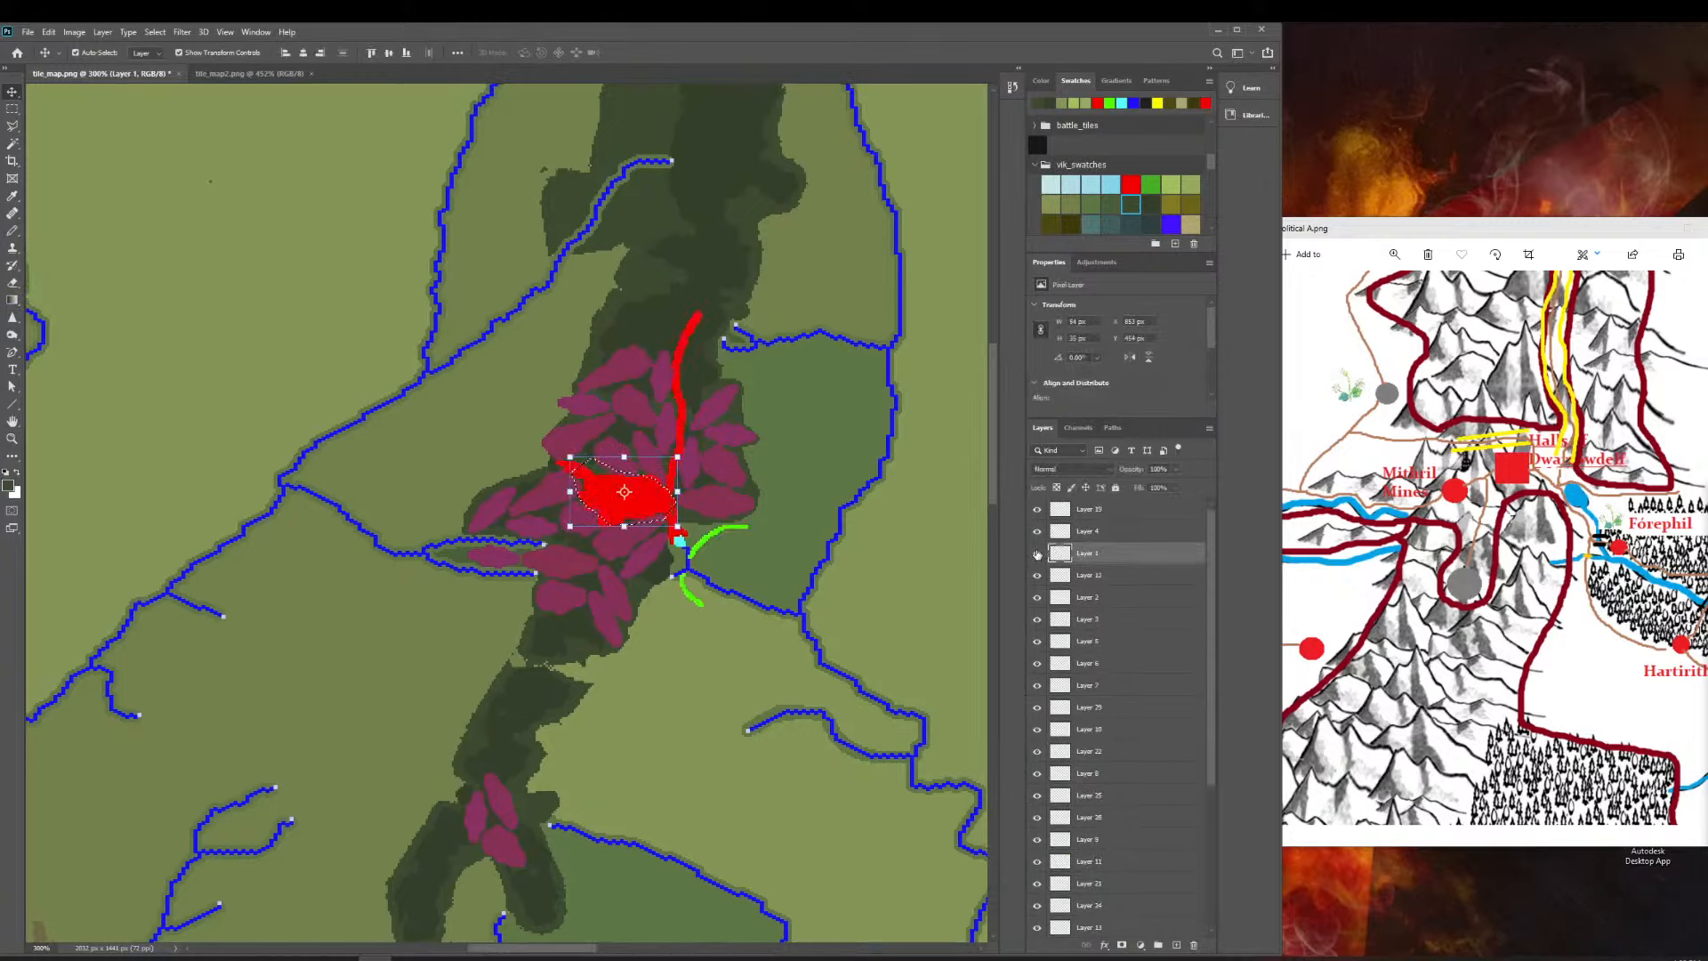
{"action": "left_click", "coordinate": [1037, 553]}
{"action": "left_click", "coordinate": [1037, 553]}
{"action": "left_click", "coordinate": [1037, 554]}
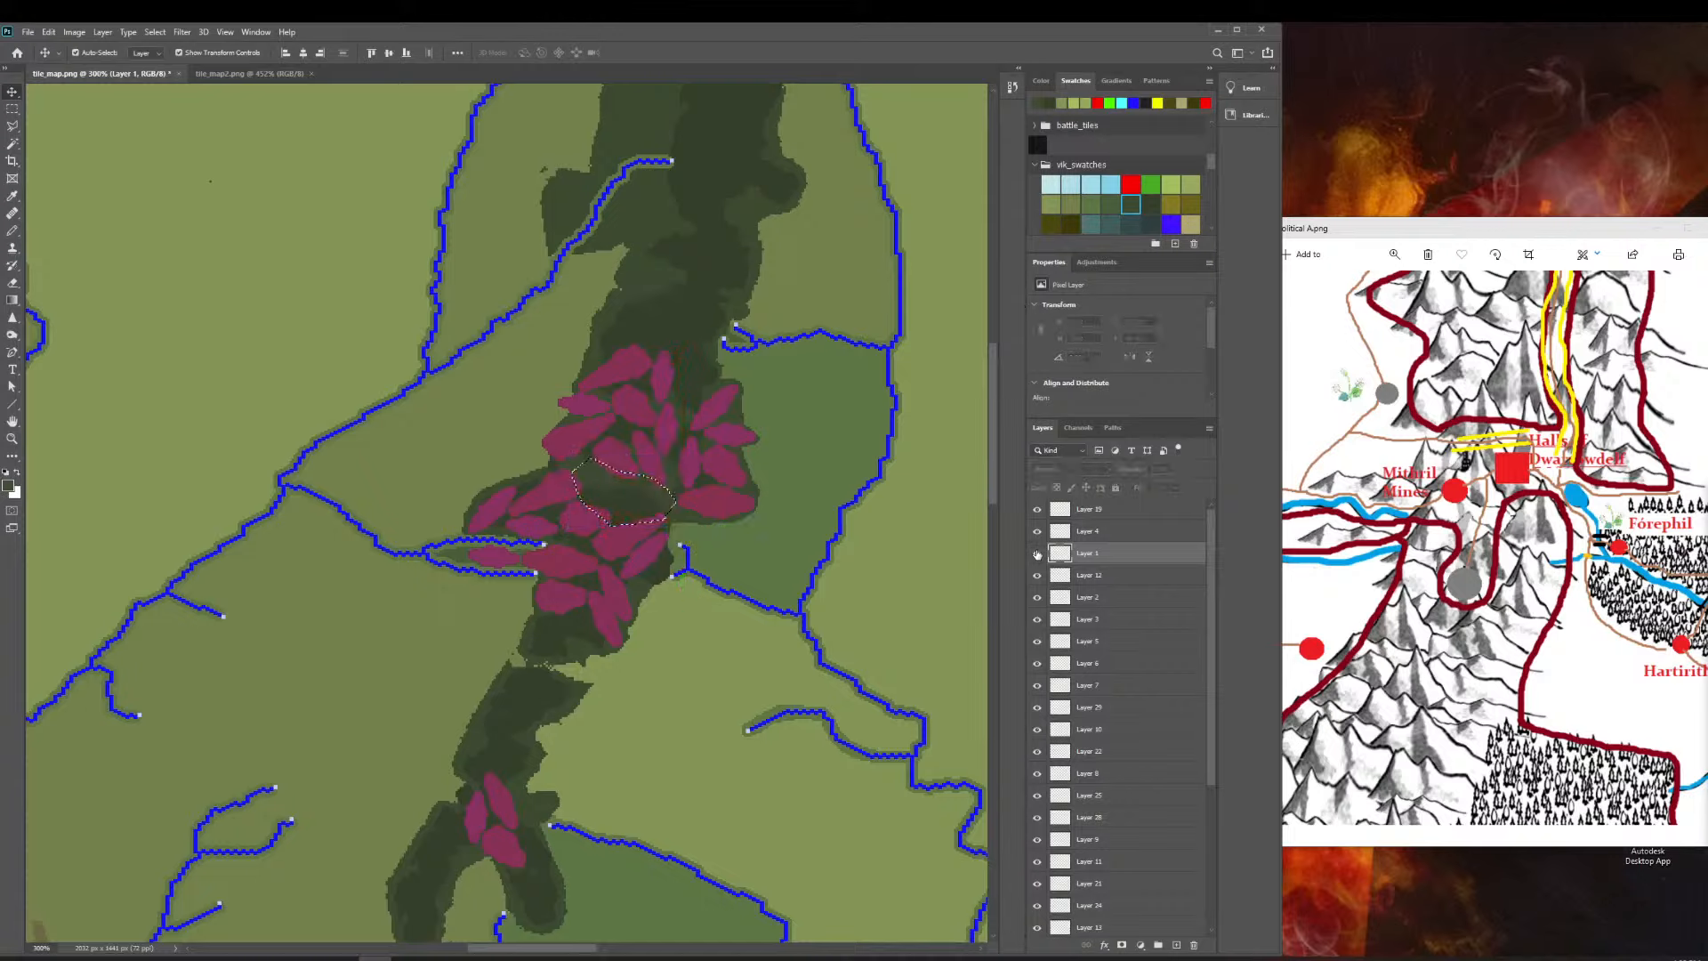
{"action": "left_click", "coordinate": [1038, 554]}
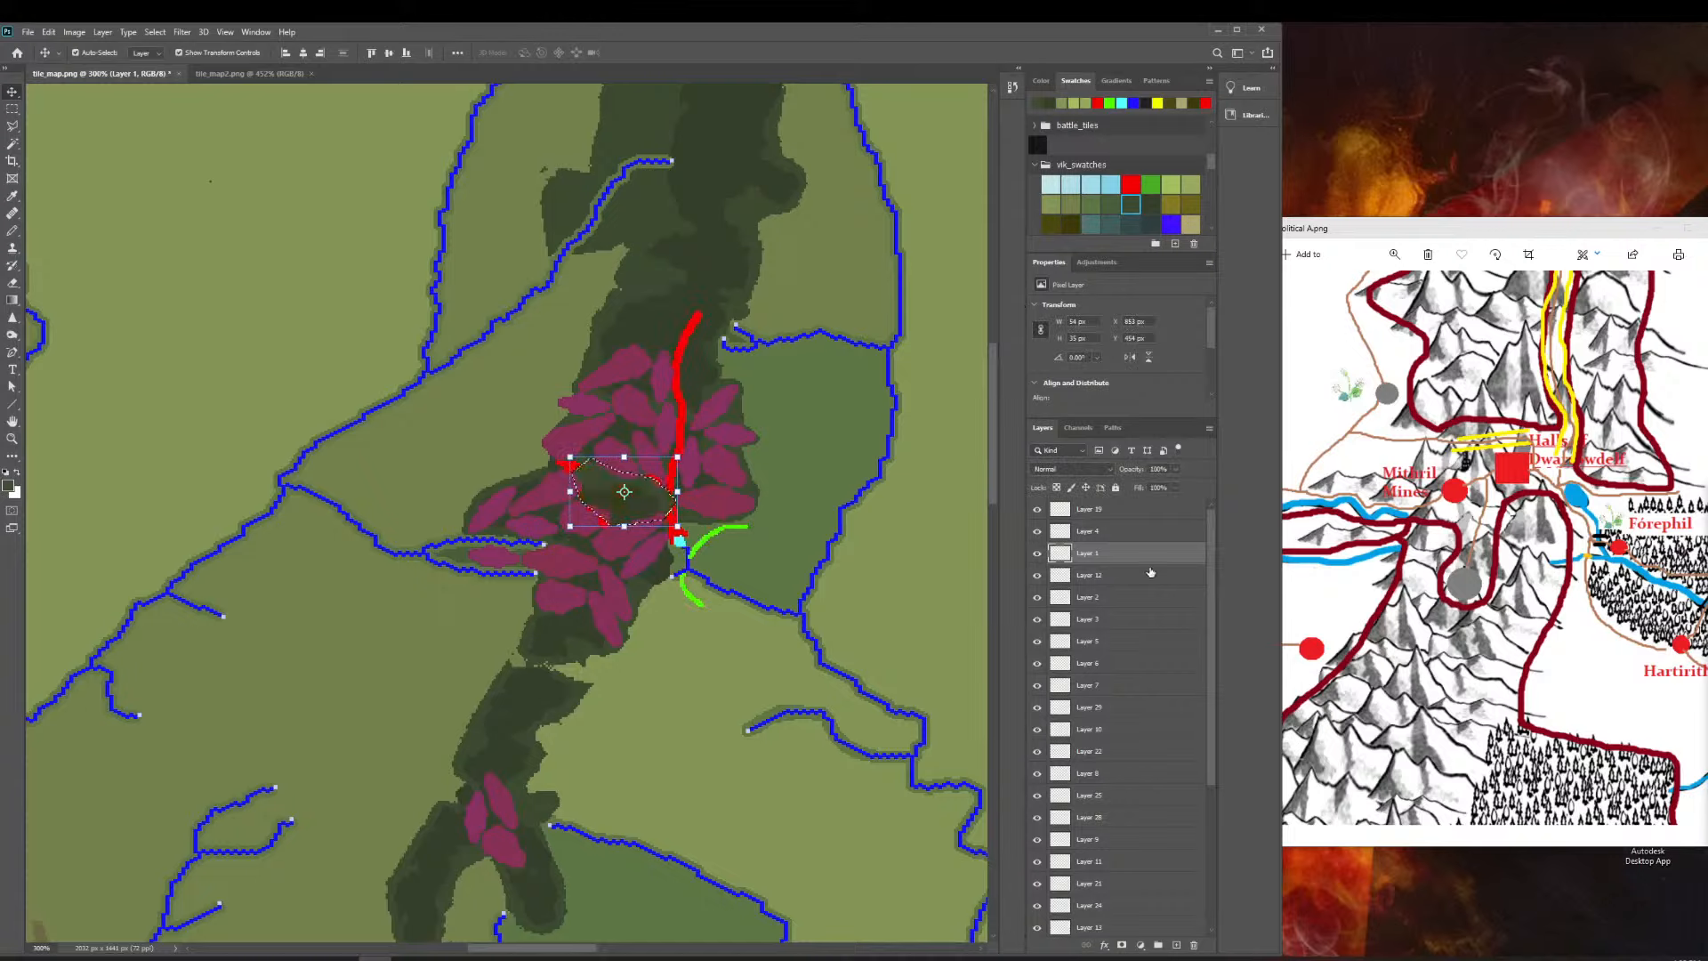
Delete Layer 1 with the red guide drawing and remove the selection around the gap in the purple cluster.
{"action": "scroll", "coordinate": [1151, 572], "scroll_direction": "down", "scroll_amount": 5}
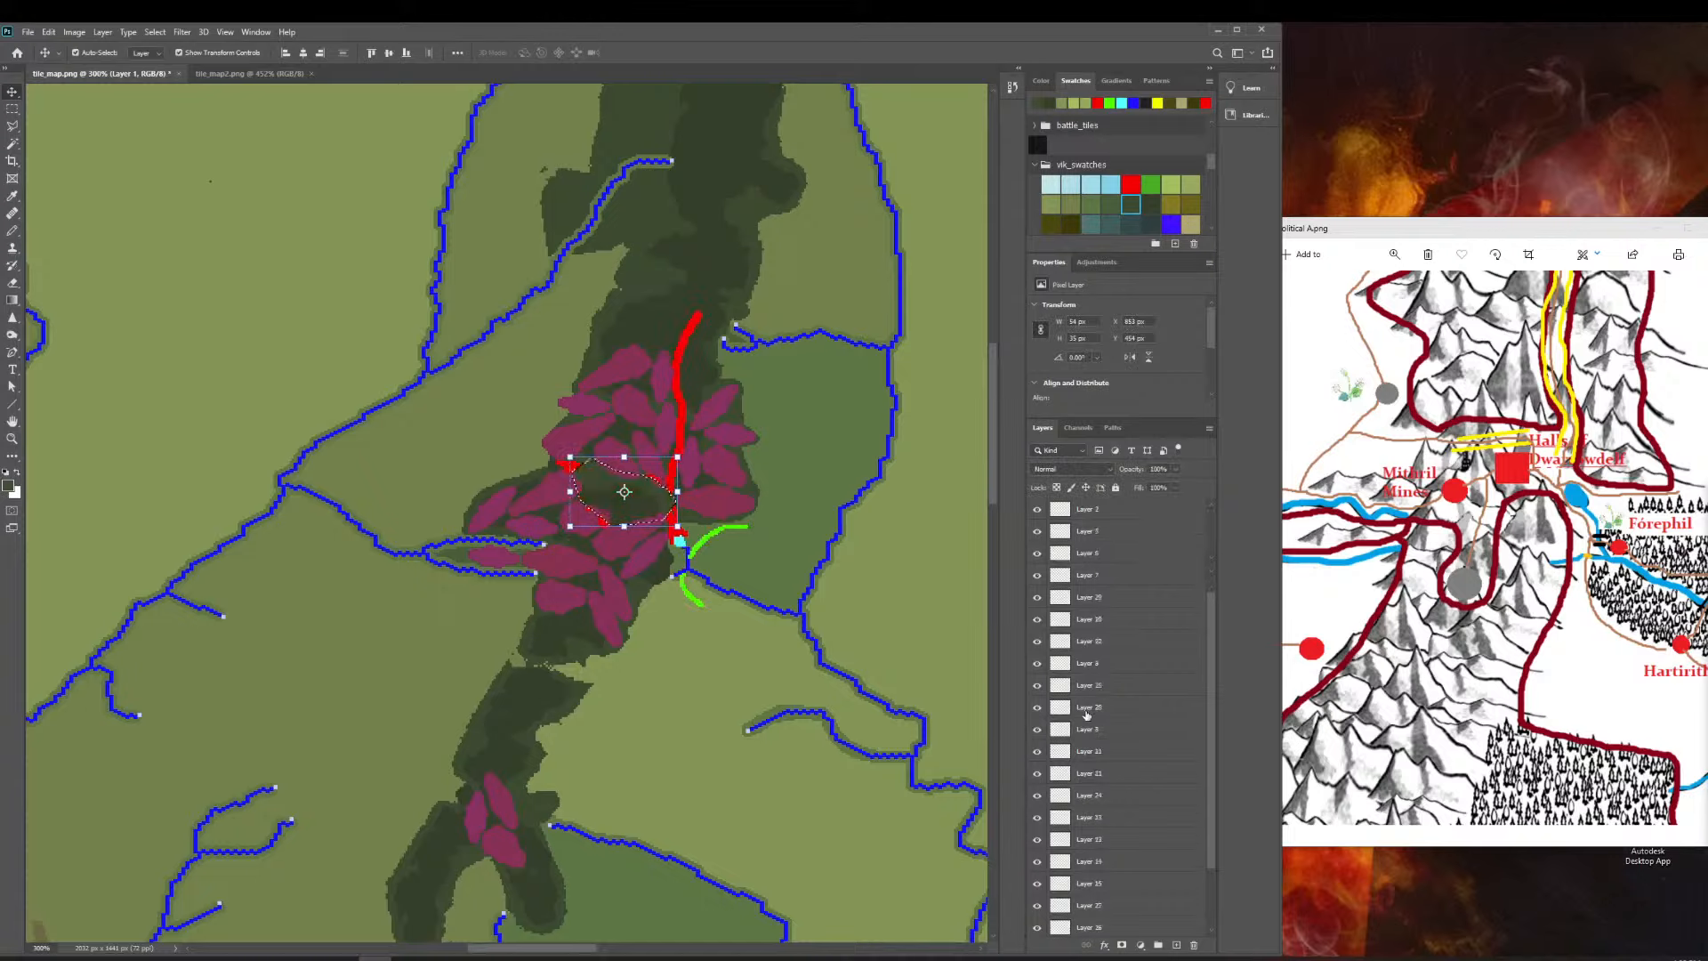
{"action": "left_click", "coordinate": [1189, 948]}
{"action": "left_click", "coordinate": [810, 365]}
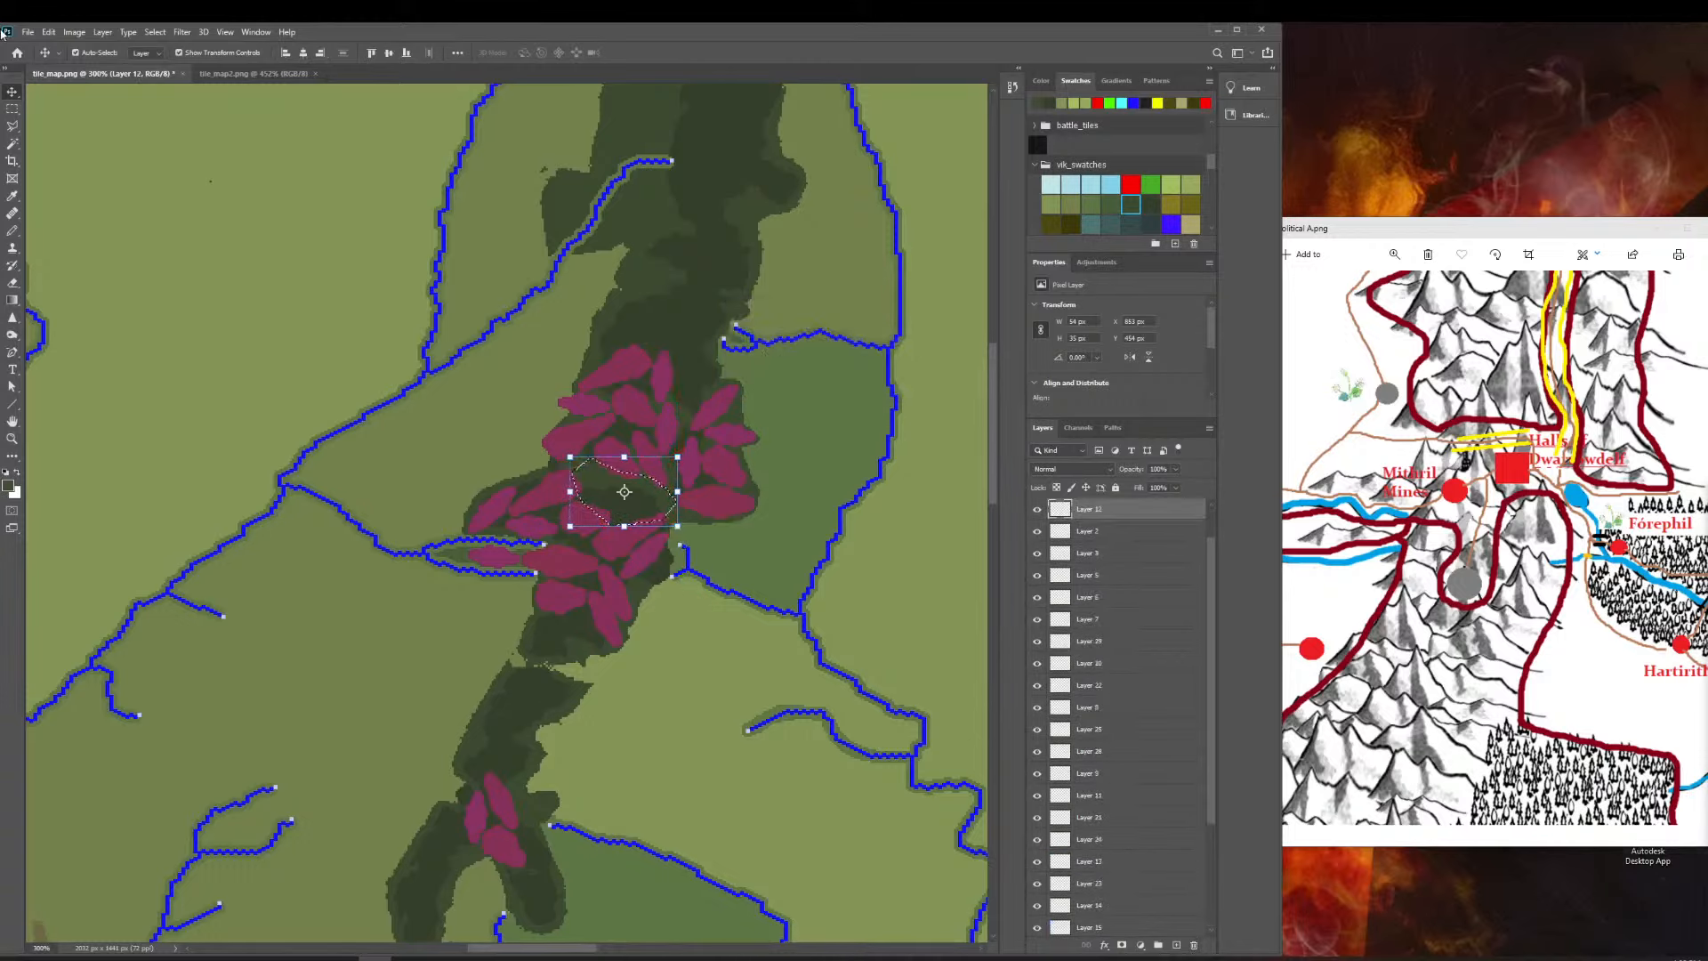
{"action": "left_click", "coordinate": [12, 109]}
{"action": "scroll", "coordinate": [1136, 604], "scroll_direction": "up", "scroll_amount": 1}
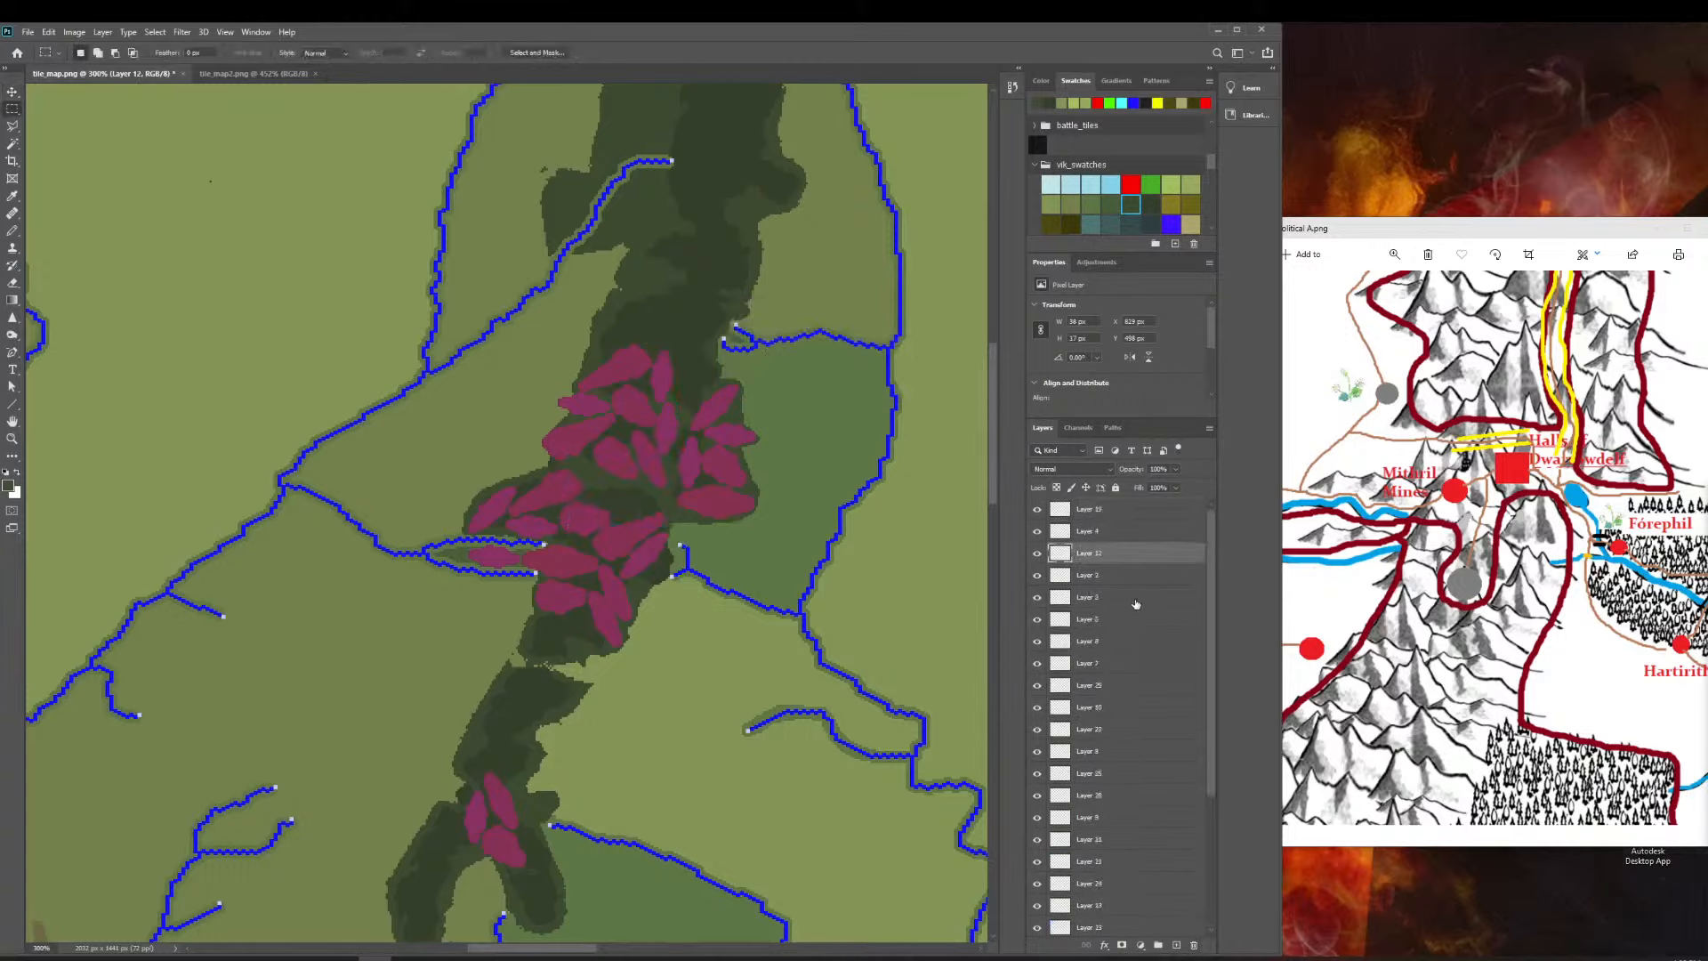
Flatten all layers of the tile map into a single background and save tile_map.png.
{"action": "left_click", "coordinate": [1154, 514]}
{"action": "right_click", "coordinate": [1154, 514]}
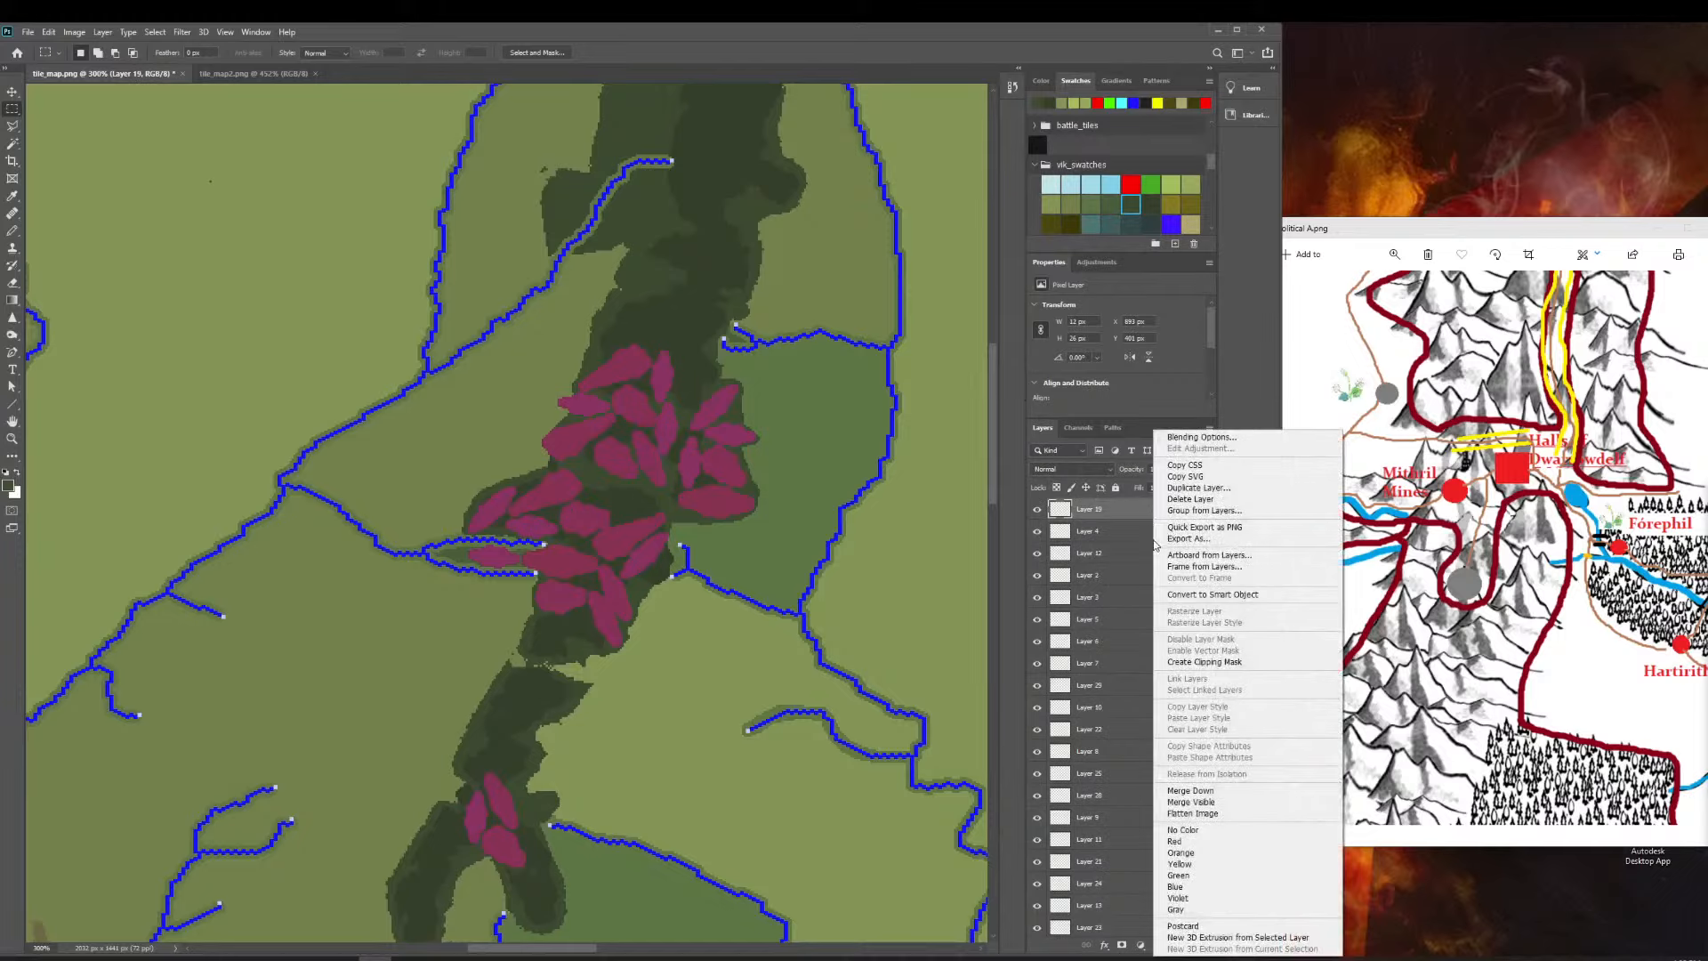
{"action": "left_click", "coordinate": [1210, 814]}
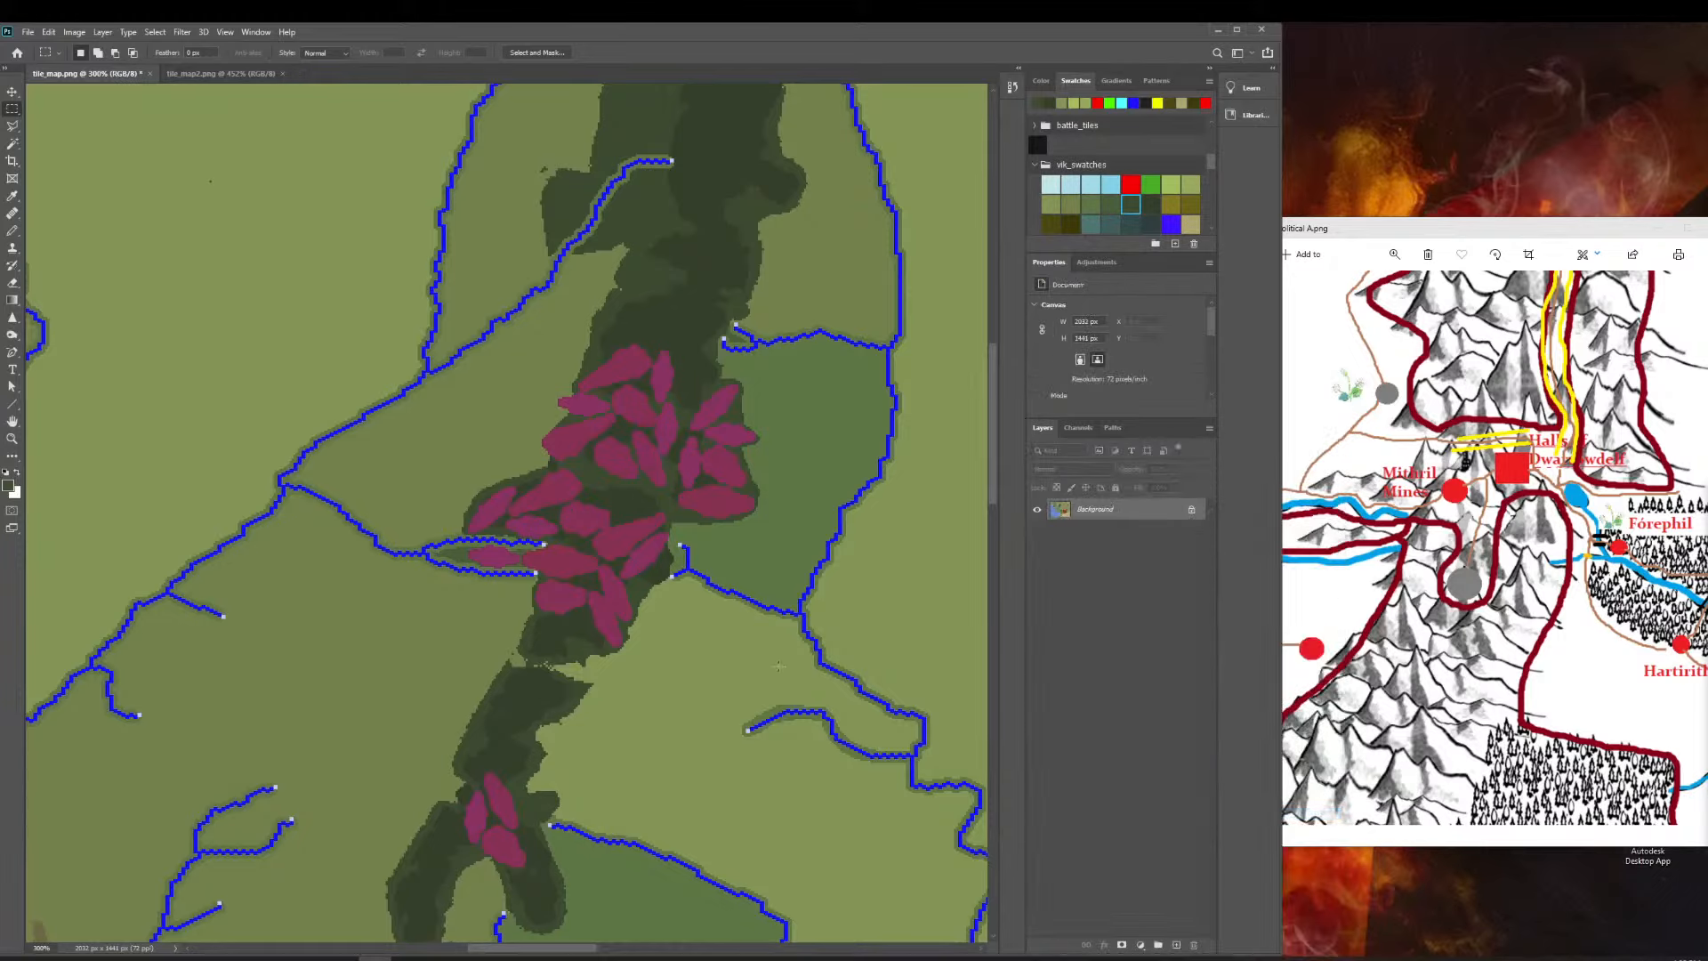
{"action": "left_click", "coordinate": [28, 31]}
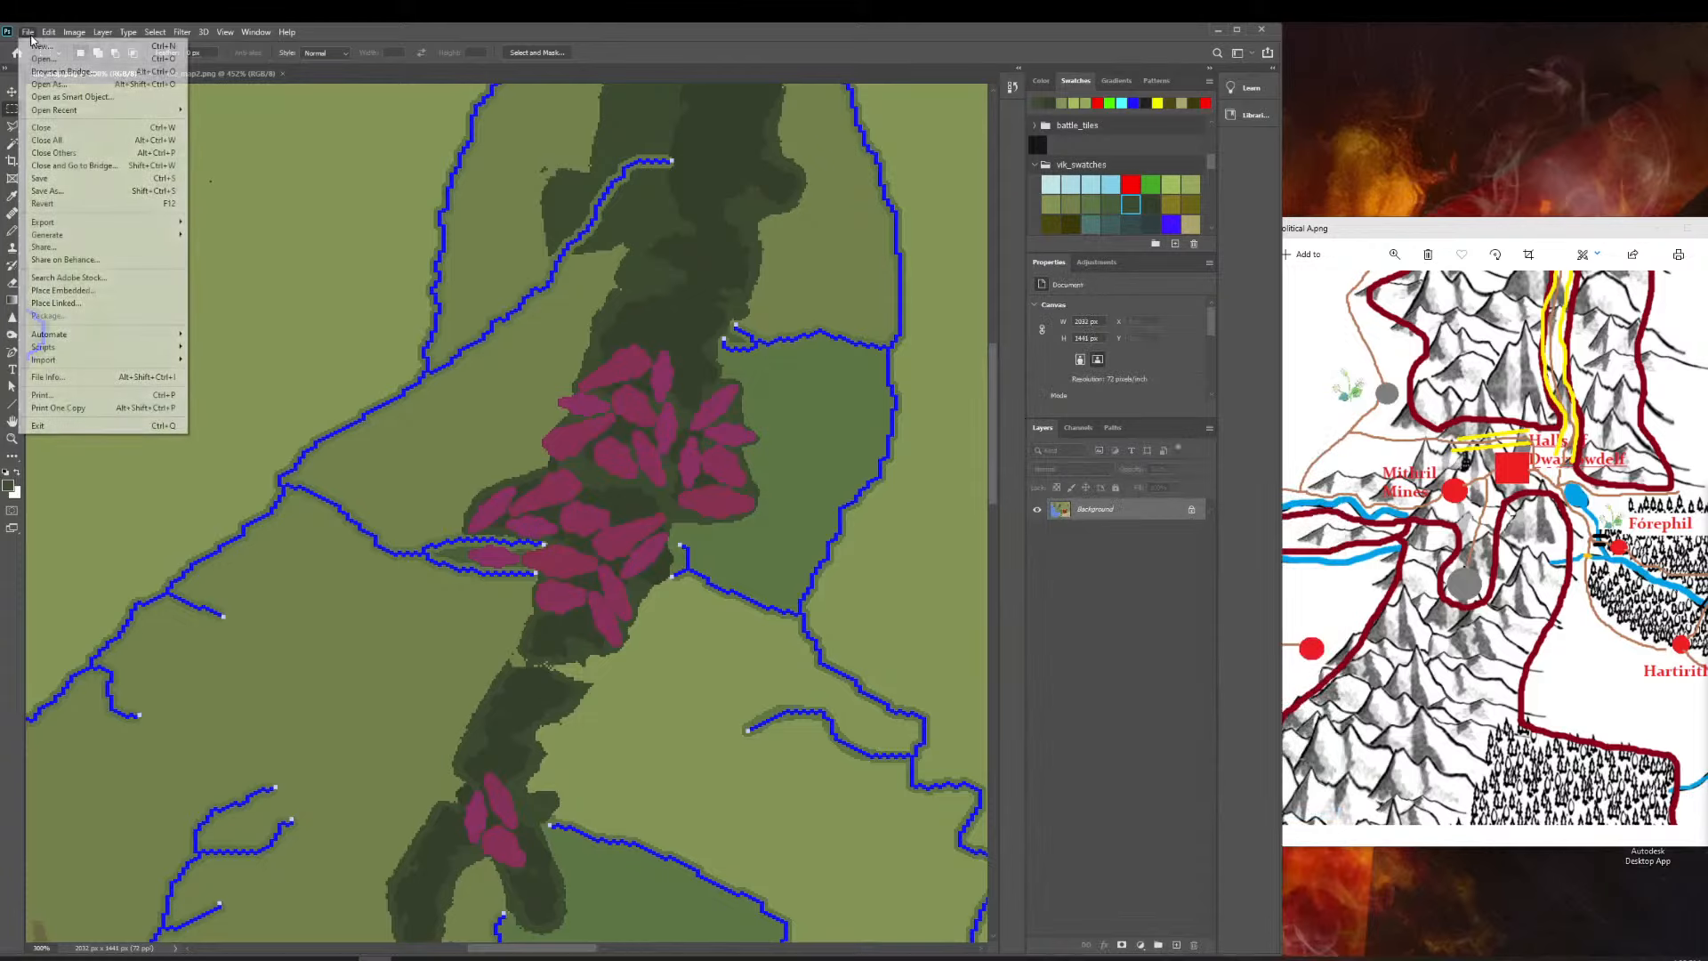
{"action": "left_click", "coordinate": [41, 178]}
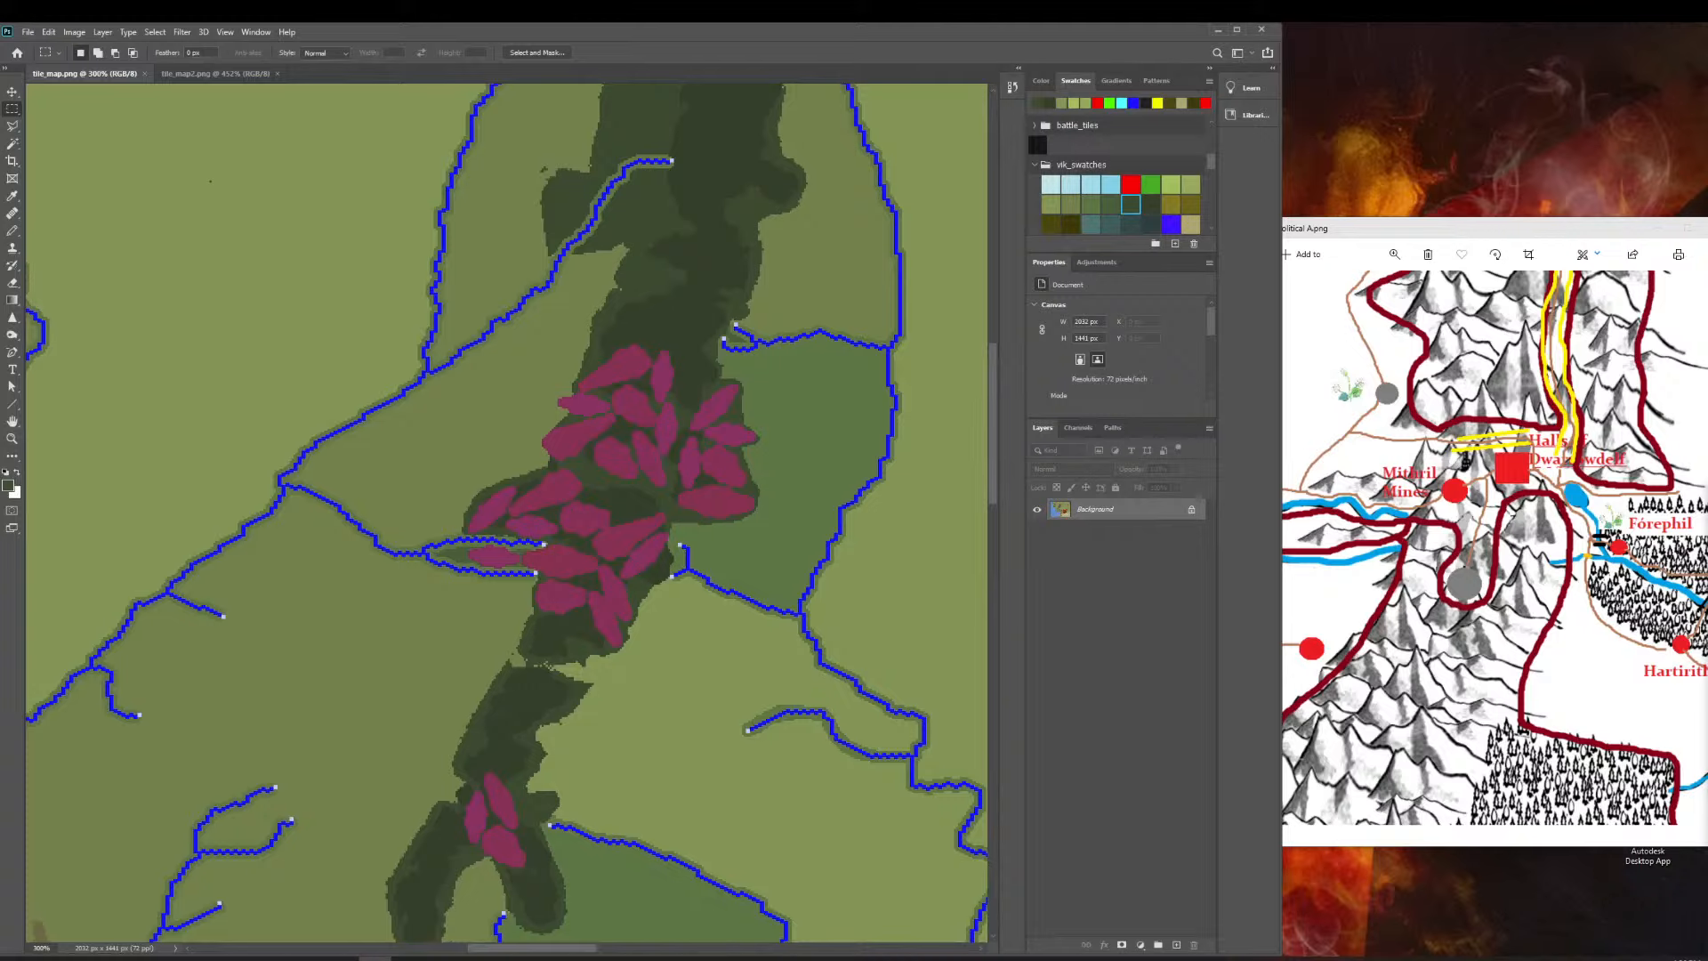
{"action": "scroll", "coordinate": [213, 186], "scroll_direction": "down", "scroll_amount": 1}
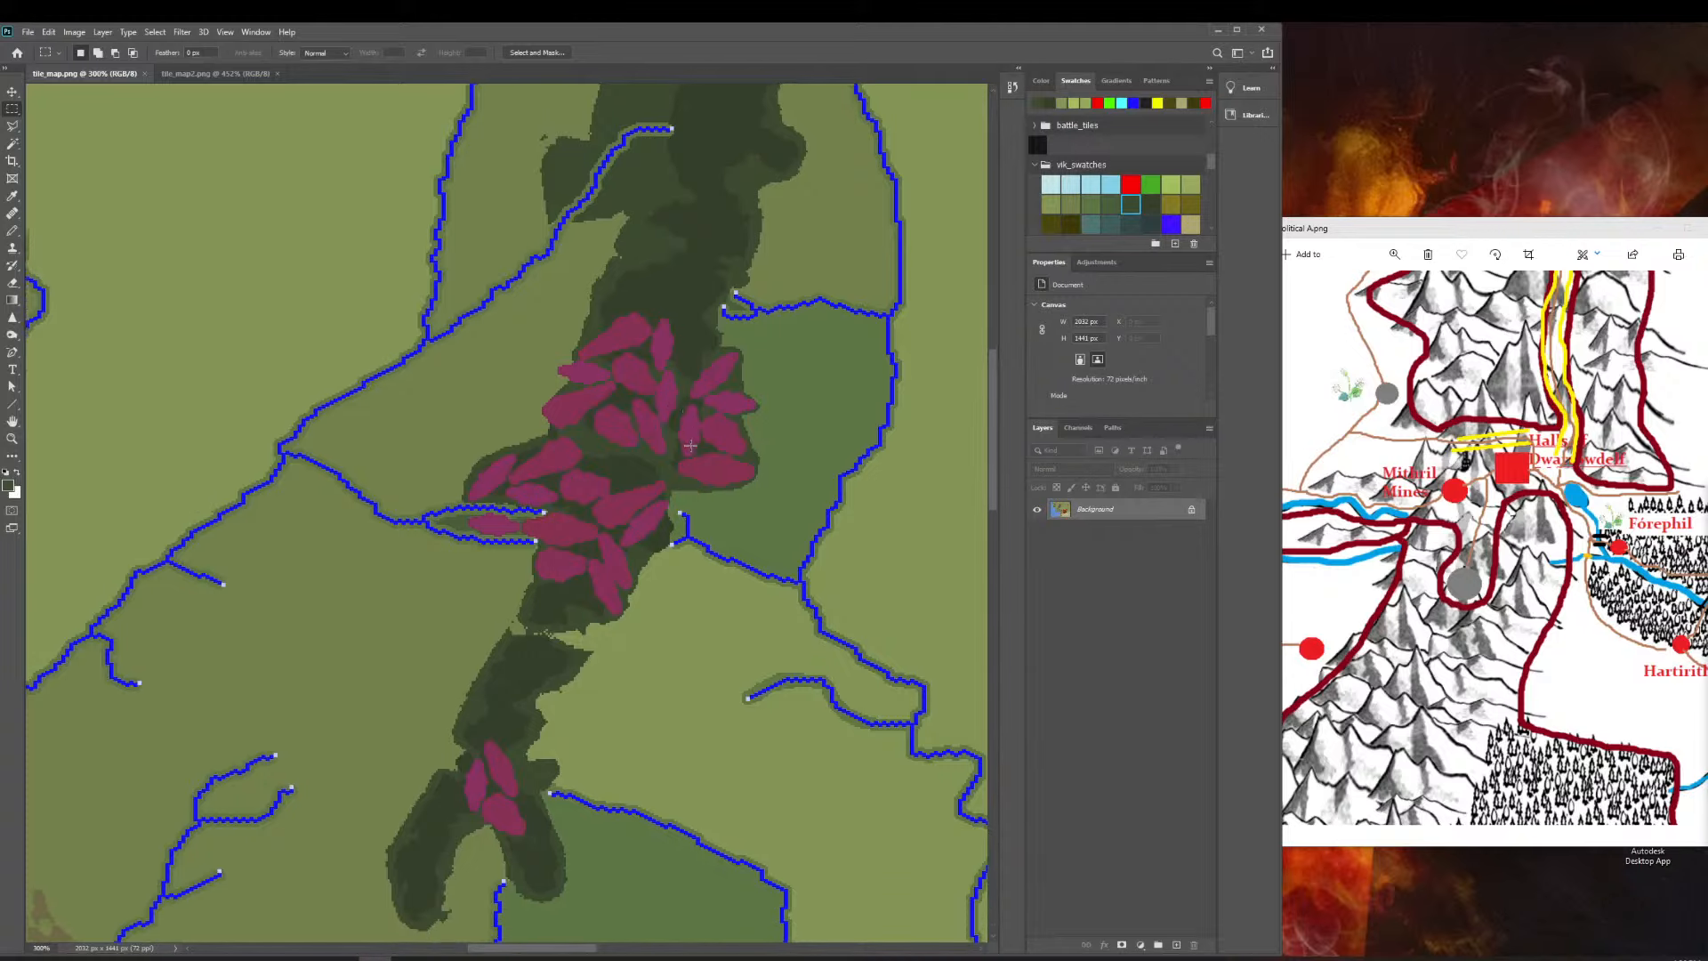
{"action": "scroll", "coordinate": [218, 195], "scroll_direction": "up", "scroll_amount": 6}
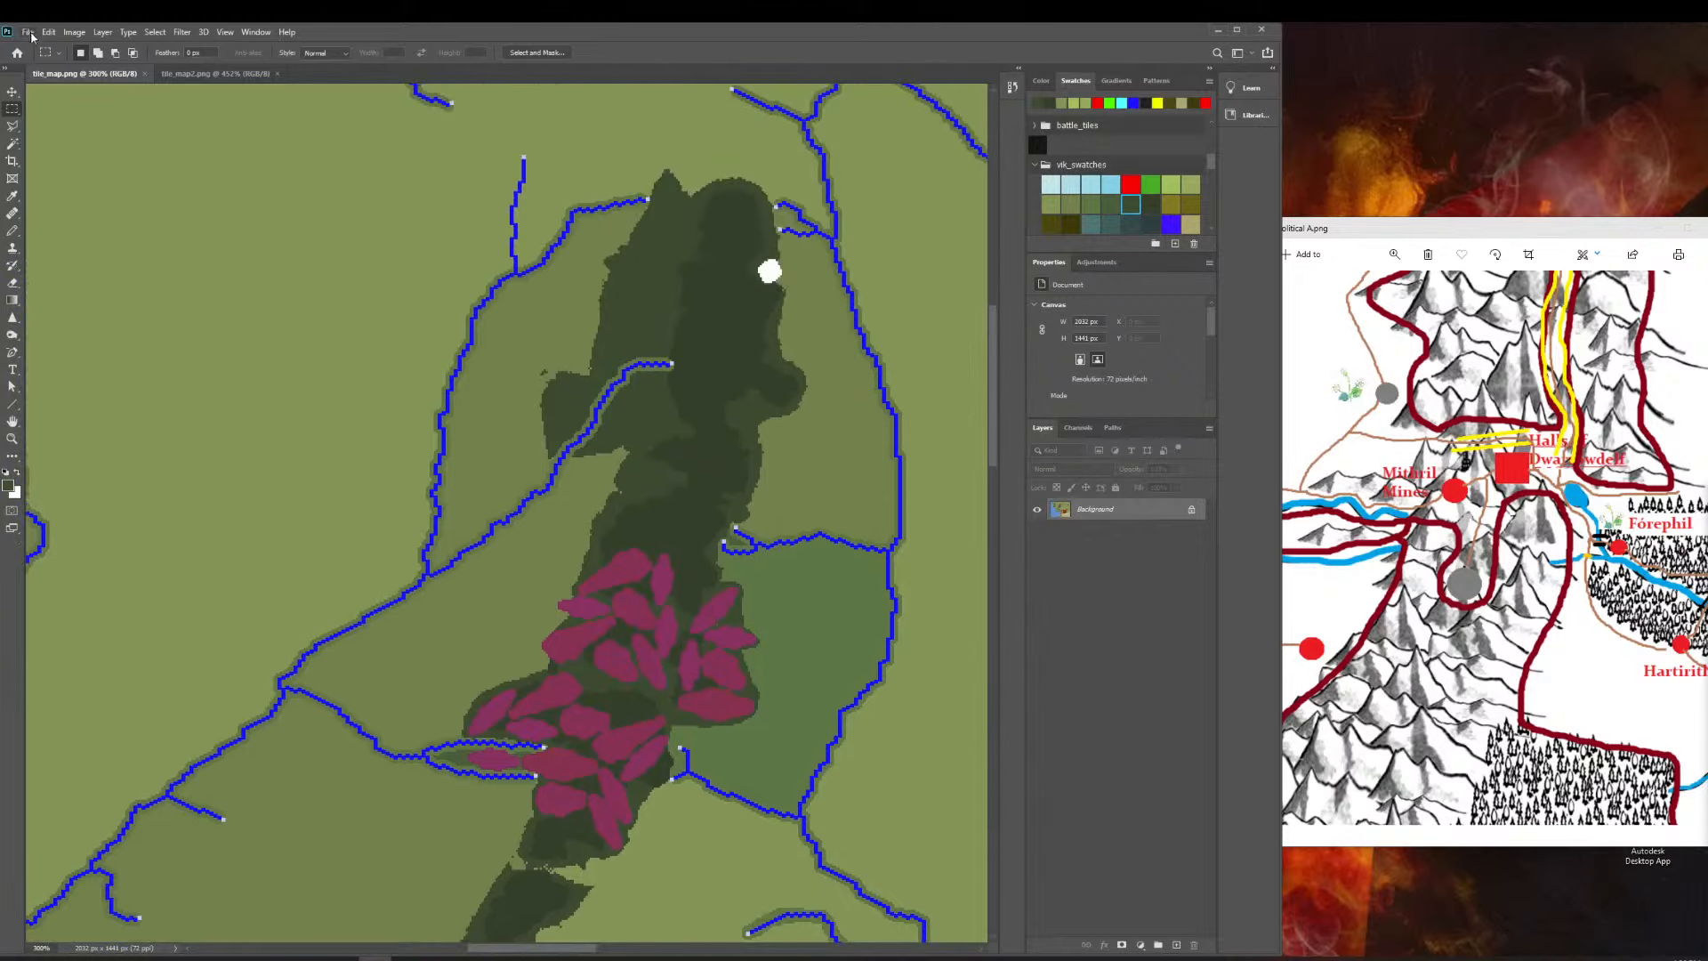
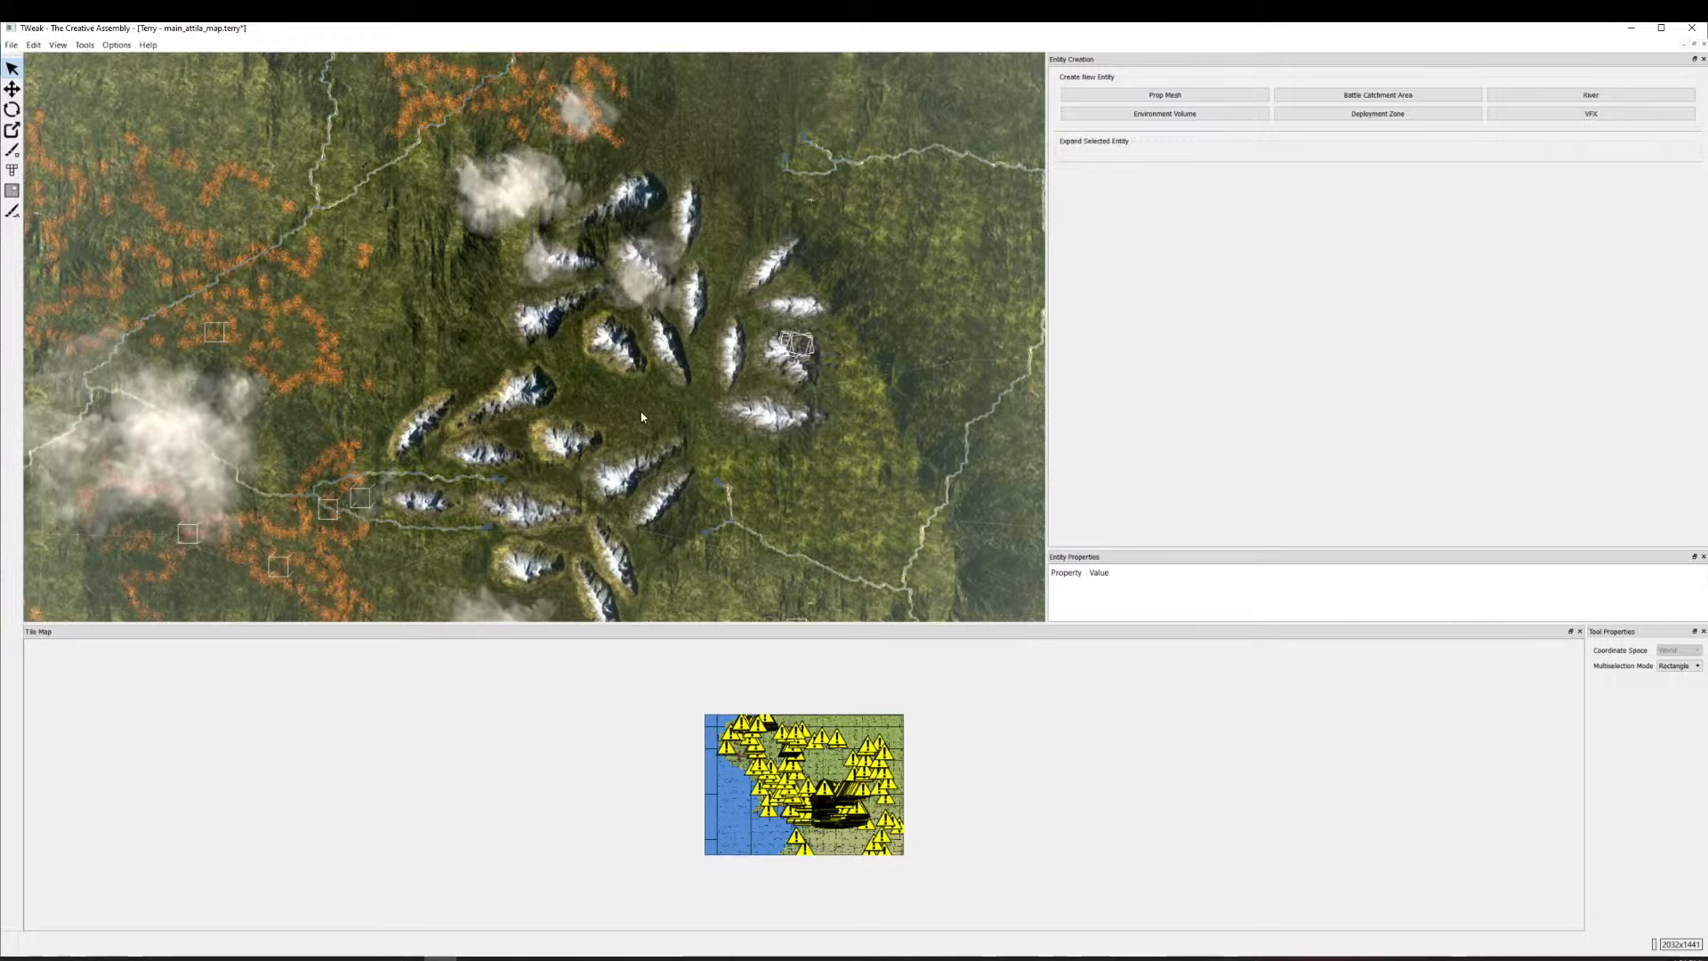
Switch to the Terry map editor and examine the snowy mountains and the valleys between them from above and at low angles.
{"action": "scroll", "coordinate": [638, 334], "scroll_direction": "up", "scroll_amount": 3}
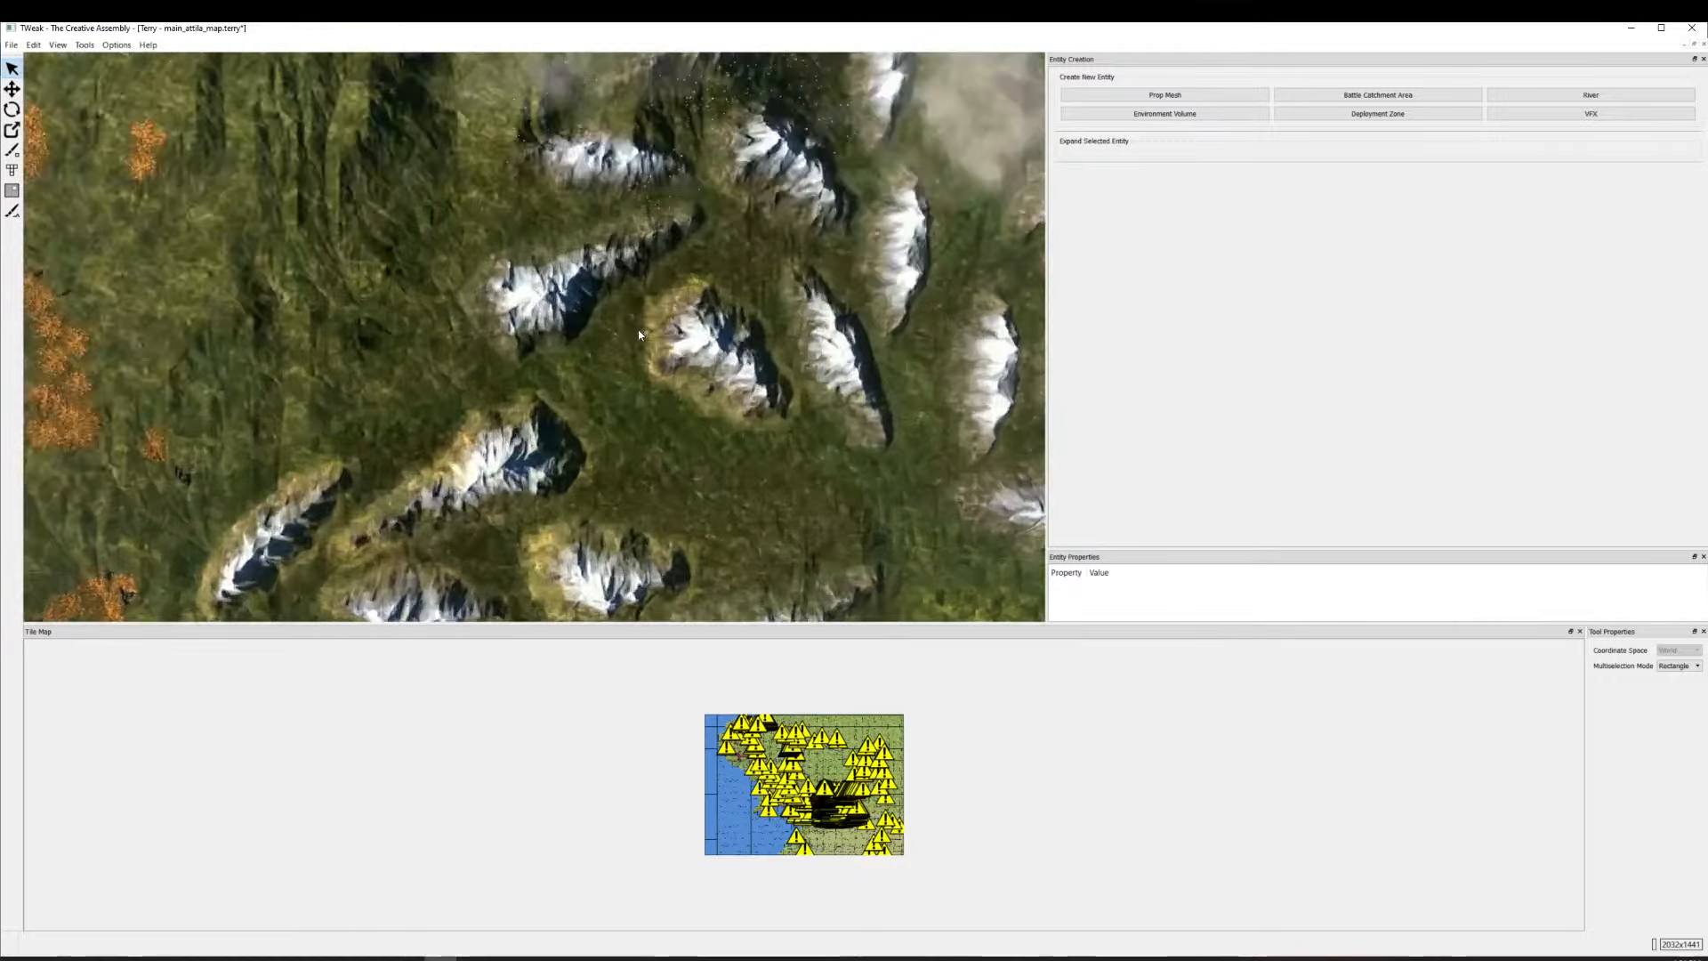
{"action": "scroll", "coordinate": [659, 406], "scroll_direction": "up", "scroll_amount": 3}
{"action": "left_click_drag", "start_coordinate": [696, 466], "coordinate": [852, 432]}
{"action": "scroll", "coordinate": [854, 427], "scroll_direction": "down", "scroll_amount": 5}
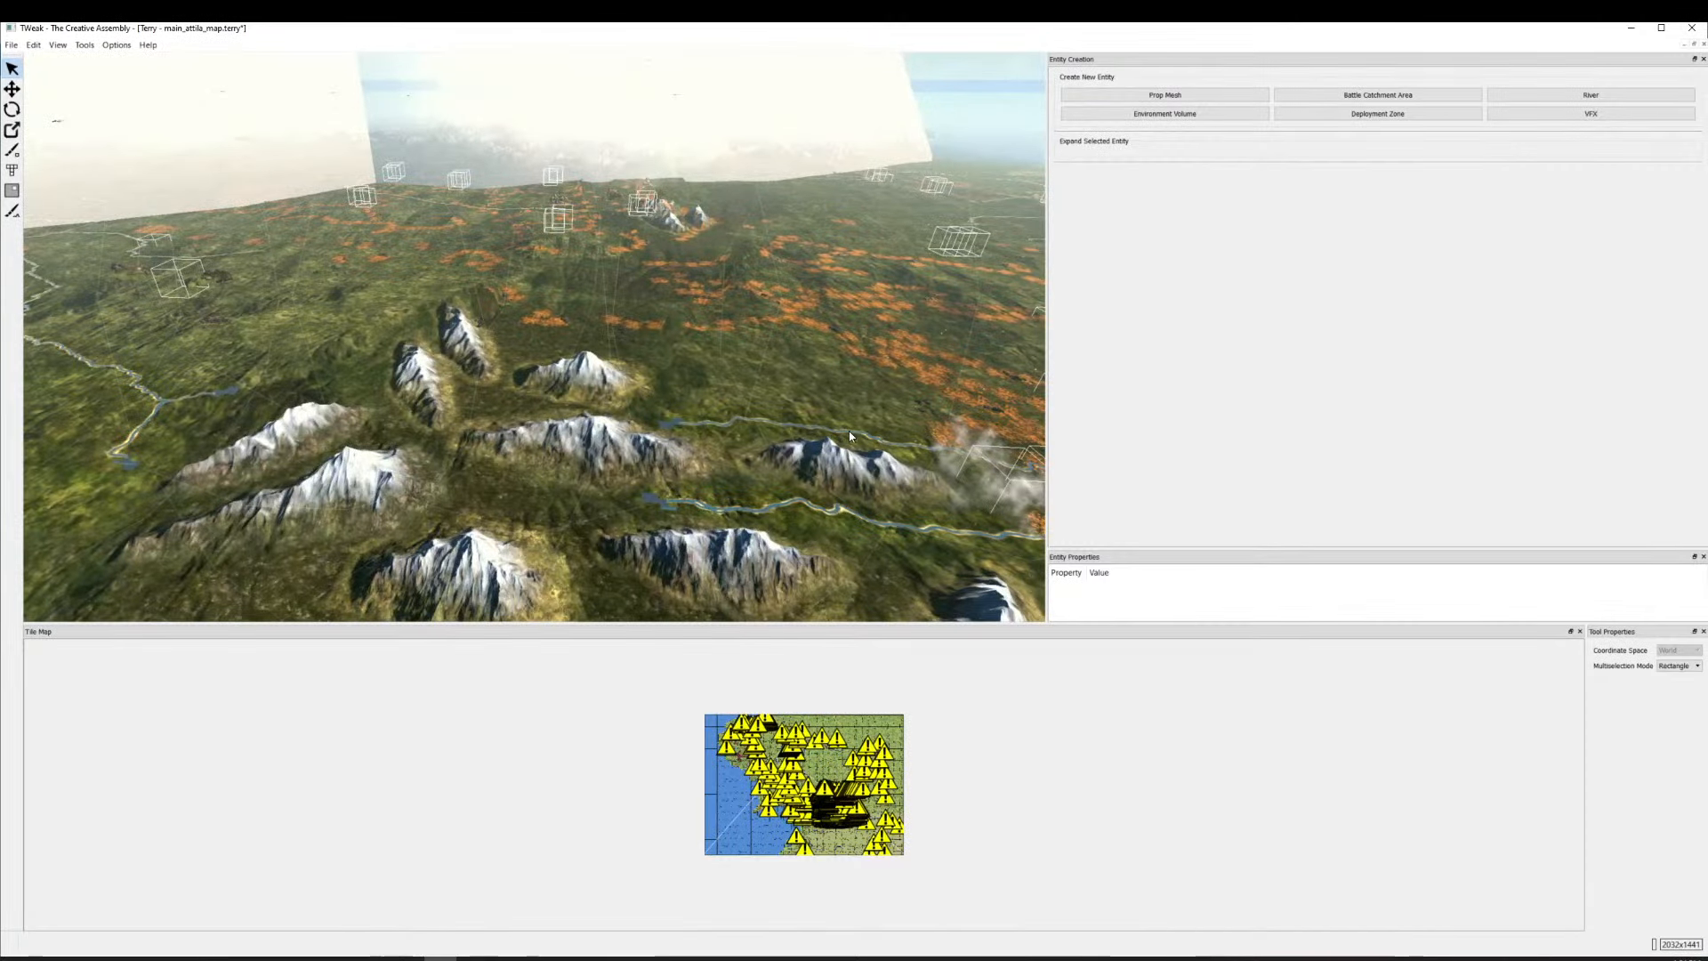
{"action": "scroll", "coordinate": [759, 321], "scroll_direction": "down", "scroll_amount": 3}
{"action": "left_click_drag", "start_coordinate": [760, 321], "coordinate": [482, 403]}
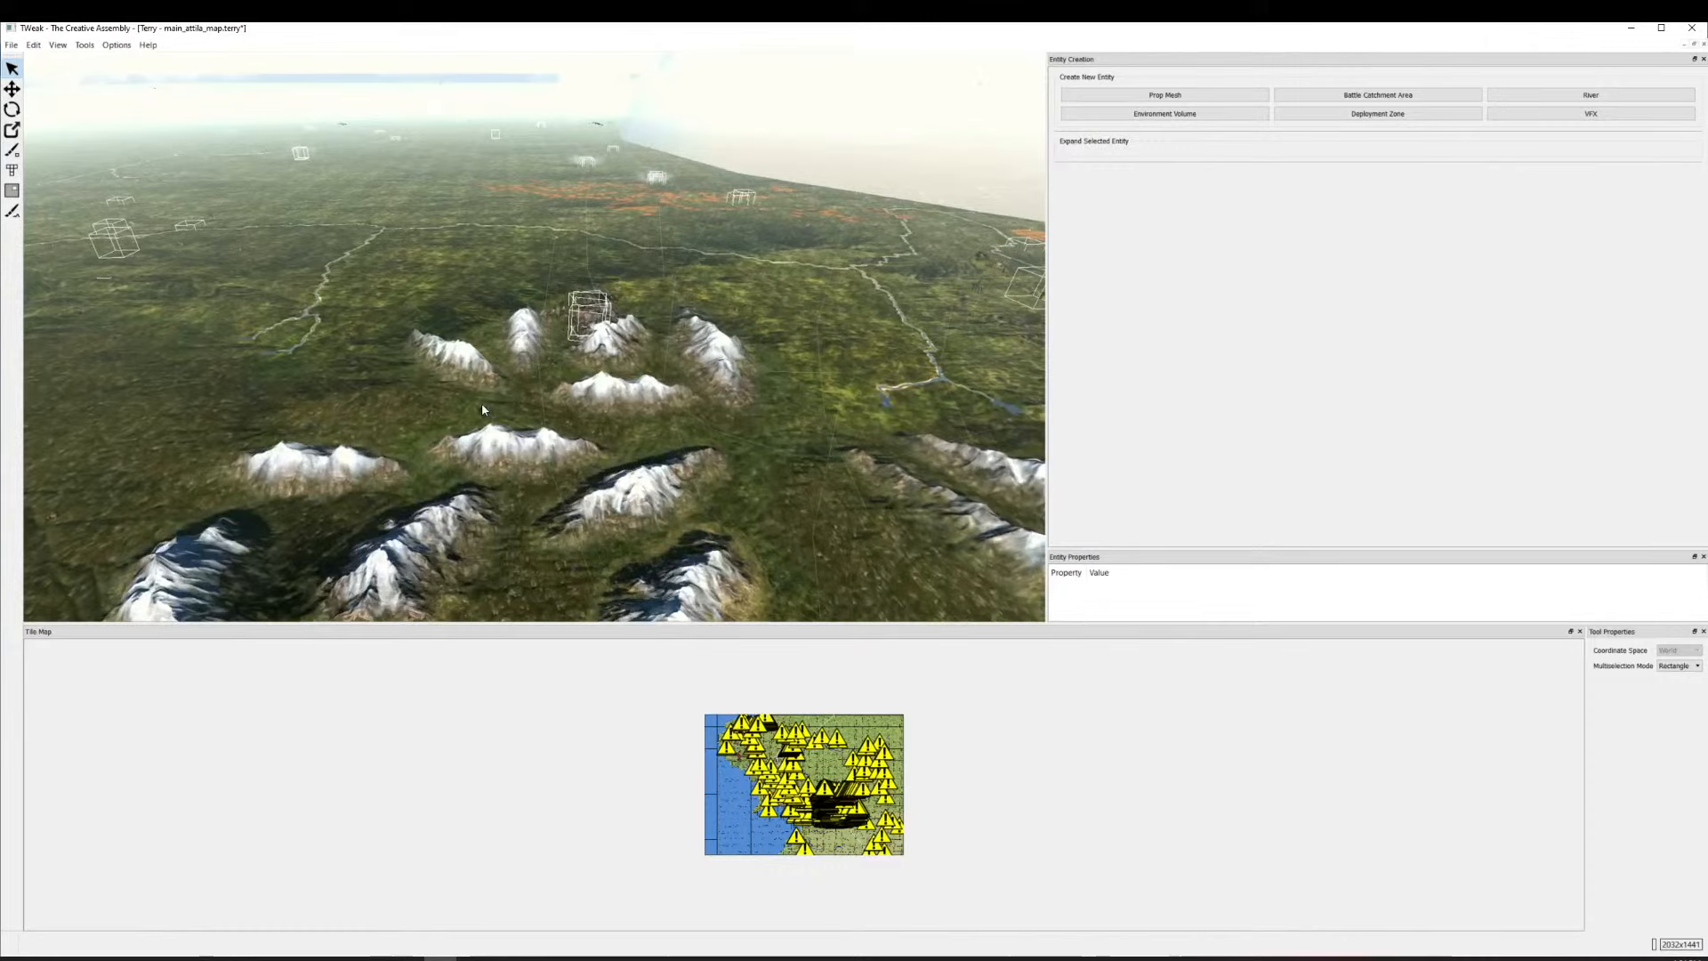
{"action": "left_click_drag", "start_coordinate": [604, 436], "coordinate": [449, 350]}
{"action": "scroll", "coordinate": [649, 382], "scroll_direction": "up", "scroll_amount": 3}
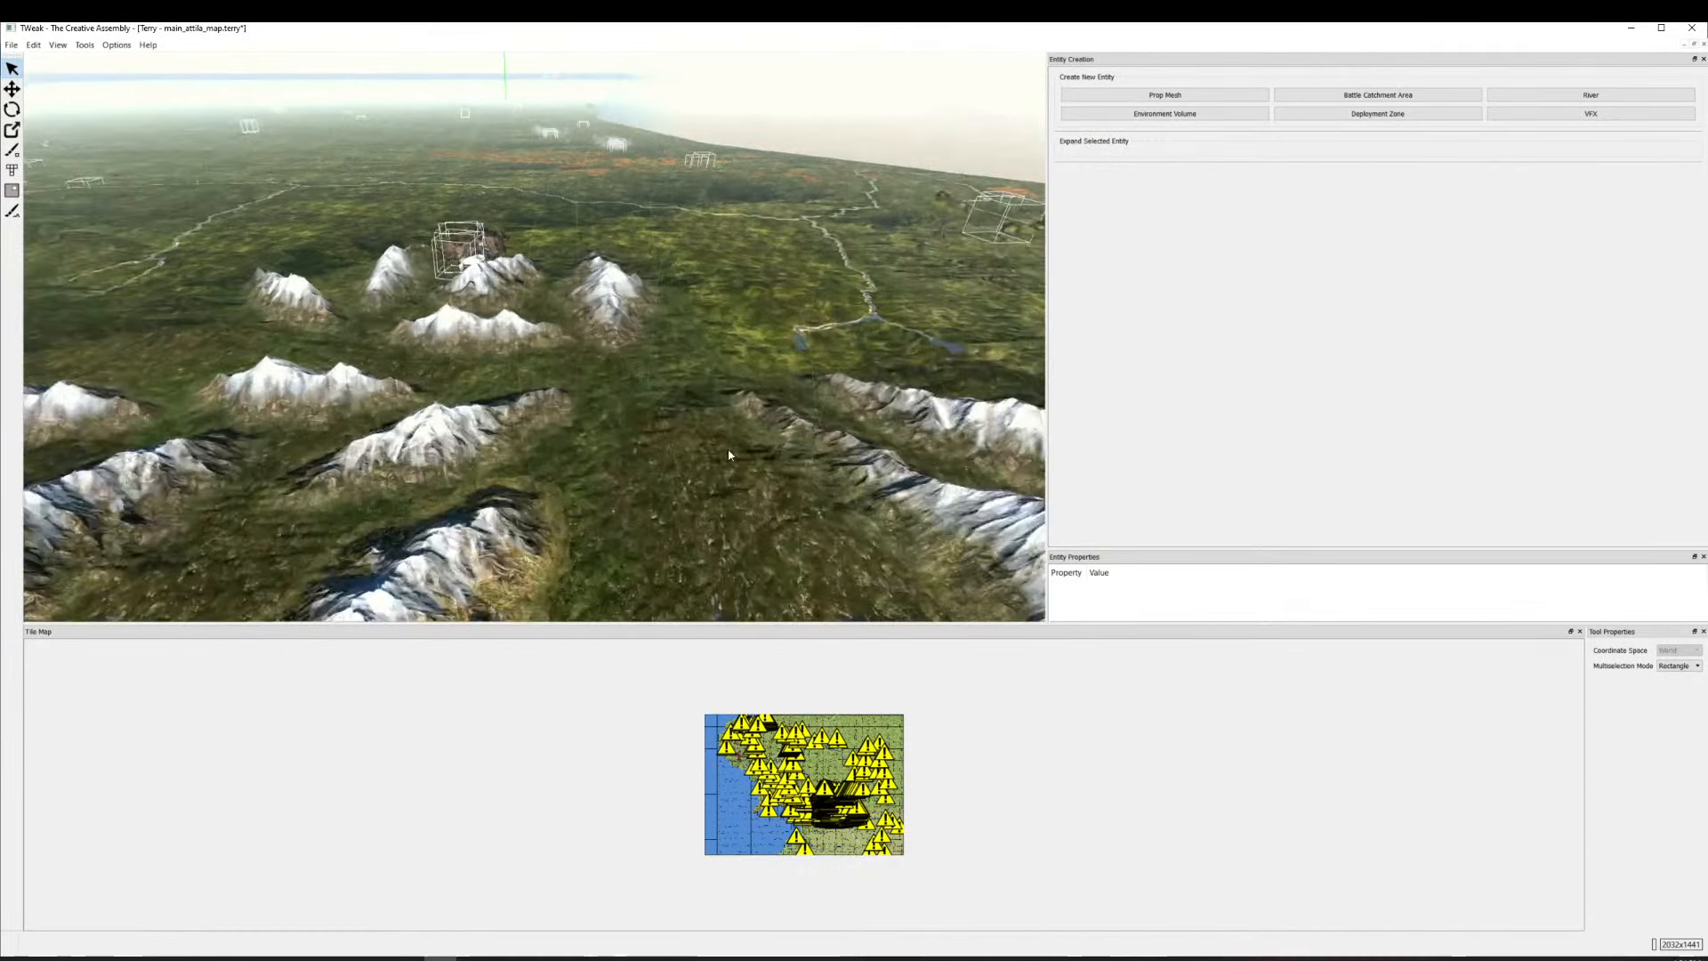
{"action": "left_click_drag", "start_coordinate": [728, 452], "coordinate": [429, 245]}
{"action": "left_click_drag", "start_coordinate": [584, 384], "coordinate": [452, 312]}
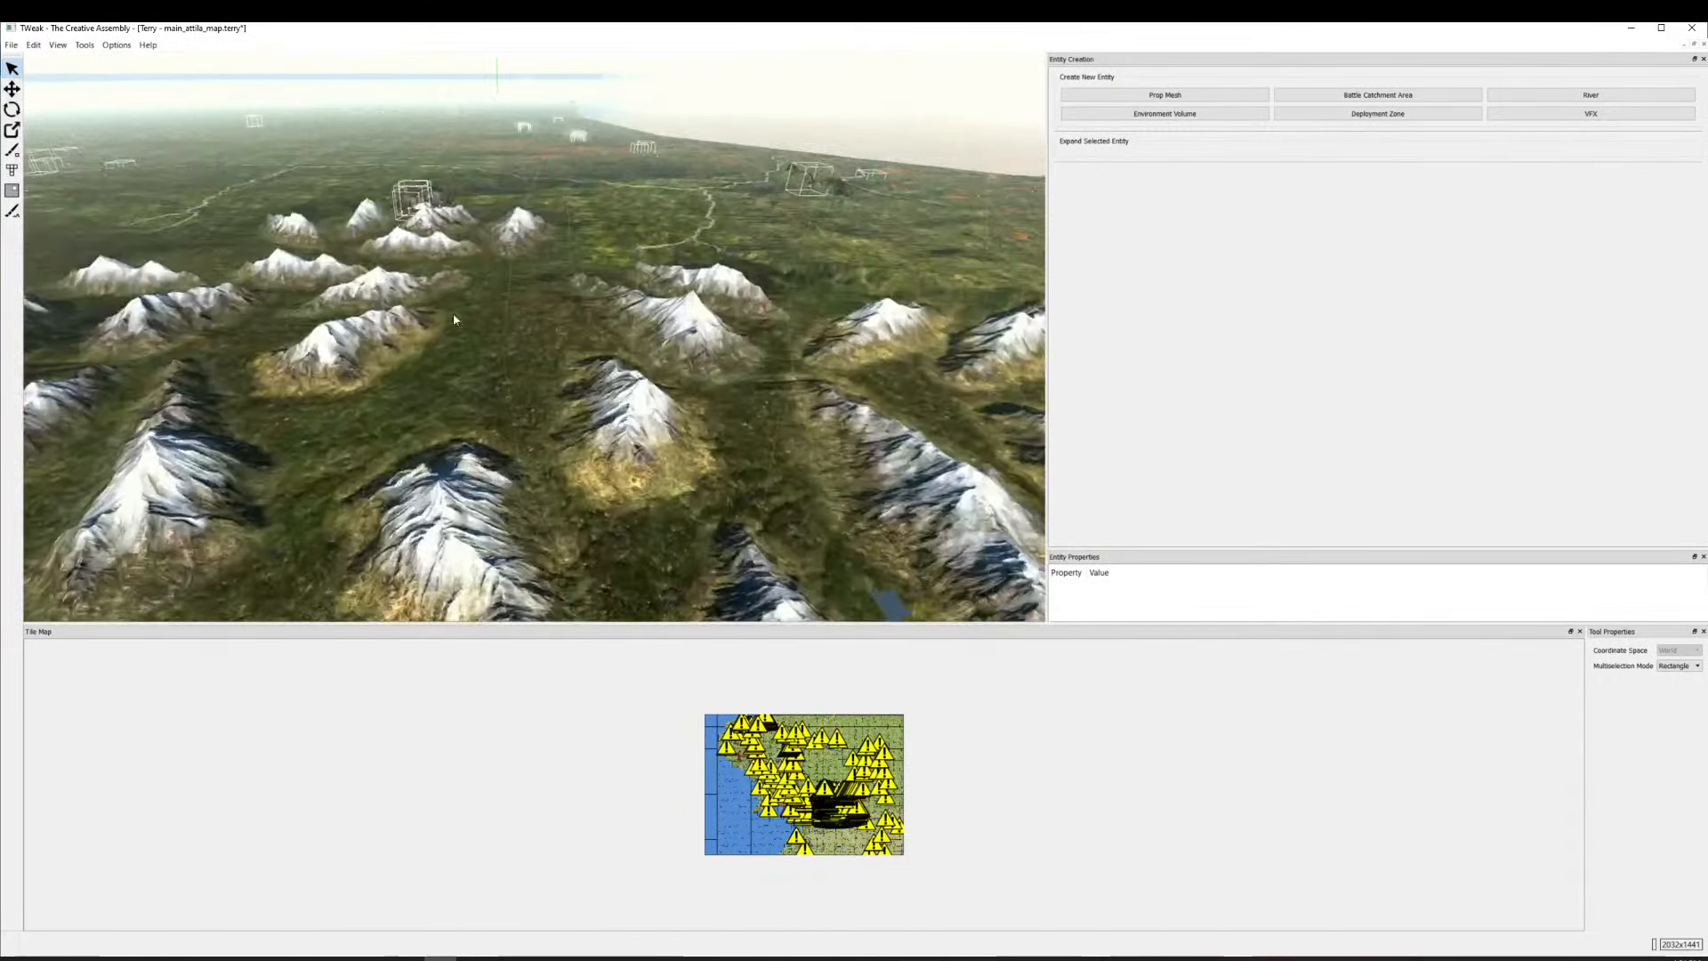
{"action": "scroll", "coordinate": [697, 303], "scroll_direction": "up", "scroll_amount": 2}
{"action": "left_click_drag", "start_coordinate": [699, 303], "coordinate": [729, 333]}
{"action": "scroll", "coordinate": [633, 371], "scroll_direction": "up", "scroll_amount": 1}
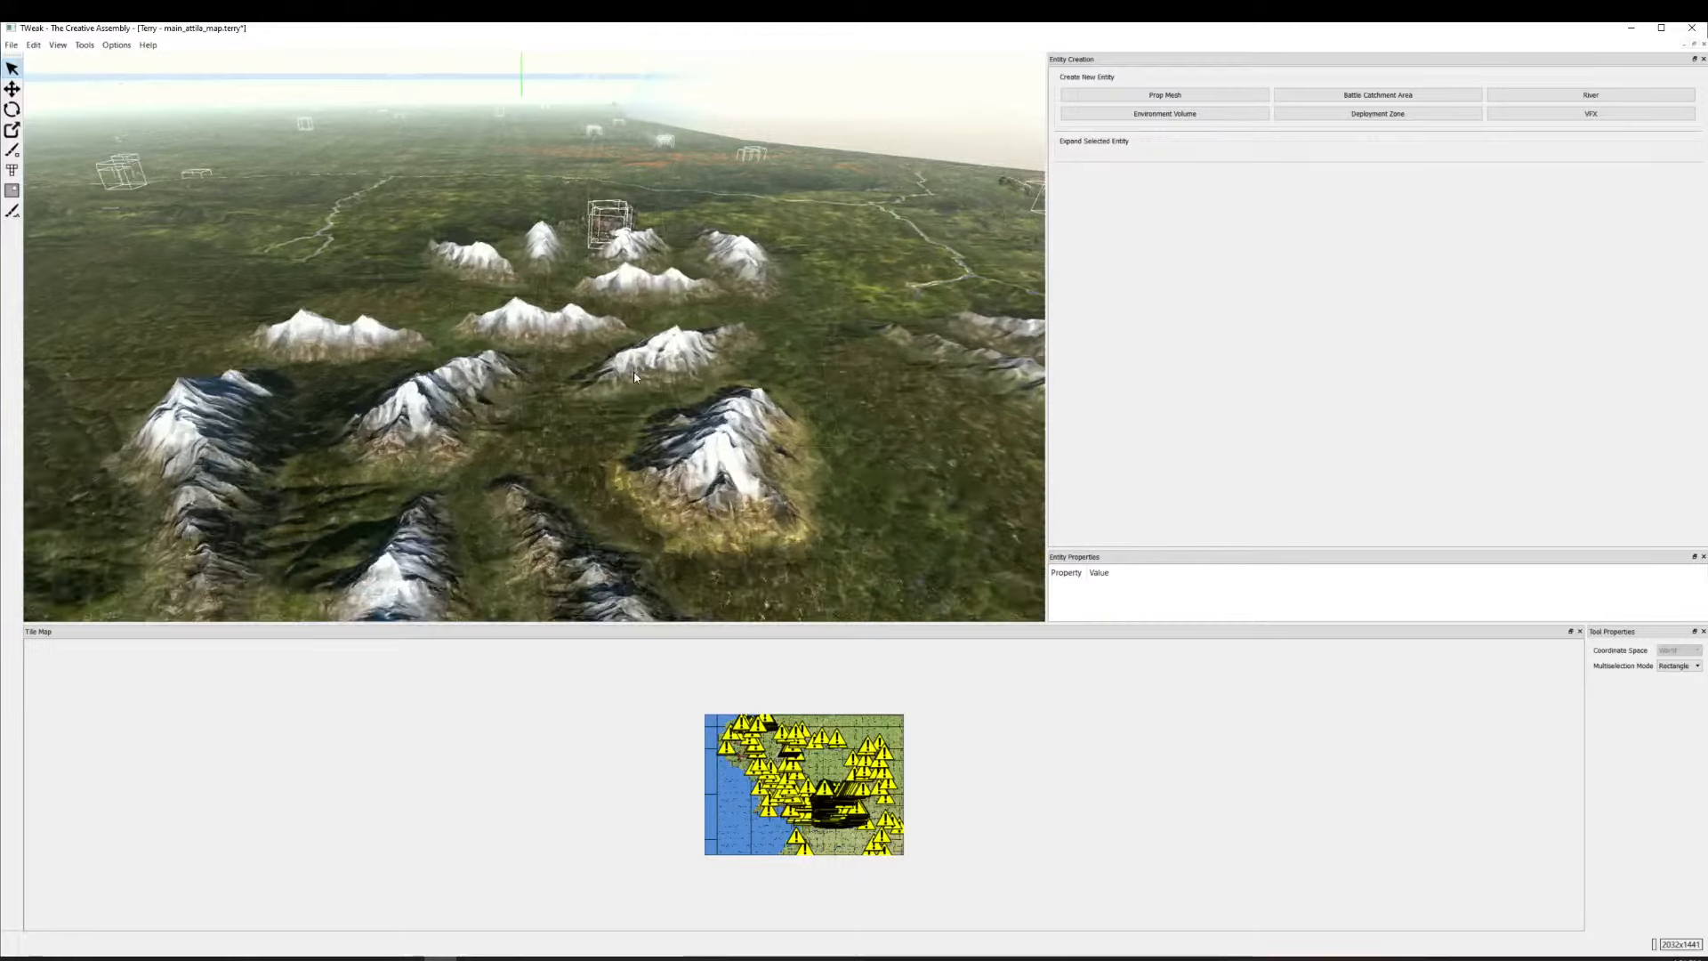
{"action": "left_click_drag", "start_coordinate": [633, 371], "coordinate": [612, 290]}
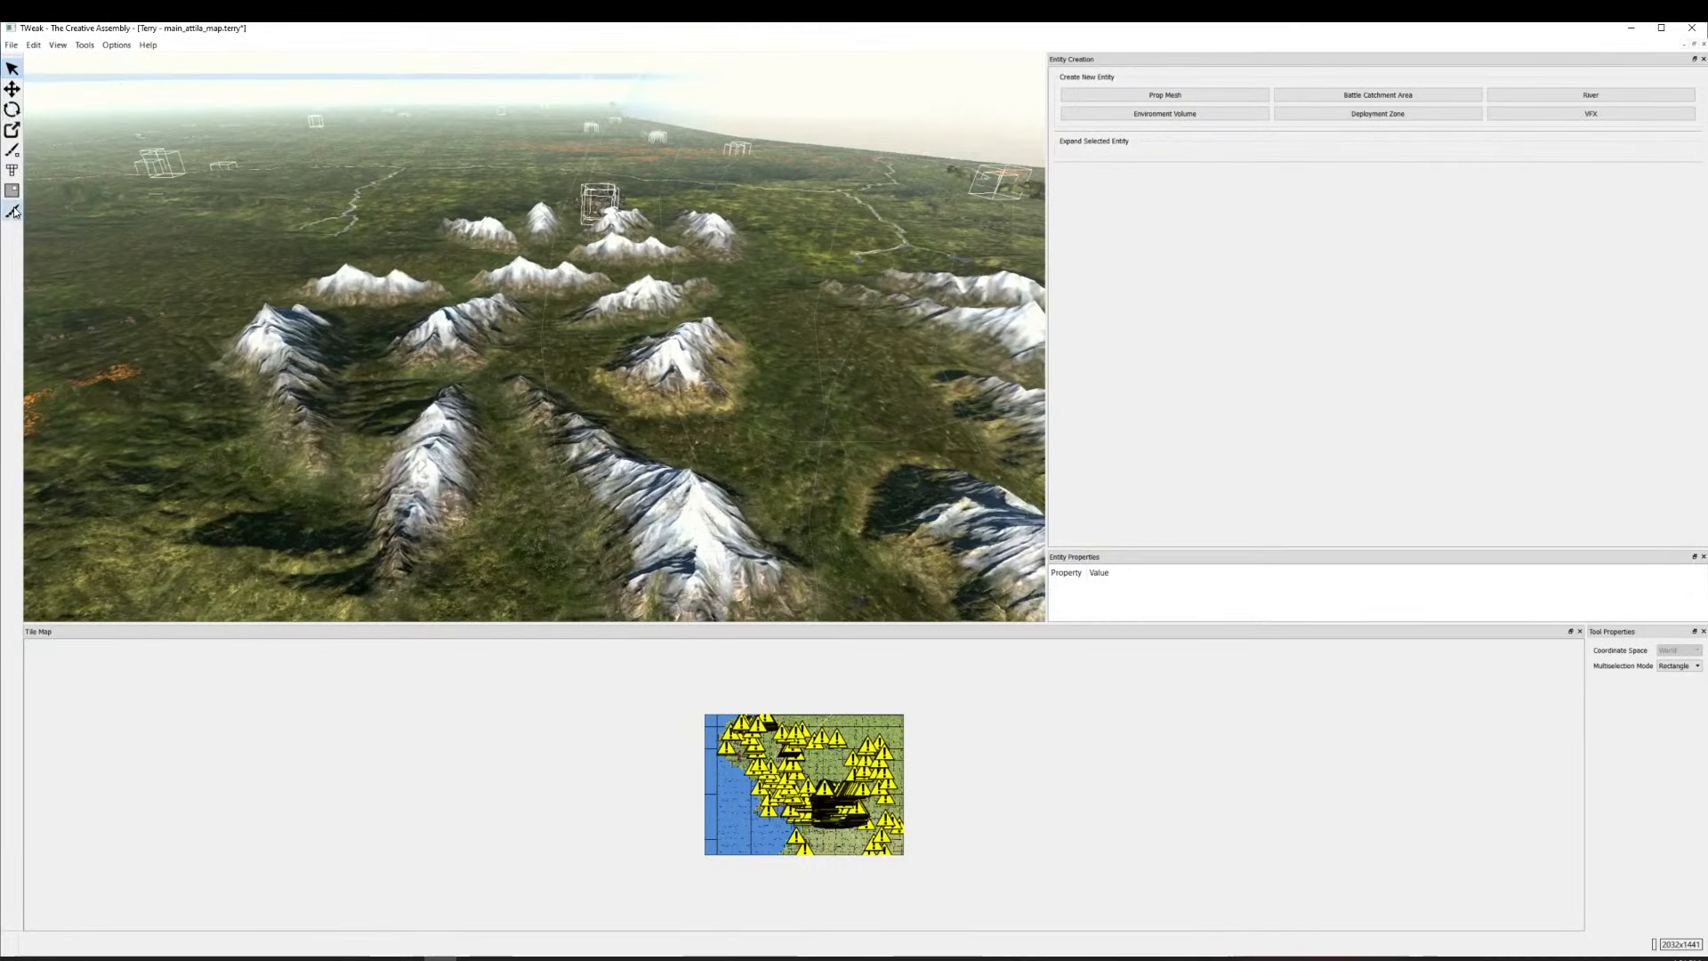
Set up the circular height brush with the Absolute operation, Constant falloff, 0.77 opacity and 0.76 flow.
{"action": "left_click", "coordinate": [13, 211]}
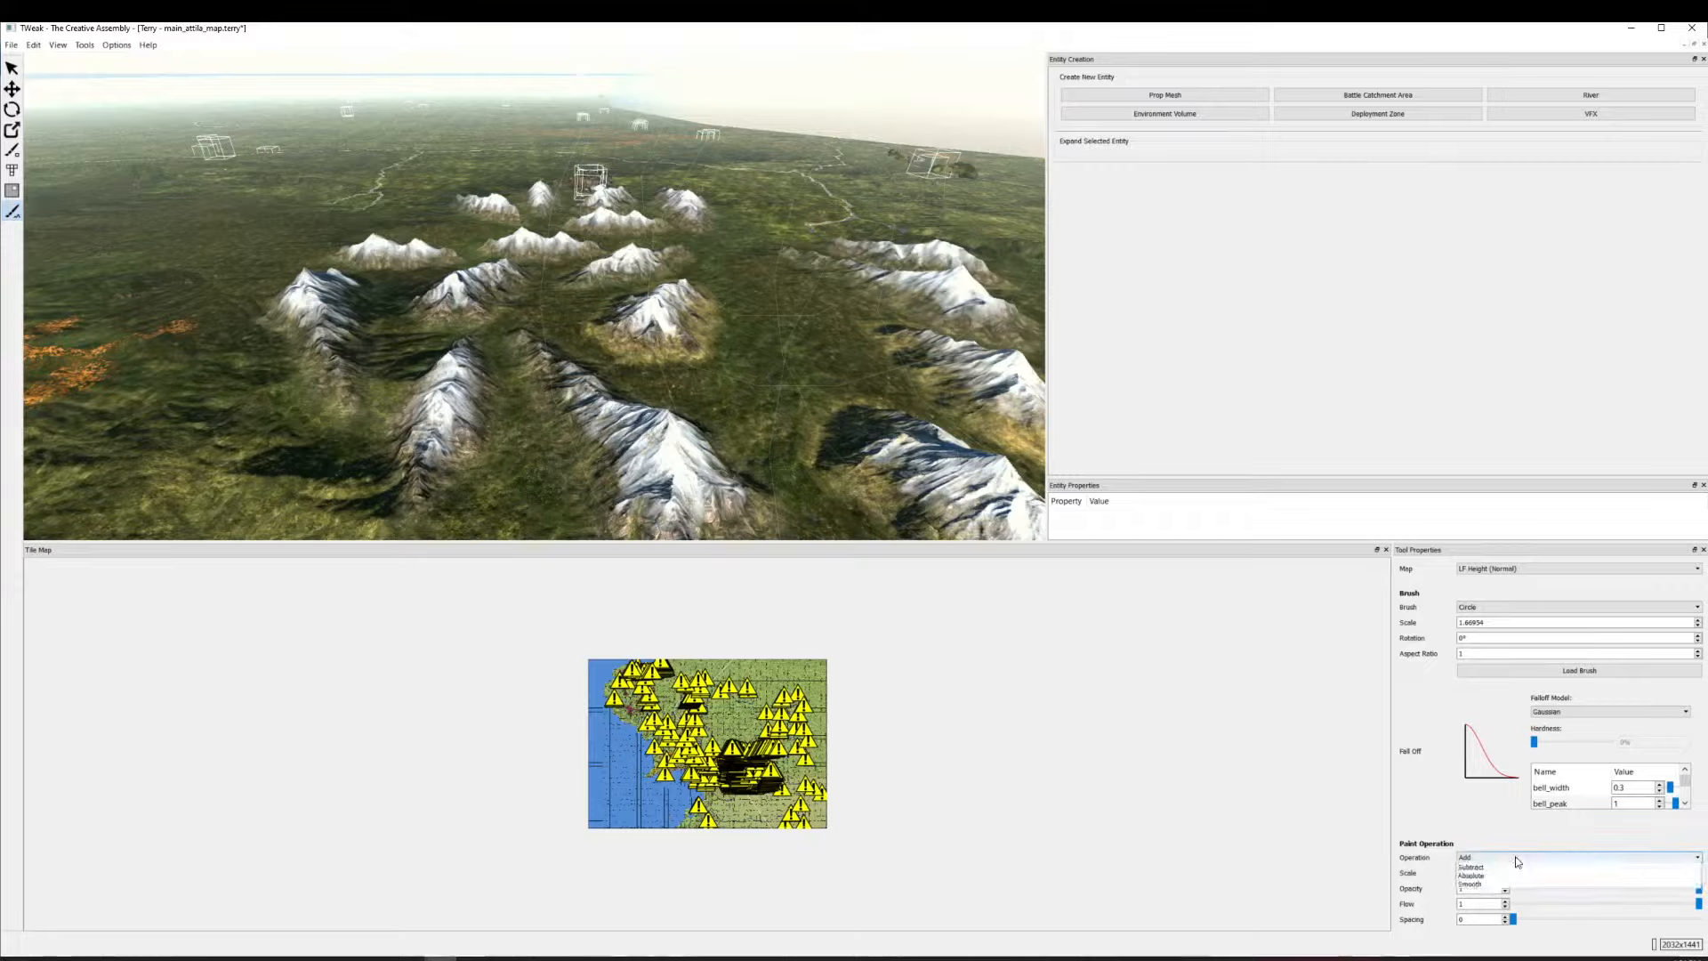
{"action": "left_click", "coordinate": [1479, 884]}
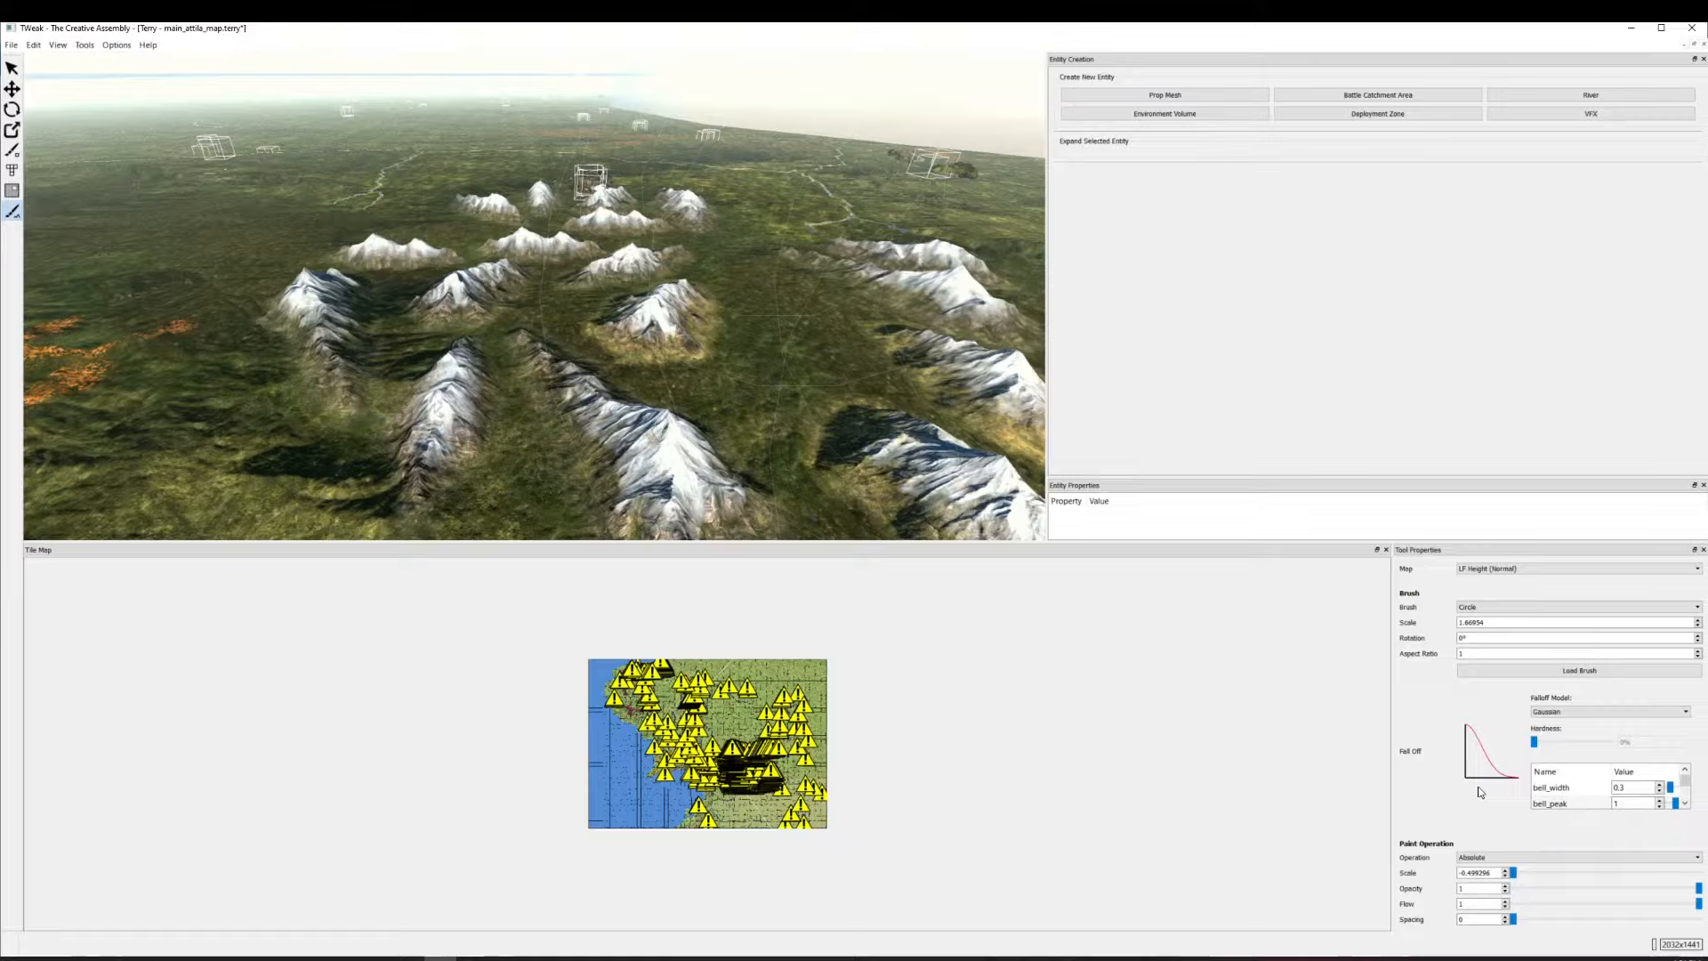
{"action": "left_click", "coordinate": [1555, 713]}
{"action": "left_click", "coordinate": [1553, 720]}
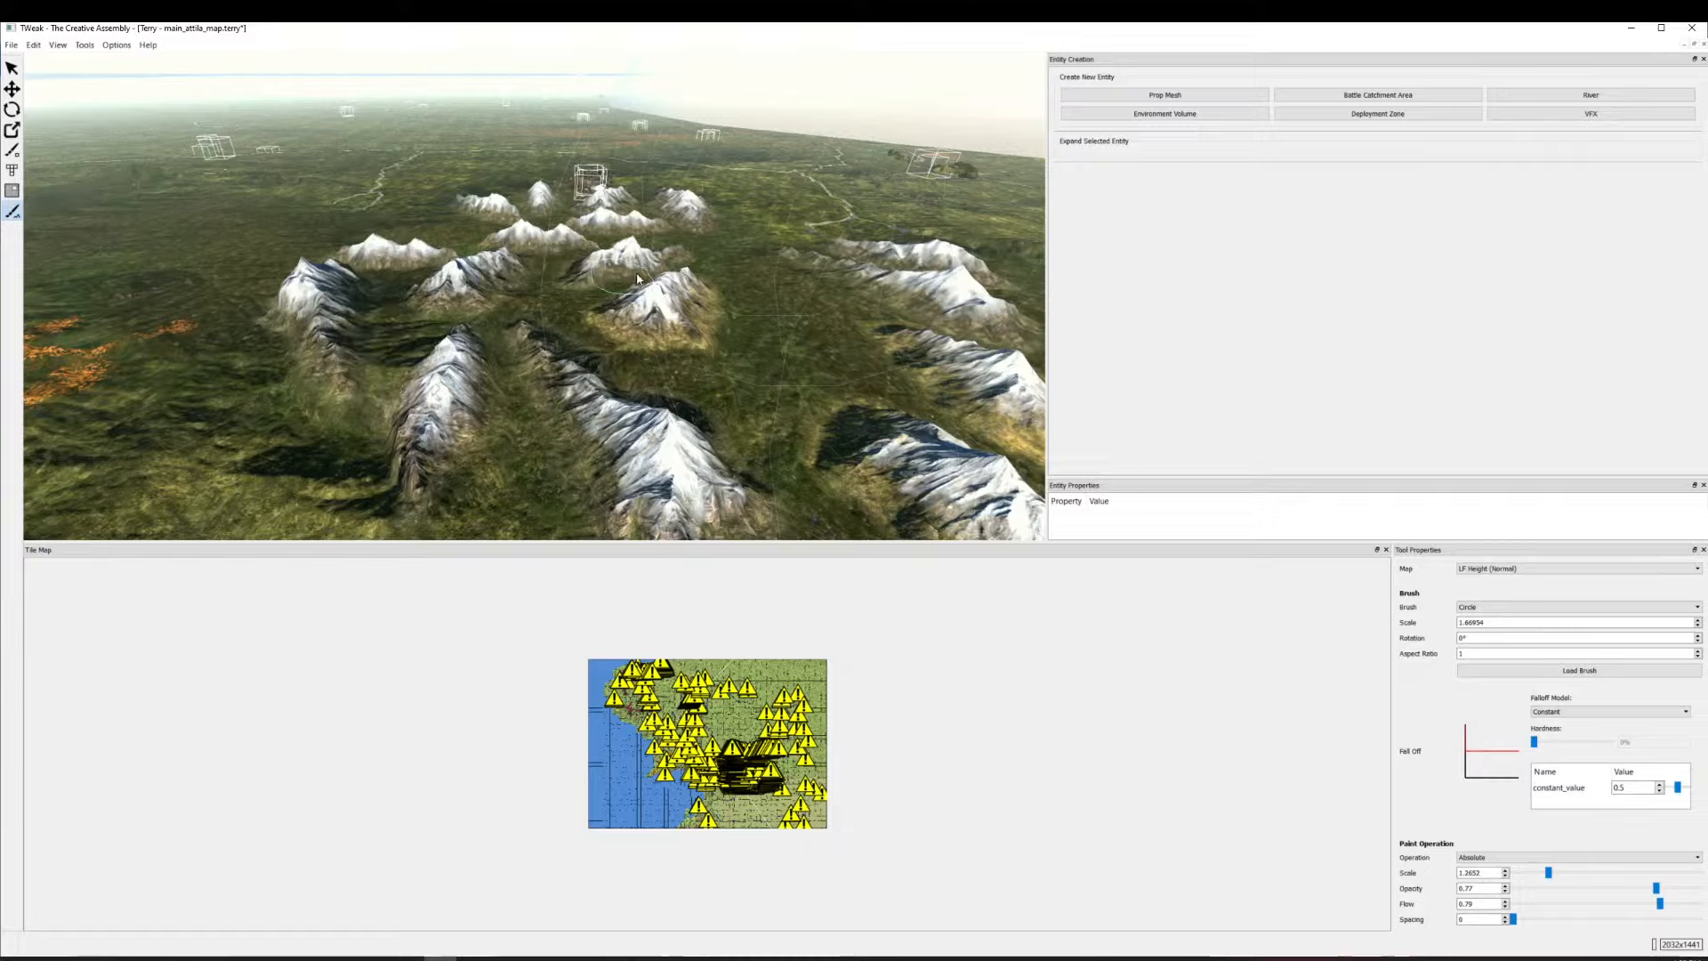
Inspect the central valley and the ridges around the boxed rocky peak, both up close and across the range.
{"action": "scroll", "coordinate": [531, 332], "scroll_direction": "up", "scroll_amount": 10}
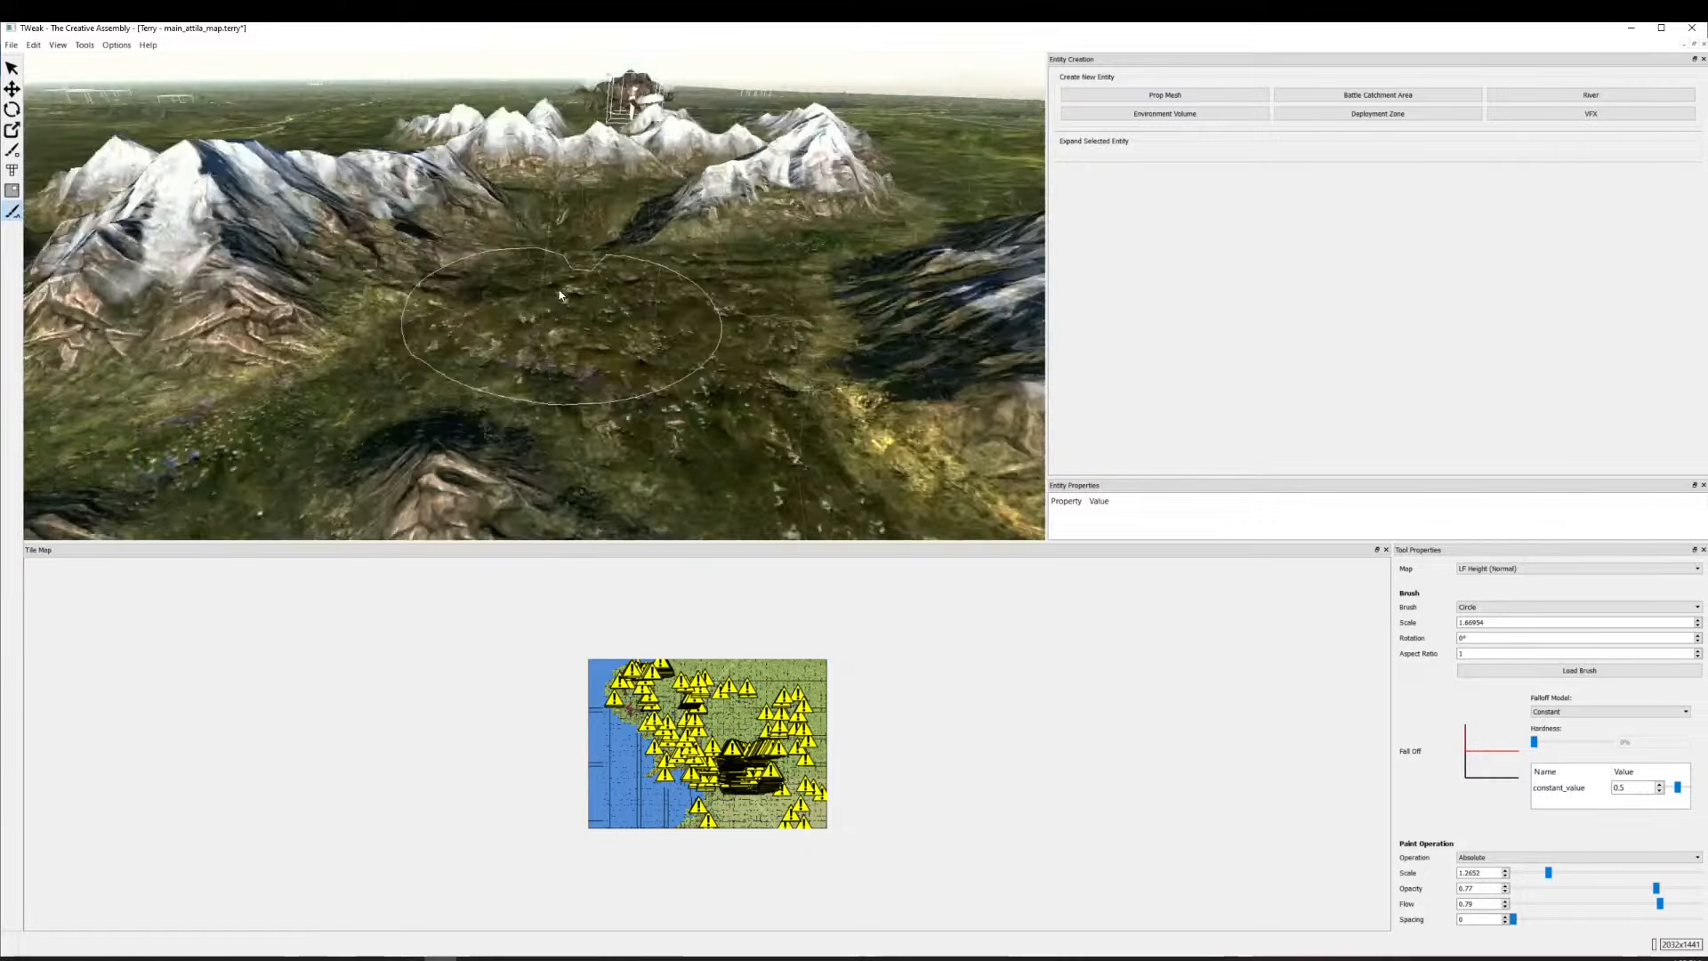
{"action": "scroll", "coordinate": [570, 481], "scroll_direction": "up", "scroll_amount": 4}
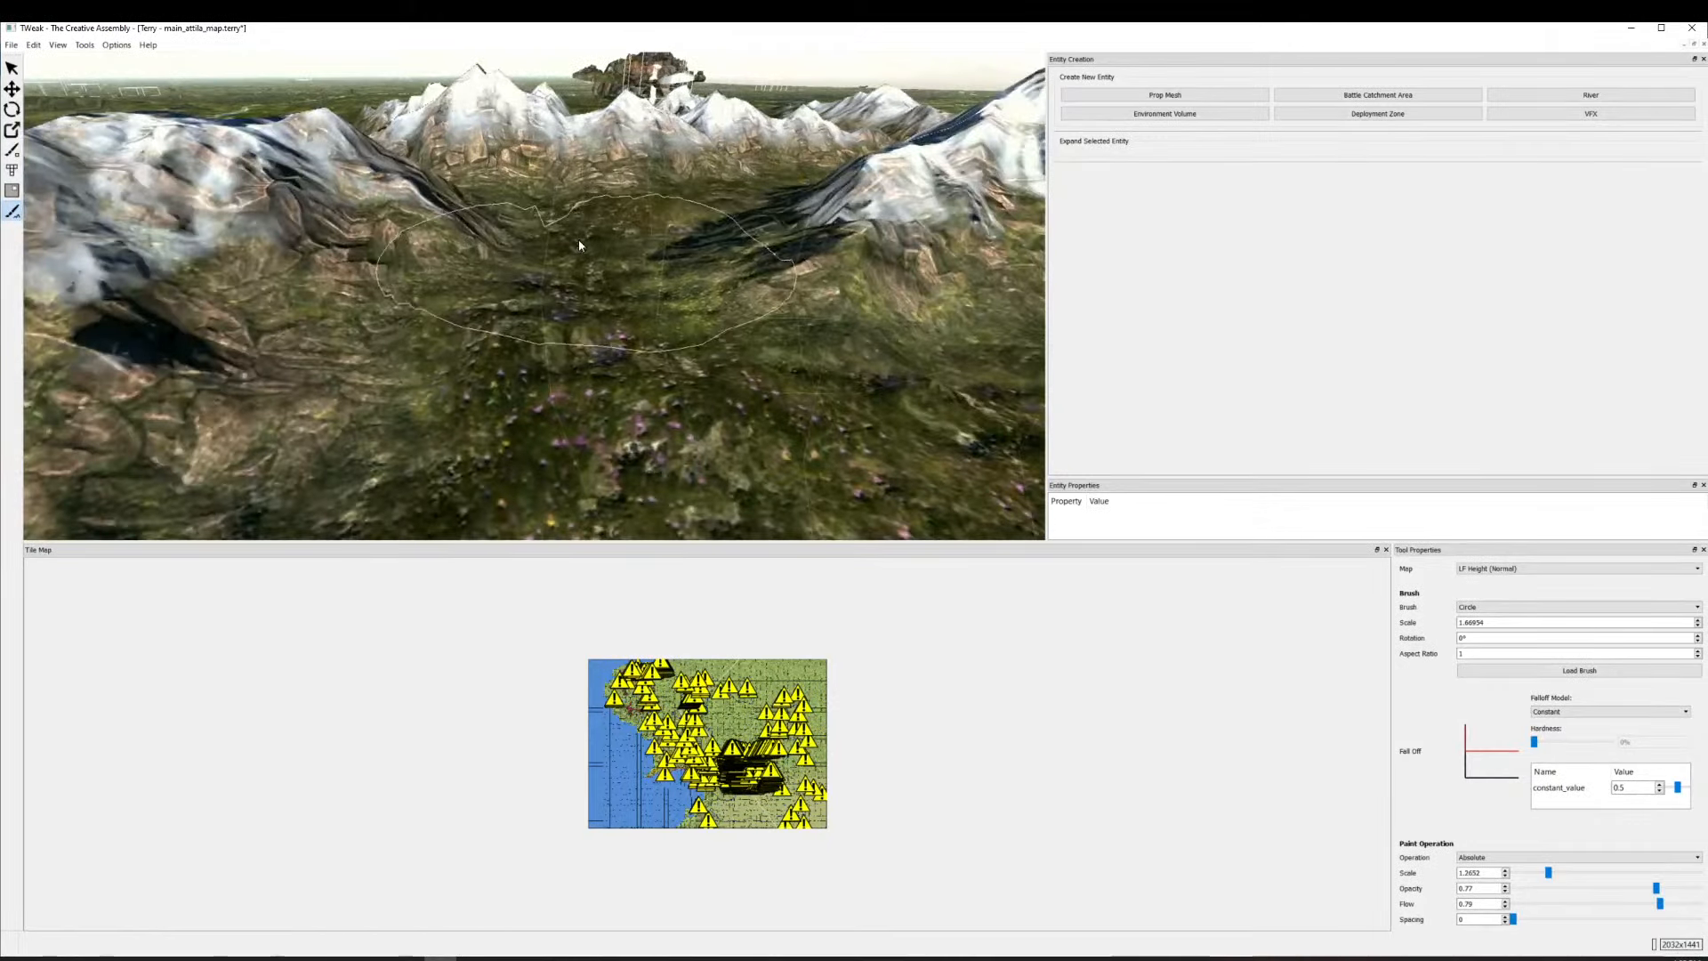
{"action": "scroll", "coordinate": [596, 313], "scroll_direction": "down", "scroll_amount": 10}
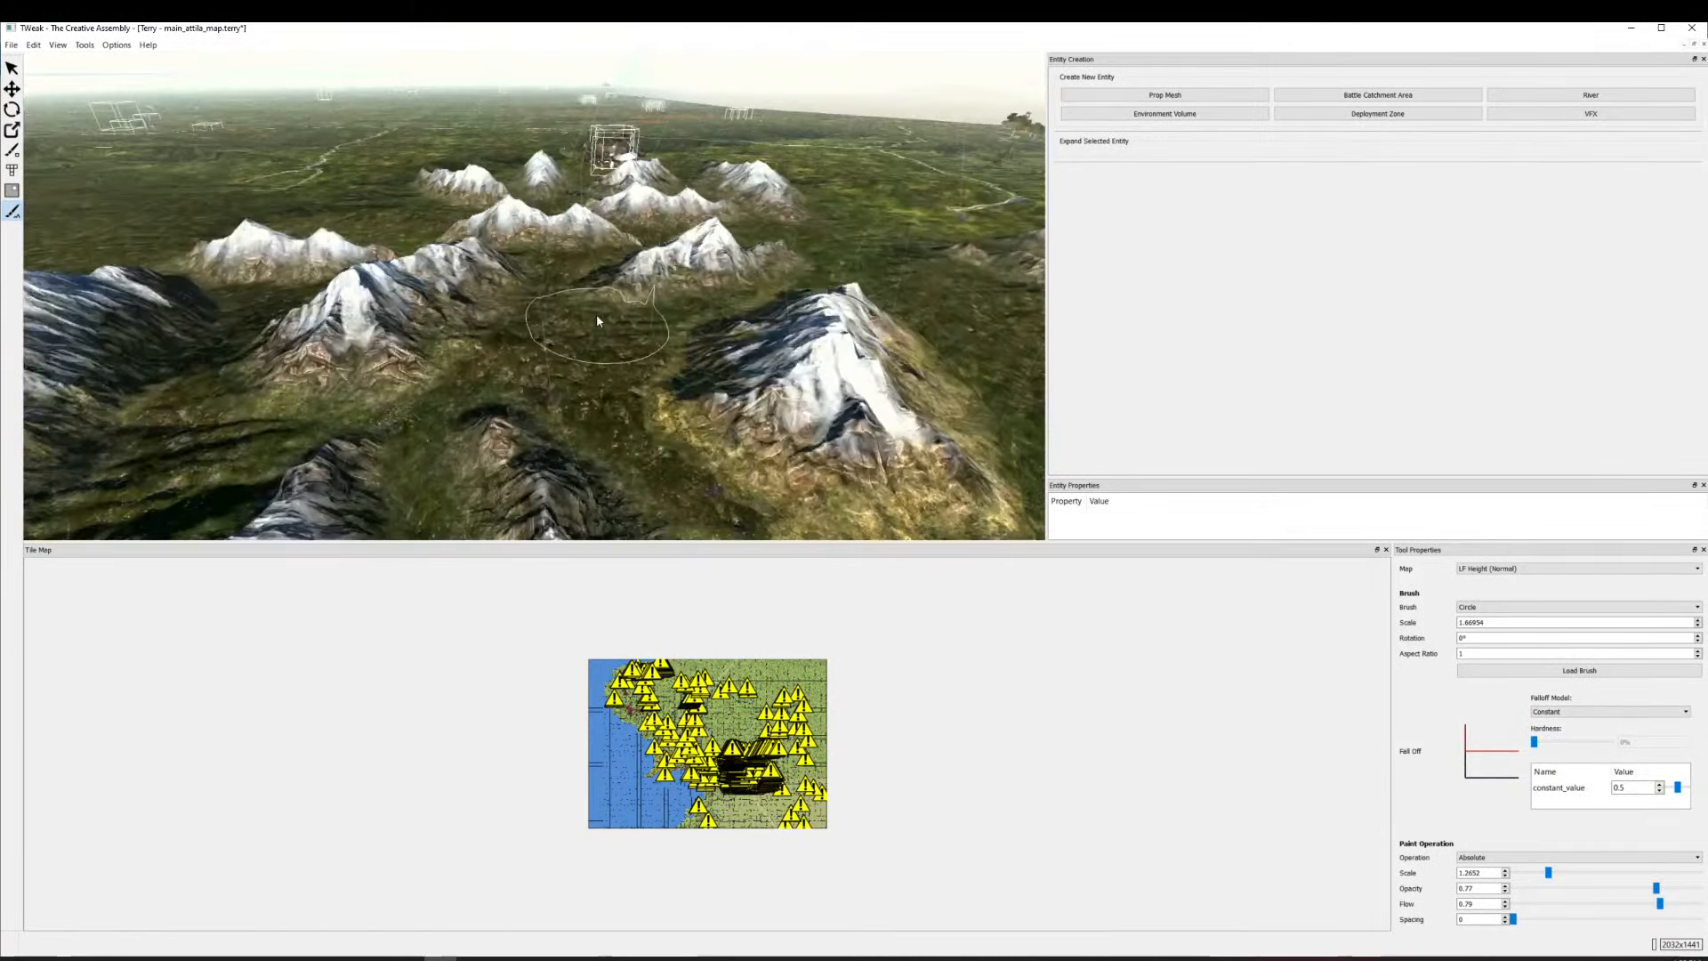
{"action": "scroll", "coordinate": [533, 351], "scroll_direction": "up", "scroll_amount": 8}
{"action": "scroll", "coordinate": [532, 345], "scroll_direction": "down", "scroll_amount": 6}
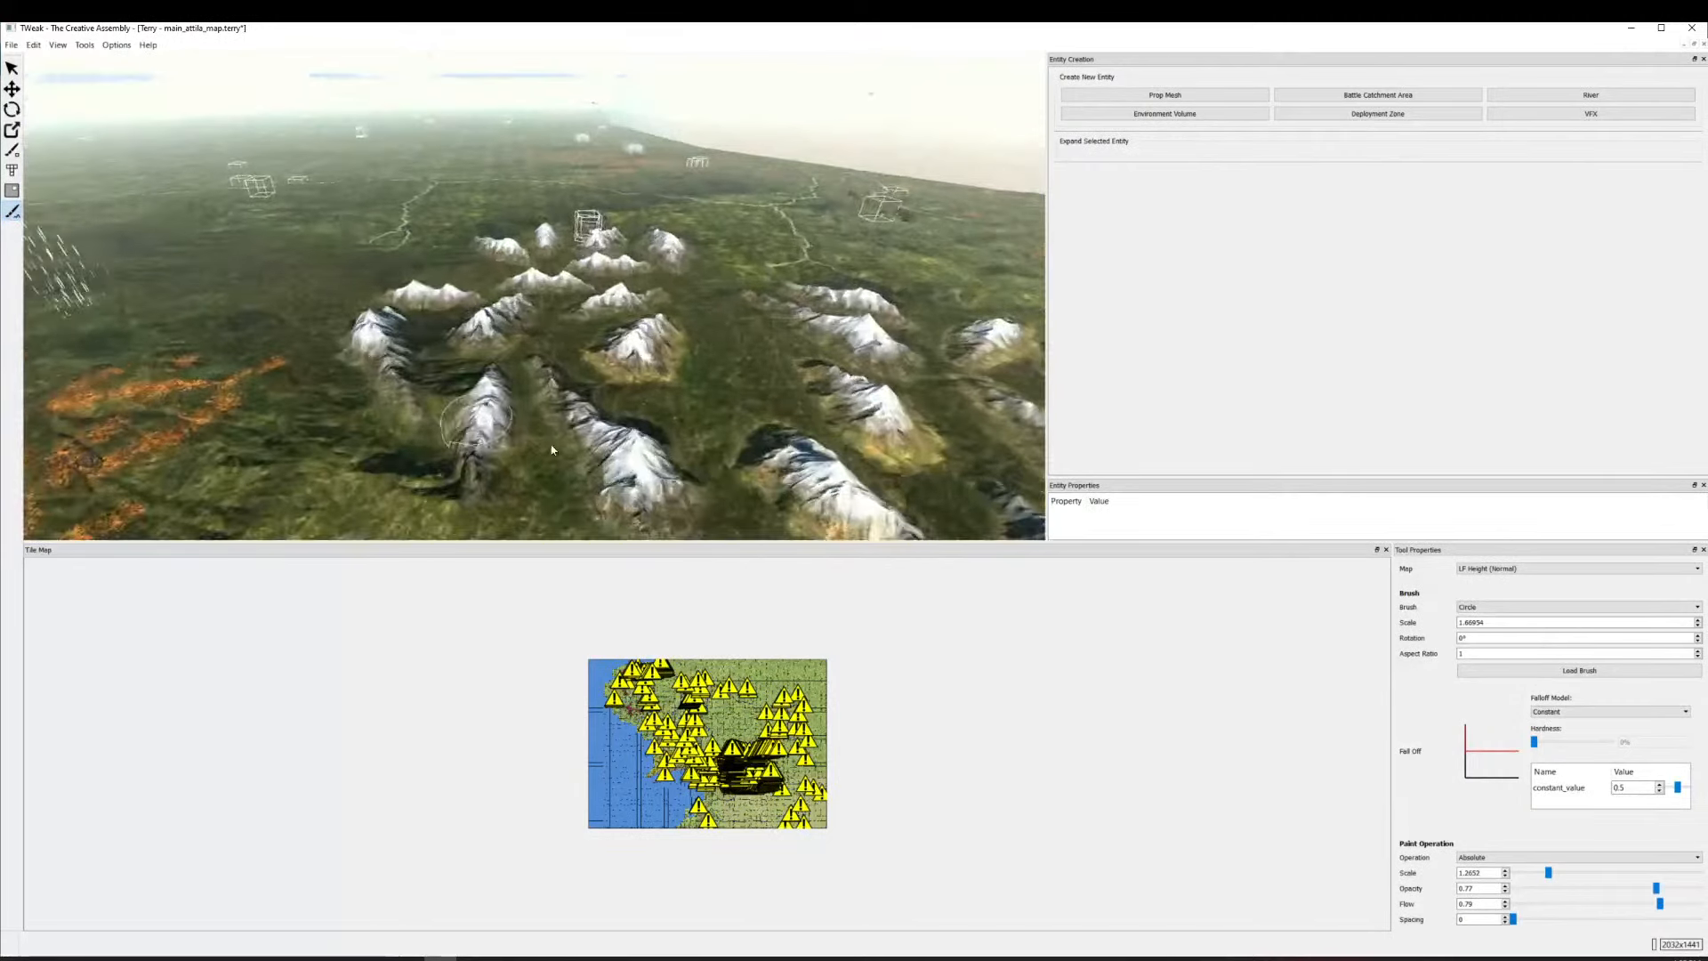
{"action": "scroll", "coordinate": [547, 445], "scroll_direction": "up", "scroll_amount": 3}
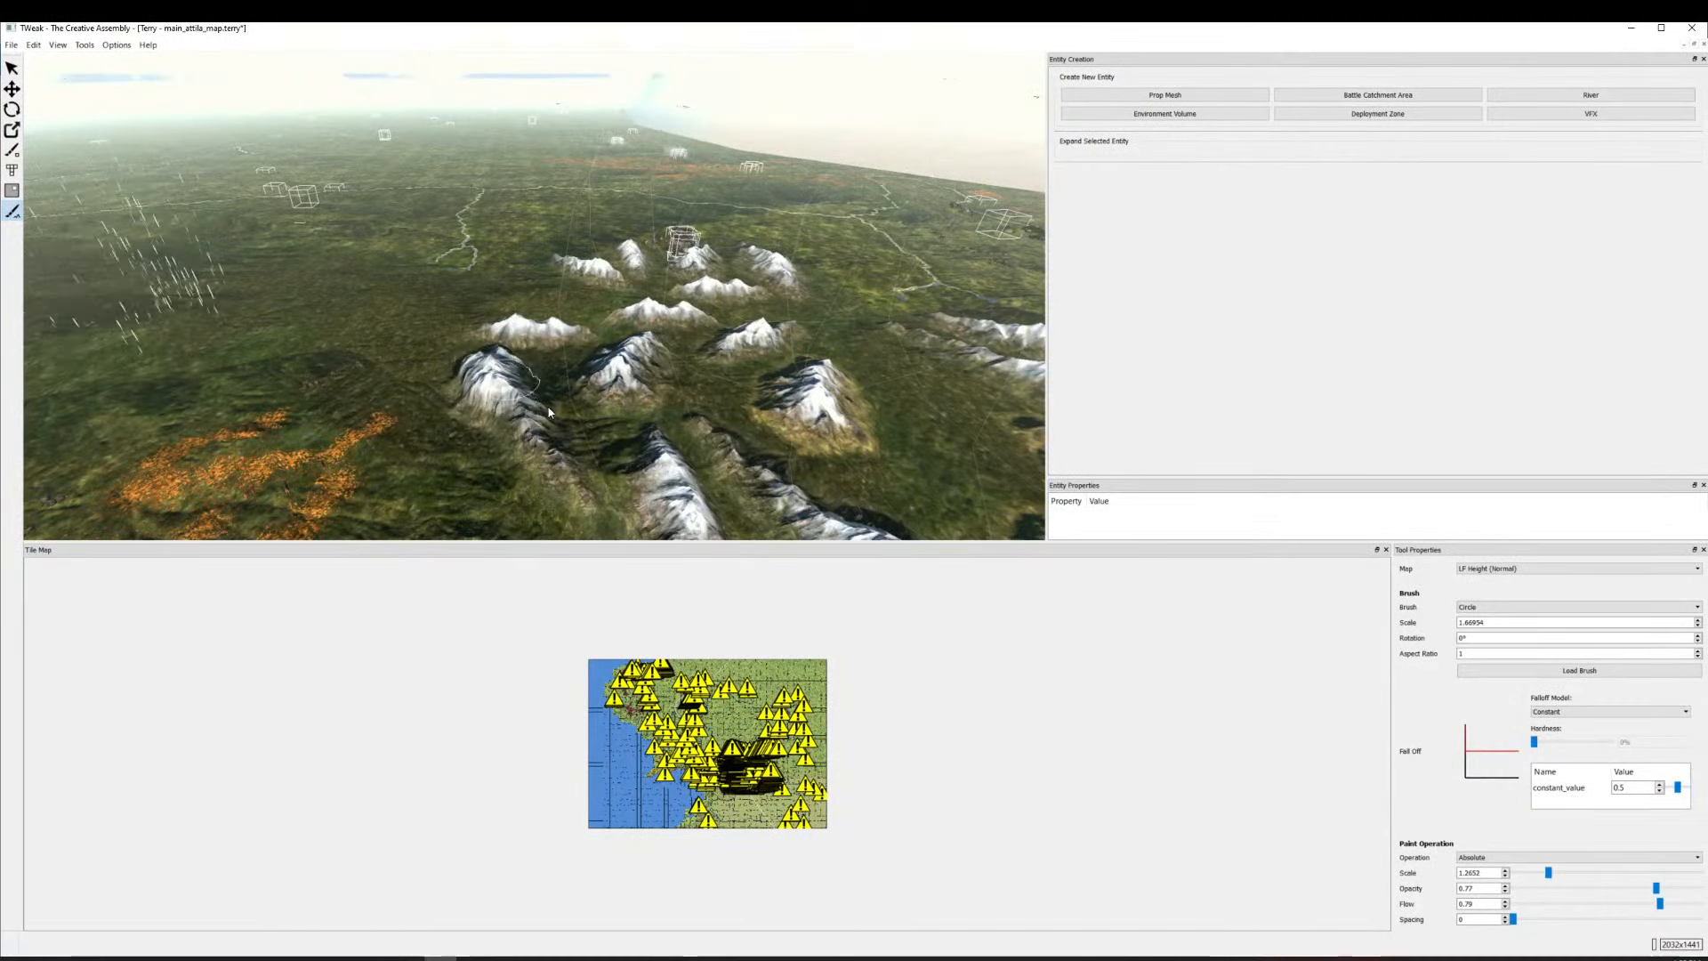
{"action": "scroll", "coordinate": [580, 458], "scroll_direction": "up", "scroll_amount": 3}
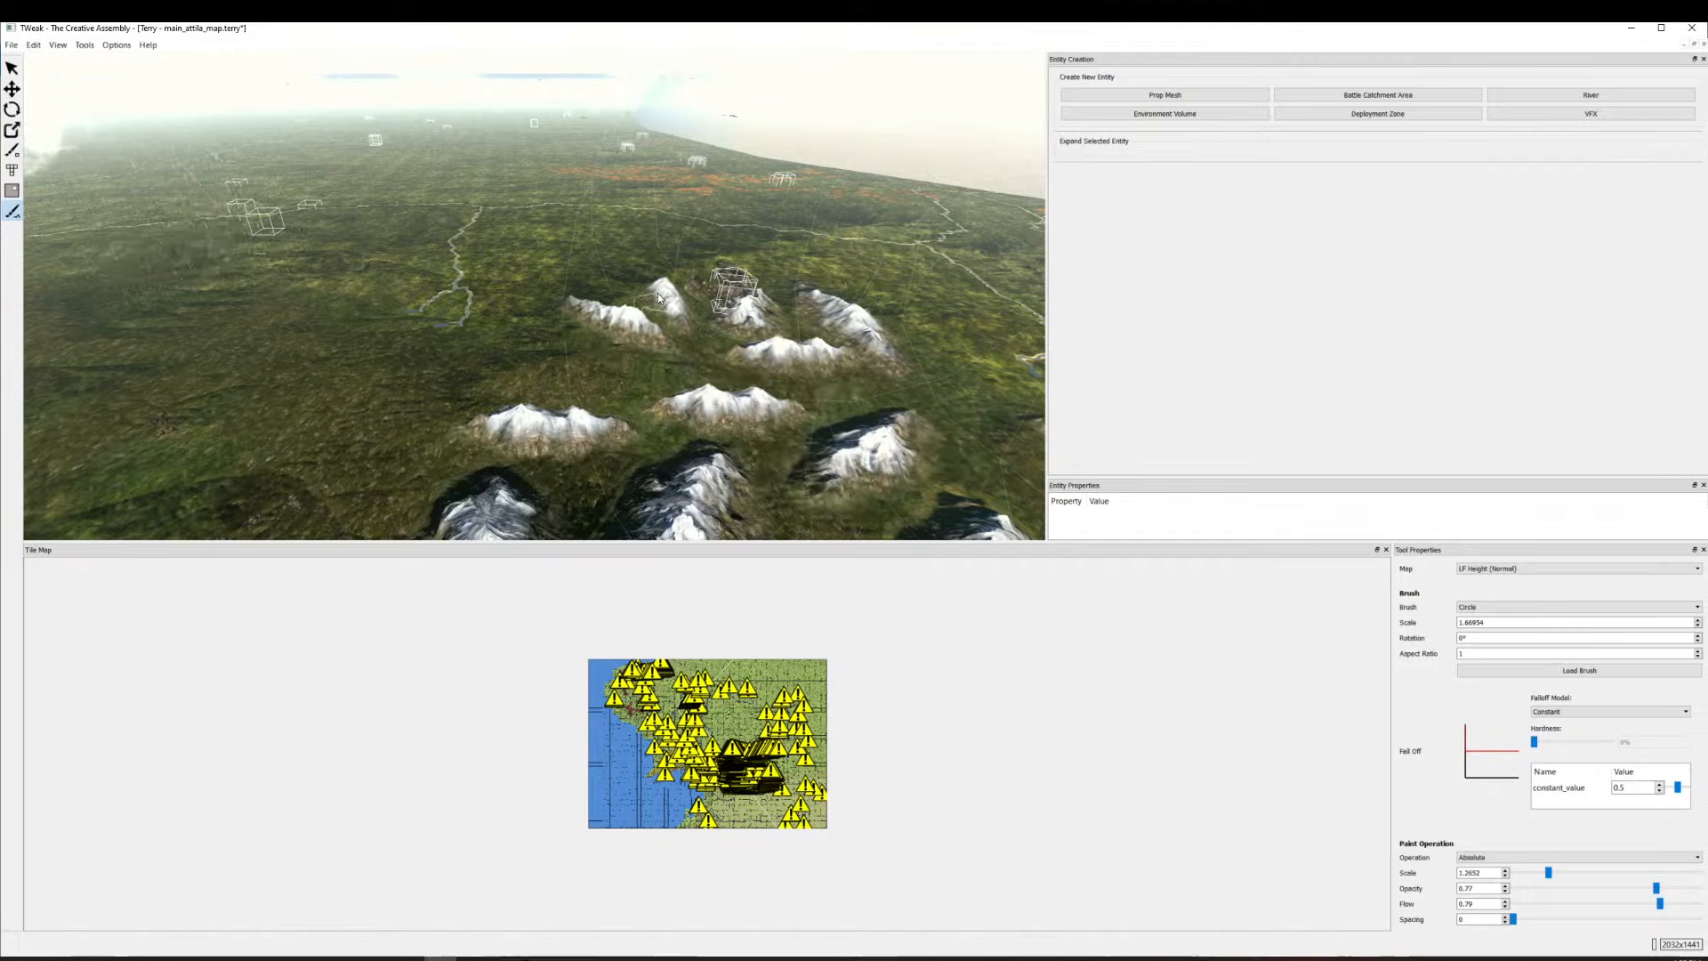
{"action": "left_click_drag", "start_coordinate": [687, 344], "coordinate": [532, 456]}
{"action": "scroll", "coordinate": [532, 457], "scroll_direction": "up", "scroll_amount": 4}
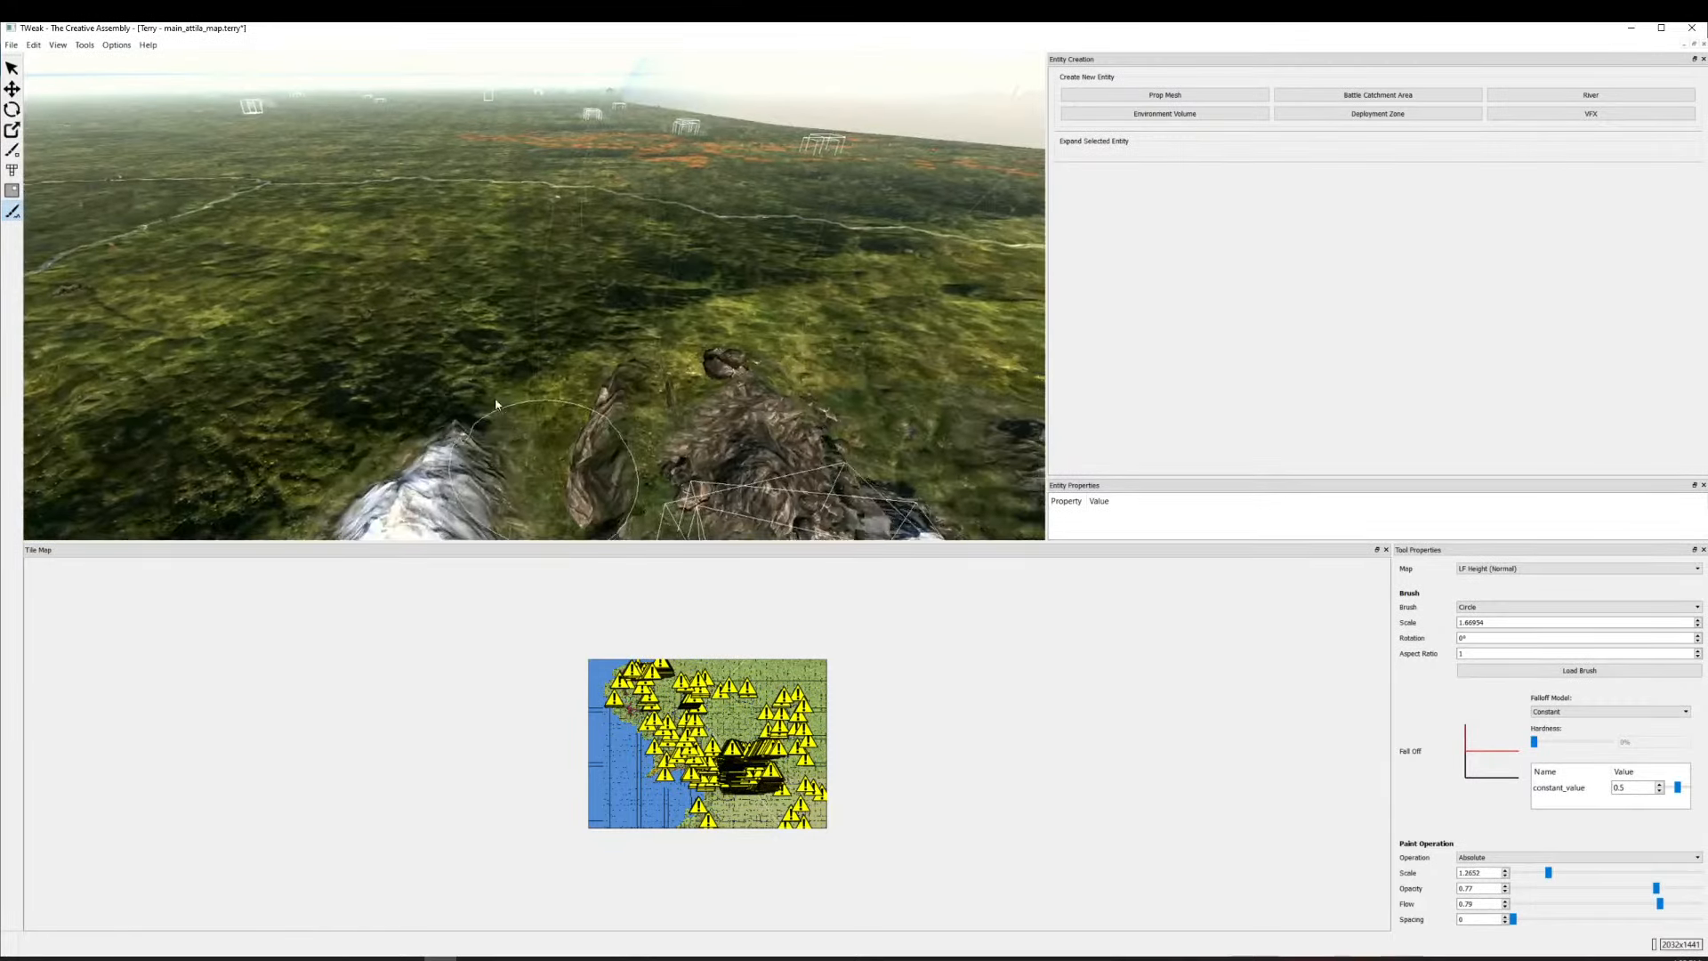
{"action": "left_click_drag", "start_coordinate": [495, 401], "coordinate": [393, 210]}
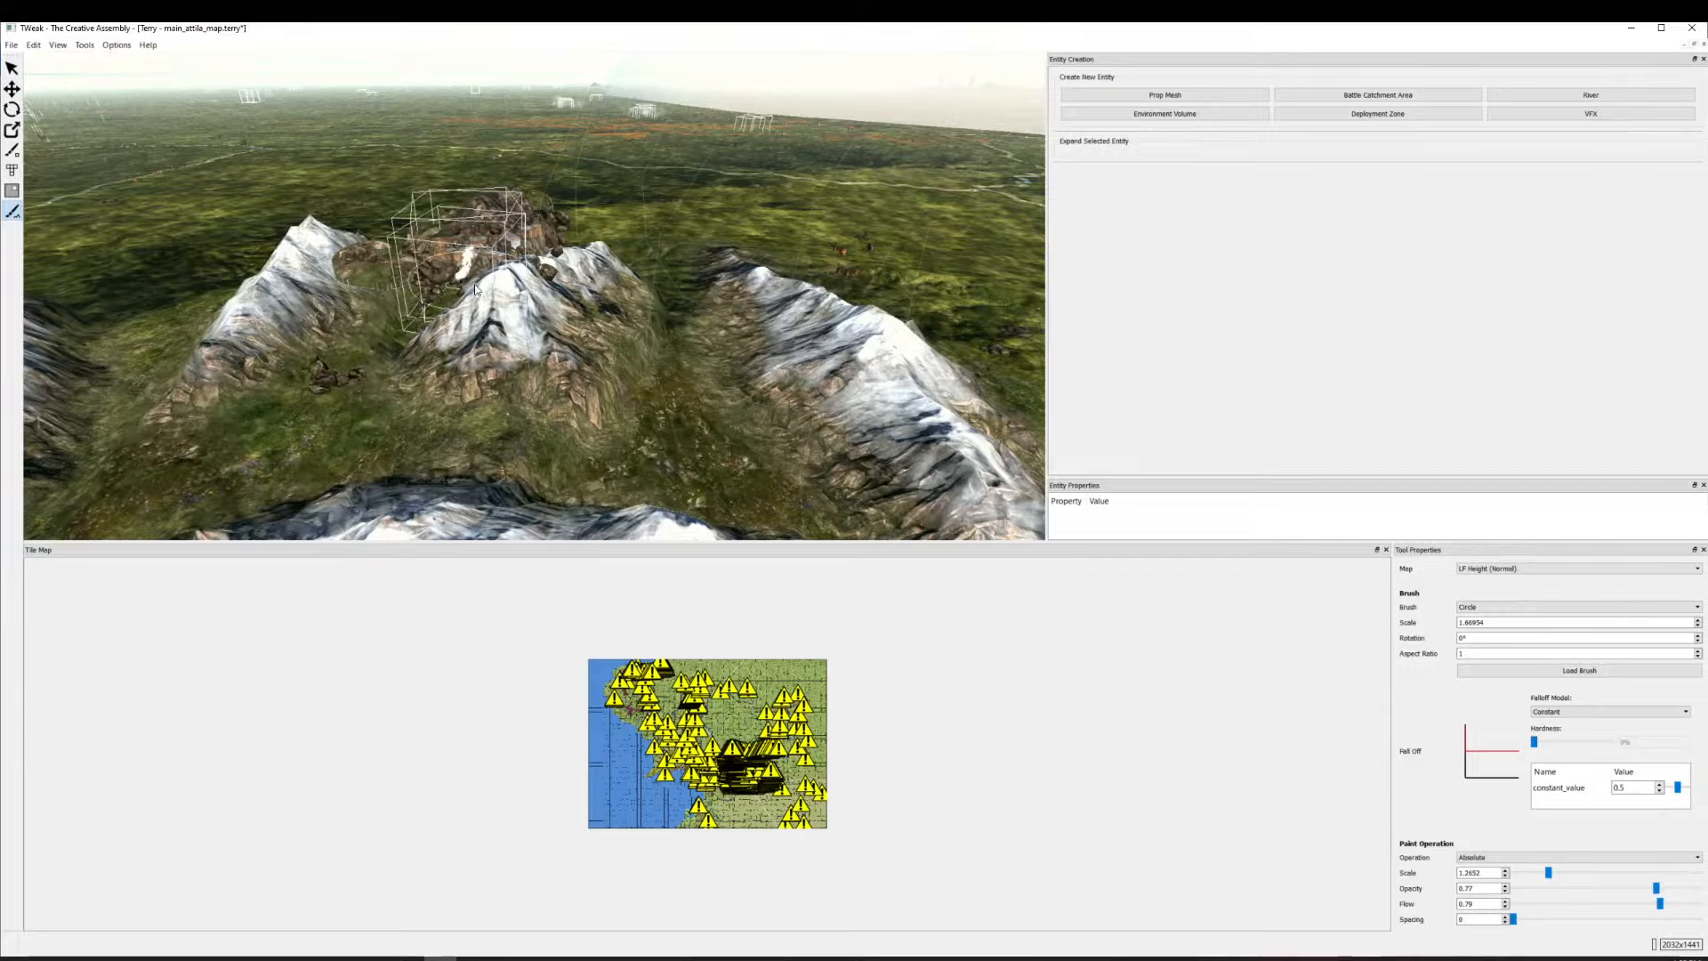
{"action": "scroll", "coordinate": [534, 375], "scroll_direction": "up", "scroll_amount": 3}
{"action": "scroll", "coordinate": [533, 375], "scroll_direction": "down", "scroll_amount": 5}
{"action": "scroll", "coordinate": [713, 448], "scroll_direction": "up", "scroll_amount": 5}
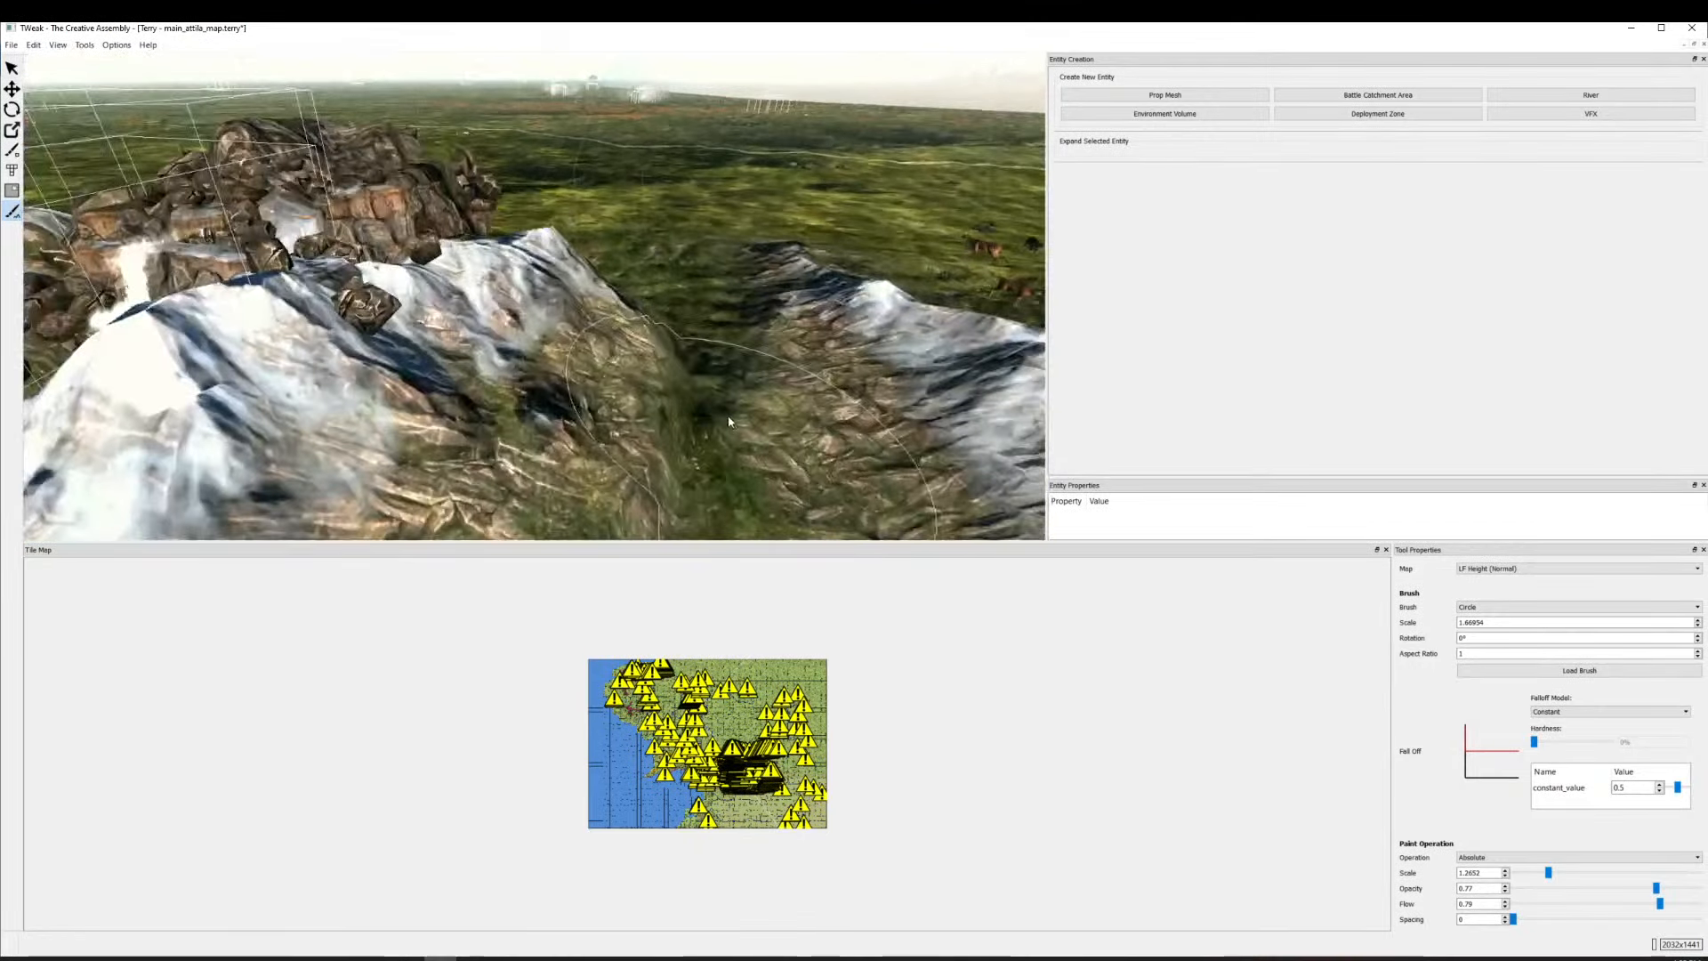
{"action": "scroll", "coordinate": [728, 422], "scroll_direction": "down", "scroll_amount": 5}
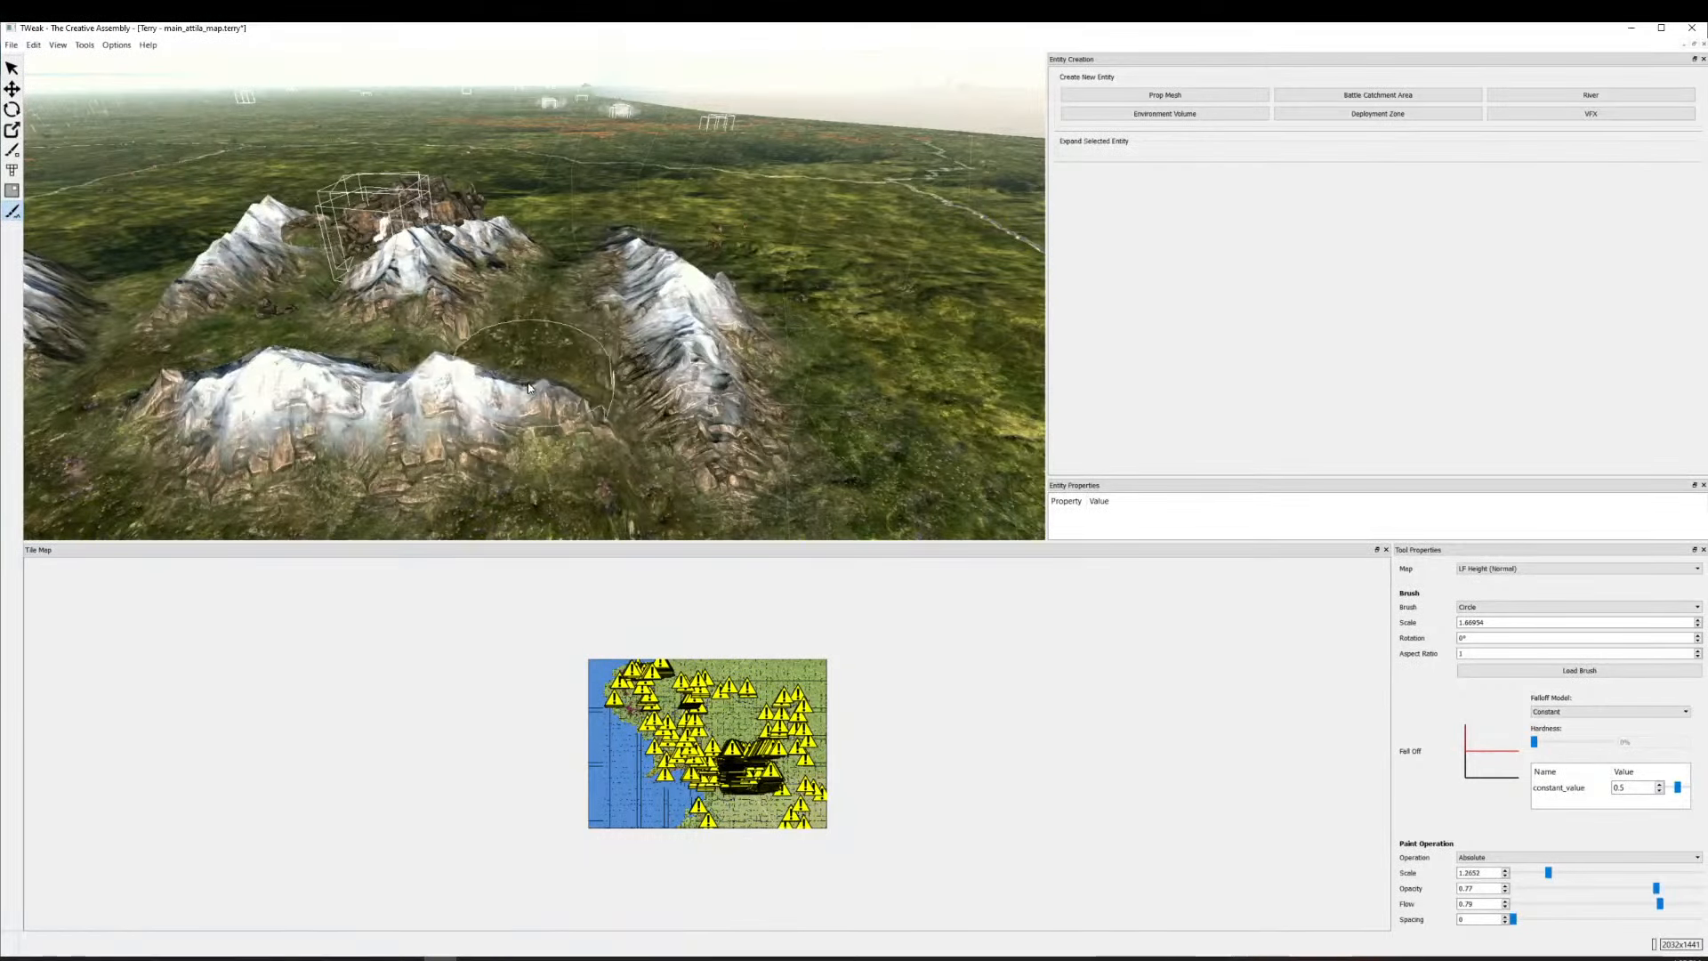
Brush the terrain height over the ridges in front of the boxed rocky peak, including the long ridge beside them and the next one nearer.
{"action": "mouse_move", "coordinate": [292, 374]}
{"action": "left_mouse_down"}
{"action": "mouse_move", "coordinate": [512, 409]}
{"action": "mouse_move", "coordinate": [586, 389]}
{"action": "mouse_move", "coordinate": [606, 335]}
{"action": "mouse_move", "coordinate": [650, 440]}
{"action": "mouse_move", "coordinate": [673, 368]}
{"action": "mouse_move", "coordinate": [666, 289]}
{"action": "left_mouse_up"}
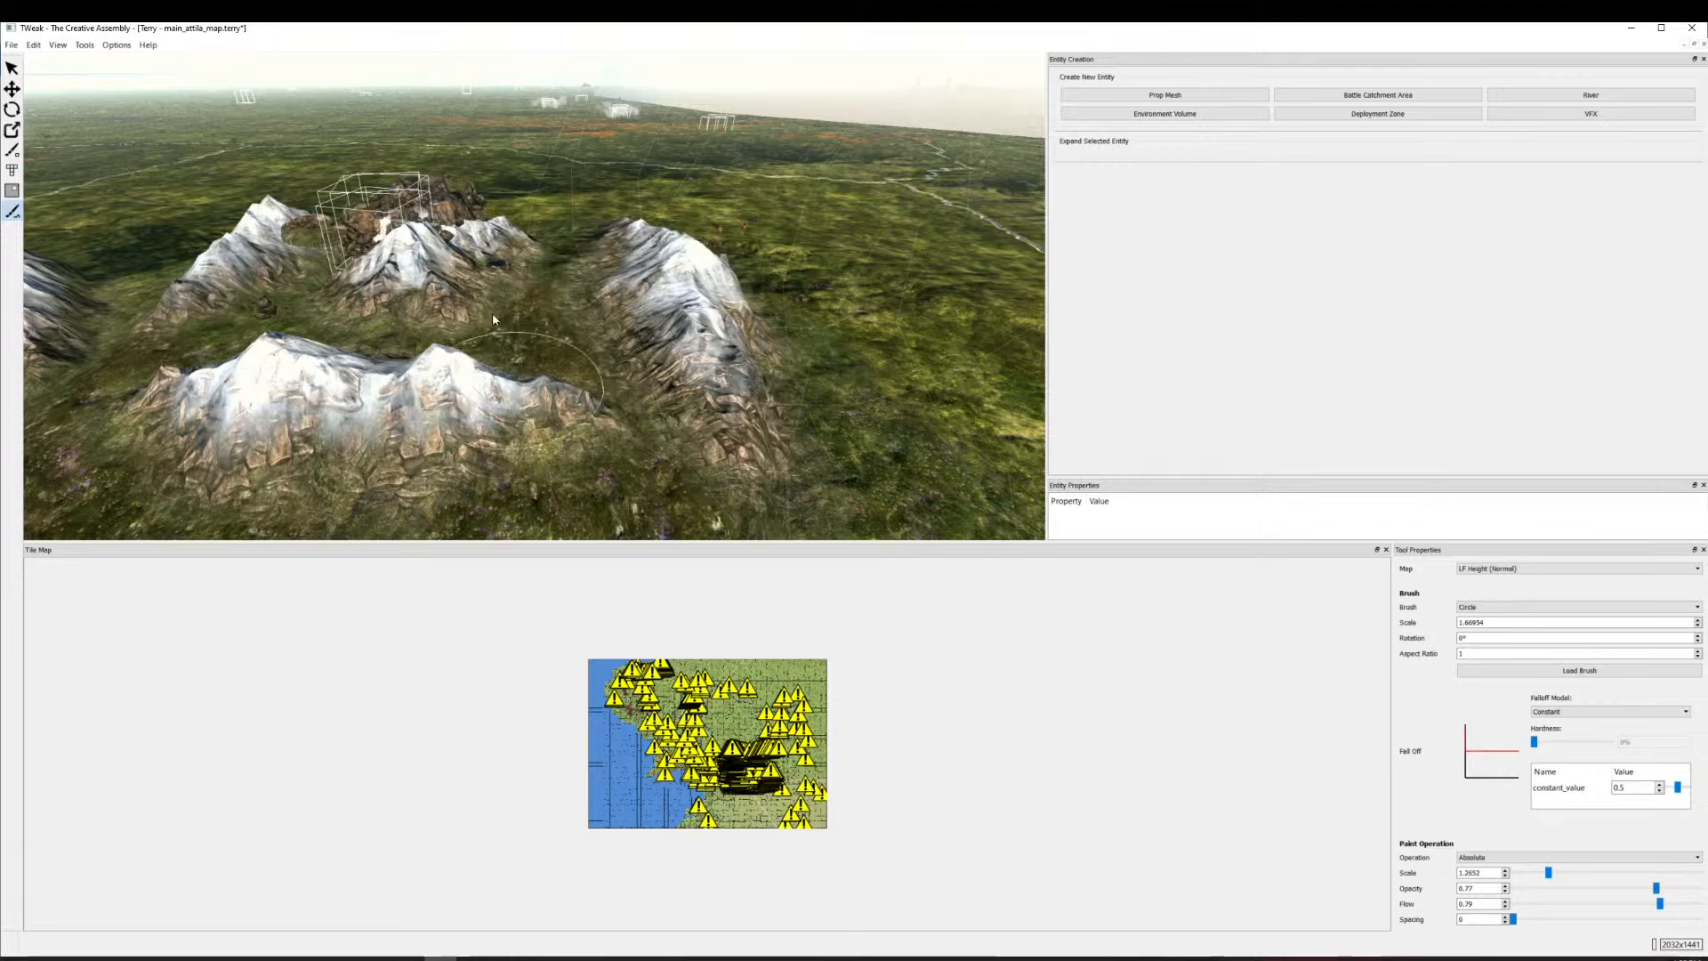
{"action": "left_click_drag", "start_coordinate": [399, 338], "coordinate": [377, 219]}
{"action": "scroll", "coordinate": [445, 342], "scroll_direction": "up", "scroll_amount": 2}
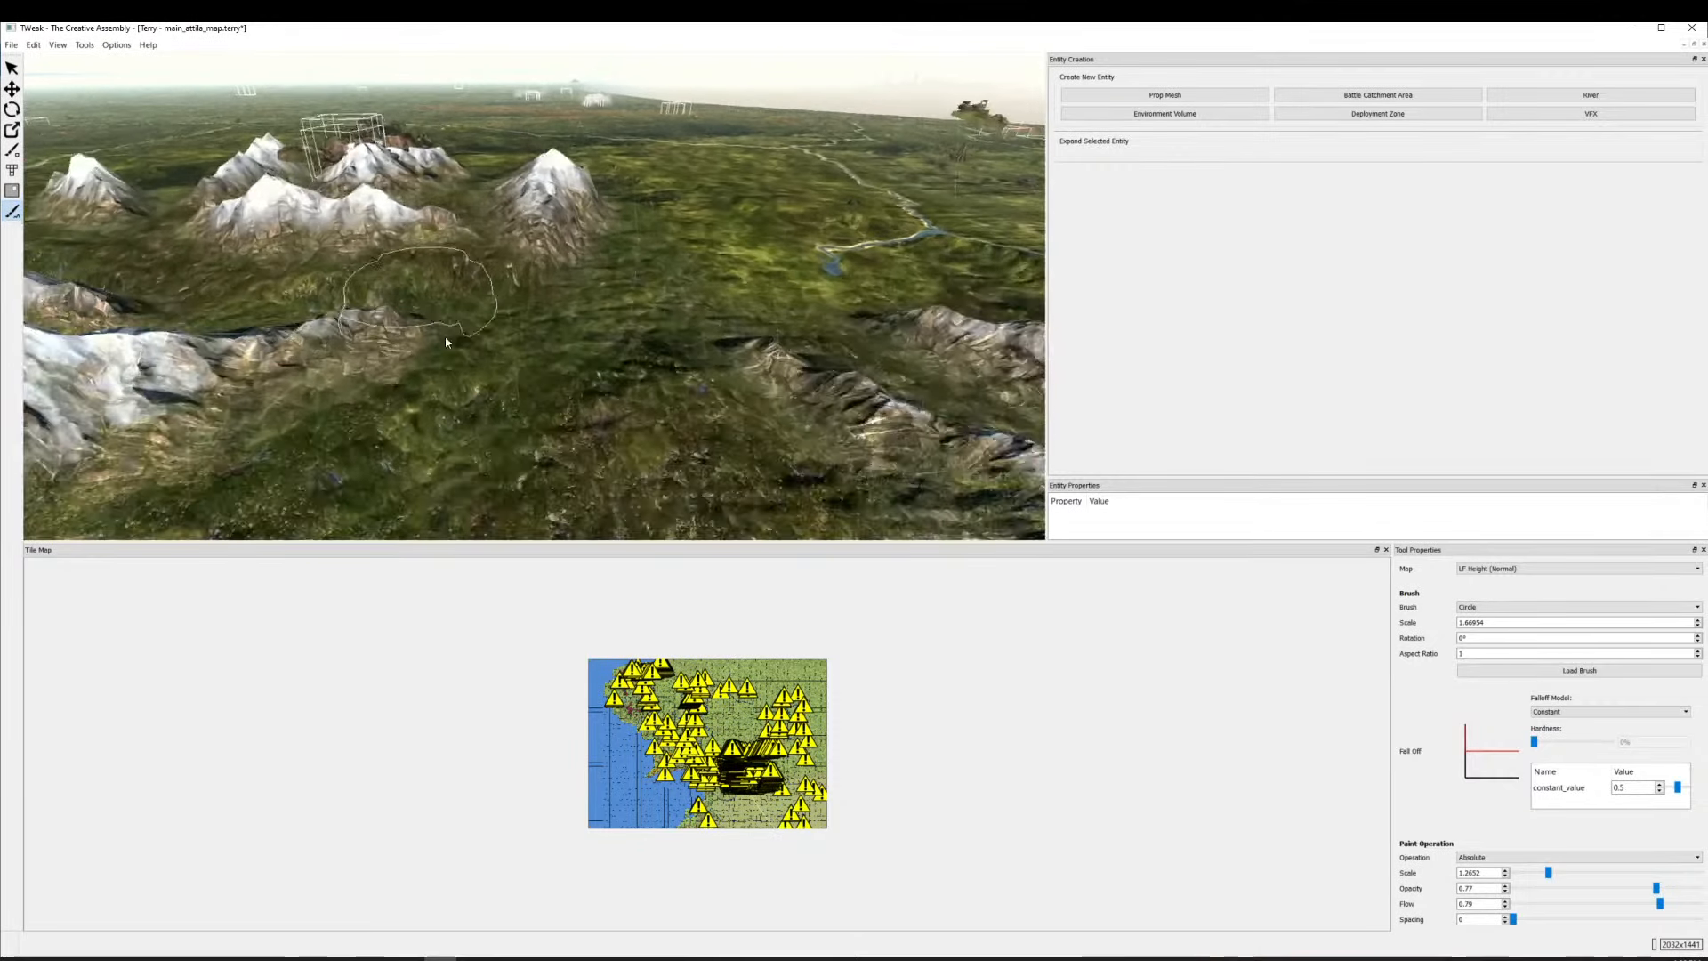
{"action": "scroll", "coordinate": [446, 343], "scroll_direction": "up", "scroll_amount": 2}
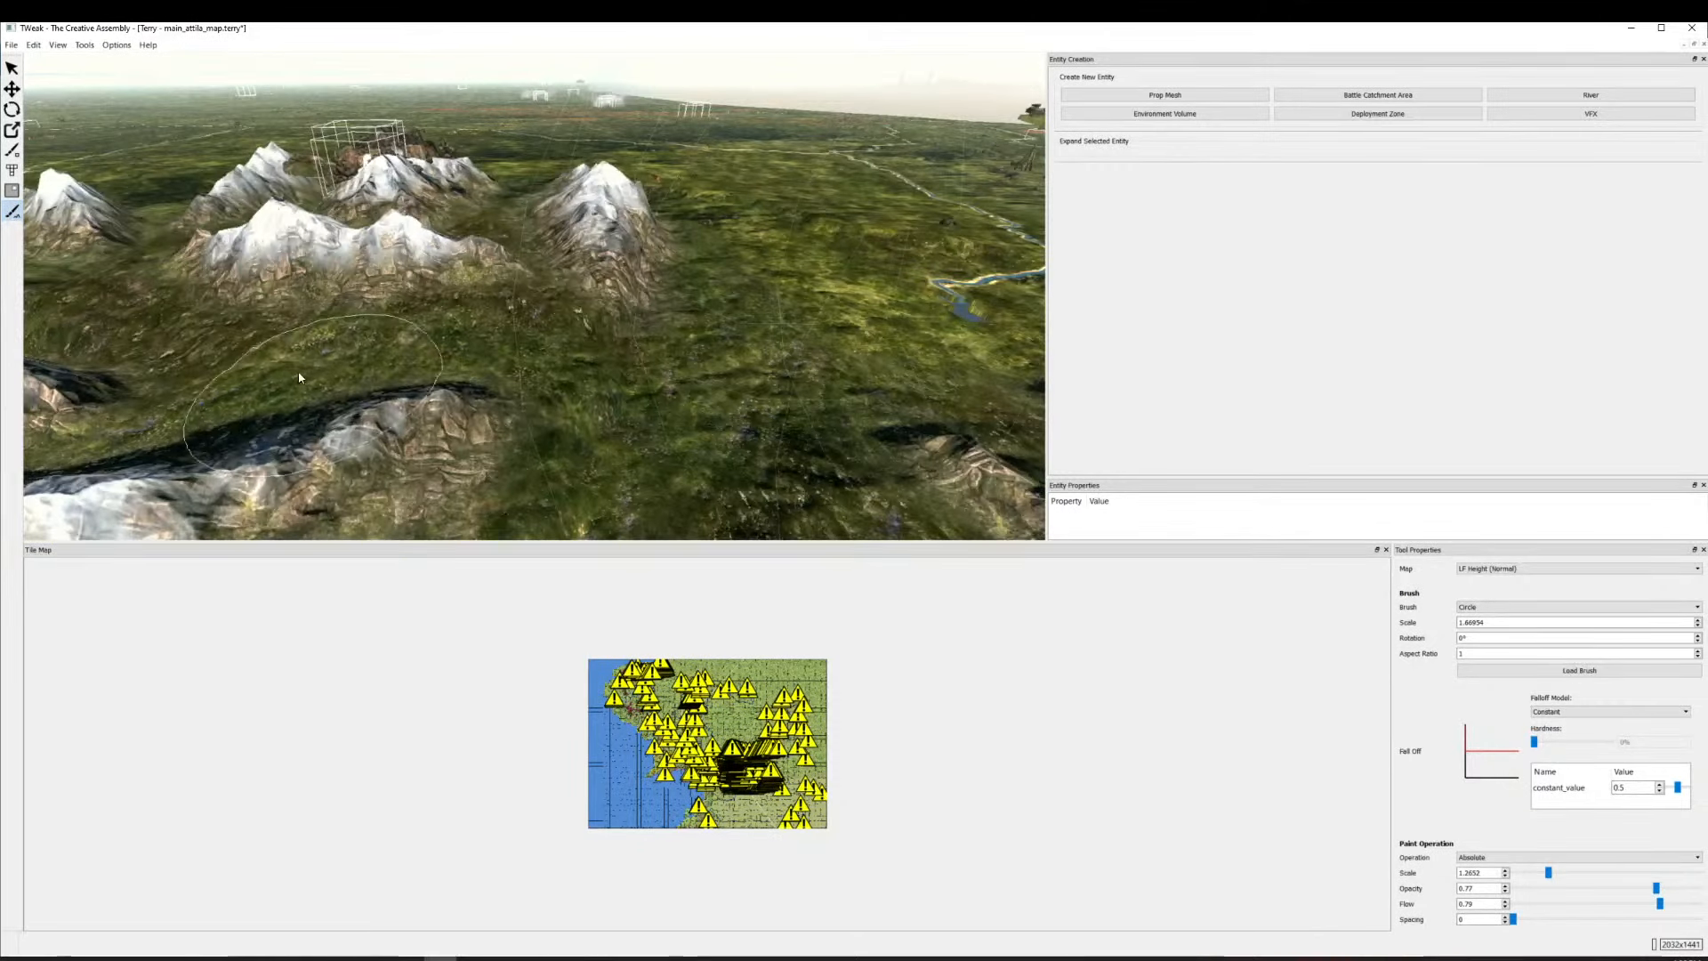
{"action": "mouse_move", "coordinate": [332, 392]}
{"action": "left_mouse_down"}
{"action": "mouse_move", "coordinate": [291, 456]}
{"action": "mouse_move", "coordinate": [122, 539]}
{"action": "left_mouse_up"}
{"action": "scroll", "coordinate": [411, 392], "scroll_direction": "down", "scroll_amount": 5}
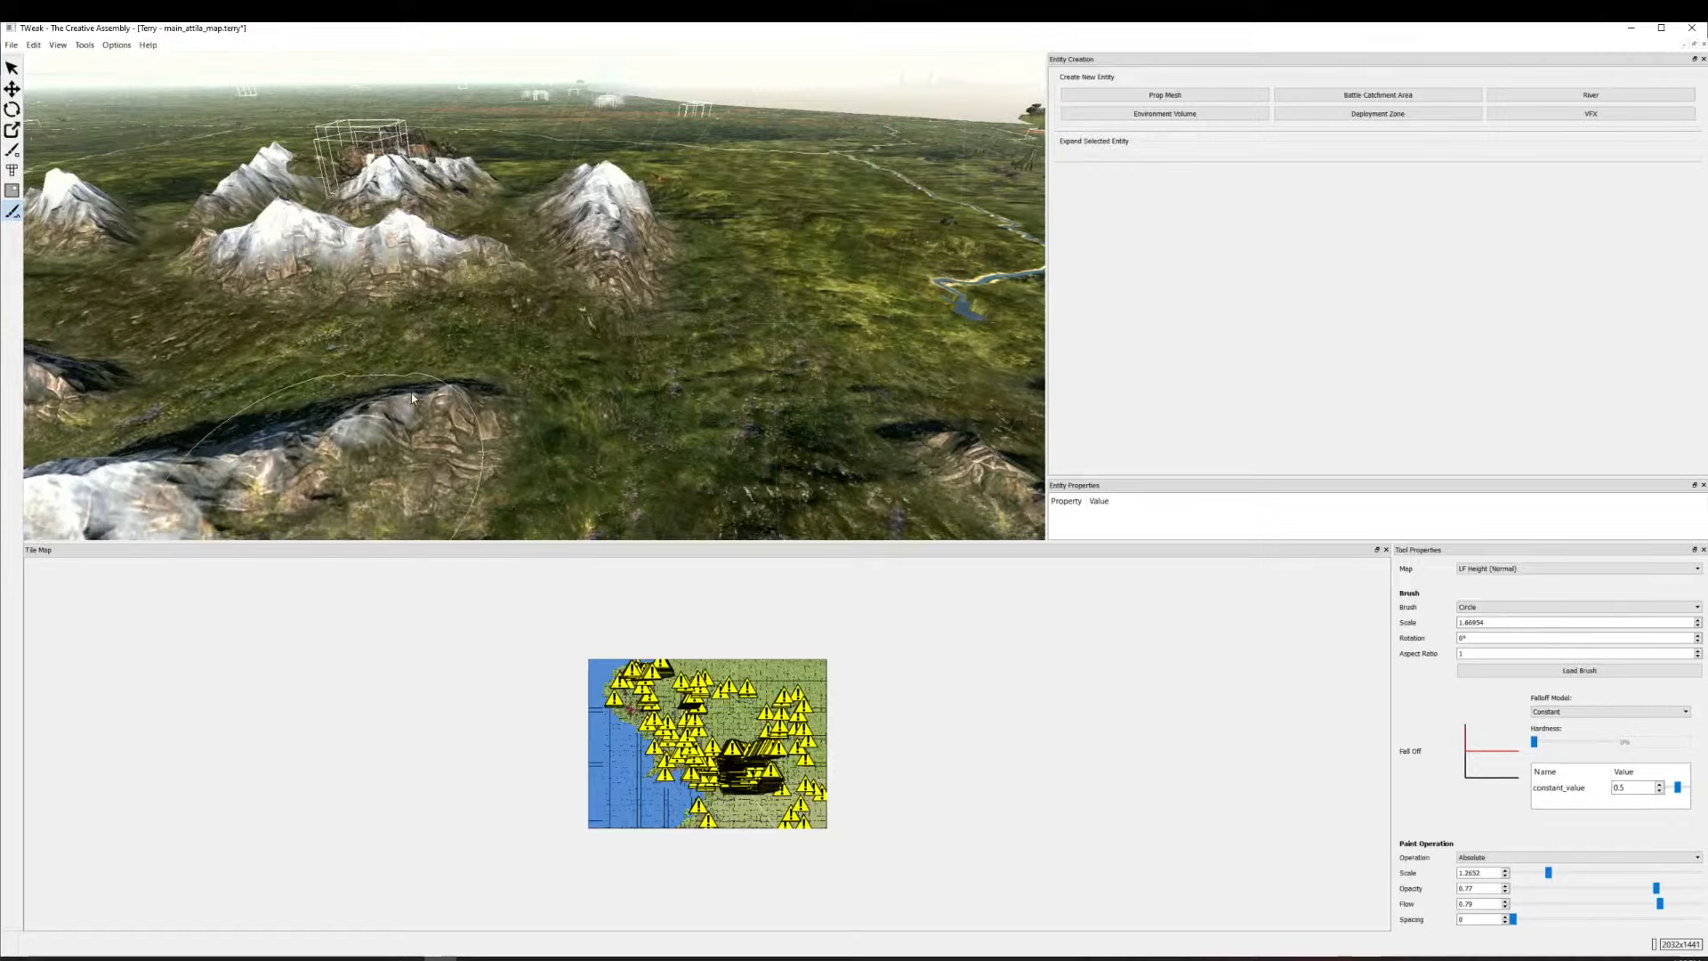
{"action": "left_click_drag", "start_coordinate": [411, 392], "coordinate": [634, 181]}
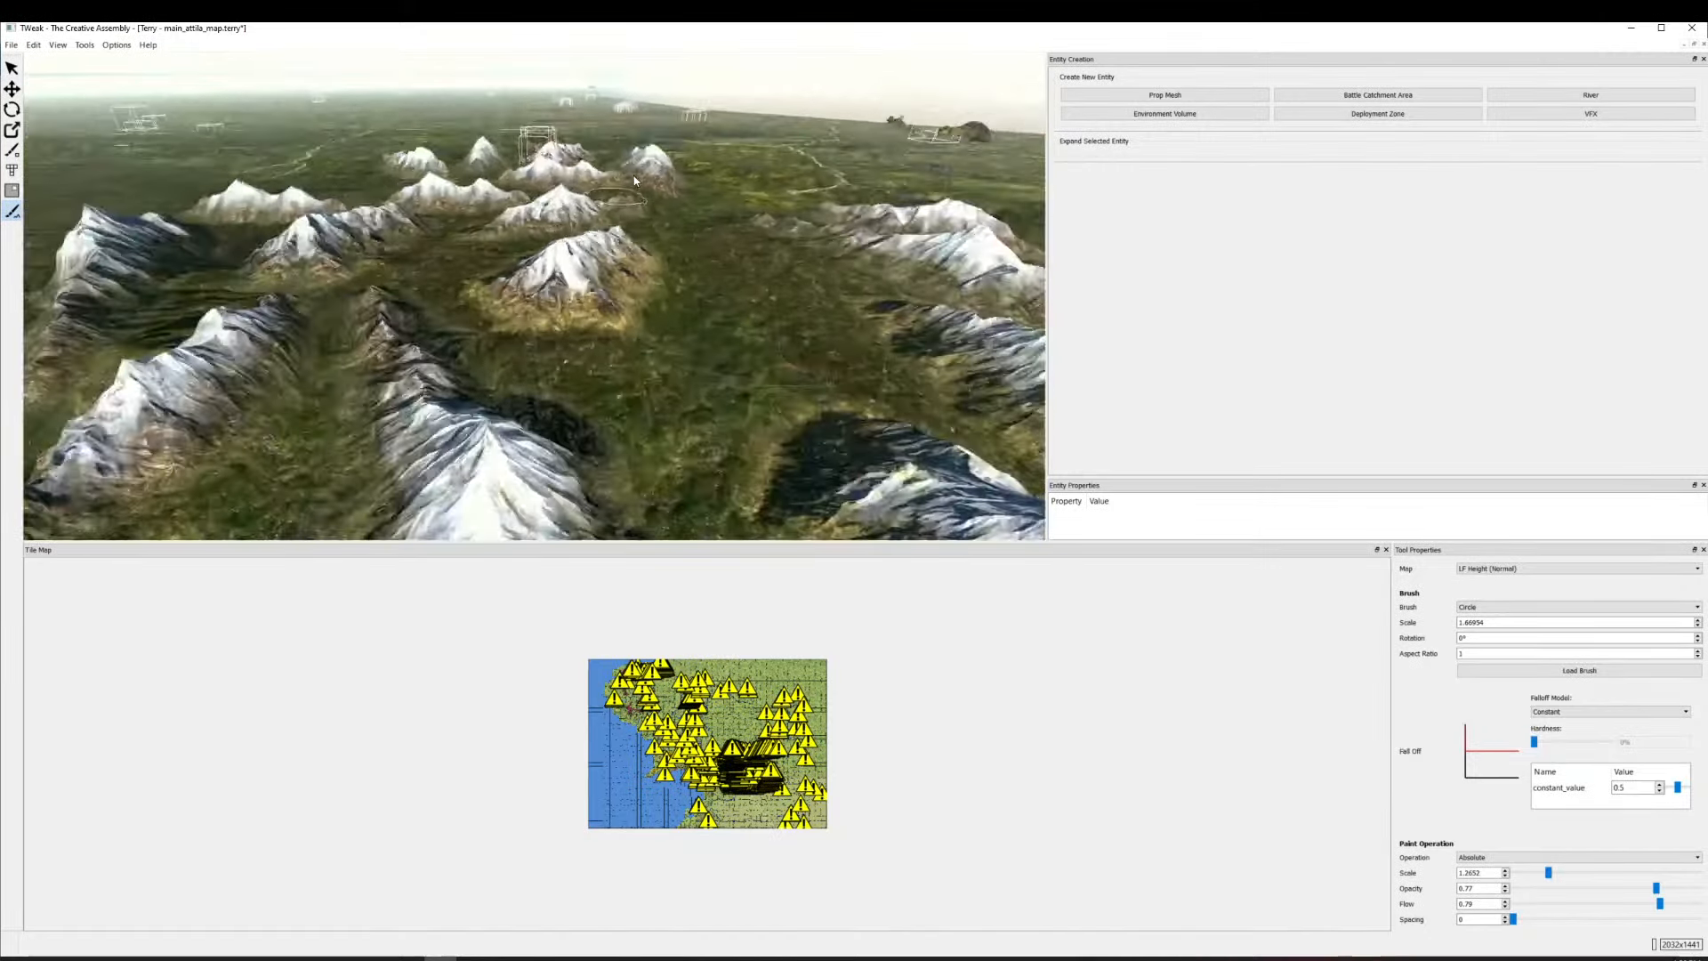
Survey the snowy mountain range from afar against the surrounding lake, coast and forests, and approach it over the roads and wooded lowlands.
{"action": "scroll", "coordinate": [629, 200], "scroll_direction": "down", "scroll_amount": 5}
{"action": "scroll", "coordinate": [537, 387], "scroll_direction": "up", "scroll_amount": 6}
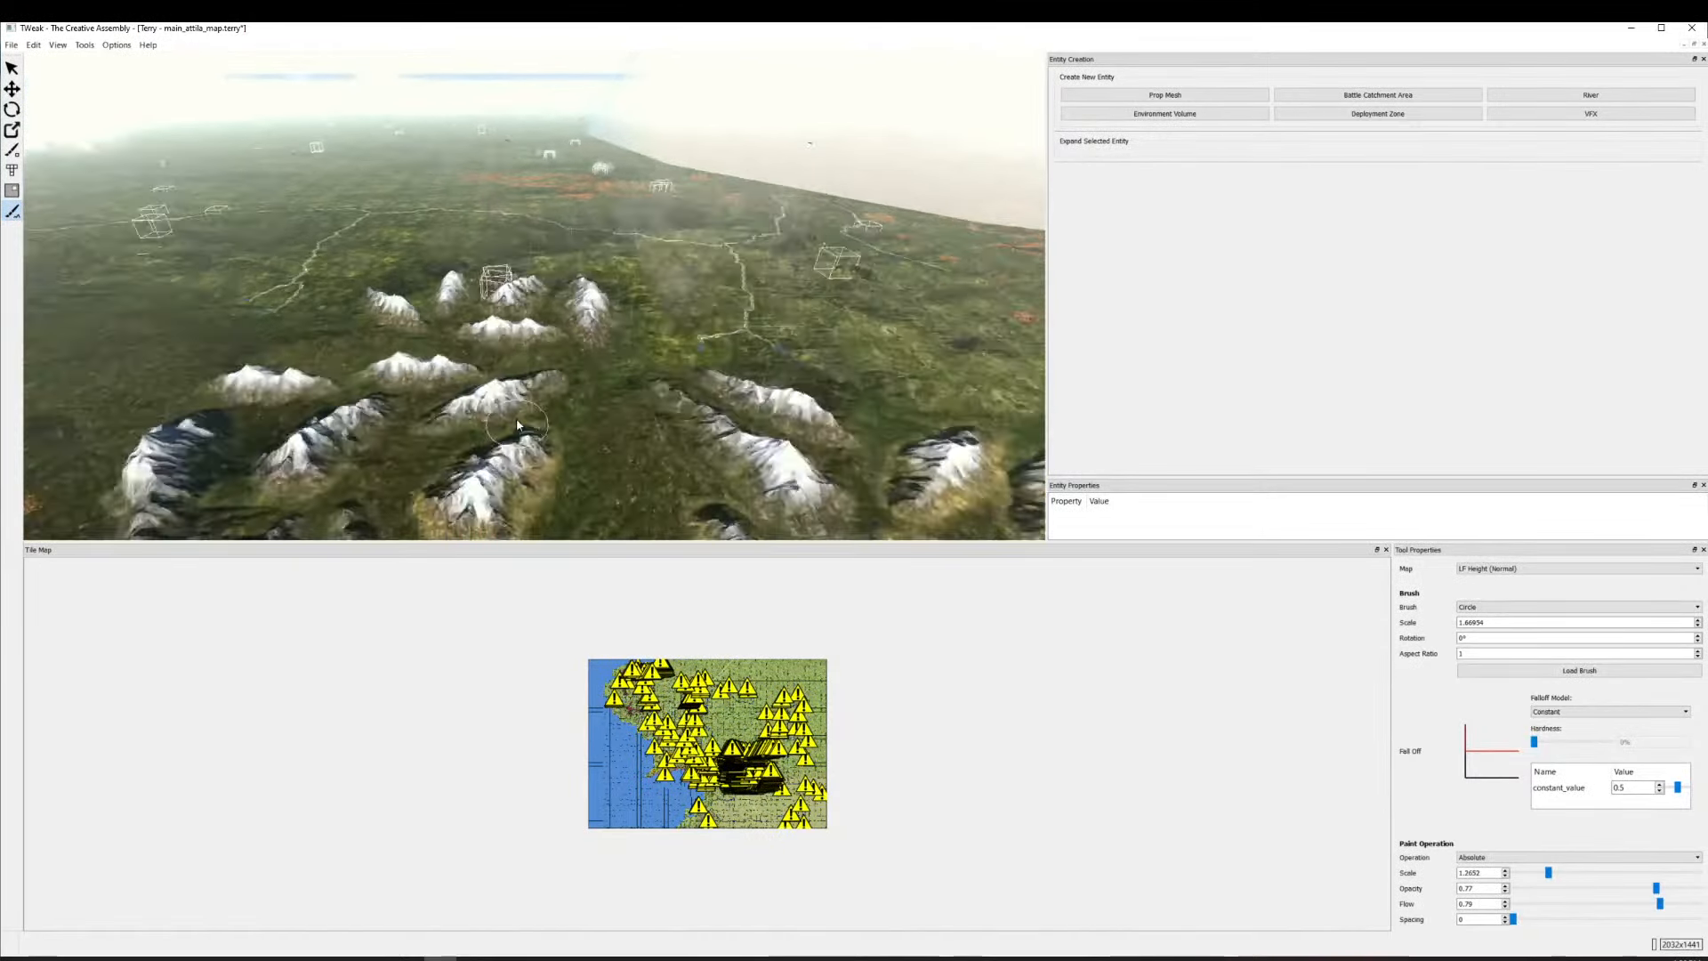
{"action": "scroll", "coordinate": [516, 423], "scroll_direction": "down", "scroll_amount": 6}
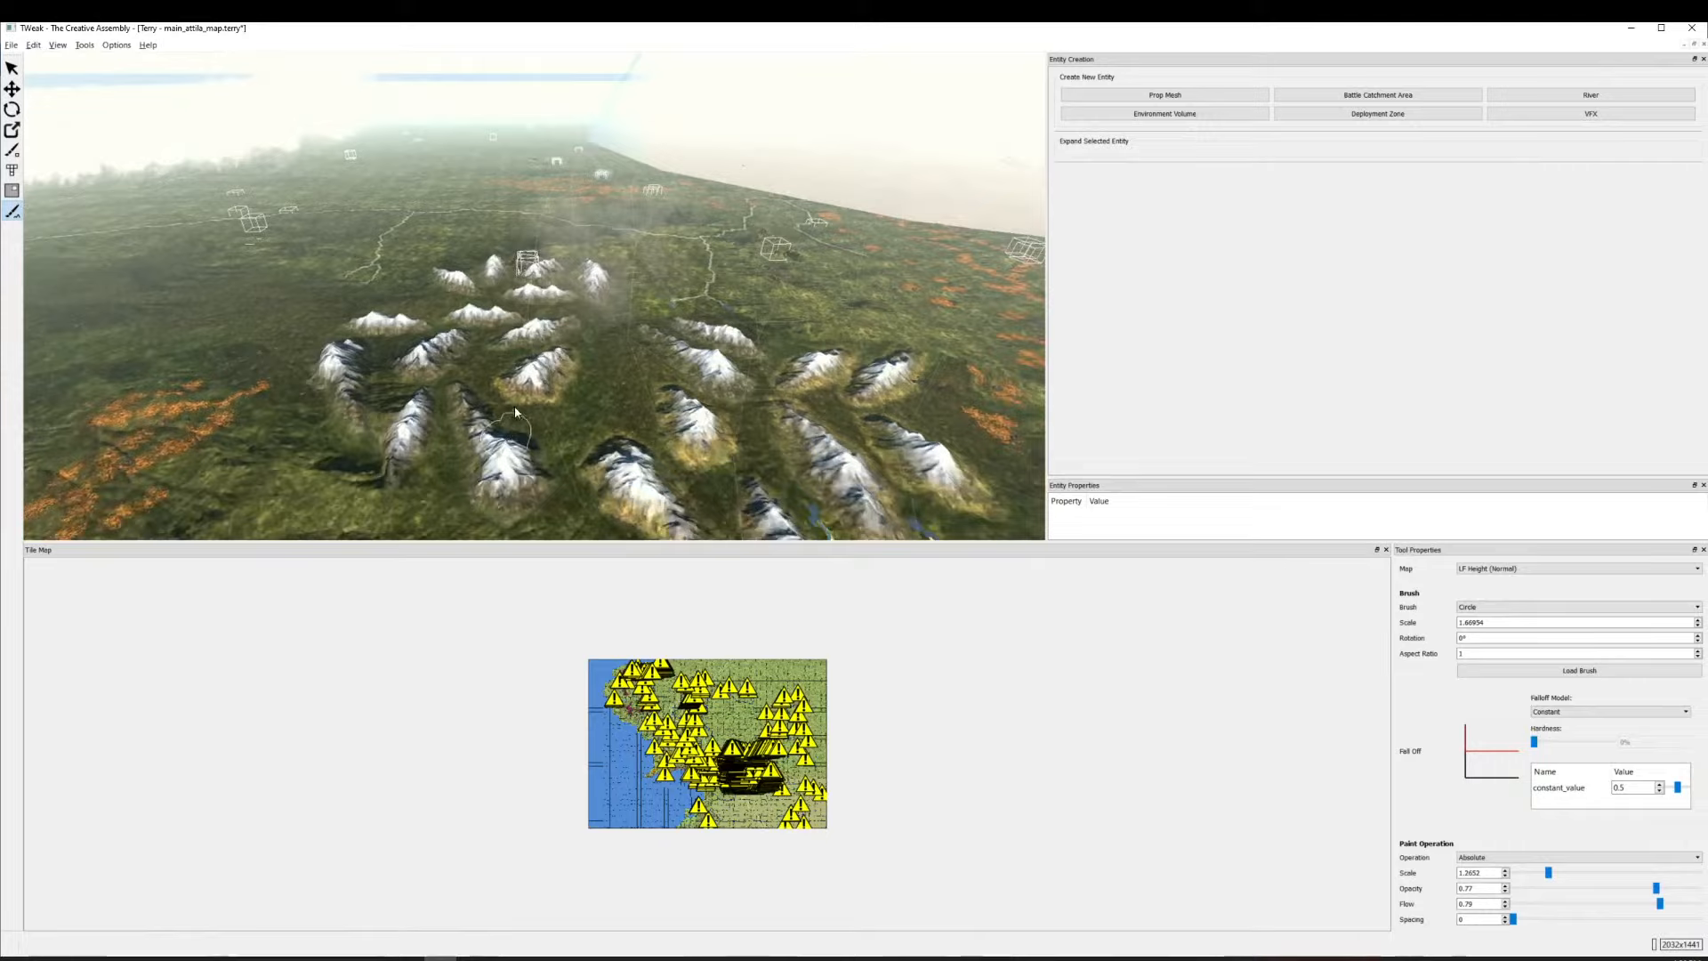
{"action": "scroll", "coordinate": [520, 401], "scroll_direction": "up", "scroll_amount": 4}
{"action": "scroll", "coordinate": [511, 449], "scroll_direction": "down", "scroll_amount": 4}
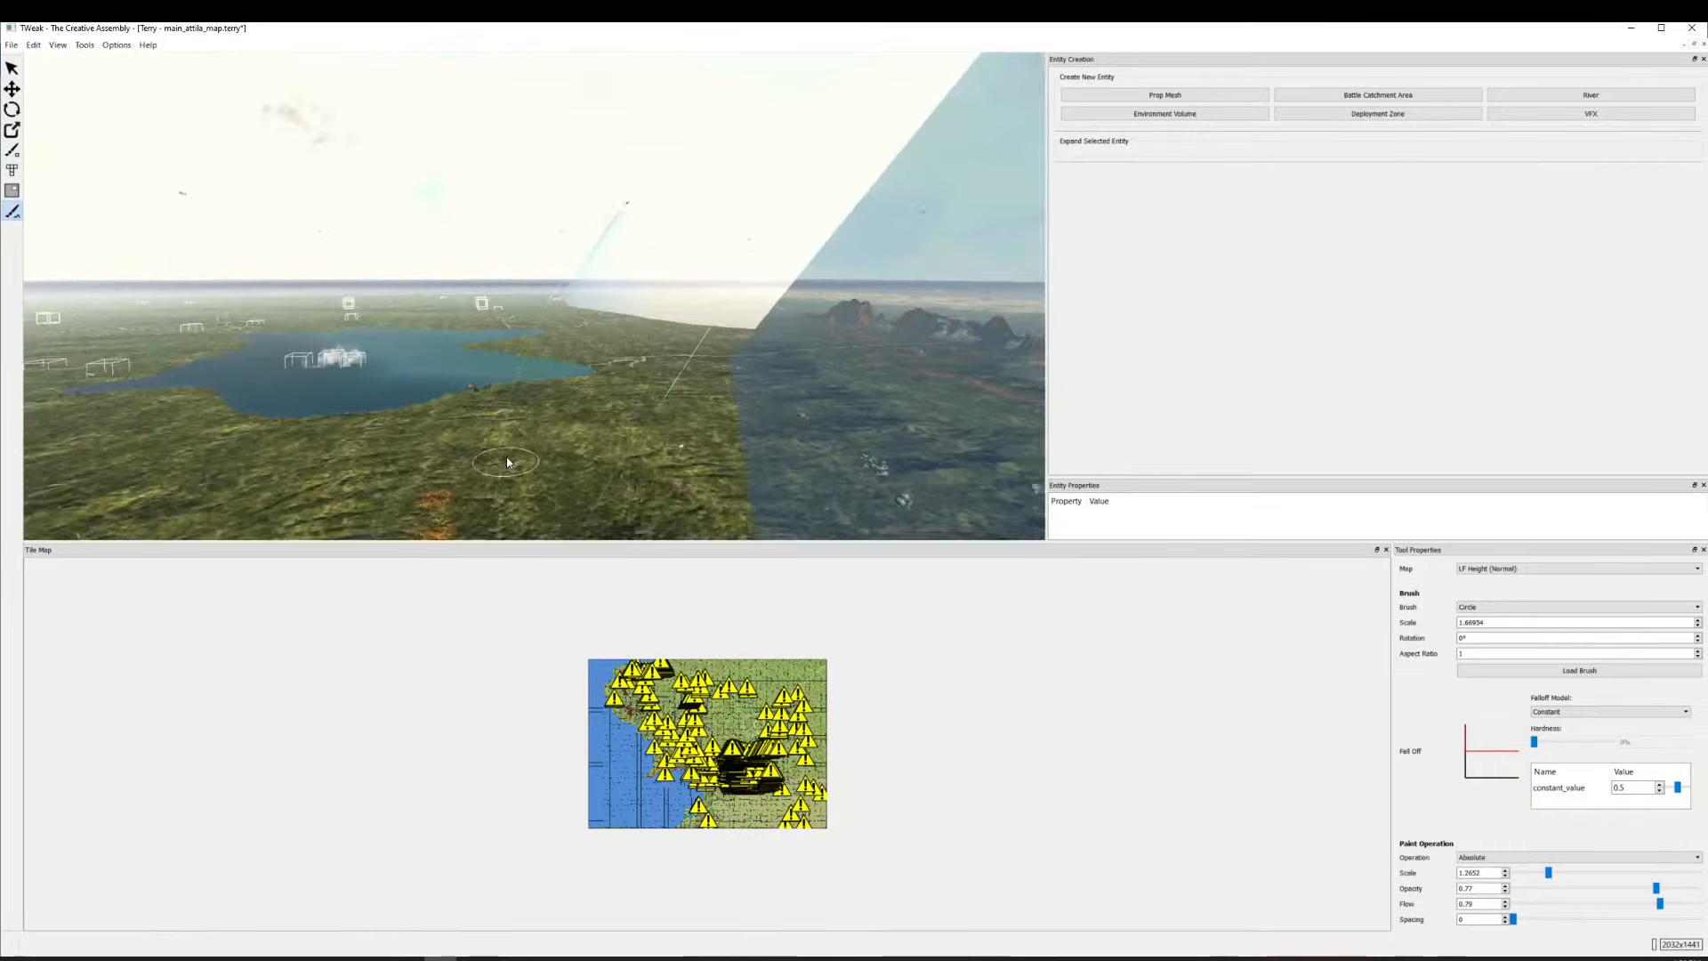
{"action": "scroll", "coordinate": [511, 454], "scroll_direction": "up", "scroll_amount": 4}
{"action": "scroll", "coordinate": [525, 431], "scroll_direction": "down", "scroll_amount": 5}
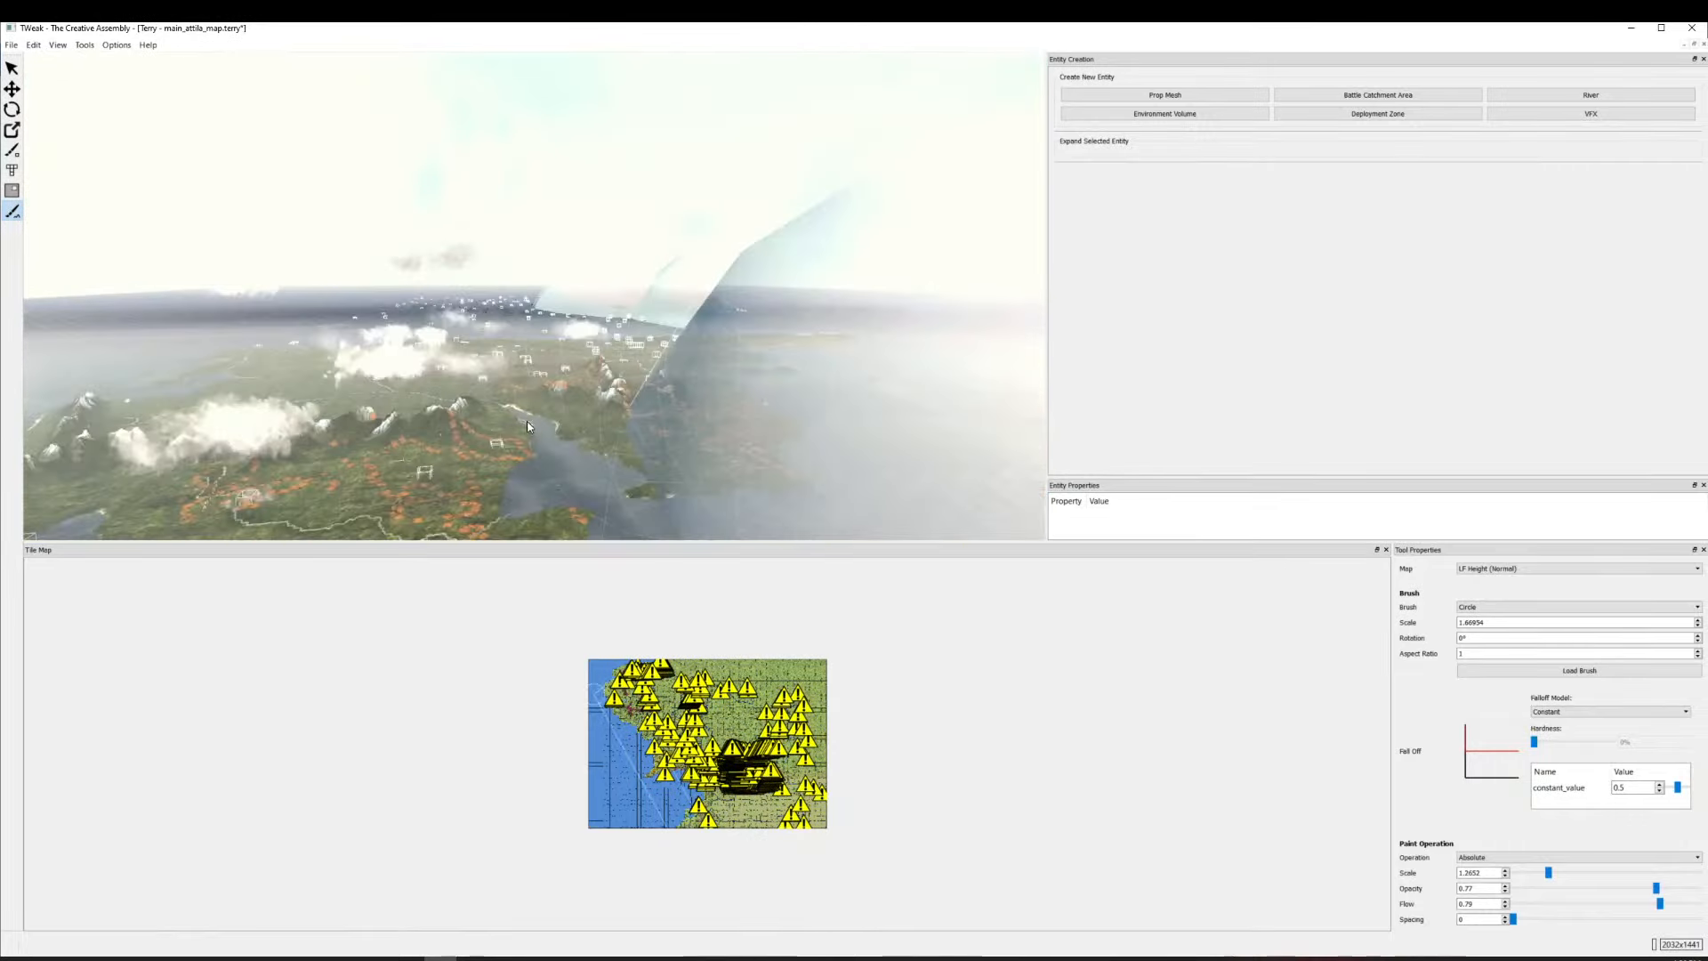
{"action": "scroll", "coordinate": [516, 409], "scroll_direction": "up", "scroll_amount": 4}
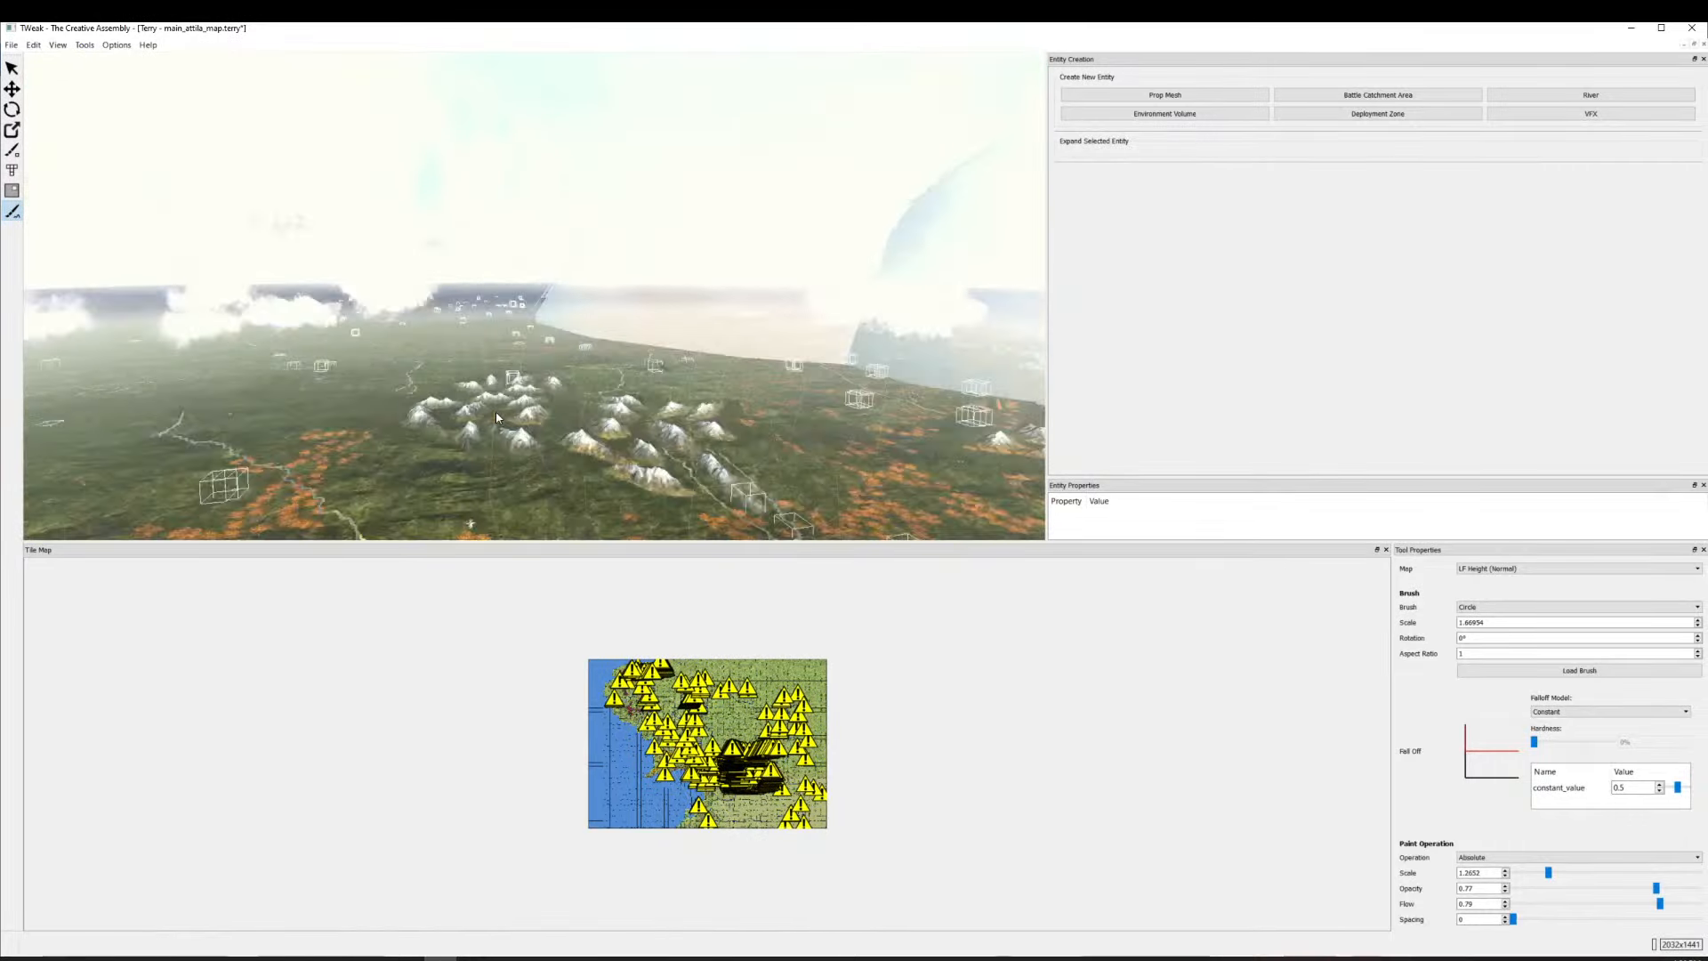
{"action": "scroll", "coordinate": [509, 408], "scroll_direction": "up", "scroll_amount": 5}
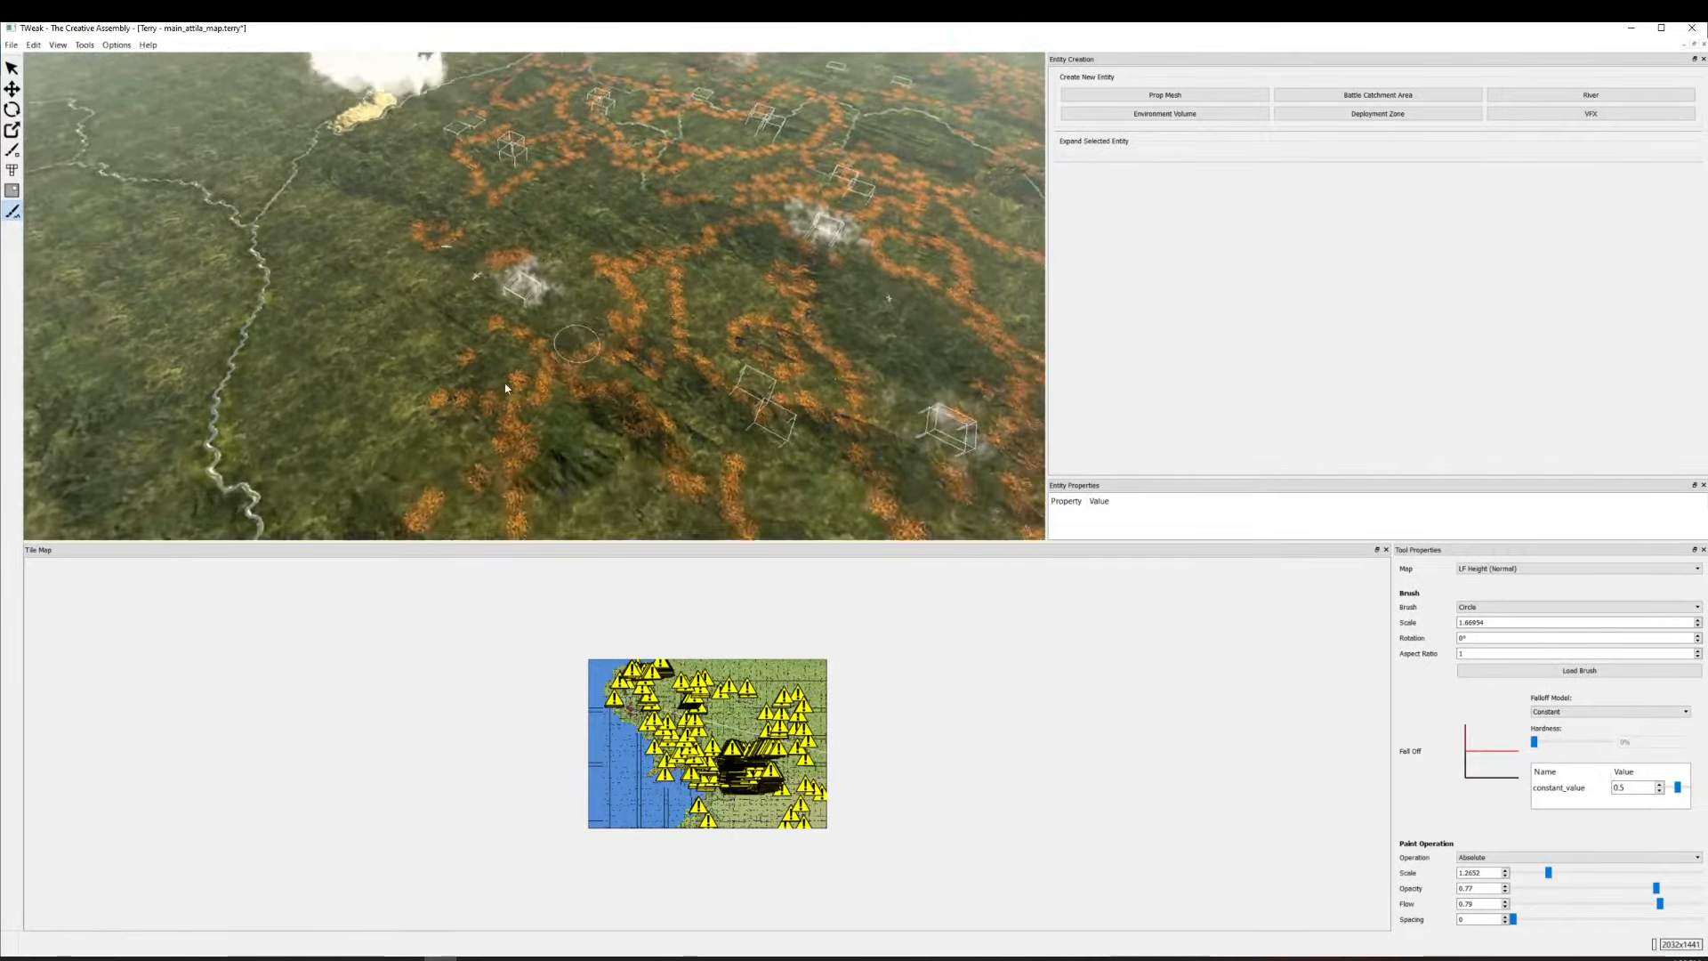
{"action": "left_click_drag", "start_coordinate": [427, 356], "coordinate": [133, 578]}
{"action": "left_click_drag", "start_coordinate": [590, 248], "coordinate": [263, 477]}
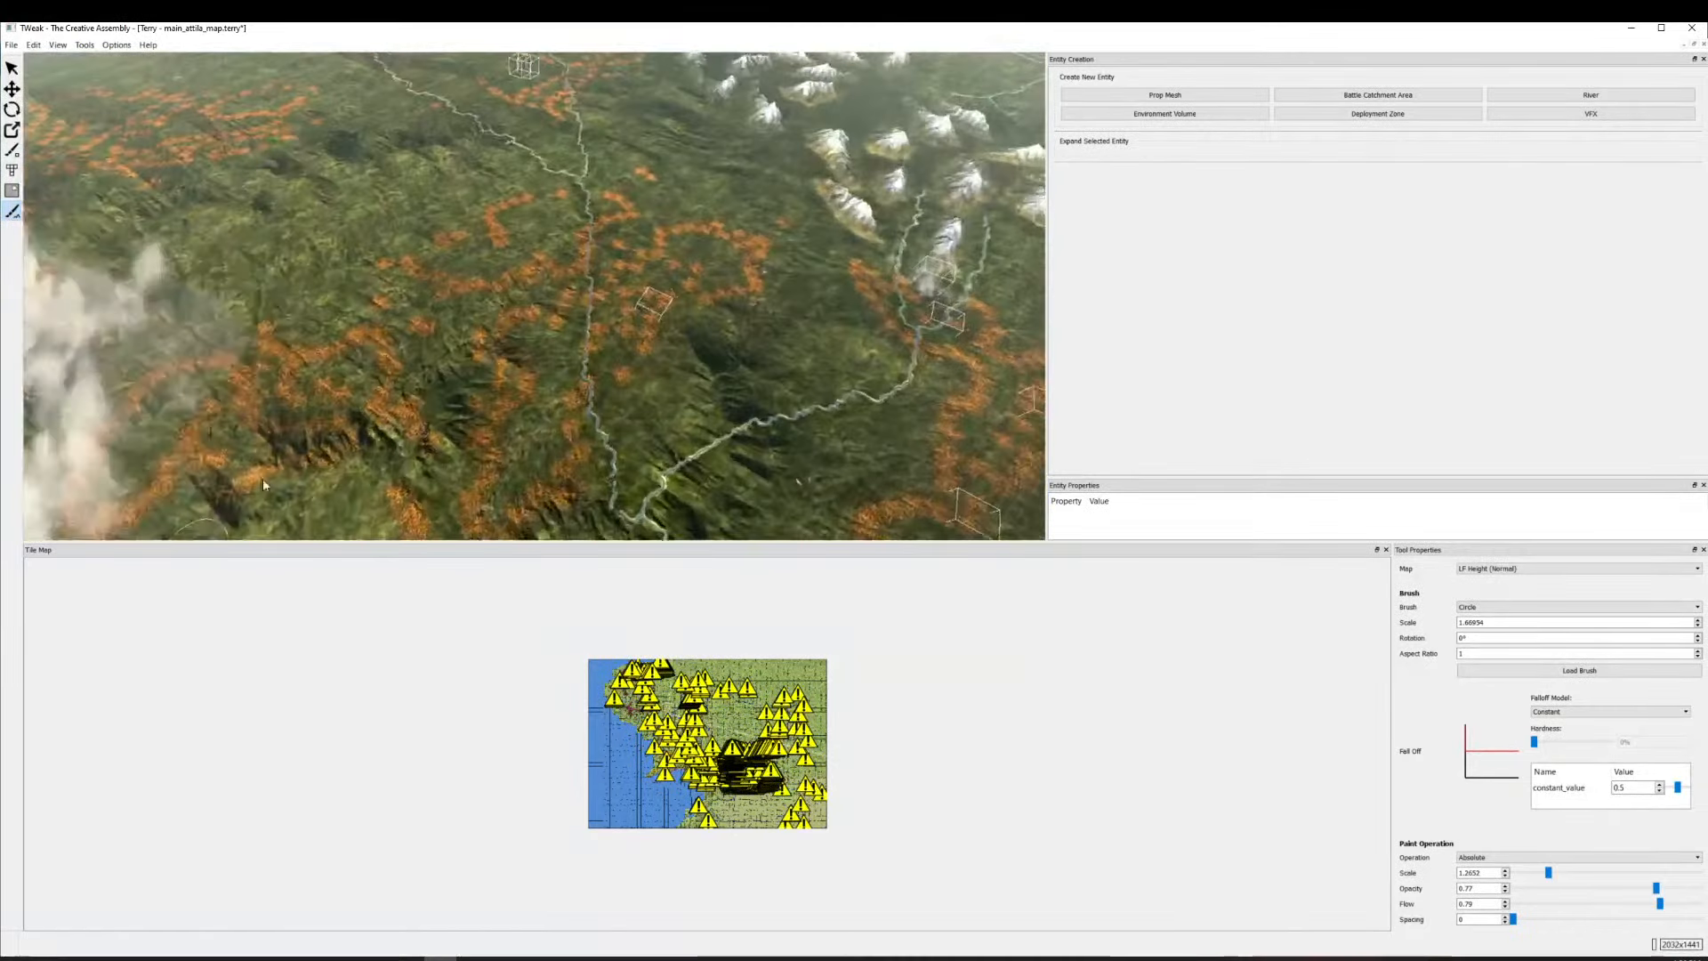
{"action": "left_click_drag", "start_coordinate": [614, 320], "coordinate": [427, 504]}
{"action": "left_click_drag", "start_coordinate": [698, 210], "coordinate": [409, 258]}
{"action": "scroll", "coordinate": [566, 313], "scroll_direction": "up", "scroll_amount": 5}
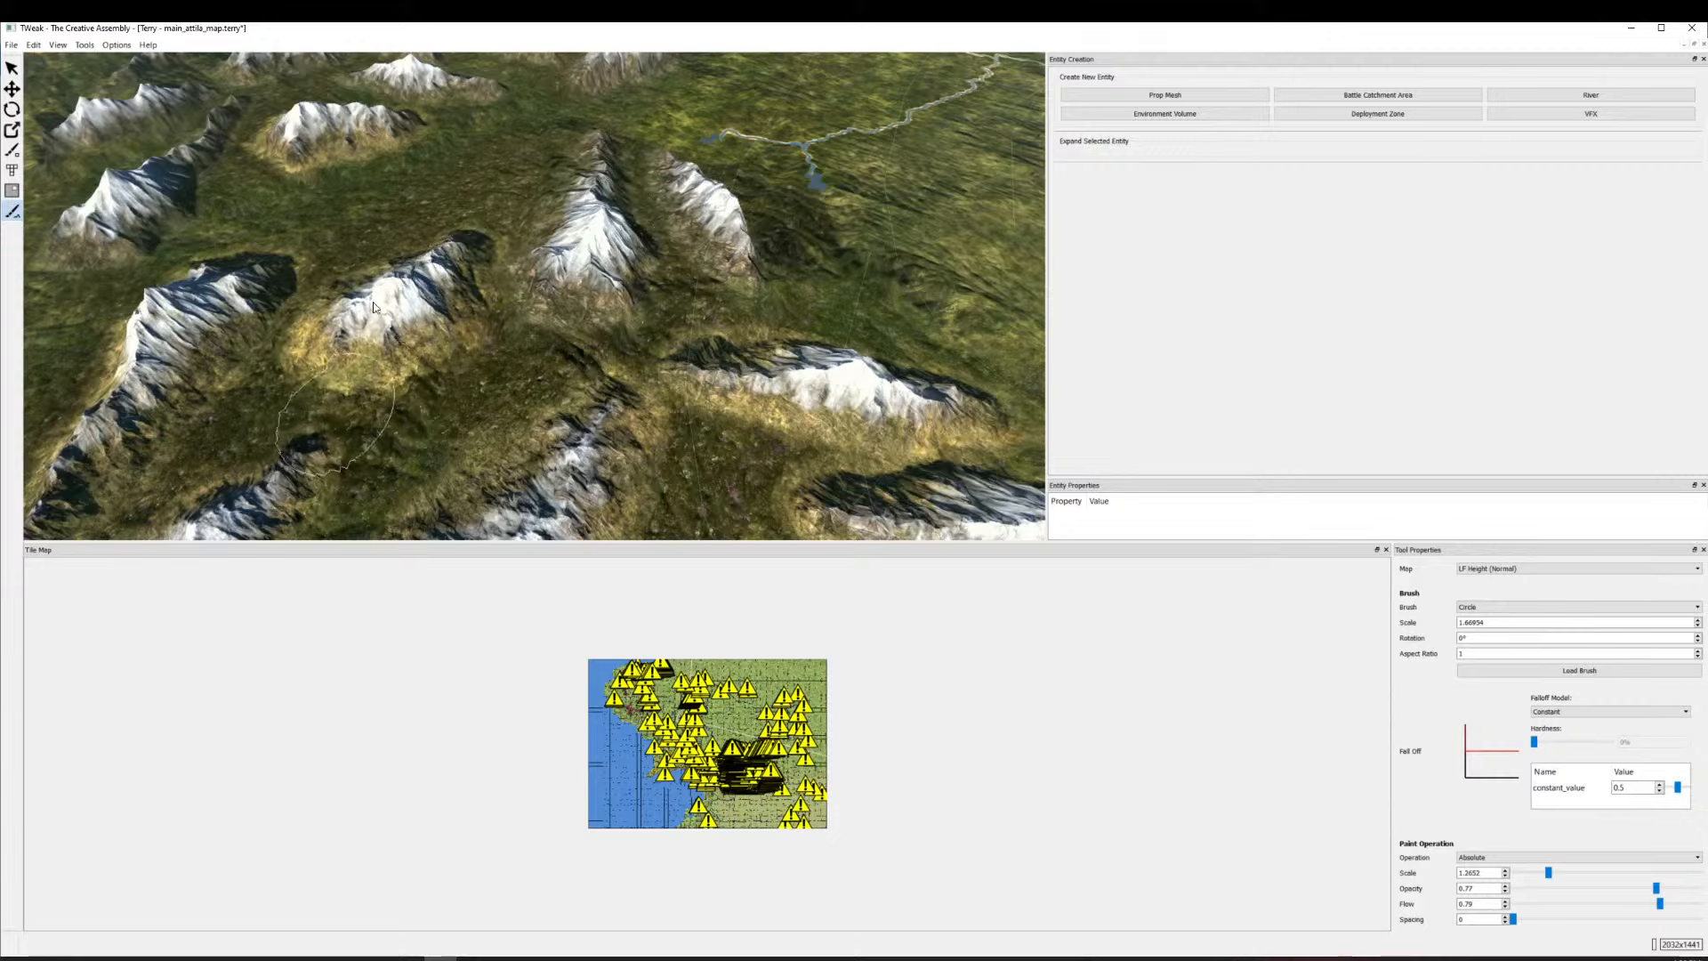
Inspect the snowy ridges around the two river sources from above and up close.
{"action": "key", "text": "a"}
{"action": "key", "text": "s"}
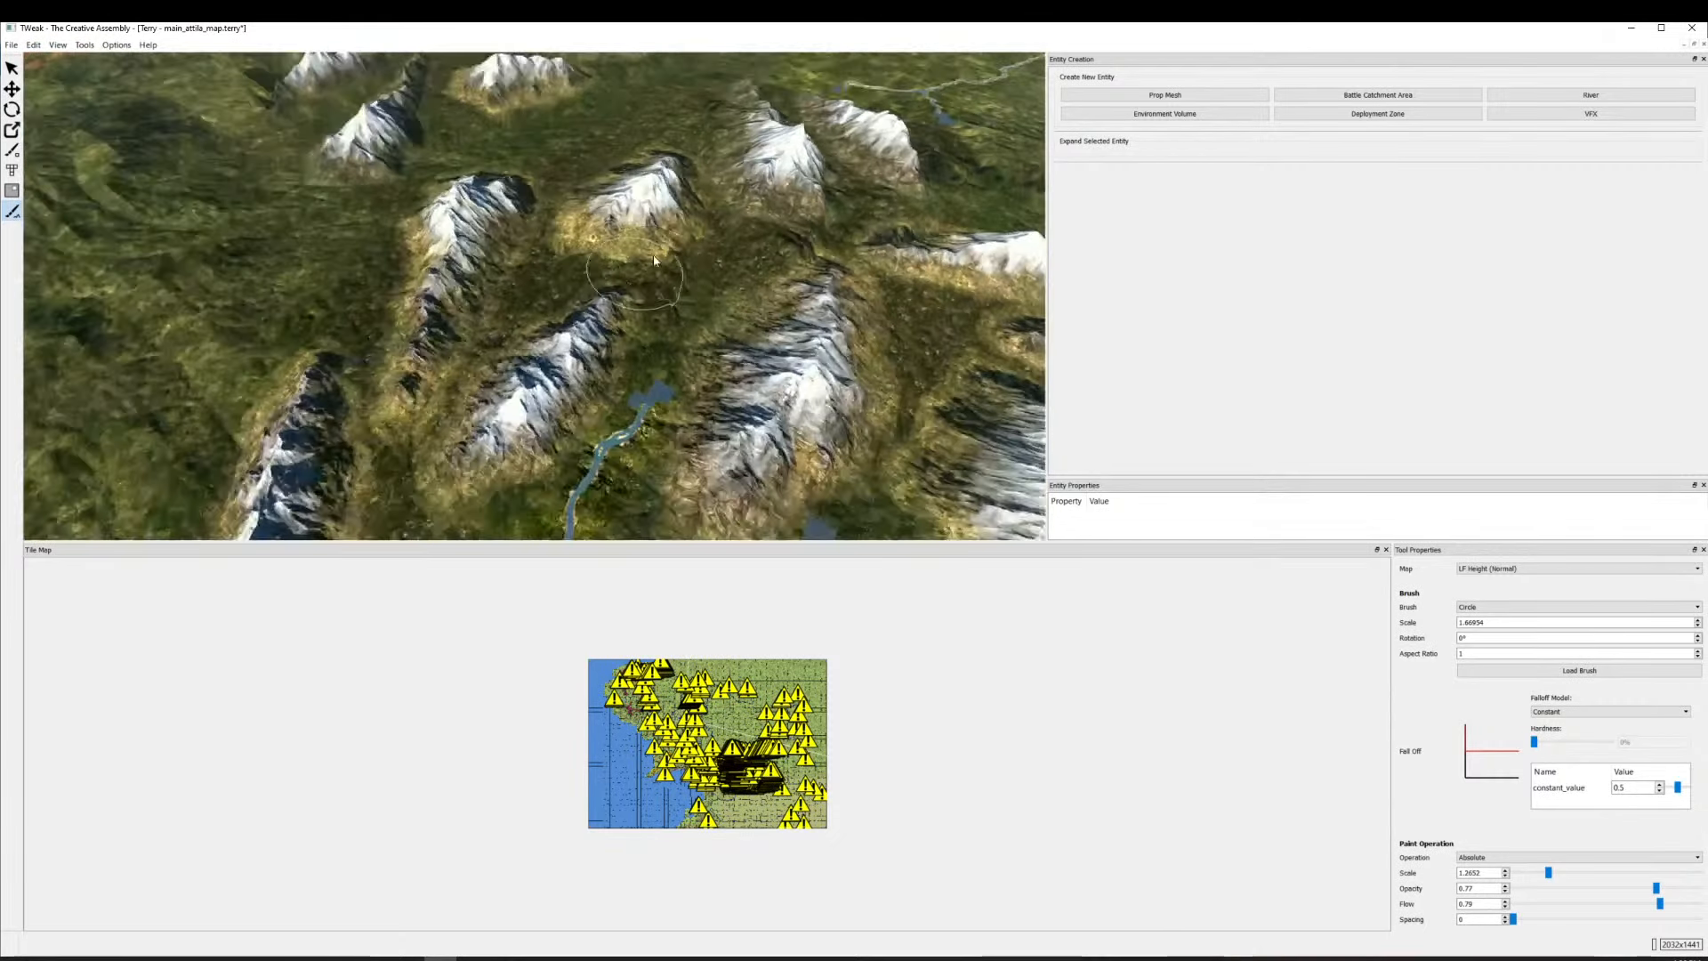
{"action": "mouse_move", "coordinate": [483, 282]}
{"action": "left_mouse_down"}
{"action": "mouse_move", "coordinate": [541, 149]}
{"action": "mouse_move", "coordinate": [391, 245]}
{"action": "mouse_move", "coordinate": [312, 462]}
{"action": "left_mouse_up"}
{"action": "mouse_move", "coordinate": [657, 278]}
{"action": "left_mouse_down"}
{"action": "mouse_move", "coordinate": [542, 436]}
{"action": "mouse_move", "coordinate": [685, 258]}
{"action": "left_mouse_up"}
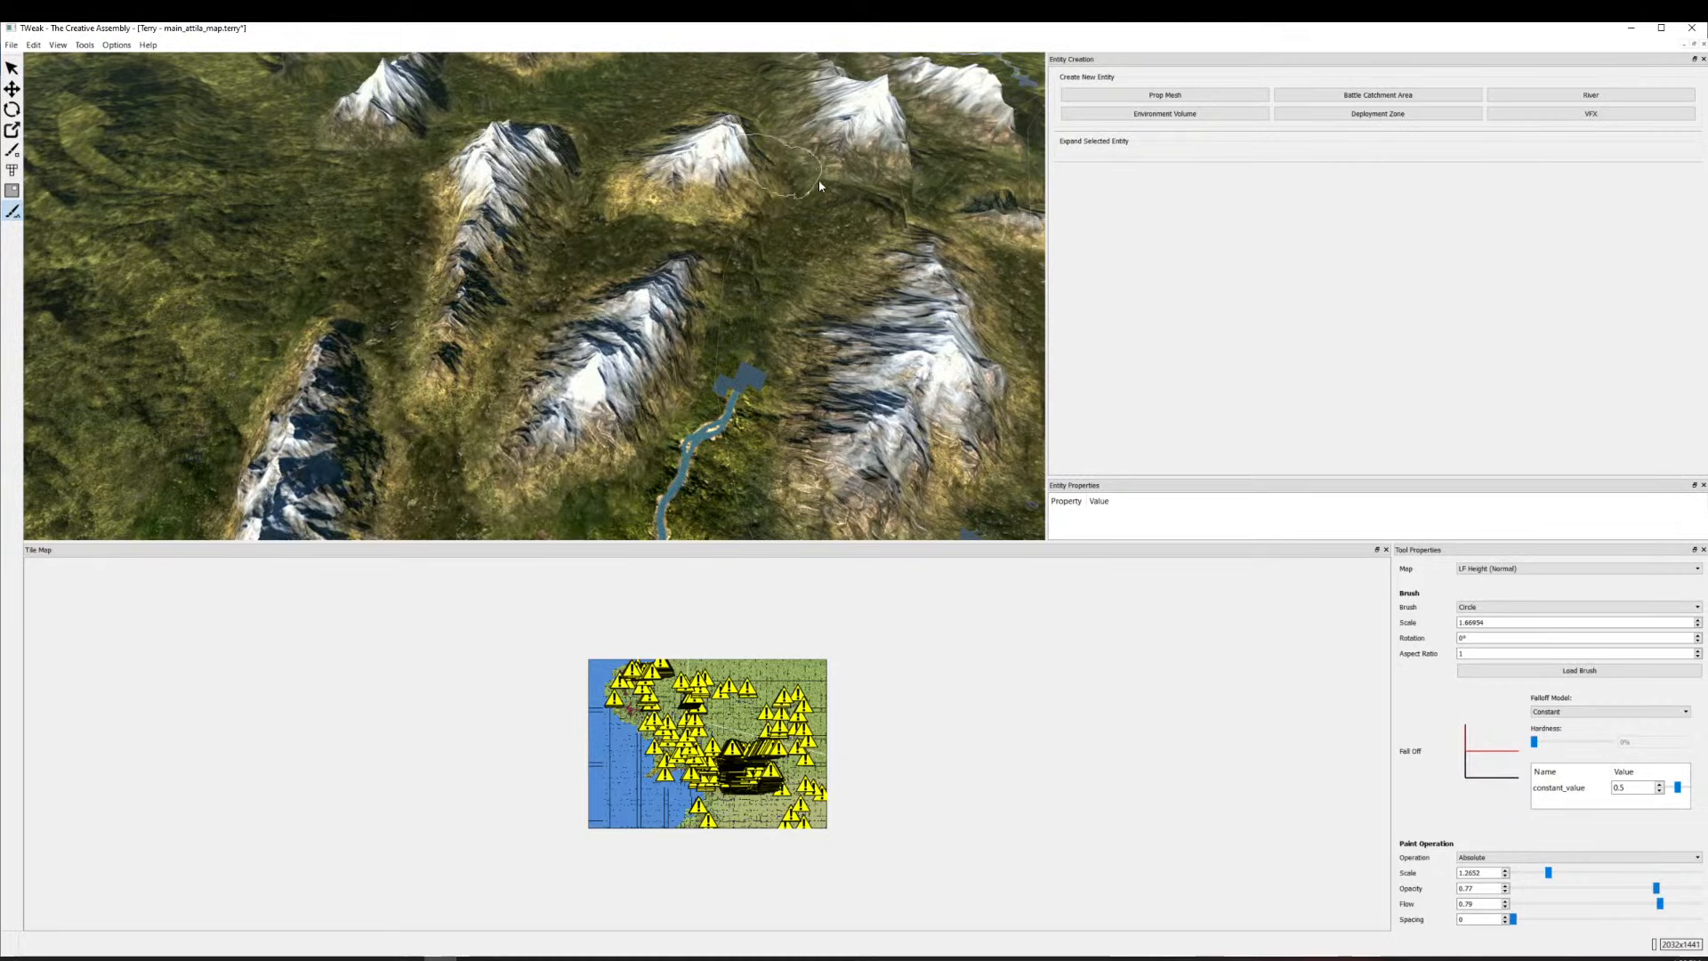
{"action": "mouse_move", "coordinate": [868, 258]}
{"action": "left_mouse_down"}
{"action": "mouse_move", "coordinate": [857, 435]}
{"action": "mouse_move", "coordinate": [942, 285]}
{"action": "left_mouse_up"}
{"action": "key", "text": "d"}
{"action": "key", "text": "s"}
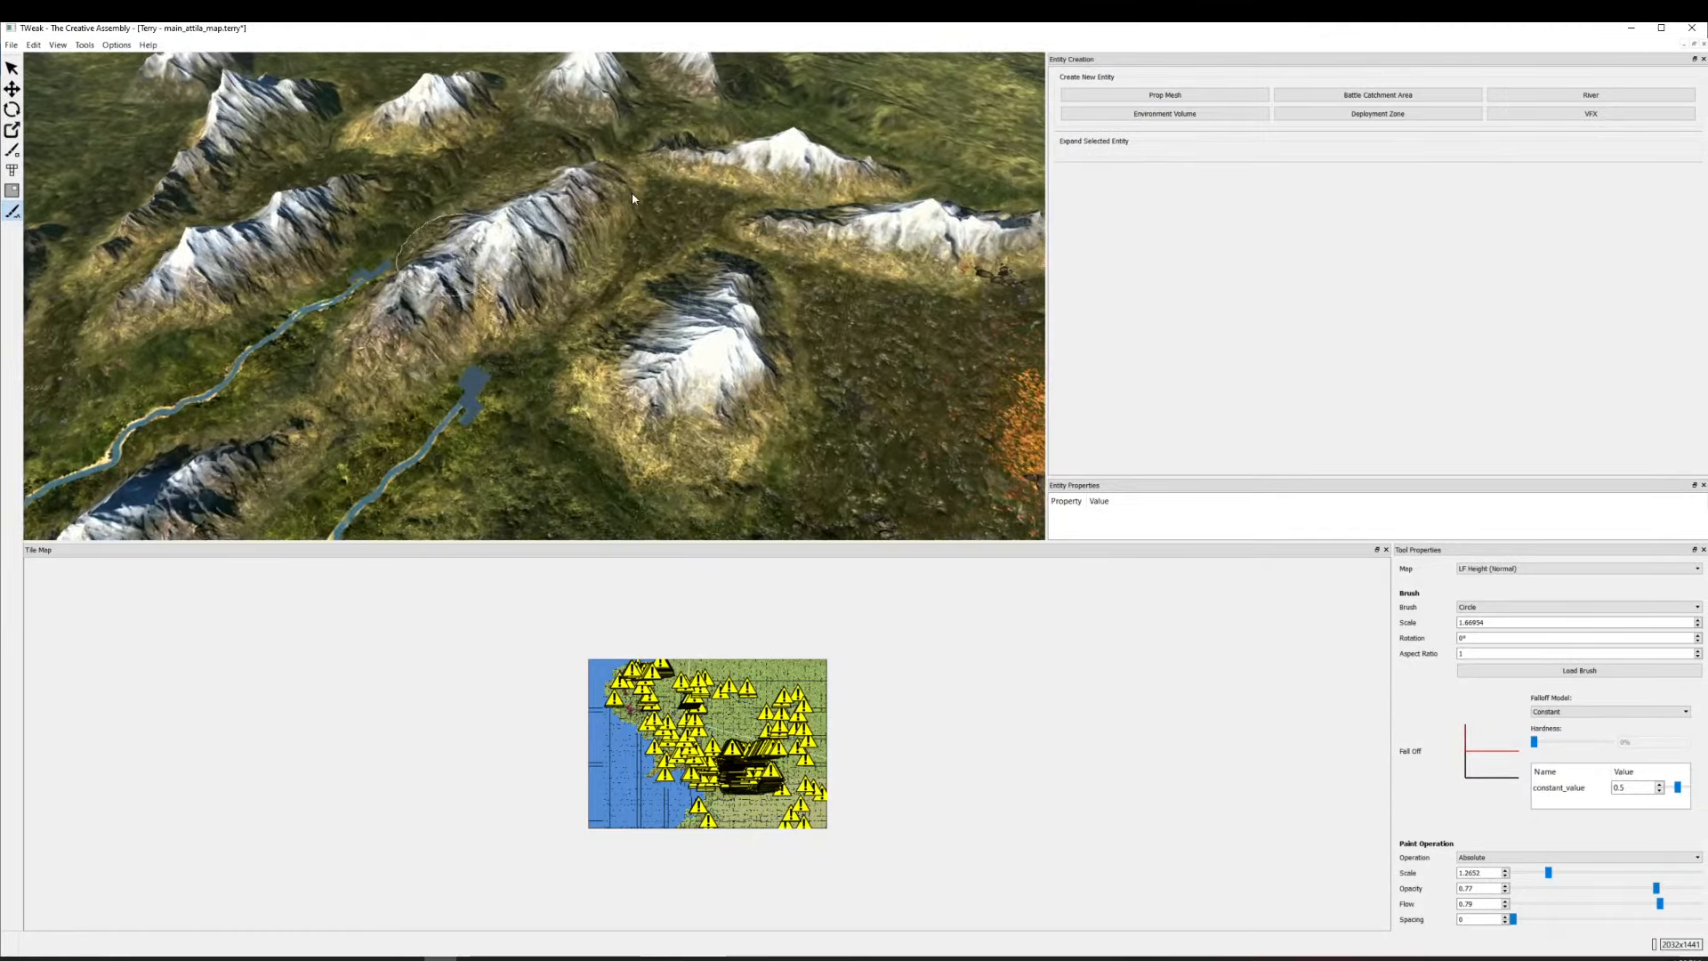
{"action": "scroll", "coordinate": [533, 258], "scroll_direction": "up", "scroll_amount": 5}
{"action": "scroll", "coordinate": [493, 289], "scroll_direction": "down", "scroll_amount": 2}
{"action": "scroll", "coordinate": [493, 289], "scroll_direction": "down", "scroll_amount": 3}
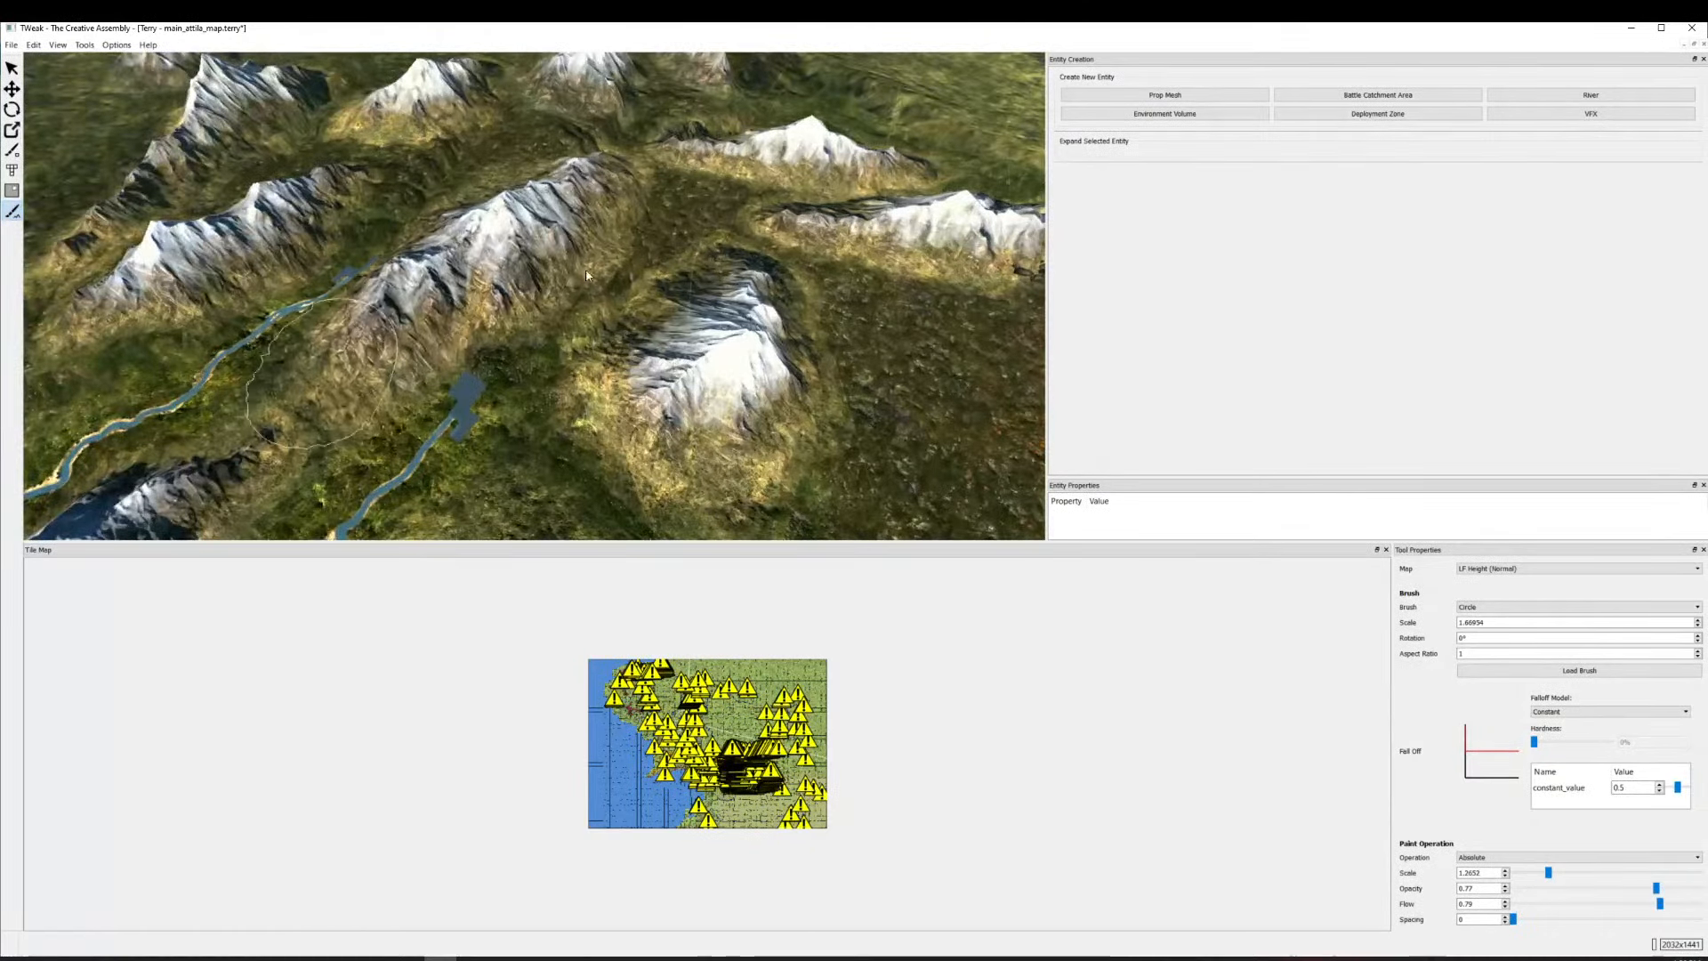
{"action": "key", "text": "d"}
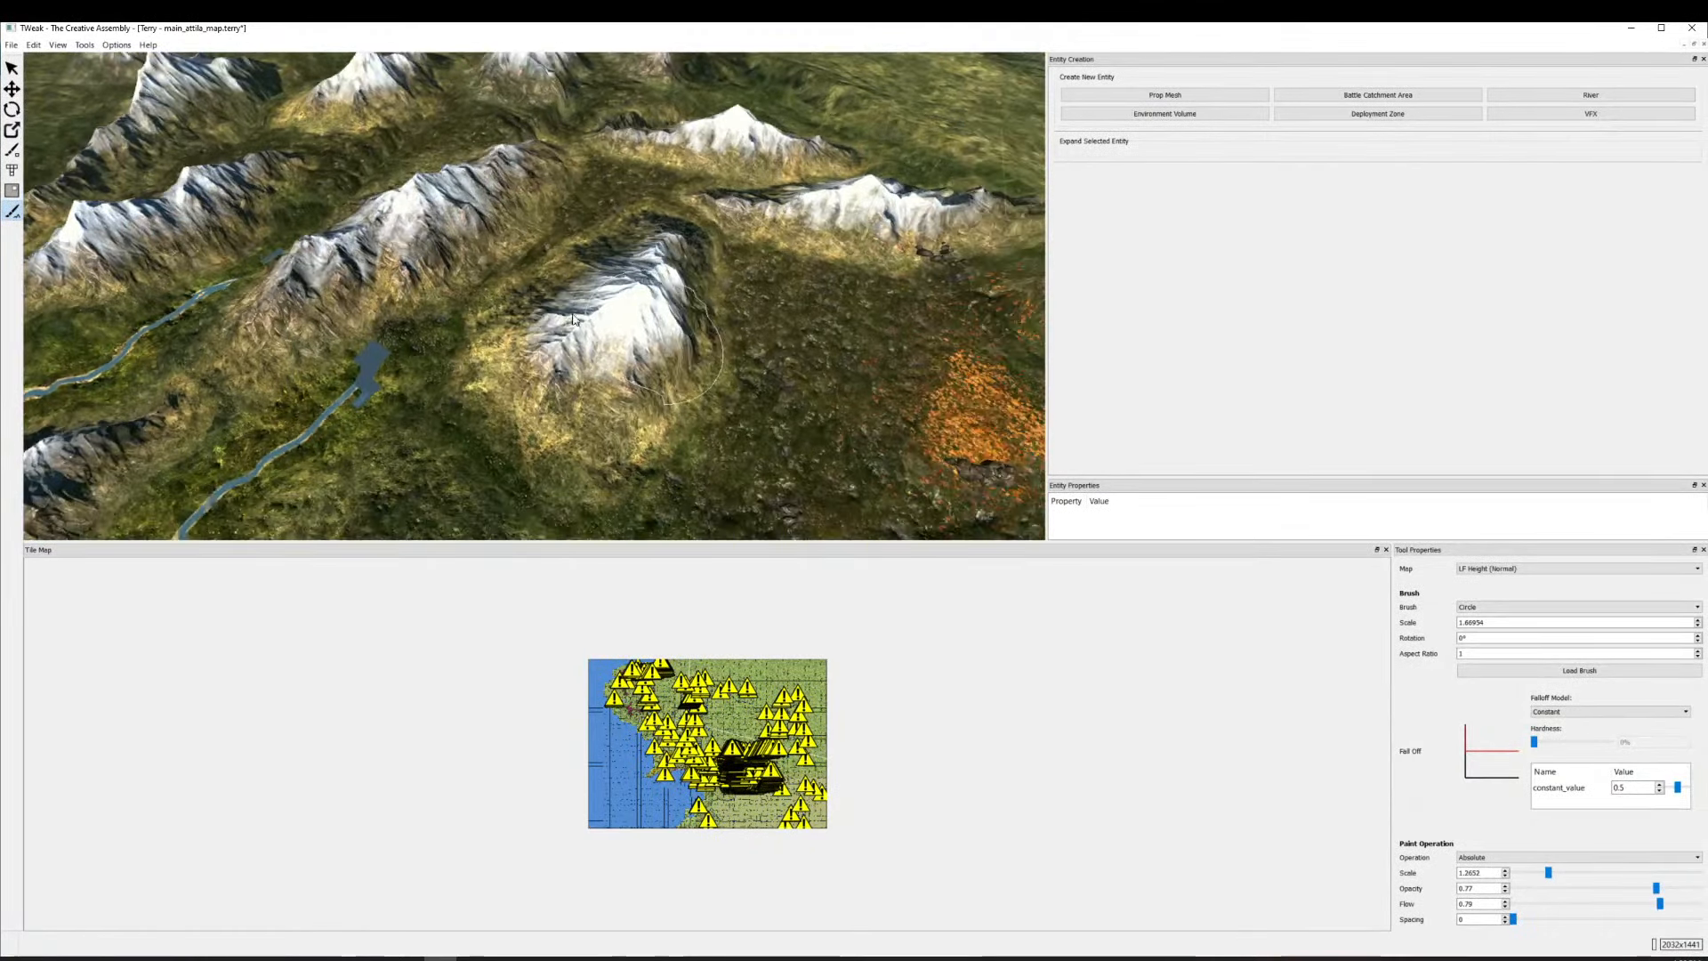
Examine the ridges beside the orange woods, the twin ridges near the river fork and the group around the boxed rocky peak.
{"action": "left_click_drag", "start_coordinate": [528, 275], "coordinate": [470, 328]}
{"action": "scroll", "coordinate": [628, 335], "scroll_direction": "down", "scroll_amount": 3}
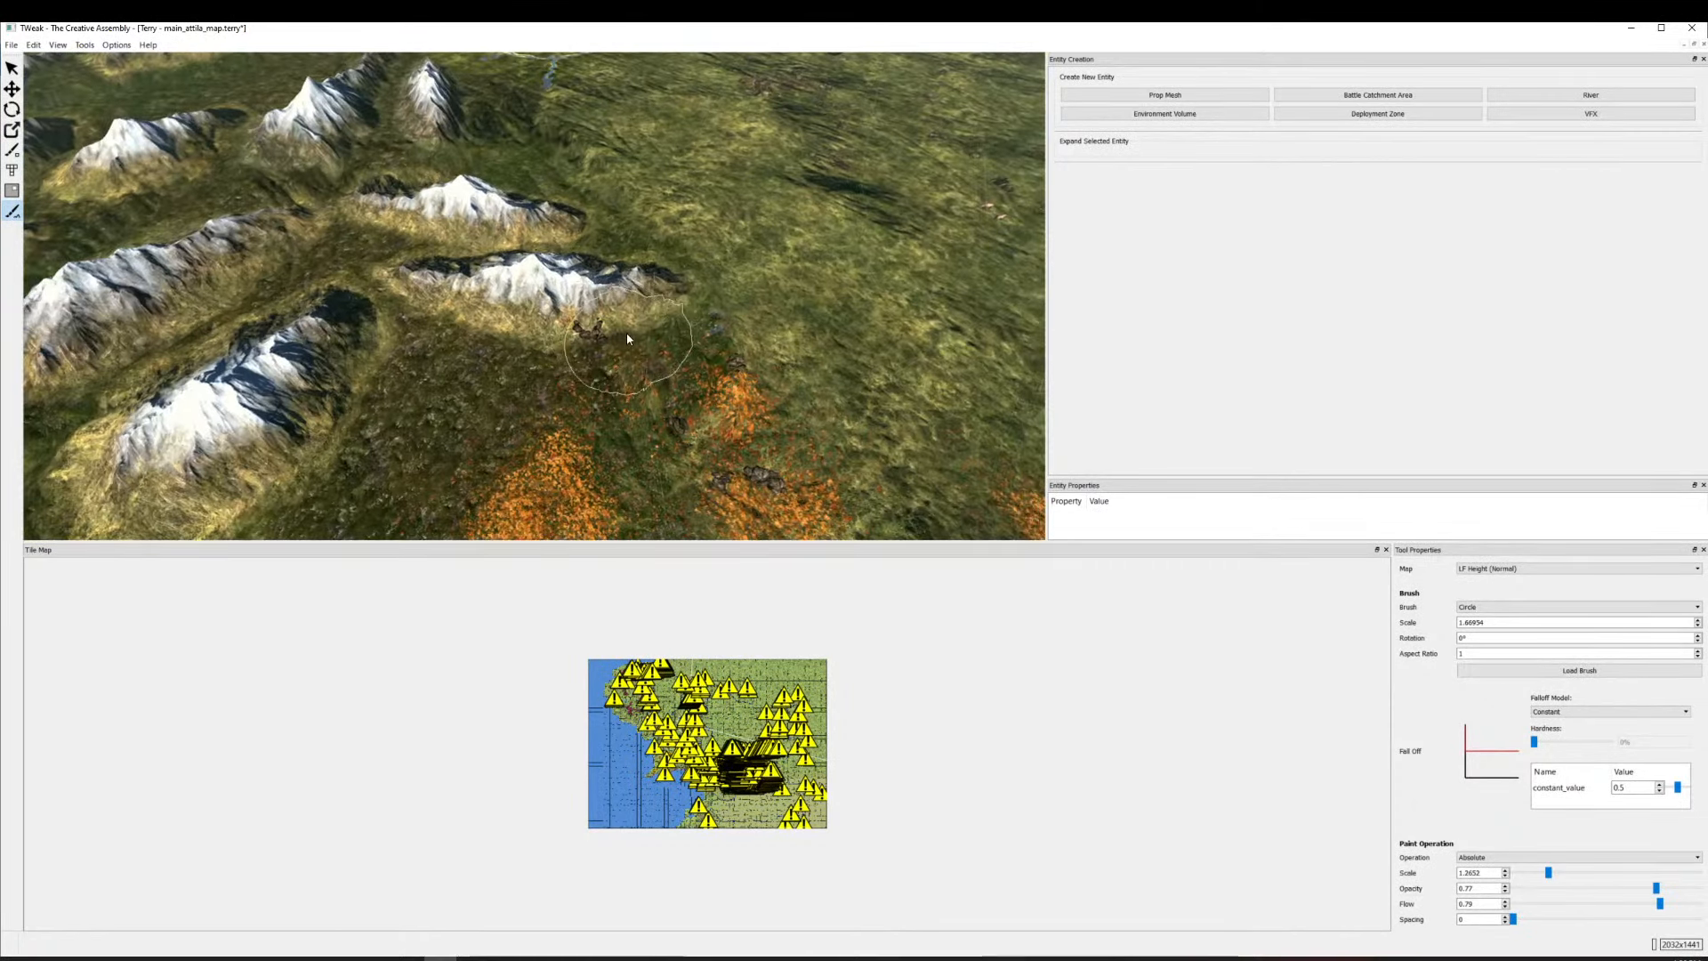
{"action": "scroll", "coordinate": [733, 362], "scroll_direction": "up", "scroll_amount": 4}
{"action": "mouse_move", "coordinate": [702, 332]}
{"action": "left_mouse_down"}
{"action": "mouse_move", "coordinate": [435, 291]}
{"action": "mouse_move", "coordinate": [788, 329]}
{"action": "left_mouse_up"}
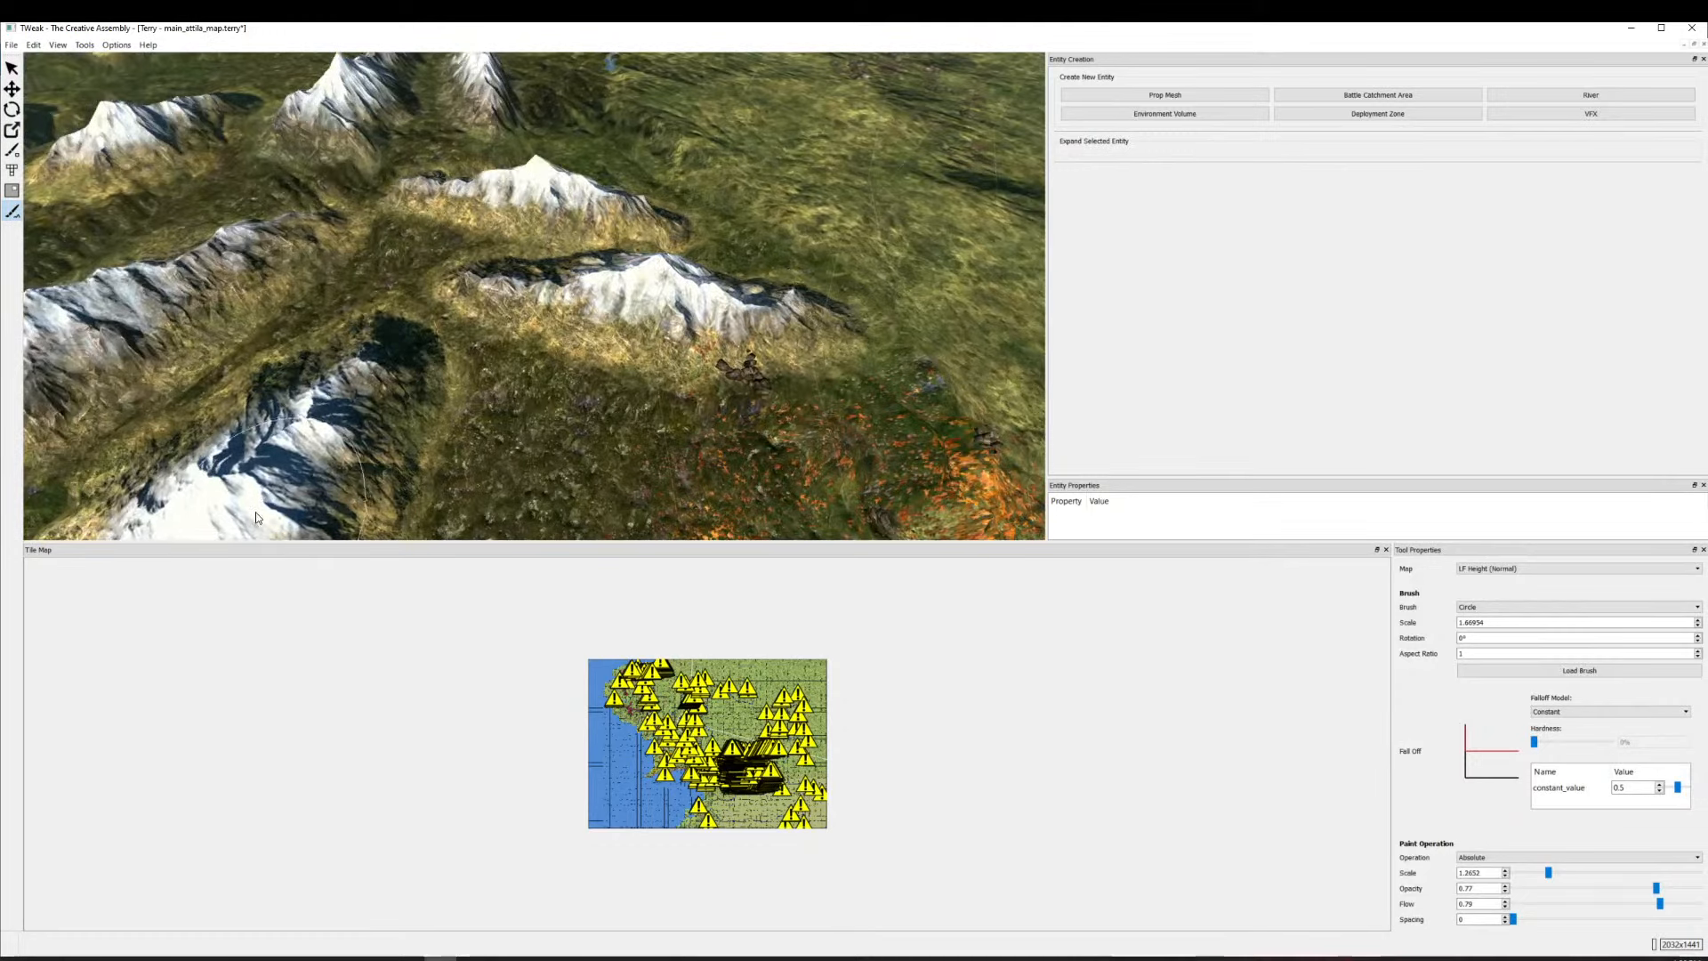
{"action": "scroll", "coordinate": [371, 403], "scroll_direction": "down", "scroll_amount": 2}
{"action": "left_click_drag", "start_coordinate": [371, 403], "coordinate": [614, 230]}
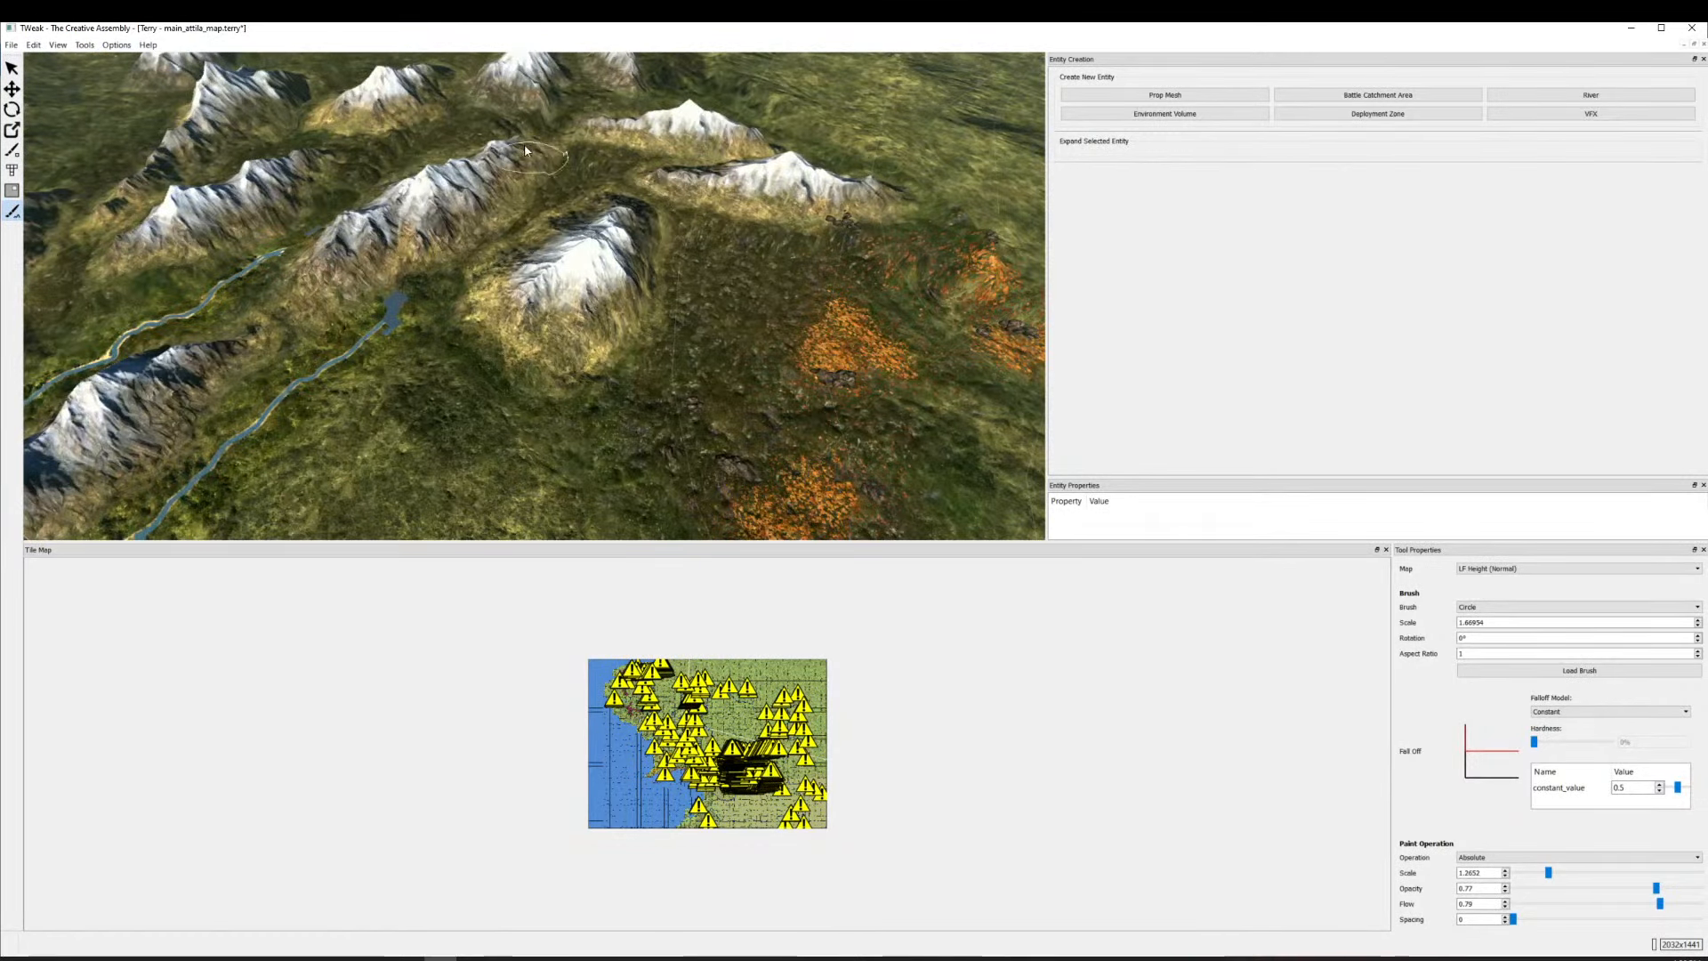
{"action": "left_click_drag", "start_coordinate": [521, 296], "coordinate": [591, 374]}
{"action": "scroll", "coordinate": [593, 377], "scroll_direction": "up", "scroll_amount": 5}
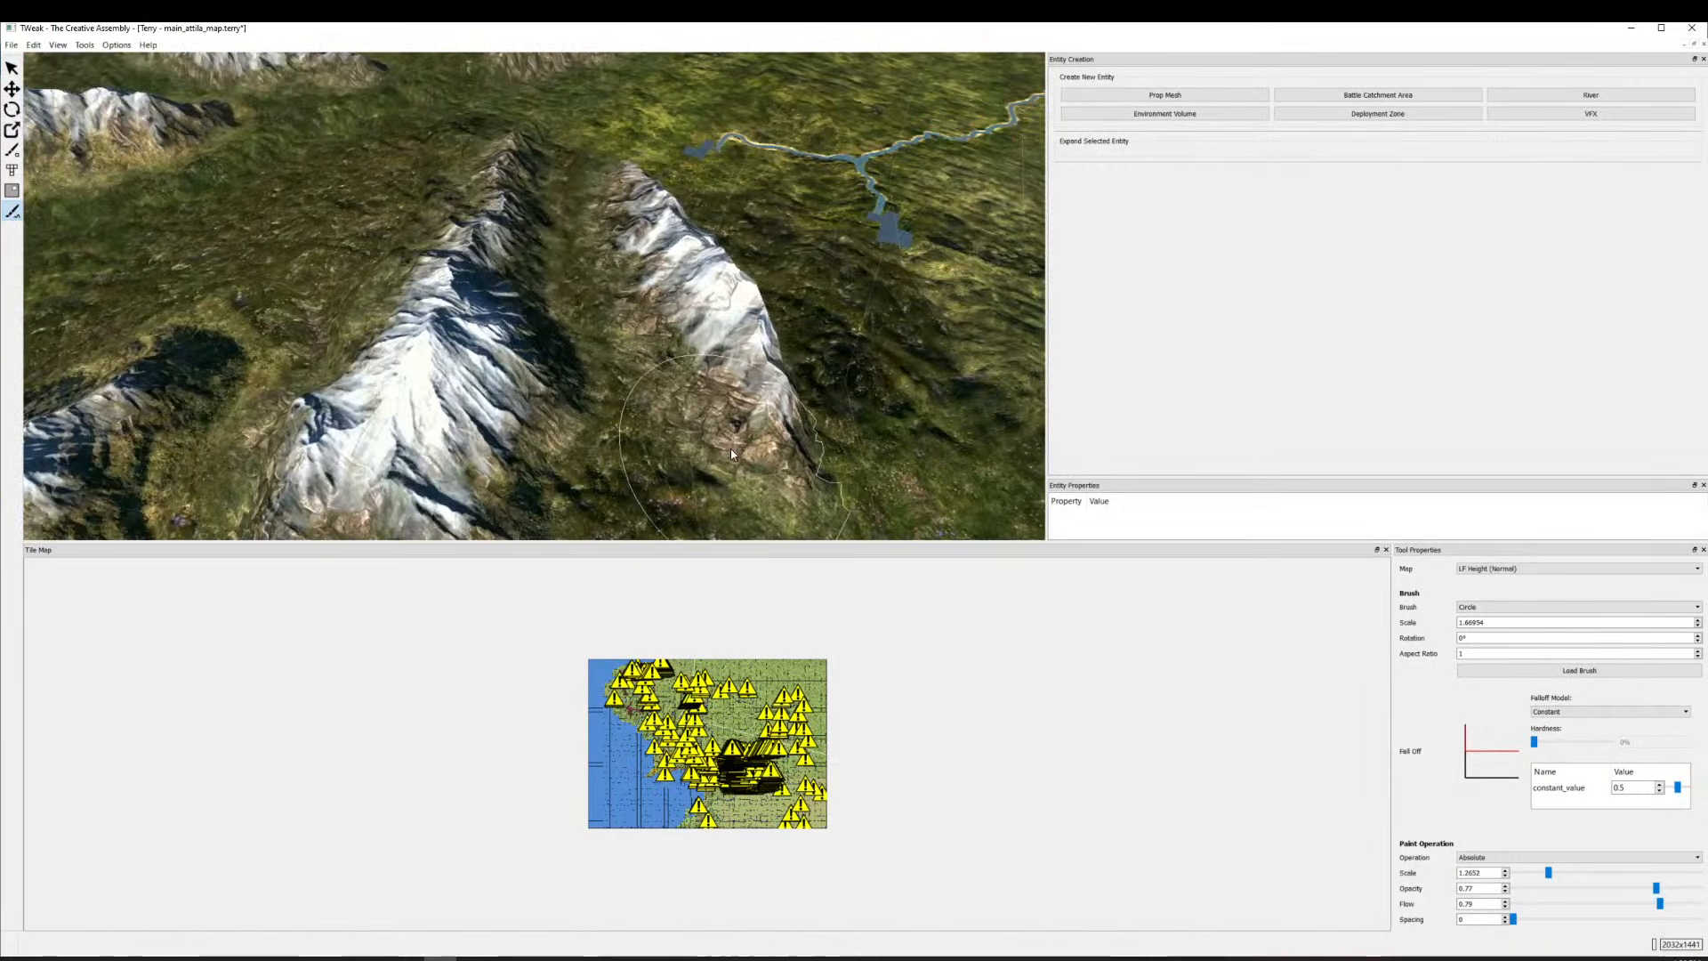
{"action": "scroll", "coordinate": [731, 453], "scroll_direction": "down", "scroll_amount": 6}
{"action": "scroll", "coordinate": [620, 316], "scroll_direction": "up", "scroll_amount": 1}
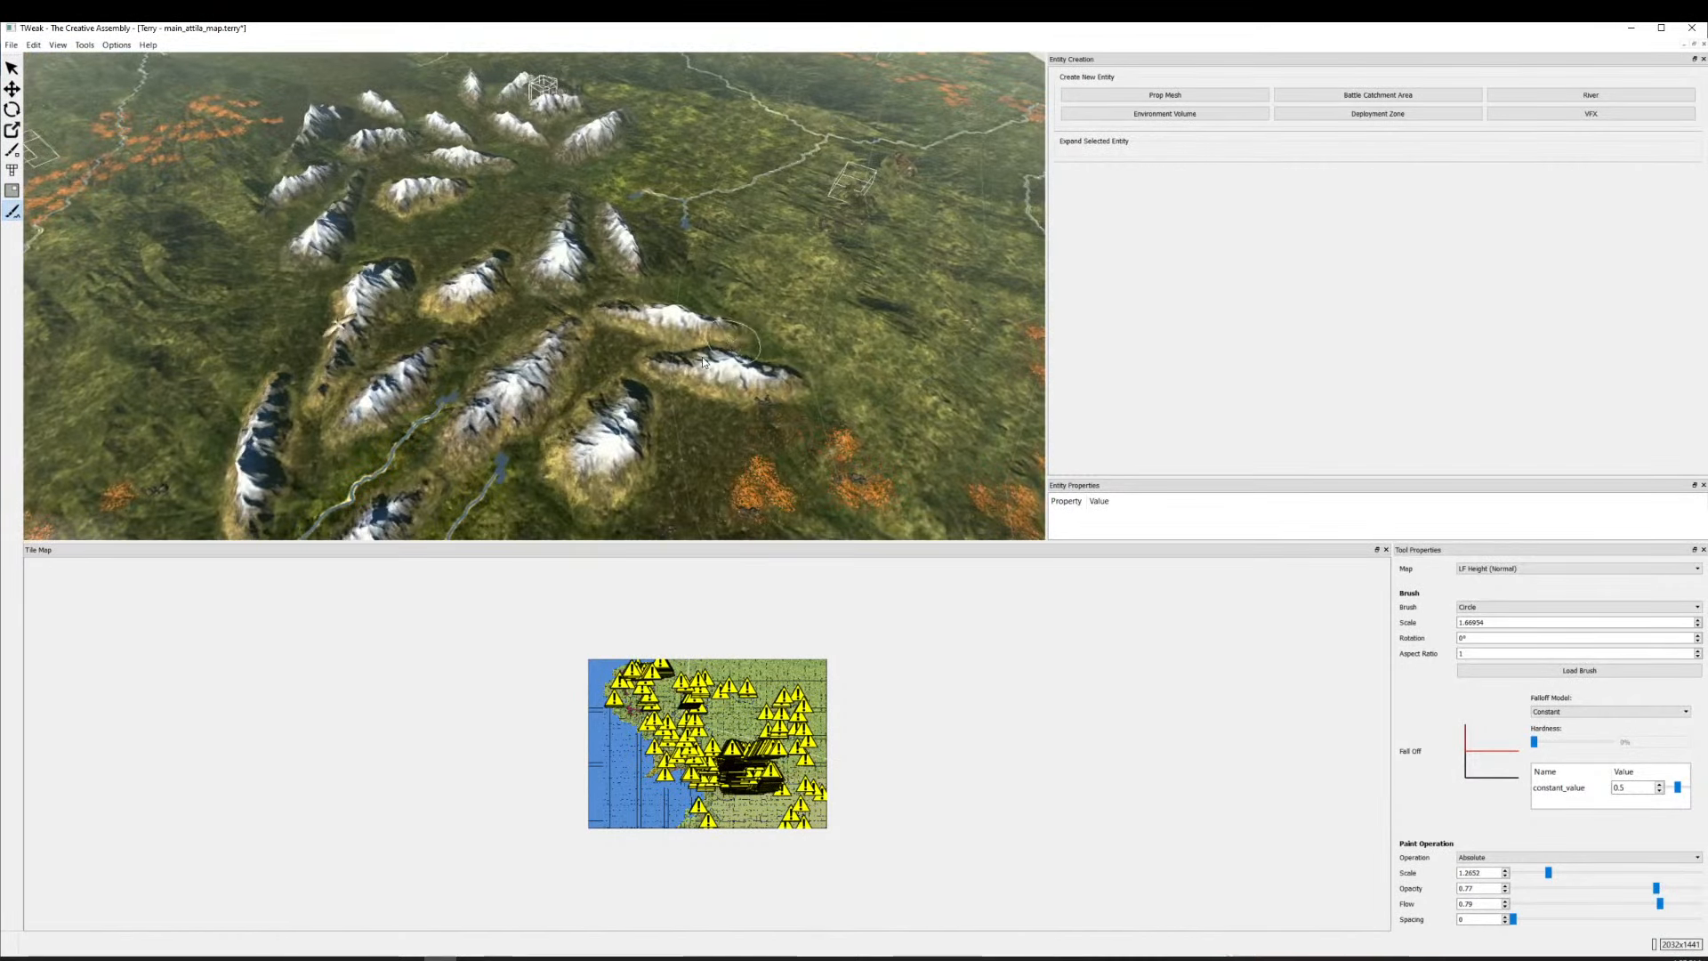
{"action": "scroll", "coordinate": [558, 325], "scroll_direction": "down", "scroll_amount": 8}
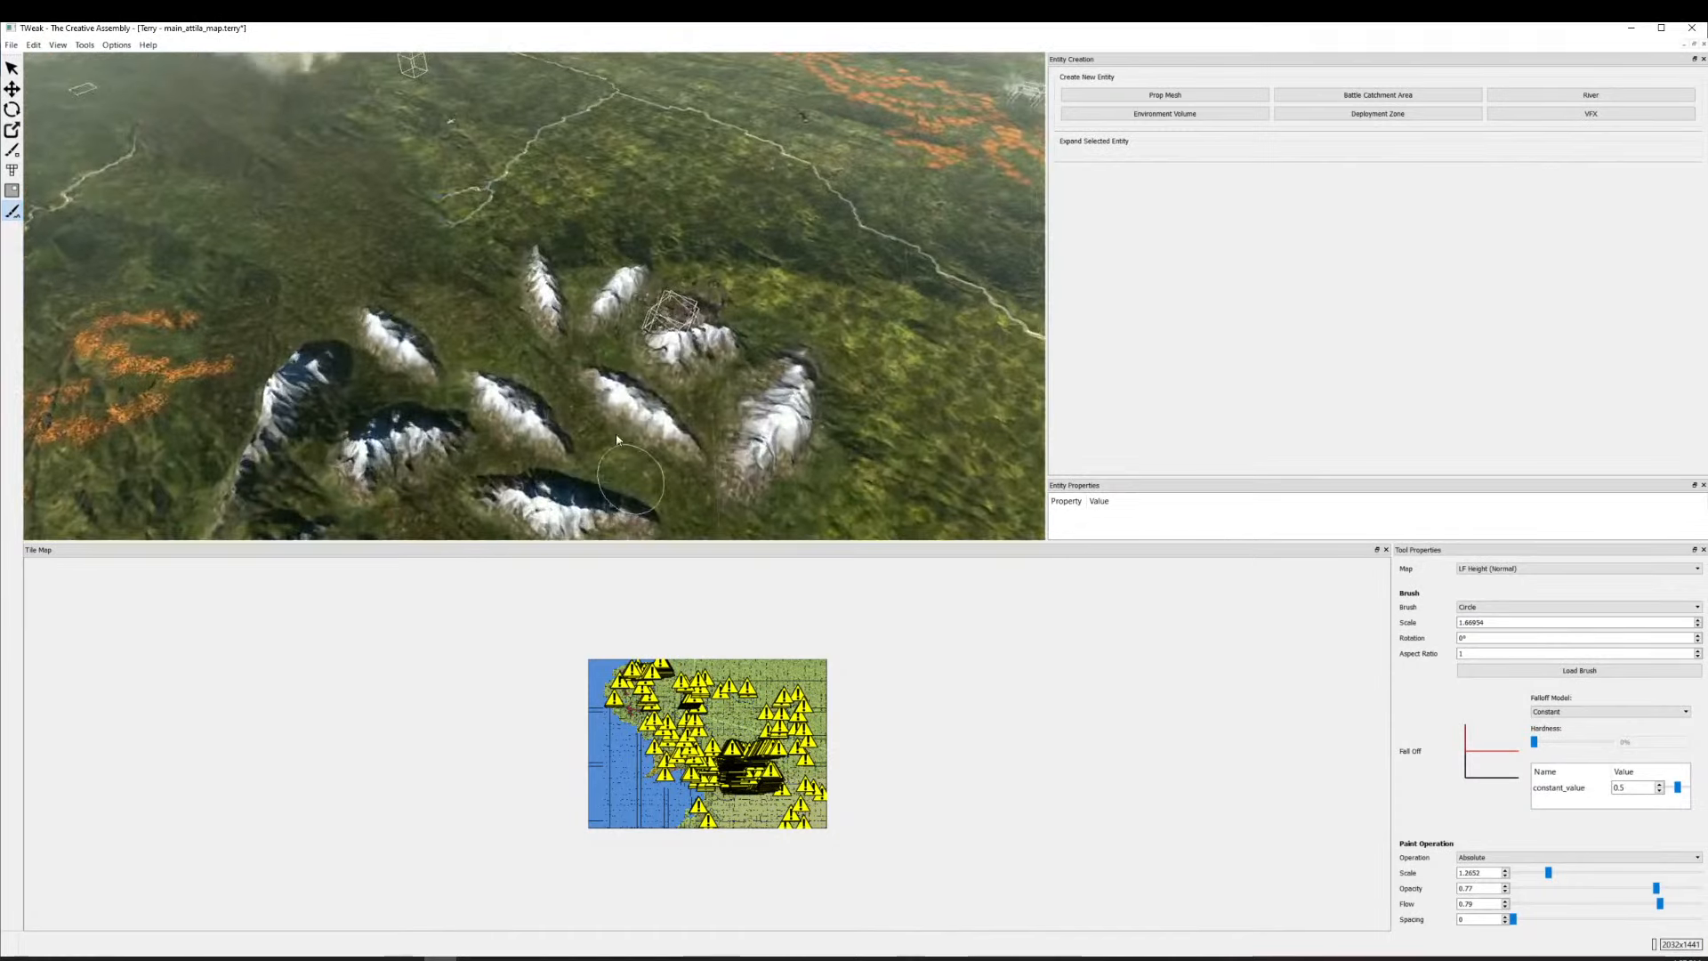
{"action": "scroll", "coordinate": [558, 325], "scroll_direction": "up", "scroll_amount": 8}
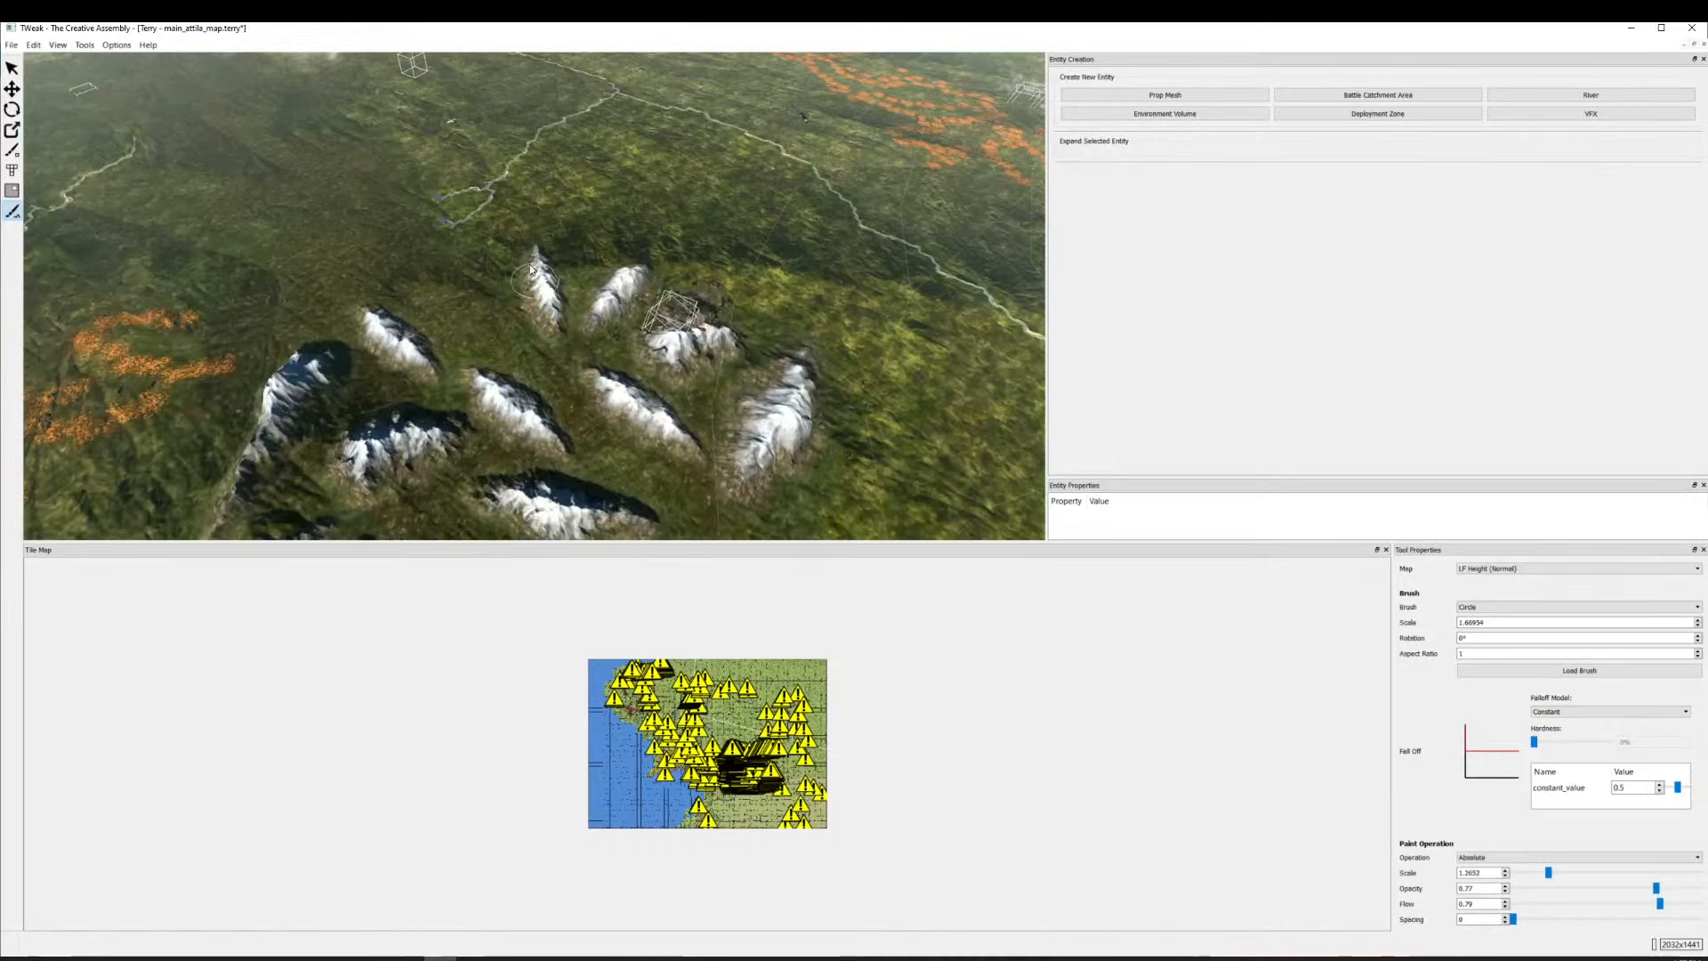
Set the point operation's scale to 1.83667 and brush up the yellow-footed ridge in the middle of the range and the ridge behind it.
{"action": "key", "text": "s"}
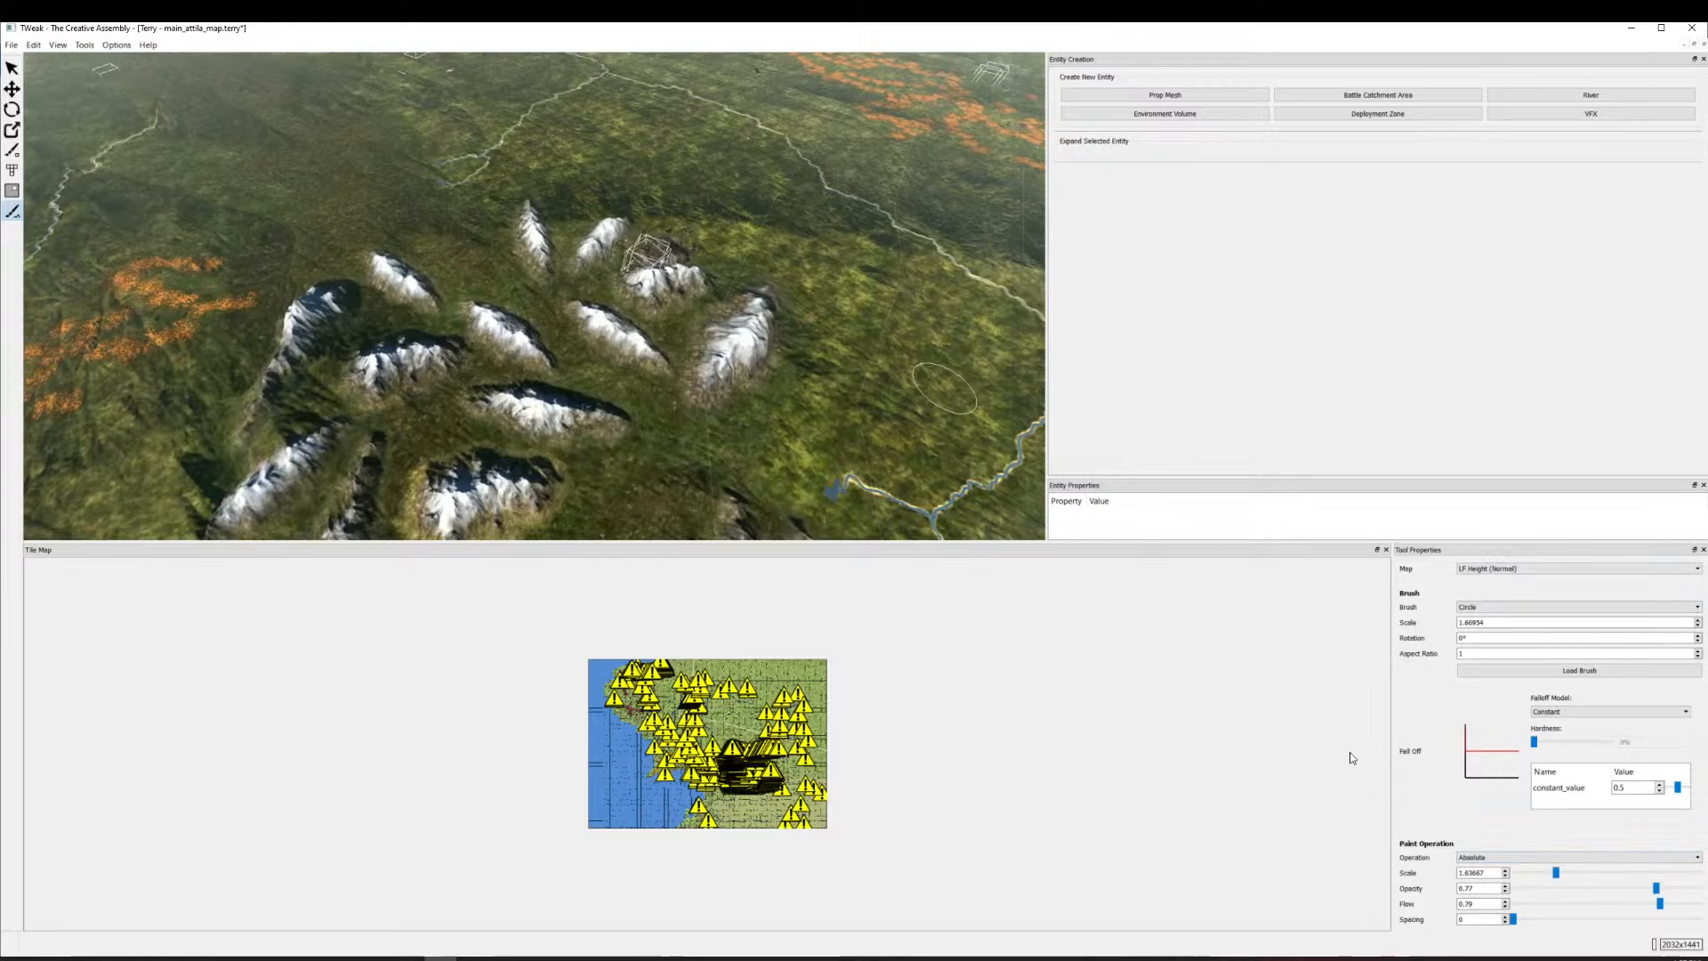
{"action": "key", "text": "w"}
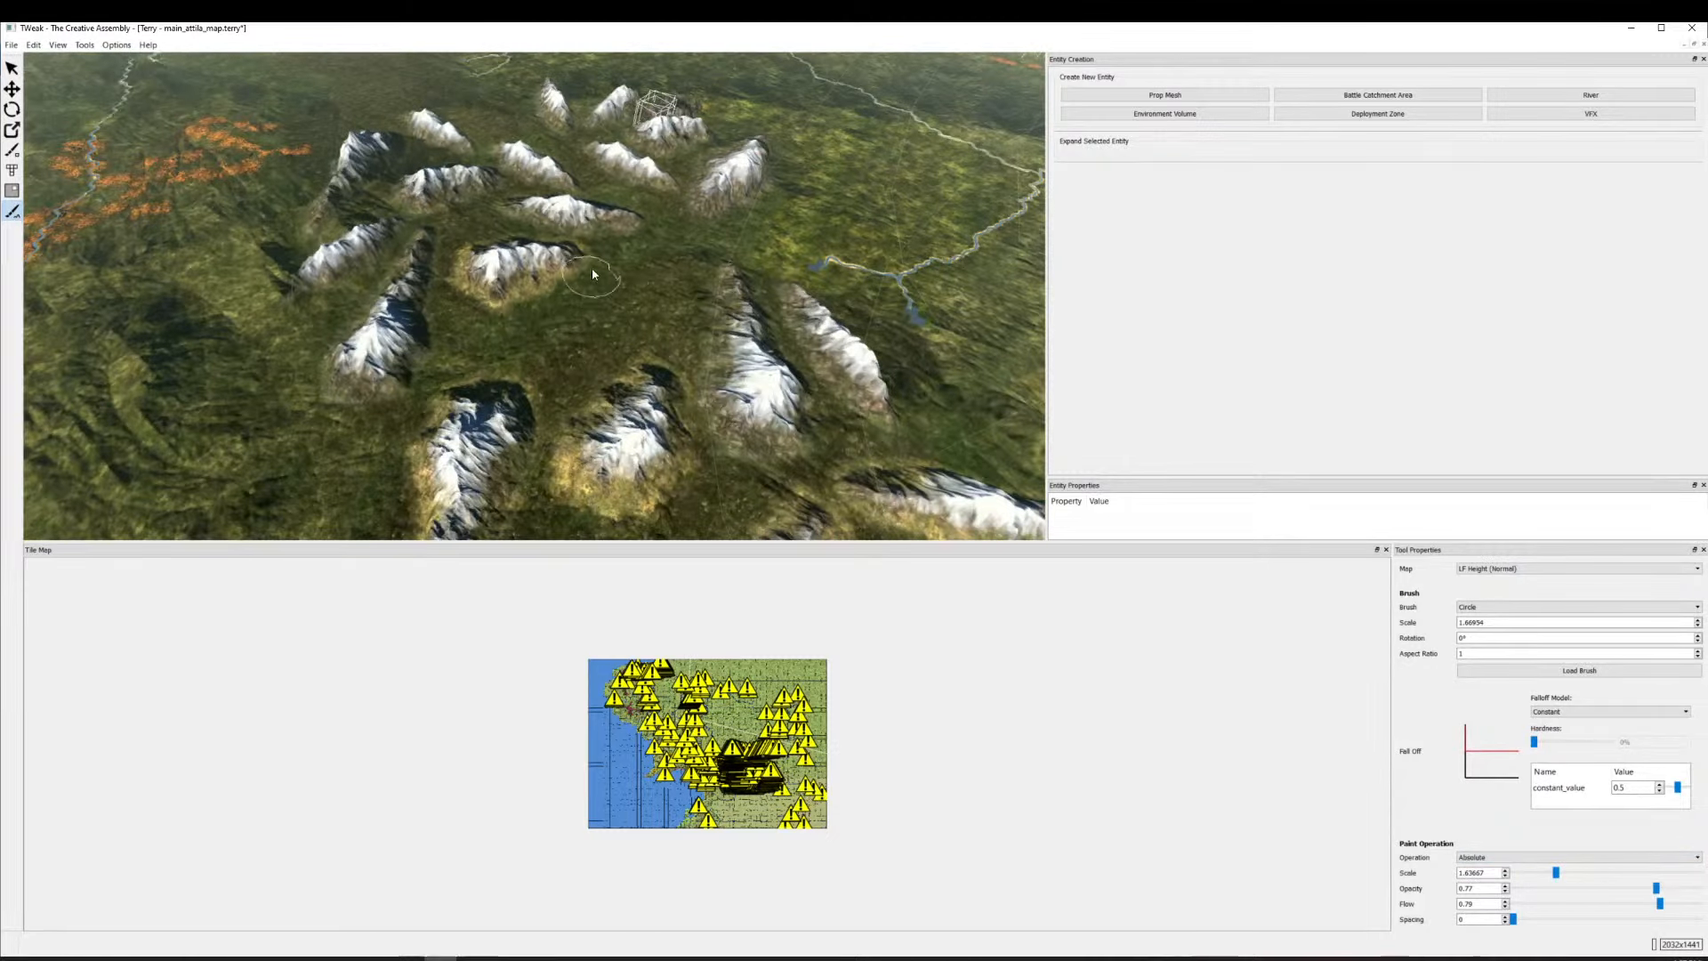
{"action": "key", "text": "w"}
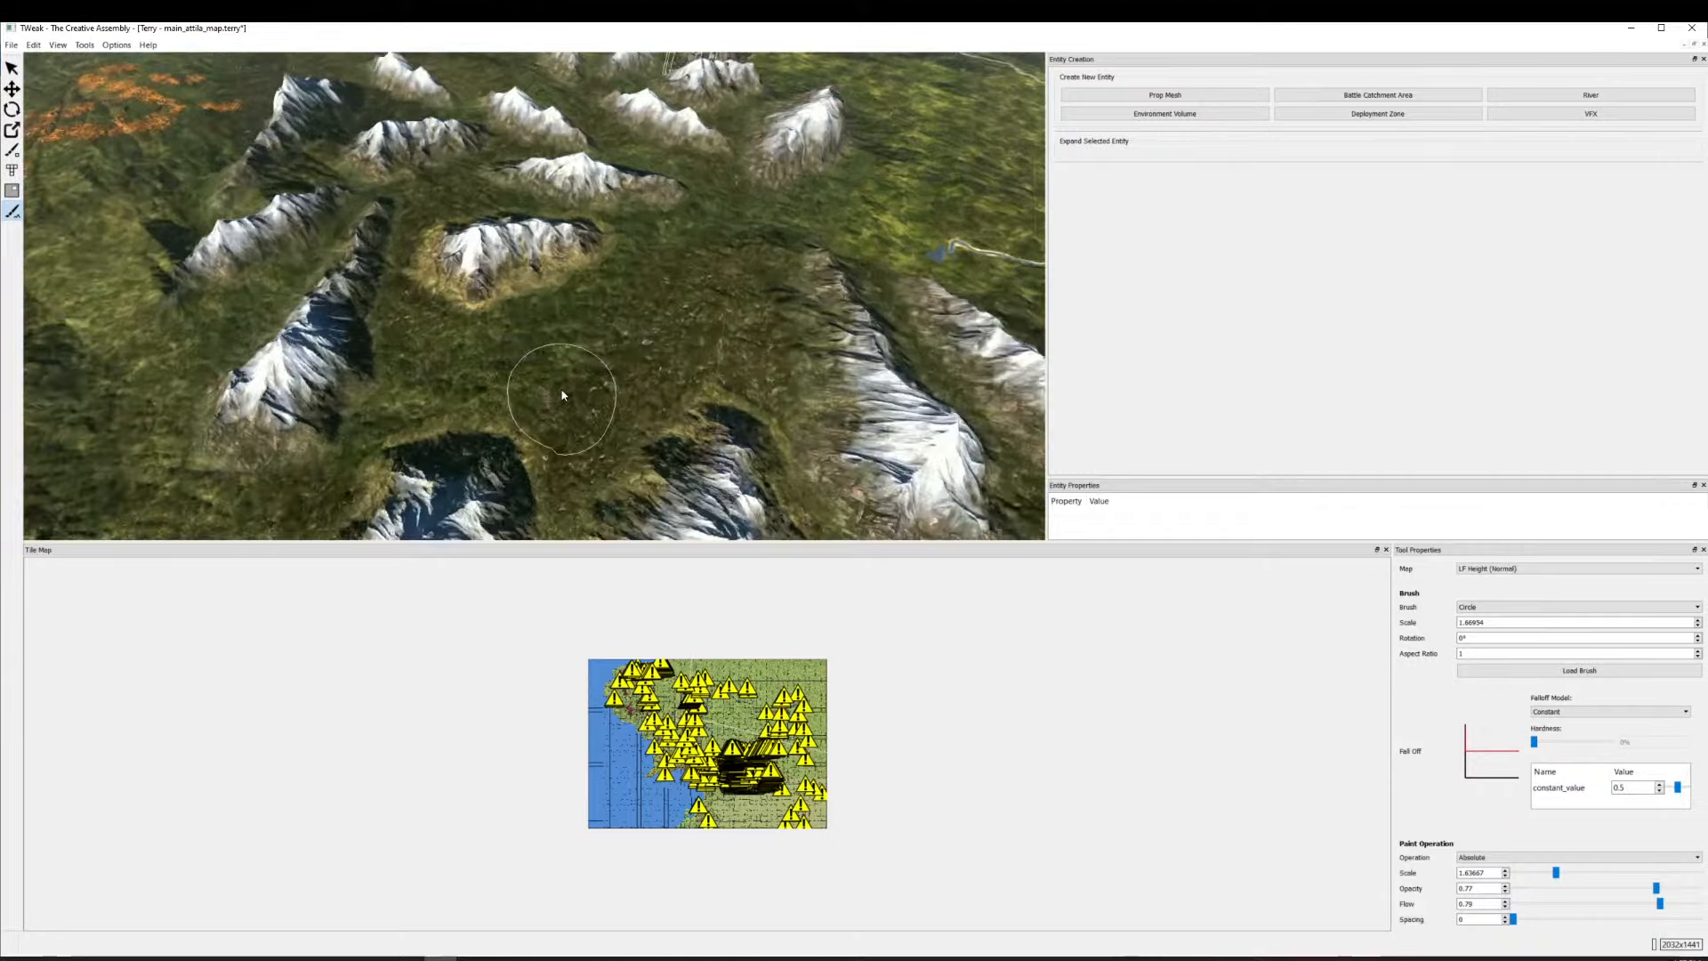
{"action": "scroll", "coordinate": [580, 369], "scroll_direction": "down", "scroll_amount": 1}
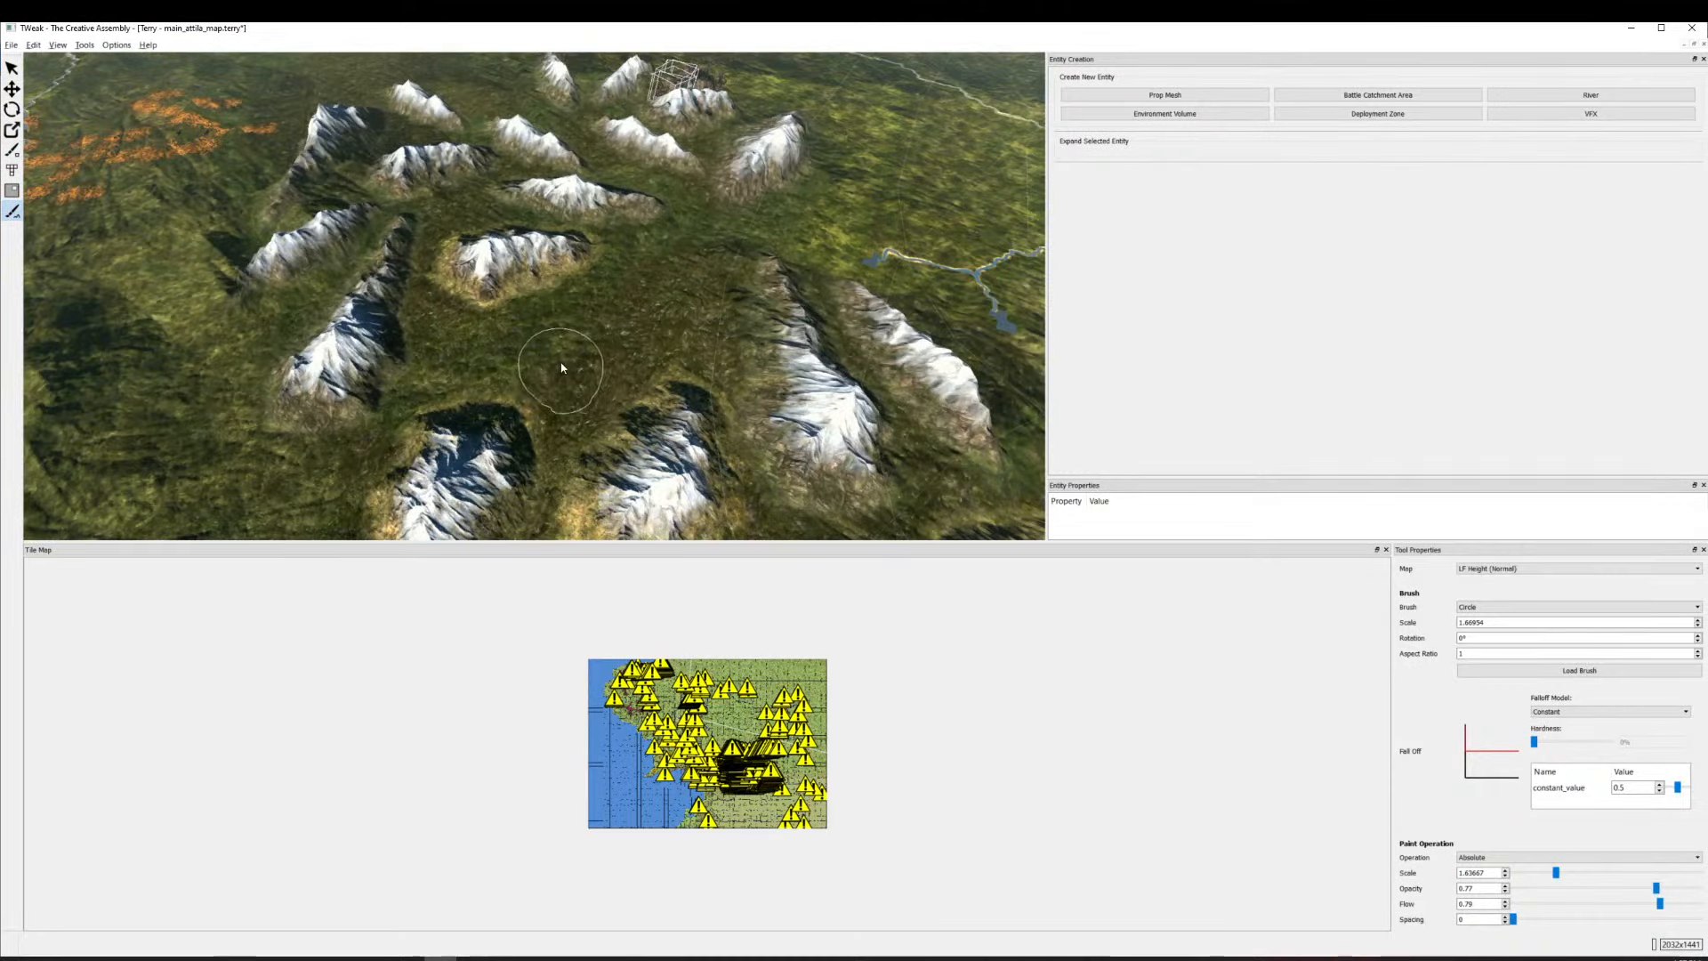
{"action": "left_click_drag", "start_coordinate": [565, 366], "coordinate": [608, 302]}
{"action": "key", "text": "w"}
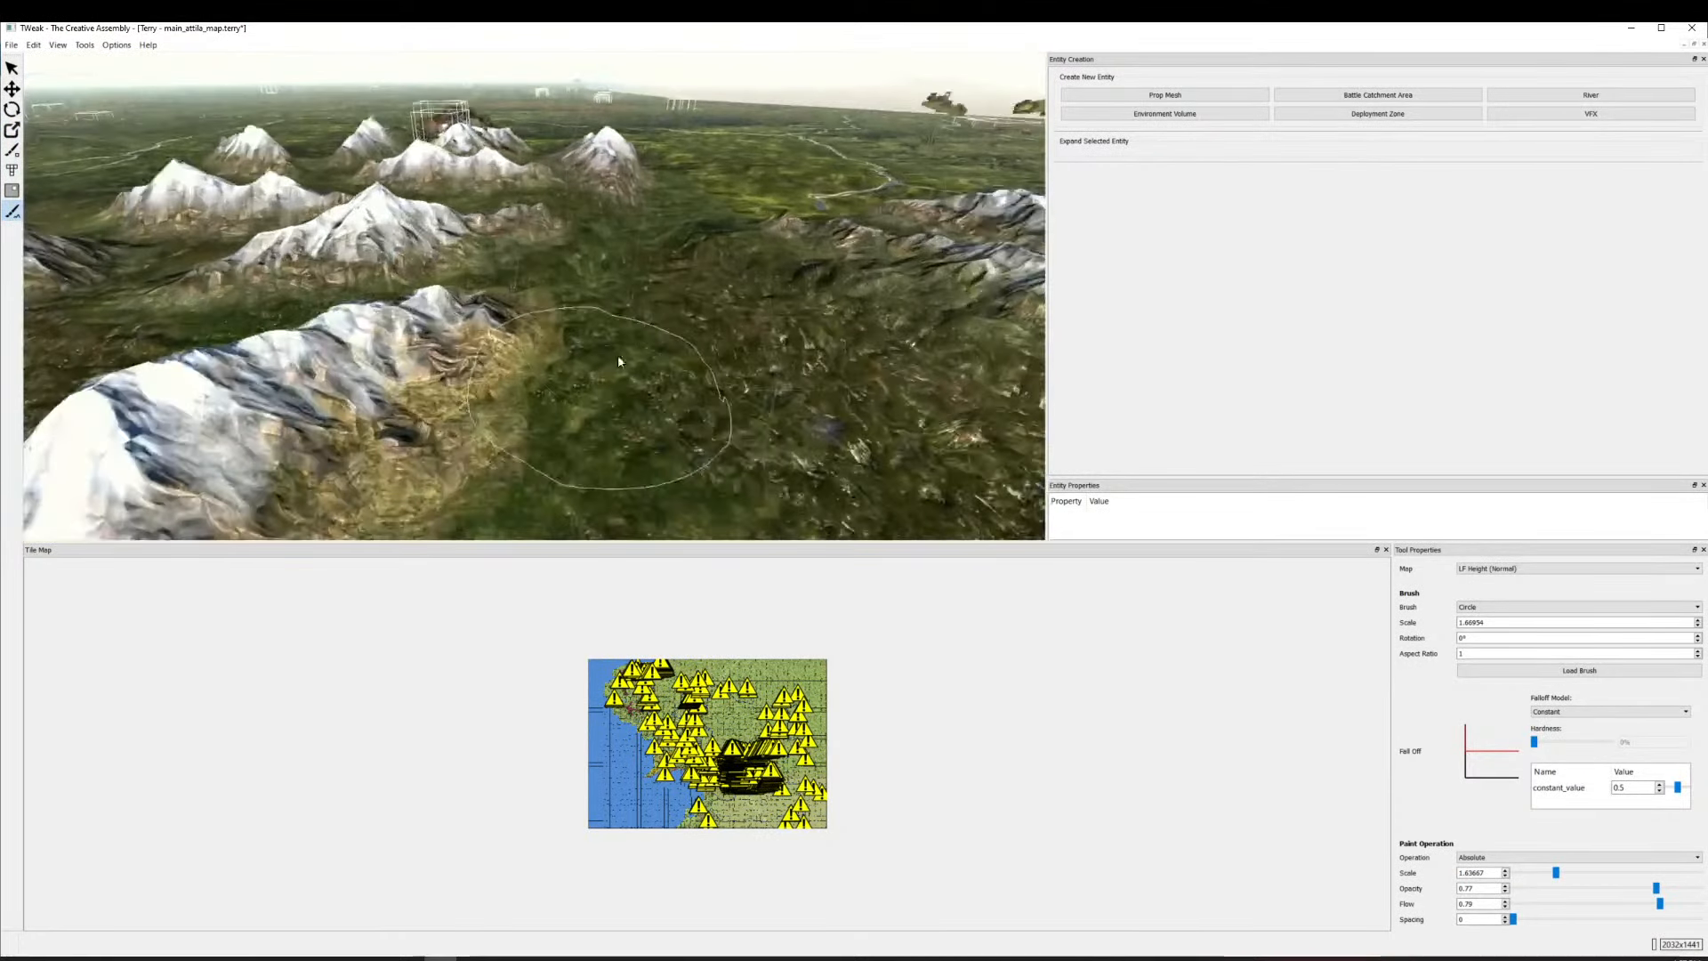
{"action": "mouse_move", "coordinate": [241, 400]}
{"action": "left_mouse_down"}
{"action": "mouse_move", "coordinate": [178, 391]}
{"action": "mouse_move", "coordinate": [365, 307]}
{"action": "mouse_move", "coordinate": [416, 263]}
{"action": "mouse_move", "coordinate": [272, 247]}
{"action": "left_mouse_up"}
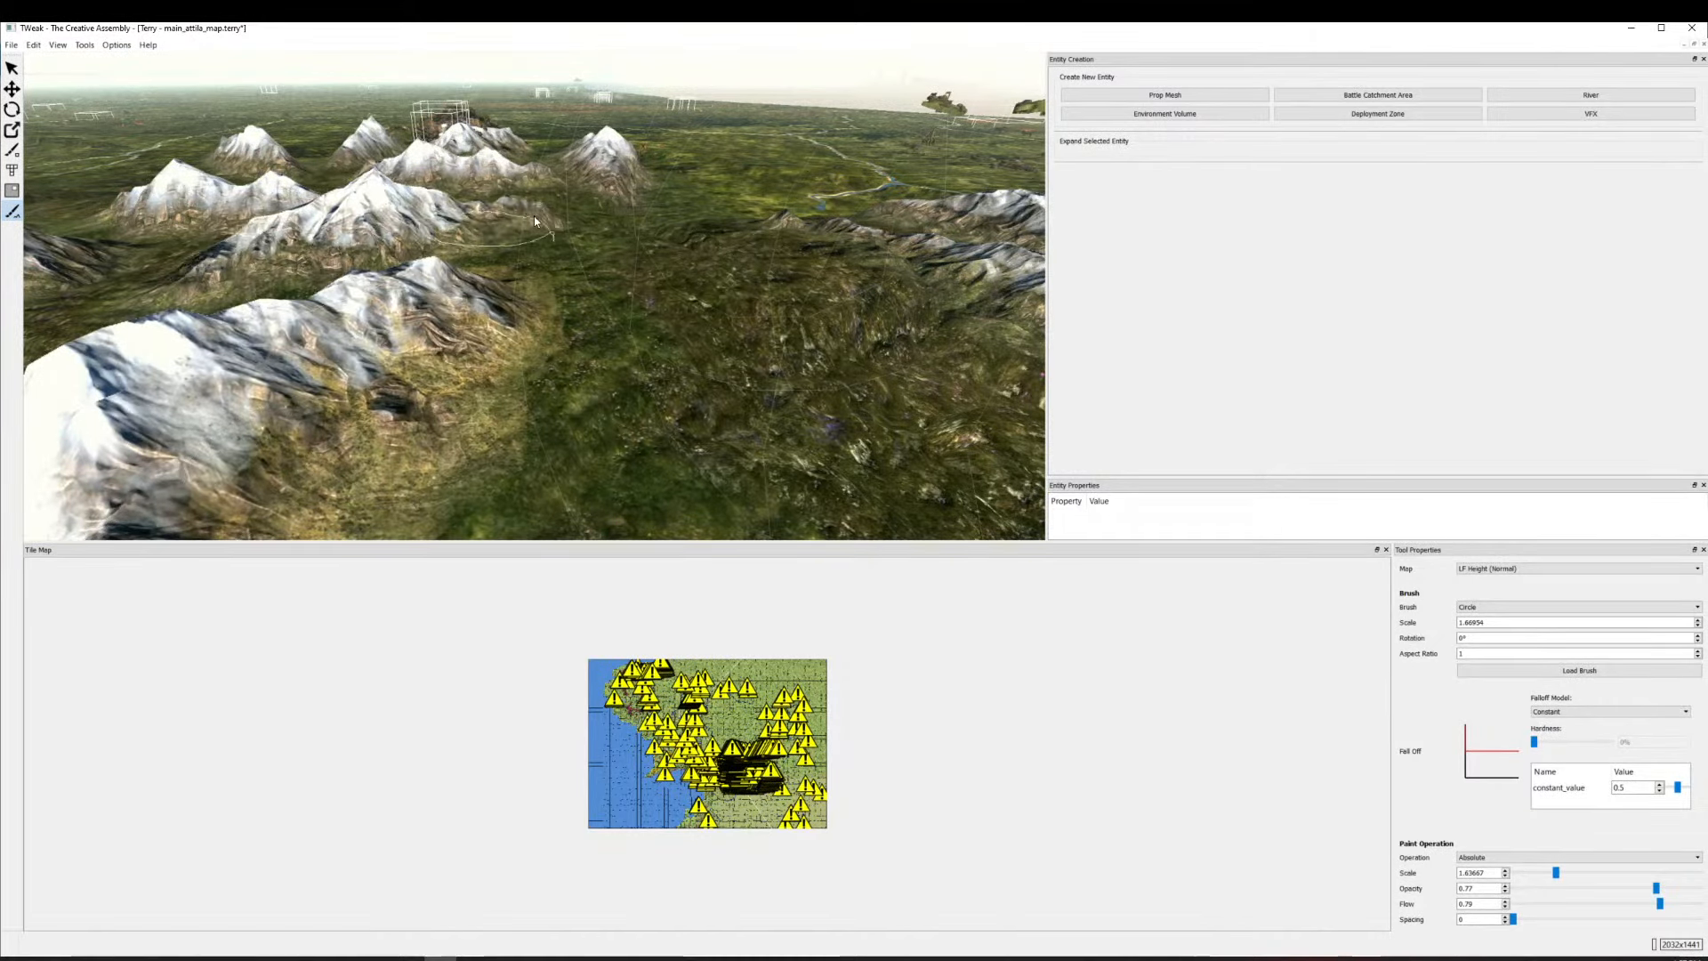
Brush the terrain height over the twin ridges across the central valley and the yellow-footed mountain in front of them.
{"action": "key", "text": "d"}
{"action": "key", "text": "w"}
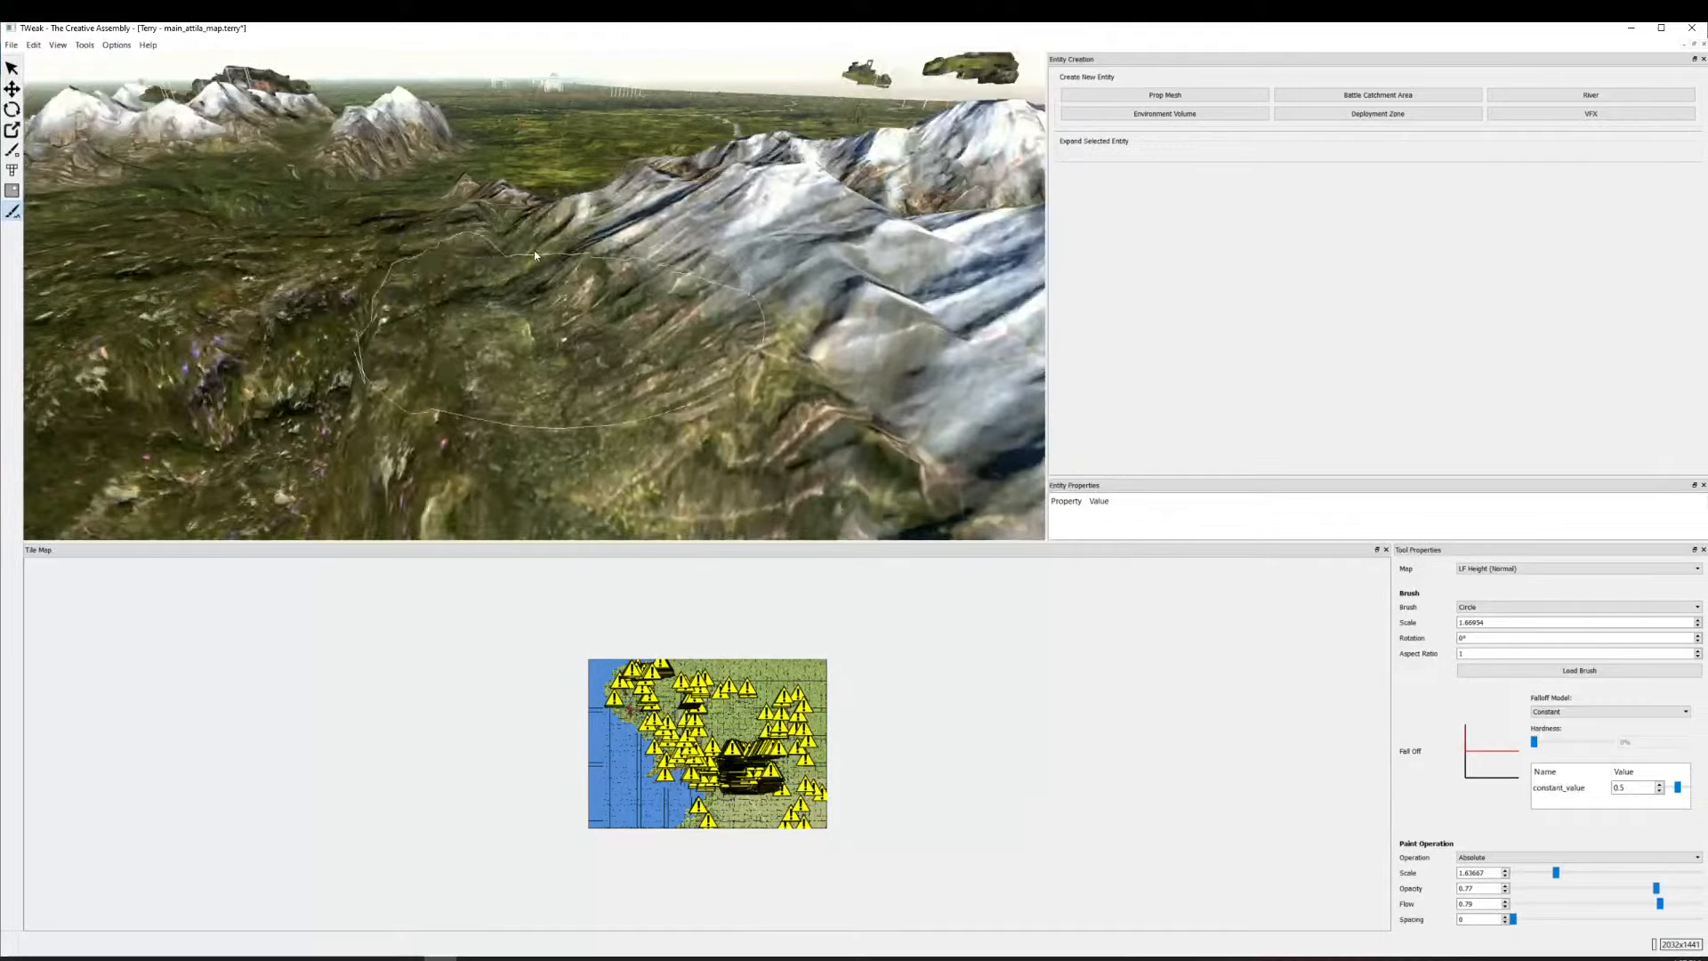
{"action": "mouse_move", "coordinate": [499, 223]}
{"action": "left_mouse_down"}
{"action": "mouse_move", "coordinate": [712, 347]}
{"action": "mouse_move", "coordinate": [842, 302]}
{"action": "mouse_move", "coordinate": [725, 209]}
{"action": "left_mouse_up"}
{"action": "key", "text": "a"}
{"action": "key", "text": "s"}
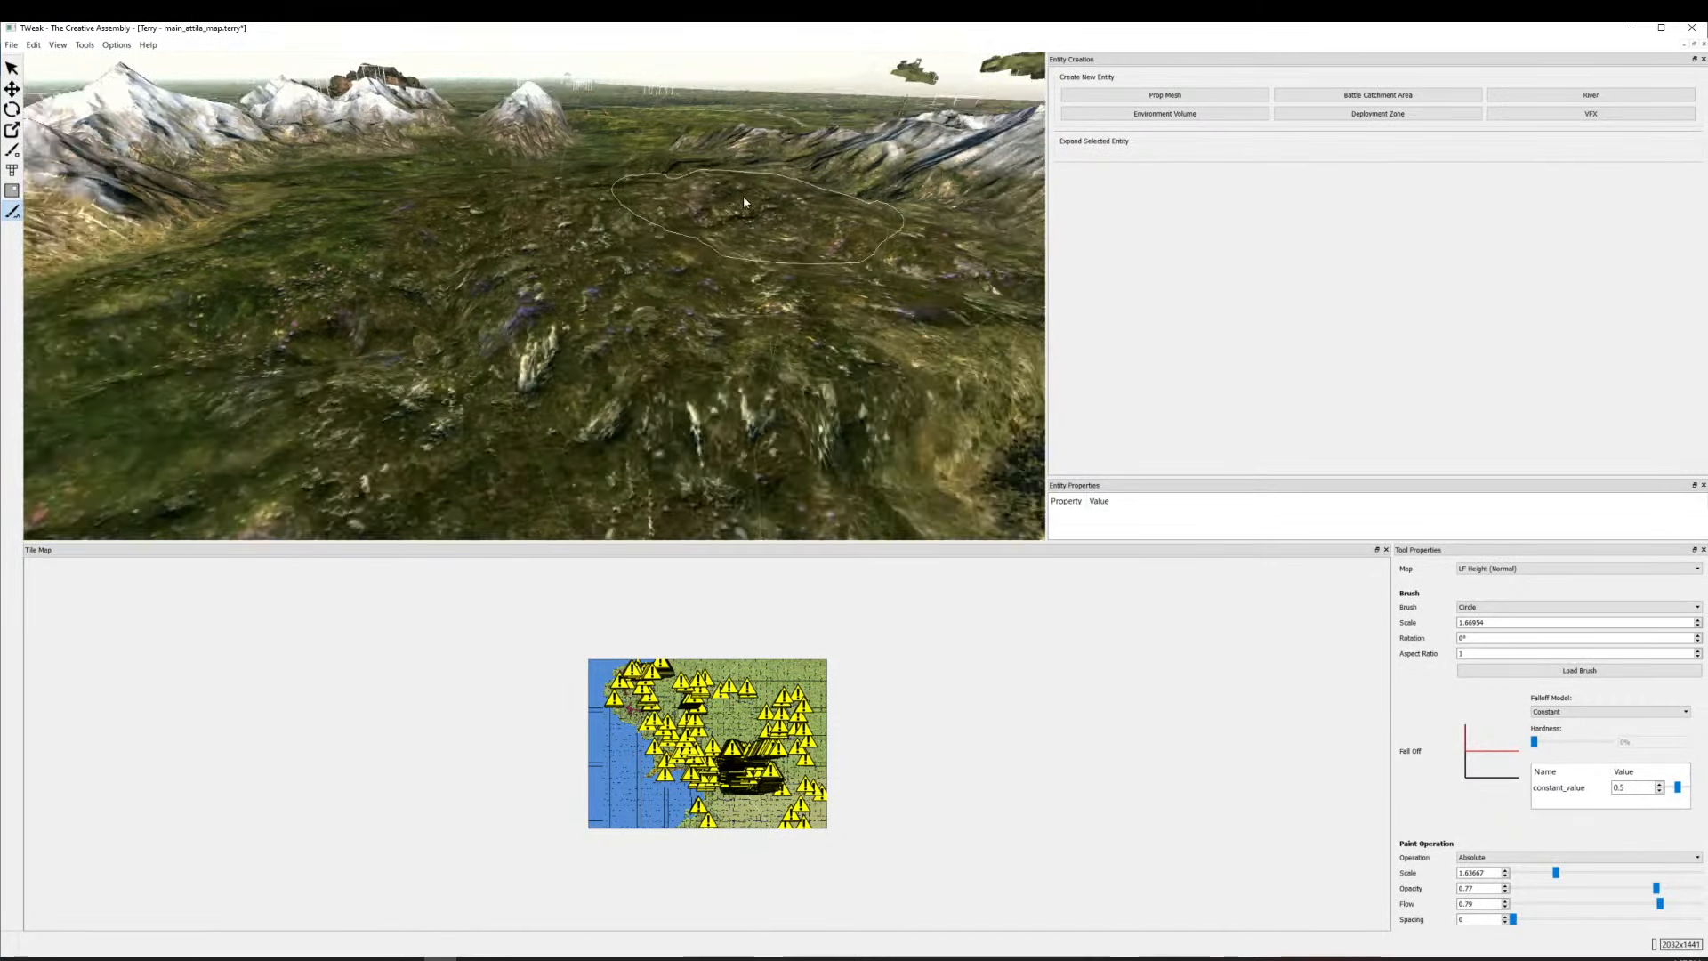
{"action": "mouse_move", "coordinate": [504, 275]}
{"action": "left_mouse_down"}
{"action": "mouse_move", "coordinate": [162, 335]}
{"action": "mouse_move", "coordinate": [975, 313]}
{"action": "mouse_move", "coordinate": [628, 289]}
{"action": "mouse_move", "coordinate": [587, 356]}
{"action": "mouse_move", "coordinate": [578, 266]}
{"action": "mouse_move", "coordinate": [813, 304]}
{"action": "mouse_move", "coordinate": [759, 206]}
{"action": "left_mouse_up"}
{"action": "key", "text": "s"}
{"action": "key", "text": "d"}
{"action": "key", "text": "a"}
{"action": "key", "text": "s"}
{"action": "key", "text": "w"}
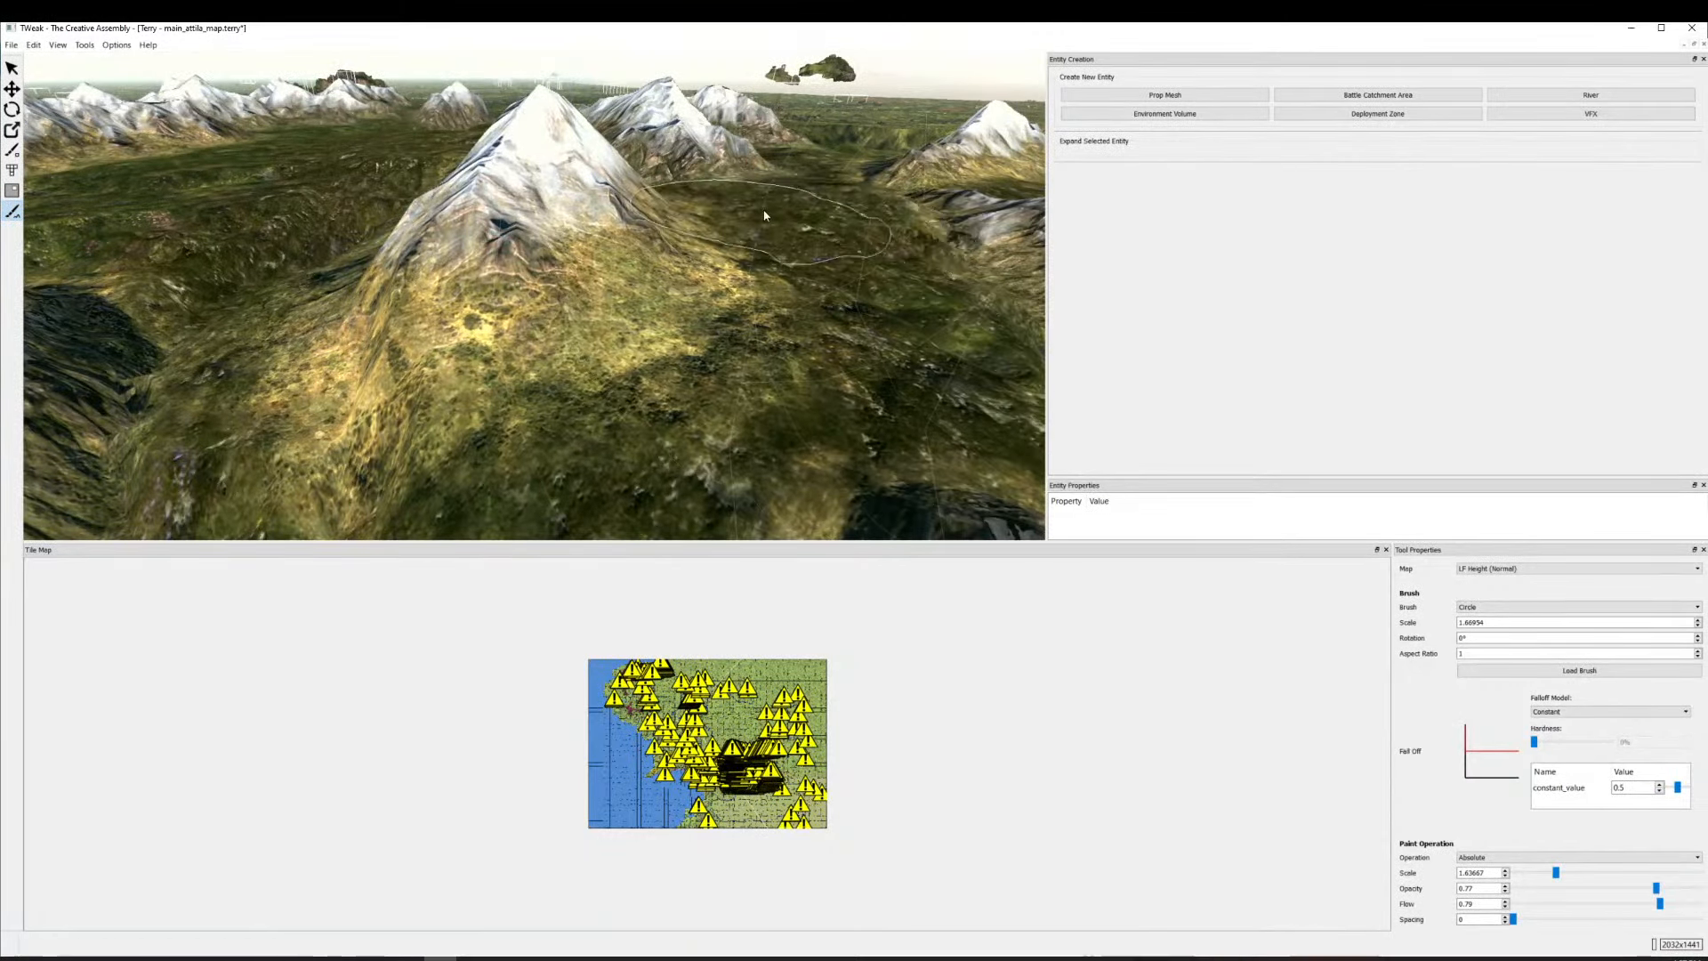
Brush up the large snowy mountain at the near end of the central valley, including its flank and the long ridge running from it.
{"action": "key", "text": "s"}
{"action": "key", "text": "d"}
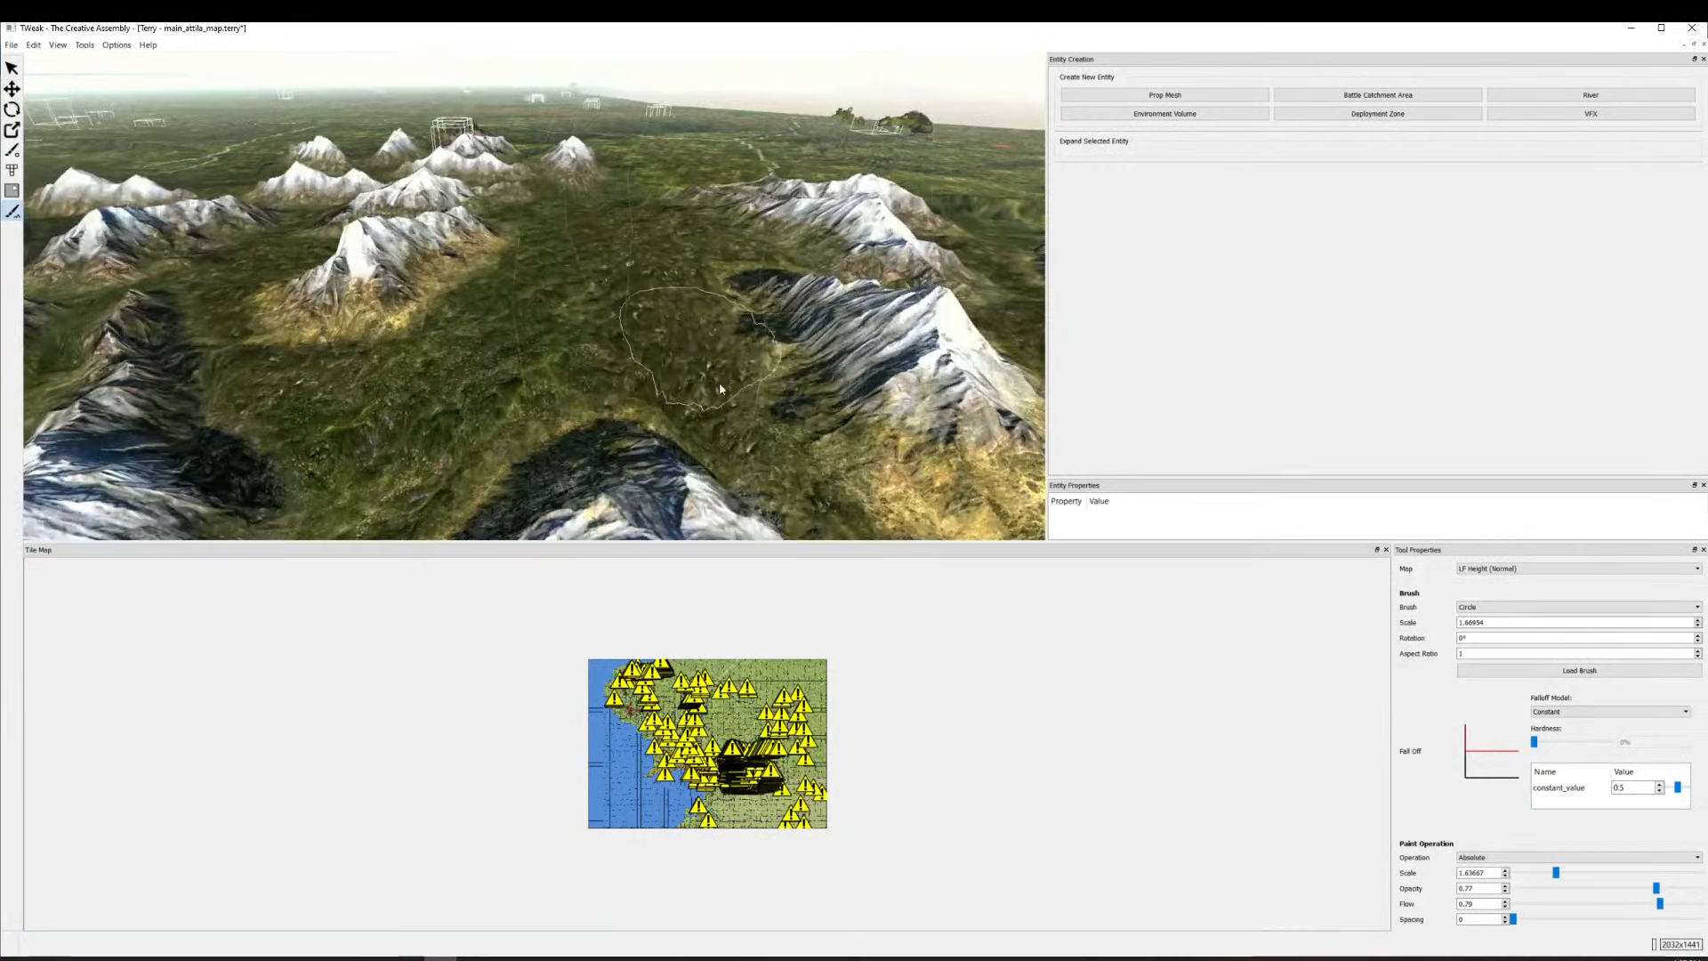
{"action": "key", "text": "s"}
{"action": "key", "text": "a"}
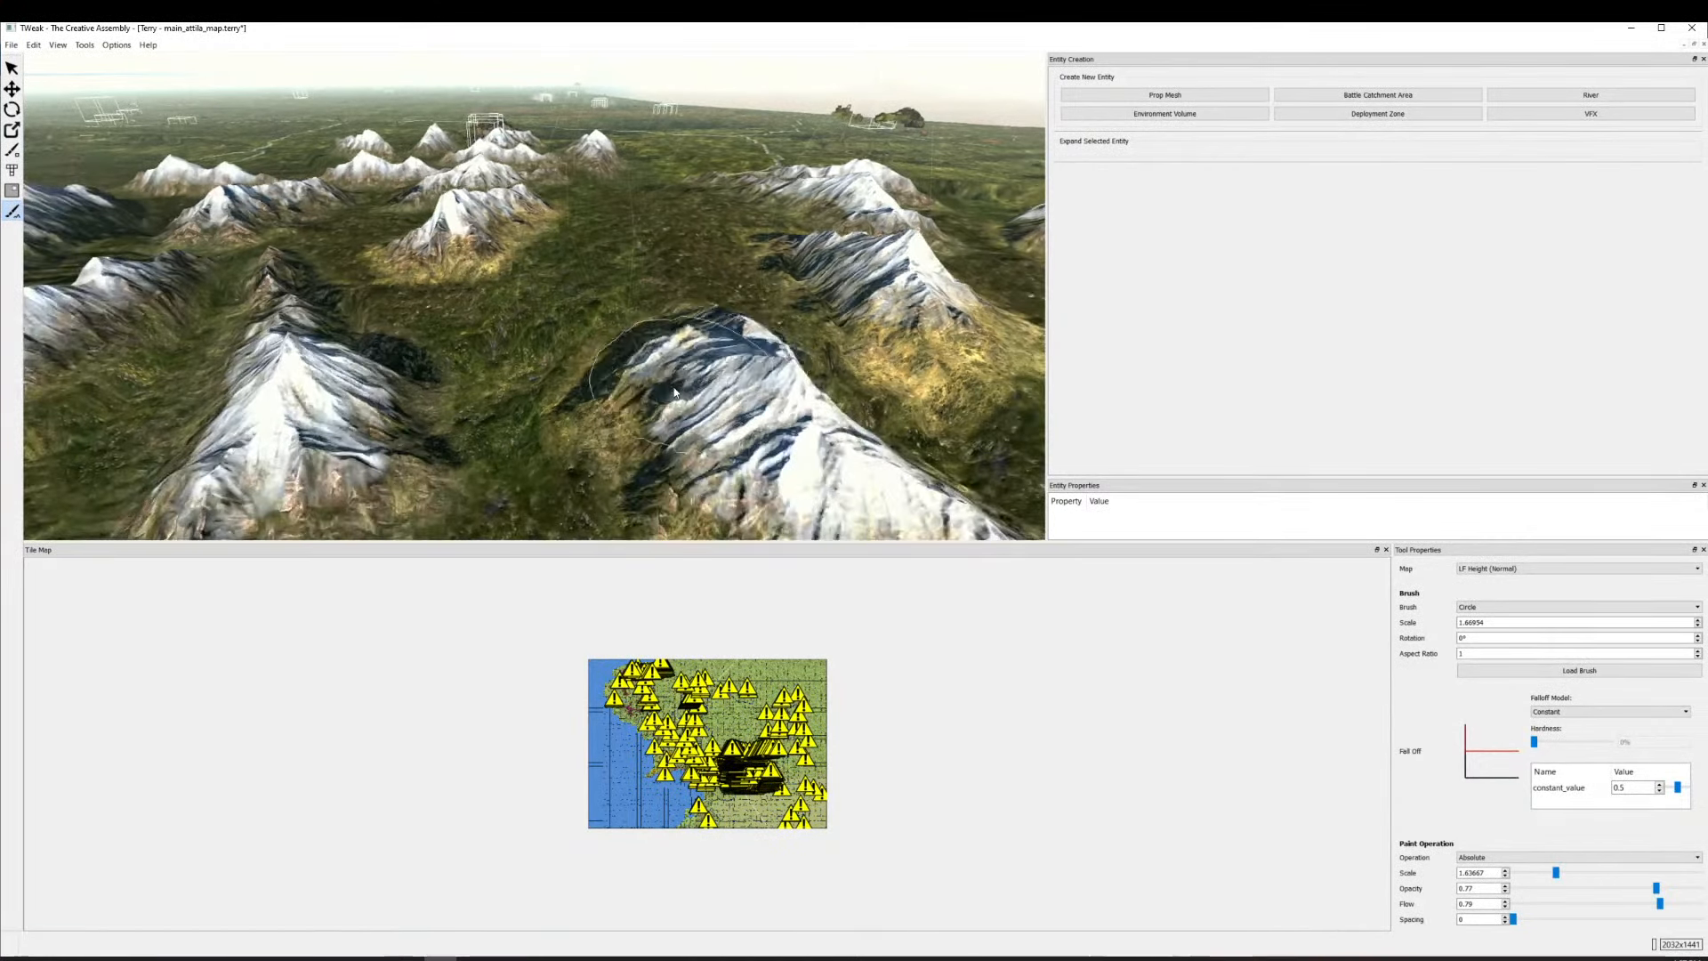
{"action": "left_click_drag", "start_coordinate": [673, 392], "coordinate": [809, 505]}
{"action": "key", "text": "s"}
{"action": "left_click_drag", "start_coordinate": [645, 282], "coordinate": [759, 353]}
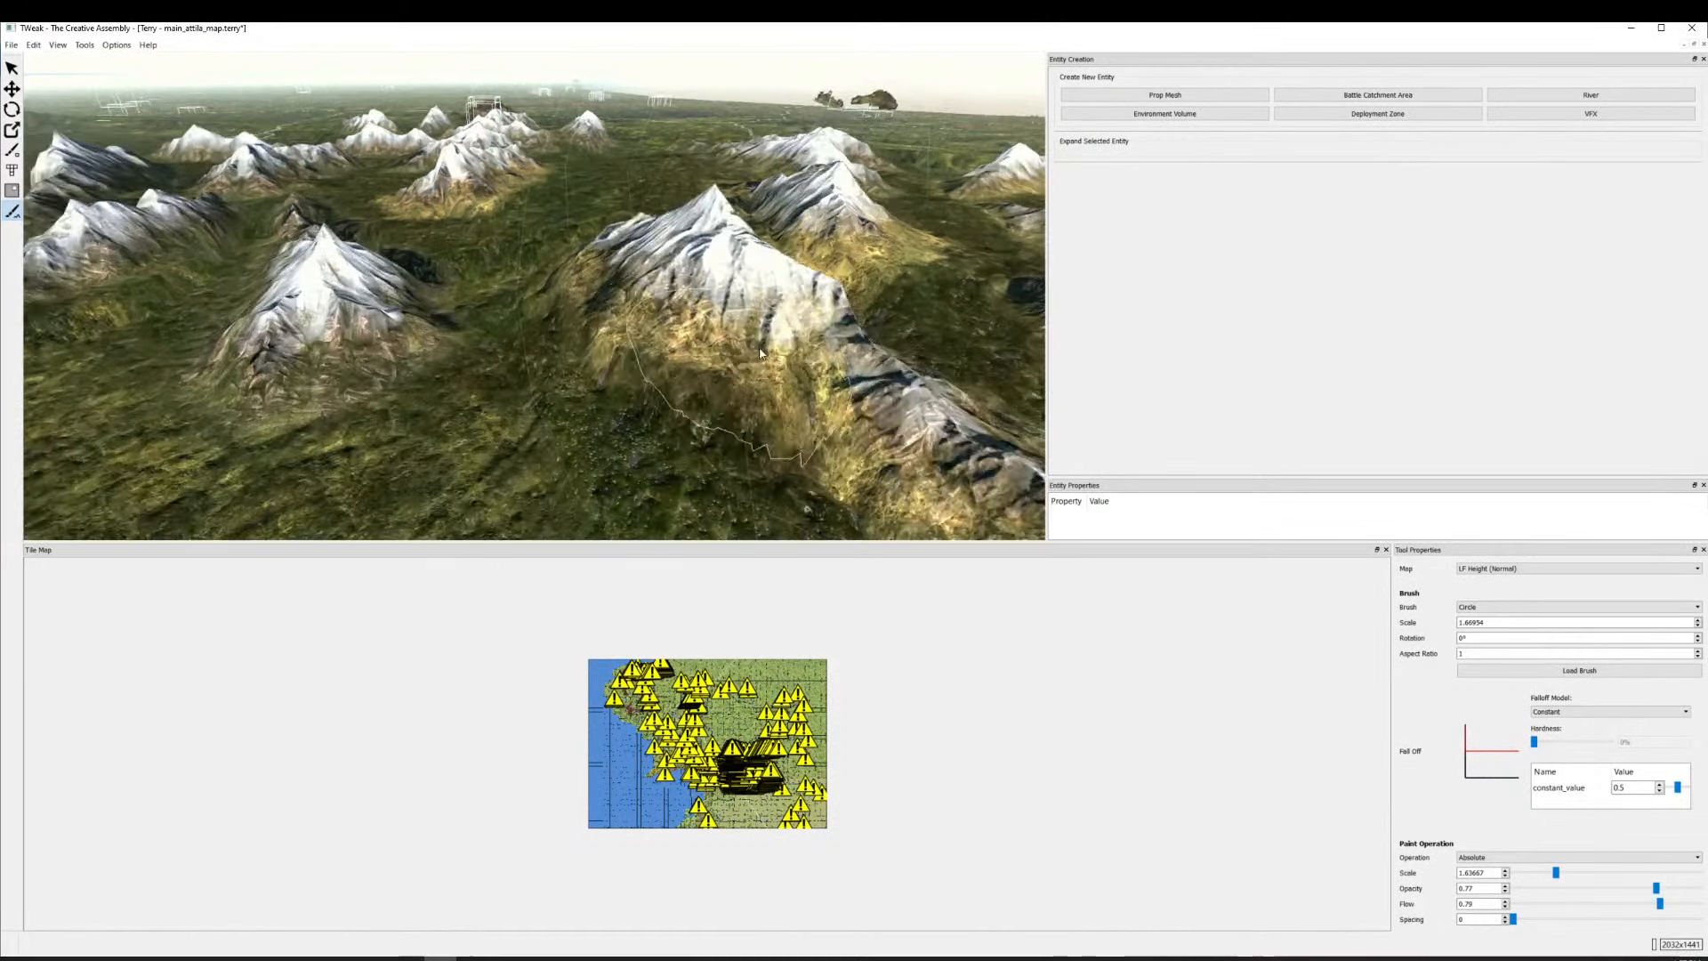
{"action": "key", "text": "s"}
{"action": "mouse_move", "coordinate": [519, 265]}
{"action": "left_mouse_down"}
{"action": "mouse_move", "coordinate": [827, 356]}
{"action": "mouse_move", "coordinate": [725, 249]}
{"action": "mouse_move", "coordinate": [621, 201]}
{"action": "mouse_move", "coordinate": [907, 355]}
{"action": "mouse_move", "coordinate": [765, 214]}
{"action": "mouse_move", "coordinate": [830, 315]}
{"action": "mouse_move", "coordinate": [765, 302]}
{"action": "left_mouse_up"}
{"action": "key", "text": "s"}
{"action": "left_click_drag", "start_coordinate": [719, 356], "coordinate": [509, 210]}
Raise the snowy mountain beside the river with the height brush and check the reshaped peaks across the range.
{"action": "key", "text": "d"}
{"action": "key", "text": "w"}
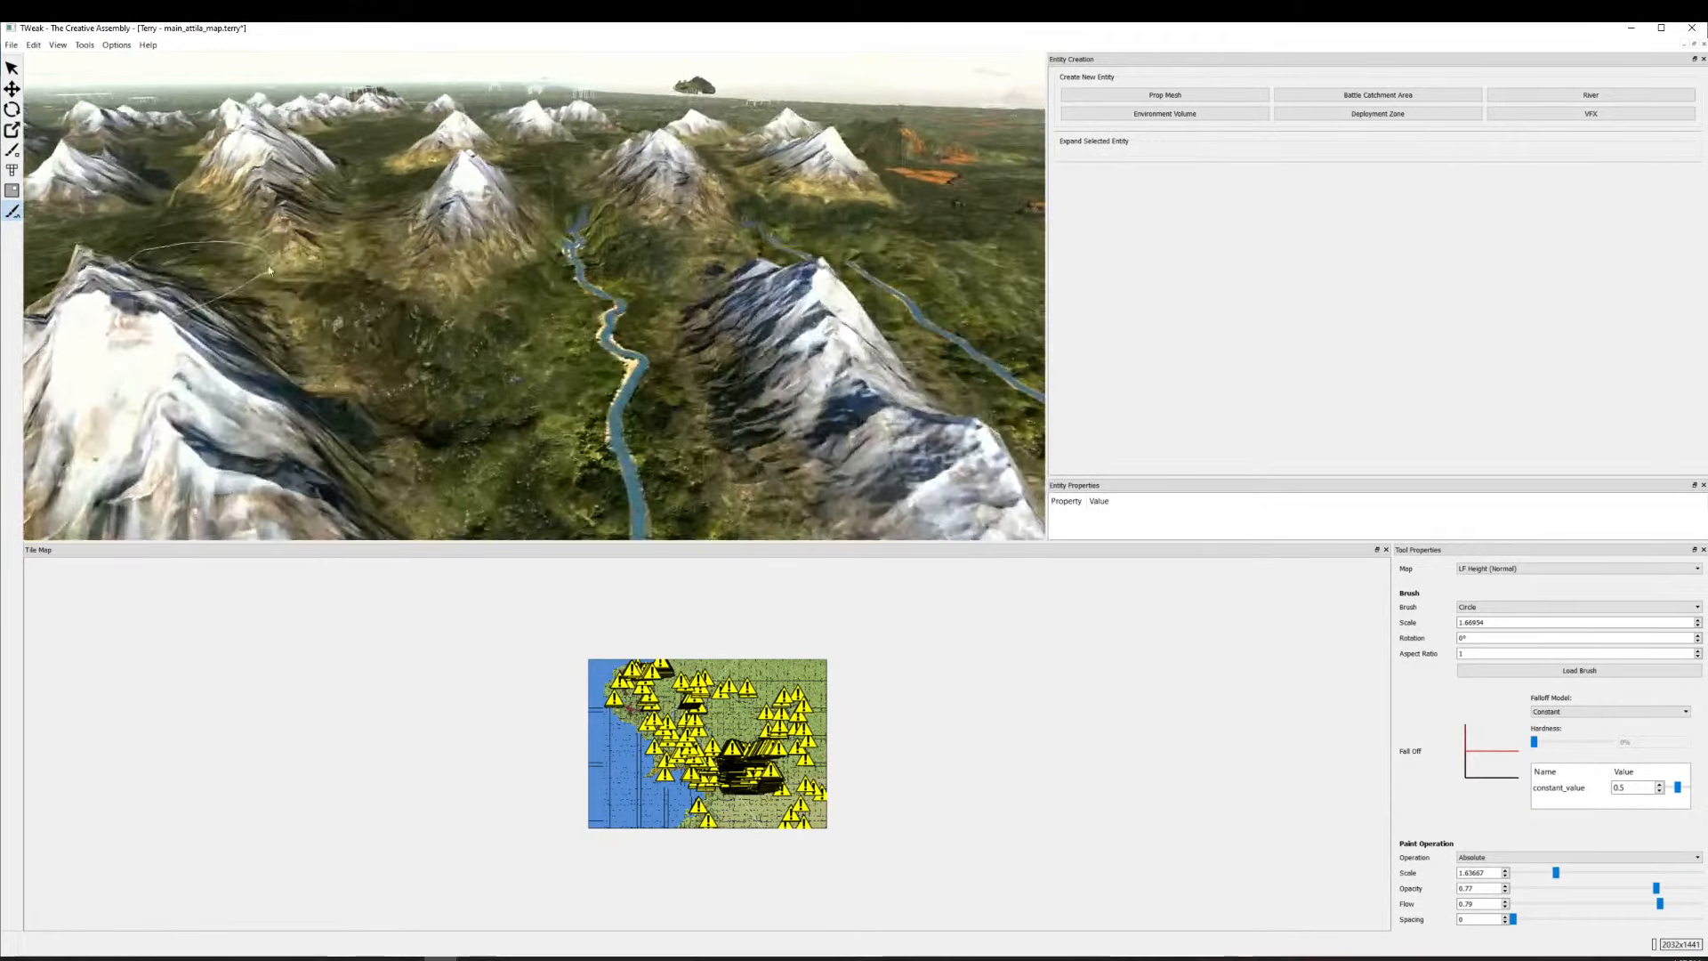
{"action": "key", "text": "w"}
{"action": "mouse_move", "coordinate": [338, 265]}
{"action": "left_mouse_down"}
{"action": "mouse_move", "coordinate": [311, 413]}
{"action": "mouse_move", "coordinate": [355, 374]}
{"action": "left_mouse_up"}
{"action": "key", "text": "s"}
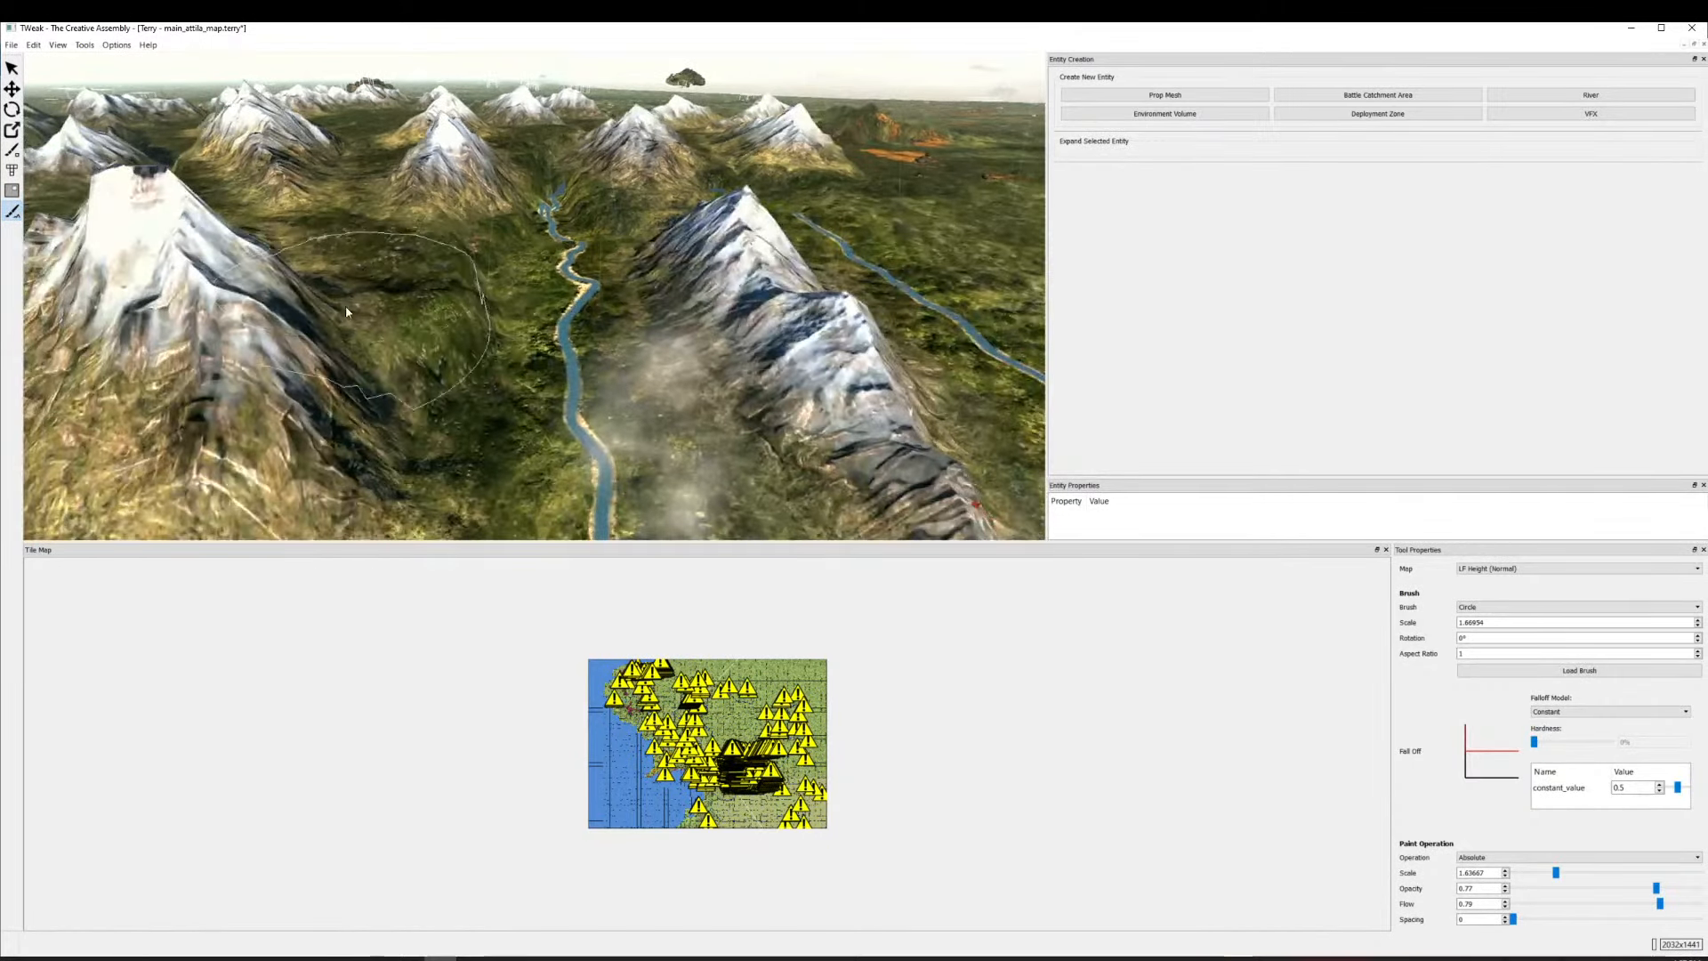
{"action": "mouse_move", "coordinate": [345, 306]}
{"action": "left_mouse_down"}
{"action": "mouse_move", "coordinate": [307, 382]}
{"action": "mouse_move", "coordinate": [240, 355]}
{"action": "left_mouse_up"}
{"action": "key", "text": "s"}
{"action": "key", "text": "w"}
{"action": "key", "text": "a"}
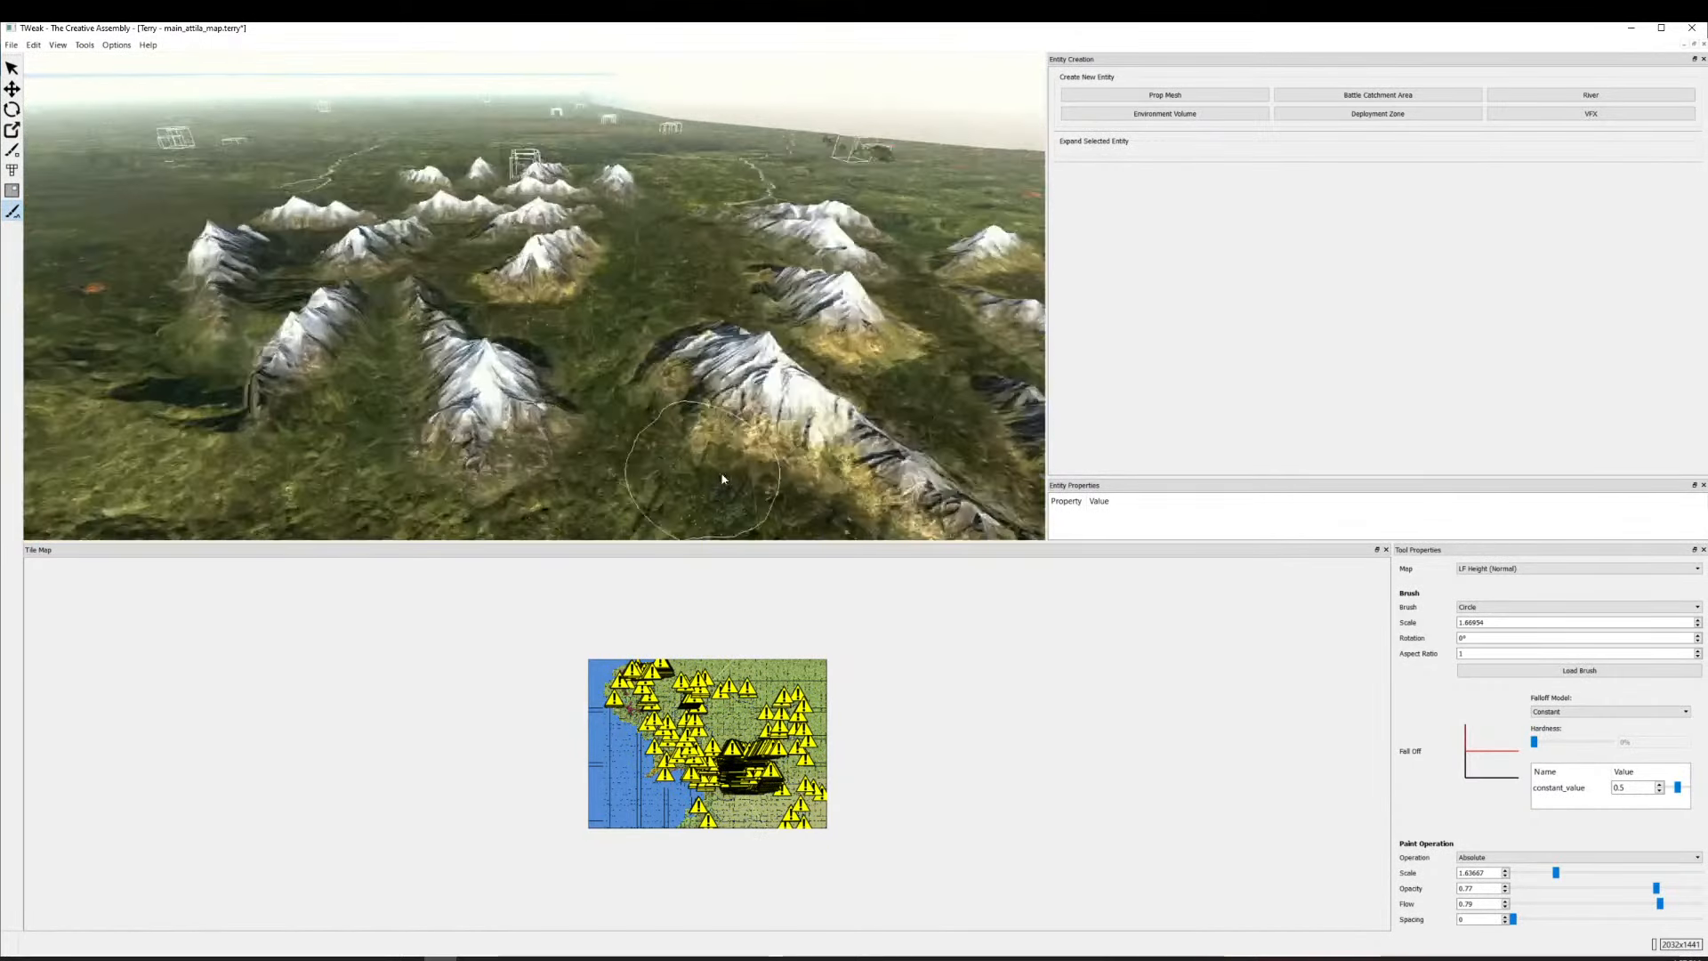
Raise the point operation's scale and brush up the twin-peaked snowy ridges and the ridge behind the valley.
{"action": "mouse_move", "coordinate": [569, 378]}
{"action": "left_mouse_down"}
{"action": "mouse_move", "coordinate": [524, 443]}
{"action": "mouse_move", "coordinate": [471, 339]}
{"action": "mouse_move", "coordinate": [475, 273]}
{"action": "left_mouse_up"}
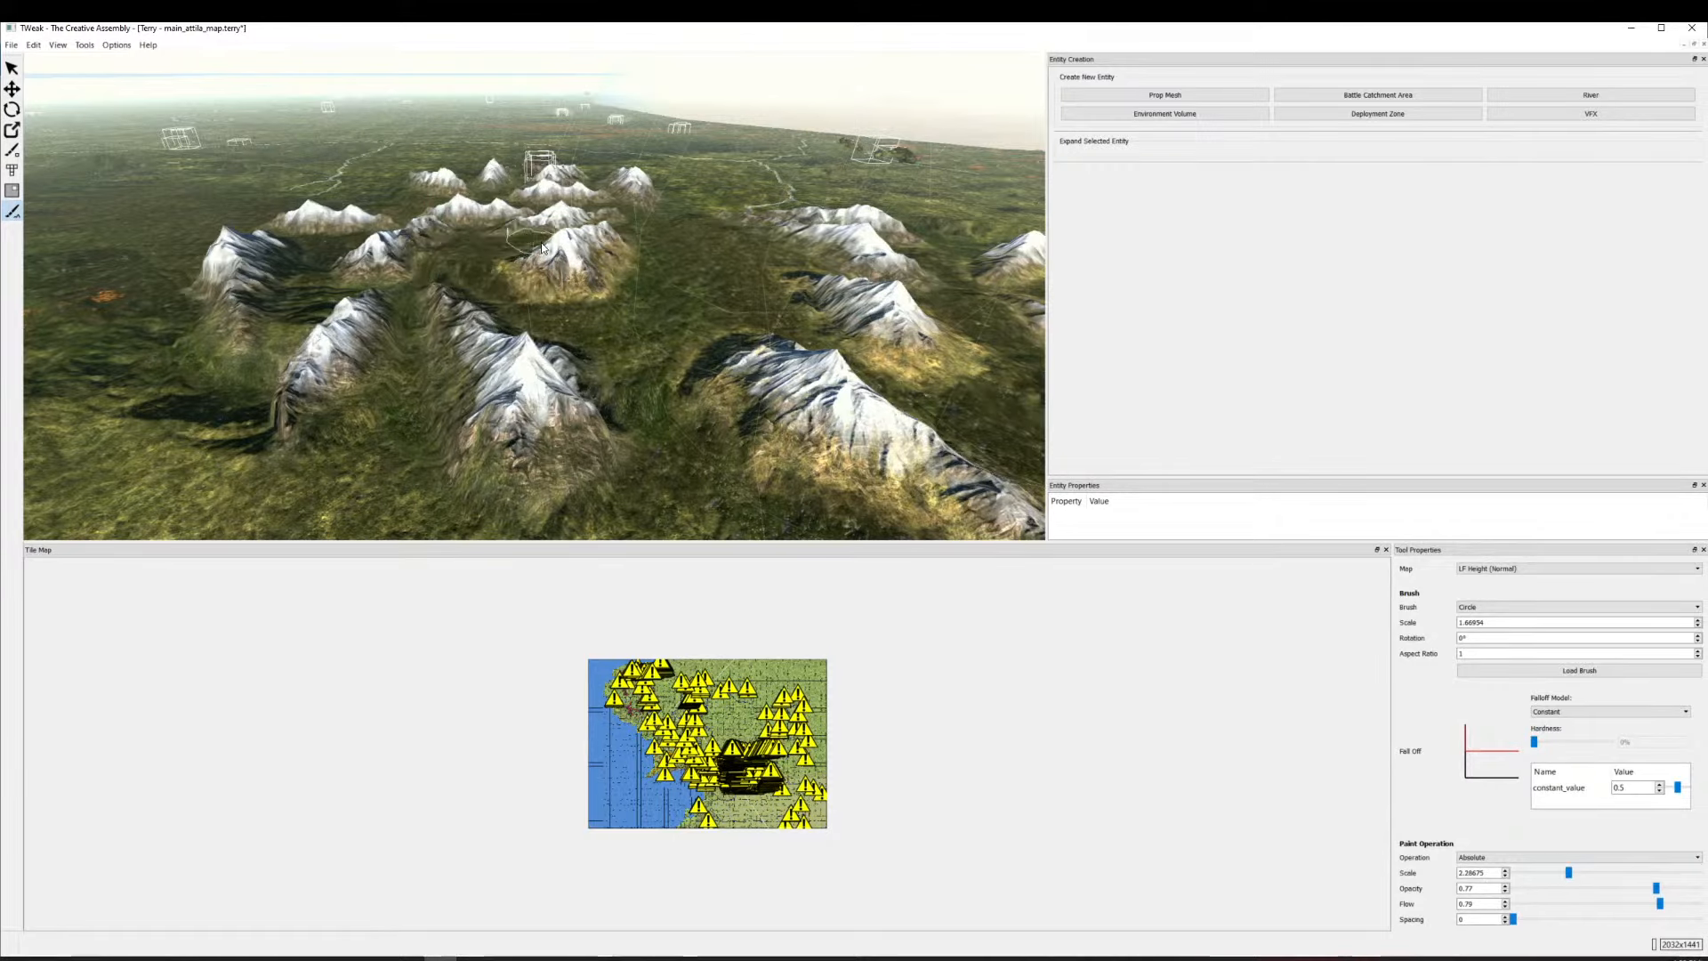
{"action": "left_click_drag", "start_coordinate": [543, 248], "coordinate": [882, 484]}
{"action": "scroll", "coordinate": [877, 363], "scroll_direction": "up", "scroll_amount": 2}
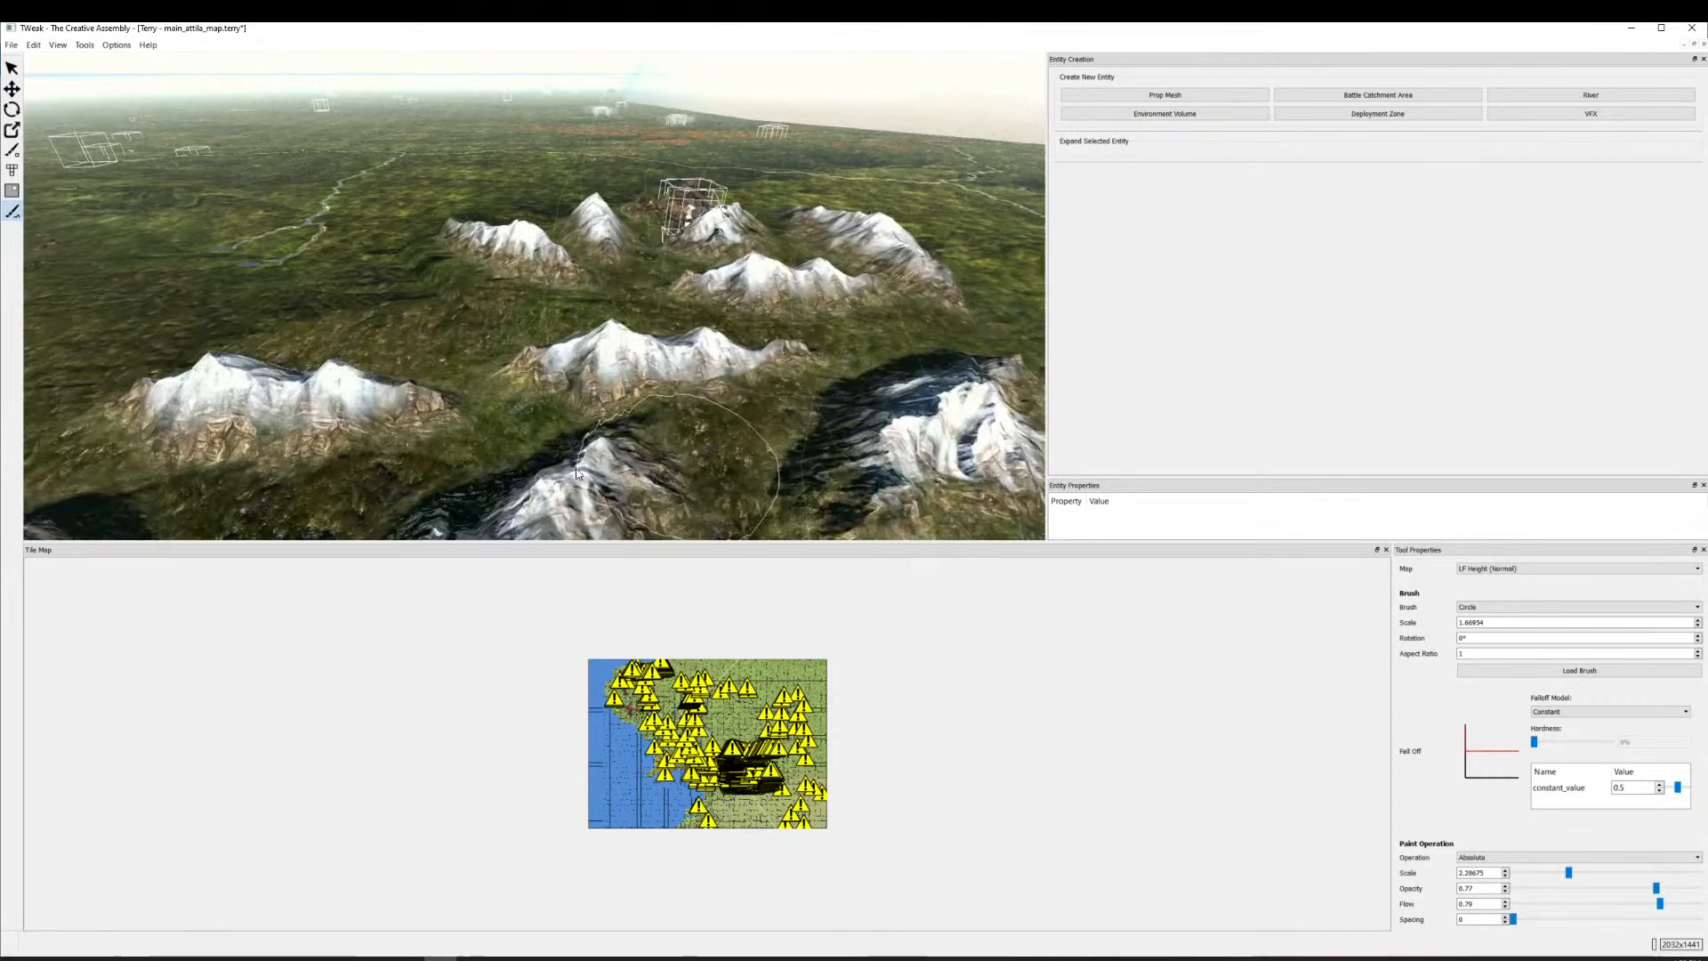
{"action": "left_click_drag", "start_coordinate": [577, 474], "coordinate": [487, 468]}
{"action": "left_click_drag", "start_coordinate": [592, 378], "coordinate": [725, 373]}
{"action": "left_click_drag", "start_coordinate": [342, 400], "coordinate": [189, 393]}
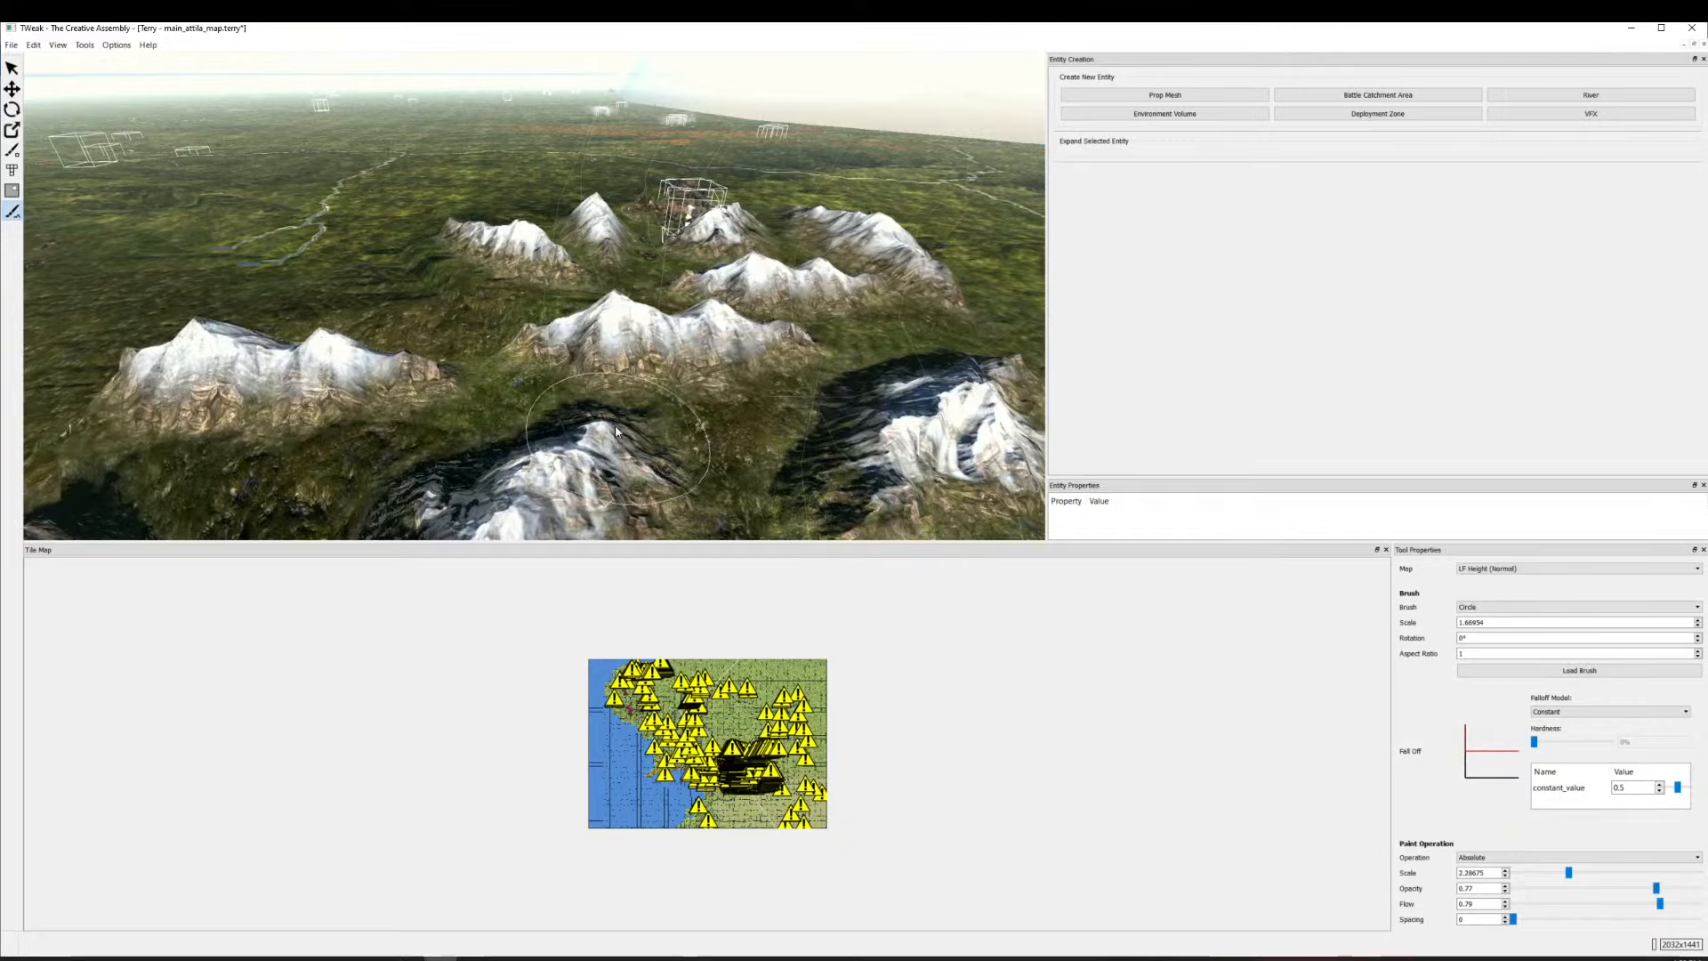
{"action": "left_click_drag", "start_coordinate": [616, 432], "coordinate": [663, 614]}
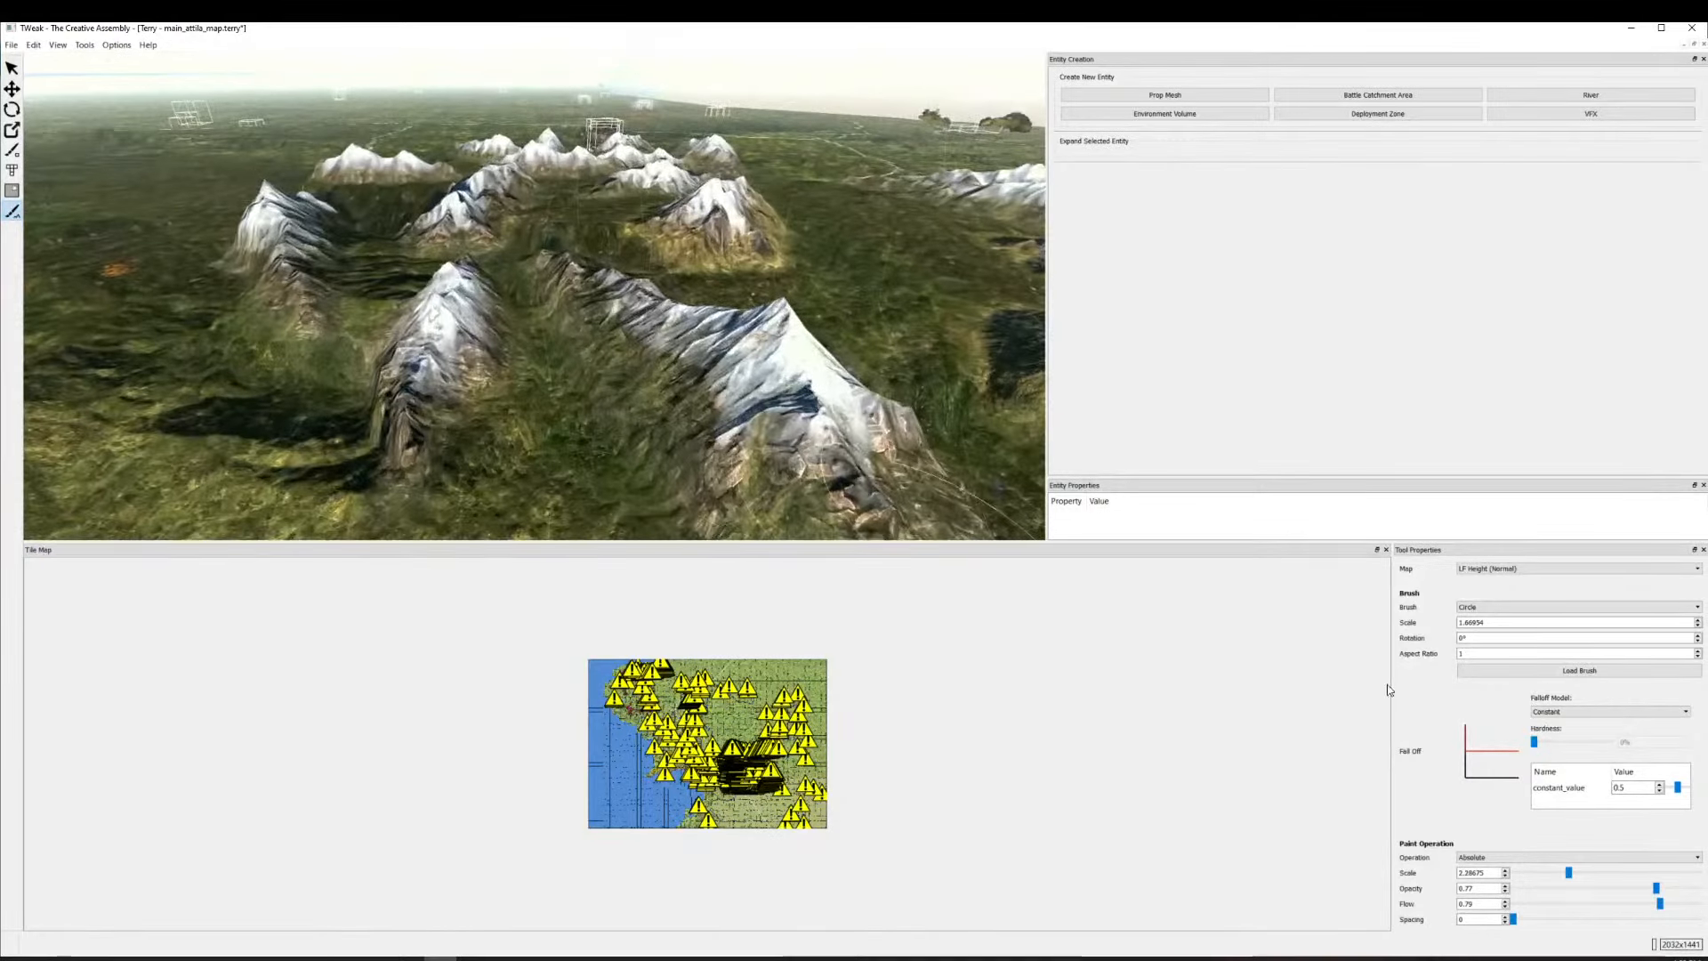
Change the point operation to Smooth and smooth the terrain around the yellow-footed mountain and the neighbouring ridges.
{"action": "left_click", "coordinate": [1474, 855]}
{"action": "left_click", "coordinate": [1499, 894]}
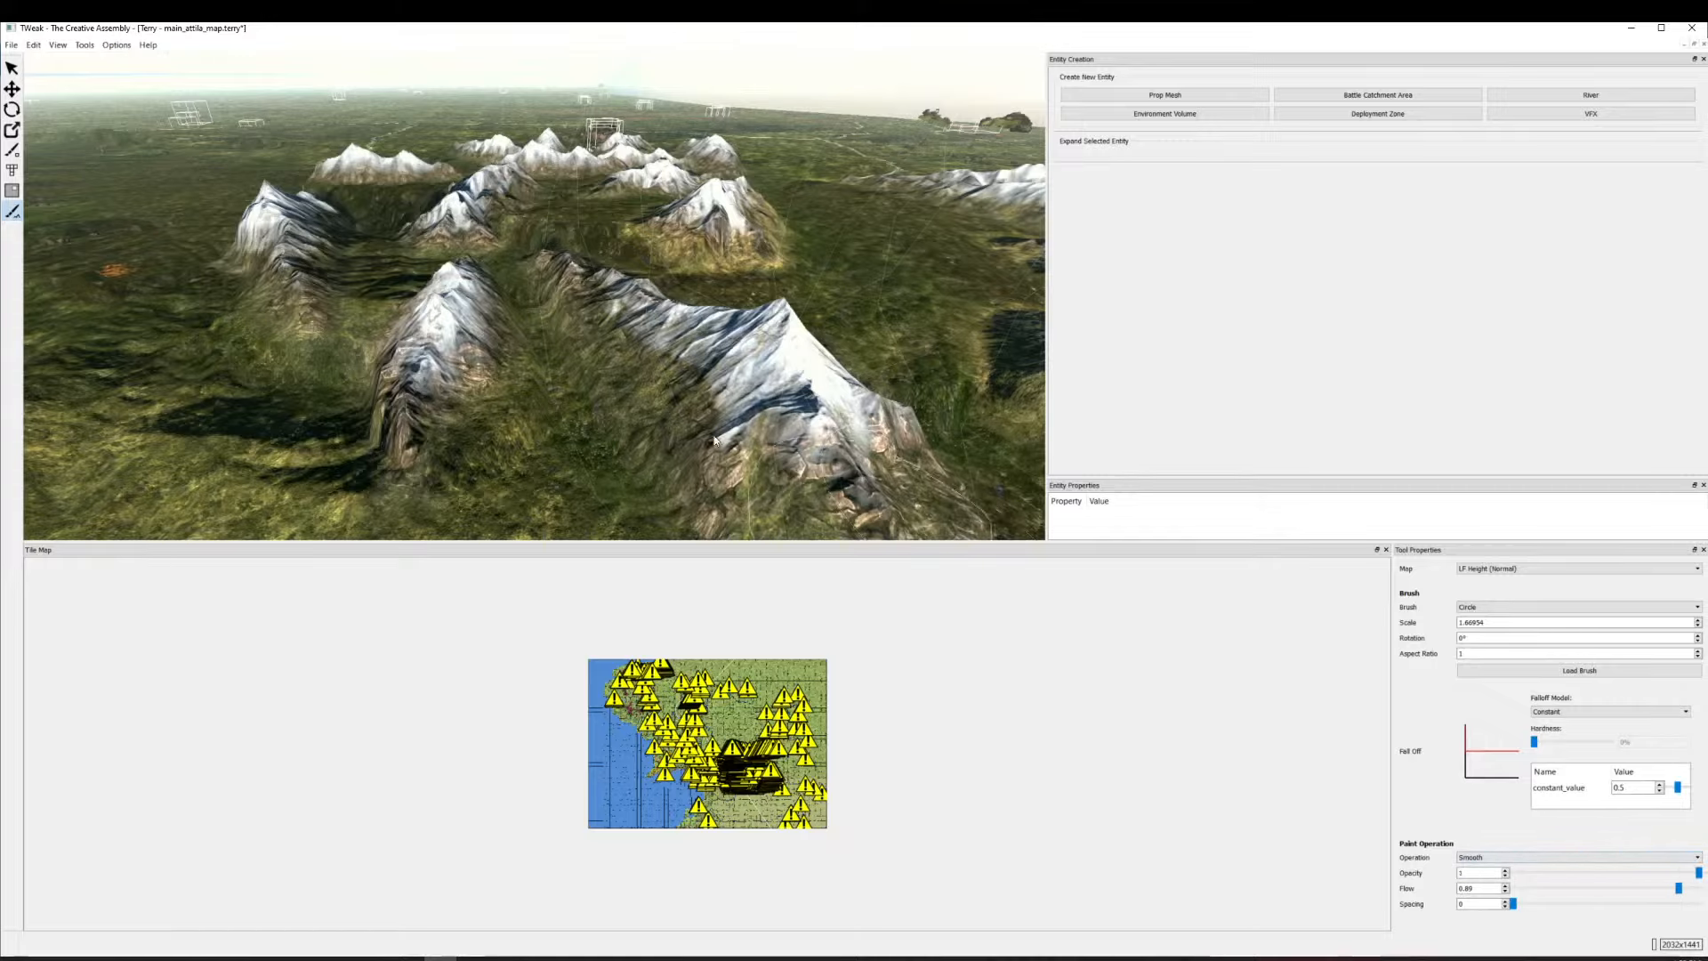
{"action": "key", "text": "w"}
{"action": "key", "text": "d"}
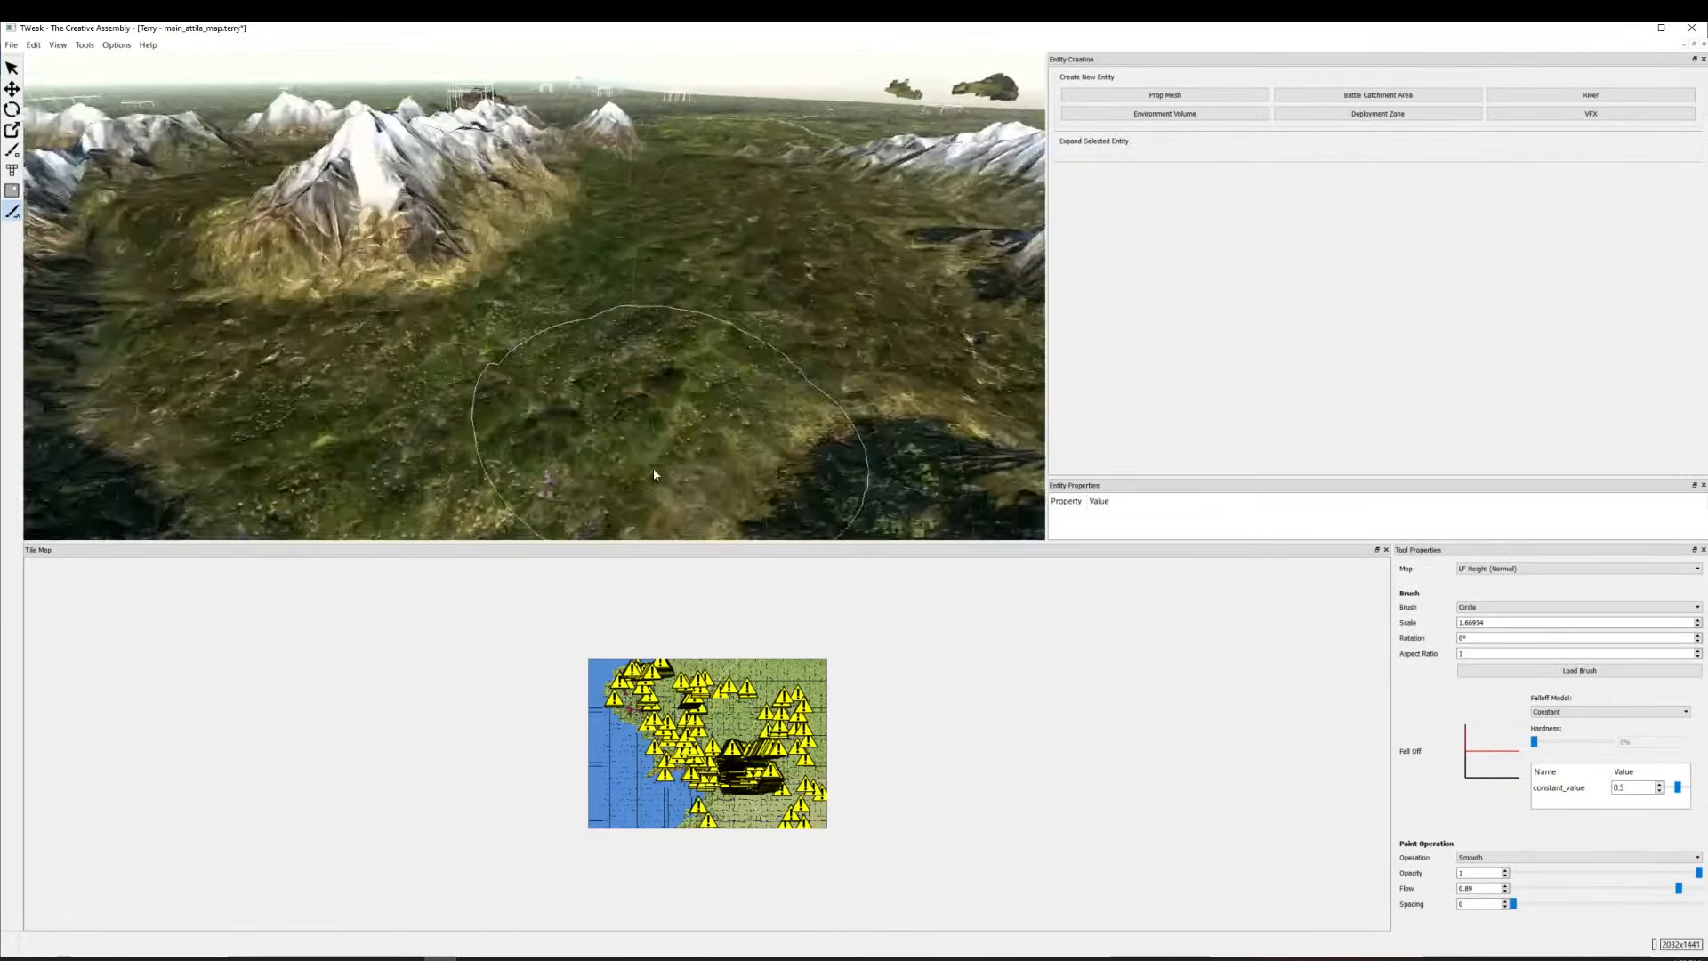
{"action": "left_click_drag", "start_coordinate": [653, 467], "coordinate": [602, 599]}
{"action": "scroll", "coordinate": [603, 599], "scroll_direction": "down", "scroll_amount": 1}
{"action": "left_click_drag", "start_coordinate": [303, 401], "coordinate": [725, 450]}
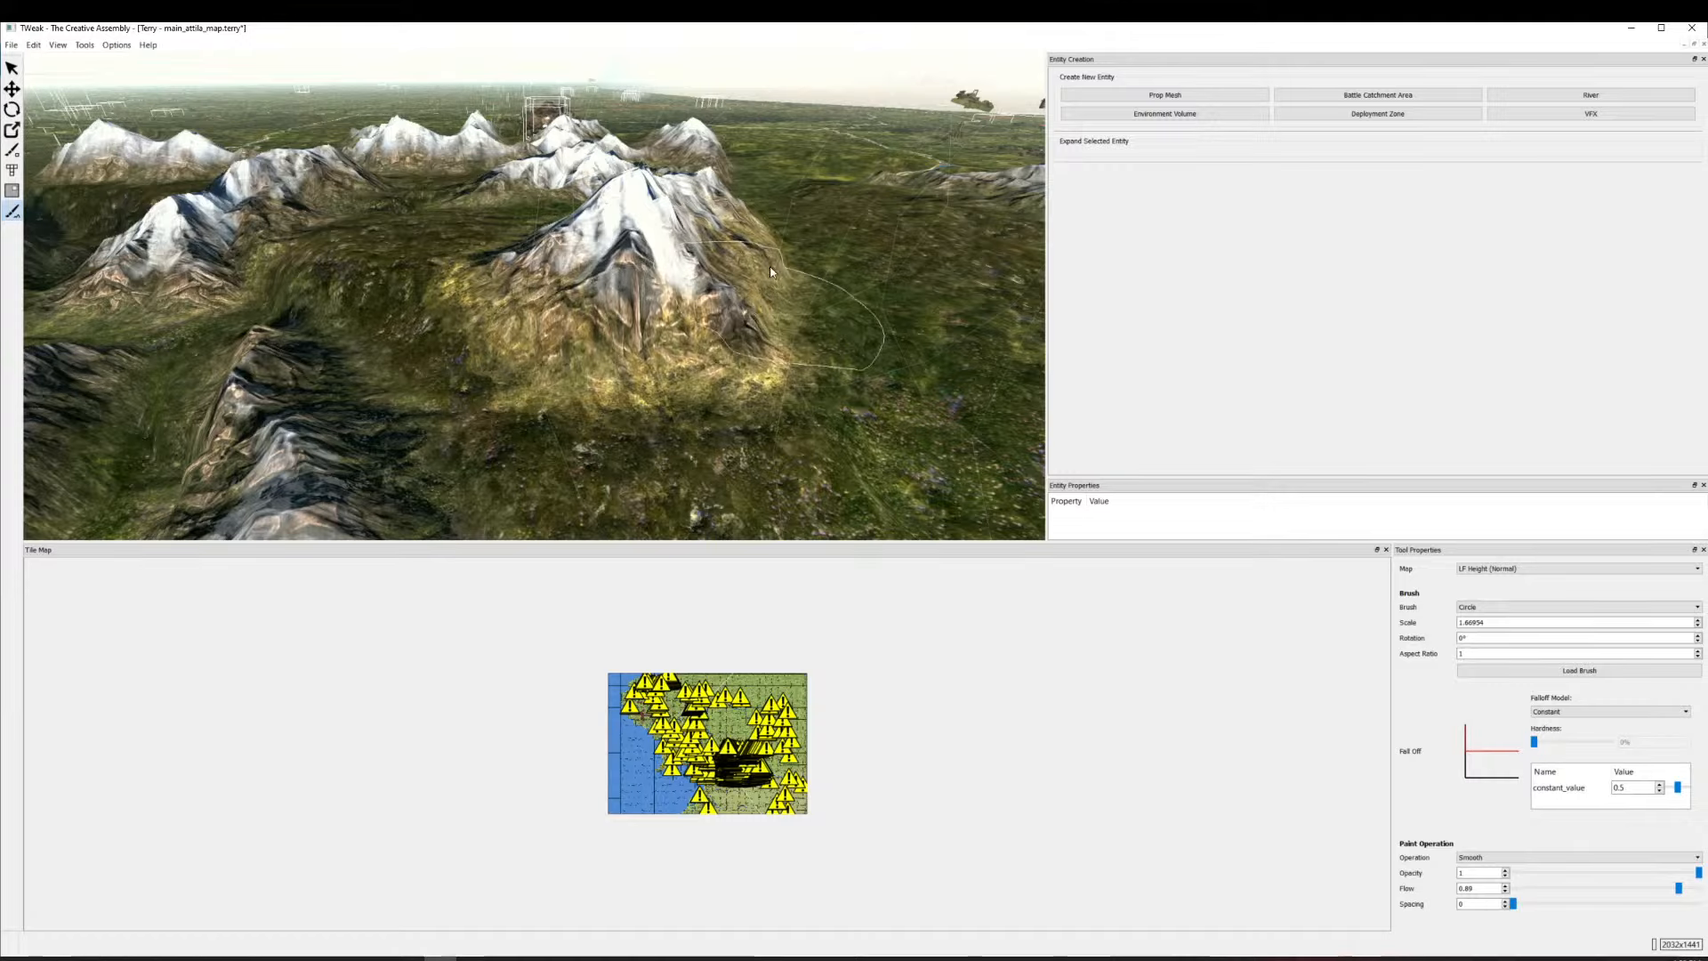
{"action": "key", "text": "w"}
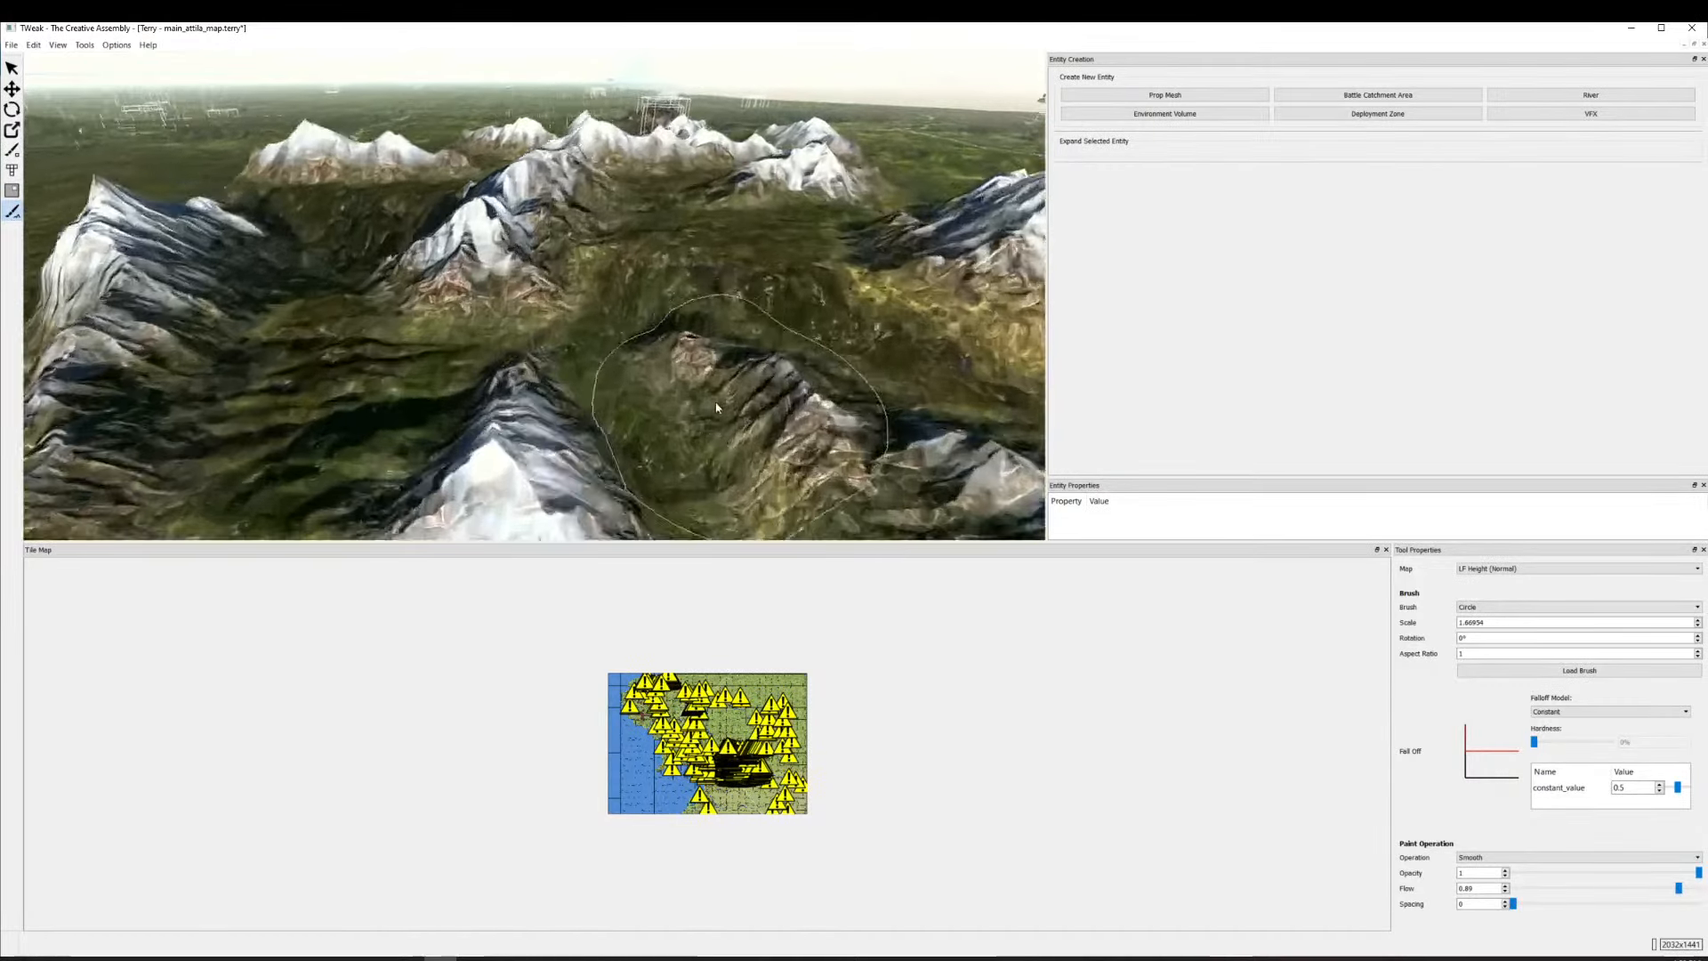
{"action": "scroll", "coordinate": [660, 462], "scroll_direction": "up", "scroll_amount": 1}
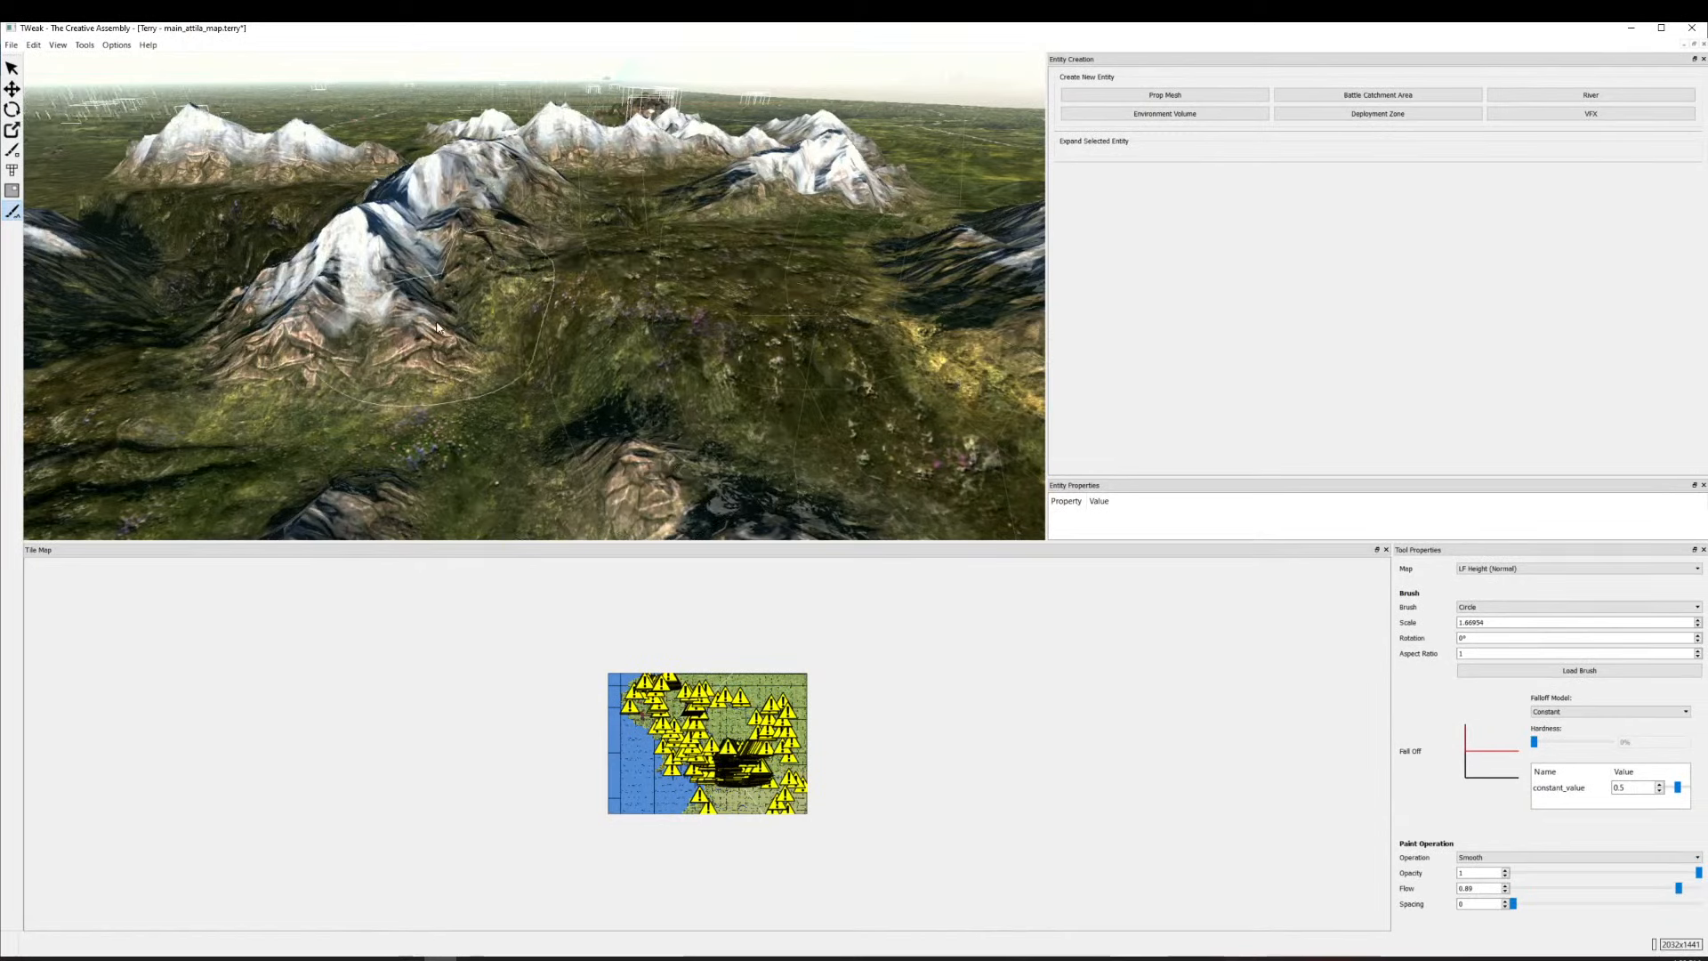
Start a new prop mesh and preview the cliff_med02 model from the cliffset_01 props over the mountain range.
{"action": "left_click", "coordinate": [1234, 96]}
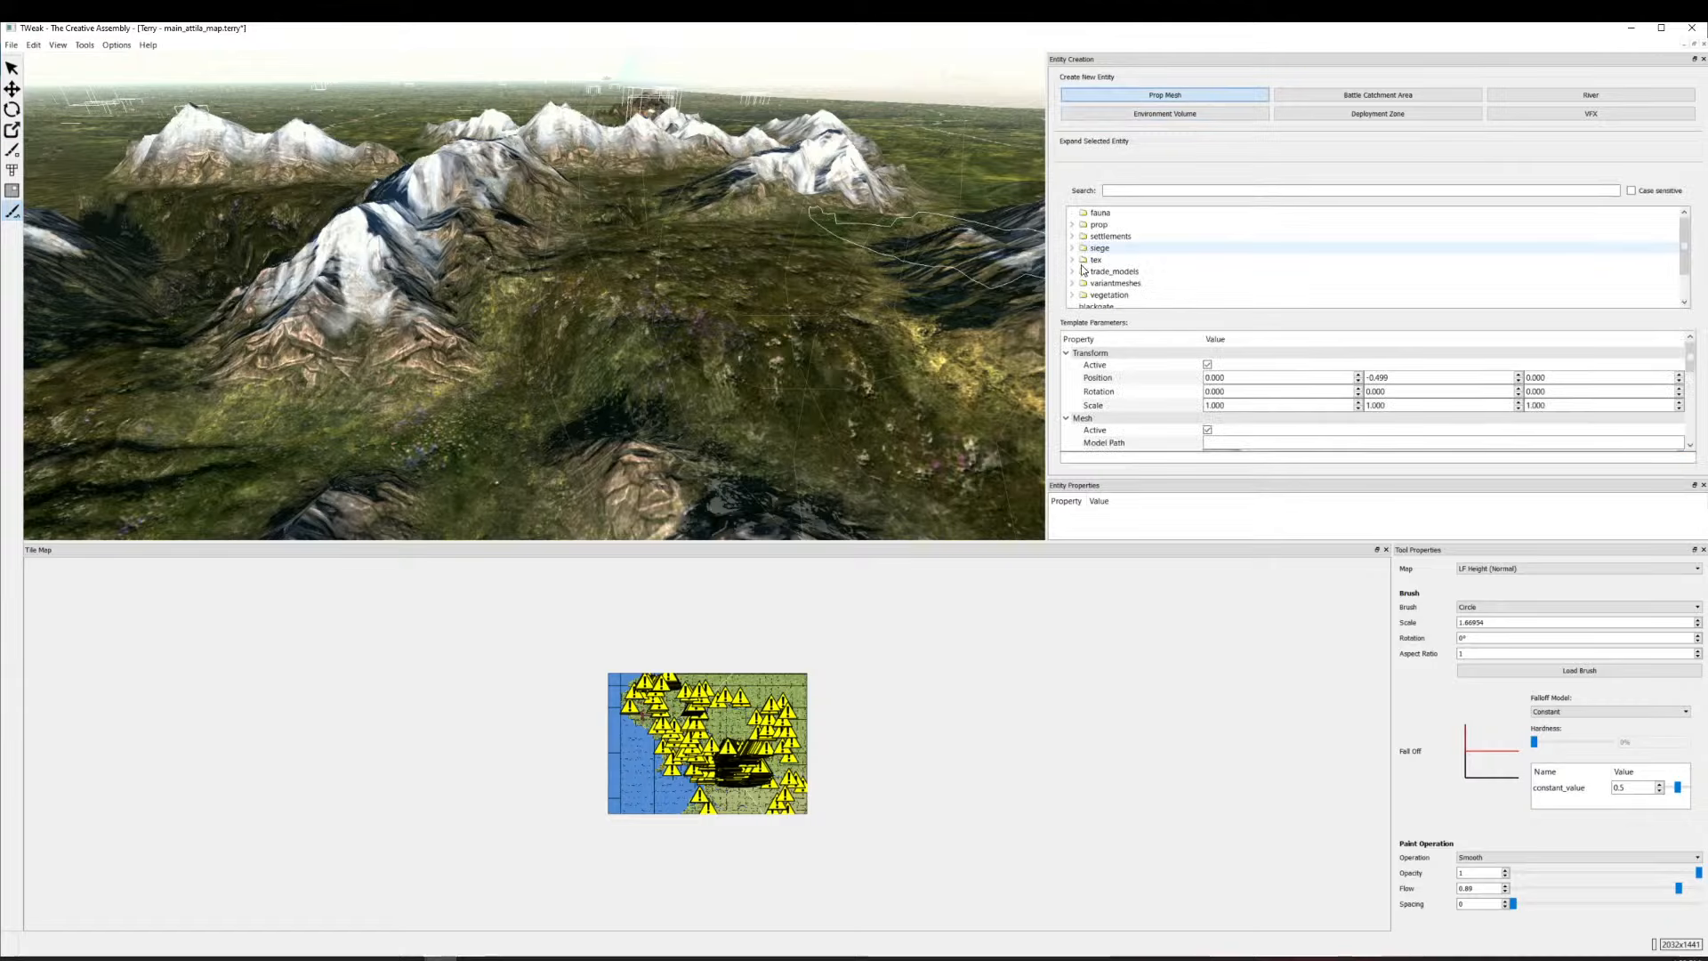
{"action": "left_click", "coordinate": [1072, 224]}
{"action": "left_click", "coordinate": [1071, 213]}
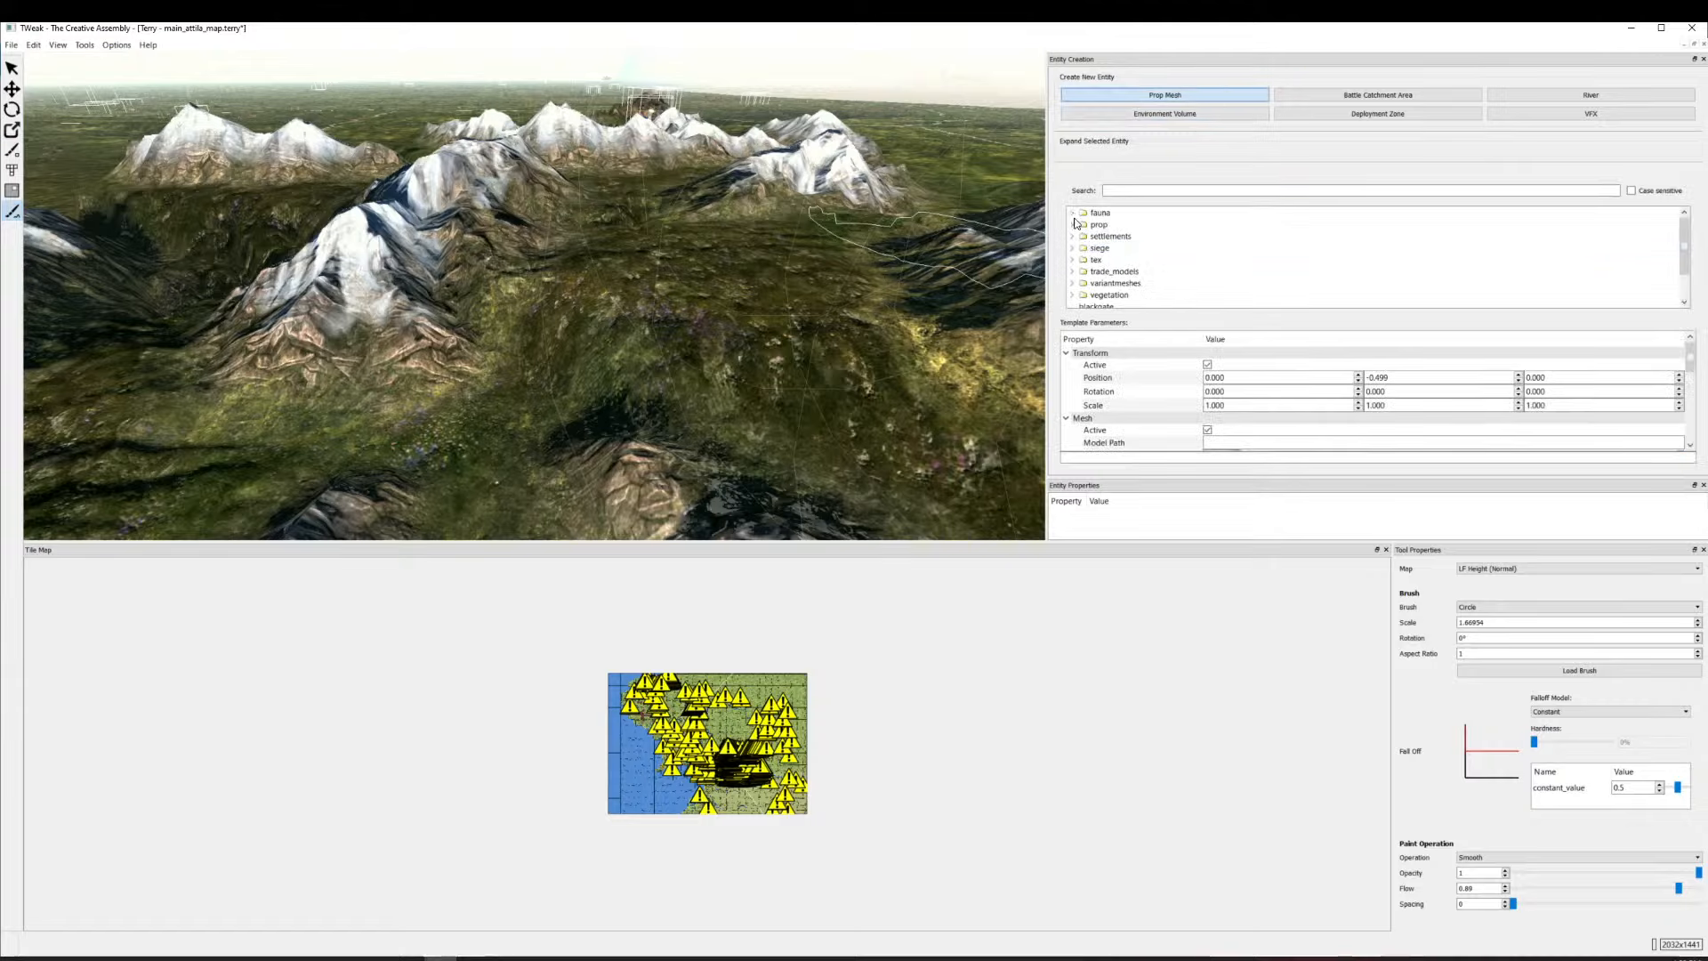
{"action": "left_click", "coordinate": [1073, 225]}
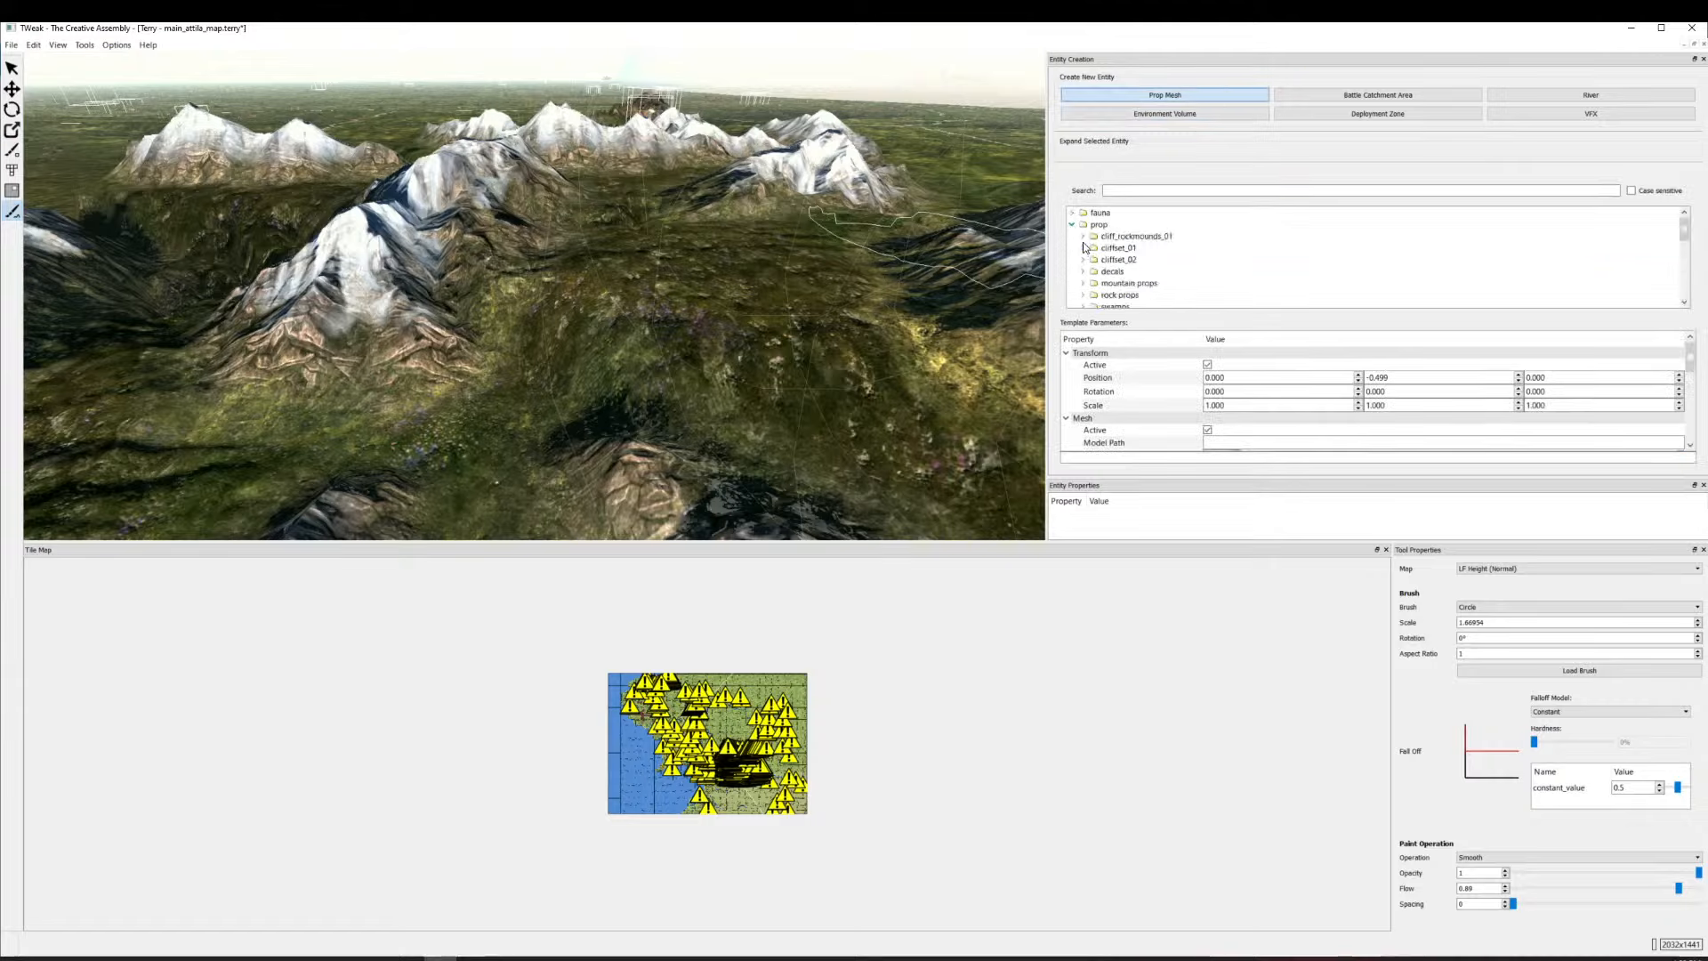
{"action": "left_click", "coordinate": [1084, 249]}
{"action": "left_click", "coordinate": [1120, 271]}
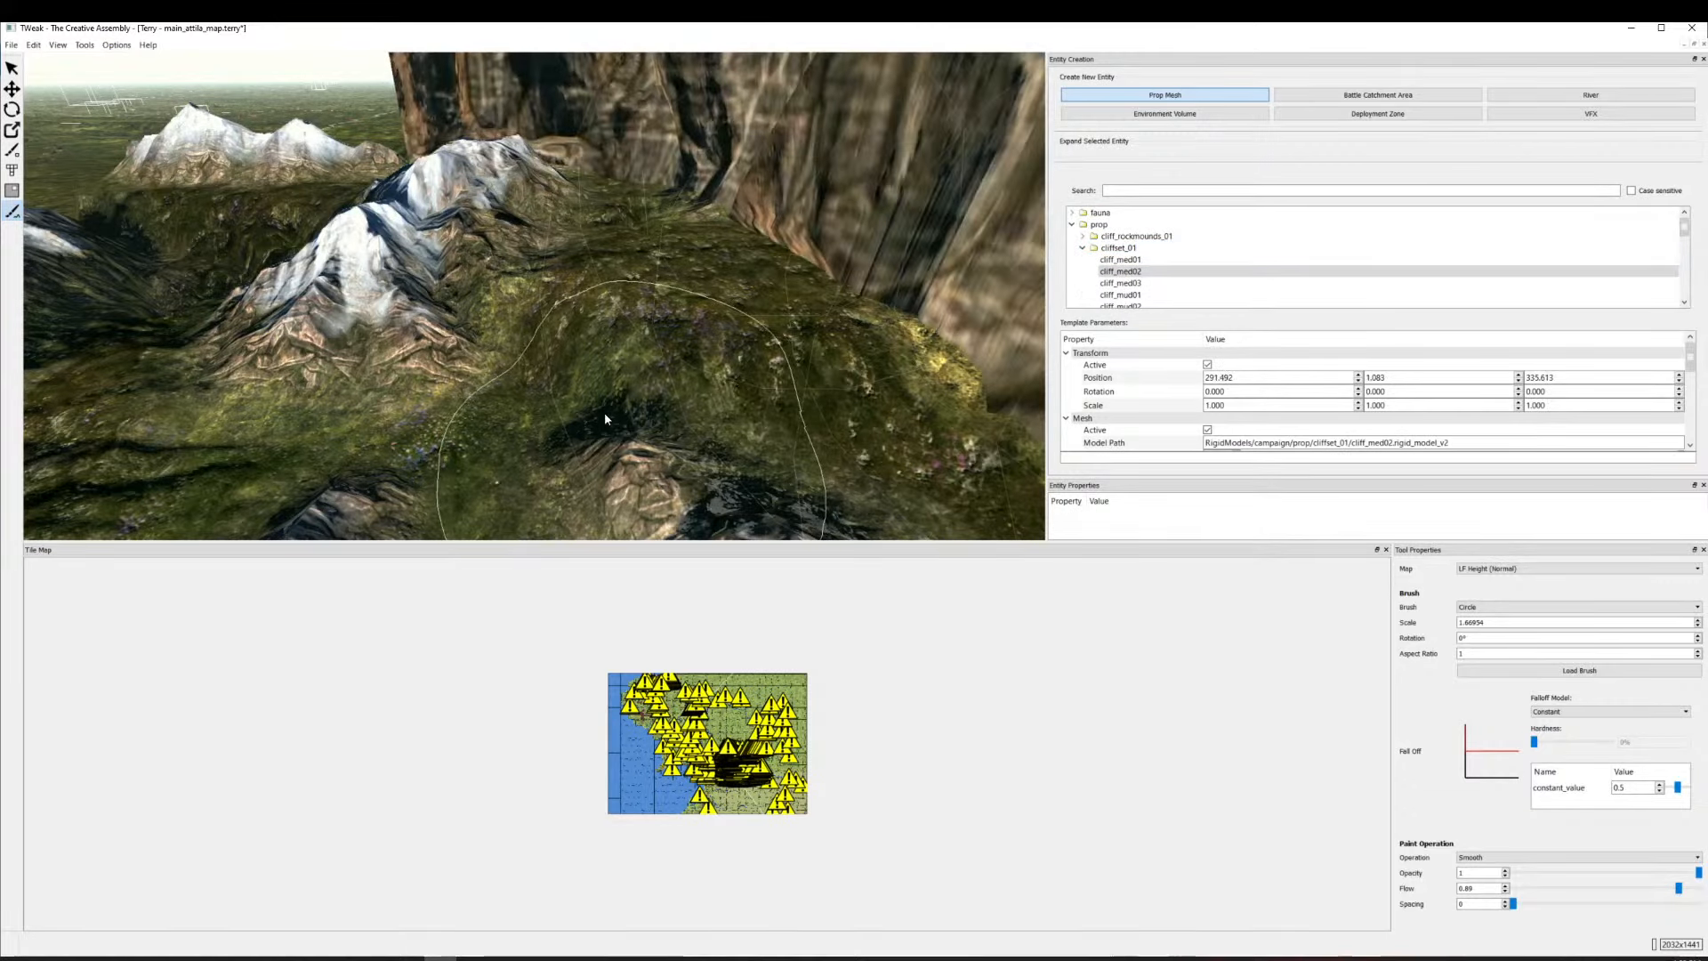
{"action": "scroll", "coordinate": [604, 419], "scroll_direction": "down", "scroll_amount": 10}
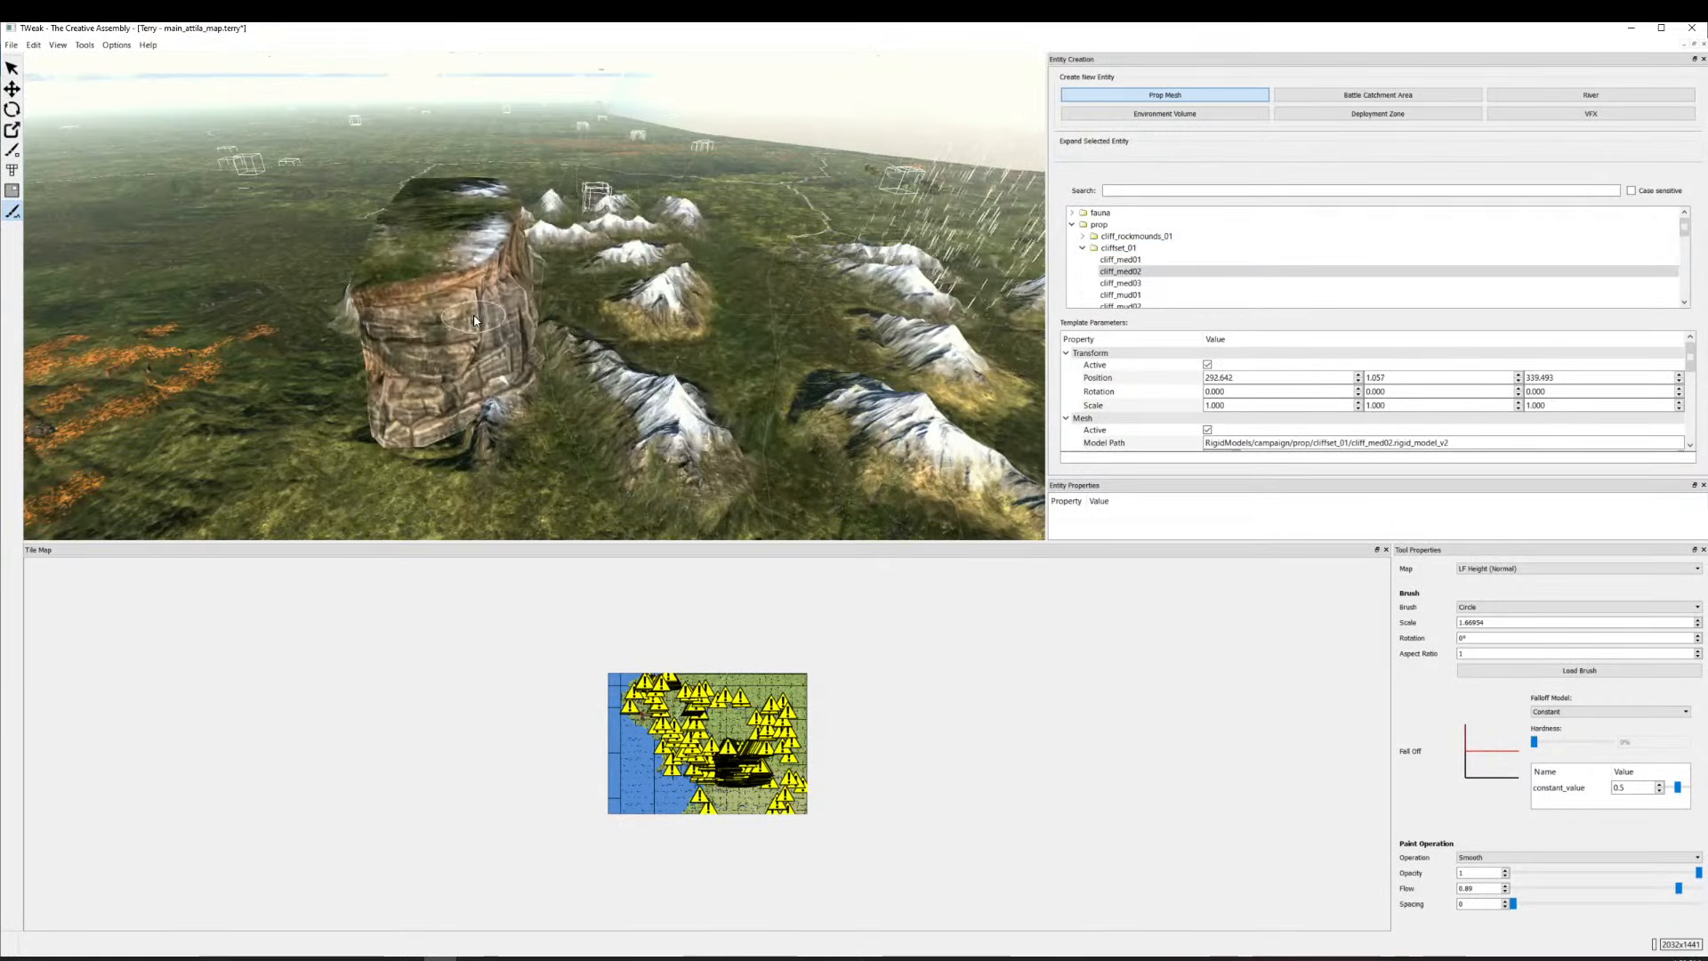
Choose the inland_cliff_03 model from the cliffset_02 props and place it in the valley between the mountains.
{"action": "scroll", "coordinate": [1085, 255], "scroll_direction": "down", "scroll_amount": 3}
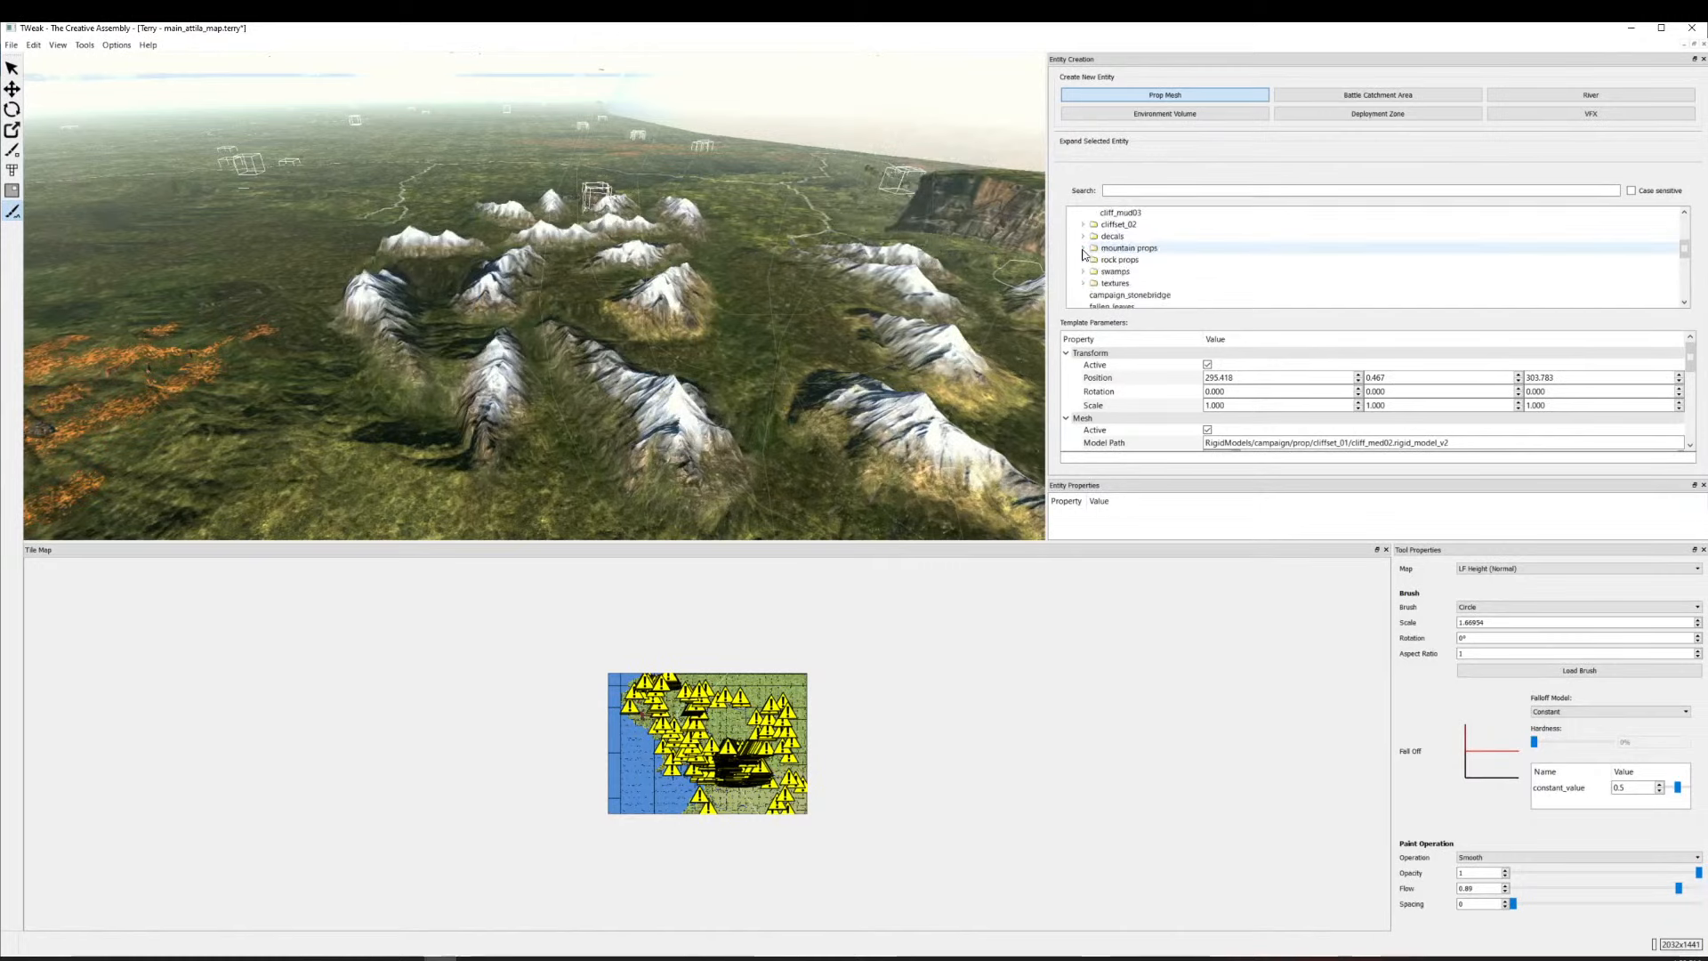
{"action": "left_click", "coordinate": [1082, 224]}
{"action": "left_click", "coordinate": [1087, 259]}
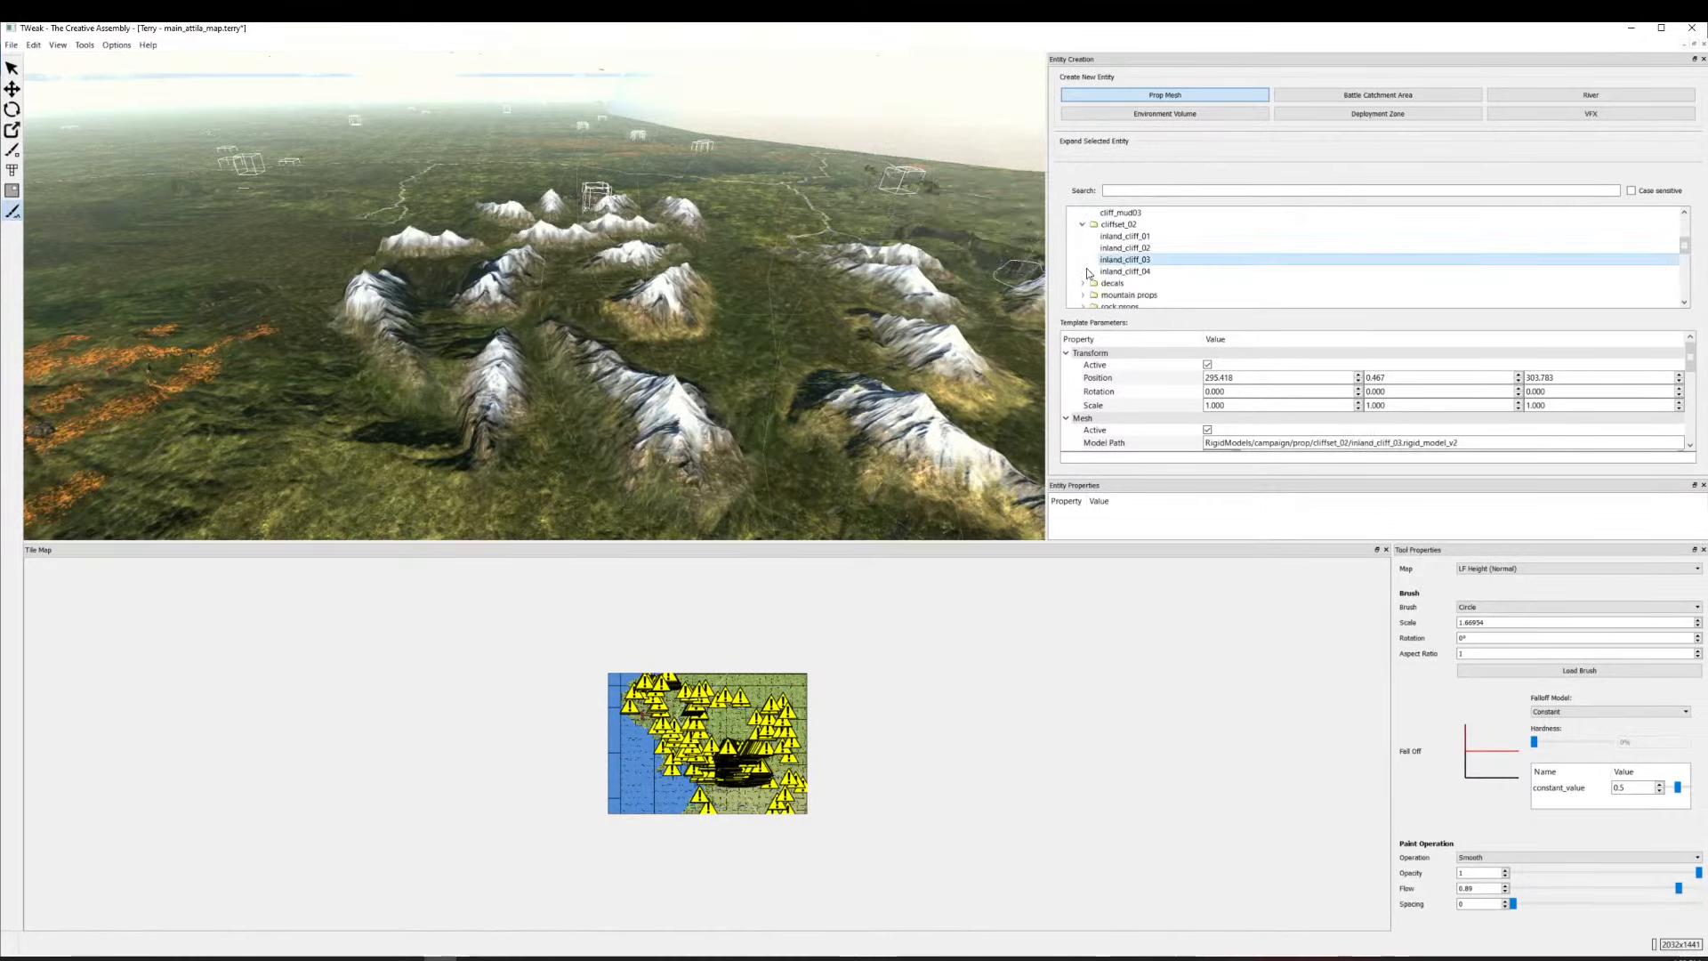
{"action": "scroll", "coordinate": [629, 351], "scroll_direction": "up", "scroll_amount": 5}
{"action": "scroll", "coordinate": [623, 351], "scroll_direction": "down", "scroll_amount": 5}
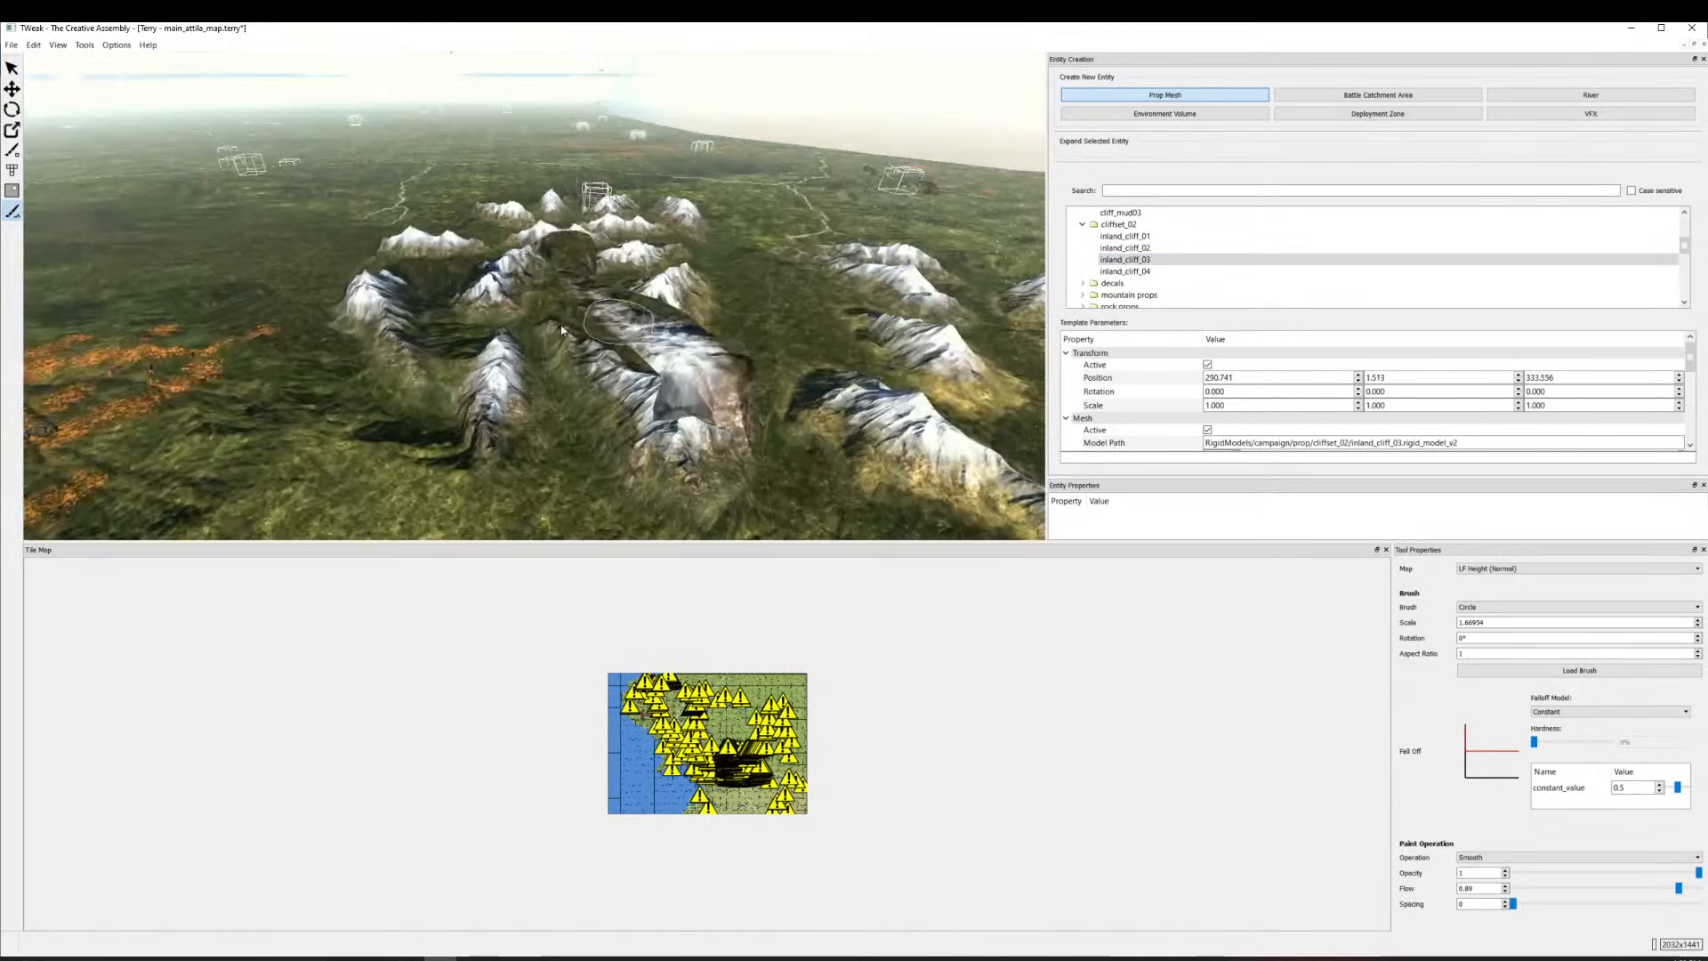
{"action": "scroll", "coordinate": [563, 327], "scroll_direction": "down", "scroll_amount": 3}
{"action": "scroll", "coordinate": [654, 290], "scroll_direction": "up", "scroll_amount": 2}
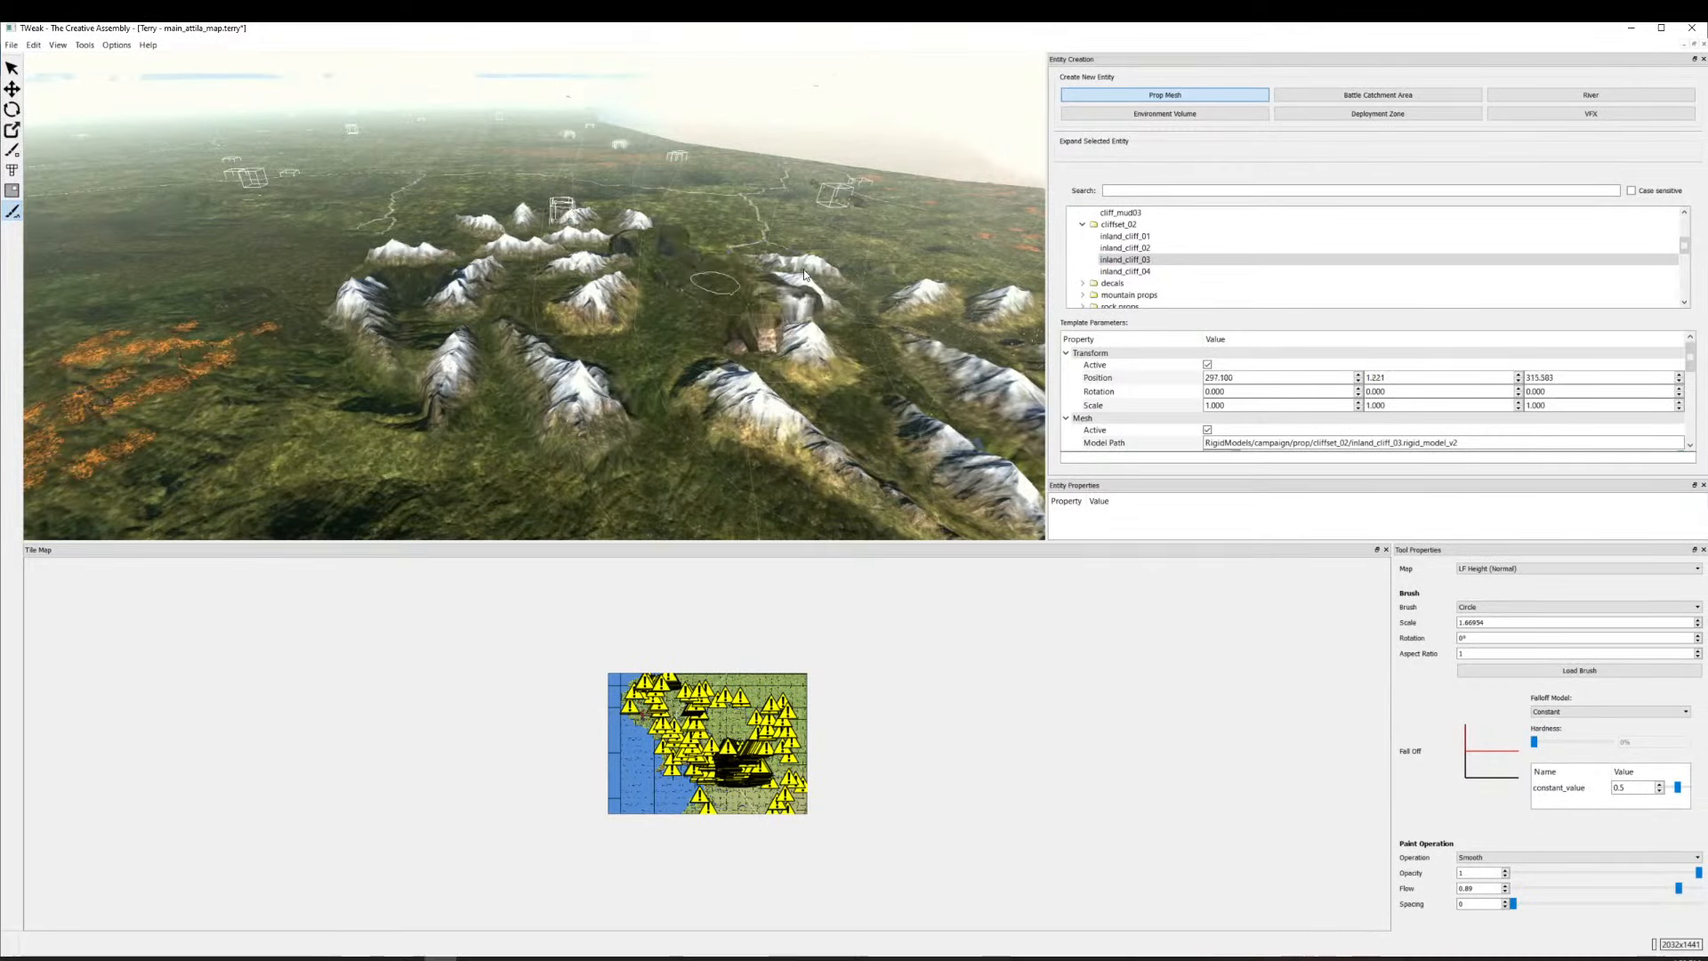
Select the placed inland cliff in the valley and scale it down.
{"action": "left_click", "coordinate": [12, 89]}
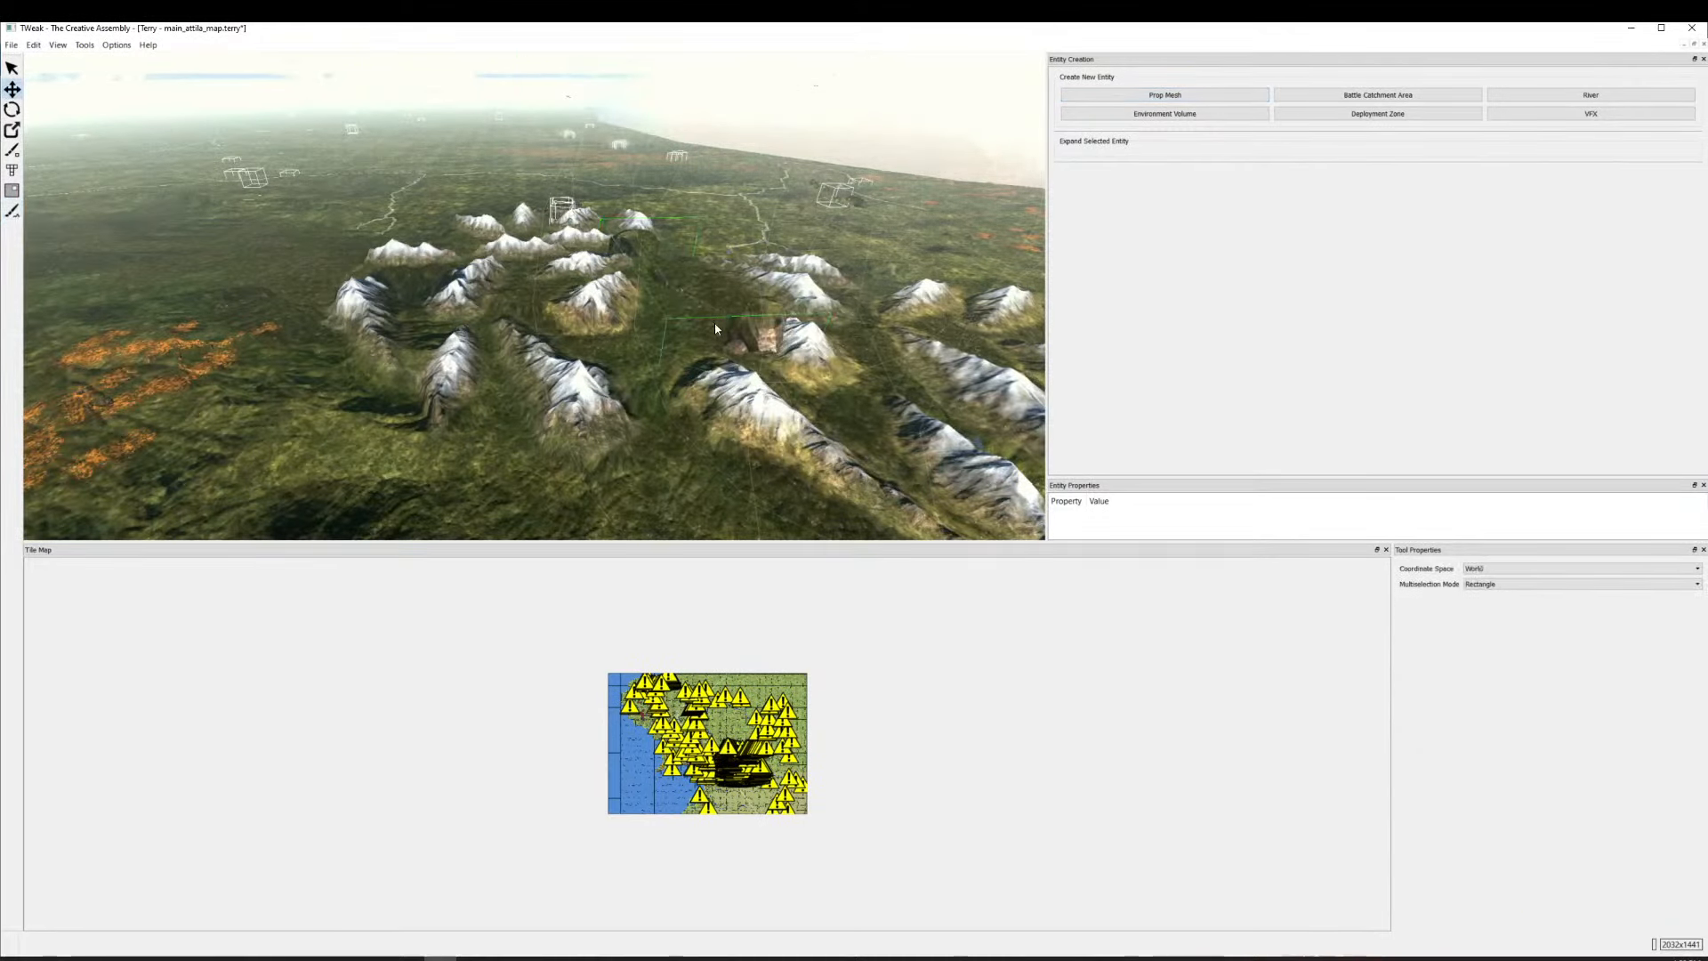
{"action": "scroll", "coordinate": [713, 322], "scroll_direction": "up", "scroll_amount": 3}
{"action": "left_click", "coordinate": [643, 335]}
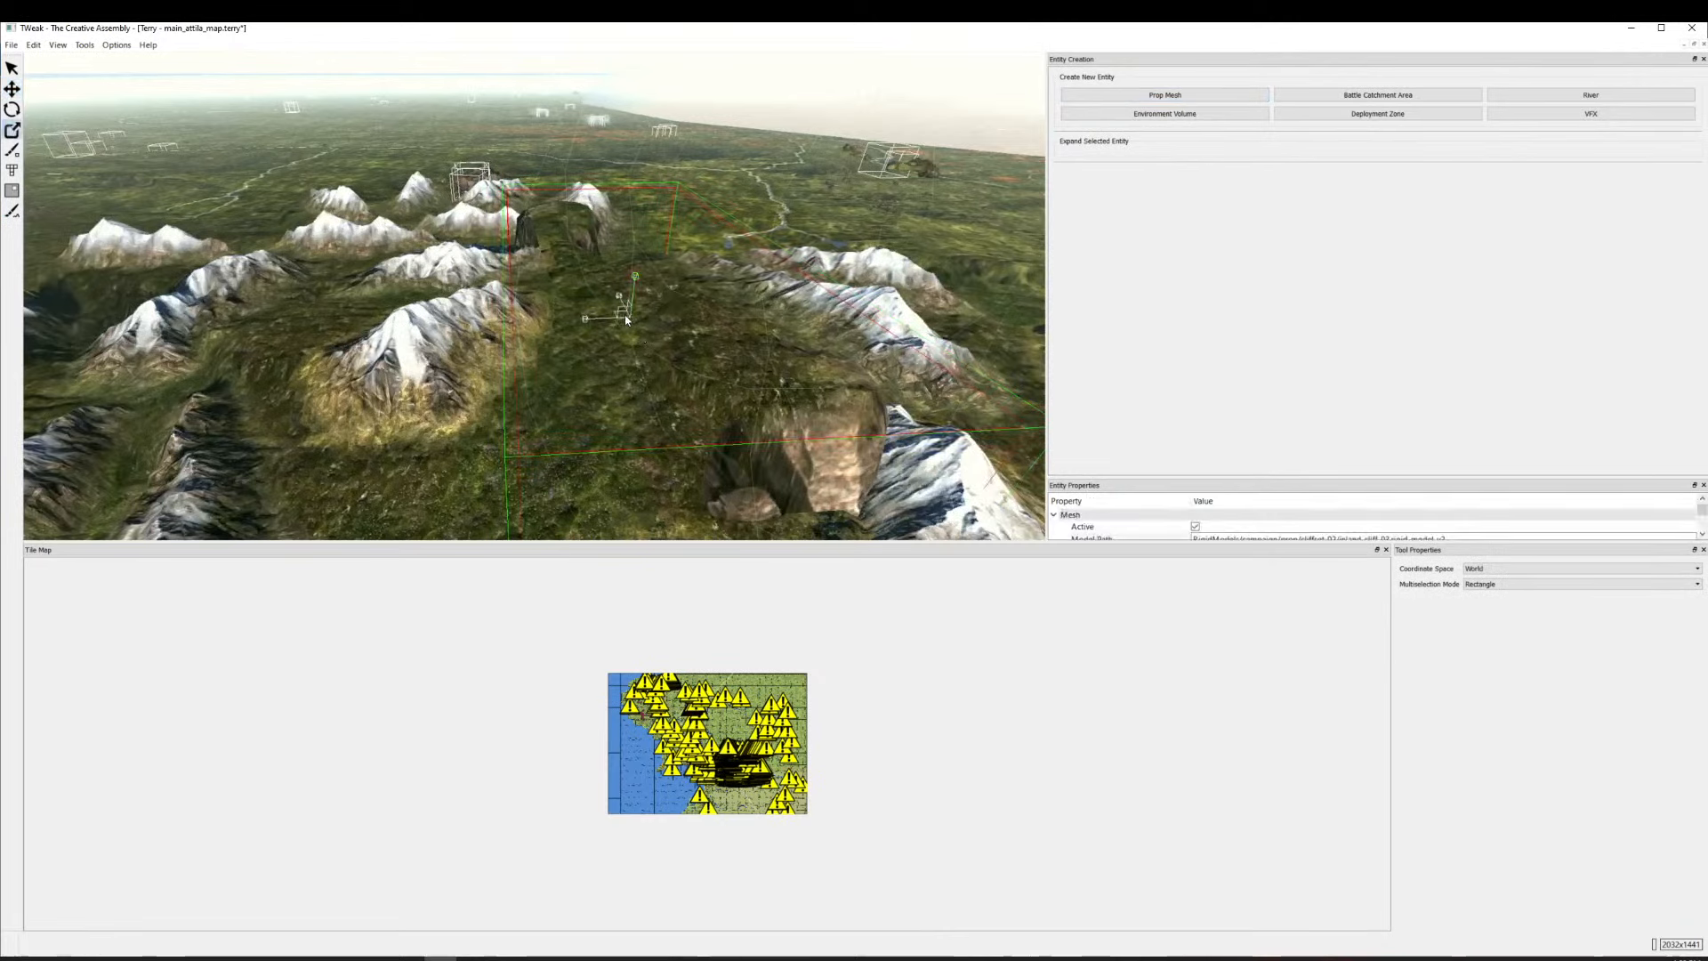
{"action": "left_click_drag", "start_coordinate": [625, 319], "coordinate": [187, 29]}
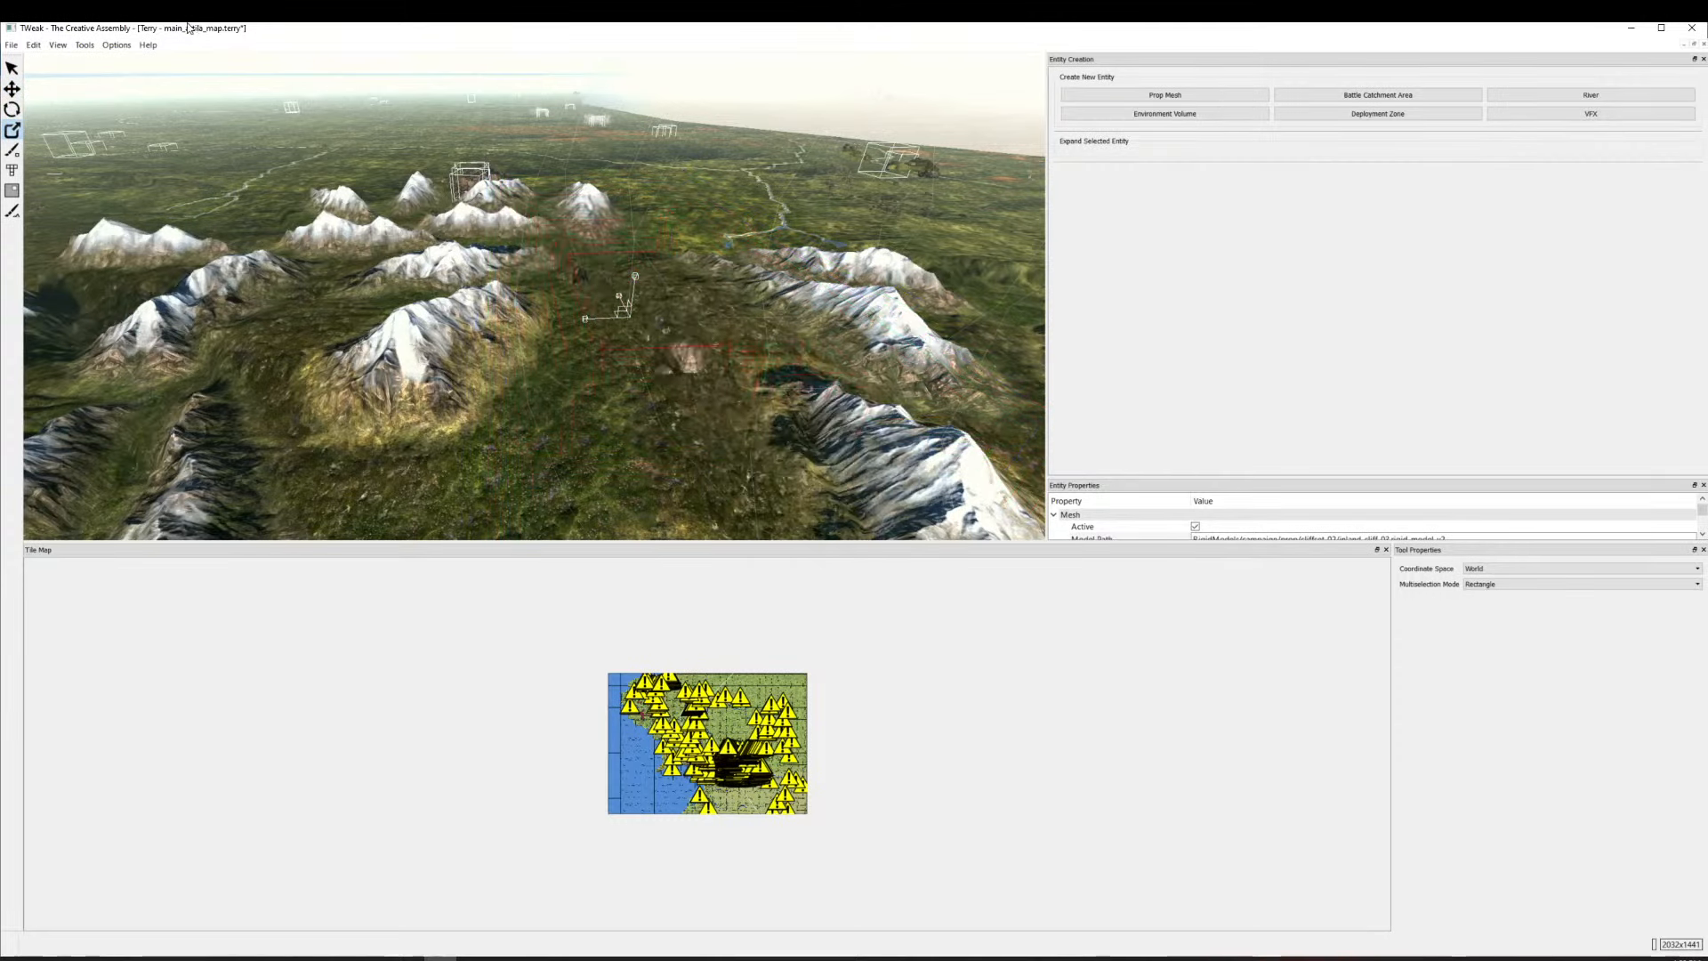
Rotate the scaled-down cliff about its vertical axis until its rock face runs across the valley.
{"action": "left_click", "coordinate": [13, 110]}
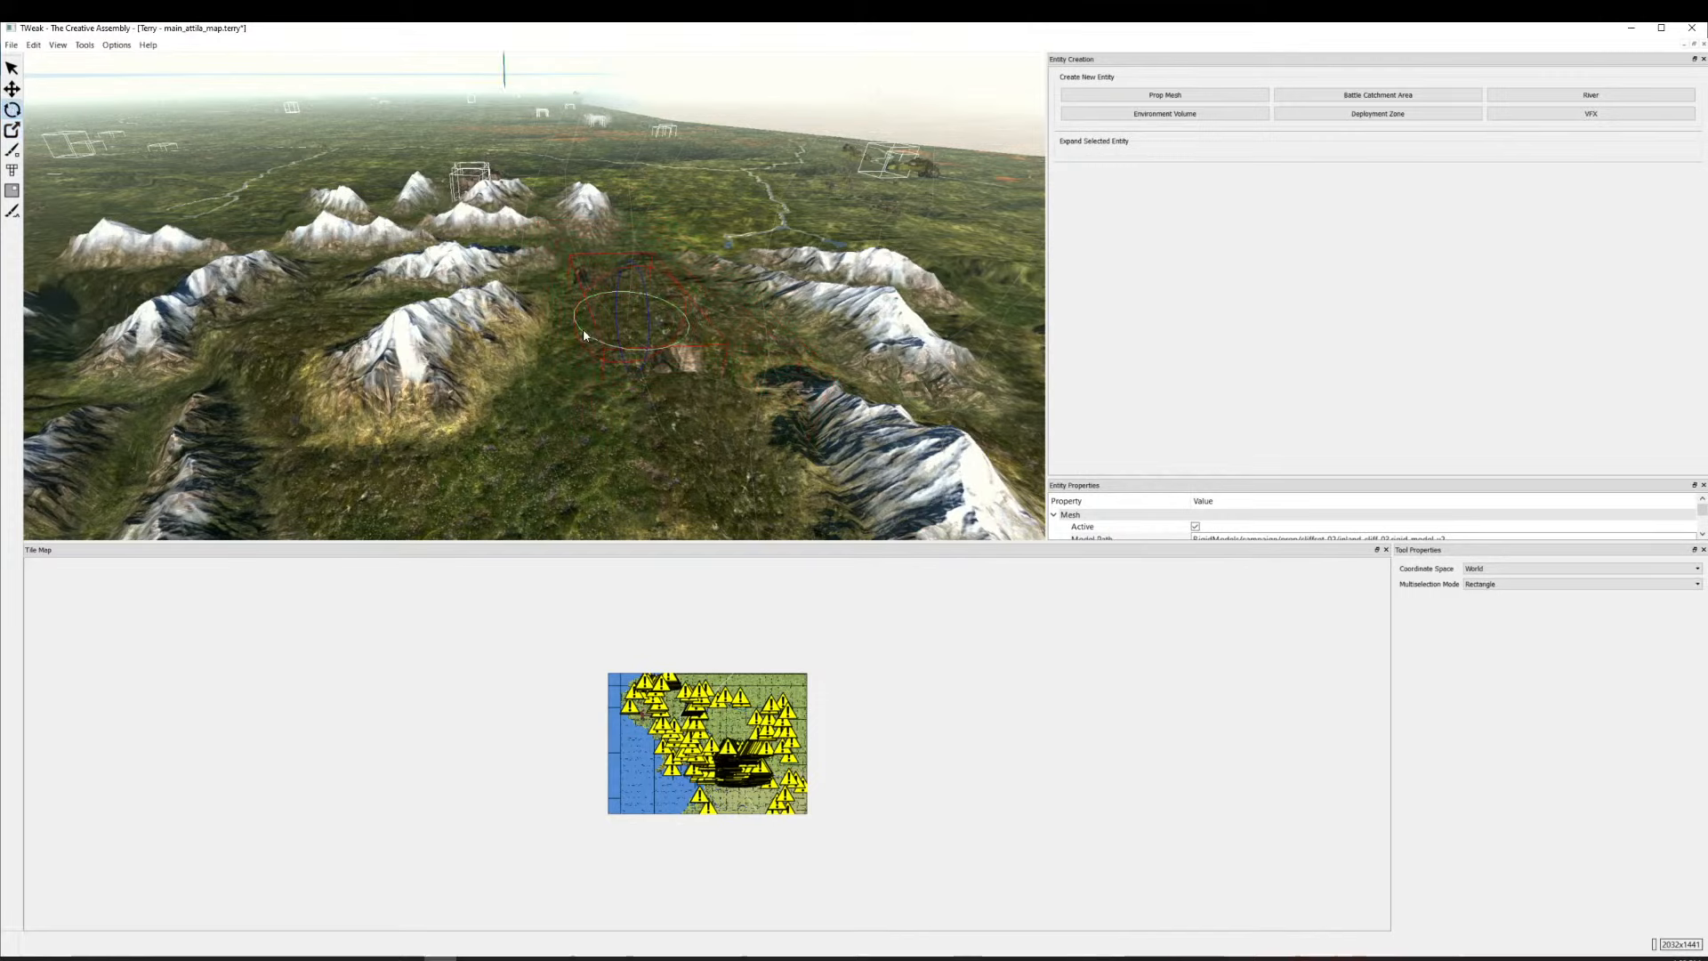
{"action": "left_click_drag", "start_coordinate": [584, 331], "coordinate": [573, 311]}
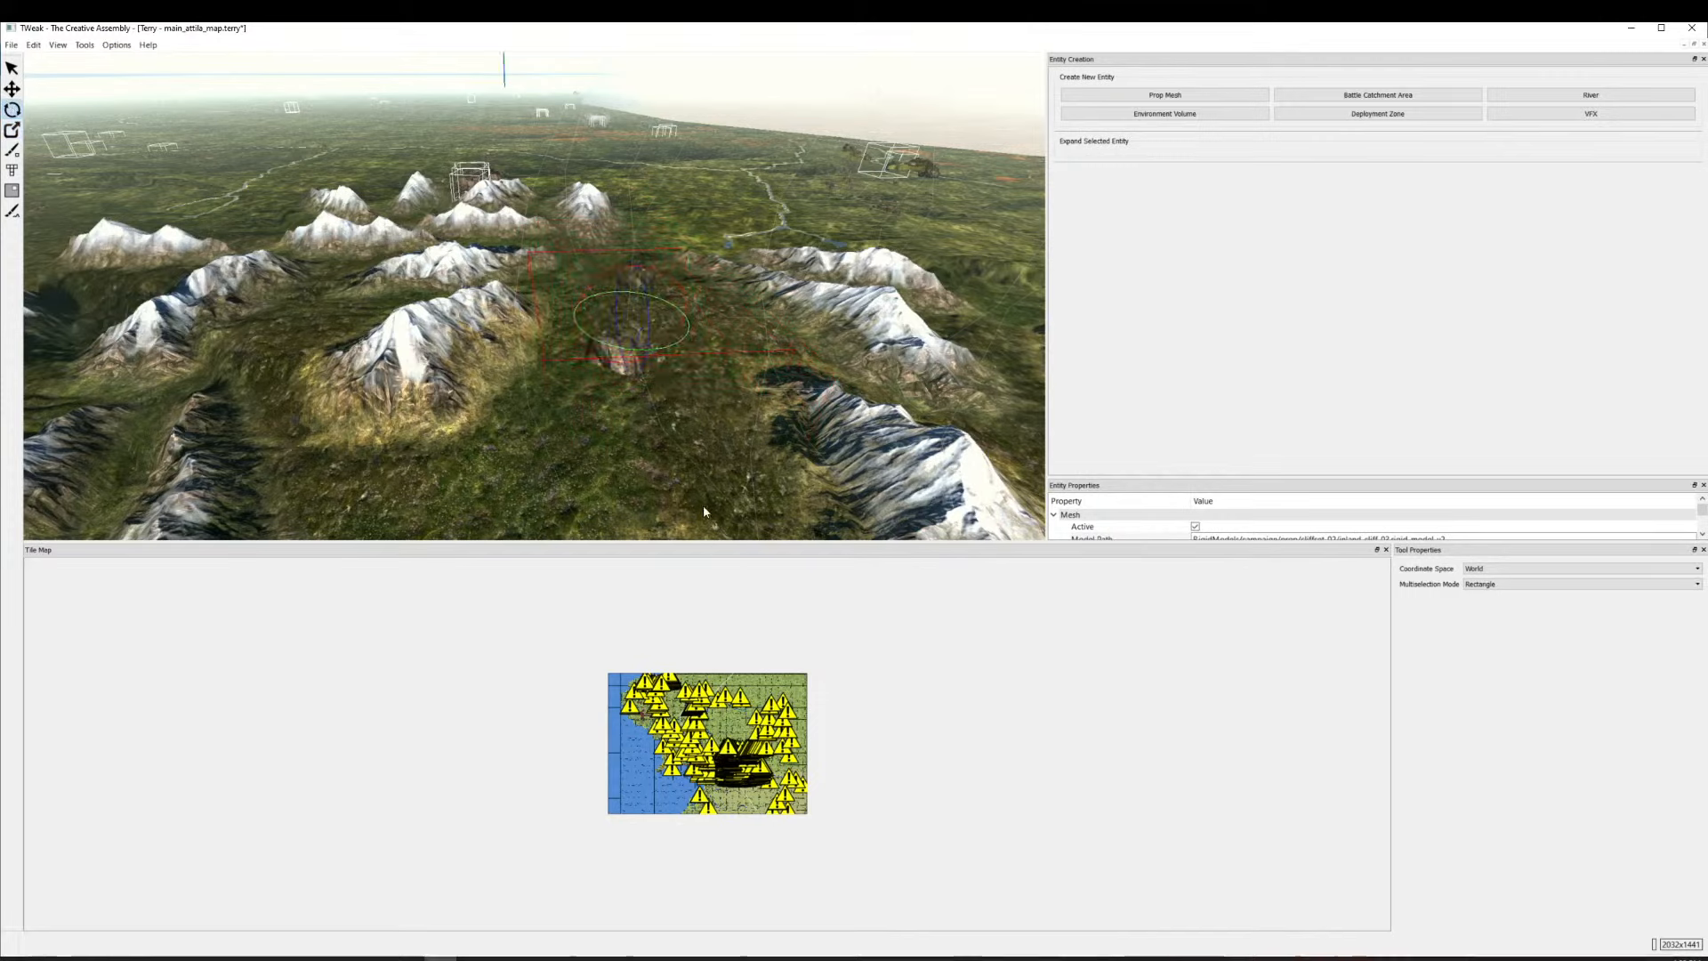
{"action": "scroll", "coordinate": [708, 435], "scroll_direction": "up", "scroll_amount": 3}
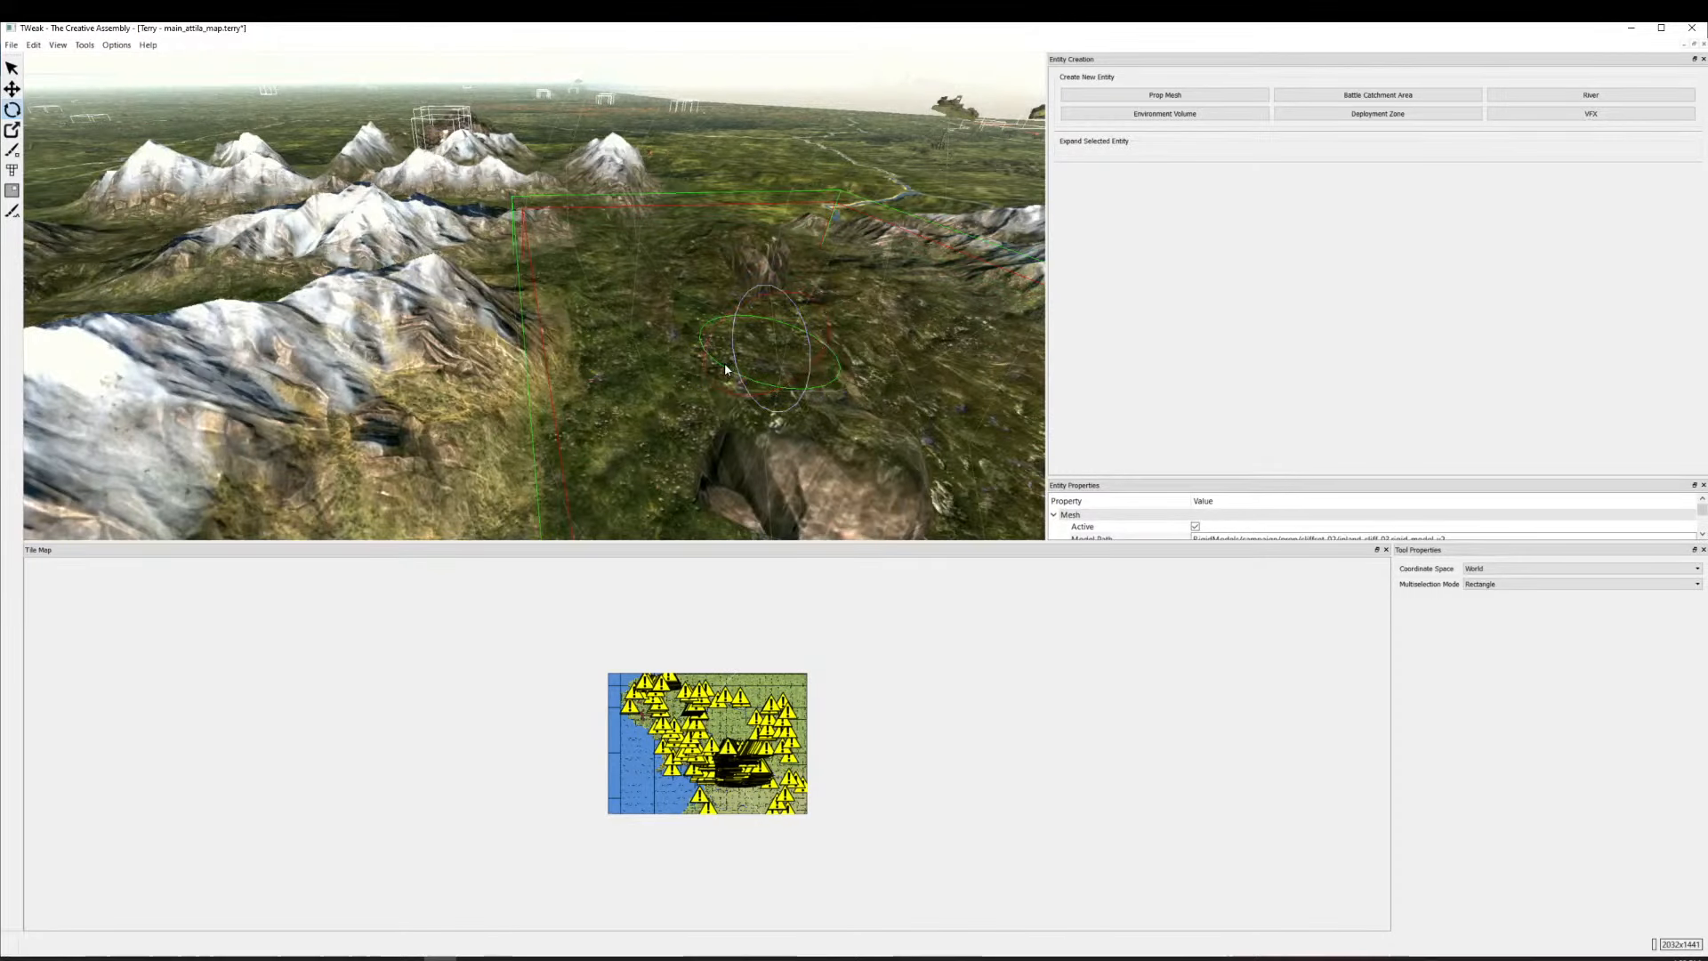
{"action": "left_click_drag", "start_coordinate": [726, 368], "coordinate": [588, 289]}
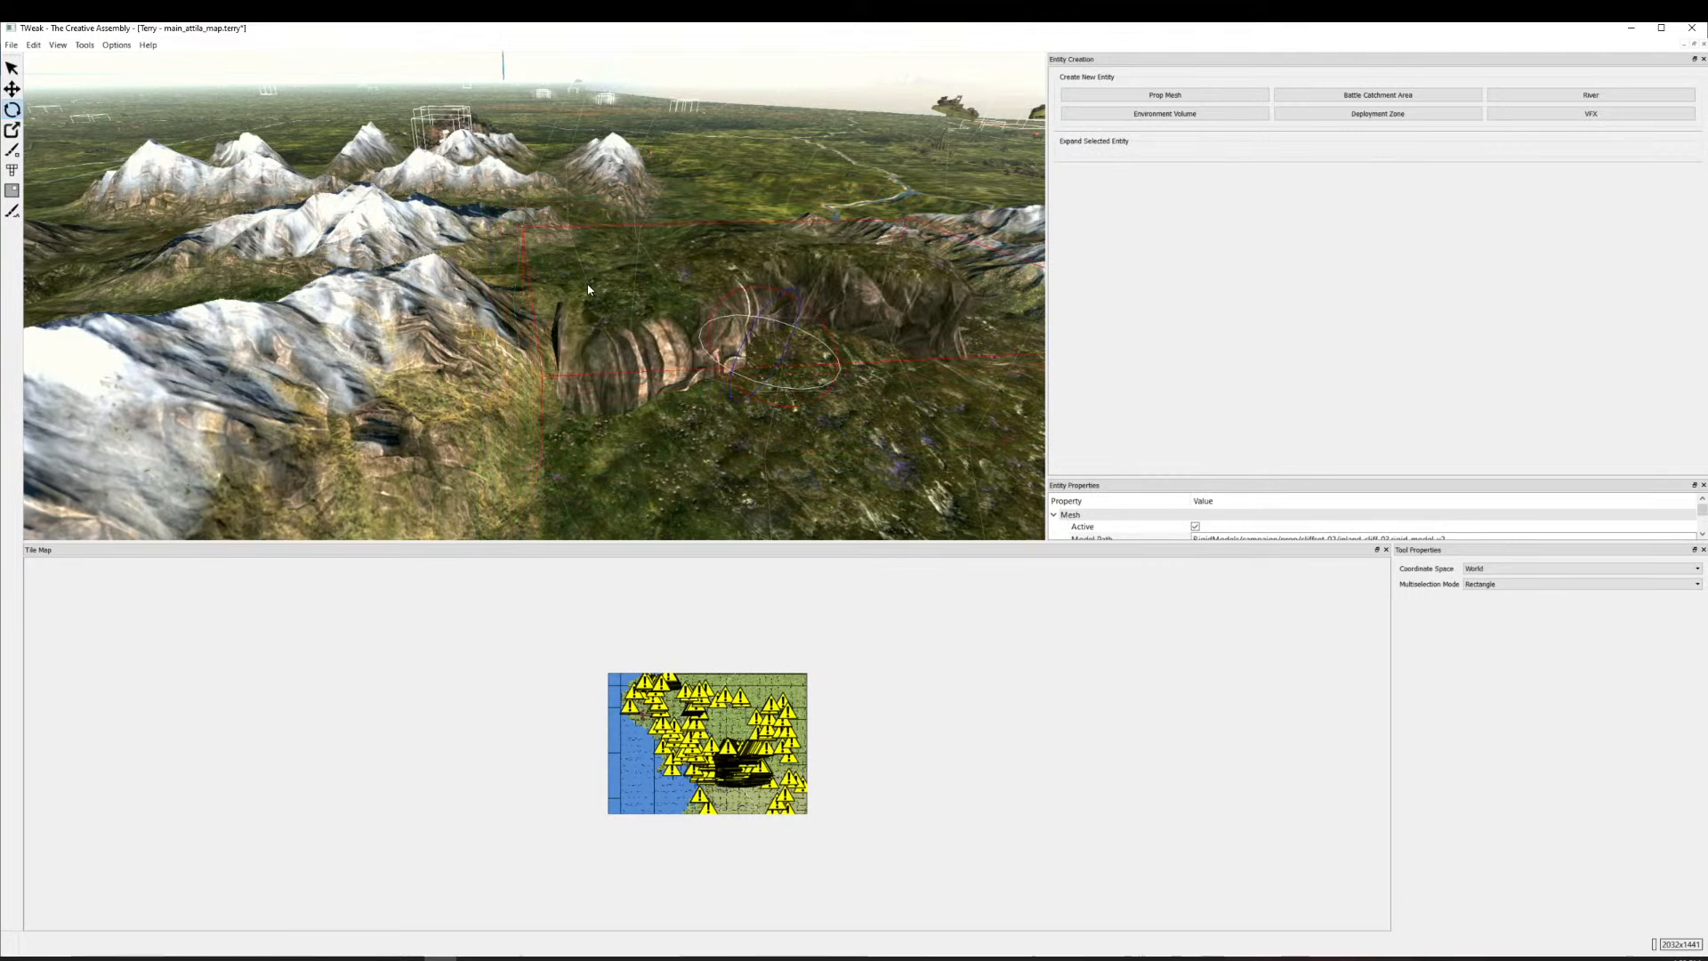
{"action": "left_click_drag", "start_coordinate": [586, 289], "coordinate": [525, 227]}
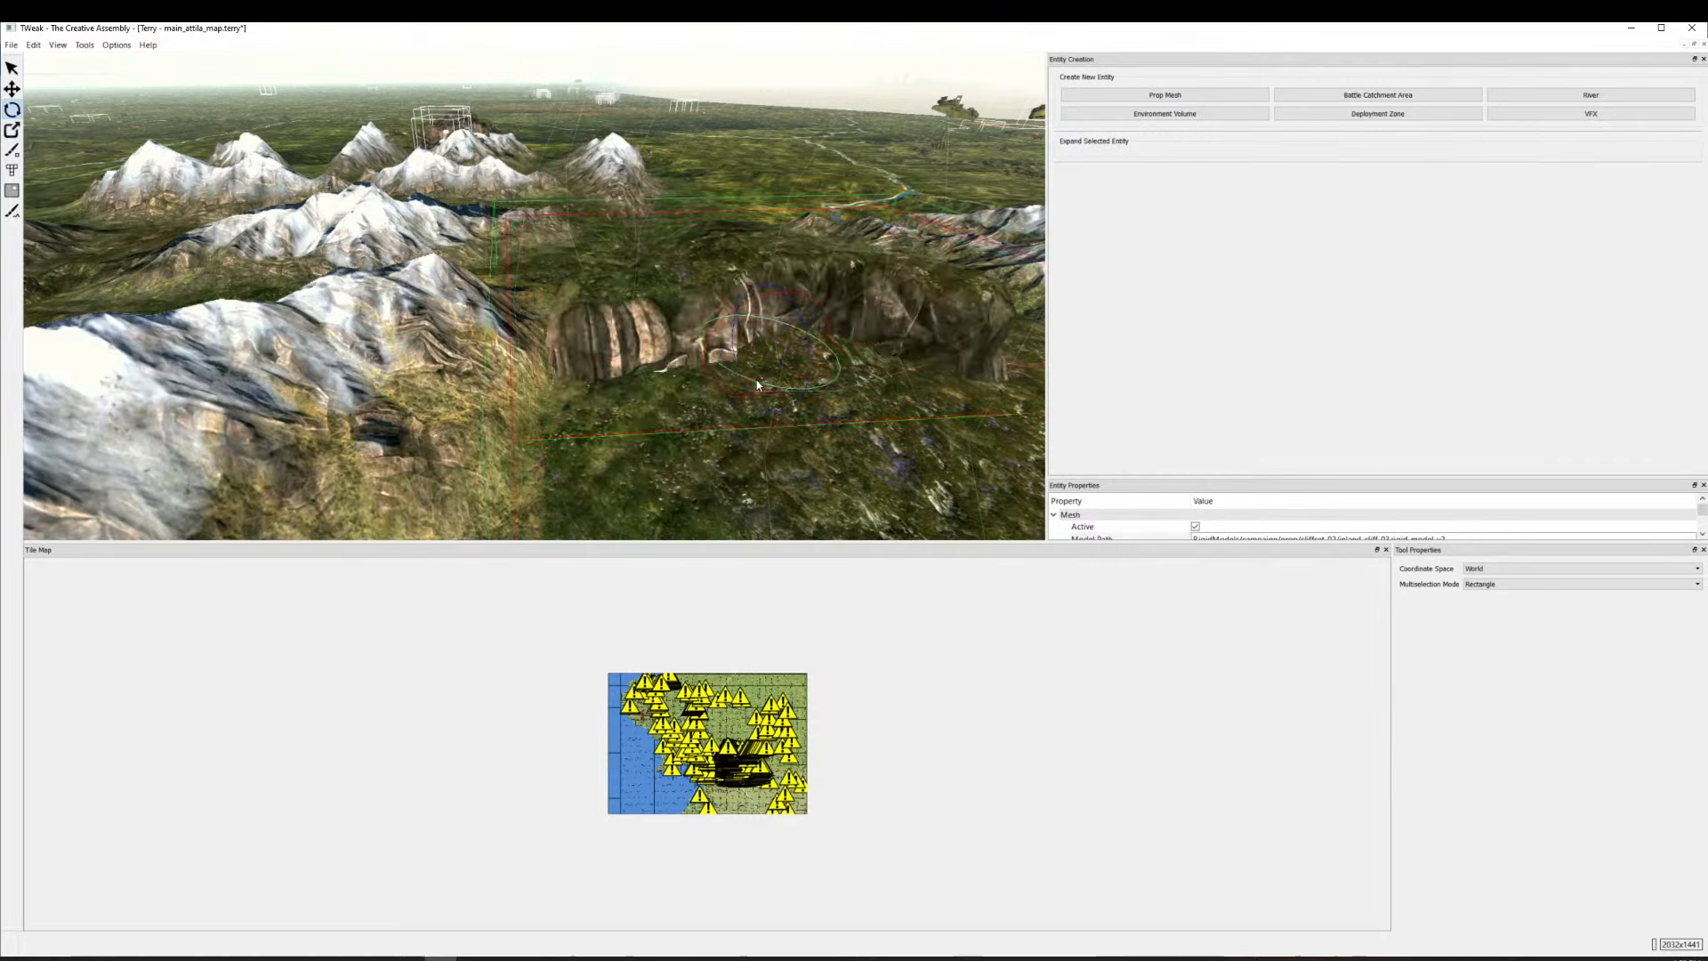
{"action": "mouse_move", "coordinate": [757, 384]}
{"action": "left_mouse_down"}
{"action": "mouse_move", "coordinate": [761, 412]}
{"action": "mouse_move", "coordinate": [740, 375]}
{"action": "left_mouse_up"}
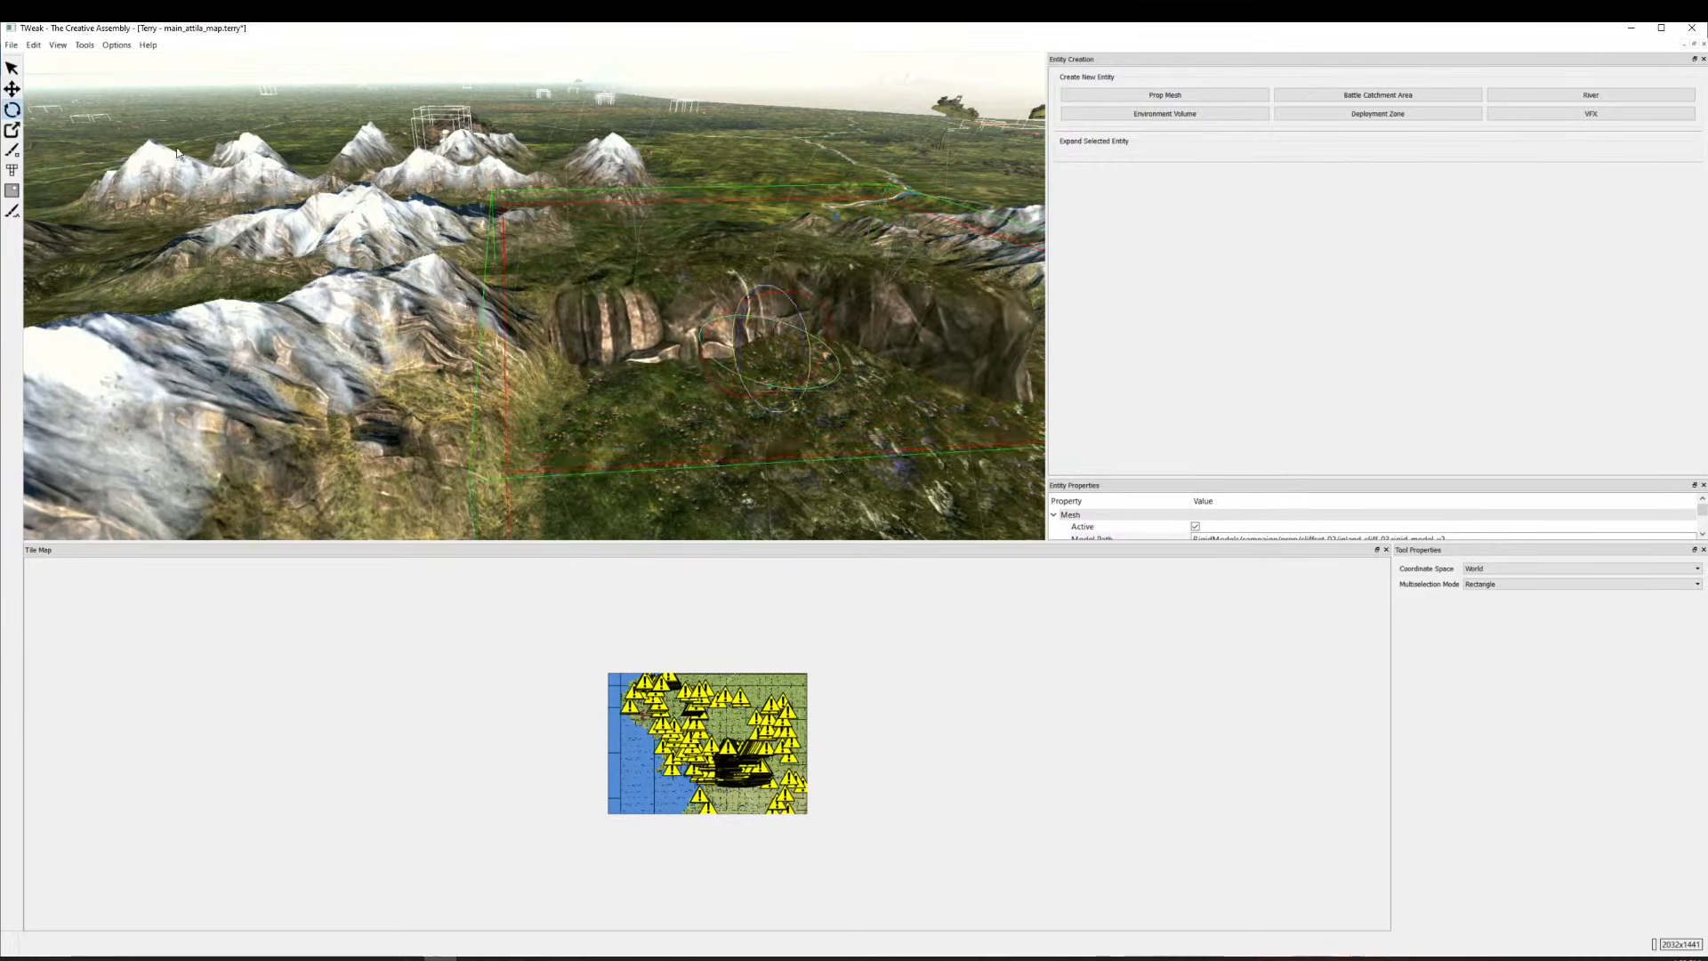
Move the cliff across the valley to the foot of the snowy ridge and rotate it to fit the slope.
{"action": "left_click", "coordinate": [12, 88]}
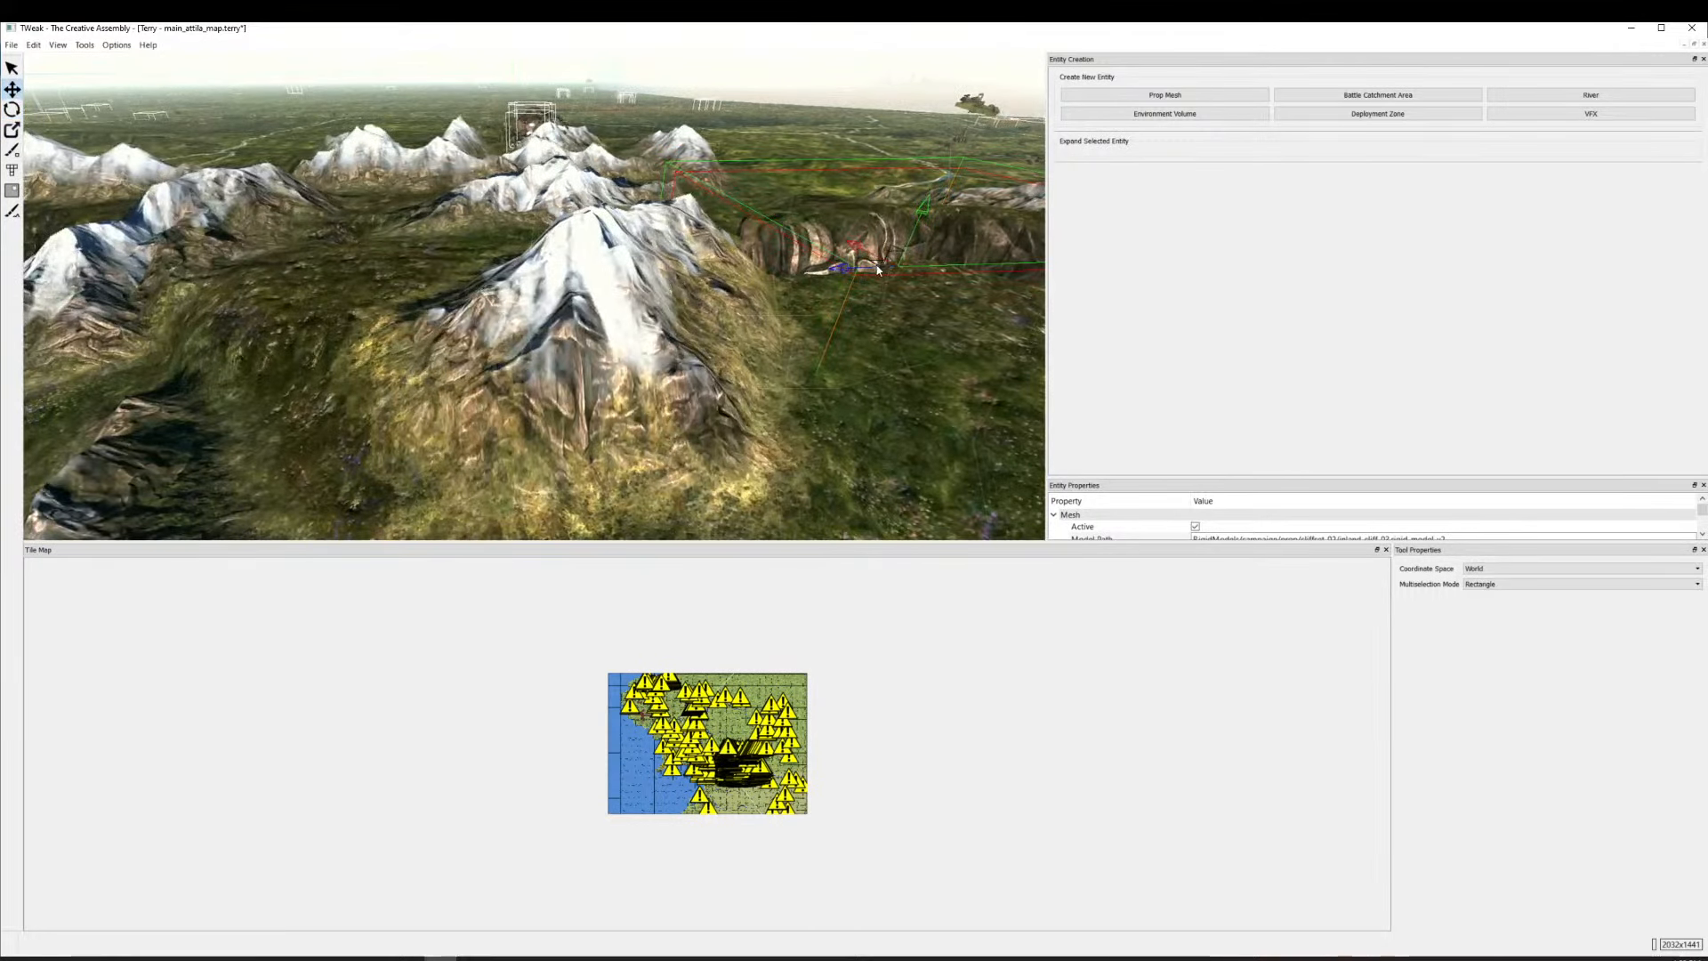
{"action": "left_click_drag", "start_coordinate": [878, 268], "coordinate": [467, 382]}
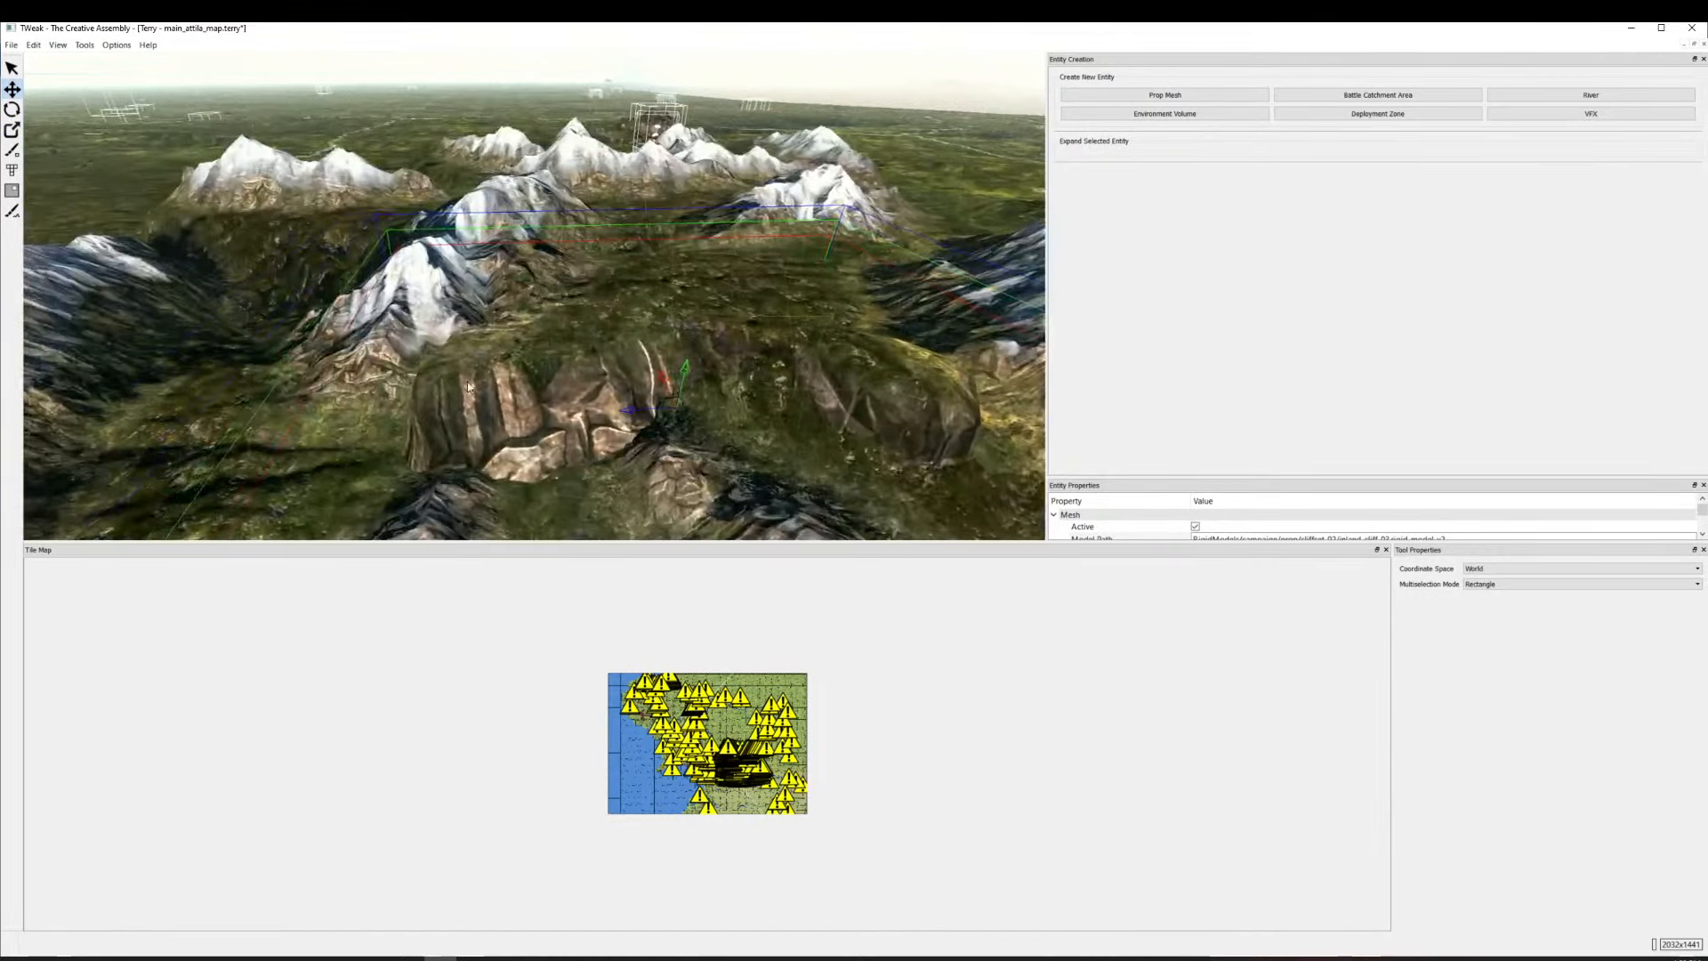
{"action": "scroll", "coordinate": [467, 382], "scroll_direction": "up", "scroll_amount": 3}
{"action": "left_click", "coordinate": [12, 111]}
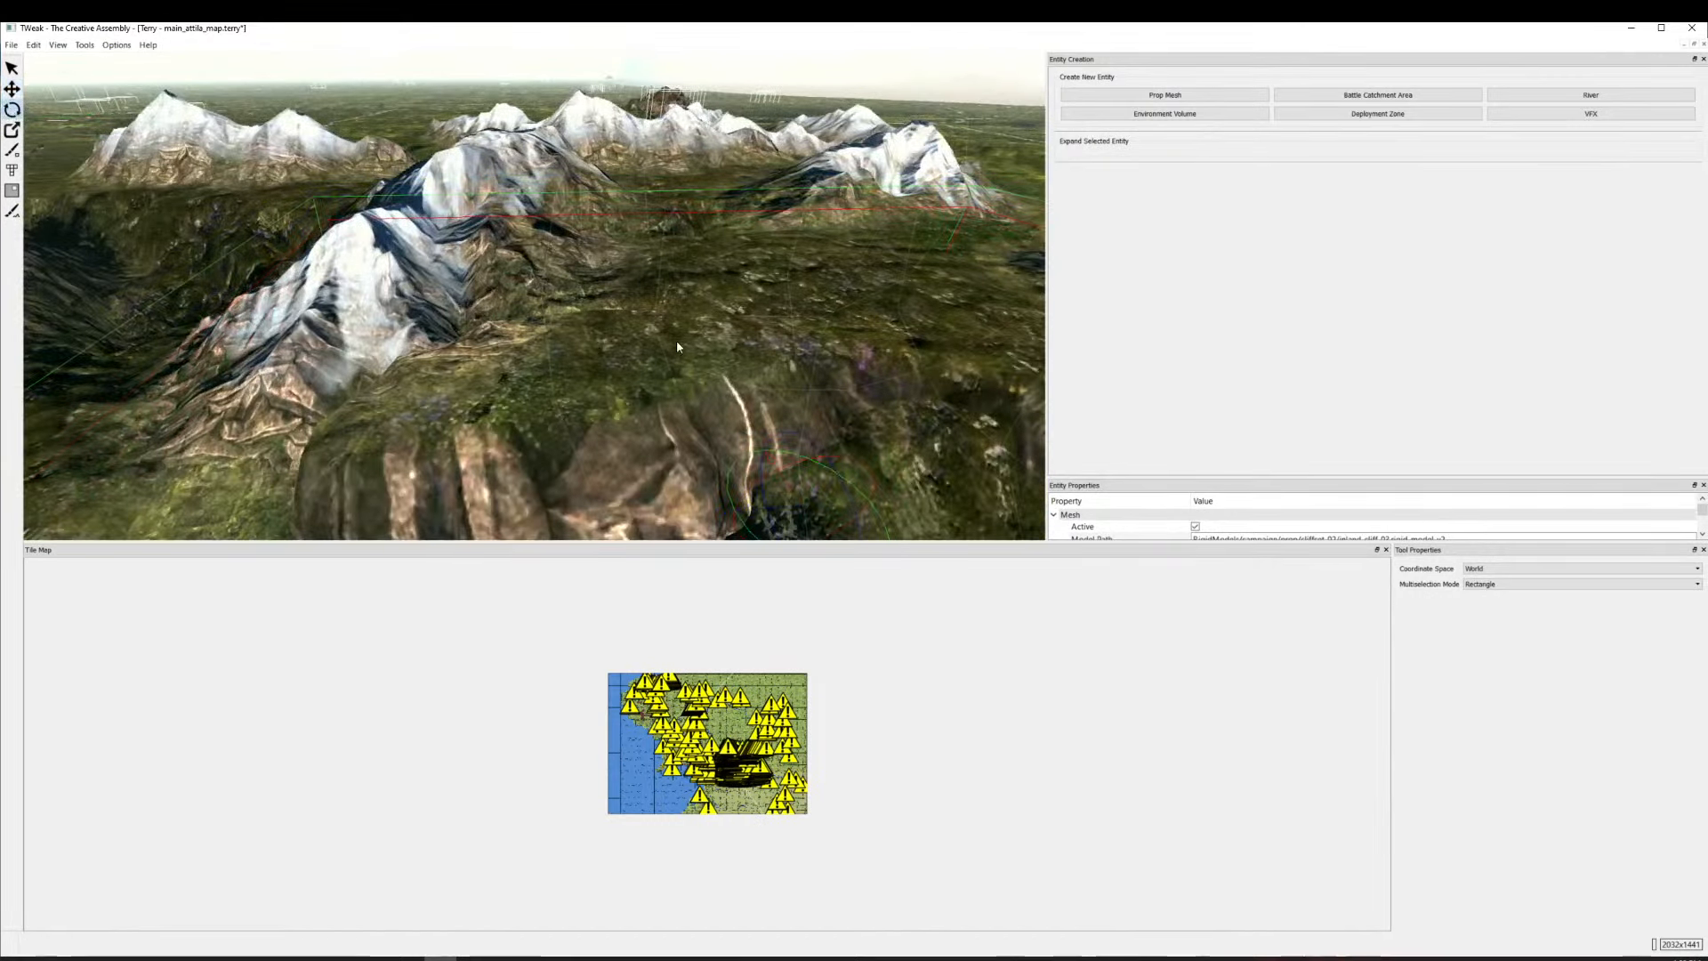
{"action": "scroll", "coordinate": [676, 339], "scroll_direction": "up", "scroll_amount": 5}
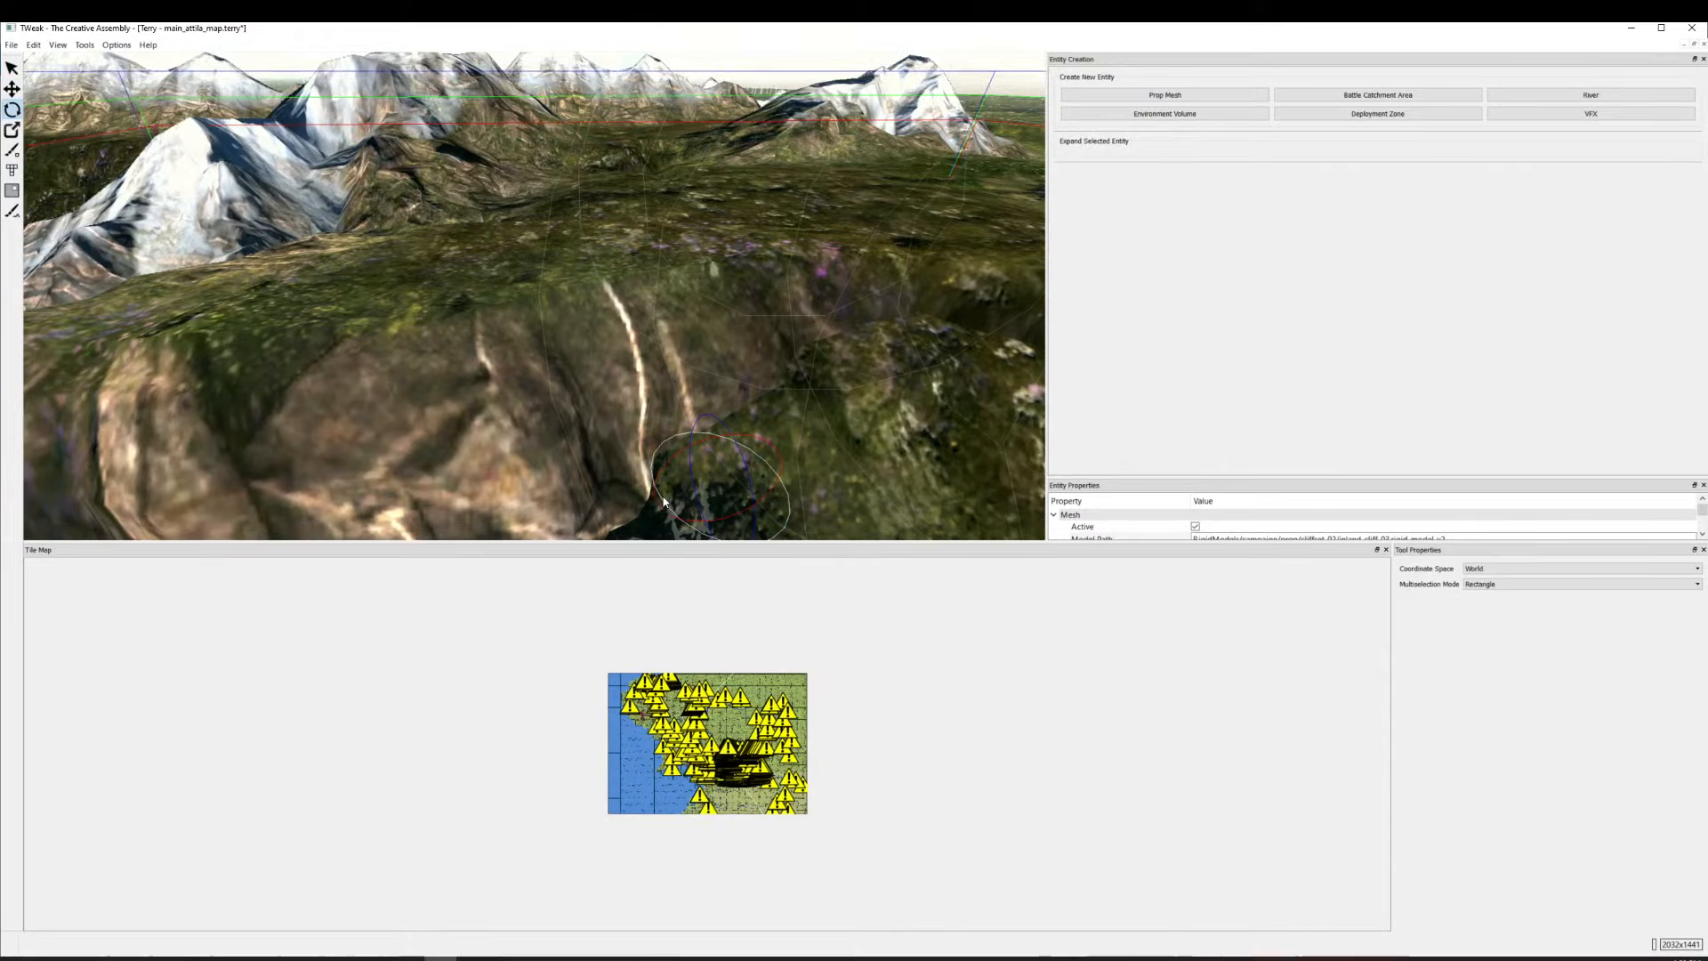
{"action": "left_click_drag", "start_coordinate": [651, 494], "coordinate": [607, 471]}
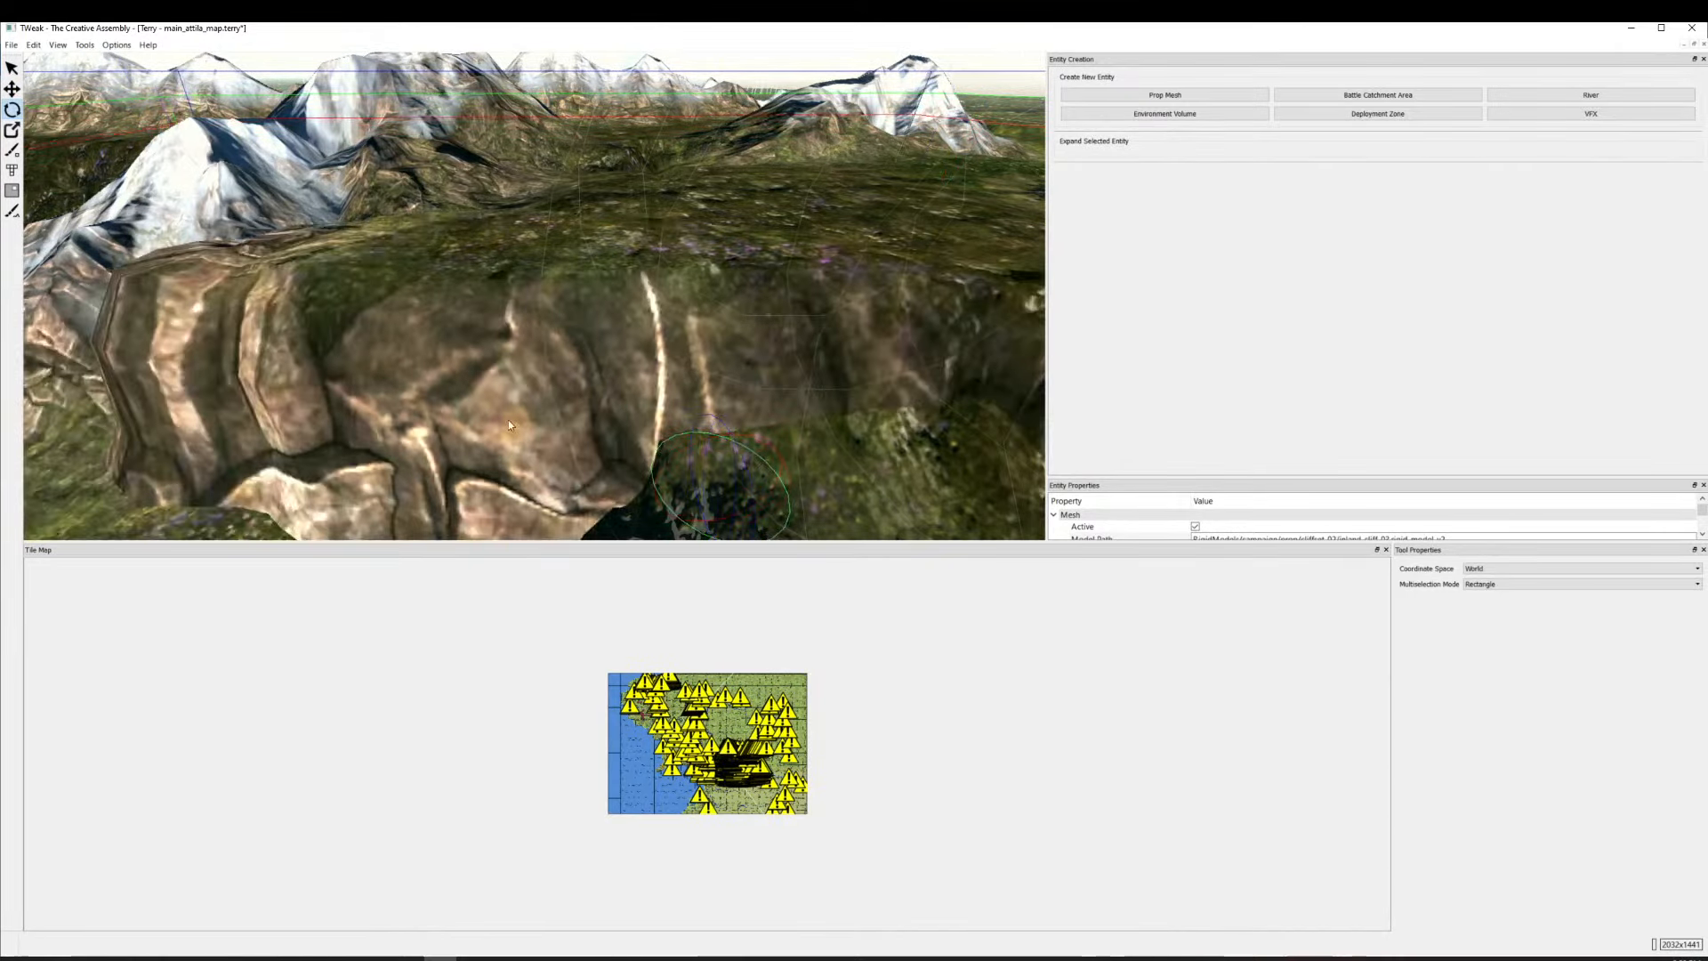
{"action": "scroll", "coordinate": [509, 426], "scroll_direction": "down", "scroll_amount": 5}
{"action": "left_click_drag", "start_coordinate": [509, 425], "coordinate": [503, 392]}
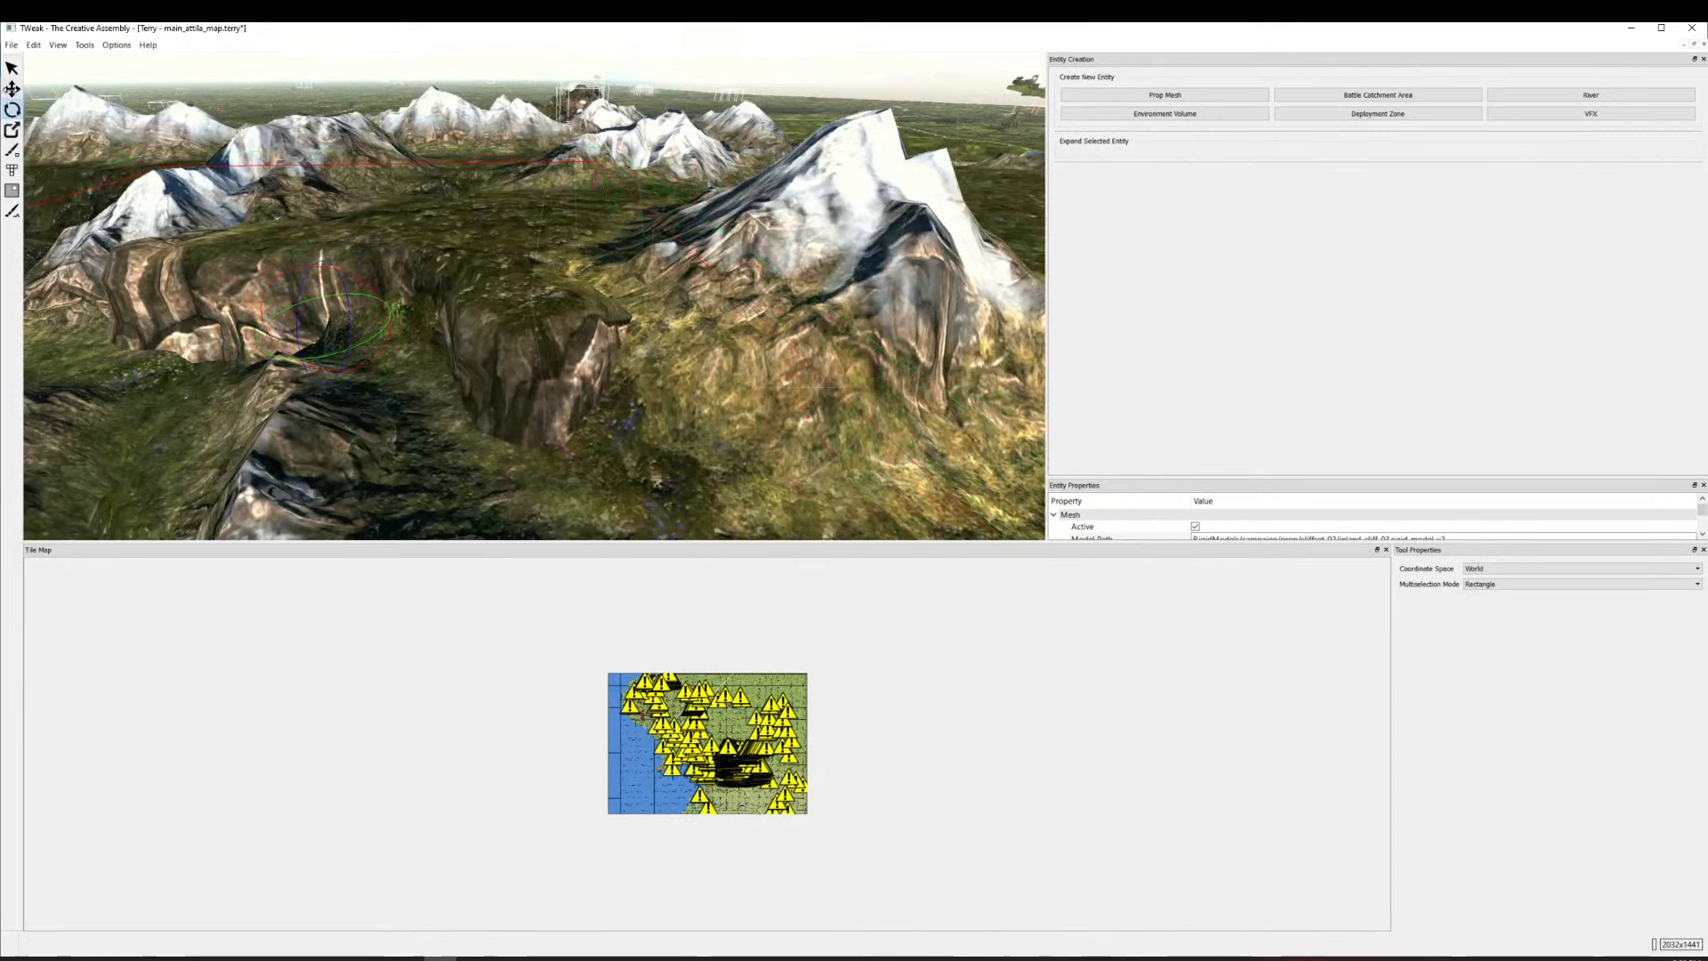
Turn off Landscape Above for the placed inland cliff and lower the cliff to a vertical position of 1.165.
{"action": "left_click", "coordinate": [12, 89]}
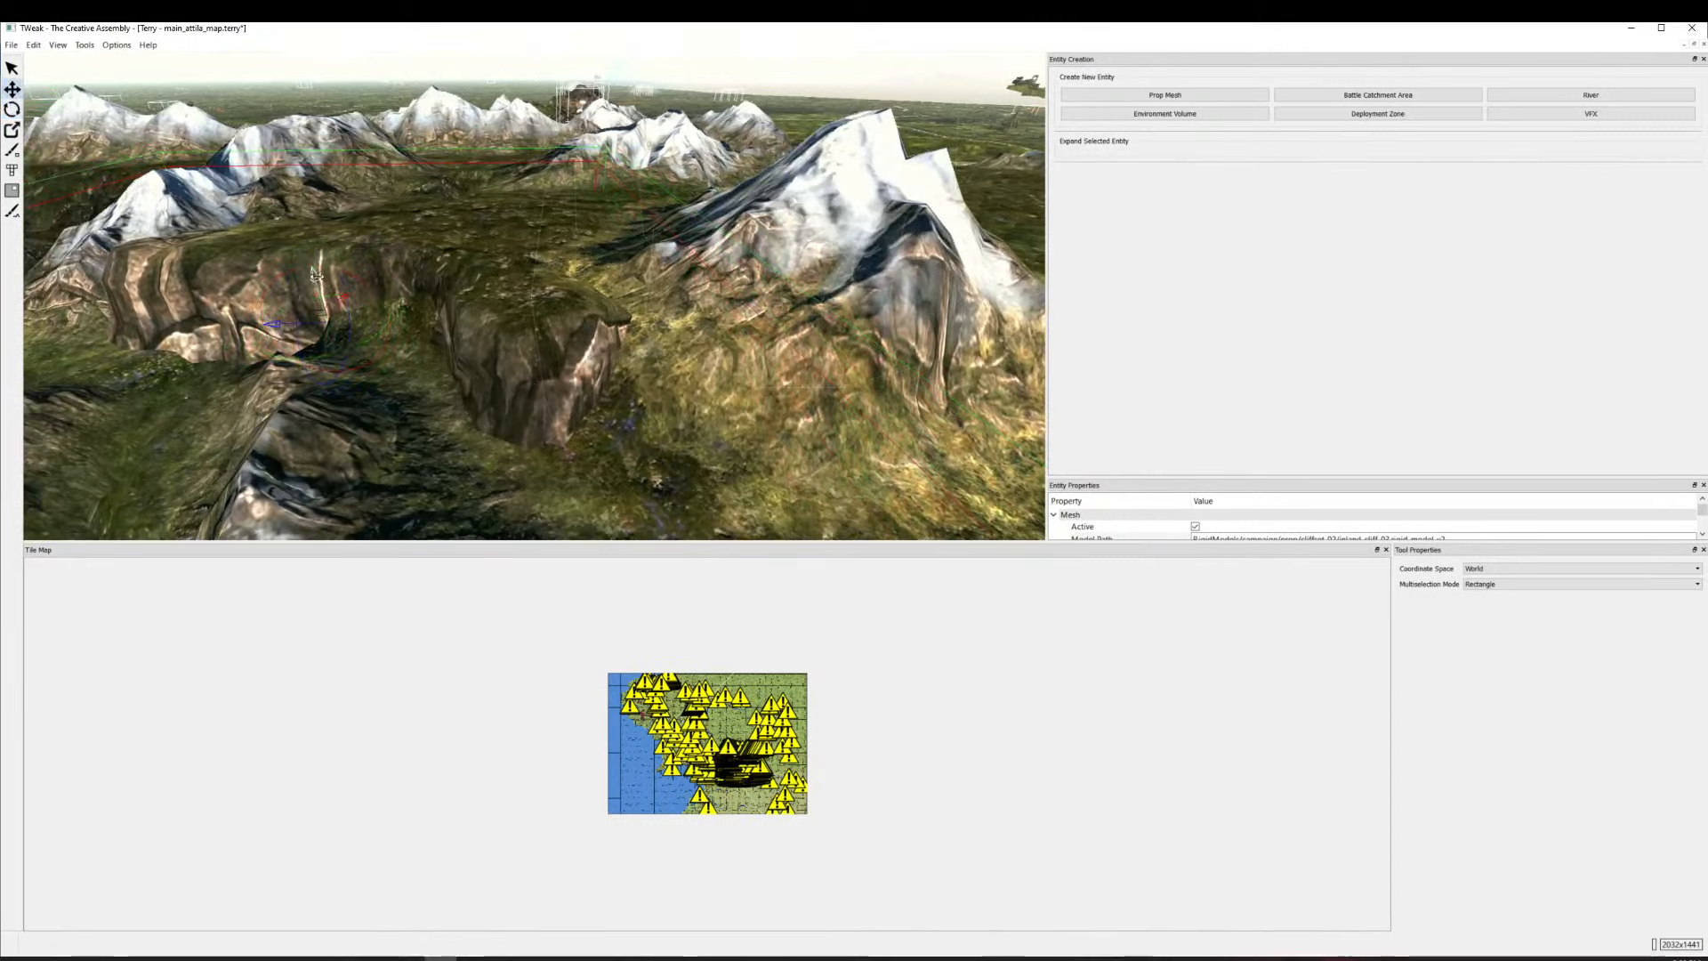
{"action": "scroll", "coordinate": [1151, 512], "scroll_direction": "down", "scroll_amount": 3}
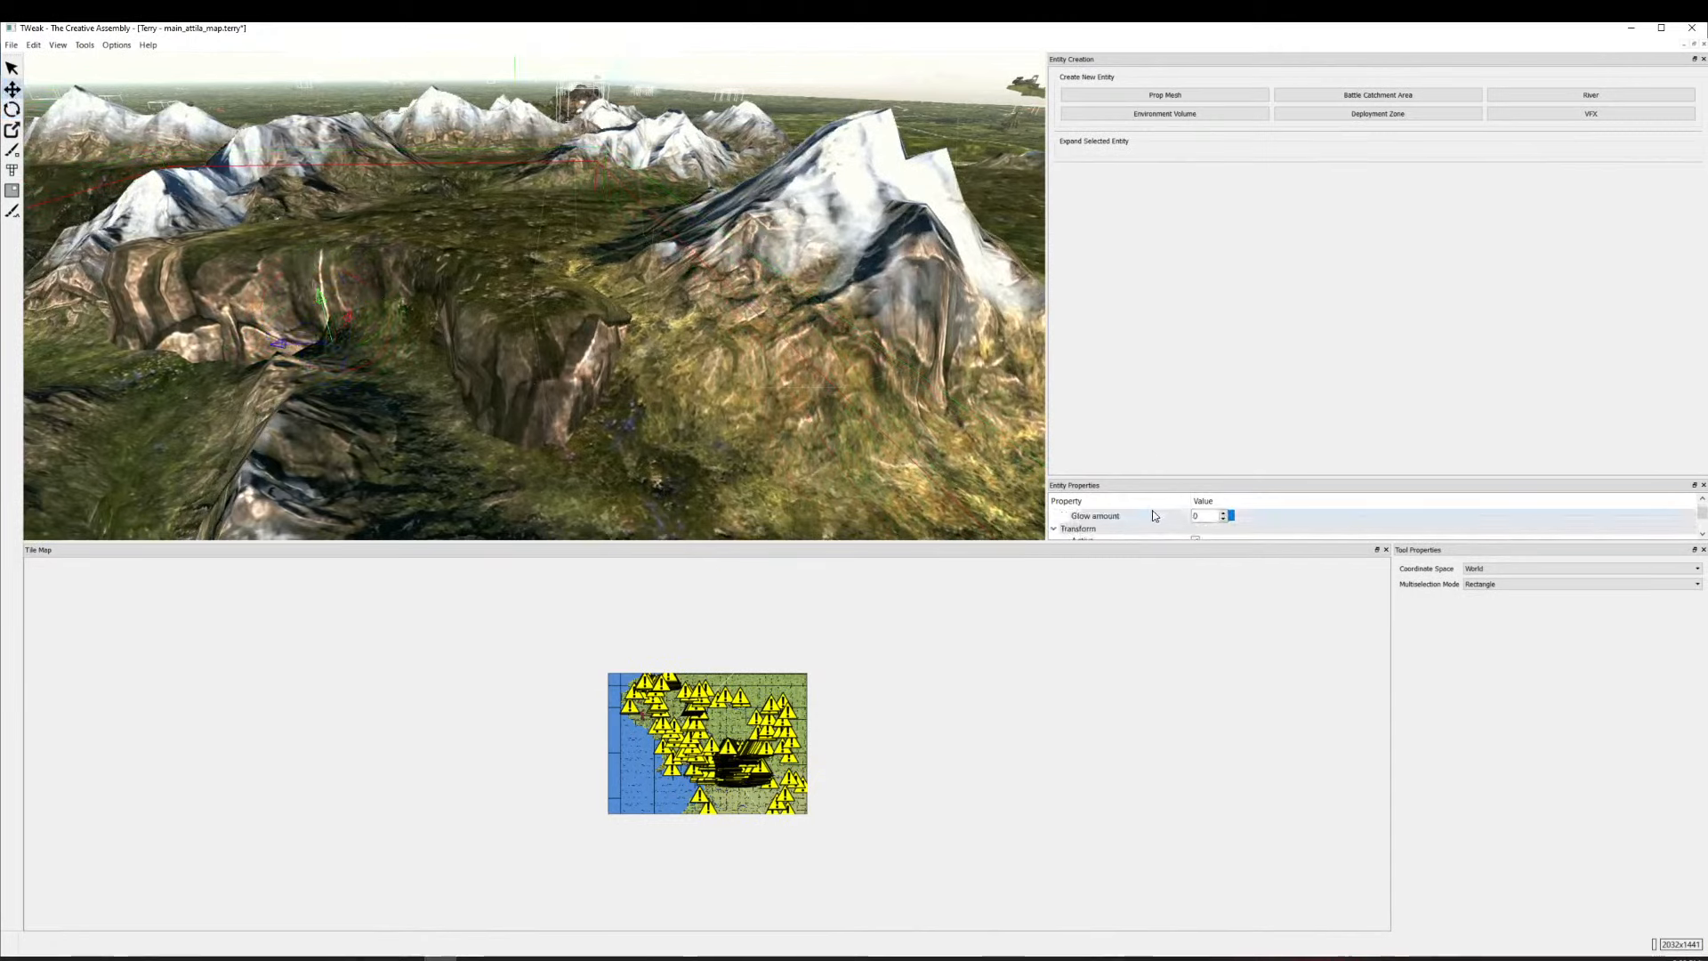
{"action": "scroll", "coordinate": [1151, 515], "scroll_direction": "up", "scroll_amount": 2}
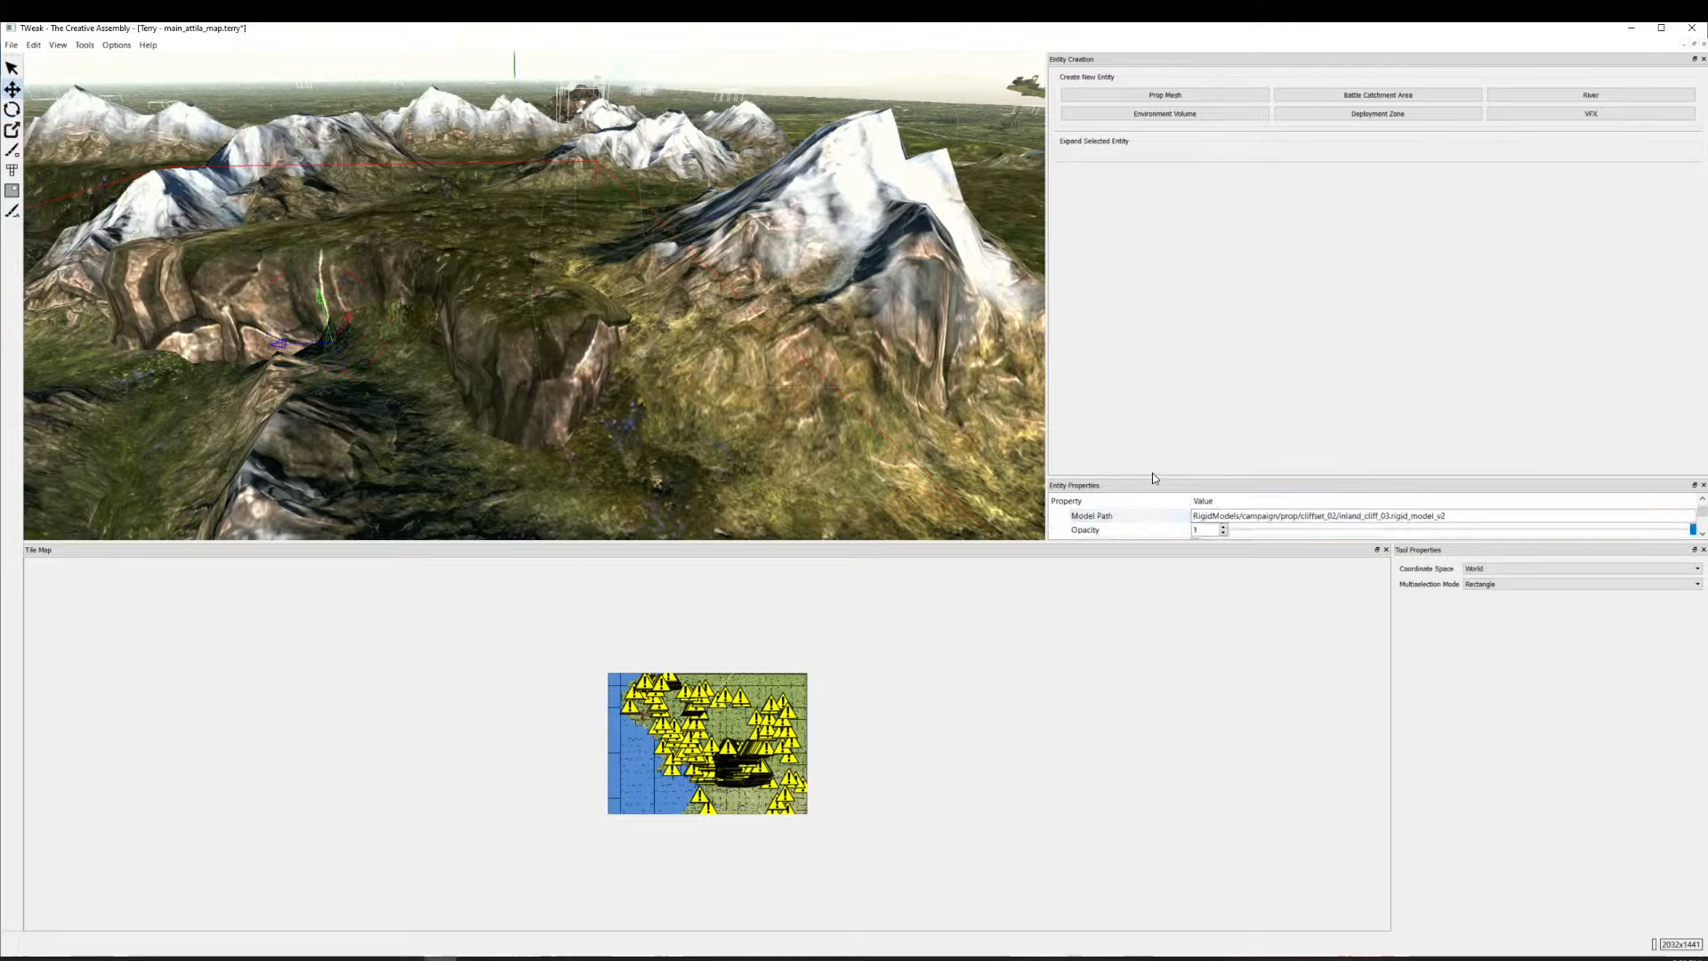
{"action": "left_click_drag", "start_coordinate": [1152, 479], "coordinate": [1152, 336]}
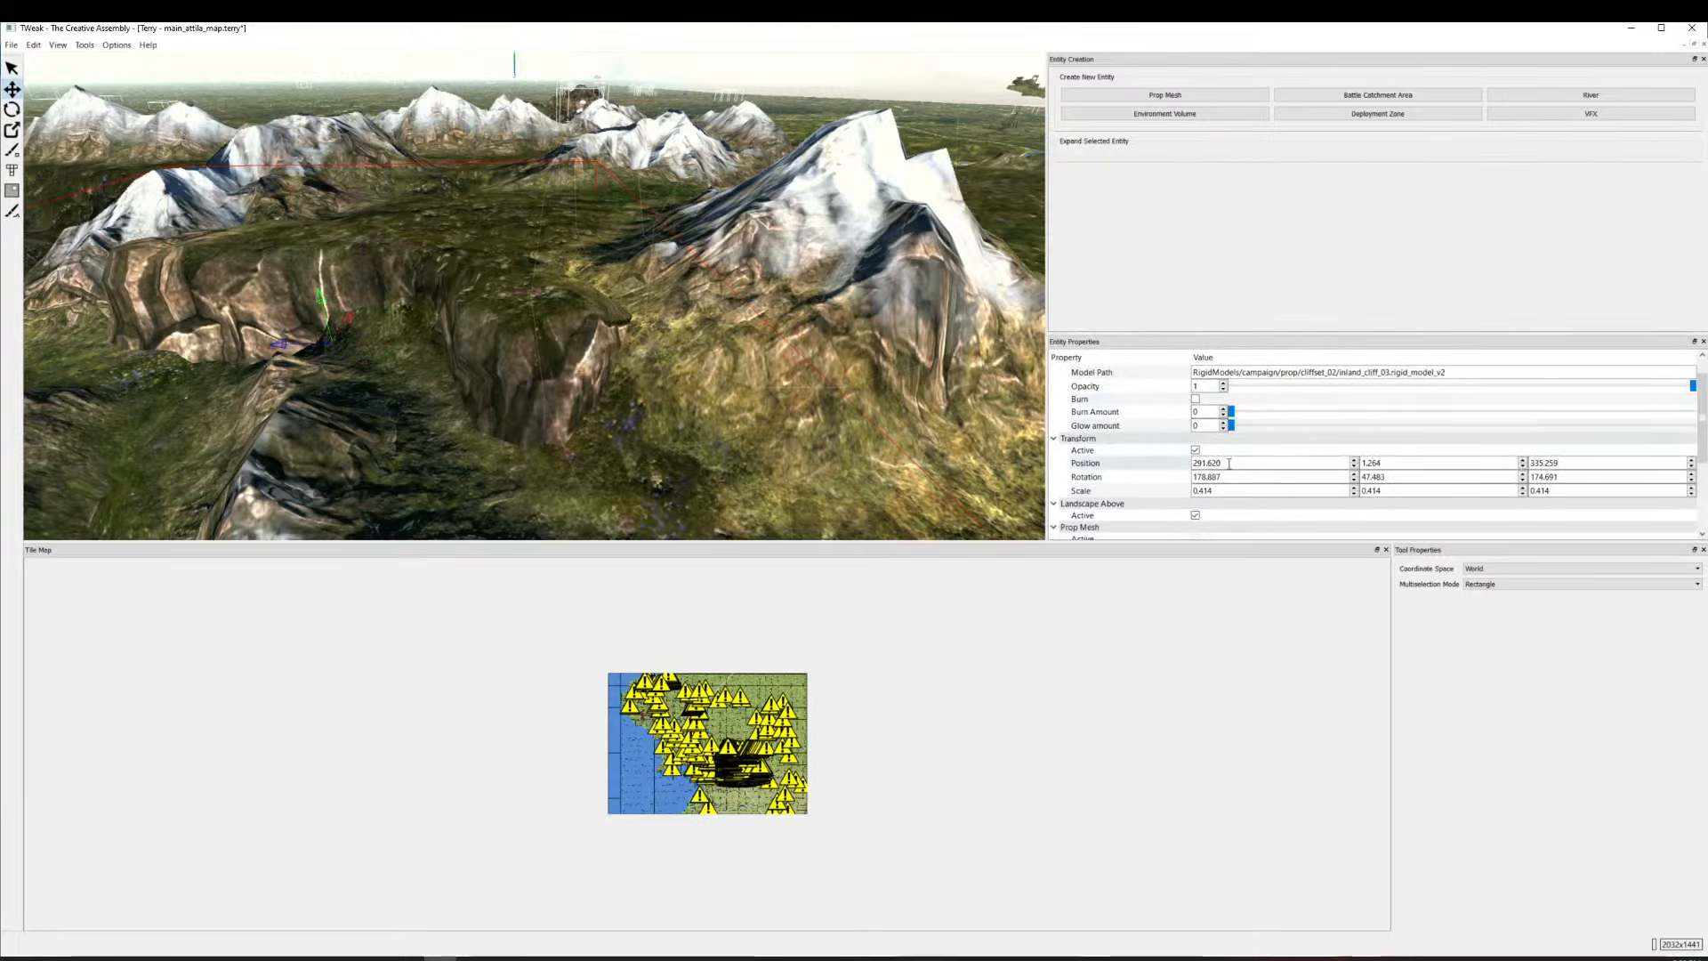
{"action": "left_click", "coordinate": [1197, 516]}
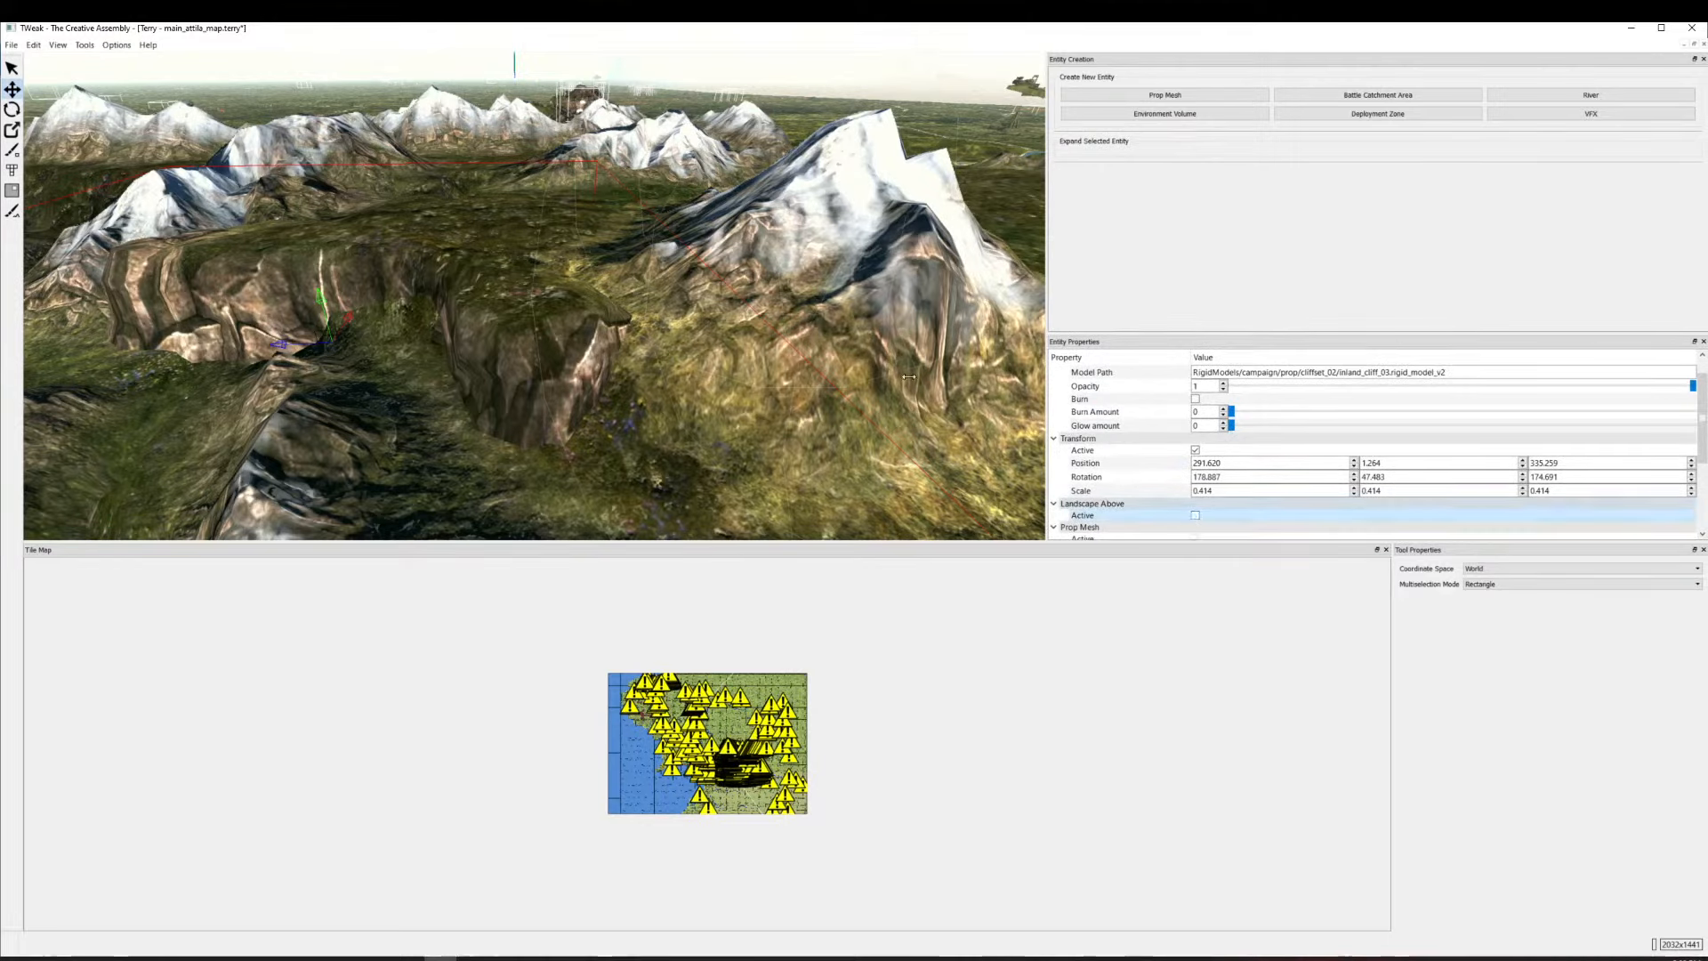
{"action": "left_click_drag", "start_coordinate": [320, 294], "coordinate": [320, 322]}
Switch the height brush to the Absolute operation and reshape the ground in front of the inland cliff.
{"action": "key", "text": "w"}
{"action": "key", "text": "s"}
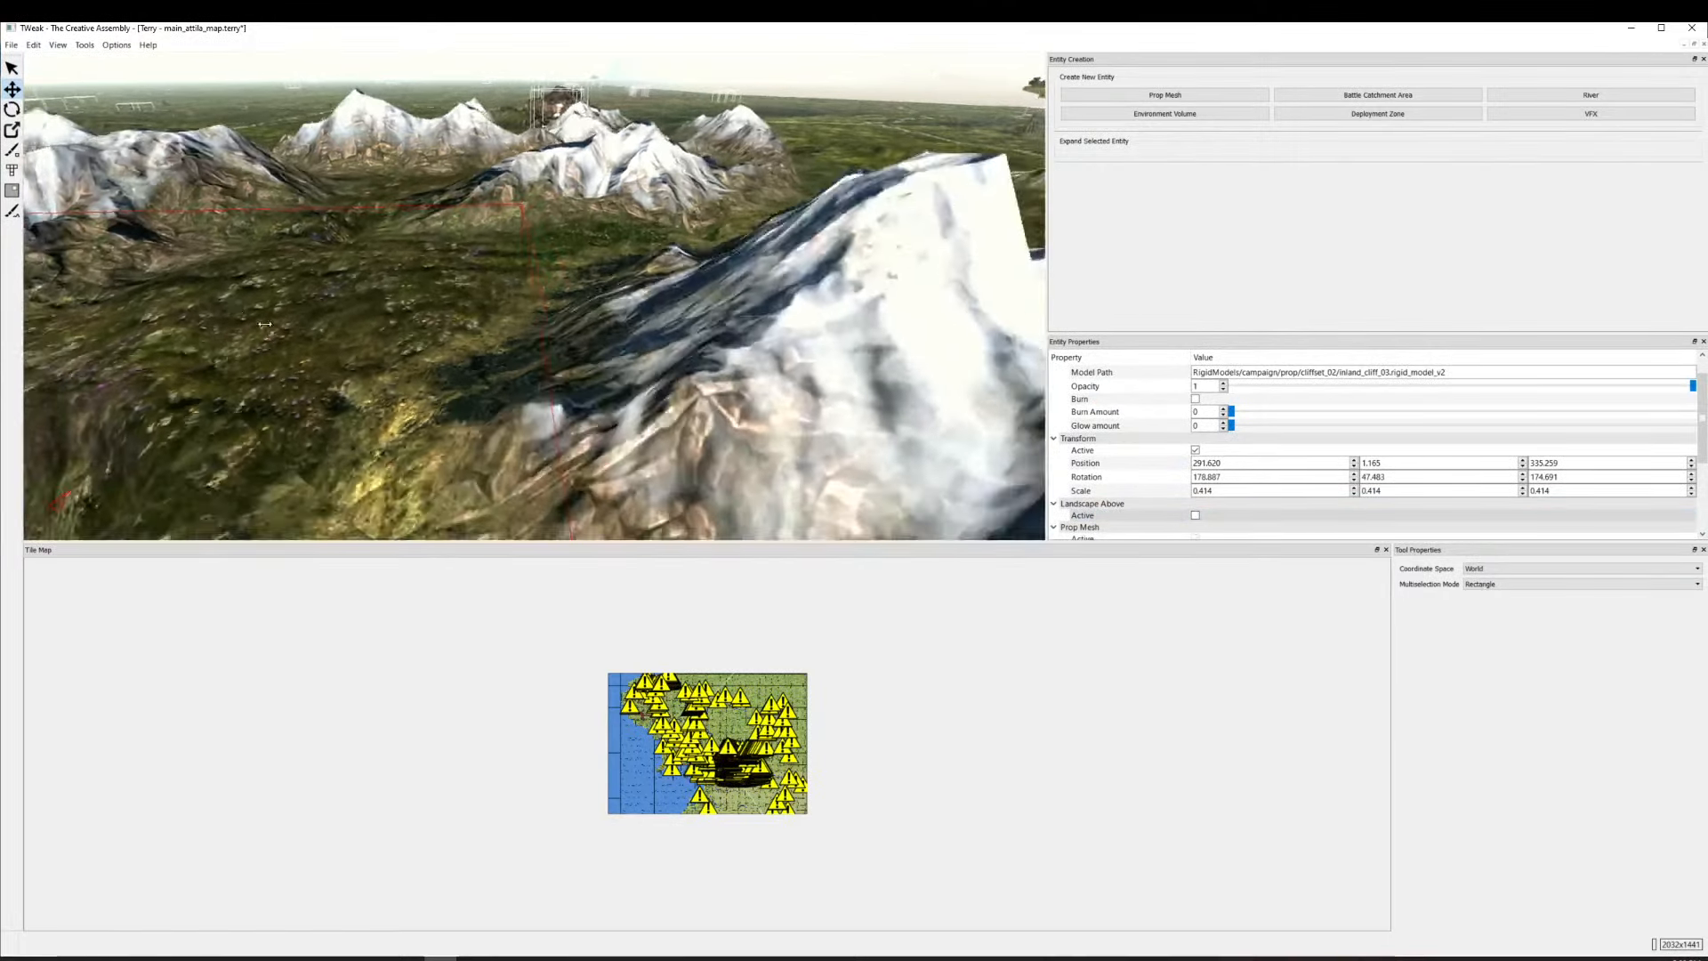
{"action": "key", "text": "w"}
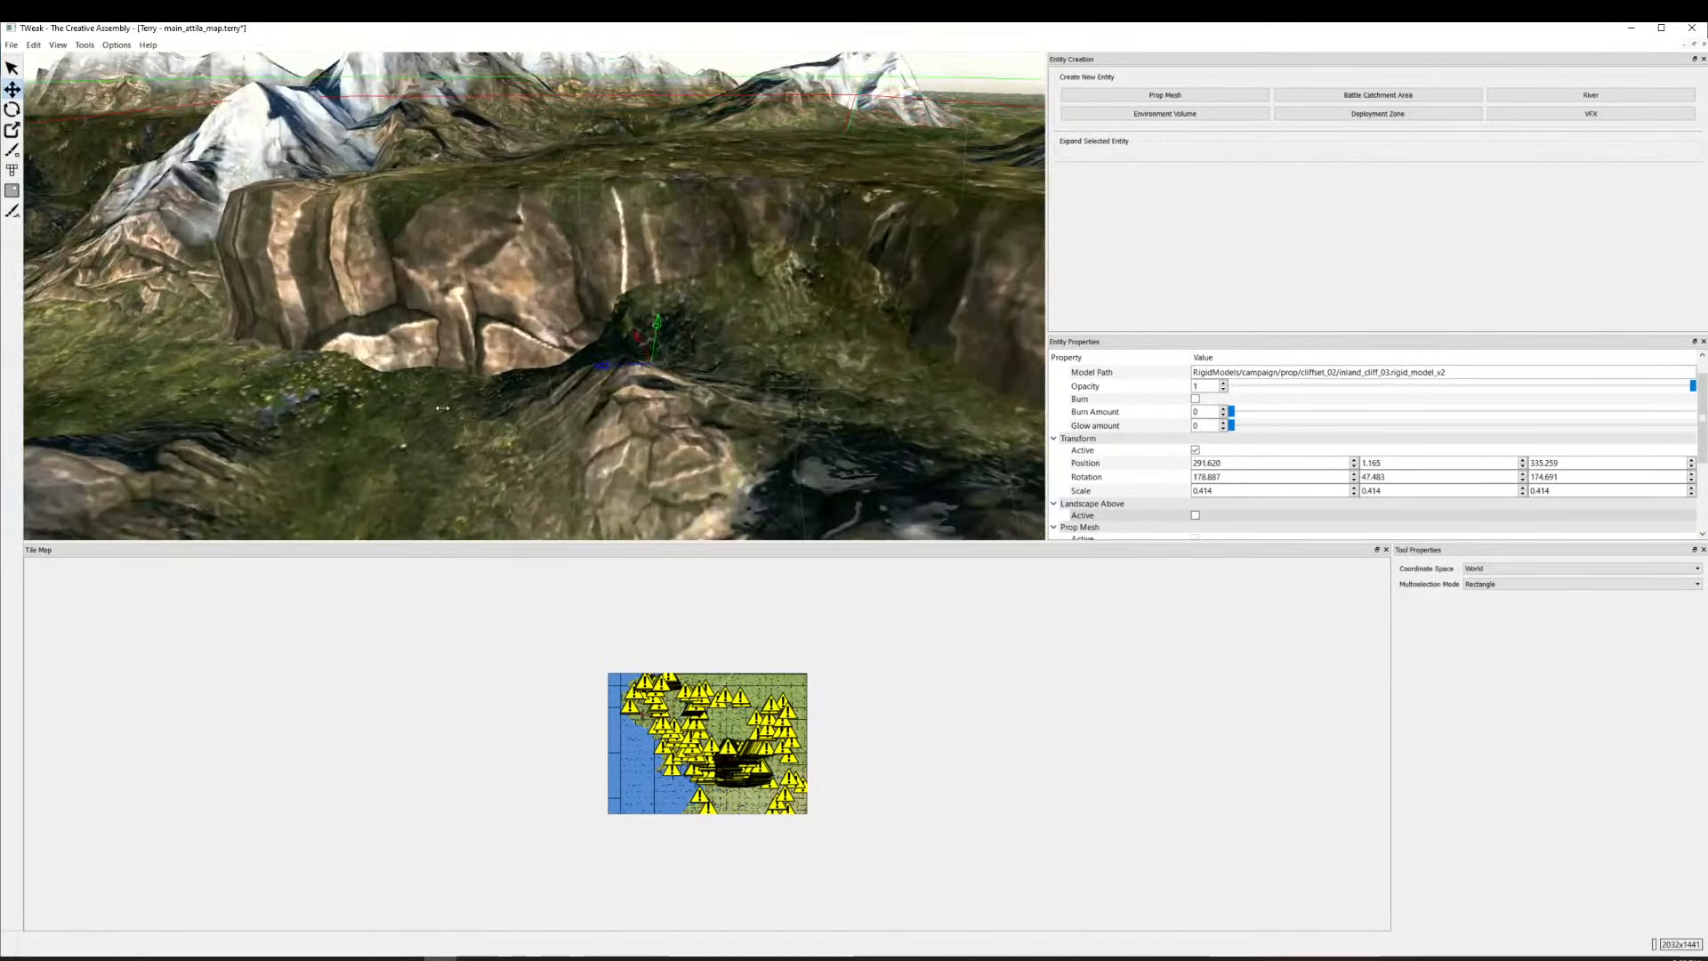
{"action": "key", "text": "w"}
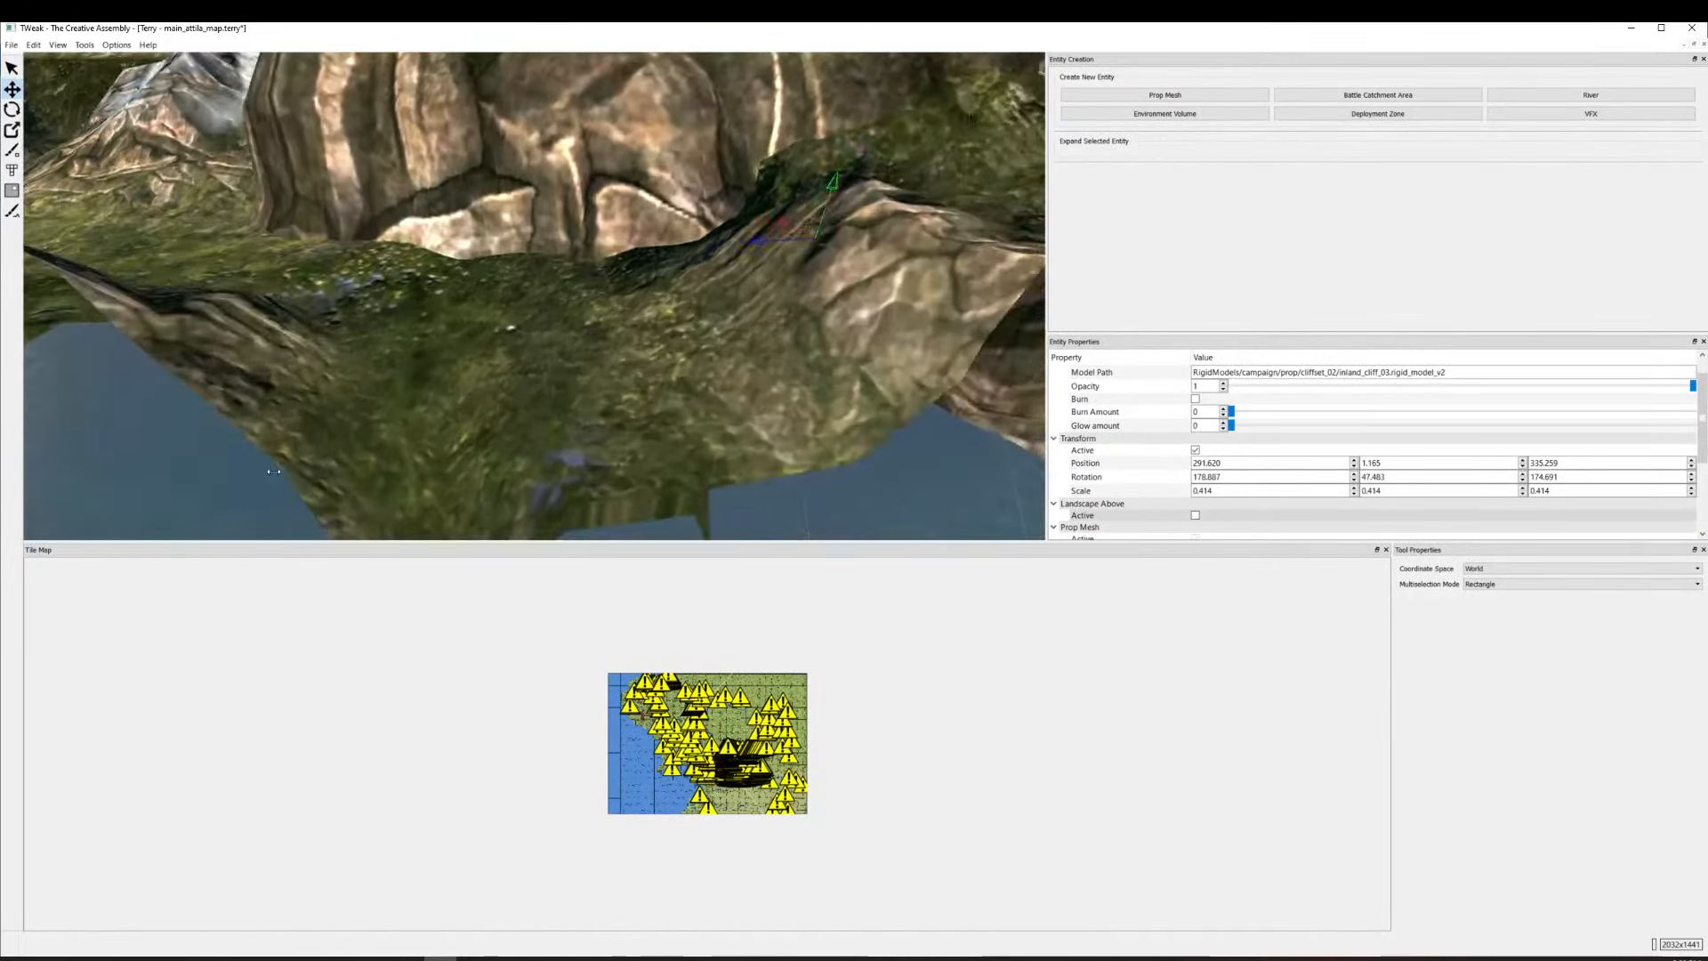
{"action": "left_click_drag", "start_coordinate": [273, 472], "coordinate": [59, 144]}
{"action": "left_click", "coordinate": [12, 211]}
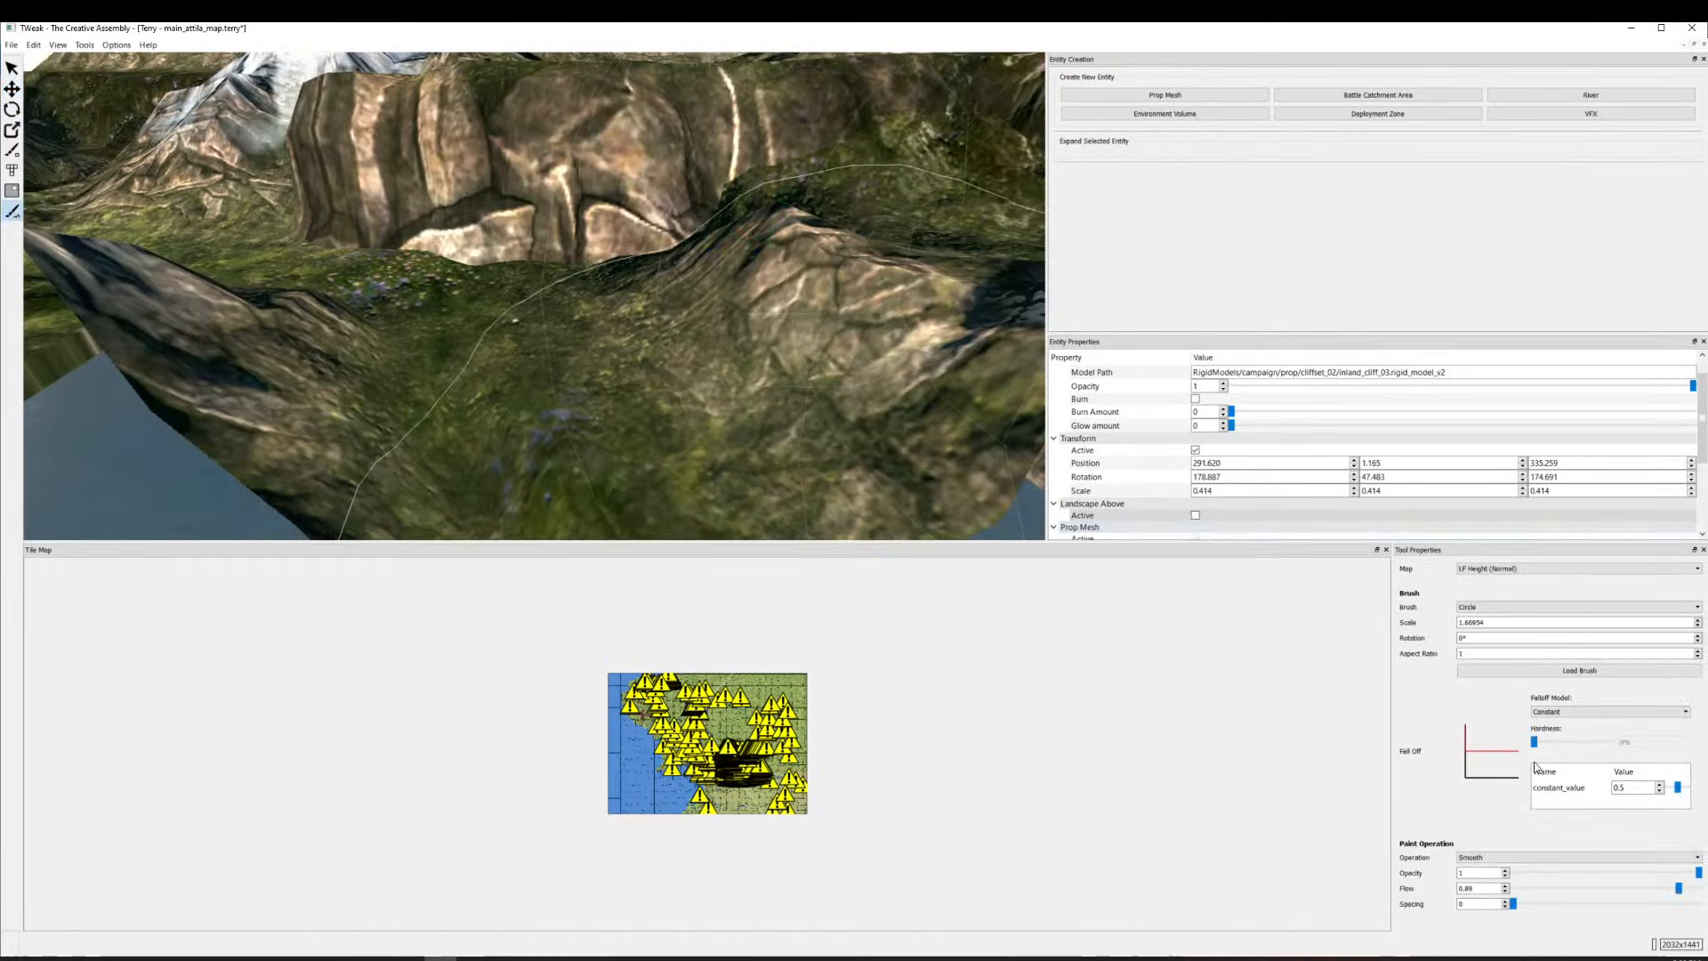
{"action": "left_click", "coordinate": [1475, 858]}
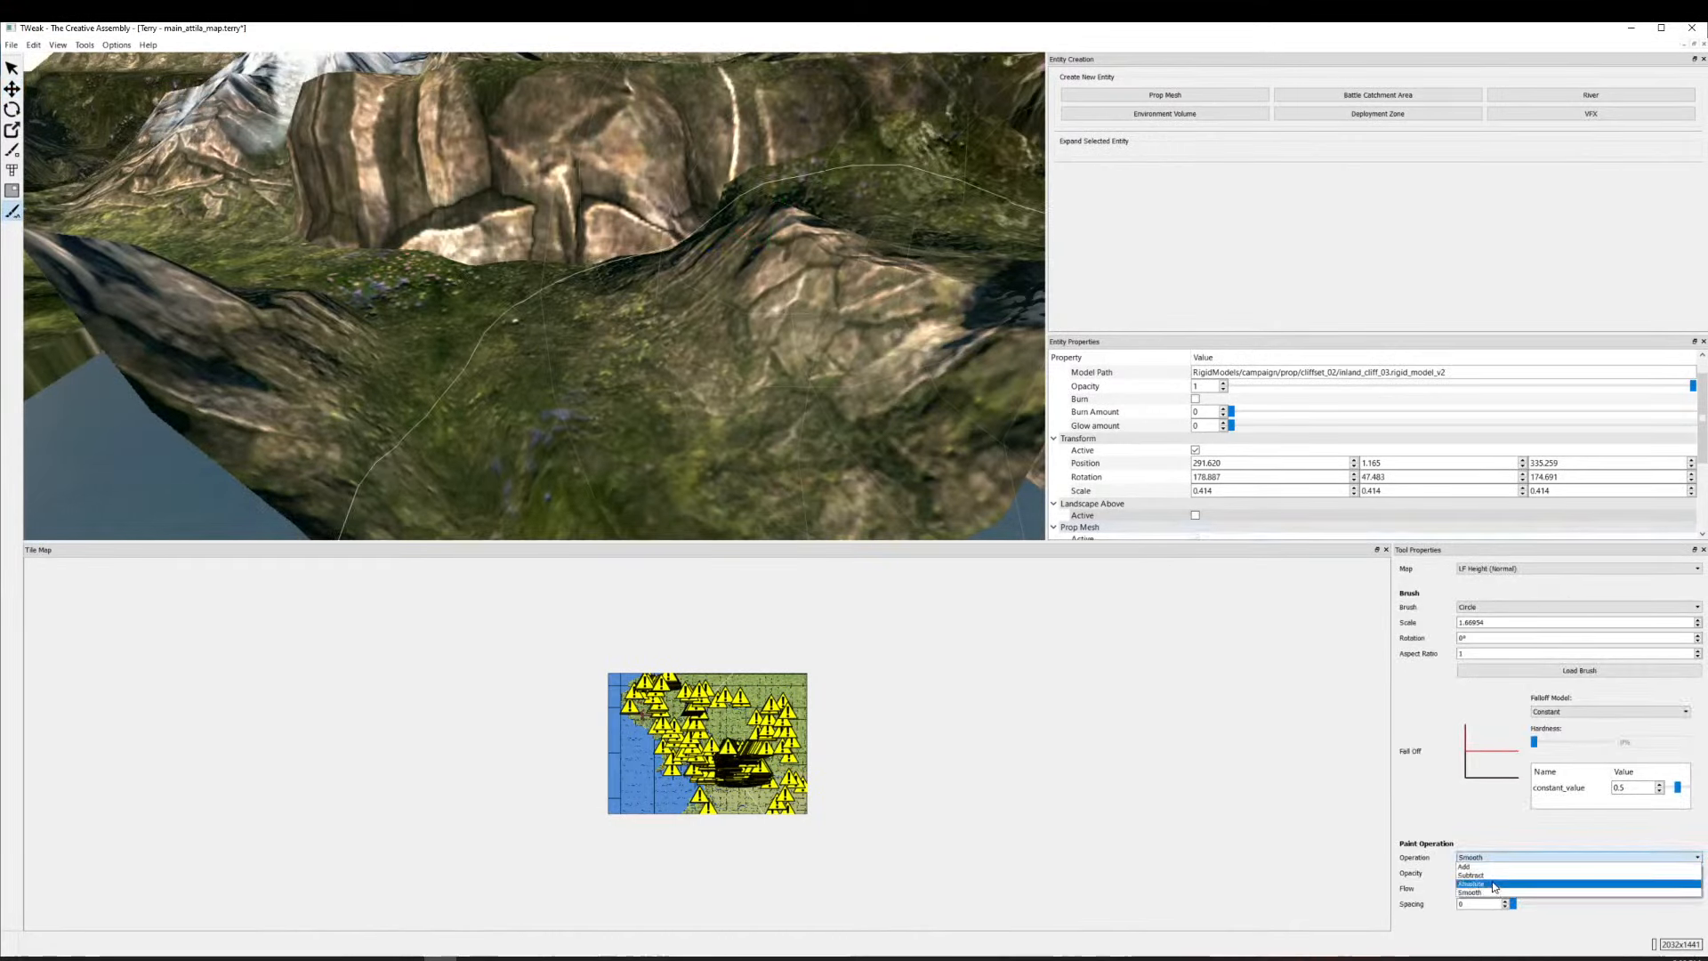
{"action": "left_click", "coordinate": [1534, 869]}
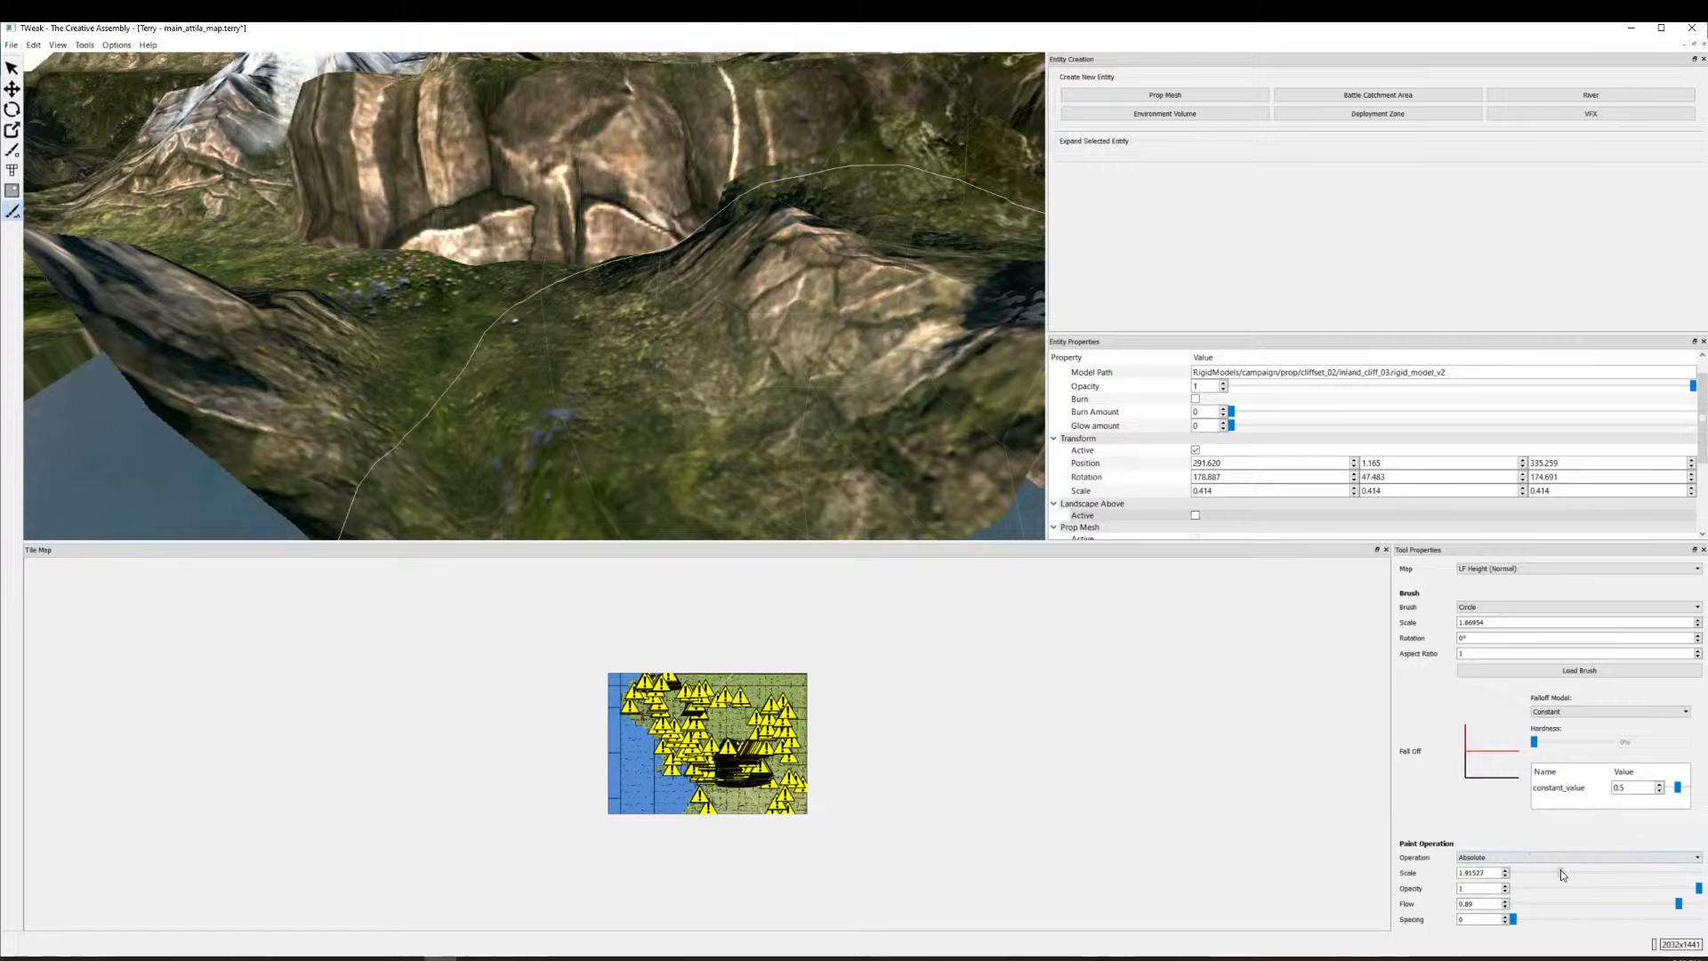
{"action": "left_click", "coordinate": [516, 305]}
{"action": "scroll", "coordinate": [504, 286], "scroll_direction": "down", "scroll_amount": 5}
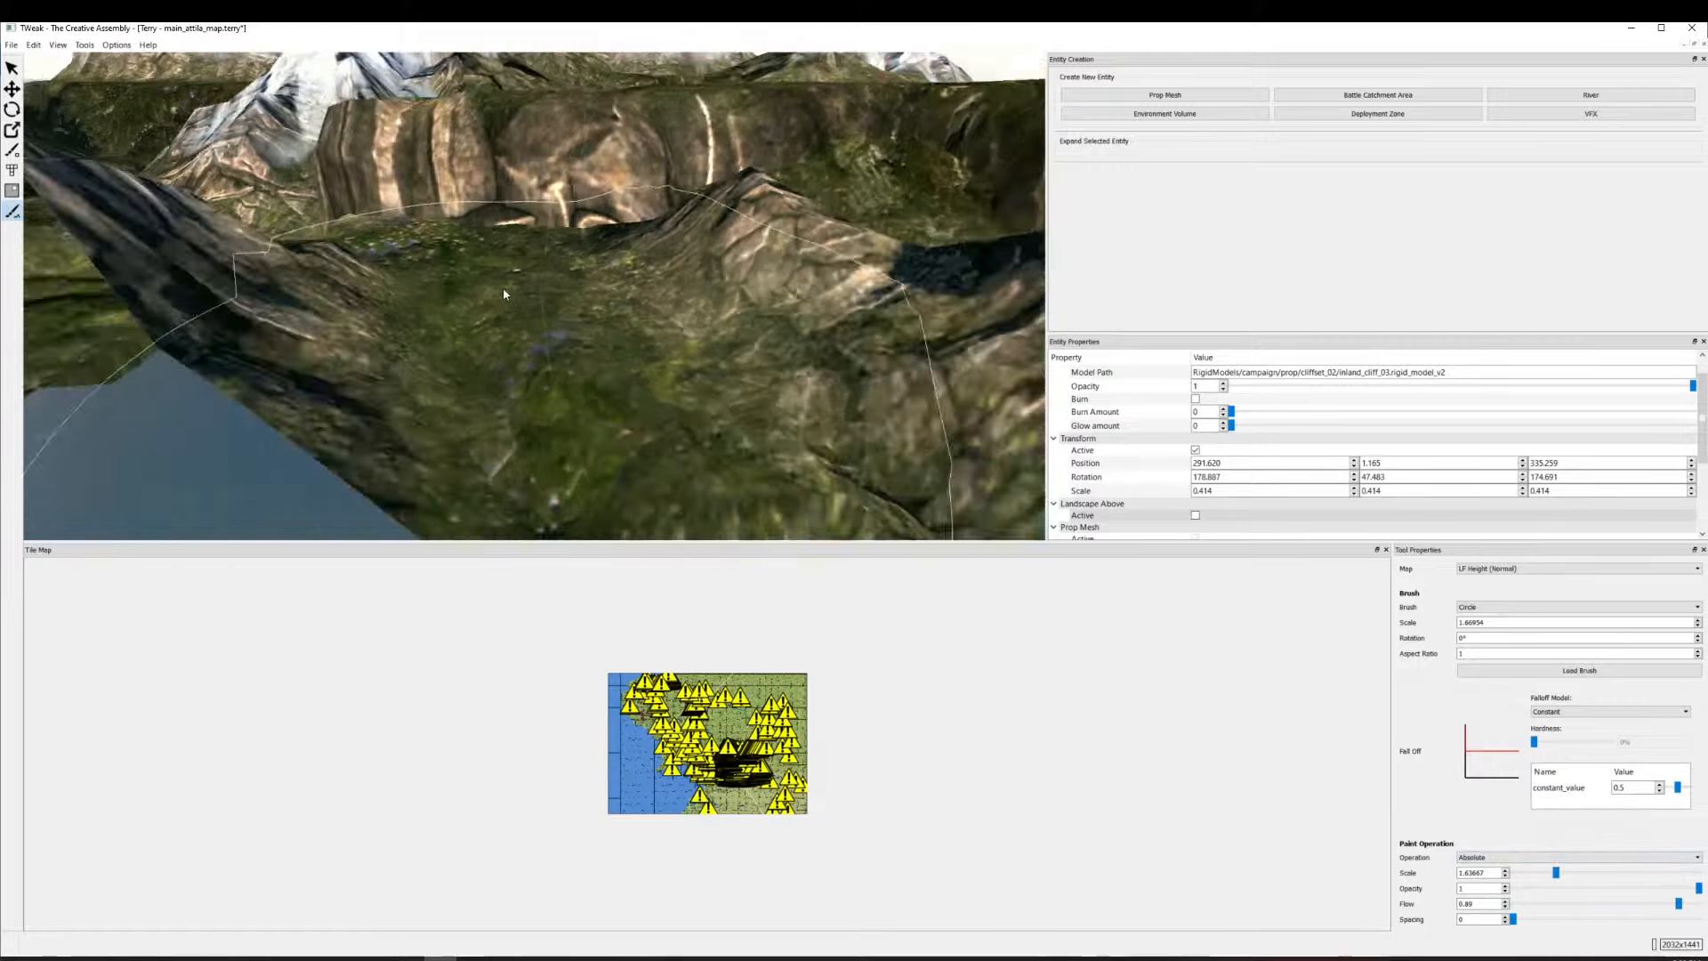
{"action": "scroll", "coordinate": [739, 356], "scroll_direction": "down", "scroll_amount": 5}
Set the Absolute height scale to about 1.36 and level the valley floor between the ridges and the cliffs.
{"action": "scroll", "coordinate": [783, 391], "scroll_direction": "up", "scroll_amount": 4}
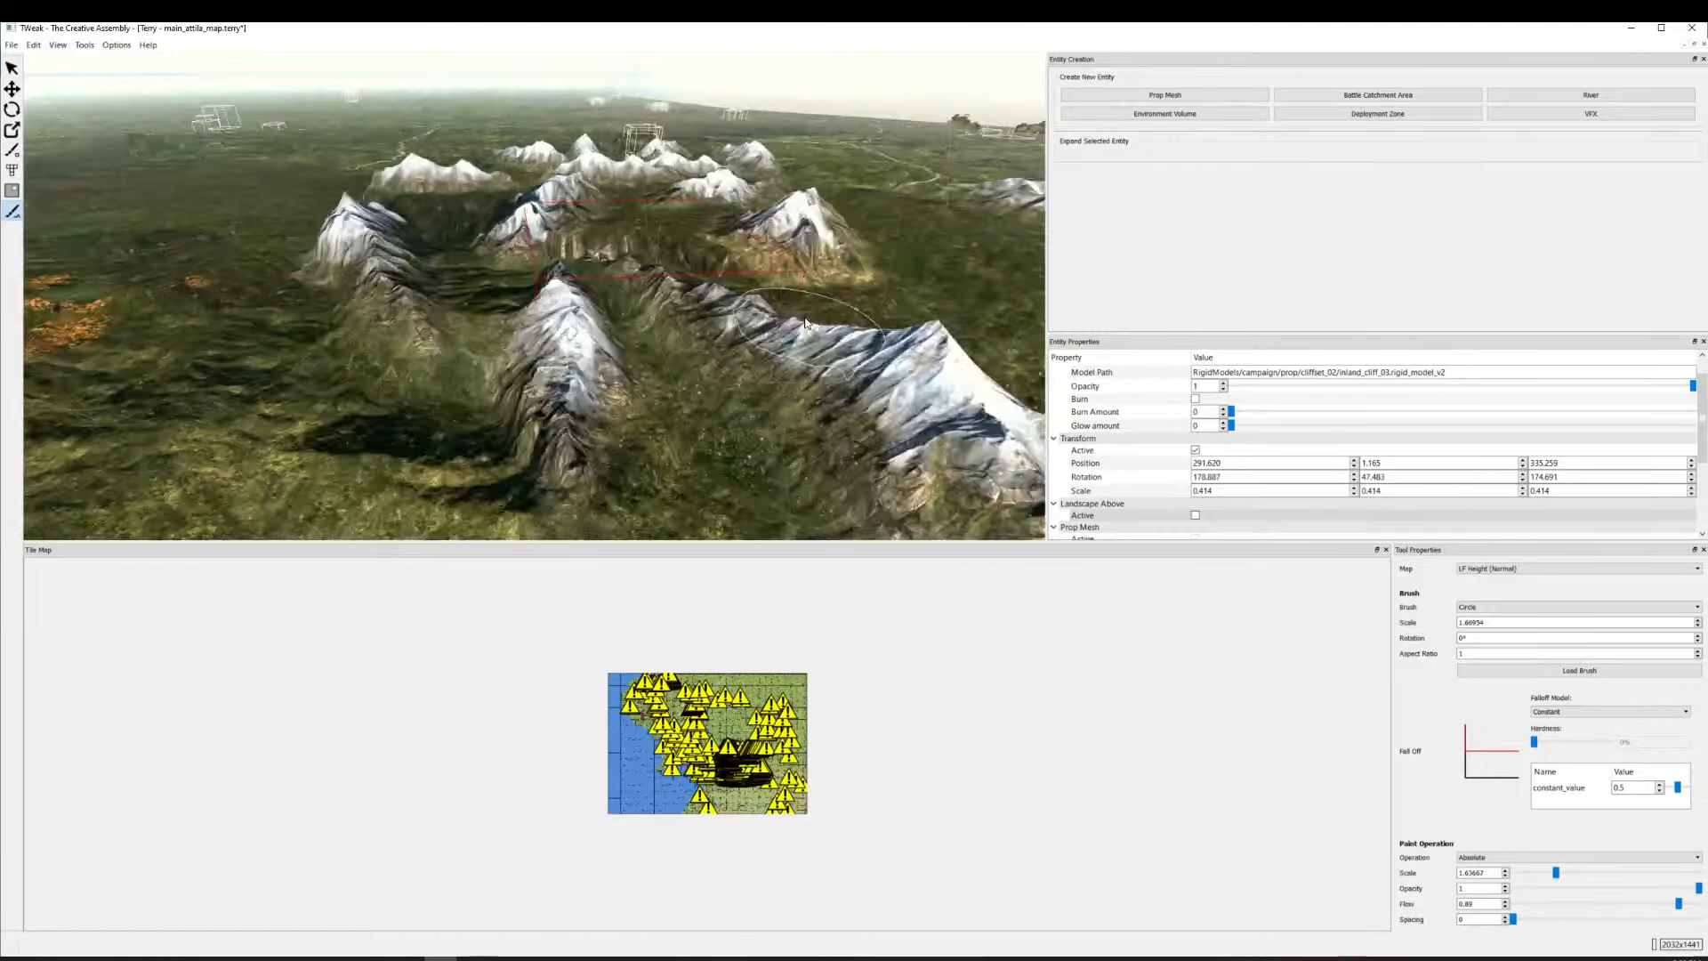
{"action": "scroll", "coordinate": [825, 414], "scroll_direction": "up", "scroll_amount": 3}
{"action": "mouse_move", "coordinate": [824, 415]}
{"action": "left_mouse_down"}
{"action": "mouse_move", "coordinate": [969, 401]}
{"action": "mouse_move", "coordinate": [363, 215]}
{"action": "left_mouse_up"}
{"action": "scroll", "coordinate": [765, 400], "scroll_direction": "up", "scroll_amount": 1}
{"action": "left_click", "coordinate": [901, 424]}
{"action": "scroll", "coordinate": [363, 216], "scroll_direction": "up", "scroll_amount": 4}
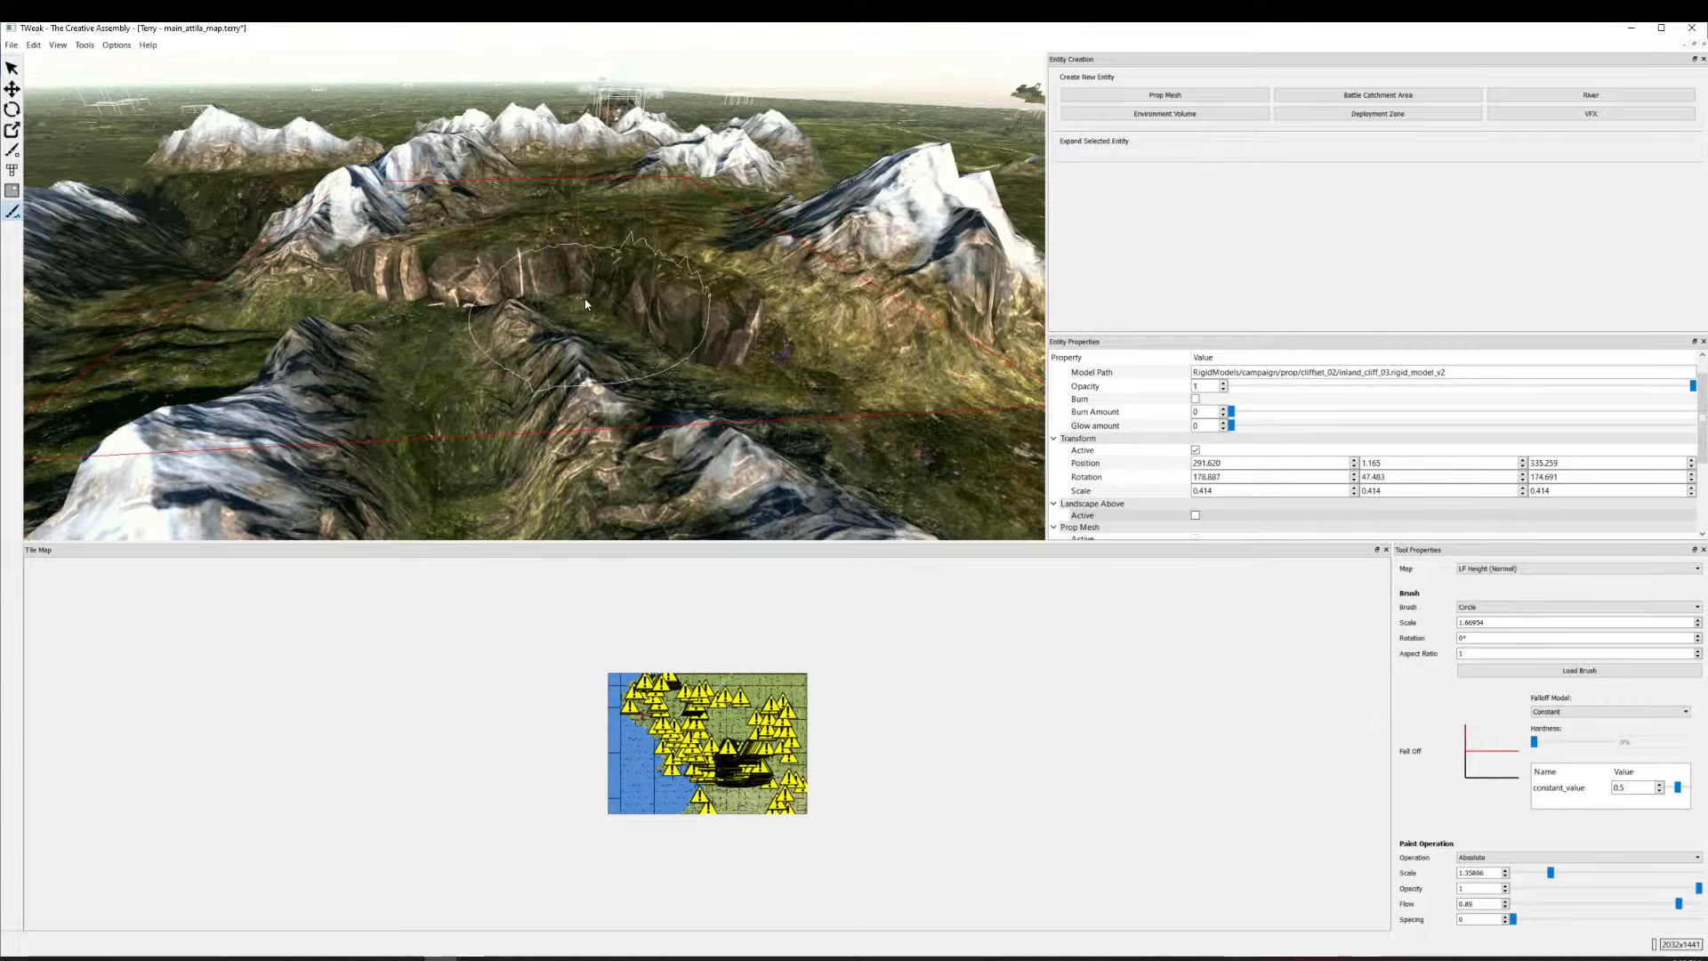
Switch from the height brush to the Move tool and deselect the inland cliff.
{"action": "scroll", "coordinate": [821, 231], "scroll_direction": "down", "scroll_amount": 1}
{"action": "scroll", "coordinate": [821, 231], "scroll_direction": "up", "scroll_amount": 6}
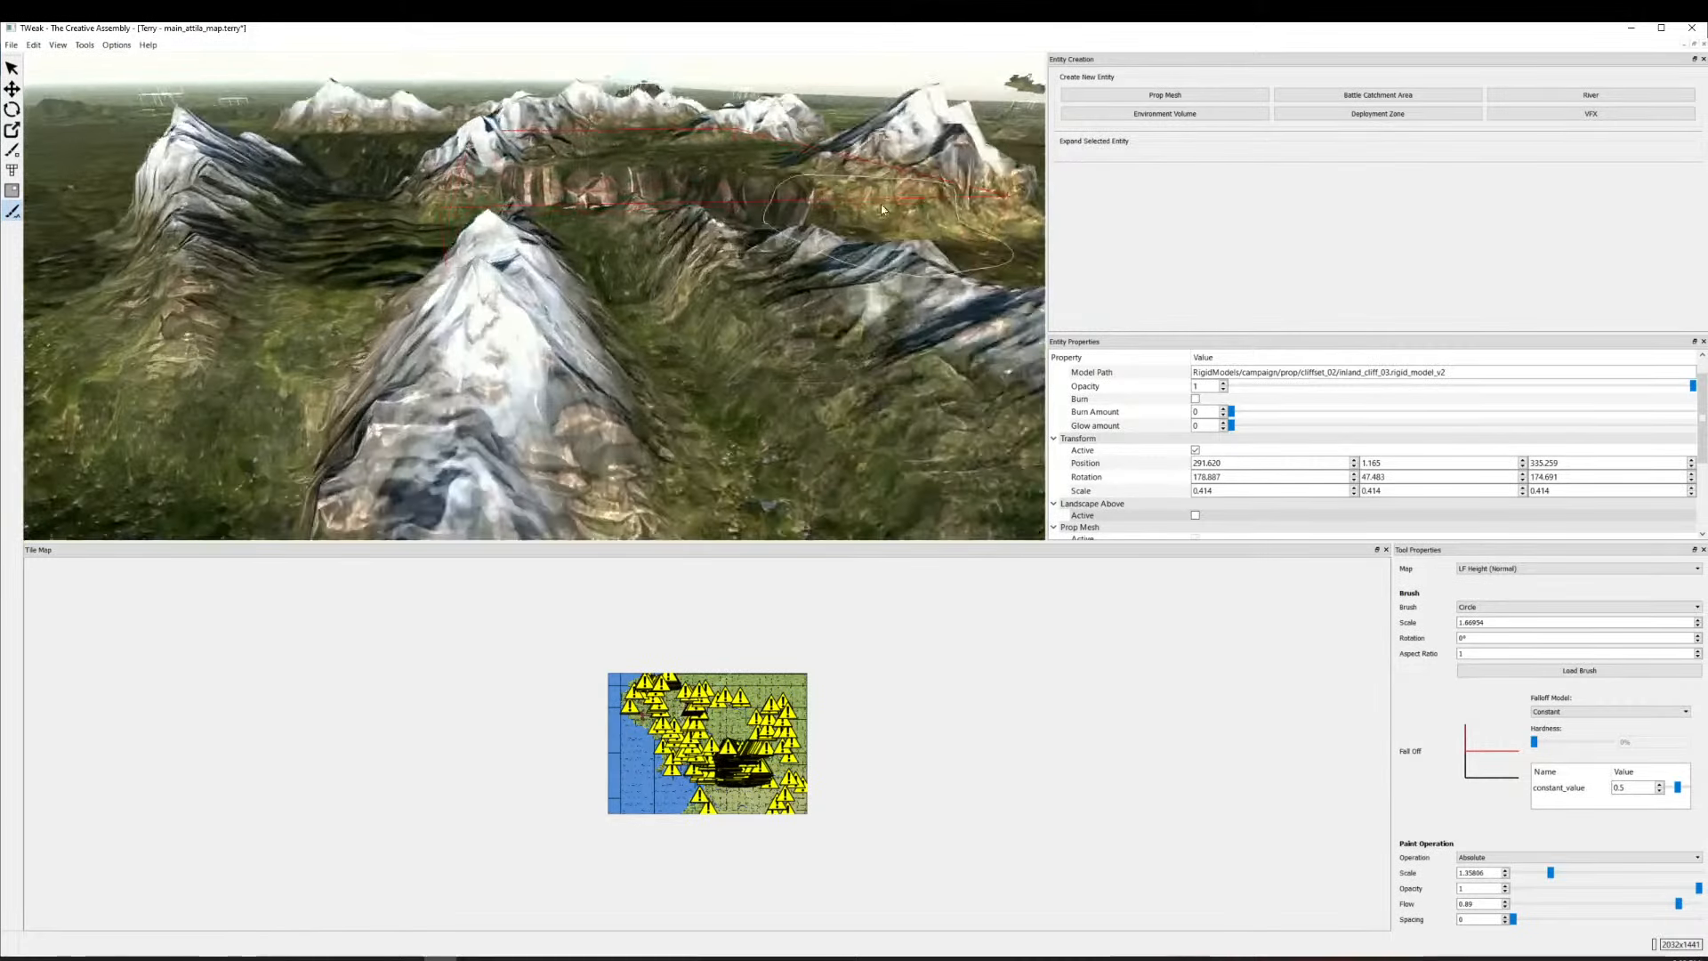
{"action": "scroll", "coordinate": [850, 193], "scroll_direction": "down", "scroll_amount": 8}
{"action": "scroll", "coordinate": [903, 203], "scroll_direction": "down", "scroll_amount": 4}
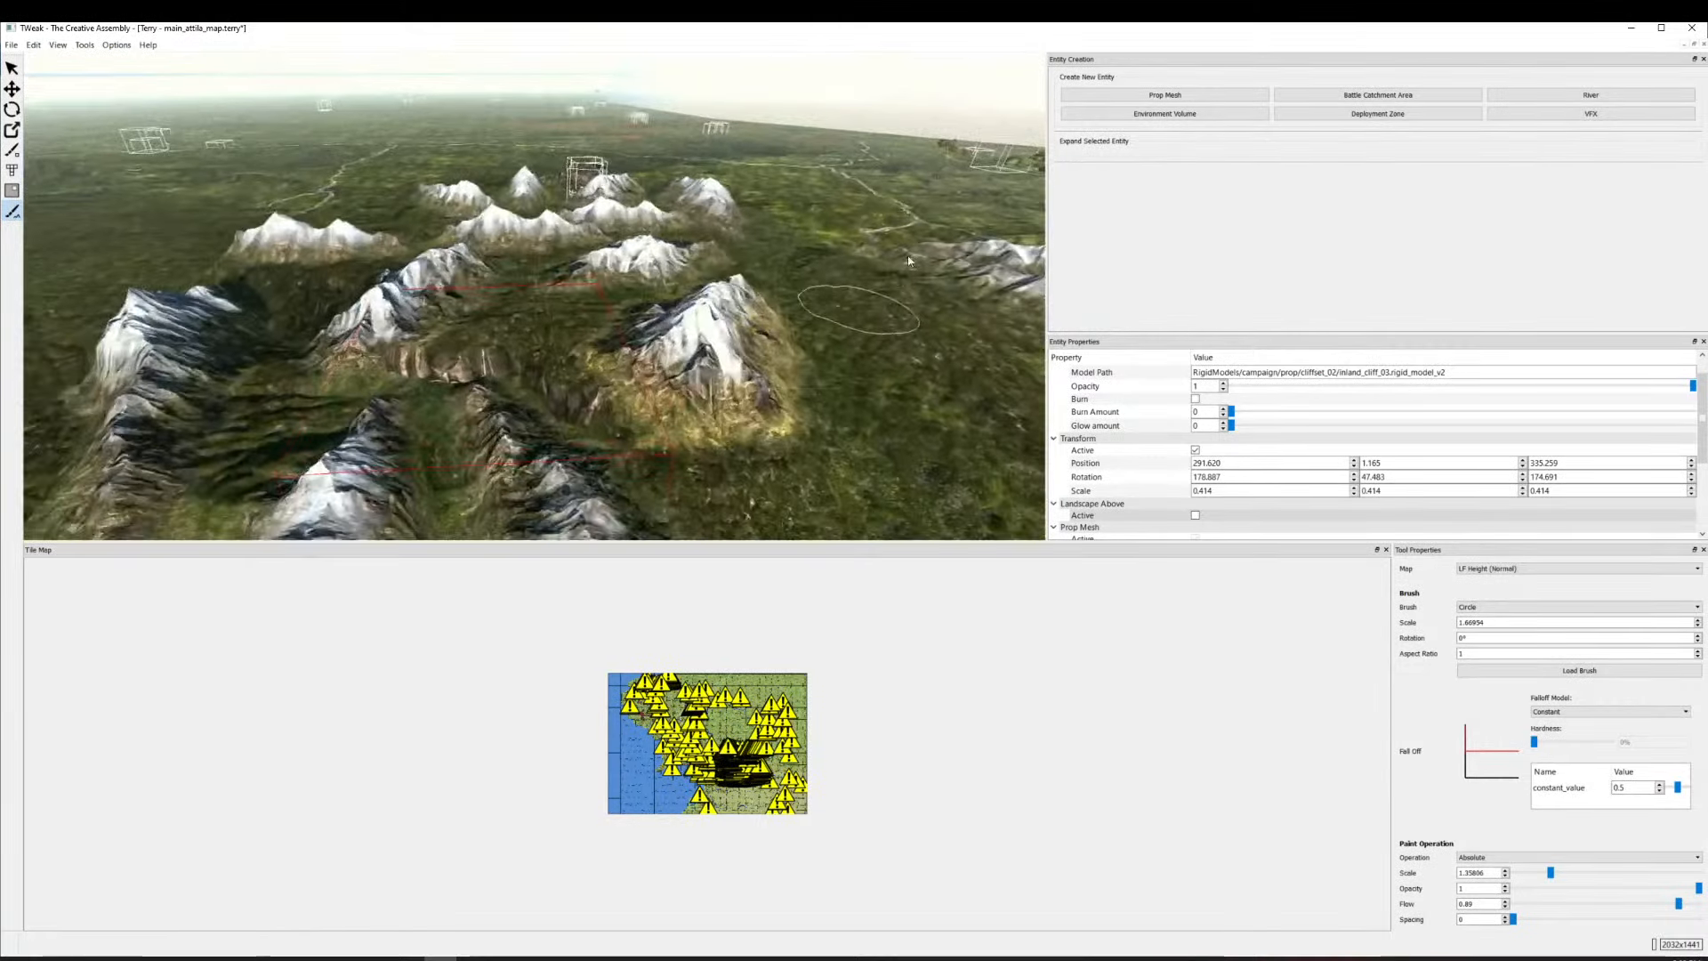
{"action": "key", "text": "w"}
{"action": "key", "text": "d"}
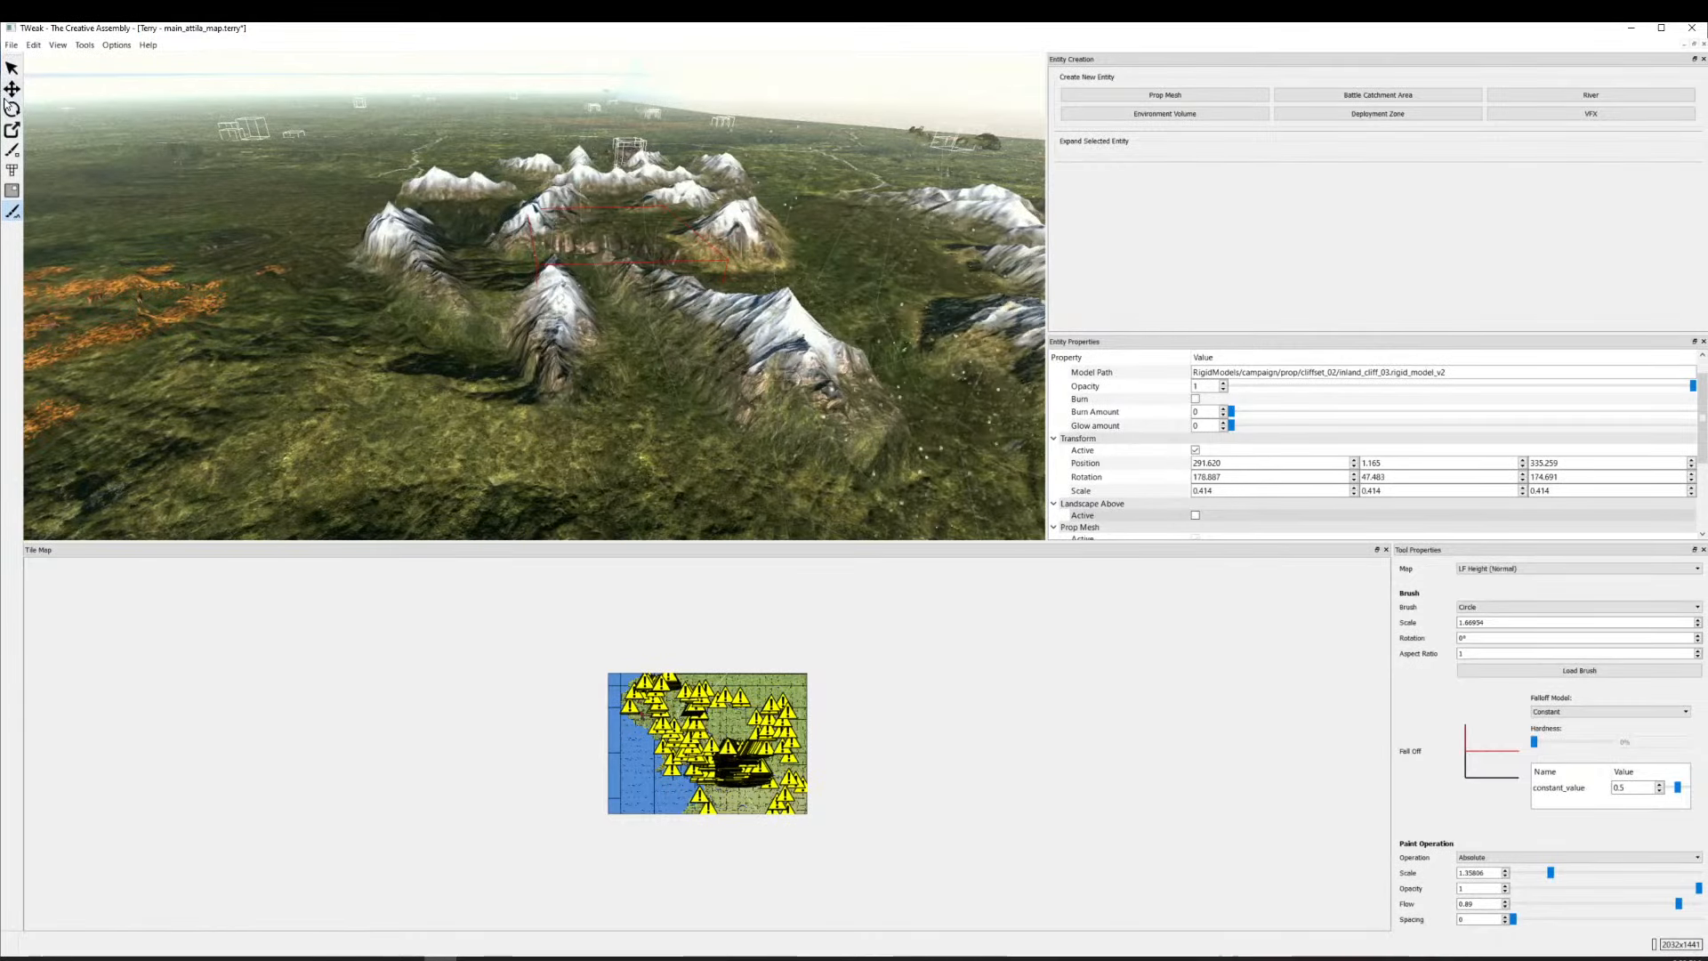
{"action": "left_click", "coordinate": [12, 89]}
{"action": "left_click", "coordinate": [303, 298]}
Level the plateau above the cliffs with the Absolute height brush at a scale of about 2.1.
{"action": "scroll", "coordinate": [464, 313], "scroll_direction": "up", "scroll_amount": 5}
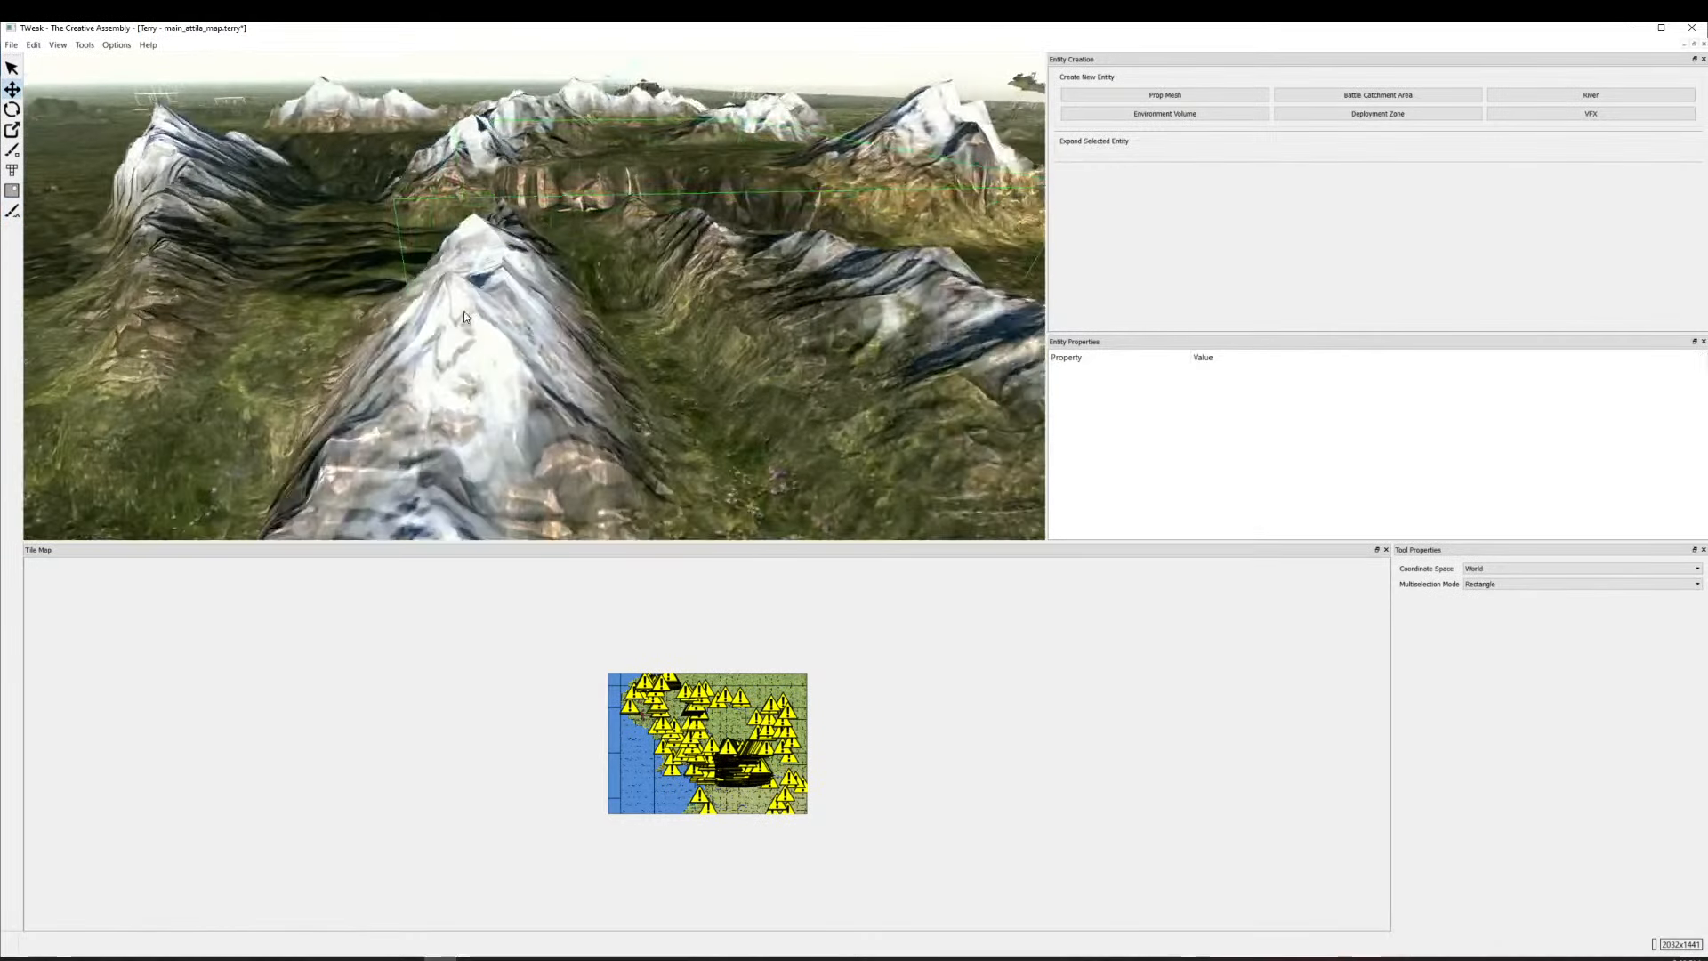
{"action": "key", "text": "d"}
{"action": "key", "text": "a"}
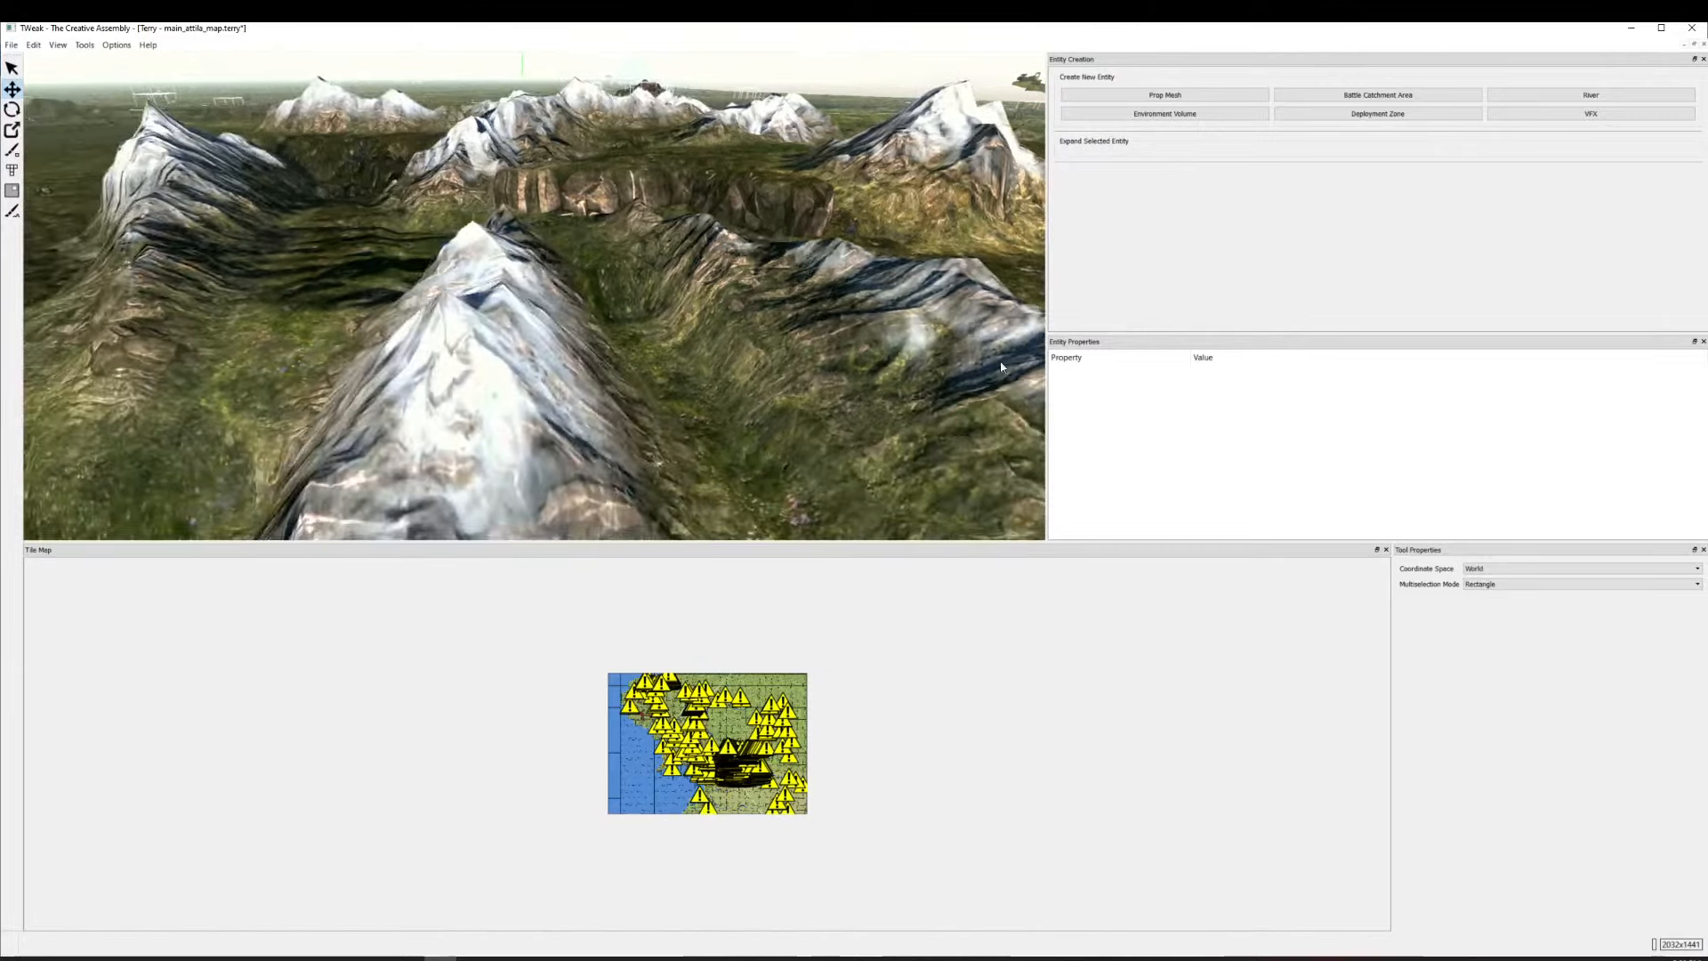
{"action": "key", "text": "d"}
{"action": "key", "text": "w"}
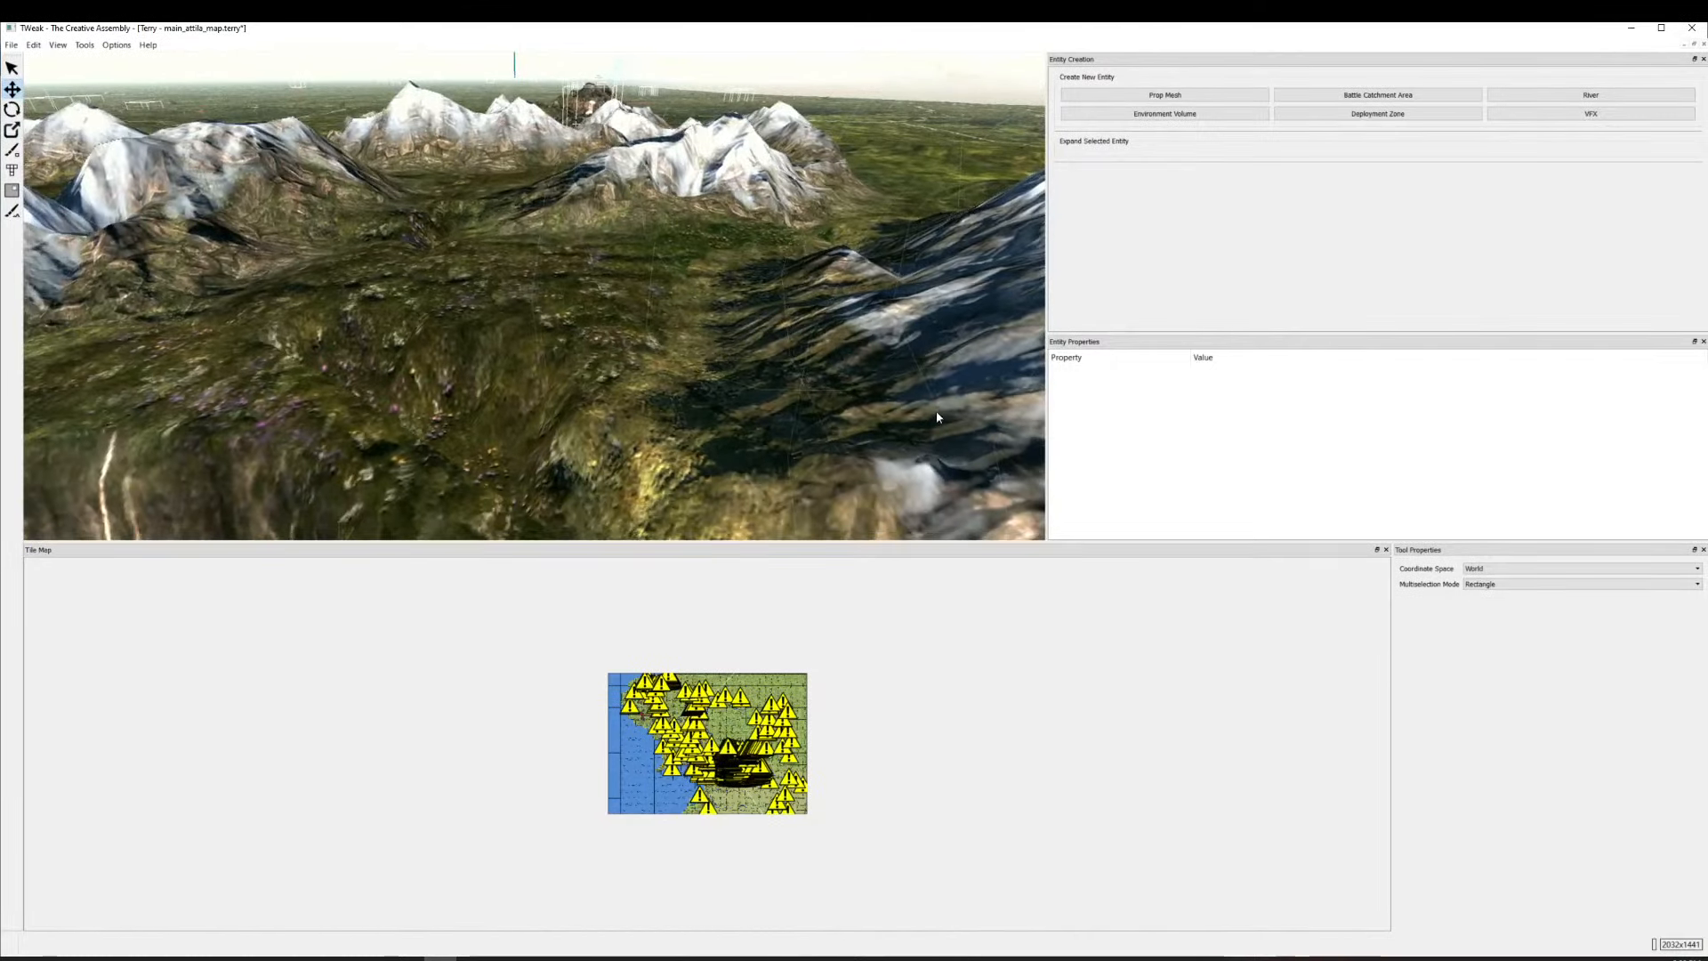
{"action": "left_click_drag", "start_coordinate": [936, 417], "coordinate": [941, 389]}
{"action": "left_click", "coordinate": [14, 213]}
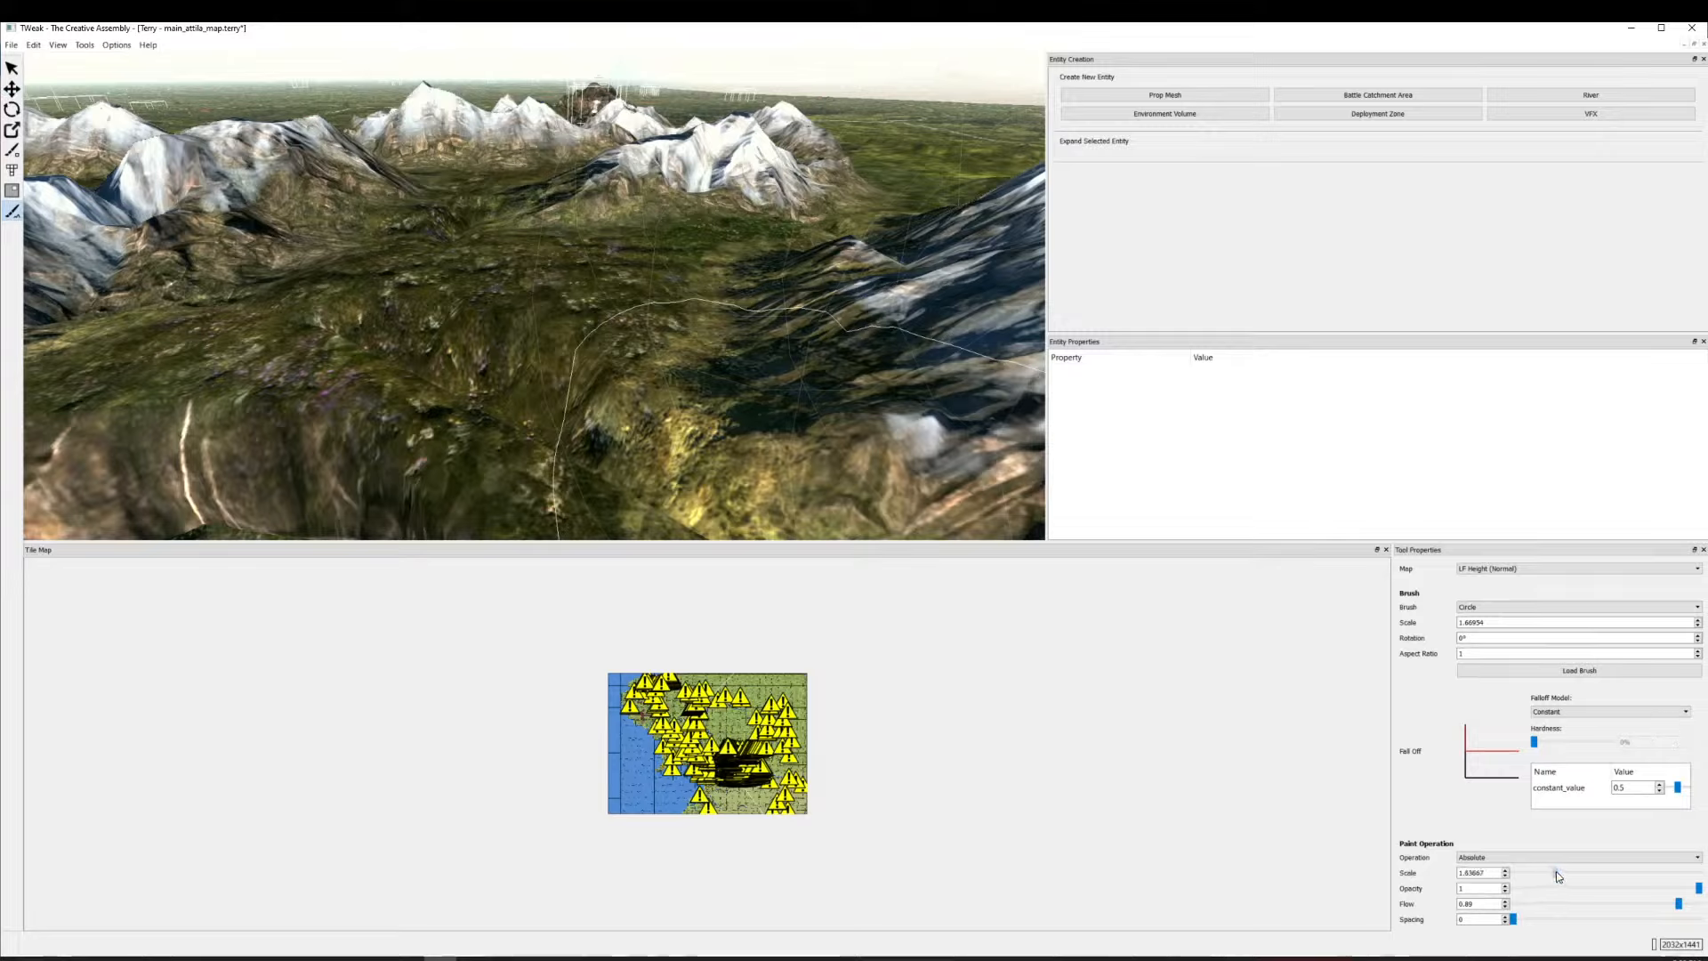
{"action": "left_click", "coordinate": [514, 281]}
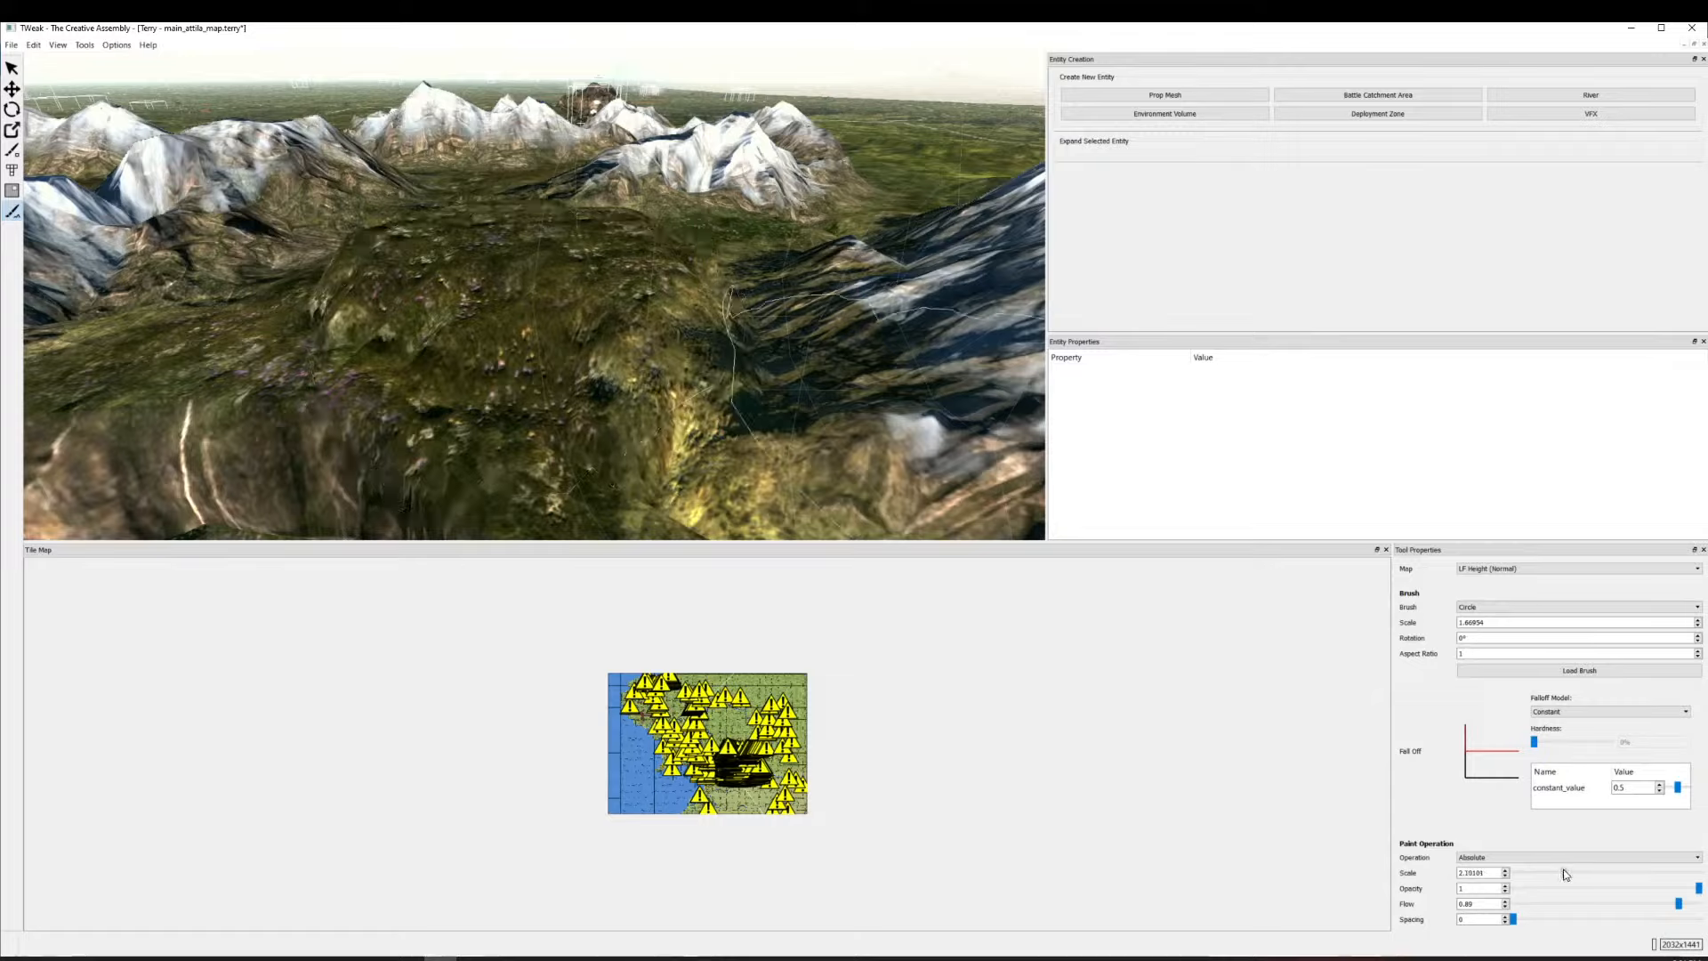
{"action": "left_click_drag", "start_coordinate": [530, 290], "coordinate": [527, 267]}
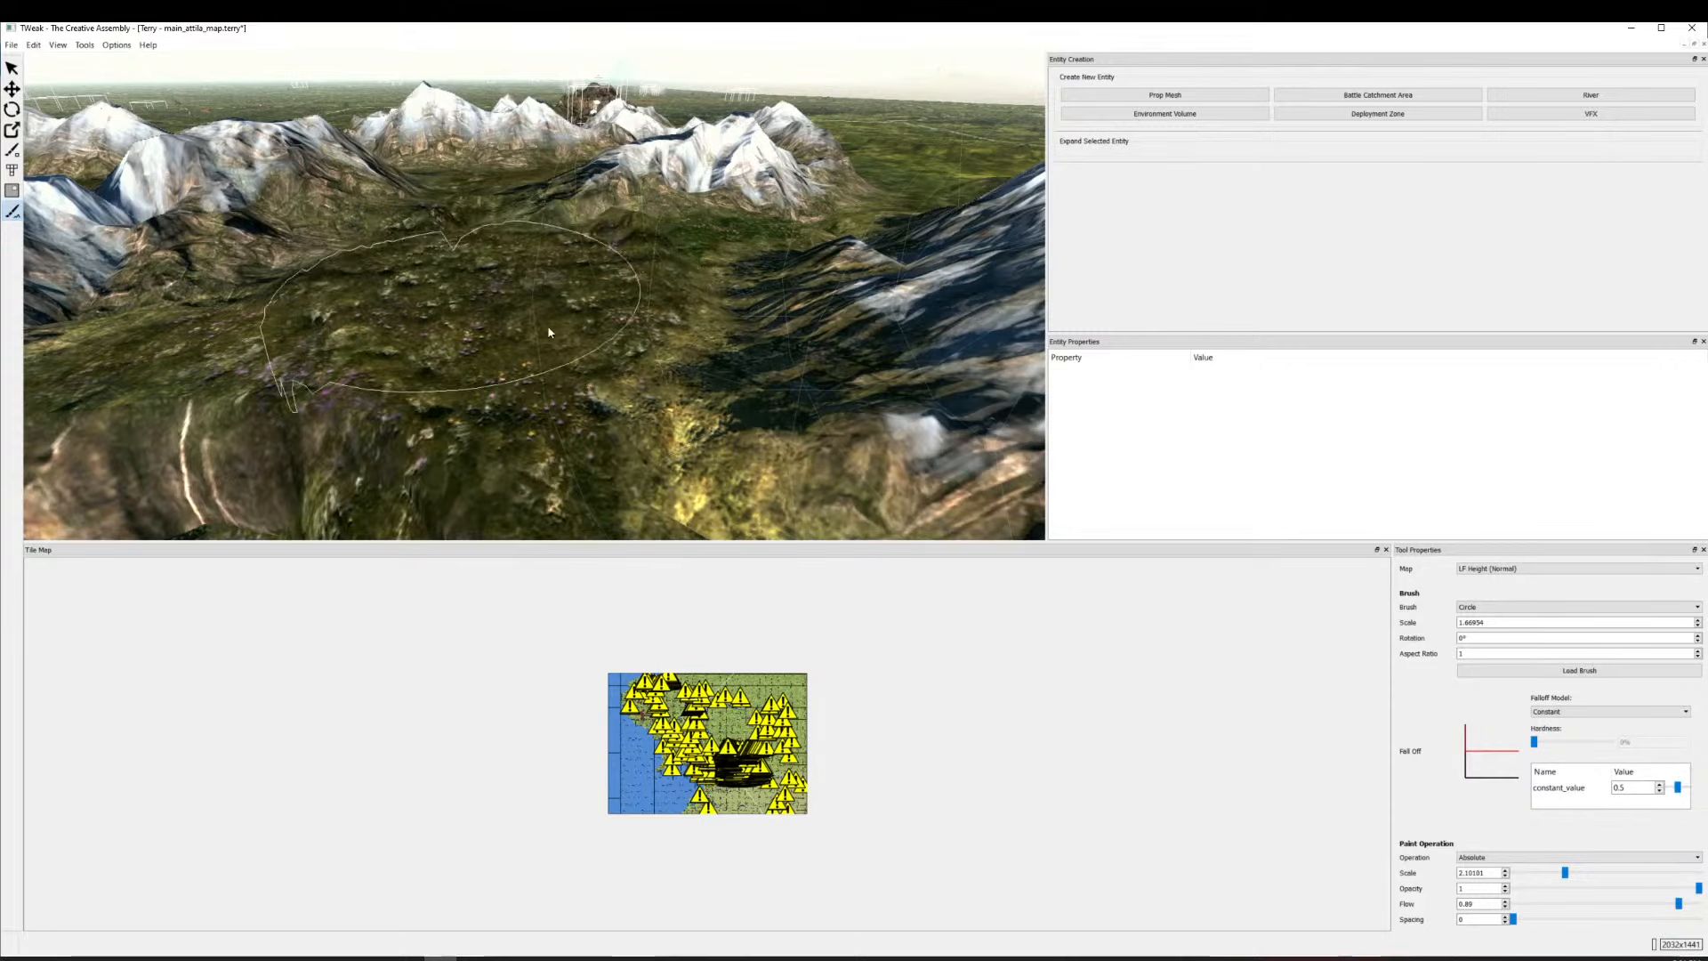
{"action": "left_click_drag", "start_coordinate": [613, 311], "coordinate": [654, 221]}
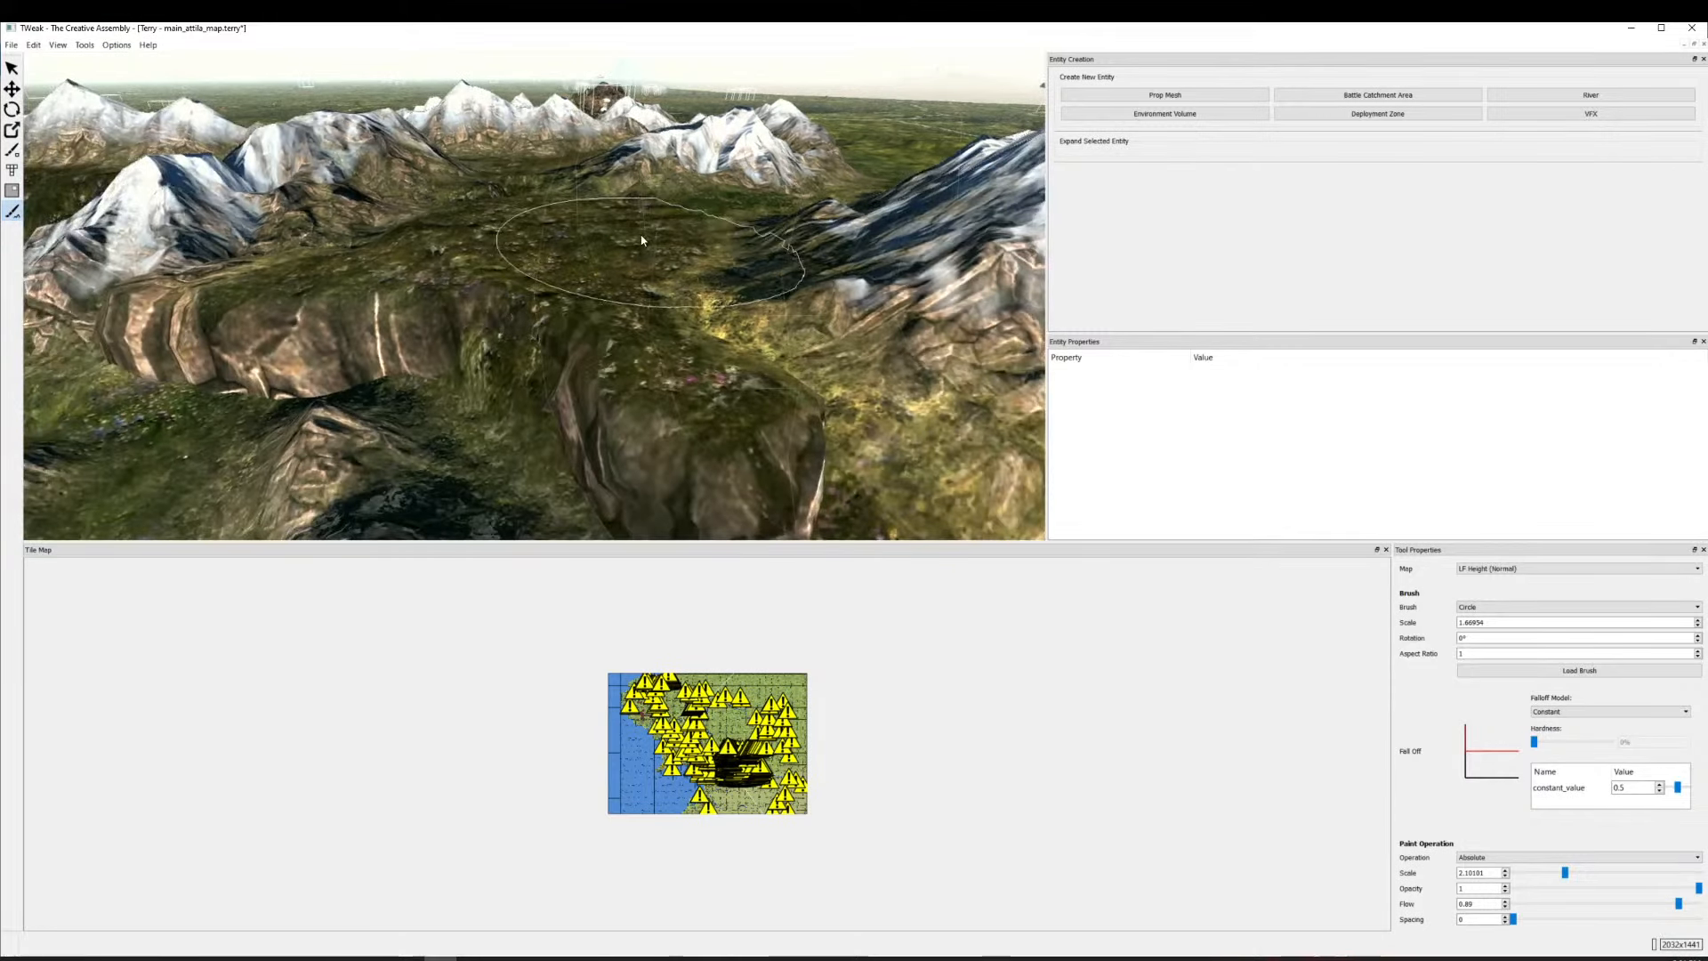
Set the Absolute height scale back to about 1.36 and touch up the terrain around the cliffs.
{"action": "scroll", "coordinate": [750, 237], "scroll_direction": "down", "scroll_amount": 2}
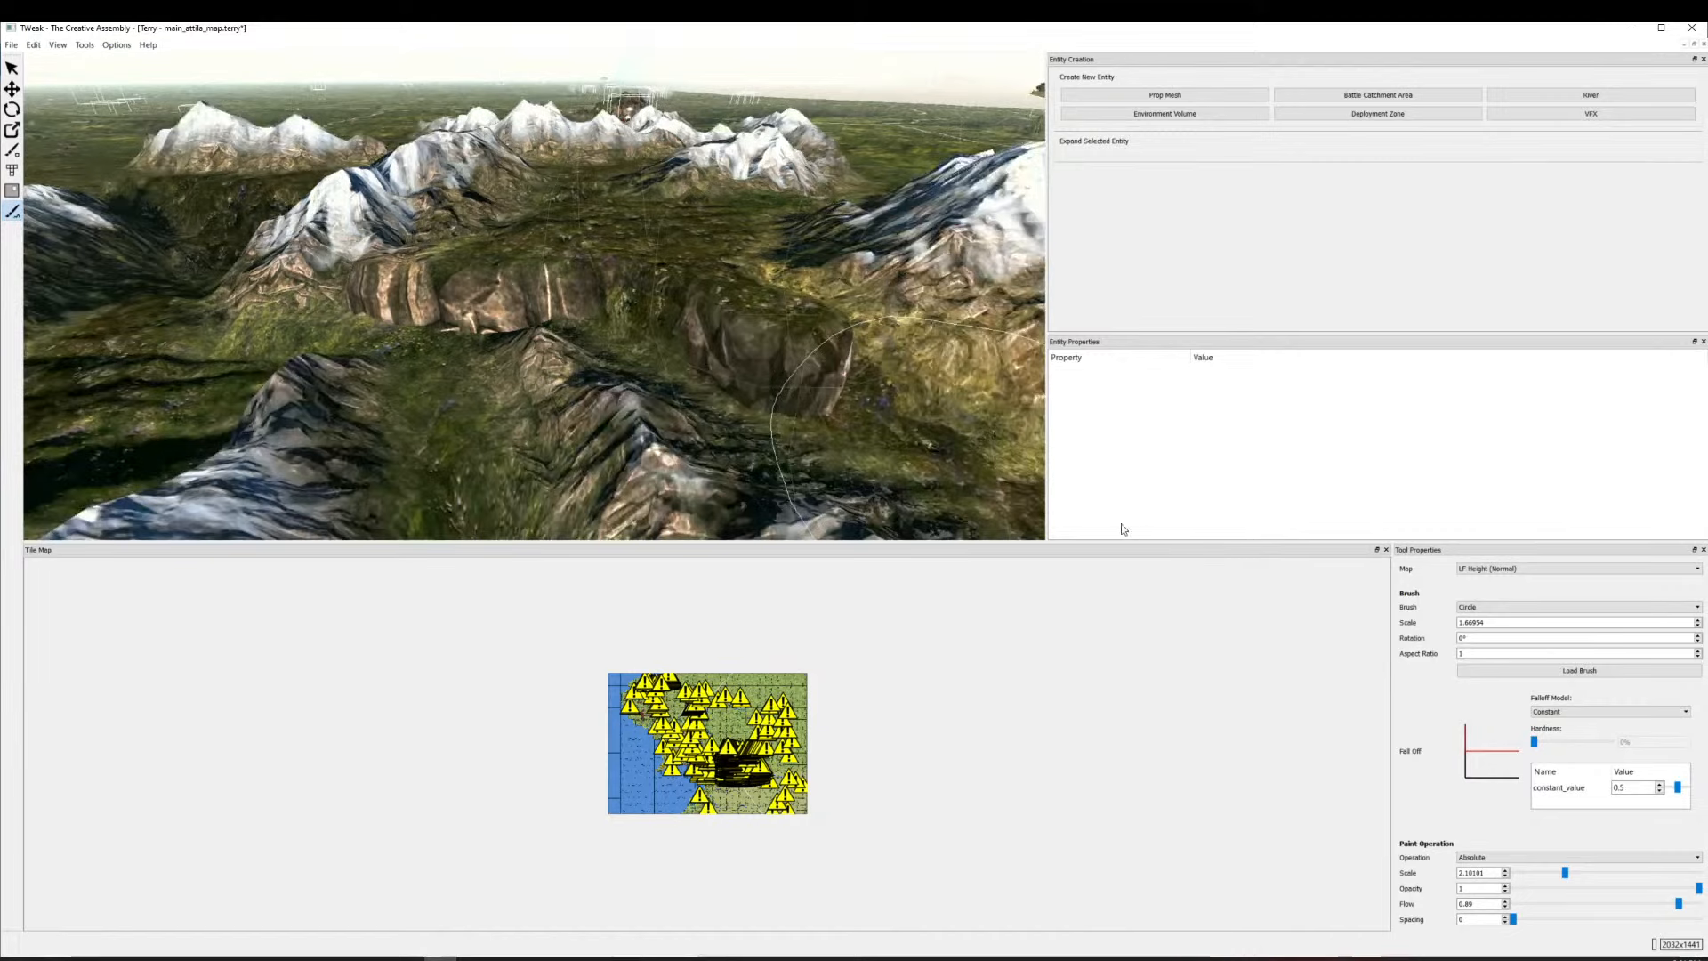
{"action": "scroll", "coordinate": [834, 338], "scroll_direction": "down", "scroll_amount": 2}
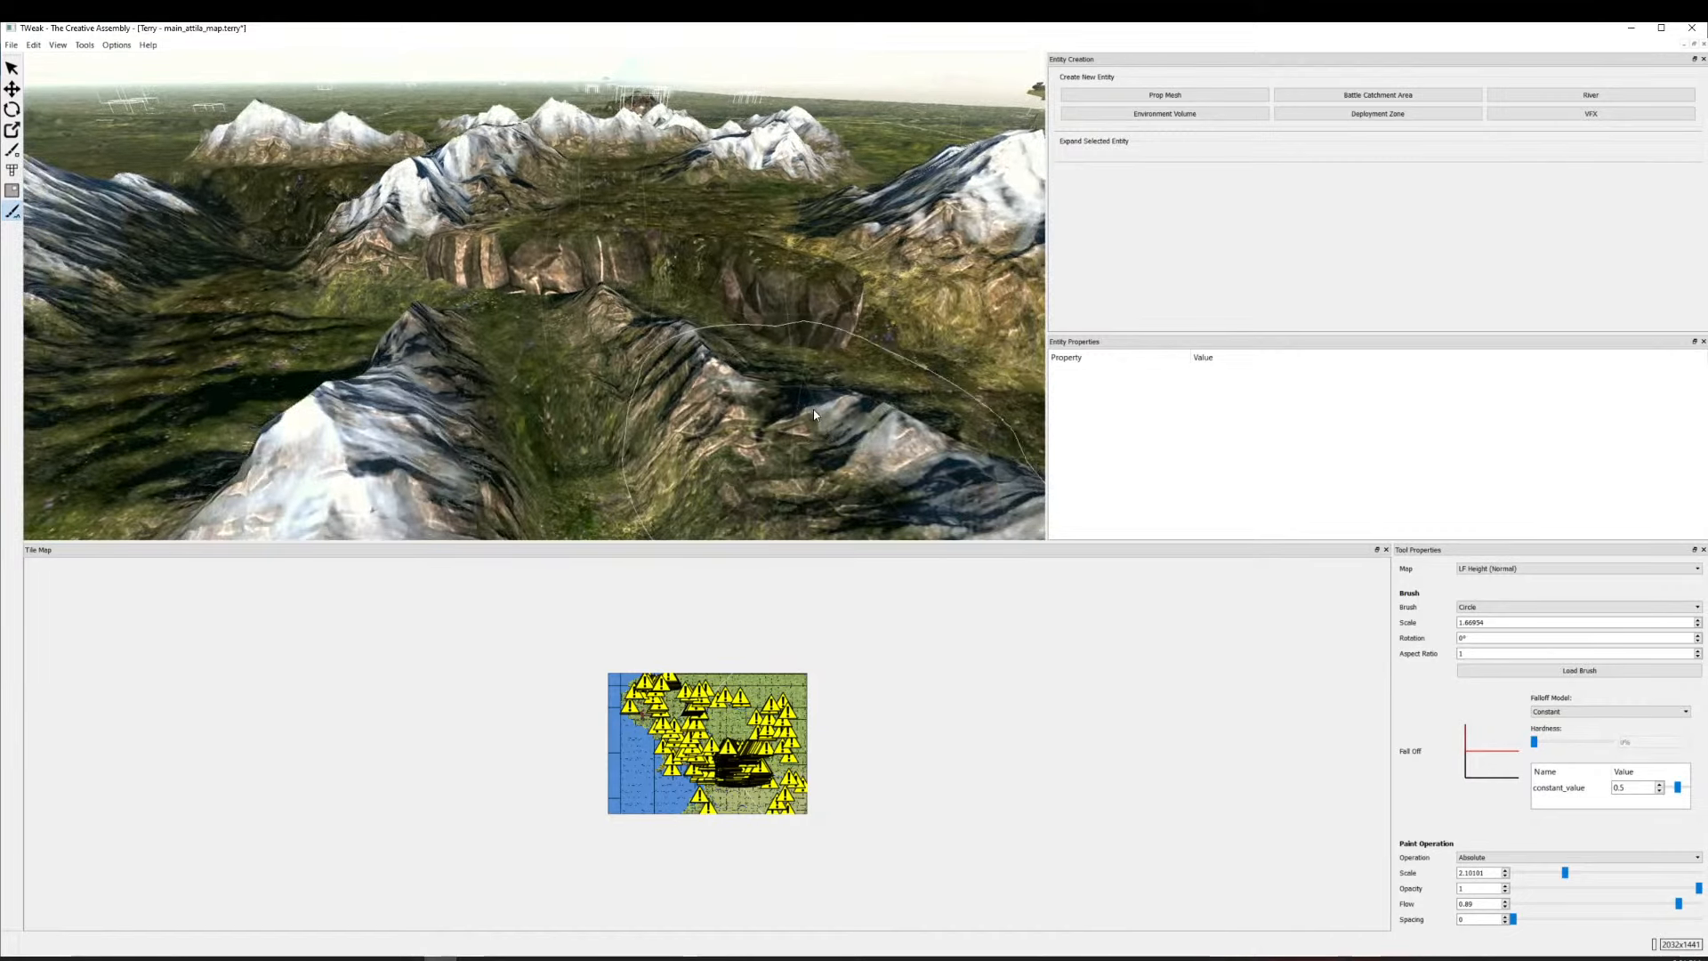
{"action": "left_click_drag", "start_coordinate": [814, 414], "coordinate": [753, 496]}
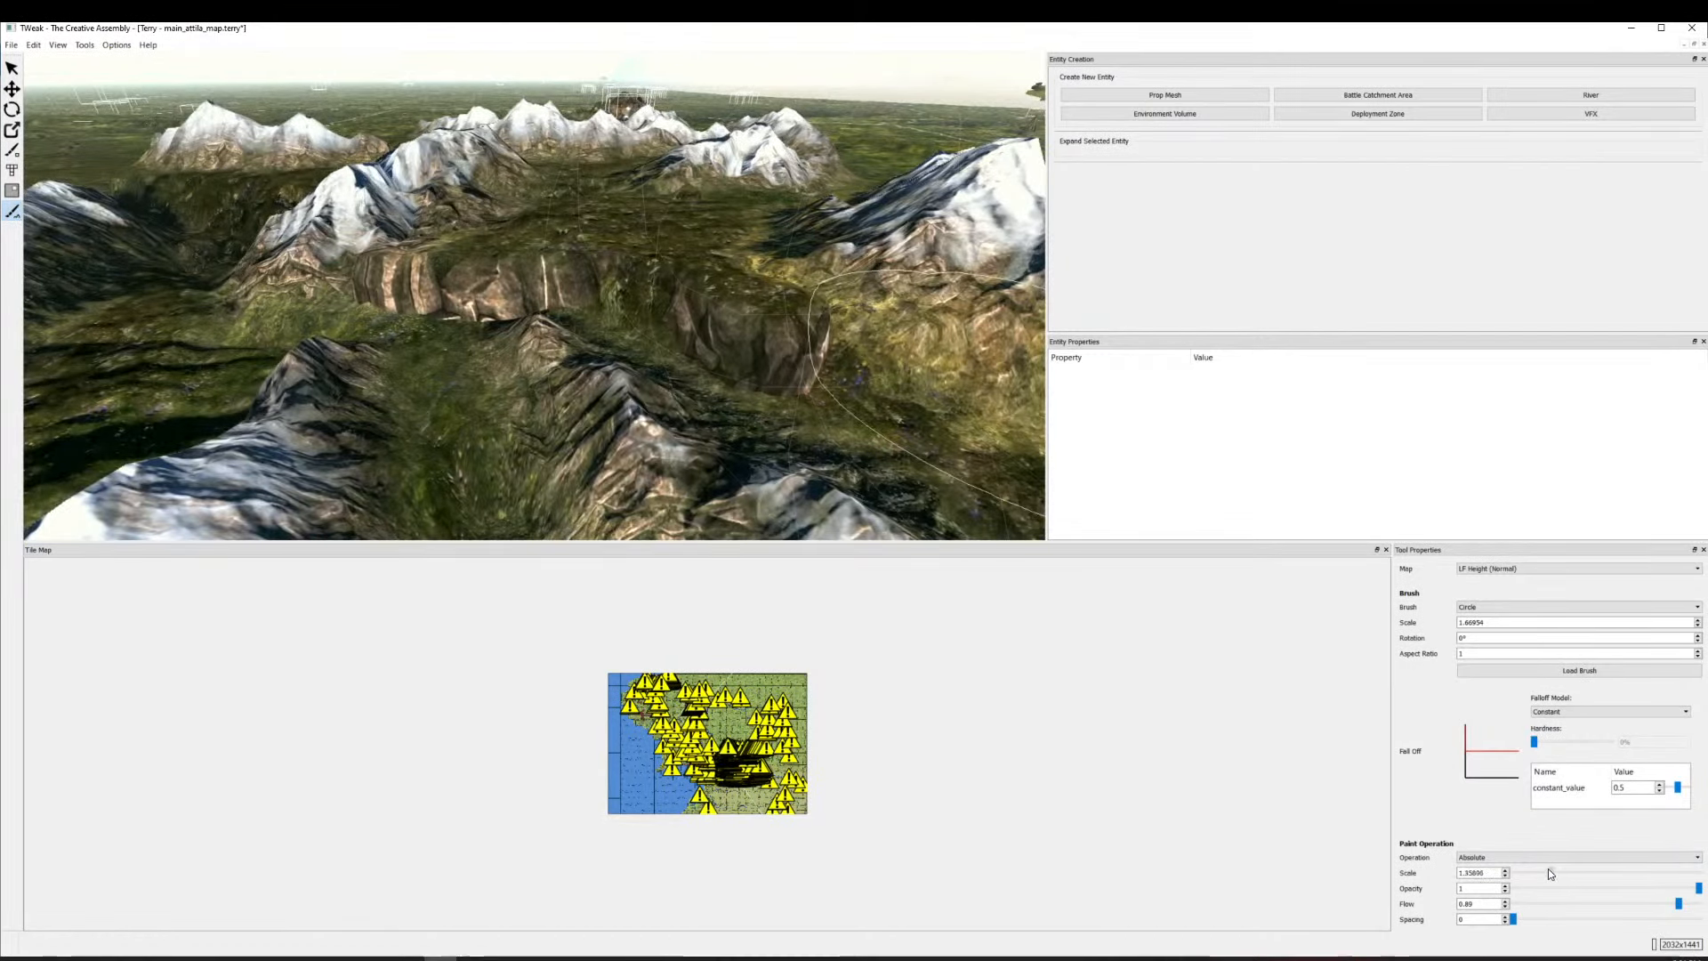
{"action": "left_click_drag", "start_coordinate": [1545, 871], "coordinate": [1550, 871]}
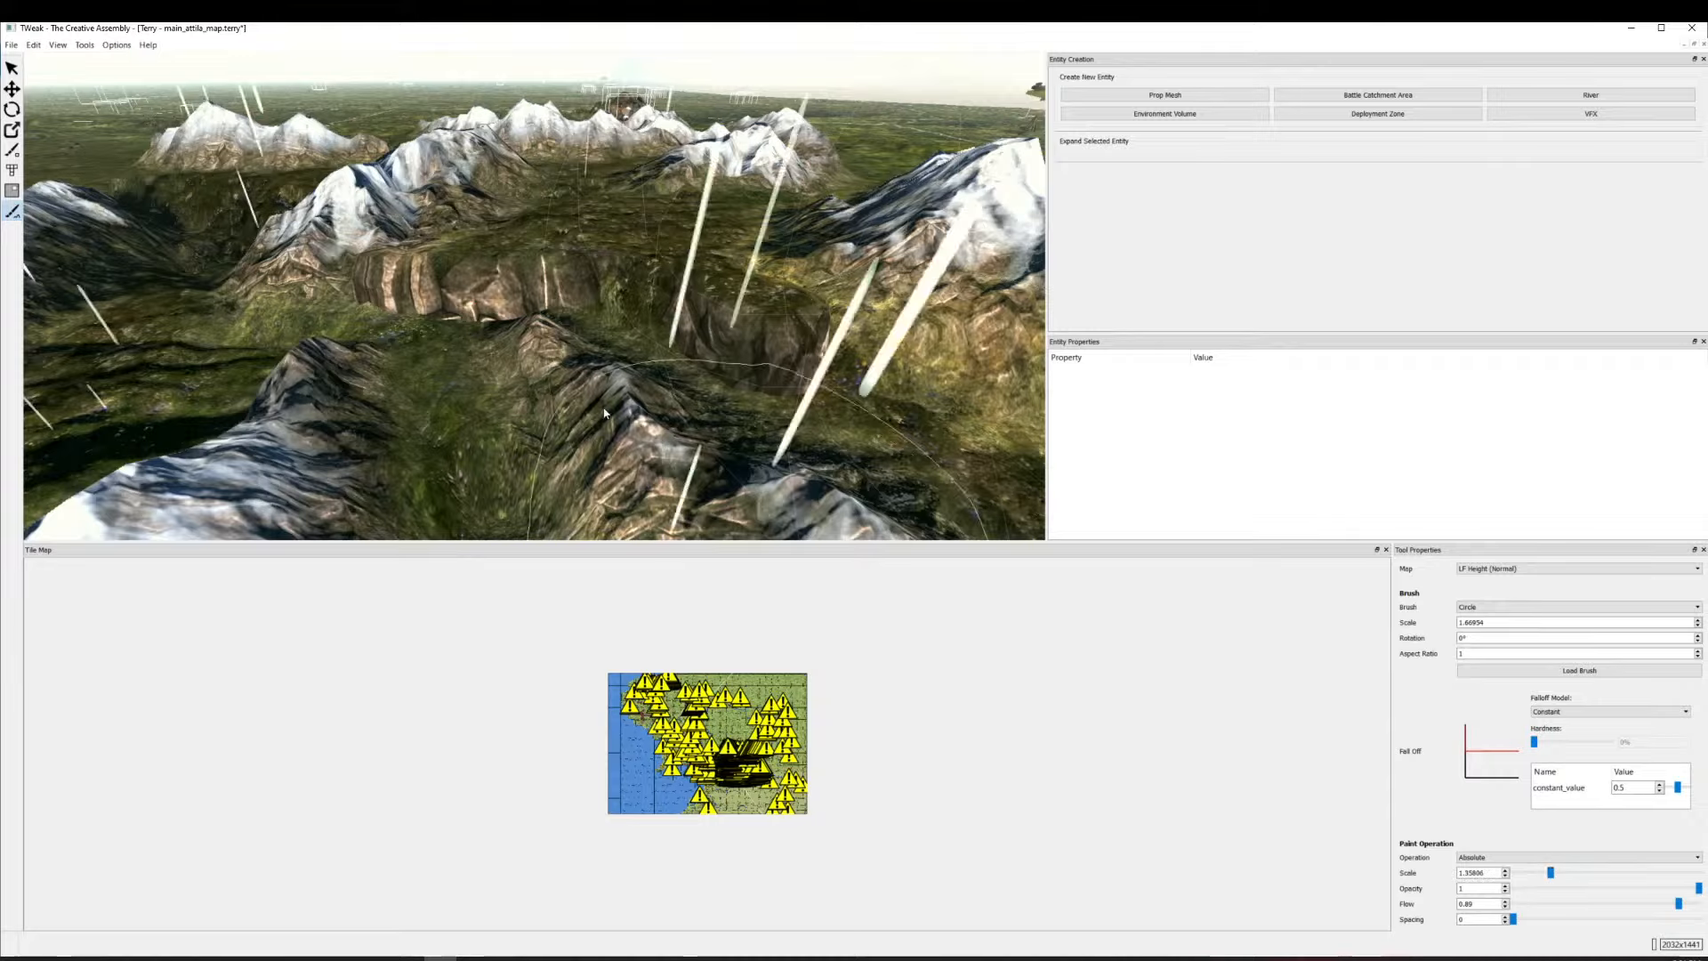
{"action": "mouse_move", "coordinate": [772, 232]}
{"action": "left_mouse_down"}
{"action": "mouse_move", "coordinate": [677, 383]}
{"action": "mouse_move", "coordinate": [834, 356]}
{"action": "mouse_move", "coordinate": [733, 206]}
{"action": "left_mouse_up"}
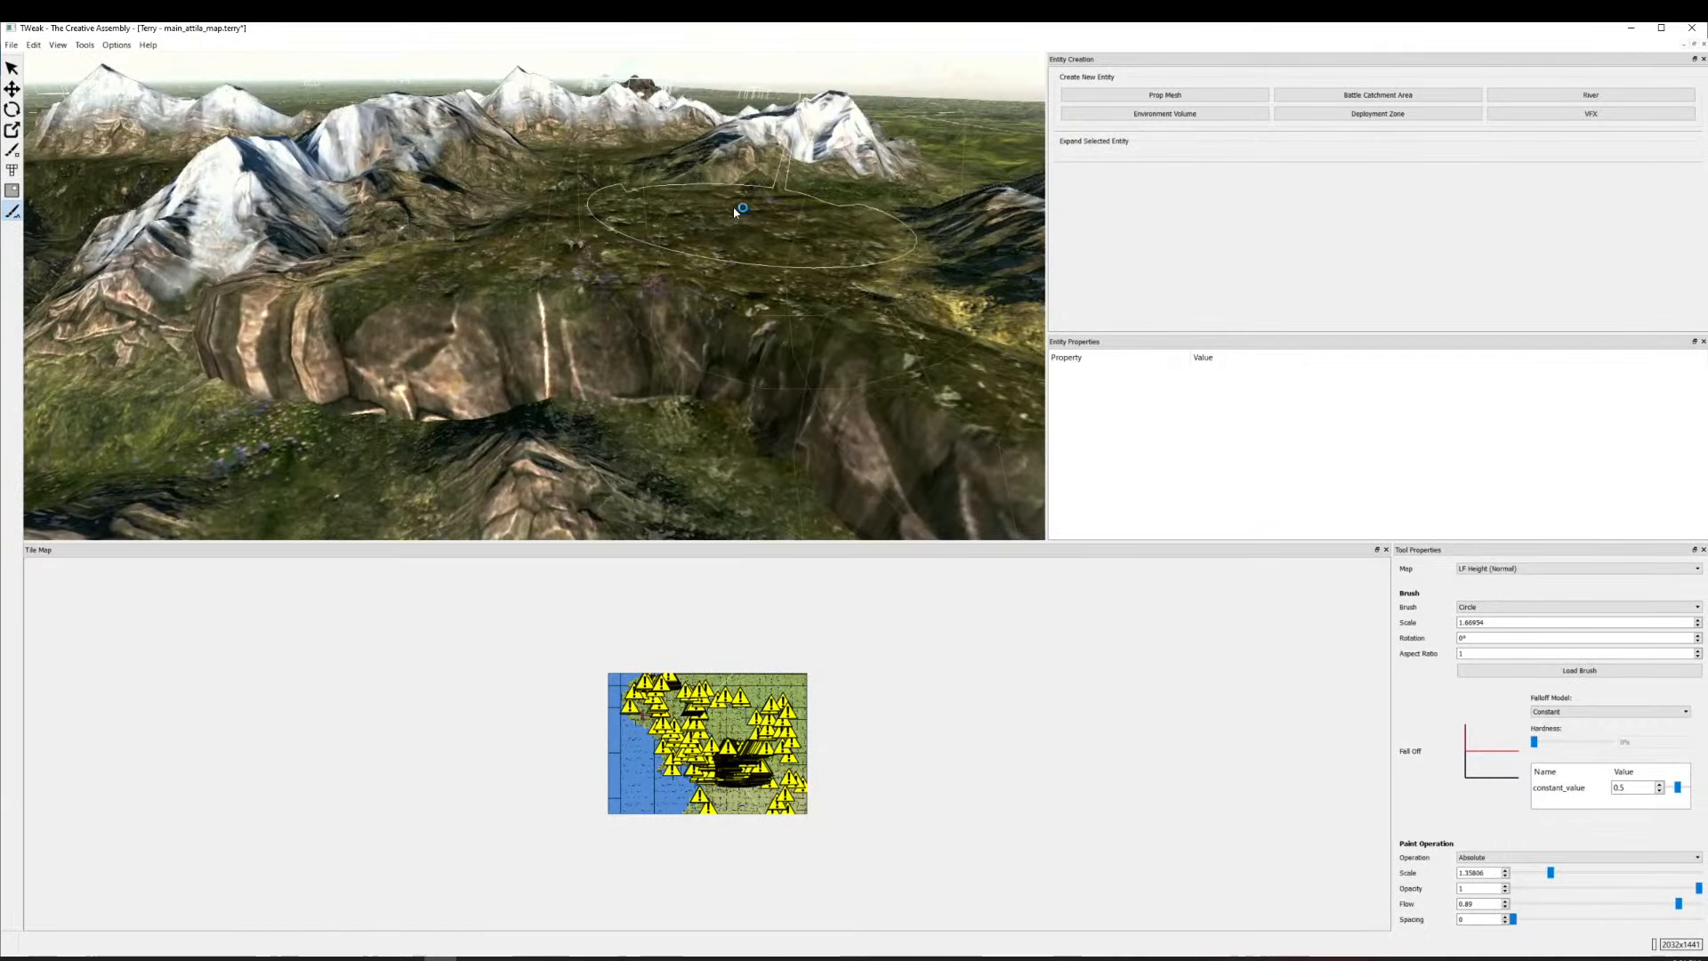
{"action": "left_click_drag", "start_coordinate": [774, 311], "coordinate": [105, 186]}
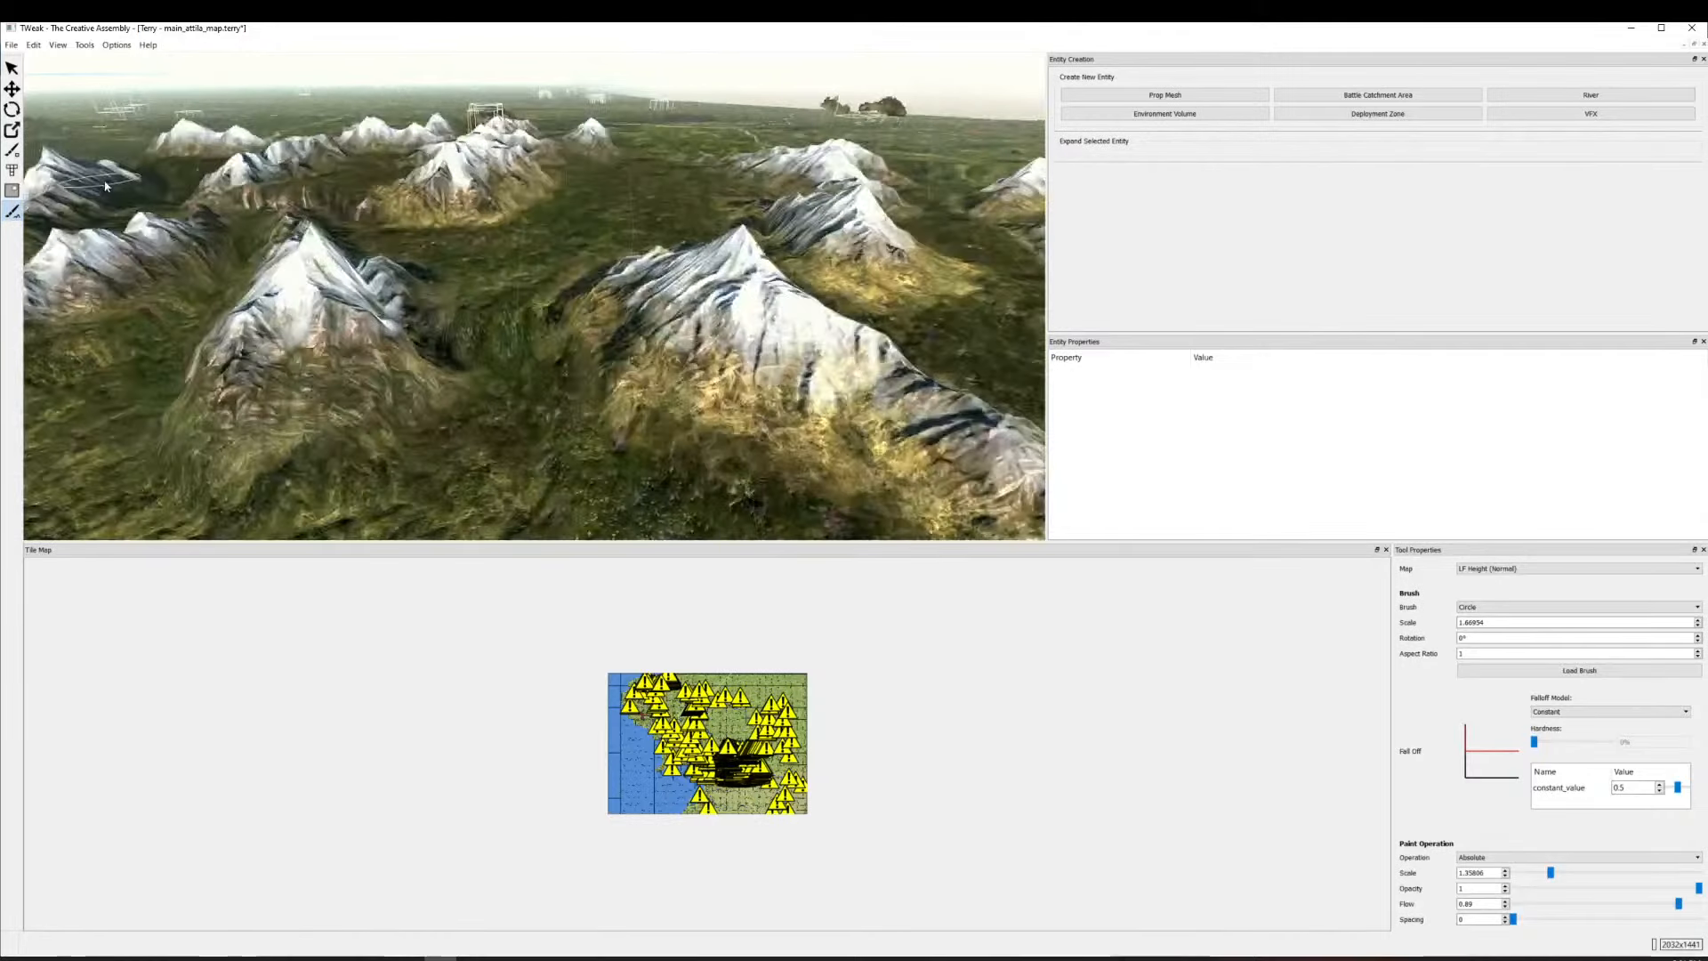
Start a new prop mesh and choose mountain_alps_04 from the mountain props.
{"action": "left_click", "coordinate": [1121, 95]}
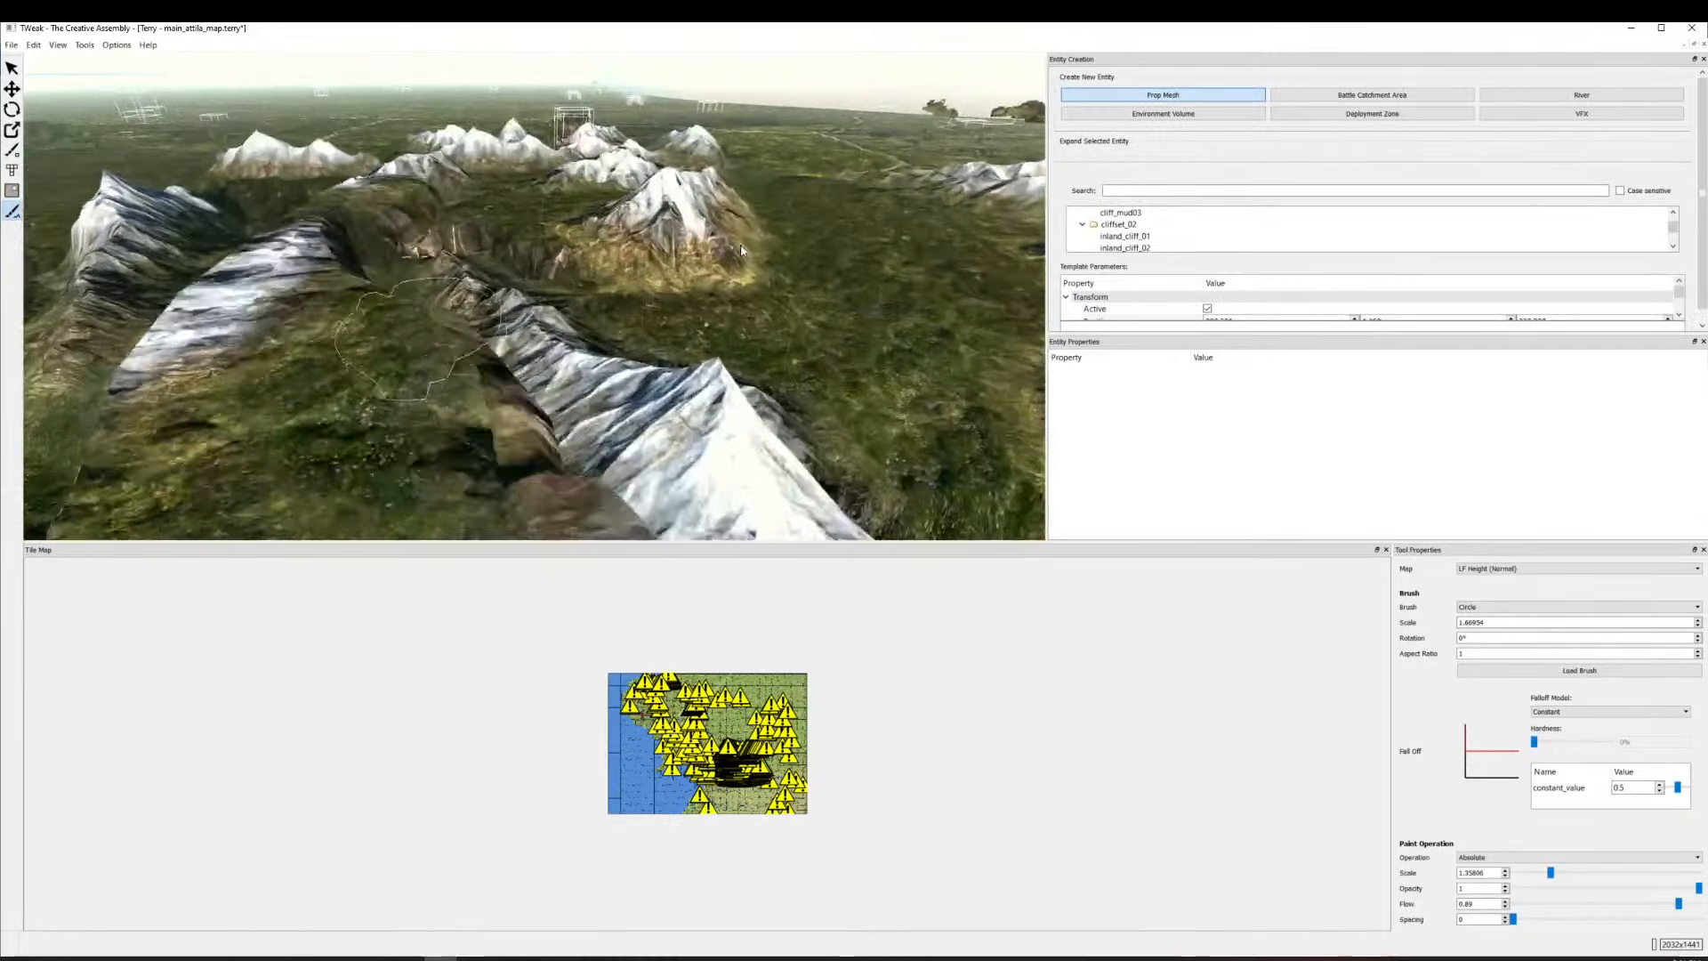
{"action": "scroll", "coordinate": [1129, 232], "scroll_direction": "up", "scroll_amount": 2}
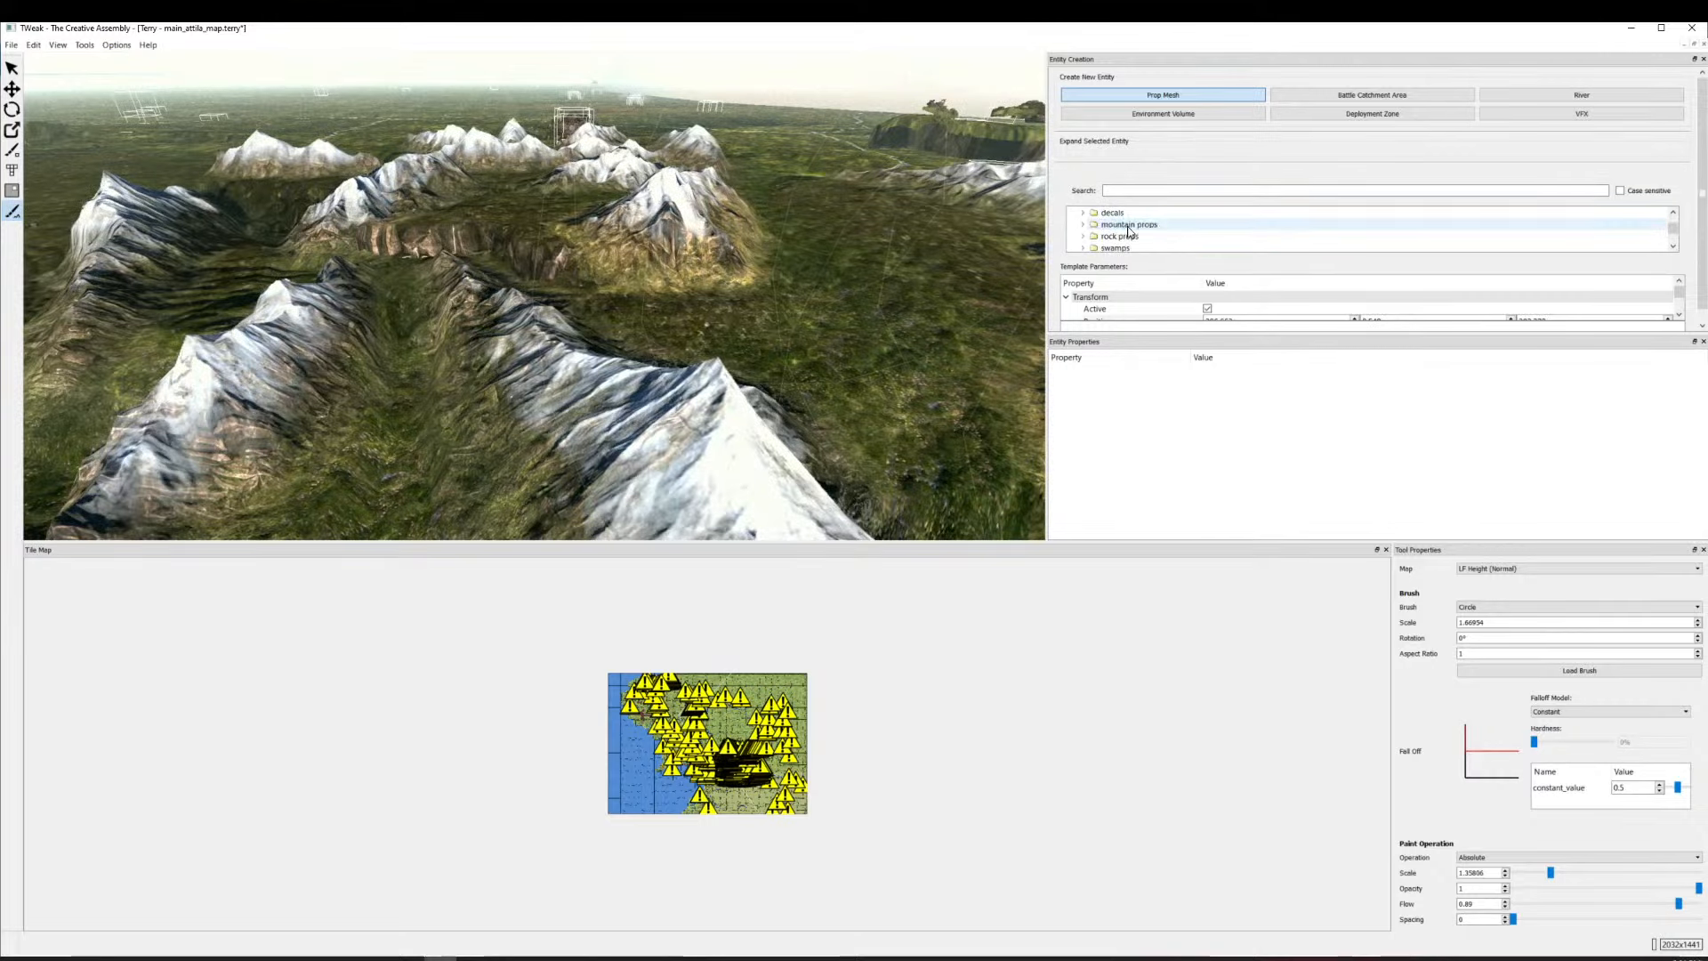
{"action": "left_click", "coordinate": [1083, 225]}
{"action": "scroll", "coordinate": [1121, 233], "scroll_direction": "down", "scroll_amount": 1}
{"action": "left_click", "coordinate": [1140, 237]}
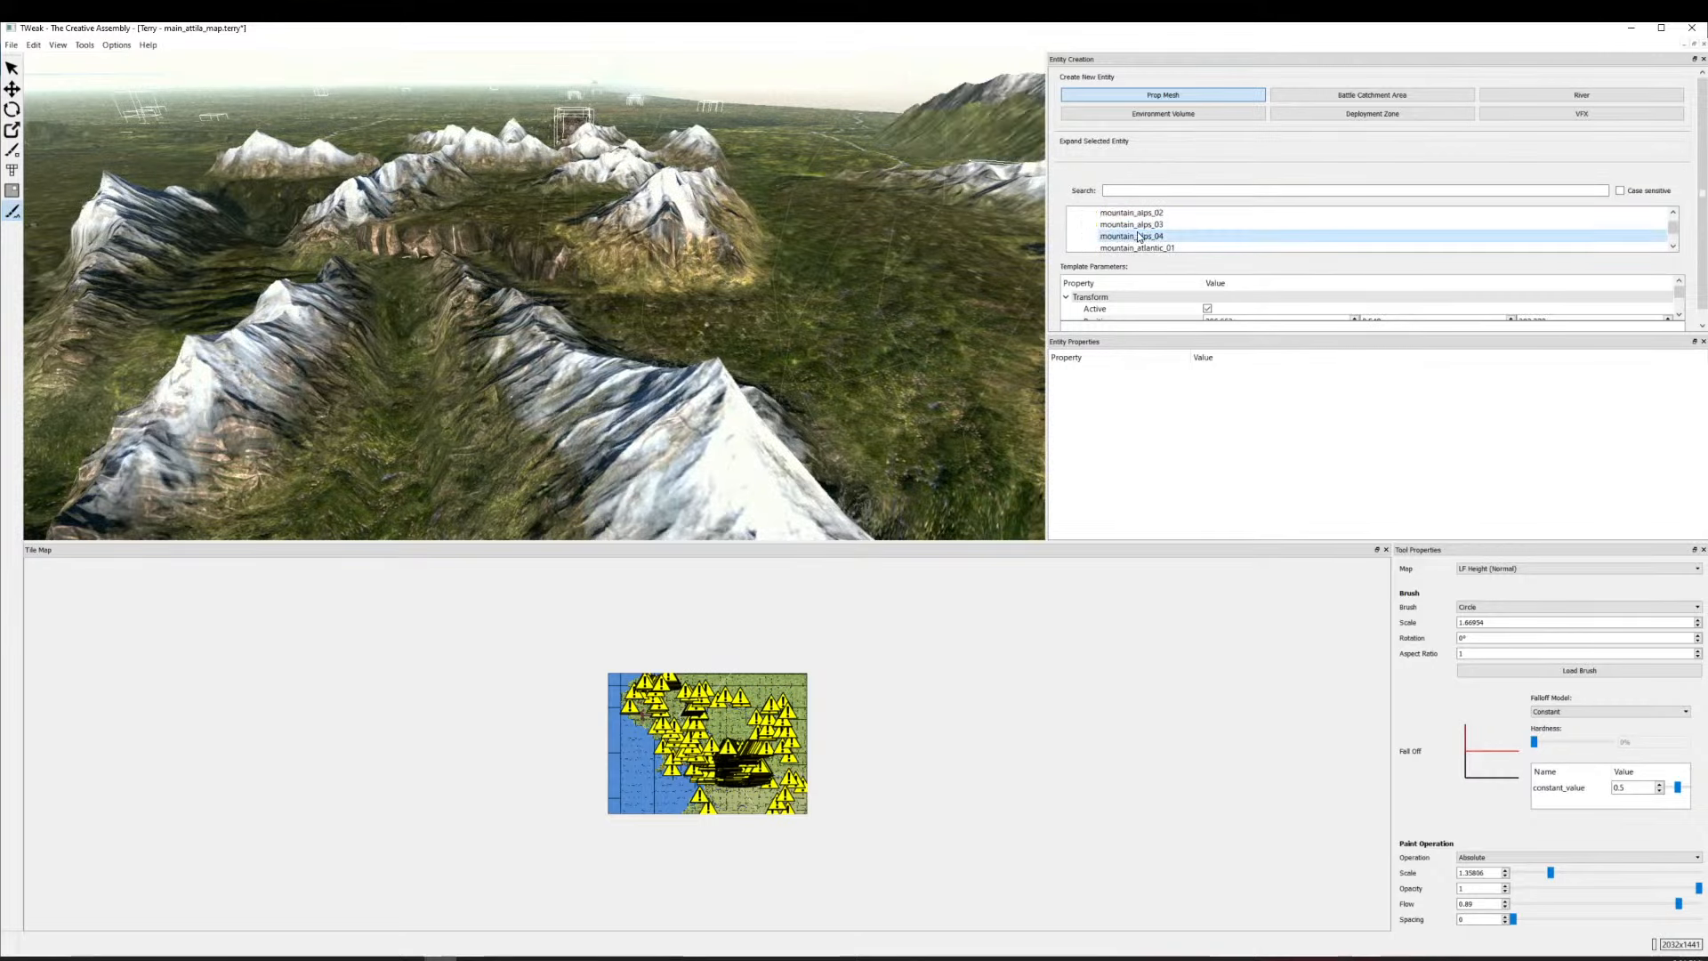
Place the mountain_alps_04 mesh beside the small snowy peaks near the map's edge.
{"action": "scroll", "coordinate": [710, 318], "scroll_direction": "down", "scroll_amount": 5}
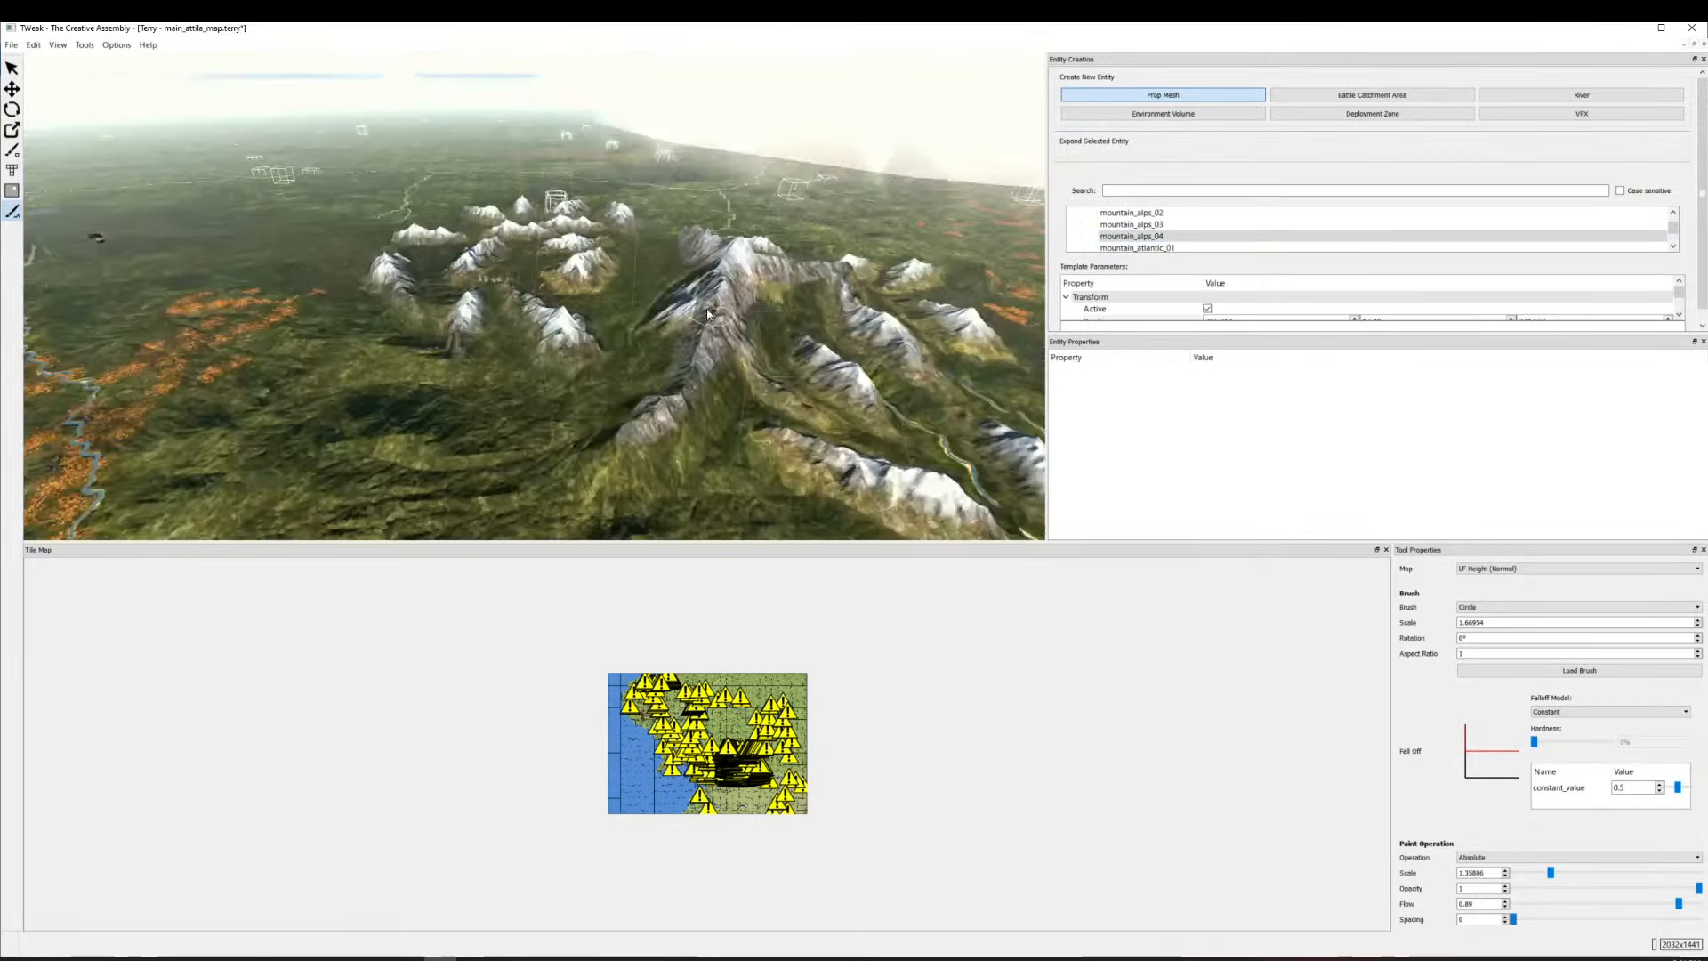
{"action": "scroll", "coordinate": [708, 314], "scroll_direction": "down", "scroll_amount": 5}
{"action": "scroll", "coordinate": [693, 315], "scroll_direction": "up", "scroll_amount": 8}
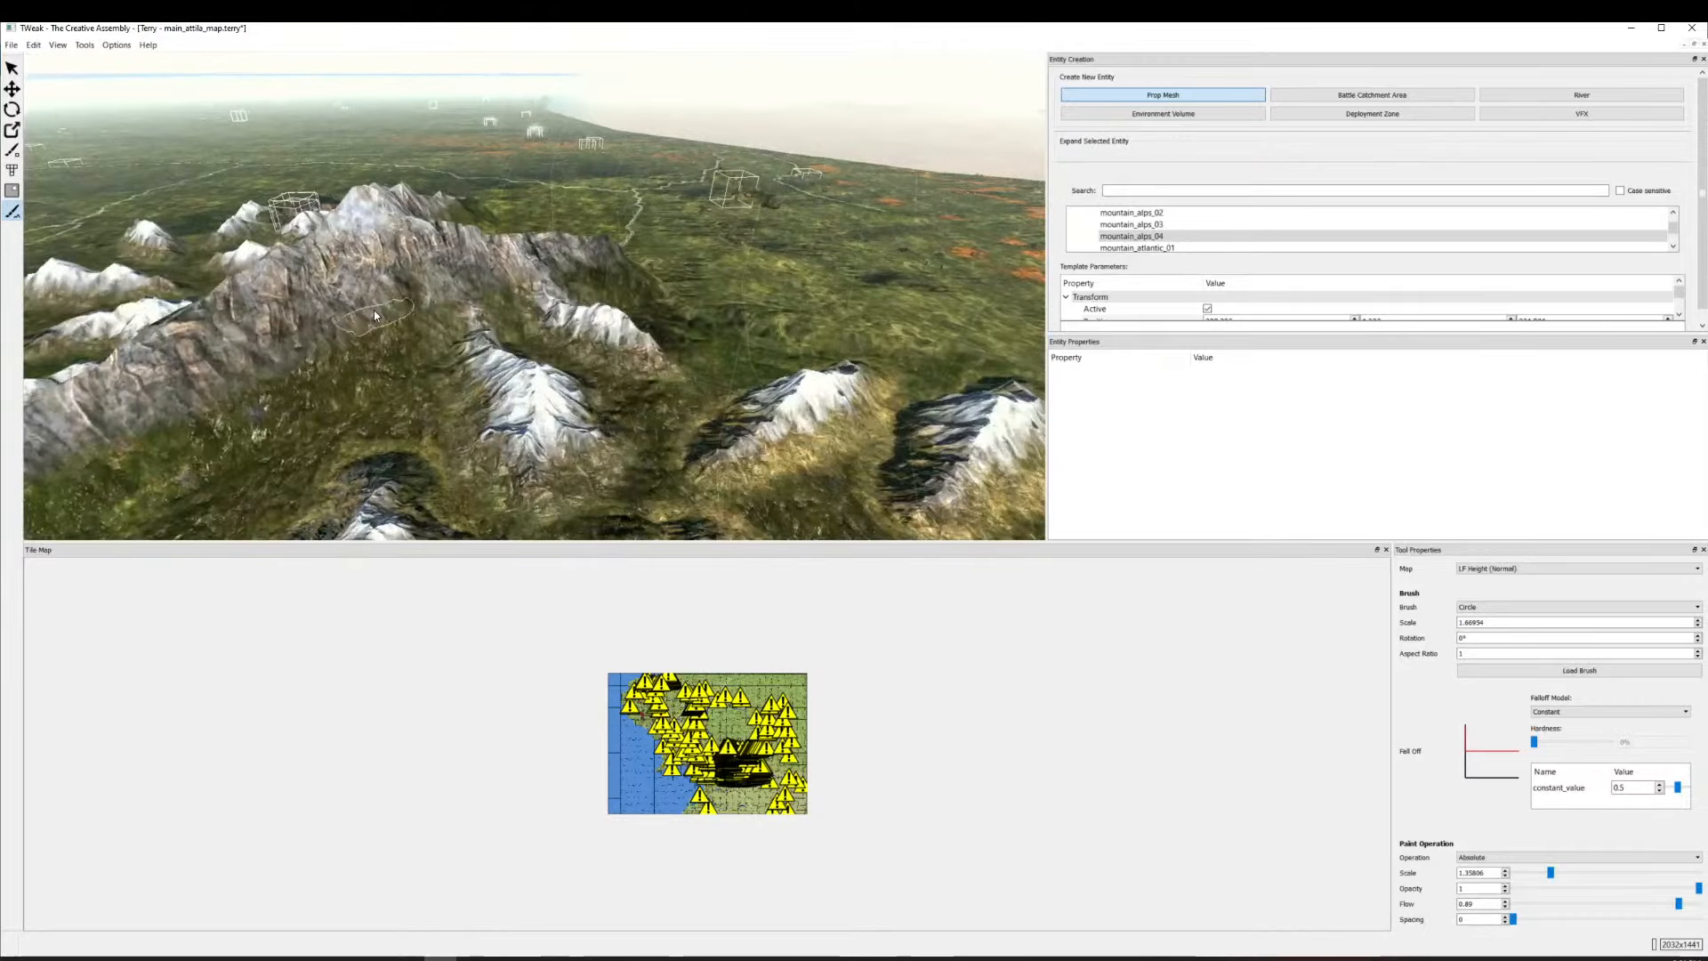
{"action": "left_click_drag", "start_coordinate": [374, 311], "coordinate": [881, 271]}
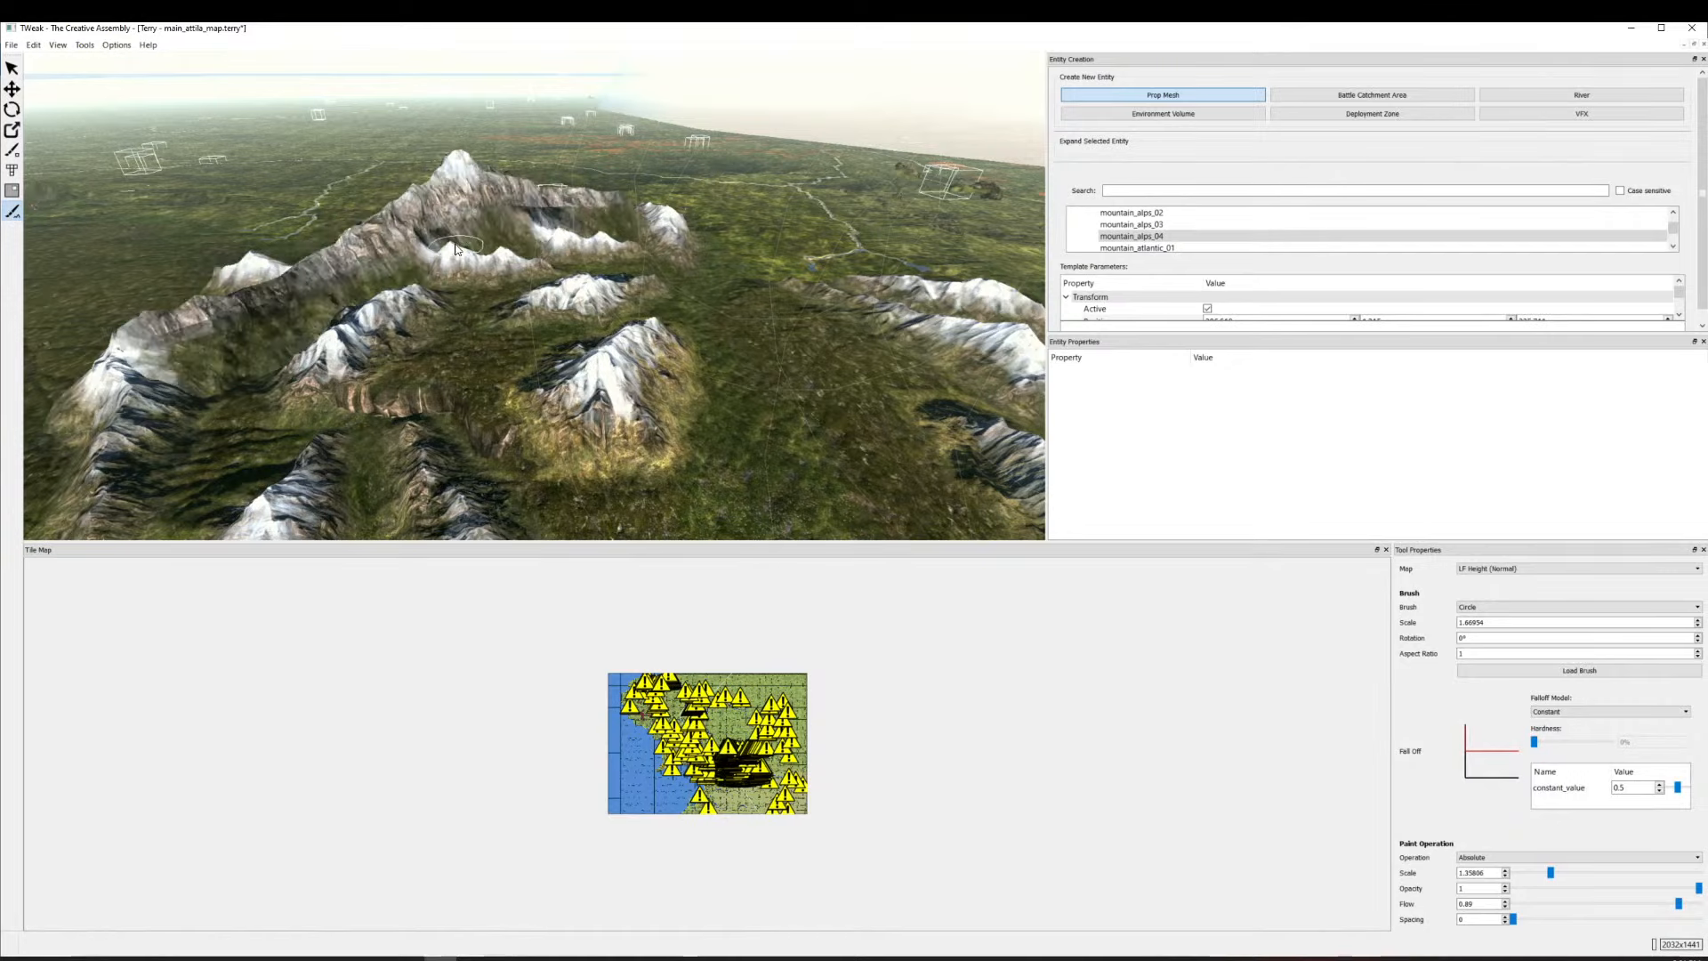
{"action": "scroll", "coordinate": [455, 254], "scroll_direction": "down", "scroll_amount": 5}
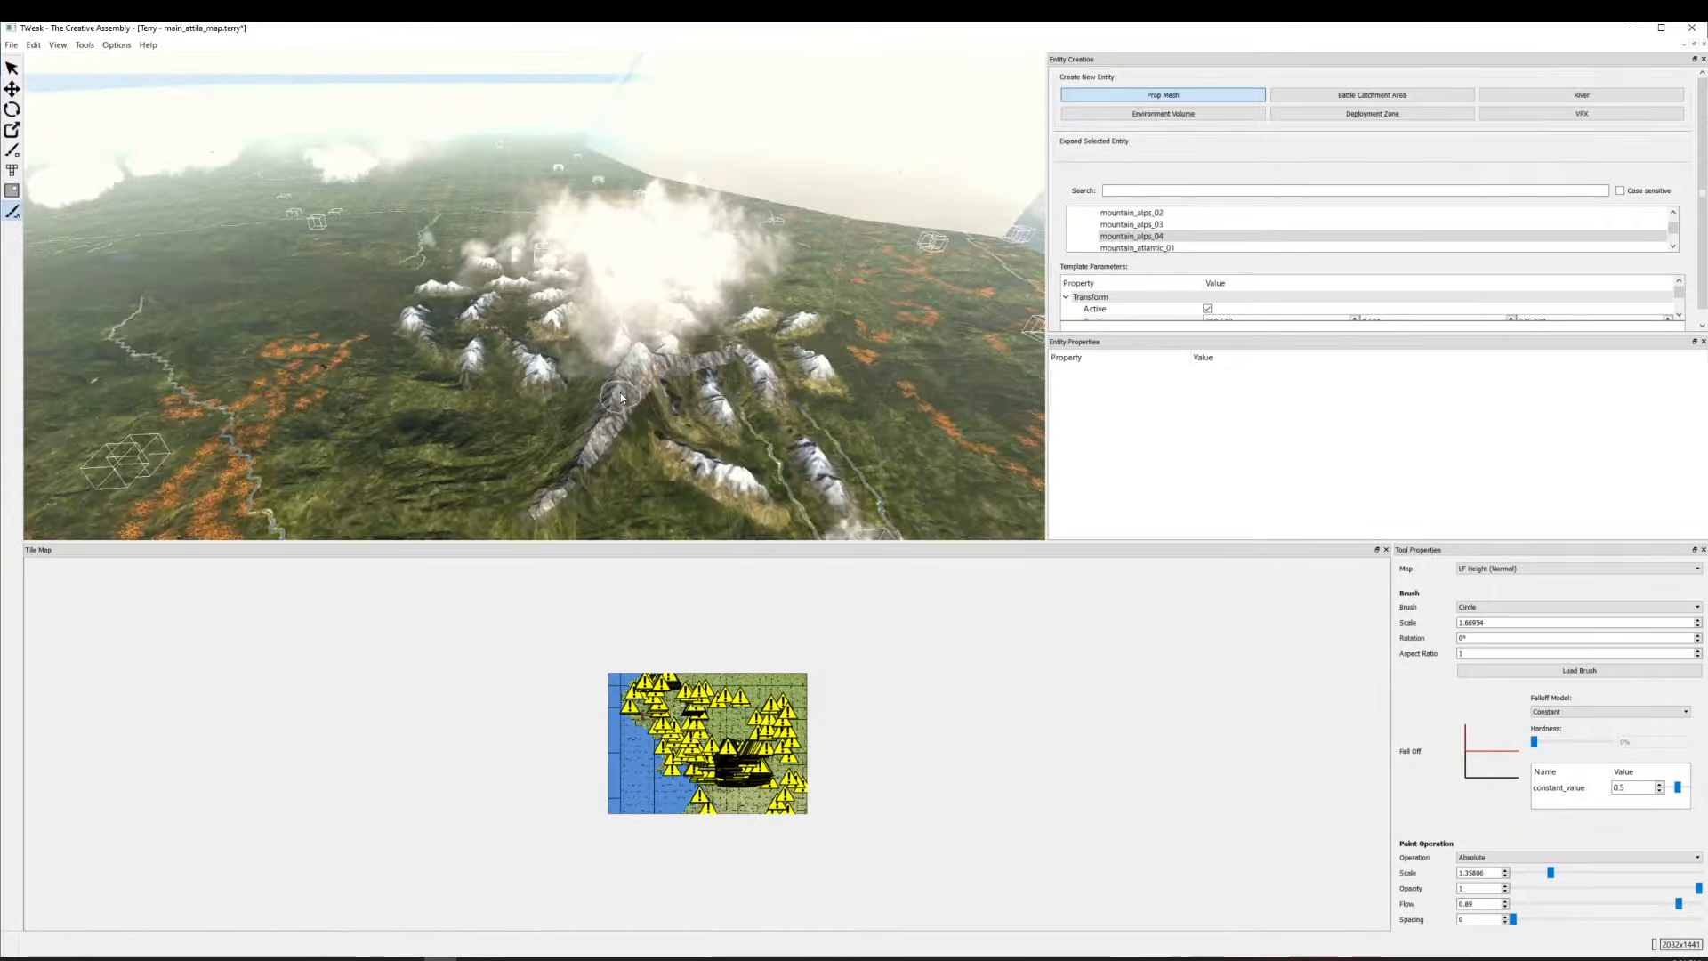
{"action": "left_click_drag", "start_coordinate": [881, 400], "coordinate": [353, 347]}
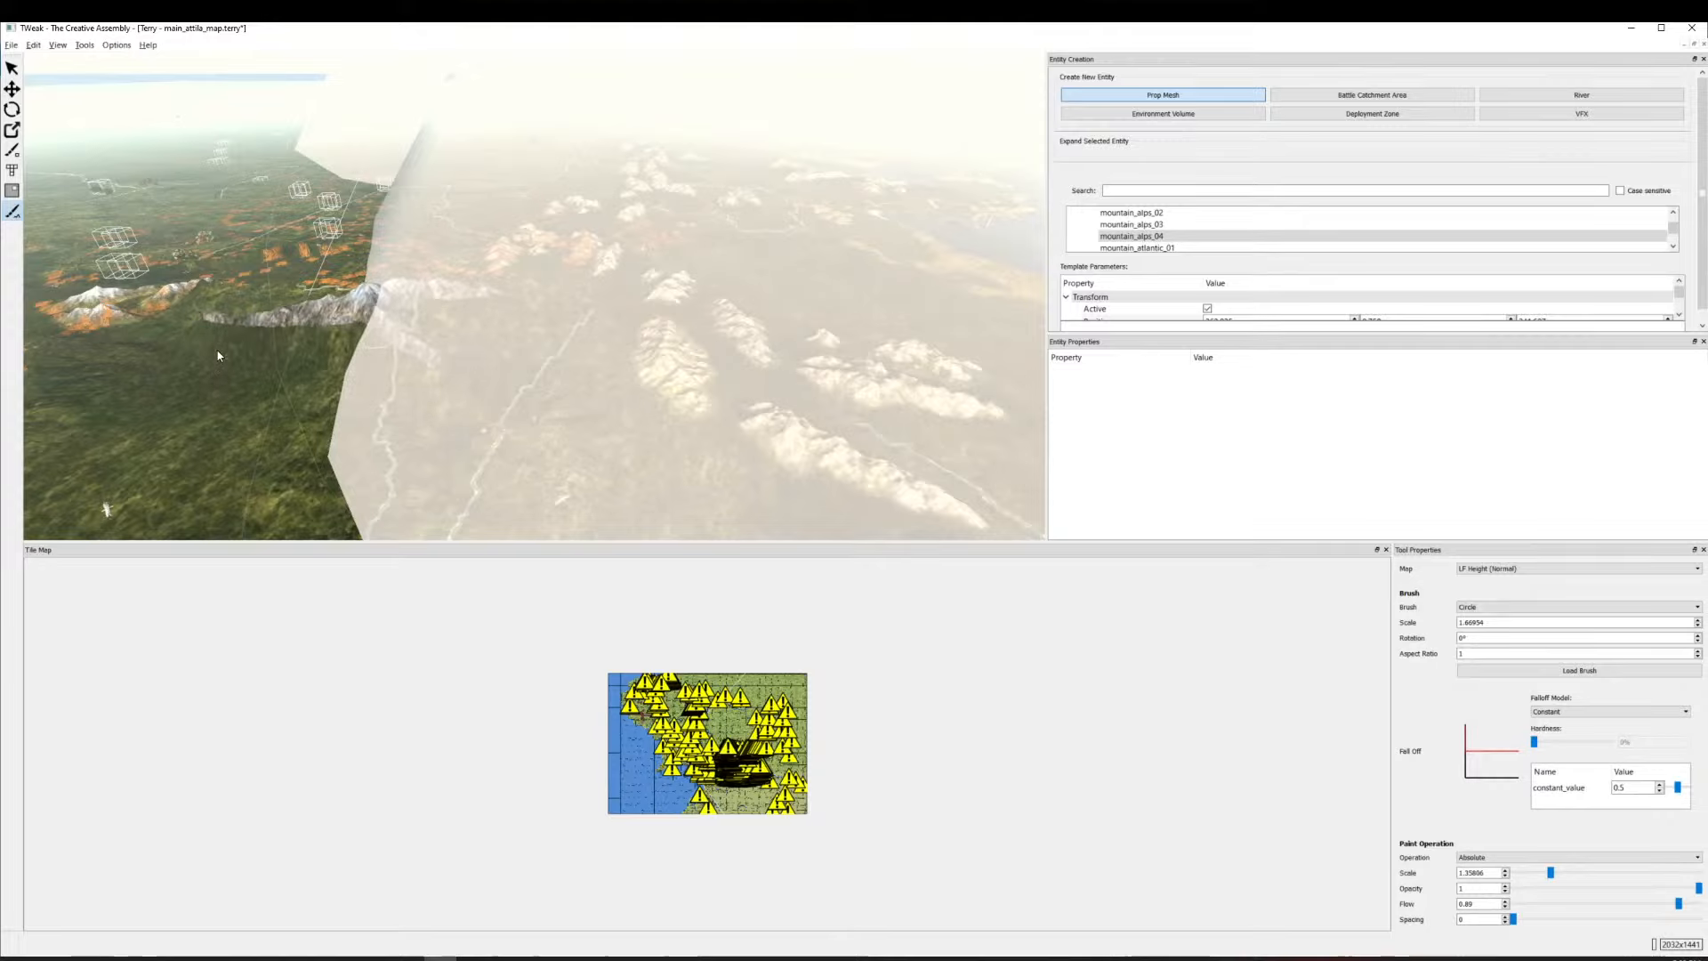
{"action": "mouse_move", "coordinate": [187, 333]}
{"action": "left_mouse_down"}
{"action": "mouse_move", "coordinate": [451, 446]}
{"action": "mouse_move", "coordinate": [555, 467]}
{"action": "mouse_move", "coordinate": [591, 442]}
{"action": "mouse_move", "coordinate": [585, 390]}
{"action": "mouse_move", "coordinate": [490, 365]}
{"action": "mouse_move", "coordinate": [450, 360]}
{"action": "mouse_move", "coordinate": [421, 408]}
{"action": "mouse_move", "coordinate": [472, 395]}
{"action": "mouse_move", "coordinate": [485, 368]}
{"action": "mouse_move", "coordinate": [470, 319]}
{"action": "mouse_move", "coordinate": [389, 275]}
{"action": "mouse_move", "coordinate": [368, 203]}
{"action": "mouse_move", "coordinate": [342, 195]}
{"action": "mouse_move", "coordinate": [330, 266]}
{"action": "mouse_move", "coordinate": [388, 336]}
{"action": "mouse_move", "coordinate": [343, 339]}
{"action": "mouse_move", "coordinate": [345, 321]}
{"action": "mouse_move", "coordinate": [396, 320]}
{"action": "left_mouse_up"}
{"action": "left_click", "coordinate": [397, 320]}
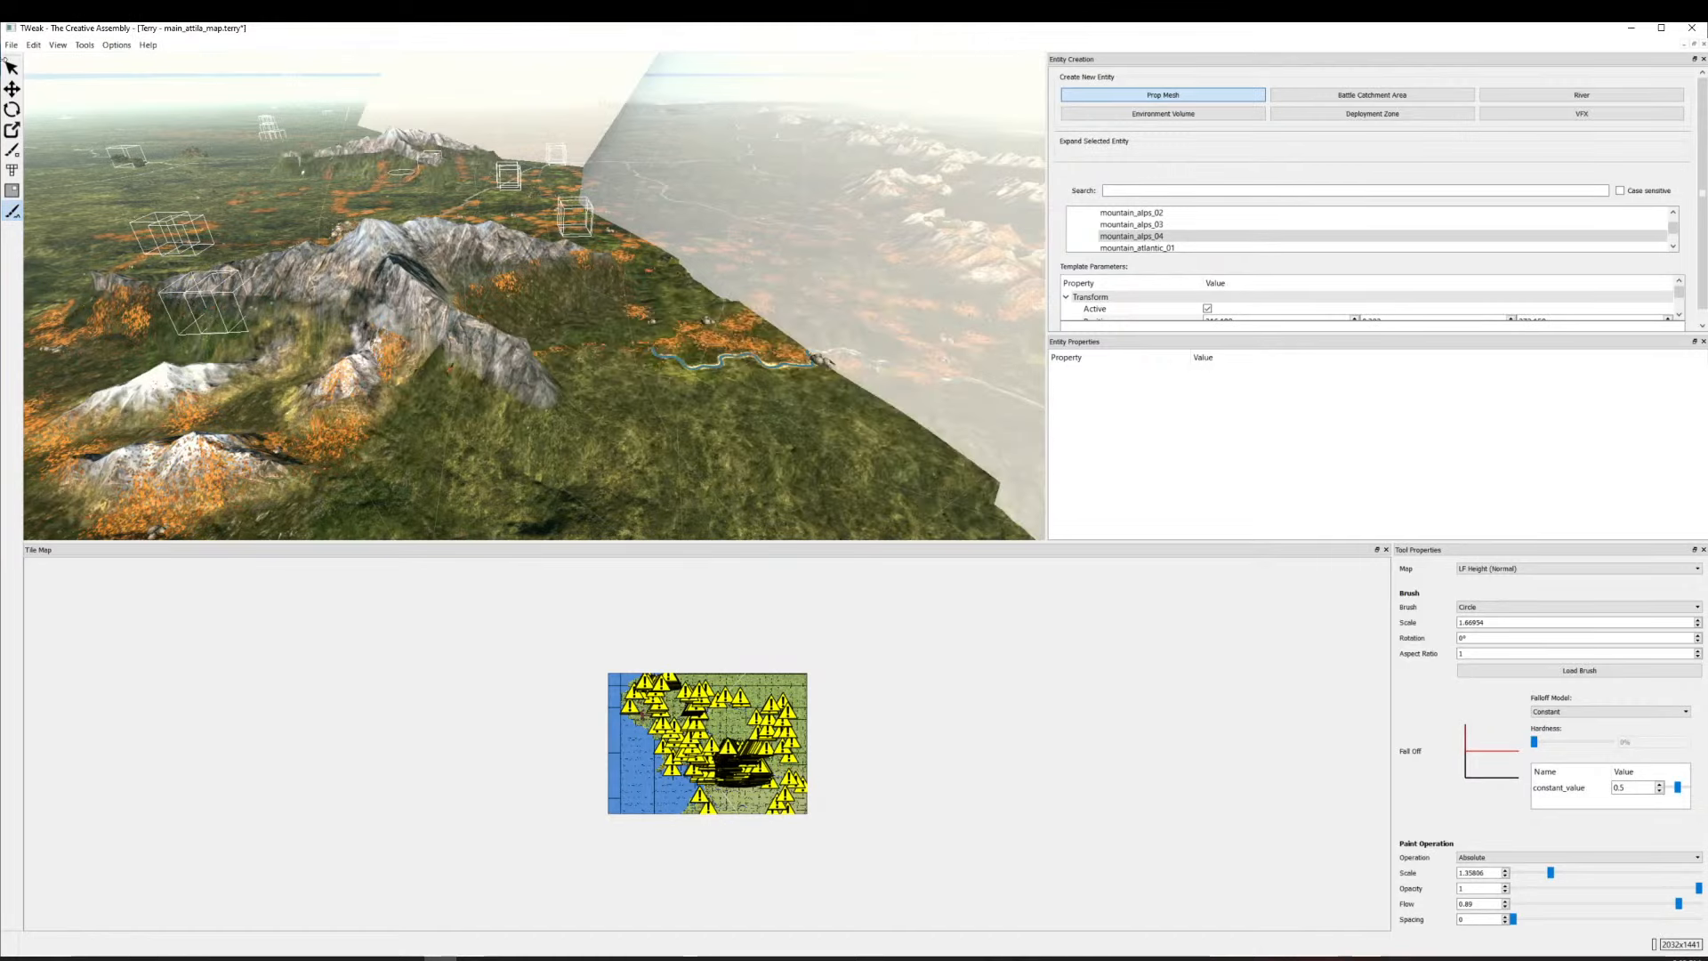
Select the mountain_alps_04 mesh near the map's edge, turn off its Landscape Above setting and lower it to a height of -1.568.
{"action": "left_click", "coordinate": [12, 89]}
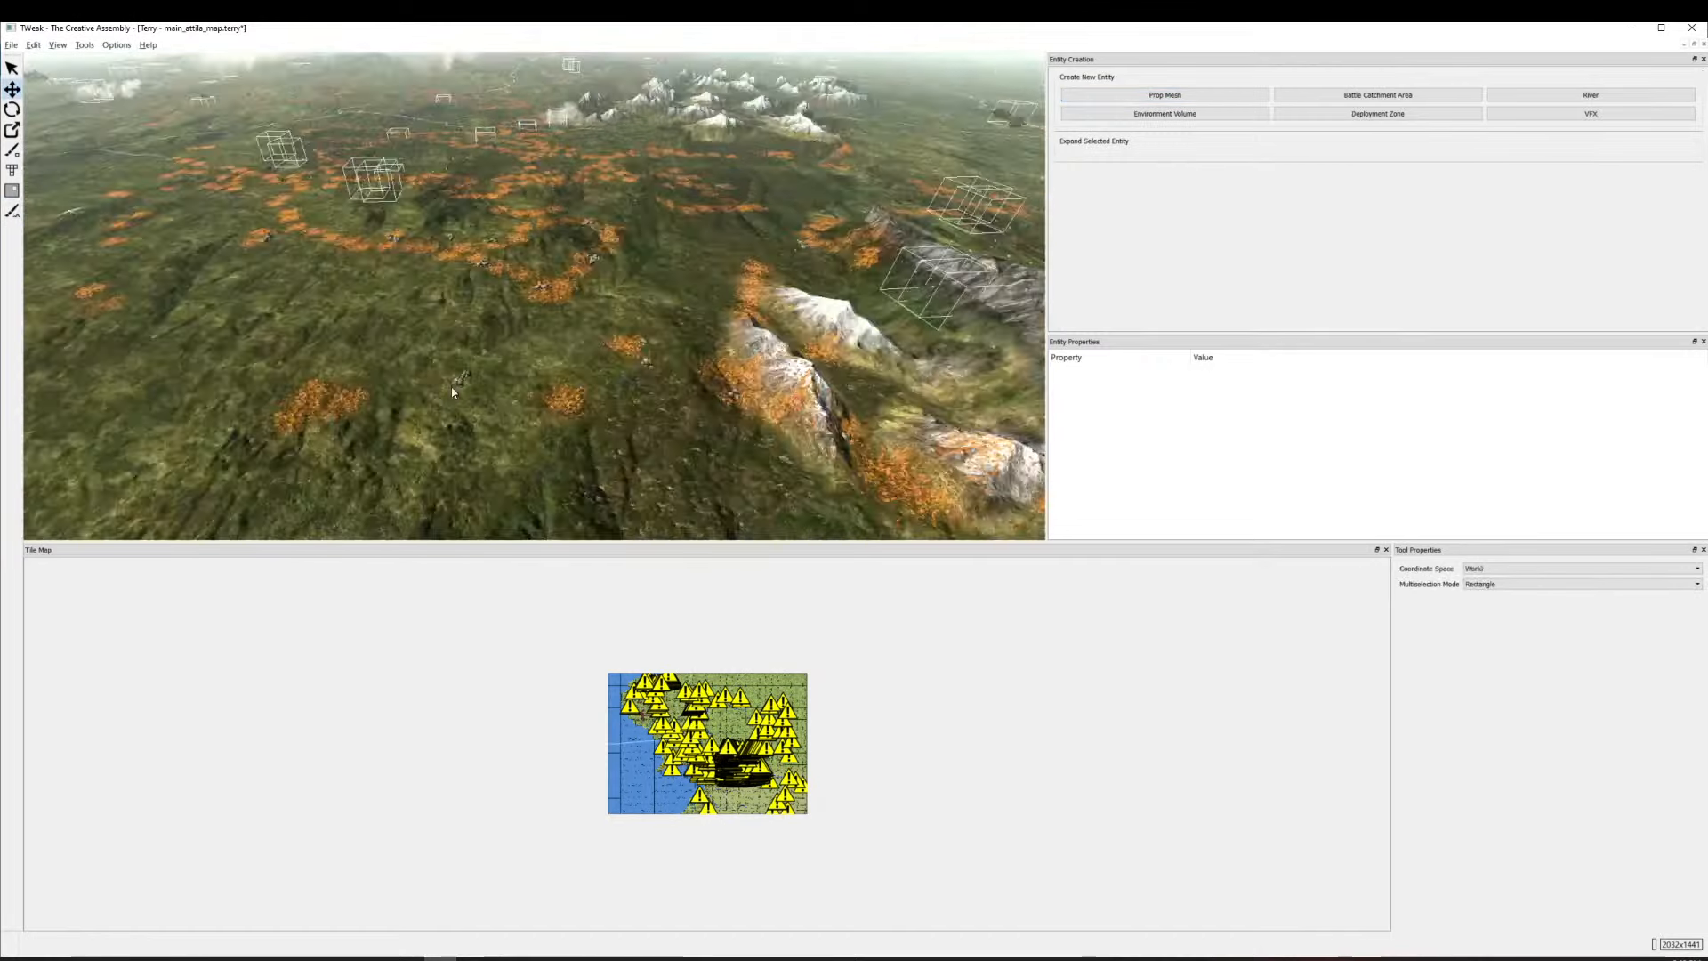
{"action": "left_click_drag", "start_coordinate": [471, 286], "coordinate": [434, 282]}
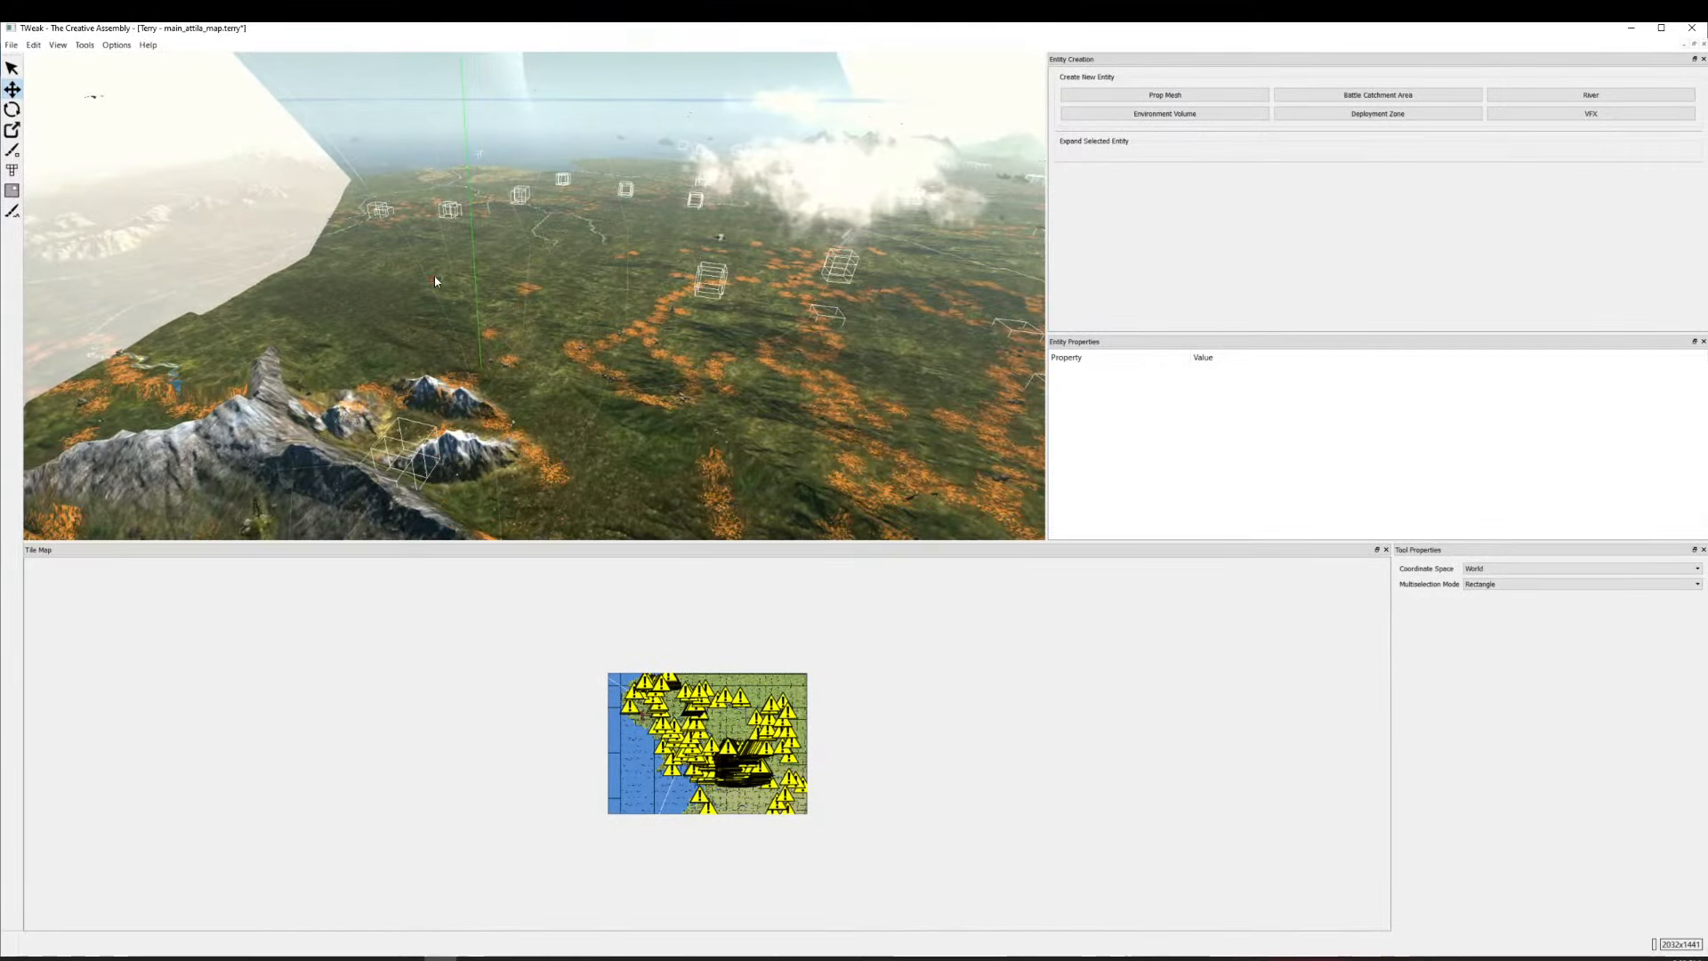
{"action": "scroll", "coordinate": [434, 281], "scroll_direction": "down", "scroll_amount": 1}
{"action": "left_click_drag", "start_coordinate": [405, 367], "coordinate": [710, 339]}
{"action": "left_click", "coordinate": [642, 344]}
{"action": "scroll", "coordinate": [578, 317], "scroll_direction": "down", "scroll_amount": 2}
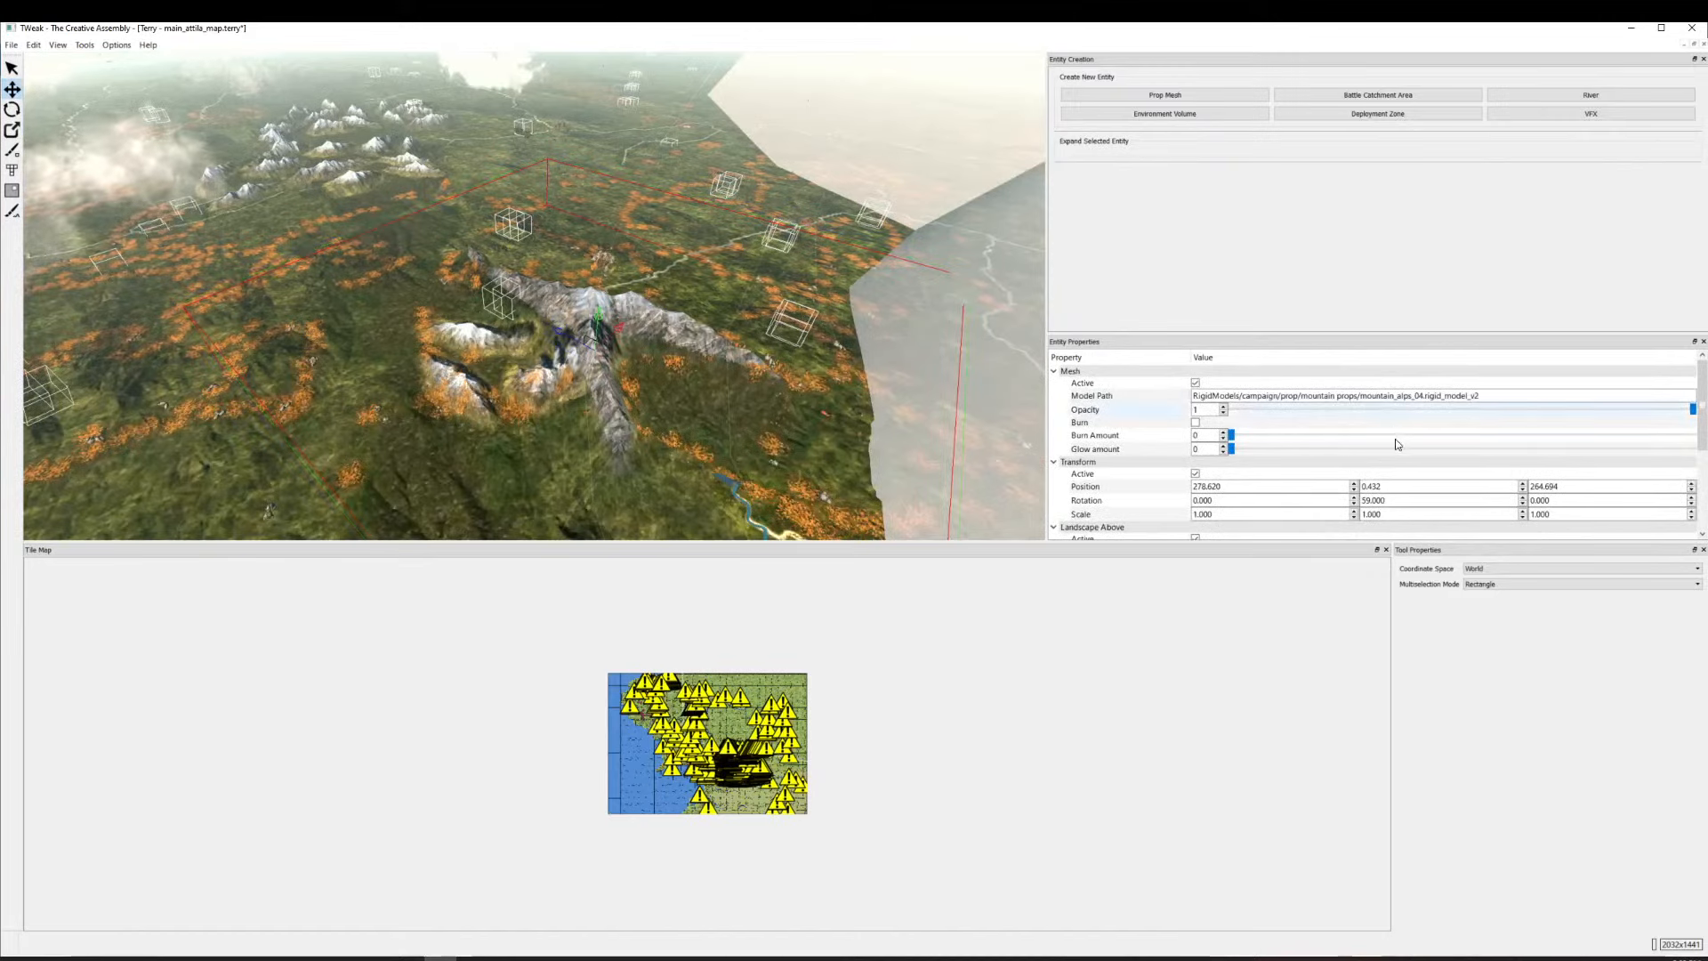
{"action": "scroll", "coordinate": [1388, 436], "scroll_direction": "down", "scroll_amount": 1}
{"action": "left_click", "coordinate": [1194, 501]}
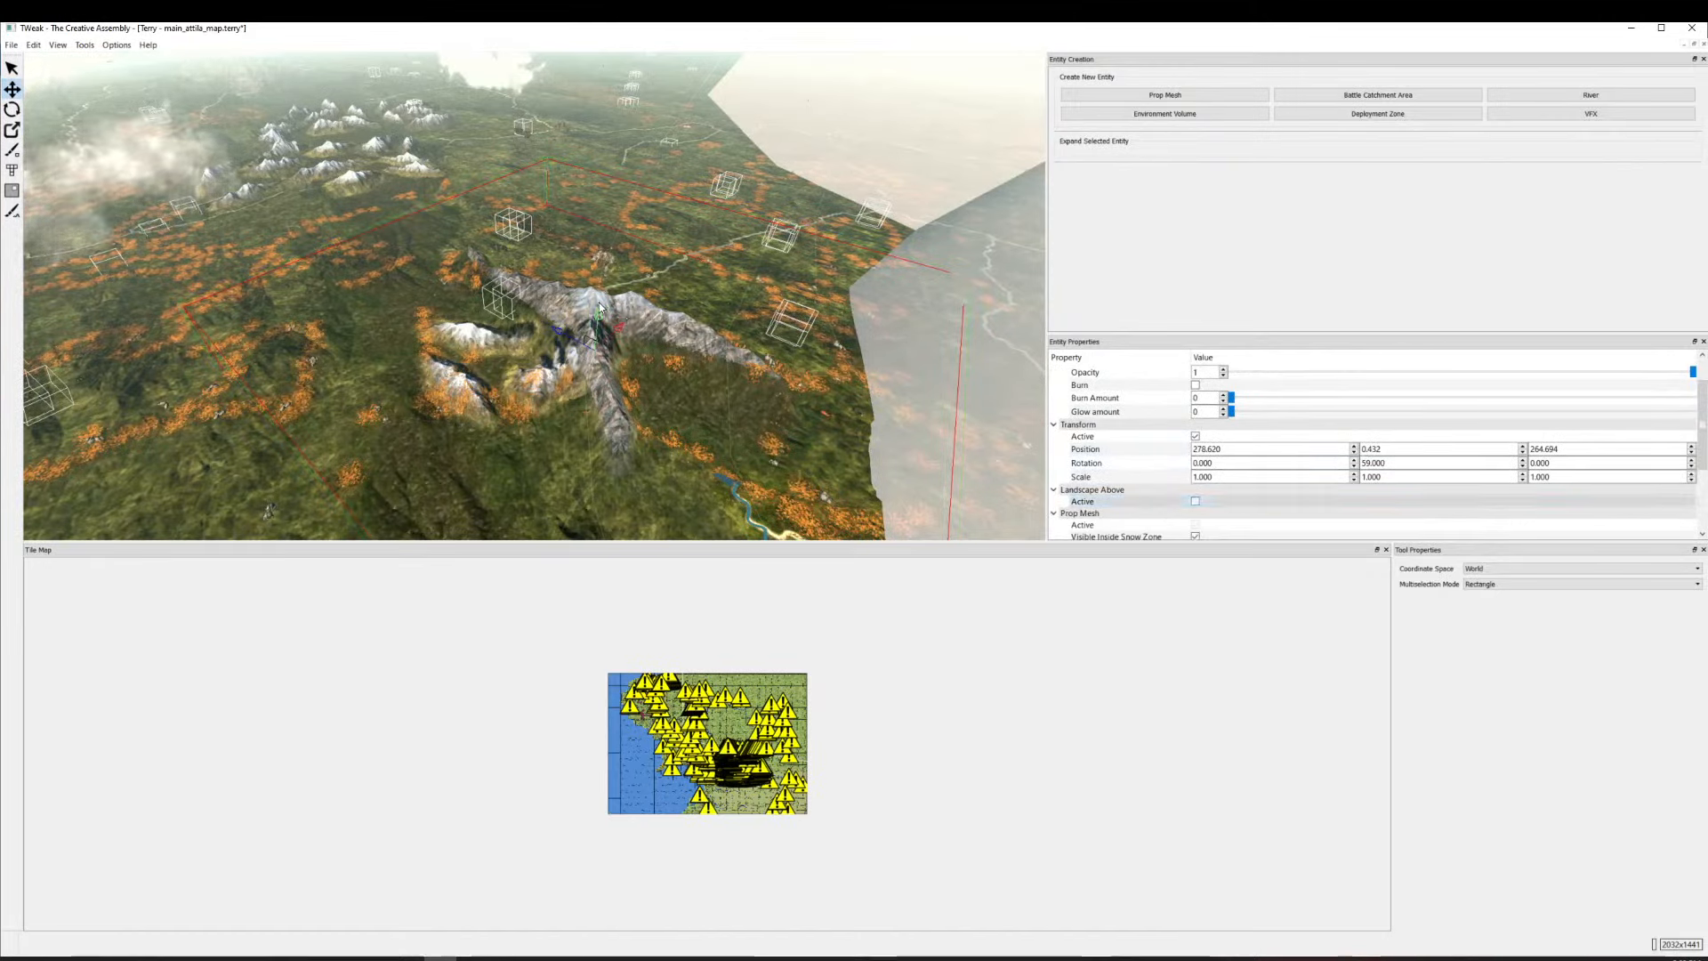
{"action": "left_click_drag", "start_coordinate": [598, 317], "coordinate": [604, 339]}
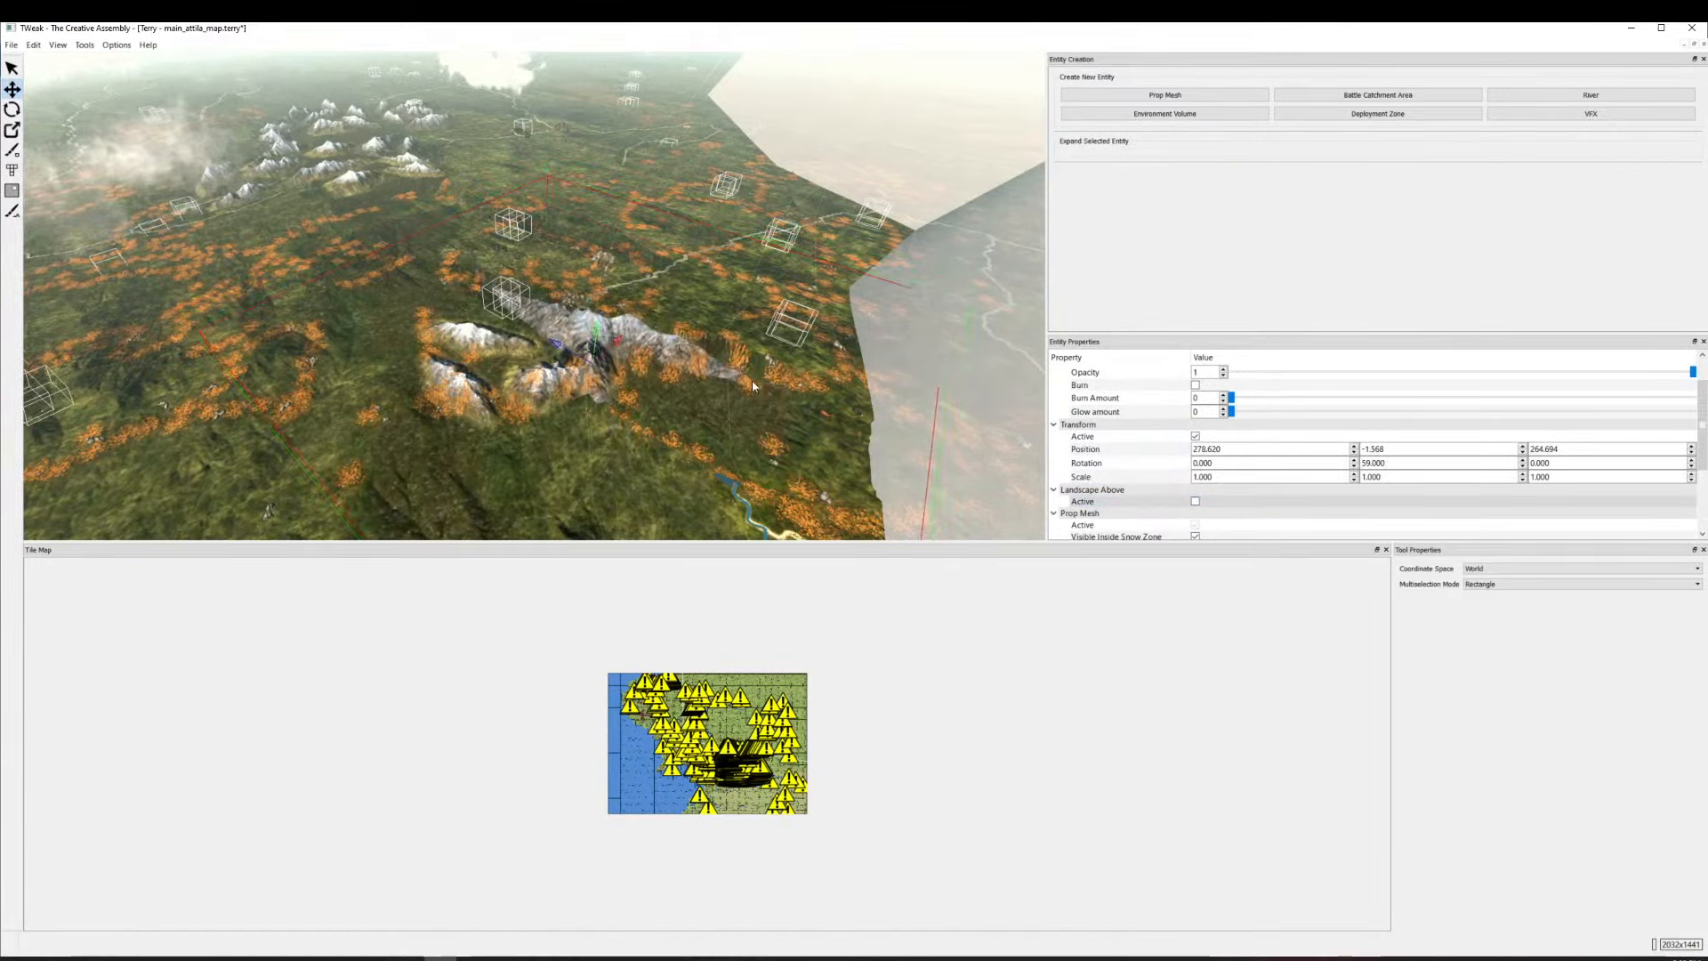
Box-select around the sunken mountain and remove the trees and the wireframe volume on its flanks.
{"action": "left_click_drag", "start_coordinate": [752, 386], "coordinate": [553, 217]}
{"action": "scroll", "coordinate": [644, 349], "scroll_direction": "up", "scroll_amount": 5}
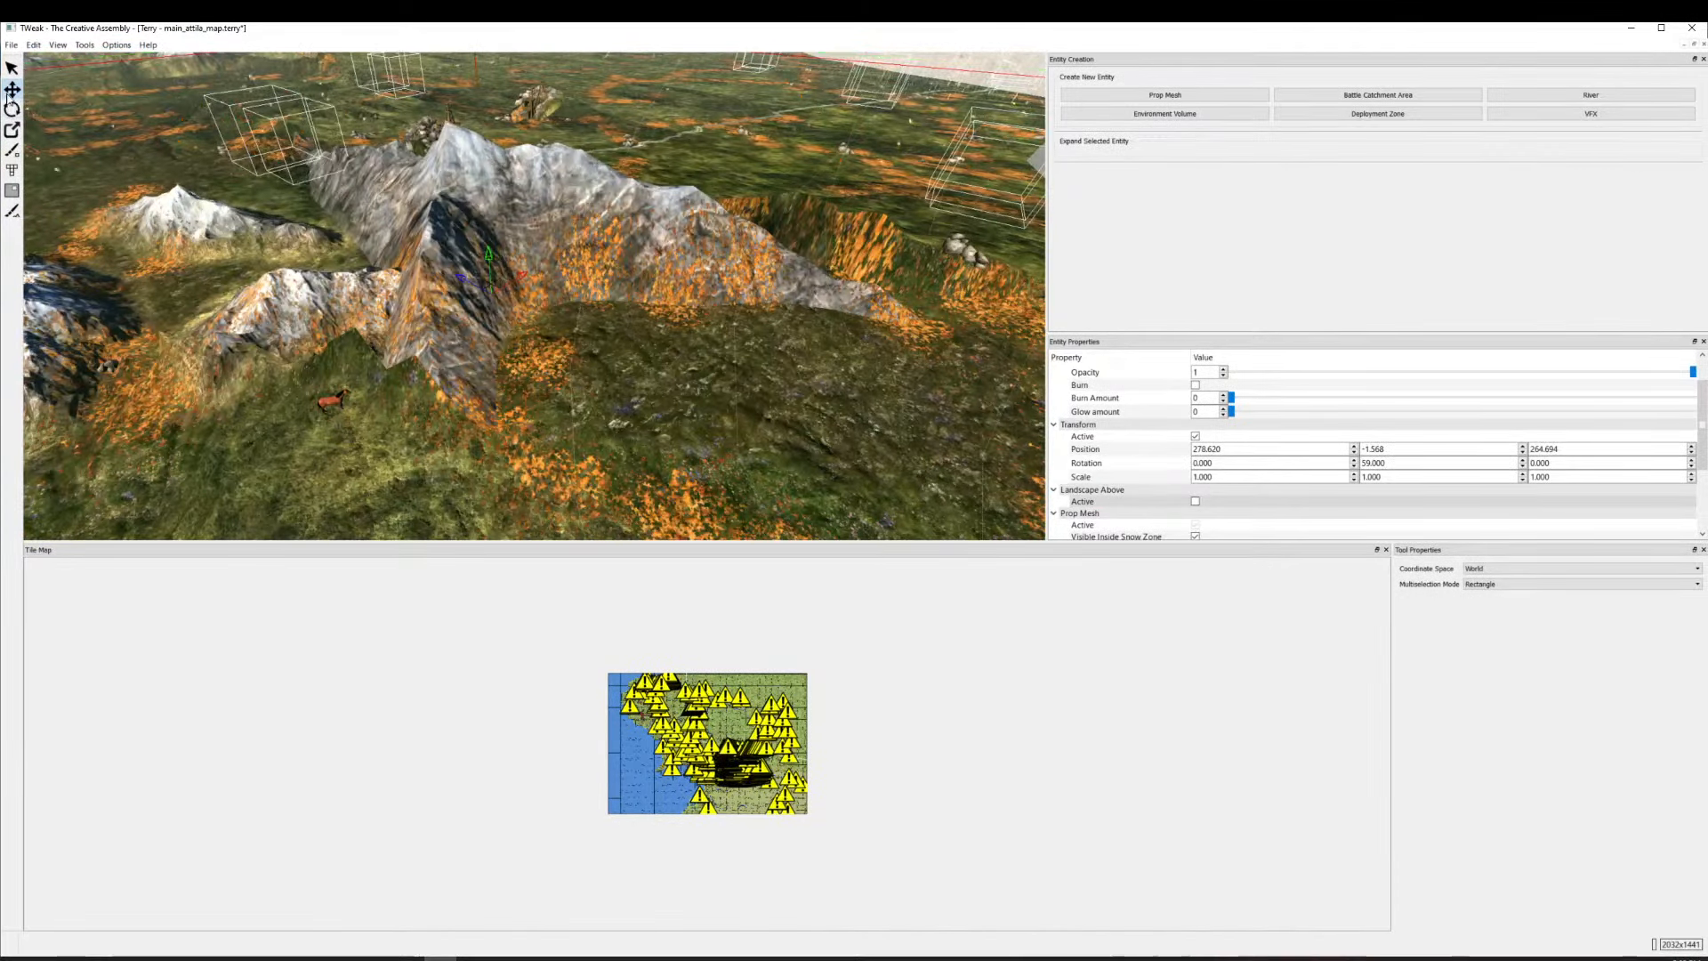
{"action": "left_click_drag", "start_coordinate": [826, 406], "coordinate": [10, 71]}
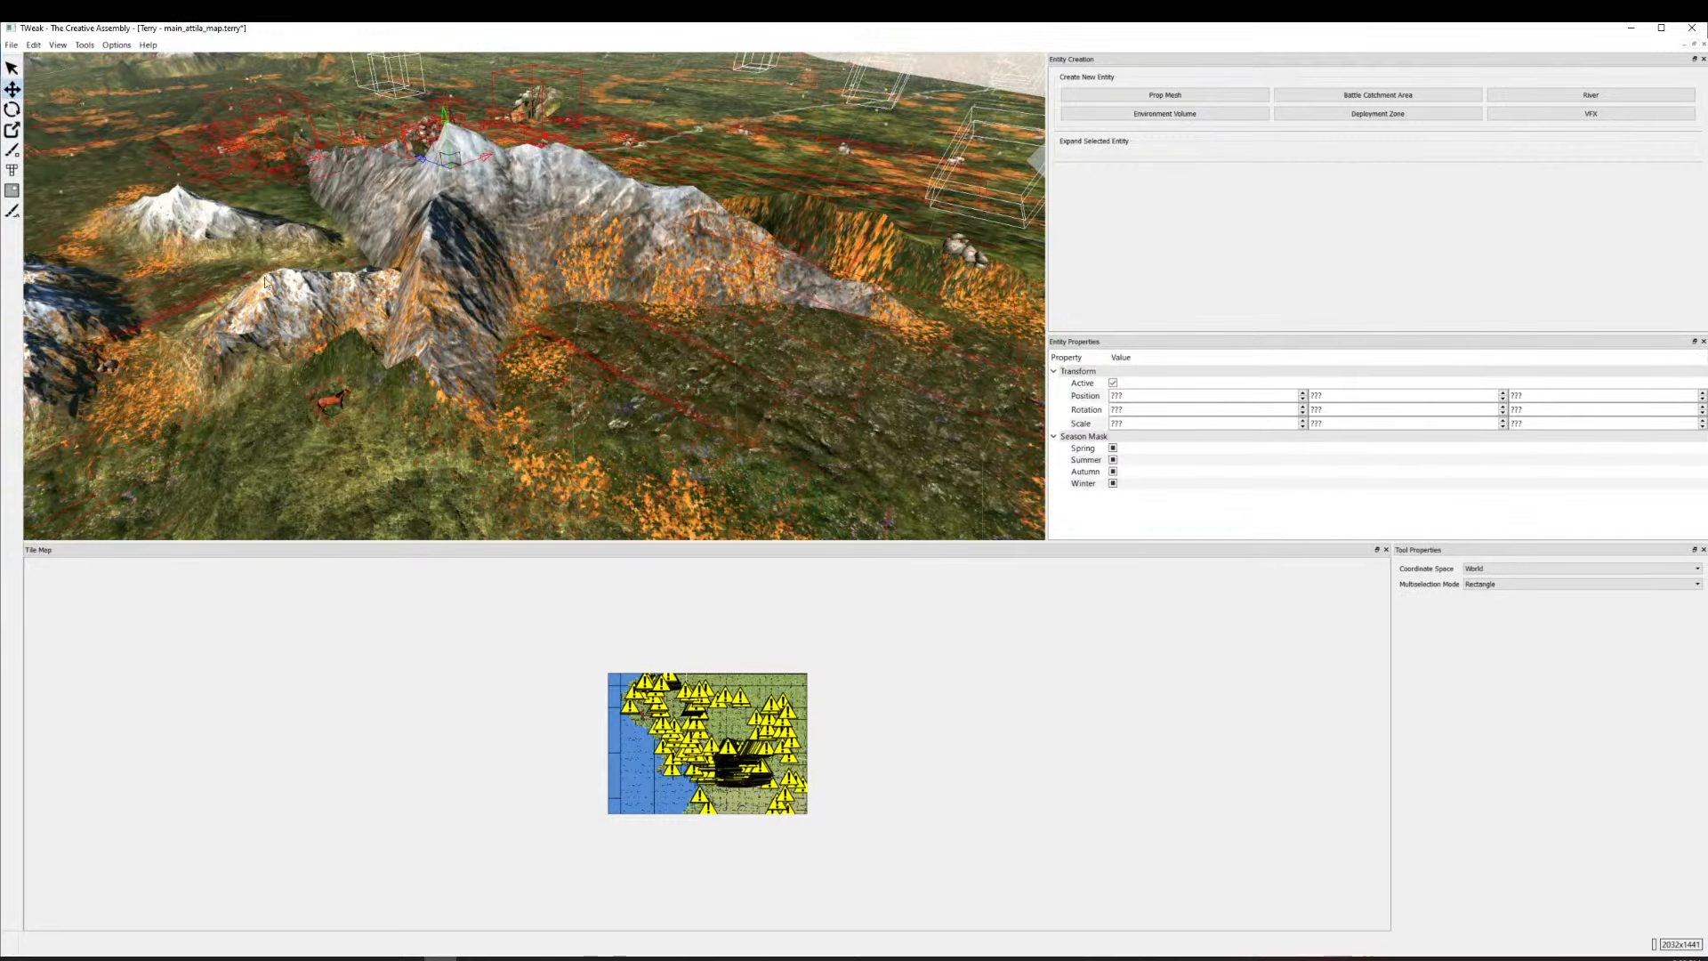
{"action": "left_click", "coordinate": [242, 238]}
{"action": "scroll", "coordinate": [663, 330], "scroll_direction": "down", "scroll_amount": 5}
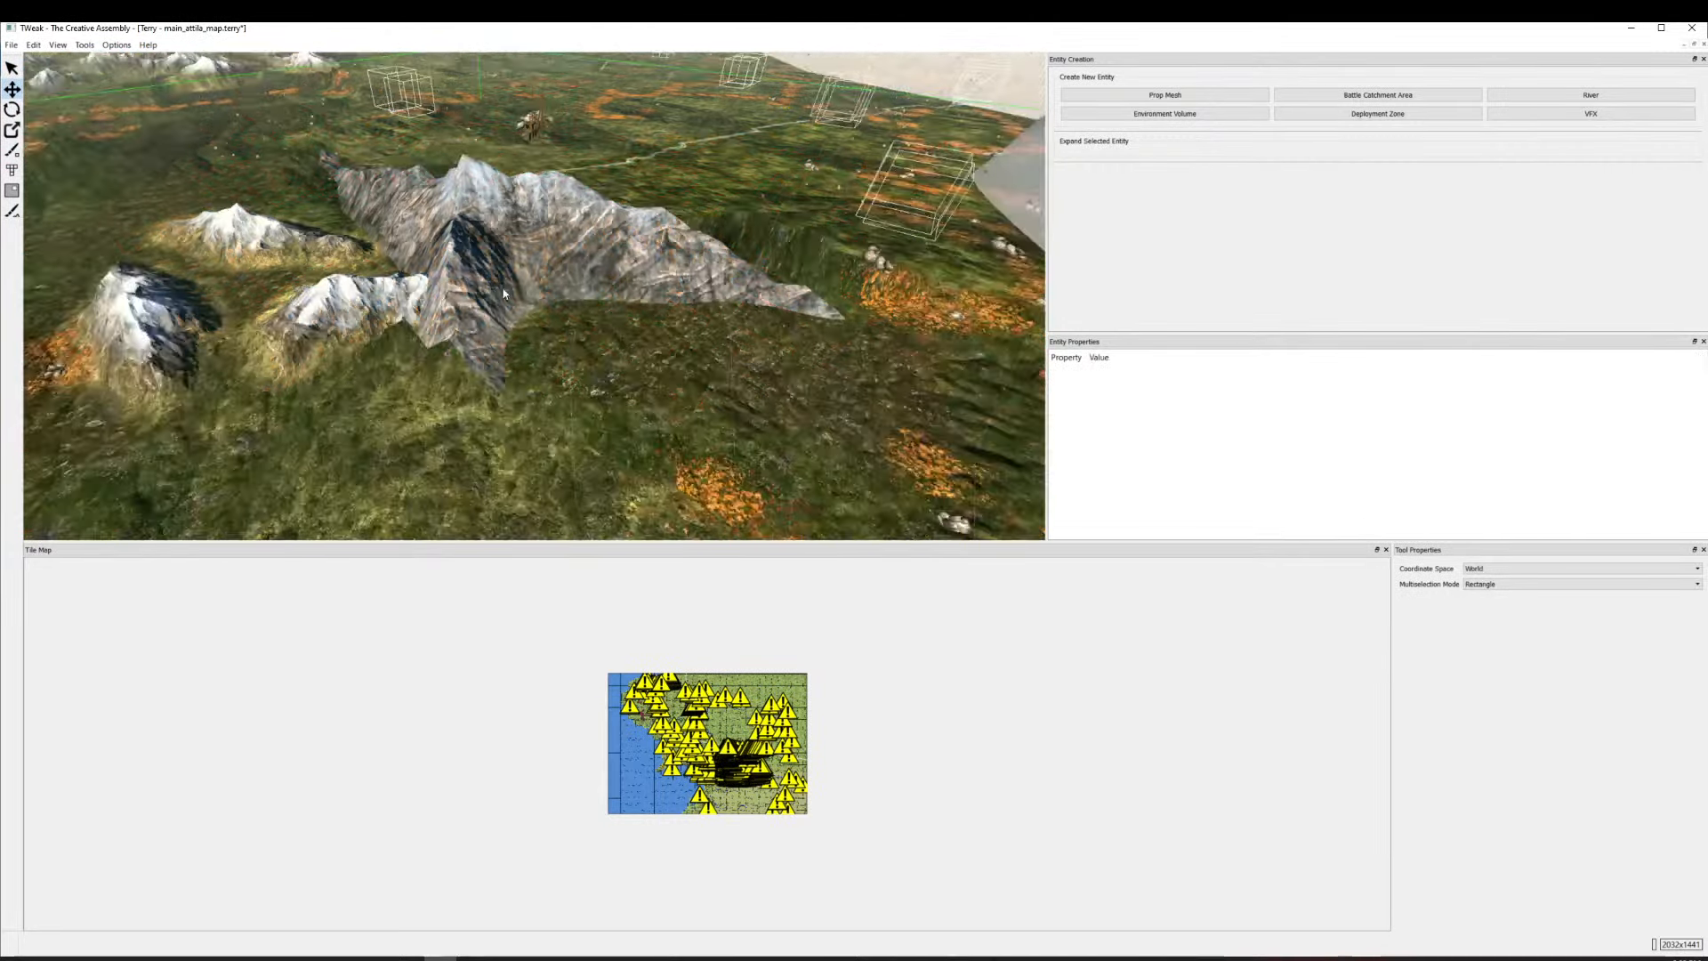
{"action": "scroll", "coordinate": [663, 330], "scroll_direction": "up", "scroll_amount": 5}
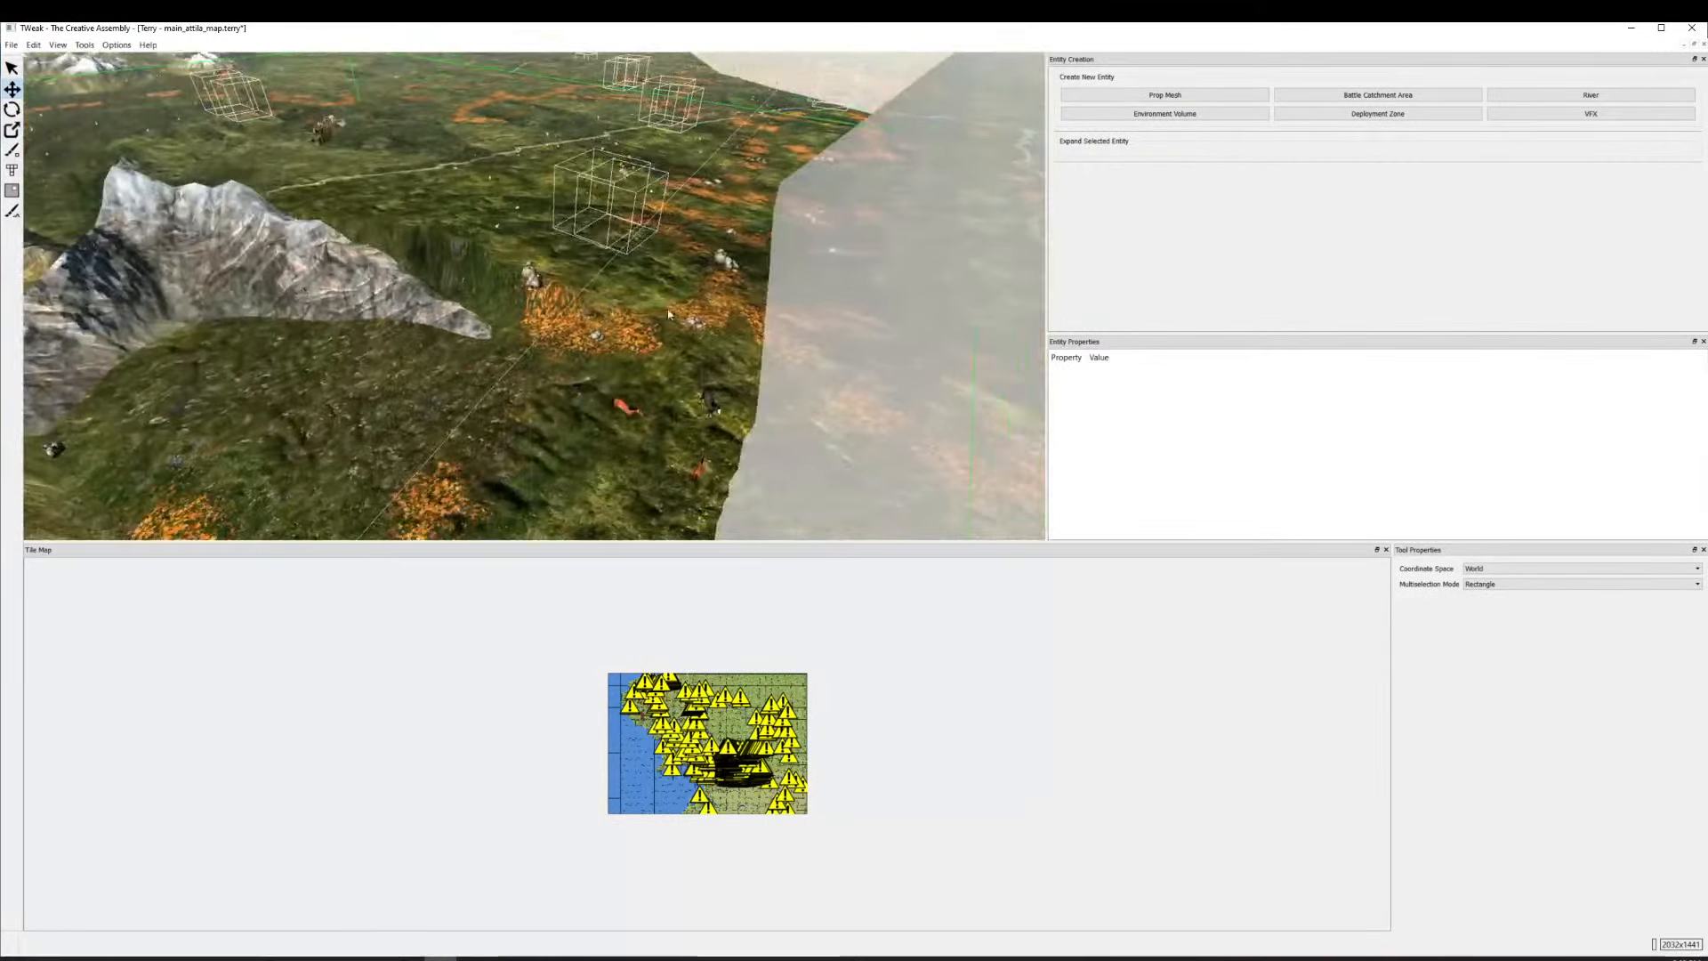
Level the steep hollow behind the mountain's long ridge with the Absolute height brush at a scale of about 0.52.
{"action": "left_click", "coordinate": [12, 212]}
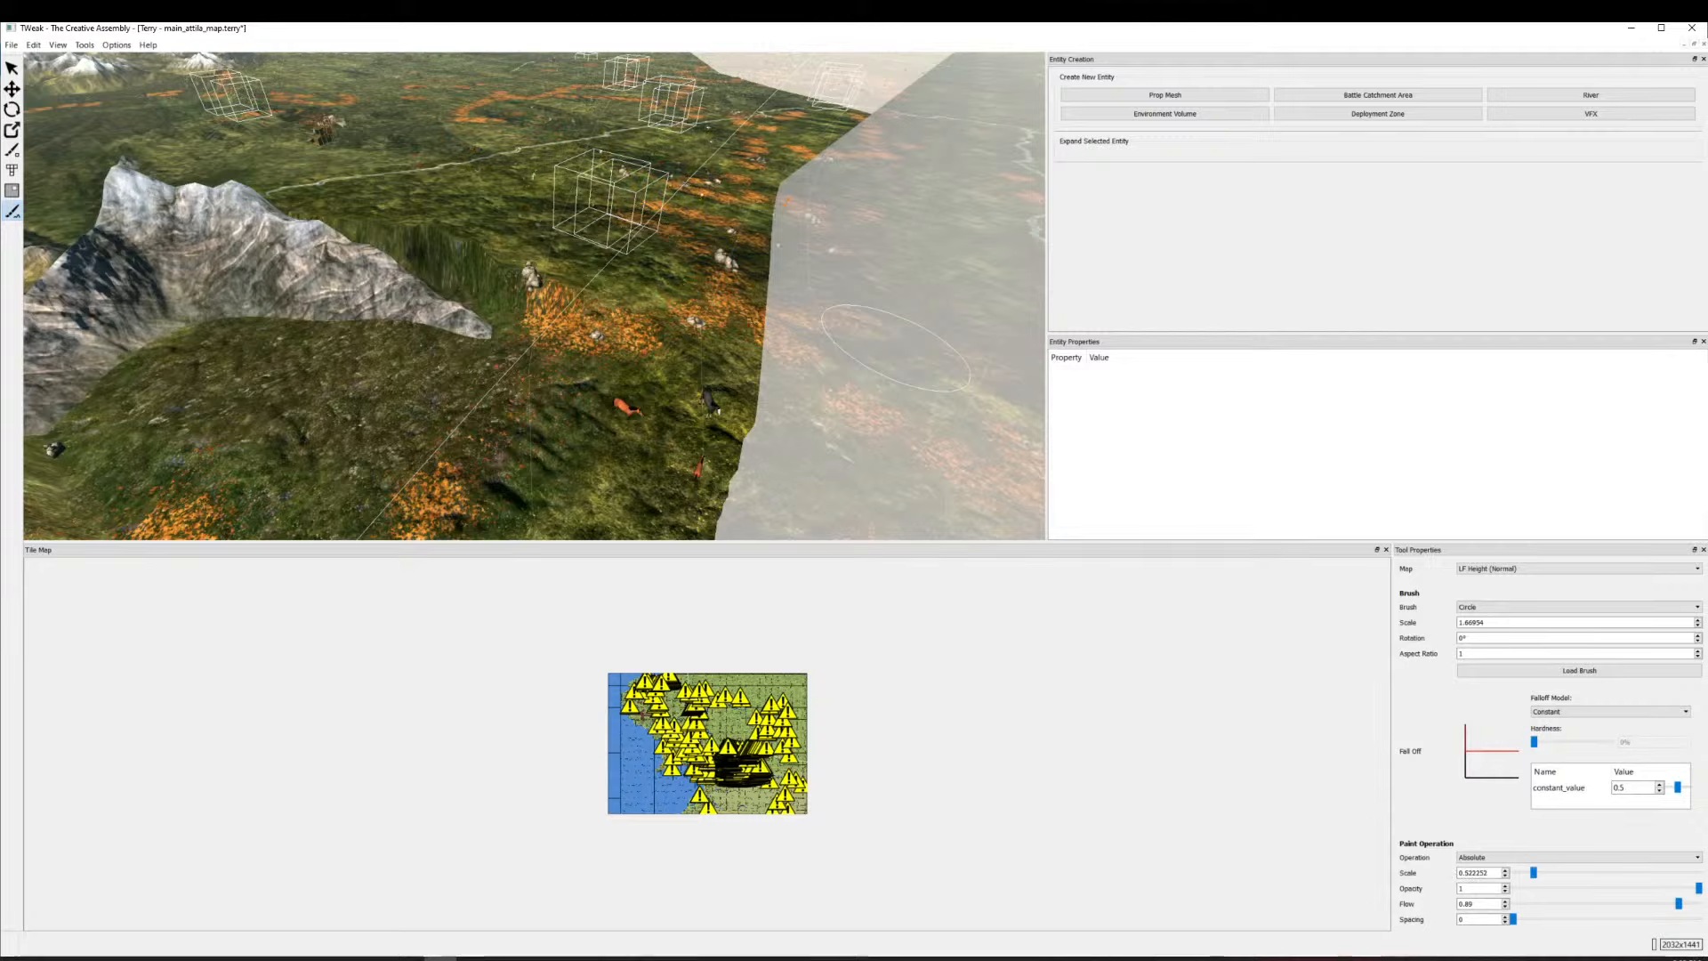
{"action": "key", "text": "alt+Tab"}
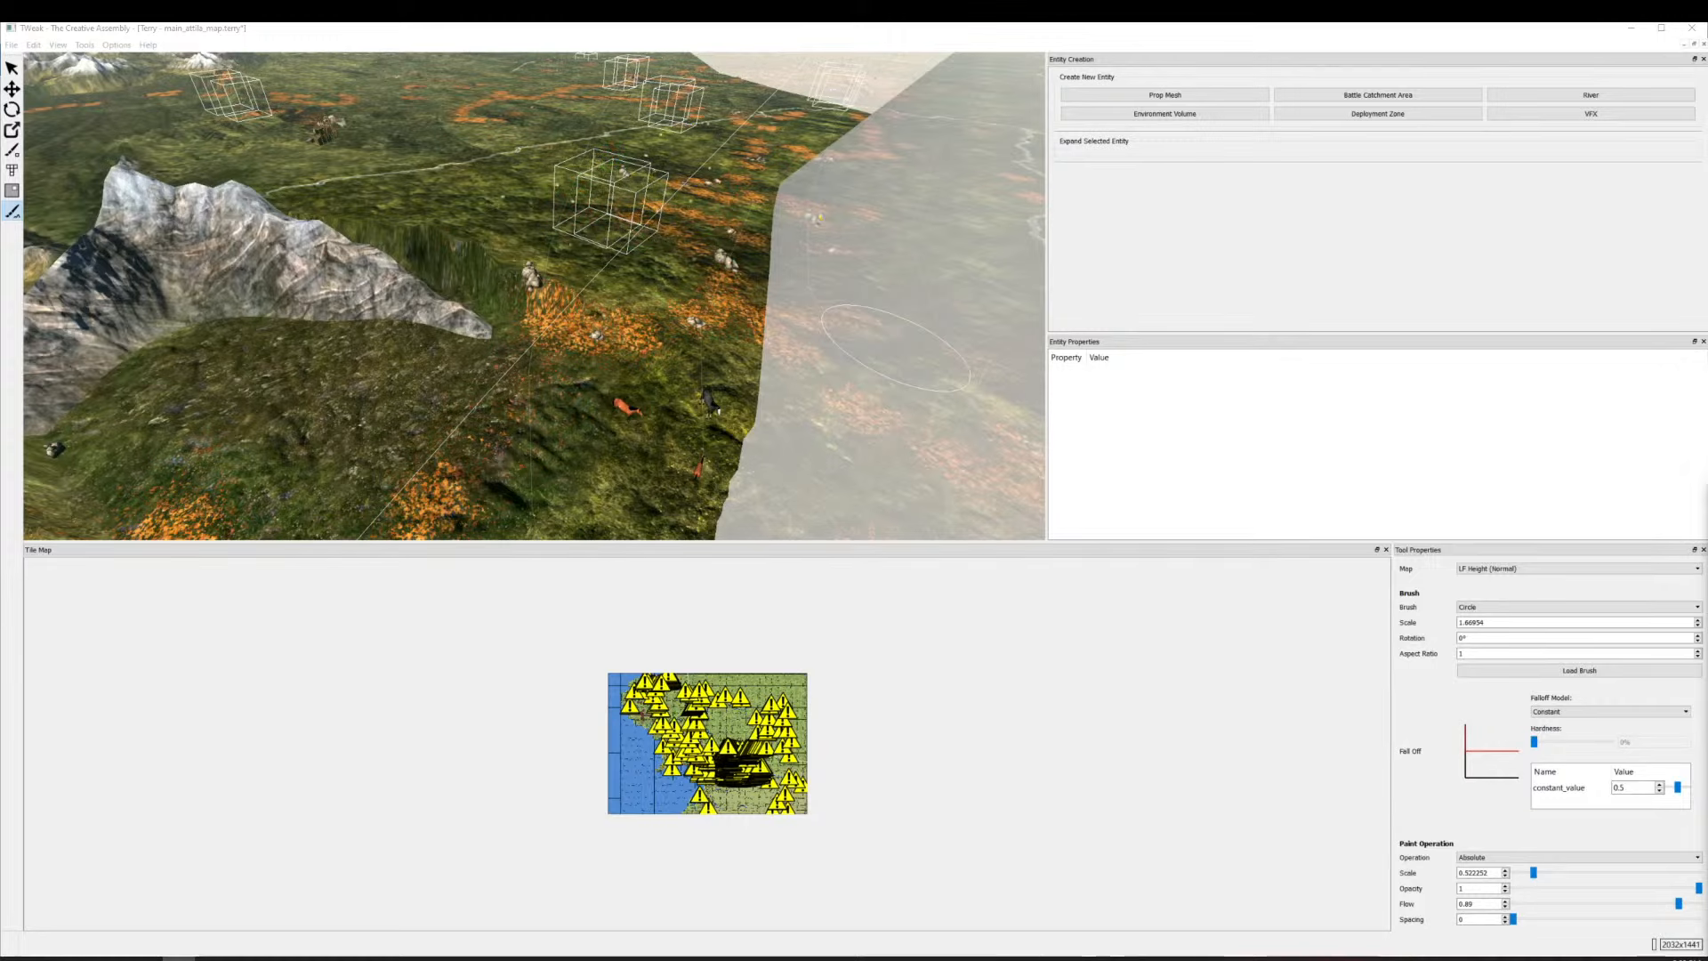
{"action": "key", "text": "alt+Tab"}
{"action": "key", "text": "w"}
{"action": "key", "text": "a"}
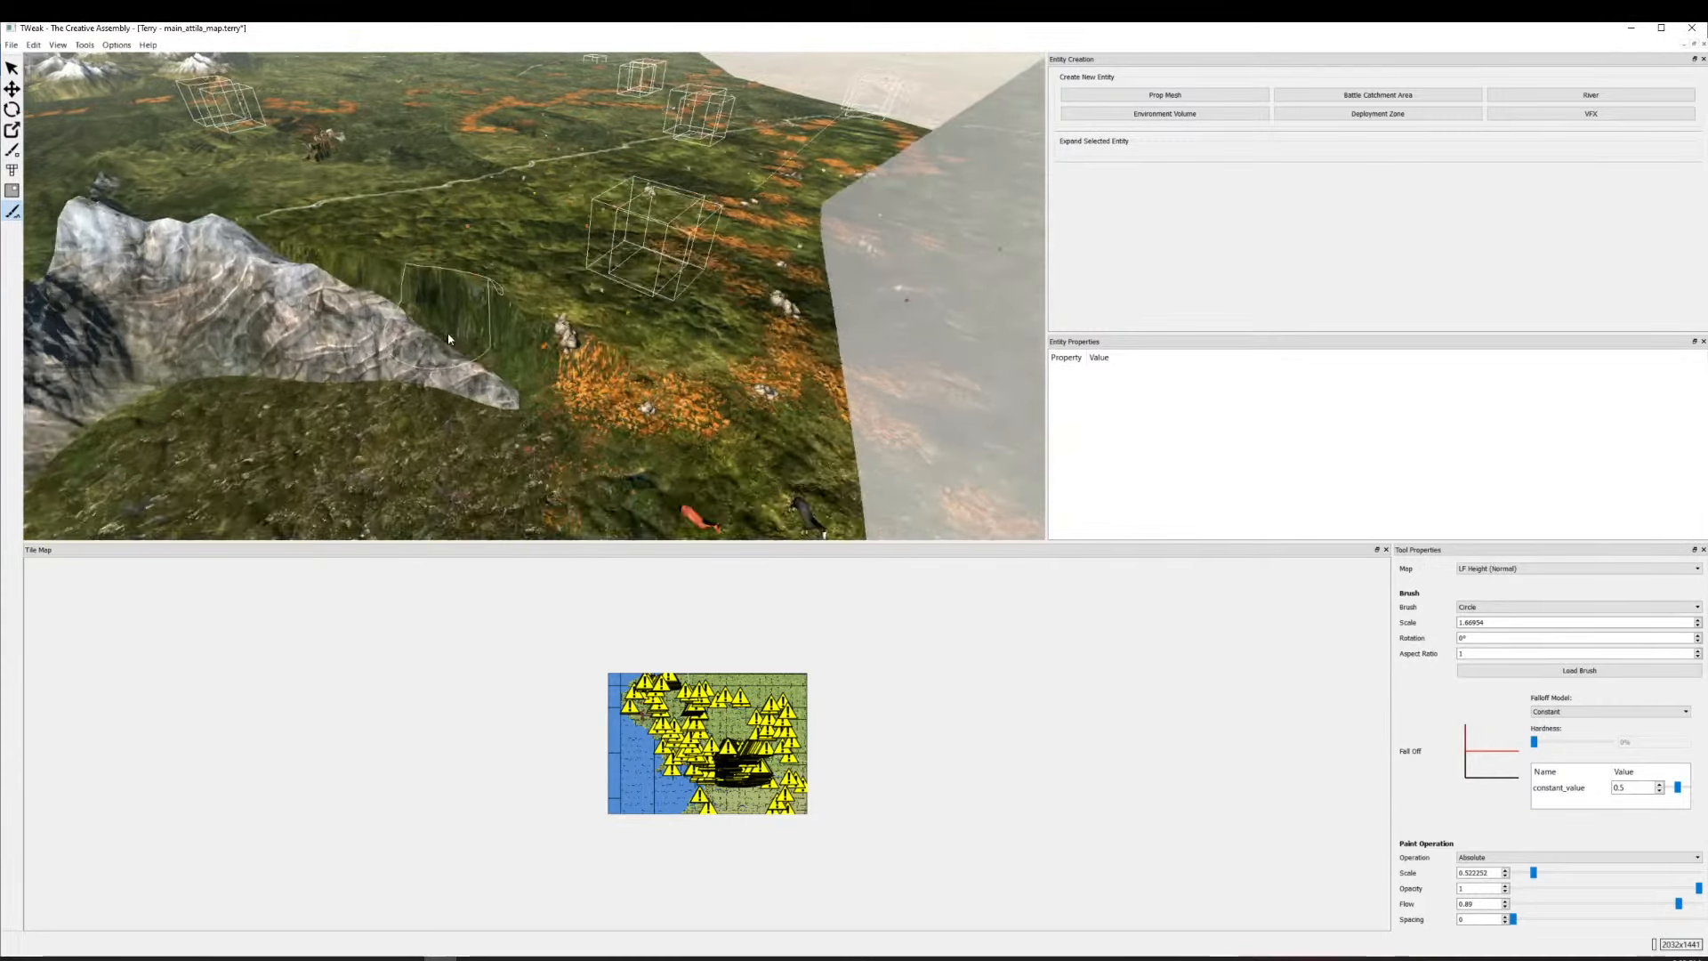
{"action": "mouse_move", "coordinate": [666, 471]}
{"action": "left_mouse_down"}
{"action": "mouse_move", "coordinate": [534, 388]}
{"action": "mouse_move", "coordinate": [423, 360]}
{"action": "left_mouse_up"}
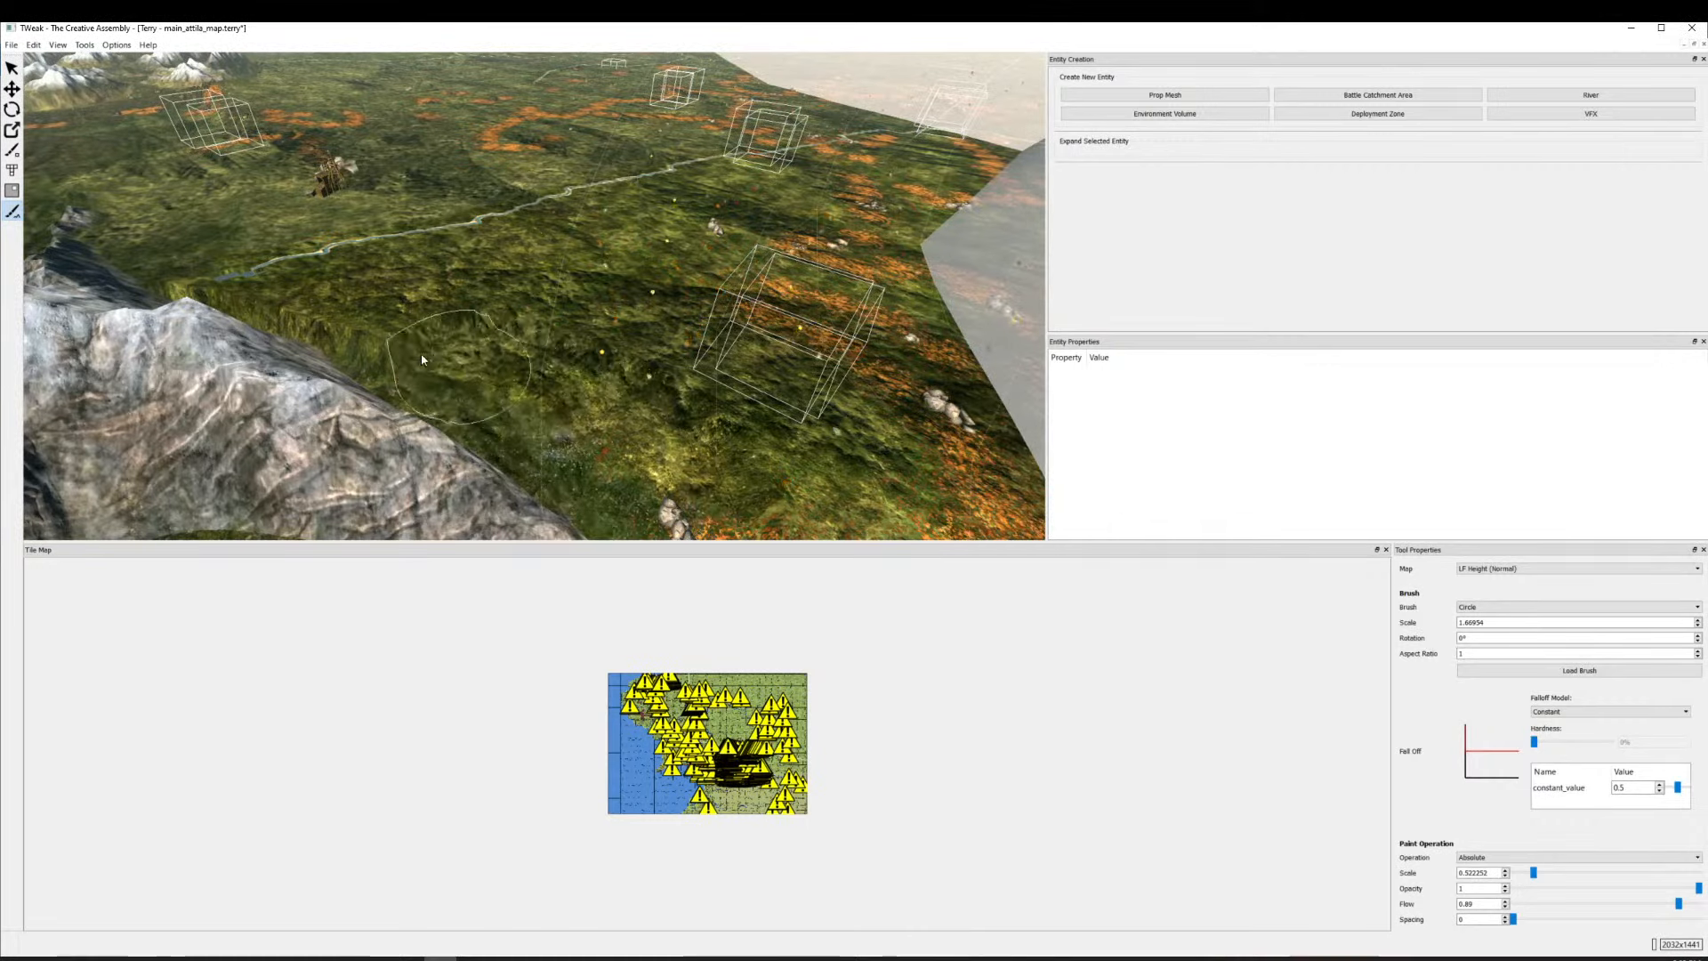
{"action": "key", "text": "d"}
{"action": "key", "text": "s"}
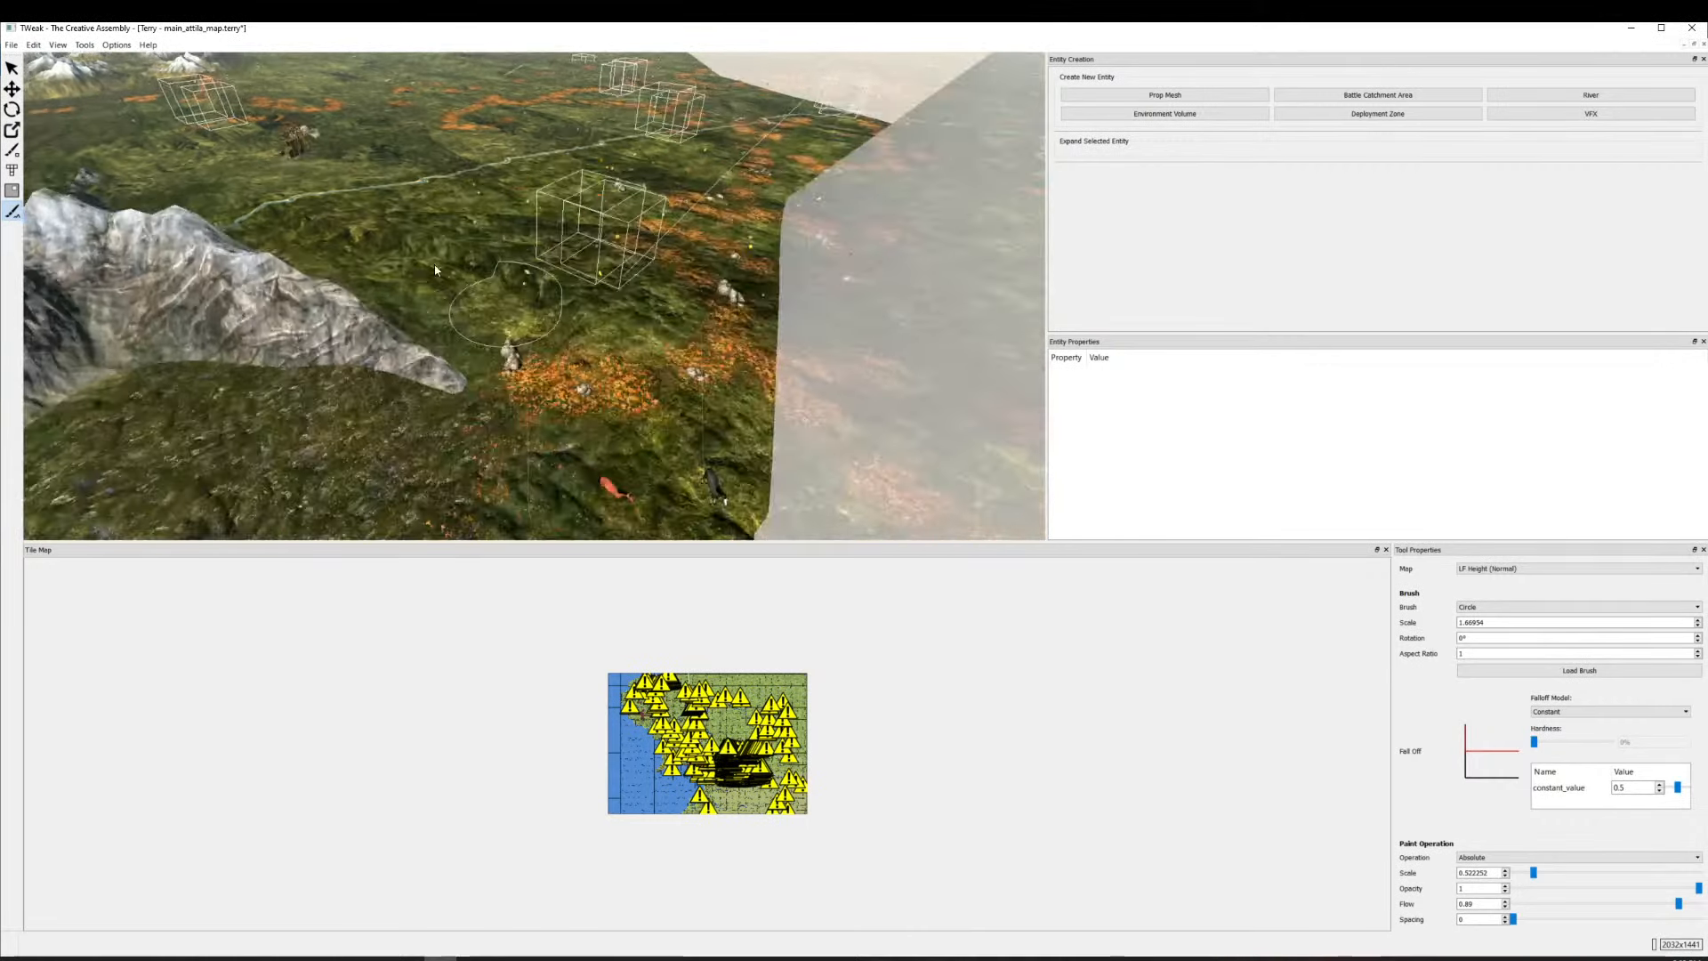
{"action": "key", "text": "w"}
{"action": "key", "text": "a"}
{"action": "key", "text": "w"}
{"action": "key", "text": "a"}
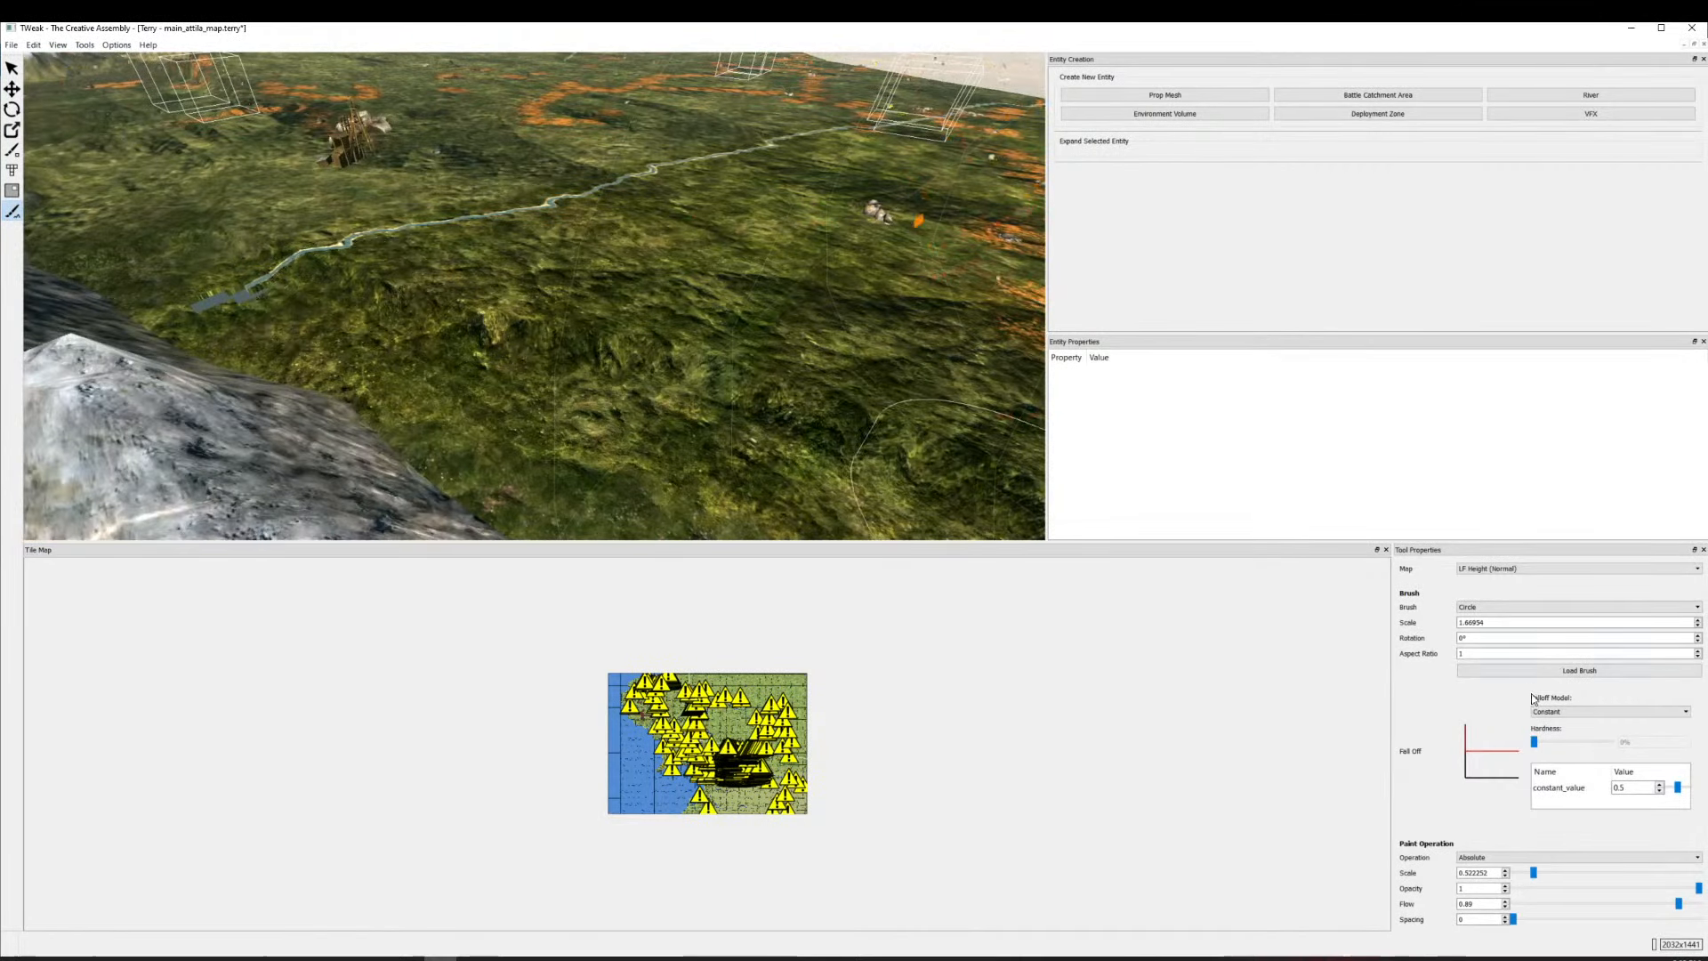
Switch the height brush operation to Smooth and even out the rough terrain behind the ridge.
{"action": "left_click", "coordinate": [1493, 857]}
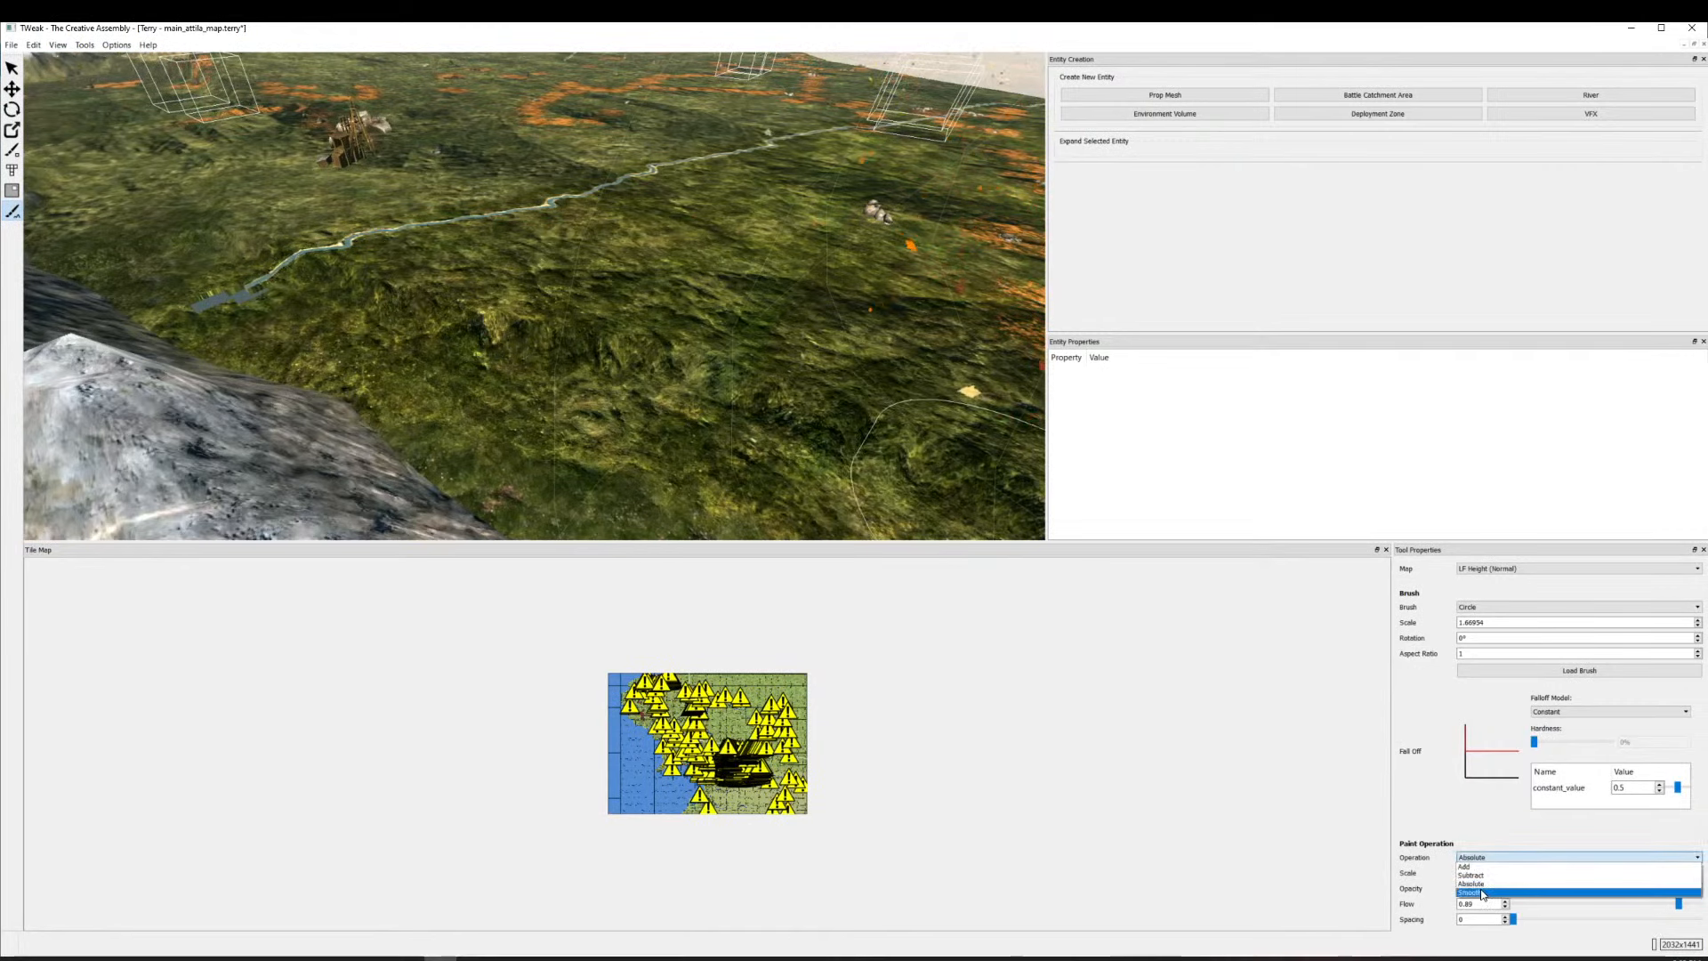
{"action": "left_click", "coordinate": [1482, 893]}
{"action": "double_click", "coordinate": [1480, 888]}
{"action": "key", "text": "w"}
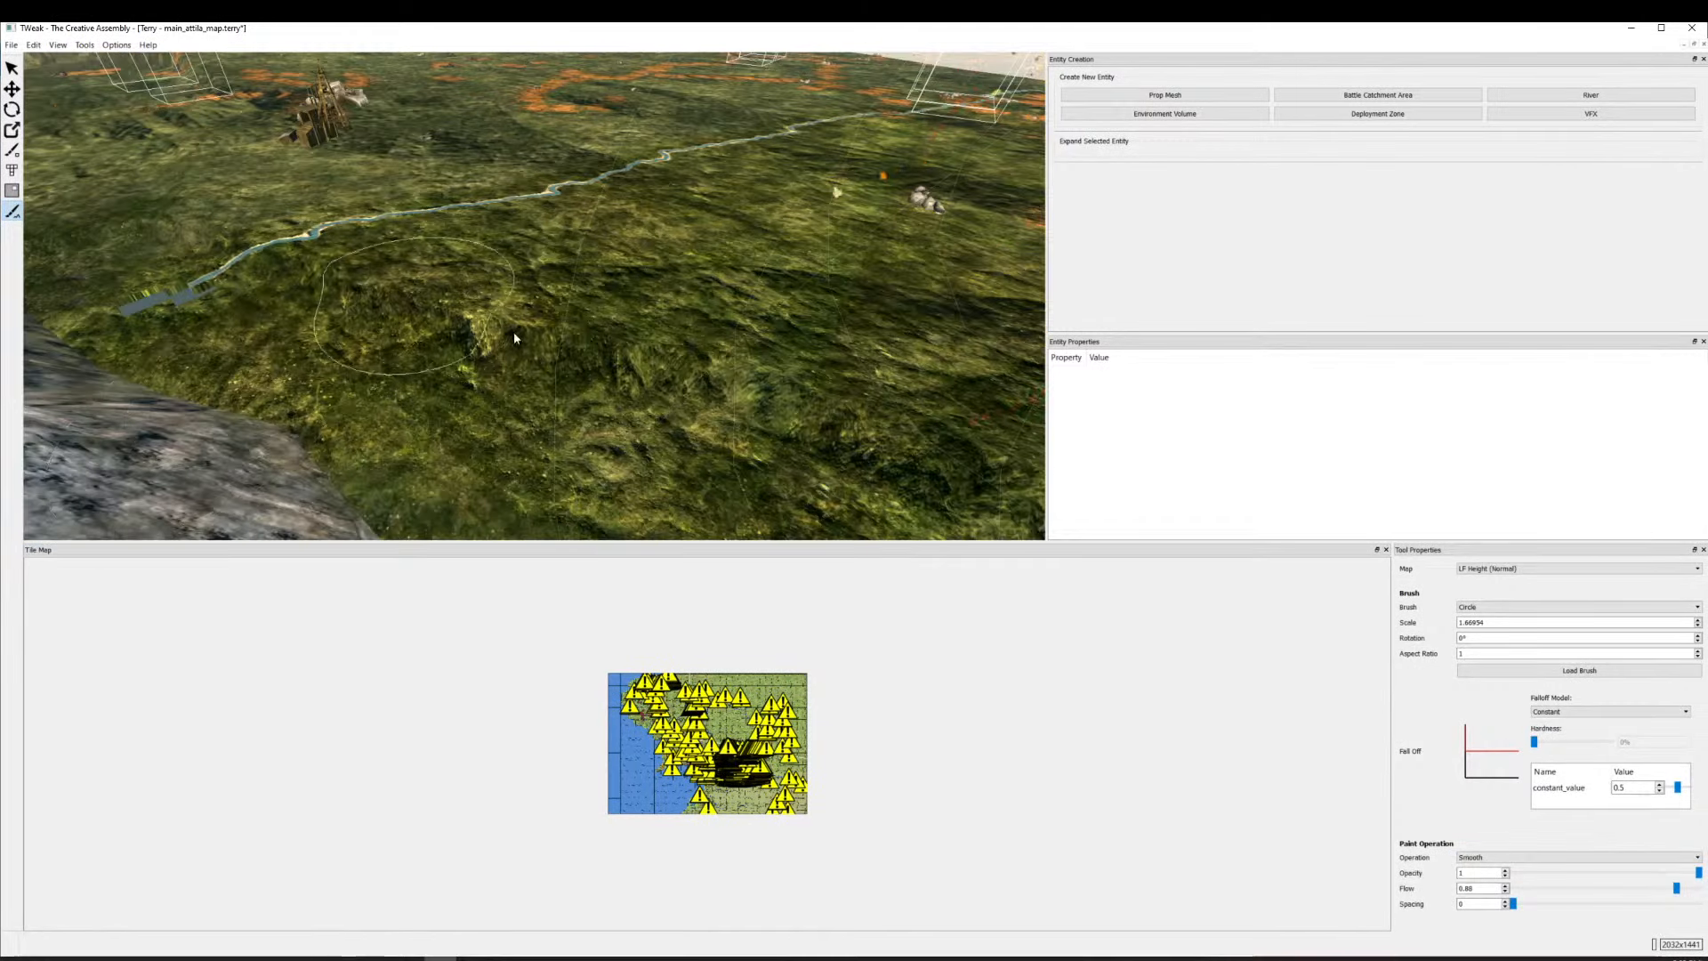
{"action": "key", "text": "s"}
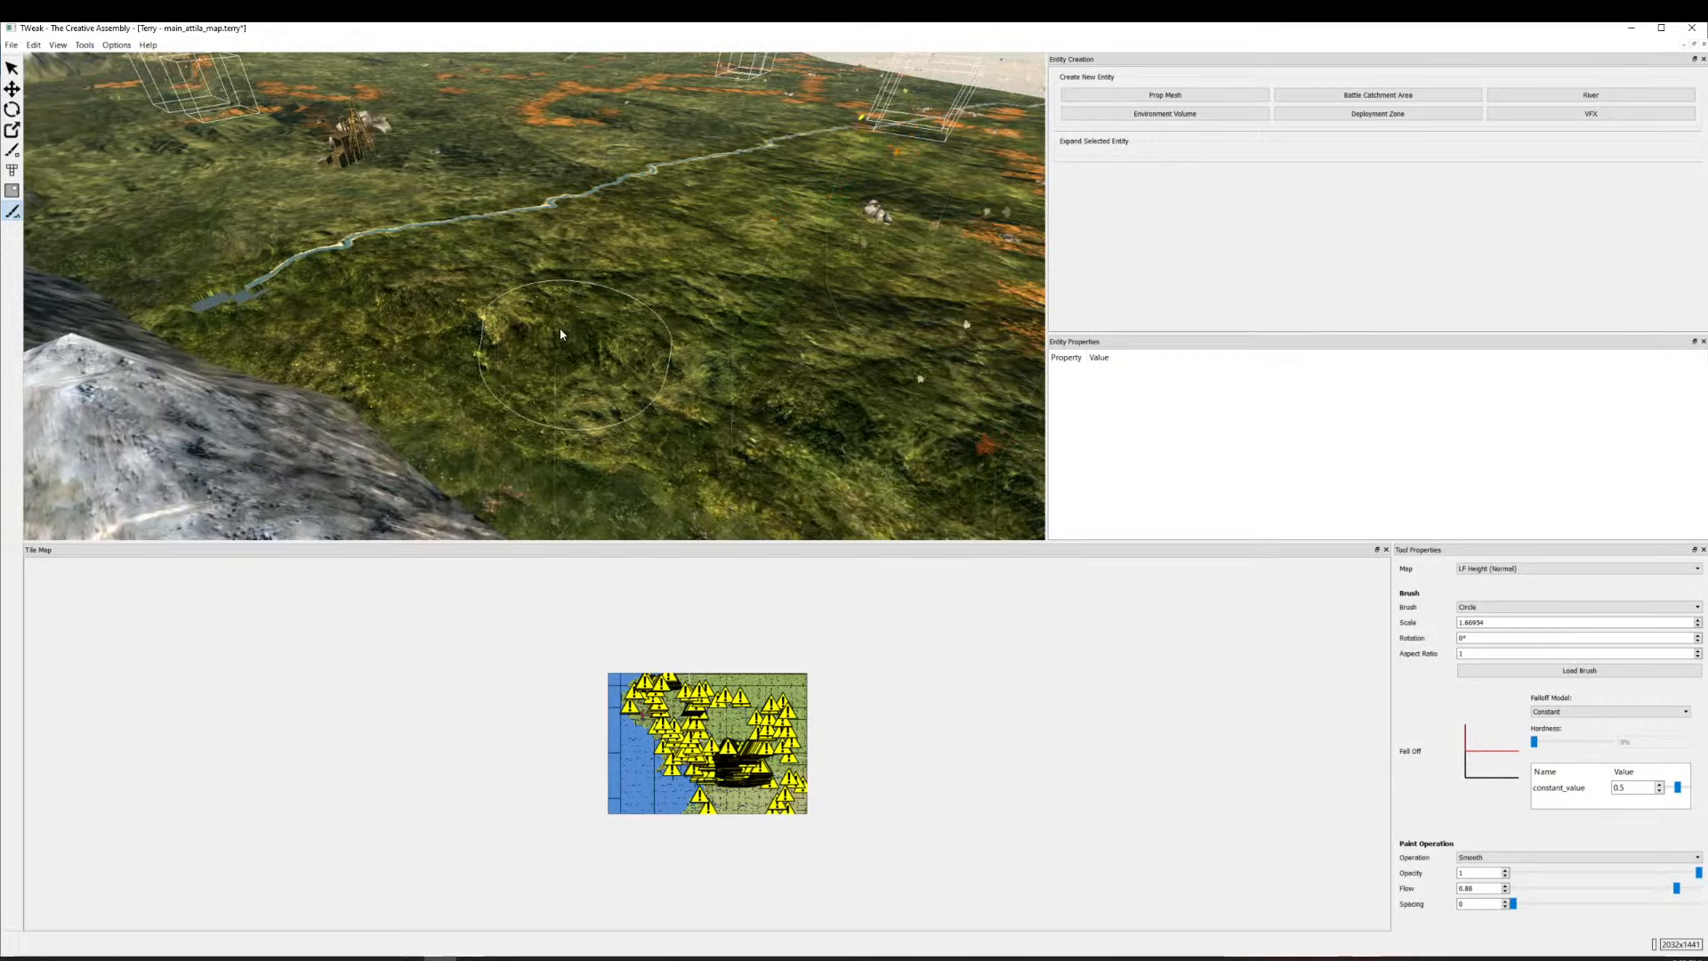
{"action": "key", "text": "d"}
{"action": "key", "text": "s"}
{"action": "key", "text": "w"}
{"action": "key", "text": "s"}
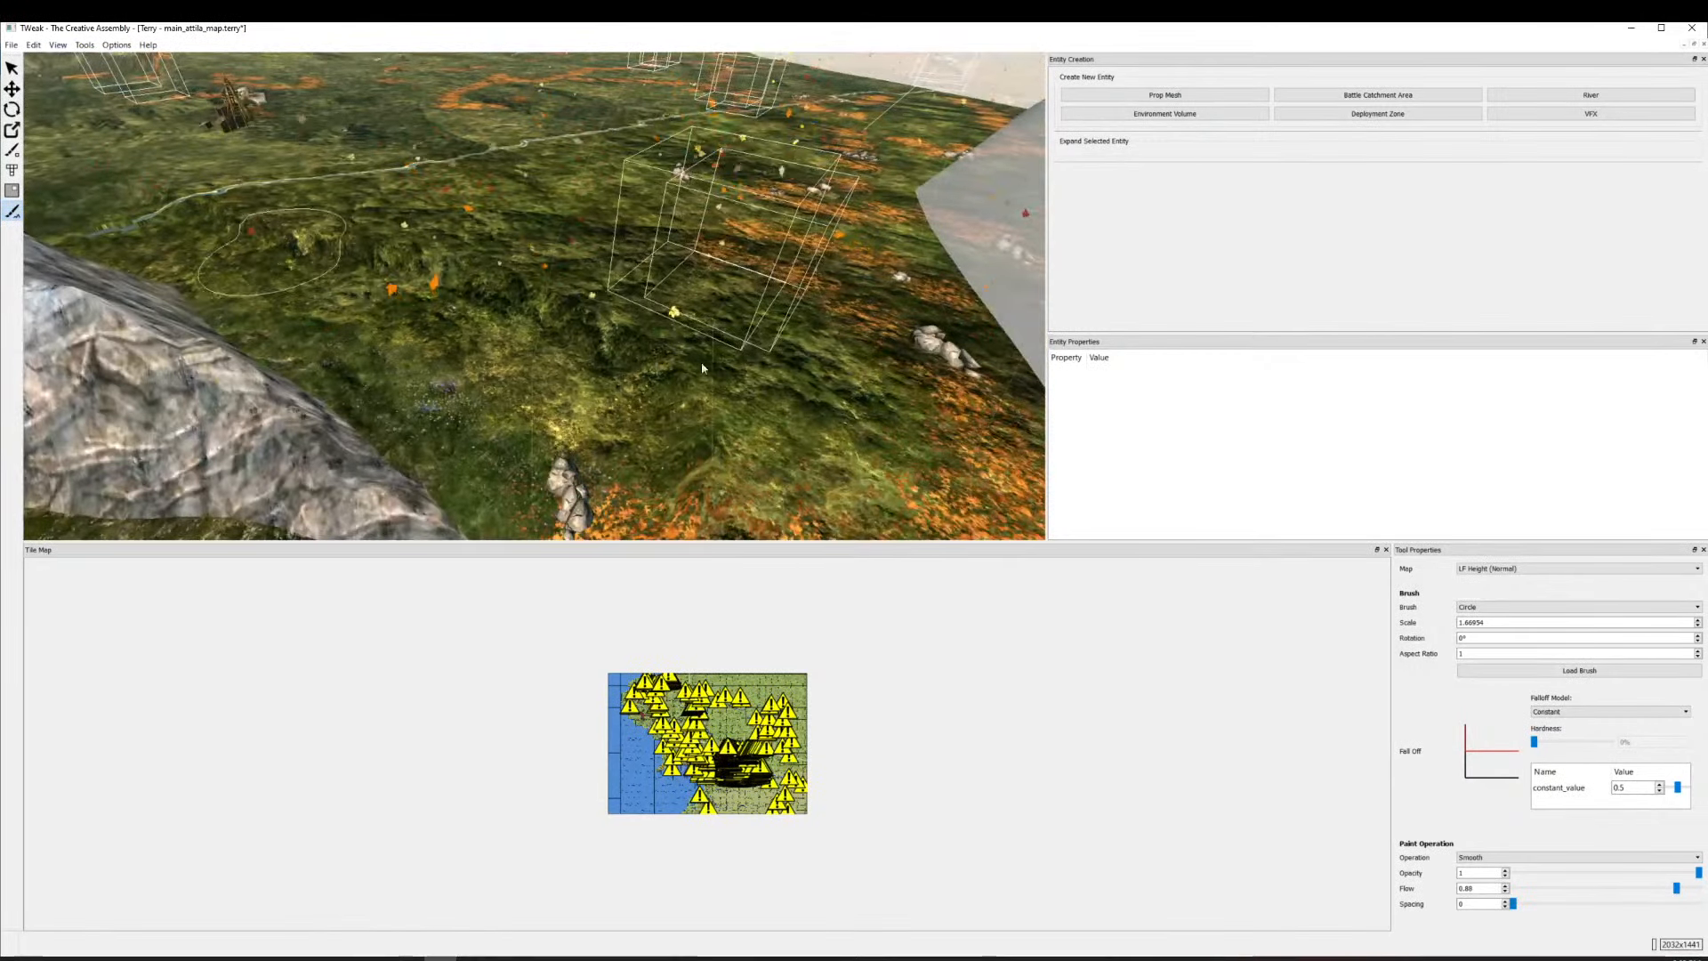
Return the brush to Absolute at a scale of about 1 and lower the terrain covering the mountain's front spur.
{"action": "left_click", "coordinate": [1505, 861]}
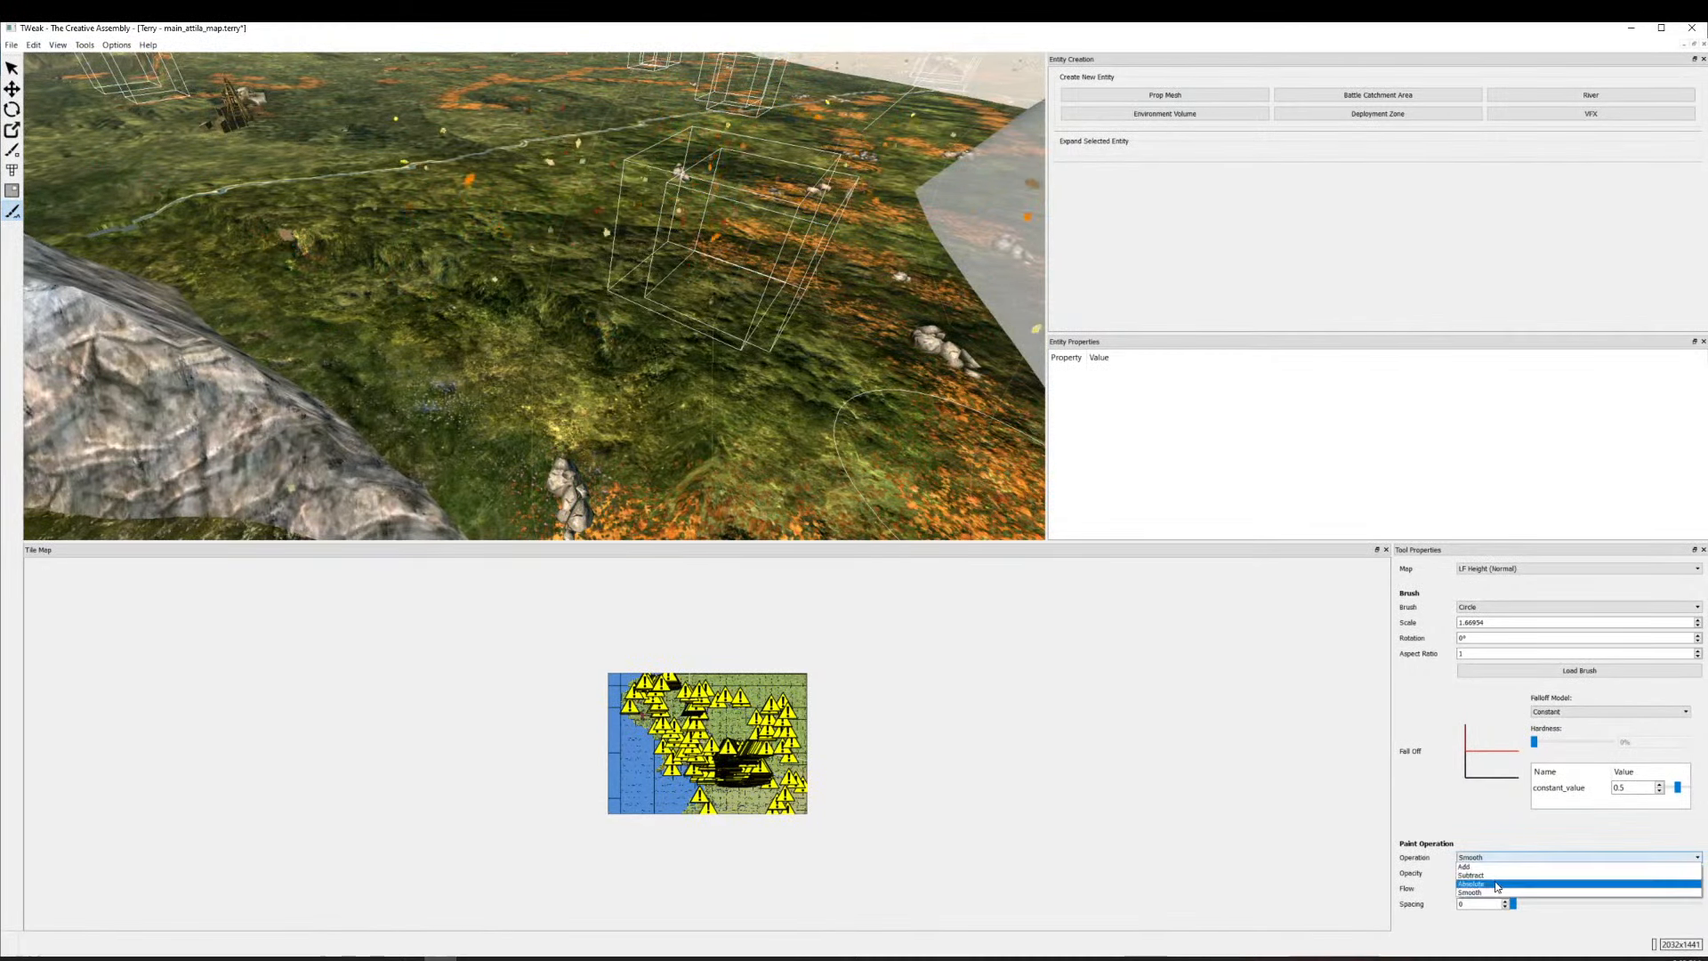
{"action": "left_click", "coordinate": [1496, 885]}
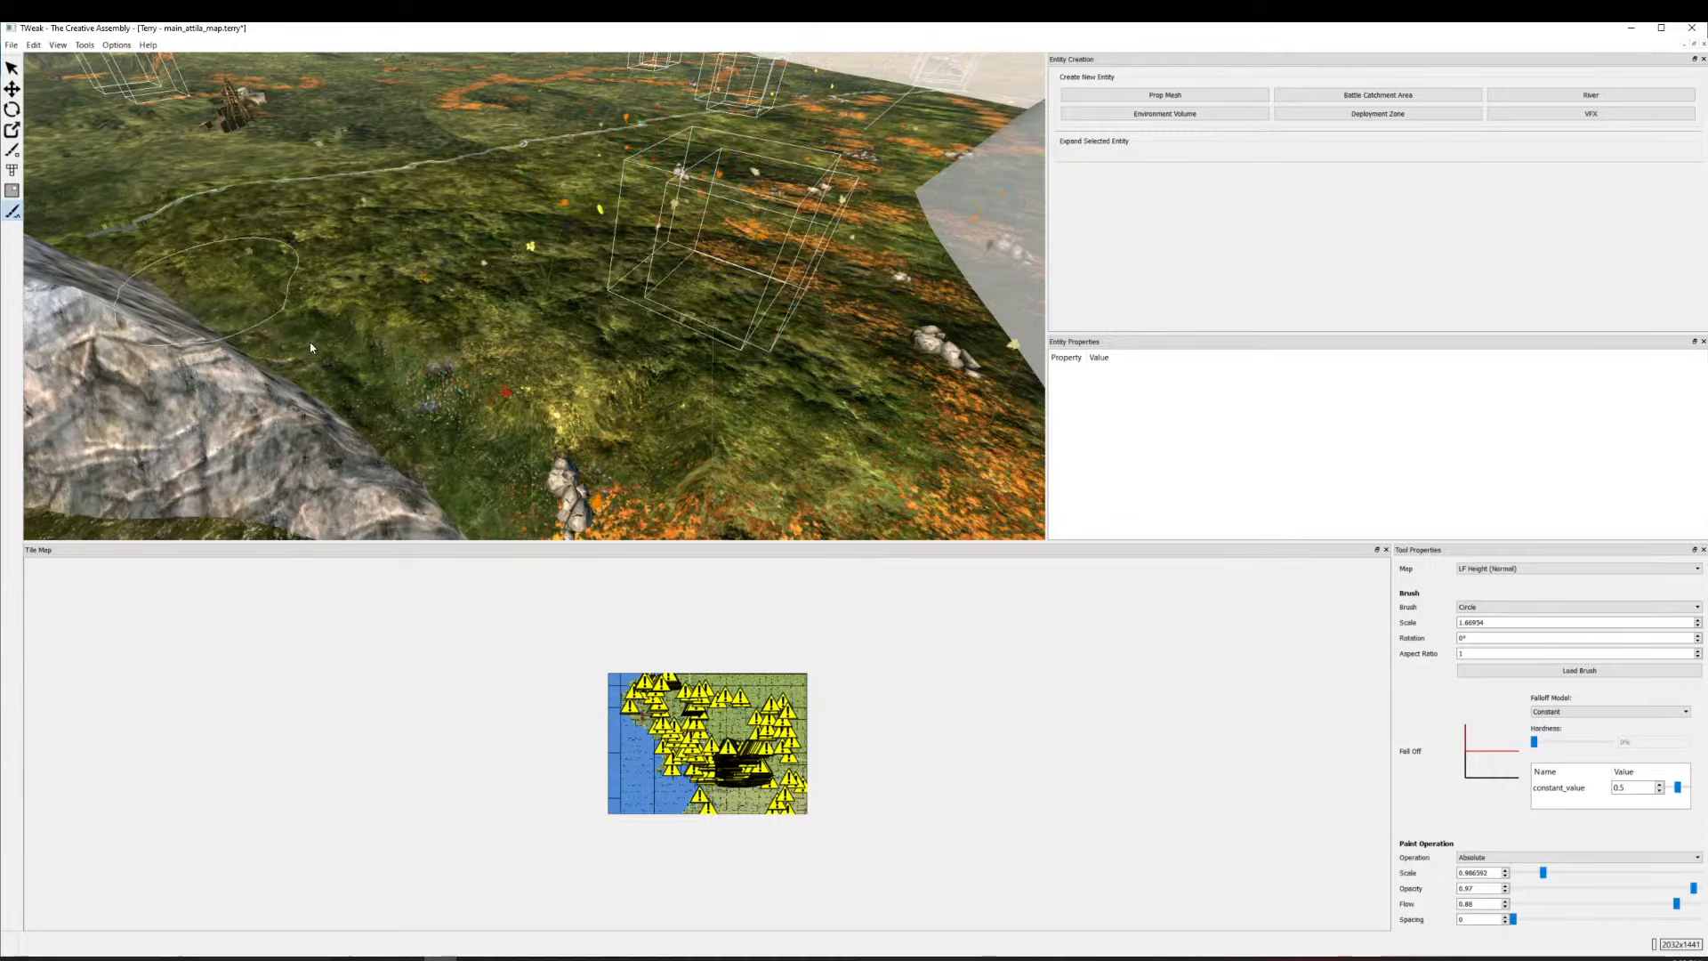
{"action": "scroll", "coordinate": [697, 420], "scroll_direction": "down", "scroll_amount": 6}
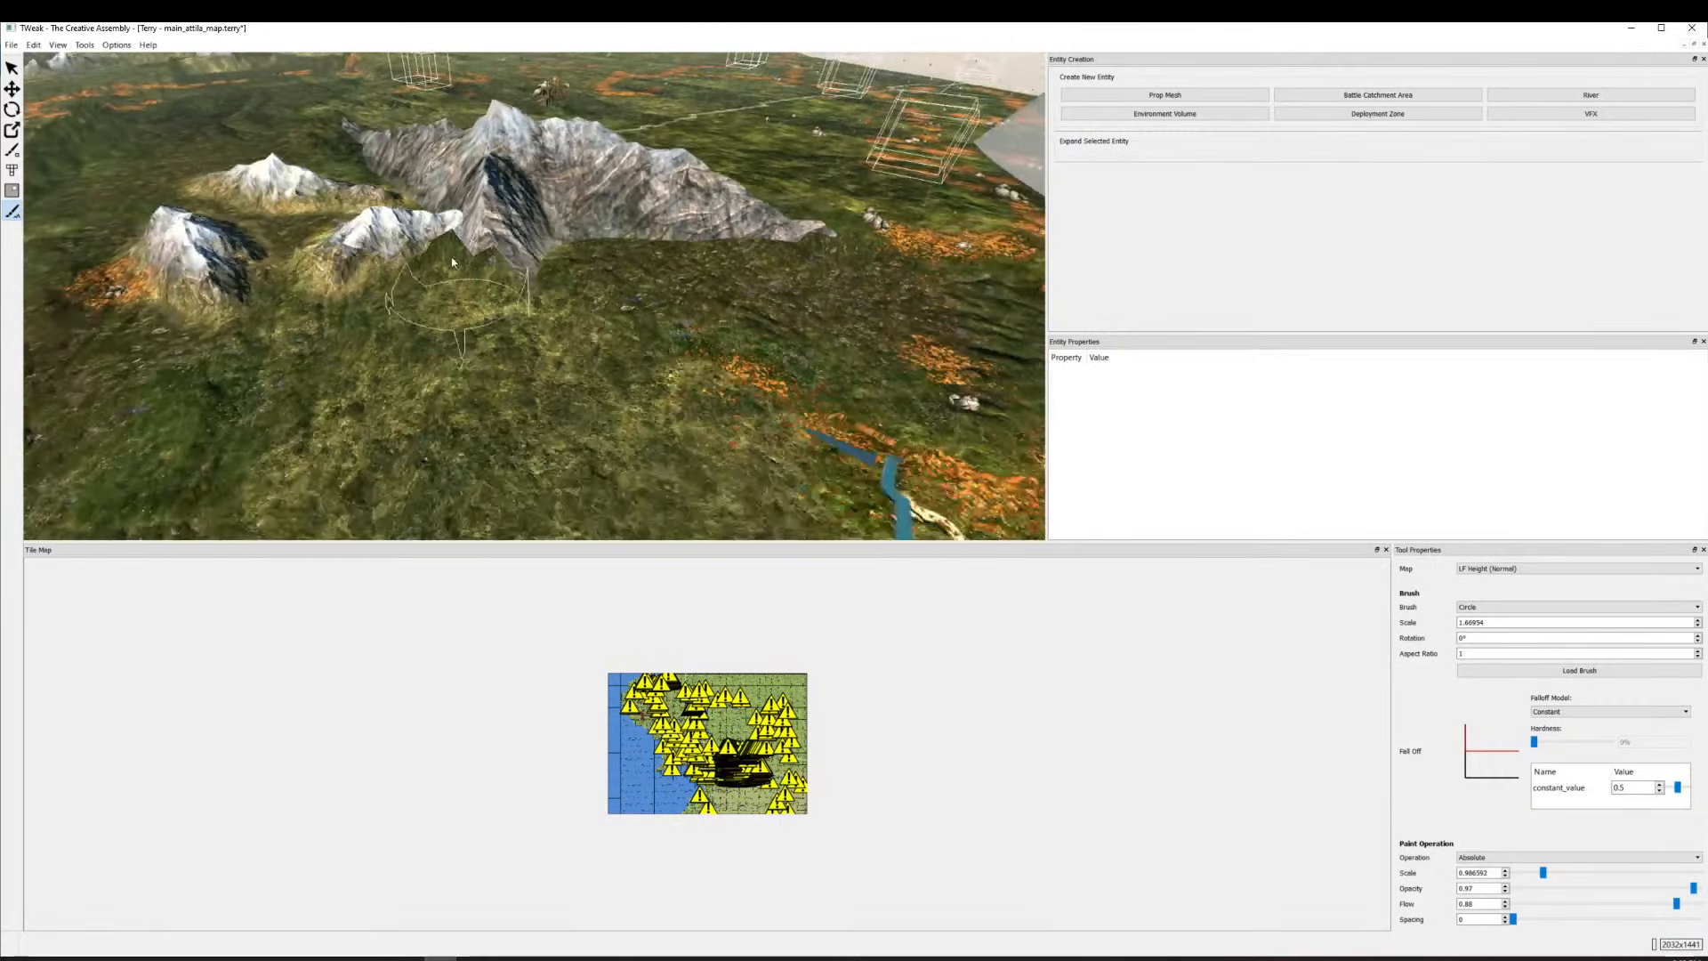
{"action": "scroll", "coordinate": [452, 263], "scroll_direction": "up", "scroll_amount": 5}
{"action": "left_click", "coordinate": [454, 267]}
{"action": "left_click", "coordinate": [489, 407]}
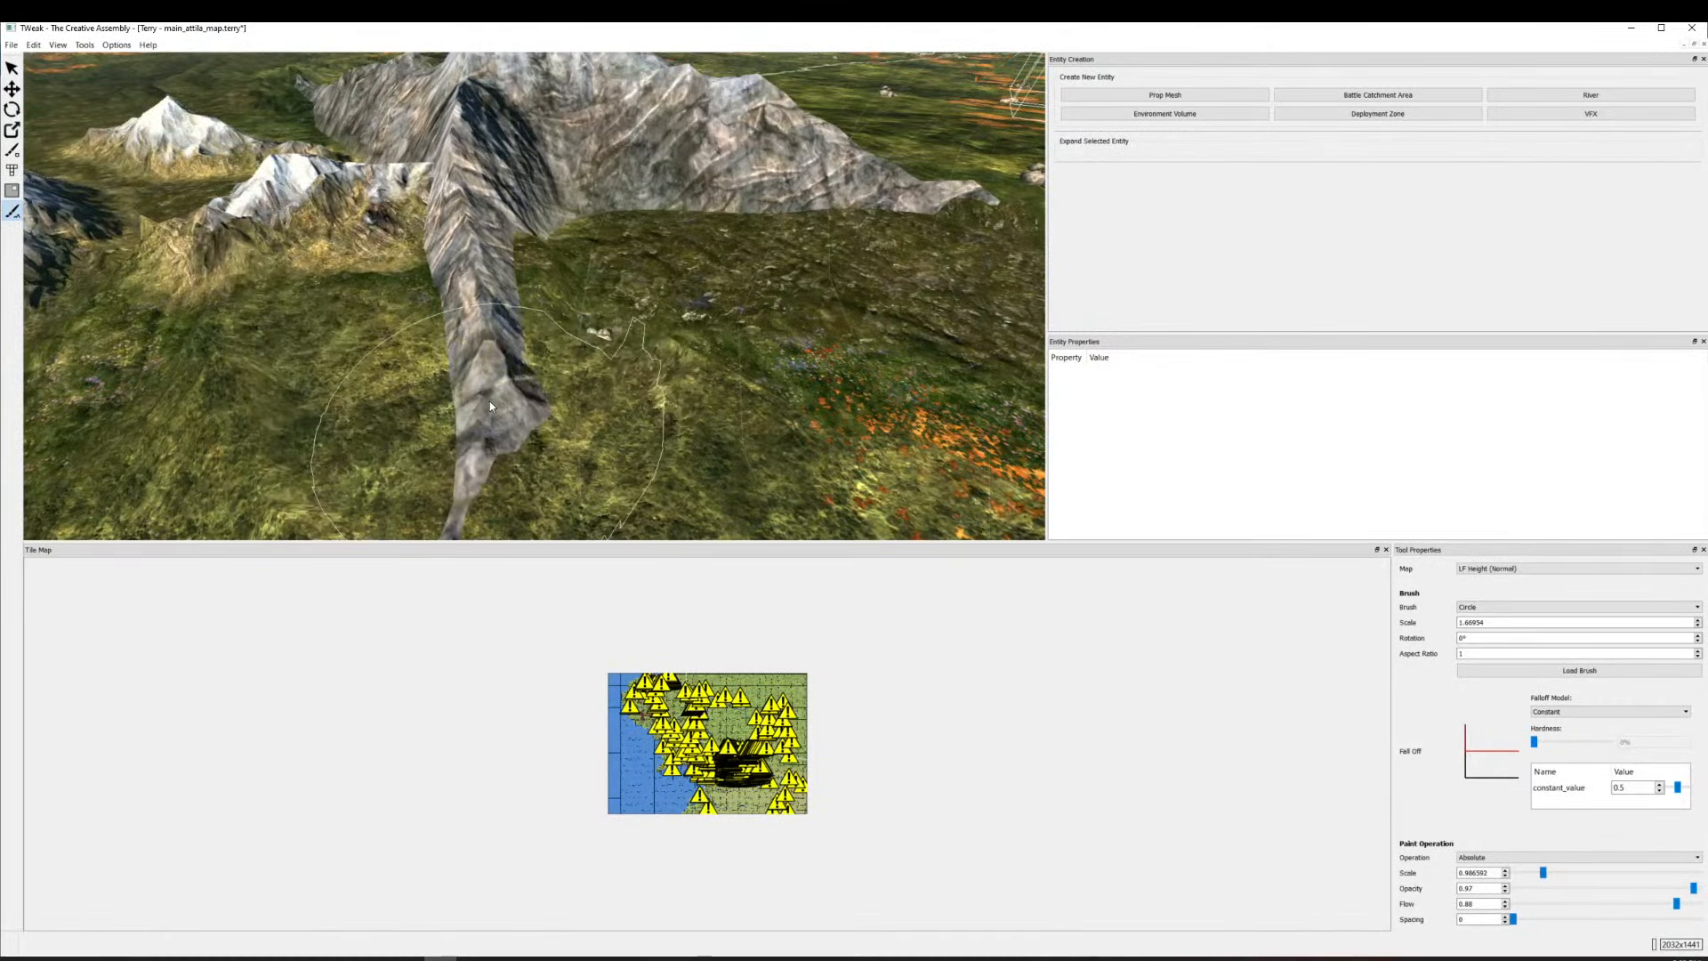
{"action": "mouse_move", "coordinate": [578, 503]}
{"action": "left_mouse_down"}
{"action": "mouse_move", "coordinate": [246, 167]}
{"action": "mouse_move", "coordinate": [345, 271]}
{"action": "left_mouse_up"}
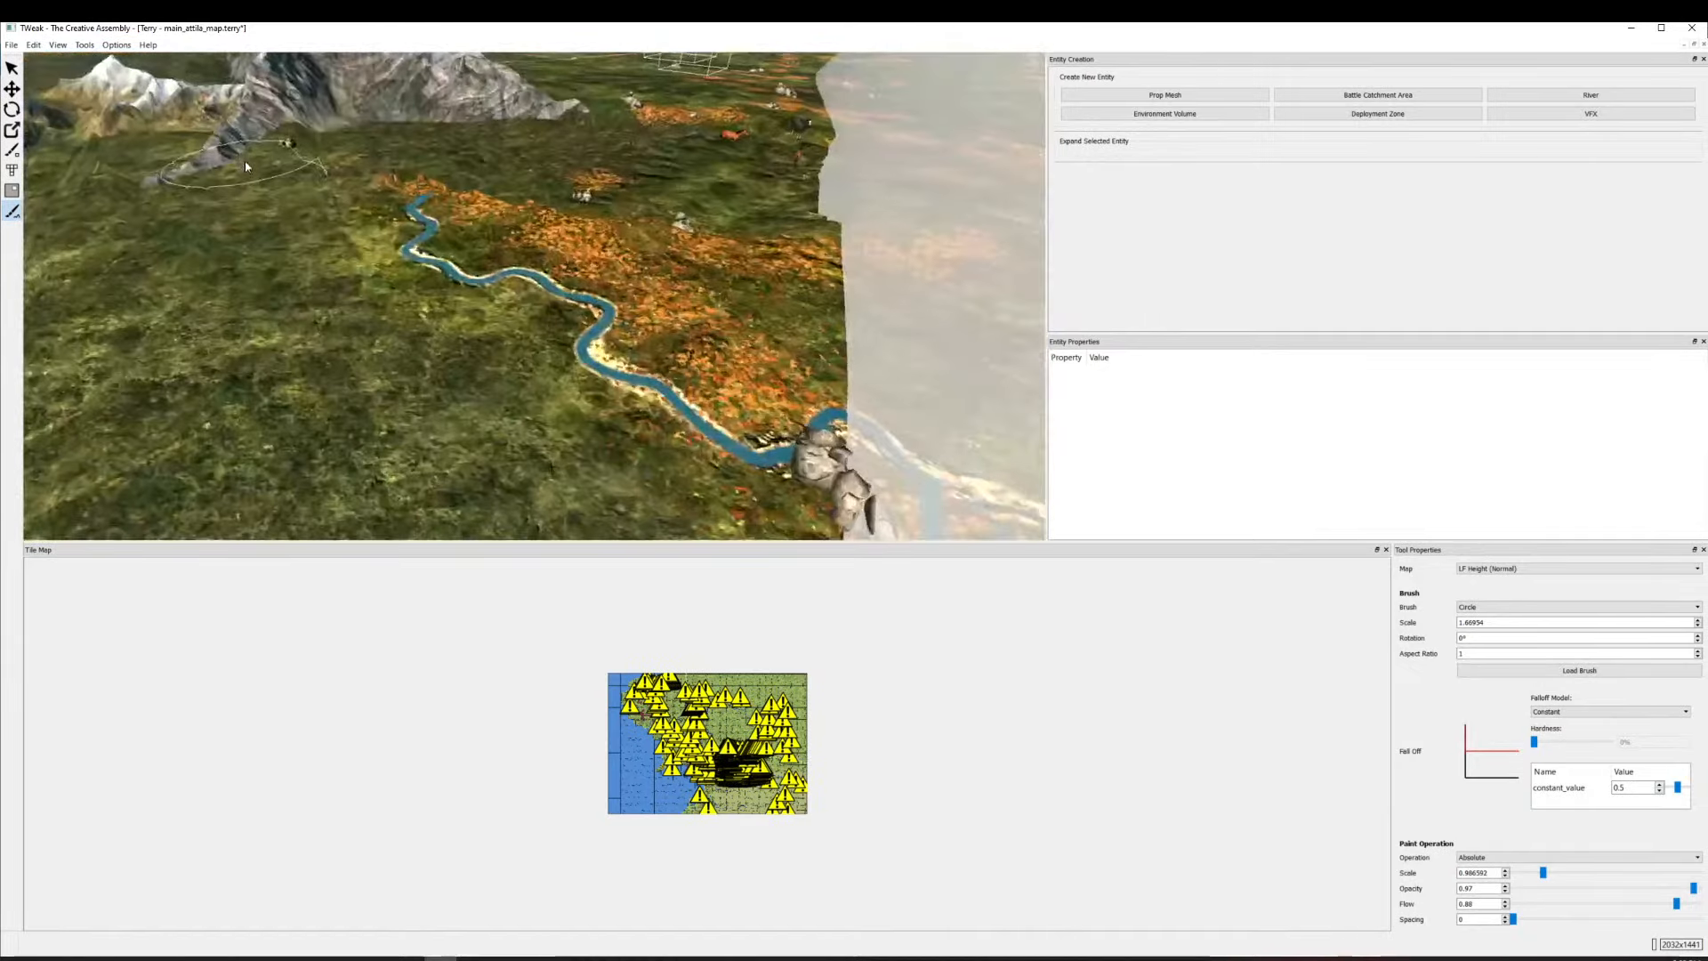
{"action": "scroll", "coordinate": [344, 267], "scroll_direction": "down", "scroll_amount": 2}
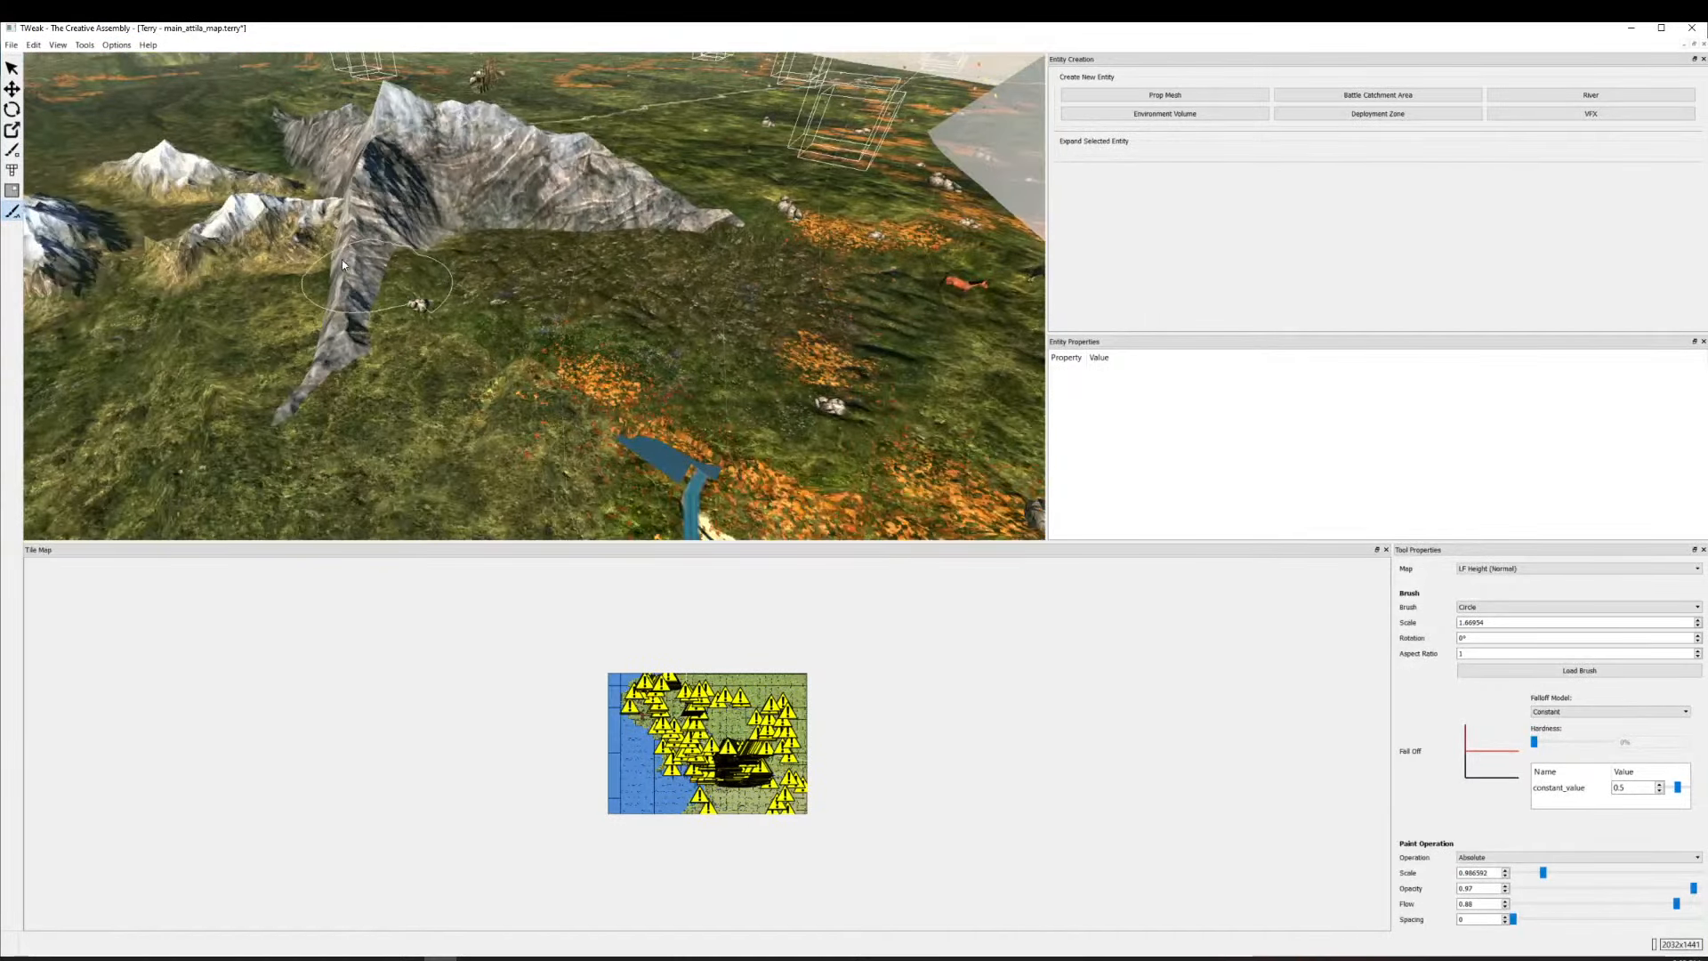
{"action": "scroll", "coordinate": [341, 264], "scroll_direction": "down", "scroll_amount": 3}
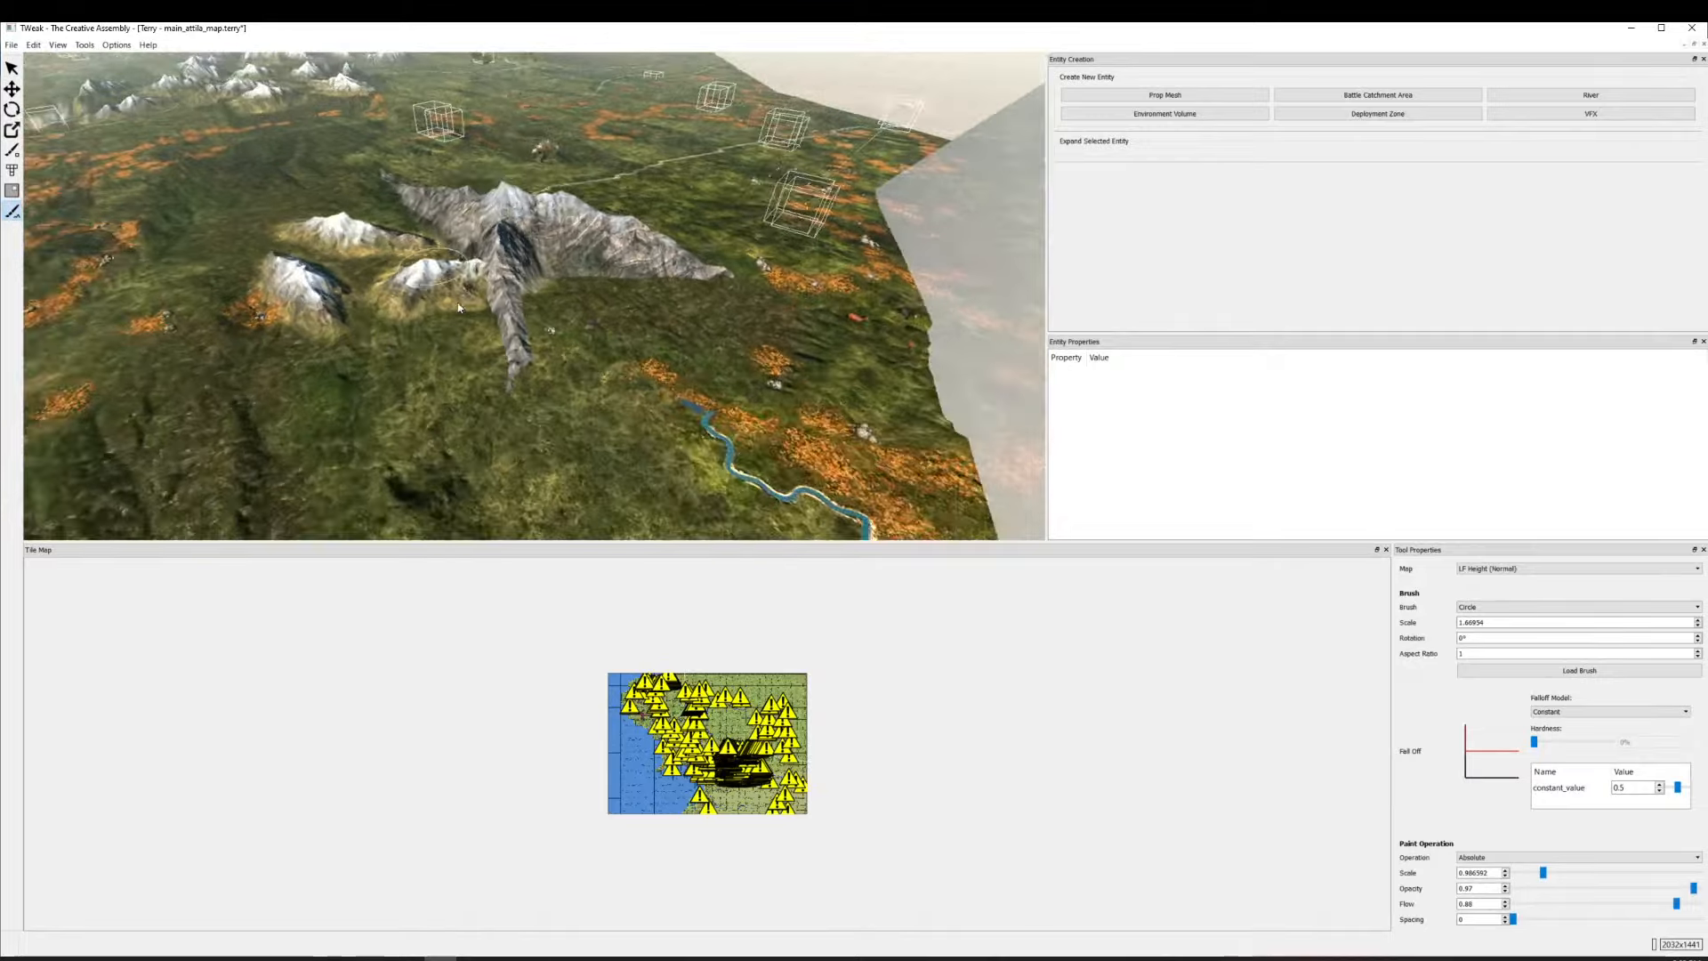
Build up the terrain along the foot of the grey mountain with the Absolute height brush at a scale of about 0.99.
{"action": "scroll", "coordinate": [459, 308], "scroll_direction": "up", "scroll_amount": 2}
{"action": "mouse_move", "coordinate": [450, 364]}
{"action": "left_mouse_down"}
{"action": "mouse_move", "coordinate": [725, 385]}
{"action": "mouse_move", "coordinate": [797, 347]}
{"action": "mouse_move", "coordinate": [709, 197]}
{"action": "mouse_move", "coordinate": [557, 132]}
{"action": "mouse_move", "coordinate": [501, 129]}
{"action": "mouse_move", "coordinate": [372, 292]}
{"action": "mouse_move", "coordinate": [539, 426]}
{"action": "mouse_move", "coordinate": [554, 229]}
{"action": "mouse_move", "coordinate": [608, 260]}
{"action": "mouse_move", "coordinate": [661, 349]}
{"action": "mouse_move", "coordinate": [771, 411]}
{"action": "mouse_move", "coordinate": [450, 333]}
{"action": "mouse_move", "coordinate": [763, 412]}
{"action": "mouse_move", "coordinate": [633, 479]}
{"action": "mouse_move", "coordinate": [598, 403]}
{"action": "mouse_move", "coordinate": [589, 263]}
{"action": "left_mouse_up"}
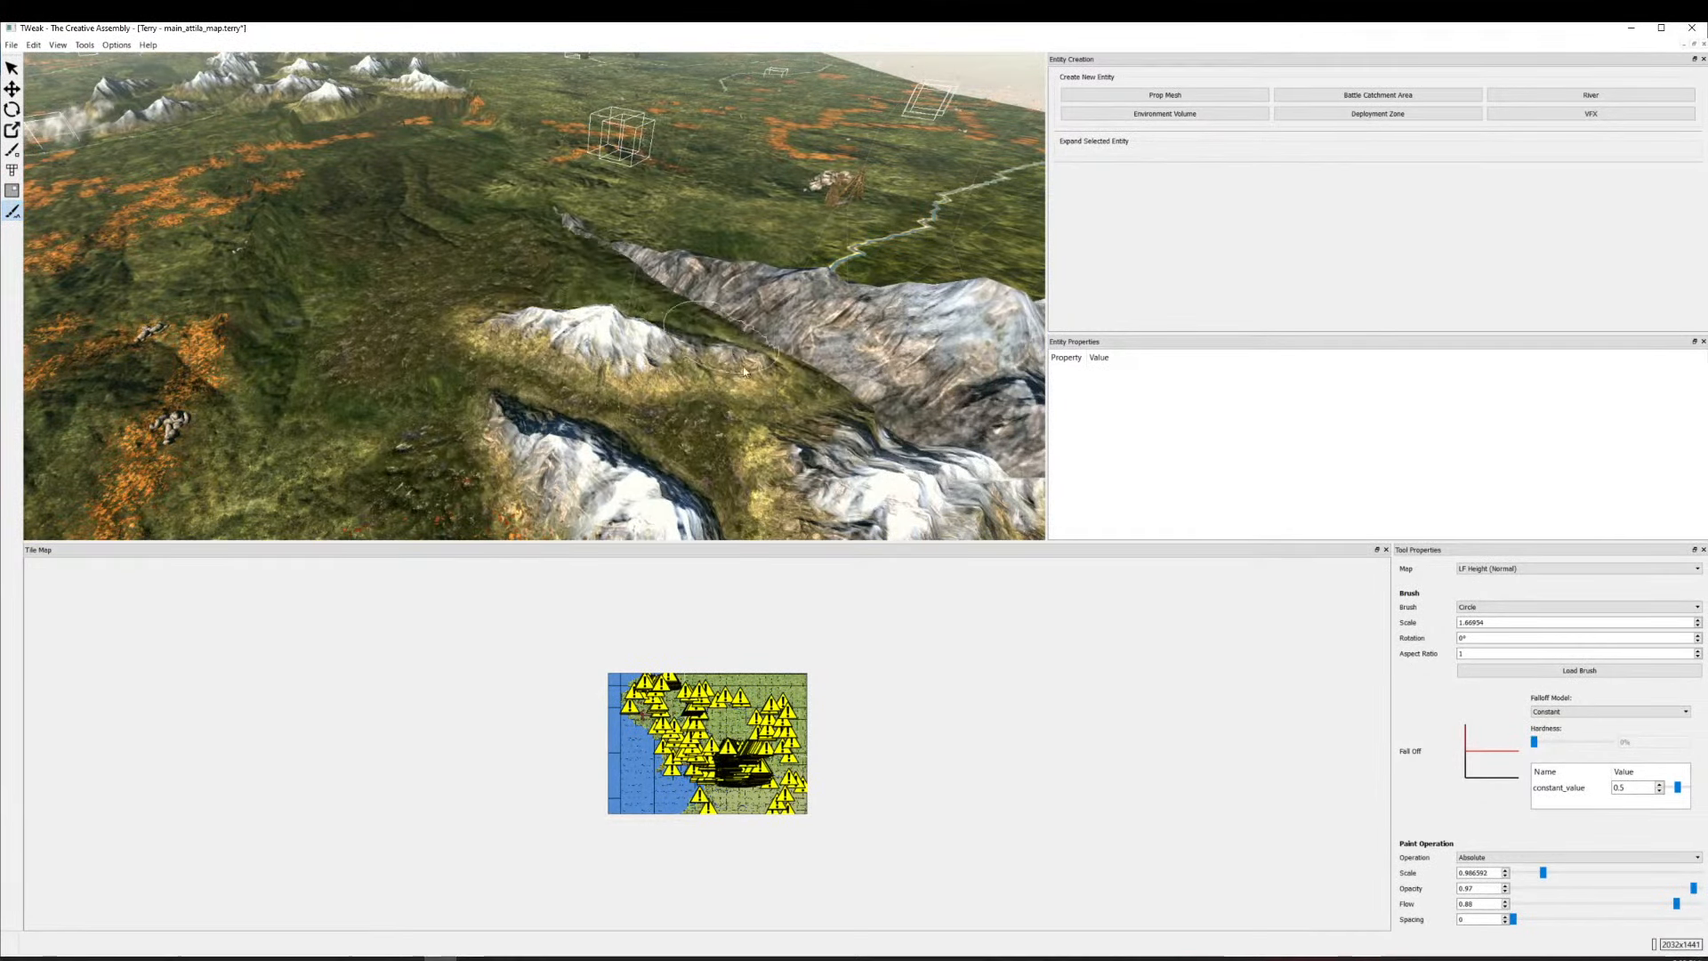
{"action": "mouse_move", "coordinate": [744, 372]}
{"action": "left_mouse_down"}
{"action": "mouse_move", "coordinate": [670, 498]}
{"action": "mouse_move", "coordinate": [562, 535]}
{"action": "mouse_move", "coordinate": [486, 376]}
{"action": "mouse_move", "coordinate": [742, 499]}
{"action": "mouse_move", "coordinate": [654, 388]}
{"action": "mouse_move", "coordinate": [690, 393]}
{"action": "left_mouse_up"}
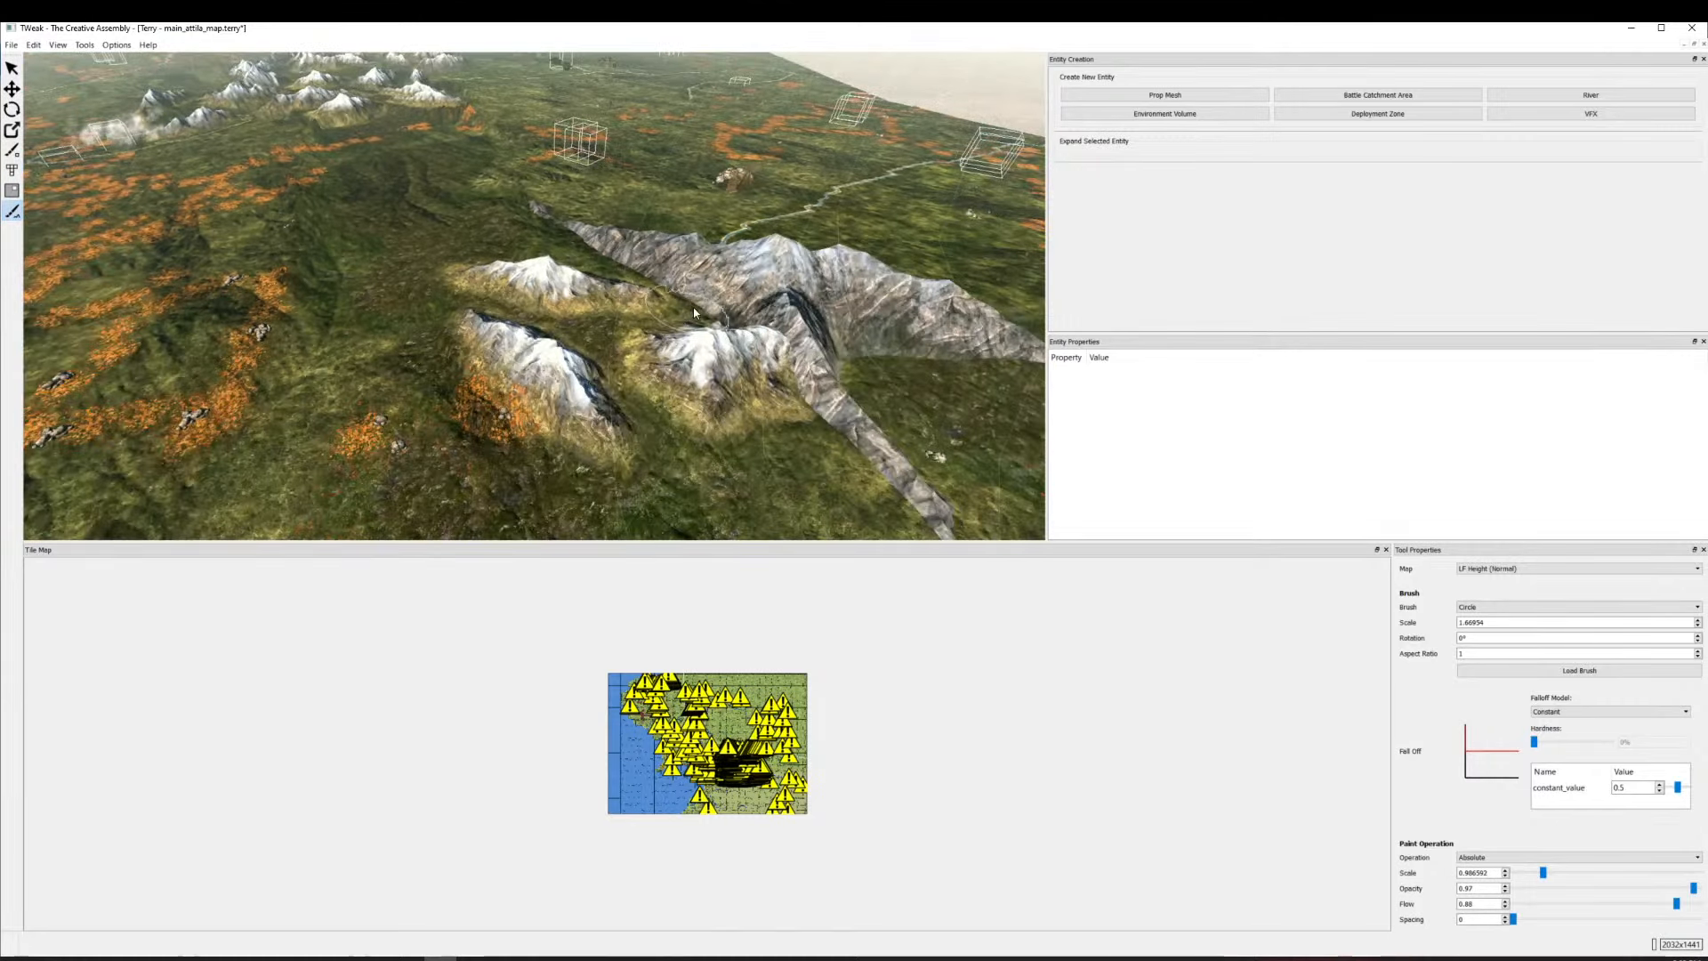
{"action": "left_click_drag", "start_coordinate": [722, 334], "coordinate": [428, 242]}
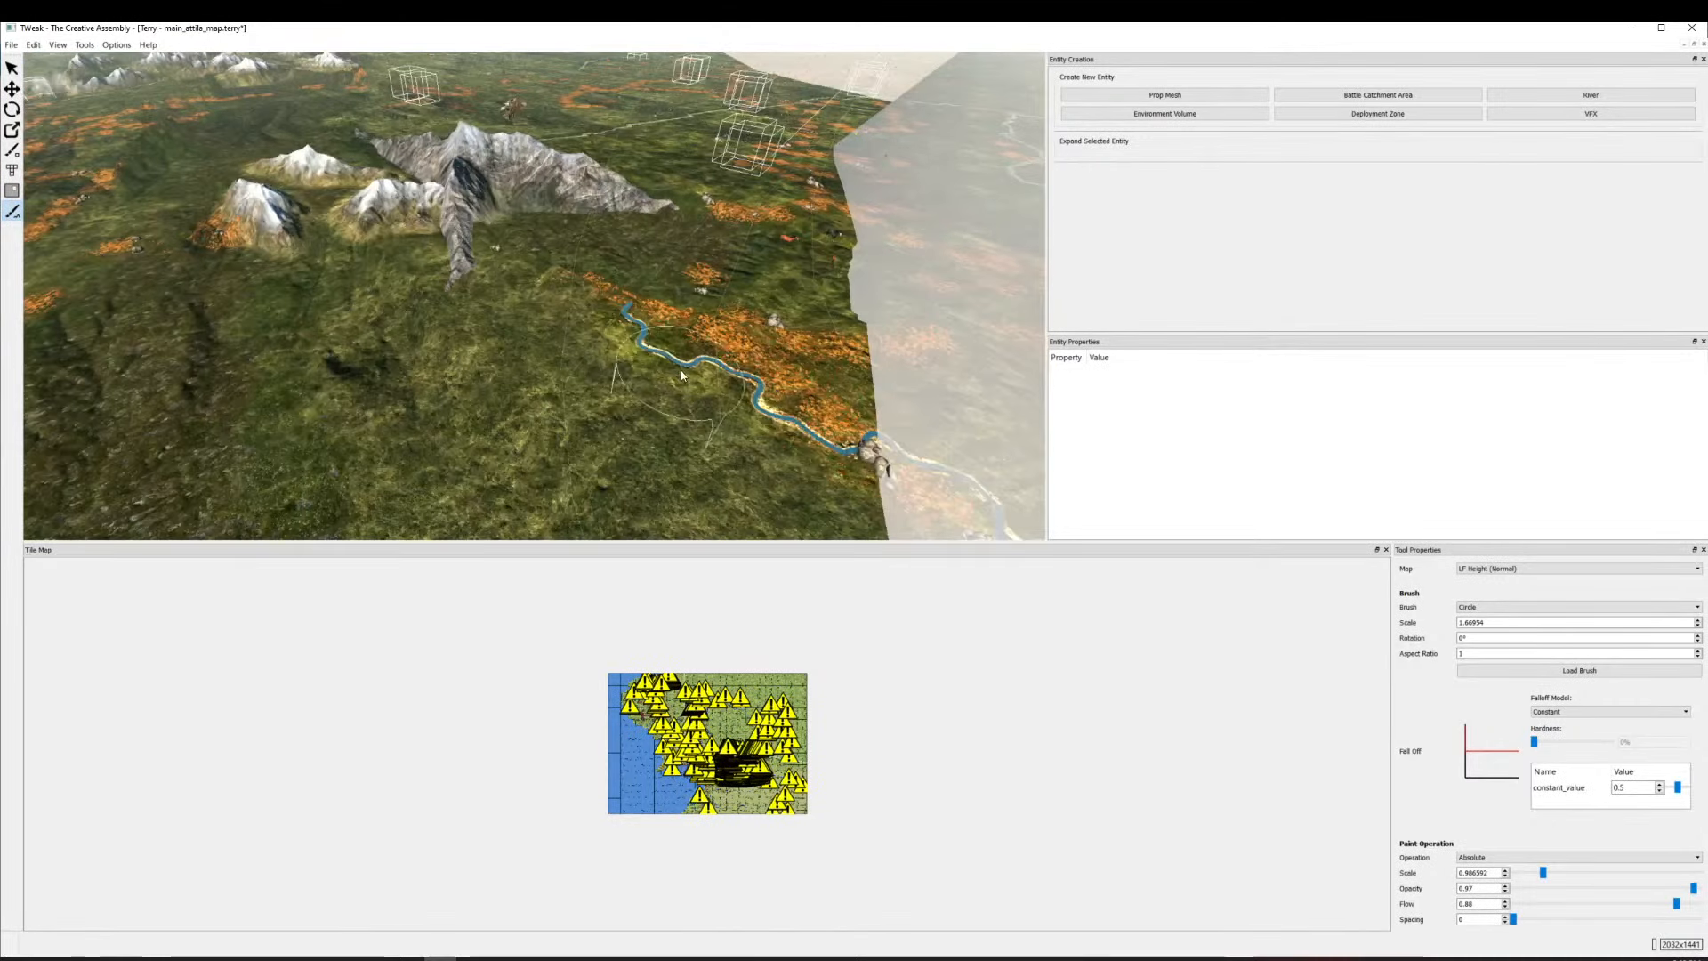
{"action": "left_click_drag", "start_coordinate": [680, 370], "coordinate": [530, 279]}
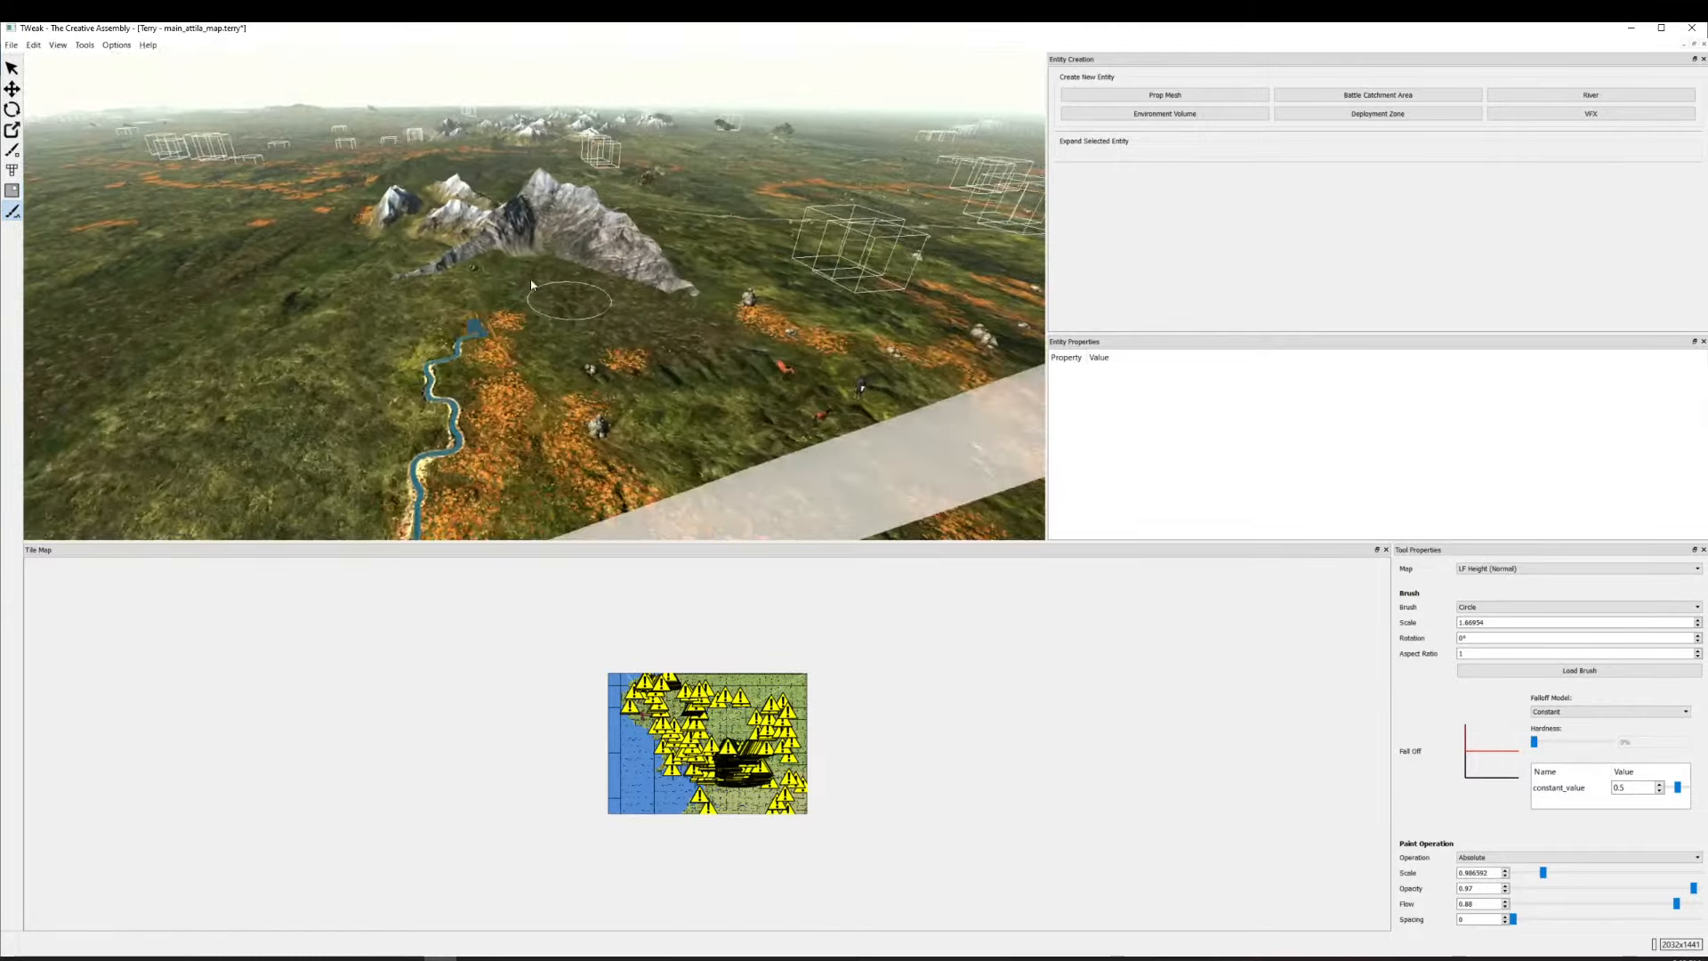
{"action": "key", "text": "w"}
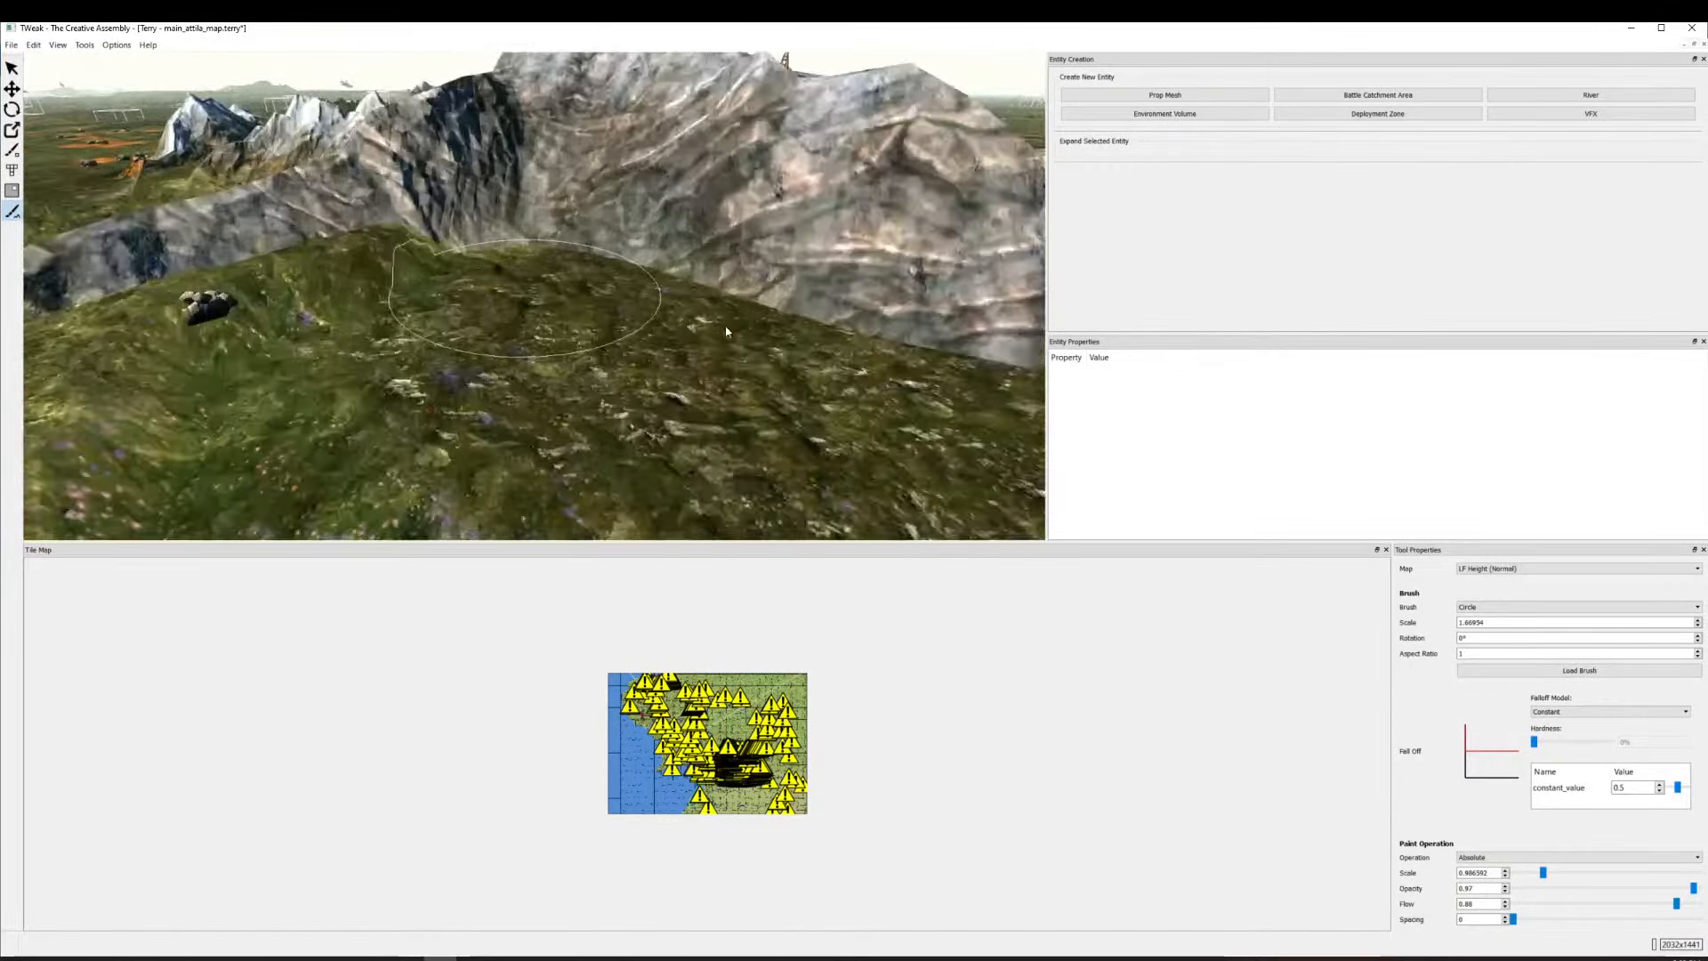
{"action": "left_click_drag", "start_coordinate": [725, 332], "coordinate": [841, 366]}
{"action": "mouse_move", "coordinate": [594, 286]}
{"action": "left_mouse_down"}
{"action": "mouse_move", "coordinate": [575, 351]}
{"action": "mouse_move", "coordinate": [846, 250]}
{"action": "mouse_move", "coordinate": [697, 214]}
{"action": "left_mouse_up"}
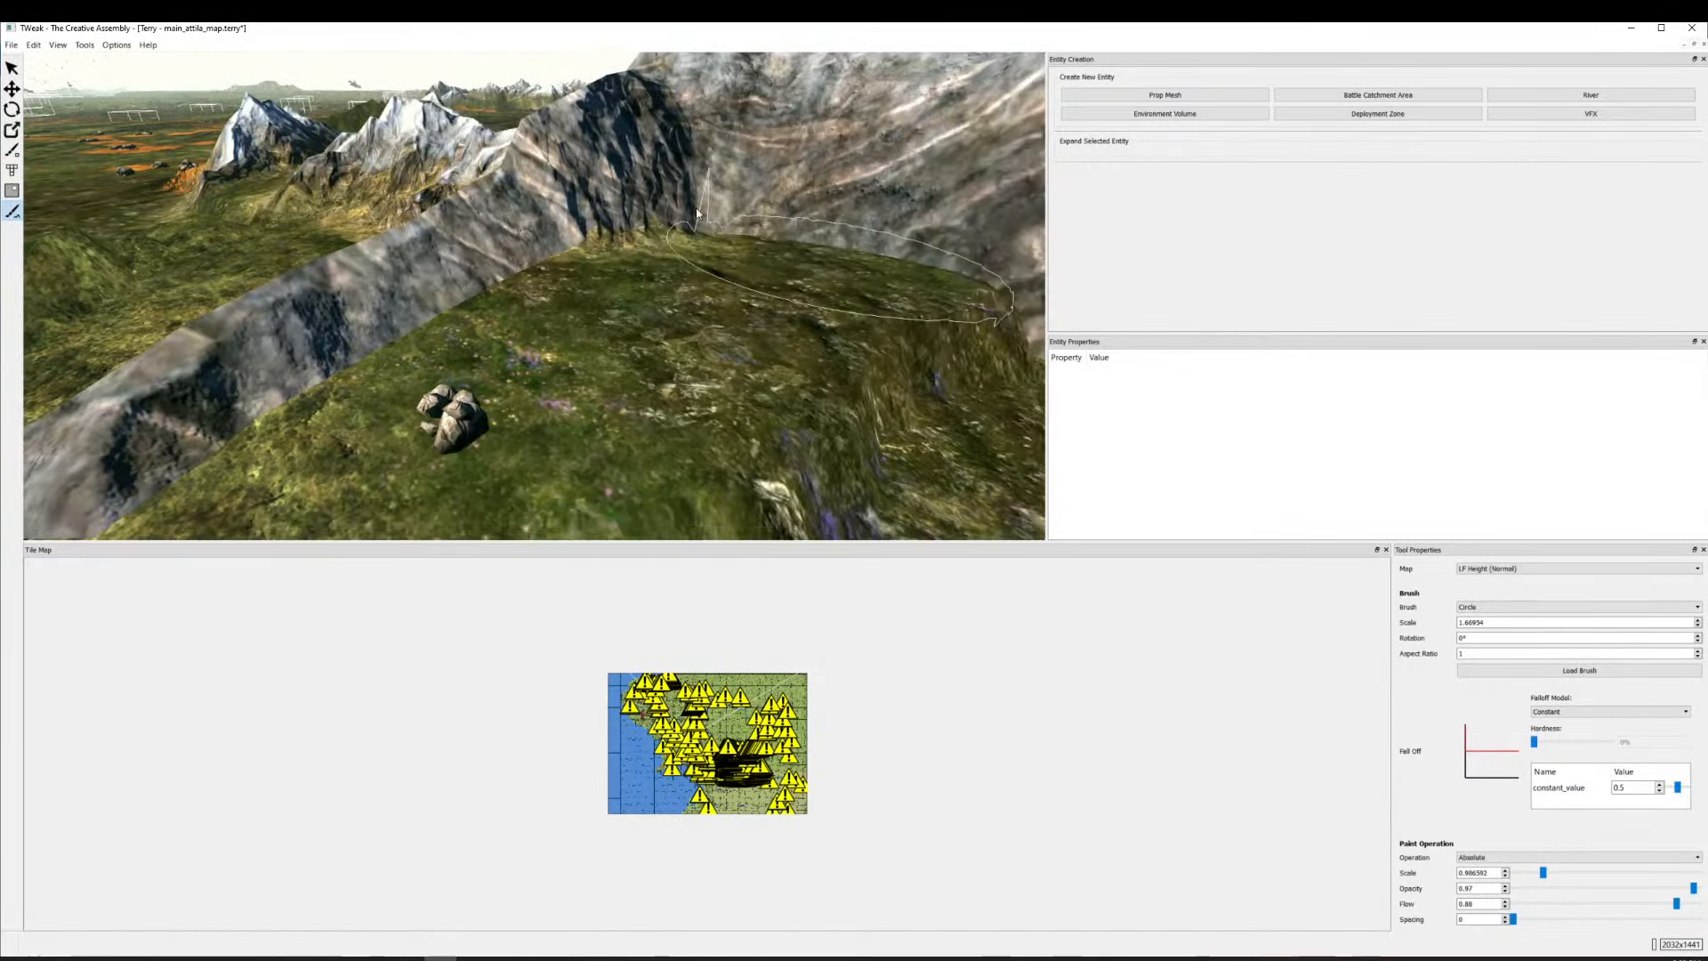
{"action": "key", "text": "s"}
{"action": "key", "text": "w"}
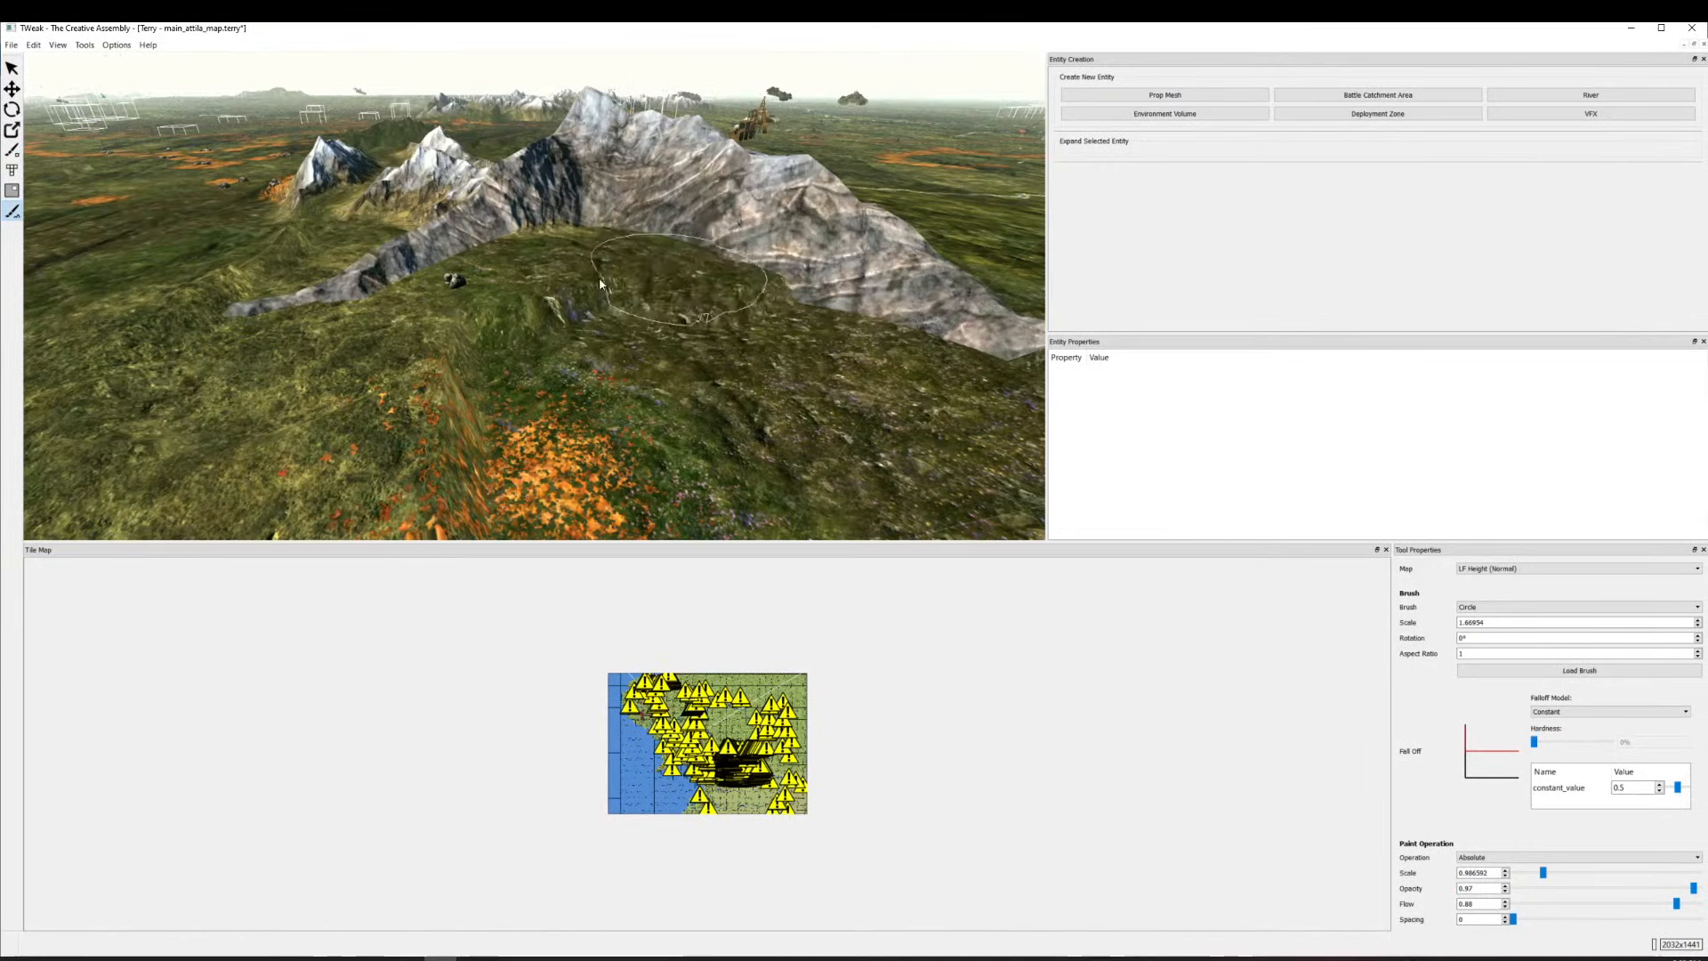
{"action": "mouse_move", "coordinate": [600, 284]}
{"action": "left_mouse_down"}
{"action": "mouse_move", "coordinate": [462, 277]}
{"action": "mouse_move", "coordinate": [868, 294]}
{"action": "left_mouse_up"}
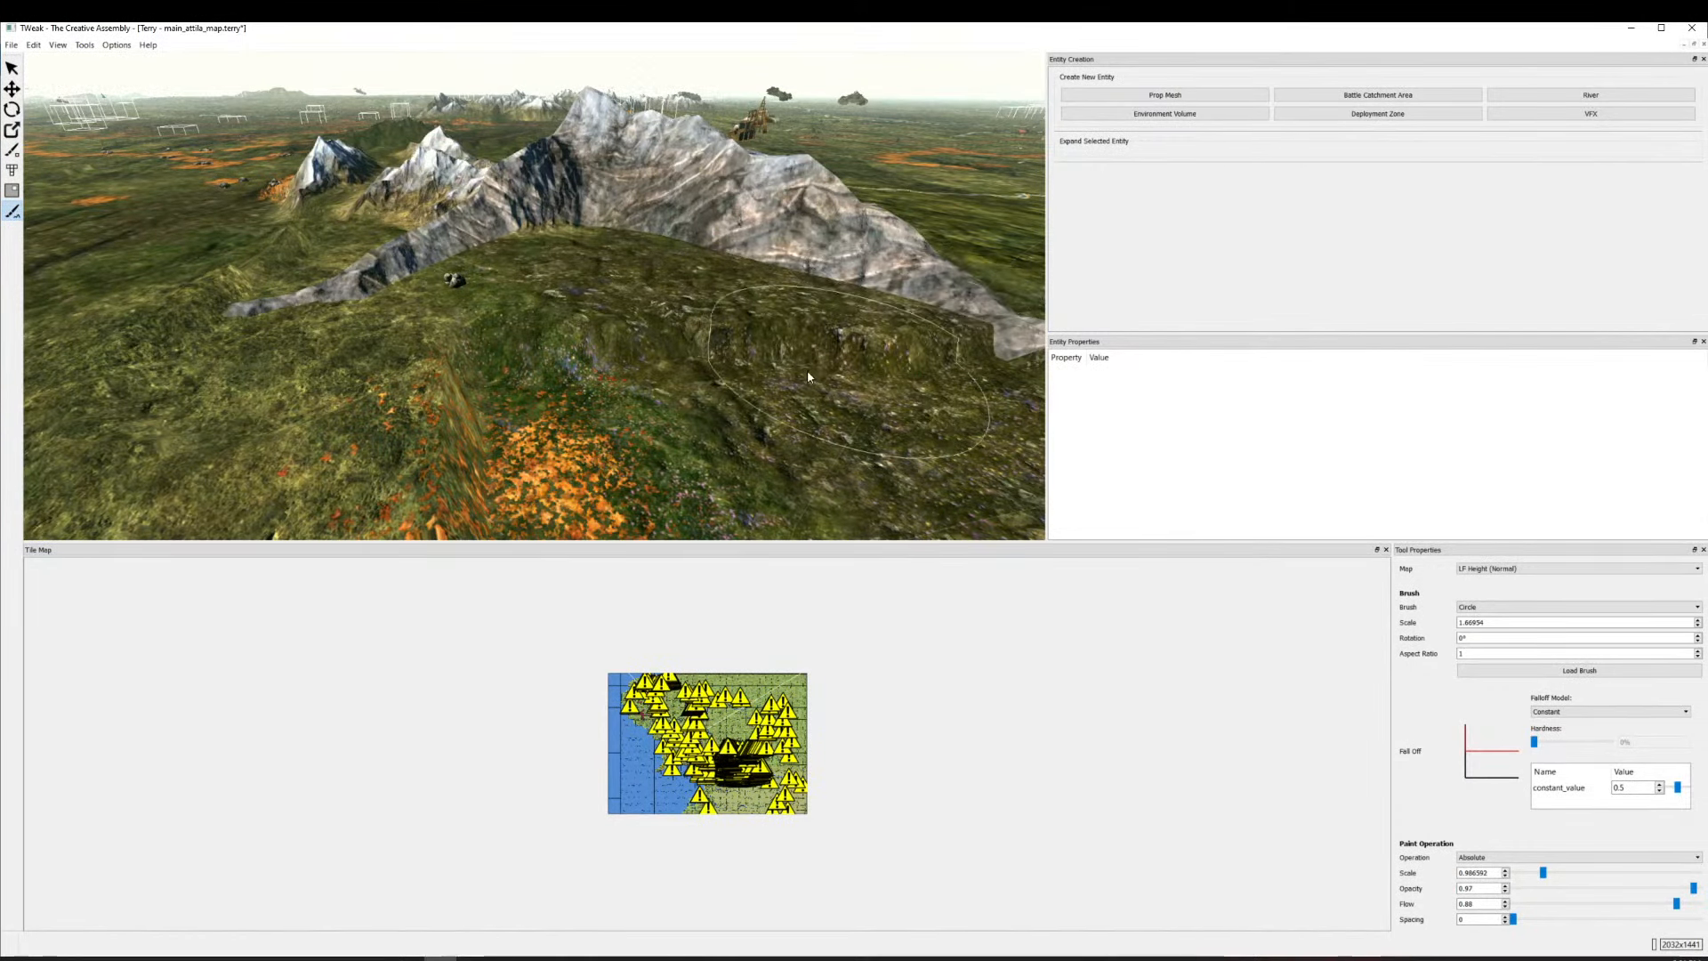
Flatten the ground in front of the snowy mountain range with the Absolute brush at a scale of about 0.99.
{"action": "key", "text": "s"}
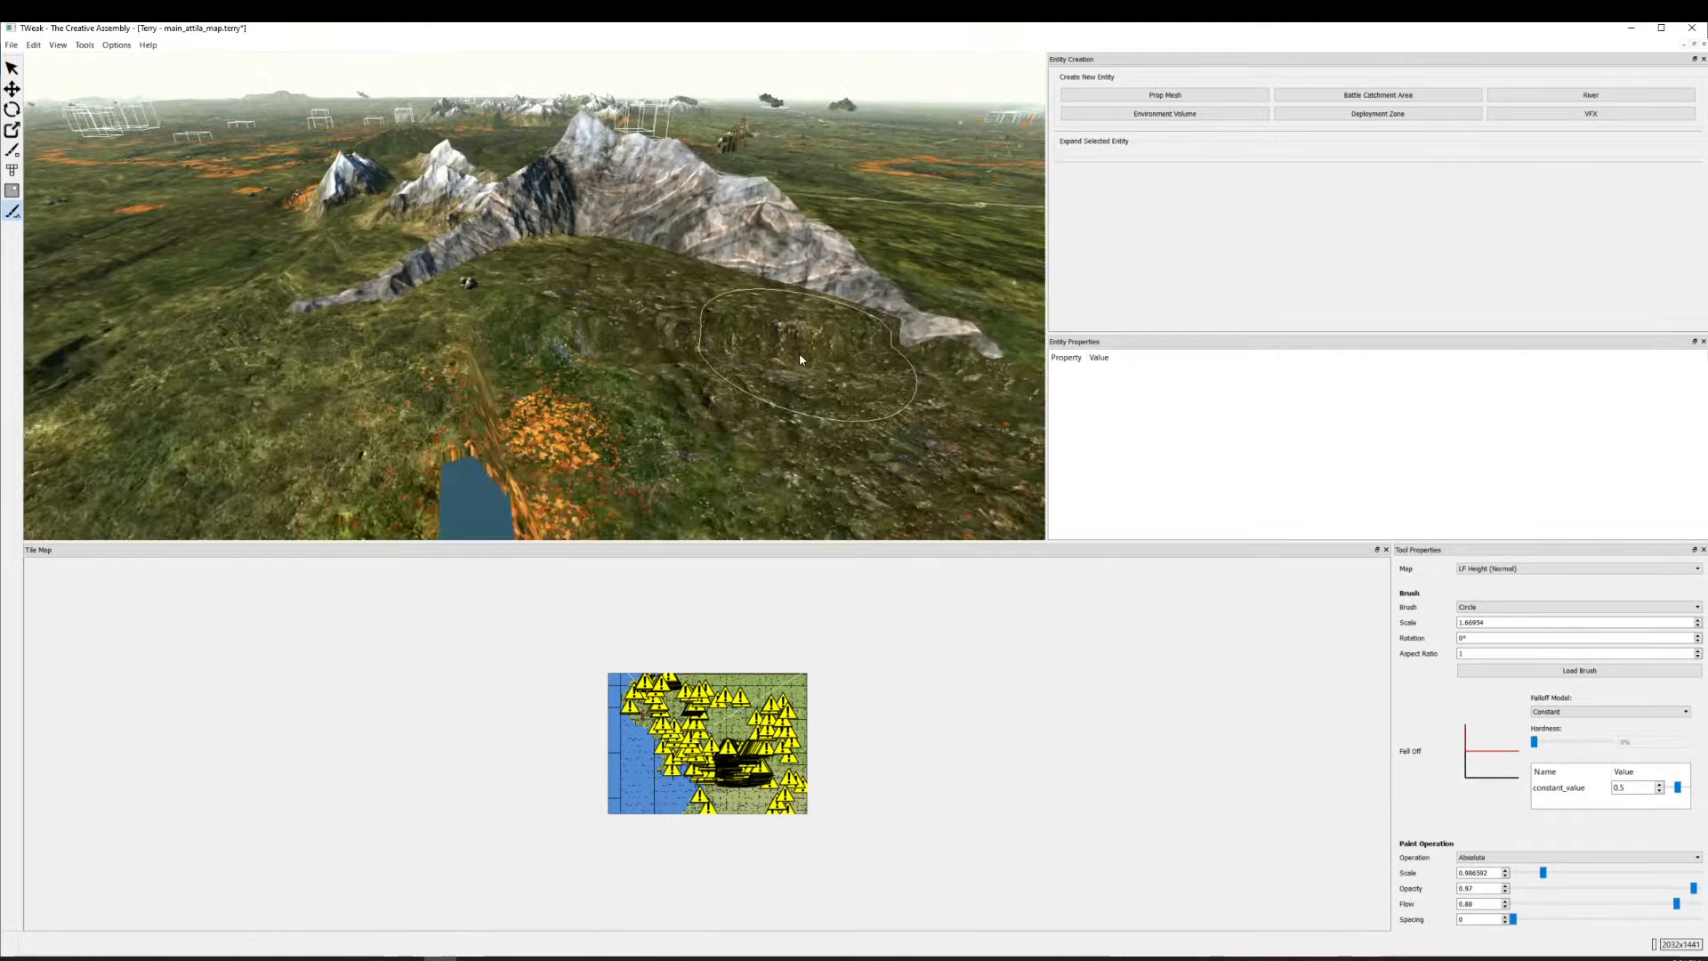
{"action": "key", "text": "w"}
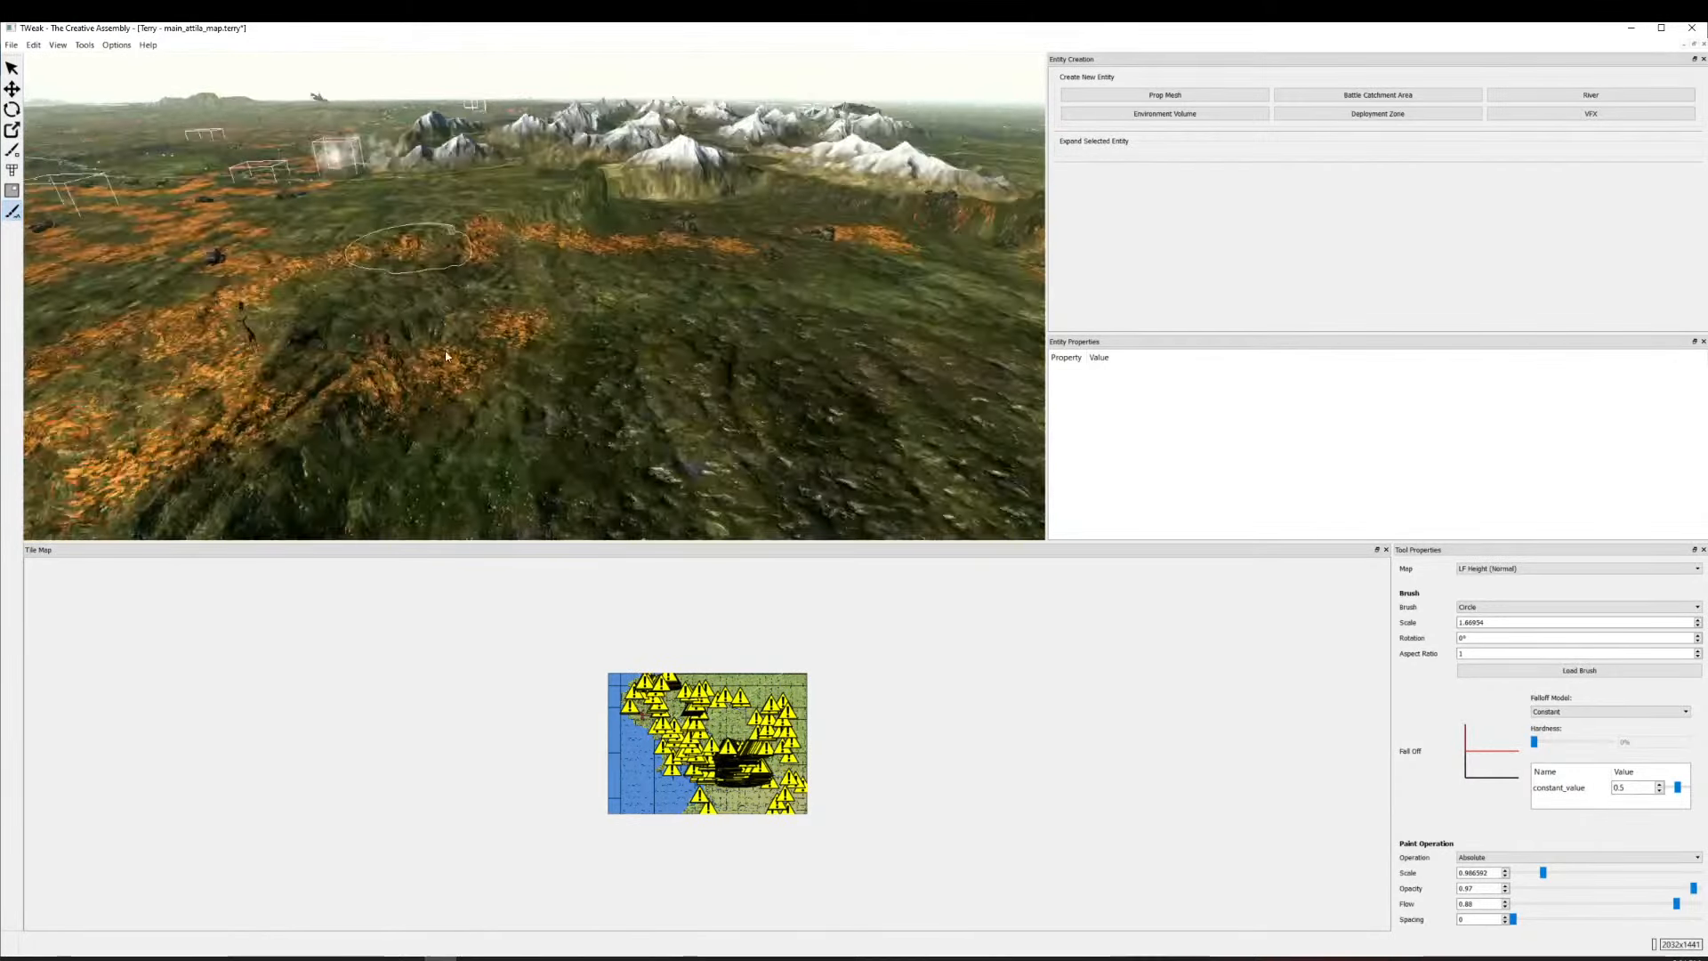
{"action": "key", "text": "s"}
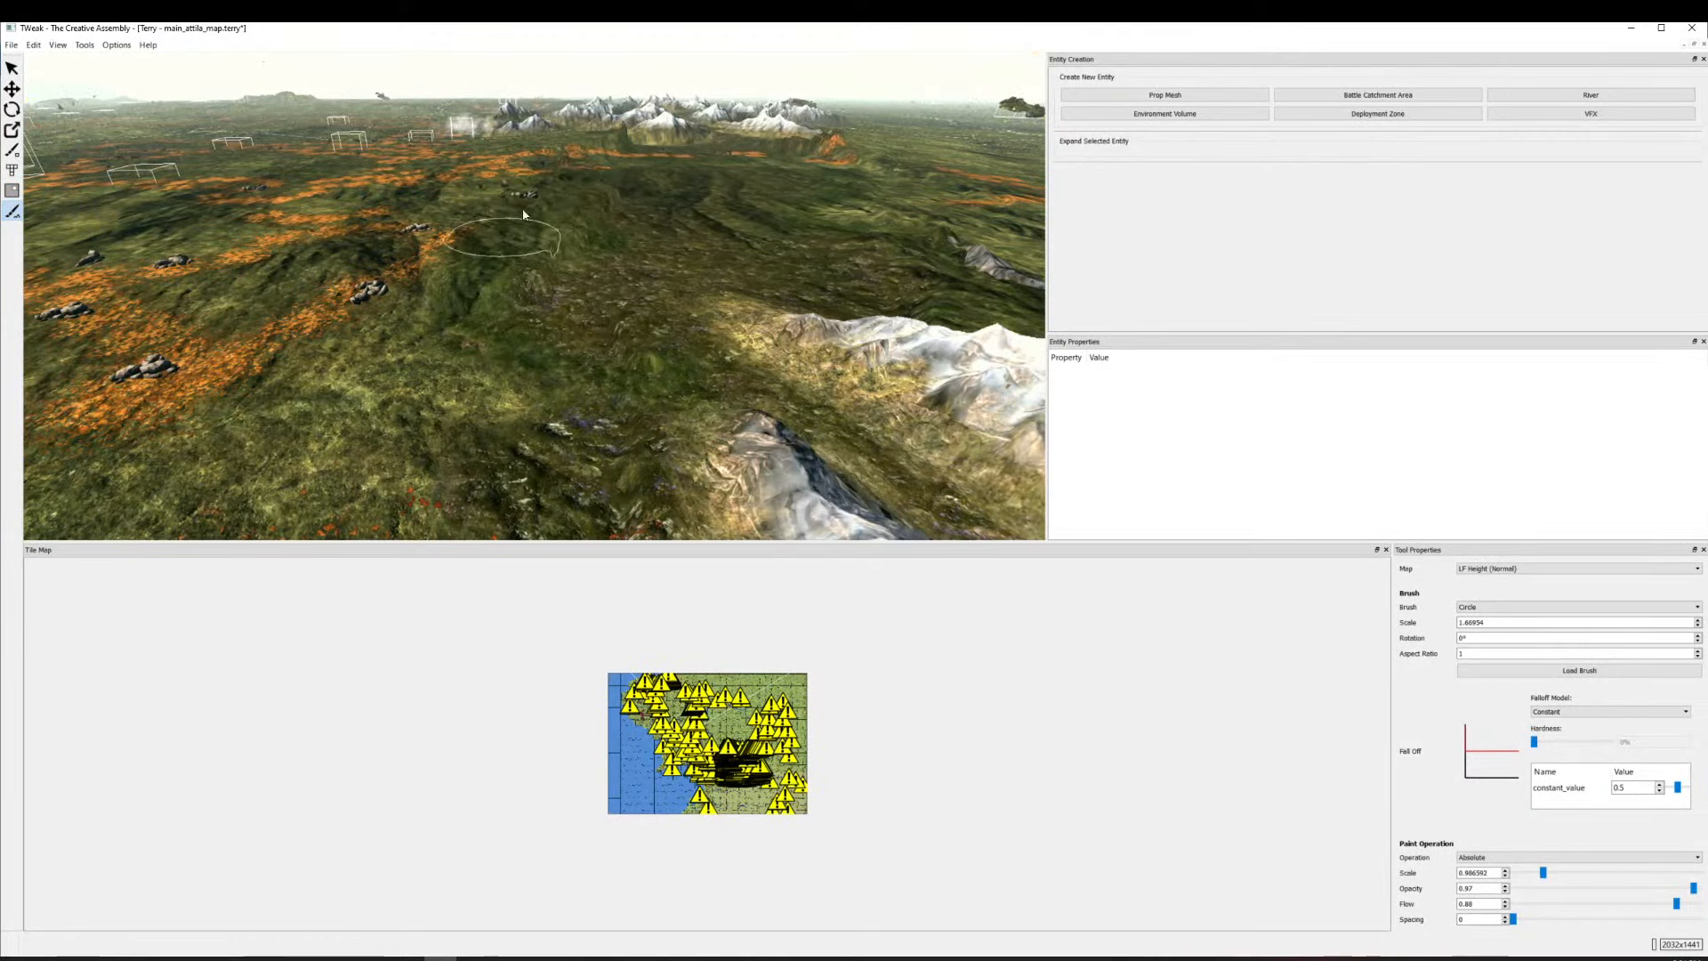
{"action": "key", "text": "w"}
{"action": "key", "text": "s"}
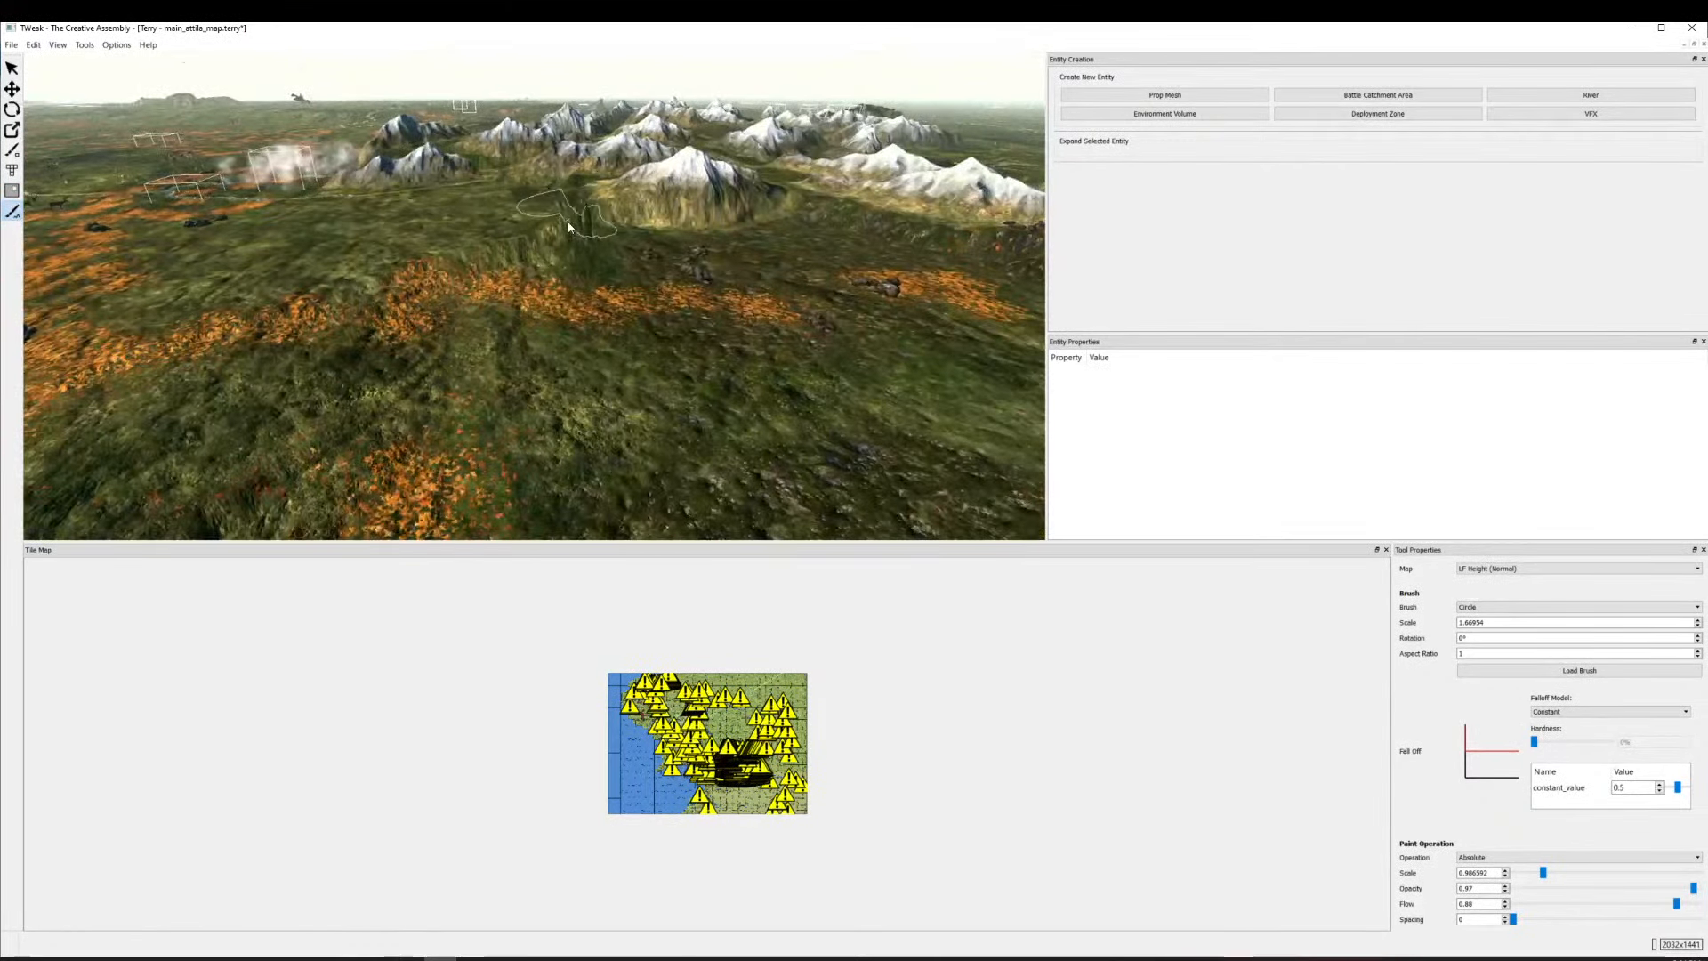
{"action": "mouse_move", "coordinate": [569, 226]}
{"action": "left_mouse_down"}
{"action": "mouse_move", "coordinate": [532, 260]}
{"action": "mouse_move", "coordinate": [722, 238]}
{"action": "left_mouse_up"}
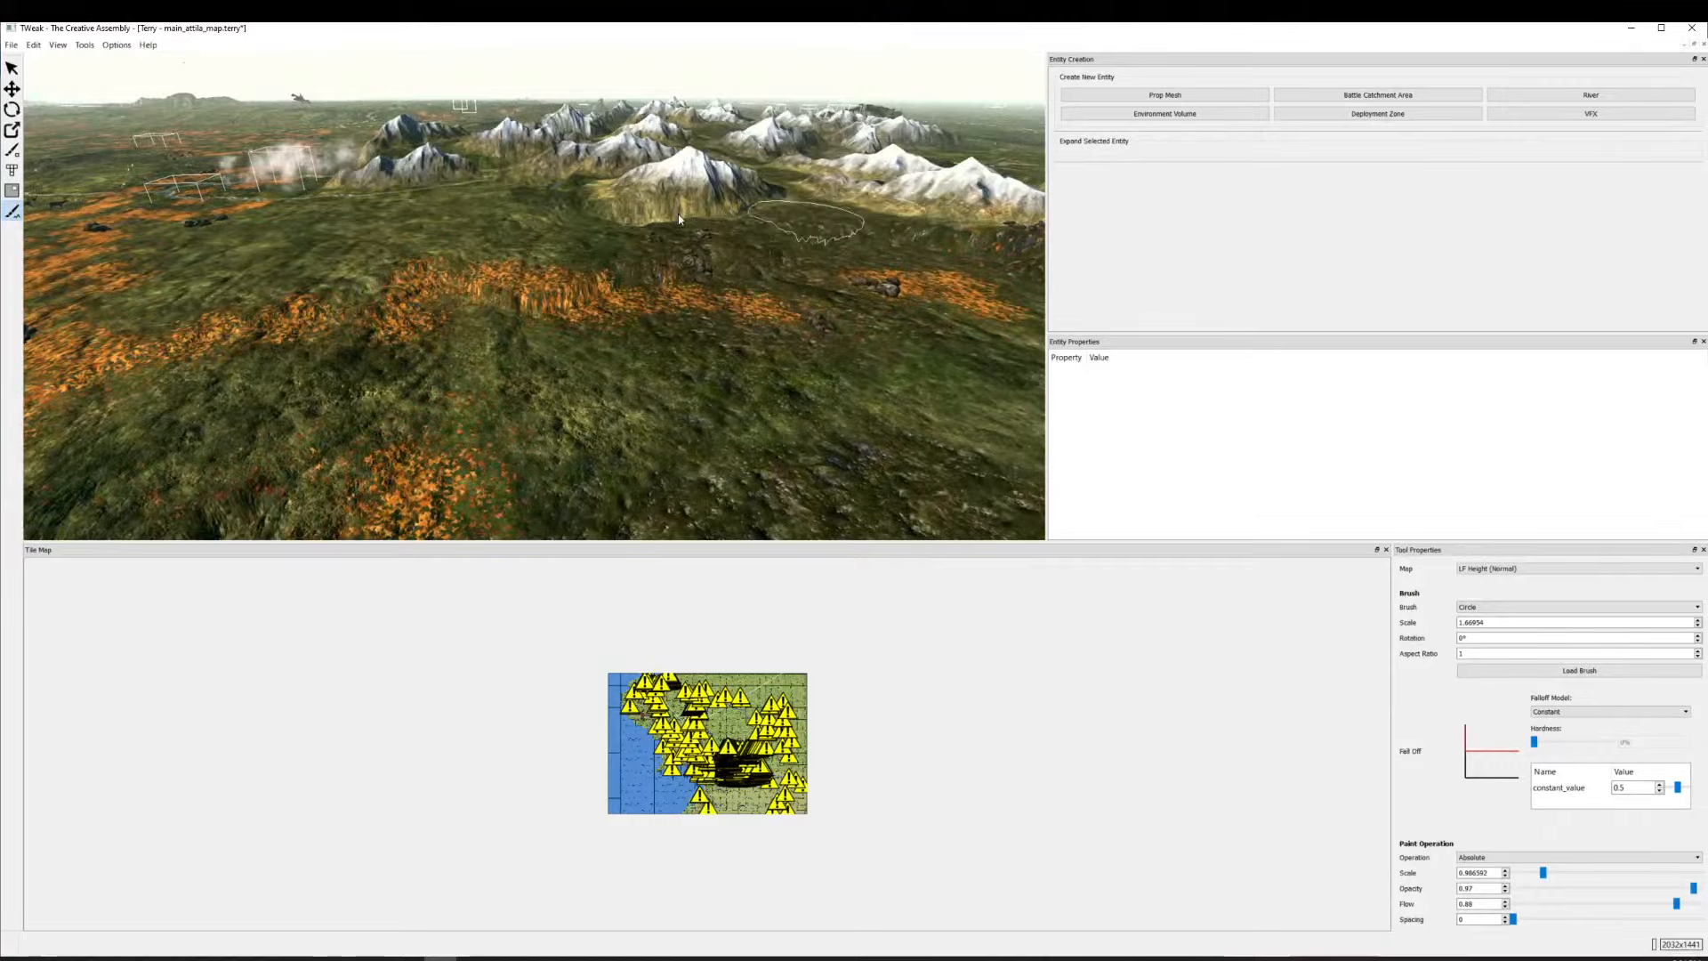
Try to raise the valley beside the snowy peaks with the Absolute brush at scales of about 3.3, 2.38 and 1.64.
{"action": "key", "text": "w"}
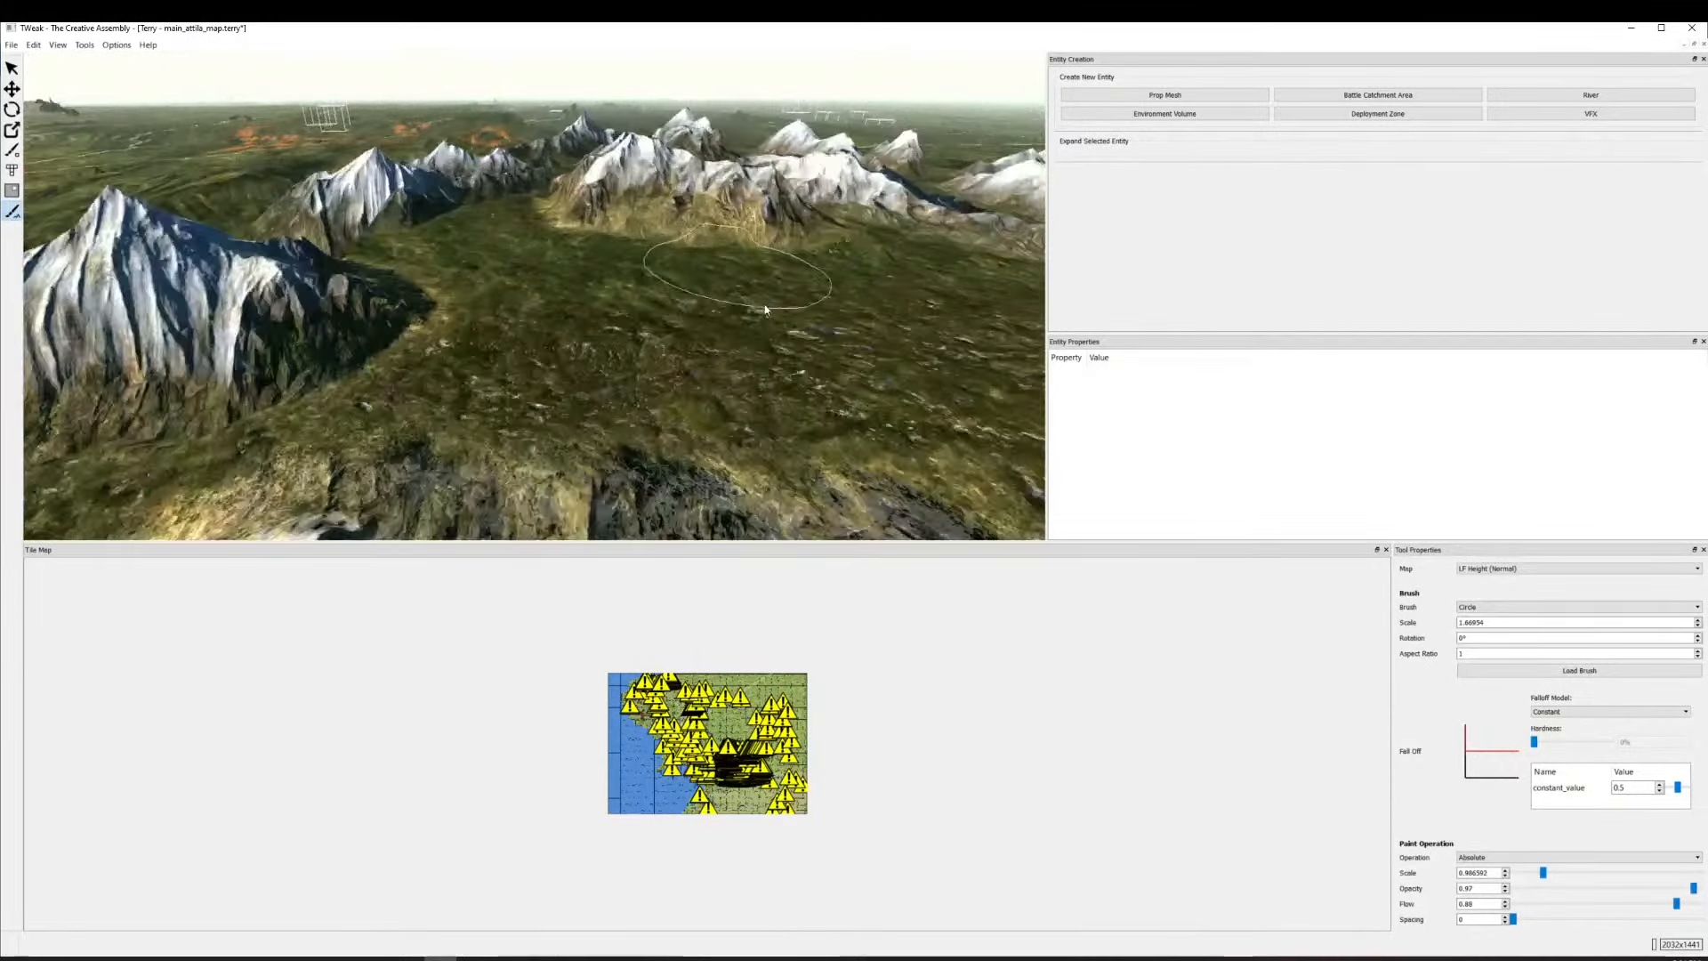
{"action": "key", "text": "s"}
{"action": "key", "text": "a"}
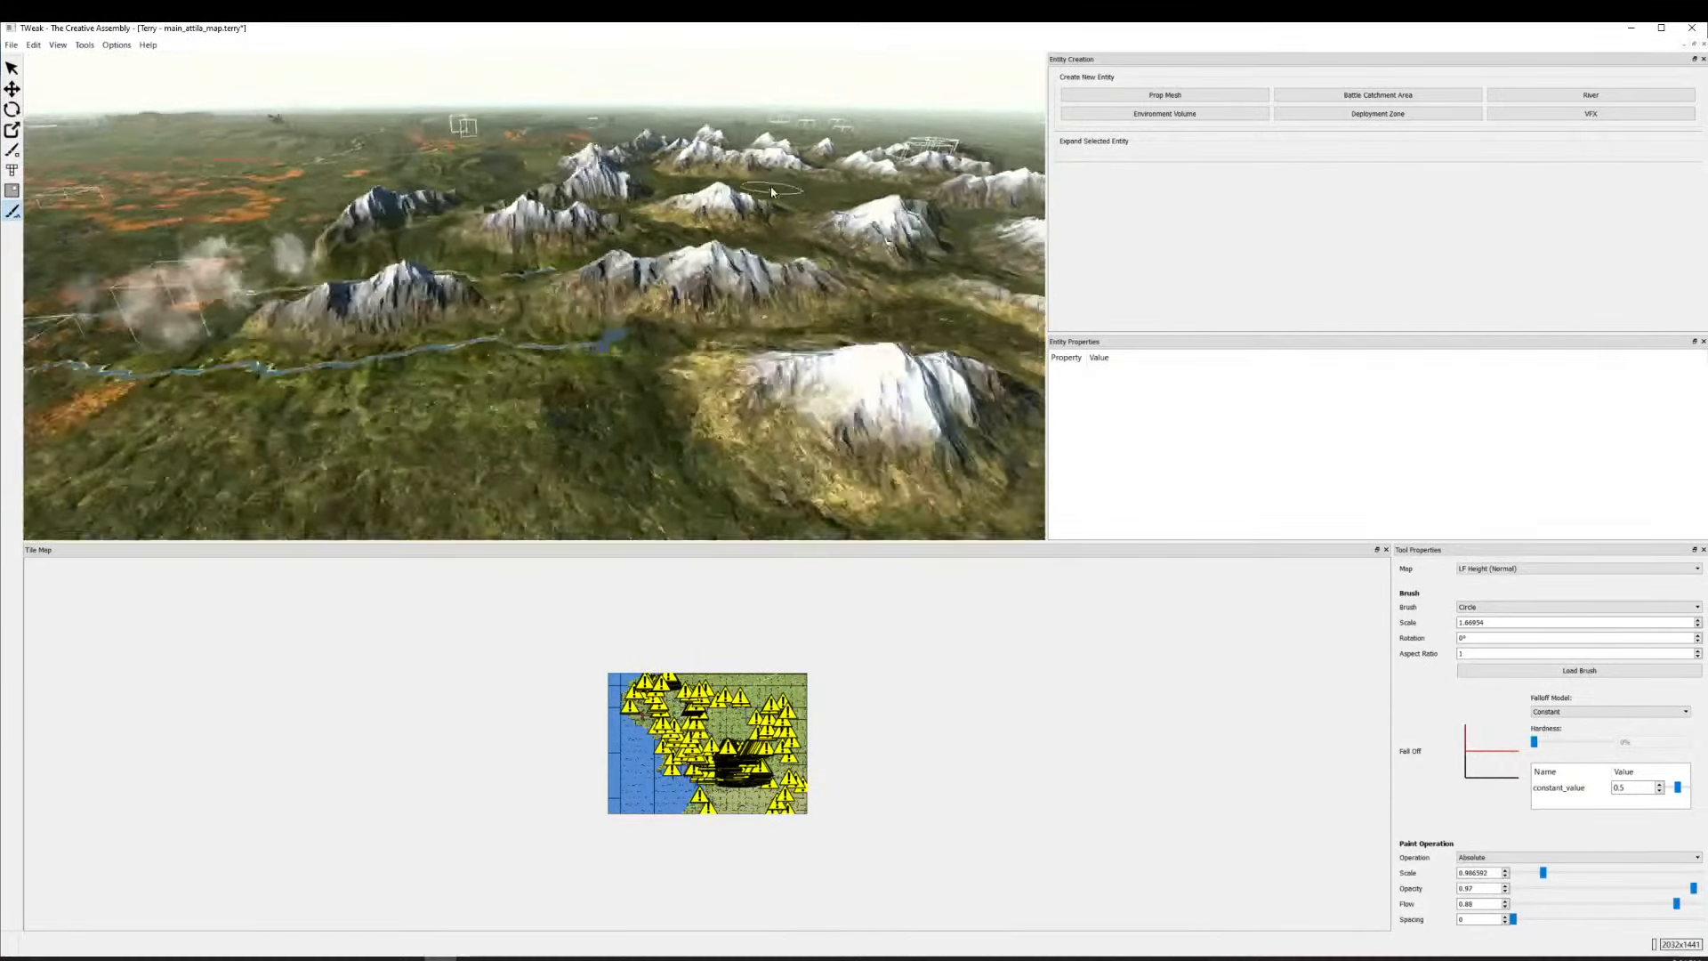
{"action": "key", "text": "d"}
{"action": "key", "text": "w"}
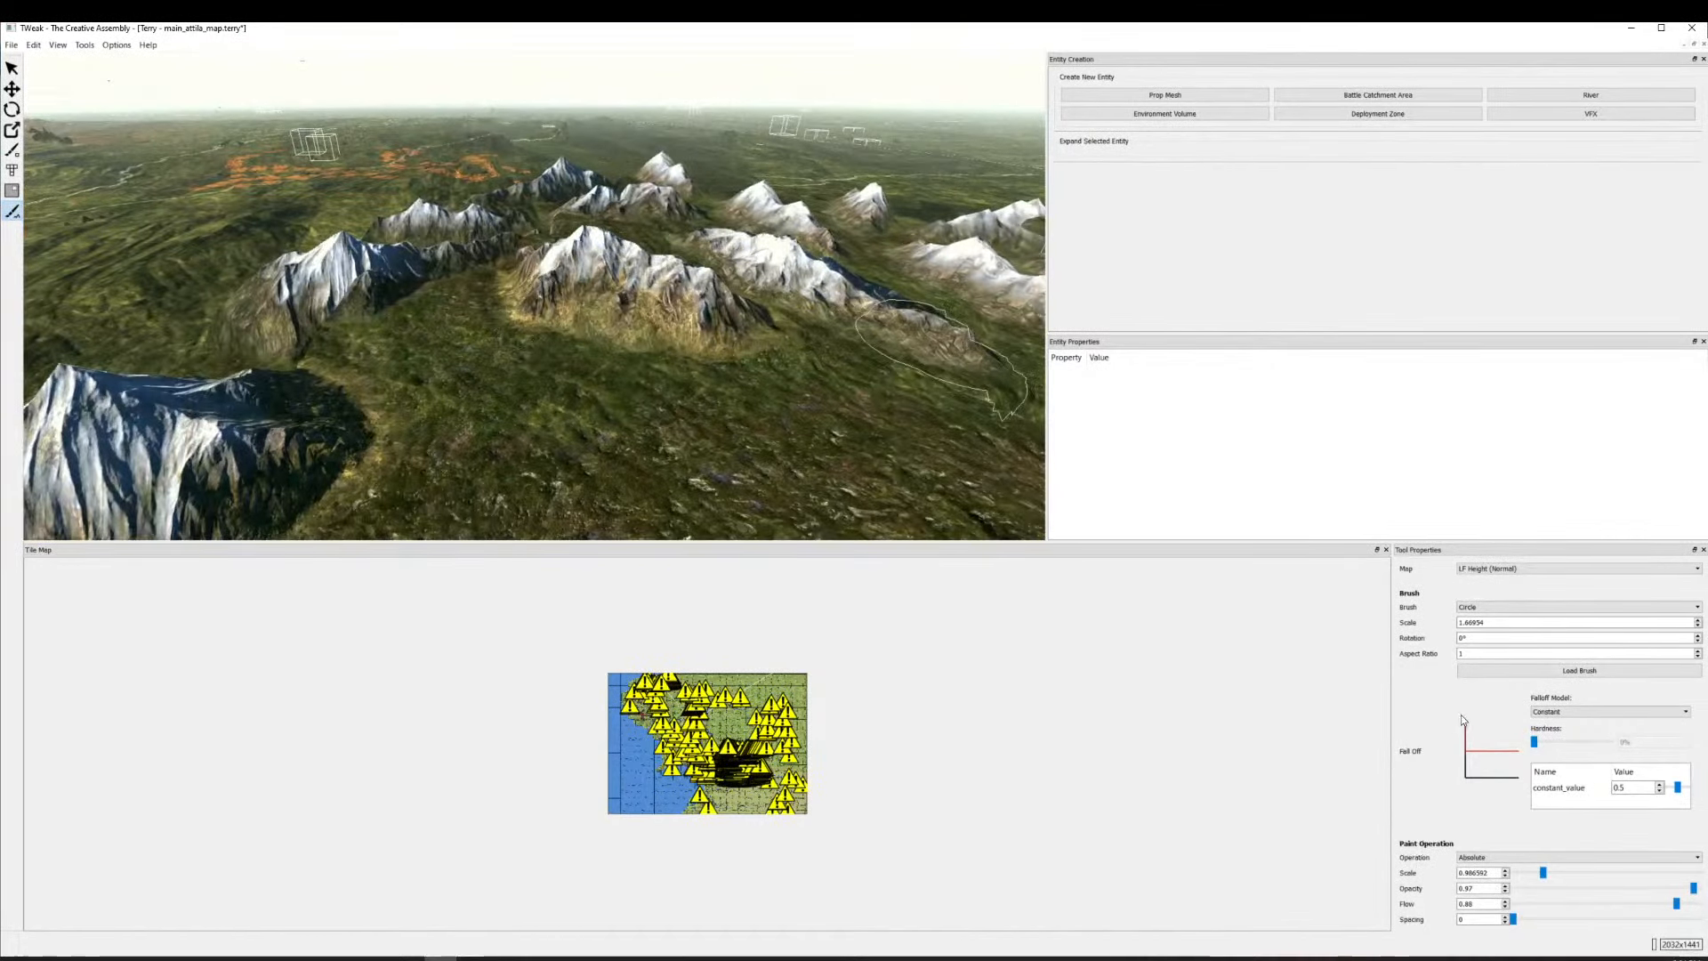
{"action": "key", "text": "s"}
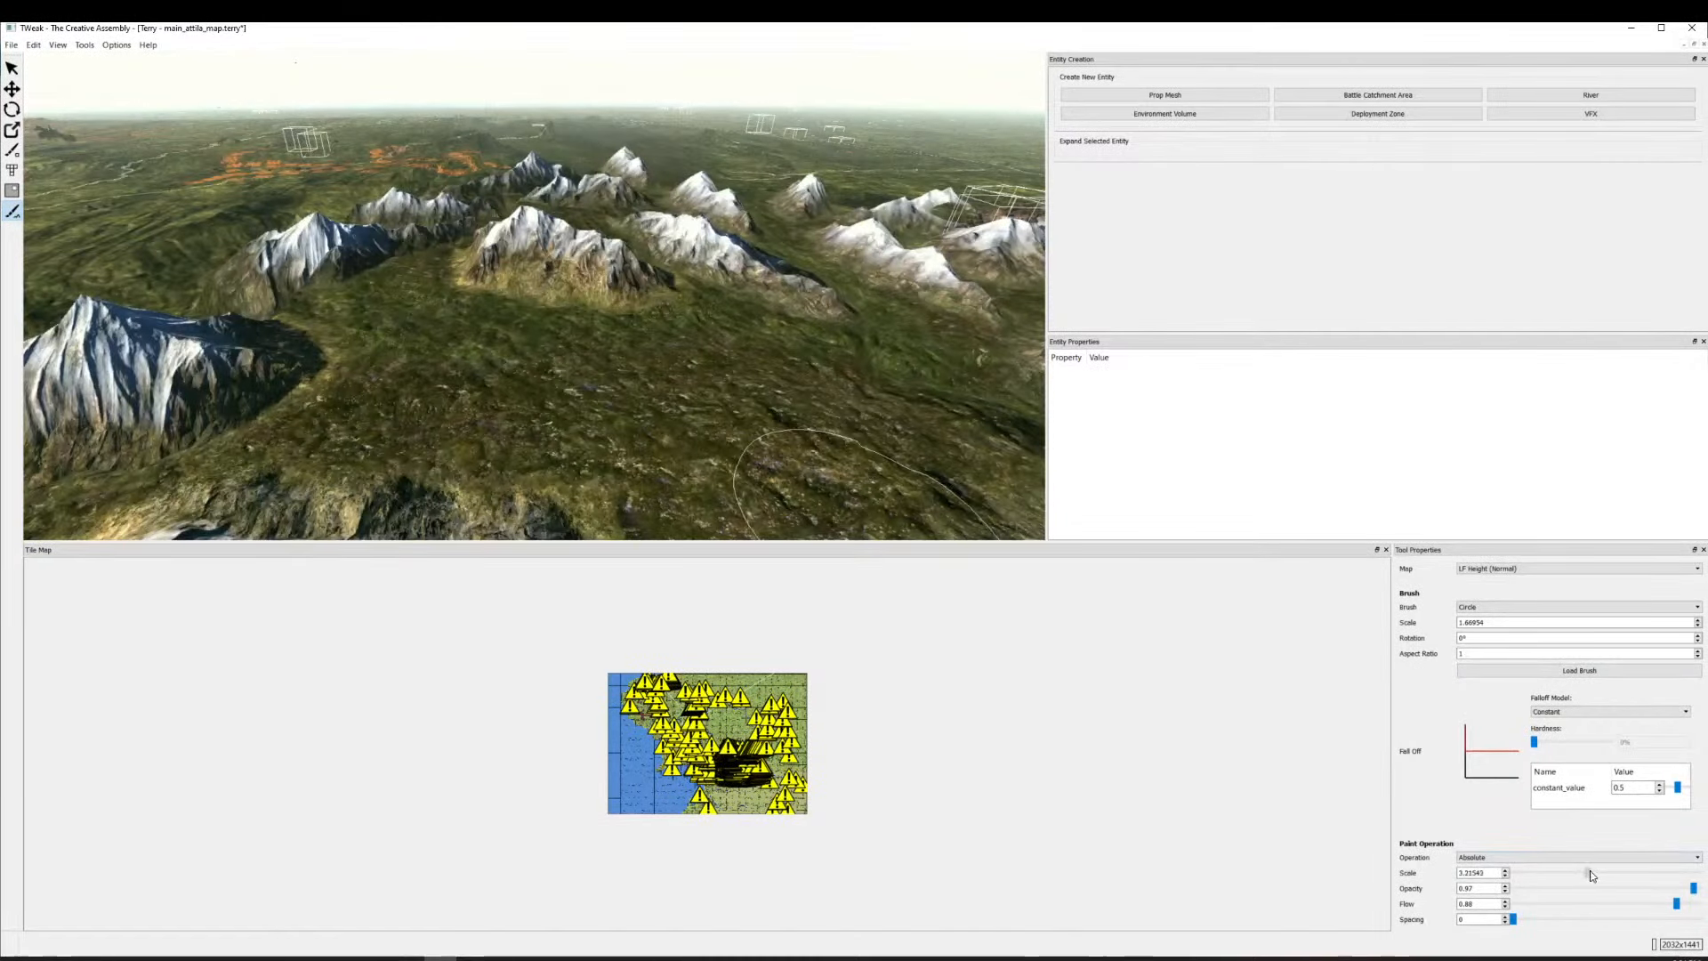
{"action": "scroll", "coordinate": [835, 572], "scroll_direction": "up", "scroll_amount": 1}
{"action": "scroll", "coordinate": [629, 359], "scroll_direction": "up", "scroll_amount": 4}
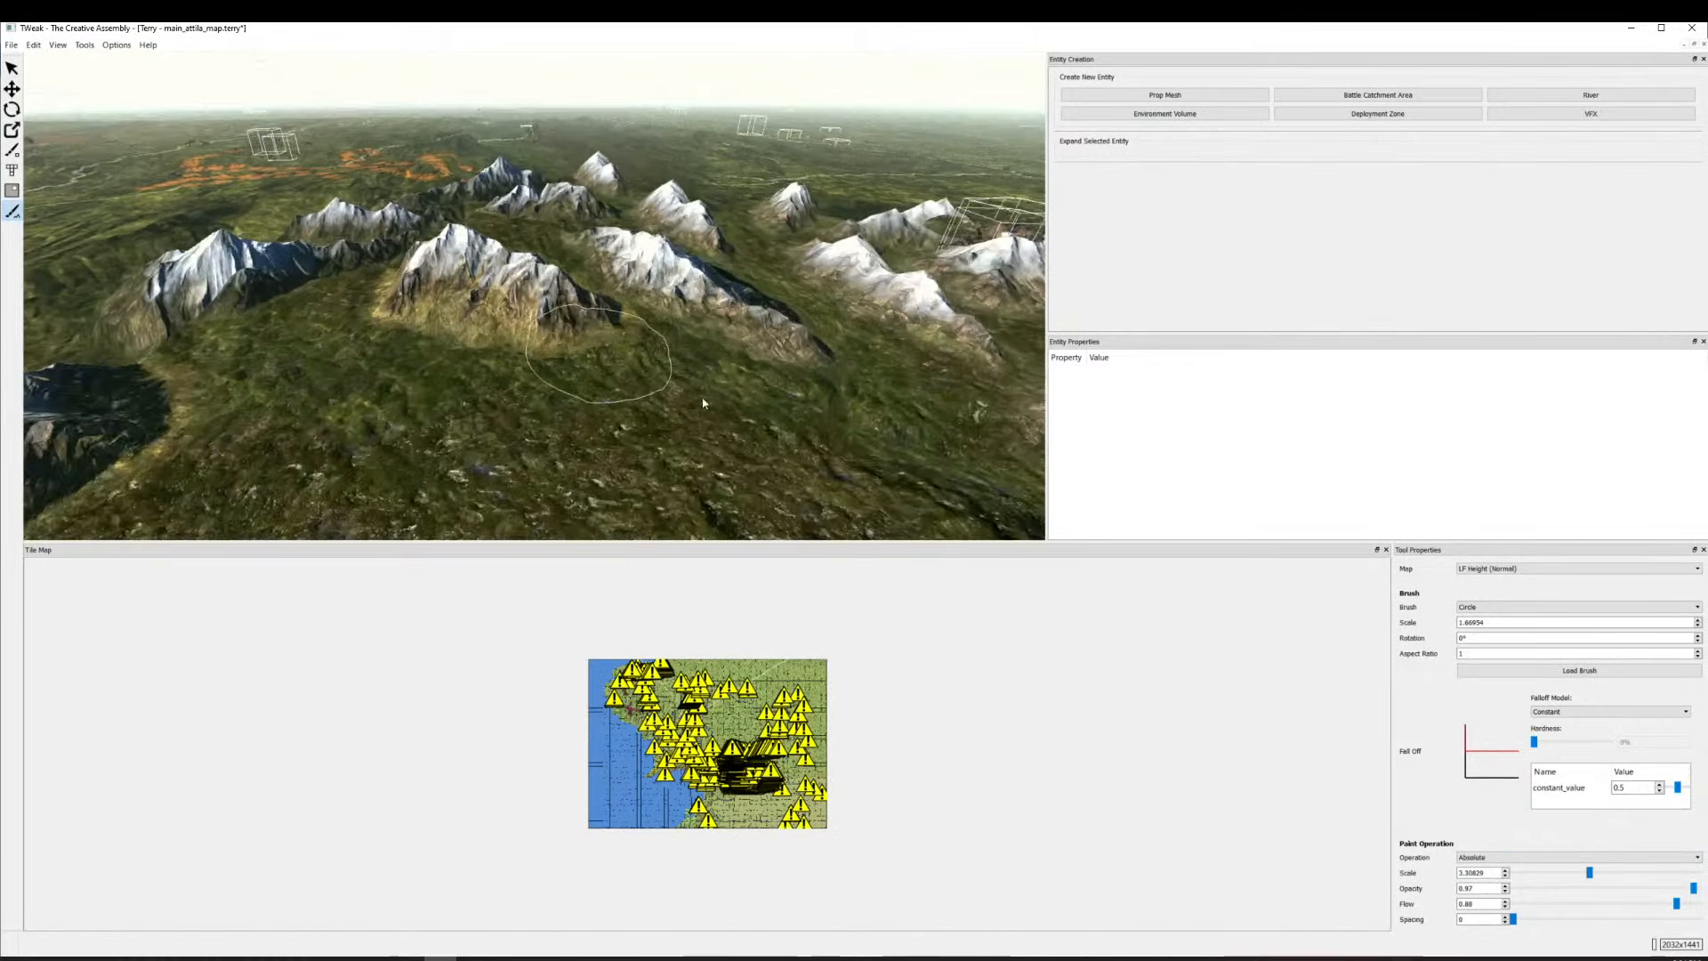
{"action": "left_click_drag", "start_coordinate": [559, 314], "coordinate": [398, 228]}
{"action": "scroll", "coordinate": [477, 295], "scroll_direction": "up", "scroll_amount": 2}
{"action": "left_click_drag", "start_coordinate": [563, 355], "coordinate": [428, 228]}
{"action": "mouse_move", "coordinate": [515, 261]}
{"action": "left_mouse_down"}
{"action": "mouse_move", "coordinate": [555, 285]}
{"action": "mouse_move", "coordinate": [550, 326]}
{"action": "mouse_move", "coordinate": [719, 283]}
{"action": "left_mouse_up"}
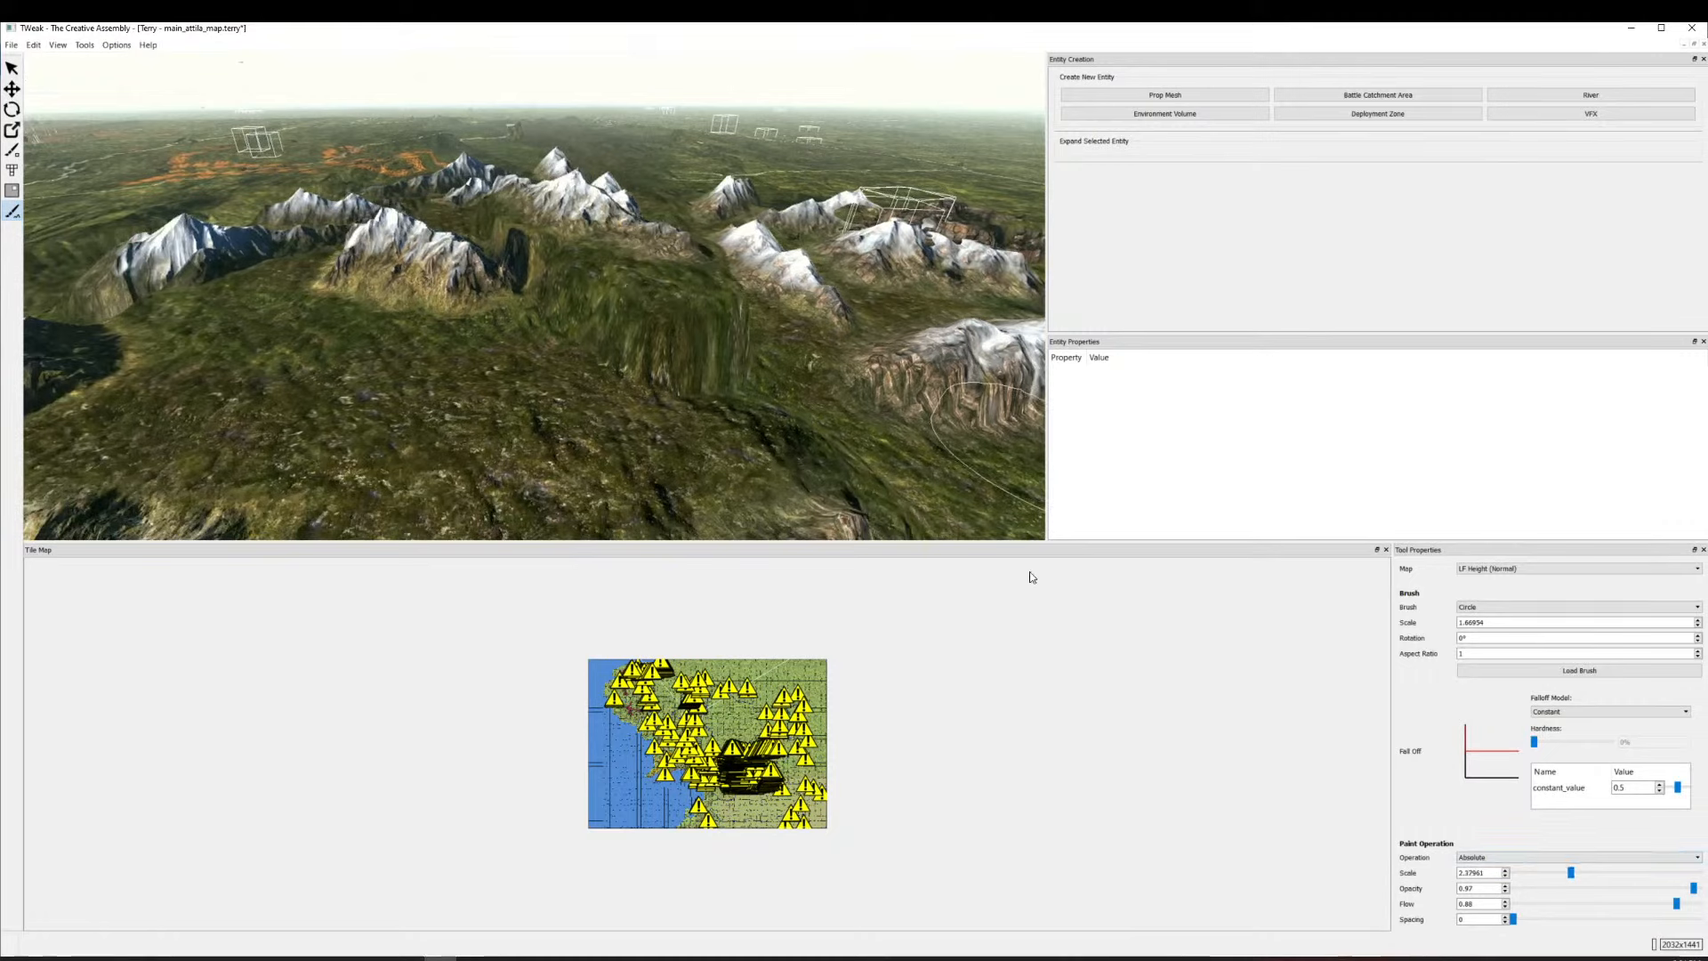
{"action": "mouse_move", "coordinate": [710, 348]}
{"action": "left_mouse_down"}
{"action": "mouse_move", "coordinate": [638, 307]}
{"action": "mouse_move", "coordinate": [594, 239]}
{"action": "mouse_move", "coordinate": [547, 231]}
{"action": "mouse_move", "coordinate": [562, 286]}
{"action": "mouse_move", "coordinate": [621, 314]}
{"action": "mouse_move", "coordinate": [698, 313]}
{"action": "left_mouse_up"}
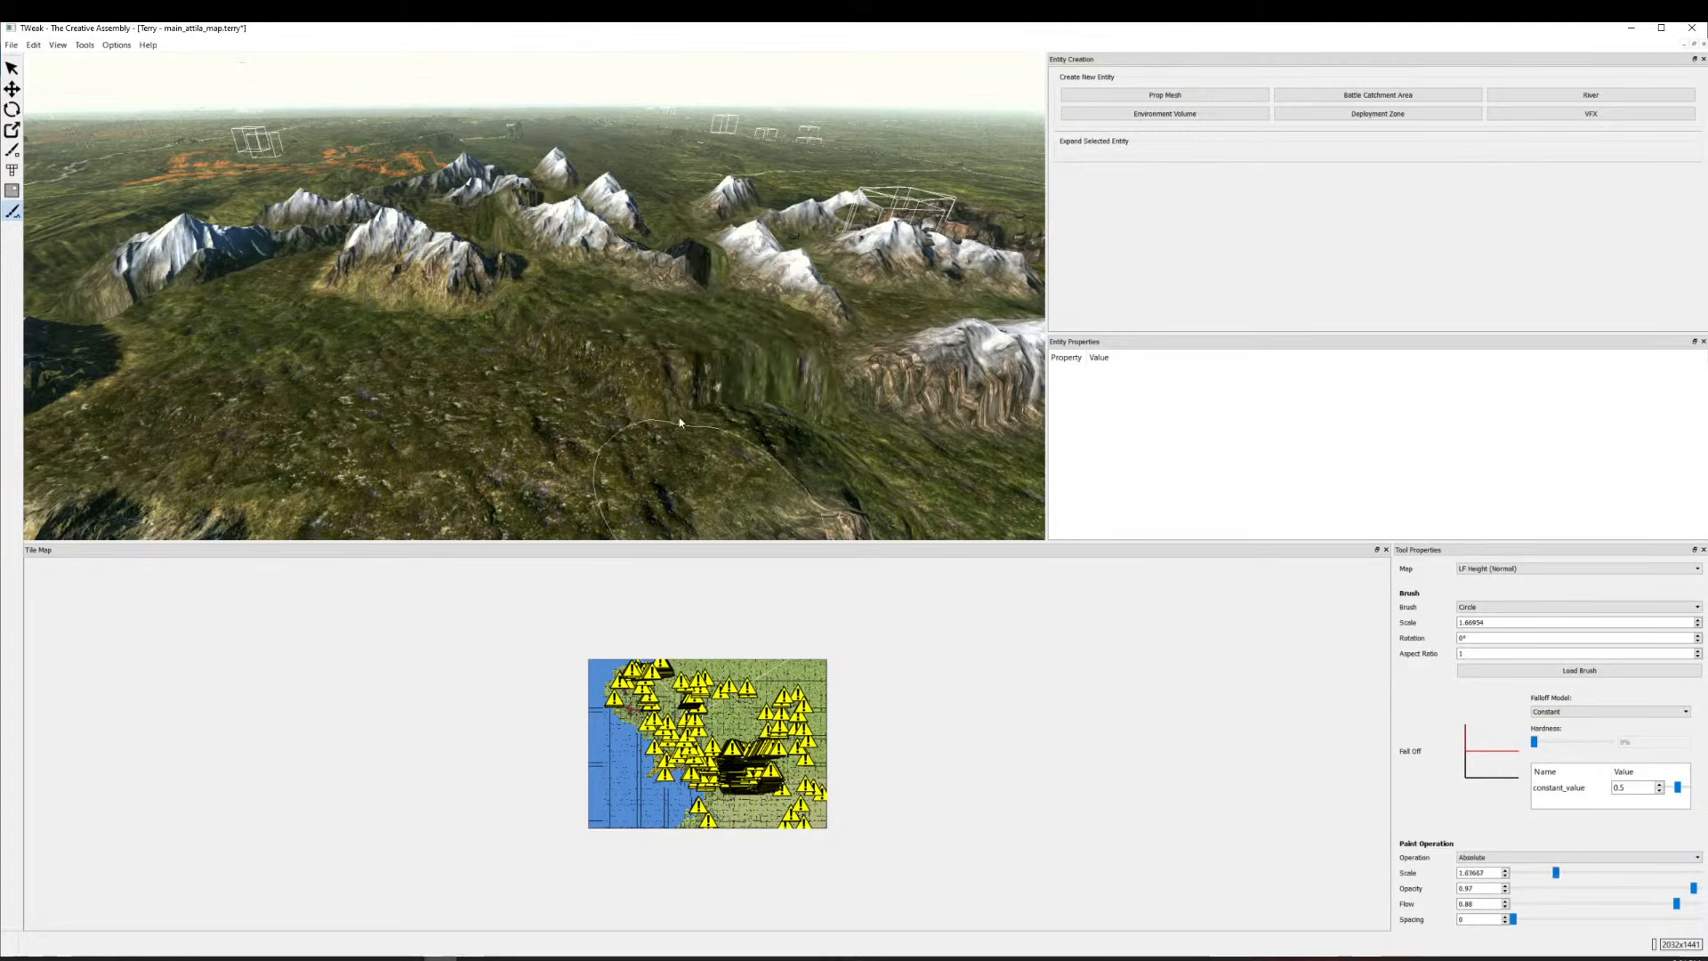
Undo the trial height strokes in the valley and redo one height paint.
{"action": "key", "text": "ctrl+z"}
{"action": "key", "text": "ctrl+z"}
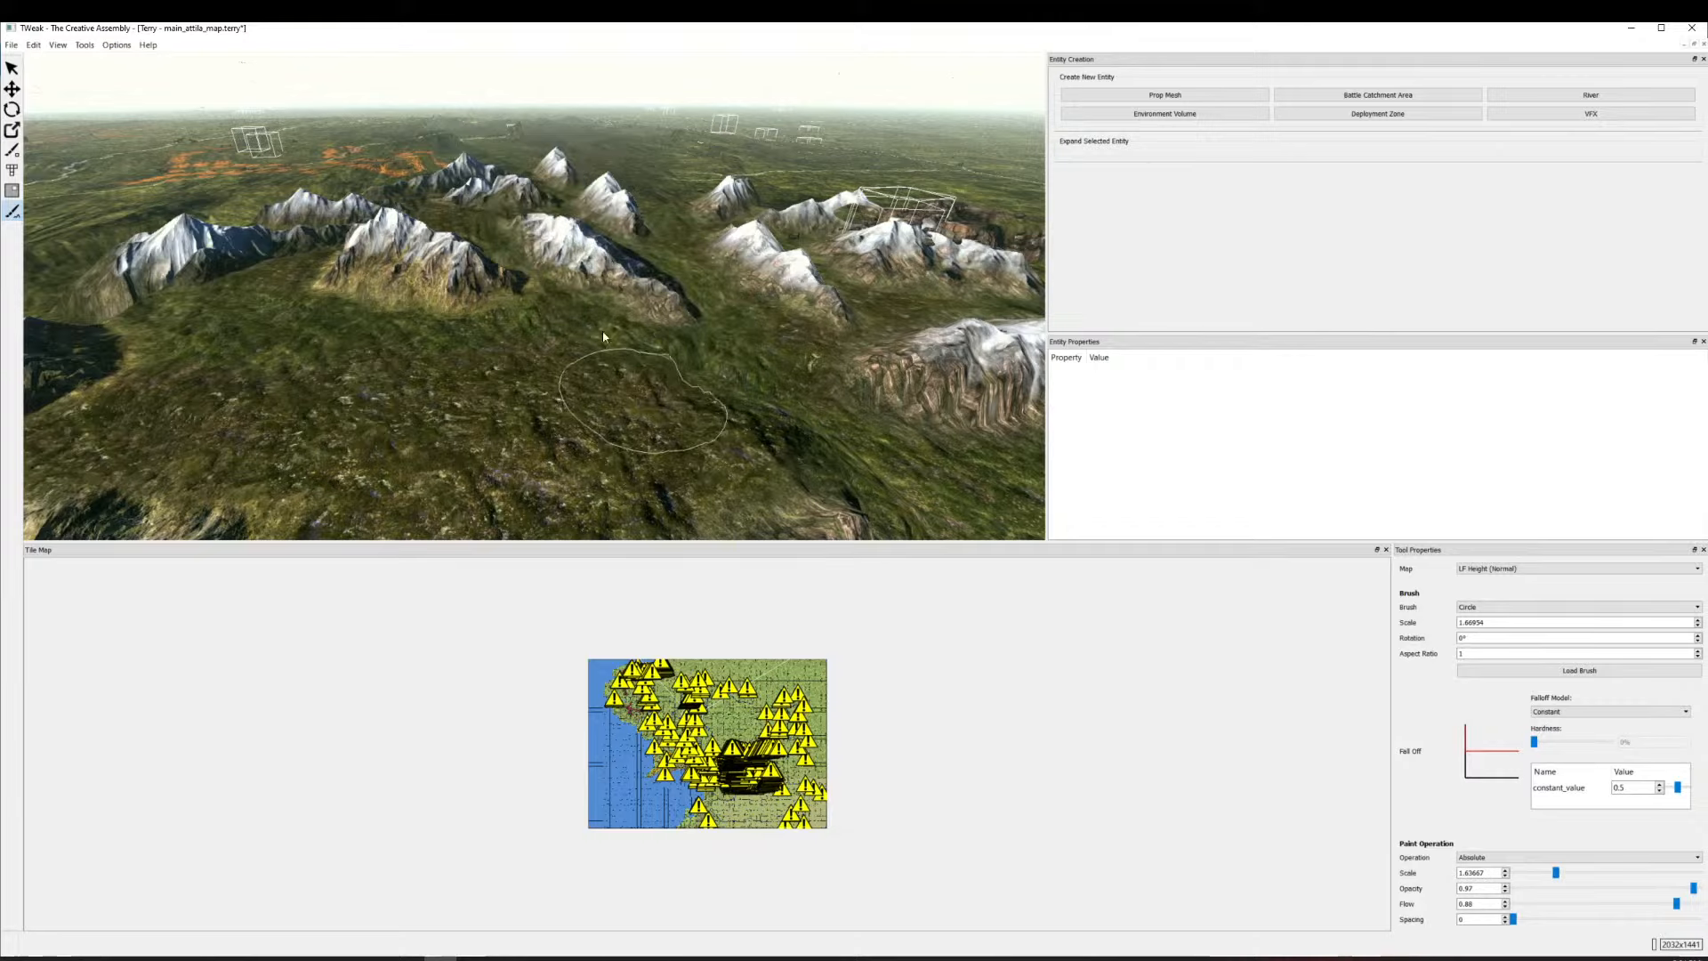
{"action": "mouse_move", "coordinate": [595, 318]}
{"action": "left_mouse_down"}
{"action": "mouse_move", "coordinate": [735, 346]}
{"action": "mouse_move", "coordinate": [669, 125]}
{"action": "mouse_move", "coordinate": [717, 72]}
{"action": "mouse_move", "coordinate": [733, 130]}
{"action": "mouse_move", "coordinate": [47, 27]}
{"action": "left_mouse_up"}
{"action": "left_click", "coordinate": [33, 45]}
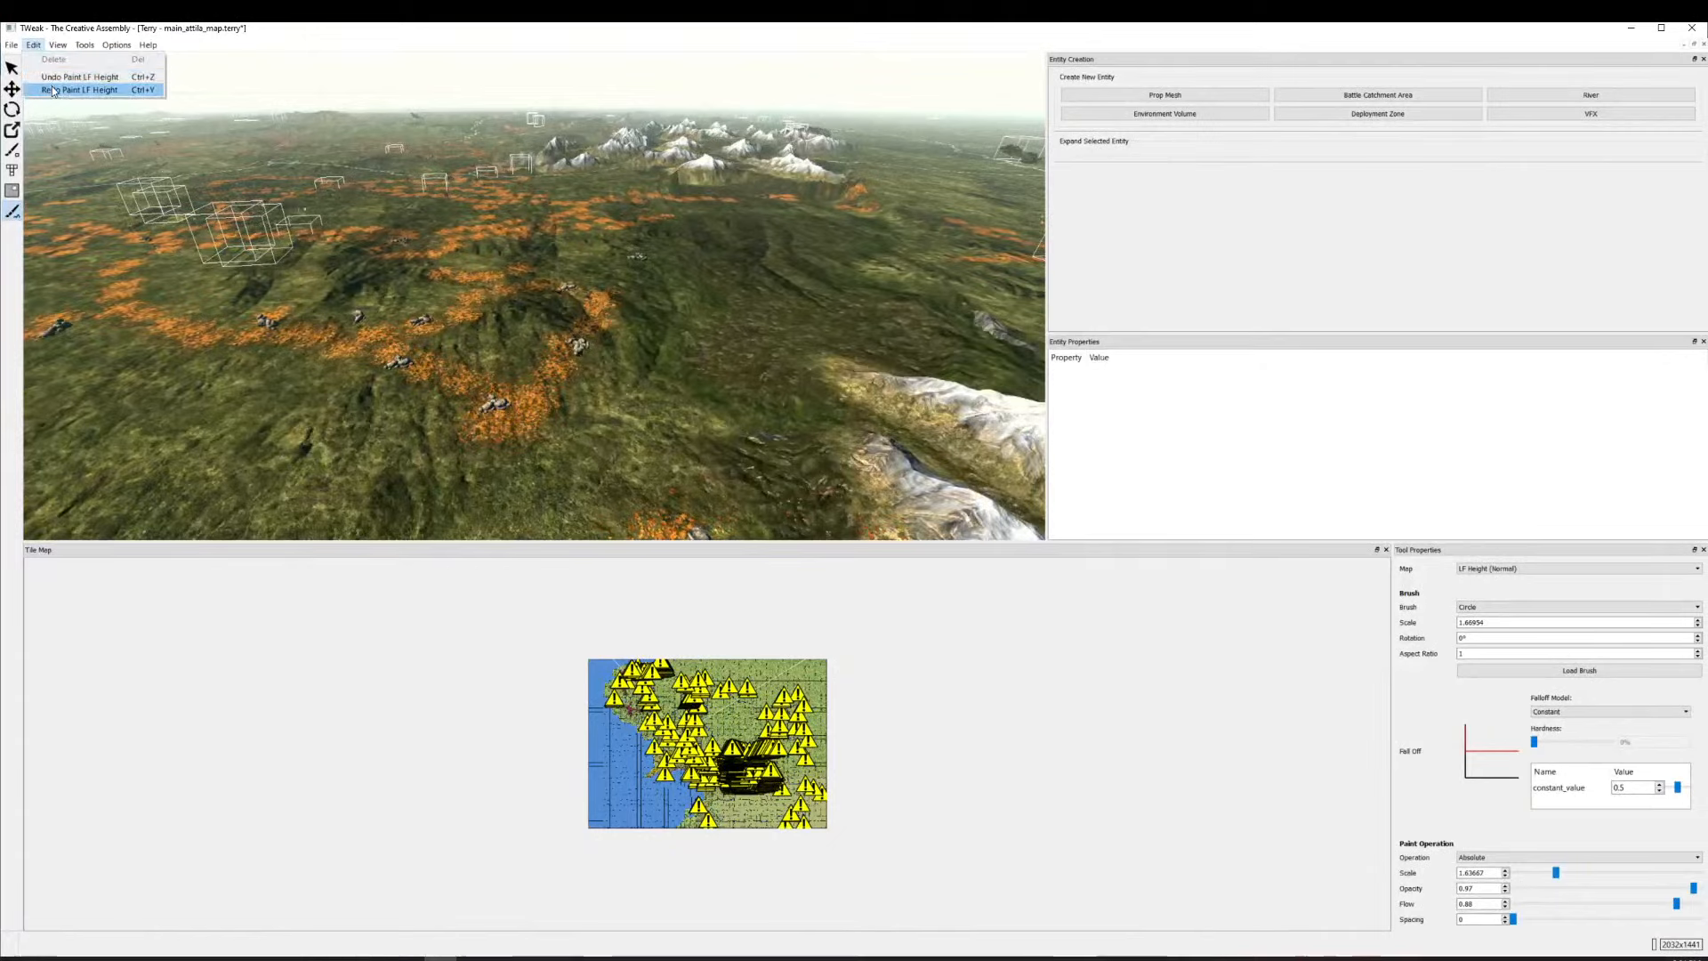
{"action": "left_click", "coordinate": [50, 90]}
Paint the valley between the snowy peaks at a scale of about 1.82 and its slope toward the river at about 0.8.
{"action": "left_click_drag", "start_coordinate": [449, 207], "coordinate": [267, 378]}
{"action": "mouse_move", "coordinate": [831, 307]}
{"action": "left_mouse_down"}
{"action": "mouse_move", "coordinate": [343, 325]}
{"action": "mouse_move", "coordinate": [285, 394]}
{"action": "mouse_move", "coordinate": [538, 338]}
{"action": "left_mouse_up"}
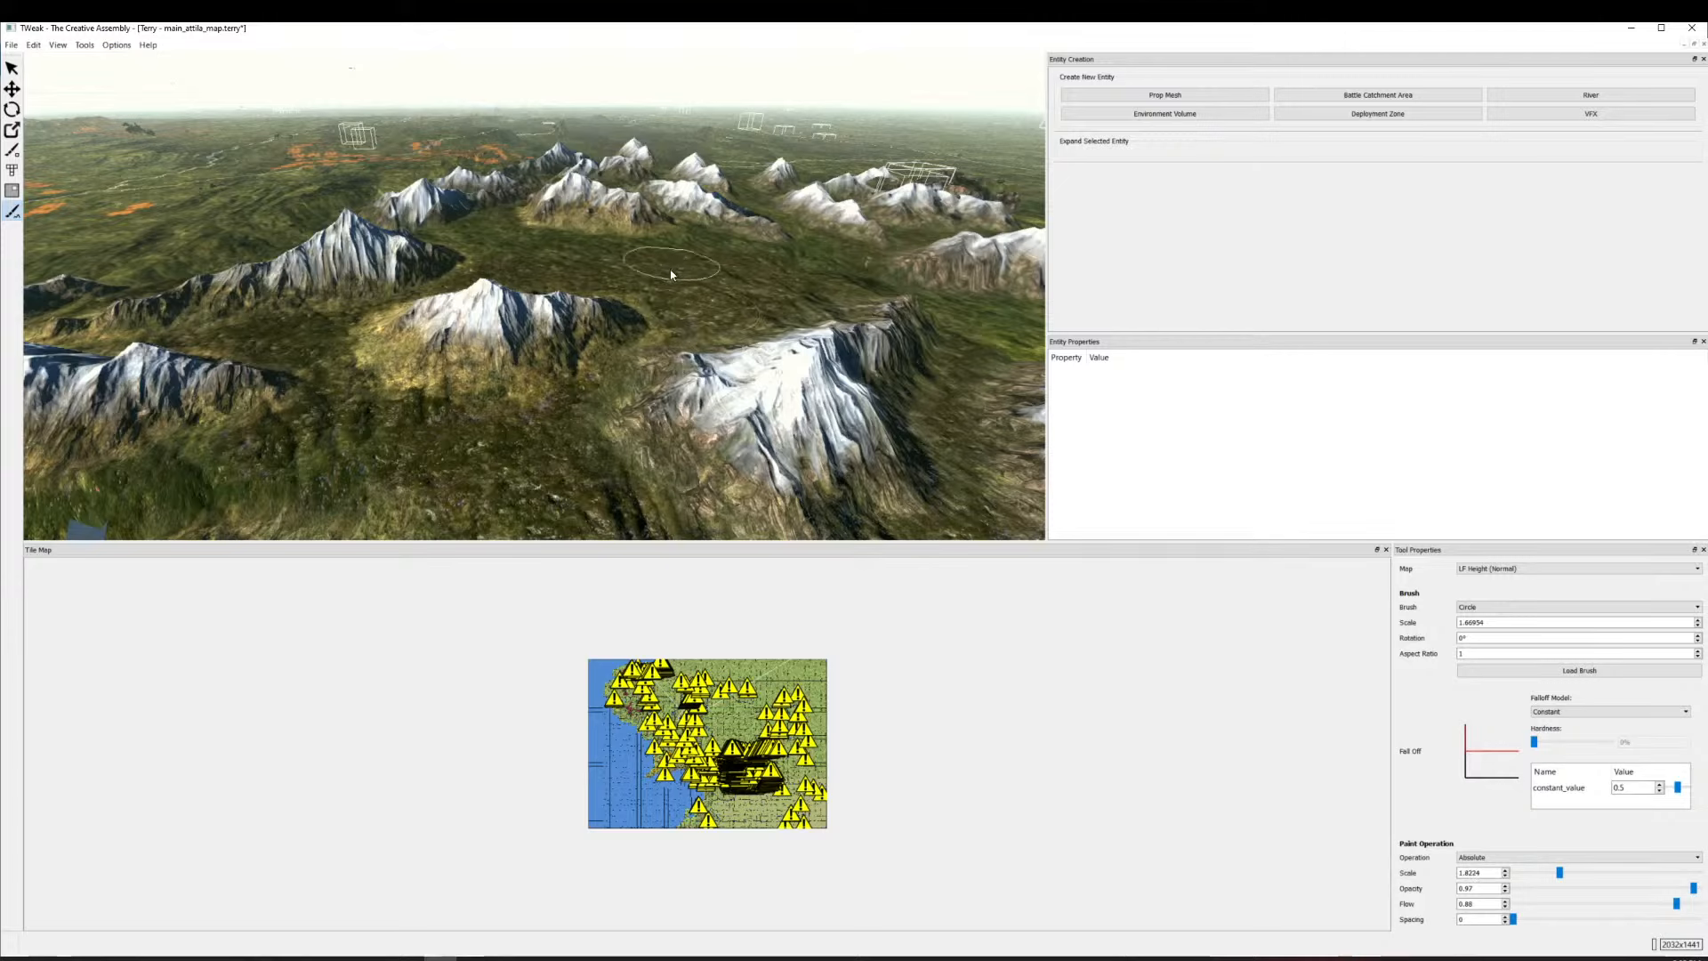
{"action": "mouse_move", "coordinate": [745, 288]}
{"action": "left_mouse_down"}
{"action": "mouse_move", "coordinate": [580, 392]}
{"action": "mouse_move", "coordinate": [563, 345]}
{"action": "left_mouse_up"}
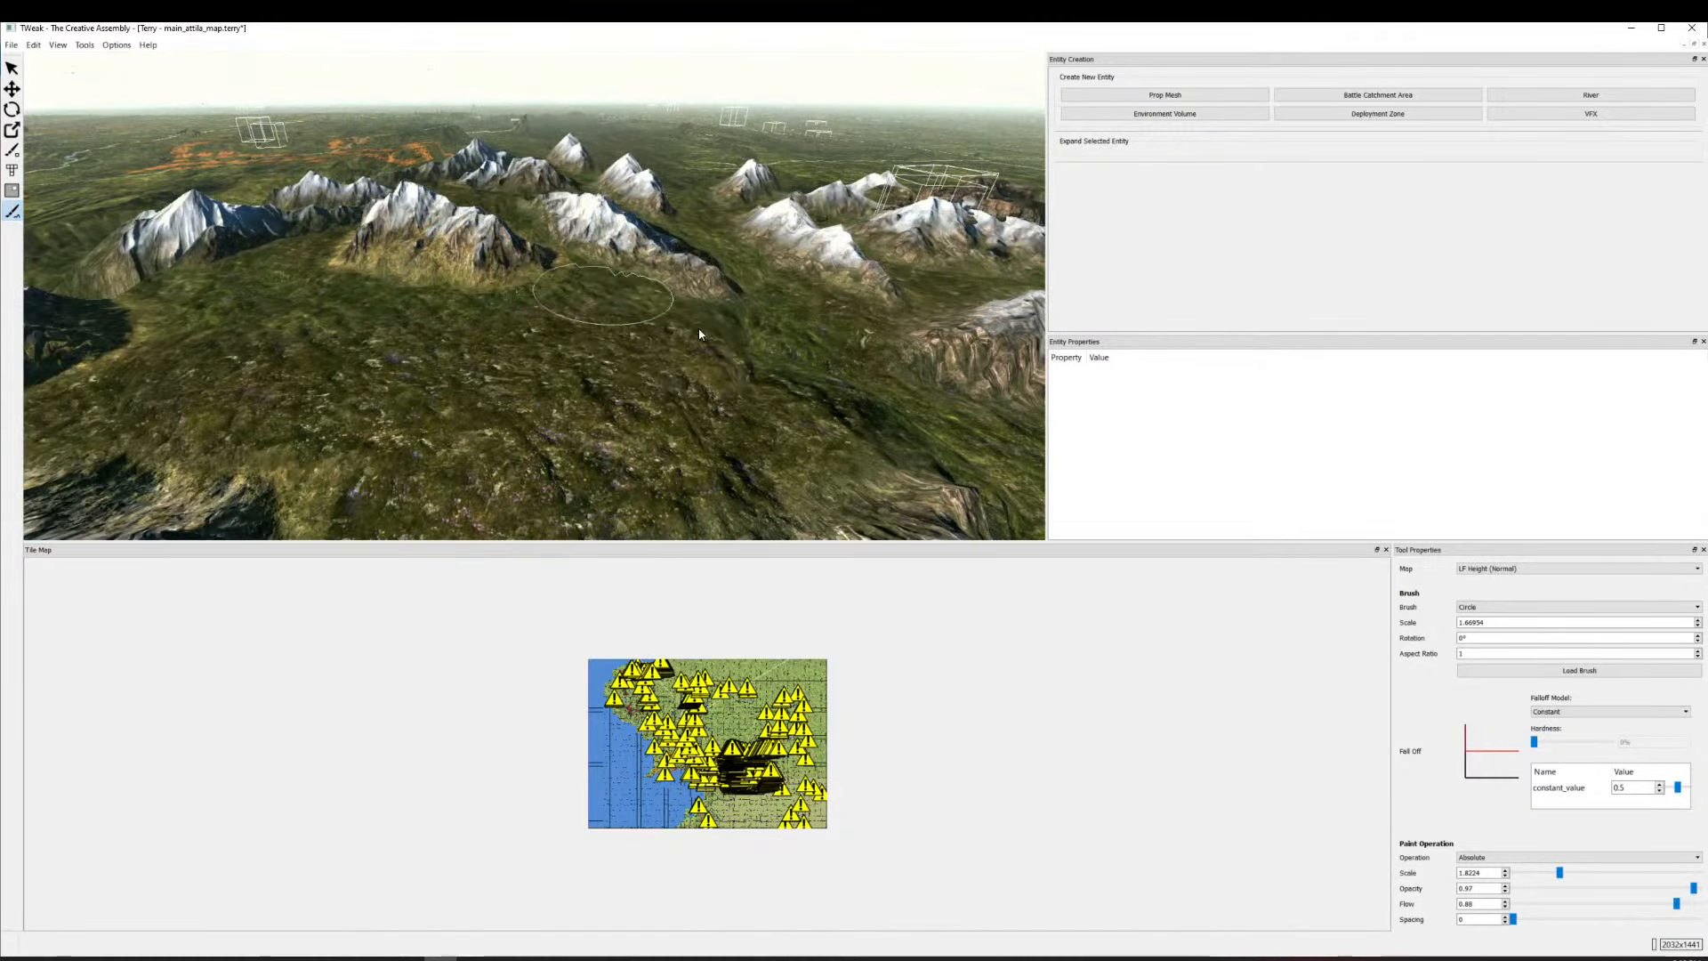
{"action": "mouse_move", "coordinate": [696, 334]}
{"action": "left_mouse_down"}
{"action": "mouse_move", "coordinate": [425, 280]}
{"action": "mouse_move", "coordinate": [557, 334]}
{"action": "left_mouse_up"}
{"action": "scroll", "coordinate": [1156, 623], "scroll_direction": "up", "scroll_amount": 1}
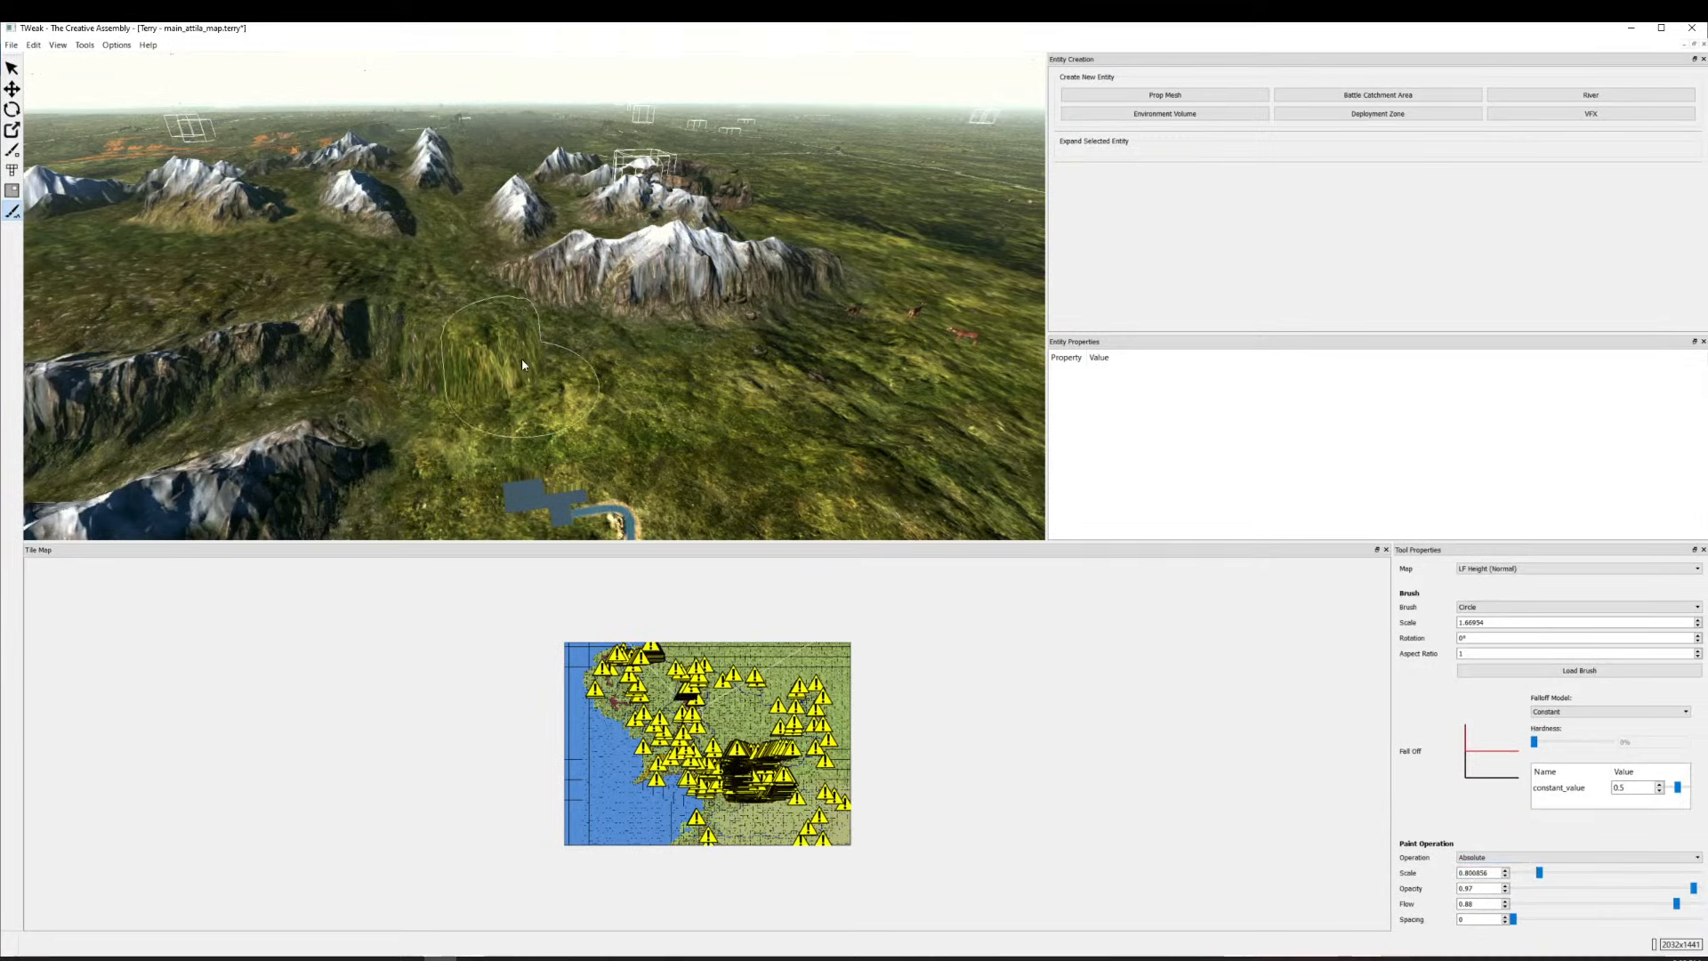
{"action": "left_click_drag", "start_coordinate": [522, 364], "coordinate": [490, 331]}
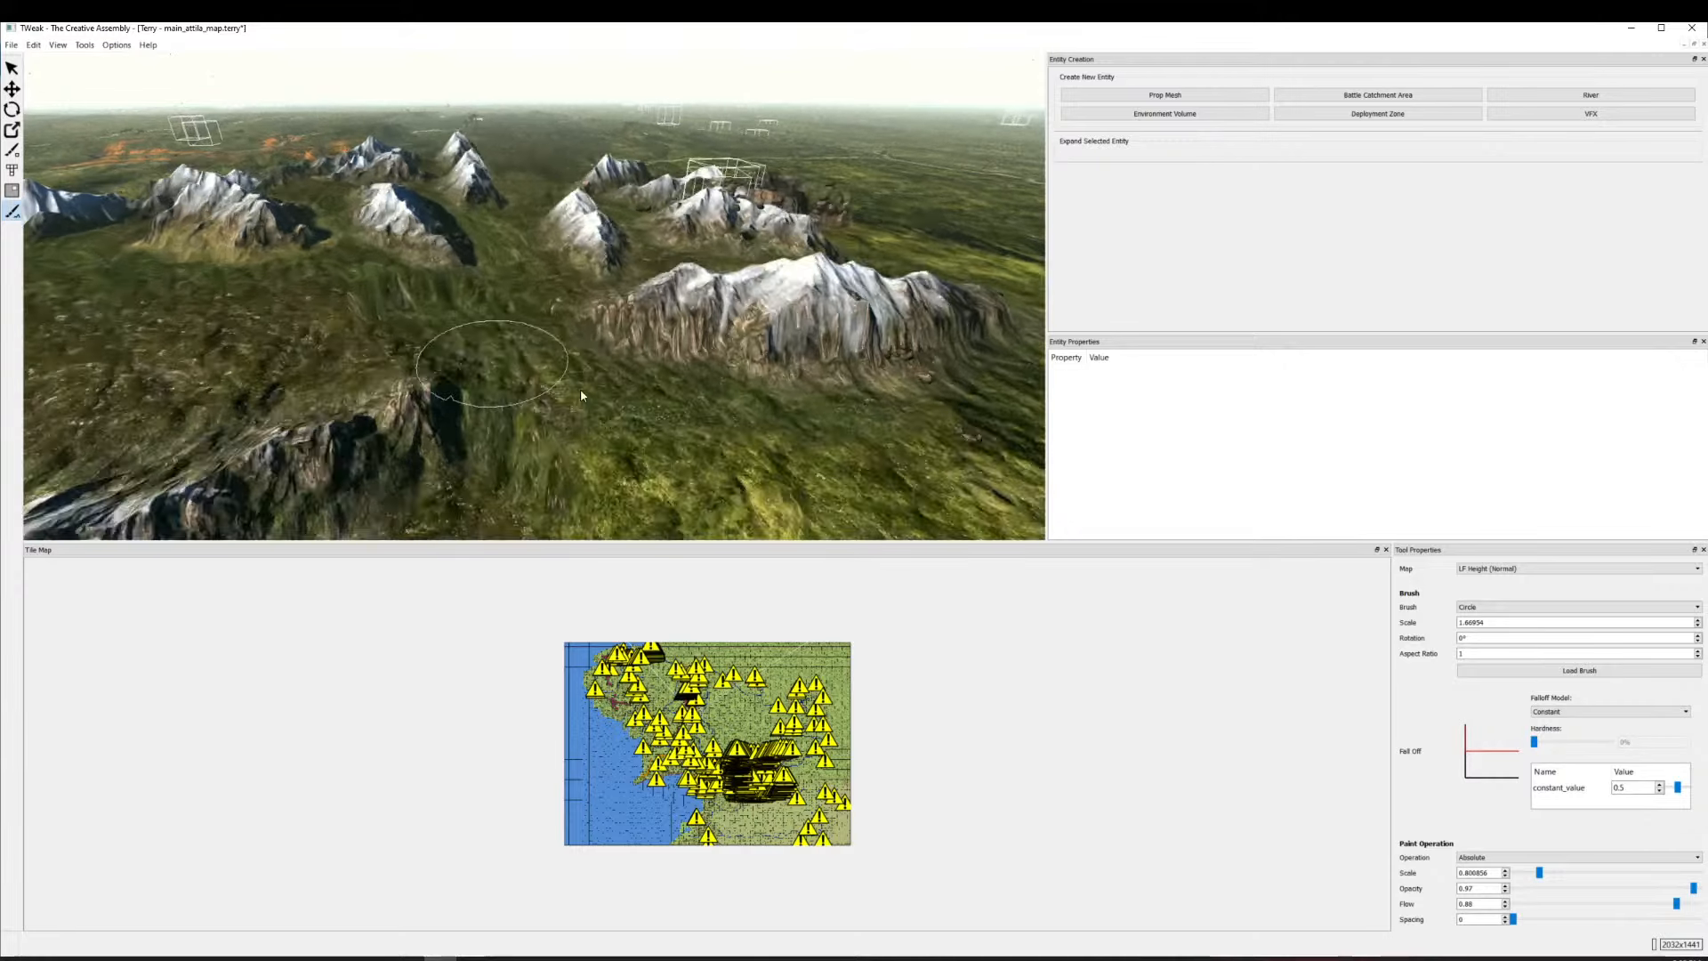
Fill the steep drop below the snowy peaks with the Absolute brush at scales of about 1.82 and 1.55.
{"action": "key", "text": "w"}
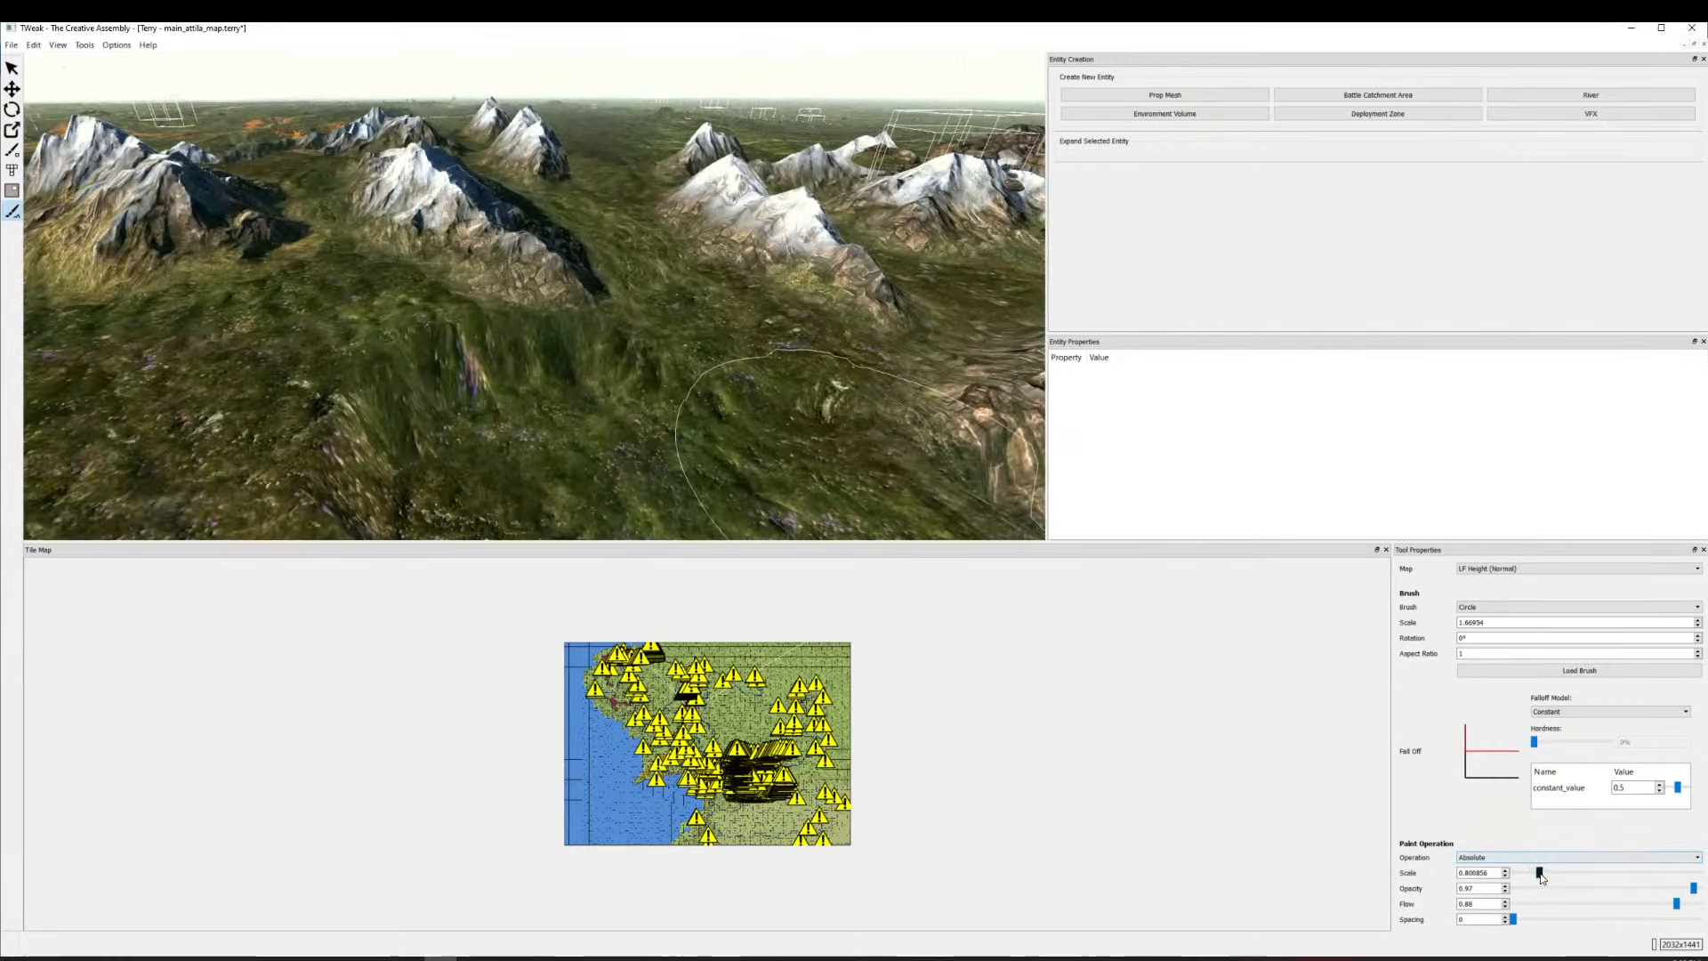
{"action": "mouse_move", "coordinate": [625, 481]}
{"action": "left_mouse_down"}
{"action": "mouse_move", "coordinate": [598, 419]}
{"action": "mouse_move", "coordinate": [436, 411]}
{"action": "left_mouse_up"}
{"action": "key", "text": "a"}
{"action": "key", "text": "w"}
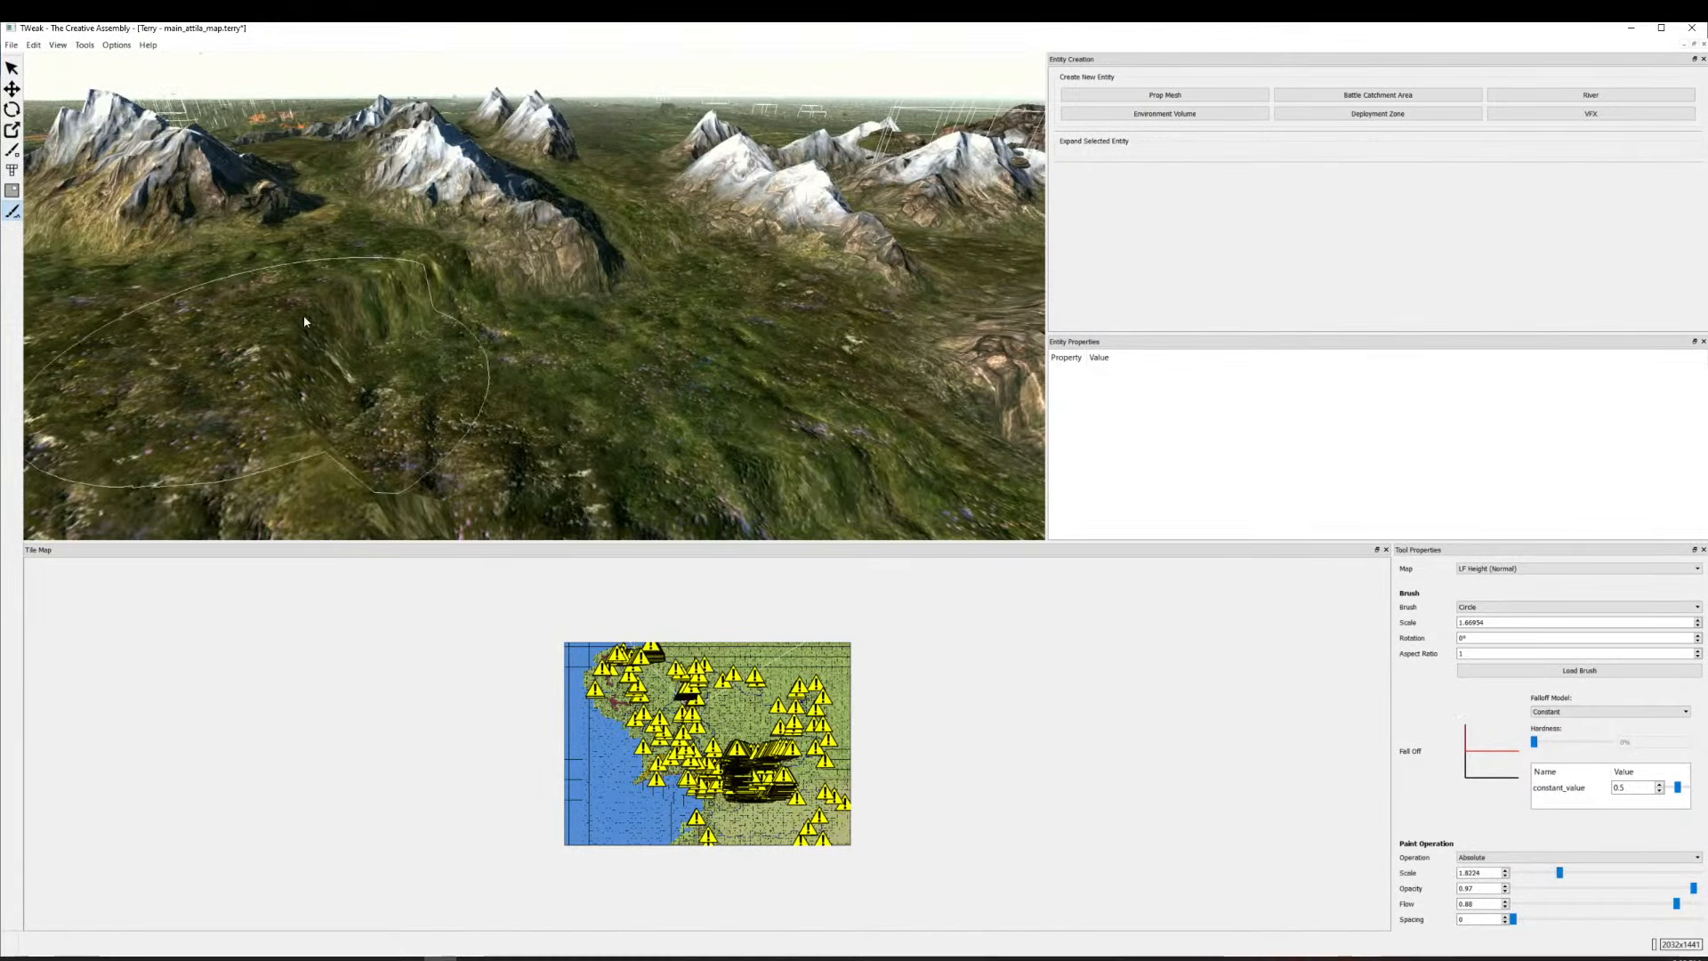
{"action": "left_click_drag", "start_coordinate": [302, 315], "coordinate": [400, 285]}
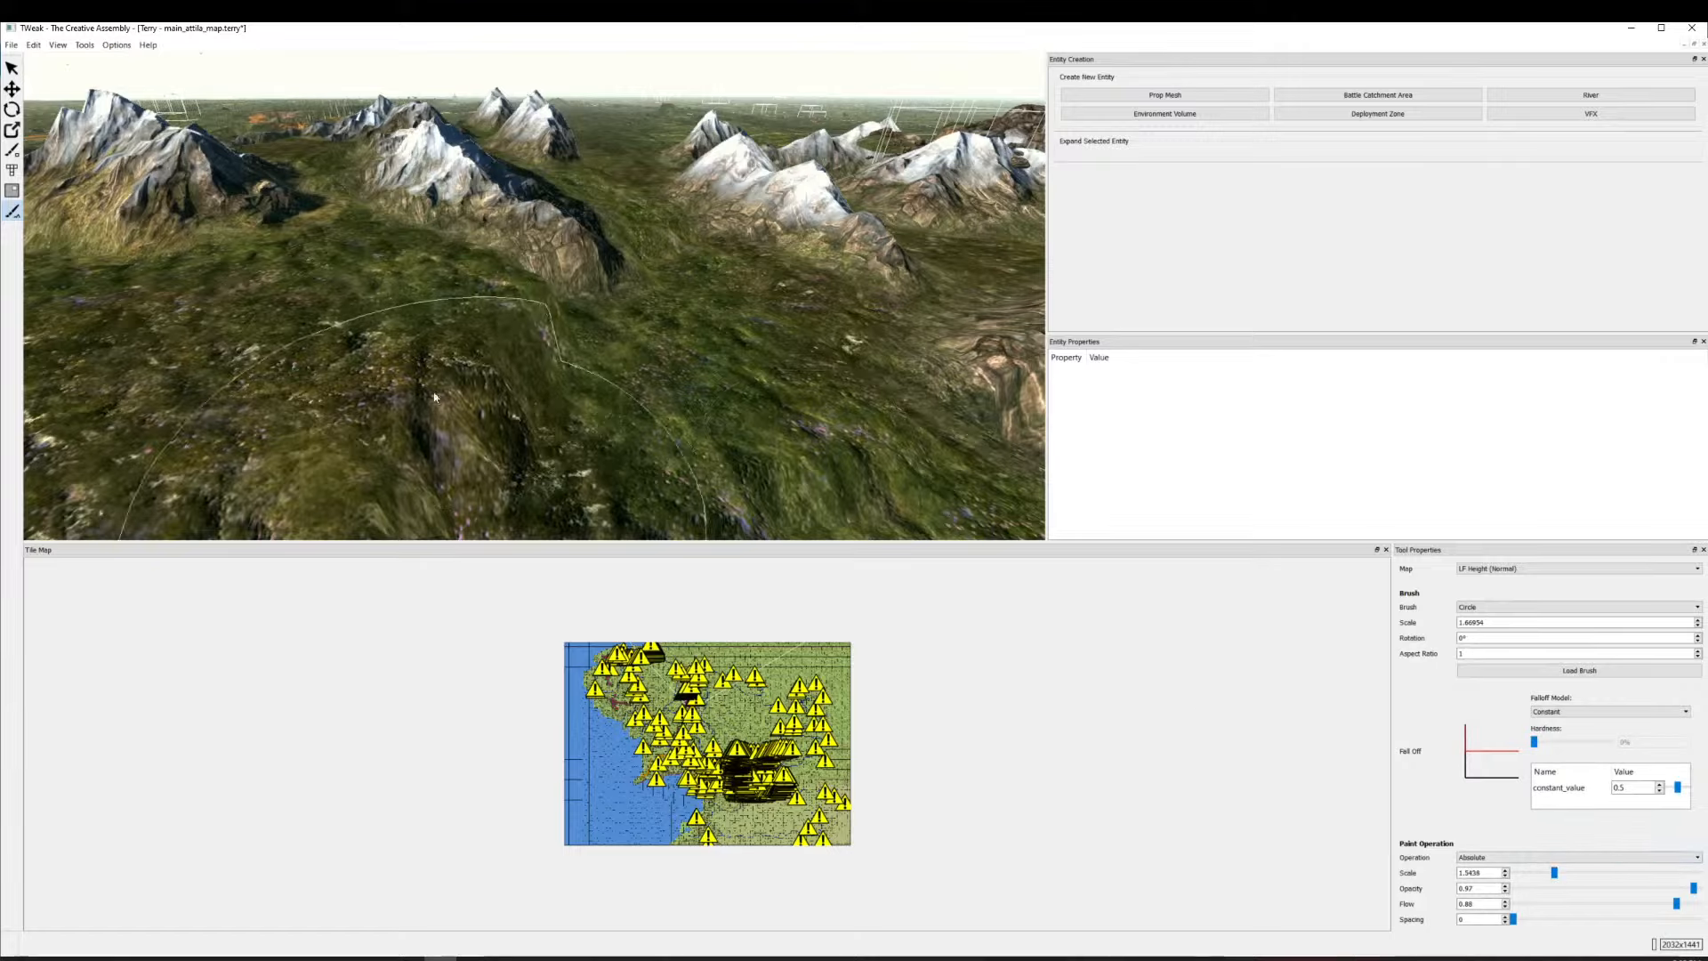
{"action": "mouse_move", "coordinate": [373, 303]}
{"action": "left_mouse_down"}
{"action": "mouse_move", "coordinate": [455, 311]}
{"action": "mouse_move", "coordinate": [396, 352]}
{"action": "mouse_move", "coordinate": [298, 295]}
{"action": "mouse_move", "coordinate": [244, 298]}
{"action": "left_mouse_up"}
Lower the brush scale to about 1.45 and paint the next level of the slope toward the long cliff mountain.
{"action": "key", "text": "a"}
{"action": "key", "text": "d"}
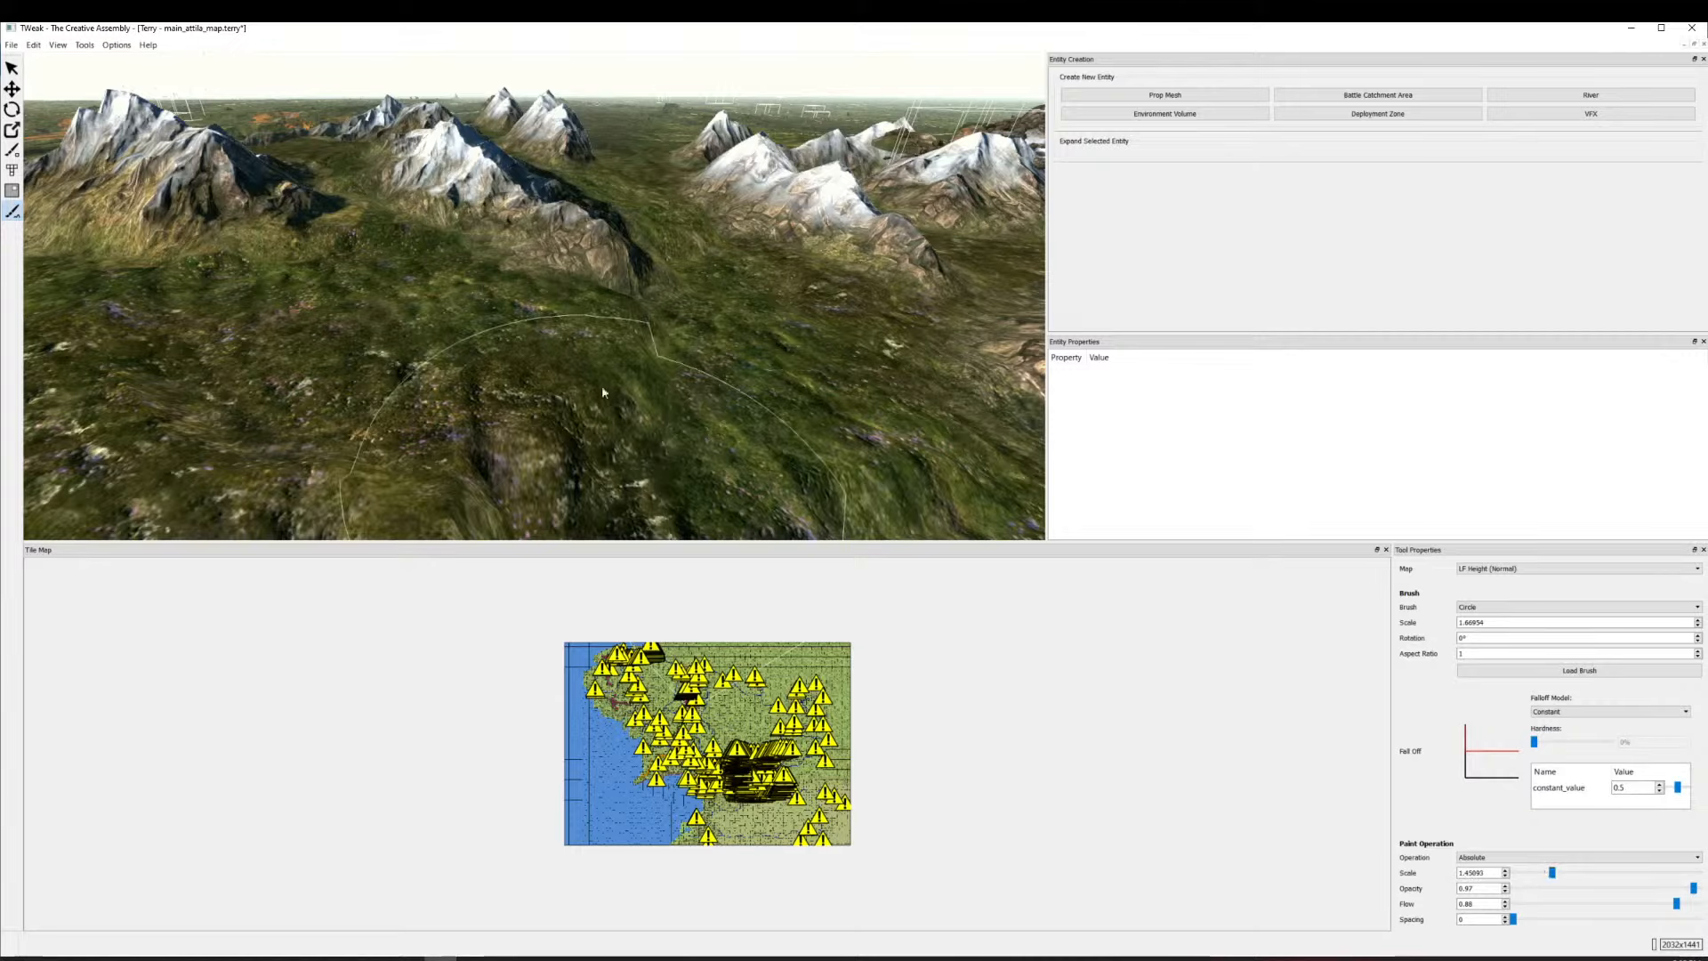
{"action": "left_click_drag", "start_coordinate": [663, 366], "coordinate": [684, 354]}
{"action": "key", "text": "d"}
{"action": "key", "text": "w"}
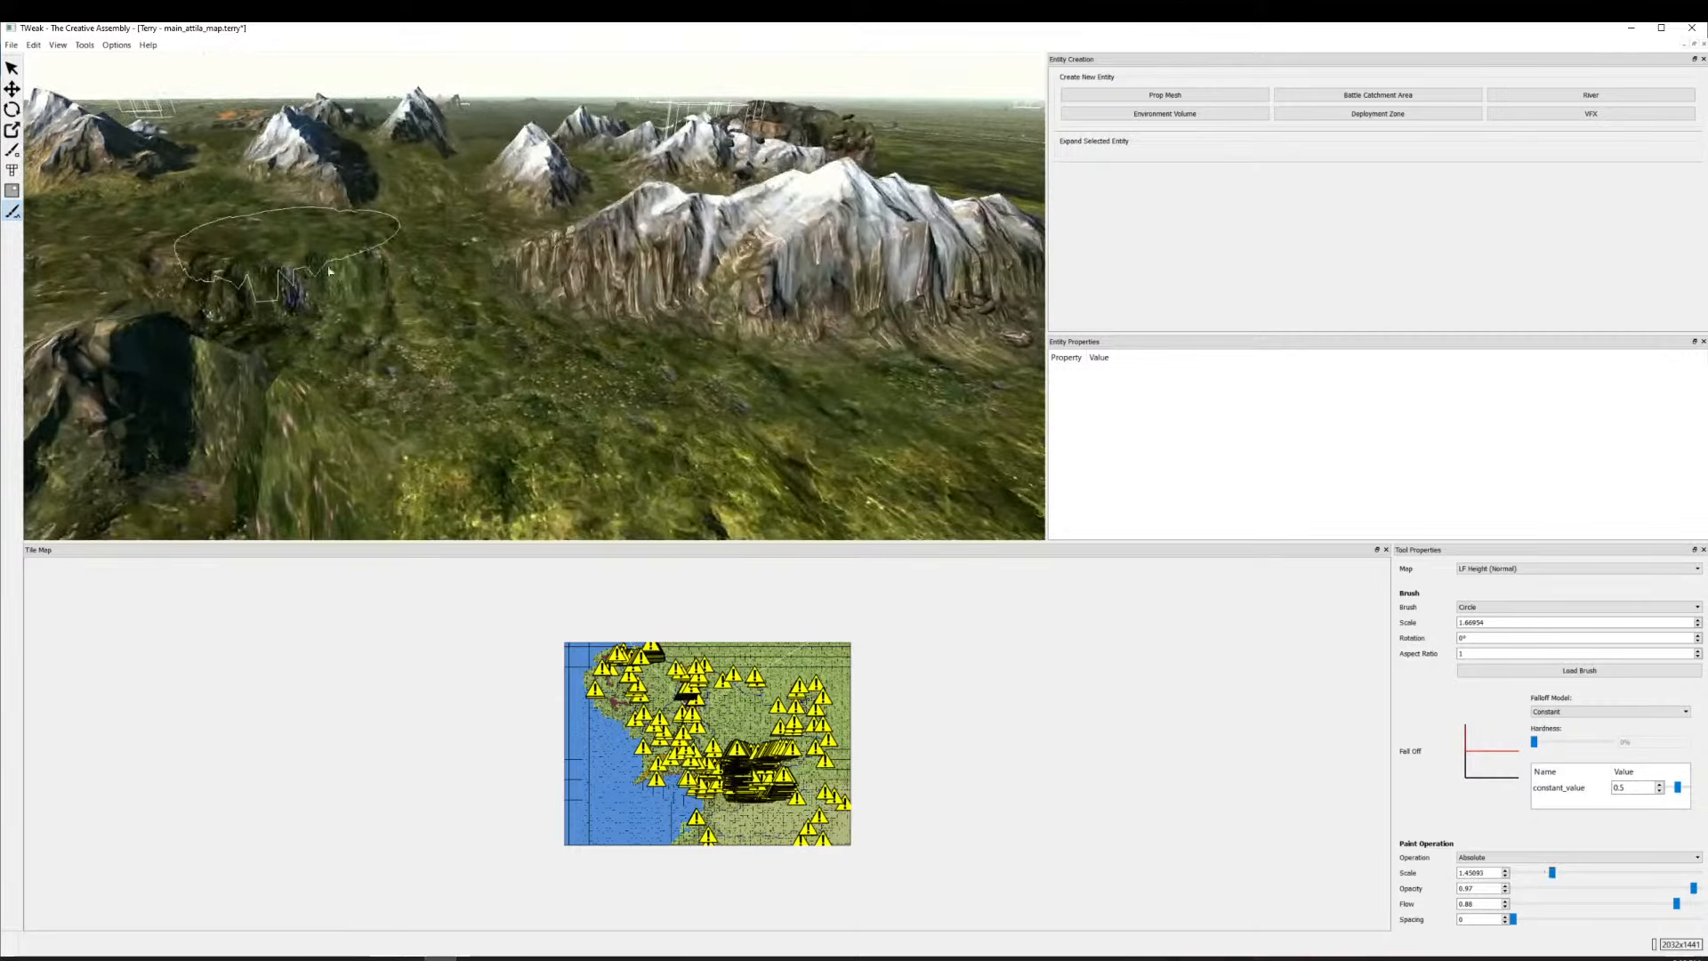
{"action": "key", "text": "d"}
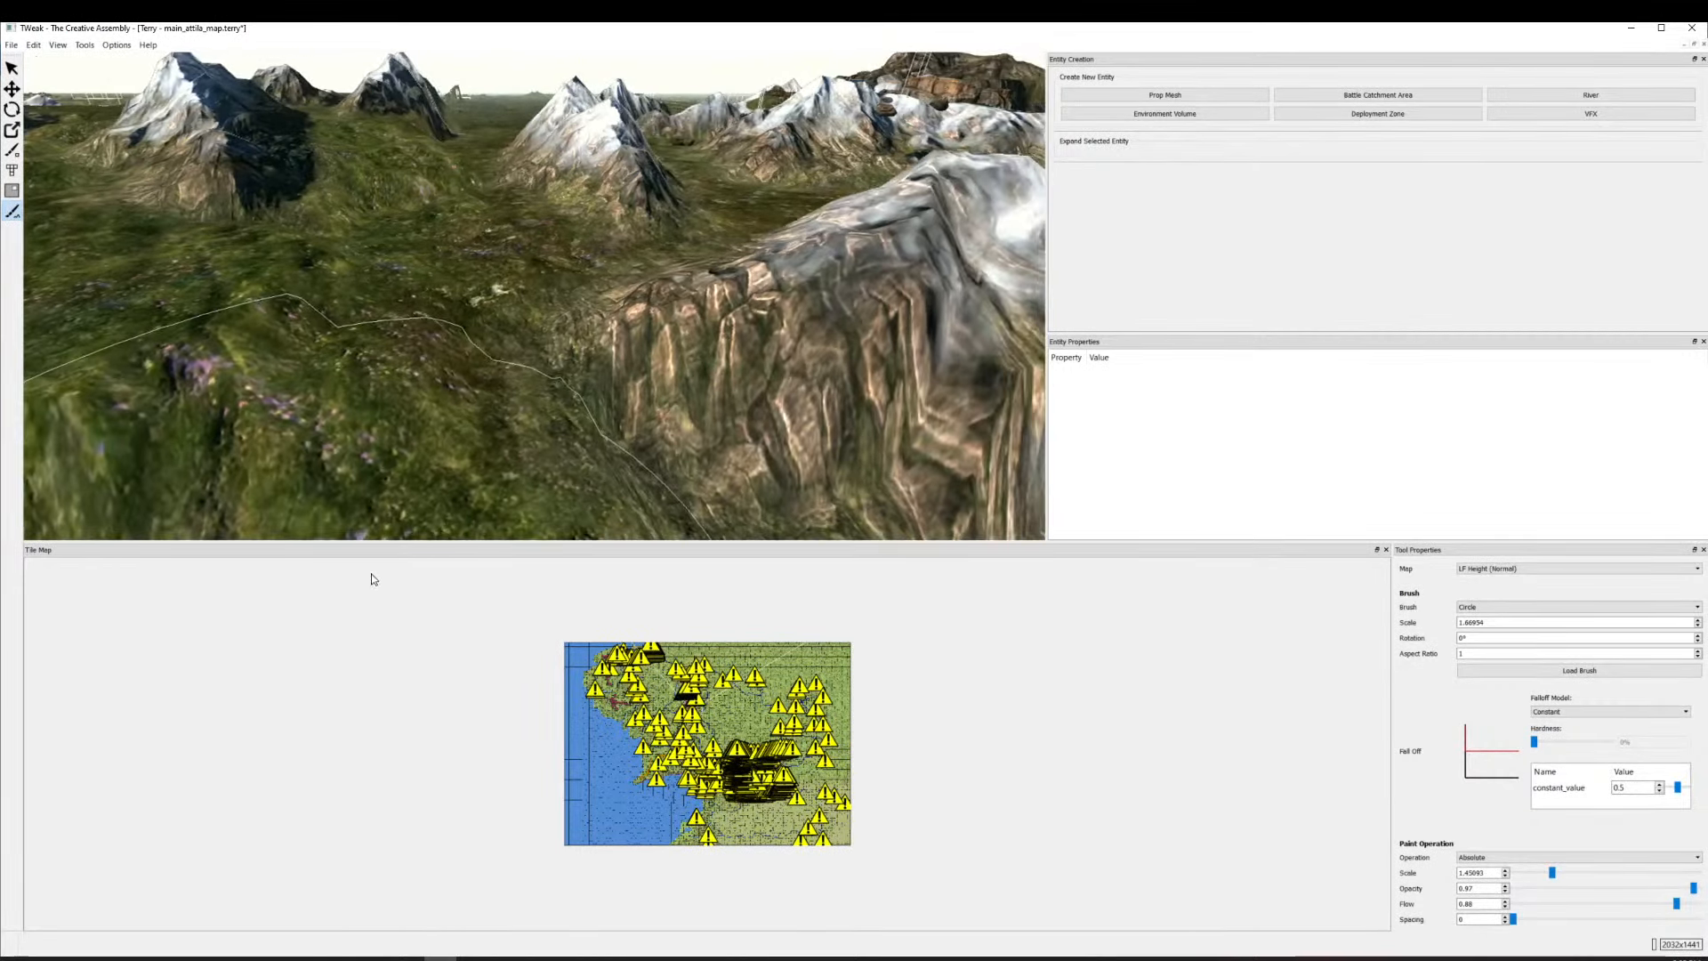
Set the brush scale to about 1.36 and even out the grassy slope beside the cliff mountain.
{"action": "left_click_drag", "start_coordinate": [1550, 873], "coordinate": [1552, 875]}
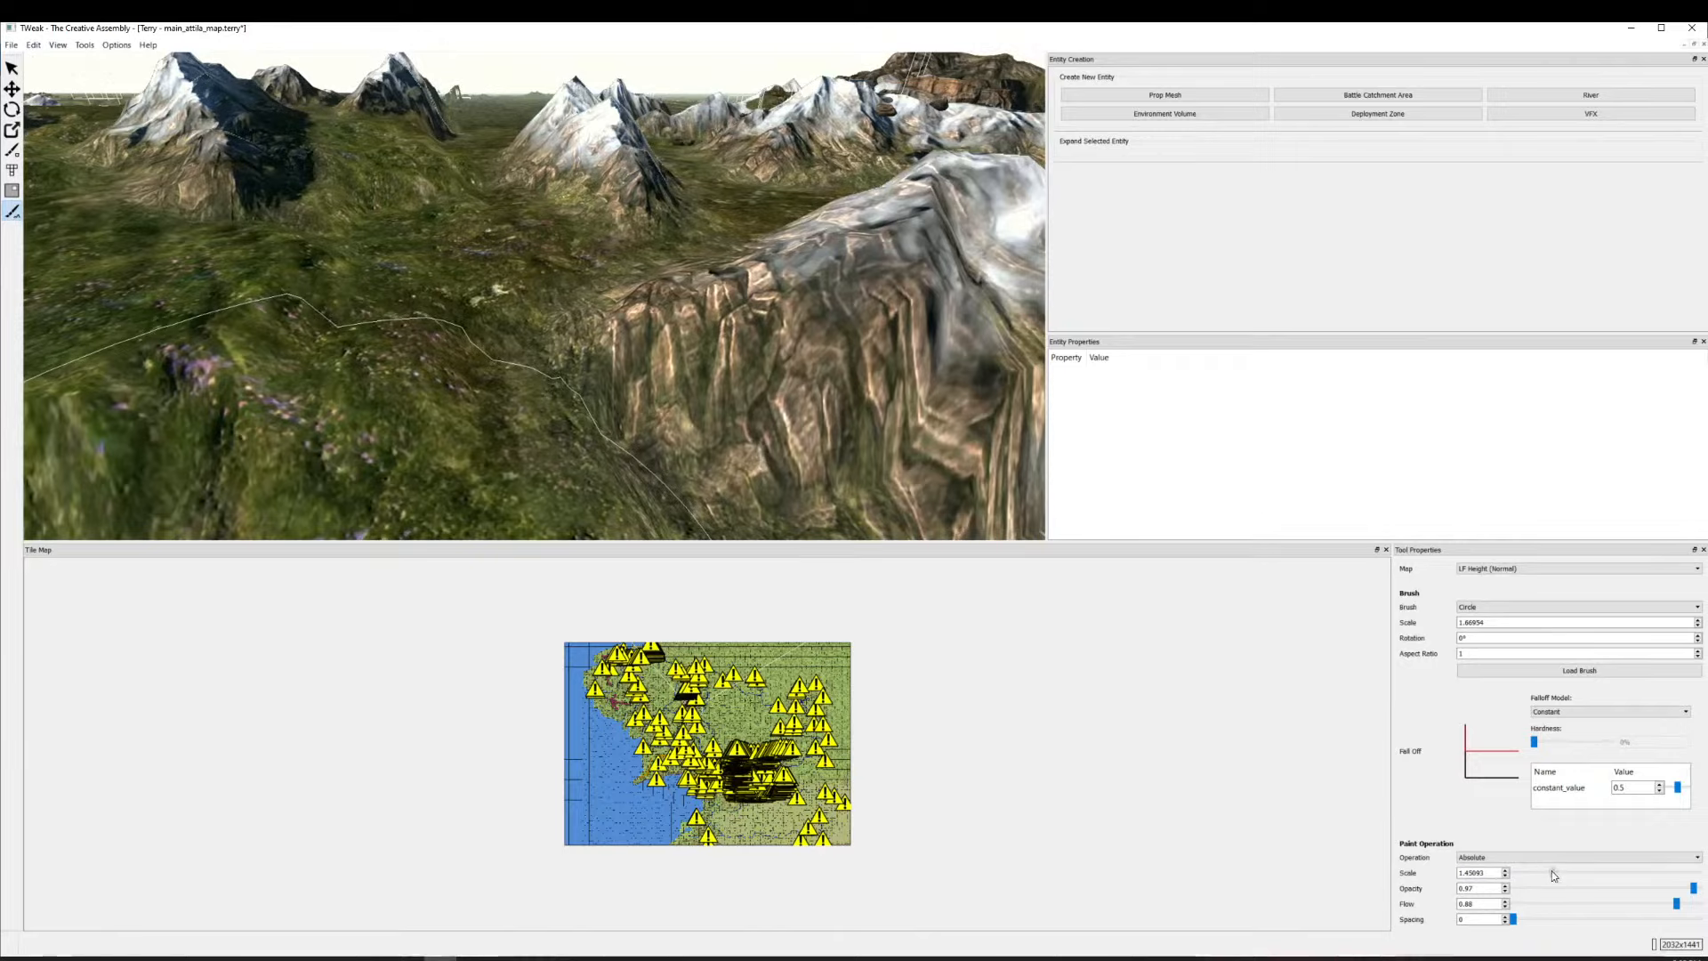
{"action": "left_click_drag", "start_coordinate": [278, 315], "coordinate": [219, 278]}
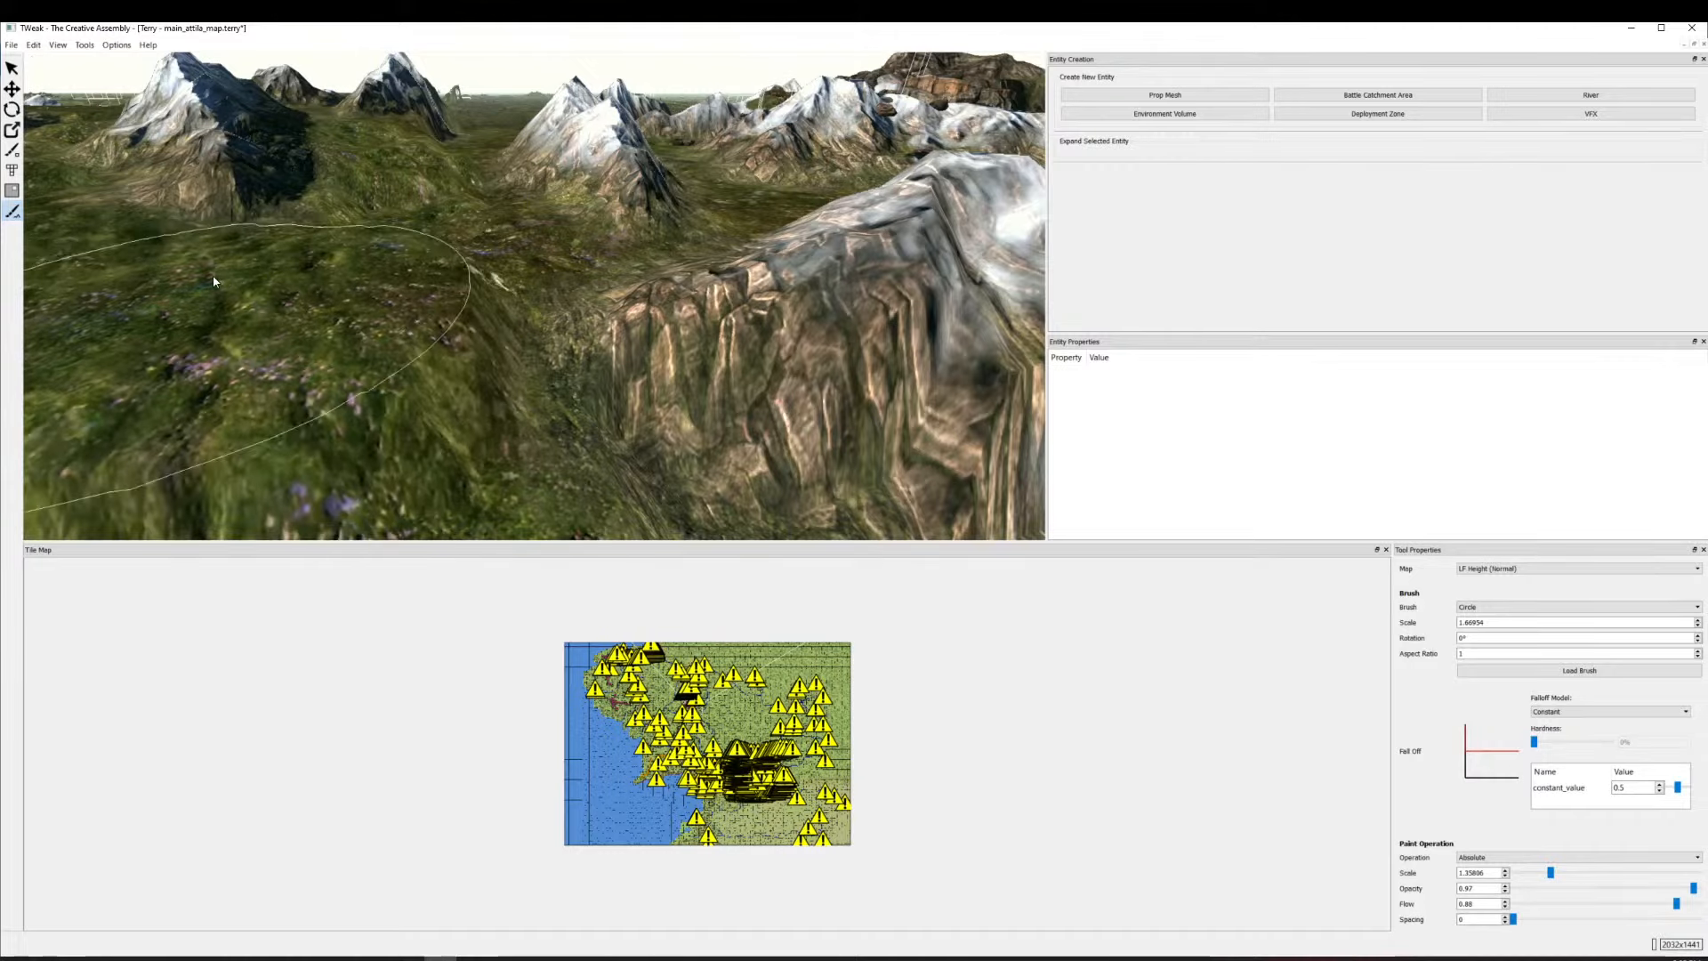
{"action": "key", "text": "a"}
{"action": "key", "text": "d"}
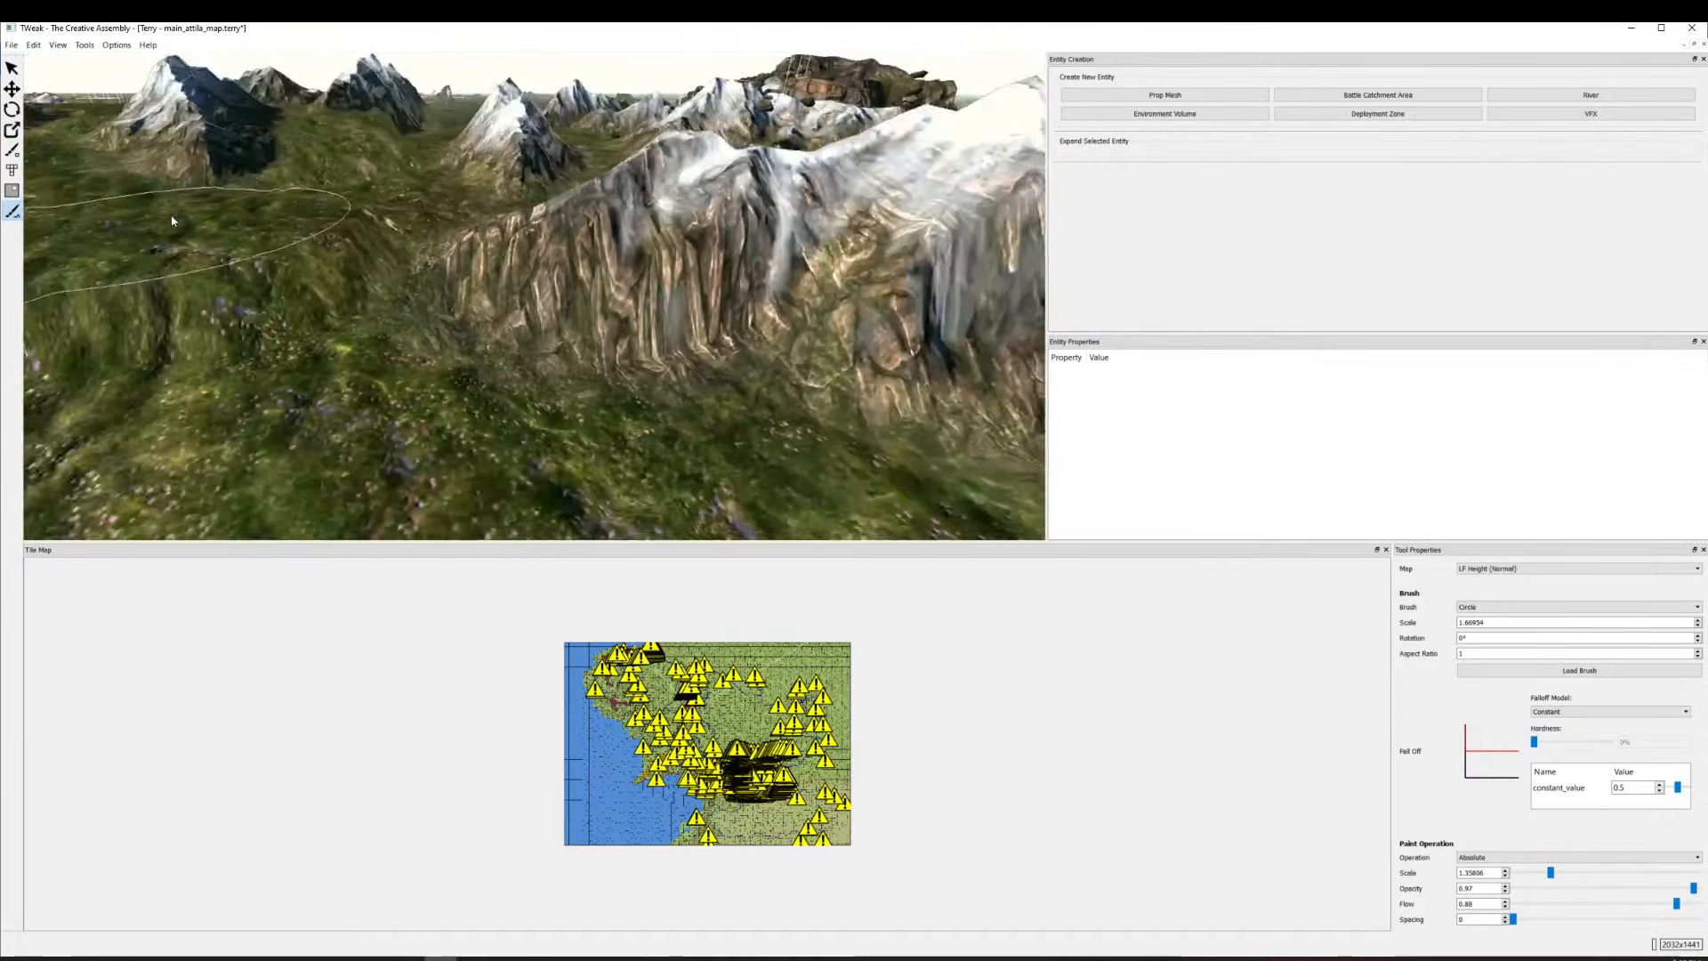
{"action": "key", "text": "w"}
{"action": "key", "text": "s"}
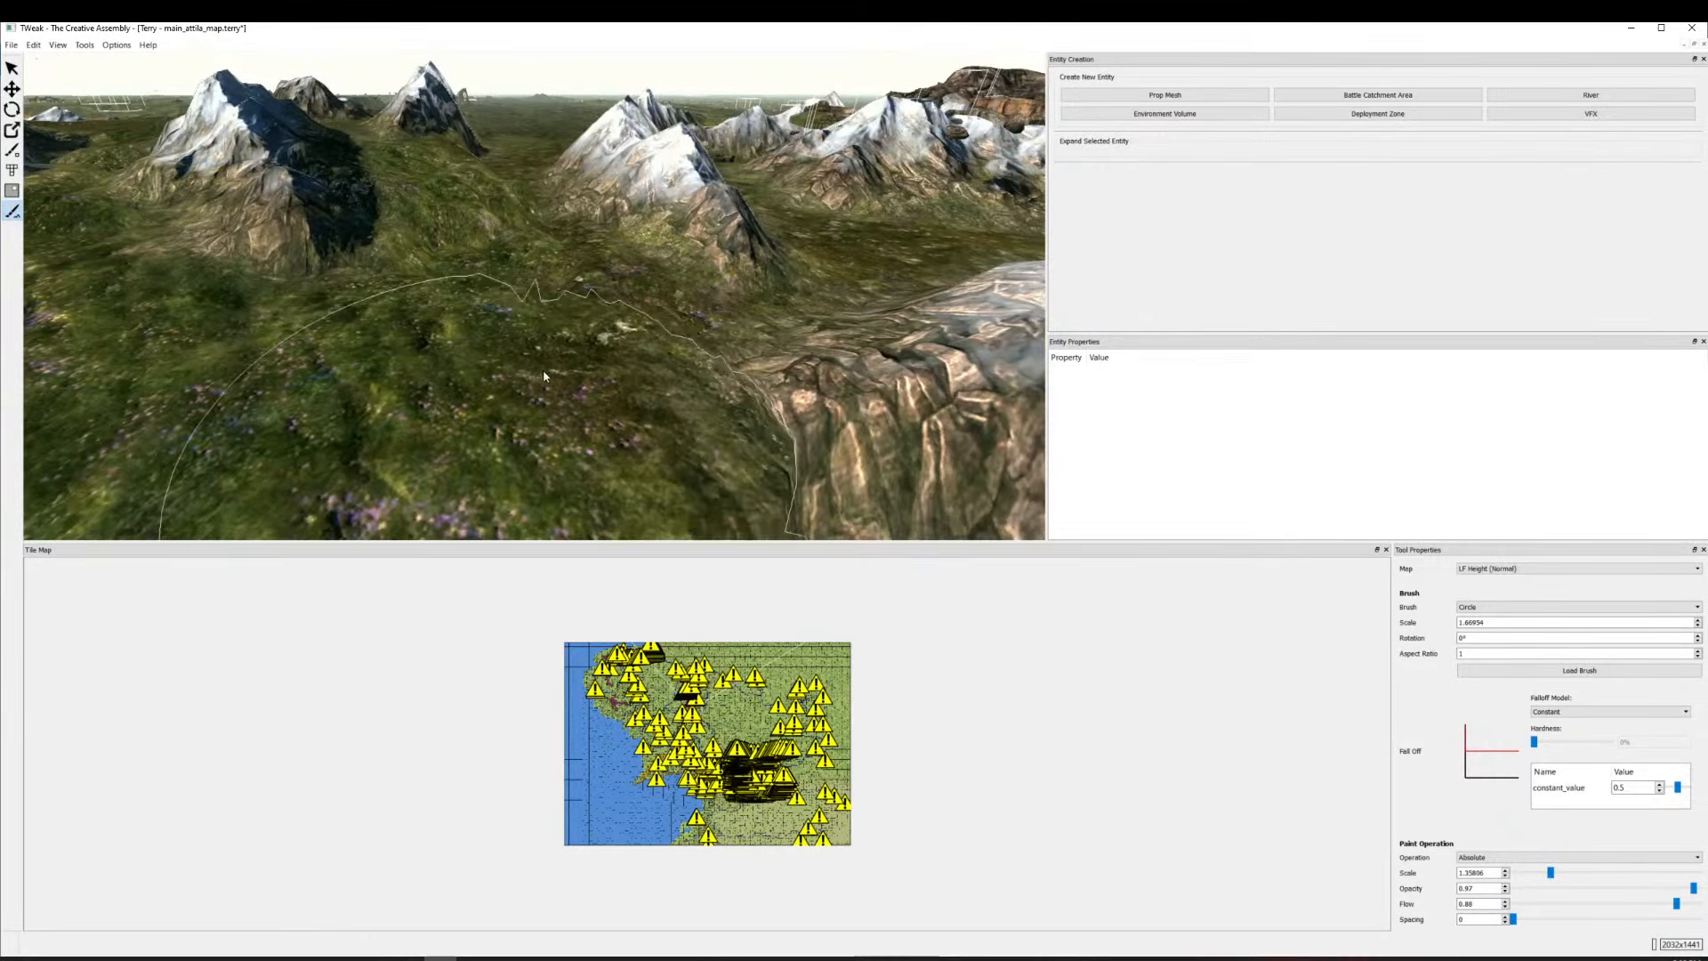
Lower the brush scale to about 1.27 and fill the steep grassy step at the foot of the cliff mountain.
{"action": "key", "text": "s"}
{"action": "key", "text": "d"}
{"action": "key", "text": "s"}
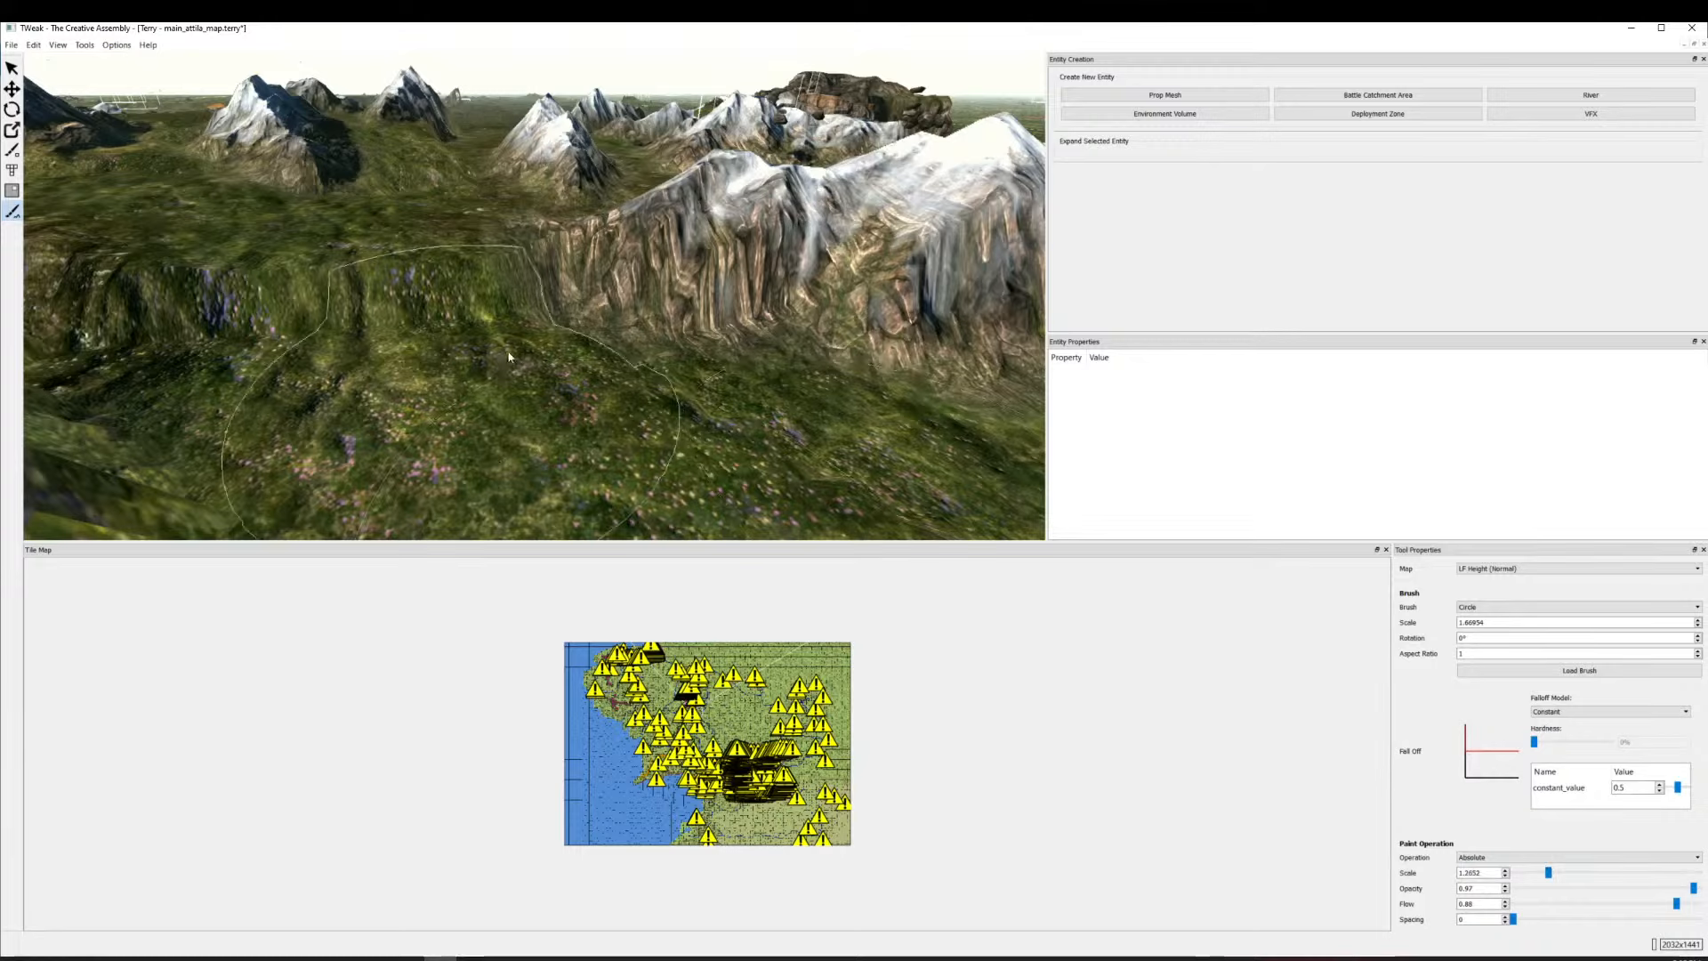
{"action": "left_click_drag", "start_coordinate": [454, 382], "coordinate": [216, 327]}
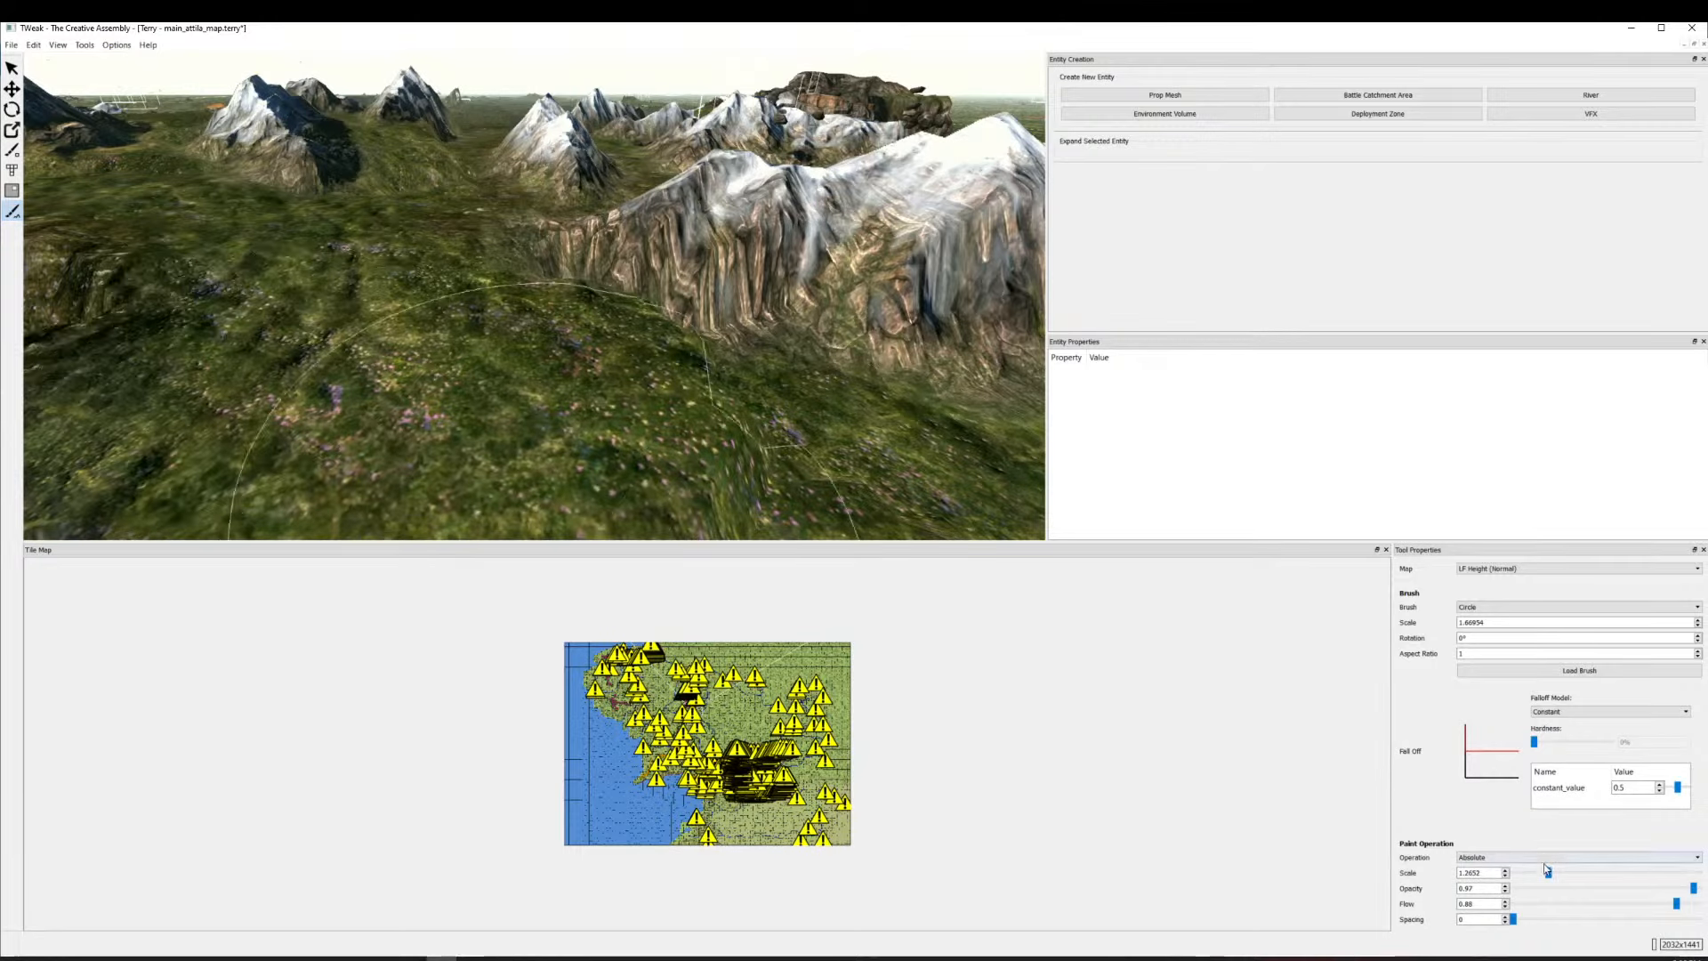
Set the Absolute height brush's scale to 0.800858 and paint the grassy ground in front of the snowy mountain range.
{"action": "mouse_move", "coordinate": [636, 384]}
{"action": "left_mouse_down"}
{"action": "mouse_move", "coordinate": [595, 376]}
{"action": "mouse_move", "coordinate": [575, 333]}
{"action": "mouse_move", "coordinate": [511, 392]}
{"action": "left_mouse_up"}
{"action": "key", "text": "a"}
{"action": "mouse_move", "coordinate": [801, 327]}
{"action": "left_mouse_down"}
{"action": "mouse_move", "coordinate": [560, 343]}
{"action": "mouse_move", "coordinate": [496, 322]}
{"action": "left_mouse_up"}
{"action": "key", "text": "w"}
{"action": "key", "text": "d"}
{"action": "key", "text": "s"}
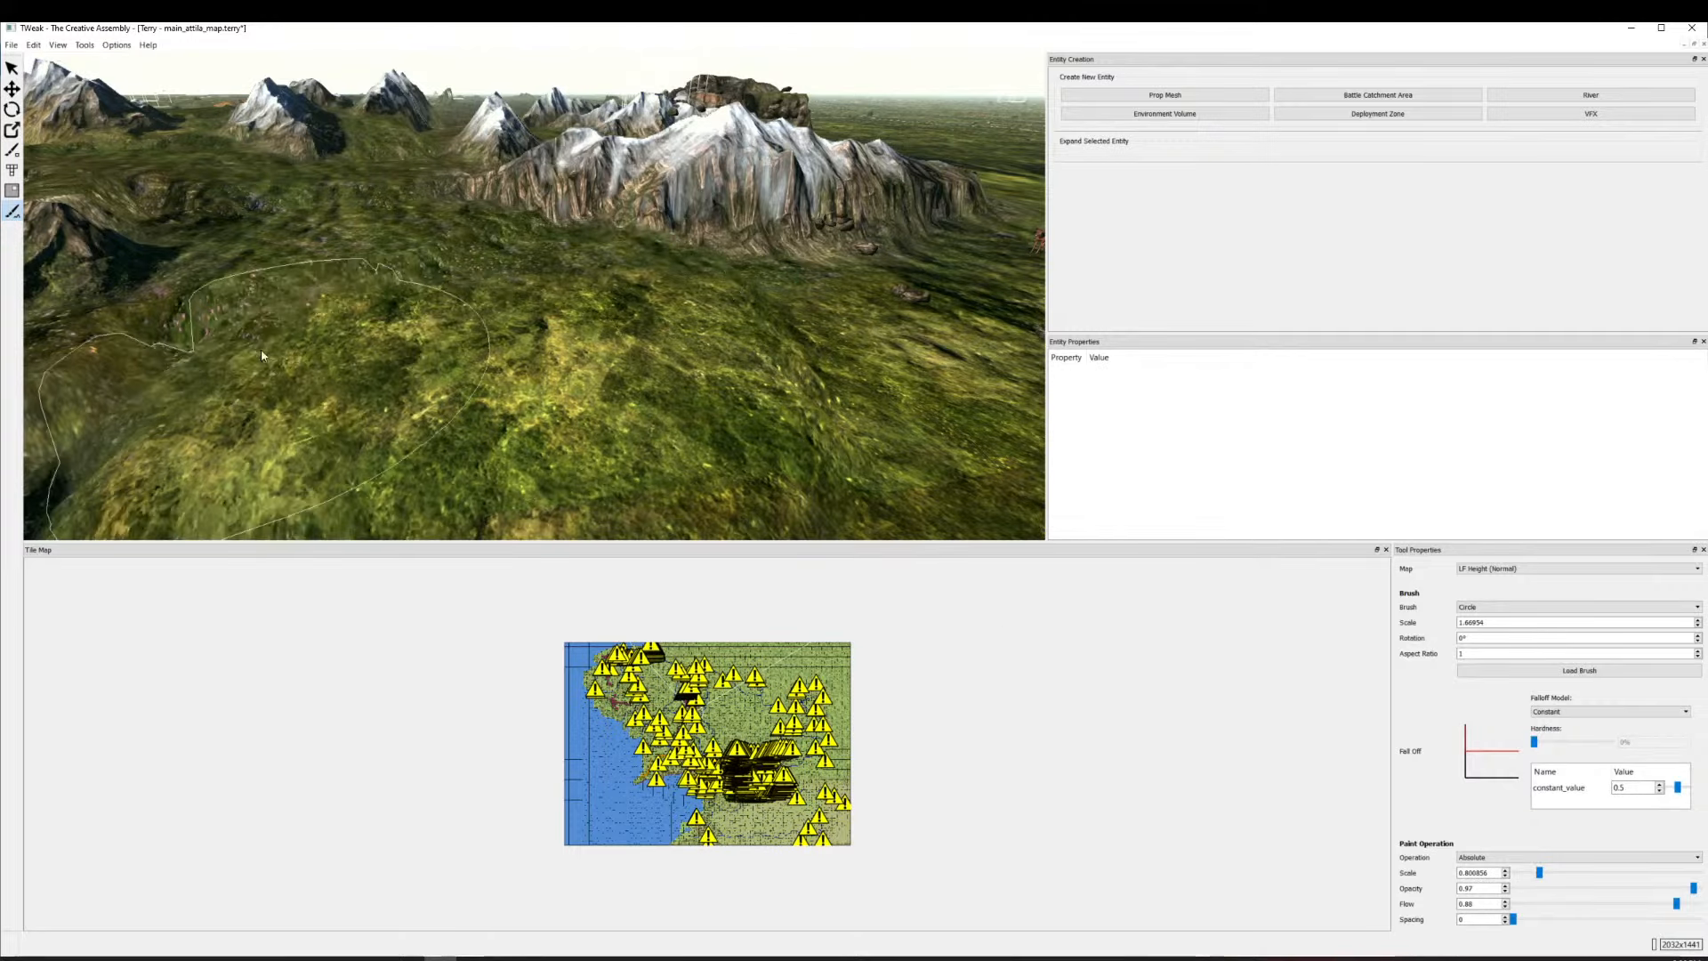
Set the height scale to 0.61513 and paint the uneven slope beside the river's source towards the mountain's foot.
{"action": "left_click_drag", "start_coordinate": [640, 374], "coordinate": [1207, 406]}
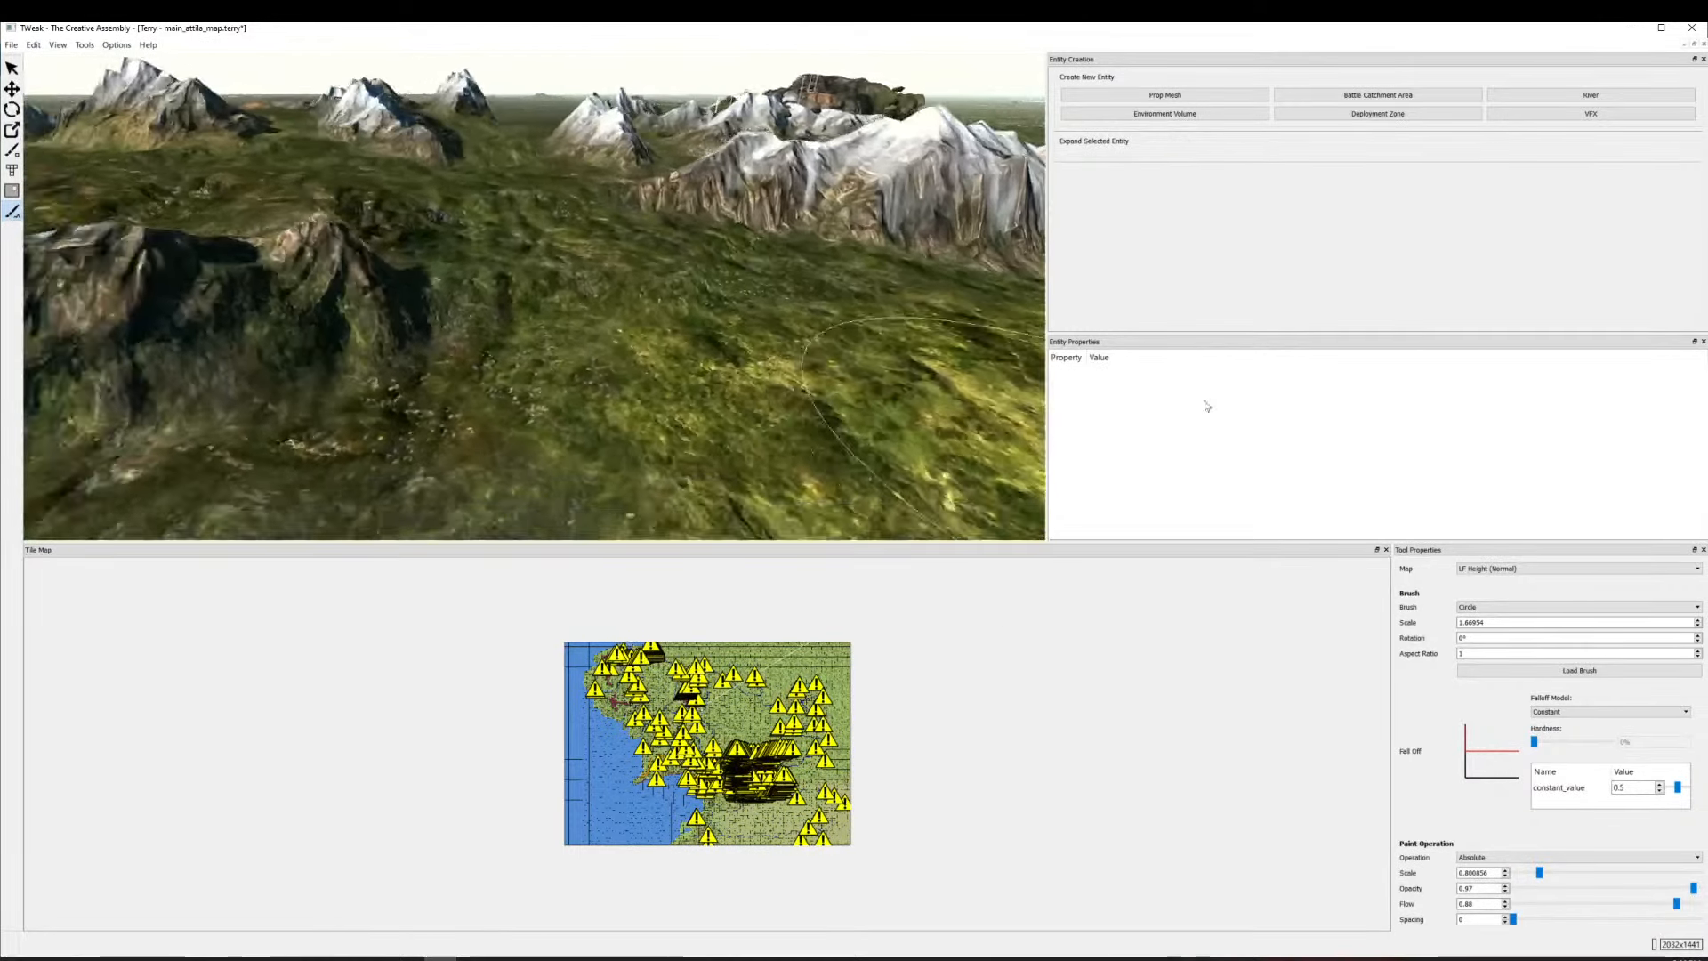
{"action": "scroll", "coordinate": [527, 281], "scroll_direction": "up", "scroll_amount": 5}
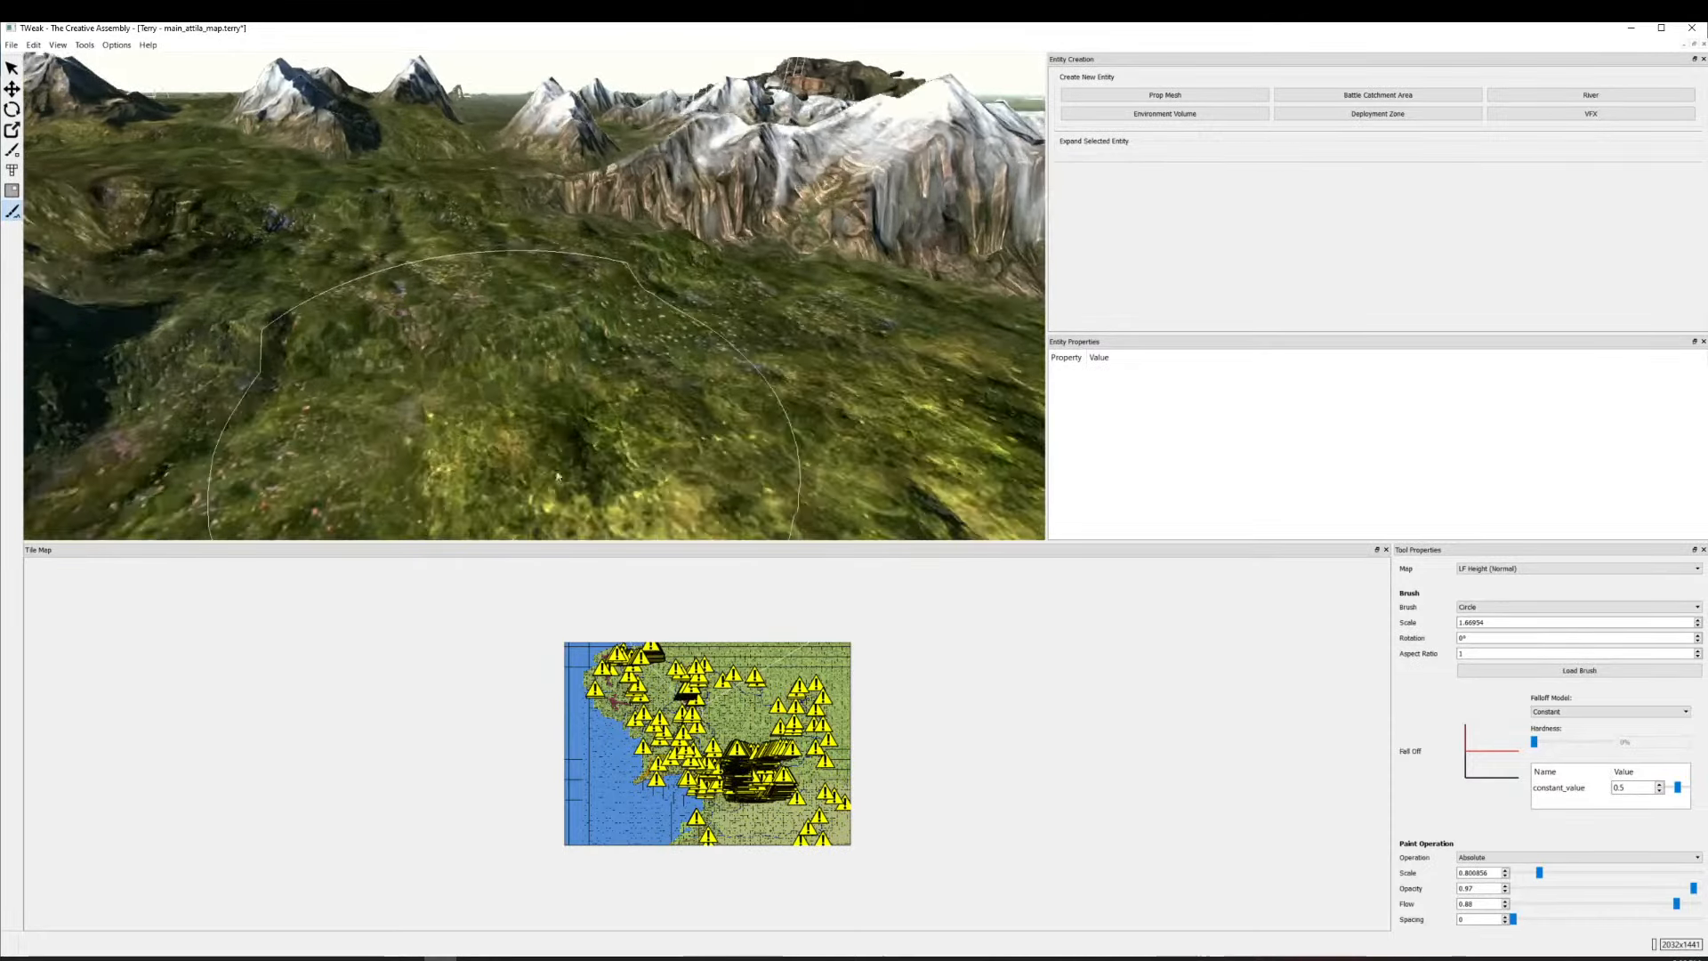
{"action": "scroll", "coordinate": [558, 478], "scroll_direction": "down", "scroll_amount": 8}
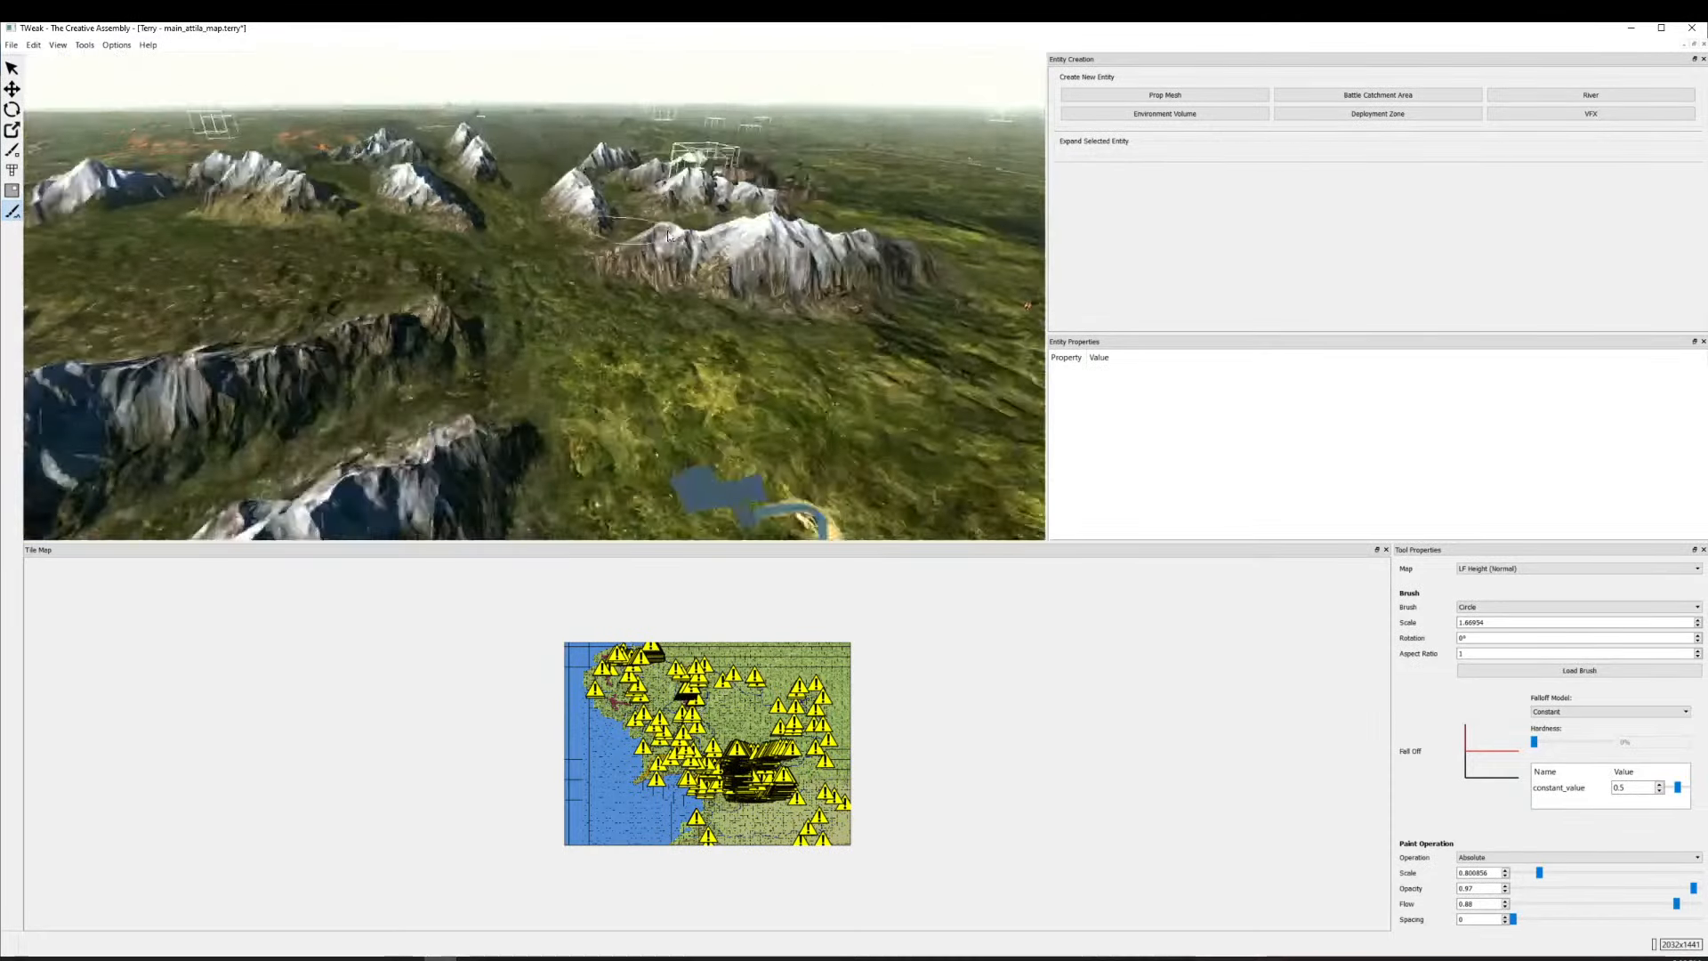
{"action": "scroll", "coordinate": [669, 236], "scroll_direction": "down", "scroll_amount": 2}
{"action": "left_click_drag", "start_coordinate": [685, 436], "coordinate": [623, 470]}
{"action": "scroll", "coordinate": [363, 237], "scroll_direction": "up", "scroll_amount": 3}
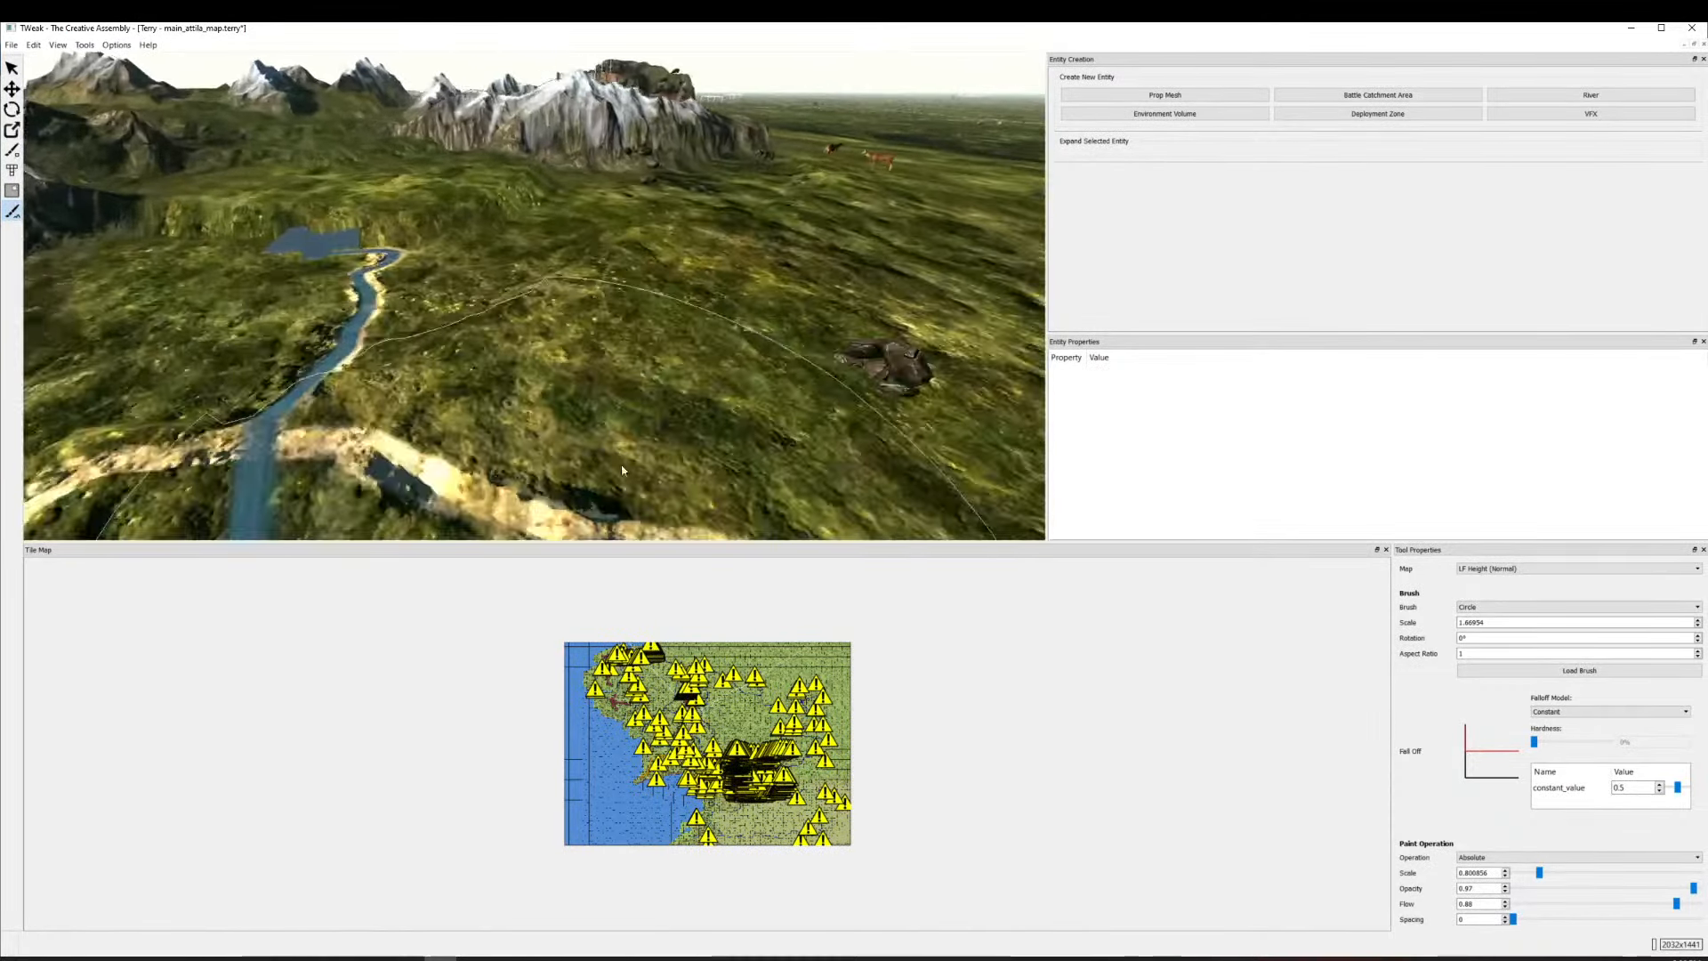
{"action": "scroll", "coordinate": [587, 382], "scroll_direction": "up", "scroll_amount": 4}
{"action": "scroll", "coordinate": [981, 416], "scroll_direction": "down", "scroll_amount": 1}
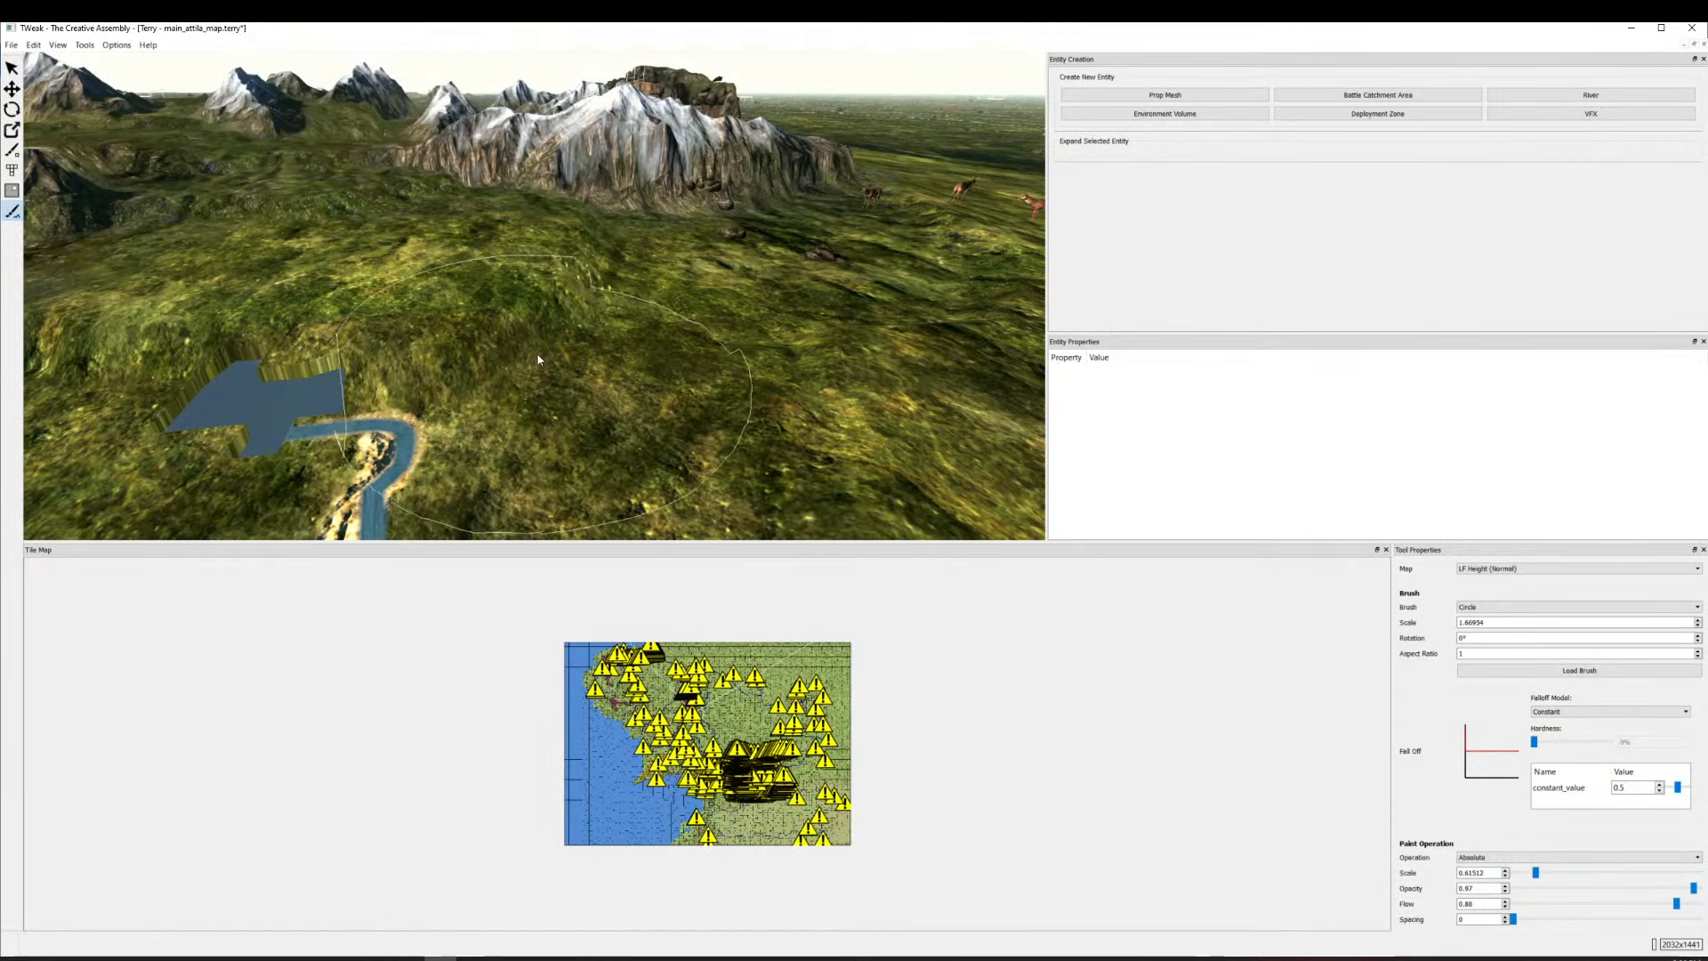
{"action": "mouse_move", "coordinate": [535, 360]}
{"action": "left_mouse_down"}
{"action": "mouse_move", "coordinate": [571, 327]}
{"action": "mouse_move", "coordinate": [622, 213]}
{"action": "left_mouse_up"}
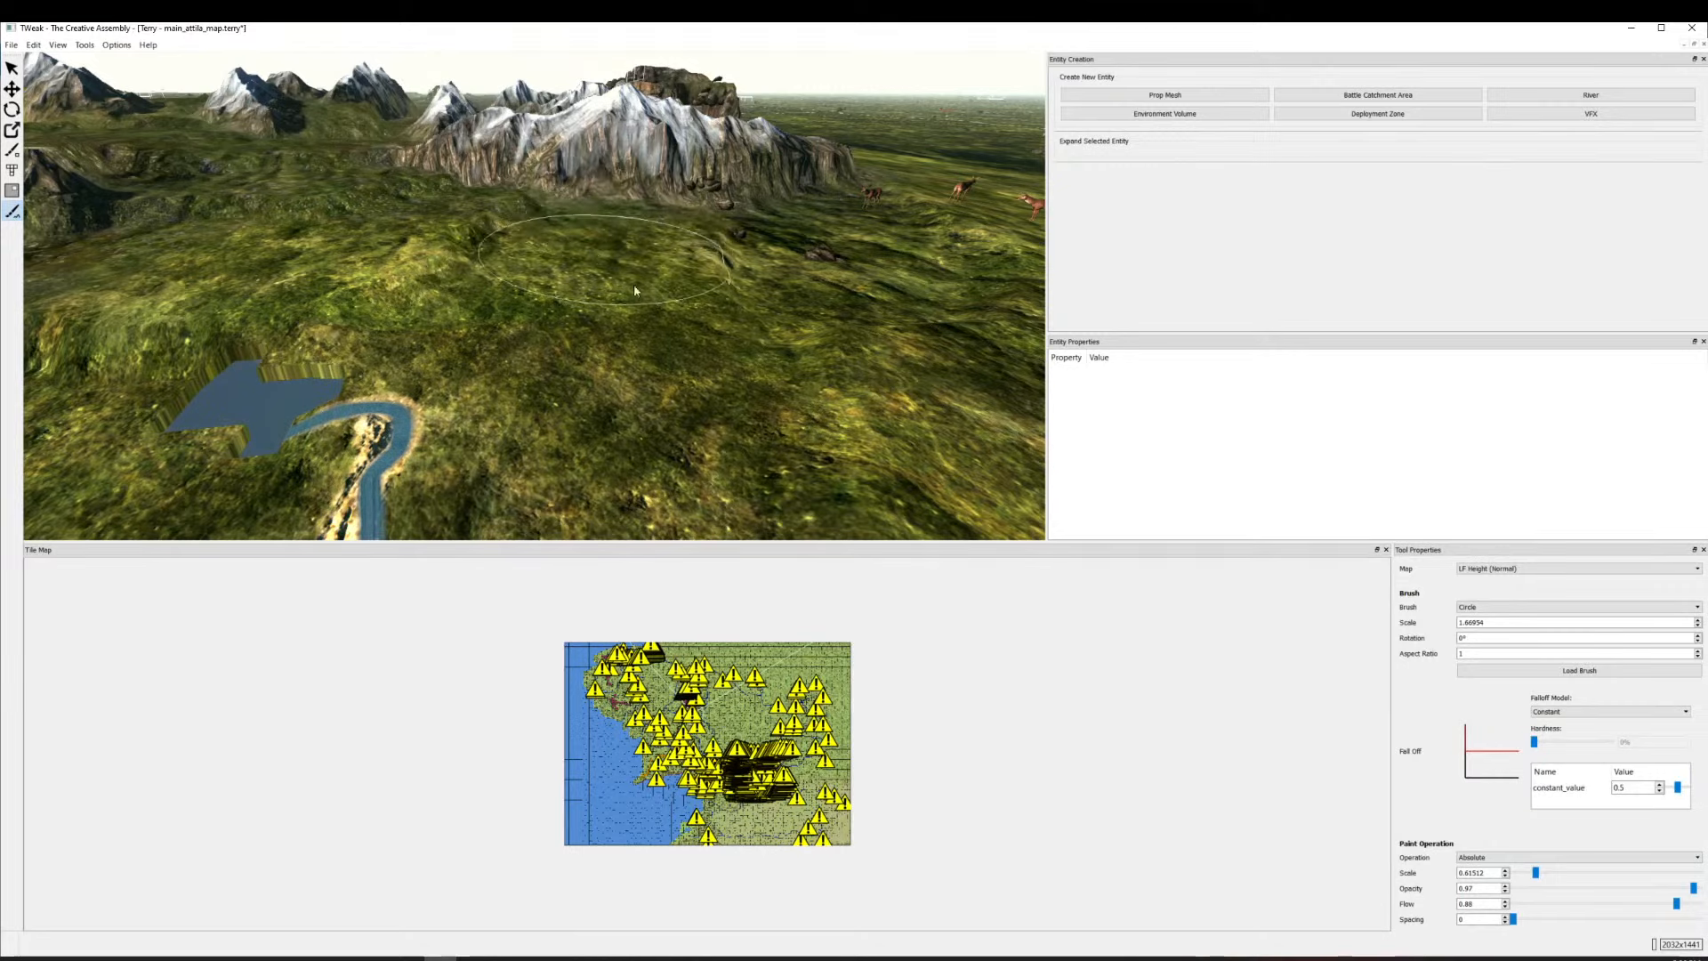
Switch the height brush's paint operation to Smooth.
{"action": "scroll", "coordinate": [634, 290], "scroll_direction": "down", "scroll_amount": 2}
{"action": "left_click_drag", "start_coordinate": [356, 306], "coordinate": [631, 340]}
{"action": "scroll", "coordinate": [786, 264], "scroll_direction": "down", "scroll_amount": 1}
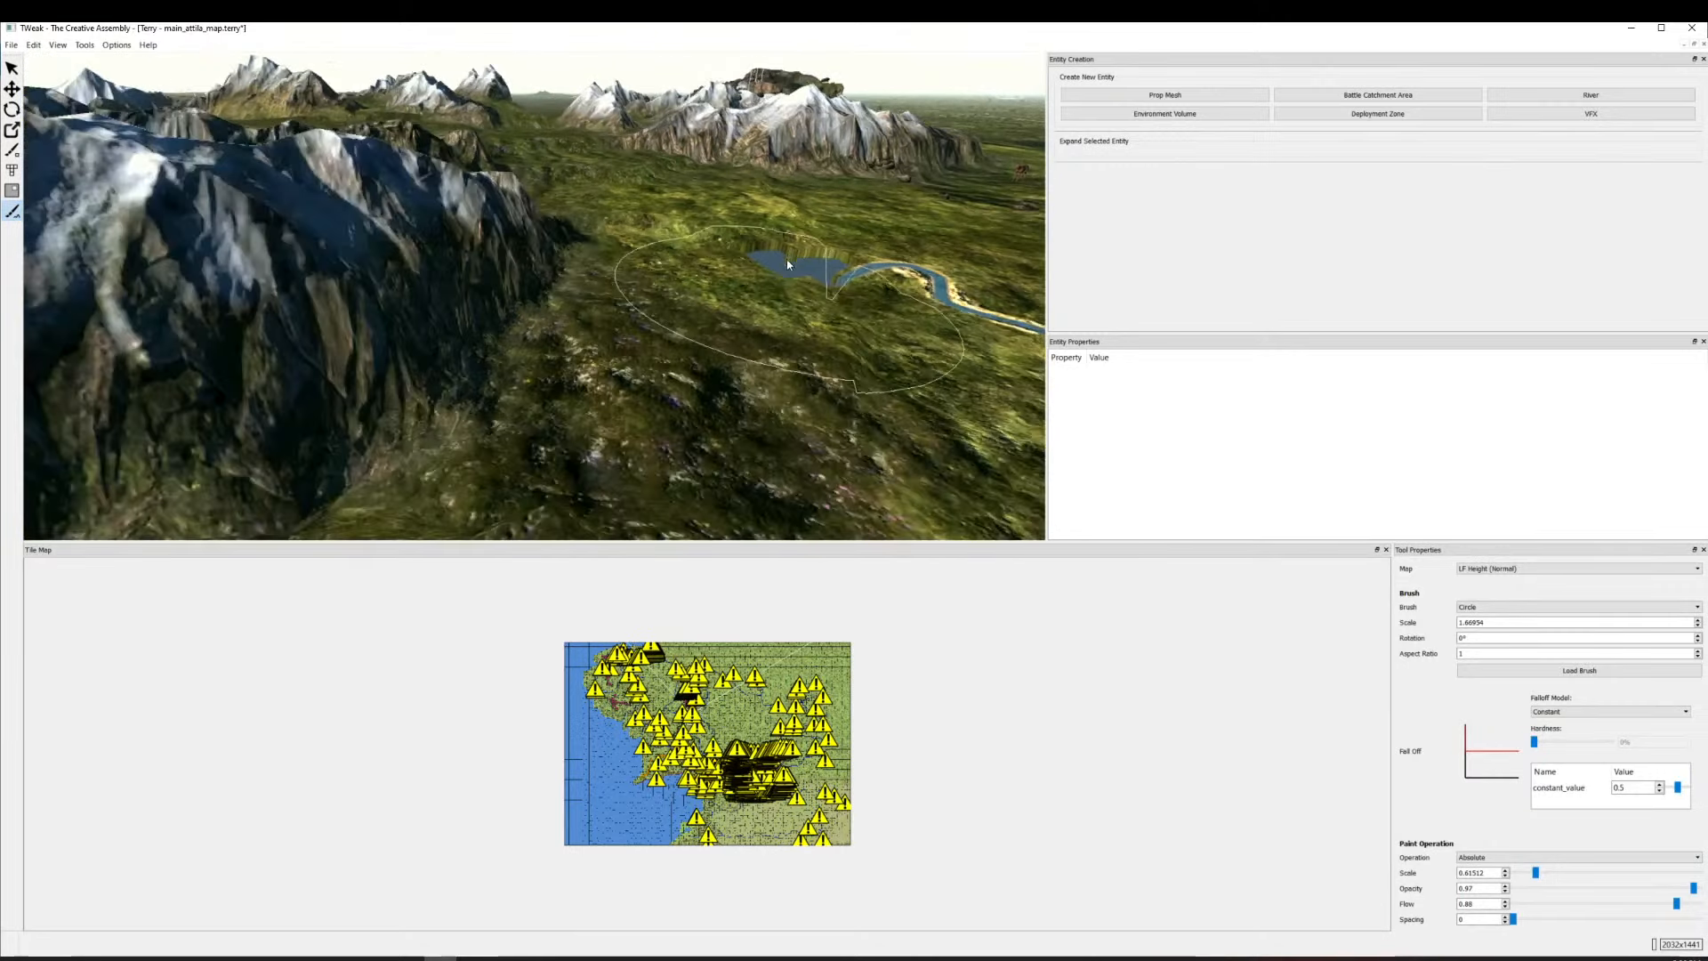
{"action": "scroll", "coordinate": [787, 264], "scroll_direction": "down", "scroll_amount": 3}
{"action": "left_click_drag", "start_coordinate": [711, 227], "coordinate": [845, 445]}
{"action": "scroll", "coordinate": [854, 471], "scroll_direction": "up", "scroll_amount": 2}
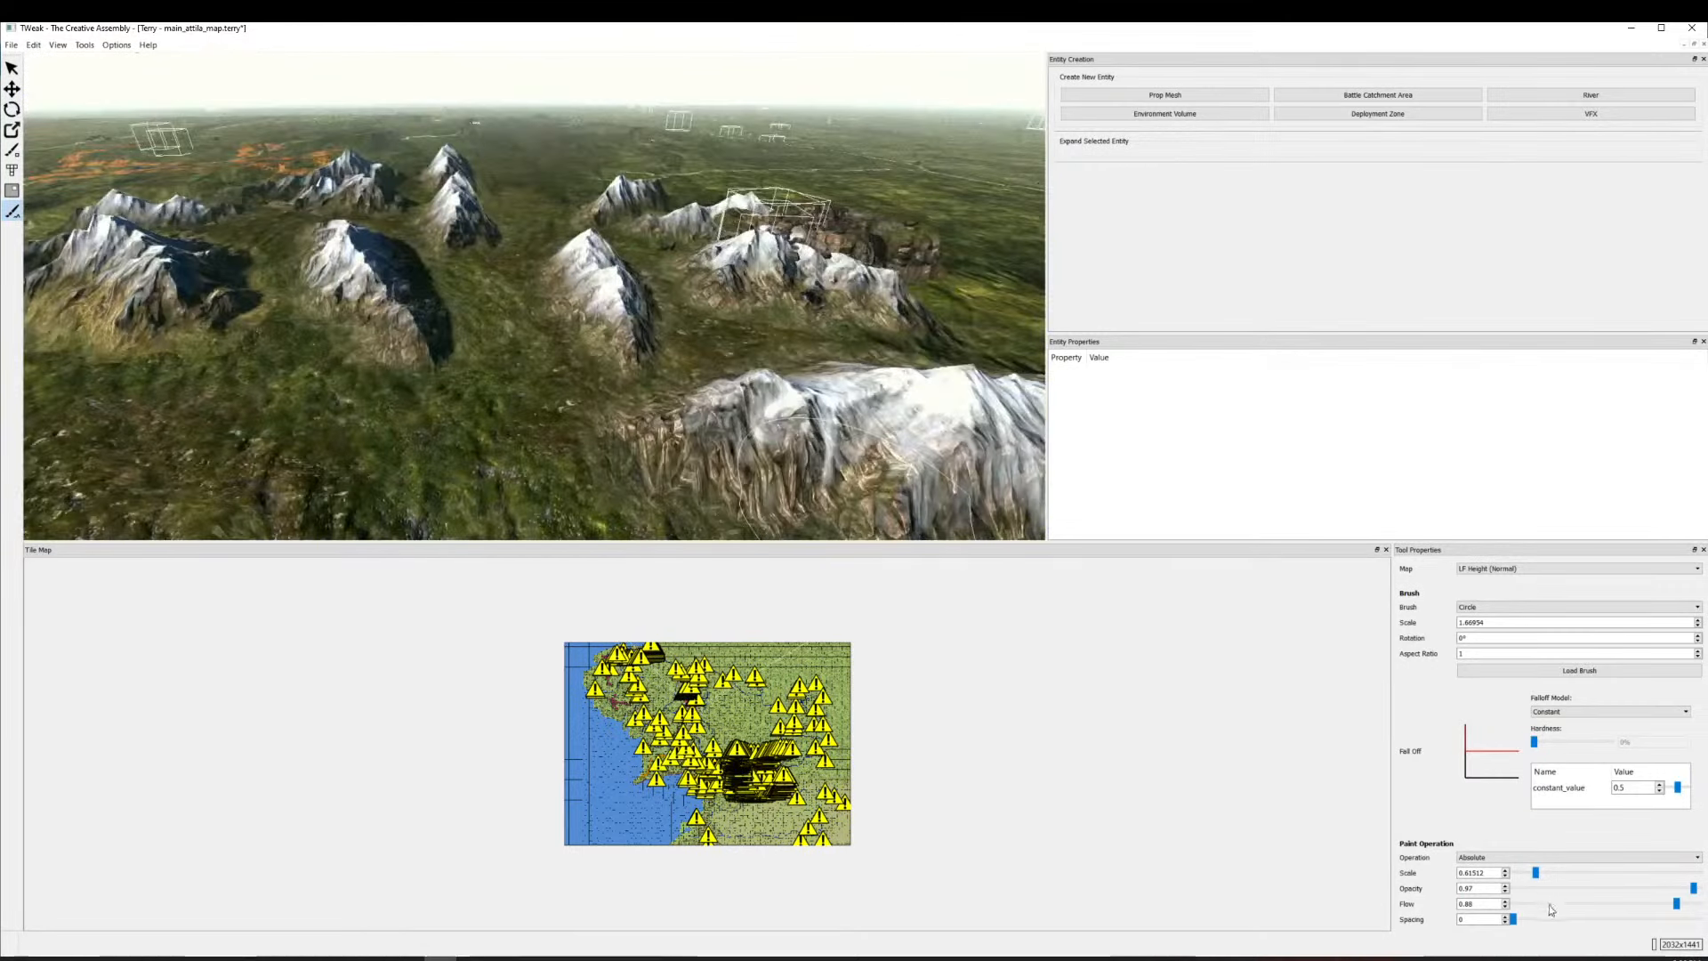
{"action": "left_click", "coordinate": [1513, 858]}
{"action": "left_click", "coordinate": [1503, 902]}
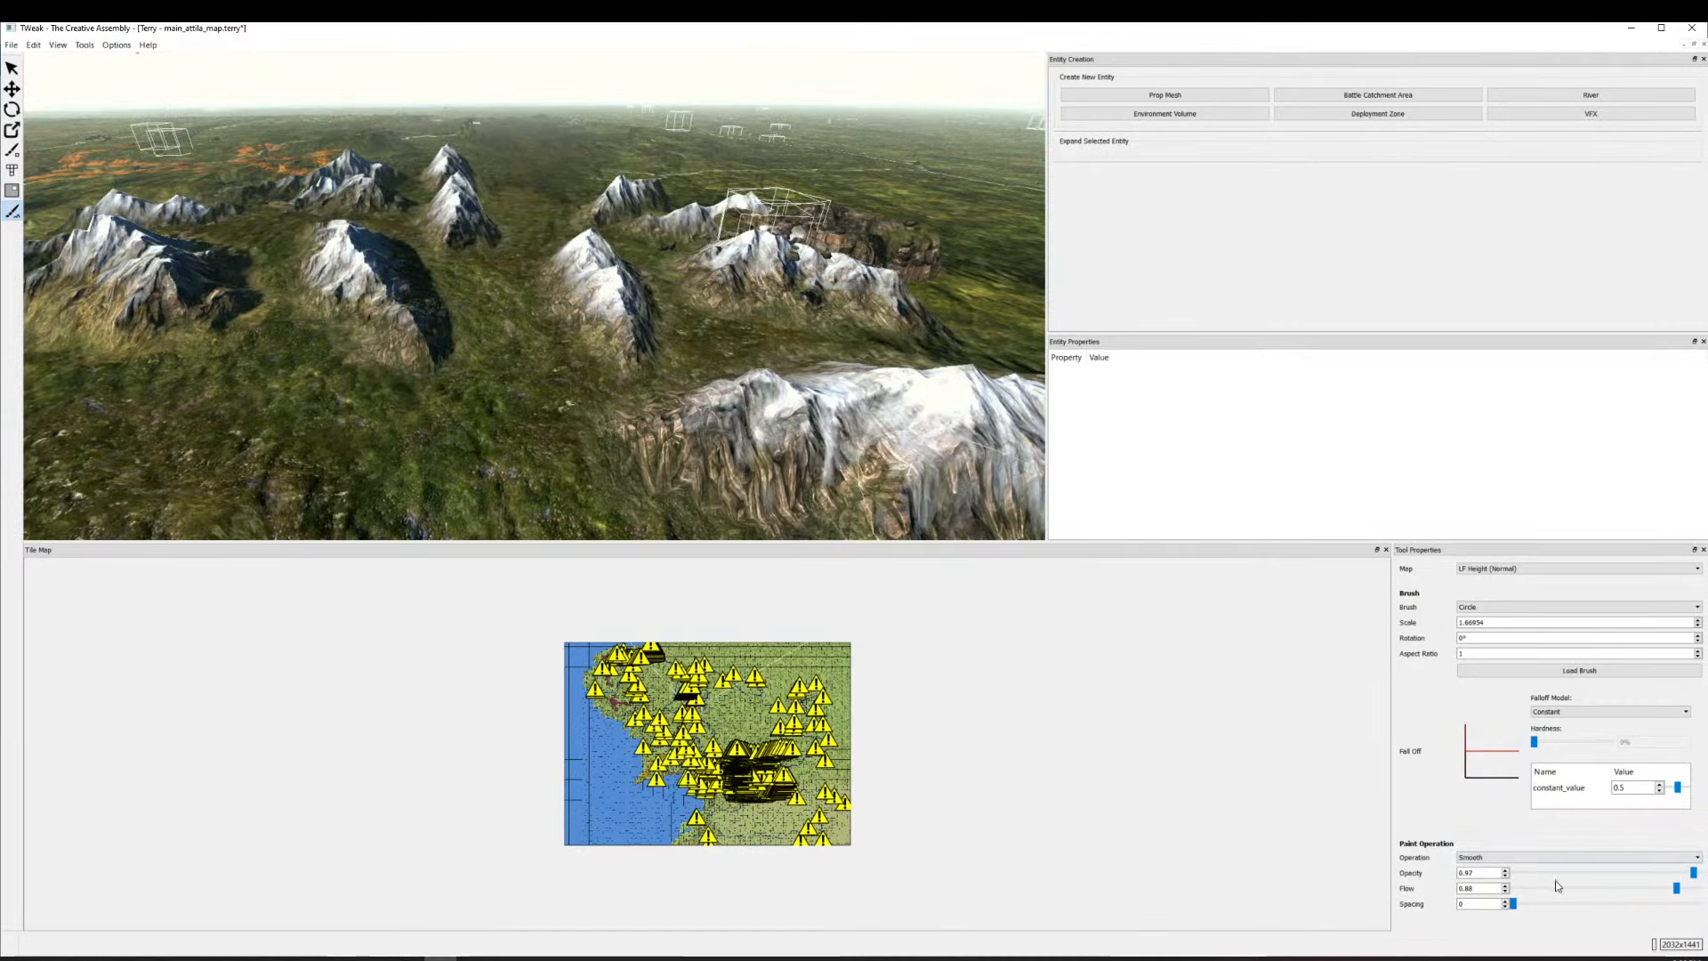
Set the smoothing flow to 1 and smooth the rough ground between the dark ridge and the snowy mountains.
{"action": "mouse_move", "coordinate": [396, 292]}
{"action": "left_mouse_down"}
{"action": "mouse_move", "coordinate": [356, 240]}
{"action": "mouse_move", "coordinate": [276, 200]}
{"action": "mouse_move", "coordinate": [471, 285]}
{"action": "left_mouse_up"}
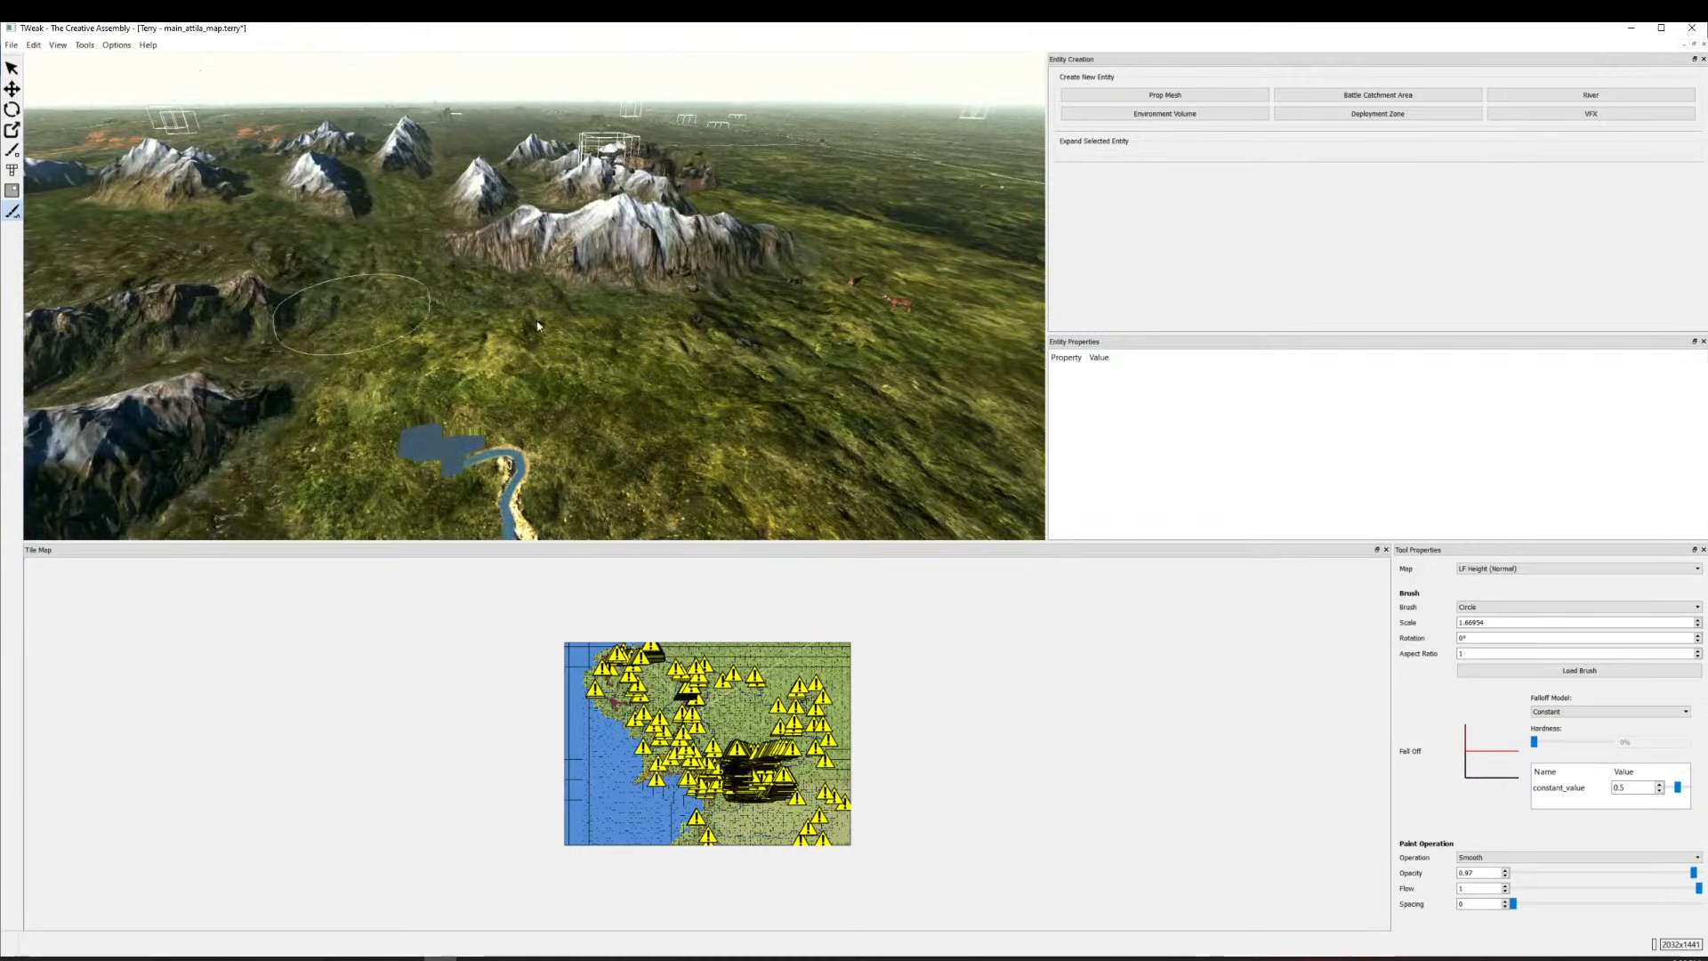
{"action": "key", "text": "w"}
{"action": "key", "text": "a"}
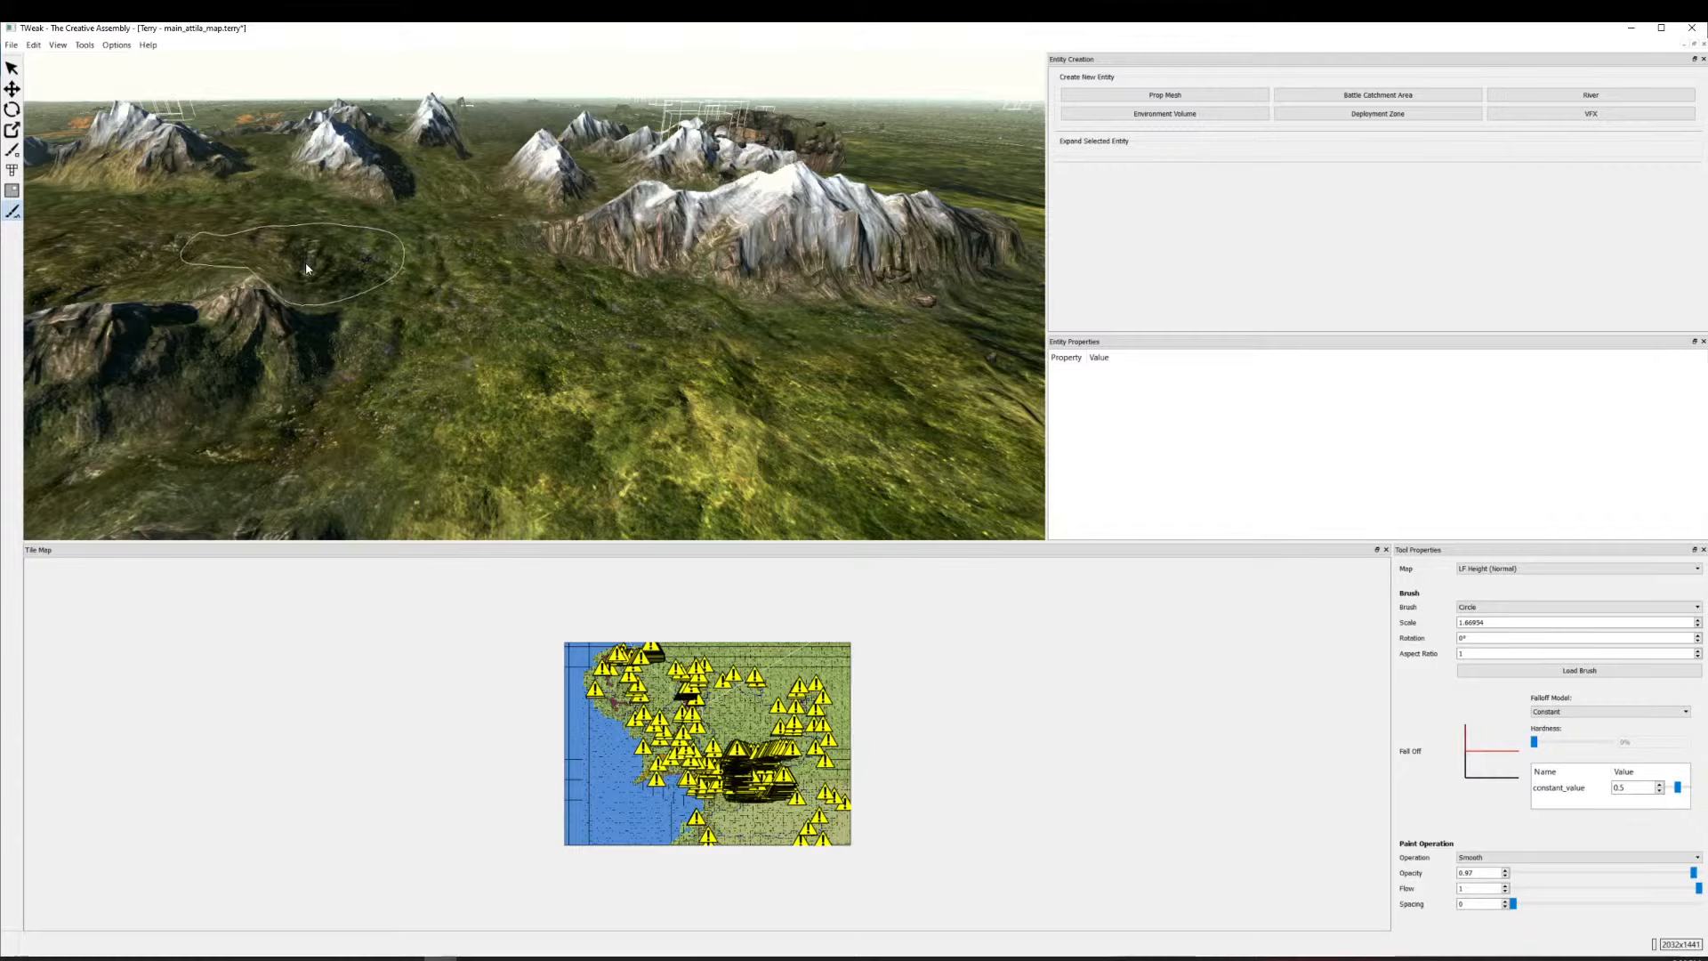
{"action": "key", "text": "w"}
{"action": "key", "text": "a"}
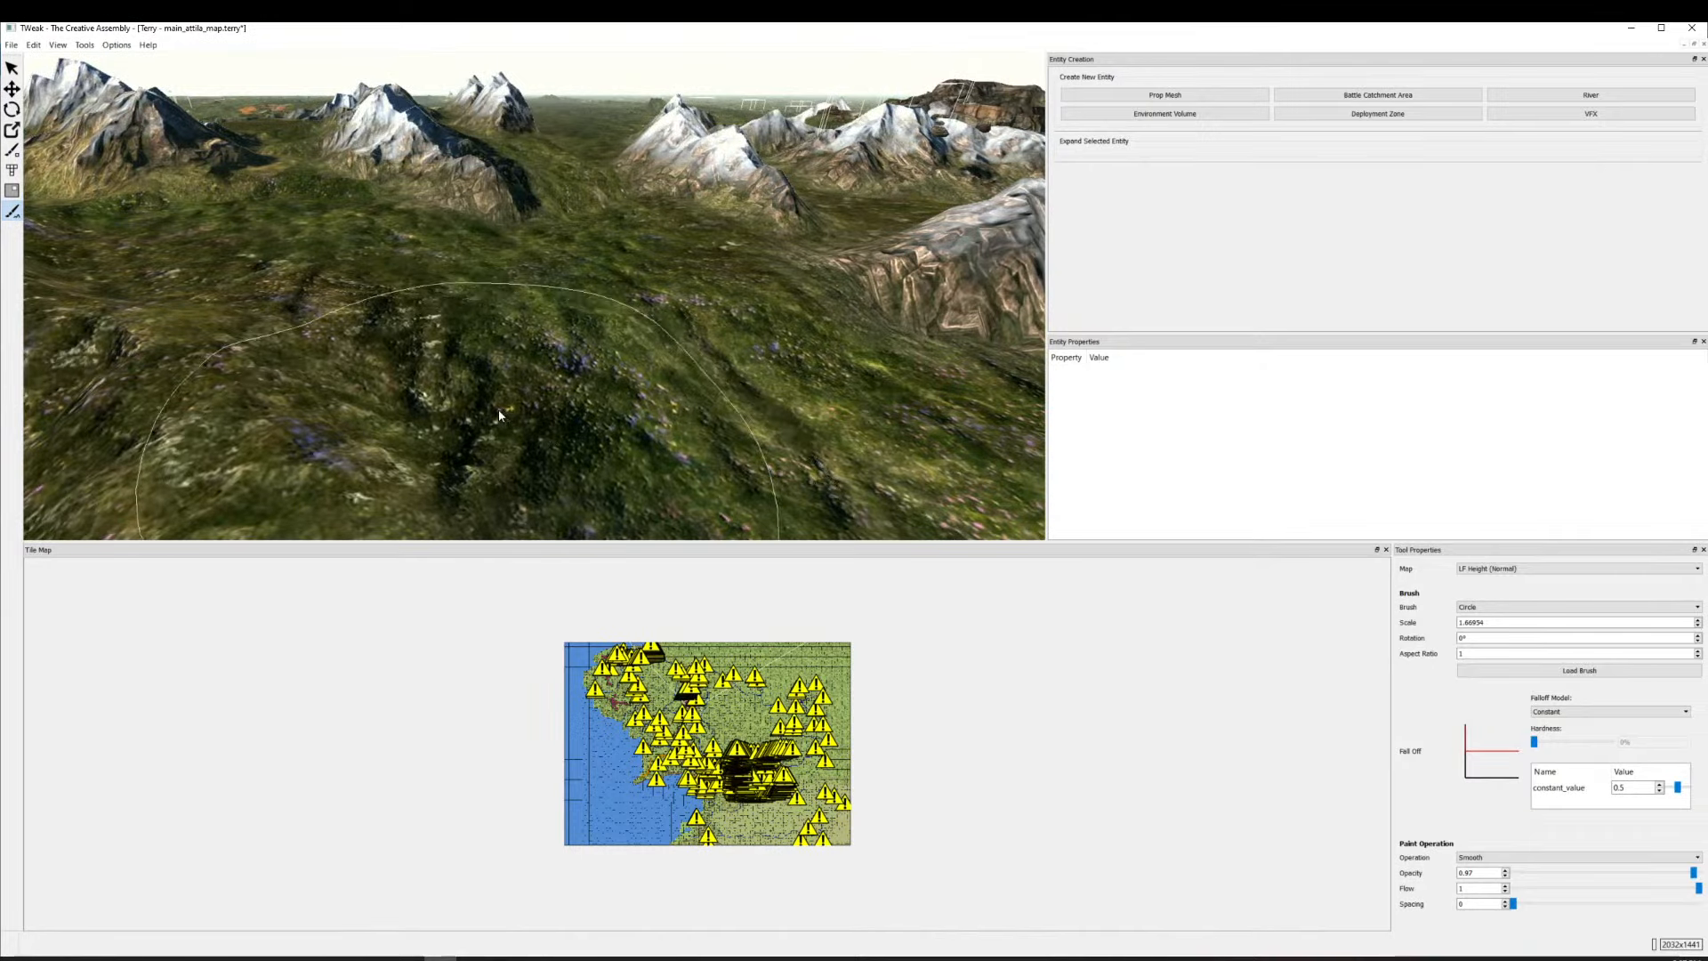
{"action": "scroll", "coordinate": [789, 366], "scroll_direction": "down", "scroll_amount": 3}
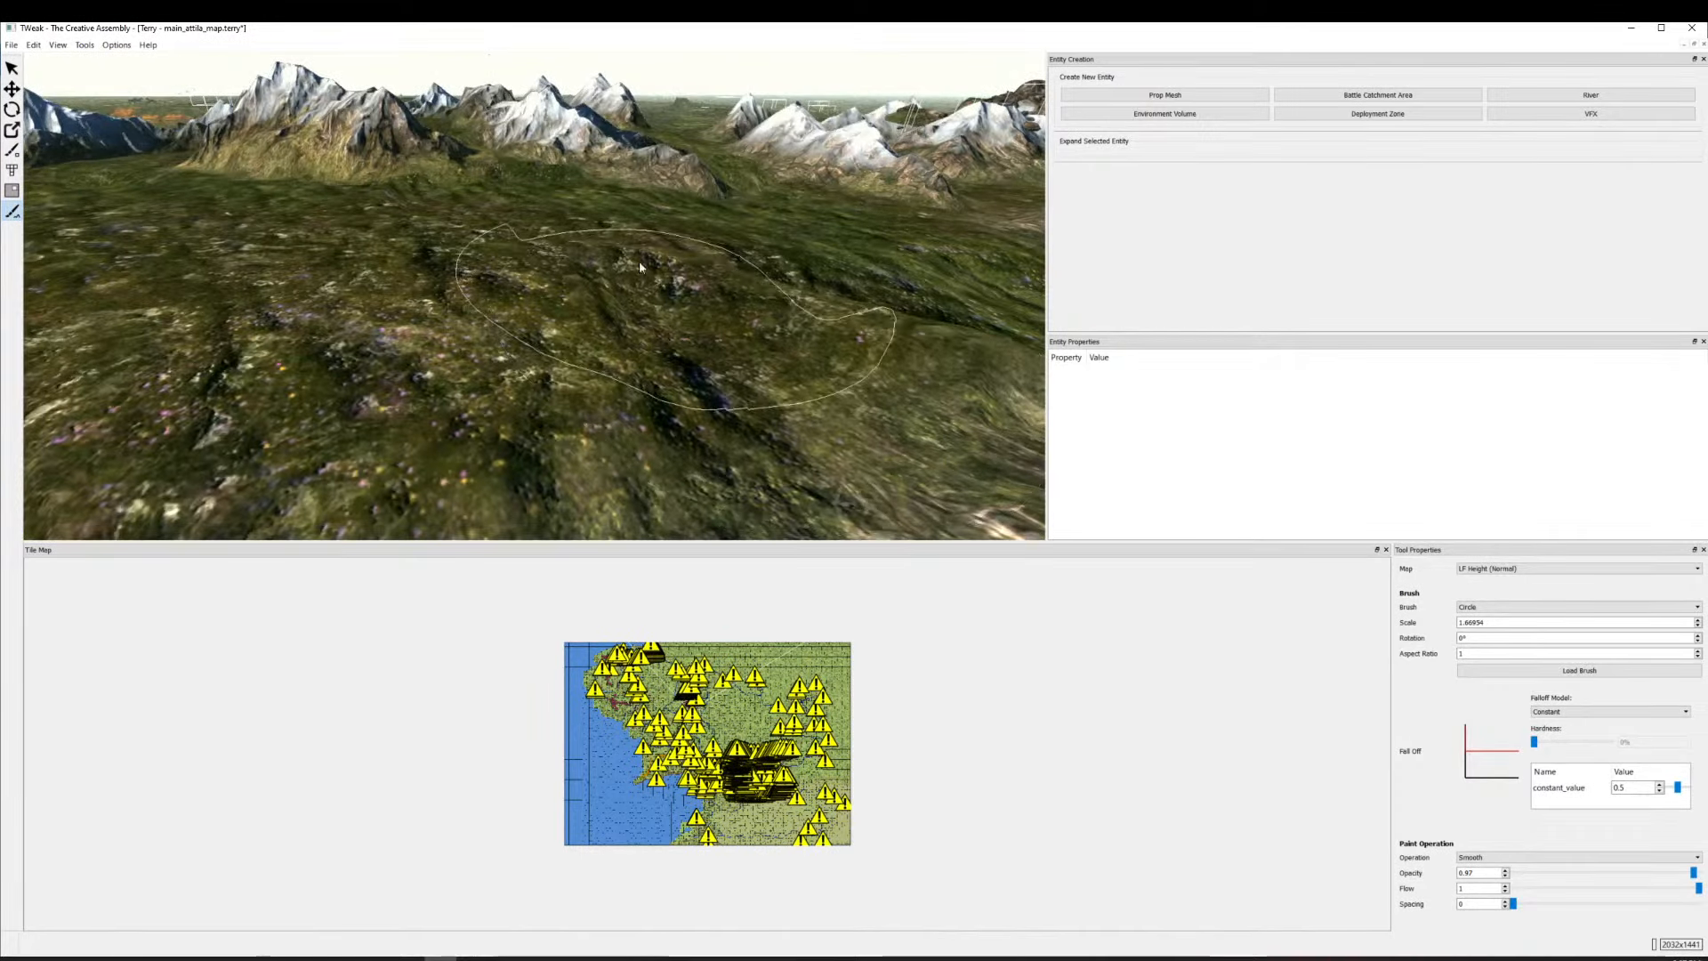
{"action": "scroll", "coordinate": [583, 338], "scroll_direction": "down", "scroll_amount": 3}
{"action": "mouse_move", "coordinate": [582, 339]}
{"action": "left_mouse_down"}
{"action": "mouse_move", "coordinate": [489, 329]}
{"action": "mouse_move", "coordinate": [563, 343]}
{"action": "left_mouse_up"}
{"action": "key", "text": "w"}
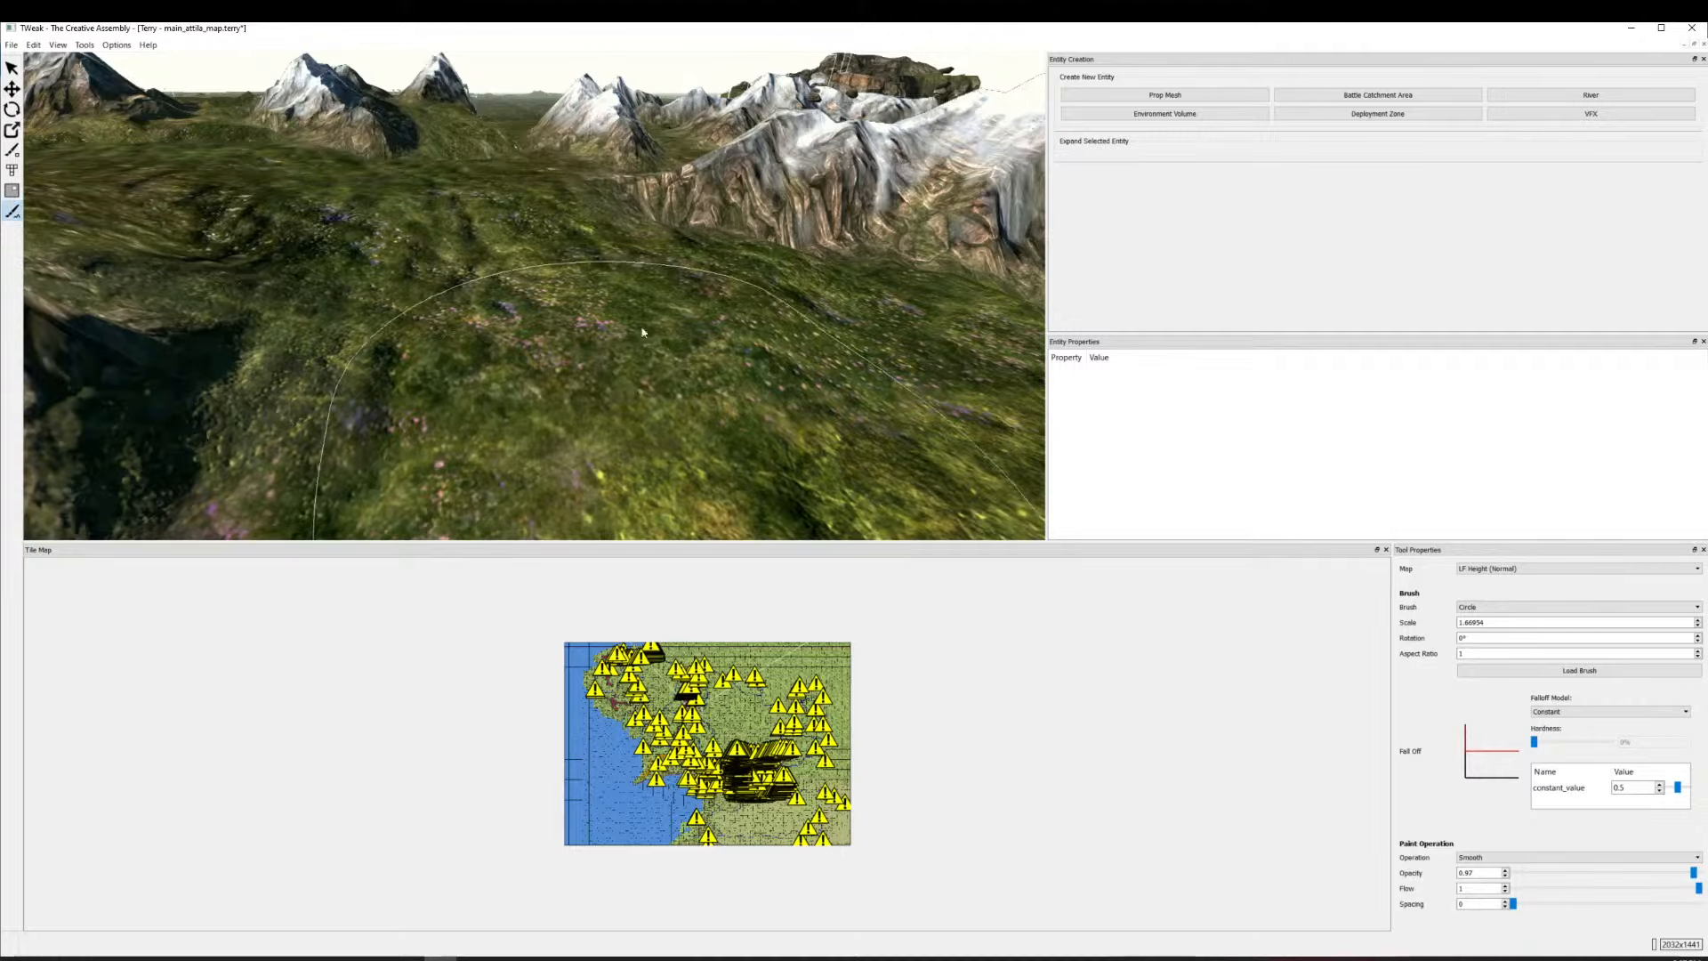
Inspect the smoothed ground and the surrounding mountain range from several distances and angles.
{"action": "scroll", "coordinate": [527, 156], "scroll_direction": "down", "scroll_amount": 5}
{"action": "scroll", "coordinate": [527, 156], "scroll_direction": "down", "scroll_amount": 4}
{"action": "left_click_drag", "start_coordinate": [528, 156], "coordinate": [783, 267]}
{"action": "scroll", "coordinate": [350, 216], "scroll_direction": "down", "scroll_amount": 4}
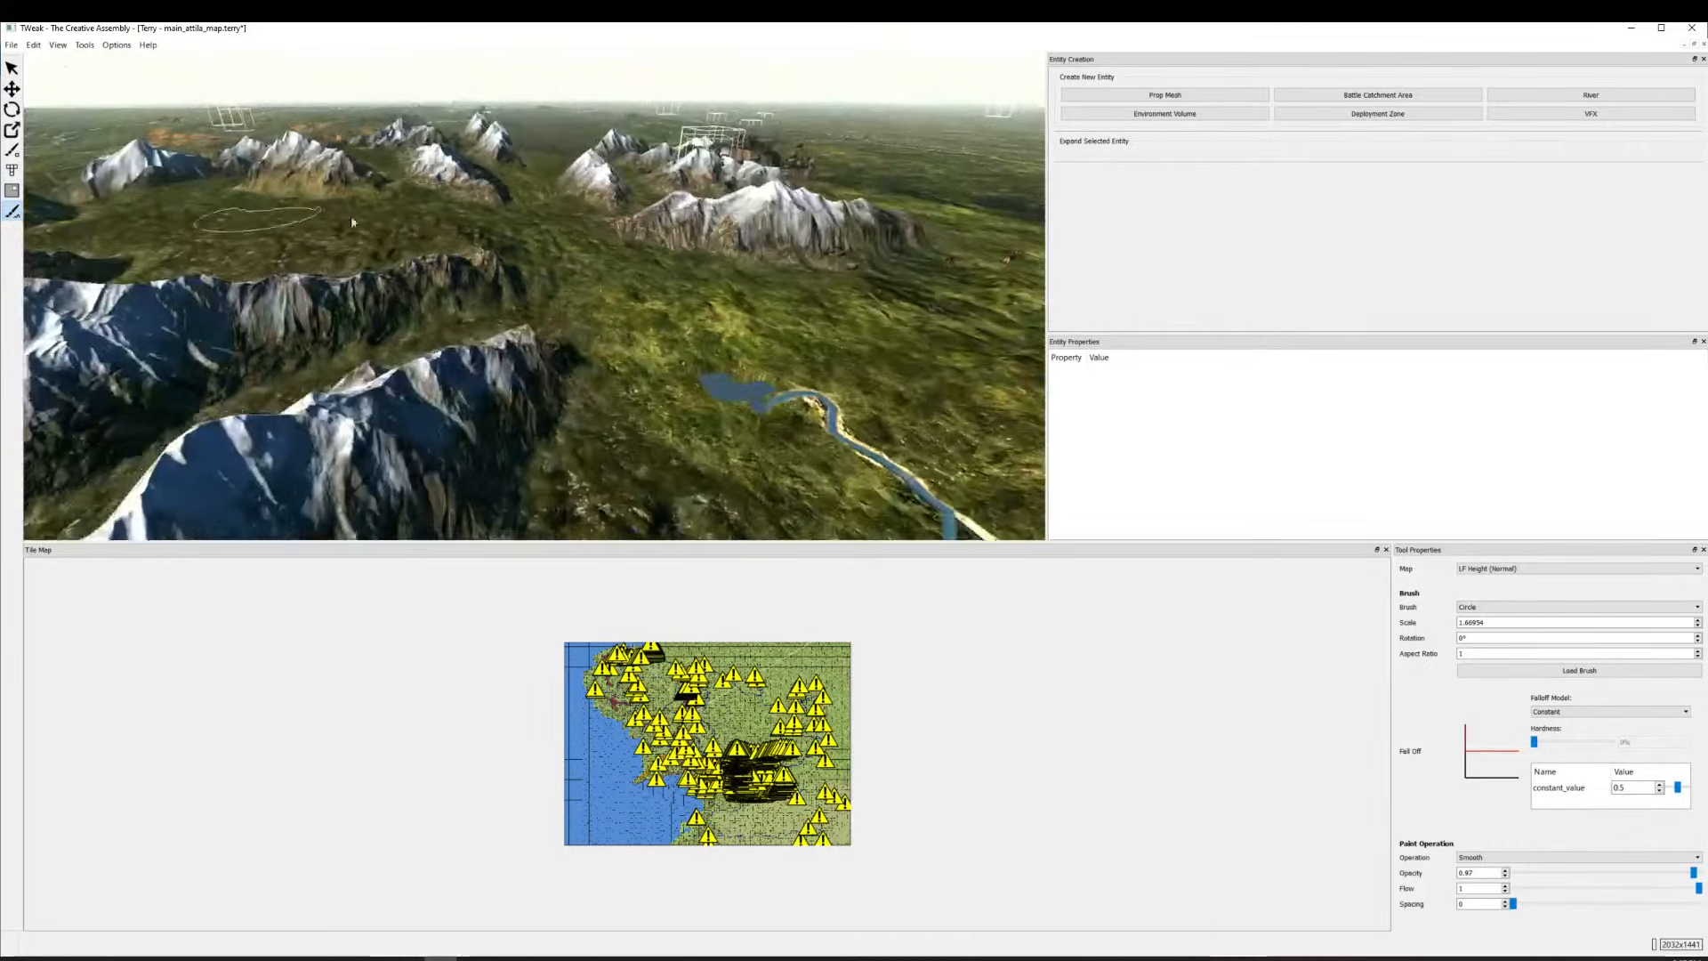
{"action": "left_click_drag", "start_coordinate": [351, 216], "coordinate": [845, 315]}
{"action": "left_click_drag", "start_coordinate": [383, 276], "coordinate": [610, 334]}
{"action": "scroll", "coordinate": [389, 278], "scroll_direction": "down", "scroll_amount": 5}
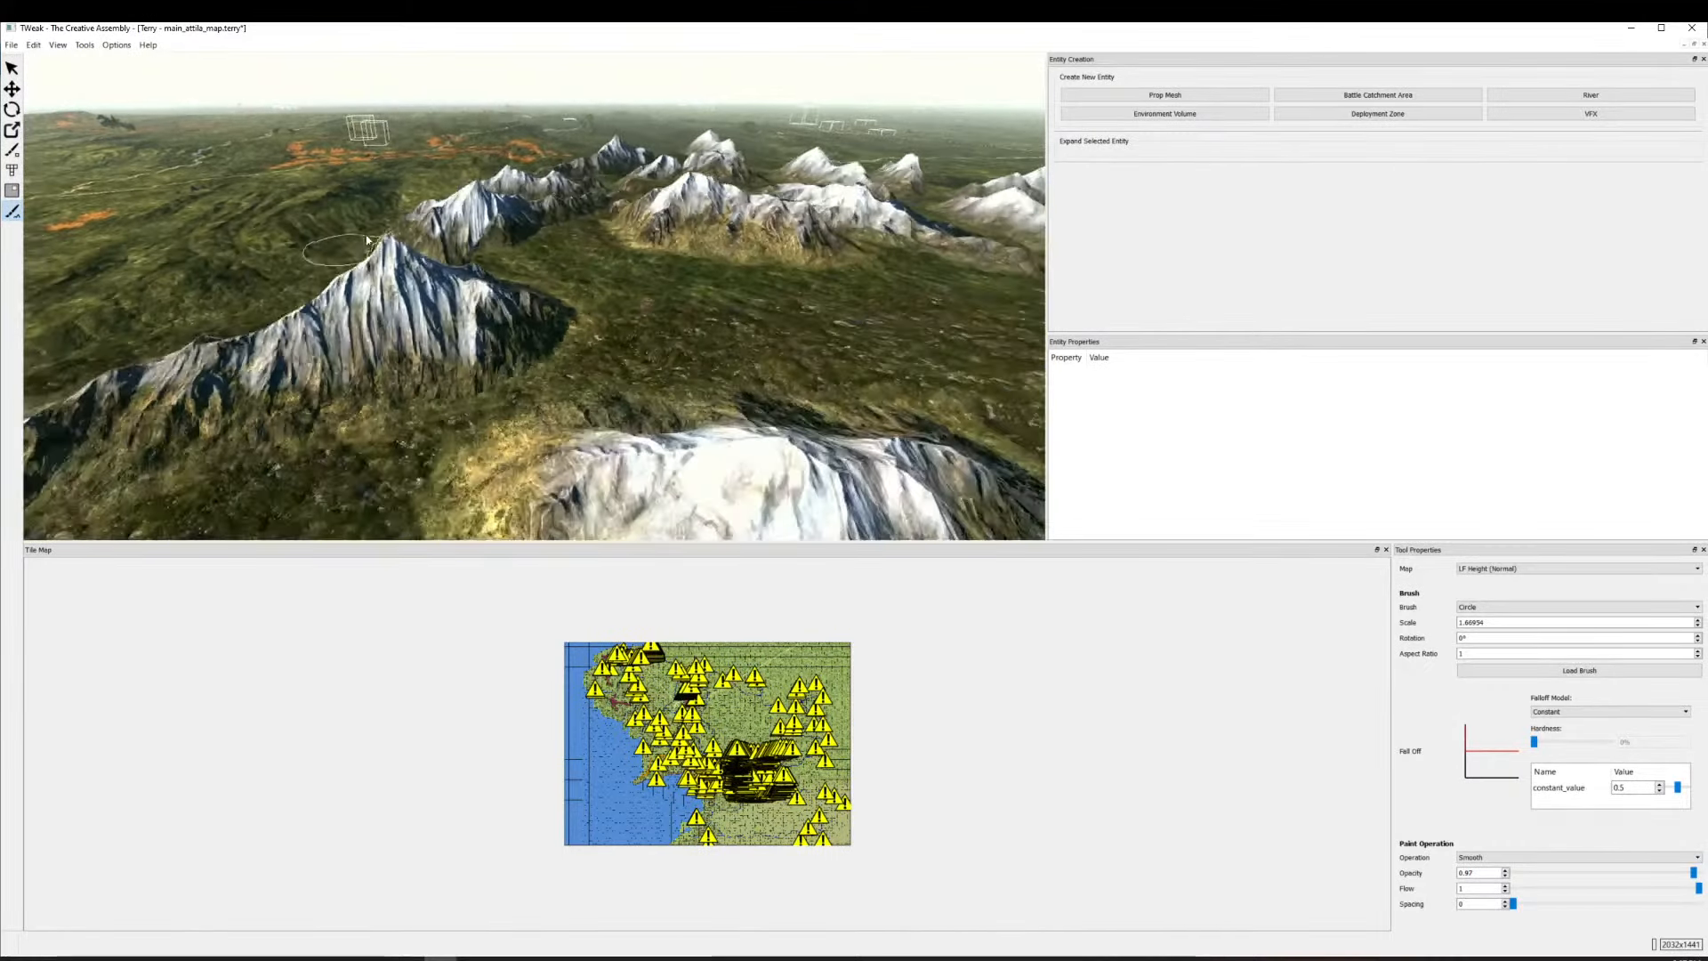
{"action": "scroll", "coordinate": [367, 240], "scroll_direction": "down", "scroll_amount": 5}
{"action": "scroll", "coordinate": [529, 290], "scroll_direction": "down", "scroll_amount": 5}
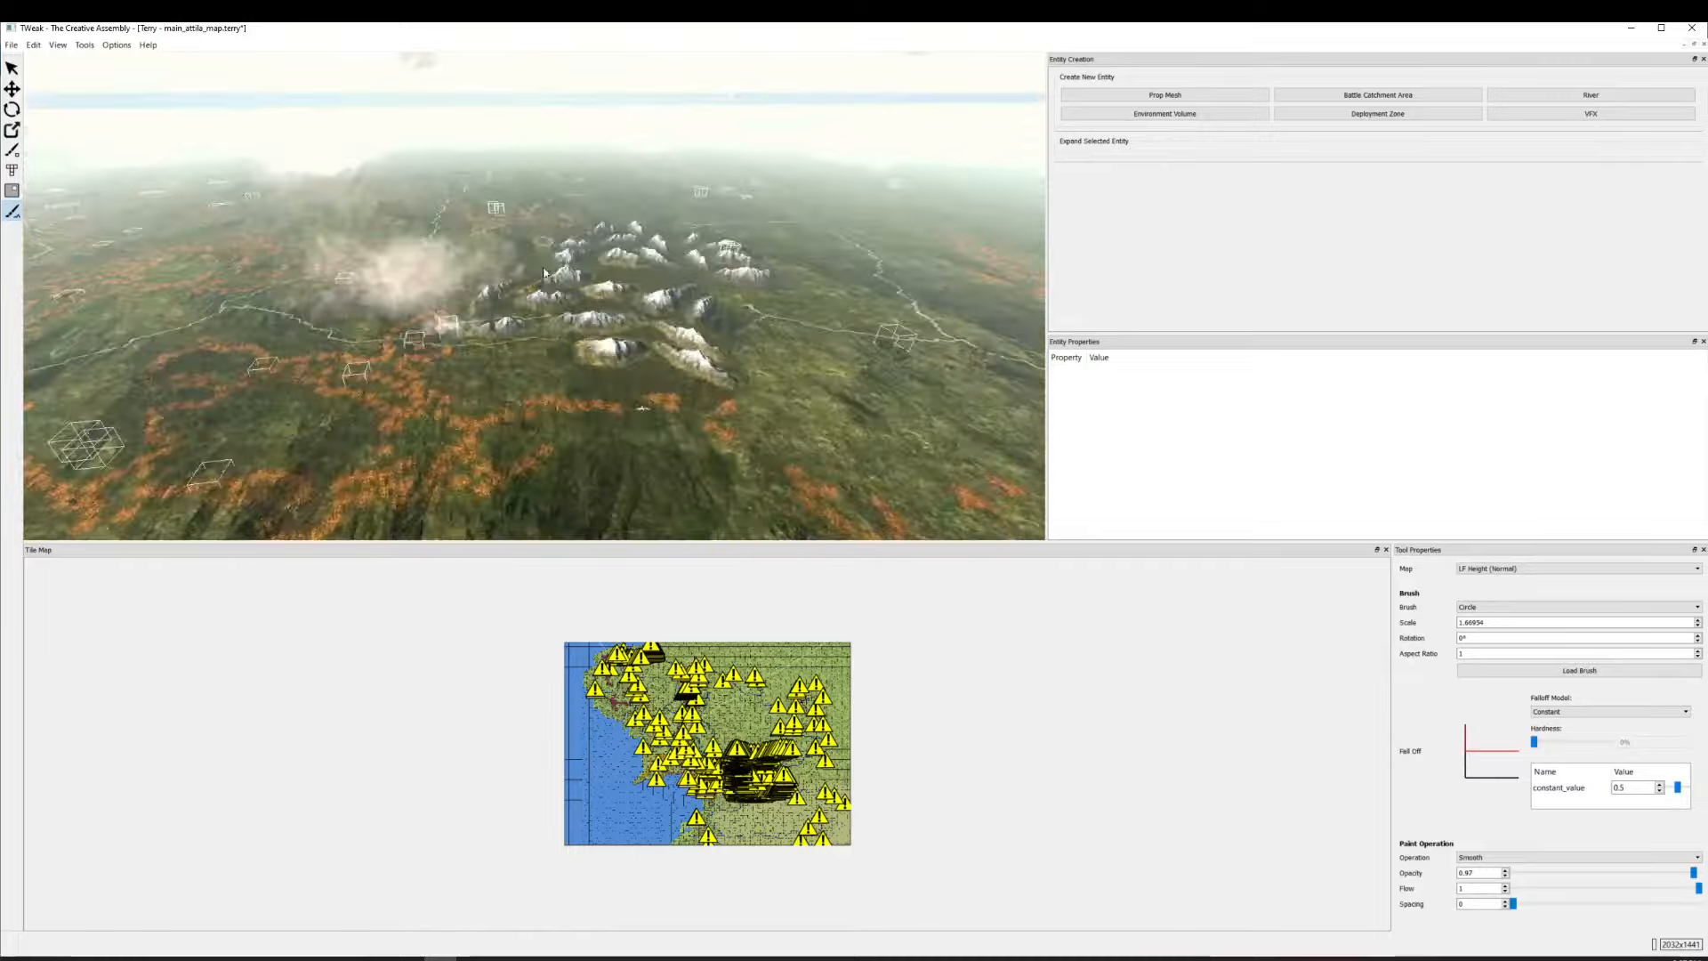
{"action": "scroll", "coordinate": [529, 290], "scroll_direction": "up", "scroll_amount": 5}
{"action": "scroll", "coordinate": [529, 290], "scroll_direction": "up", "scroll_amount": 3}
{"action": "key", "text": "d"}
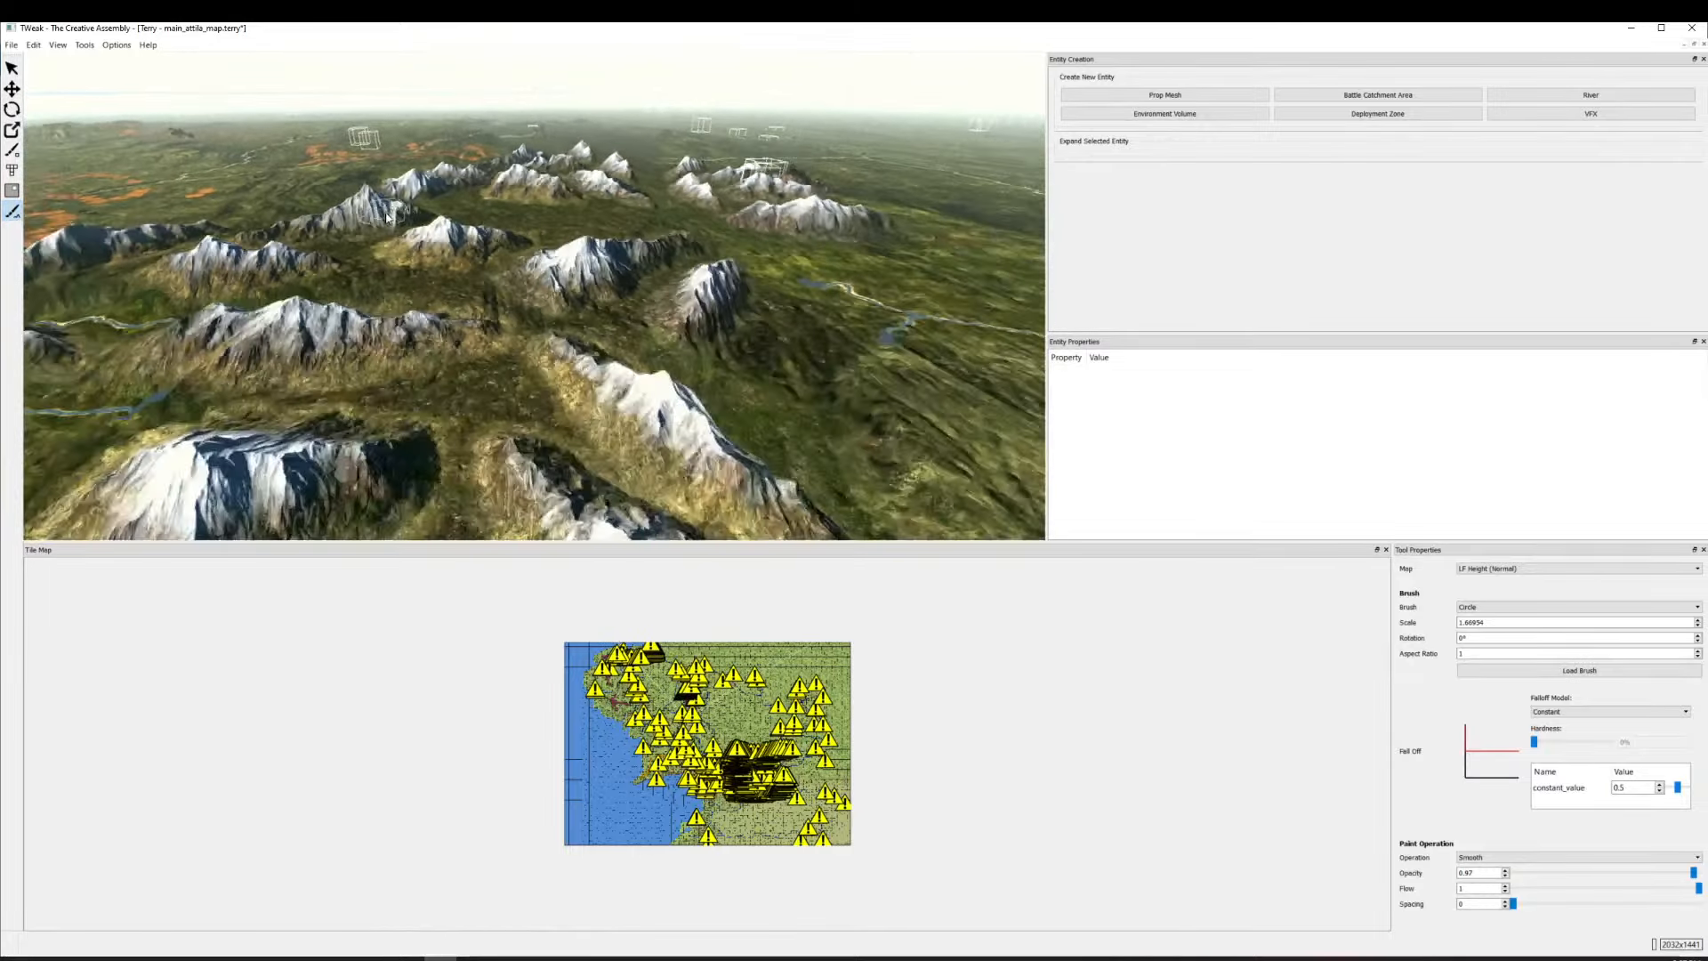
Examine the mountain slopes and the grassy ridges beside them up close and from above.
{"action": "key", "text": "w"}
{"action": "key", "text": "d"}
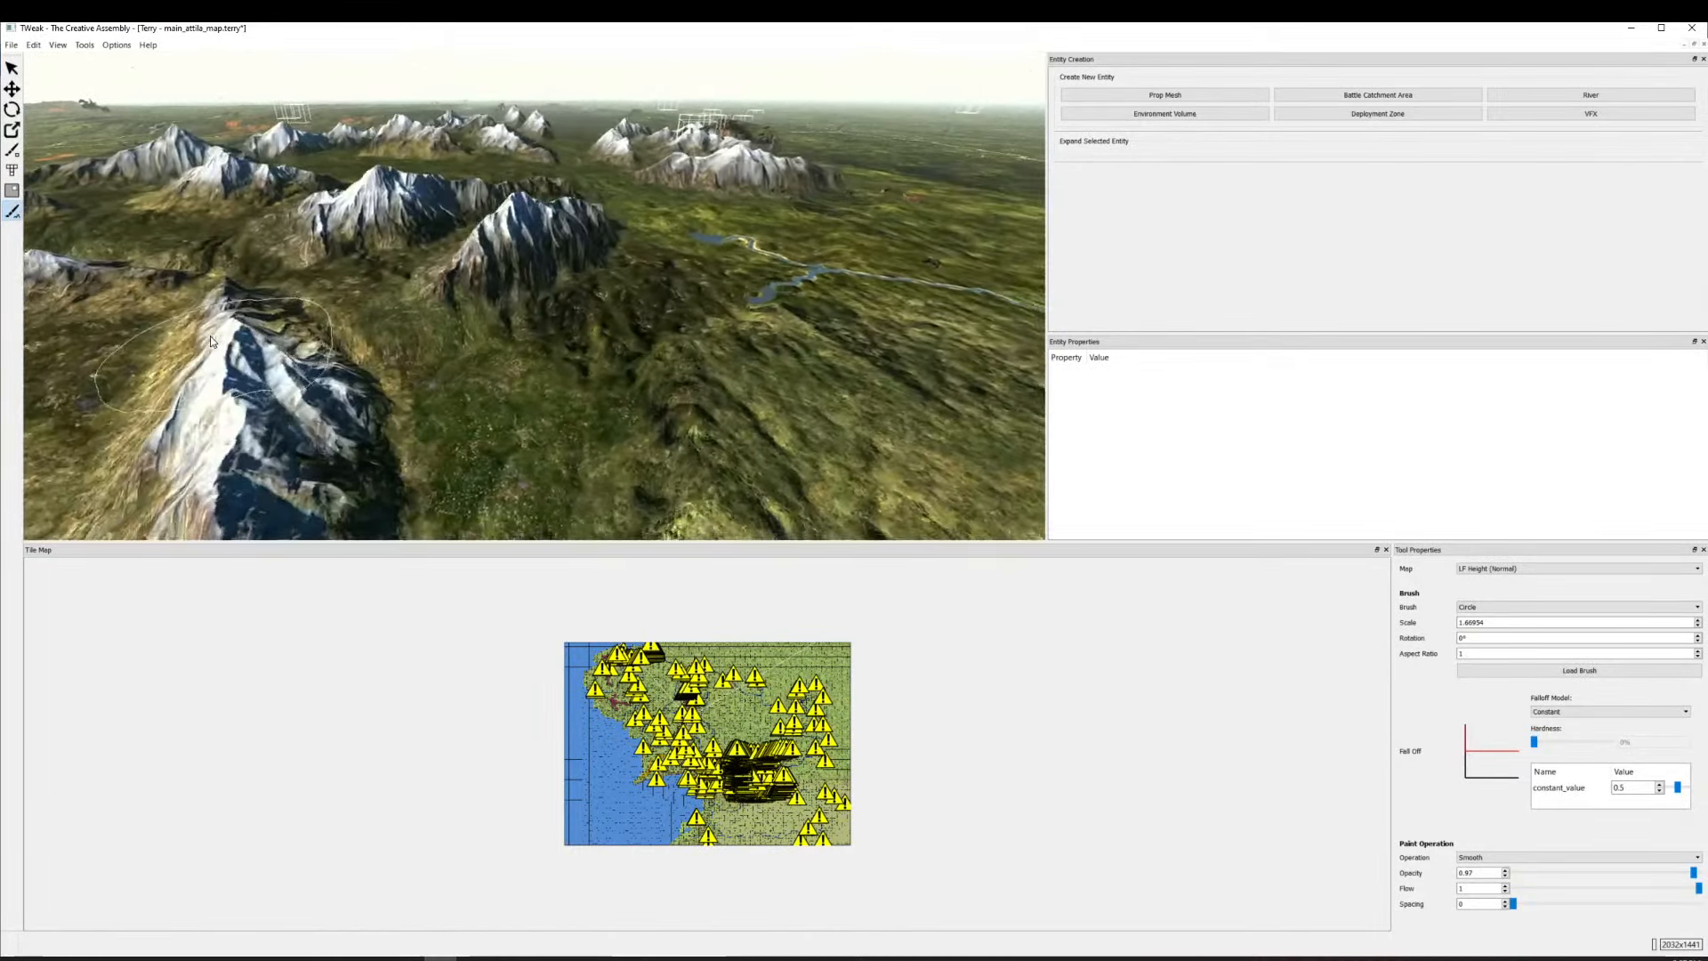
{"action": "scroll", "coordinate": [370, 407], "scroll_direction": "down", "scroll_amount": 4}
{"action": "scroll", "coordinate": [525, 258], "scroll_direction": "up", "scroll_amount": 4}
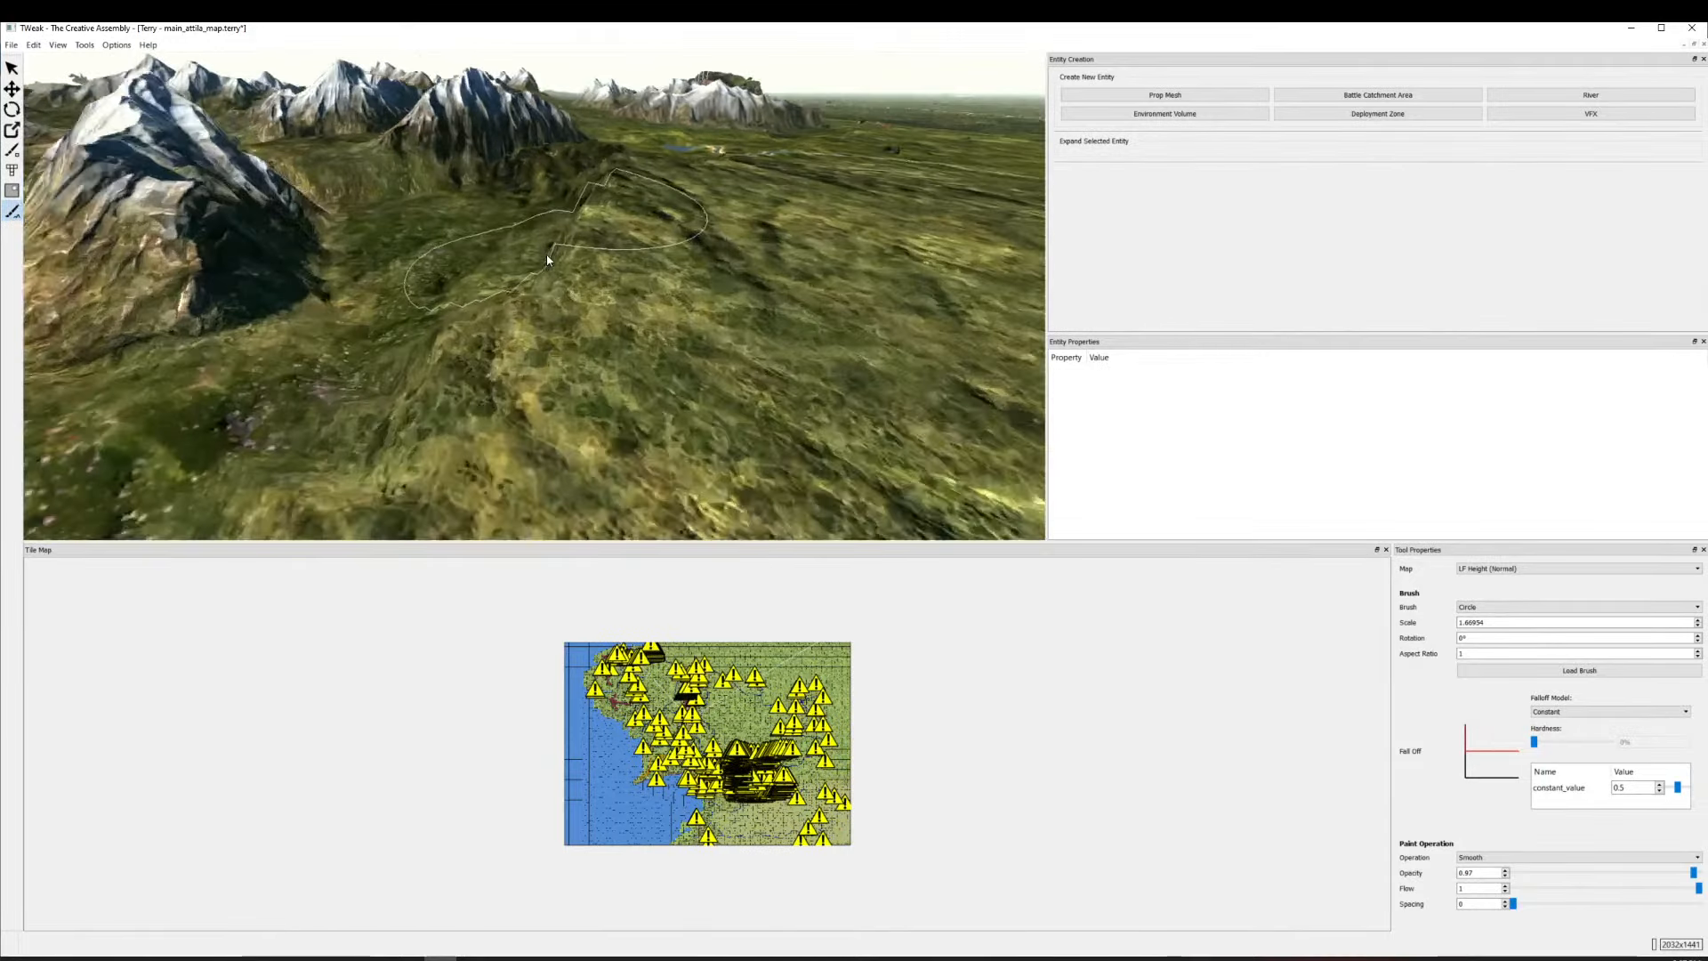
{"action": "scroll", "coordinate": [550, 262], "scroll_direction": "down", "scroll_amount": 5}
{"action": "scroll", "coordinate": [598, 286], "scroll_direction": "up", "scroll_amount": 4}
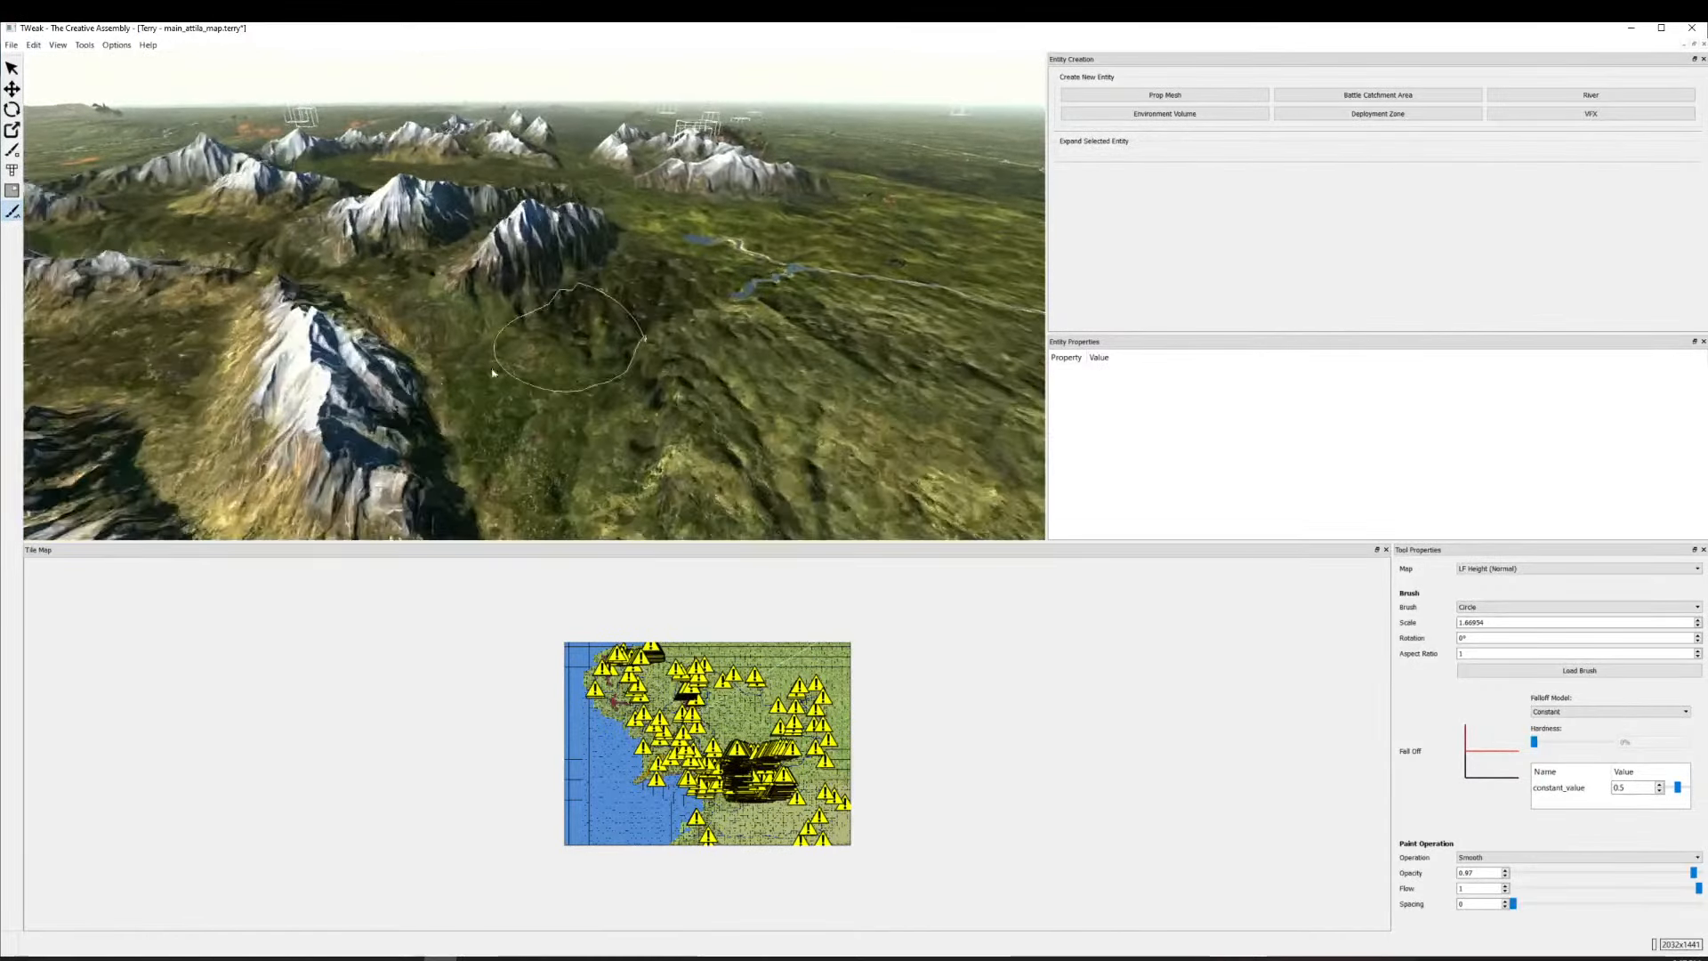
{"action": "scroll", "coordinate": [634, 312], "scroll_direction": "up", "scroll_amount": 3}
{"action": "scroll", "coordinate": [569, 298], "scroll_direction": "down", "scroll_amount": 4}
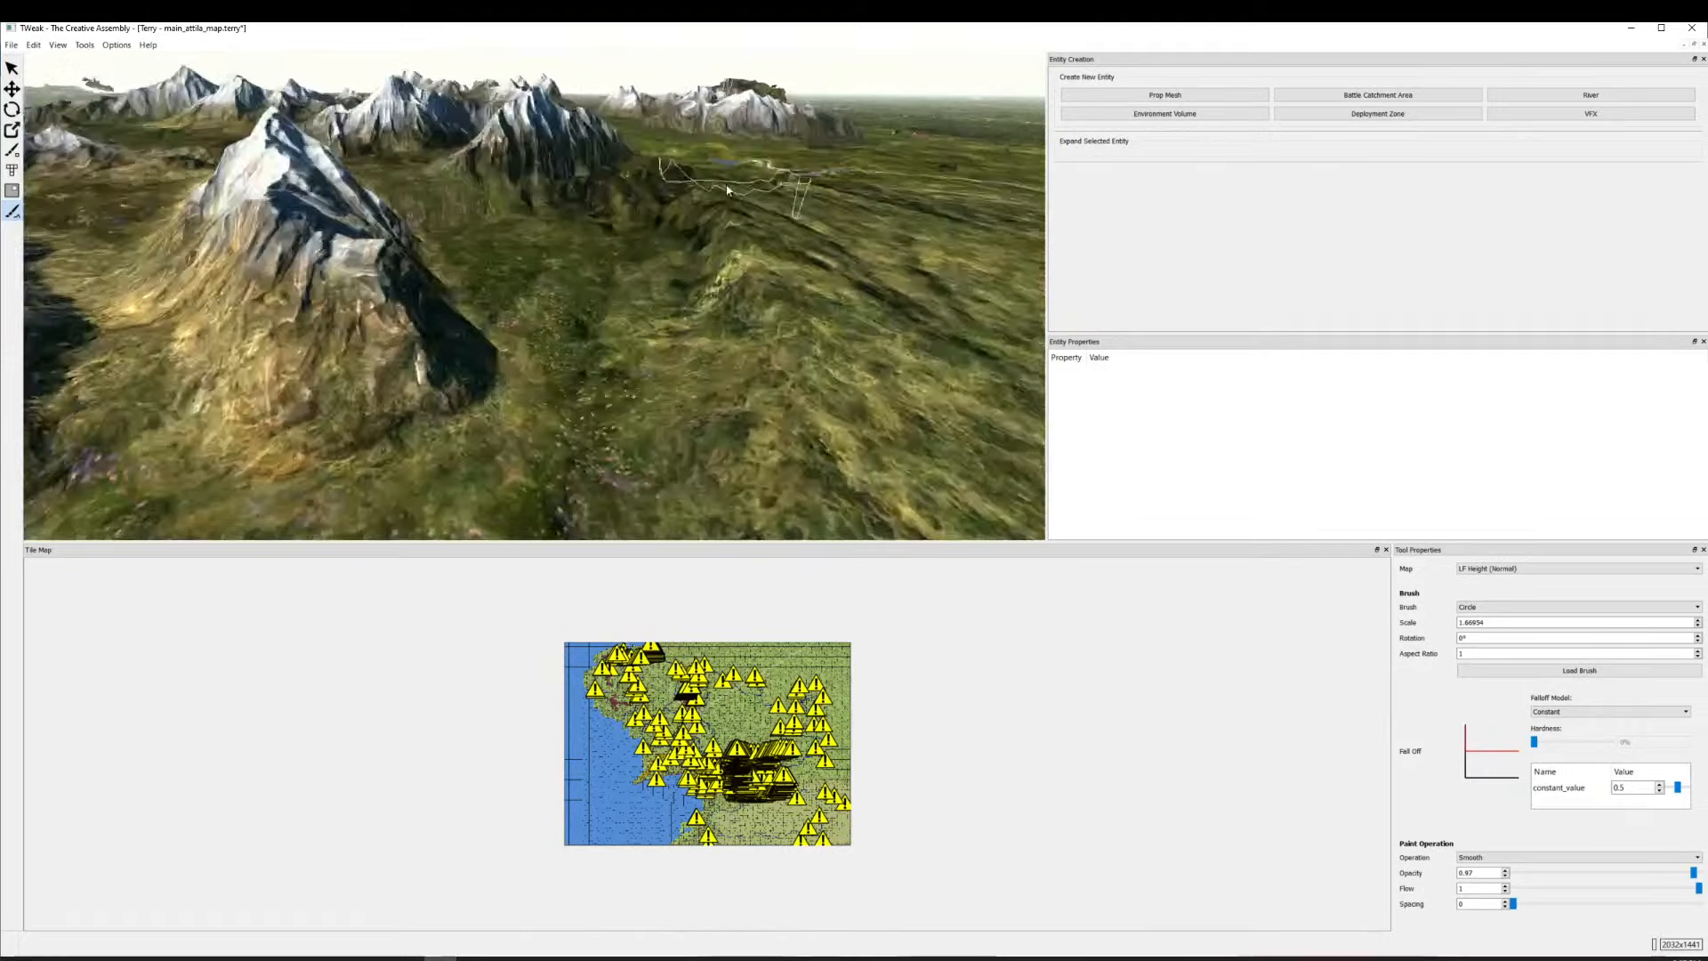
{"action": "scroll", "coordinate": [494, 282], "scroll_direction": "up", "scroll_amount": 4}
{"action": "scroll", "coordinate": [494, 282], "scroll_direction": "down", "scroll_amount": 8}
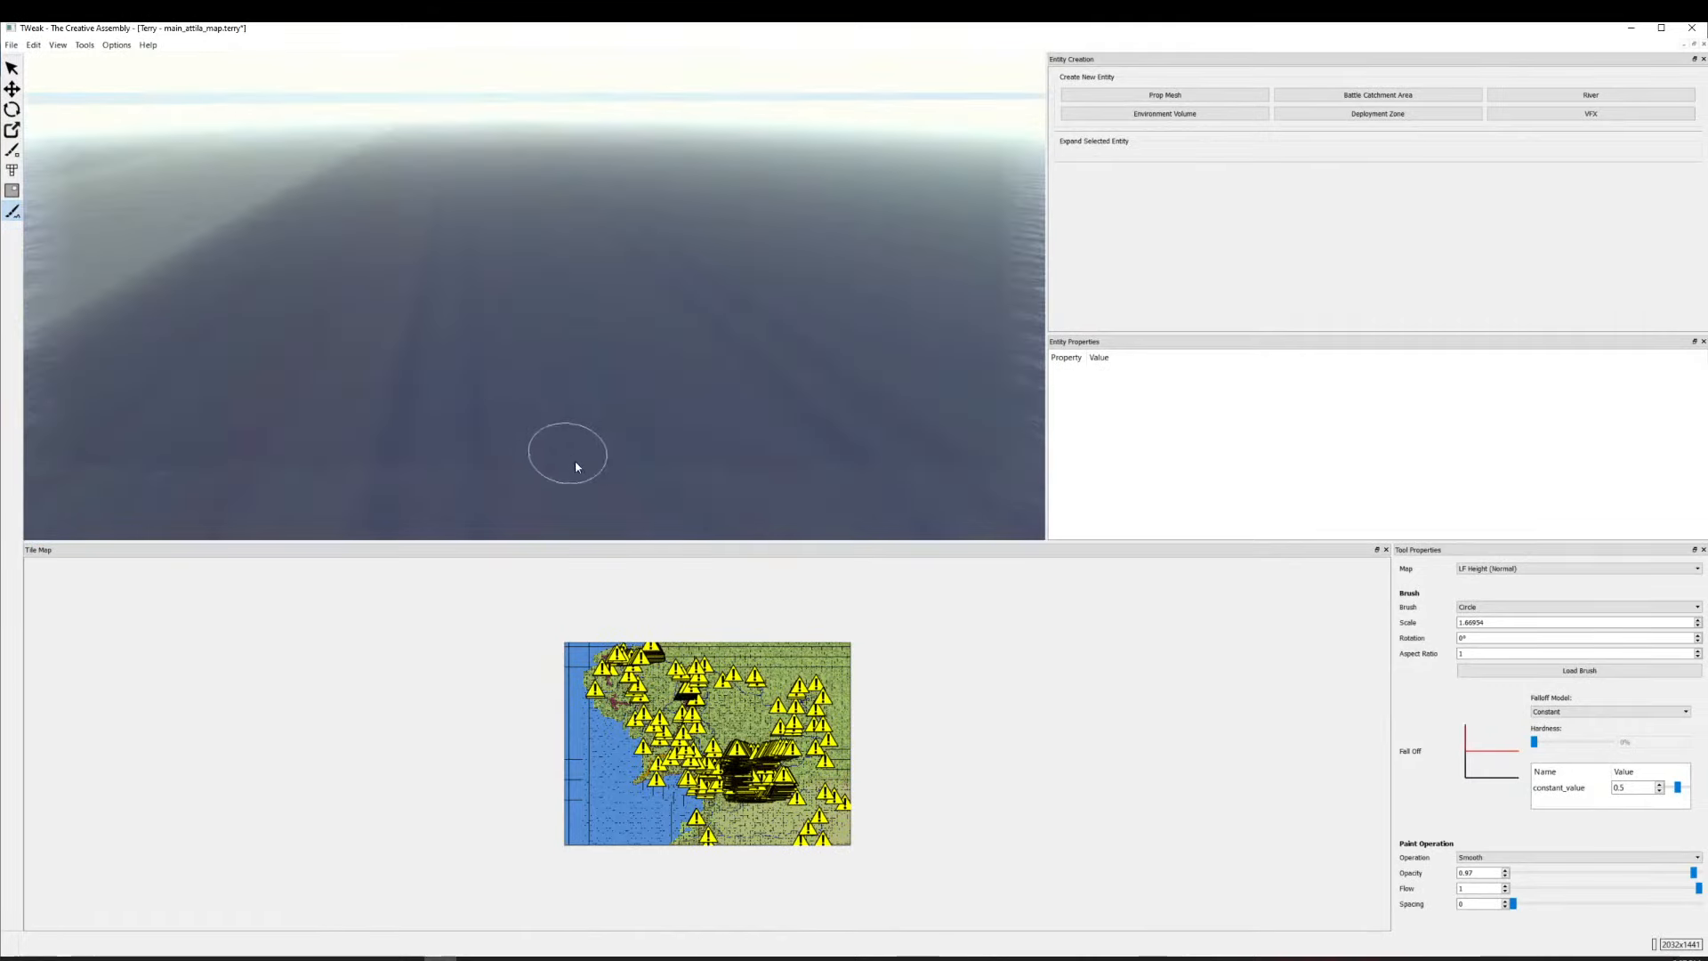
Survey the whole campaign map and its forested regions from high altitude.
{"action": "scroll", "coordinate": [788, 682], "scroll_direction": "up", "scroll_amount": 2}
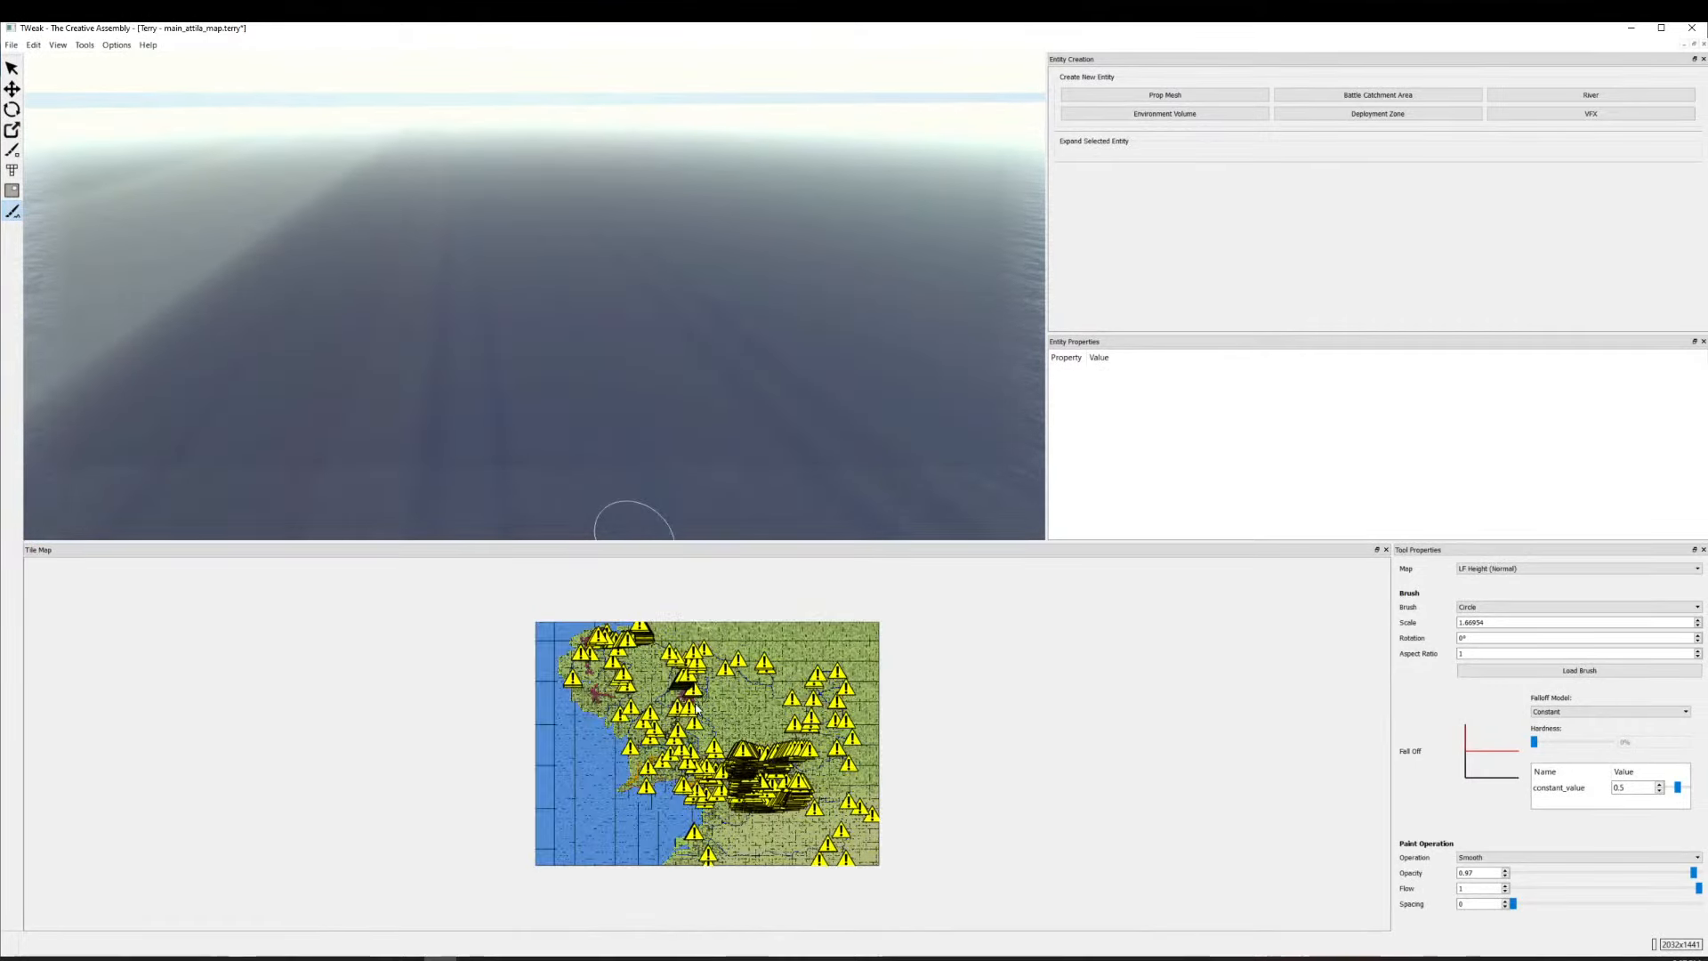
{"action": "scroll", "coordinate": [699, 708], "scroll_direction": "down", "scroll_amount": 2}
{"action": "scroll", "coordinate": [445, 495], "scroll_direction": "up", "scroll_amount": 6}
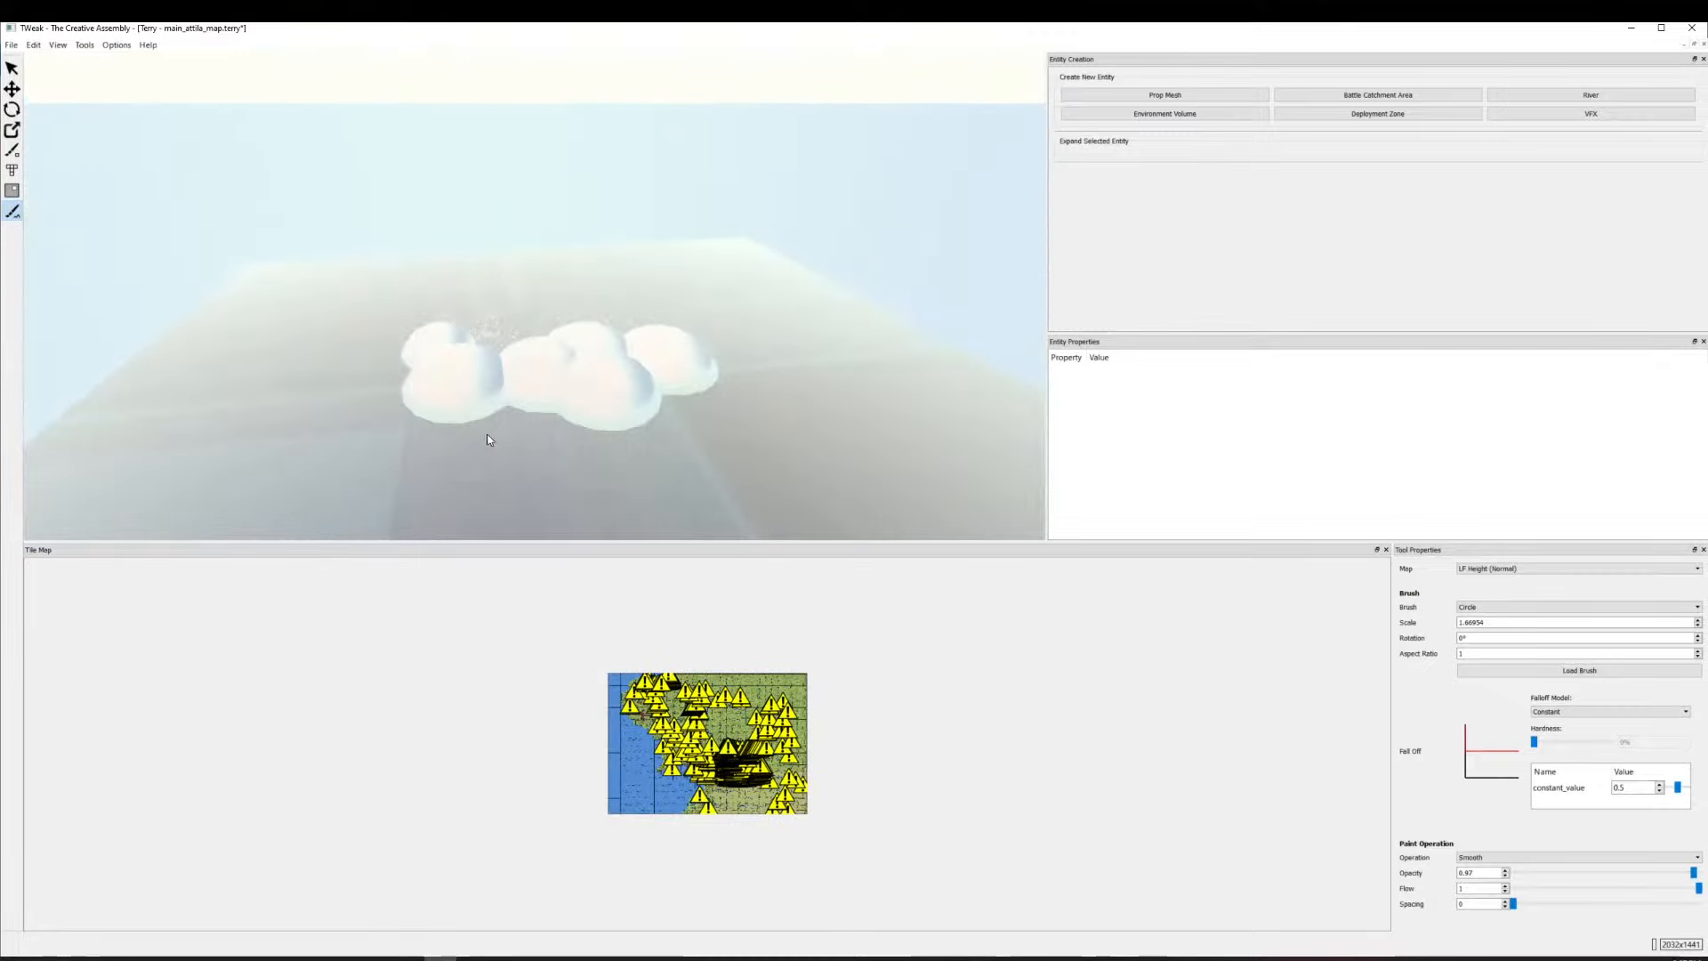
{"action": "scroll", "coordinate": [483, 436], "scroll_direction": "down", "scroll_amount": 5}
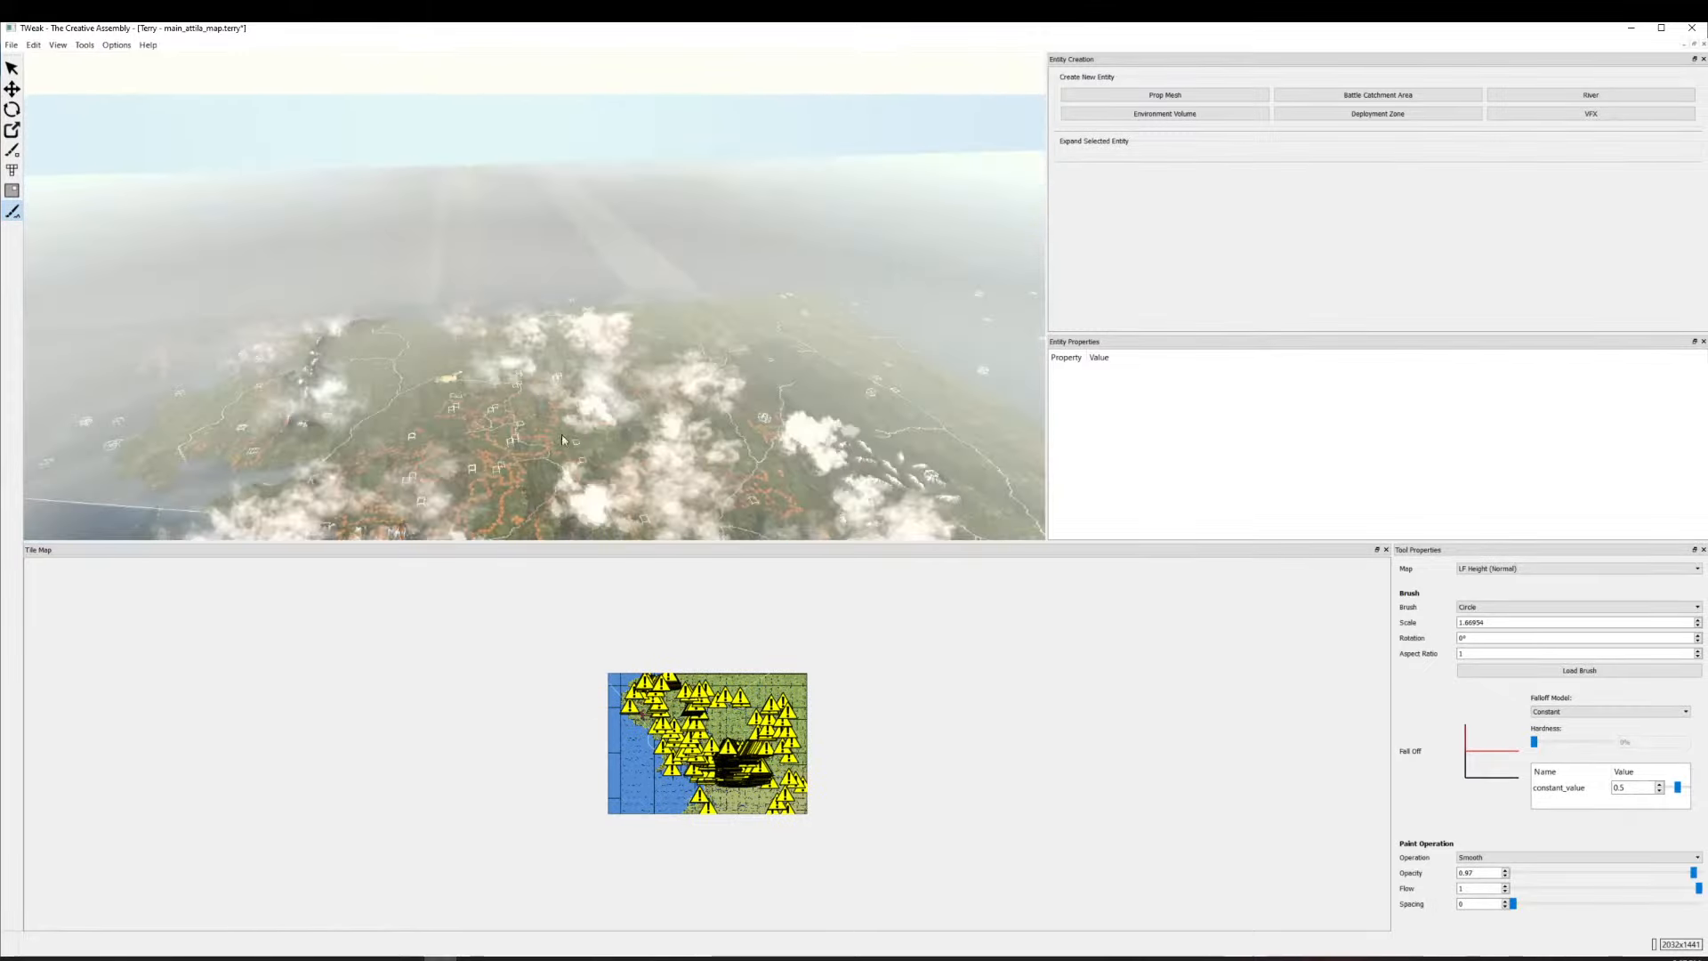
{"action": "scroll", "coordinate": [523, 451], "scroll_direction": "up", "scroll_amount": 2}
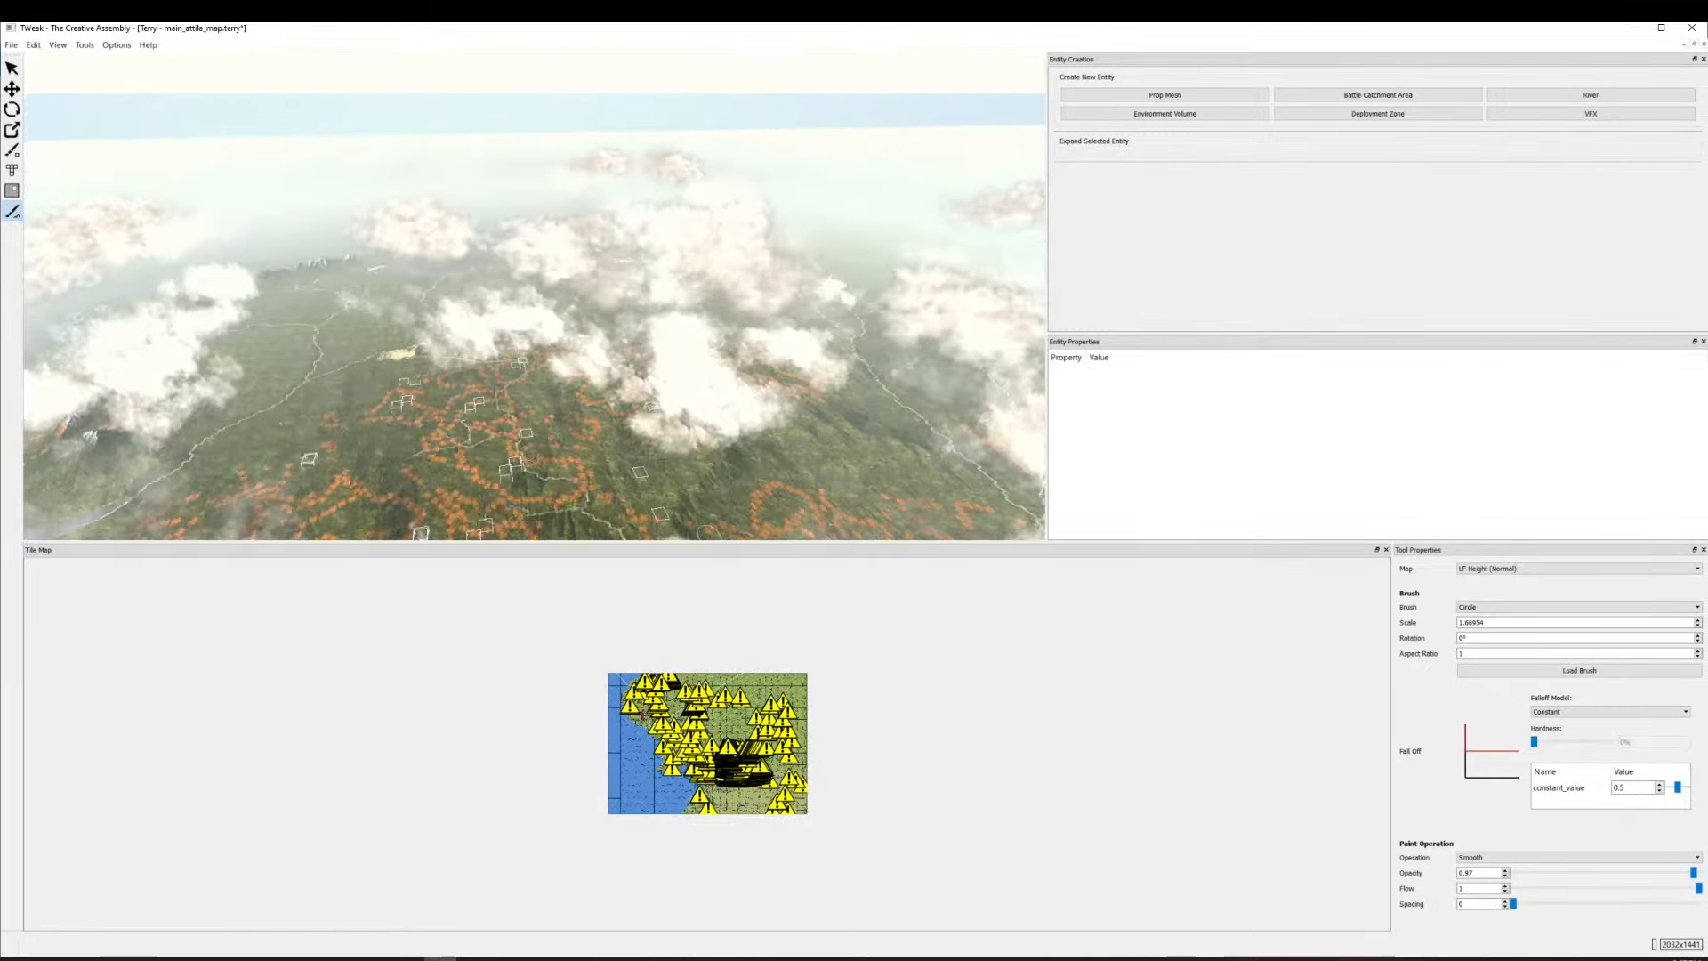
{"action": "scroll", "coordinate": [472, 407], "scroll_direction": "up", "scroll_amount": 10}
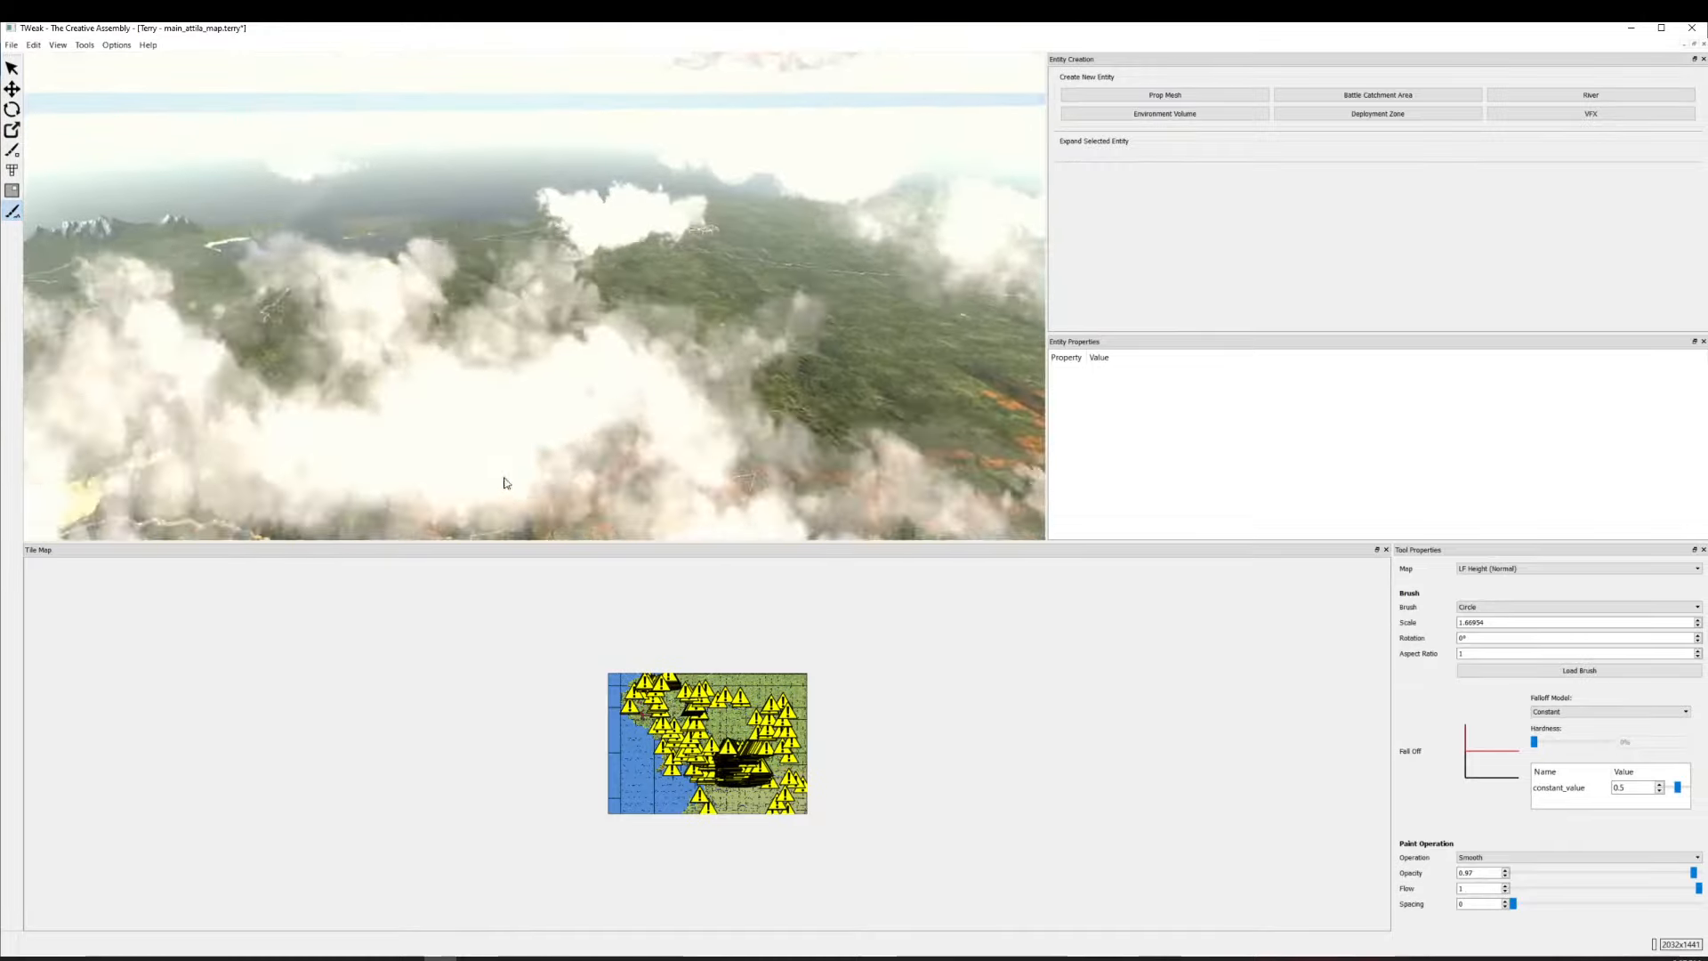
{"action": "scroll", "coordinate": [549, 377], "scroll_direction": "down", "scroll_amount": 10}
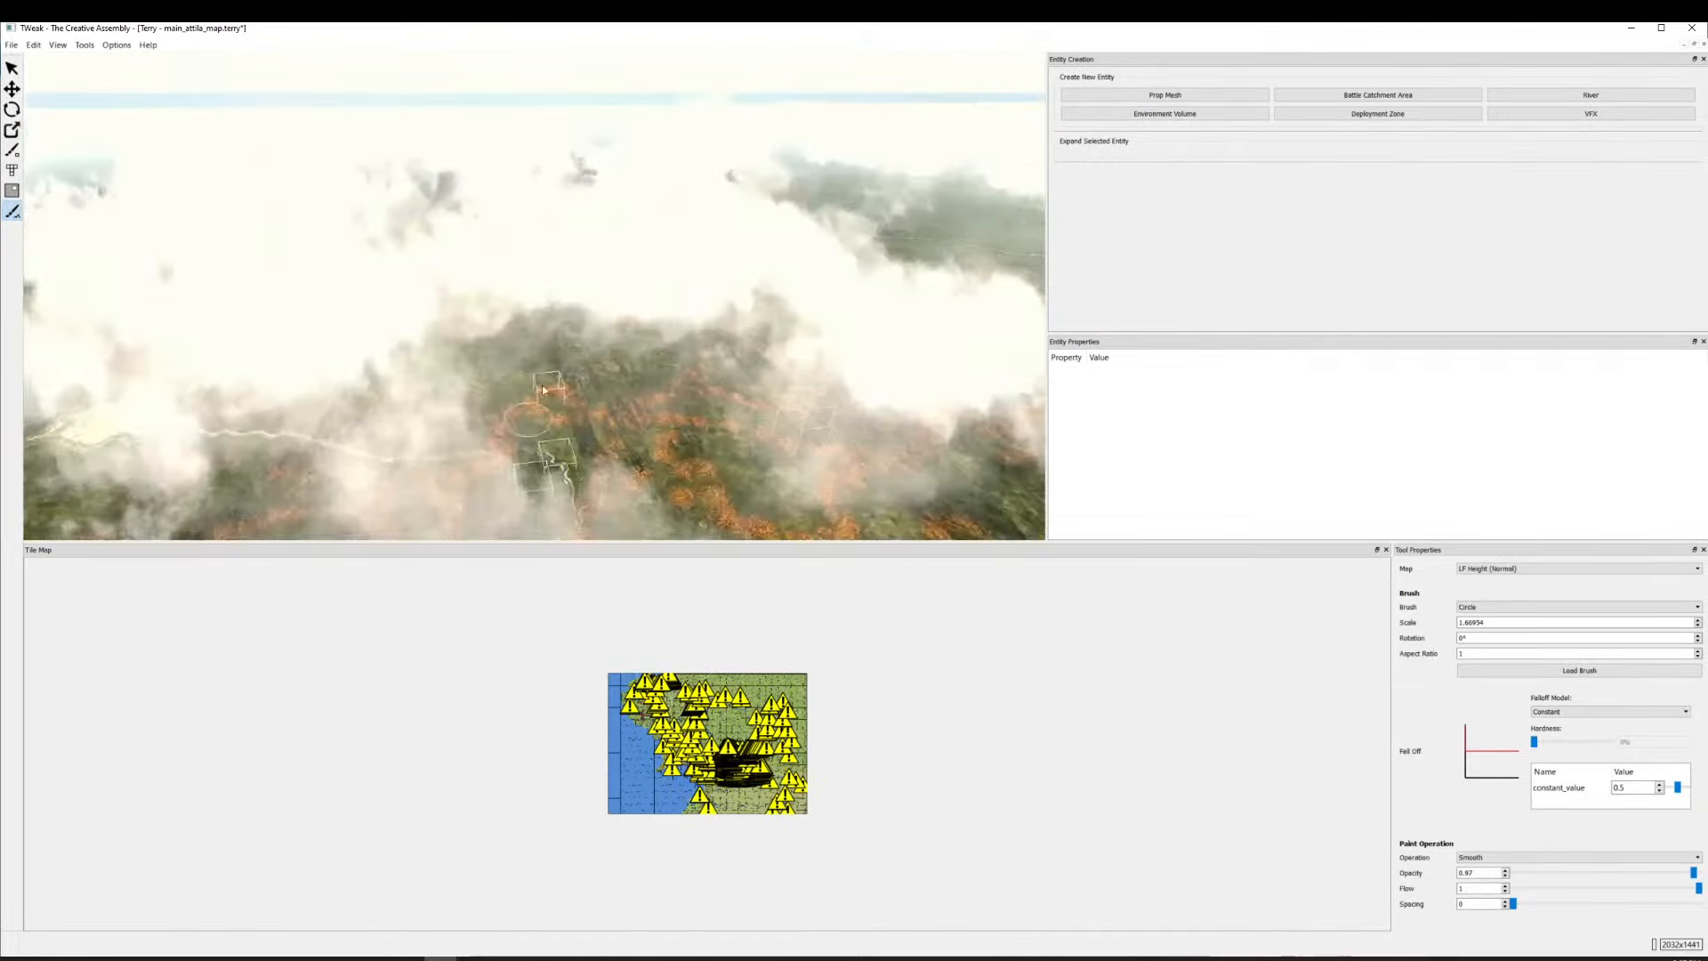
{"action": "key", "text": "w"}
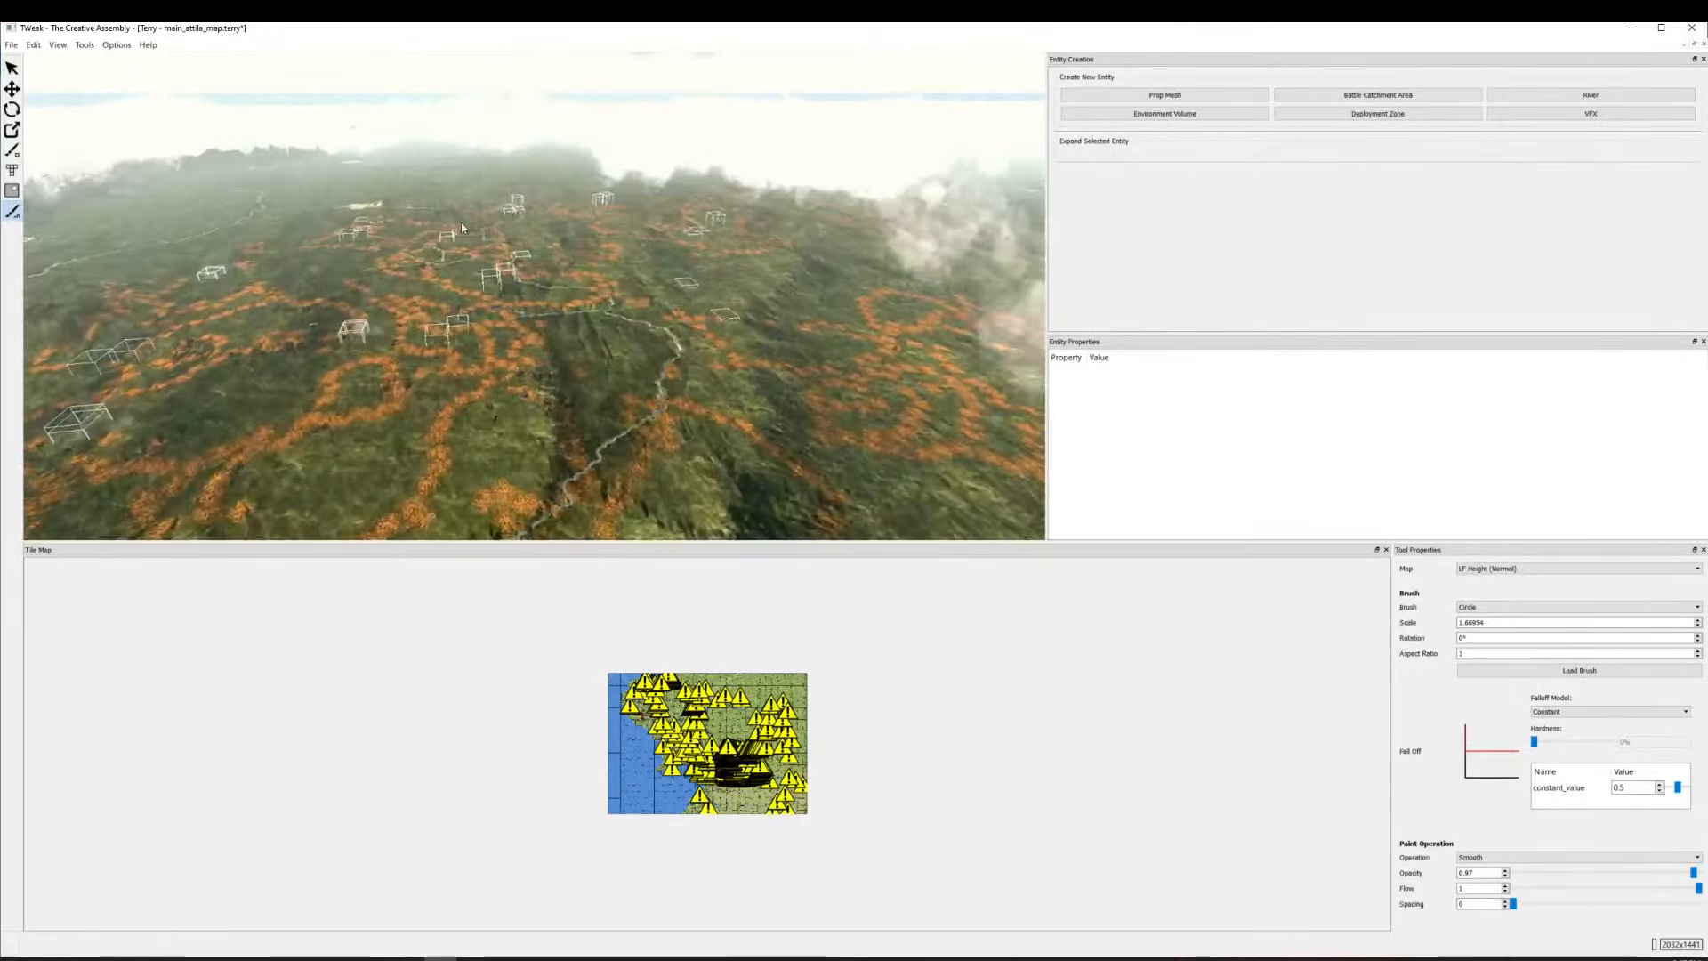
Place a mountain_alps_01 prop mesh in the middle of the snowy mountain group.
{"action": "left_click_drag", "start_coordinate": [317, 250], "coordinate": [35, 231]}
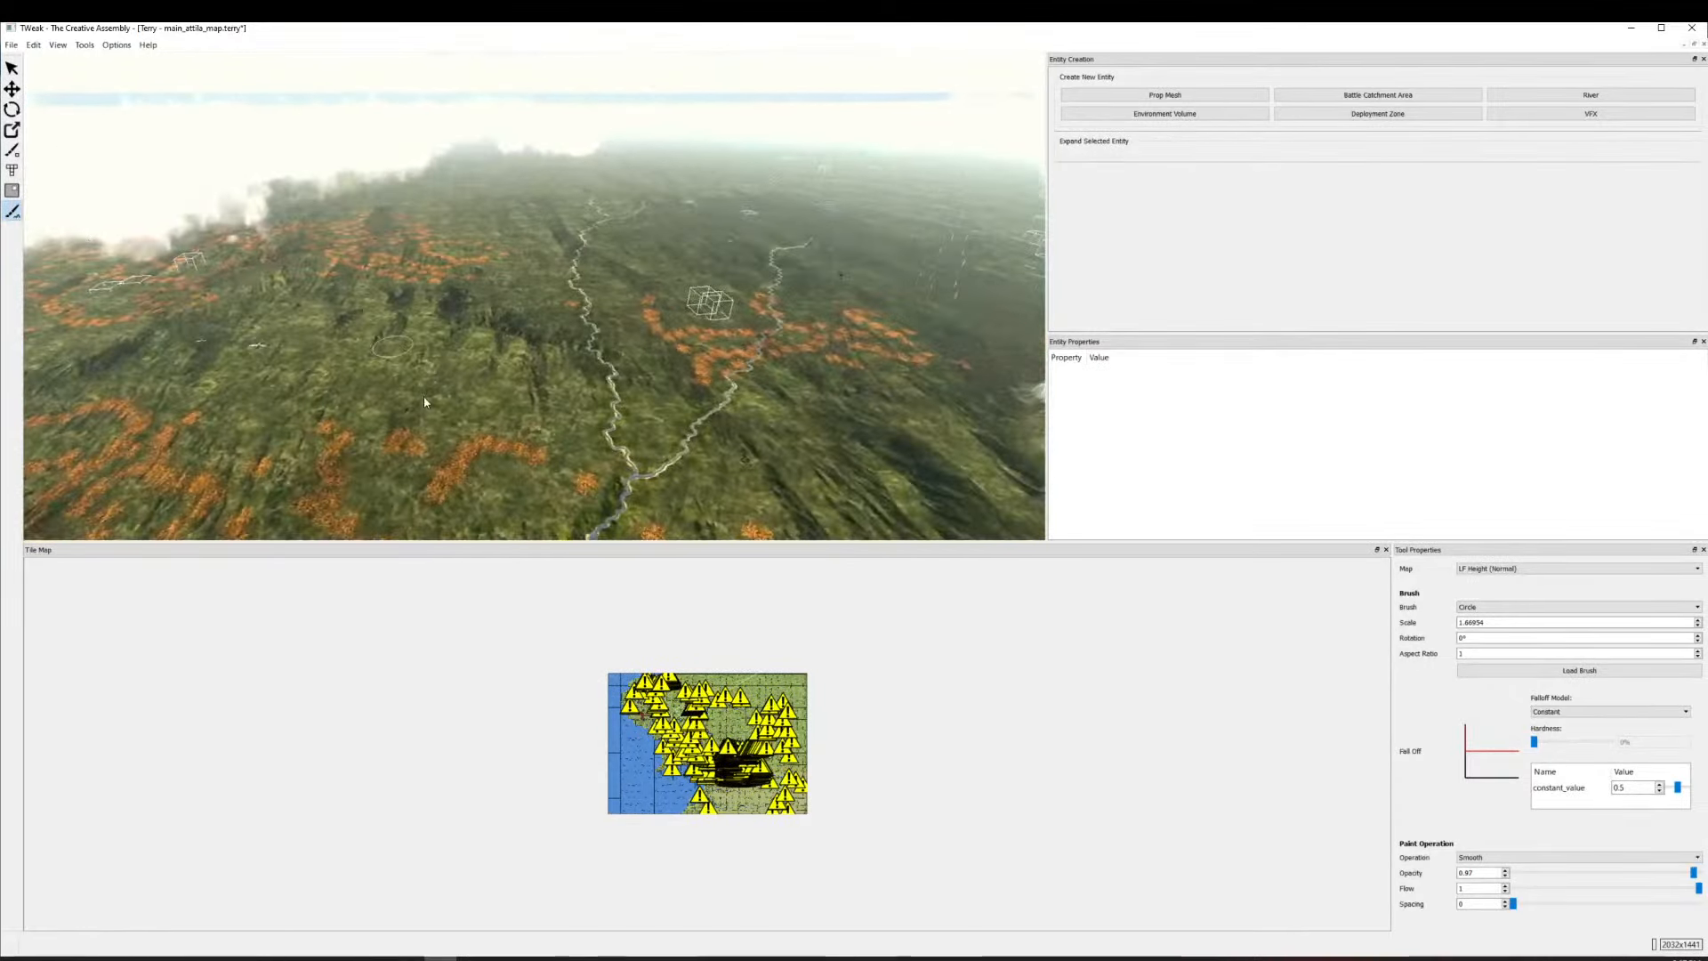
{"action": "left_click_drag", "start_coordinate": [423, 397], "coordinate": [352, 235]}
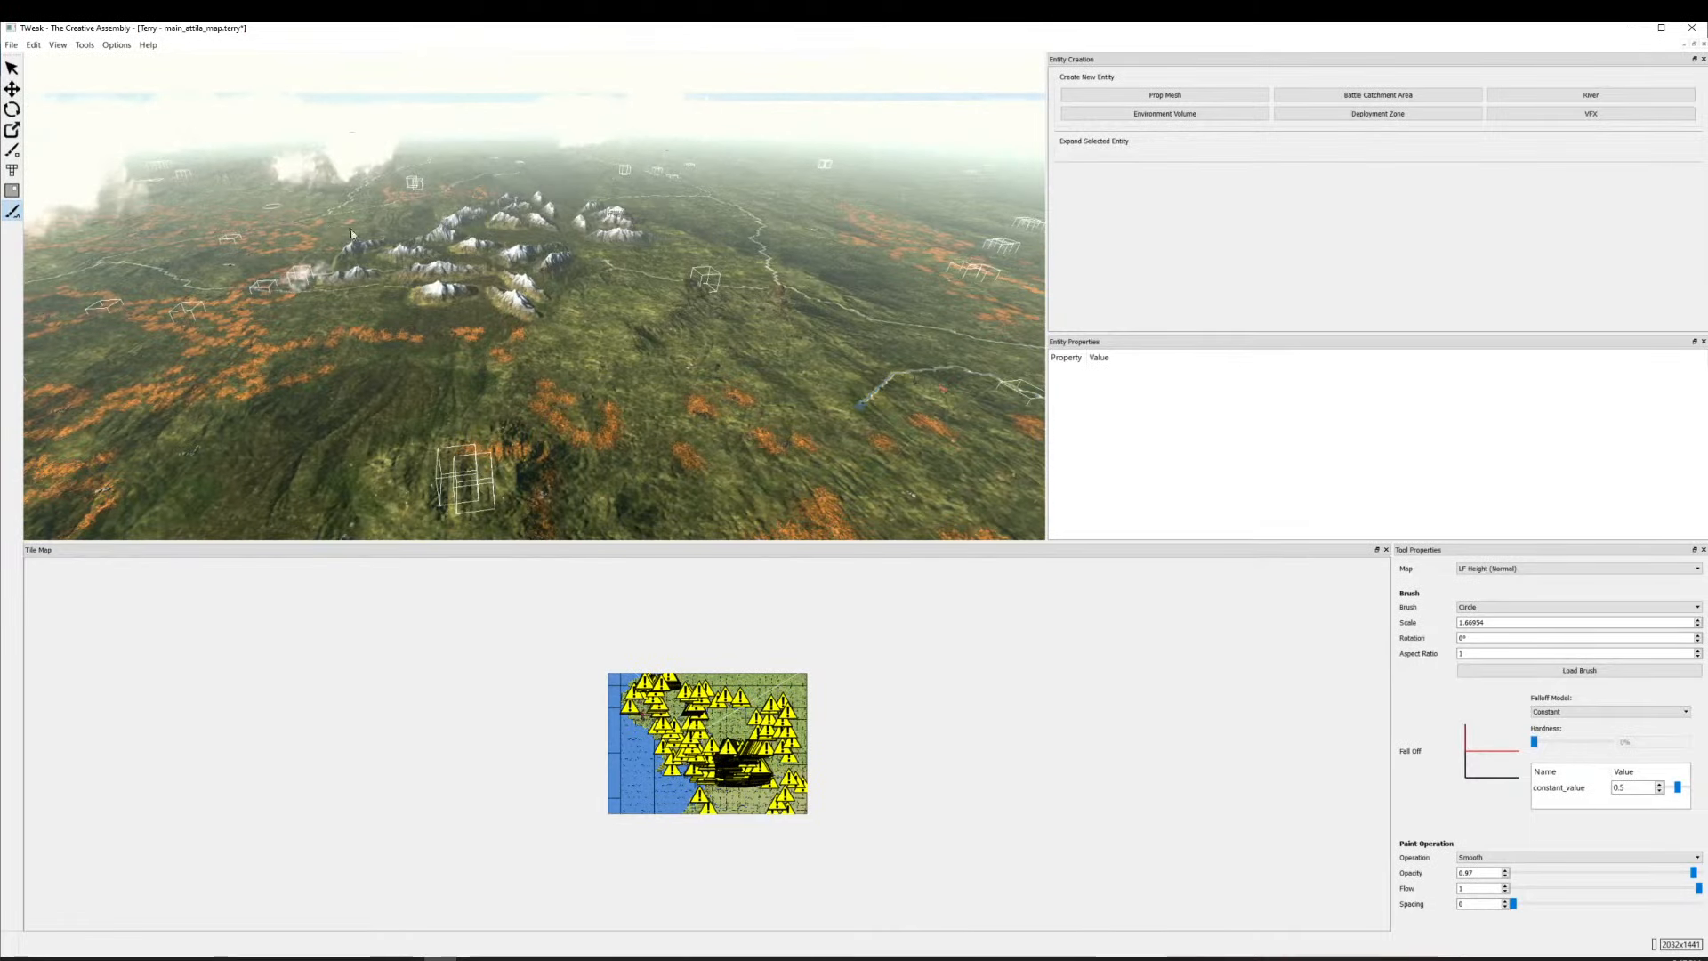
{"action": "scroll", "coordinate": [569, 346], "scroll_direction": "up", "scroll_amount": 10}
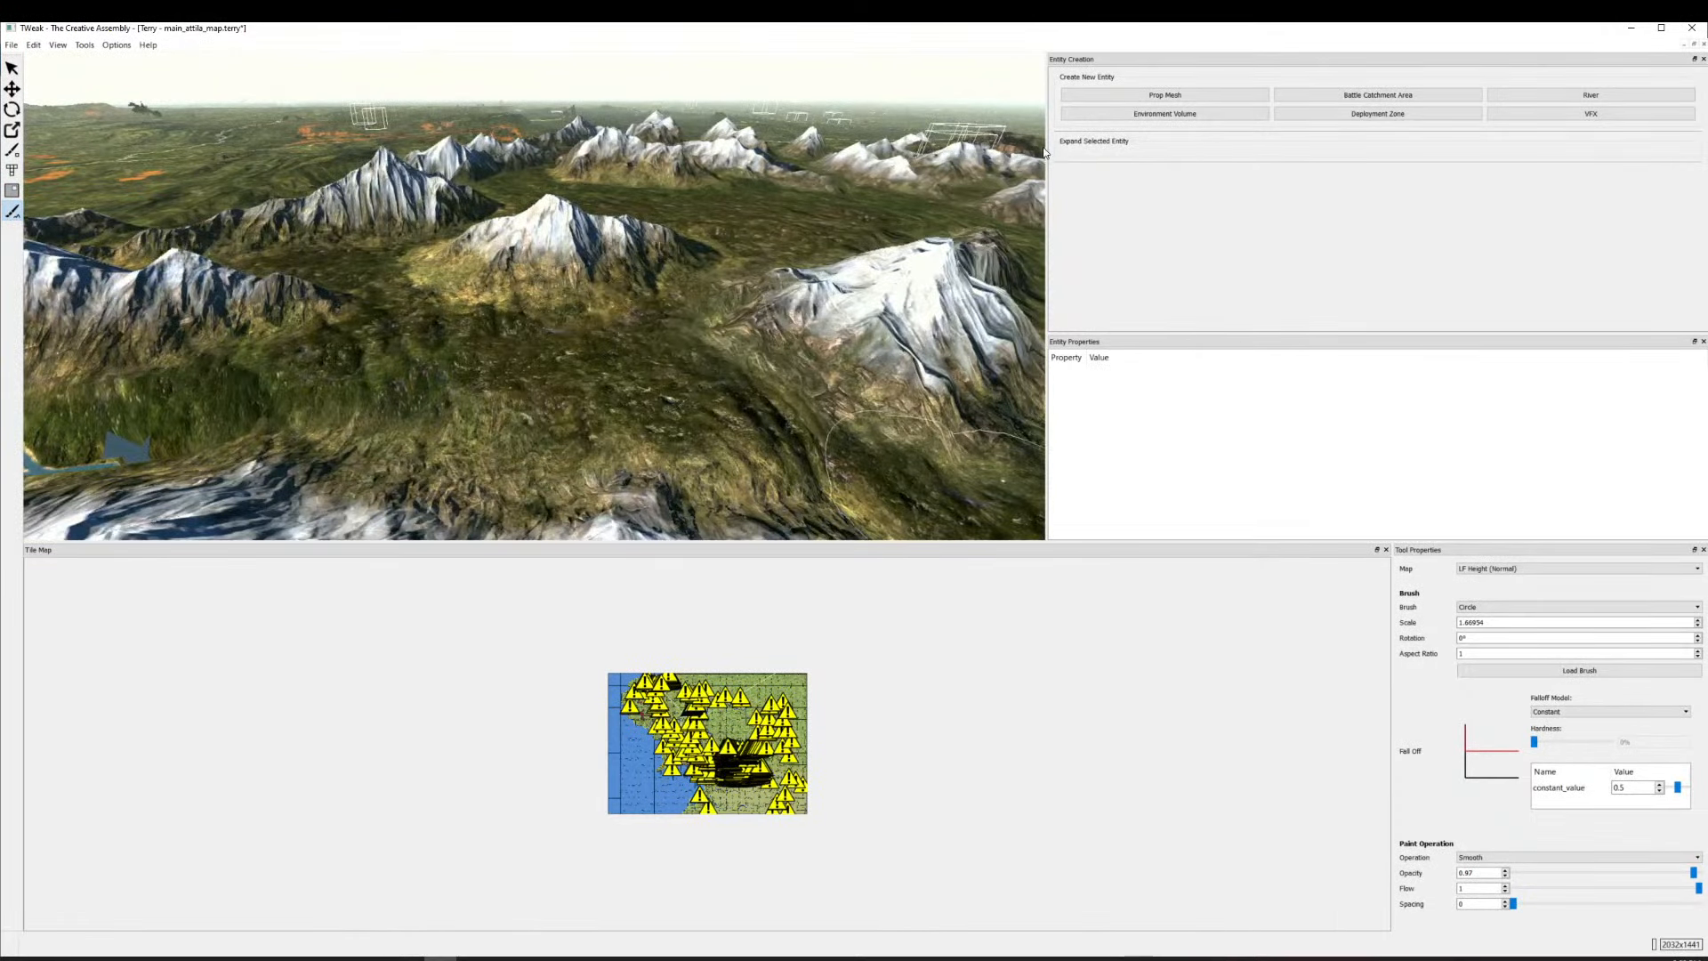
{"action": "left_click", "coordinate": [1107, 98]}
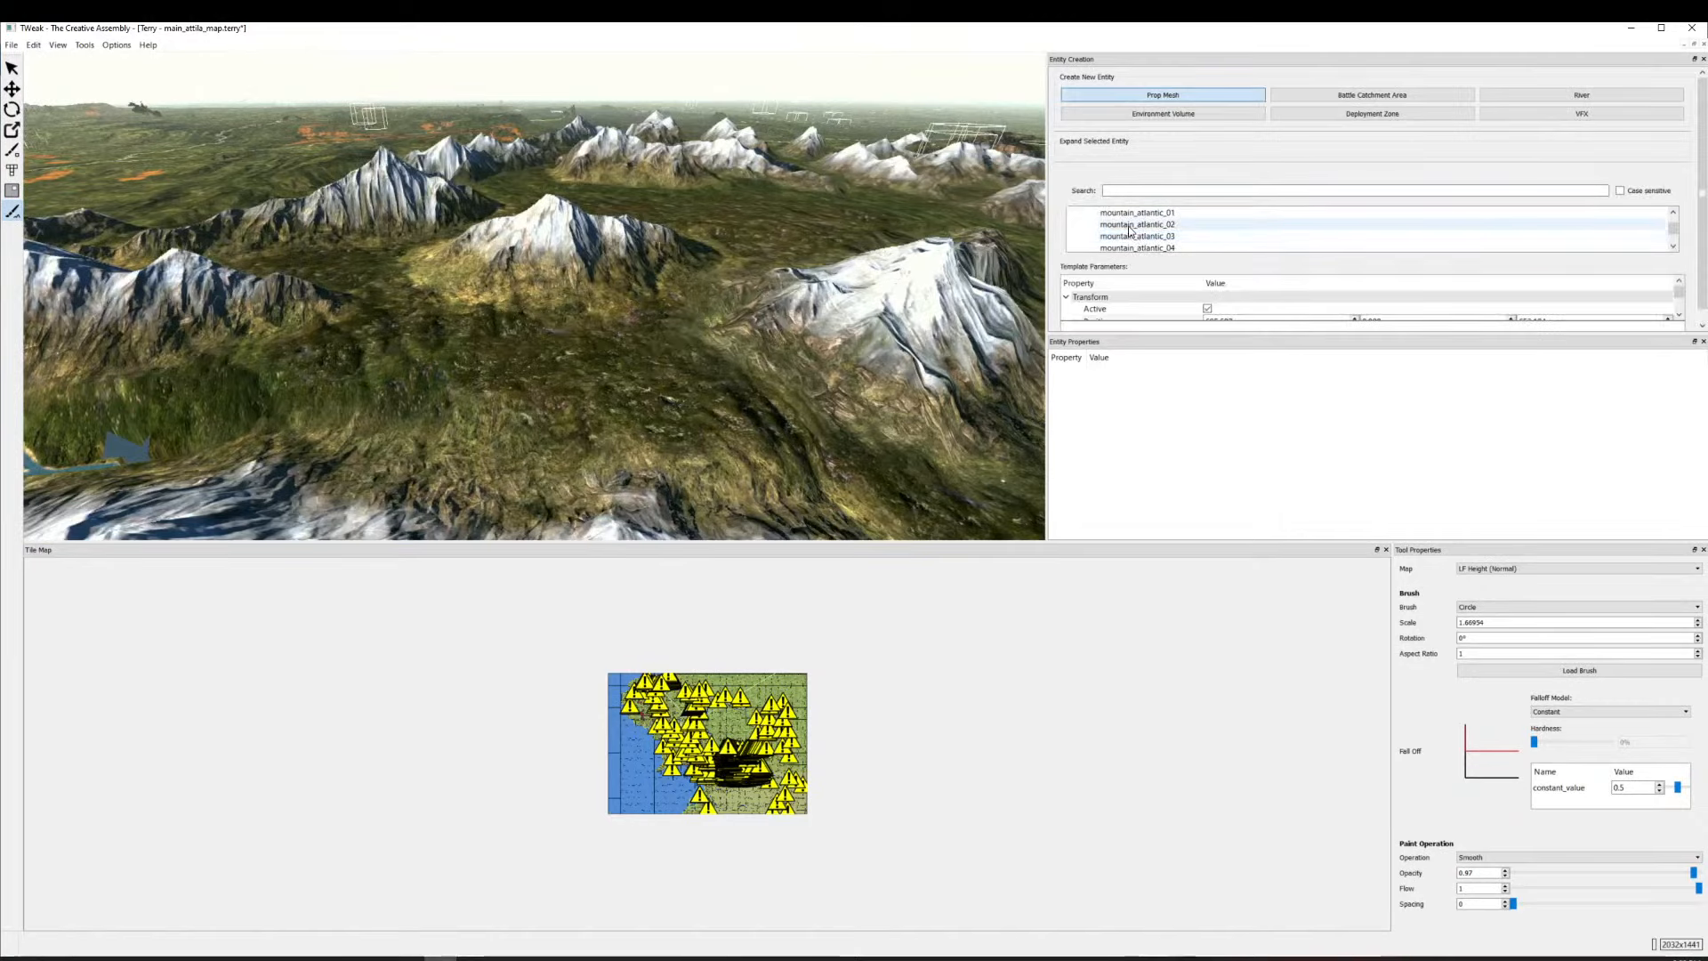
{"action": "left_click", "coordinate": [1128, 236]}
{"action": "scroll", "coordinate": [533, 347], "scroll_direction": "down", "scroll_amount": 8}
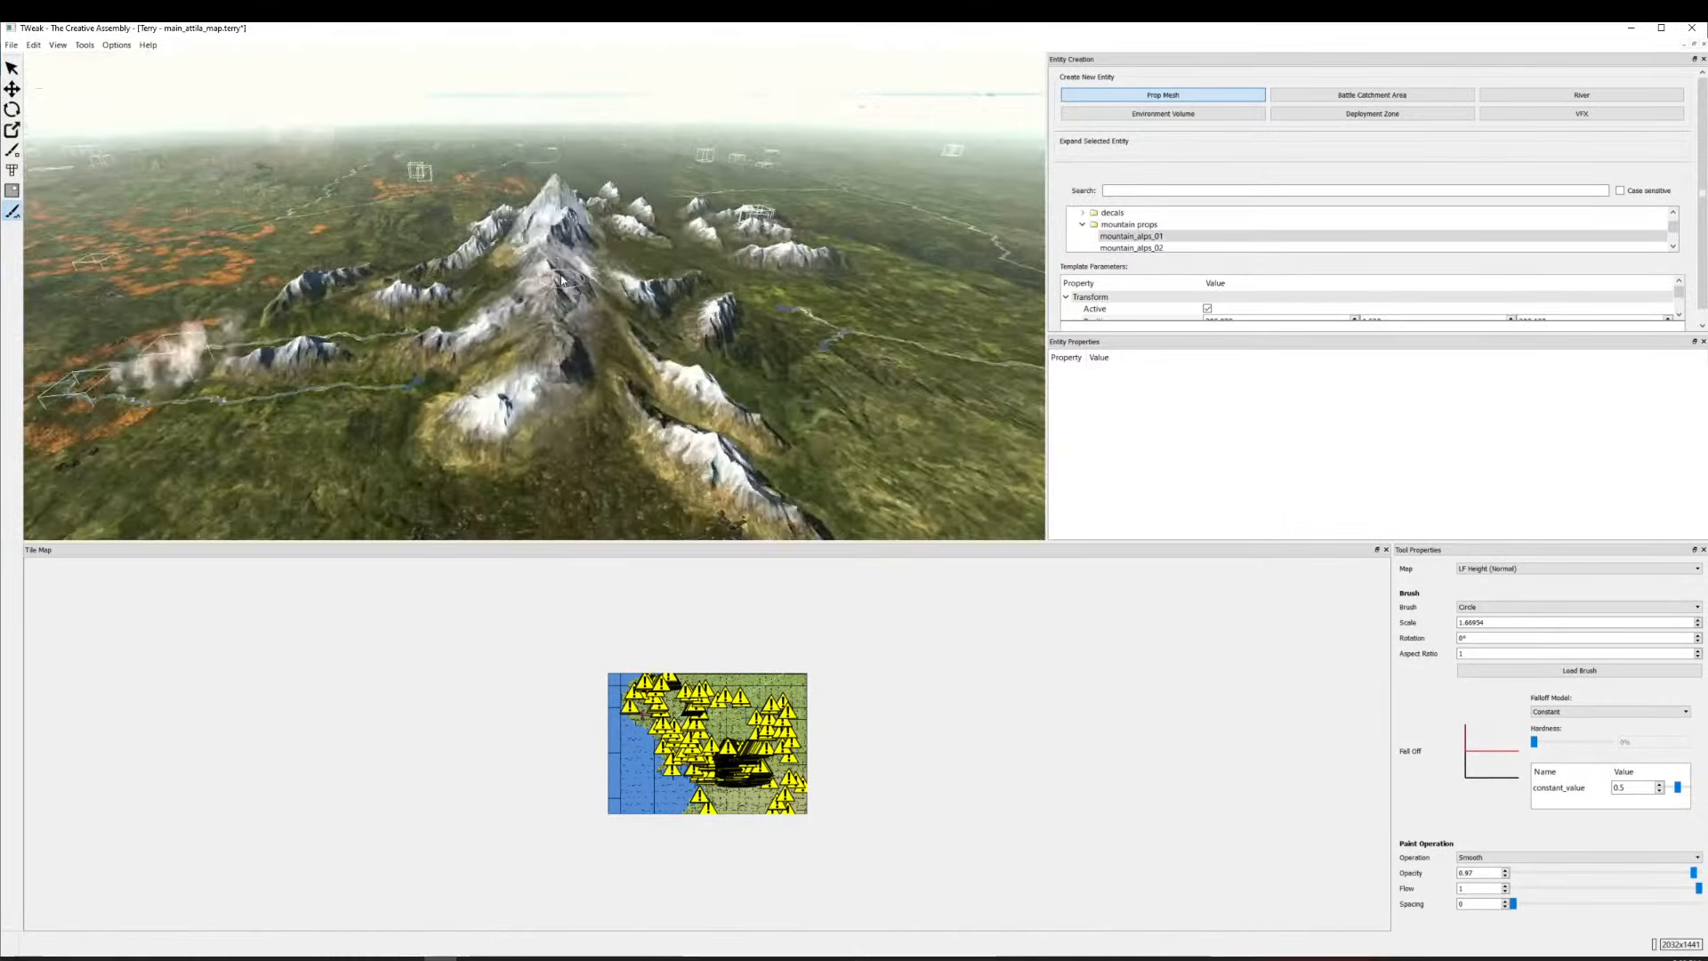
{"action": "key", "text": "w"}
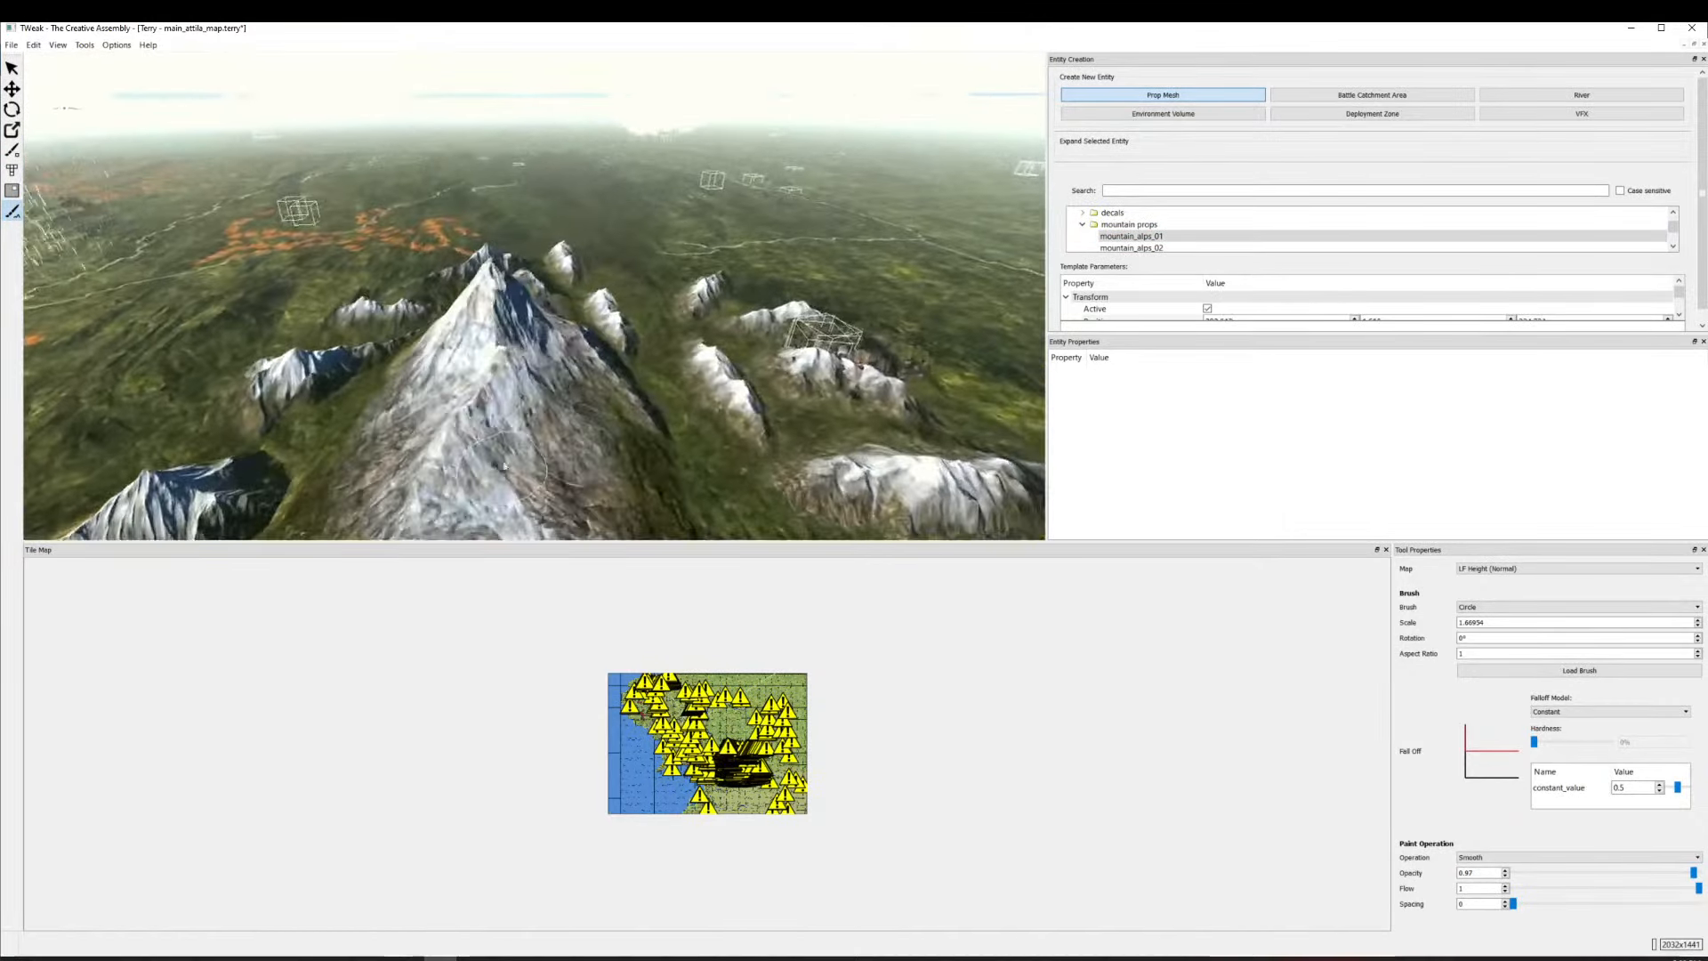
{"action": "key", "text": "s"}
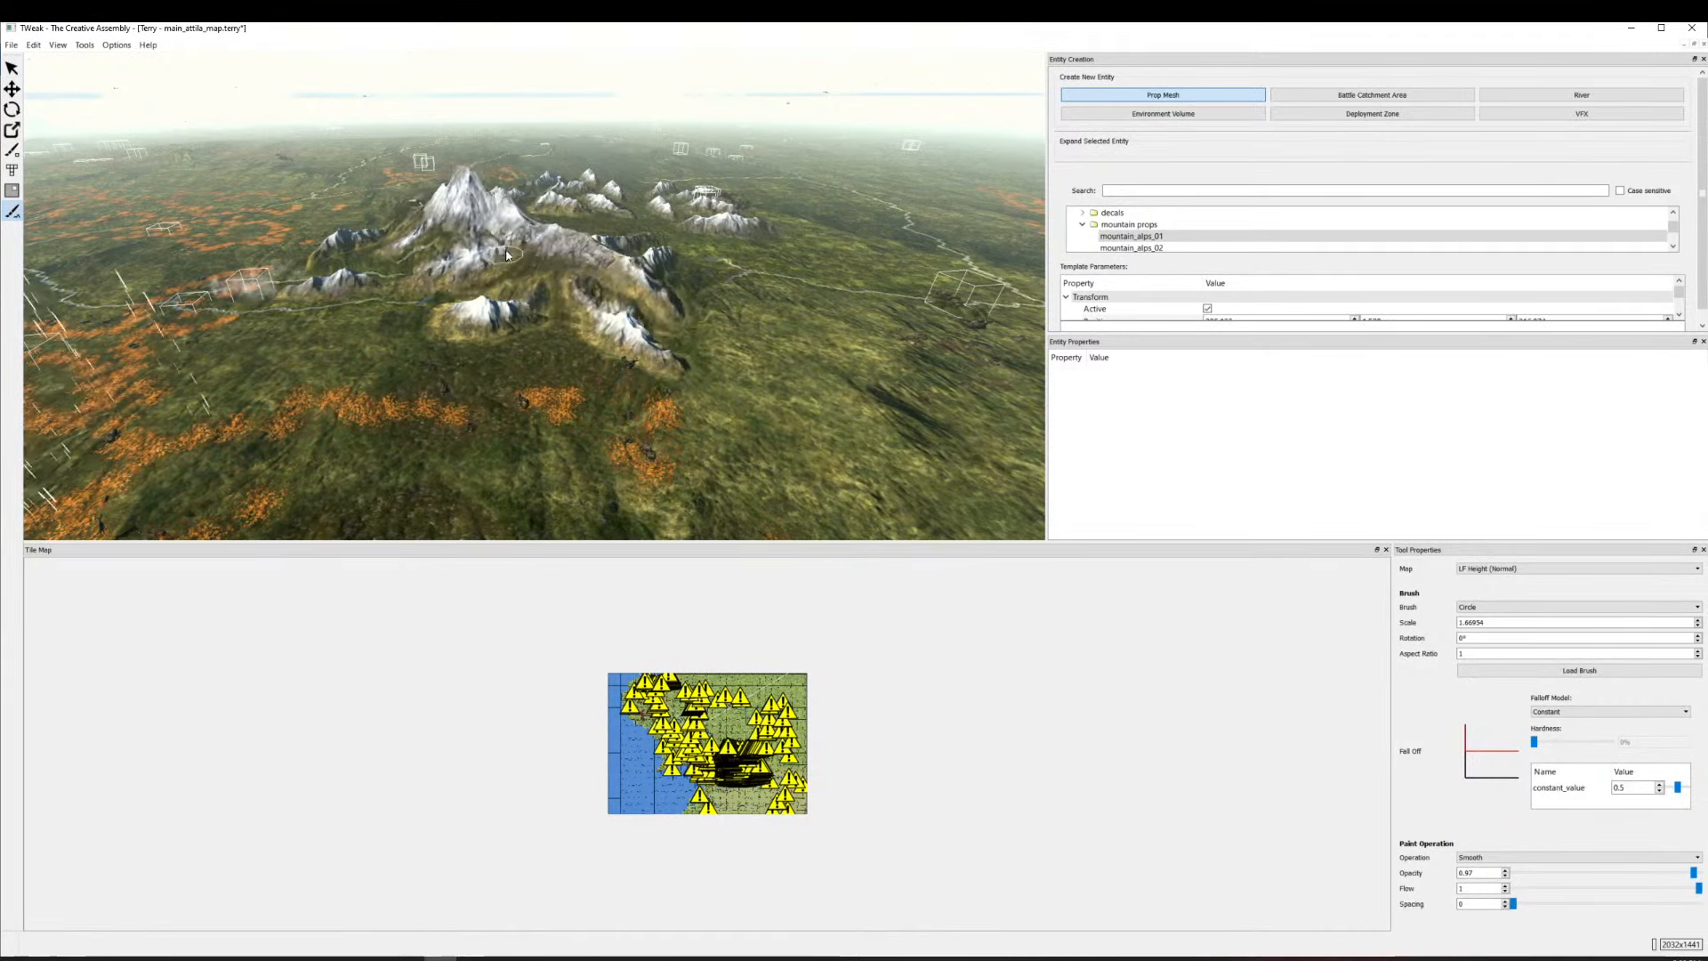
{"action": "scroll", "coordinate": [547, 238], "scroll_direction": "up", "scroll_amount": 3}
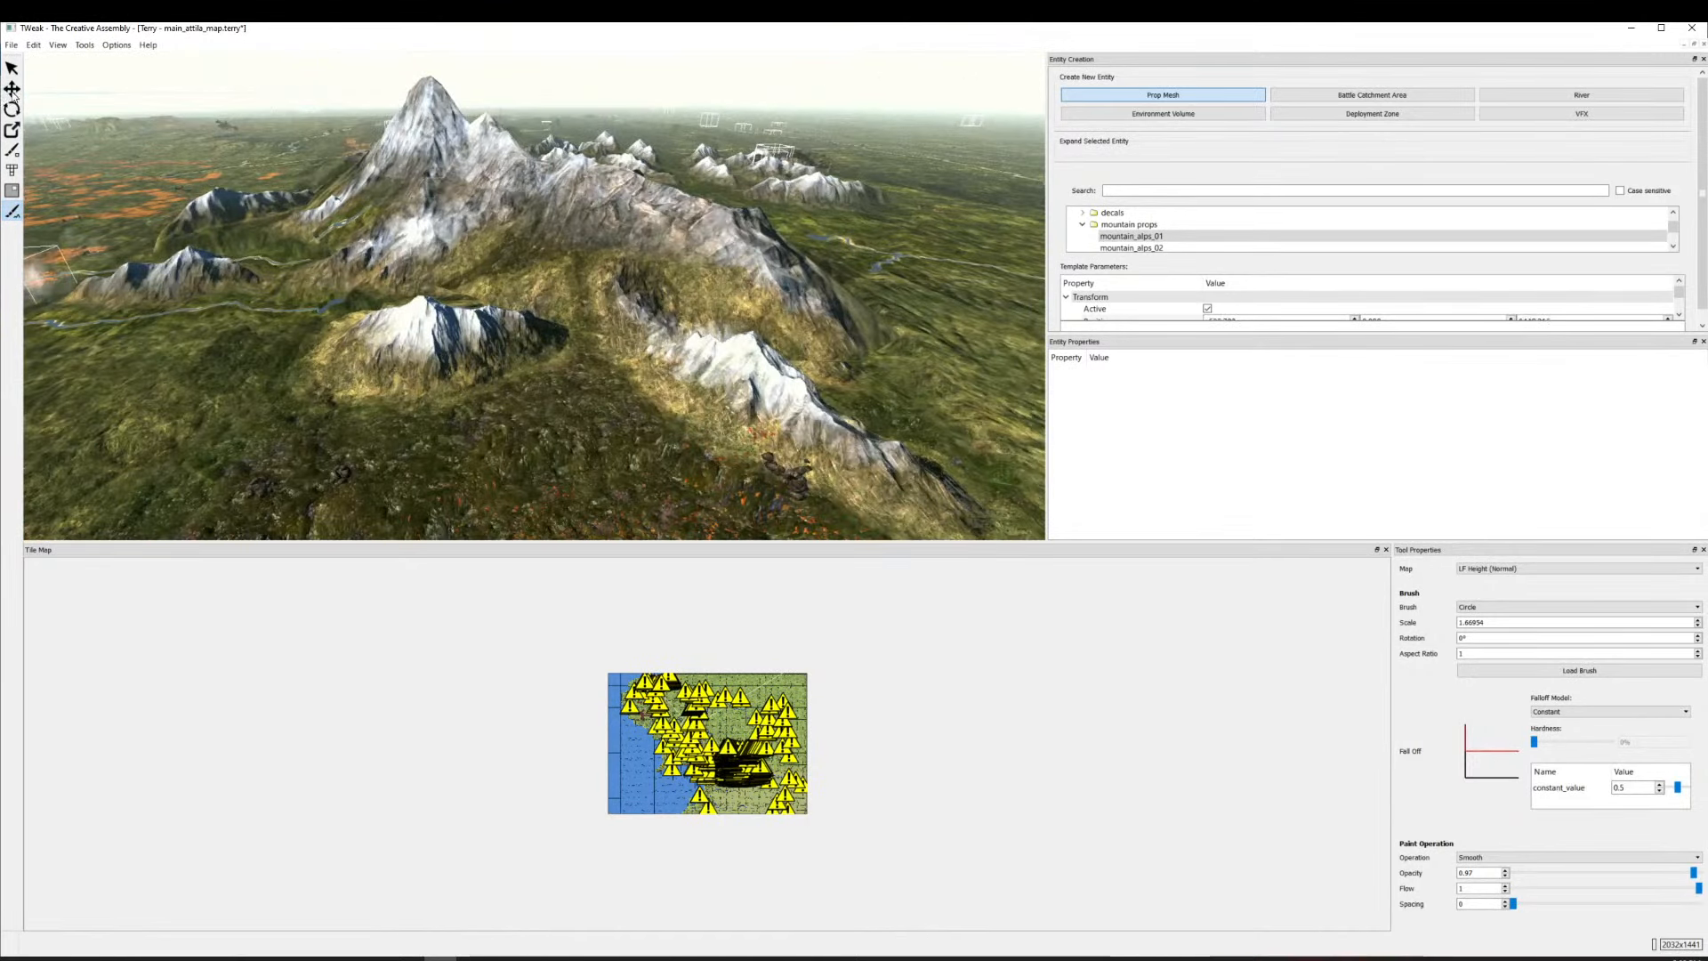
Turn off Landscape Above for the new mountain_alps_01 prop and lower it to a height of about -1.28.
{"action": "left_click", "coordinate": [12, 90]}
{"action": "scroll", "coordinate": [1256, 480], "scroll_direction": "down", "scroll_amount": 1}
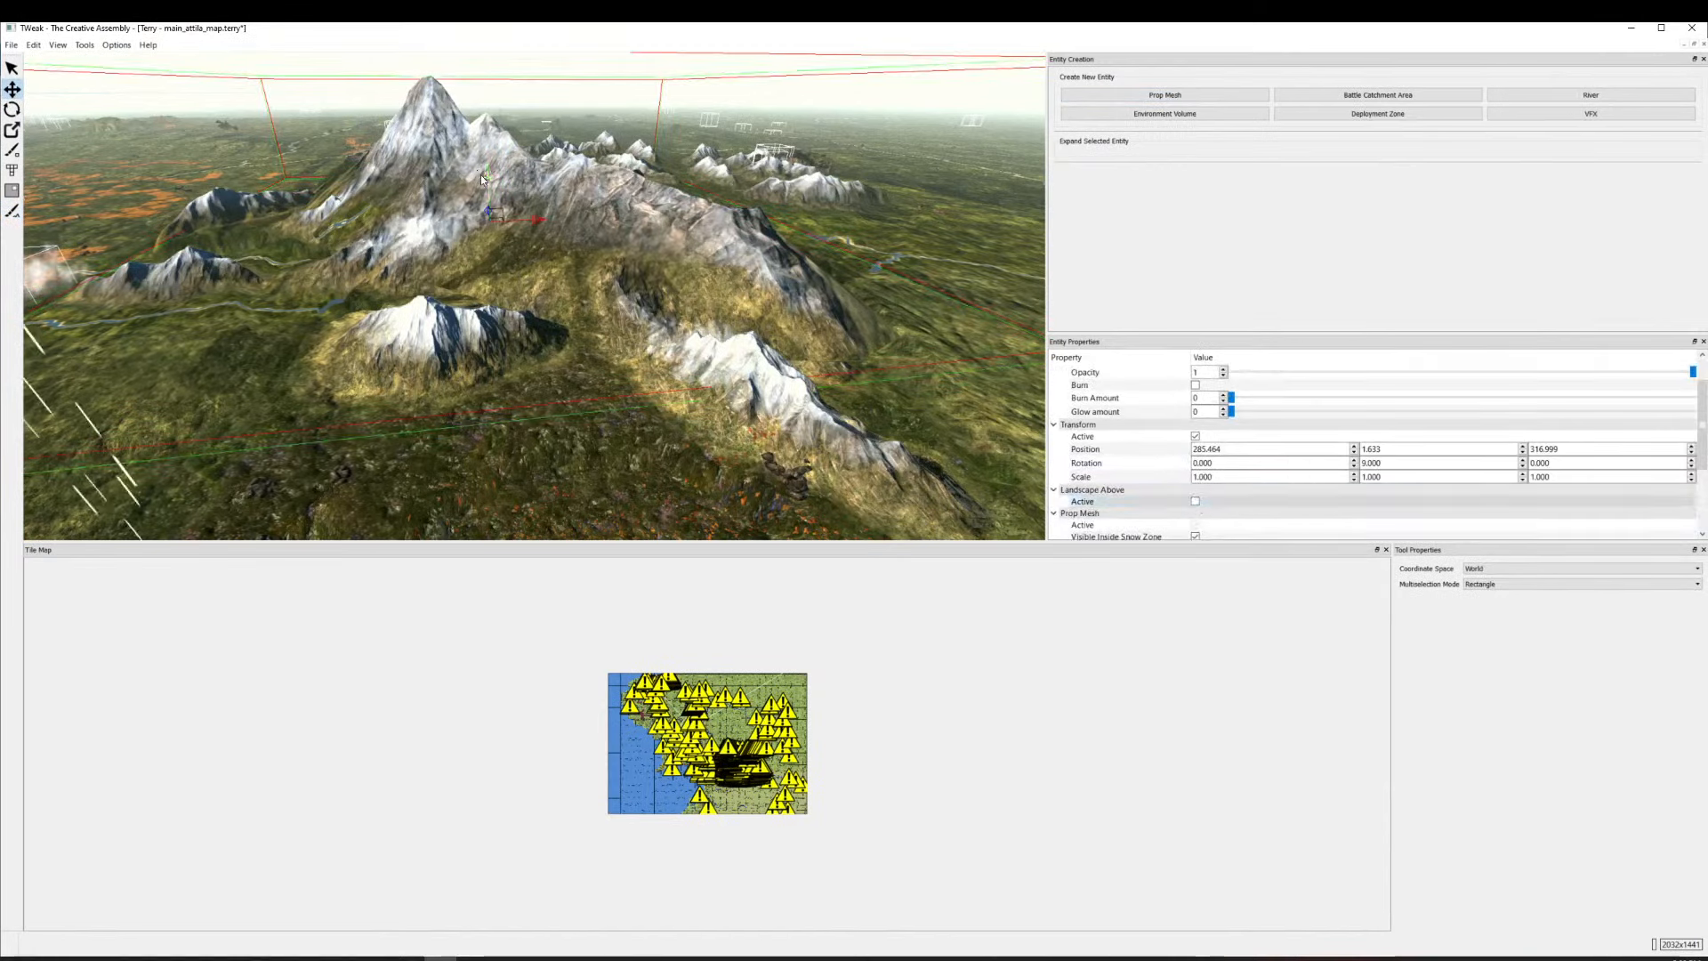
{"action": "left_click_drag", "start_coordinate": [480, 175], "coordinate": [490, 235]}
{"action": "key", "text": "a"}
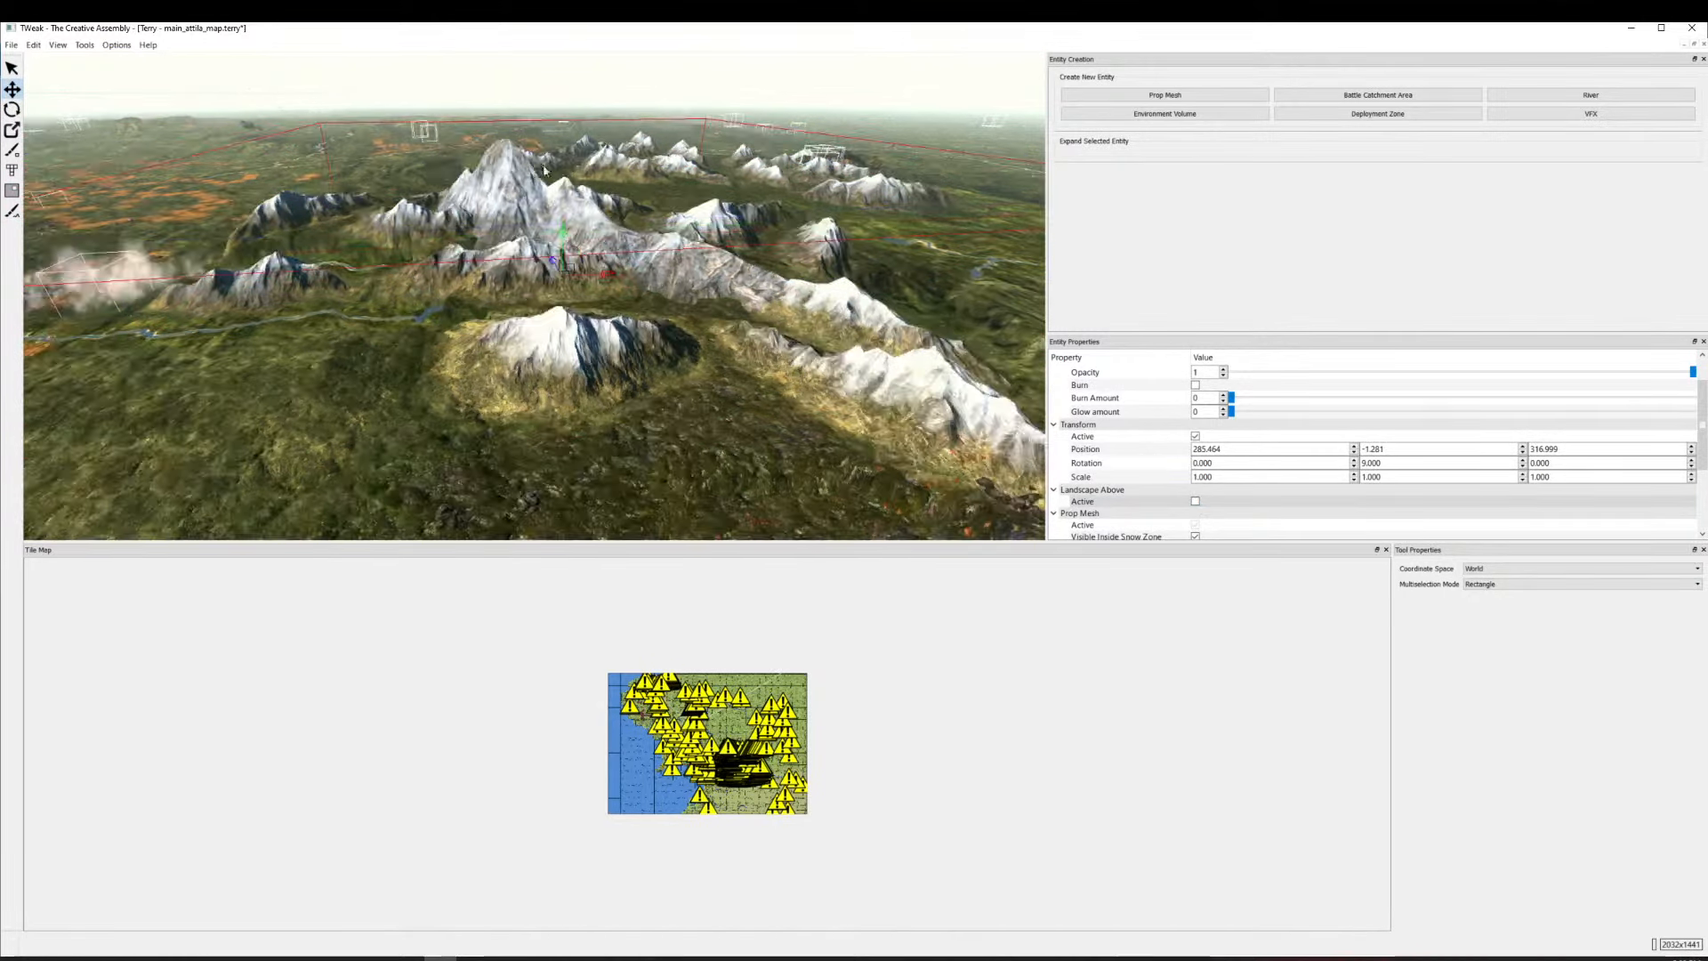
{"action": "key", "text": "w"}
{"action": "key", "text": "s"}
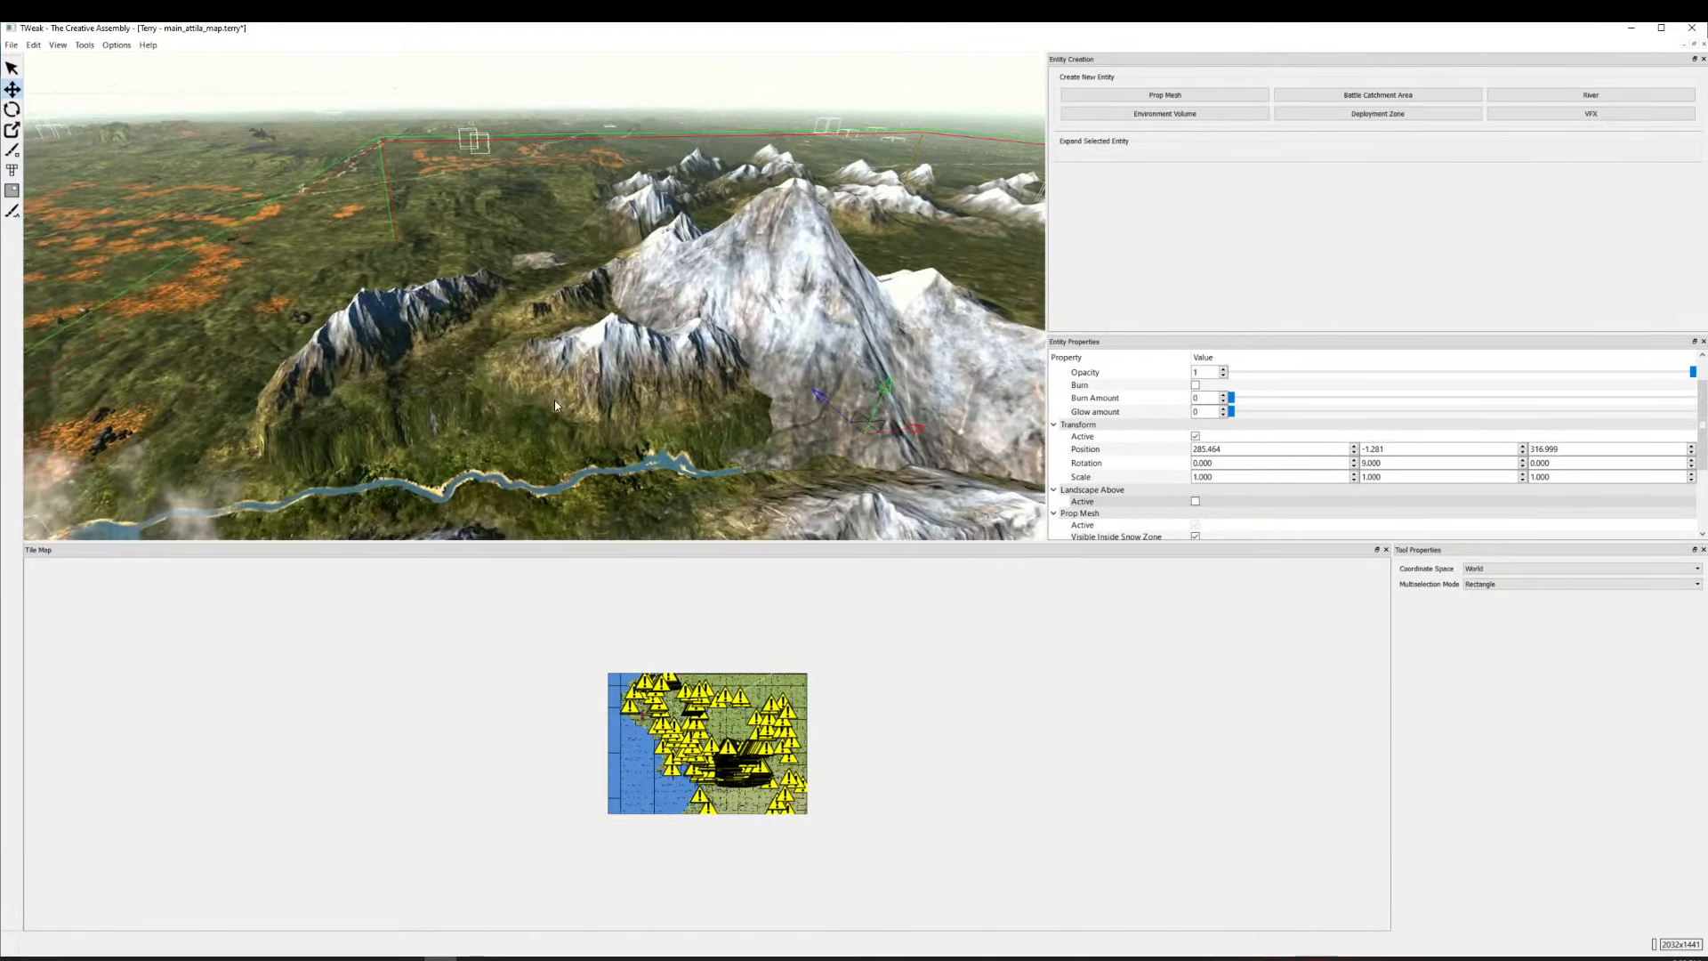
Place a mountain_alps_02 prop mesh in the neighbouring snowy mountain cluster.
{"action": "left_click_drag", "start_coordinate": [448, 202], "coordinate": [500, 326]}
{"action": "key", "text": "s"}
{"action": "left_click", "coordinate": [1164, 96]}
{"action": "left_click_drag", "start_coordinate": [515, 383], "coordinate": [1037, 255]}
{"action": "left_click", "coordinate": [1110, 249]}
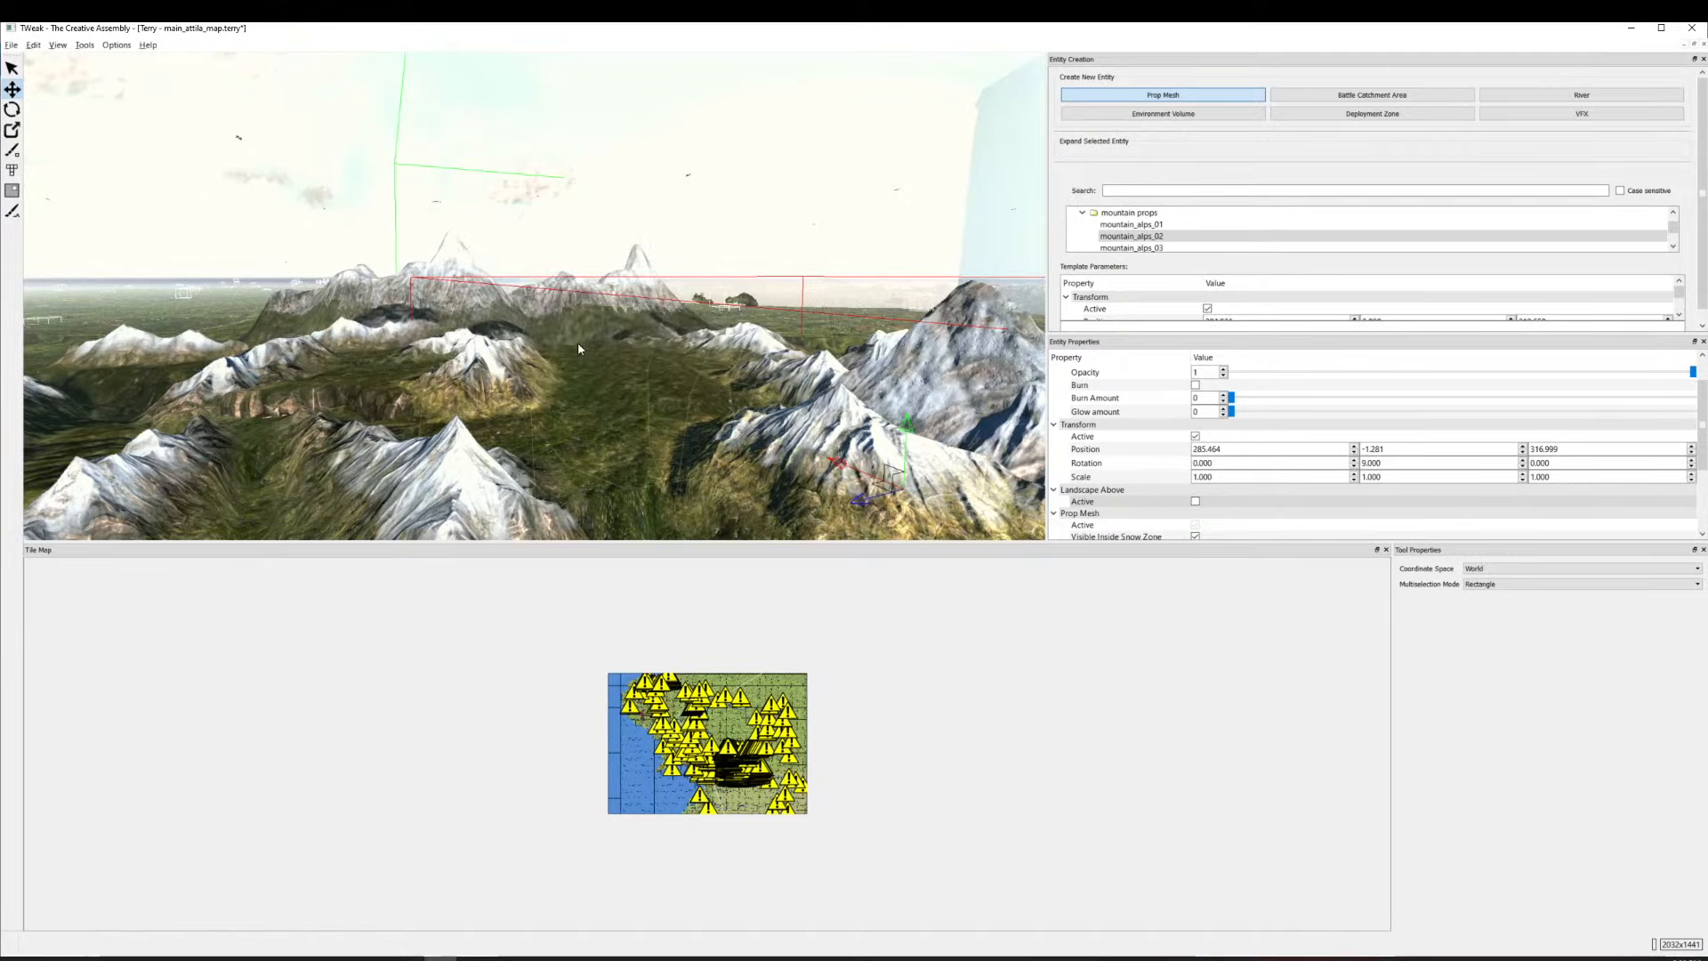
{"action": "left_click", "coordinate": [13, 69]}
Turn off Landscape Above for the mountain_alps_02 prop and move it between the small peaks, to X about 298 and height about 0.04.
{"action": "left_click_drag", "start_coordinate": [543, 293], "coordinate": [515, 351]}
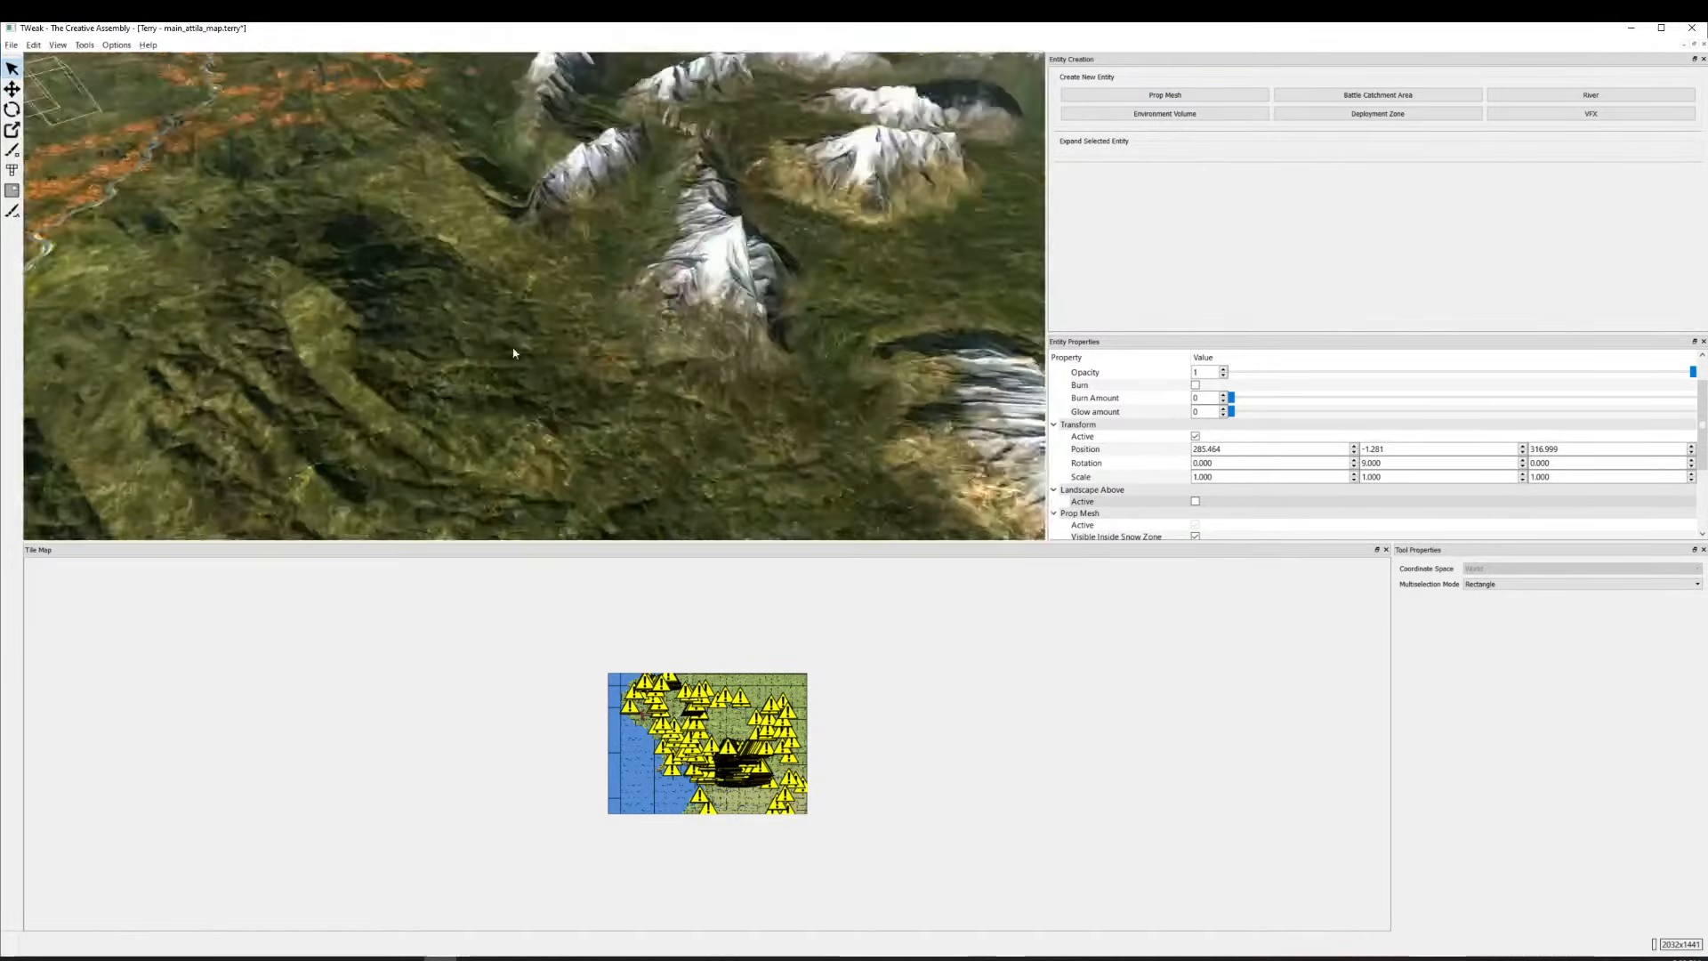
{"action": "scroll", "coordinate": [598, 344], "scroll_direction": "down", "scroll_amount": 5}
{"action": "key", "text": "w"}
{"action": "key", "text": "d"}
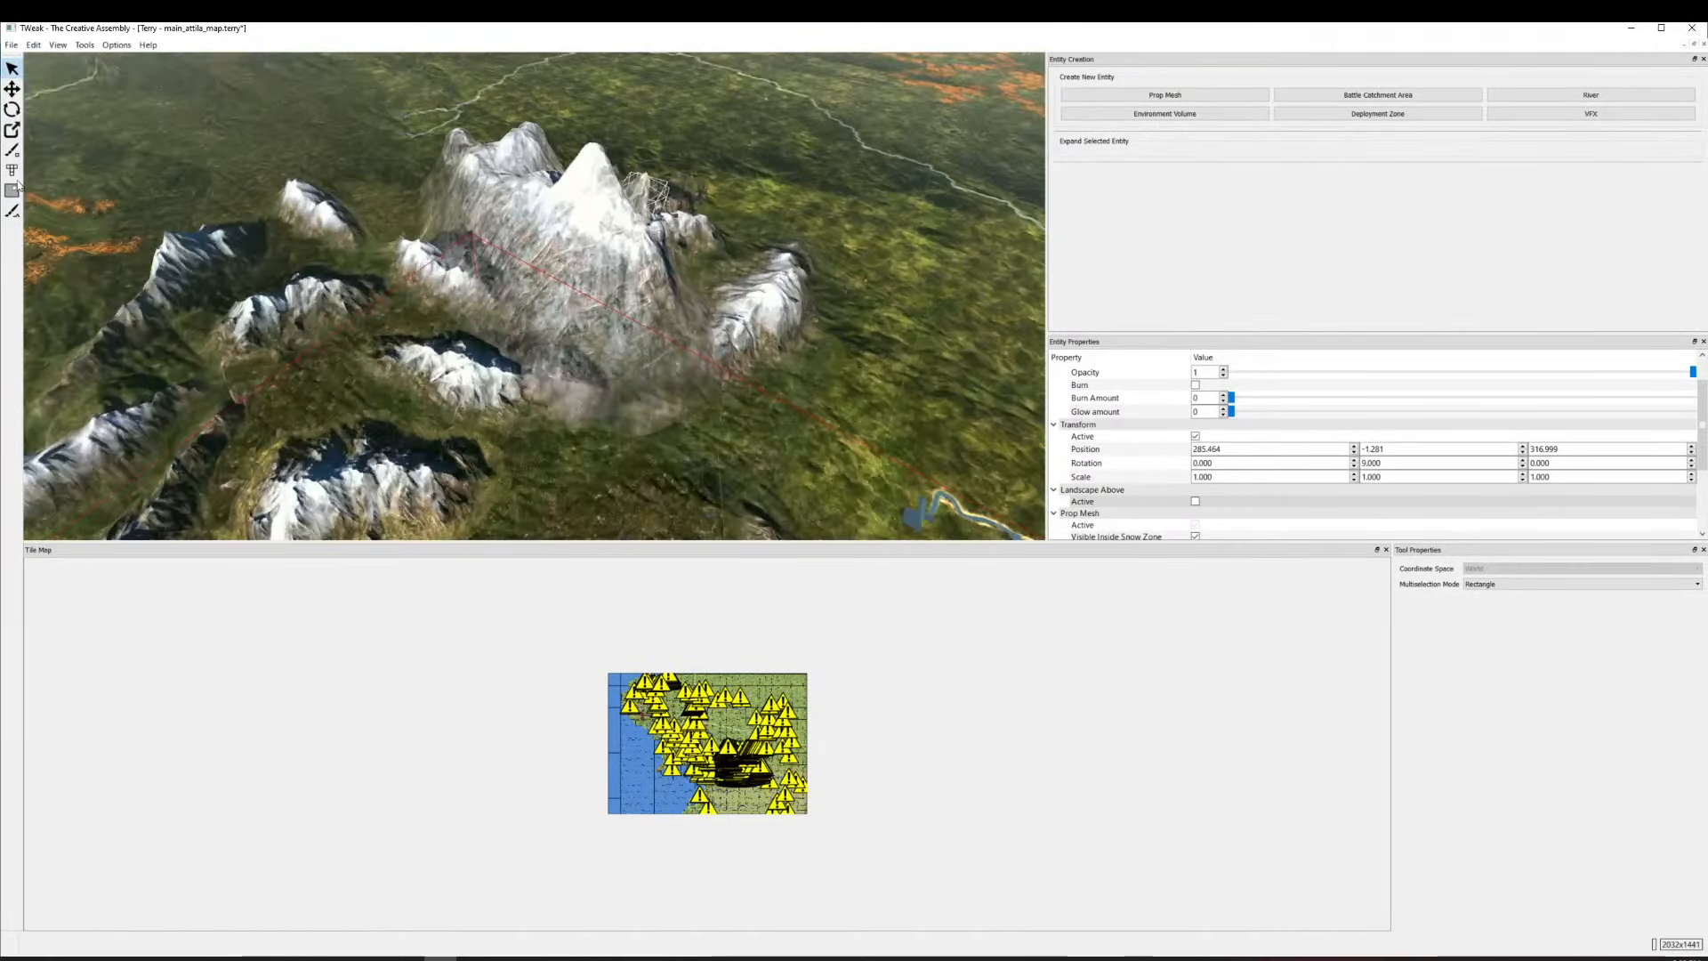
{"action": "left_click", "coordinate": [570, 292]}
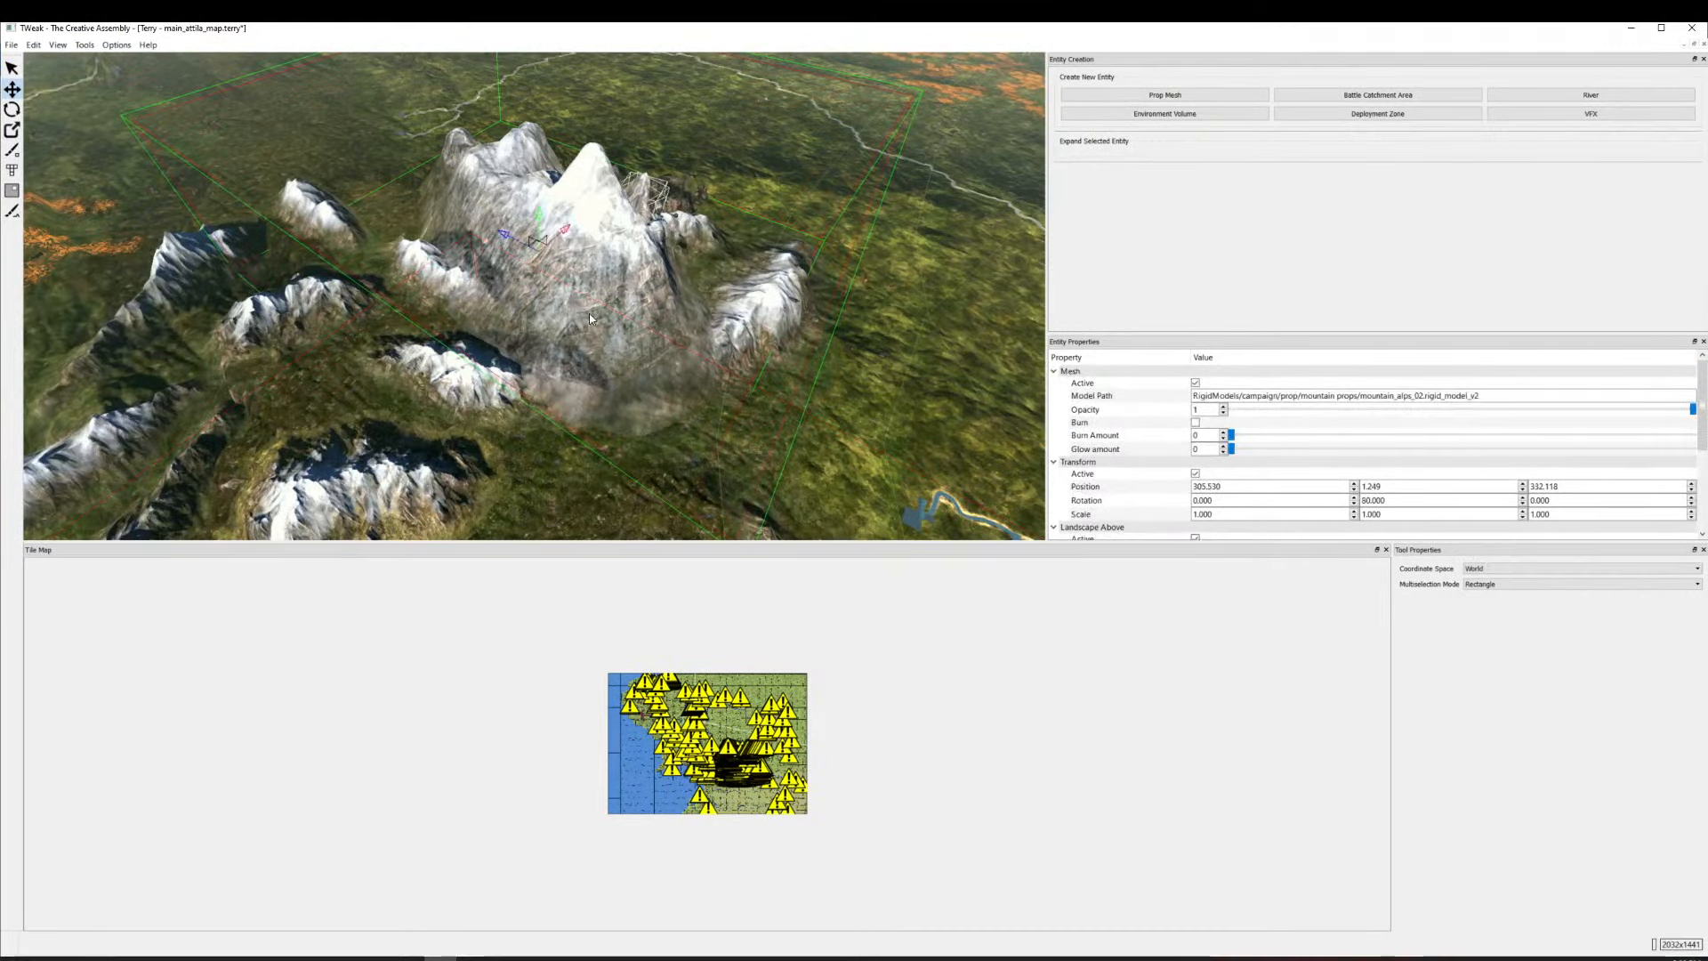
{"action": "left_click_drag", "start_coordinate": [387, 353], "coordinate": [388, 344]}
{"action": "scroll", "coordinate": [1250, 474], "scroll_direction": "down", "scroll_amount": 3}
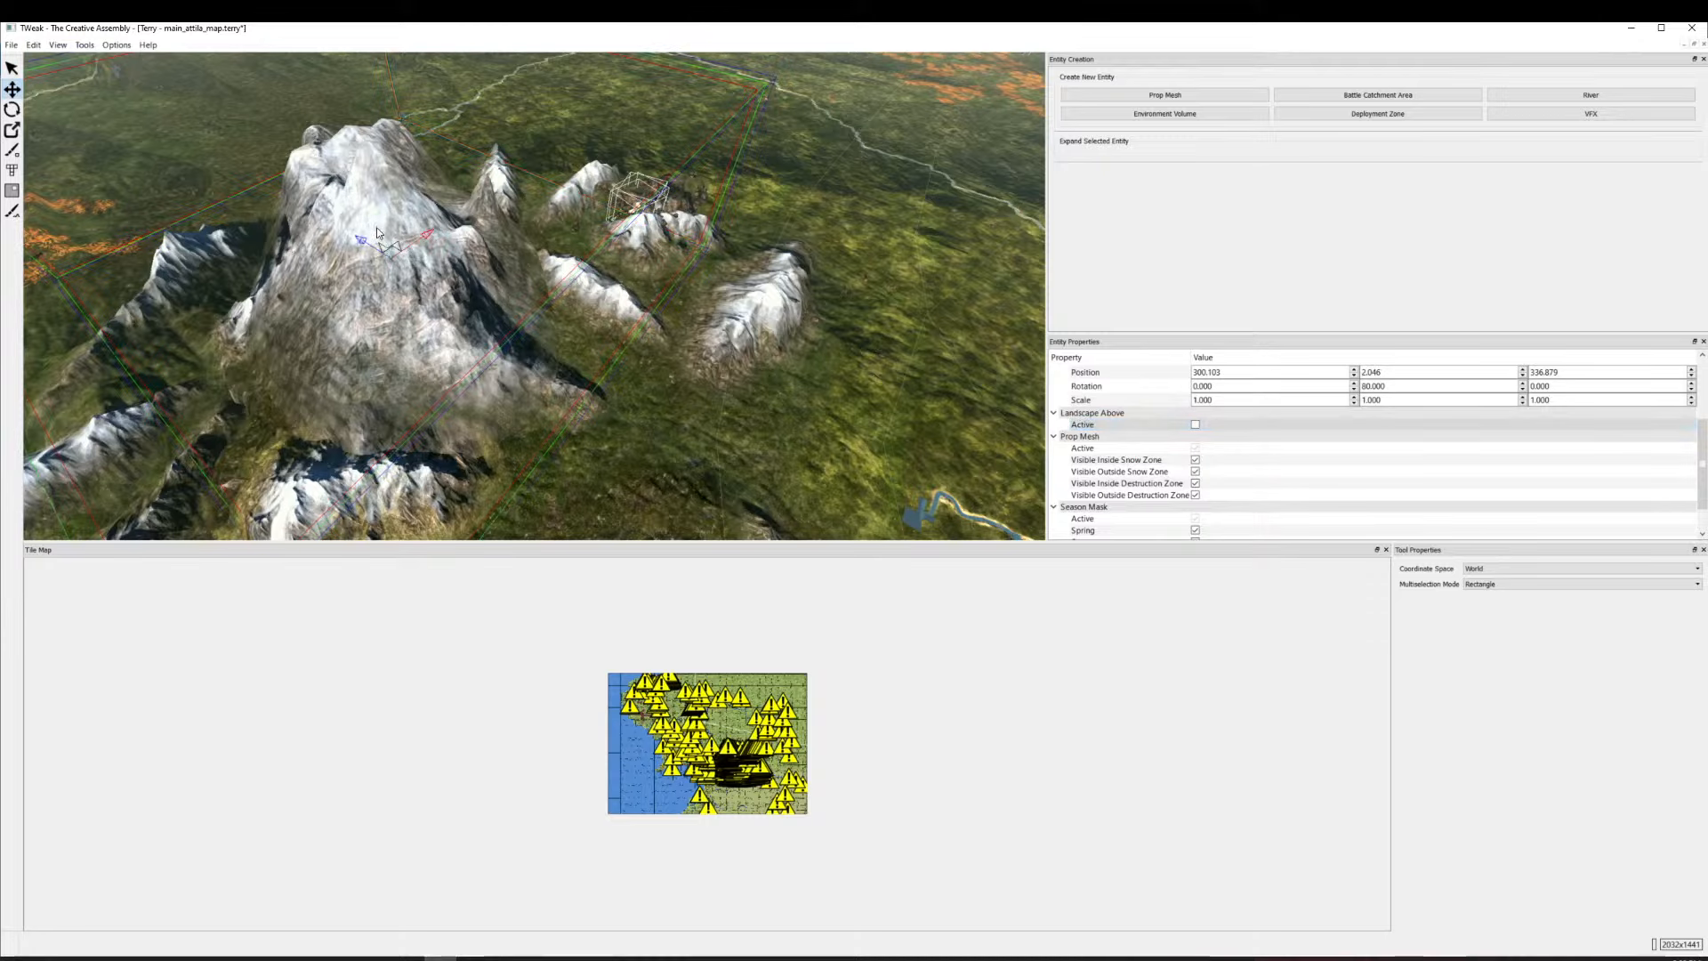
{"action": "left_click_drag", "start_coordinate": [377, 248], "coordinate": [376, 309]}
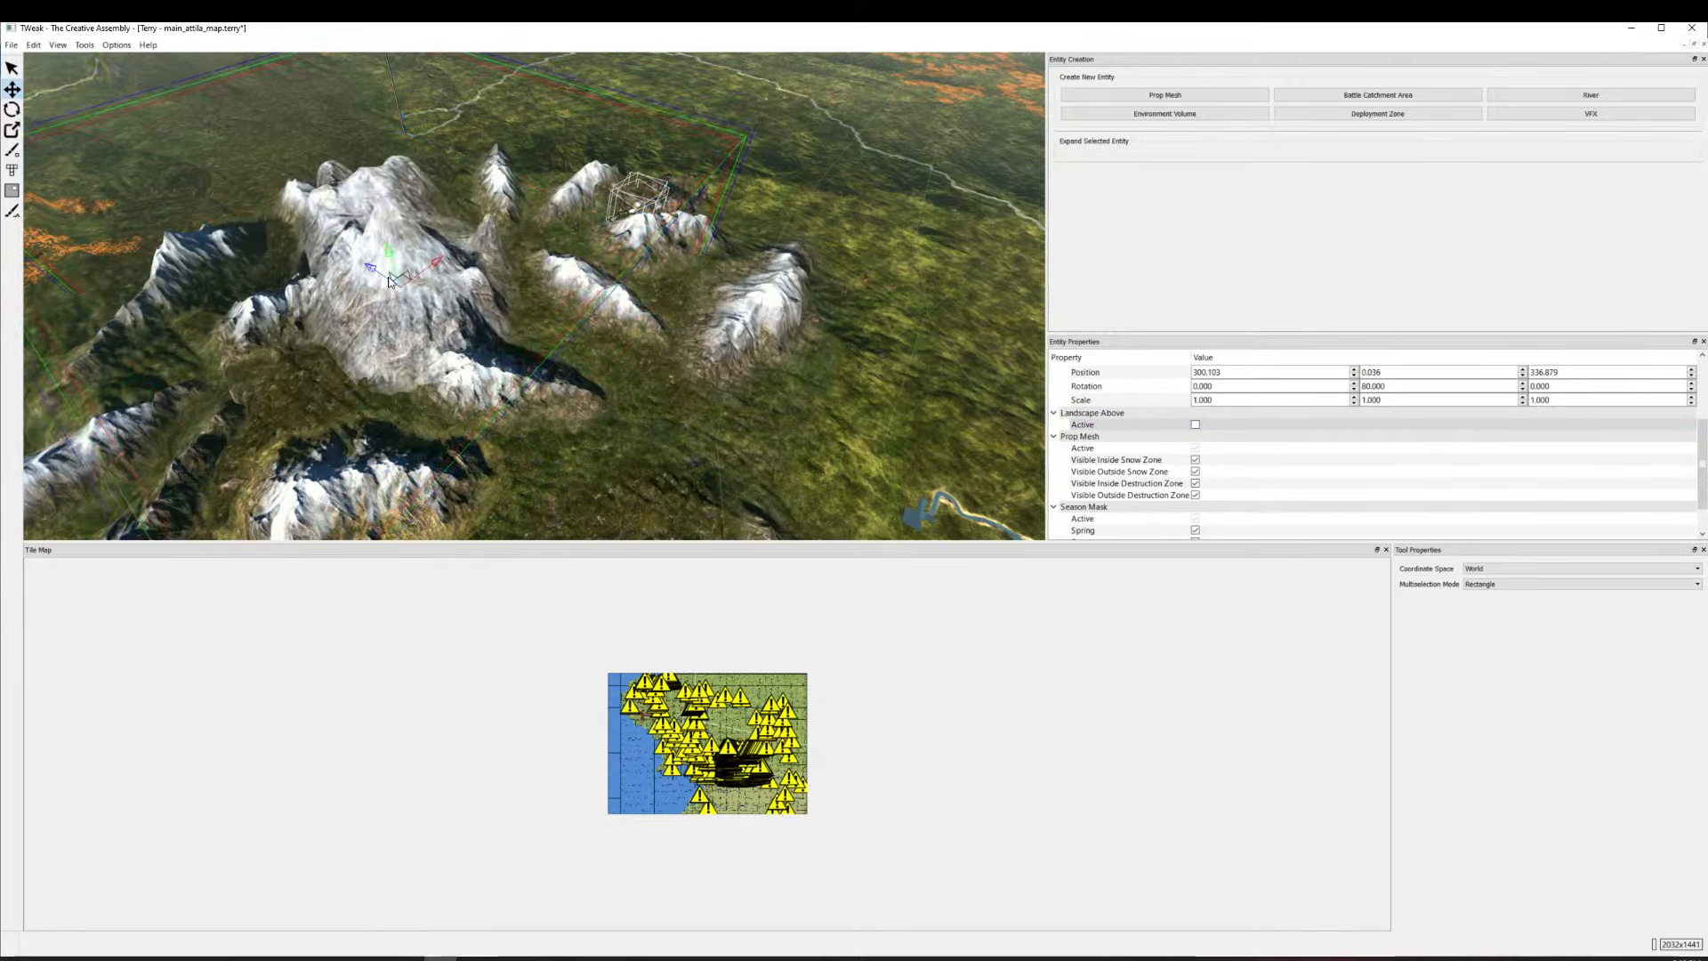
{"action": "left_click_drag", "start_coordinate": [403, 276], "coordinate": [376, 302]}
Lower the mountain_alps_02 prop further into the ground, to a height of about -0.47.
{"action": "left_click_drag", "start_coordinate": [451, 367], "coordinate": [598, 291]}
{"action": "scroll", "coordinate": [569, 391], "scroll_direction": "up", "scroll_amount": 5}
{"action": "left_click_drag", "start_coordinate": [557, 424], "coordinate": [528, 351]}
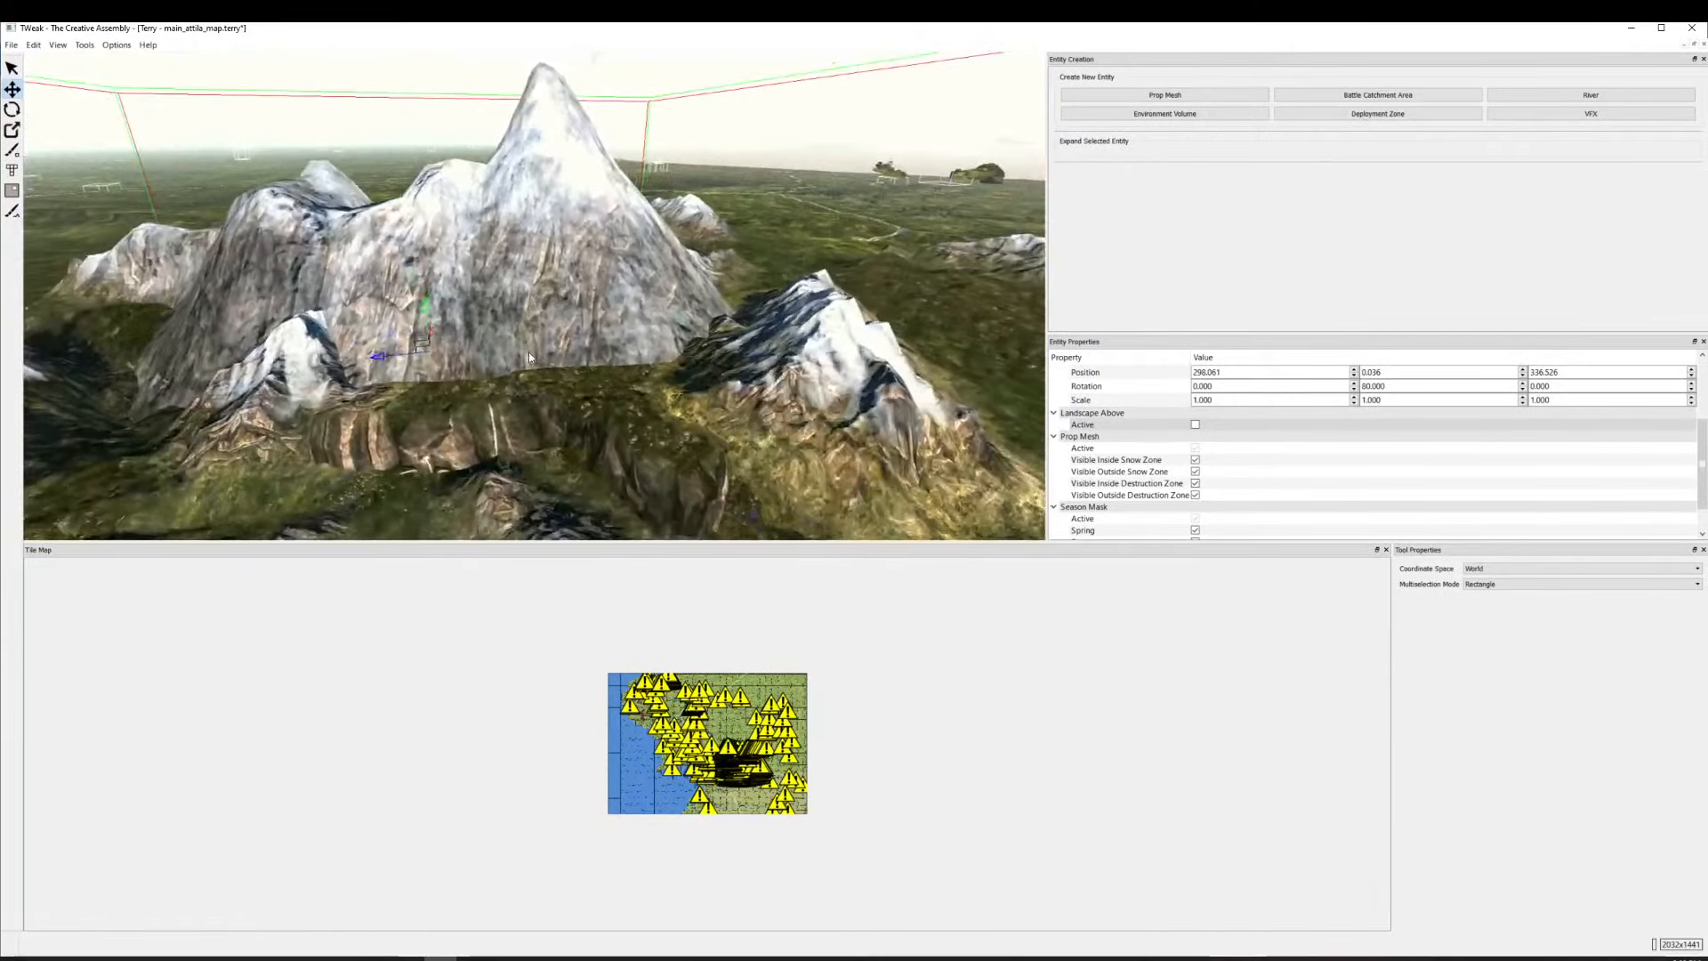
{"action": "scroll", "coordinate": [508, 348], "scroll_direction": "up", "scroll_amount": 1}
{"action": "left_click_drag", "start_coordinate": [403, 318], "coordinate": [406, 337]}
Examine the lowered mountain and its neighbouring peaks from far away and up close.
{"action": "scroll", "coordinate": [382, 258], "scroll_direction": "down", "scroll_amount": 3}
{"action": "scroll", "coordinate": [382, 258], "scroll_direction": "down", "scroll_amount": 8}
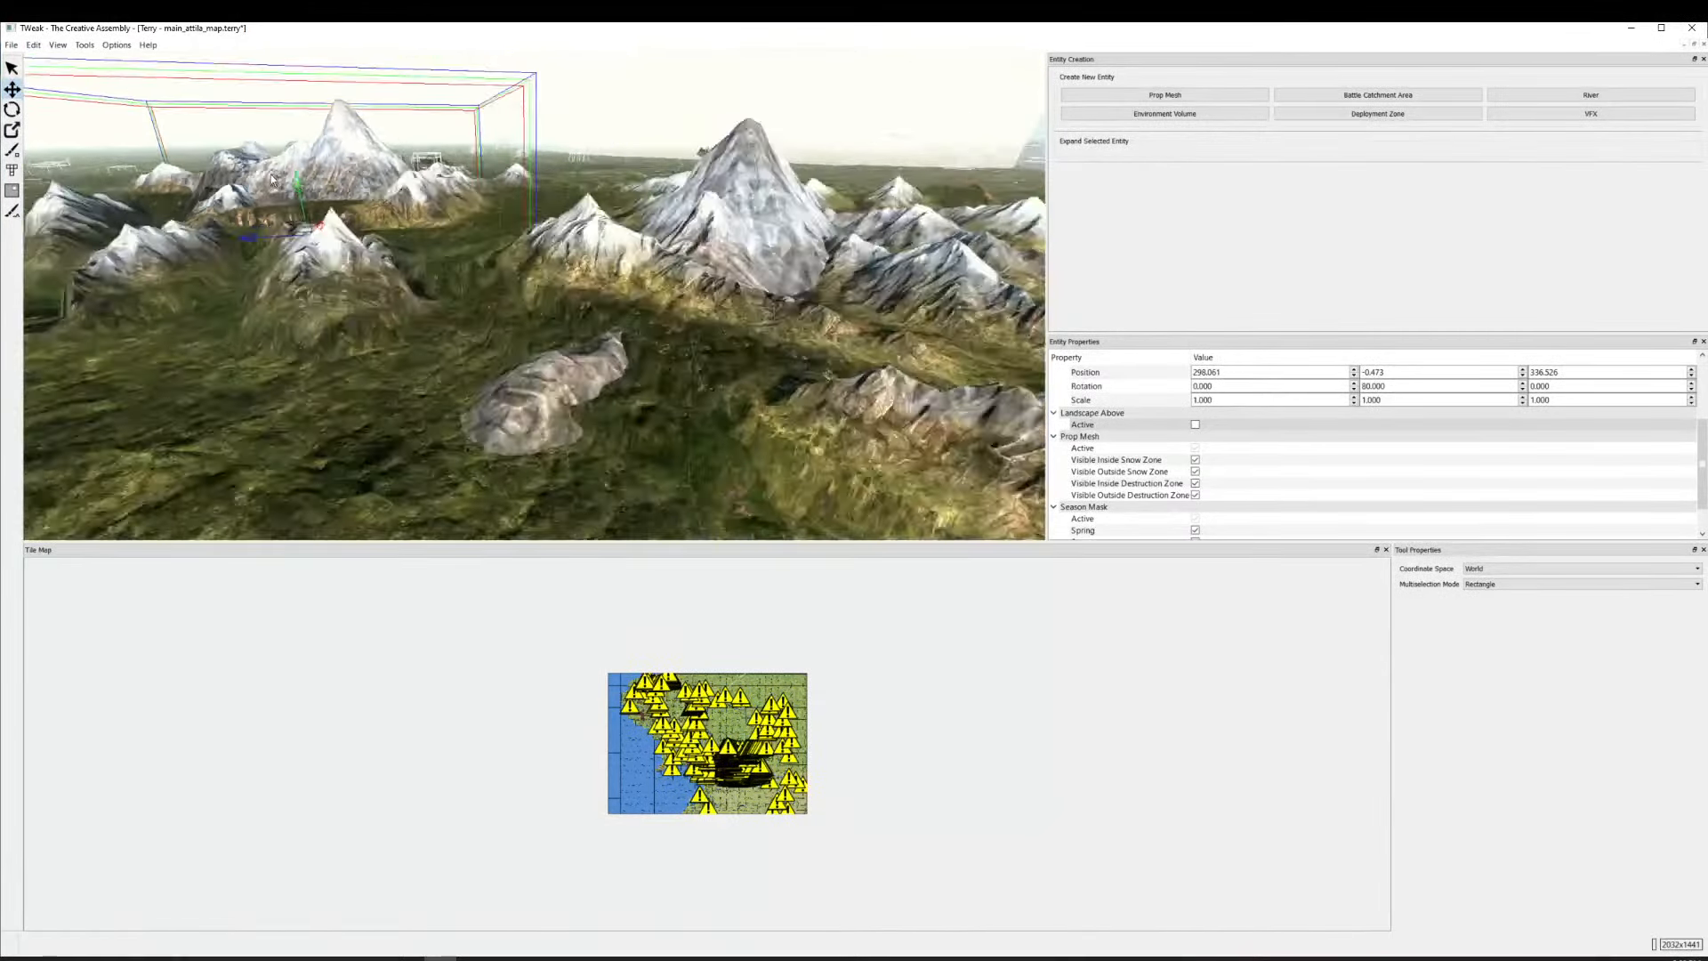
{"action": "scroll", "coordinate": [276, 189], "scroll_direction": "down", "scroll_amount": 8}
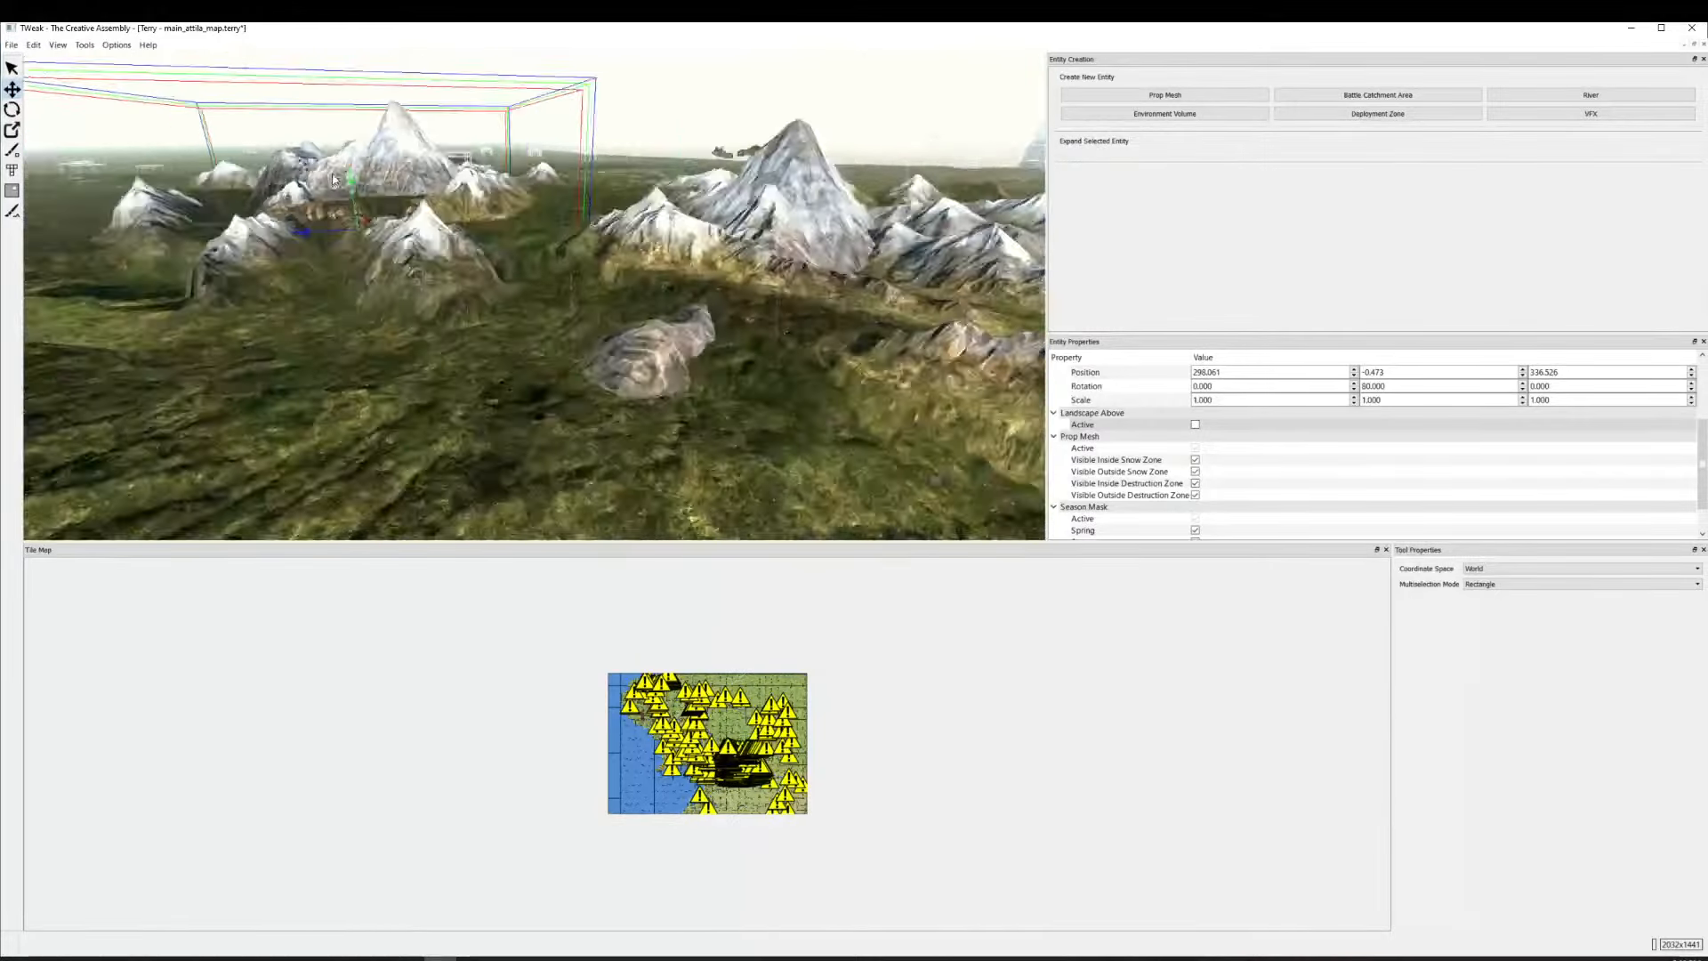
{"action": "scroll", "coordinate": [374, 158], "scroll_direction": "up", "scroll_amount": 4}
{"action": "scroll", "coordinate": [420, 155], "scroll_direction": "down", "scroll_amount": 5}
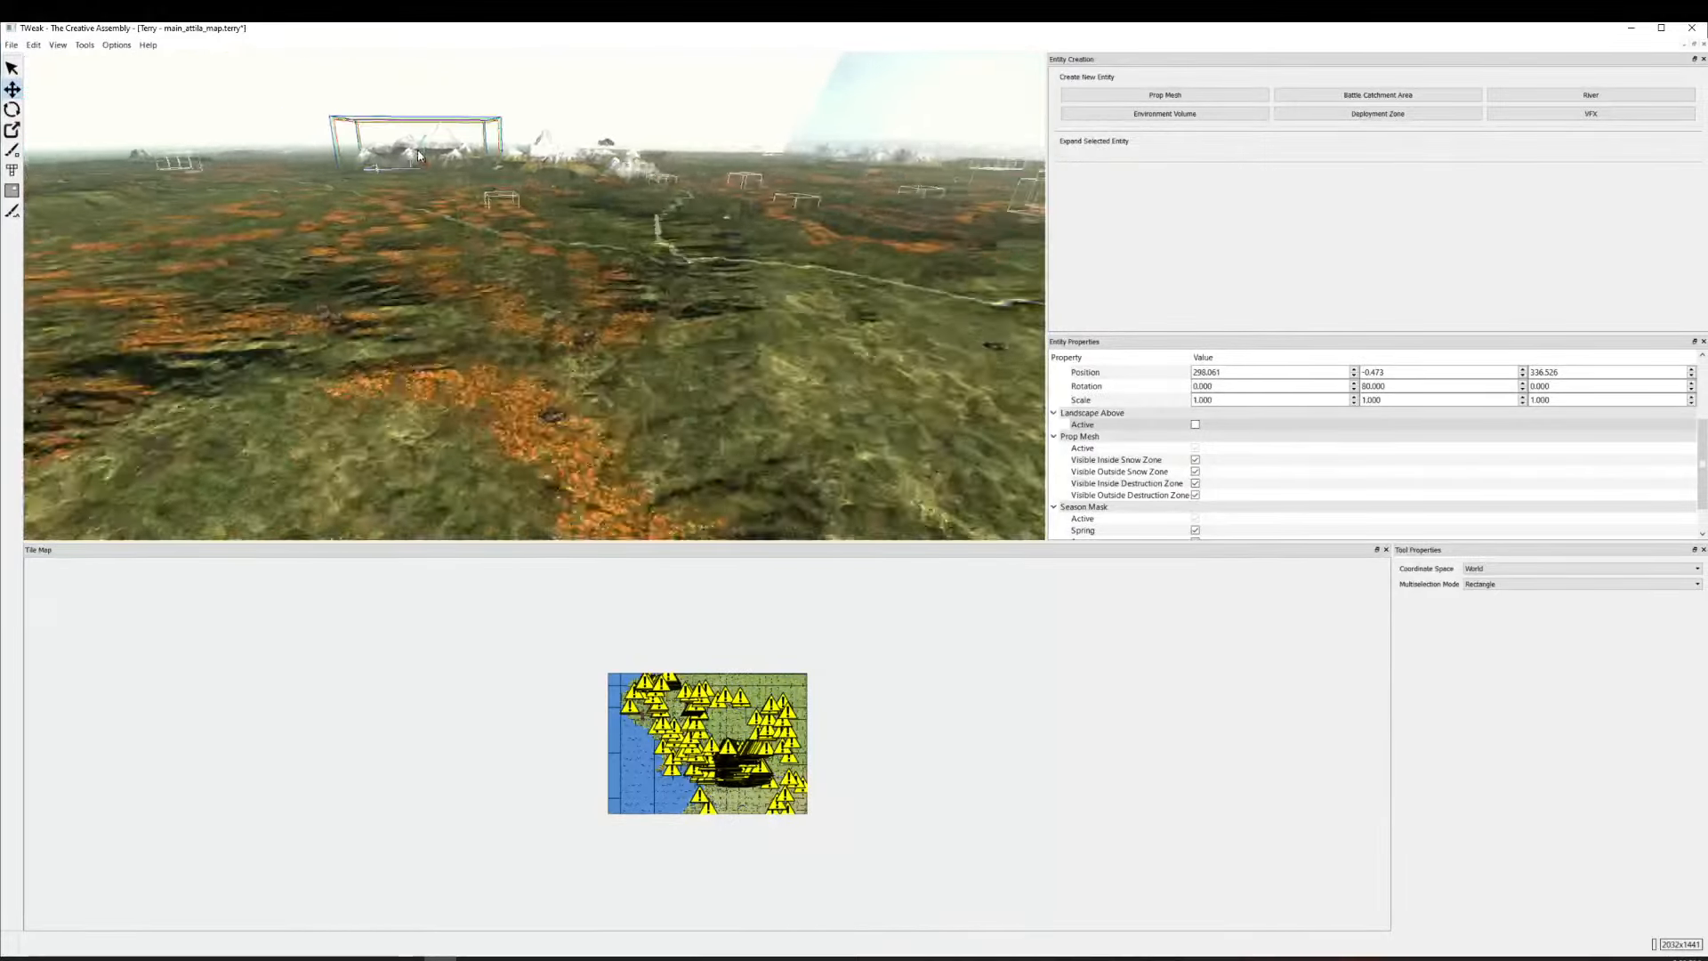
{"action": "scroll", "coordinate": [426, 163], "scroll_direction": "up", "scroll_amount": 4}
{"action": "scroll", "coordinate": [427, 163], "scroll_direction": "up", "scroll_amount": 8}
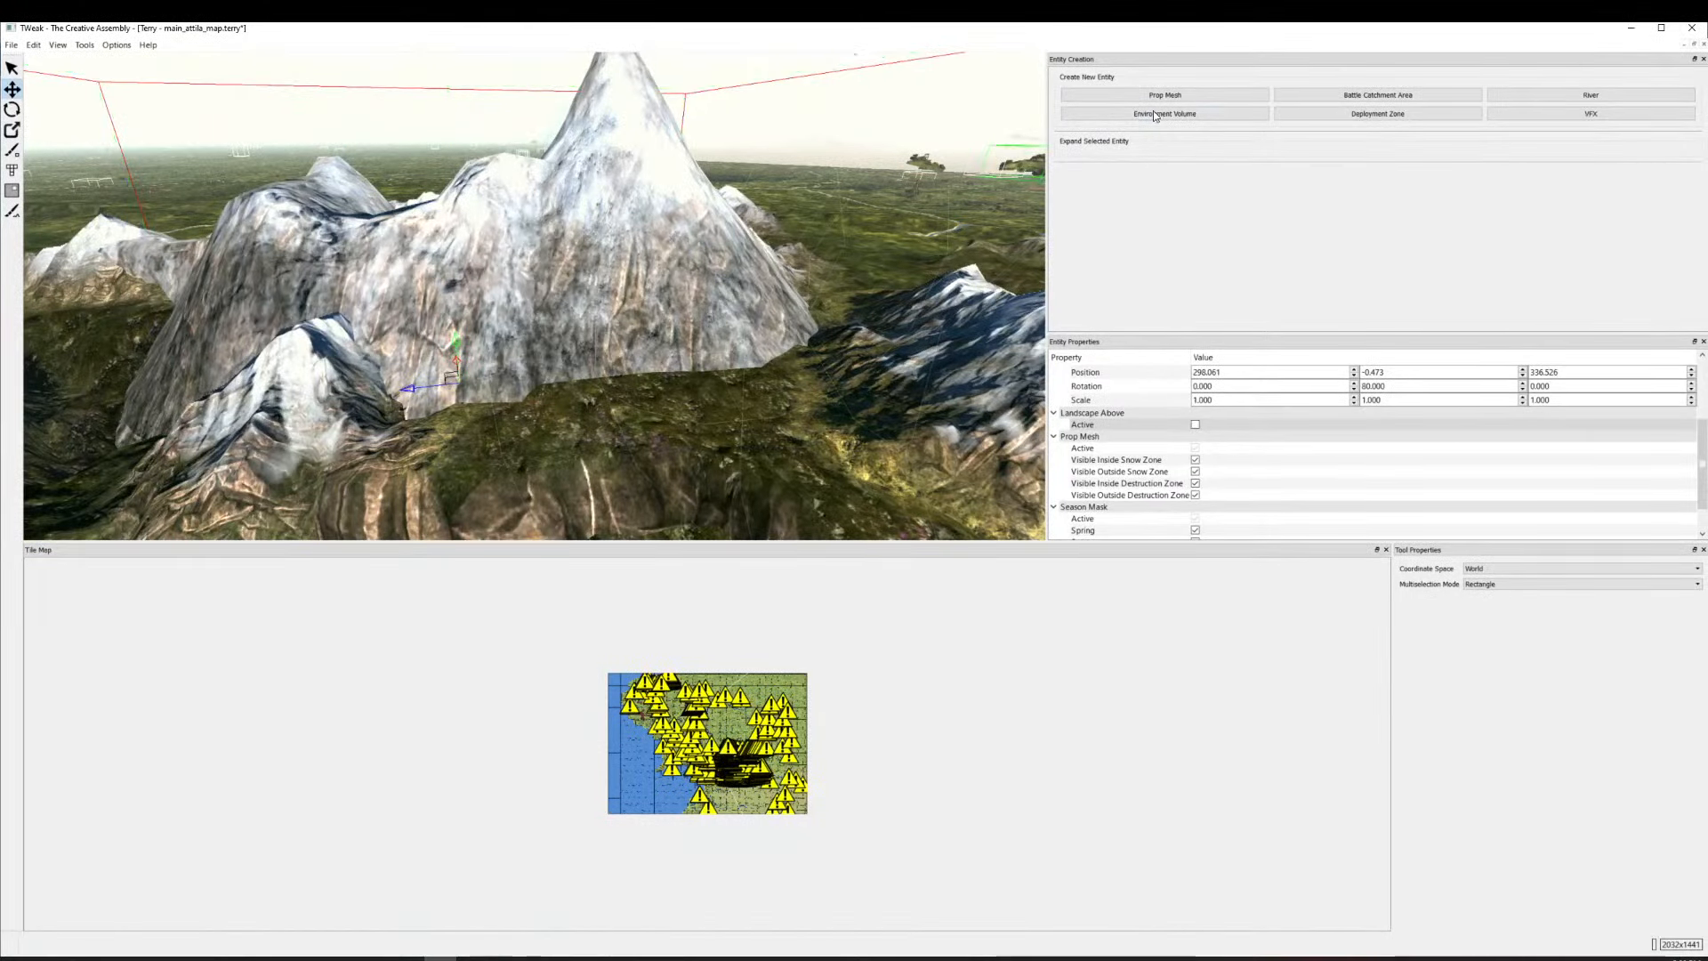
Browse the rock prop meshes and place rocks_sea_01 props along the exposed base of the tall peak.
{"action": "left_click", "coordinate": [1169, 96]}
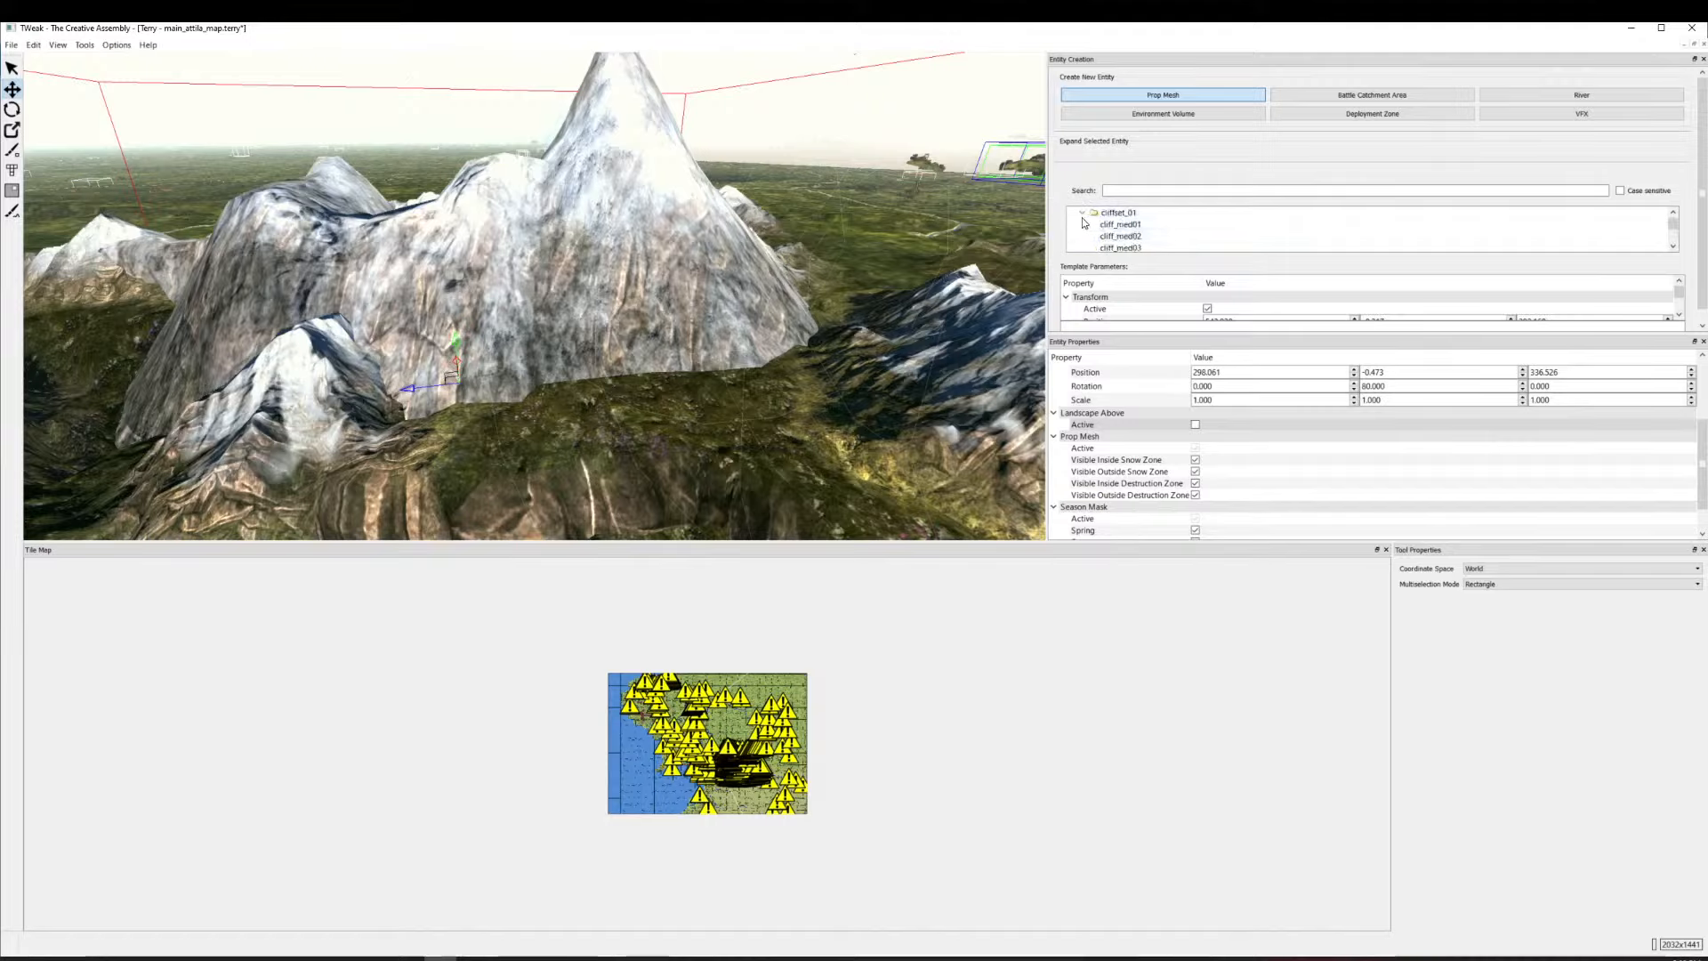
{"action": "scroll", "coordinate": [1090, 239], "scroll_direction": "down", "scroll_amount": 2}
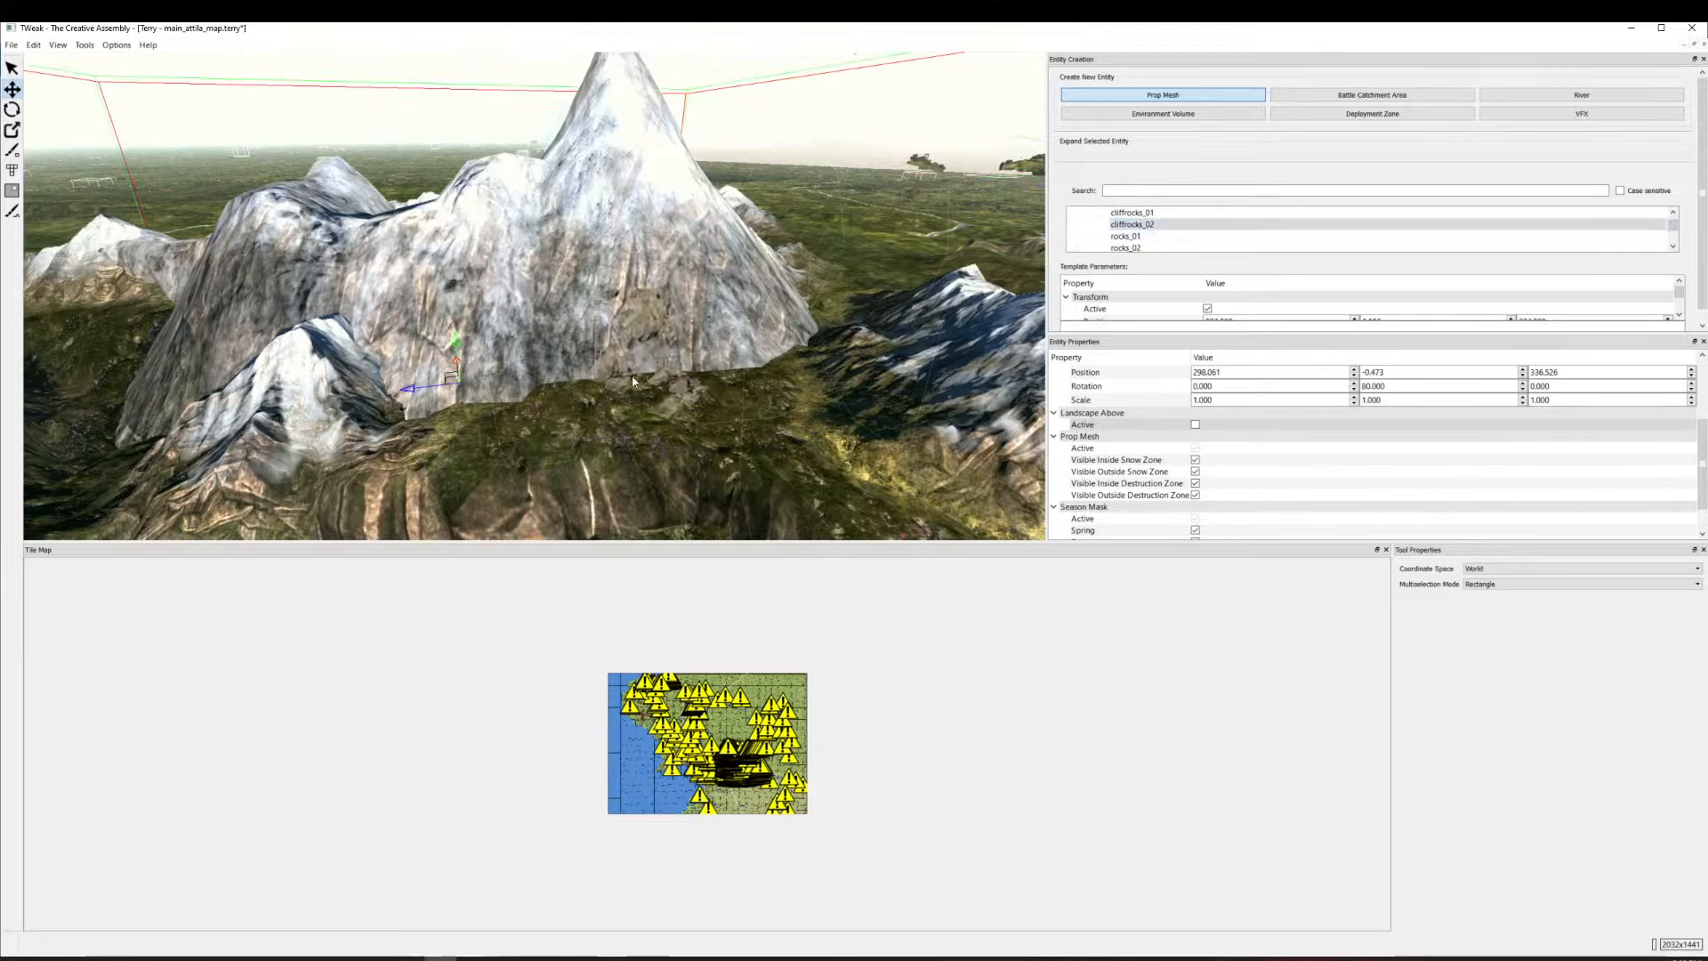
{"action": "left_click", "coordinate": [1153, 237]}
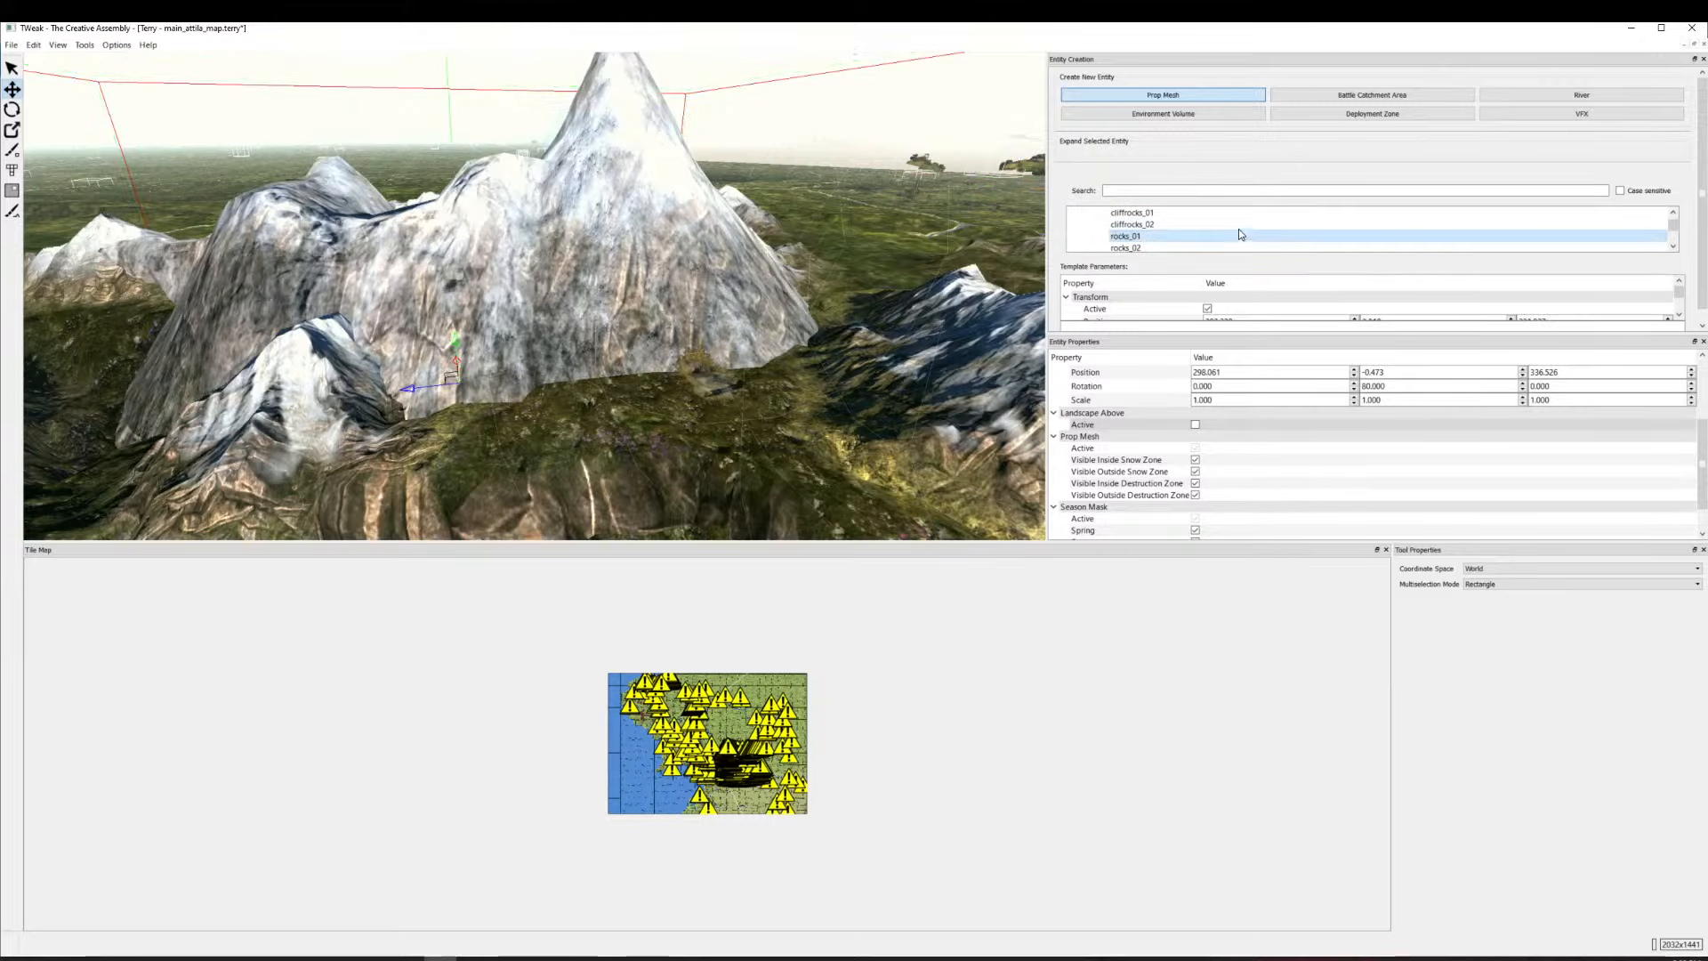
{"action": "scroll", "coordinate": [1238, 230], "scroll_direction": "down", "scroll_amount": 2}
{"action": "left_click", "coordinate": [1177, 247]}
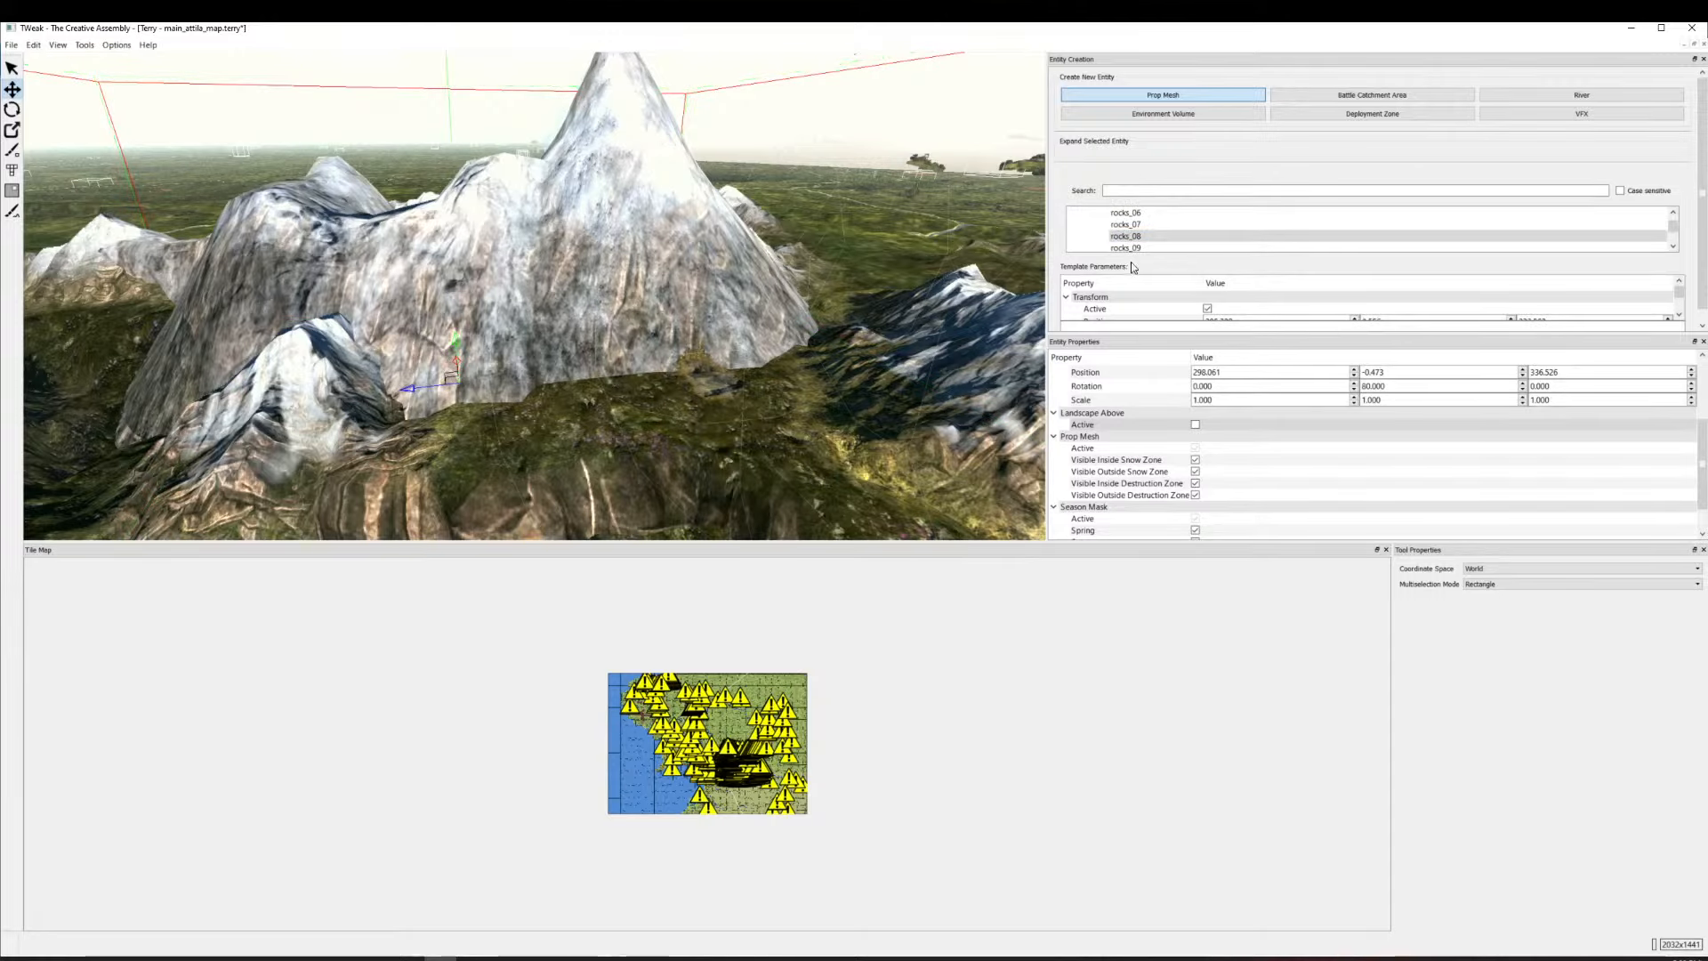
{"action": "left_click", "coordinate": [1172, 248]}
{"action": "scroll", "coordinate": [1193, 243], "scroll_direction": "down", "scroll_amount": 2}
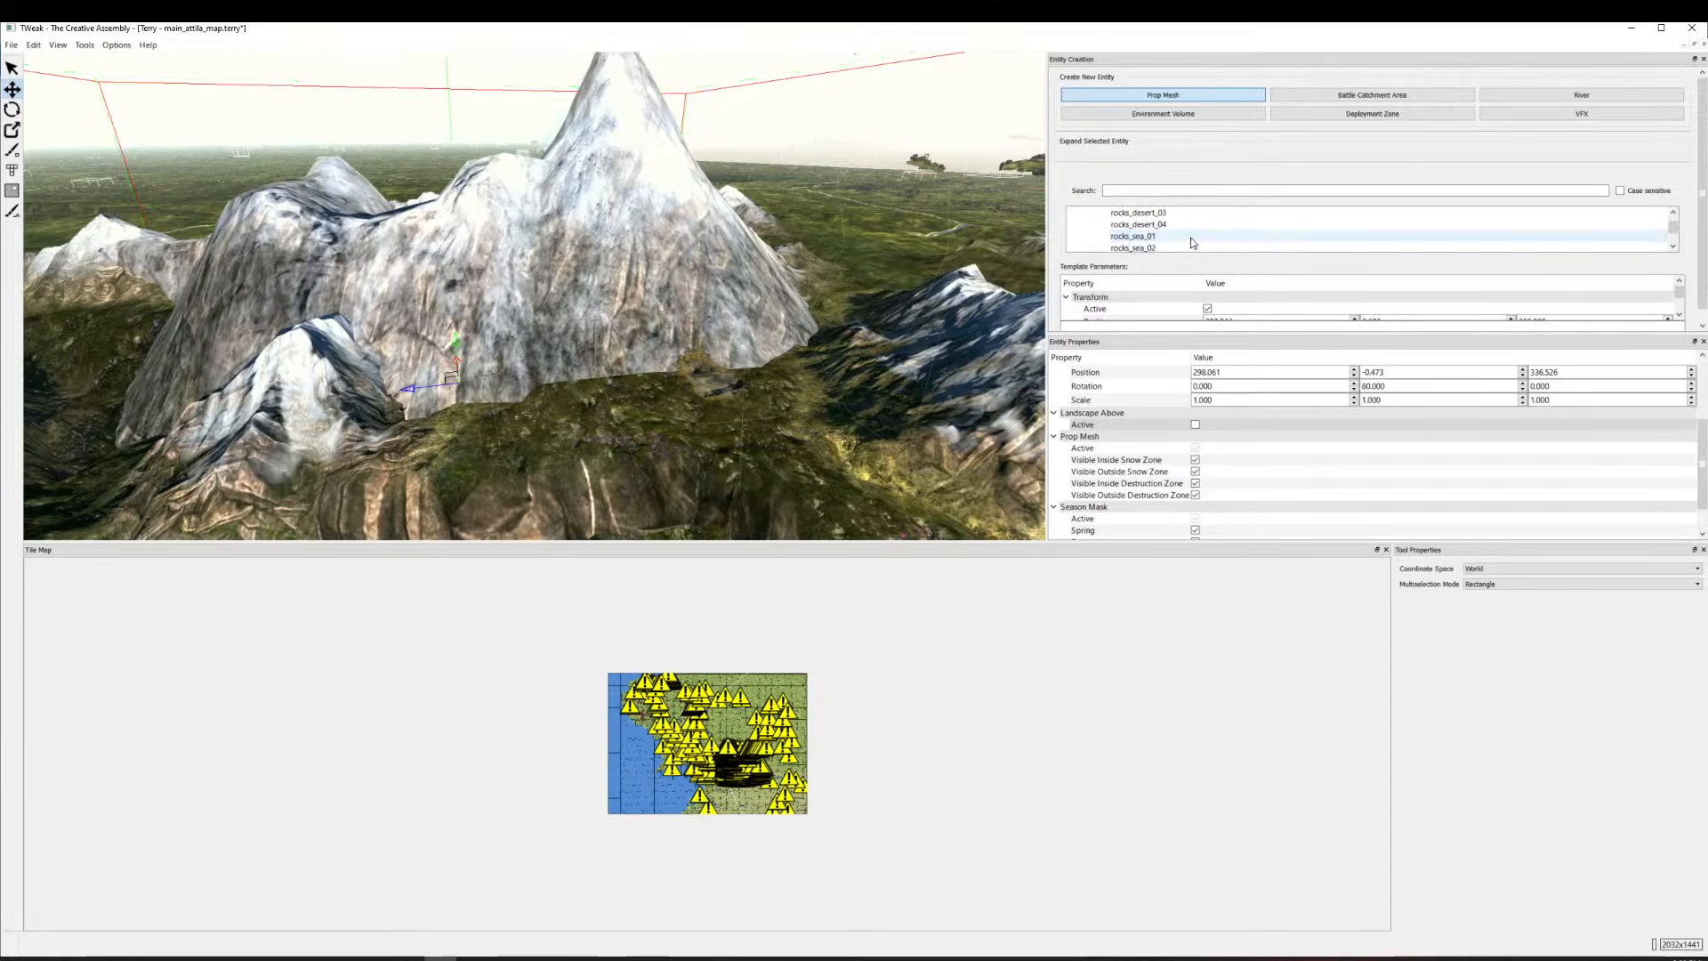
{"action": "left_click", "coordinate": [1176, 237]}
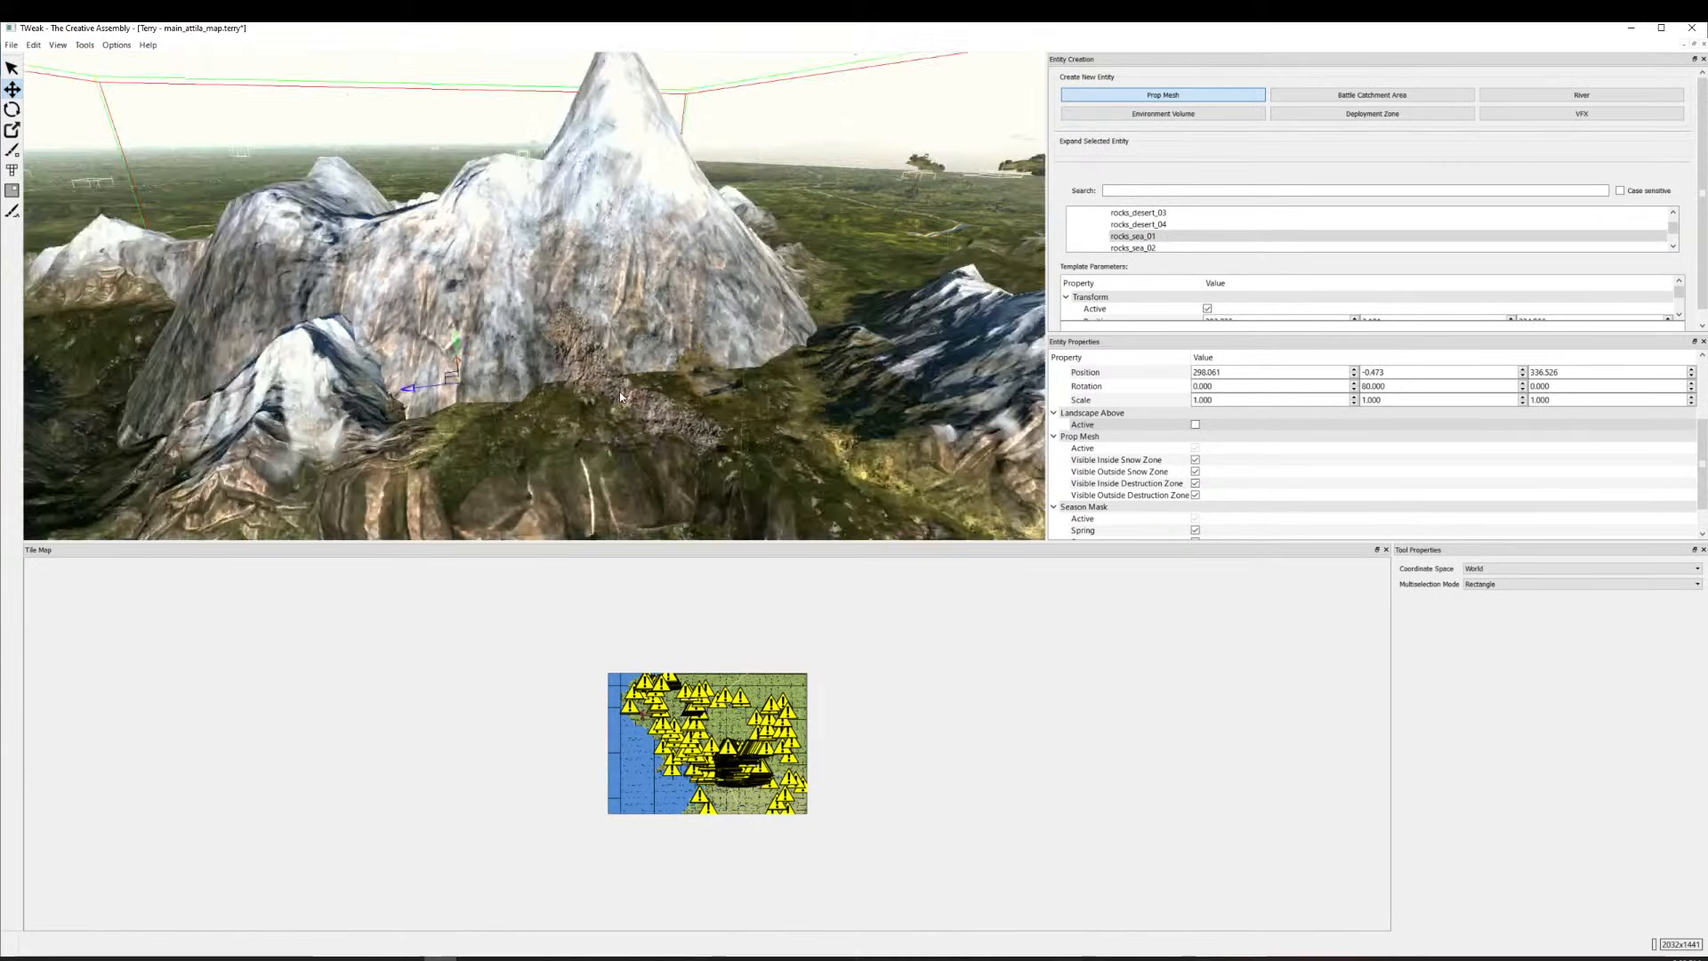
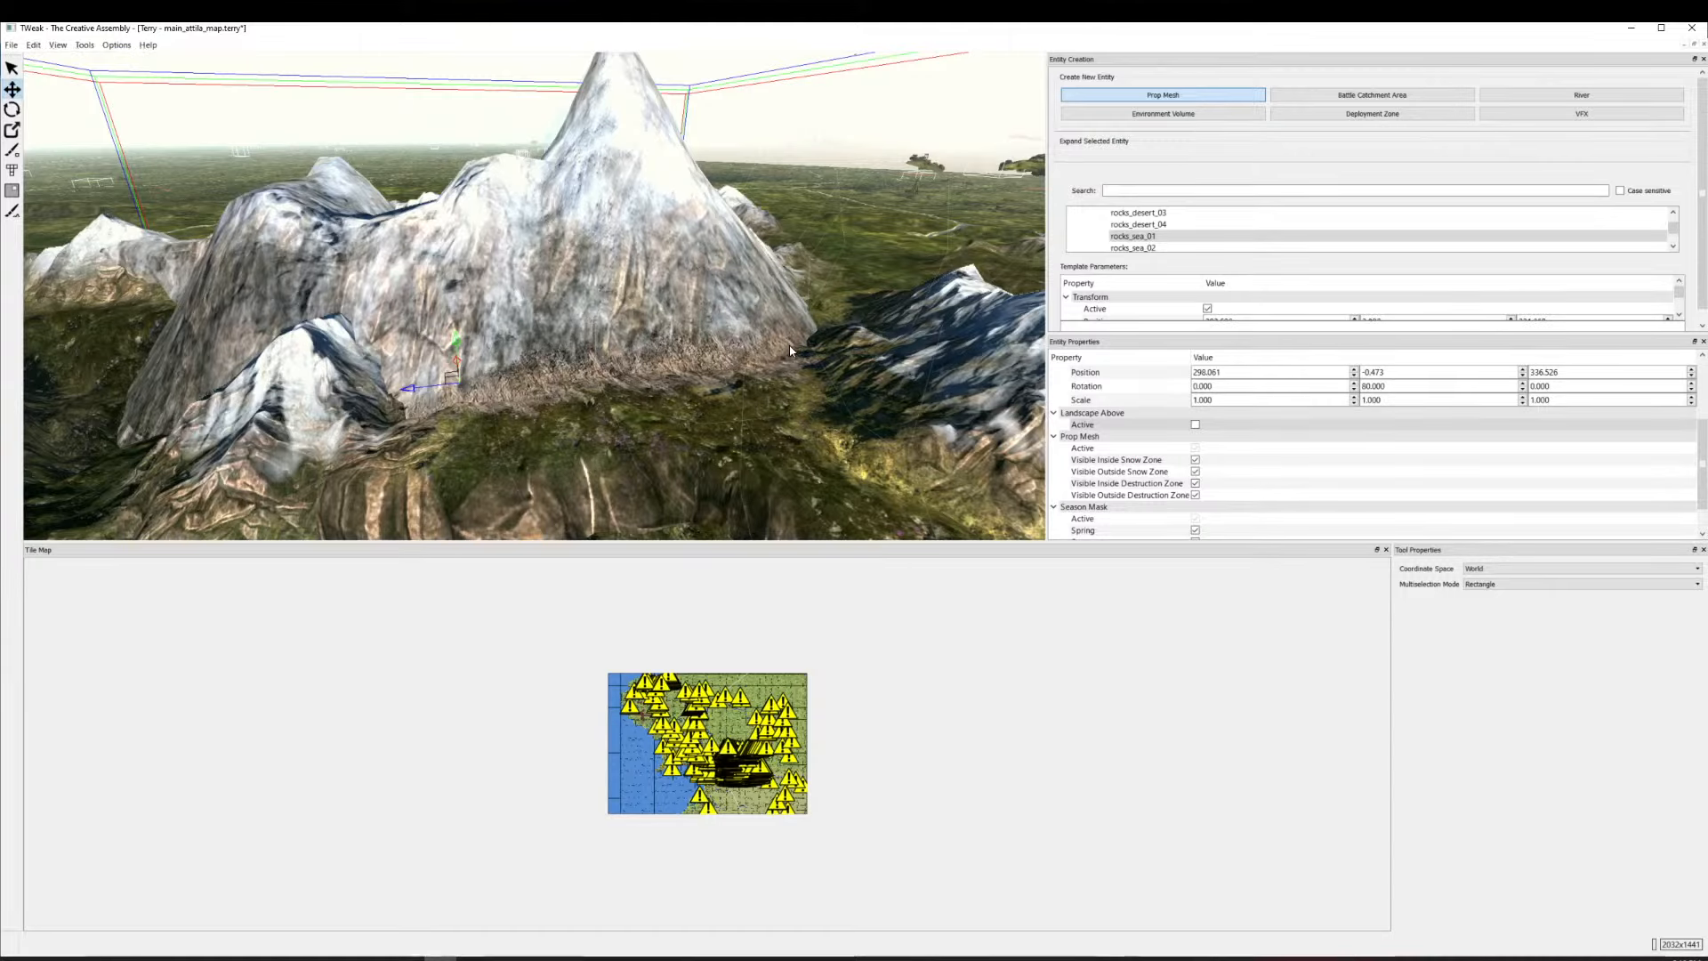
{"action": "scroll", "coordinate": [817, 403], "scroll_direction": "down", "scroll_amount": 3}
{"action": "scroll", "coordinate": [814, 402], "scroll_direction": "up", "scroll_amount": 3}
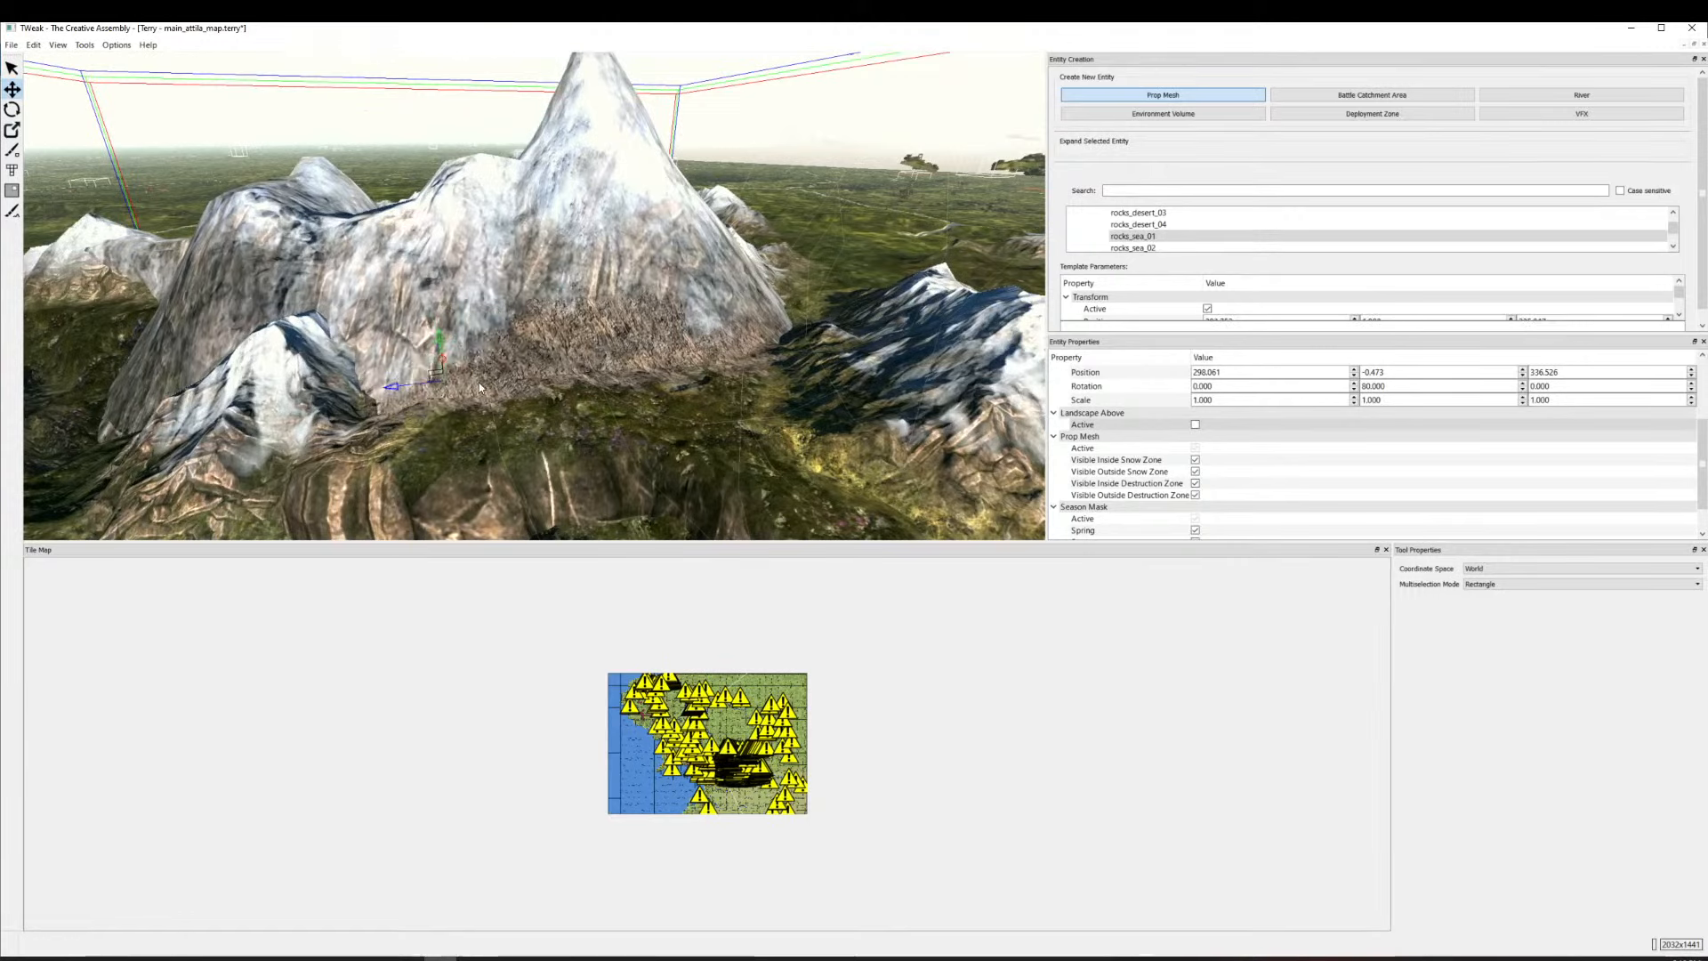
Add a rocks_sea_02 prop in front of the rocks at the tall peak's base and check the mountain from several distances.
{"action": "left_click", "coordinate": [1139, 248]}
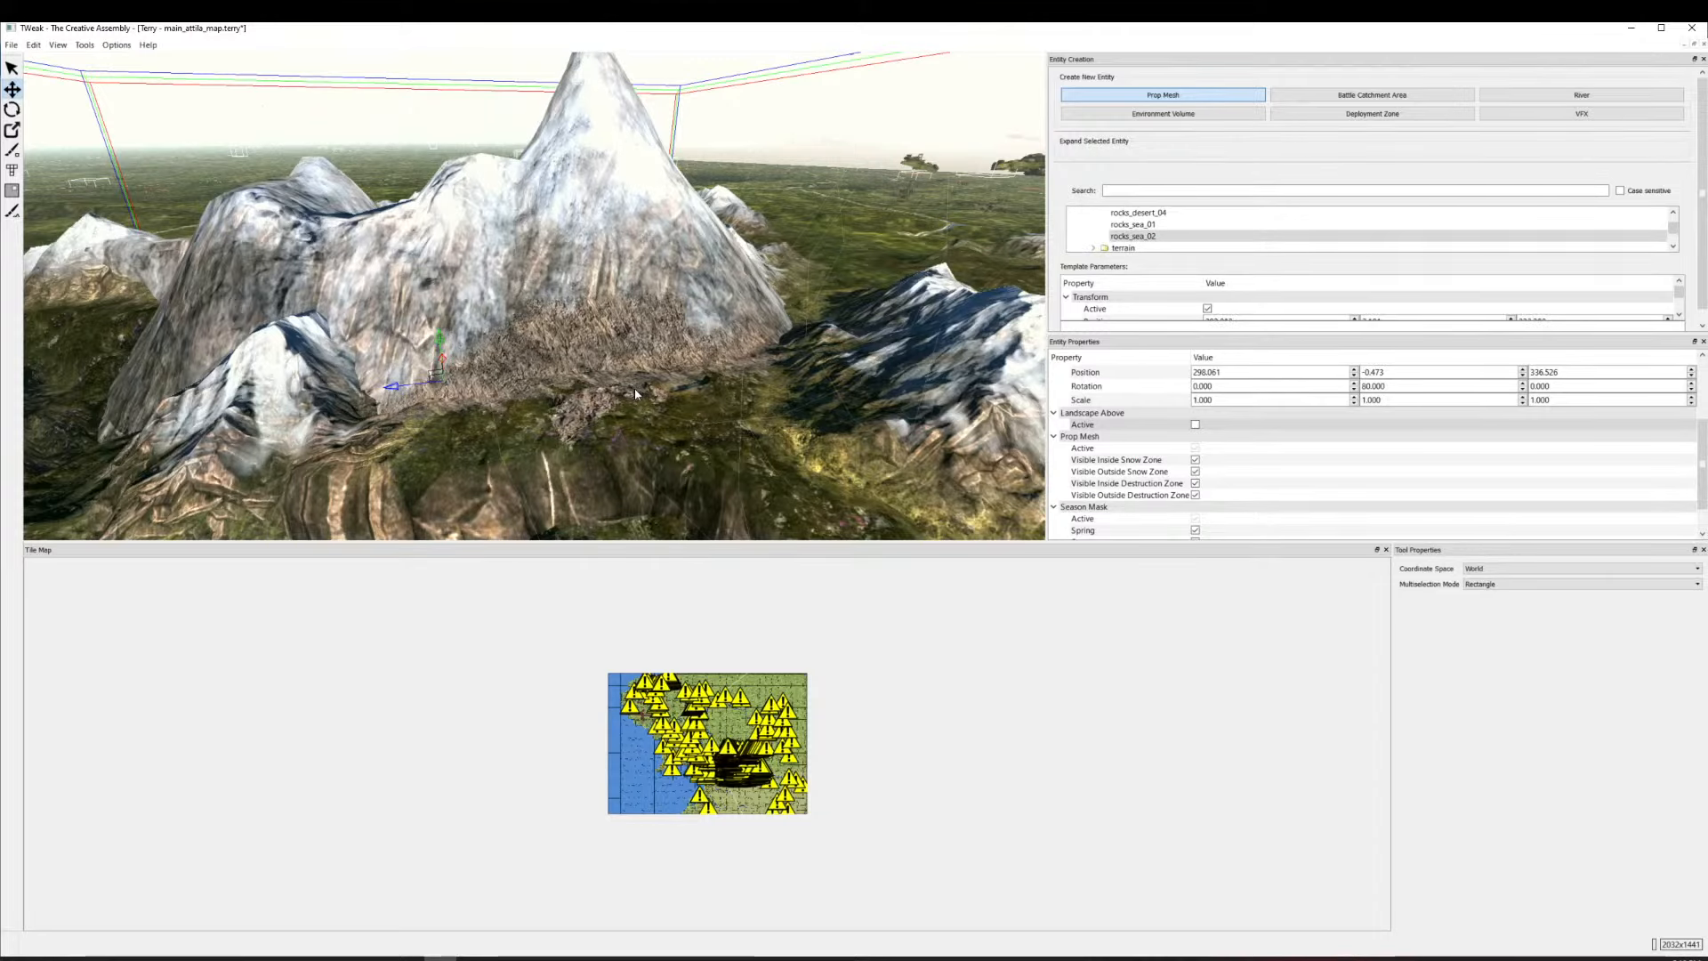
{"action": "scroll", "coordinate": [634, 403], "scroll_direction": "down", "scroll_amount": 10}
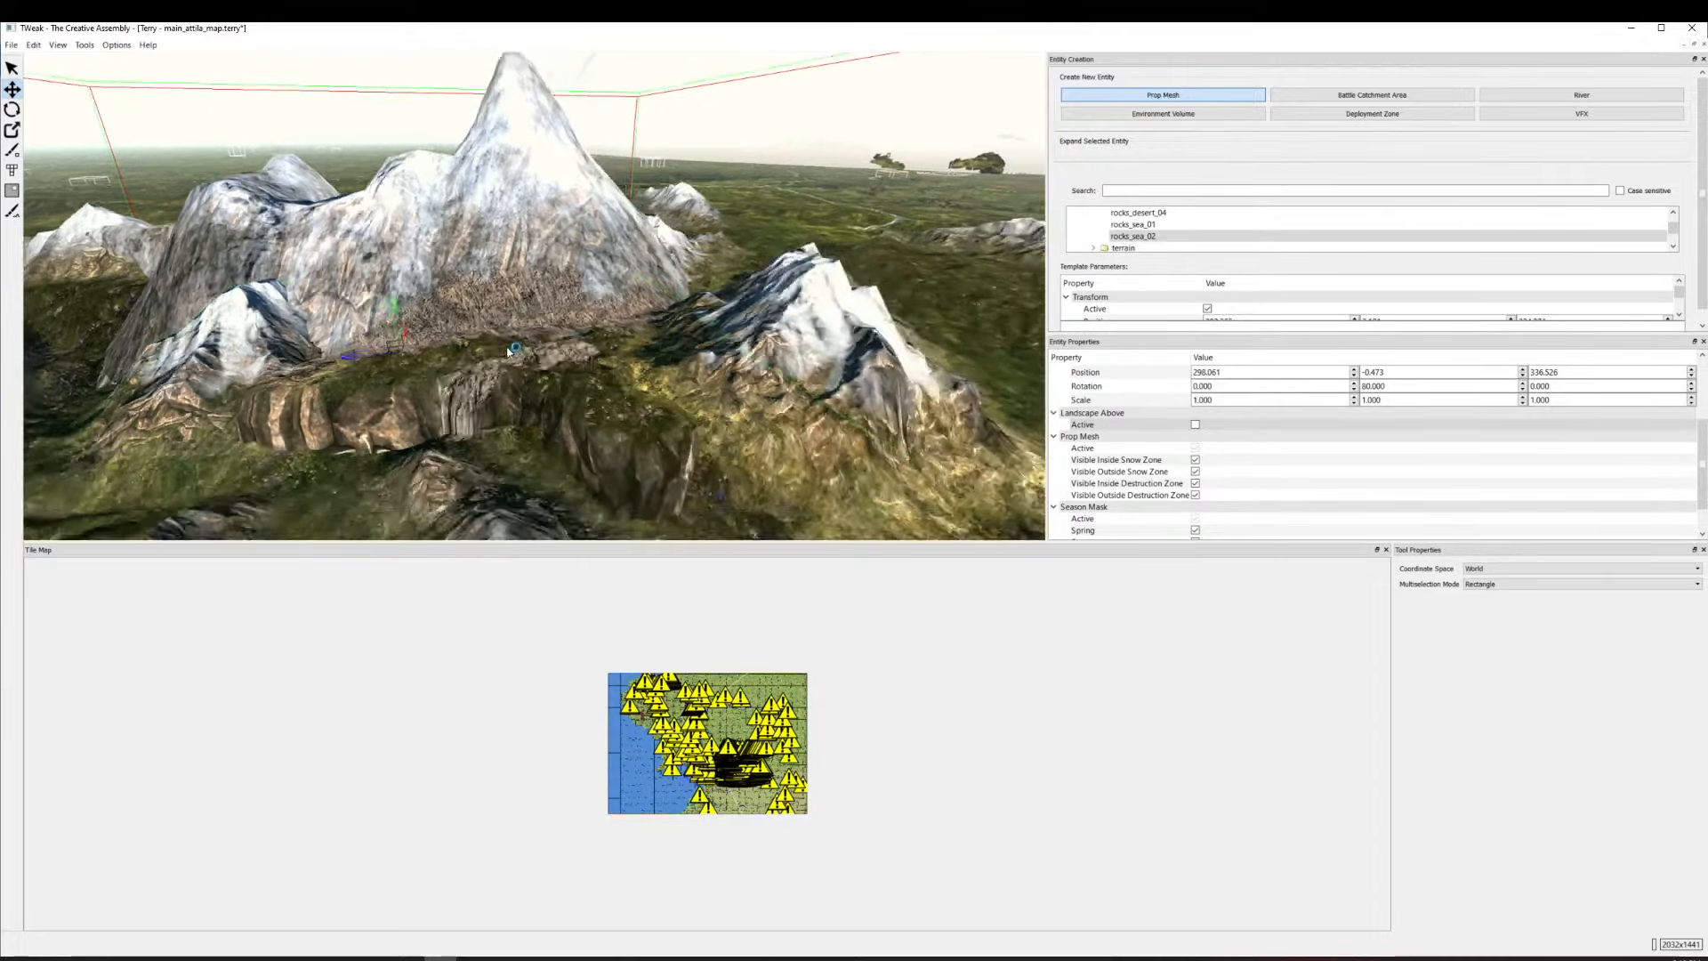
{"action": "scroll", "coordinate": [613, 313], "scroll_direction": "down", "scroll_amount": 10}
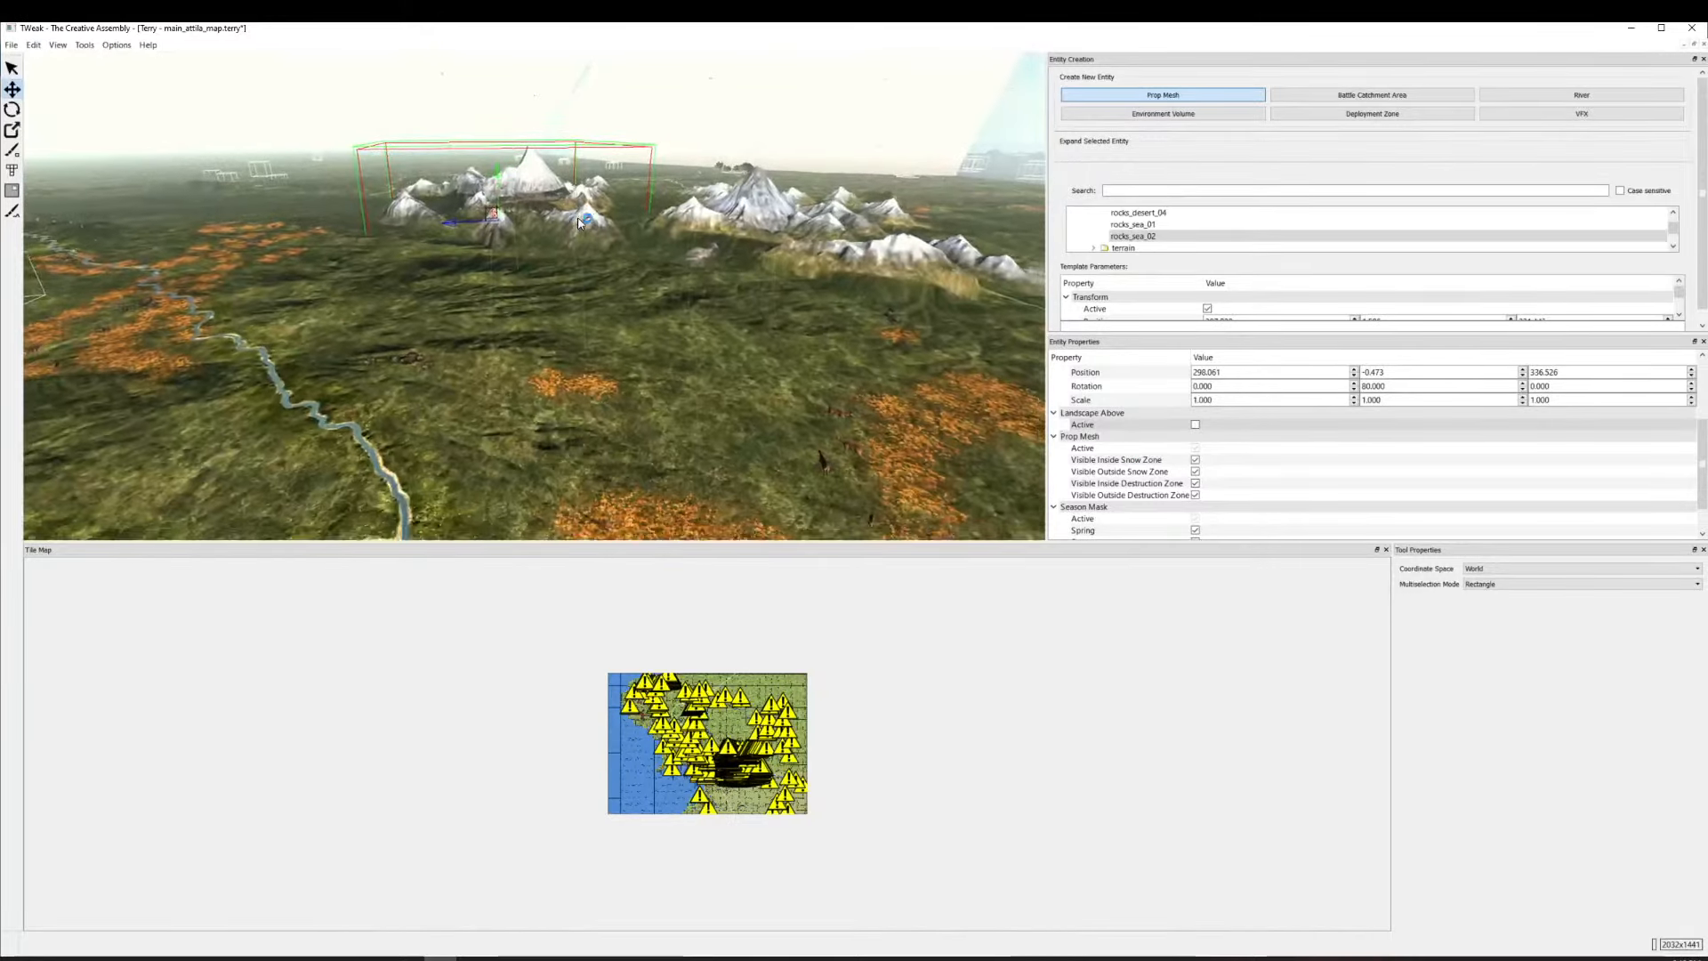
{"action": "scroll", "coordinate": [467, 301], "scroll_direction": "up", "scroll_amount": 8}
{"action": "scroll", "coordinate": [467, 301], "scroll_direction": "up", "scroll_amount": 5}
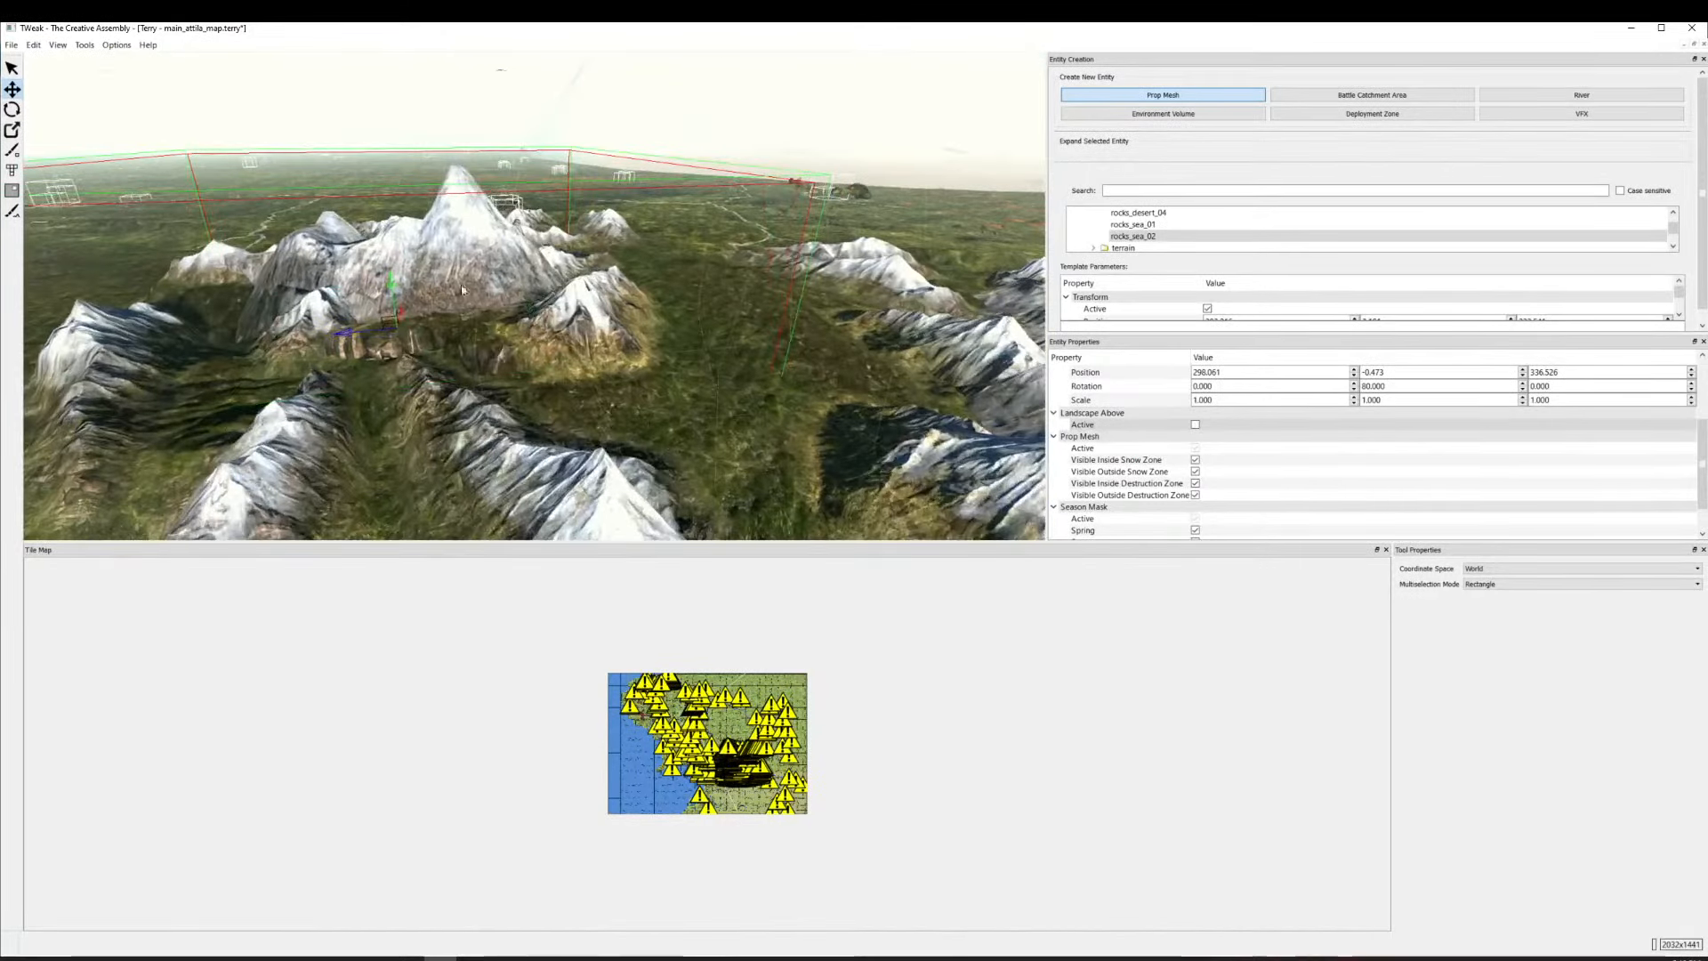
{"action": "scroll", "coordinate": [396, 257], "scroll_direction": "down", "scroll_amount": 4}
{"action": "scroll", "coordinate": [396, 258], "scroll_direction": "up", "scroll_amount": 5}
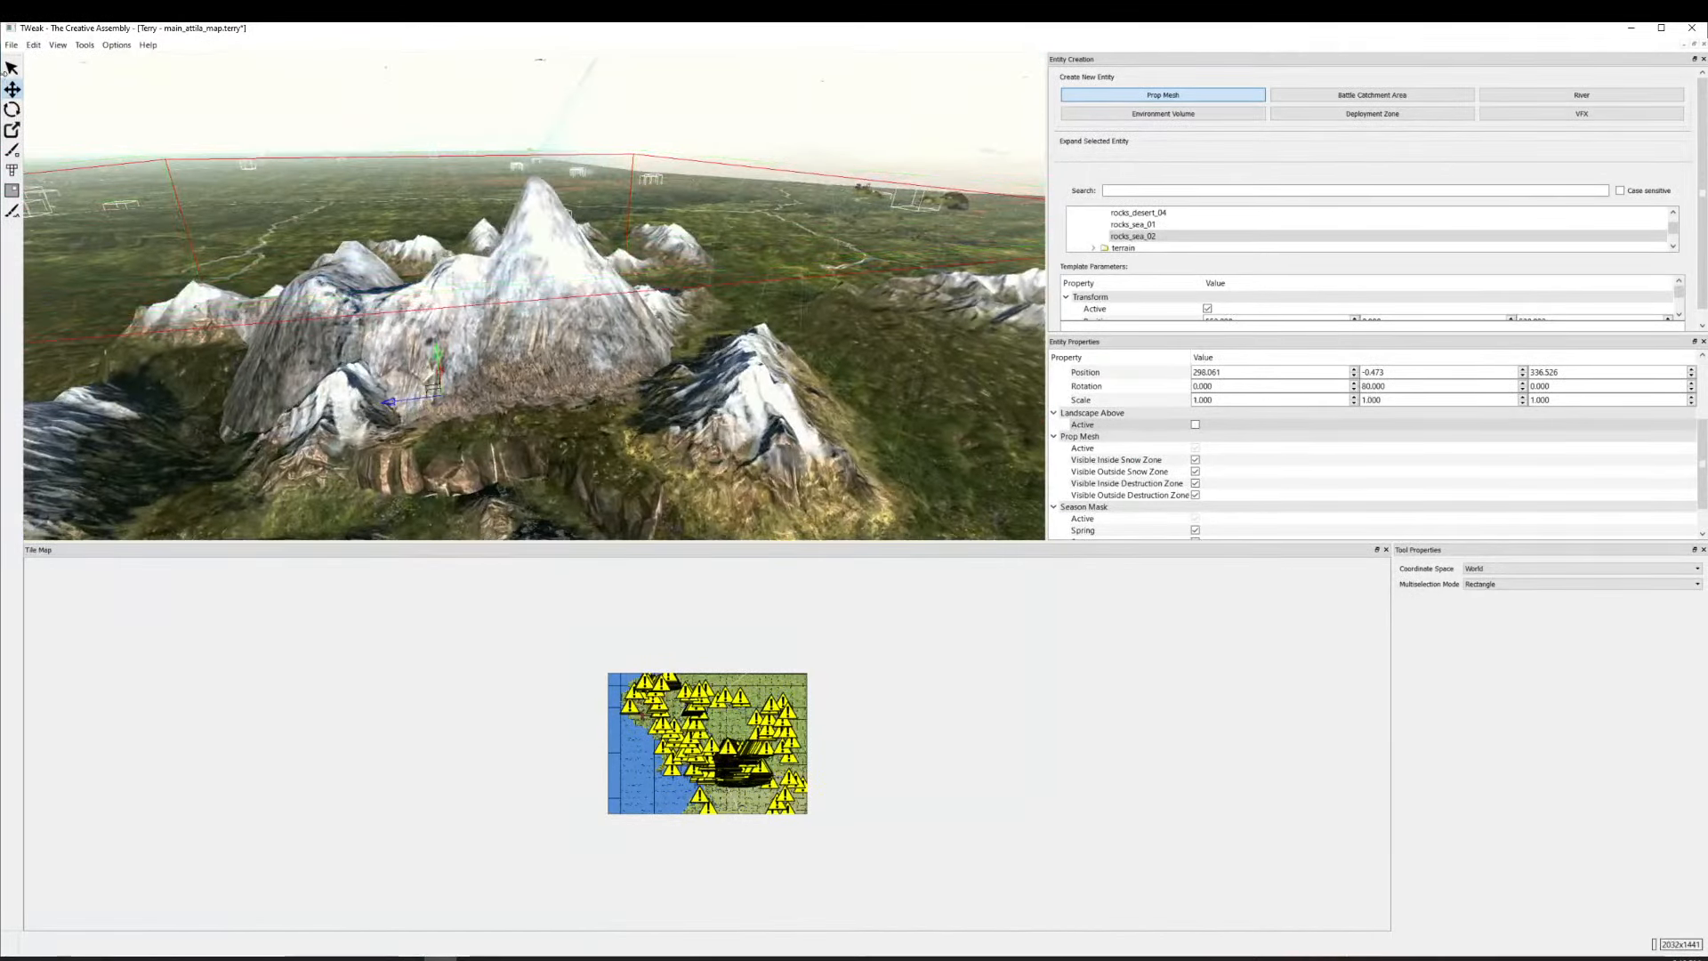
Examine the tall peak and the rocks along its base from close up and from far away.
{"action": "scroll", "coordinate": [274, 287], "scroll_direction": "up", "scroll_amount": 4}
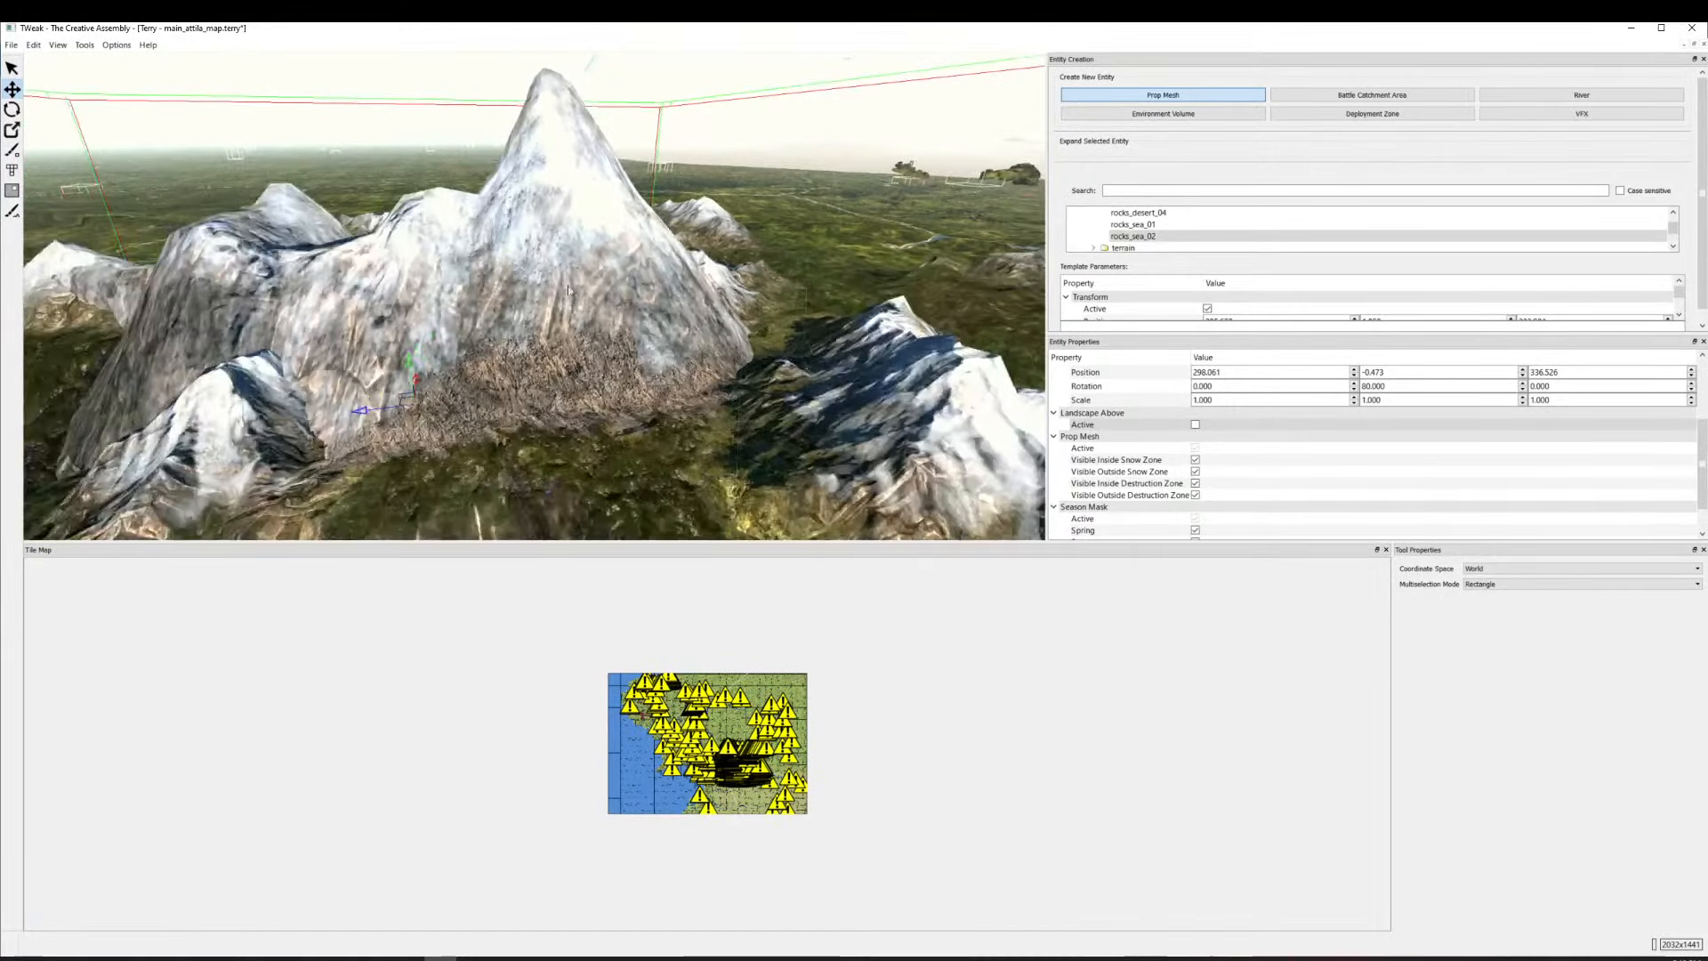
{"action": "scroll", "coordinate": [551, 282], "scroll_direction": "down", "scroll_amount": 6}
{"action": "scroll", "coordinate": [569, 284], "scroll_direction": "up", "scroll_amount": 4}
{"action": "scroll", "coordinate": [567, 284], "scroll_direction": "up", "scroll_amount": 3}
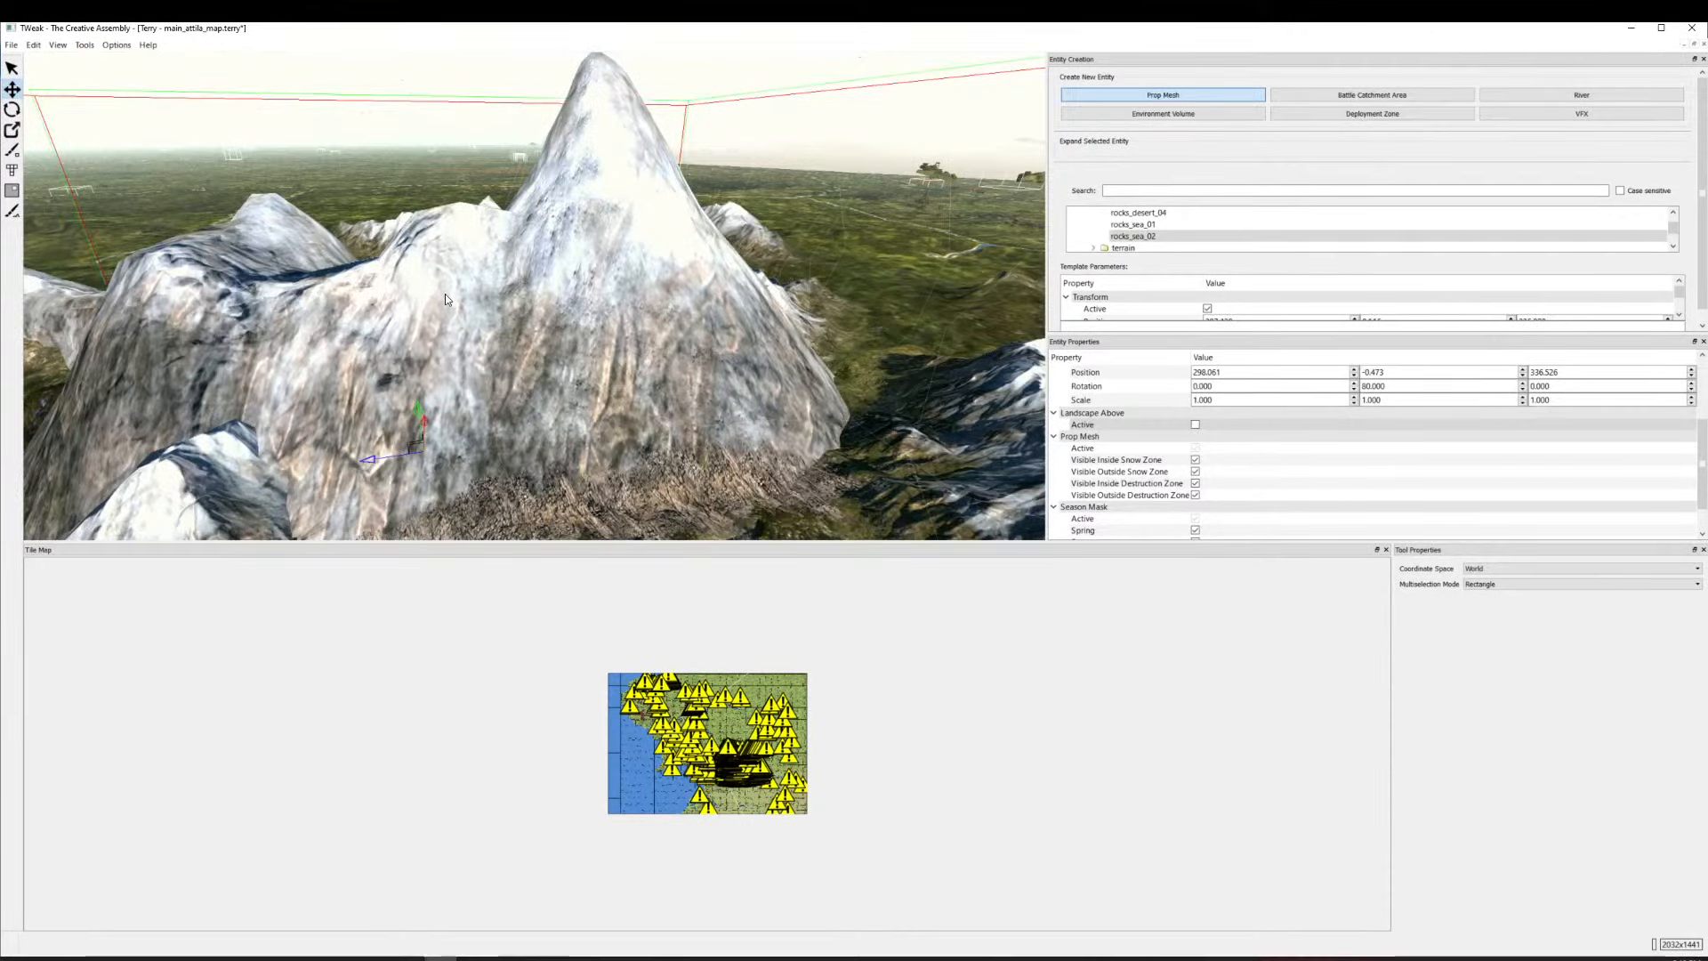
{"action": "scroll", "coordinate": [445, 293], "scroll_direction": "down", "scroll_amount": 3}
{"action": "scroll", "coordinate": [462, 300], "scroll_direction": "up", "scroll_amount": 1}
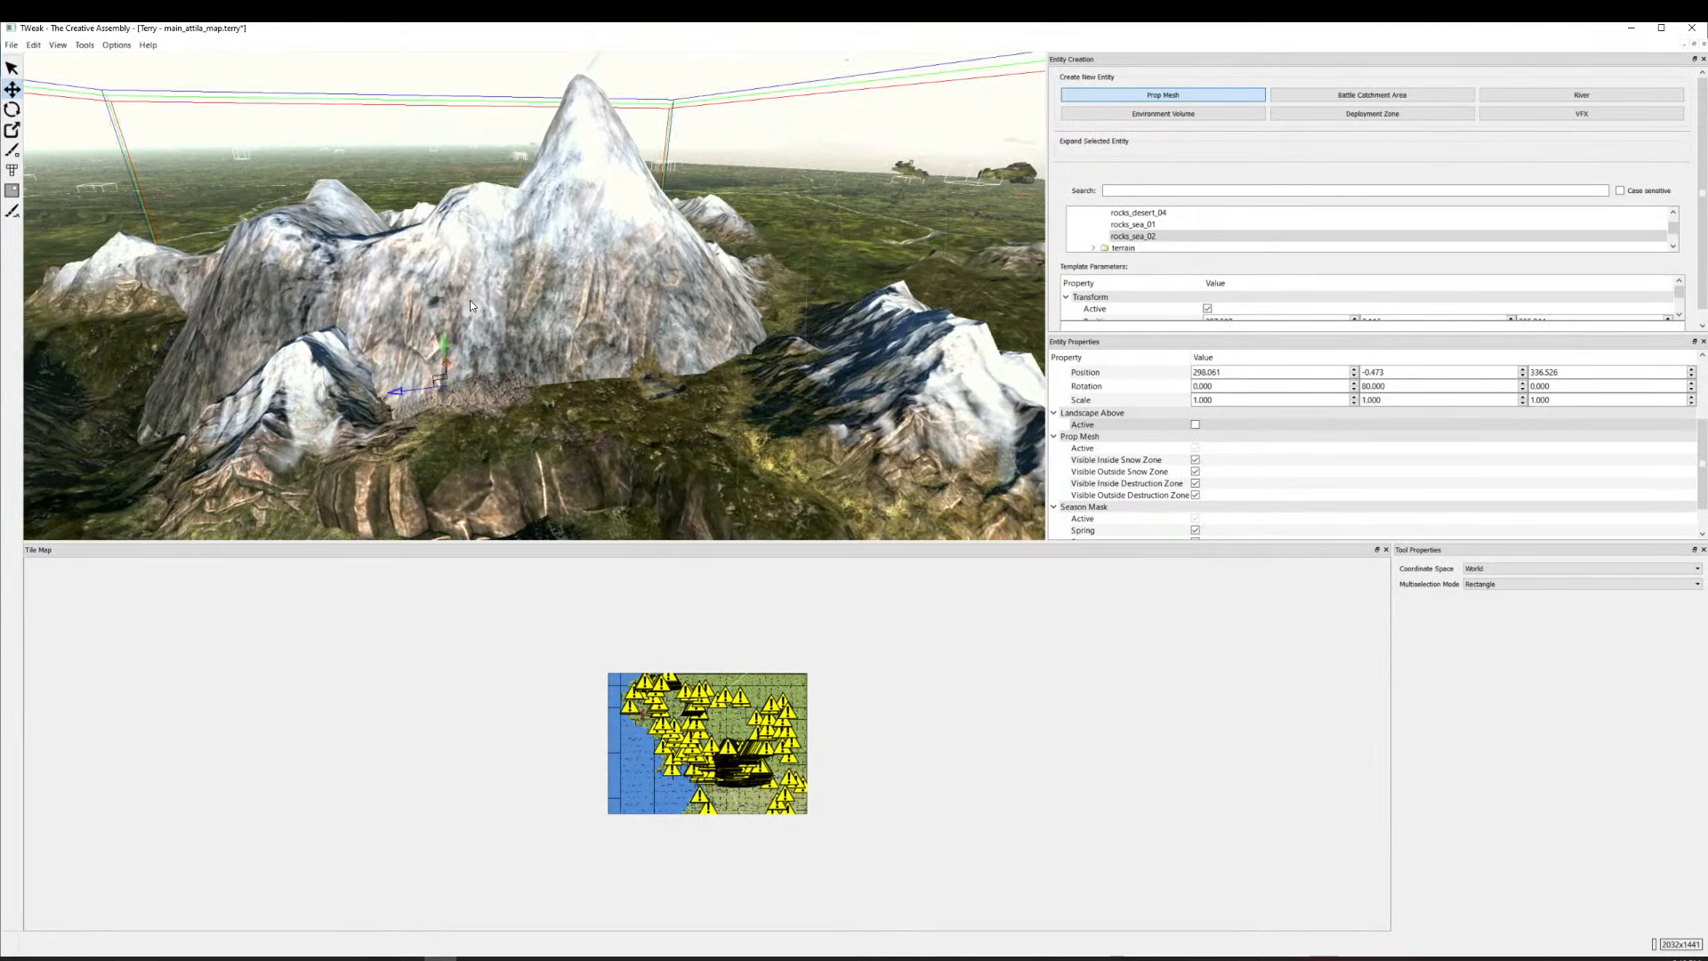
{"action": "scroll", "coordinate": [469, 303], "scroll_direction": "up", "scroll_amount": 1}
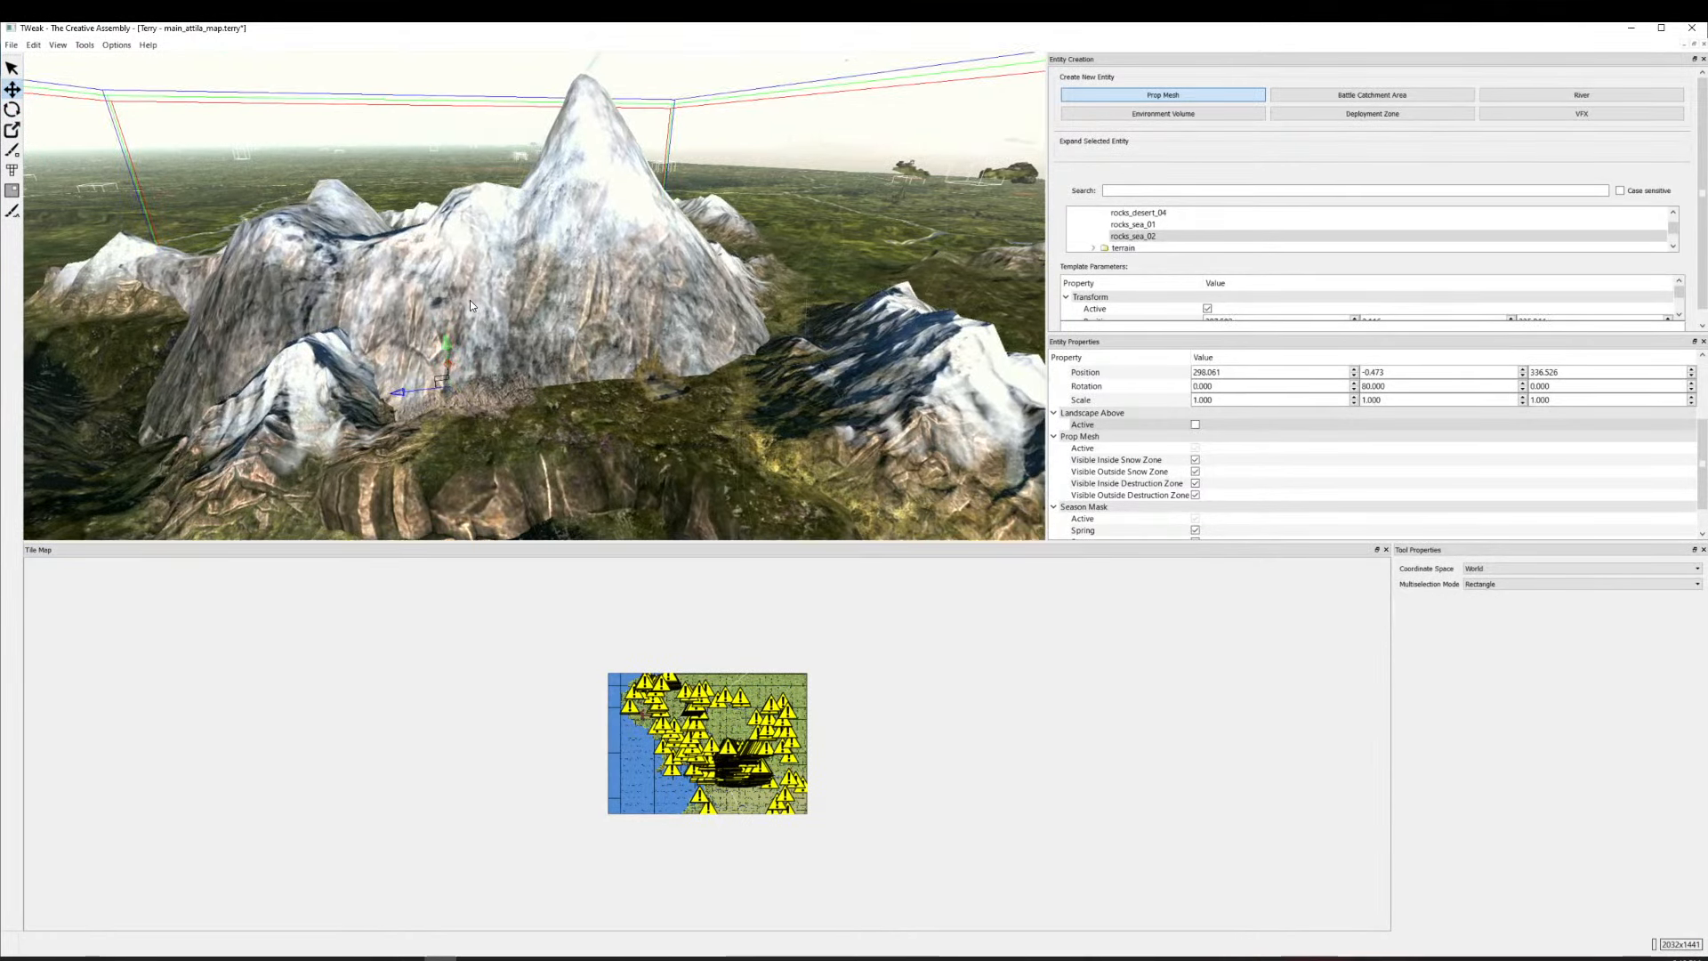
Move the mountain_alps_02 prop back off the rocks at its base, to a position of about 305.8, -0.25, 330.7.
{"action": "left_click", "coordinate": [12, 68]}
{"action": "left_click", "coordinate": [475, 407]}
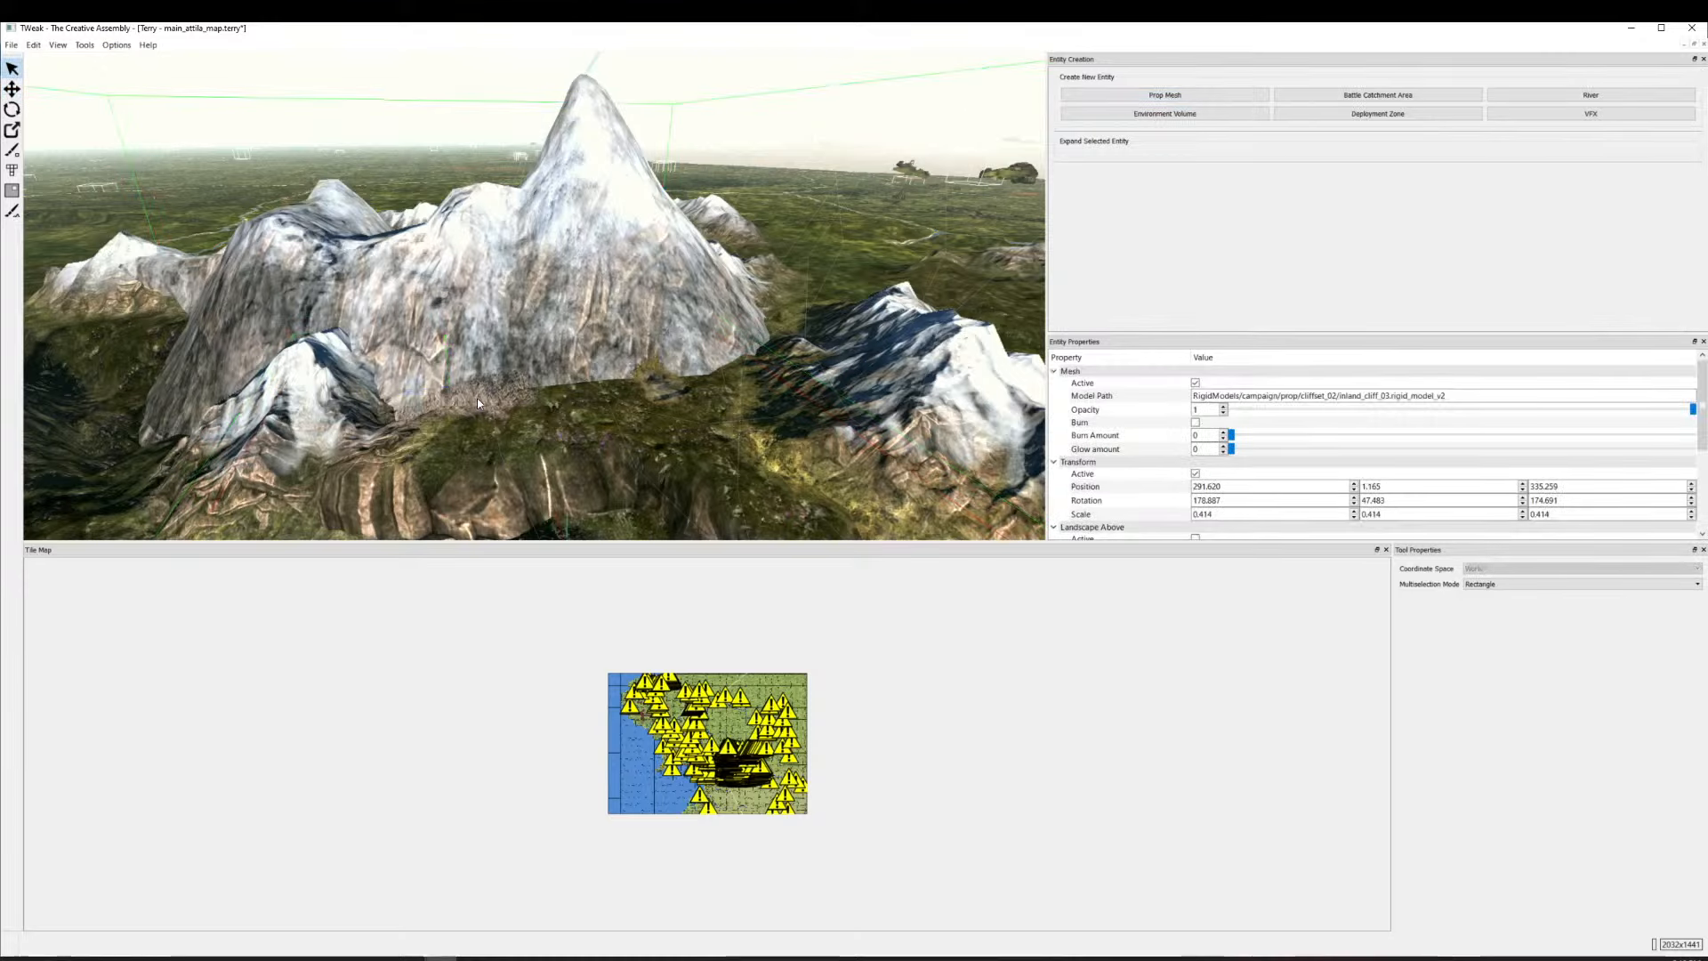
{"action": "scroll", "coordinate": [477, 404], "scroll_direction": "up", "scroll_amount": 3}
{"action": "left_click", "coordinate": [570, 332]}
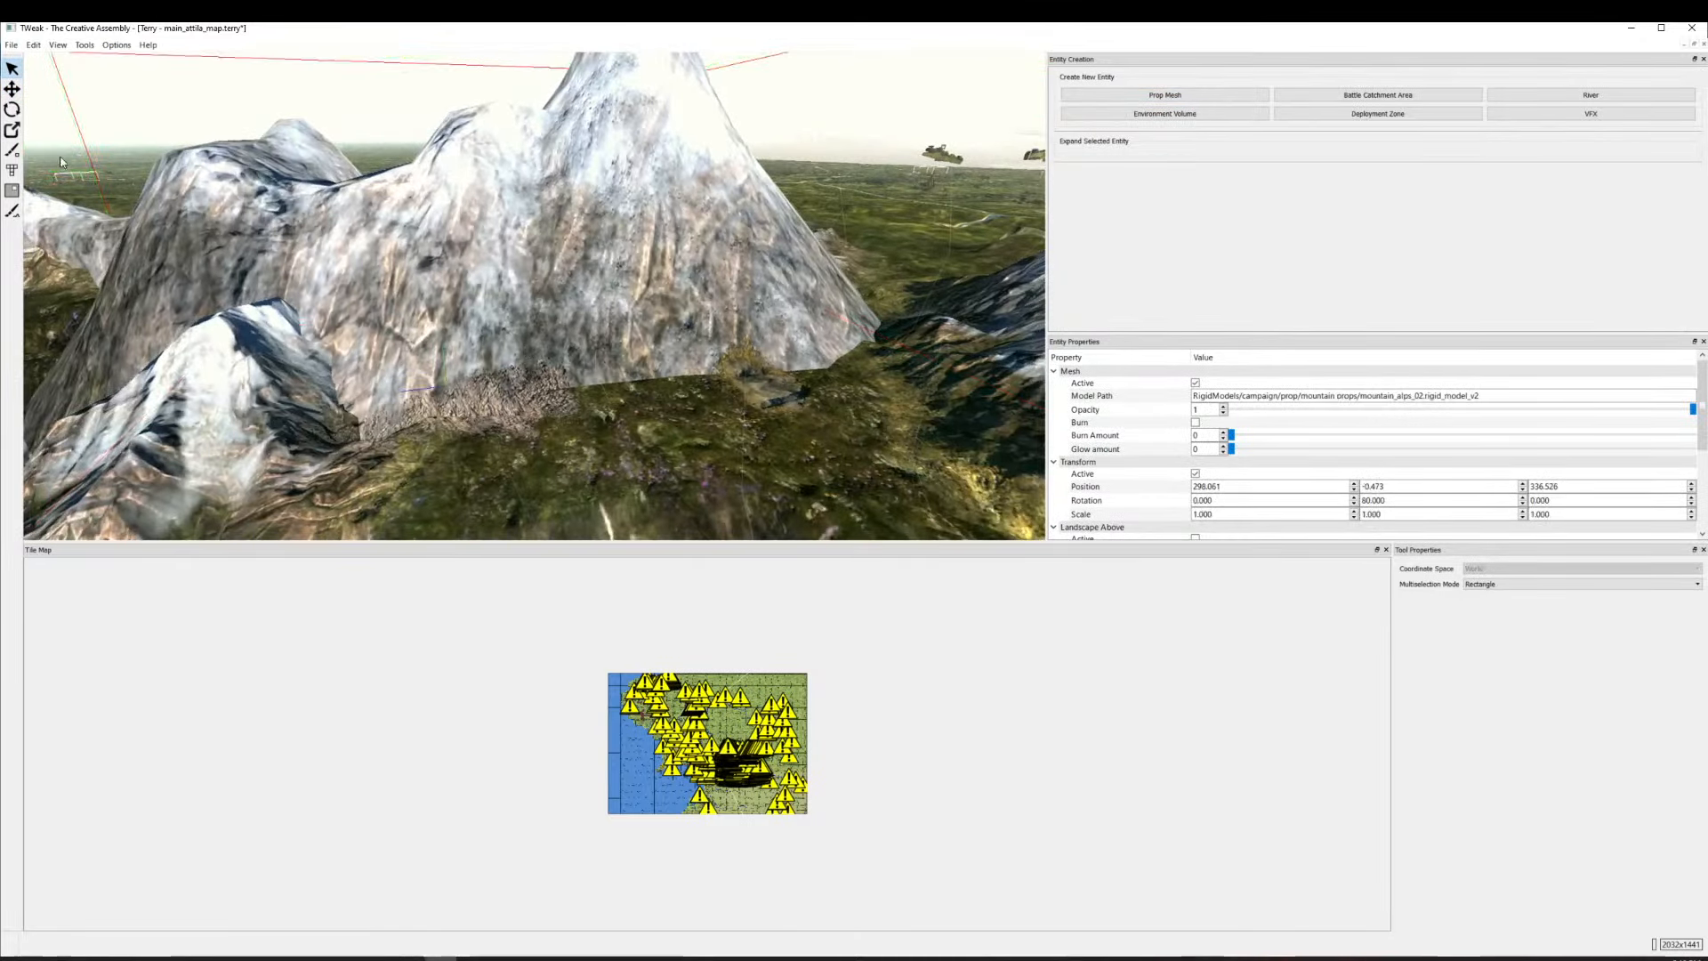
{"action": "left_click_drag", "start_coordinate": [343, 375], "coordinate": [585, 260]}
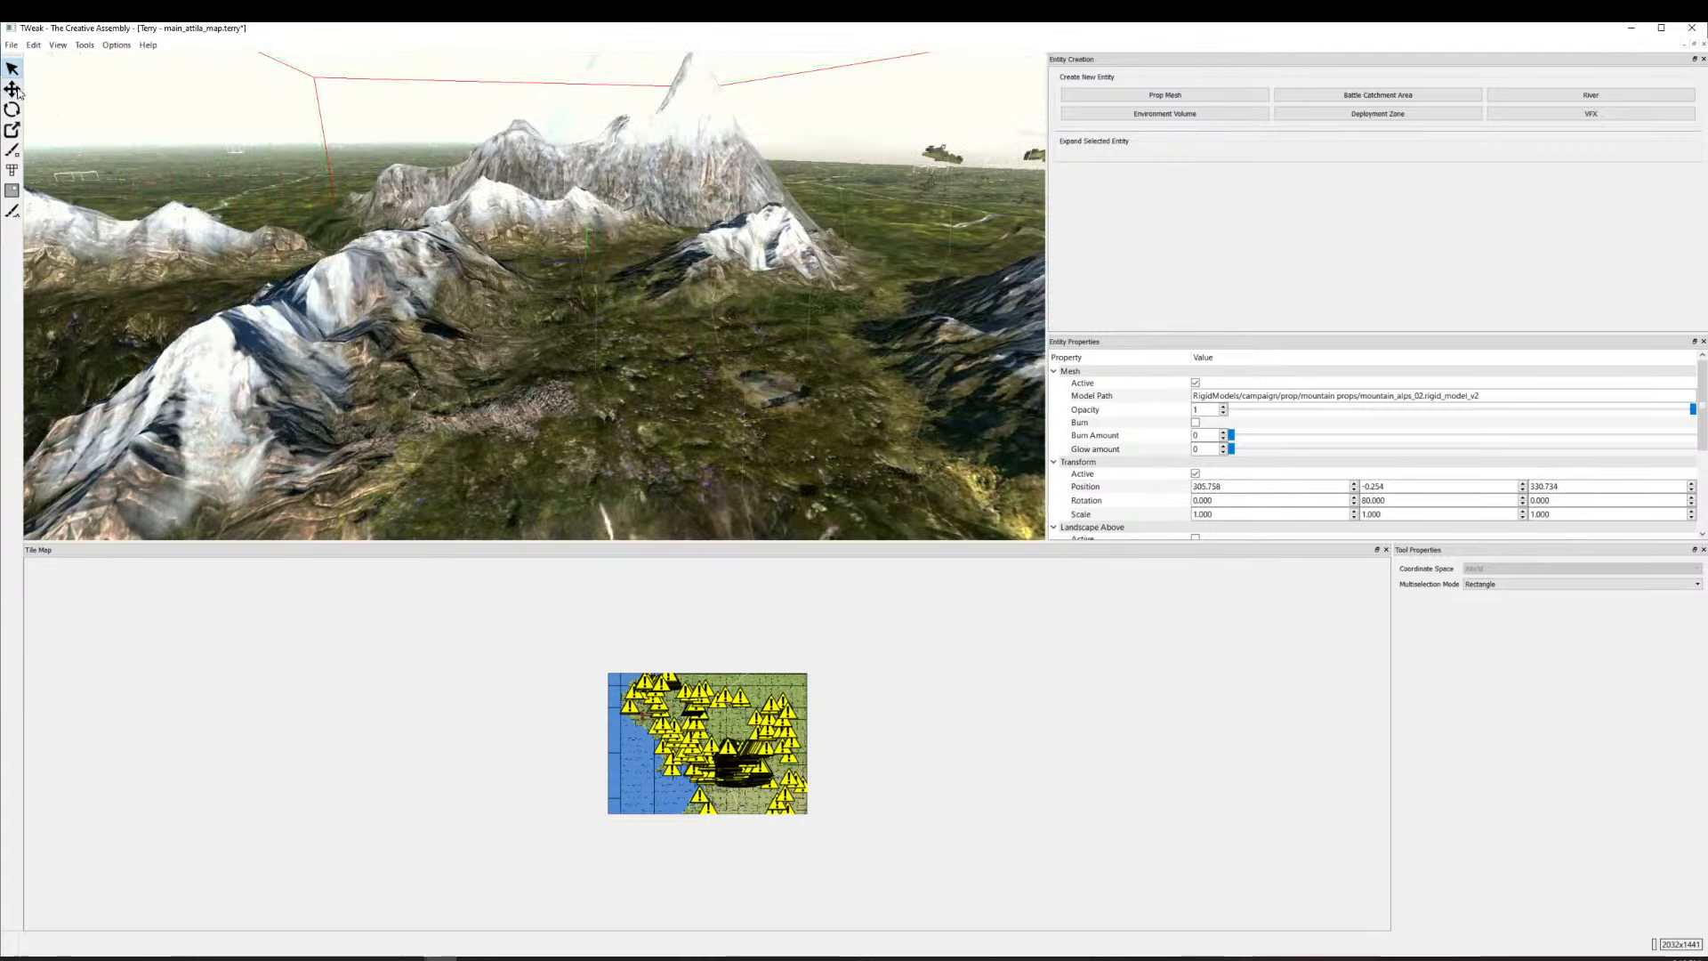
Delete the rock props left exposed on the ground where the tall peak stood.
{"action": "left_click", "coordinate": [867, 455]}
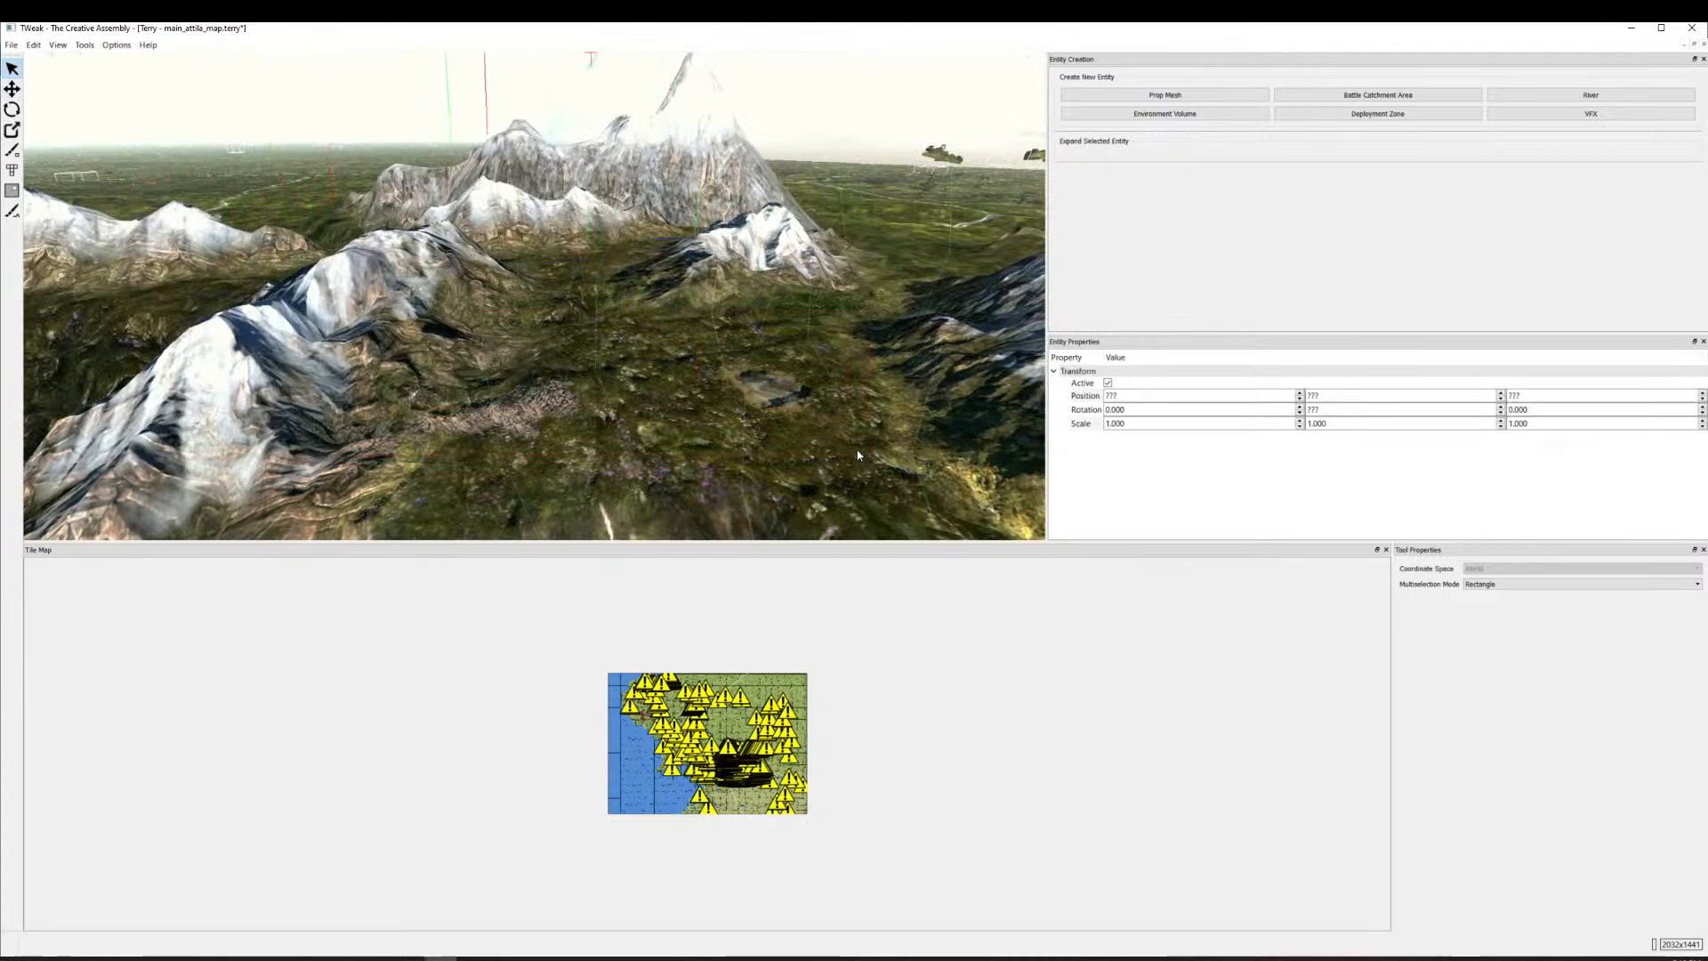
{"action": "left_click_drag", "start_coordinate": [737, 399], "coordinate": [647, 428]}
{"action": "key", "text": "Delete"}
{"action": "scroll", "coordinate": [647, 428], "scroll_direction": "down", "scroll_amount": 3}
Try the mountain_alps_02 prop at about 299.8, 0.29, 333.7, inspect it from above and delete it.
{"action": "left_click", "coordinate": [610, 205]}
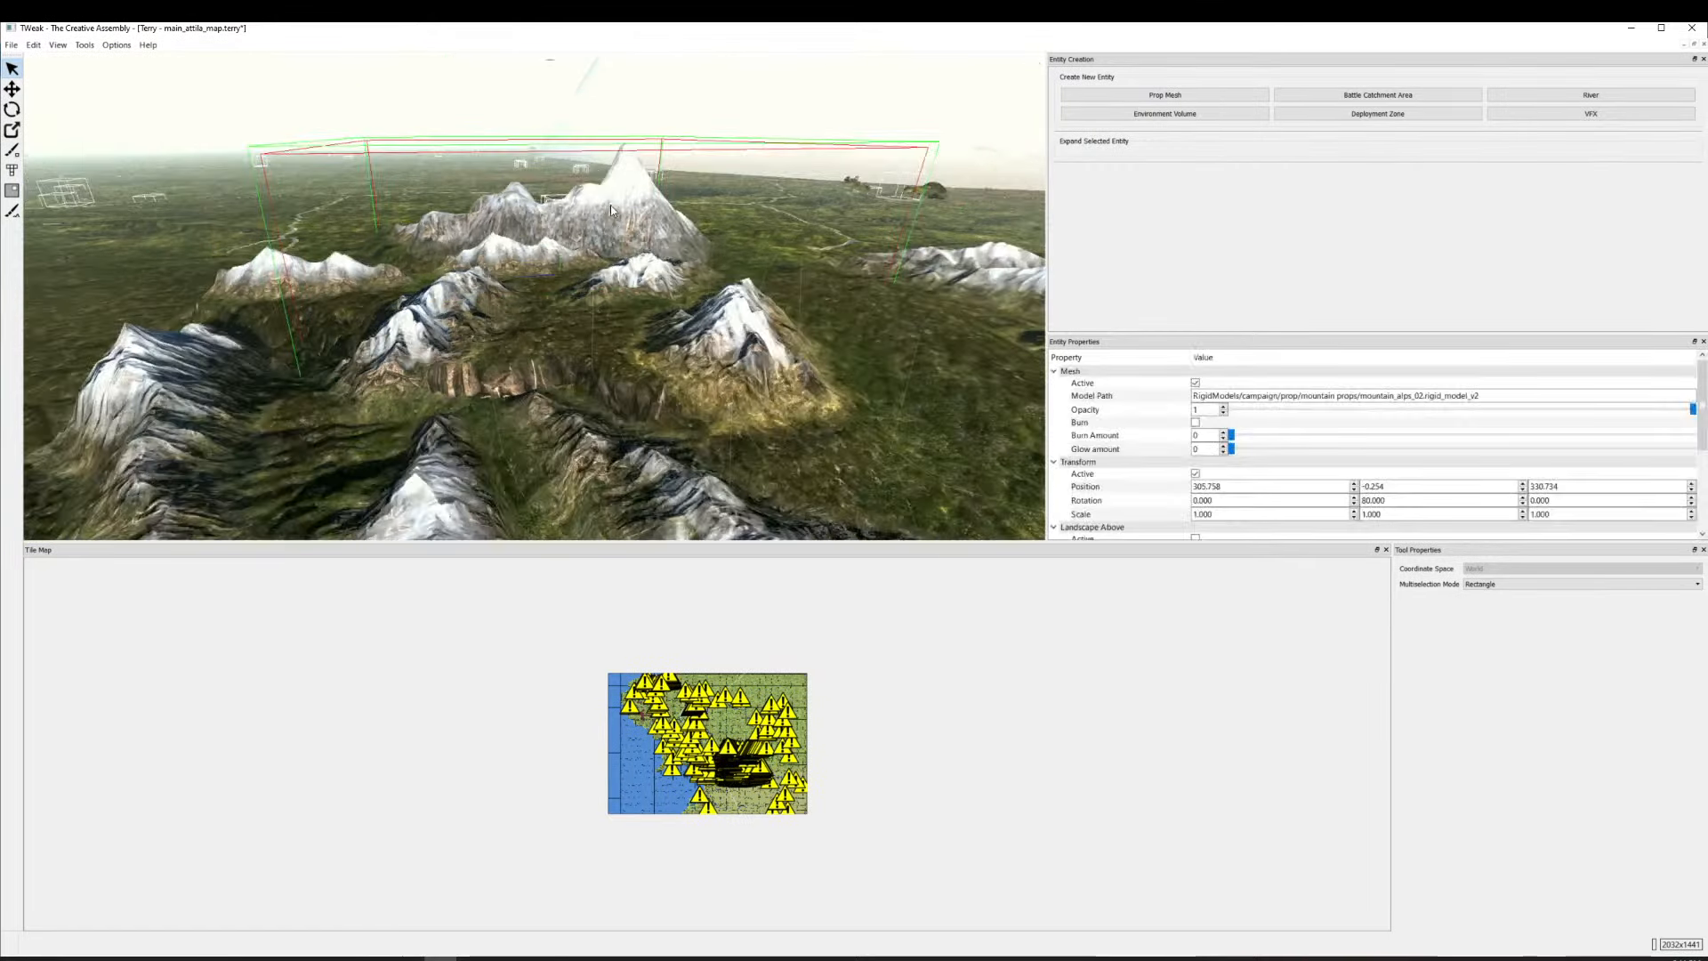
{"action": "left_click_drag", "start_coordinate": [610, 205], "coordinate": [595, 248]}
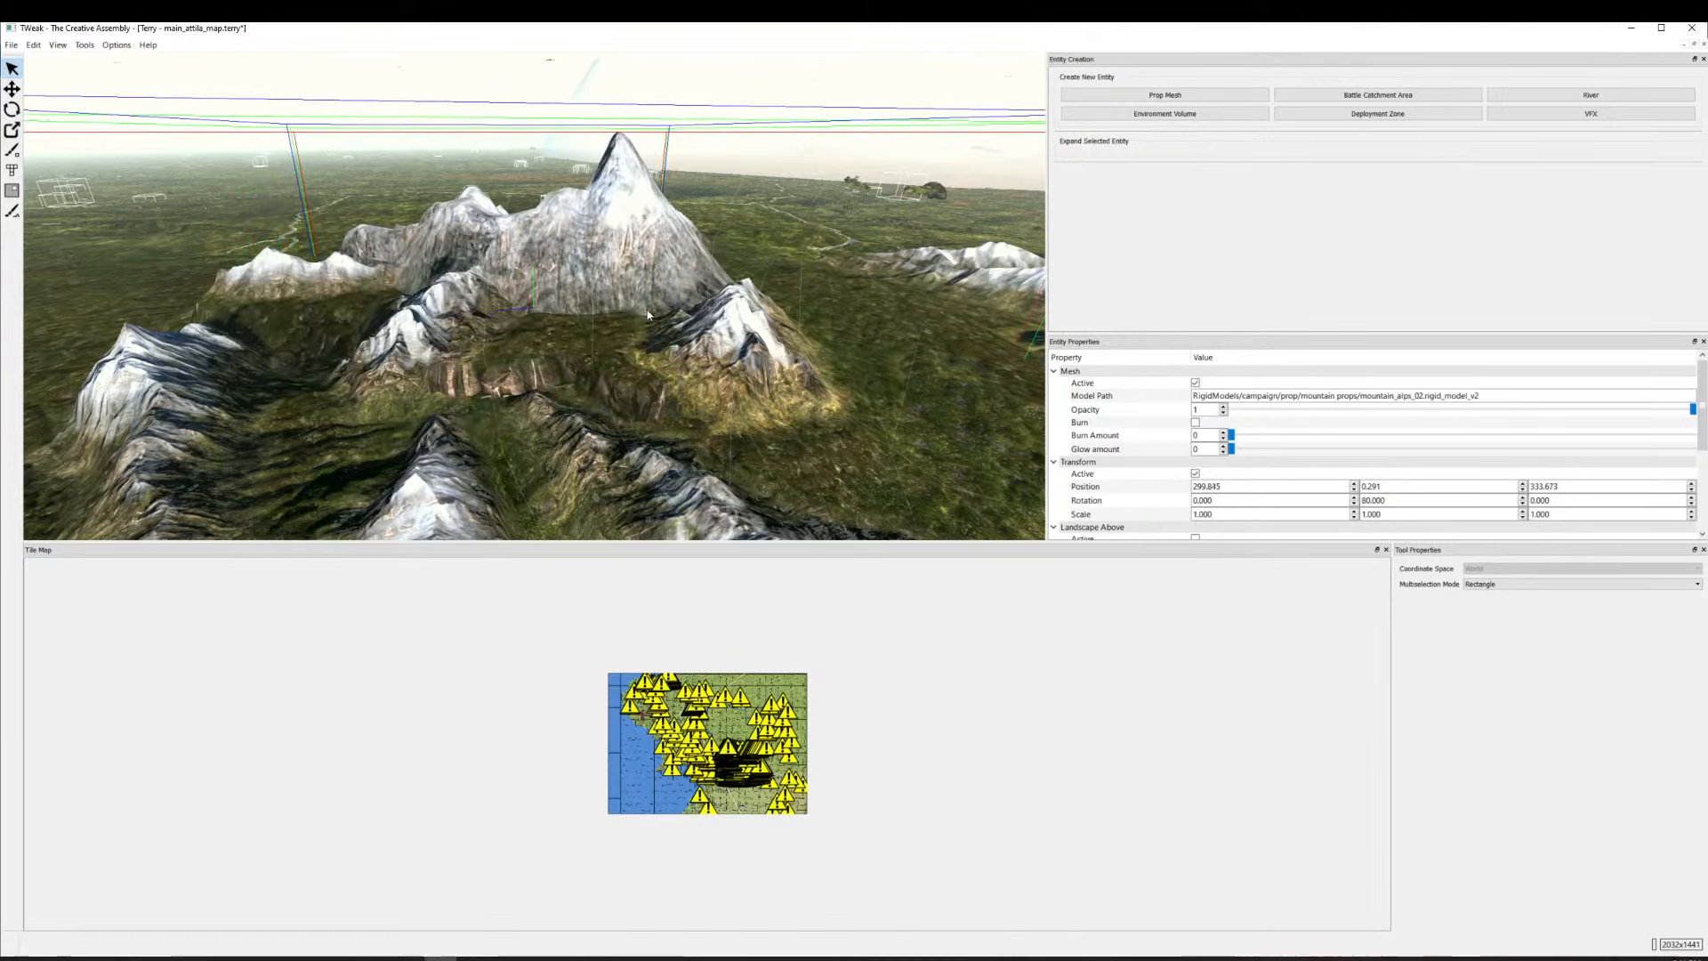
{"action": "scroll", "coordinate": [653, 328], "scroll_direction": "up", "scroll_amount": 5}
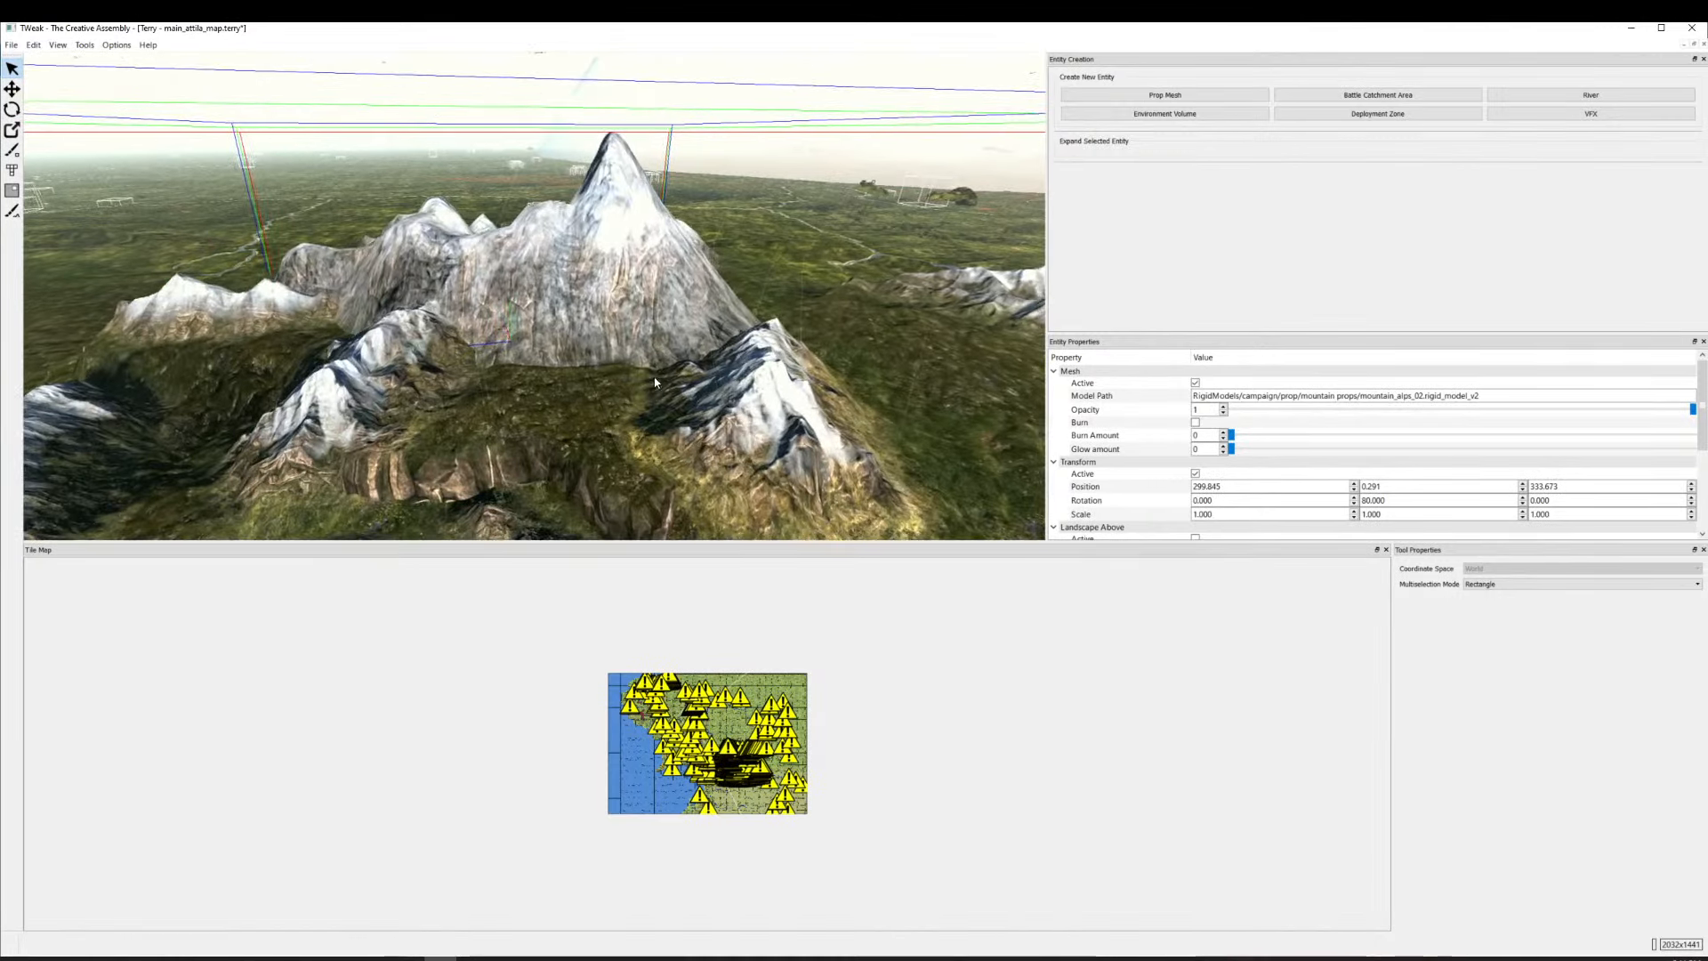
{"action": "scroll", "coordinate": [626, 415], "scroll_direction": "down", "scroll_amount": 5}
{"action": "left_click_drag", "start_coordinate": [626, 415], "coordinate": [501, 371]}
{"action": "scroll", "coordinate": [501, 371], "scroll_direction": "up", "scroll_amount": 4}
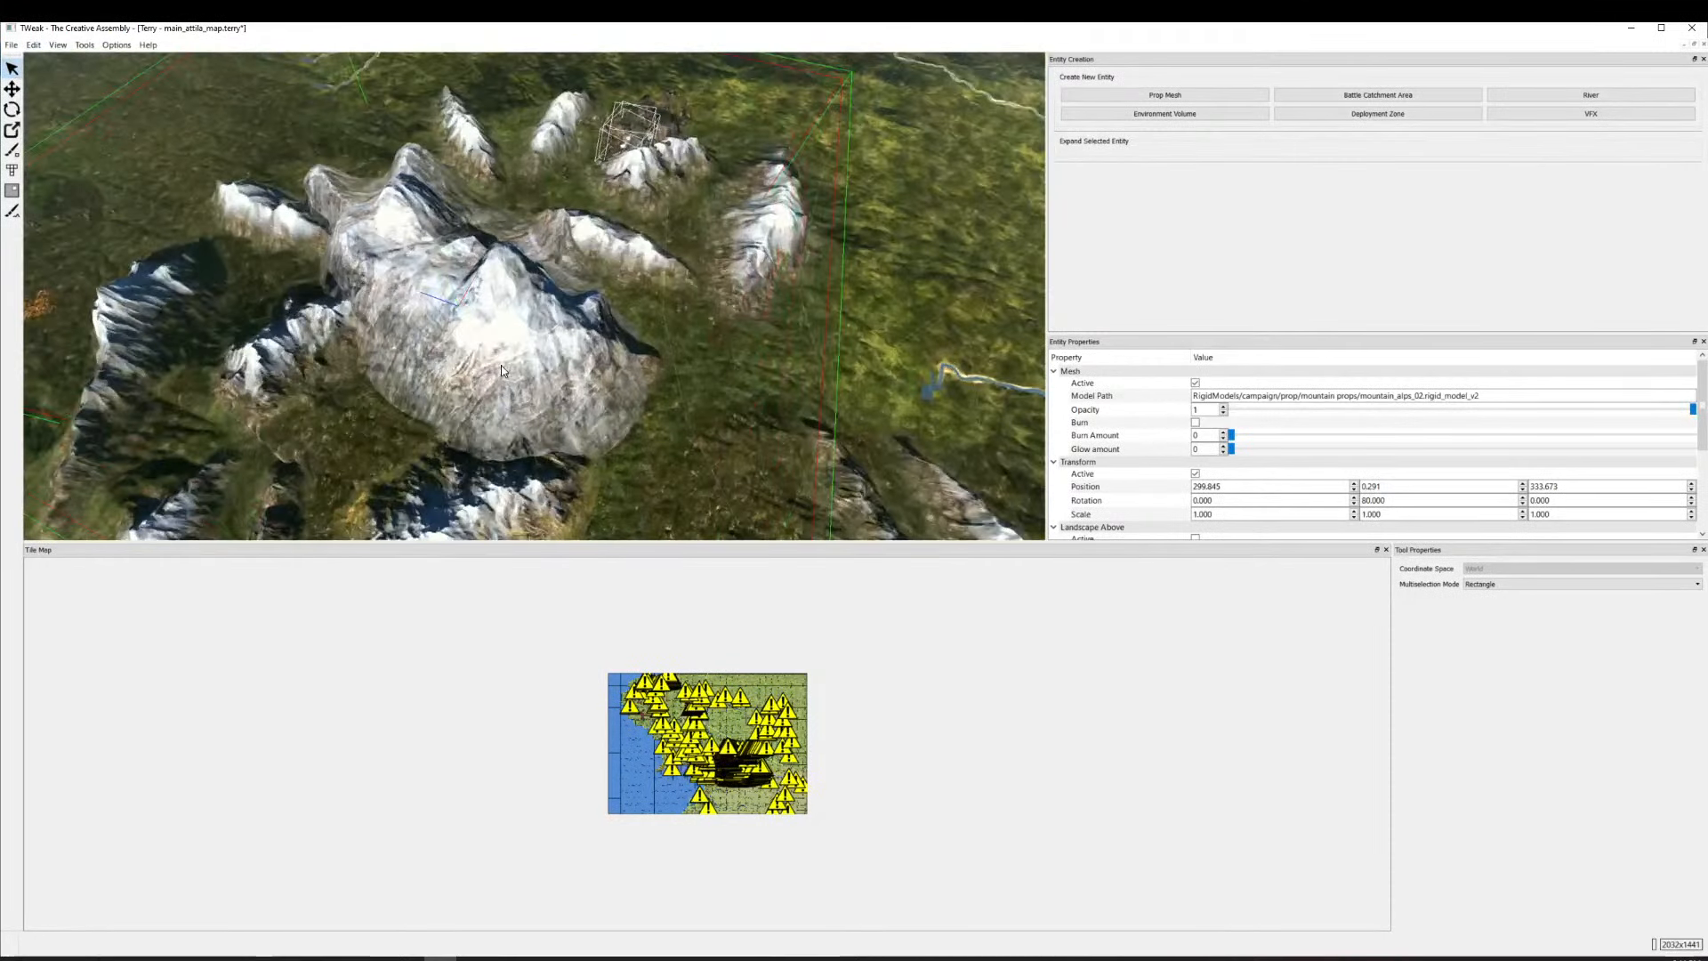
{"action": "key", "text": "Delete"}
Preview the mountain_alps_04, mountain_alps_03 and mountain_alps_01 prop meshes over the mountain range.
{"action": "left_click", "coordinate": [1106, 97]}
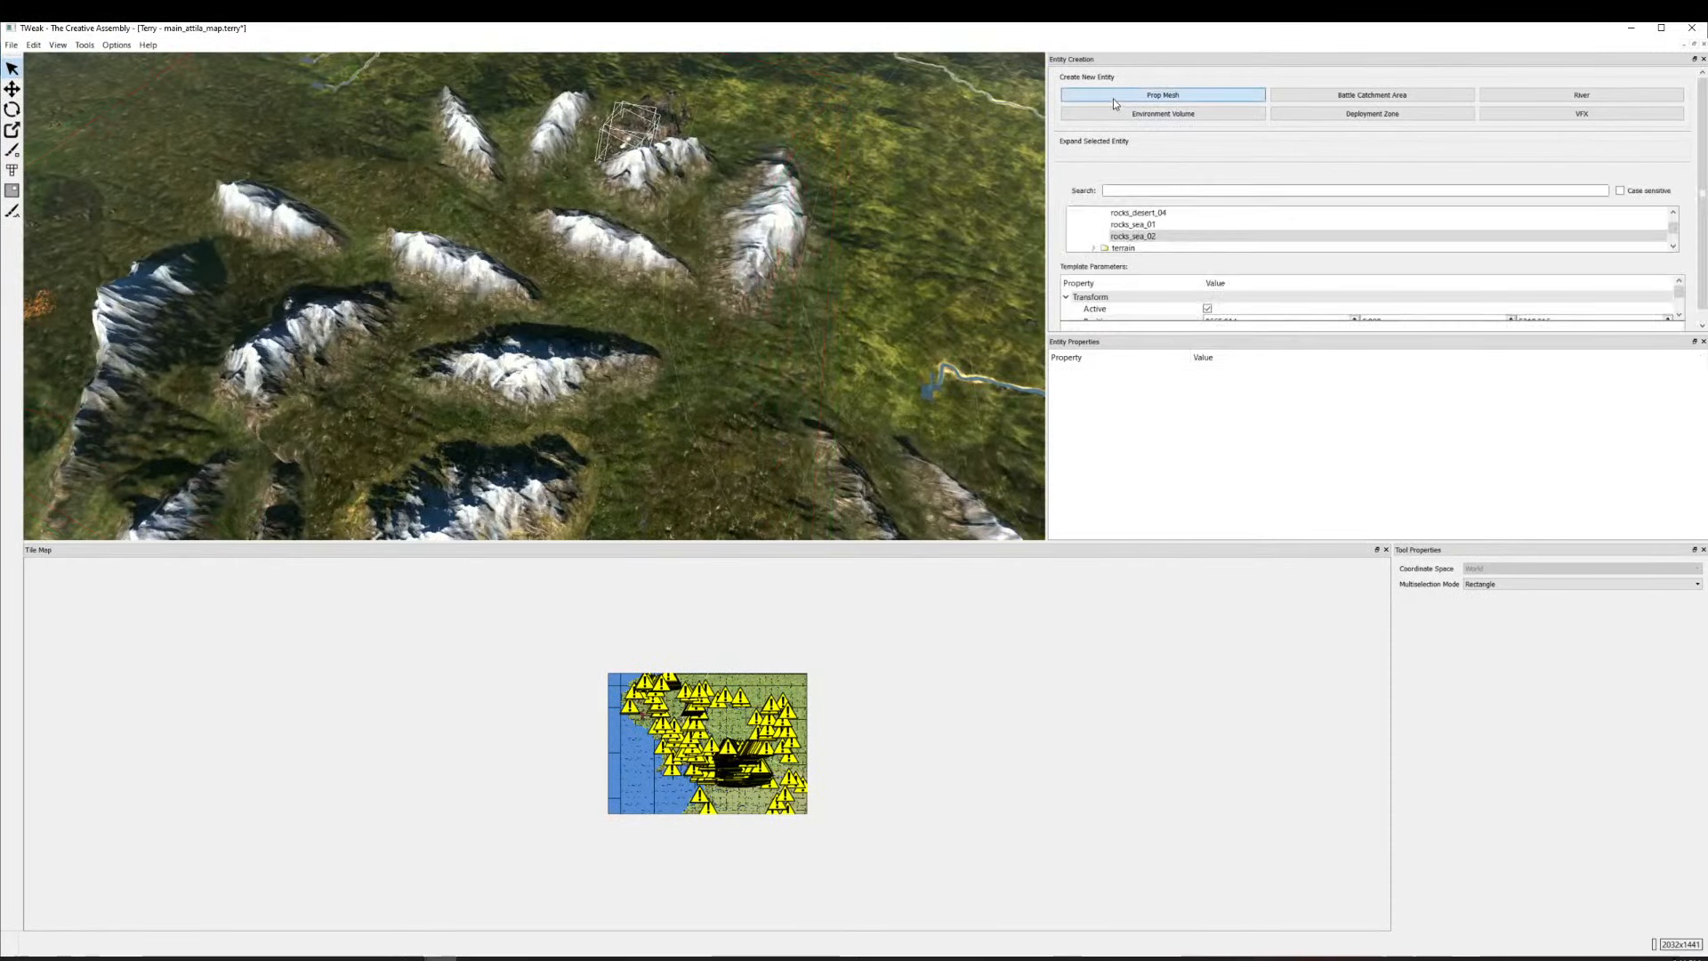
{"action": "left_click", "coordinate": [1082, 237]}
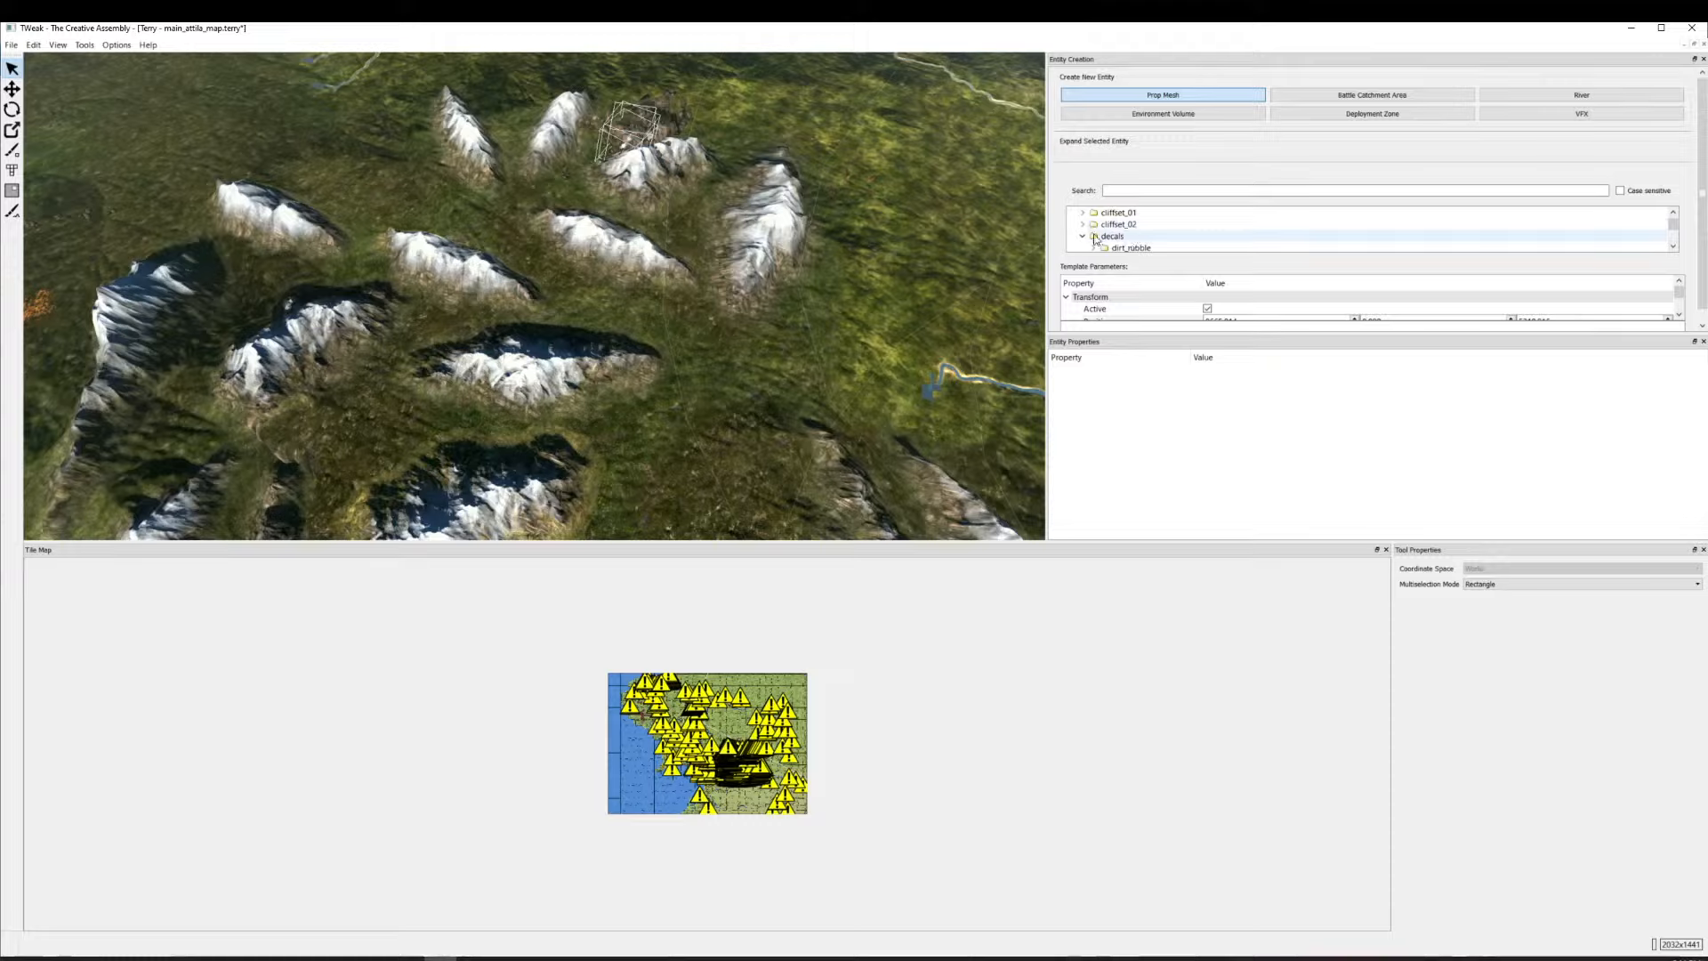
{"action": "scroll", "coordinate": [1083, 238], "scroll_direction": "down", "scroll_amount": 5}
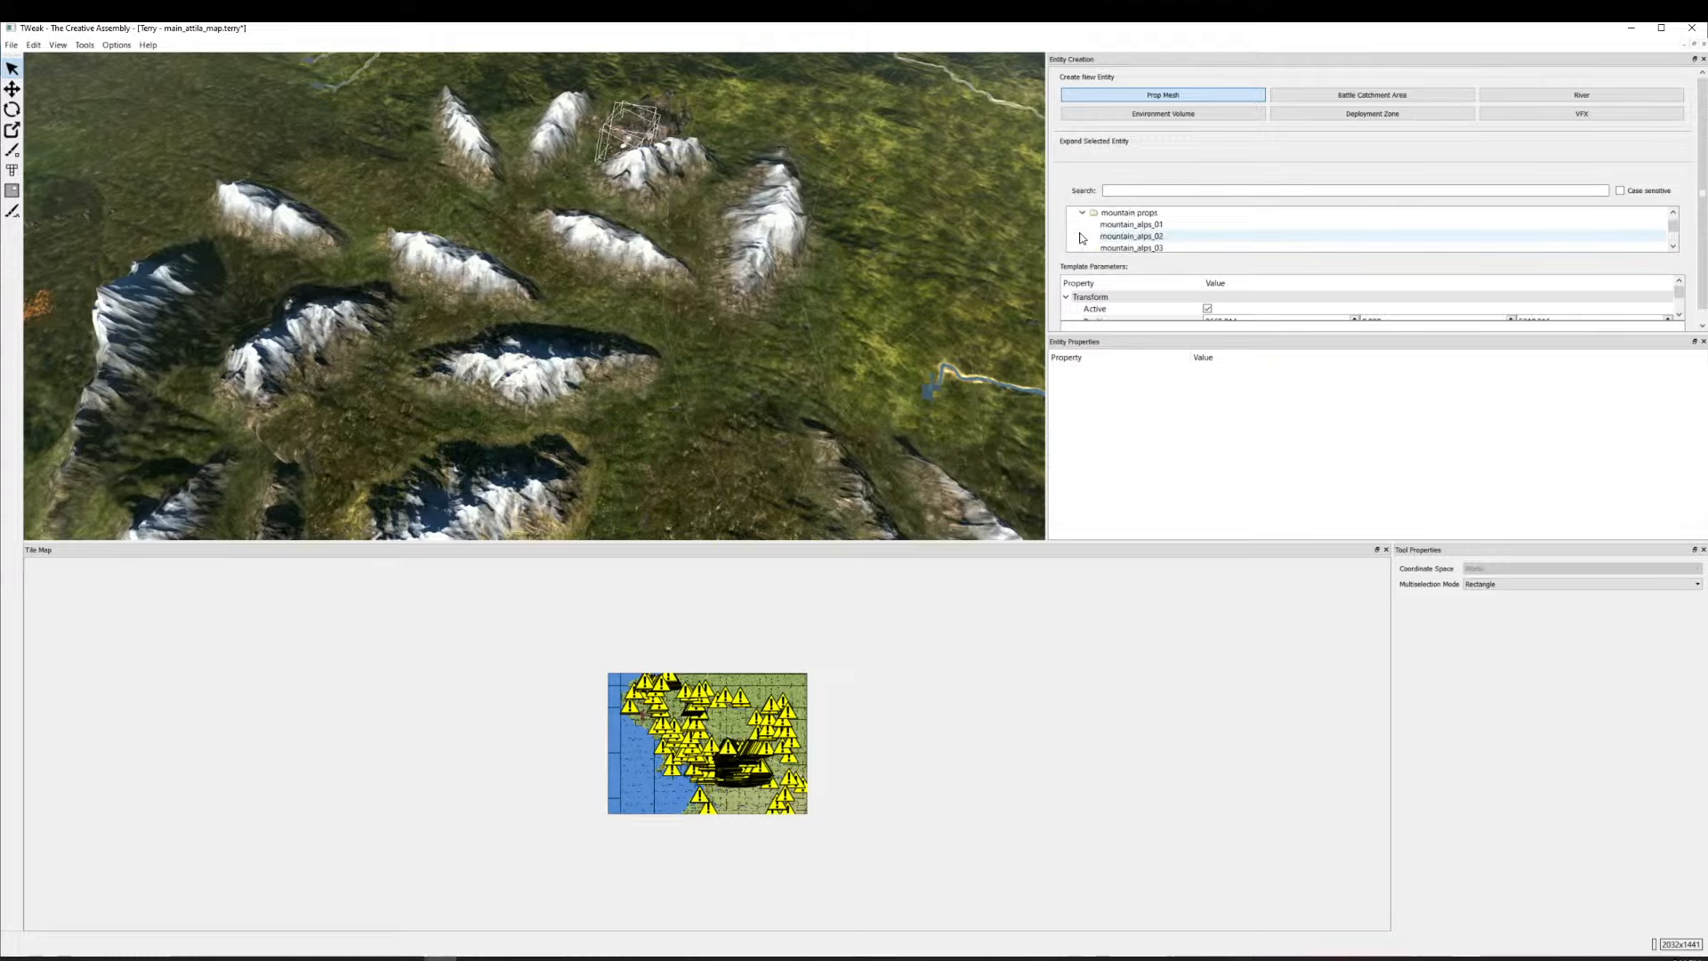
{"action": "left_click", "coordinate": [1128, 225]}
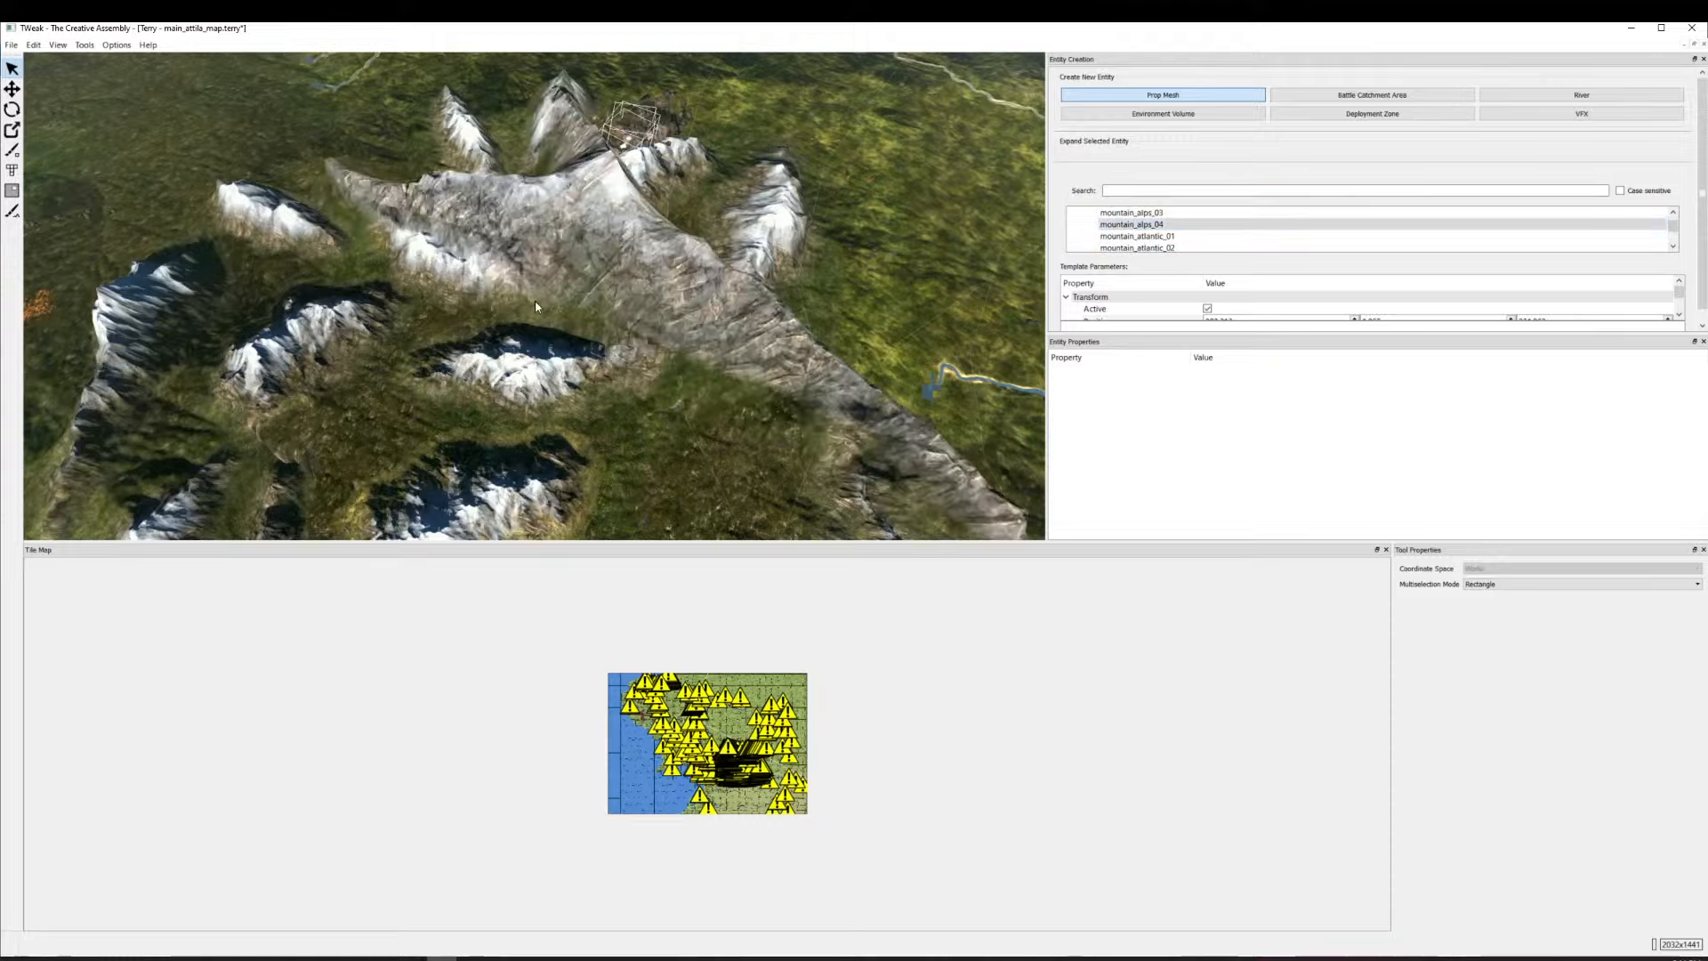
{"action": "left_click", "coordinate": [1130, 213]}
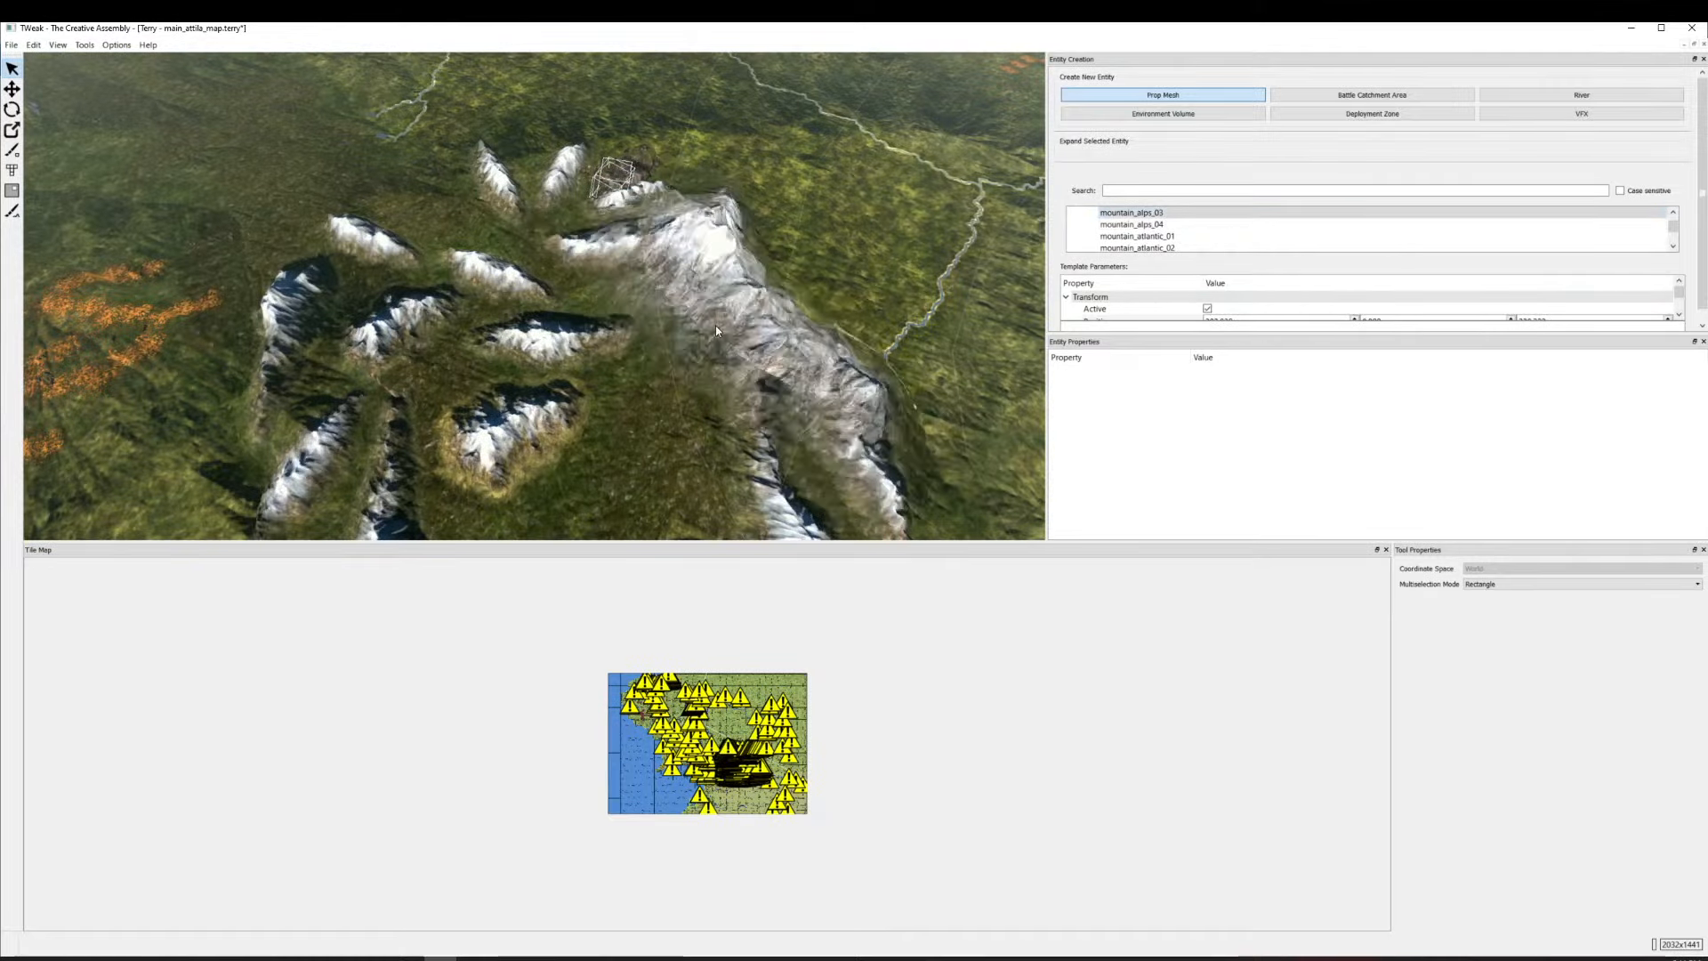
{"action": "scroll", "coordinate": [547, 357], "scroll_direction": "up", "scroll_amount": 1}
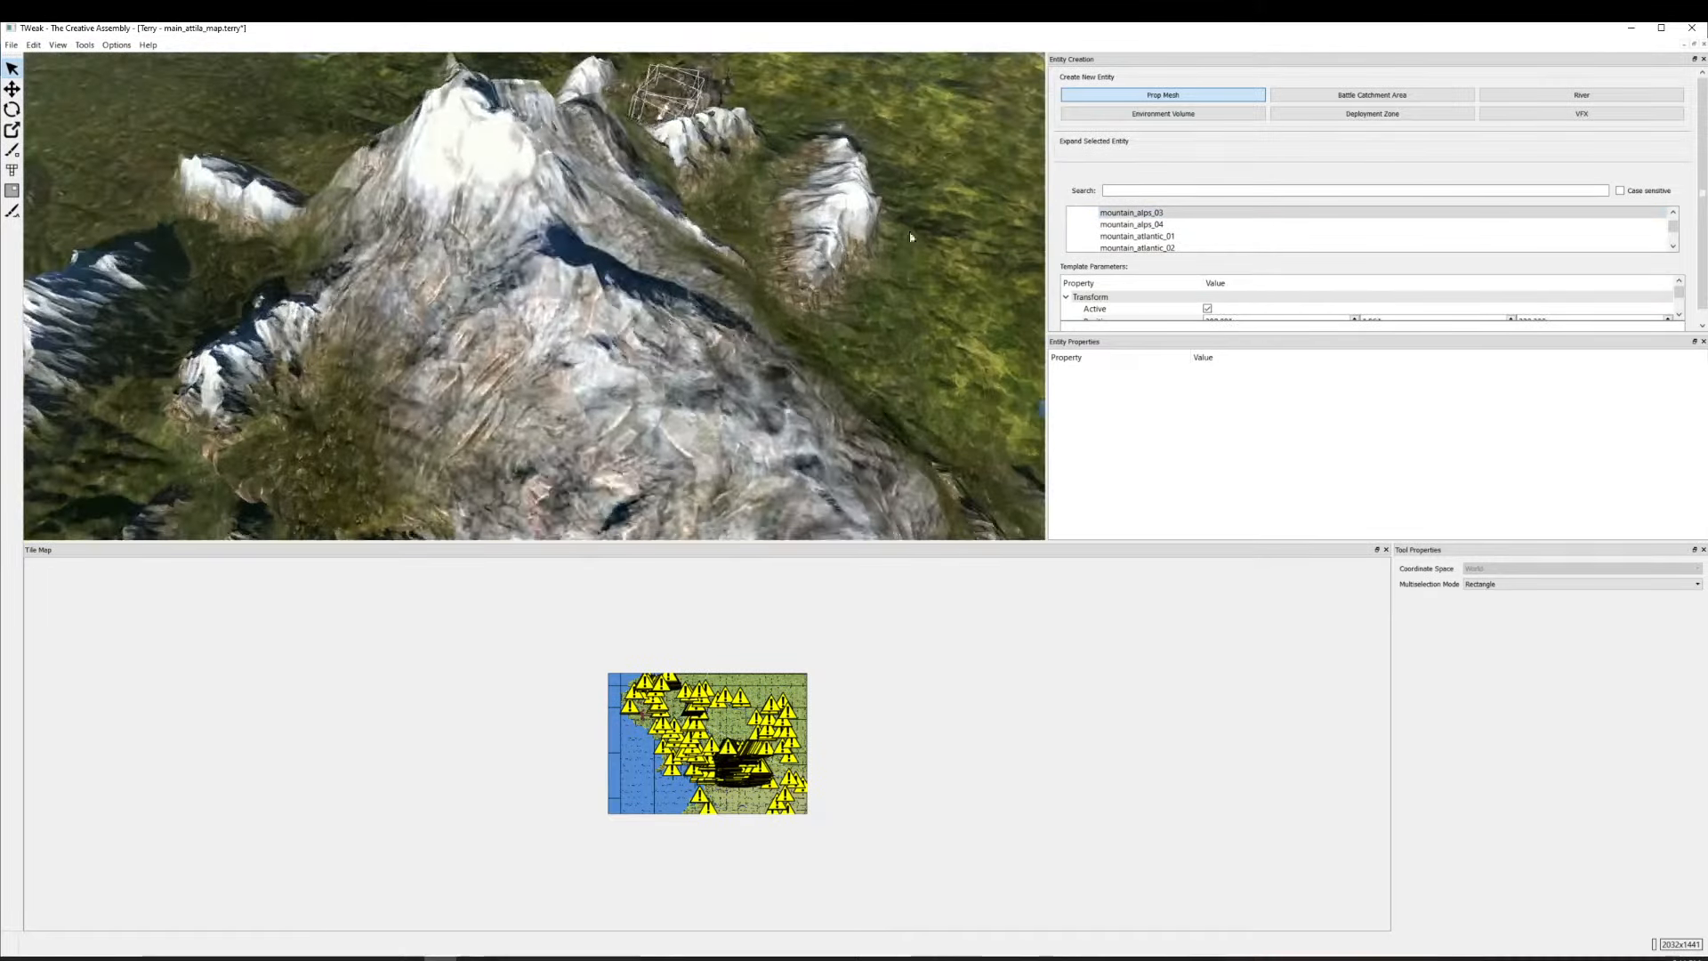
{"action": "scroll", "coordinate": [1108, 229], "scroll_direction": "up", "scroll_amount": 1}
{"action": "scroll", "coordinate": [713, 328], "scroll_direction": "down", "scroll_amount": 3}
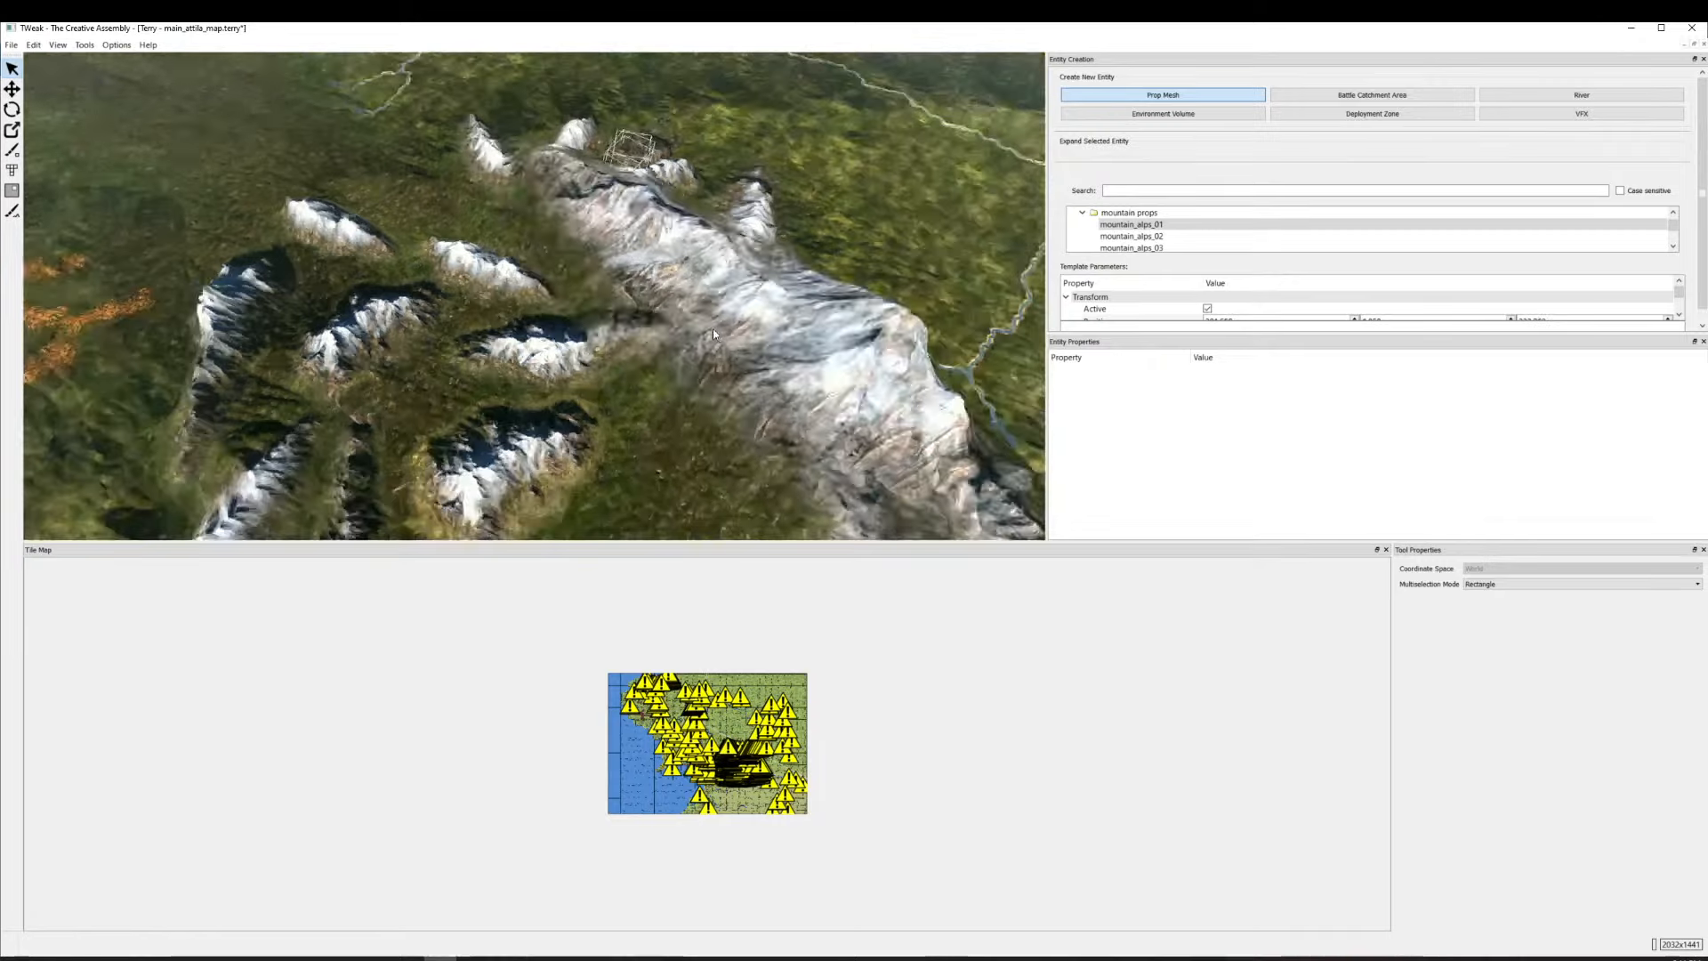
Place a mountain_alps_02 prop over the small snowy ridges and move it to a position of about 309.8, 0.43, 347.9.
{"action": "left_click", "coordinate": [1130, 236]}
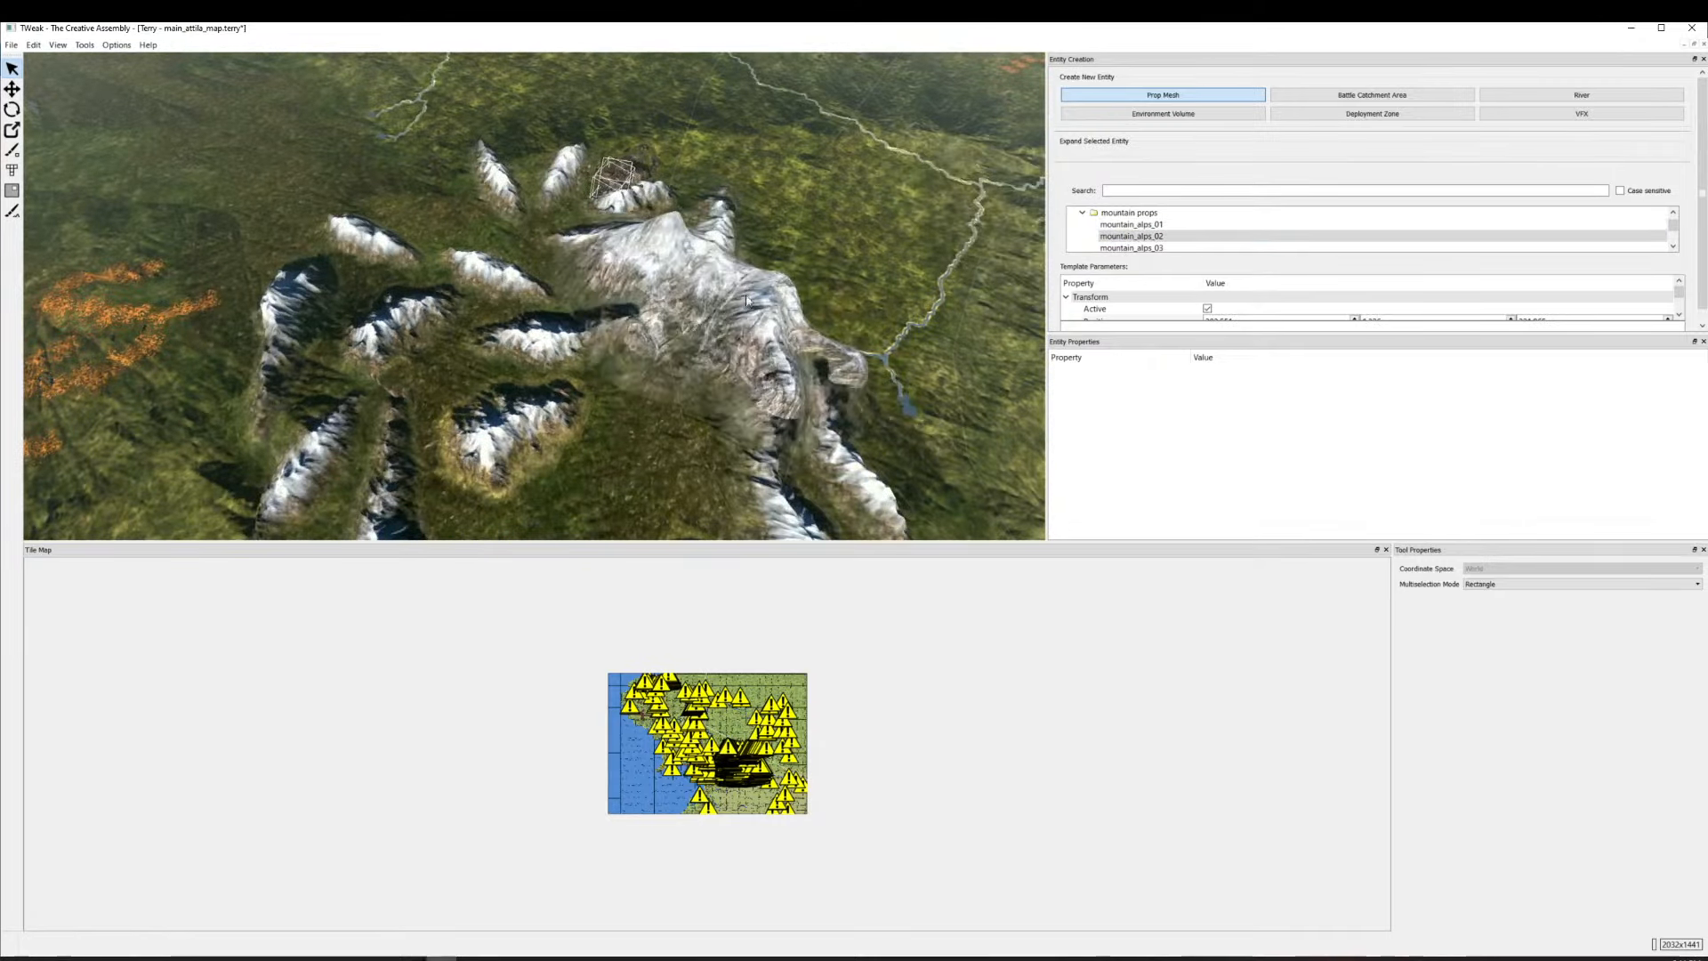
{"action": "scroll", "coordinate": [705, 322], "scroll_direction": "up", "scroll_amount": 2}
{"action": "scroll", "coordinate": [694, 315], "scroll_direction": "down", "scroll_amount": 4}
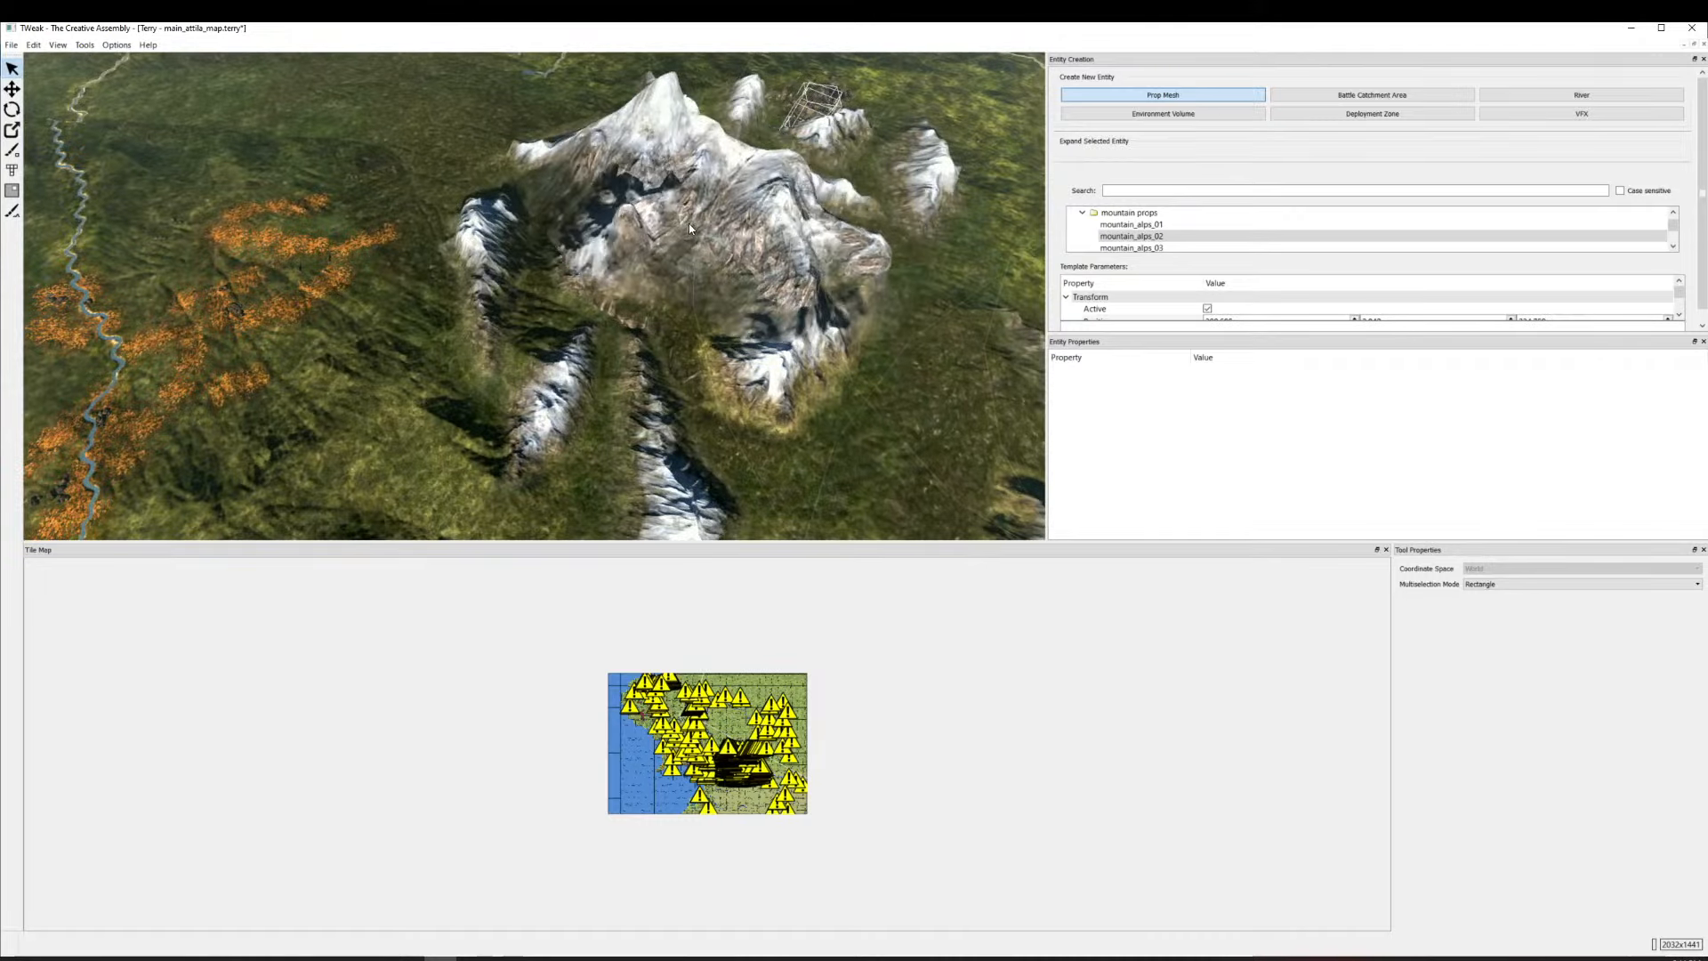
{"action": "key", "text": "s"}
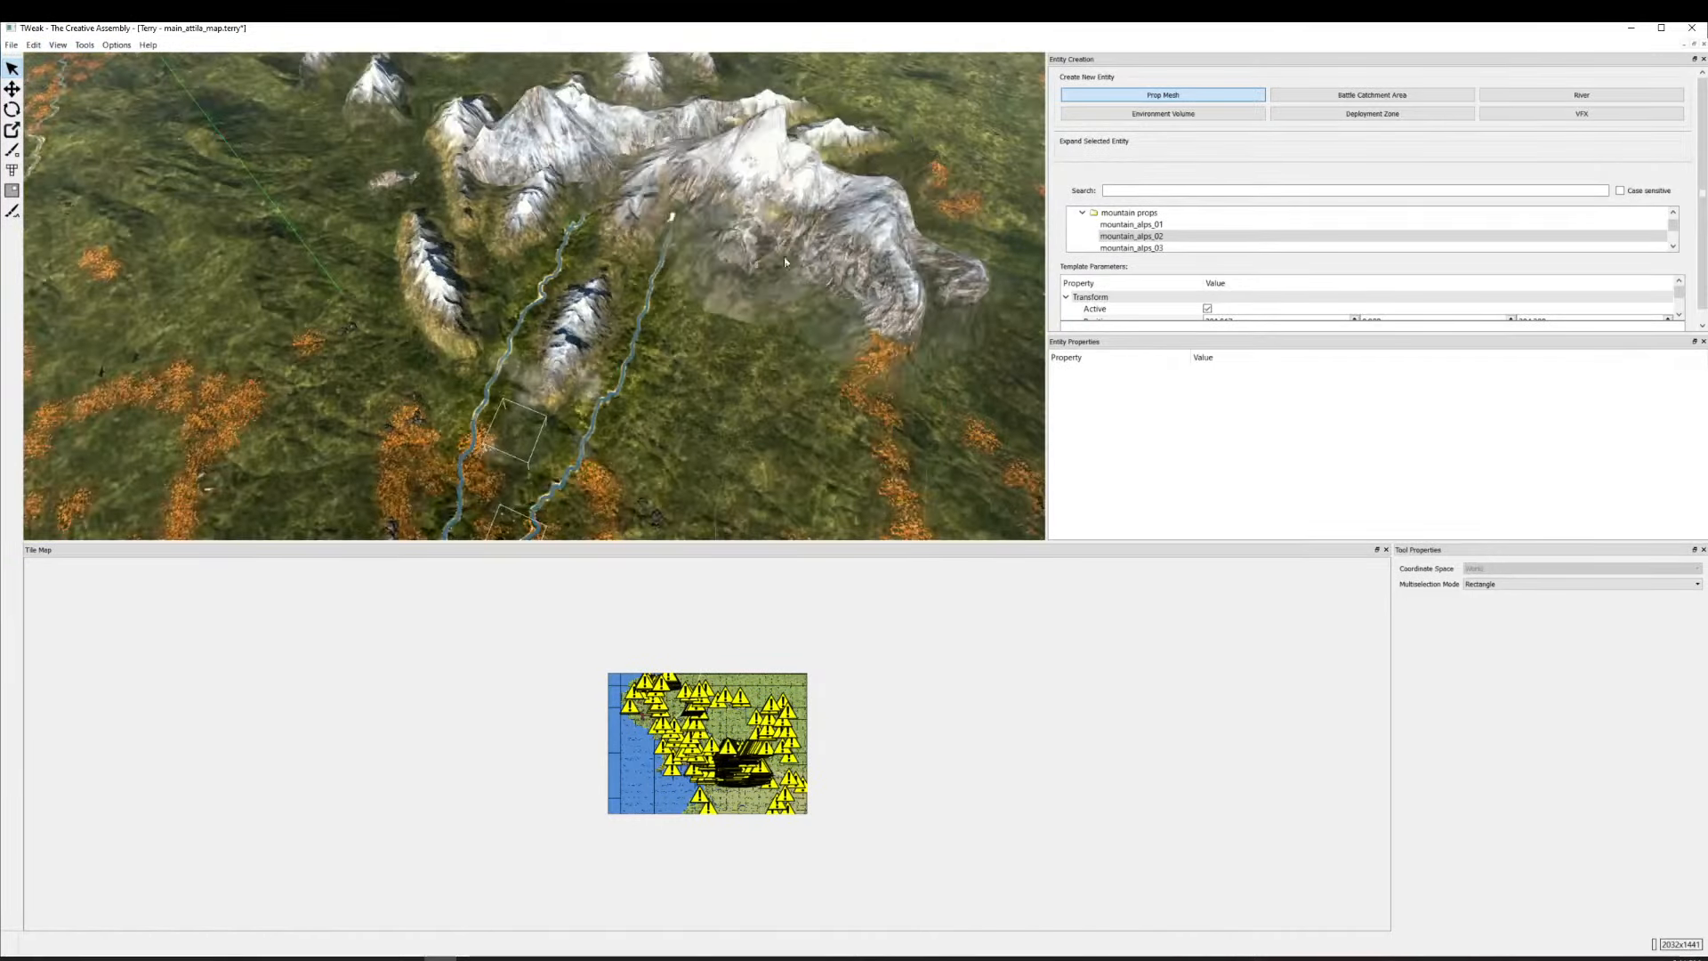
{"action": "key", "text": "d"}
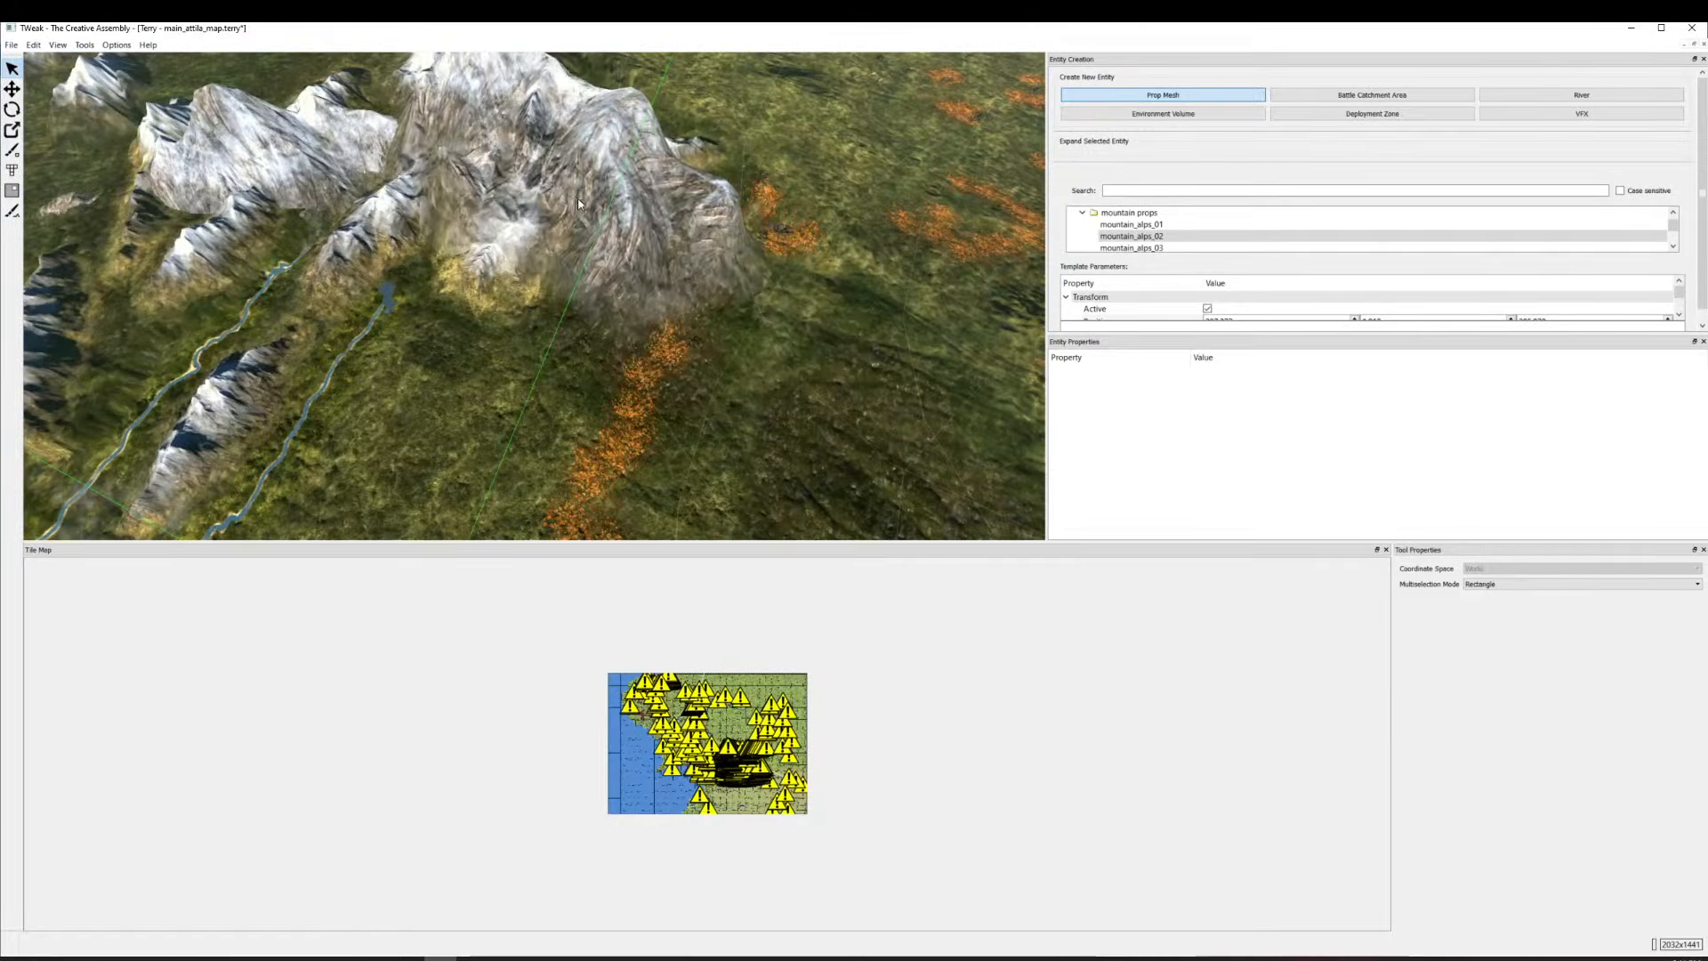
{"action": "key", "text": "e"}
{"action": "key", "text": "w"}
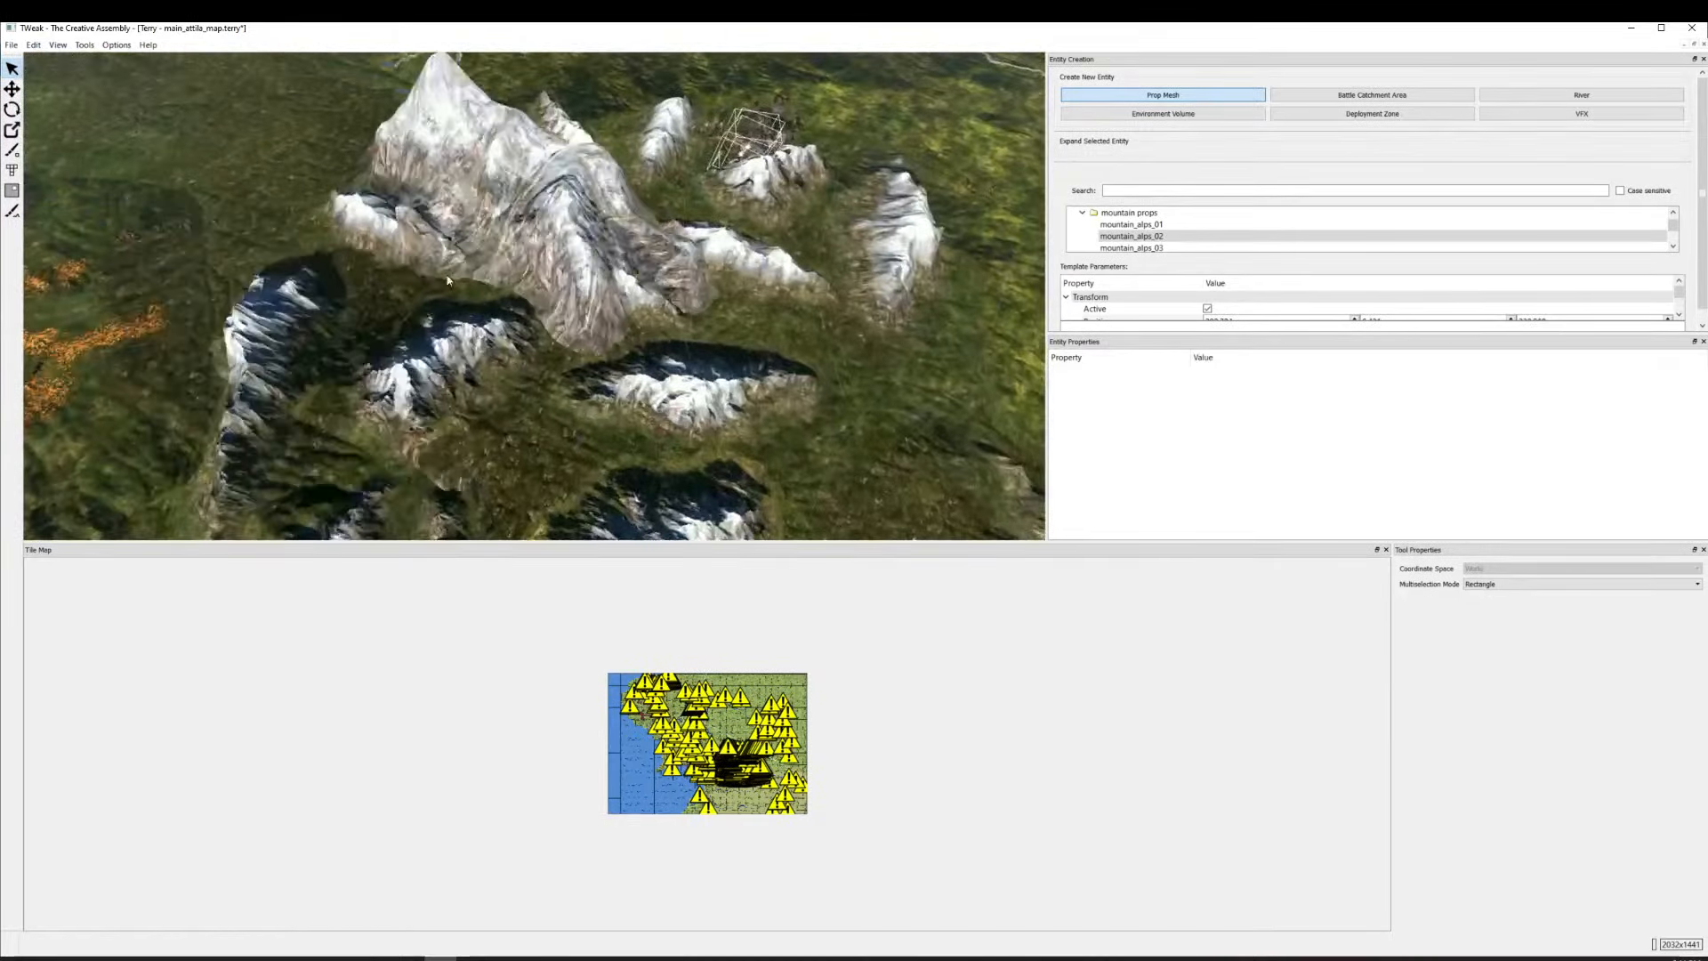
{"action": "key", "text": "d"}
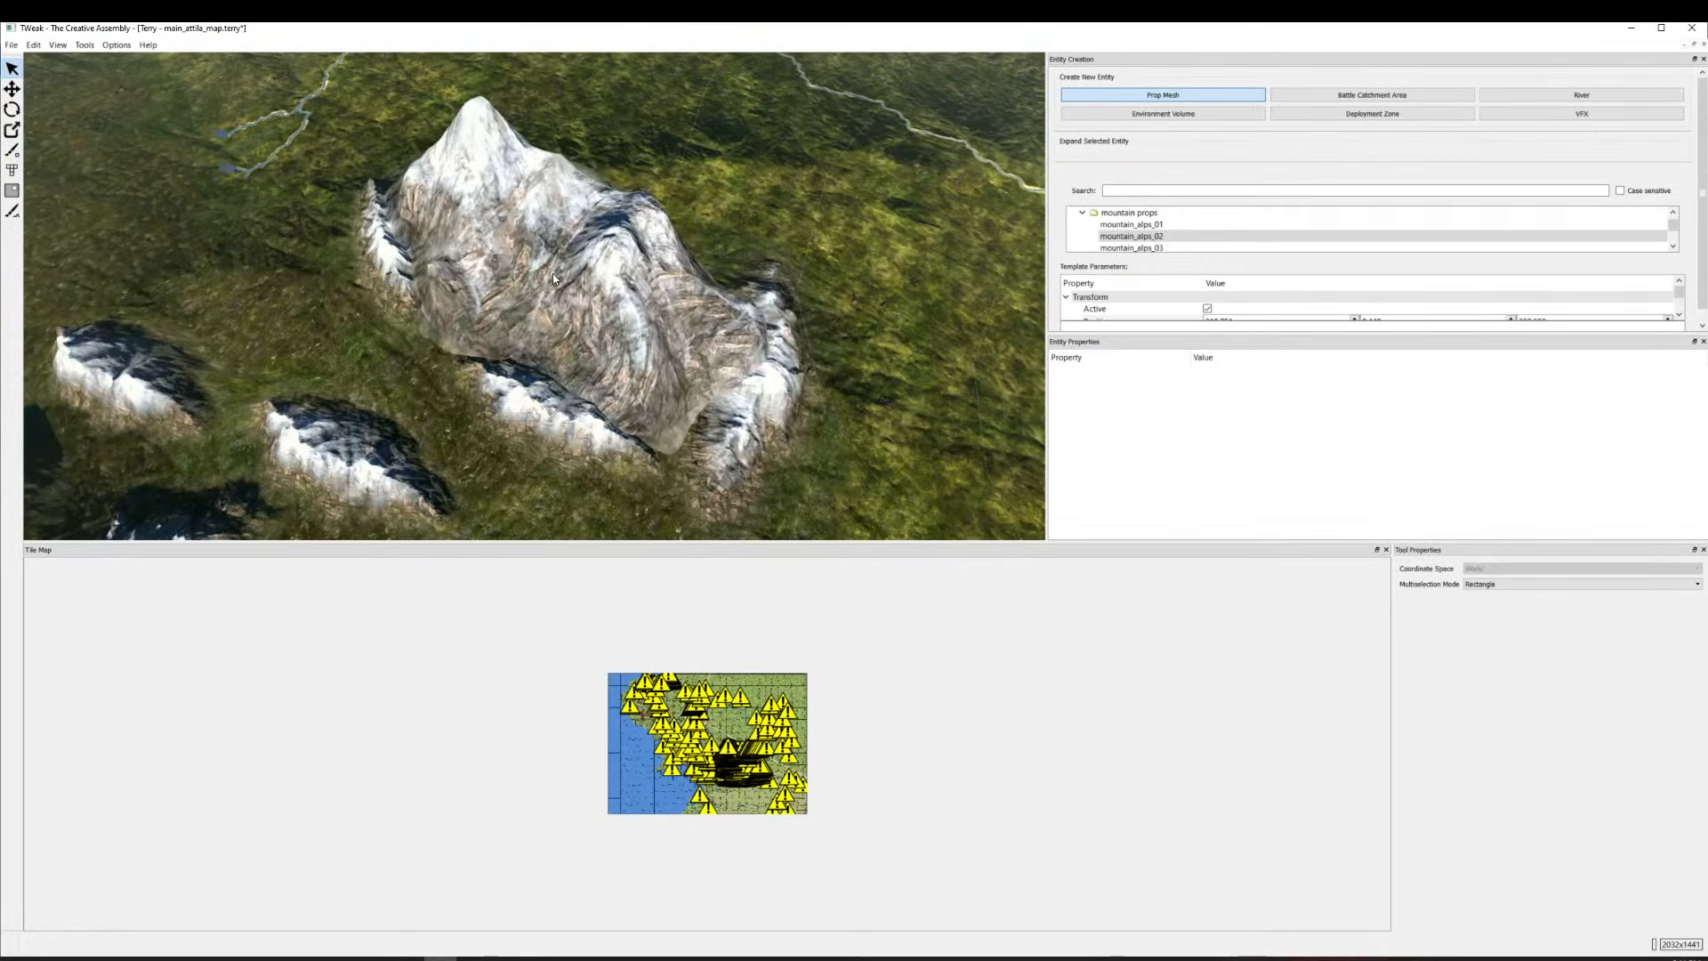
{"action": "left_click", "coordinate": [549, 279]}
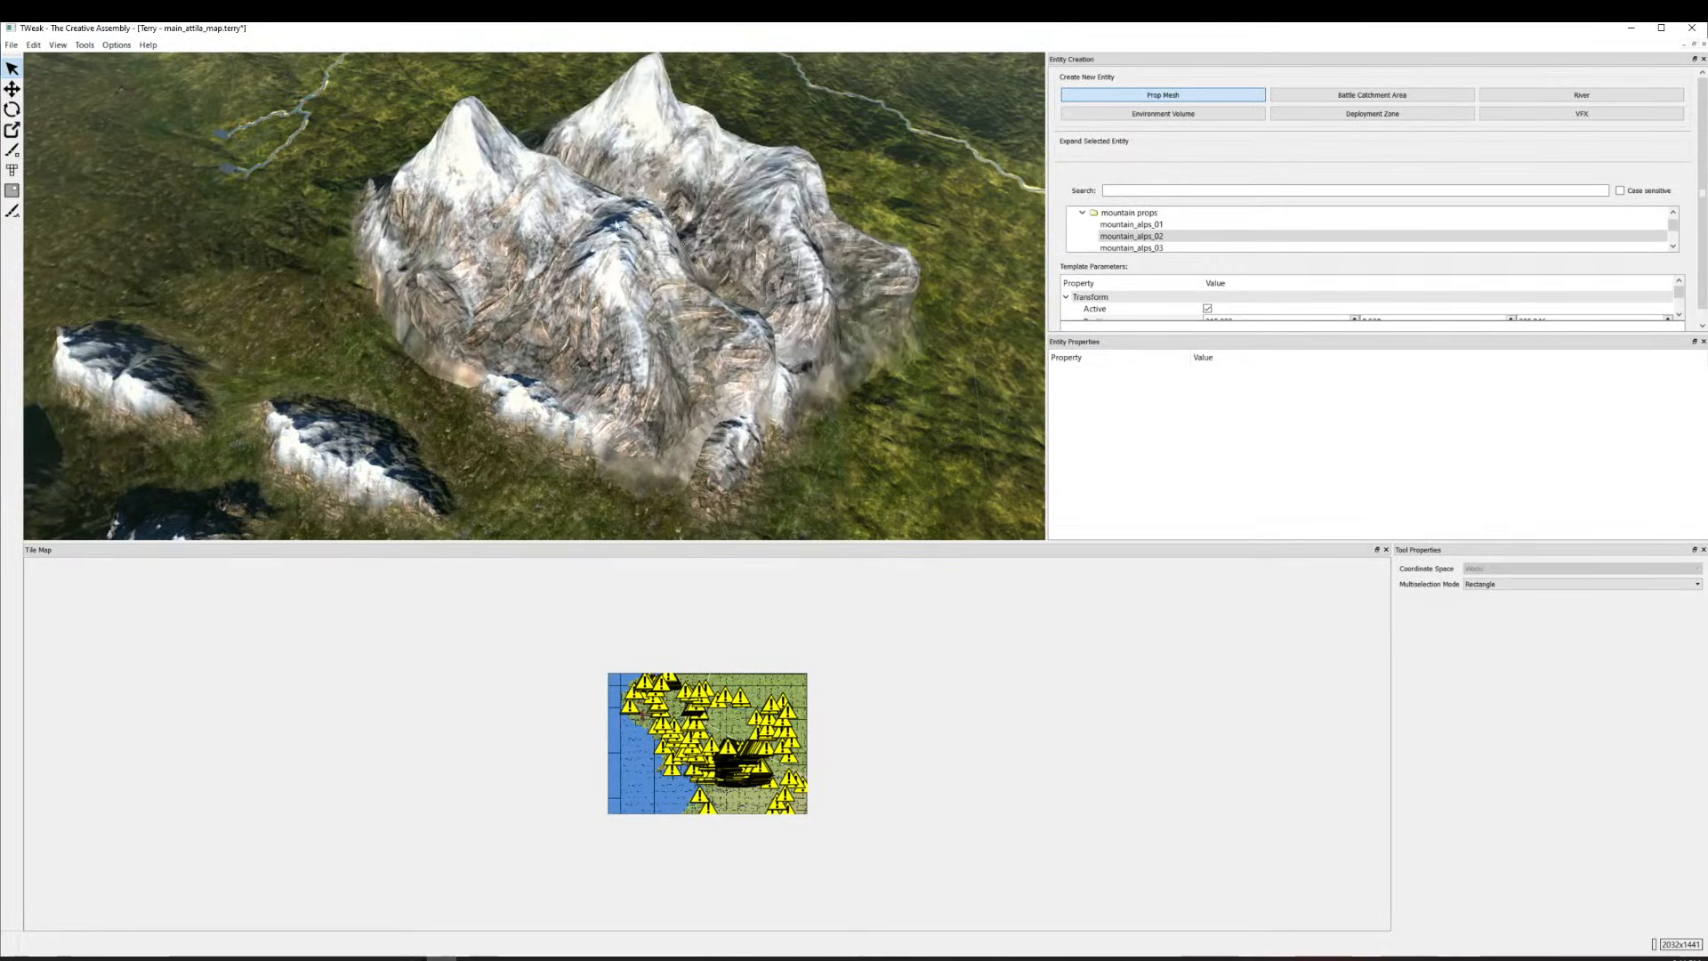
{"action": "left_click", "coordinate": [12, 89]}
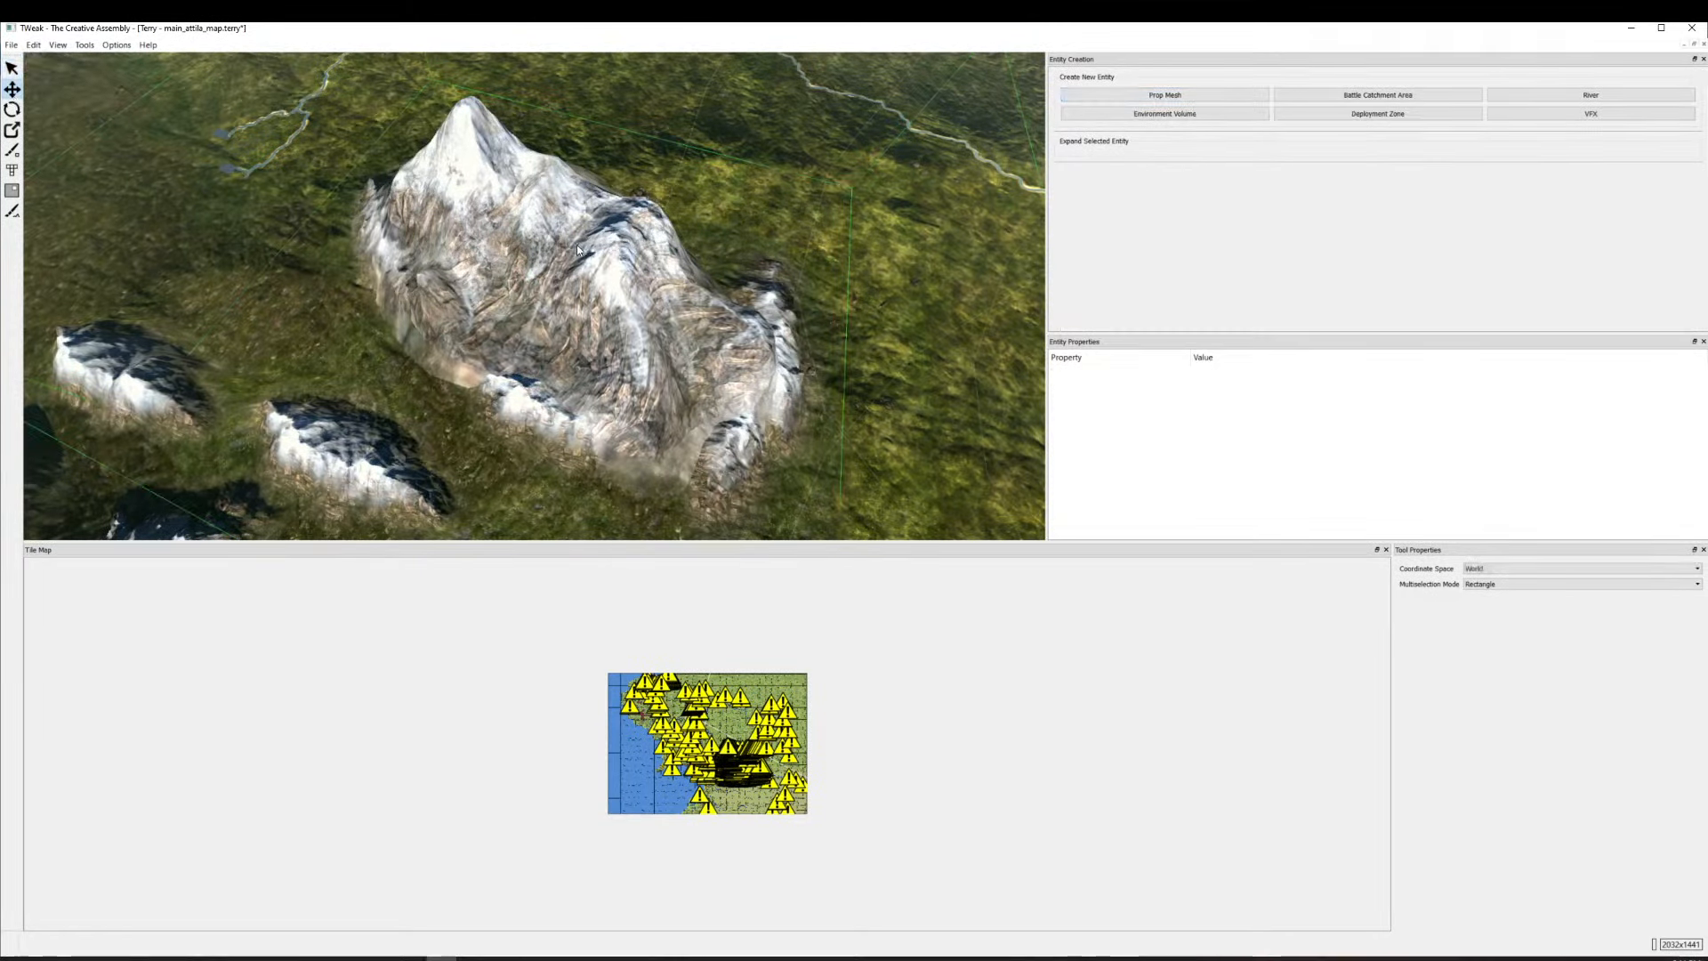
{"action": "left_click_drag", "start_coordinate": [576, 244], "coordinate": [425, 187]}
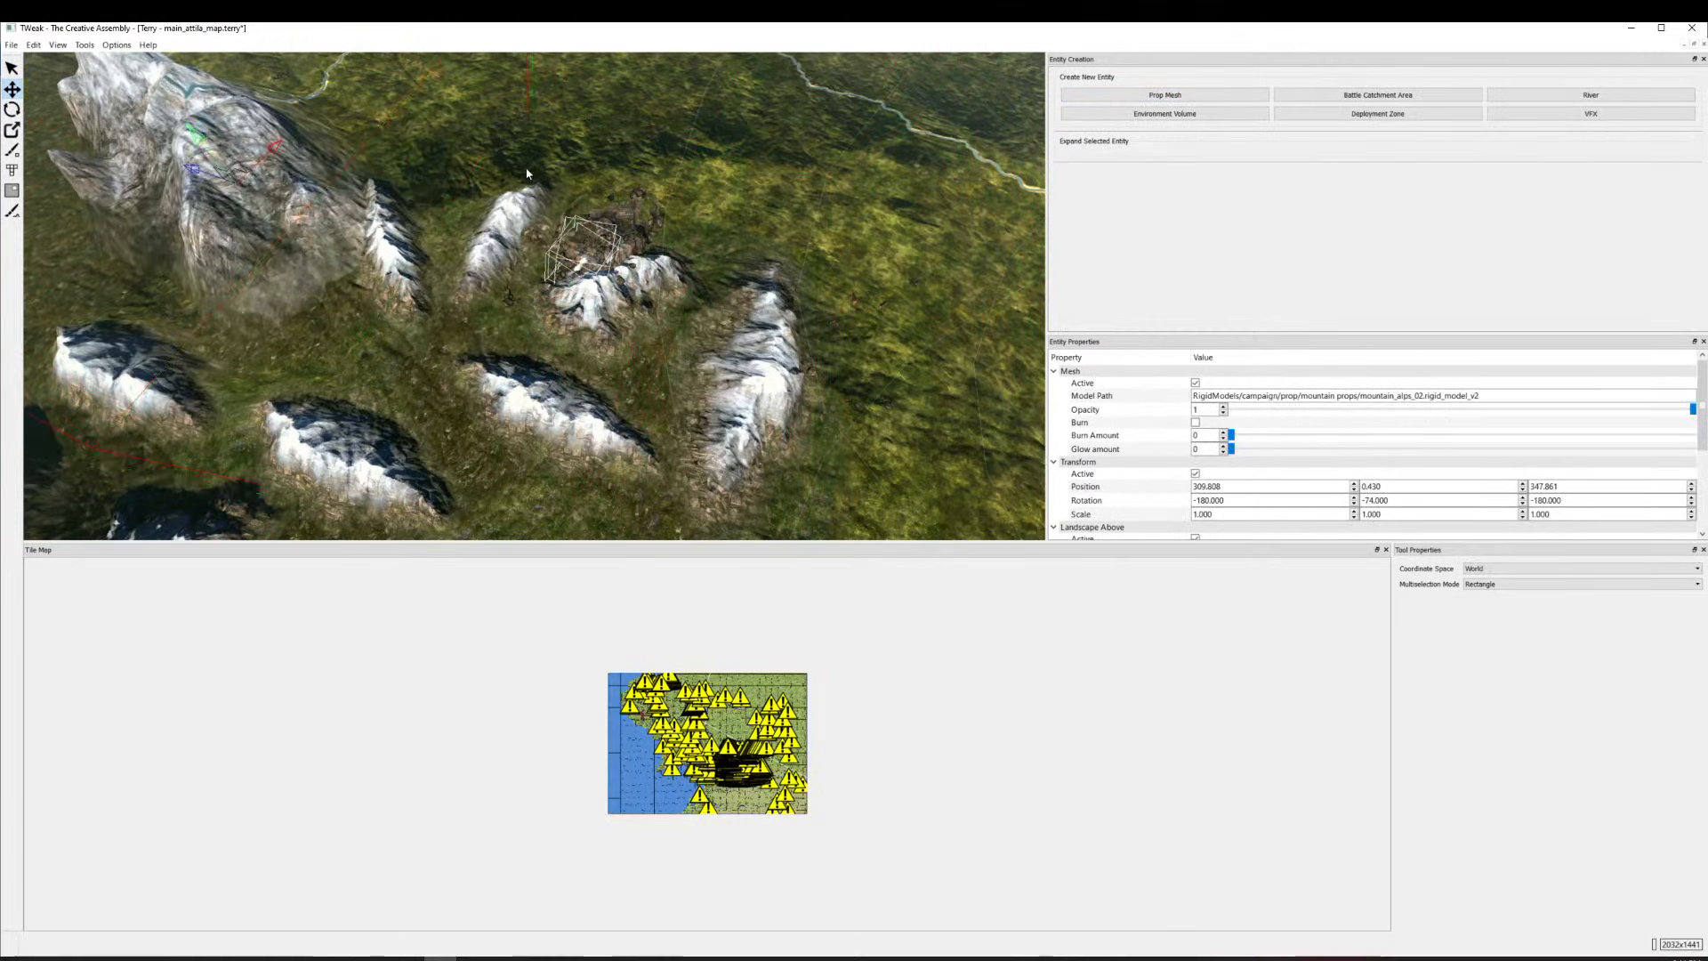
Select the cluster of rock props among the snowy ridges and move it between the neighbouring ridges, nearer the new mountain.
{"action": "left_click_drag", "start_coordinate": [776, 342], "coordinate": [200, 127]}
{"action": "scroll", "coordinate": [567, 227], "scroll_direction": "up", "scroll_amount": 5}
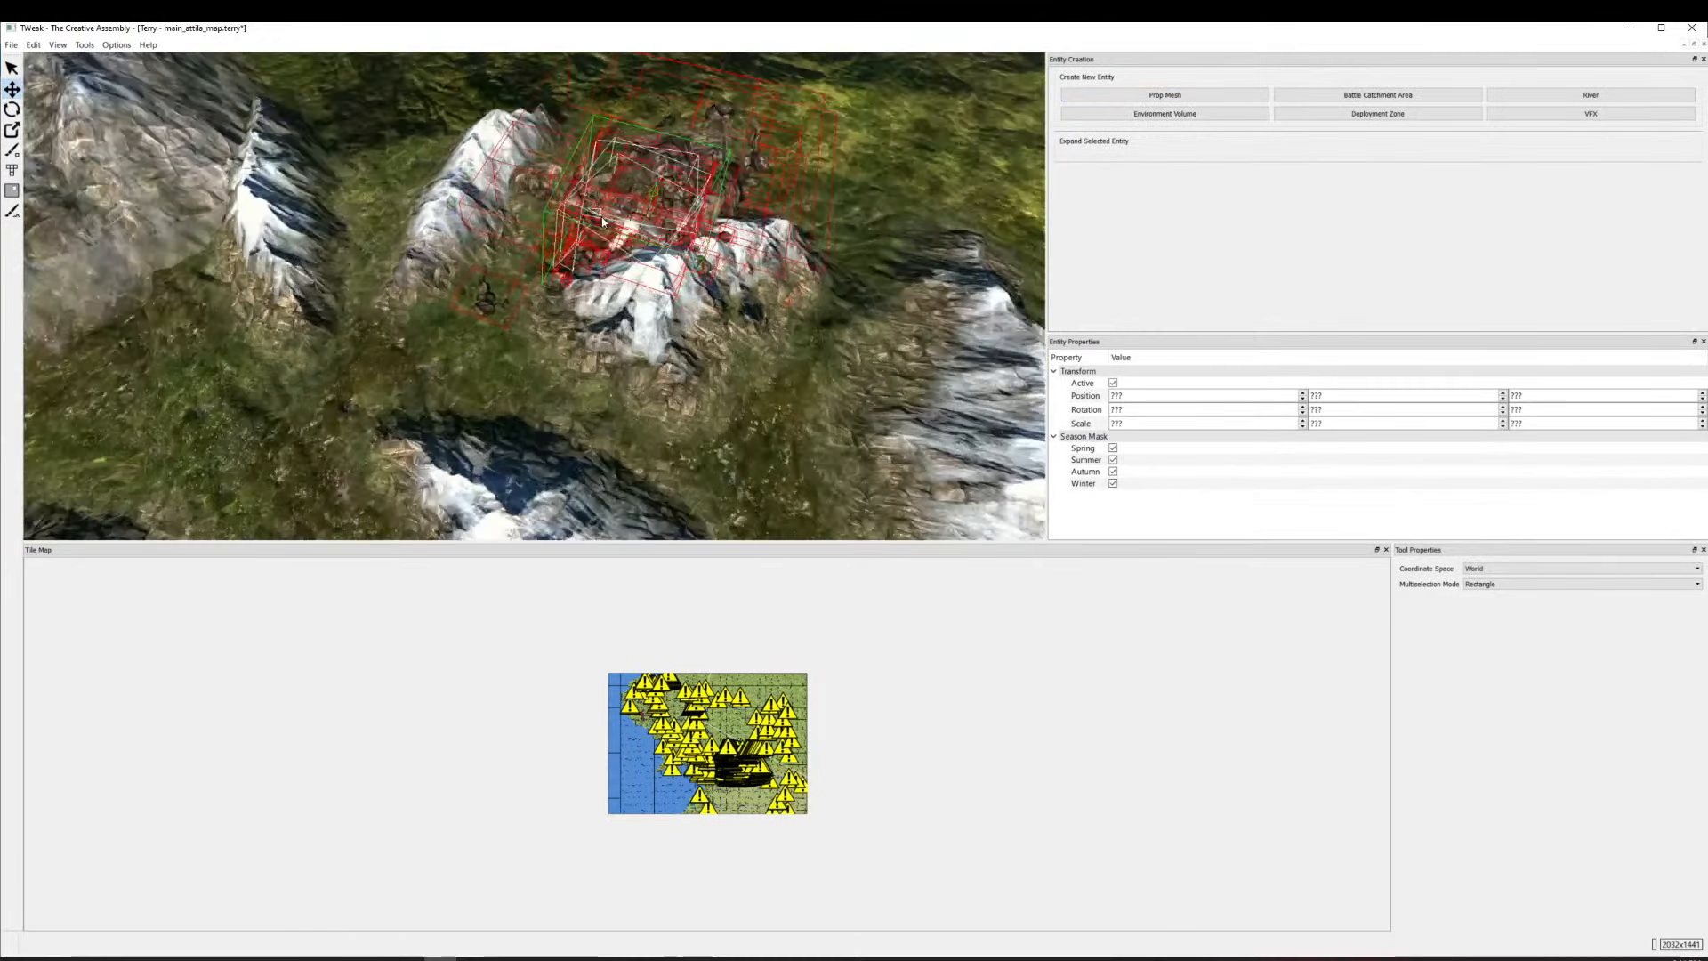
{"action": "mouse_move", "coordinate": [611, 216]}
{"action": "left_mouse_down"}
{"action": "mouse_move", "coordinate": [649, 219]}
{"action": "mouse_move", "coordinate": [613, 206]}
{"action": "left_mouse_up"}
{"action": "scroll", "coordinate": [676, 263], "scroll_direction": "up", "scroll_amount": 2}
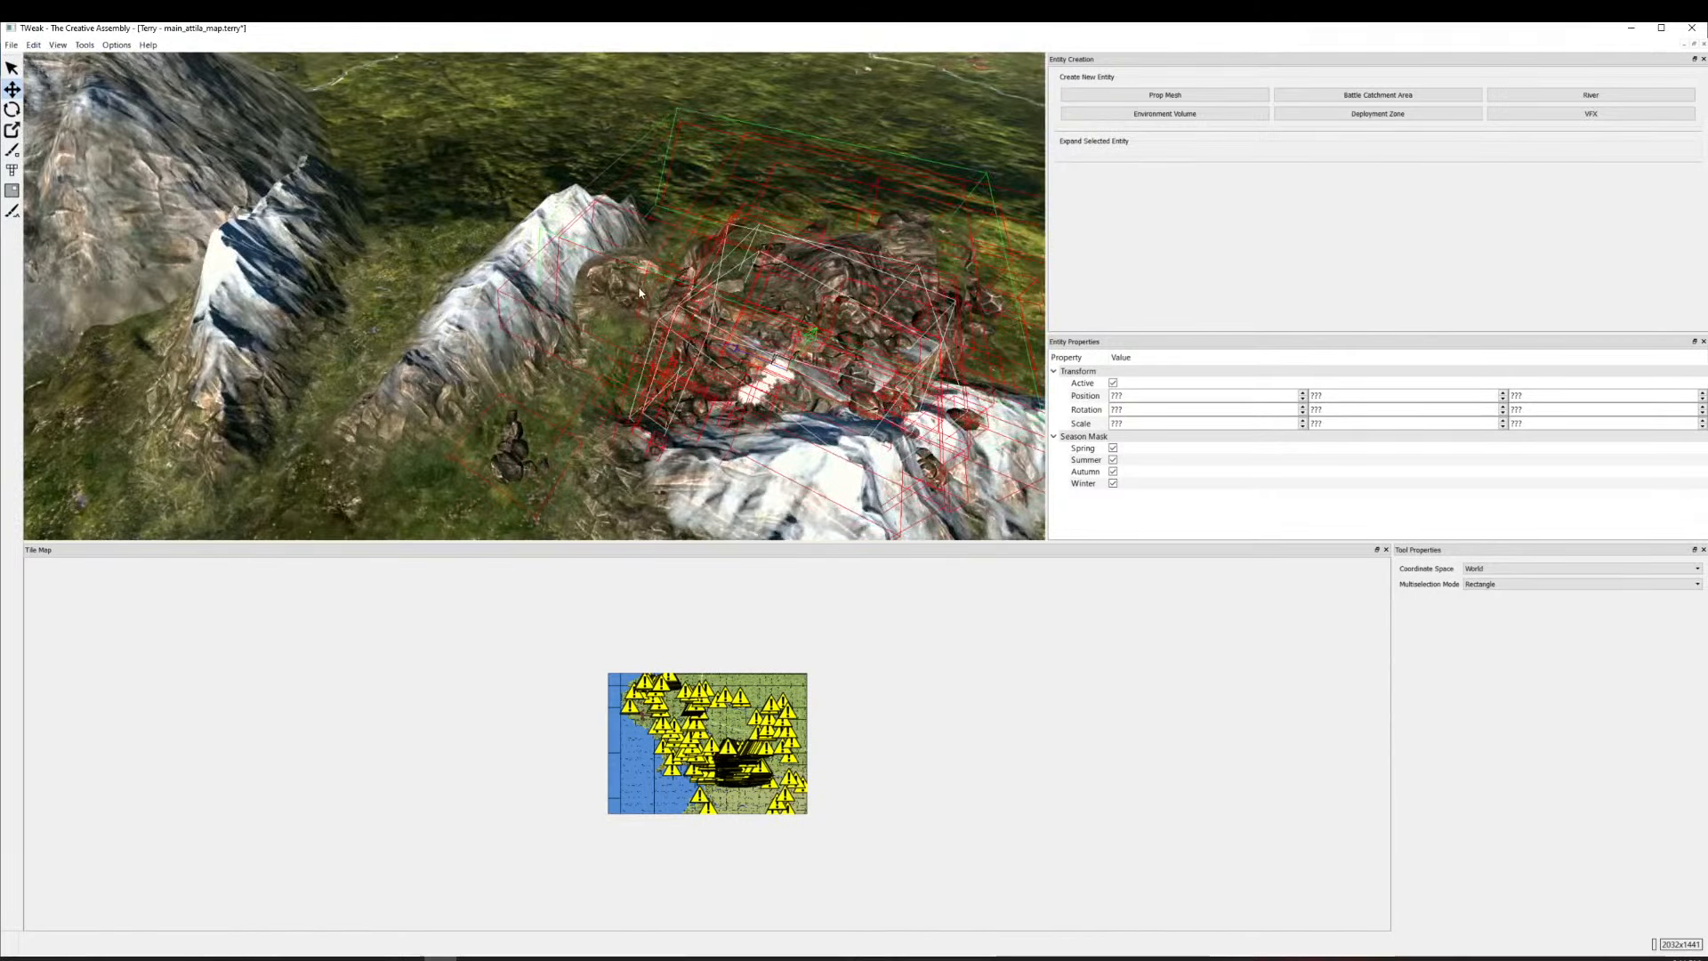
{"action": "left_click_drag", "start_coordinate": [640, 292], "coordinate": [755, 343]}
{"action": "left_click_drag", "start_coordinate": [613, 258], "coordinate": [485, 186]}
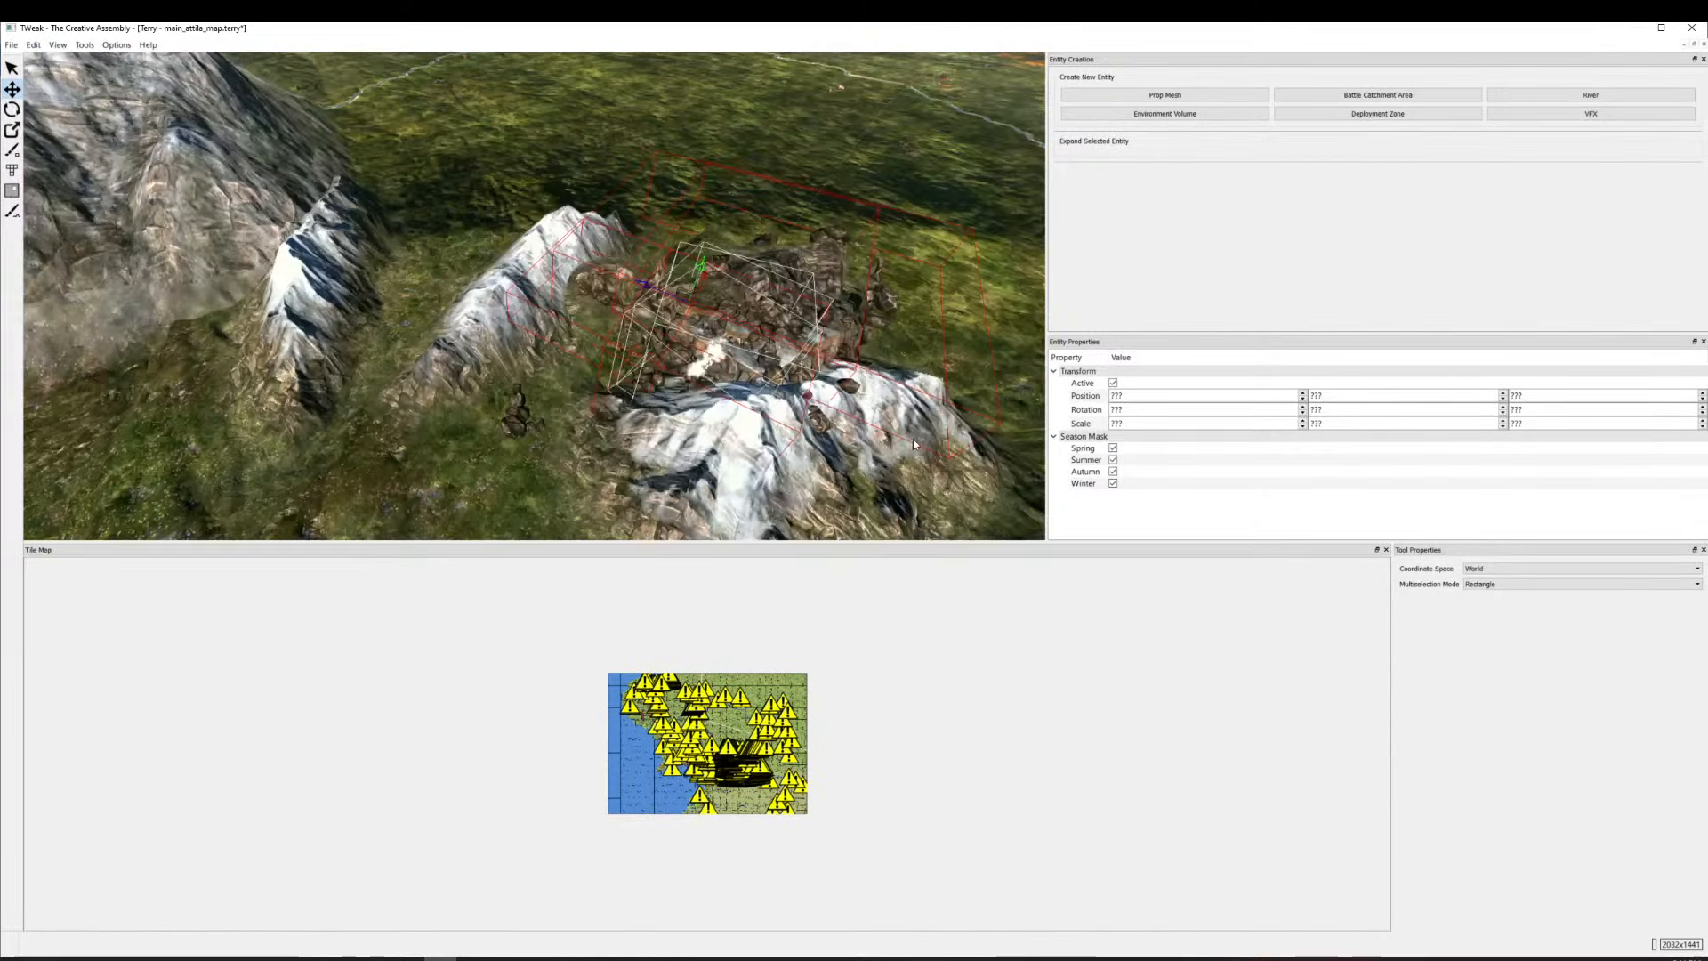
{"action": "left_click_drag", "start_coordinate": [912, 443], "coordinate": [581, 386]}
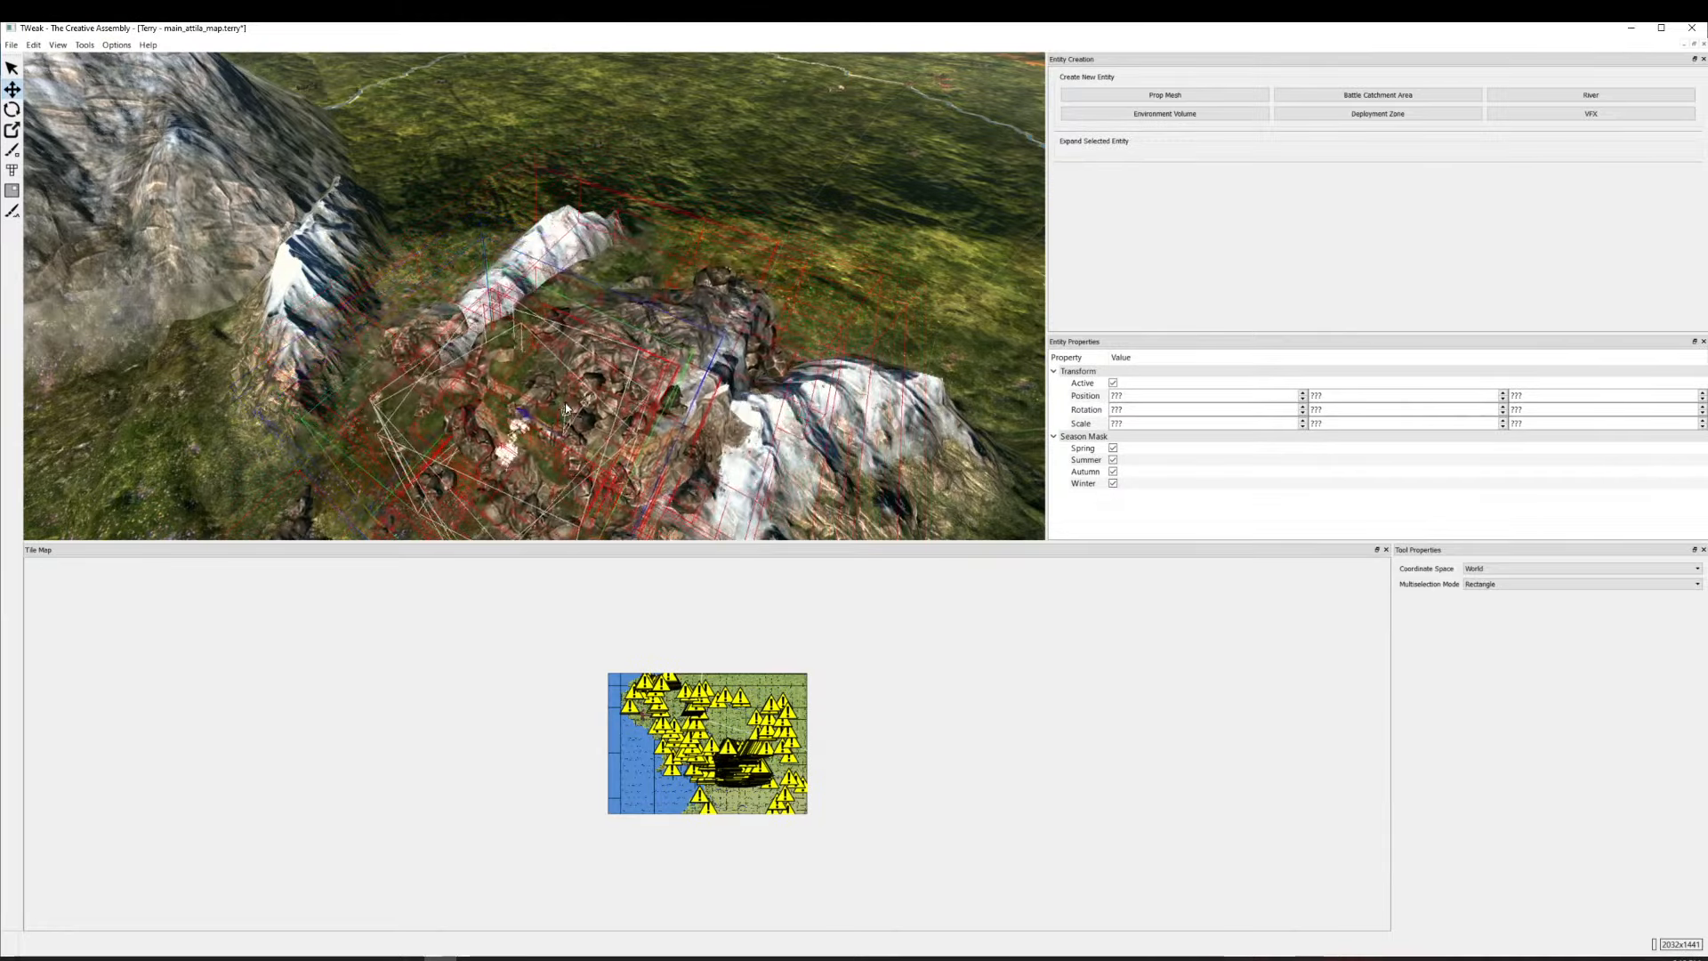
Move the selected rock and waterfall cluster from between the small snowy ridges toward the next ridge of the range.
{"action": "key", "text": "s"}
{"action": "key", "text": "s"}
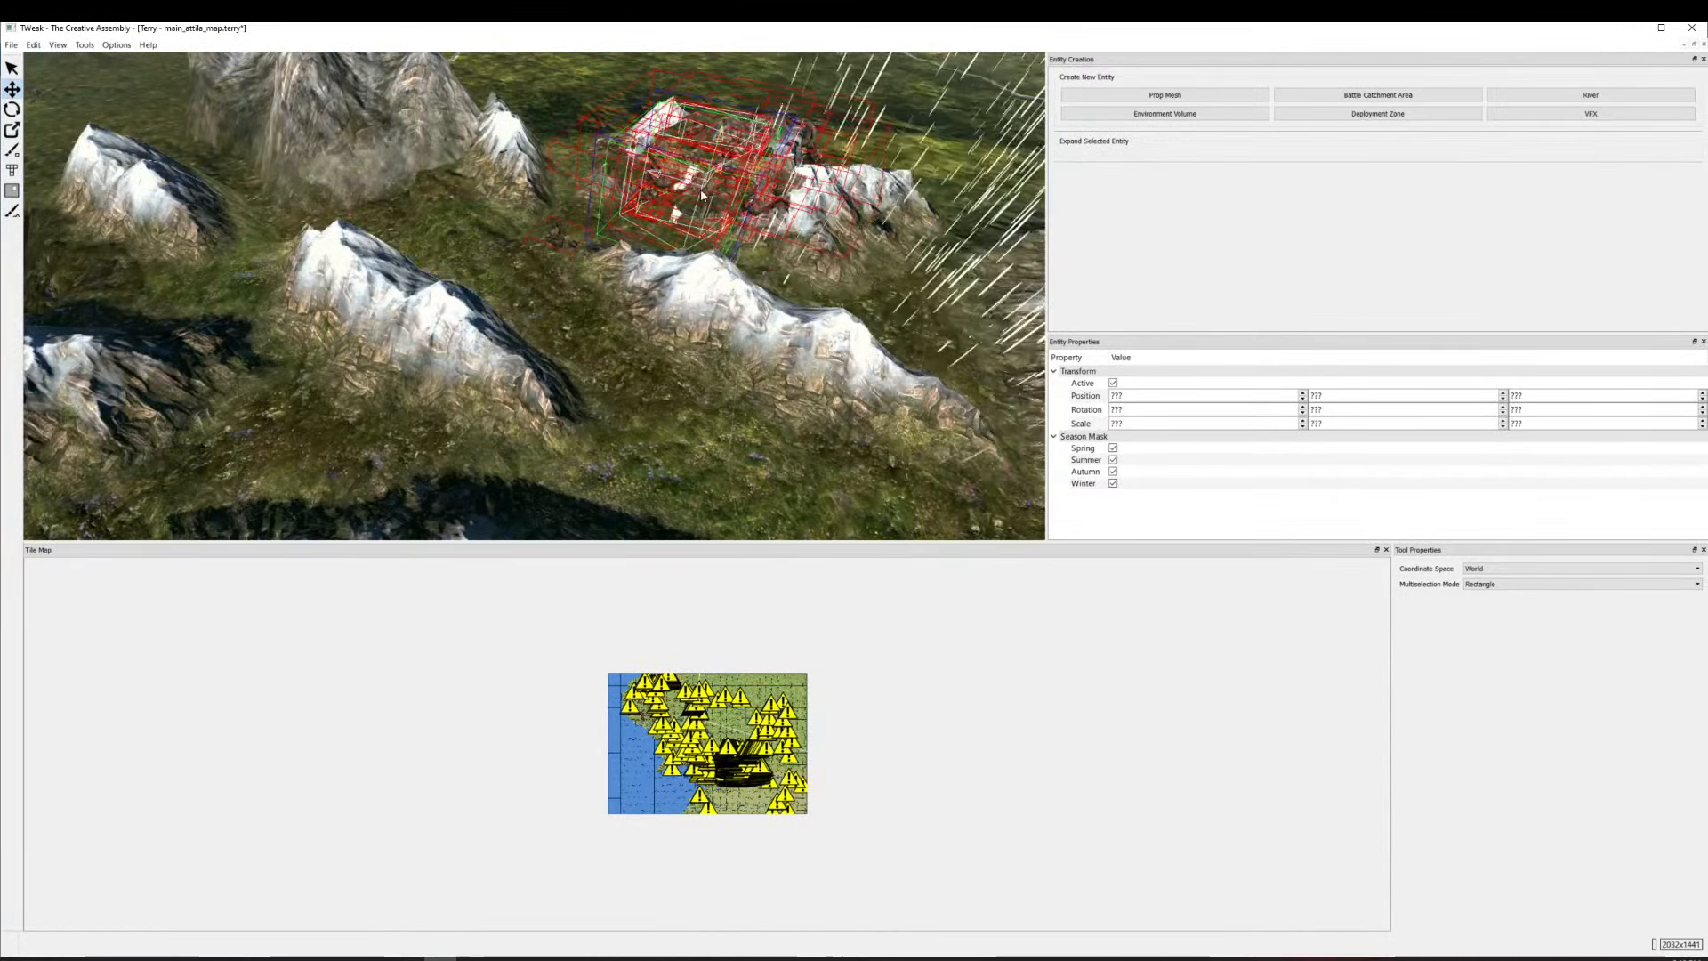
{"action": "scroll", "coordinate": [696, 185], "scroll_direction": "up", "scroll_amount": 3}
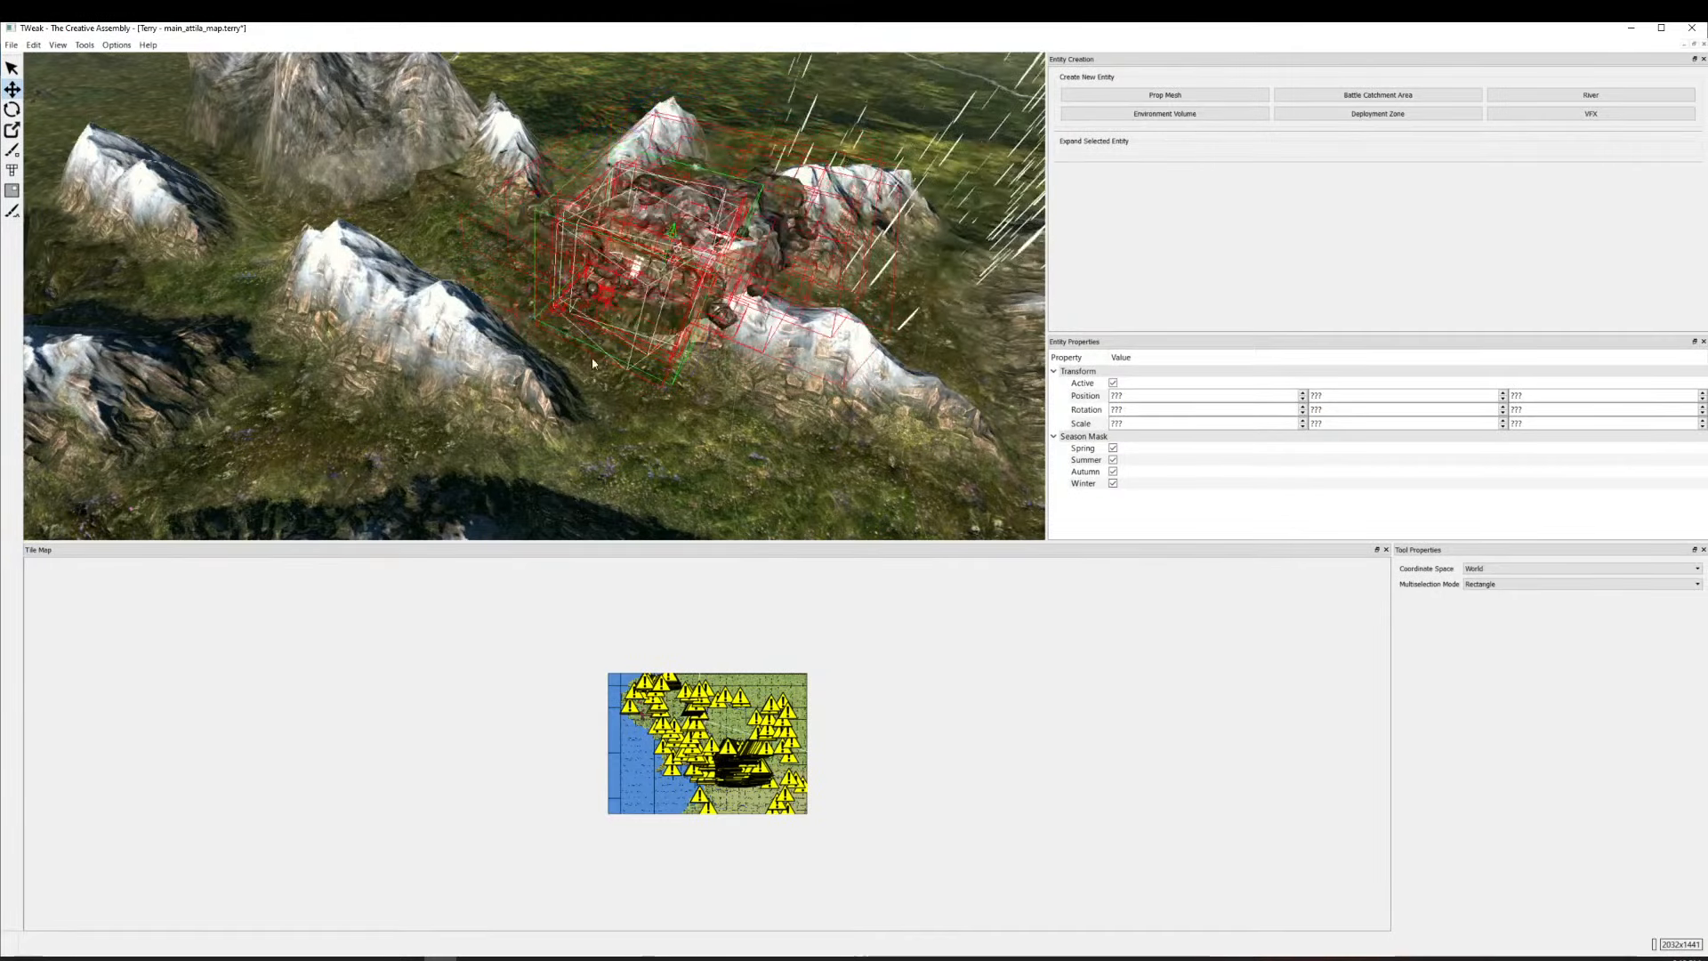
{"action": "key", "text": "s"}
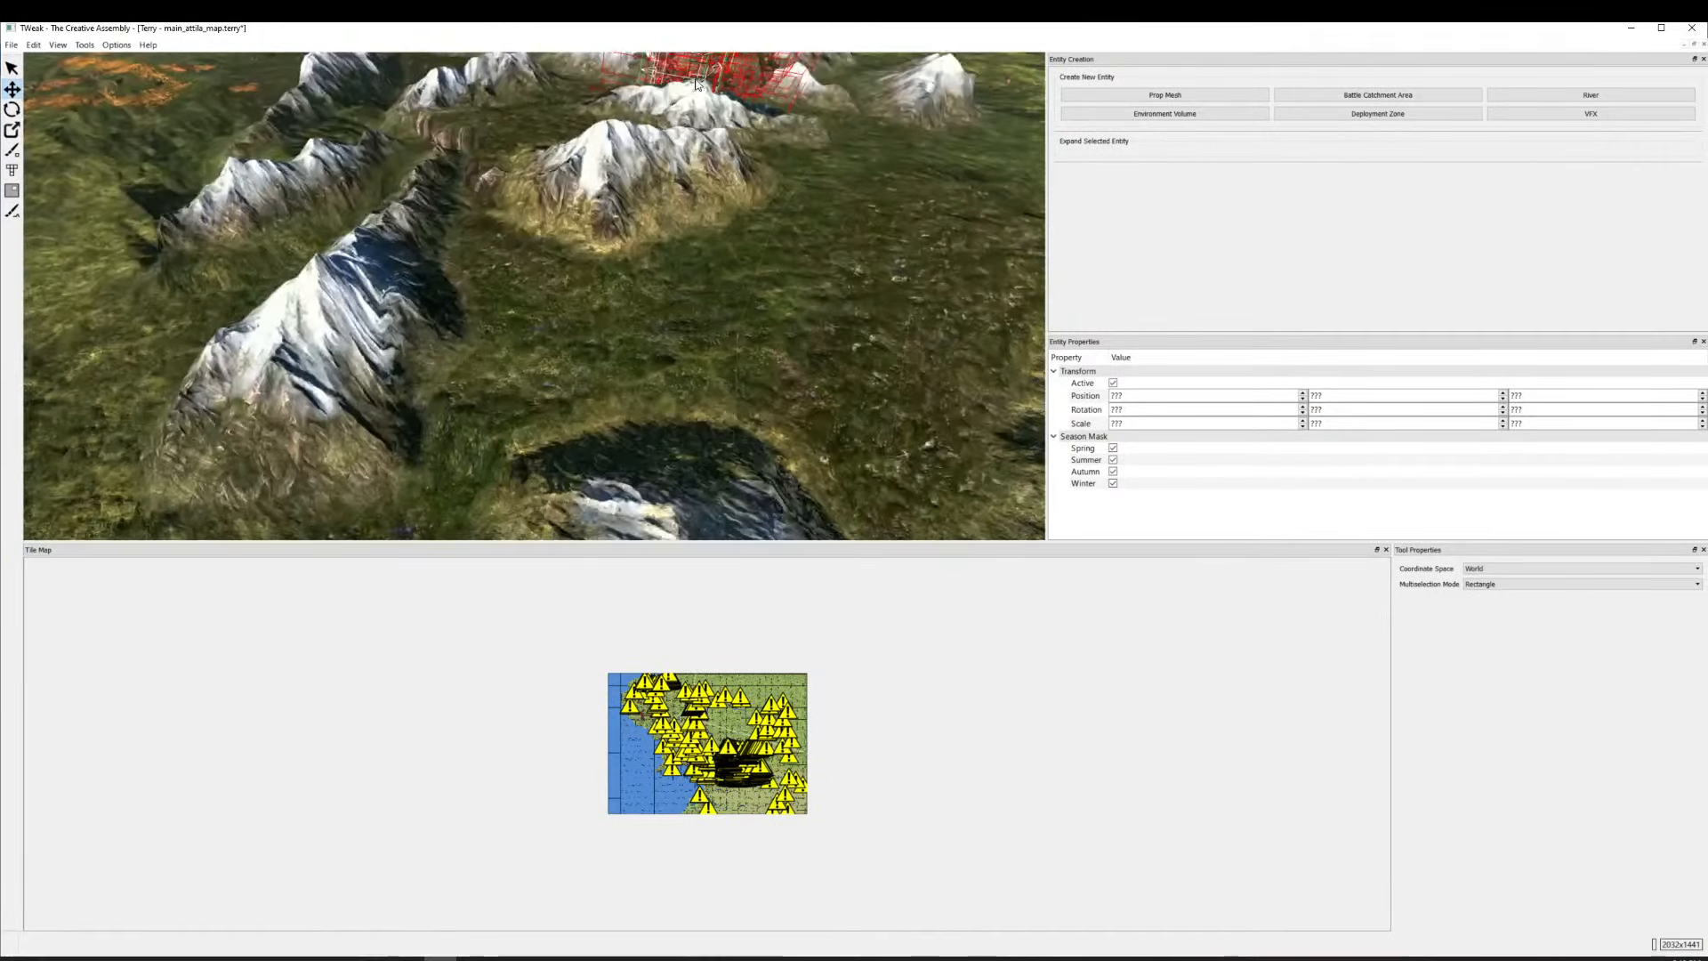
Restore the selection of the whole rock and waterfall cluster and move it onto the next broad snowy ridge.
{"action": "left_click", "coordinate": [689, 218]}
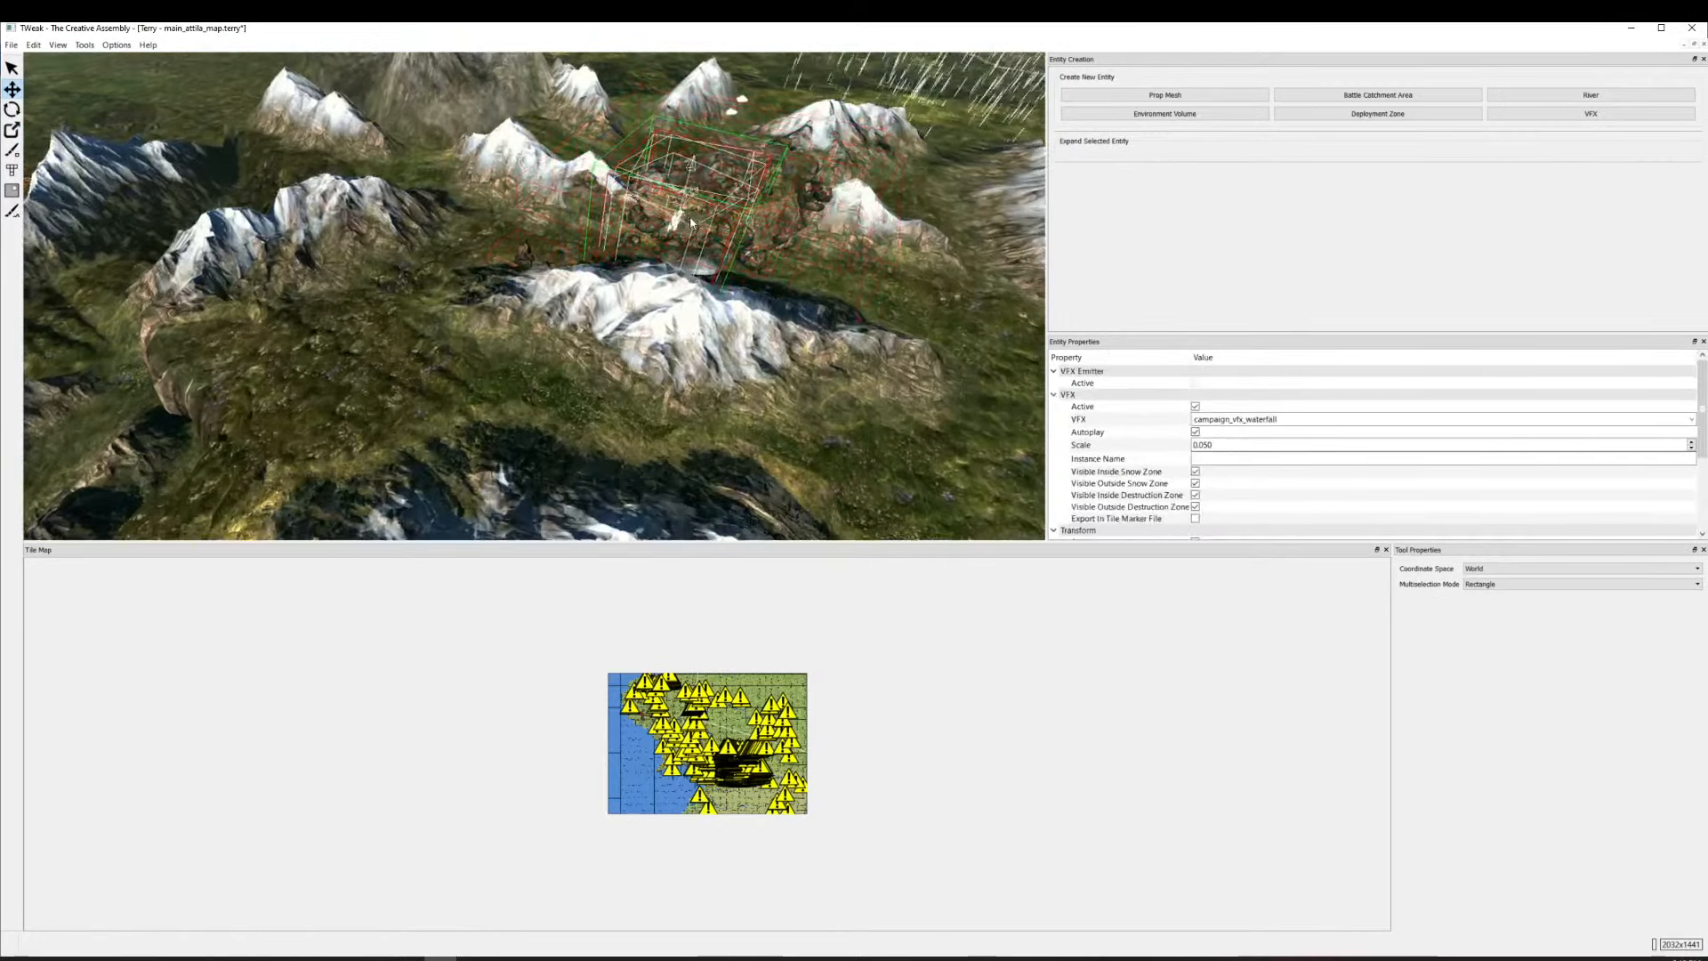
{"action": "scroll", "coordinate": [702, 257], "scroll_direction": "up", "scroll_amount": 4}
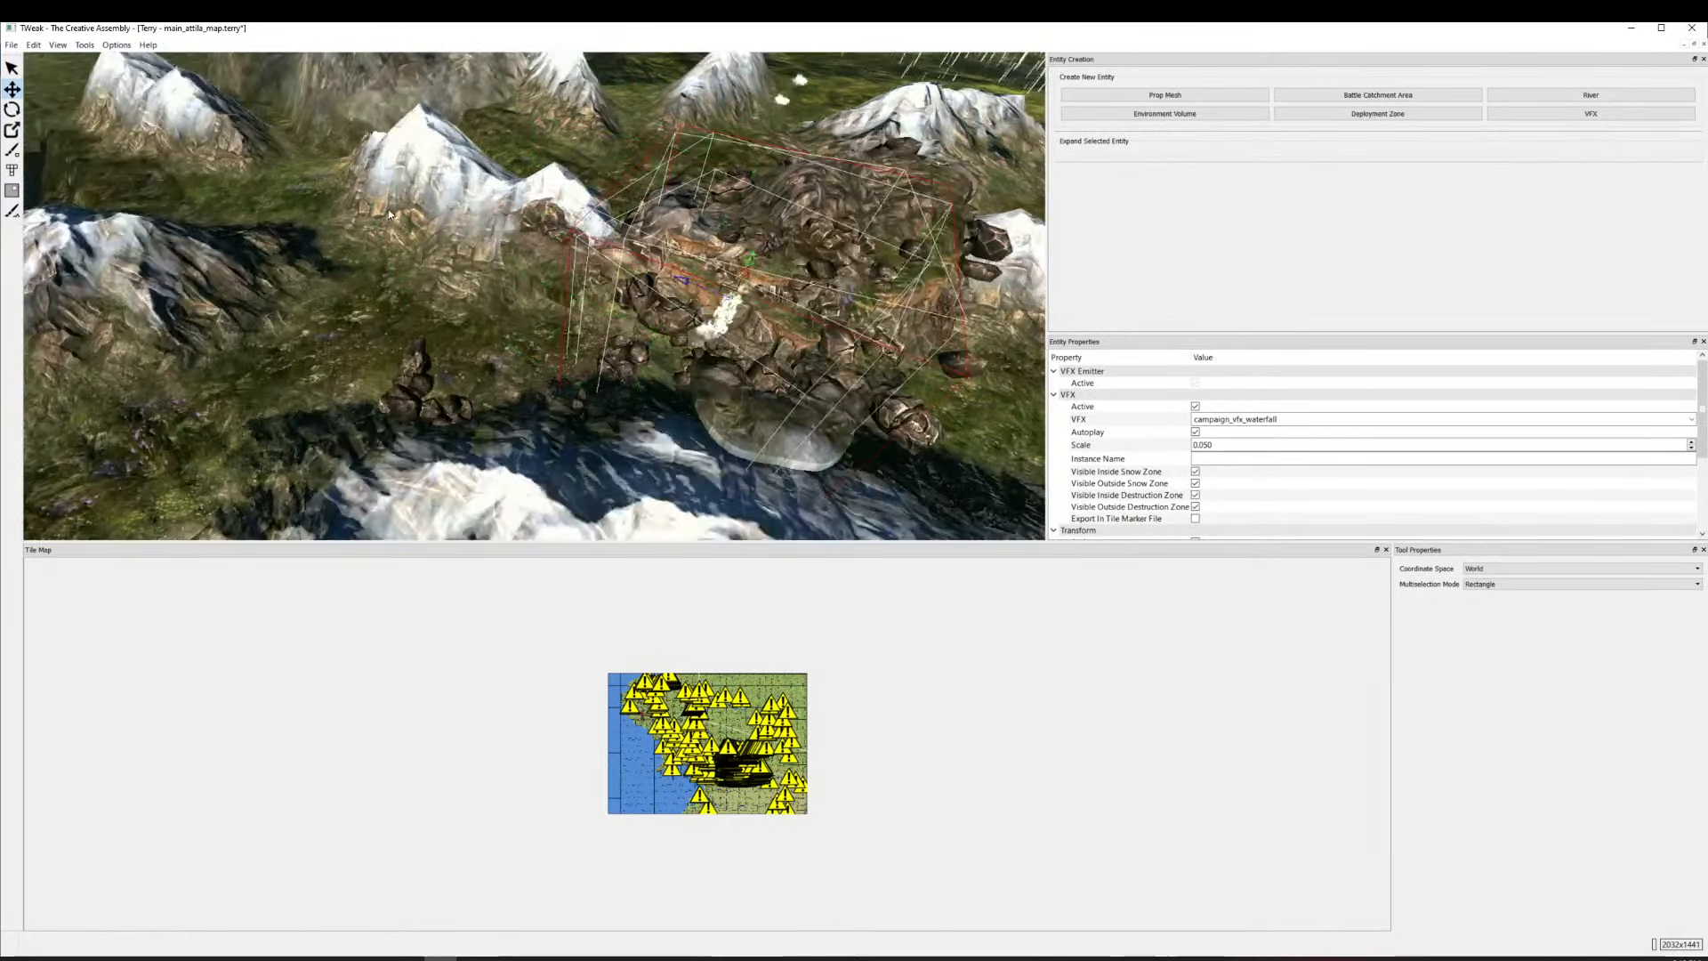
{"action": "key", "text": "ctrl+a"}
{"action": "scroll", "coordinate": [651, 344], "scroll_direction": "down", "scroll_amount": 3}
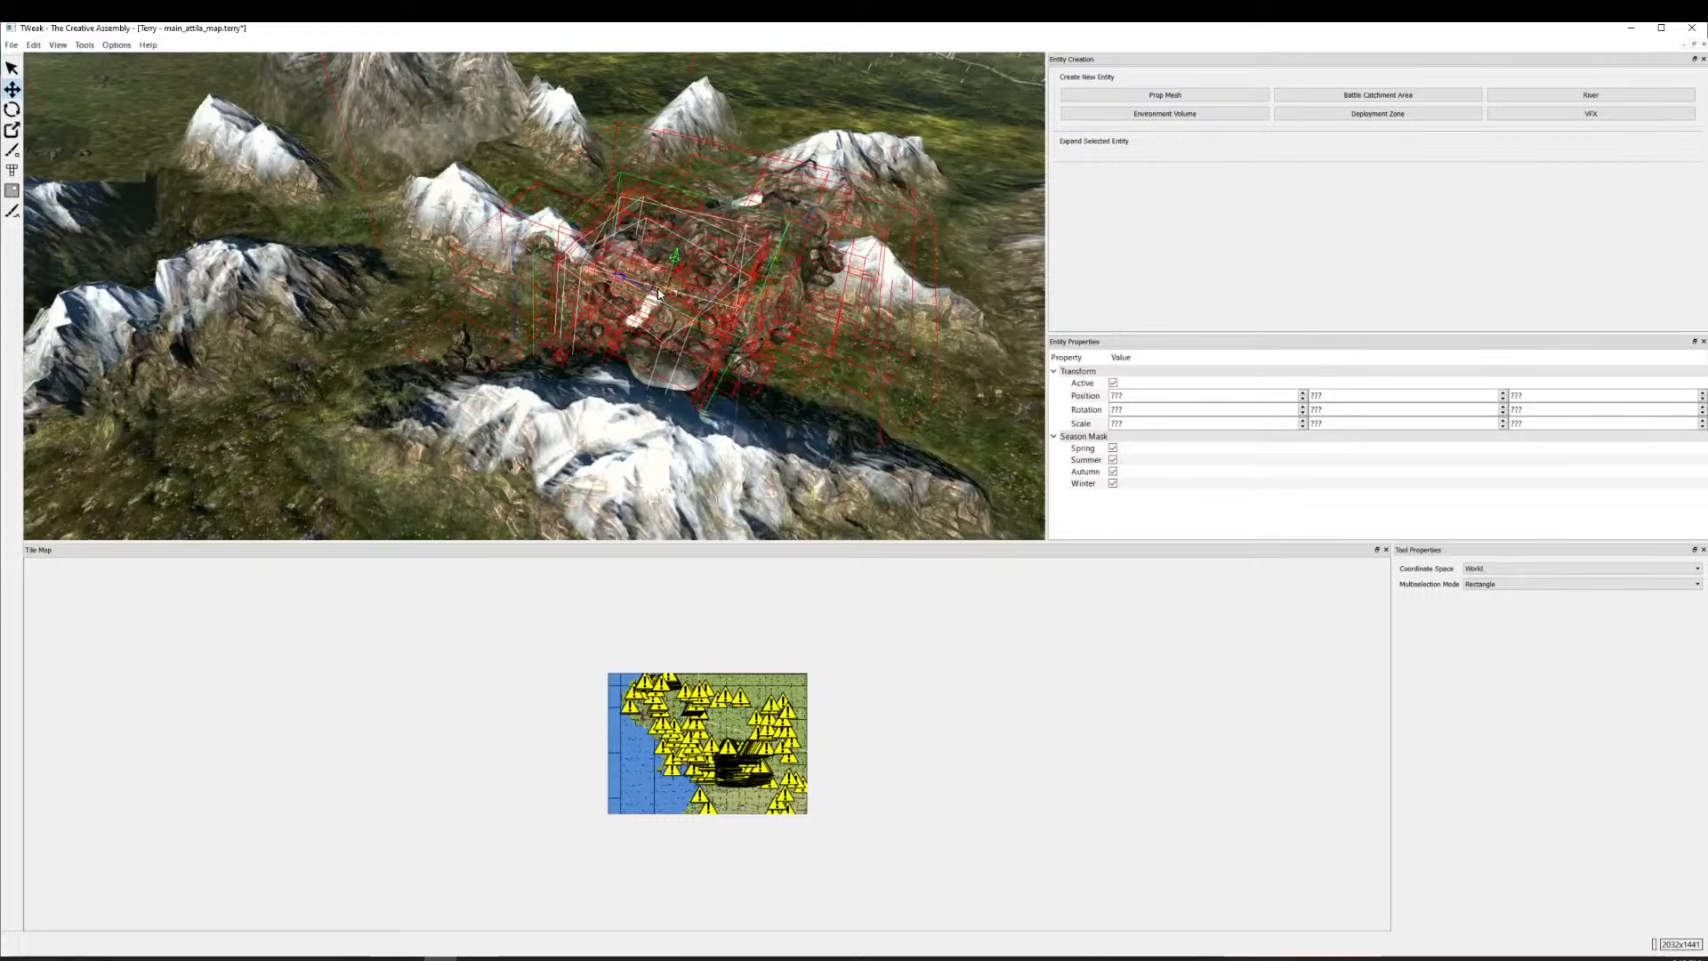
{"action": "left_click_drag", "start_coordinate": [650, 315], "coordinate": [664, 467]}
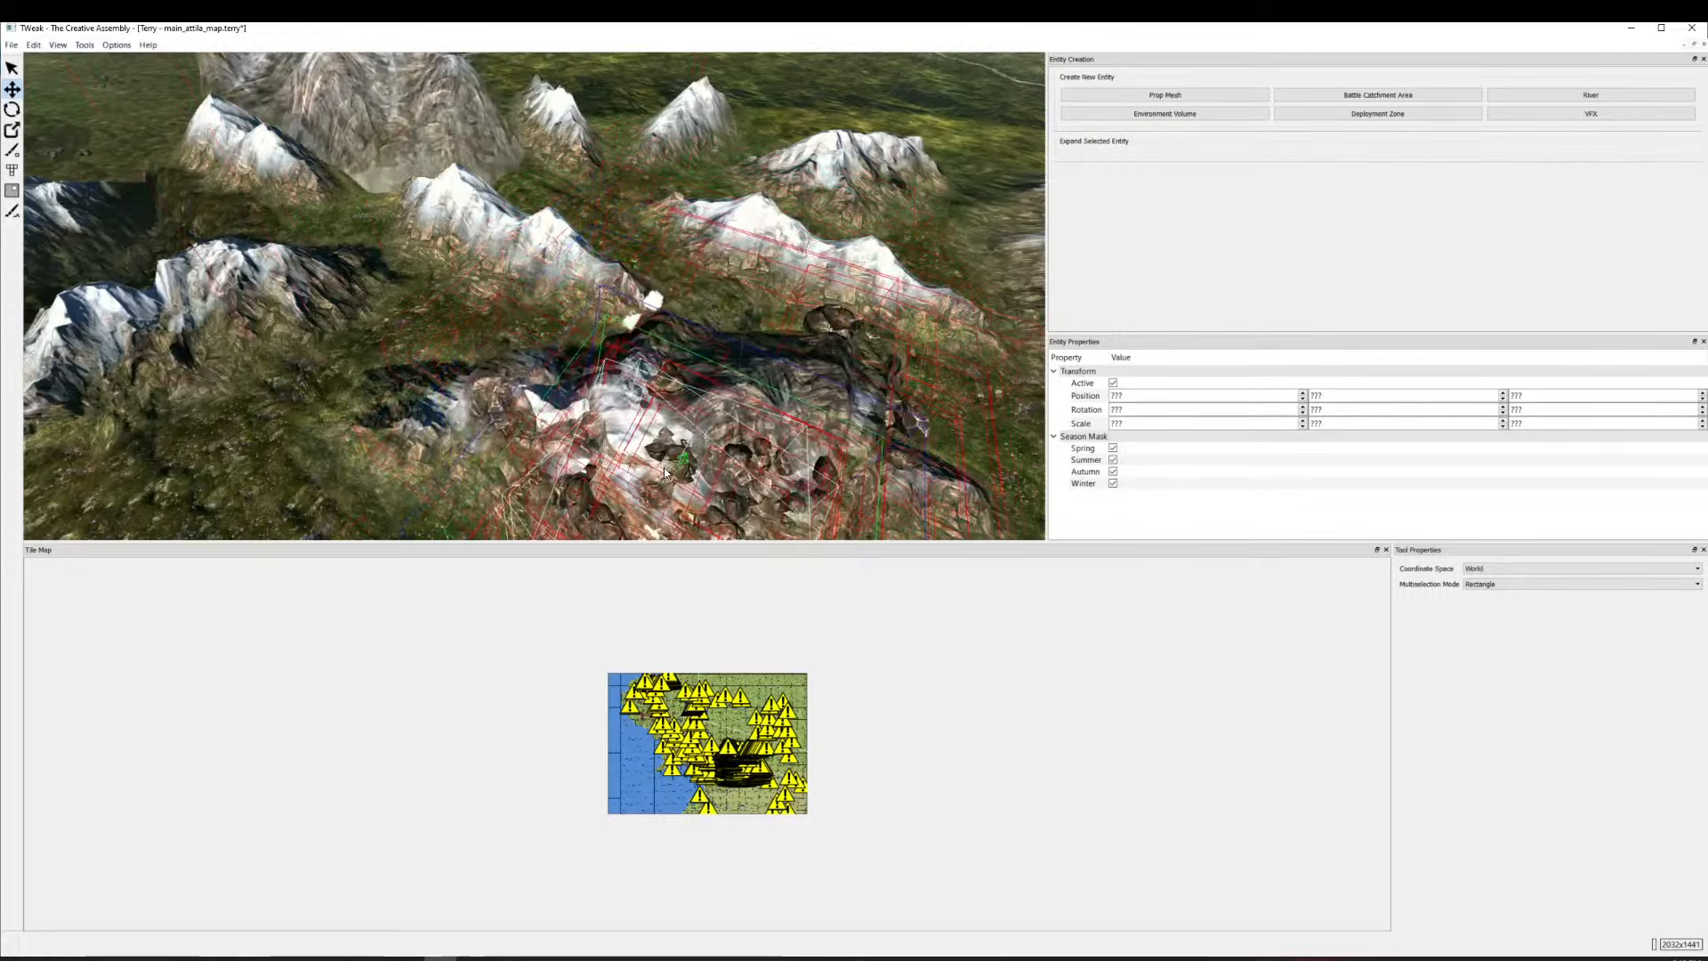
Select the whole rock and waterfall cluster with a rectangle and move it beside the next snow-capped ridge toward the large mountain.
{"action": "left_click", "coordinate": [392, 122]}
{"action": "left_click_drag", "start_coordinate": [392, 122], "coordinate": [423, 56]}
{"action": "left_click_drag", "start_coordinate": [500, 276], "coordinate": [490, 134]}
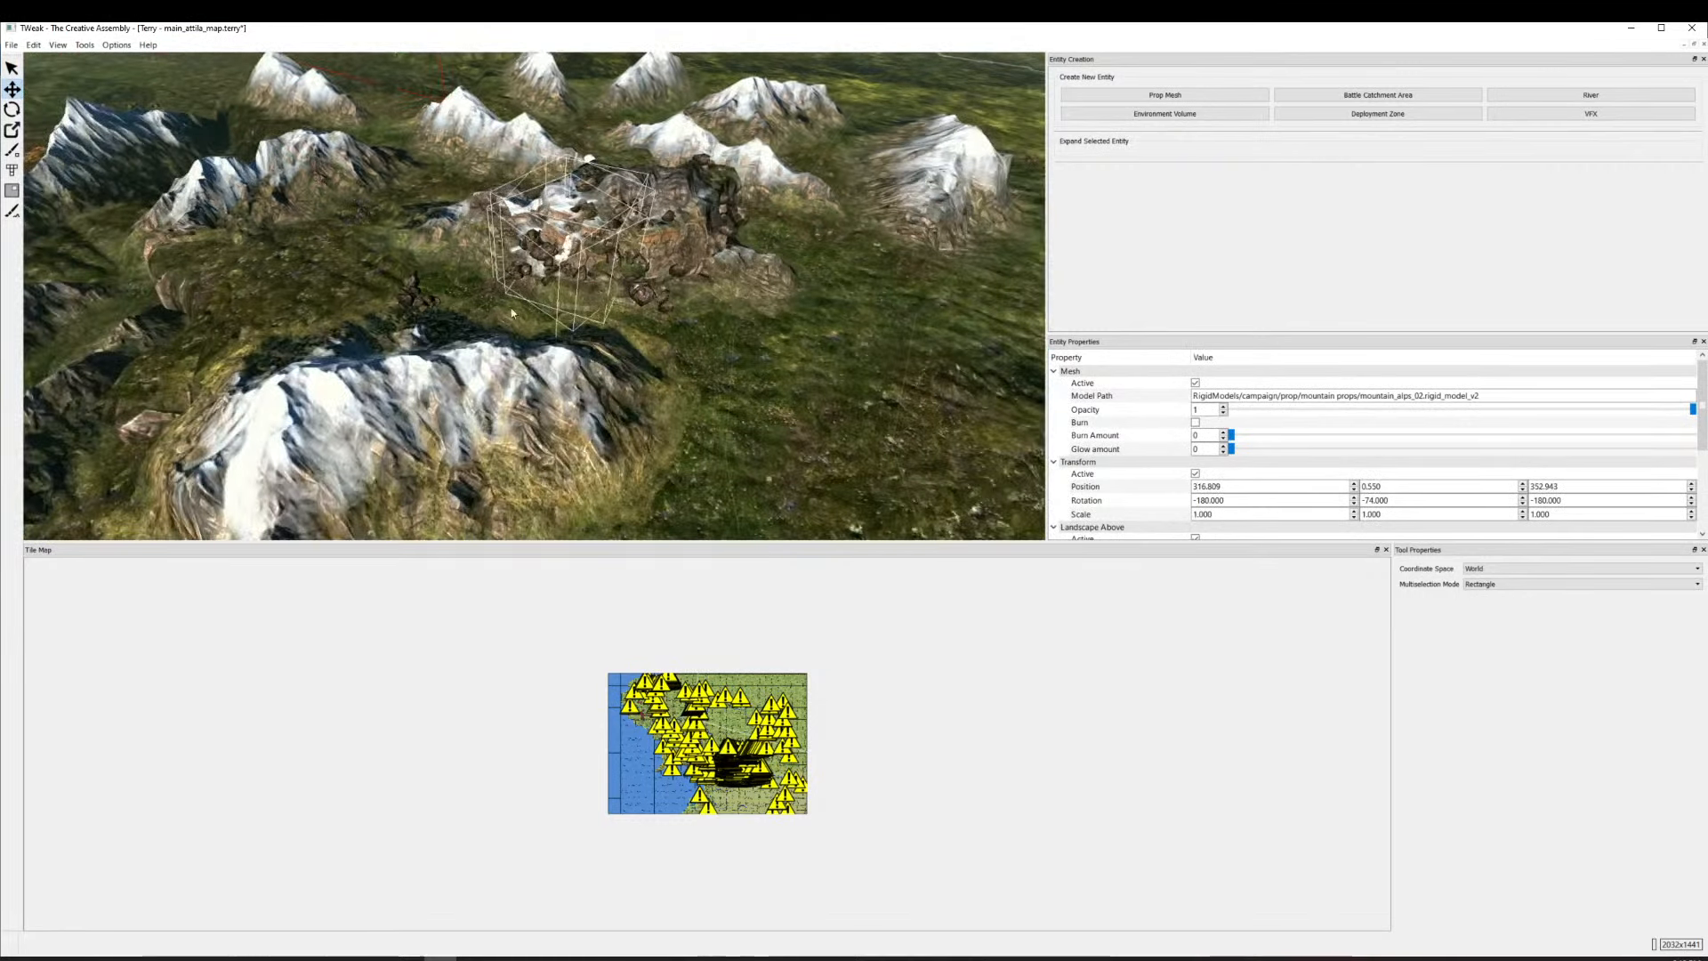
{"action": "left_click_drag", "start_coordinate": [513, 313], "coordinate": [817, 429]}
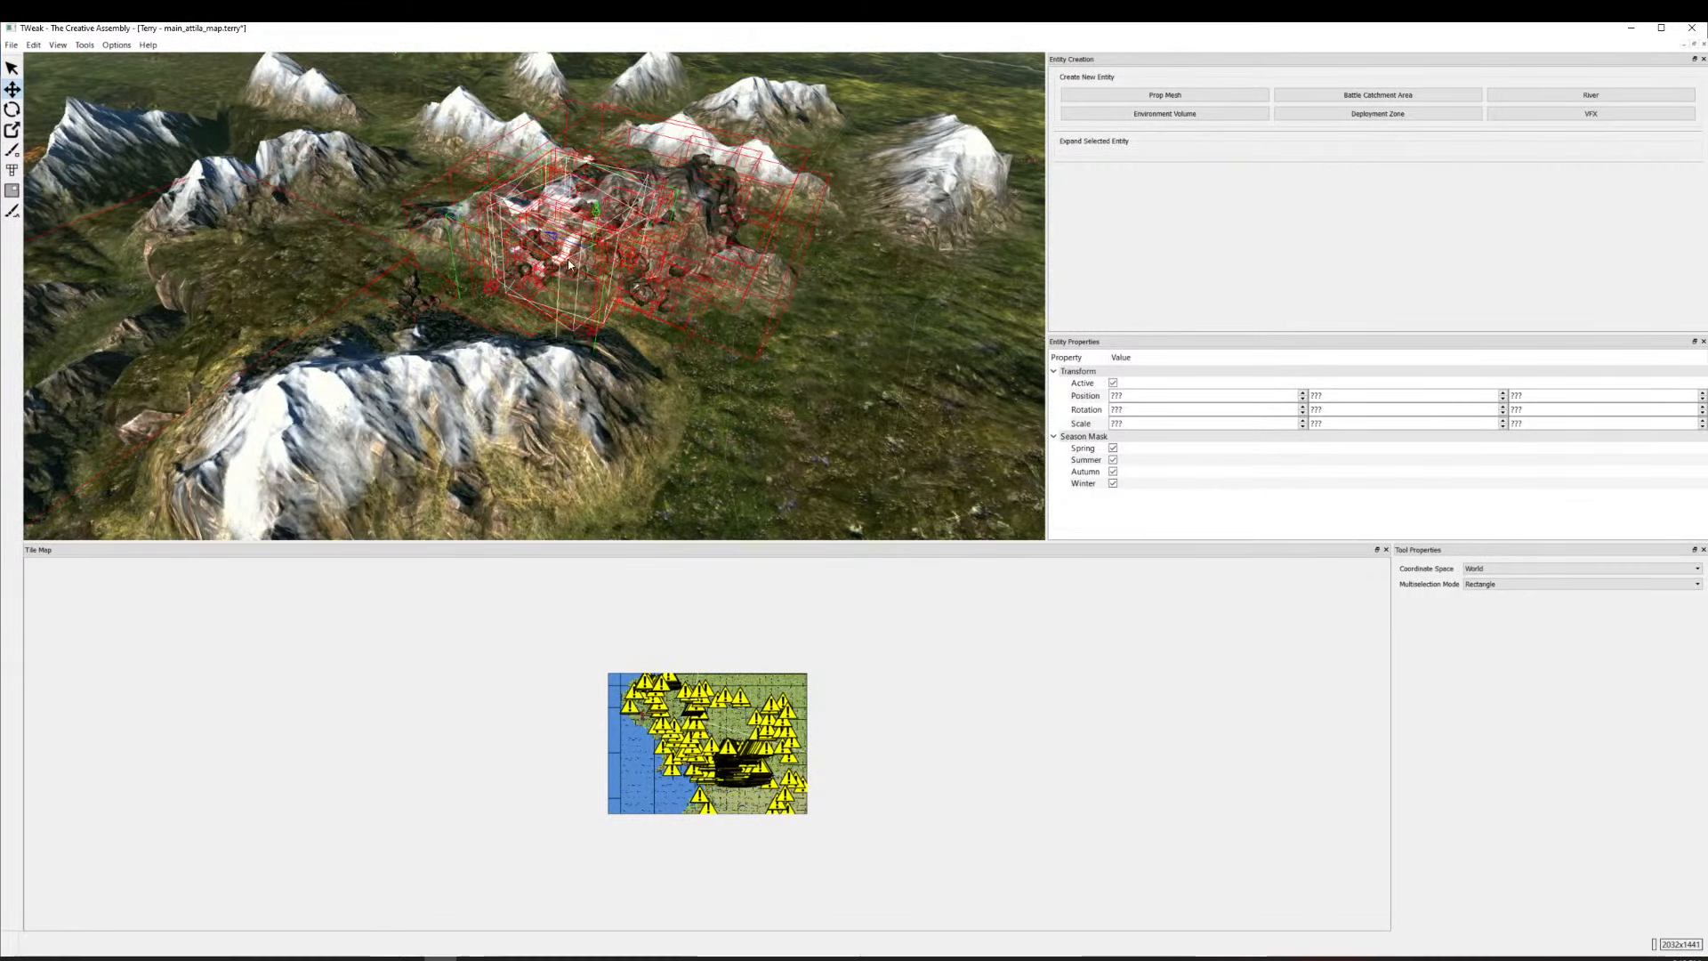
{"action": "left_click", "coordinate": [253, 307]}
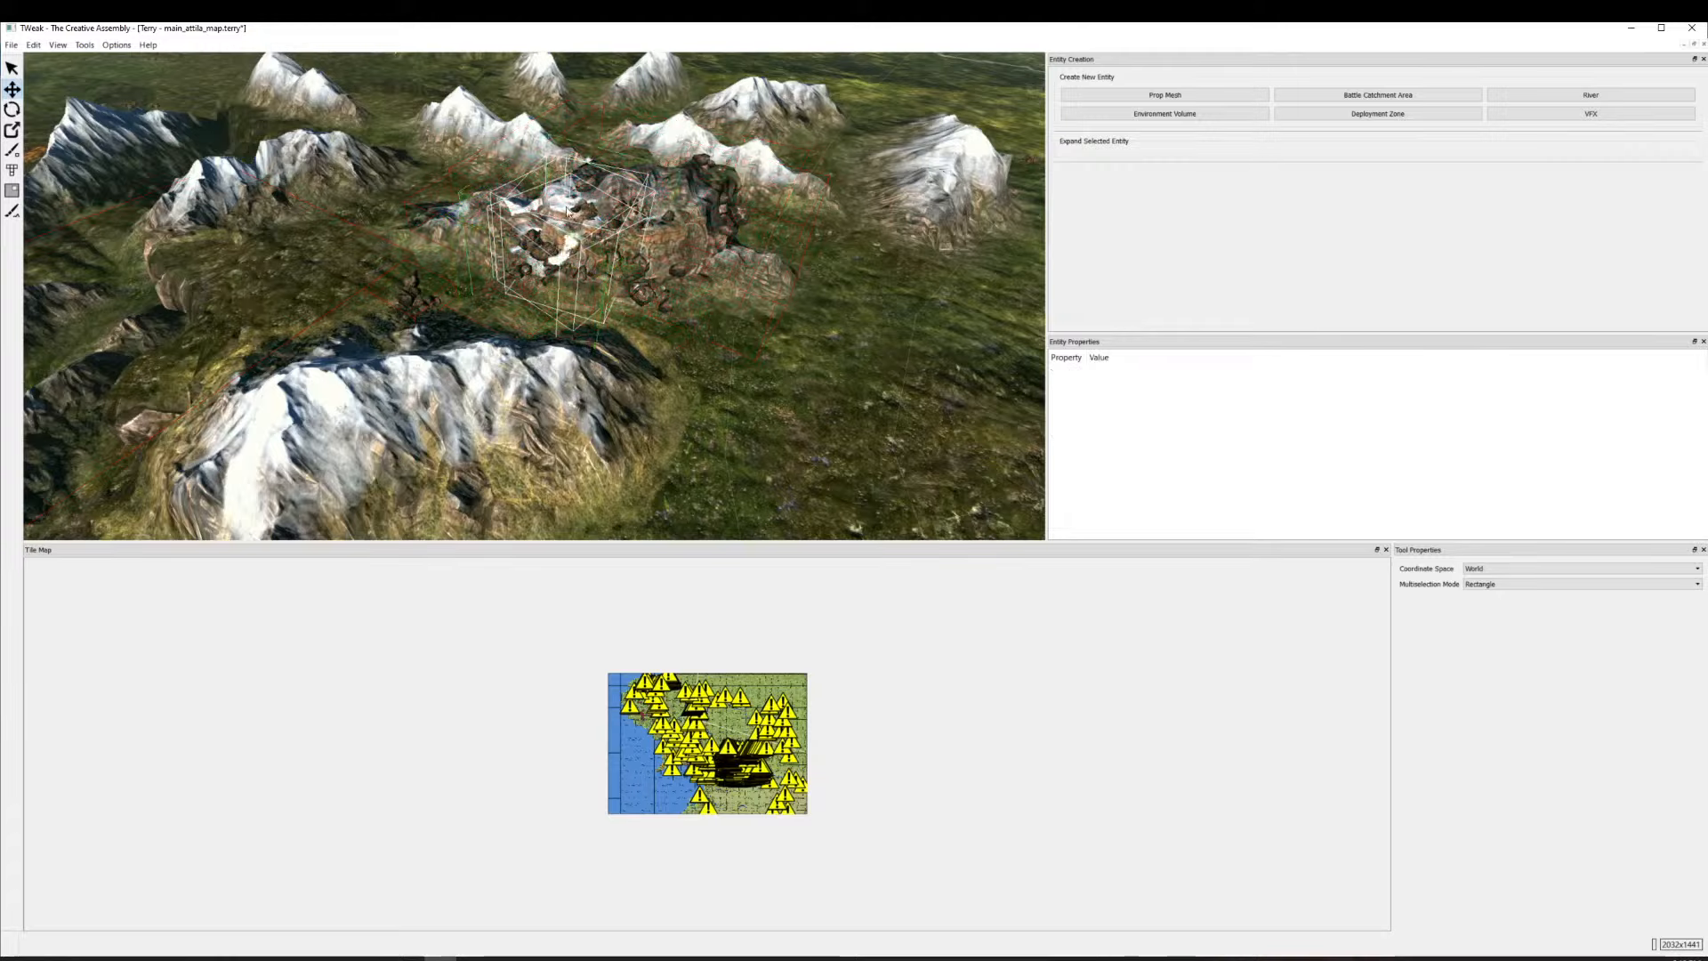
{"action": "left_click_drag", "start_coordinate": [753, 346], "coordinate": [735, 297]}
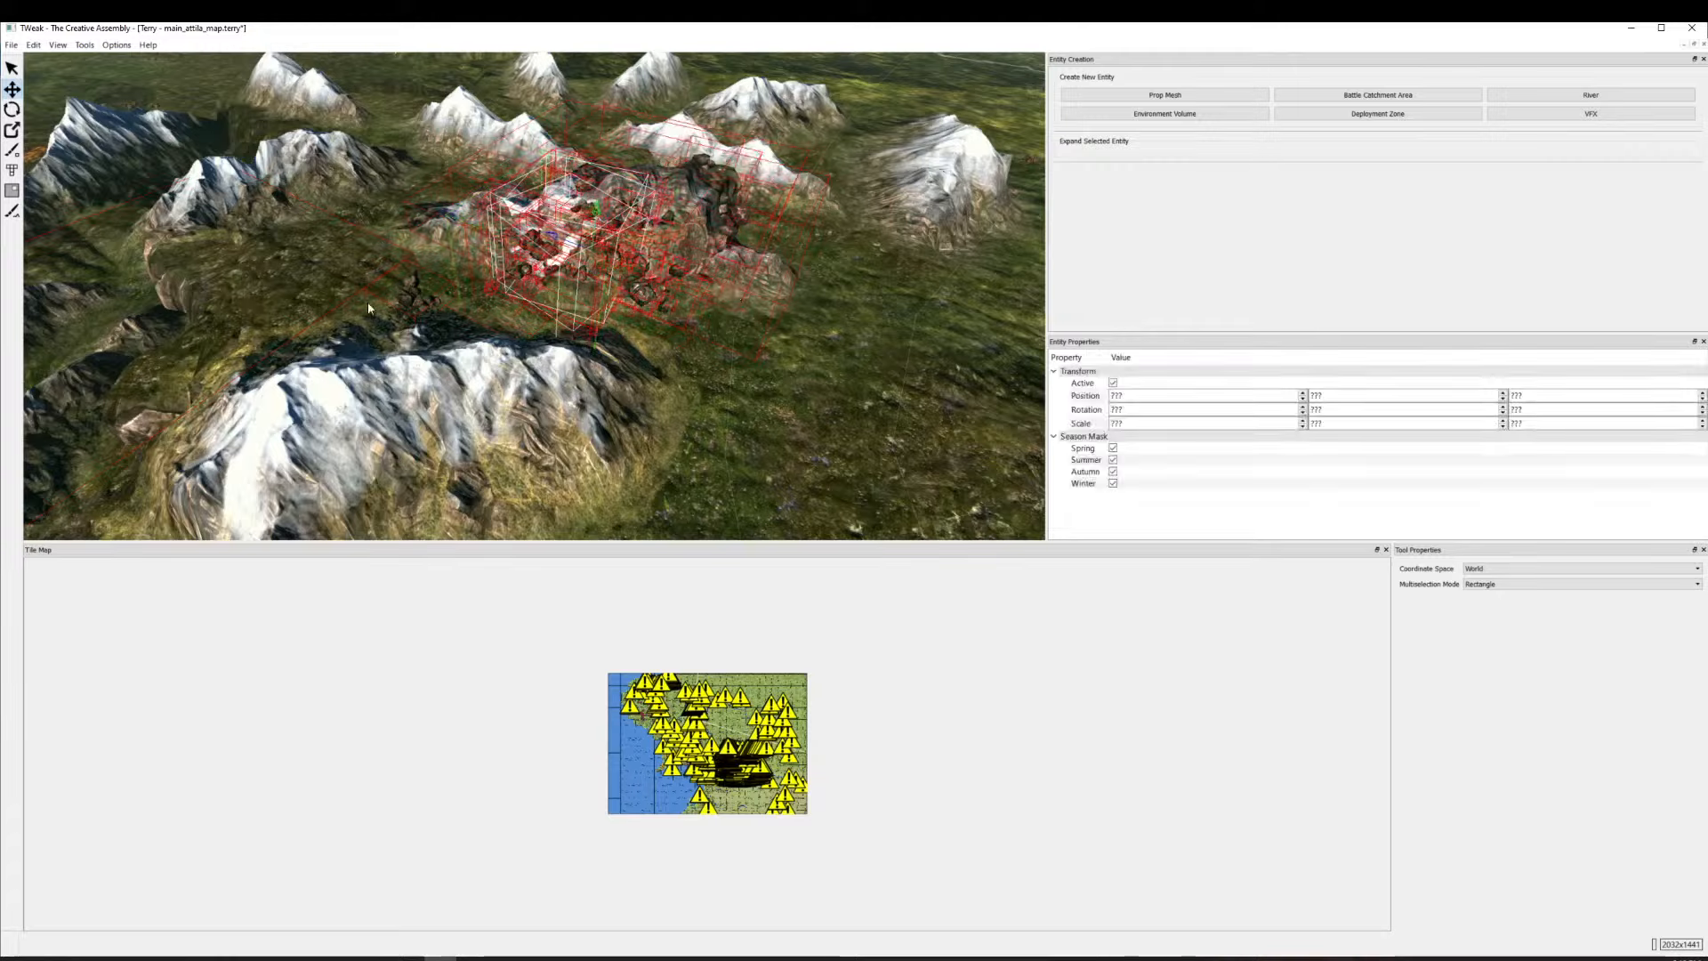
{"action": "left_click", "coordinate": [306, 301]}
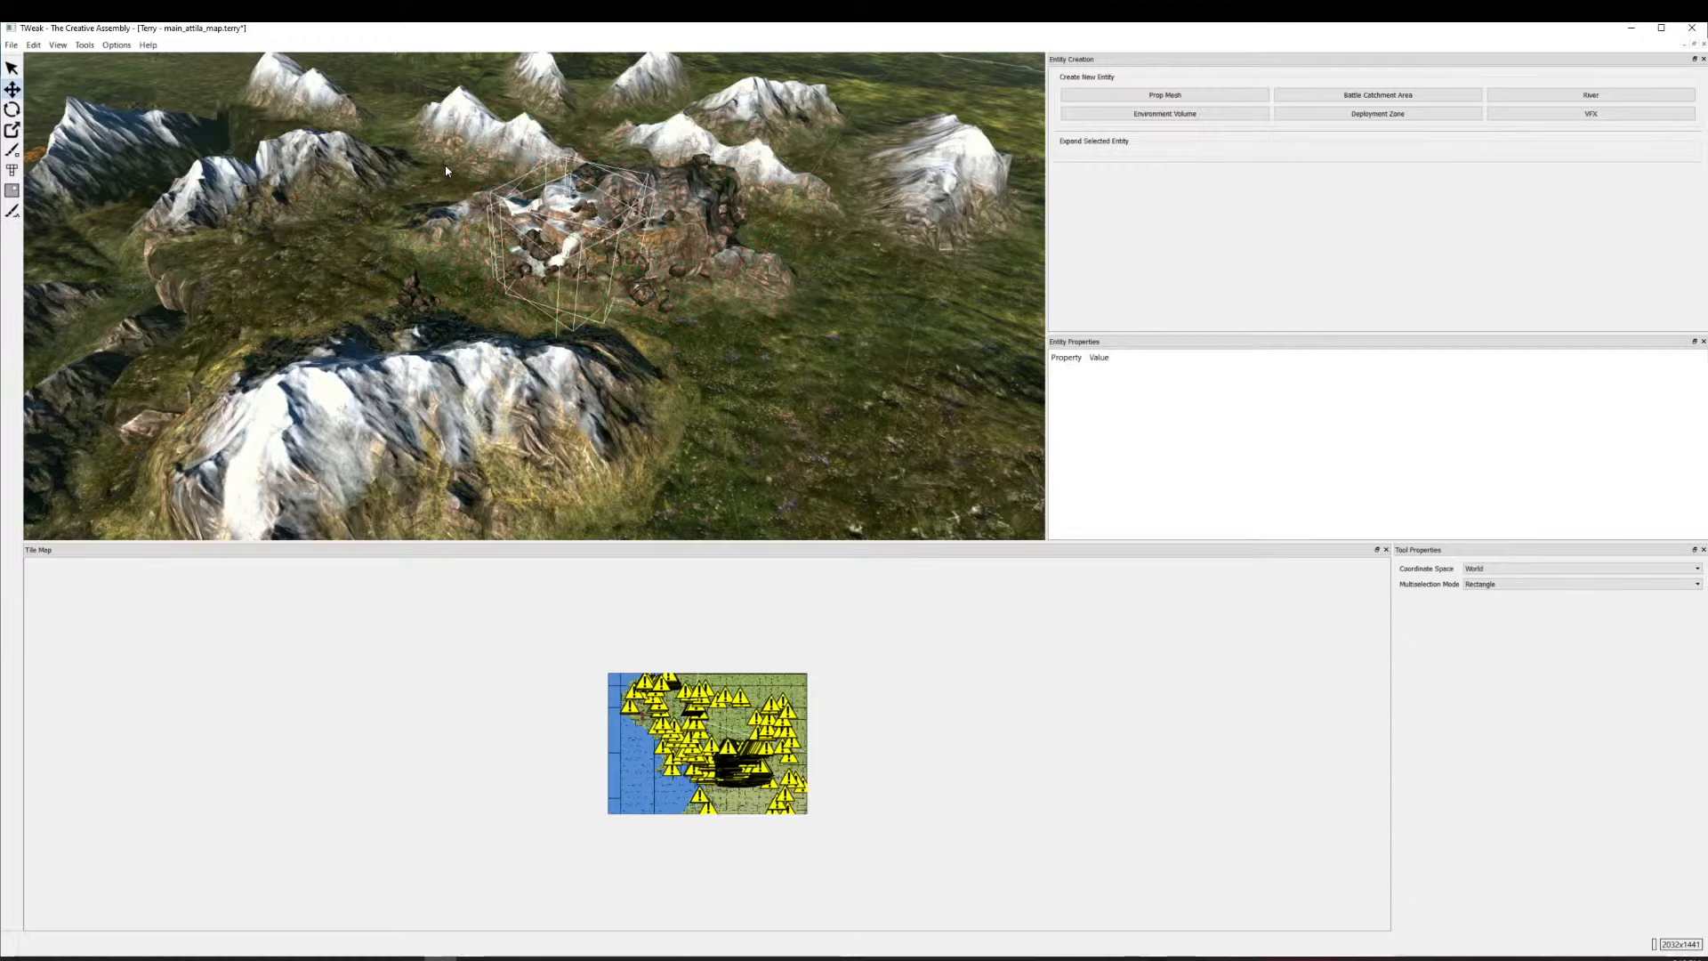
{"action": "left_click_drag", "start_coordinate": [737, 337], "coordinate": [655, 321]}
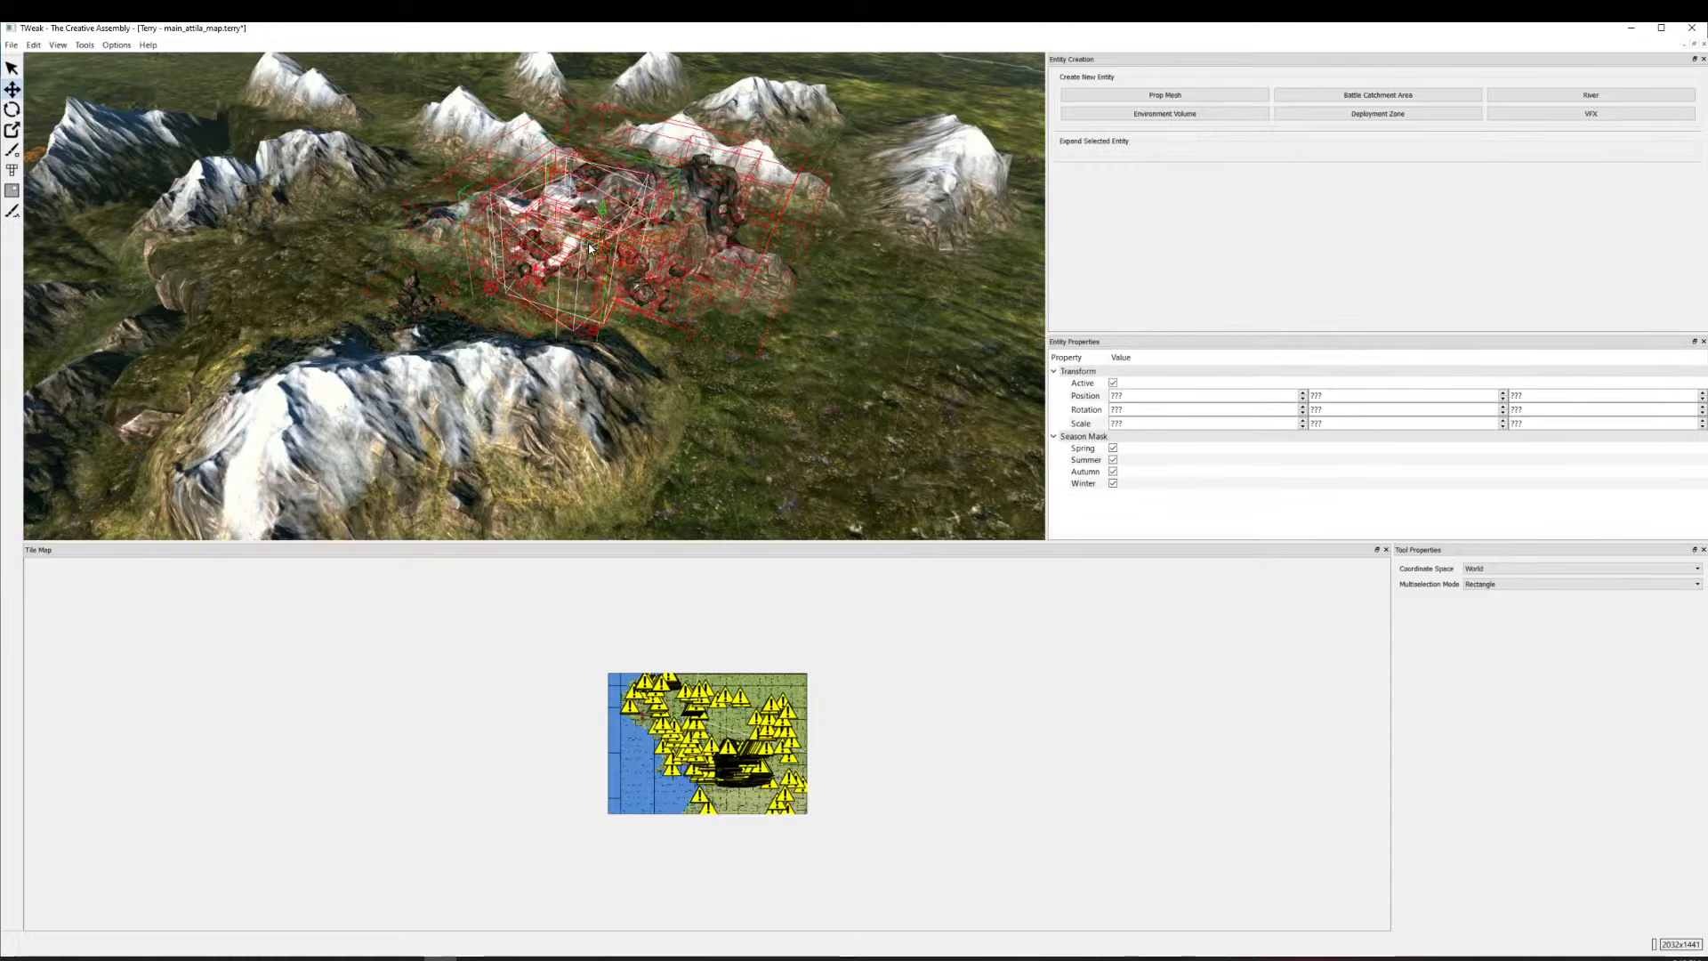
{"action": "left_click_drag", "start_coordinate": [617, 325], "coordinate": [637, 397]}
{"action": "key", "text": "s"}
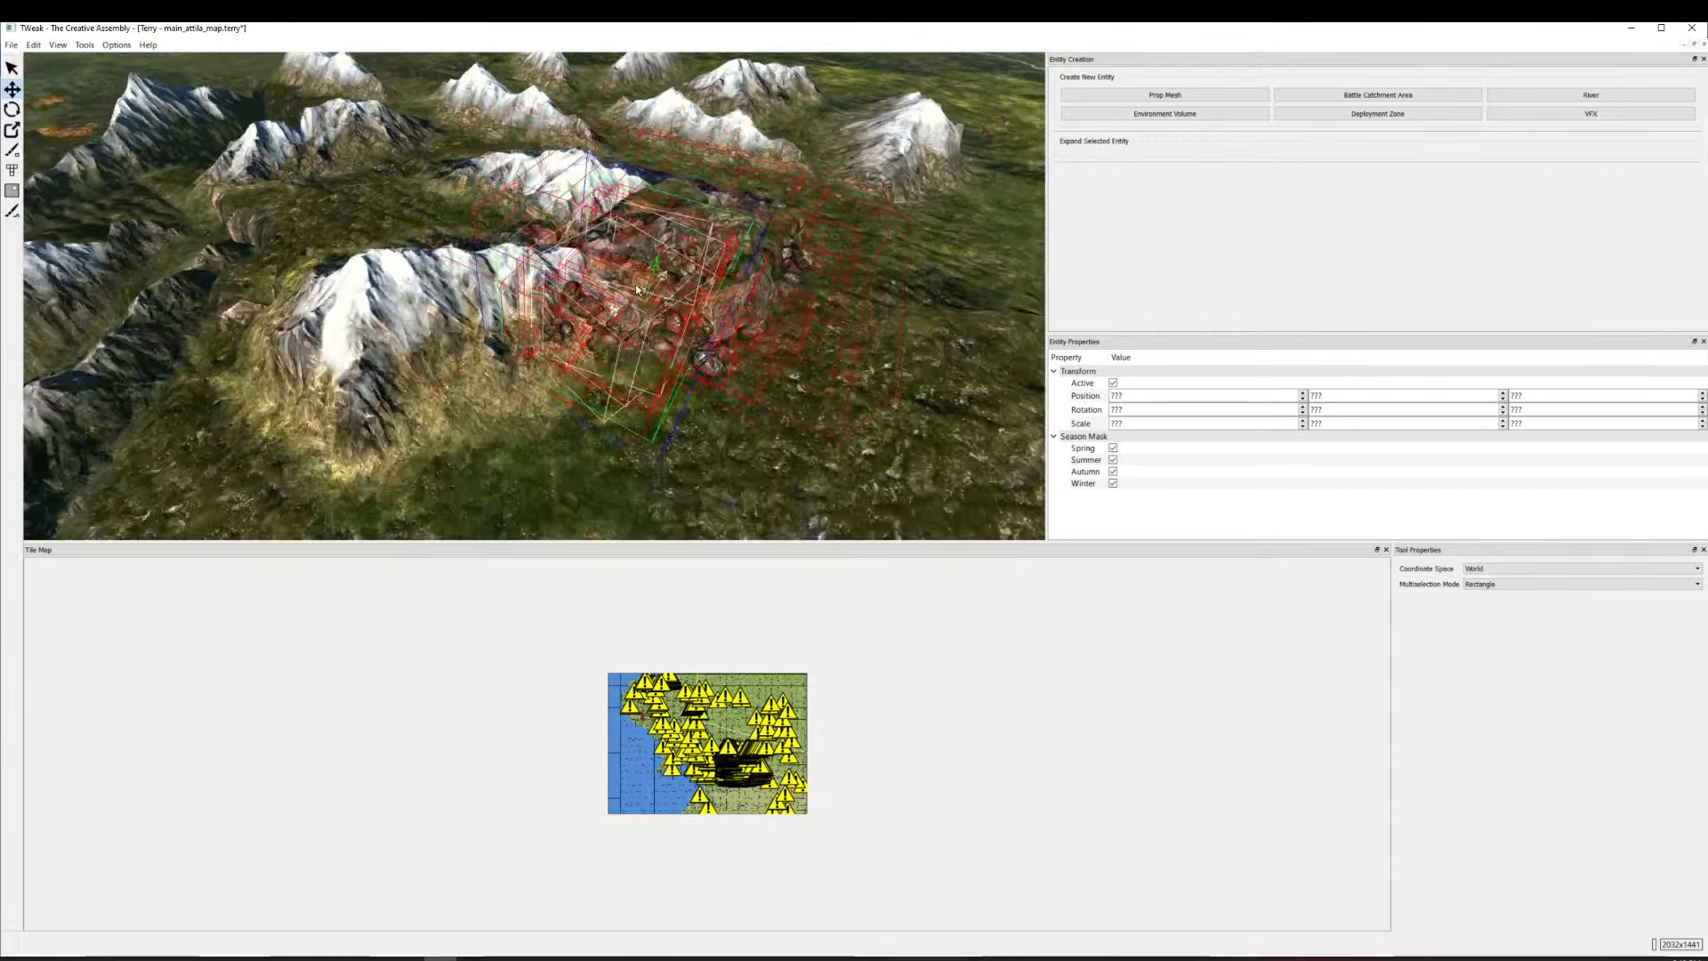
{"action": "key", "text": "s"}
{"action": "key", "text": "w"}
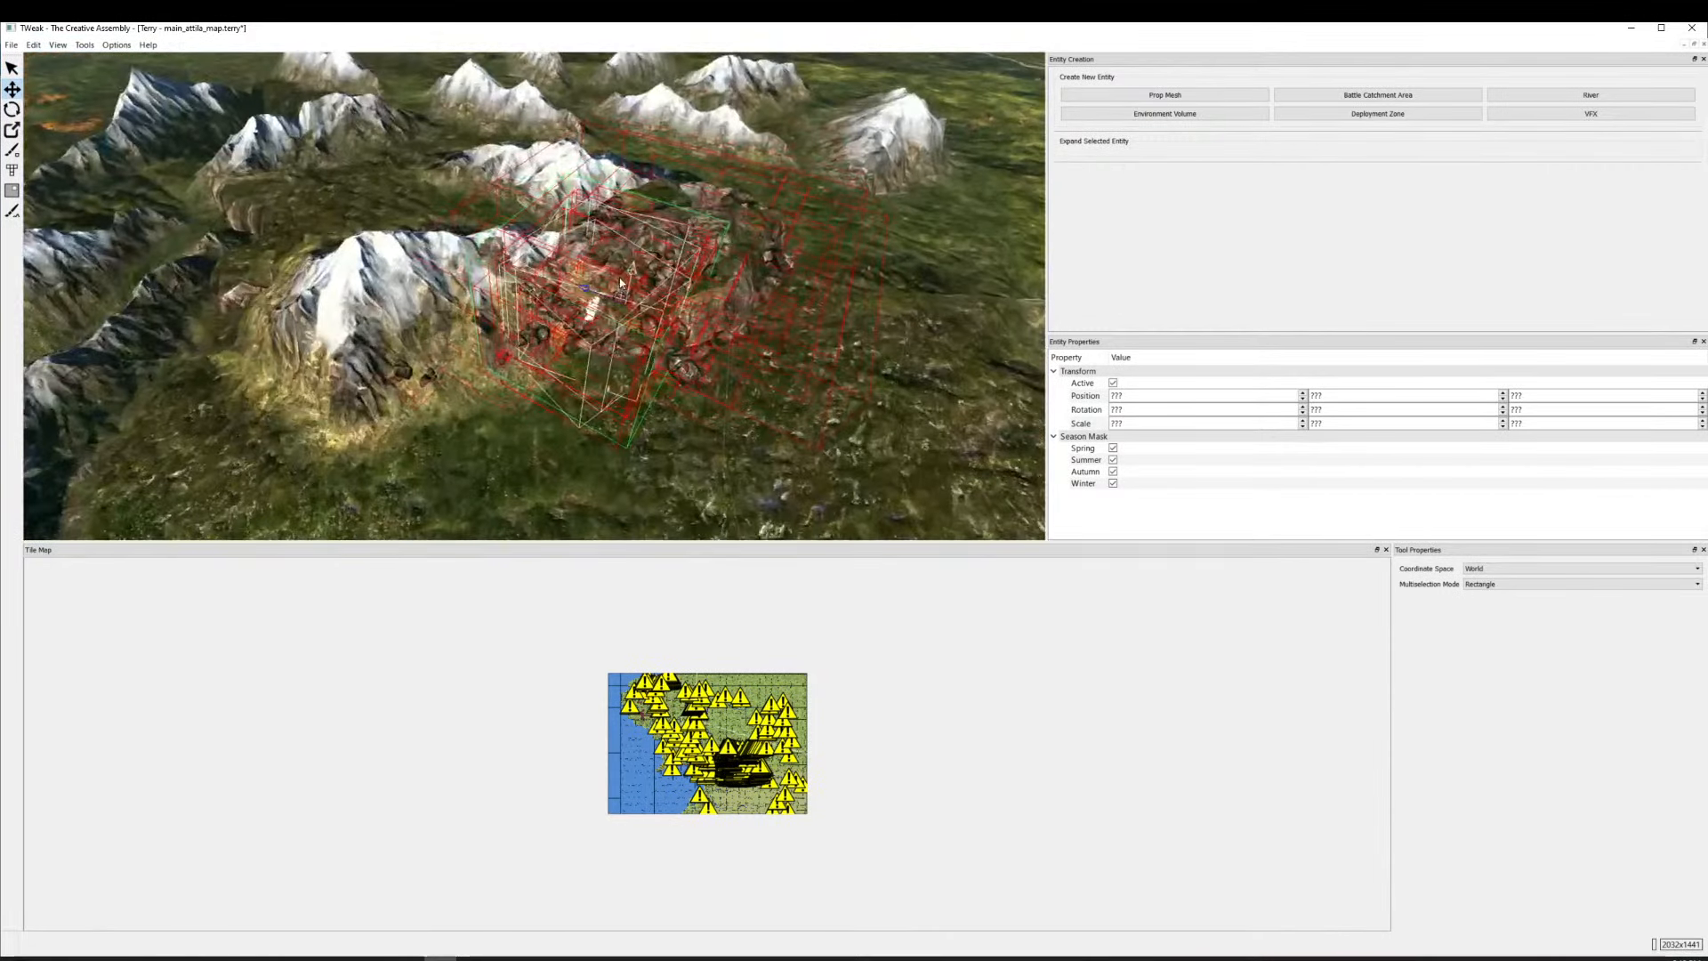
Restore the cluster selection and move the rocks and waterfall onto the open grass between that ridge and the large mountain.
{"action": "left_click", "coordinate": [620, 283]}
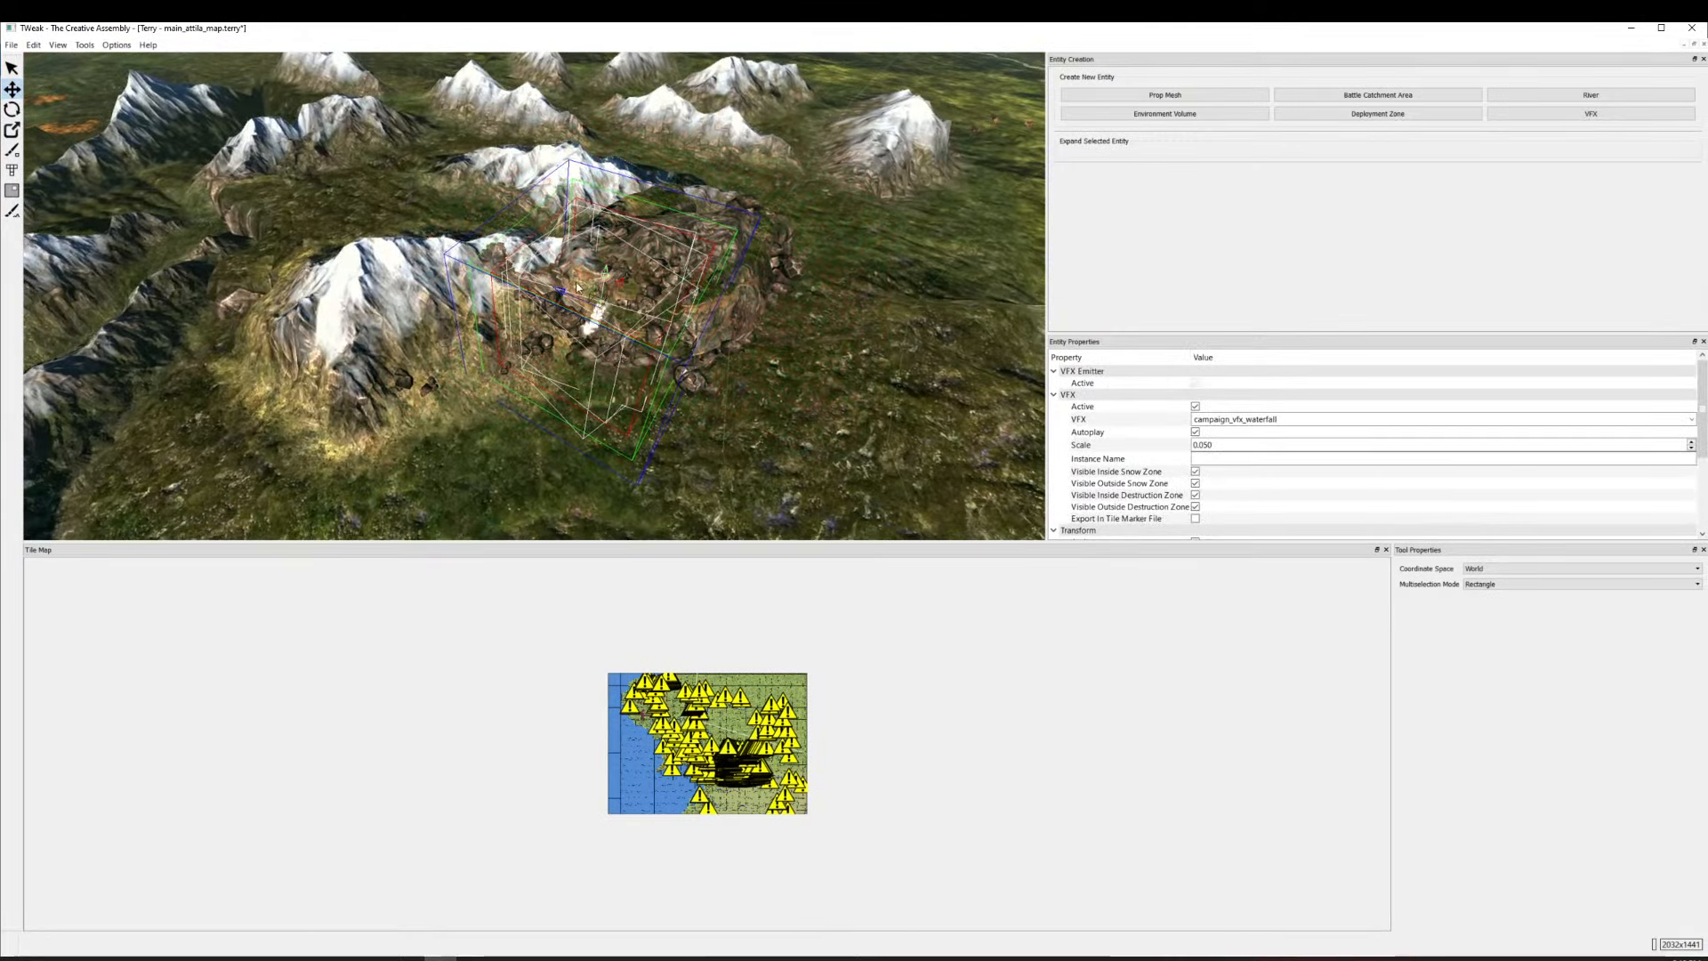
{"action": "key", "text": "ctrl+z"}
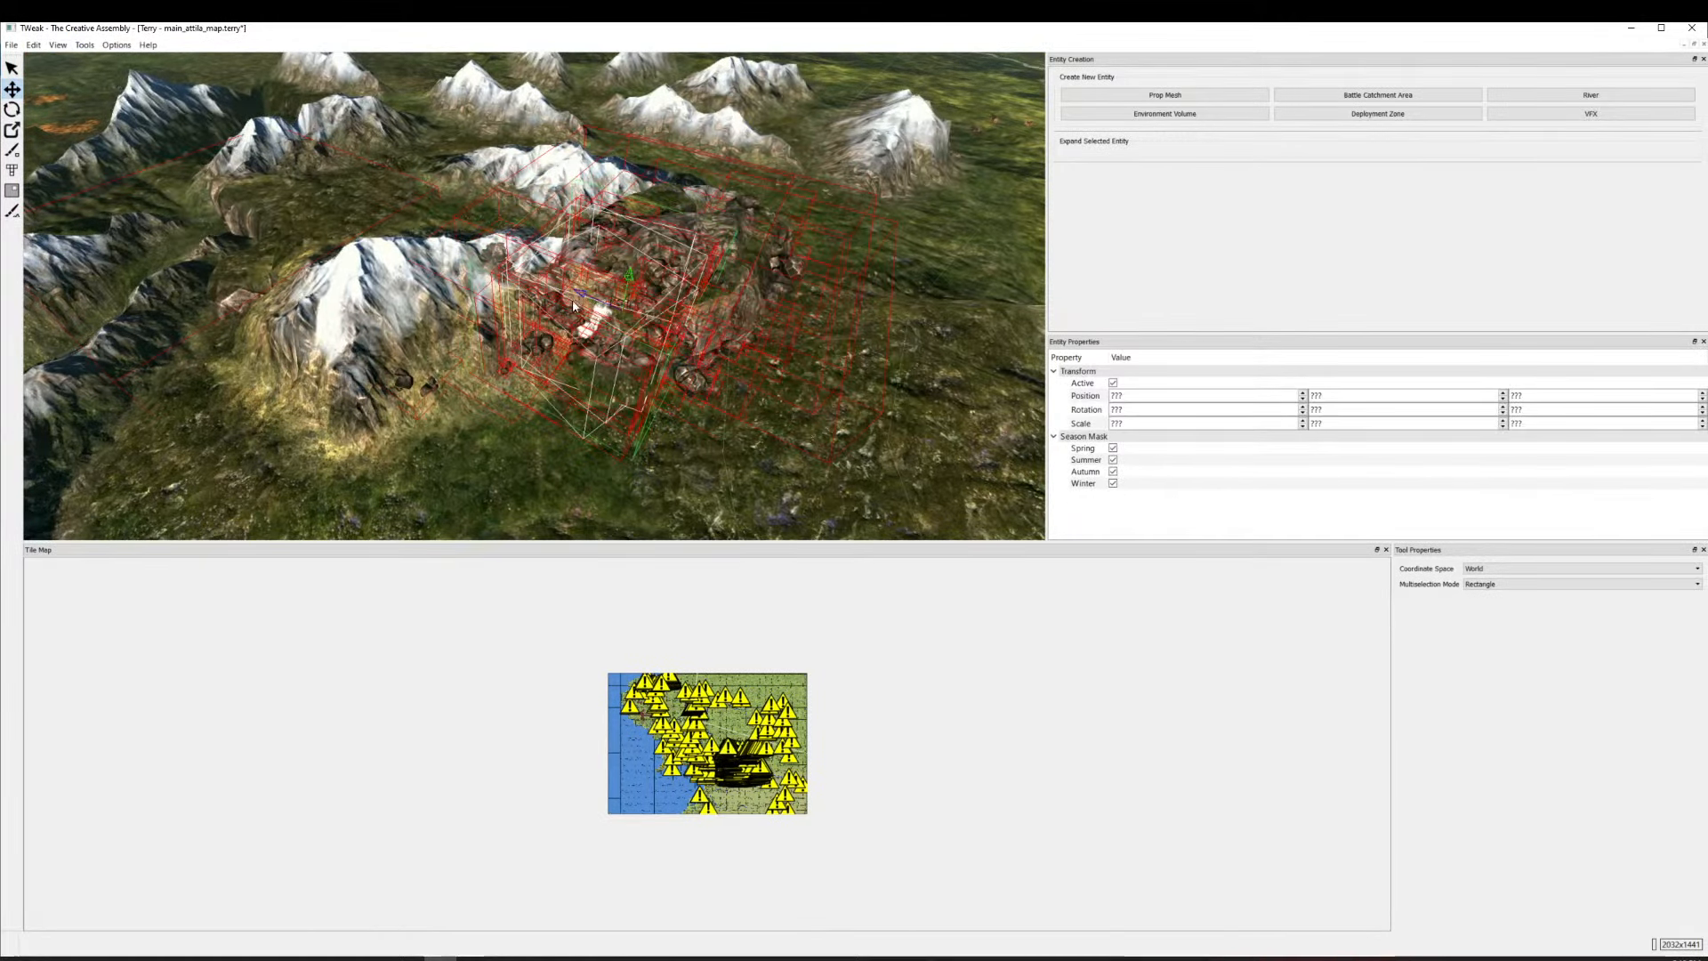
{"action": "left_click", "coordinate": [364, 212]}
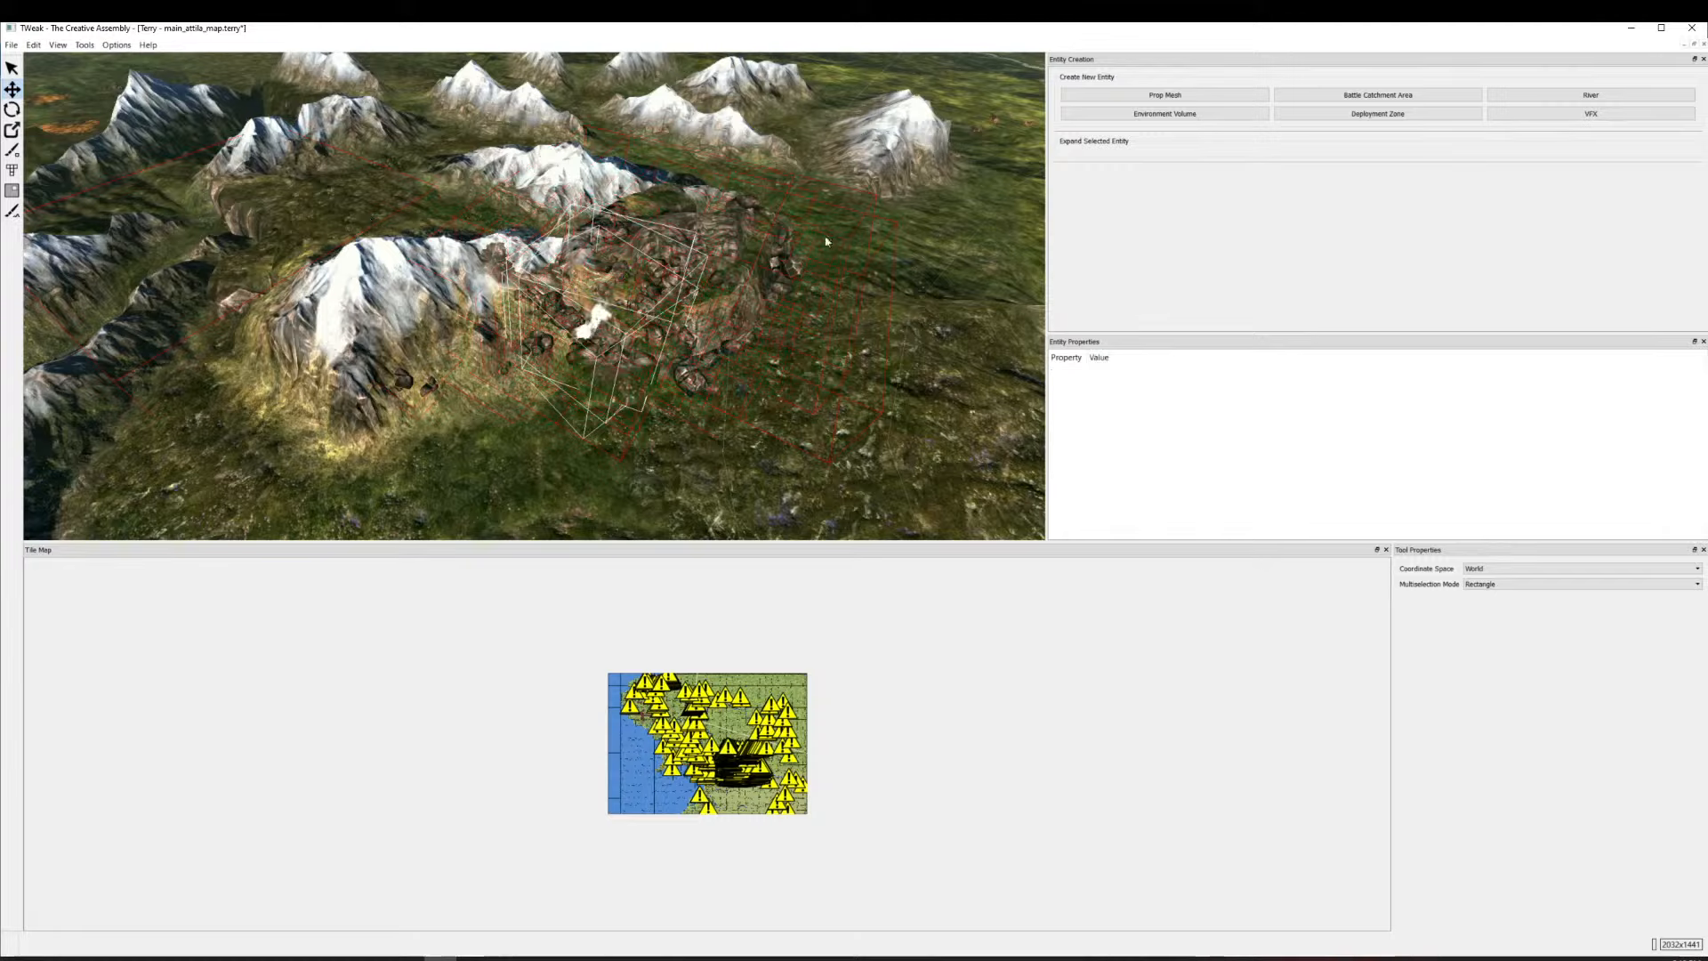
{"action": "key", "text": "ctrl+z"}
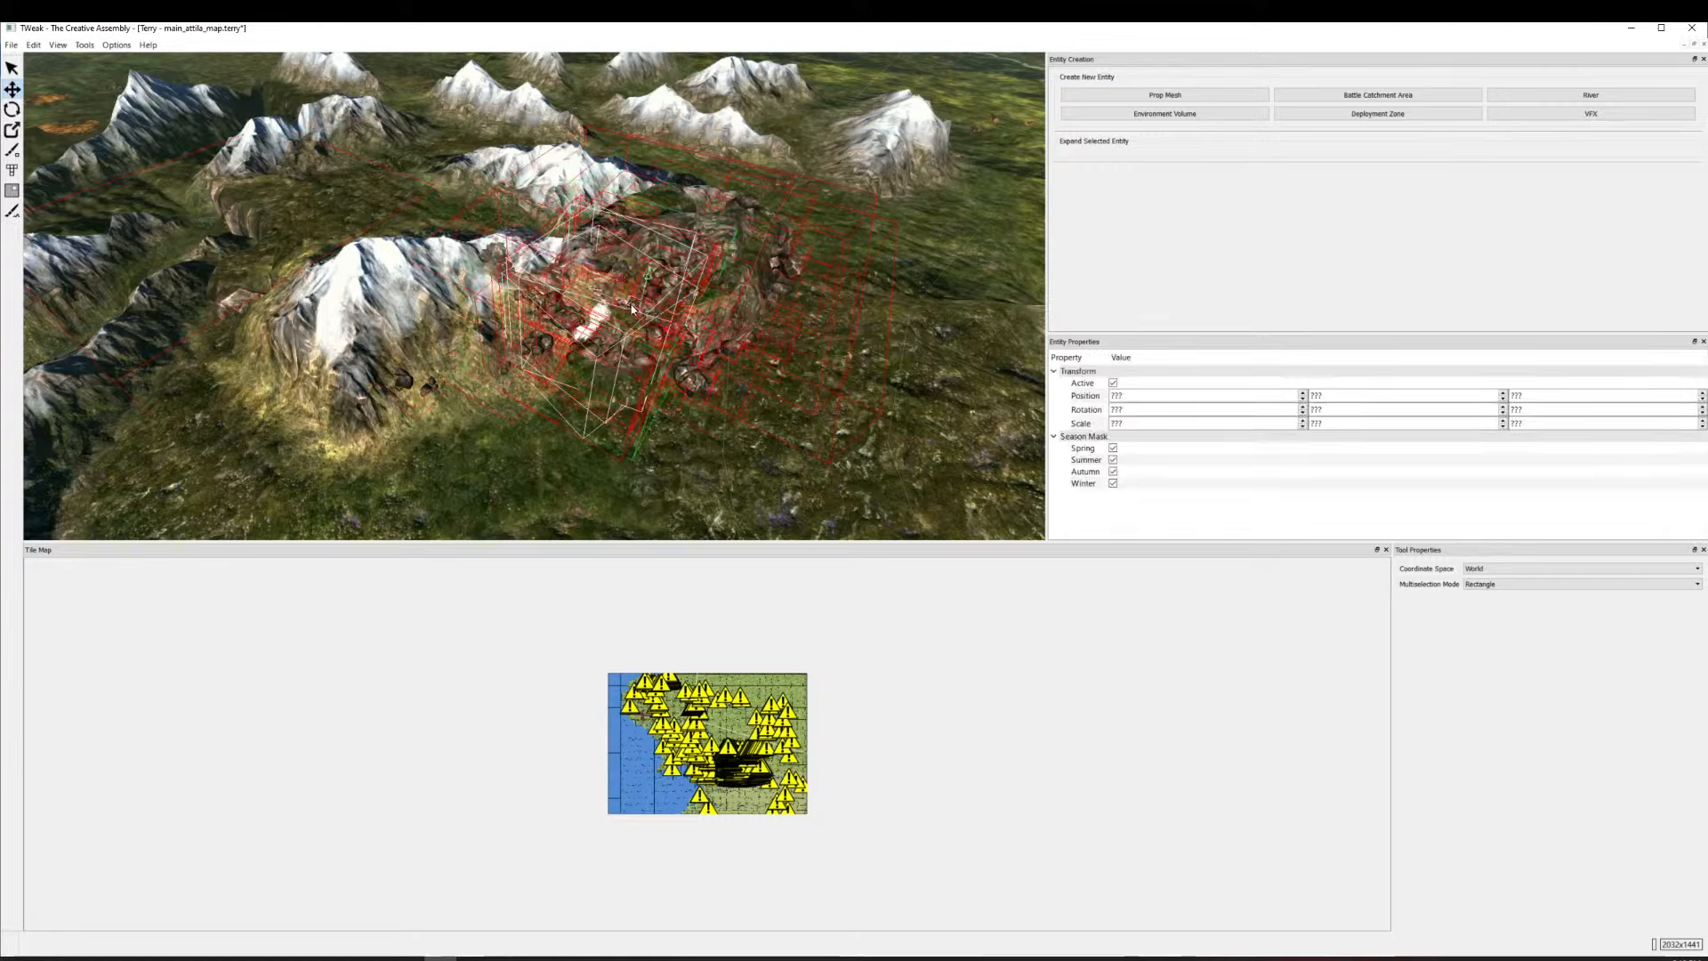
{"action": "left_click_drag", "start_coordinate": [635, 308], "coordinate": [620, 427]}
{"action": "scroll", "coordinate": [623, 356], "scroll_direction": "down", "scroll_amount": 3}
{"action": "scroll", "coordinate": [625, 313], "scroll_direction": "down", "scroll_amount": 5}
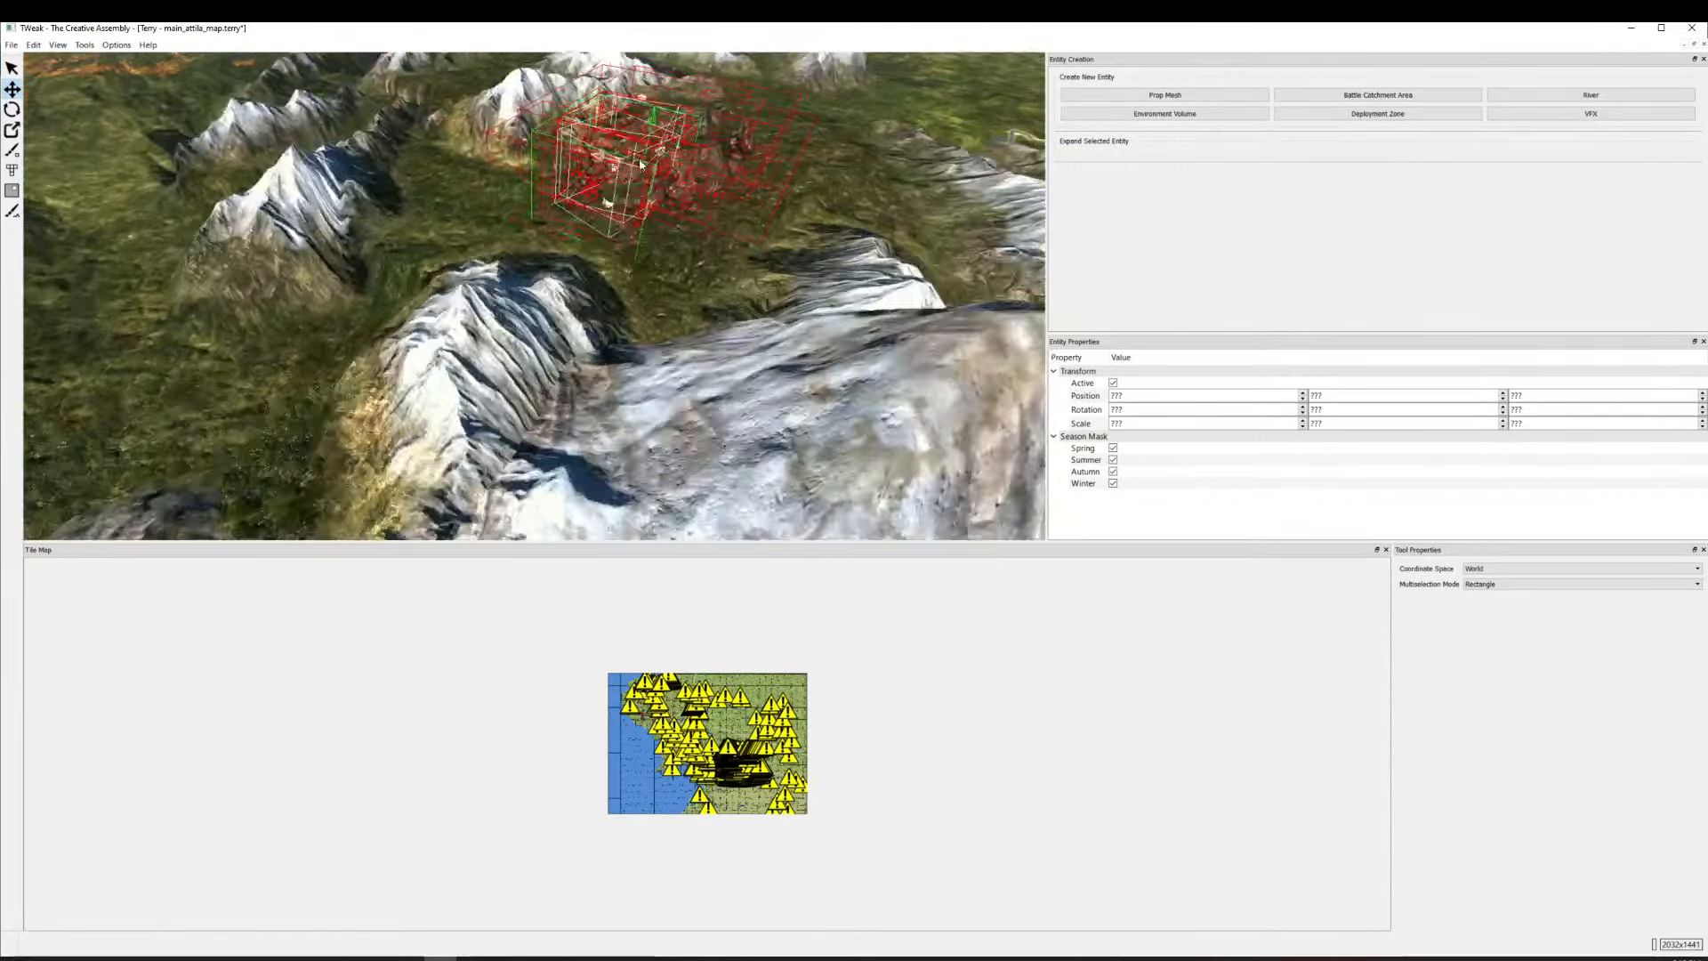
Reselect the complete cluster of rocks and waterfall effects in the grassy valley behind the large mountain.
{"action": "left_click", "coordinate": [642, 177]}
{"action": "scroll", "coordinate": [643, 178], "scroll_direction": "down", "scroll_amount": 2}
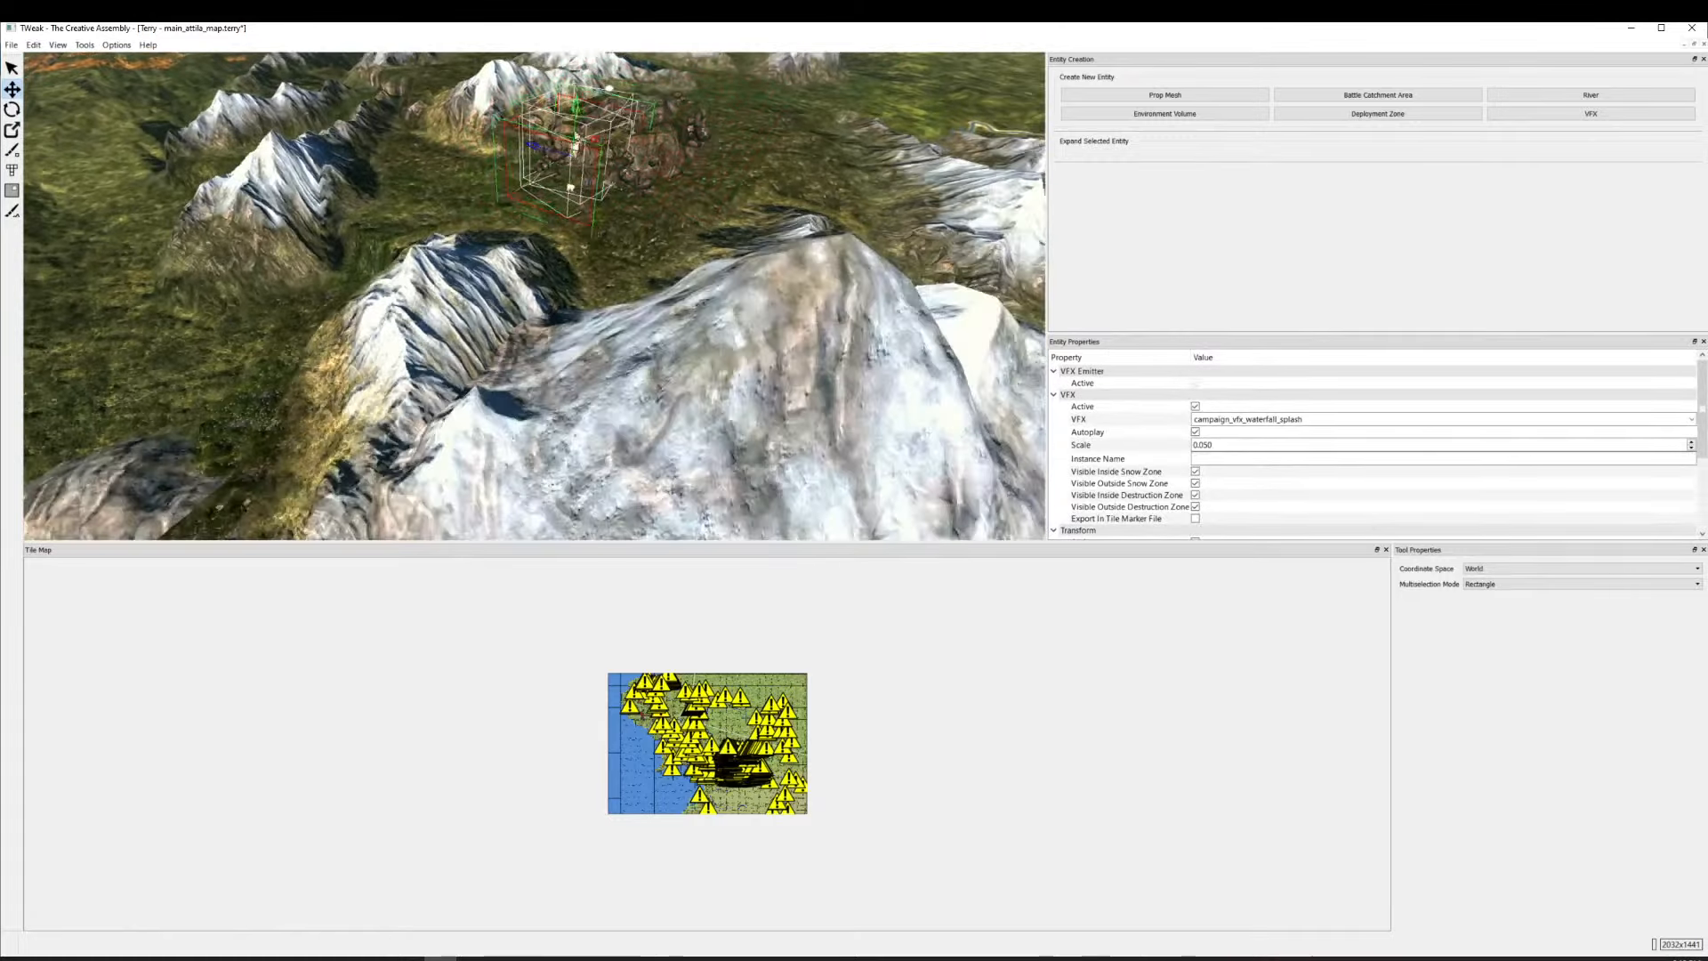
{"action": "scroll", "coordinate": [599, 229], "scroll_direction": "up", "scroll_amount": 5}
{"action": "scroll", "coordinate": [663, 201], "scroll_direction": "down", "scroll_amount": 4}
{"action": "scroll", "coordinate": [669, 201], "scroll_direction": "down", "scroll_amount": 2}
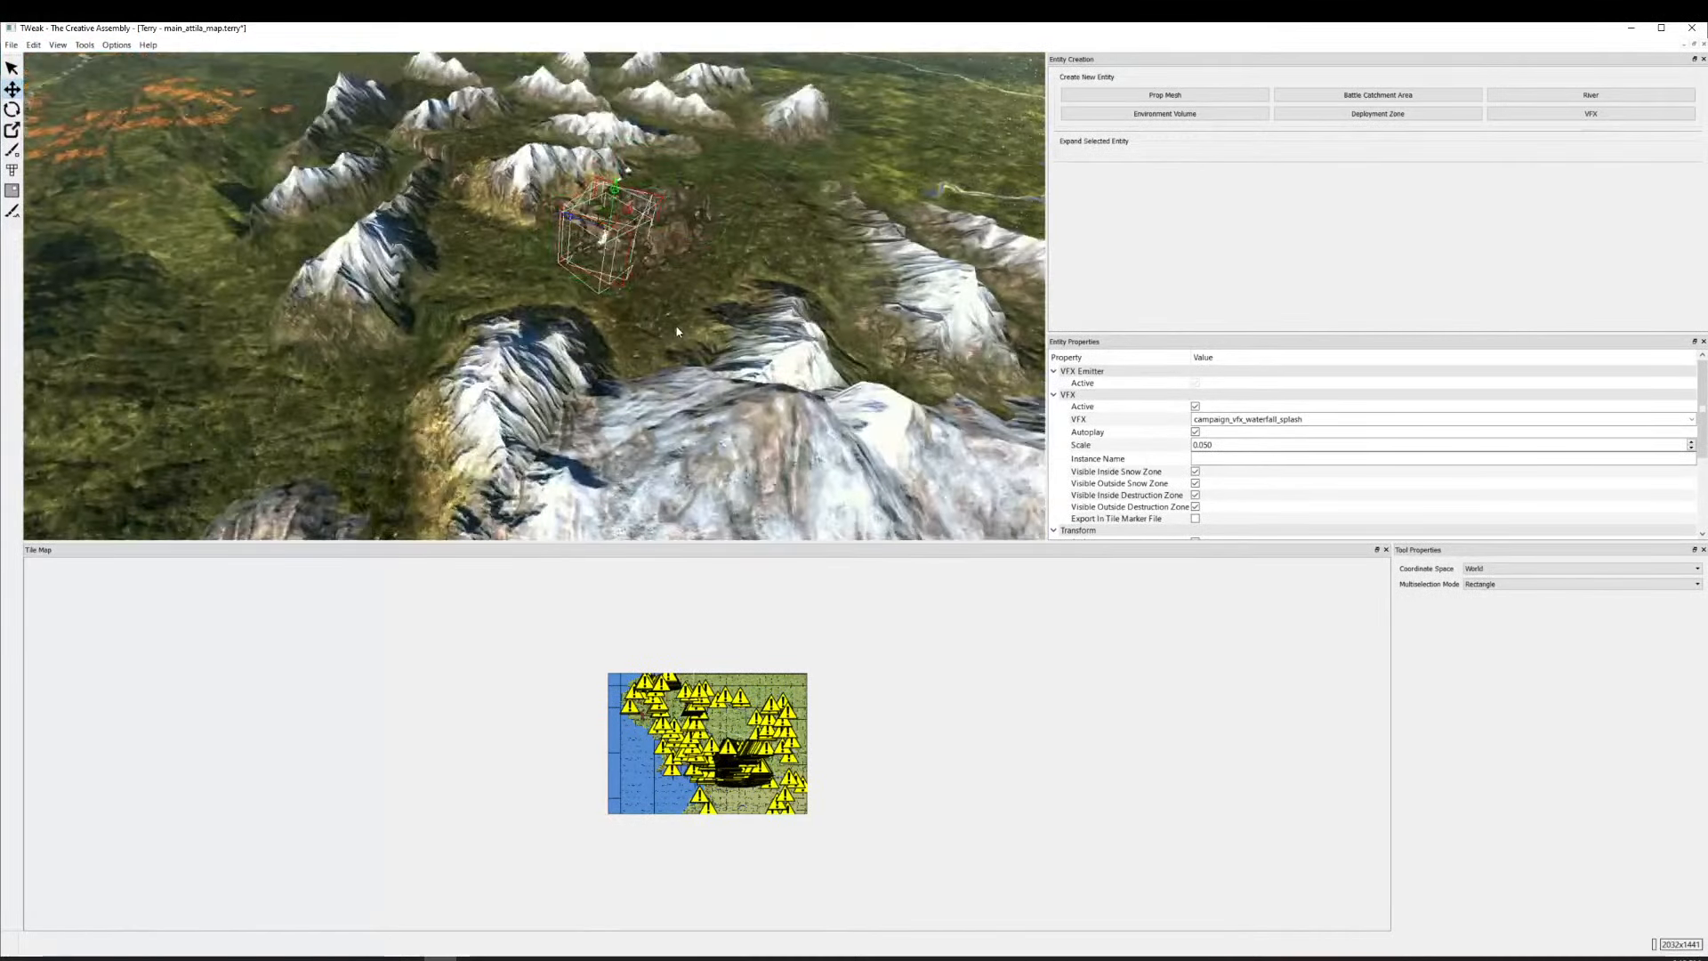
{"action": "scroll", "coordinate": [666, 362], "scroll_direction": "down", "scroll_amount": 4}
{"action": "scroll", "coordinate": [605, 397], "scroll_direction": "up", "scroll_amount": 5}
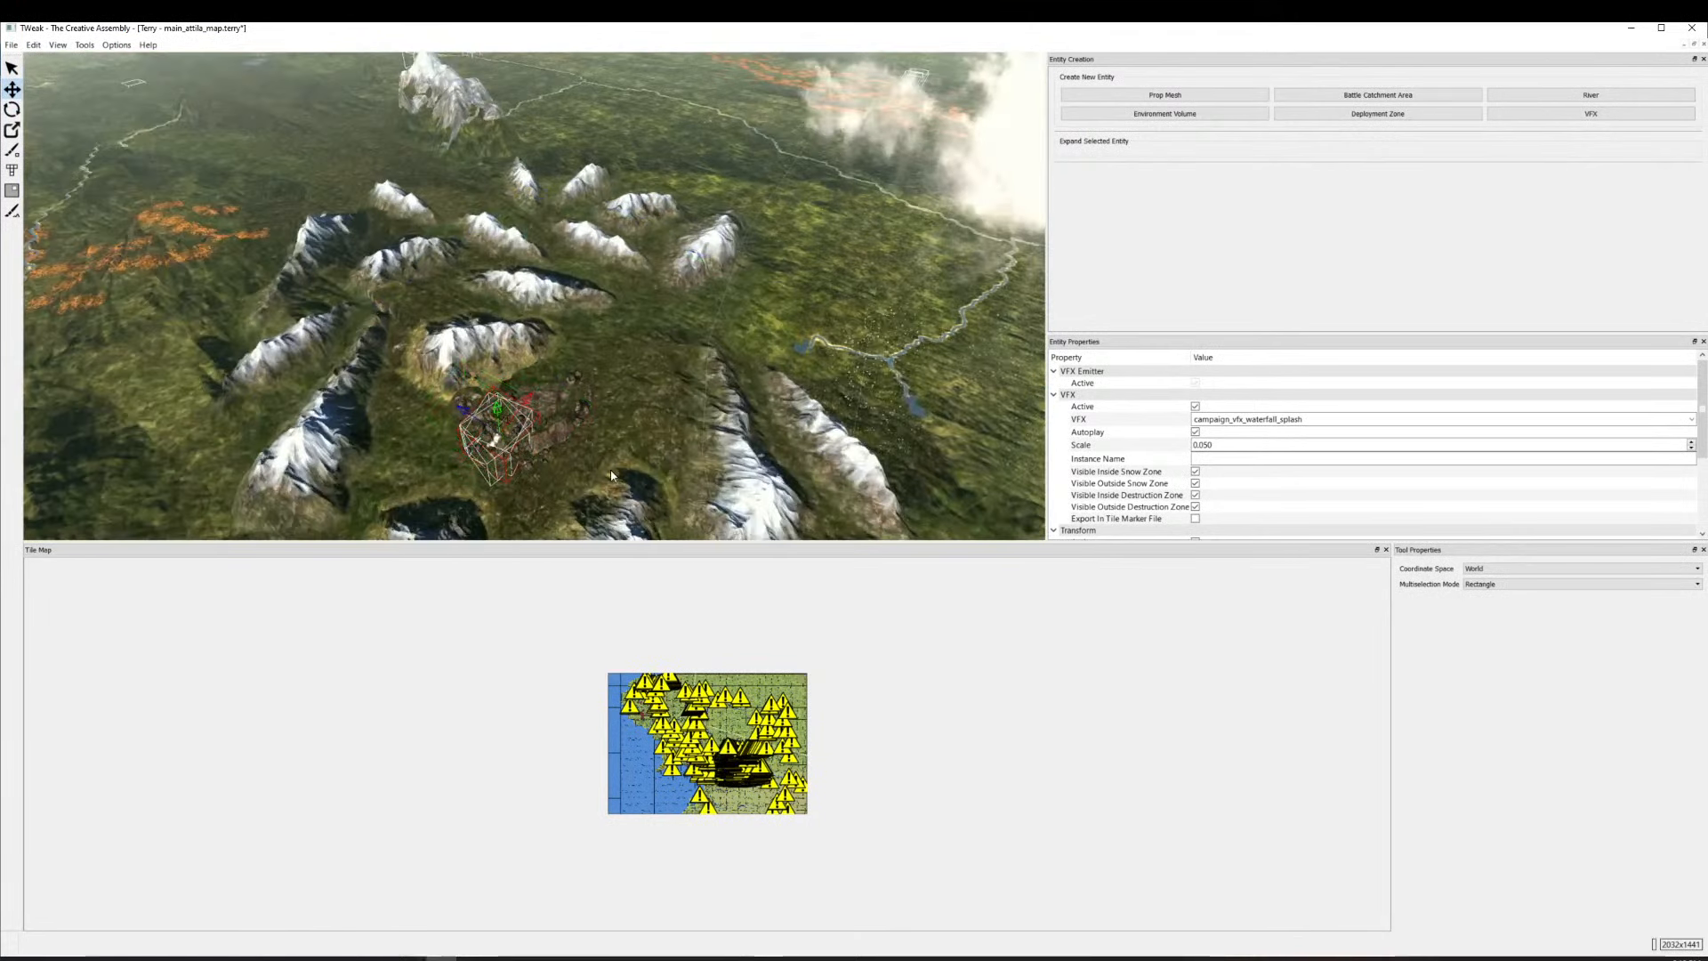
{"action": "left_click_drag", "start_coordinate": [612, 475], "coordinate": [437, 358]}
{"action": "scroll", "coordinate": [598, 290], "scroll_direction": "down", "scroll_amount": 3}
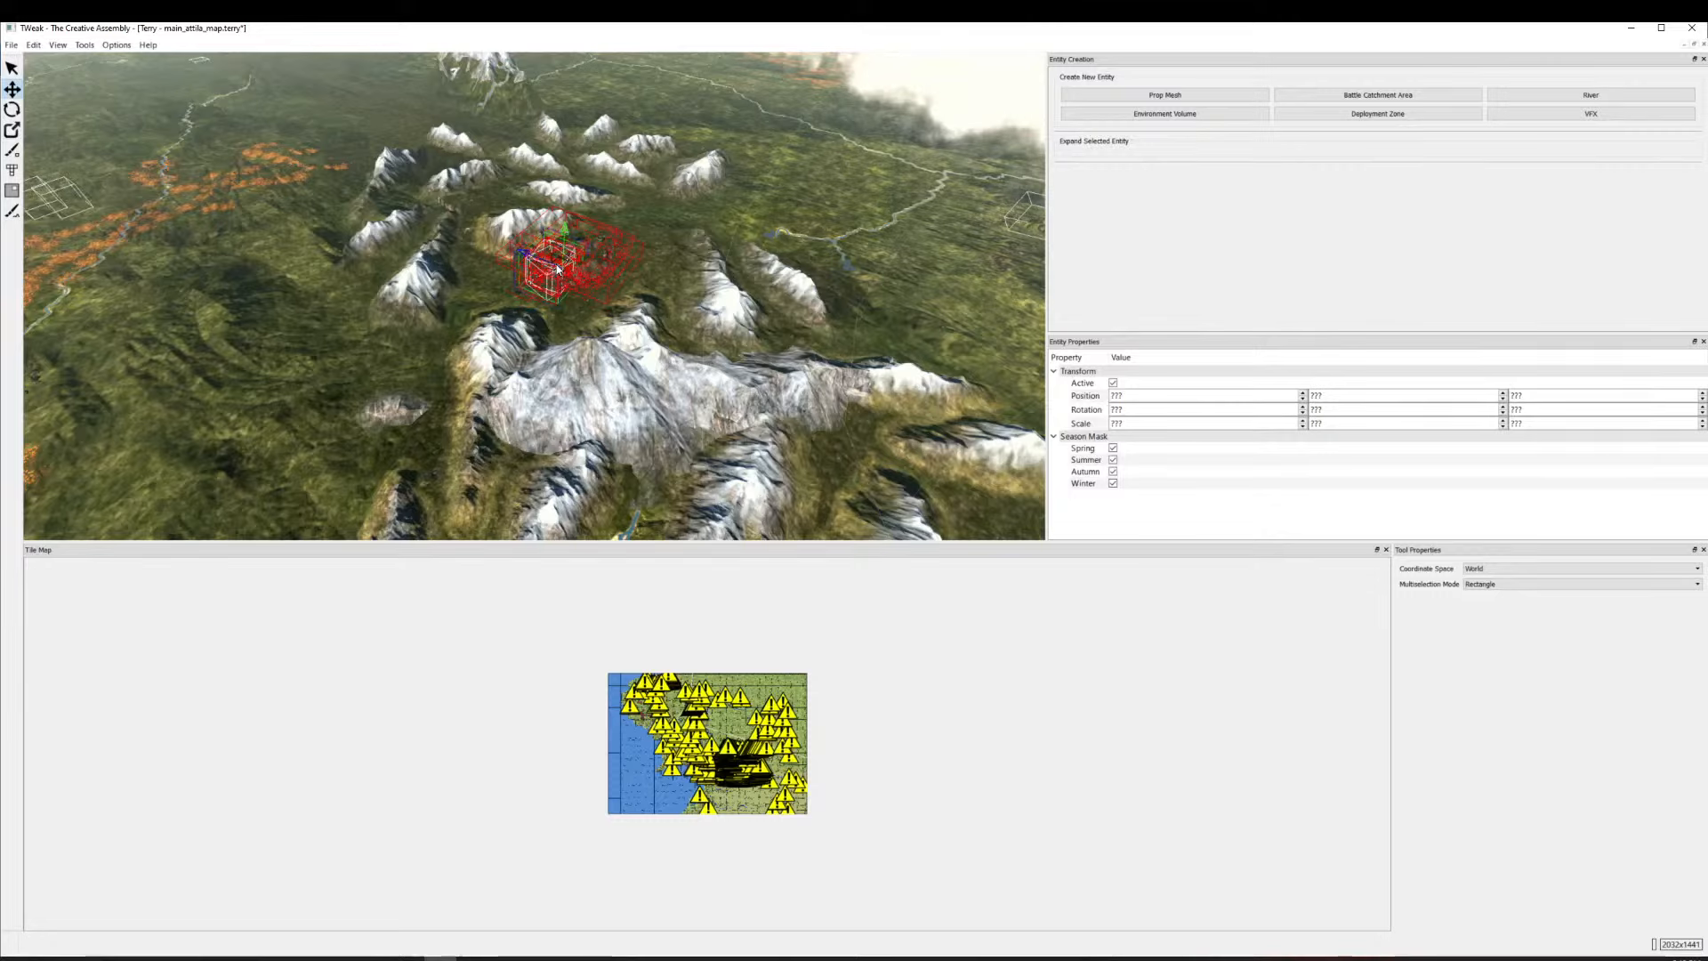
{"action": "left_click", "coordinate": [557, 264]}
{"action": "key", "text": "ctrl+z"}
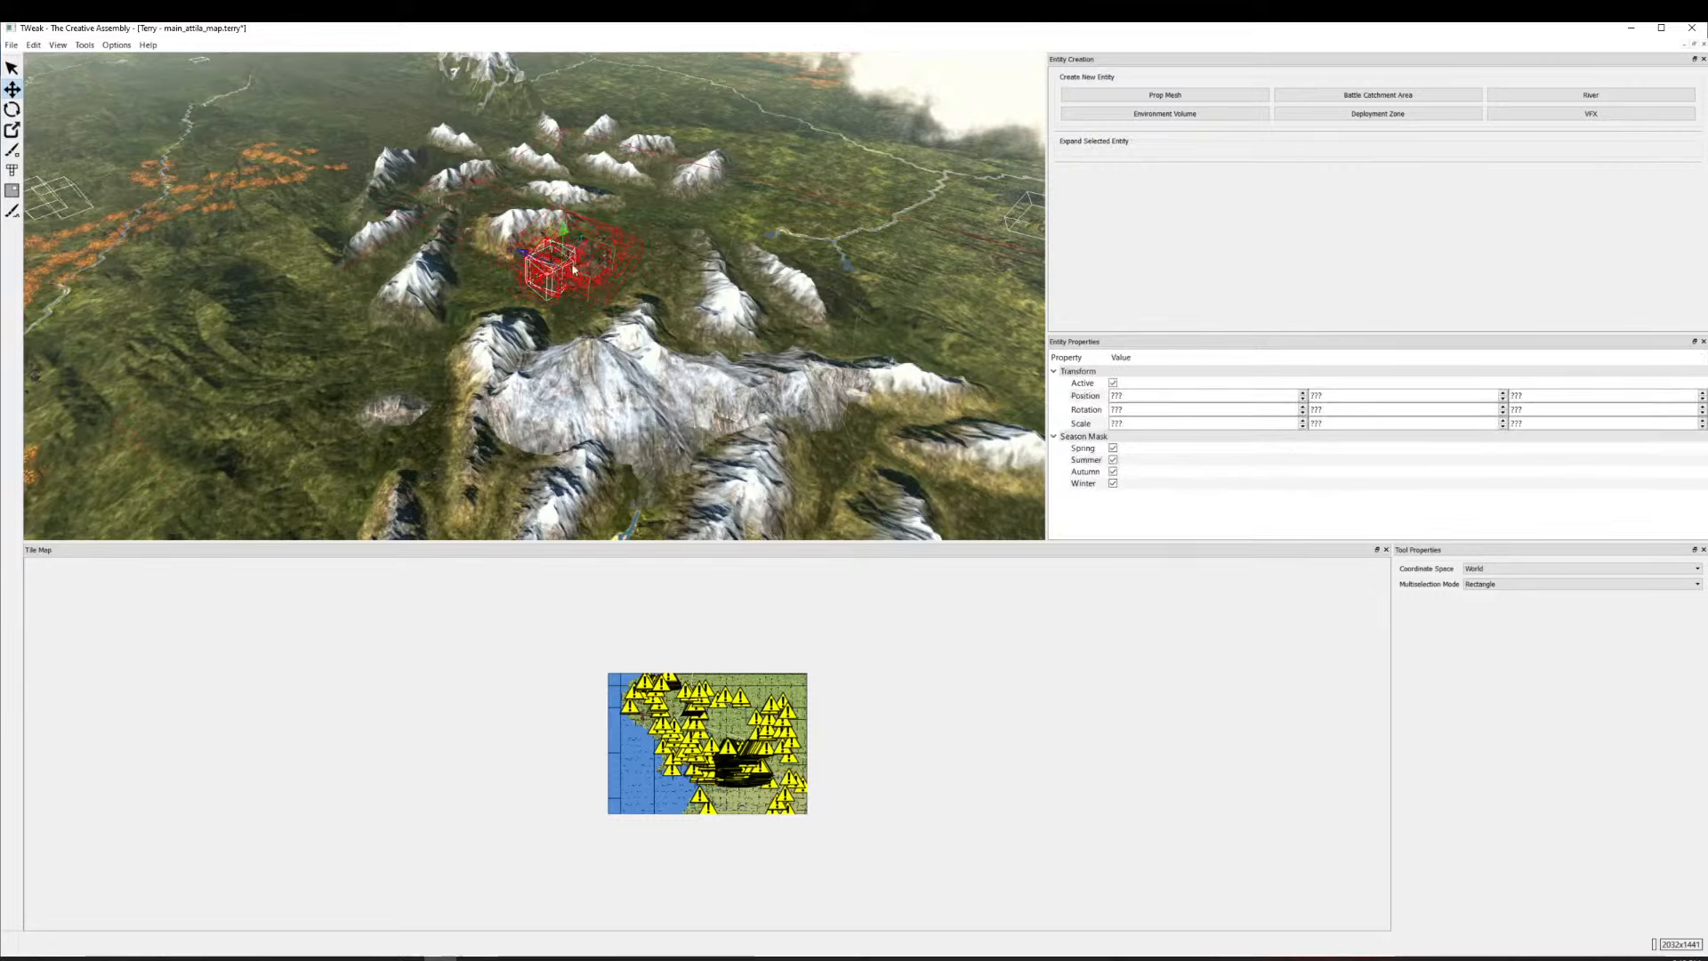
Move the cluster across the large mountain to the head of the river on its opposite side.
{"action": "scroll", "coordinate": [589, 264], "scroll_direction": "up", "scroll_amount": 5}
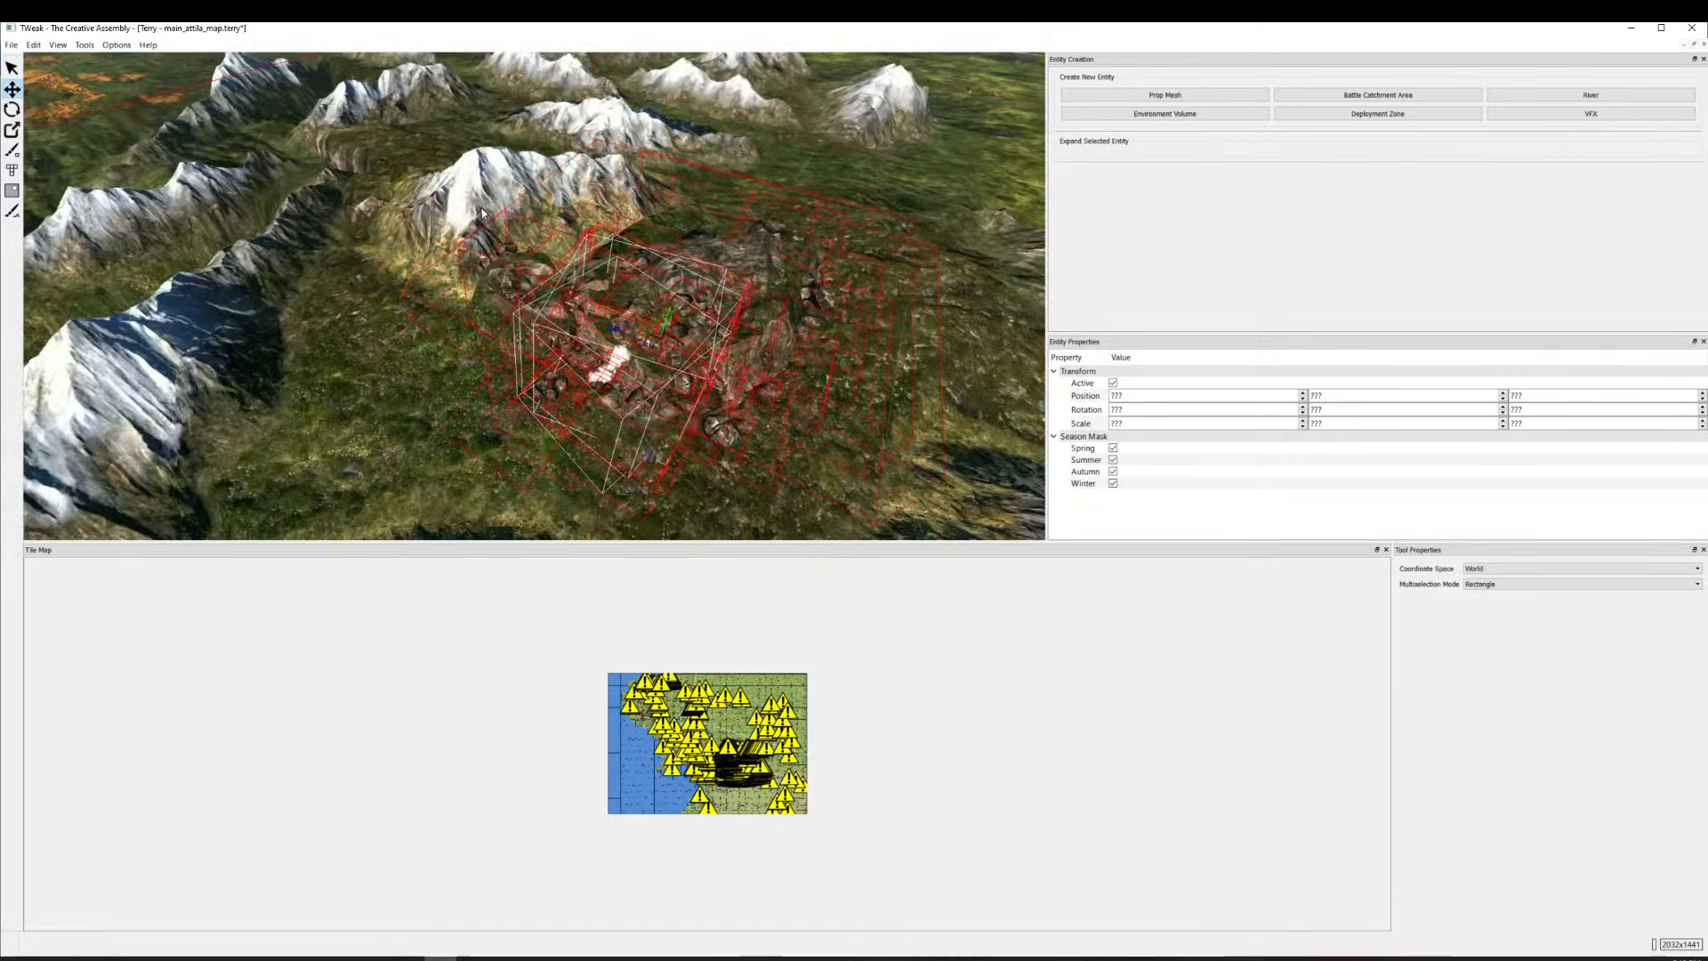
{"action": "scroll", "coordinate": [481, 212], "scroll_direction": "down", "scroll_amount": 6}
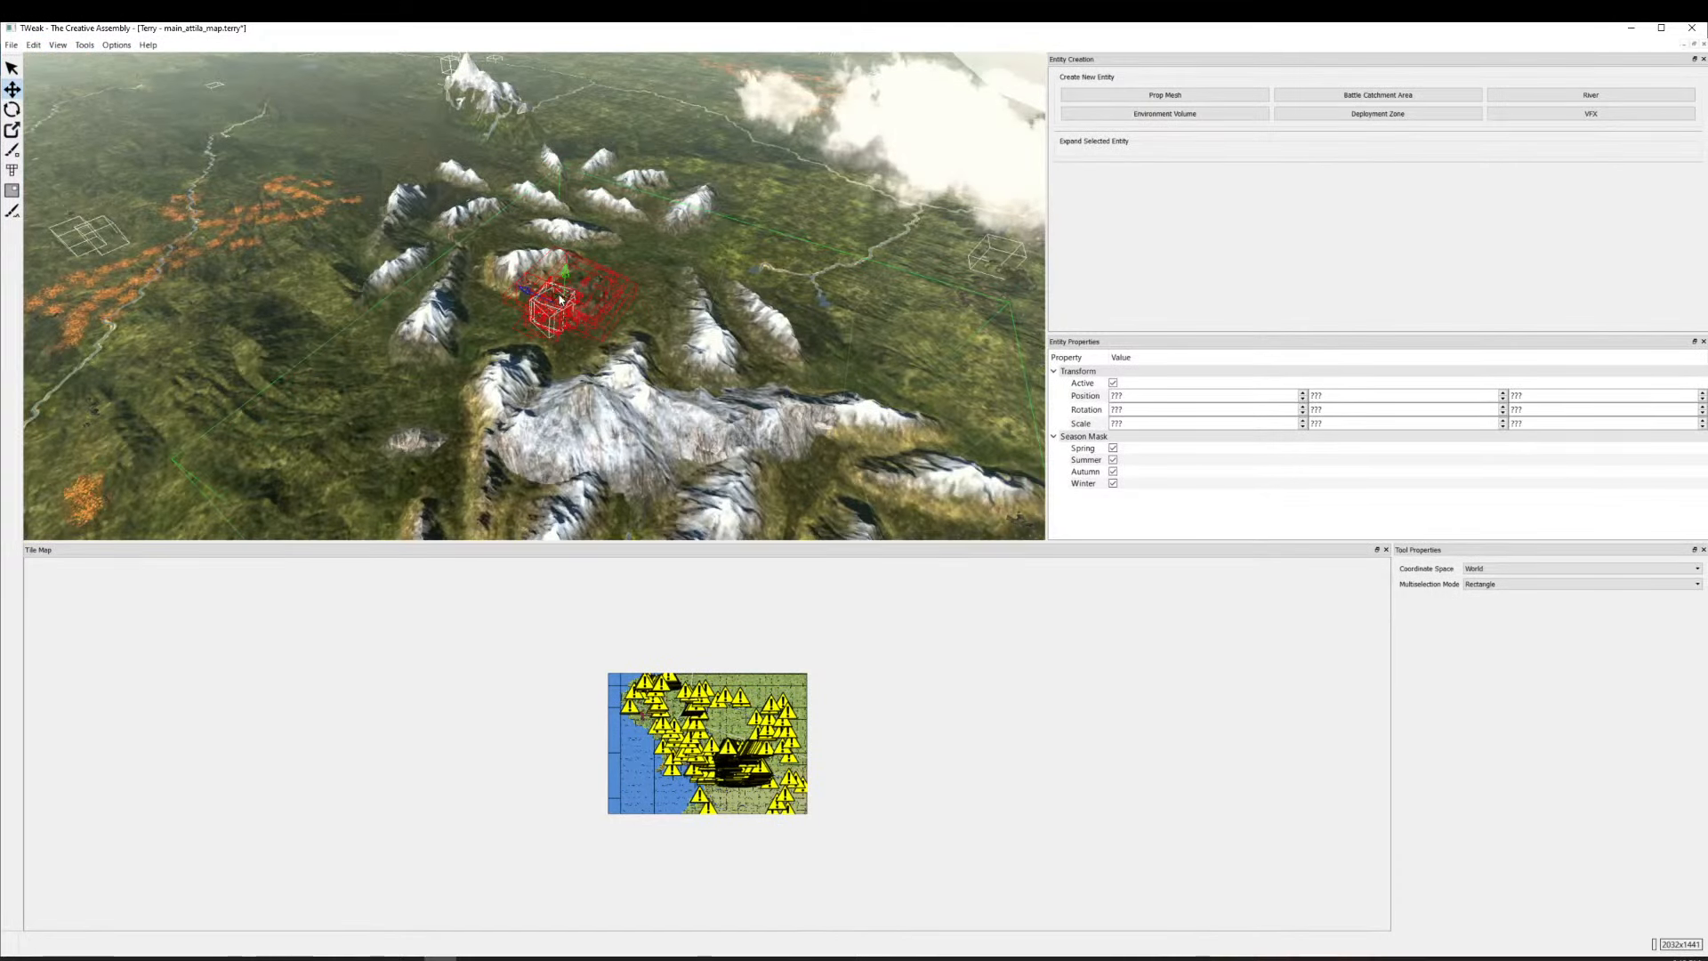
{"action": "scroll", "coordinate": [561, 299], "scroll_direction": "up", "scroll_amount": 2}
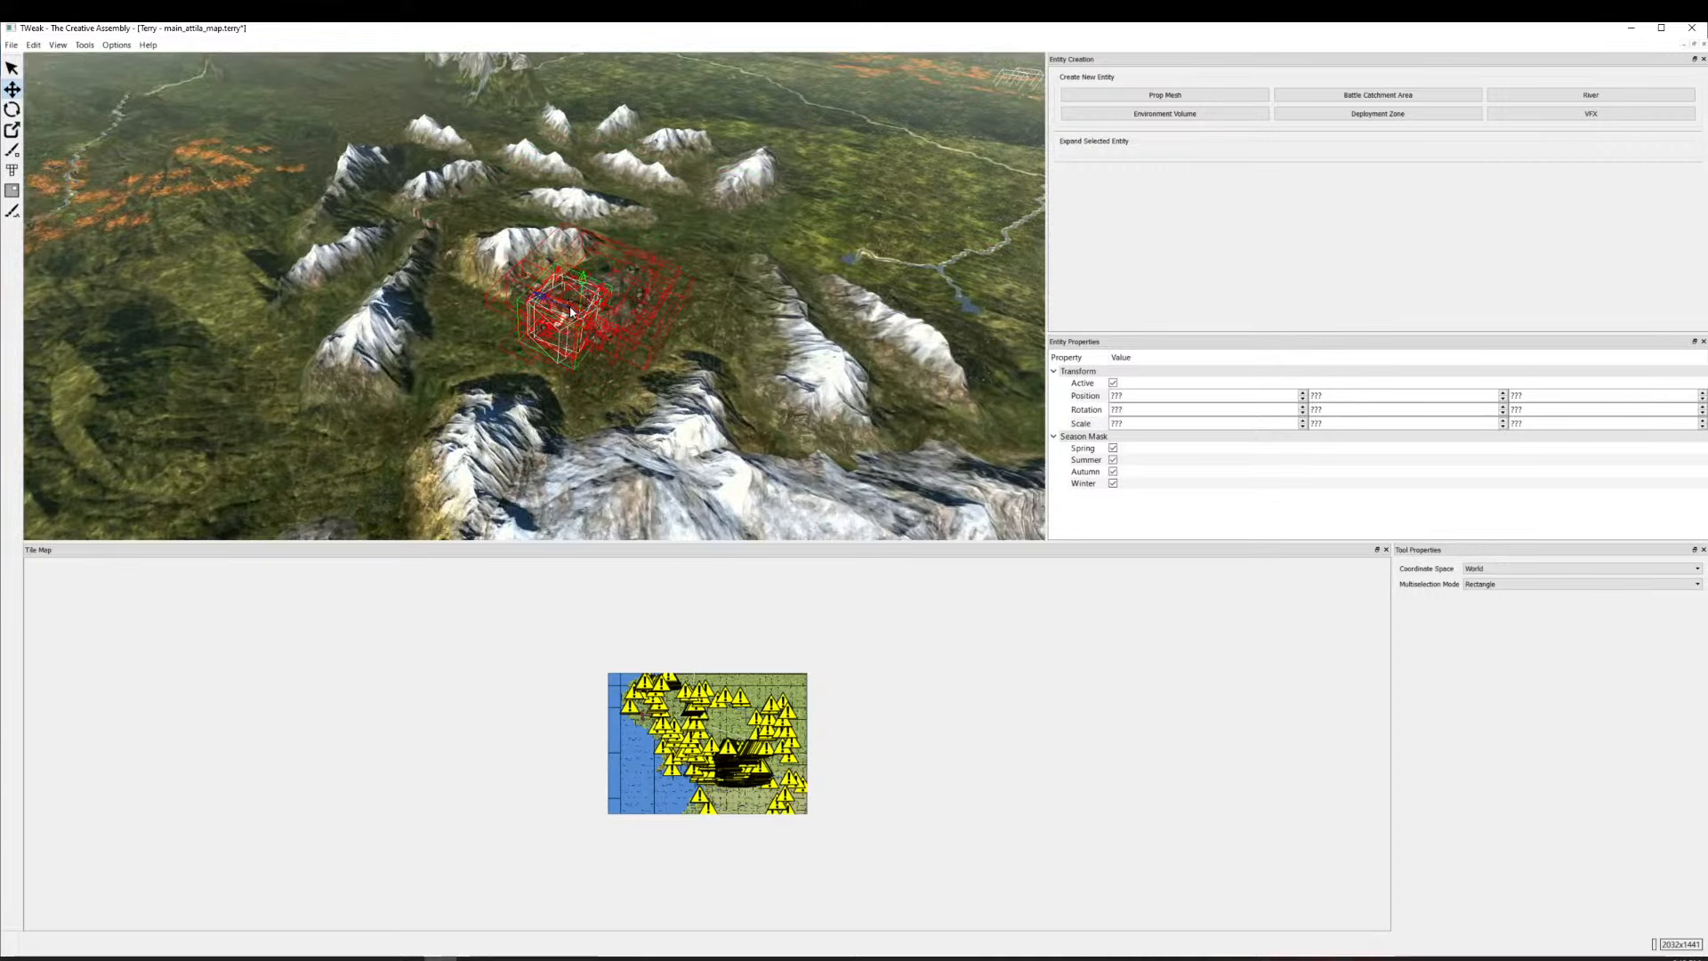
{"action": "scroll", "coordinate": [571, 313], "scroll_direction": "down", "scroll_amount": 3}
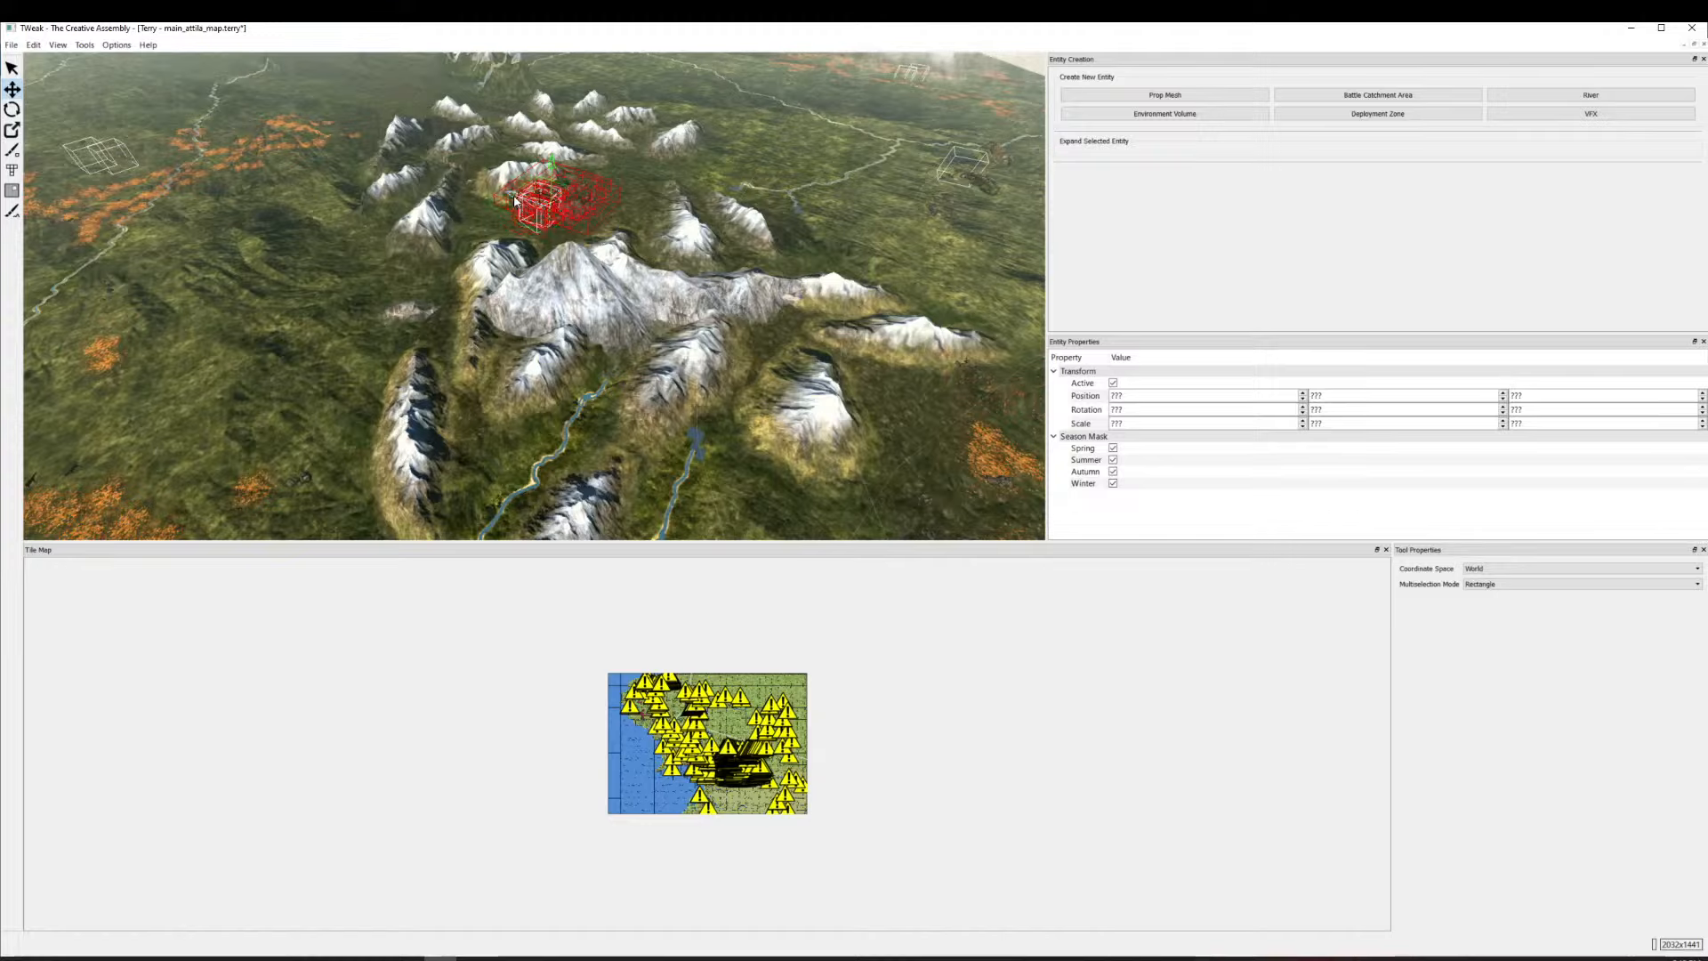
{"action": "left_click_drag", "start_coordinate": [532, 209], "coordinate": [637, 257]}
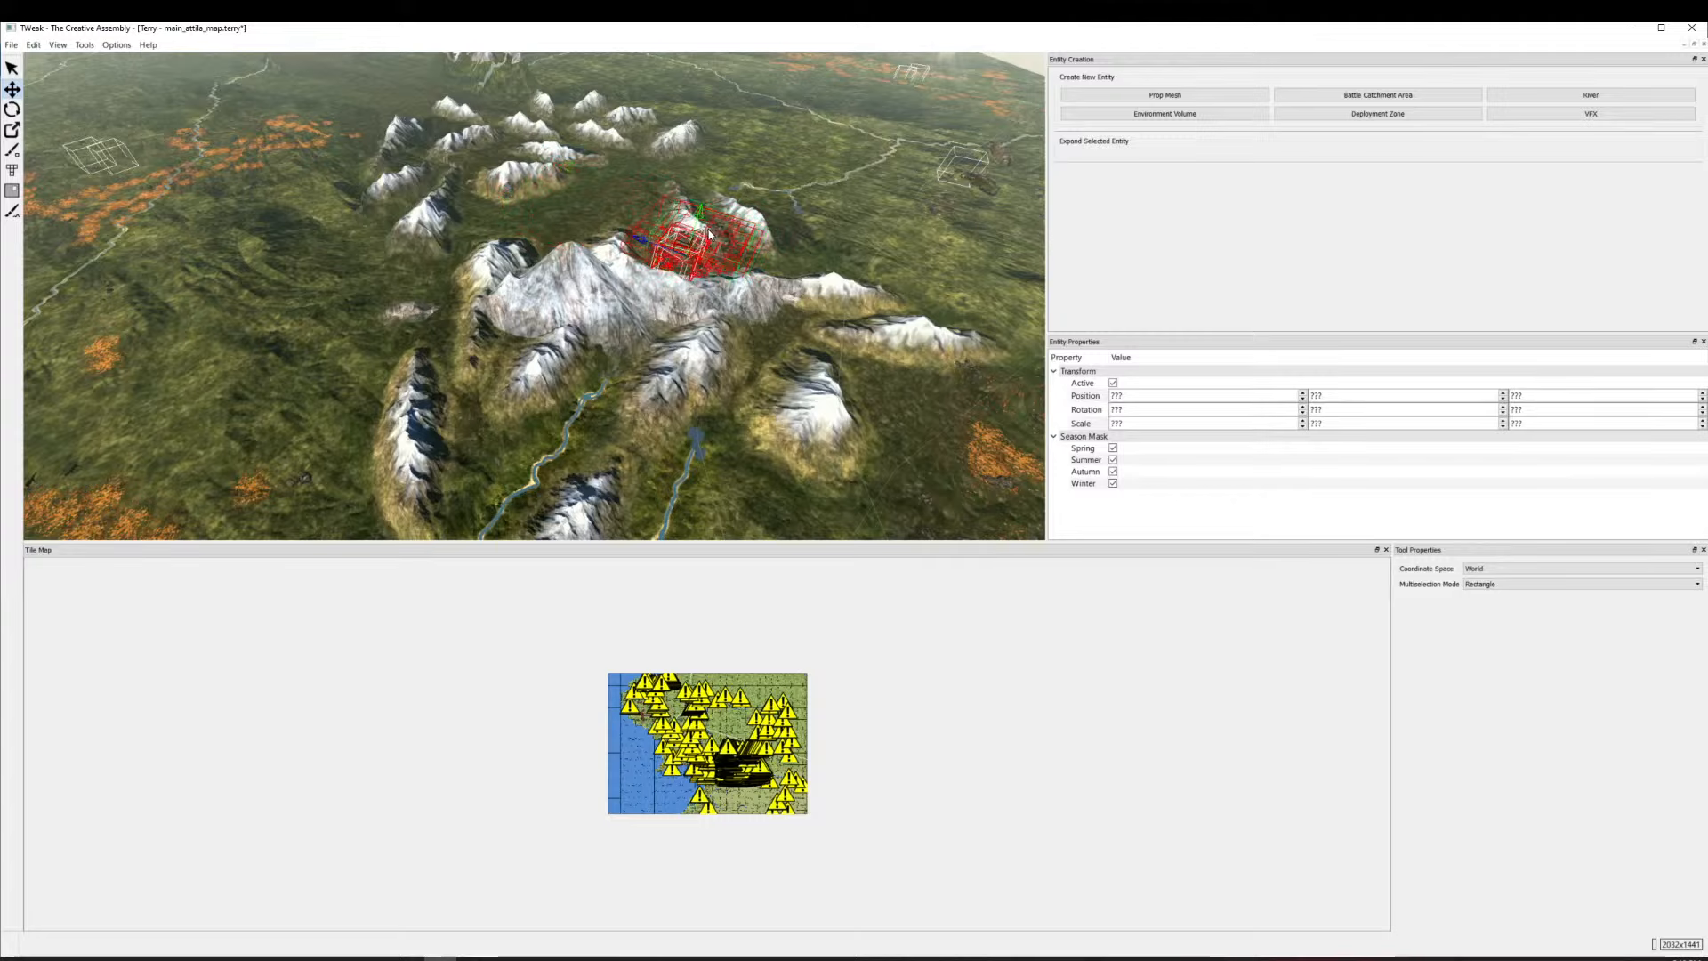
{"action": "left_click_drag", "start_coordinate": [705, 239], "coordinate": [663, 334]}
Shift the cluster into the valley between the two snowy spurs so its waterfall meets the river's upper end, and inspect the placement.
{"action": "scroll", "coordinate": [637, 415], "scroll_direction": "up", "scroll_amount": 10}
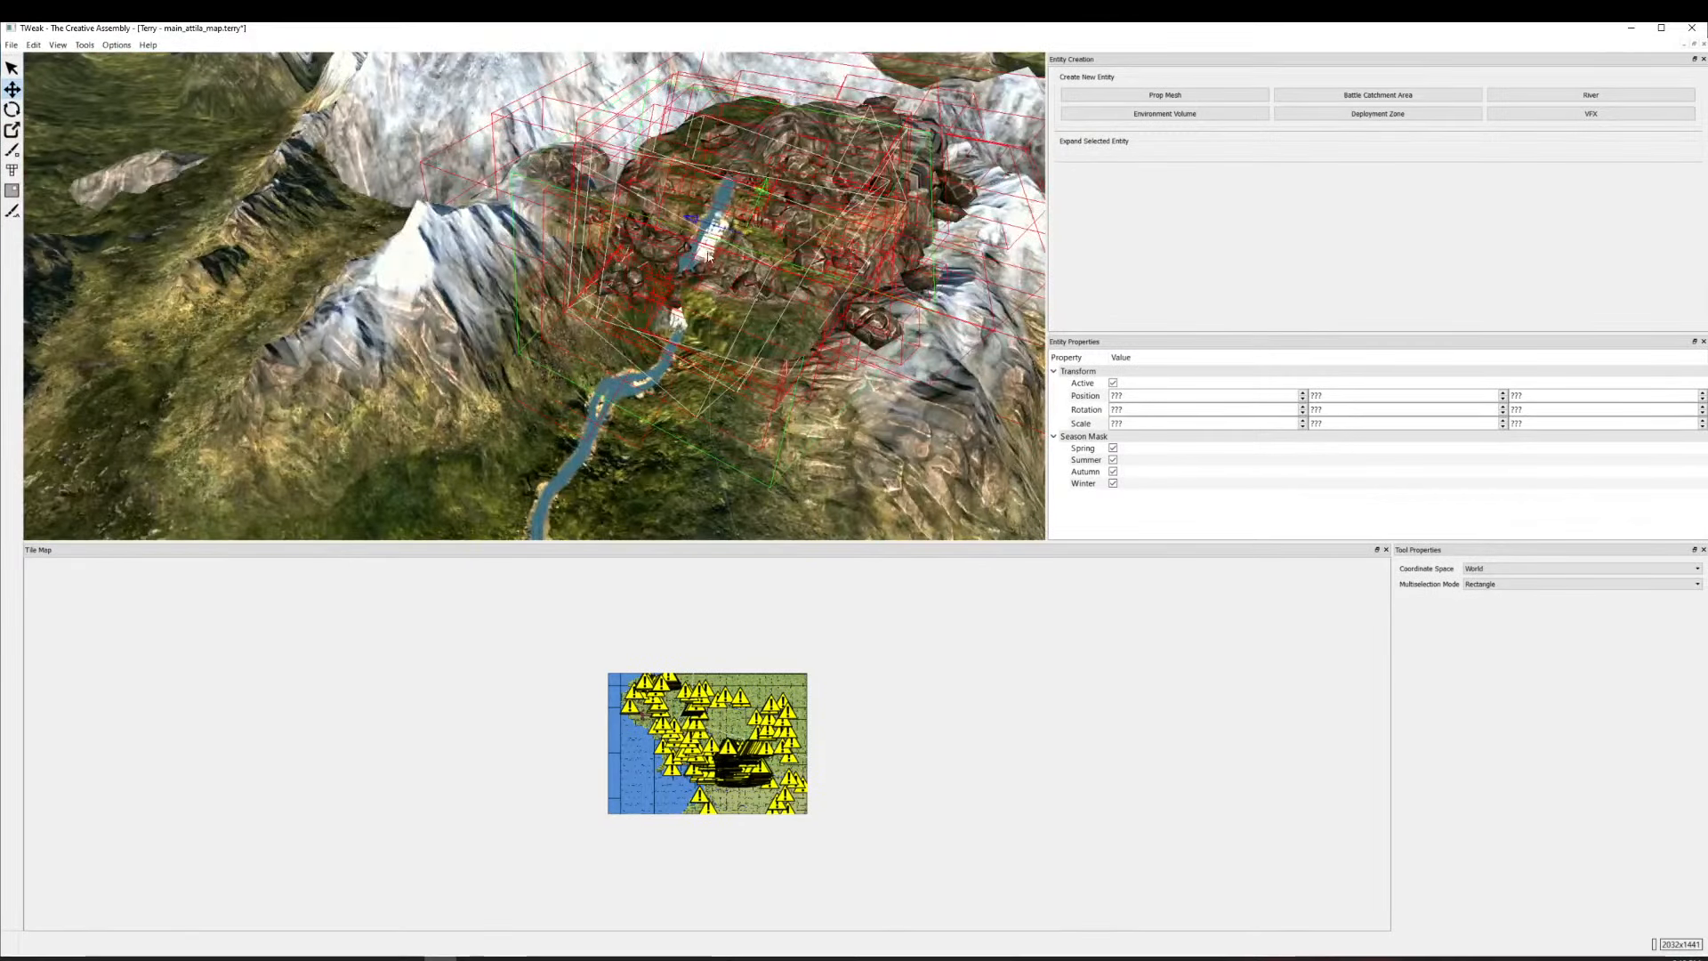
{"action": "scroll", "coordinate": [708, 256], "scroll_direction": "down", "scroll_amount": 2}
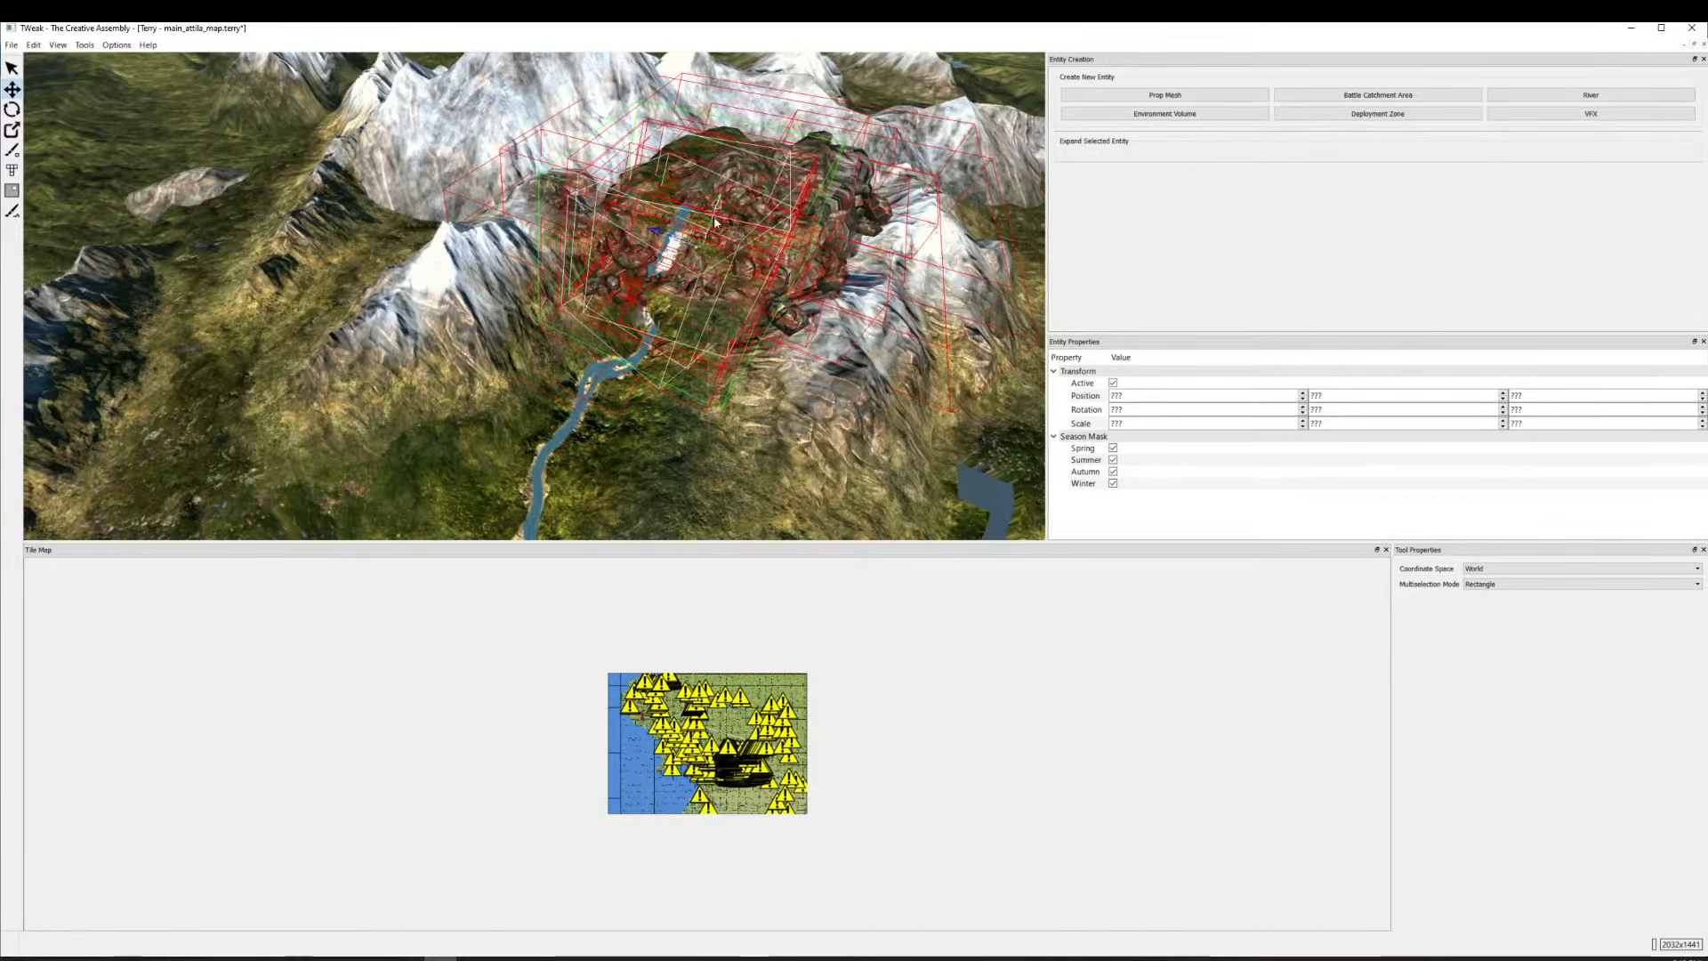
{"action": "left_click_drag", "start_coordinate": [713, 216], "coordinate": [726, 313]}
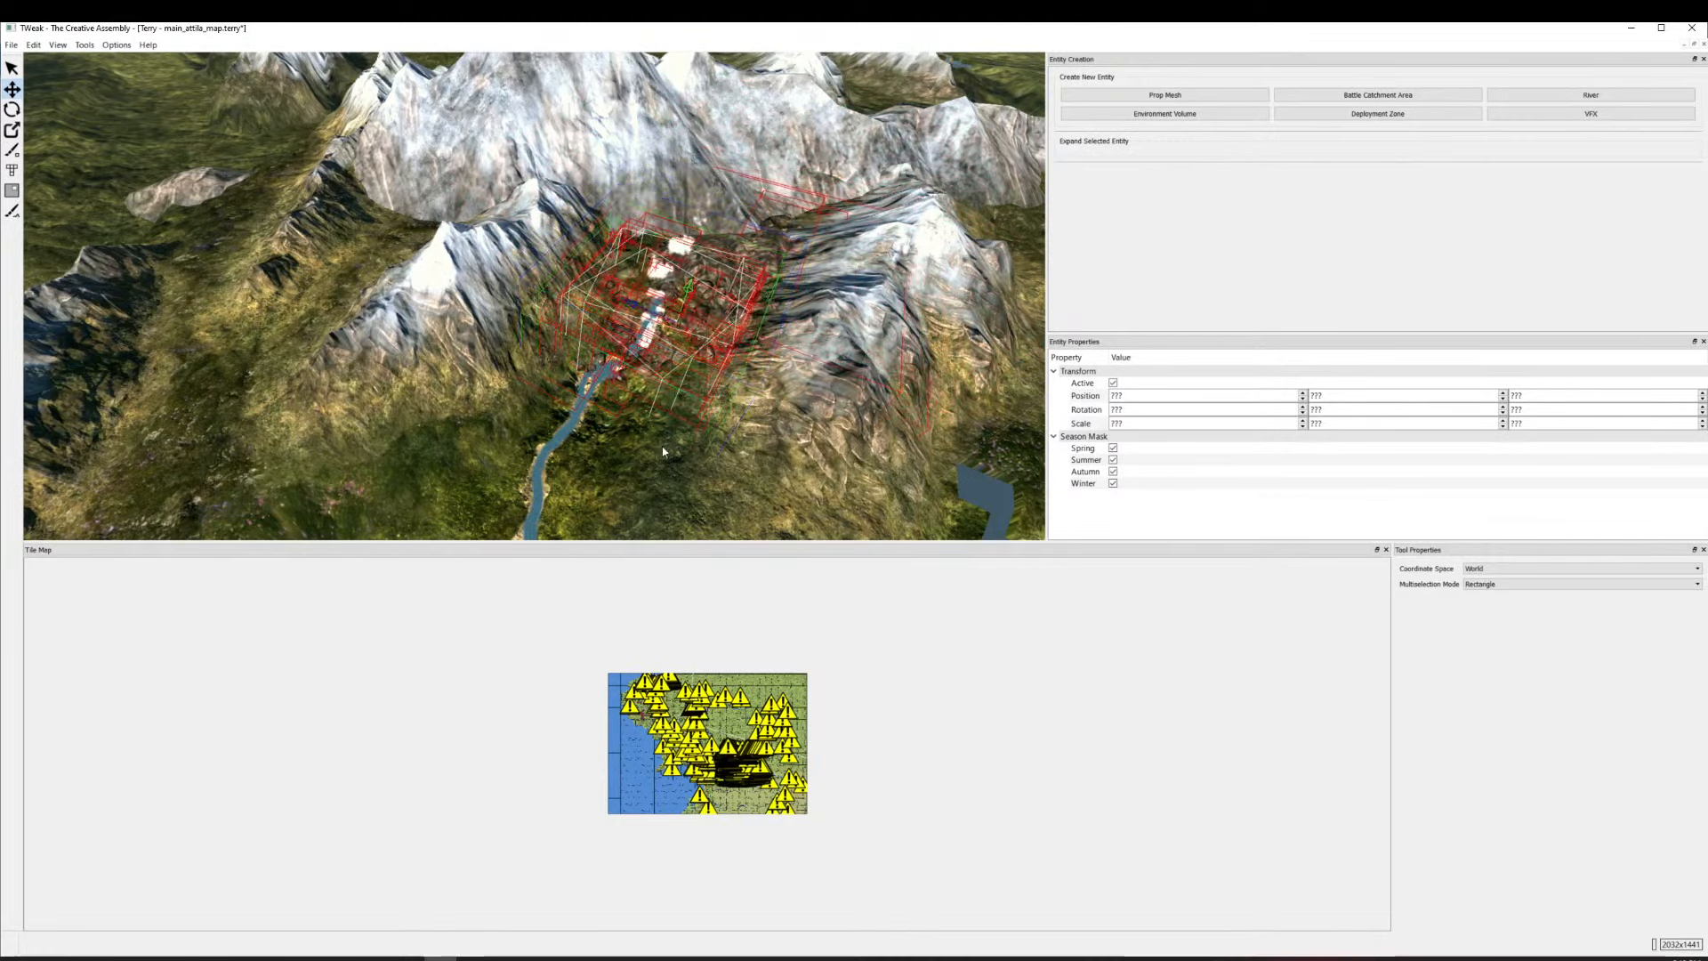
{"action": "left_click", "coordinate": [646, 475]}
{"action": "left_click", "coordinate": [637, 481]}
{"action": "scroll", "coordinate": [637, 480], "scroll_direction": "up", "scroll_amount": 3}
{"action": "scroll", "coordinate": [683, 496], "scroll_direction": "down", "scroll_amount": 3}
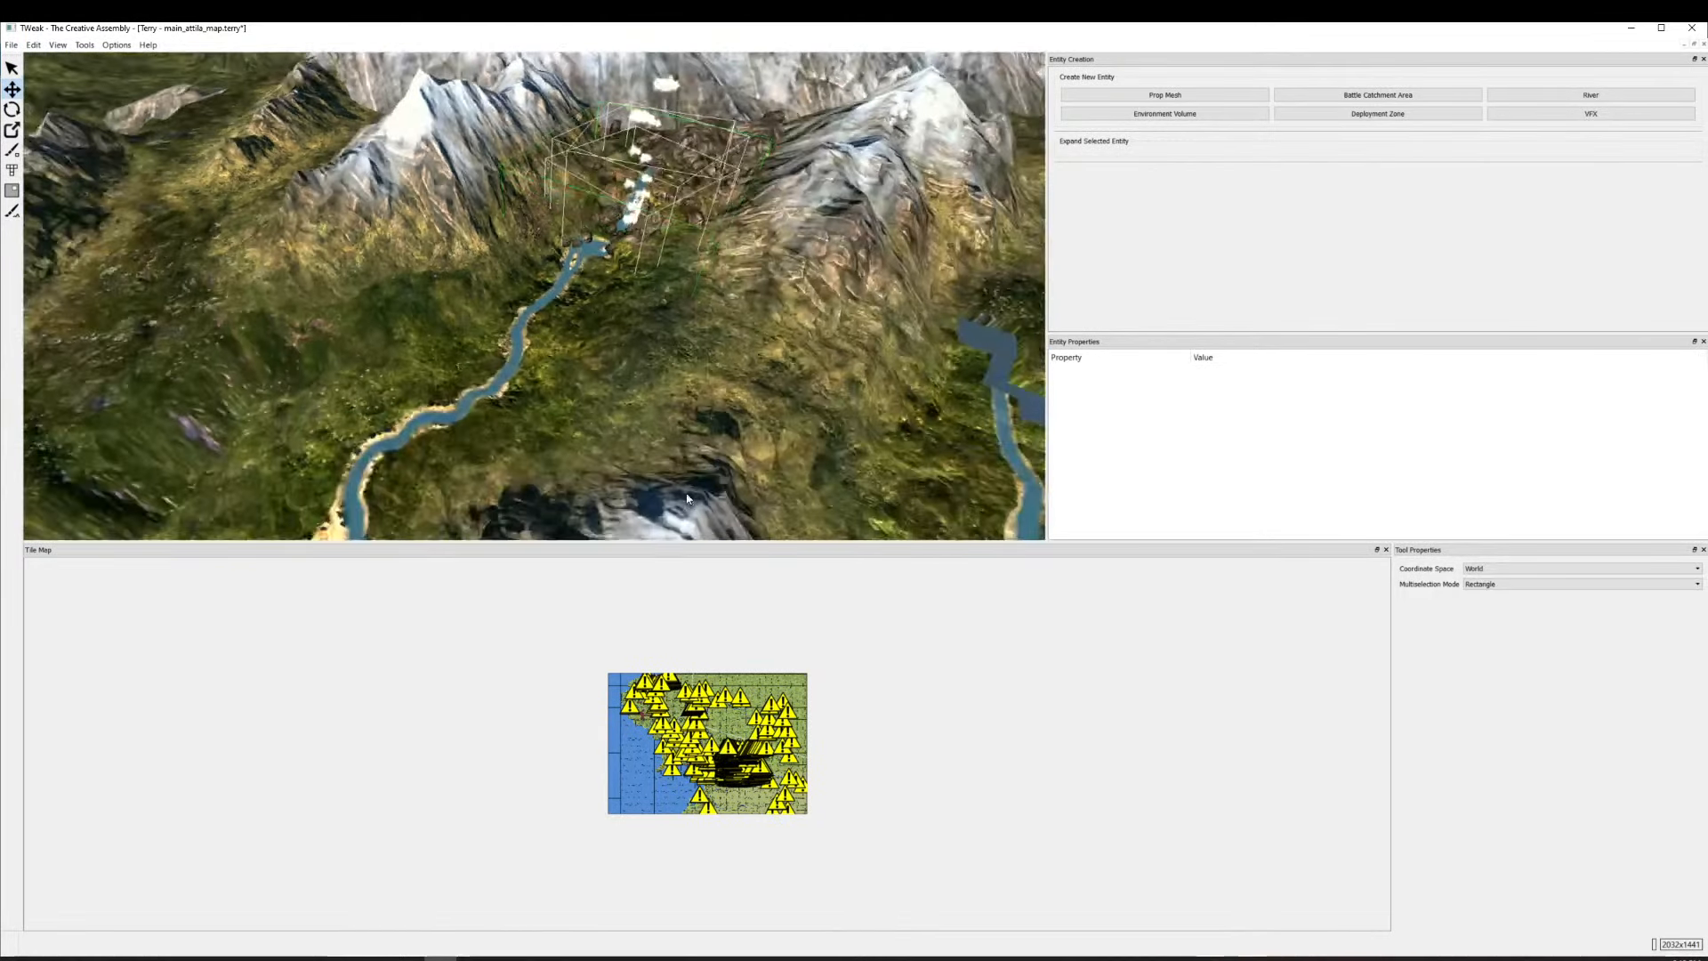
{"action": "scroll", "coordinate": [675, 277], "scroll_direction": "up", "scroll_amount": 5}
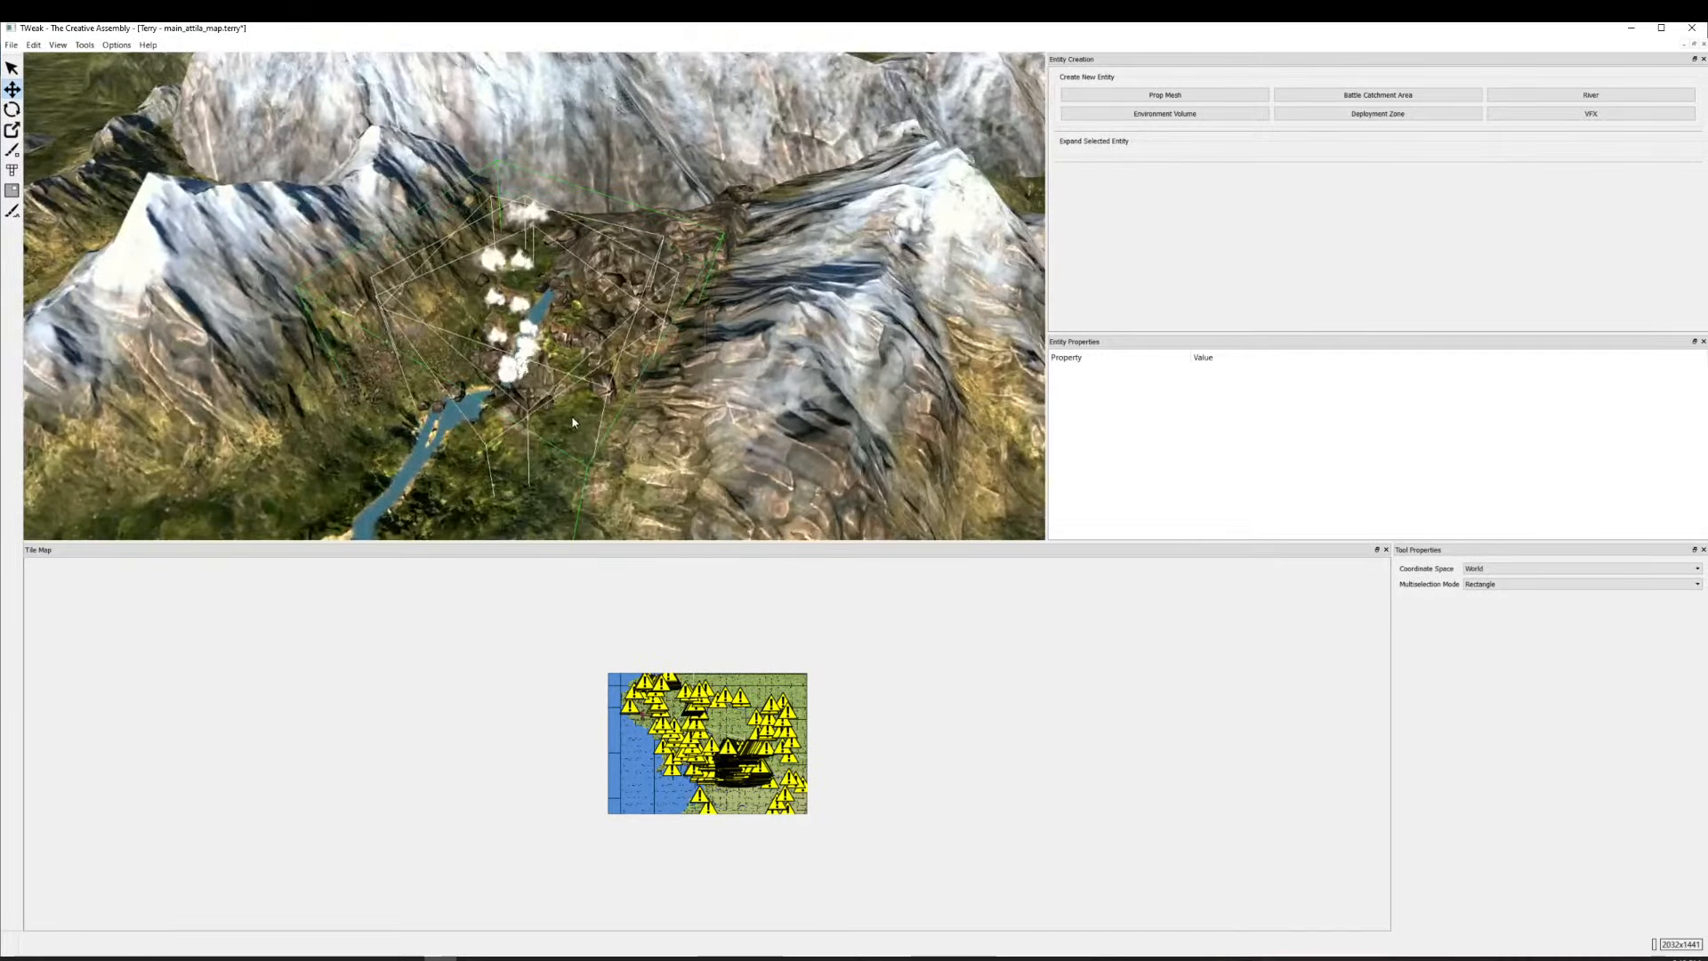
Inspect the waterfall cluster between the two snowy spurs from several distances, selecting its waterfall splash effect.
{"action": "left_click_drag", "start_coordinate": [606, 364], "coordinate": [613, 428]}
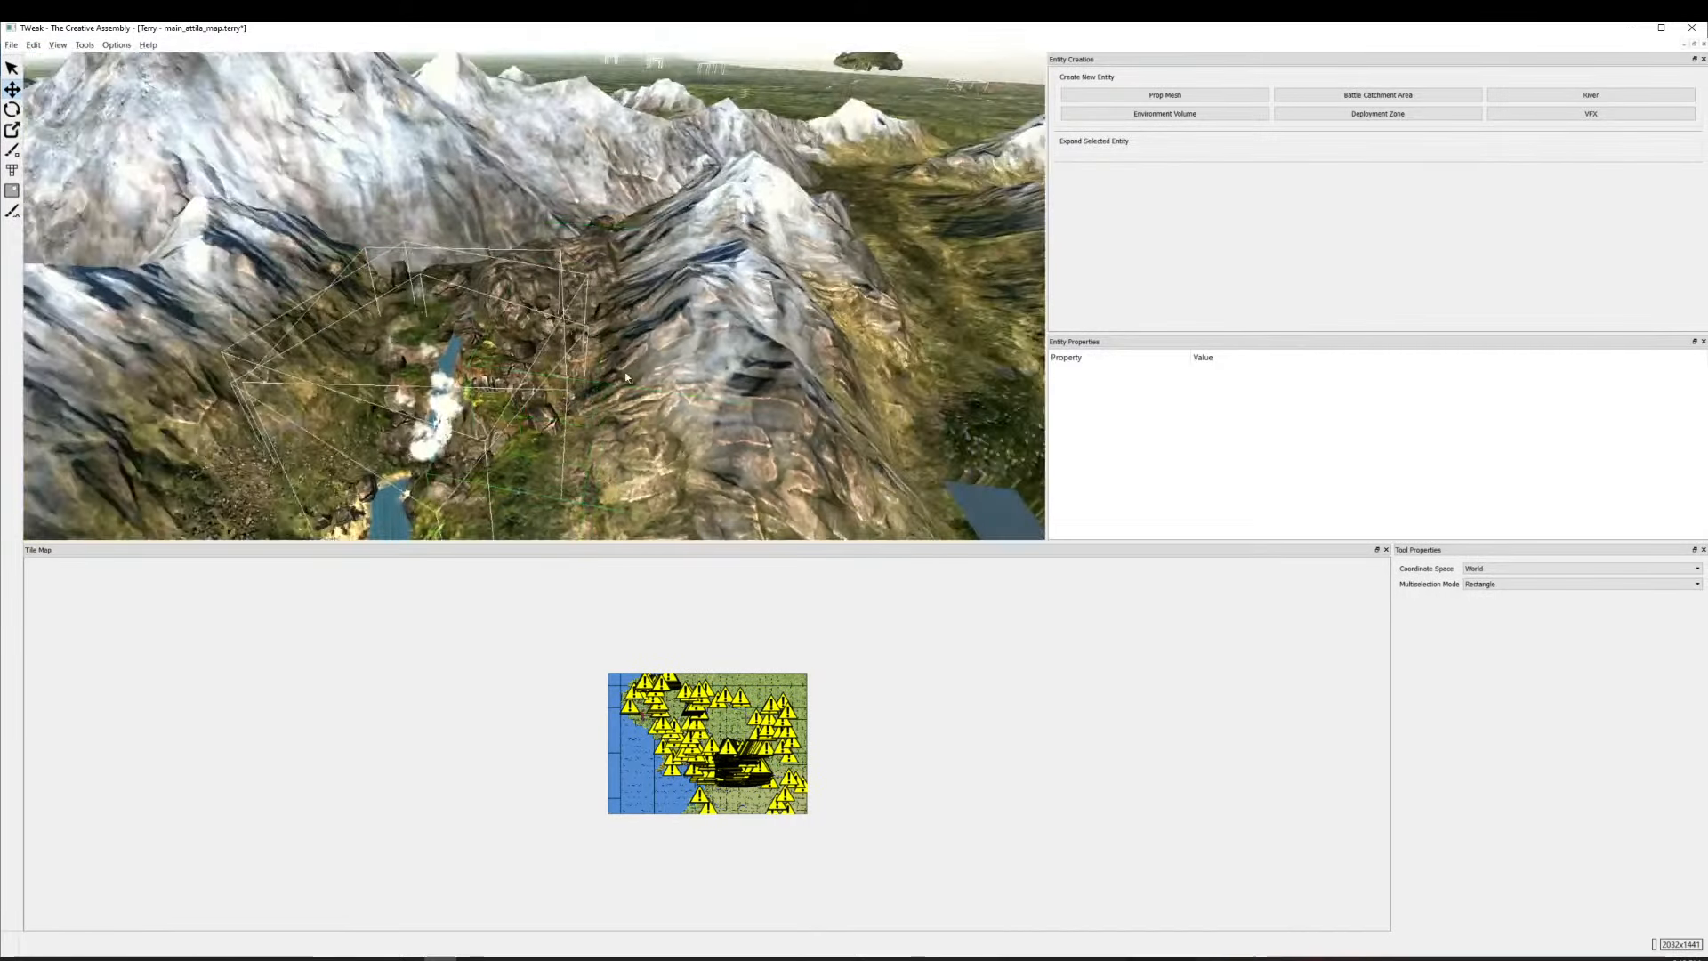
{"action": "scroll", "coordinate": [766, 242], "scroll_direction": "down", "scroll_amount": 4}
{"action": "scroll", "coordinate": [766, 243], "scroll_direction": "up", "scroll_amount": 5}
{"action": "left_click_drag", "start_coordinate": [738, 203], "coordinate": [762, 384]}
{"action": "left_click", "coordinate": [762, 384]}
{"action": "scroll", "coordinate": [761, 385], "scroll_direction": "down", "scroll_amount": 3}
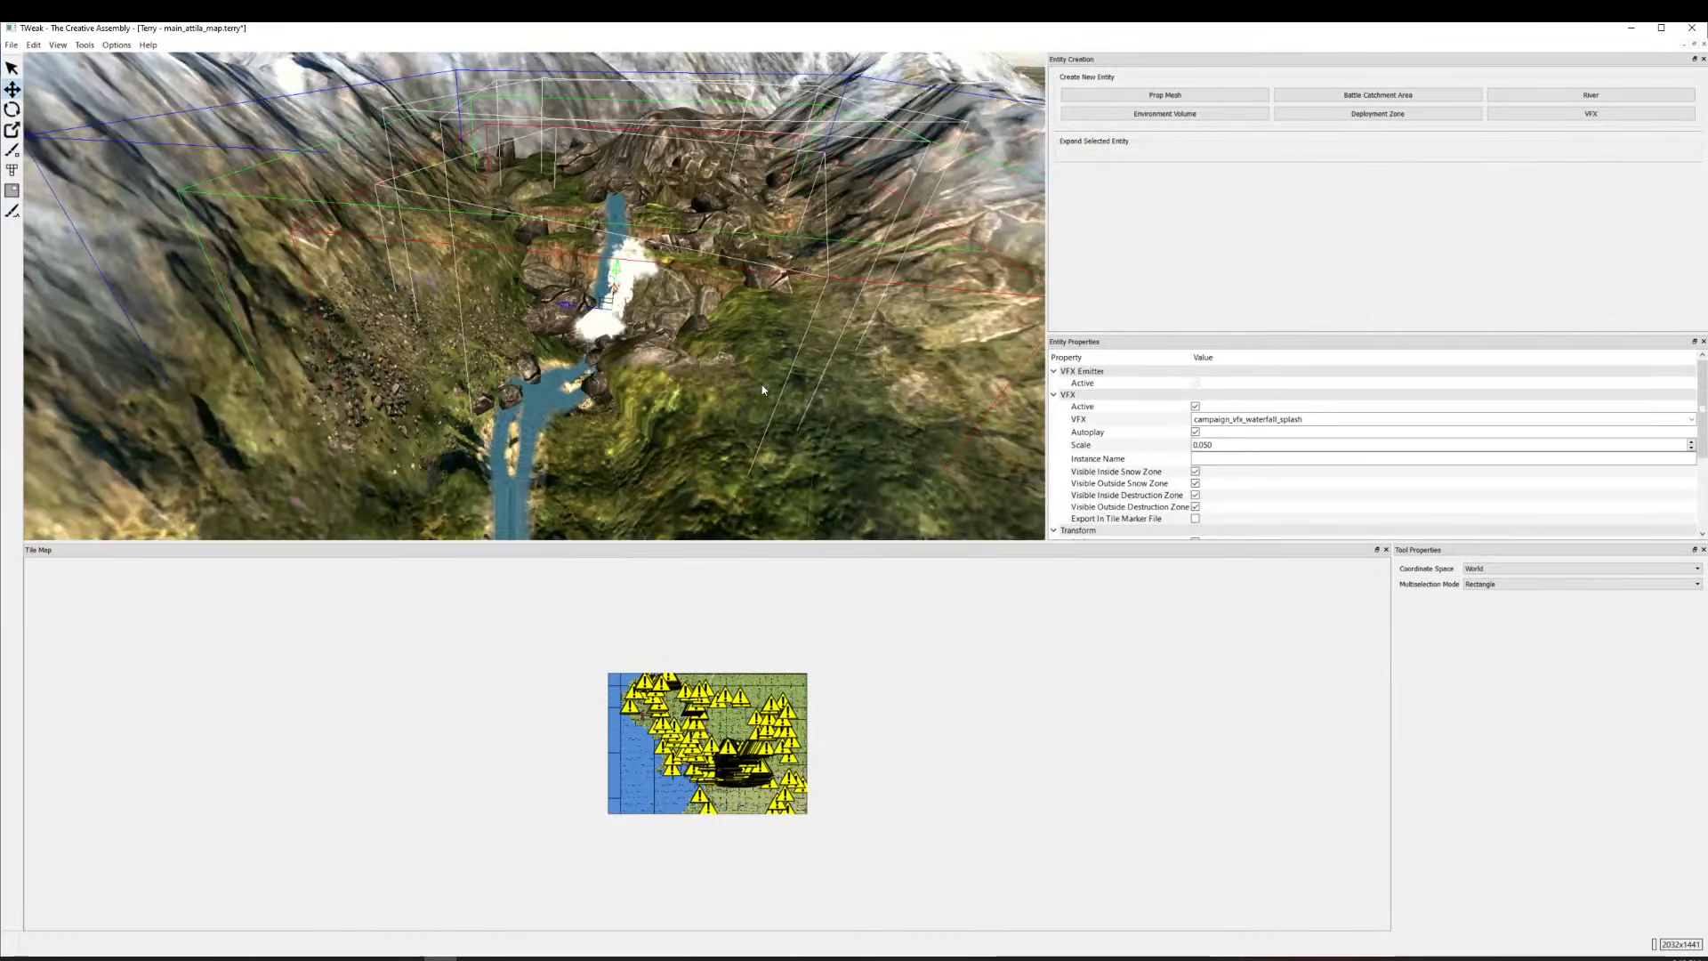
{"action": "scroll", "coordinate": [620, 290], "scroll_direction": "down", "scroll_amount": 5}
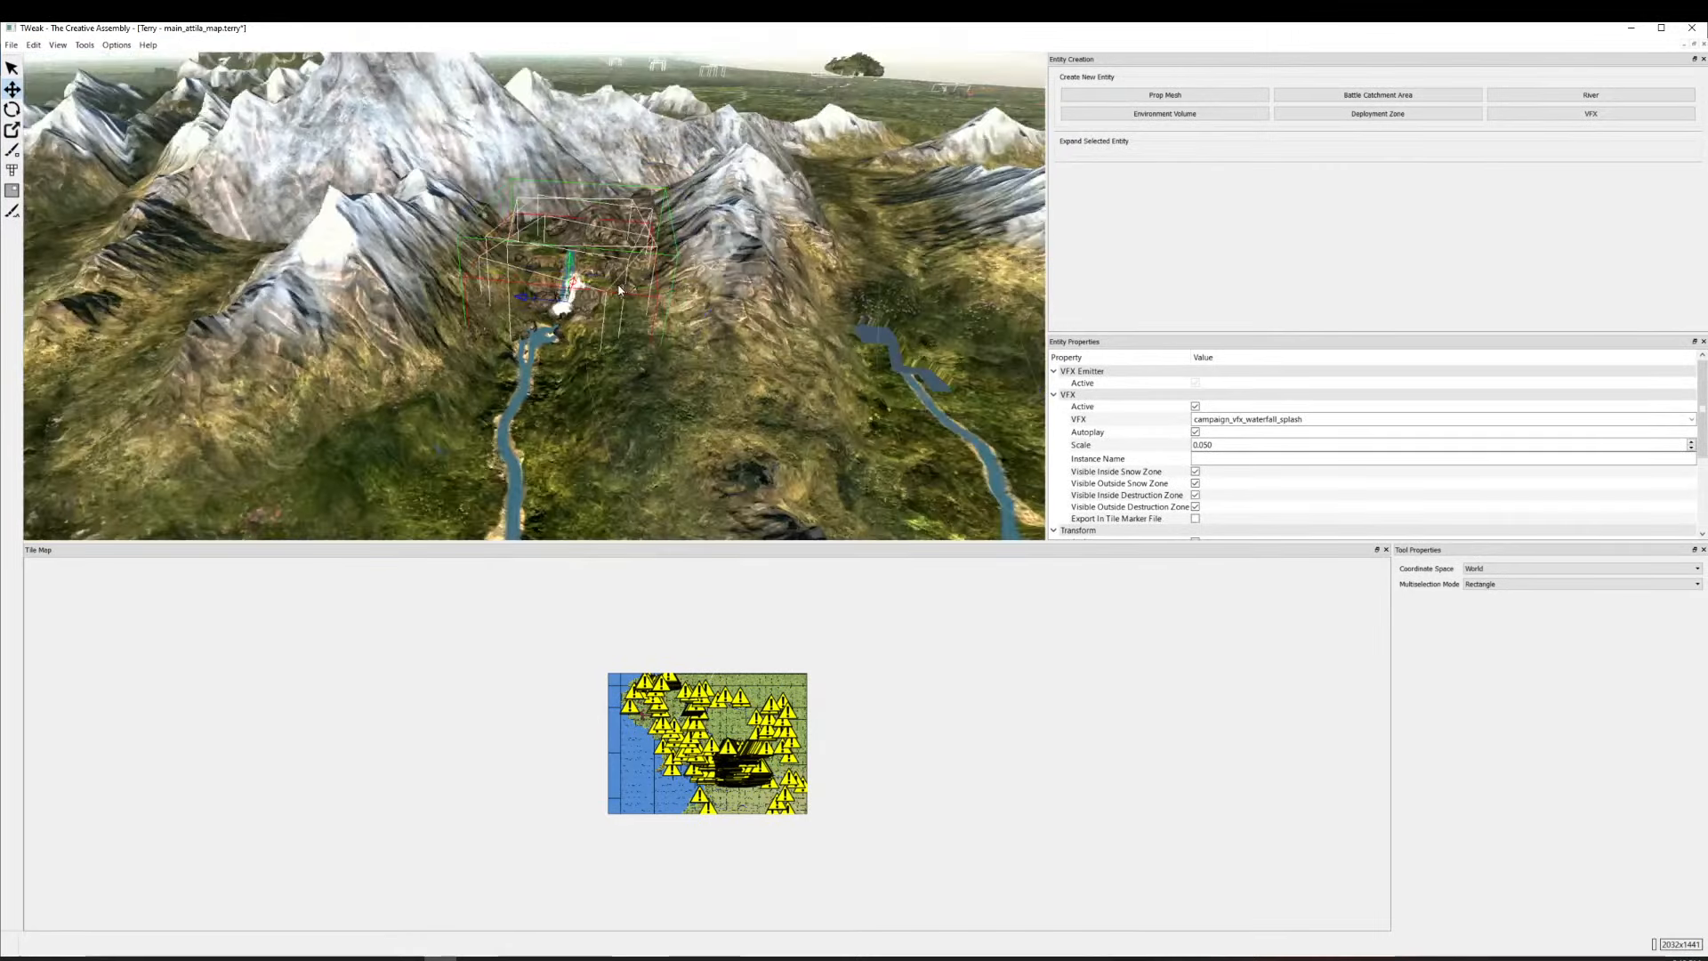
Move the large alpine mountain away from the ground directly behind the waterfall valley, reverting its trial placements along the way.
{"action": "left_click_drag", "start_coordinate": [403, 206], "coordinate": [434, 142]}
{"action": "left_click", "coordinate": [435, 143]}
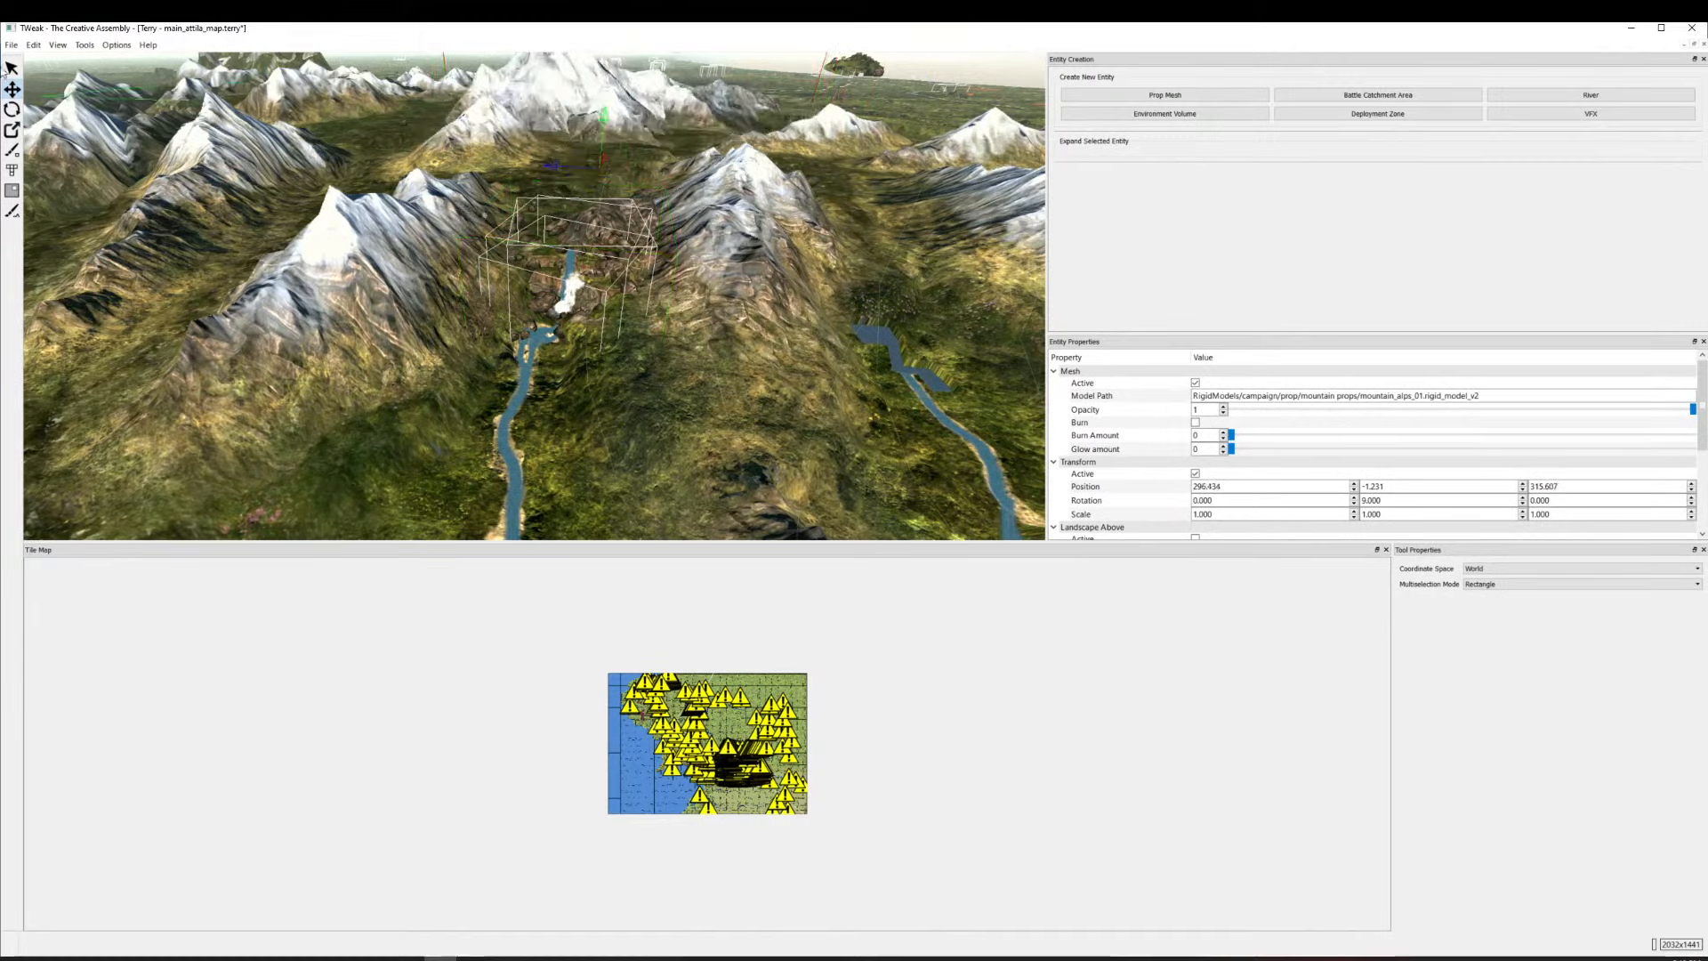
{"action": "key", "text": "ctrl+z"}
{"action": "key", "text": "ctrl+z"}
{"action": "key", "text": "ctrl+z"}
{"action": "key", "text": "ctrl+z"}
{"action": "key", "text": "ctrl+z"}
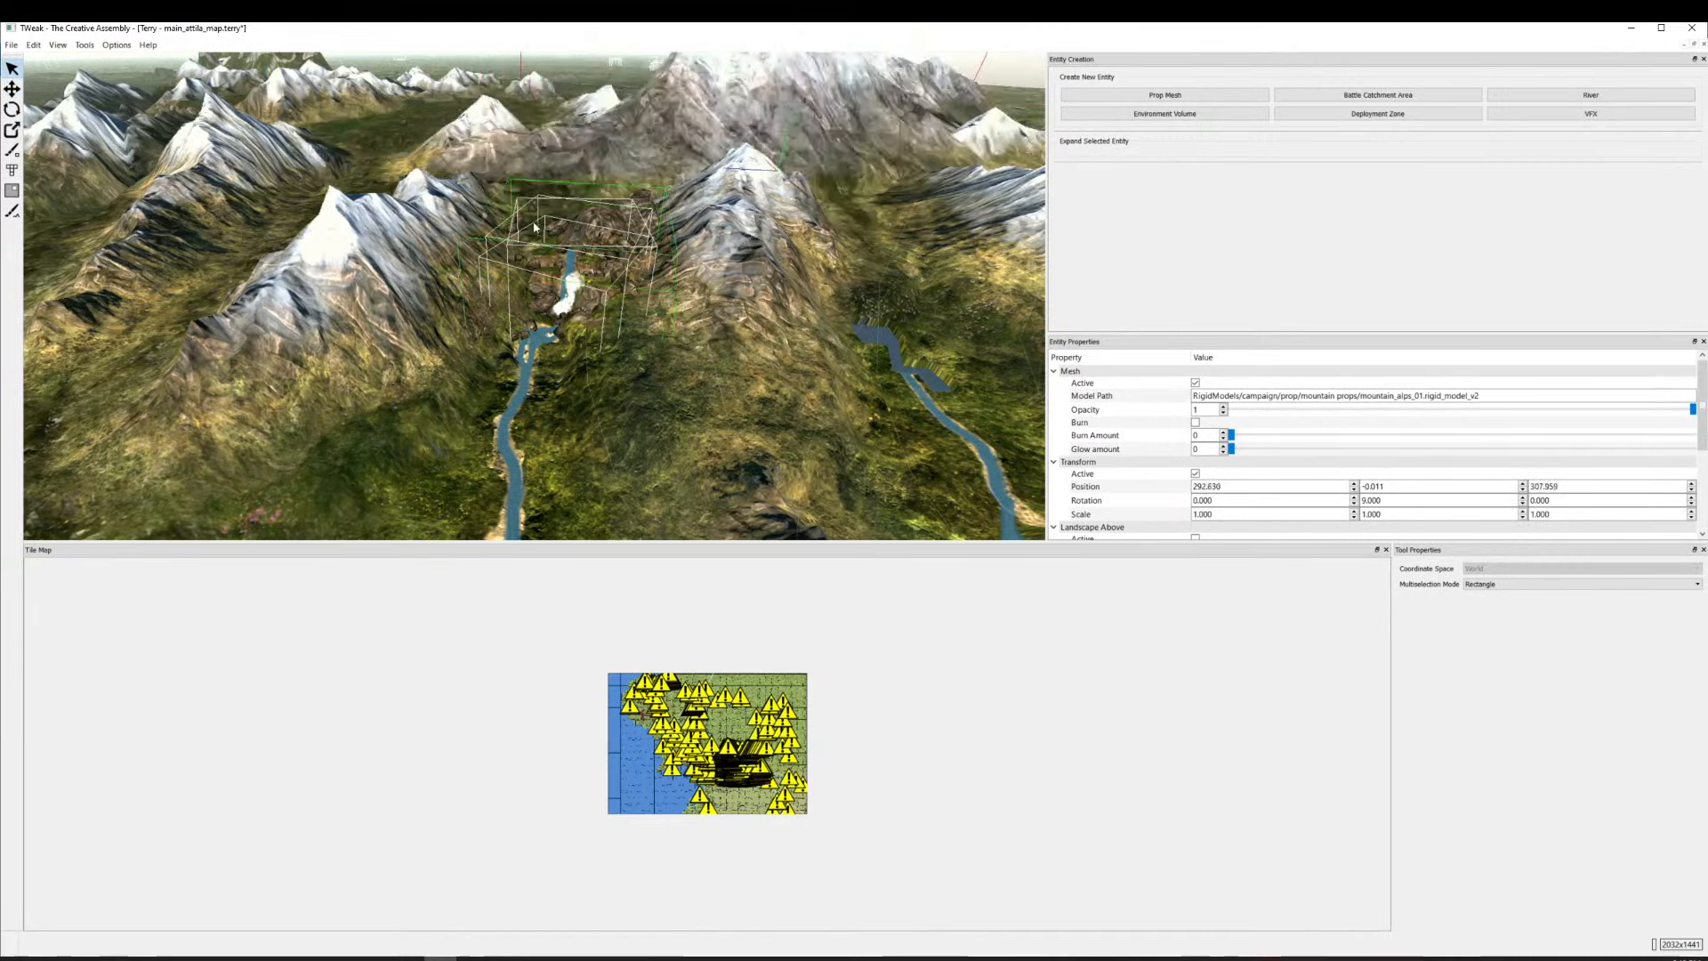
{"action": "left_click", "coordinate": [12, 89]}
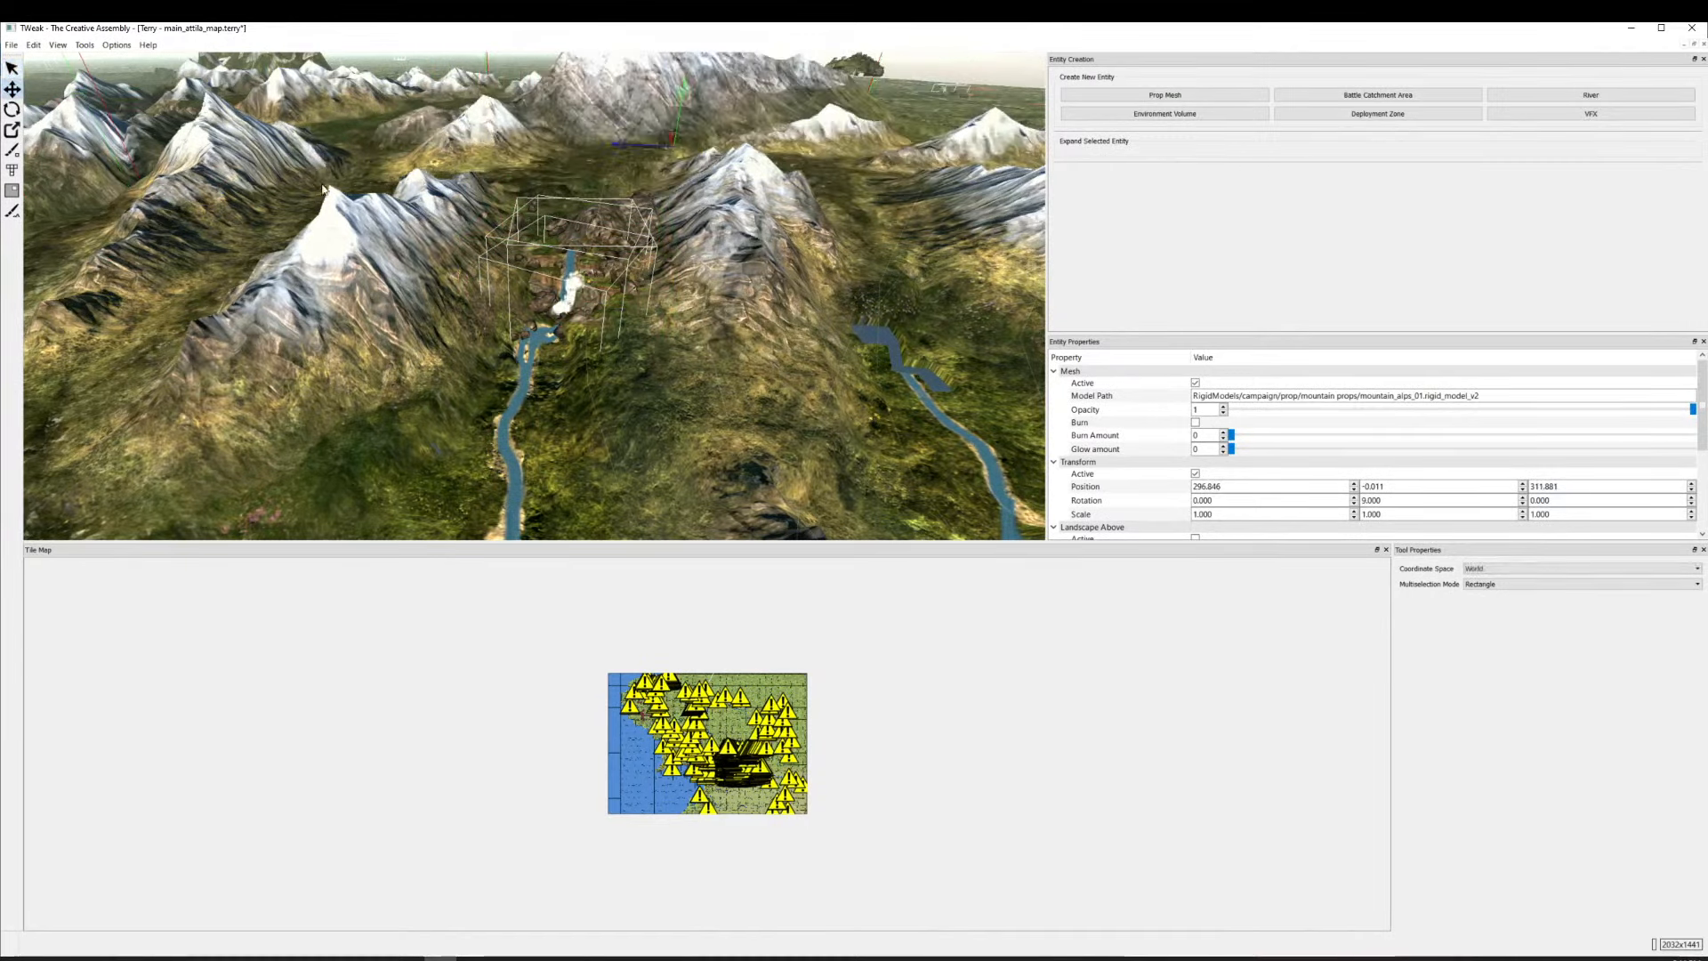
{"action": "left_click_drag", "start_coordinate": [571, 250], "coordinate": [534, 115]}
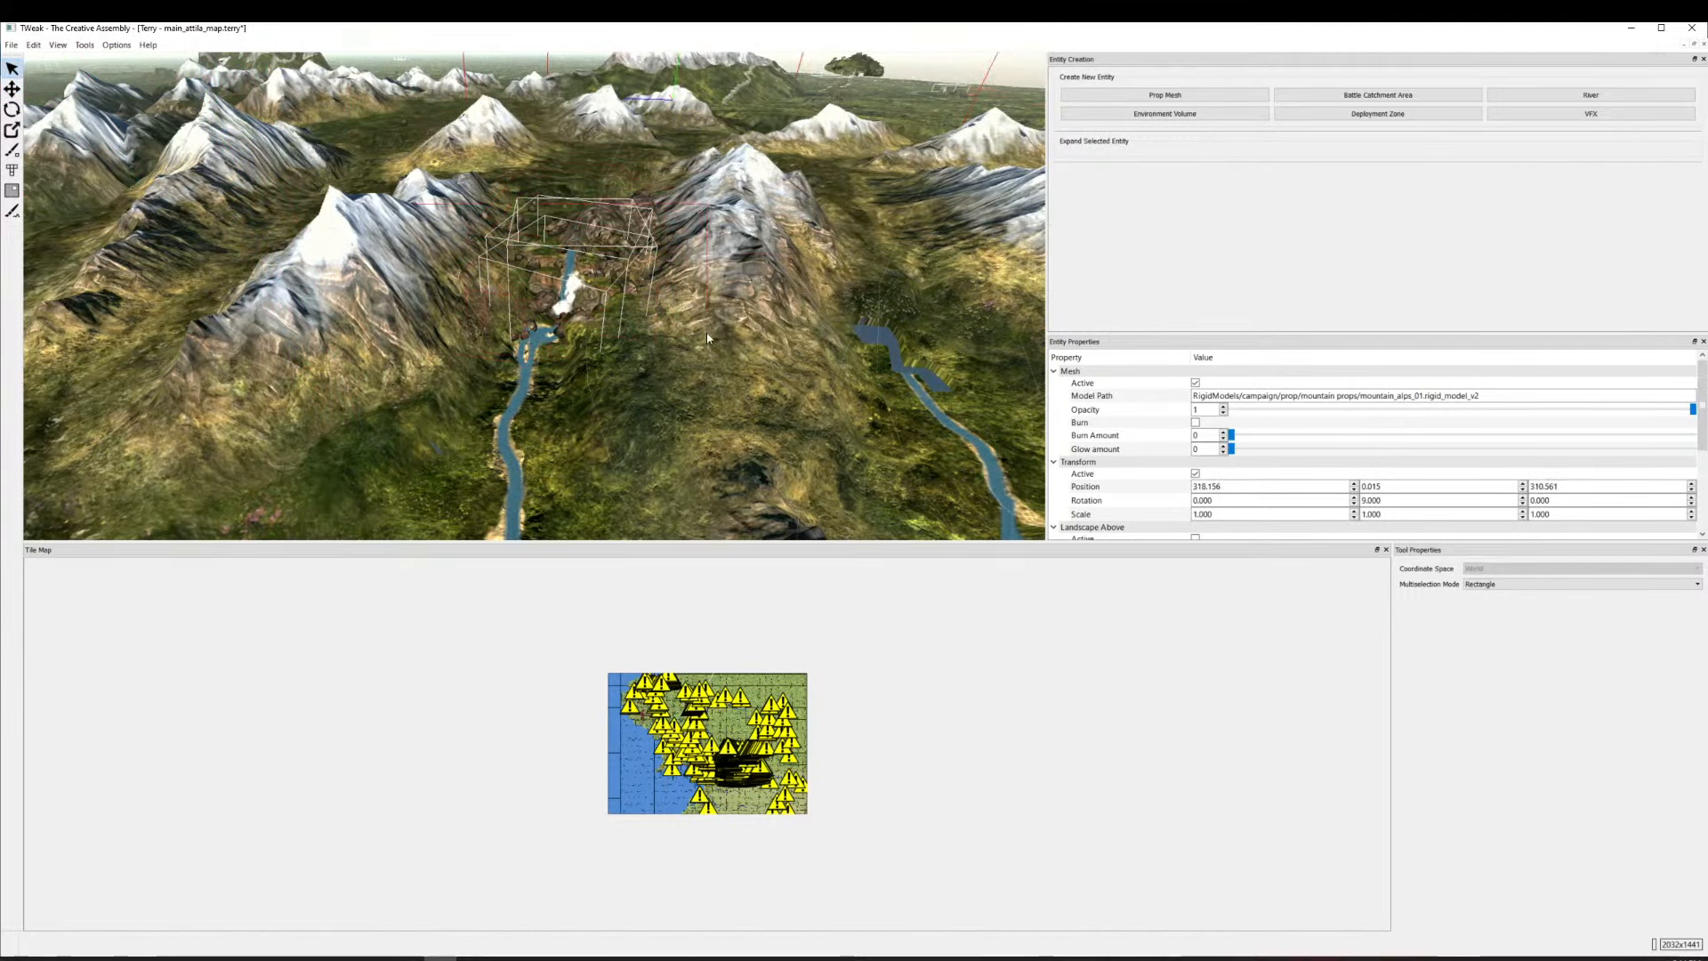
Select the complete rock and waterfall cluster, shift it sideways in the valley and lower it slightly toward the river's upper end.
{"action": "left_click_drag", "start_coordinate": [709, 338], "coordinate": [504, 235]}
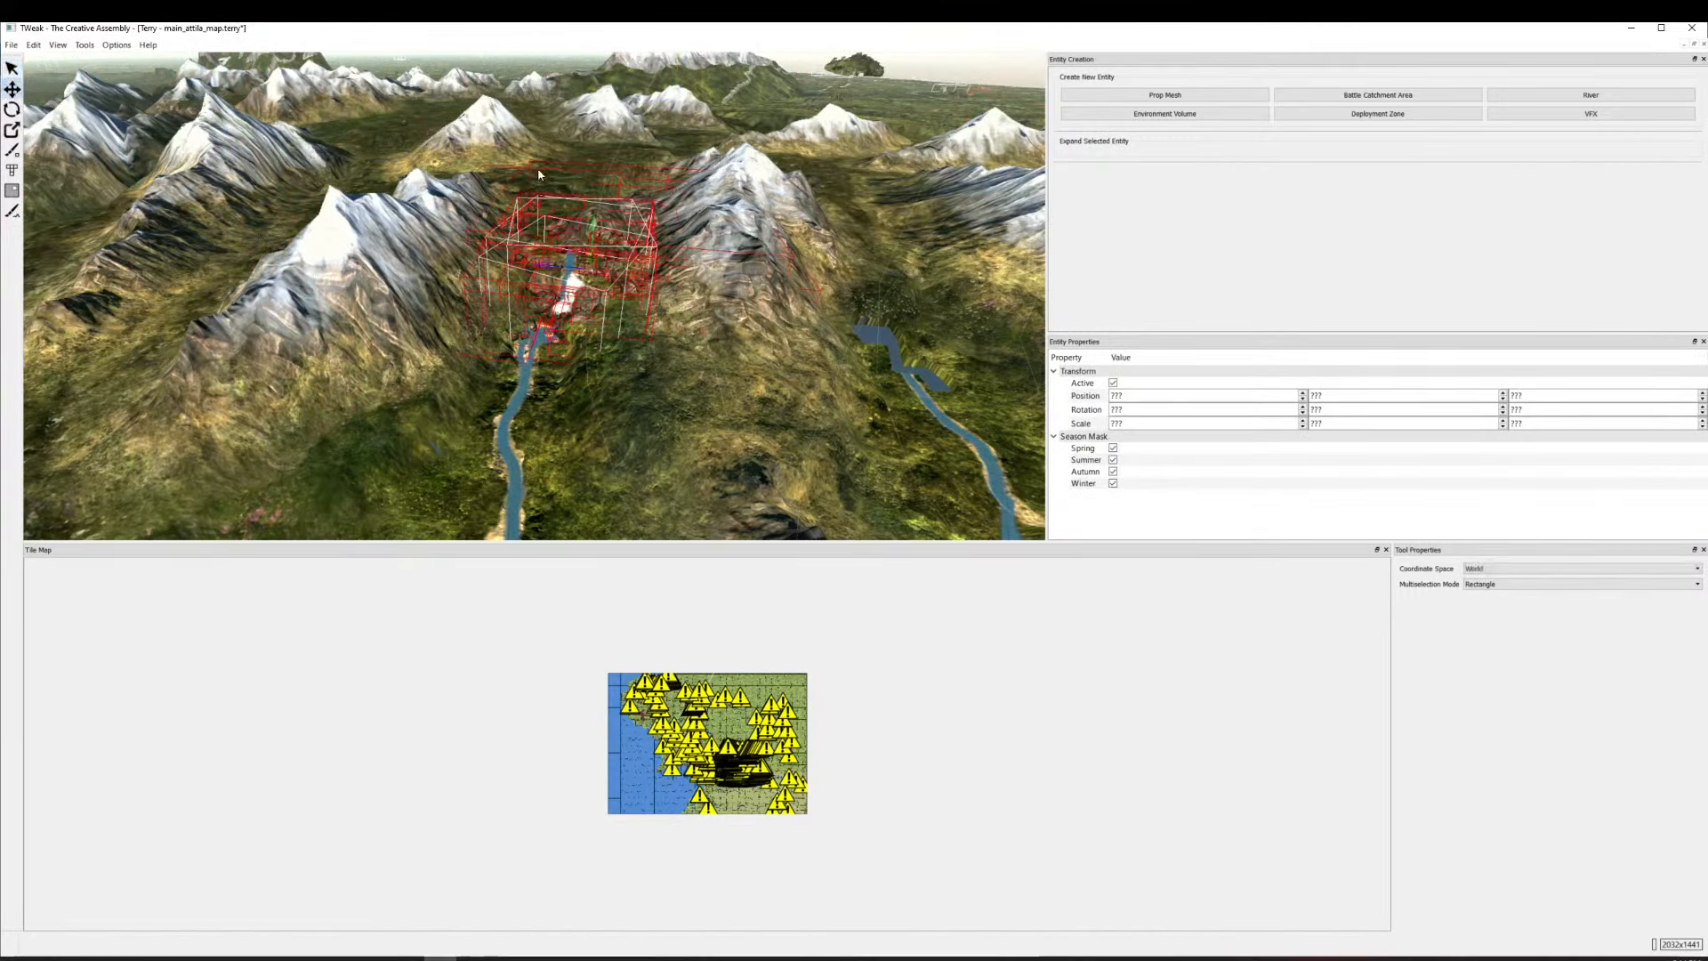
{"action": "left_click_drag", "start_coordinate": [595, 229], "coordinate": [654, 229]}
{"action": "scroll", "coordinate": [549, 342], "scroll_direction": "up", "scroll_amount": 2}
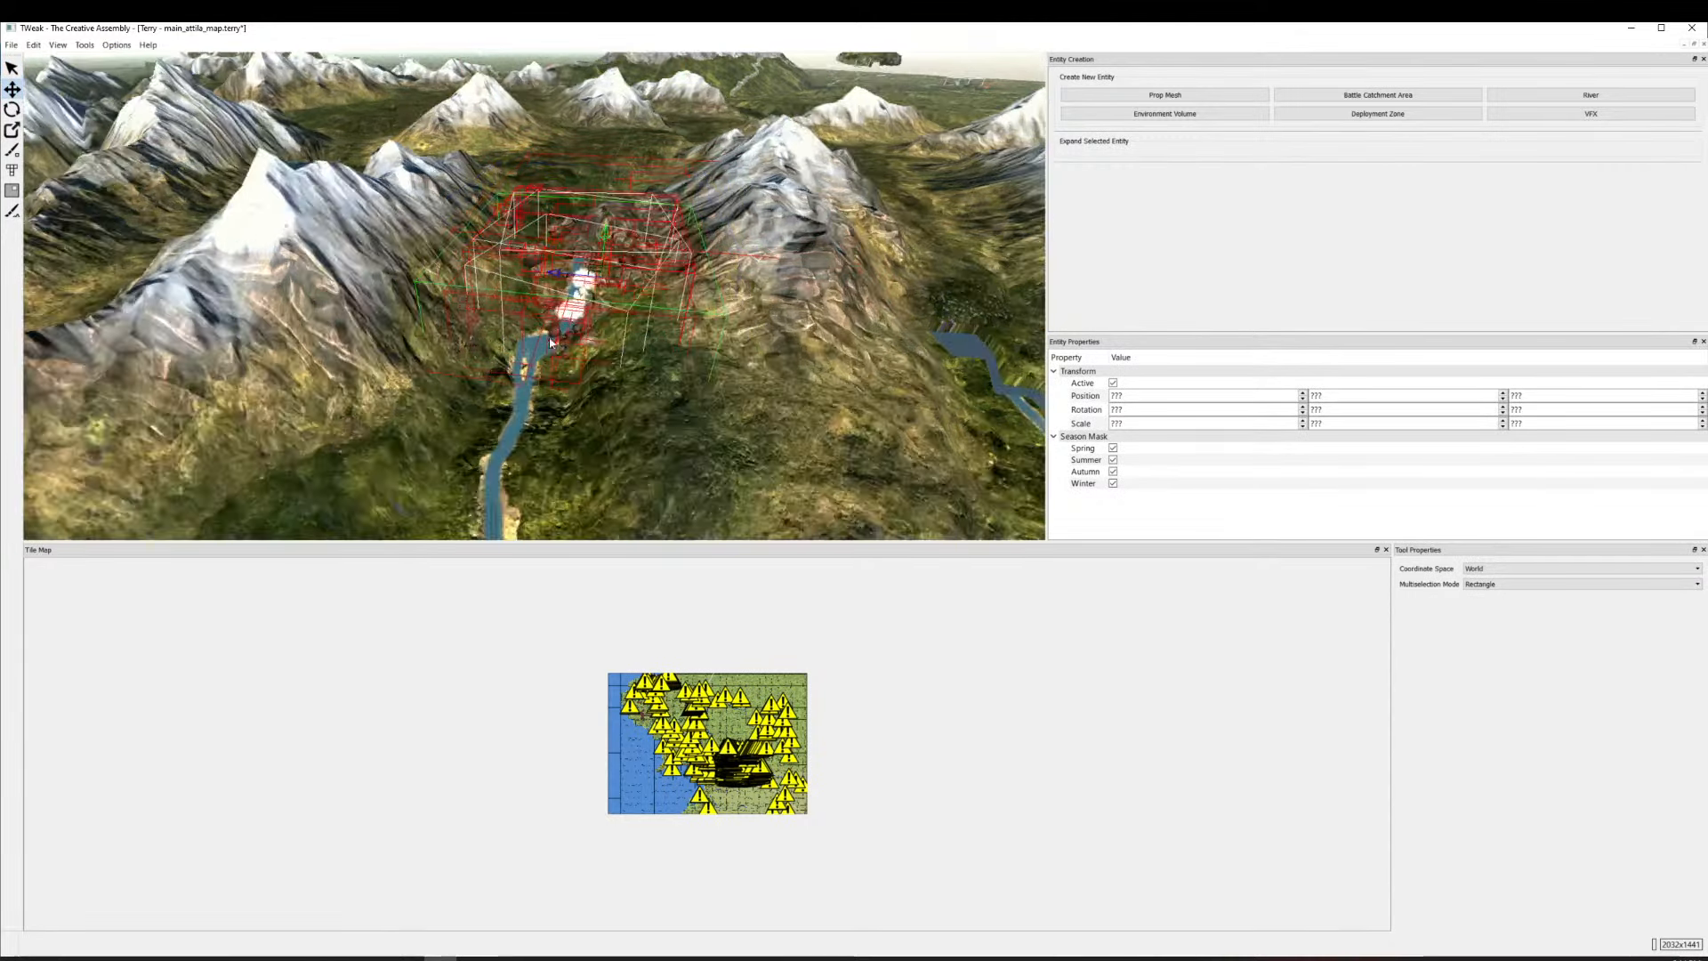
{"action": "scroll", "coordinate": [549, 343], "scroll_direction": "up", "scroll_amount": 3}
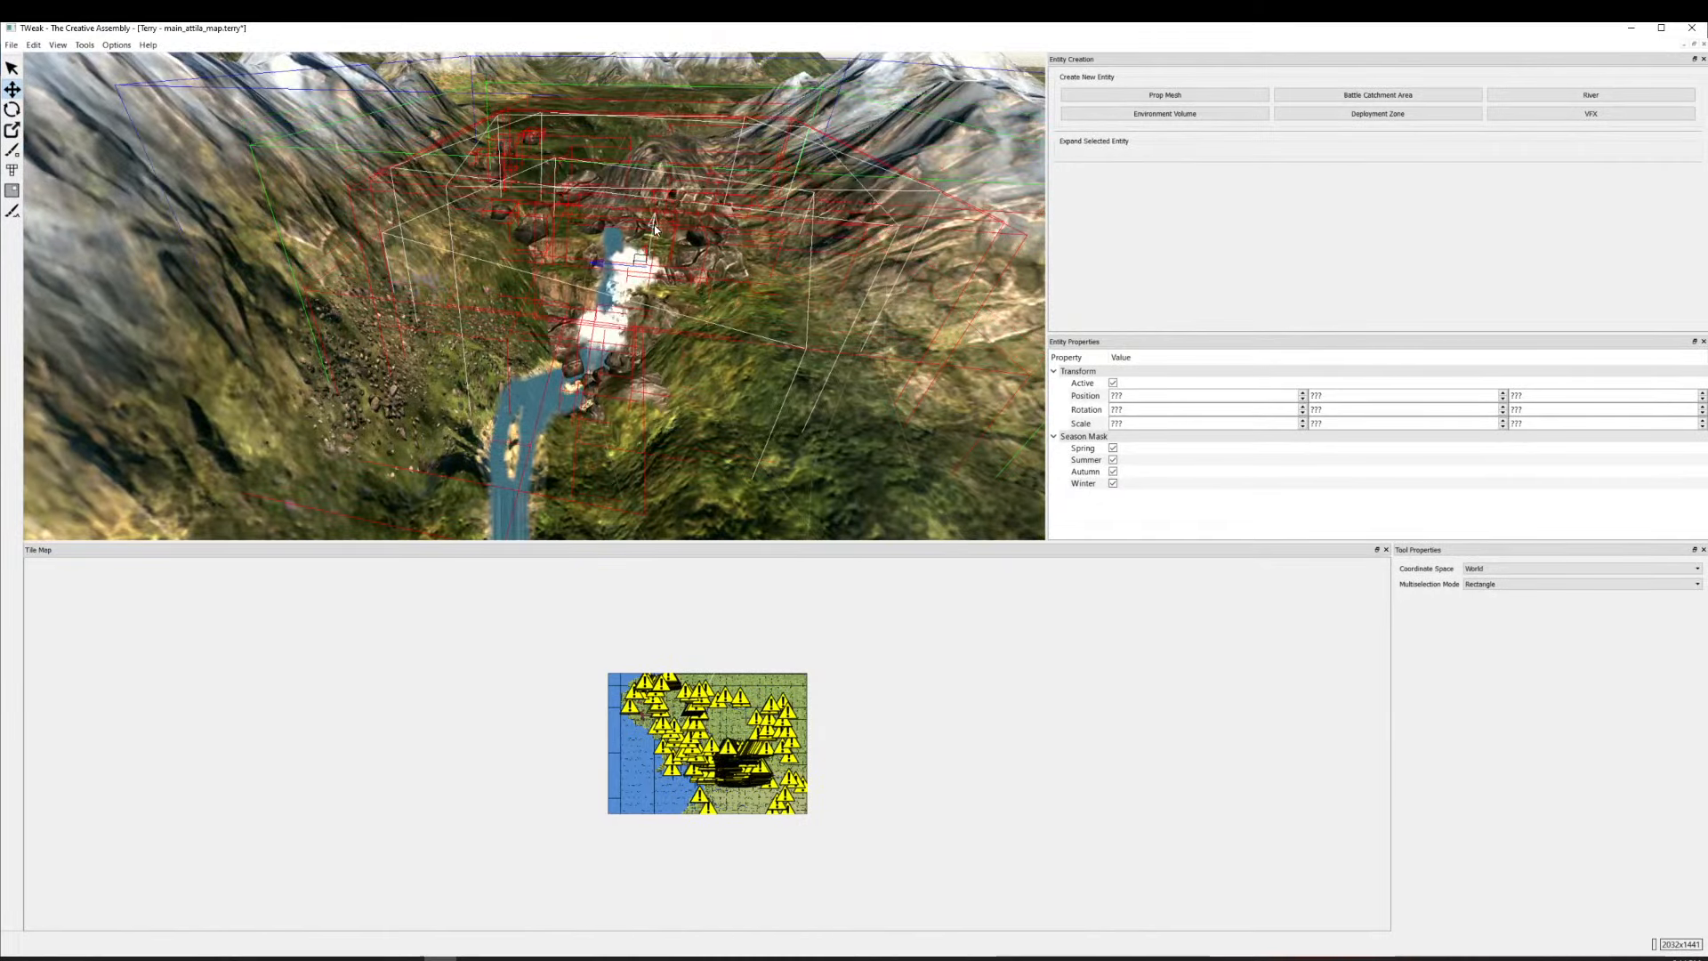
{"action": "left_click_drag", "start_coordinate": [649, 437], "coordinate": [561, 378]}
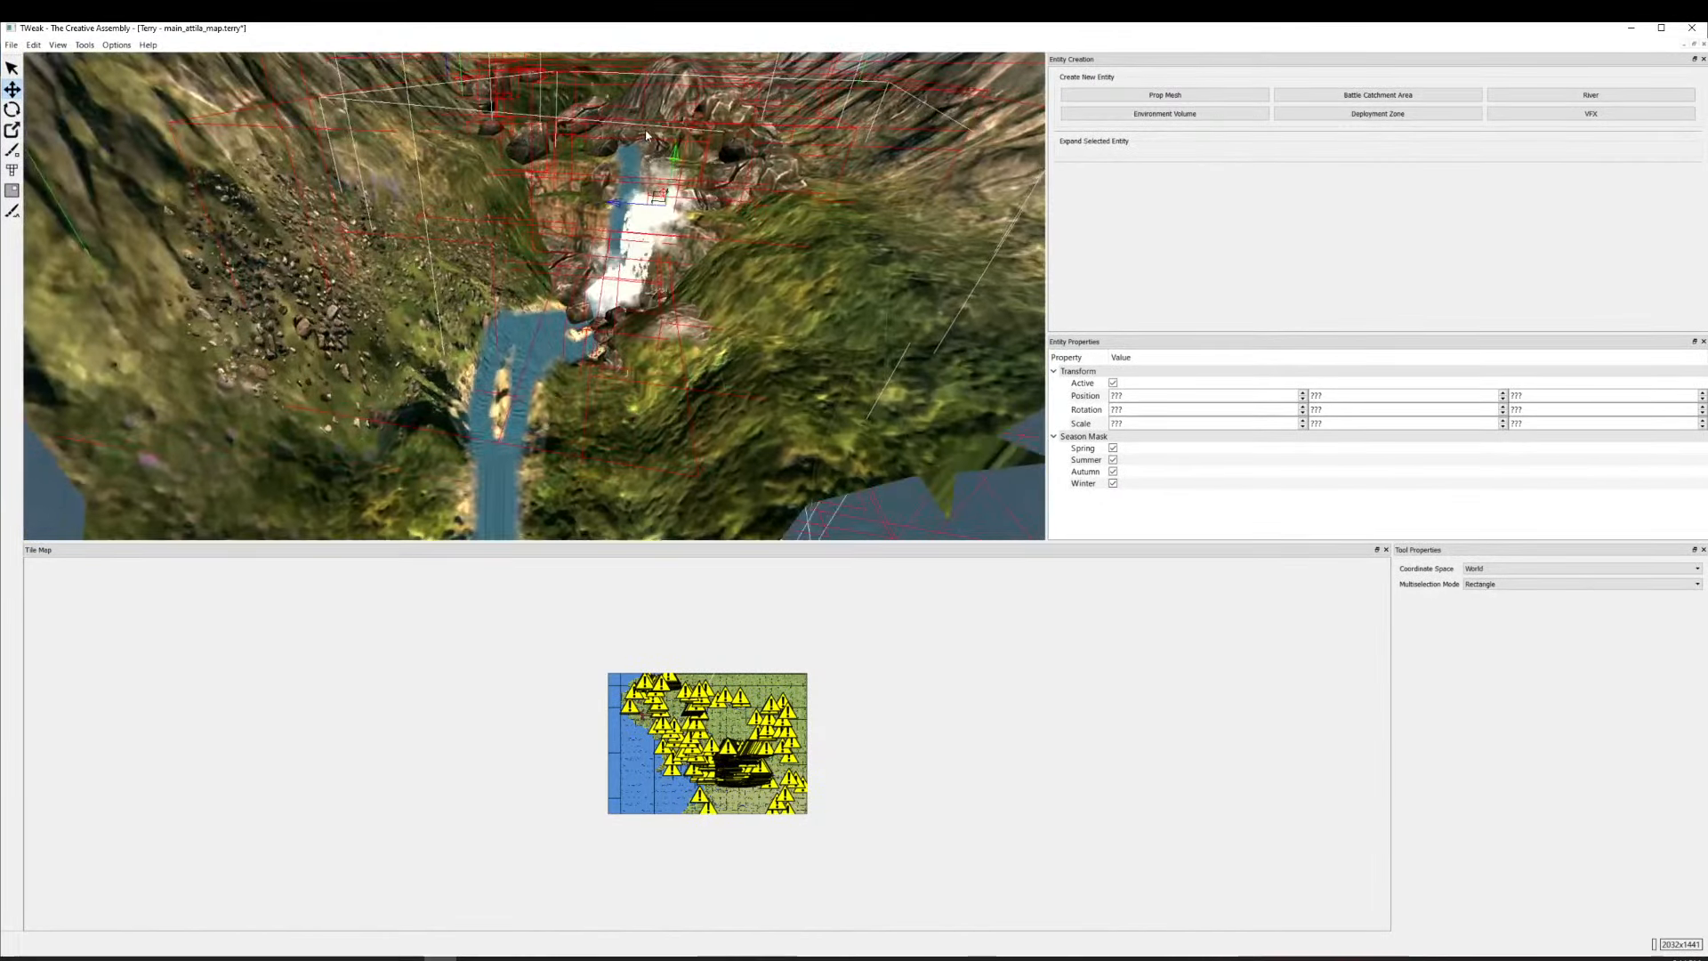
{"action": "left_click_drag", "start_coordinate": [676, 157], "coordinate": [675, 170]}
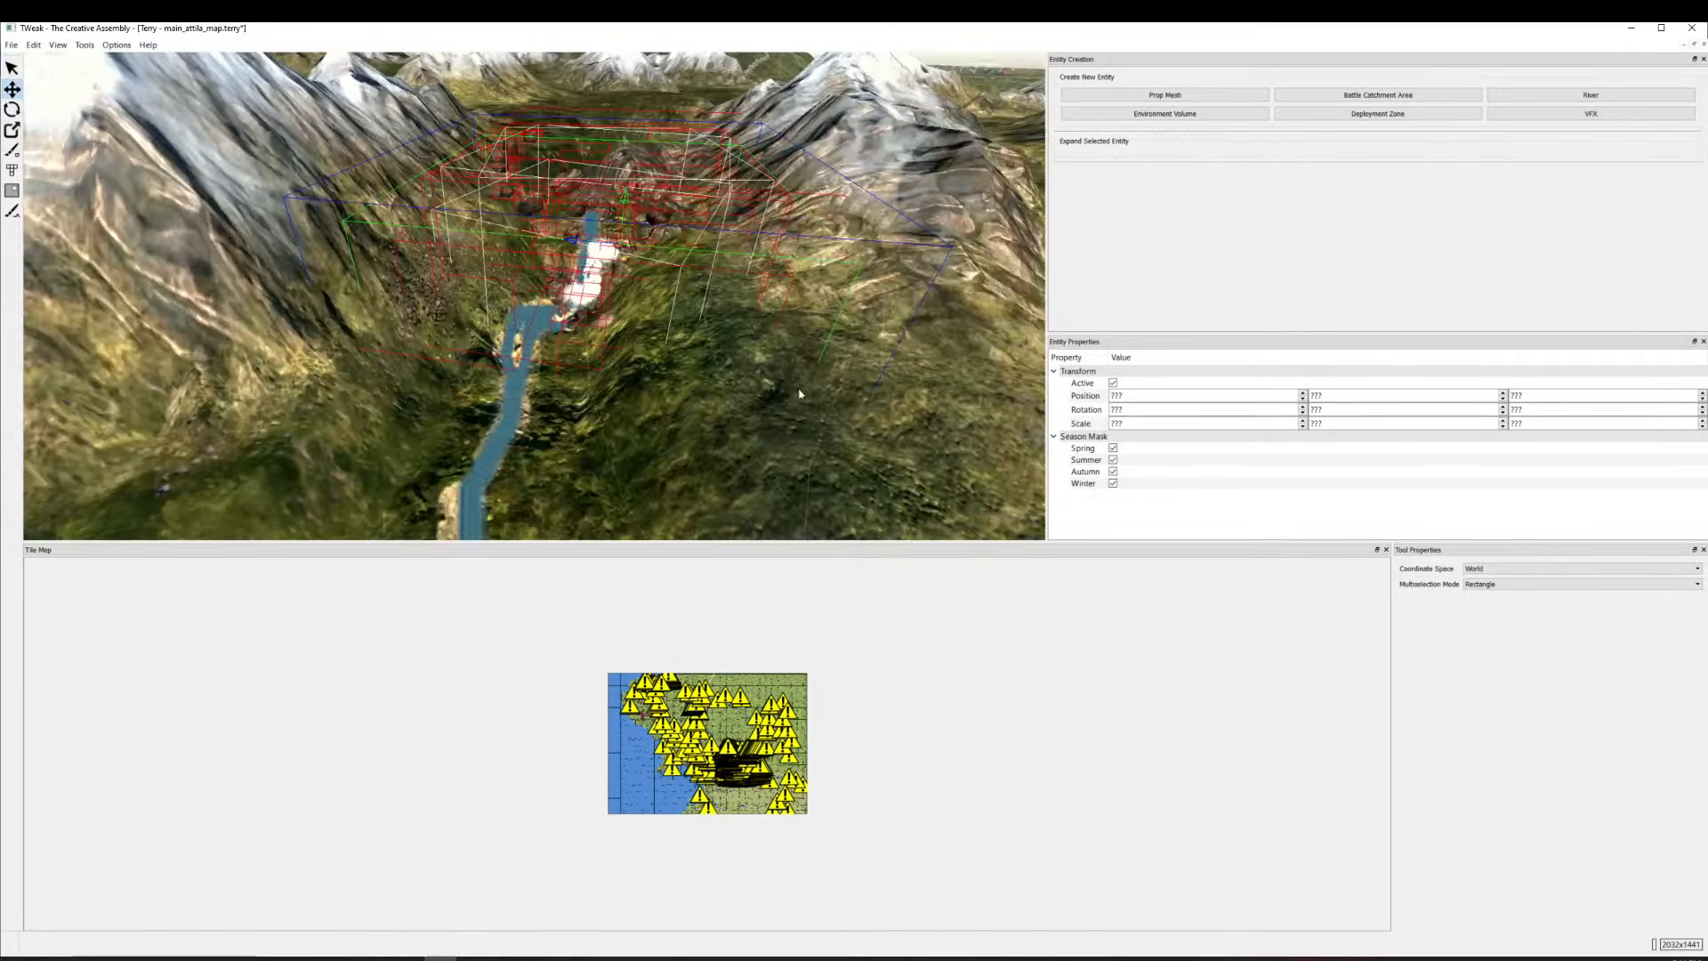
Deselect the cluster and examine how its rocks and waterfall sit in the terrain, from close up, from afar and from below.
{"action": "left_click", "coordinate": [688, 403]}
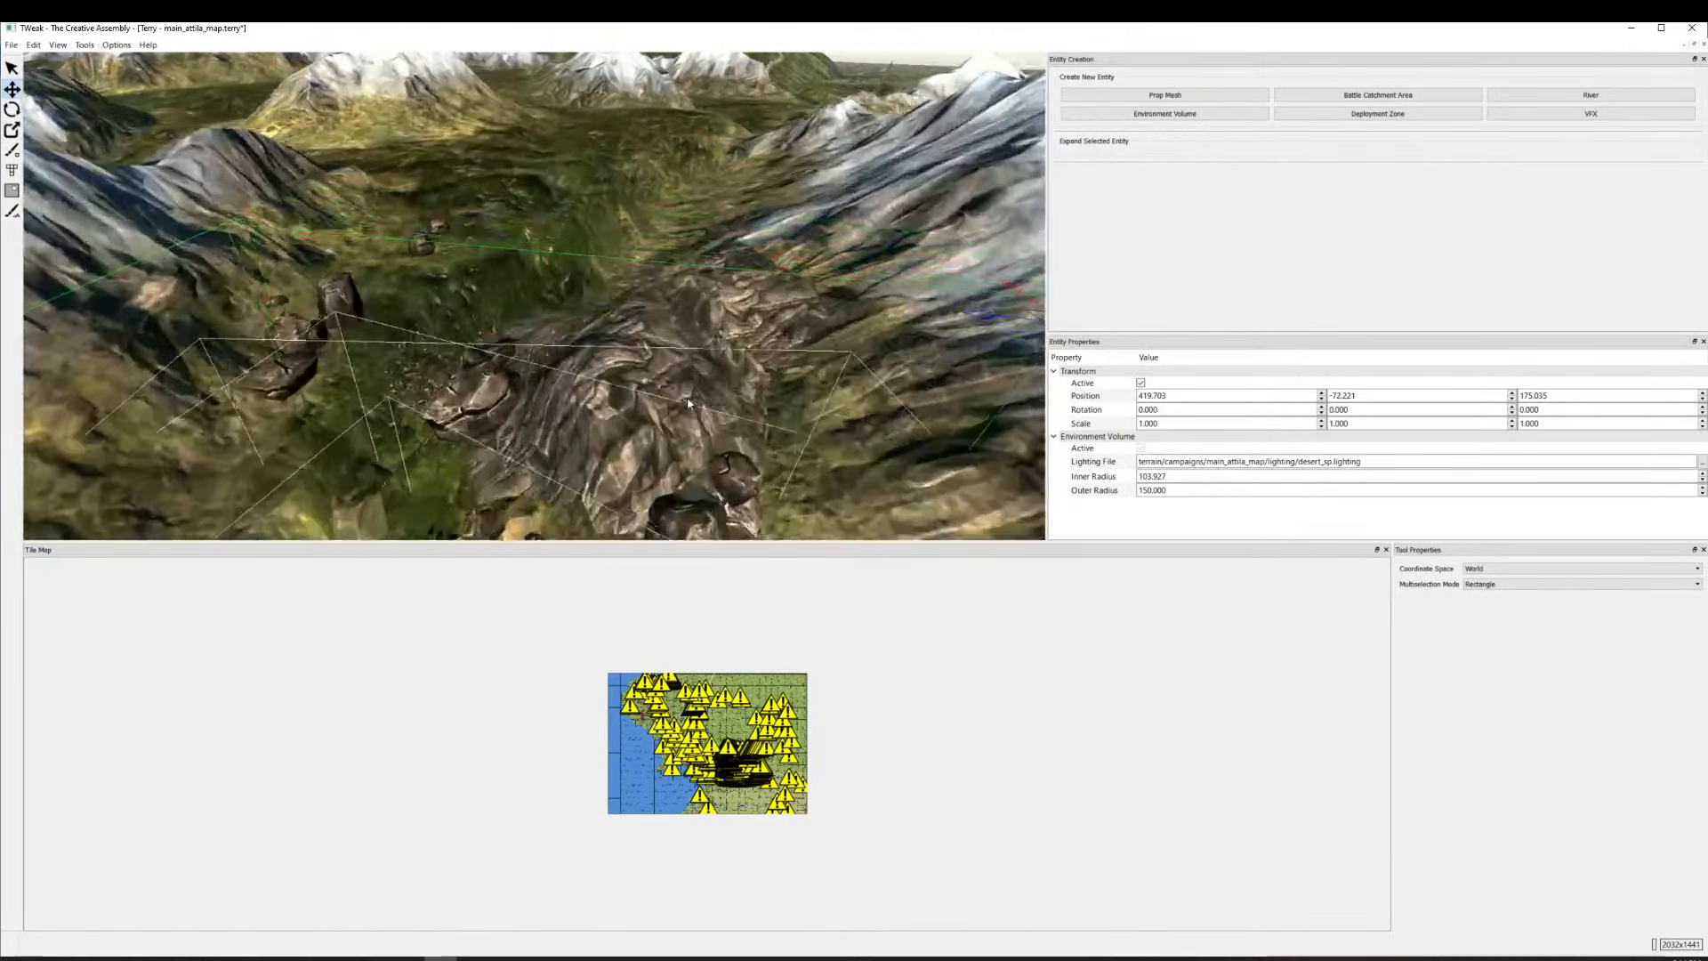
{"action": "key", "text": "s"}
{"action": "key", "text": "a"}
{"action": "key", "text": "d"}
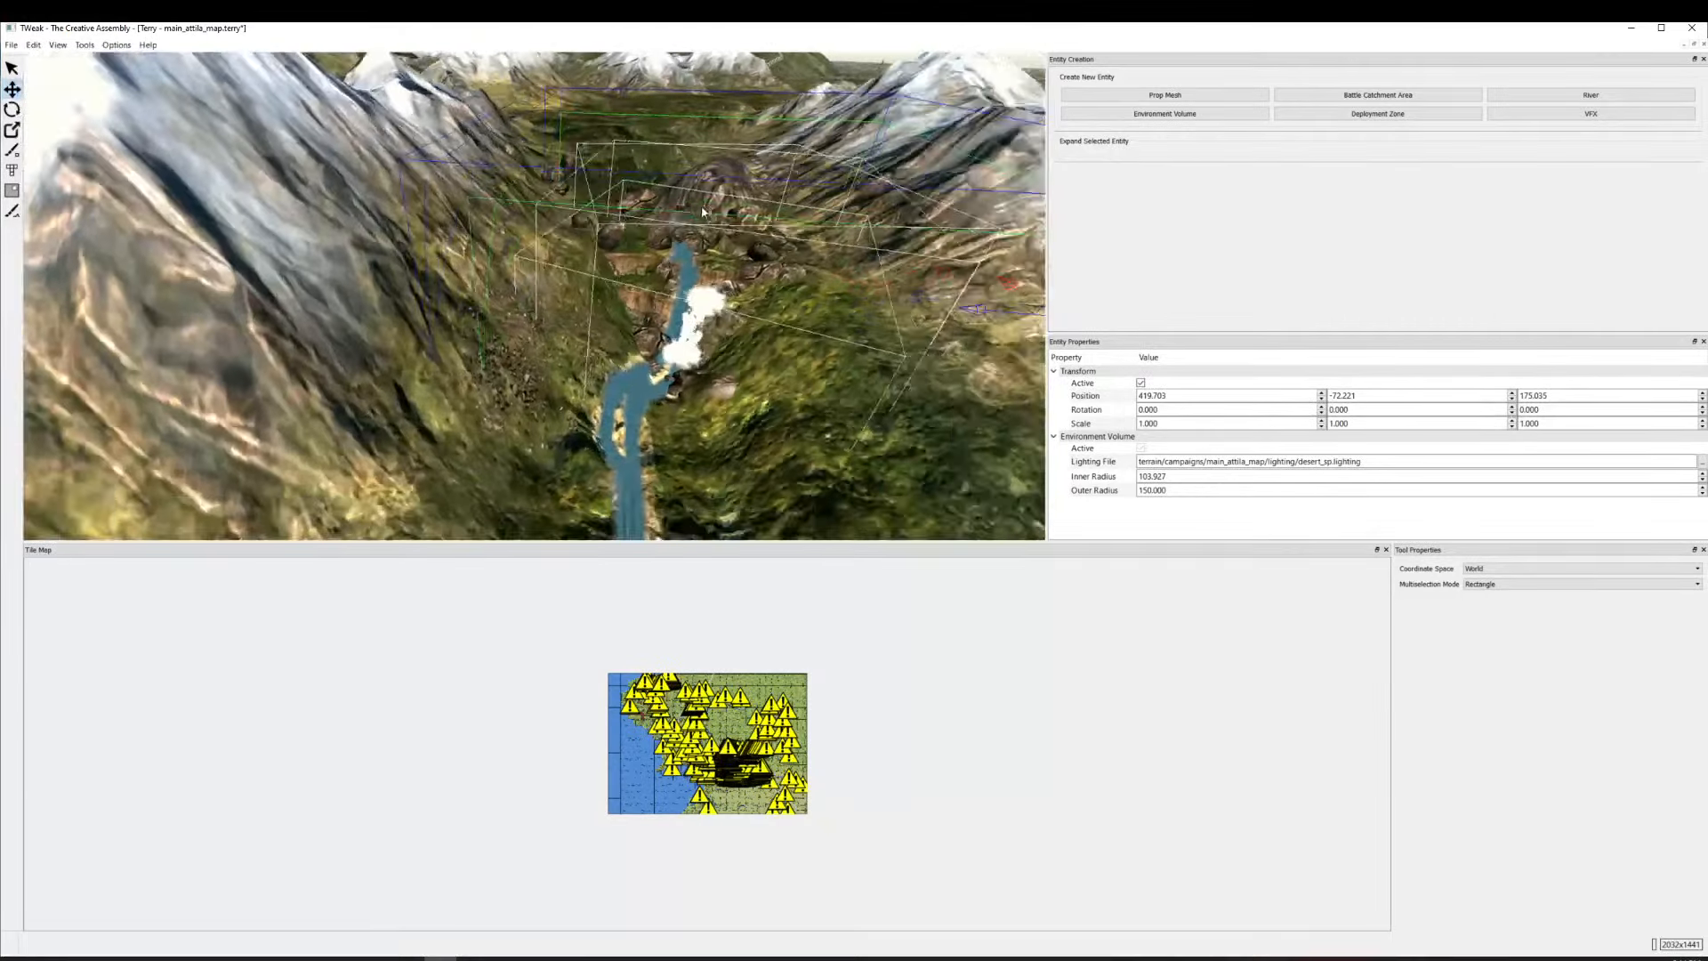
{"action": "key", "text": "d"}
{"action": "scroll", "coordinate": [653, 383], "scroll_direction": "up", "scroll_amount": 4}
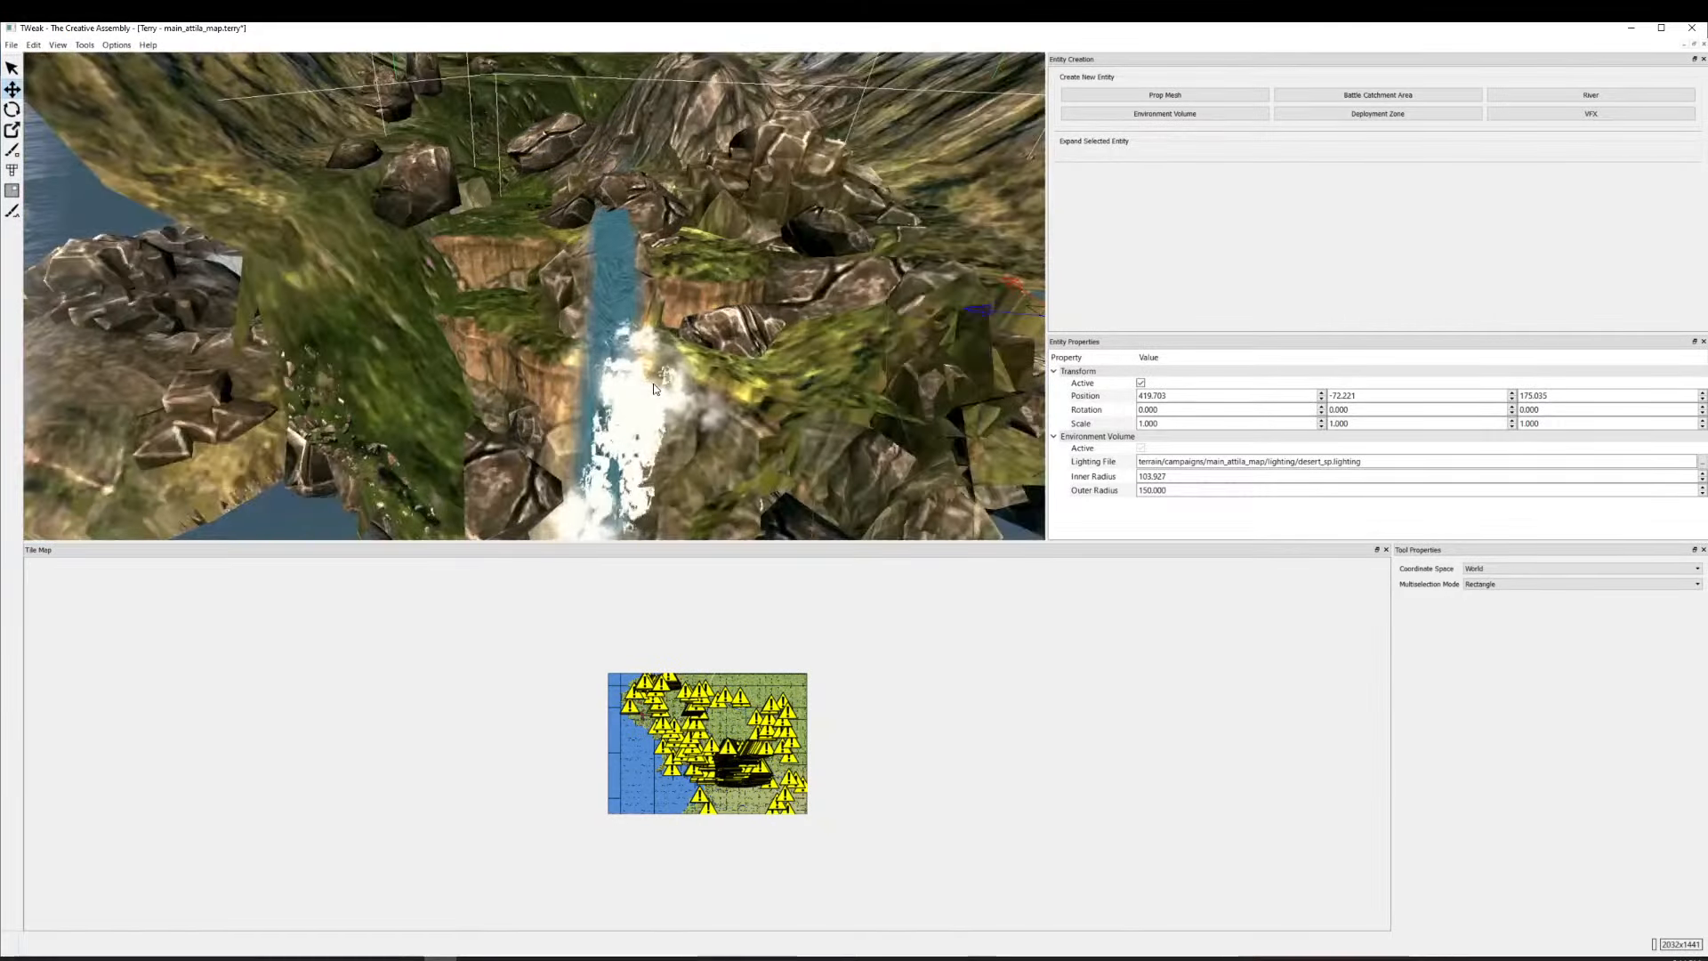
{"action": "scroll", "coordinate": [653, 384], "scroll_direction": "down", "scroll_amount": 4}
{"action": "scroll", "coordinate": [679, 226], "scroll_direction": "up", "scroll_amount": 2}
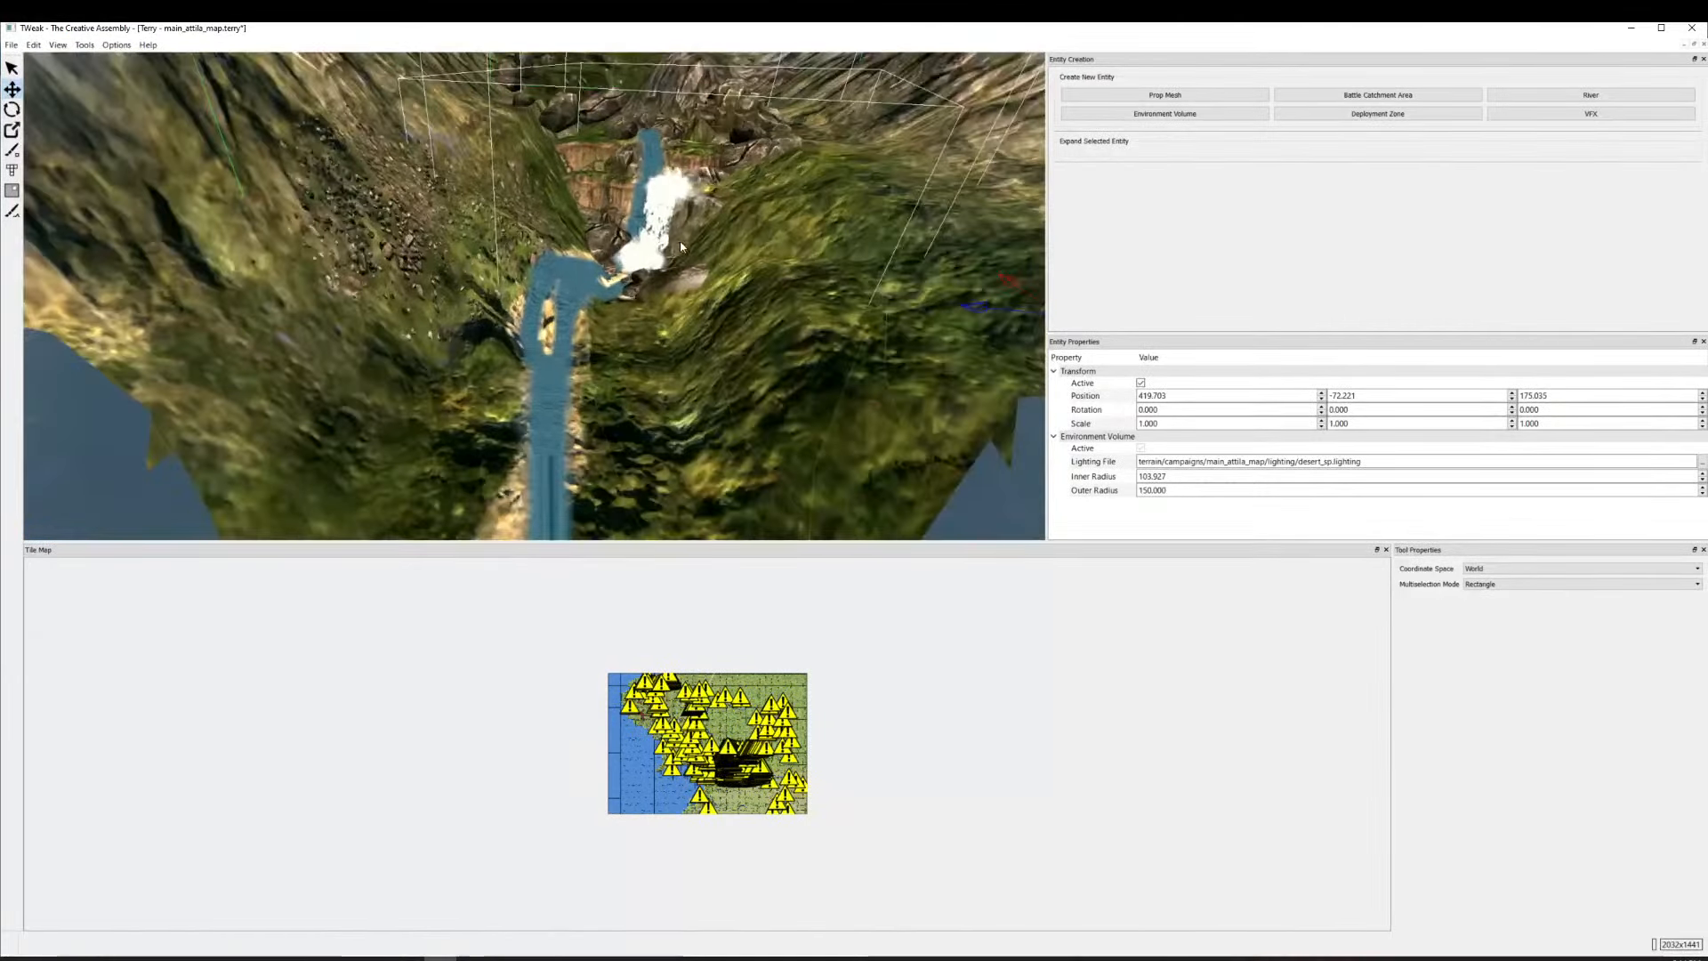
{"action": "left_click_drag", "start_coordinate": [678, 226], "coordinate": [514, 302]}
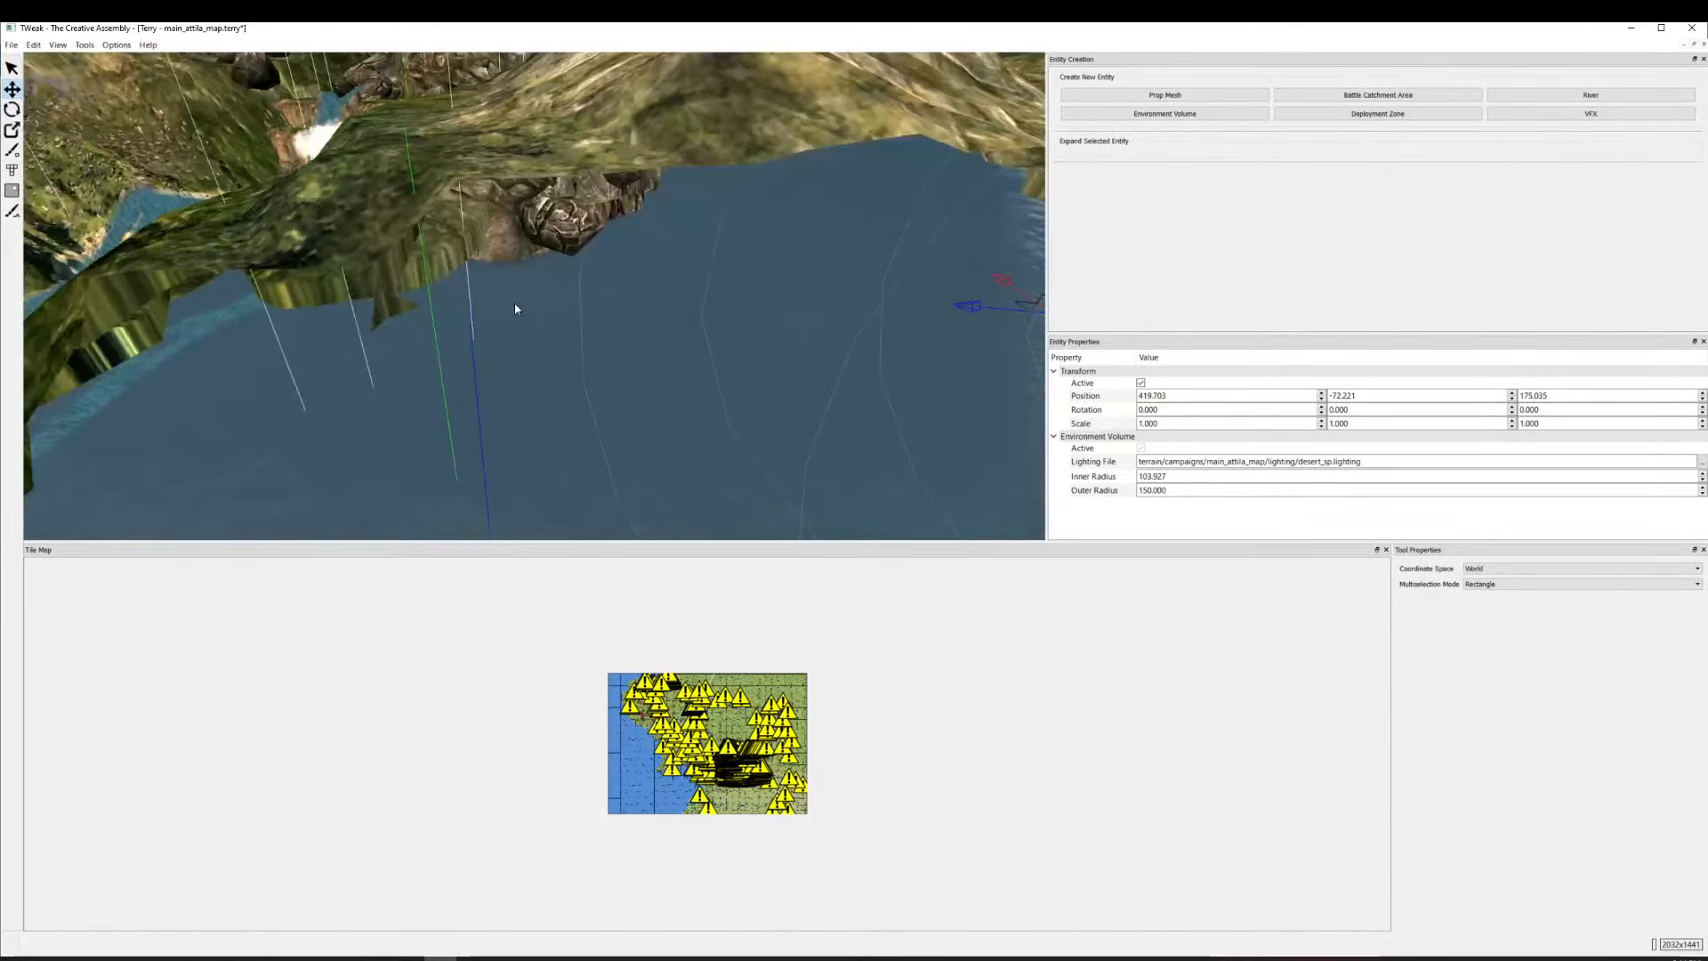
{"action": "scroll", "coordinate": [514, 304], "scroll_direction": "up", "scroll_amount": 5}
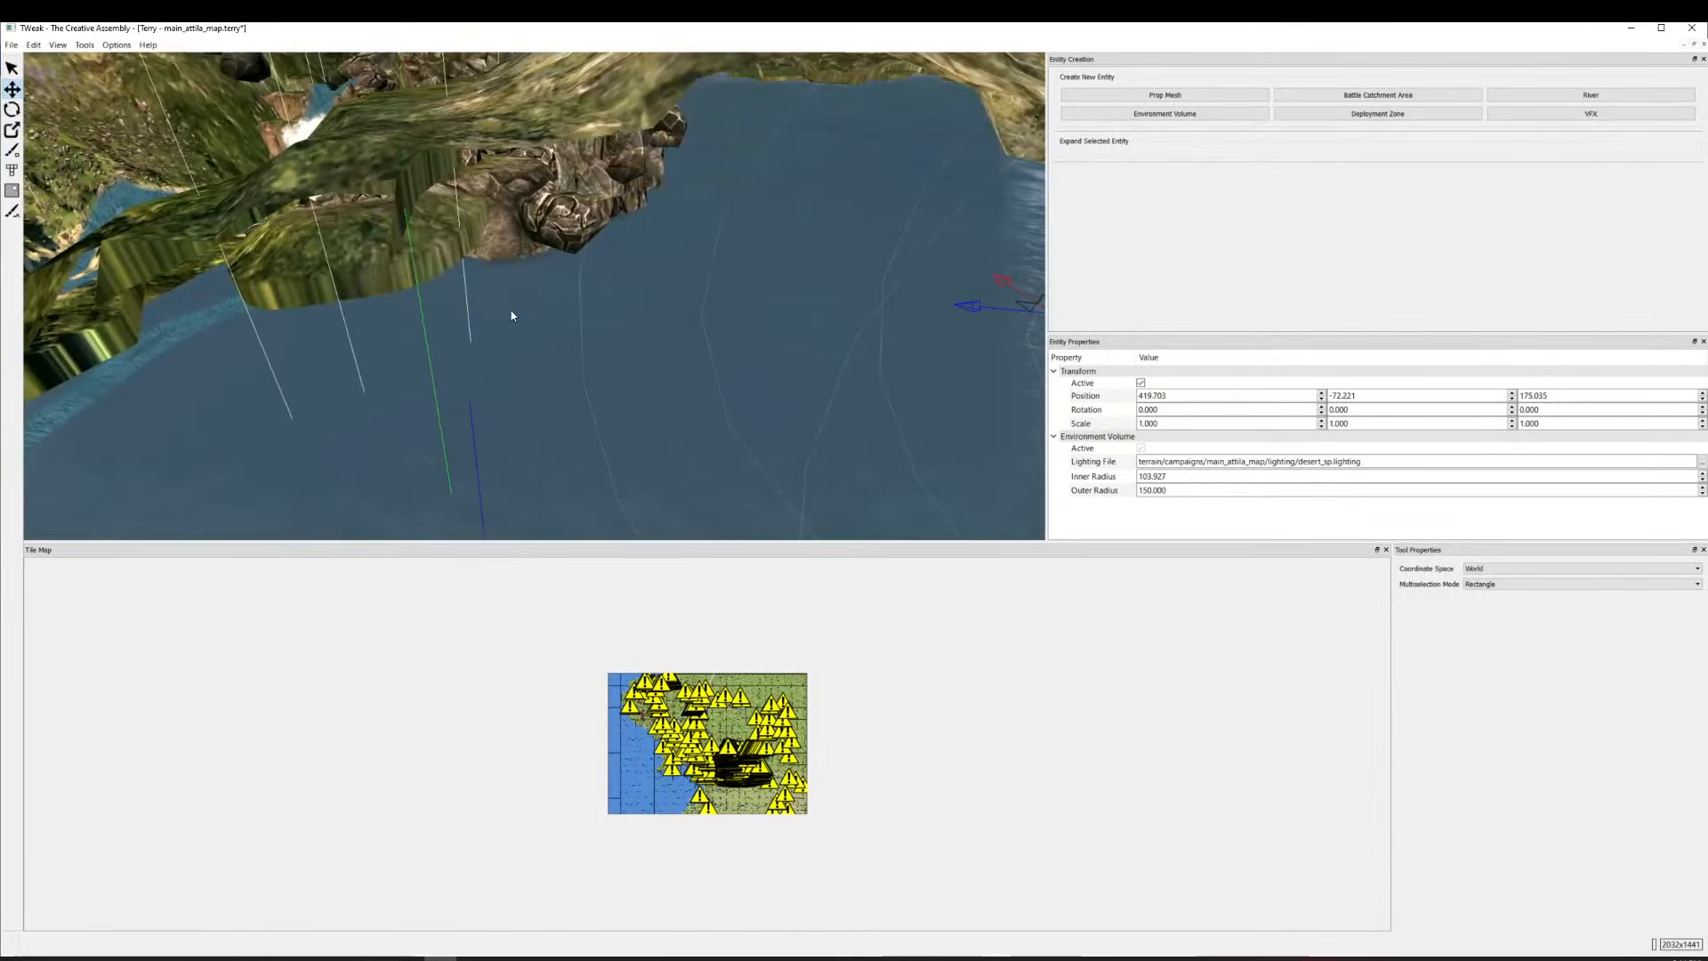
{"action": "scroll", "coordinate": [427, 315], "scroll_direction": "up", "scroll_amount": 4}
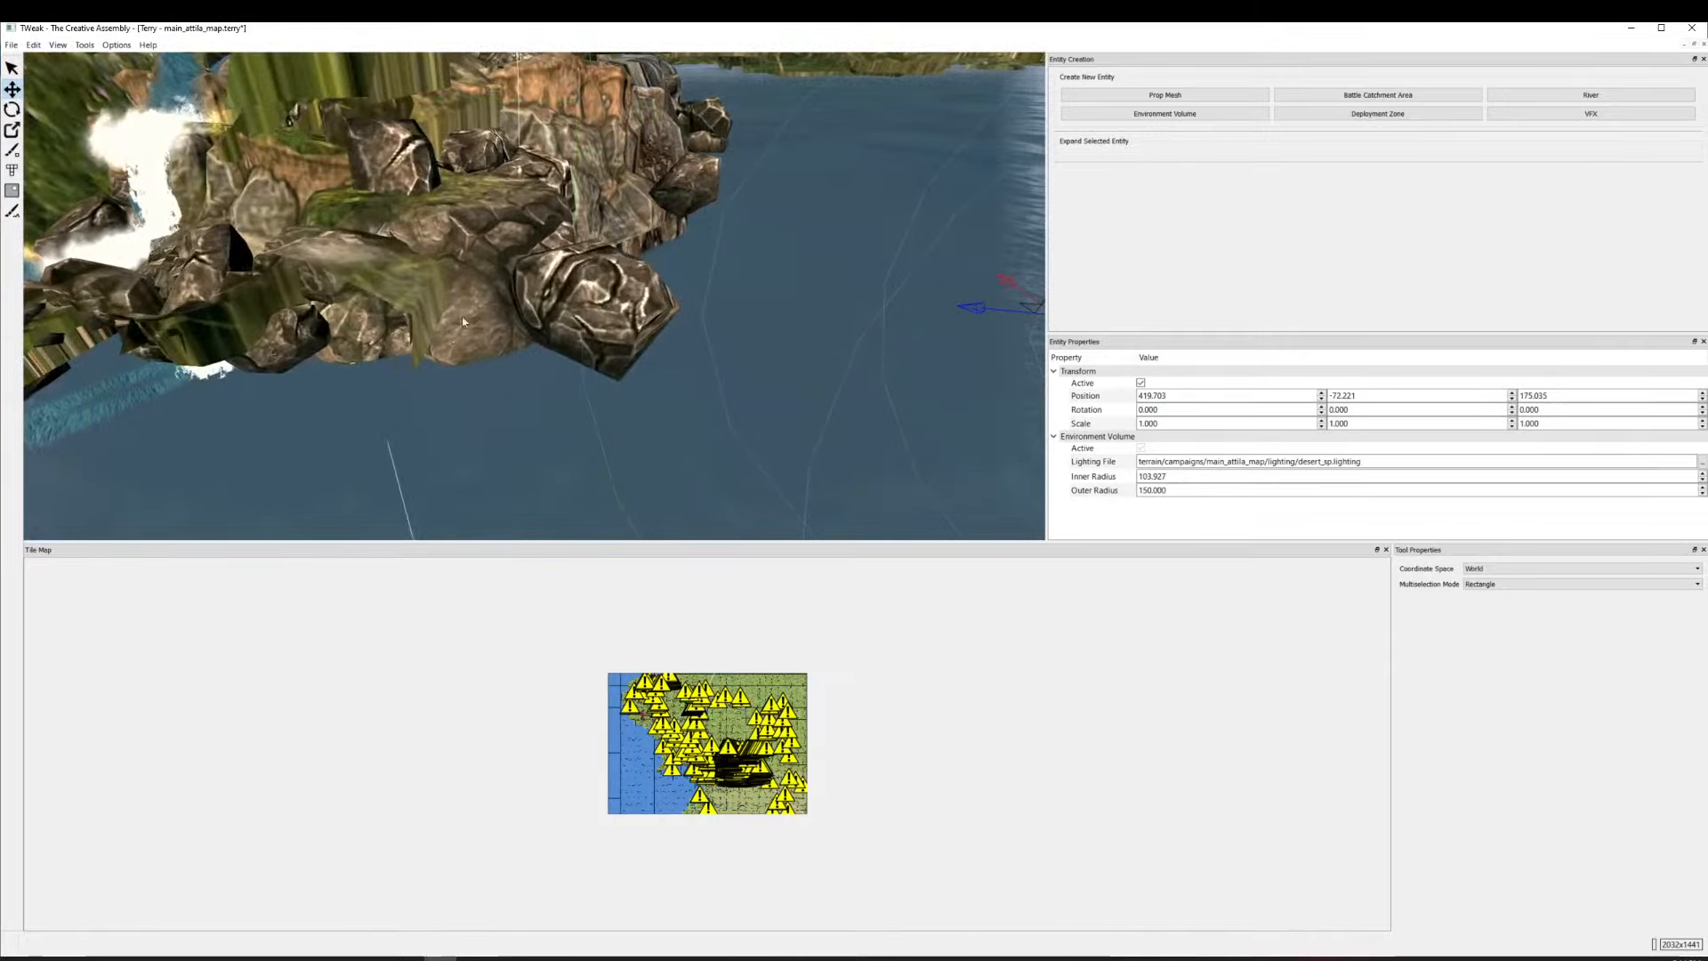
{"action": "scroll", "coordinate": [449, 281], "scroll_direction": "down", "scroll_amount": 10}
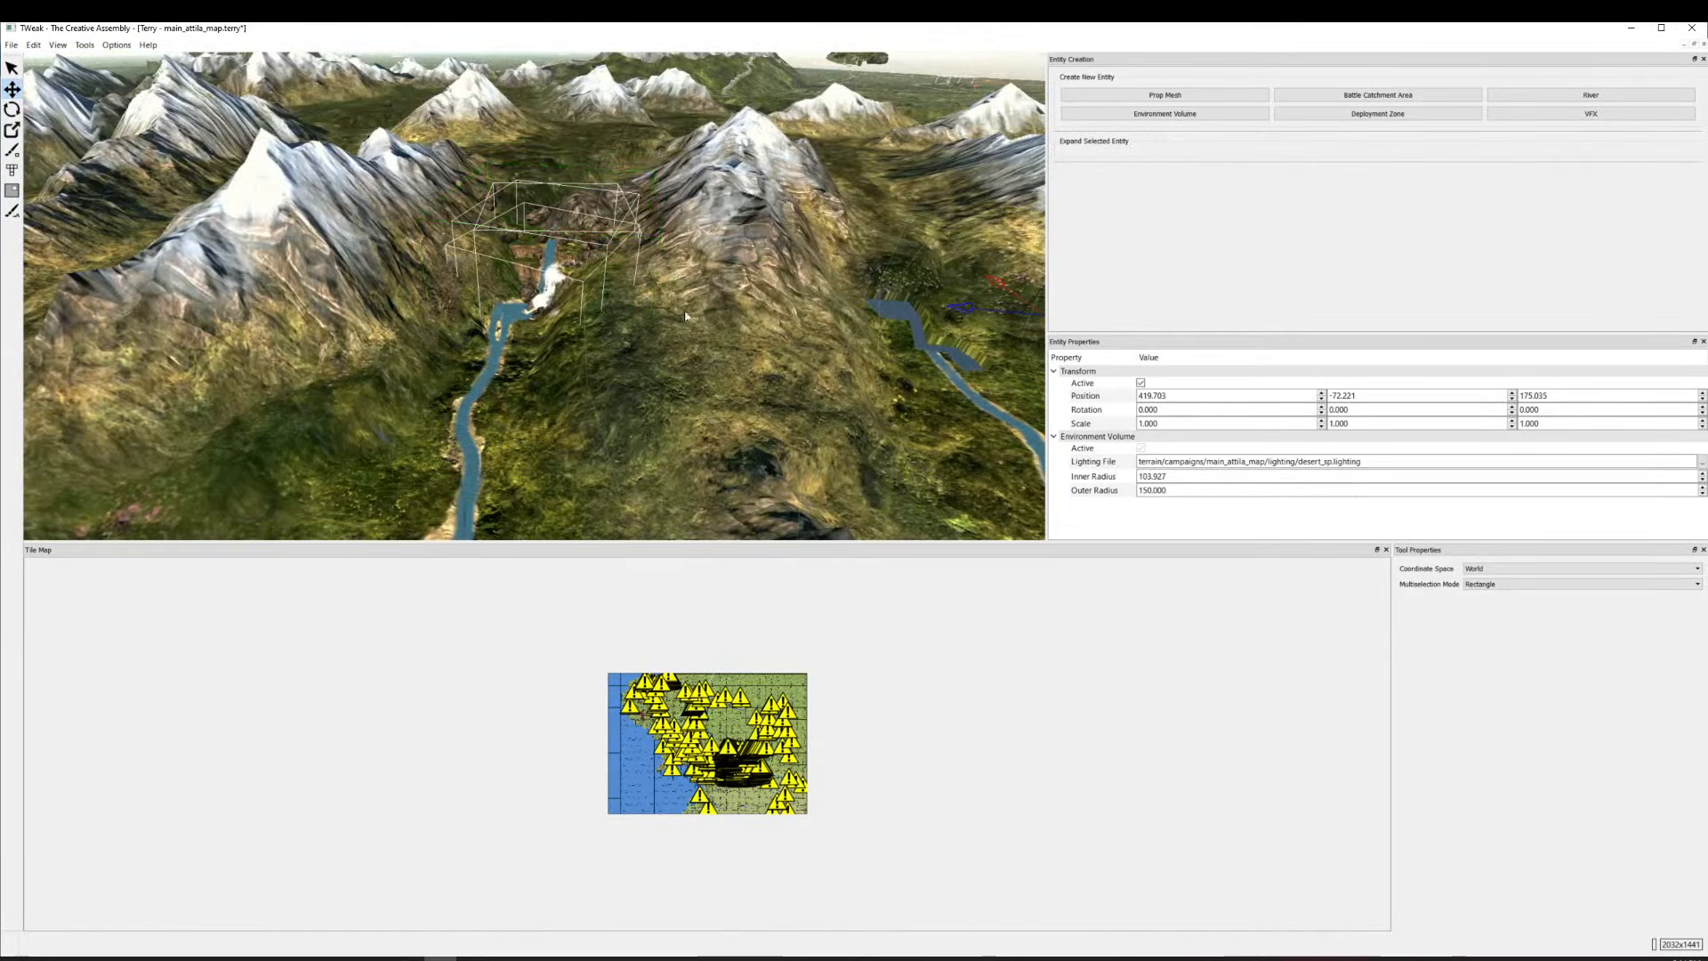
Reselect the cluster and raise it slightly over the river's upper end, checking the fit and picking the waterfall splash effect.
{"action": "left_click_drag", "start_coordinate": [685, 316], "coordinate": [725, 343]}
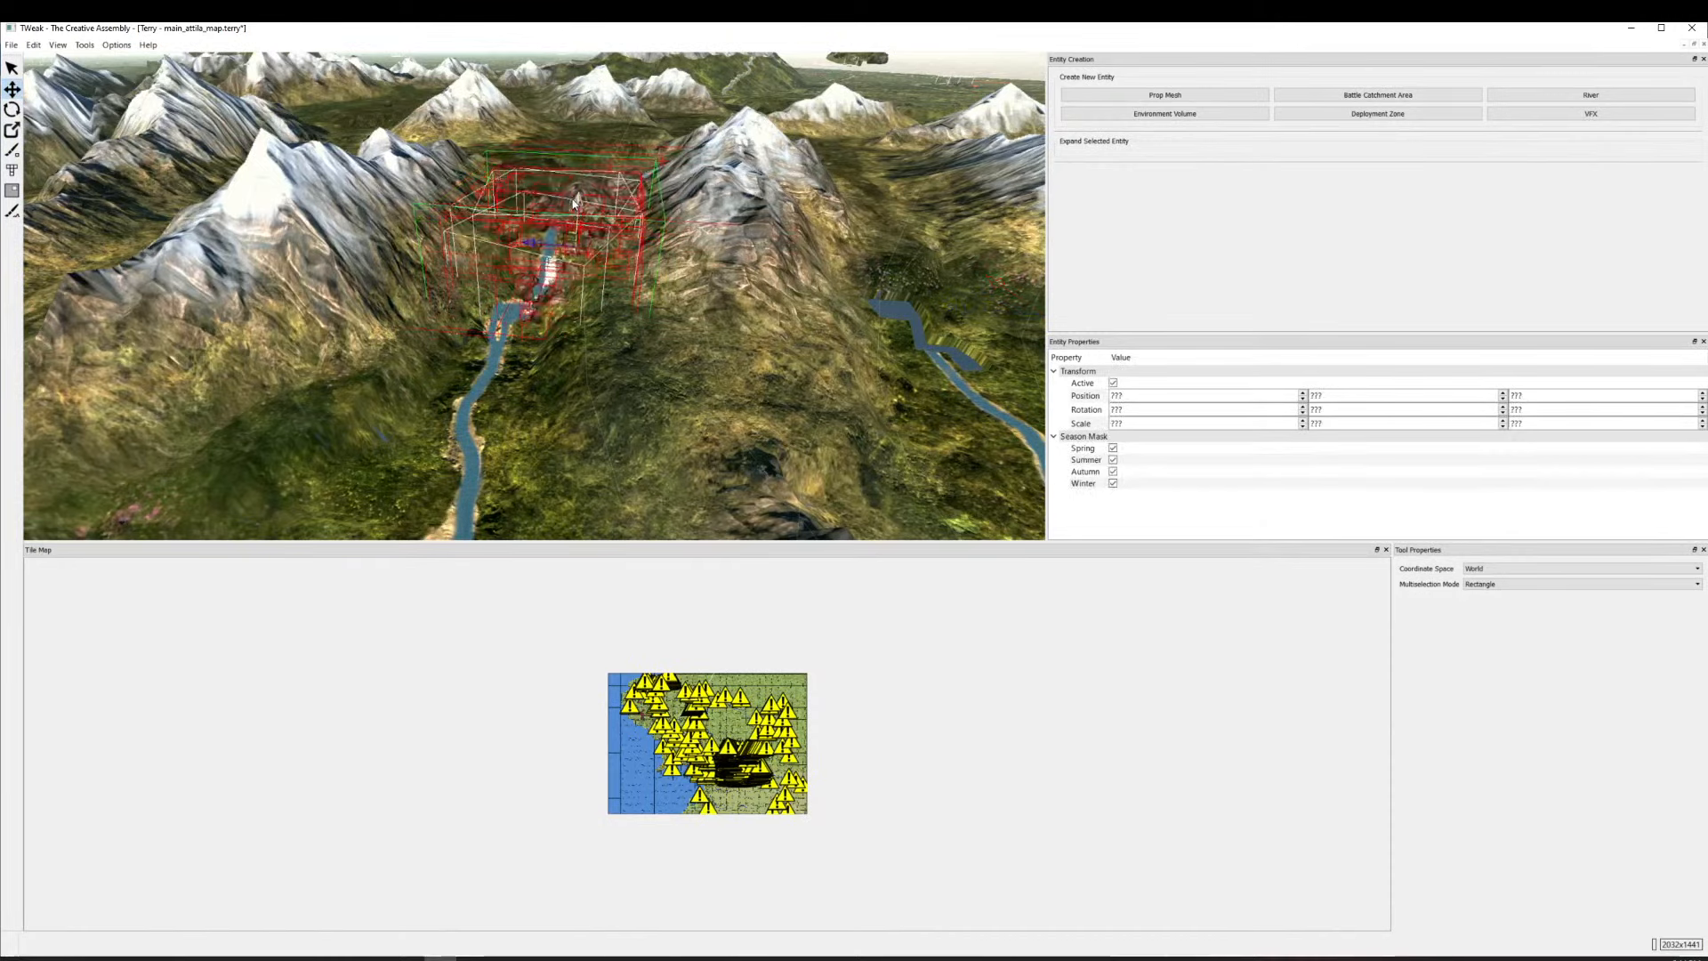
{"action": "scroll", "coordinate": [576, 217], "scroll_direction": "up", "scroll_amount": 5}
{"action": "scroll", "coordinate": [567, 281], "scroll_direction": "down", "scroll_amount": 2}
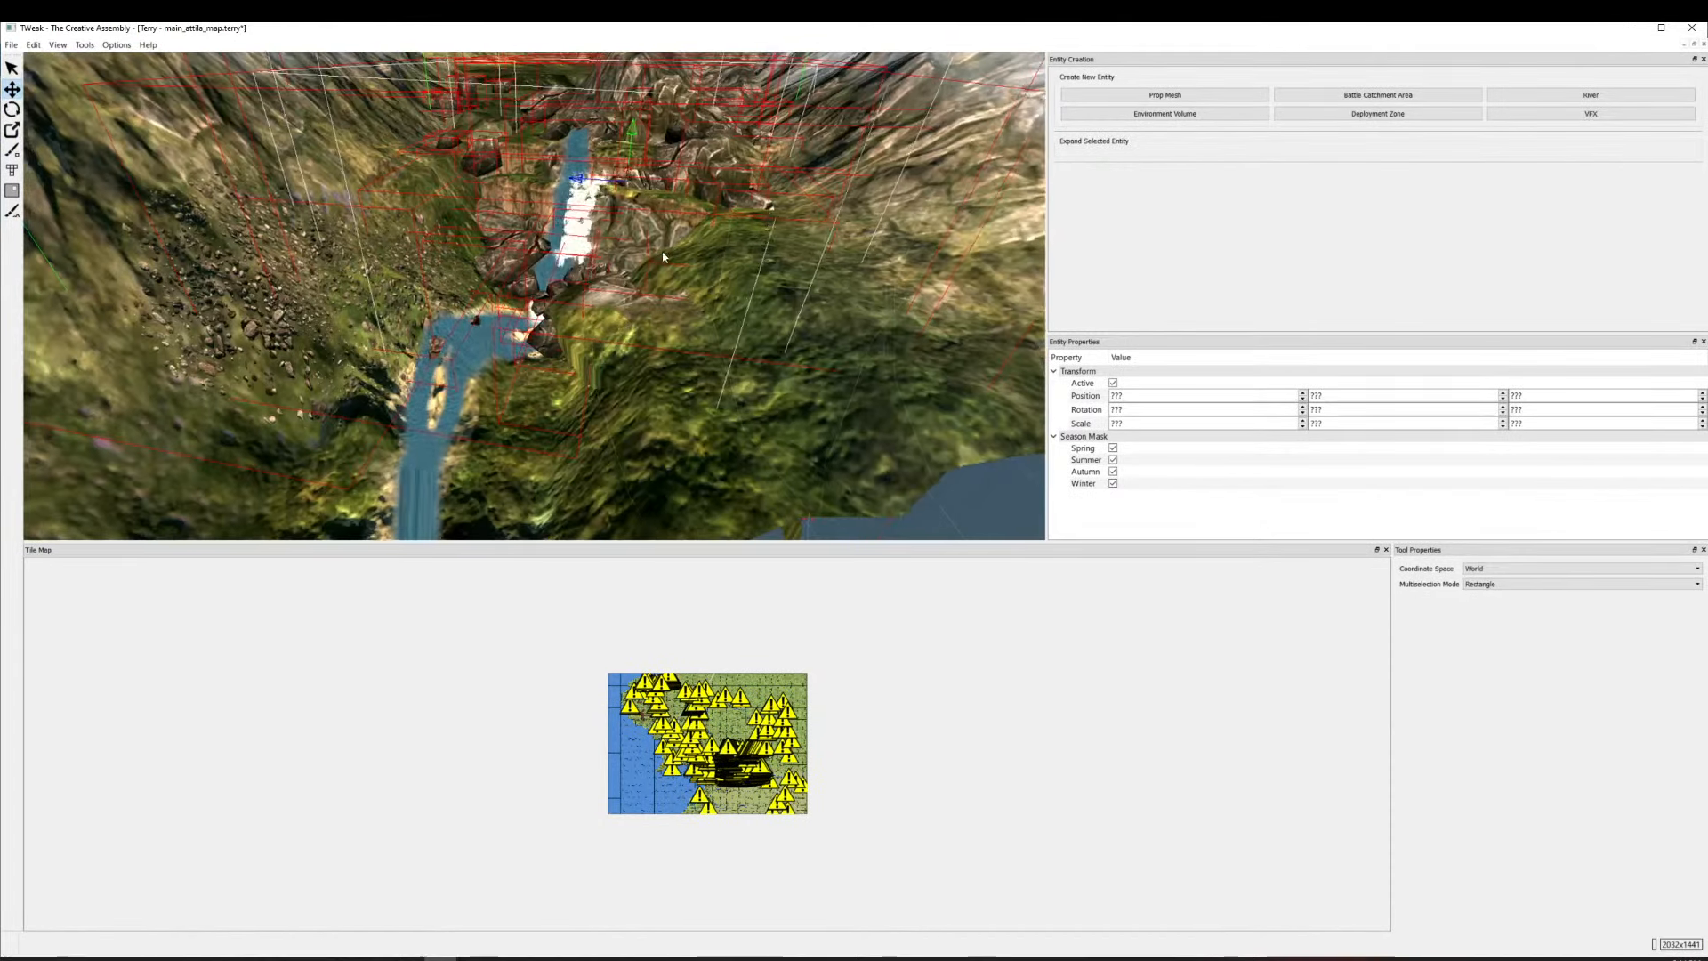
{"action": "left_click", "coordinate": [605, 284]}
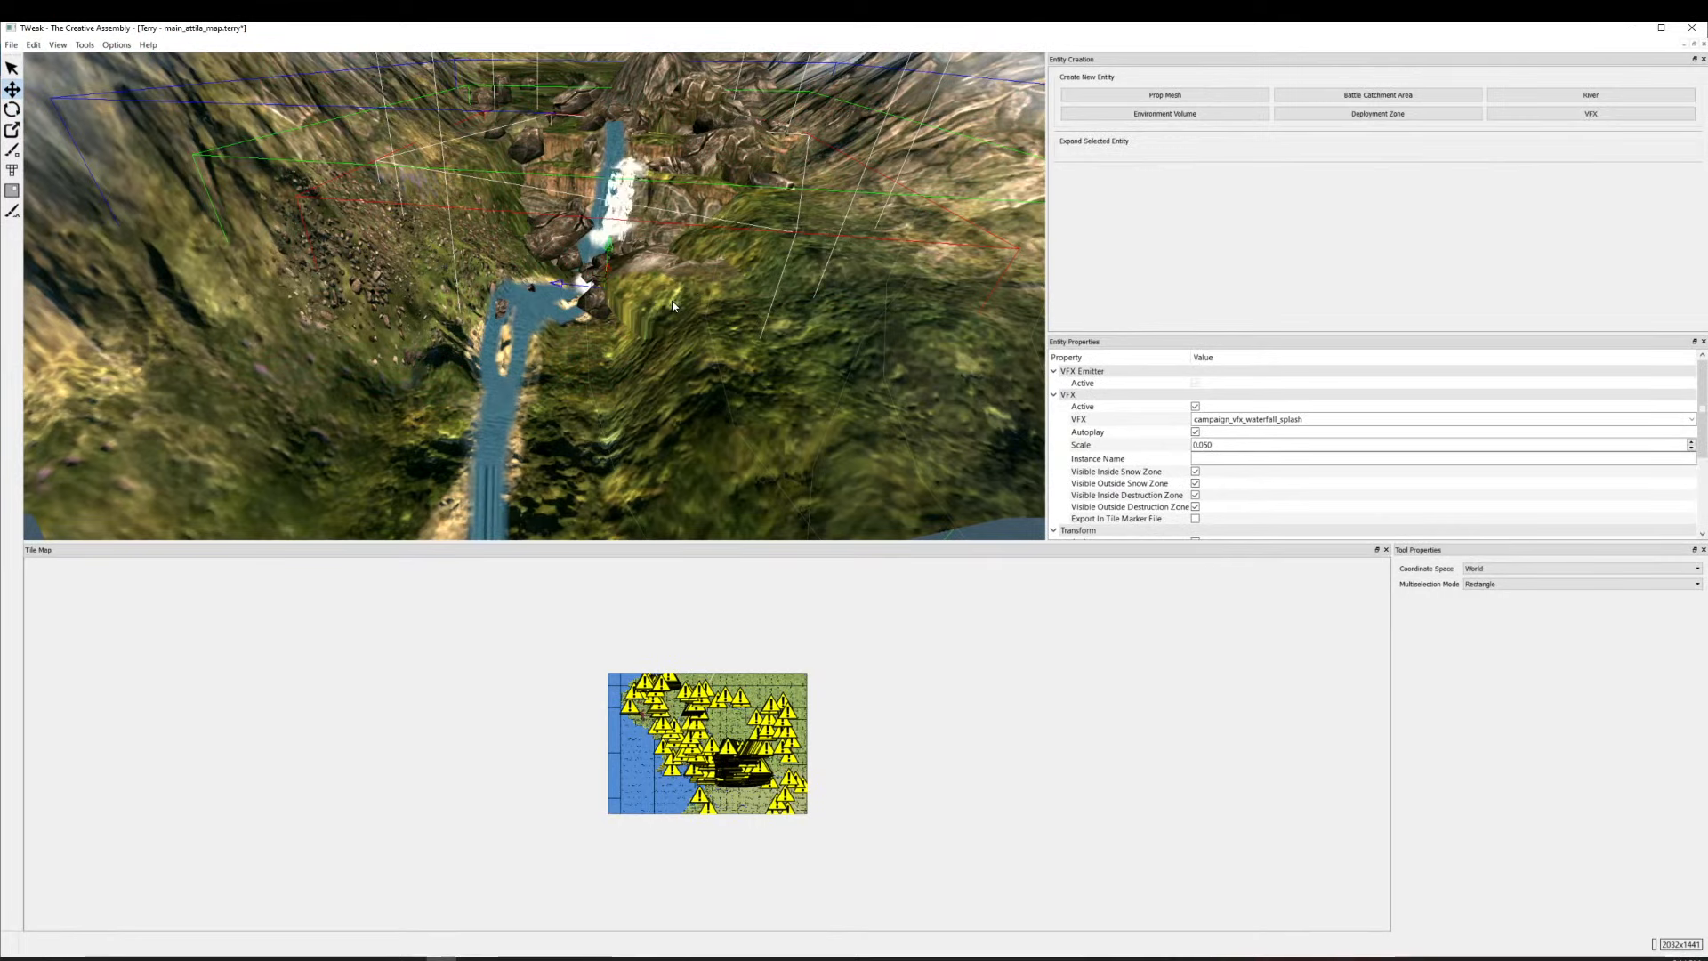
{"action": "scroll", "coordinate": [655, 322], "scroll_direction": "up", "scroll_amount": 2}
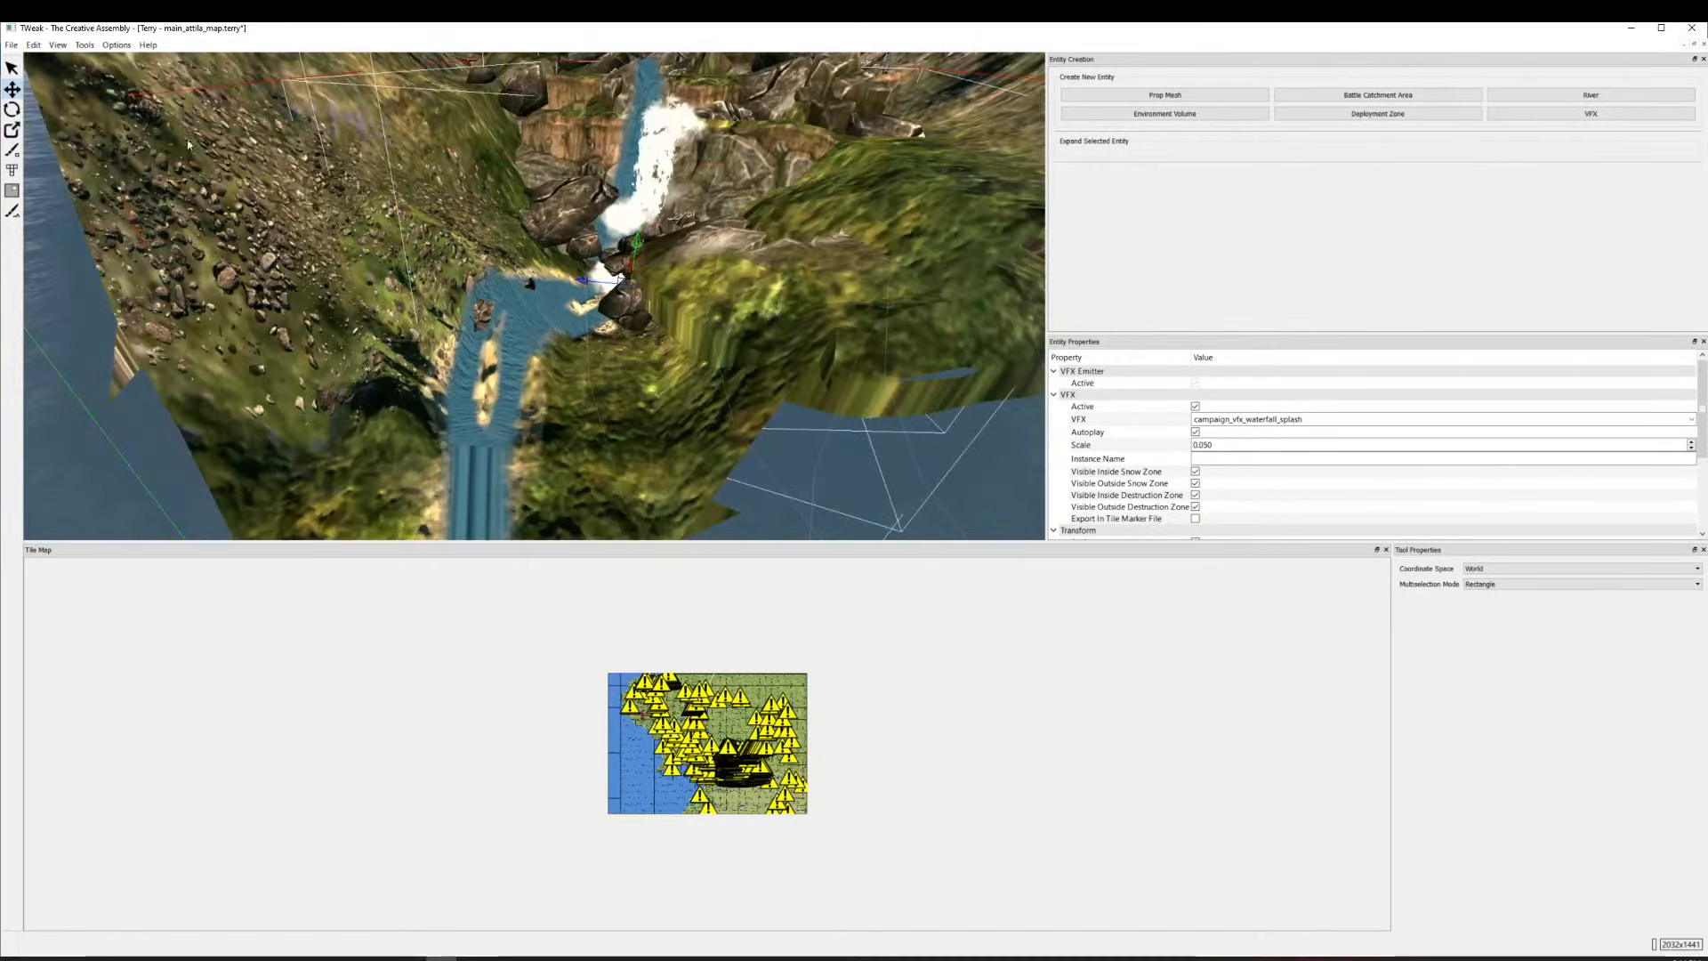
Smooth the LF Height terrain around the river's upper end below the waterfall with the circular height brush.
{"action": "left_click", "coordinate": [12, 211]}
{"action": "scroll", "coordinate": [725, 318], "scroll_direction": "down", "scroll_amount": 1}
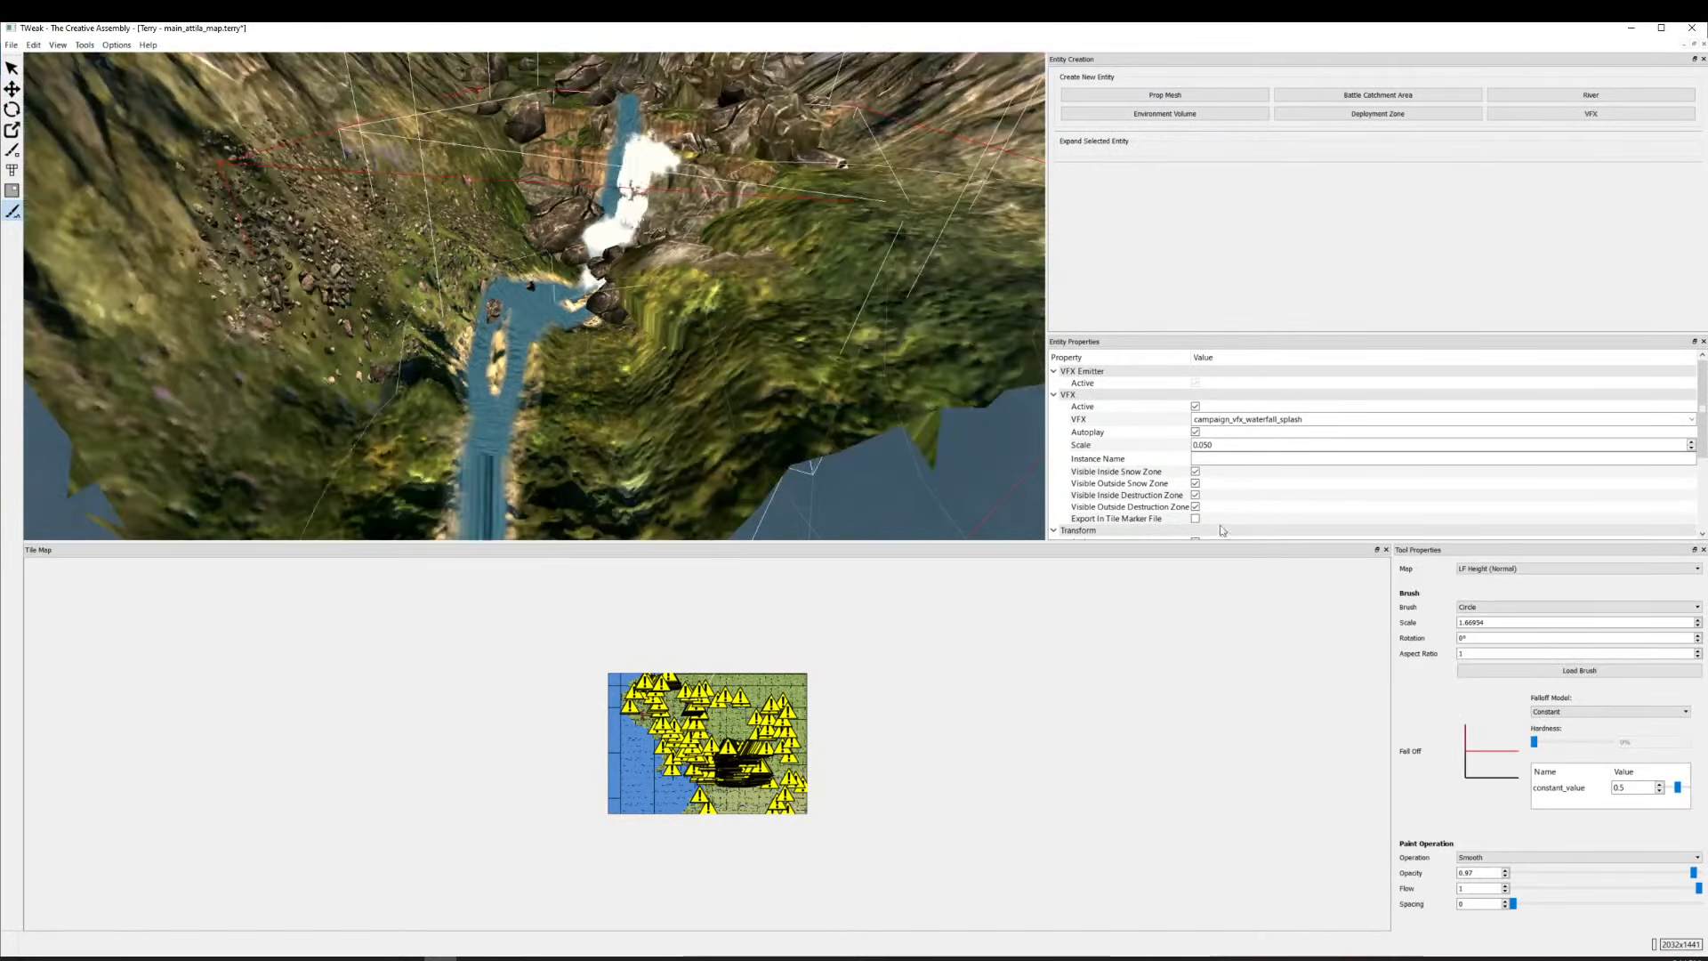
{"action": "mouse_move", "coordinate": [737, 395]}
{"action": "left_mouse_down"}
{"action": "mouse_move", "coordinate": [592, 312]}
{"action": "mouse_move", "coordinate": [664, 362]}
{"action": "mouse_move", "coordinate": [687, 343]}
{"action": "mouse_move", "coordinate": [619, 350]}
{"action": "mouse_move", "coordinate": [674, 321]}
{"action": "mouse_move", "coordinate": [753, 326]}
{"action": "mouse_move", "coordinate": [682, 338]}
{"action": "left_mouse_up"}
{"action": "scroll", "coordinate": [682, 338], "scroll_direction": "down", "scroll_amount": 5}
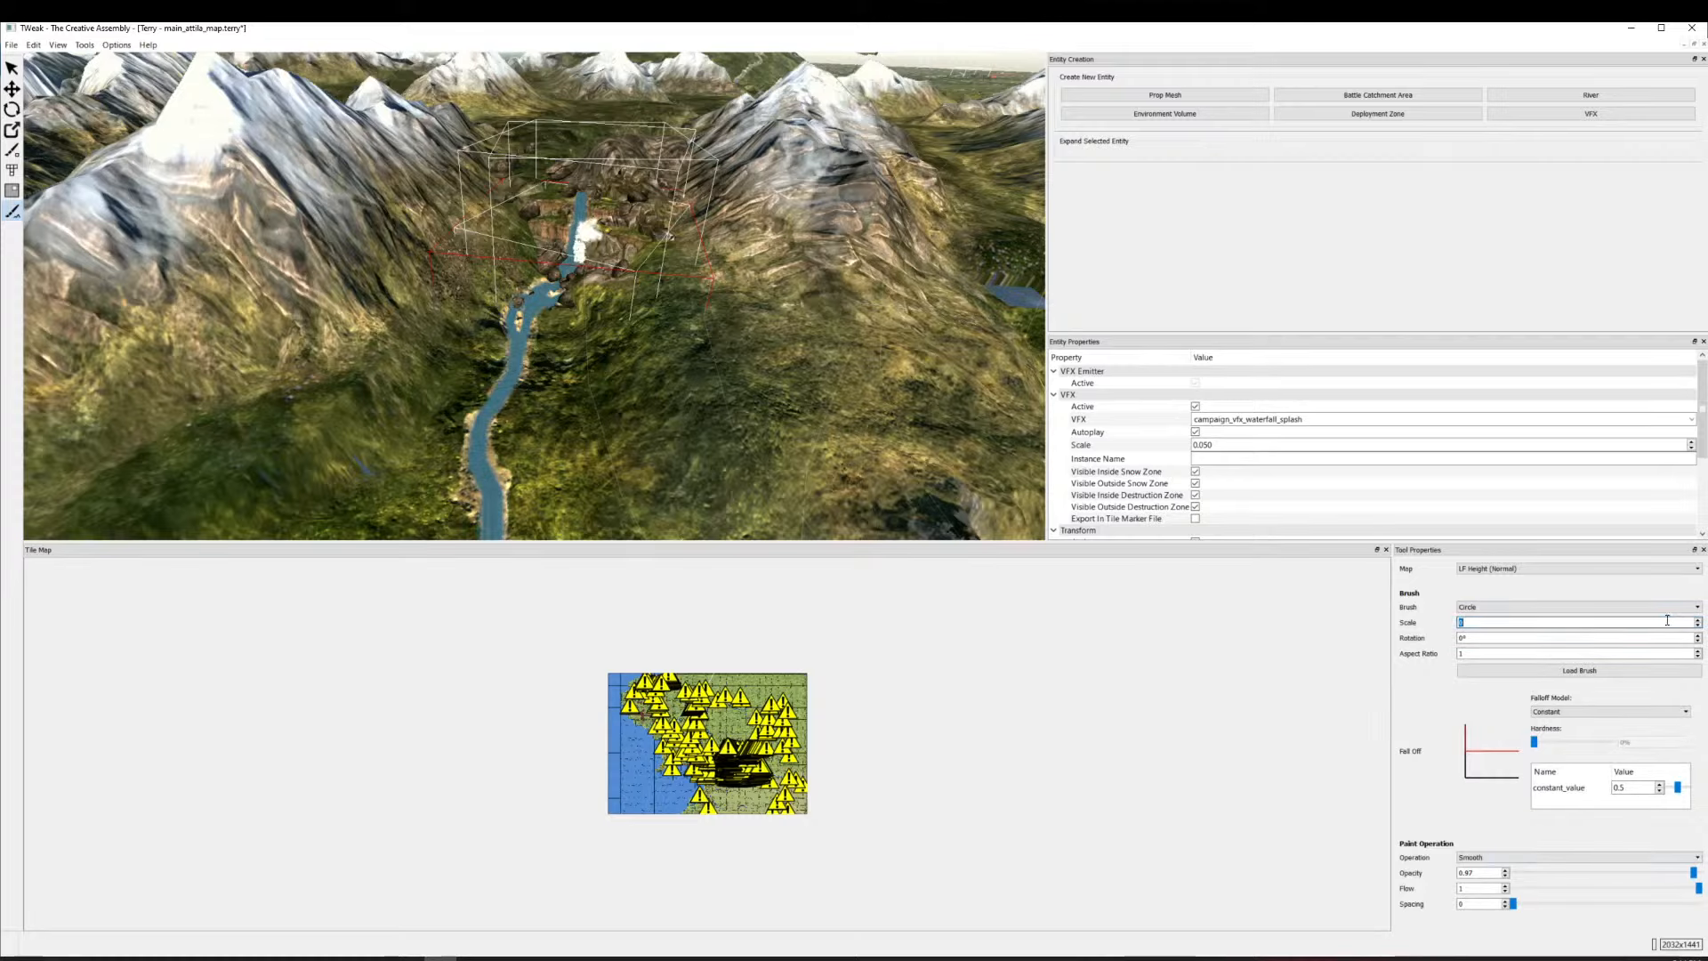
Switch the height brush to the Add operation at scale 0.1, try raising the grassy bank beside the waterfall, and undo the stroke.
{"action": "scroll", "coordinate": [654, 363], "scroll_direction": "up", "scroll_amount": 5}
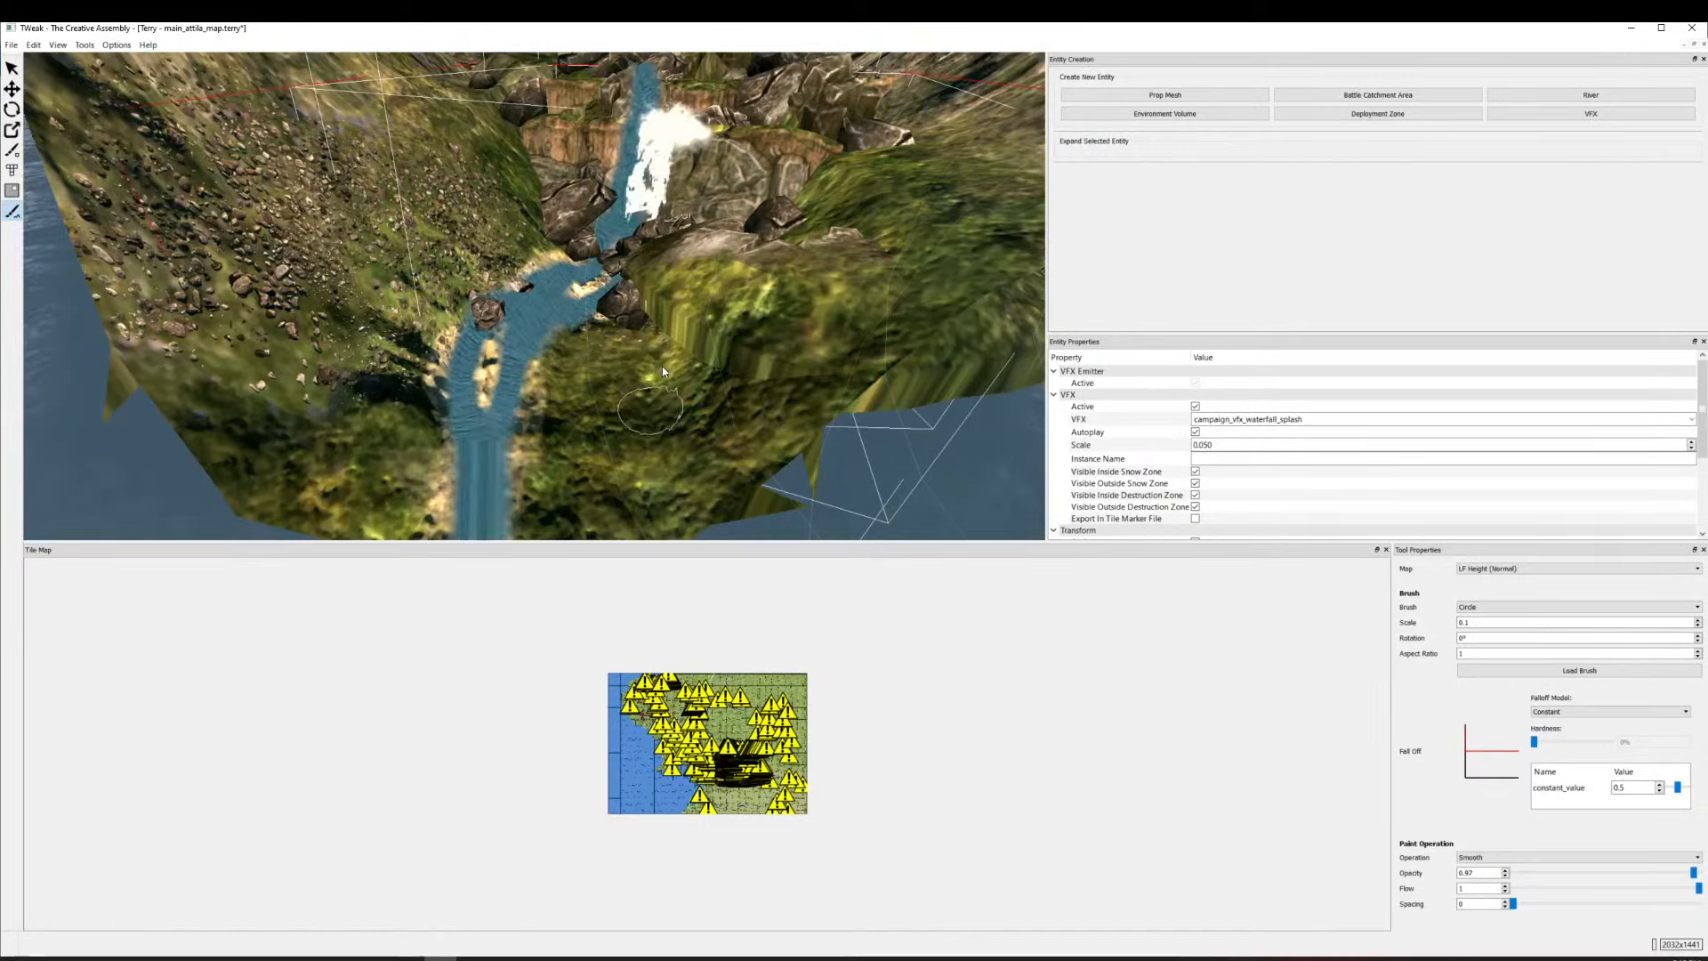
{"action": "left_click", "coordinate": [1490, 856]}
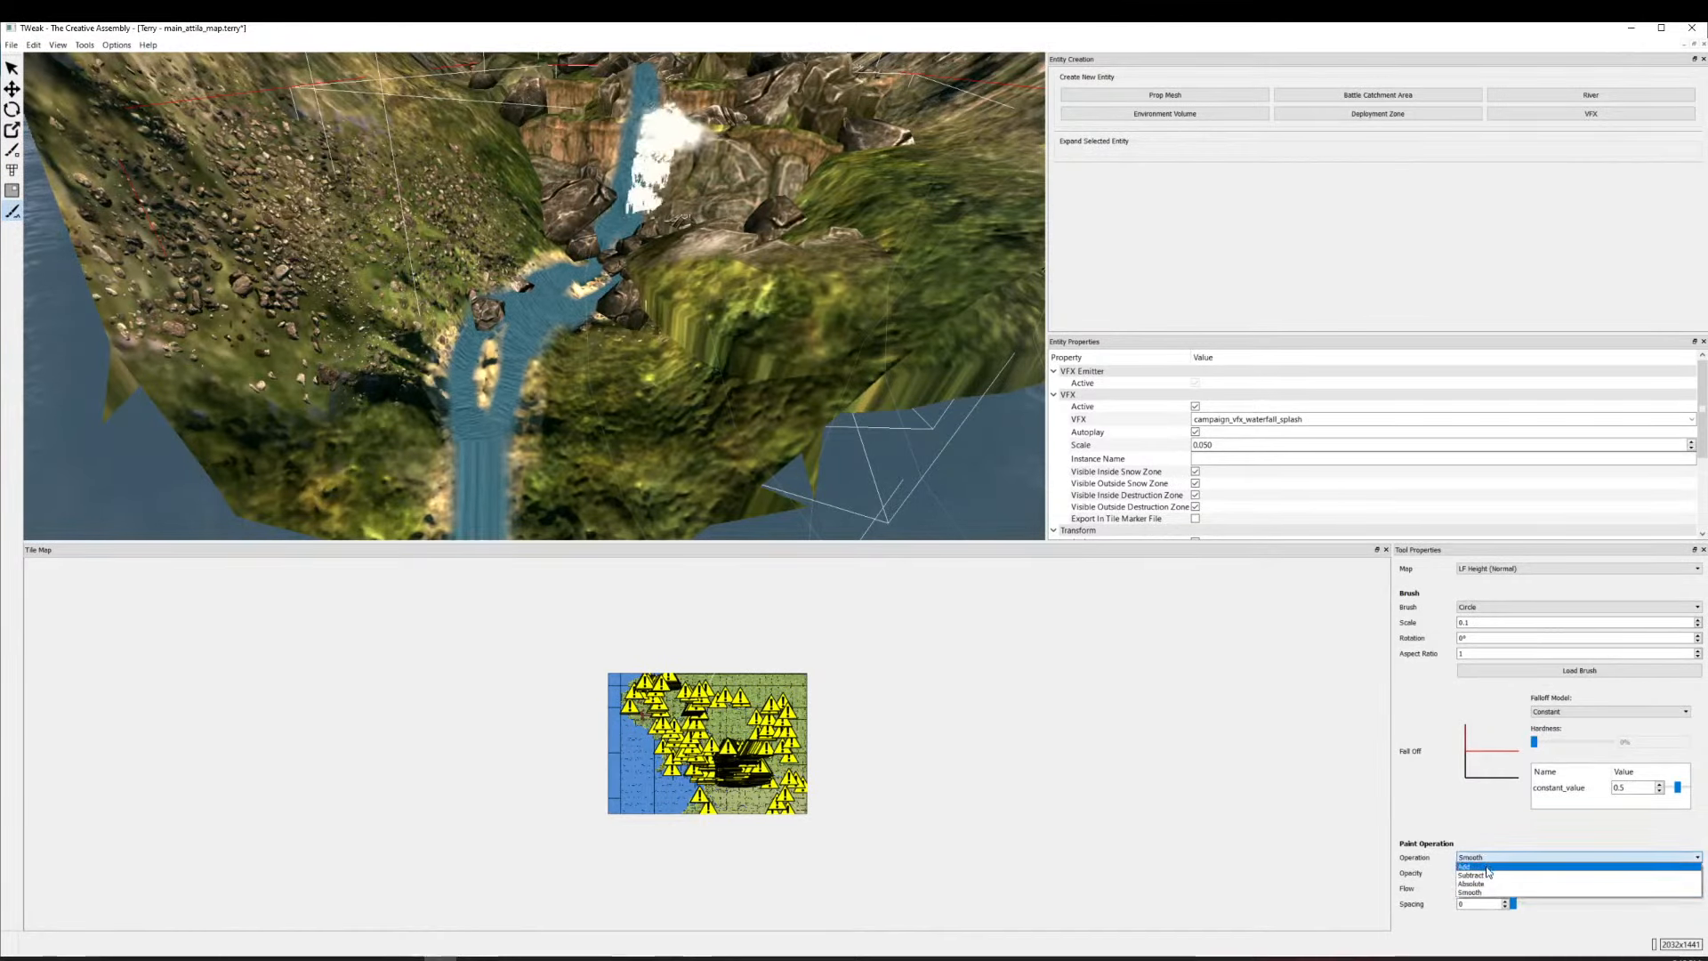
{"action": "left_click", "coordinate": [1488, 868]}
{"action": "mouse_move", "coordinate": [745, 411]}
{"action": "left_mouse_down"}
{"action": "mouse_move", "coordinate": [667, 355]}
{"action": "mouse_move", "coordinate": [682, 364]}
{"action": "left_mouse_up"}
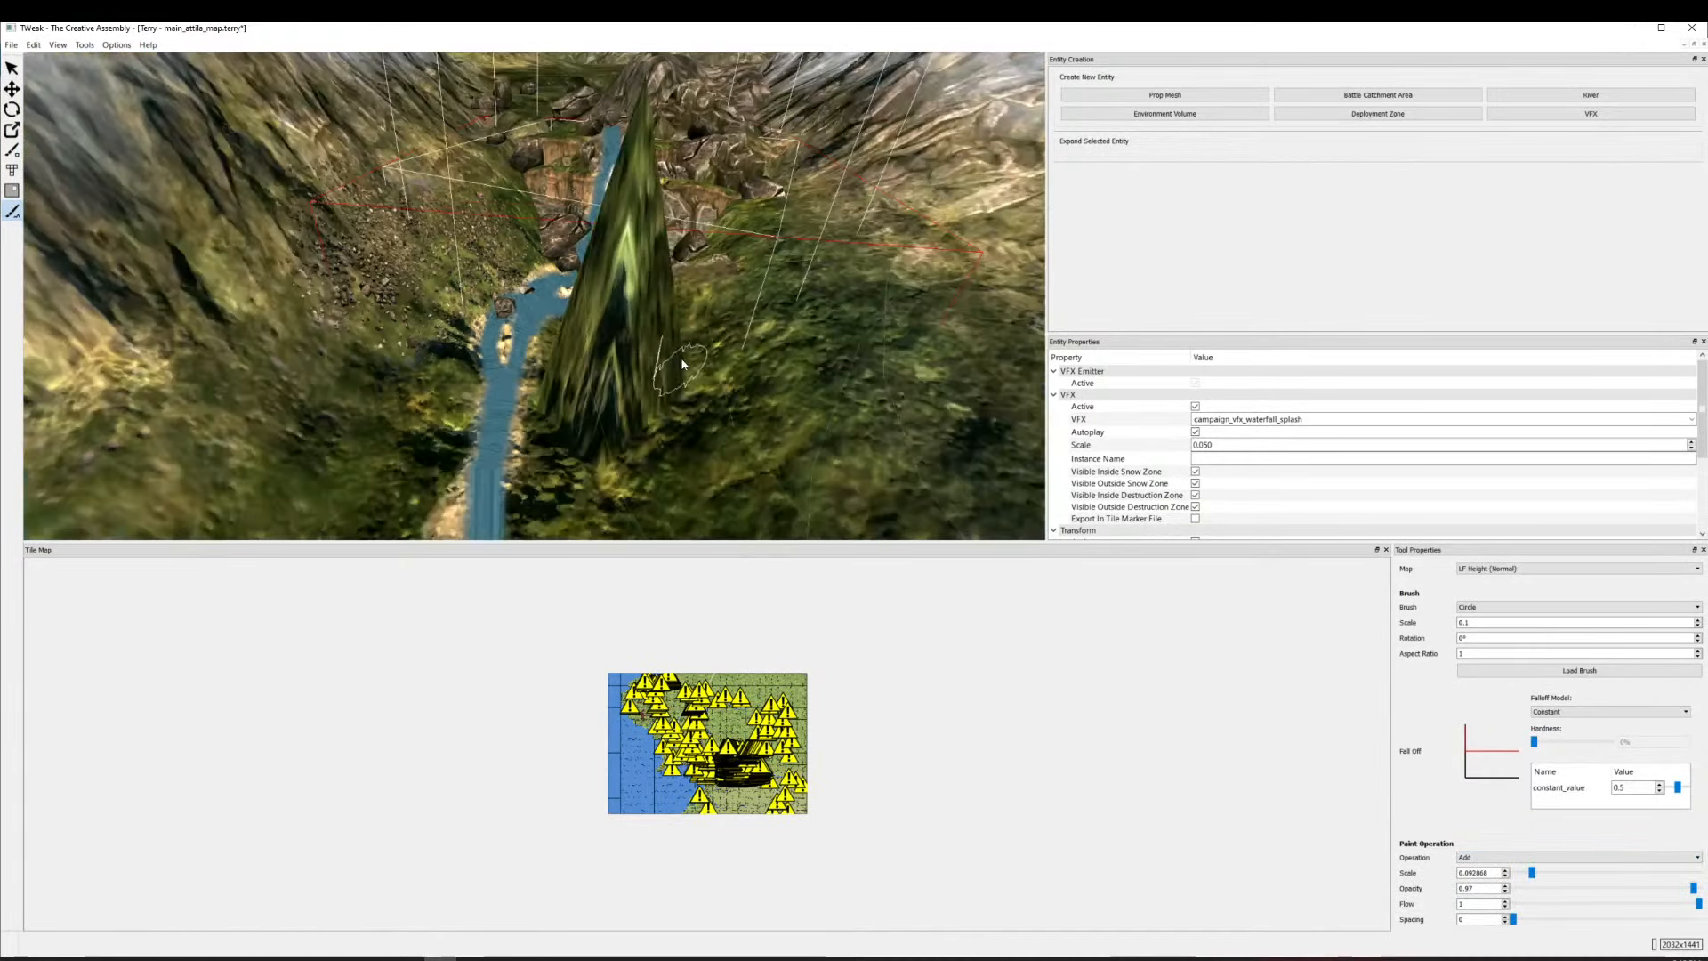
{"action": "key", "text": "ctrl+z"}
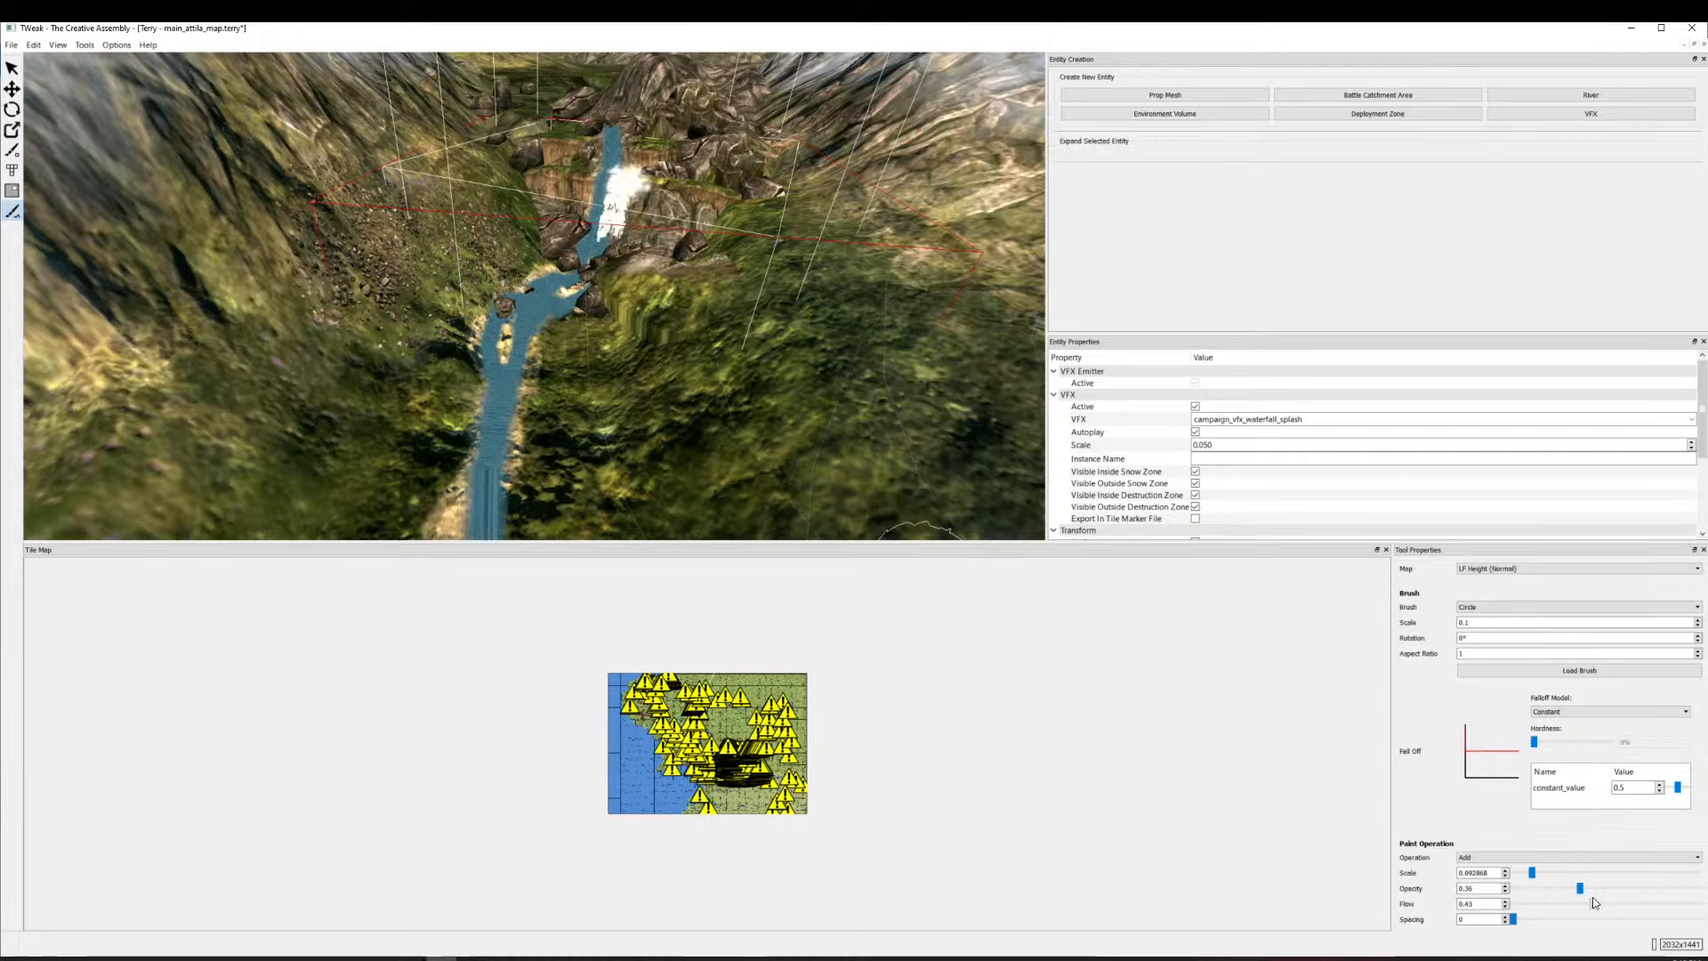
Try raising the same grassy bank with brush opacity 0.36 and flow 0.41, and undo the height strokes.
{"action": "scroll", "coordinate": [629, 385], "scroll_direction": "up", "scroll_amount": 2}
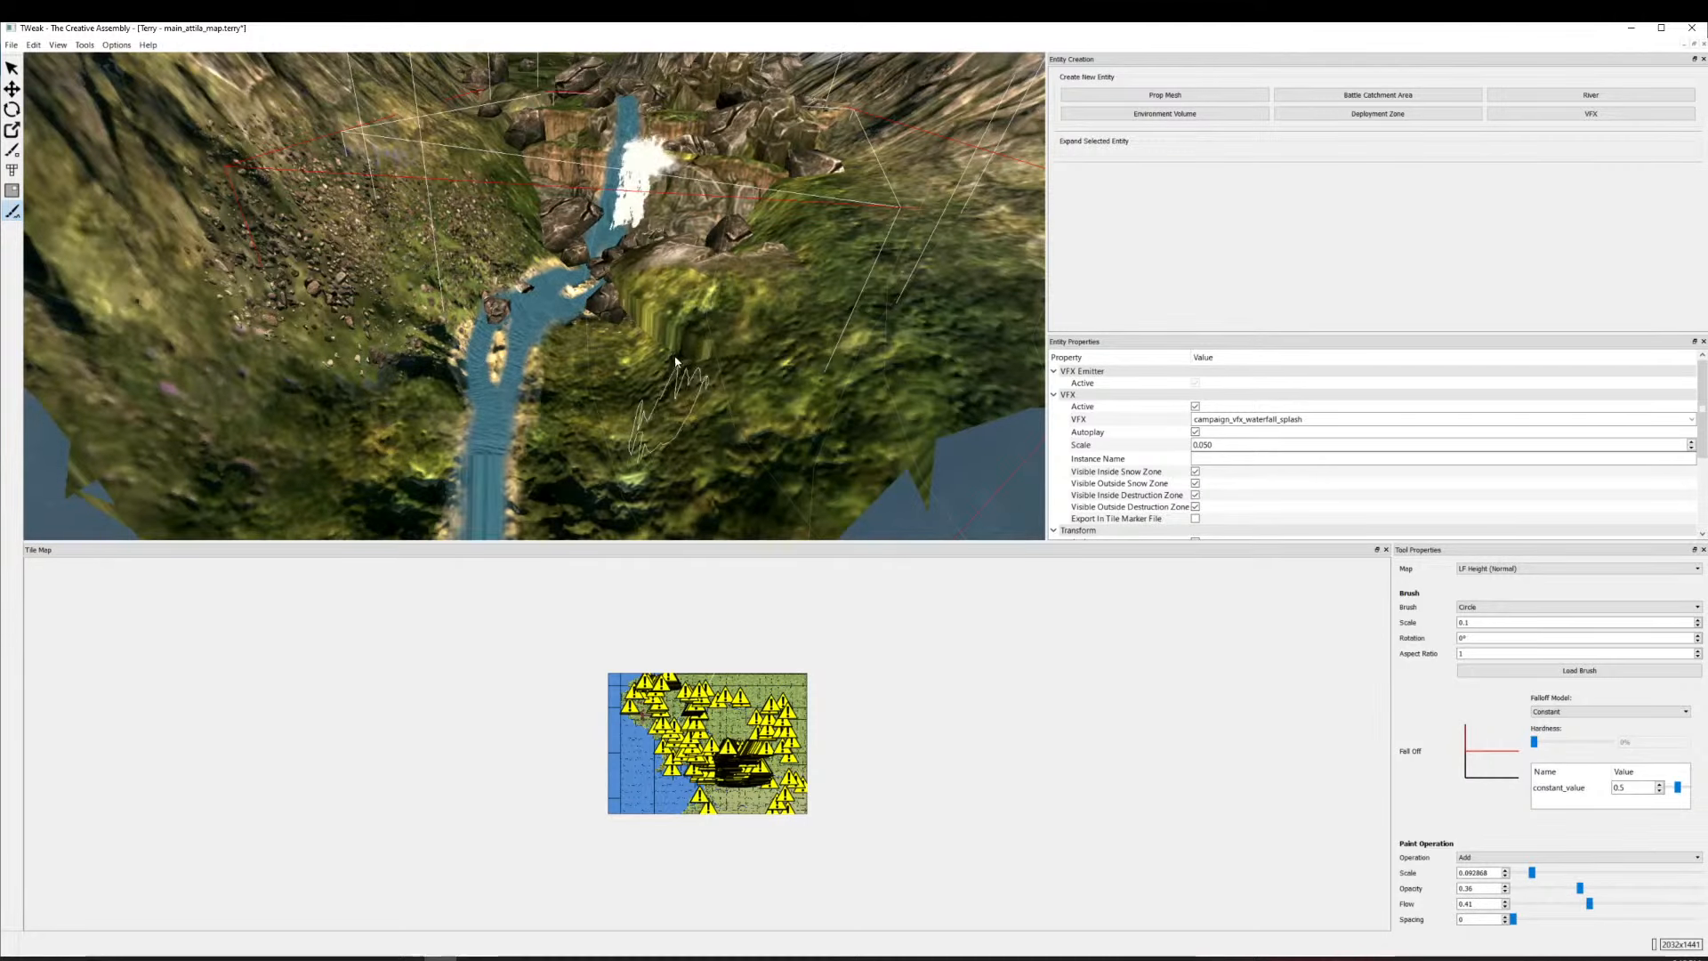
{"action": "mouse_move", "coordinate": [675, 361]}
{"action": "left_mouse_down"}
{"action": "mouse_move", "coordinate": [638, 295]}
{"action": "mouse_move", "coordinate": [635, 342]}
{"action": "left_mouse_up"}
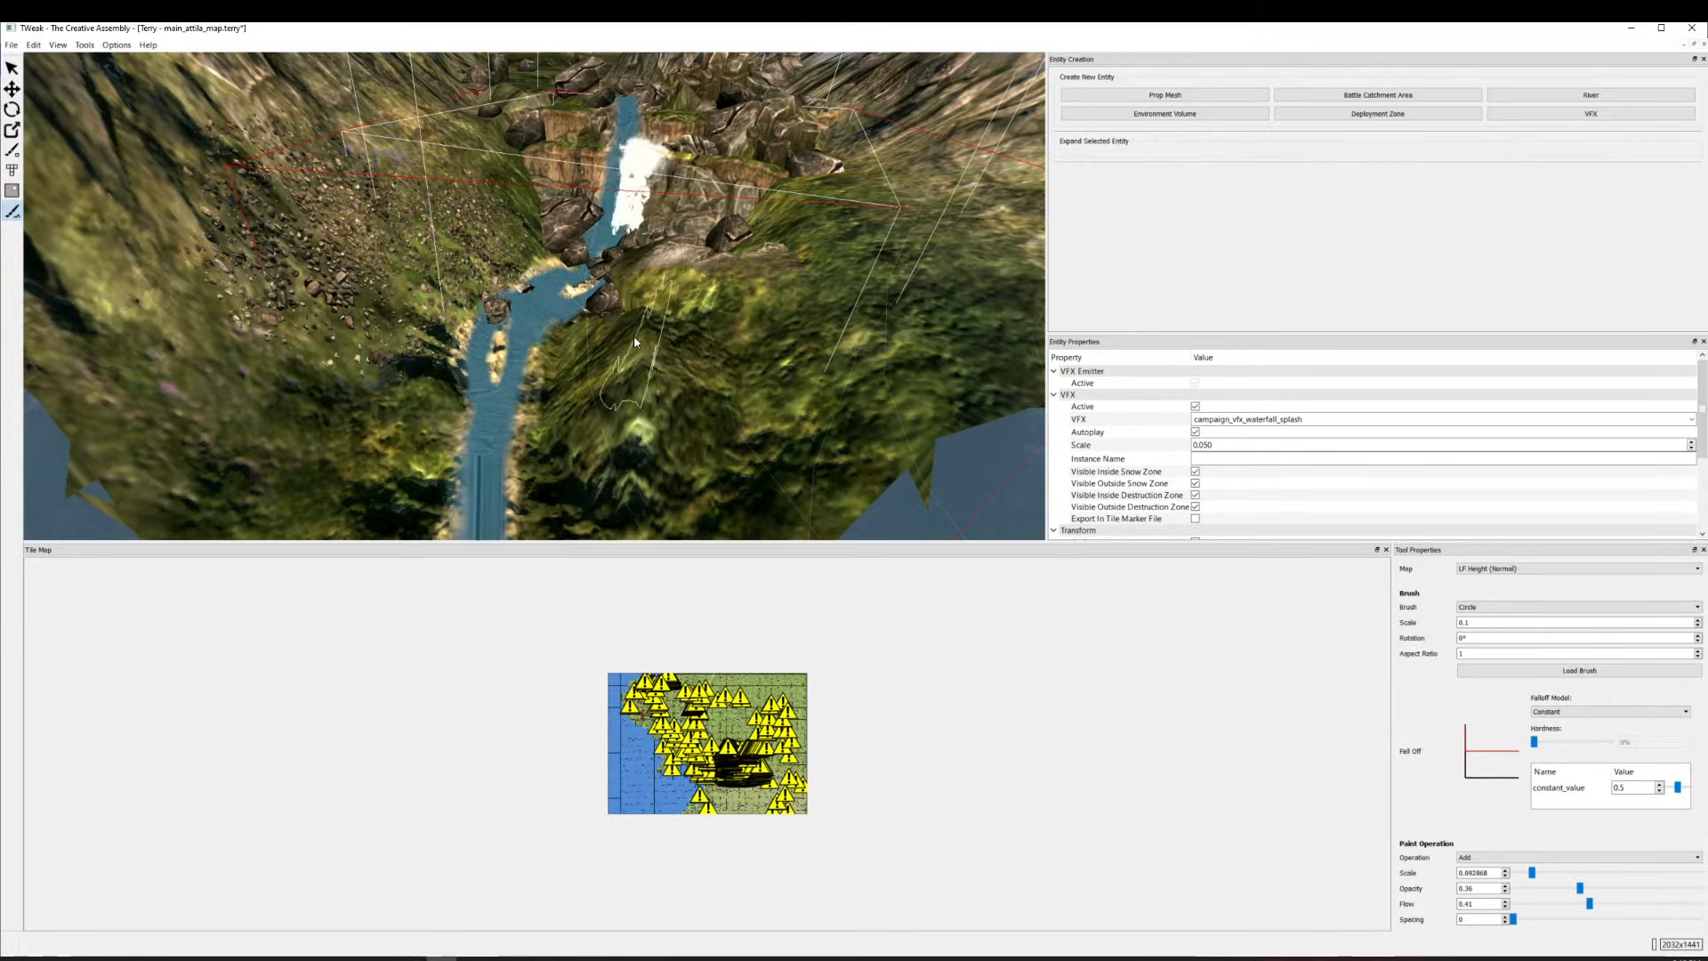
{"action": "key", "text": "ctrl+z"}
{"action": "scroll", "coordinate": [686, 470], "scroll_direction": "up", "scroll_amount": 1}
{"action": "scroll", "coordinate": [686, 470], "scroll_direction": "up", "scroll_amount": 1}
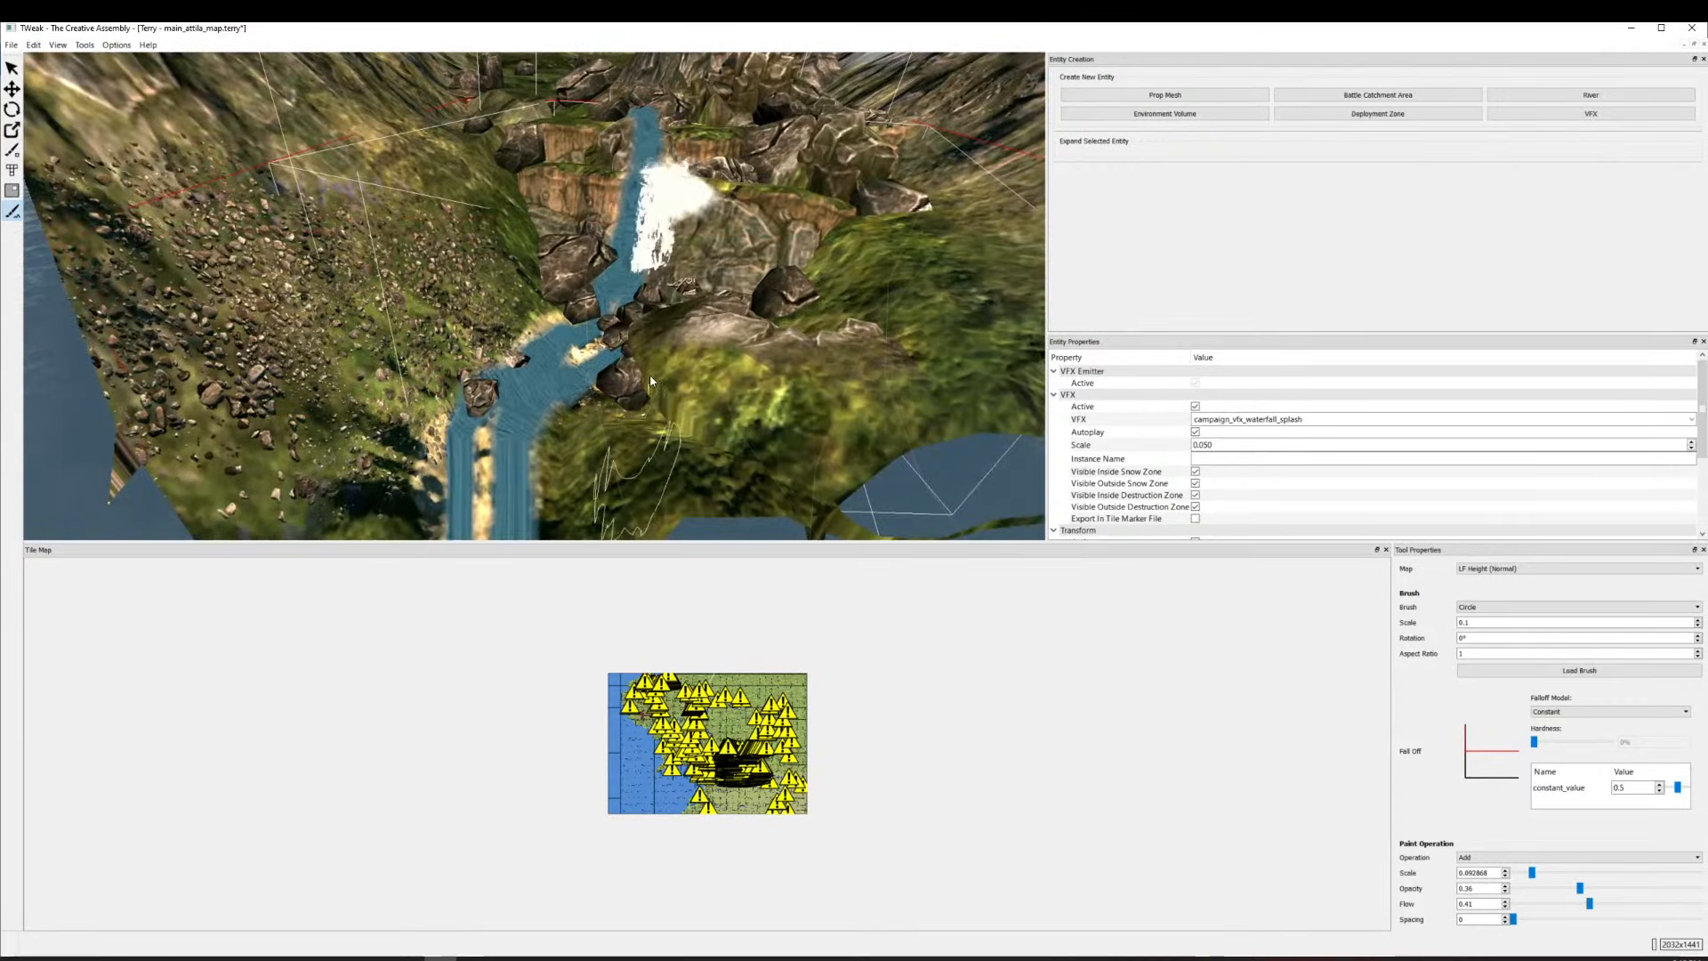
{"action": "key", "text": "ctrl+z"}
{"action": "key", "text": "ctrl+z"}
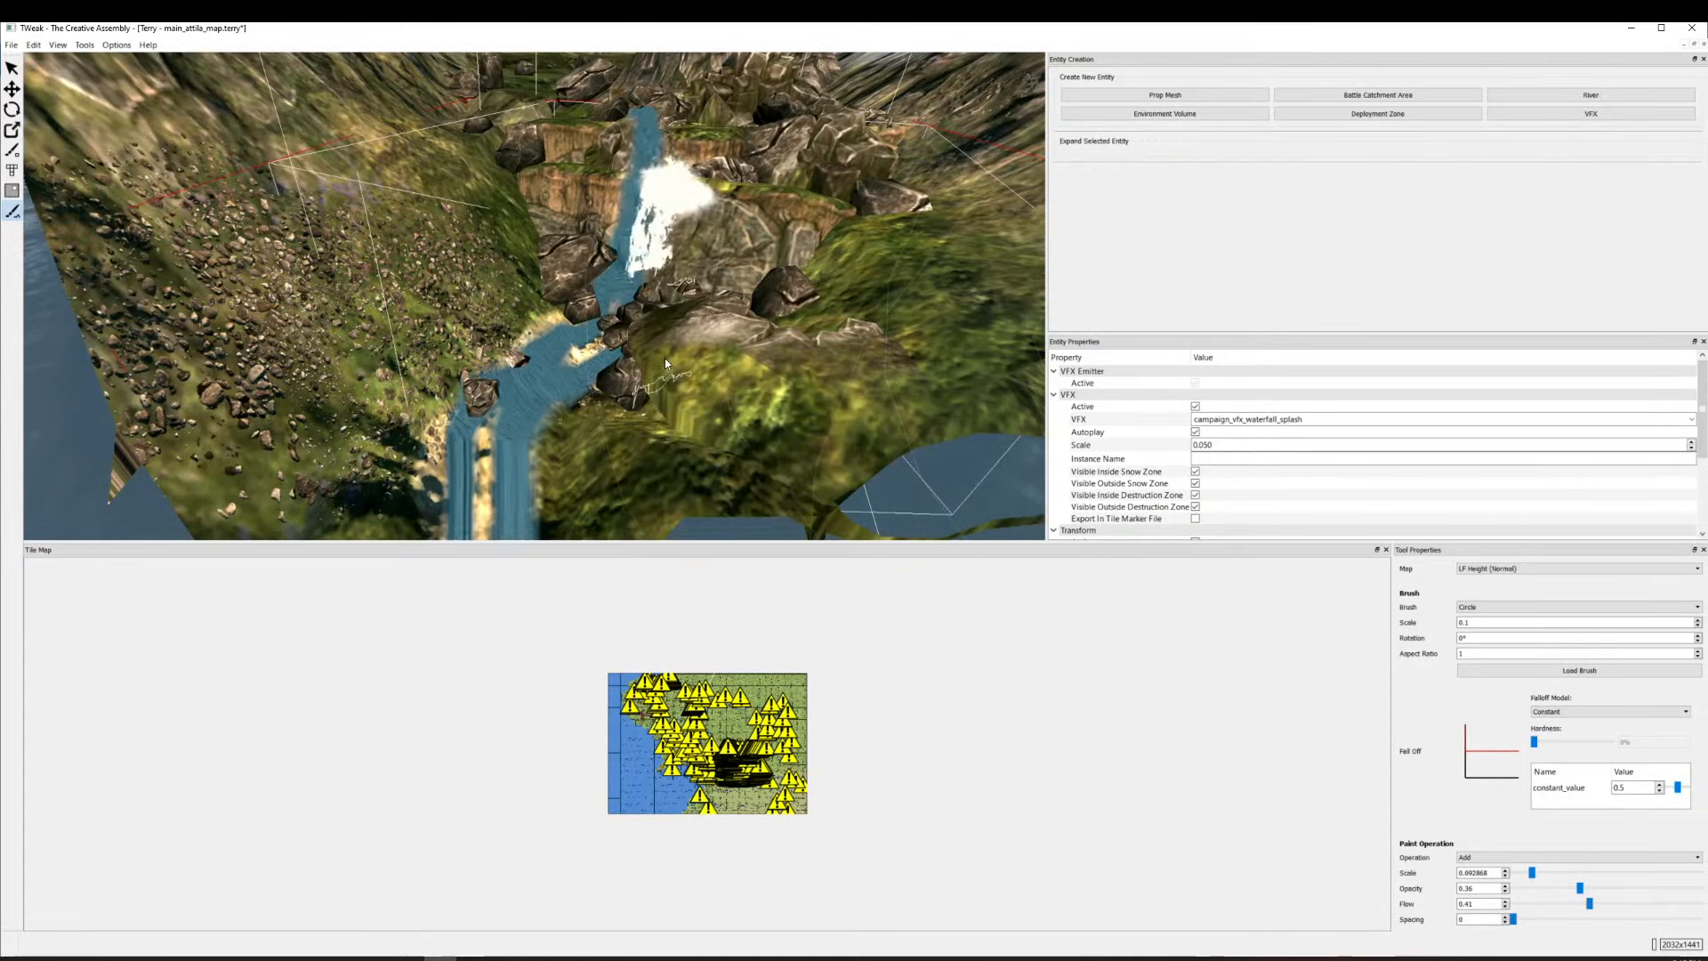
{"action": "key", "text": "ctrl+z"}
{"action": "key", "text": "ctrl+z"}
{"action": "key", "text": "ctrl+z"}
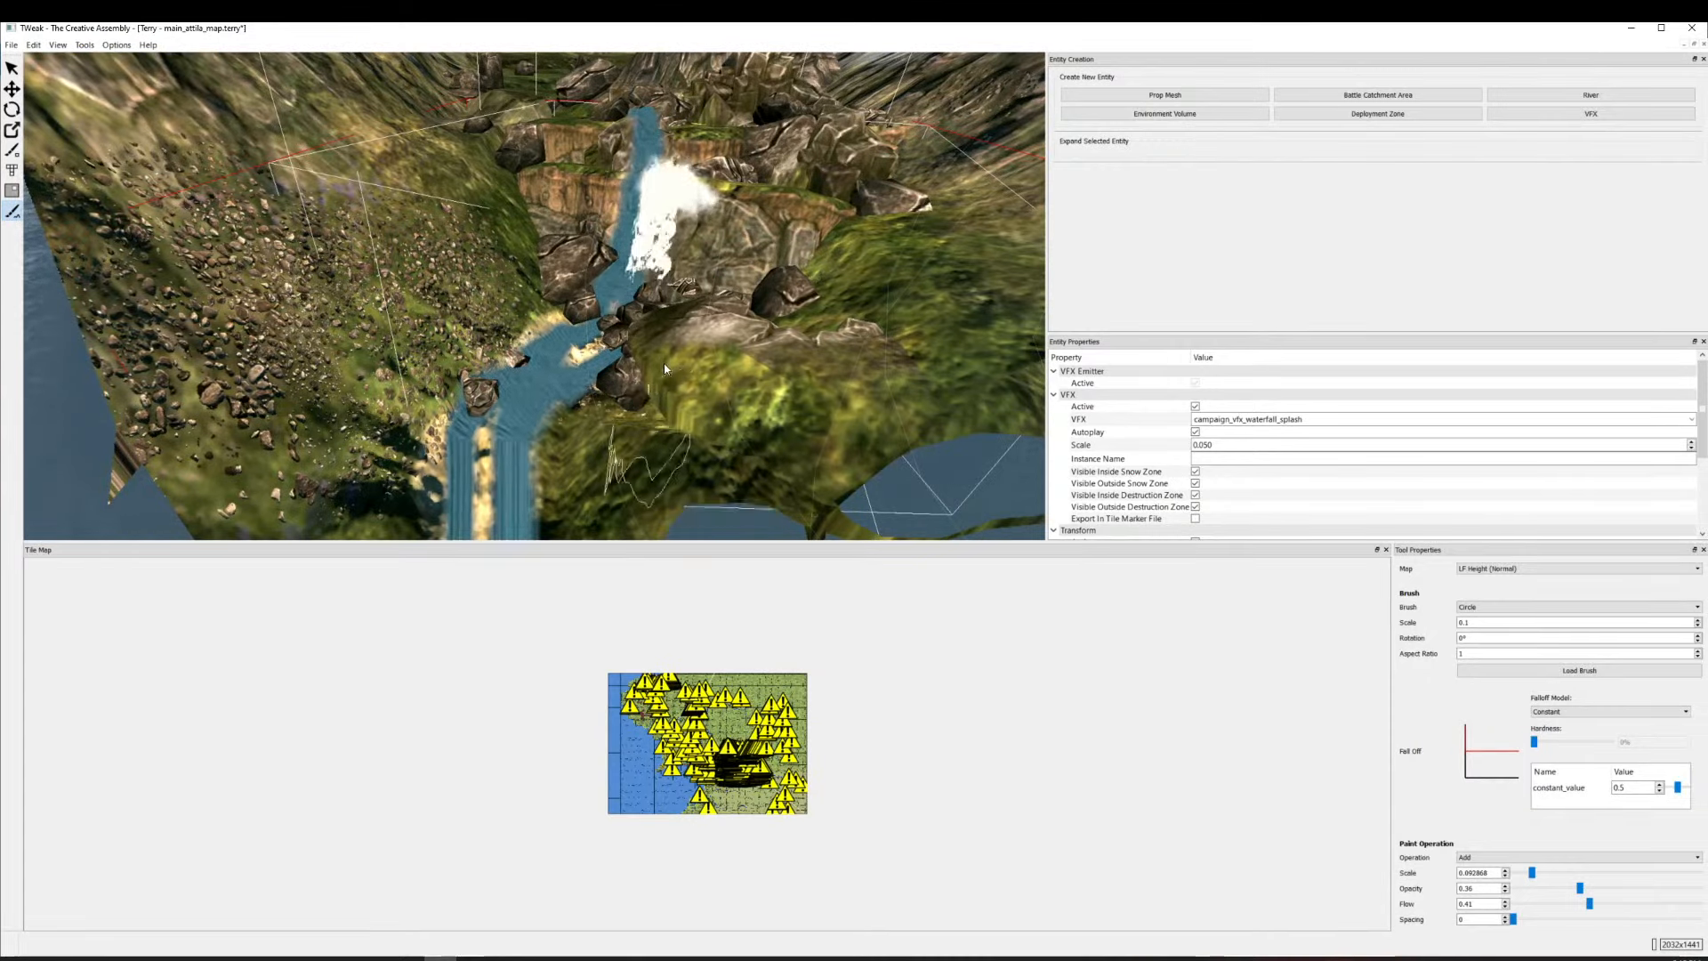
Undo the last height stroke on the grassy bank beside the waterfall and check the restored bank.
{"action": "key", "text": "ctrl+z"}
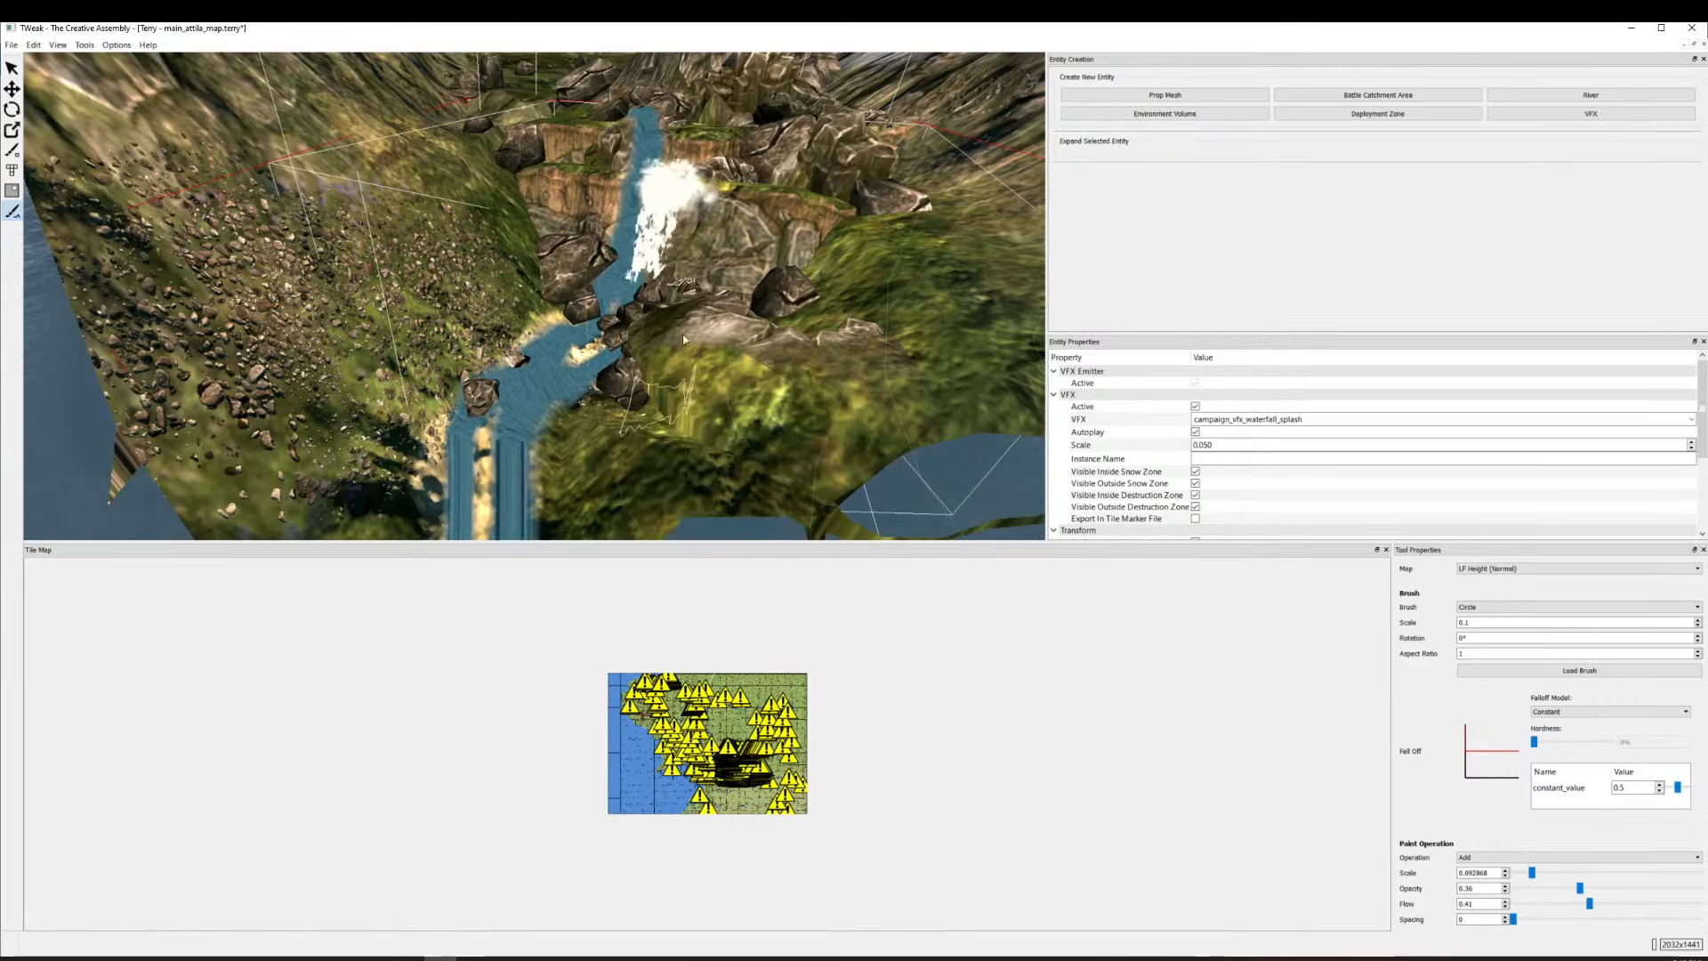
{"action": "key", "text": "s"}
{"action": "key", "text": "w"}
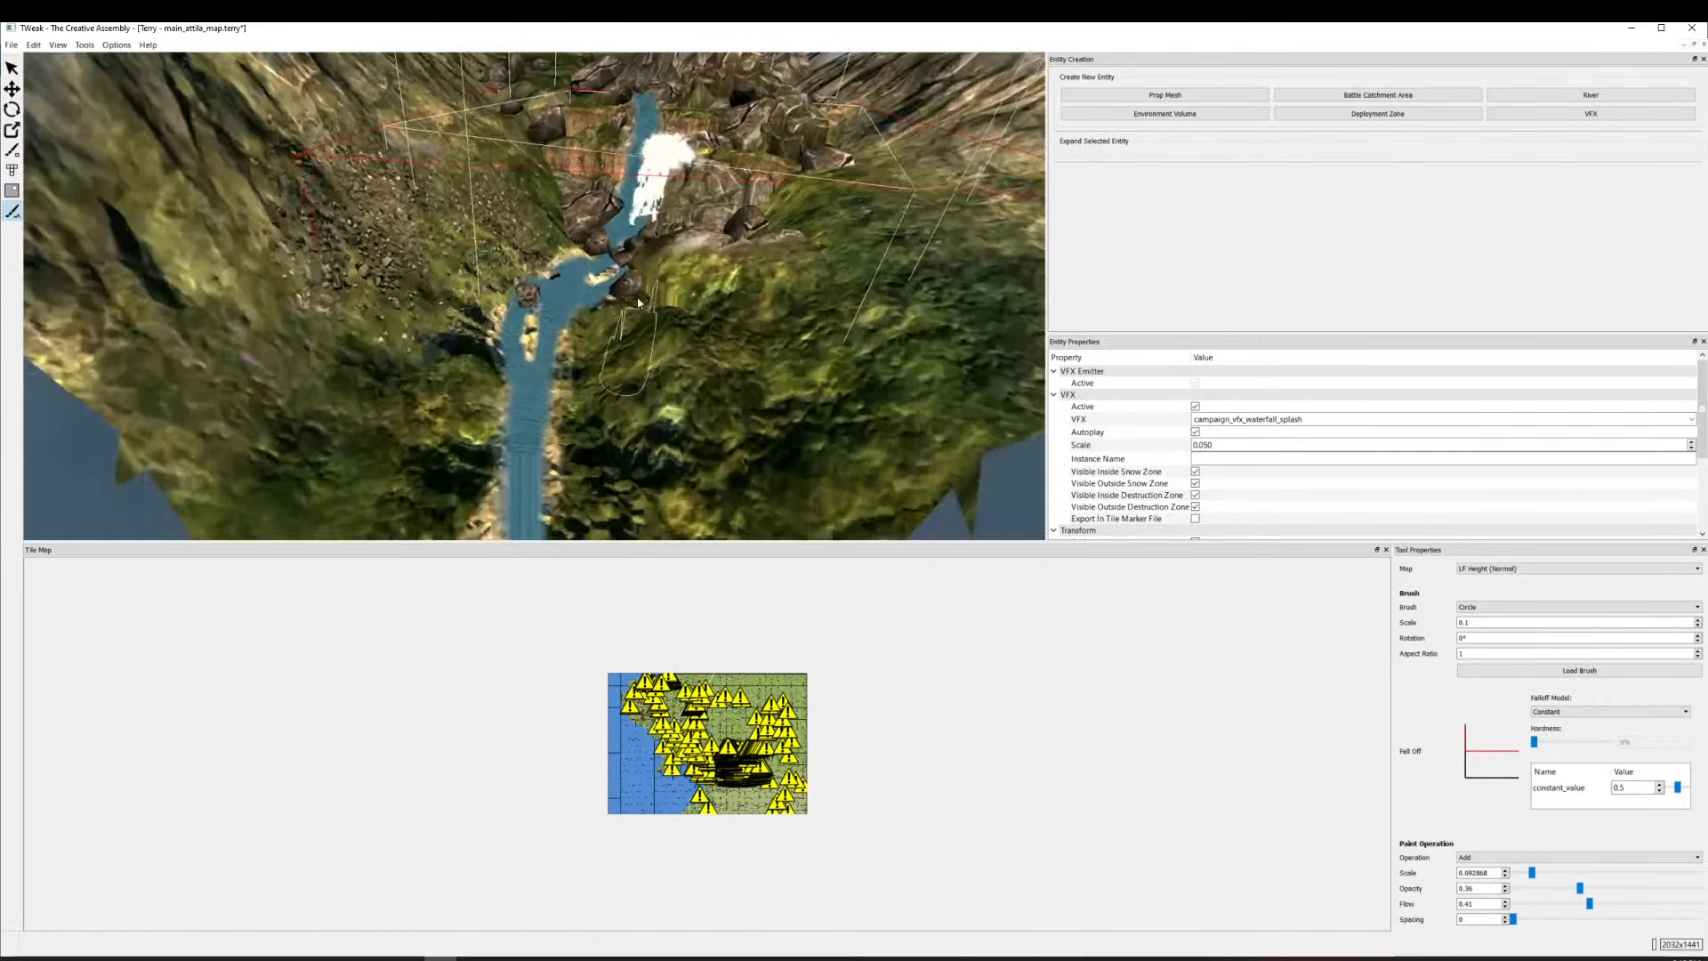
{"action": "key", "text": "w"}
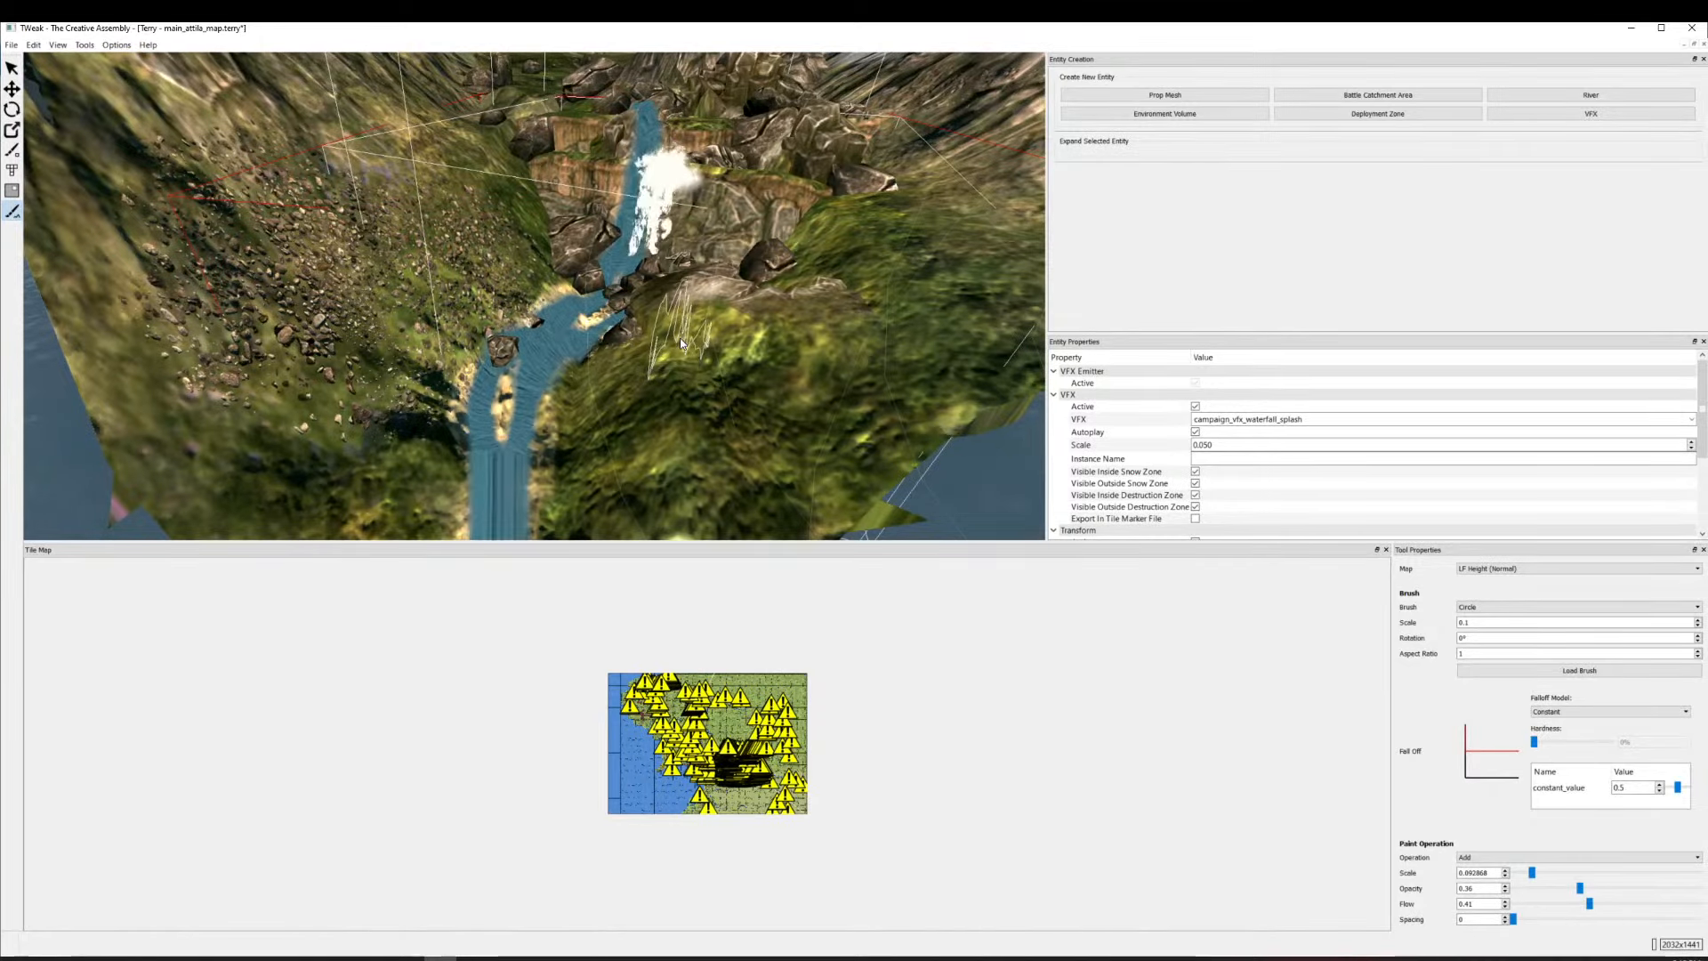
{"action": "key", "text": "s"}
{"action": "key", "text": "w"}
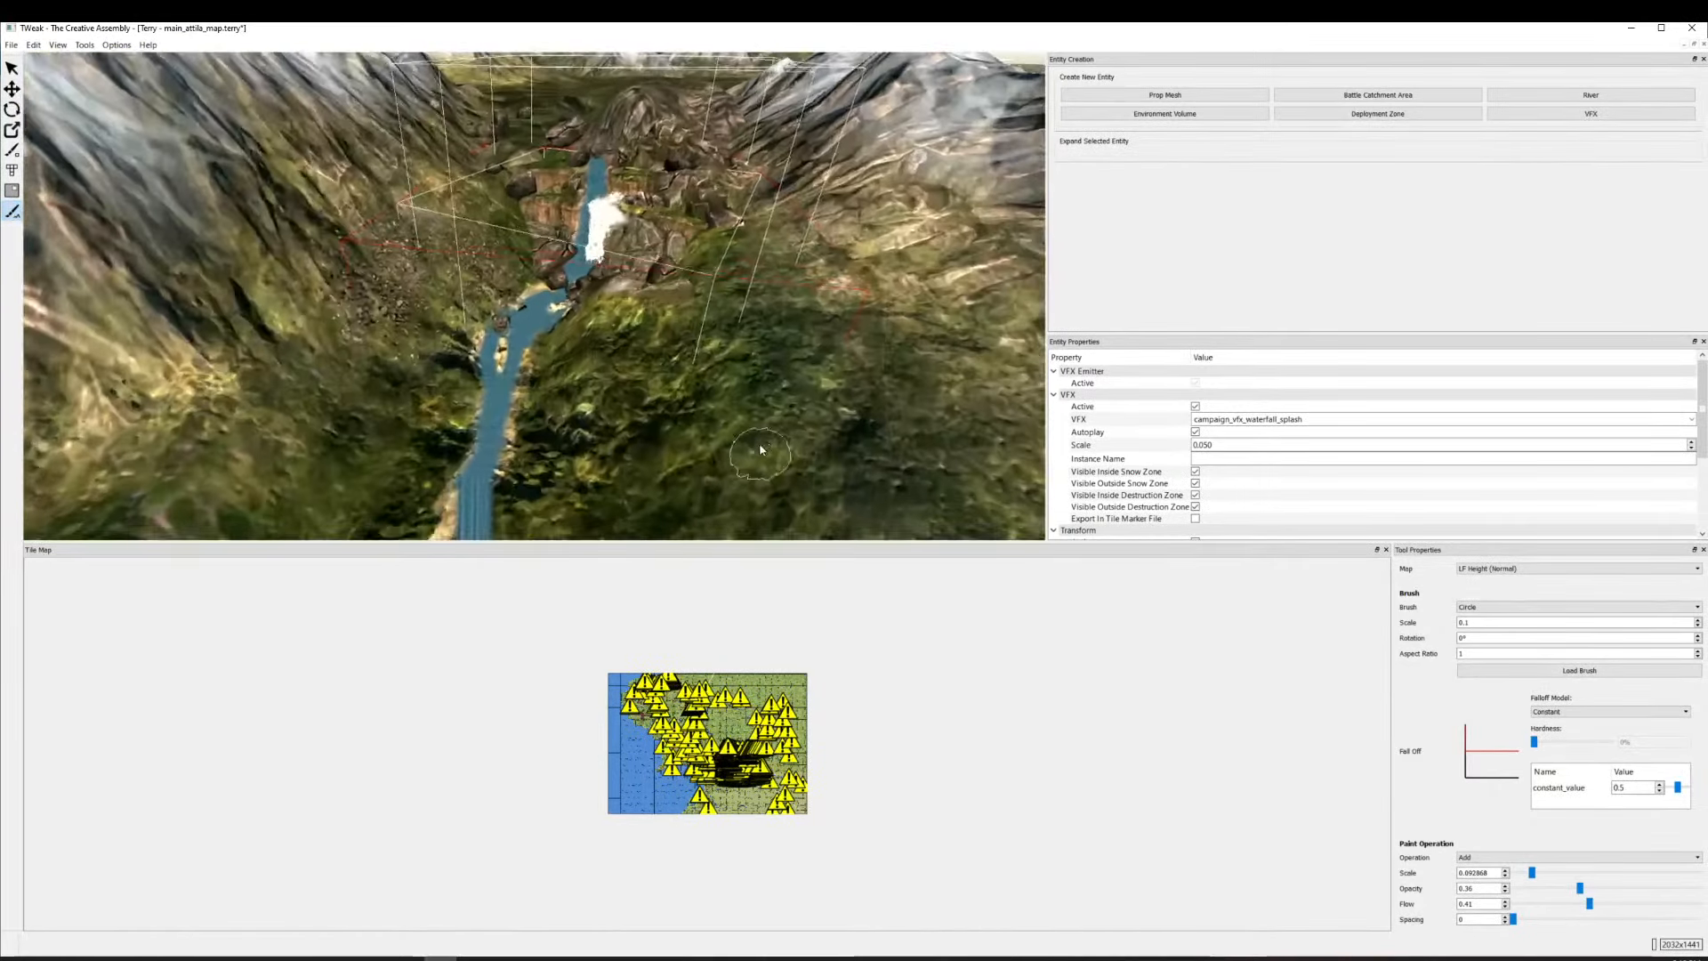
Enlarge the height brush to scale 5.1 while surveying the mountains and valleys around the waterfall.
{"action": "key", "text": "w"}
{"action": "key", "text": "w"}
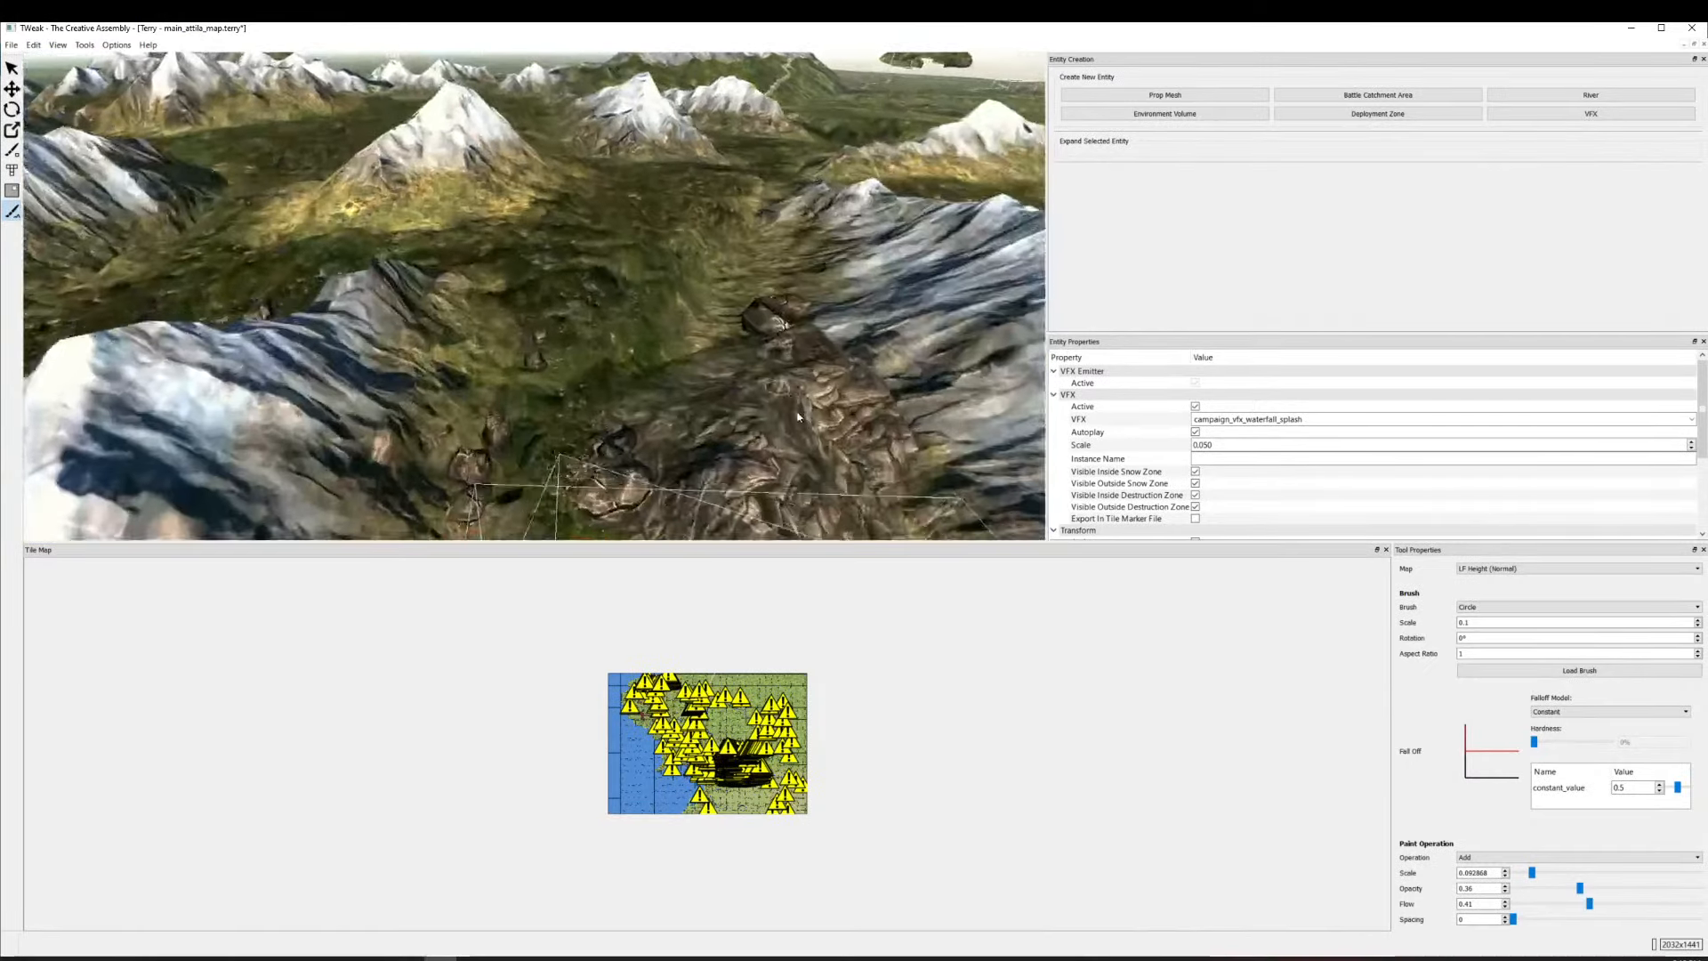
{"action": "key", "text": "a"}
{"action": "key", "text": "d"}
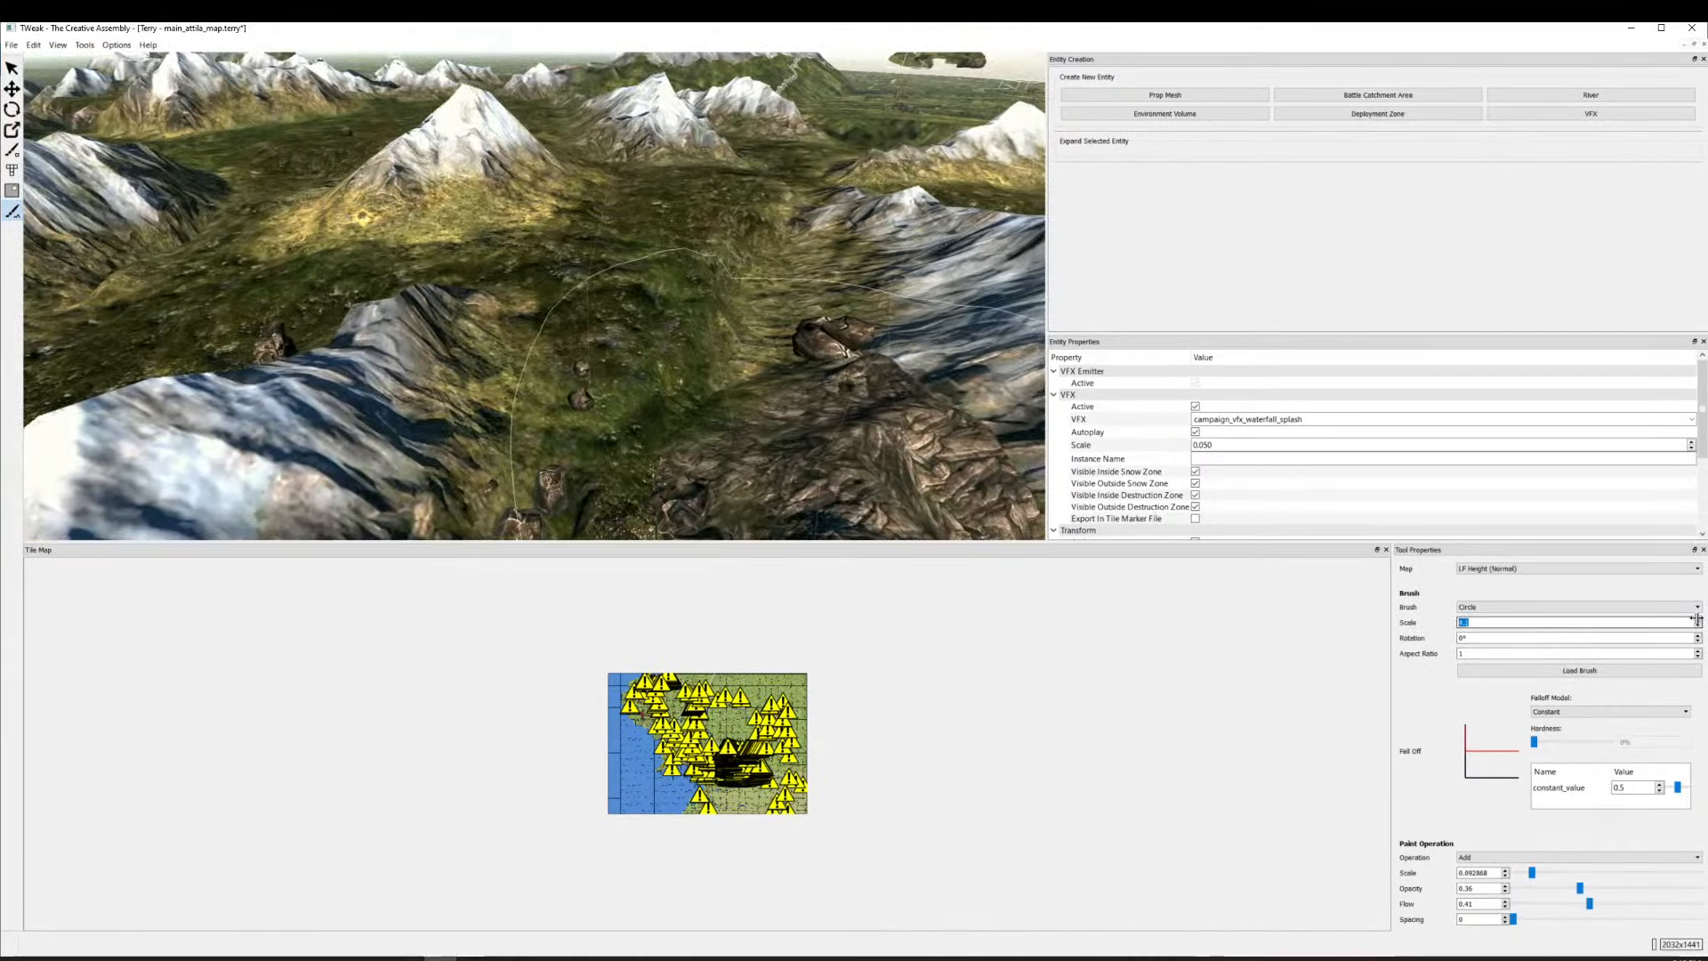
{"action": "key", "text": "s"}
{"action": "key", "text": "a"}
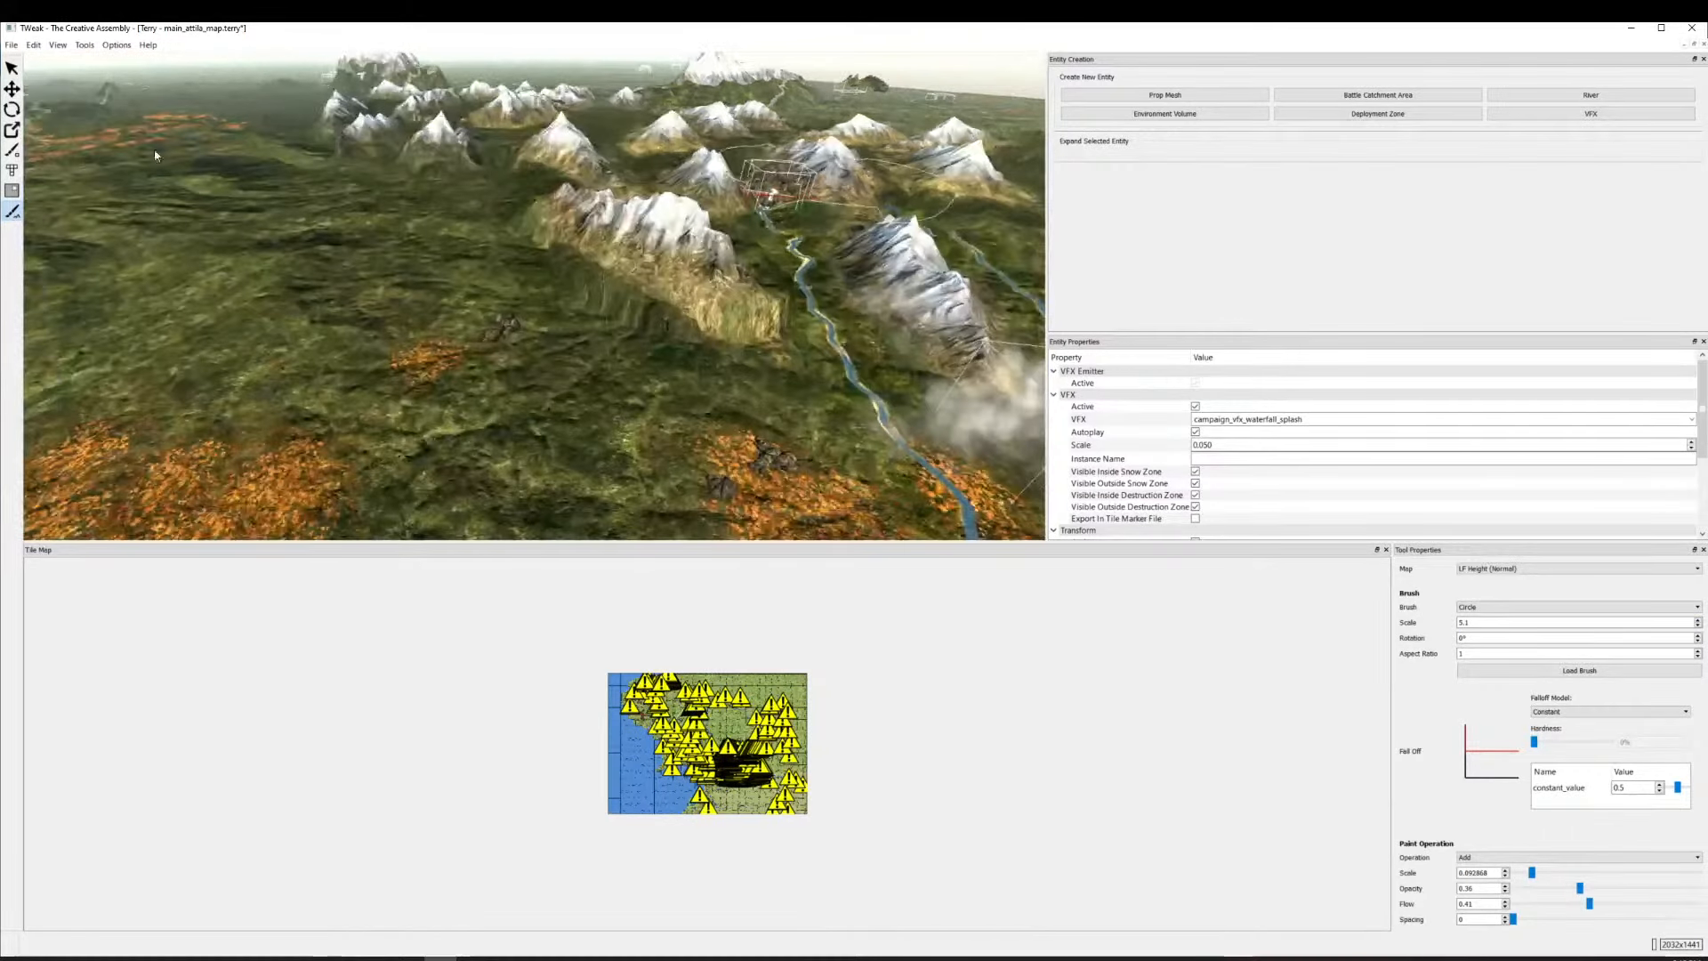
Switch to the Move tool, select the upper campaign_vfx_waterfall_splash effect and shift it sideways over the waterfall.
{"action": "left_click", "coordinate": [12, 71]}
{"action": "left_click", "coordinate": [201, 322]}
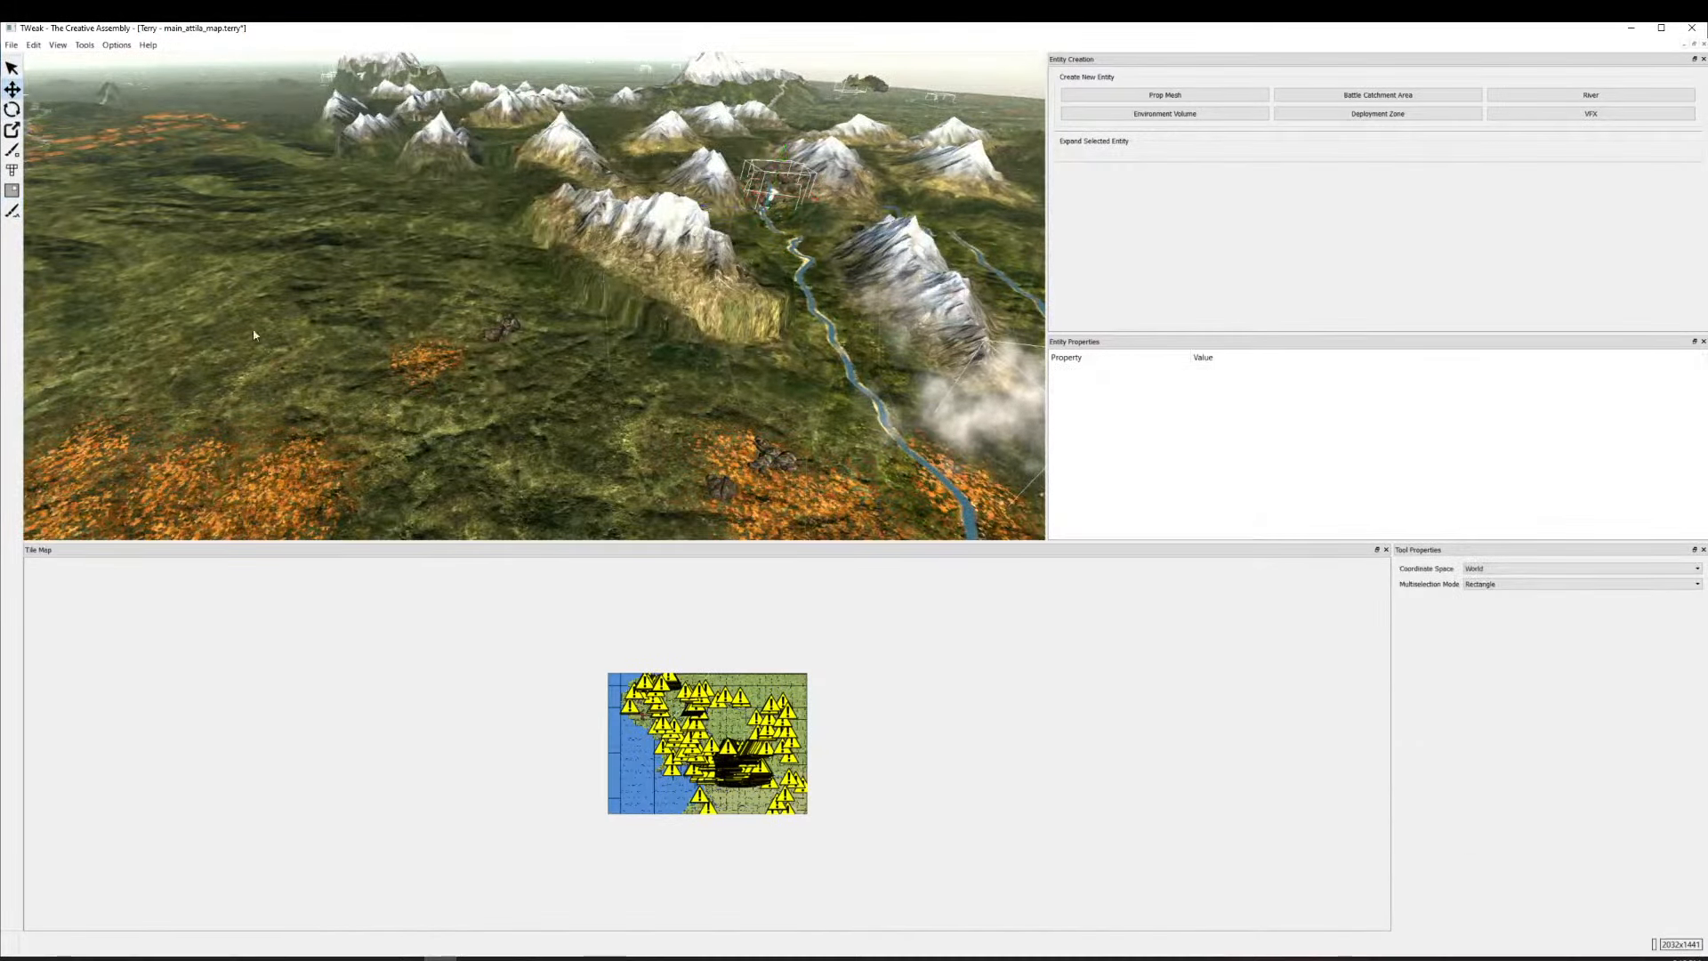
{"action": "key", "text": "d"}
{"action": "key", "text": "w"}
{"action": "key", "text": "a"}
{"action": "key", "text": "w"}
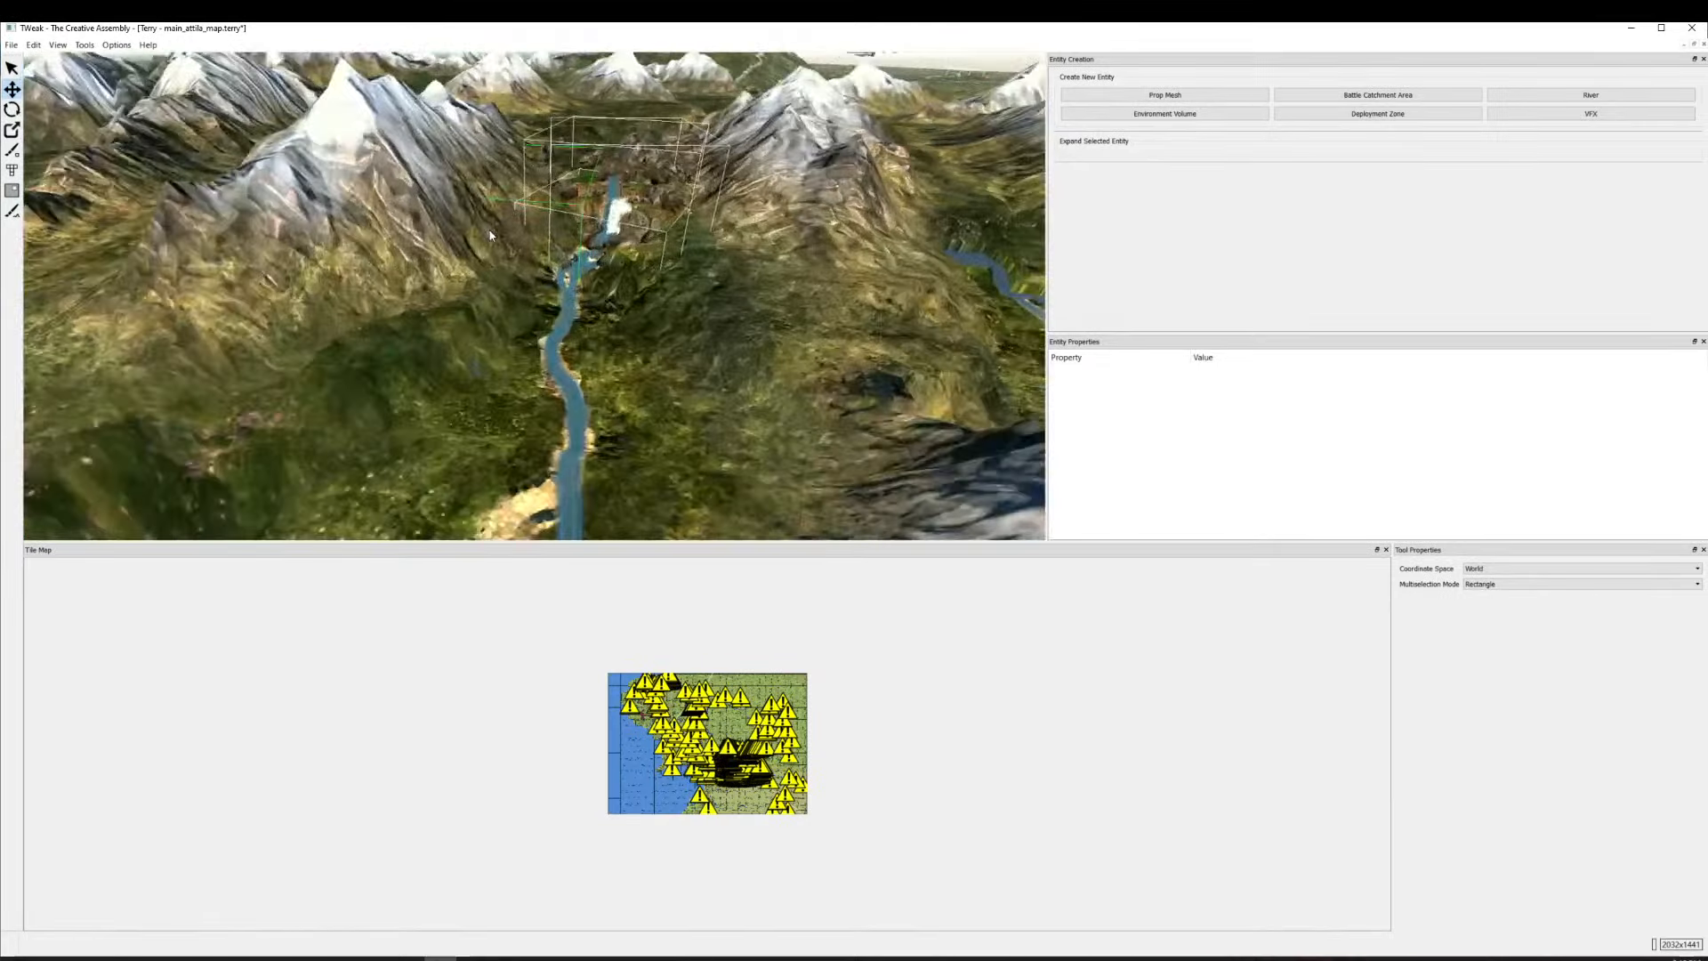
{"action": "key", "text": "s"}
{"action": "key", "text": "w"}
{"action": "key", "text": "w"}
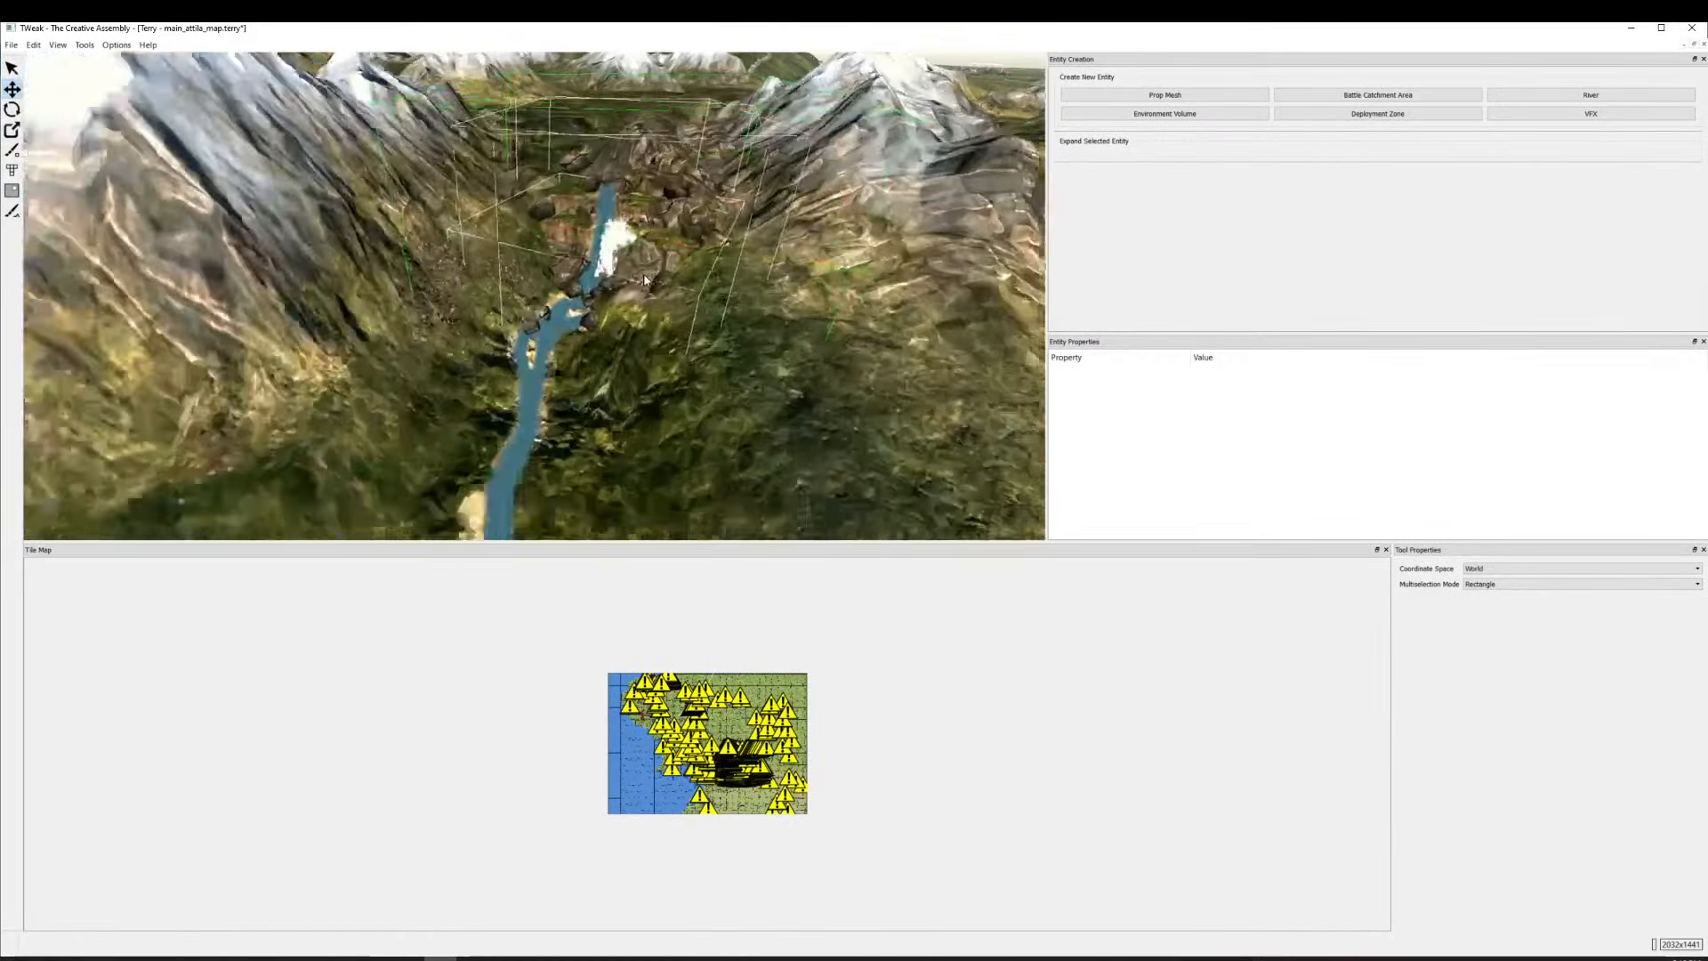
{"action": "left_click", "coordinate": [586, 316]}
{"action": "key", "text": "a"}
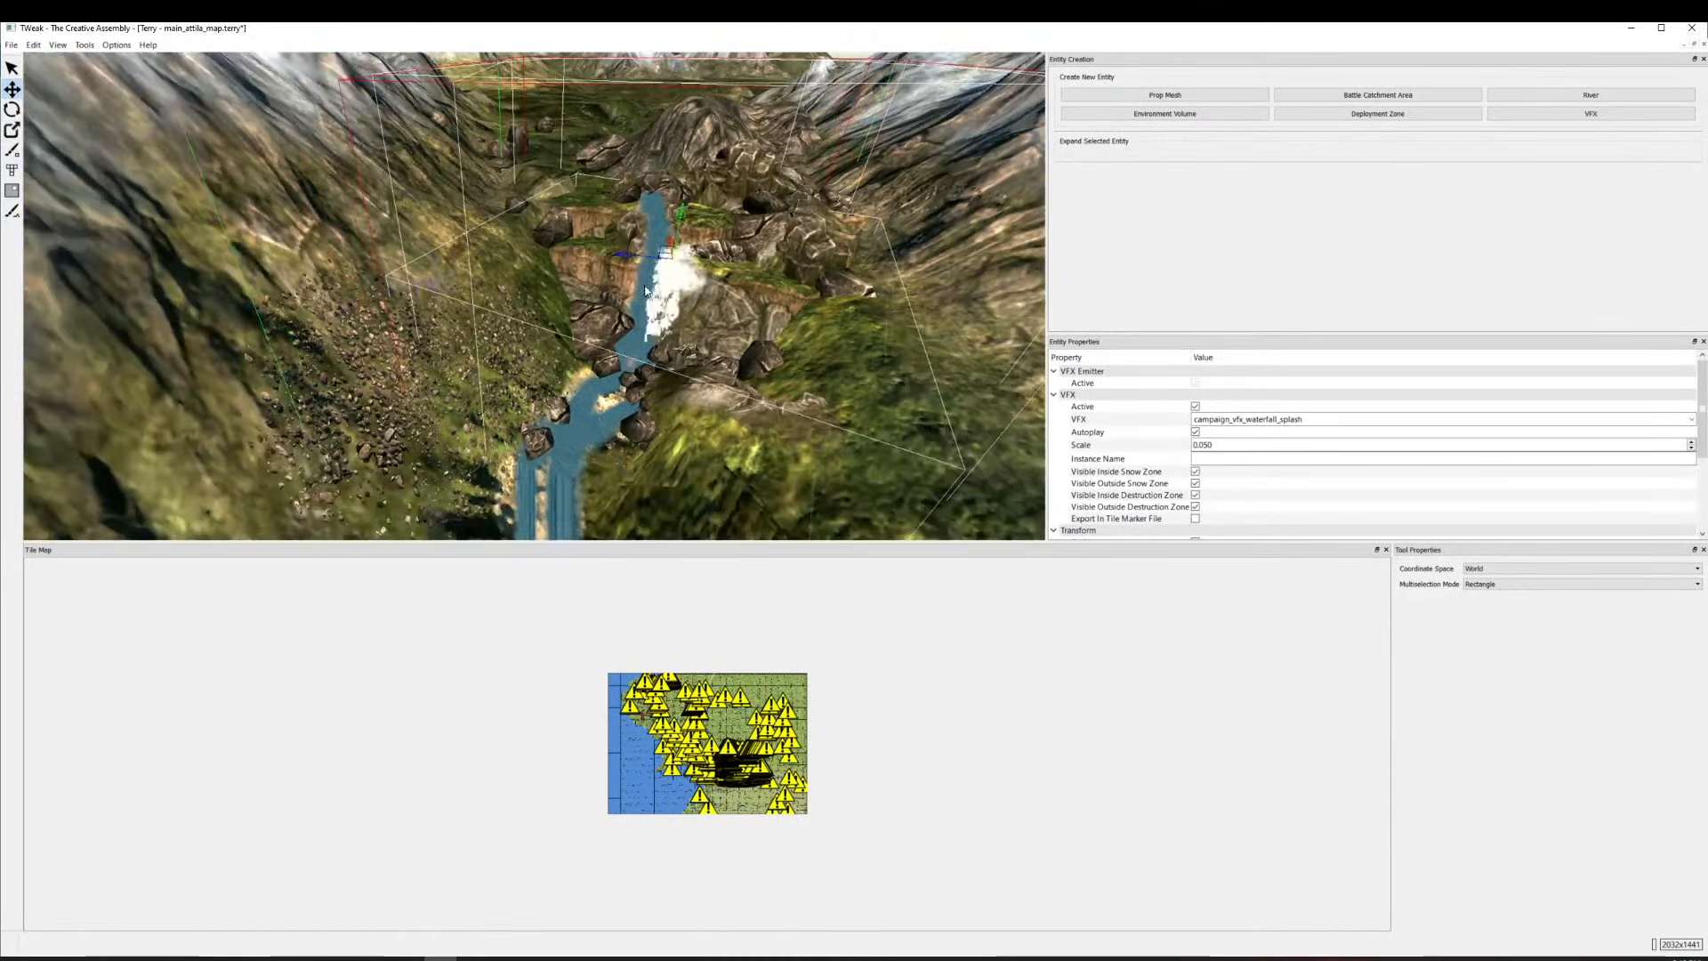
{"action": "left_click_drag", "start_coordinate": [647, 254], "coordinate": [634, 246]}
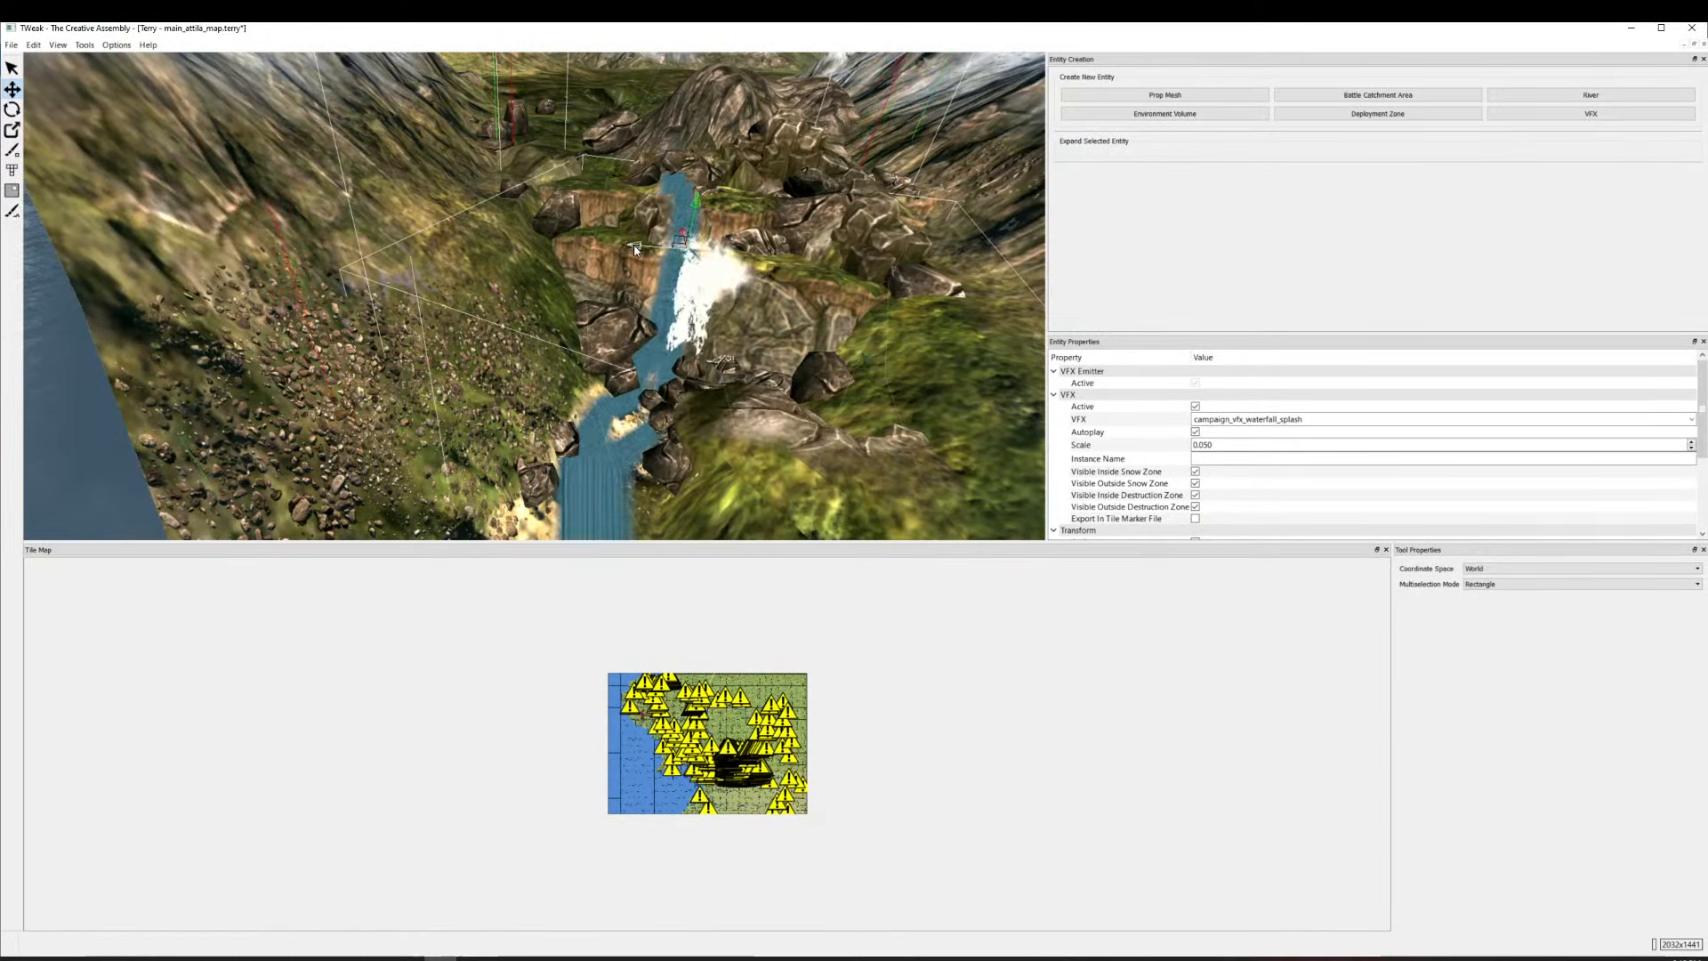
{"action": "scroll", "coordinate": [635, 250], "scroll_direction": "up", "scroll_amount": 2}
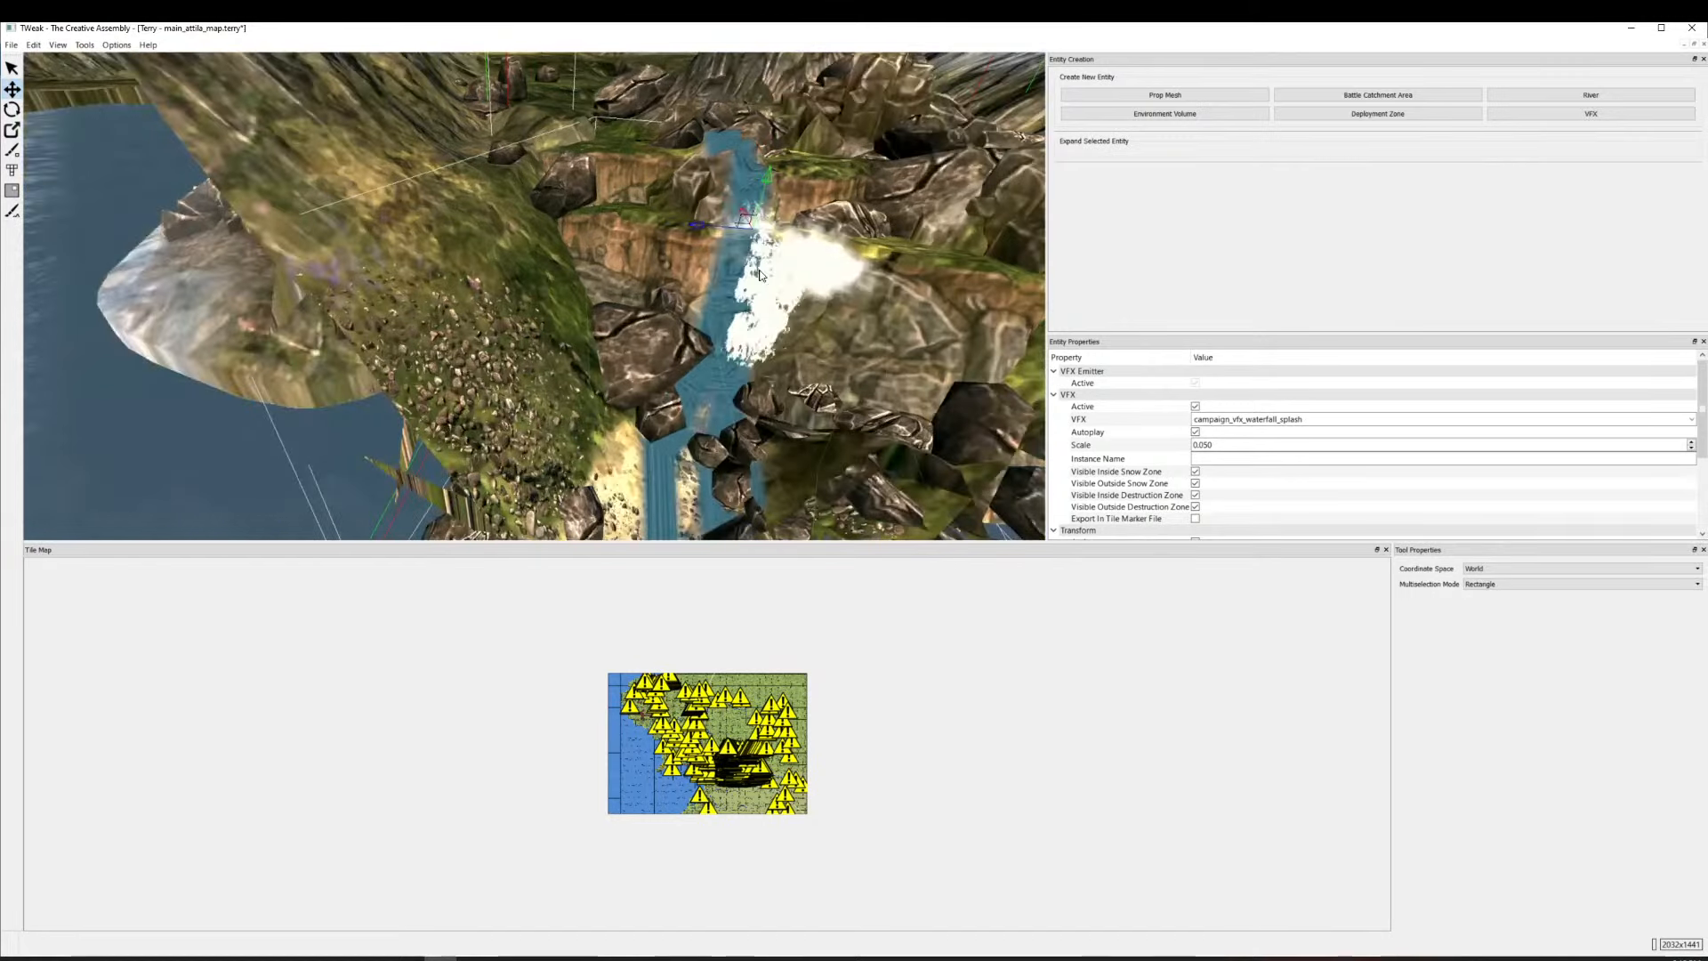
{"action": "left_click_drag", "start_coordinate": [693, 228], "coordinate": [670, 221]}
{"action": "left_click_drag", "start_coordinate": [1033, 324], "coordinate": [616, 322]}
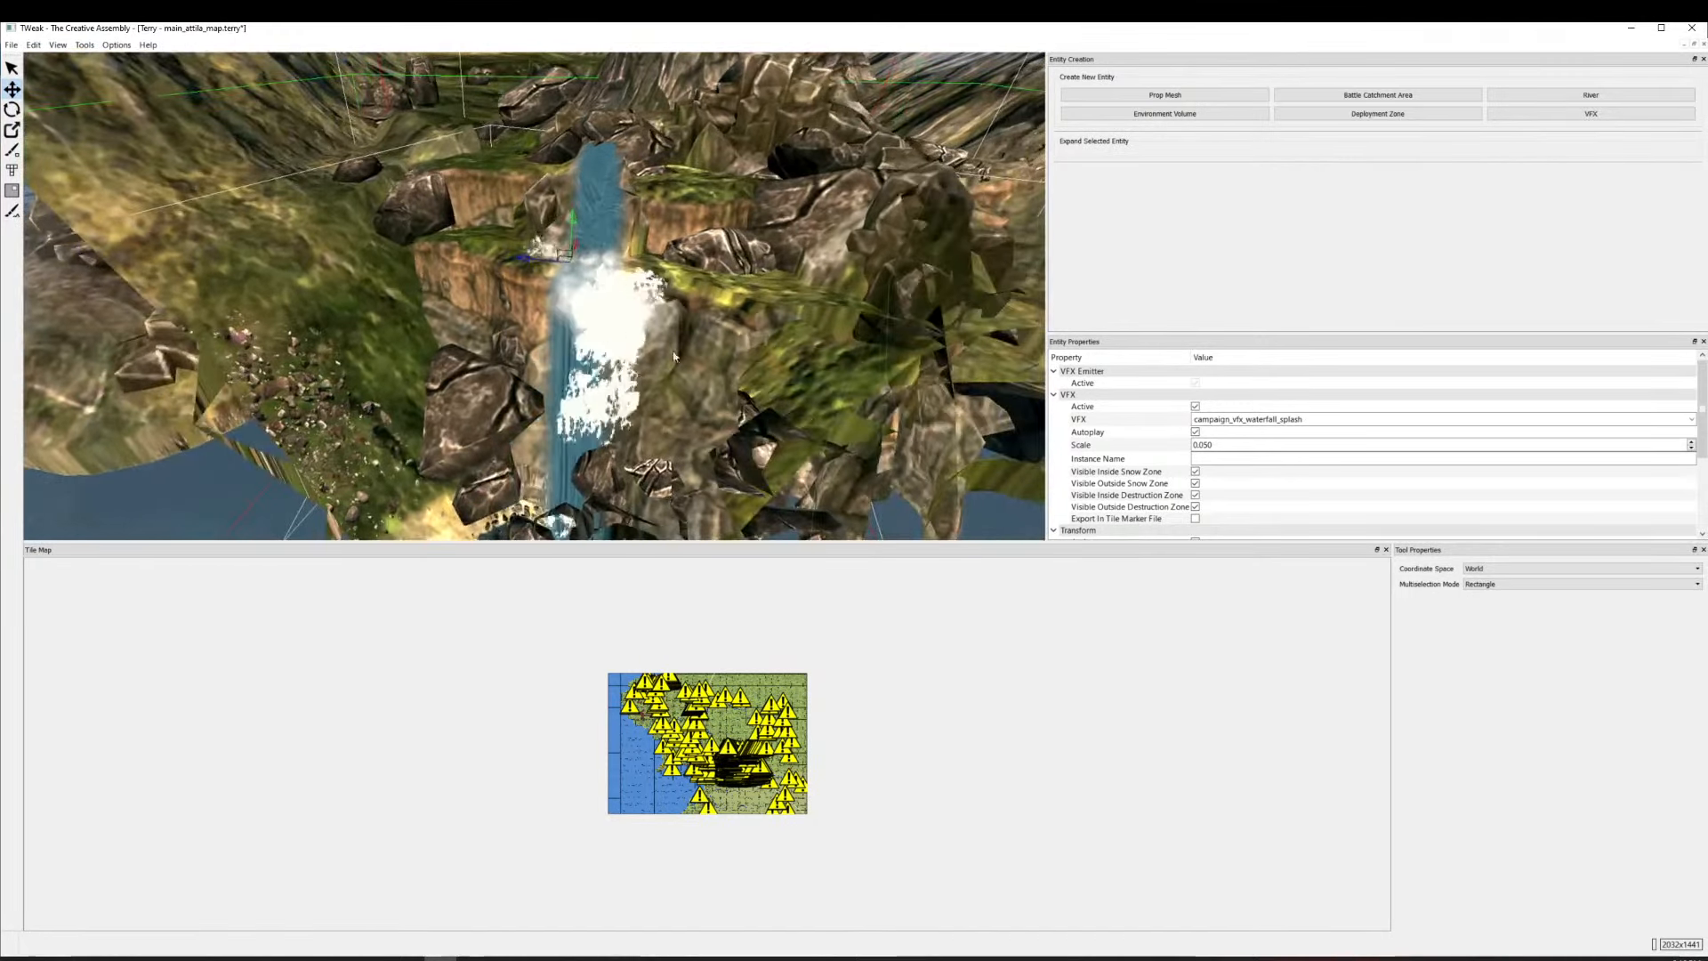
Move the campaign_vfx_waterfall_splash effect at the waterfall's foot sideways over the water.
{"action": "left_click", "coordinate": [613, 320]}
{"action": "scroll", "coordinate": [613, 322], "scroll_direction": "down", "scroll_amount": 2}
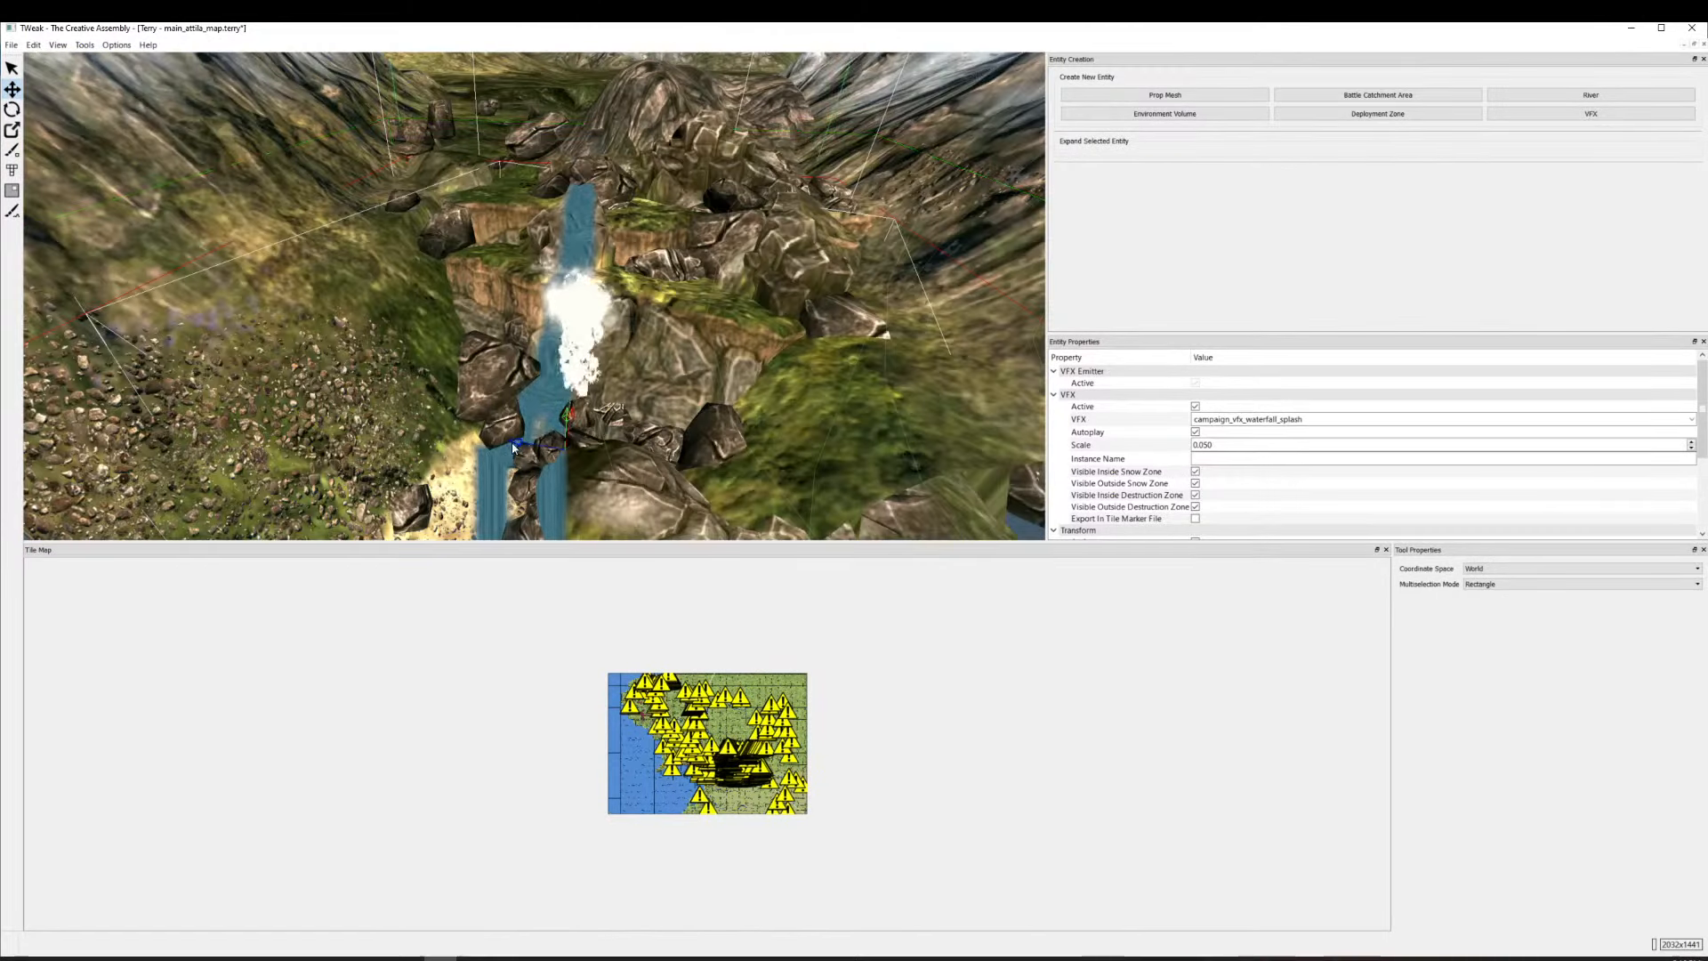
{"action": "left_click_drag", "start_coordinate": [503, 442], "coordinate": [485, 433]}
{"action": "left_click", "coordinate": [574, 354]}
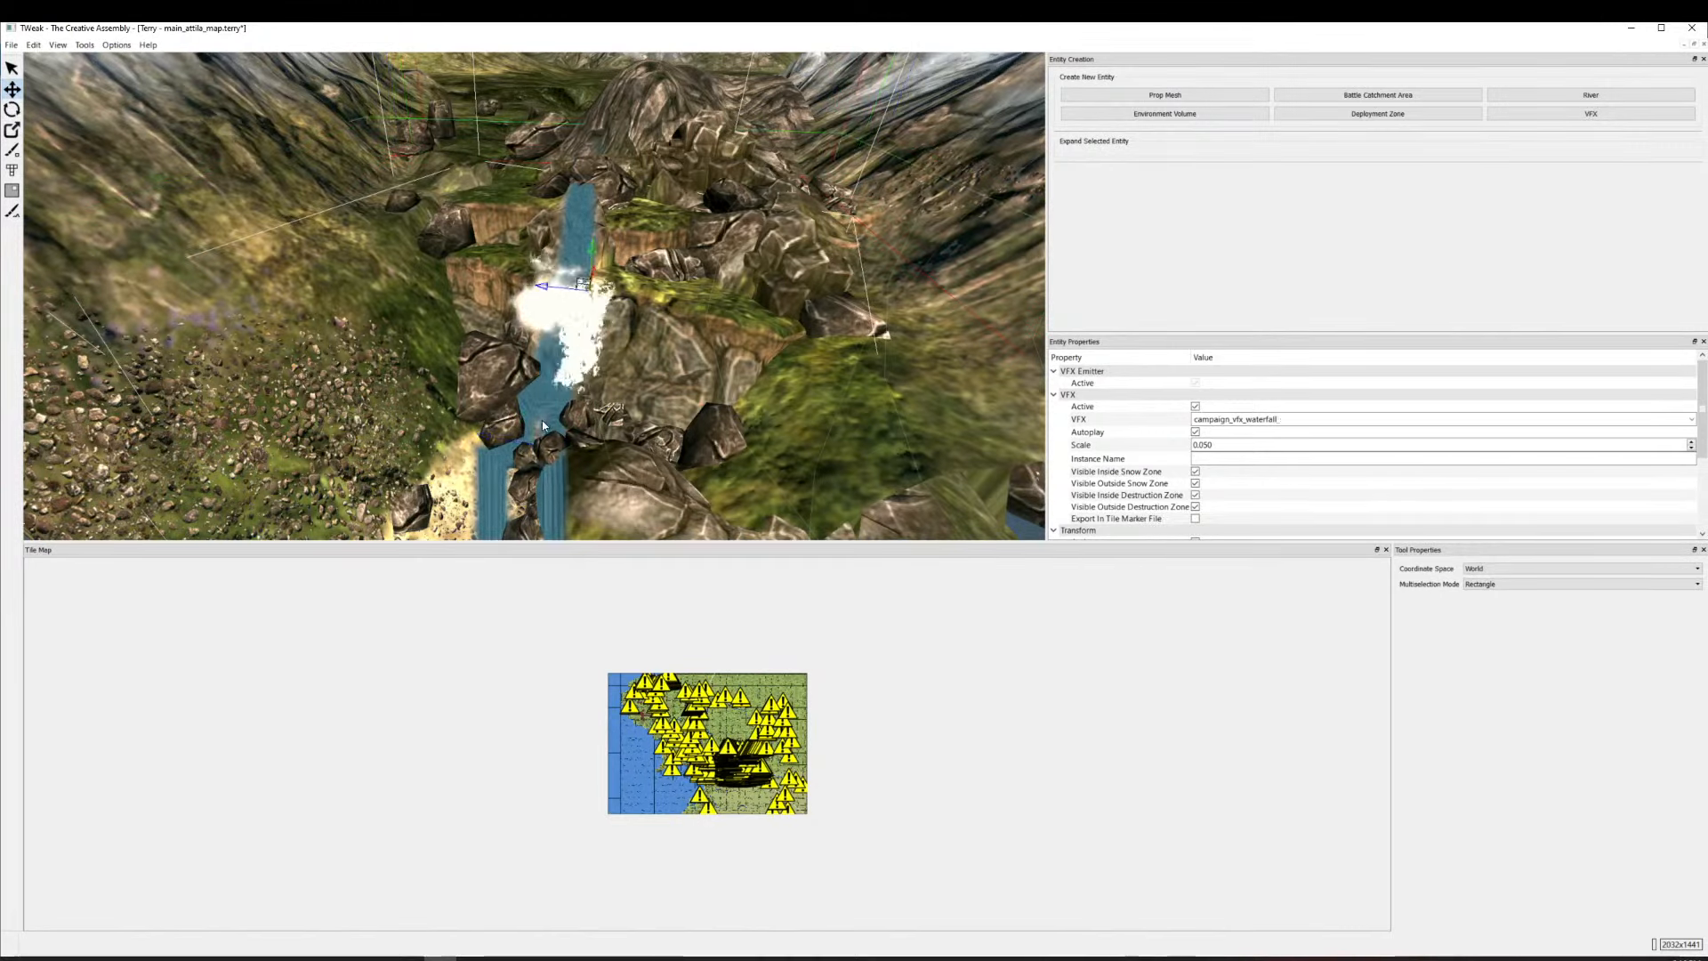
{"action": "left_click", "coordinate": [509, 427]}
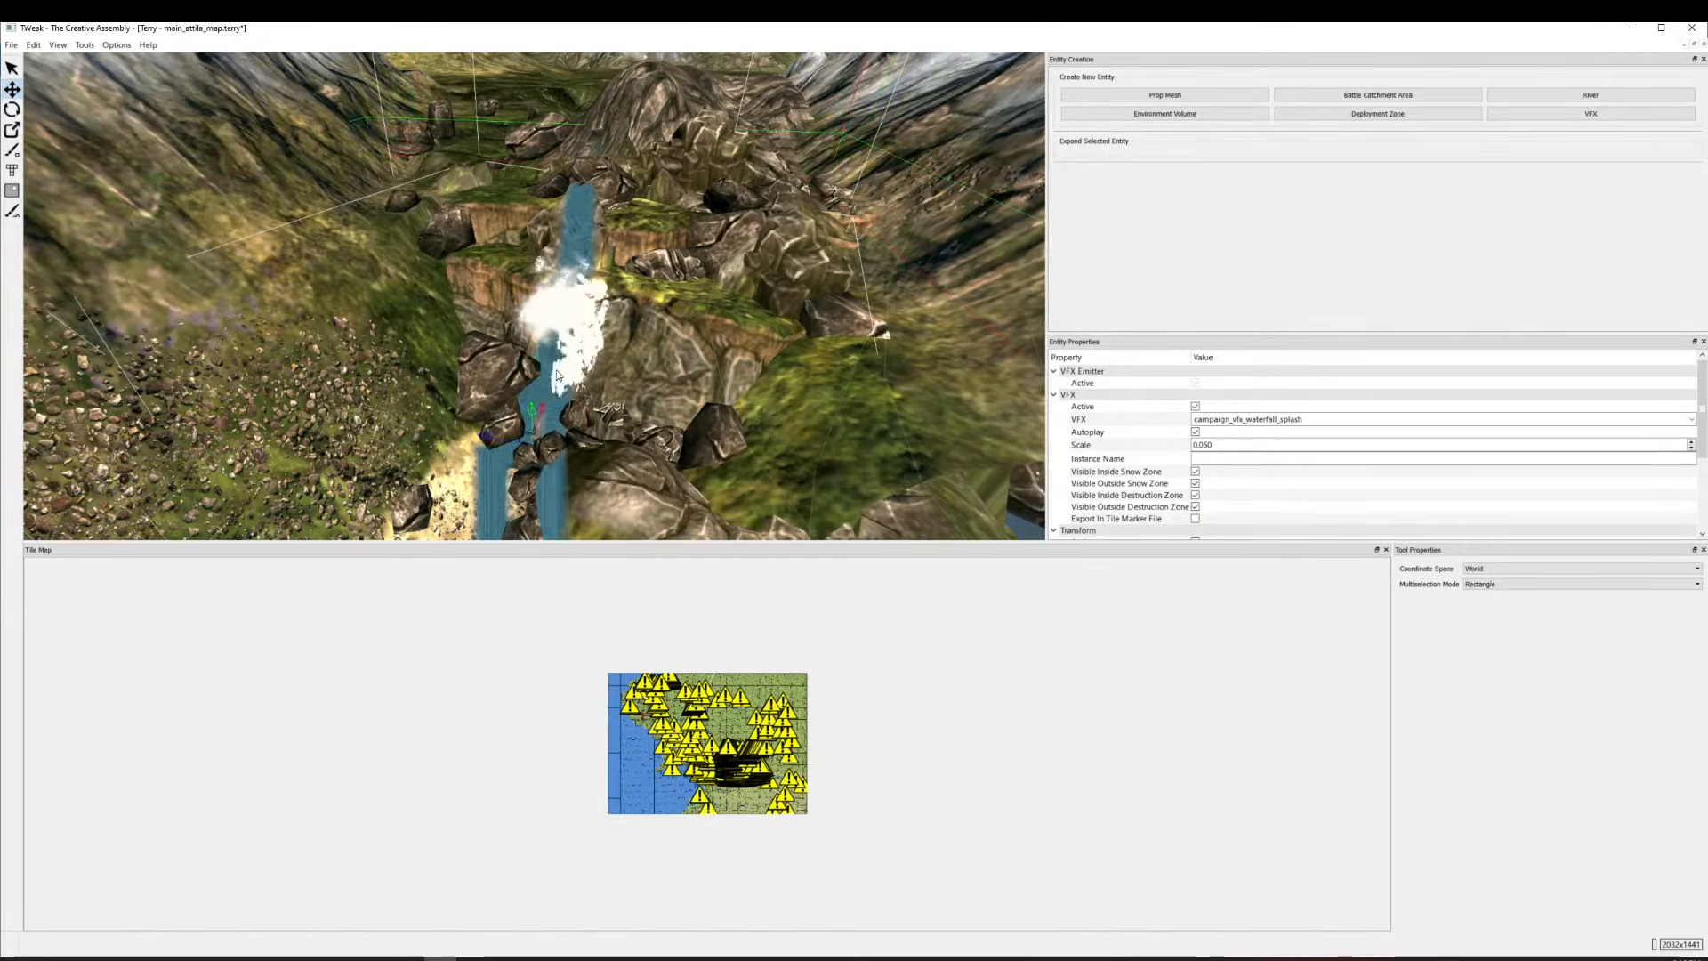
{"action": "left_click_drag", "start_coordinate": [508, 427], "coordinate": [471, 436]}
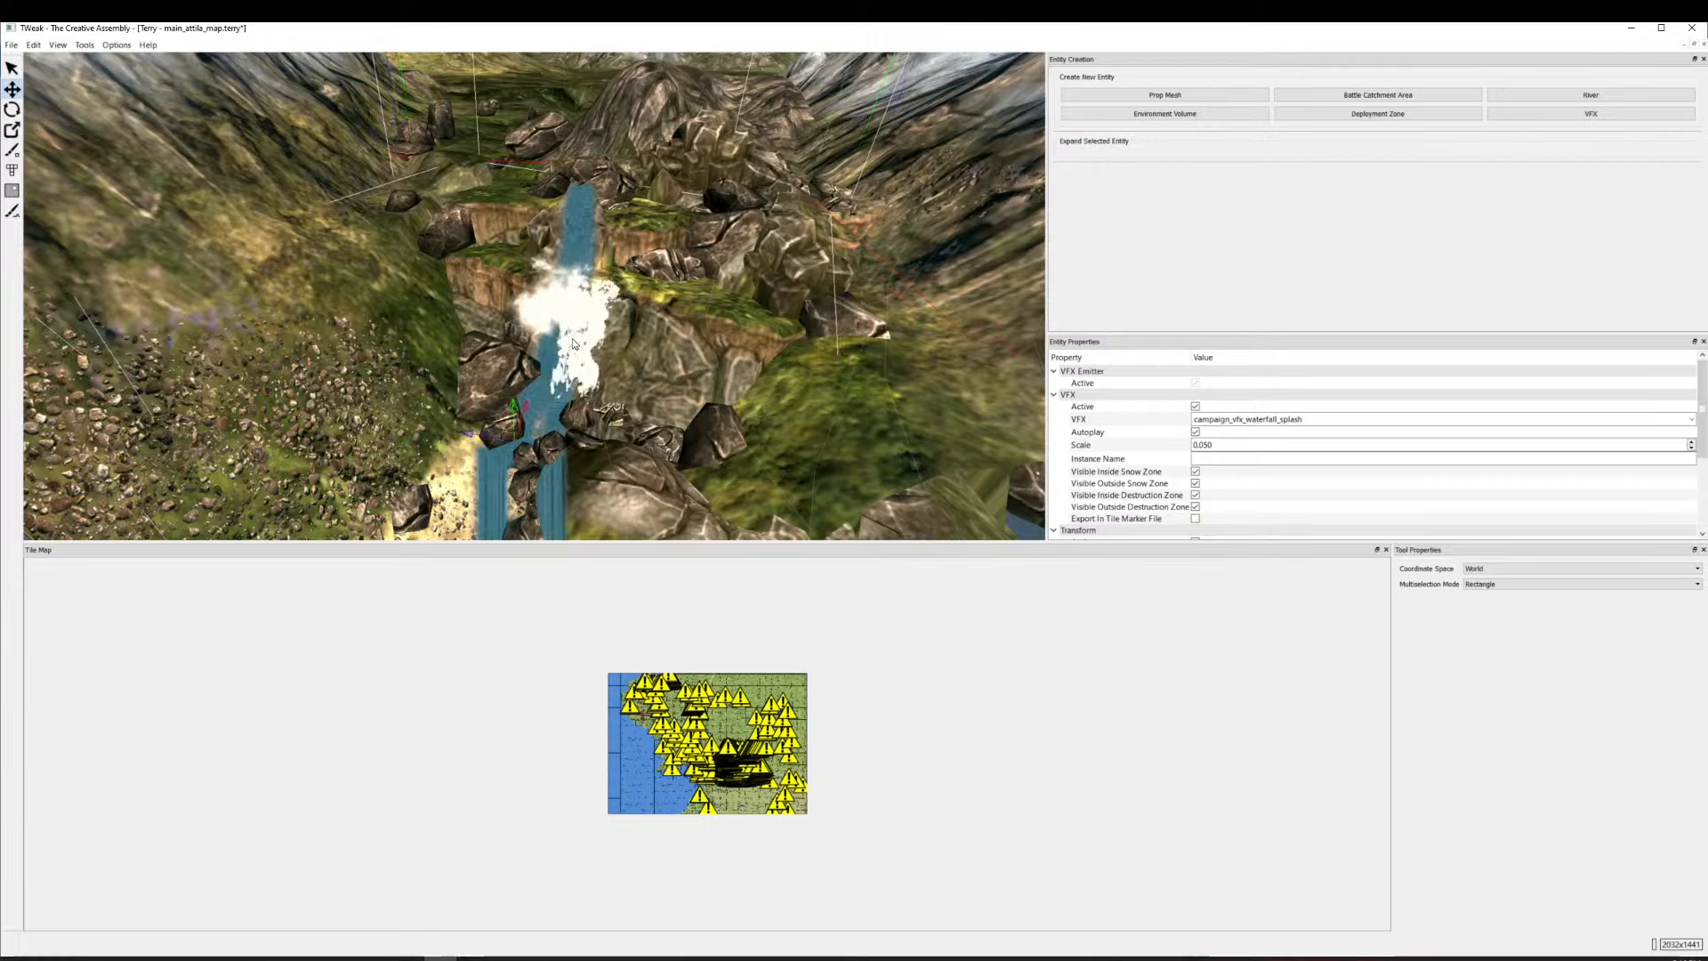
Shift the campaign_vfx_waterfall effect slightly sideways to centre it on the falling water, then deselect it.
{"action": "scroll", "coordinate": [573, 344], "scroll_direction": "down", "scroll_amount": 3}
{"action": "scroll", "coordinate": [573, 343], "scroll_direction": "down", "scroll_amount": 3}
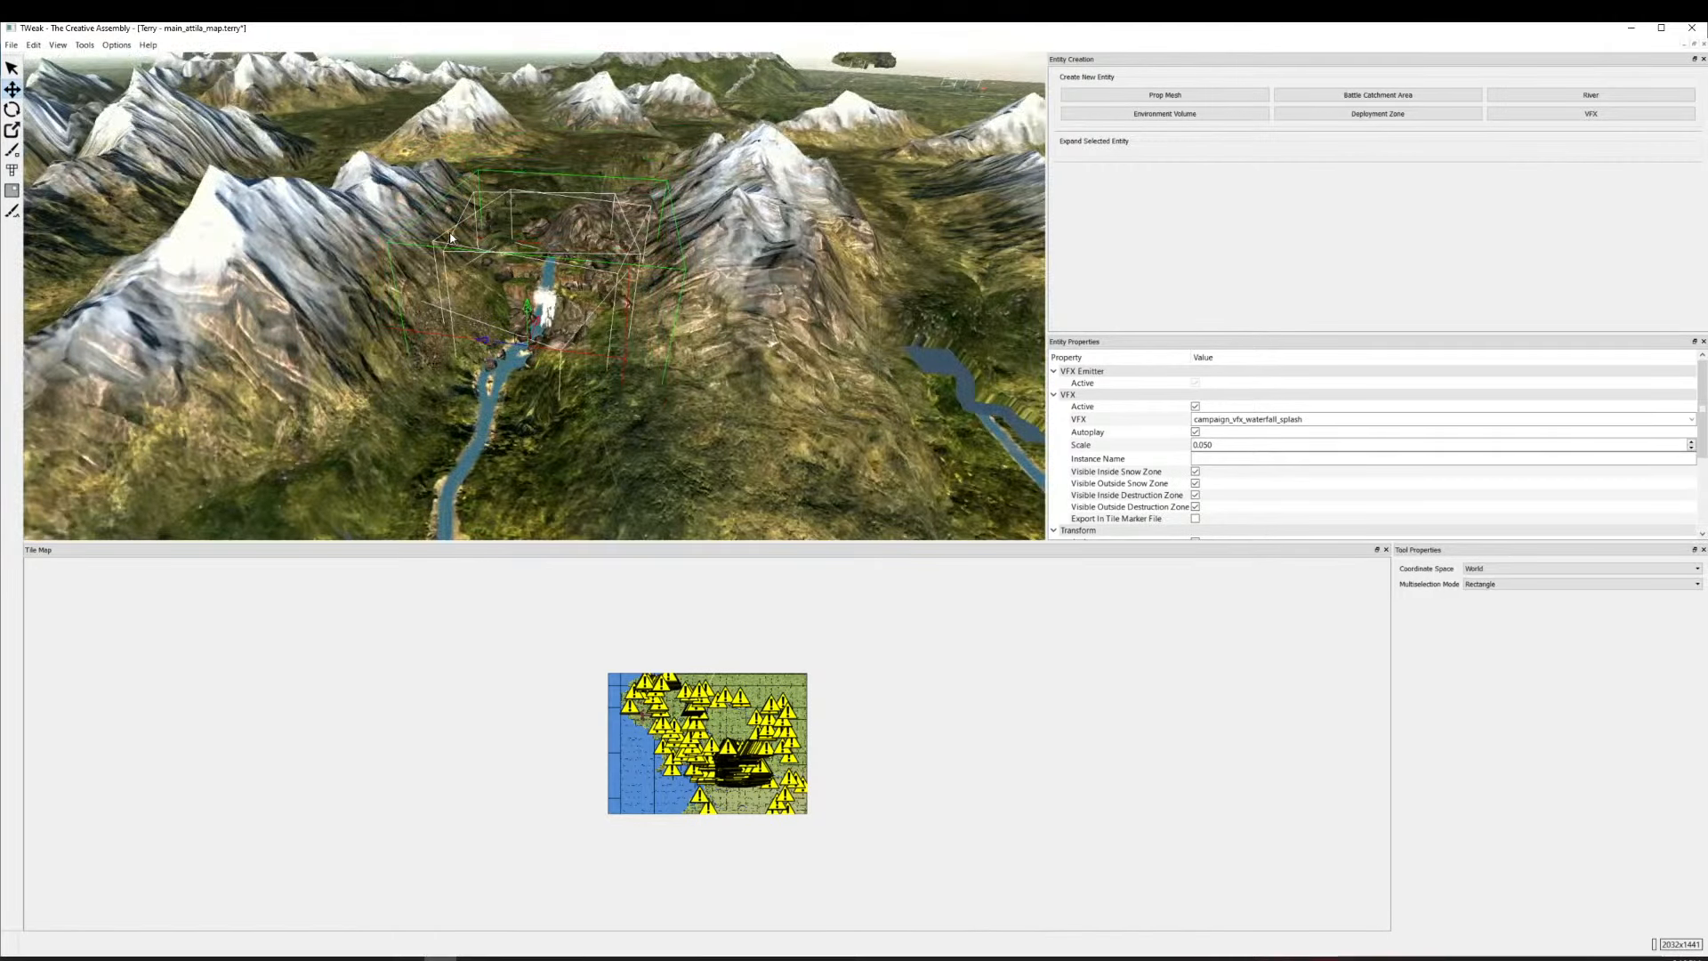
{"action": "scroll", "coordinate": [454, 245], "scroll_direction": "up", "scroll_amount": 6}
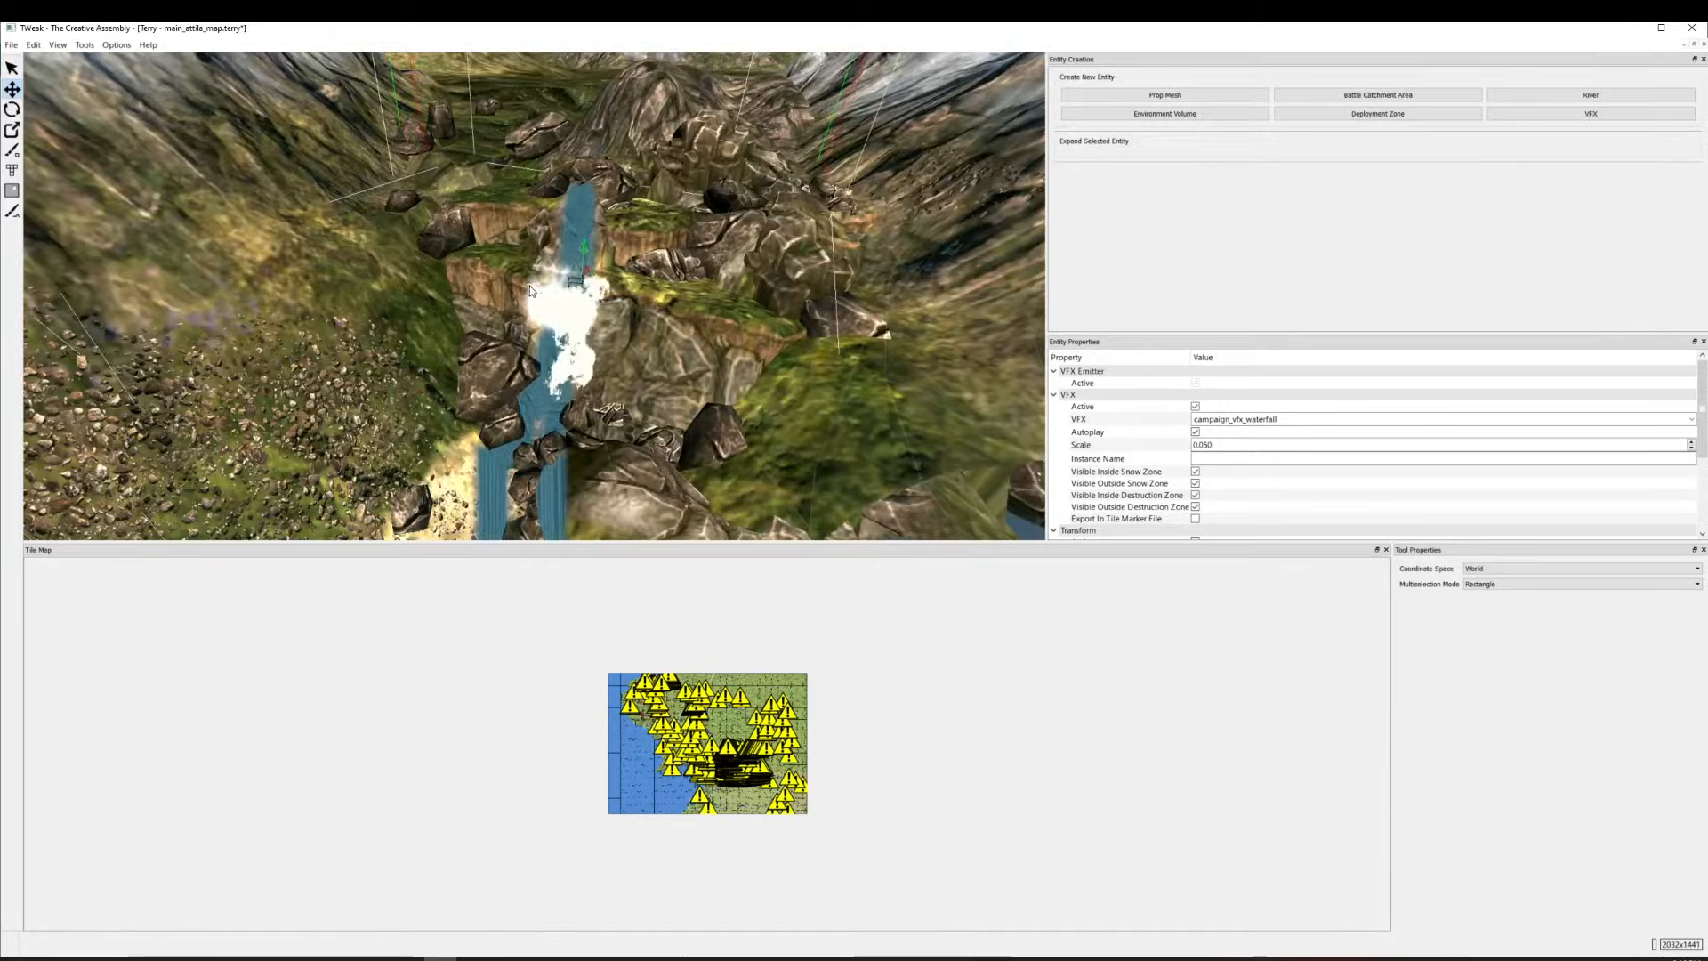
{"action": "left_click_drag", "start_coordinate": [530, 286], "coordinate": [518, 290]}
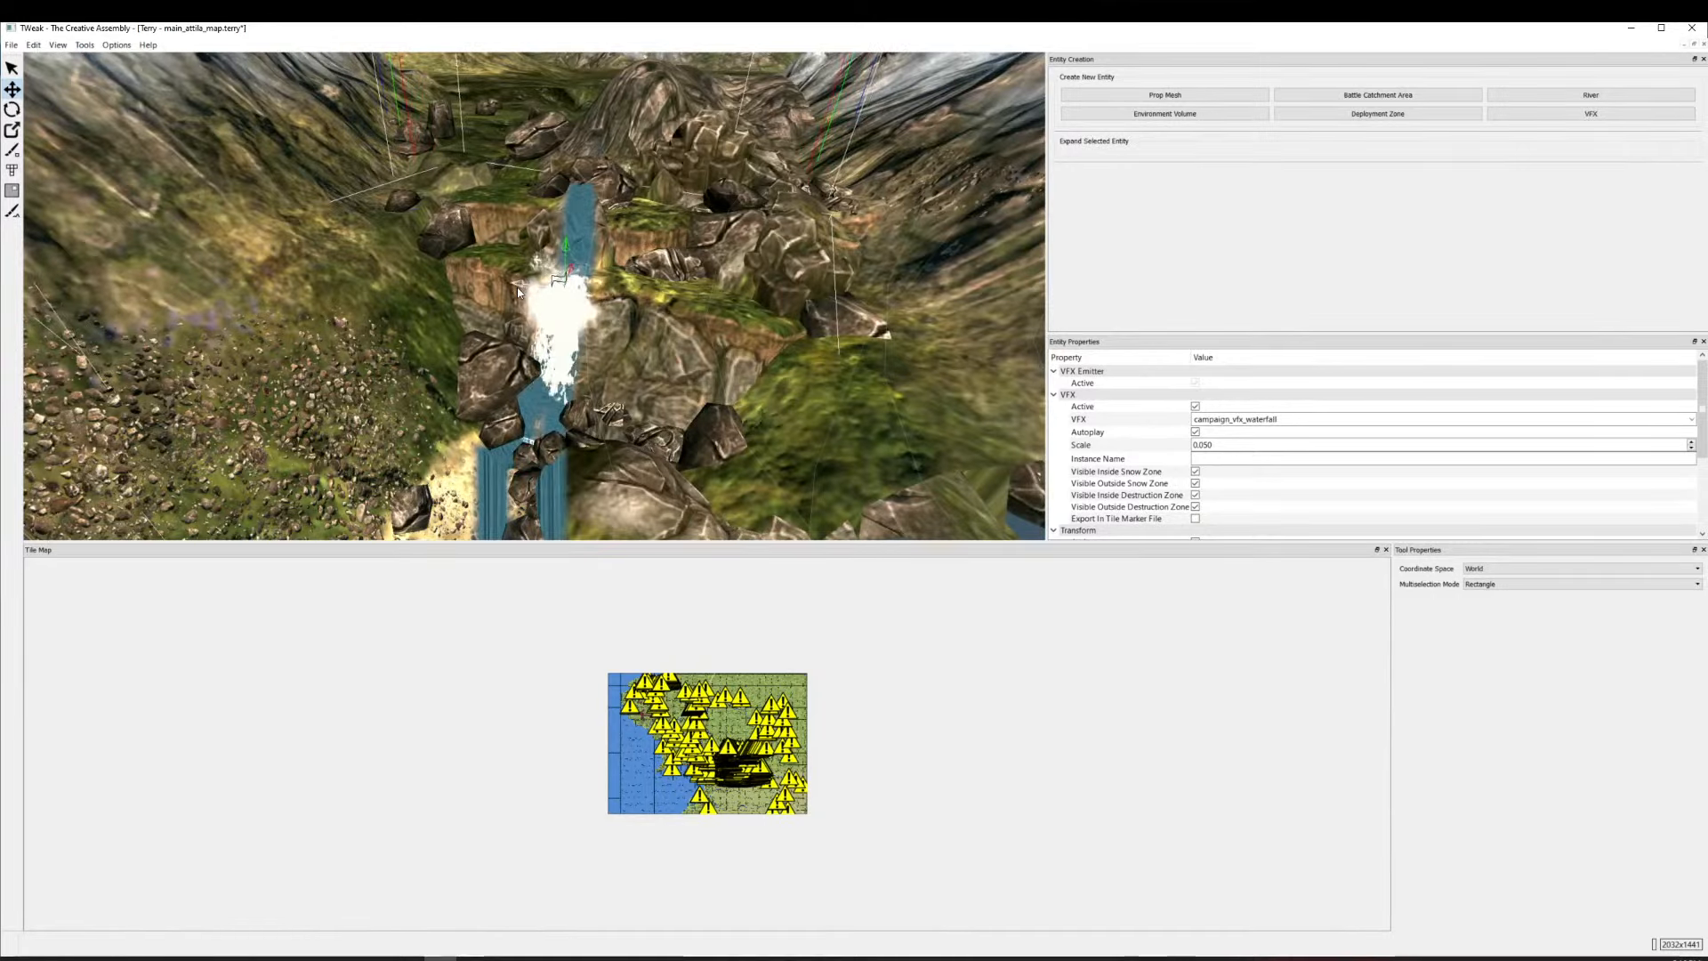
{"action": "scroll", "coordinate": [517, 292], "scroll_direction": "down", "scroll_amount": 5}
{"action": "left_click", "coordinate": [765, 397]}
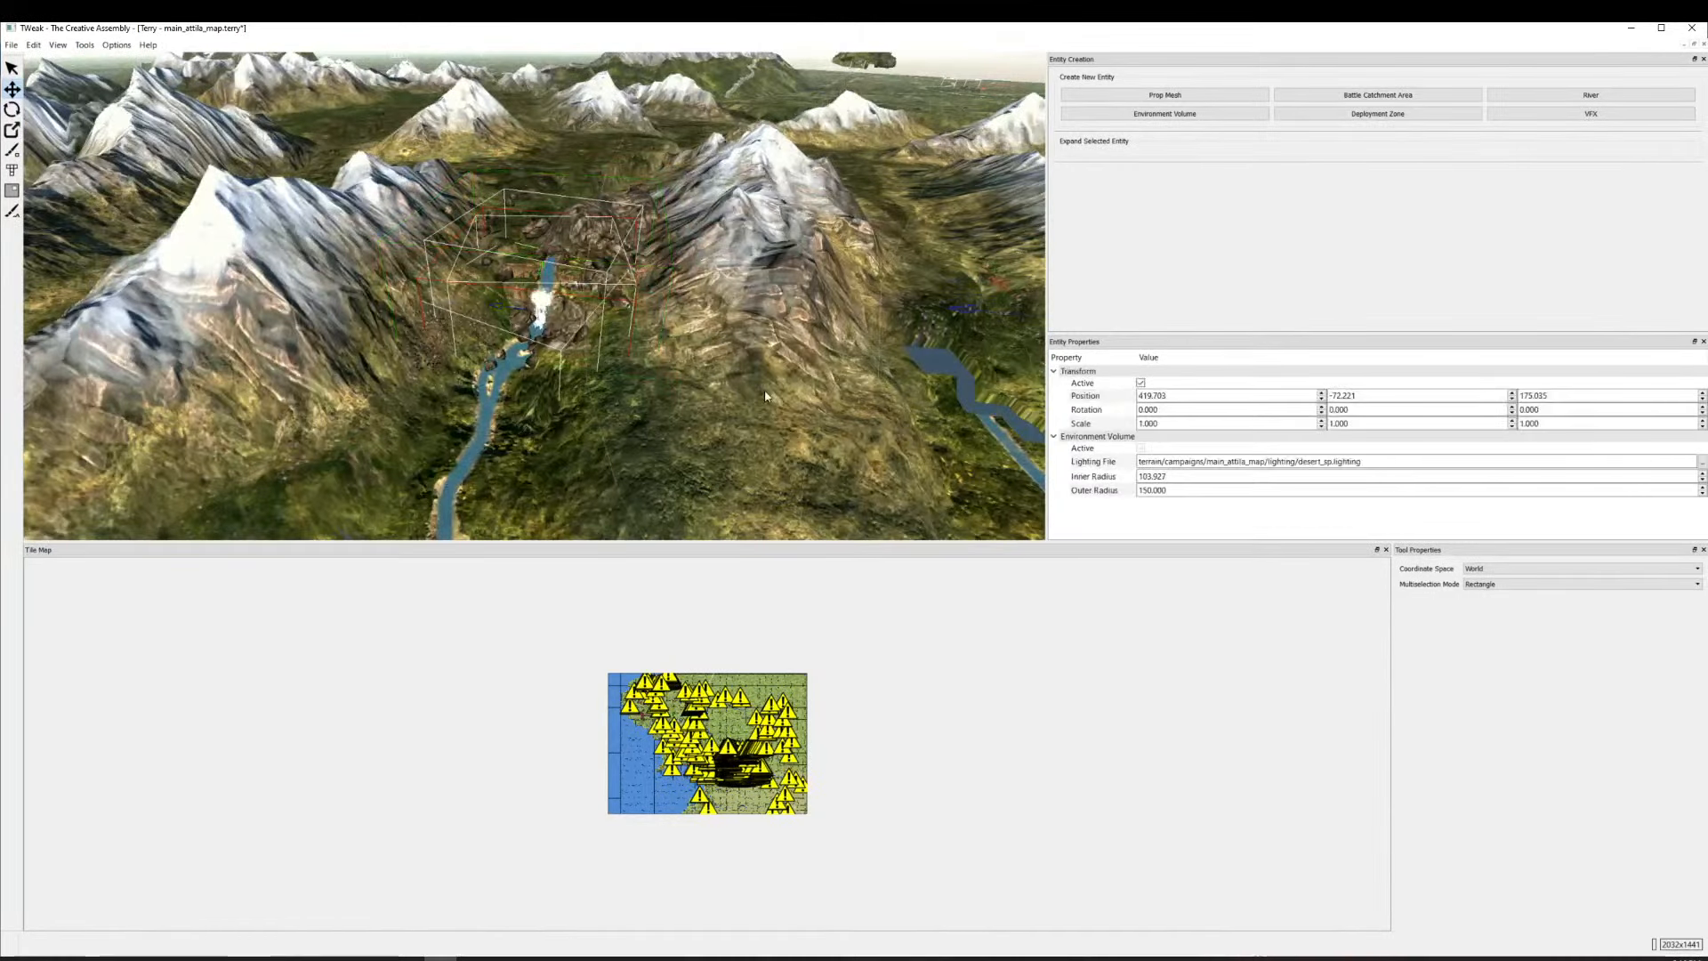
Examine the waterfall's fit in the mountain range and the source of the neighbouring river from several distances.
{"action": "scroll", "coordinate": [765, 397], "scroll_direction": "up", "scroll_amount": 5}
{"action": "scroll", "coordinate": [777, 313], "scroll_direction": "down", "scroll_amount": 6}
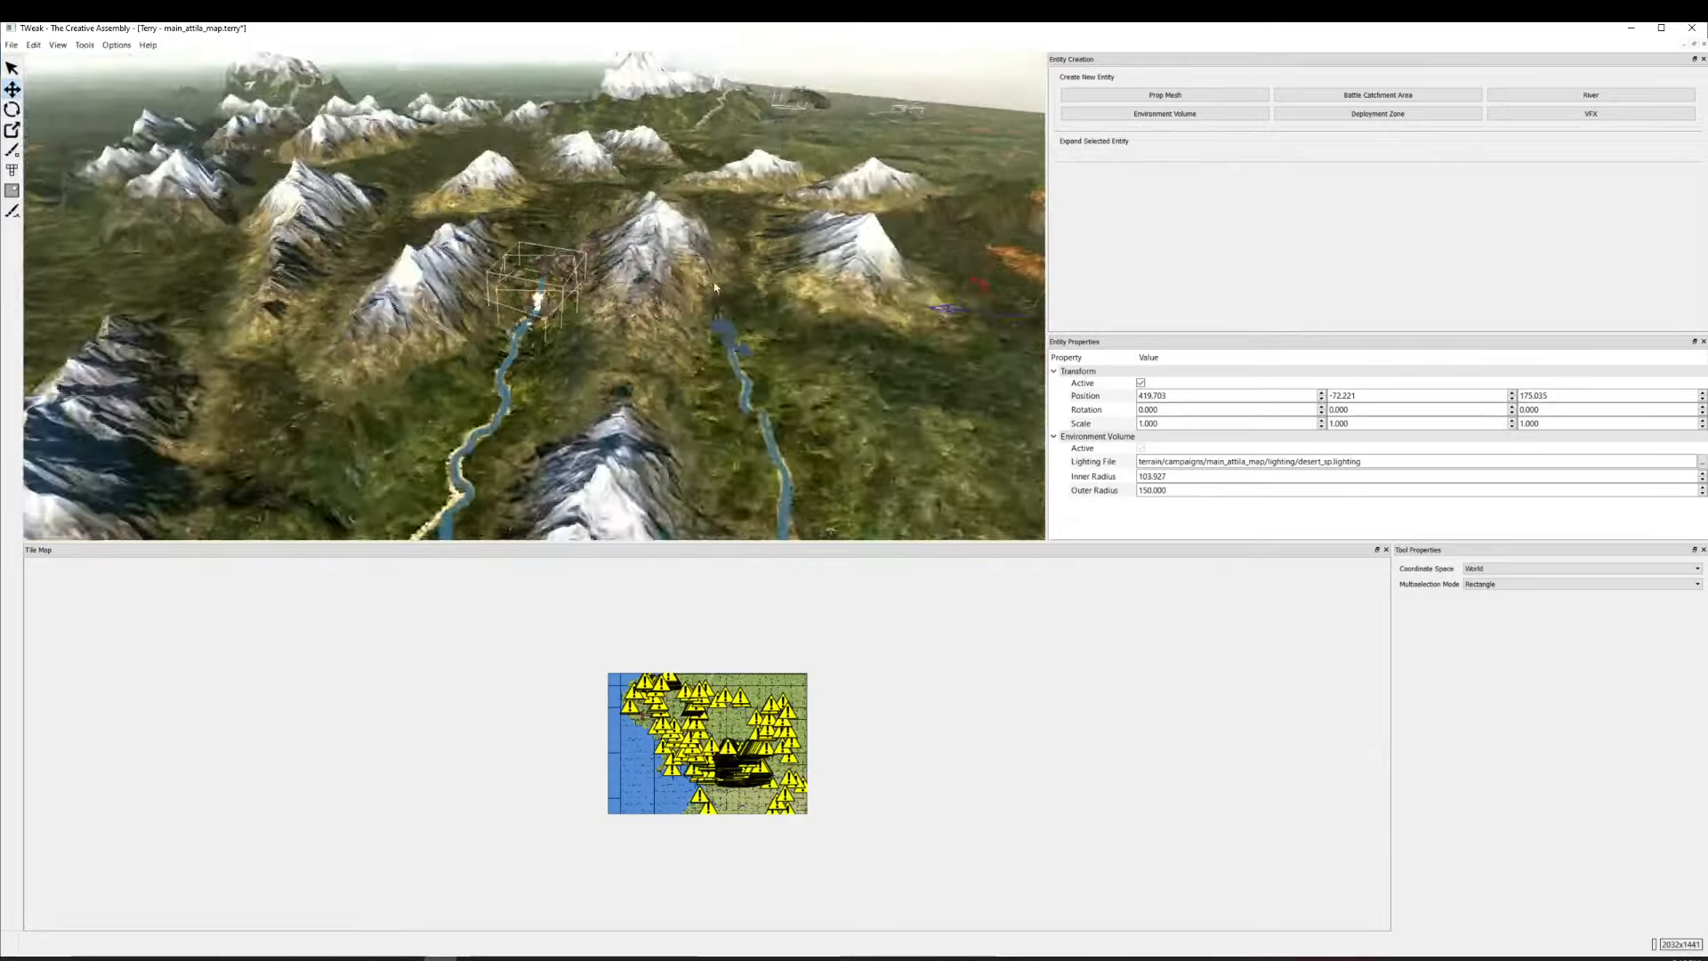
{"action": "scroll", "coordinate": [714, 287], "scroll_direction": "down", "scroll_amount": 3}
{"action": "scroll", "coordinate": [710, 298], "scroll_direction": "up", "scroll_amount": 2}
{"action": "scroll", "coordinate": [703, 314], "scroll_direction": "down", "scroll_amount": 4}
{"action": "scroll", "coordinate": [698, 324], "scroll_direction": "up", "scroll_amount": 3}
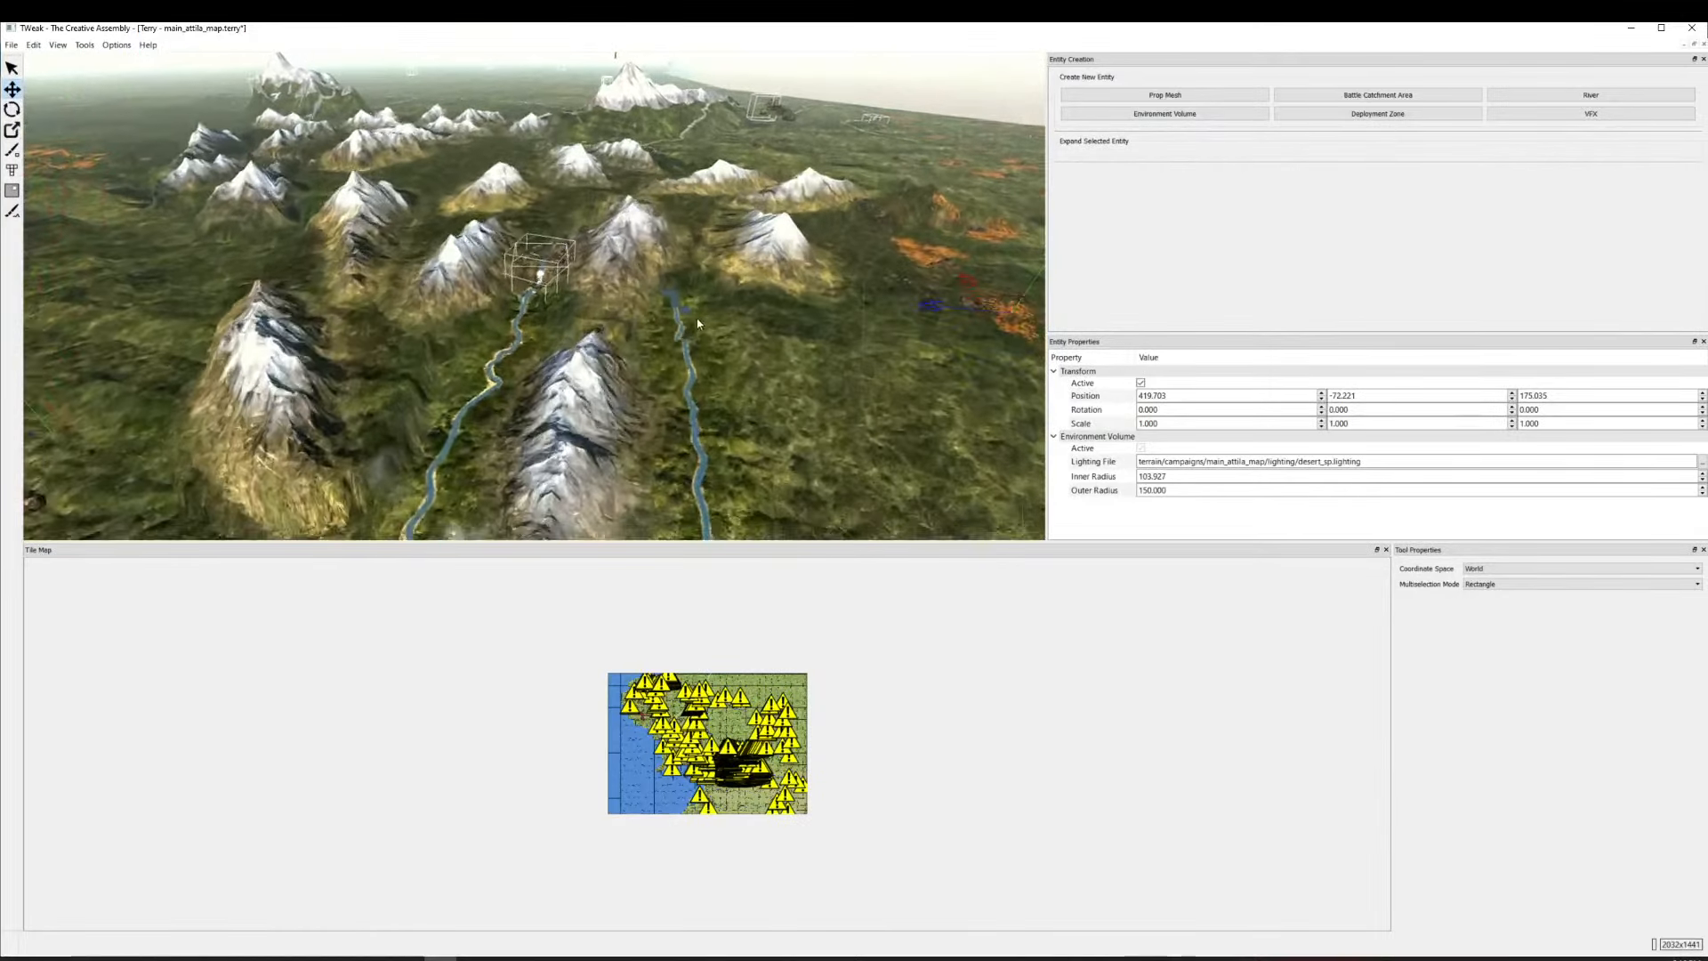
{"action": "scroll", "coordinate": [699, 324], "scroll_direction": "up", "scroll_amount": 5}
{"action": "scroll", "coordinate": [974, 403], "scroll_direction": "up", "scroll_amount": 1}
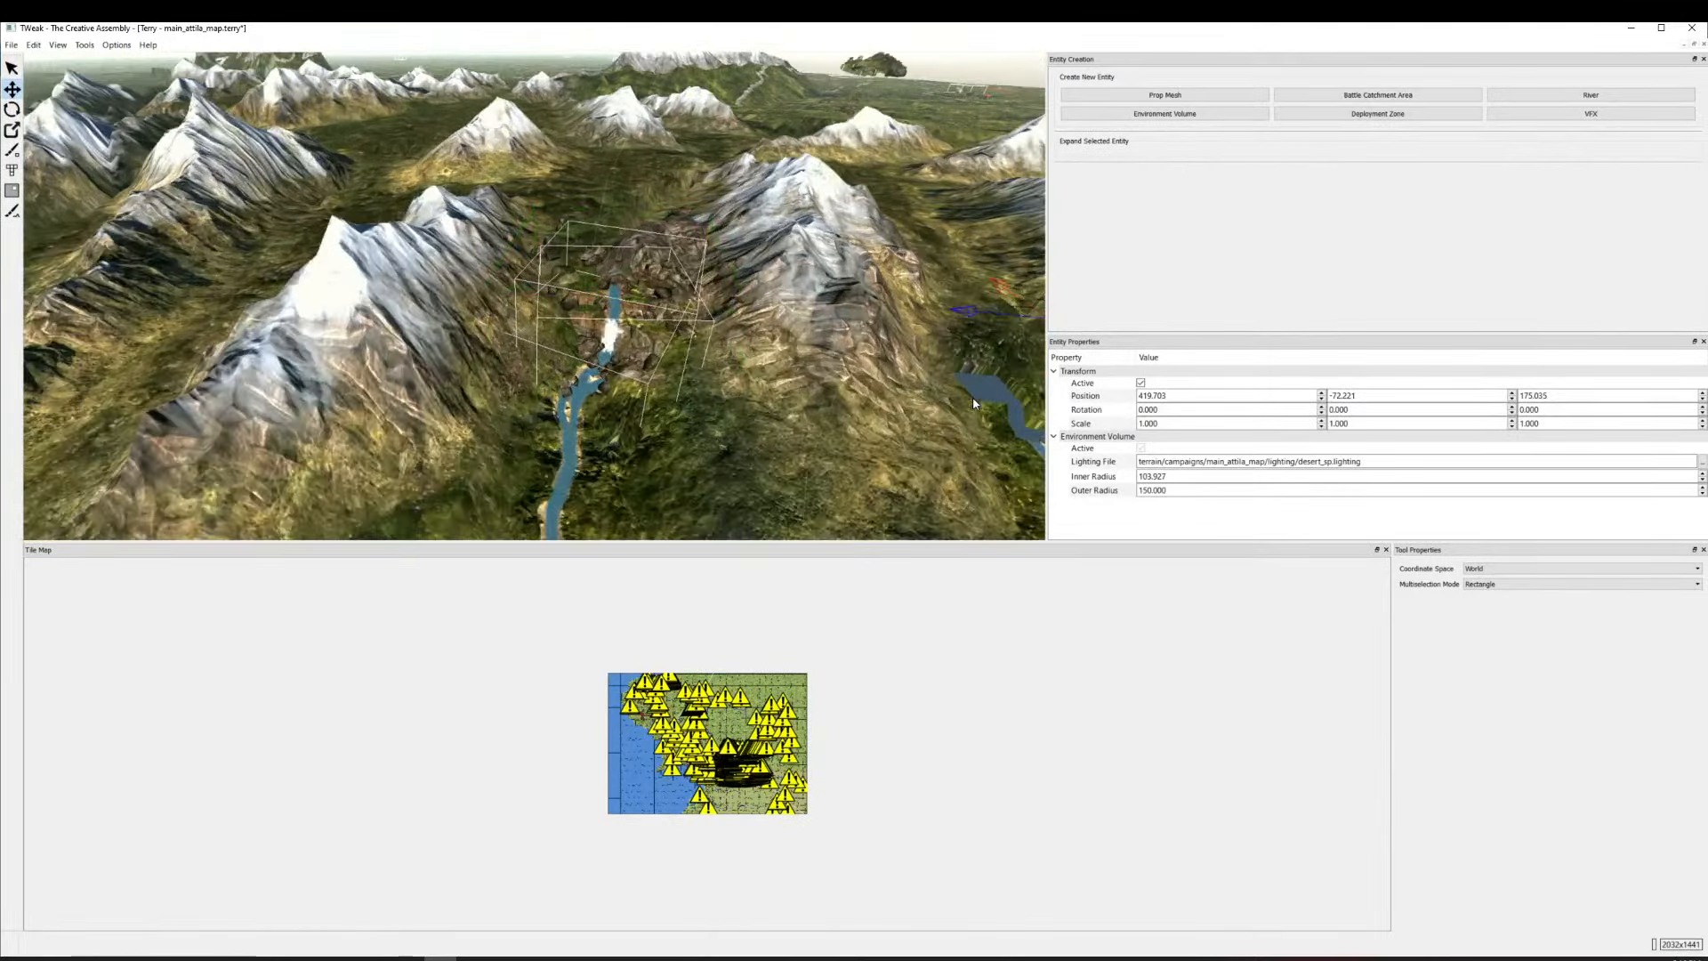
{"action": "scroll", "coordinate": [889, 374], "scroll_direction": "down", "scroll_amount": 4}
{"action": "scroll", "coordinate": [713, 332], "scroll_direction": "up", "scroll_amount": 3}
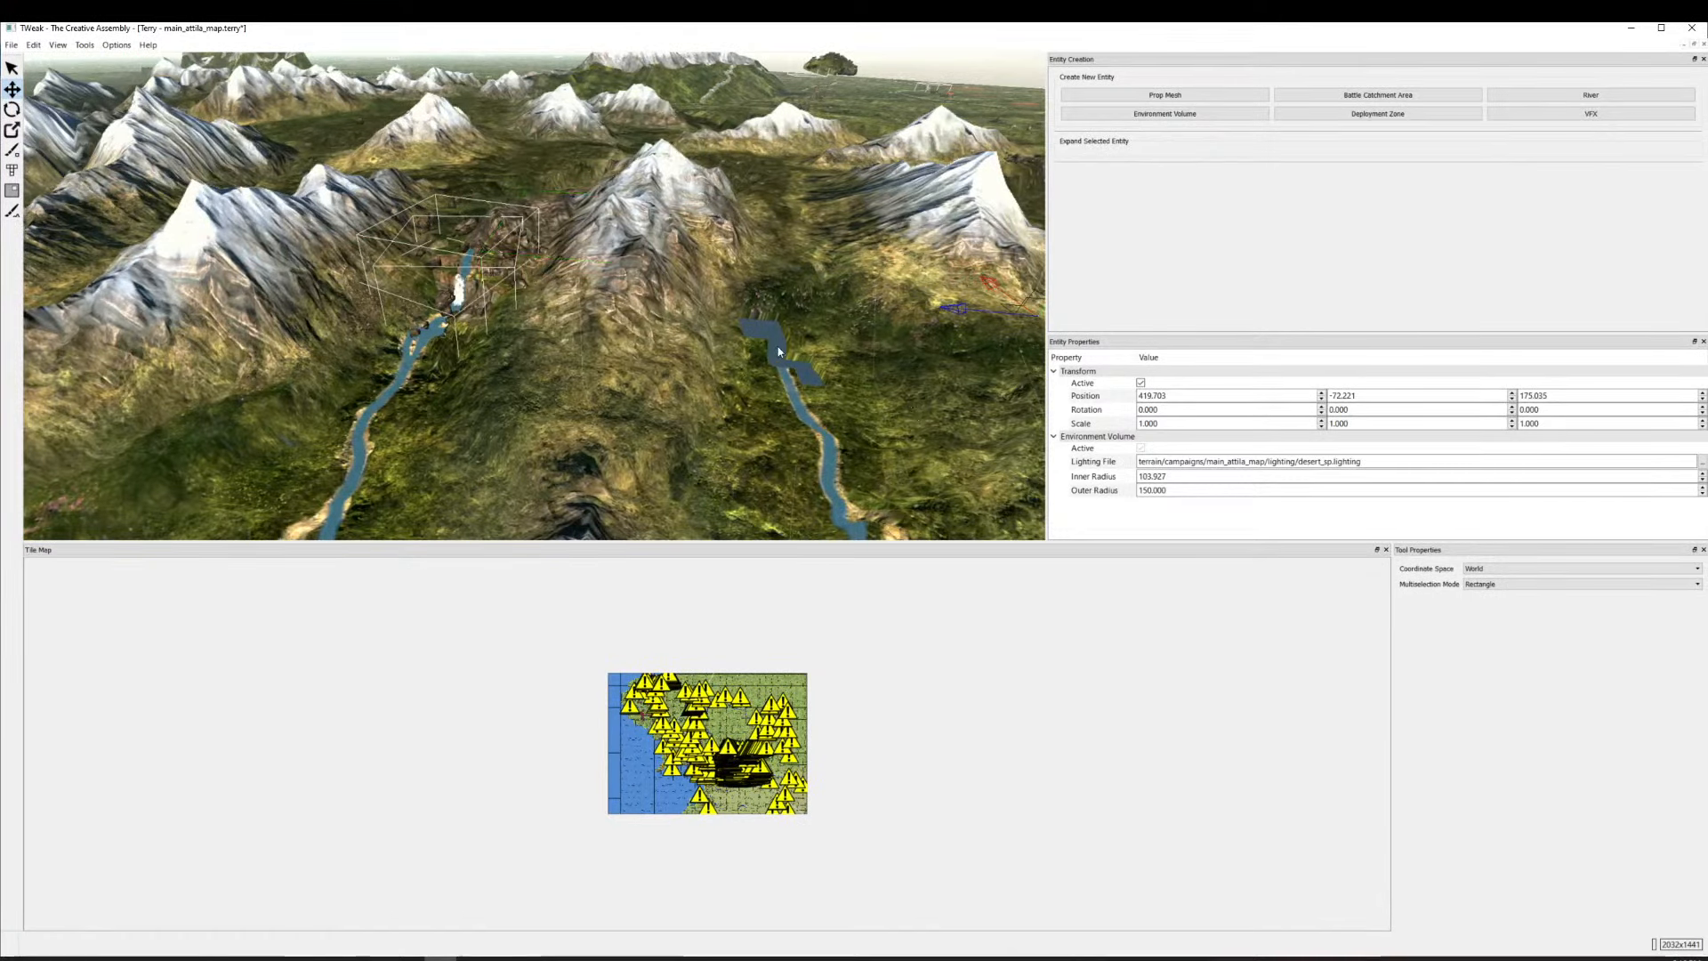
{"action": "scroll", "coordinate": [779, 351], "scroll_direction": "up", "scroll_amount": 1}
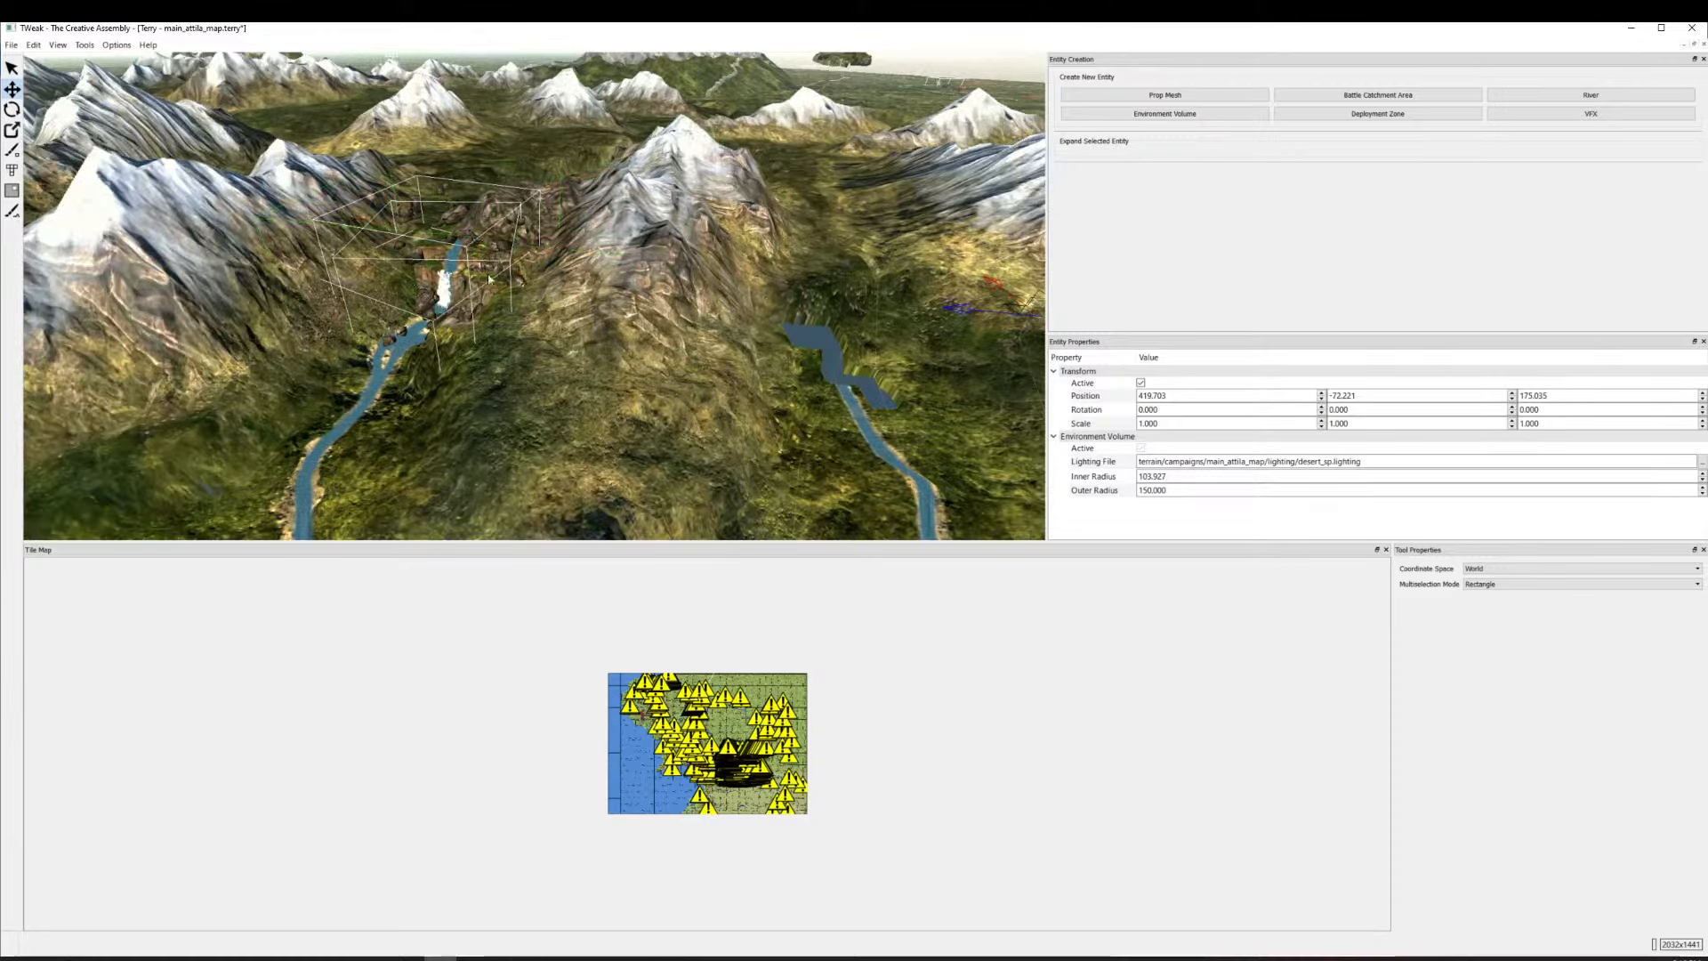
Place the large mountain_alps_01 prop behind the waterfall and adjust it to position 289.522, -0.422, 316.130.
{"action": "left_click_drag", "start_coordinate": [513, 397], "coordinate": [706, 143]}
{"action": "left_click", "coordinate": [630, 88]}
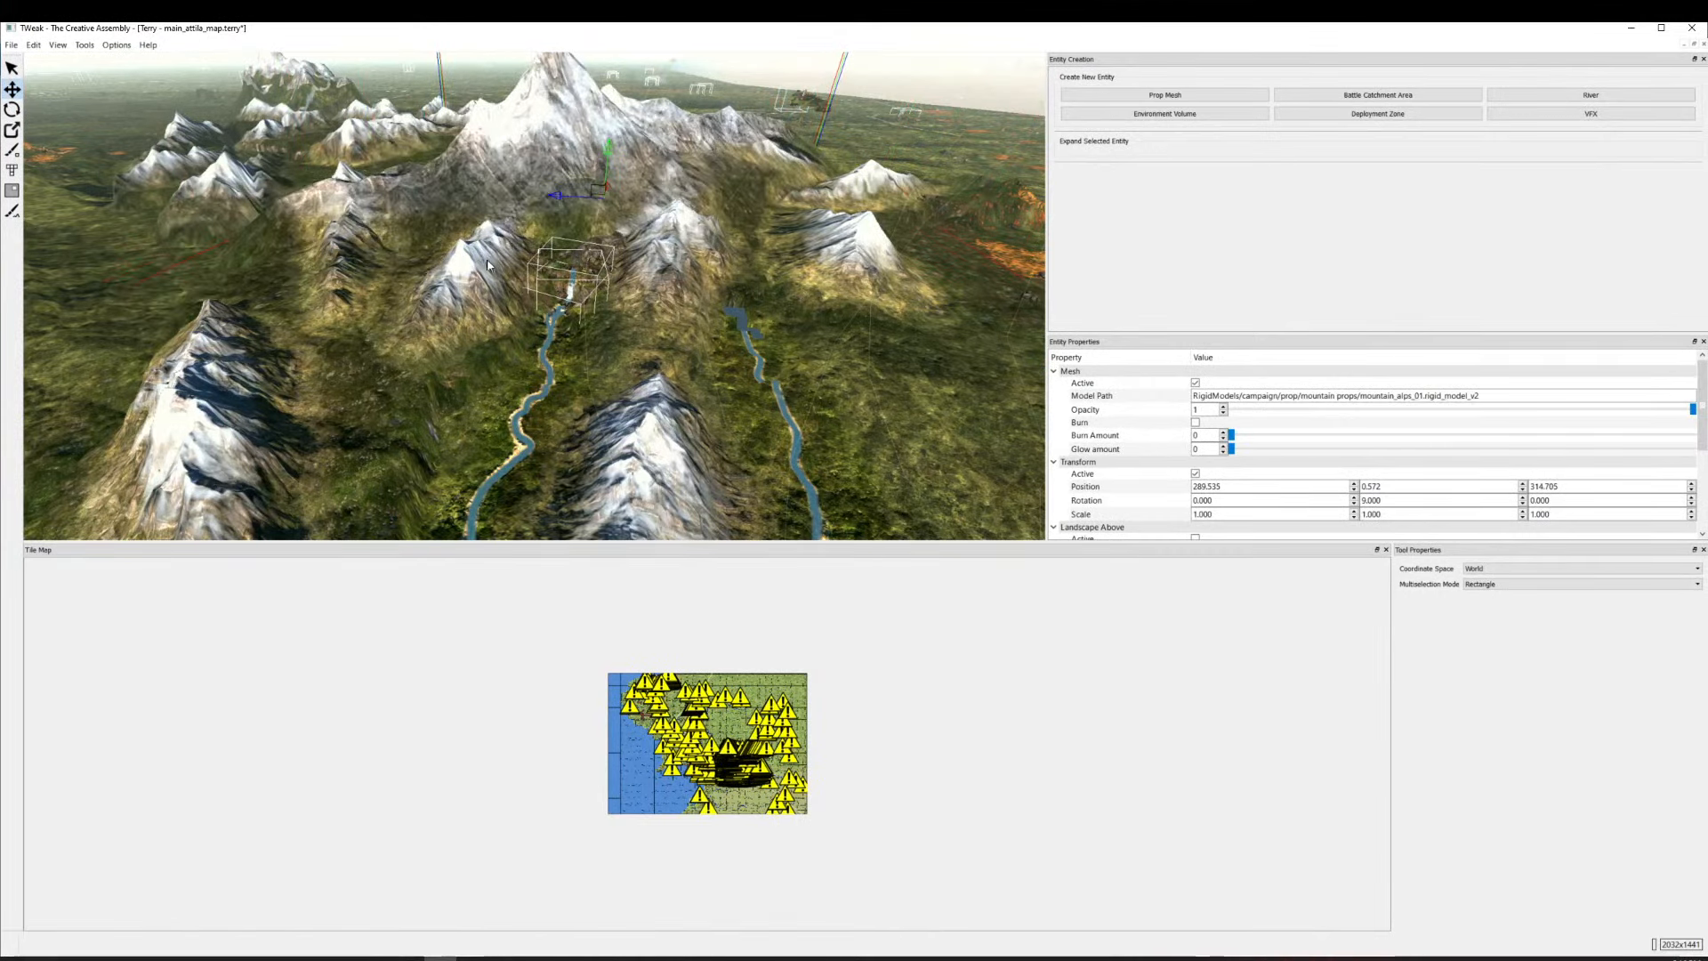
{"action": "left_click_drag", "start_coordinate": [481, 285], "coordinate": [461, 311]}
{"action": "left_click_drag", "start_coordinate": [648, 296], "coordinate": [539, 293]}
{"action": "key", "text": "s"}
{"action": "key", "text": "w"}
{"action": "key", "text": "s"}
{"action": "key", "text": "w"}
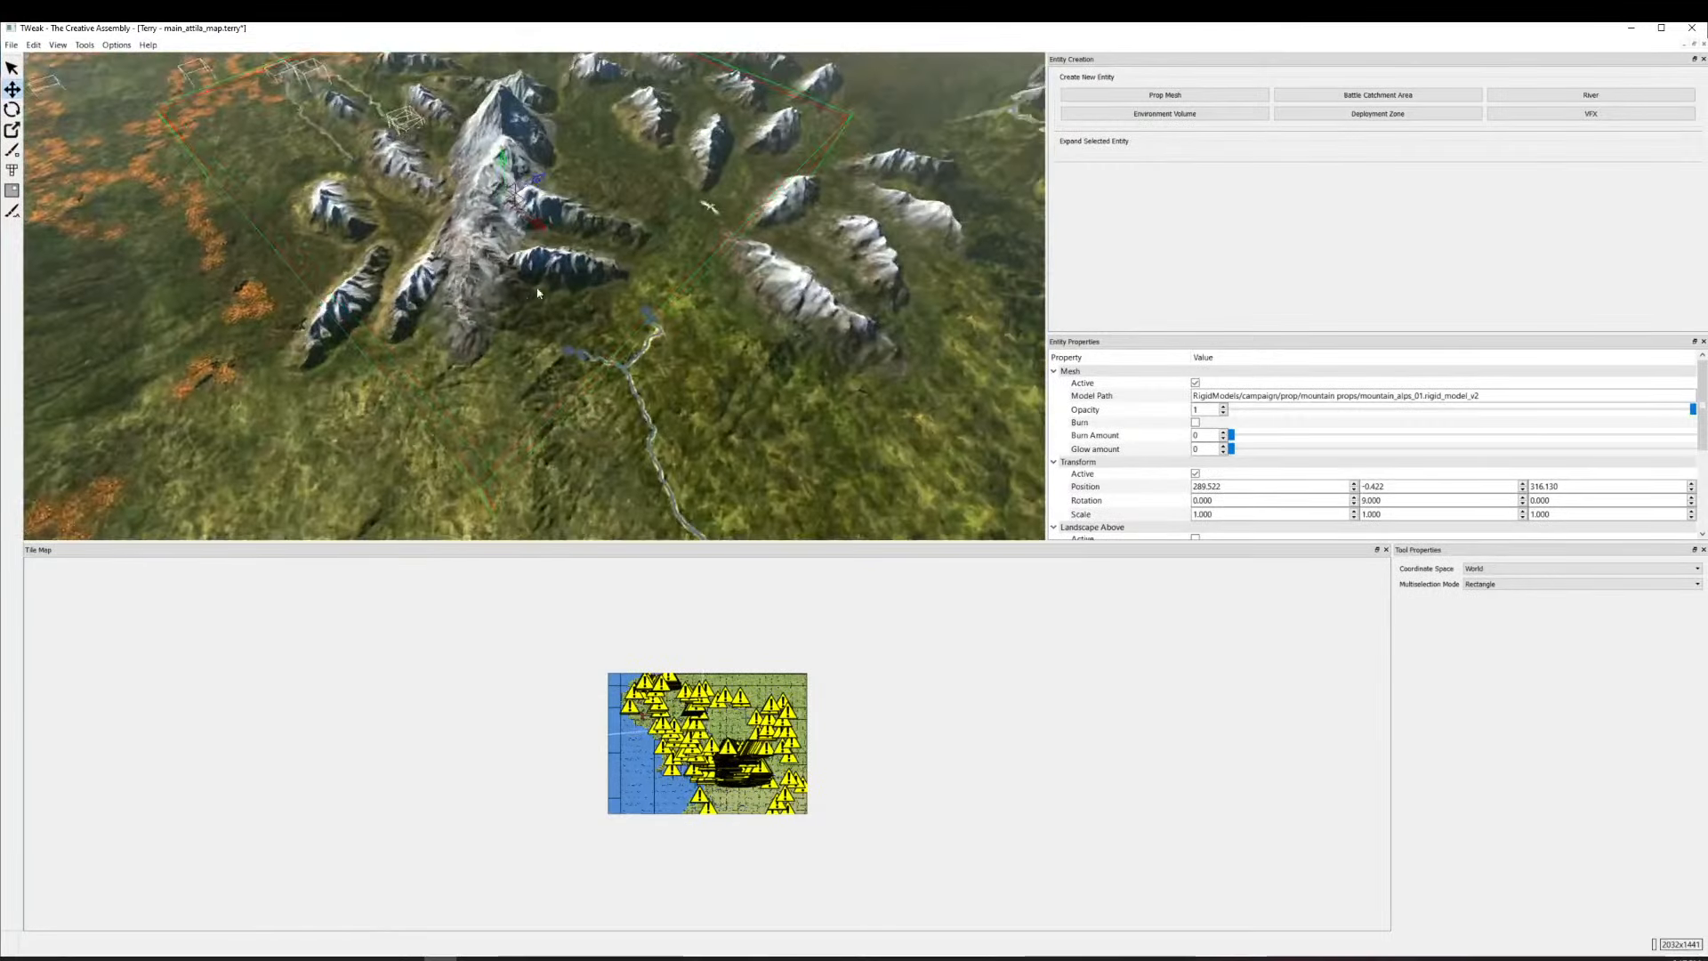
Deselect the large mountain and set the LF Height brush to scale 1.1 with the Absolute operation for the adjoining valley.
{"action": "left_click", "coordinate": [799, 407]}
{"action": "scroll", "coordinate": [738, 351], "scroll_direction": "up", "scroll_amount": 4}
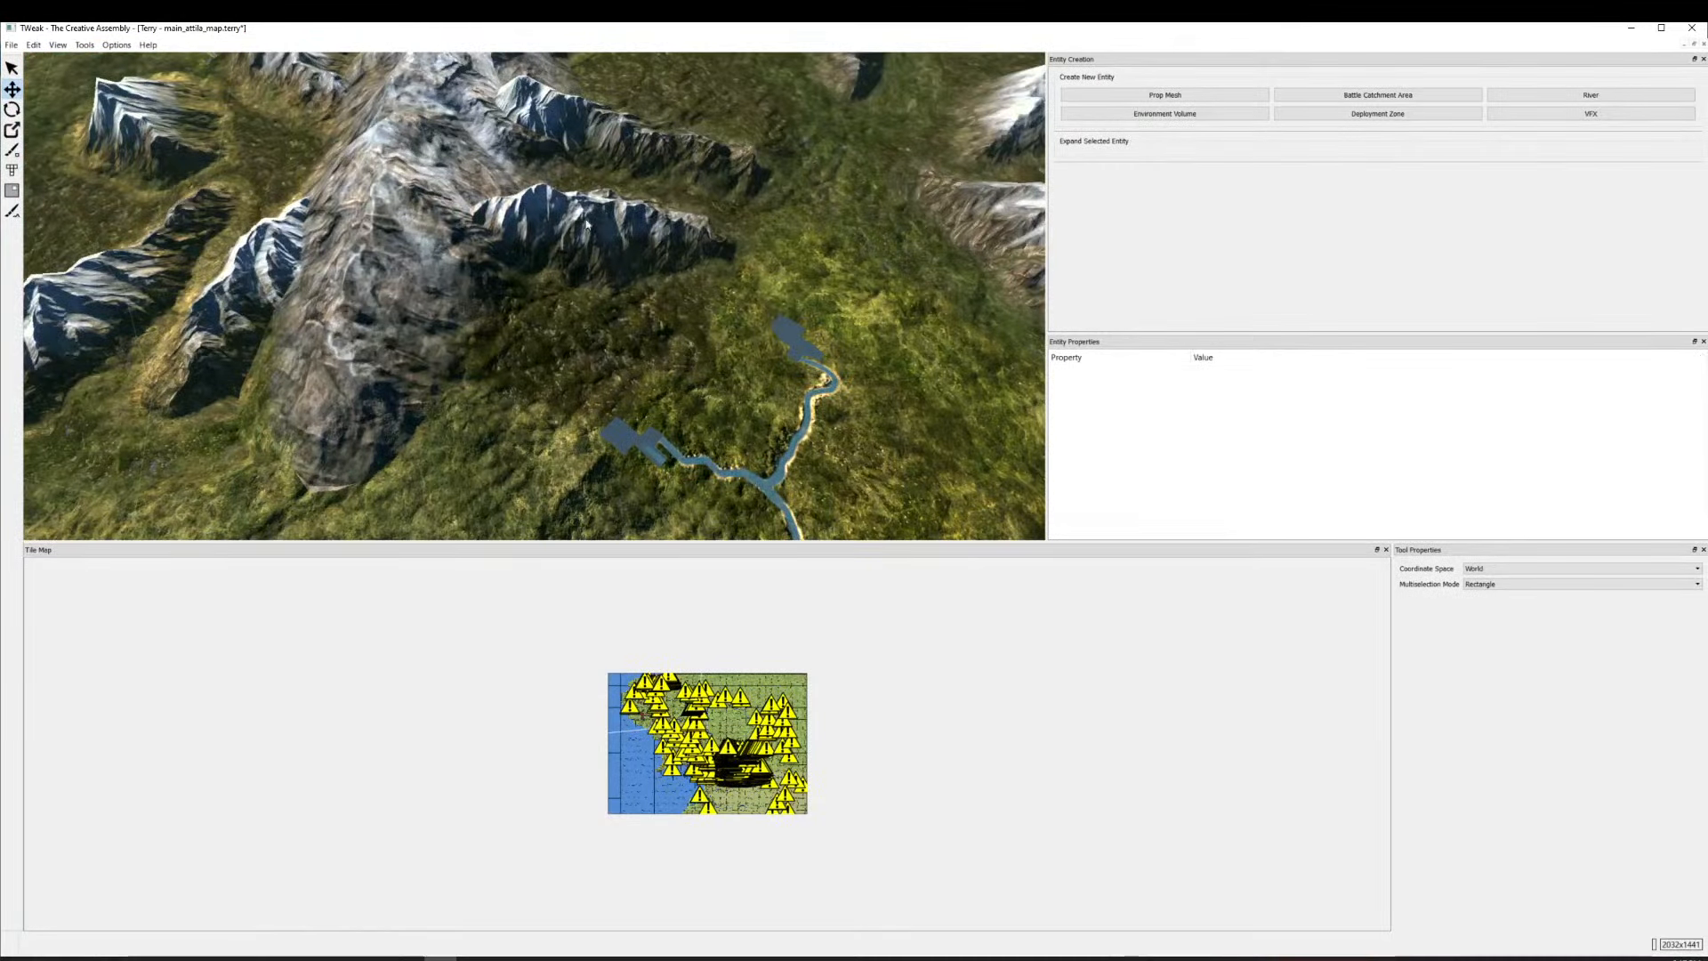
{"action": "key", "text": "w"}
{"action": "left_click_drag", "start_coordinate": [586, 224], "coordinate": [578, 362]}
{"action": "key", "text": "s"}
{"action": "key", "text": "w"}
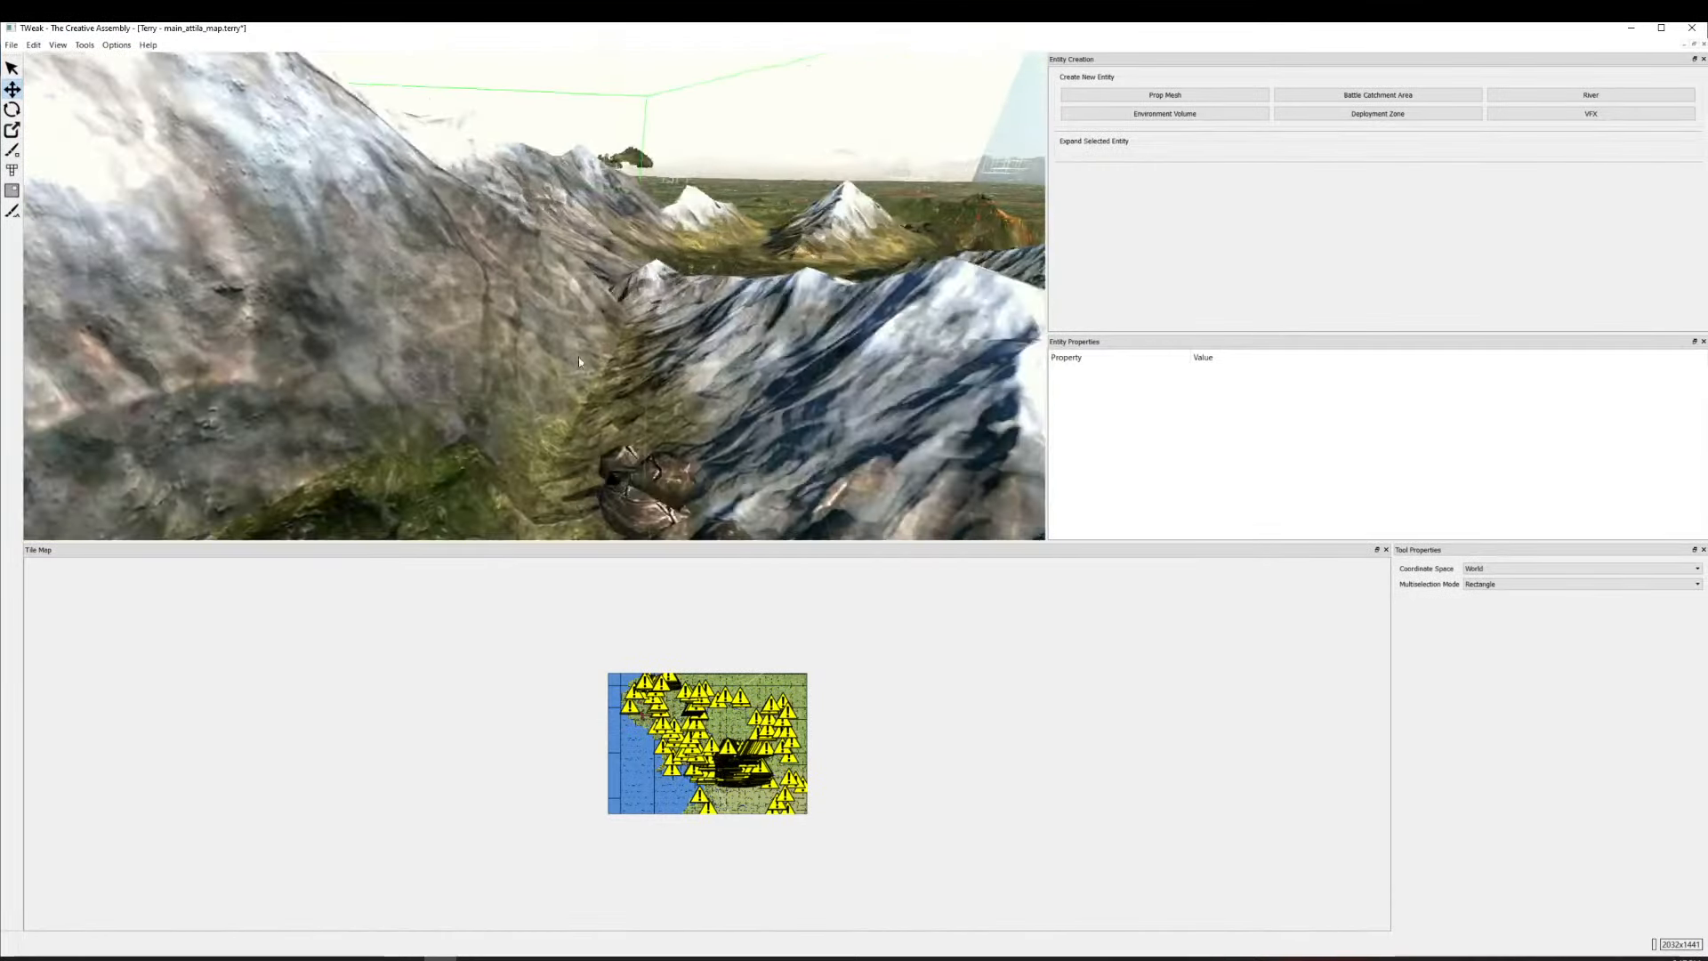
{"action": "left_click", "coordinate": [12, 211]}
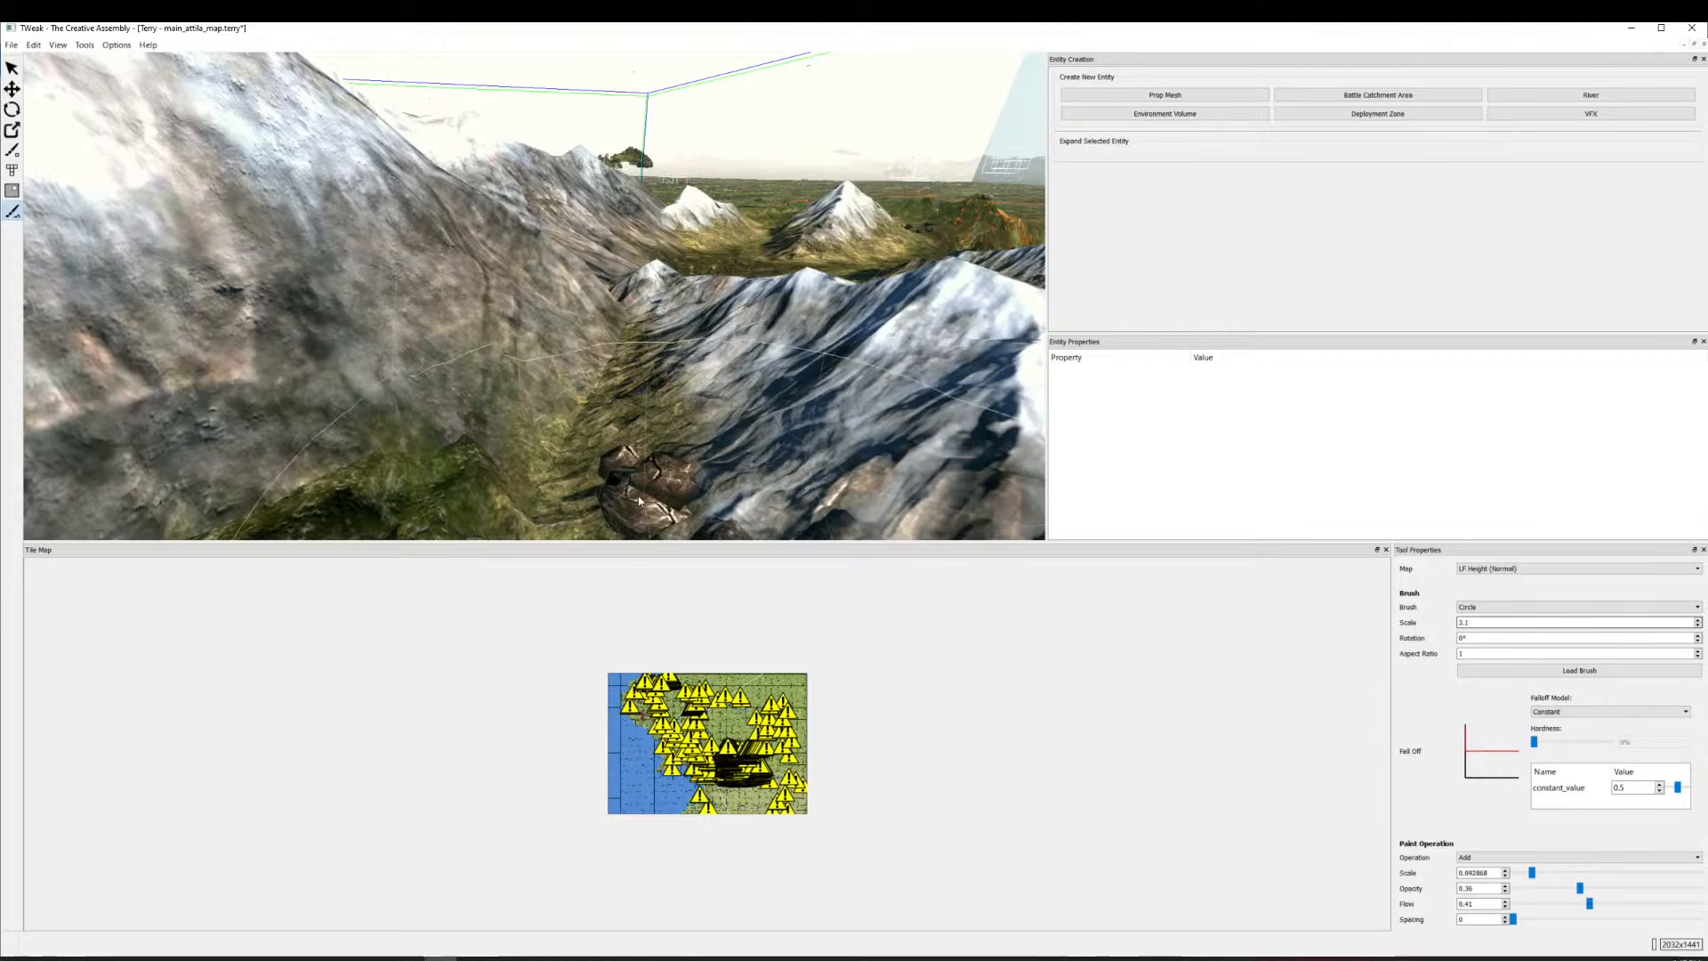
{"action": "scroll", "coordinate": [595, 358], "scroll_direction": "down", "scroll_amount": 1}
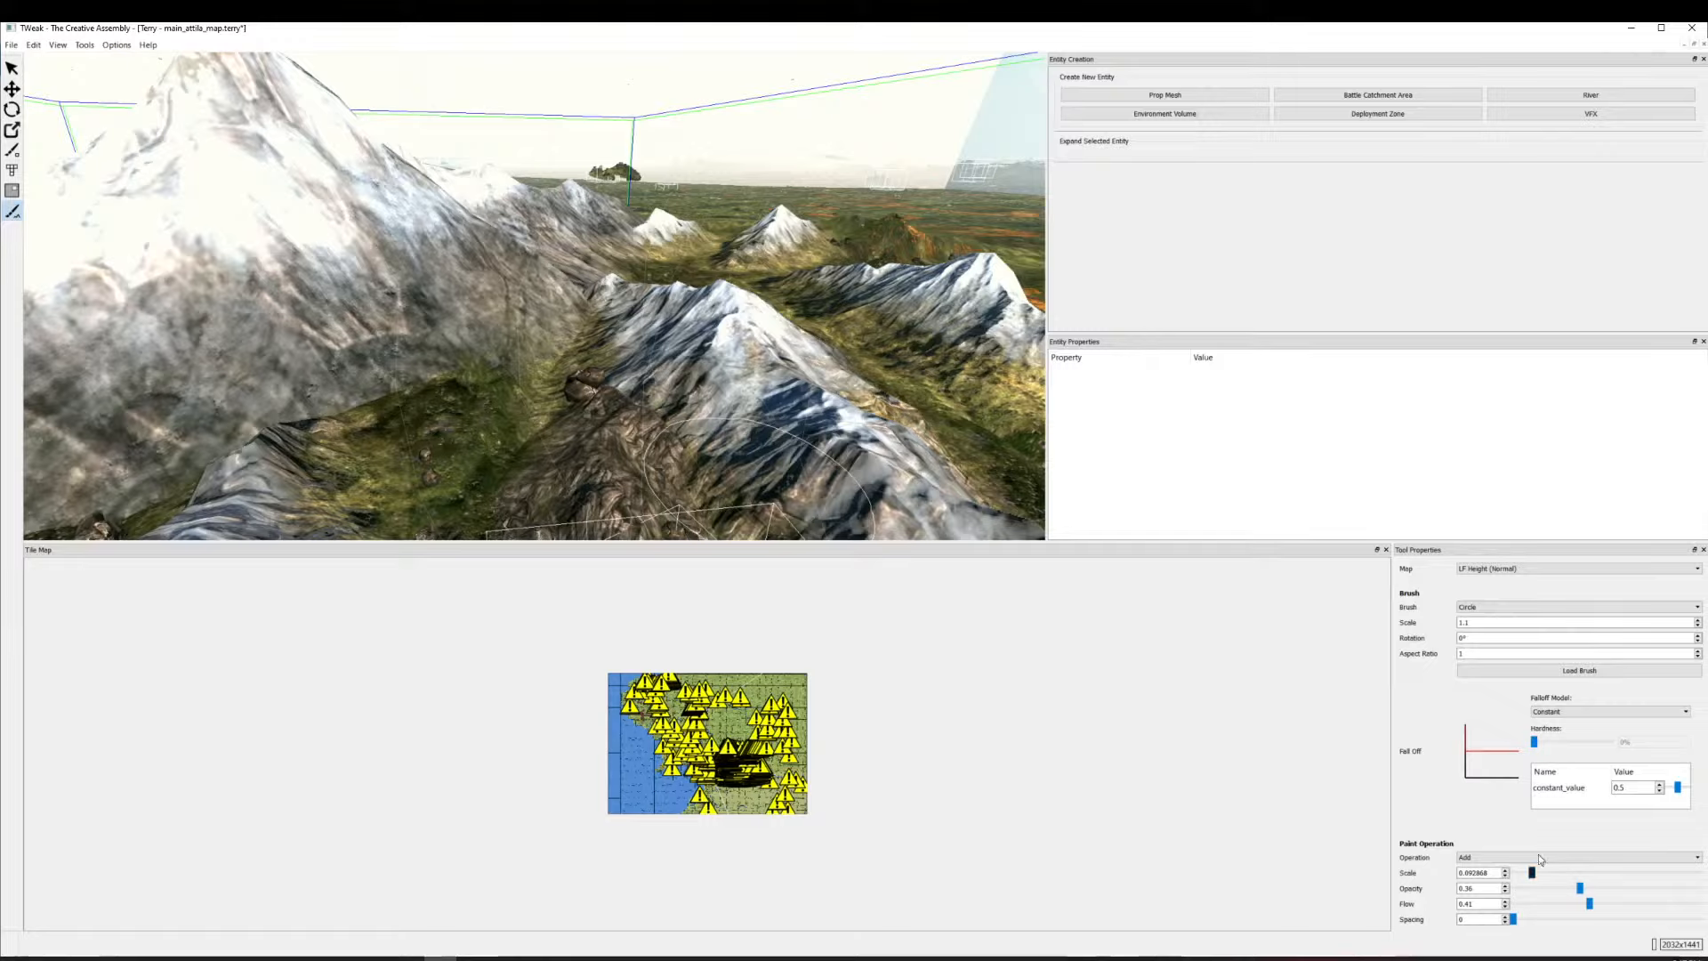
{"action": "left_click", "coordinate": [1510, 858]}
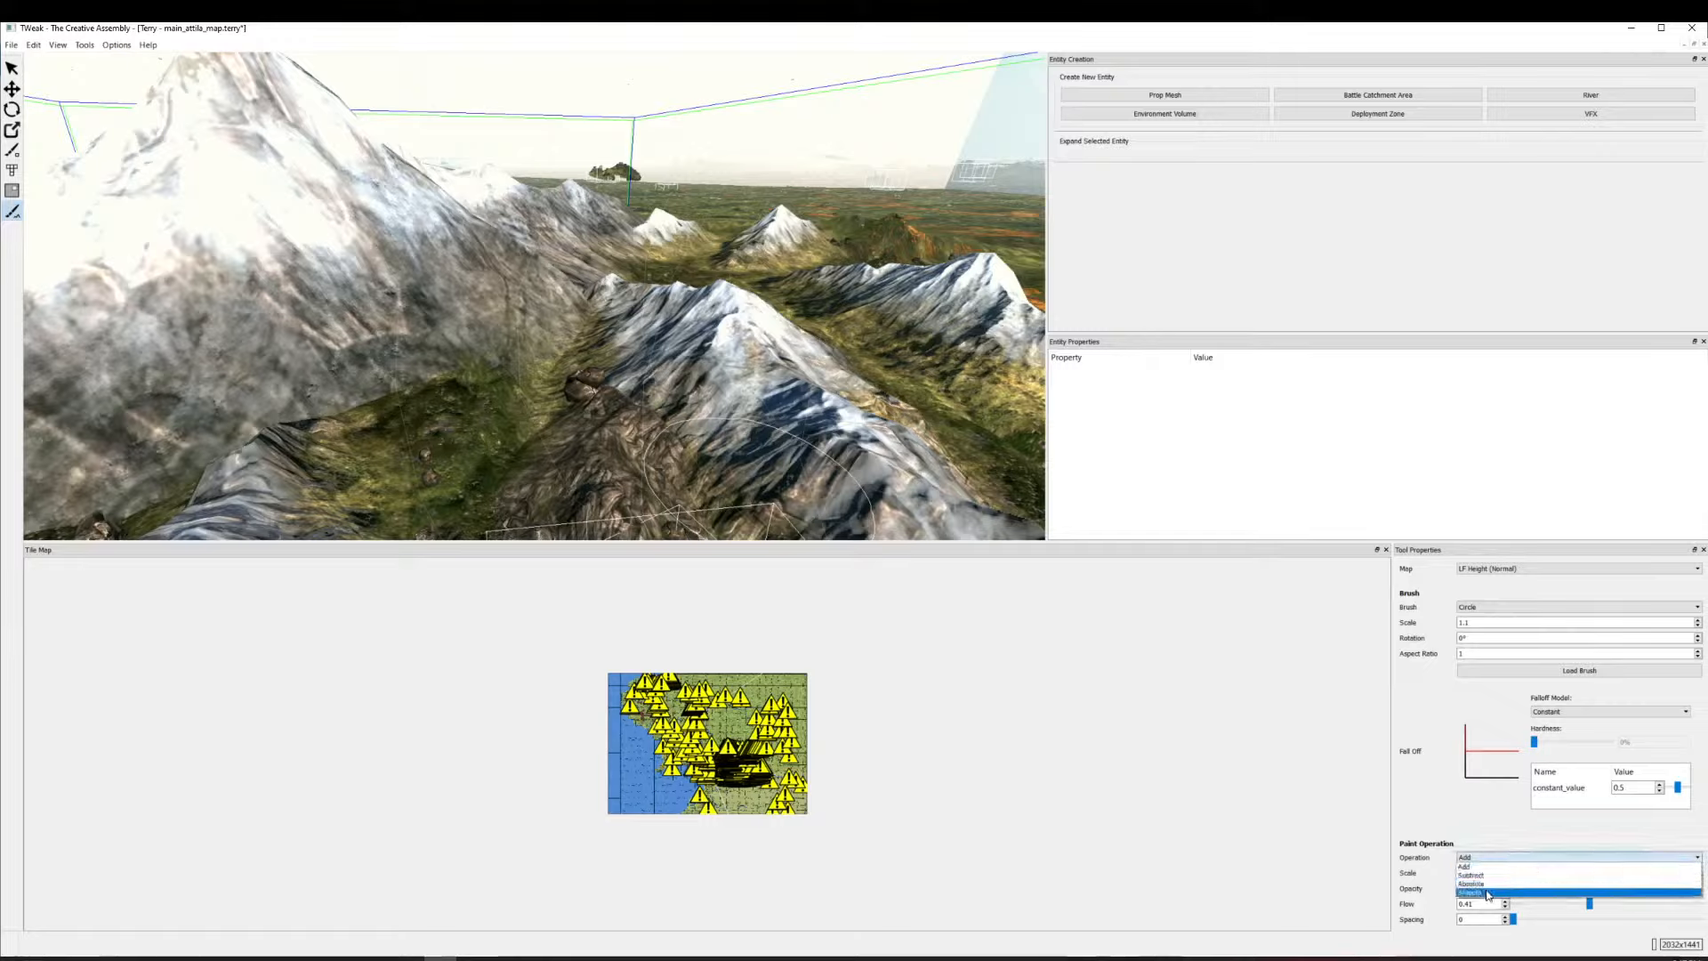
{"action": "left_click", "coordinate": [1494, 883]}
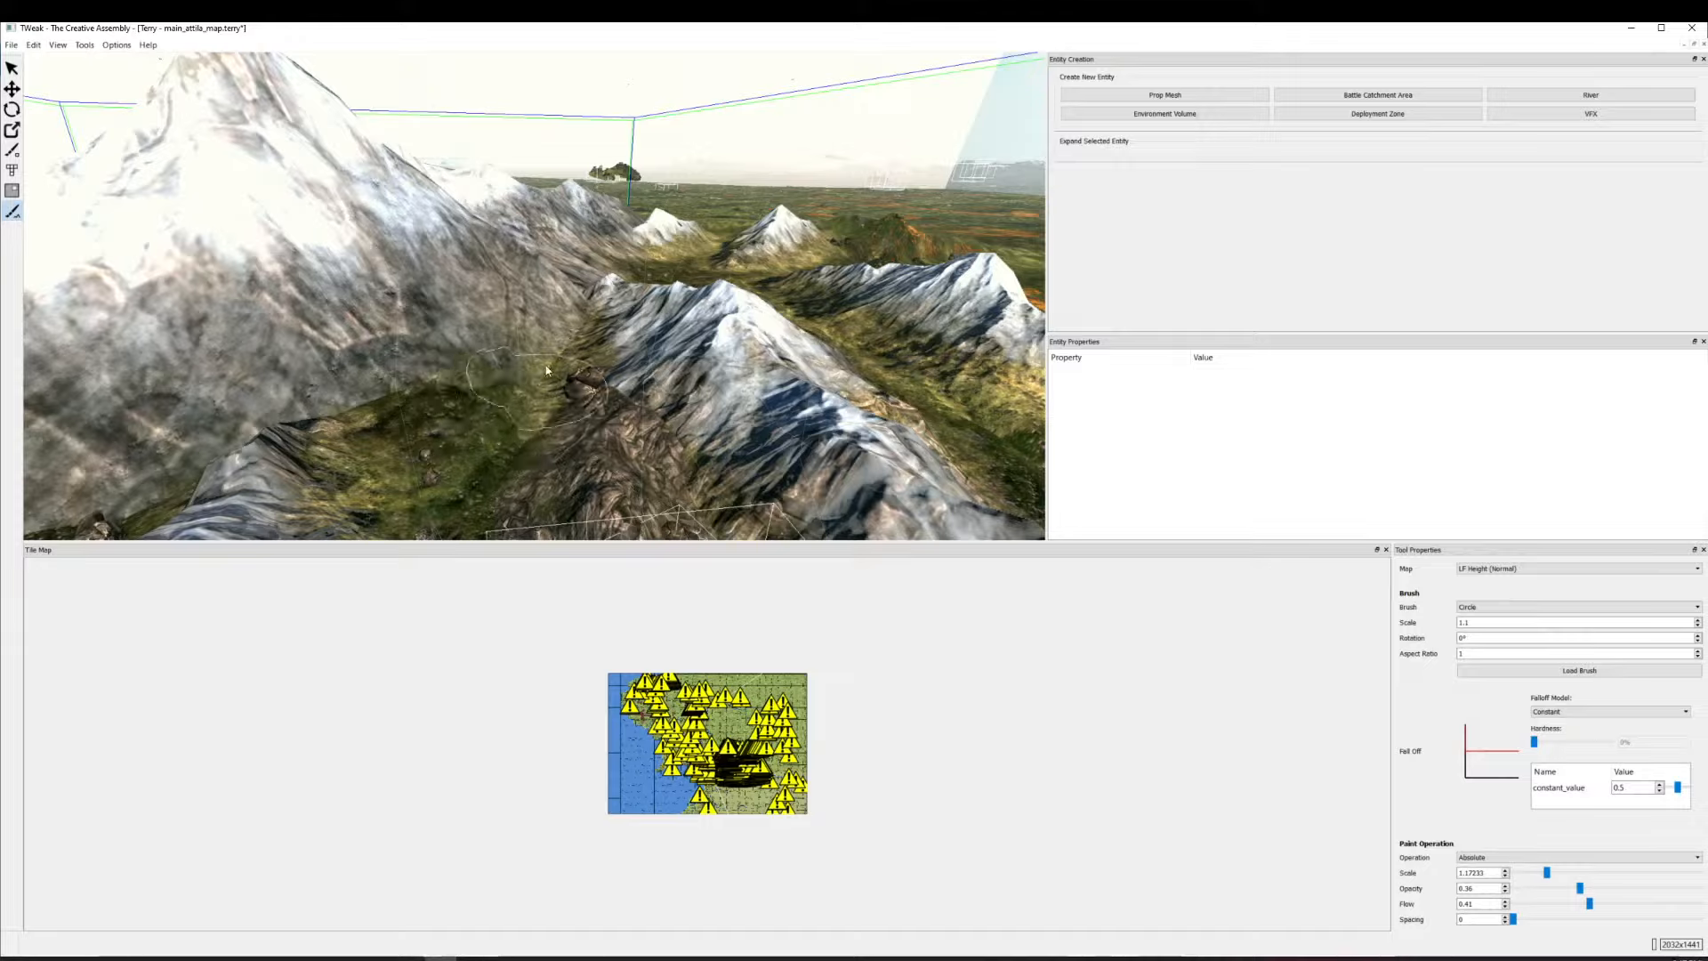
Raise the Absolute height brush's point operation scale to about 1.36 and blend the valley at the foot of the large mountain.
{"action": "left_click", "coordinate": [1550, 872]}
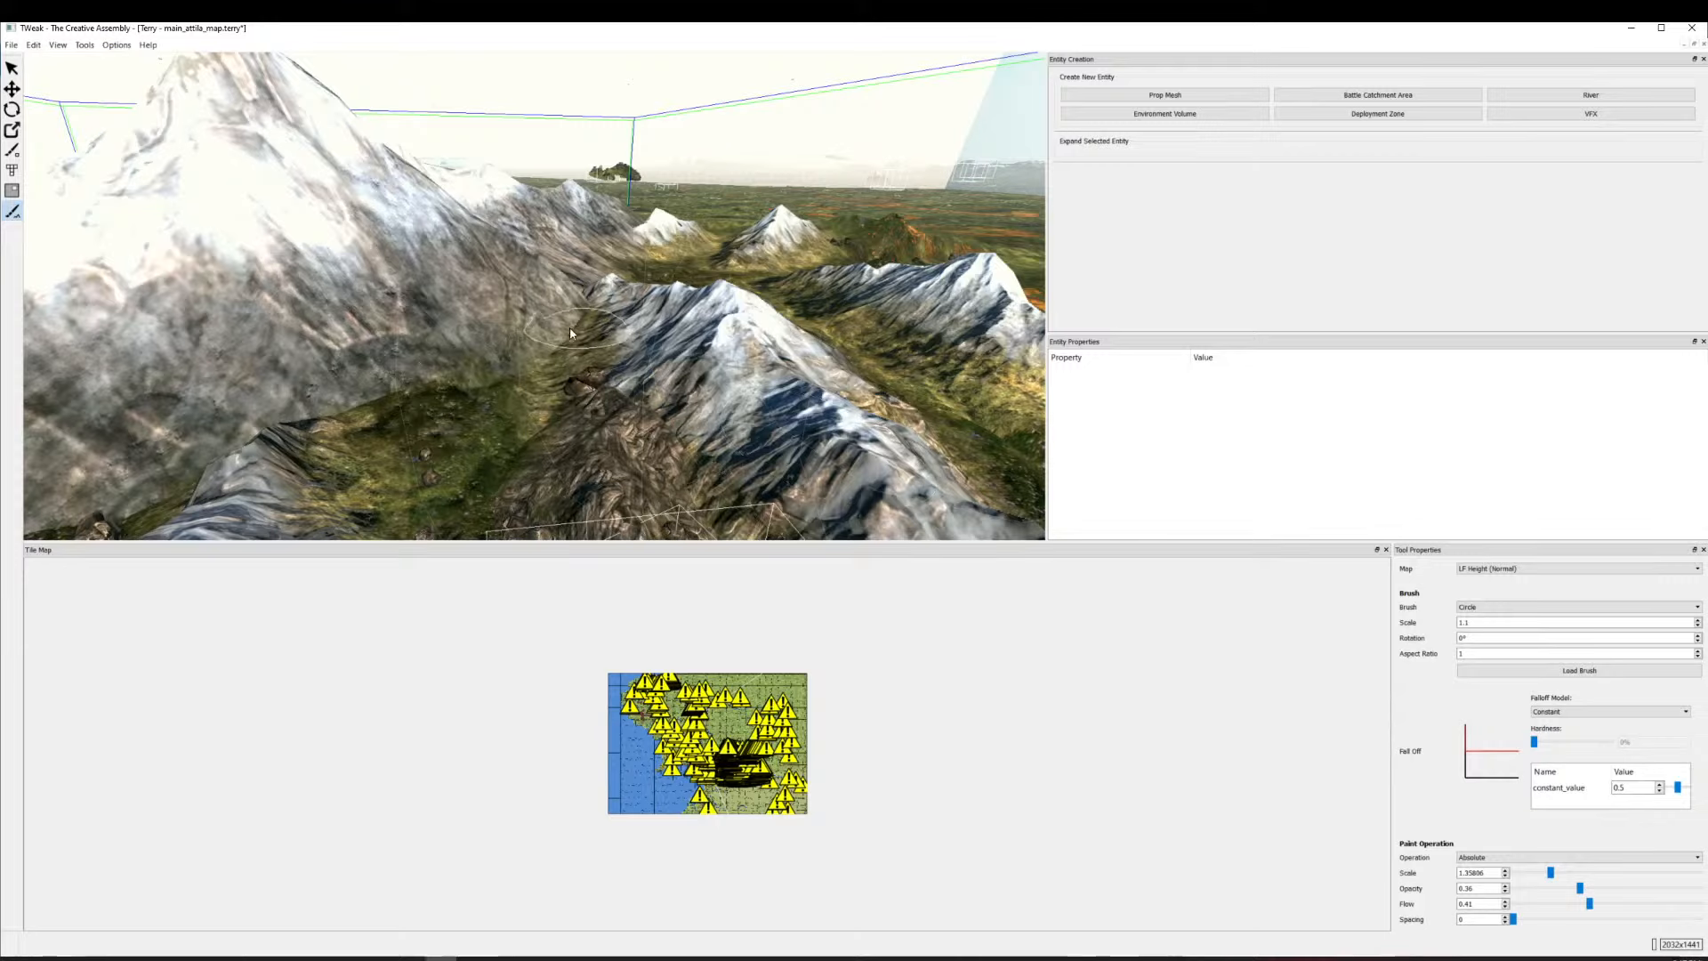
{"action": "key", "text": "w"}
{"action": "left_click_drag", "start_coordinate": [552, 394], "coordinate": [636, 381]}
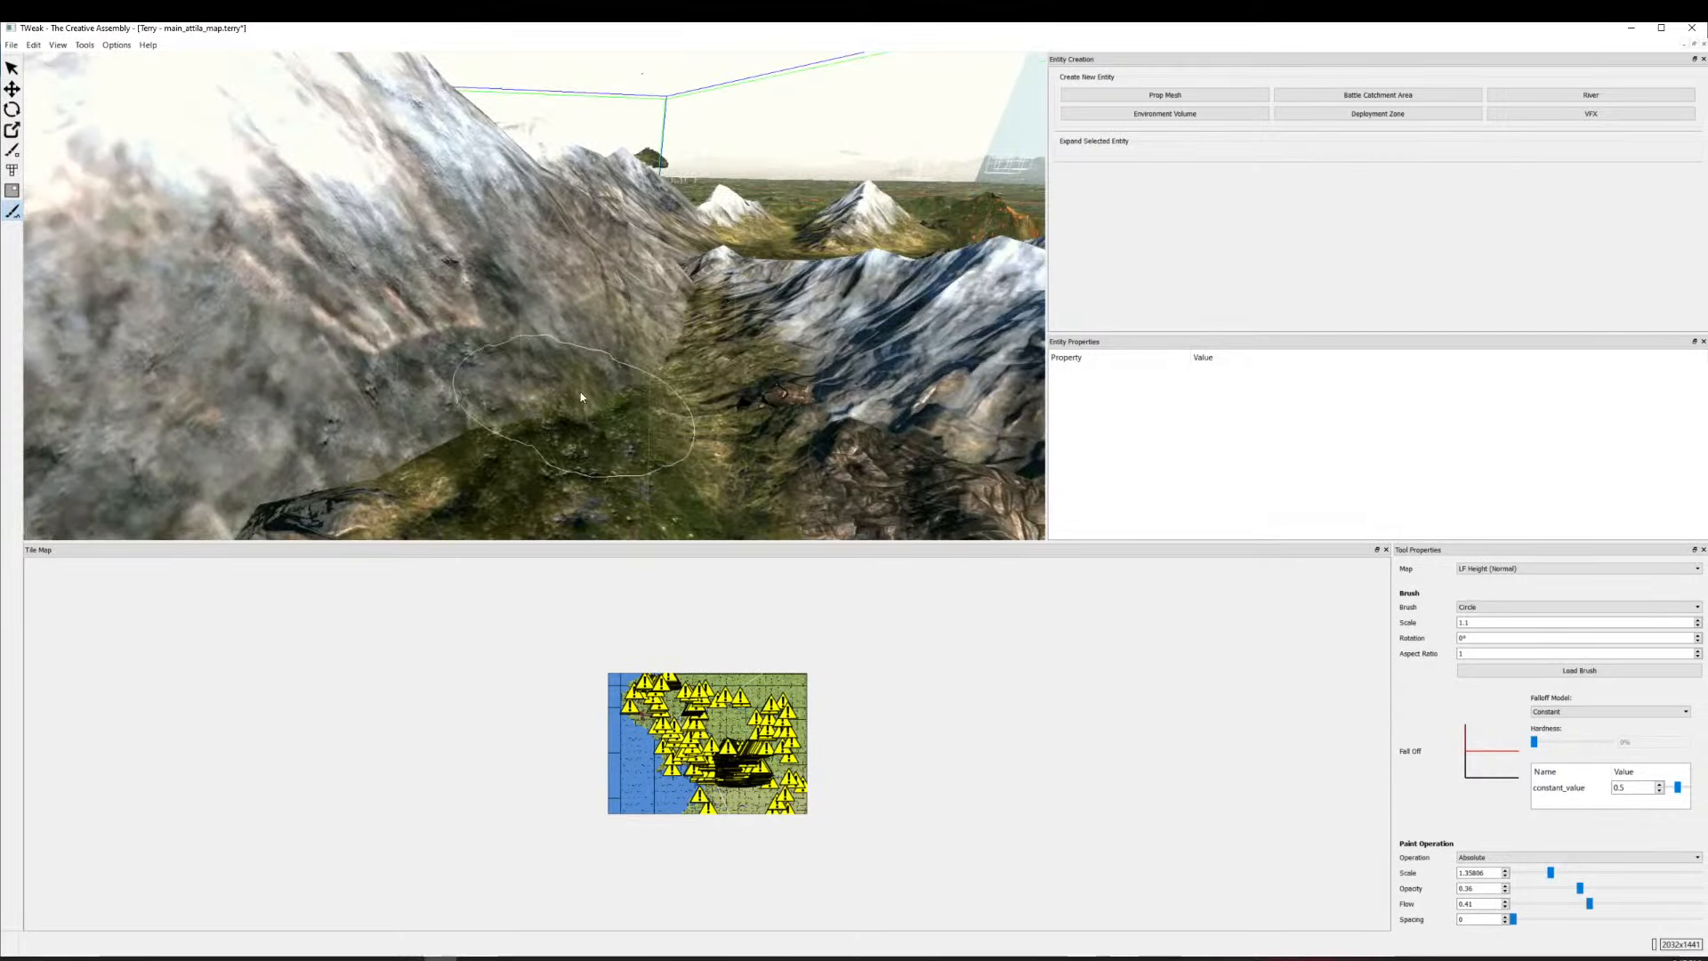
{"action": "key", "text": "s"}
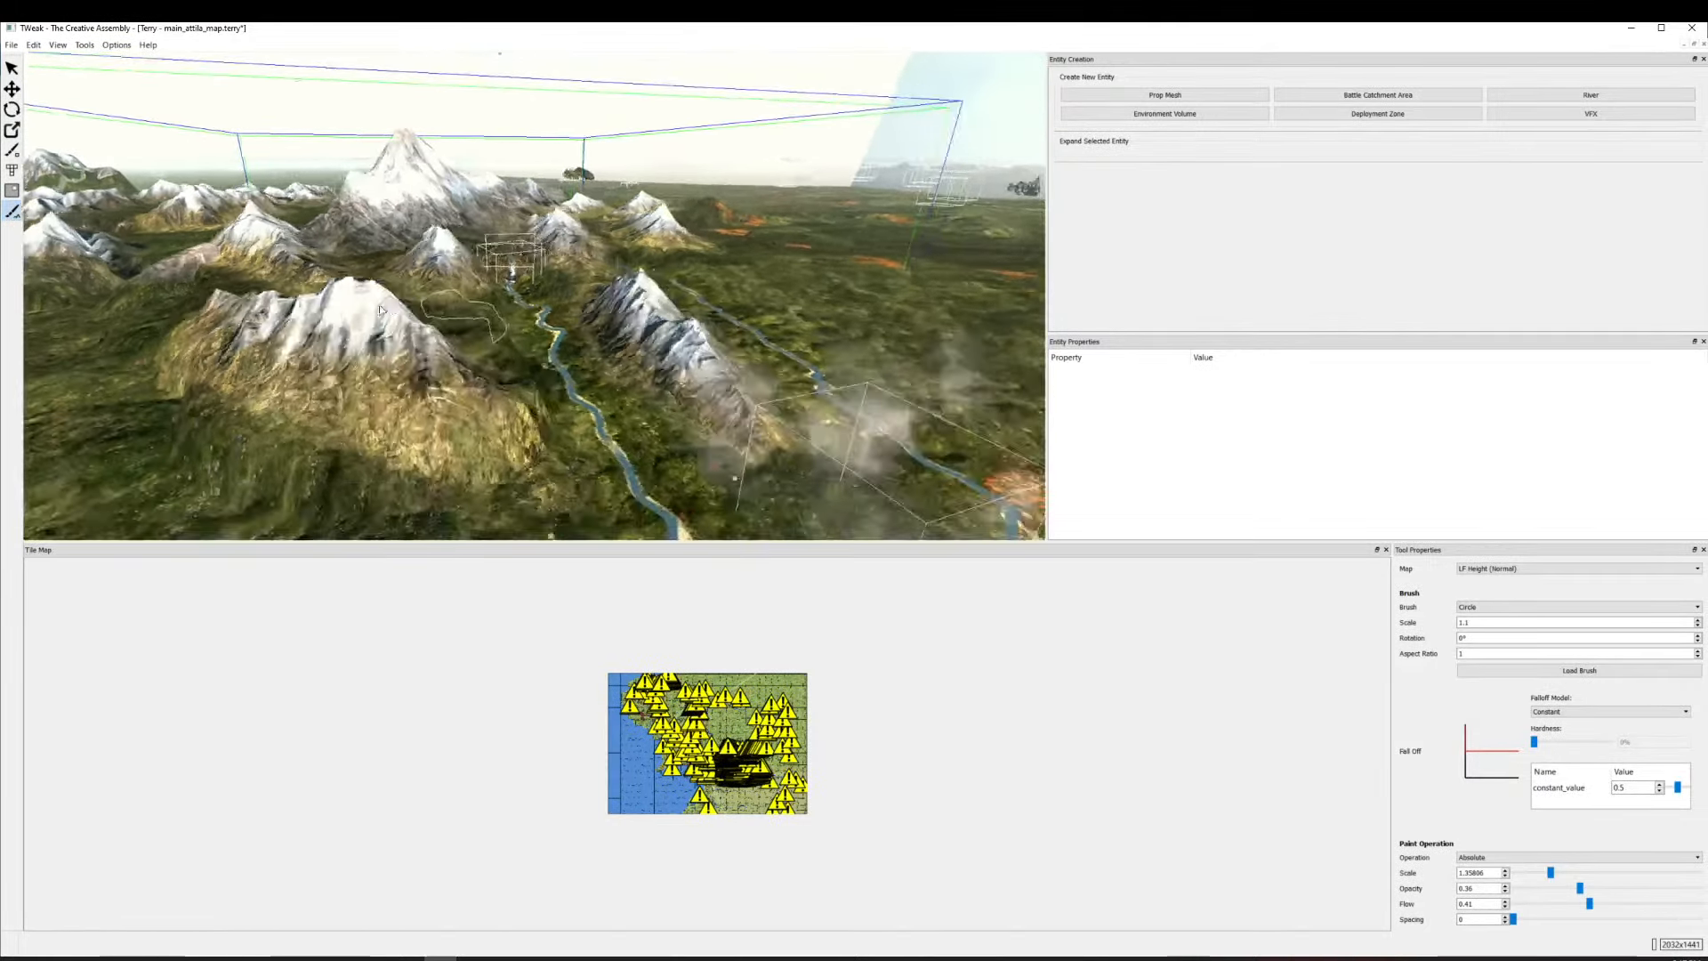
Start creating a prop mesh near the neighbouring river's source and collapse the mountain props group.
{"action": "key", "text": "w"}
{"action": "key", "text": "d"}
{"action": "key", "text": "w"}
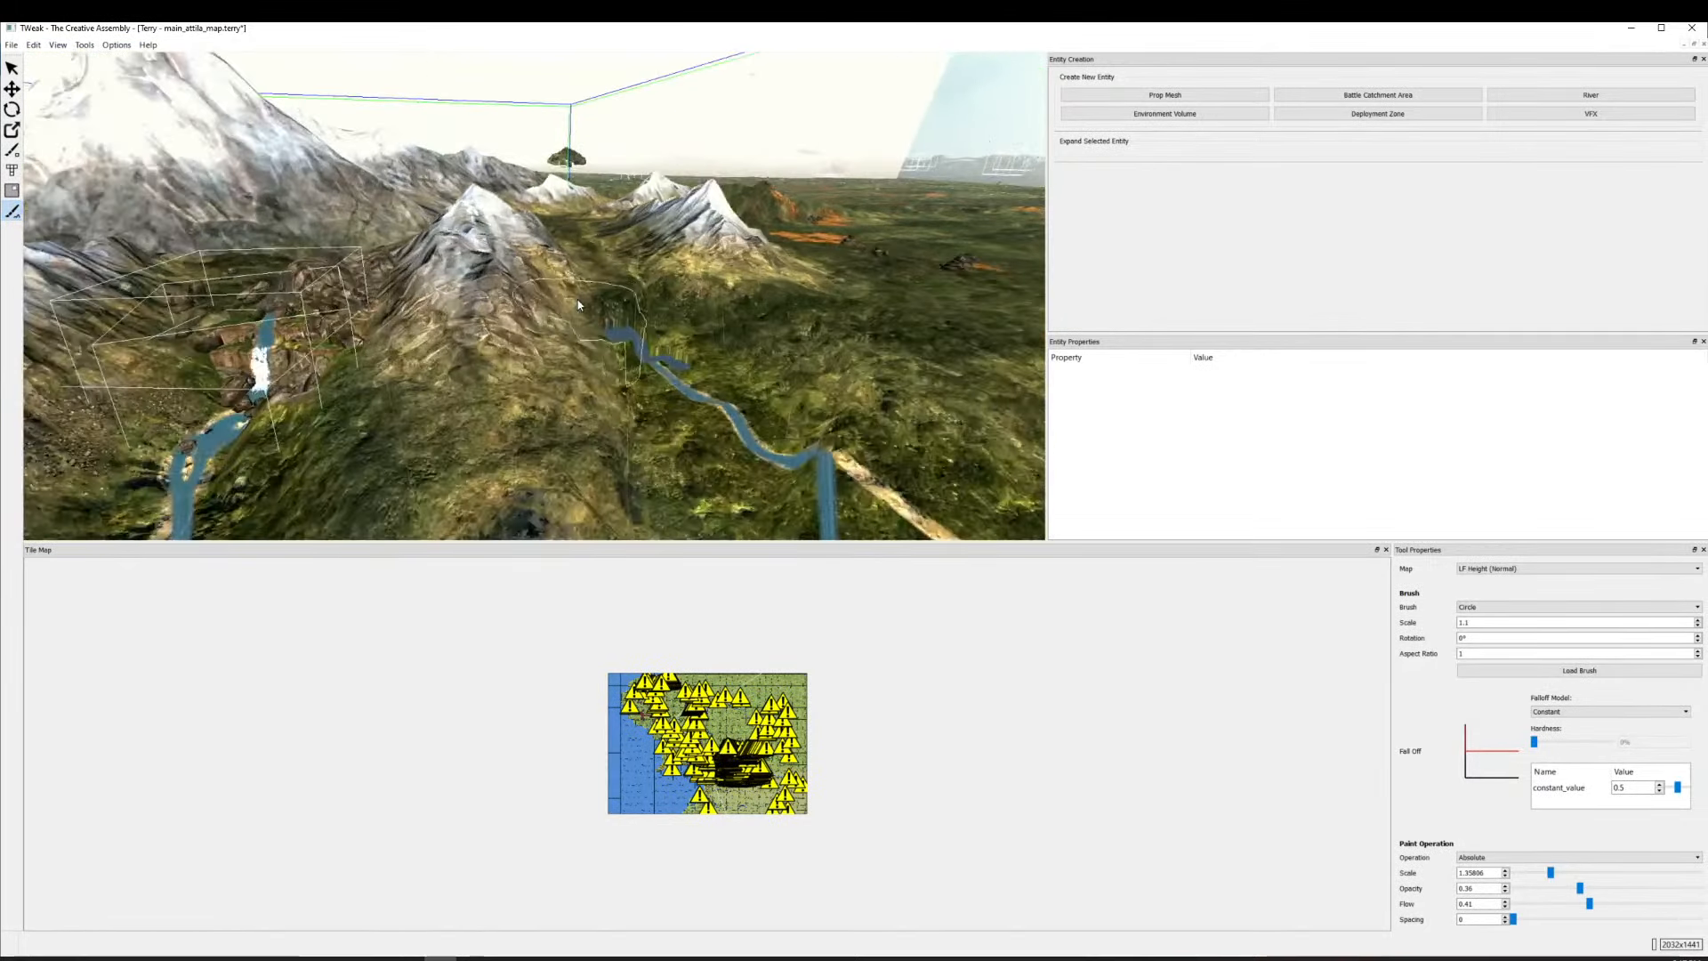
{"action": "left_click", "coordinate": [1165, 96]}
{"action": "key", "text": "w"}
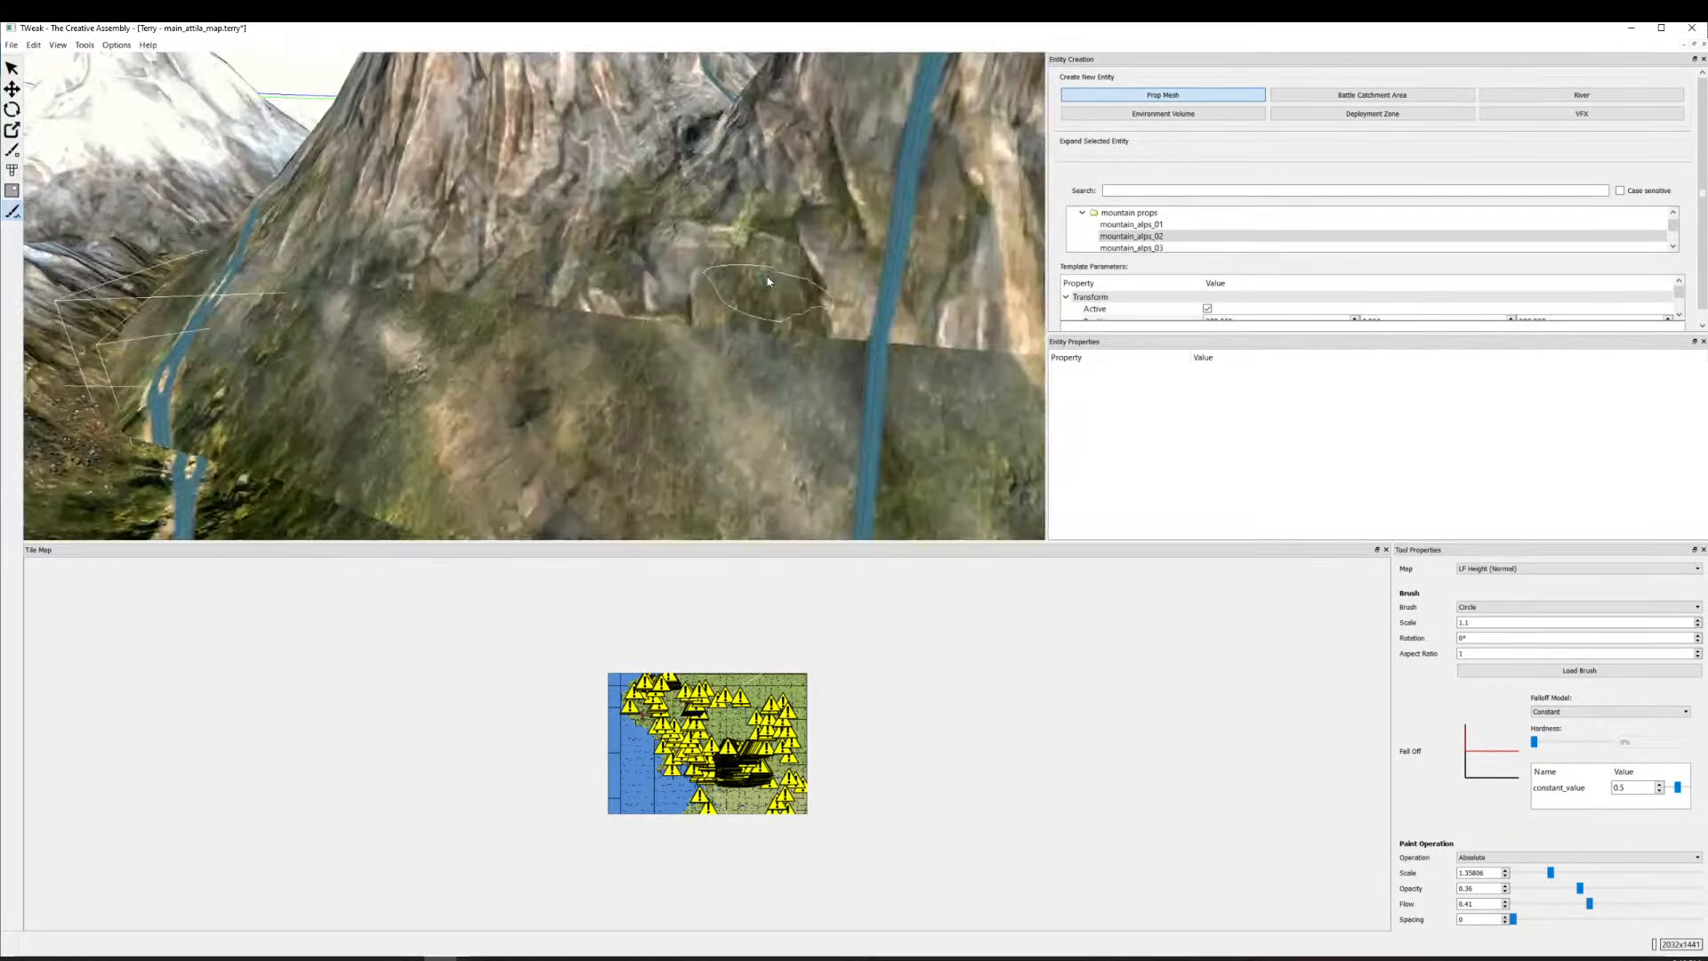
{"action": "key", "text": "s"}
{"action": "scroll", "coordinate": [1127, 233], "scroll_direction": "down", "scroll_amount": 3}
{"action": "scroll", "coordinate": [1123, 233], "scroll_direction": "down", "scroll_amount": 1}
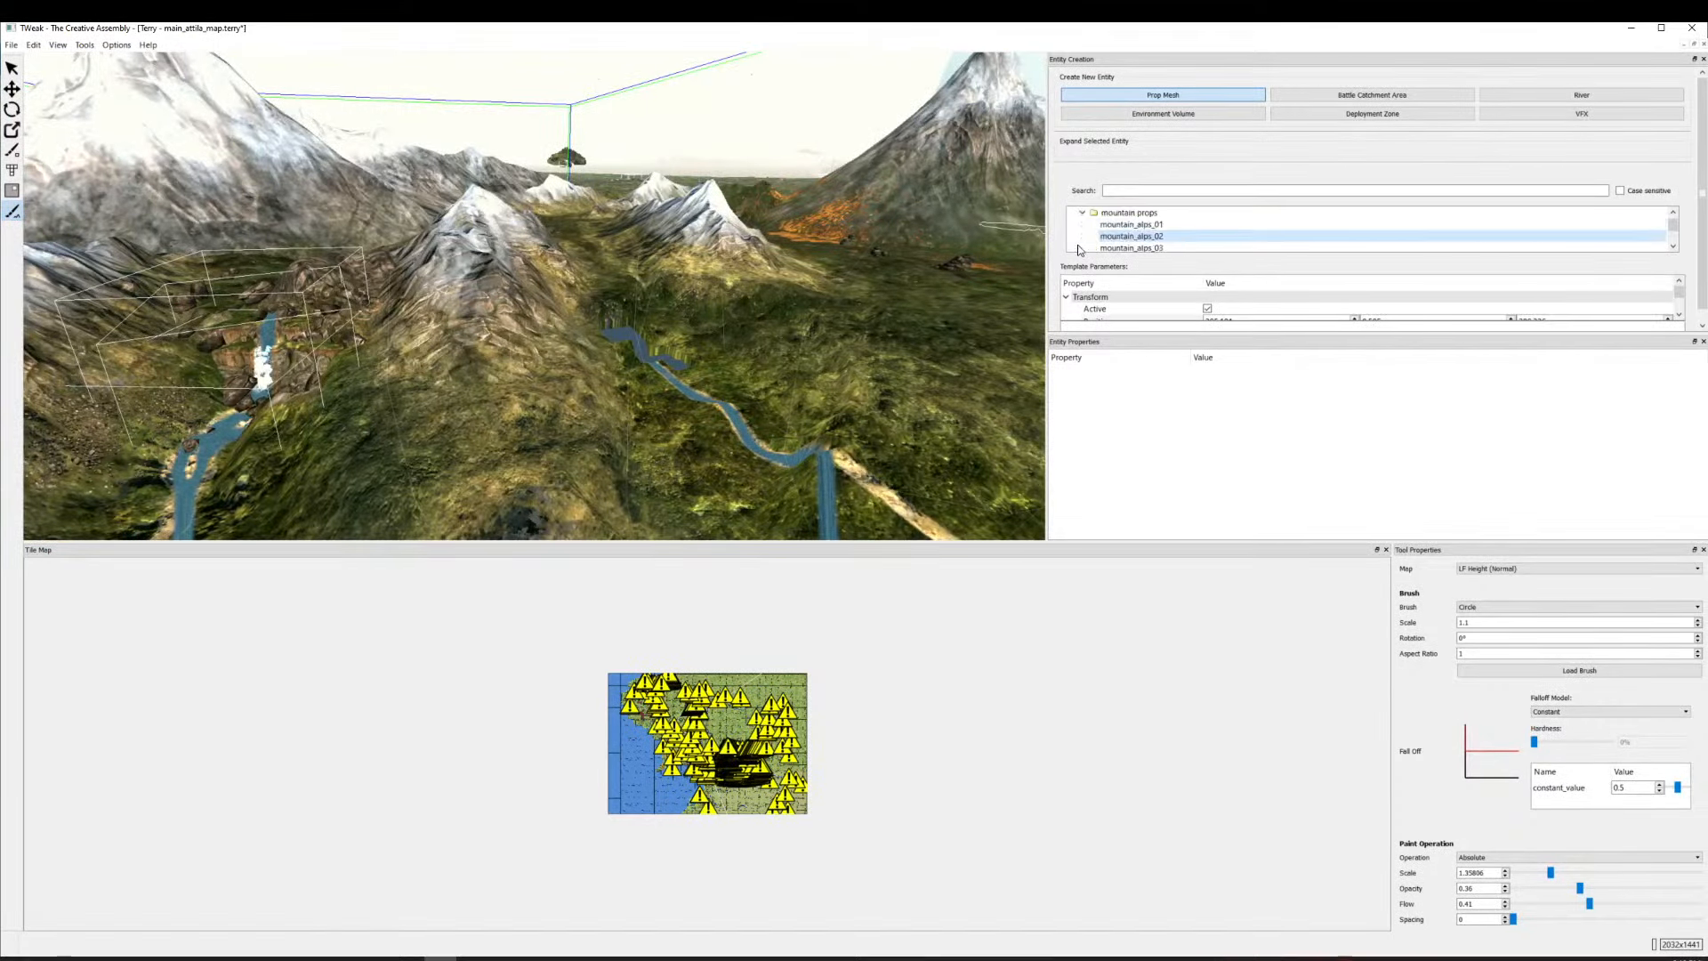
{"action": "left_click", "coordinate": [1083, 215]}
Browse the large grouped rocks of the atlantic rock props, previewing rock_atlantic_large00 near the river source.
{"action": "left_click", "coordinate": [1076, 226]}
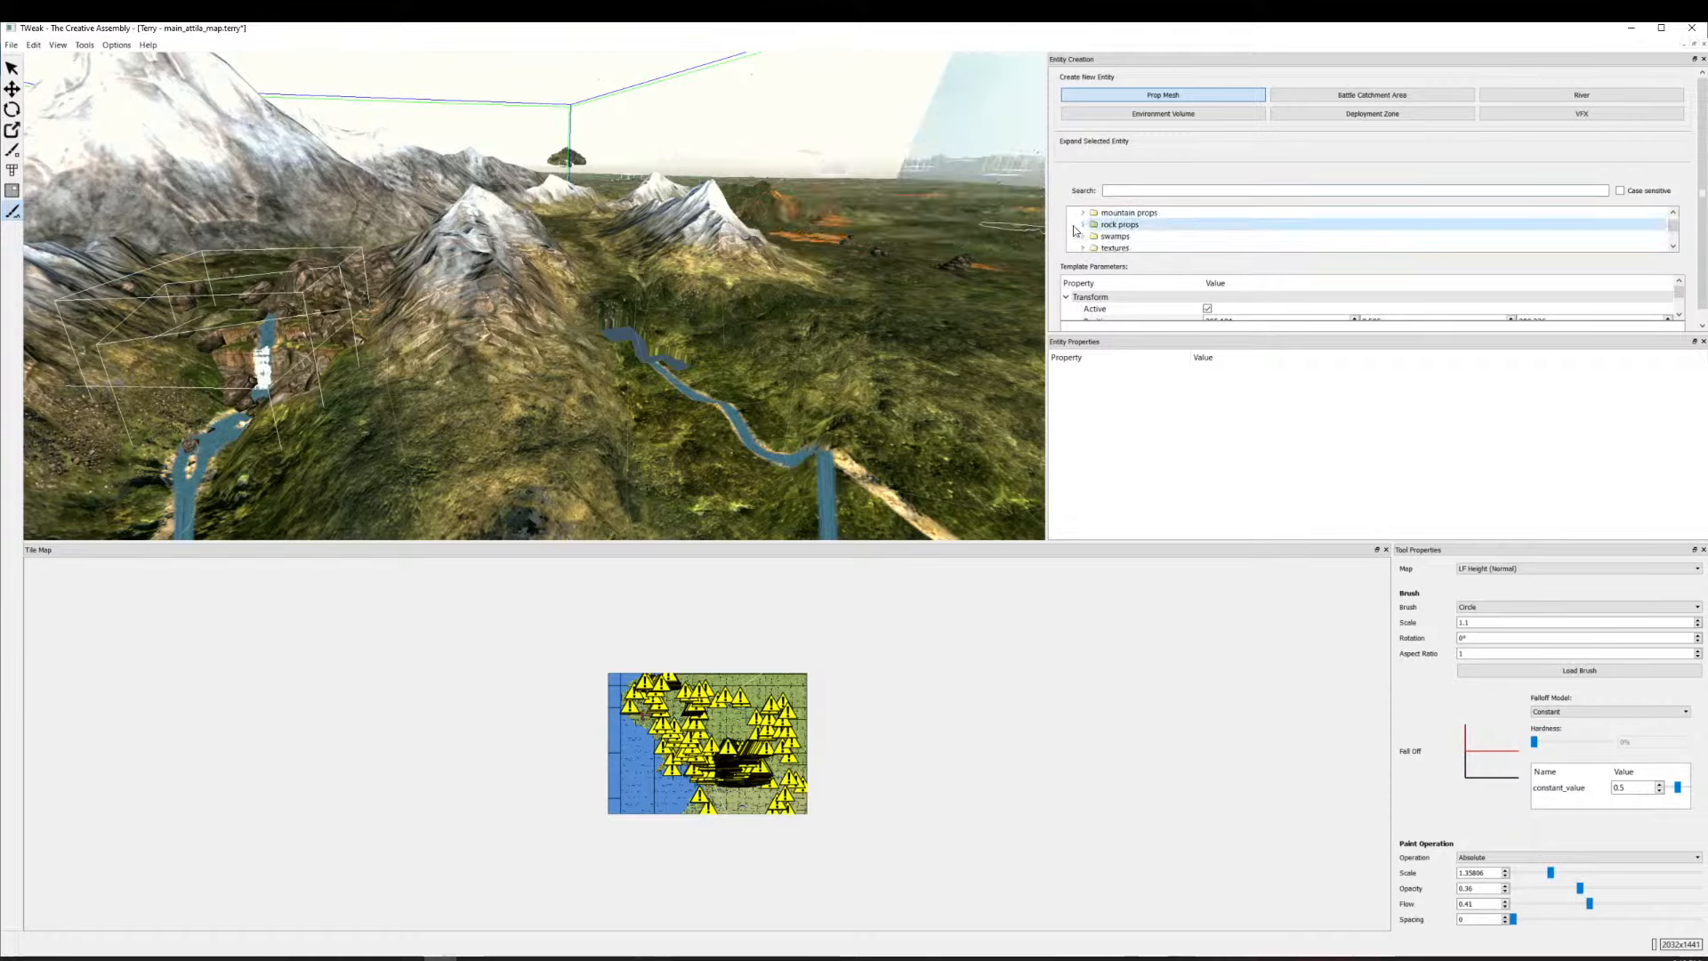
{"action": "left_click", "coordinate": [1083, 225]}
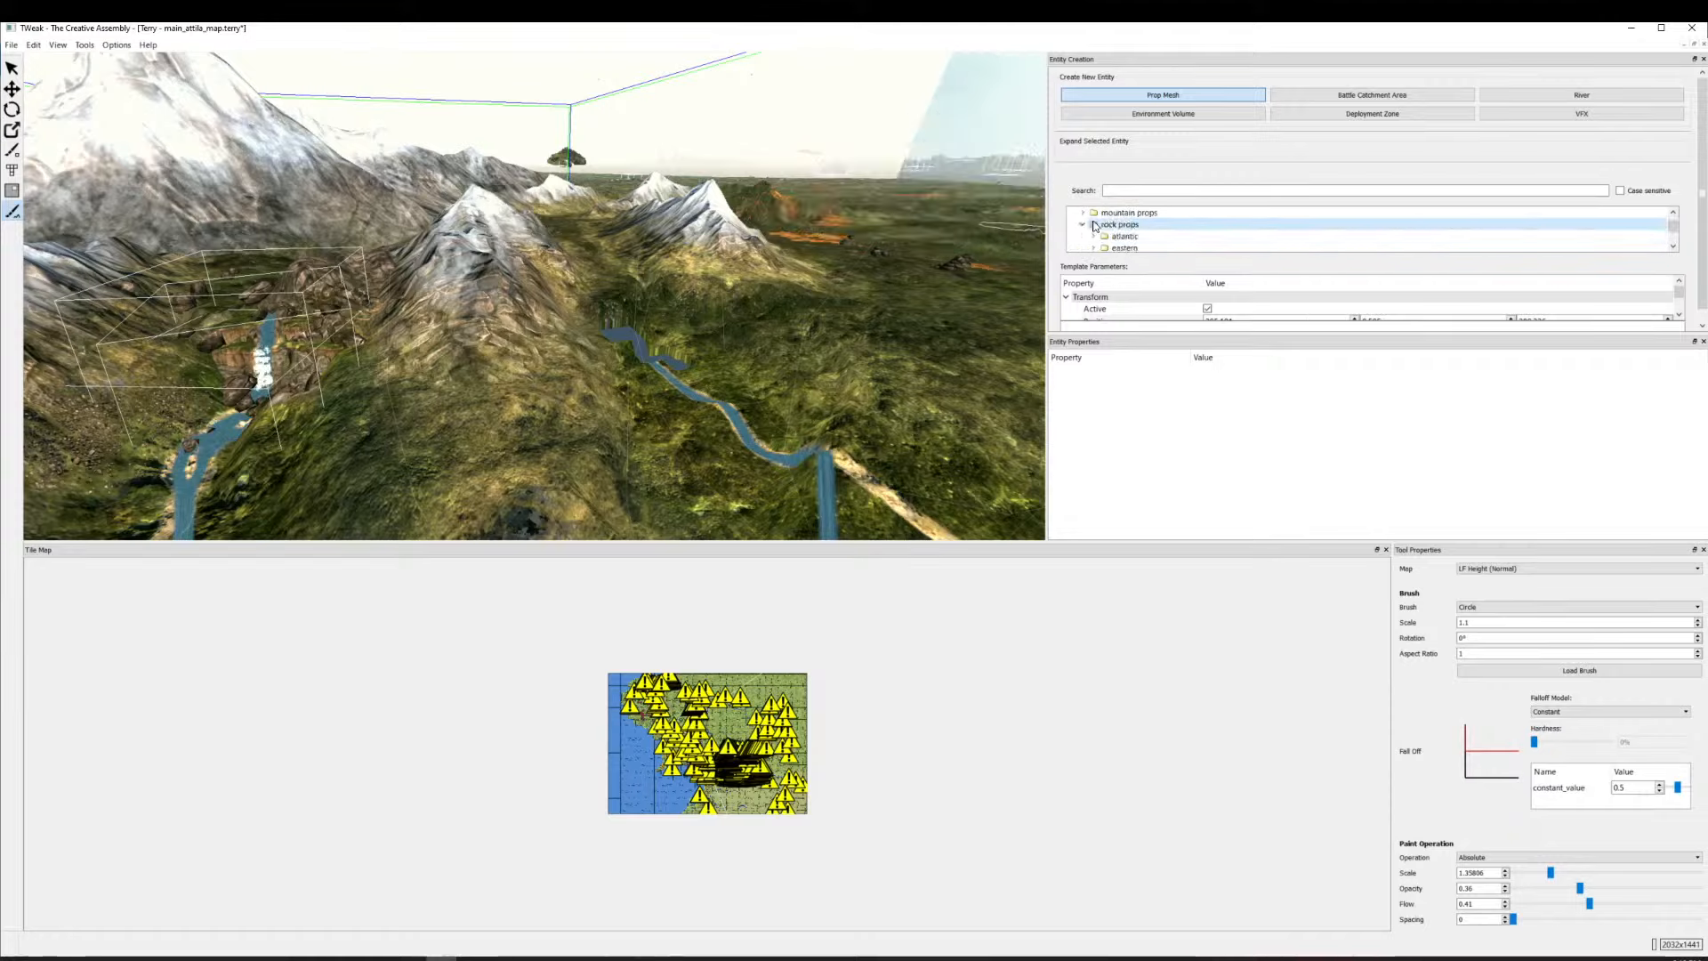
{"action": "left_click", "coordinate": [1090, 241]}
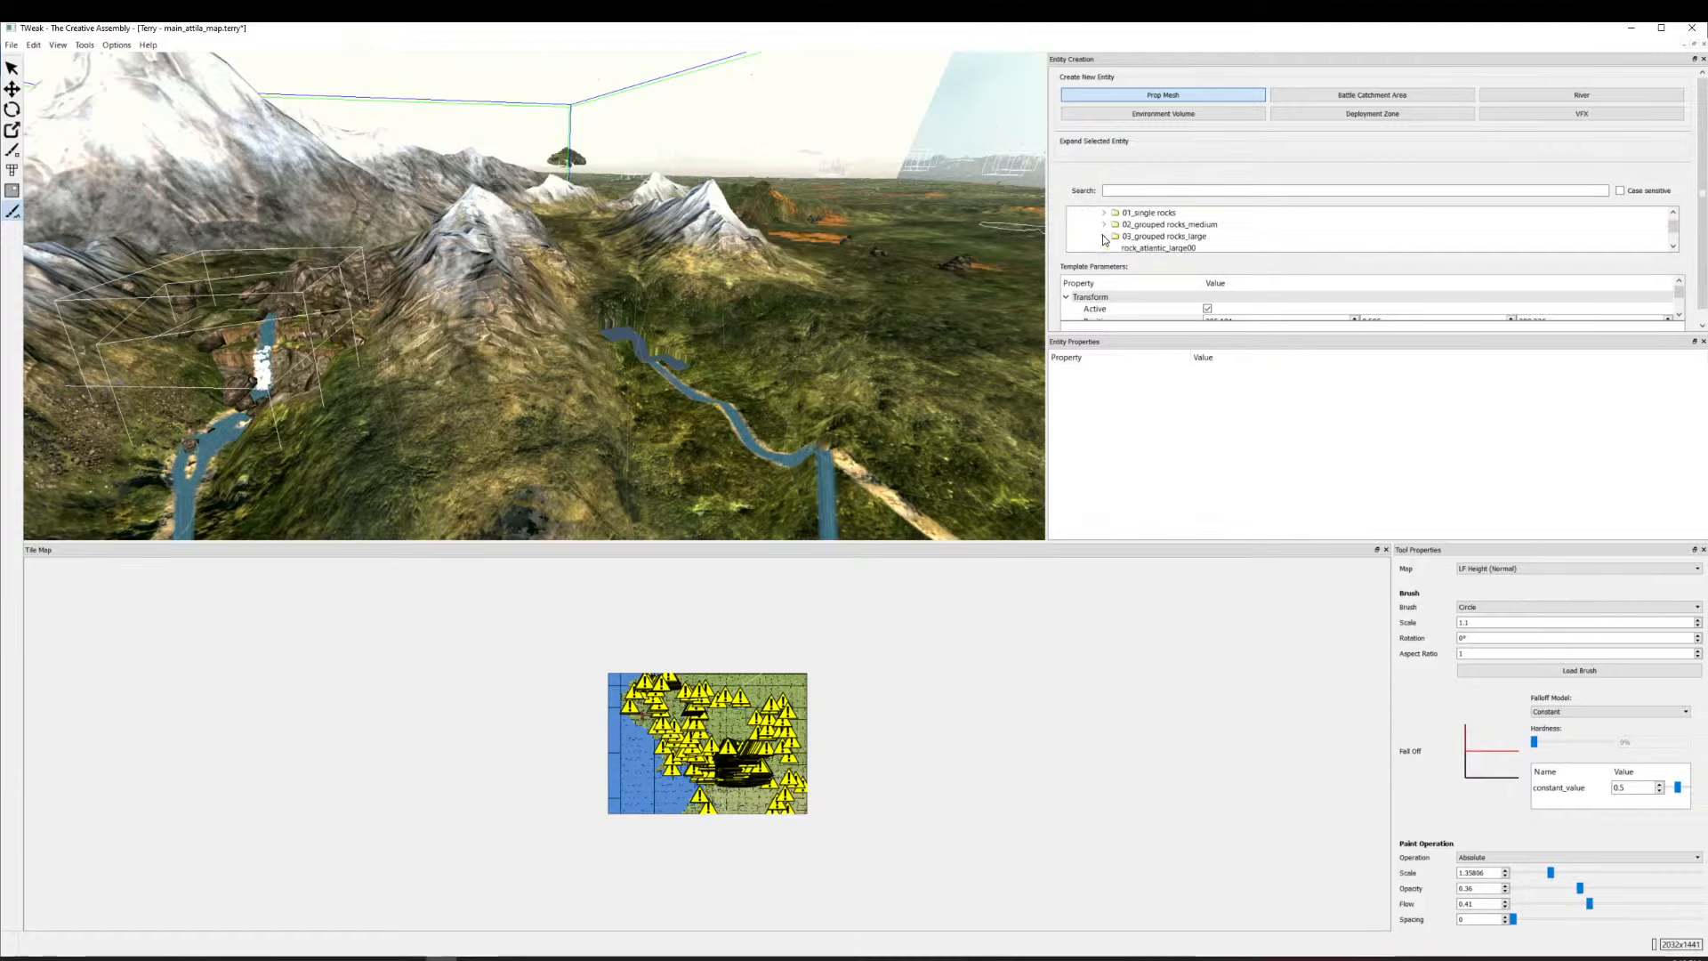
{"action": "left_click", "coordinate": [1139, 248]}
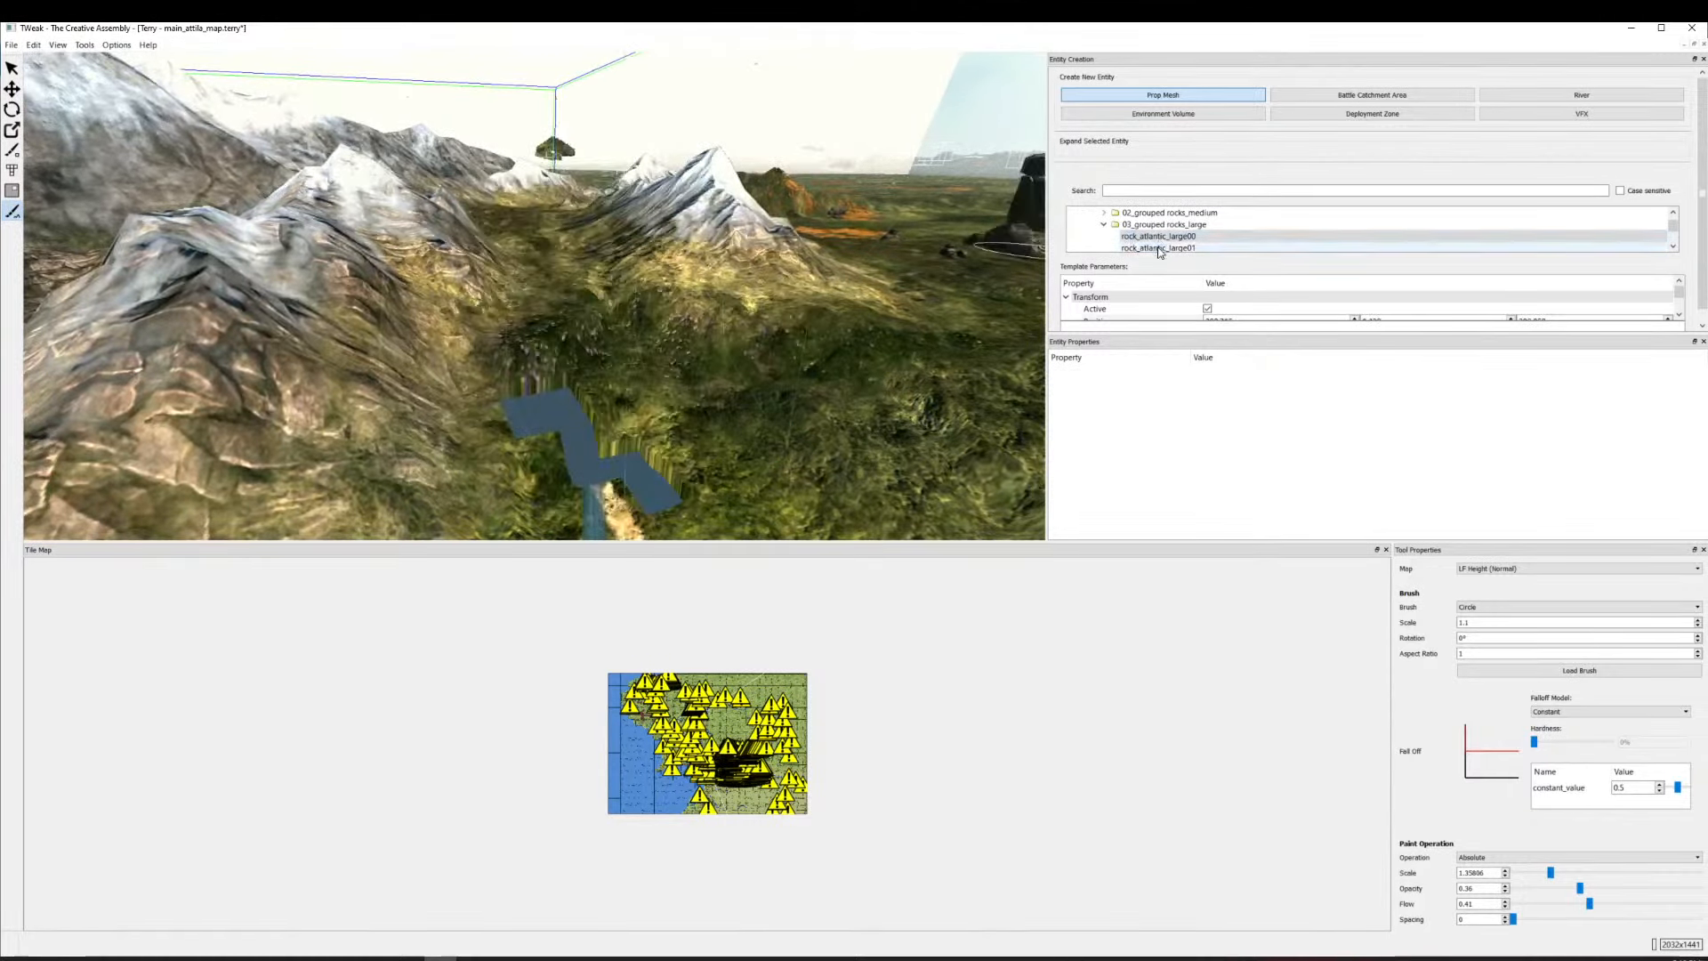
{"action": "scroll", "coordinate": [1257, 219], "scroll_direction": "down", "scroll_amount": 2}
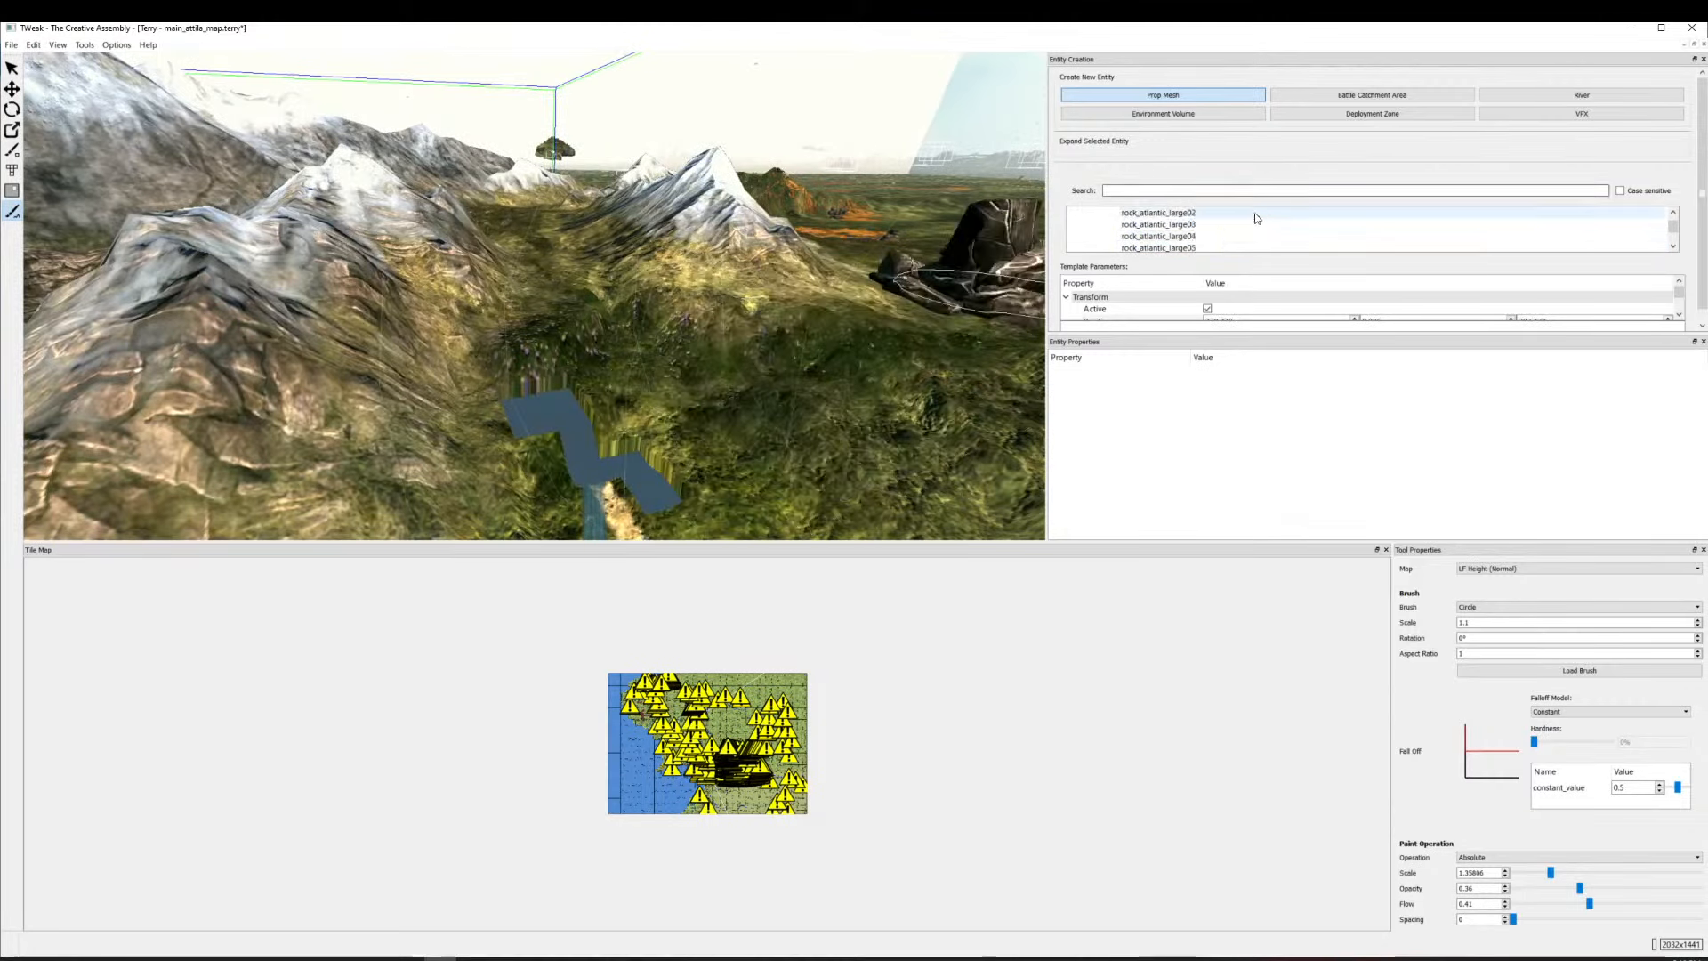
{"action": "scroll", "coordinate": [1250, 224], "scroll_direction": "down", "scroll_amount": 2}
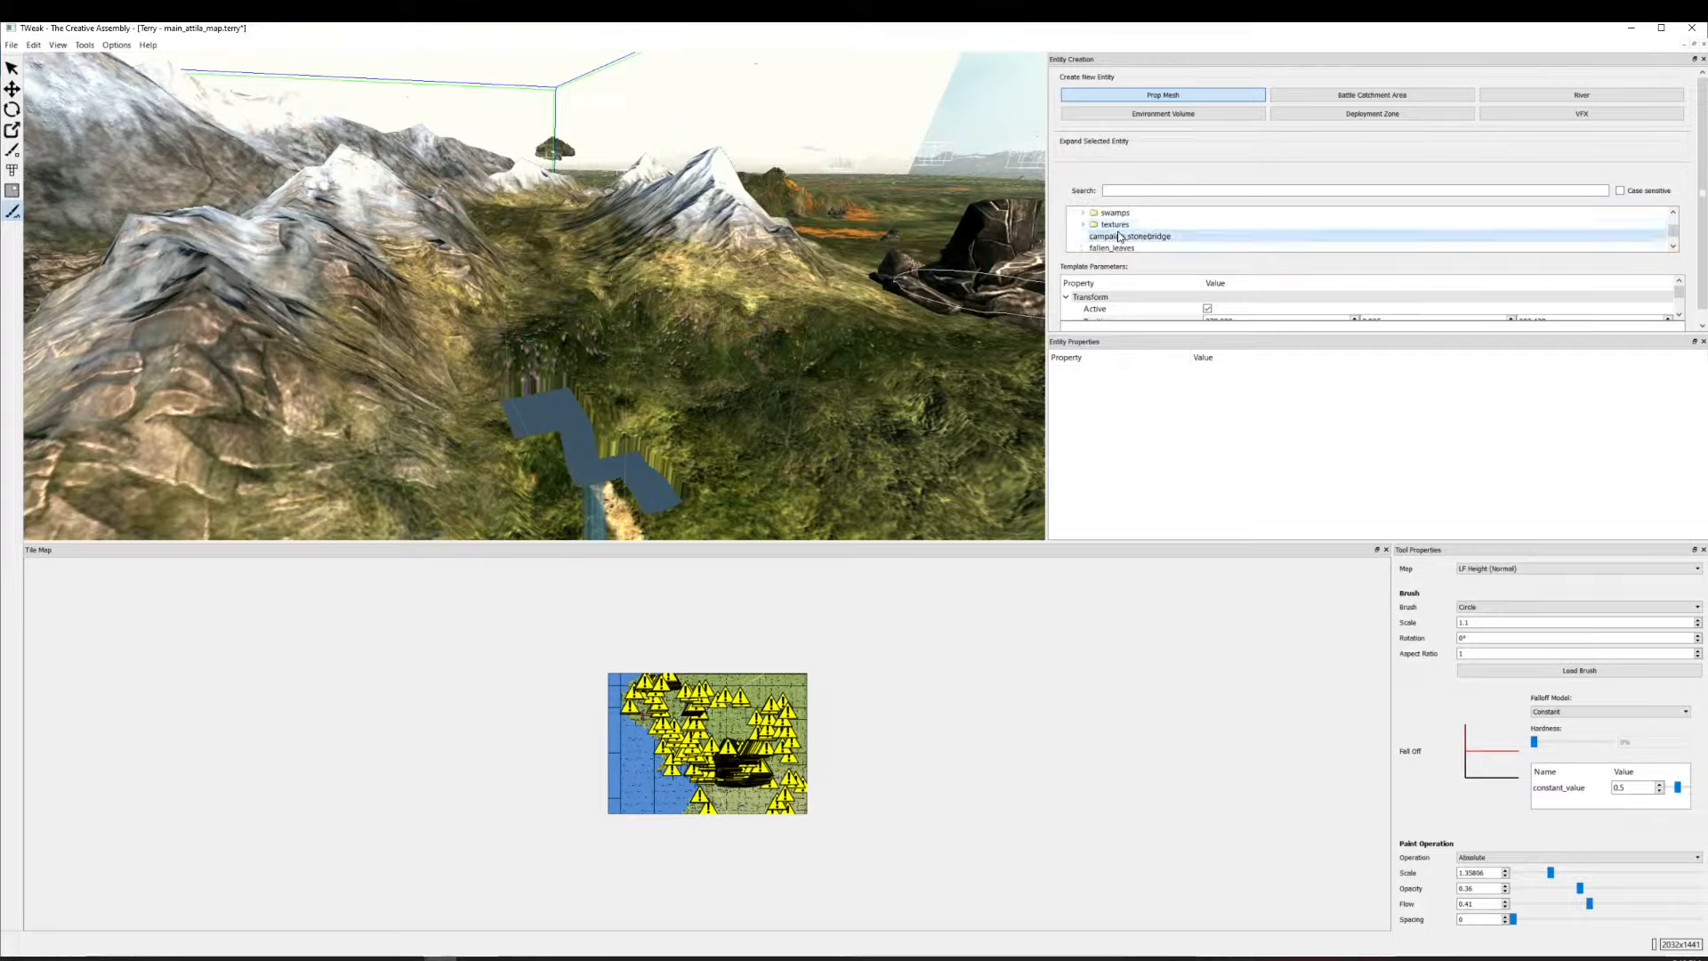
Place the campaign_stonebridge prop beside the neighbouring river's source and select it for transforming.
{"action": "left_click", "coordinate": [1130, 236]}
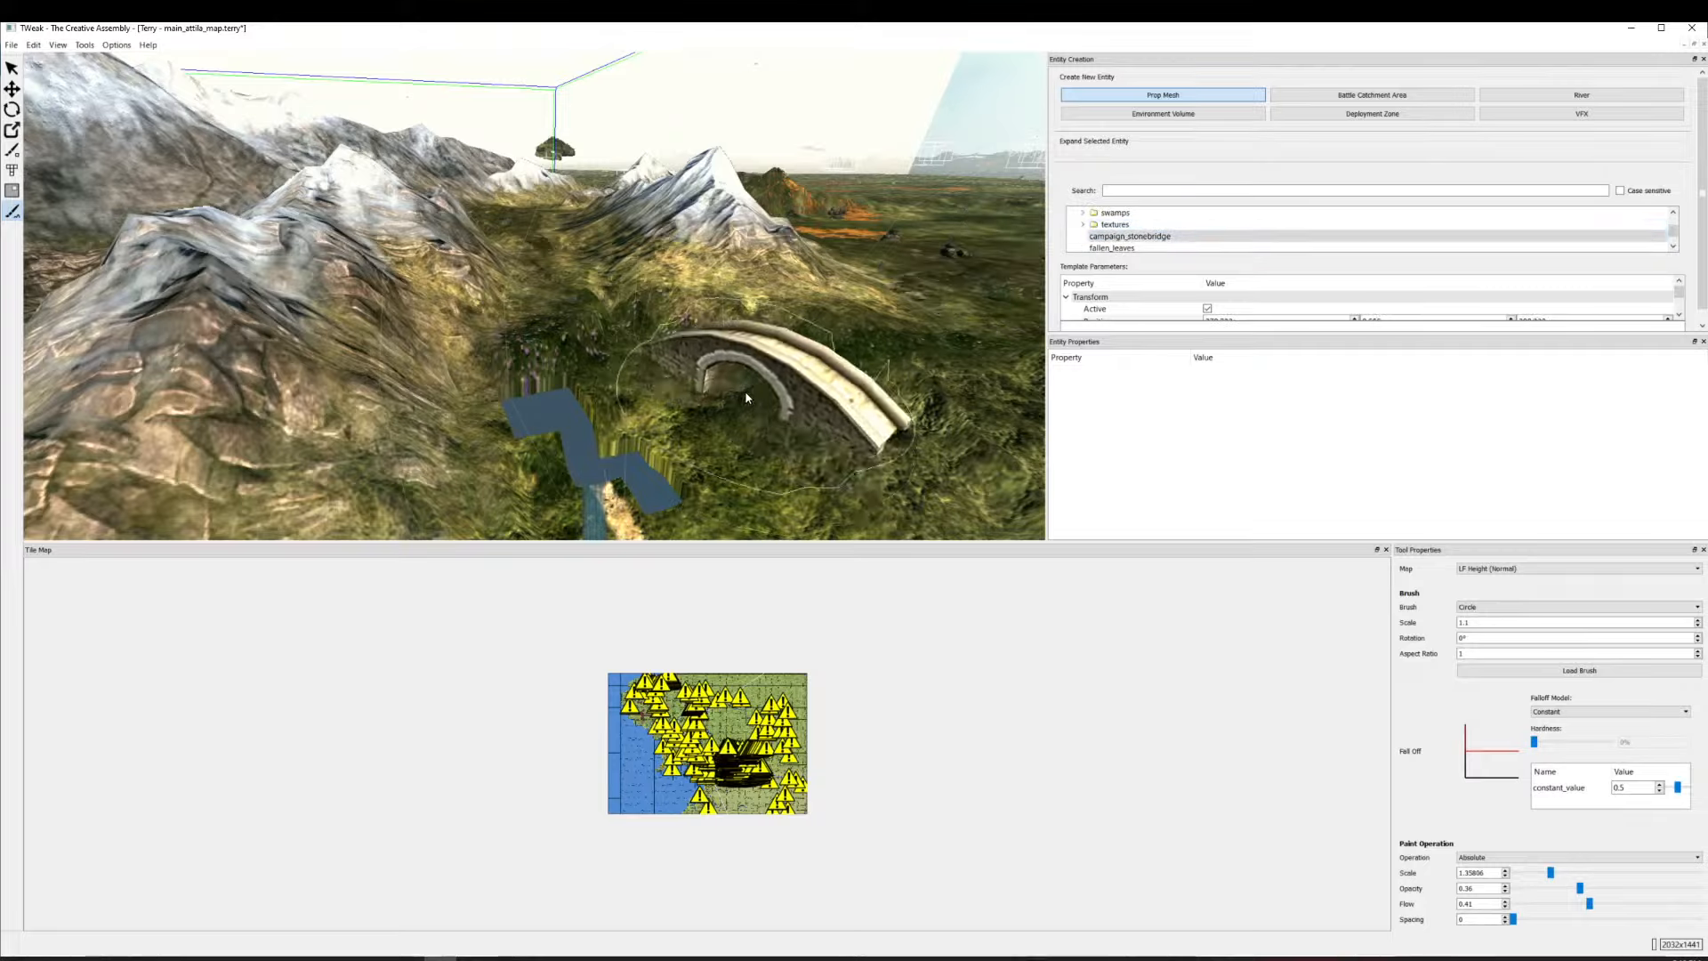
{"action": "left_click", "coordinate": [745, 391]}
{"action": "scroll", "coordinate": [809, 307], "scroll_direction": "up", "scroll_amount": 3}
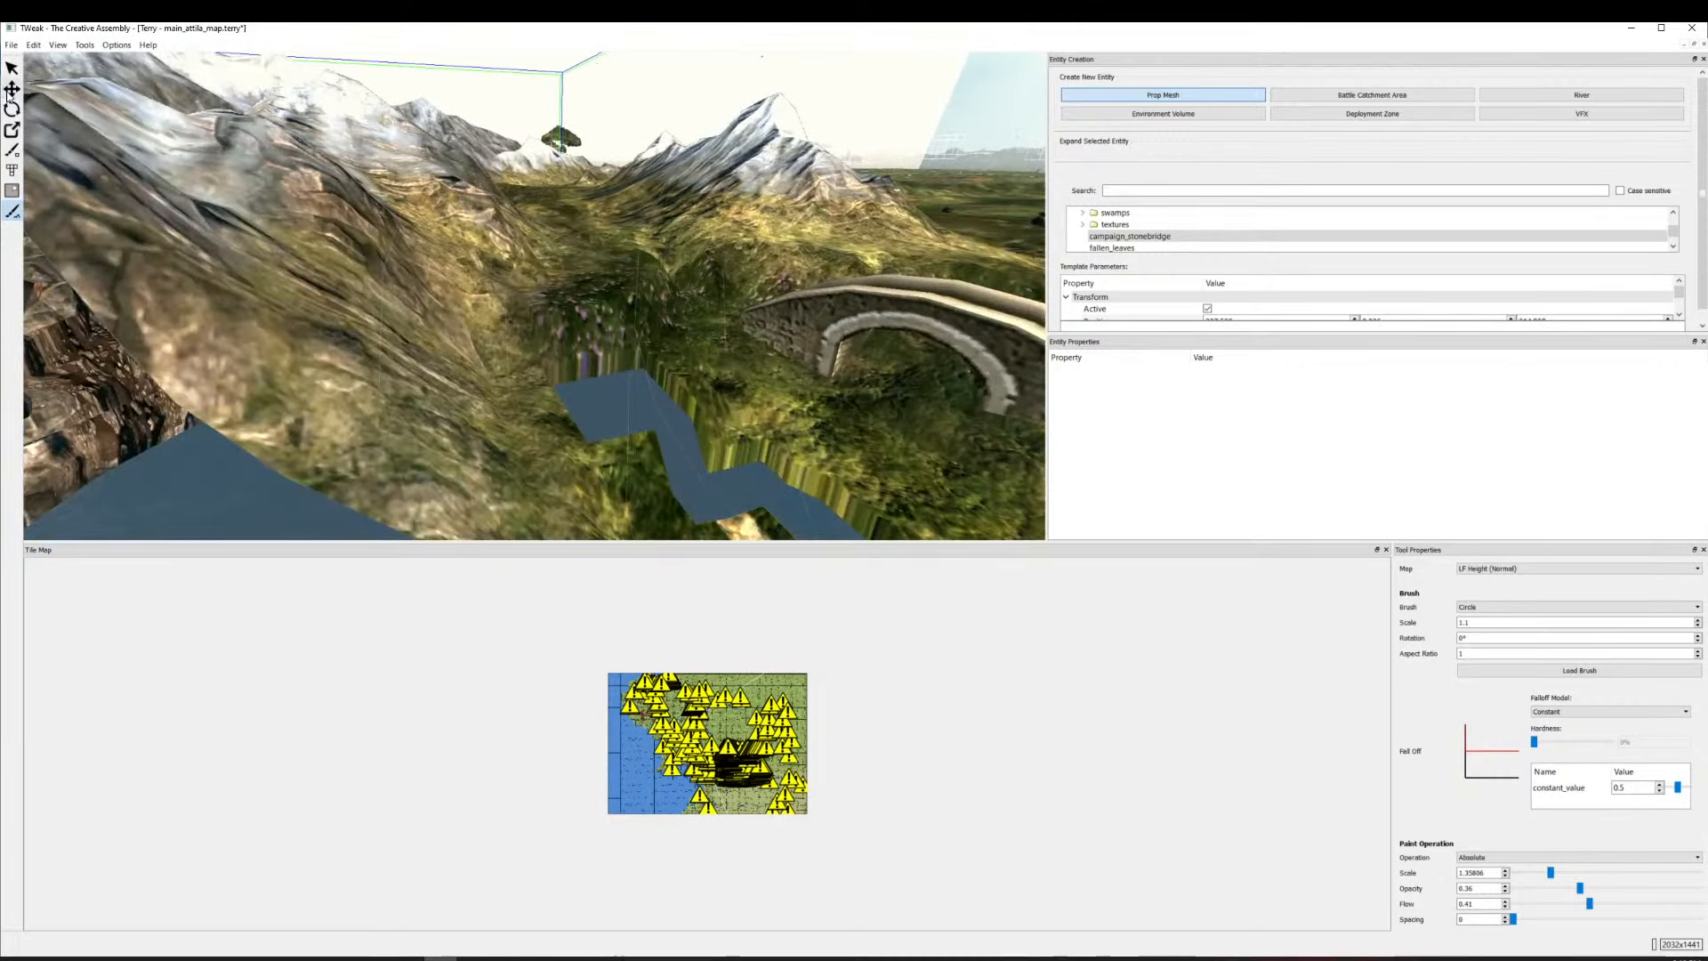
{"action": "left_click", "coordinate": [11, 93]}
{"action": "left_click", "coordinate": [856, 345]}
{"action": "key", "text": "f"}
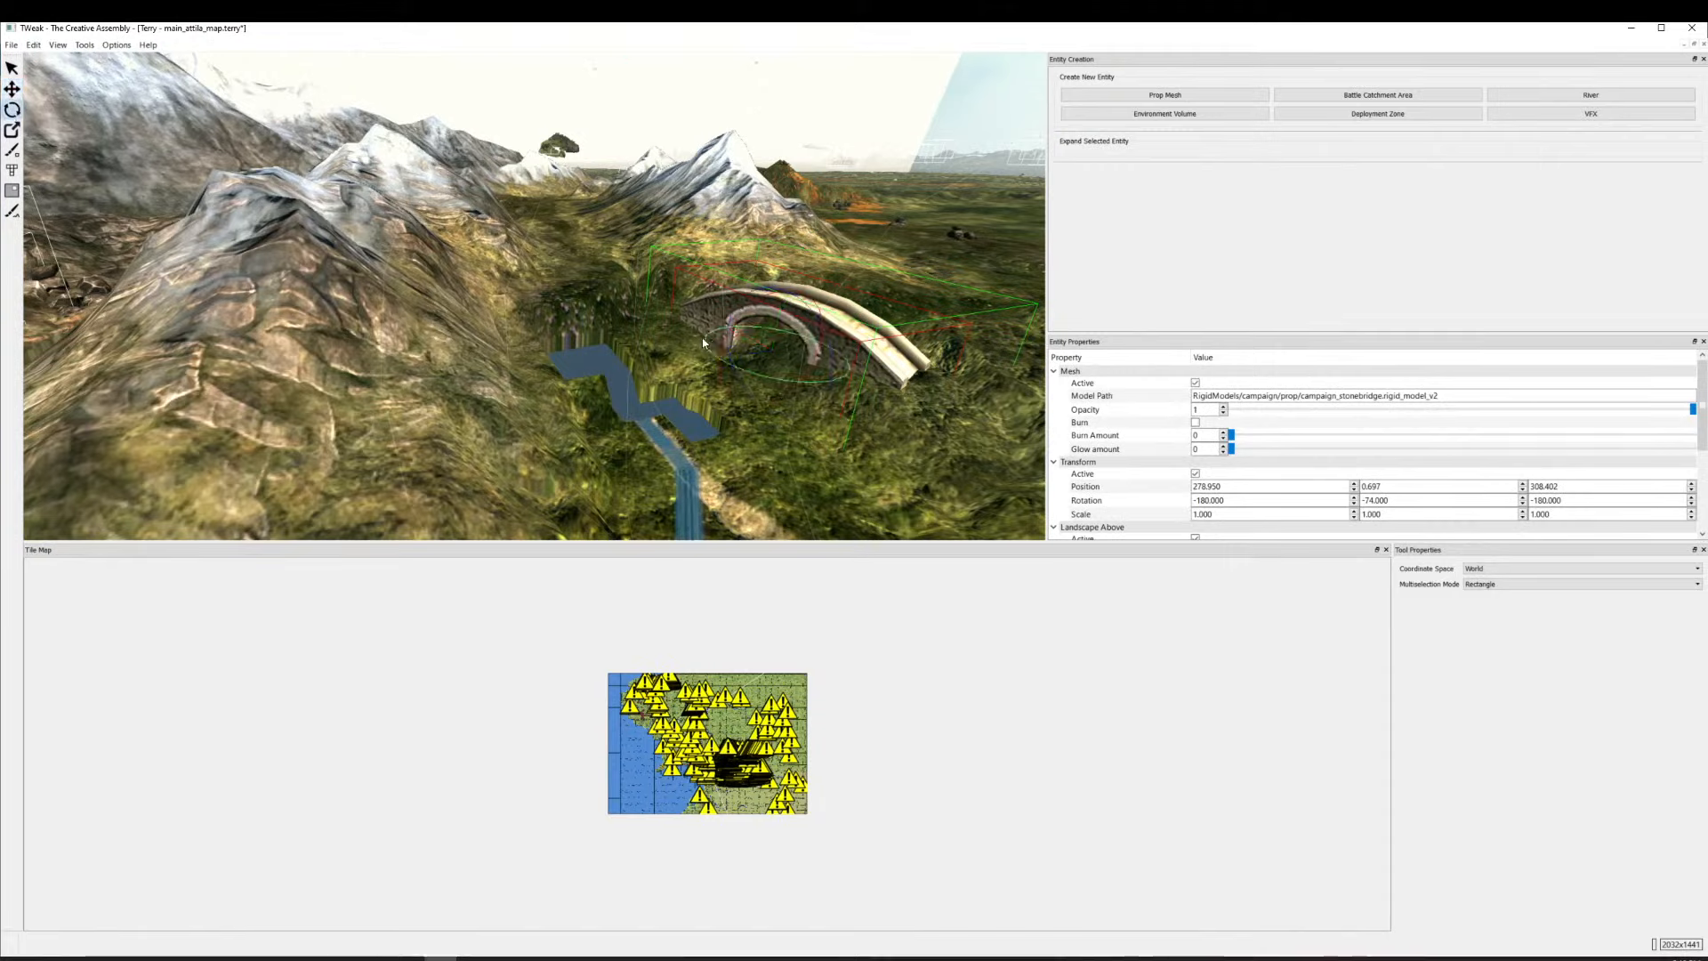
Rotate the stone bridge to -180.000, -2.919, 165.833 and move it over the river source at Z position 310.293.
{"action": "left_click_drag", "start_coordinate": [734, 381], "coordinate": [629, 372]}
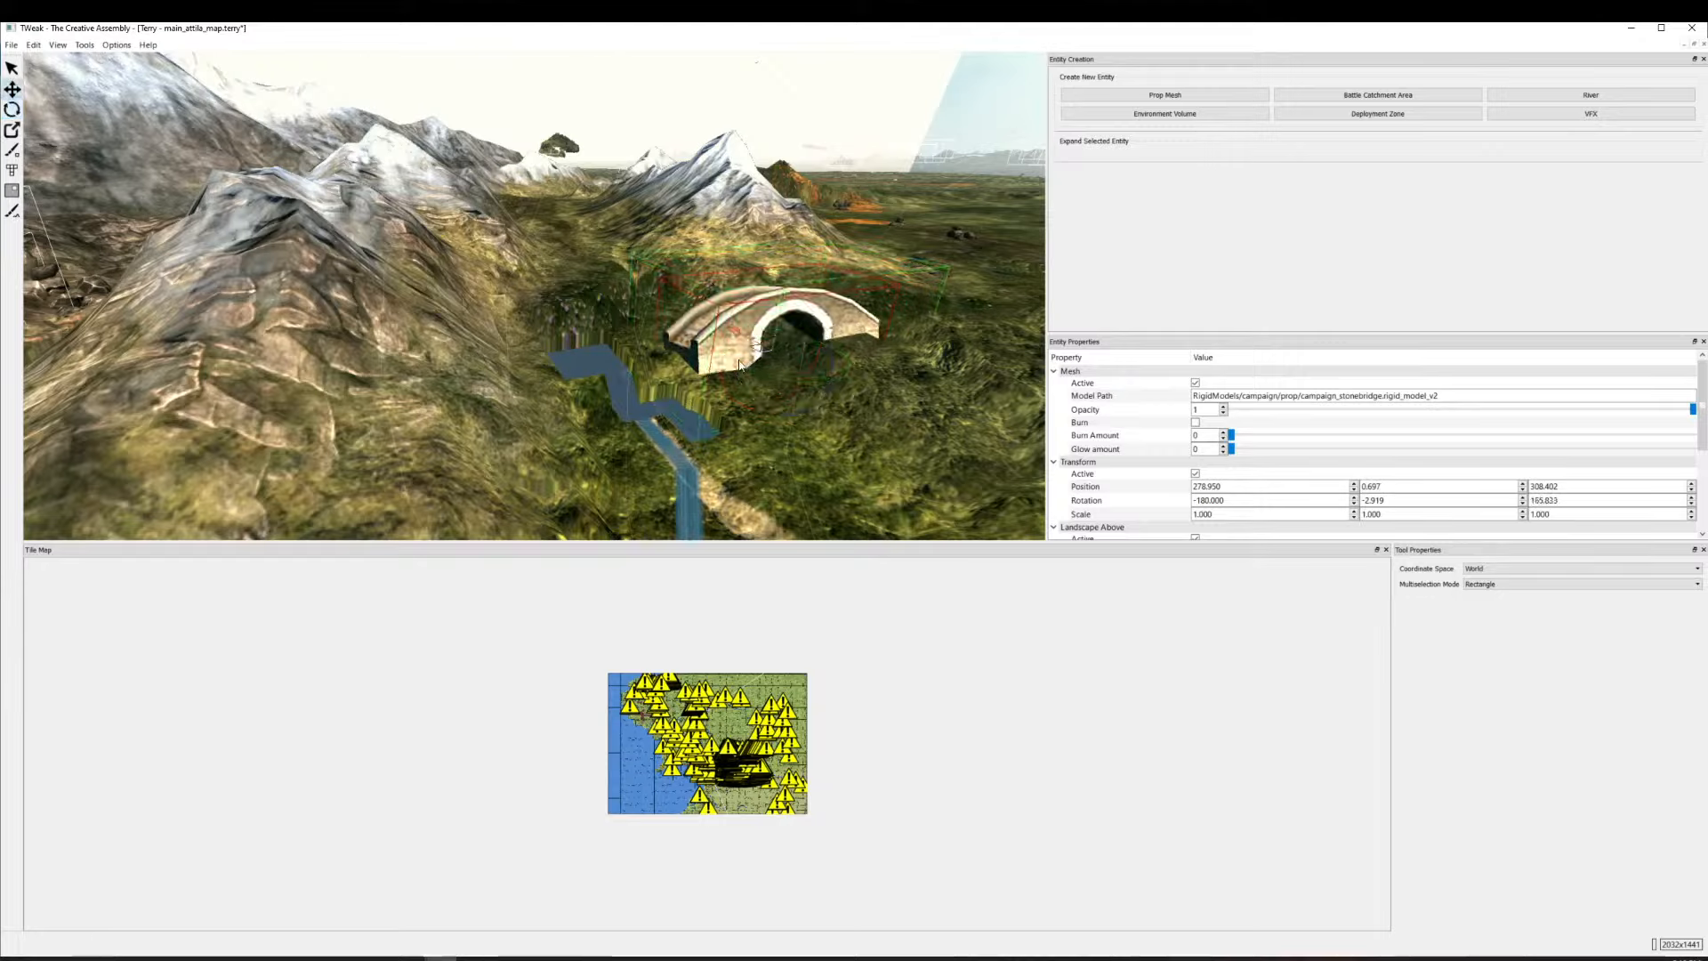
{"action": "key", "text": "w"}
{"action": "left_click_drag", "start_coordinate": [726, 365], "coordinate": [522, 361]}
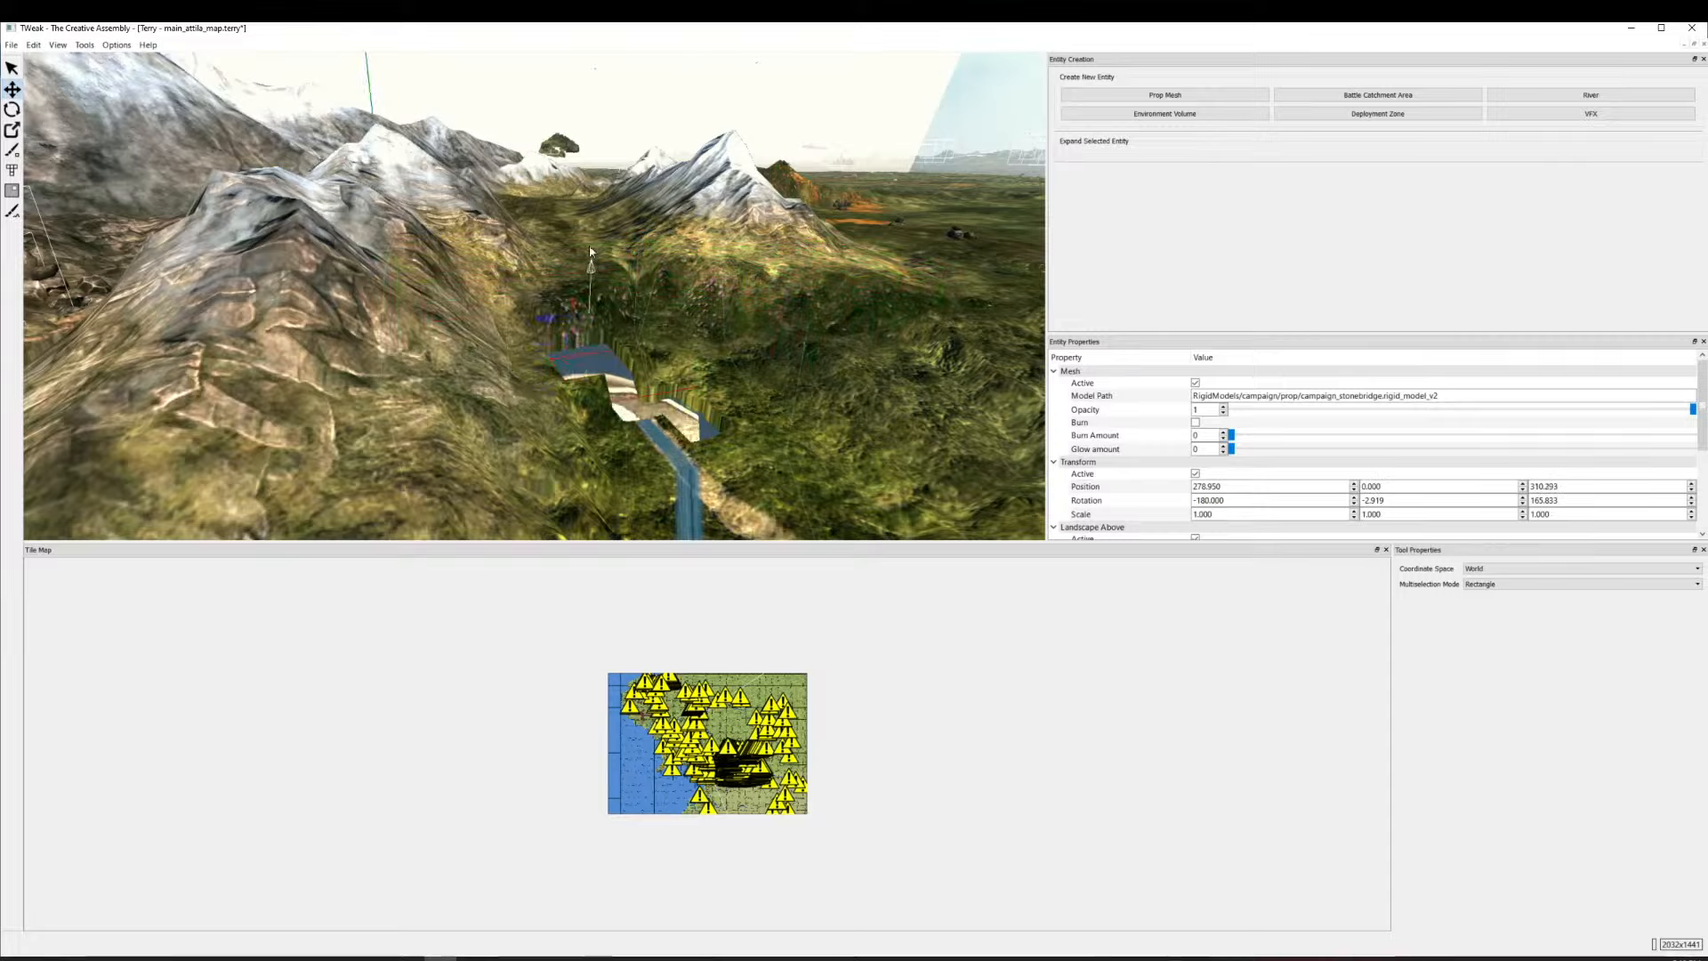
Turn off Landscape Above for the stone bridge, raise it to a height of 0.804, and deselect it.
{"action": "scroll", "coordinate": [1419, 441], "scroll_direction": "down", "scroll_amount": 3}
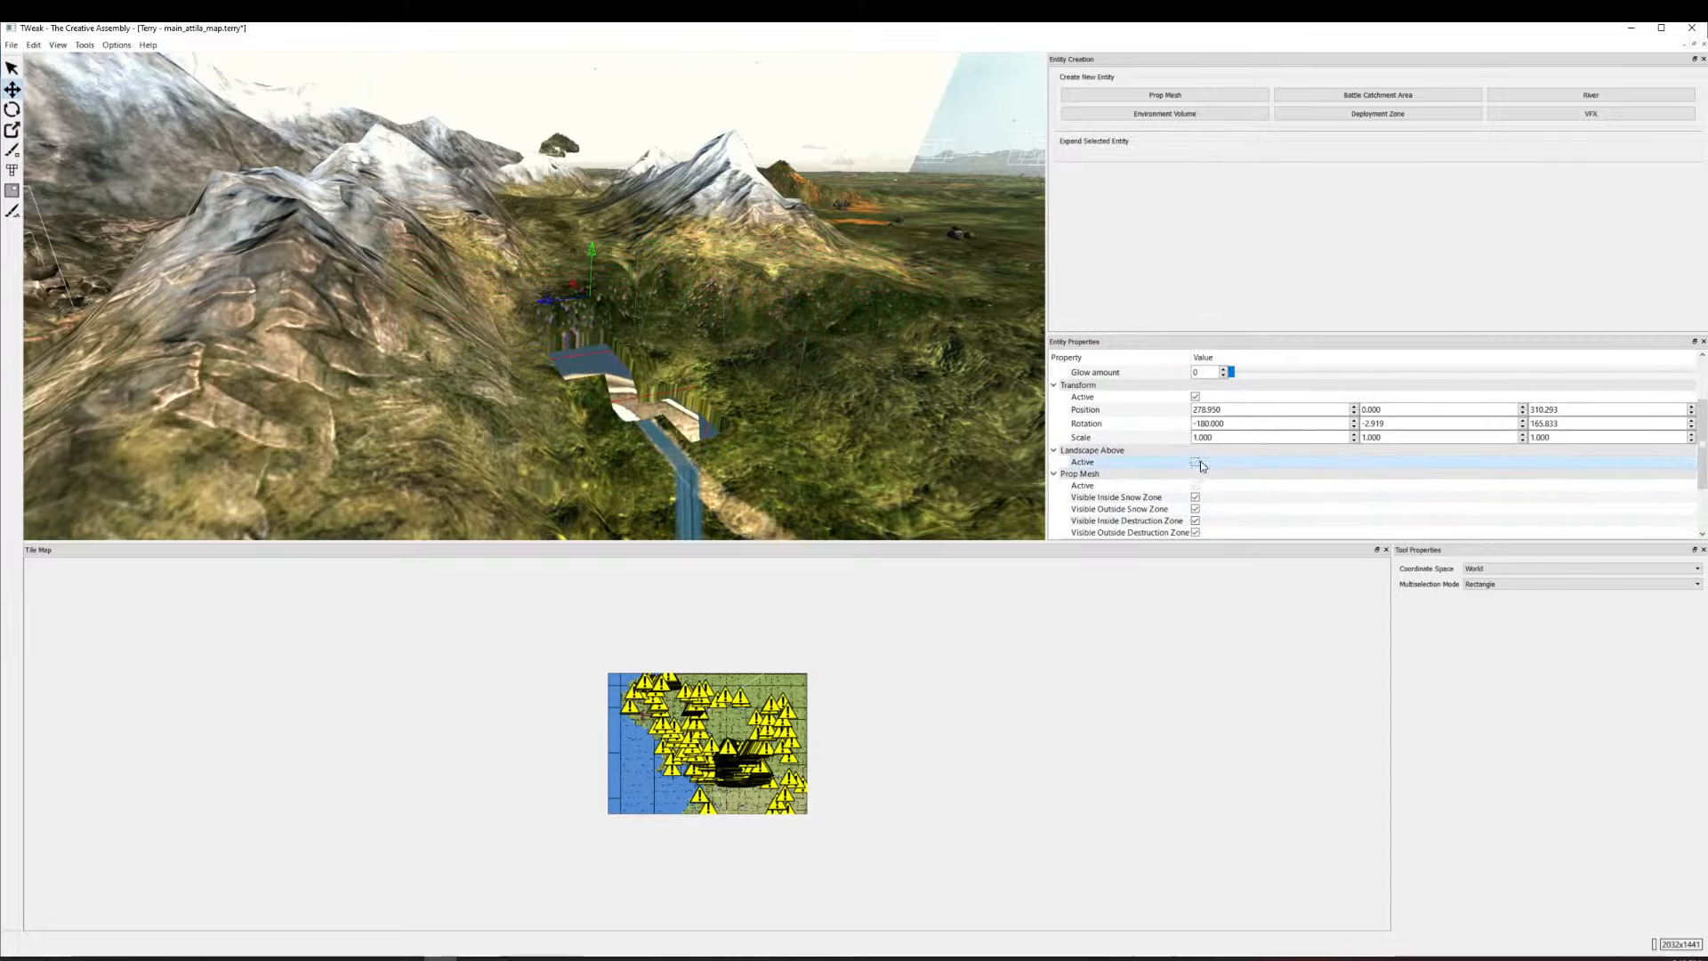
{"action": "left_click_drag", "start_coordinate": [591, 249], "coordinate": [614, 327]}
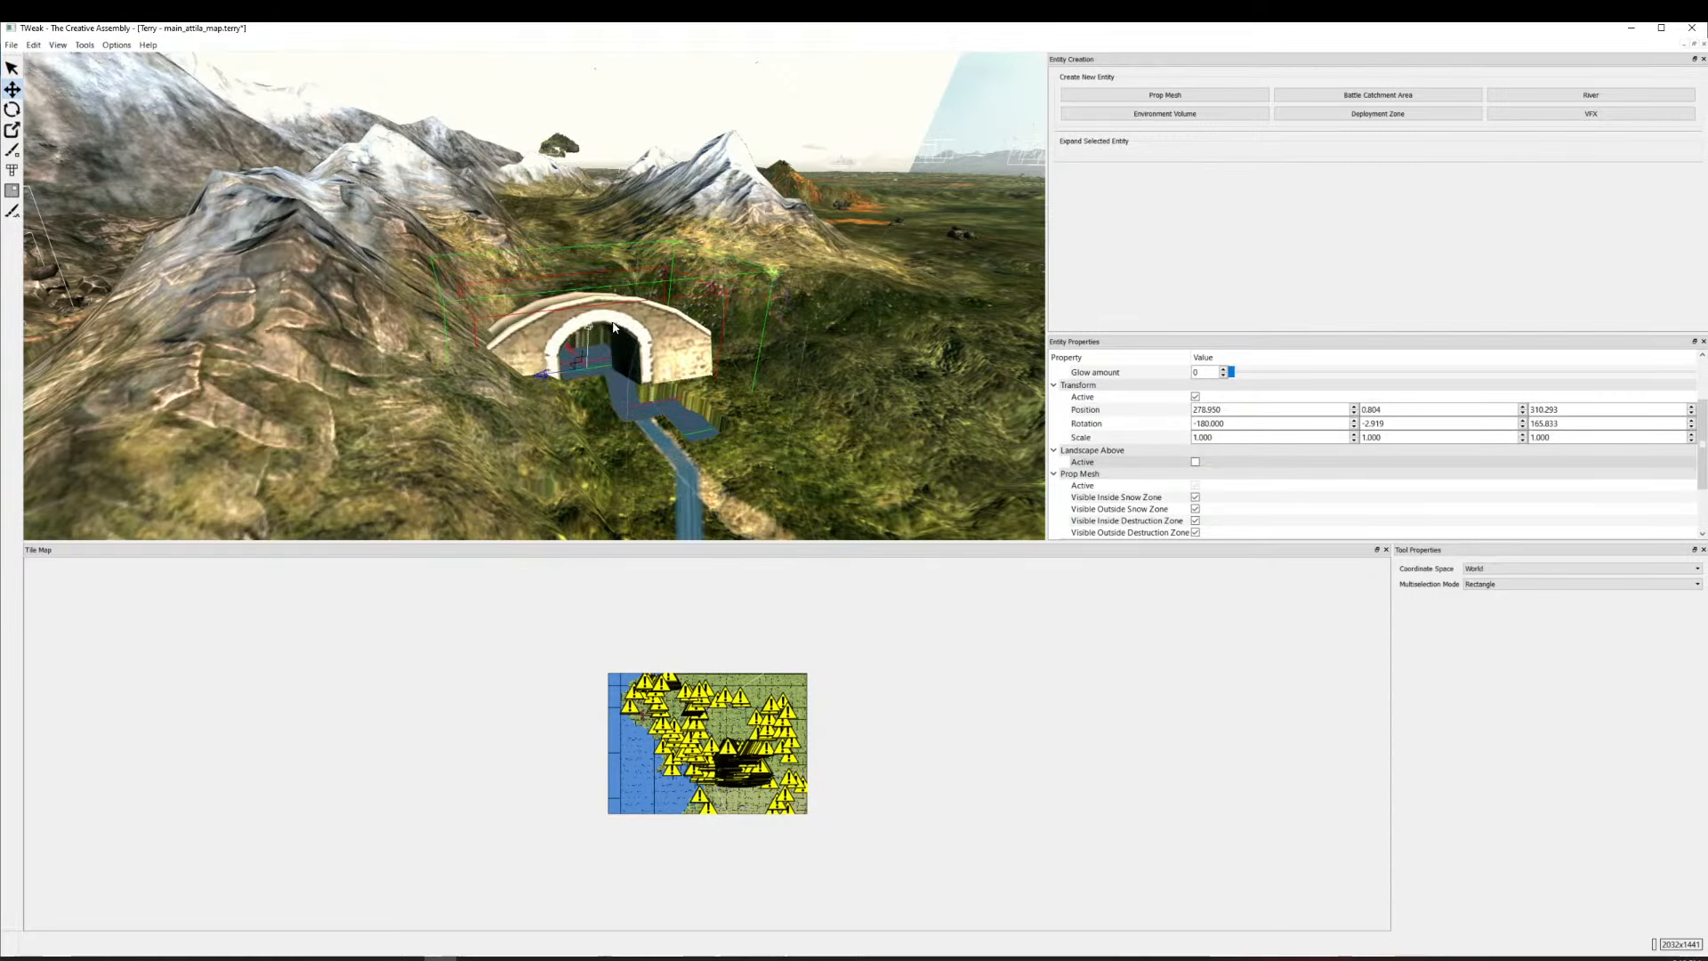
{"action": "left_click", "coordinate": [915, 349]}
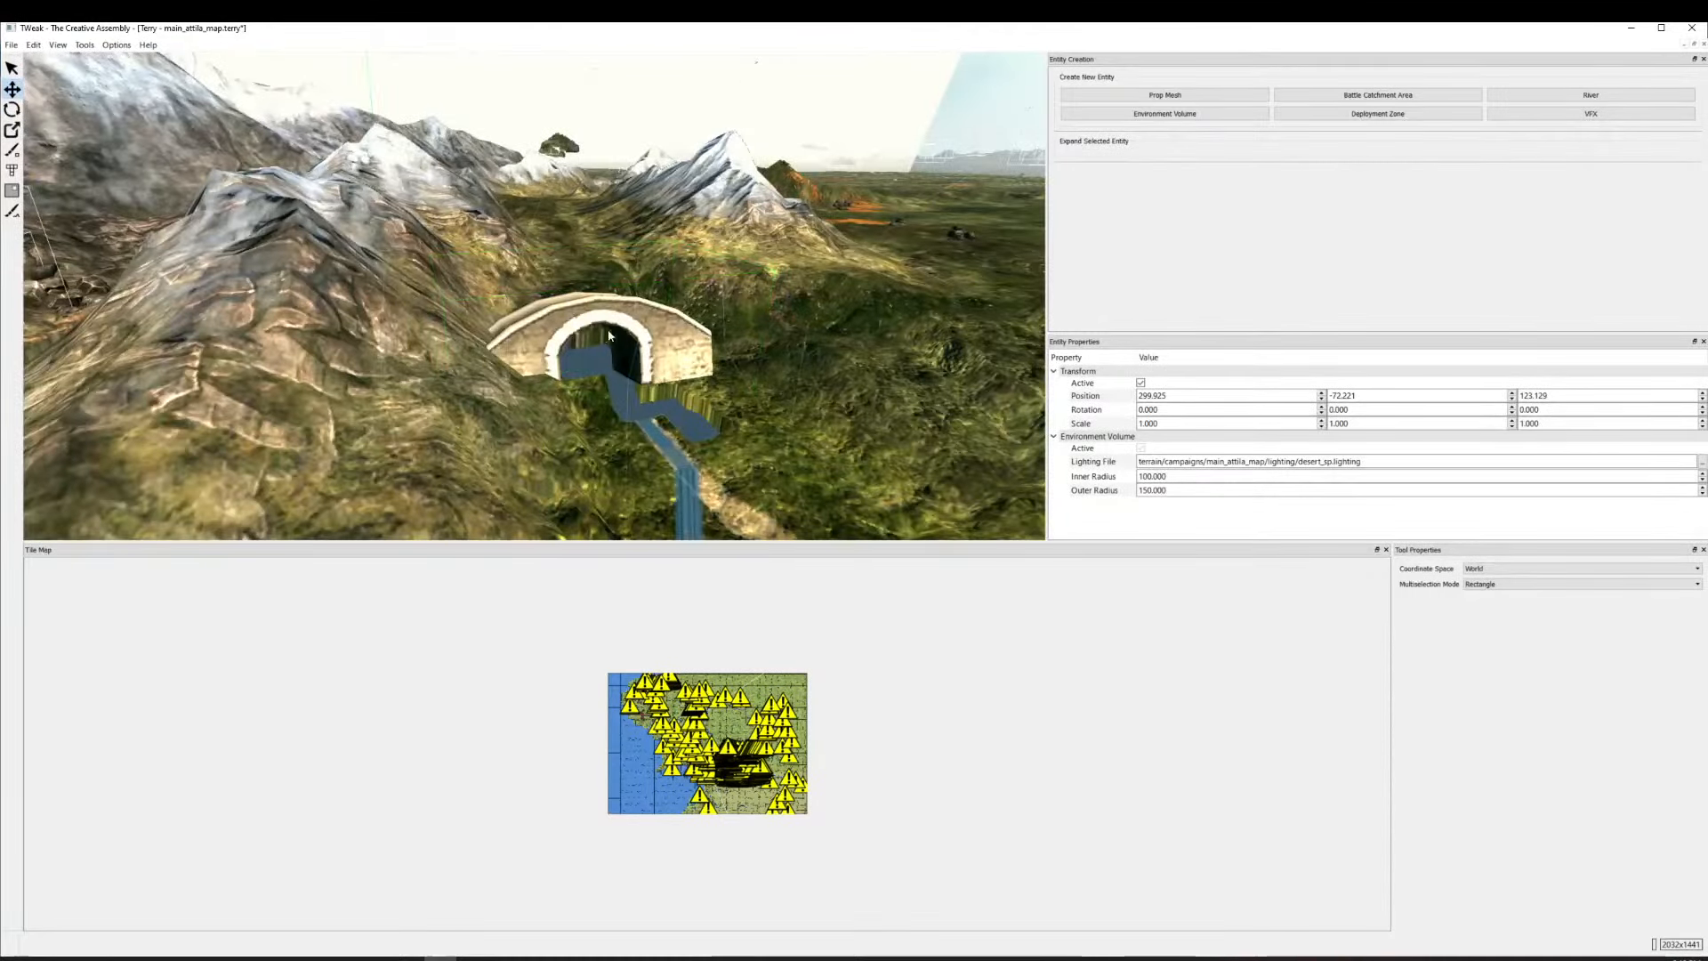
Preview the marsh_reeds2 prop over the river source and return to the atlantic rock props.
{"action": "left_click", "coordinate": [1112, 95]}
{"action": "scroll", "coordinate": [1148, 236], "scroll_direction": "down", "scroll_amount": 3}
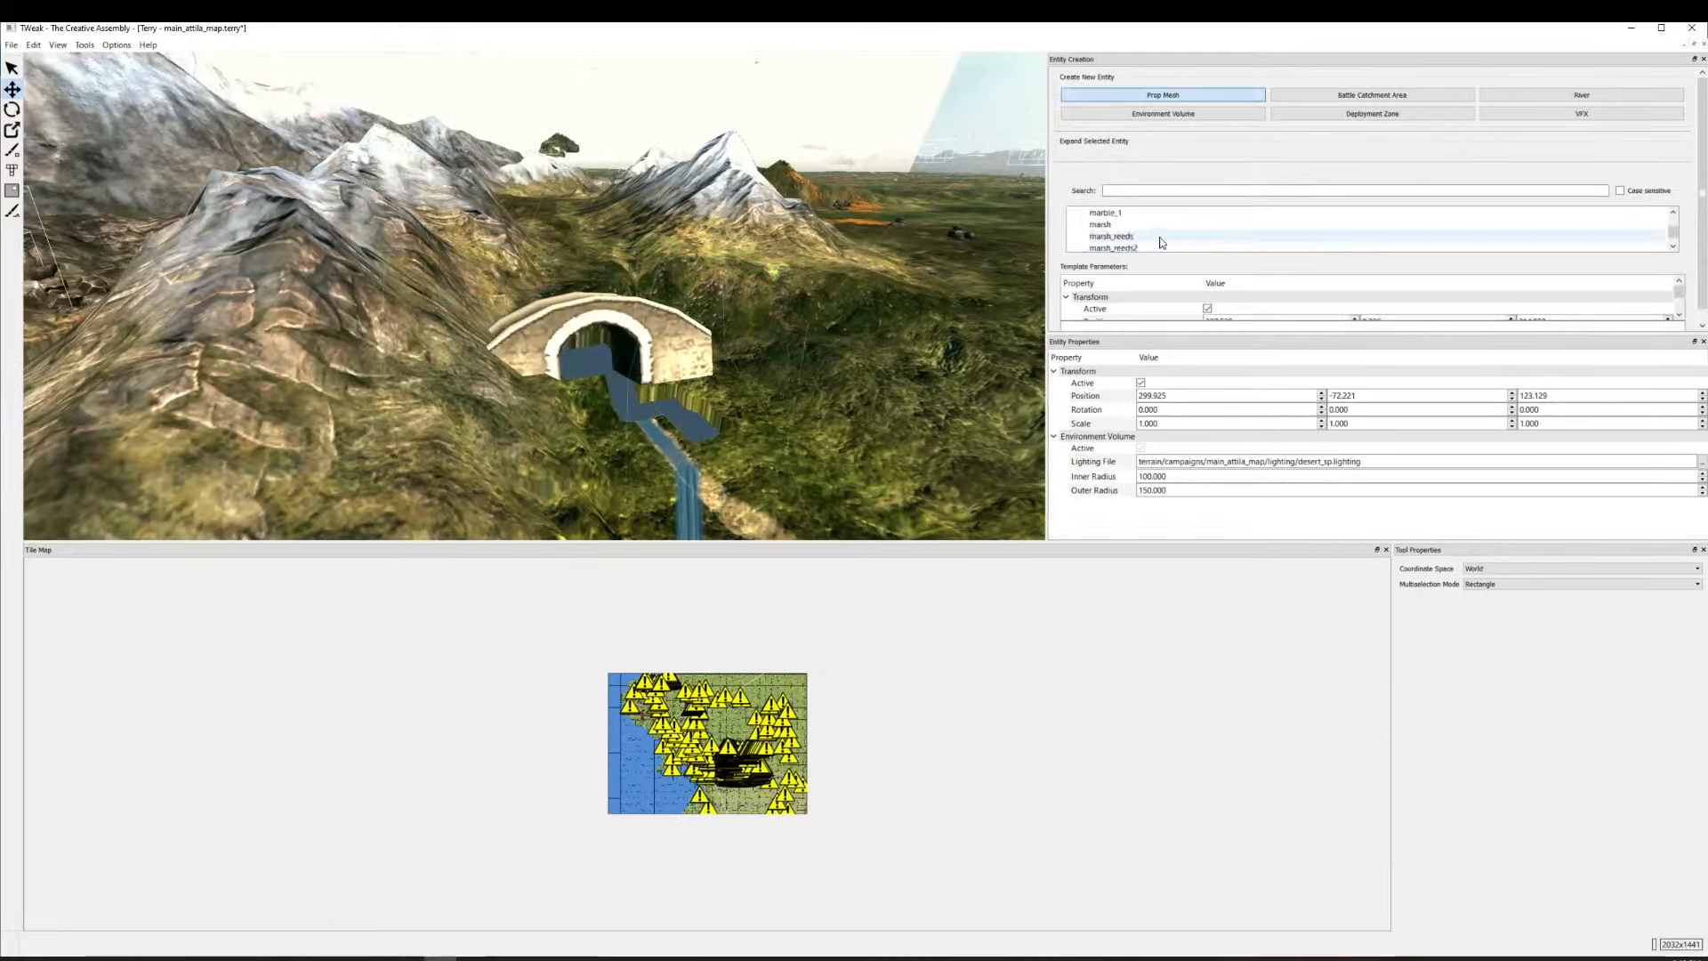
{"action": "left_click", "coordinate": [1112, 212]}
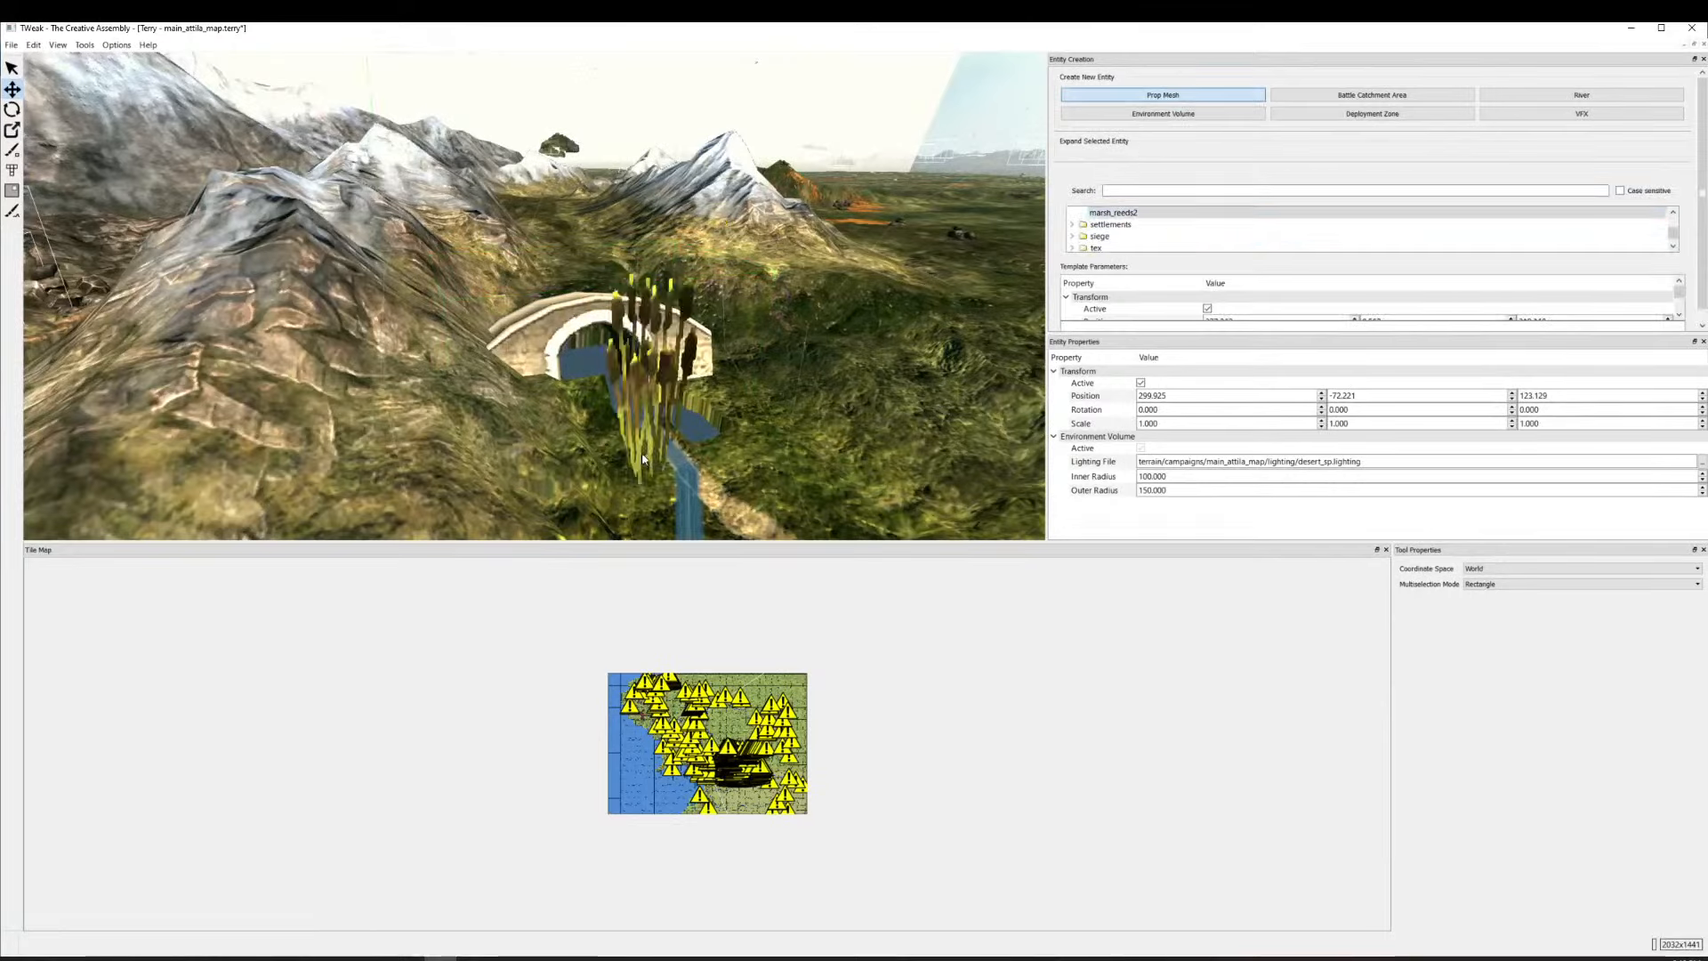
{"action": "scroll", "coordinate": [1166, 238], "scroll_direction": "up", "scroll_amount": 5}
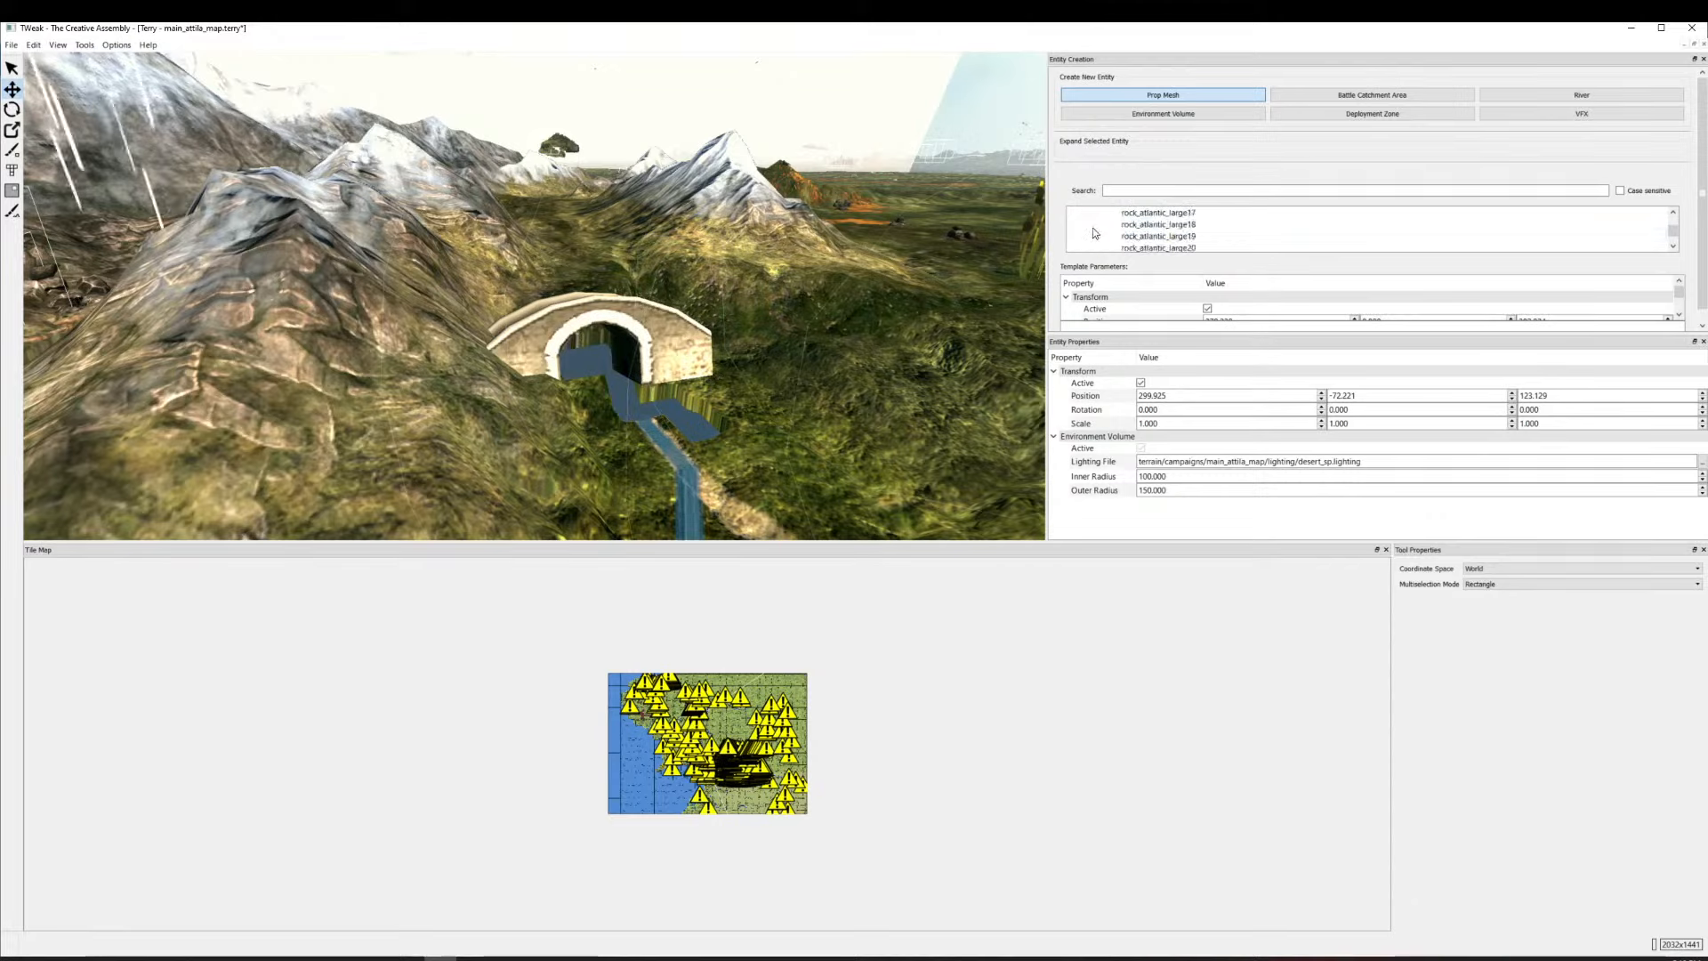
{"action": "scroll", "coordinate": [1097, 233], "scroll_direction": "up", "scroll_amount": 5}
{"action": "left_click", "coordinate": [1098, 236]}
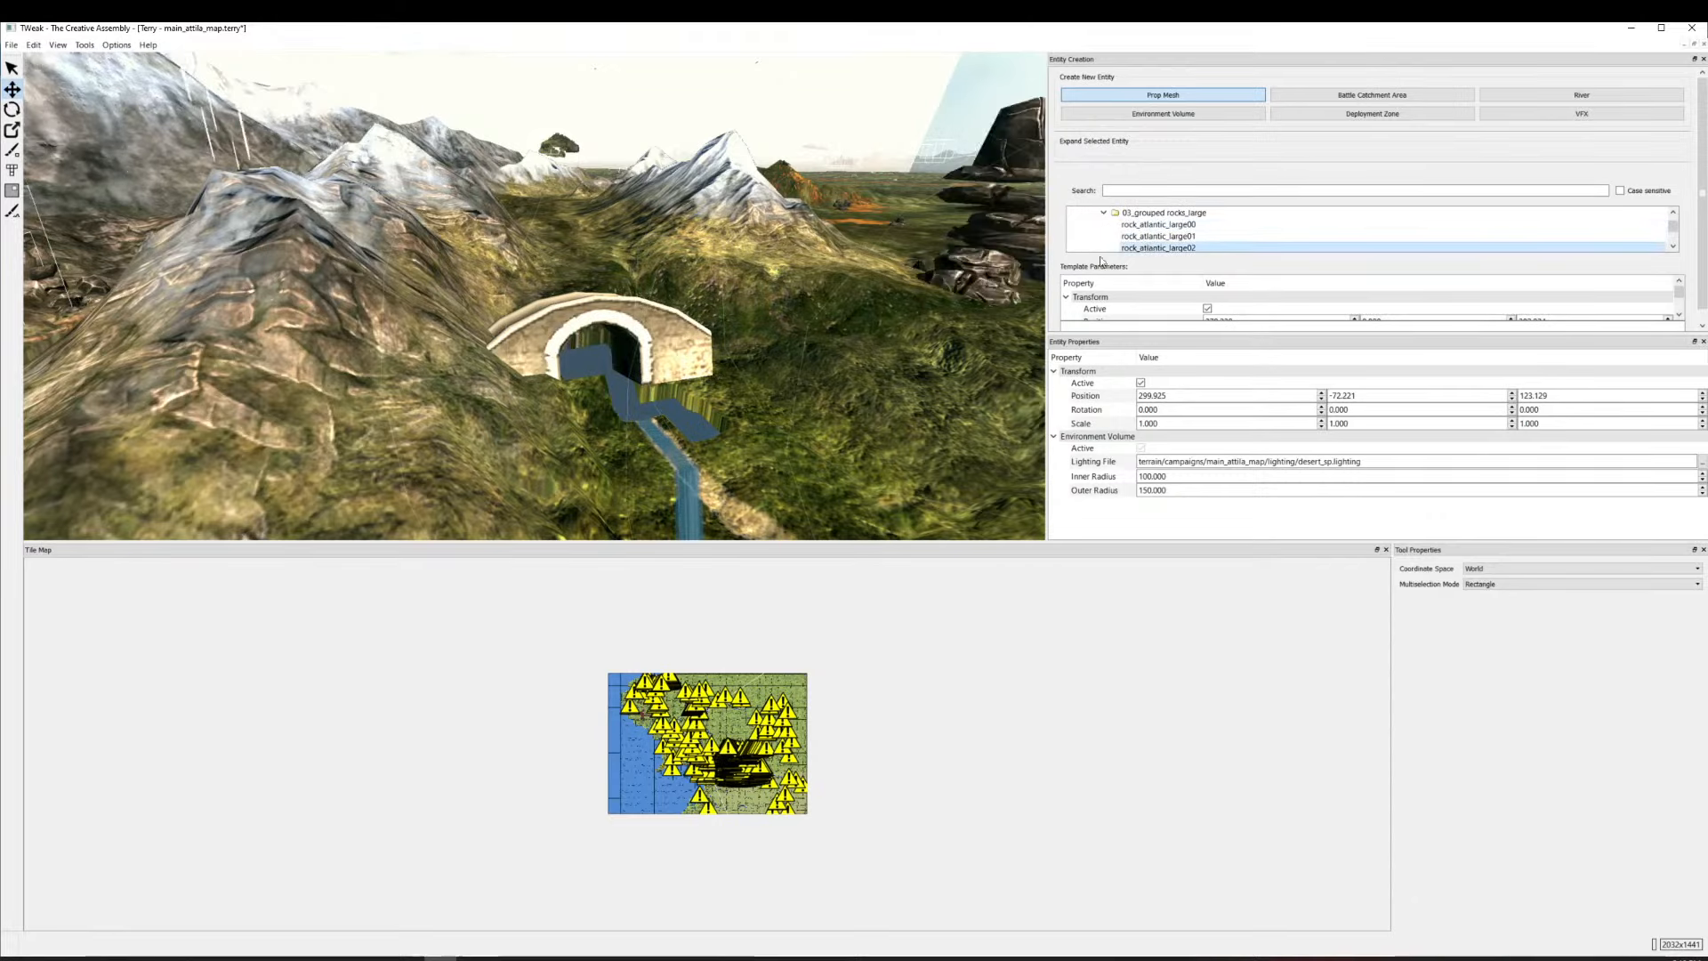
{"action": "scroll", "coordinate": [1108, 235], "scroll_direction": "up", "scroll_amount": 2}
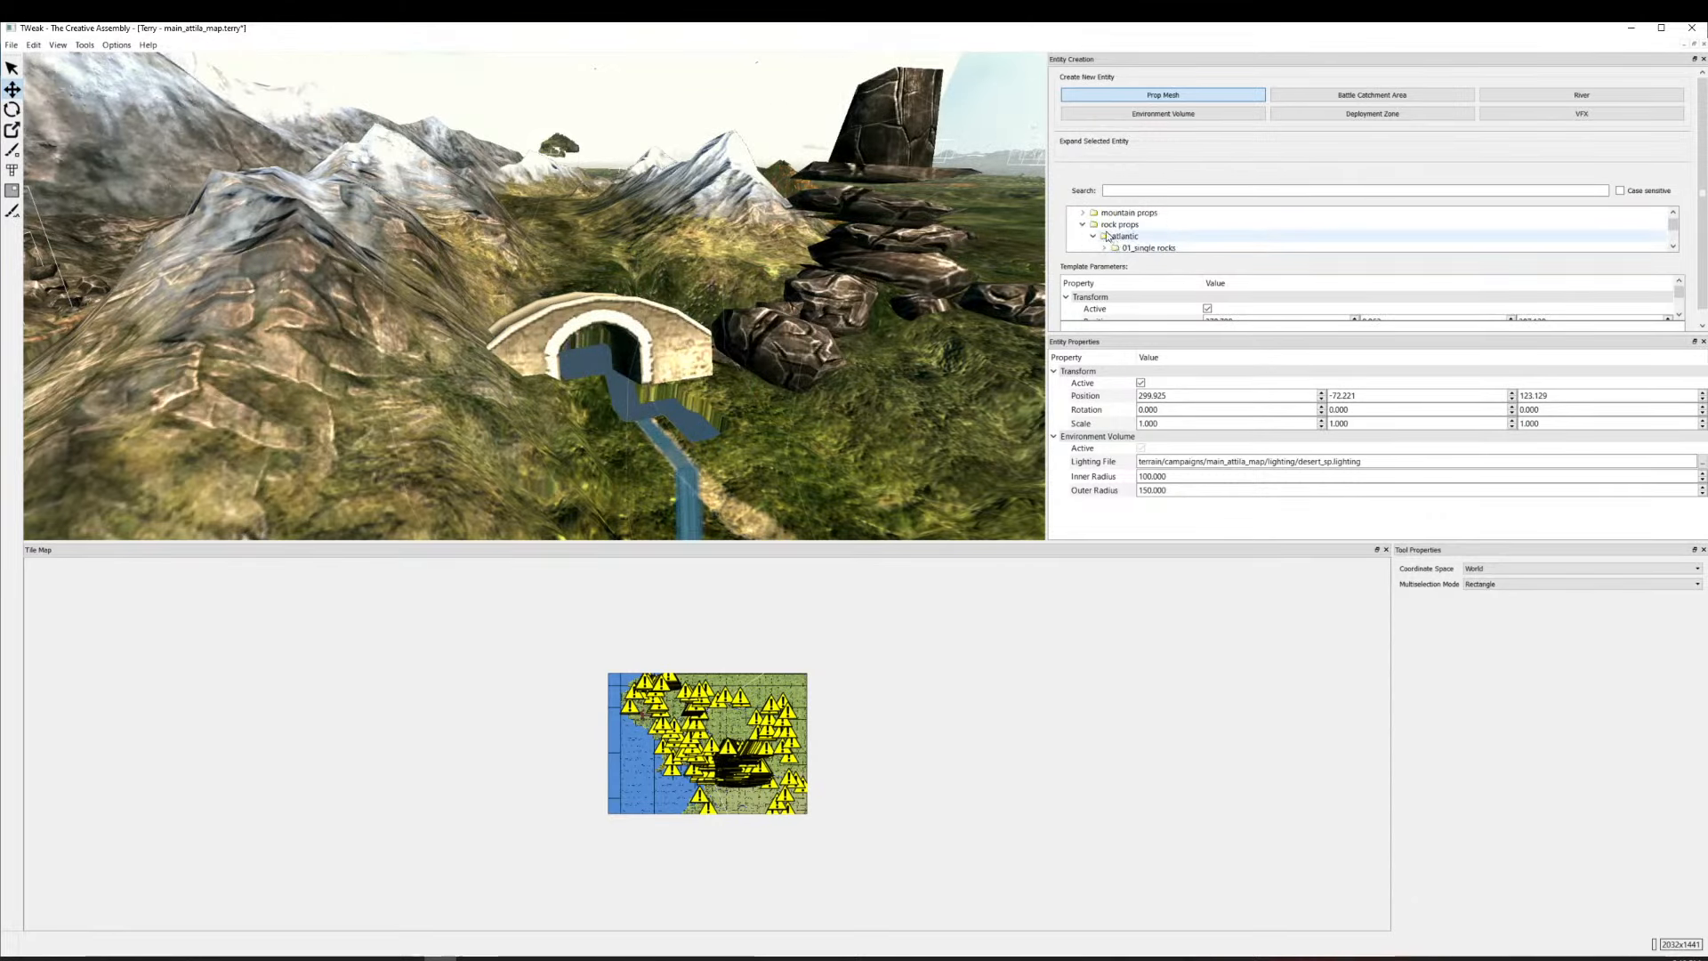
Place the single rocks rock_atlantic_small01 and rock_atlantic_small02 against opposite ends of the stone bridge.
{"action": "left_click", "coordinate": [1104, 248]}
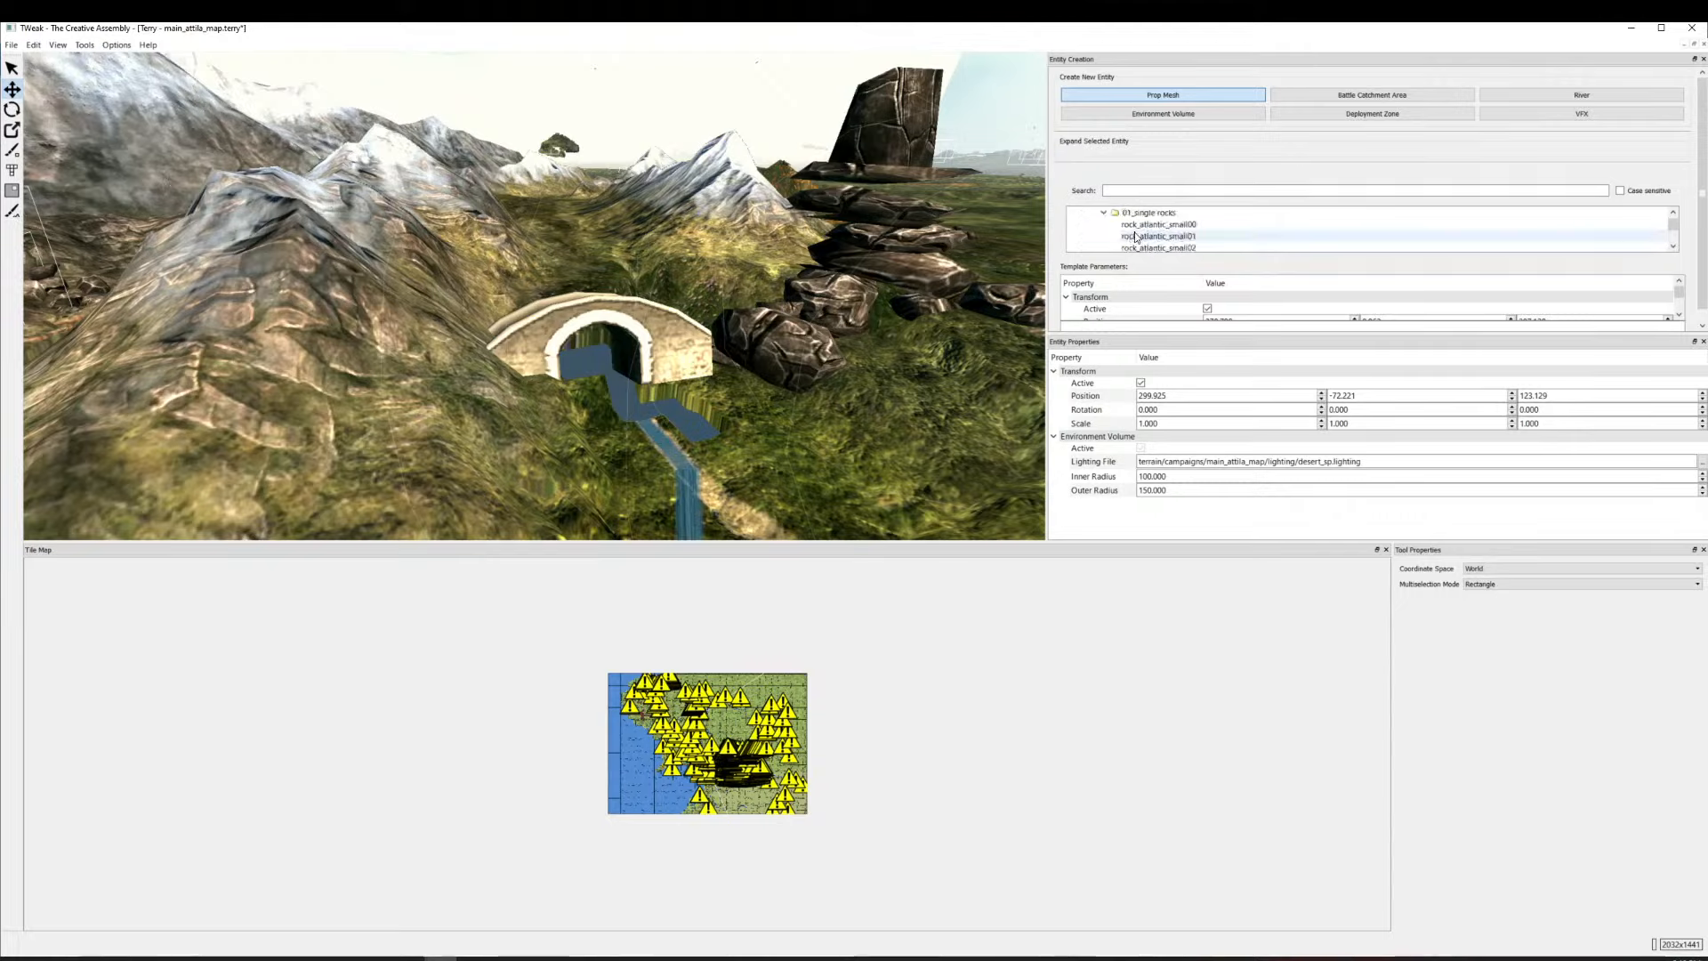
{"action": "left_click", "coordinate": [1135, 236]}
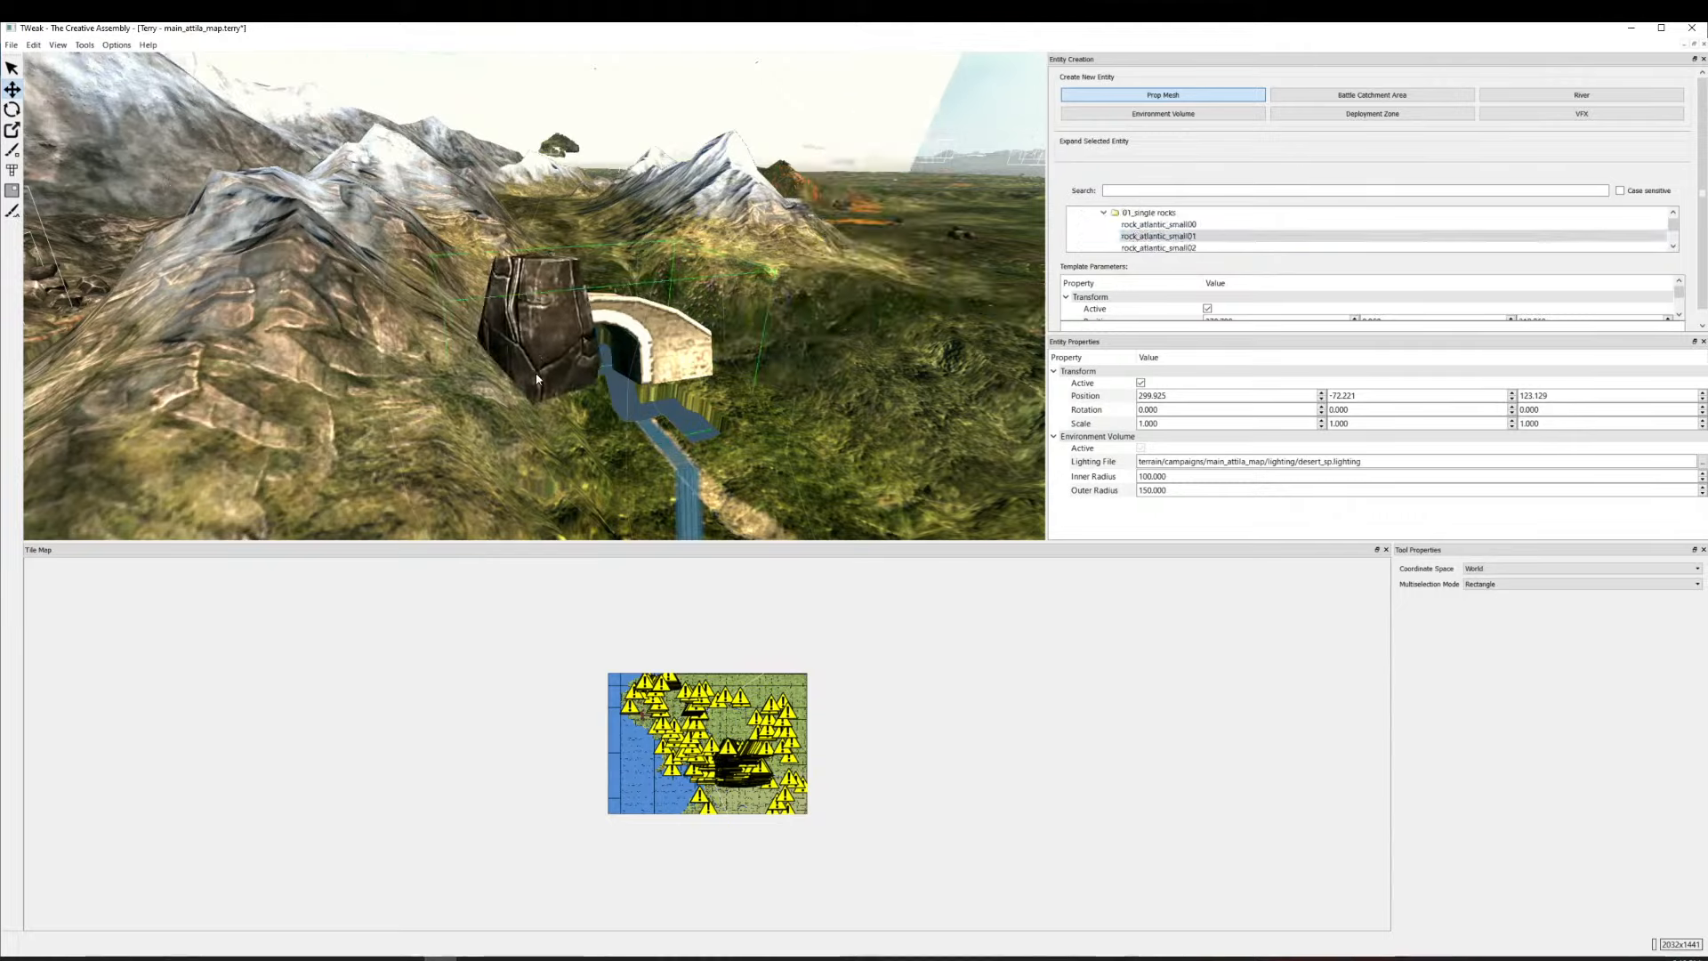
{"action": "left_click", "coordinate": [531, 374]}
{"action": "left_click", "coordinate": [1157, 248]}
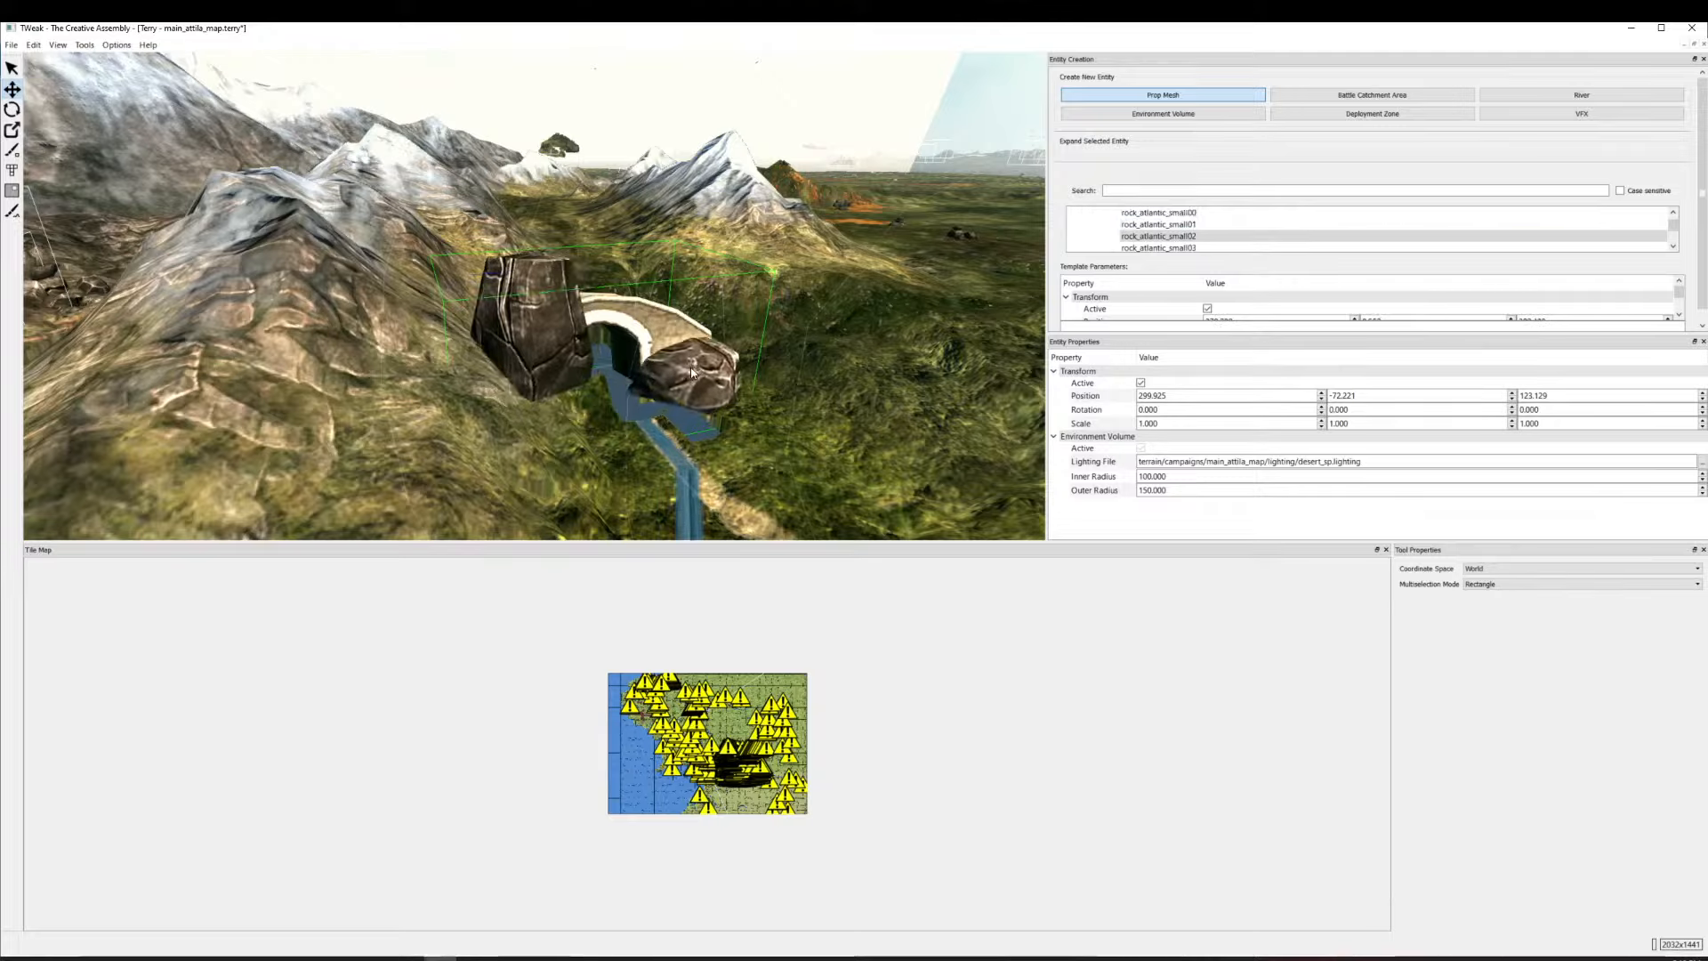
{"action": "left_click", "coordinate": [701, 369]}
Add a rock_atlantic_small00 prop behind the far end of the stone bridge.
{"action": "left_click", "coordinate": [1157, 225]}
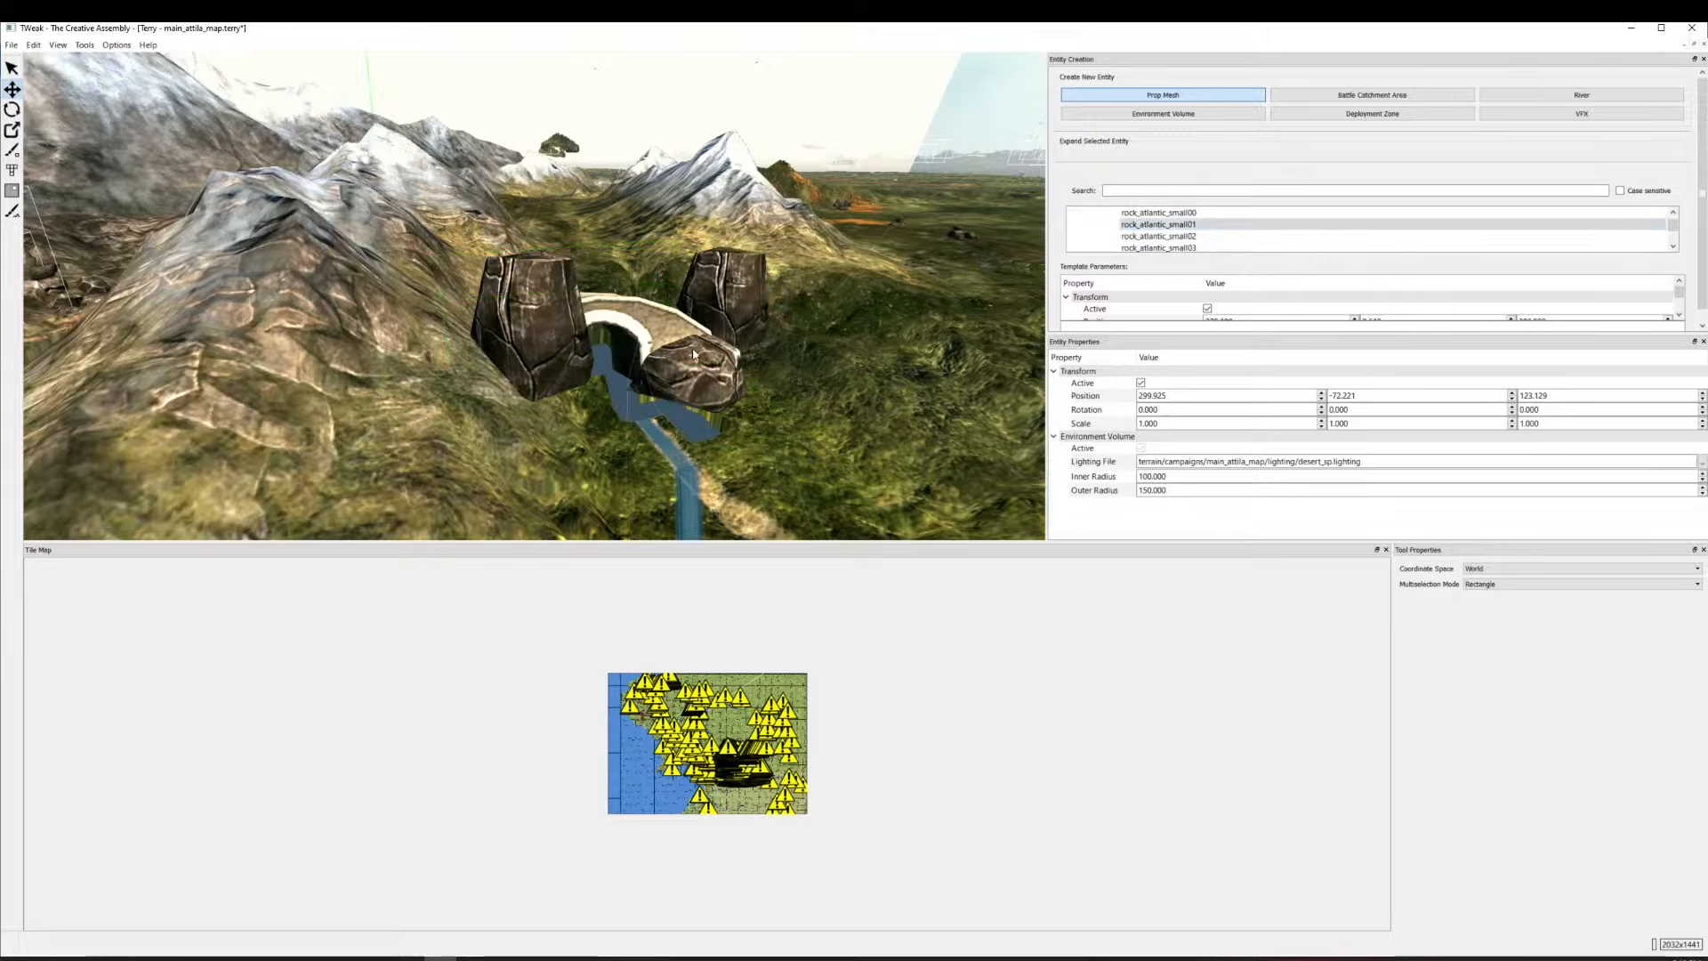
{"action": "left_click", "coordinate": [1157, 212]}
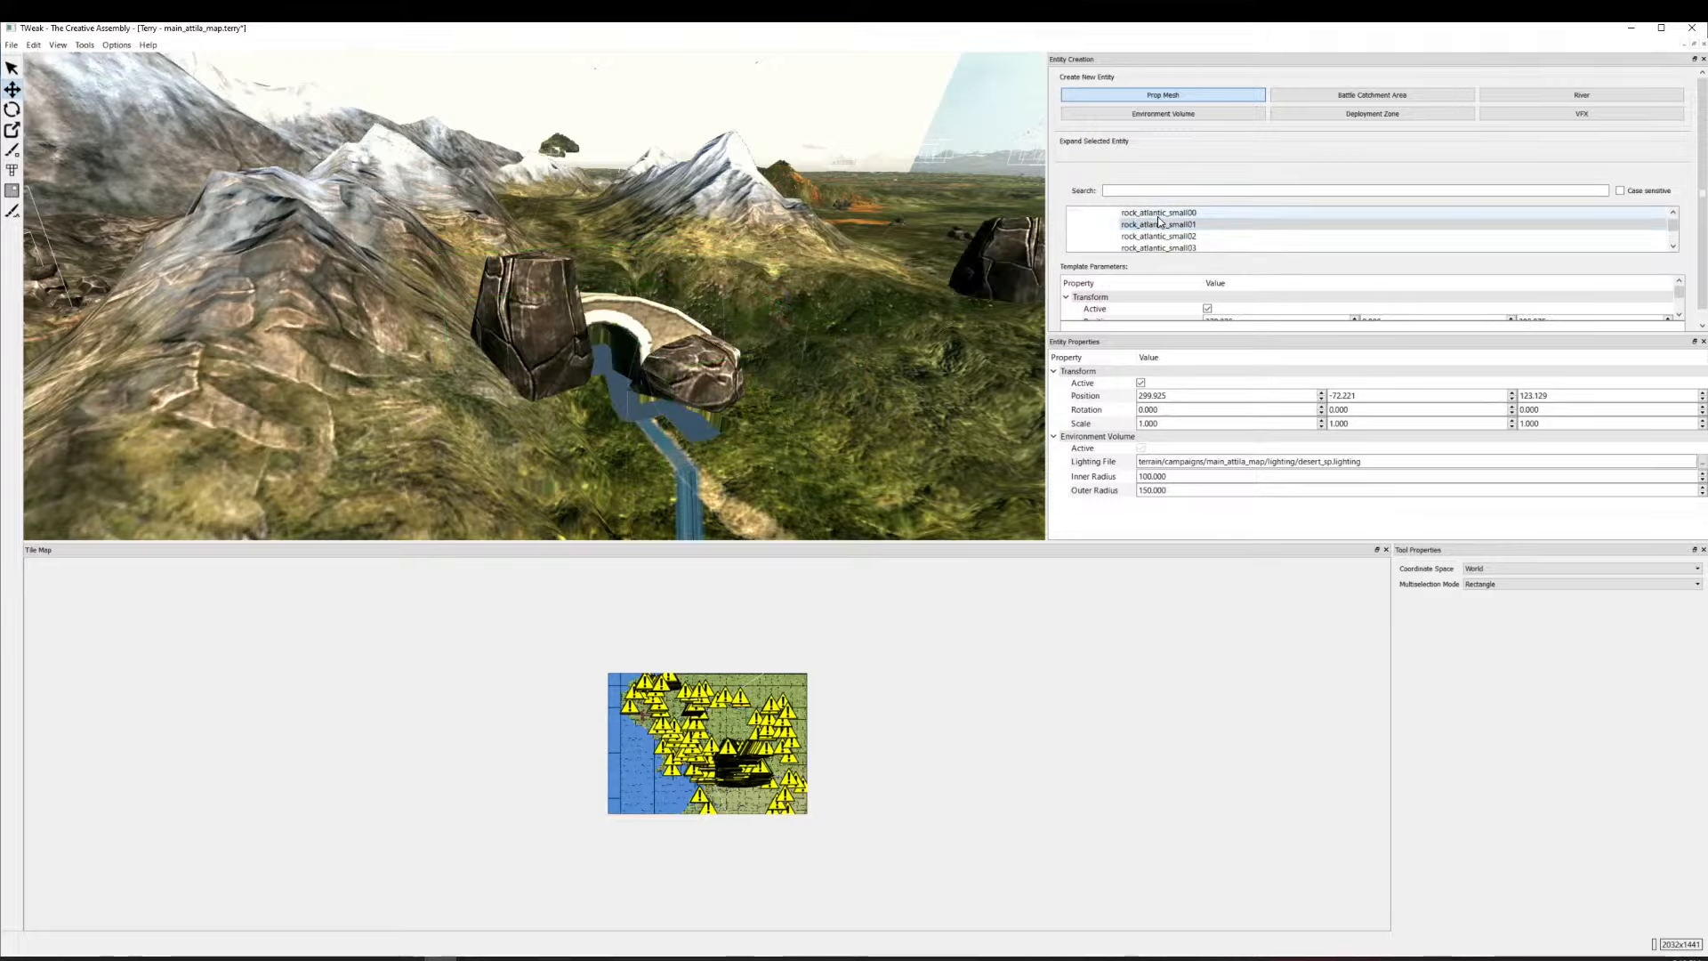
{"action": "left_click", "coordinate": [703, 348]}
{"action": "left_click_drag", "start_coordinate": [765, 347], "coordinate": [669, 459]}
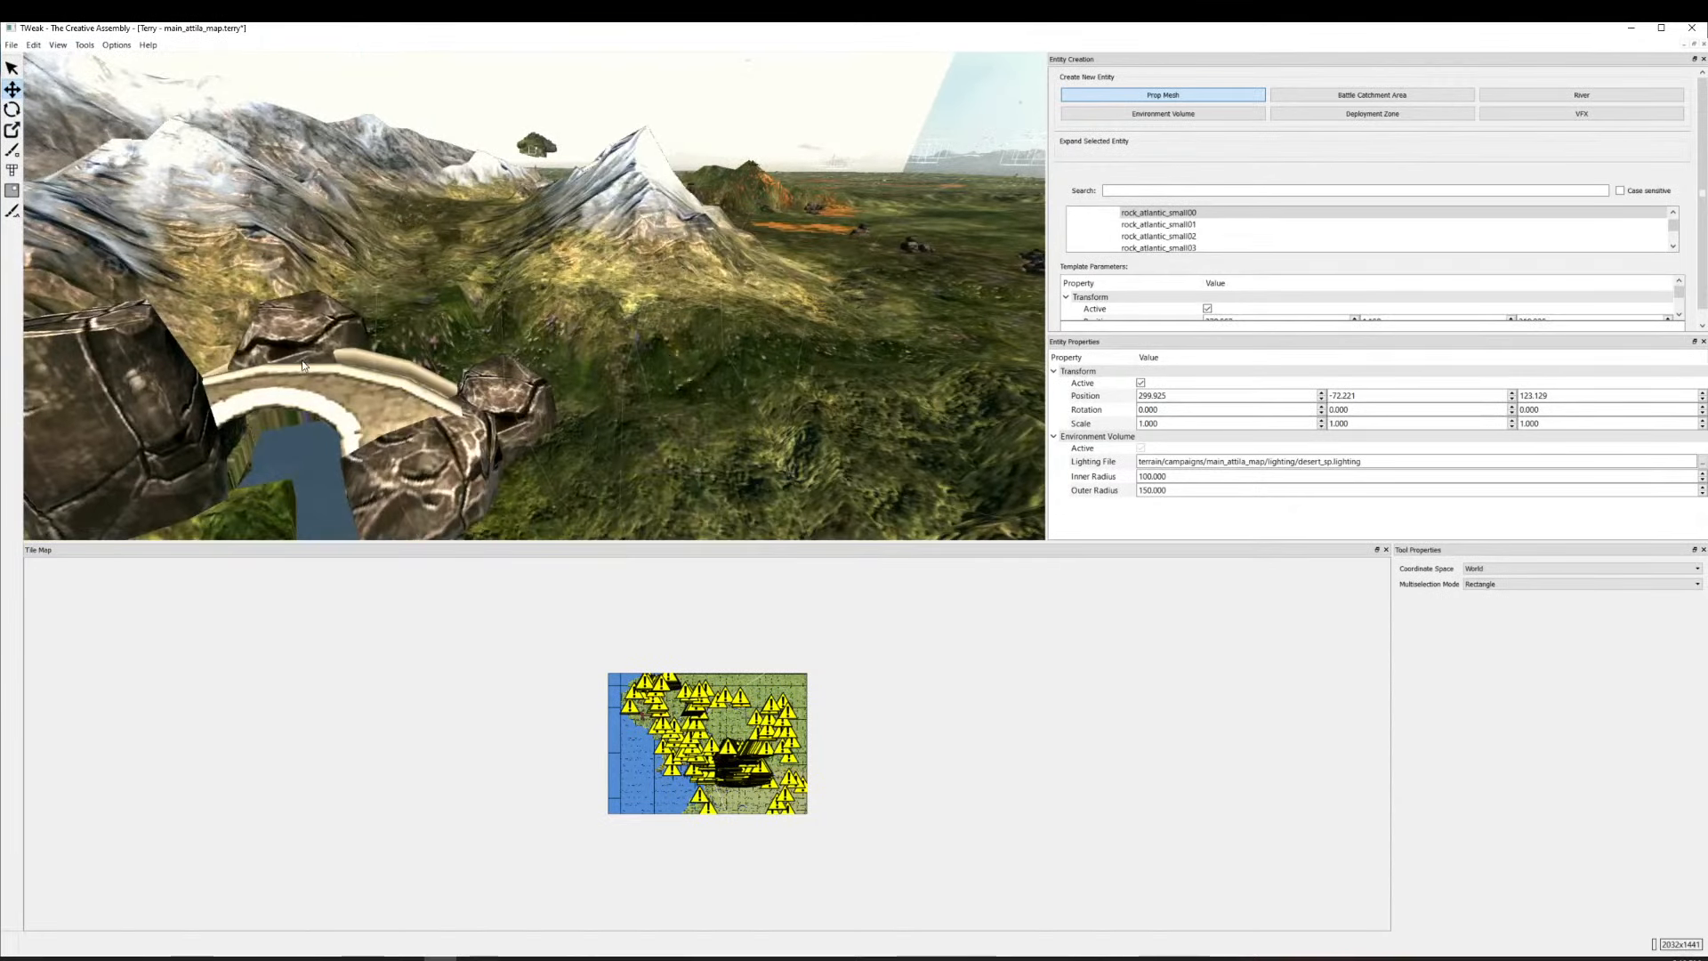
Preview the rock_atlantic_small02 and rock_atlantic_small03 props around the stone bridge, leaving prop placement without adding either.
{"action": "left_click", "coordinate": [1204, 236]}
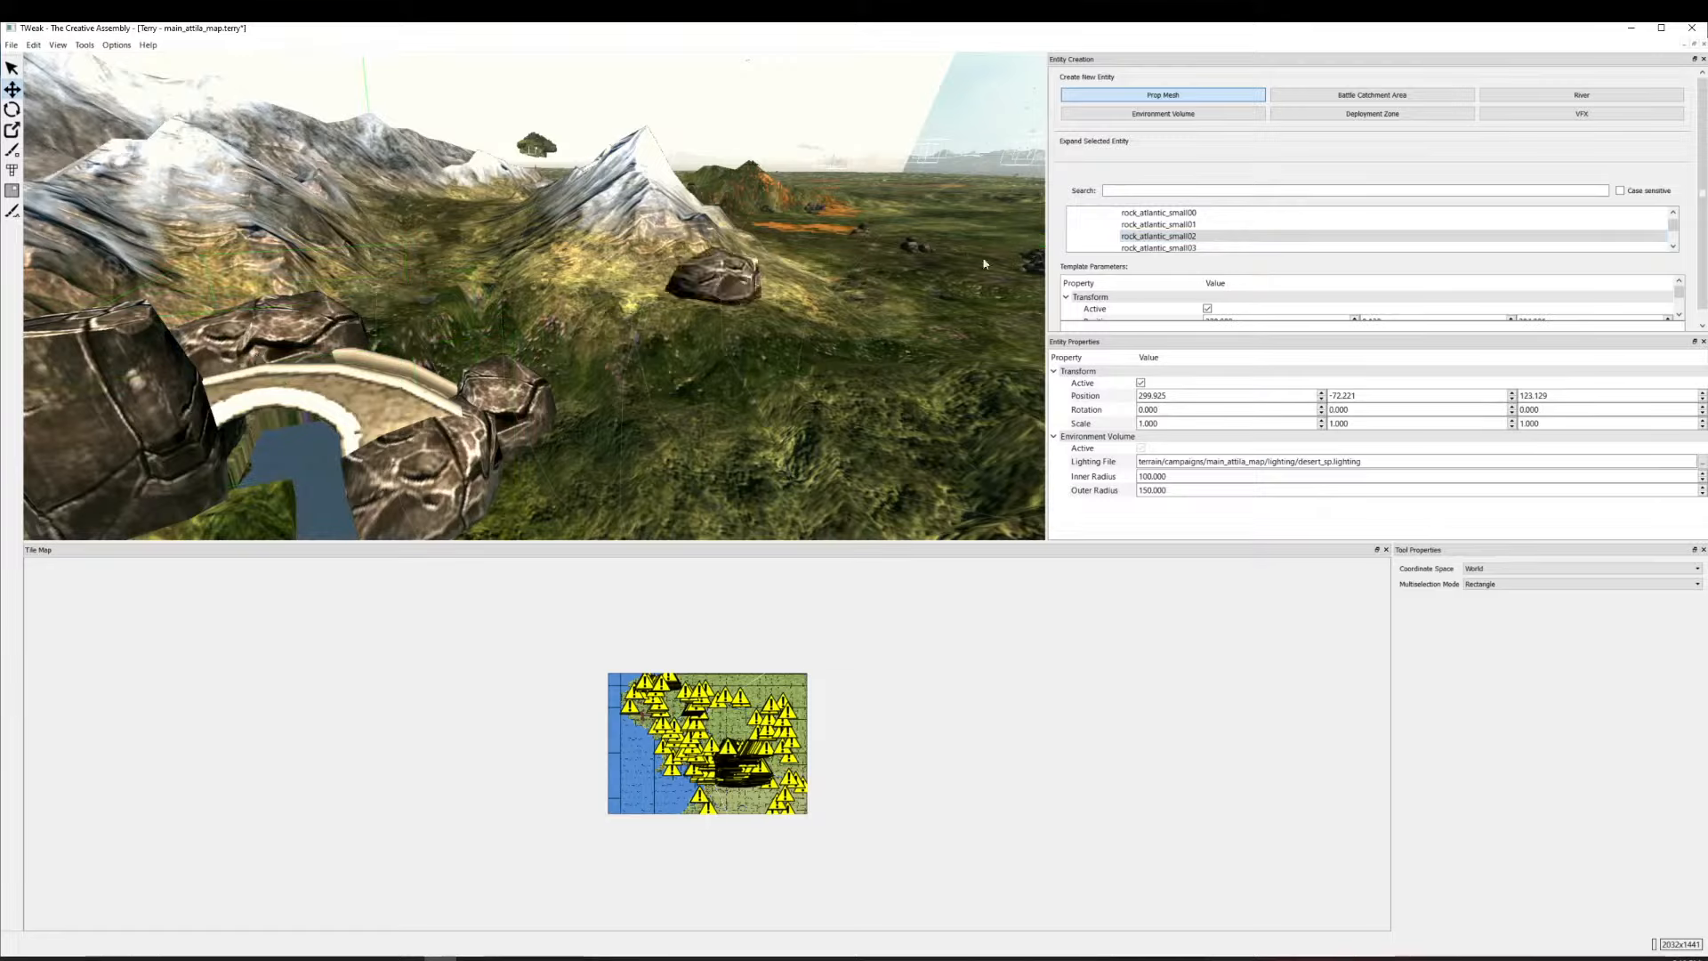
{"action": "left_click", "coordinate": [1130, 248]}
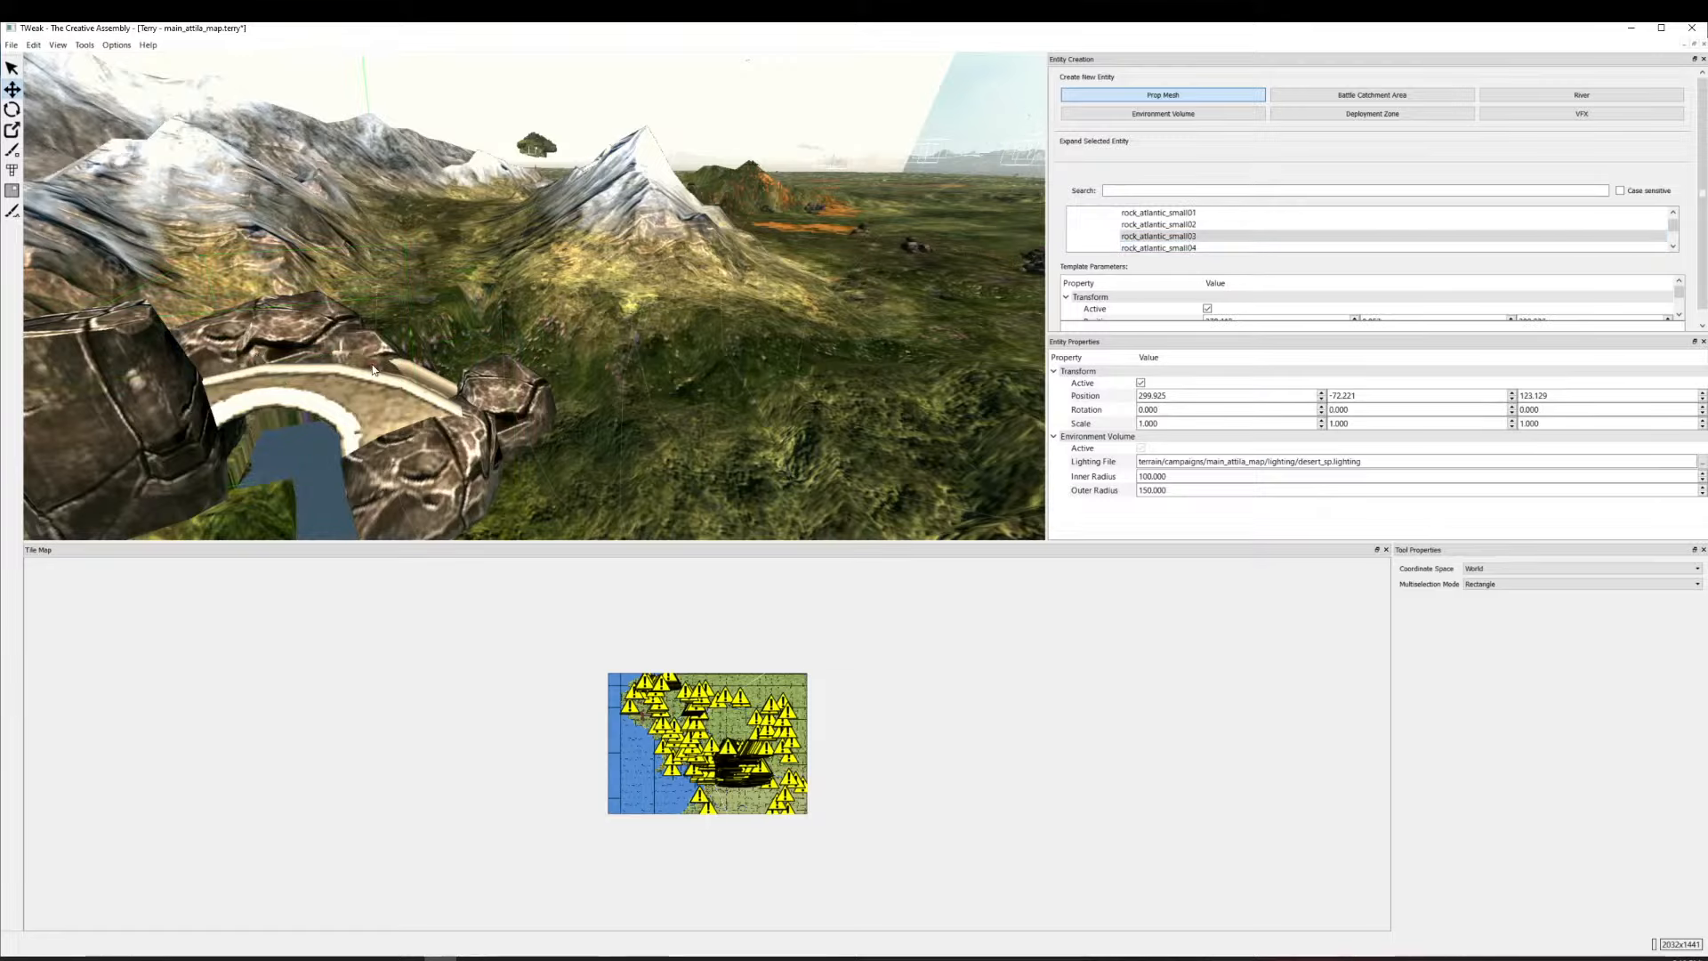
{"action": "scroll", "coordinate": [570, 382], "scroll_direction": "down", "scroll_amount": 1}
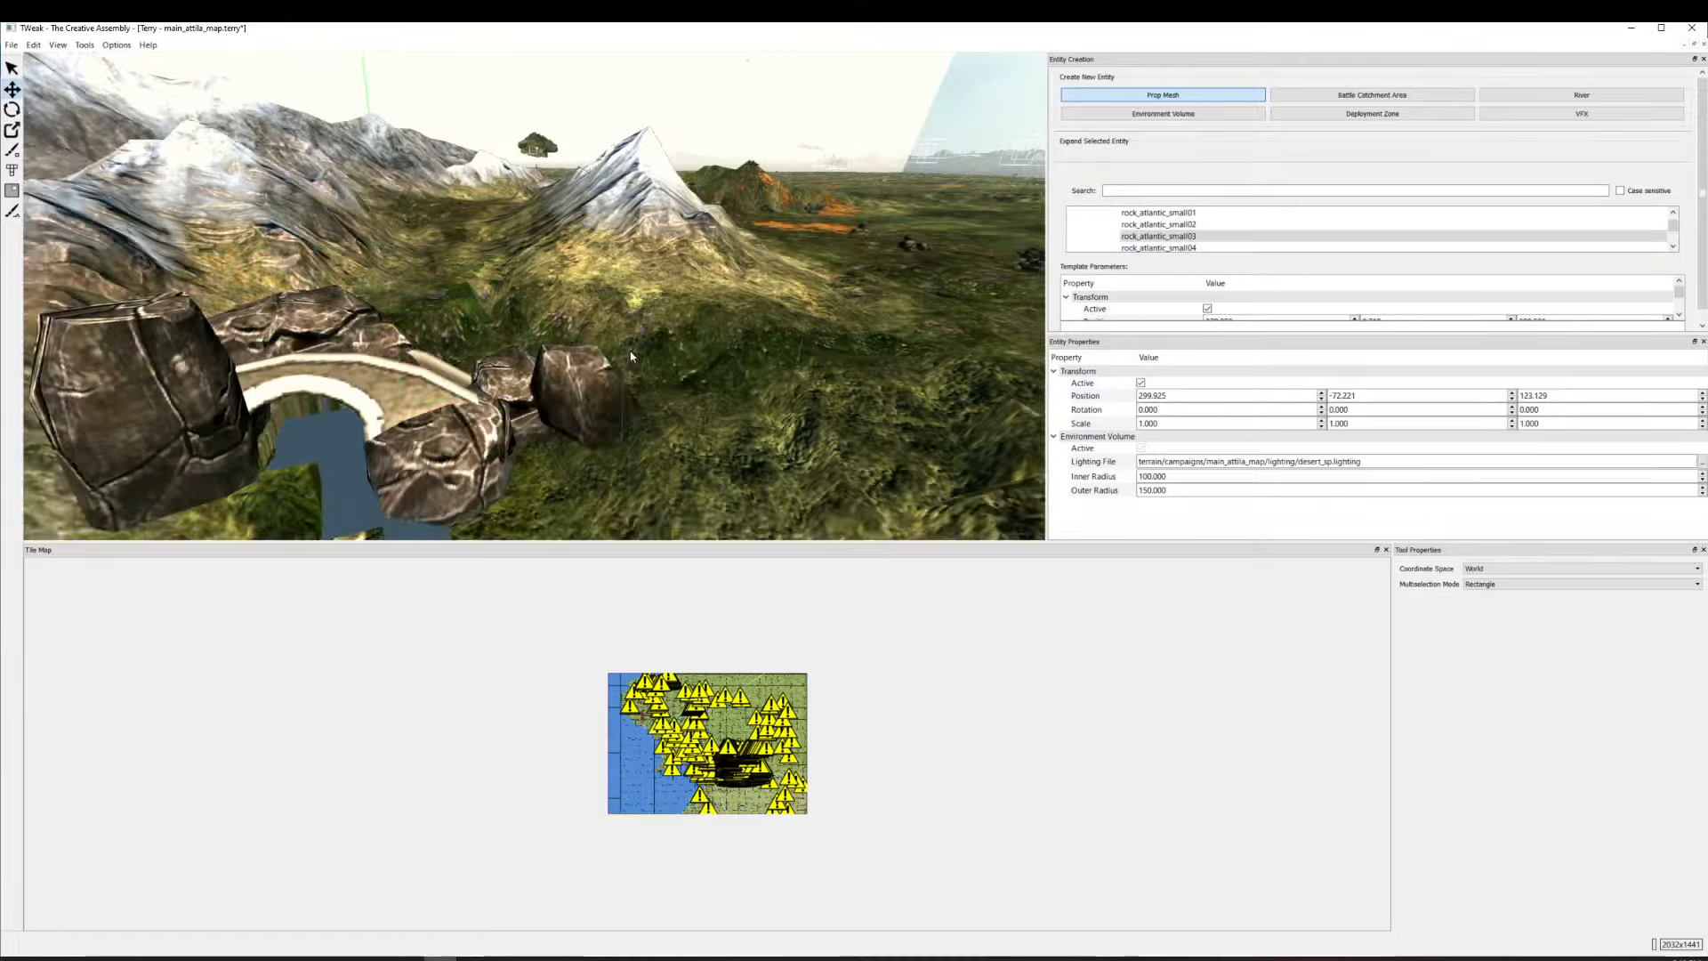
{"action": "scroll", "coordinate": [663, 289], "scroll_direction": "up", "scroll_amount": 4}
{"action": "scroll", "coordinate": [659, 276], "scroll_direction": "down", "scroll_amount": 5}
{"action": "scroll", "coordinate": [625, 277], "scroll_direction": "up", "scroll_amount": 2}
{"action": "scroll", "coordinate": [626, 276], "scroll_direction": "up", "scroll_amount": 2}
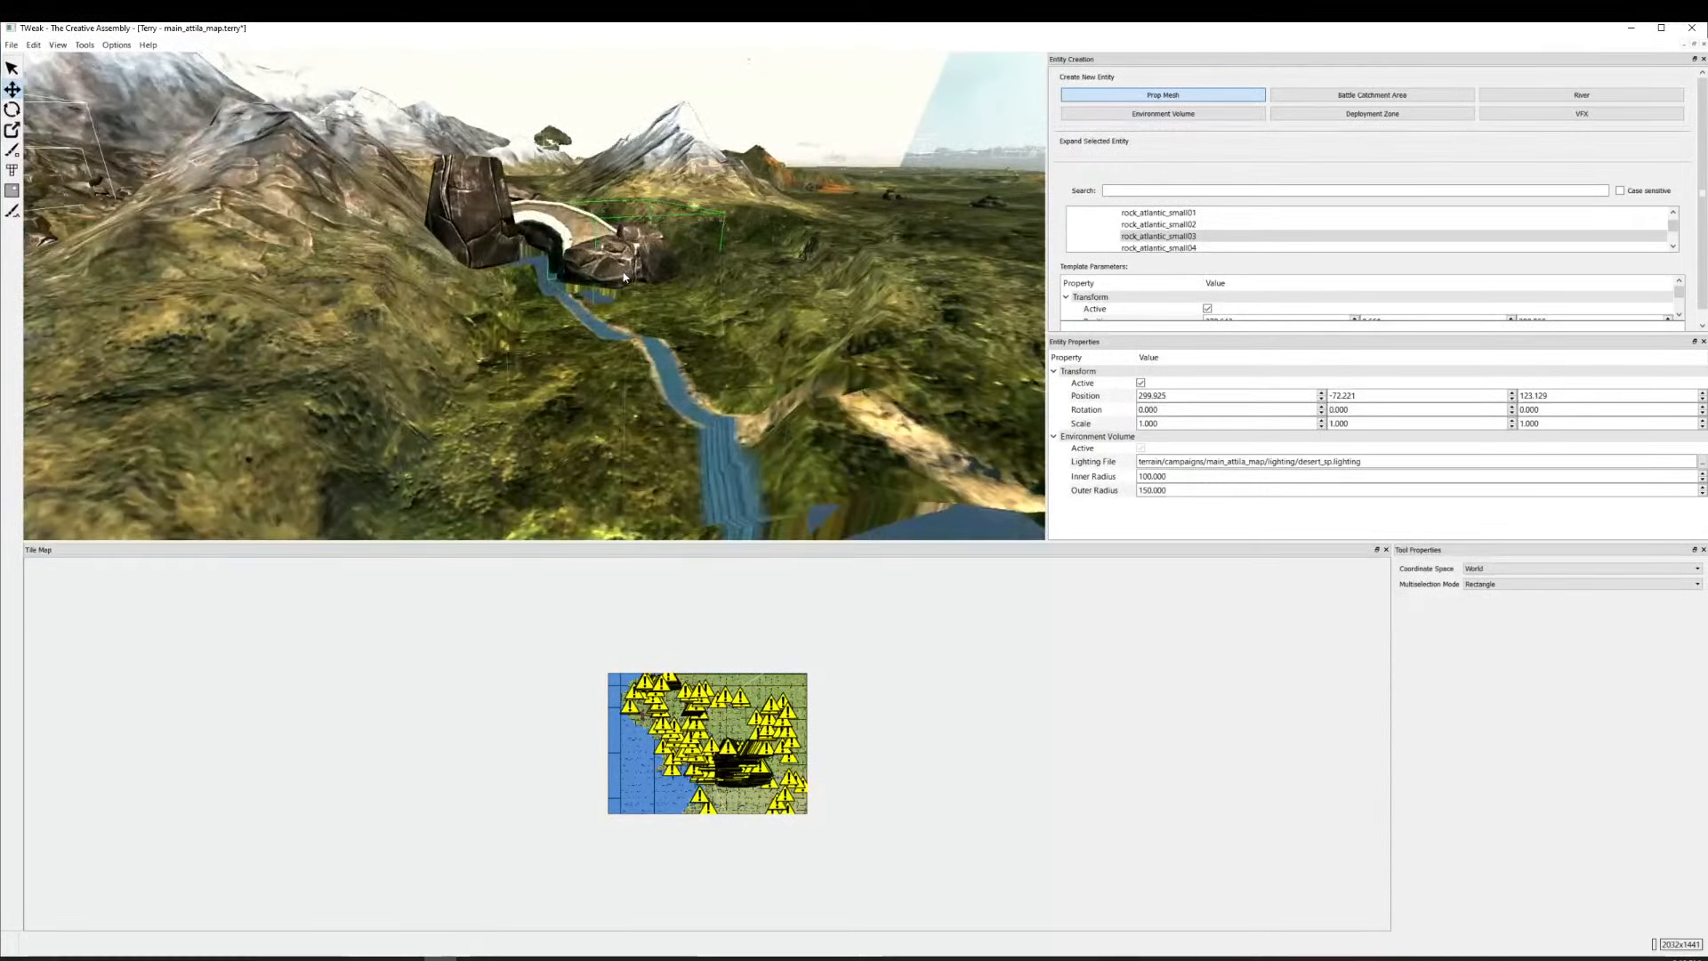
{"action": "left_click", "coordinate": [11, 109]}
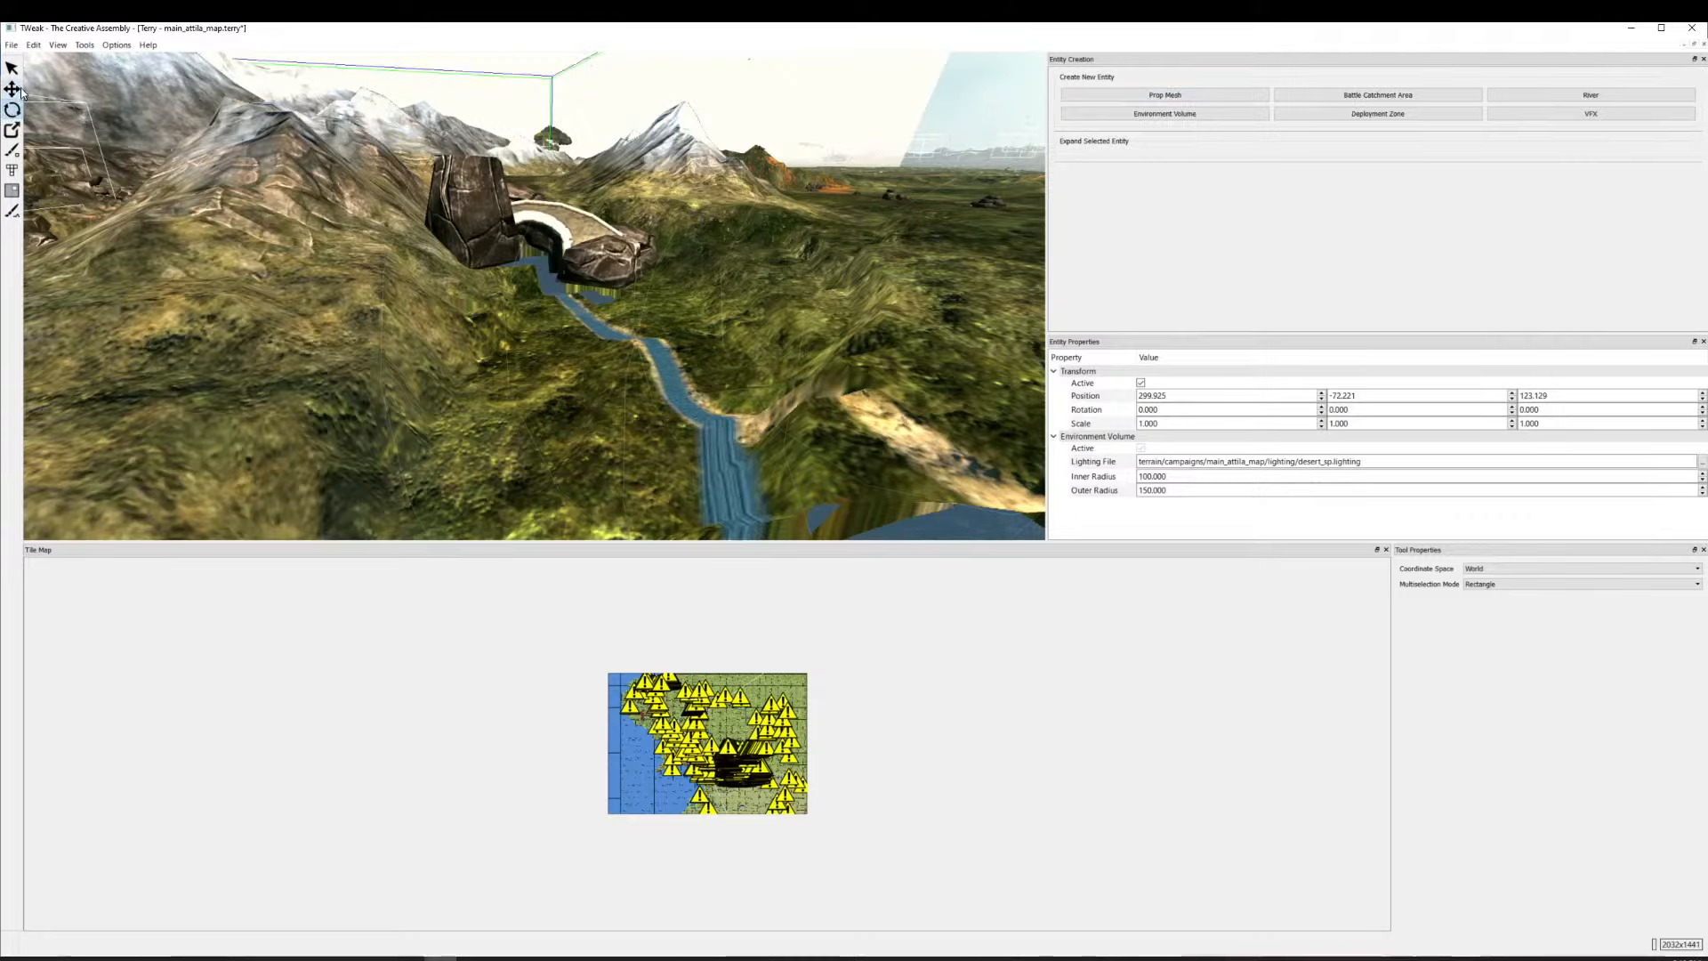
Turn off Landscape Above for the rock_atlantic_small01 rock at the bridge's near end and lower it to a height of 0.409.
{"action": "left_click", "coordinate": [474, 186]}
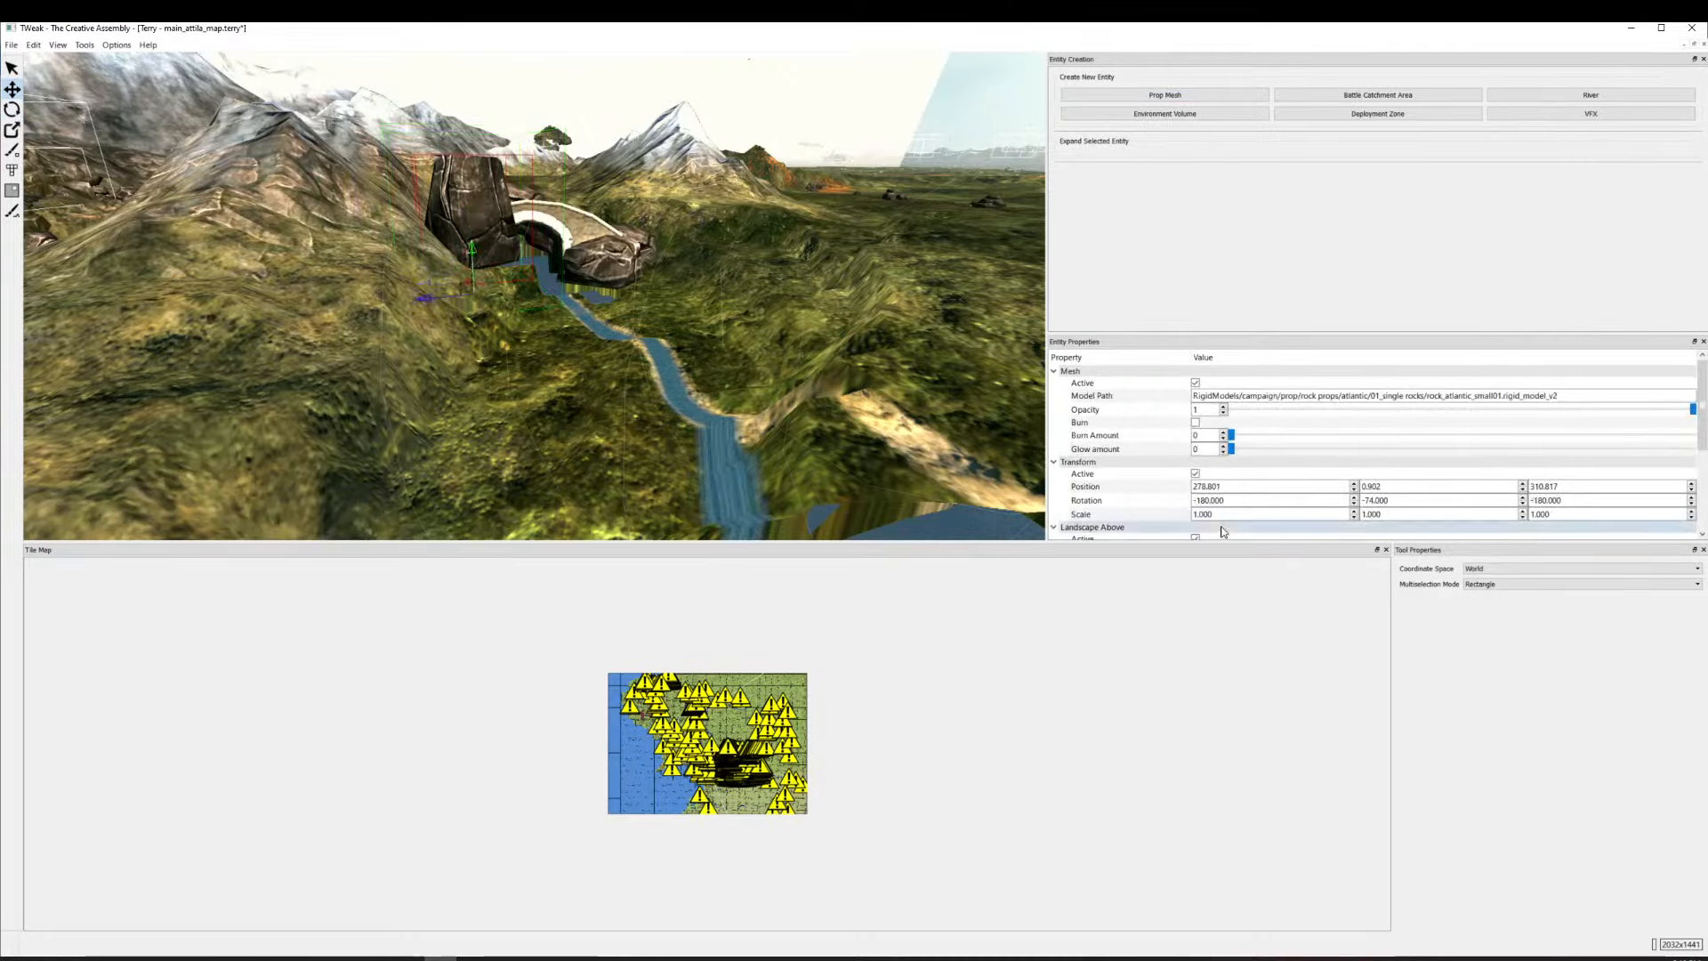
{"action": "scroll", "coordinate": [1199, 455], "scroll_direction": "down", "scroll_amount": 2}
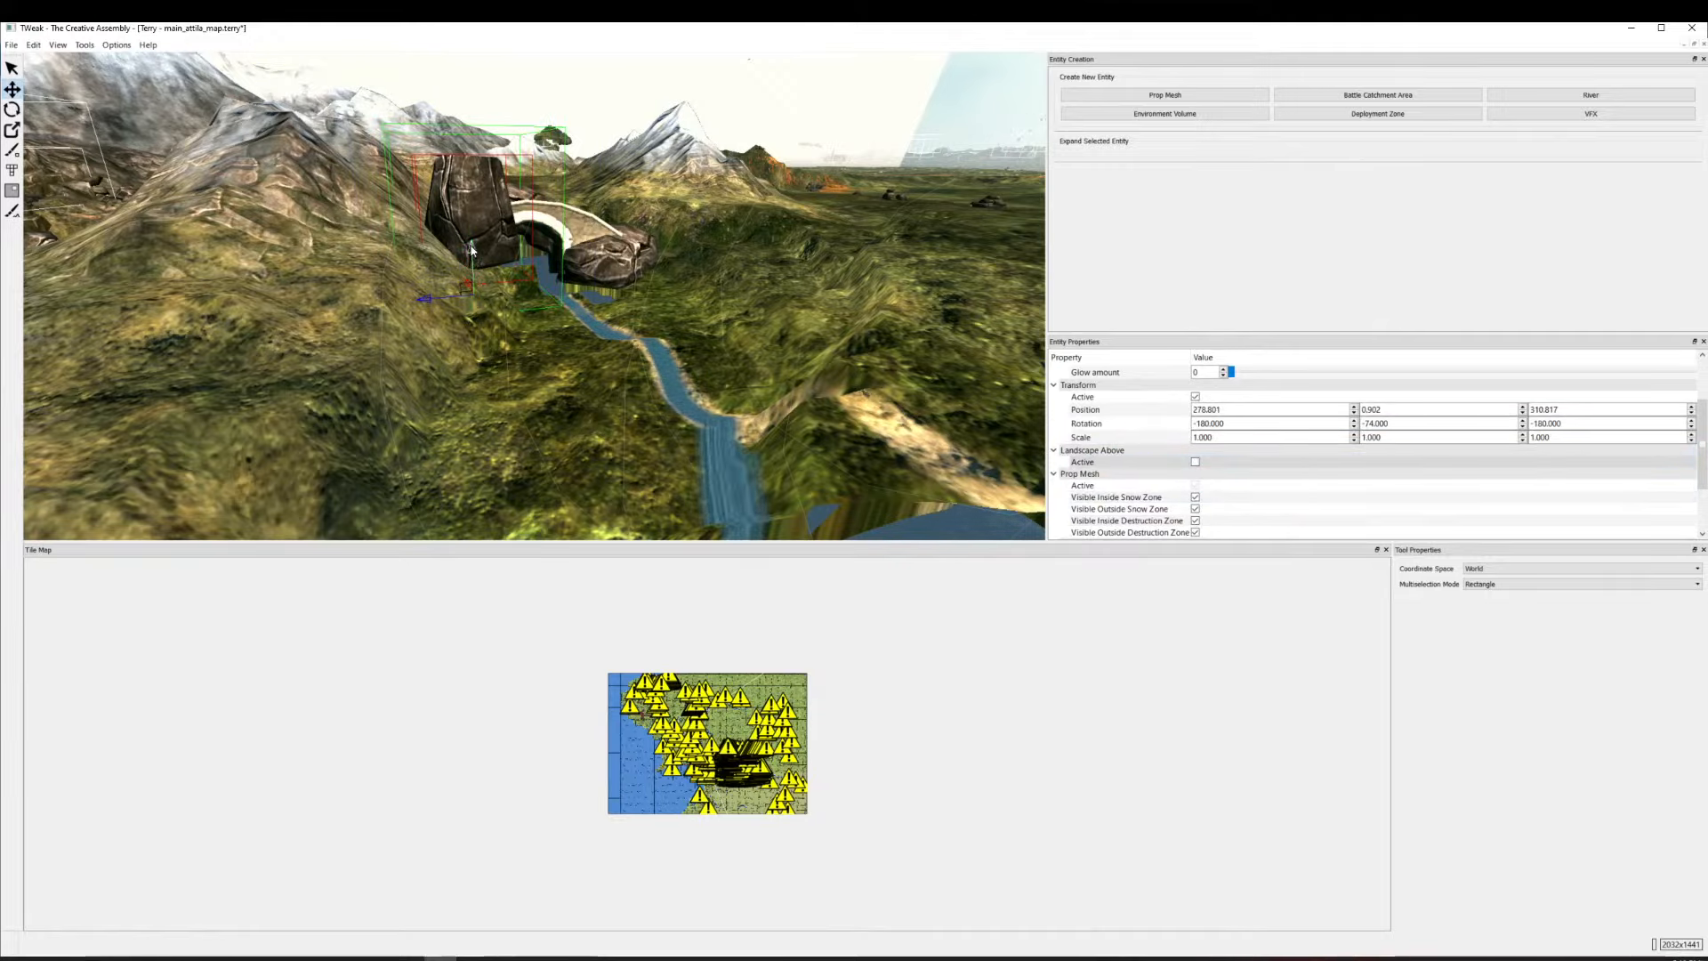
{"action": "left_click_drag", "start_coordinate": [471, 251], "coordinate": [466, 267]}
{"action": "scroll", "coordinate": [466, 267], "scroll_direction": "up", "scroll_amount": 5}
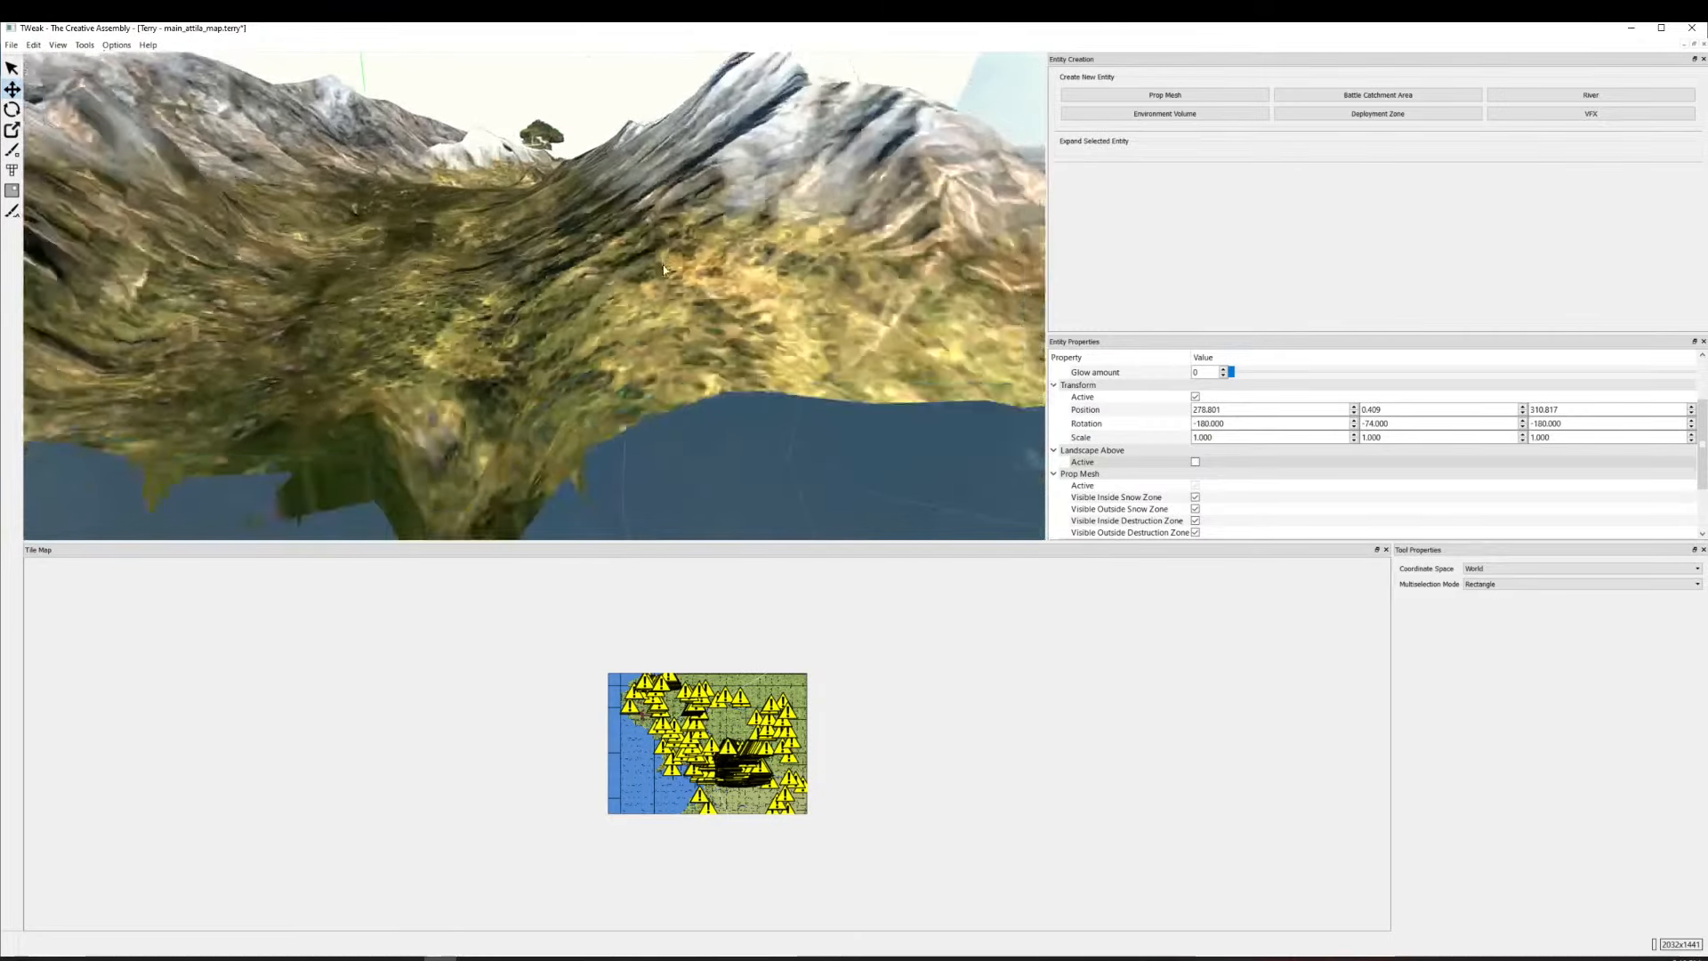
{"action": "scroll", "coordinate": [511, 308], "scroll_direction": "down", "scroll_amount": 4}
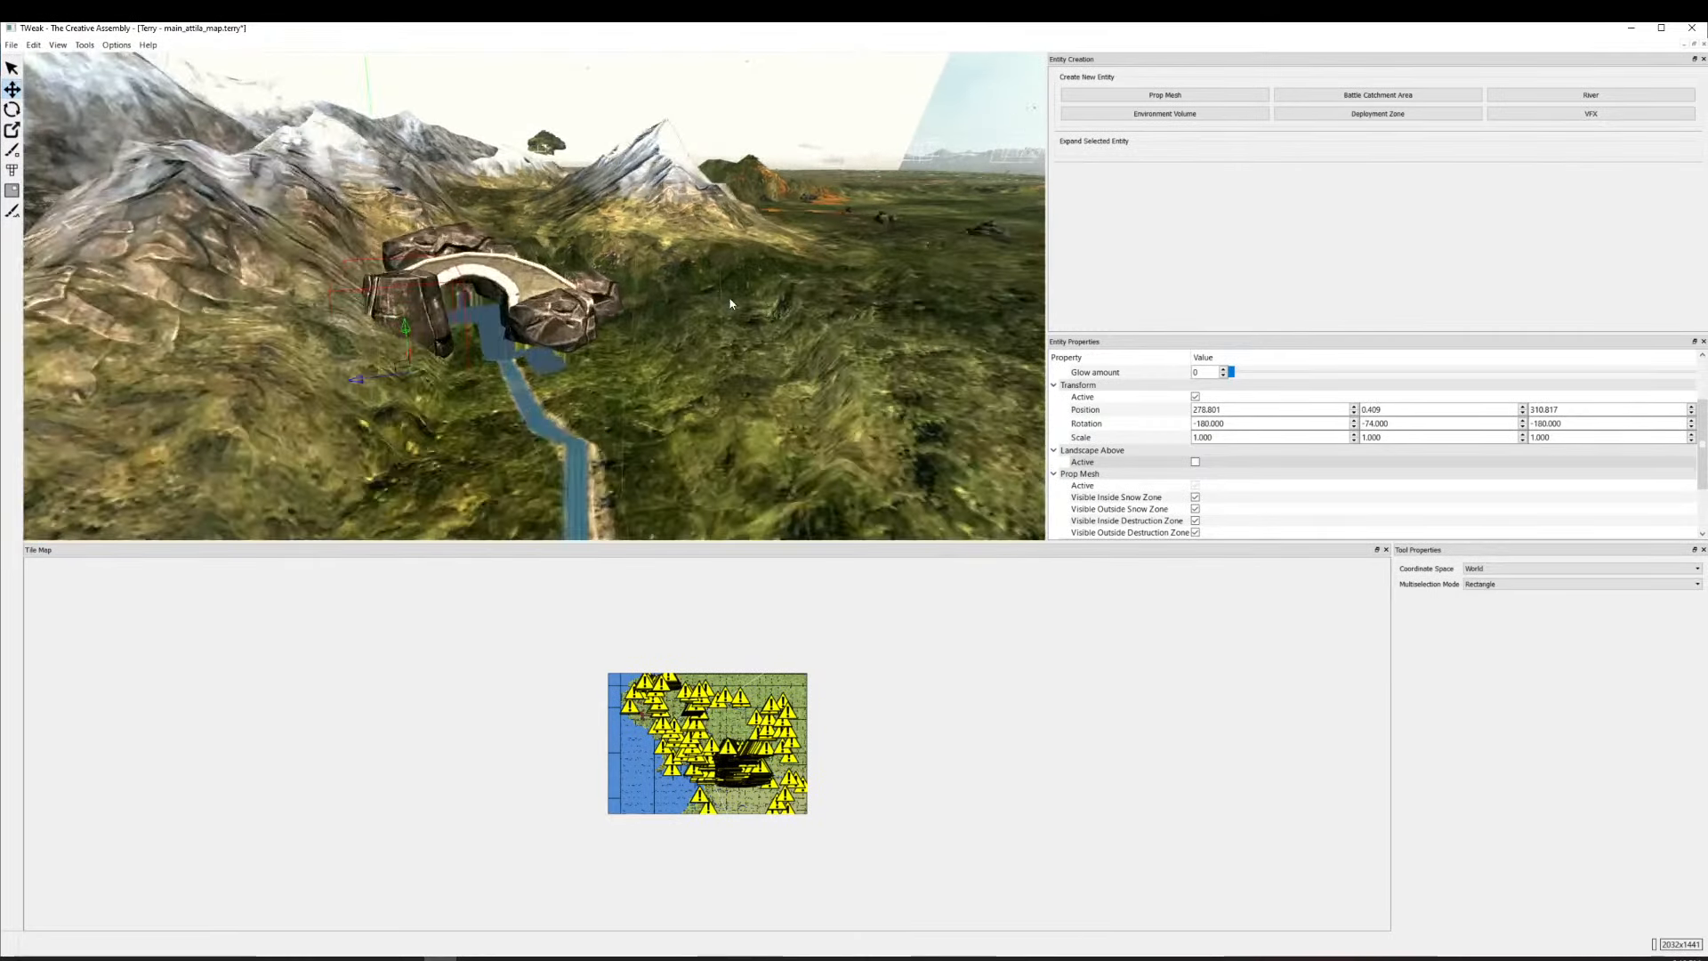
Examine the stone bridge, its surrounding rocks and the river sources from close up and from a distance.
{"action": "left_click", "coordinate": [553, 336]}
{"action": "left_click", "coordinate": [810, 306]}
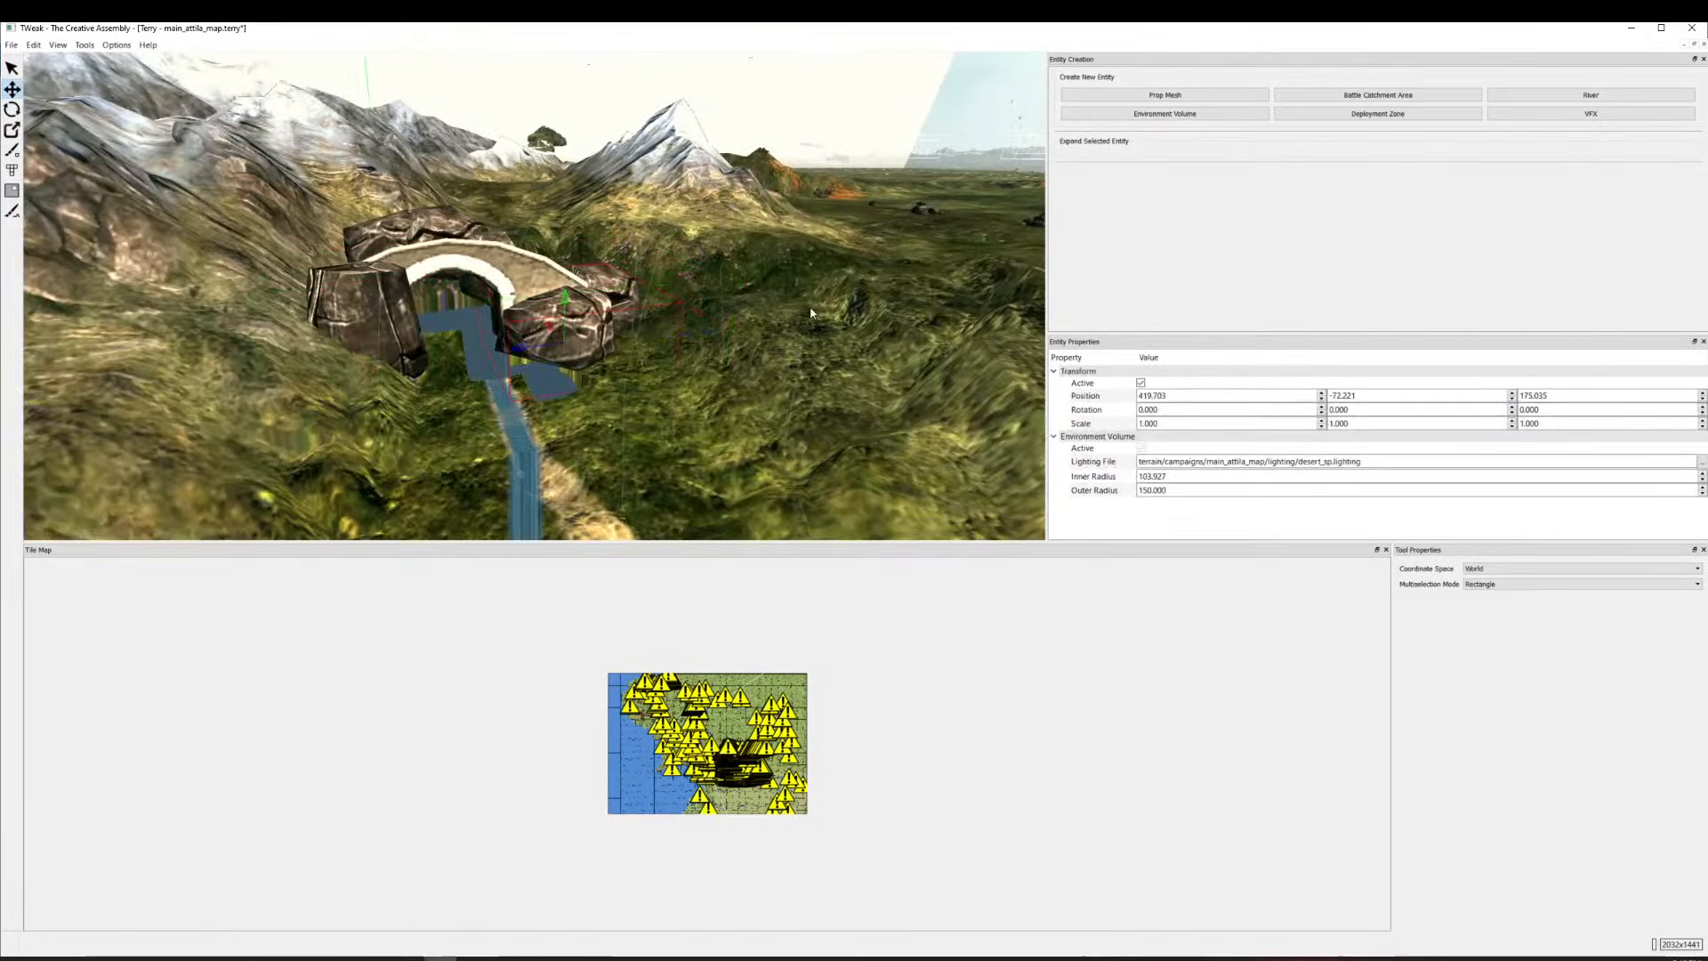
{"action": "scroll", "coordinate": [810, 306], "scroll_direction": "down", "scroll_amount": 3}
{"action": "scroll", "coordinate": [653, 313], "scroll_direction": "down", "scroll_amount": 8}
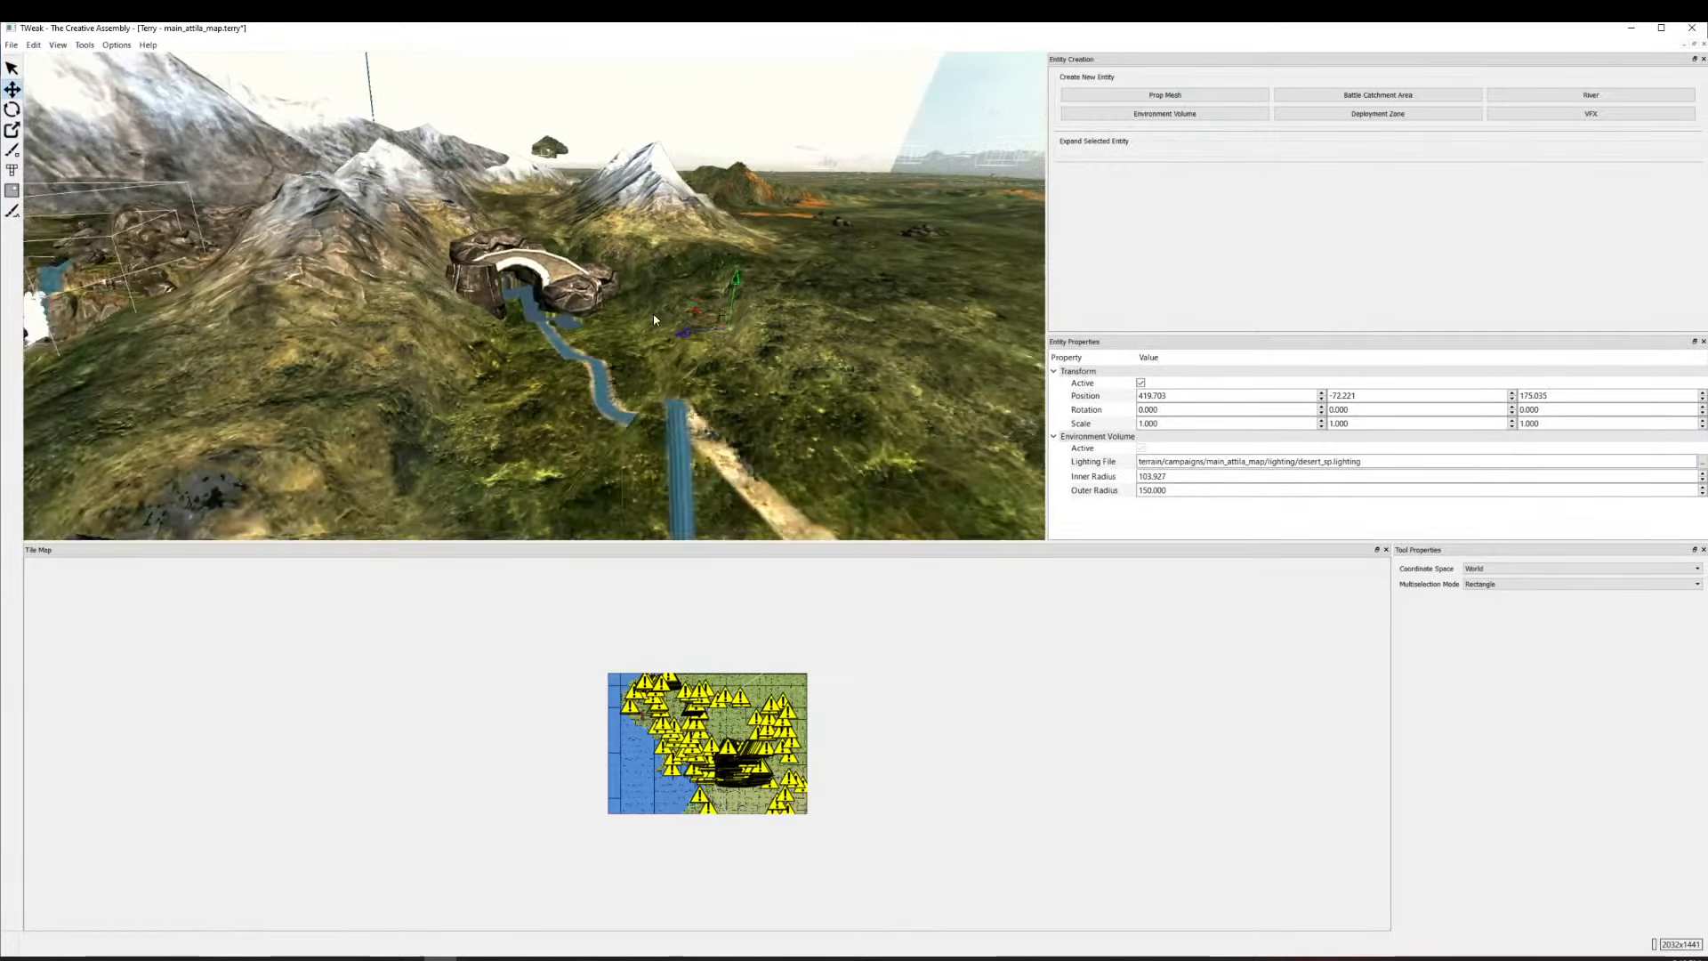
{"action": "scroll", "coordinate": [560, 250], "scroll_direction": "up", "scroll_amount": 6}
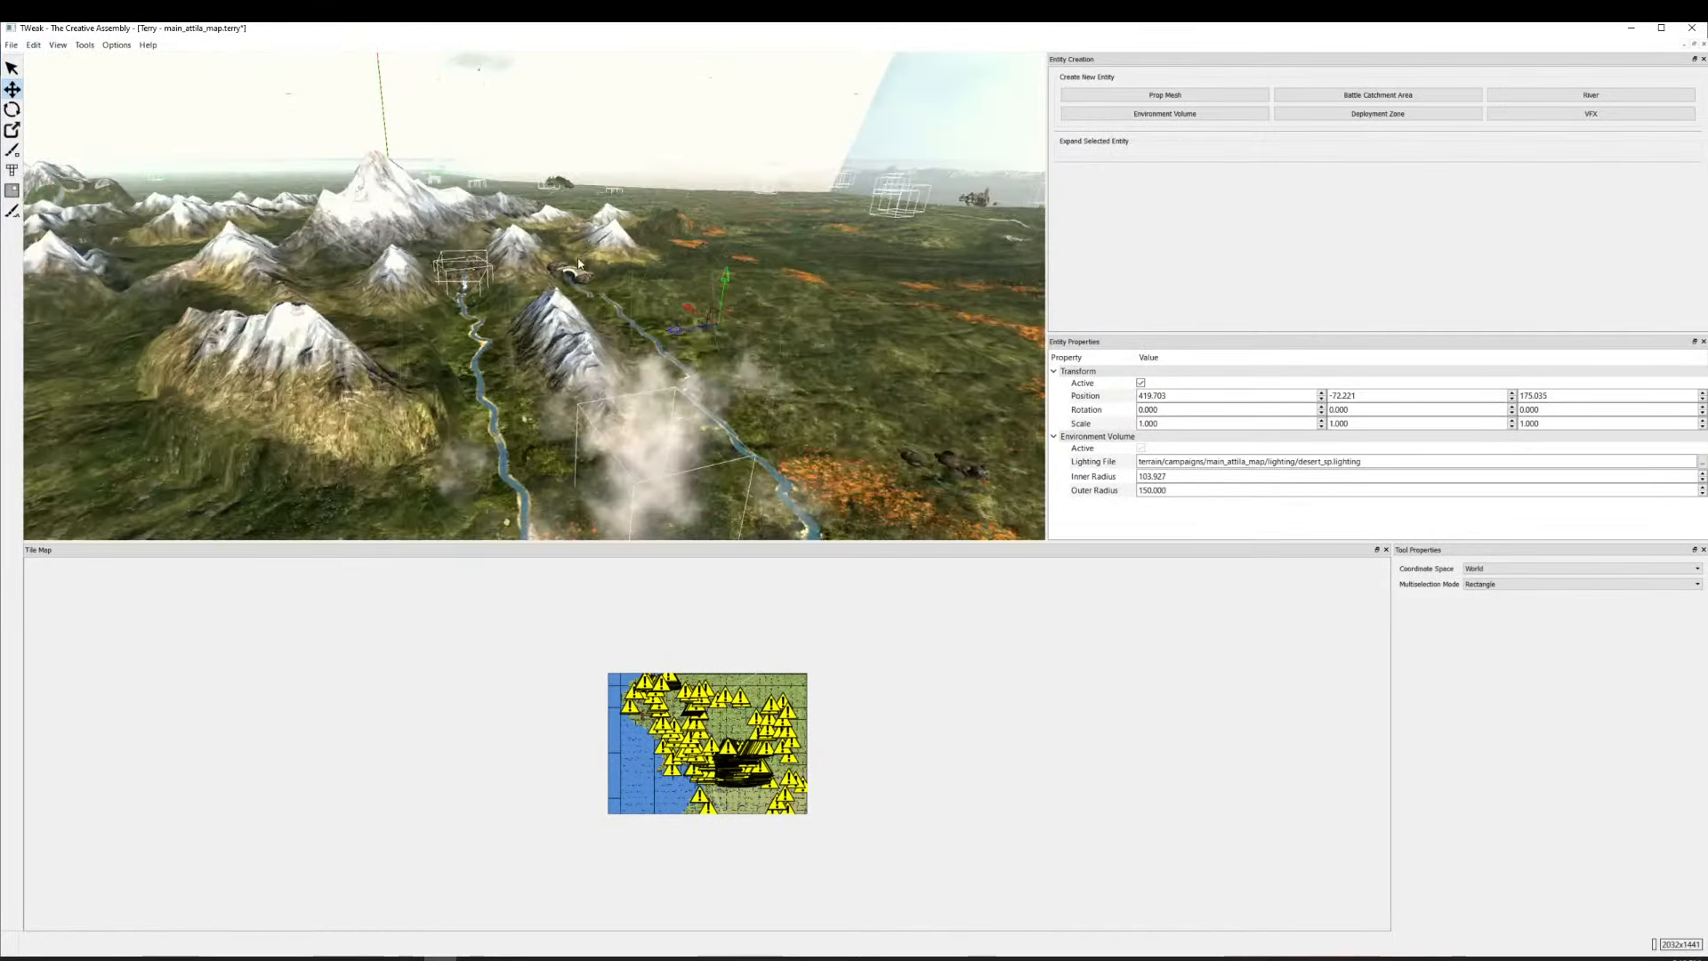
{"action": "scroll", "coordinate": [633, 216], "scroll_direction": "up", "scroll_amount": 8}
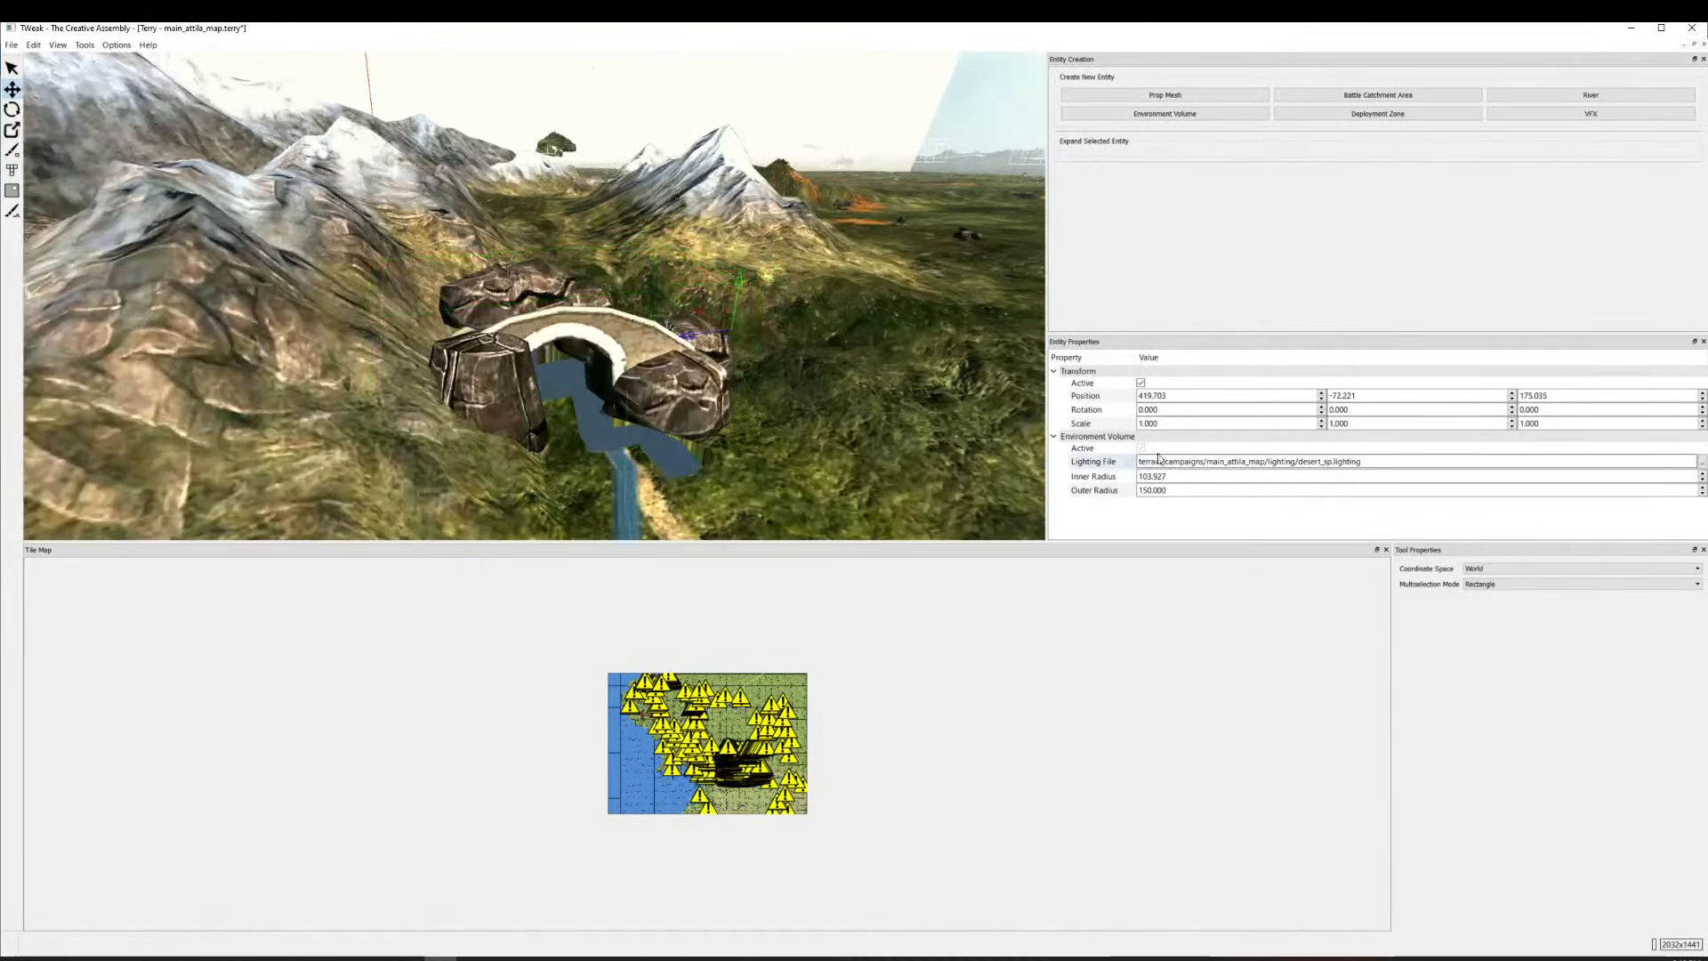
{"action": "scroll", "coordinate": [610, 392], "scroll_direction": "up", "scroll_amount": 3}
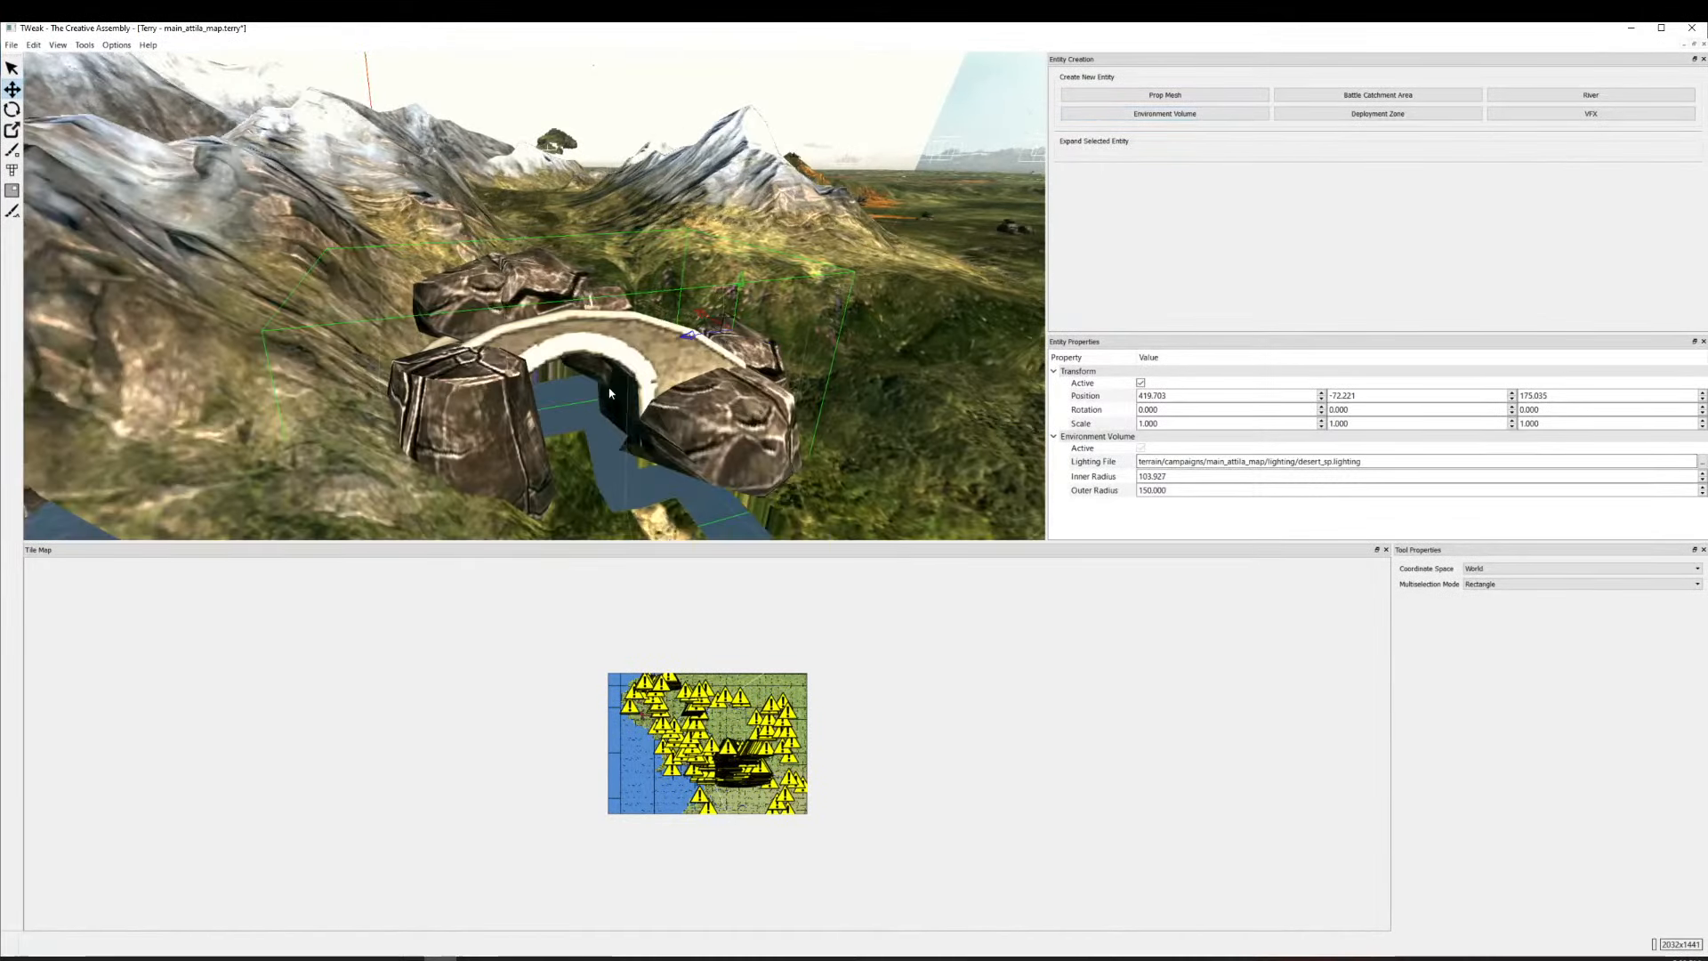
{"action": "scroll", "coordinate": [801, 386], "scroll_direction": "down", "scroll_amount": 5}
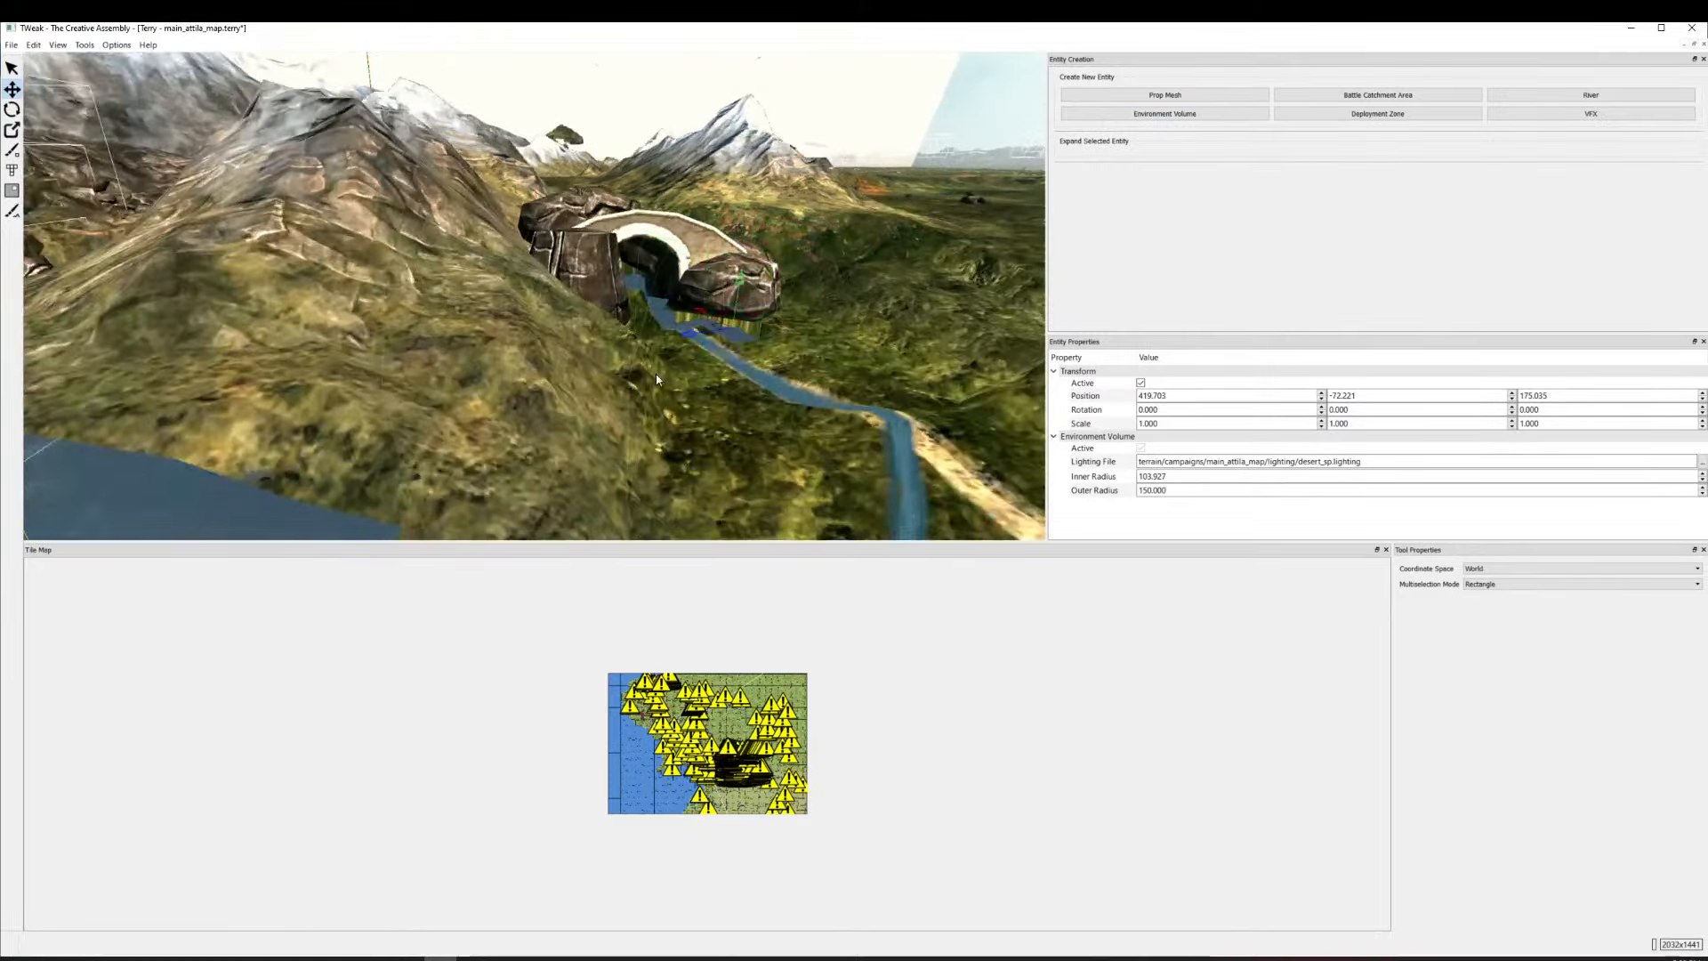
{"action": "scroll", "coordinate": [417, 416], "scroll_direction": "up", "scroll_amount": 6}
{"action": "scroll", "coordinate": [569, 293], "scroll_direction": "down", "scroll_amount": 10}
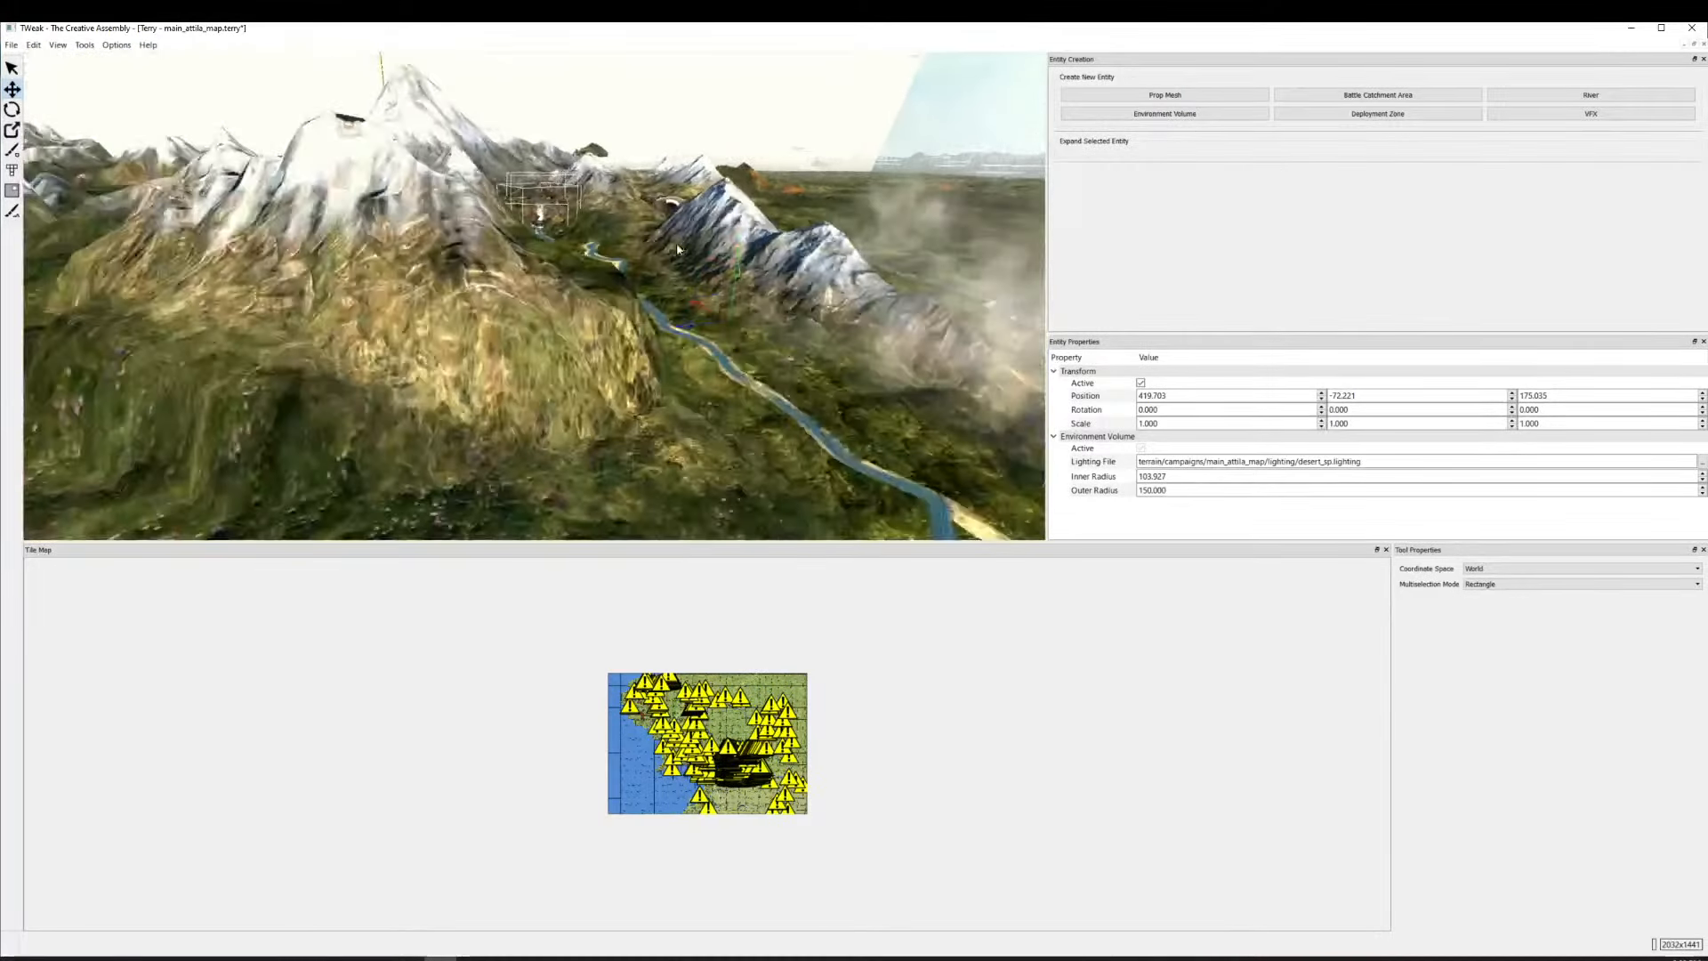
{"action": "scroll", "coordinate": [725, 253], "scroll_direction": "down", "scroll_amount": 6}
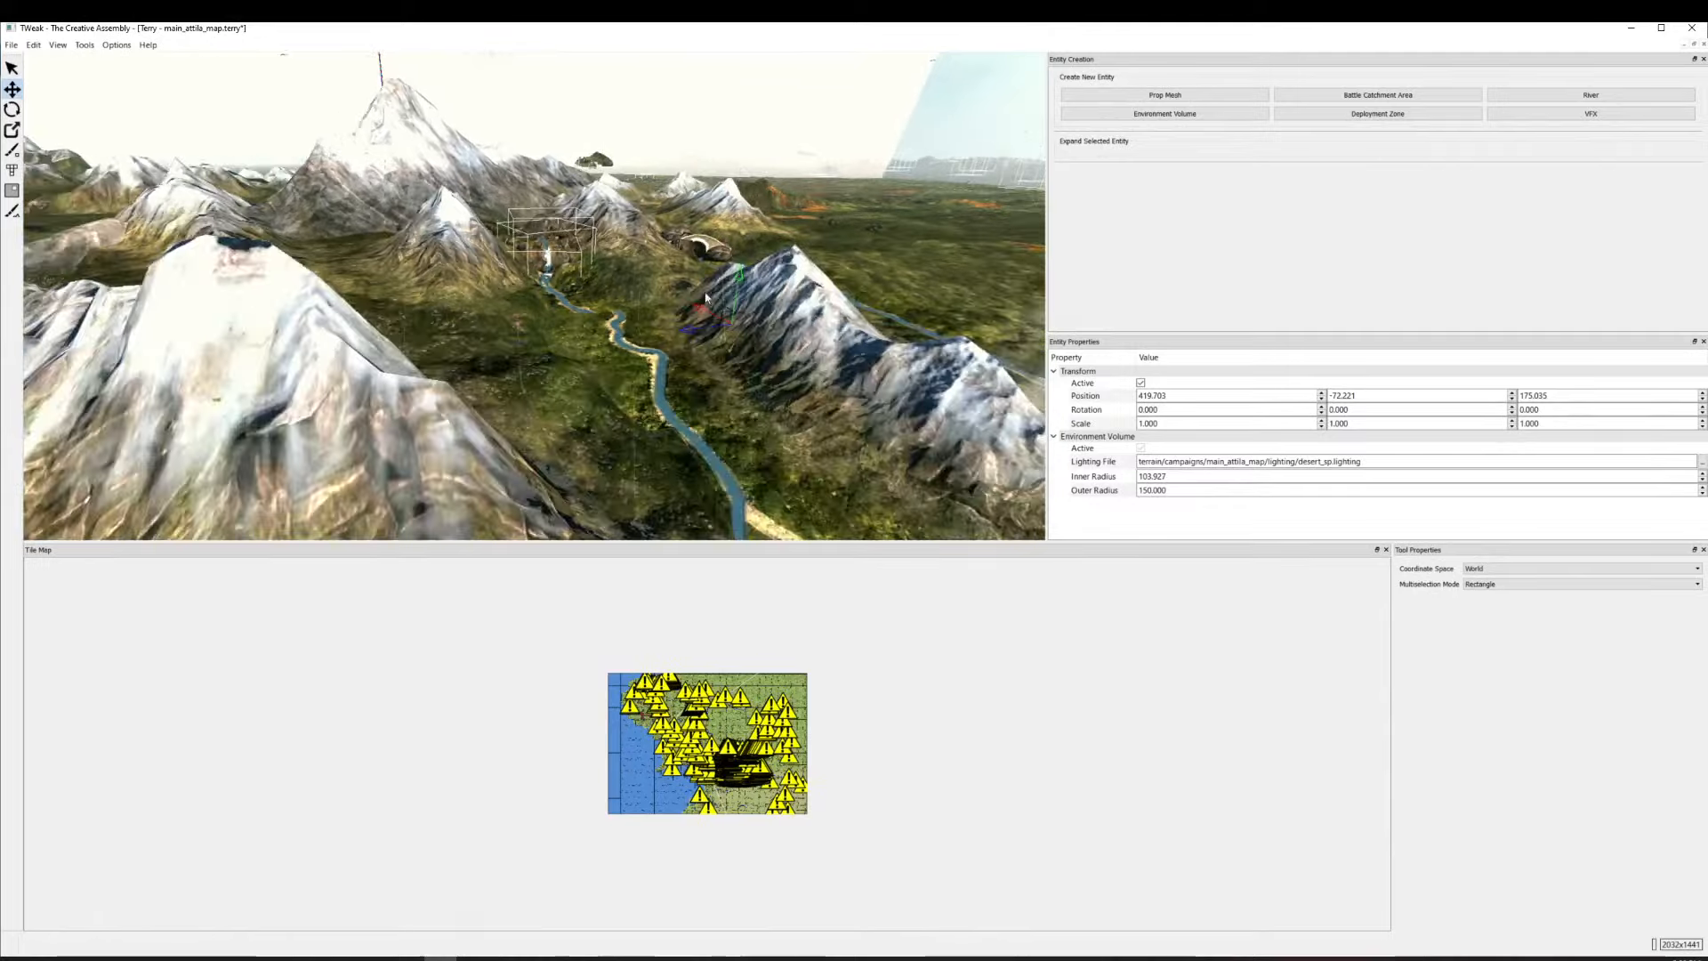
{"action": "scroll", "coordinate": [653, 309], "scroll_direction": "down", "scroll_amount": 8}
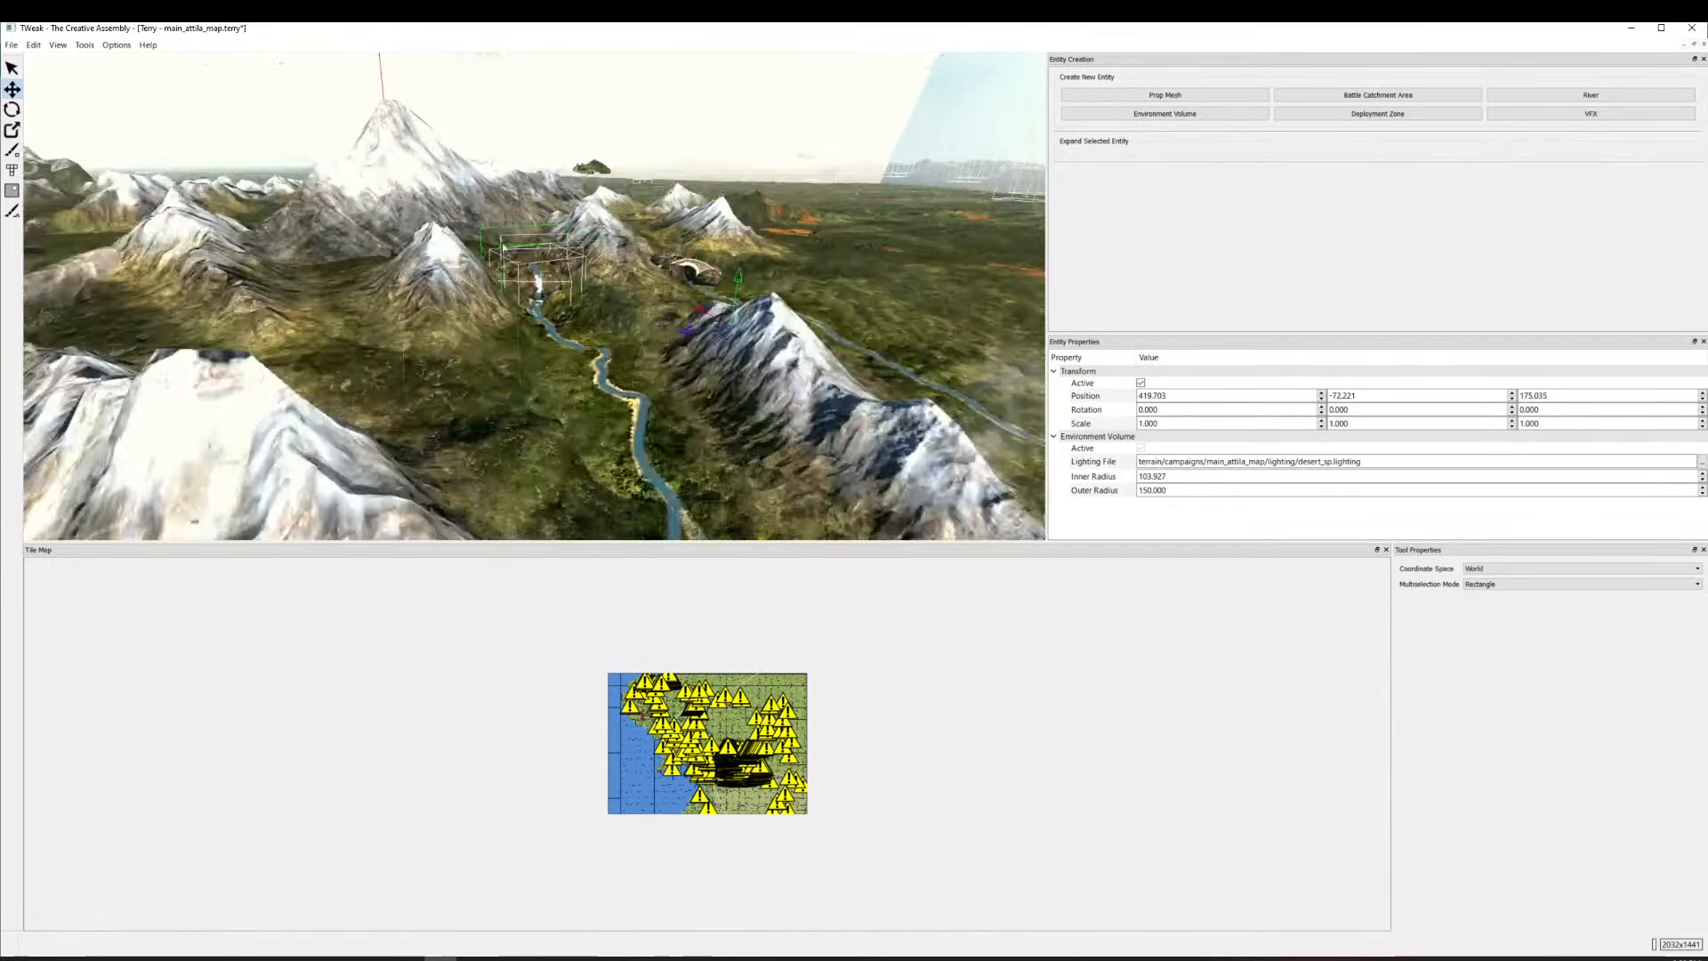
Survey the mountain range, river courses and open plains across the campaign map.
{"action": "left_click", "coordinate": [1163, 95]}
{"action": "scroll", "coordinate": [587, 325], "scroll_direction": "up", "scroll_amount": 15}
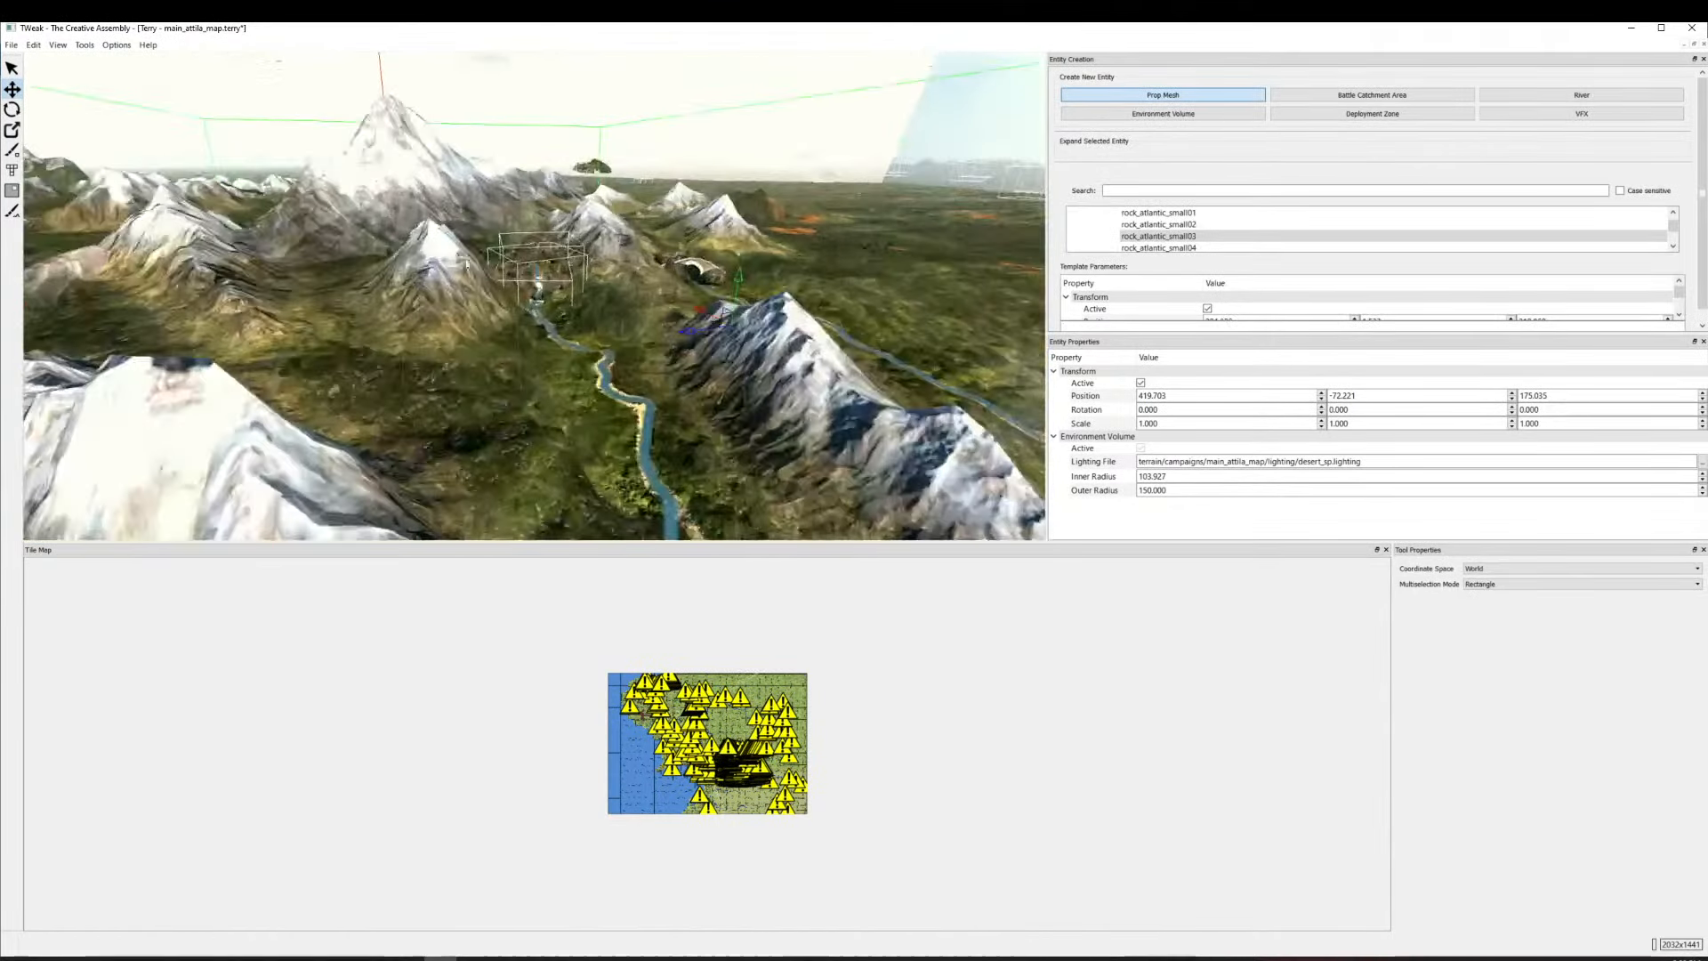
{"action": "scroll", "coordinate": [742, 225], "scroll_direction": "up", "scroll_amount": 10}
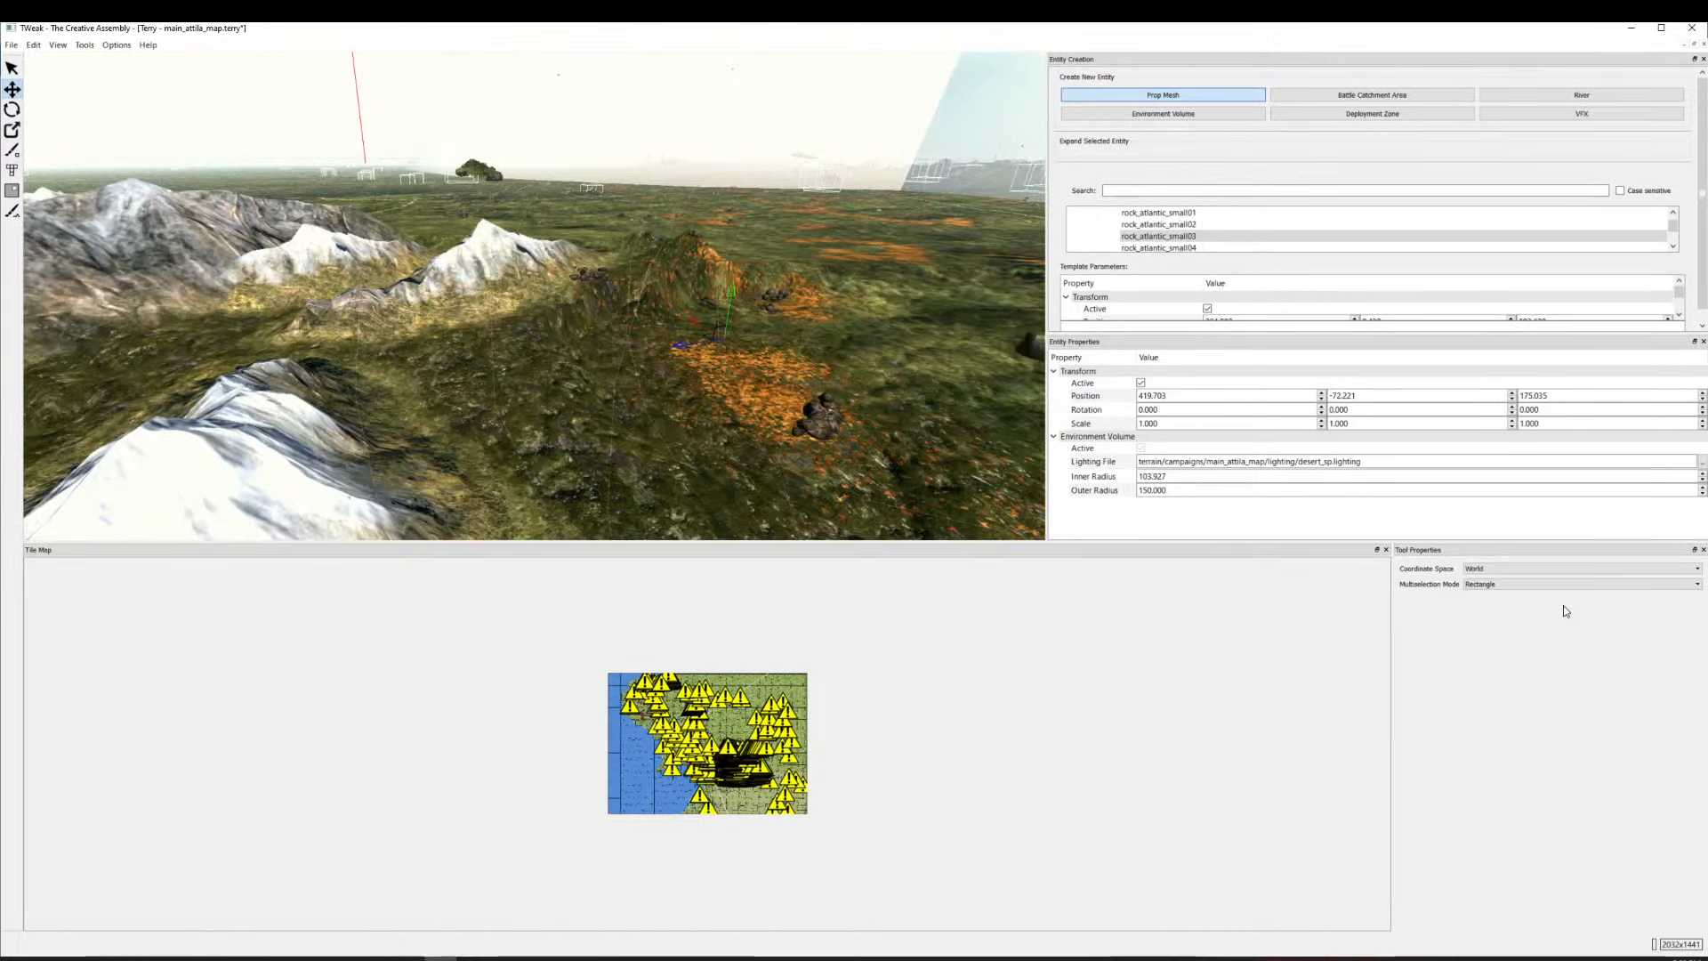
{"action": "left_click", "coordinate": [12, 211]}
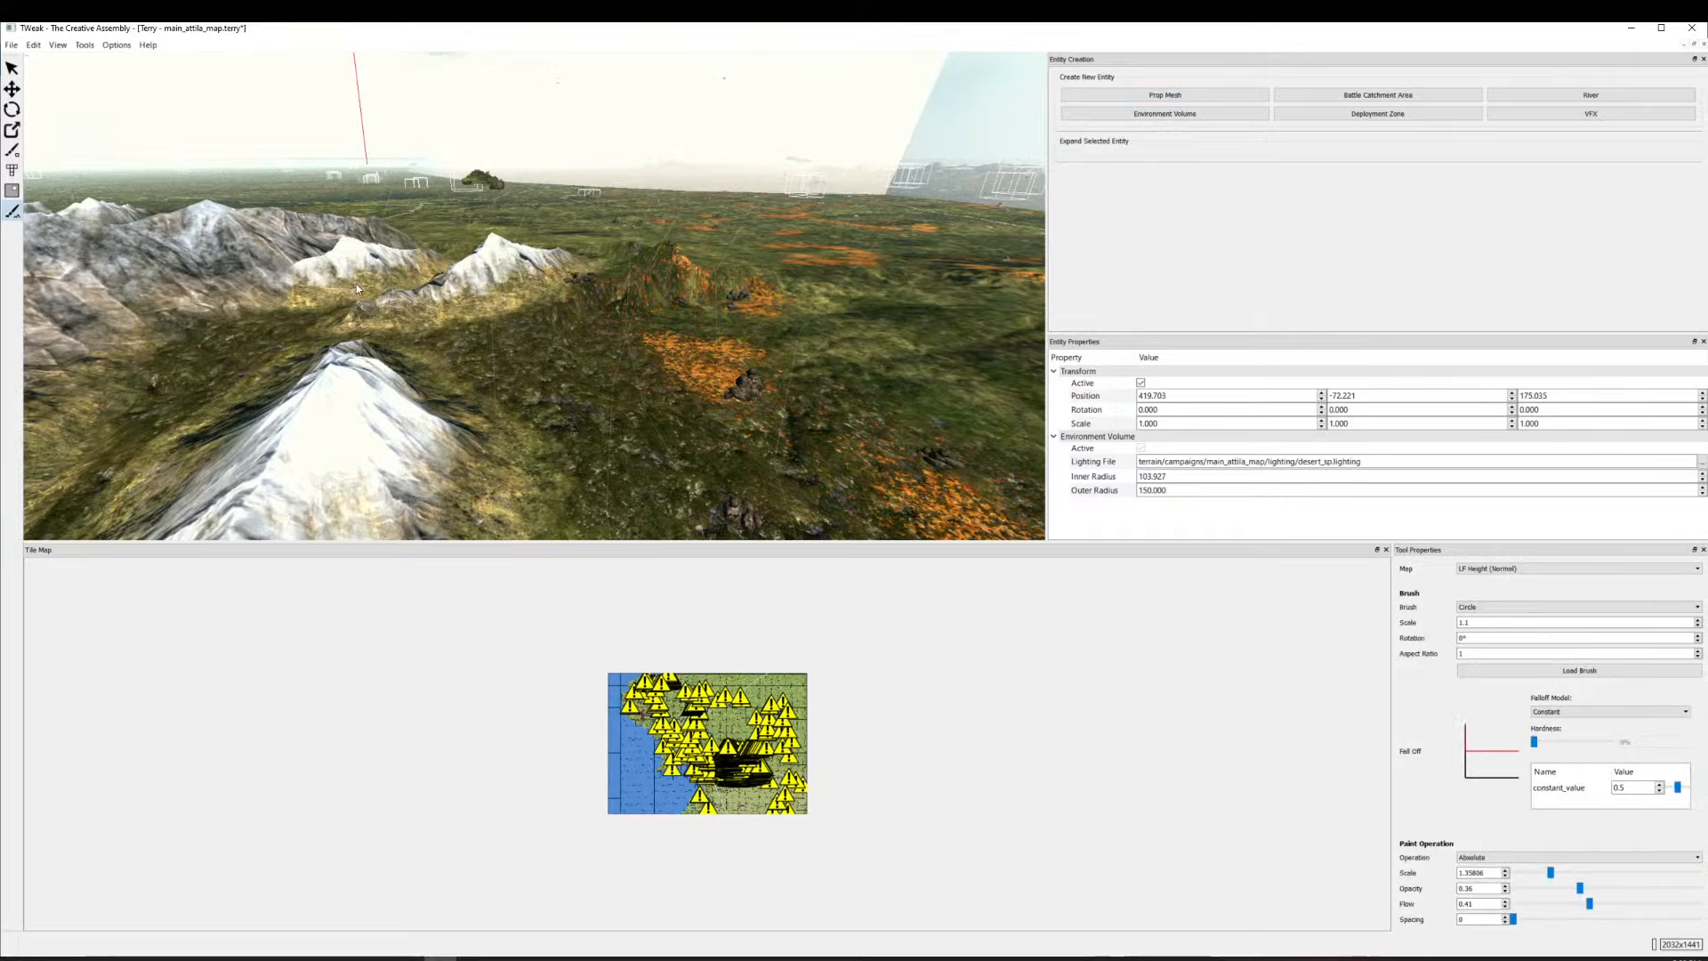
{"action": "scroll", "coordinate": [392, 258], "scroll_direction": "up", "scroll_amount": 15}
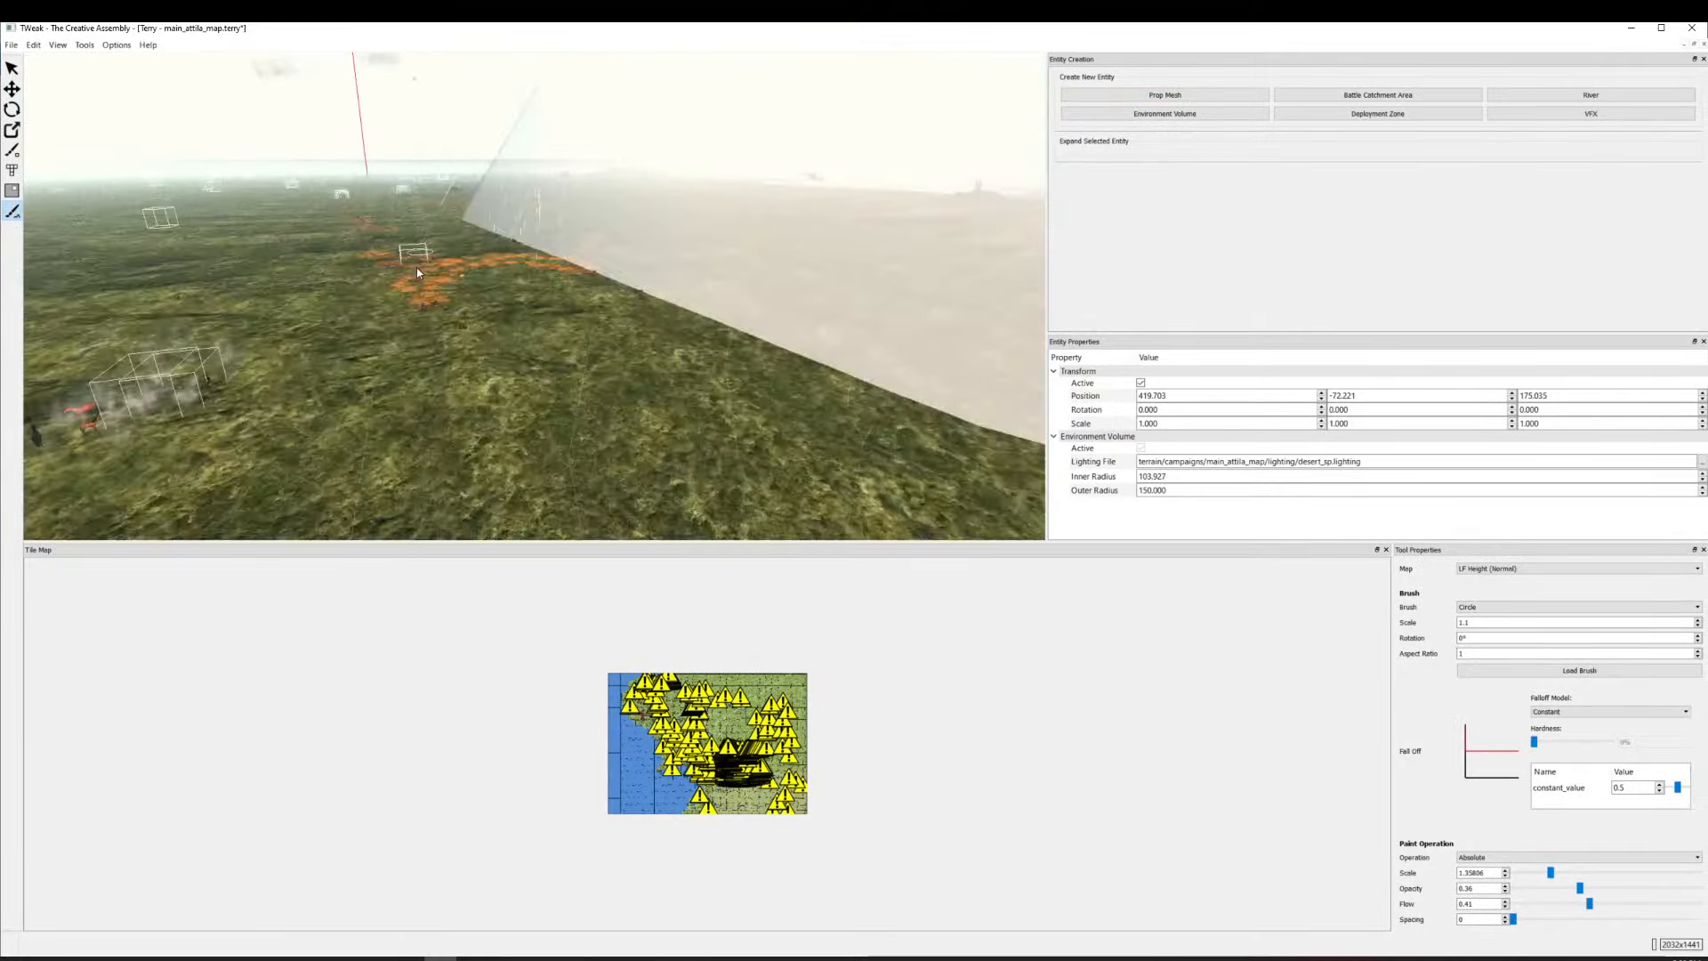
{"action": "scroll", "coordinate": [378, 197], "scroll_direction": "up", "scroll_amount": 15}
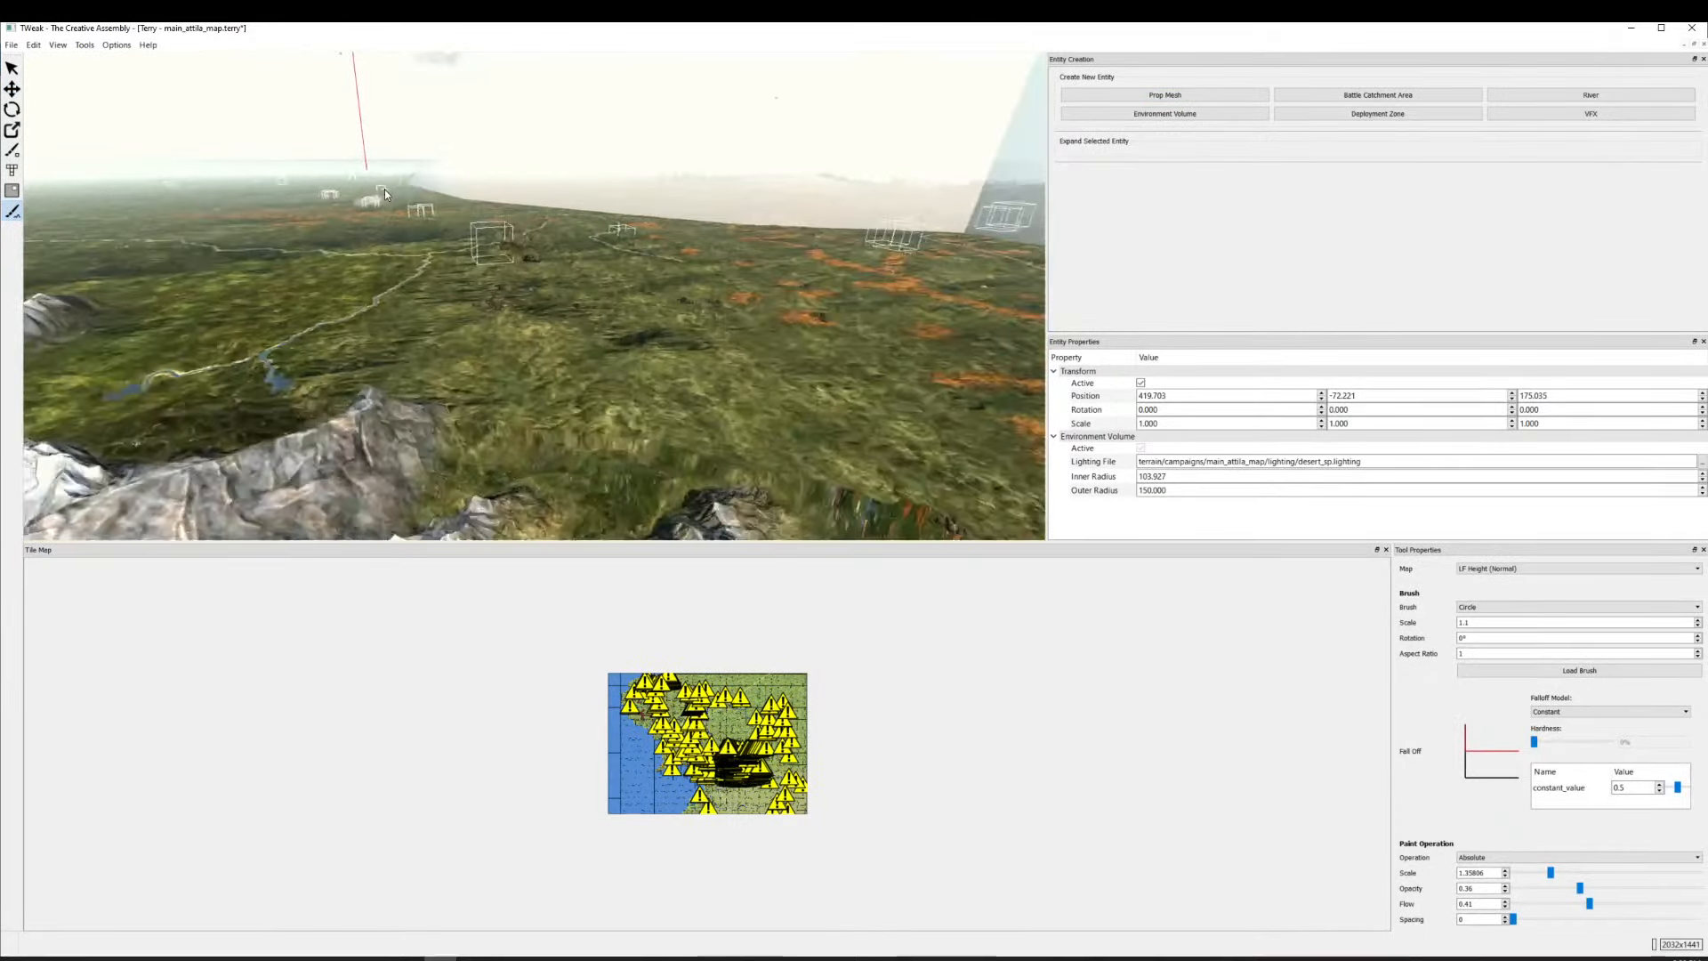
{"action": "scroll", "coordinate": [409, 187], "scroll_direction": "up", "scroll_amount": 15}
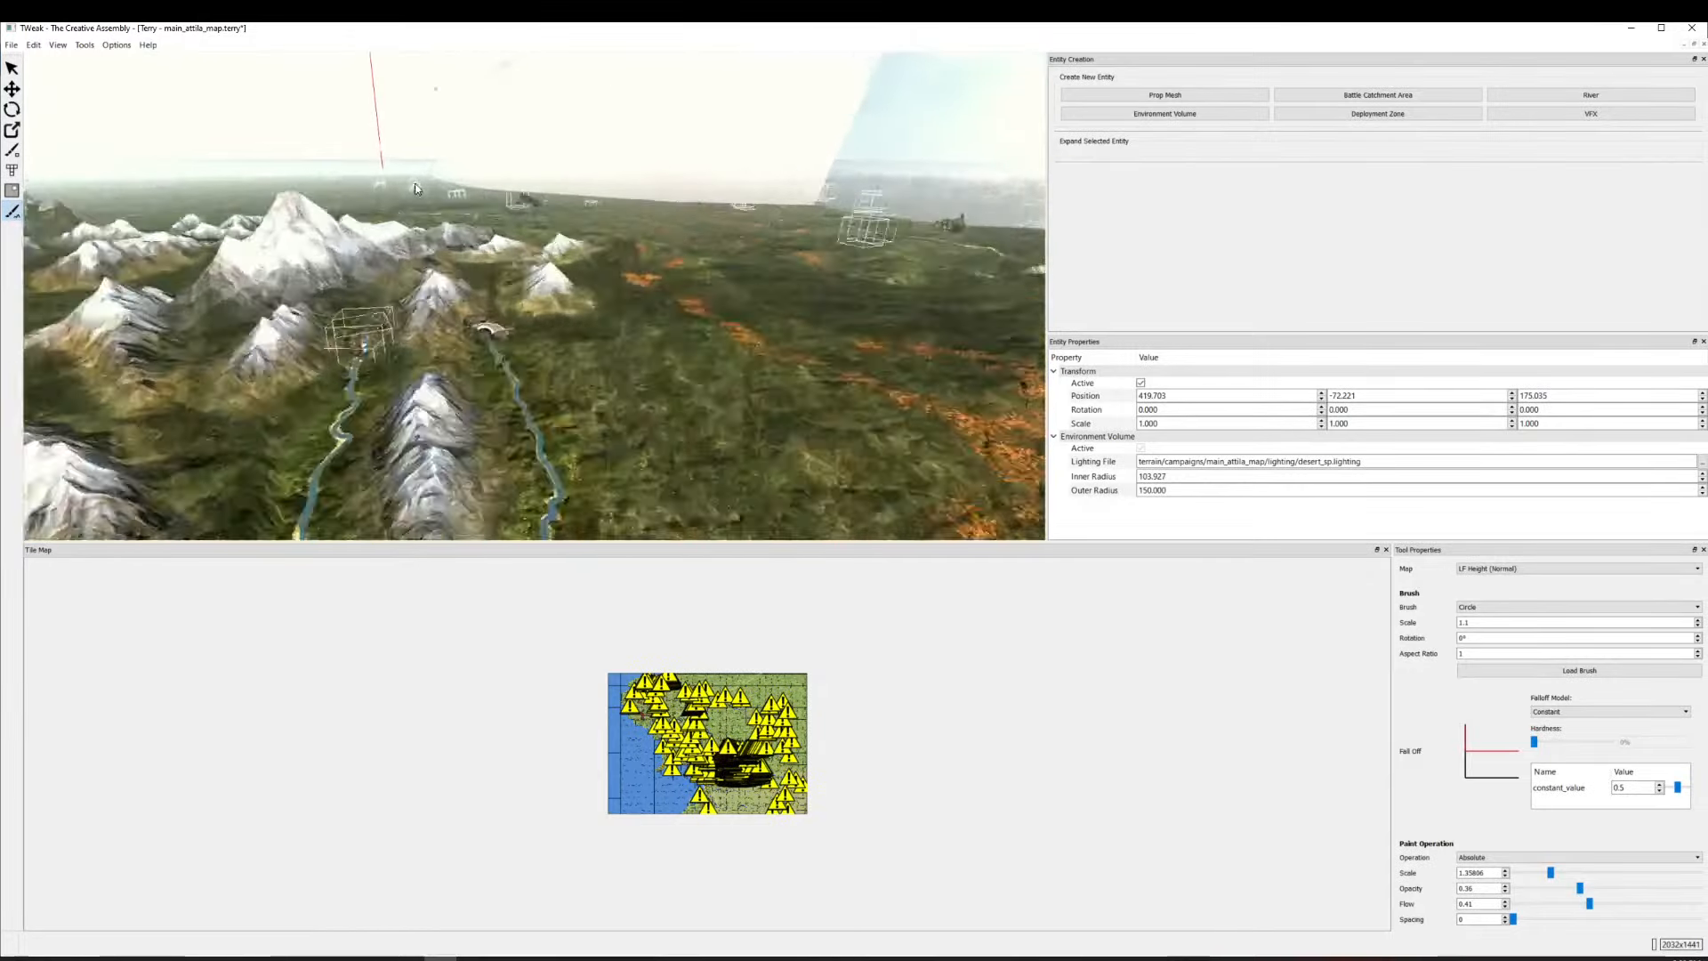
{"action": "scroll", "coordinate": [413, 227], "scroll_direction": "up", "scroll_amount": 15}
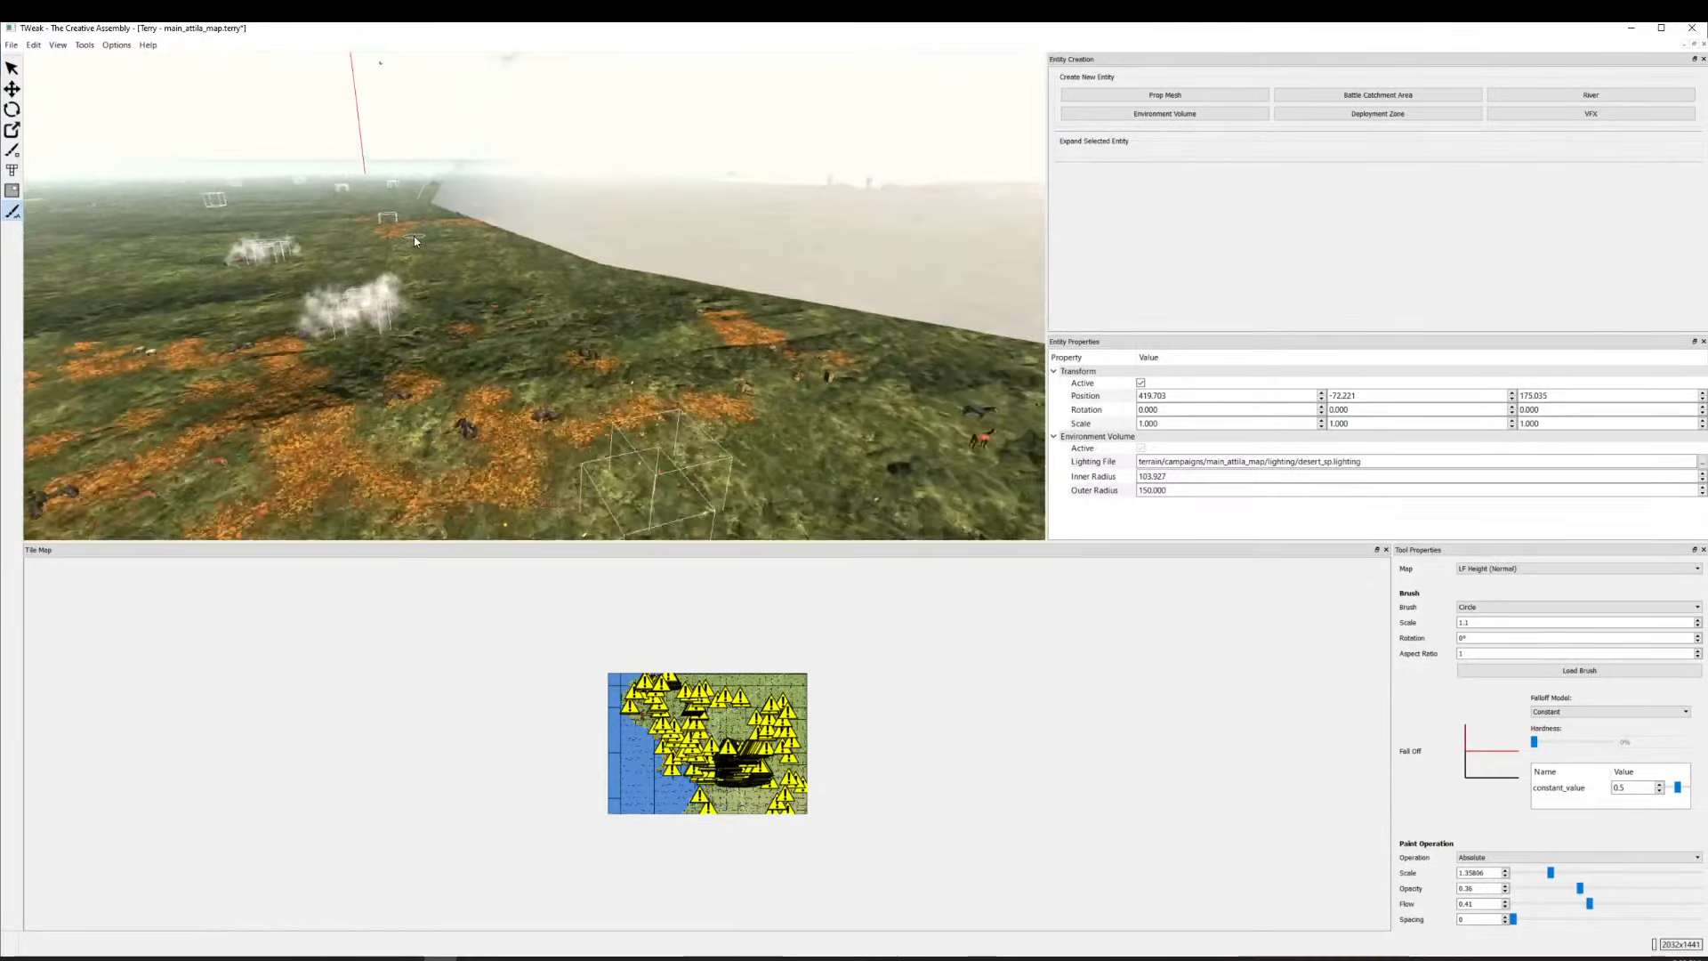
{"action": "scroll", "coordinate": [398, 222], "scroll_direction": "down", "scroll_amount": 10}
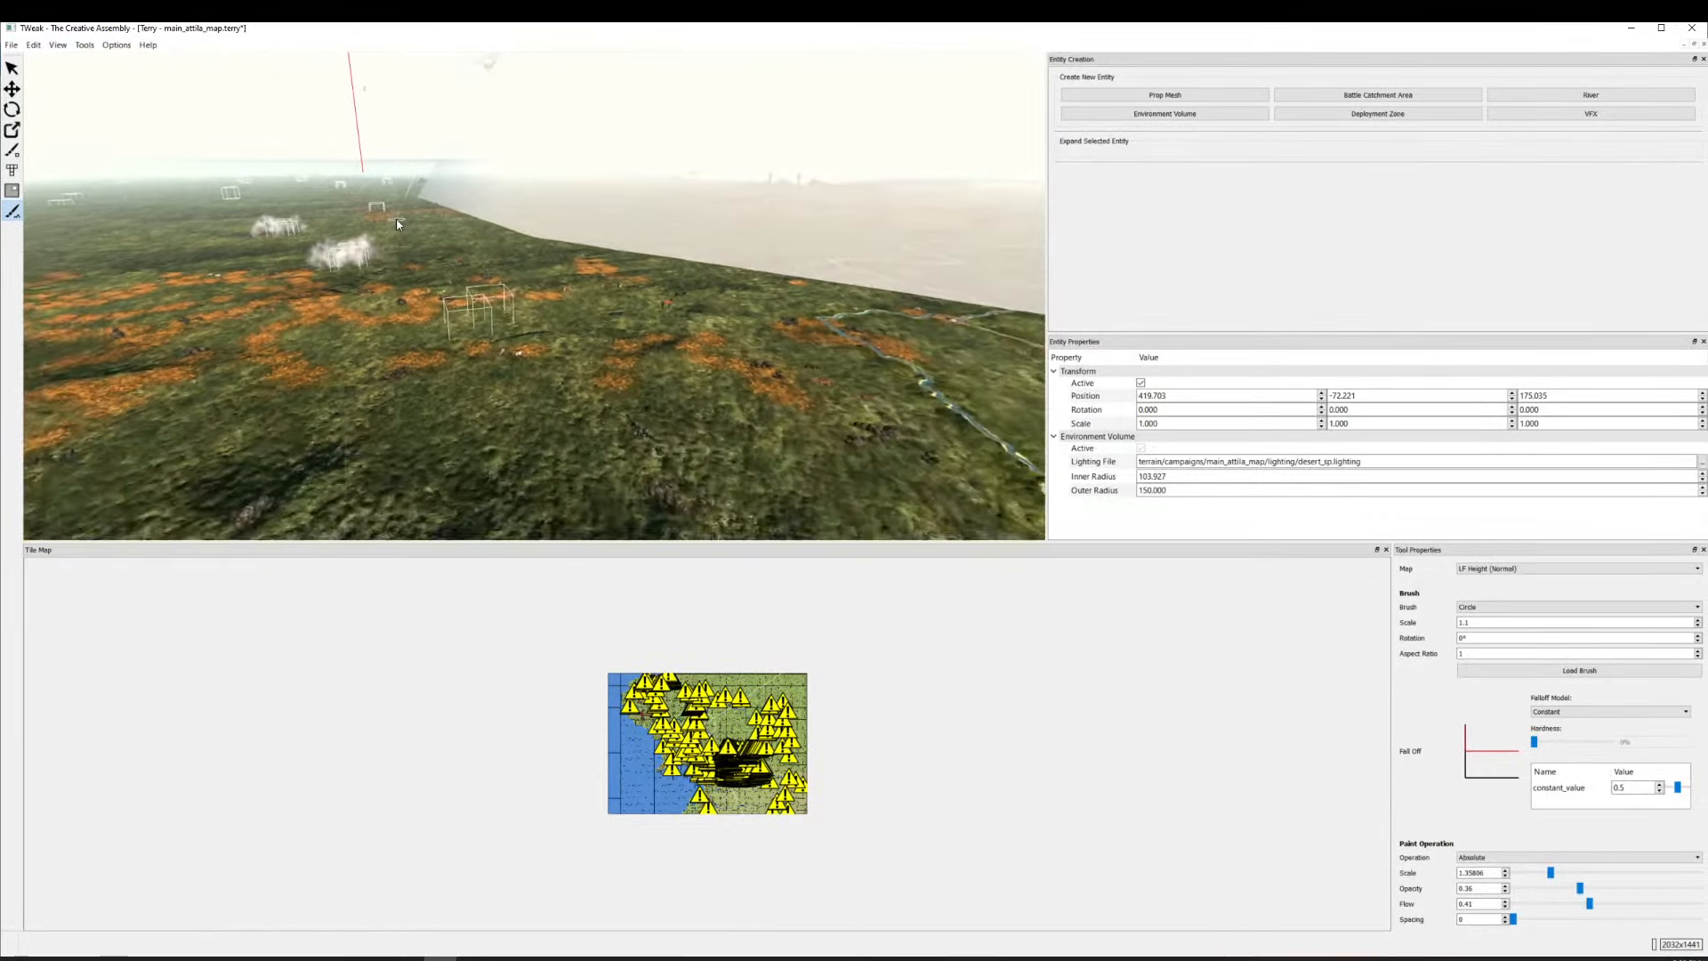
{"action": "scroll", "coordinate": [438, 207], "scroll_direction": "down", "scroll_amount": 10}
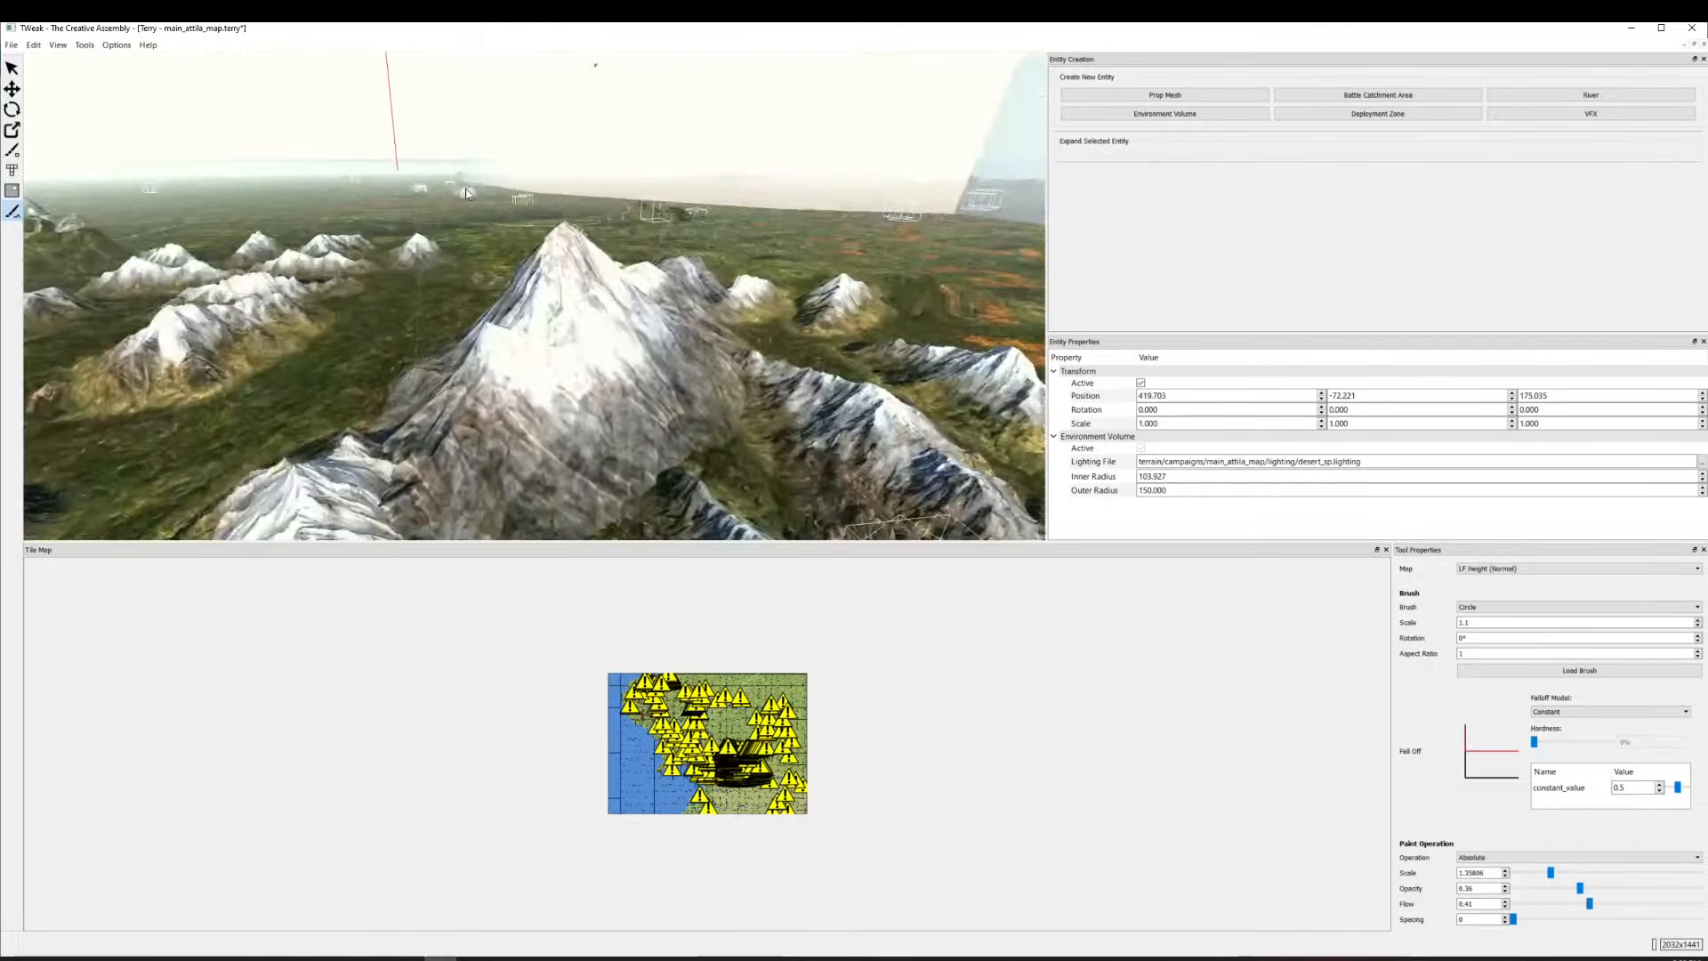
{"action": "scroll", "coordinate": [435, 196], "scroll_direction": "up", "scroll_amount": 10}
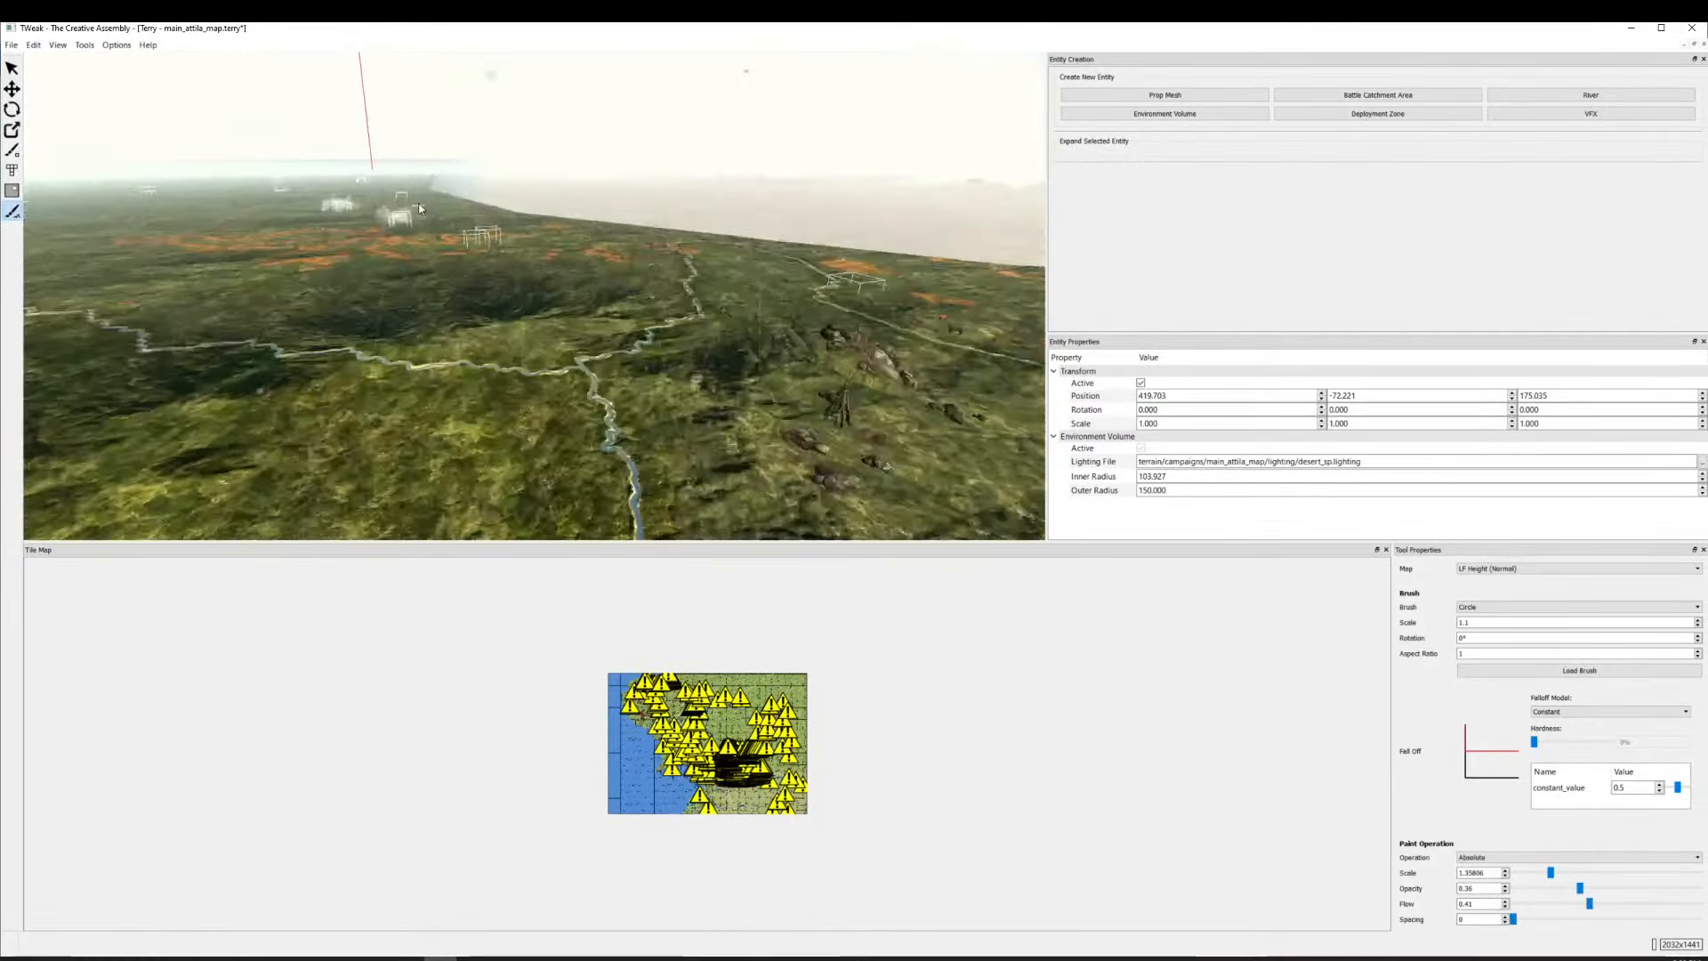
Move the stone quarry prop beside the river junction to Z 300.315 and rotate it to -179.025, 86.773, -164.478.
{"action": "key", "text": "w"}
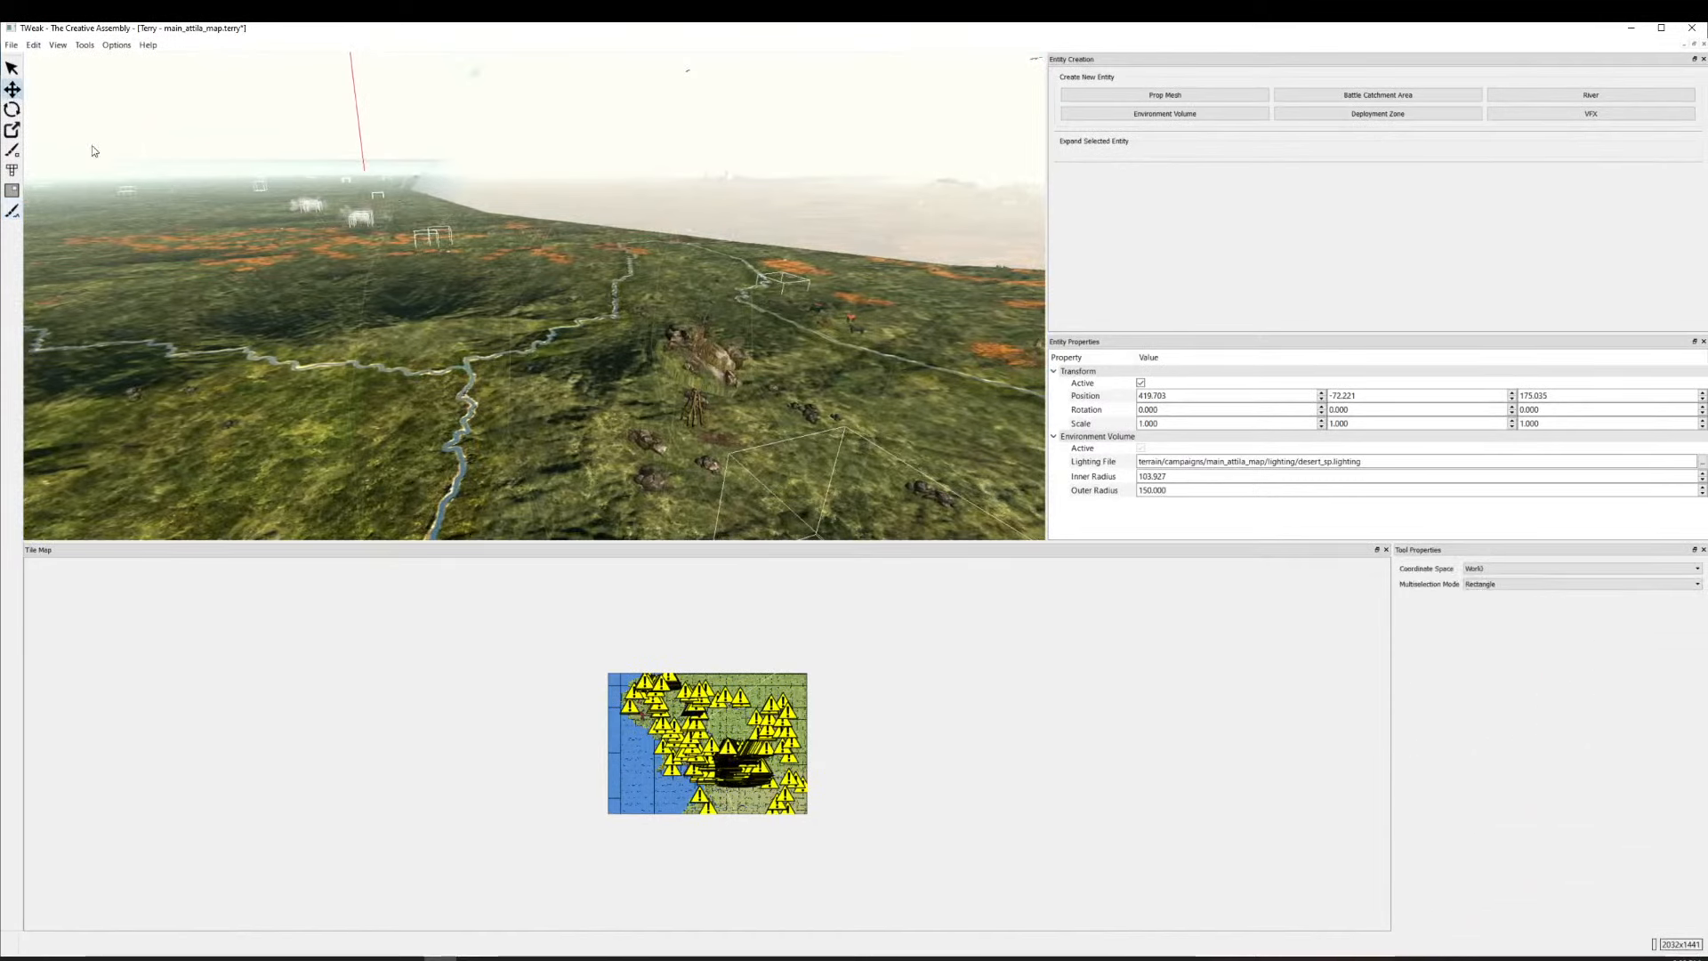
{"action": "left_click", "coordinate": [742, 377]}
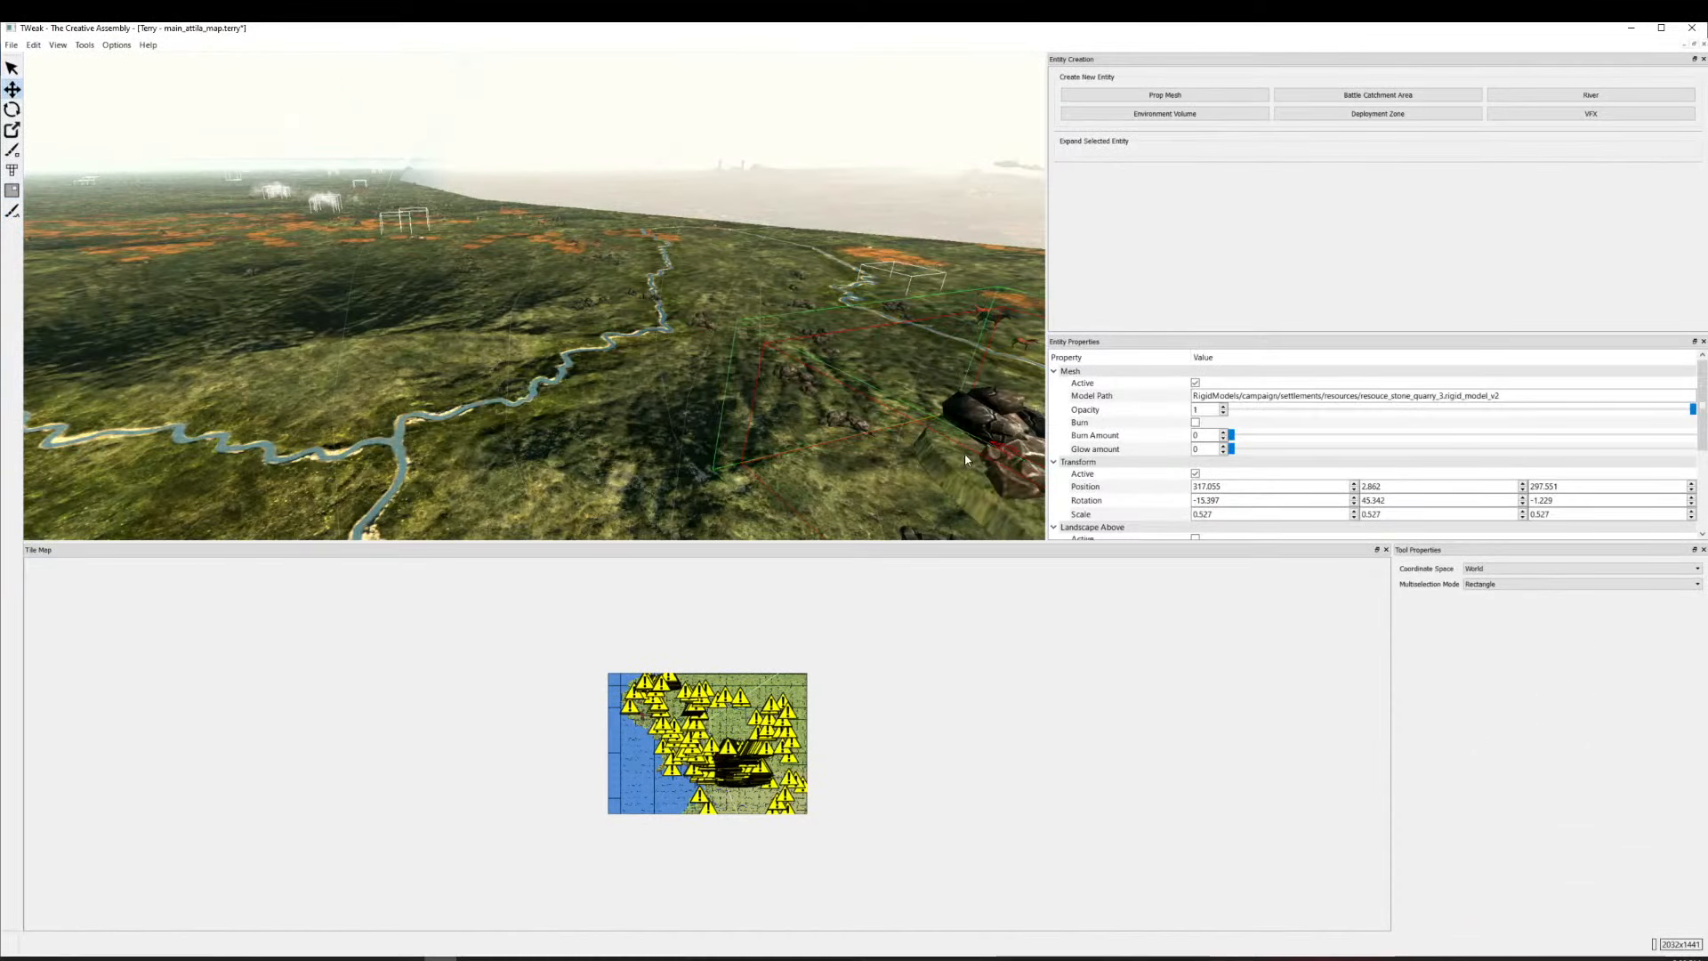
{"action": "left_click_drag", "start_coordinate": [967, 460], "coordinate": [518, 421]}
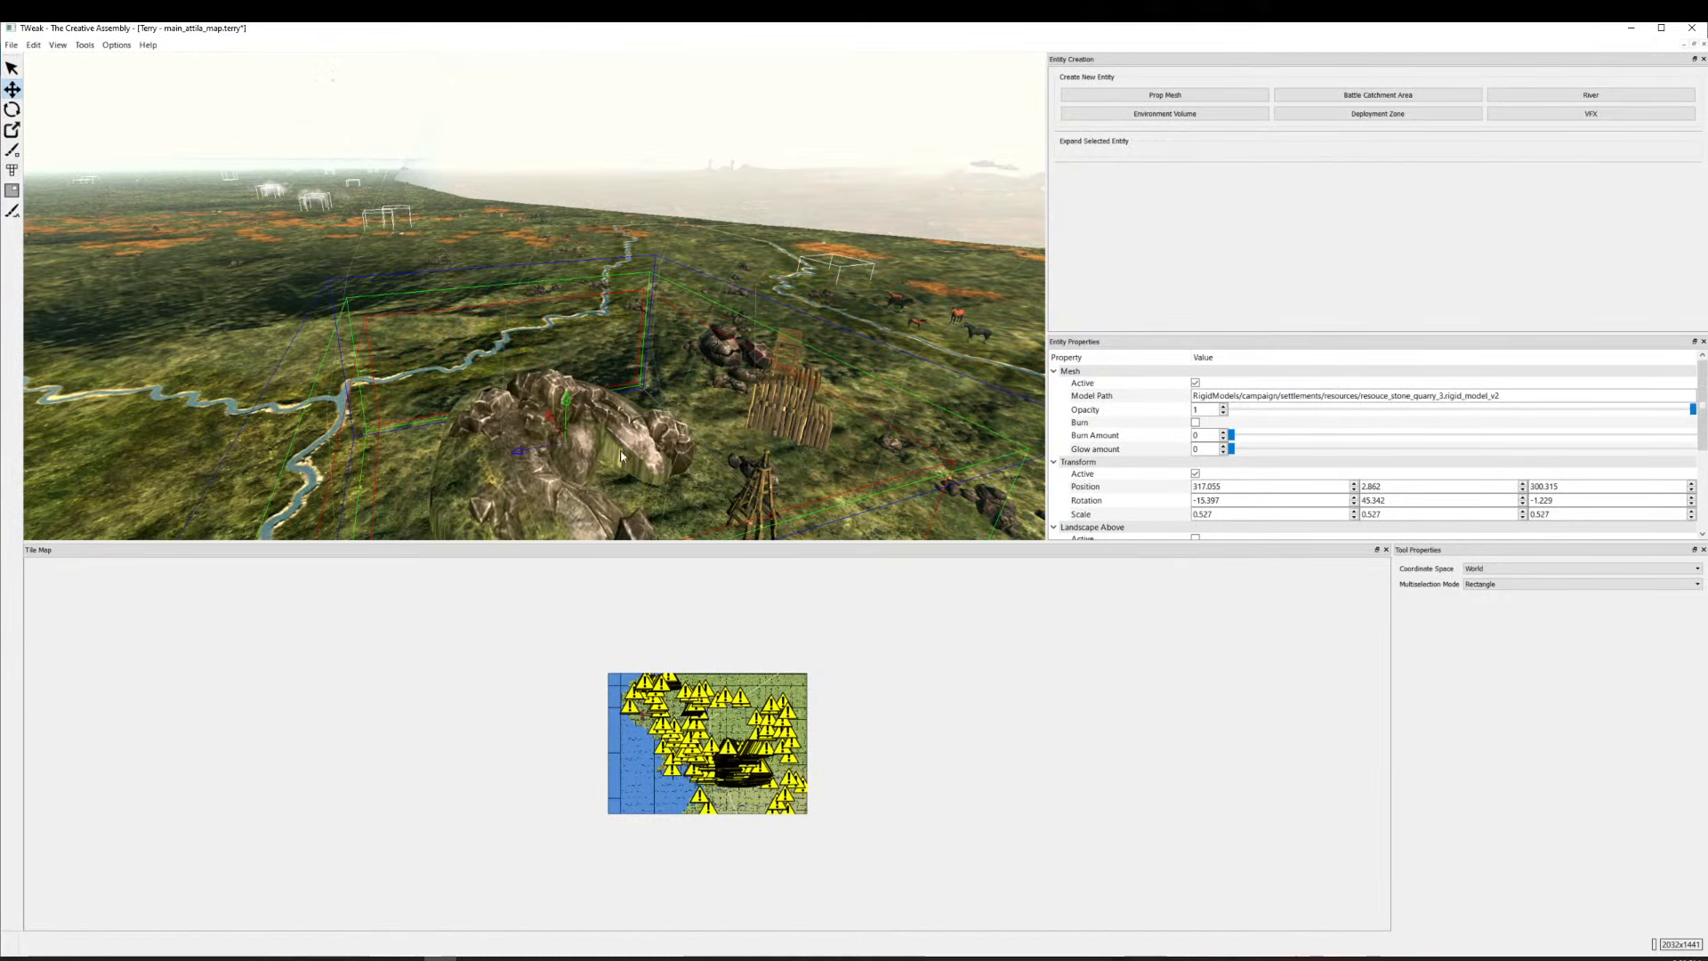
{"action": "key", "text": "s"}
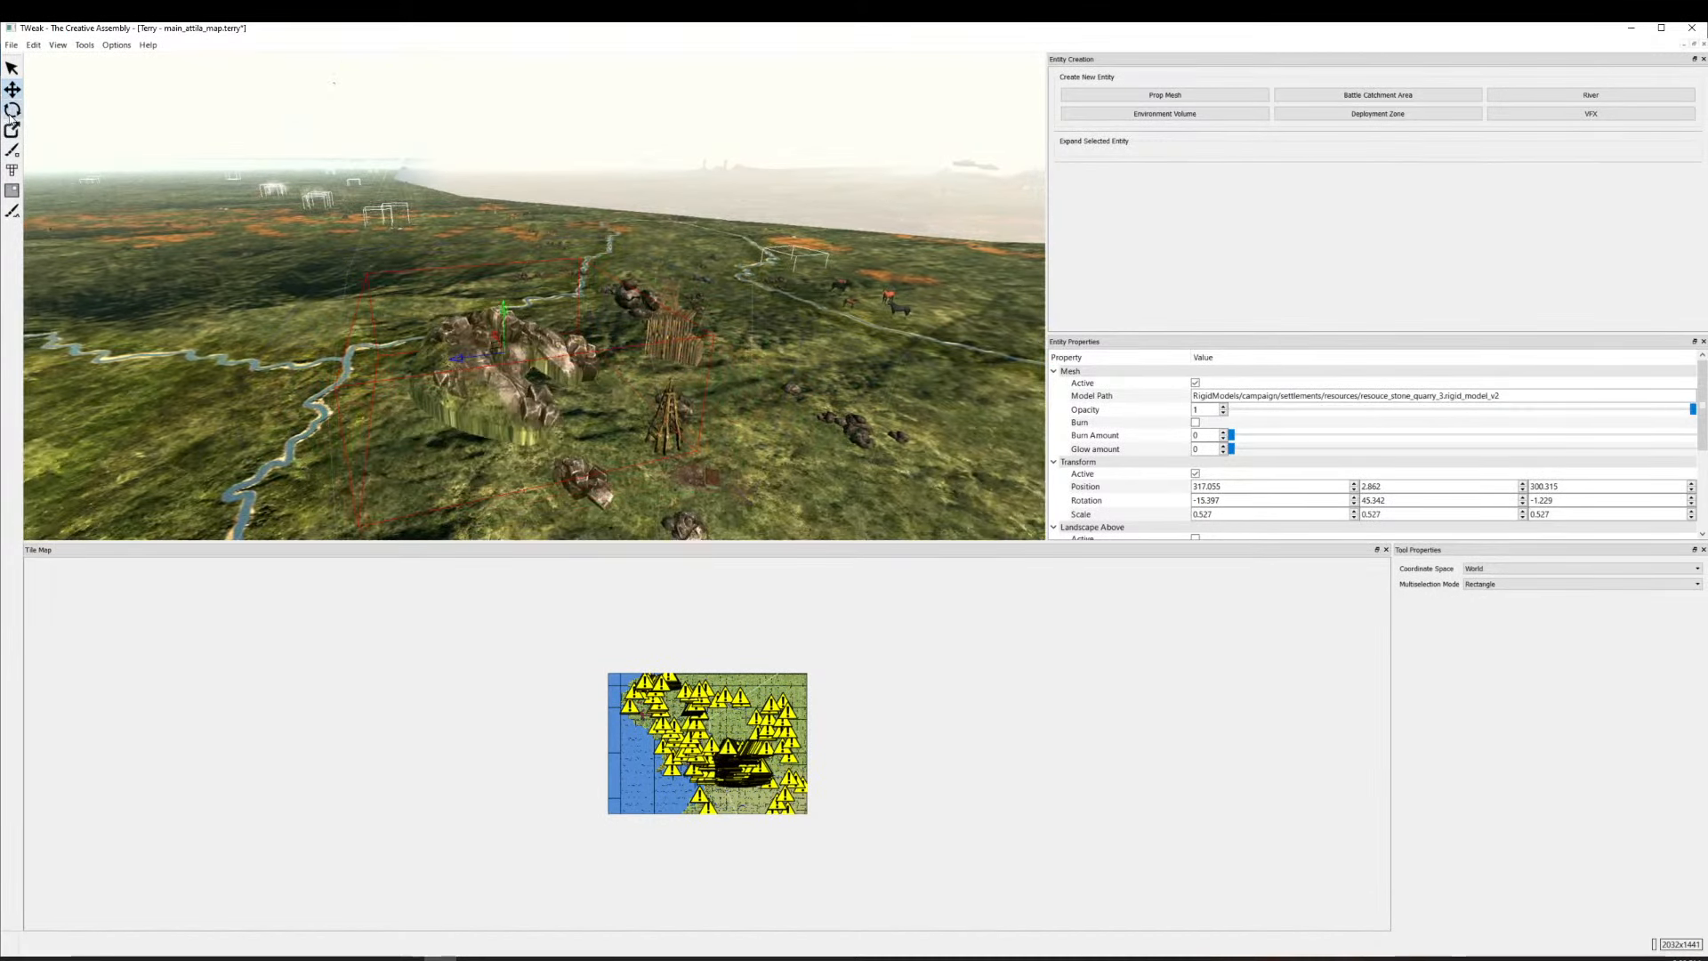
{"action": "left_click_drag", "start_coordinate": [481, 378], "coordinate": [273, 344]}
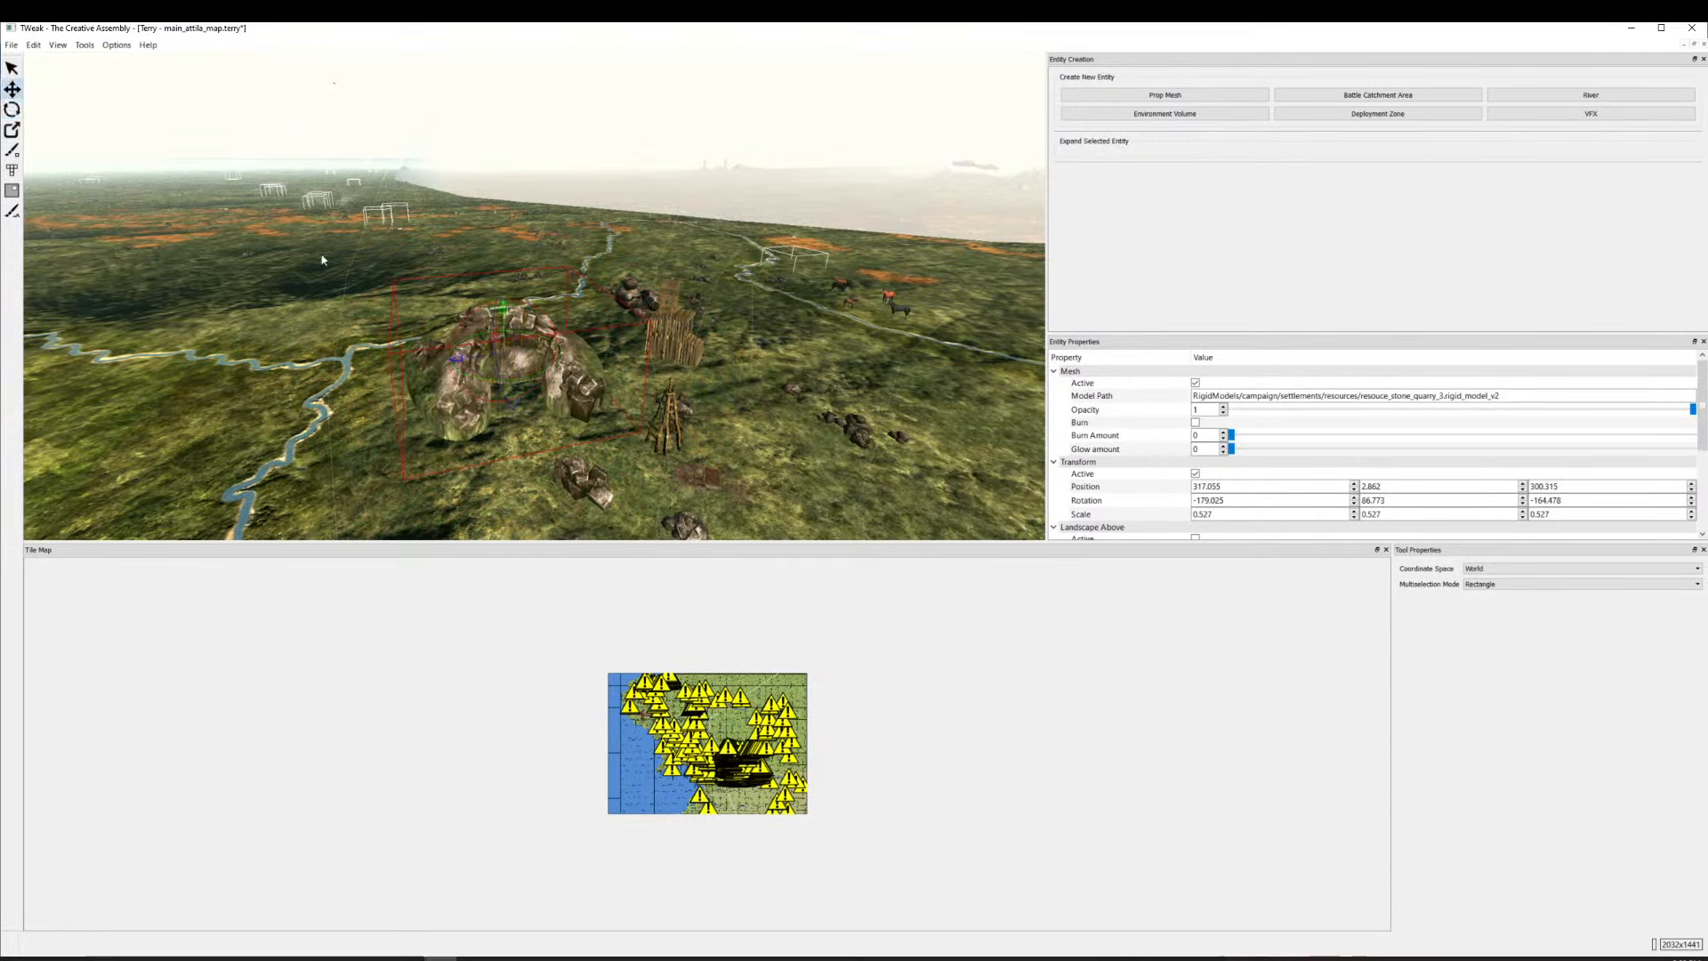
Lower the stone quarry prop to a height of 2.582 and shift it to X 314.787, Z 300.531.
{"action": "left_click_drag", "start_coordinate": [483, 372], "coordinate": [487, 433]}
{"action": "key", "text": "s"}
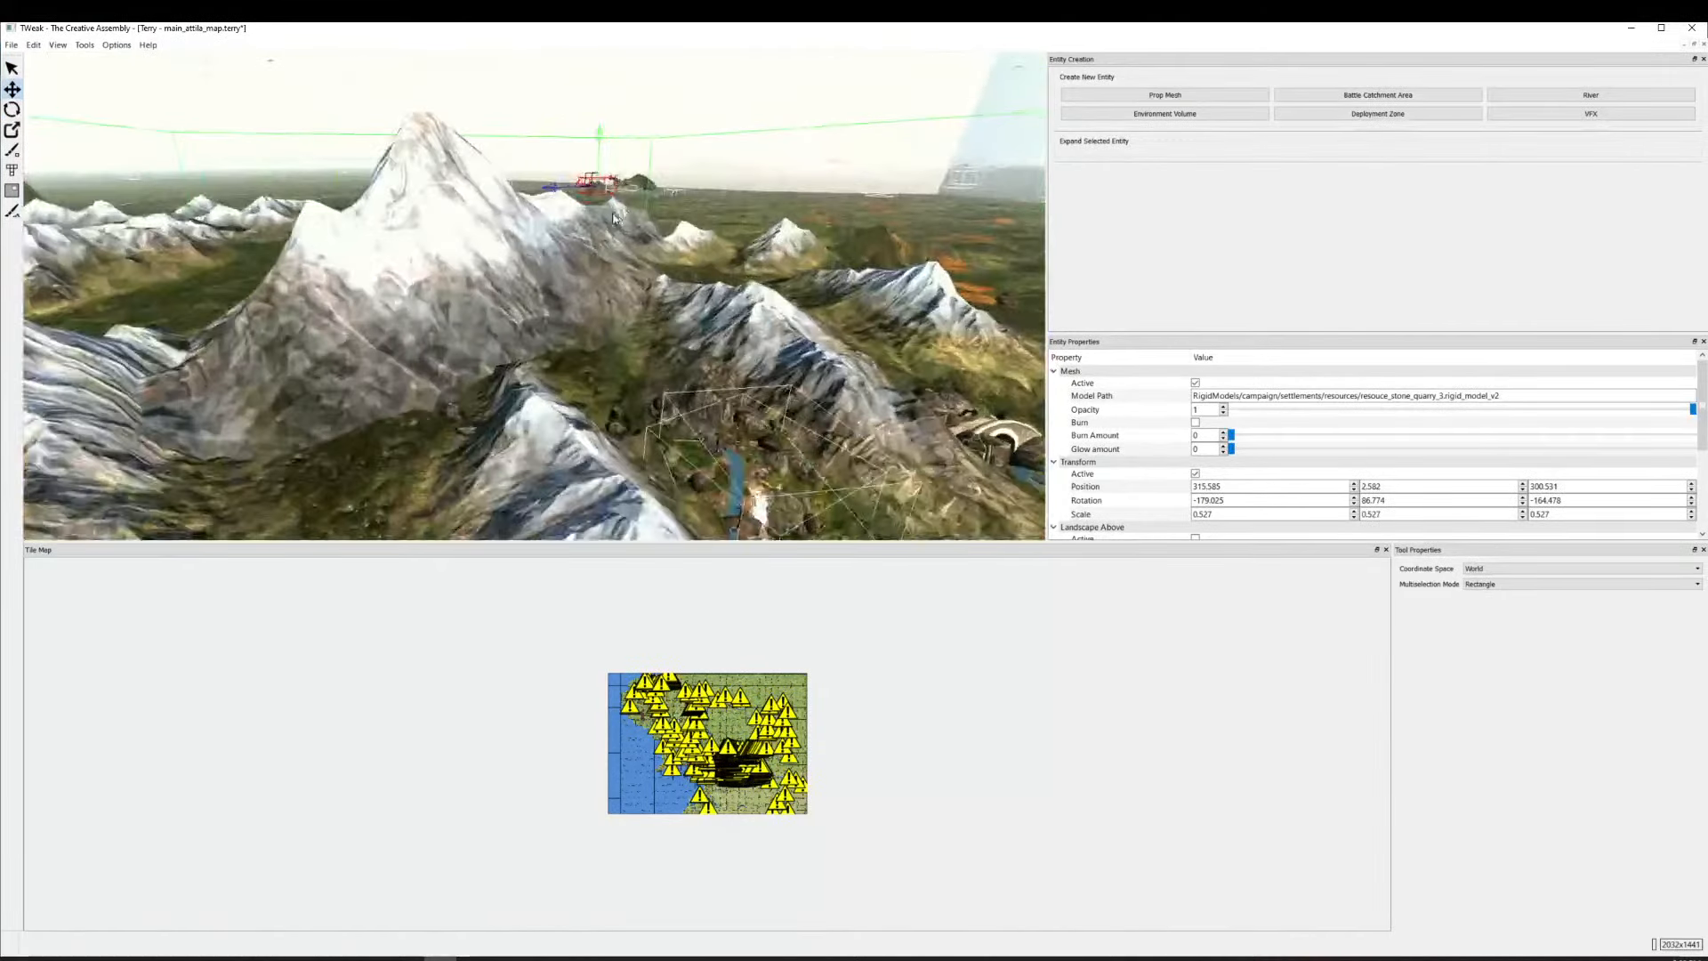
{"action": "key", "text": "w"}
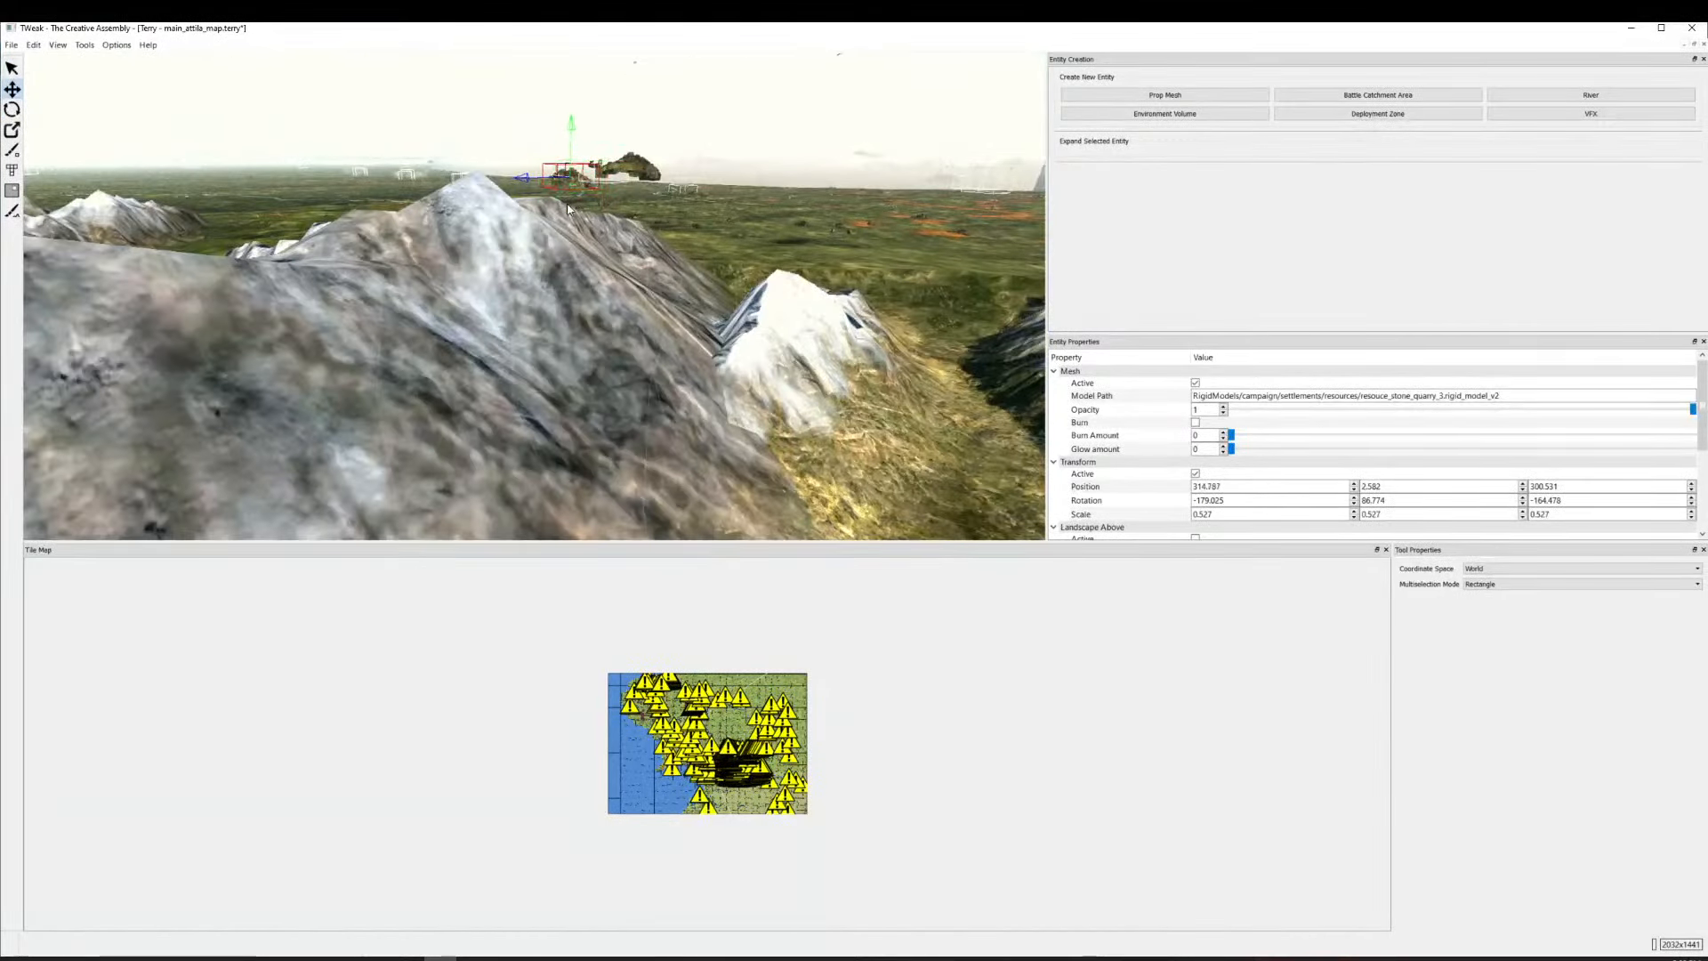
Move the stone quarry prop across the map to the stone bridge at the river source, at X 276.840, Z 309.377.
{"action": "left_click_drag", "start_coordinate": [561, 185], "coordinate": [685, 456]}
{"action": "key", "text": "s"}
{"action": "key", "text": "s"}
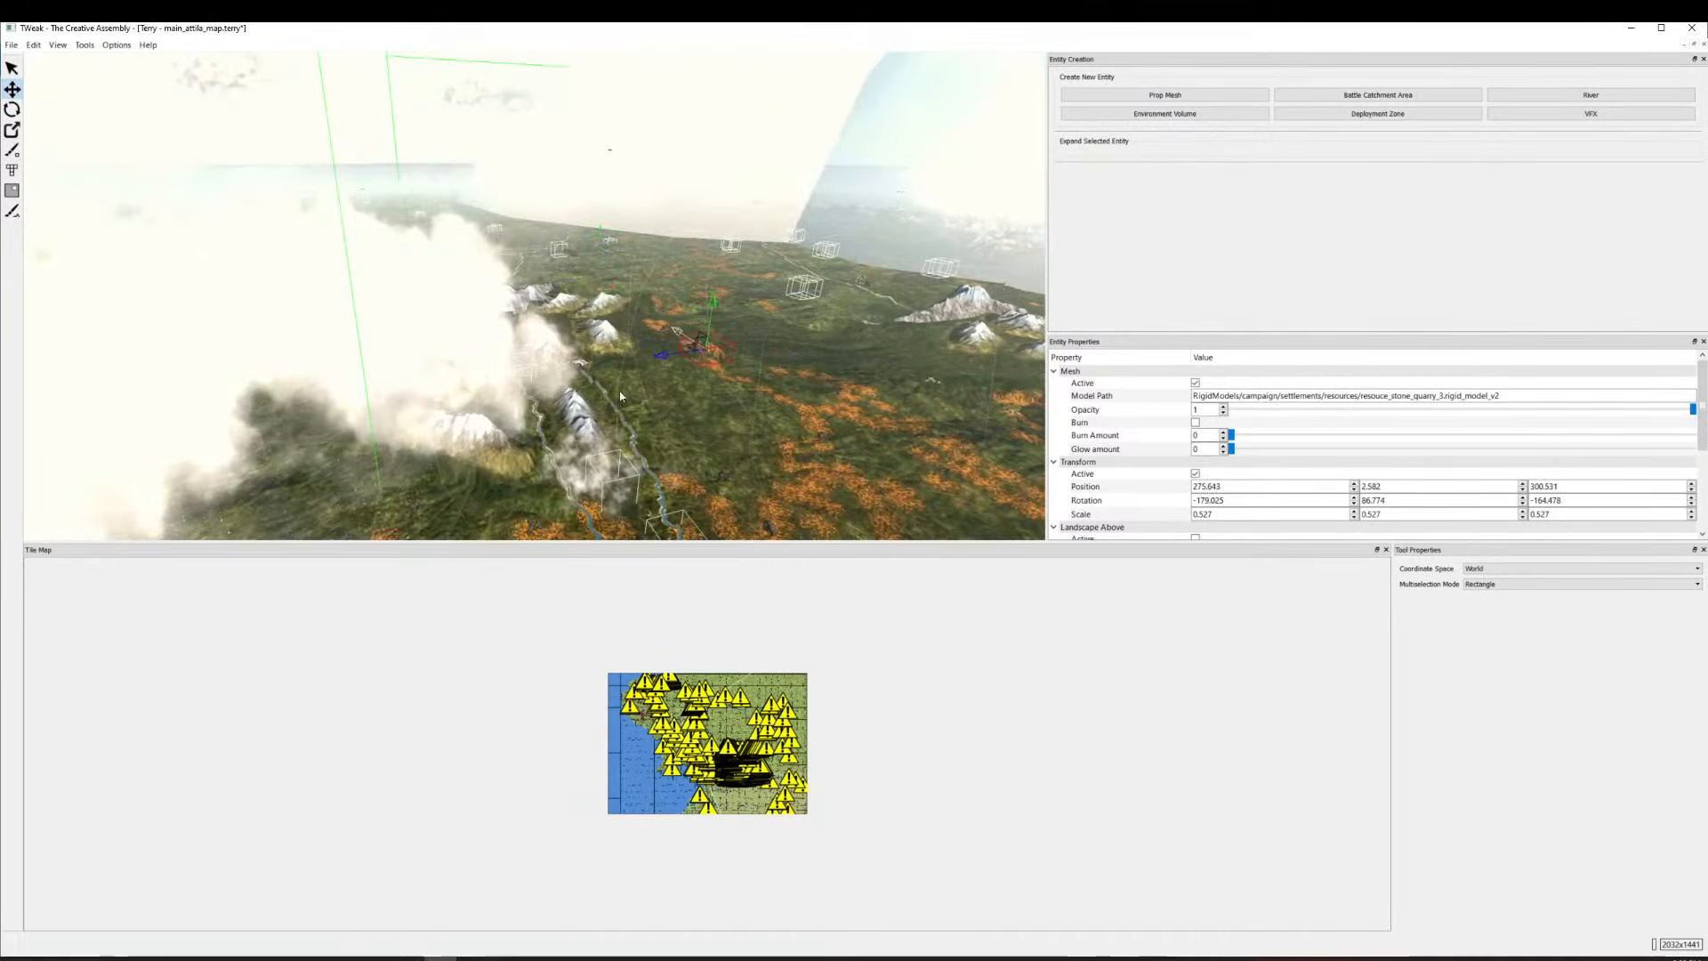
{"action": "left_click_drag", "start_coordinate": [491, 408], "coordinate": [487, 408]}
{"action": "key", "text": "w"}
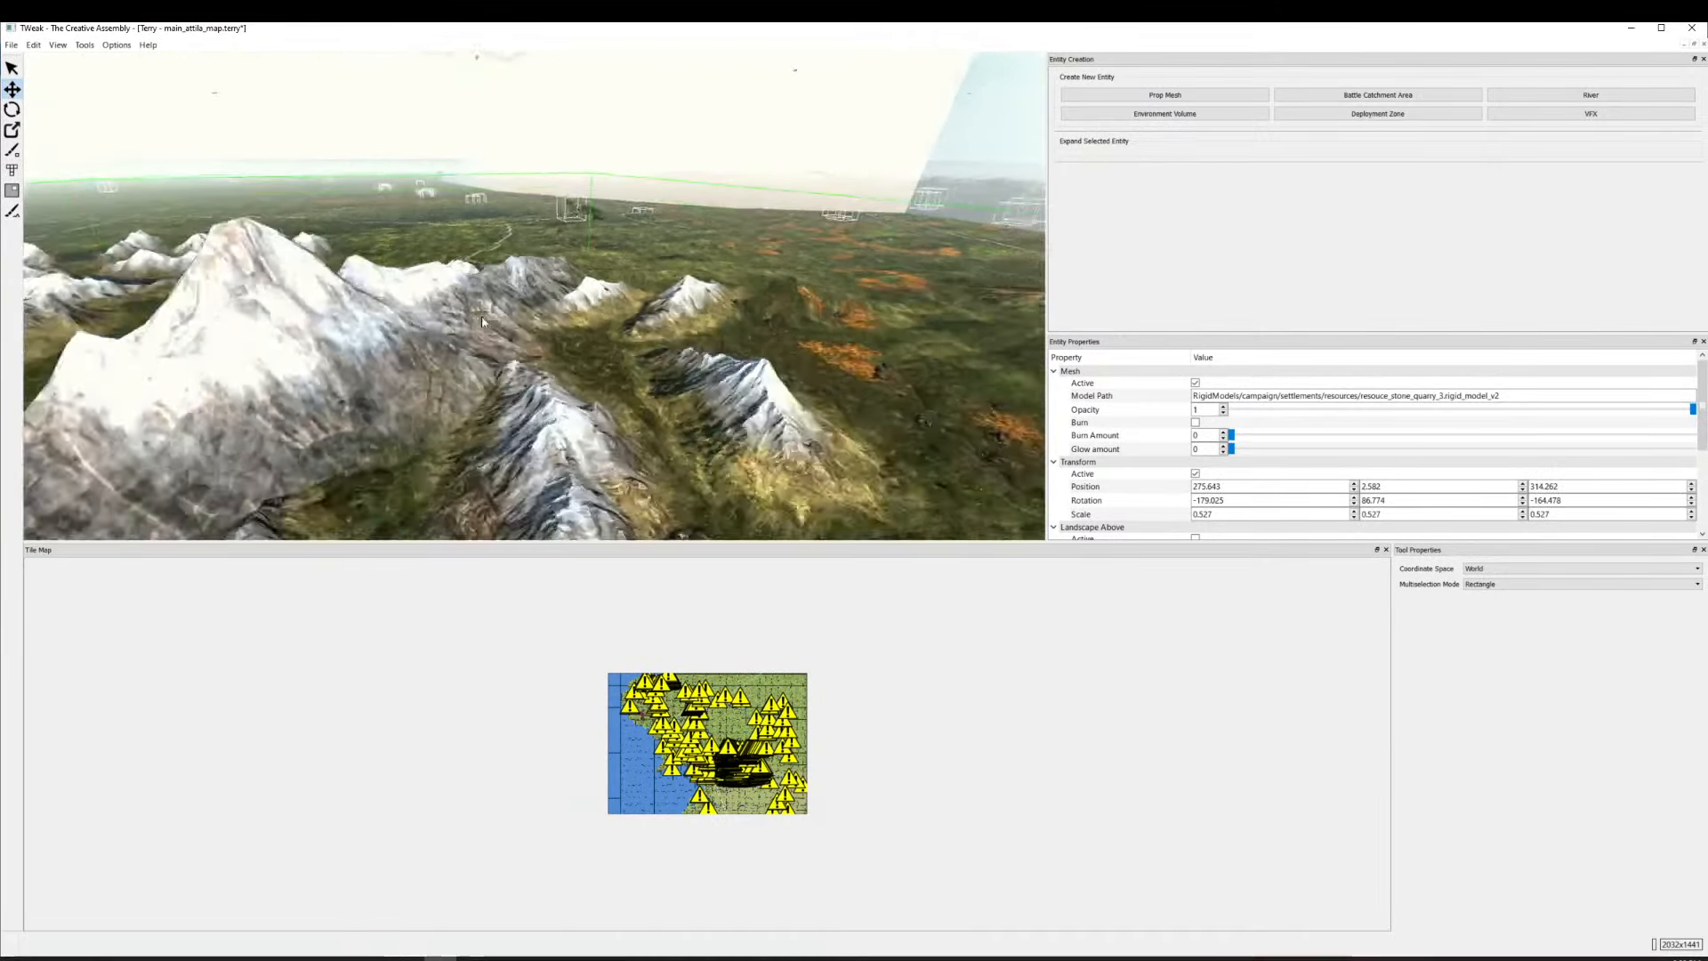
{"action": "key", "text": "s"}
{"action": "key", "text": "w"}
{"action": "key", "text": "w"}
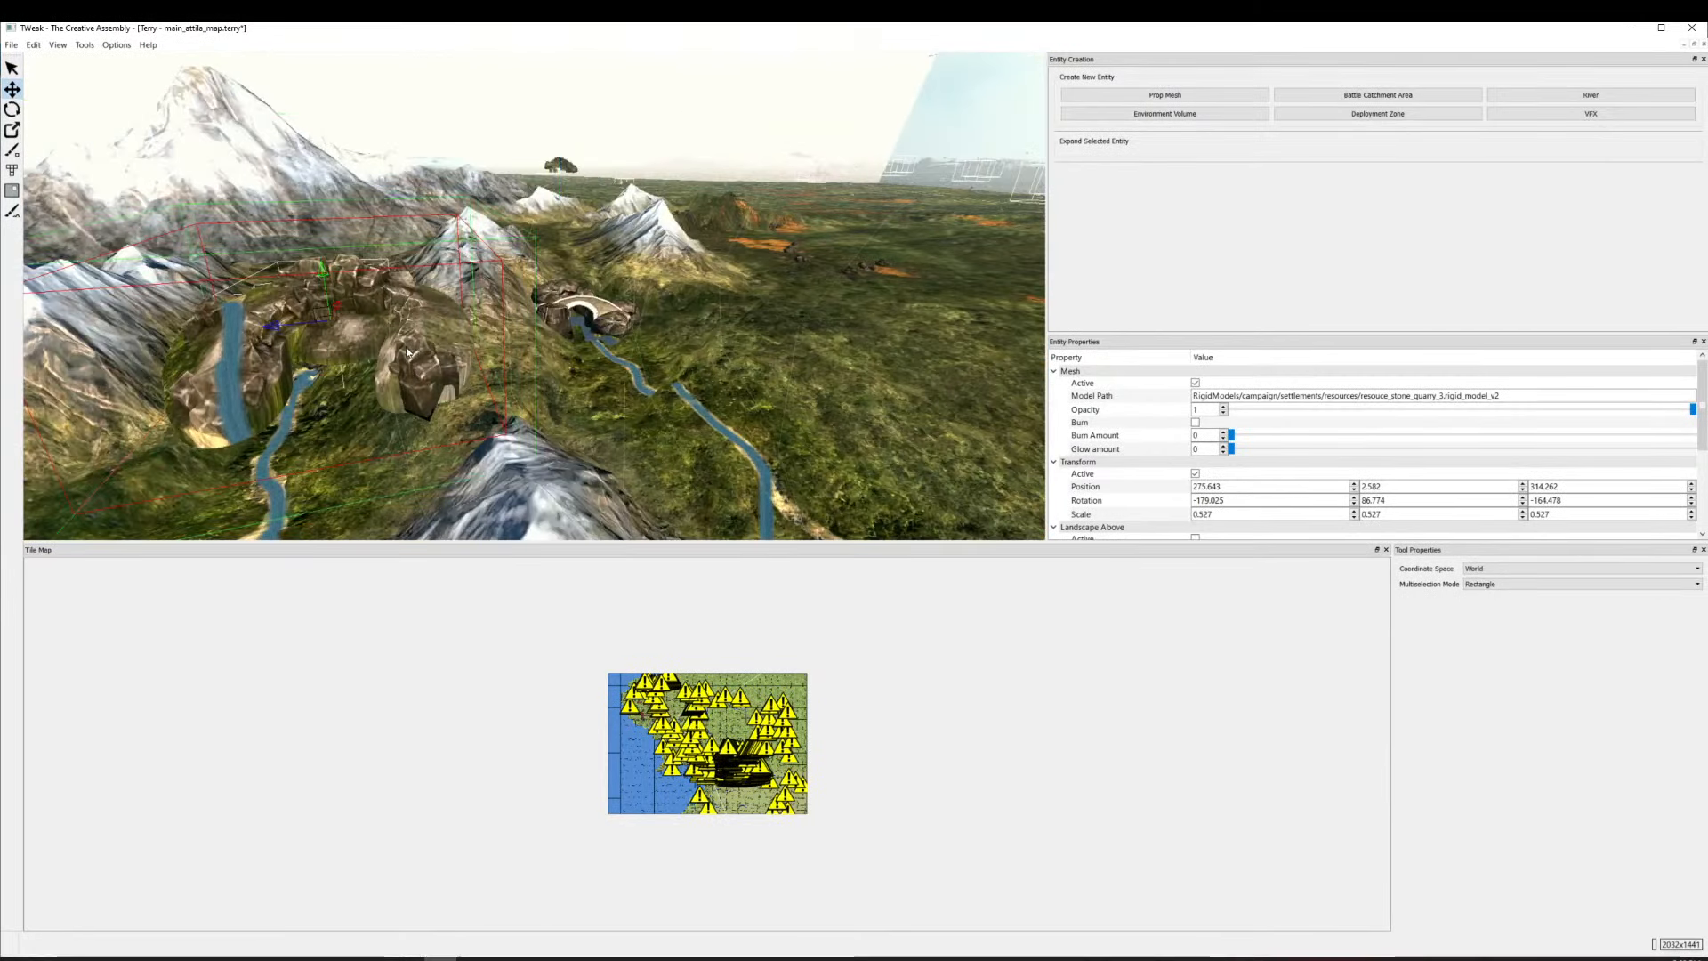
{"action": "left_click_drag", "start_coordinate": [378, 299], "coordinate": [535, 345]}
{"action": "left_click", "coordinate": [680, 402]}
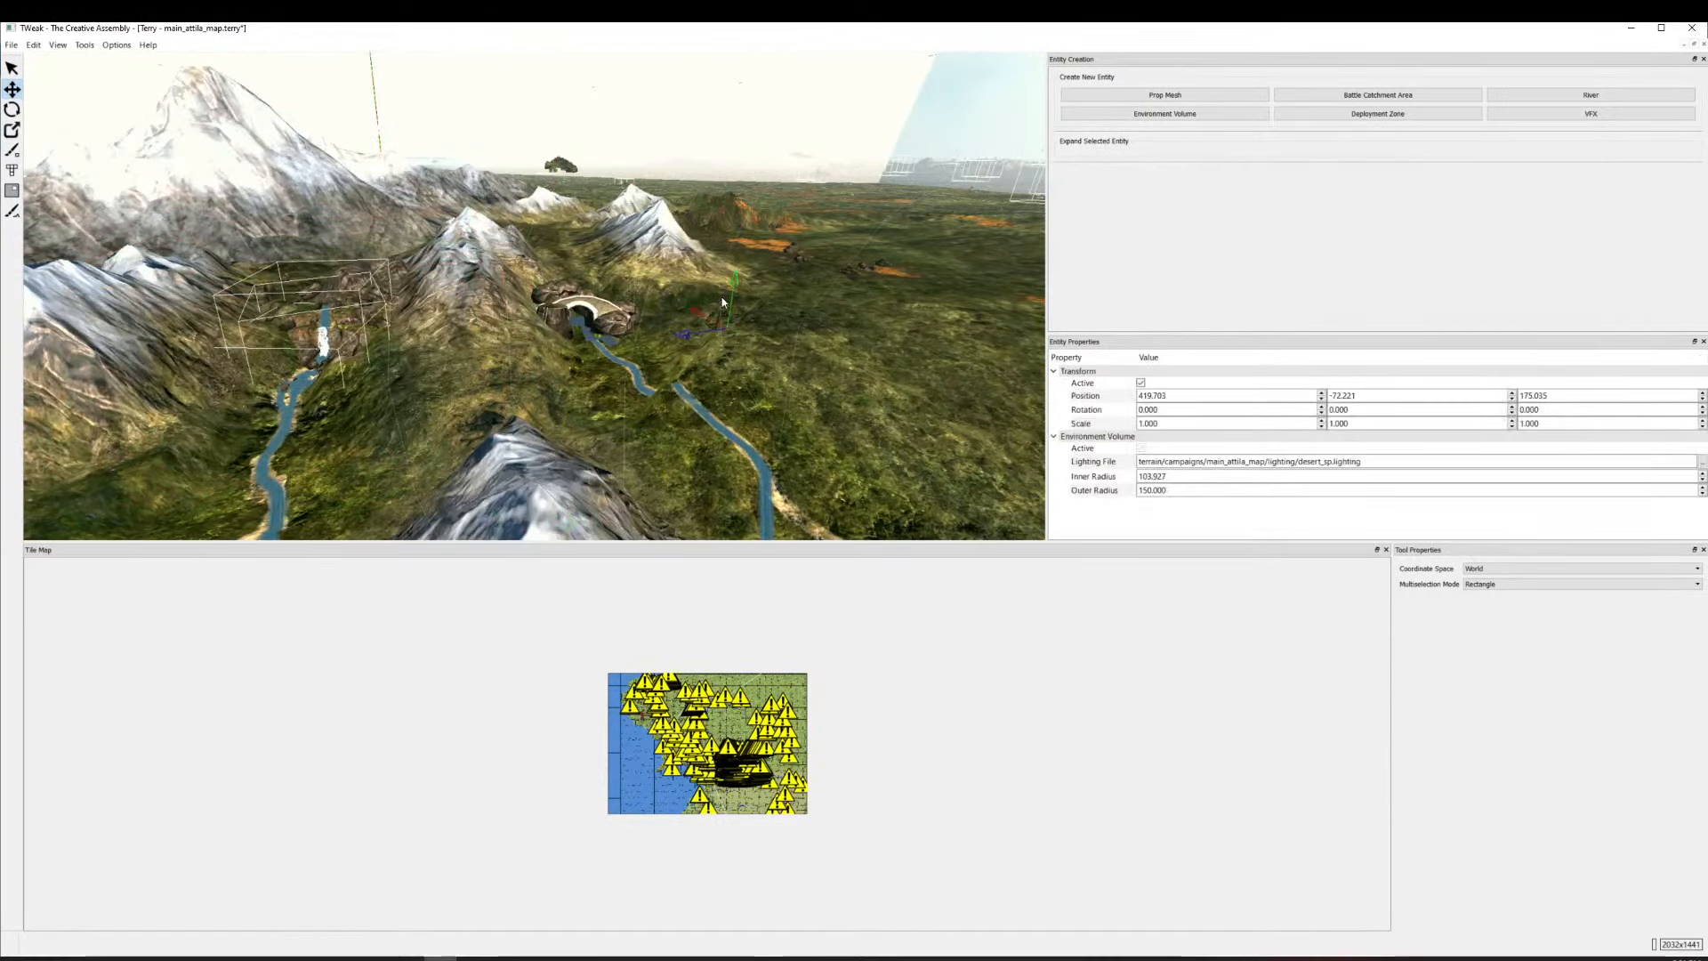
{"action": "left_click_drag", "start_coordinate": [735, 288], "coordinate": [728, 212]}
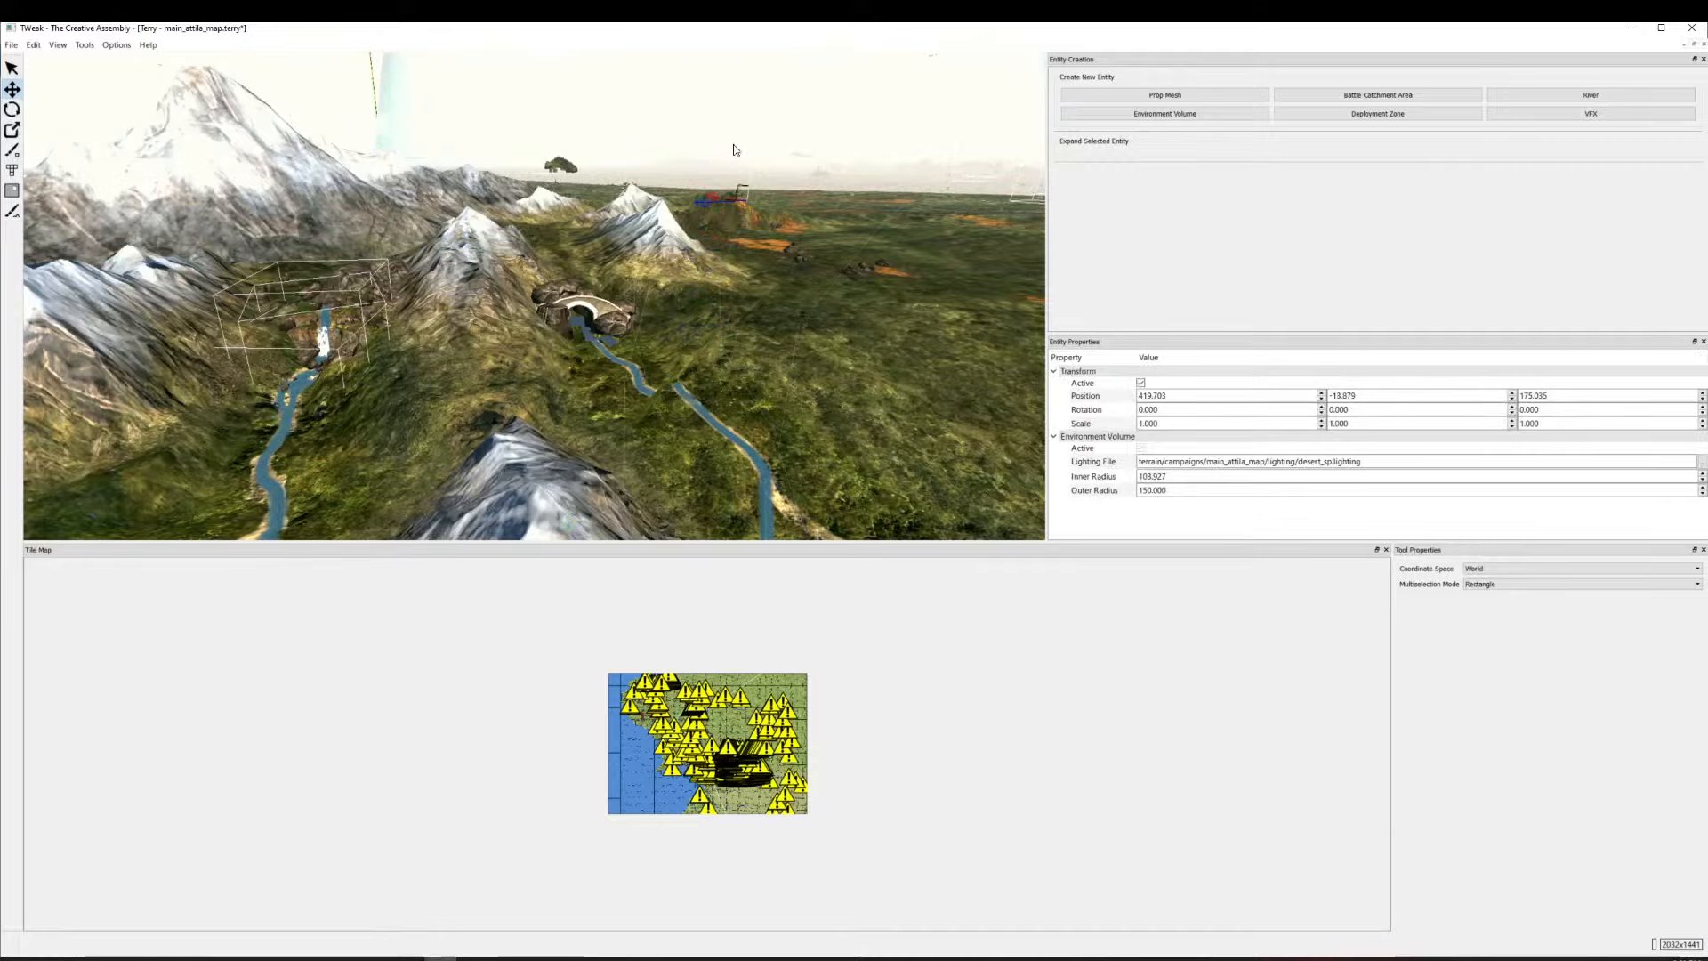
{"action": "key", "text": "ctrl+z"}
Raise the stone quarry prop beside the bridge to a height of 0.891.
{"action": "key", "text": "s"}
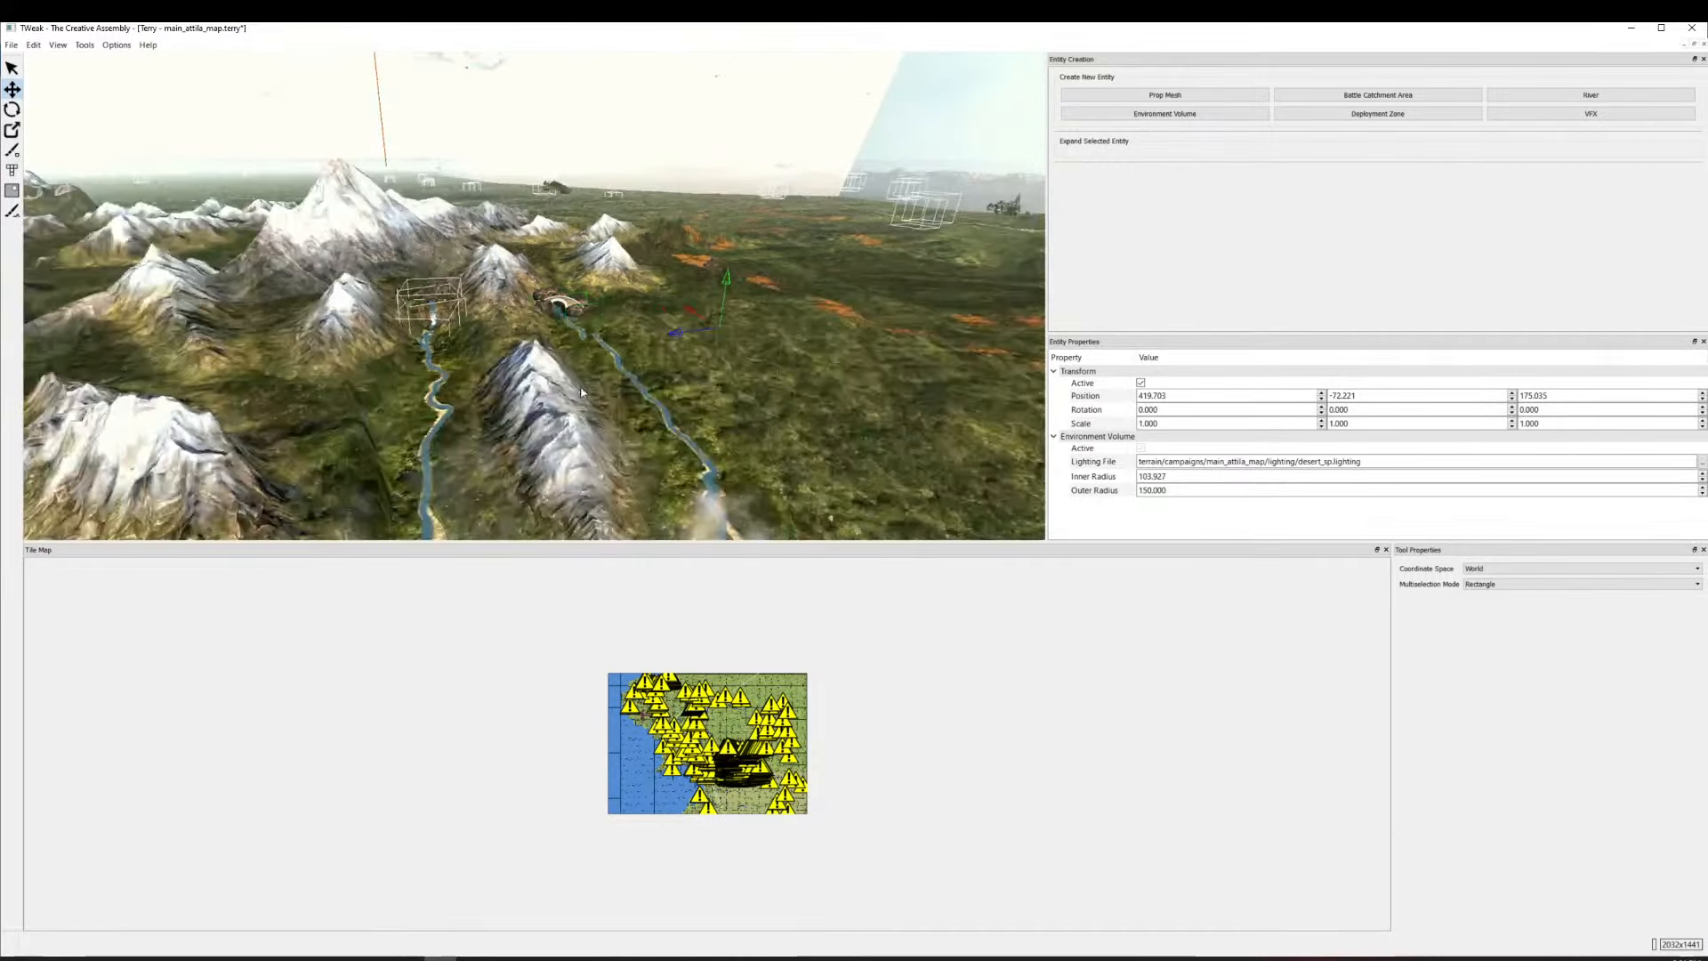
{"action": "key", "text": "w"}
{"action": "left_click_drag", "start_coordinate": [599, 421], "coordinate": [789, 439]}
{"action": "left_click", "coordinate": [797, 300]}
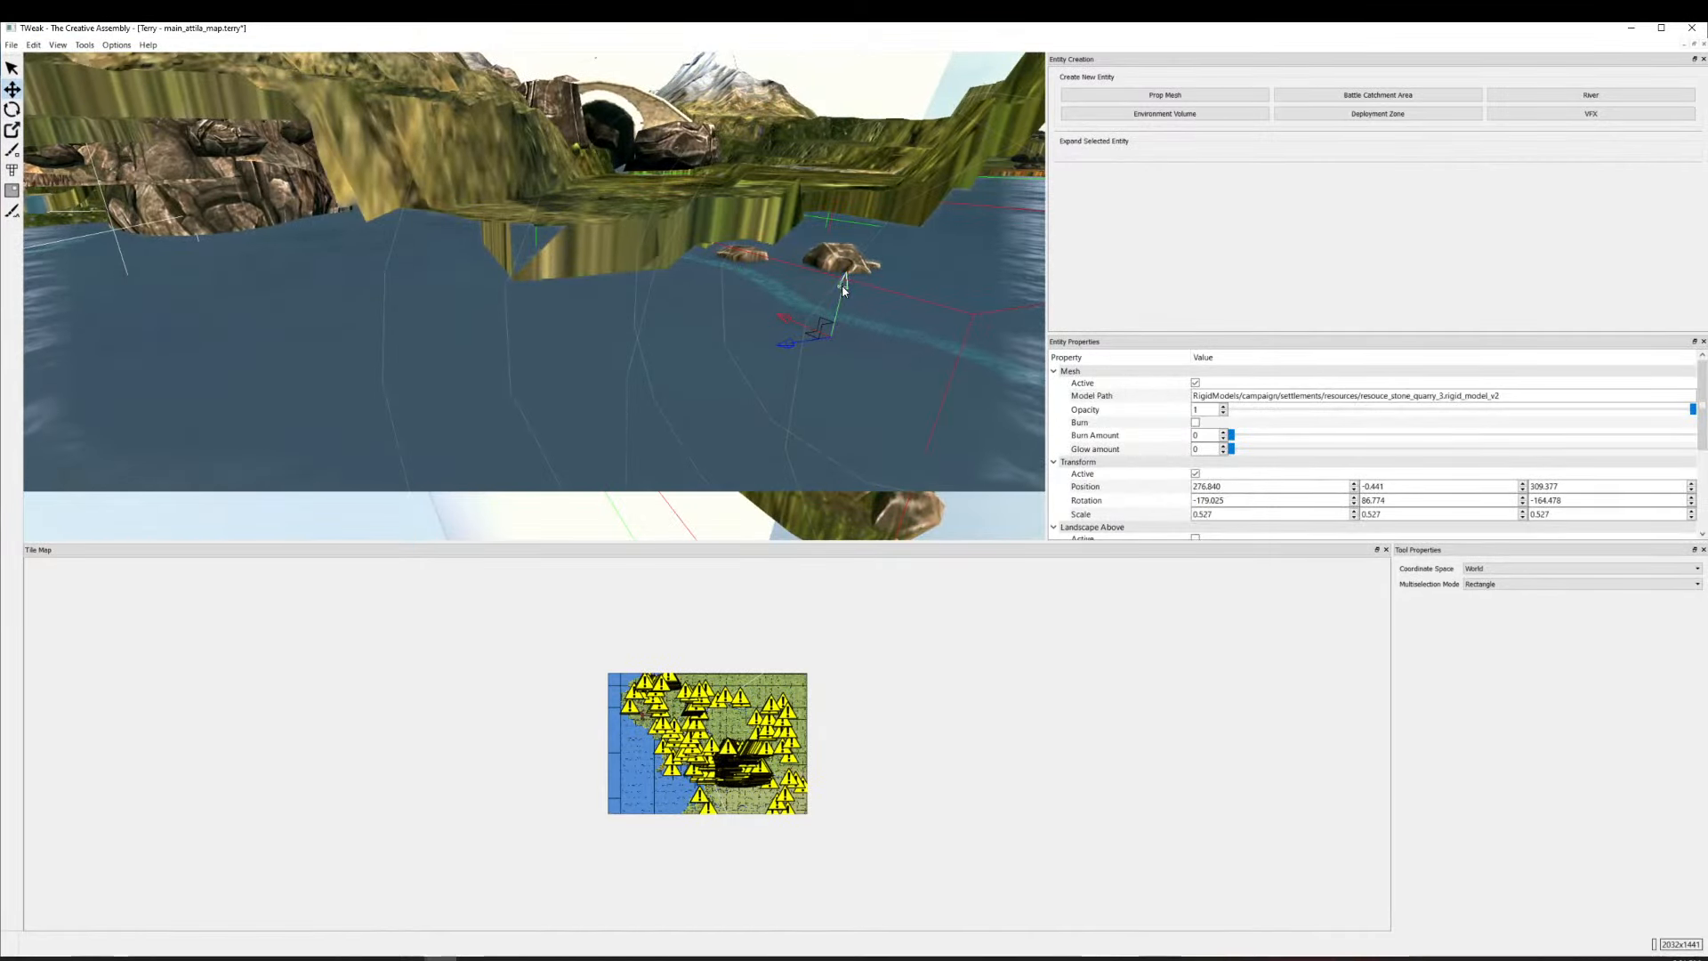
{"action": "left_click_drag", "start_coordinate": [844, 290], "coordinate": [872, 120]}
Fit the stone quarry prop around the stone bridge at position 279.158, 1.372, 310.127.
{"action": "key", "text": "w"}
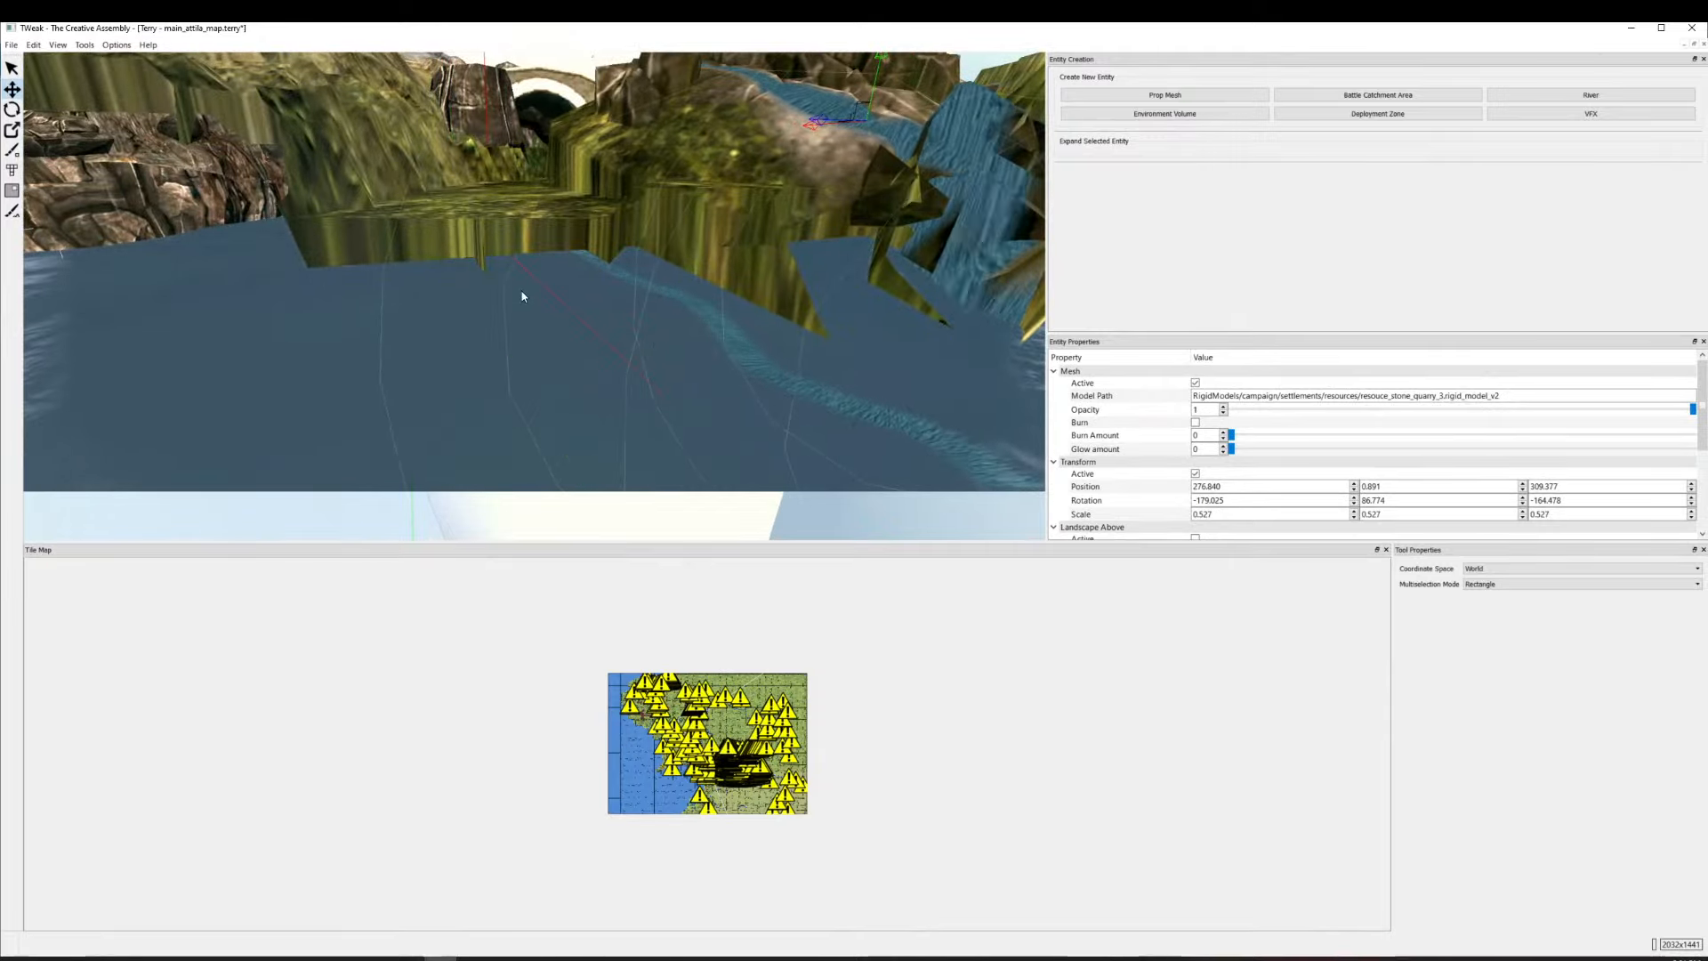
{"action": "left_click_drag", "start_coordinate": [525, 283], "coordinate": [773, 359]}
{"action": "key", "text": "s"}
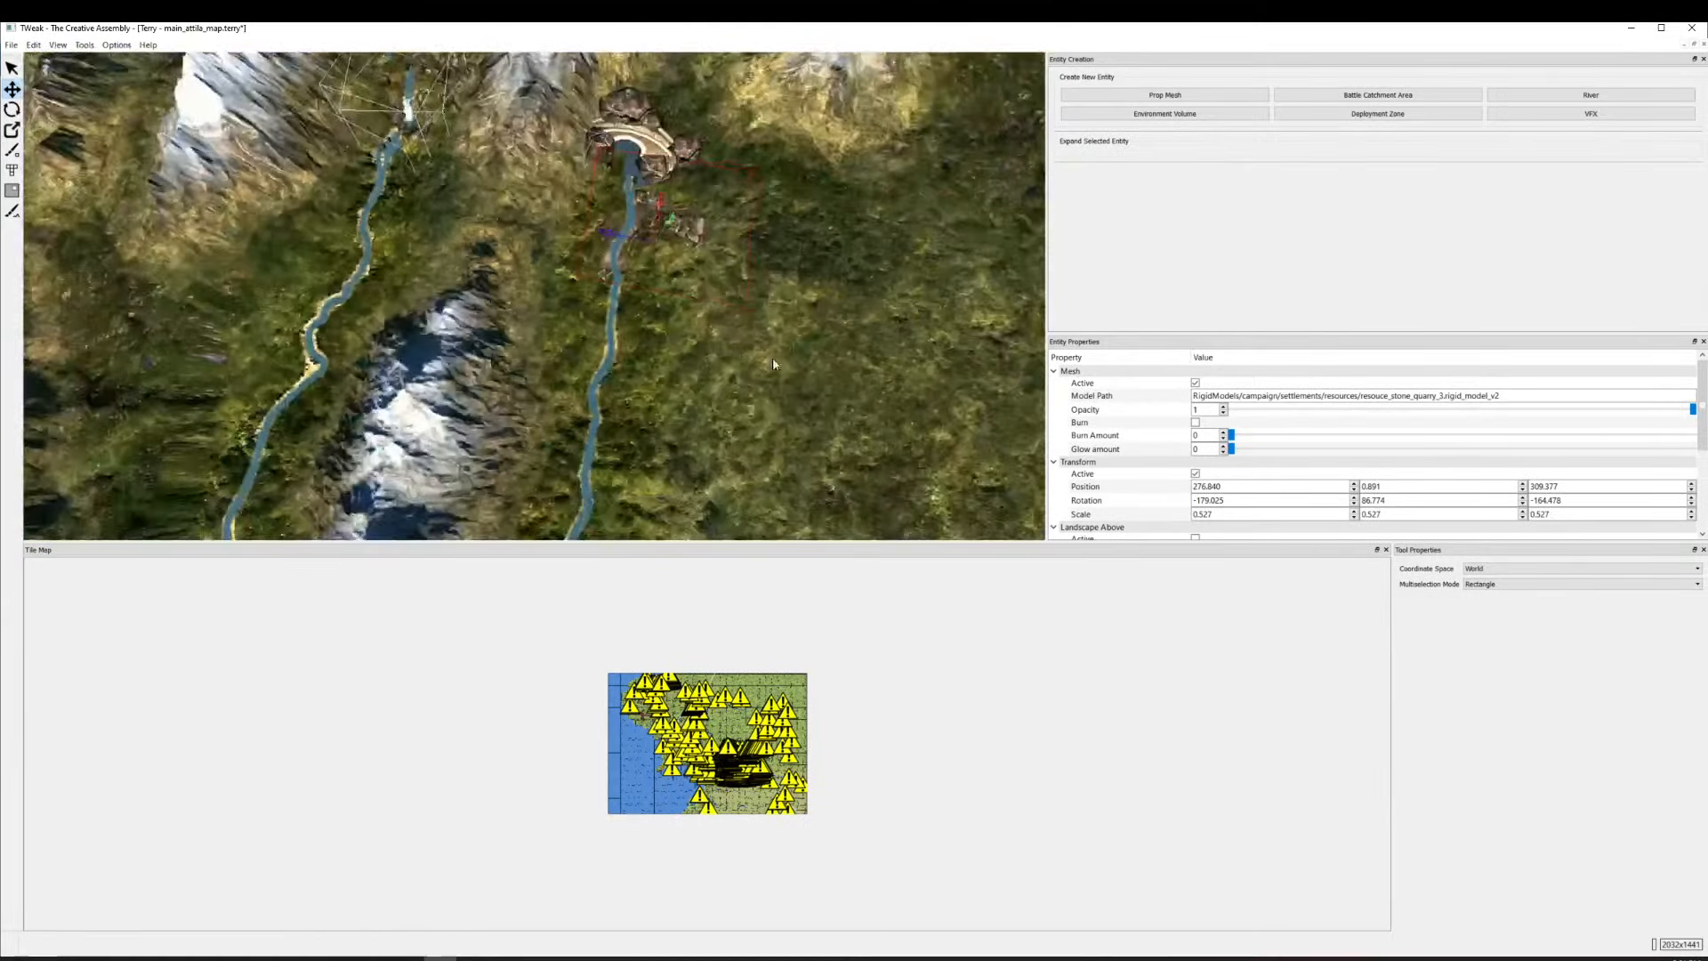
{"action": "left_click_drag", "start_coordinate": [525, 345], "coordinate": [640, 229]}
{"action": "key", "text": "w"}
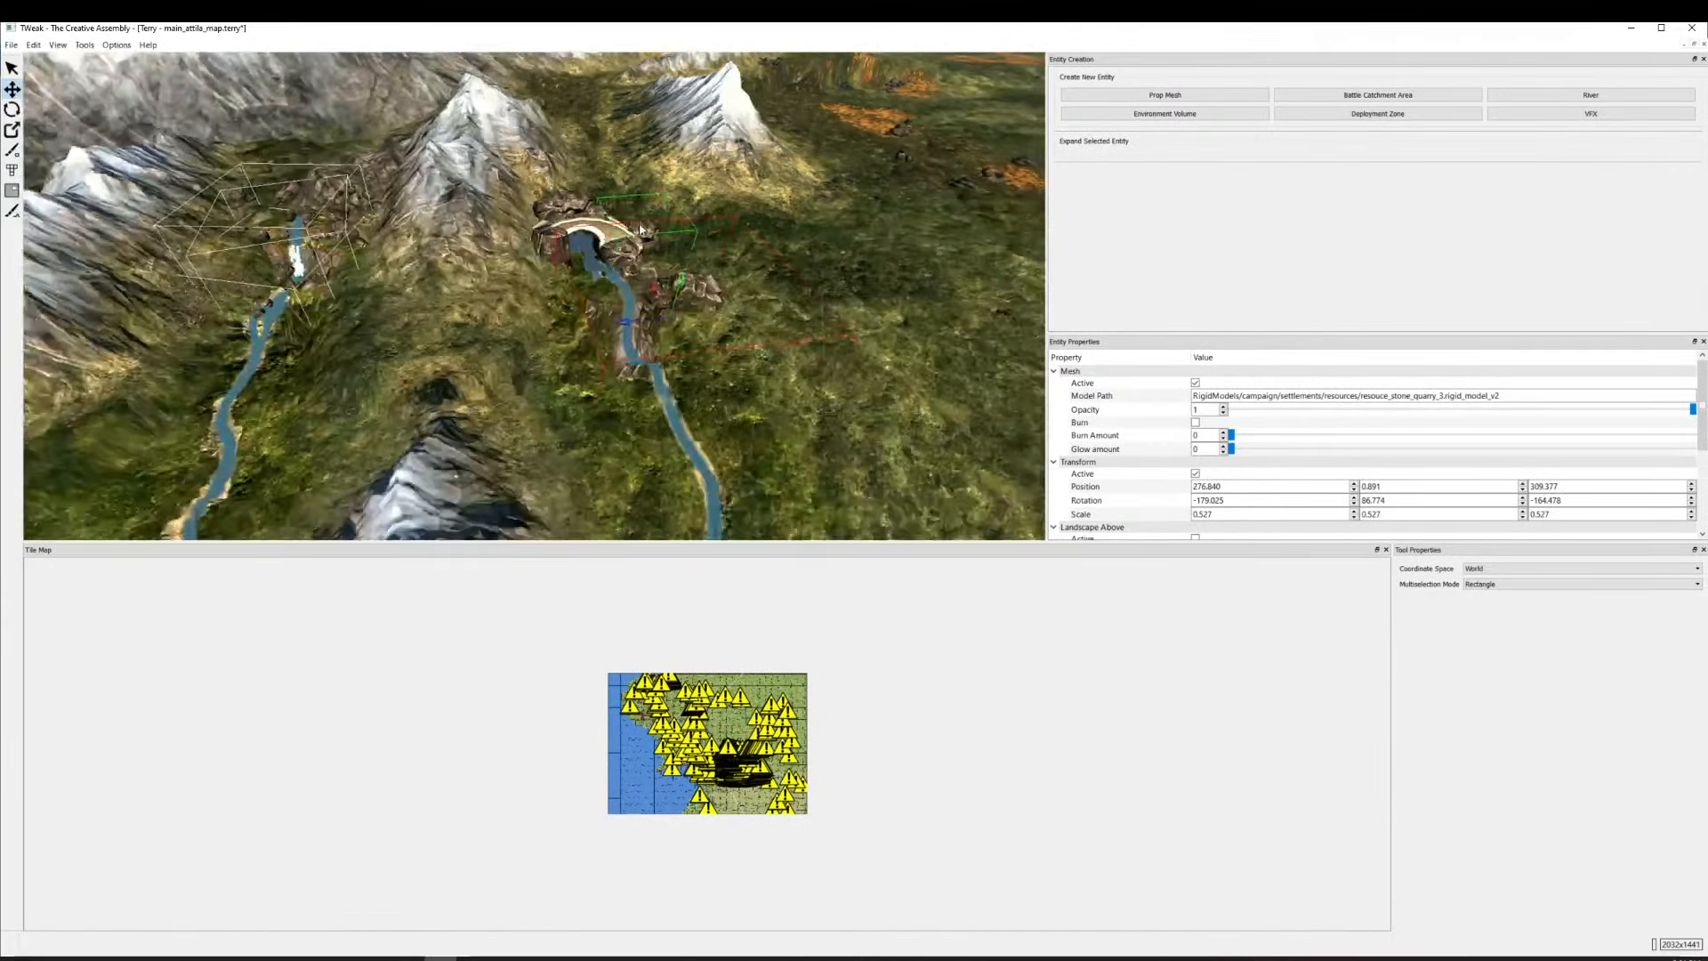
{"action": "left_click_drag", "start_coordinate": [680, 291], "coordinate": [585, 169]}
{"action": "scroll", "coordinate": [592, 323], "scroll_direction": "up", "scroll_amount": 5}
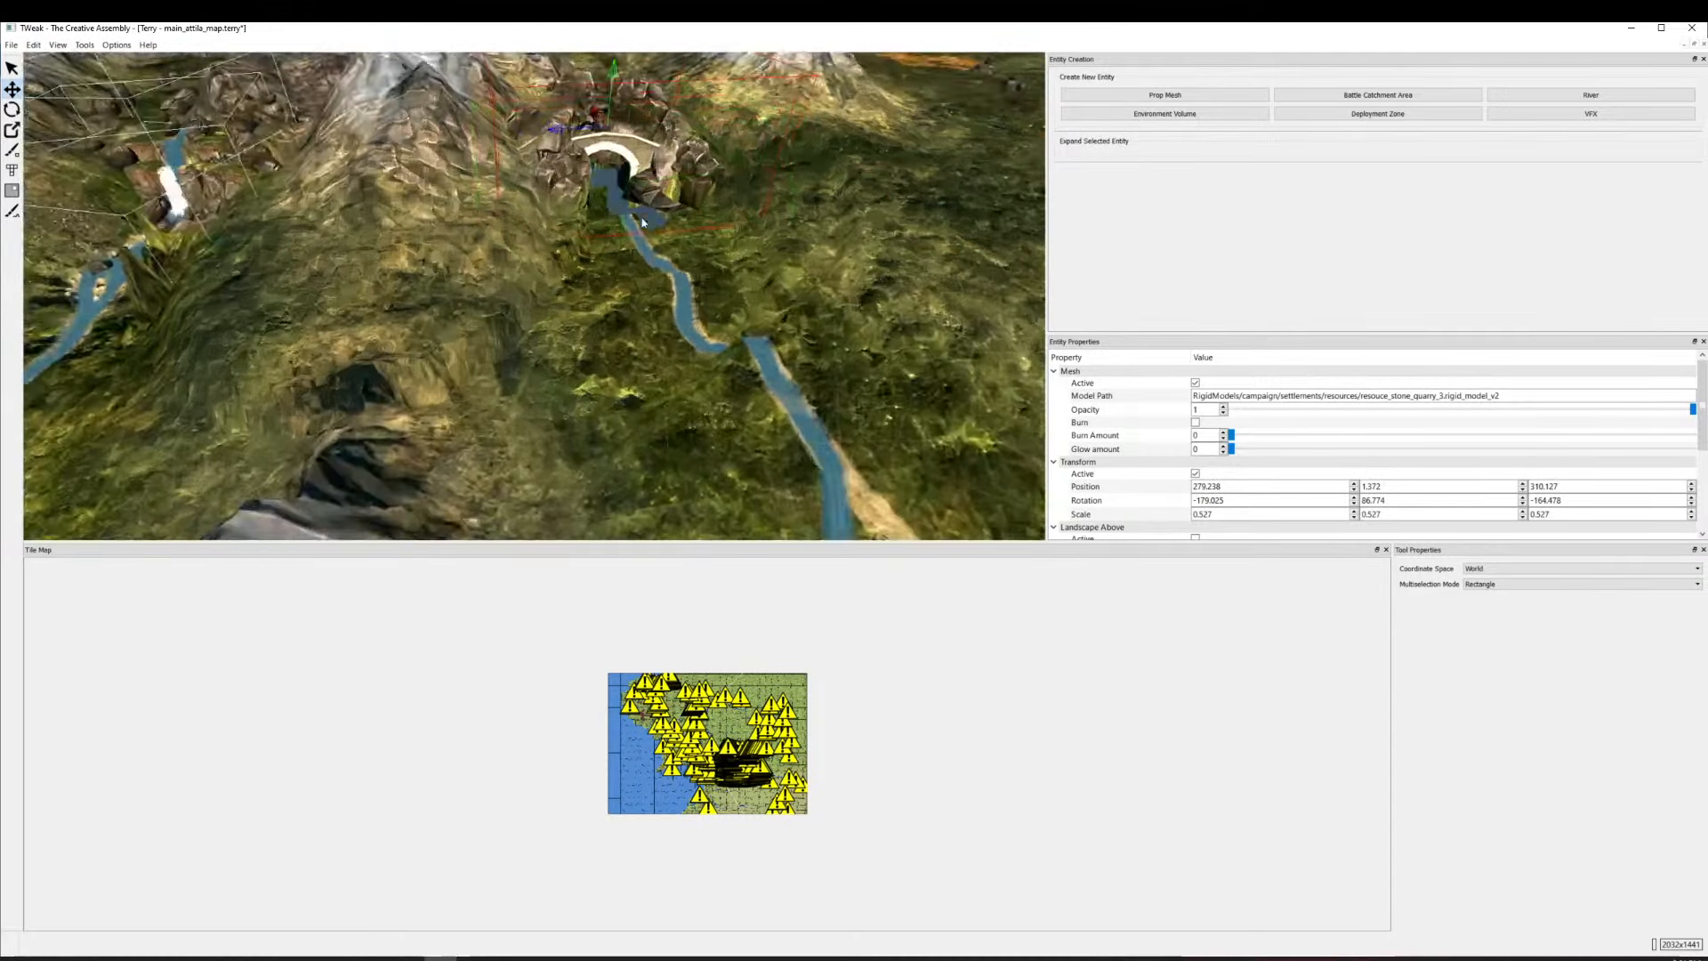
{"action": "scroll", "coordinate": [593, 328], "scroll_direction": "up", "scroll_amount": 5}
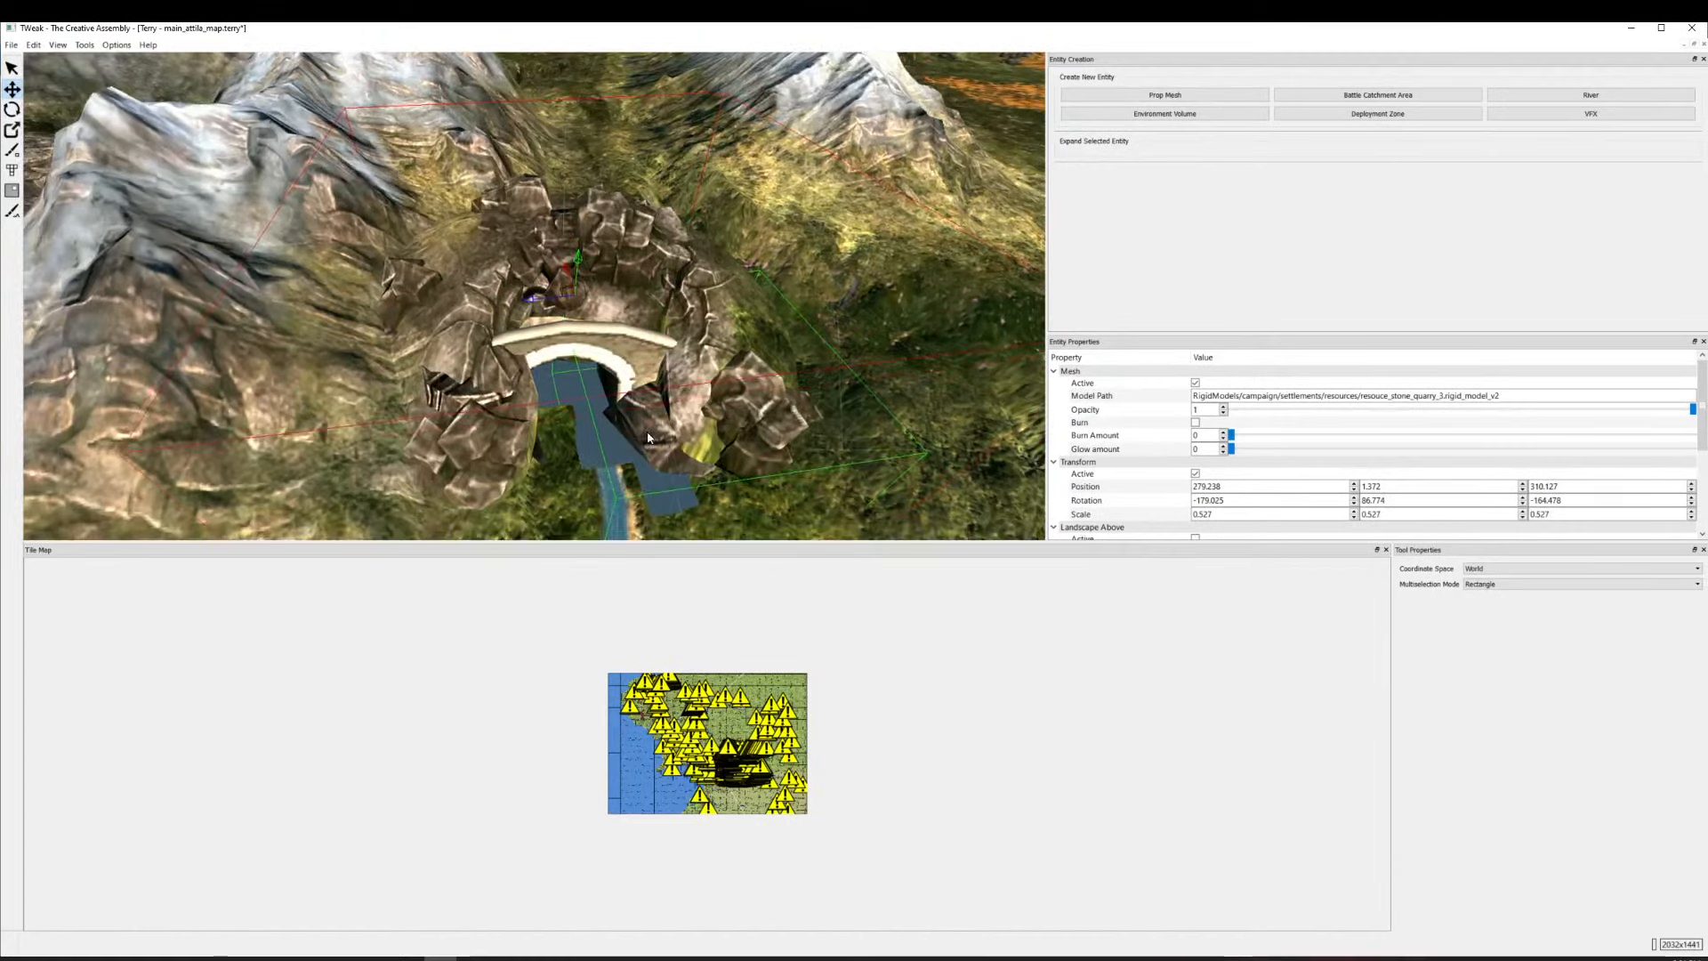
{"action": "left_click_drag", "start_coordinate": [565, 275], "coordinate": [560, 281]}
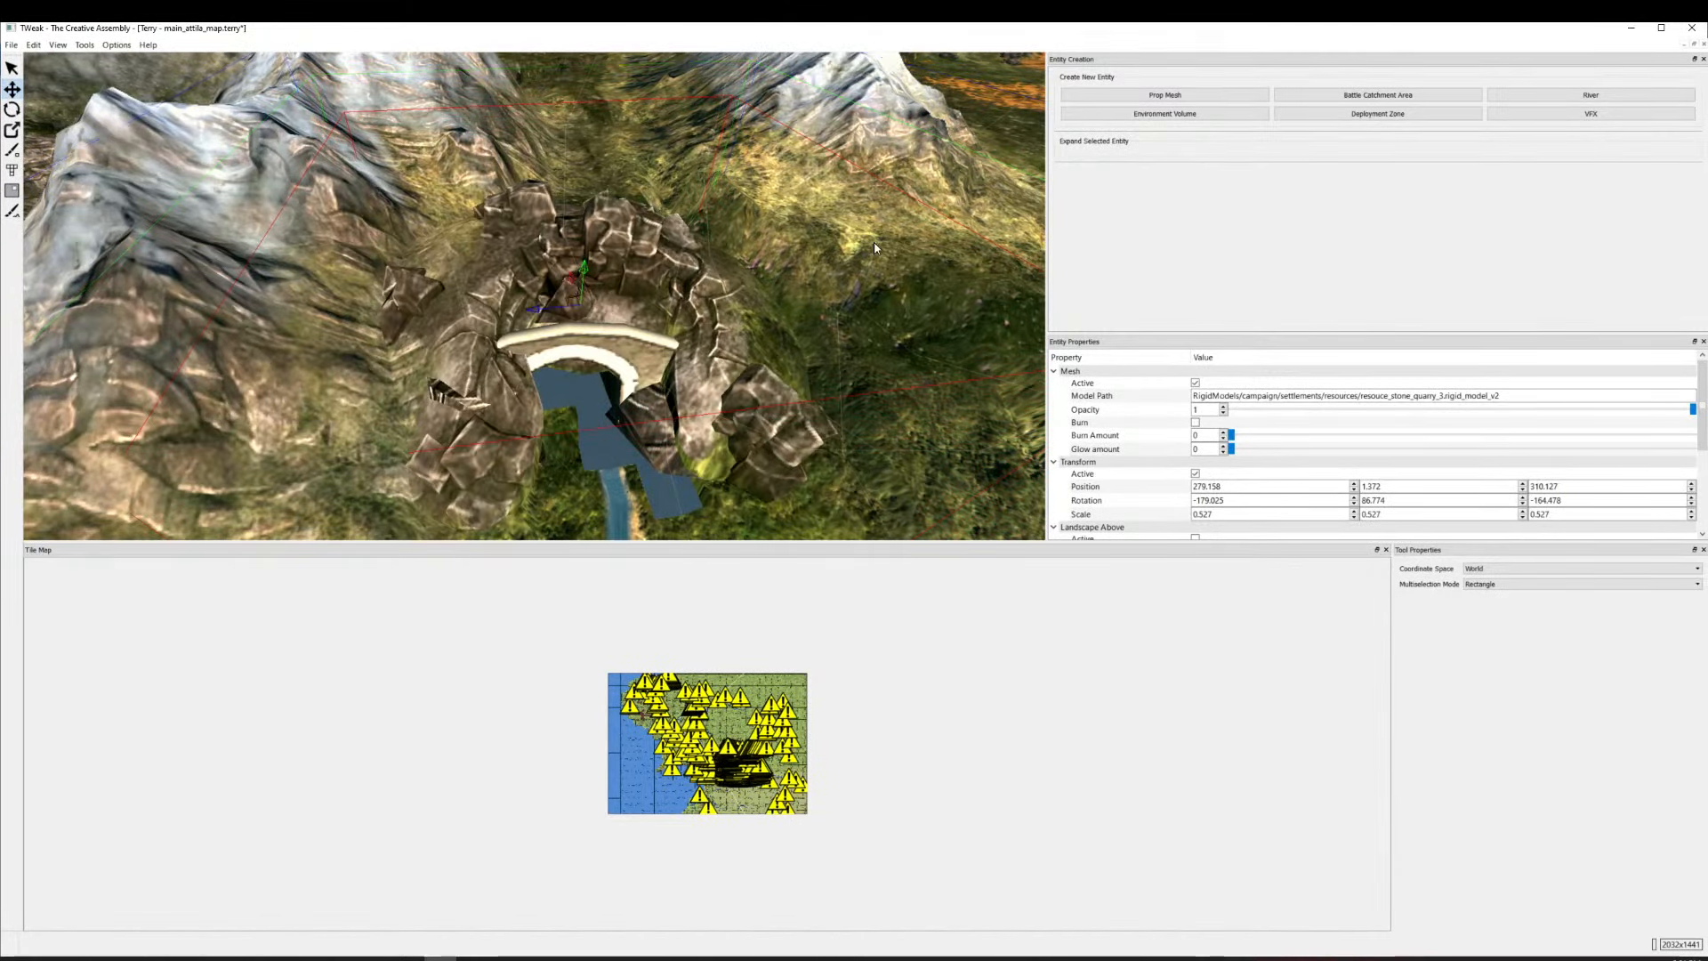
Turn off Landscape Above for the rock_atlantic_small02 prop beside the bridge and move it to 278.969, 1.100, 309.488.
{"action": "left_click", "coordinate": [640, 435]}
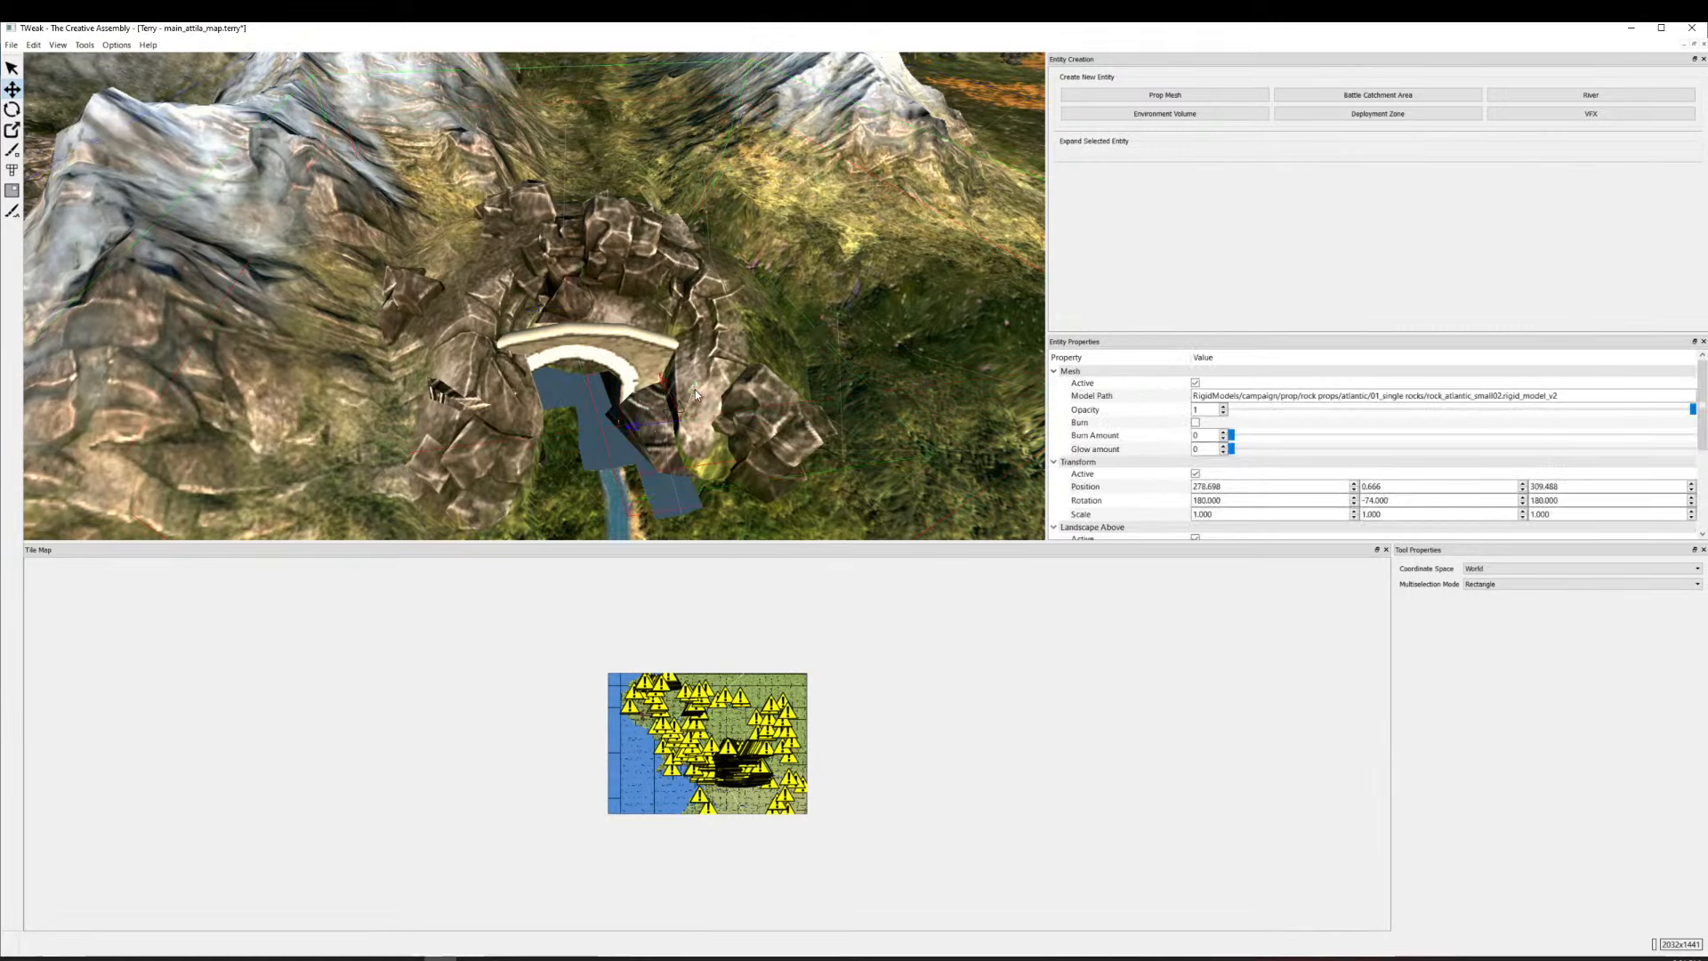
{"action": "scroll", "coordinate": [1221, 436], "scroll_direction": "down", "scroll_amount": 3}
{"action": "left_click", "coordinate": [1195, 424]}
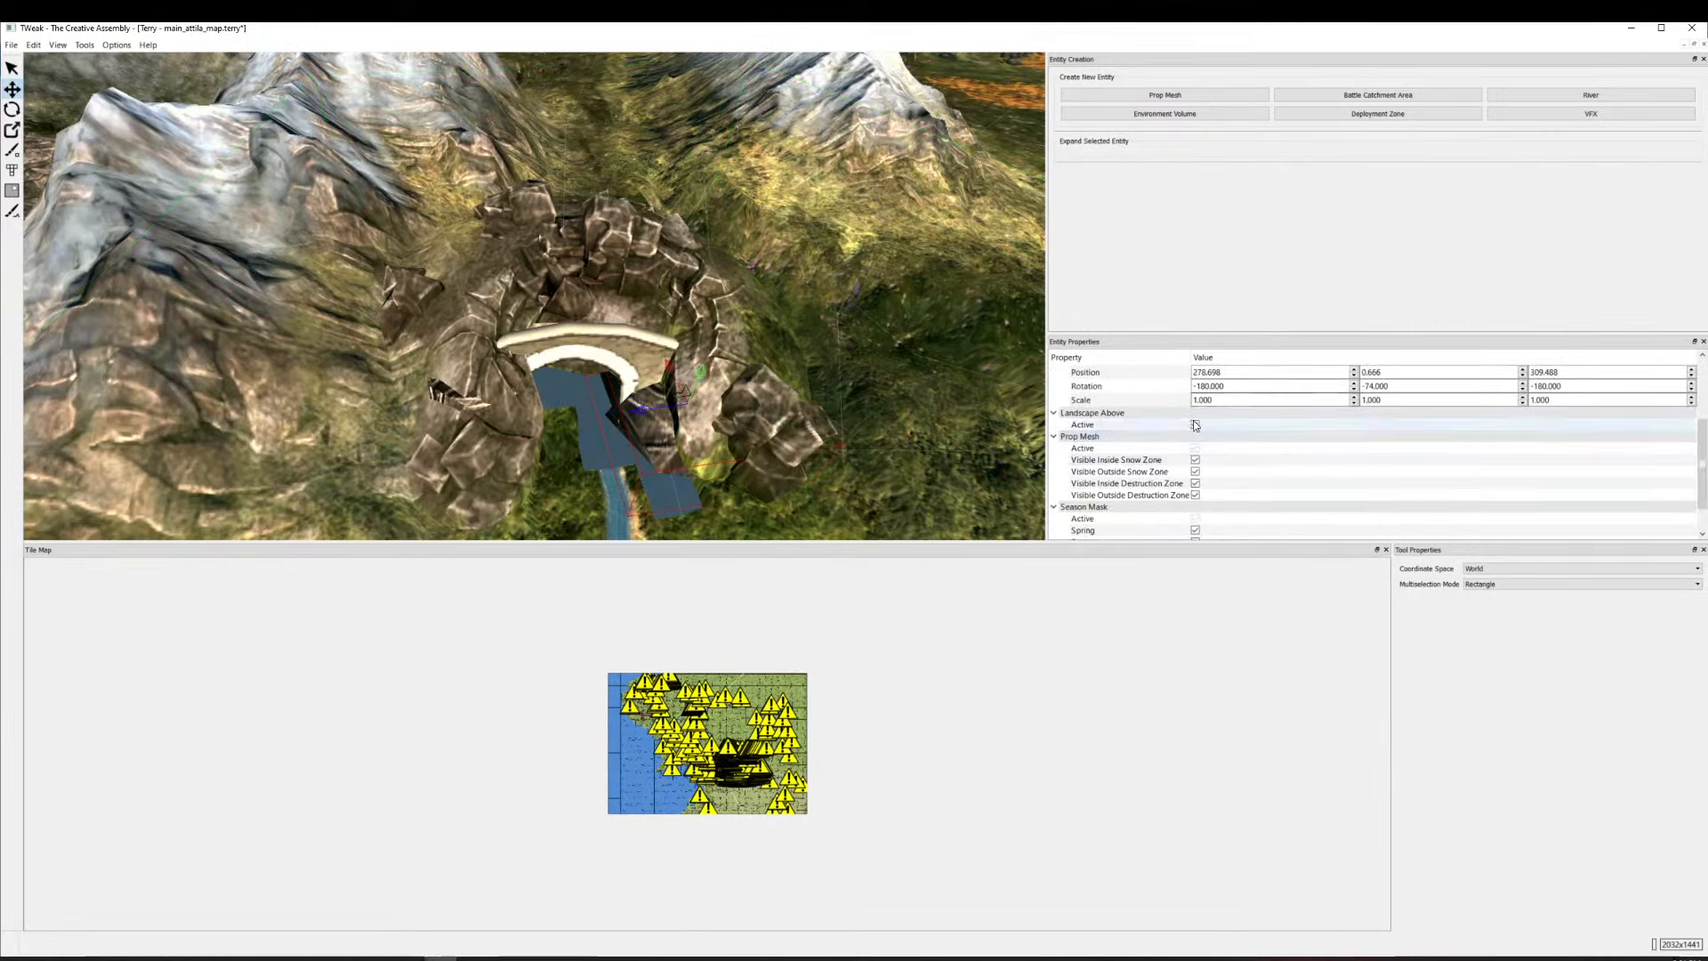
{"action": "left_click_drag", "start_coordinate": [701, 370], "coordinate": [611, 329]}
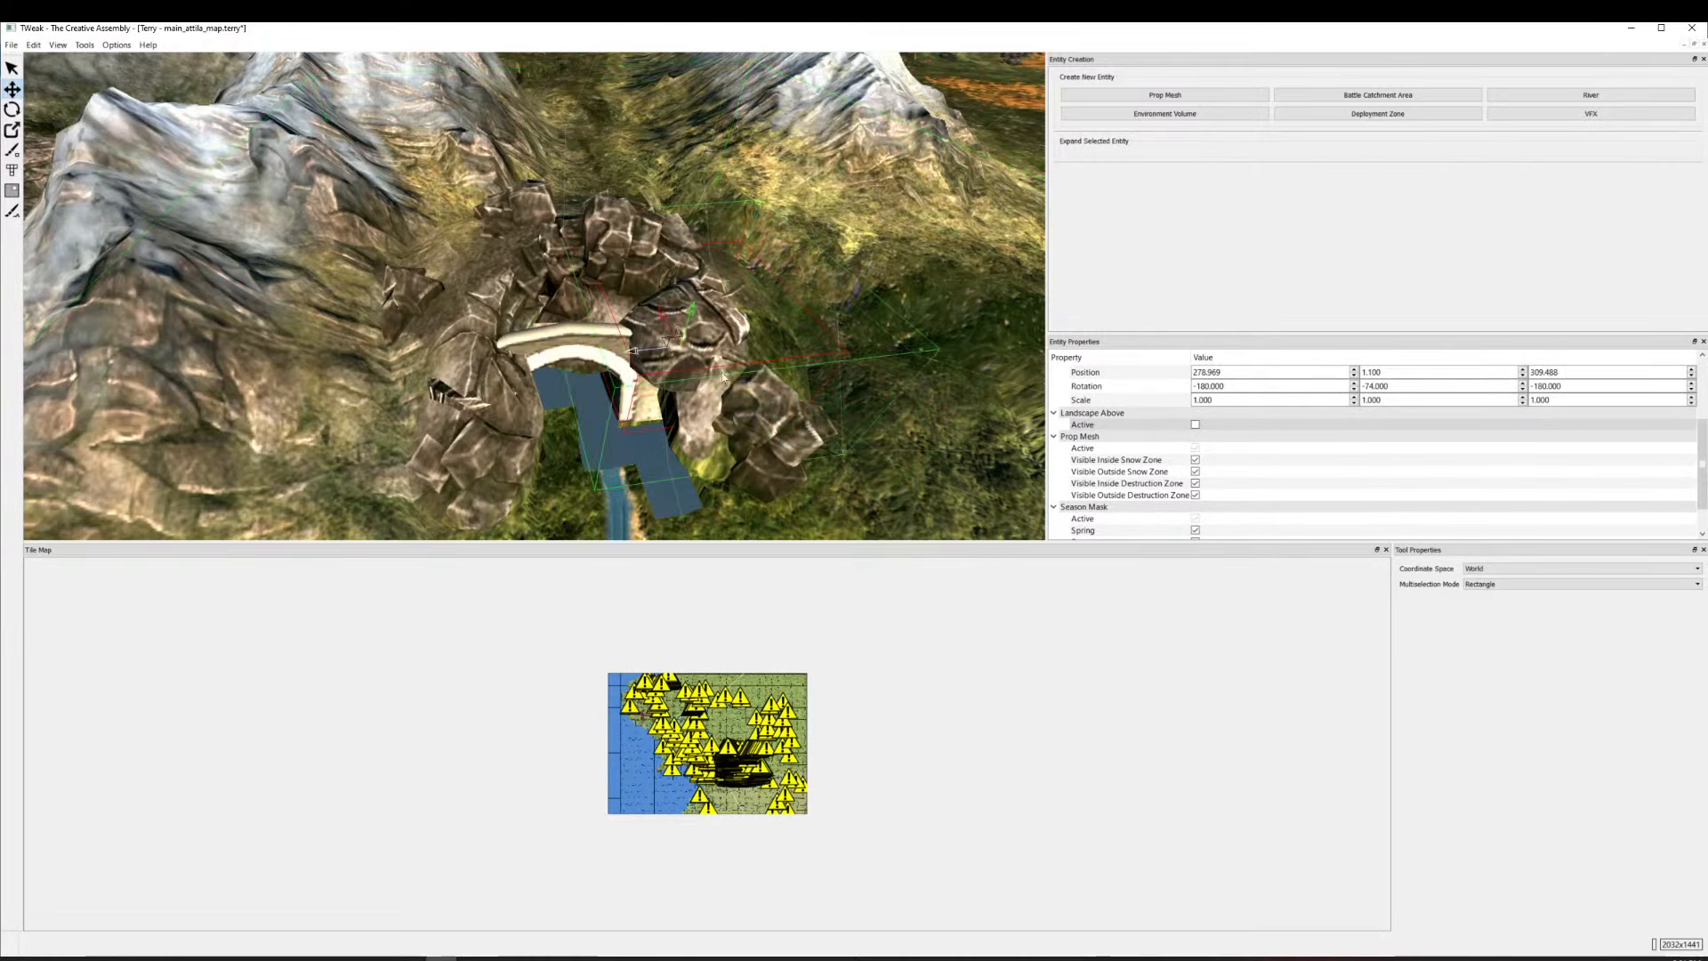
Place a rock_atlantic_small03 prop mesh on the riverbank in front of the bridge, at about X 277.978, Z 309.483.
{"action": "scroll", "coordinate": [722, 377], "scroll_direction": "down", "scroll_amount": 4}
{"action": "scroll", "coordinate": [665, 285], "scroll_direction": "up", "scroll_amount": 6}
{"action": "left_click", "coordinate": [756, 313]}
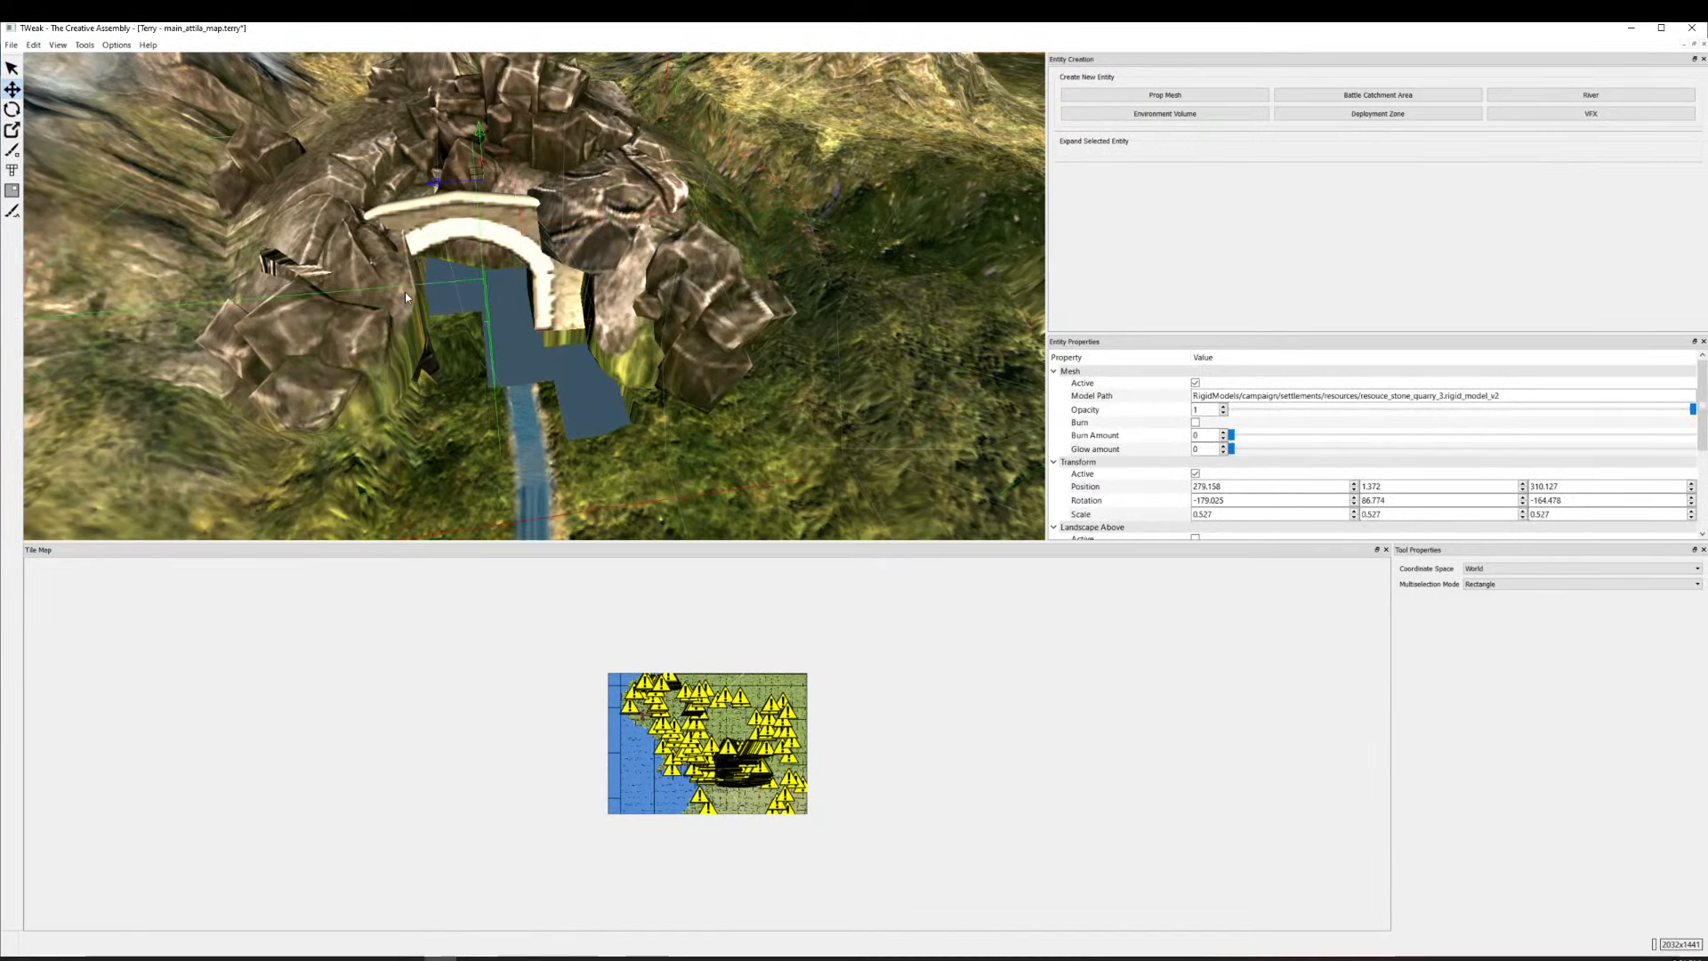
{"action": "scroll", "coordinate": [523, 356], "scroll_direction": "up", "scroll_amount": 2}
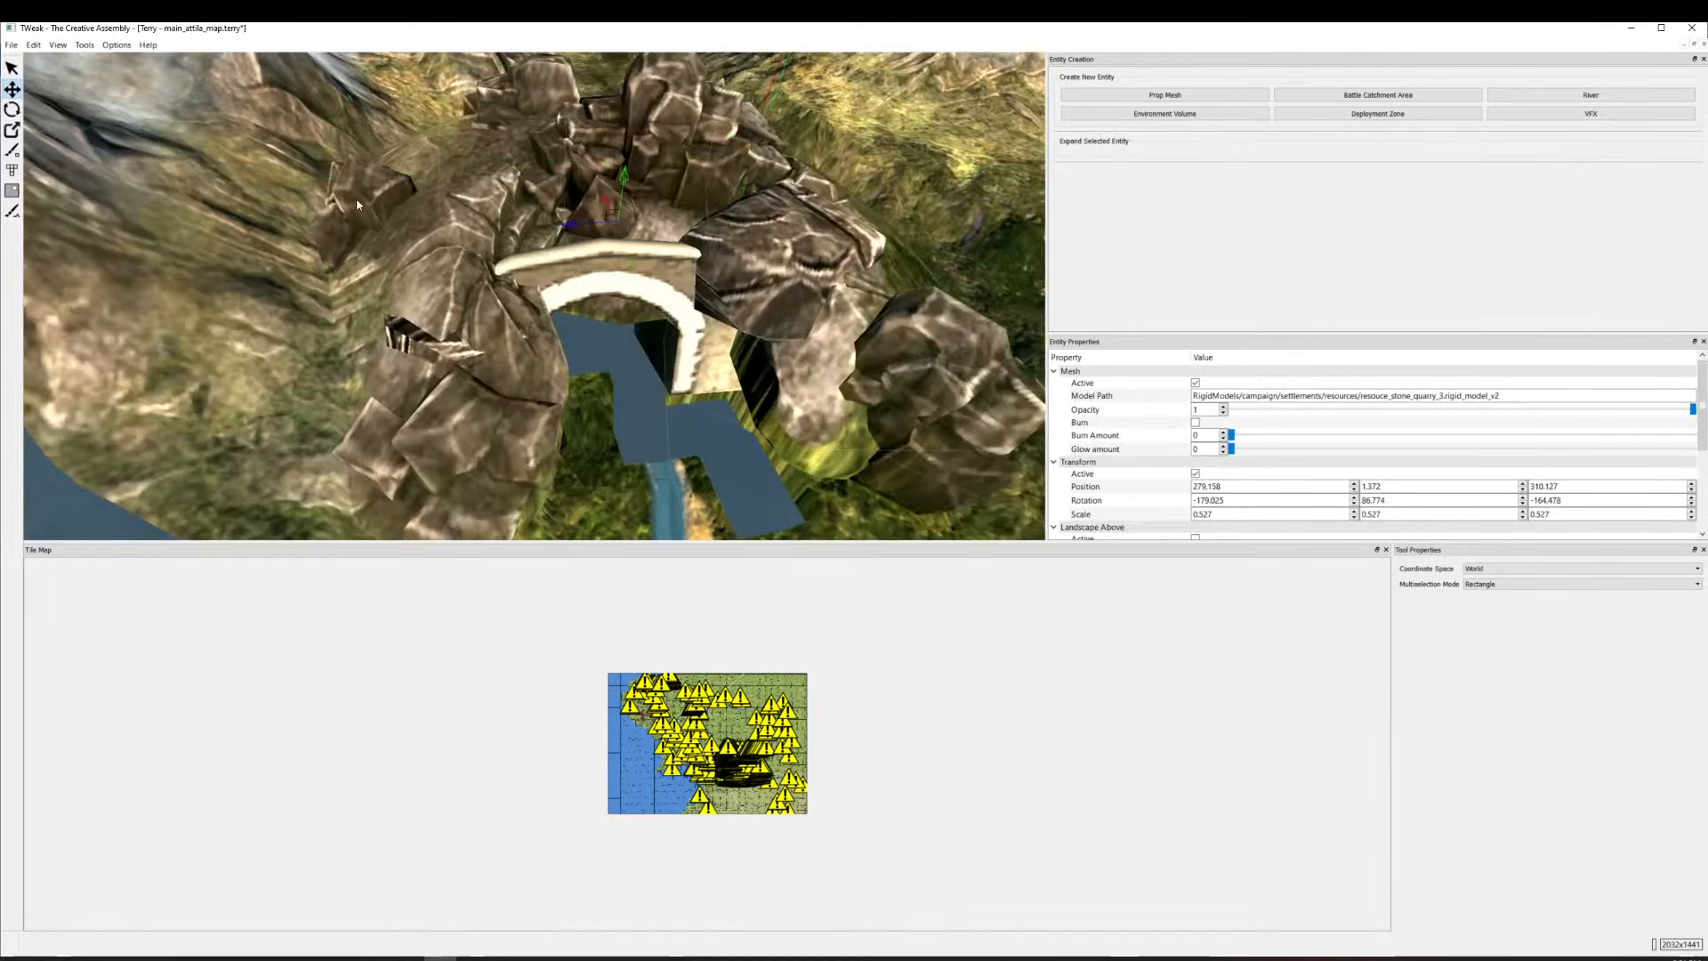
{"action": "scroll", "coordinate": [356, 204], "scroll_direction": "down", "scroll_amount": 4}
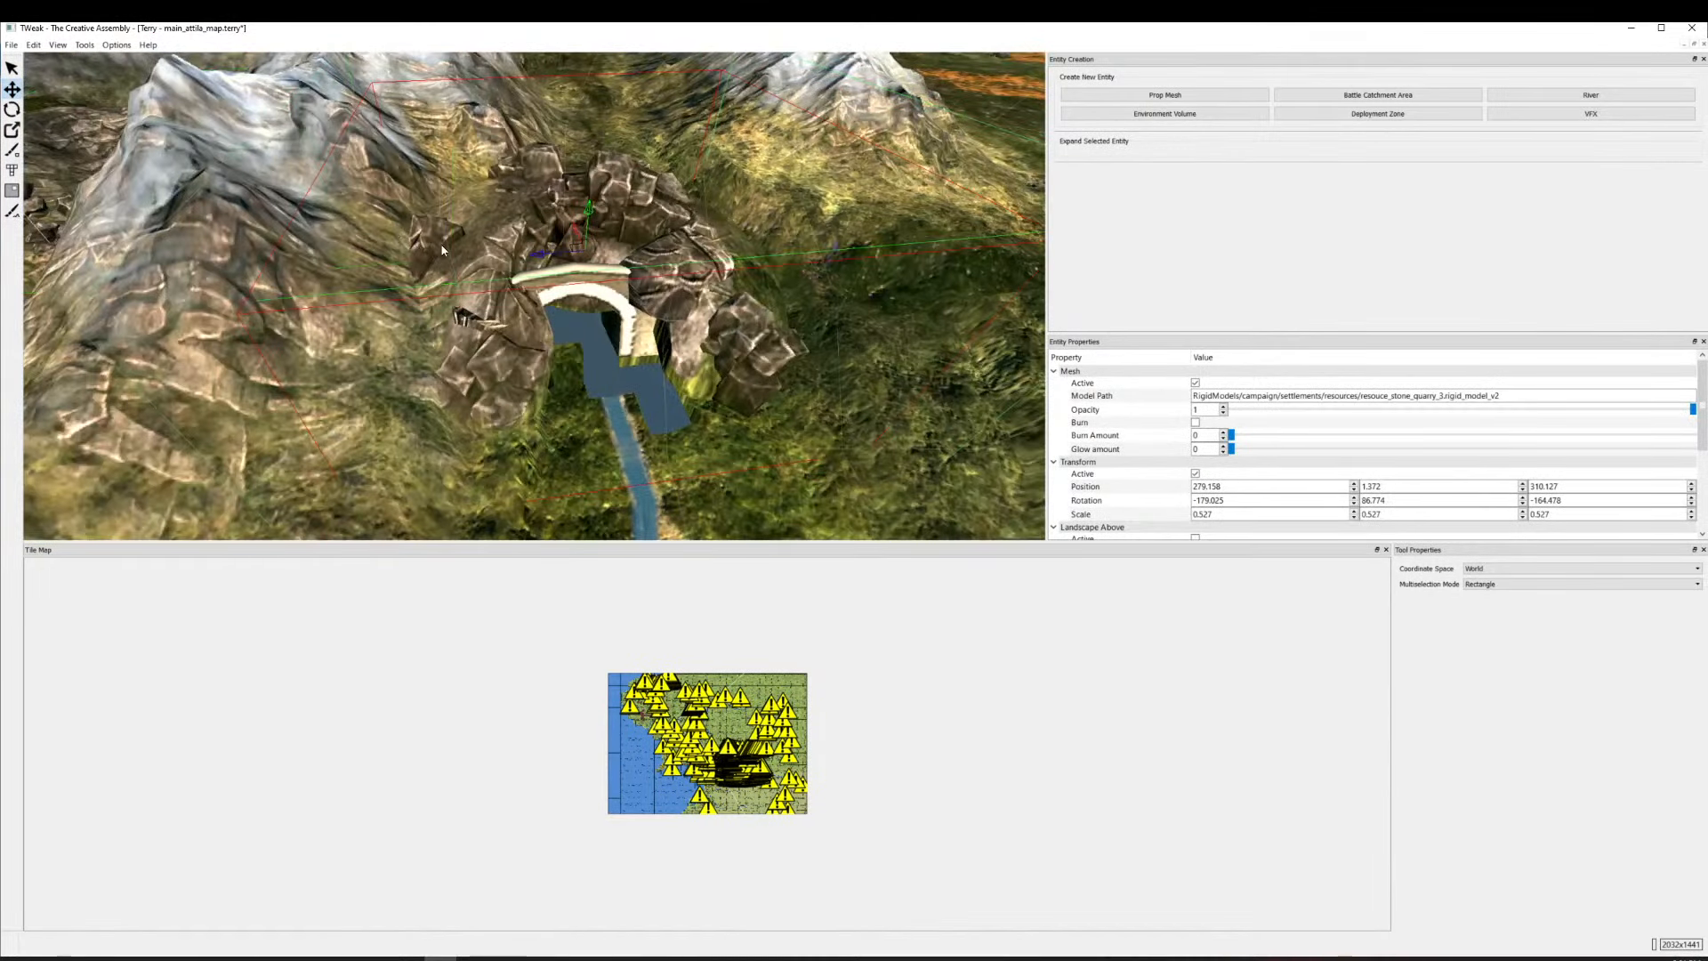
{"action": "left_click", "coordinate": [1160, 96]}
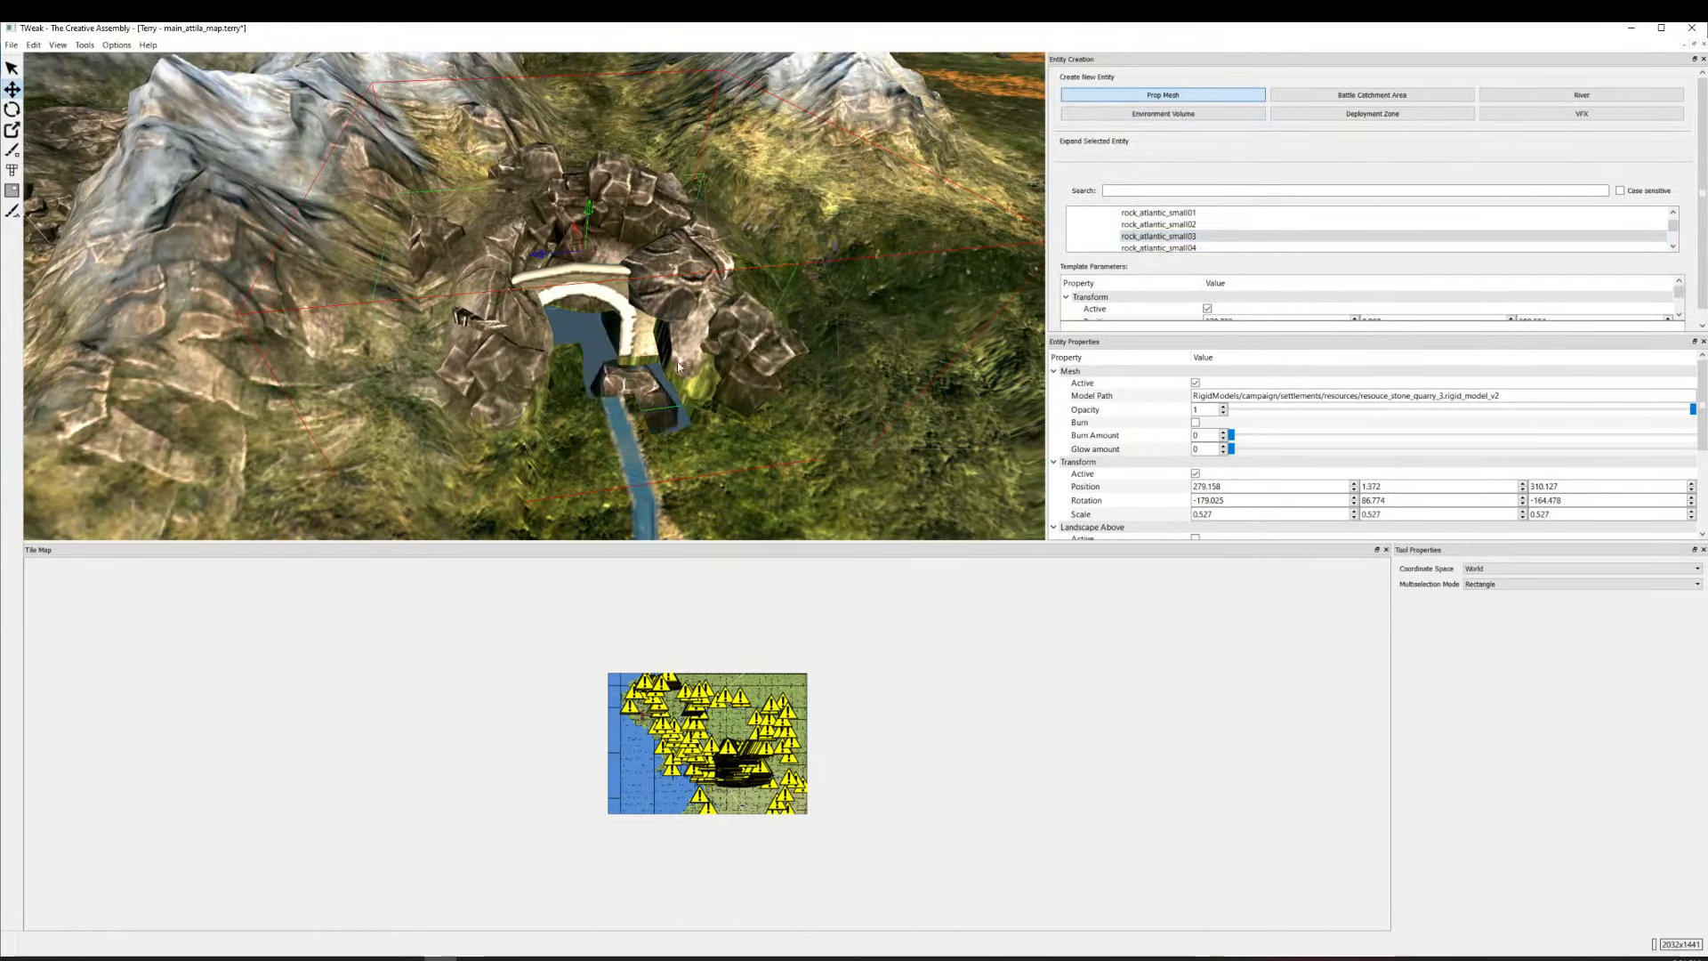
{"action": "scroll", "coordinate": [678, 367], "scroll_direction": "up", "scroll_amount": 2}
{"action": "left_click_drag", "start_coordinate": [781, 468], "coordinate": [672, 435]}
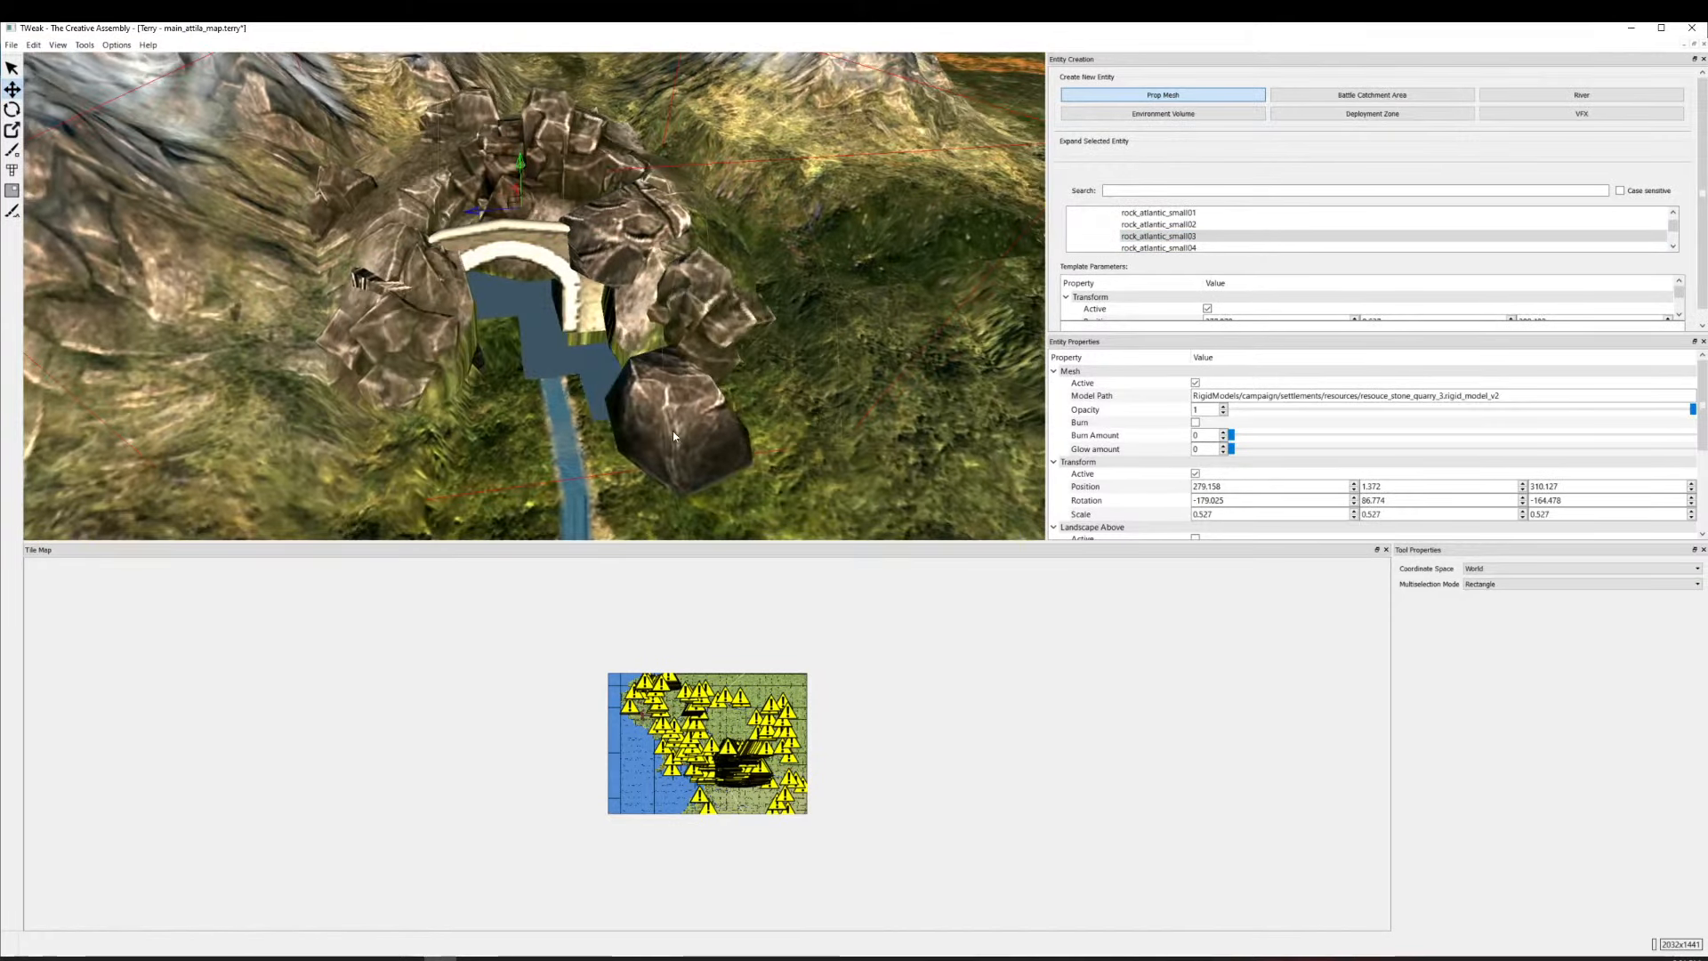
{"action": "left_click", "coordinate": [10, 69]}
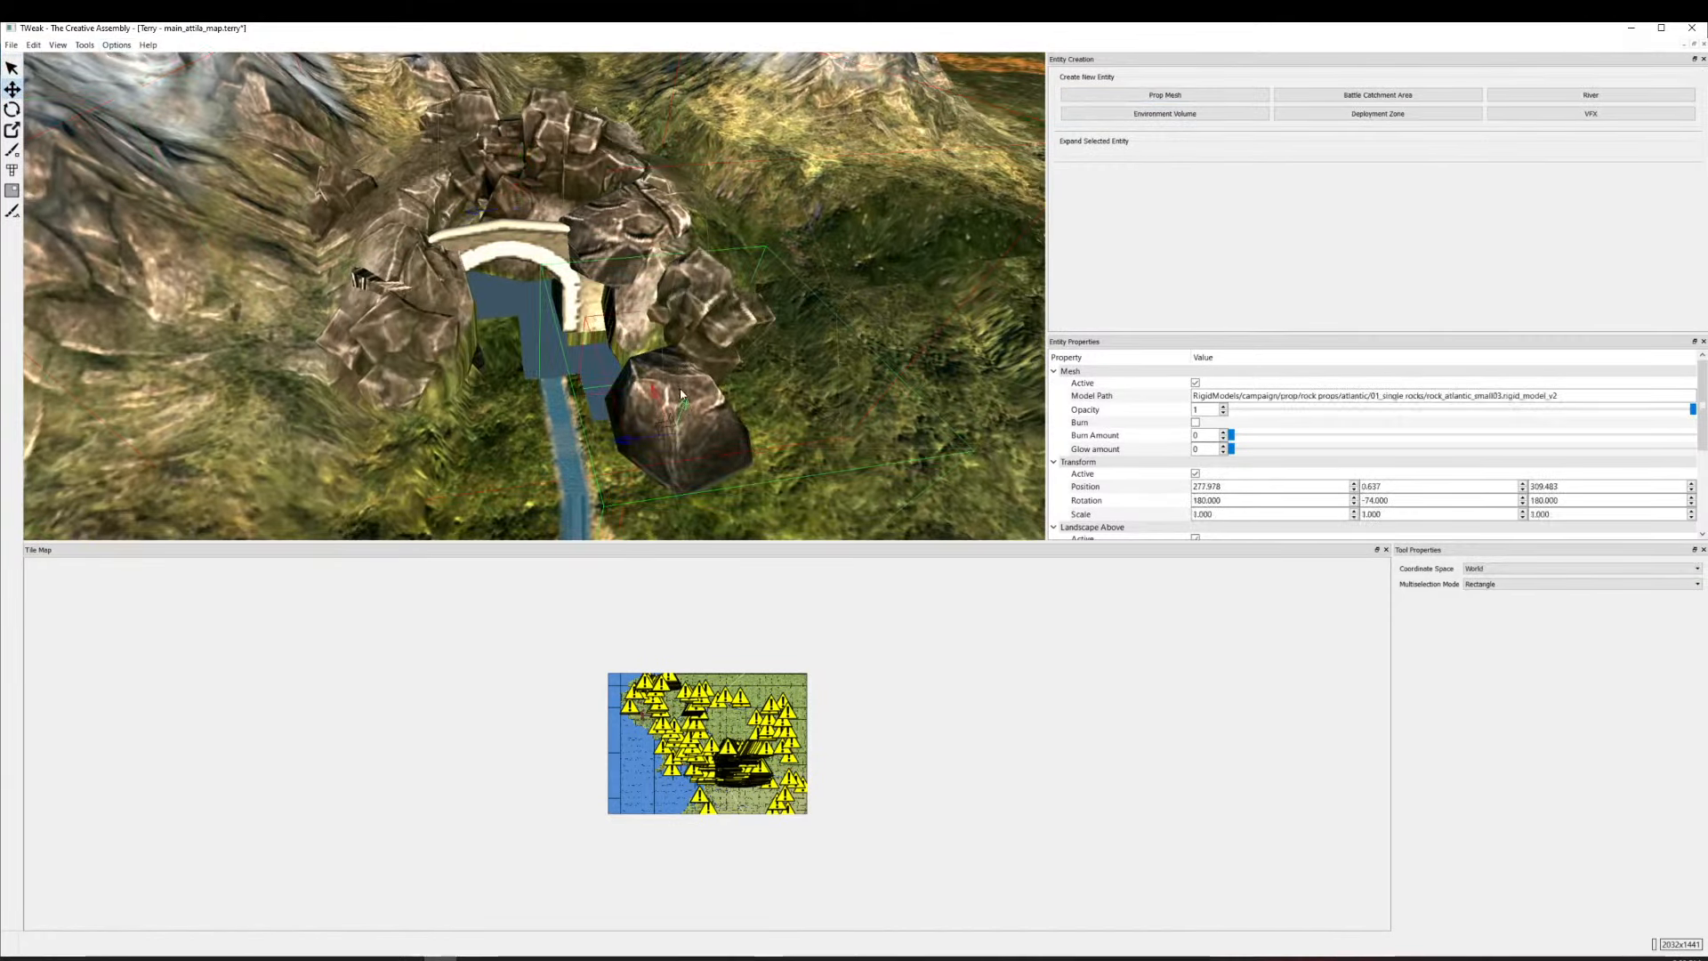
Turn off Landscape Above for the rock_atlantic_small03 prop and move it against the bridge arch at 278.782, 0.737, 309.718.
{"action": "scroll", "coordinate": [1148, 445], "scroll_direction": "down", "scroll_amount": 3}
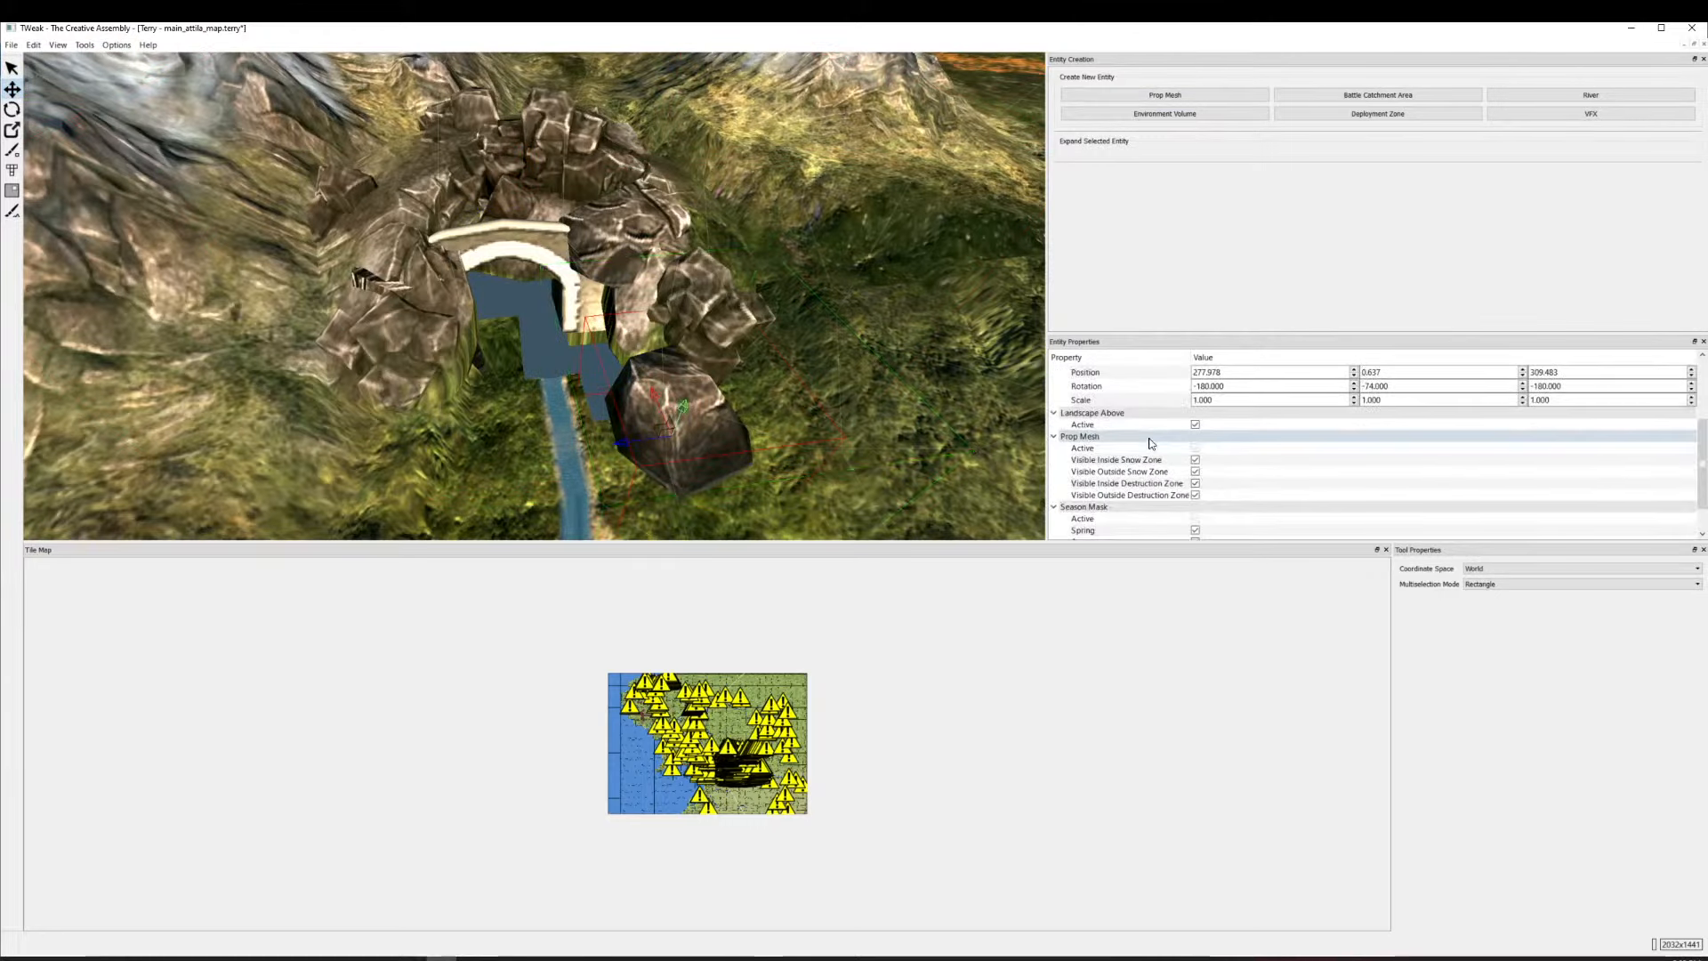
{"action": "left_click", "coordinate": [1195, 425]}
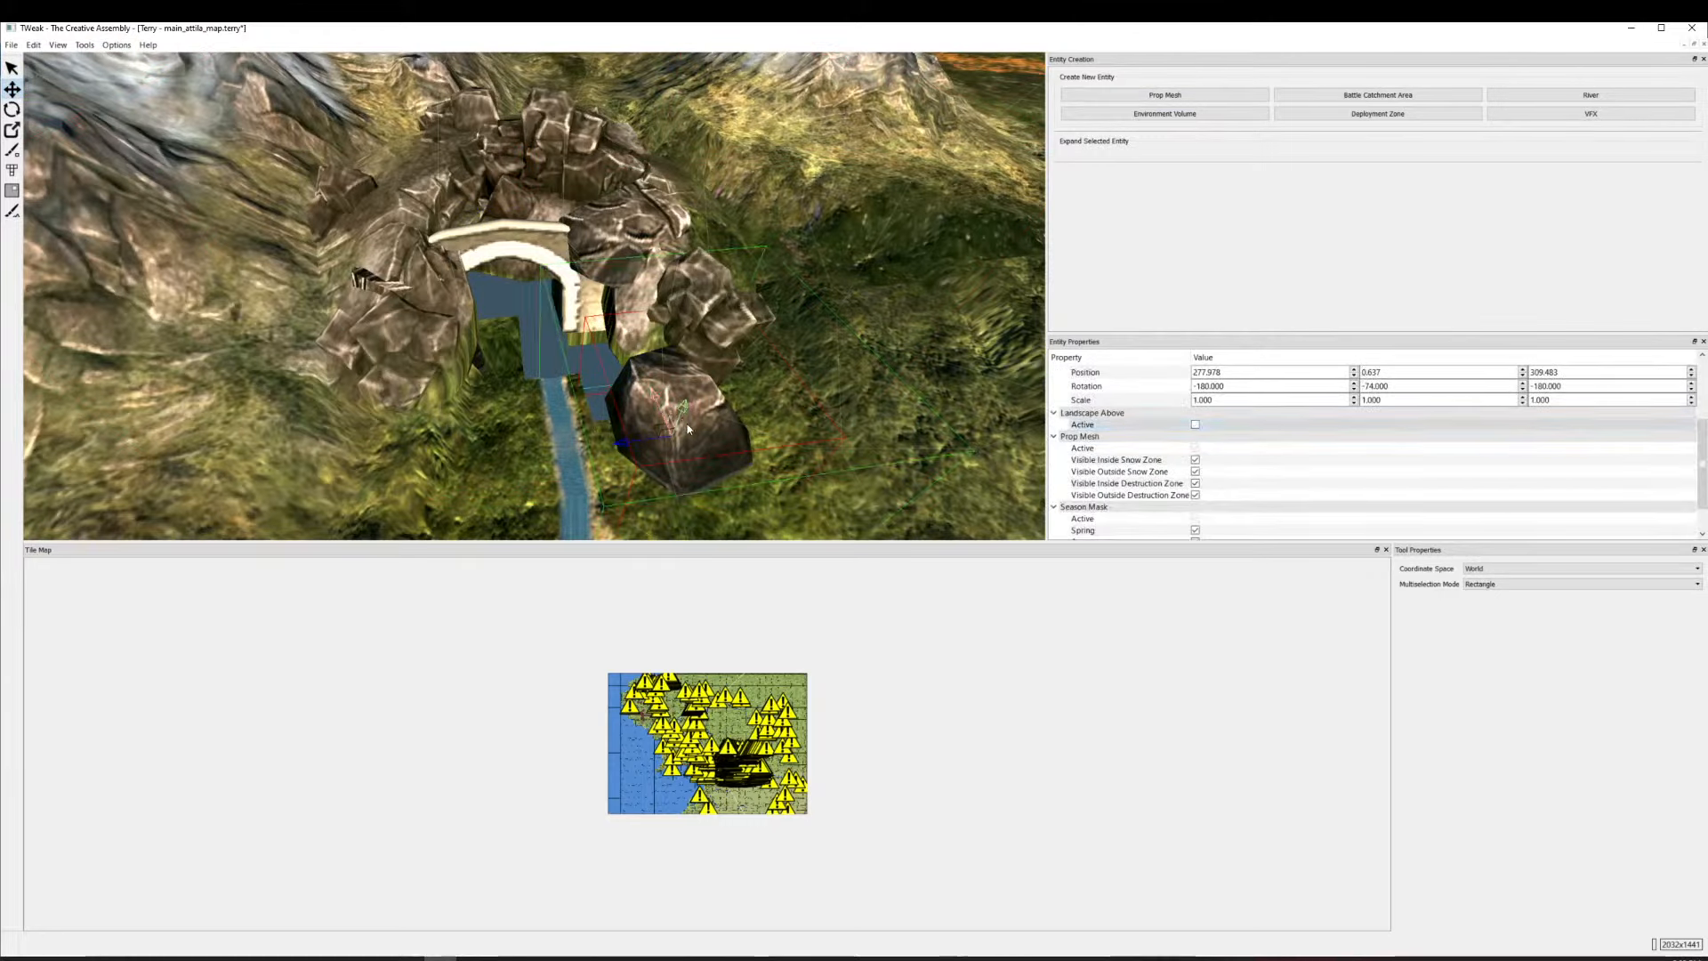
{"action": "left_click_drag", "start_coordinate": [681, 407], "coordinate": [659, 319]}
{"action": "scroll", "coordinate": [454, 293], "scroll_direction": "up", "scroll_amount": 4}
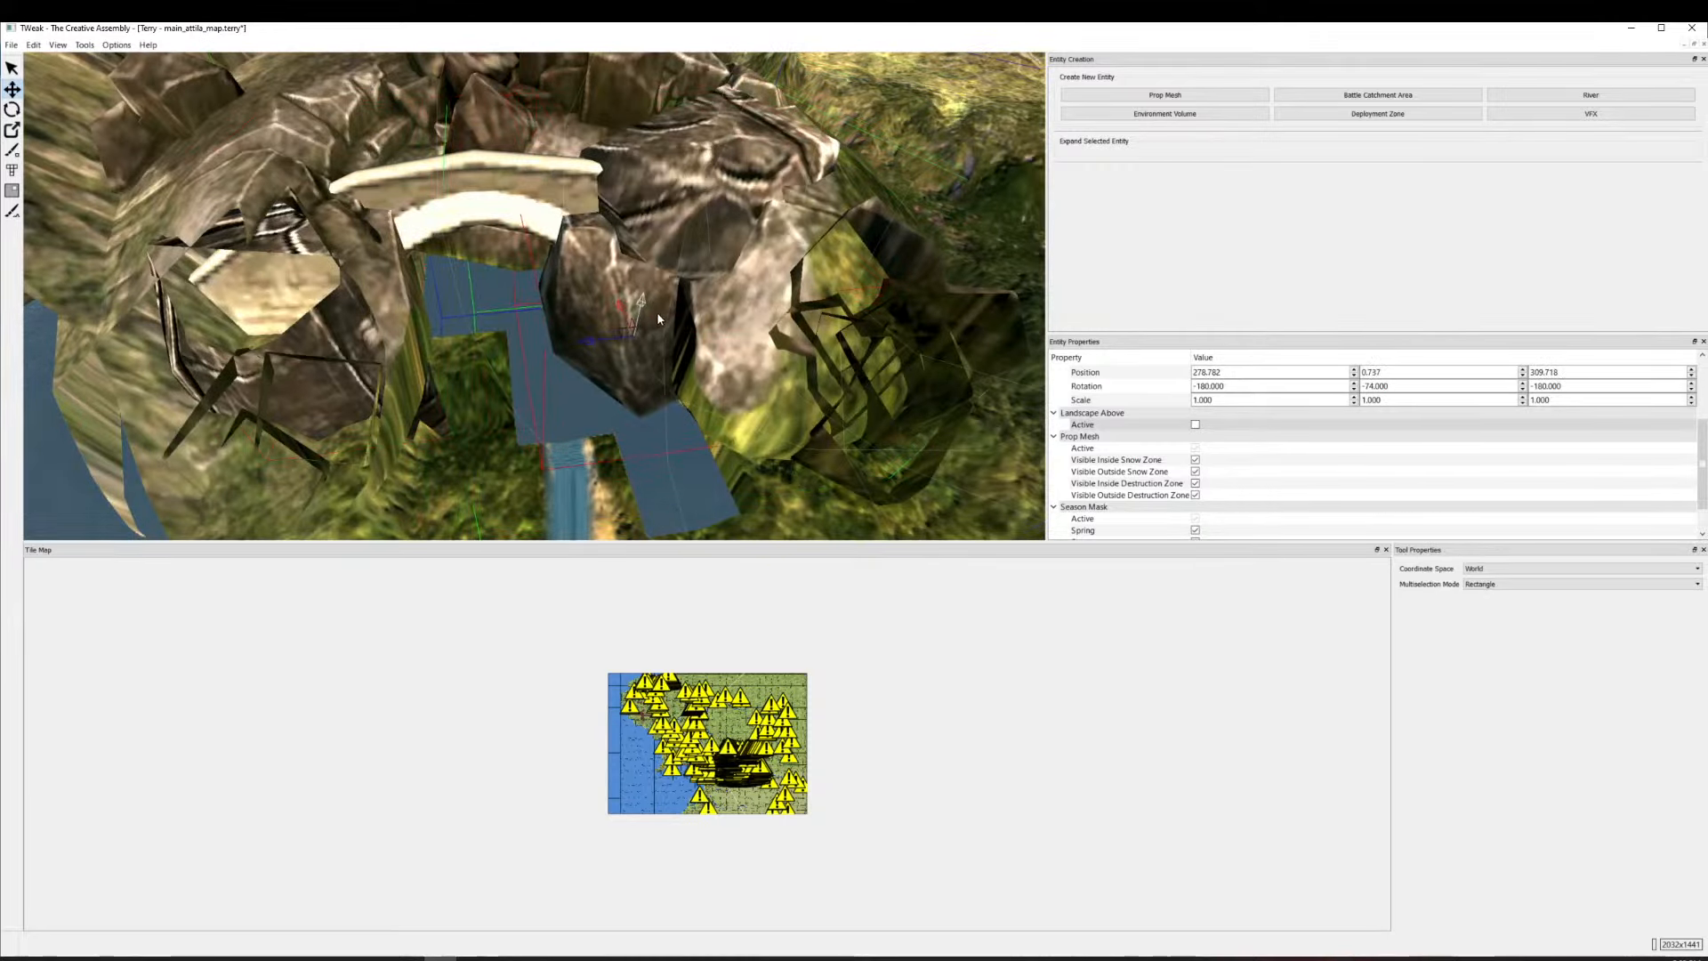
{"action": "scroll", "coordinate": [658, 318], "scroll_direction": "down", "scroll_amount": 5}
{"action": "scroll", "coordinate": [621, 356], "scroll_direction": "up", "scroll_amount": 5}
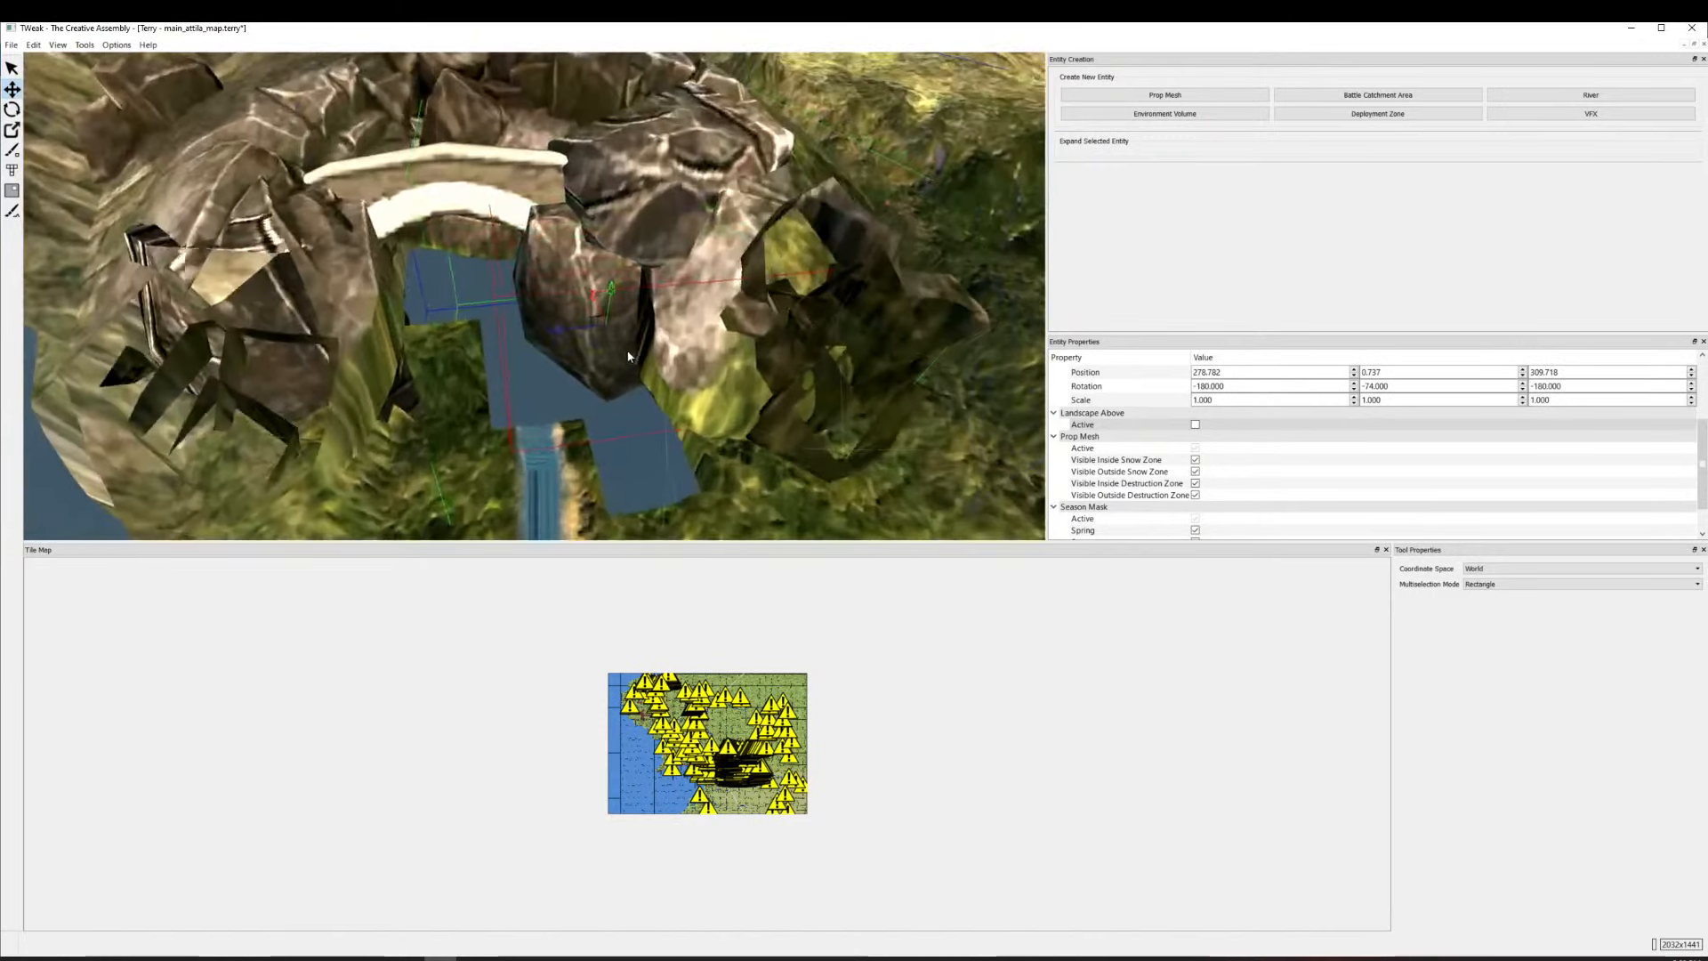
{"action": "scroll", "coordinate": [617, 348], "scroll_direction": "down", "scroll_amount": 2}
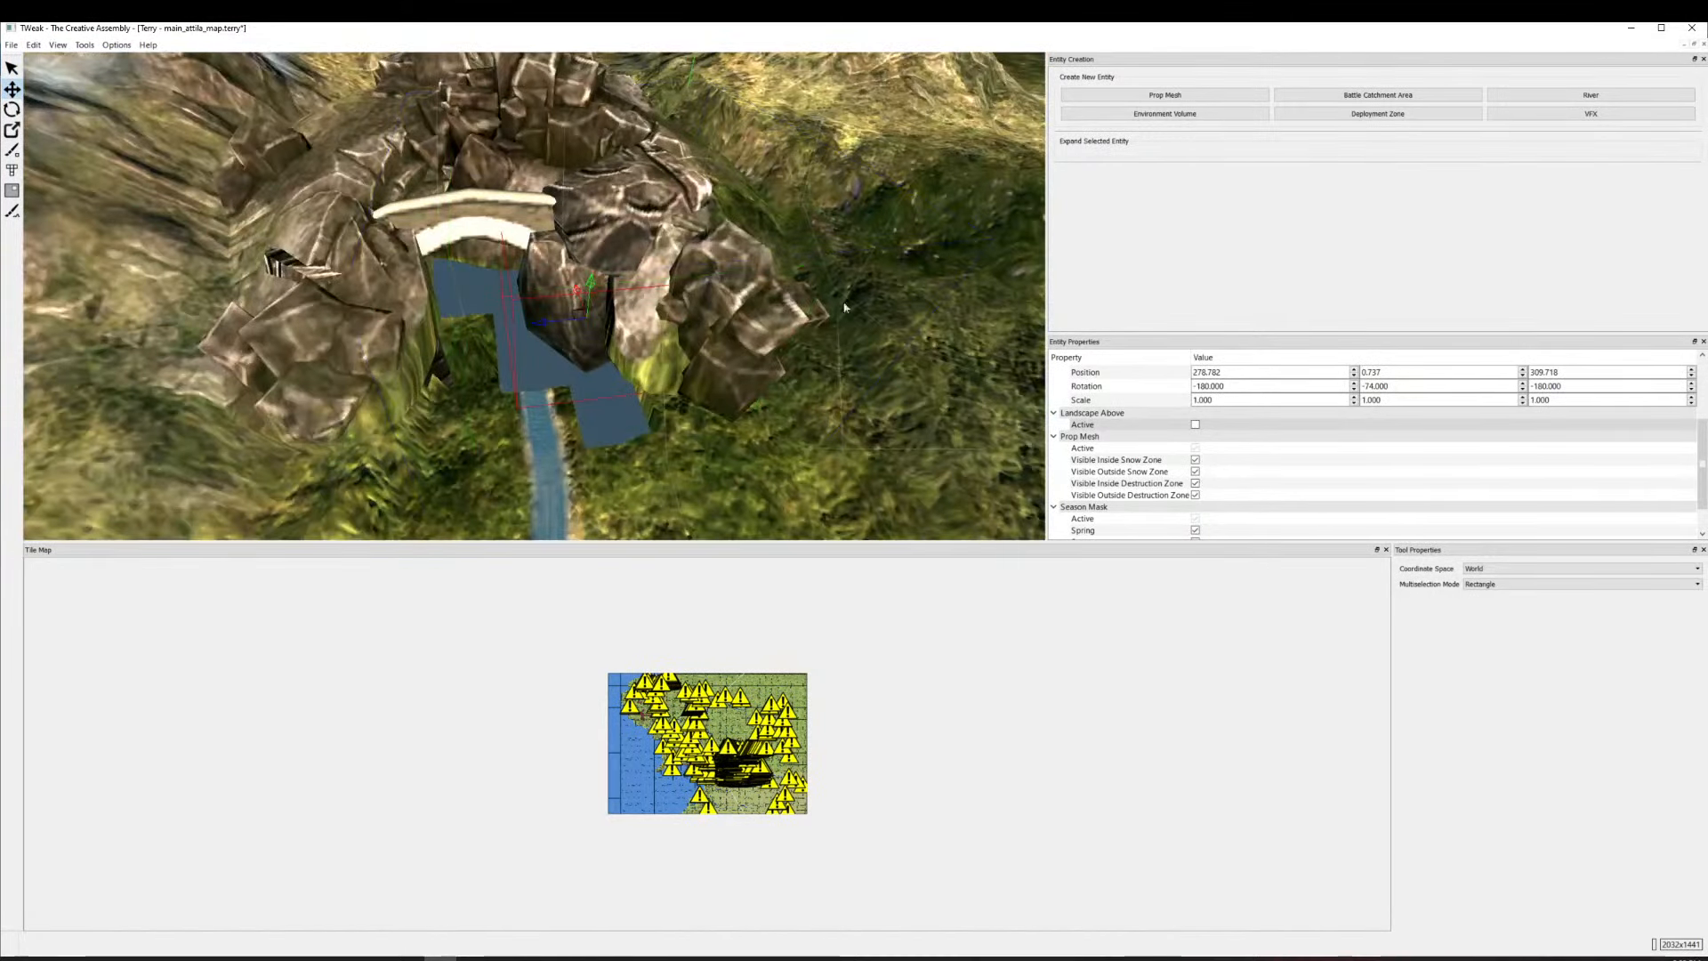
Place a rock_atlantic_small04 prop mesh on the grass beside the river, at about X 277.380, Z 308.563.
{"action": "left_click", "coordinate": [1161, 94]}
{"action": "left_click", "coordinate": [1158, 247]}
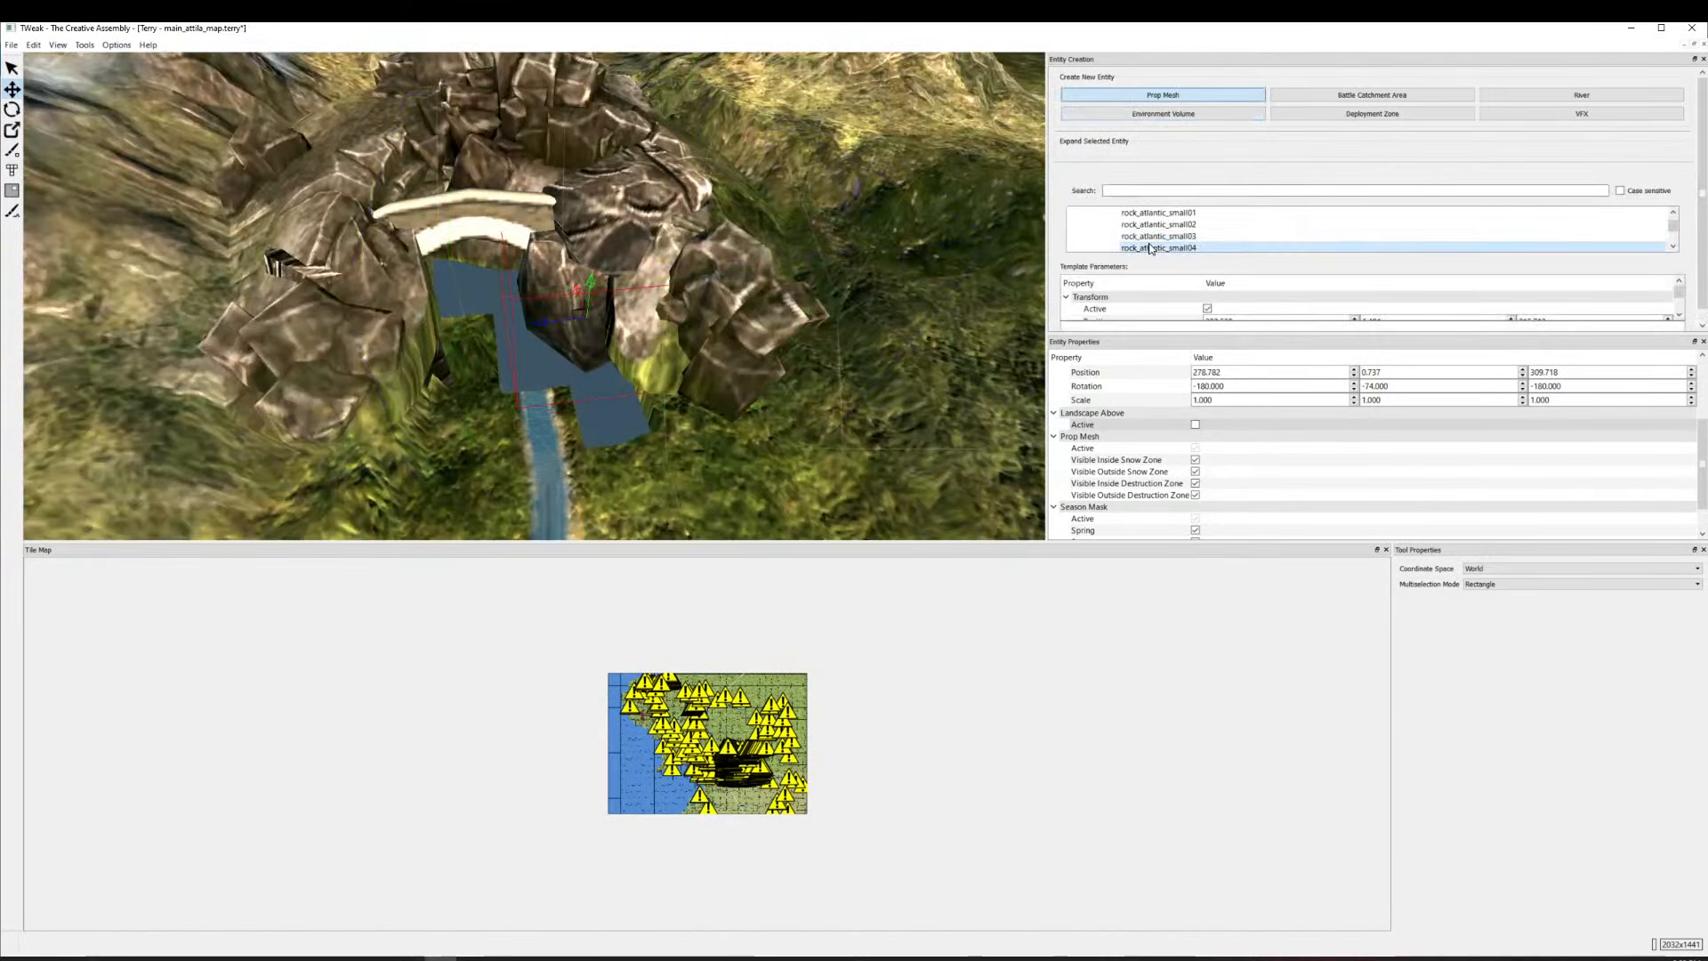
{"action": "scroll", "coordinate": [498, 423], "scroll_direction": "down", "scroll_amount": 5}
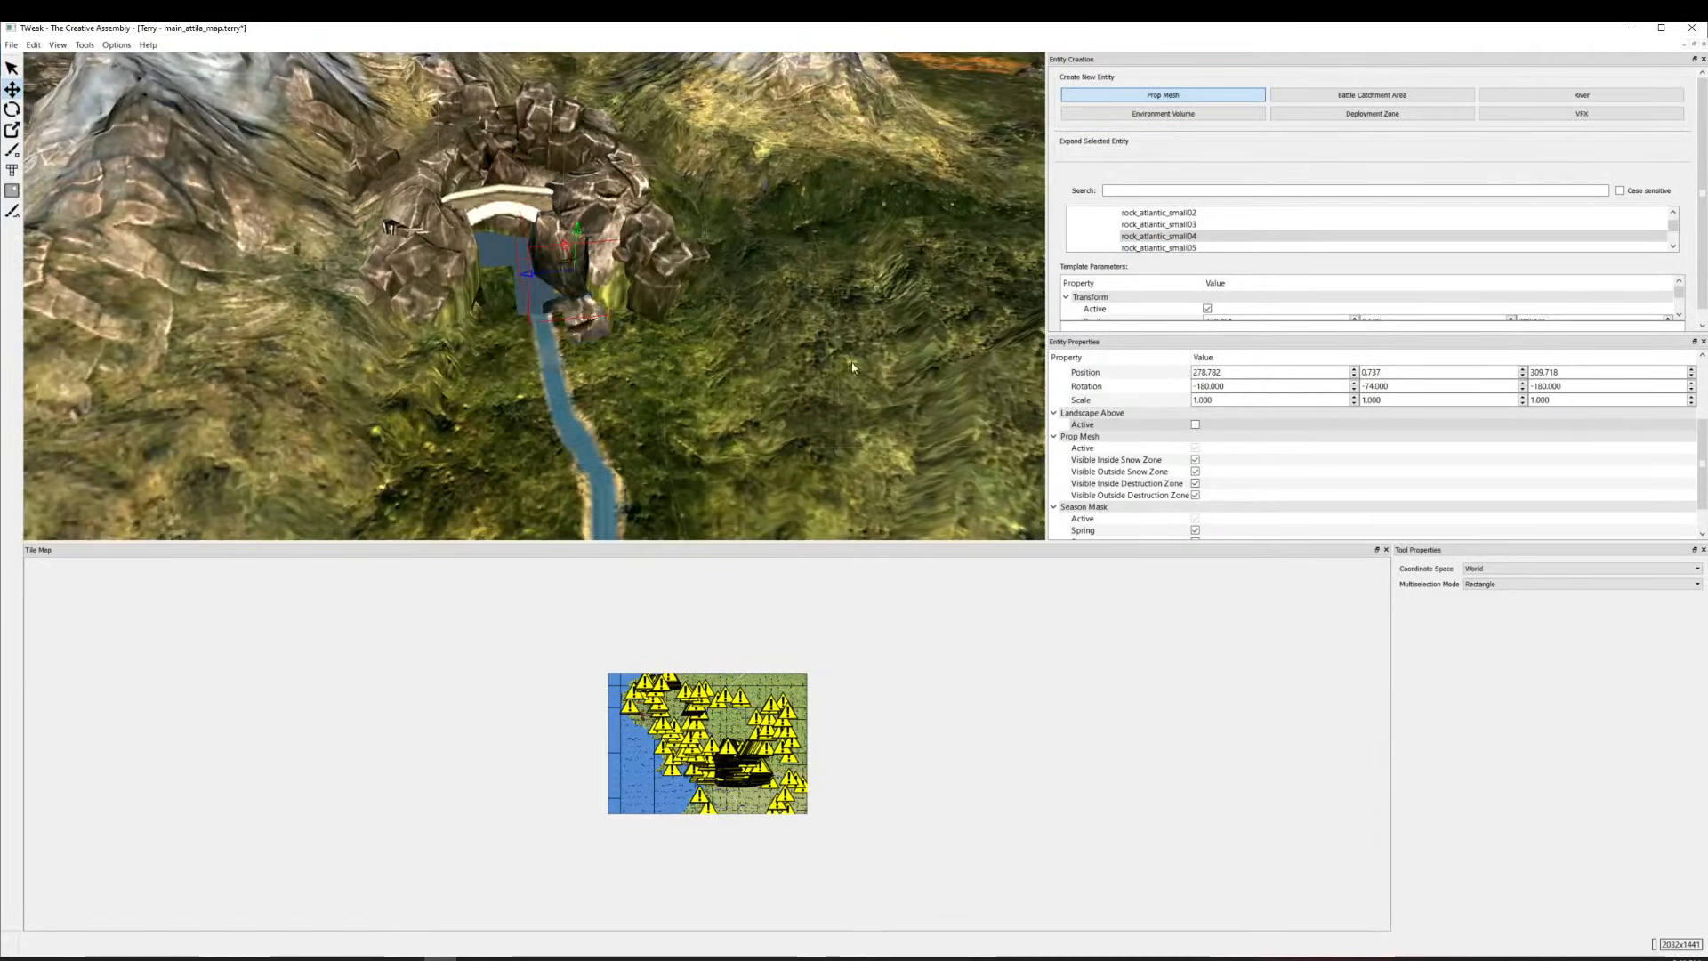
{"action": "scroll", "coordinate": [772, 297], "scroll_direction": "up", "scroll_amount": 3}
{"action": "scroll", "coordinate": [712, 321], "scroll_direction": "down", "scroll_amount": 4}
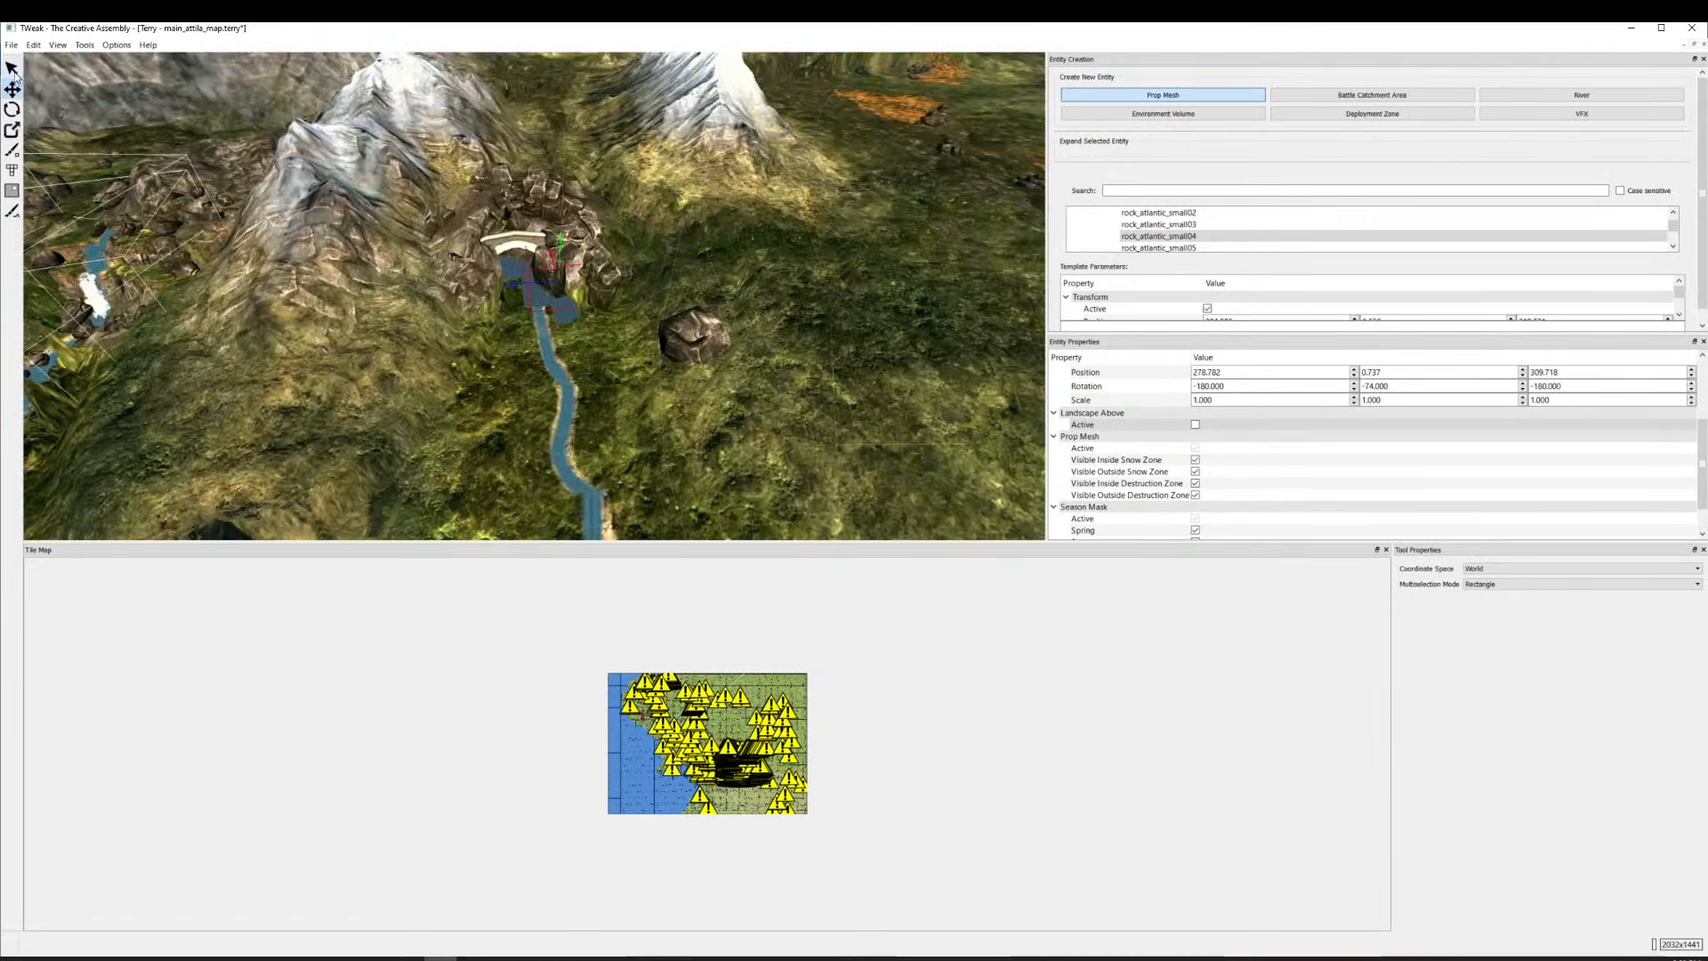
{"action": "left_click", "coordinate": [14, 69]}
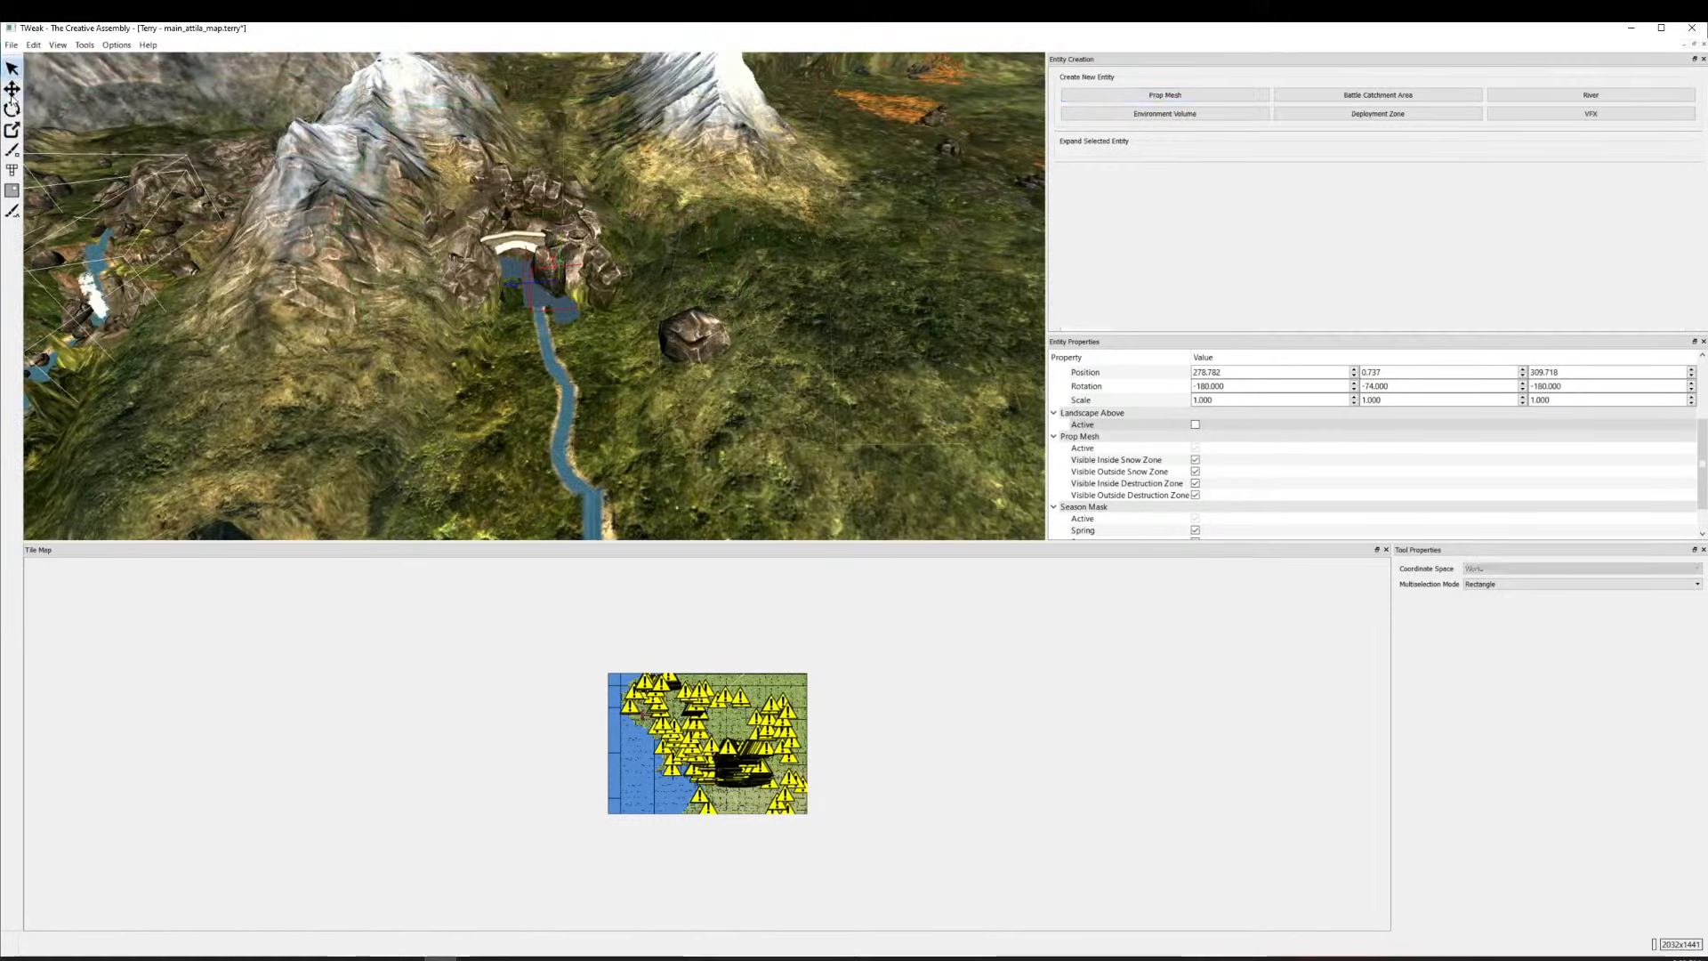
Move the rock_atlantic_small04 prop up among the rocks over the bridge, to position 279.087, 1.299, 310.440.
{"action": "left_click", "coordinate": [697, 329]}
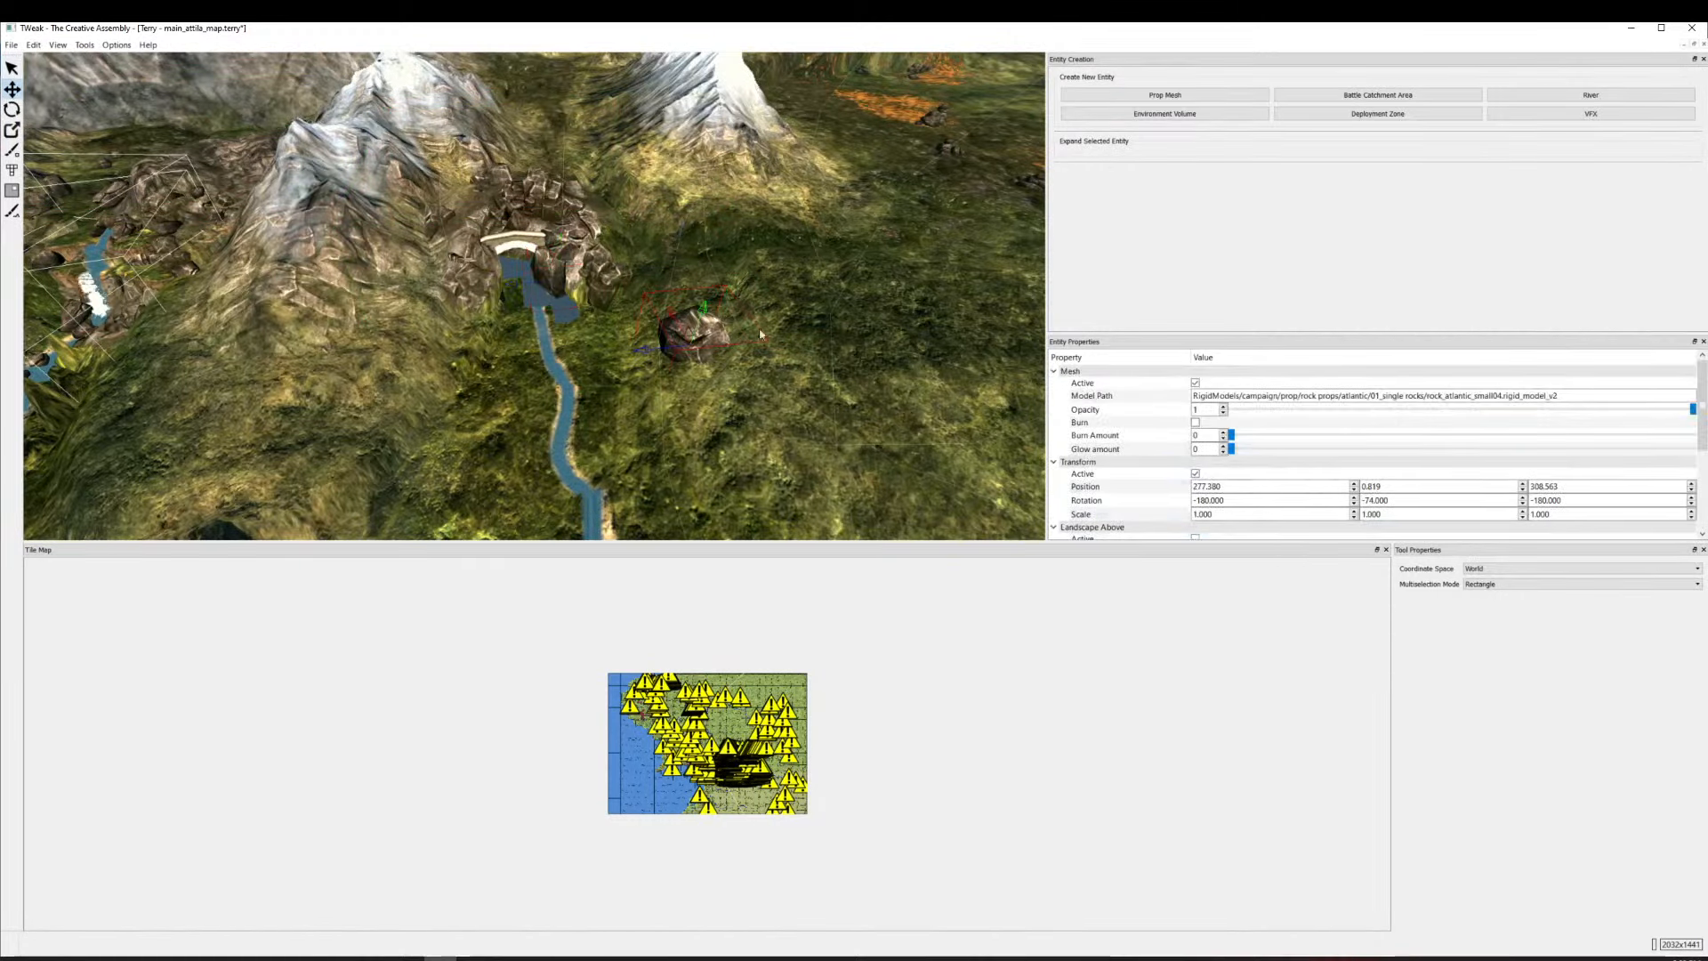
{"action": "left_click_drag", "start_coordinate": [695, 310], "coordinate": [629, 229]}
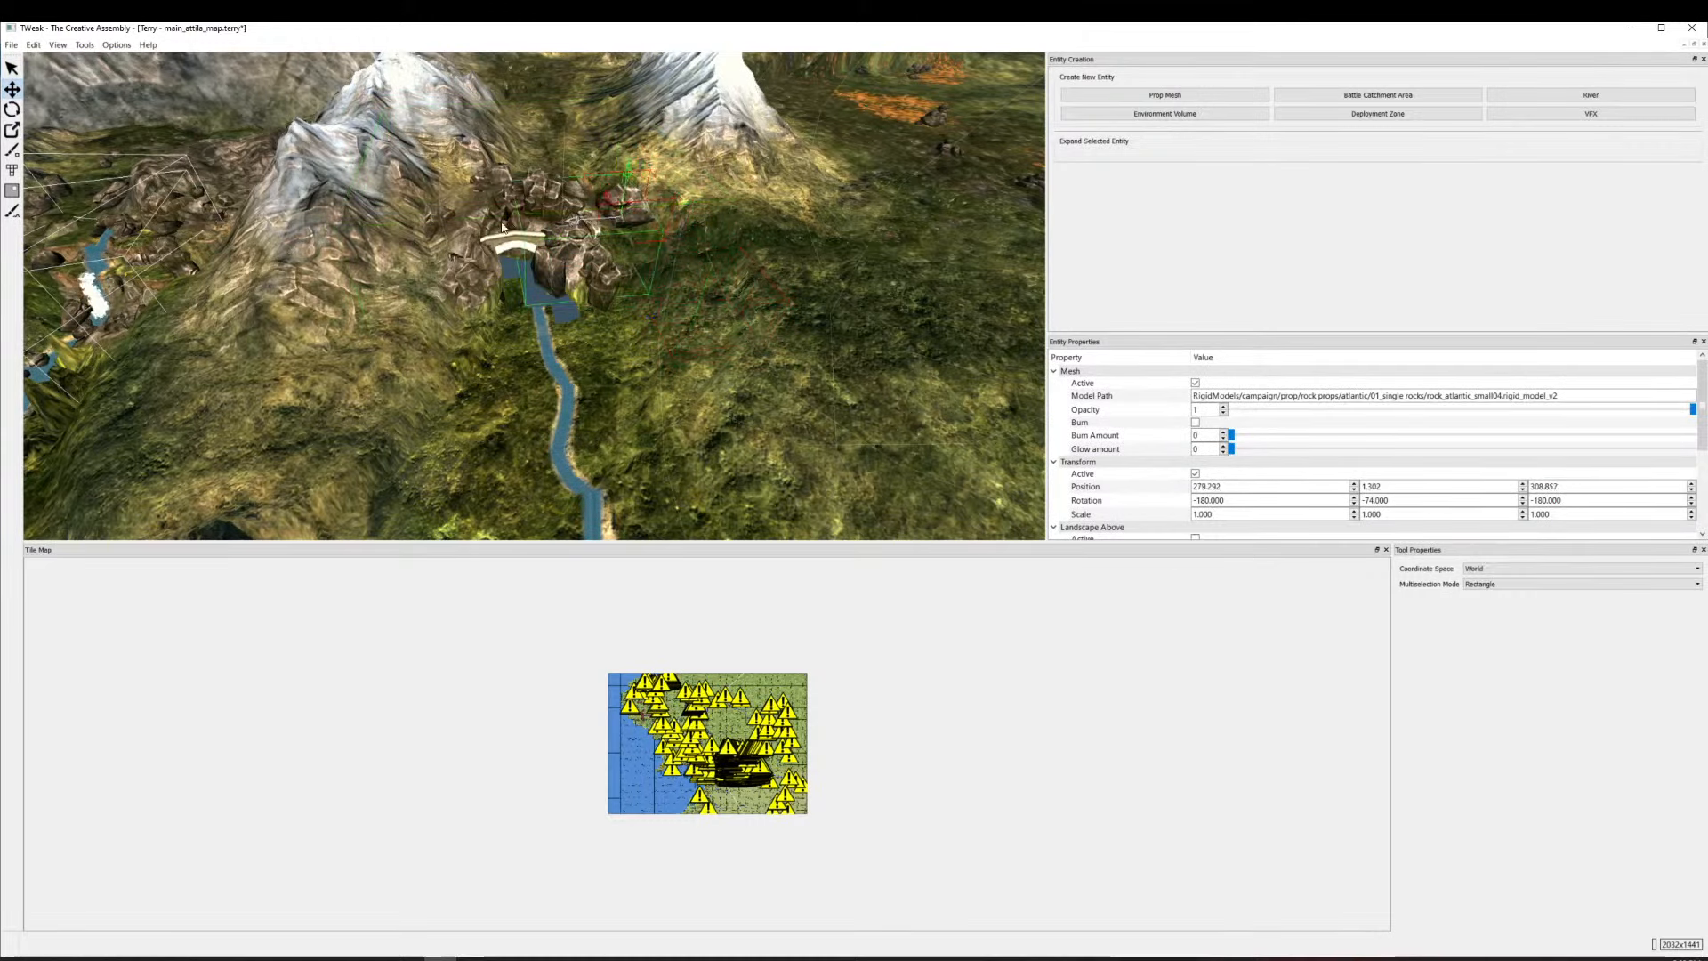
{"action": "left_click_drag", "start_coordinate": [503, 228], "coordinate": [499, 239]}
{"action": "scroll", "coordinate": [537, 281], "scroll_direction": "up", "scroll_amount": 5}
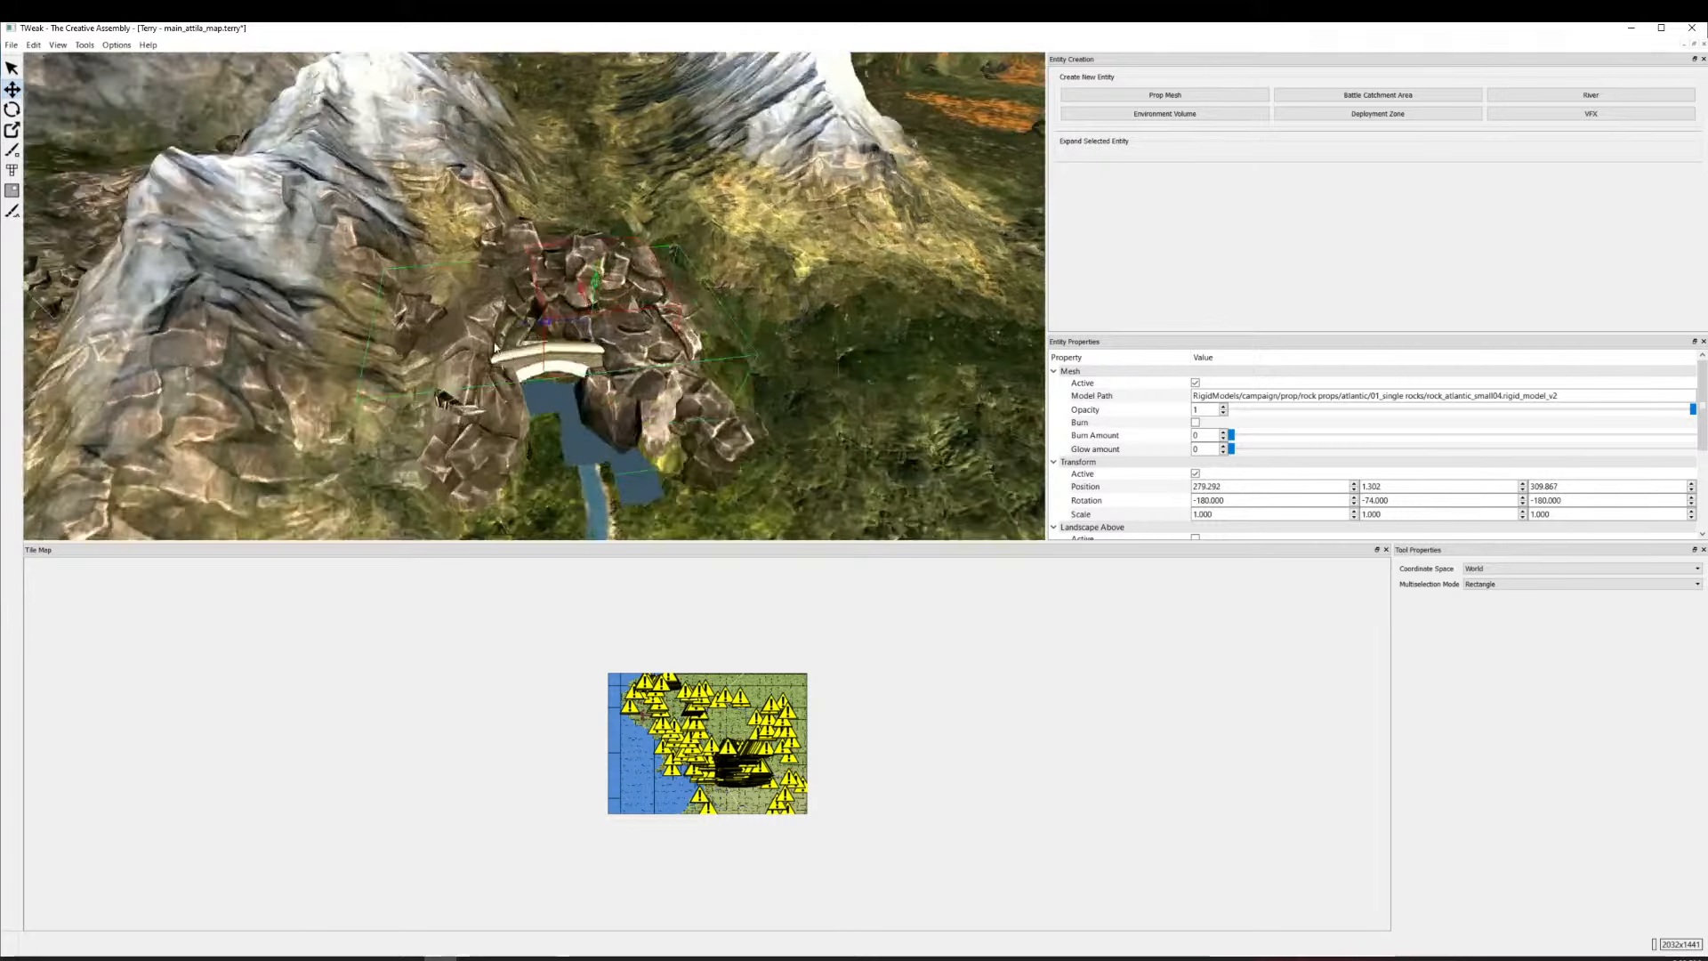
{"action": "left_click_drag", "start_coordinate": [557, 327], "coordinate": [523, 242]}
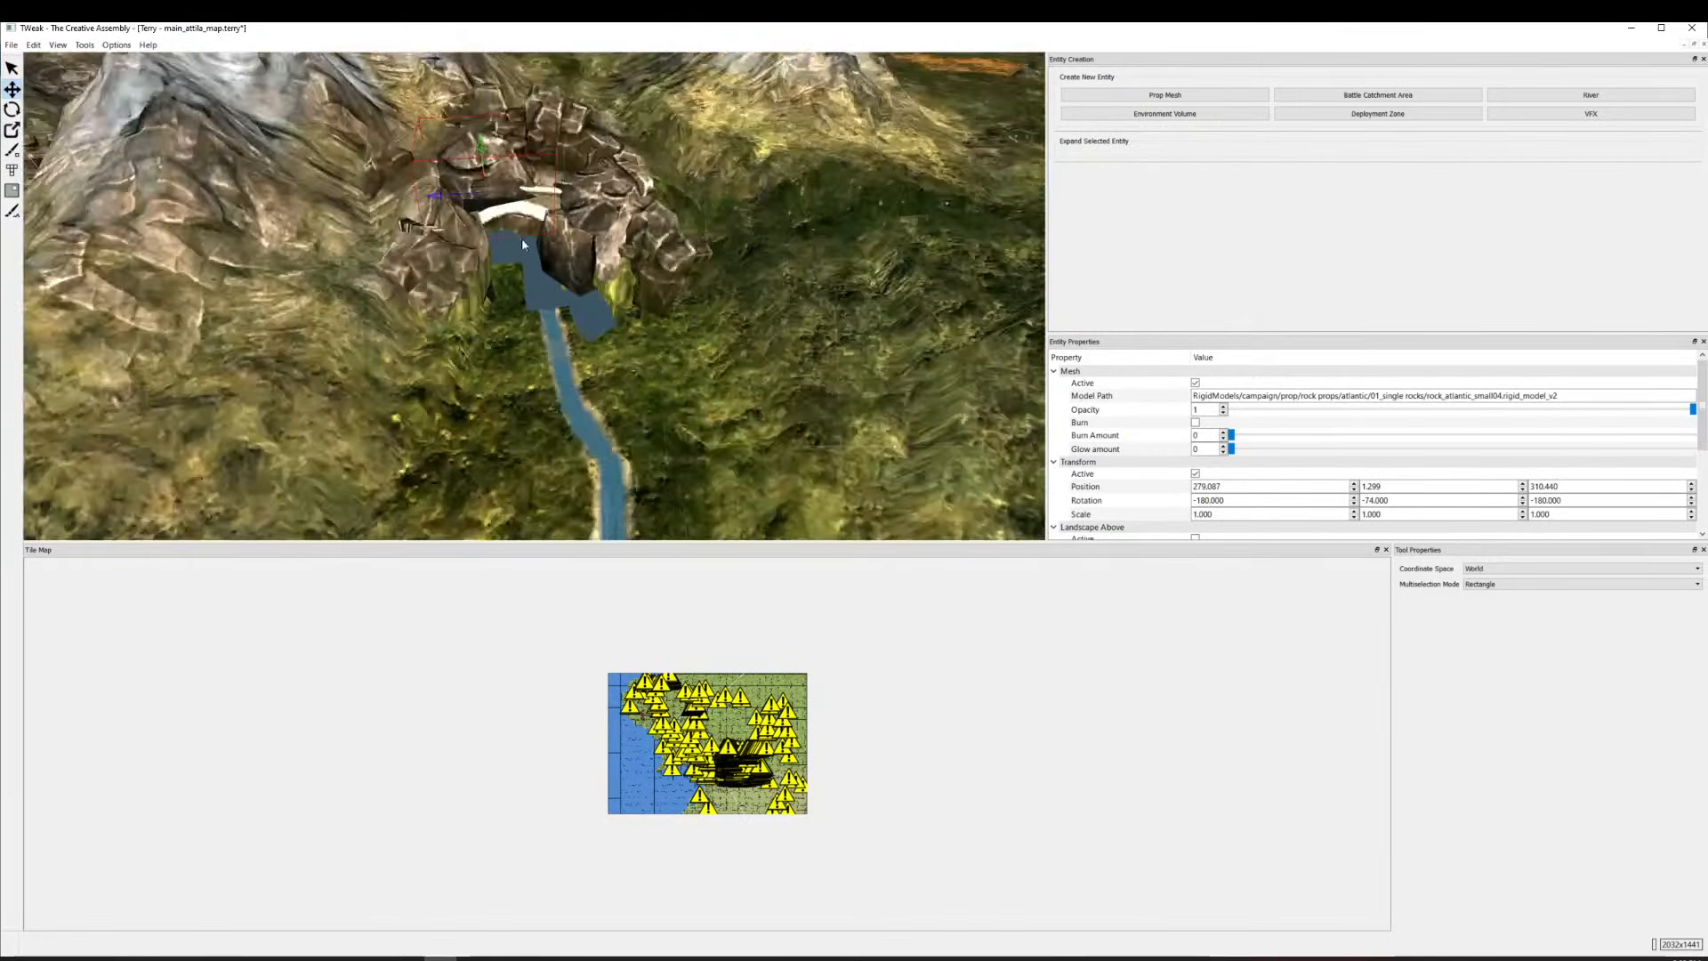
Raise the ground around the river source below the stone bridge with the LF Height brush, Absolute operation, at a scale of about 1.27.
{"action": "left_click_drag", "start_coordinate": [482, 167], "coordinate": [562, 274]}
{"action": "left_click_drag", "start_coordinate": [700, 232], "coordinate": [792, 328]}
{"action": "left_click", "coordinate": [845, 326]}
{"action": "scroll", "coordinate": [845, 326], "scroll_direction": "down", "scroll_amount": 5}
{"action": "scroll", "coordinate": [522, 249], "scroll_direction": "up", "scroll_amount": 8}
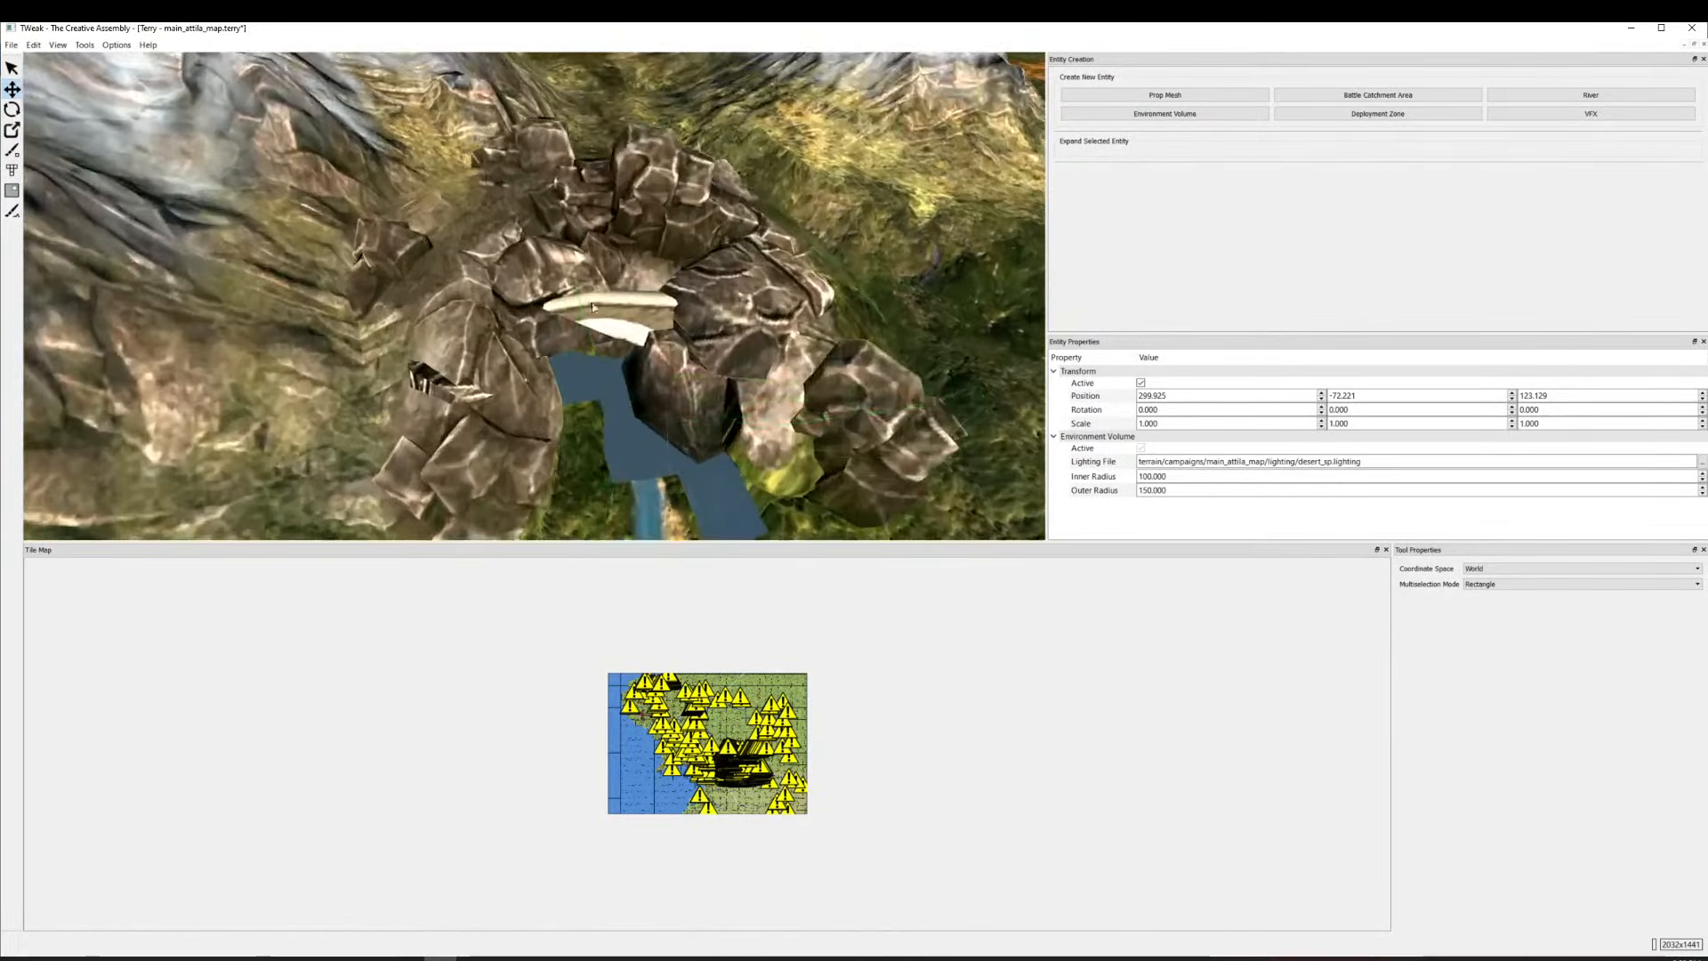
{"action": "scroll", "coordinate": [593, 308], "scroll_direction": "down", "scroll_amount": 5}
{"action": "scroll", "coordinate": [311, 265], "scroll_direction": "up", "scroll_amount": 4}
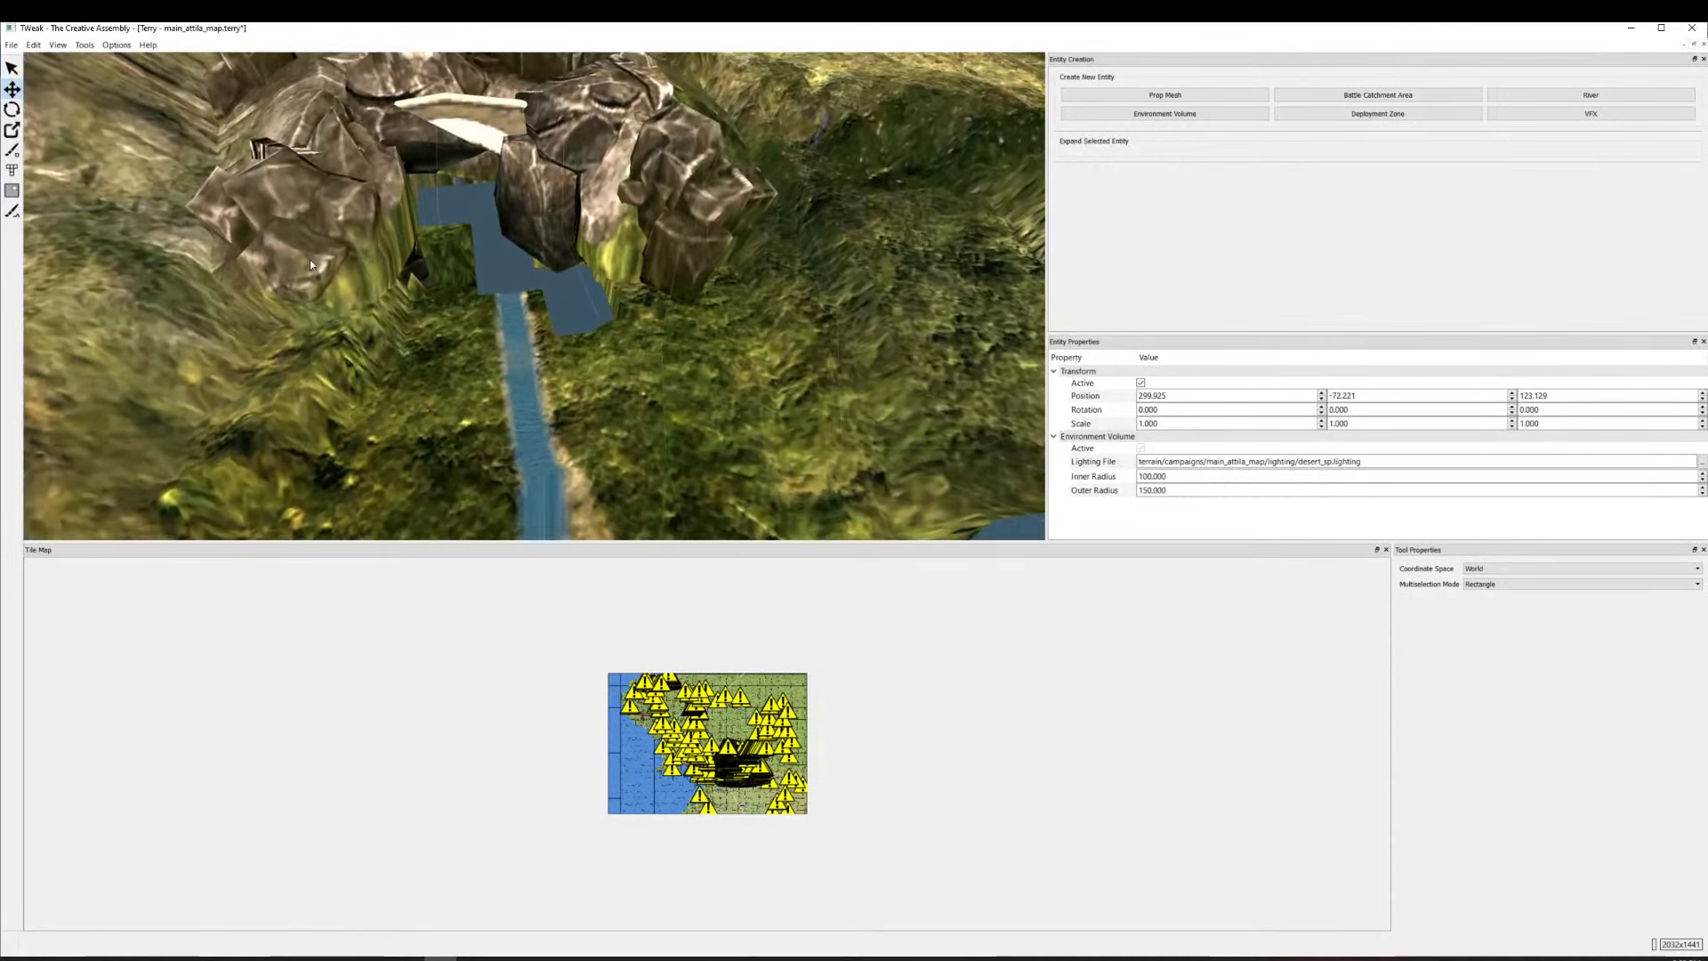
{"action": "left_click", "coordinate": [12, 210]}
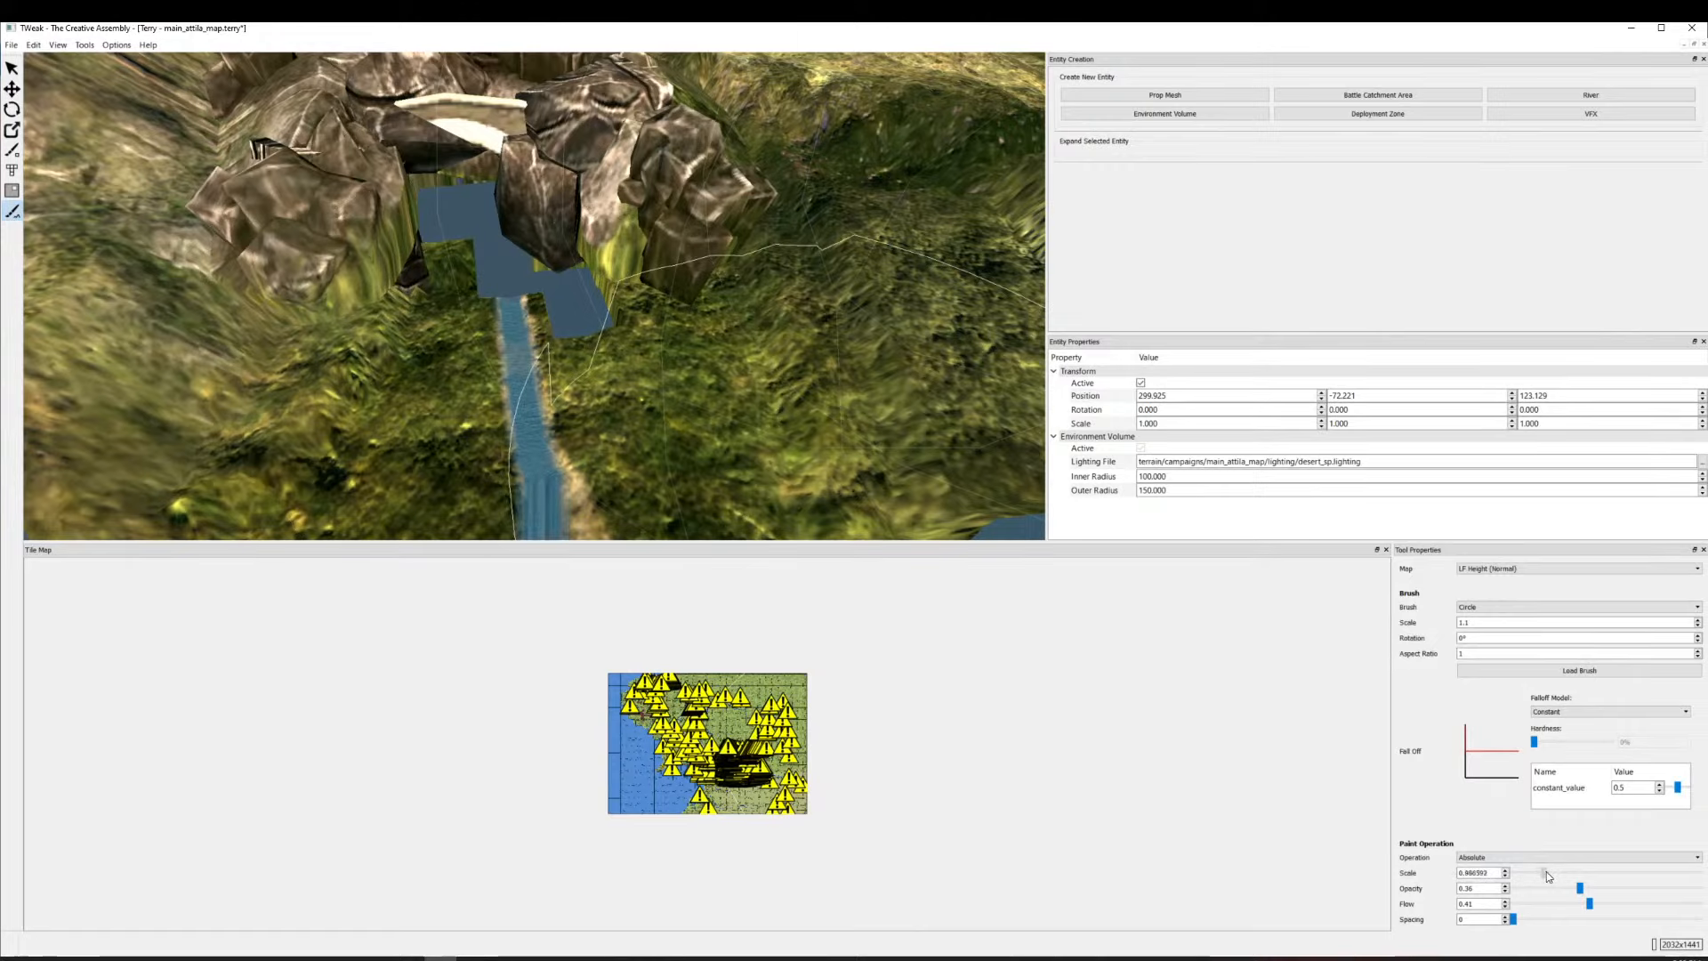
{"action": "left_click_drag", "start_coordinate": [1546, 877], "coordinate": [1547, 876]}
{"action": "mouse_move", "coordinate": [632, 347]}
{"action": "left_mouse_down"}
{"action": "mouse_move", "coordinate": [468, 270]}
{"action": "mouse_move", "coordinate": [536, 359]}
{"action": "left_mouse_up"}
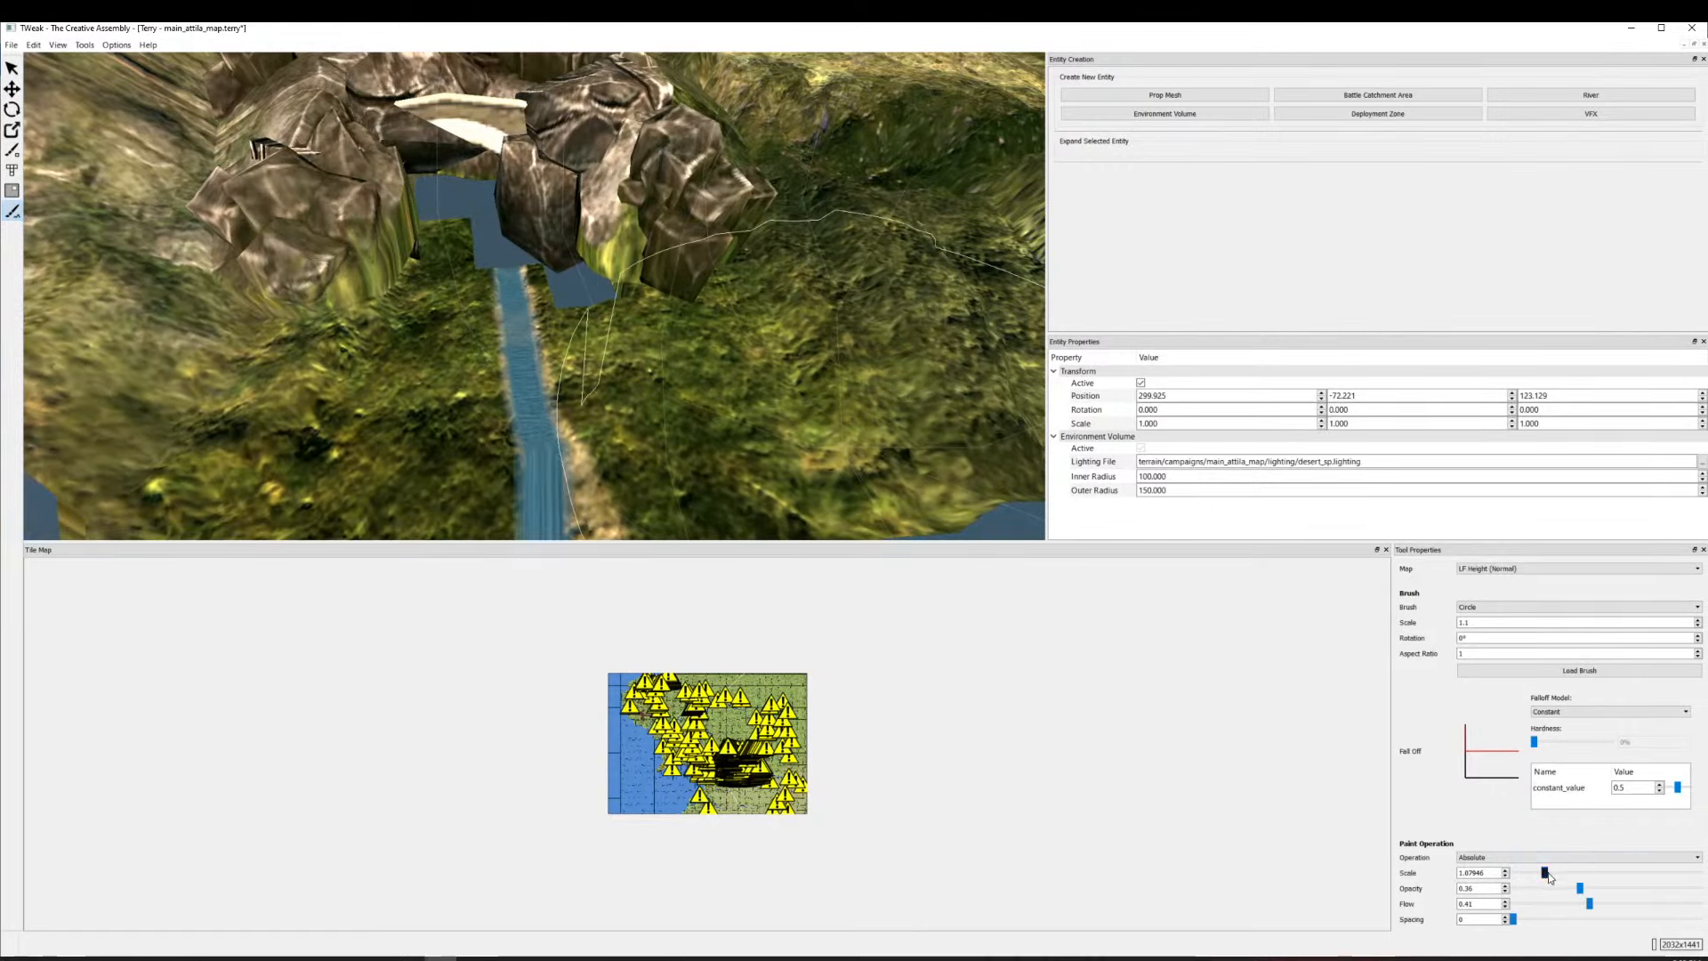
{"action": "mouse_move", "coordinate": [613, 427]}
{"action": "left_mouse_down"}
{"action": "mouse_move", "coordinate": [559, 436]}
{"action": "mouse_move", "coordinate": [382, 356]}
{"action": "mouse_move", "coordinate": [507, 275]}
{"action": "mouse_move", "coordinate": [524, 185]}
{"action": "left_mouse_up"}
{"action": "scroll", "coordinate": [525, 344], "scroll_direction": "down", "scroll_amount": 6}
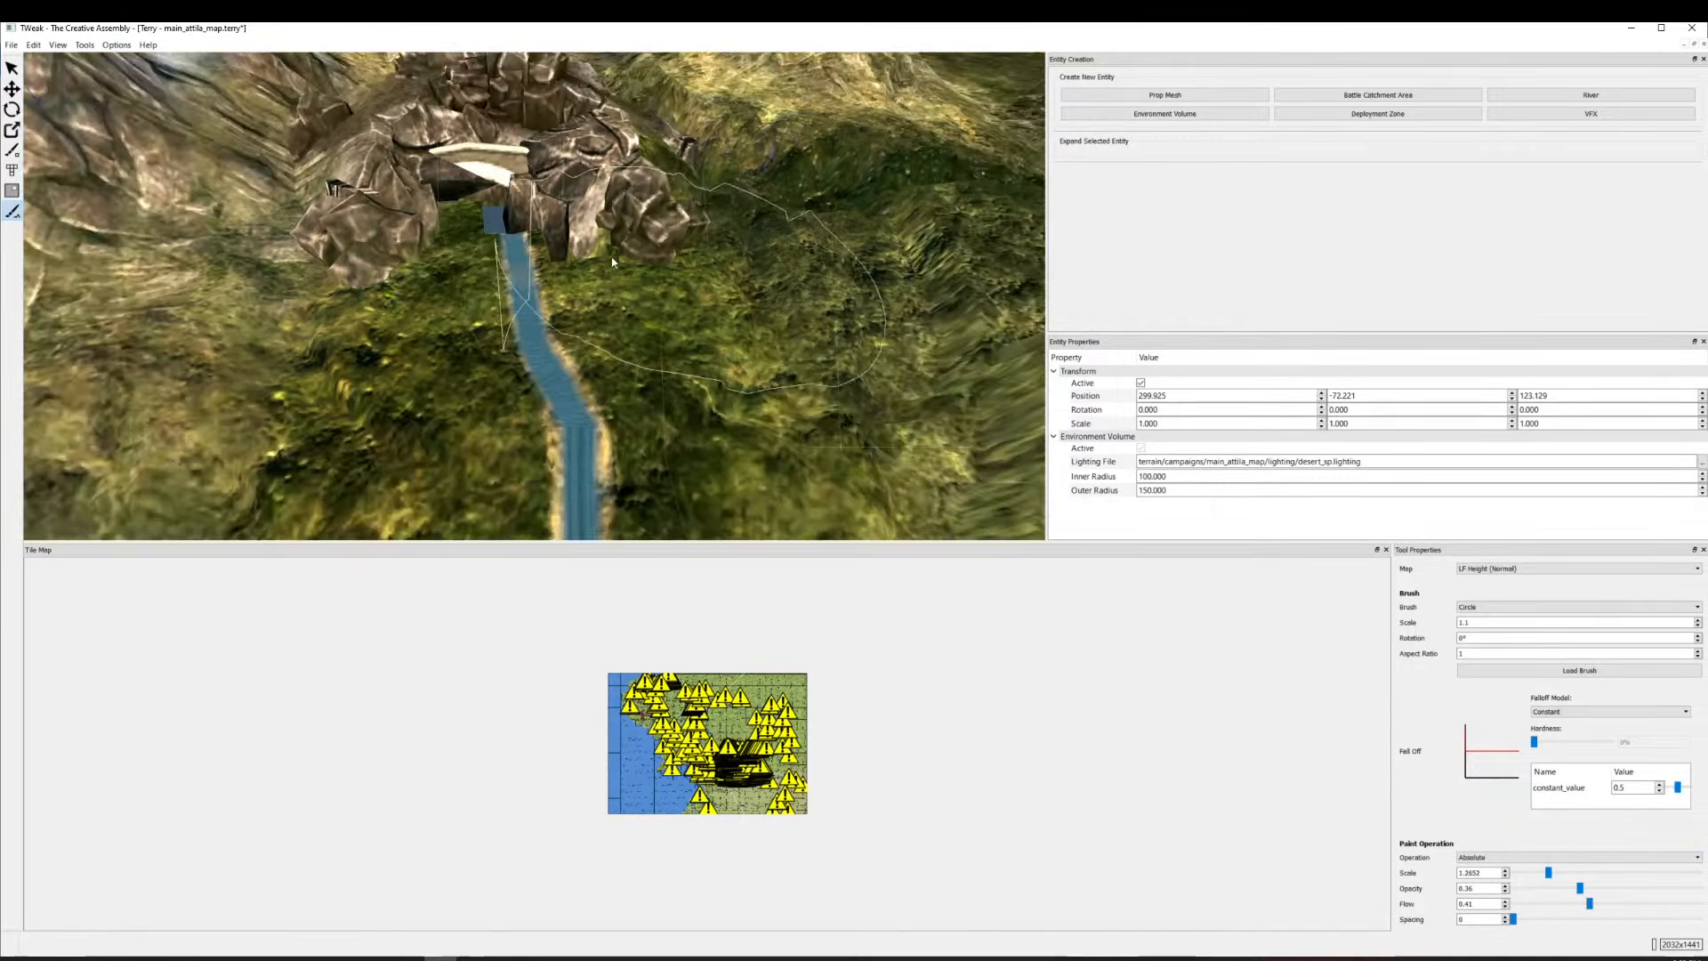
Reshape the ground around the boulders beside the bridge with the Absolute height brush, using scales of 1.2653 and about 0.89.
{"action": "scroll", "coordinate": [525, 344], "scroll_direction": "up", "scroll_amount": 2}
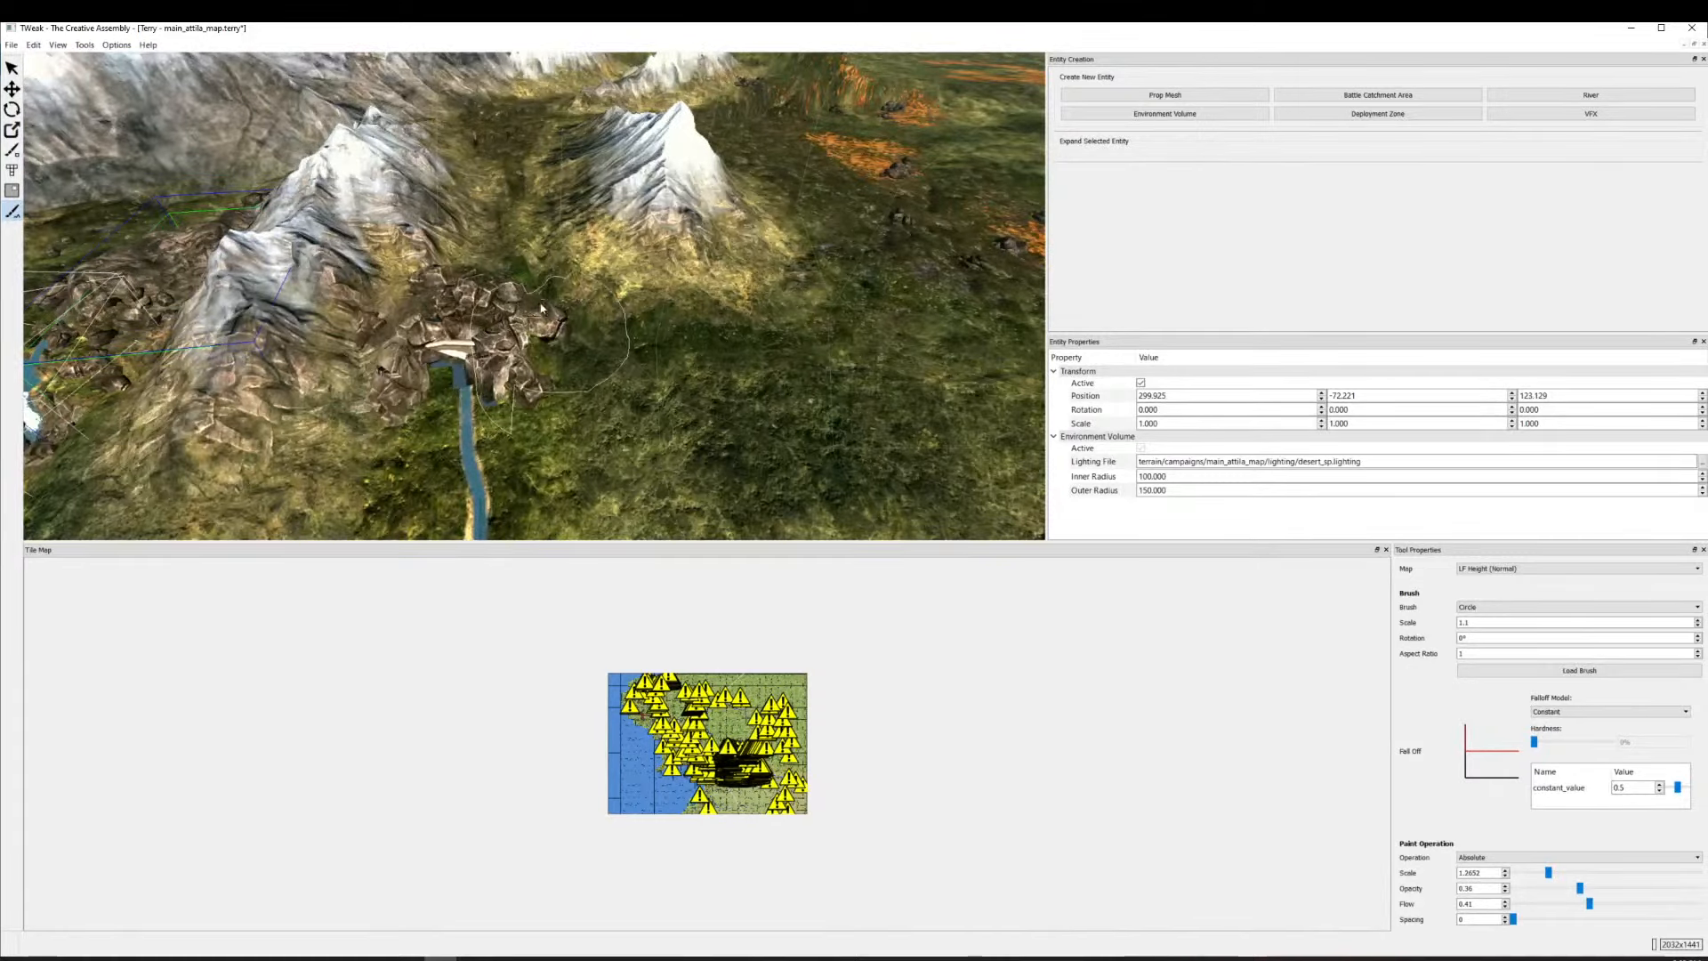
{"action": "scroll", "coordinate": [609, 365], "scroll_direction": "up", "scroll_amount": 4}
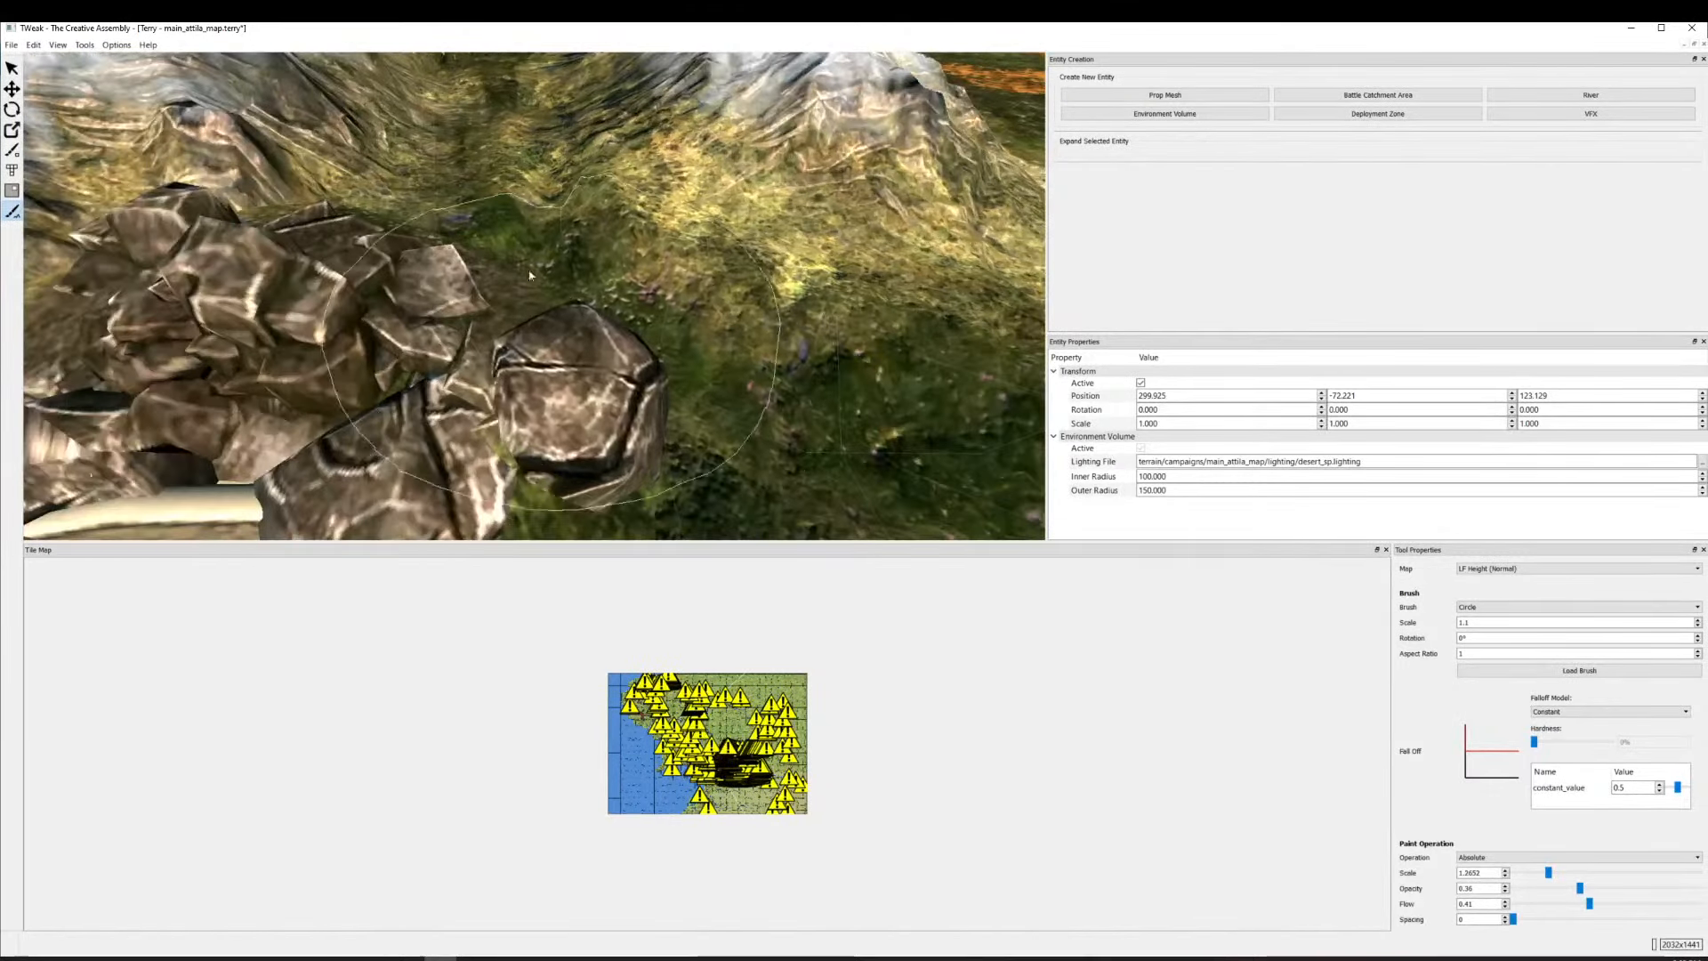
{"action": "left_click_drag", "start_coordinate": [654, 445], "coordinate": [675, 103]}
{"action": "scroll", "coordinate": [471, 210], "scroll_direction": "up", "scroll_amount": 5}
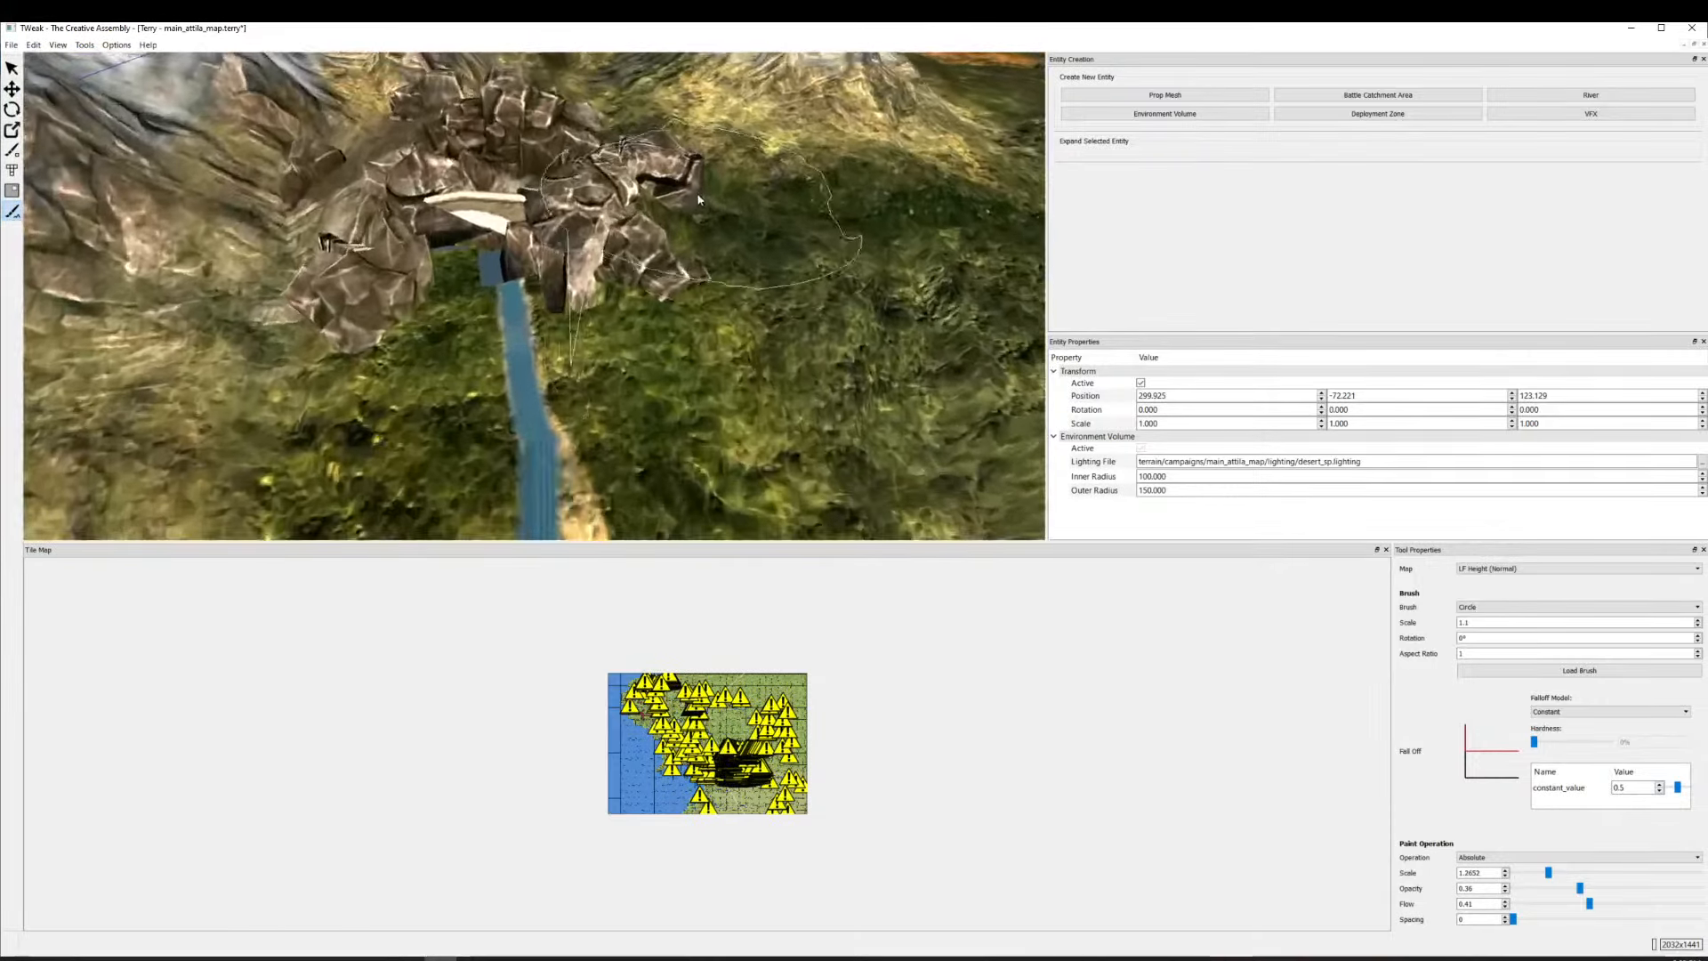
{"action": "scroll", "coordinate": [570, 347], "scroll_direction": "up", "scroll_amount": 3}
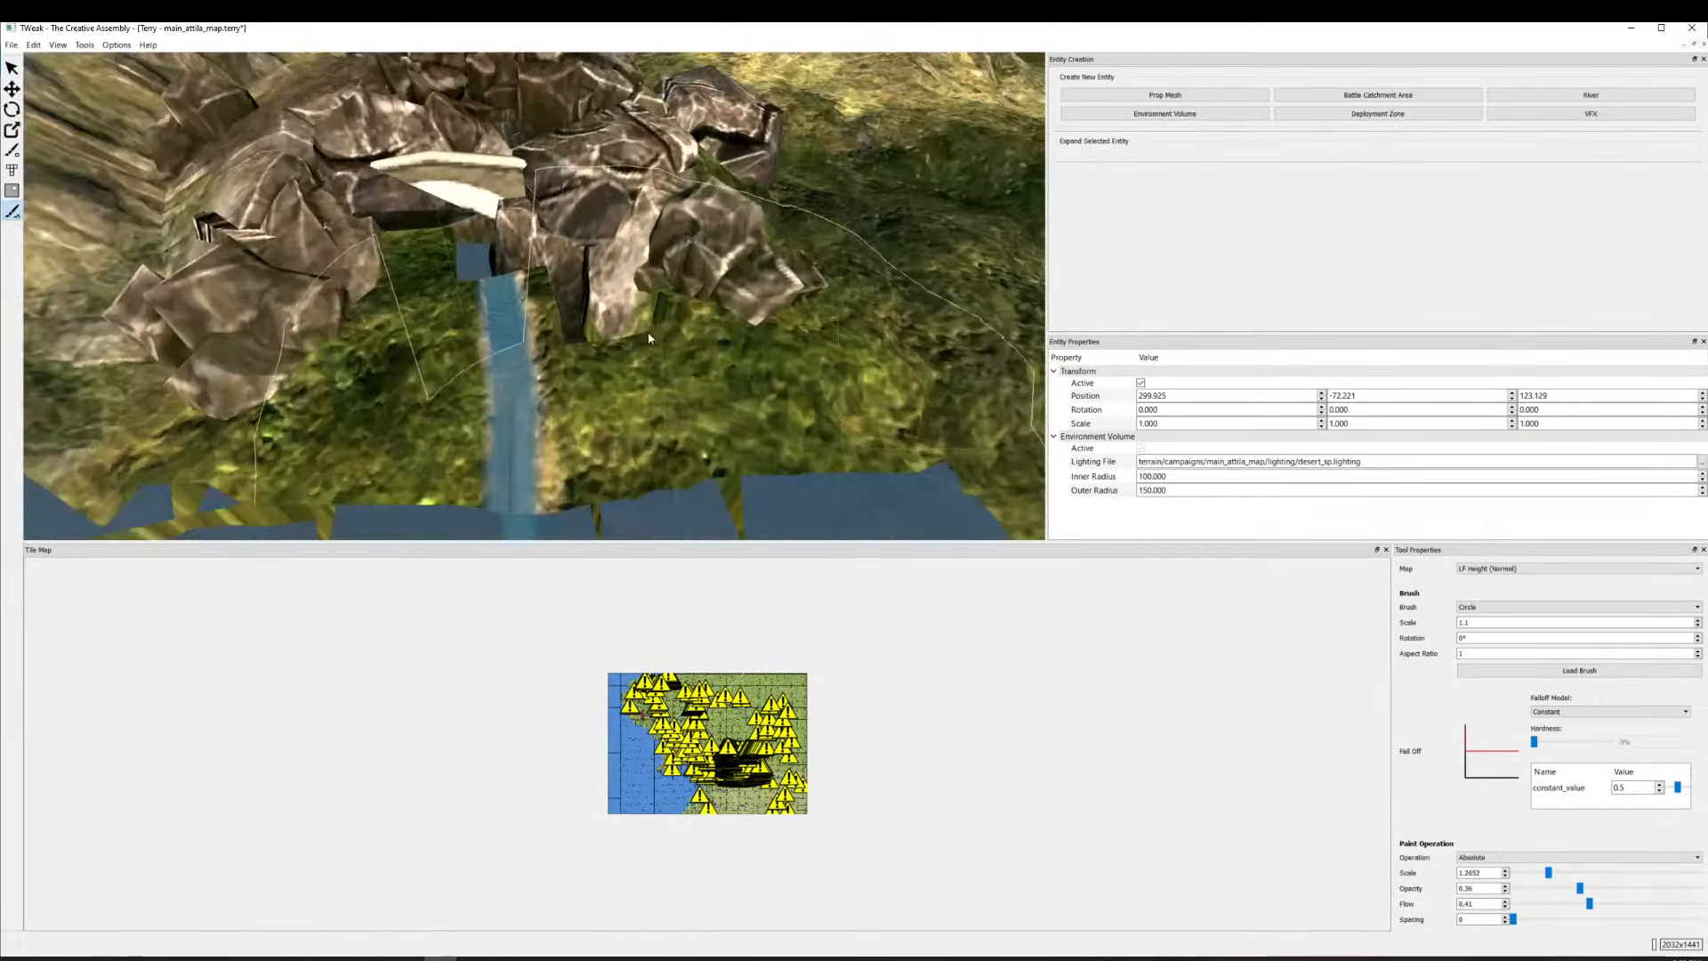
{"action": "left_click_drag", "start_coordinate": [498, 302], "coordinate": [561, 304]}
{"action": "scroll", "coordinate": [569, 311], "scroll_direction": "down", "scroll_amount": 5}
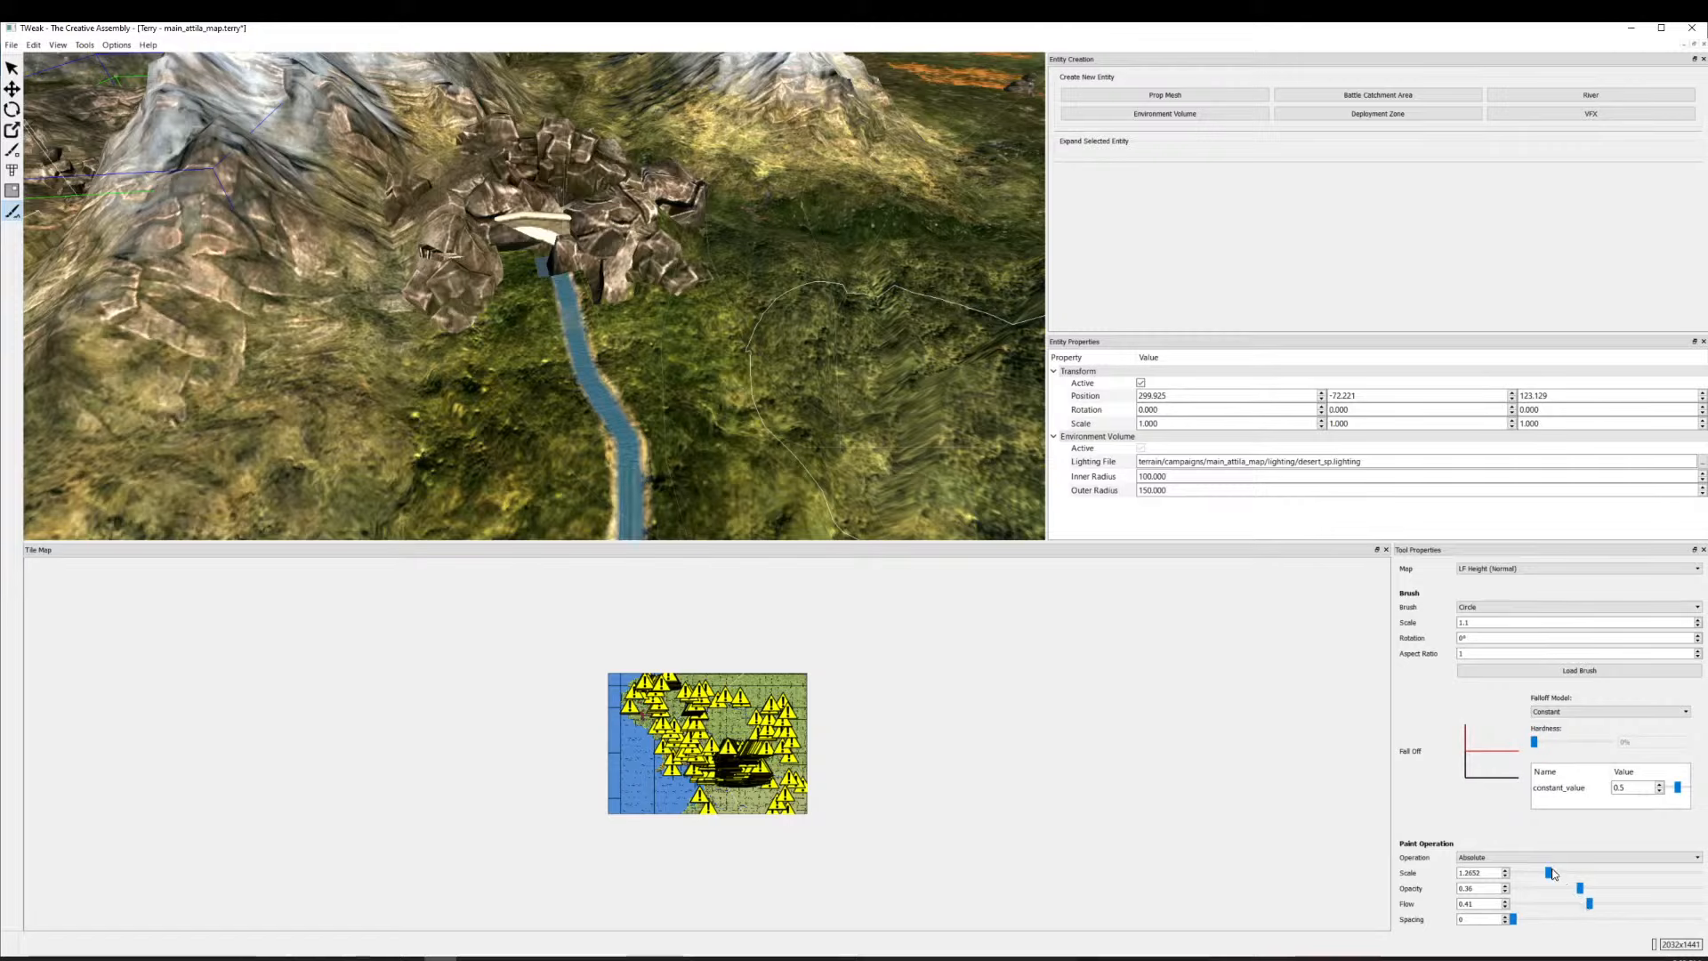
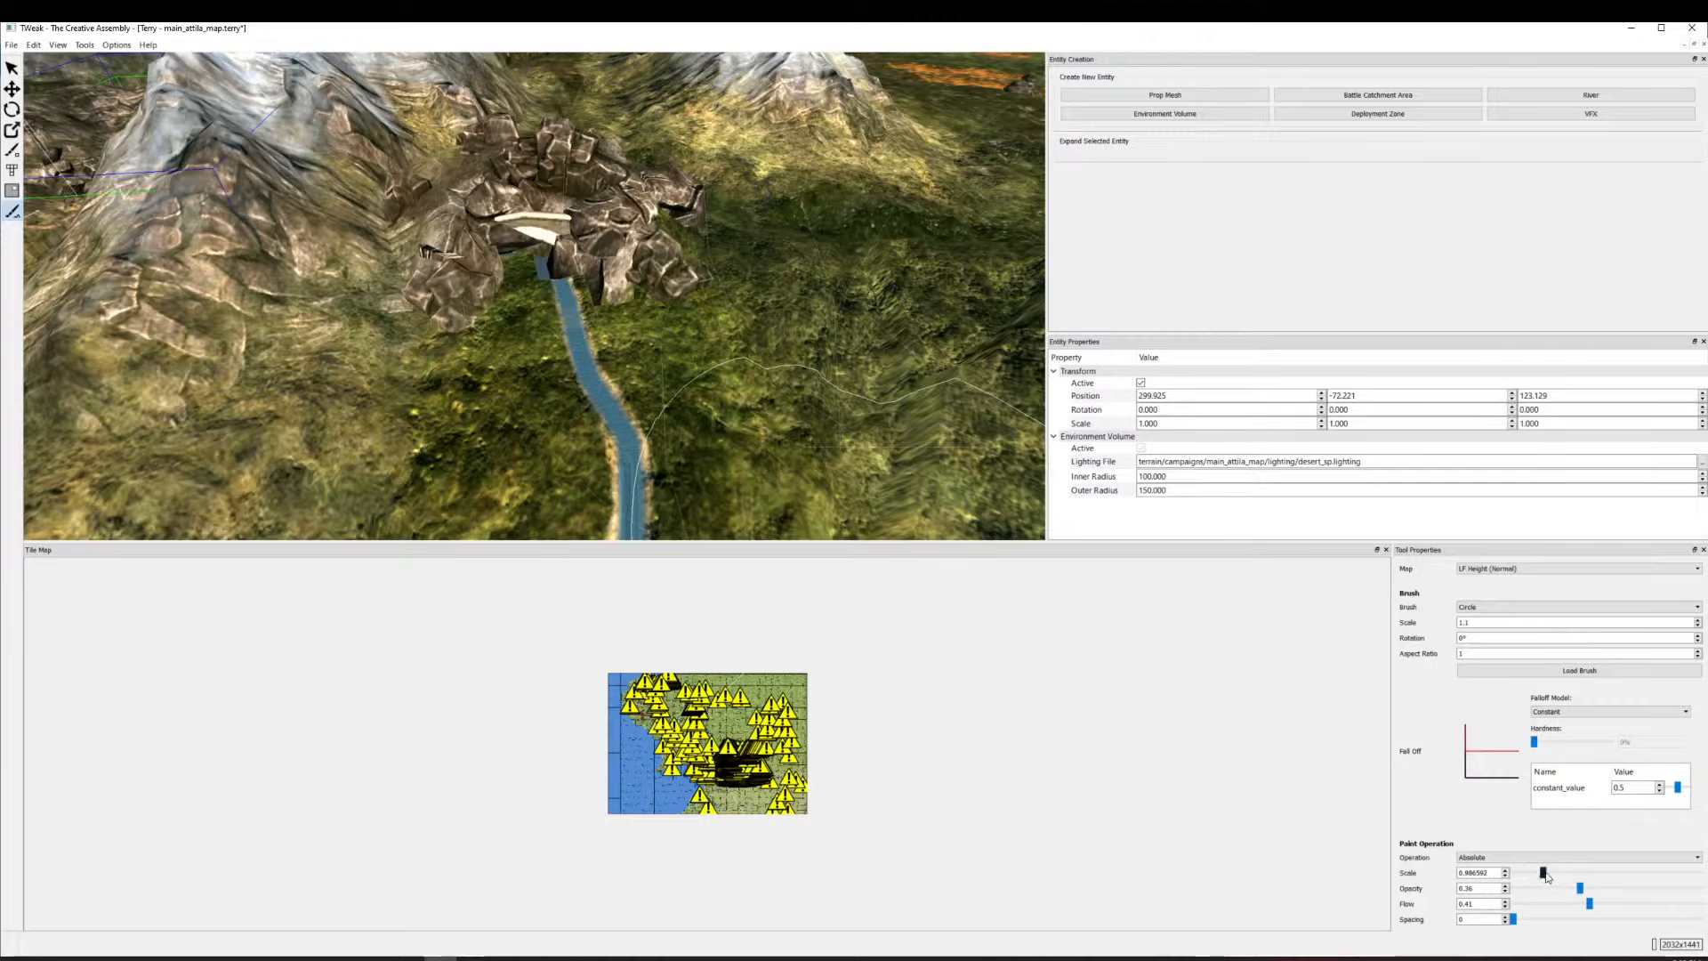
{"action": "scroll", "coordinate": [534, 275], "scroll_direction": "up", "scroll_amount": 3}
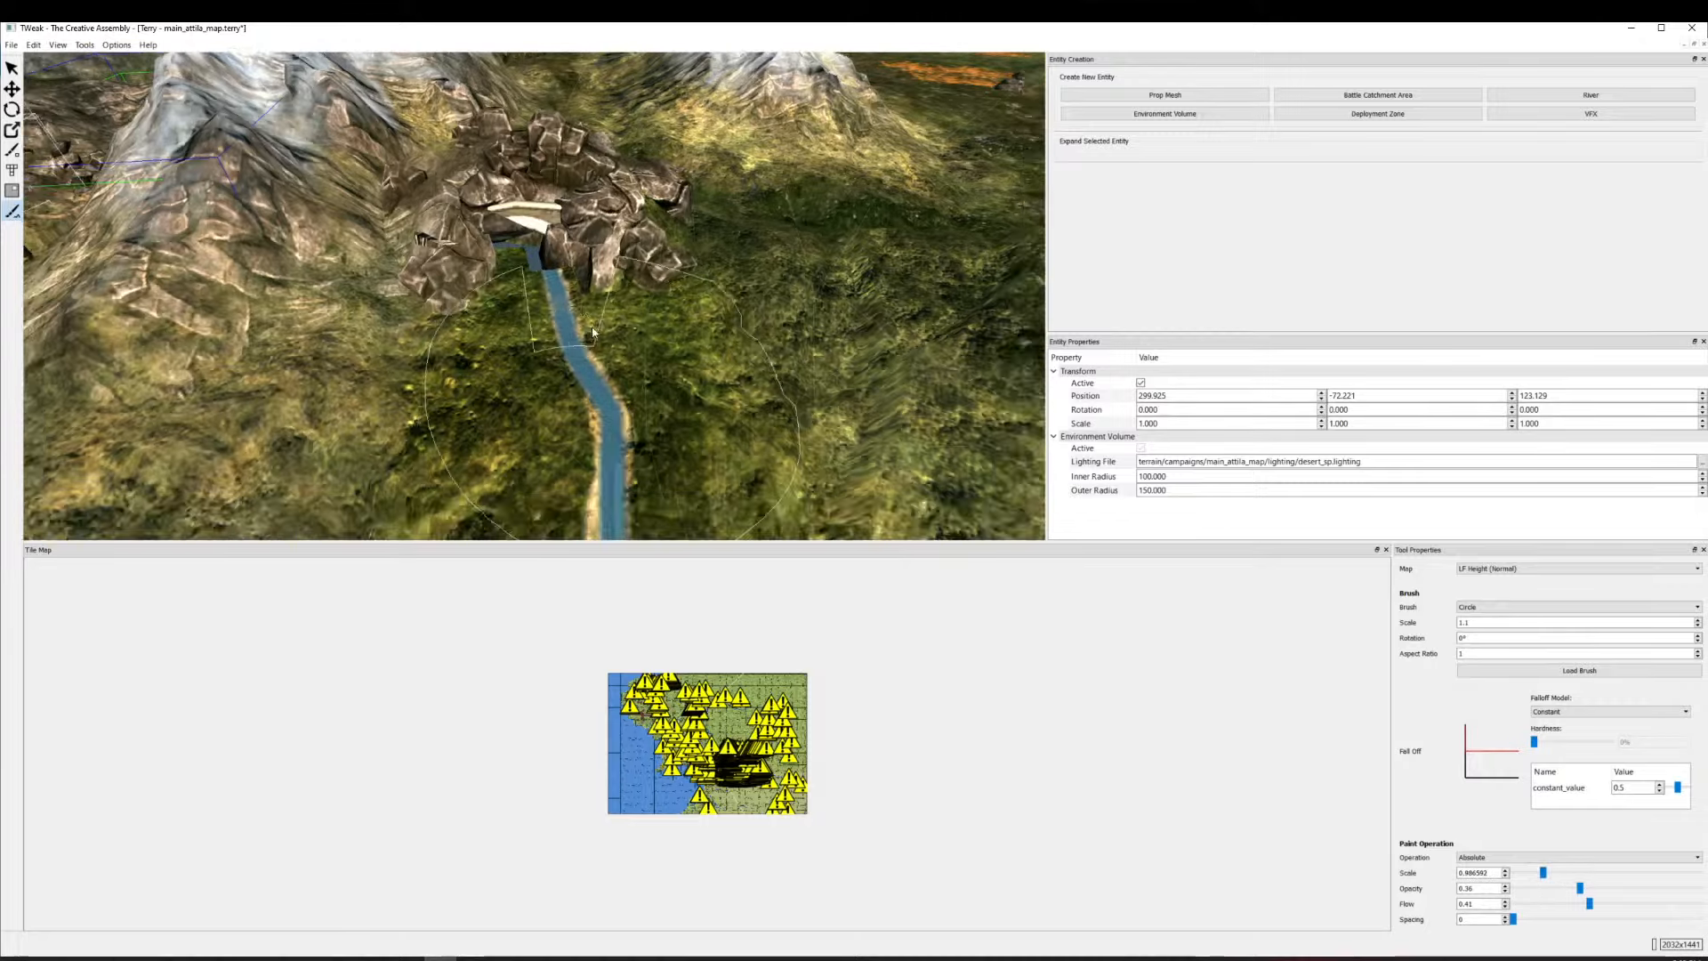
{"action": "scroll", "coordinate": [565, 260], "scroll_direction": "up", "scroll_amount": 5}
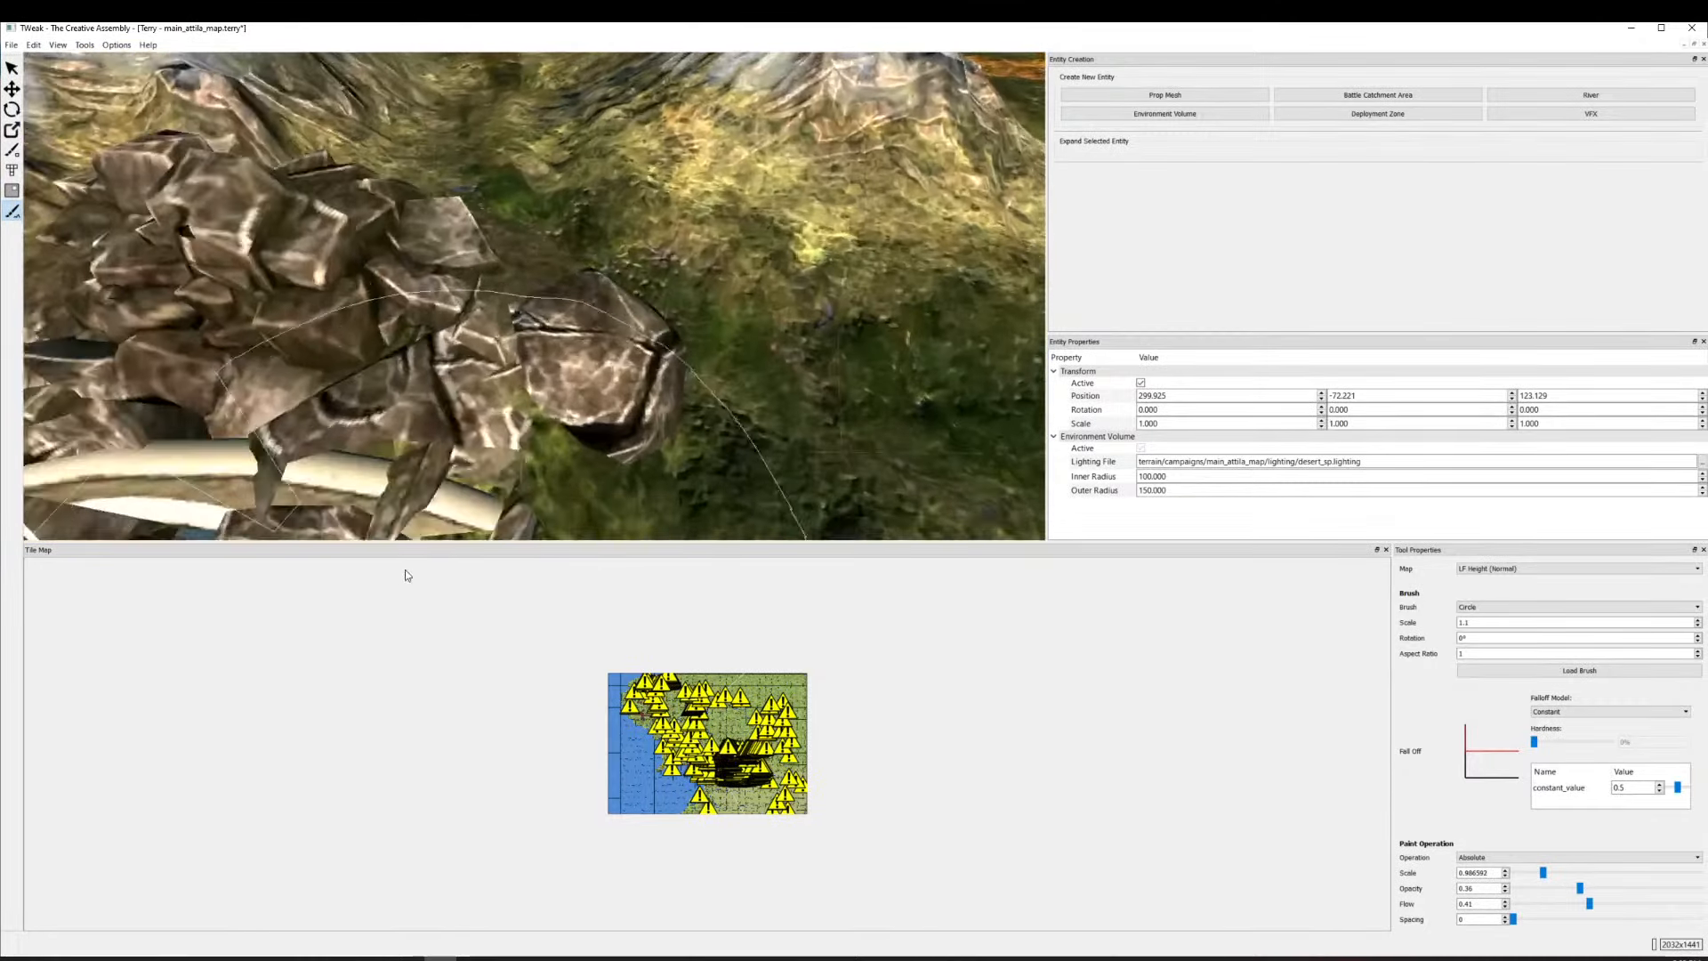
{"action": "mouse_move", "coordinate": [422, 423]}
{"action": "left_mouse_down"}
{"action": "mouse_move", "coordinate": [80, 383]}
{"action": "mouse_move", "coordinate": [445, 338]}
{"action": "mouse_move", "coordinate": [7, 445]}
{"action": "mouse_move", "coordinate": [58, 370]}
{"action": "mouse_move", "coordinate": [267, 383]}
{"action": "left_mouse_up"}
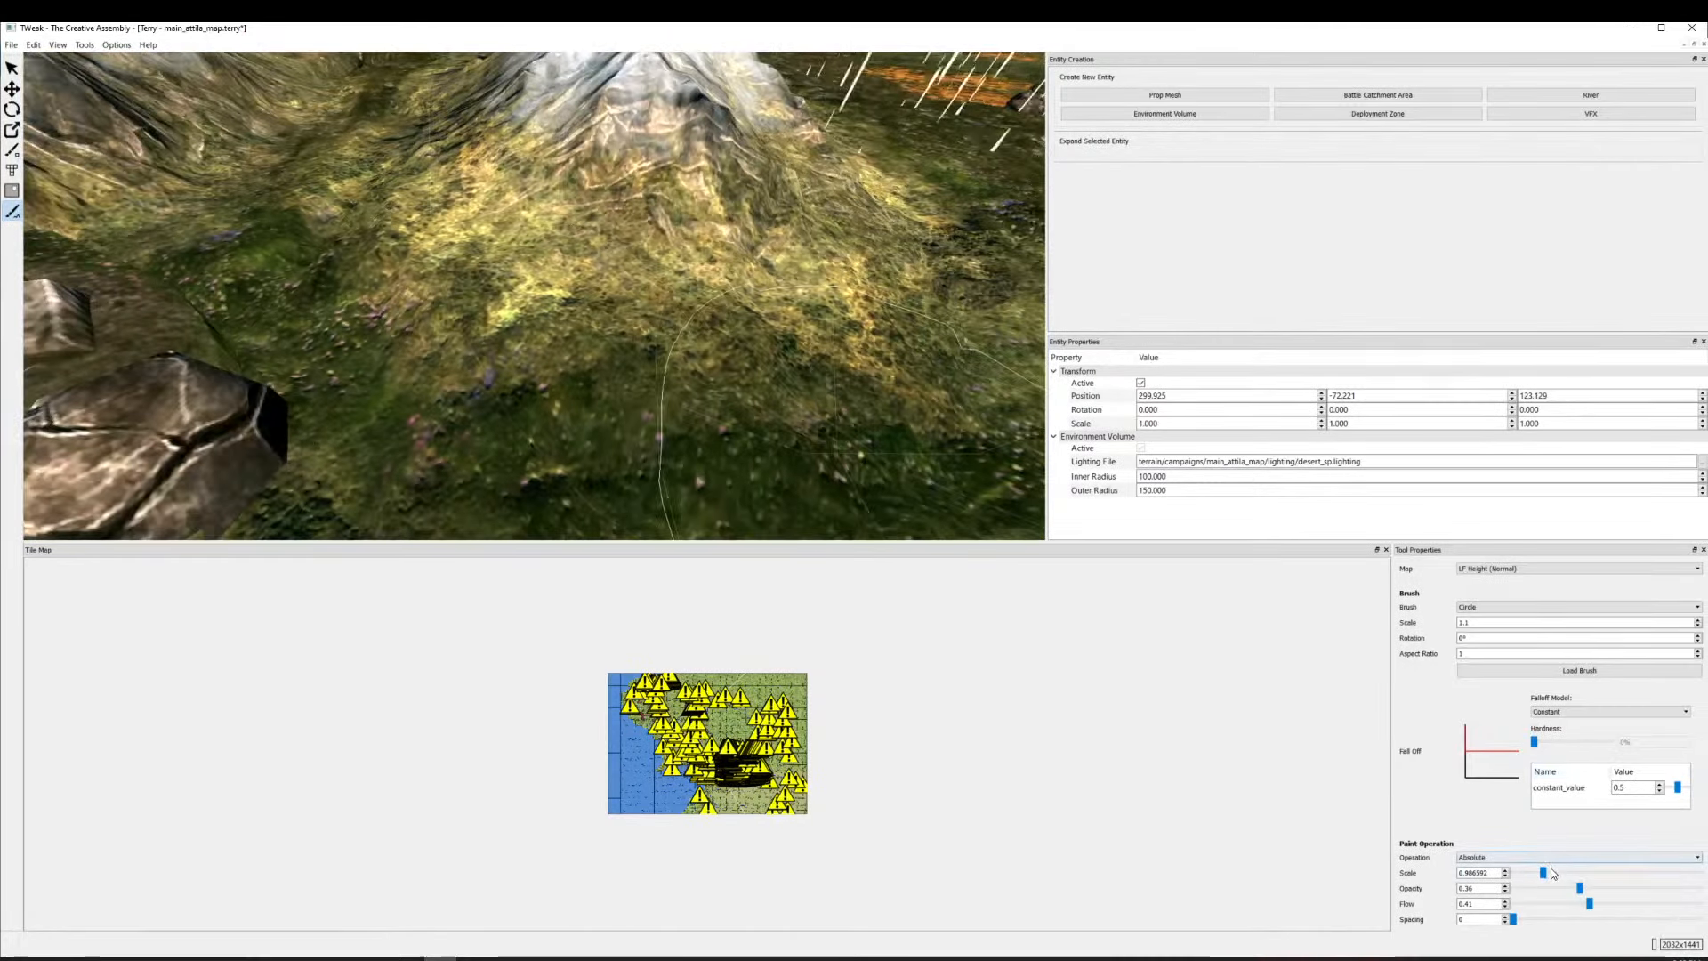
Set the height brush scale to about 1.45 and paint the ground between the bridge rocks and the foot of the snowy mountain.
{"action": "left_click_drag", "start_coordinate": [1545, 876], "coordinate": [1549, 875]}
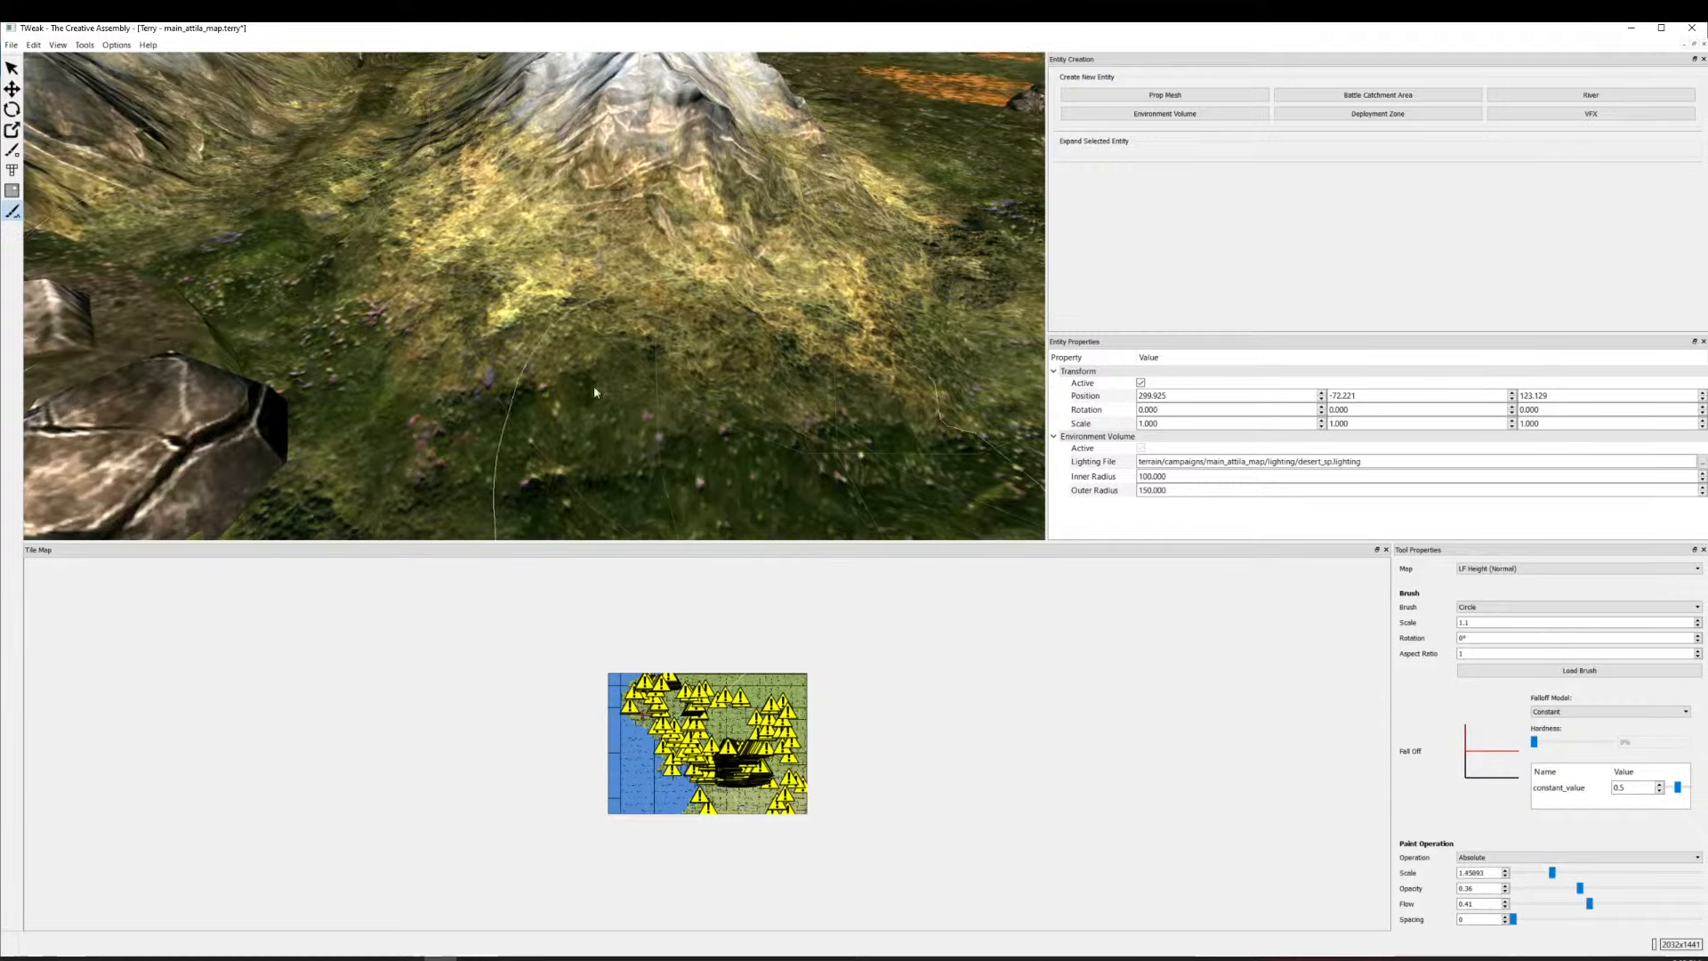
{"action": "left_click", "coordinate": [373, 301]}
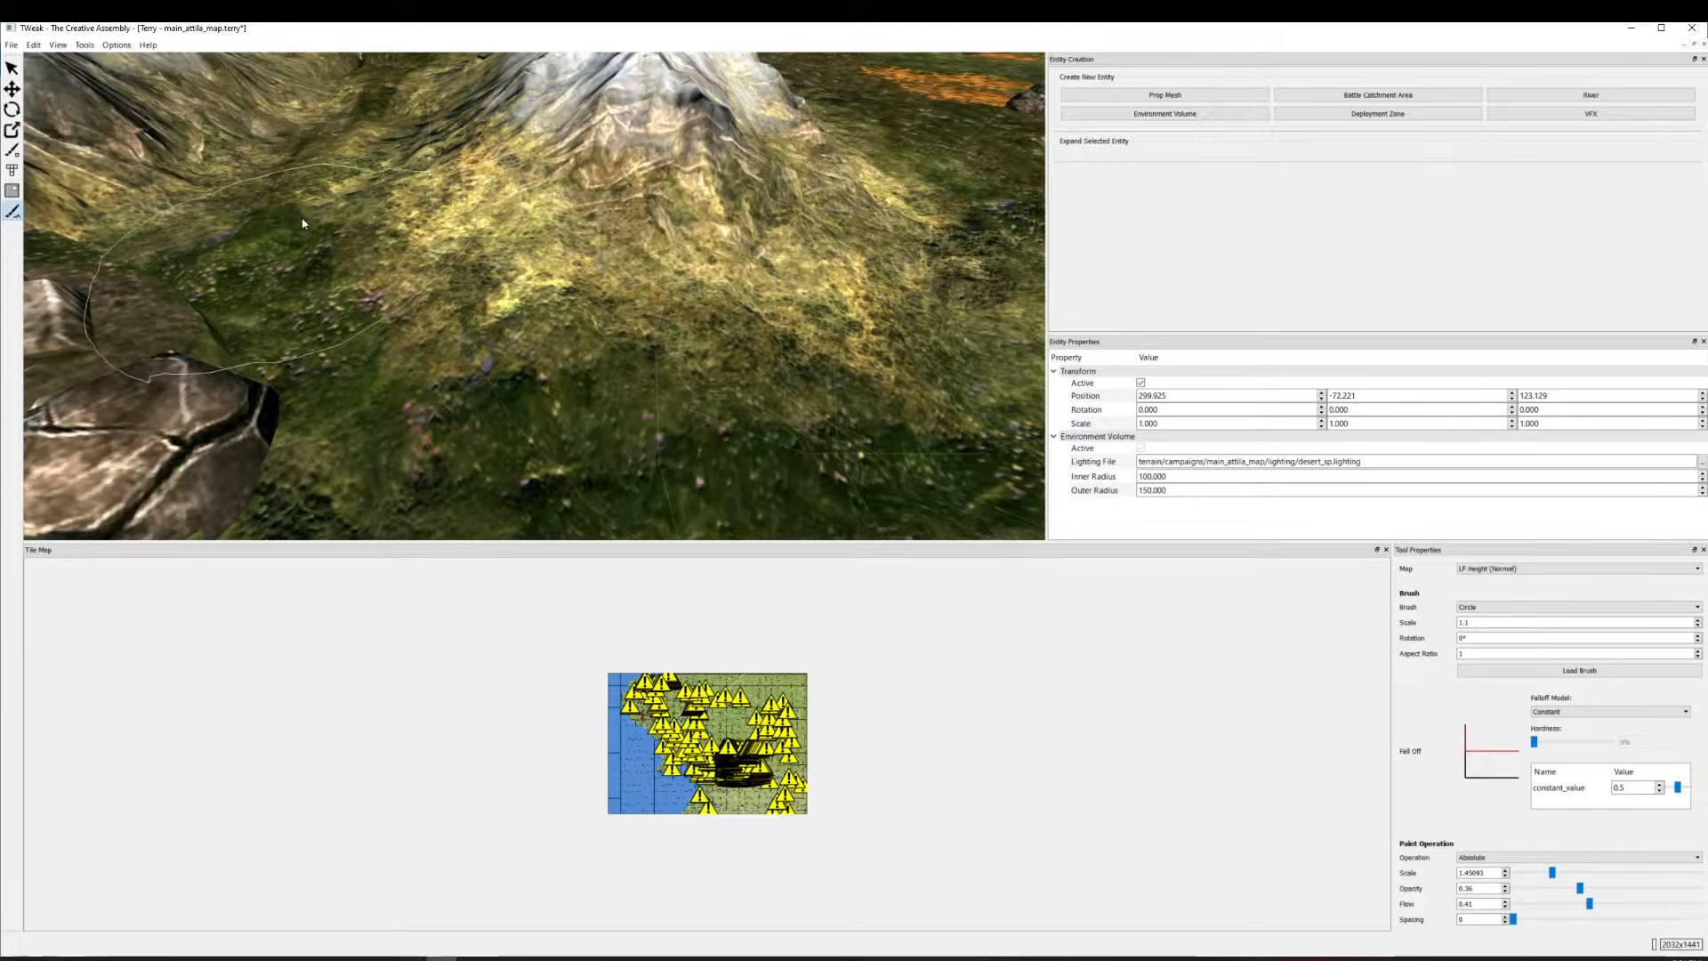
{"action": "left_click", "coordinate": [258, 190]}
{"action": "left_click_drag", "start_coordinate": [509, 329], "coordinate": [677, 312]}
{"action": "scroll", "coordinate": [597, 329], "scroll_direction": "down", "scroll_amount": 5}
{"action": "left_click_drag", "start_coordinate": [534, 320], "coordinate": [362, 316]}
{"action": "scroll", "coordinate": [390, 421], "scroll_direction": "up", "scroll_amount": 3}
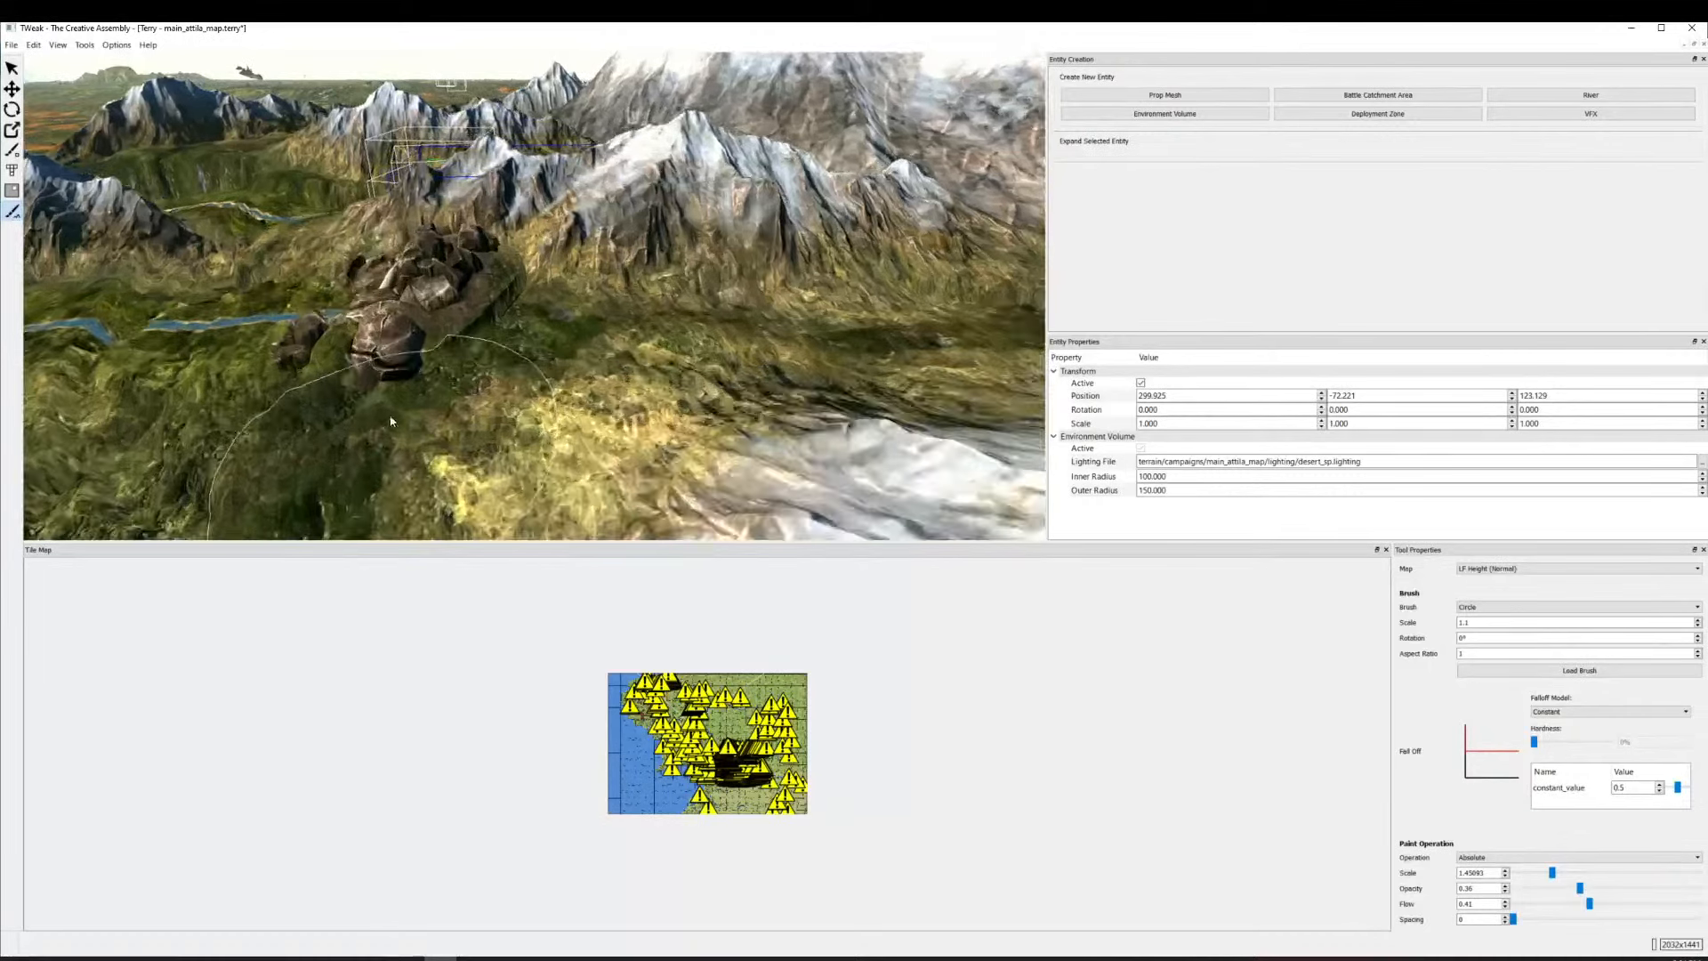
Set the height brush scale to 1.5438 and paint the grassy slope behind the bridge rocks.
{"action": "scroll", "coordinate": [390, 422], "scroll_direction": "up", "scroll_amount": 3}
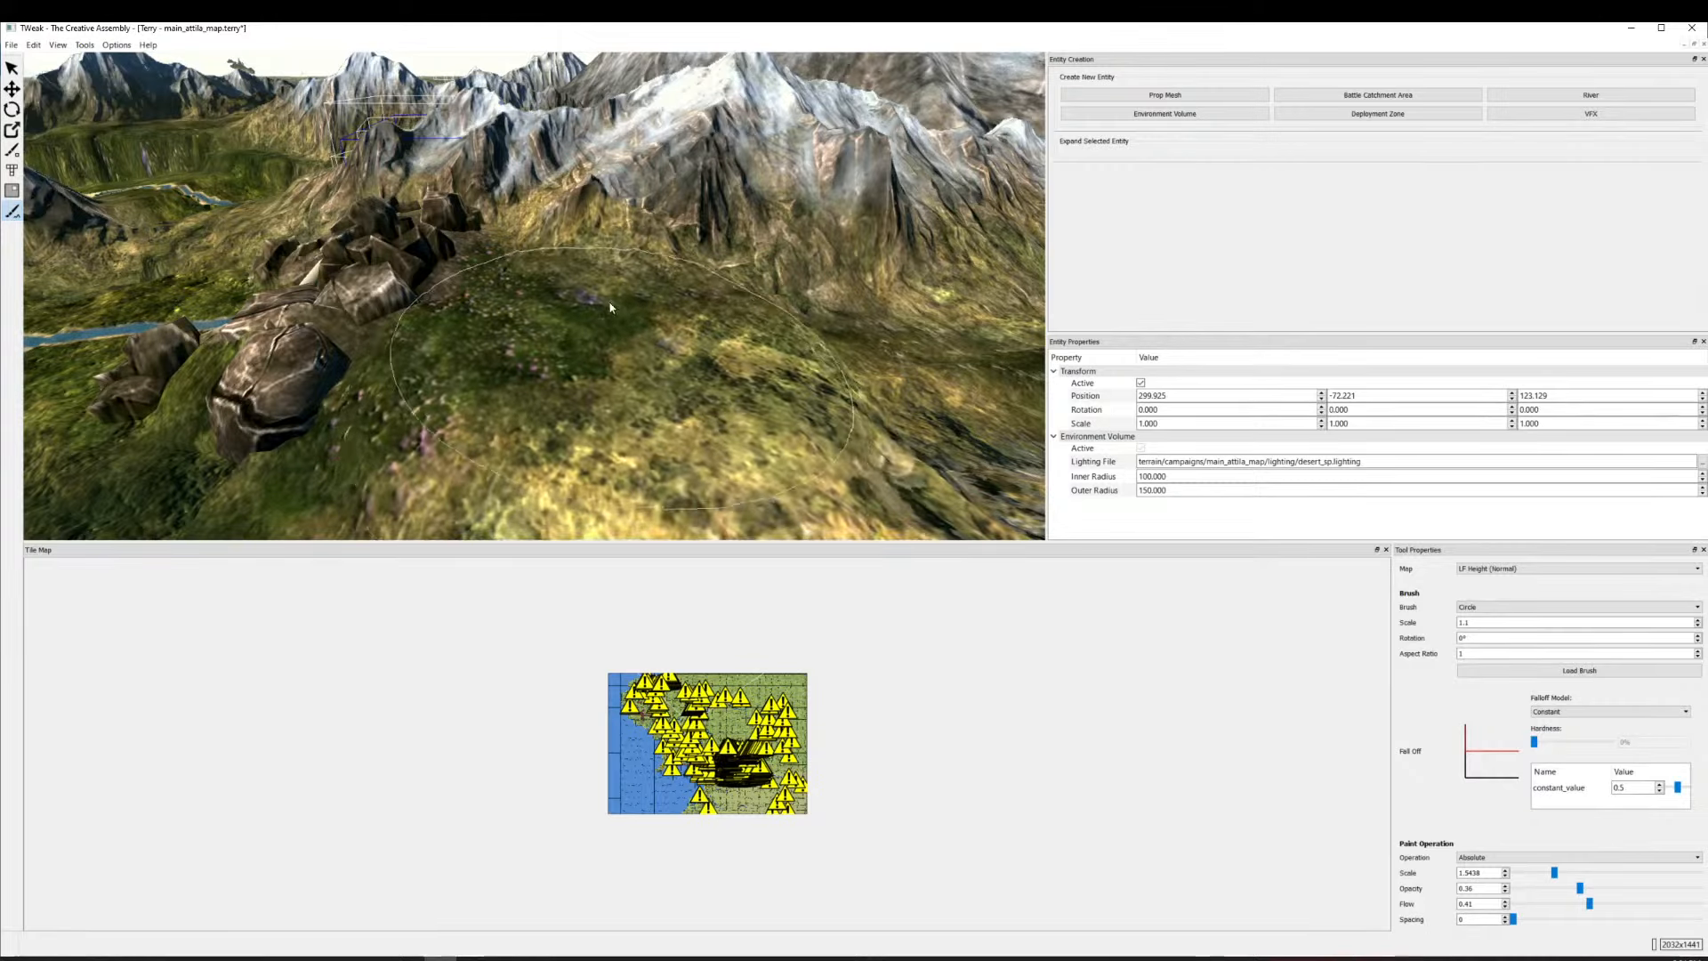
{"action": "mouse_move", "coordinate": [631, 280]}
{"action": "left_mouse_down"}
{"action": "mouse_move", "coordinate": [717, 192]}
{"action": "mouse_move", "coordinate": [614, 262]}
{"action": "left_mouse_up"}
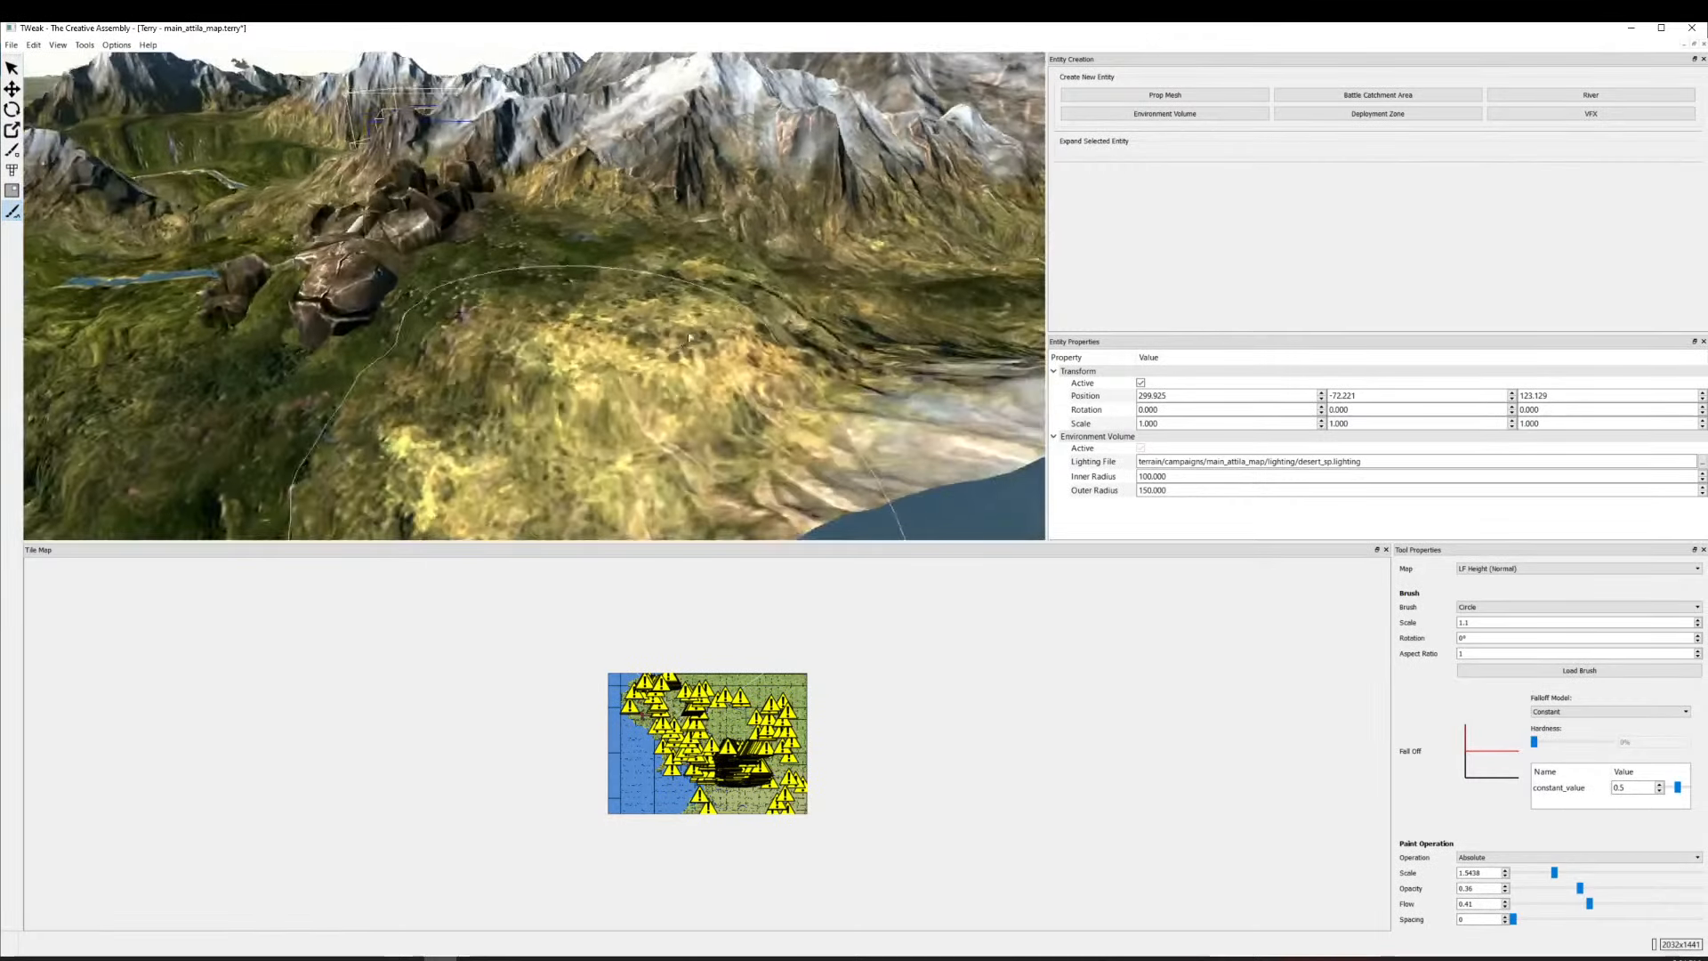
{"action": "scroll", "coordinate": [889, 292], "scroll_direction": "down", "scroll_amount": 5}
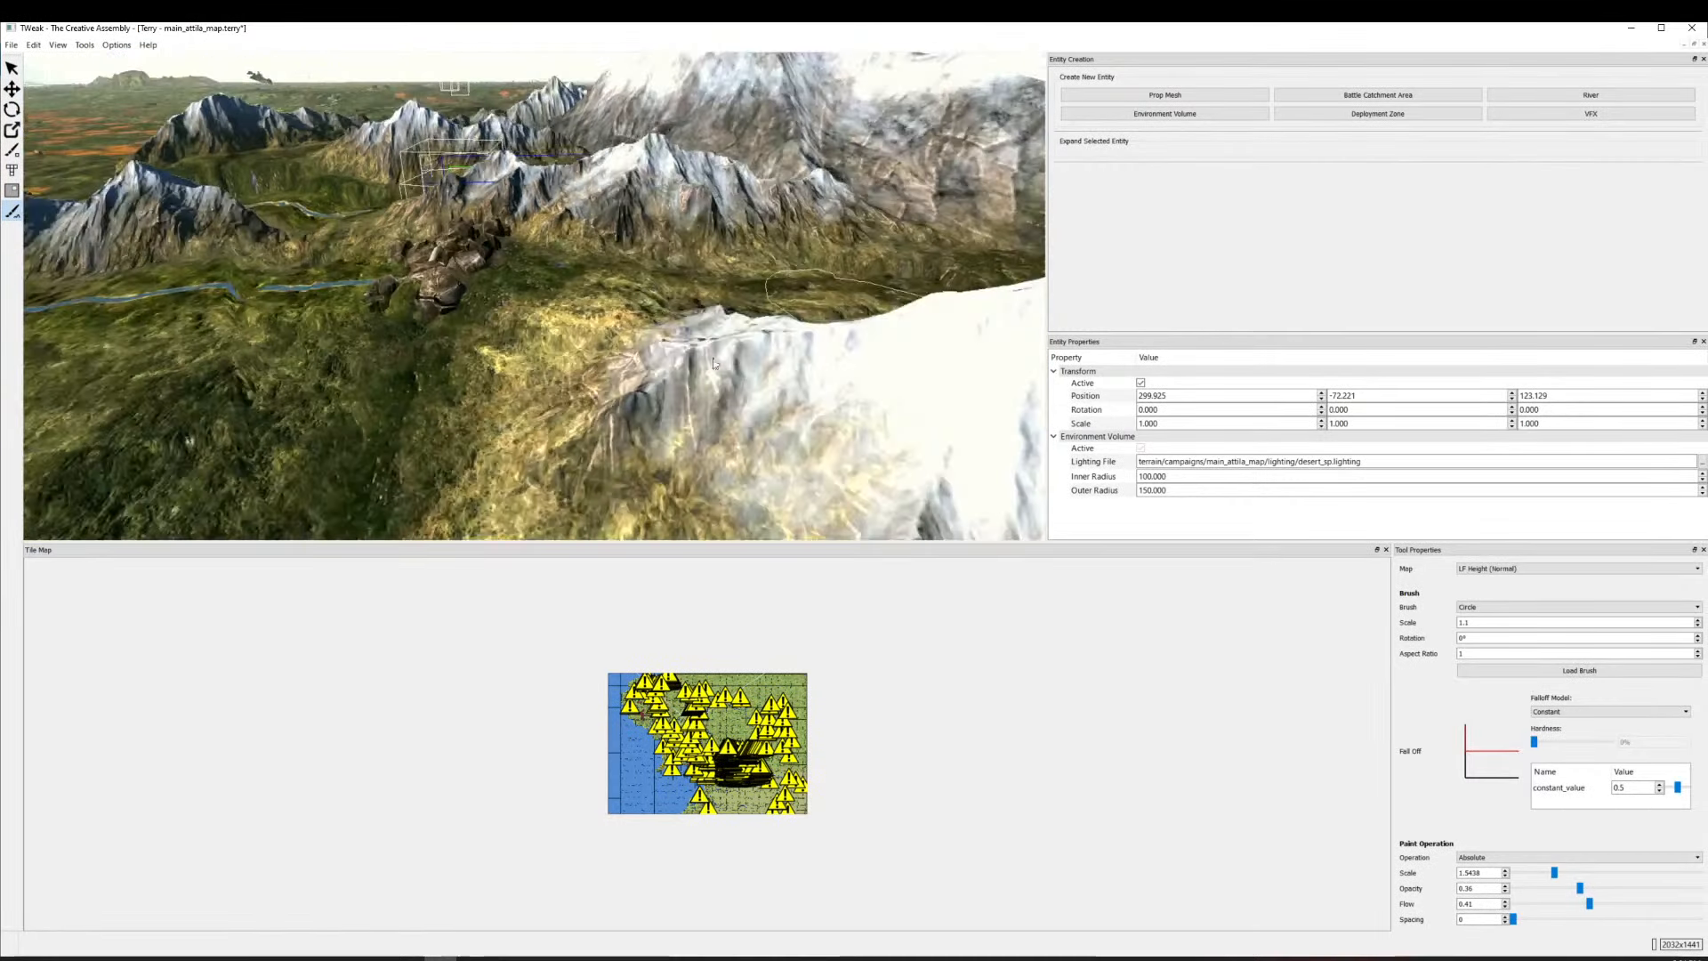
{"action": "mouse_move", "coordinate": [889, 292]}
{"action": "left_mouse_down"}
{"action": "mouse_move", "coordinate": [912, 322]}
{"action": "mouse_move", "coordinate": [867, 339]}
{"action": "mouse_move", "coordinate": [527, 367]}
{"action": "mouse_move", "coordinate": [557, 325]}
{"action": "left_mouse_up"}
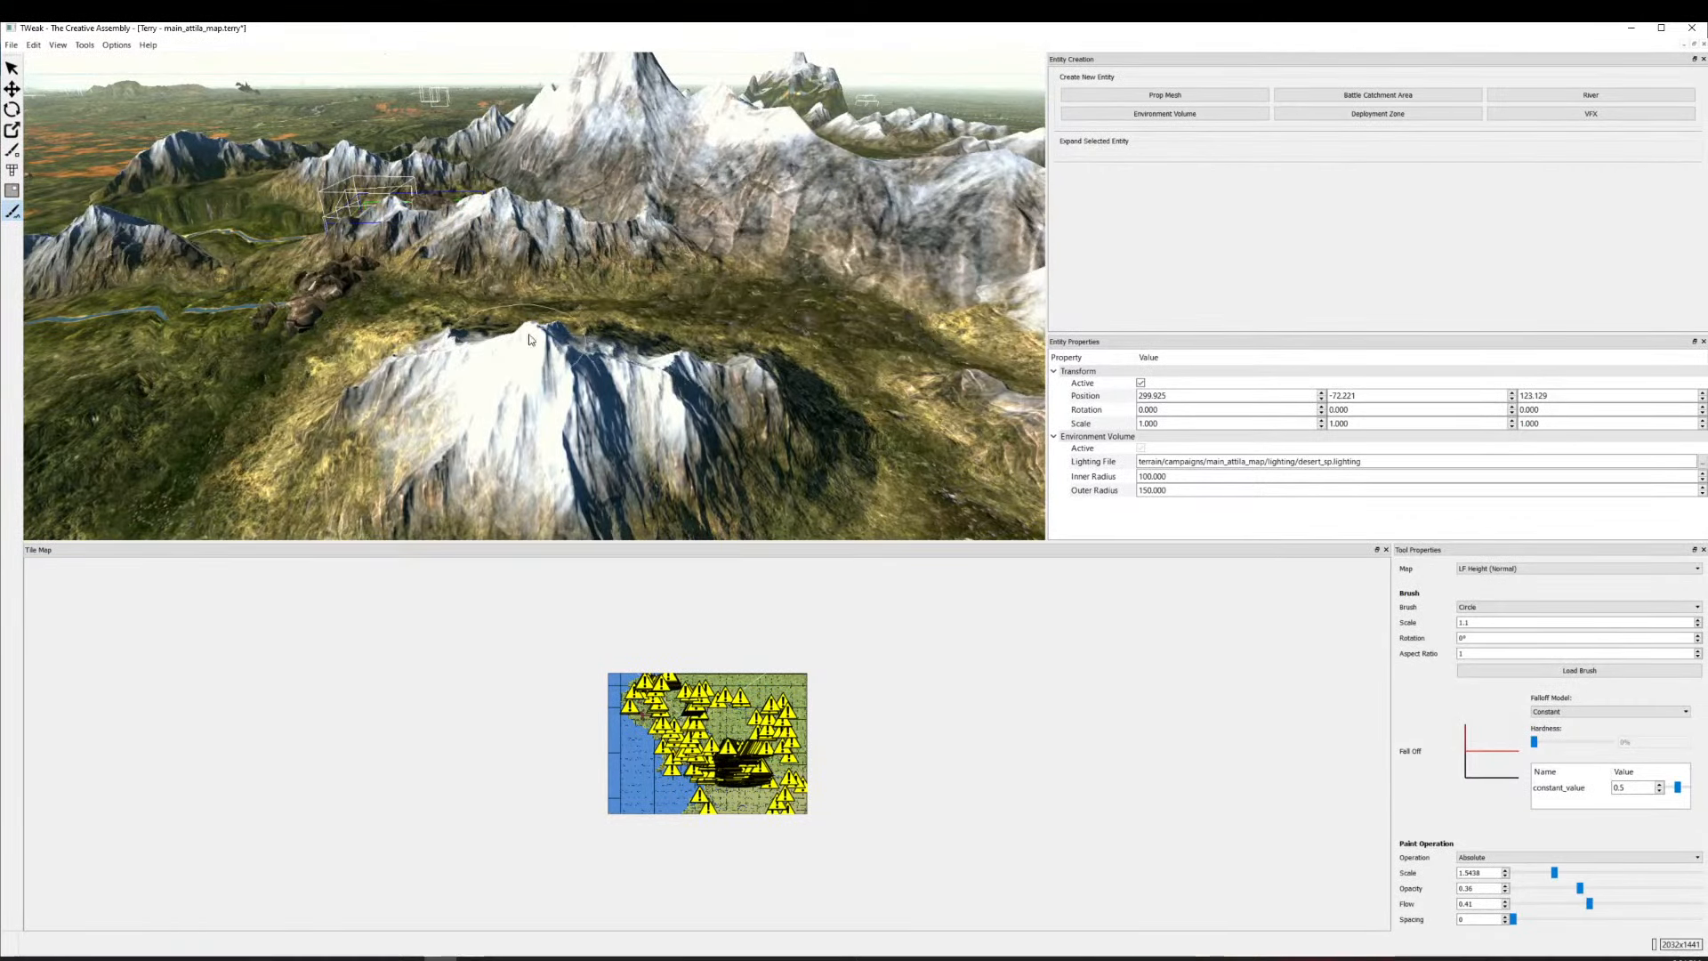
Place a rock_atlantic_small04 prop mesh on the open grass away from the bridge, at about X 276.481, Z 307.601.
{"action": "left_click_drag", "start_coordinate": [529, 340], "coordinate": [800, 290]}
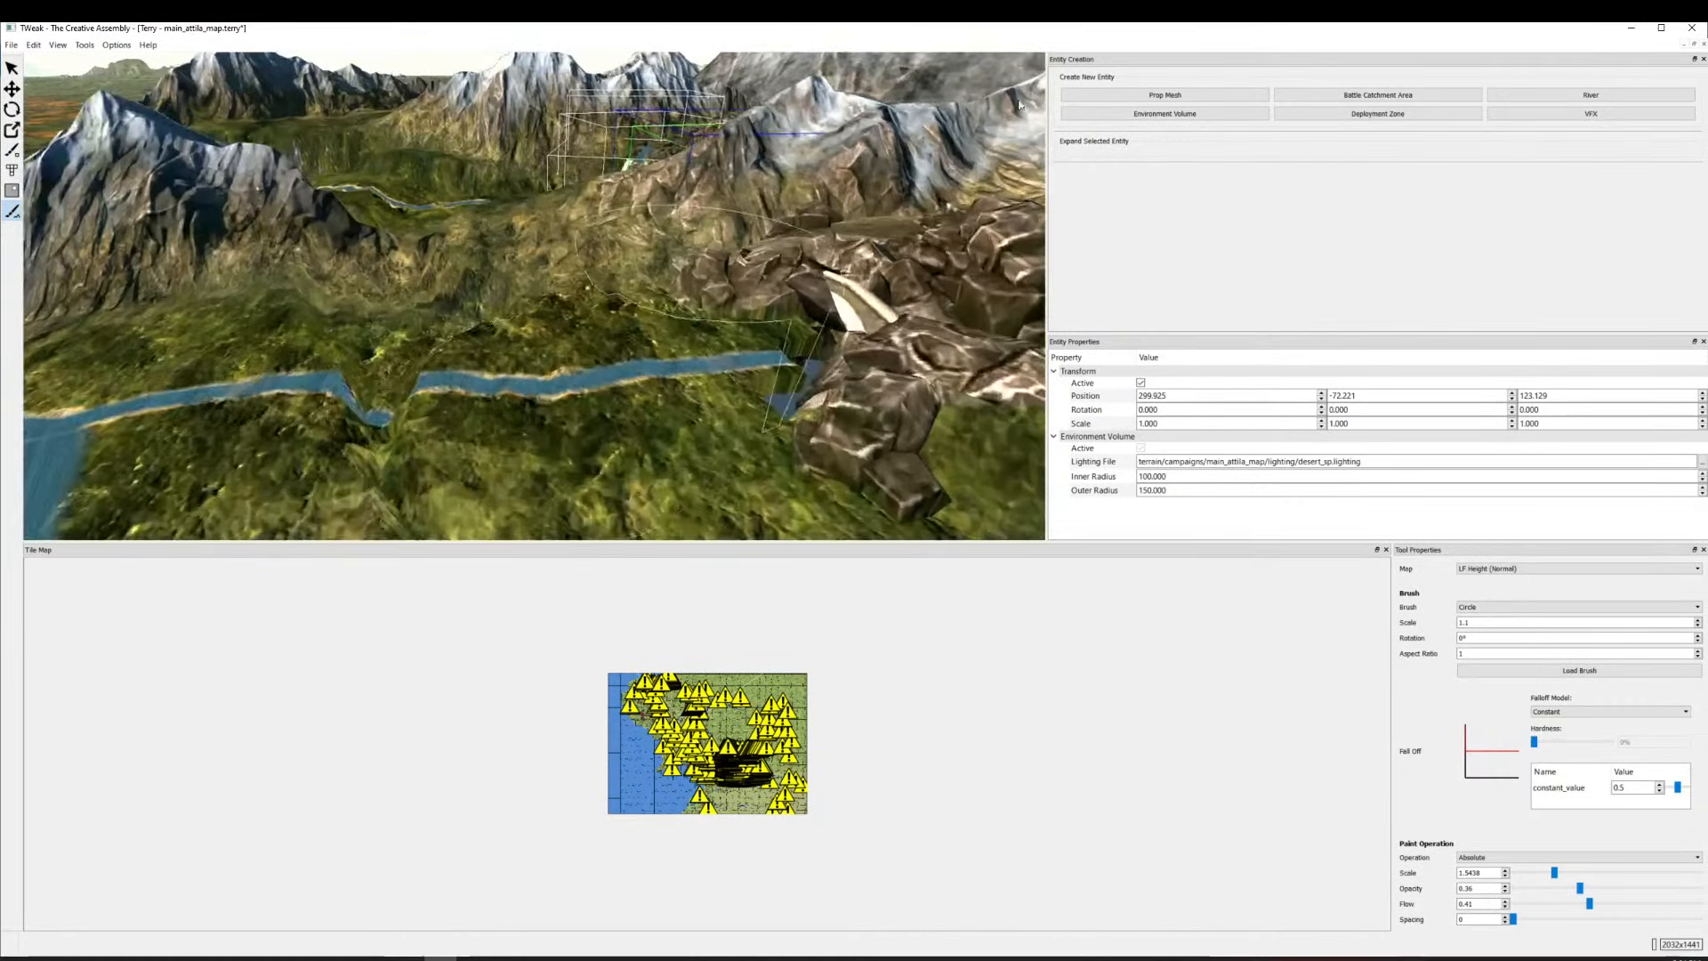
{"action": "left_click", "coordinate": [1163, 94]}
{"action": "scroll", "coordinate": [580, 446], "scroll_direction": "down", "scroll_amount": 2}
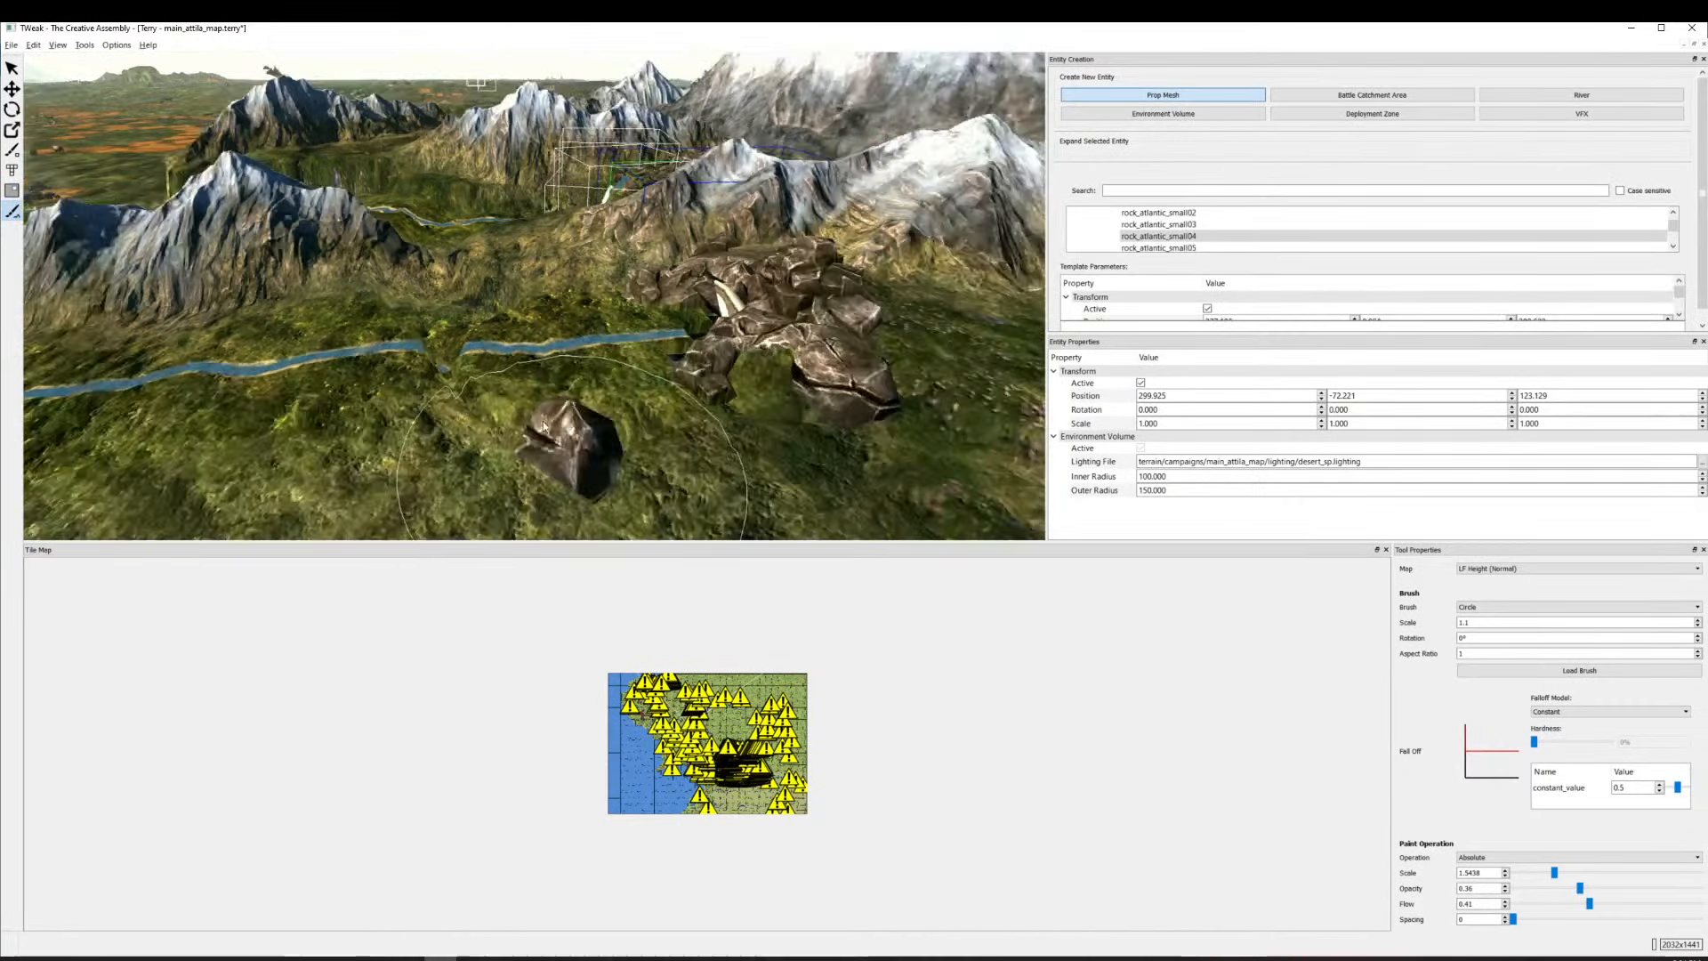
{"action": "scroll", "coordinate": [712, 356], "scroll_direction": "up", "scroll_amount": 3}
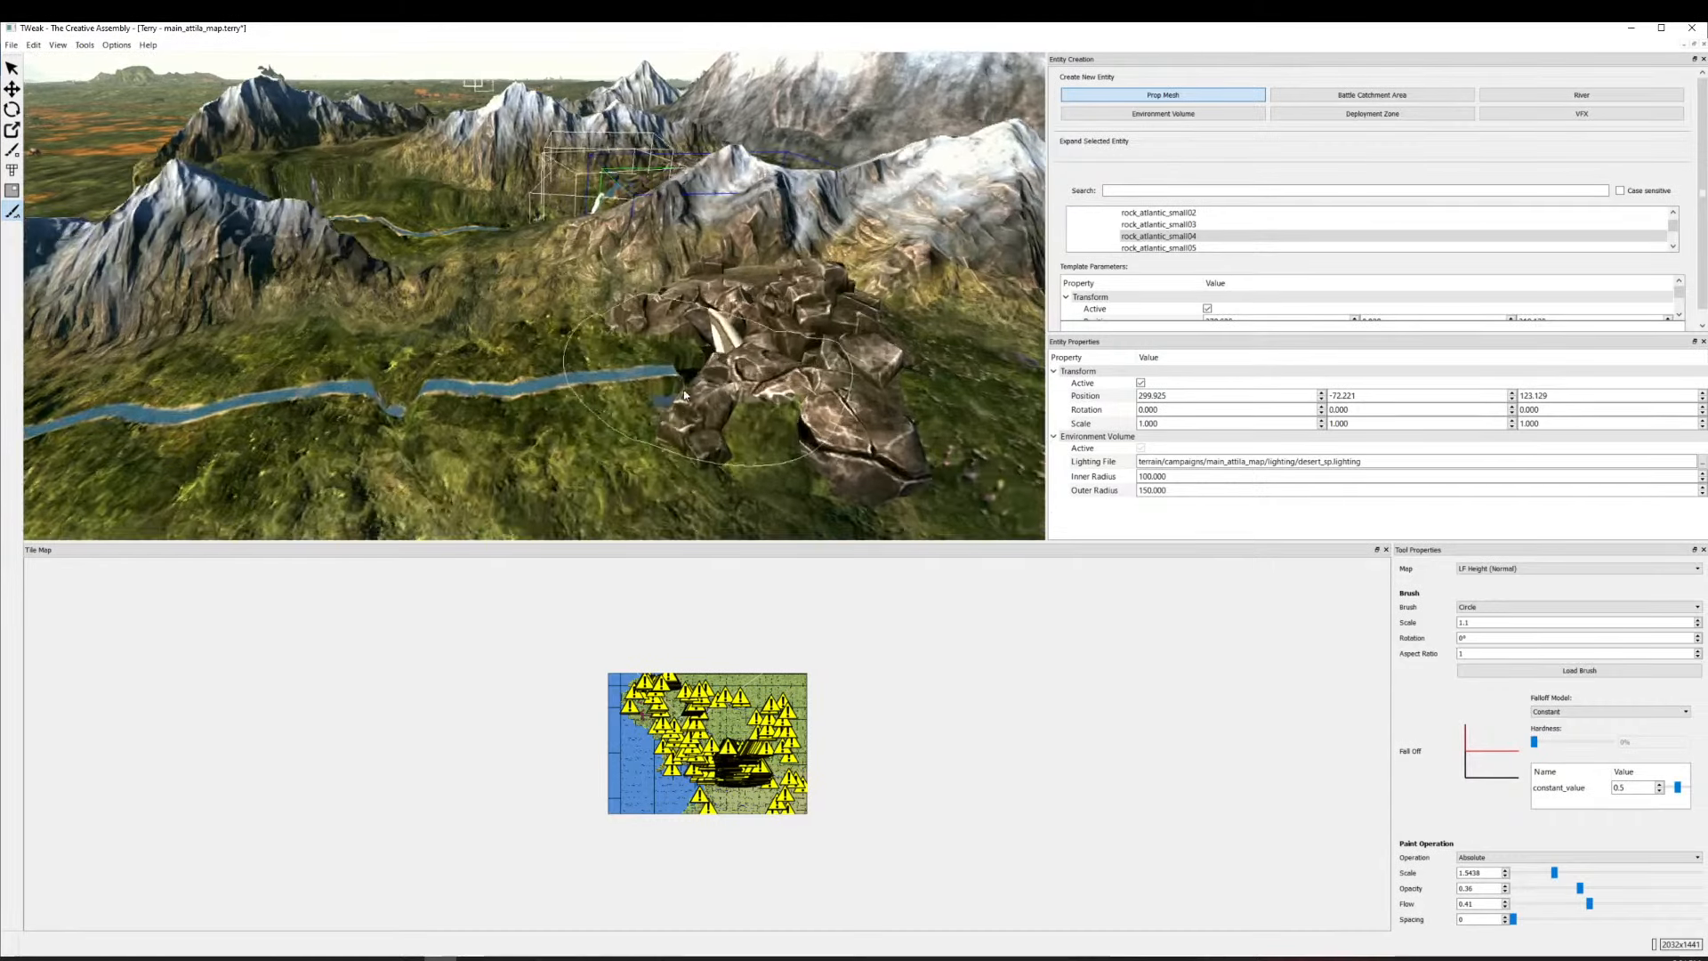
{"action": "key", "text": "a"}
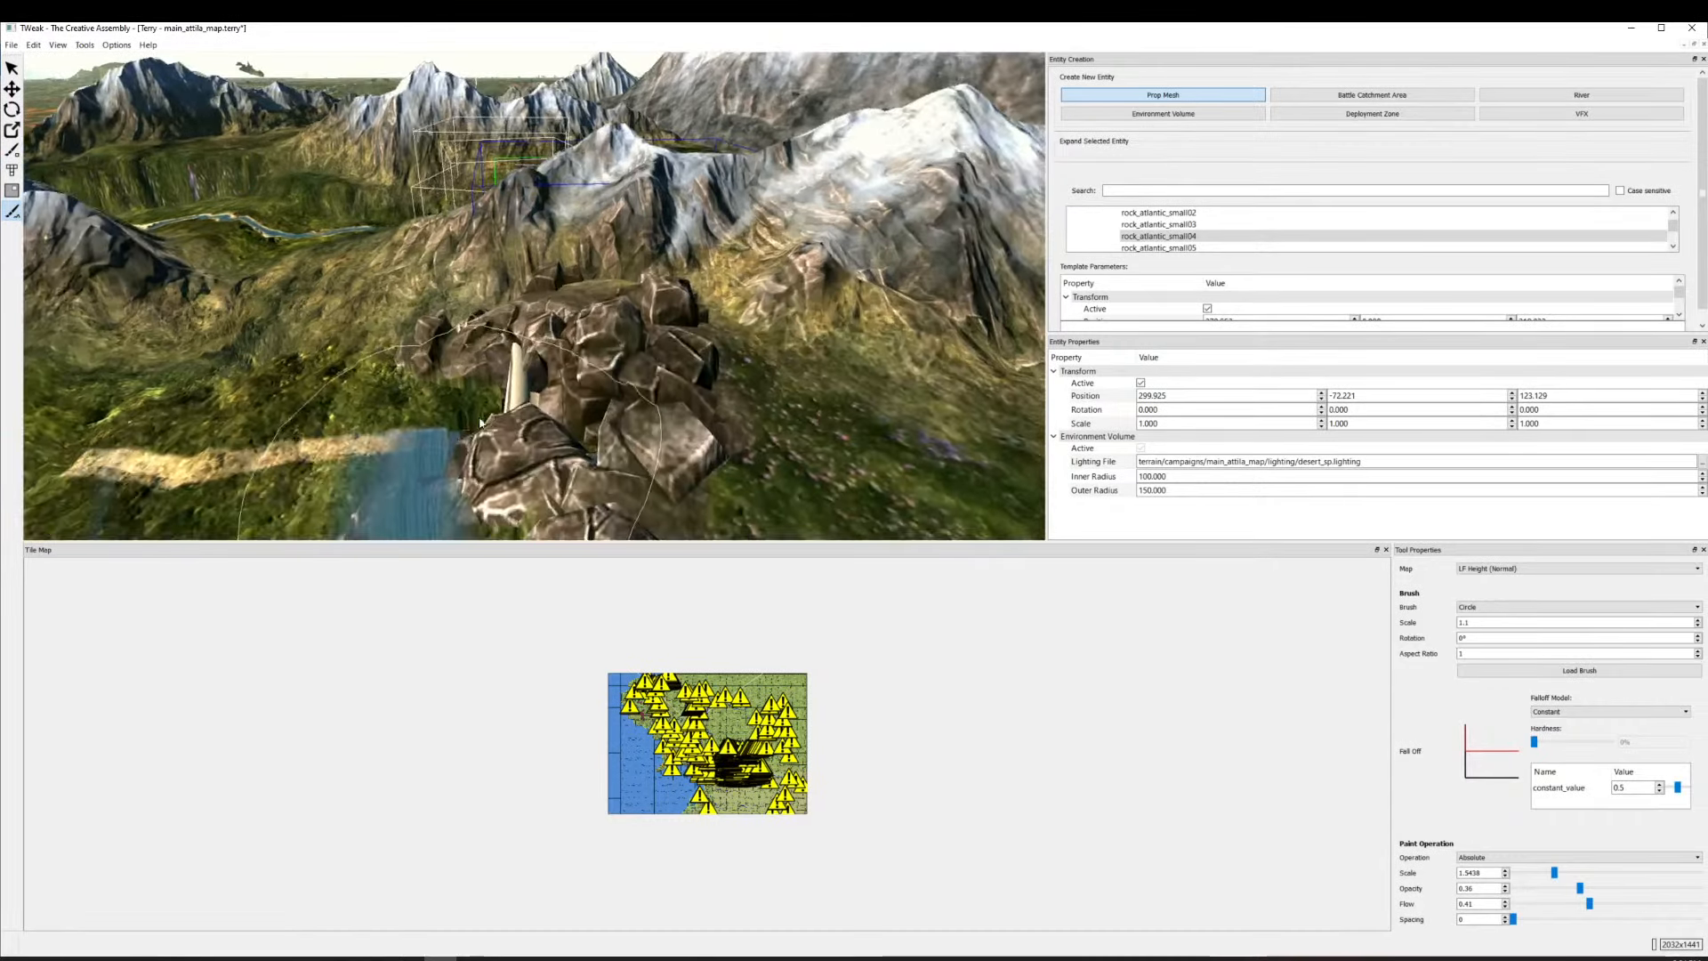
{"action": "key", "text": "s"}
{"action": "left_click", "coordinate": [659, 335]}
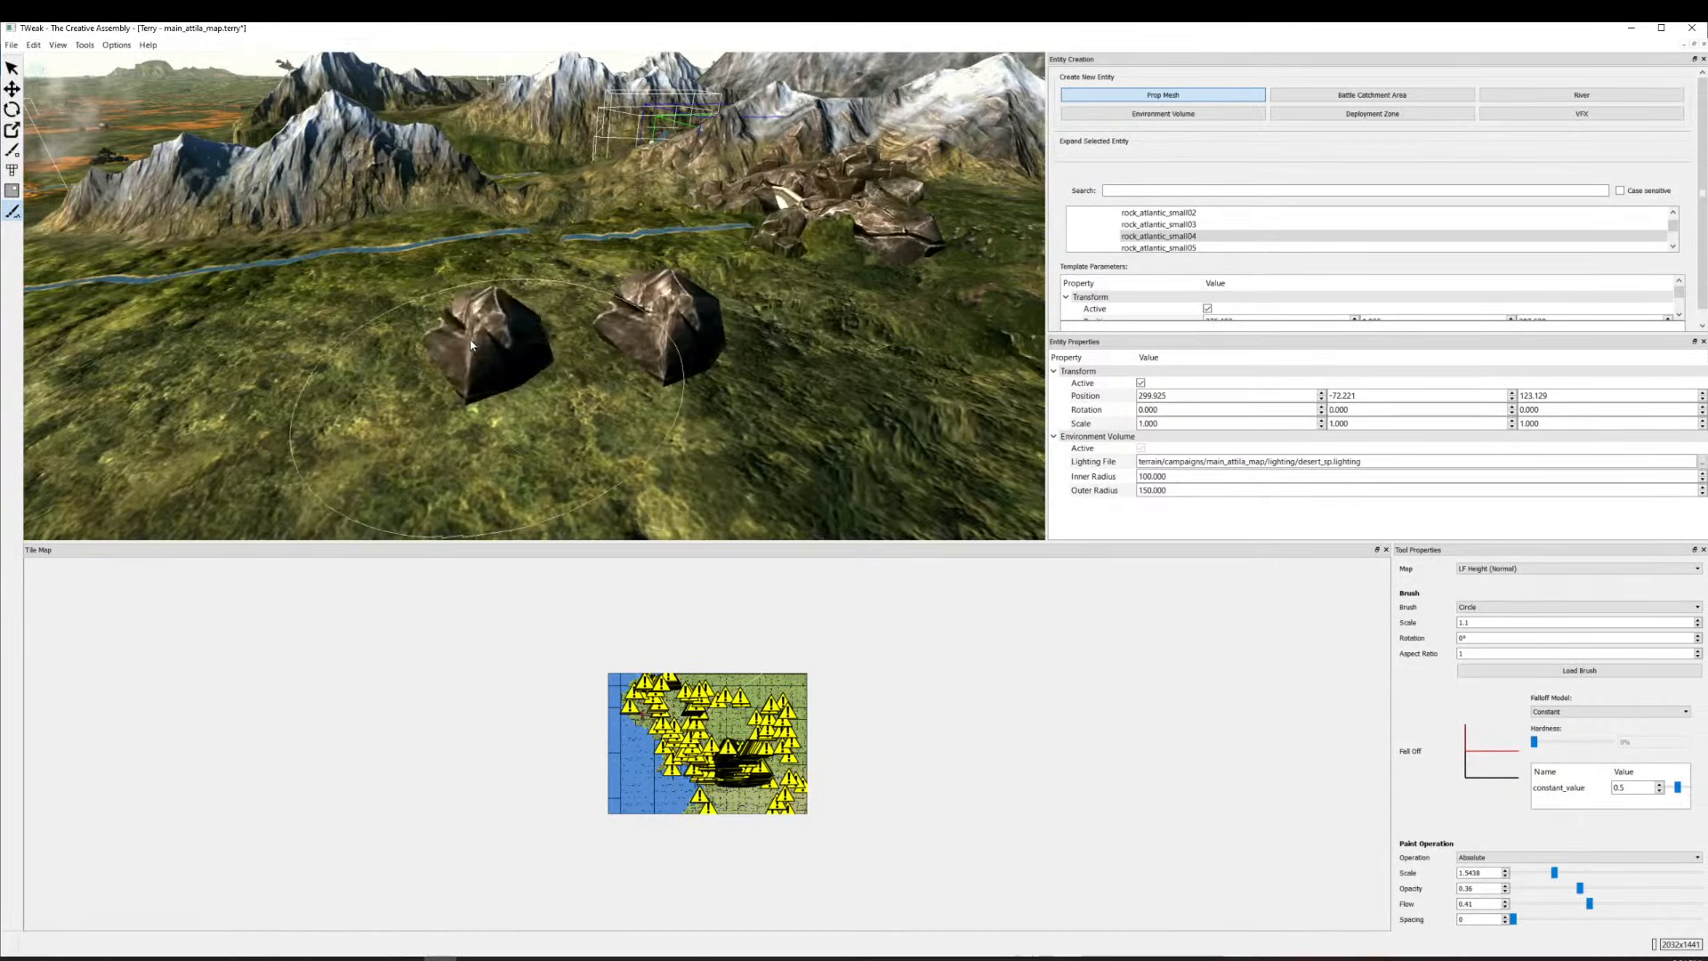
{"action": "left_click", "coordinate": [12, 89]}
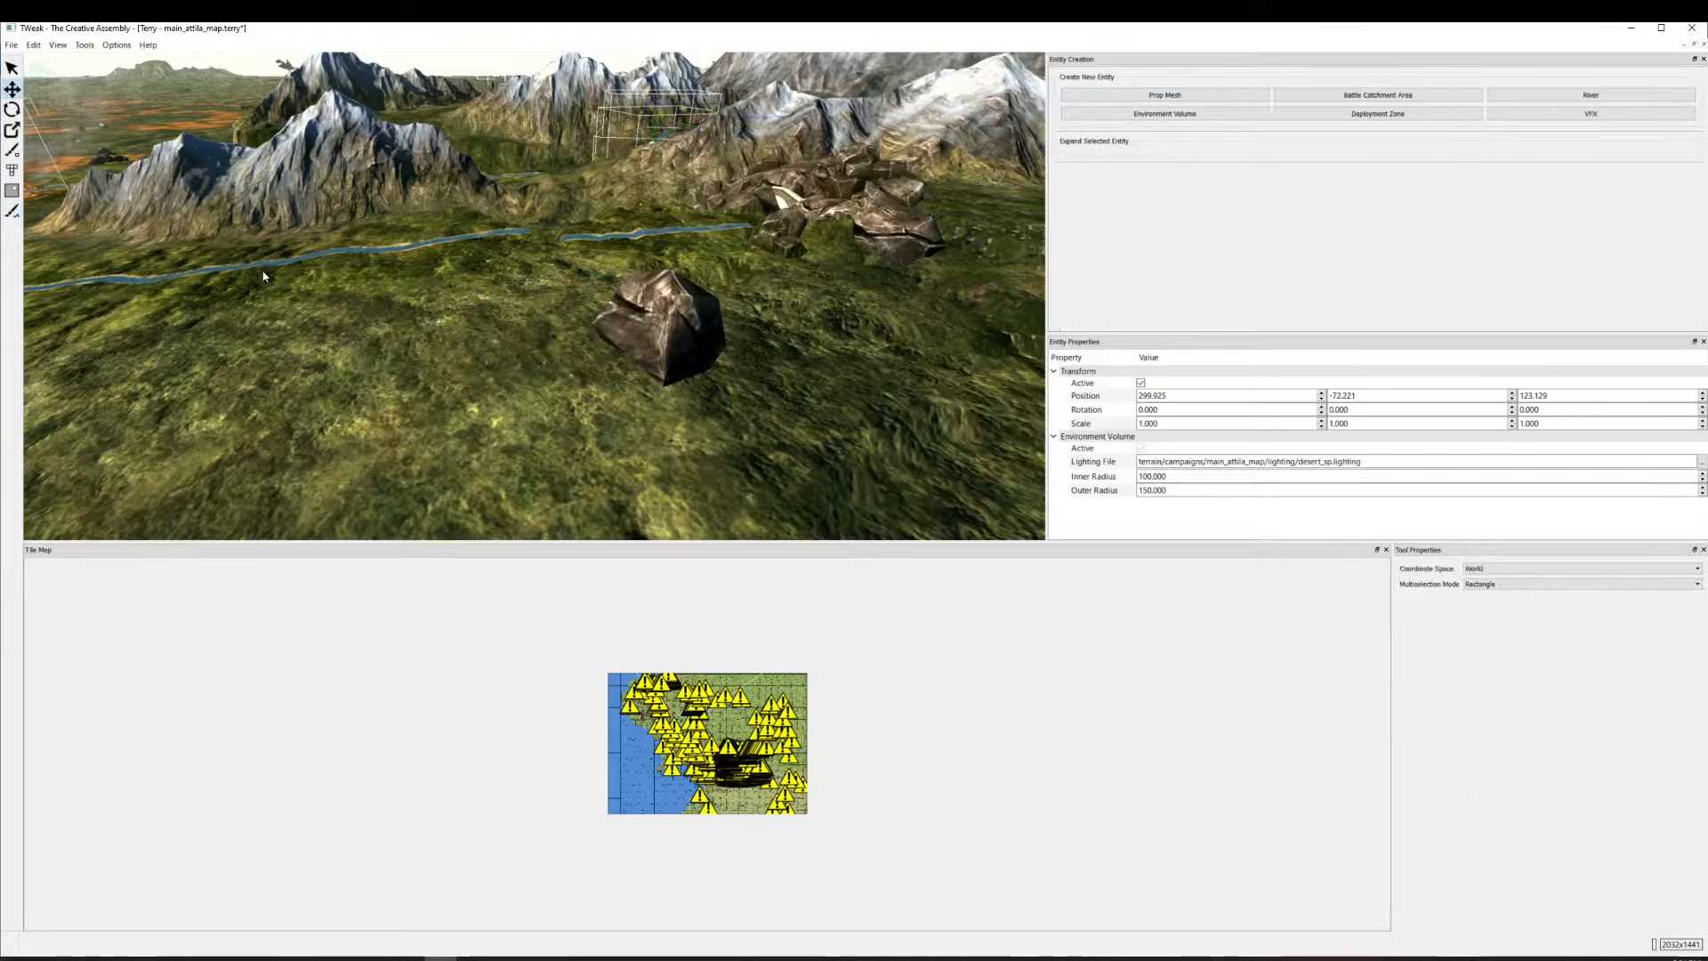
Turn off Landscape Above for the newly placed rock_atlantic_small04 prop on the grass.
{"action": "mouse_move", "coordinate": [263, 272]}
{"action": "left_mouse_down"}
{"action": "mouse_move", "coordinate": [398, 301]}
{"action": "mouse_move", "coordinate": [299, 230]}
{"action": "mouse_move", "coordinate": [436, 289]}
{"action": "mouse_move", "coordinate": [621, 331]}
{"action": "mouse_move", "coordinate": [494, 354]}
{"action": "mouse_move", "coordinate": [481, 385]}
{"action": "left_mouse_up"}
{"action": "key", "text": "s"}
{"action": "scroll", "coordinate": [481, 386], "scroll_direction": "down", "scroll_amount": 5}
{"action": "scroll", "coordinate": [569, 392], "scroll_direction": "up", "scroll_amount": 6}
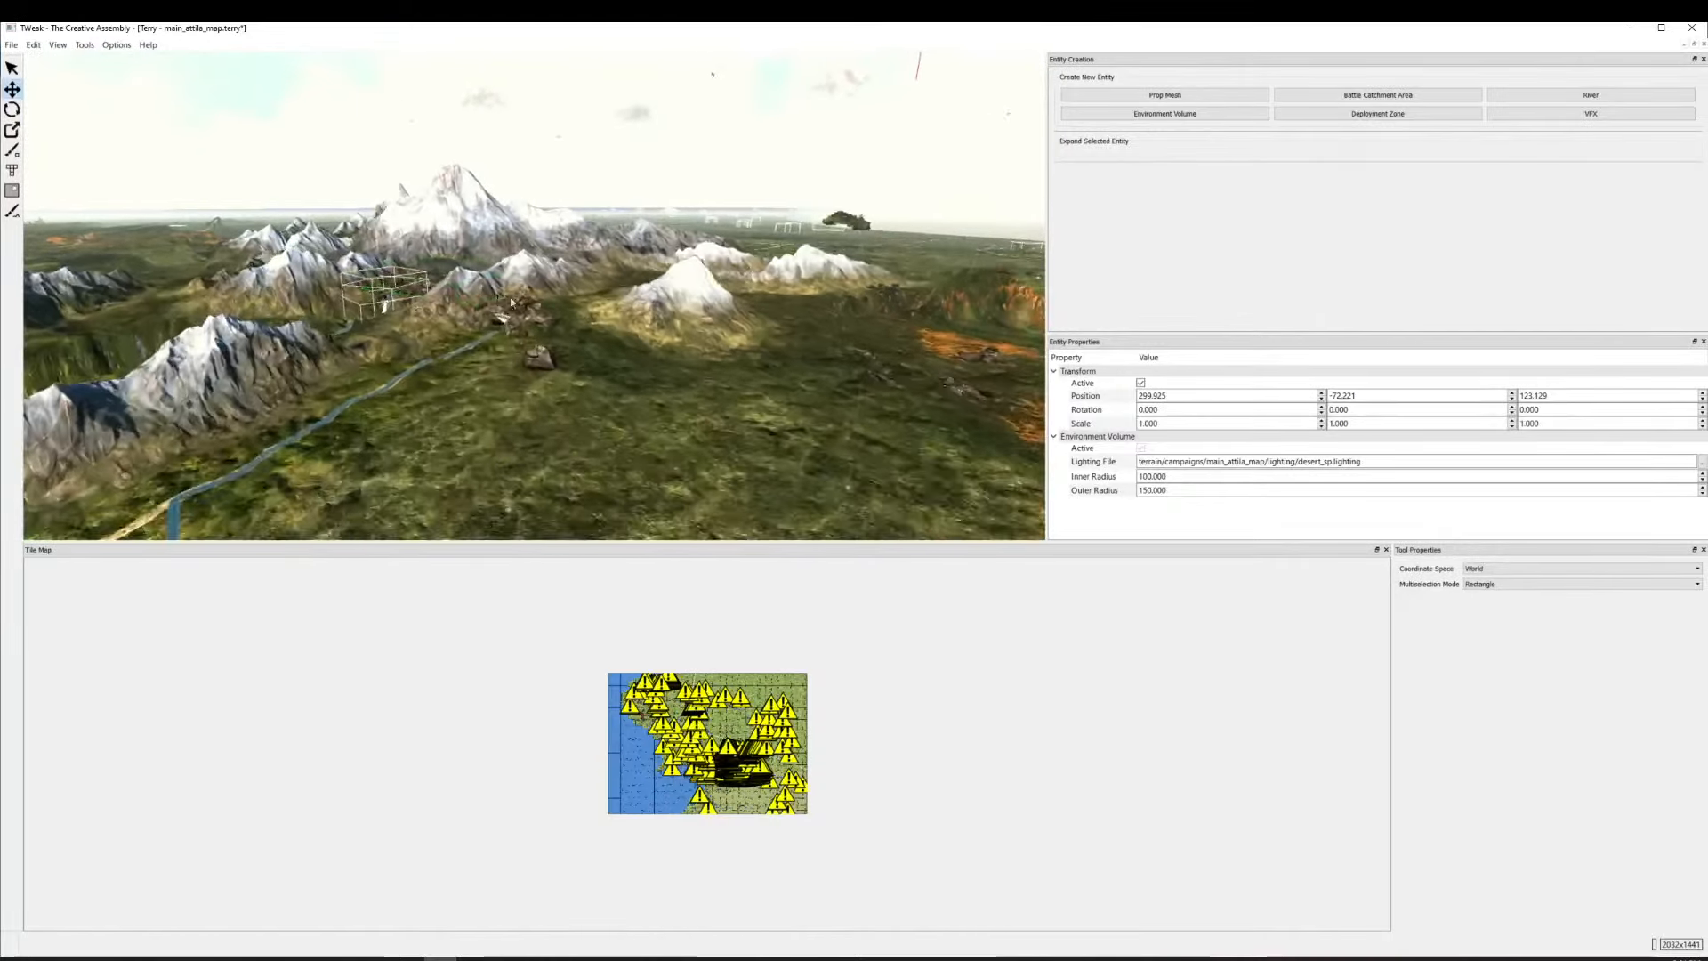
{"action": "scroll", "coordinate": [602, 387], "scroll_direction": "down", "scroll_amount": 5}
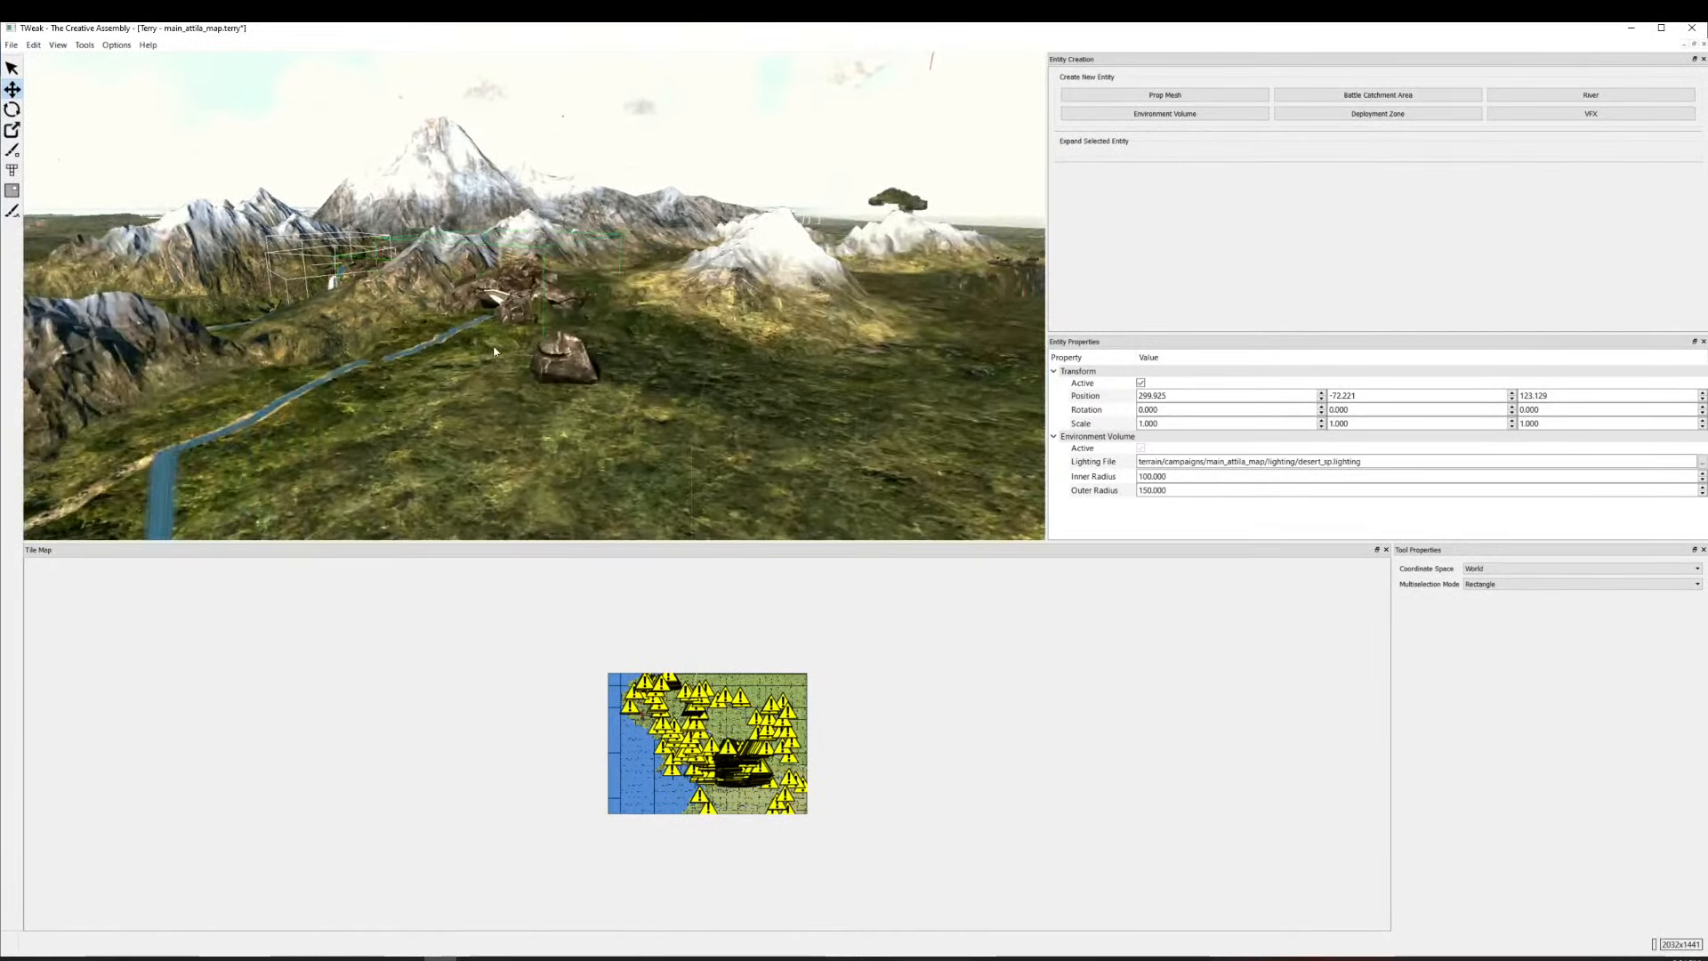
{"action": "scroll", "coordinate": [596, 407], "scroll_direction": "up", "scroll_amount": 2}
{"action": "left_click", "coordinate": [596, 407]}
{"action": "scroll", "coordinate": [1165, 450], "scroll_direction": "down", "scroll_amount": 2}
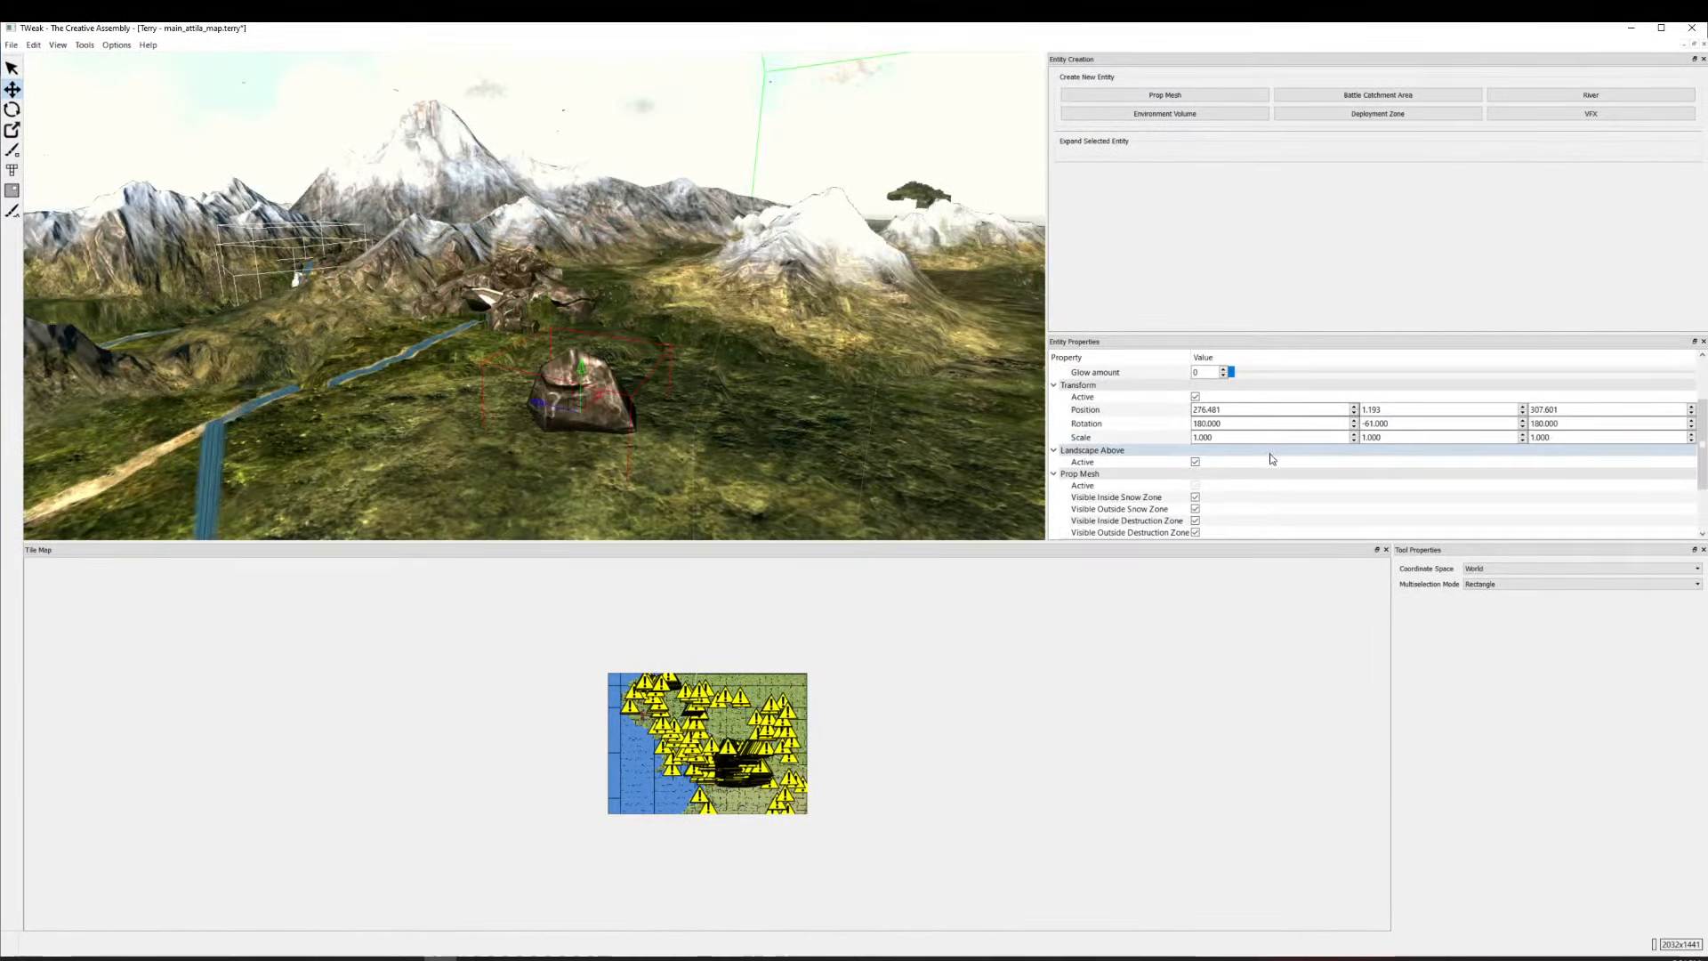
{"action": "left_click", "coordinate": [1195, 463]}
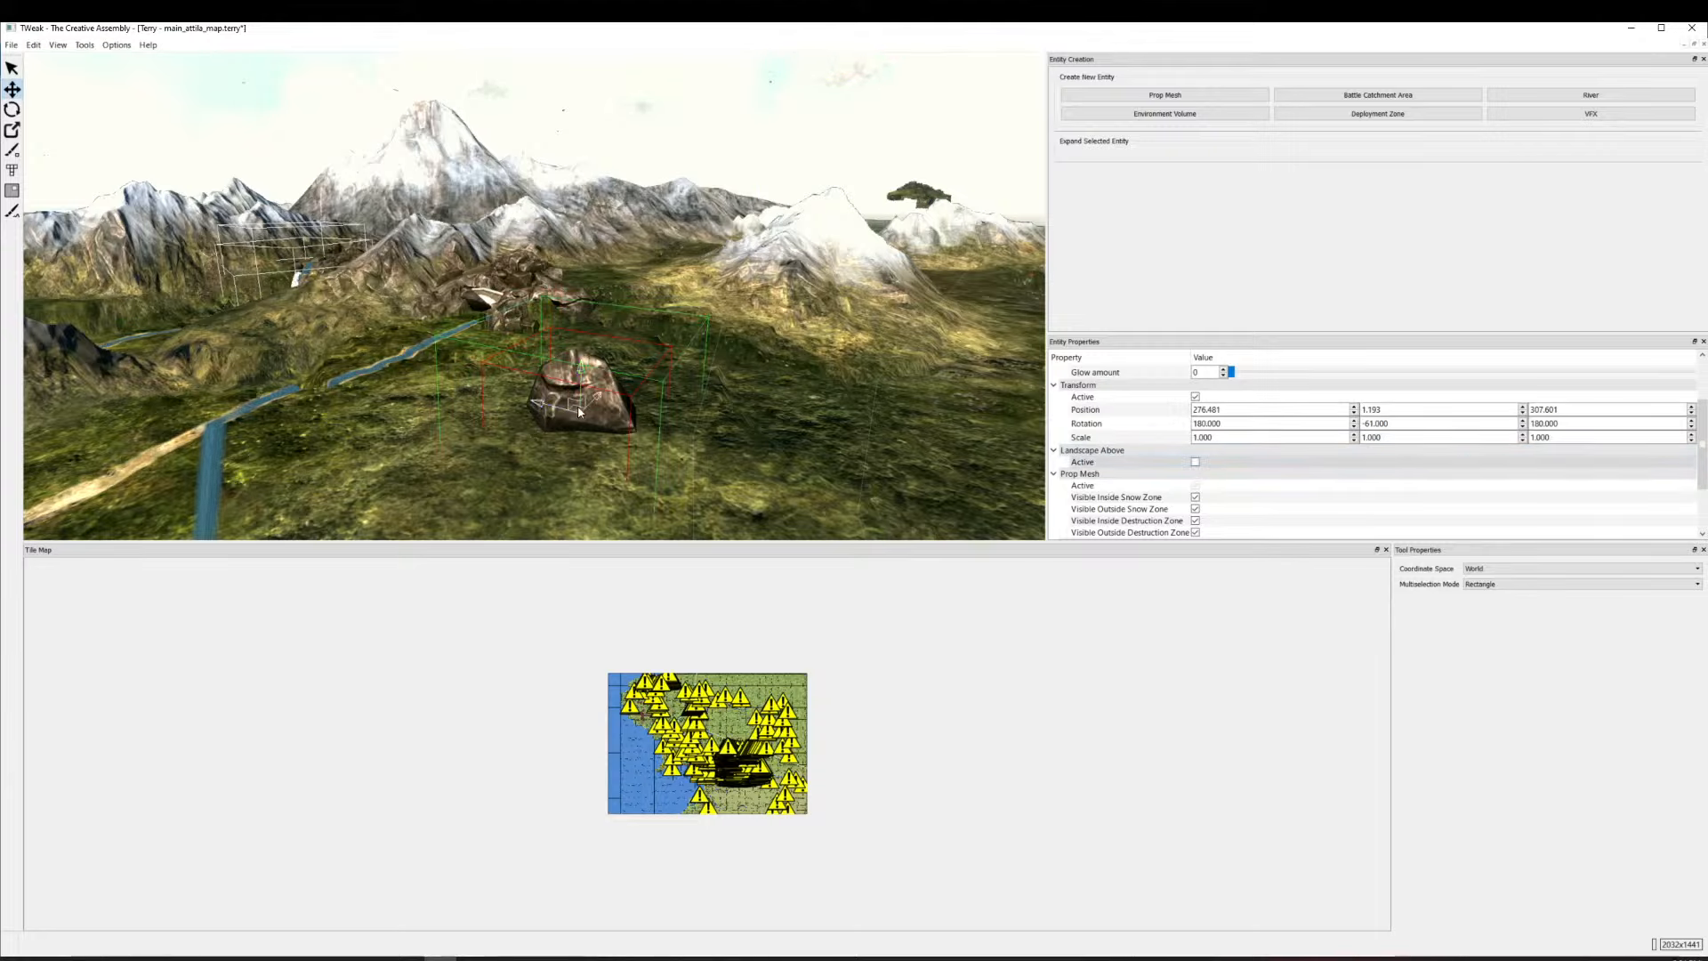
Move the rock_atlantic_small04 prop under the bridge arch, to position 279.166, 1.037, 309.994.
{"action": "left_click_drag", "start_coordinate": [574, 412], "coordinate": [495, 298]}
{"action": "key", "text": "a"}
{"action": "key", "text": "w"}
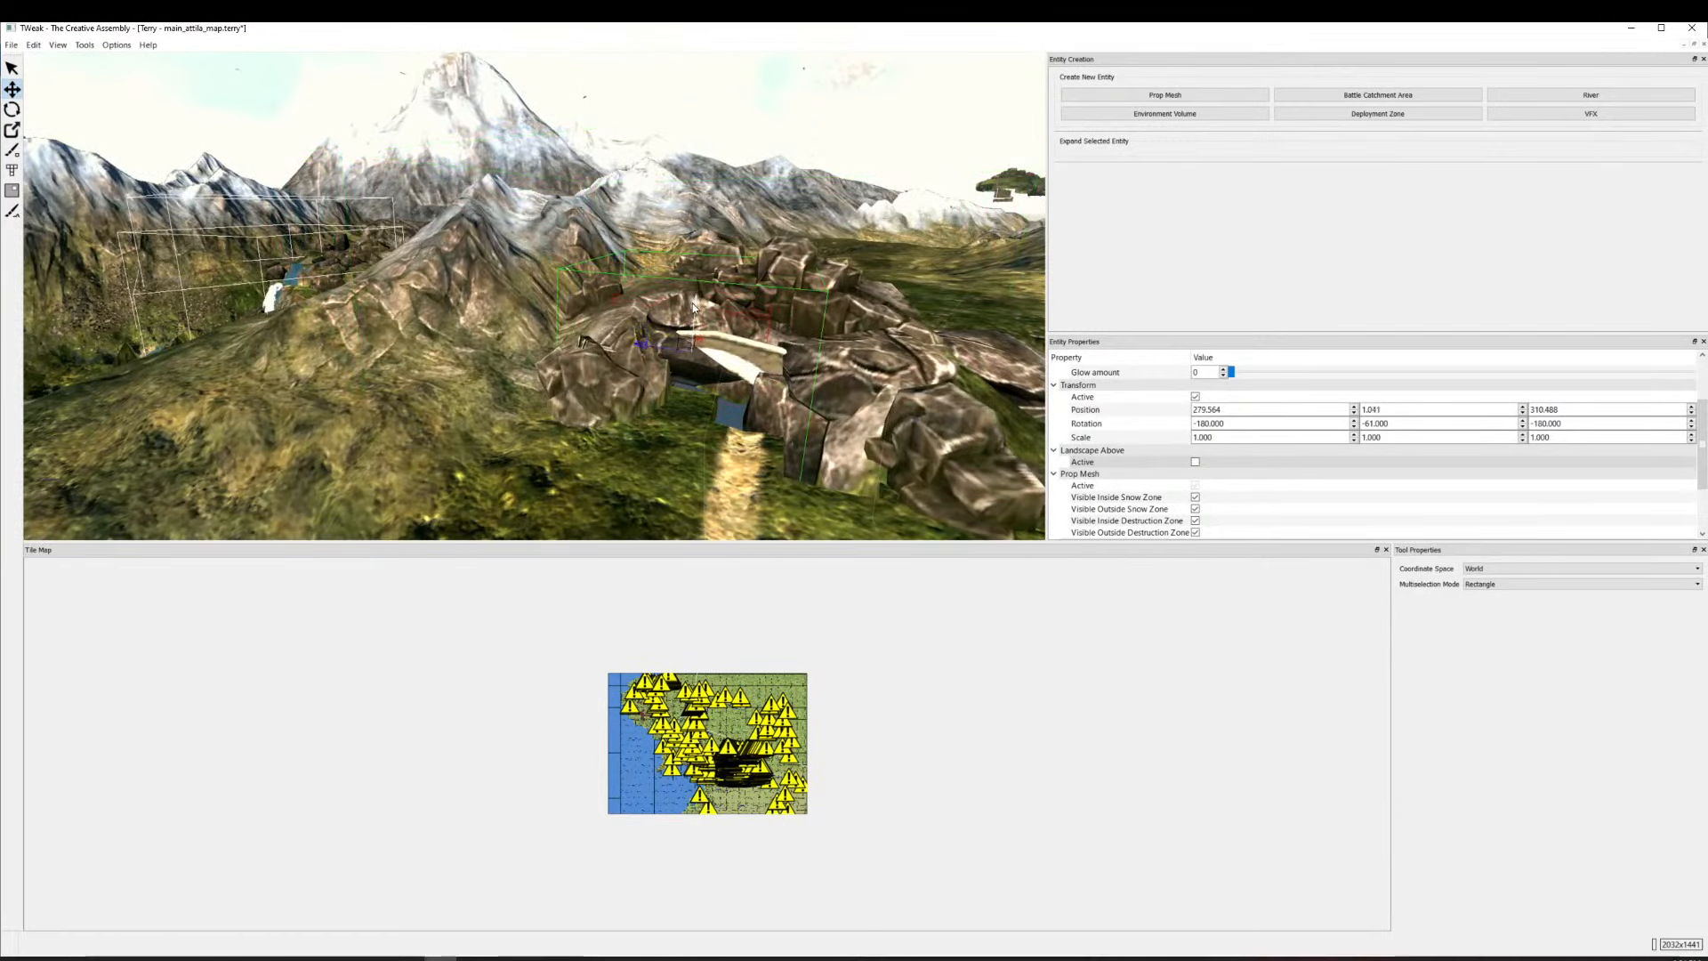
{"action": "left_click_drag", "start_coordinate": [682, 355], "coordinate": [704, 381]}
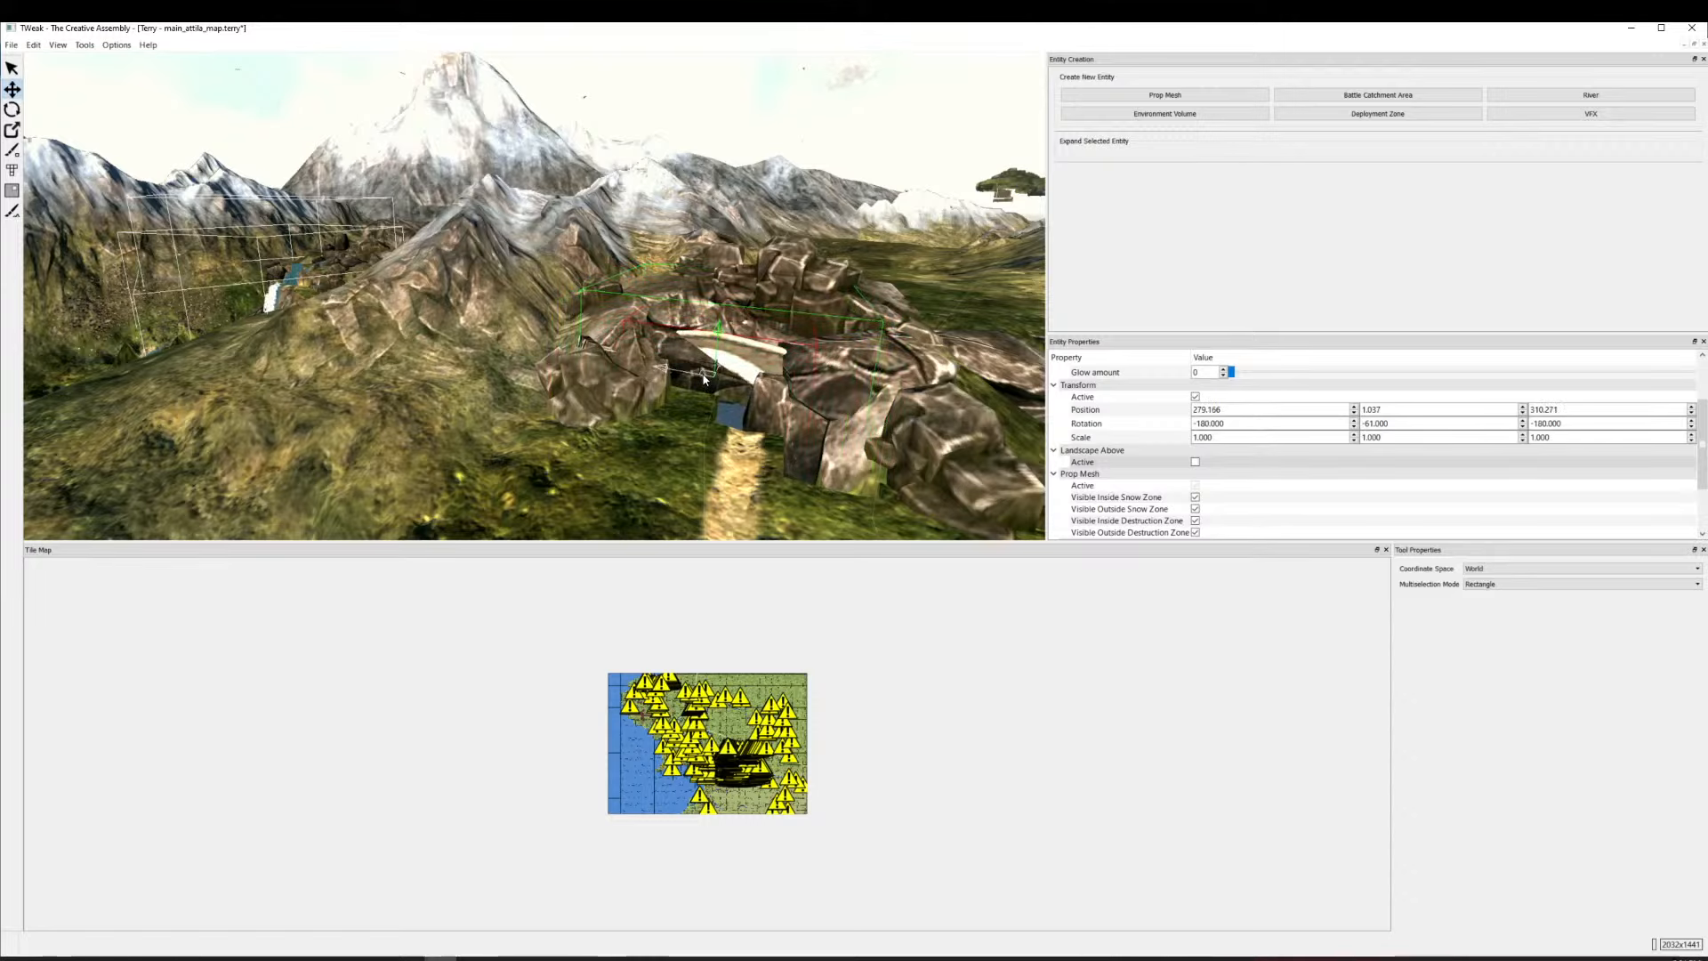
{"action": "key", "text": "a"}
{"action": "key", "text": "d"}
{"action": "key", "text": "w"}
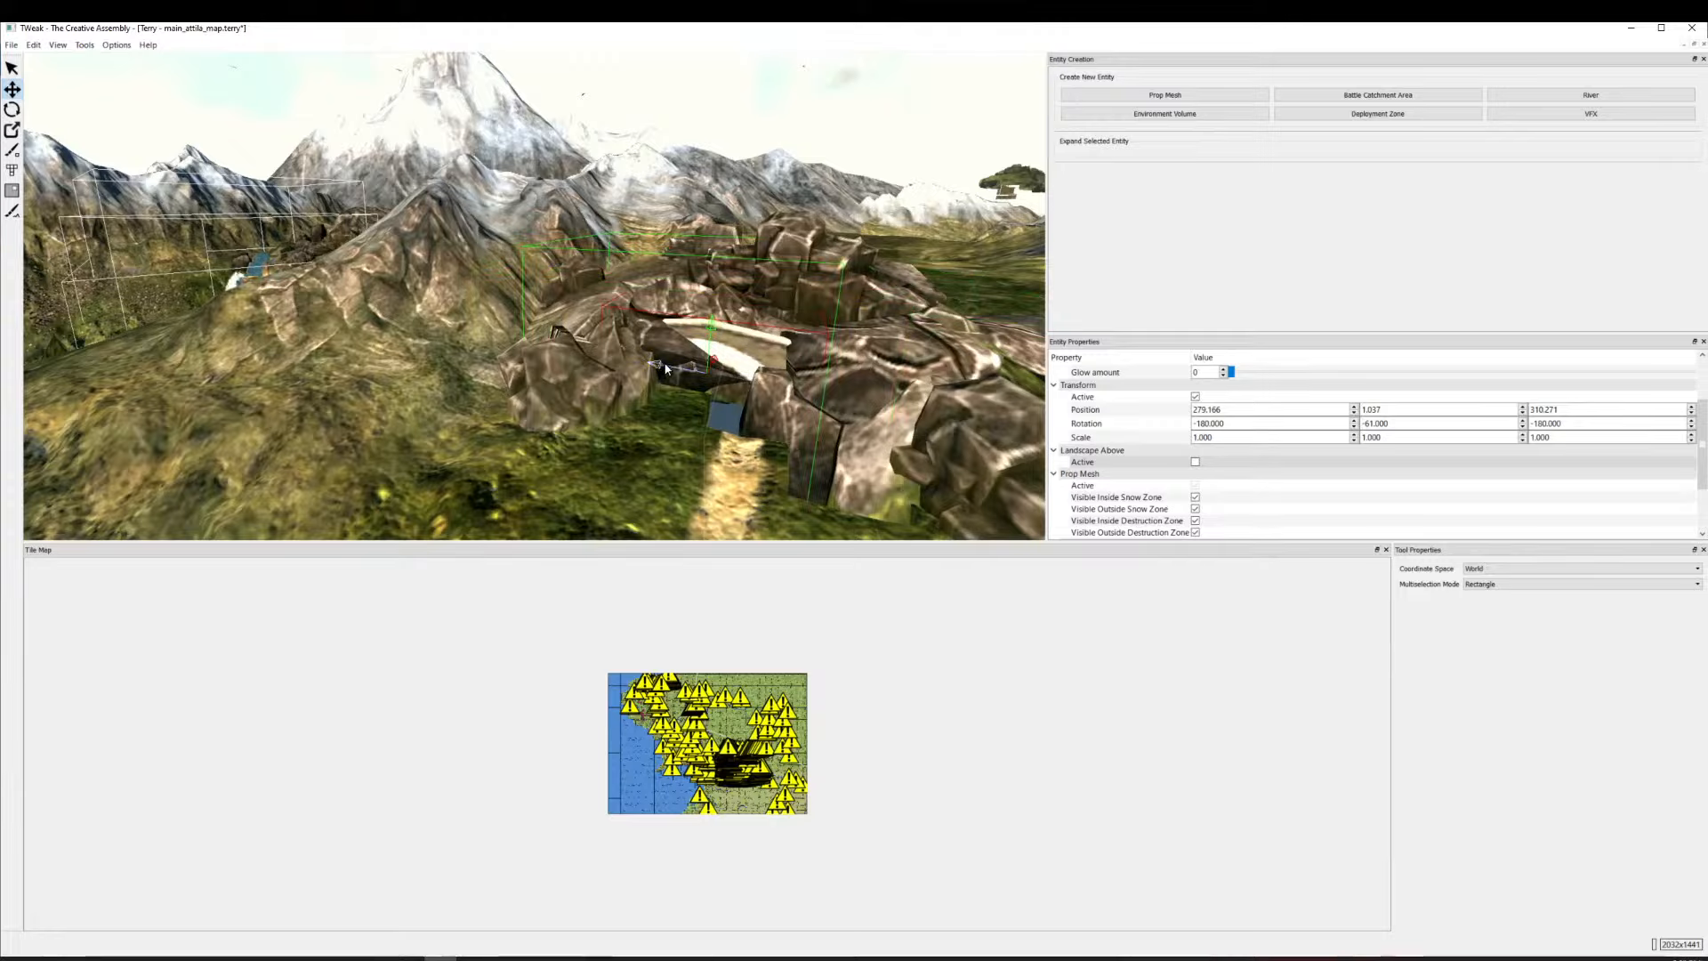
{"action": "left_click_drag", "start_coordinate": [696, 375], "coordinate": [702, 377]}
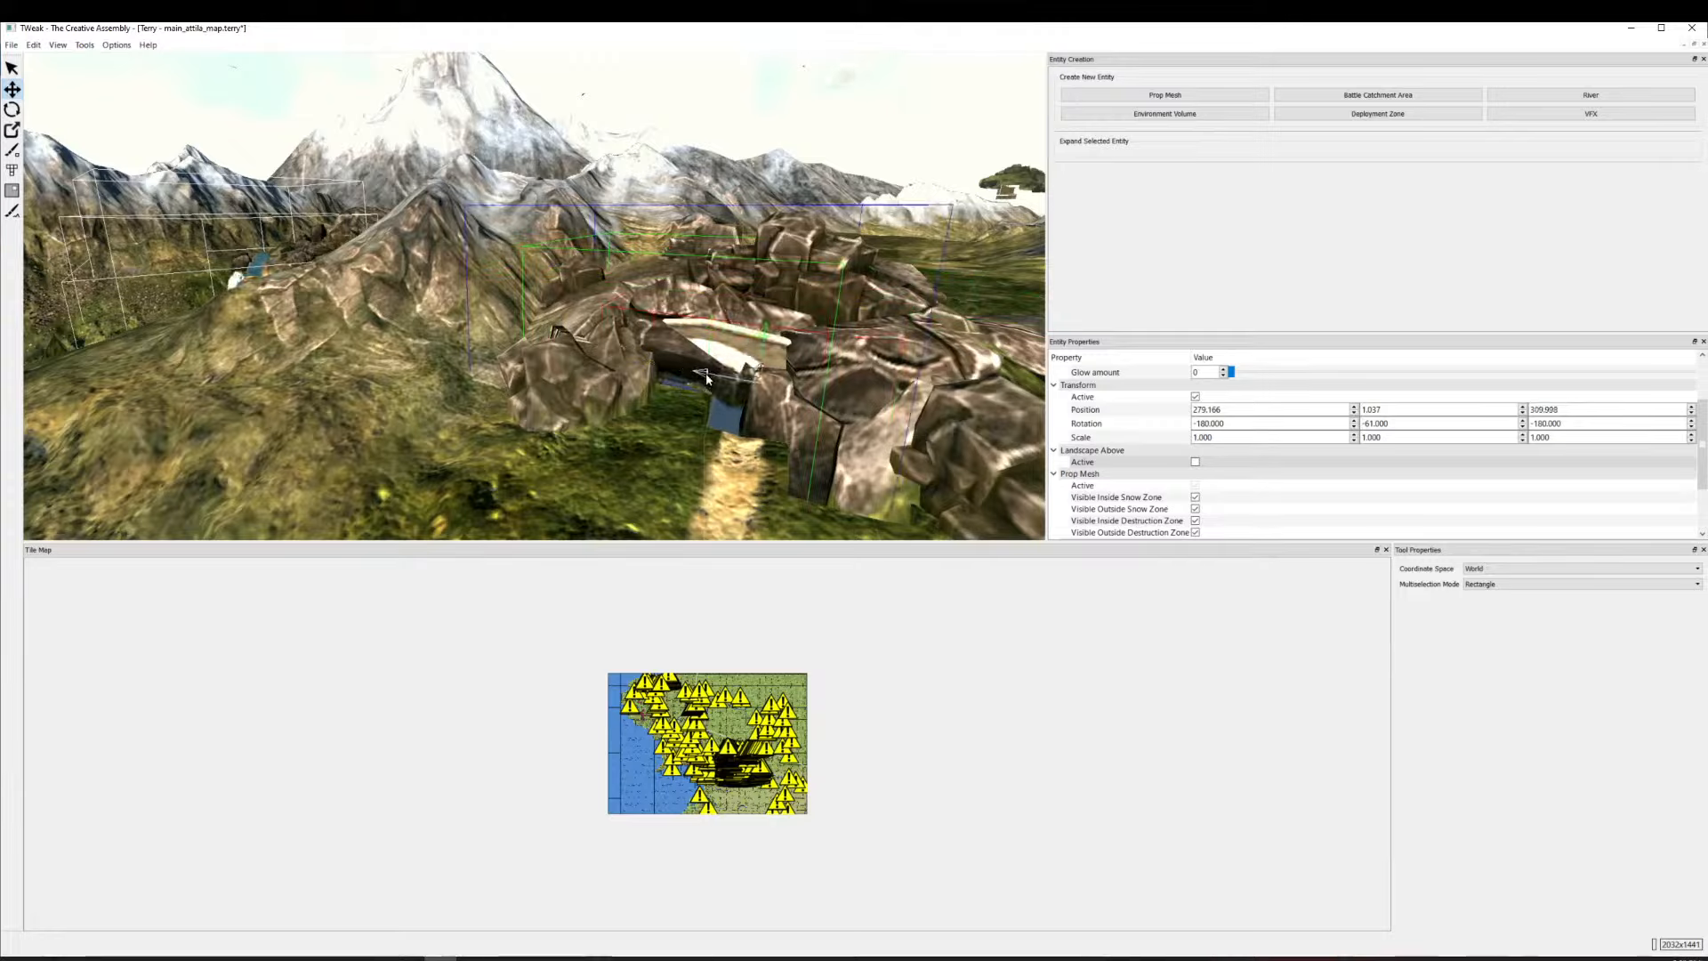
Place a rock_atlantic_small07 prop mesh on the grass beside the river in front of the bridge.
{"action": "left_click", "coordinate": [1171, 96]}
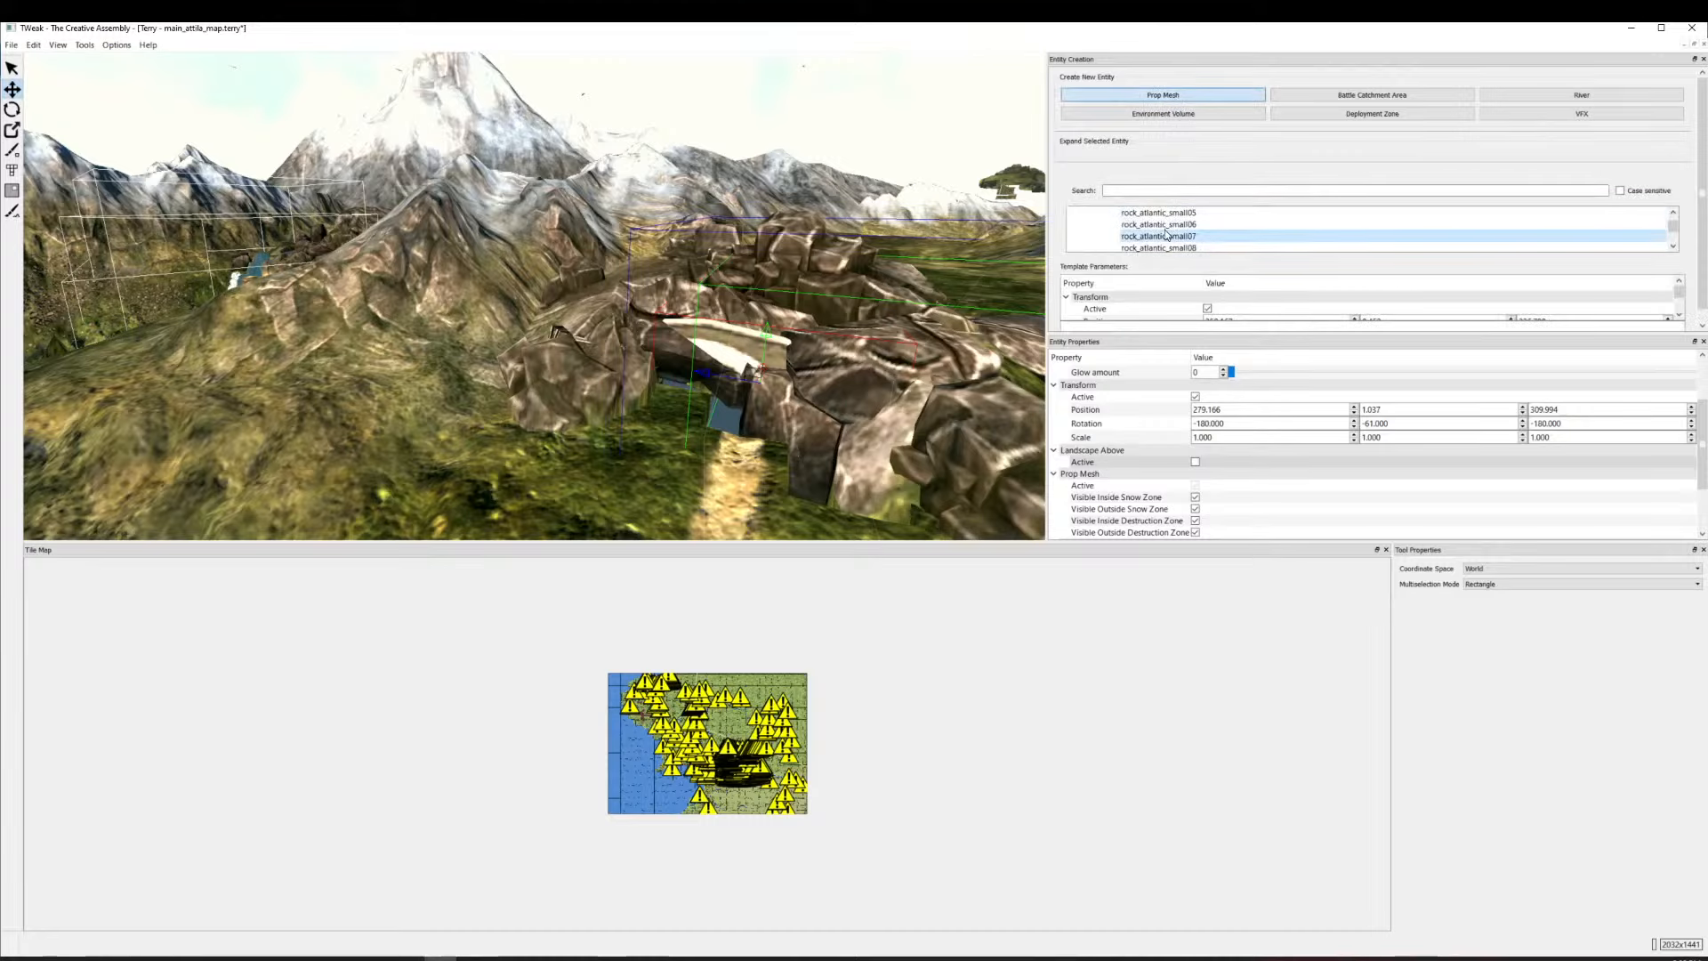
{"action": "left_click", "coordinate": [1166, 236]}
{"action": "scroll", "coordinate": [584, 480], "scroll_direction": "down", "scroll_amount": 2}
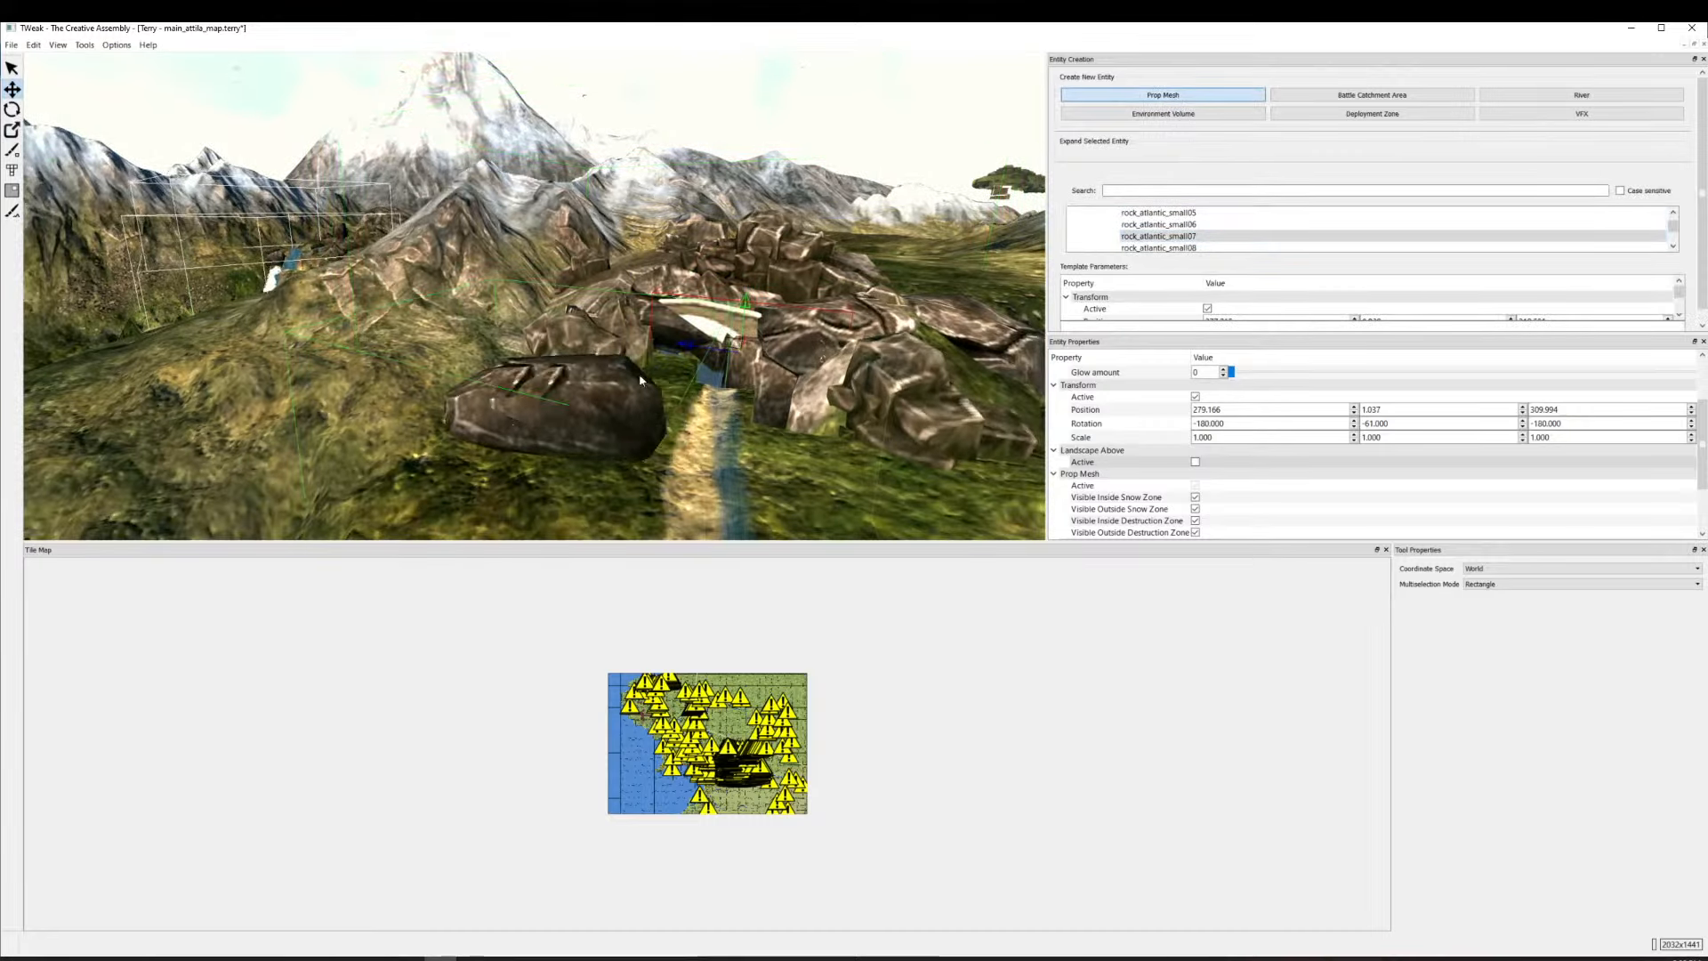
{"action": "left_click", "coordinate": [13, 89]}
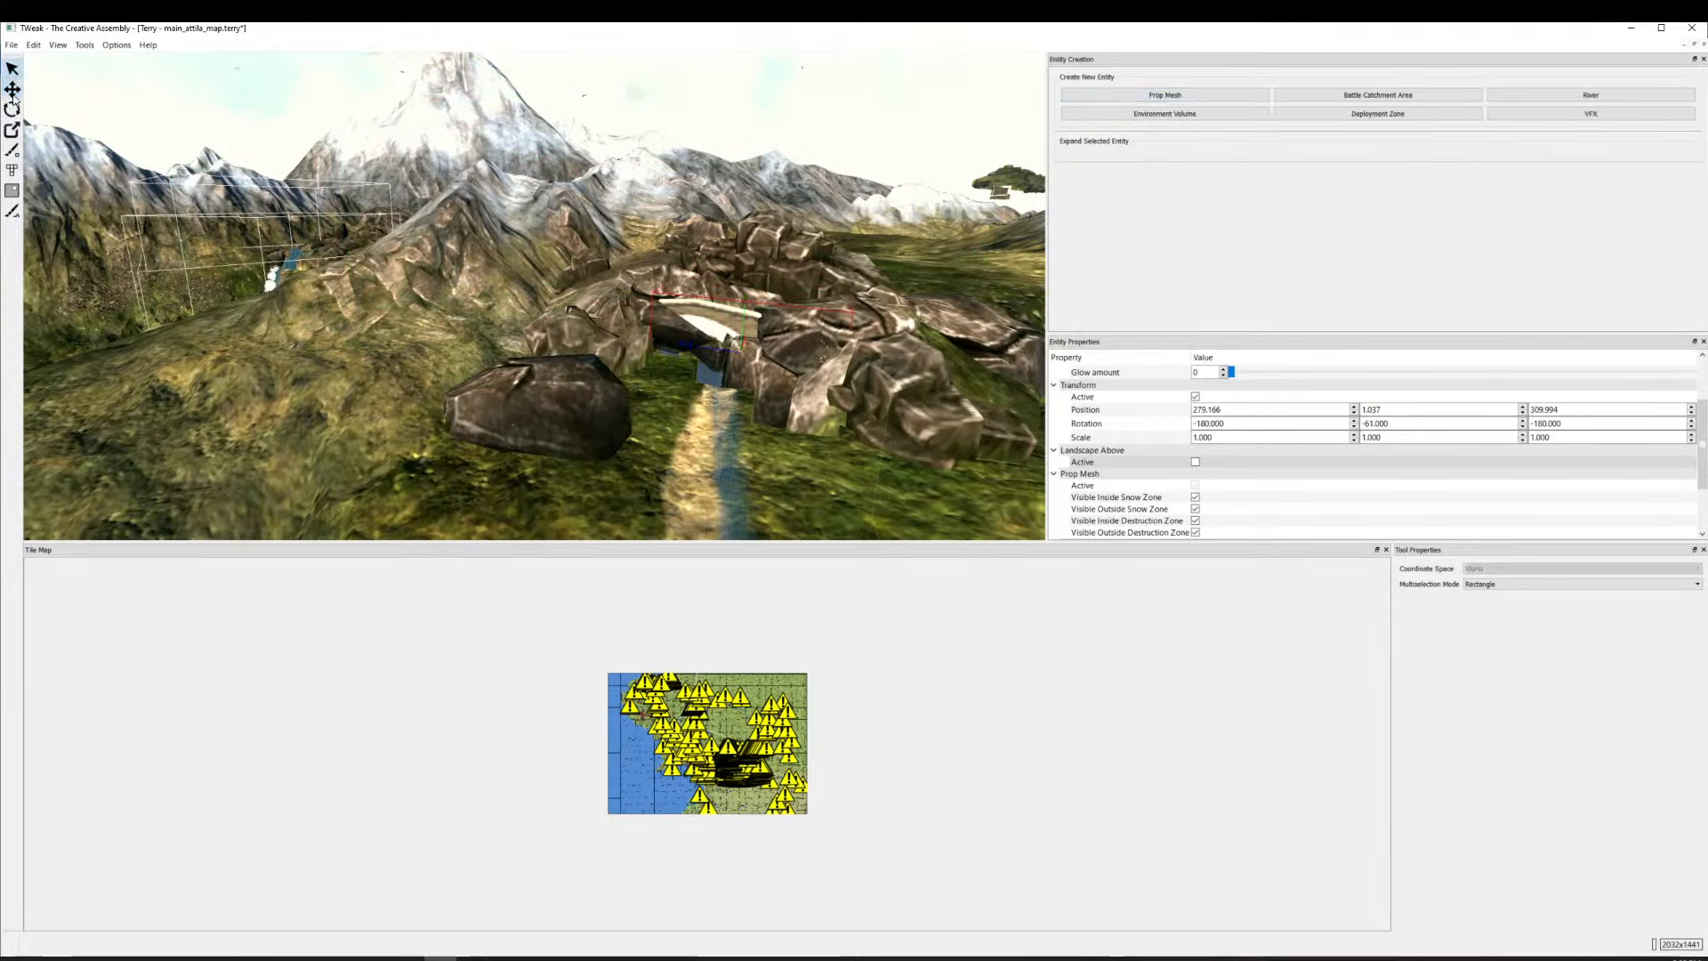
Move the loose boulder in front of the river mouth onto the rock formation so it covers the opening above the river.
{"action": "left_click", "coordinate": [589, 416]}
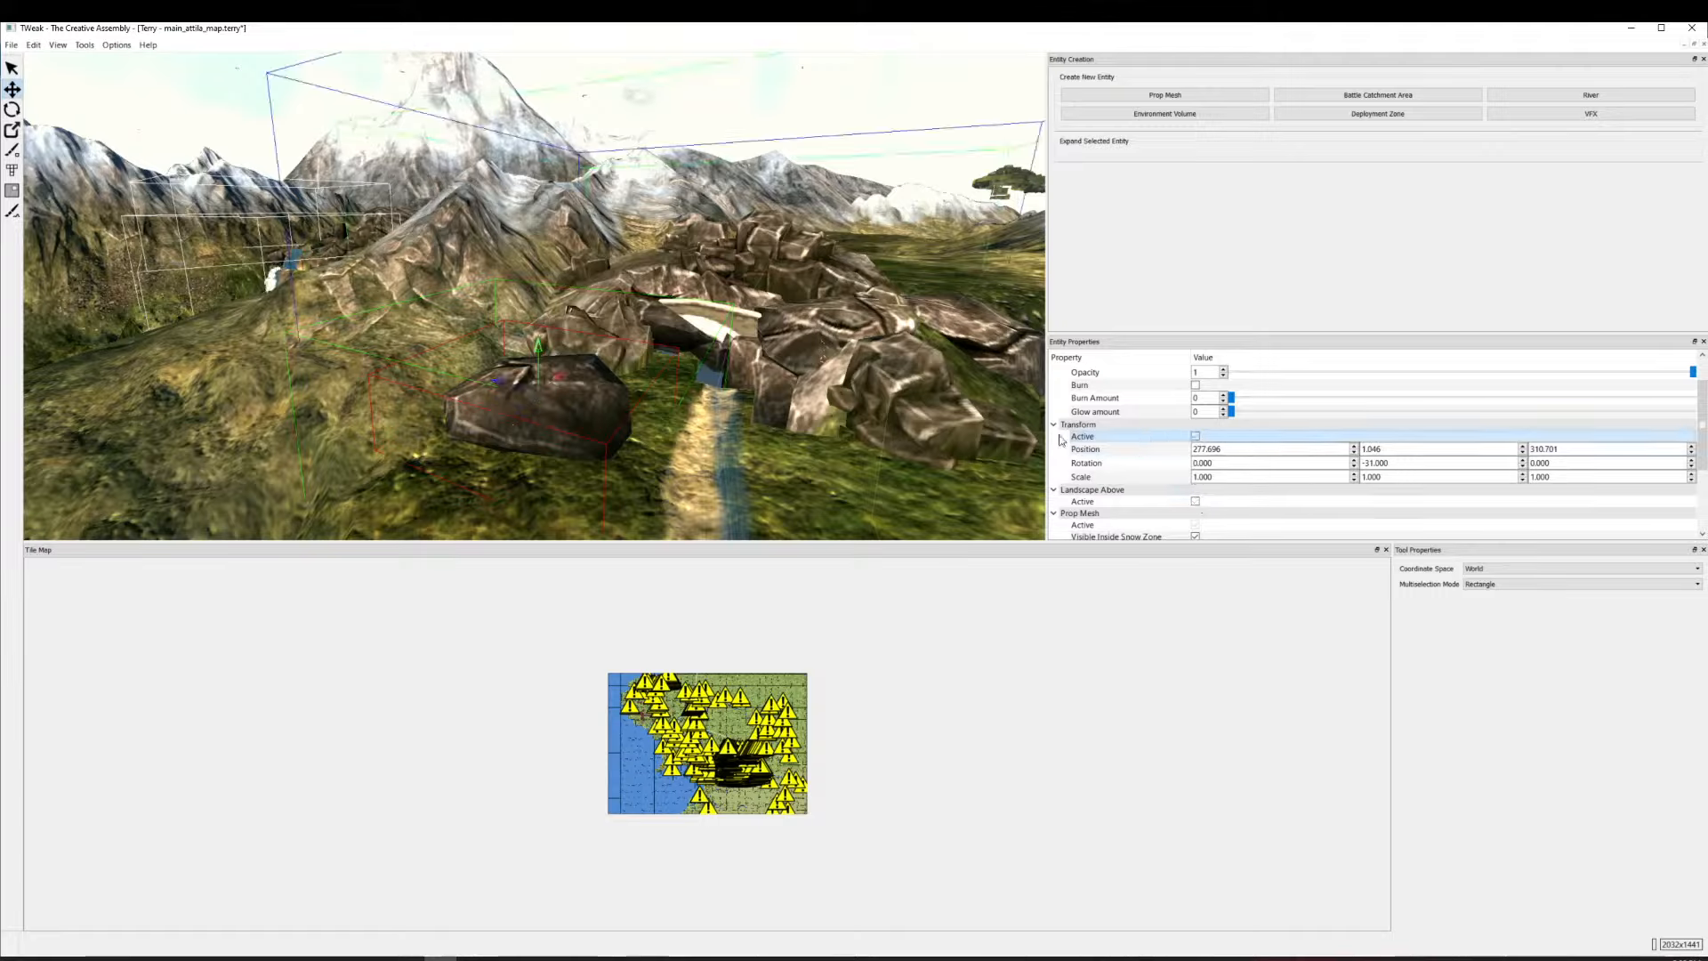
{"action": "left_click_drag", "start_coordinate": [530, 393], "coordinate": [708, 272]}
{"action": "left_click", "coordinate": [583, 349]}
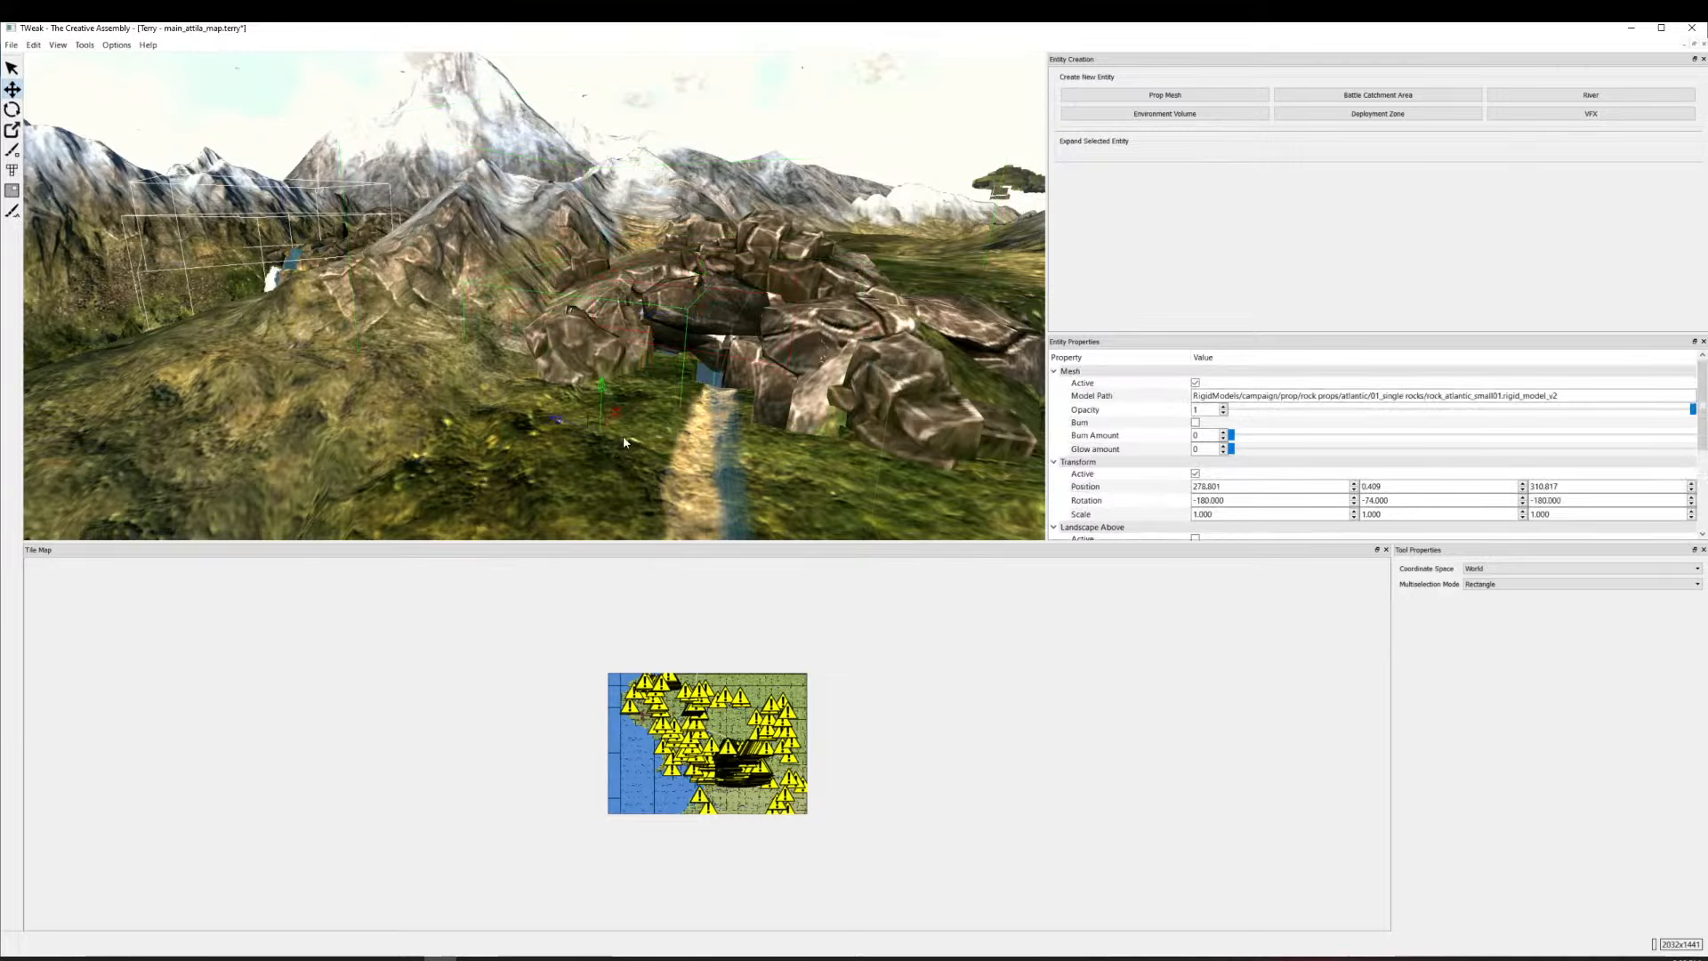
Examine the rock formation at the river mouth and the surrounding mountains and grassland from several distances and angles.
{"action": "scroll", "coordinate": [573, 345], "scroll_direction": "down", "scroll_amount": 5}
{"action": "scroll", "coordinate": [614, 313], "scroll_direction": "up", "scroll_amount": 8}
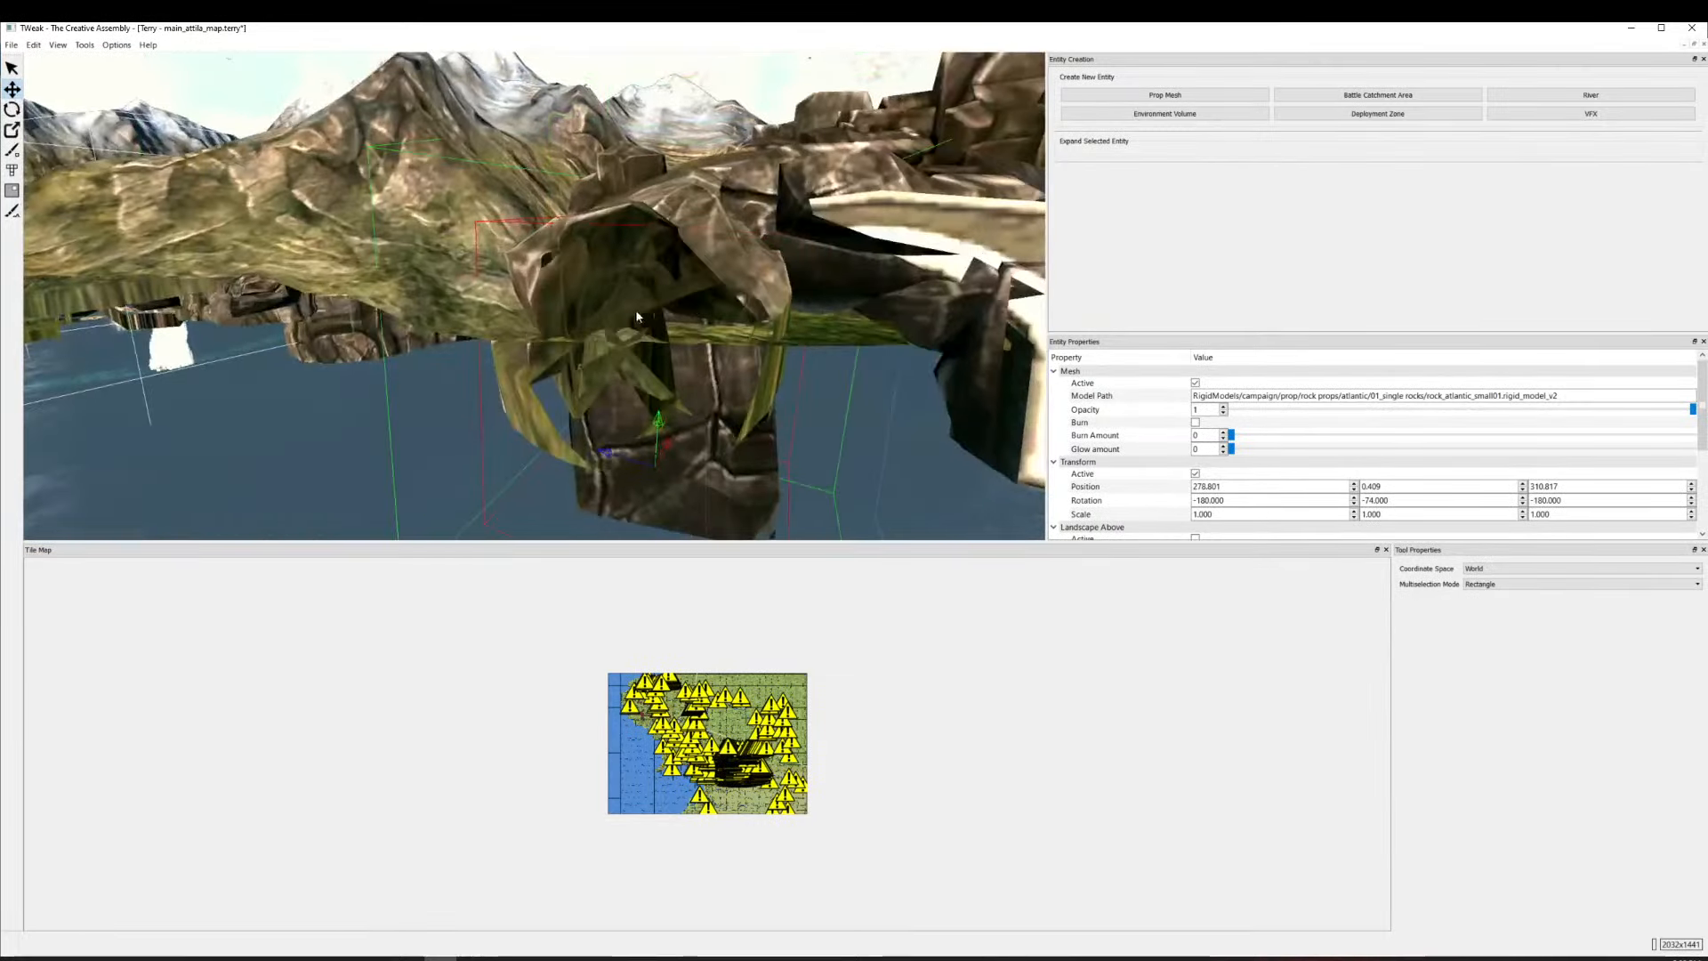
{"action": "scroll", "coordinate": [429, 306], "scroll_direction": "down", "scroll_amount": 4}
{"action": "scroll", "coordinate": [429, 299], "scroll_direction": "down", "scroll_amount": 10}
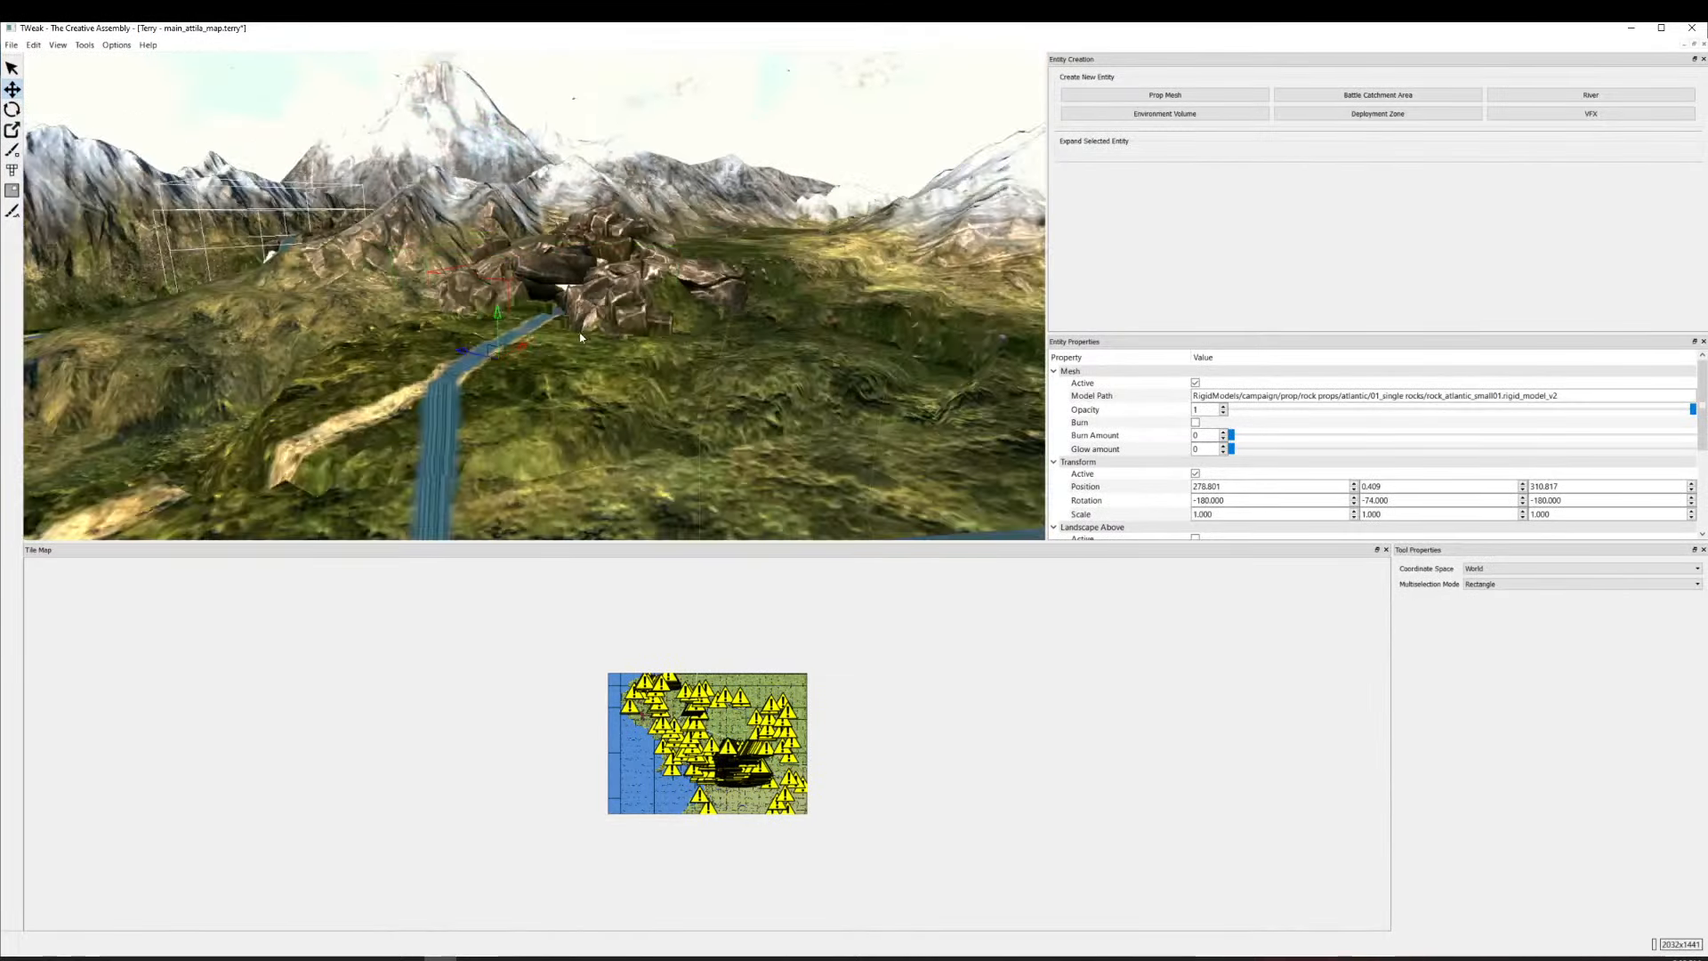
{"action": "scroll", "coordinate": [425, 279], "scroll_direction": "down", "scroll_amount": 8}
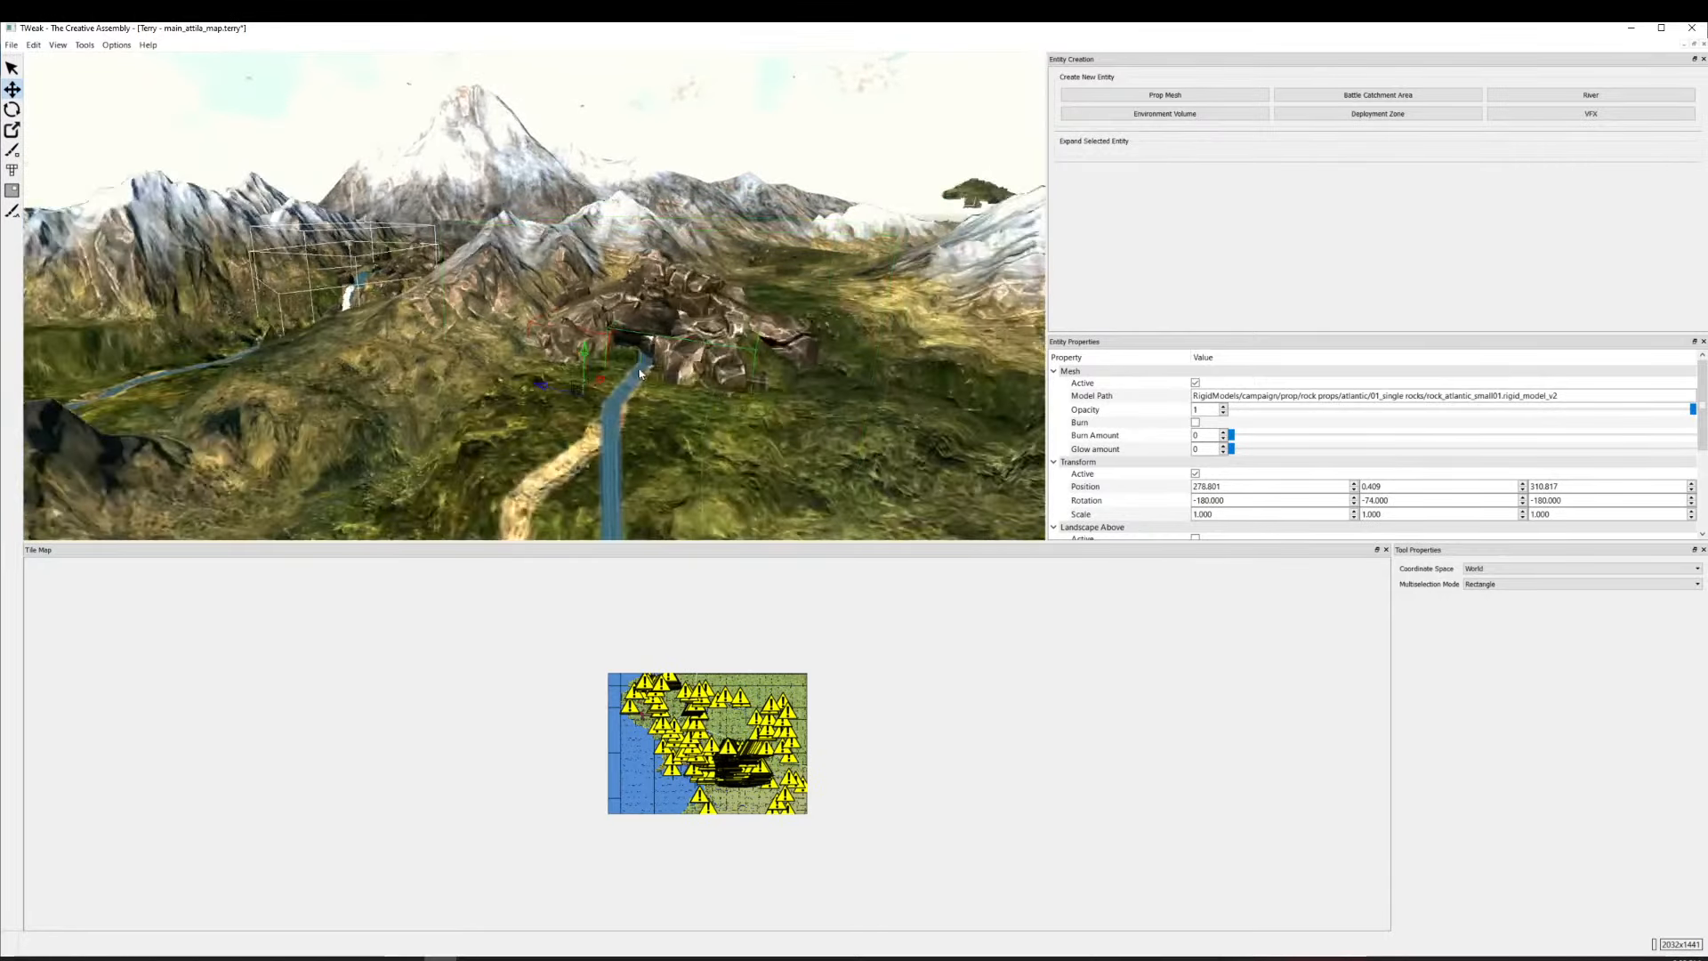
{"action": "scroll", "coordinate": [425, 278], "scroll_direction": "down", "scroll_amount": 5}
{"action": "scroll", "coordinate": [870, 280], "scroll_direction": "up", "scroll_amount": 8}
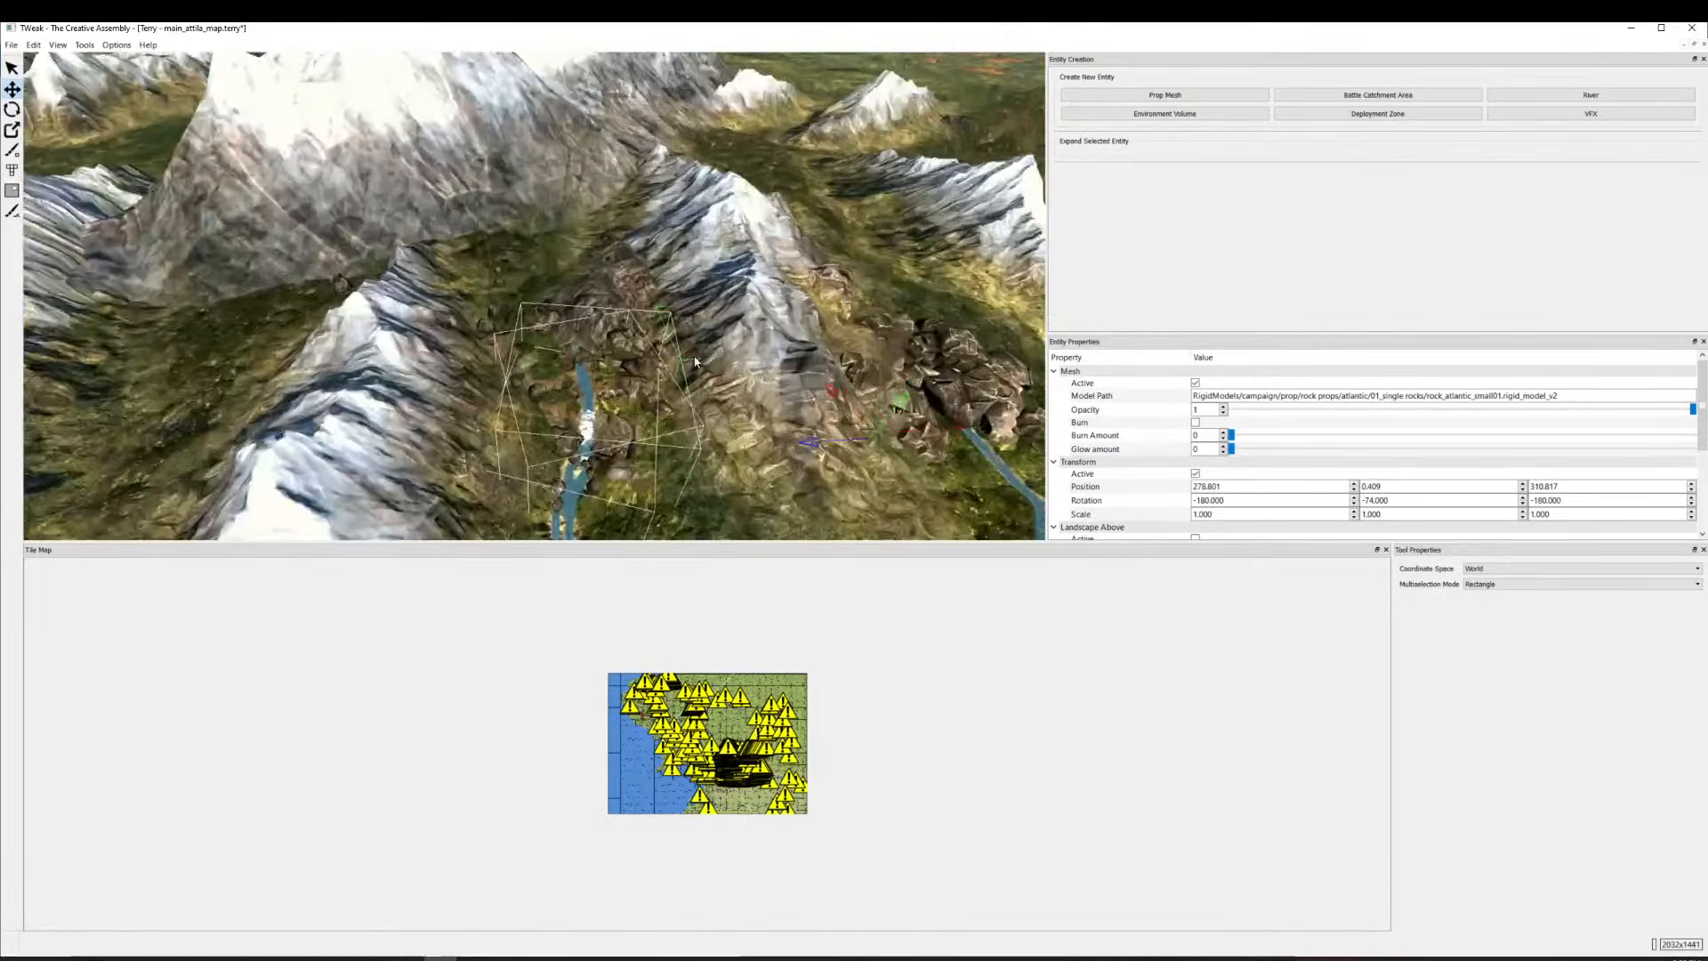
{"action": "left_click", "coordinate": [870, 280]}
{"action": "left_click_drag", "start_coordinate": [870, 280], "coordinate": [707, 312]}
{"action": "scroll", "coordinate": [676, 301], "scroll_direction": "up", "scroll_amount": 4}
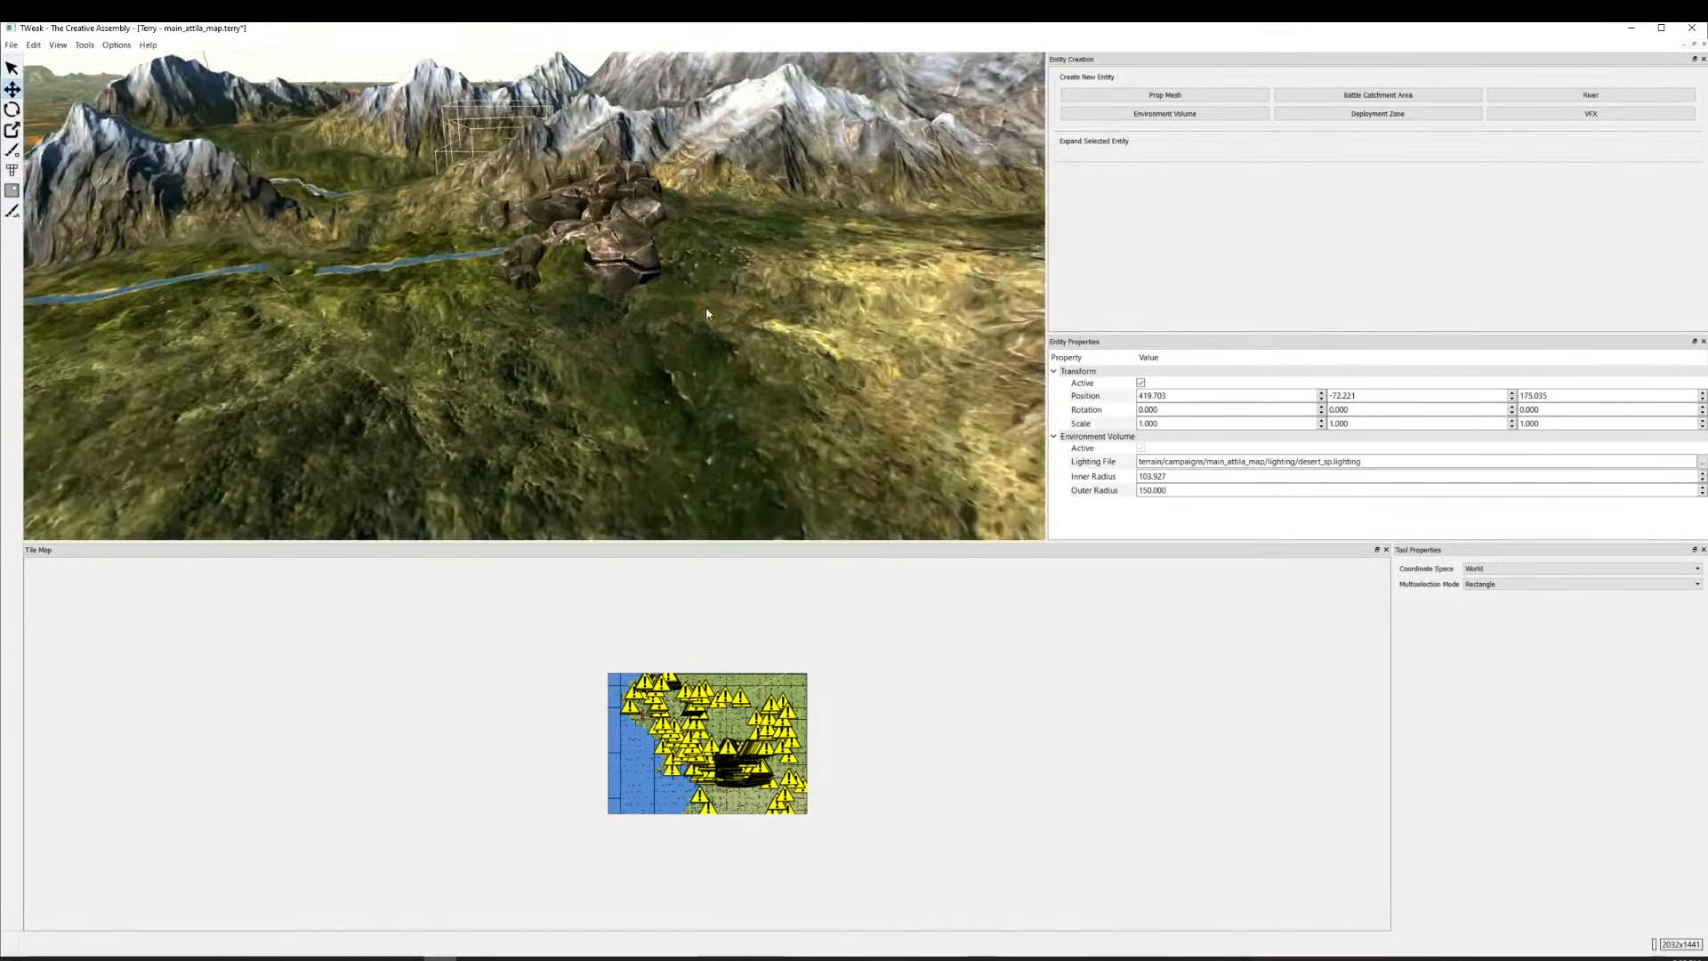
Place an inland_cliff_02 prop mesh from the cliffset_02 folder on the open grassland near the mountains.
{"action": "left_click", "coordinate": [1165, 95]}
{"action": "scroll", "coordinate": [1170, 236], "scroll_direction": "down", "scroll_amount": 3}
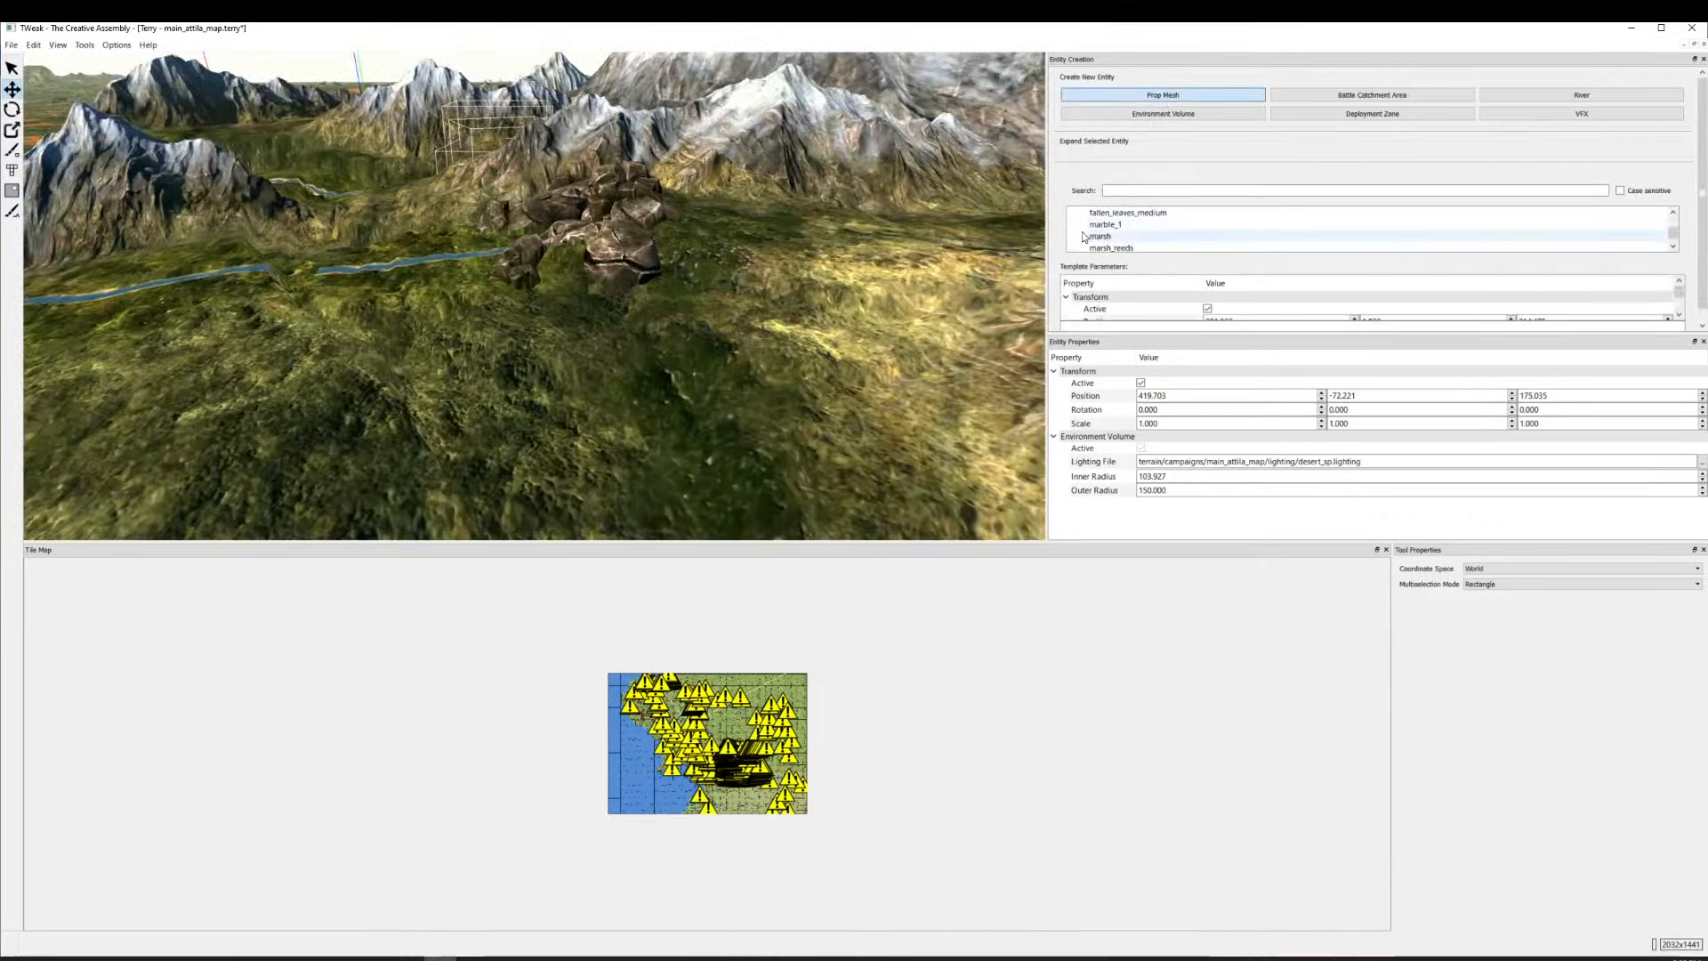
{"action": "scroll", "coordinate": [1085, 233], "scroll_direction": "down", "scroll_amount": 5}
{"action": "scroll", "coordinate": [1107, 240], "scroll_direction": "up", "scroll_amount": 3}
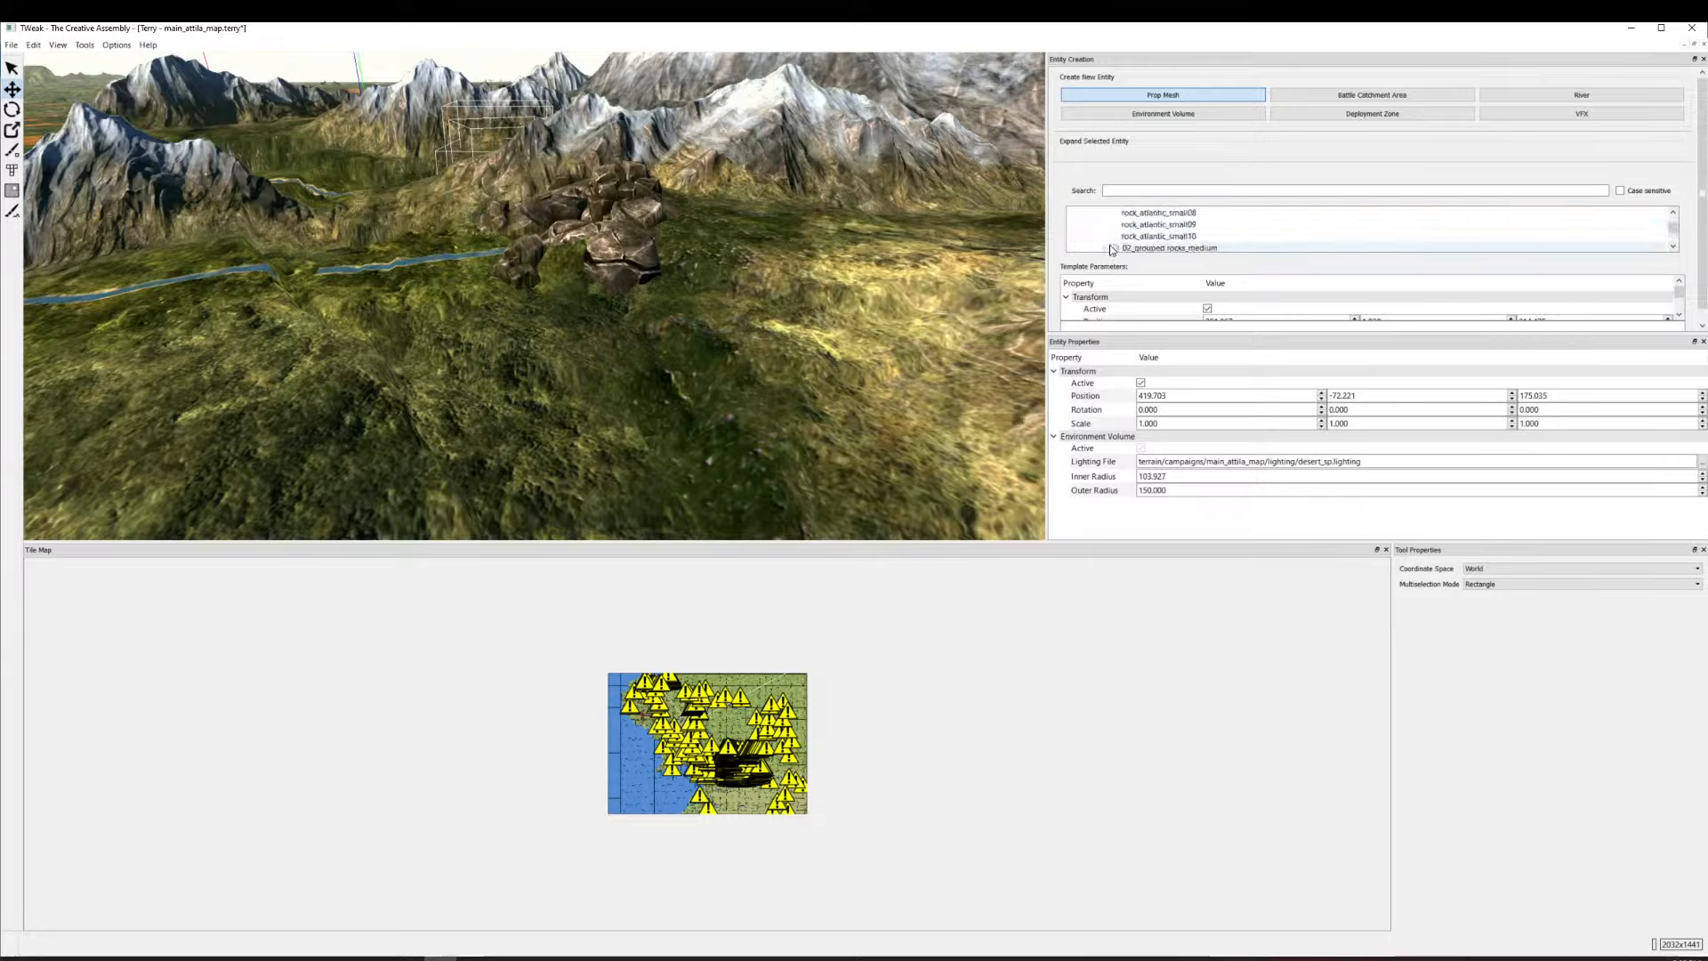
{"action": "scroll", "coordinate": [1099, 245], "scroll_direction": "up", "scroll_amount": 1}
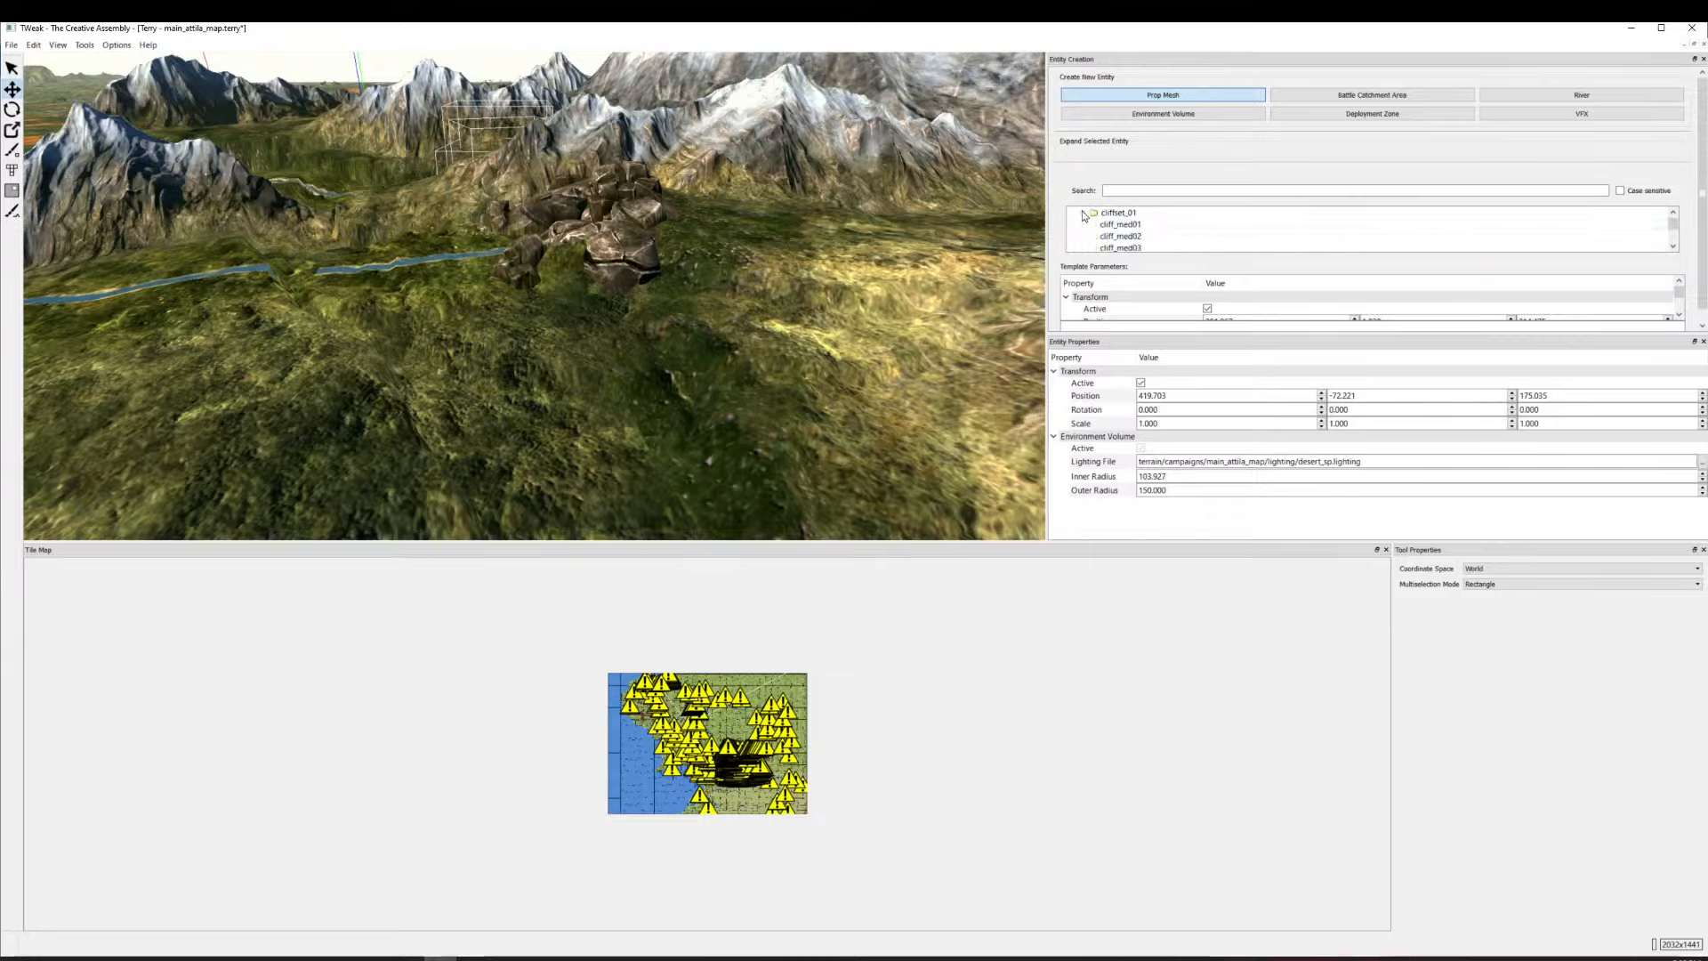
{"action": "left_click", "coordinate": [1083, 224]}
{"action": "left_click", "coordinate": [1125, 236]}
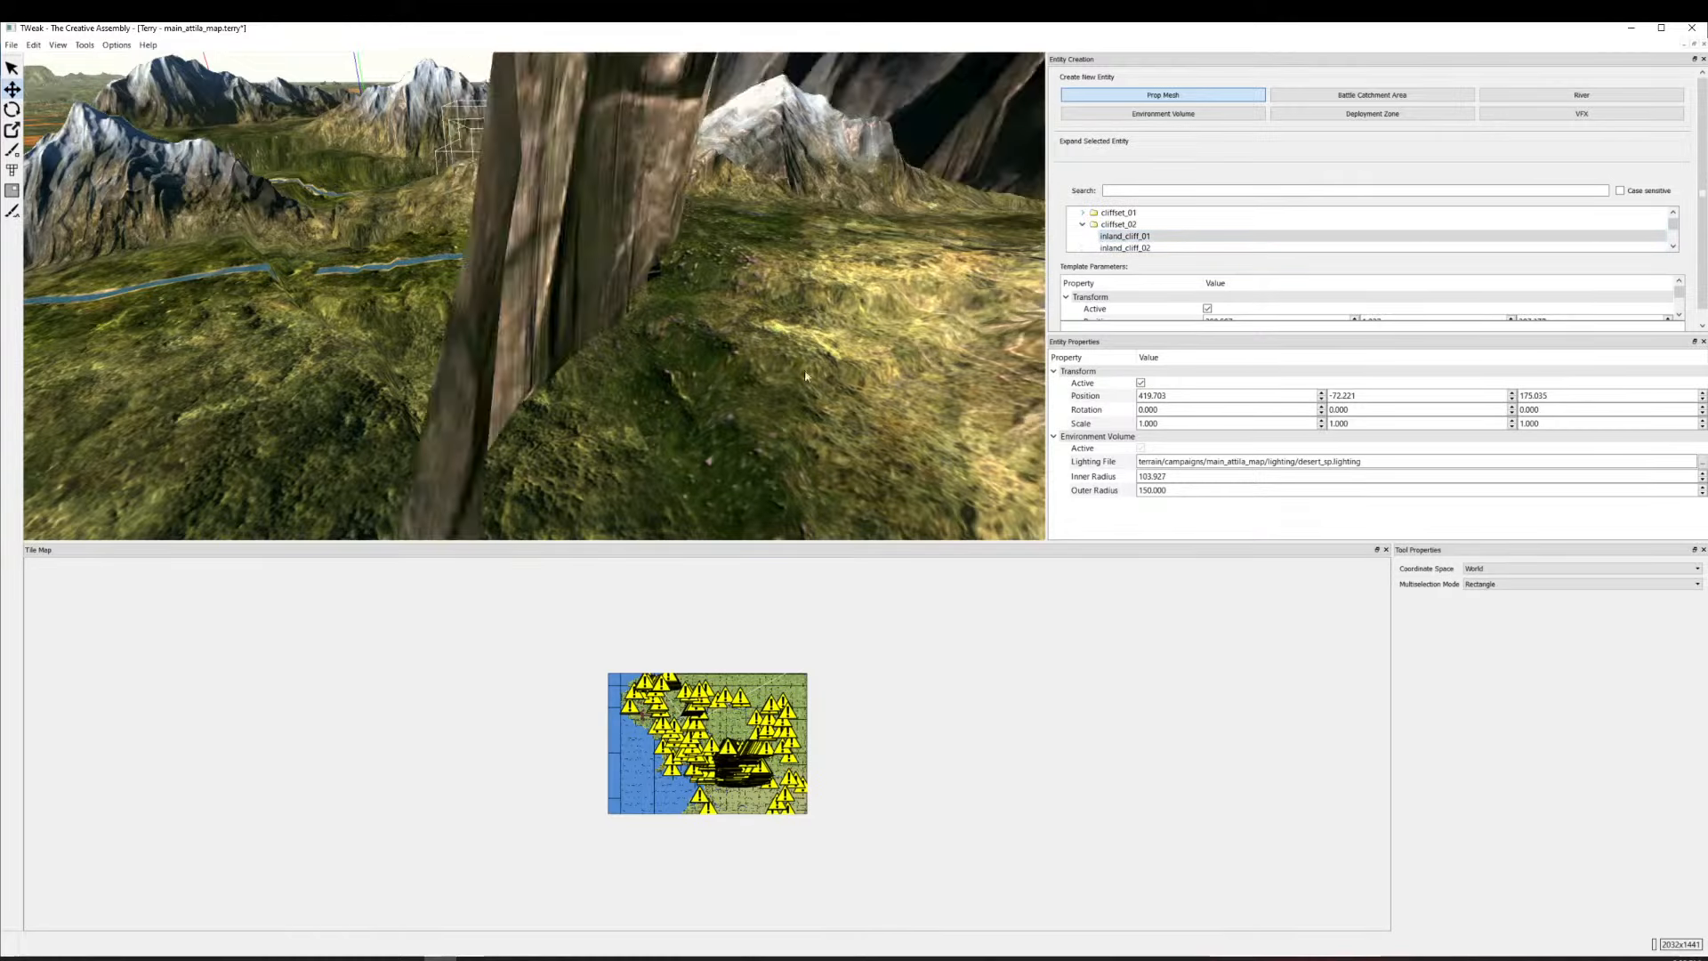
{"action": "left_click", "coordinate": [1125, 247]}
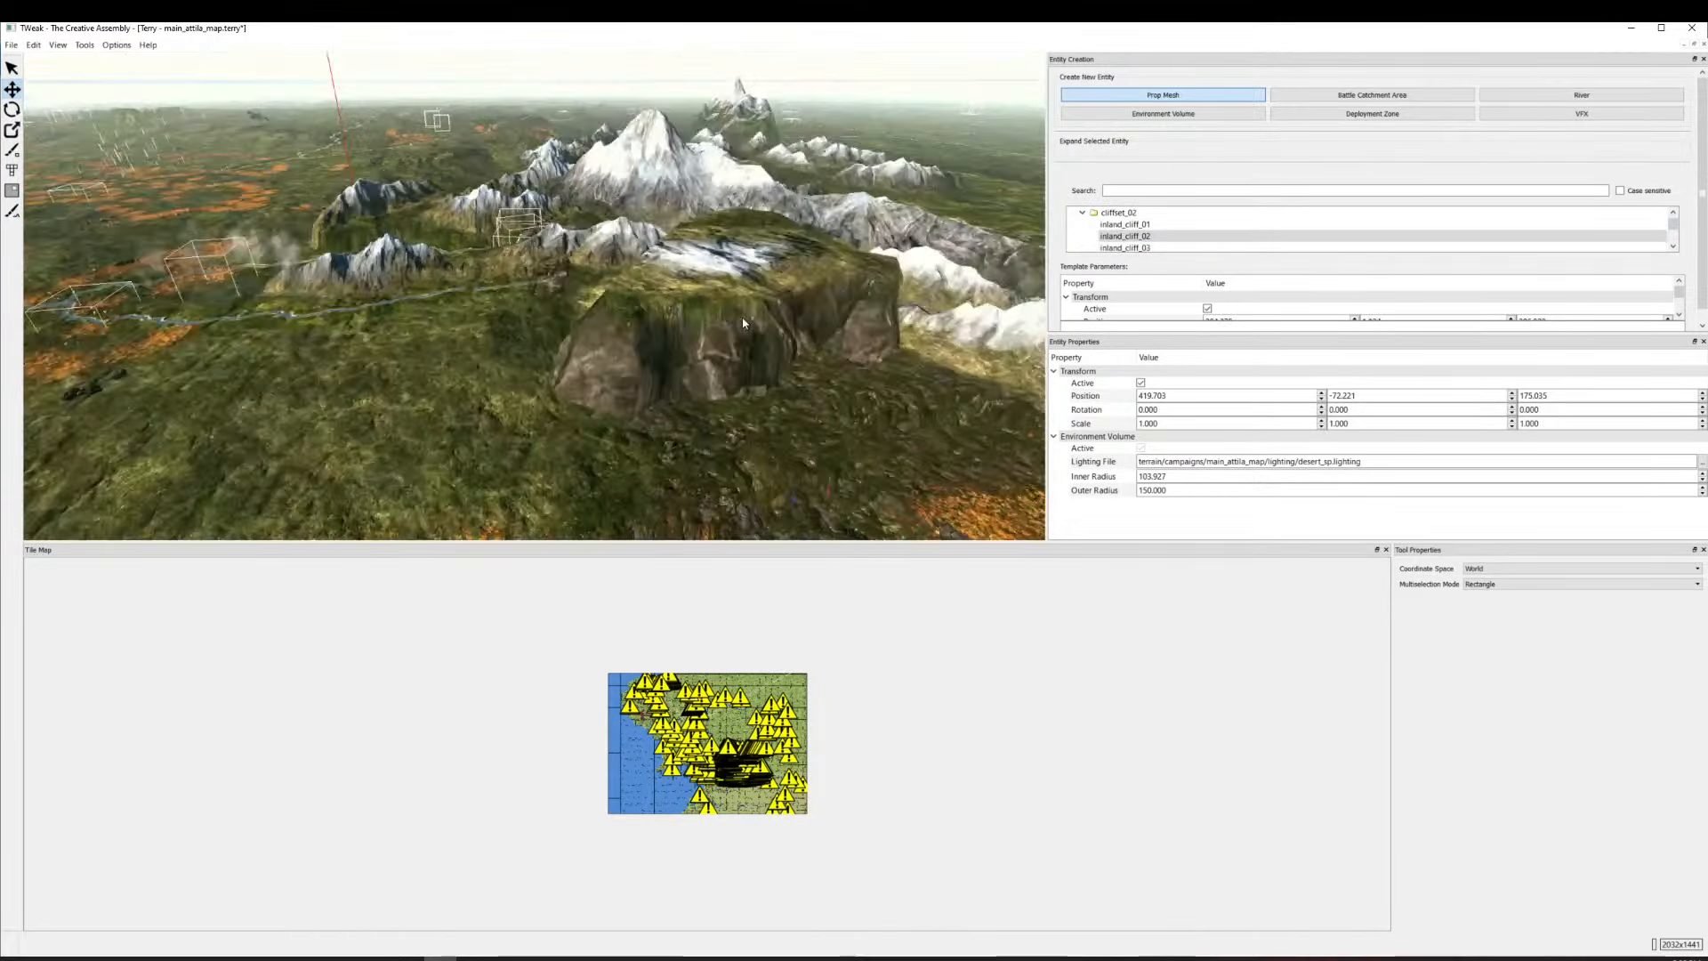
Rotate the new cliff prop about its vertical axis to a Y rotation of 44 degrees.
{"action": "left_click", "coordinate": [12, 107]}
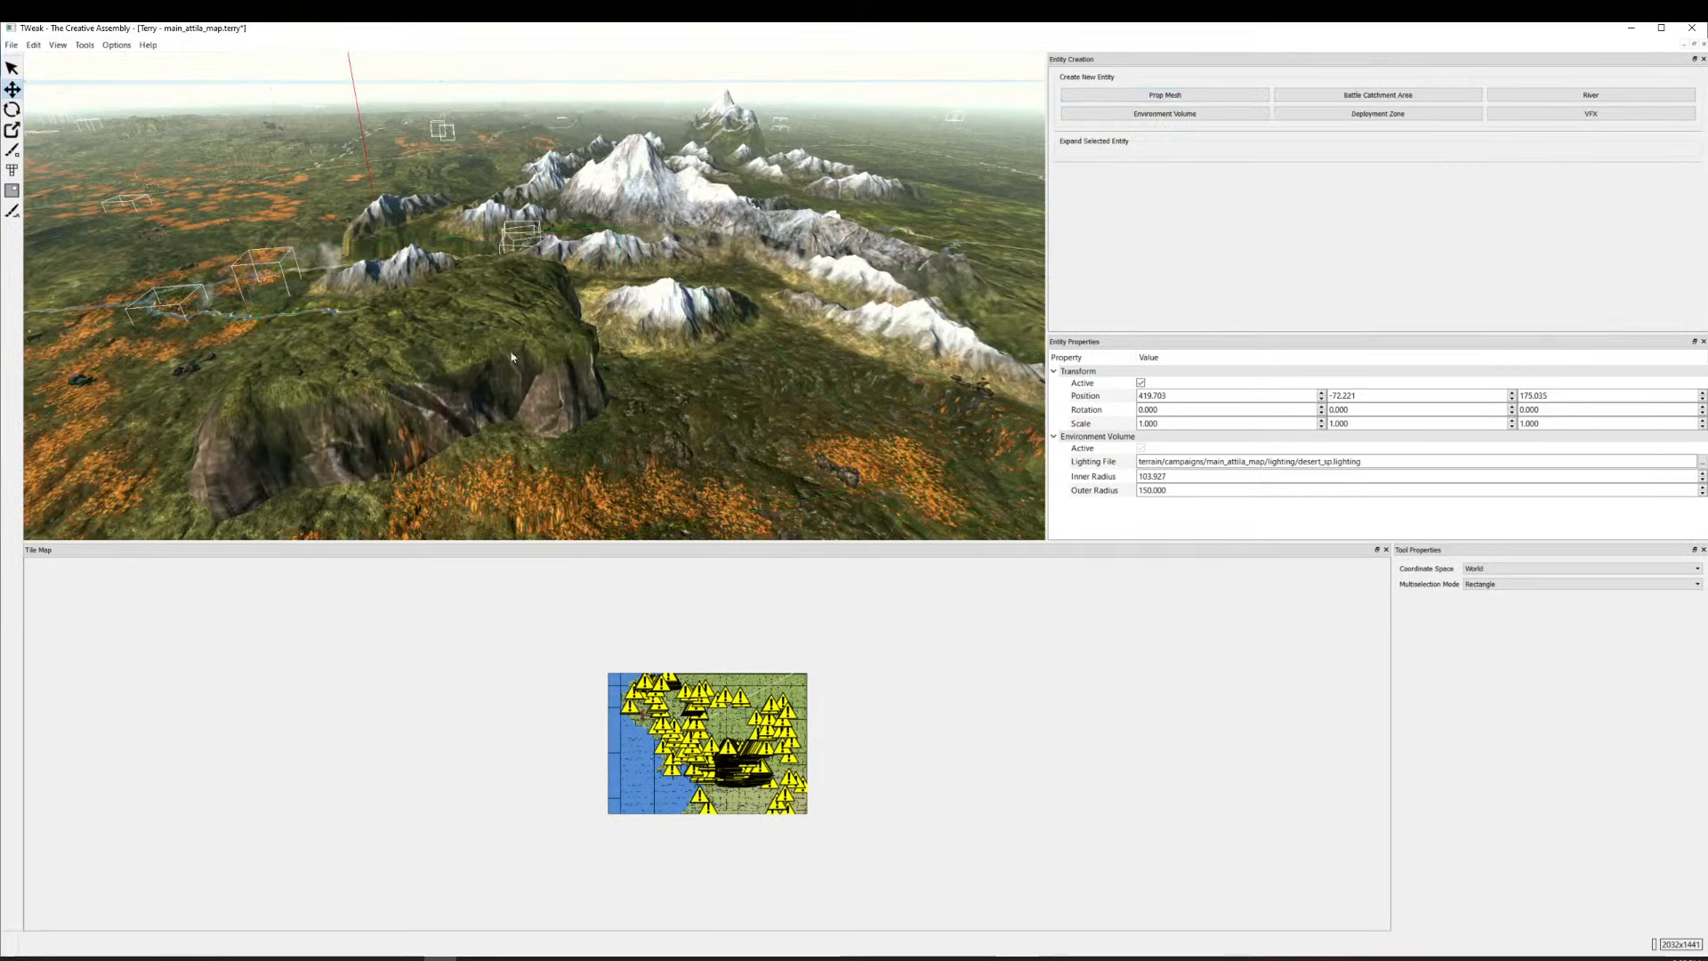
{"action": "left_click", "coordinate": [551, 376]}
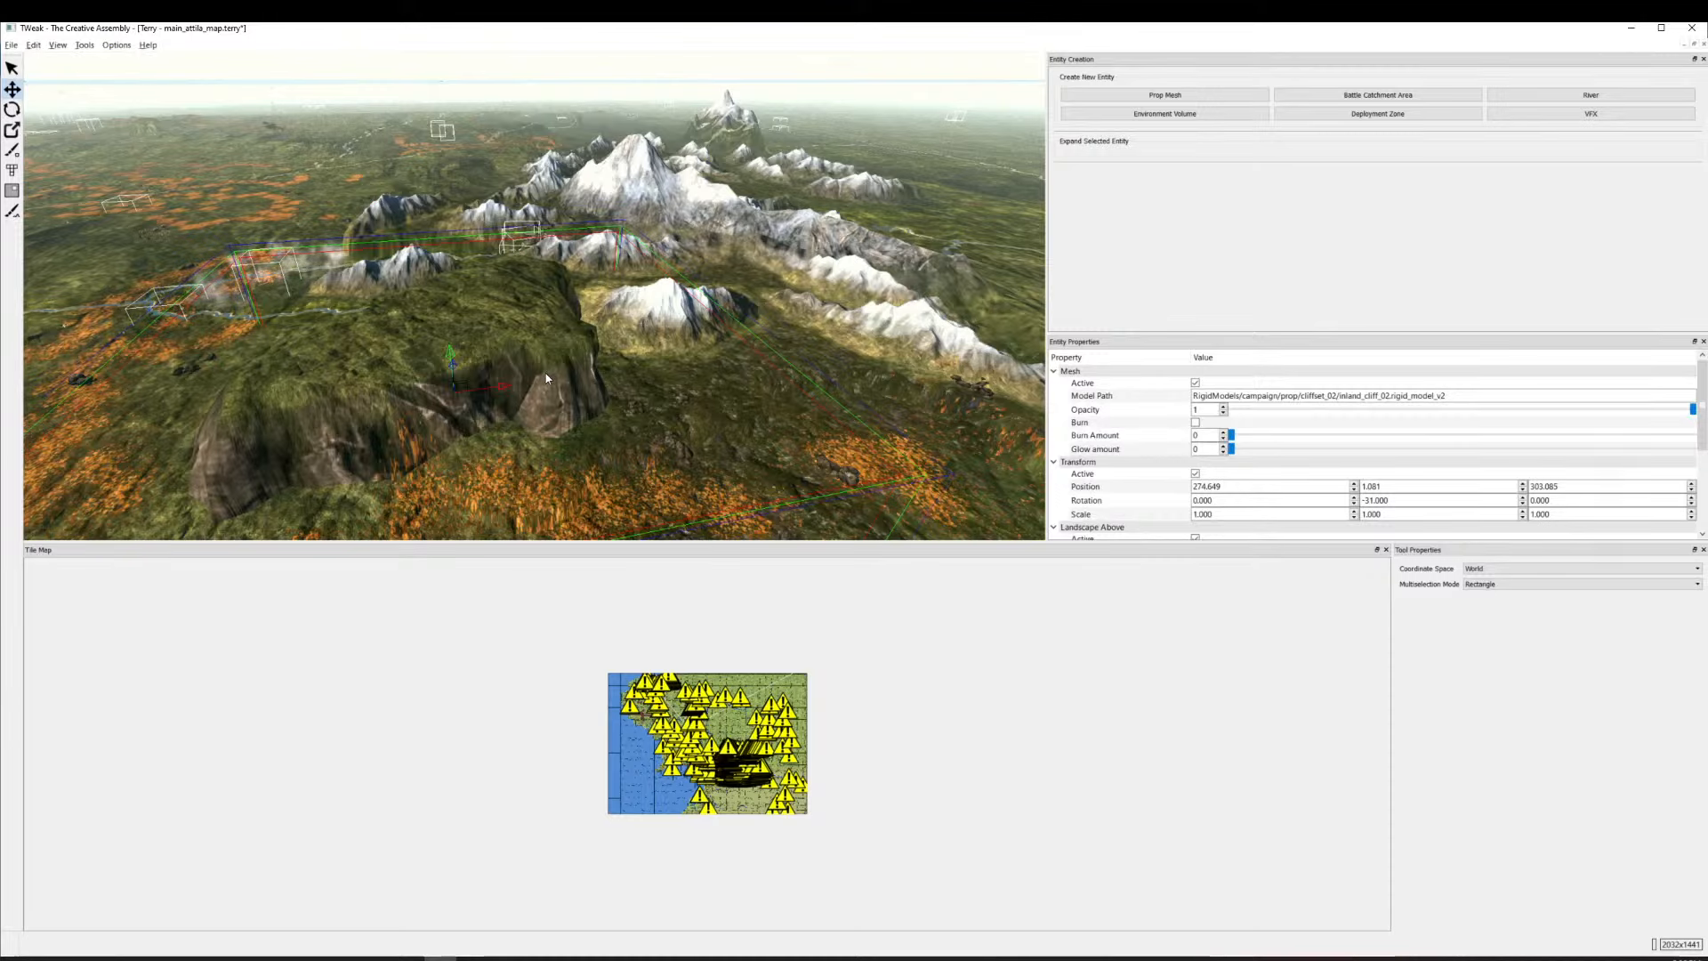
{"action": "left_click_drag", "start_coordinate": [546, 378], "coordinate": [449, 341]}
{"action": "left_click", "coordinate": [194, 198]}
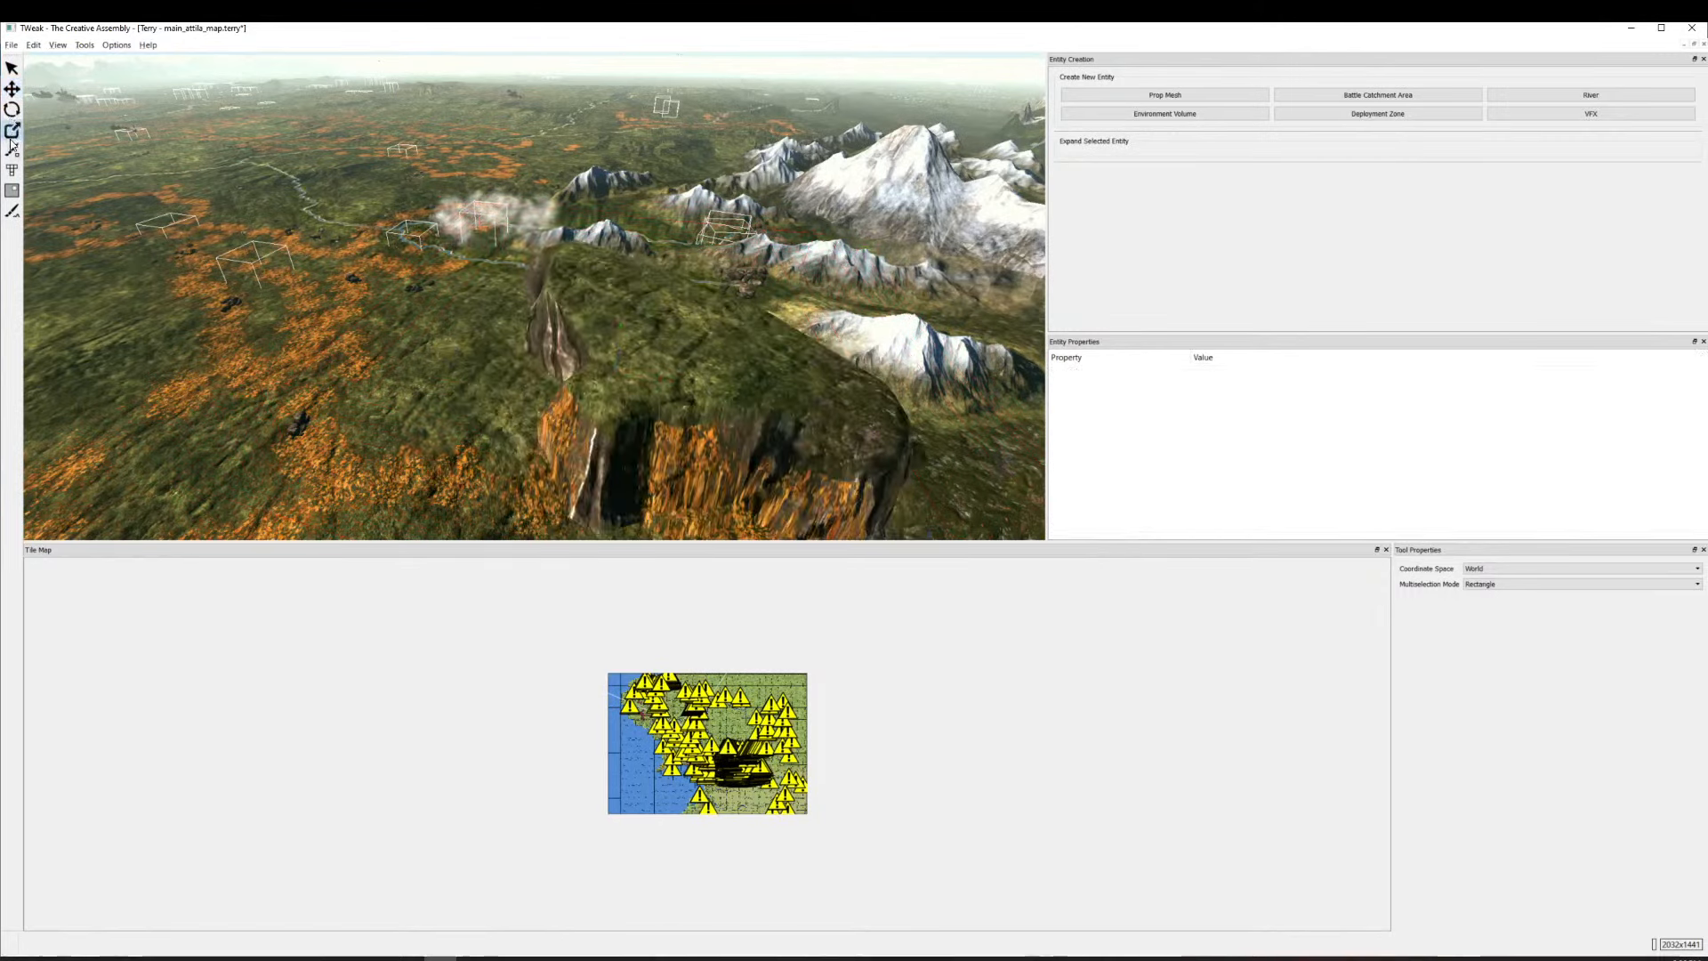
Scale the cliff prop down uniformly to about 0.378.
{"action": "left_click", "coordinate": [701, 393]}
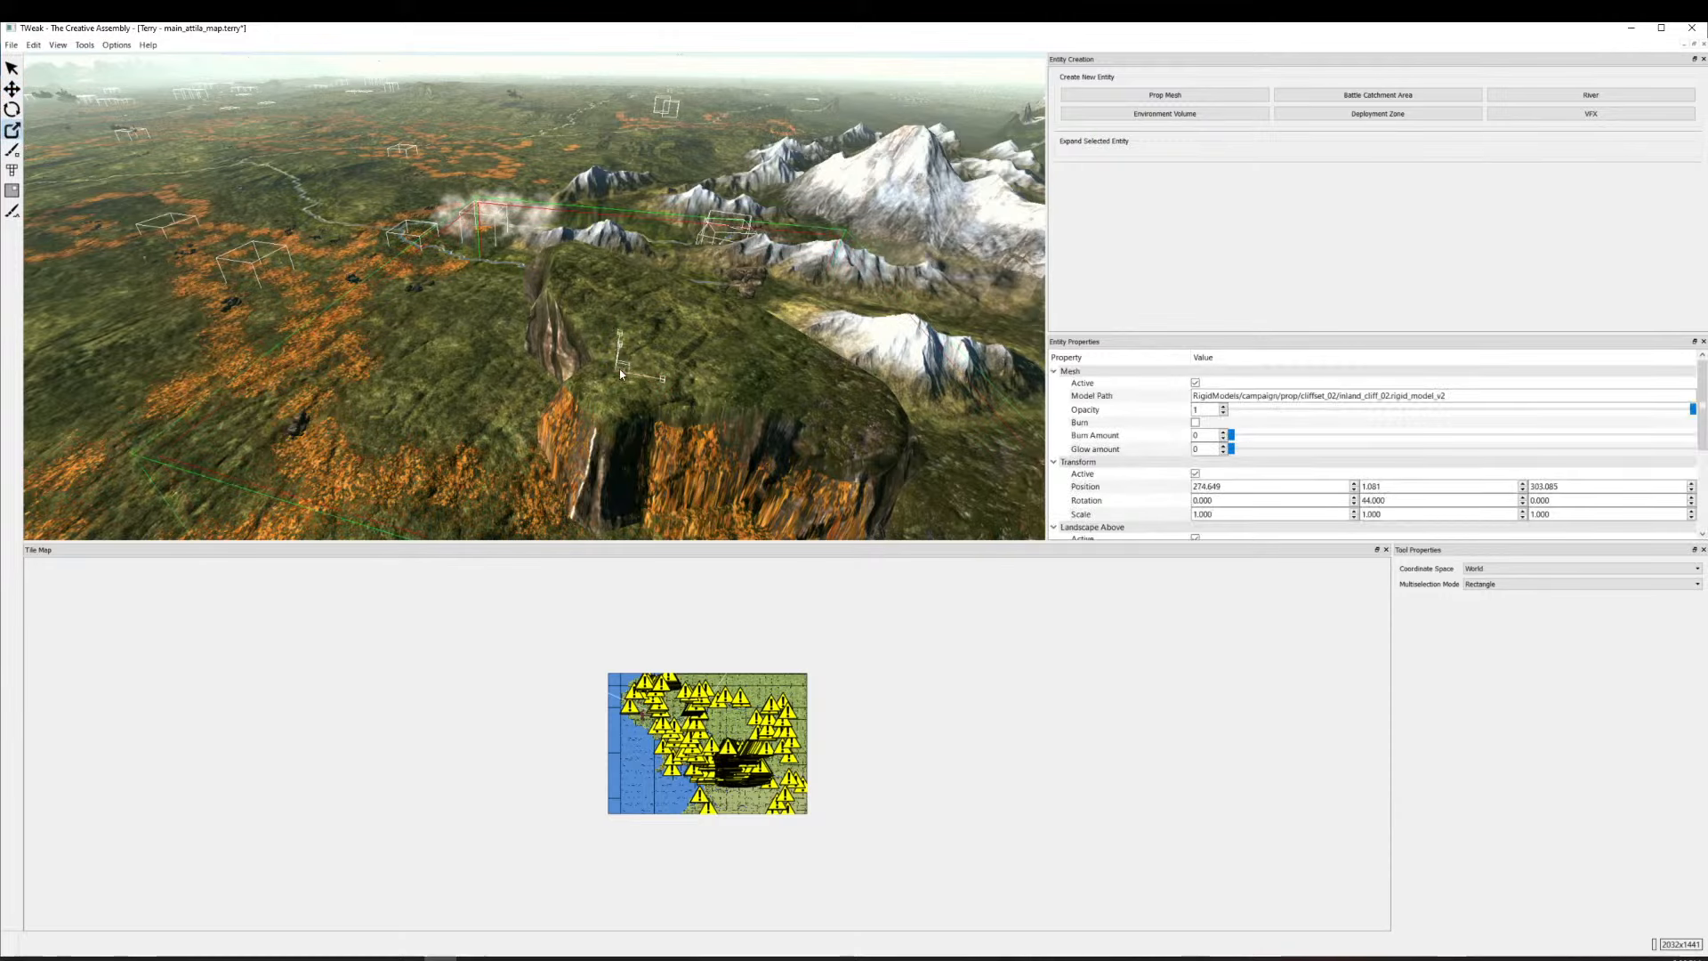
{"action": "left_click_drag", "start_coordinate": [616, 374], "coordinate": [126, 219]}
{"action": "scroll", "coordinate": [601, 316], "scroll_direction": "up", "scroll_amount": 3}
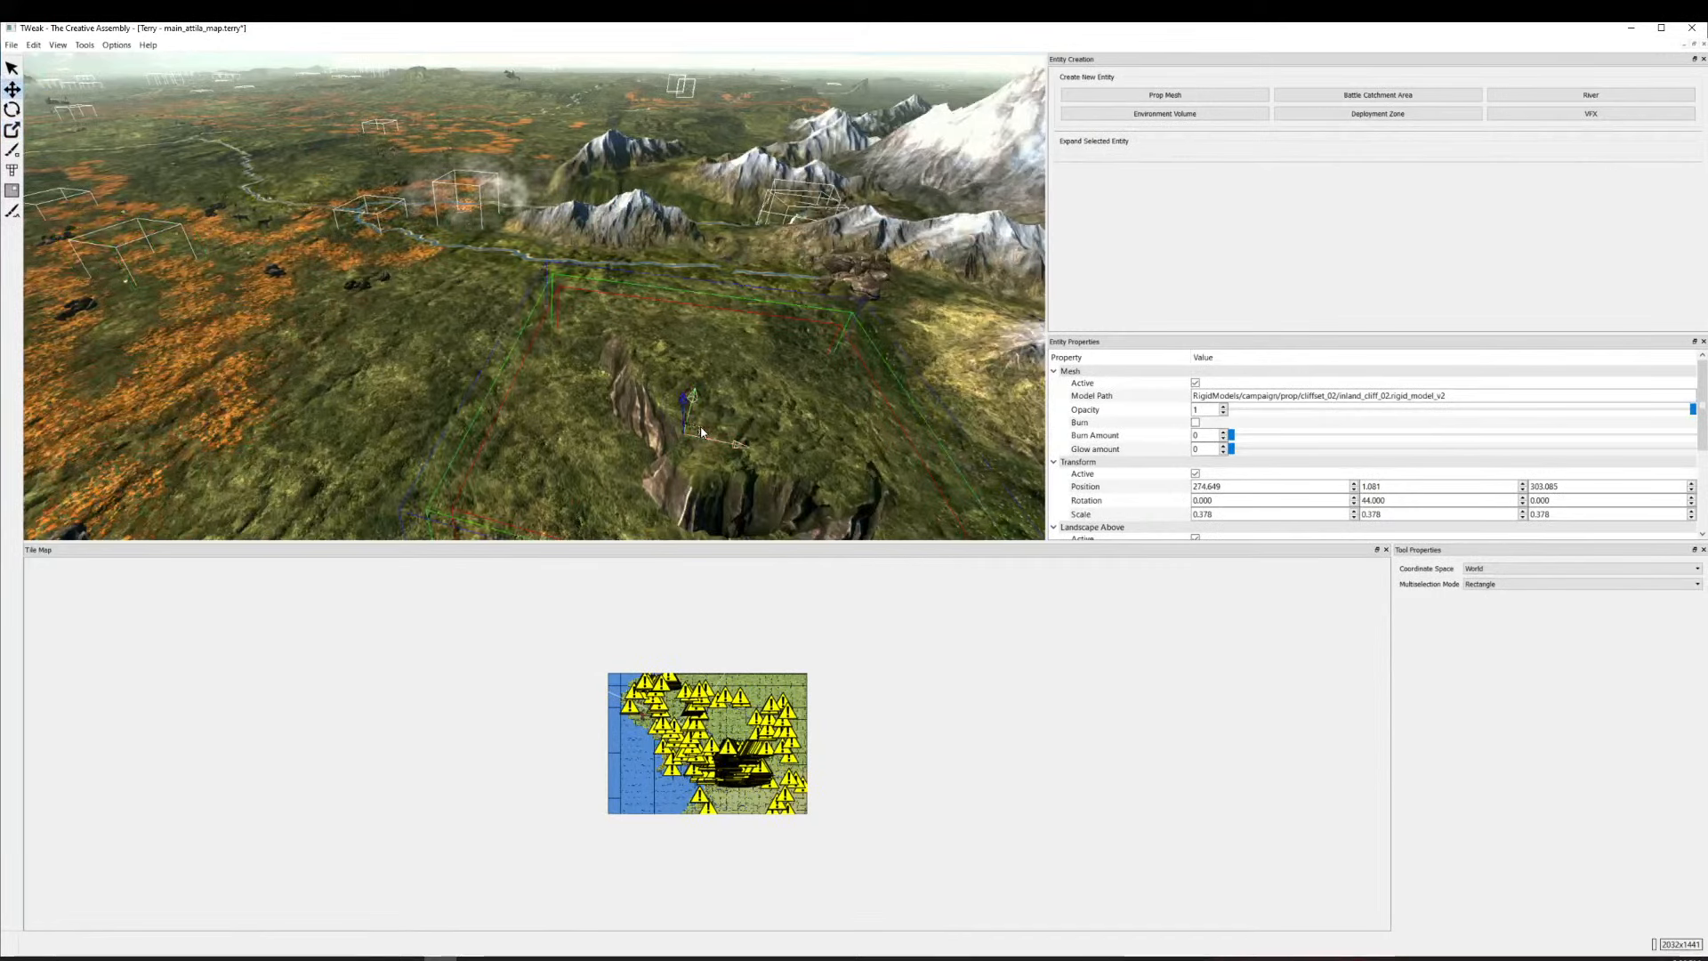
Move the cliff to about X 275.853, Y 1.172 and turn off its Landscape Above setting.
{"action": "left_click_drag", "start_coordinate": [694, 436], "coordinate": [833, 331]}
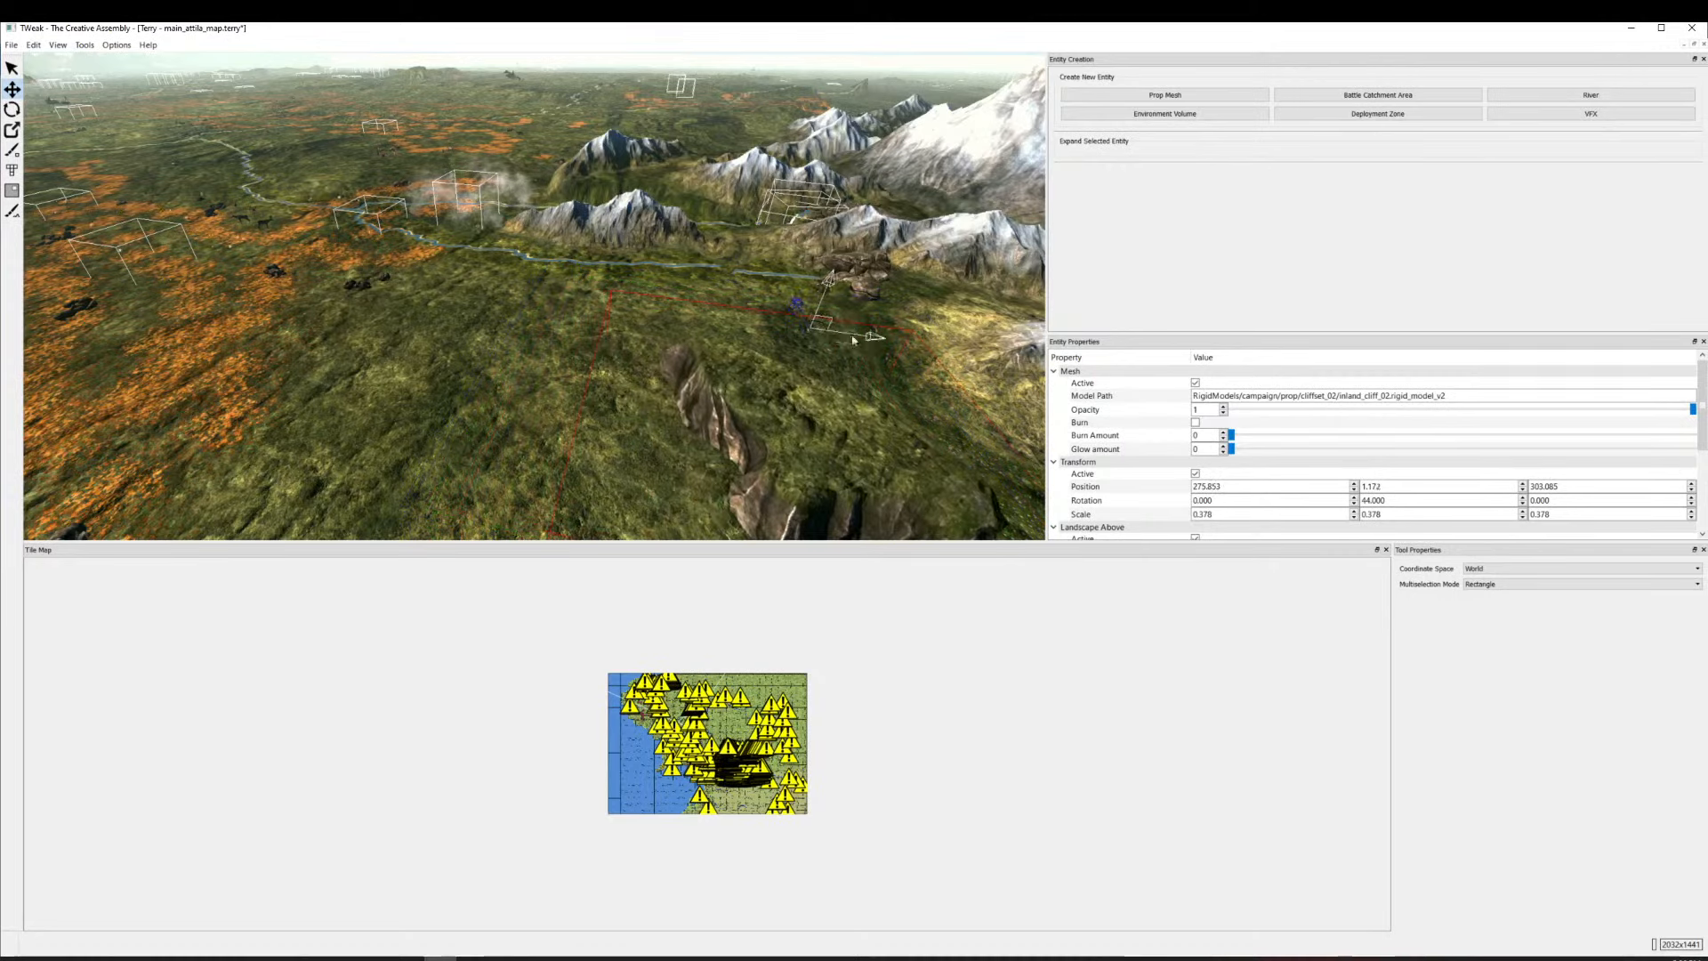
{"action": "scroll", "coordinate": [1242, 487], "scroll_direction": "down", "scroll_amount": 1}
{"action": "left_click", "coordinate": [1196, 502]}
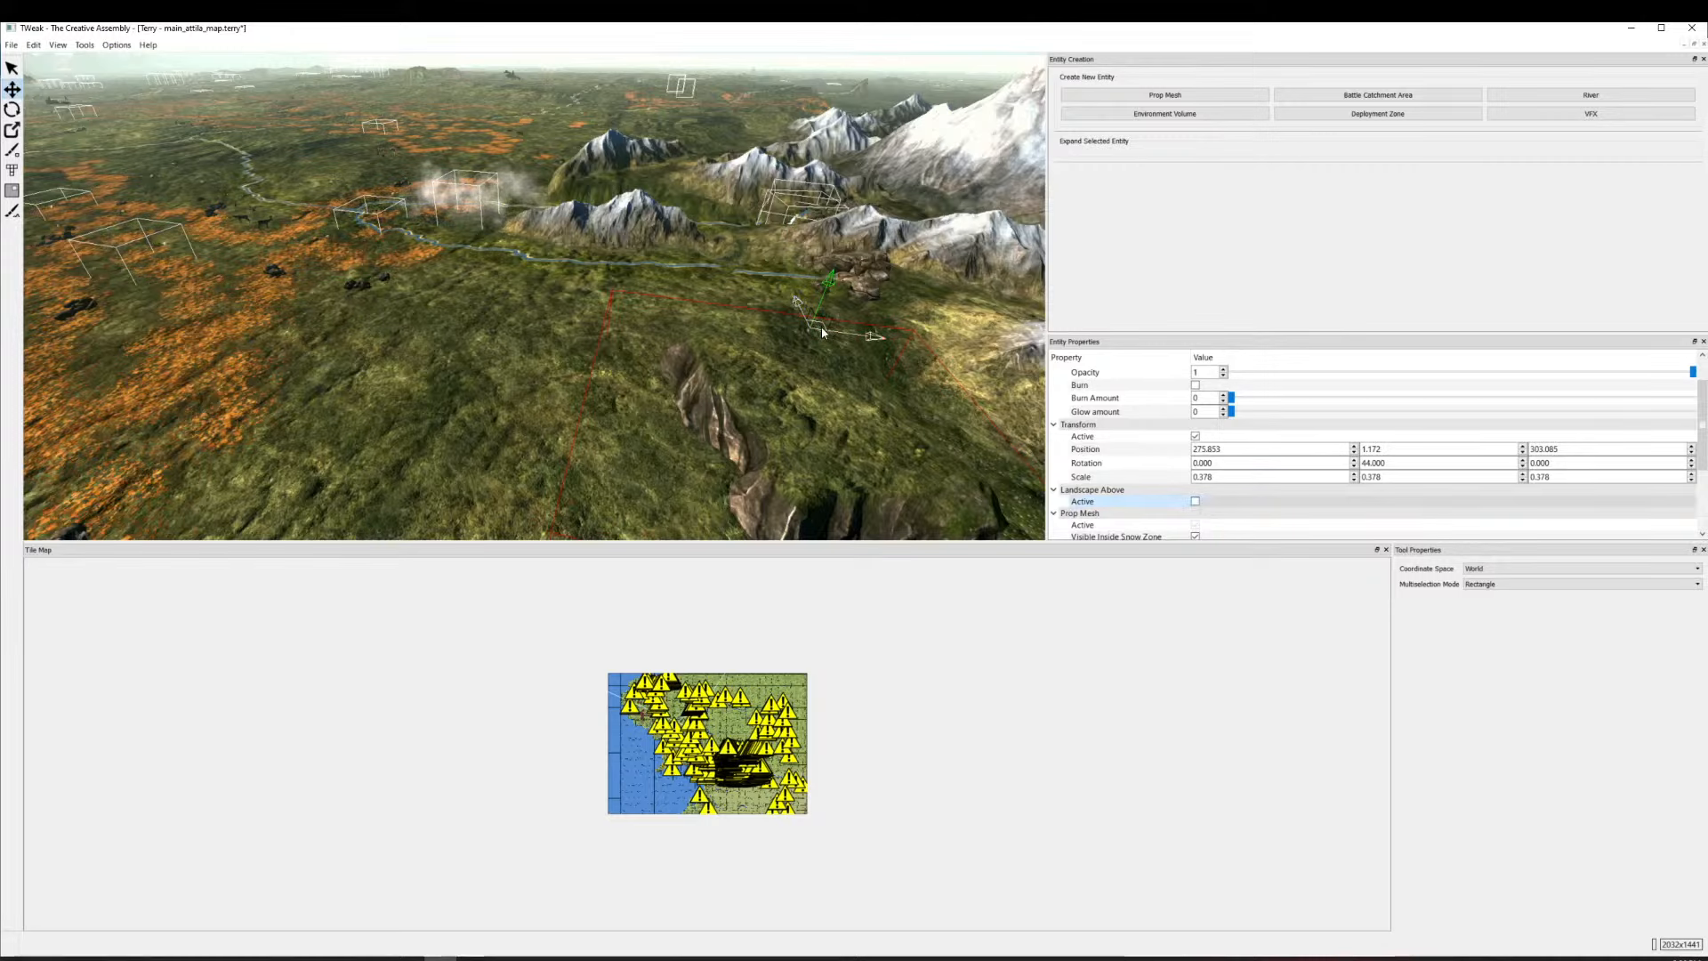
Move the cliff beside the rock formation at the river mouth, to about 279.729, 0.793, 307.752.
{"action": "left_click_drag", "start_coordinate": [822, 331], "coordinate": [888, 249]}
{"action": "key", "text": "d"}
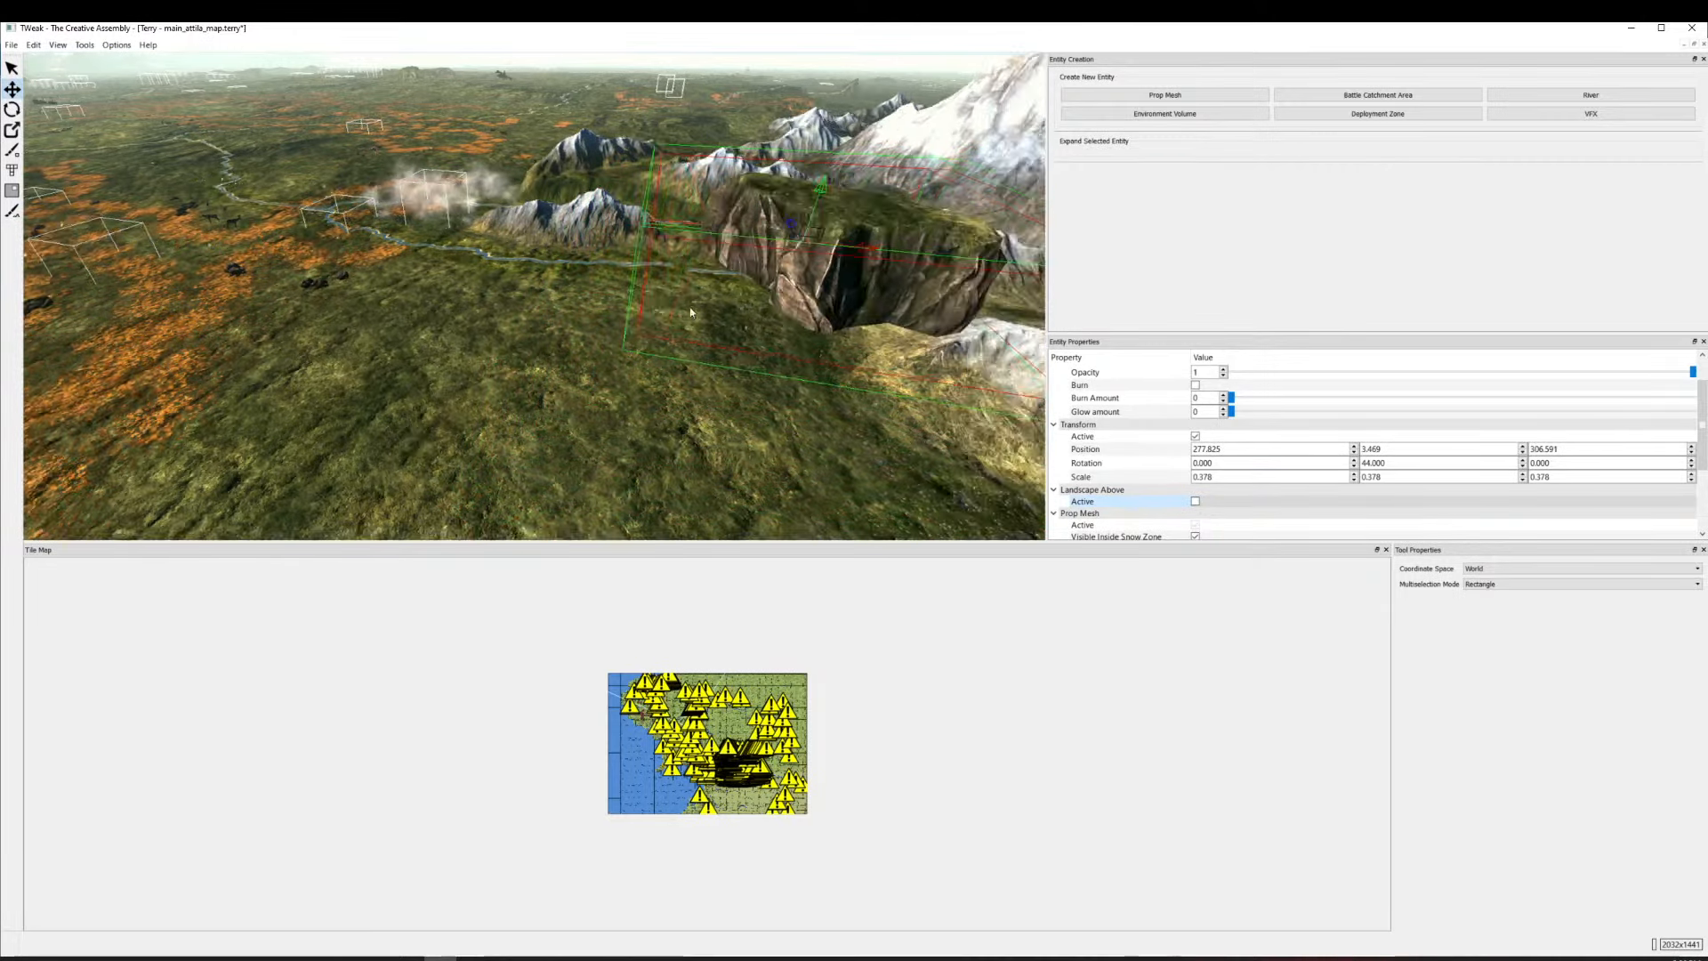
{"action": "key", "text": "w"}
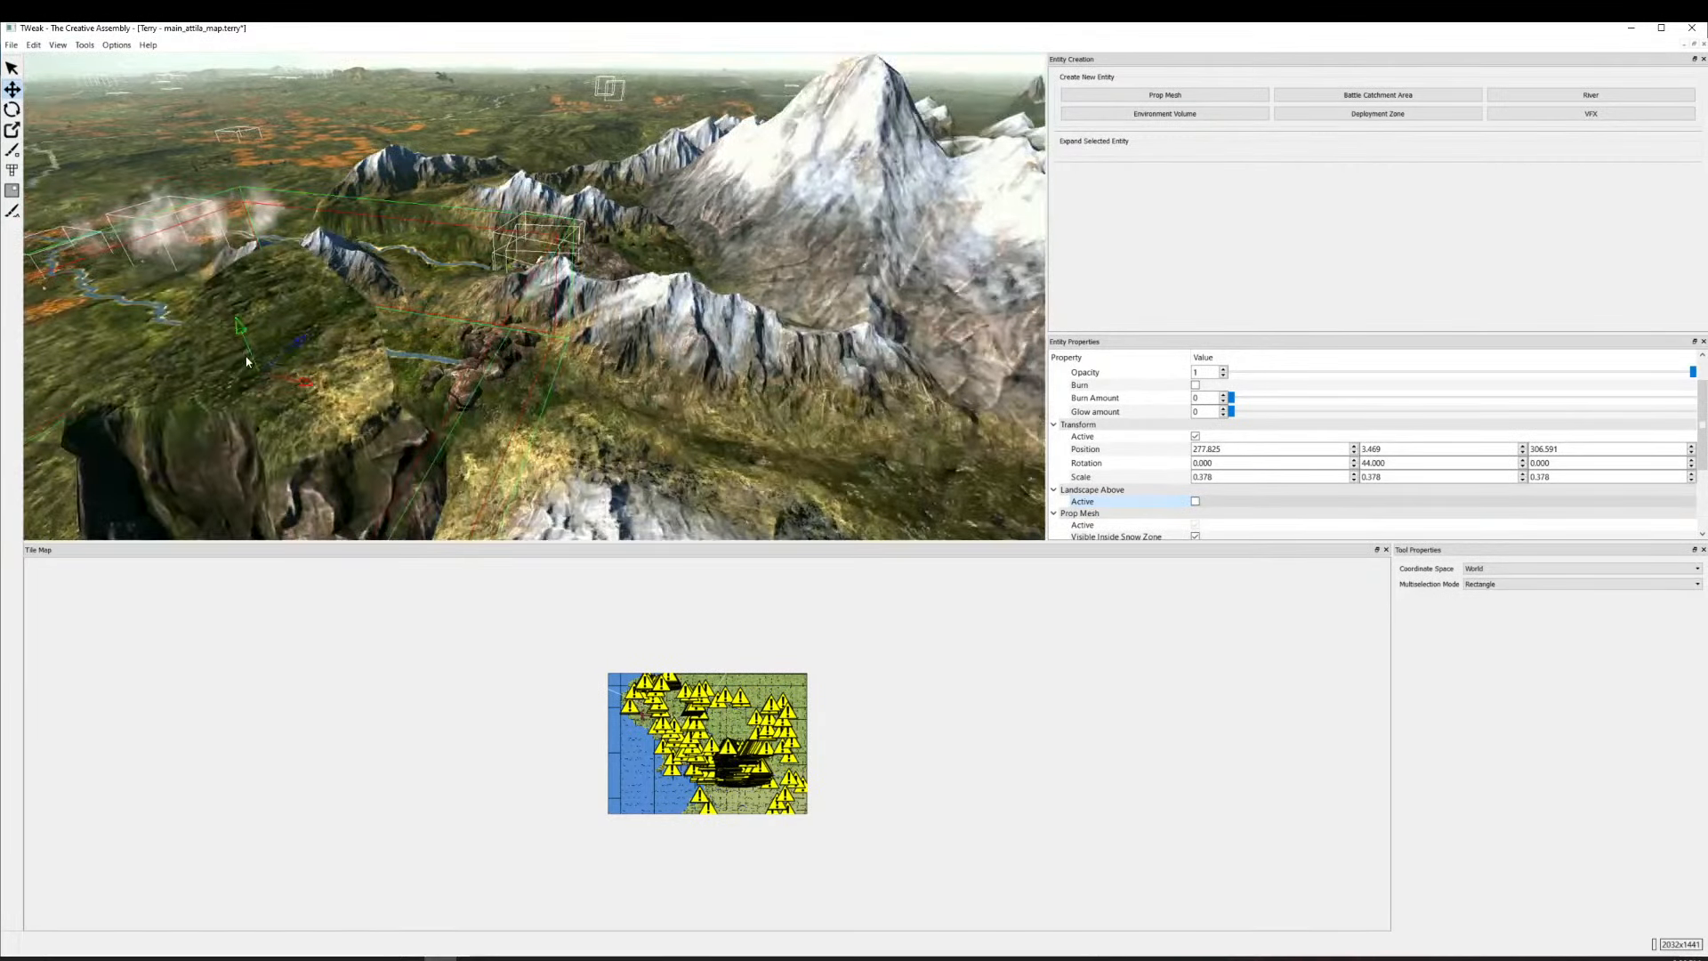
{"action": "scroll", "coordinate": [258, 366], "scroll_direction": "down", "scroll_amount": 3}
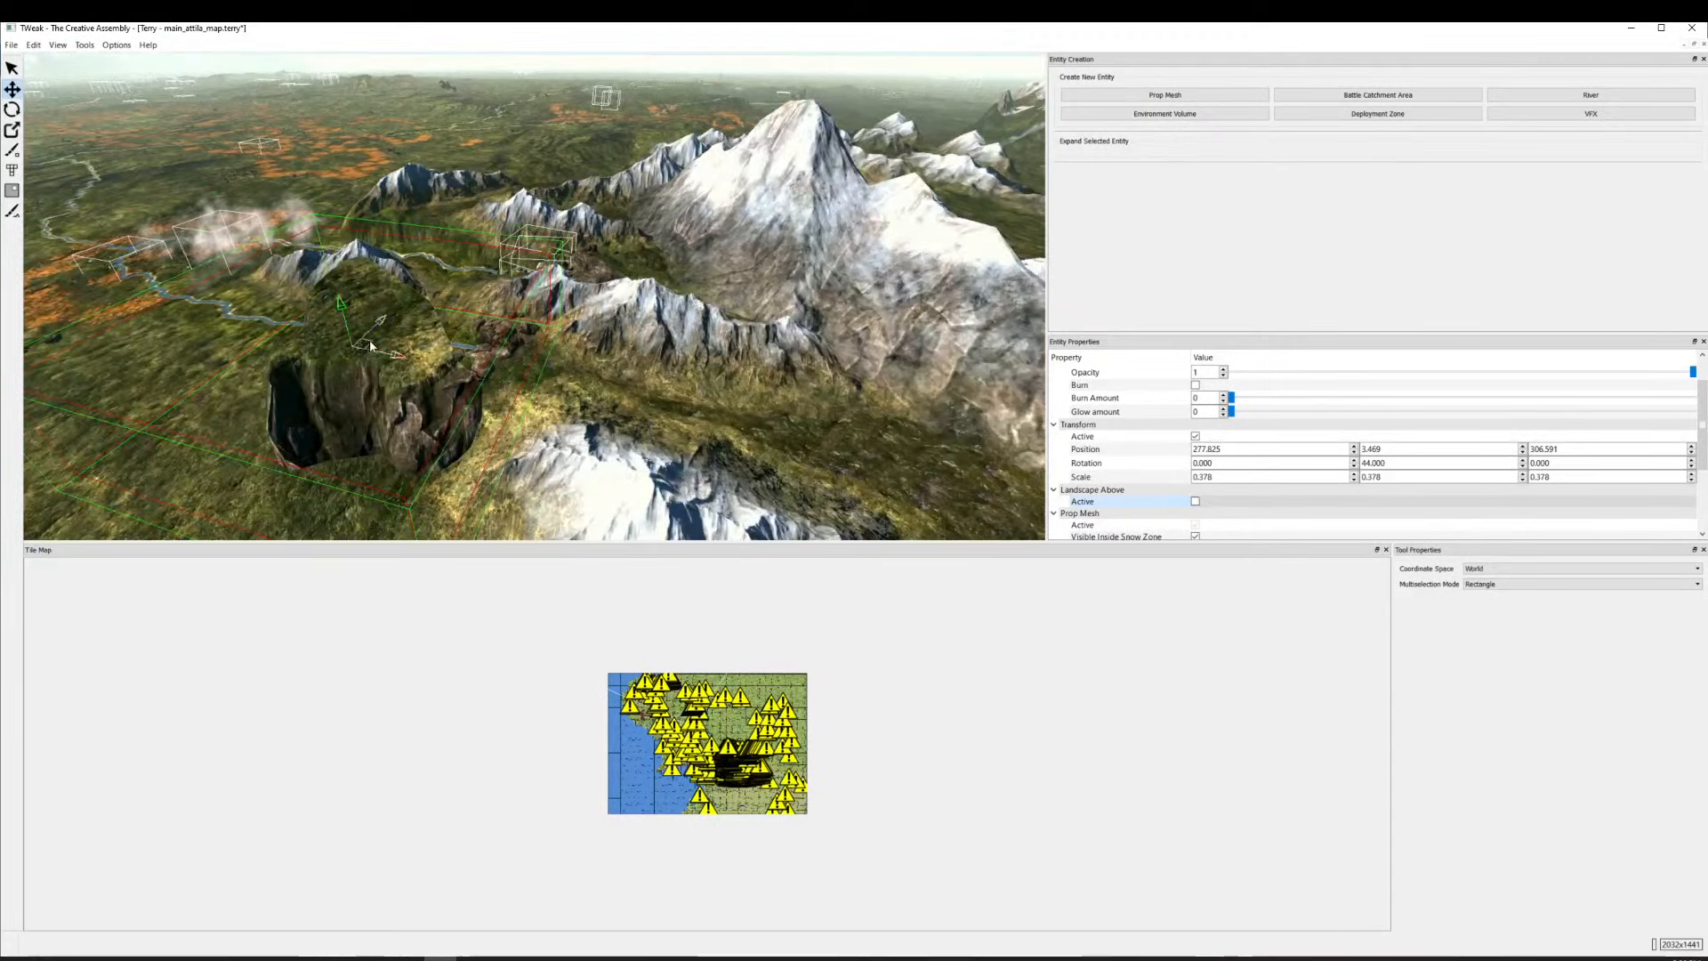
{"action": "left_click_drag", "start_coordinate": [371, 345], "coordinate": [514, 409]}
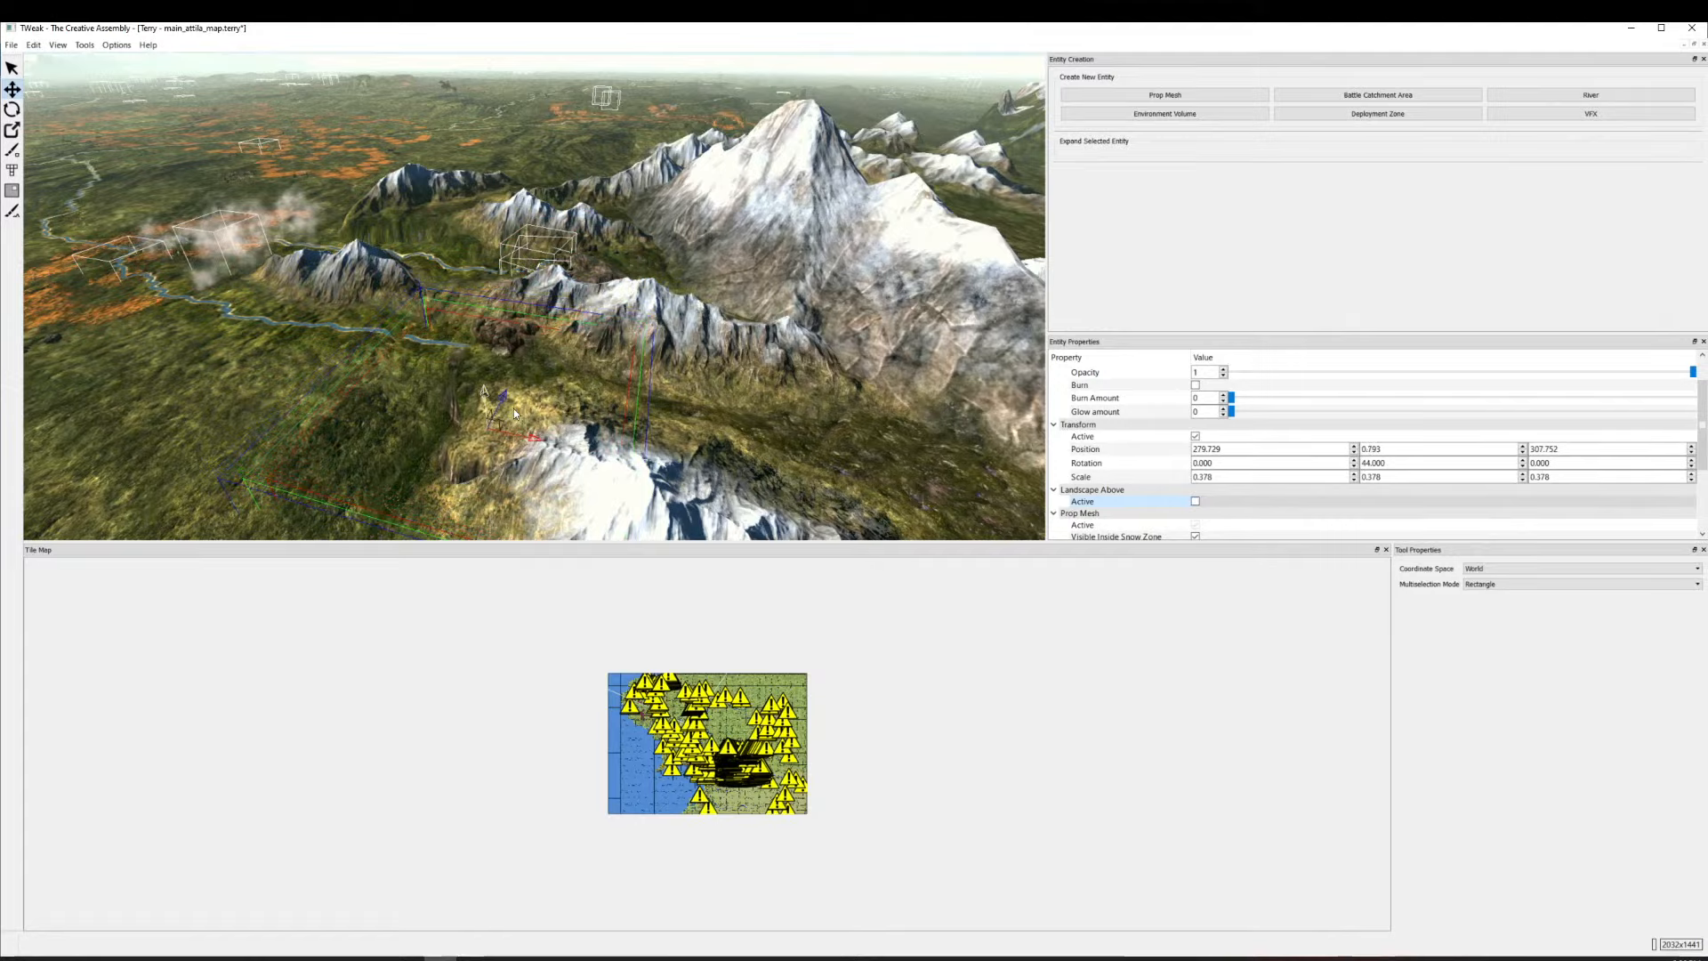
Lower and nudge the cliff into the slope beside the rocks, at about 279.947, 0.643, 307.726, and deselect it.
{"action": "left_click_drag", "start_coordinate": [335, 490], "coordinate": [876, 267]}
{"action": "scroll", "coordinate": [824, 390], "scroll_direction": "up", "scroll_amount": 5}
{"action": "left_click_drag", "start_coordinate": [824, 390], "coordinate": [573, 333]}
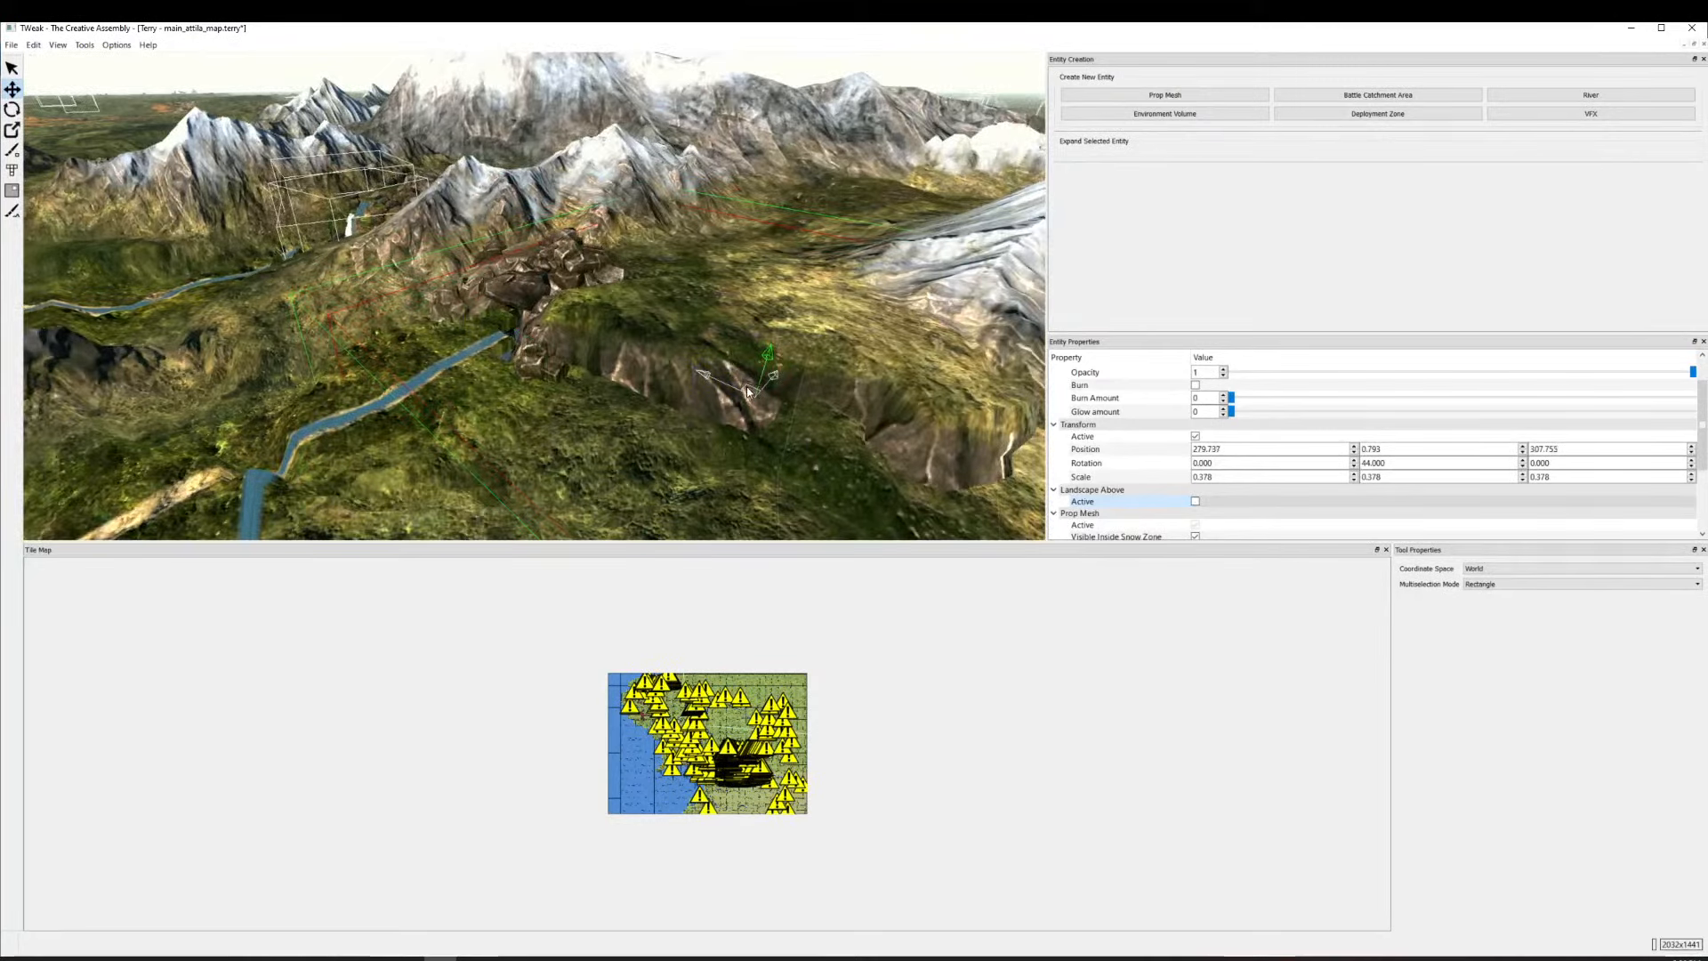
{"action": "left_click_drag", "start_coordinate": [747, 392], "coordinate": [782, 359]}
{"action": "scroll", "coordinate": [782, 355], "scroll_direction": "down", "scroll_amount": 5}
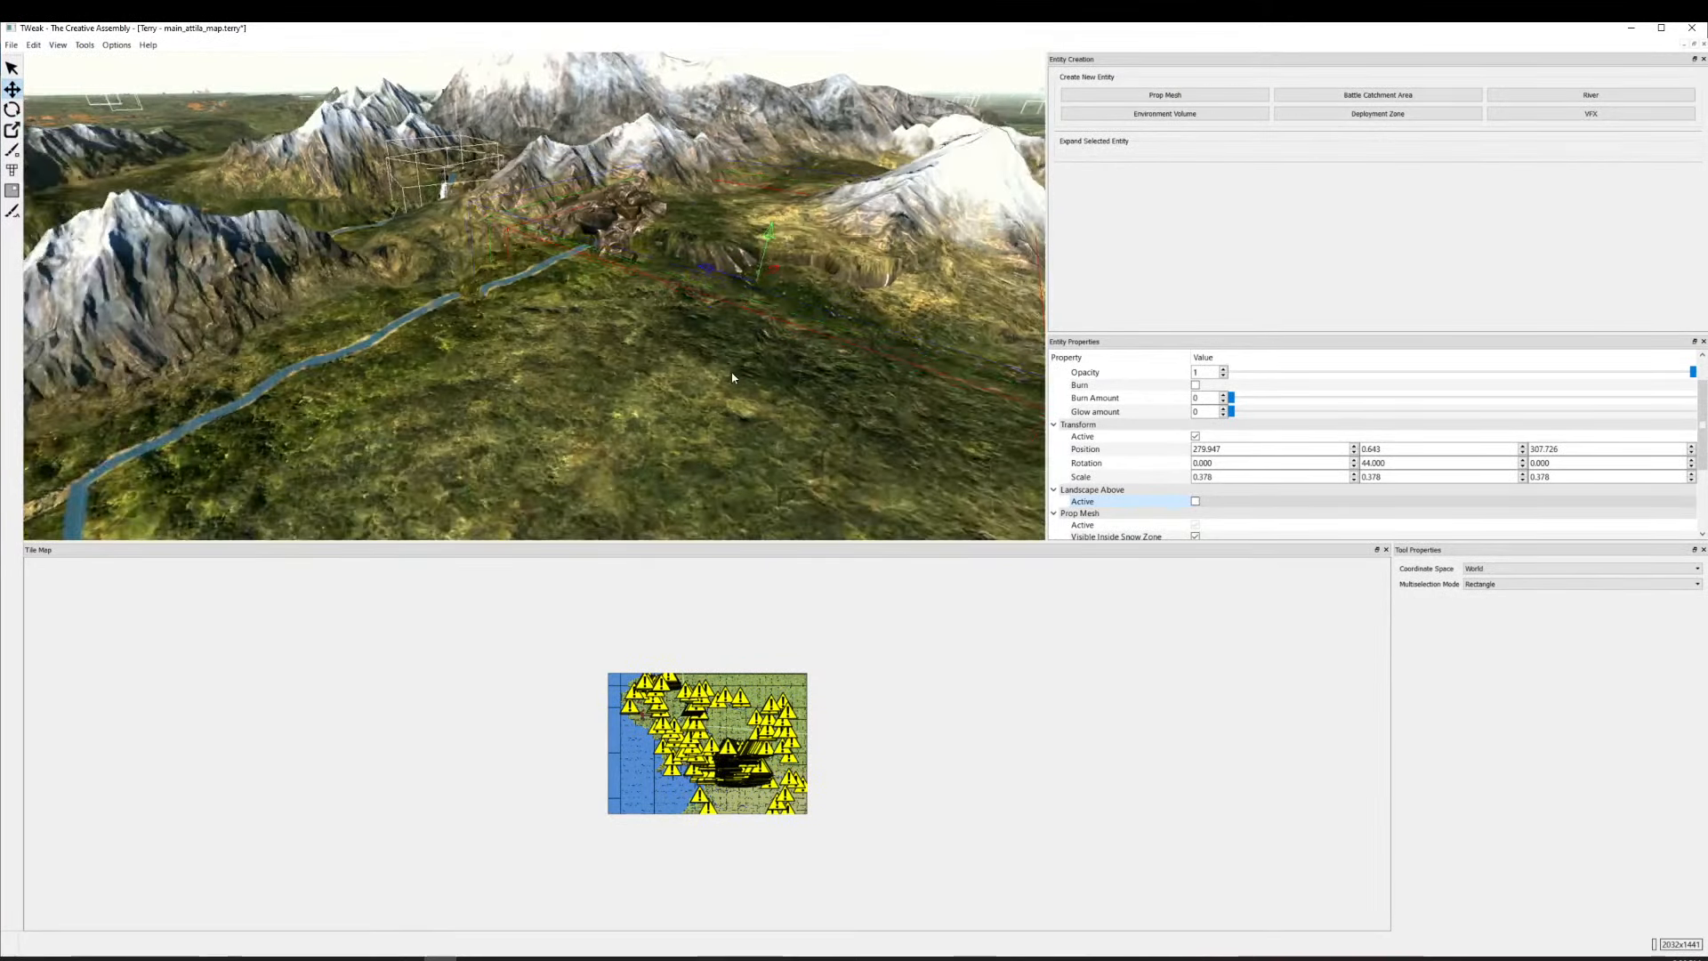
{"action": "left_click", "coordinate": [732, 373]}
Paint the LF Height map on the terrain in front of the cliff using the Absolute operation at a paint scale of about 0.8.
{"action": "scroll", "coordinate": [644, 401], "scroll_direction": "up", "scroll_amount": 5}
{"action": "left_click_drag", "start_coordinate": [693, 397], "coordinate": [476, 305]}
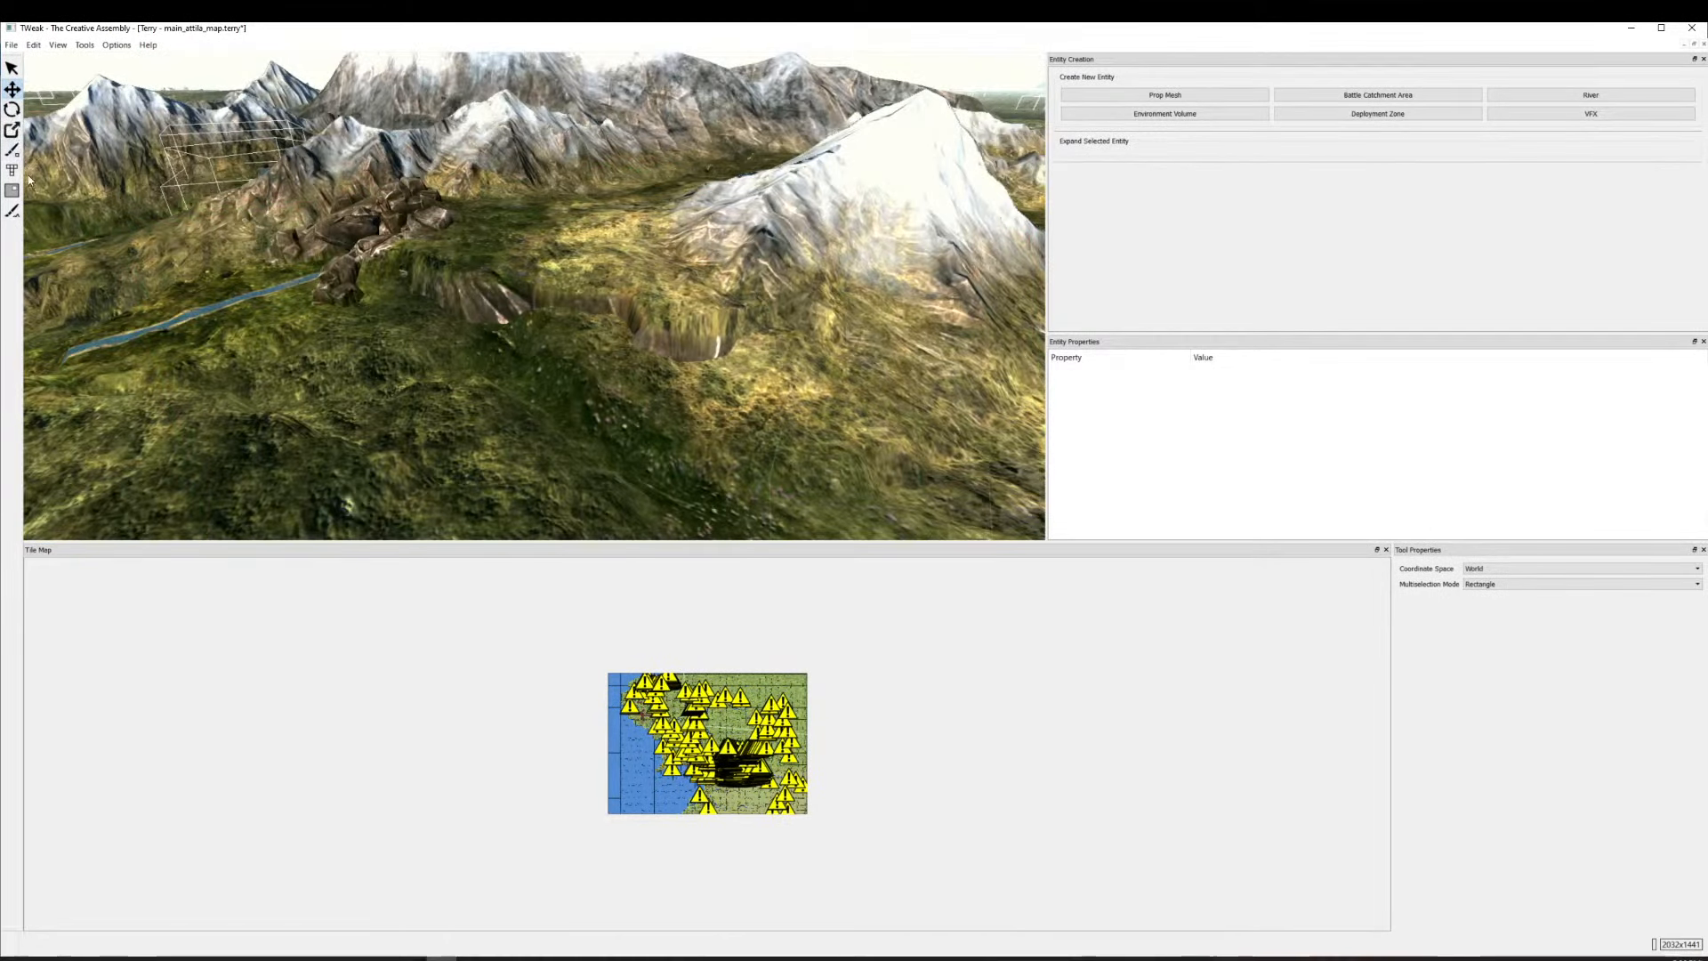
{"action": "left_click", "coordinate": [11, 213]}
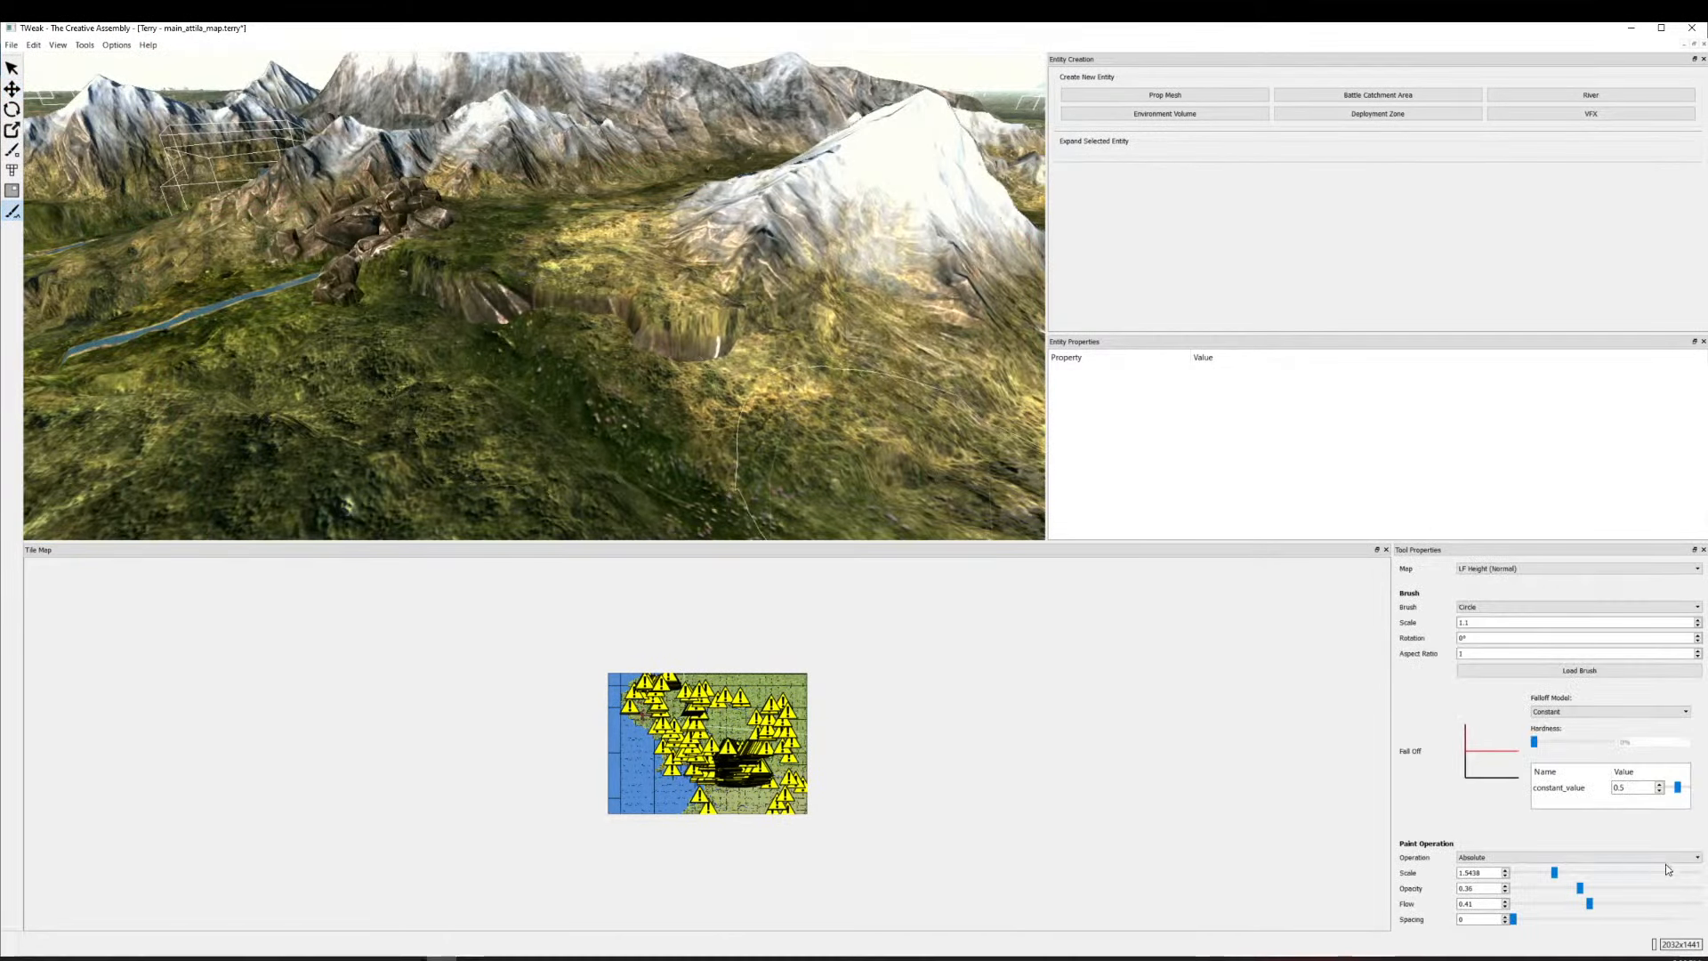
{"action": "left_click_drag", "start_coordinate": [1556, 871], "coordinate": [1547, 871]}
{"action": "mouse_move", "coordinate": [597, 477]}
{"action": "left_mouse_down"}
{"action": "mouse_move", "coordinate": [601, 393]}
{"action": "mouse_move", "coordinate": [427, 356]}
{"action": "mouse_move", "coordinate": [486, 384]}
{"action": "mouse_move", "coordinate": [700, 389]}
{"action": "mouse_move", "coordinate": [685, 428]}
{"action": "left_mouse_up"}
{"action": "left_click_drag", "start_coordinate": [381, 458], "coordinate": [892, 362]}
{"action": "left_click_drag", "start_coordinate": [894, 445], "coordinate": [209, 387]}
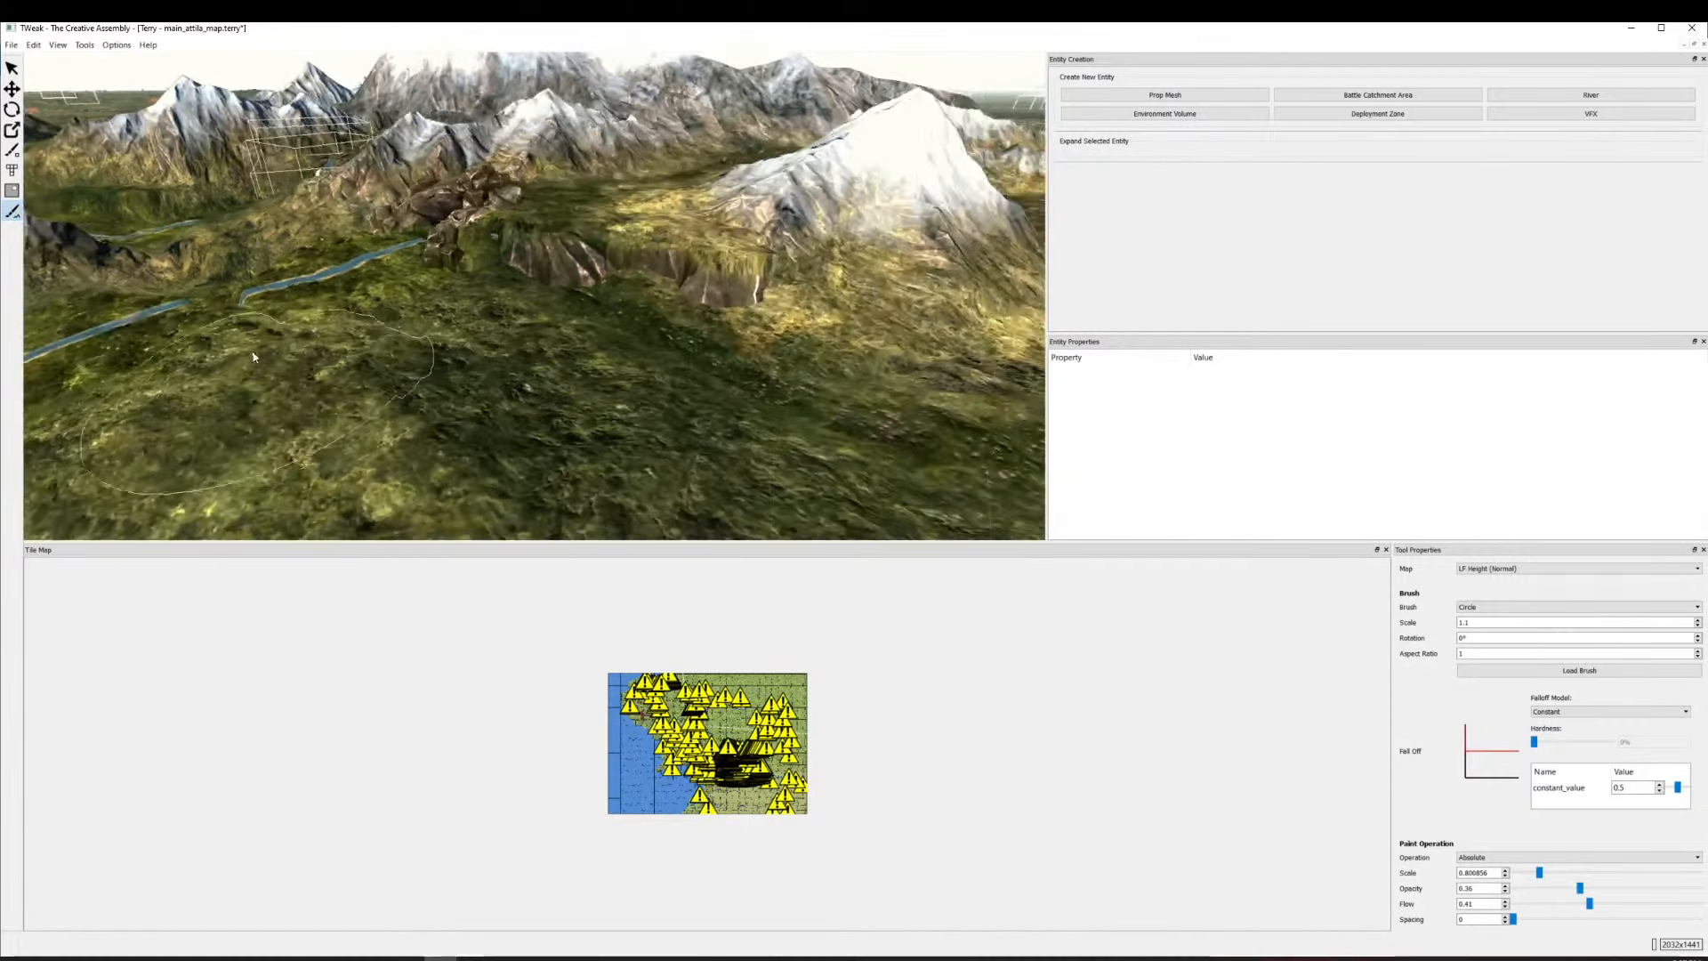
{"action": "left_click_drag", "start_coordinate": [447, 390], "coordinate": [360, 391]}
Smooth the terrain in front of the cliff using the Smooth operation with opacity and flow at 1.
{"action": "left_click", "coordinate": [1503, 859]}
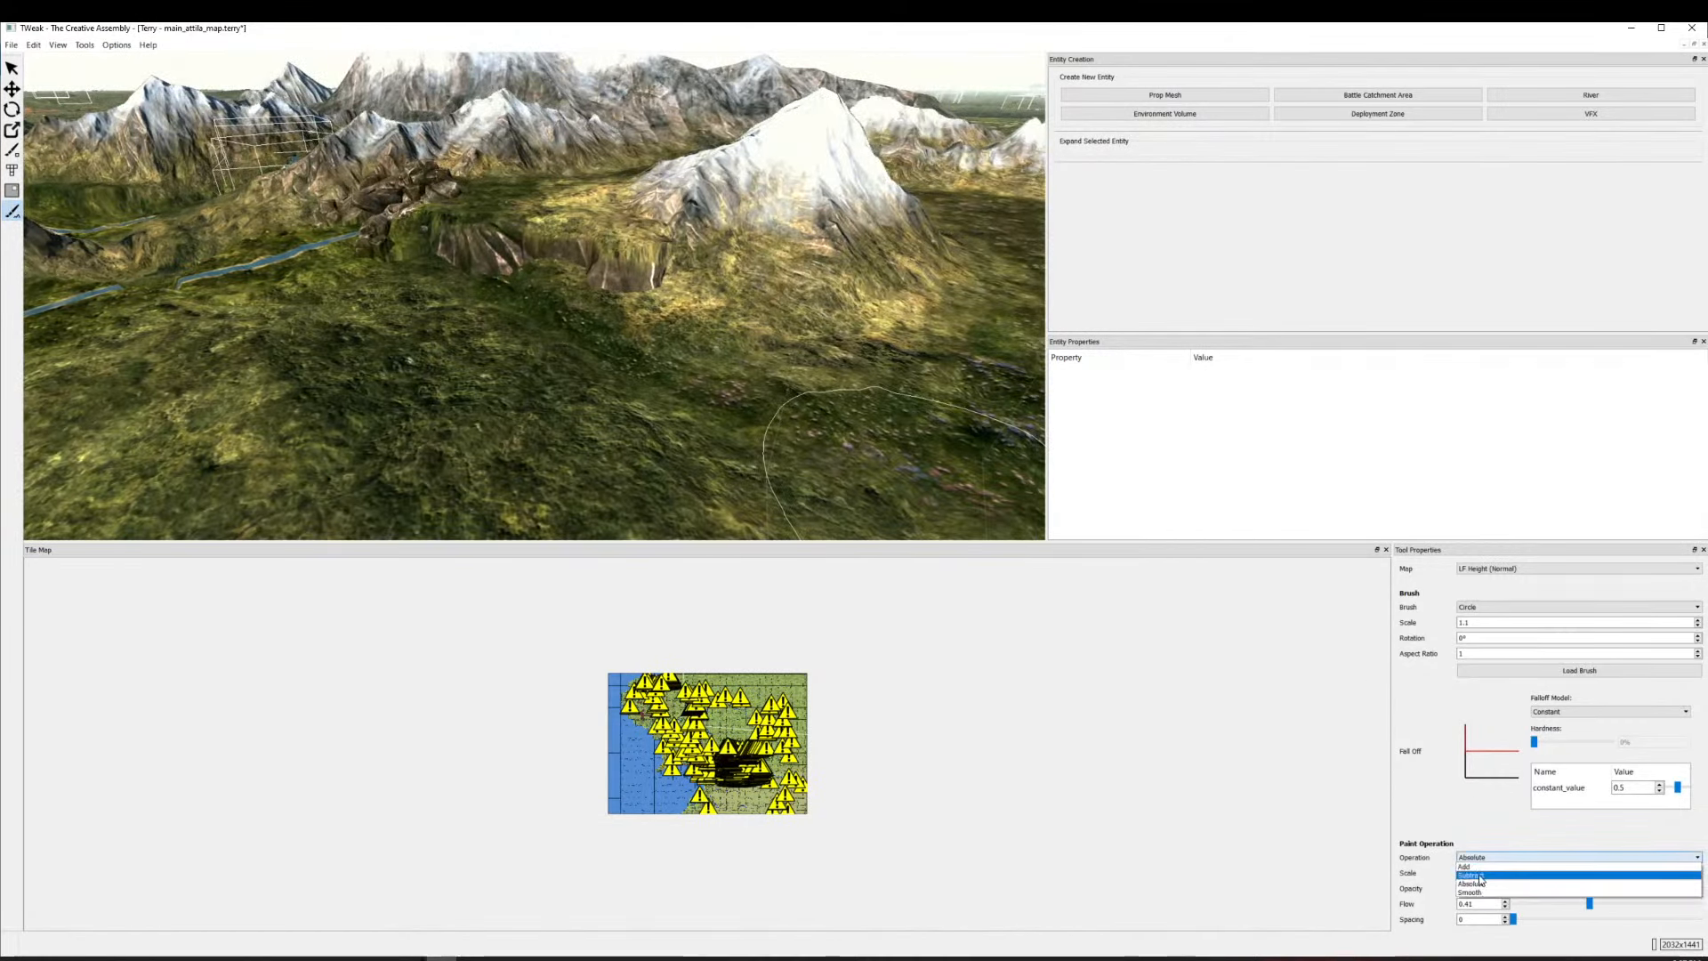
{"action": "left_click", "coordinate": [1480, 892]}
{"action": "left_click", "coordinate": [1566, 856]}
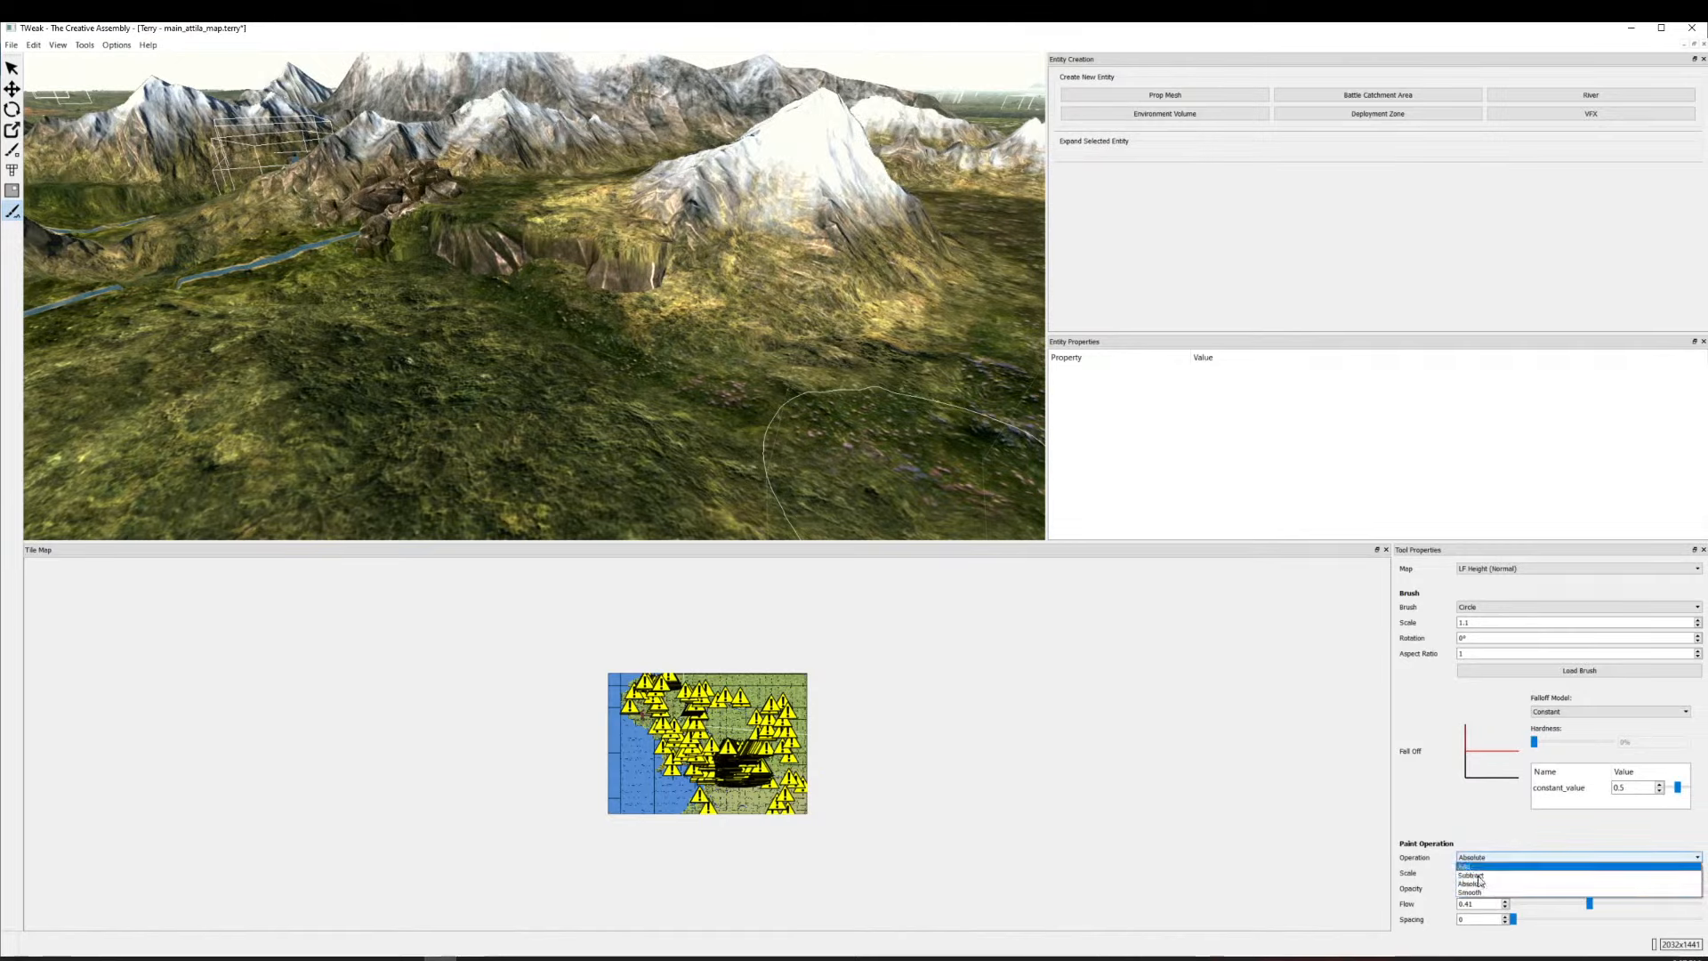
{"action": "left_click", "coordinate": [1566, 892]}
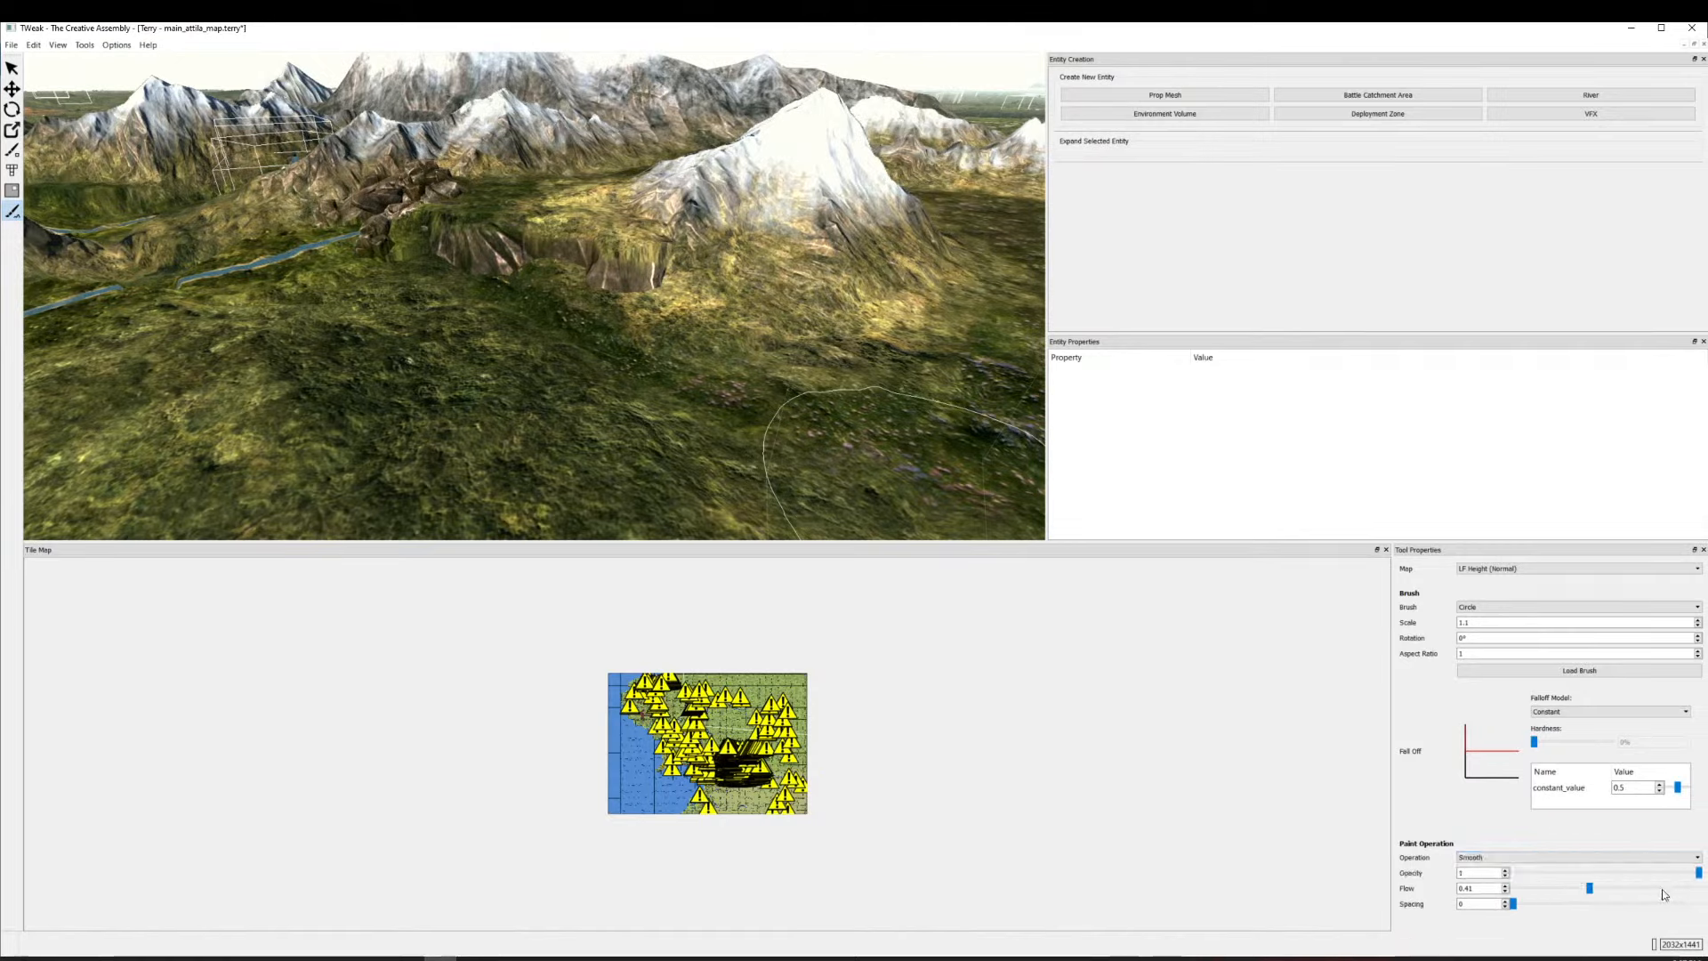
{"action": "mouse_move", "coordinate": [477, 370]}
{"action": "left_mouse_down"}
{"action": "mouse_move", "coordinate": [450, 374]}
{"action": "mouse_move", "coordinate": [534, 385]}
{"action": "left_mouse_up"}
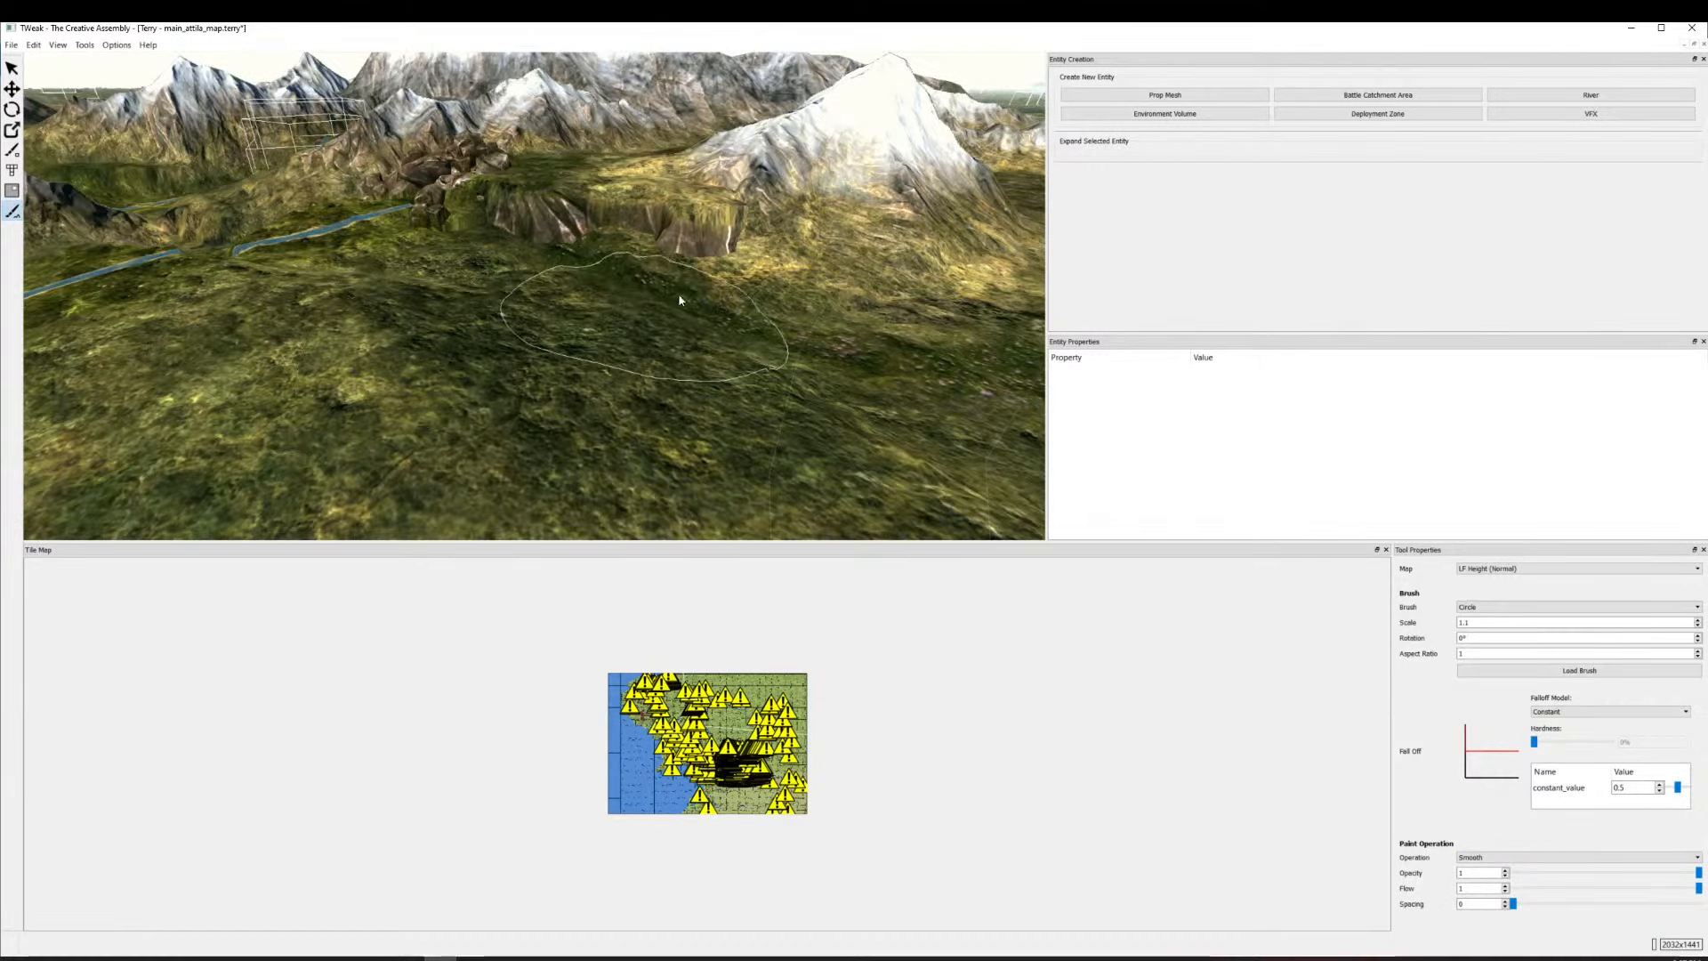
{"action": "mouse_move", "coordinate": [570, 351]}
{"action": "left_mouse_down"}
{"action": "mouse_move", "coordinate": [434, 301]}
{"action": "mouse_move", "coordinate": [419, 328]}
{"action": "left_mouse_up"}
Examine the smoothed terrain between the river mouth rocks and the new cliff.
{"action": "key", "text": "a"}
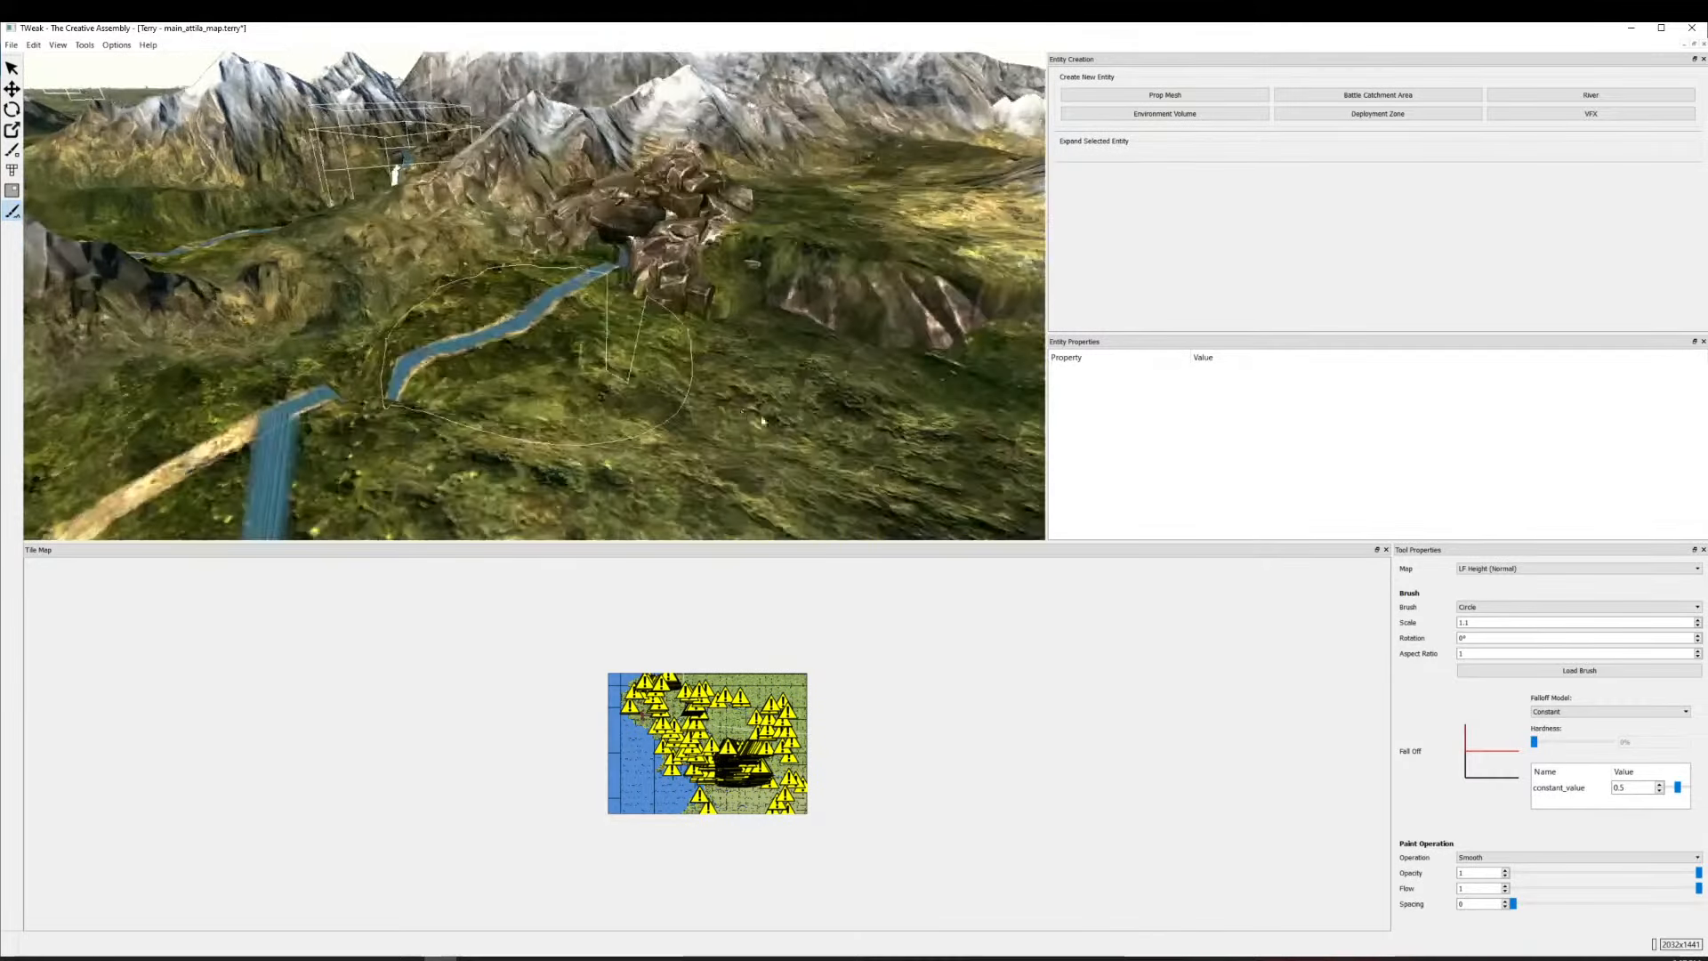
{"action": "key", "text": "w"}
{"action": "key", "text": "s"}
{"action": "key", "text": "d"}
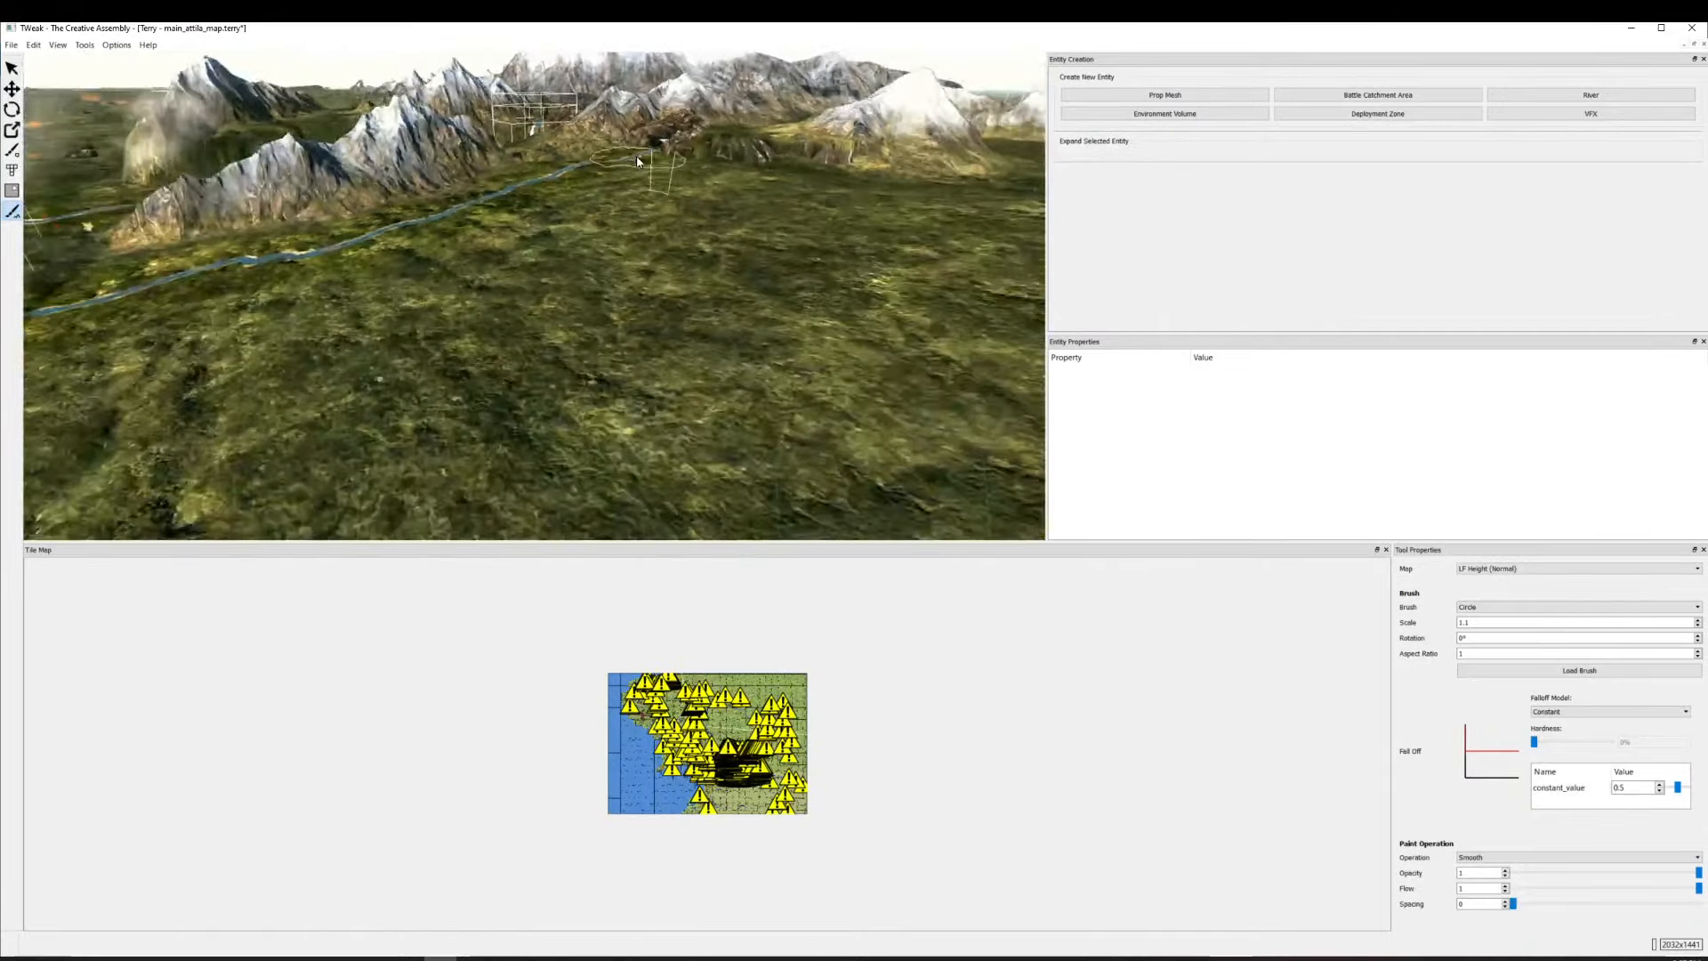
{"action": "key", "text": "w"}
{"action": "scroll", "coordinate": [678, 236], "scroll_direction": "up", "scroll_amount": 6}
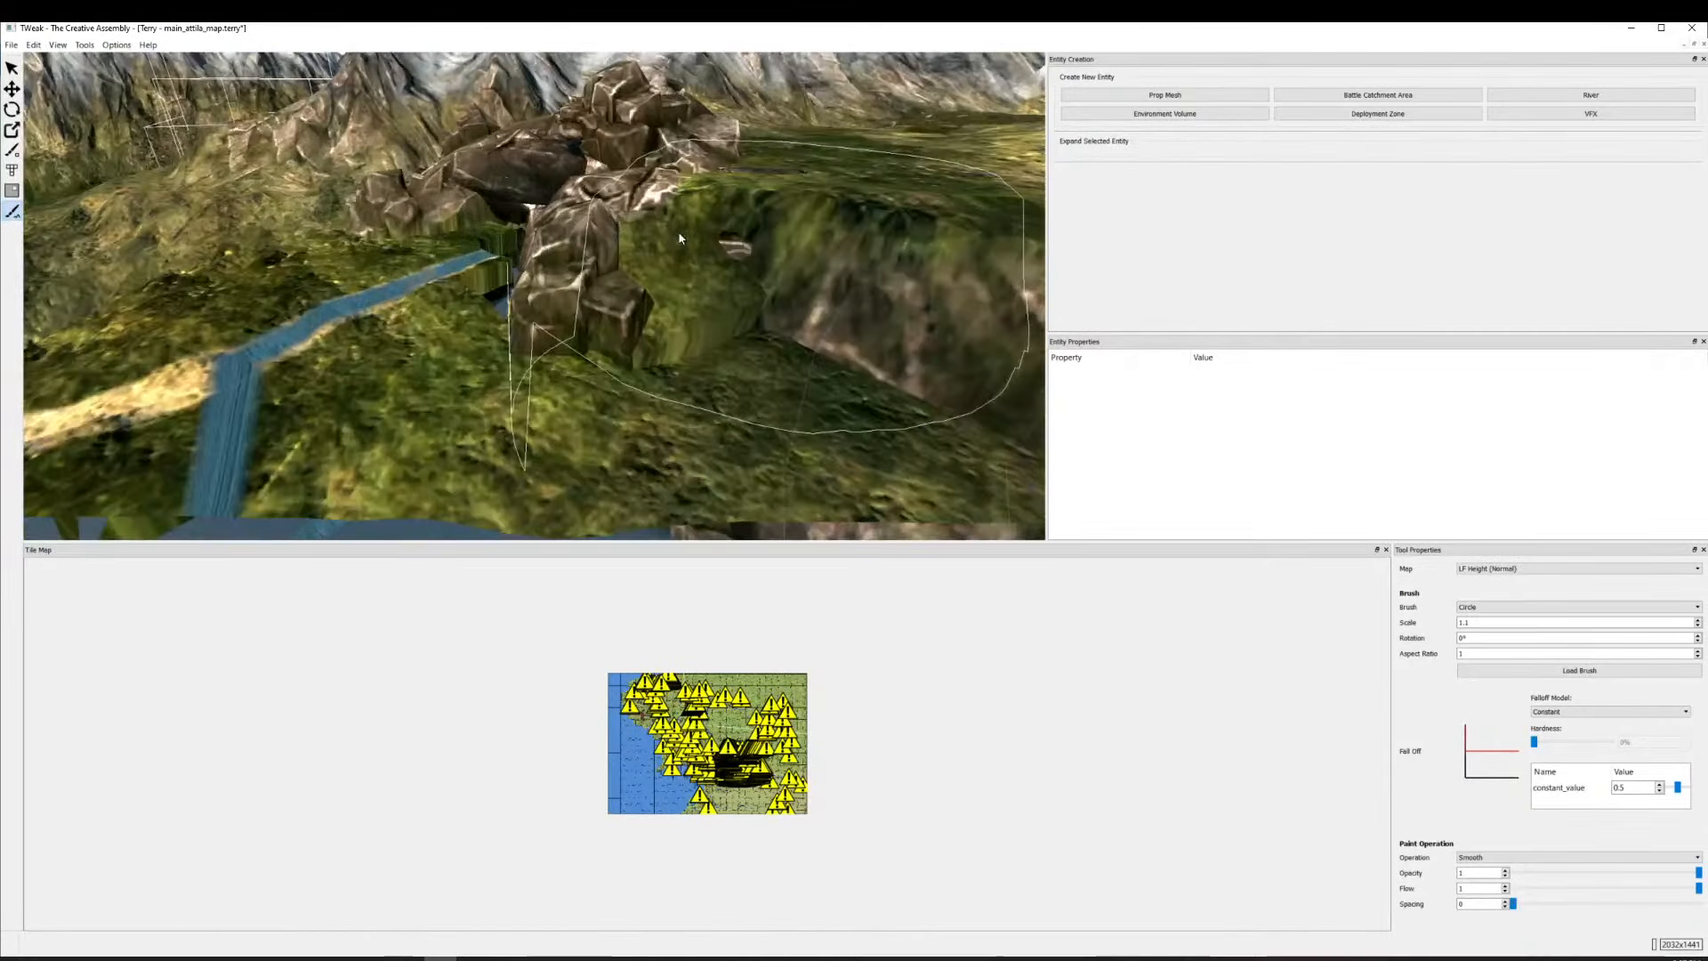
Examine the blended terrain around the river source rocks and the river course across the surrounding mountains.
{"action": "scroll", "coordinate": [641, 298], "scroll_direction": "down", "scroll_amount": 4}
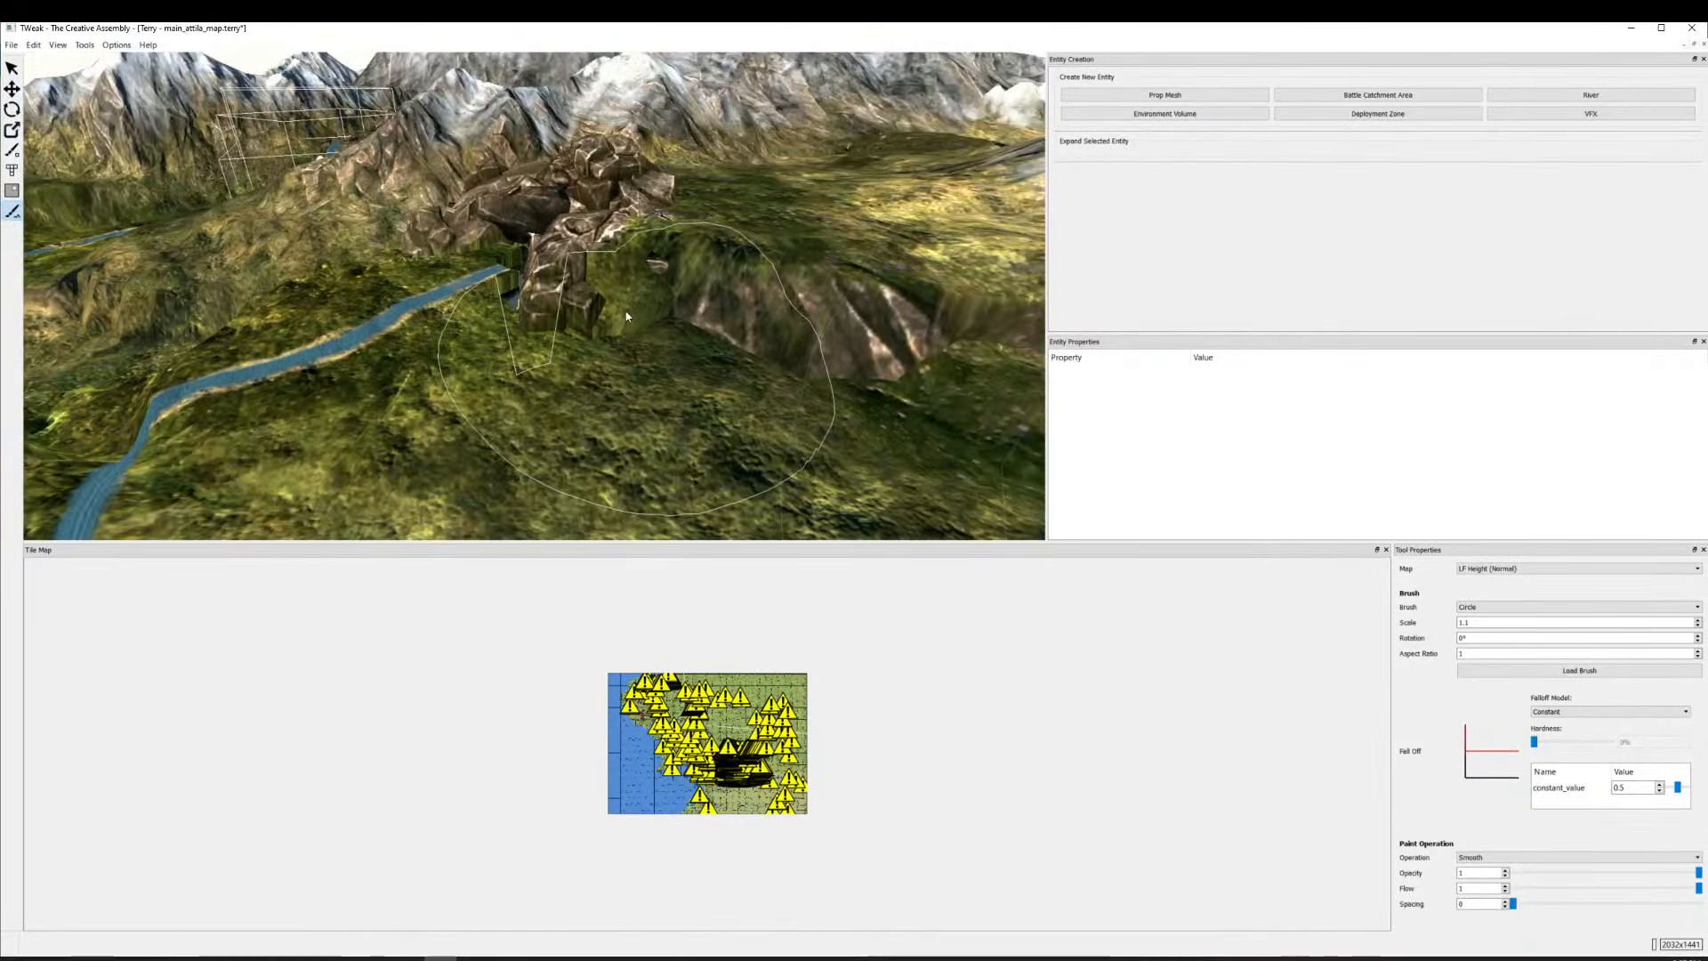
{"action": "key", "text": "w"}
{"action": "key", "text": "d"}
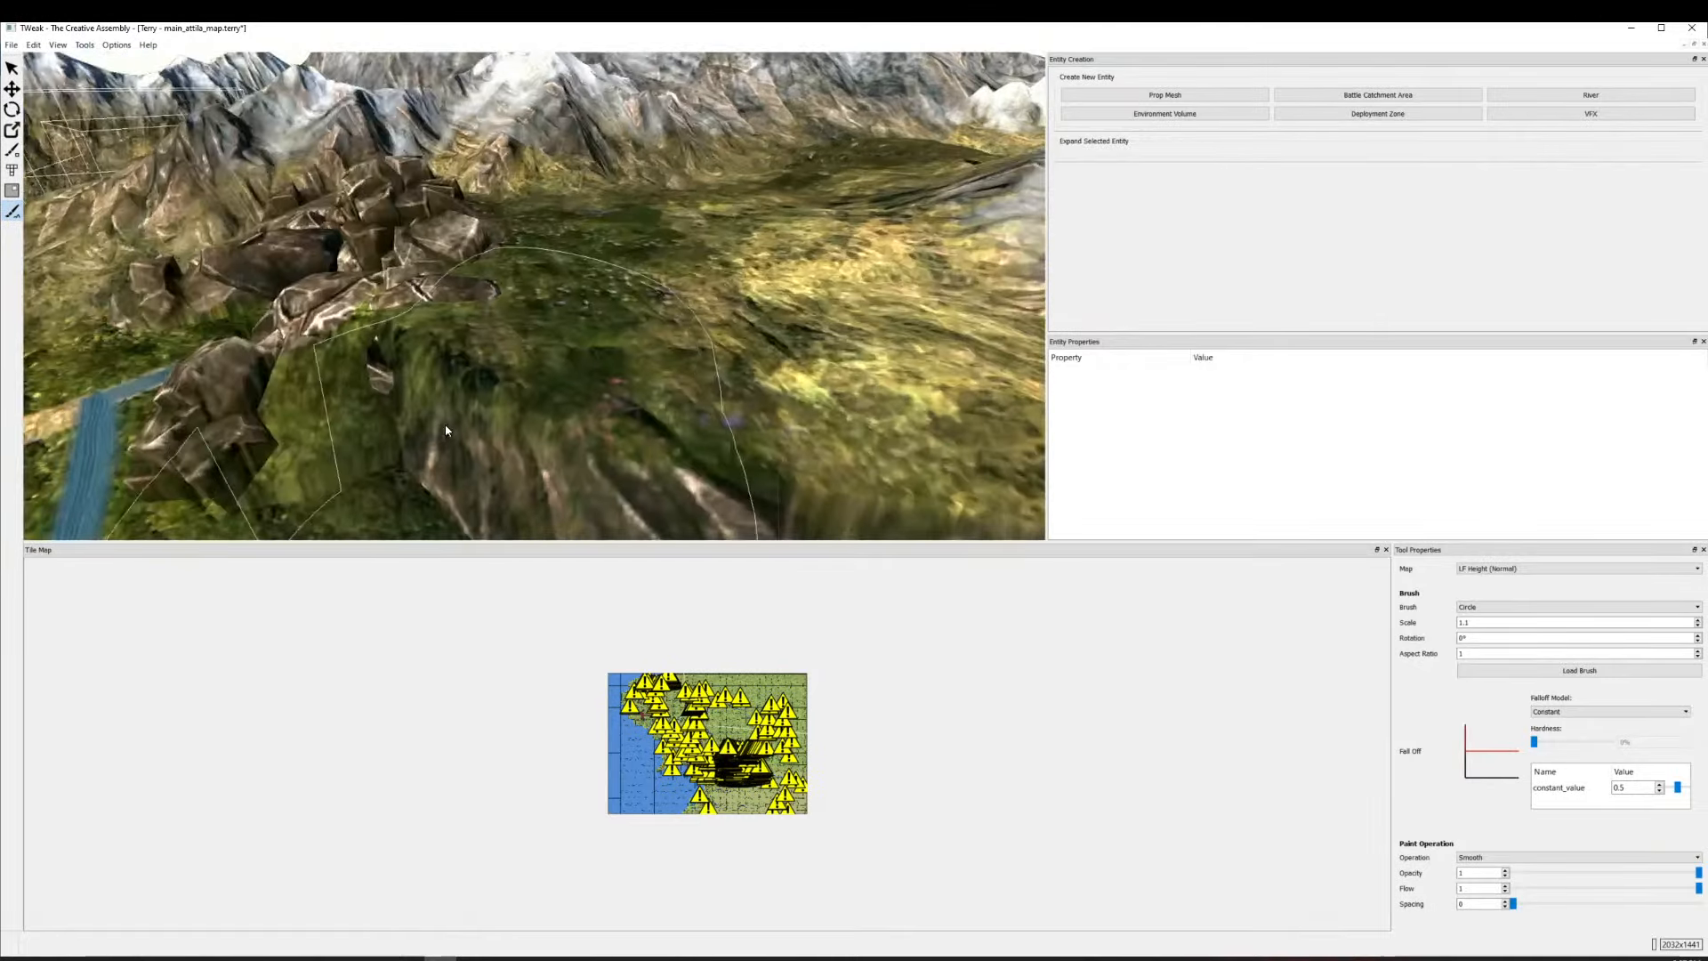
{"action": "key", "text": "s"}
{"action": "key", "text": "a"}
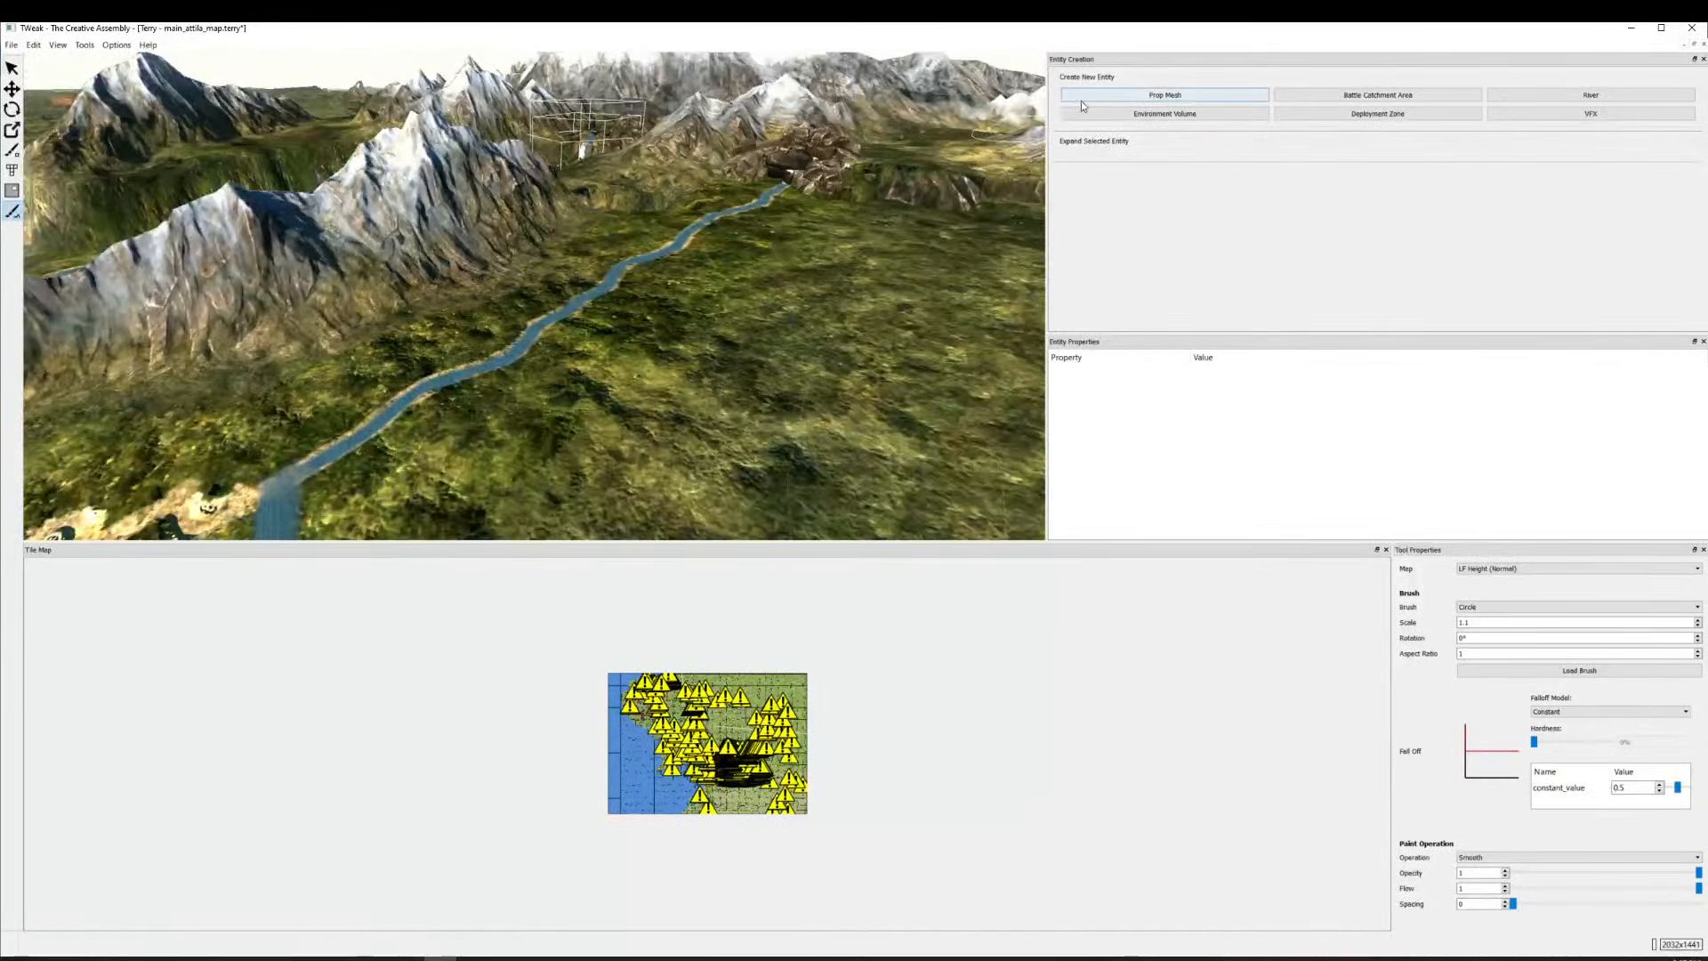
{"action": "scroll", "coordinate": [894, 78], "scroll_direction": "down", "scroll_amount": 6}
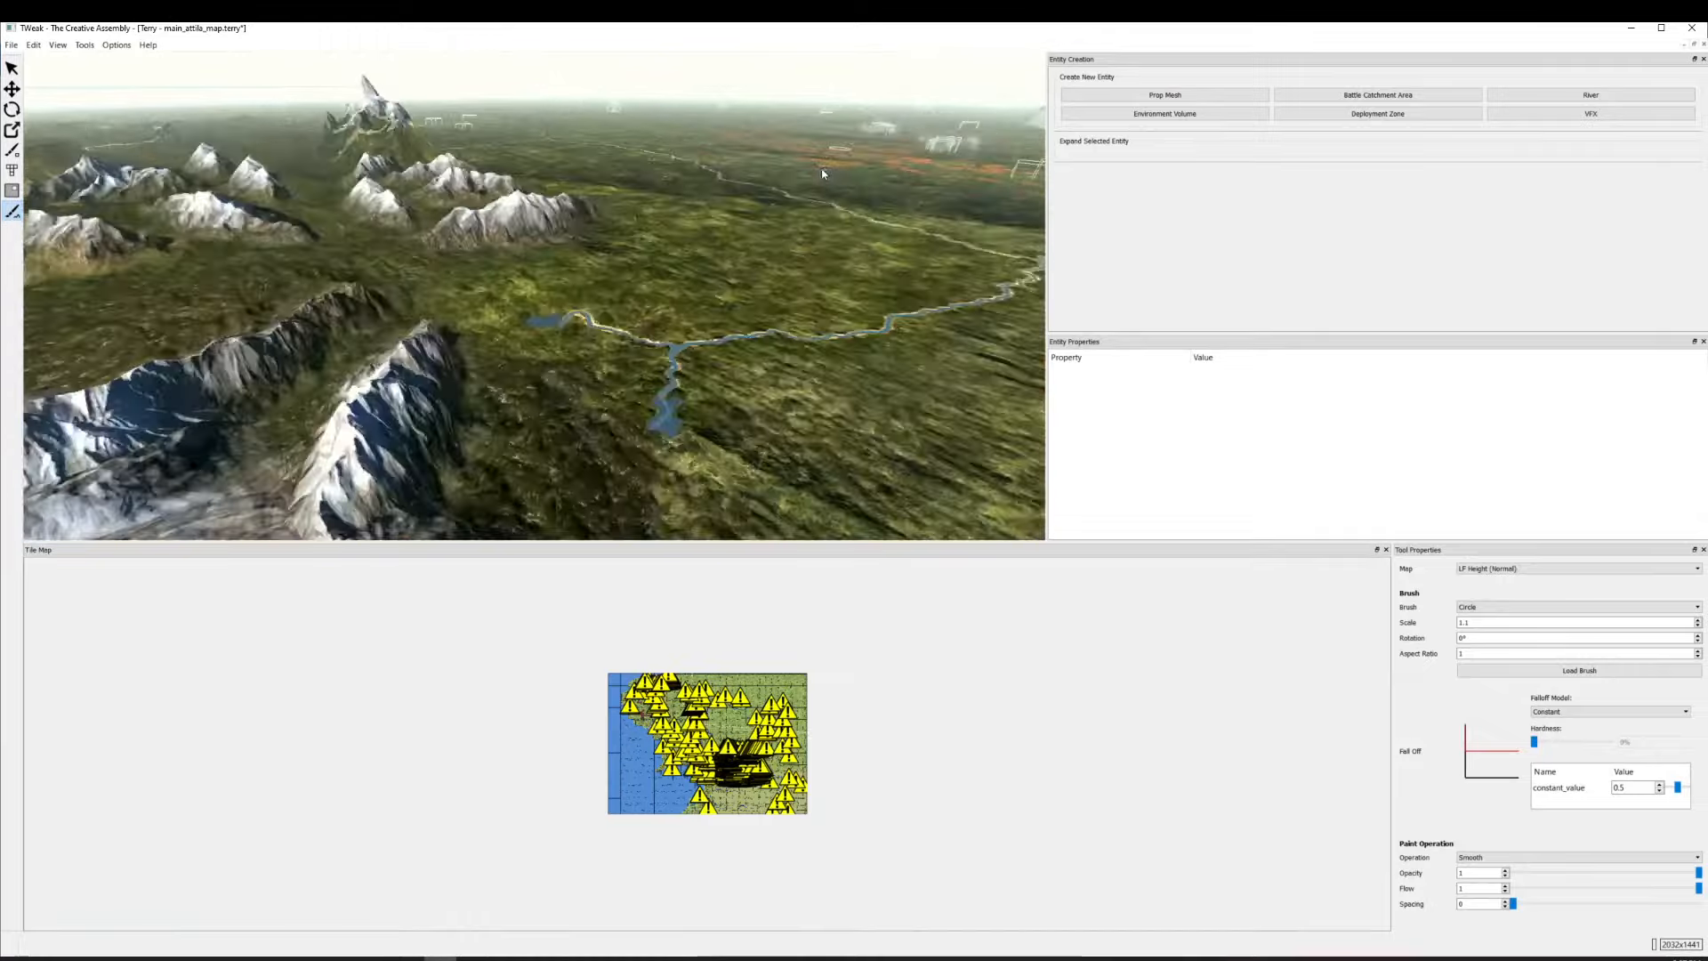
{"action": "scroll", "coordinate": [843, 141], "scroll_direction": "down", "scroll_amount": 4}
{"action": "scroll", "coordinate": [852, 130], "scroll_direction": "down", "scroll_amount": 8}
{"action": "scroll", "coordinate": [702, 249], "scroll_direction": "up", "scroll_amount": 8}
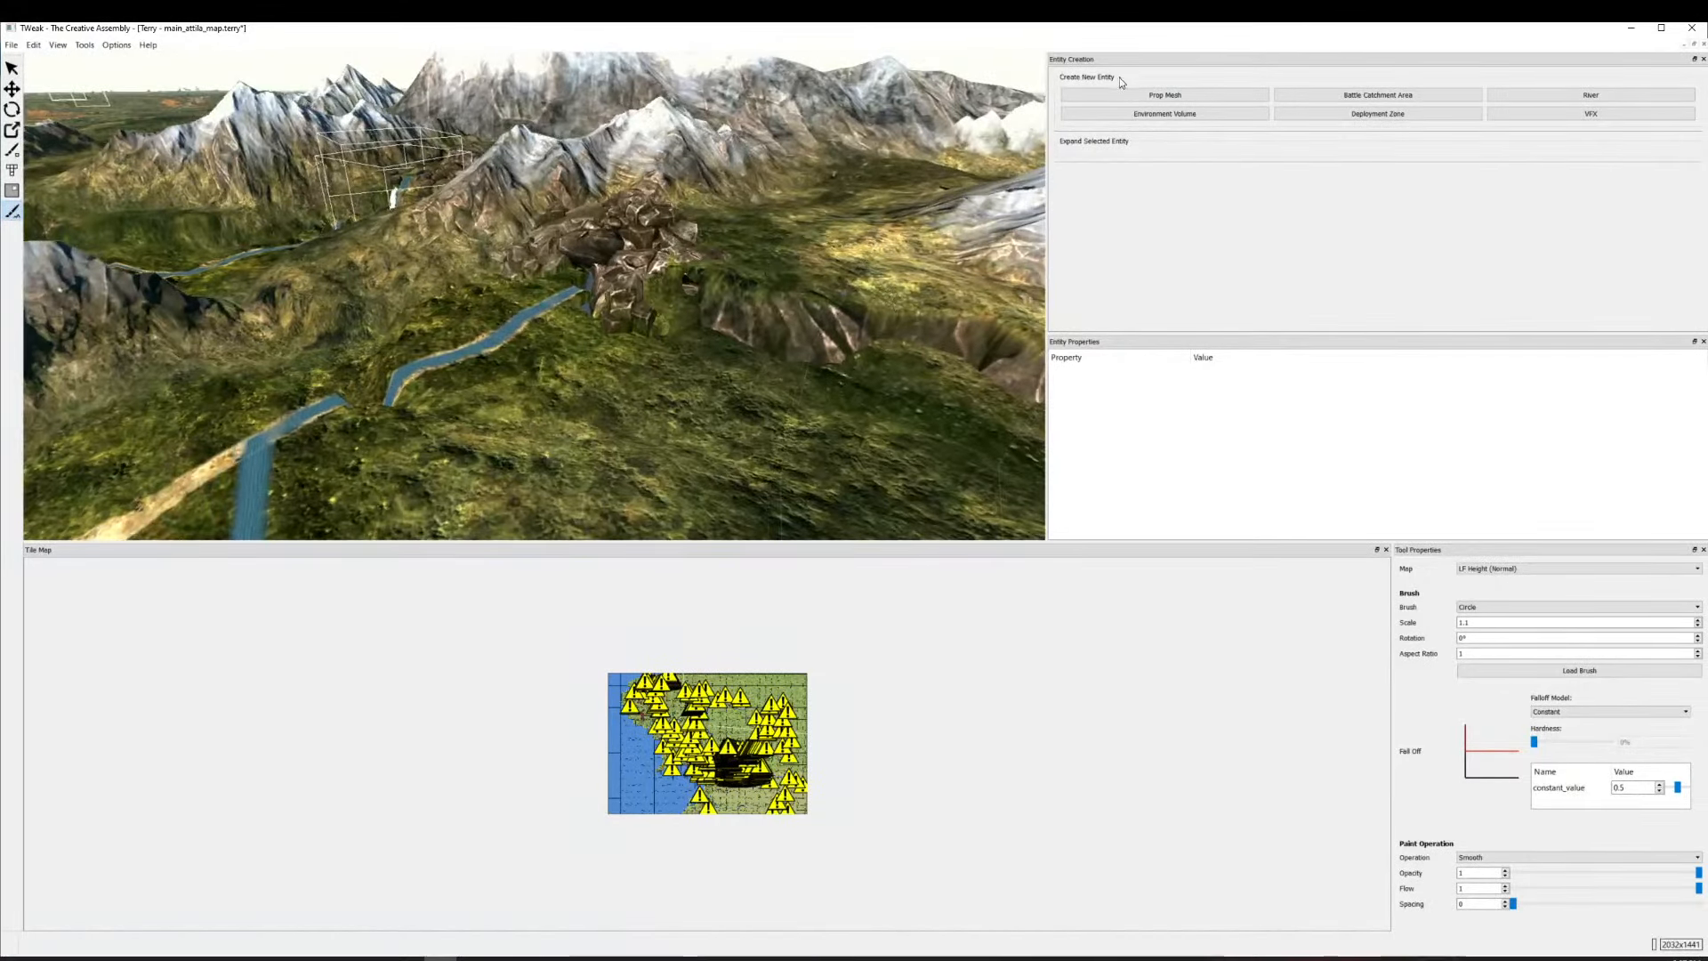
Start creating a prop mesh with rock_atlantic_small02 from the 01_single rocks folder for the slope beside the river source.
{"action": "left_click", "coordinate": [1102, 97]}
{"action": "left_click", "coordinate": [1128, 248]}
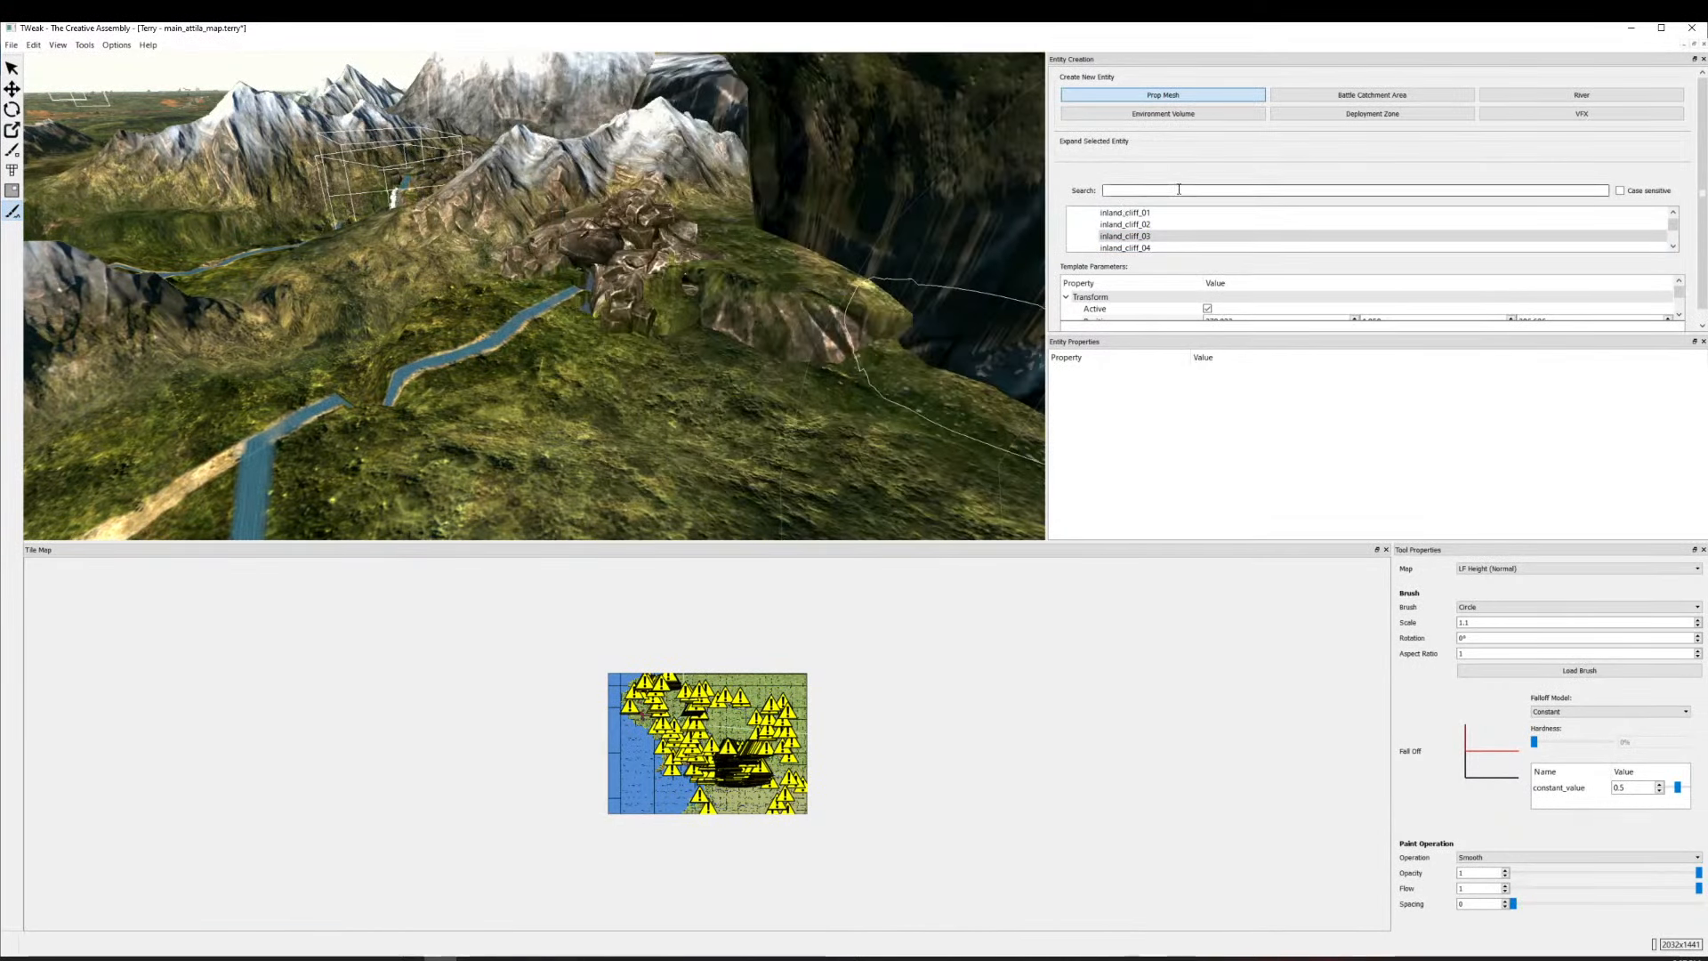
{"action": "scroll", "coordinate": [1131, 238], "scroll_direction": "up", "scroll_amount": 5}
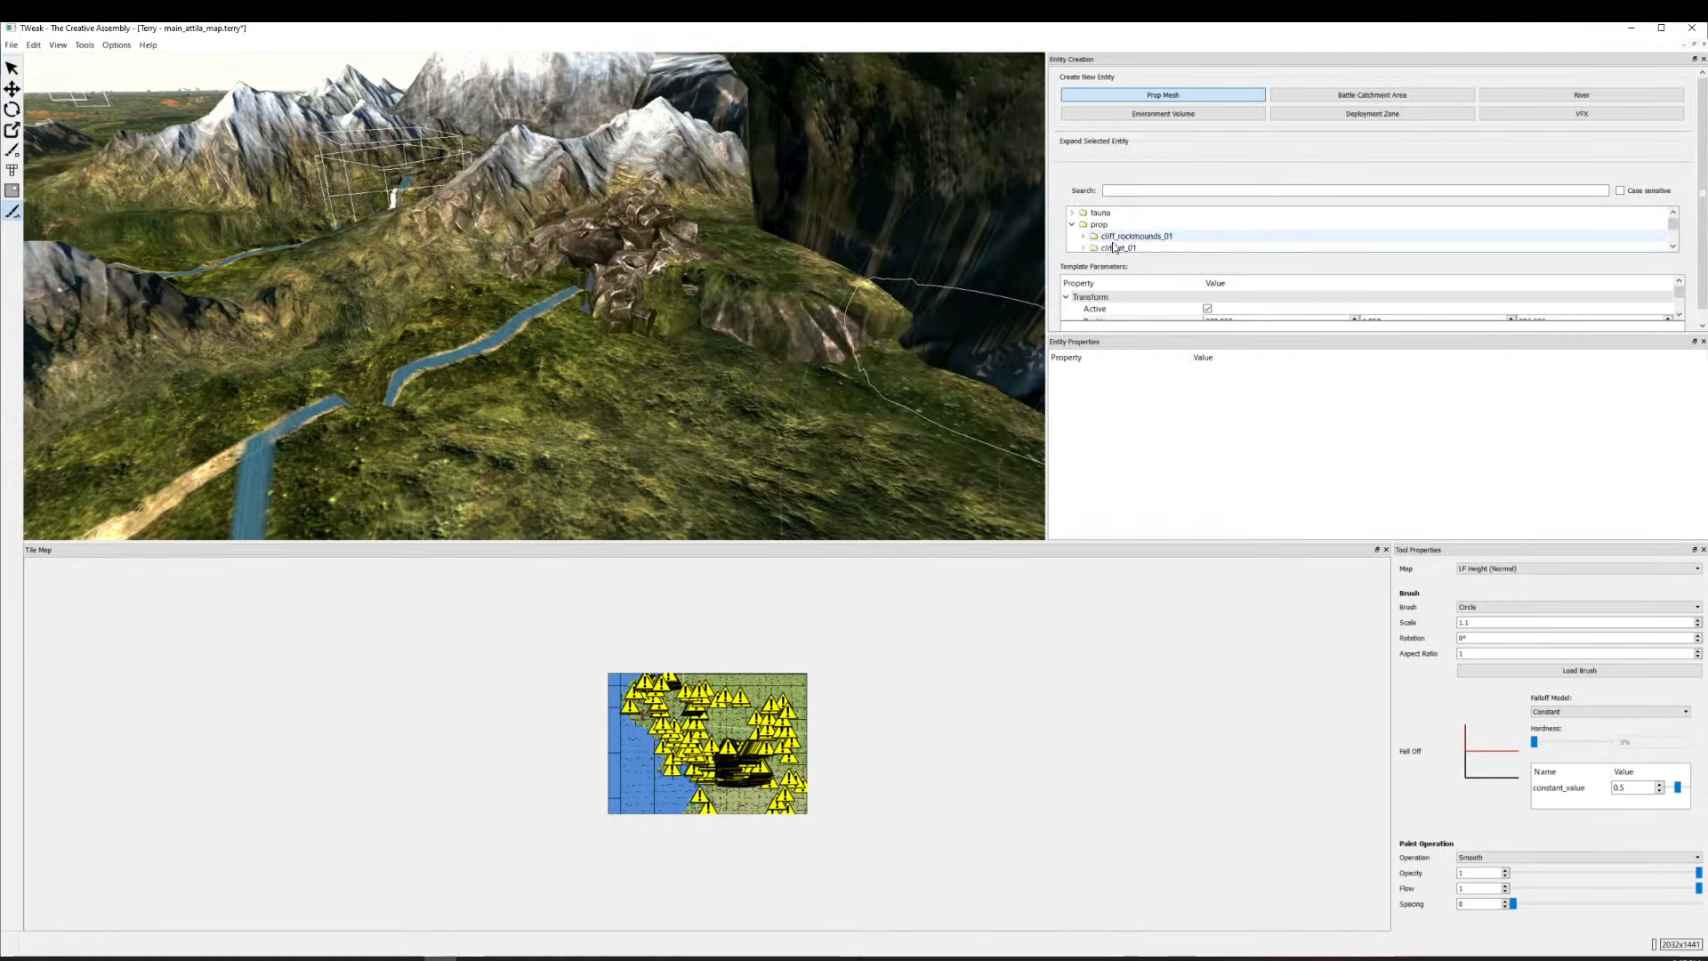
{"action": "left_click", "coordinate": [1083, 225]}
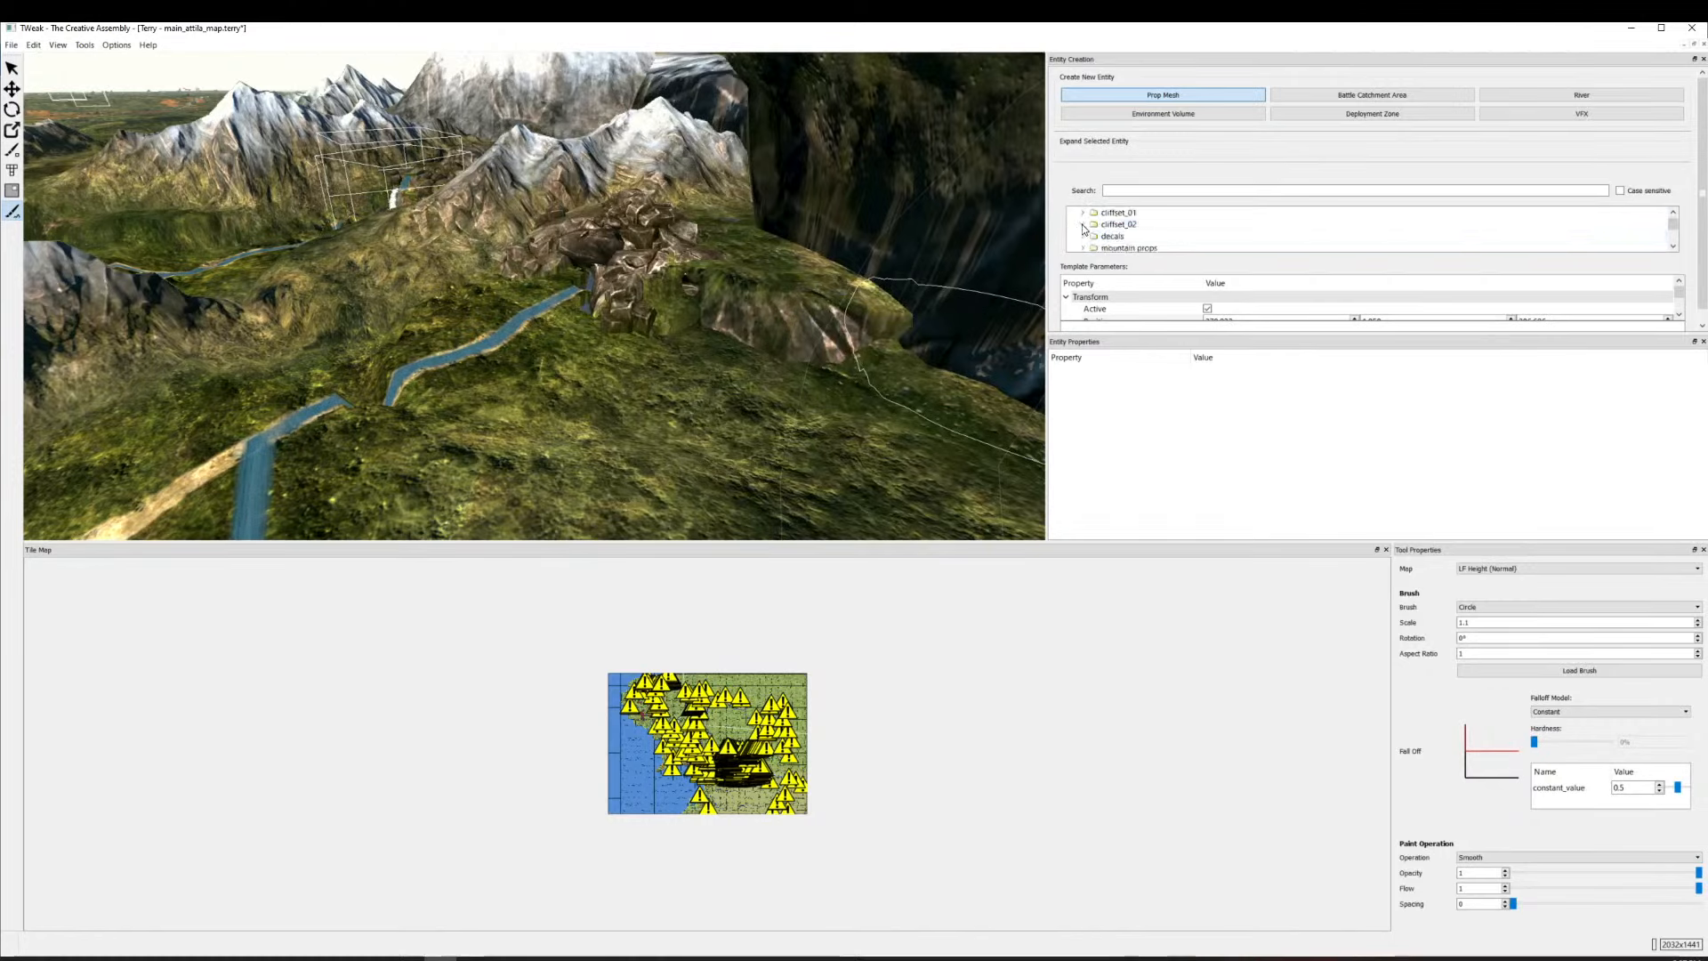
{"action": "scroll", "coordinate": [1092, 231], "scroll_direction": "down", "scroll_amount": 1}
{"action": "left_click", "coordinate": [1137, 247]}
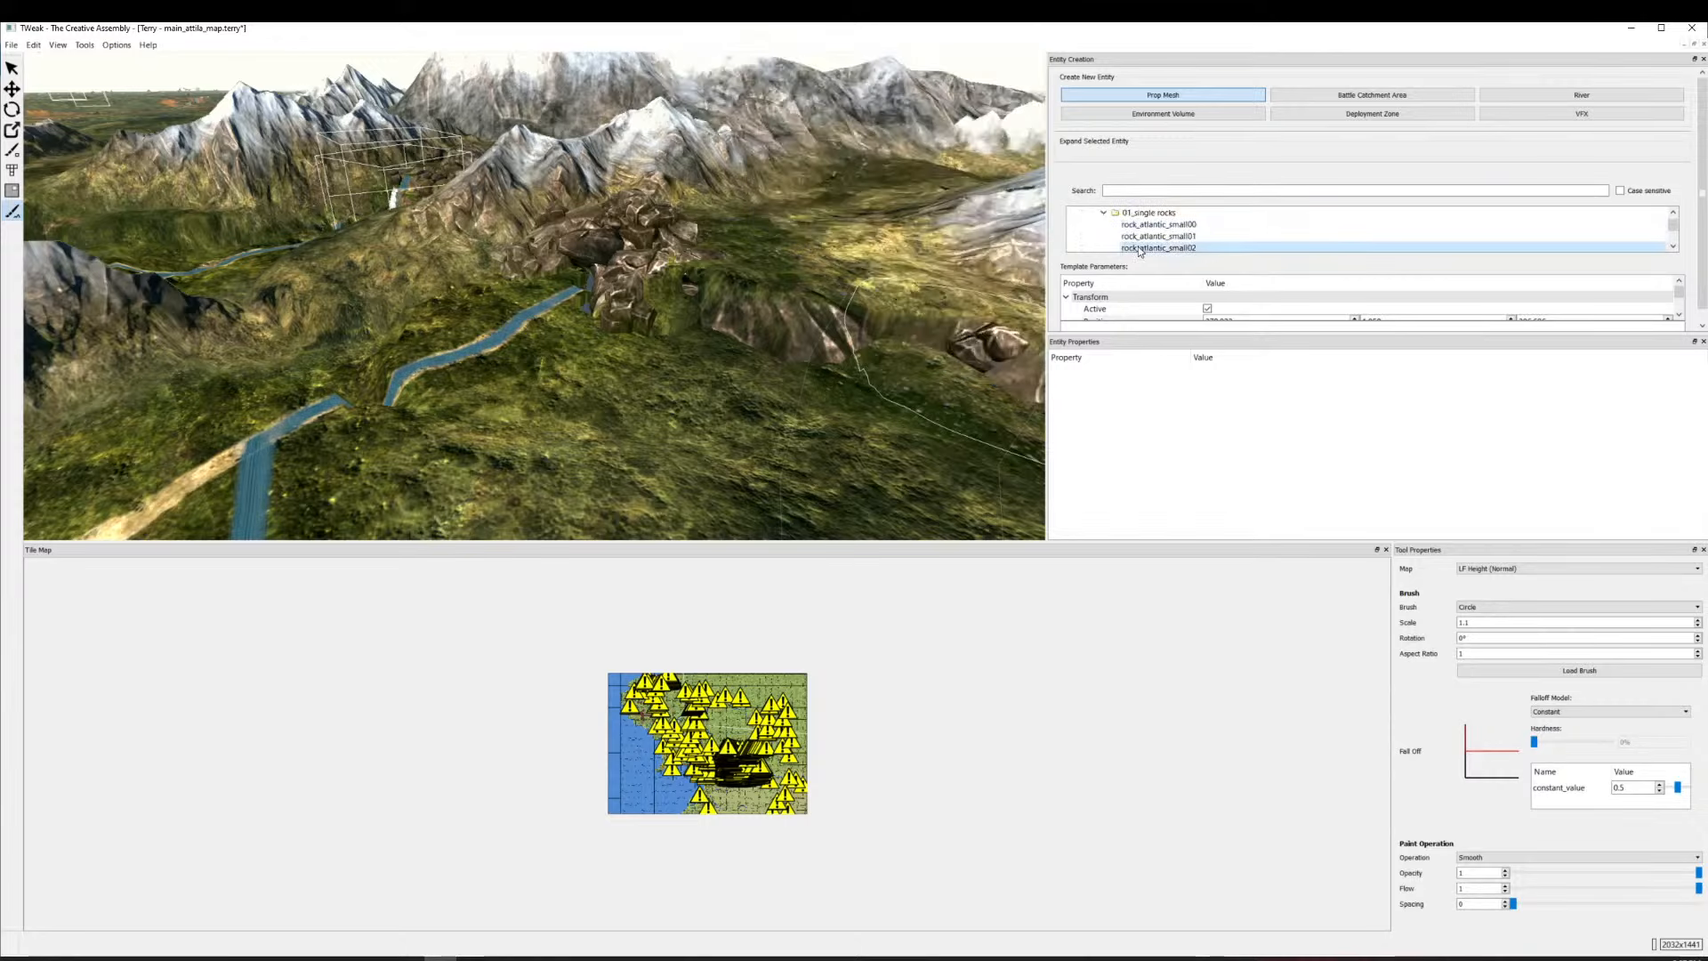
{"action": "scroll", "coordinate": [653, 345], "scroll_direction": "up", "scroll_amount": 5}
{"action": "scroll", "coordinate": [655, 345], "scroll_direction": "down", "scroll_amount": 5}
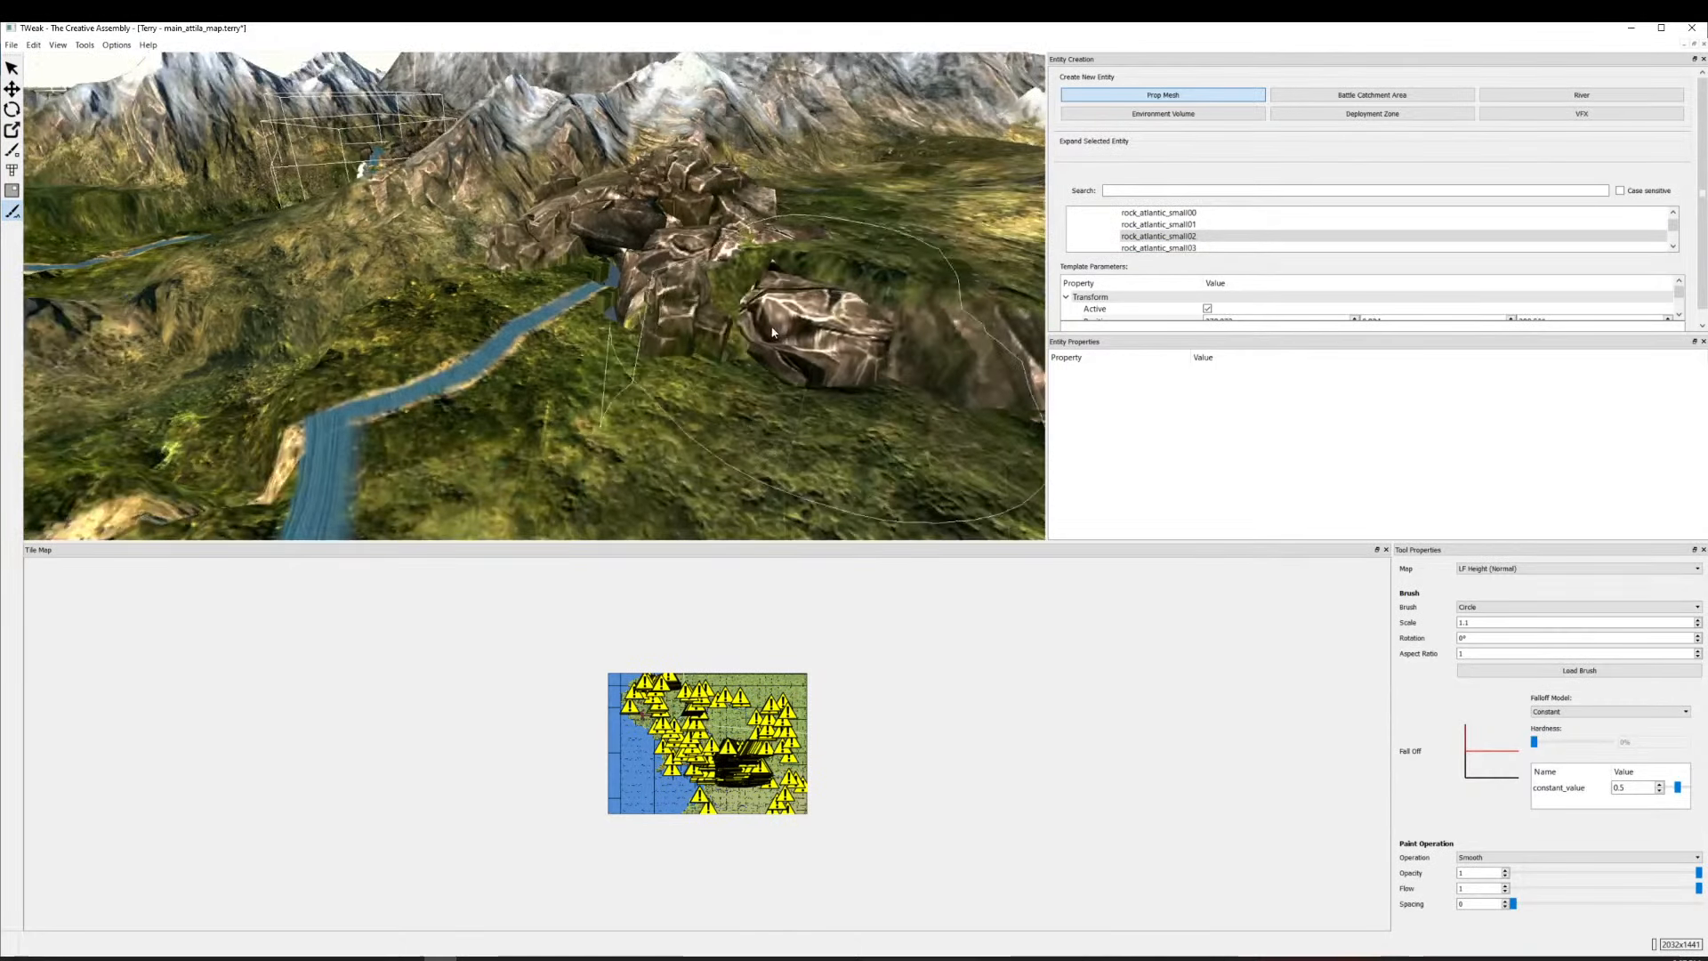
Add rock_atlantic_small03 and rock_atlantic_small04 props against the river source rocks, in front of the near end of the cliff.
{"action": "left_click", "coordinate": [1274, 249]}
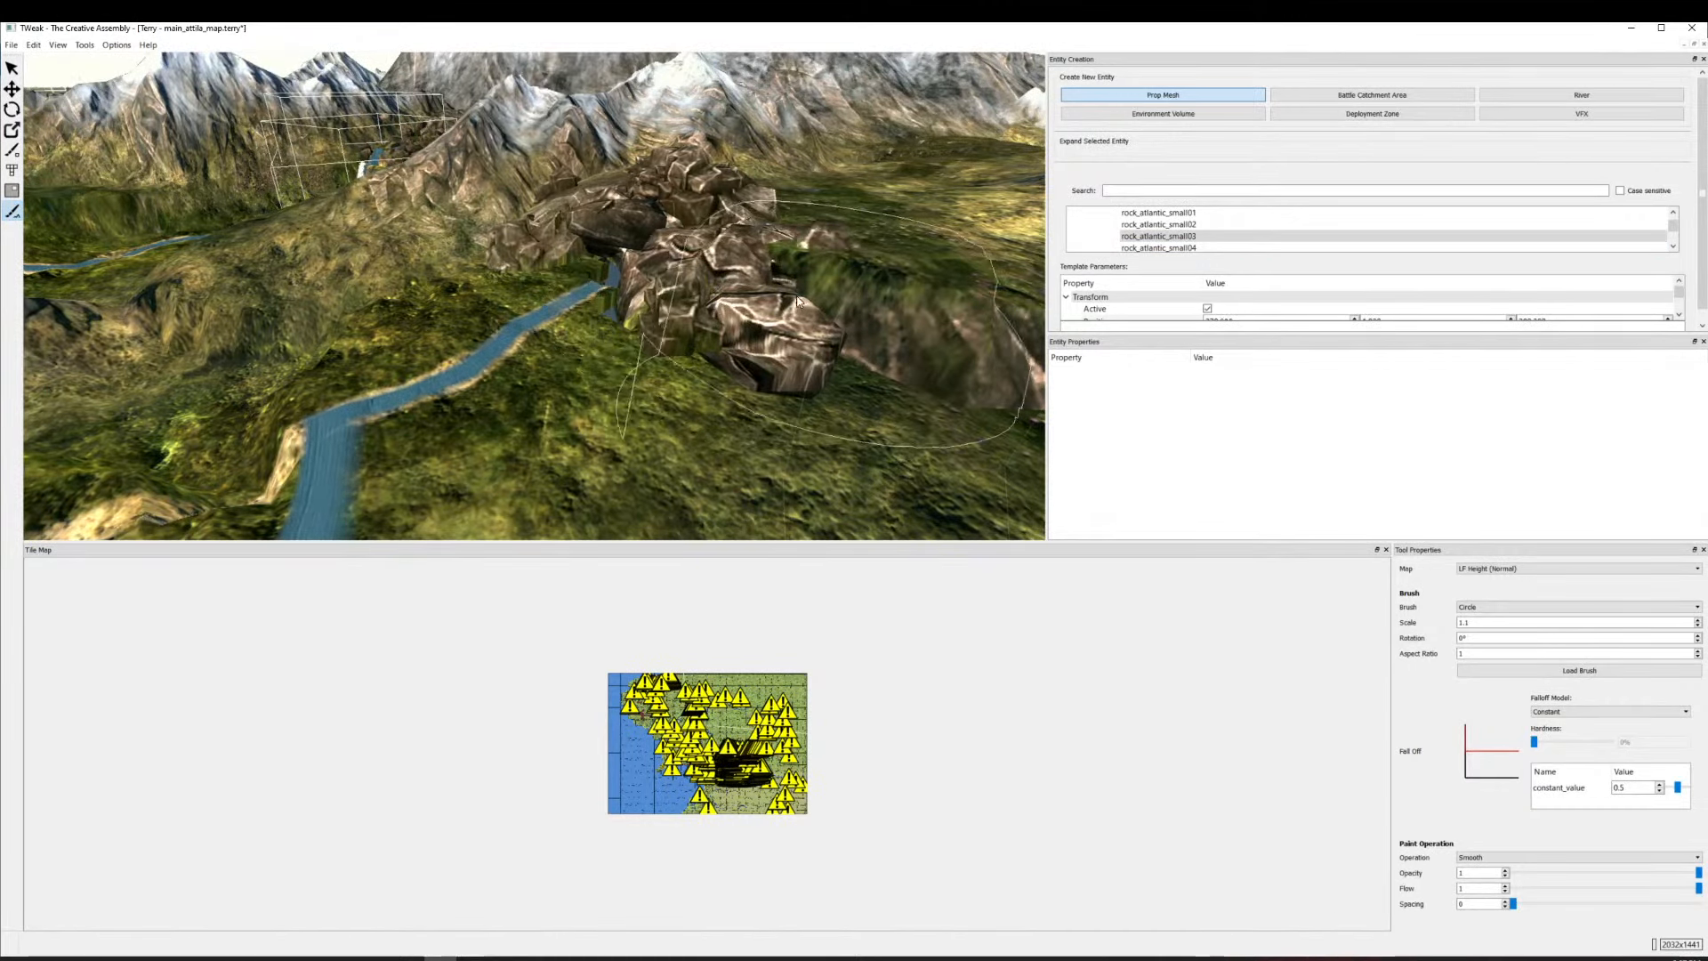
{"action": "left_click", "coordinate": [1156, 249]}
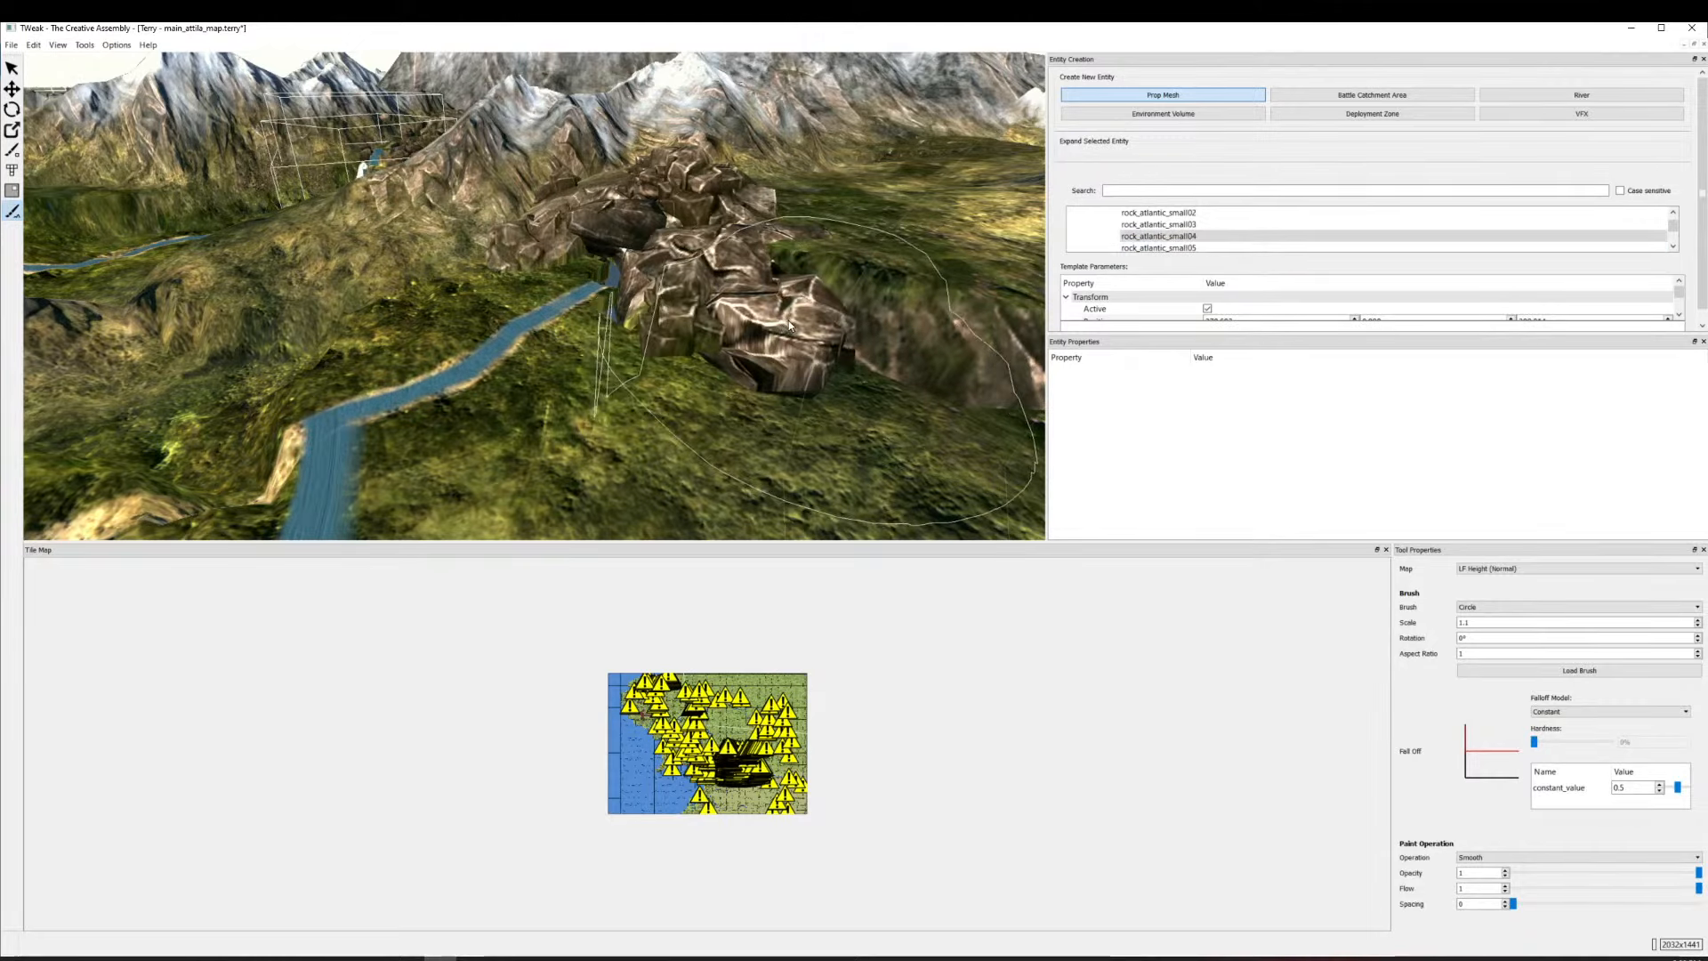
{"action": "key", "text": "s"}
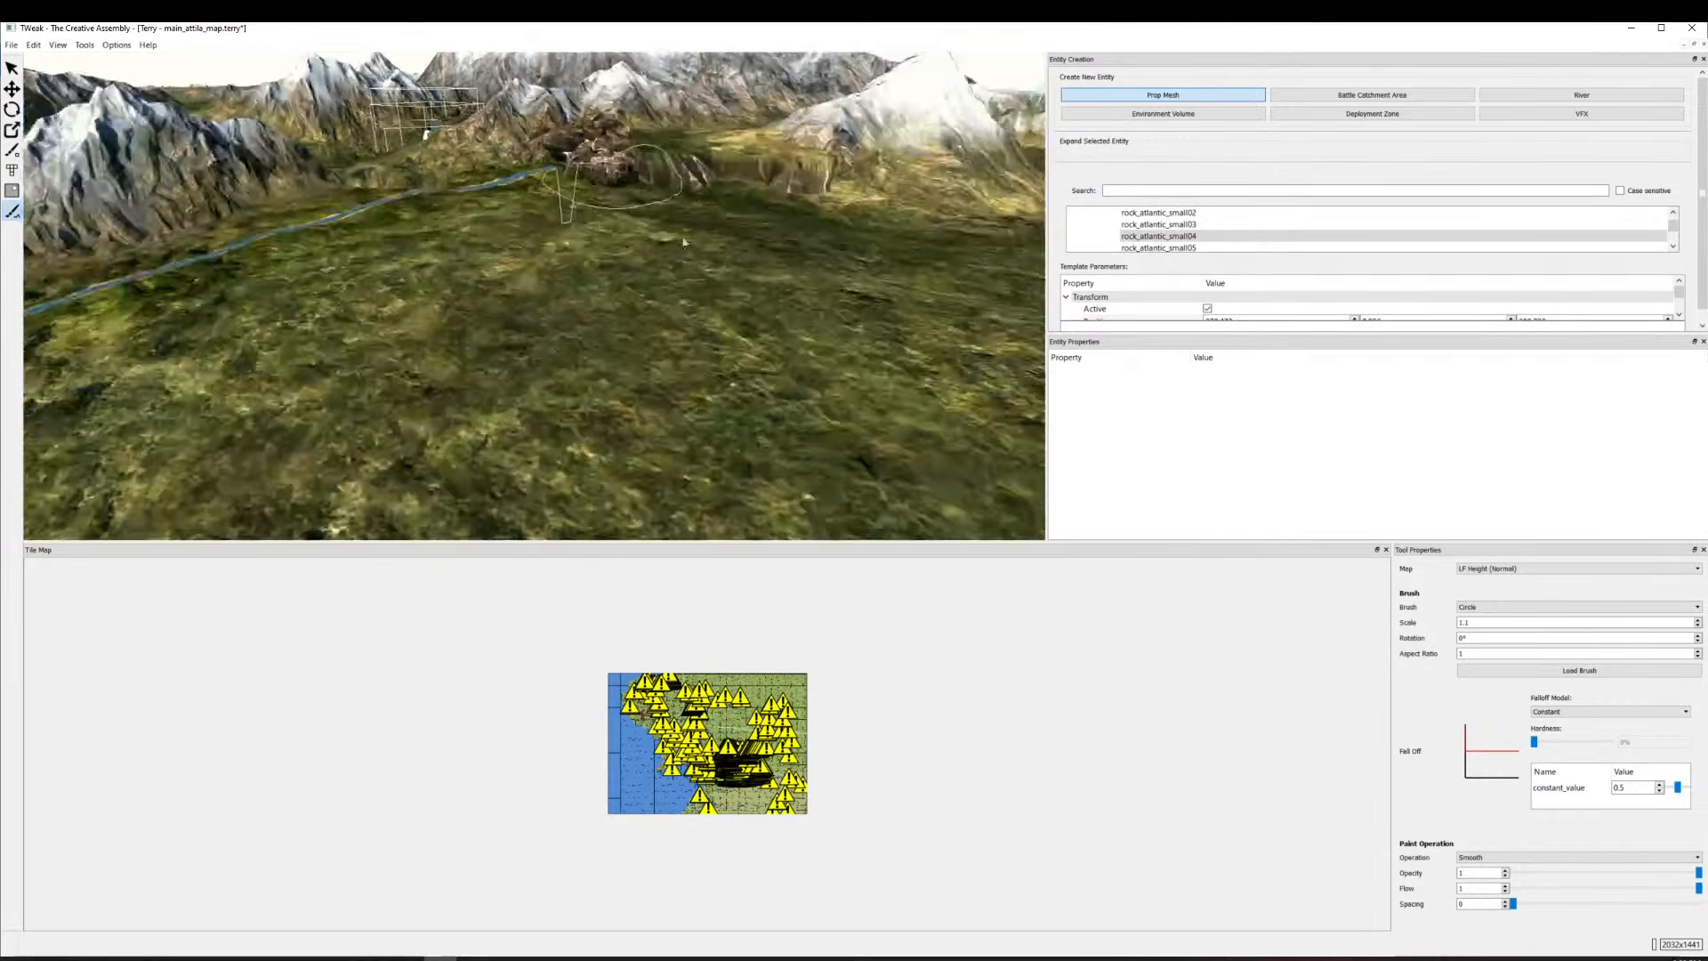
{"action": "left_click_drag", "start_coordinate": [801, 322], "coordinate": [609, 218]}
{"action": "key", "text": "w"}
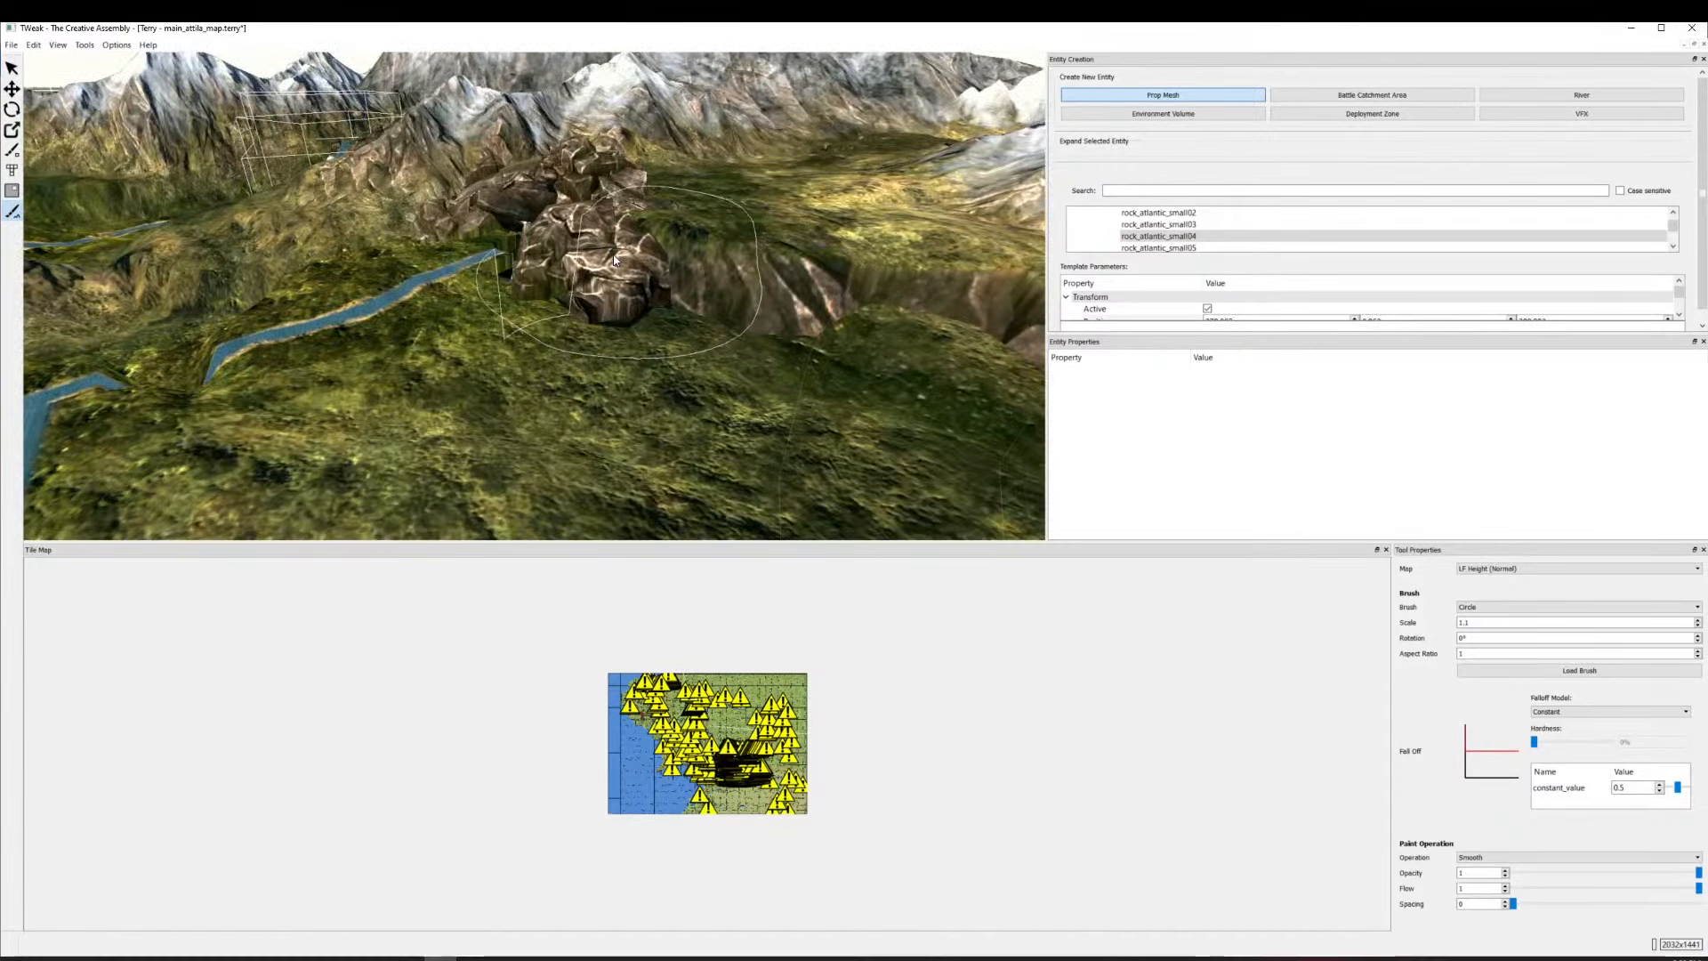
Place rock_atlantic_small04 and rock_atlantic_small03 props at the far end of the cliff, at the foot of the snowy mountain.
{"action": "key", "text": "s"}
{"action": "key", "text": "w"}
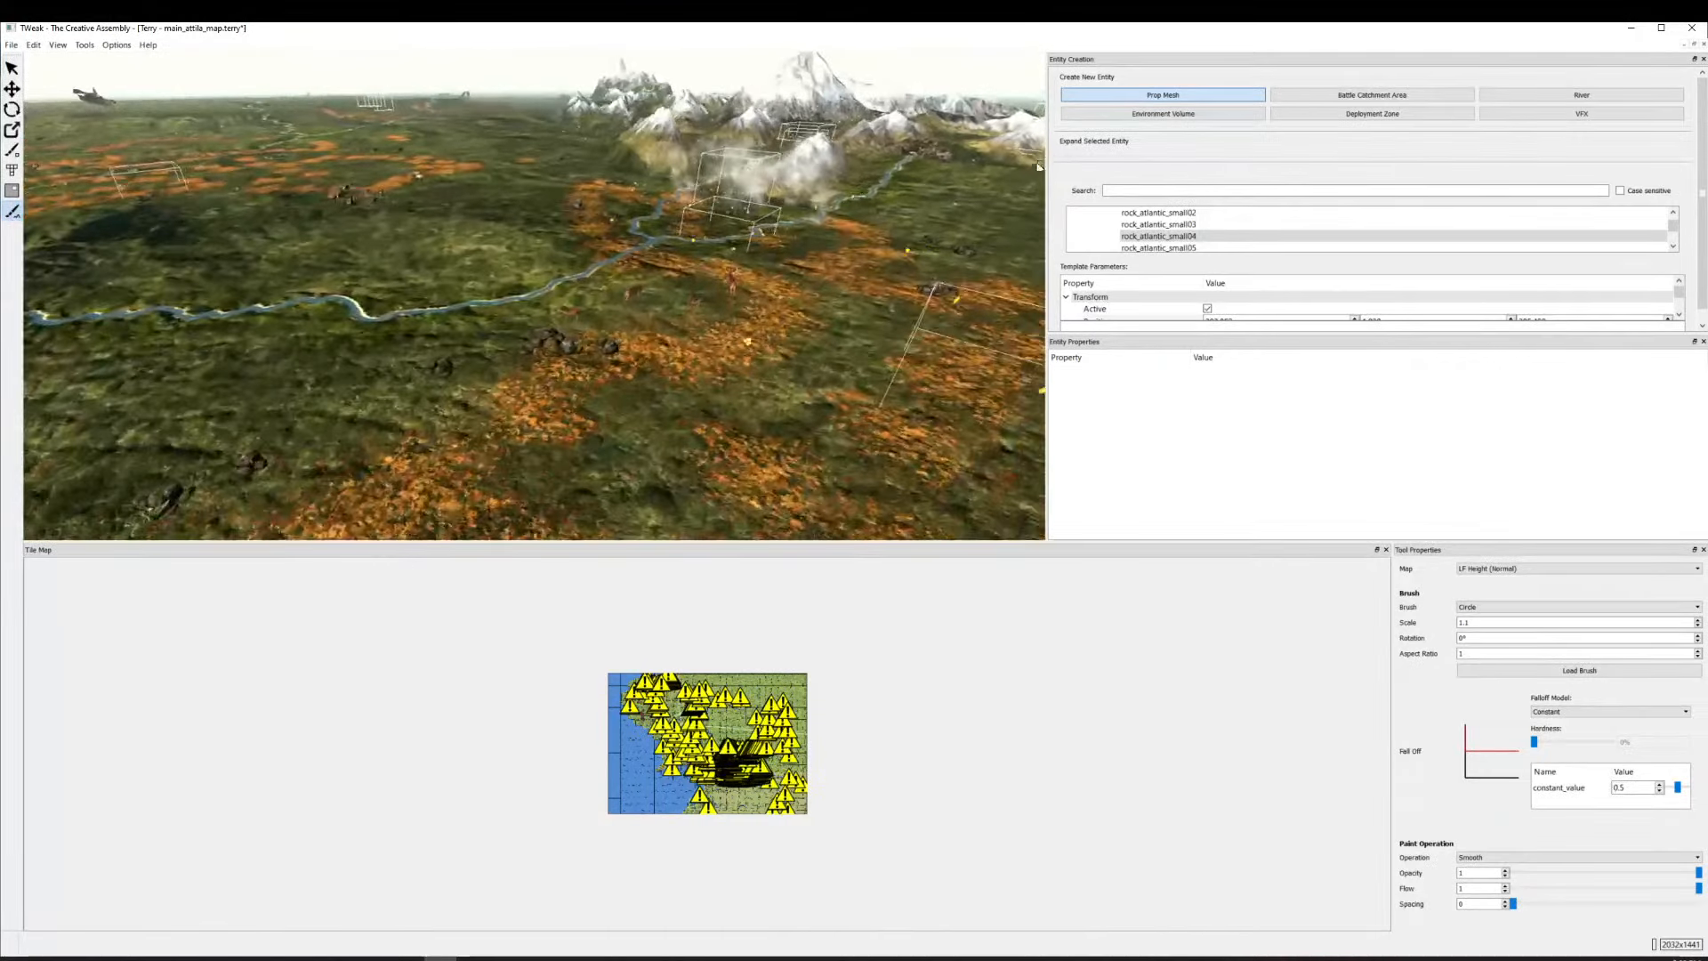
{"action": "key", "text": "w"}
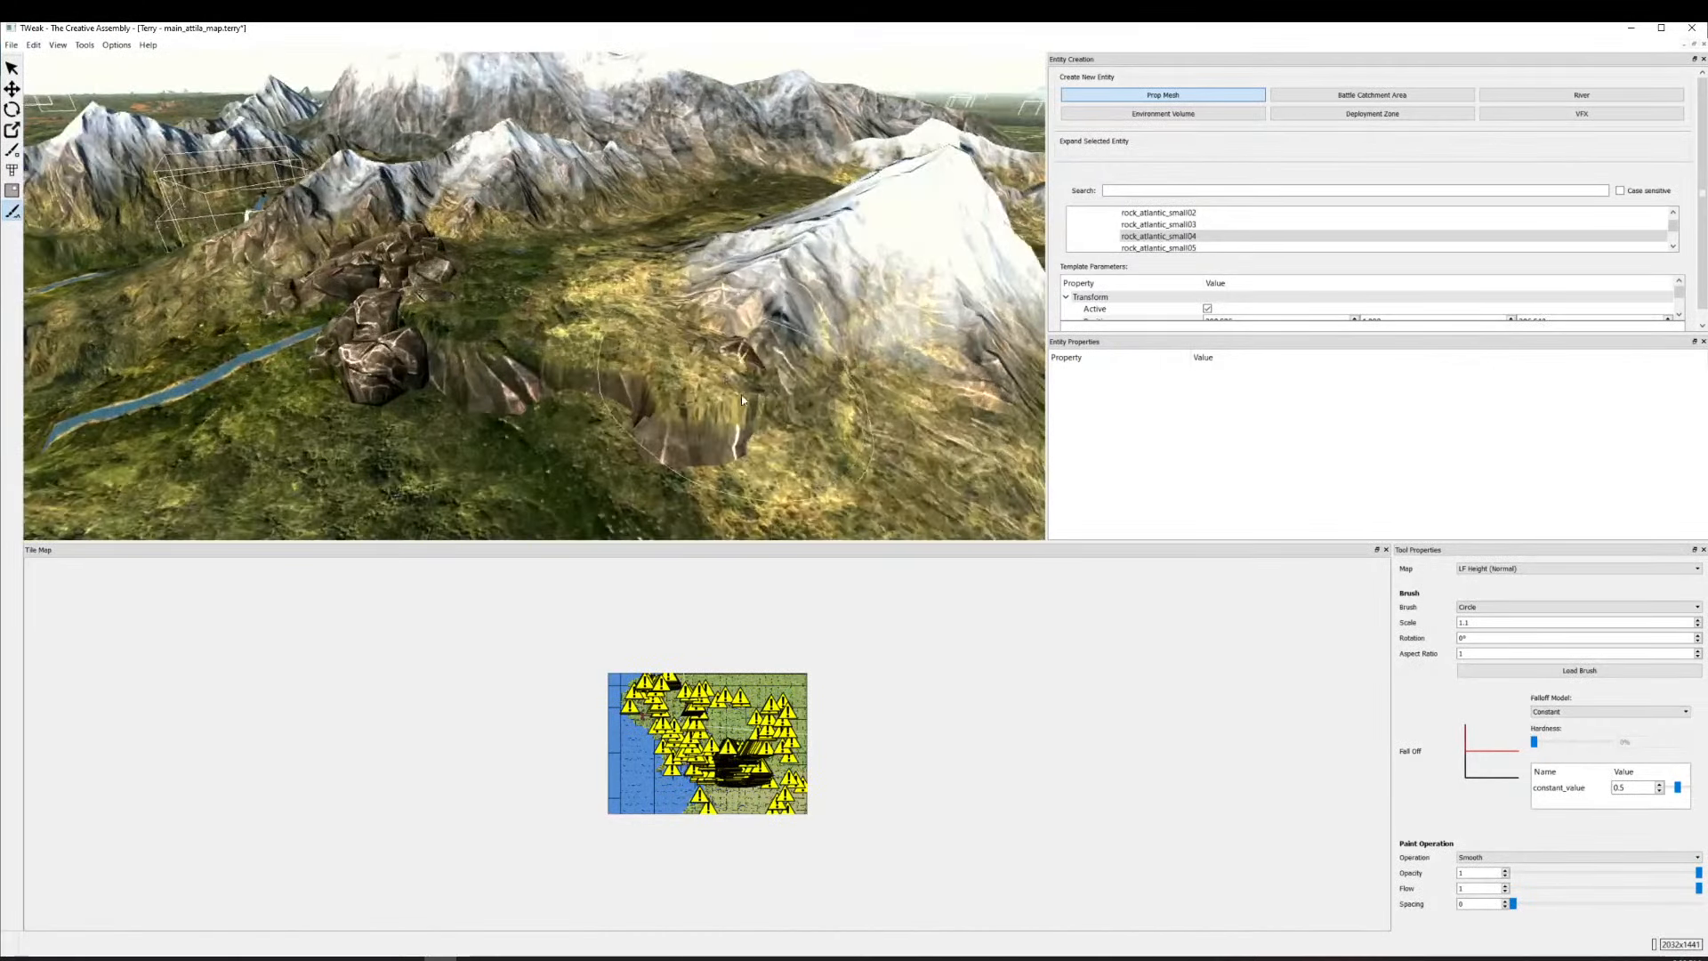
{"action": "left_click", "coordinate": [1140, 227]}
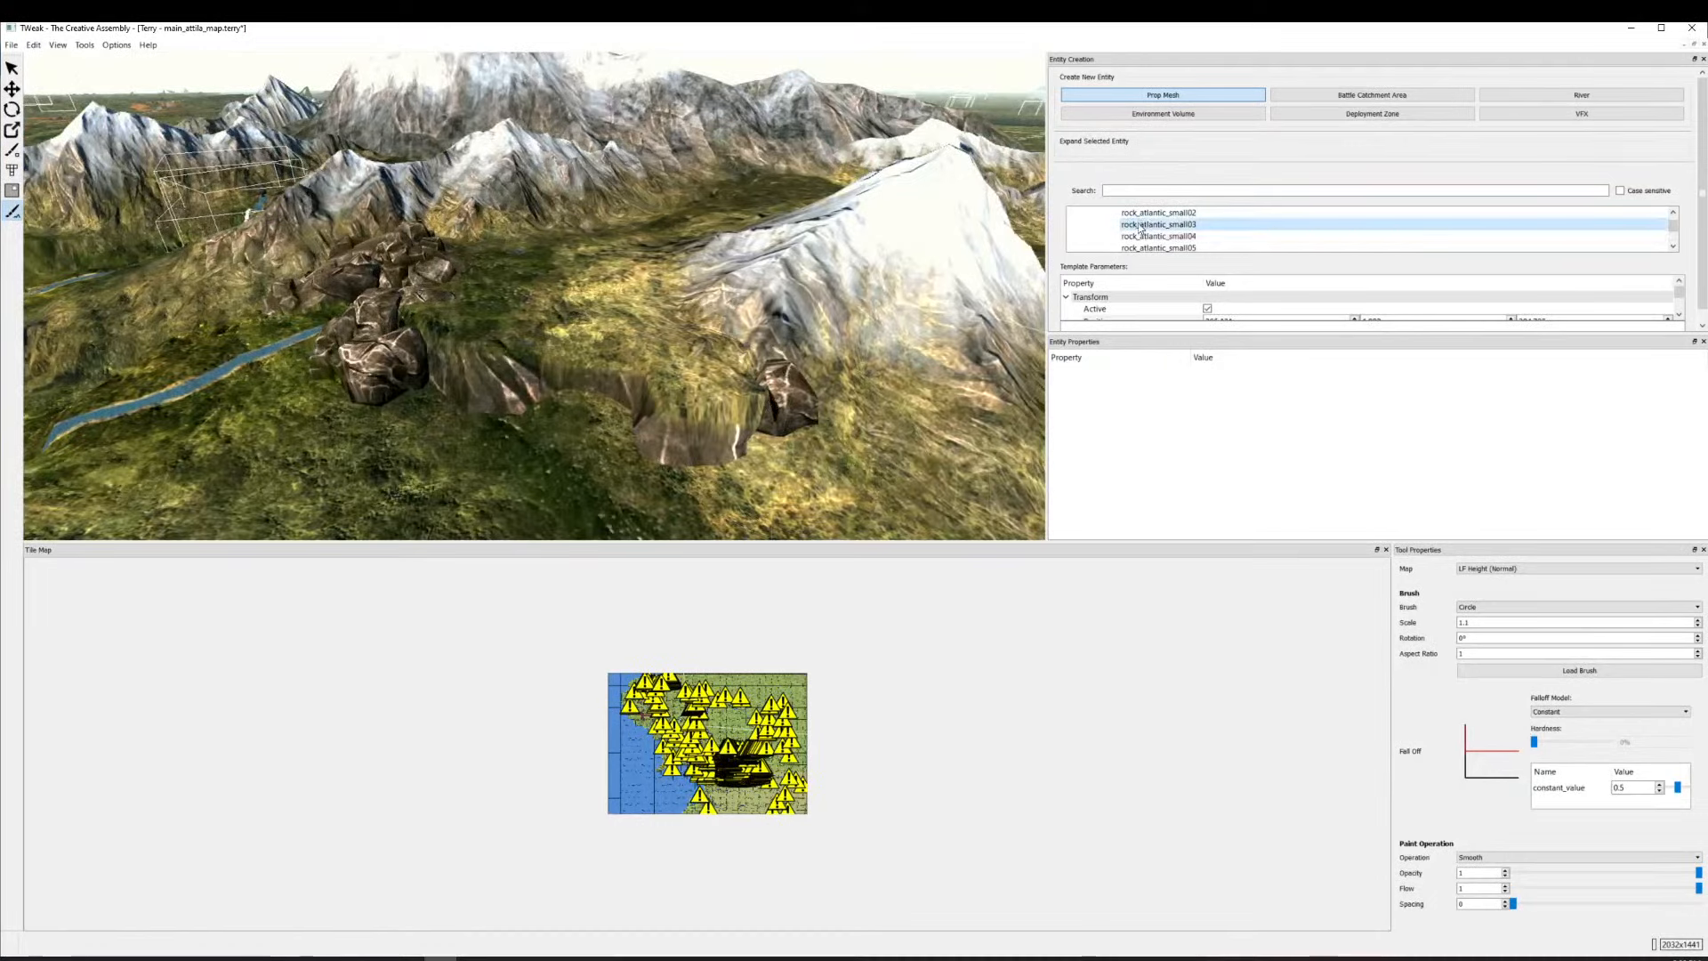
{"action": "left_click", "coordinate": [750, 392]}
{"action": "left_click", "coordinate": [1139, 238]}
{"action": "left_click", "coordinate": [1139, 249]}
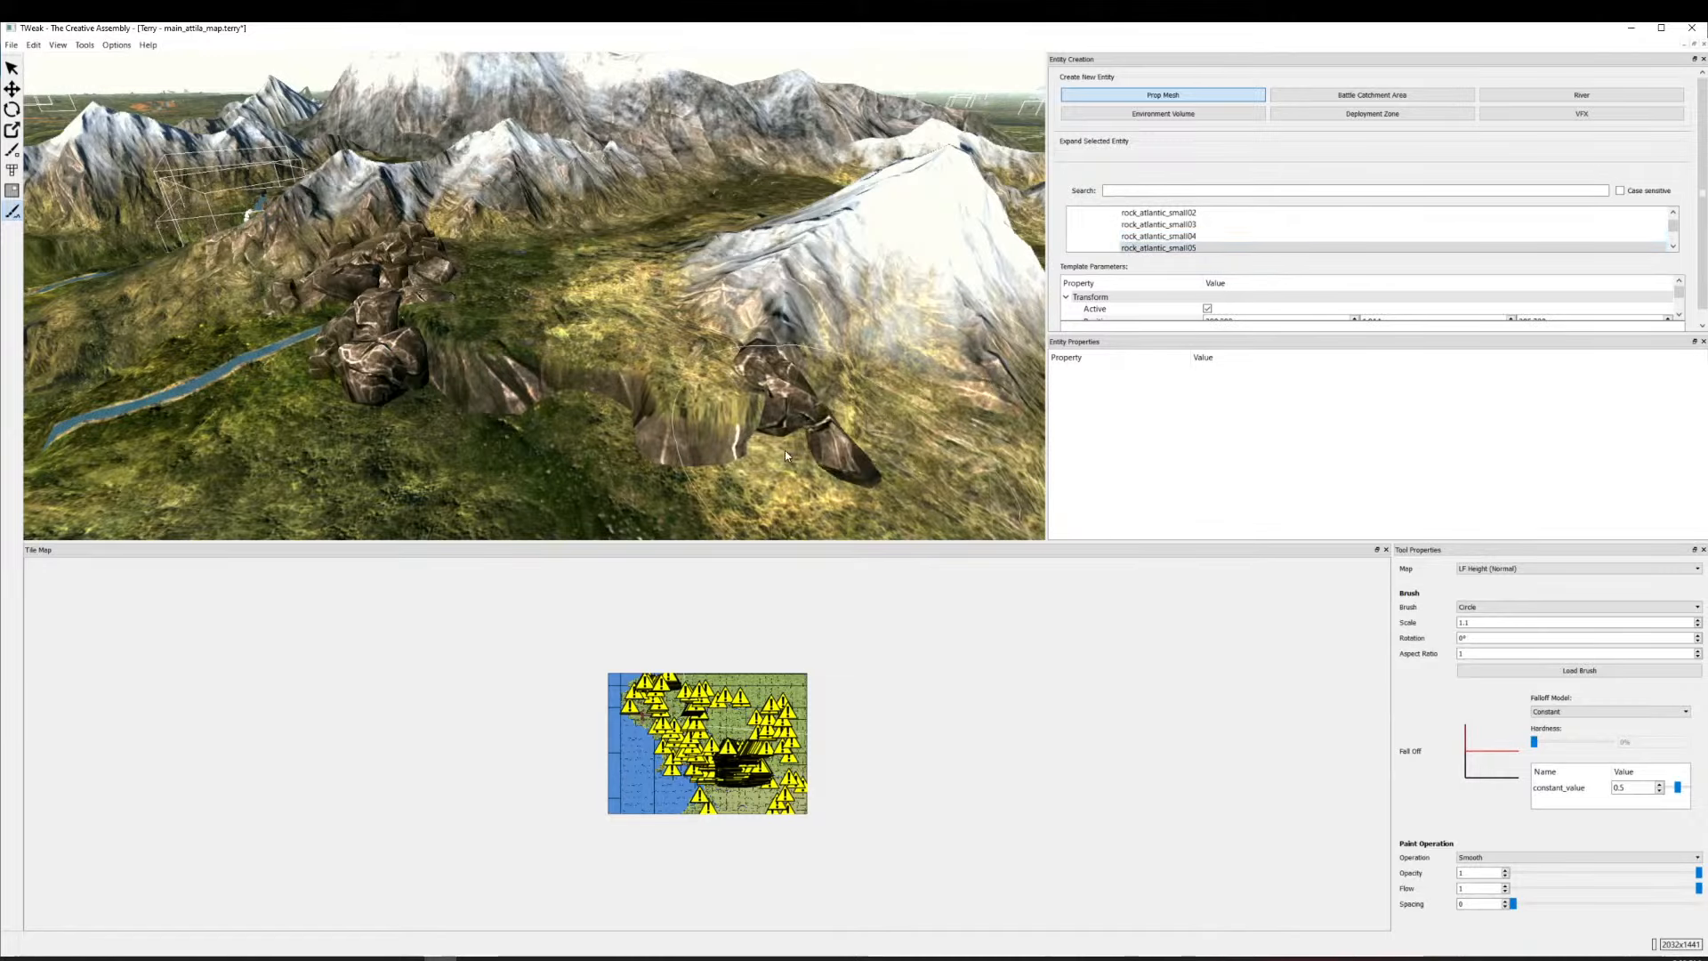
Extend the rock cluster at the far end of the cliff with rock_atlantic_small09 and rock_atlantic_small08 props.
{"action": "left_click_drag", "start_coordinate": [743, 432], "coordinate": [820, 158]}
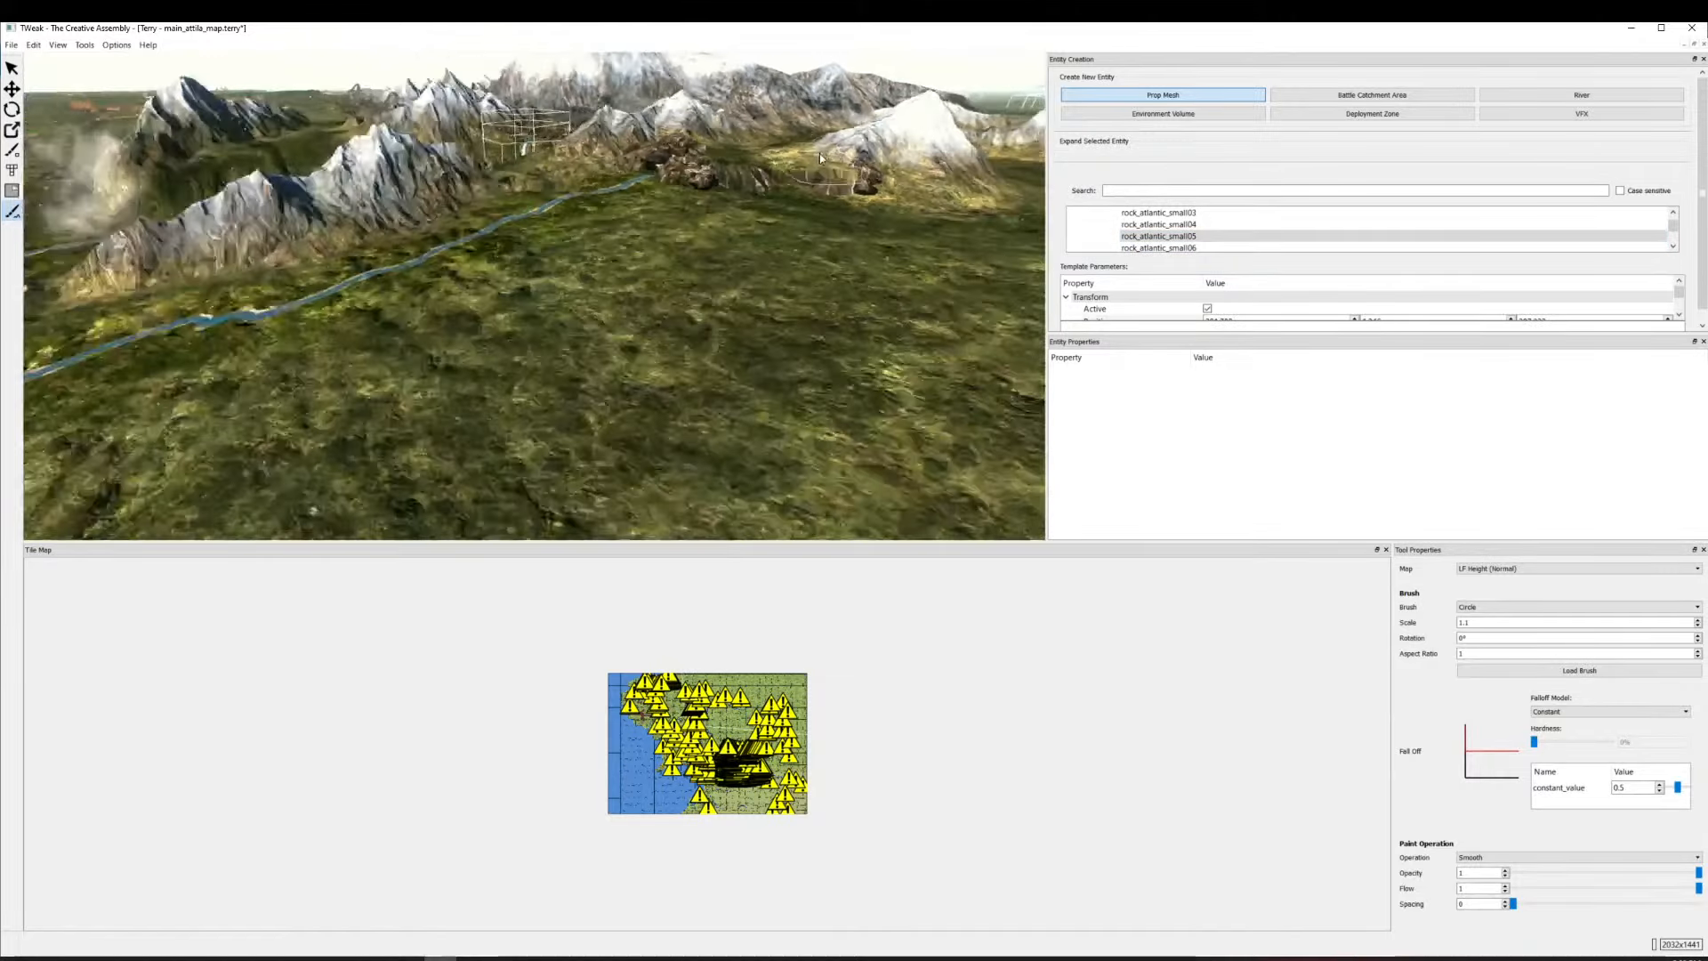
{"action": "key", "text": "w"}
{"action": "key", "text": "d"}
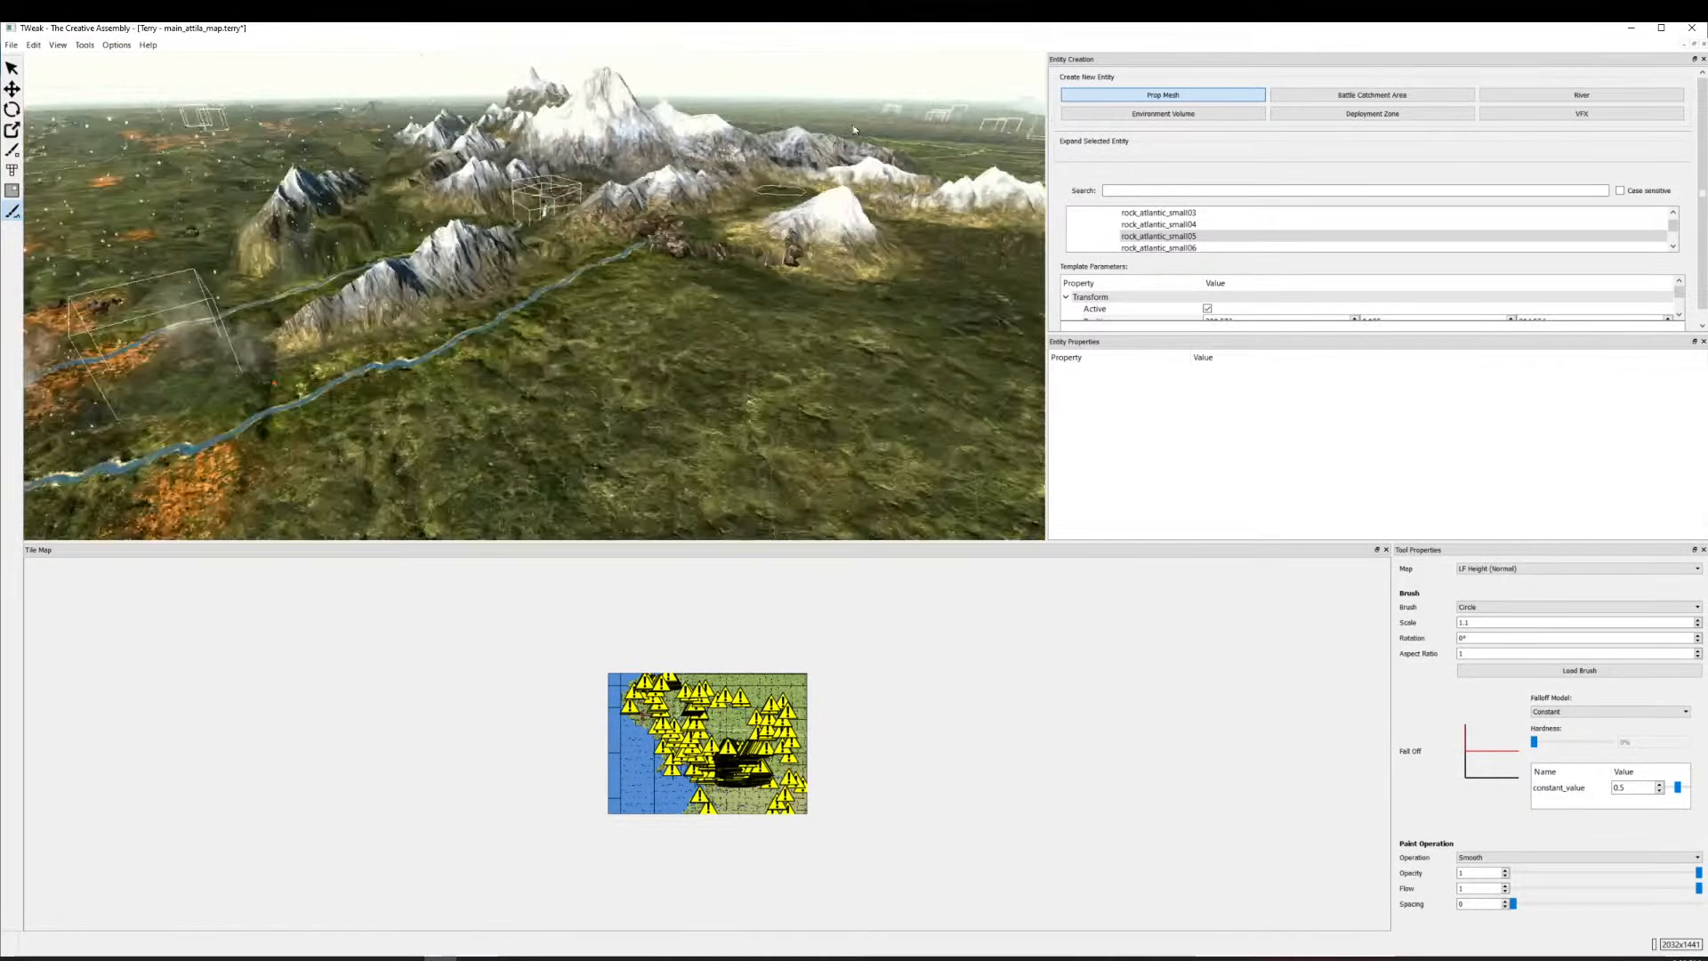
{"action": "key", "text": "w"}
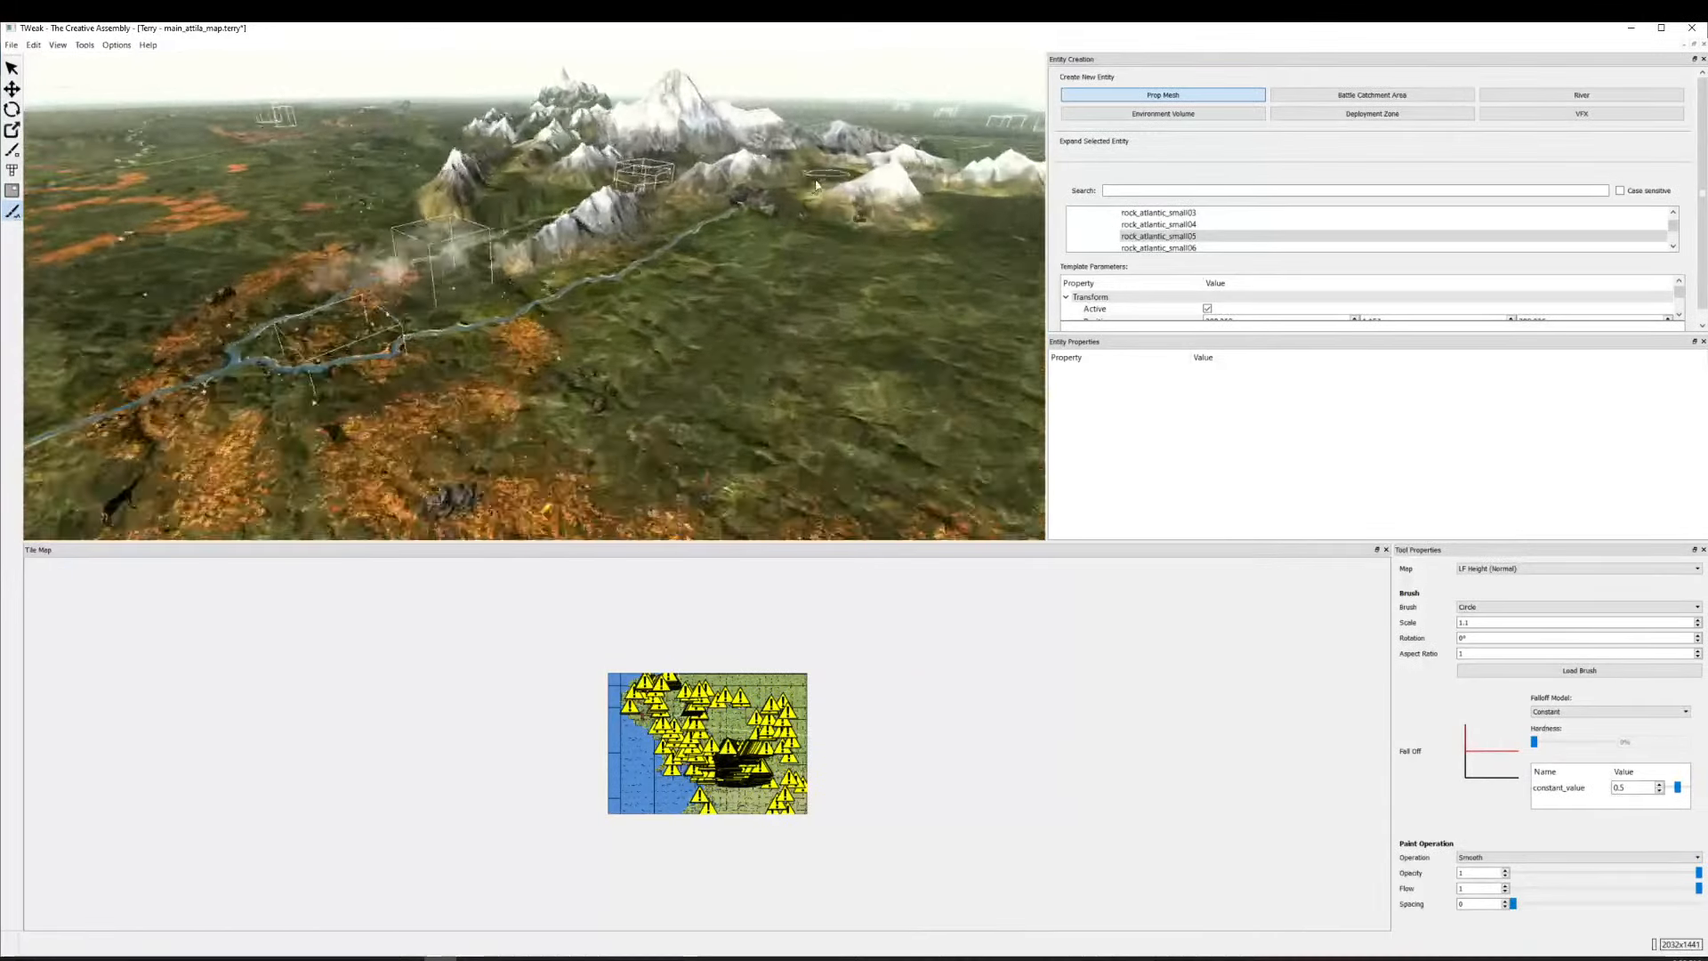
{"action": "key", "text": "w"}
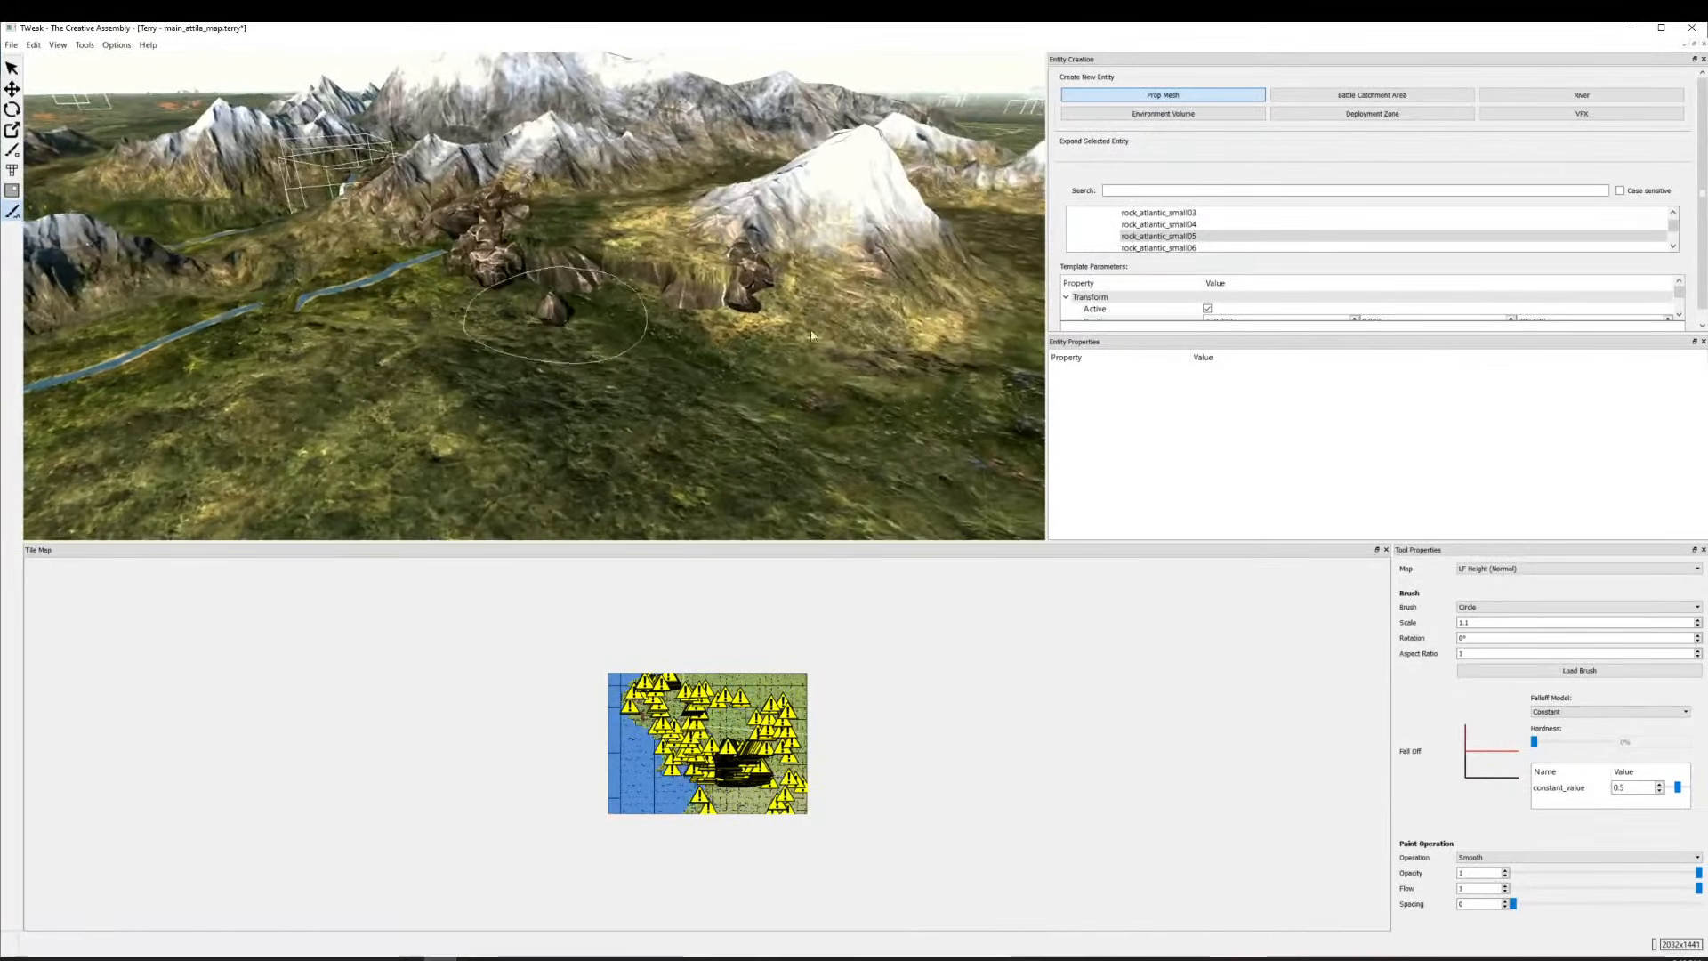
{"action": "key", "text": "d"}
{"action": "scroll", "coordinate": [1231, 244], "scroll_direction": "down", "scroll_amount": 1}
{"action": "left_click", "coordinate": [1201, 249]}
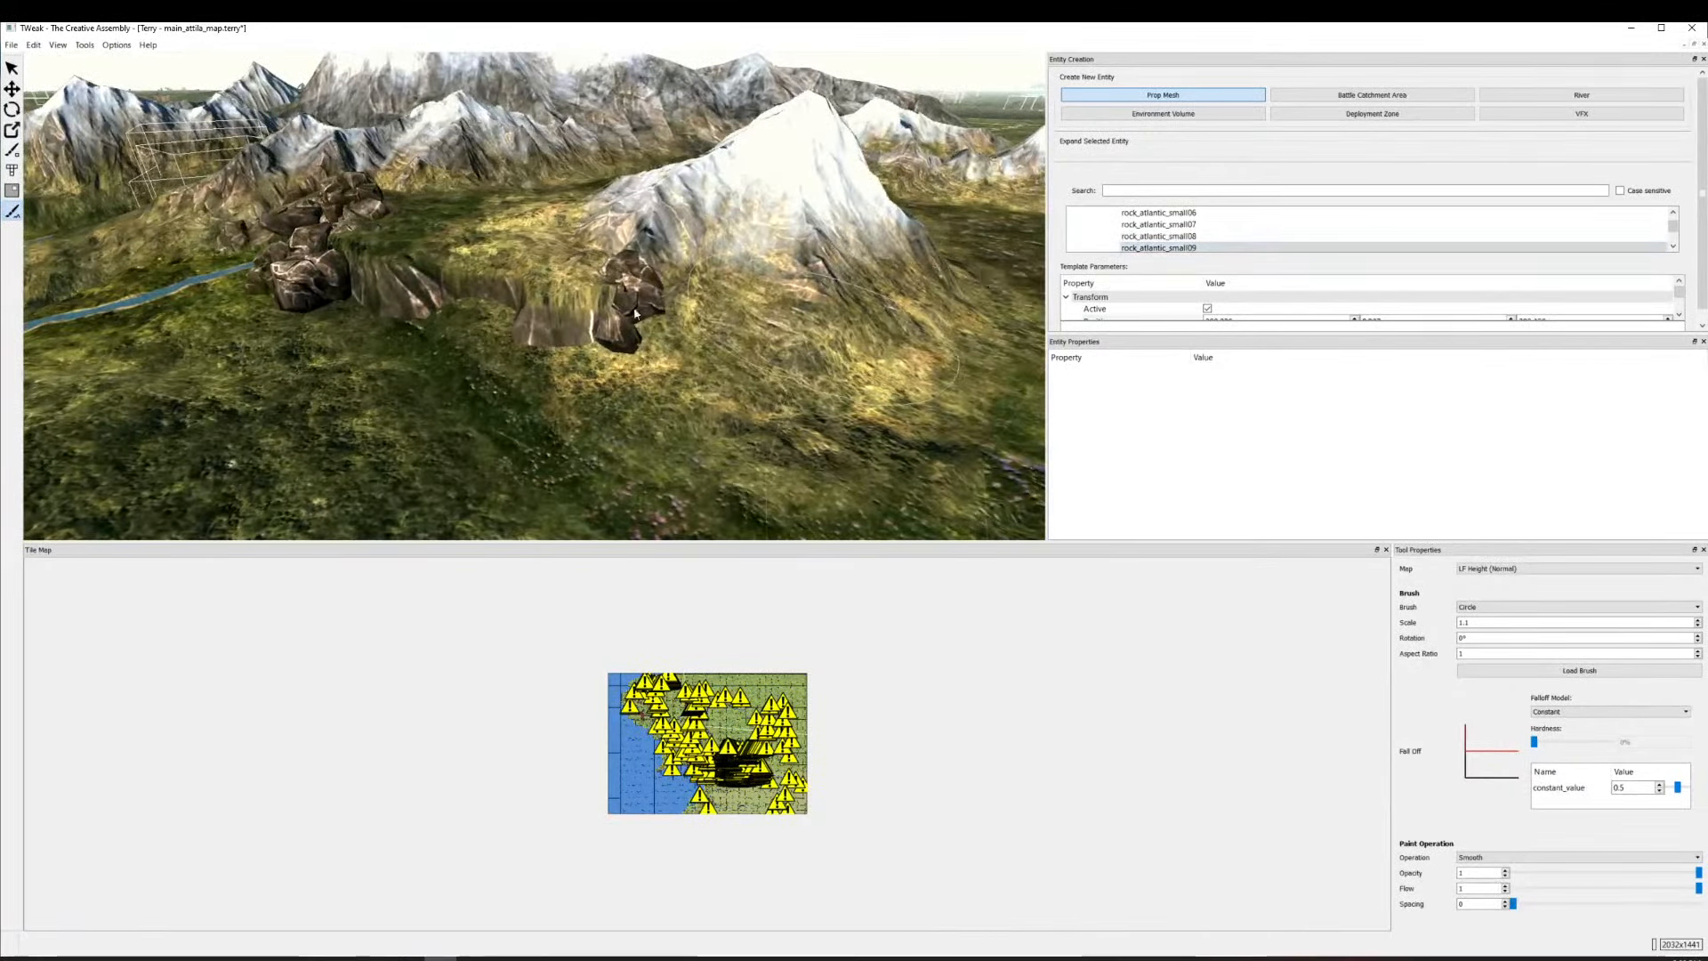
{"action": "left_click", "coordinate": [639, 325]}
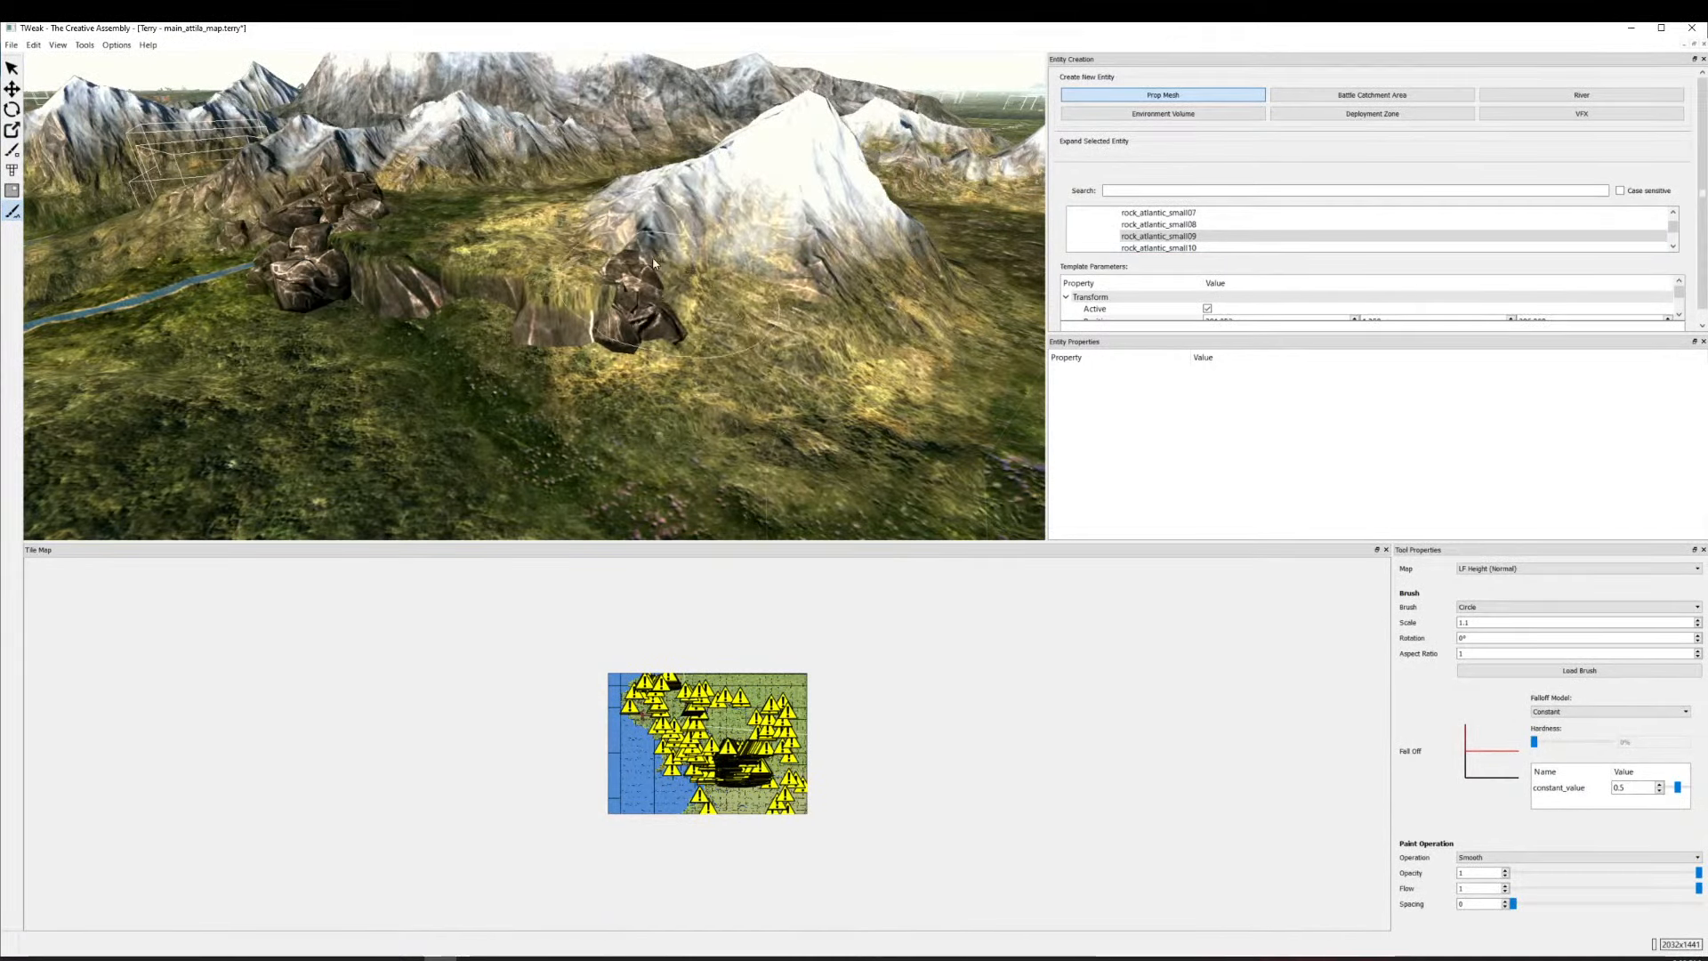
{"action": "left_click", "coordinate": [1167, 225]}
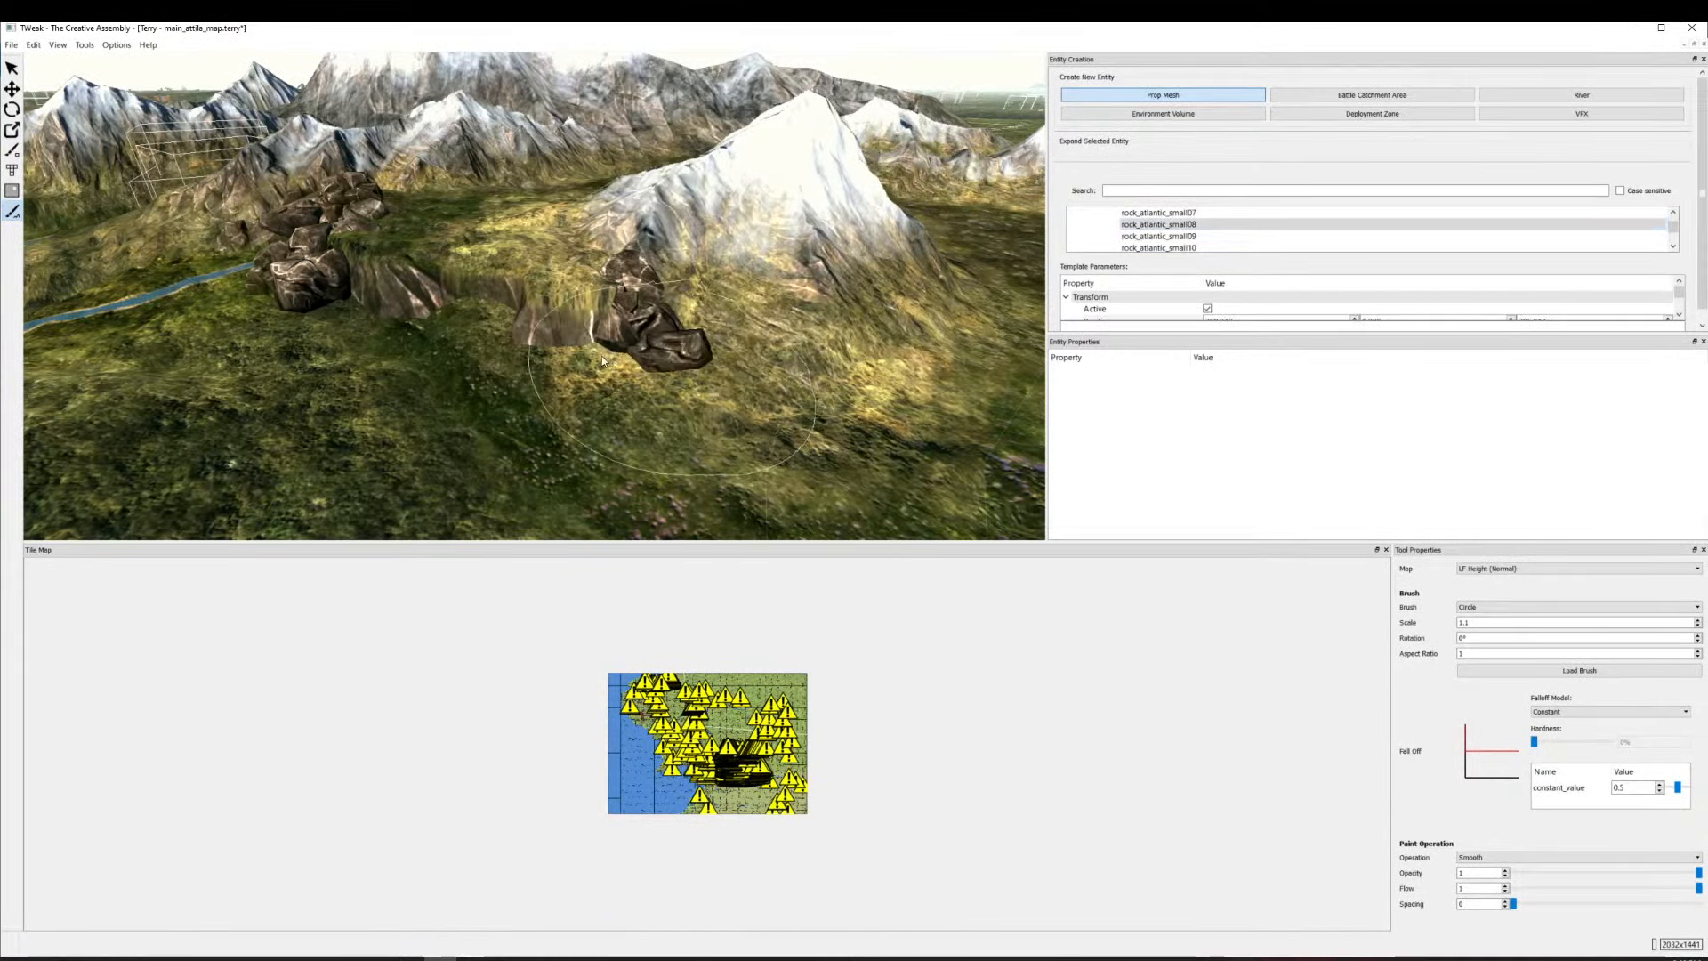
{"action": "left_click", "coordinate": [622, 322]}
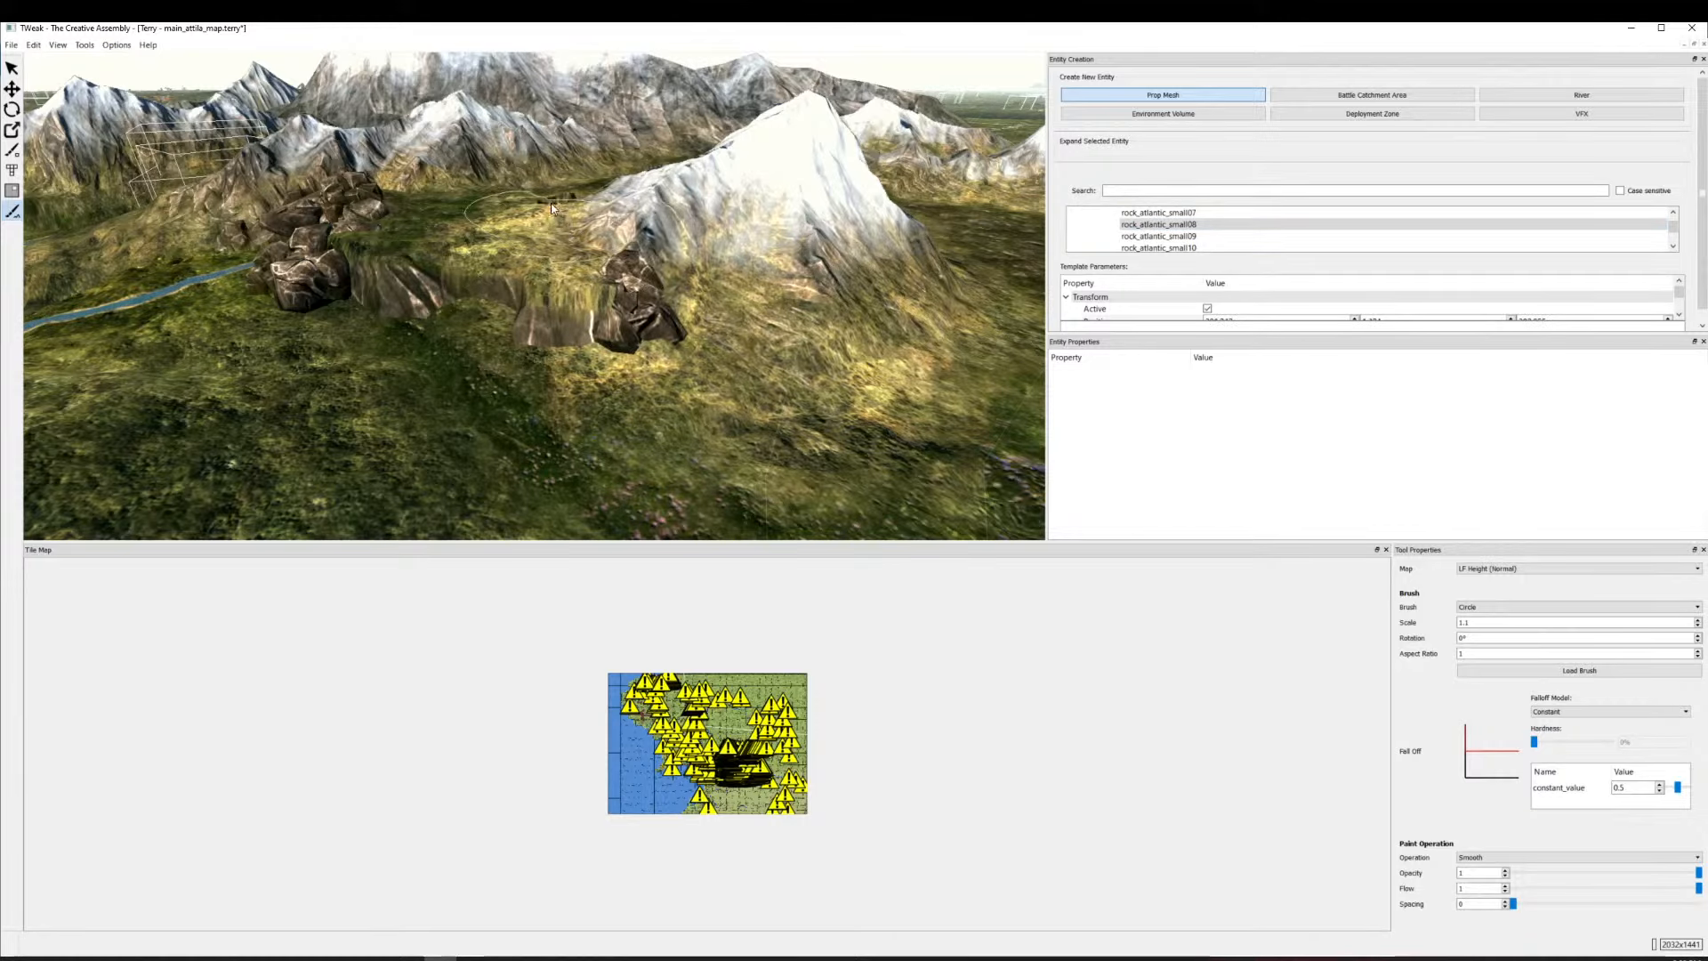
Review the placed rocks between the river source and the snowy mountain, and browse the prop library for further rocks.
{"action": "key", "text": "w"}
{"action": "key", "text": "a"}
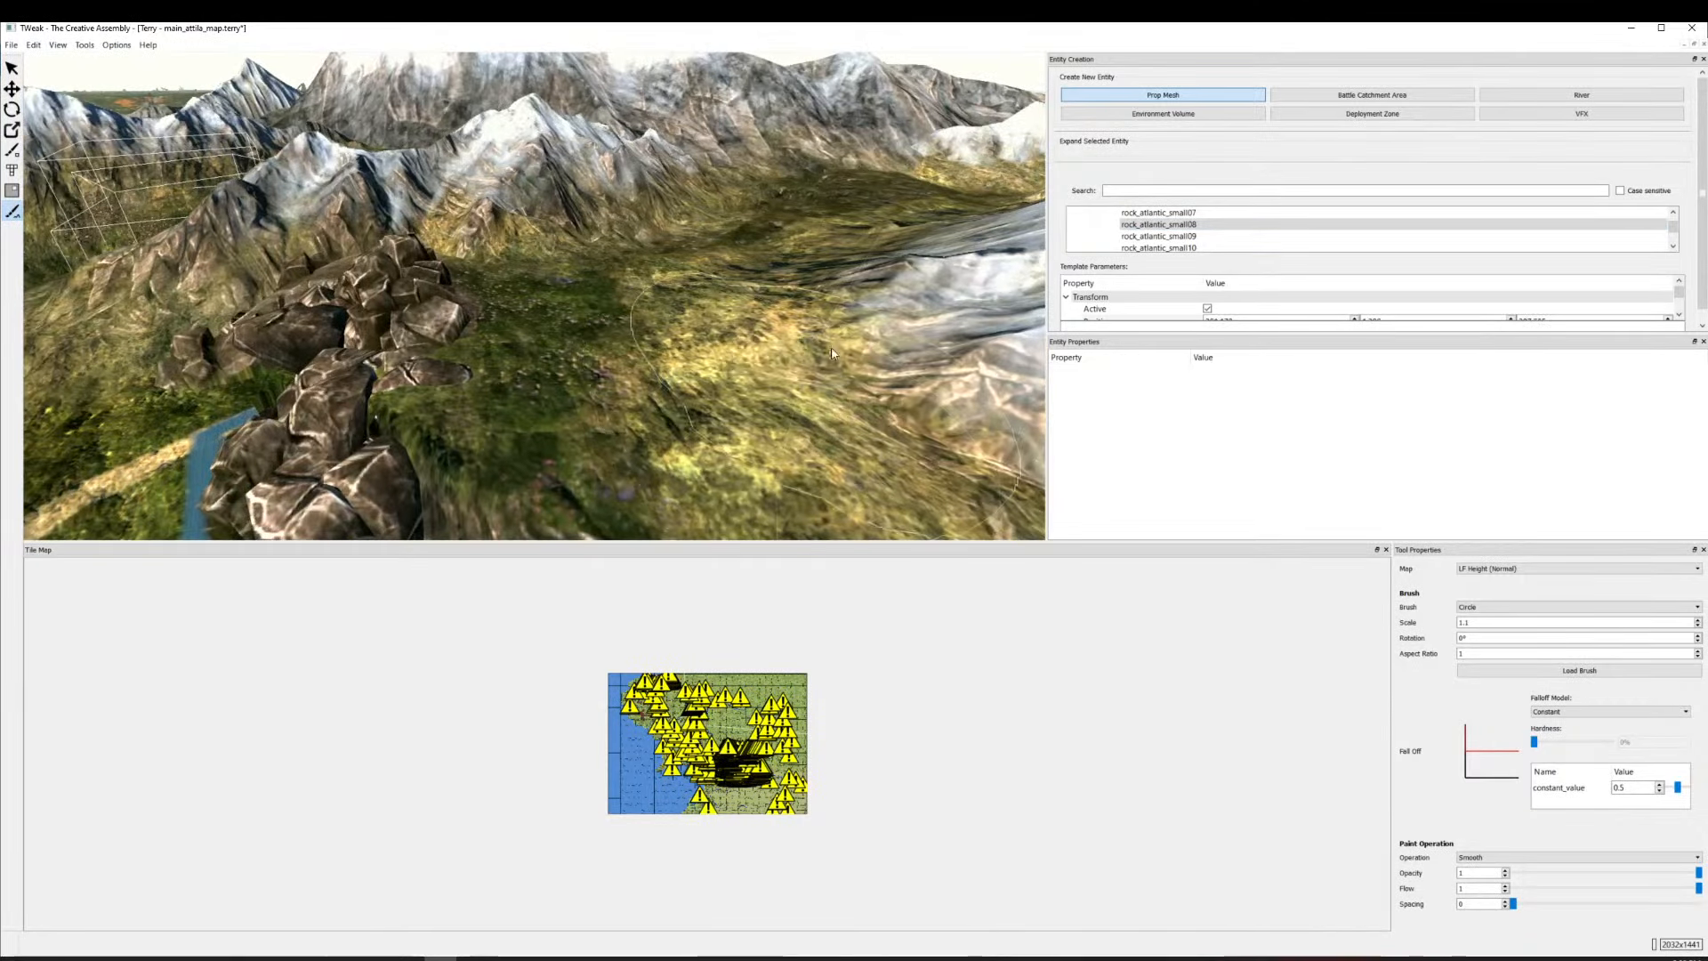
{"action": "key", "text": "s"}
{"action": "key", "text": "a"}
{"action": "key", "text": "w"}
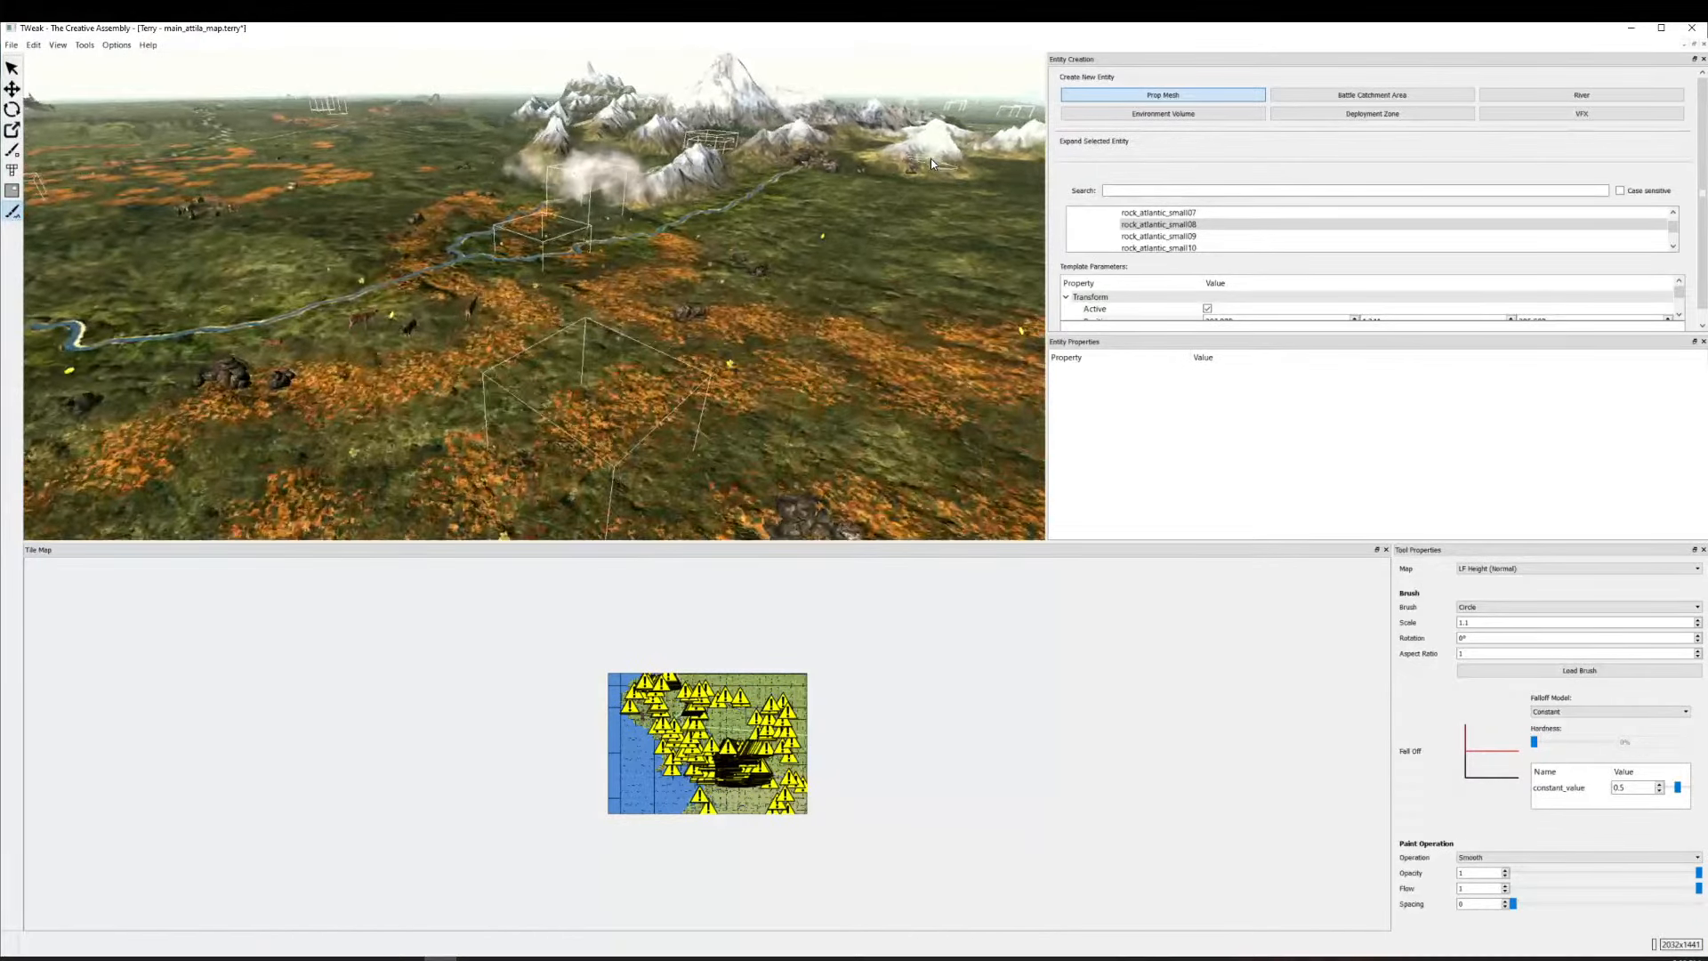
{"action": "key", "text": "d"}
{"action": "scroll", "coordinate": [1177, 217], "scroll_direction": "down", "scroll_amount": 2}
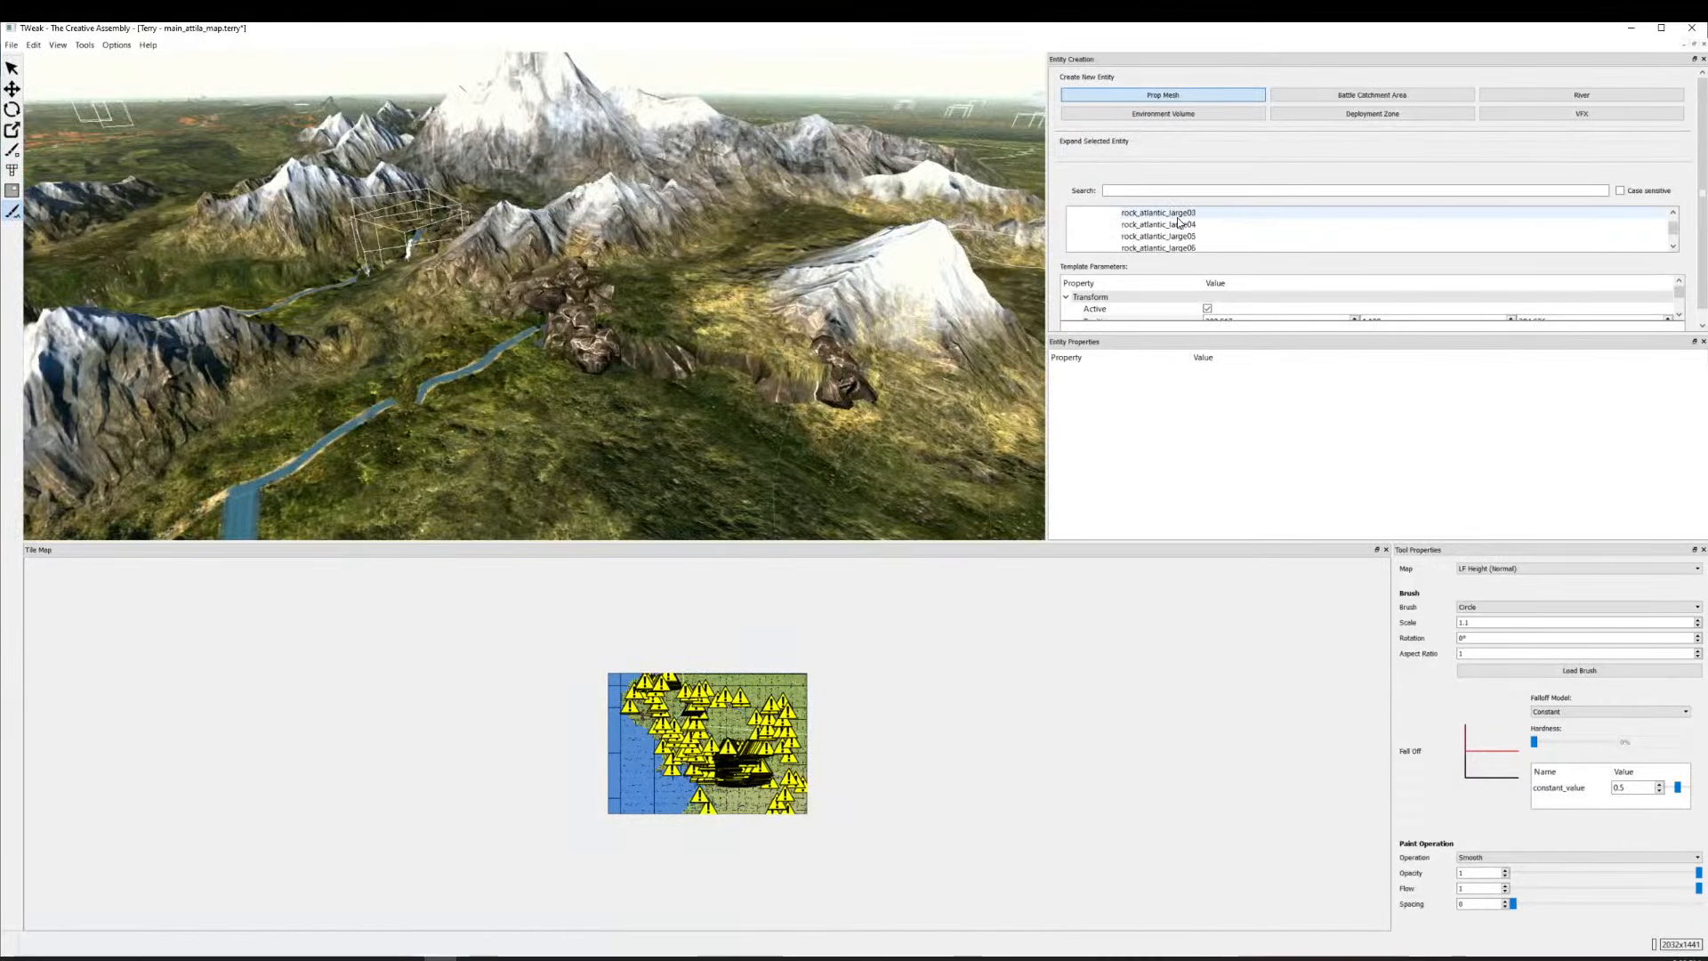
{"action": "scroll", "coordinate": [1180, 223], "scroll_direction": "down", "scroll_amount": 2}
{"action": "scroll", "coordinate": [1182, 223], "scroll_direction": "down", "scroll_amount": 2}
{"action": "scroll", "coordinate": [824, 285], "scroll_direction": "up", "scroll_amount": 3}
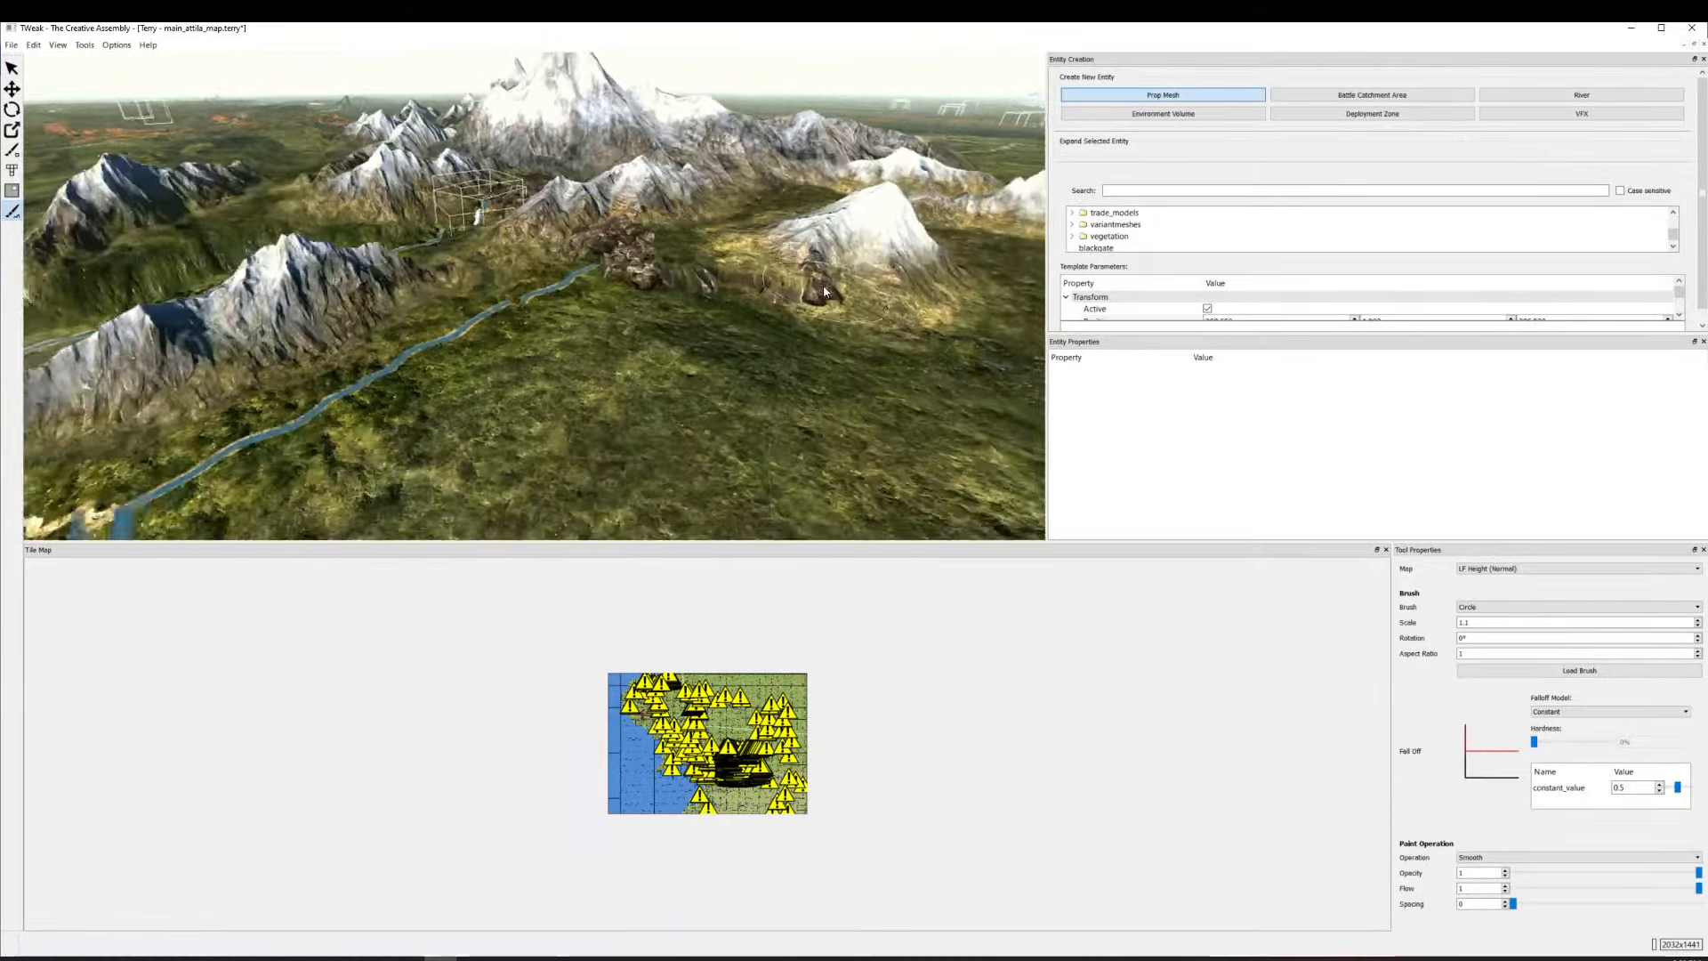
{"action": "key", "text": "a"}
{"action": "scroll", "coordinate": [856, 340], "scroll_direction": "down", "scroll_amount": 5}
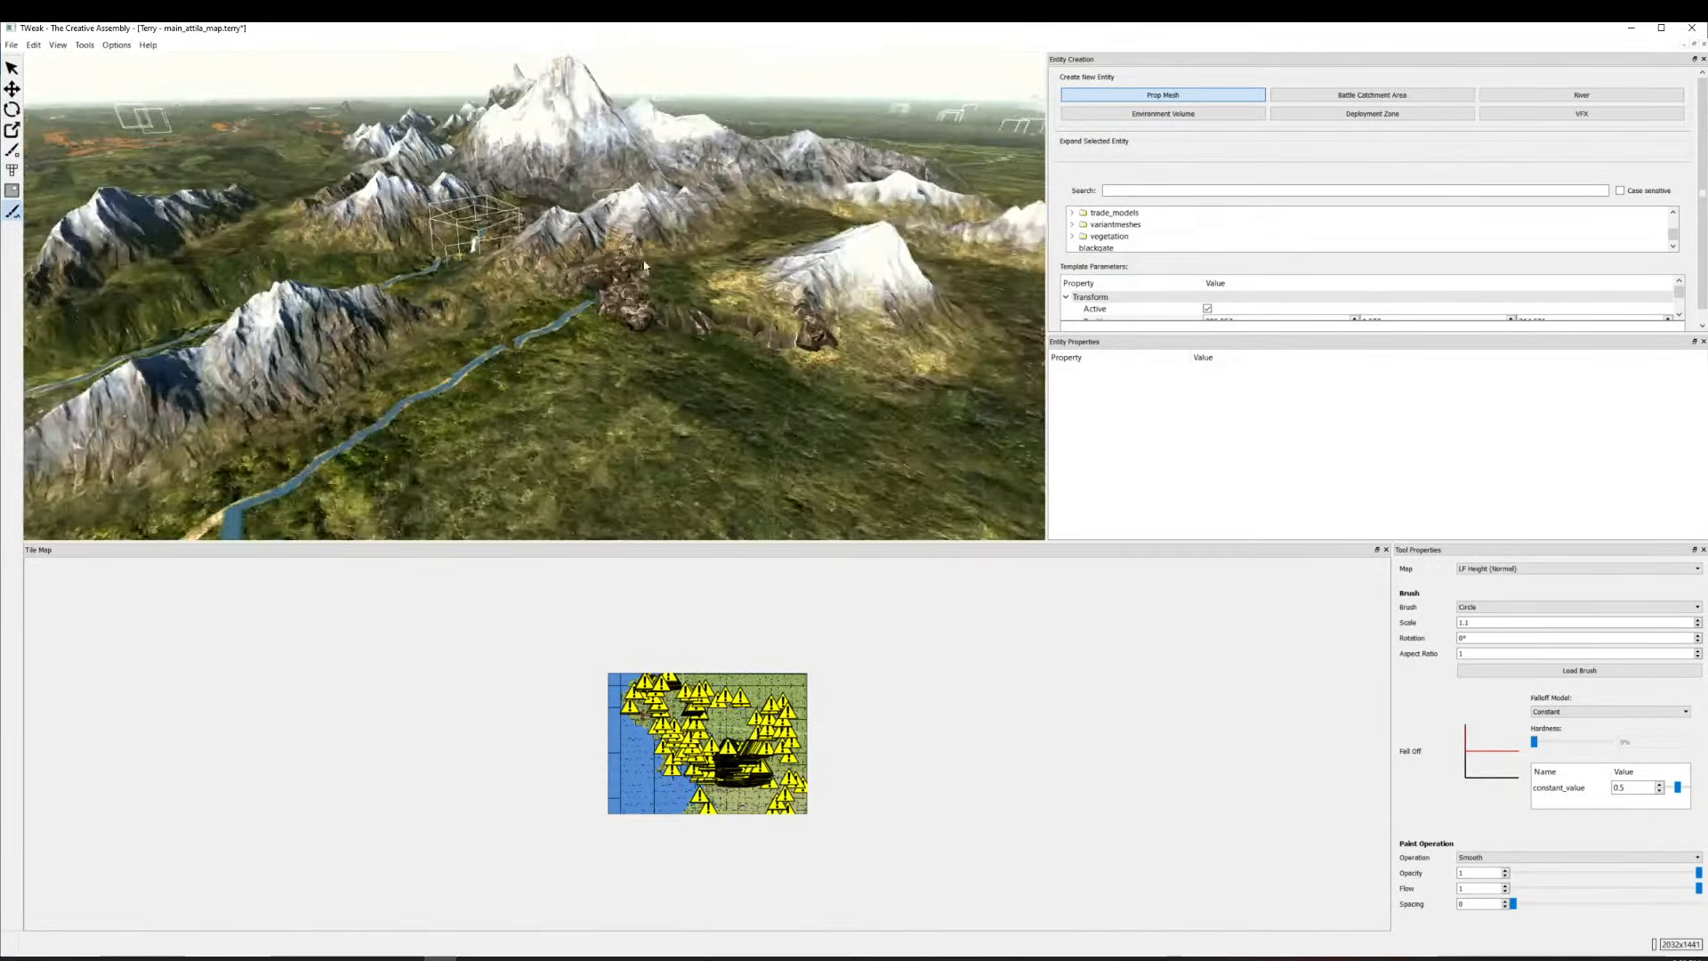
{"action": "scroll", "coordinate": [632, 228], "scroll_direction": "up", "scroll_amount": 4}
{"action": "scroll", "coordinate": [631, 228], "scroll_direction": "down", "scroll_amount": 2}
{"action": "scroll", "coordinate": [632, 228], "scroll_direction": "down", "scroll_amount": 2}
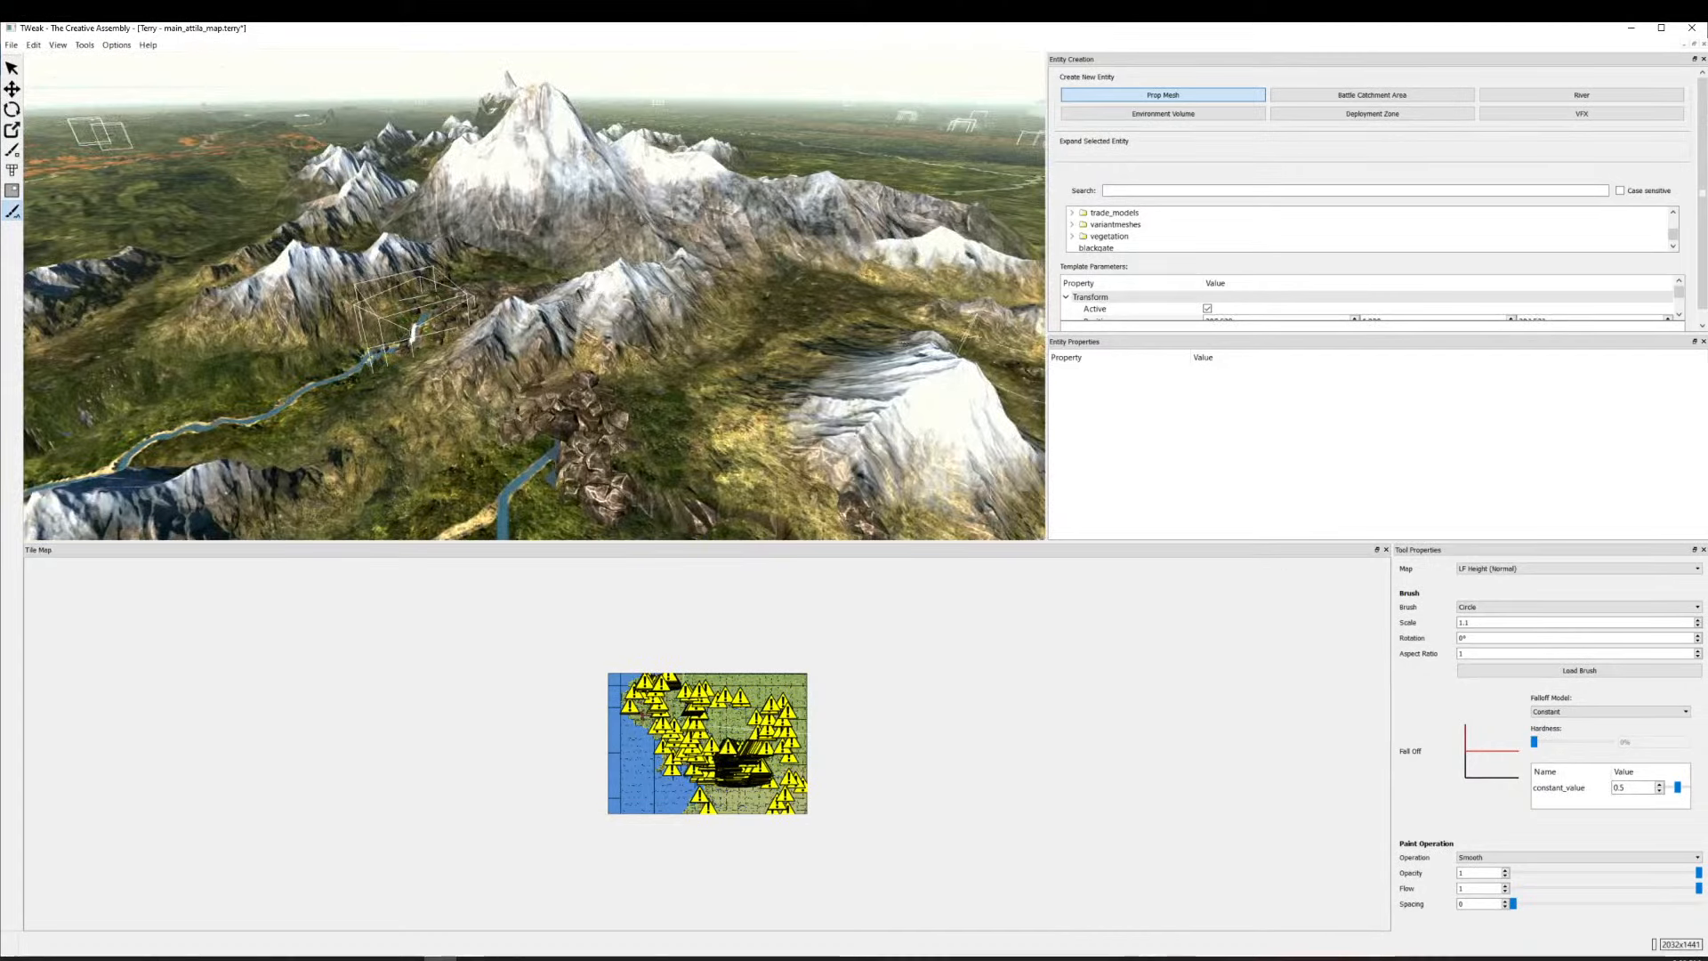
Leave prop mesh creation and examine the mountain range and both rivers from a distance.
{"action": "left_click", "coordinate": [1139, 100]}
{"action": "left_click_drag", "start_coordinate": [754, 468], "coordinate": [827, 315]}
{"action": "key", "text": "s"}
{"action": "key", "text": "a"}
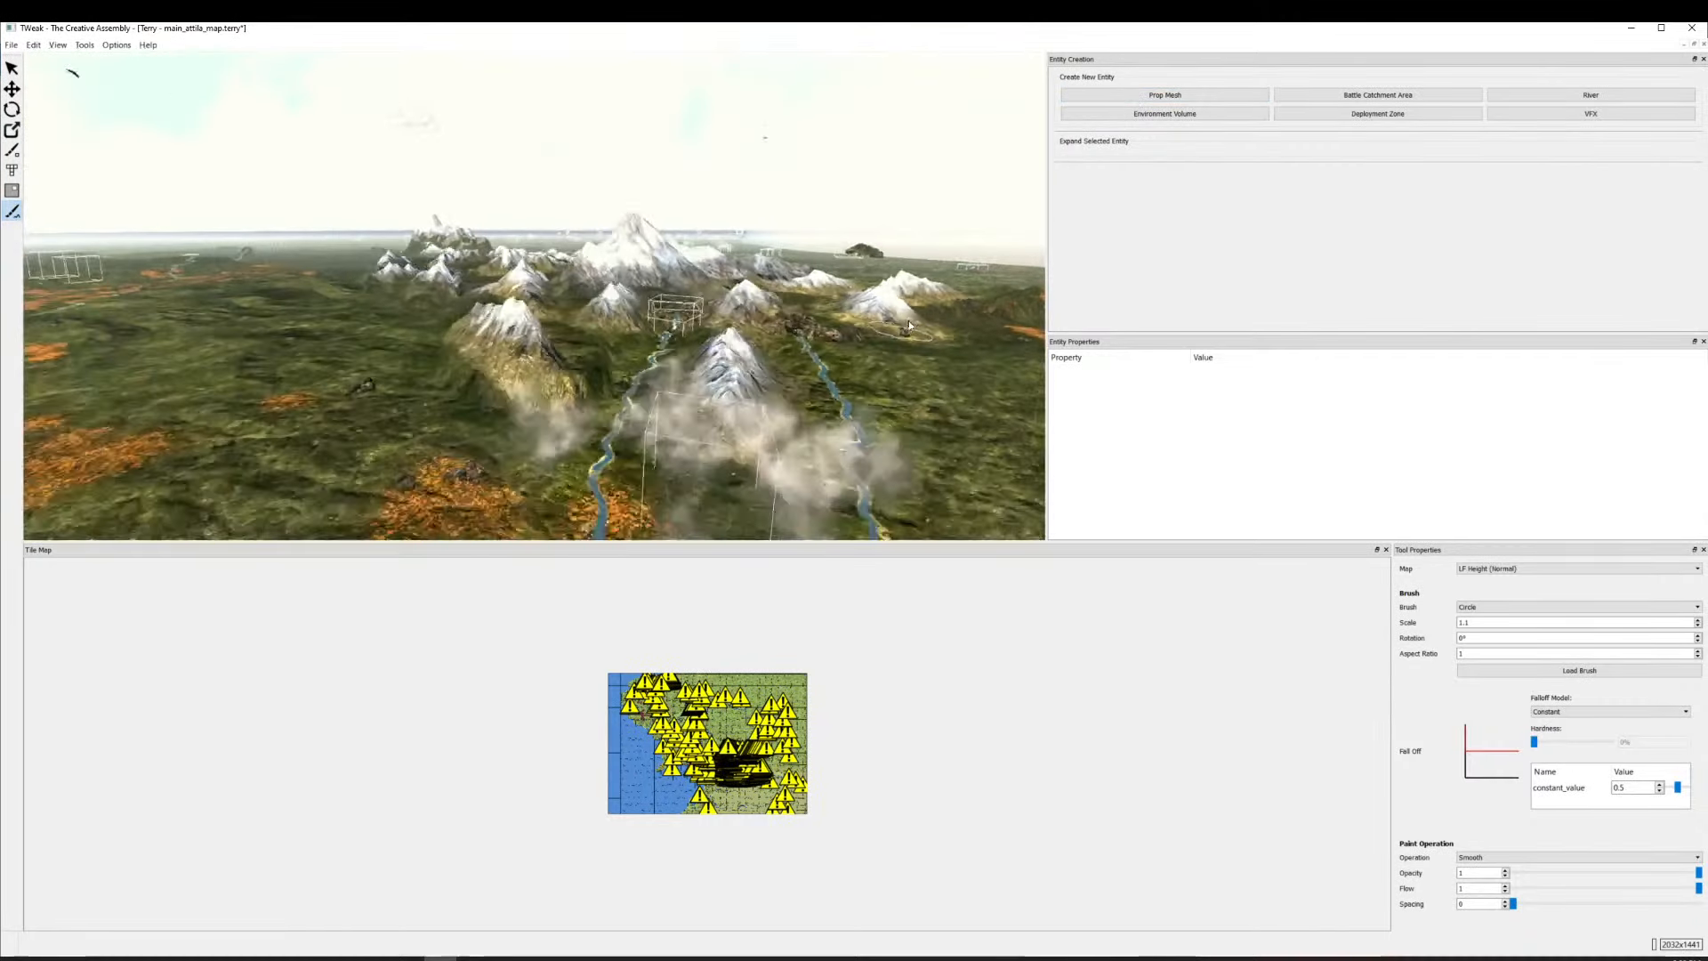
{"action": "key", "text": "w"}
{"action": "key", "text": "s"}
{"action": "key", "text": "d"}
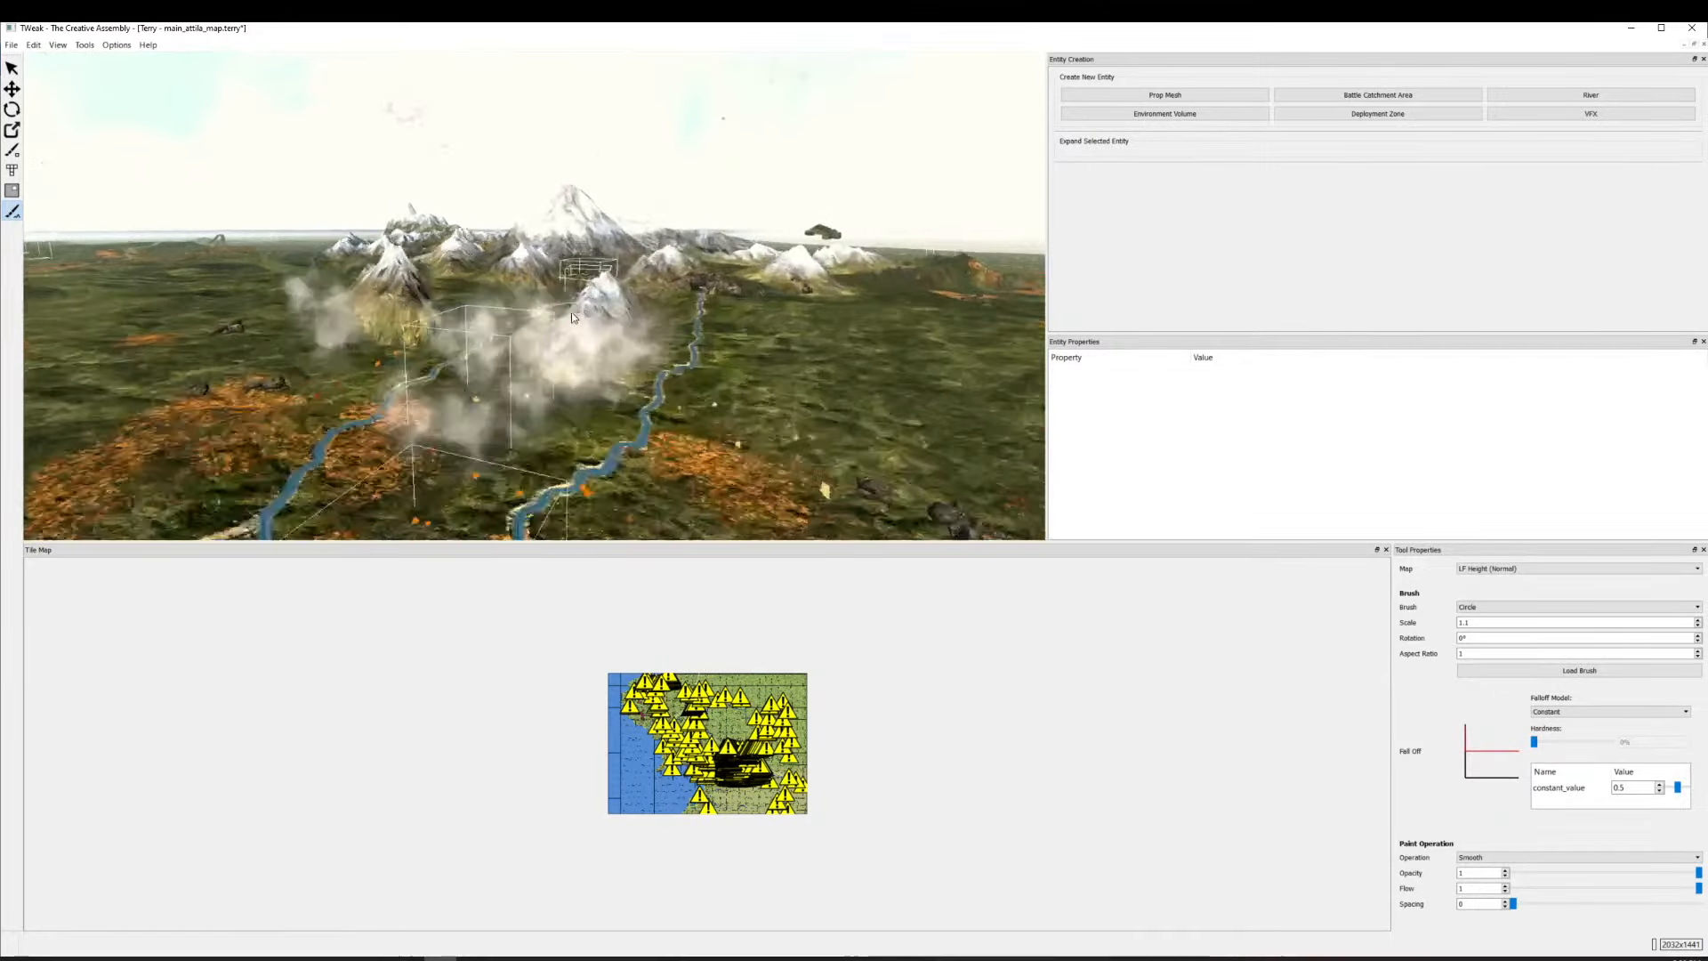
{"action": "key", "text": "w"}
{"action": "key", "text": "w"}
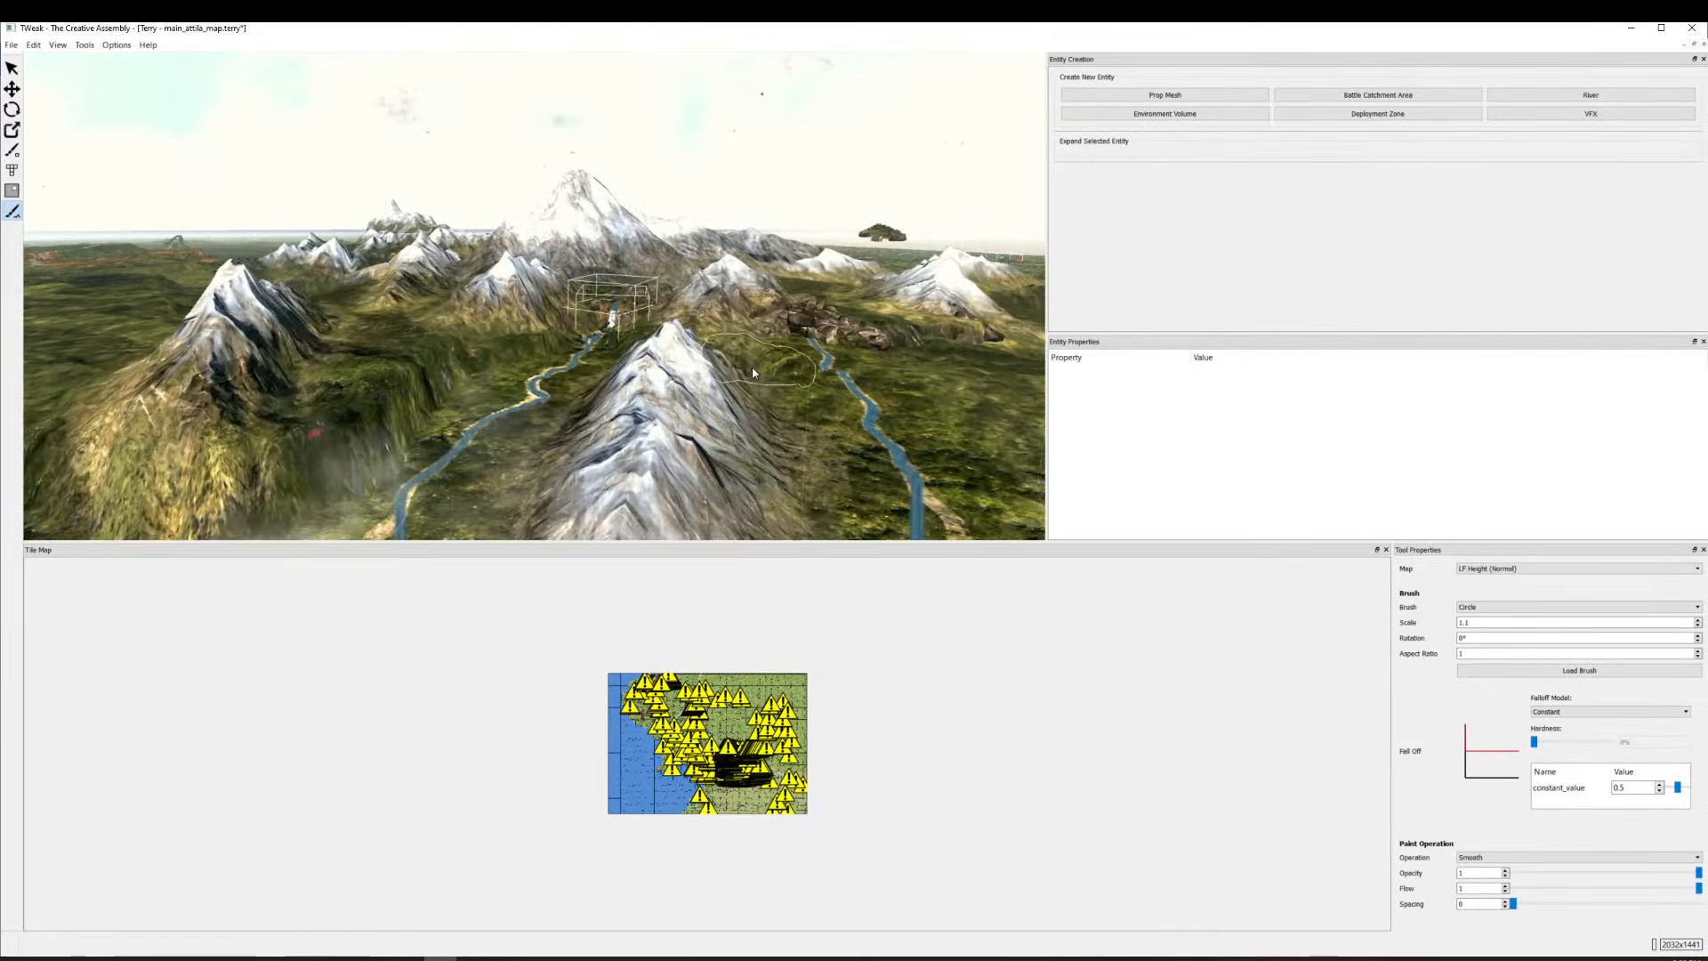
Try to lower the floating rock mass and its grouped props with the Move tool, near the wooden tower on the plain.
{"action": "key", "text": "d"}
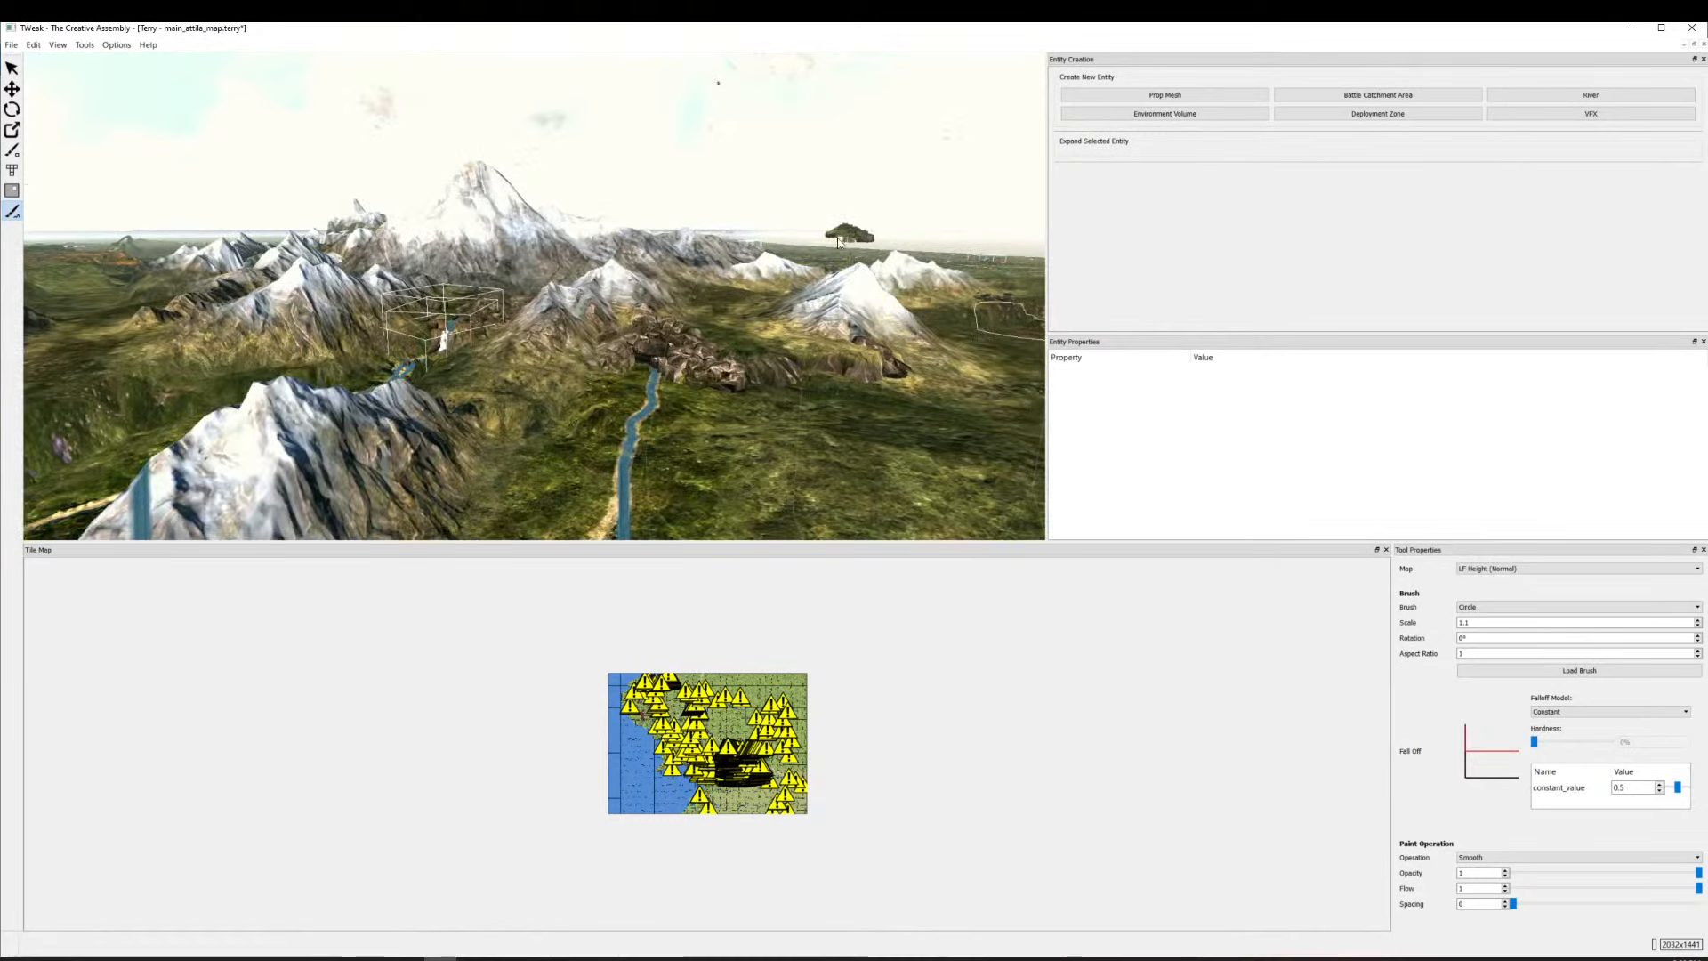
{"action": "key", "text": "w"}
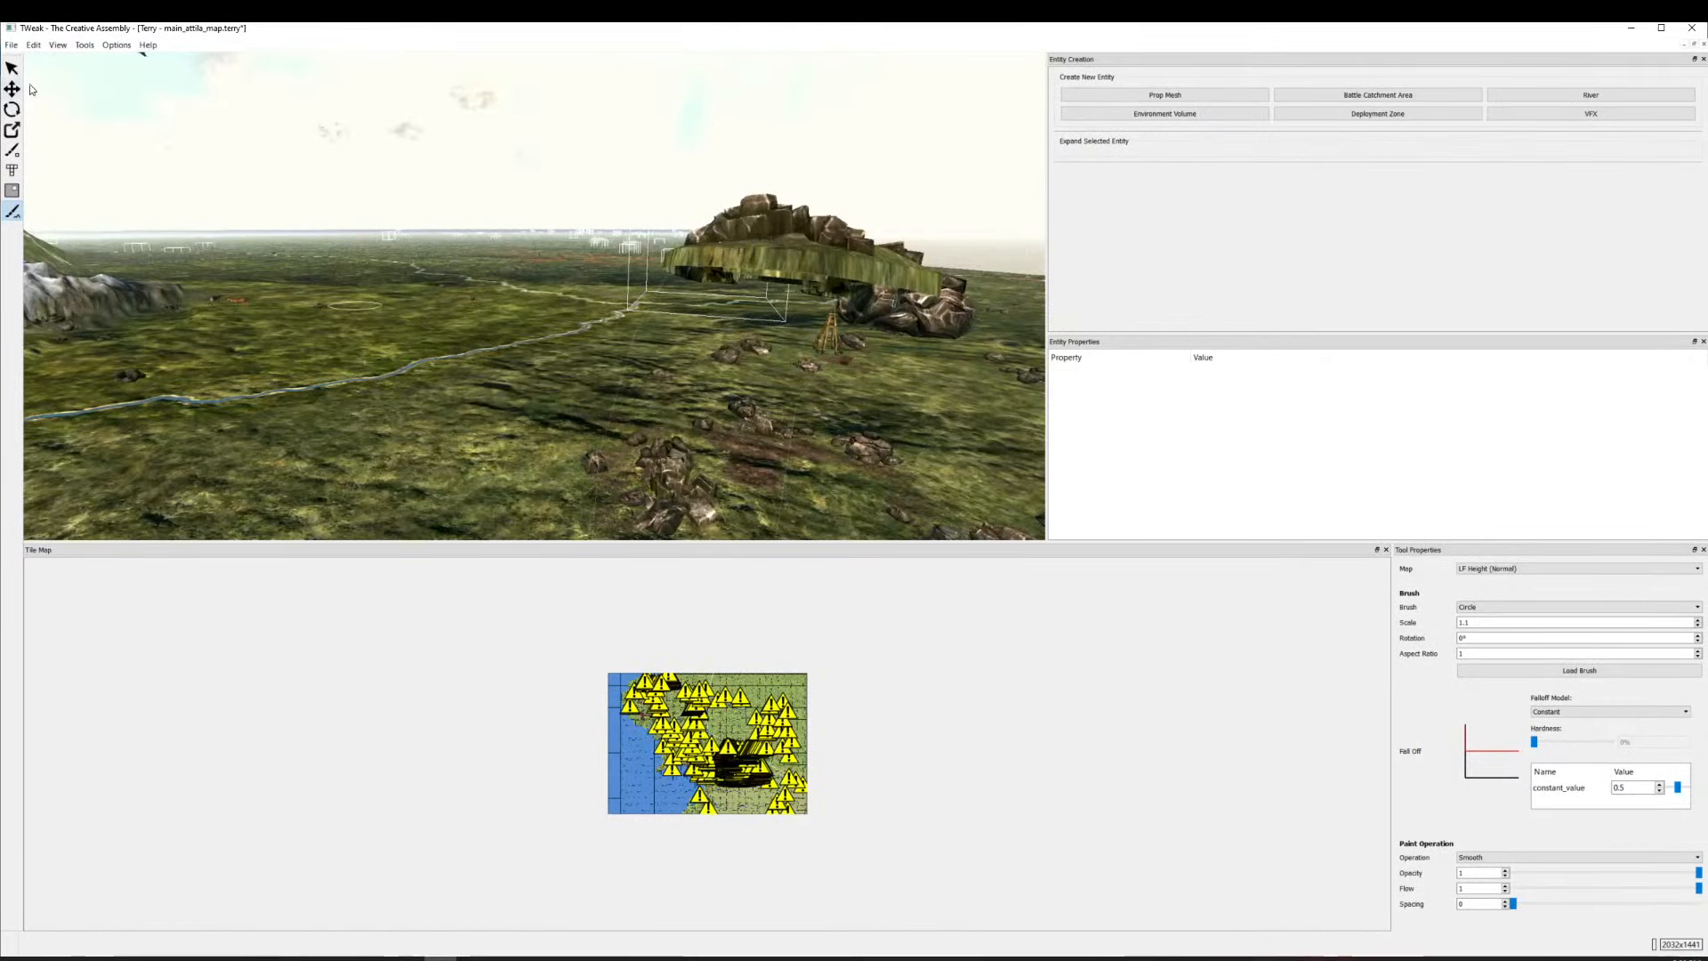
{"action": "left_click", "coordinate": [14, 90]}
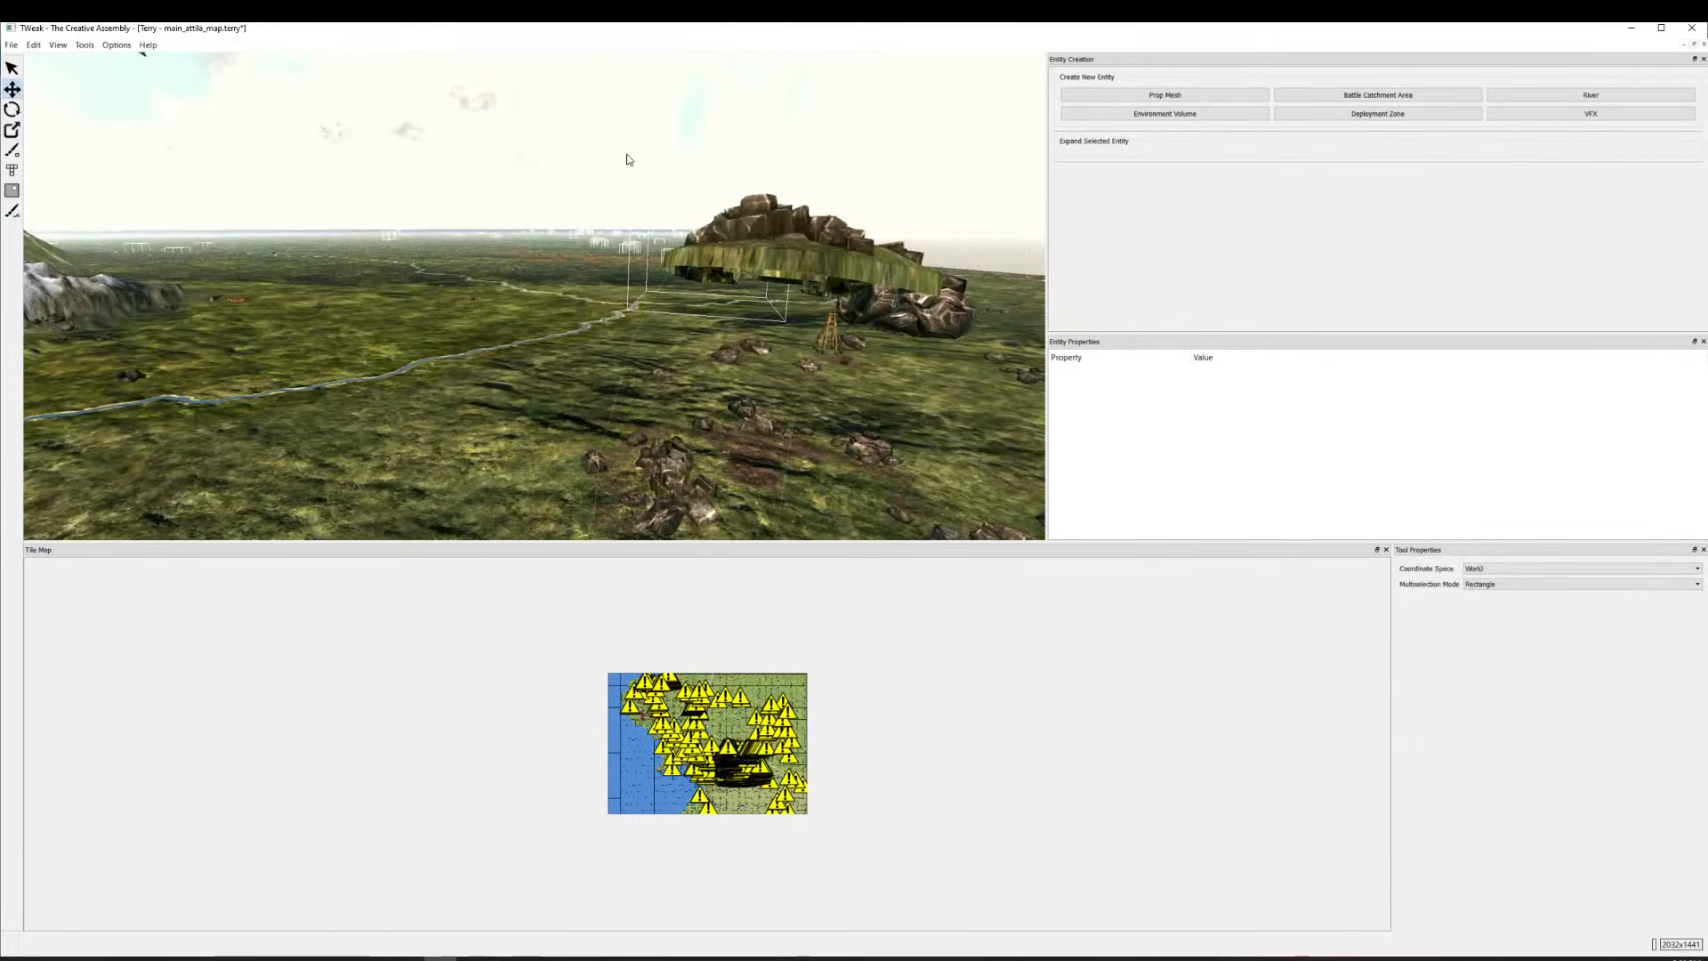
{"action": "left_click", "coordinate": [750, 248]}
{"action": "scroll", "coordinate": [744, 239], "scroll_direction": "down", "scroll_amount": 3}
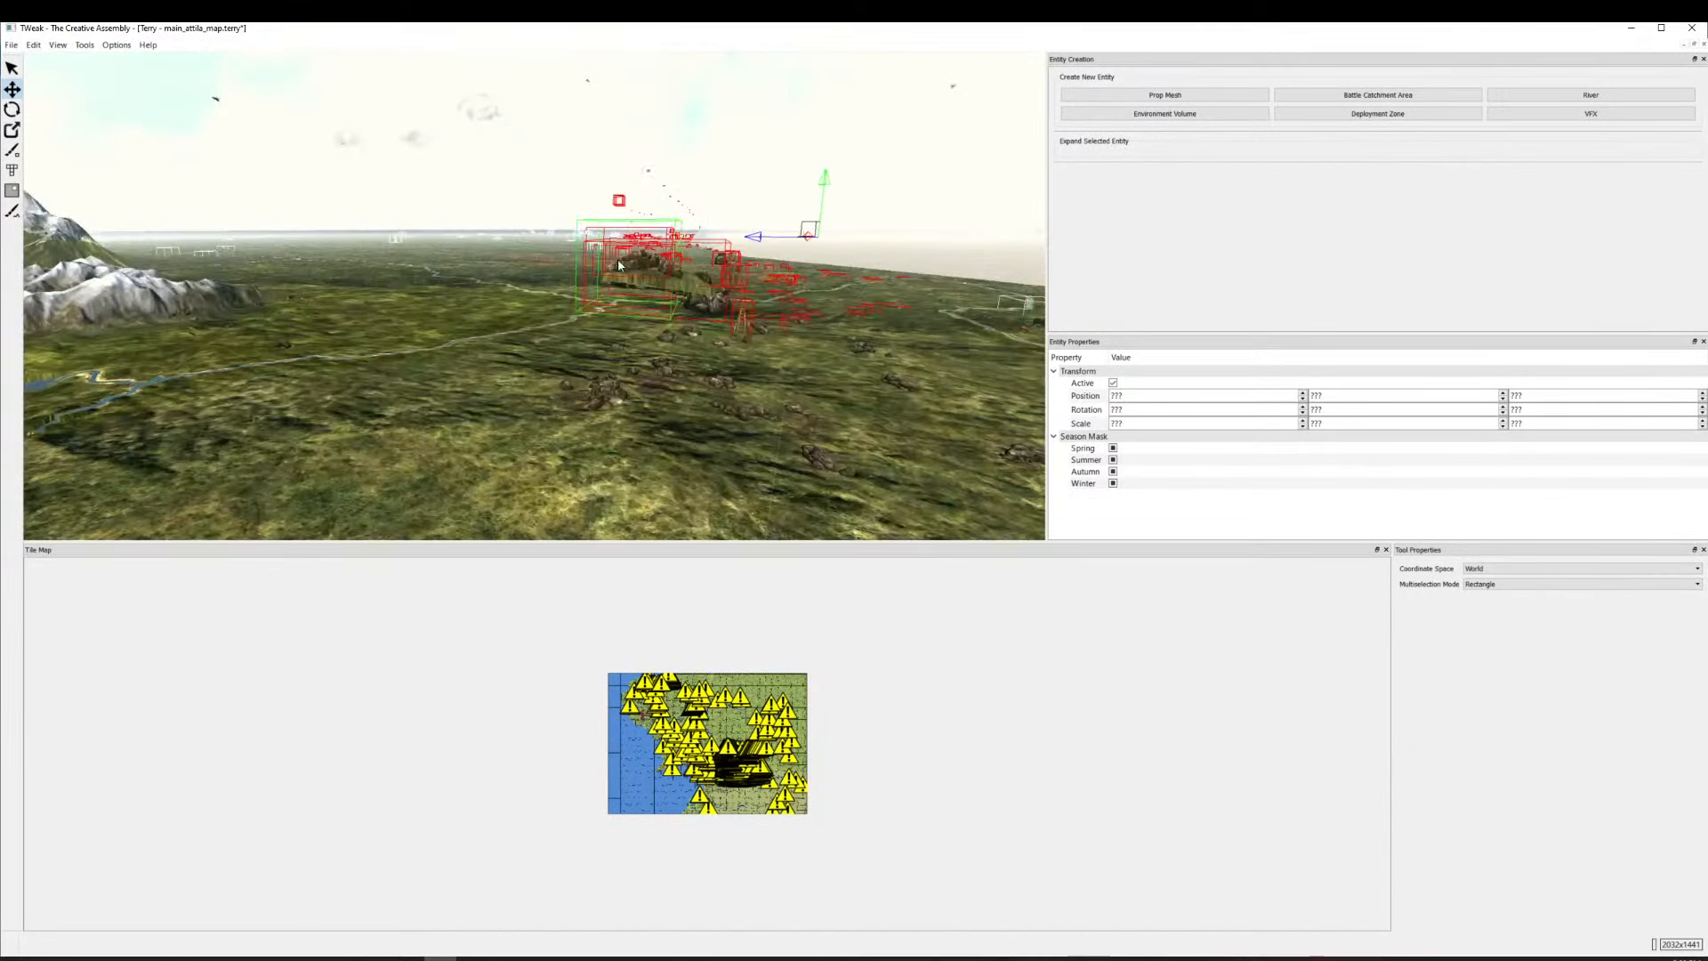
{"action": "scroll", "coordinate": [619, 265], "scroll_direction": "up", "scroll_amount": 2}
{"action": "left_click", "coordinate": [742, 145]}
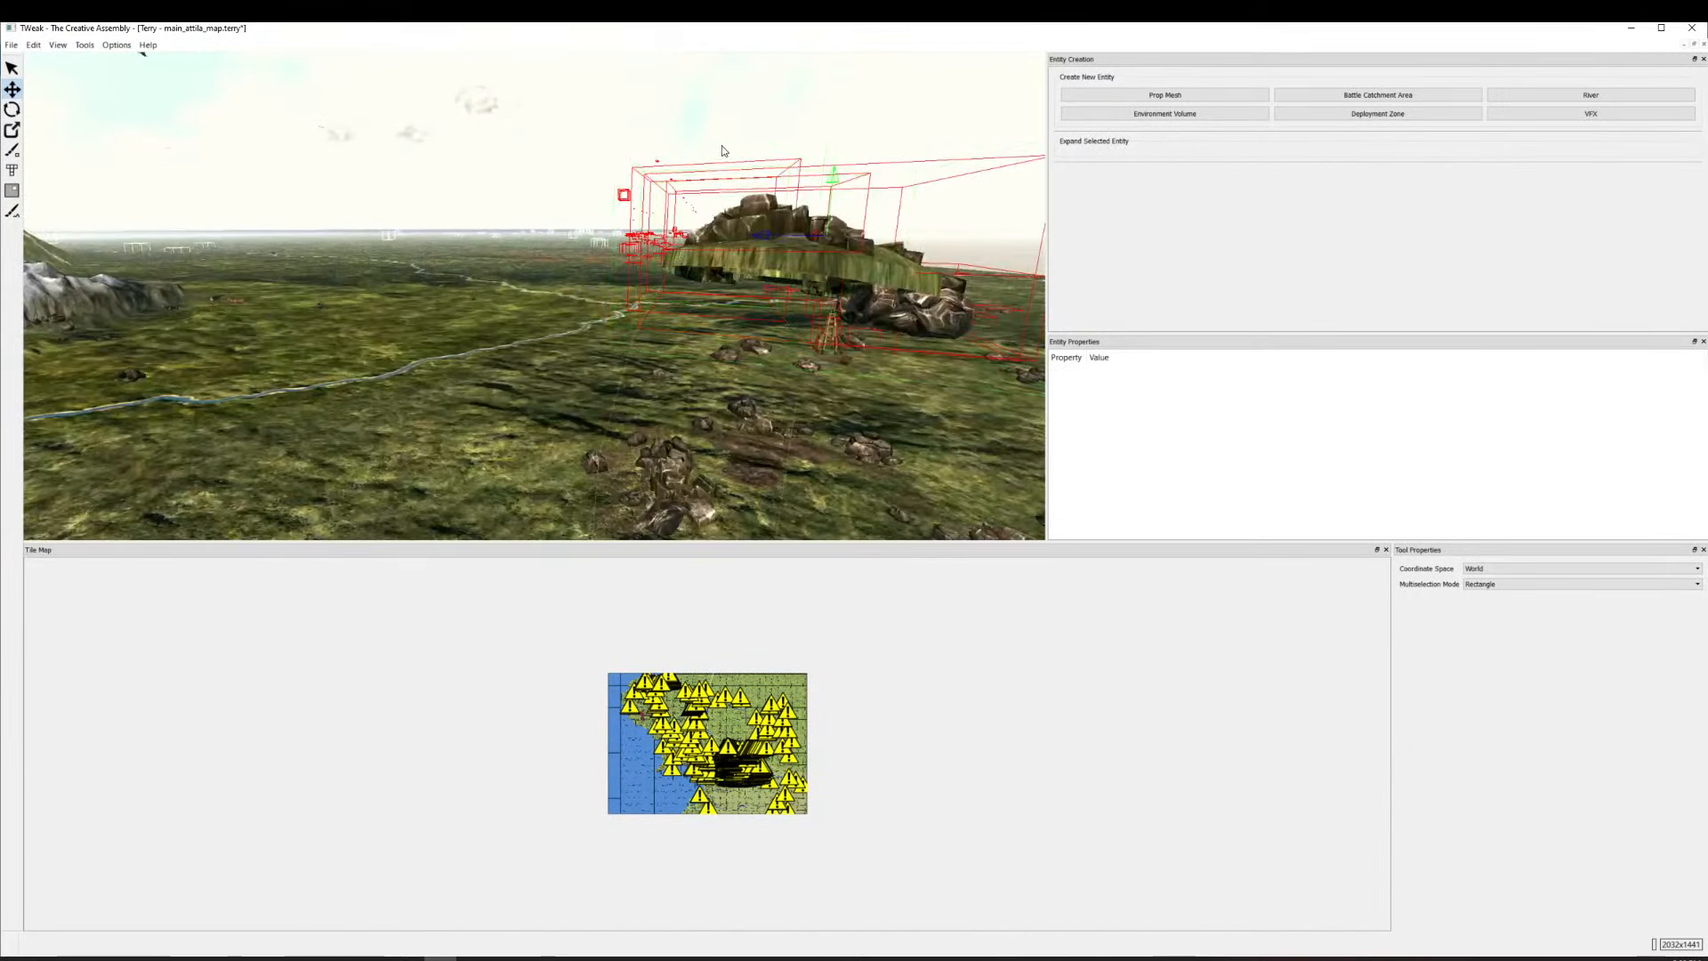
{"action": "left_click", "coordinate": [836, 256]}
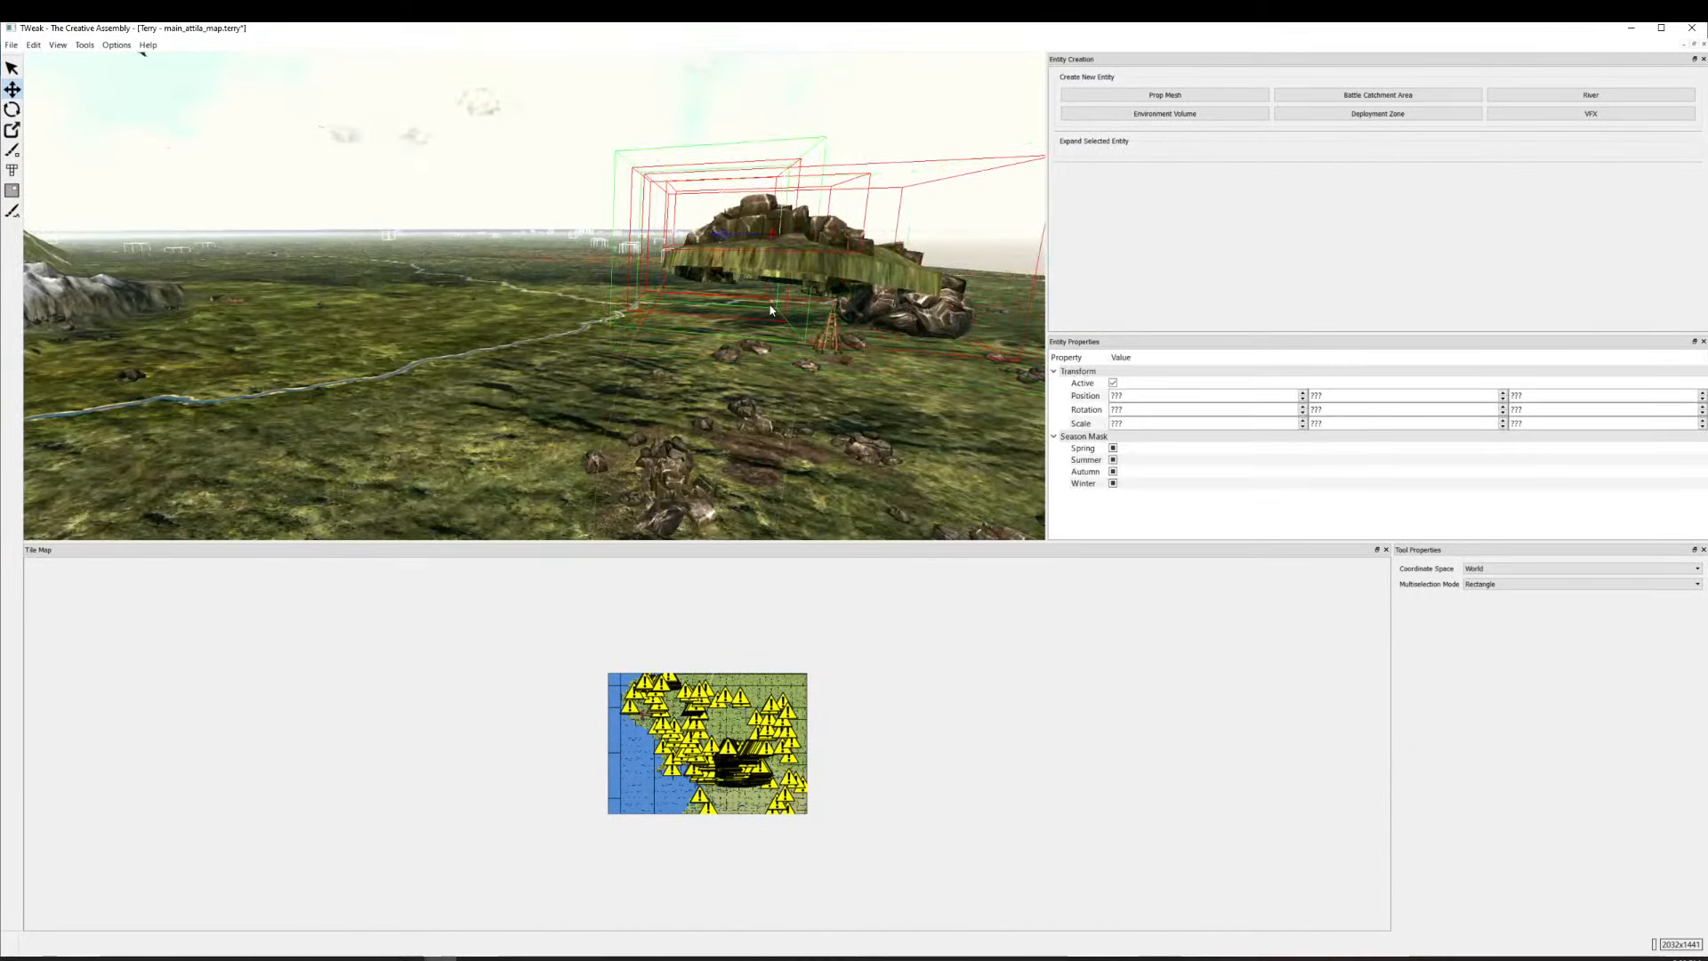
{"action": "left_click_drag", "start_coordinate": [758, 370], "coordinate": [753, 389]}
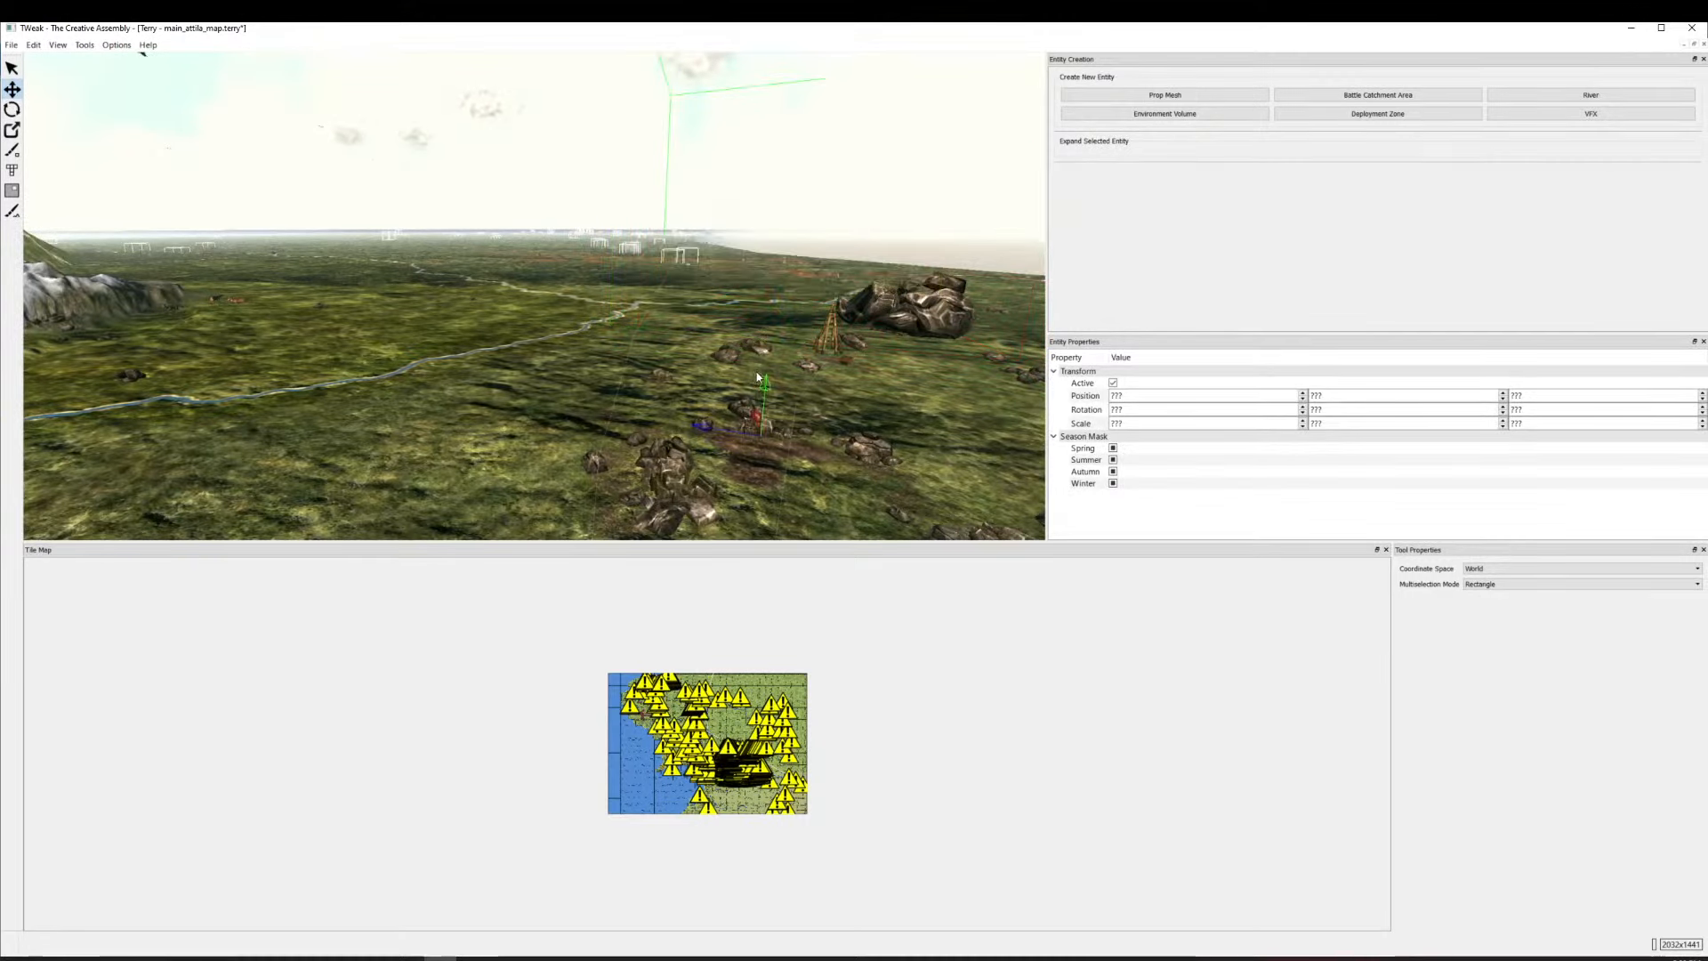
Check the plain around the wooden tower and undo the last changes to the floating rock group.
{"action": "scroll", "coordinate": [779, 348], "scroll_direction": "down", "scroll_amount": 4}
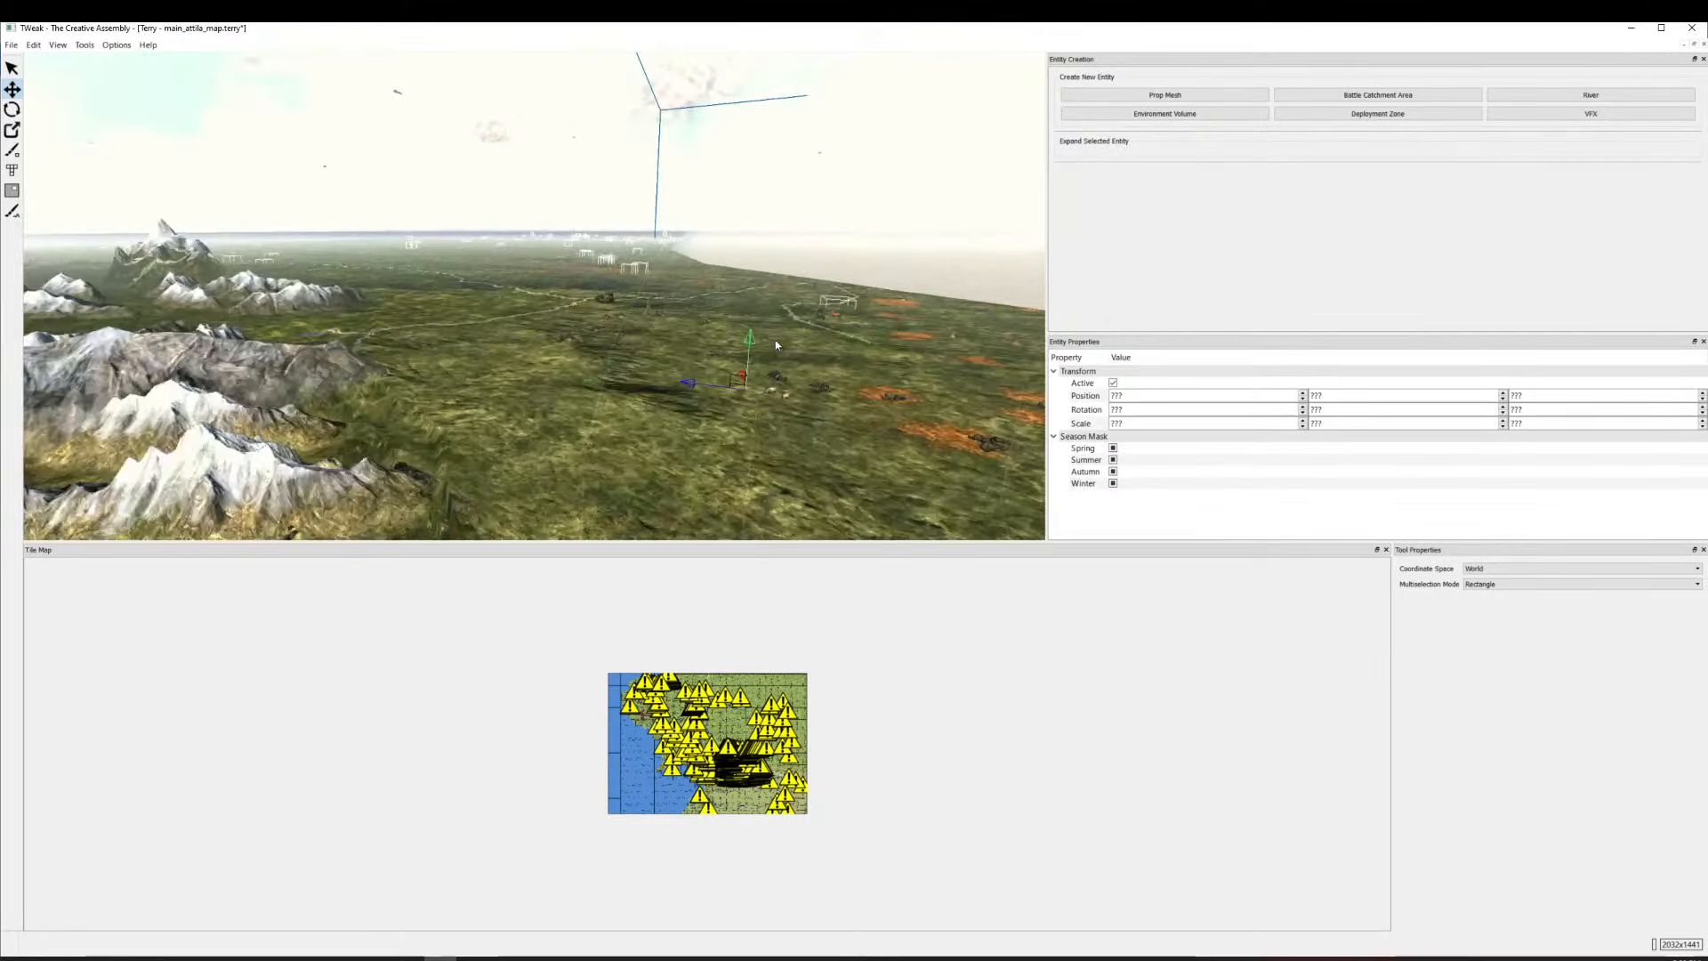
{"action": "scroll", "coordinate": [798, 354], "scroll_direction": "up", "scroll_amount": 3}
{"action": "scroll", "coordinate": [798, 354], "scroll_direction": "down", "scroll_amount": 1}
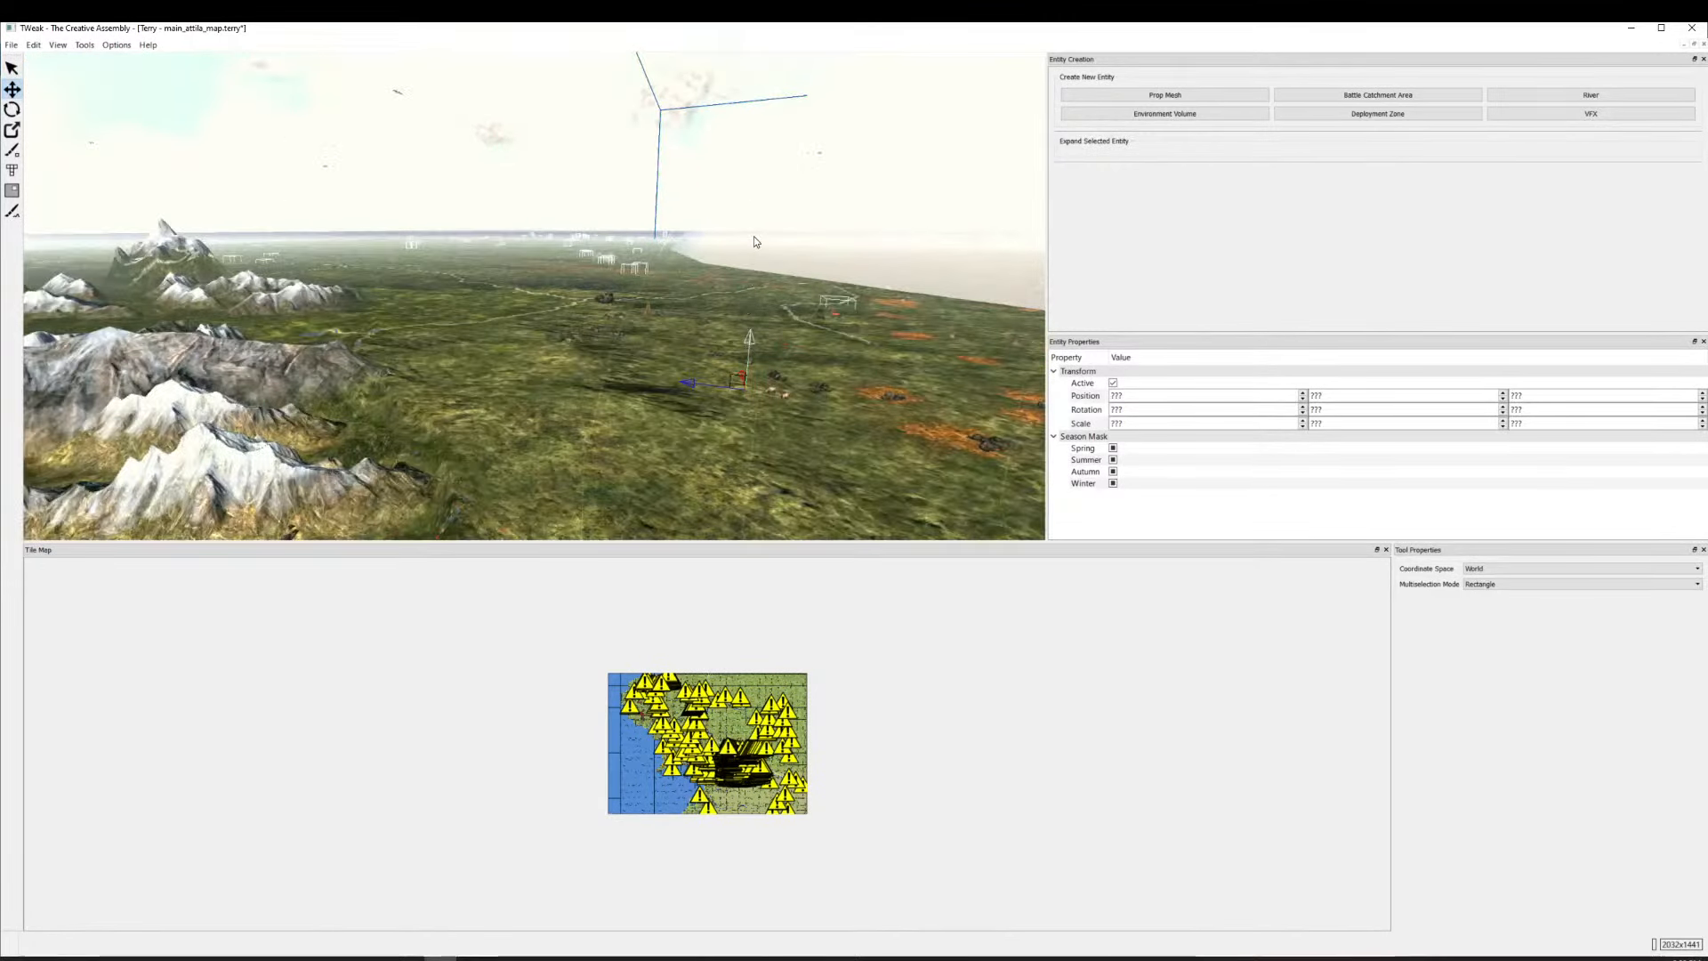
{"action": "scroll", "coordinate": [756, 244], "scroll_direction": "up", "scroll_amount": 3}
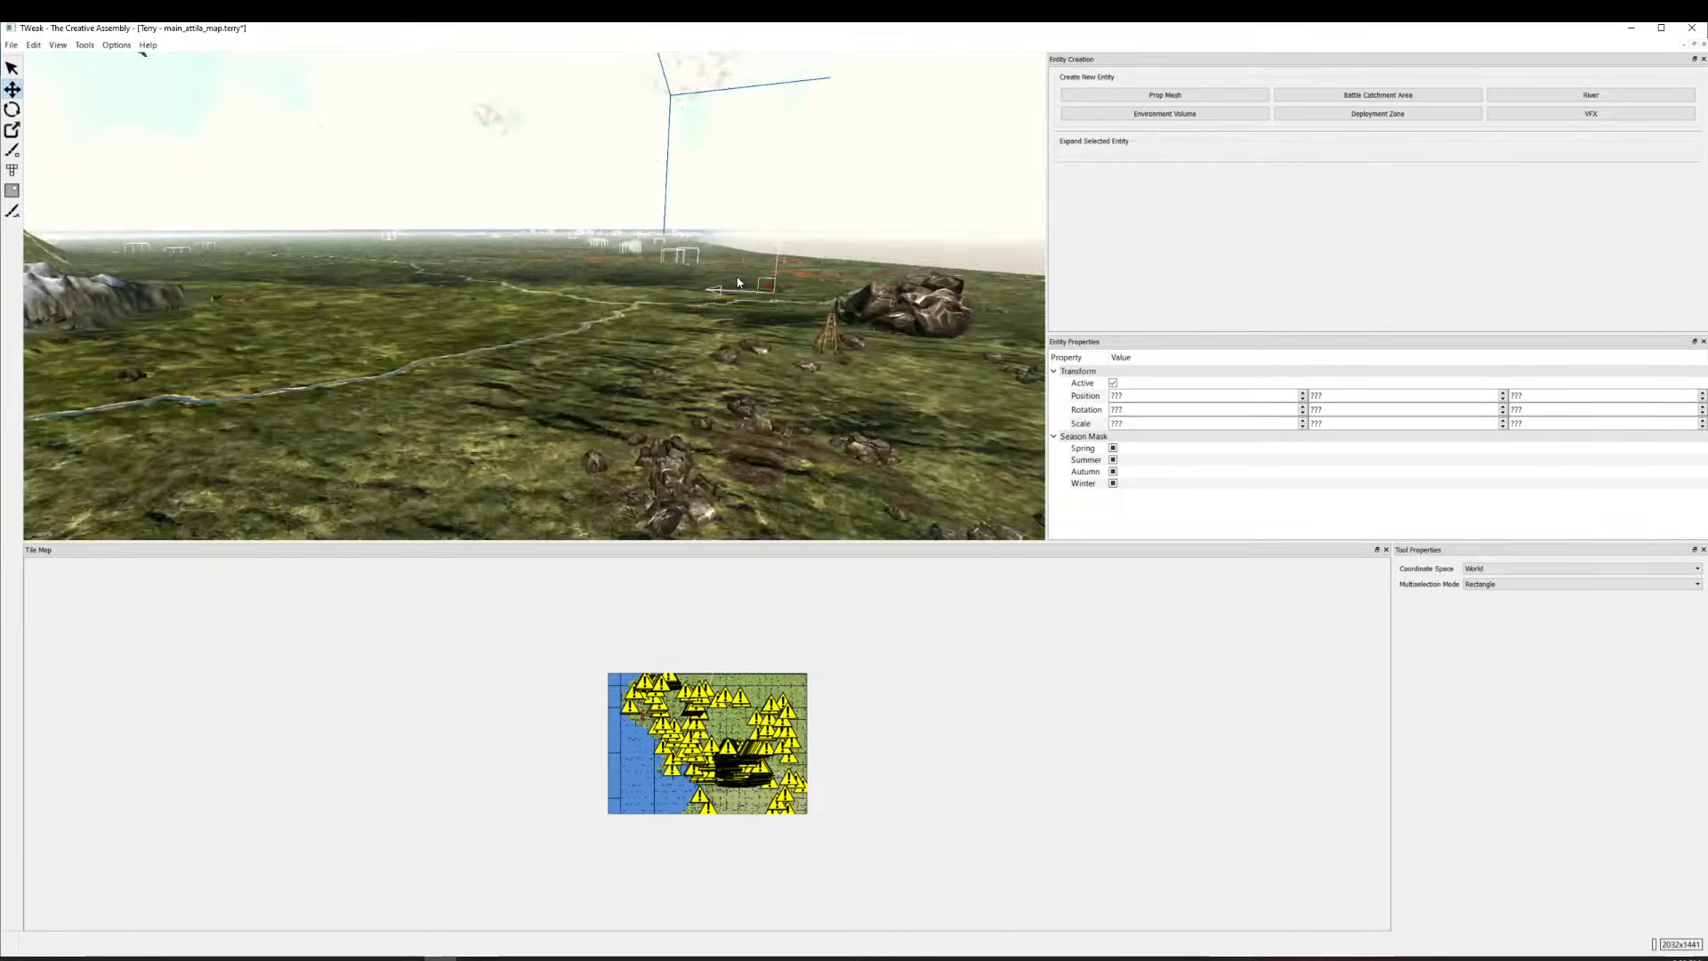
{"action": "key", "text": "ctrl+z"}
{"action": "key", "text": "ctrl+z"}
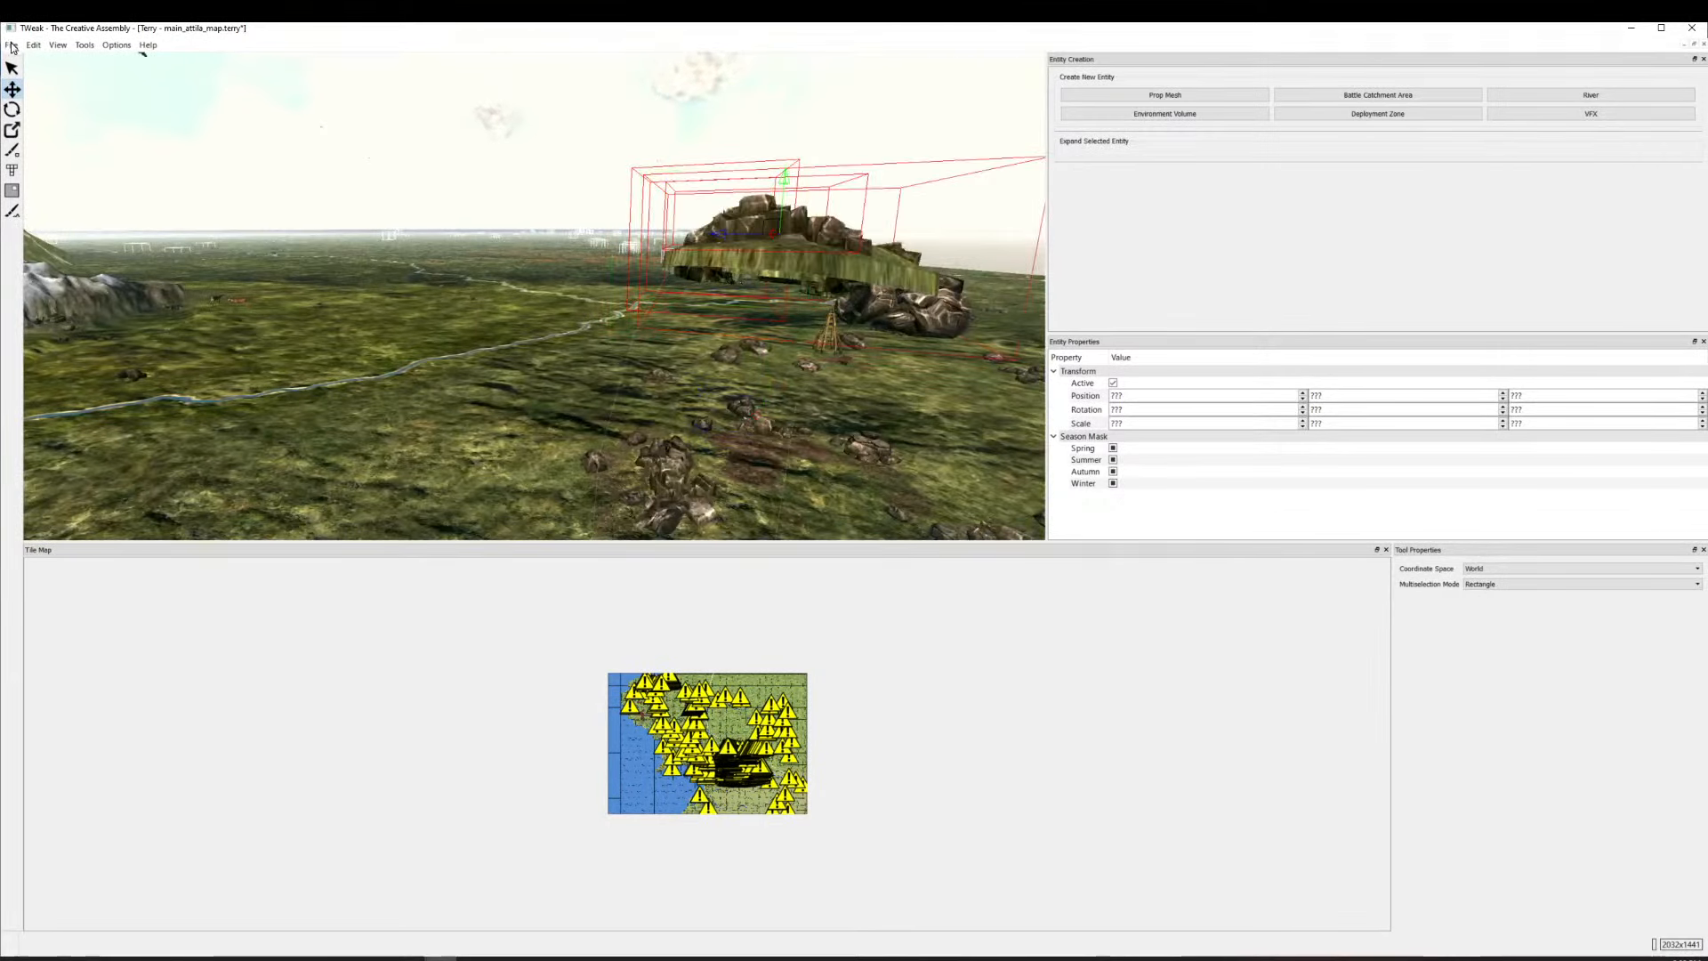
Save the campaign map.
{"action": "left_click", "coordinate": [11, 45]}
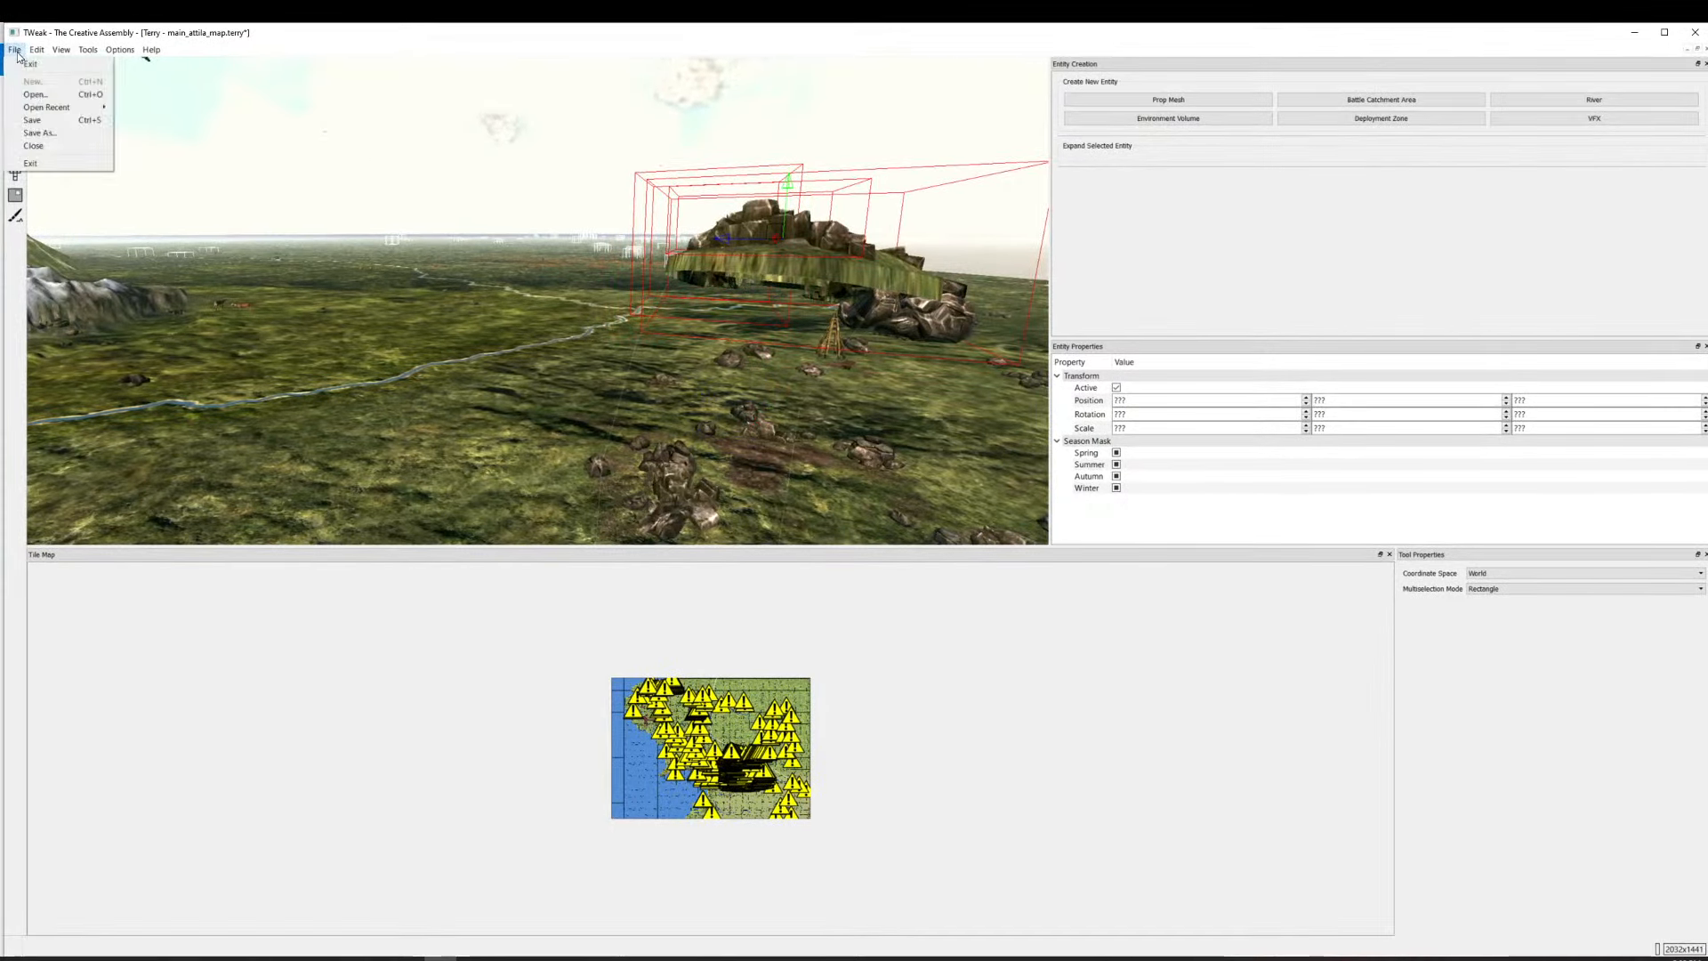
{"action": "left_click", "coordinate": [39, 123]}
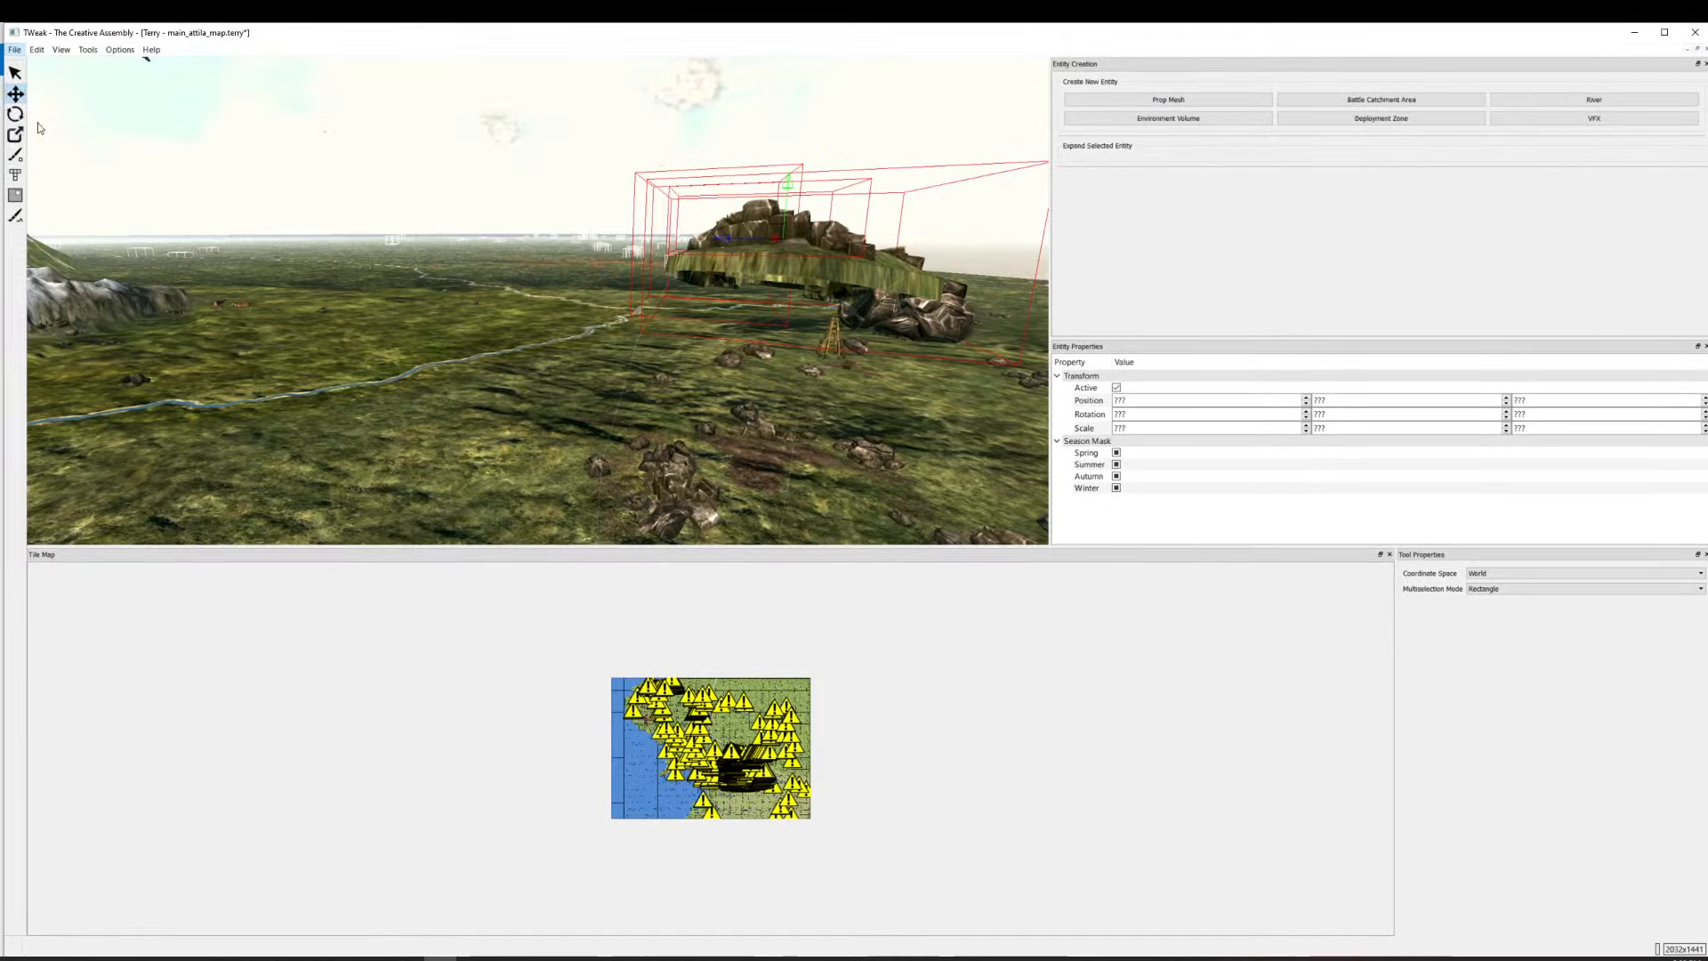
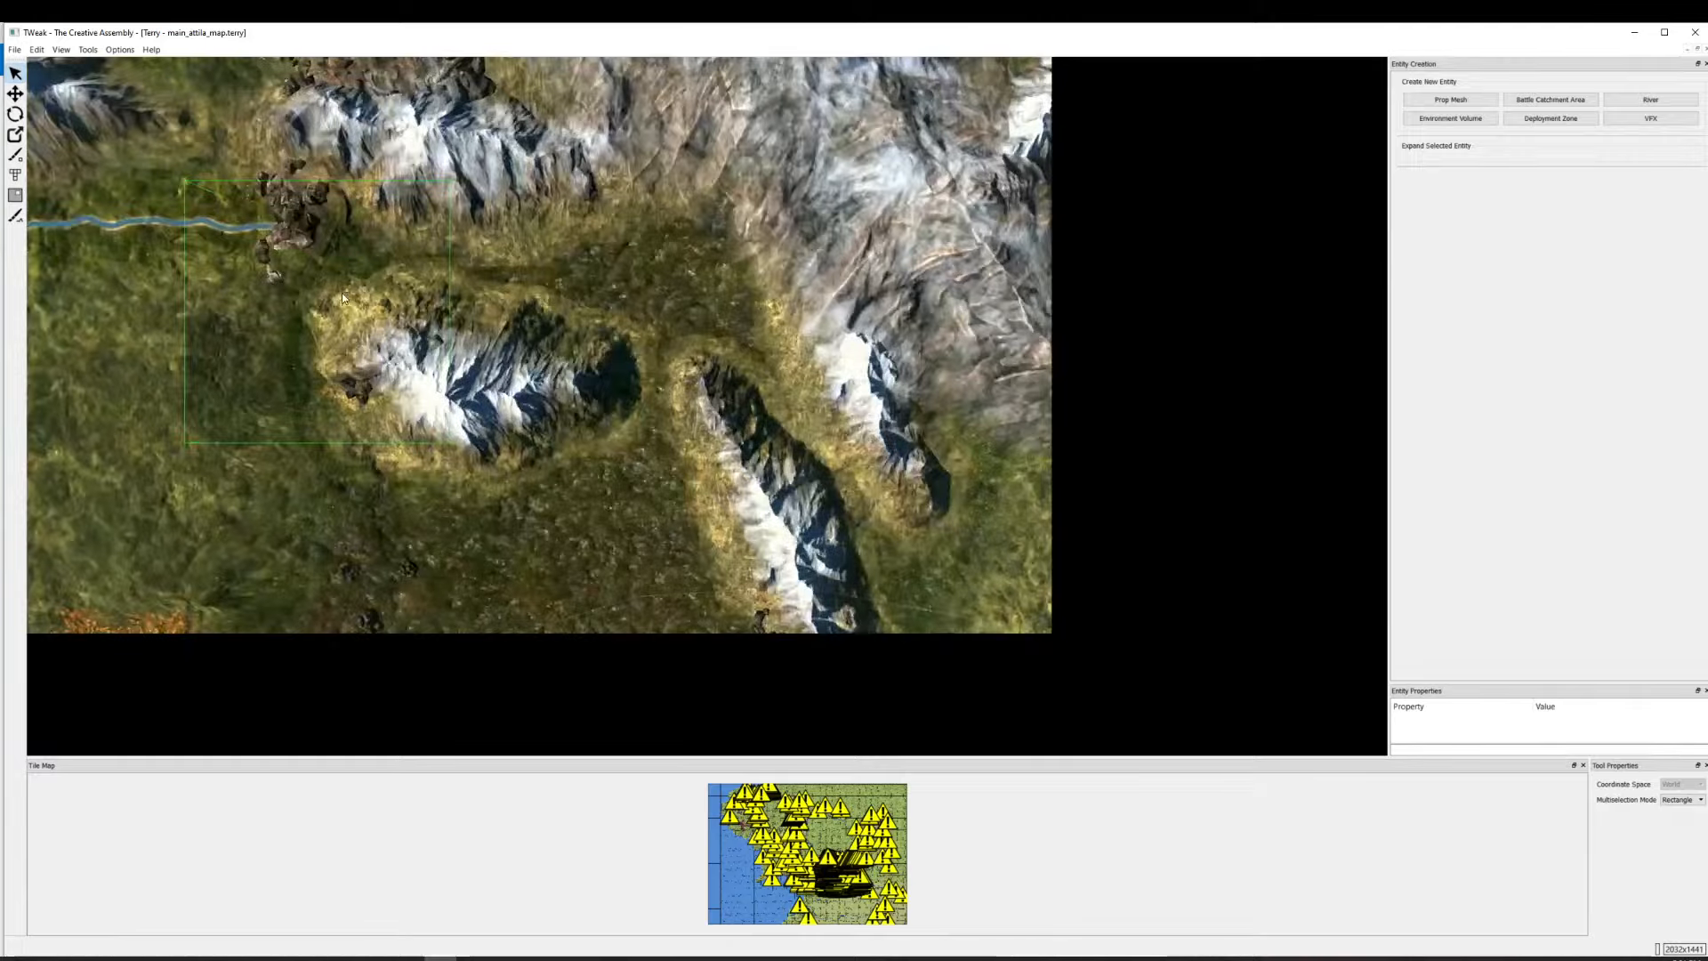
Examine the dressed cliff, the snowy peaks and both river sources from above and from a distance.
{"action": "scroll", "coordinate": [516, 258], "scroll_direction": "up", "scroll_amount": 6}
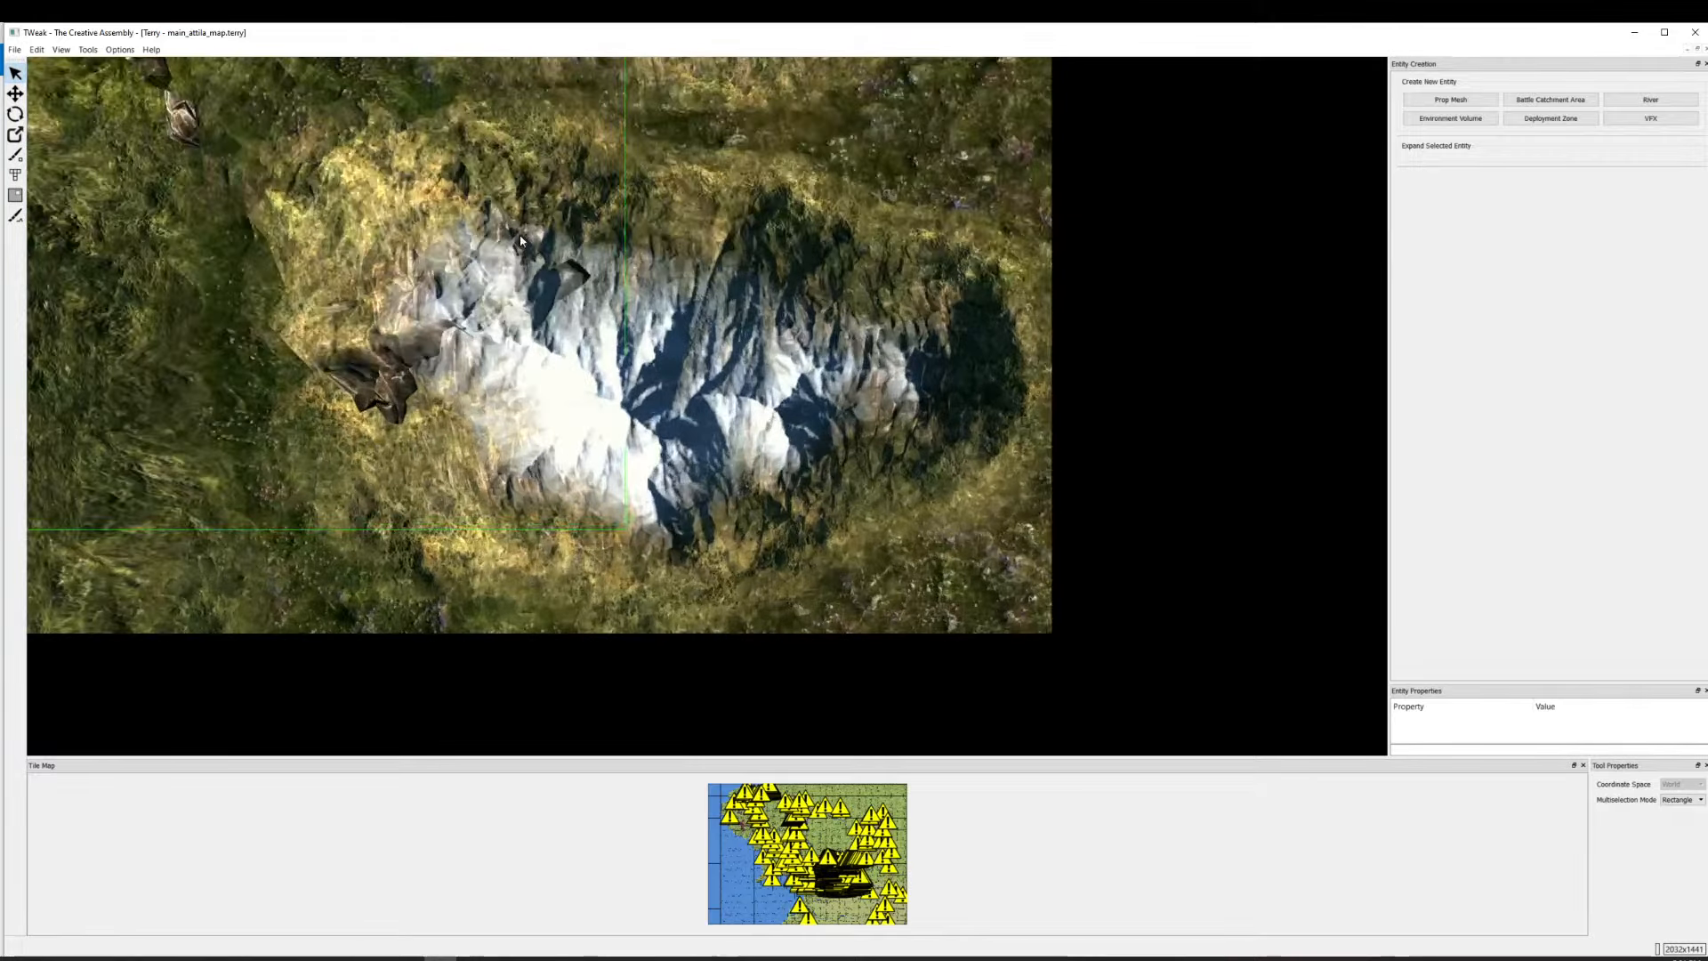
{"action": "left_click_drag", "start_coordinate": [401, 357], "coordinate": [546, 429]}
{"action": "scroll", "coordinate": [812, 263], "scroll_direction": "down", "scroll_amount": 6}
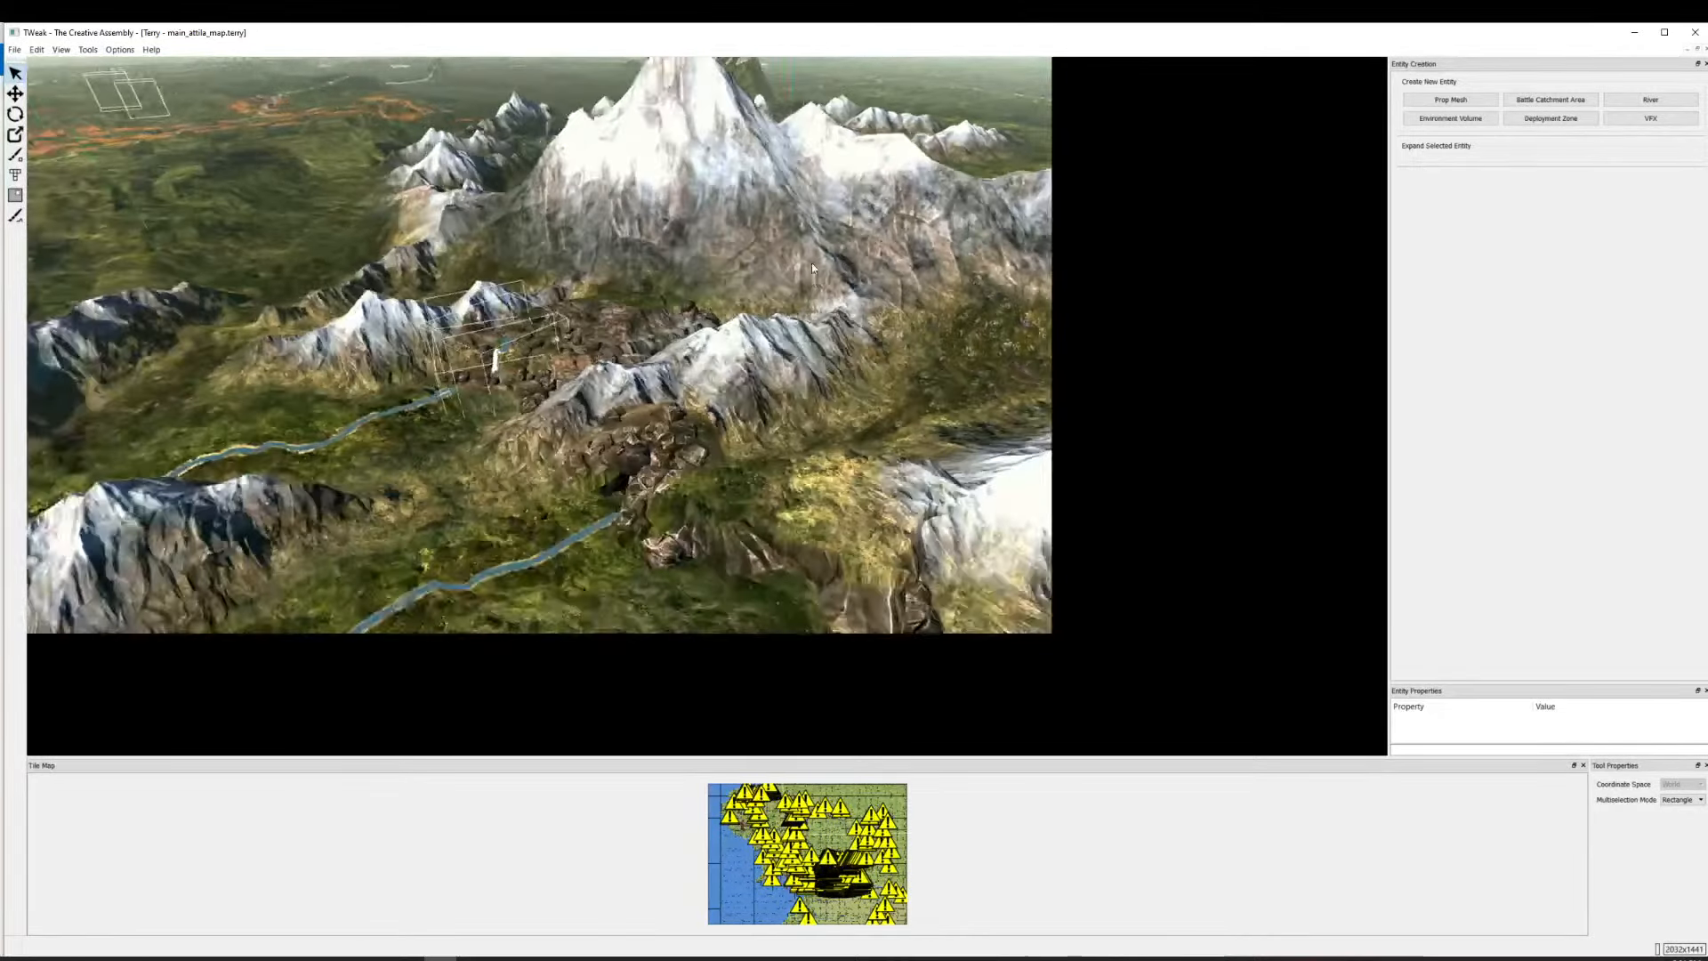
{"action": "scroll", "coordinate": [596, 357], "scroll_direction": "up", "scroll_amount": 8}
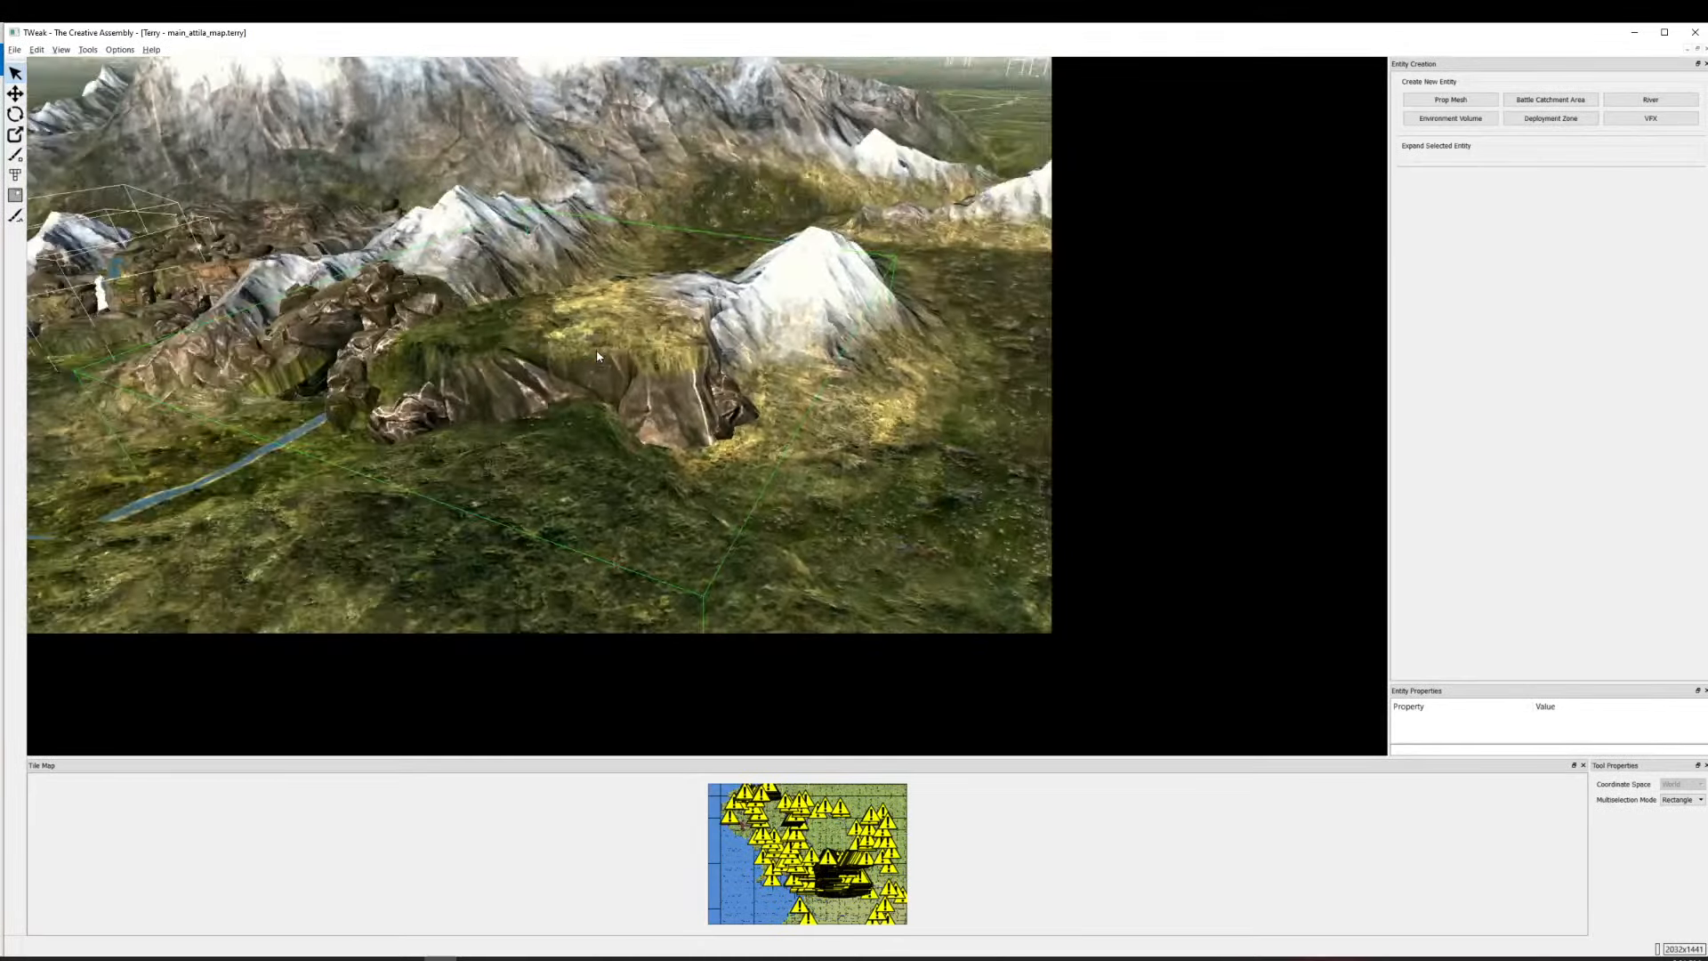
{"action": "left_click_drag", "start_coordinate": [596, 356], "coordinate": [829, 332]}
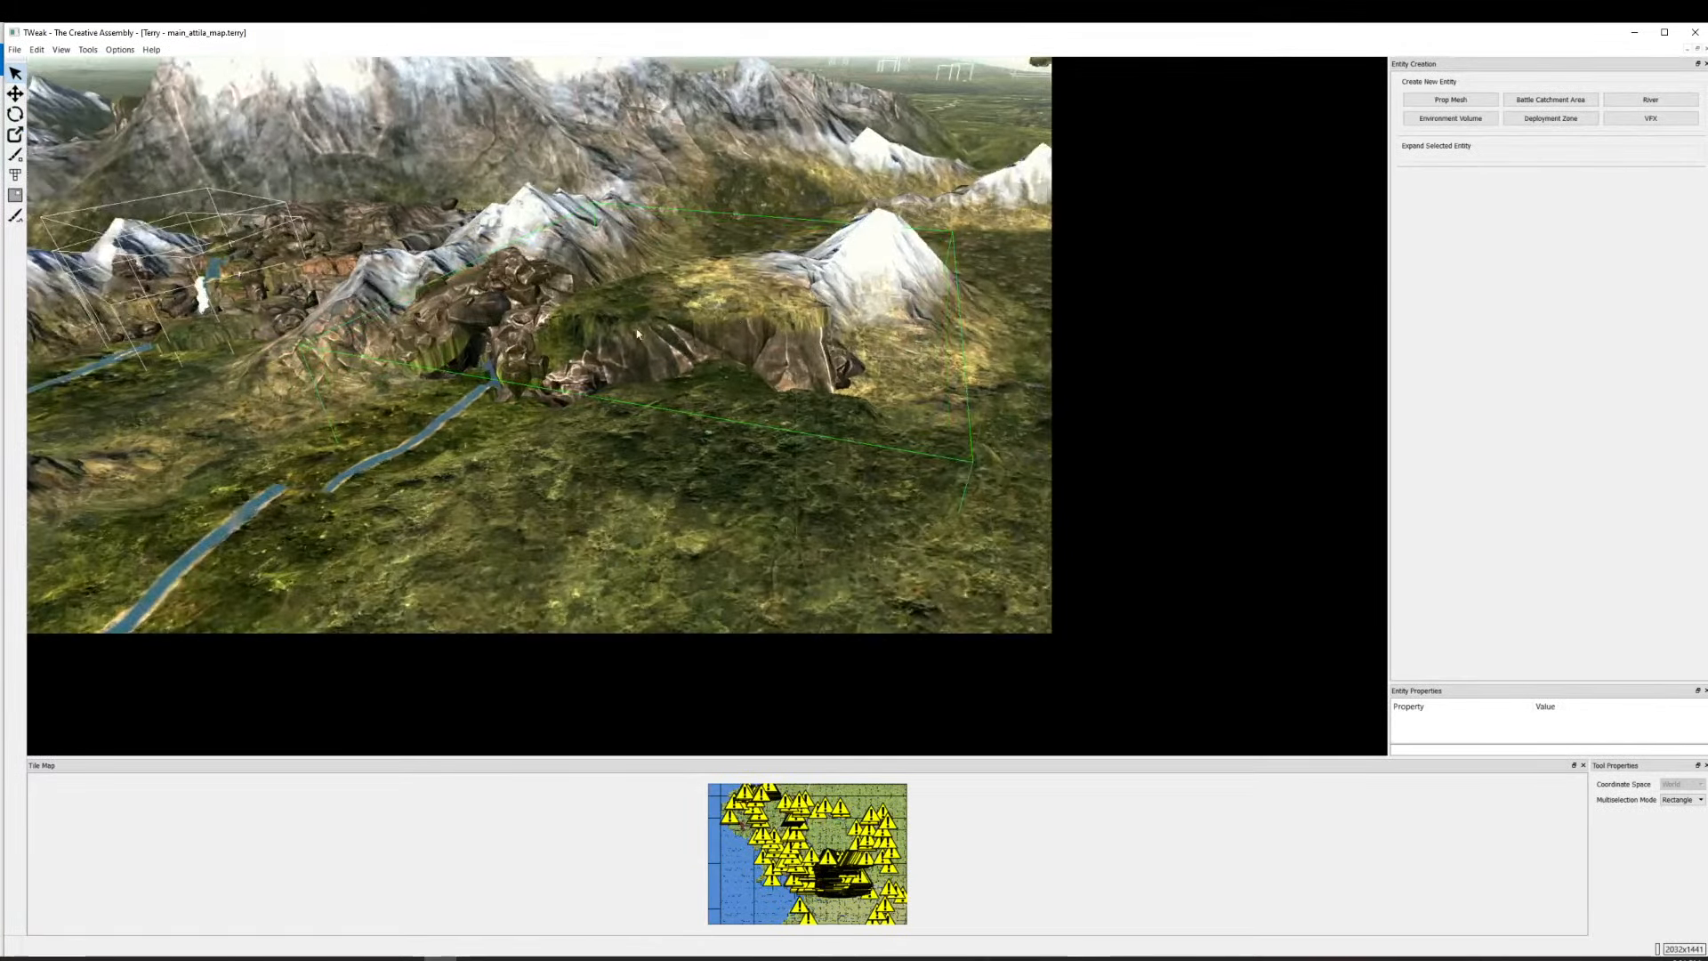
{"action": "scroll", "coordinate": [637, 333], "scroll_direction": "down", "scroll_amount": 8}
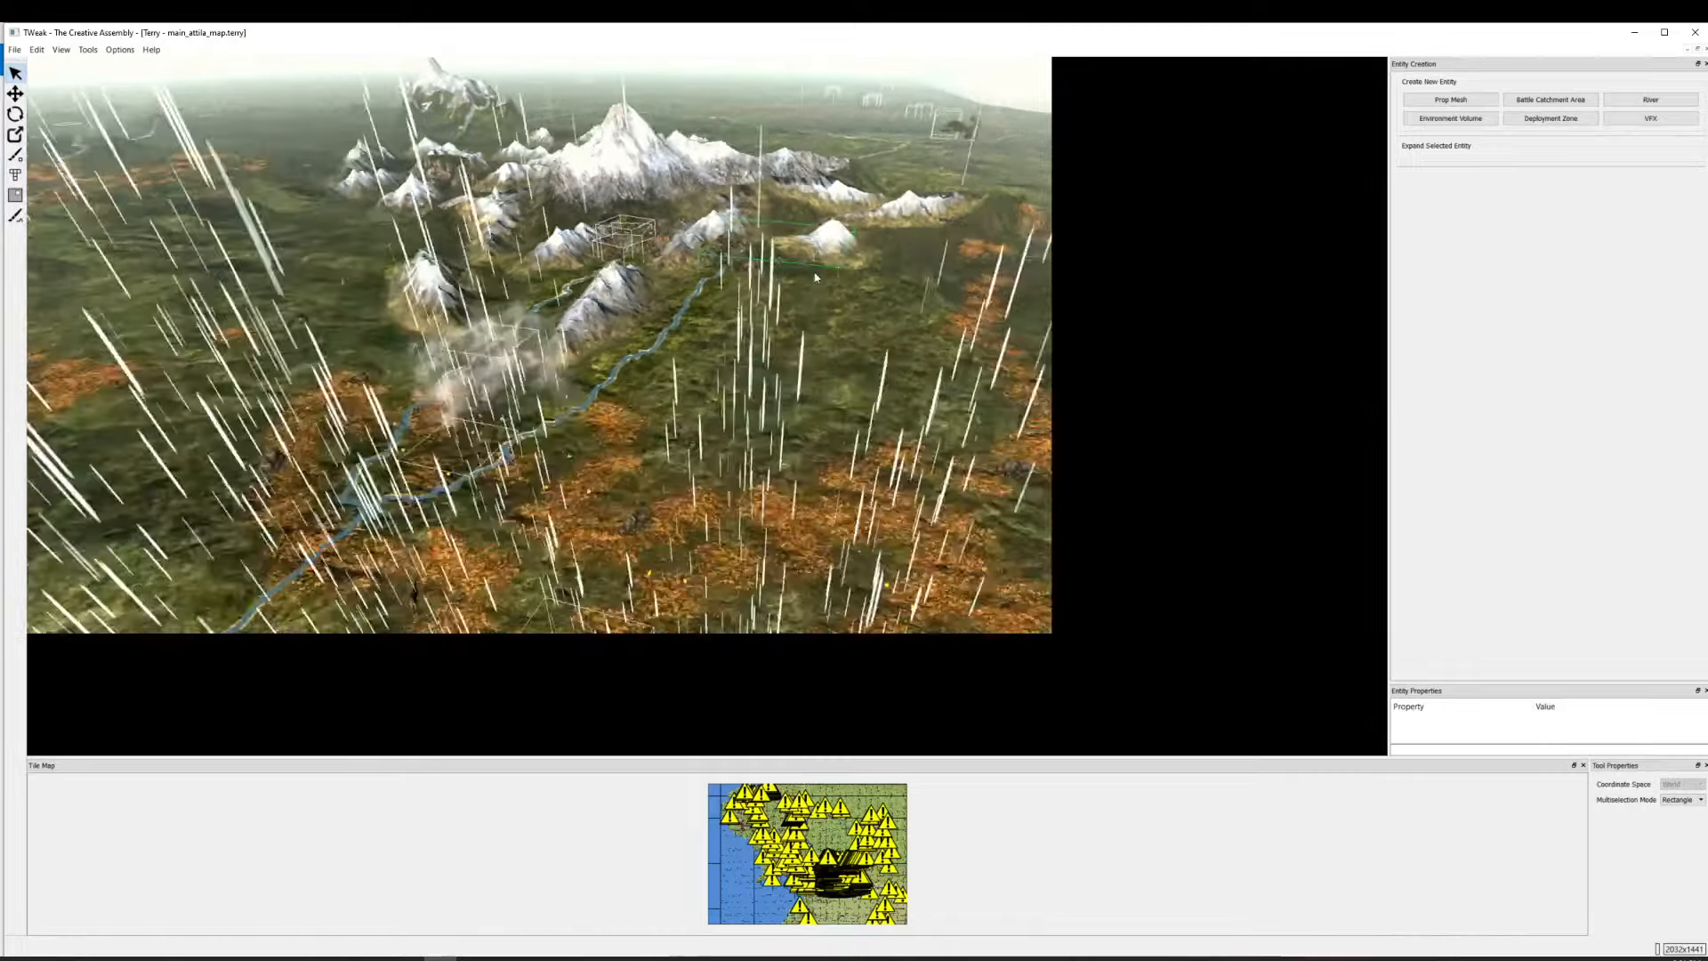
{"action": "left_click_drag", "start_coordinate": [816, 278], "coordinate": [459, 310]}
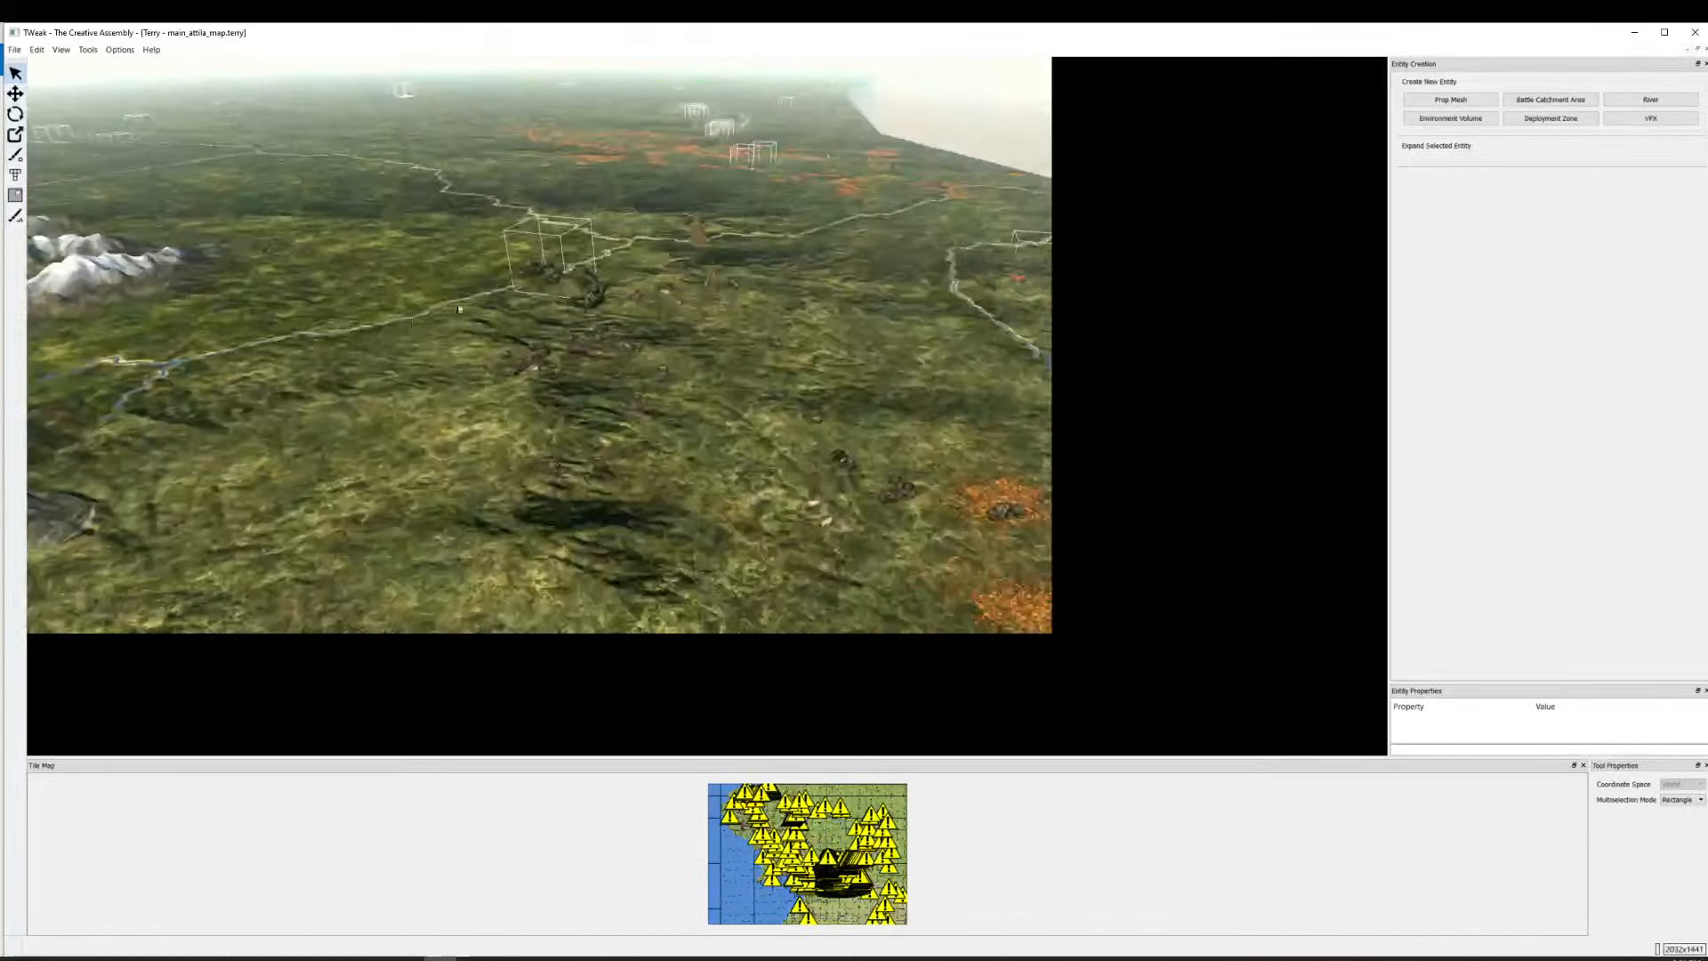
Reposition the rock debris group and the mine entrance props on the plain near the river junction.
{"action": "scroll", "coordinate": [459, 310], "scroll_direction": "up", "scroll_amount": 4}
{"action": "left_click_drag", "start_coordinate": [598, 412], "coordinate": [577, 440]}
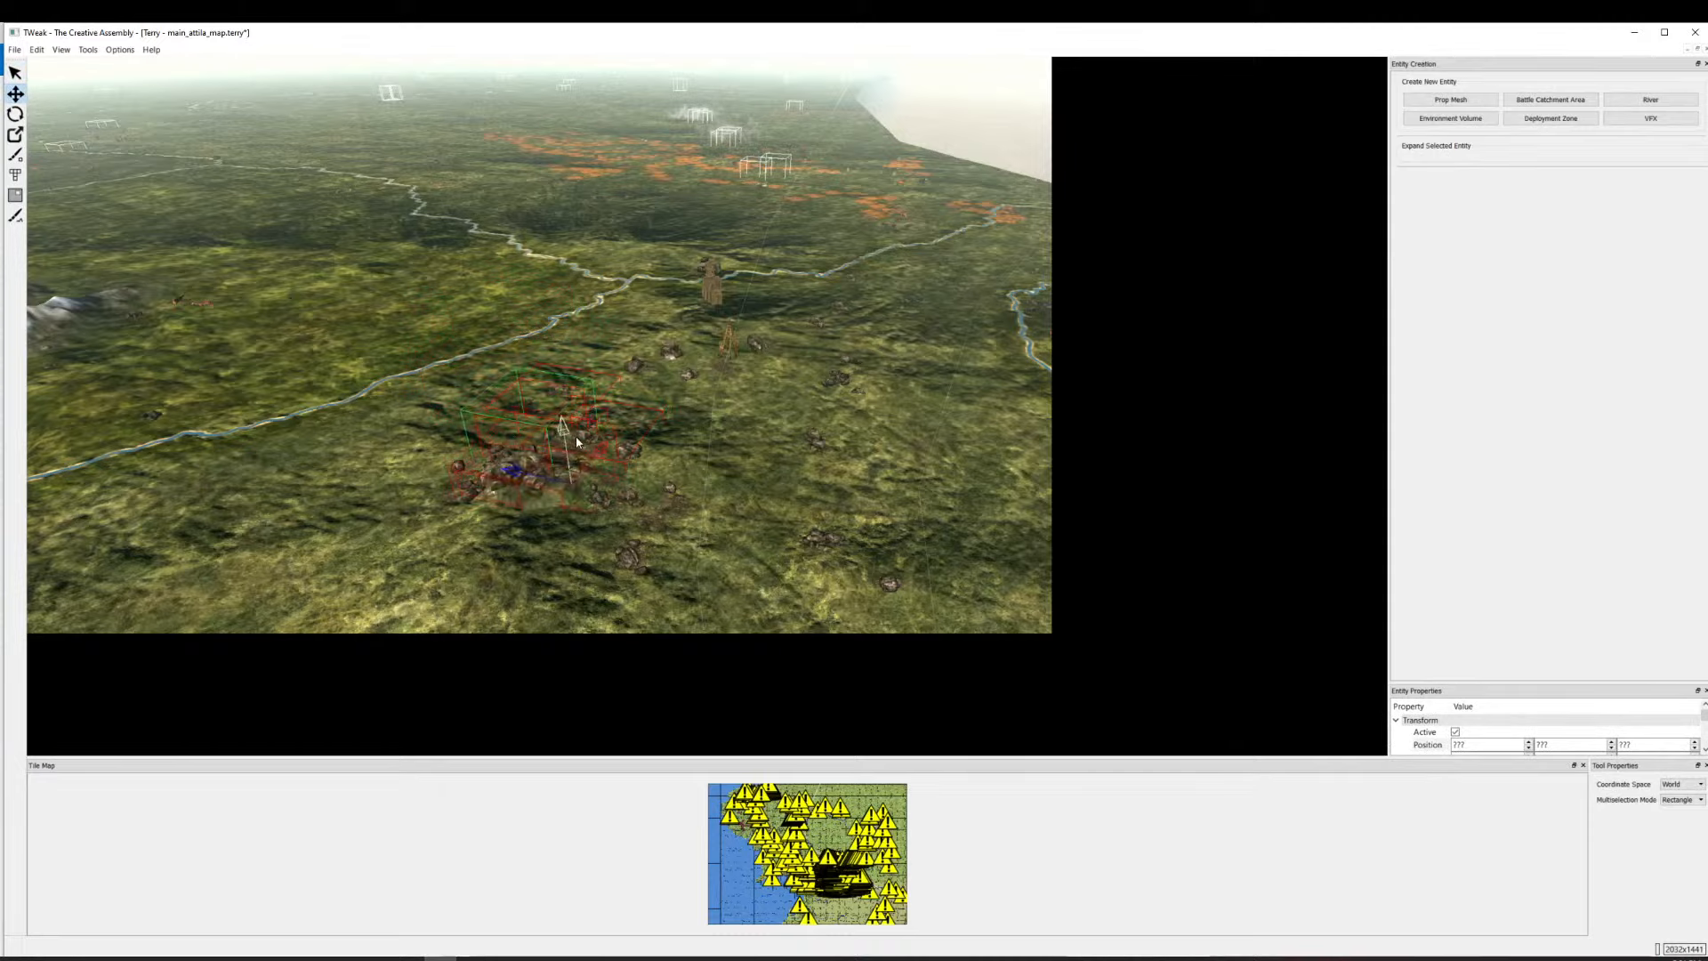
{"action": "left_click", "coordinate": [708, 285]}
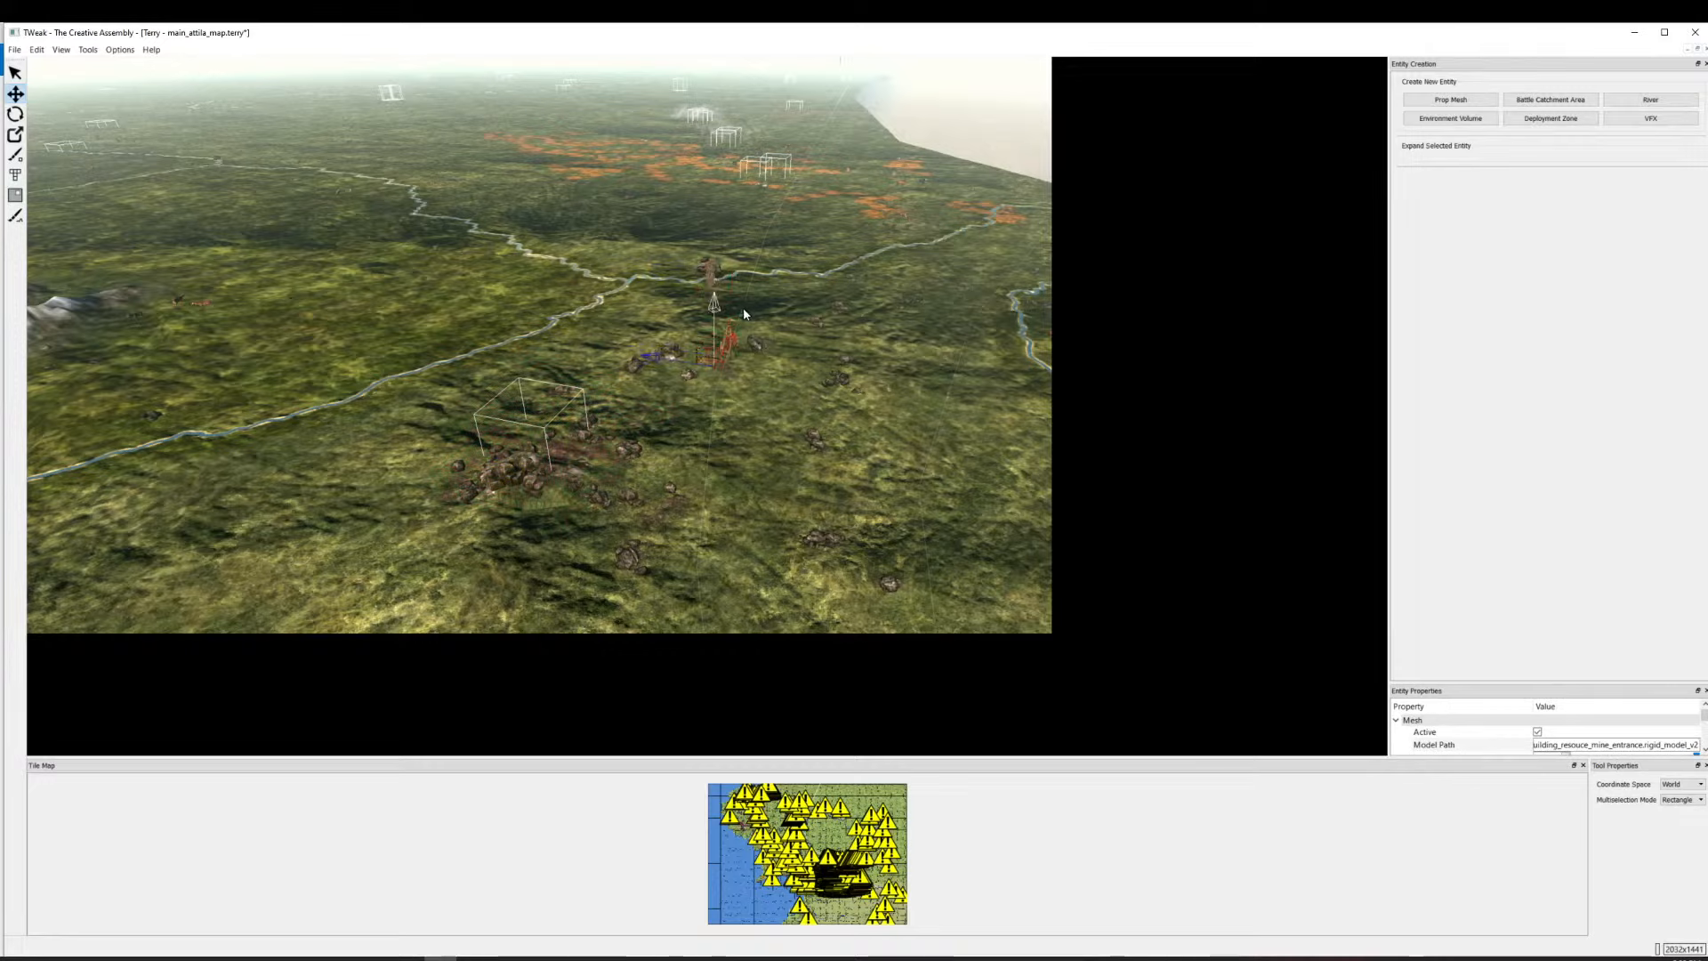
{"action": "left_click", "coordinate": [707, 270]}
{"action": "left_click_drag", "start_coordinate": [706, 270], "coordinate": [589, 544]}
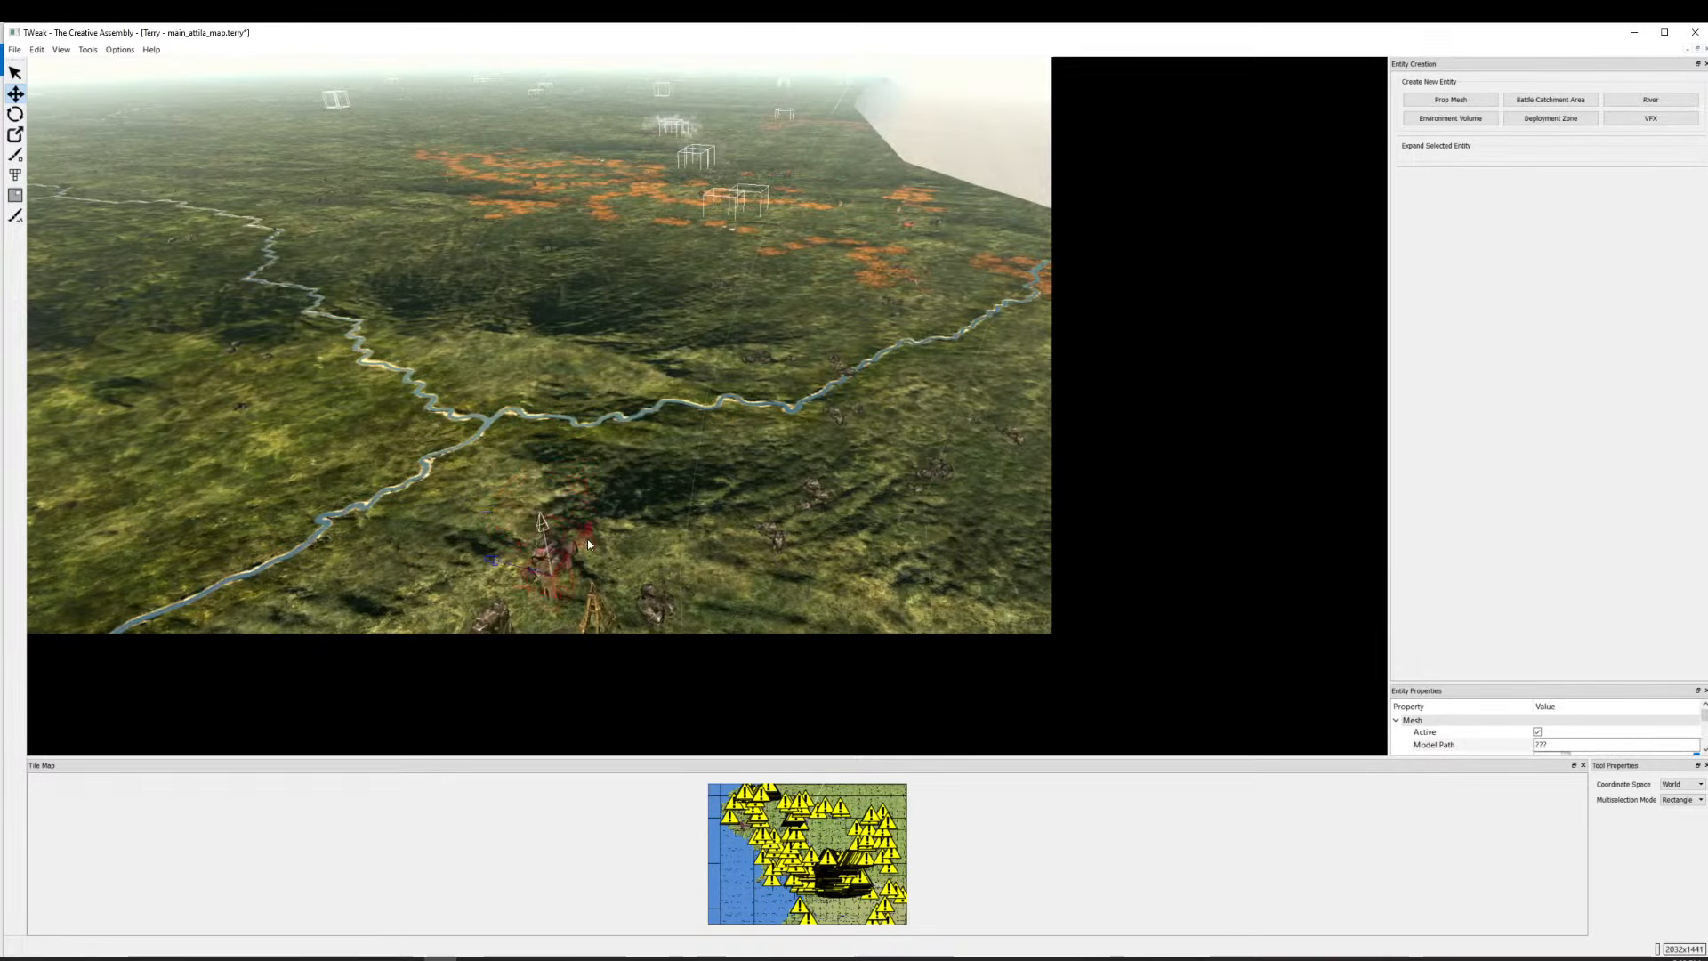
Move the VFX emitter group from the lower river valley up to the waterfall at the river source and deselect it.
{"action": "mouse_move", "coordinate": [607, 616]}
{"action": "left_mouse_down"}
{"action": "mouse_move", "coordinate": [690, 534]}
{"action": "mouse_move", "coordinate": [828, 240]}
{"action": "left_mouse_up"}
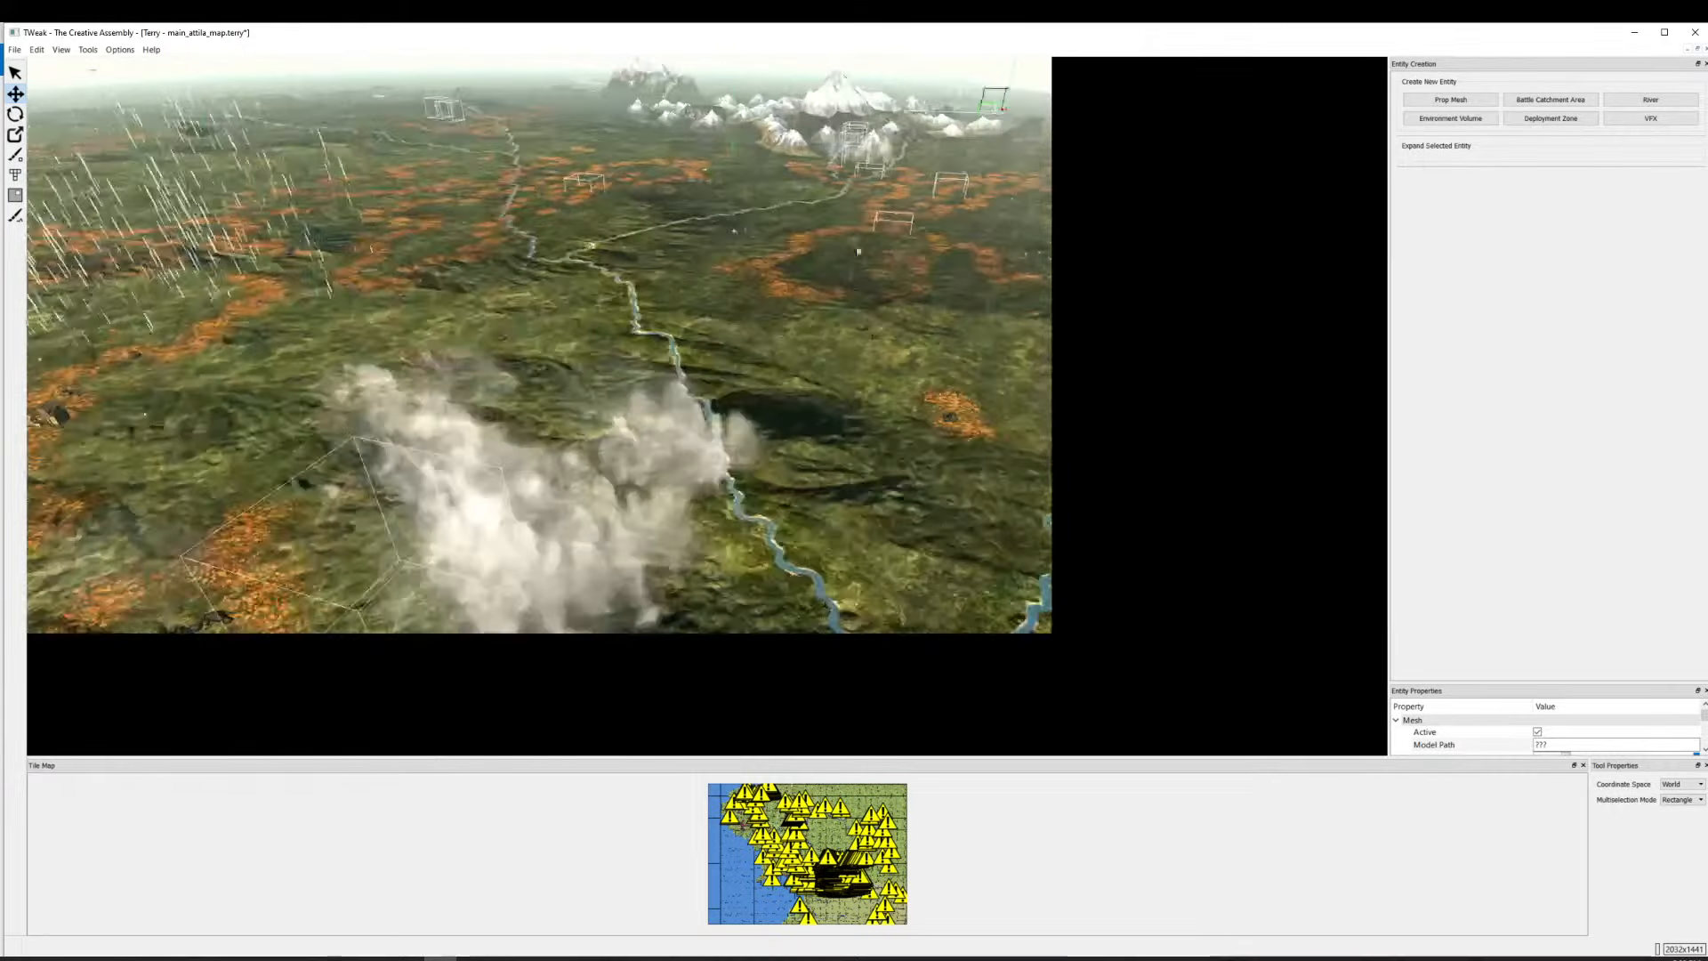
{"action": "mouse_move", "coordinate": [596, 569]}
{"action": "left_mouse_down"}
{"action": "mouse_move", "coordinate": [686, 397]}
{"action": "mouse_move", "coordinate": [839, 197]}
{"action": "mouse_move", "coordinate": [707, 367]}
{"action": "left_mouse_up"}
{"action": "left_click", "coordinate": [705, 307]}
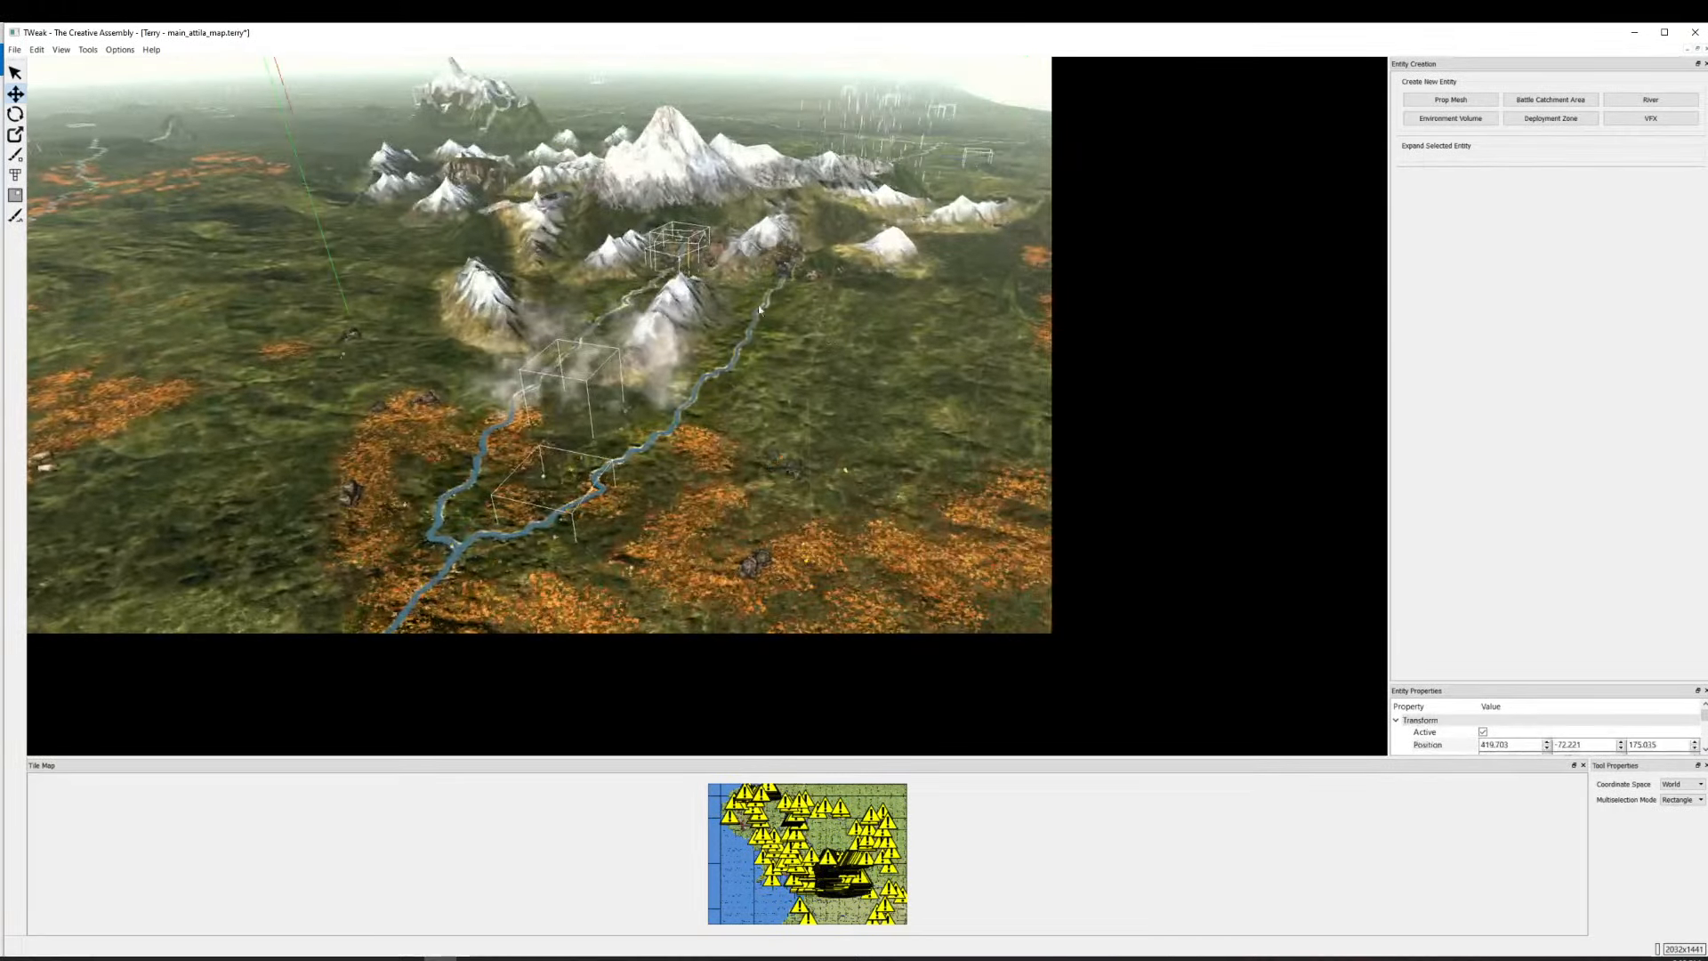
{"action": "left_click_drag", "start_coordinate": [705, 307], "coordinate": [462, 499]}
{"action": "left_click_drag", "start_coordinate": [800, 303], "coordinate": [498, 534]}
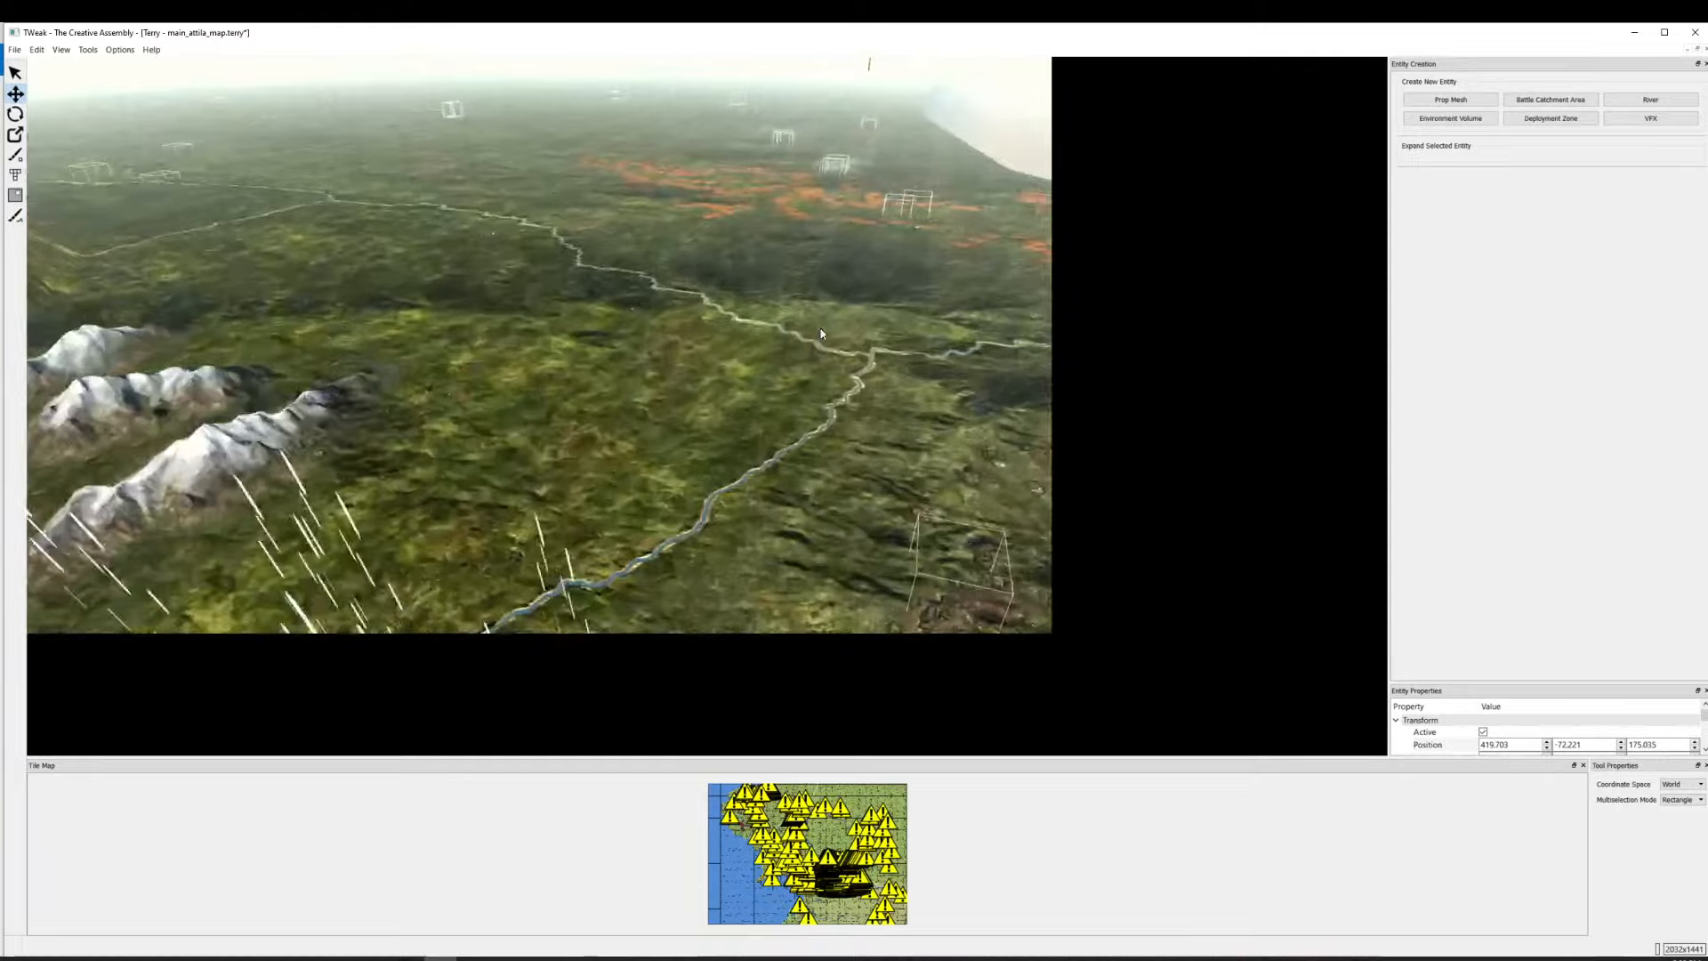
{"action": "scroll", "coordinate": [672, 400], "scroll_direction": "down", "scroll_amount": 2}
{"action": "left_click_drag", "start_coordinate": [673, 400], "coordinate": [645, 366]}
{"action": "left_click", "coordinate": [564, 321]}
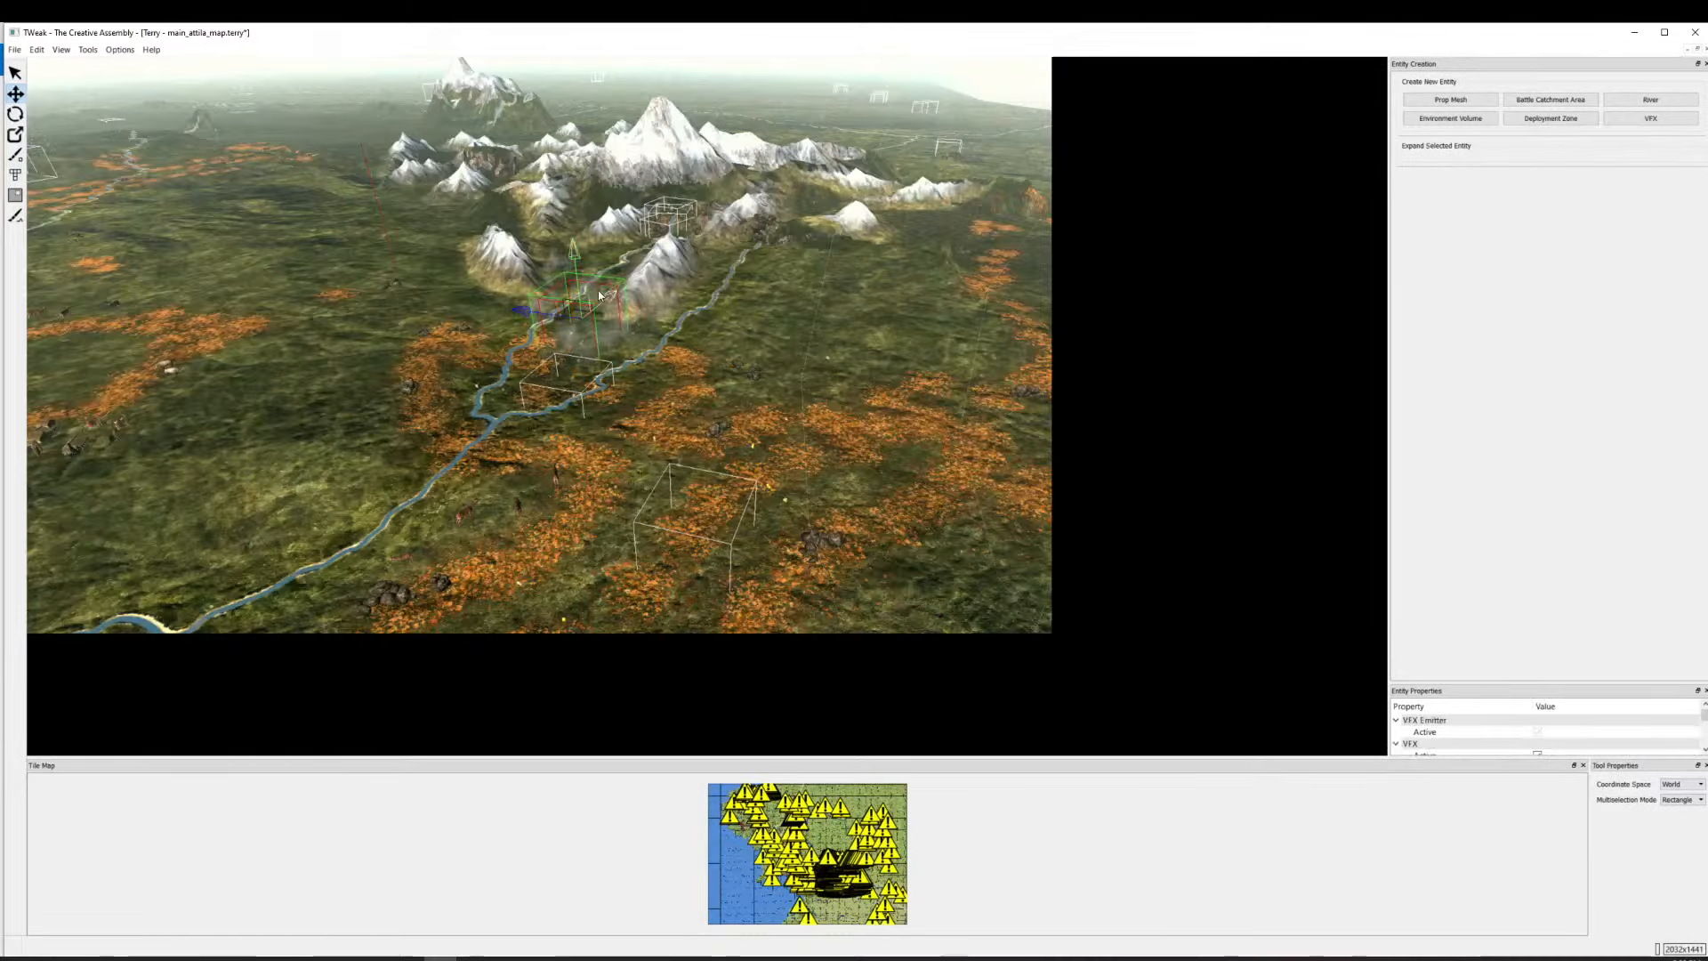
{"action": "left_click_drag", "start_coordinate": [564, 321], "coordinate": [706, 232]}
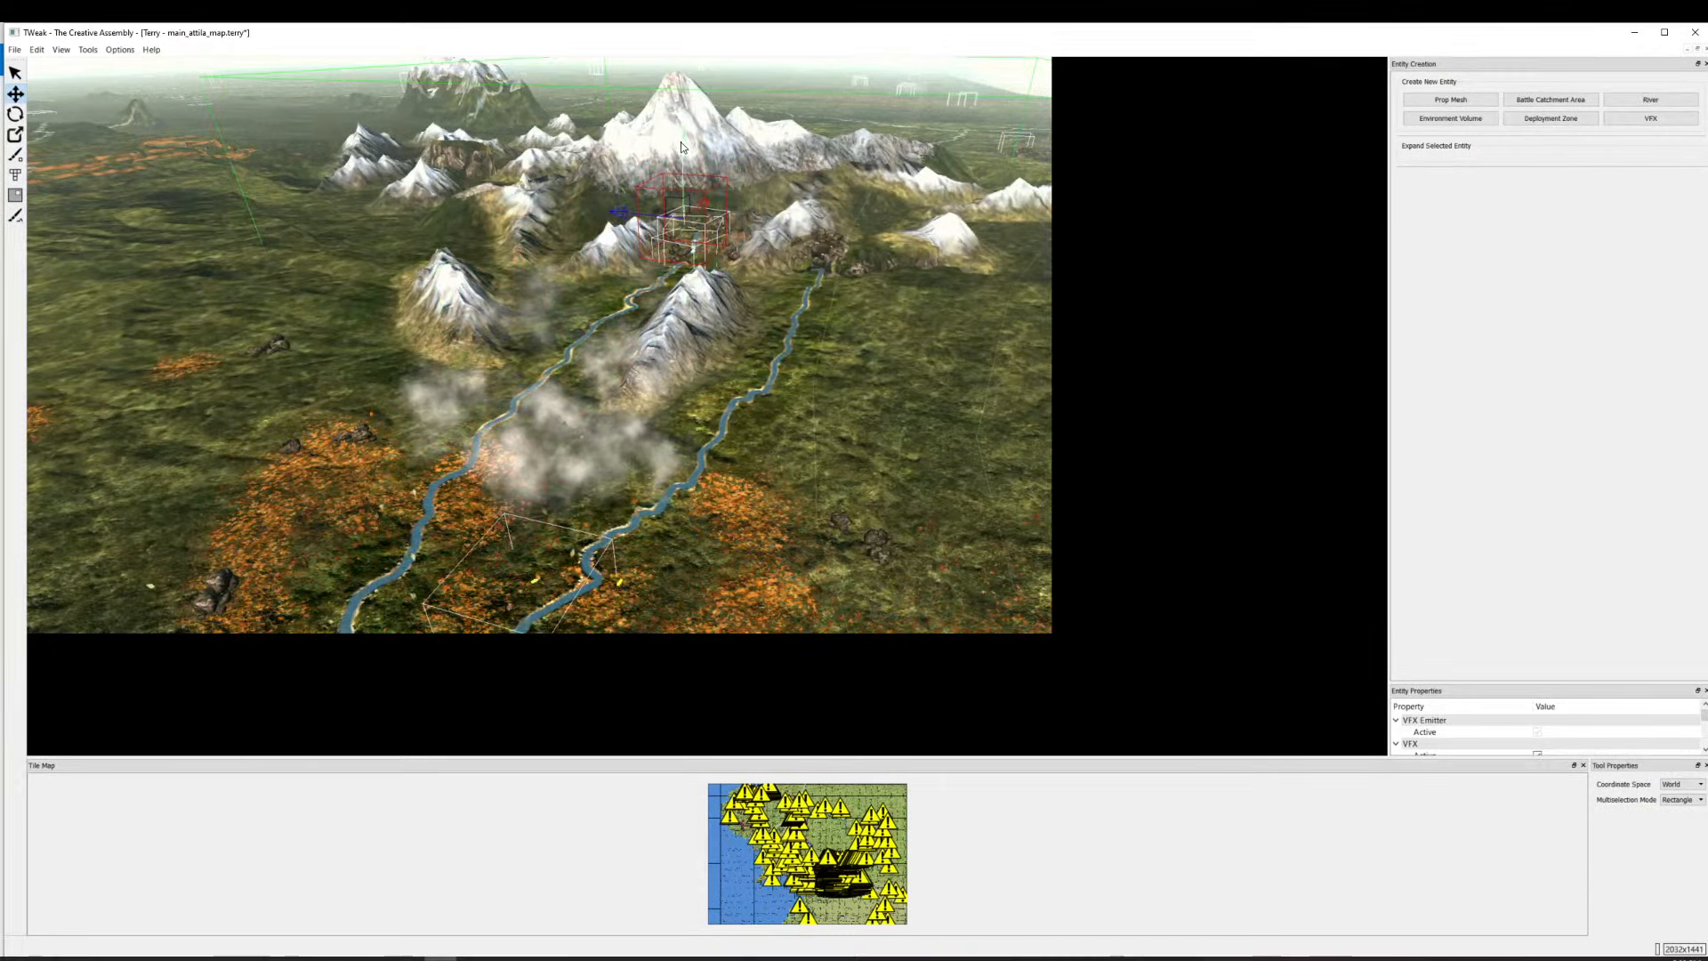
{"action": "left_click_drag", "start_coordinate": [897, 326], "coordinate": [701, 468]}
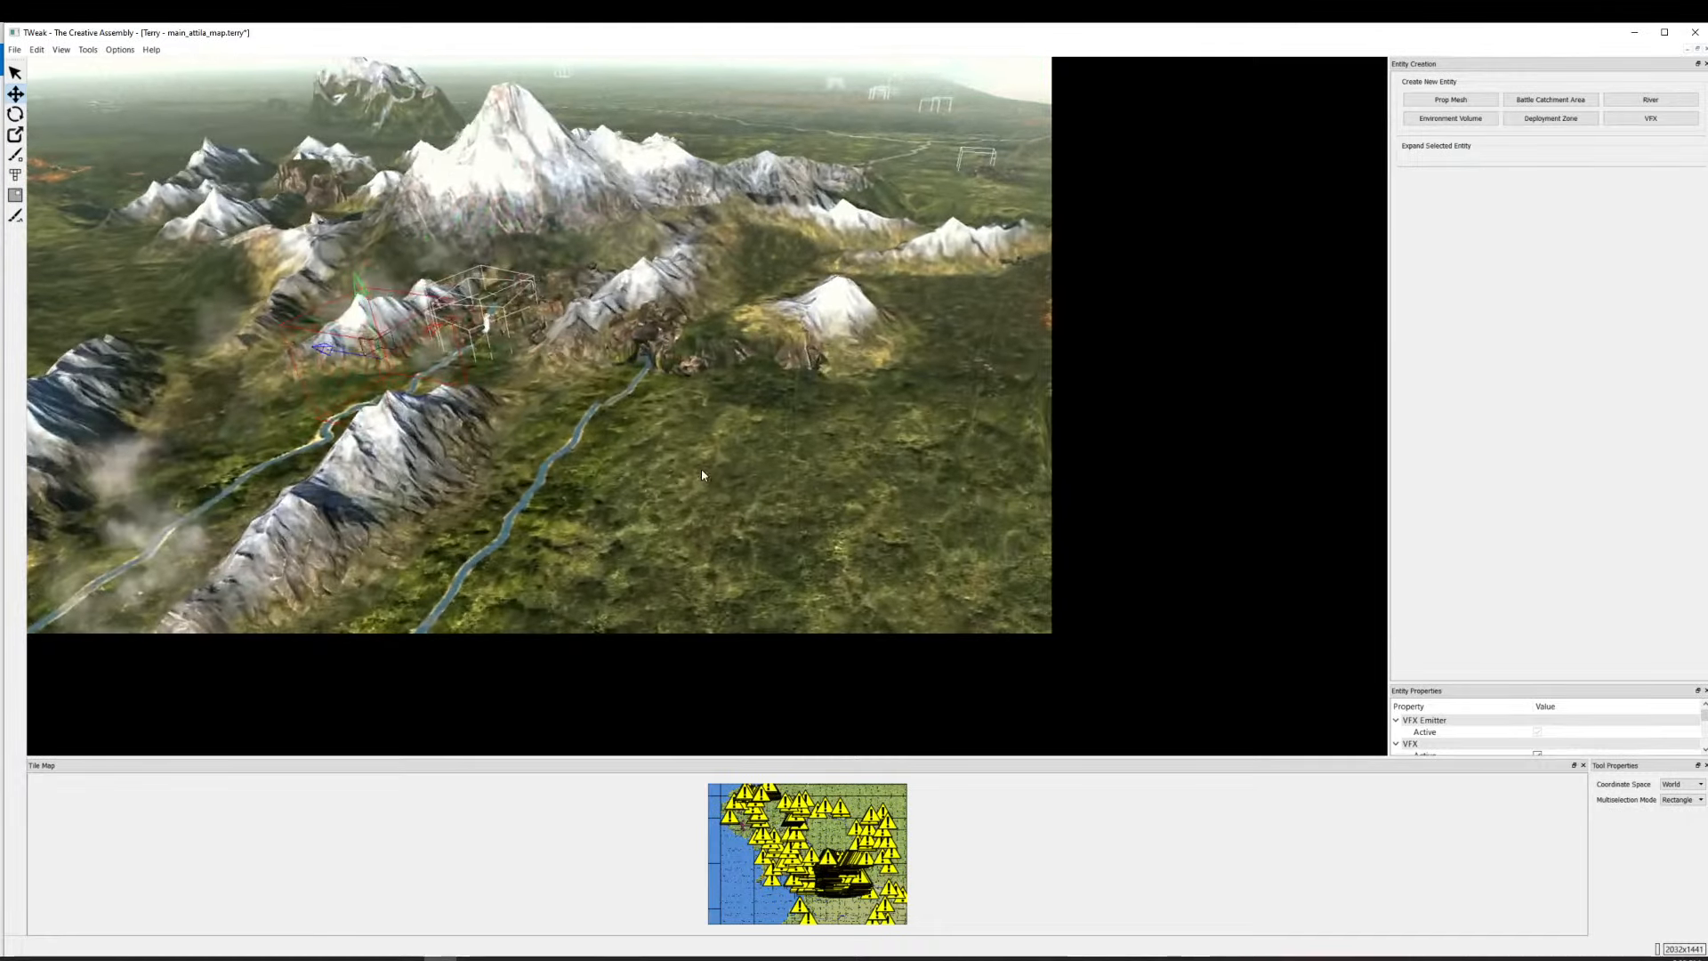
{"action": "scroll", "coordinate": [728, 488], "scroll_direction": "down", "scroll_amount": 2}
{"action": "left_click", "coordinate": [728, 488]}
Survey the clouds, mountain ranges, rivers and orange forests across the wider map for remaining VFX and prop groups.
{"action": "scroll", "coordinate": [561, 386], "scroll_direction": "down", "scroll_amount": 4}
{"action": "left_click_drag", "start_coordinate": [560, 386], "coordinate": [437, 426]}
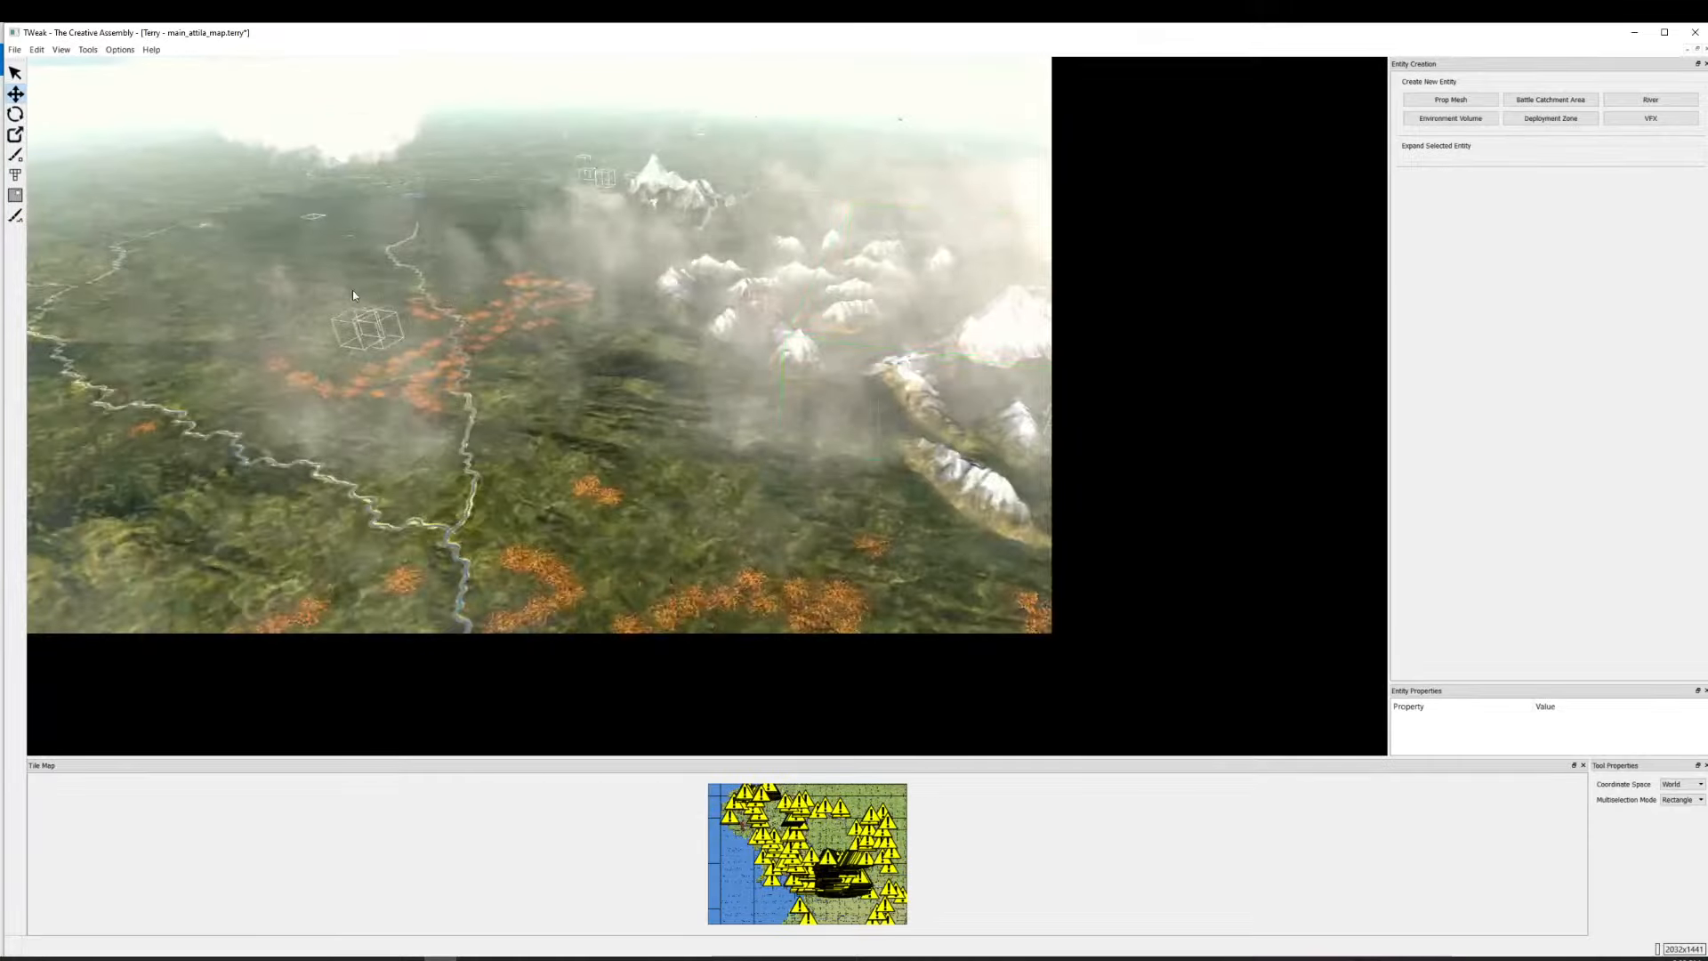
{"action": "left_click_drag", "start_coordinate": [453, 233], "coordinate": [779, 475]}
{"action": "scroll", "coordinate": [735, 466], "scroll_direction": "down", "scroll_amount": 5}
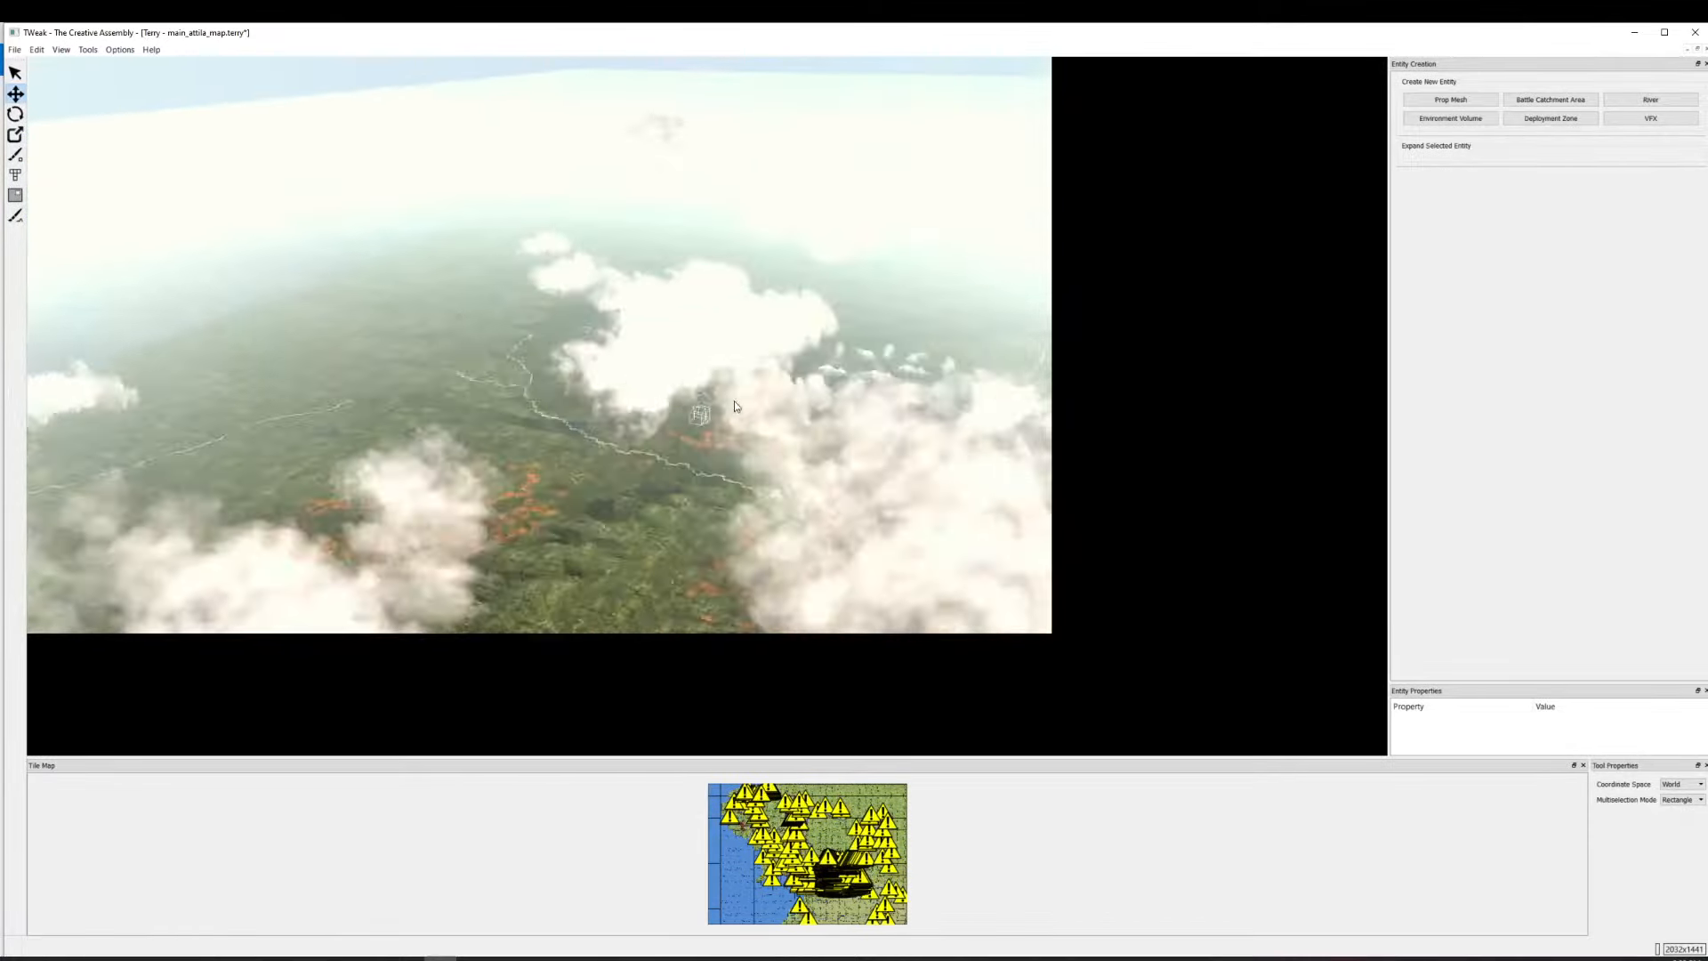
{"action": "scroll", "coordinate": [552, 442], "scroll_direction": "up", "scroll_amount": 5}
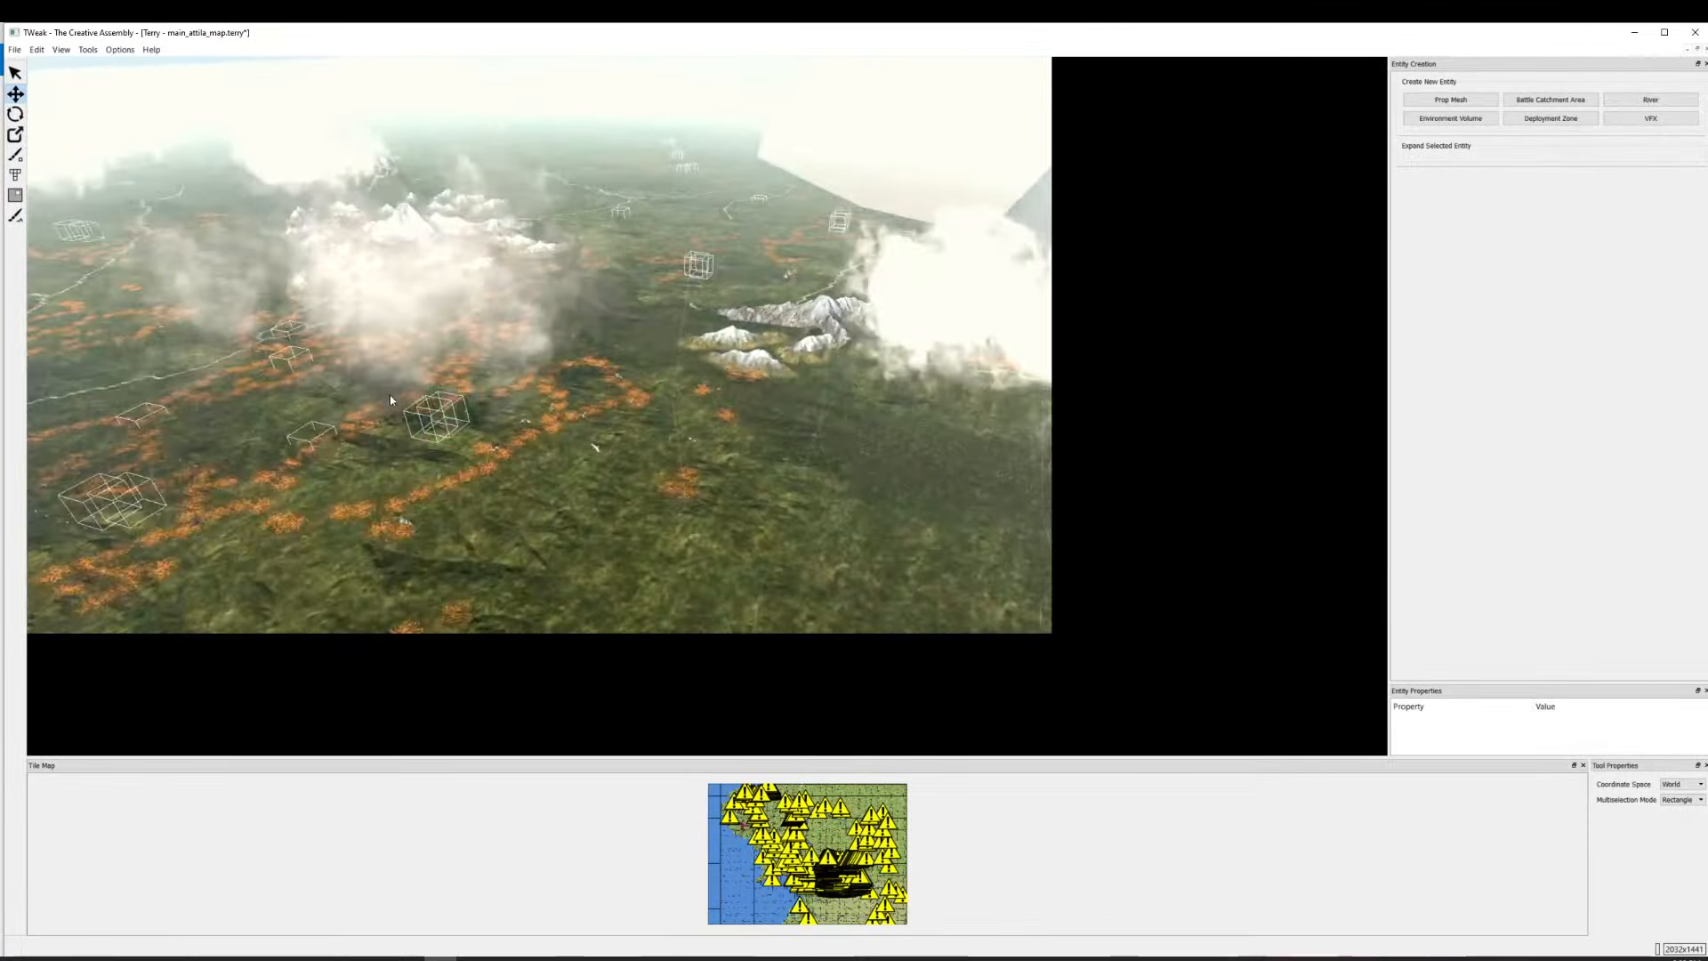
{"action": "left_click_drag", "start_coordinate": [337, 222], "coordinate": [457, 388]}
{"action": "scroll", "coordinate": [626, 463], "scroll_direction": "up", "scroll_amount": 3}
{"action": "left_click_drag", "start_coordinate": [374, 498], "coordinate": [854, 330]}
{"action": "scroll", "coordinate": [549, 242], "scroll_direction": "up", "scroll_amount": 2}
{"action": "left_click_drag", "start_coordinate": [182, 211], "coordinate": [516, 498]}
{"action": "scroll", "coordinate": [808, 184], "scroll_direction": "down", "scroll_amount": 2}
{"action": "left_click_drag", "start_coordinate": [807, 184], "coordinate": [244, 261]}
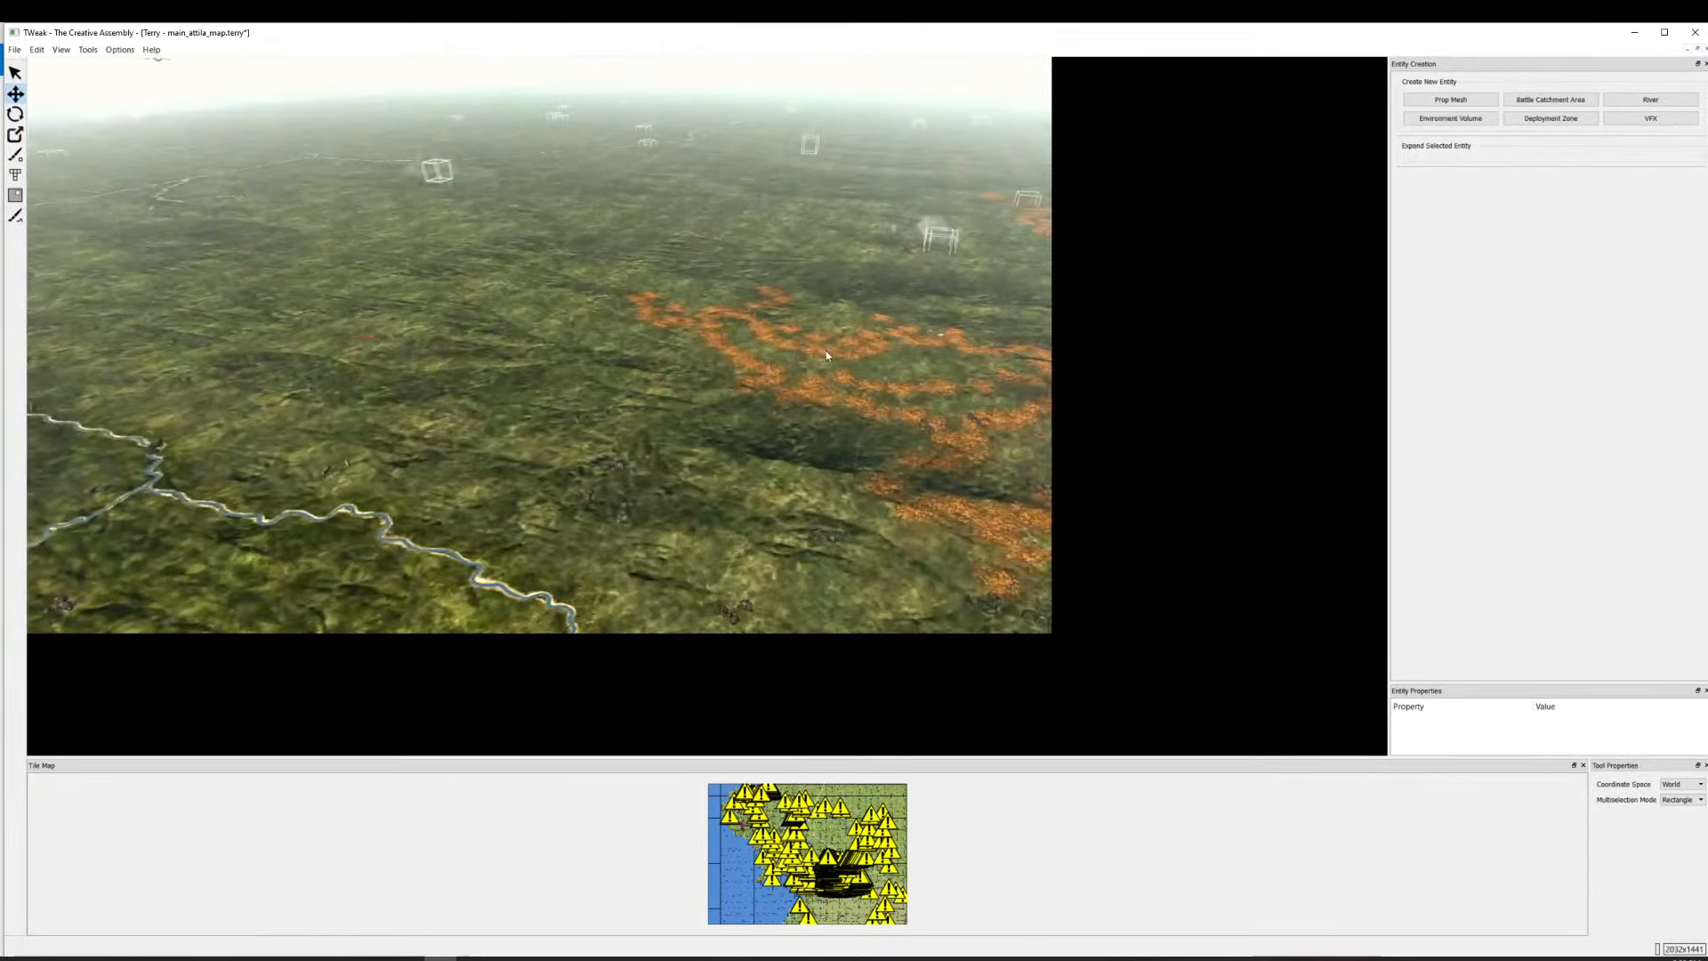
Select the boxed group inside the smoke beside the orange forest, move it onto the open grass behind the smoke and deselect it.
{"action": "left_click_drag", "start_coordinate": [907, 312], "coordinate": [602, 377]}
{"action": "scroll", "coordinate": [742, 484], "scroll_direction": "up", "scroll_amount": 2}
{"action": "left_click_drag", "start_coordinate": [742, 484], "coordinate": [719, 396]}
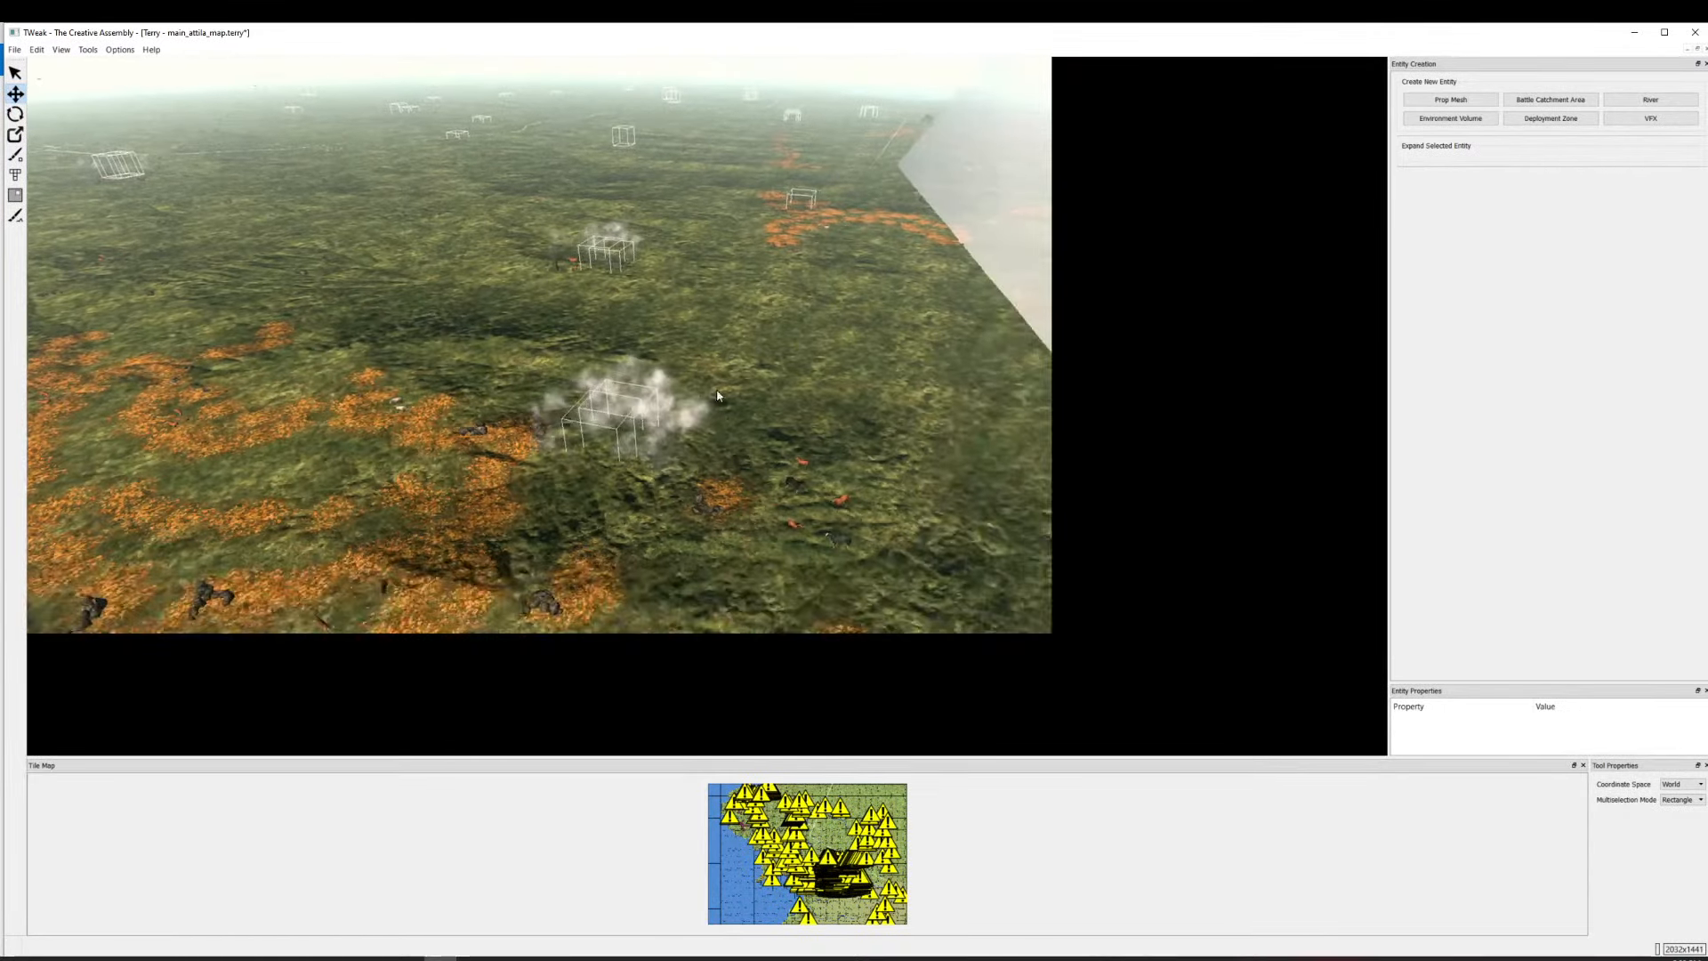
{"action": "left_click", "coordinate": [573, 448]}
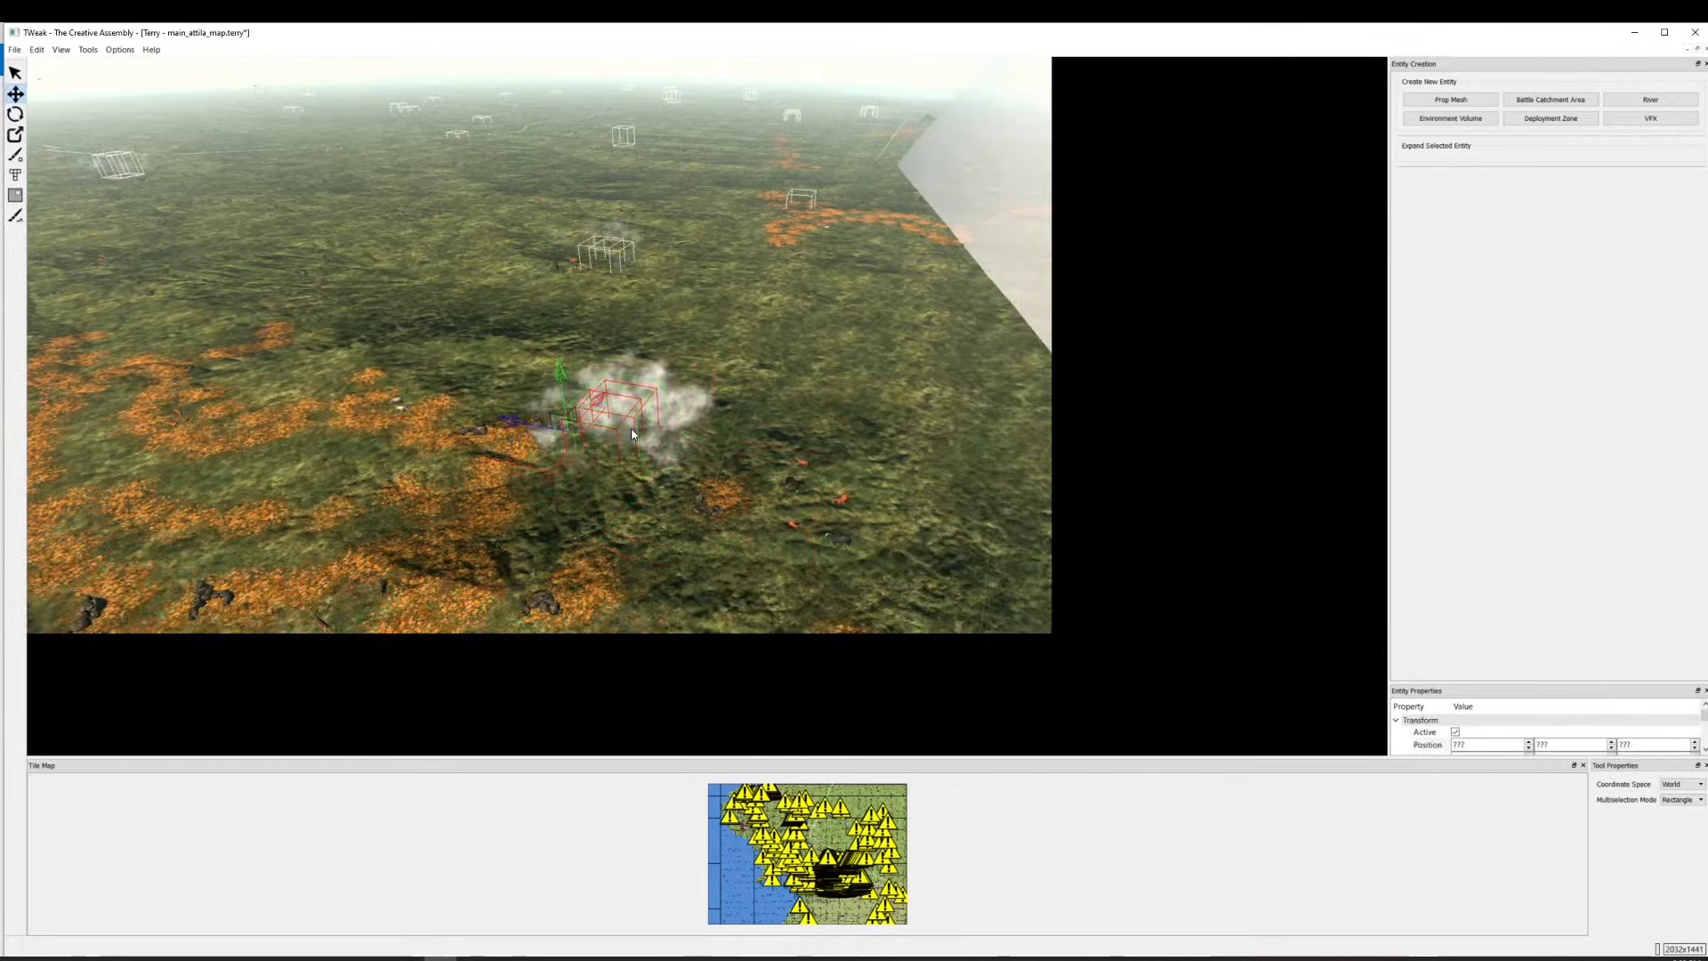
{"action": "left_click_drag", "start_coordinate": [633, 434], "coordinate": [604, 385]}
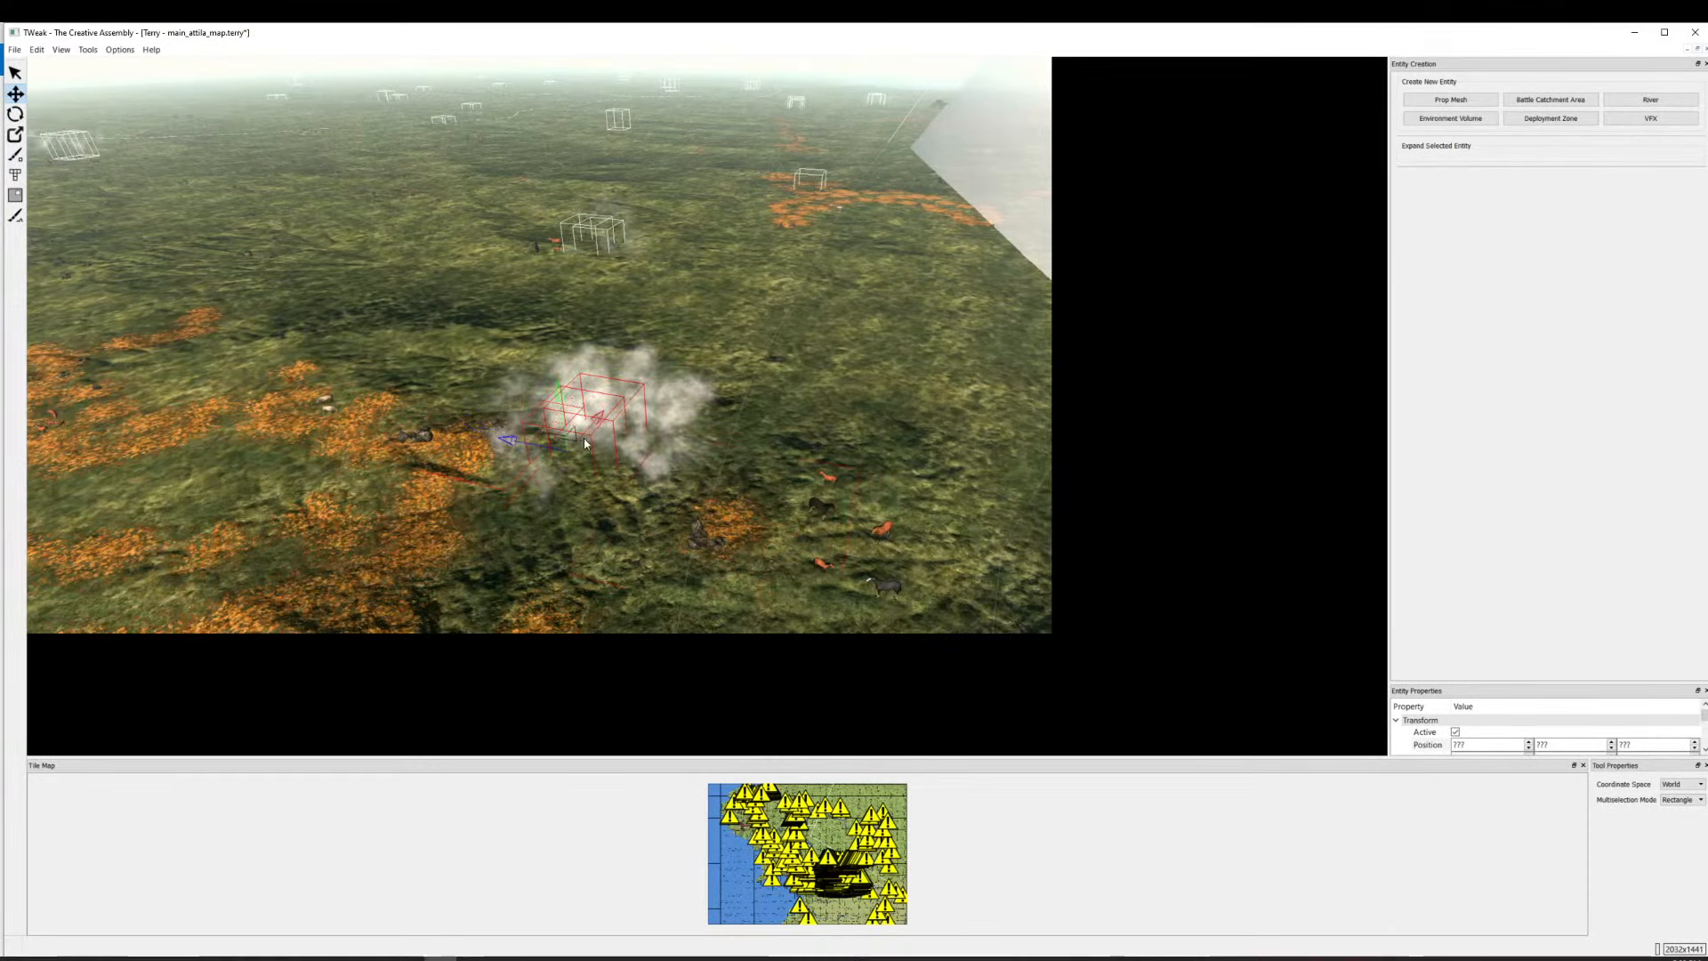
{"action": "left_click", "coordinate": [627, 391]}
{"action": "left_click", "coordinate": [483, 432]}
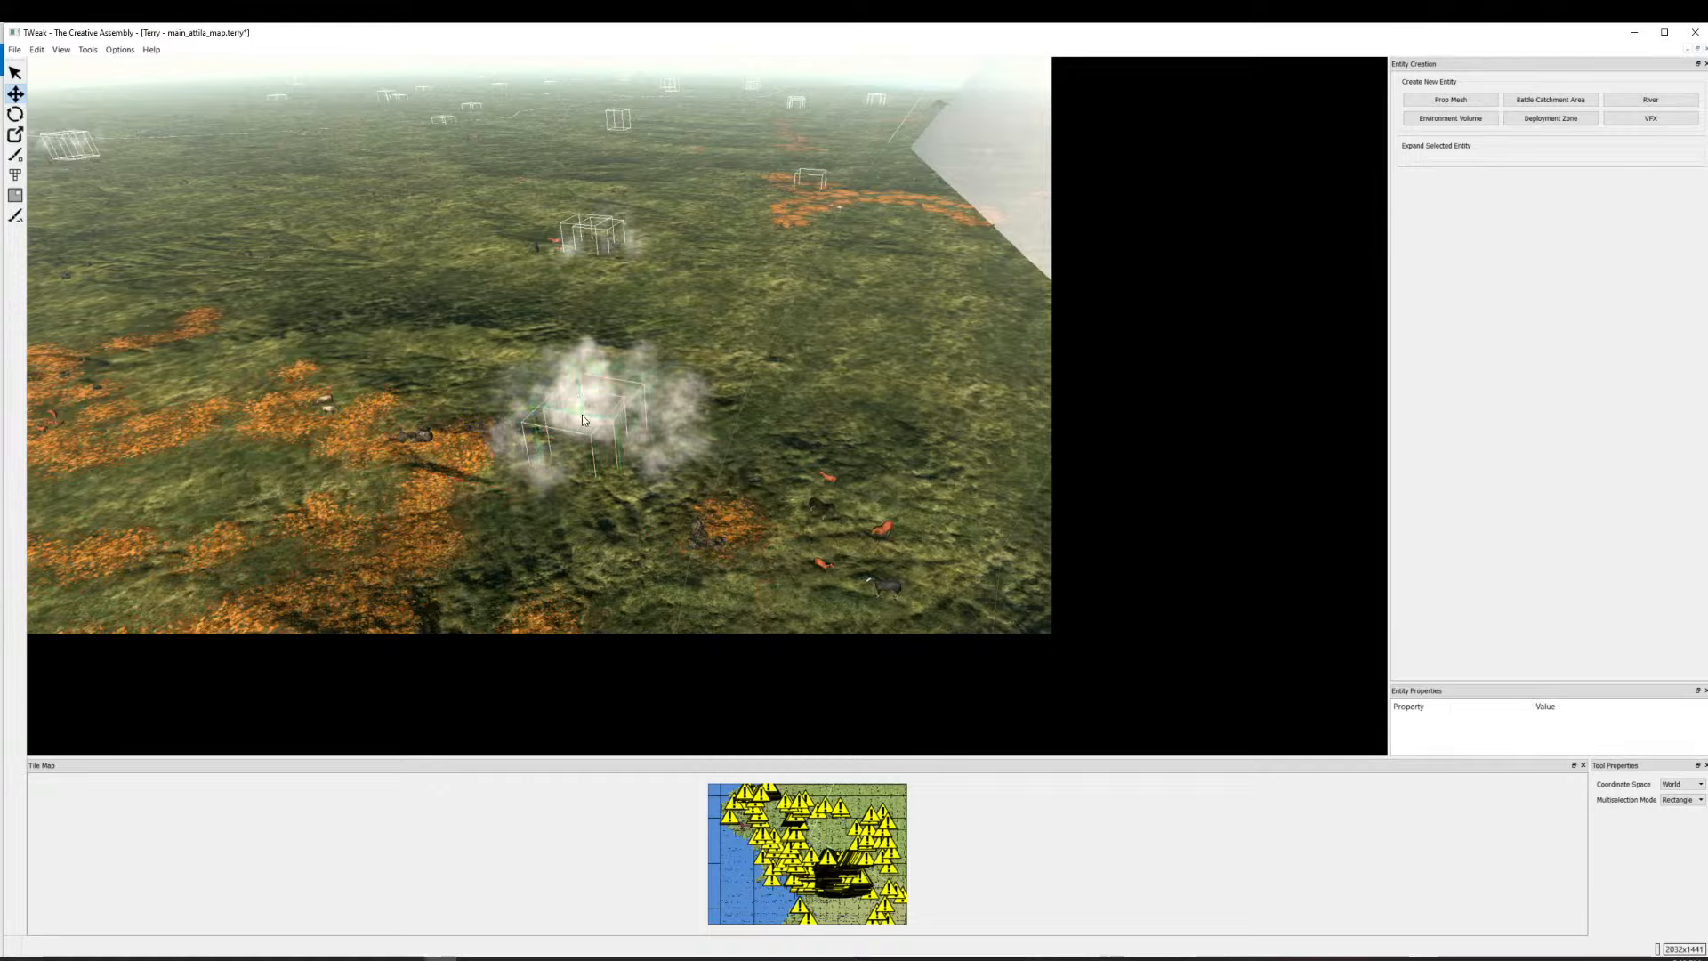
{"action": "left_click", "coordinate": [637, 443]}
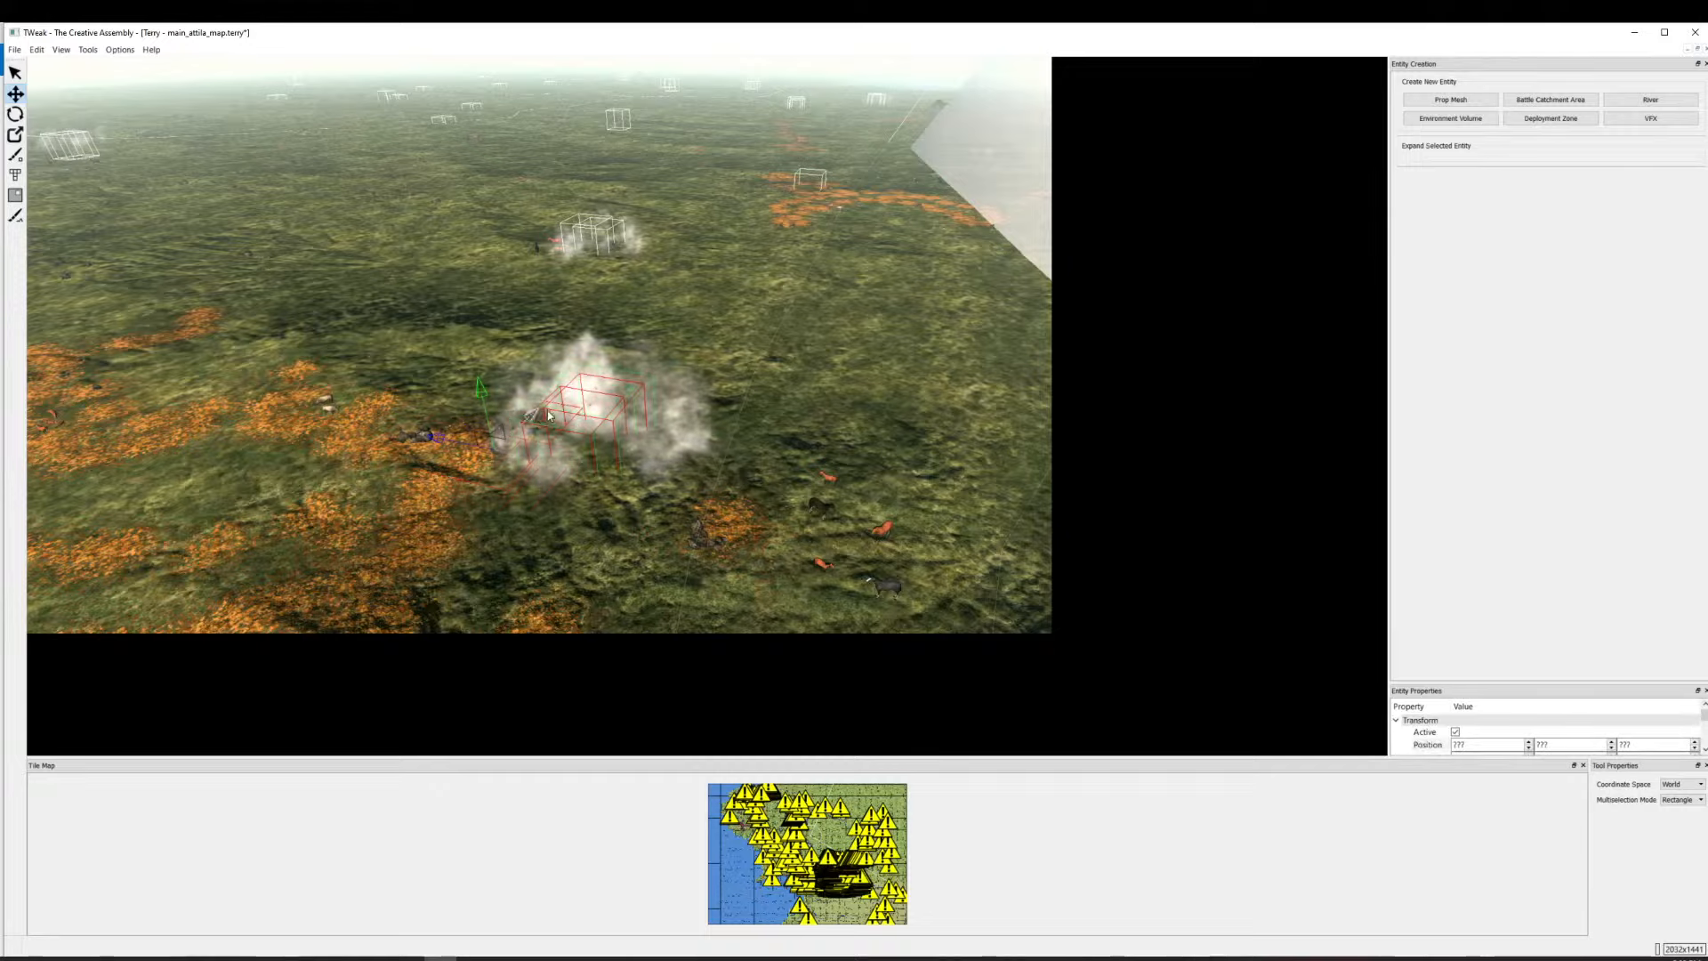
{"action": "left_click_drag", "start_coordinate": [637, 378], "coordinate": [711, 332]}
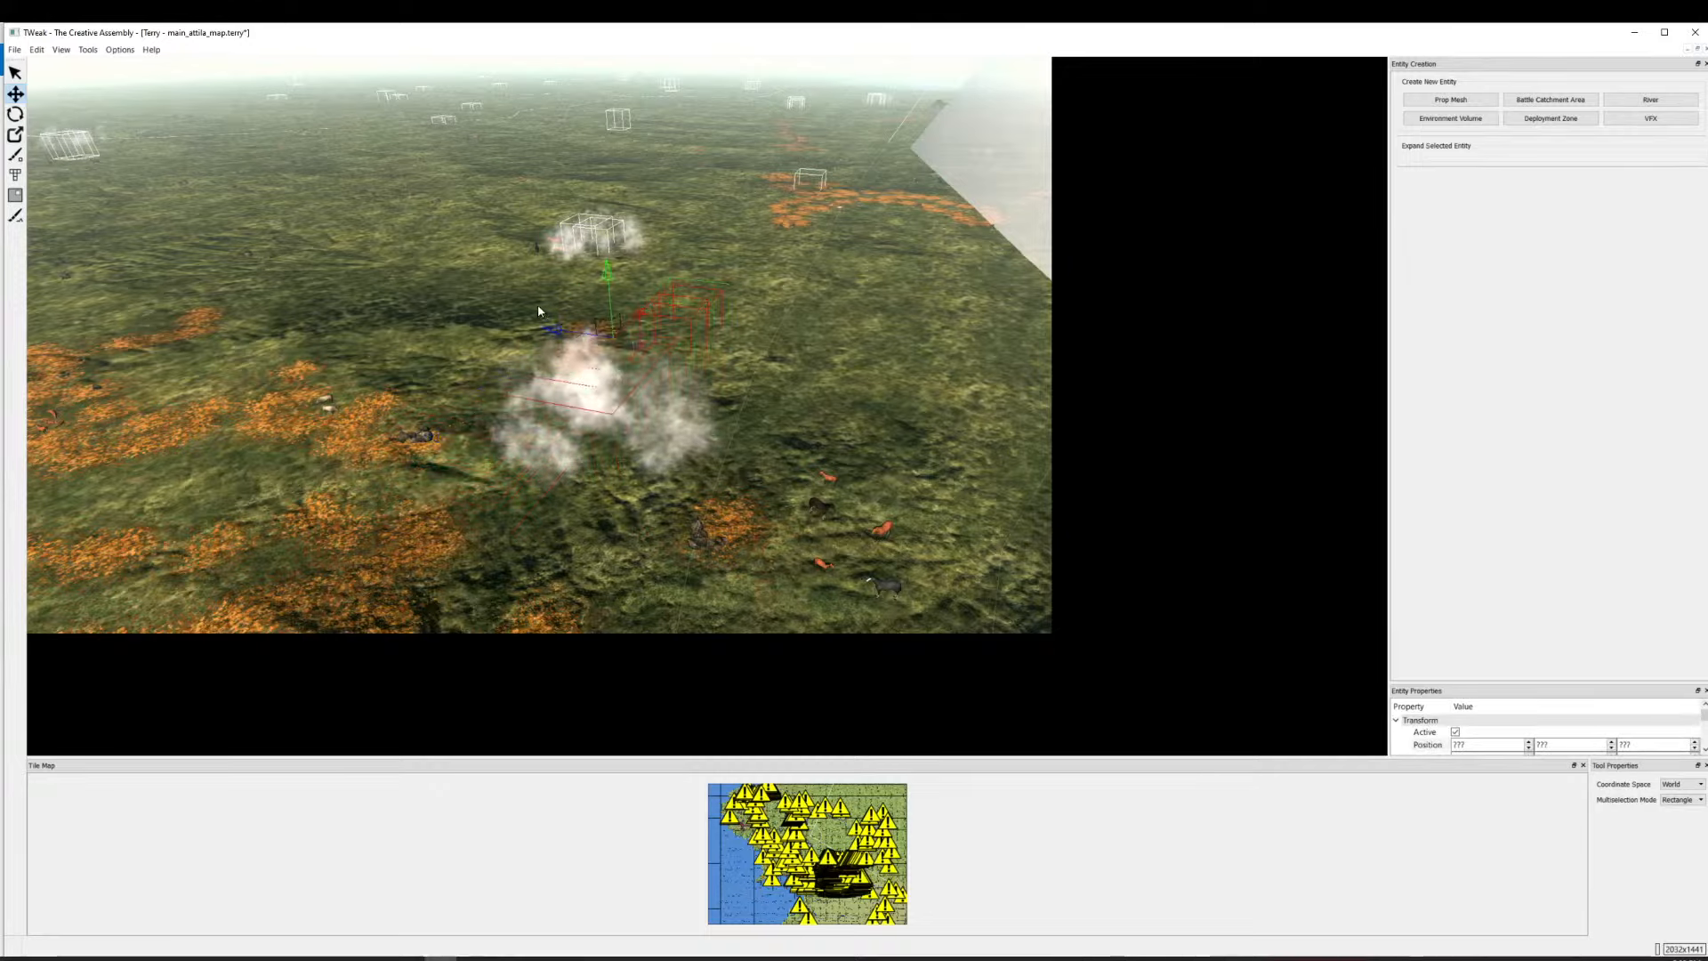
{"action": "left_click", "coordinate": [592, 389]}
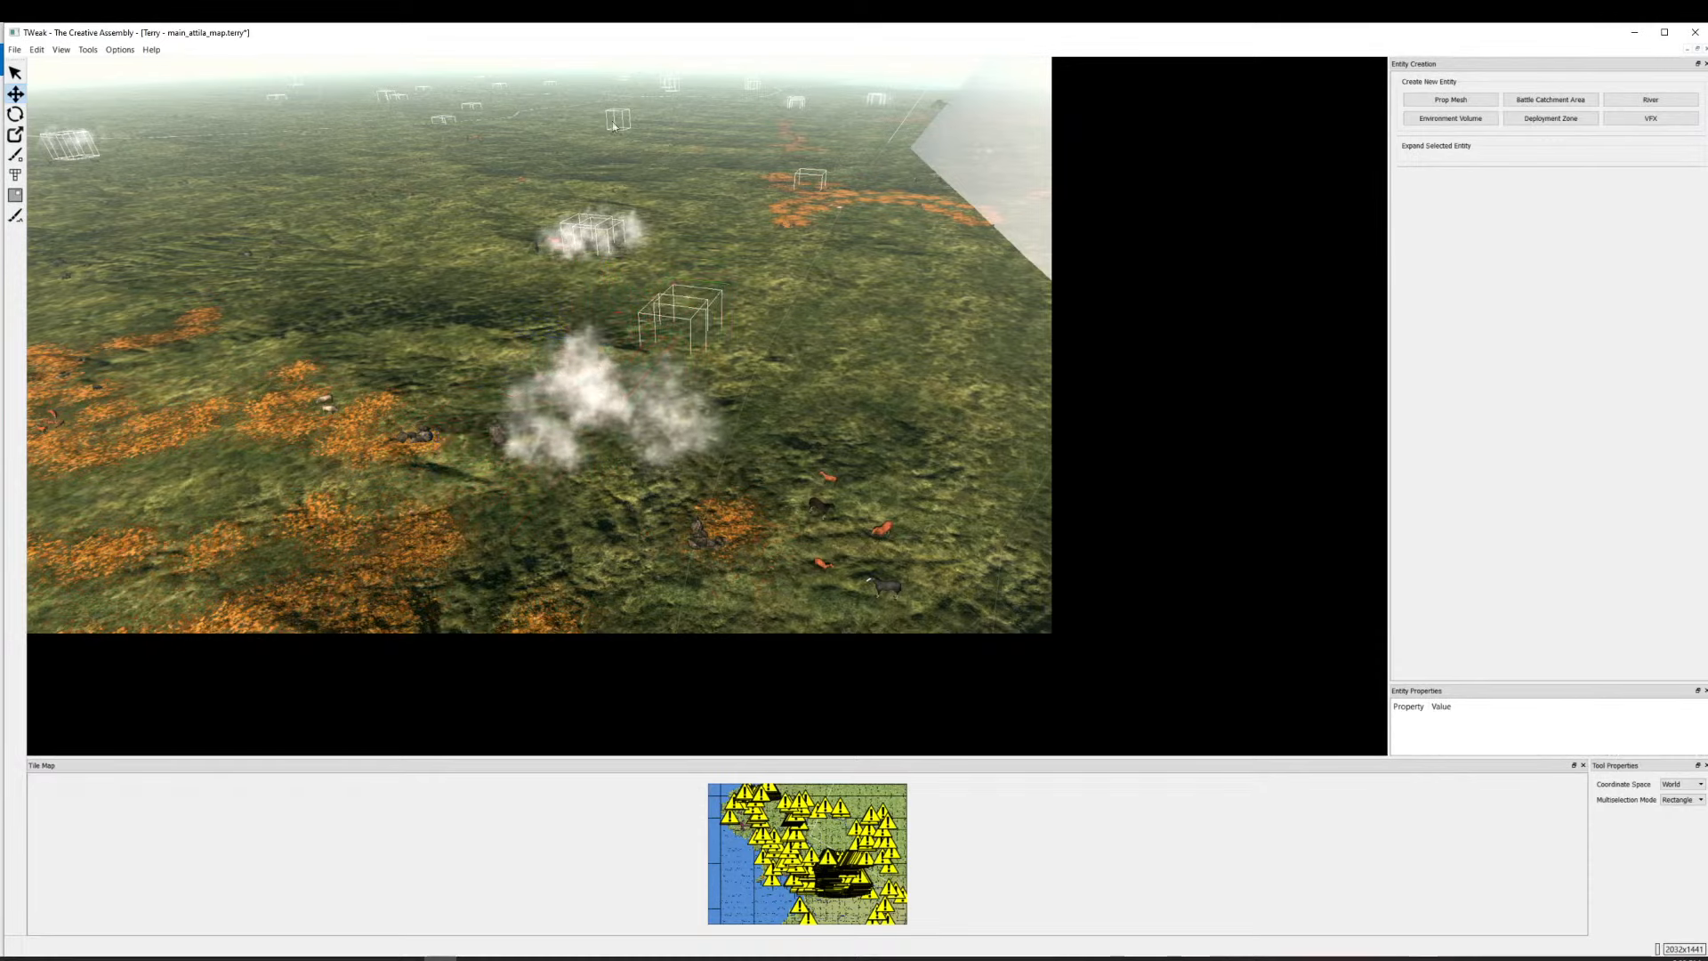
Move the VFX emitter group from the open grass into the orange forest.
{"action": "scroll", "coordinate": [734, 295], "scroll_direction": "down", "scroll_amount": 2}
{"action": "left_click", "coordinate": [703, 320]}
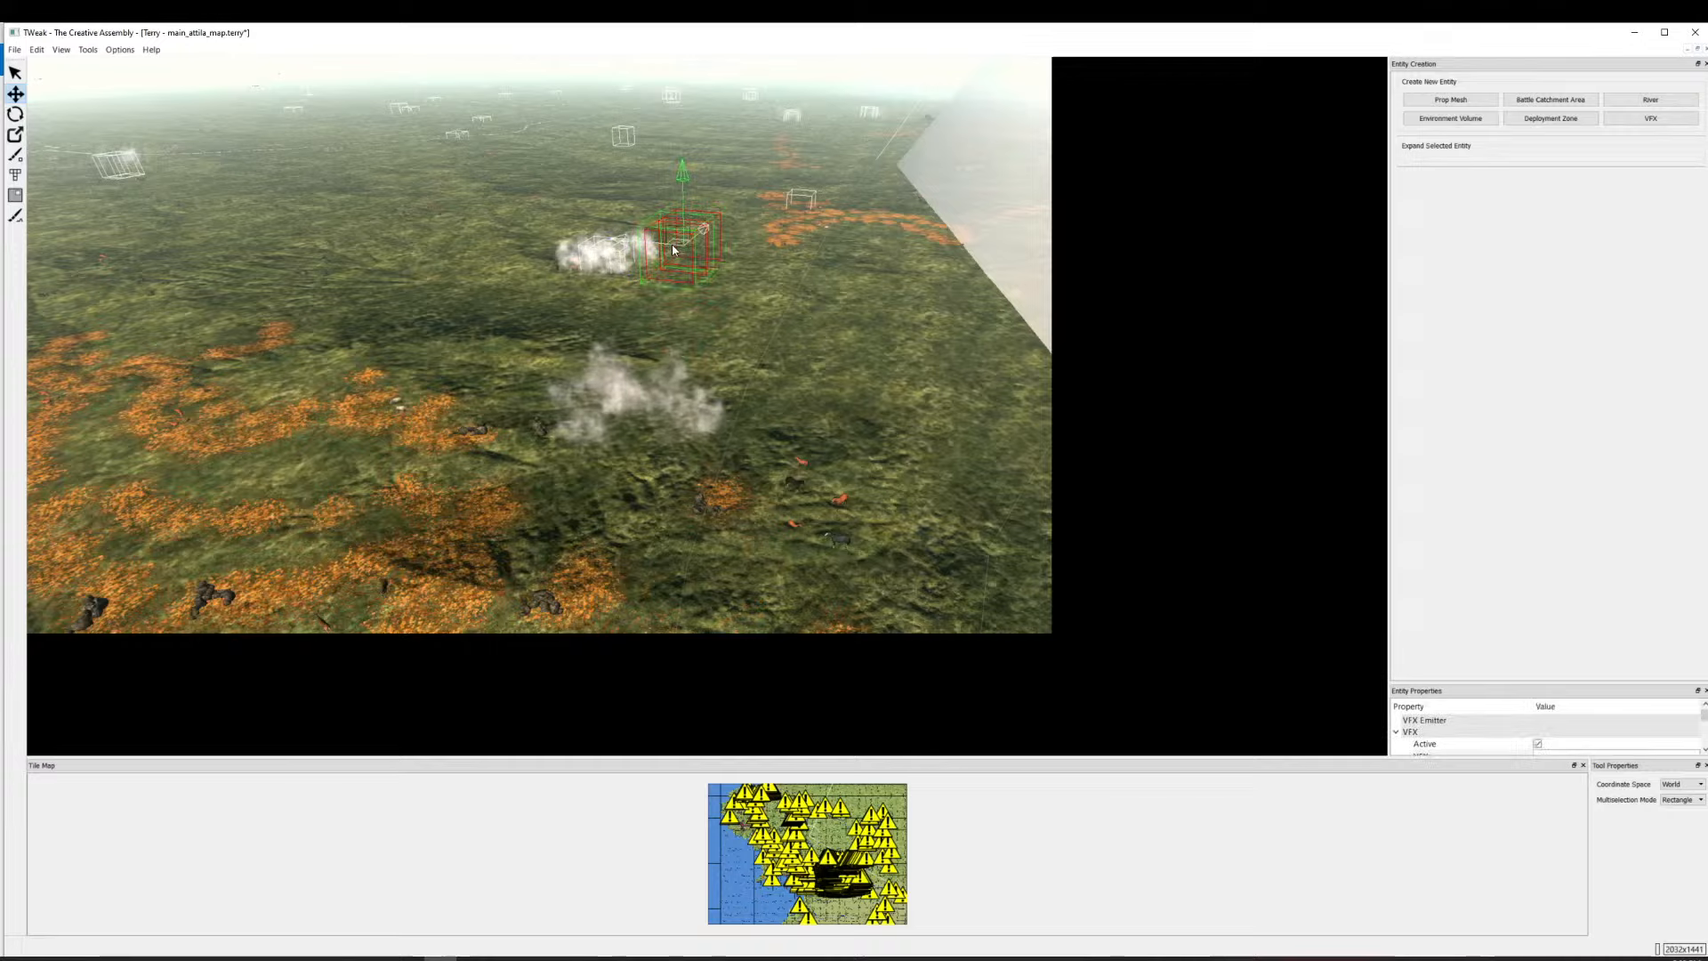
{"action": "left_click_drag", "start_coordinate": [660, 269], "coordinate": [200, 504]}
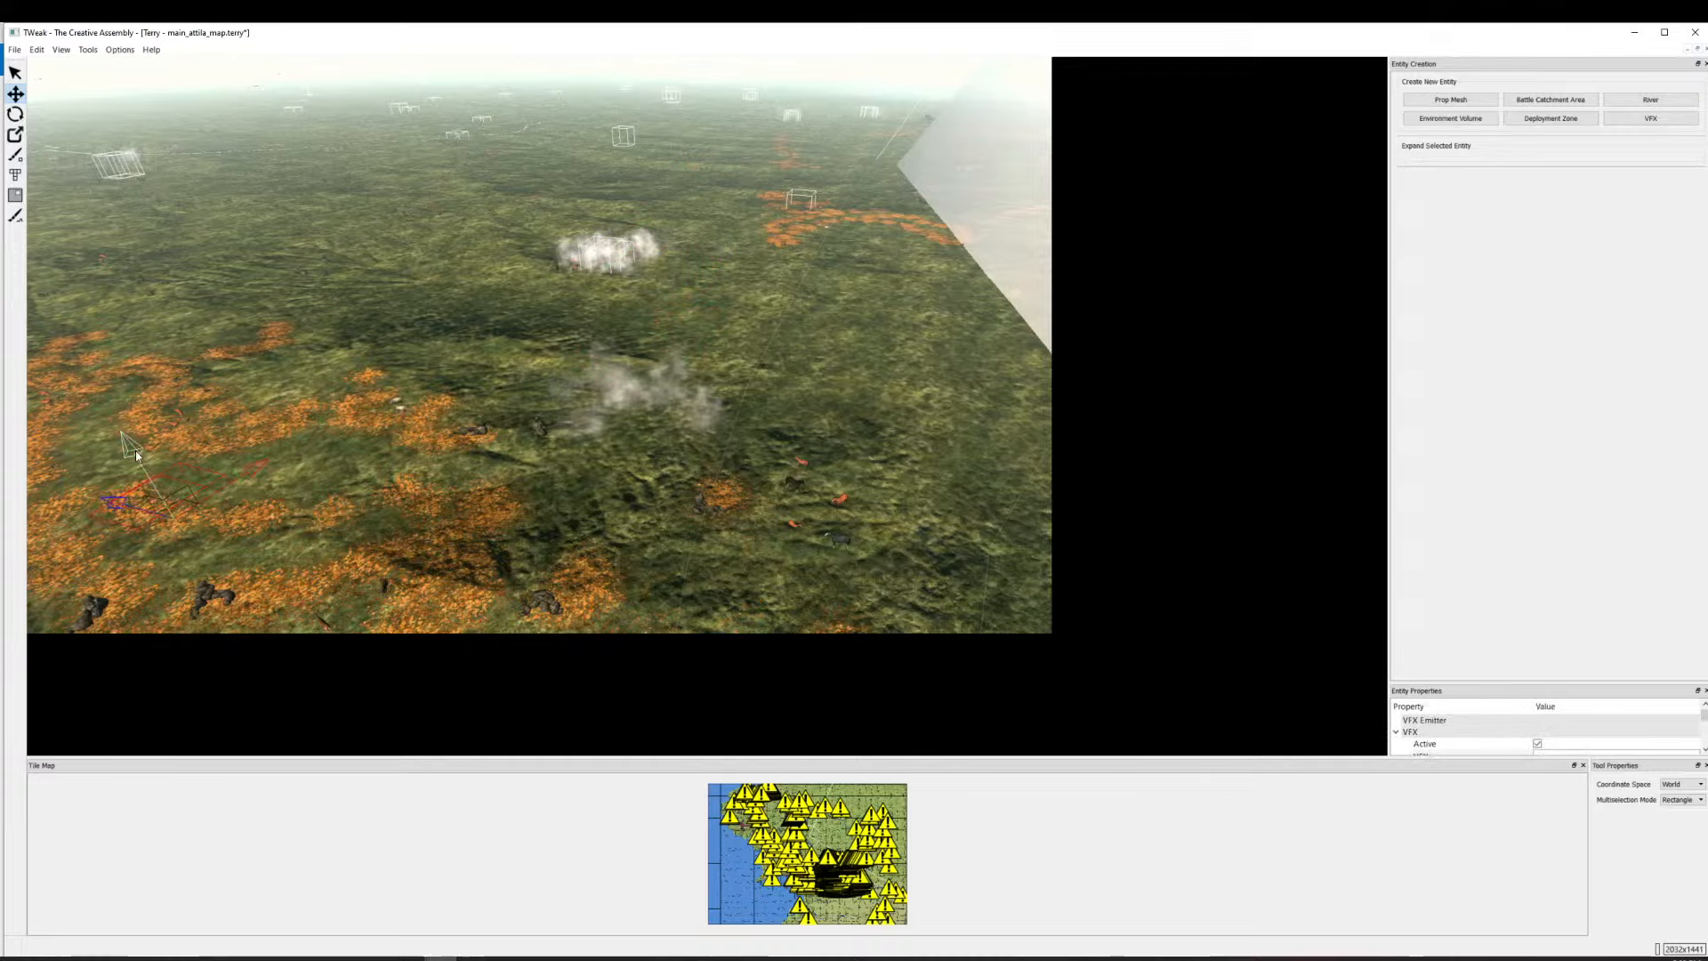
{"action": "scroll", "coordinate": [135, 450], "scroll_direction": "up", "scroll_amount": 1}
{"action": "scroll", "coordinate": [375, 352], "scroll_direction": "down", "scroll_amount": 3}
Enlarge the entity properties area, then lower the autumn-season prop mesh group on the plain behind the orange forest and deselect it.
{"action": "left_click", "coordinate": [376, 352]}
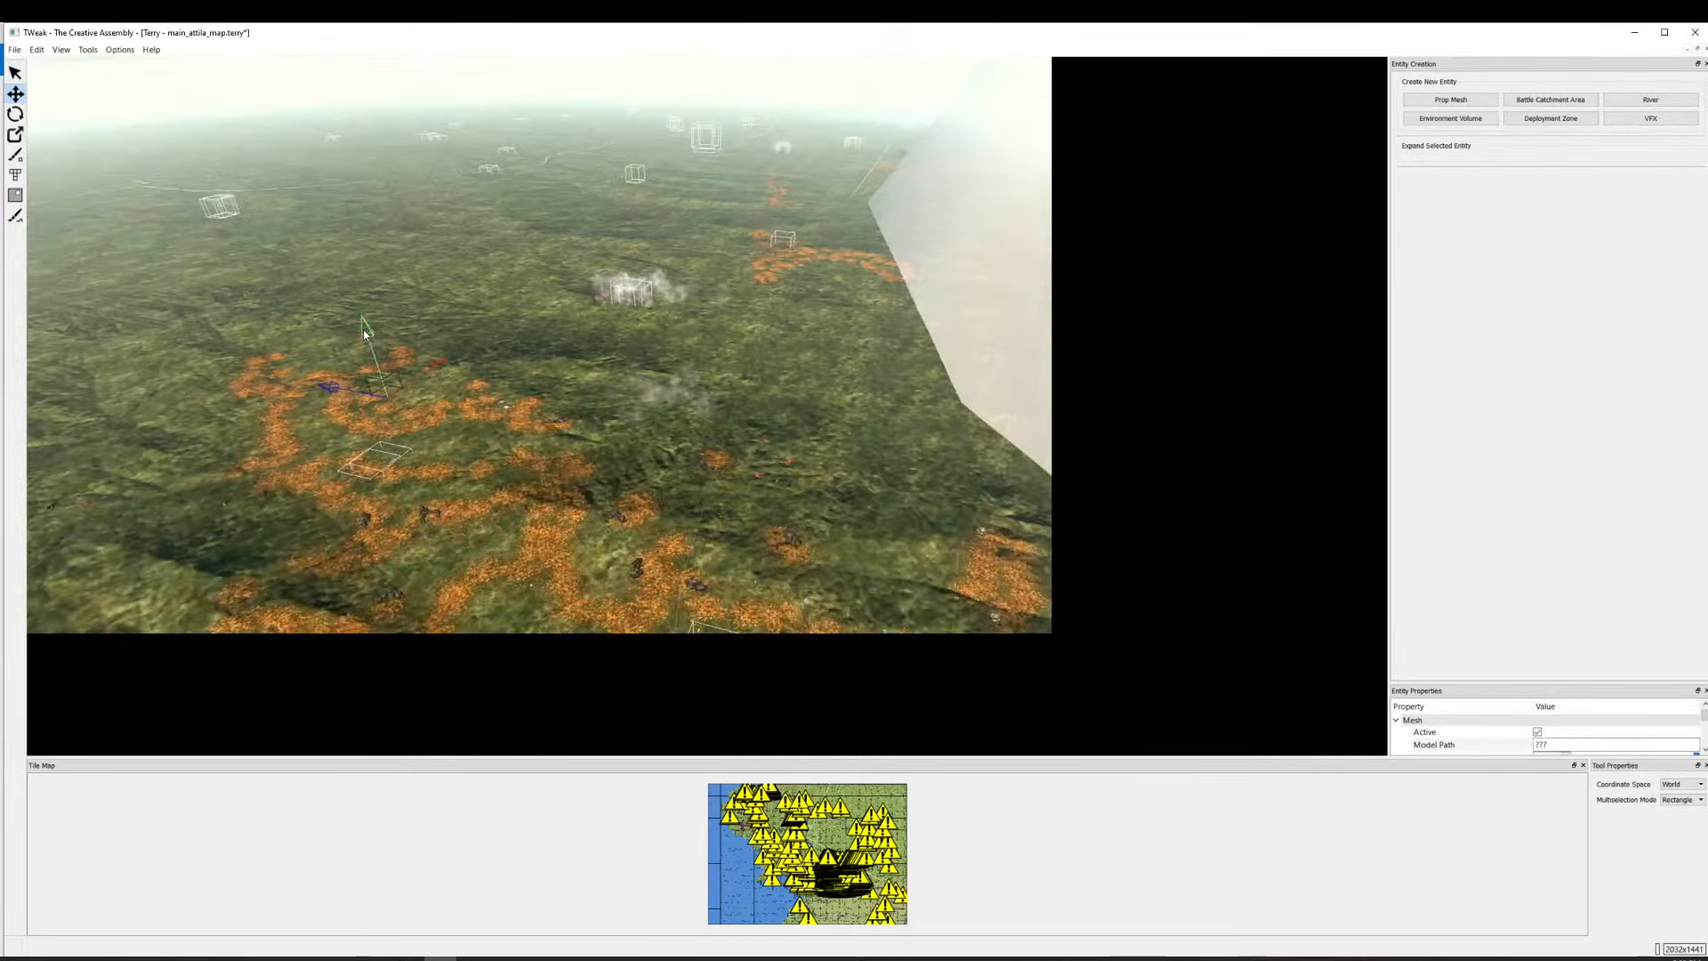
{"action": "scroll", "coordinate": [427, 397], "scroll_direction": "down", "scroll_amount": 4}
{"action": "scroll", "coordinate": [607, 307], "scroll_direction": "up", "scroll_amount": 4}
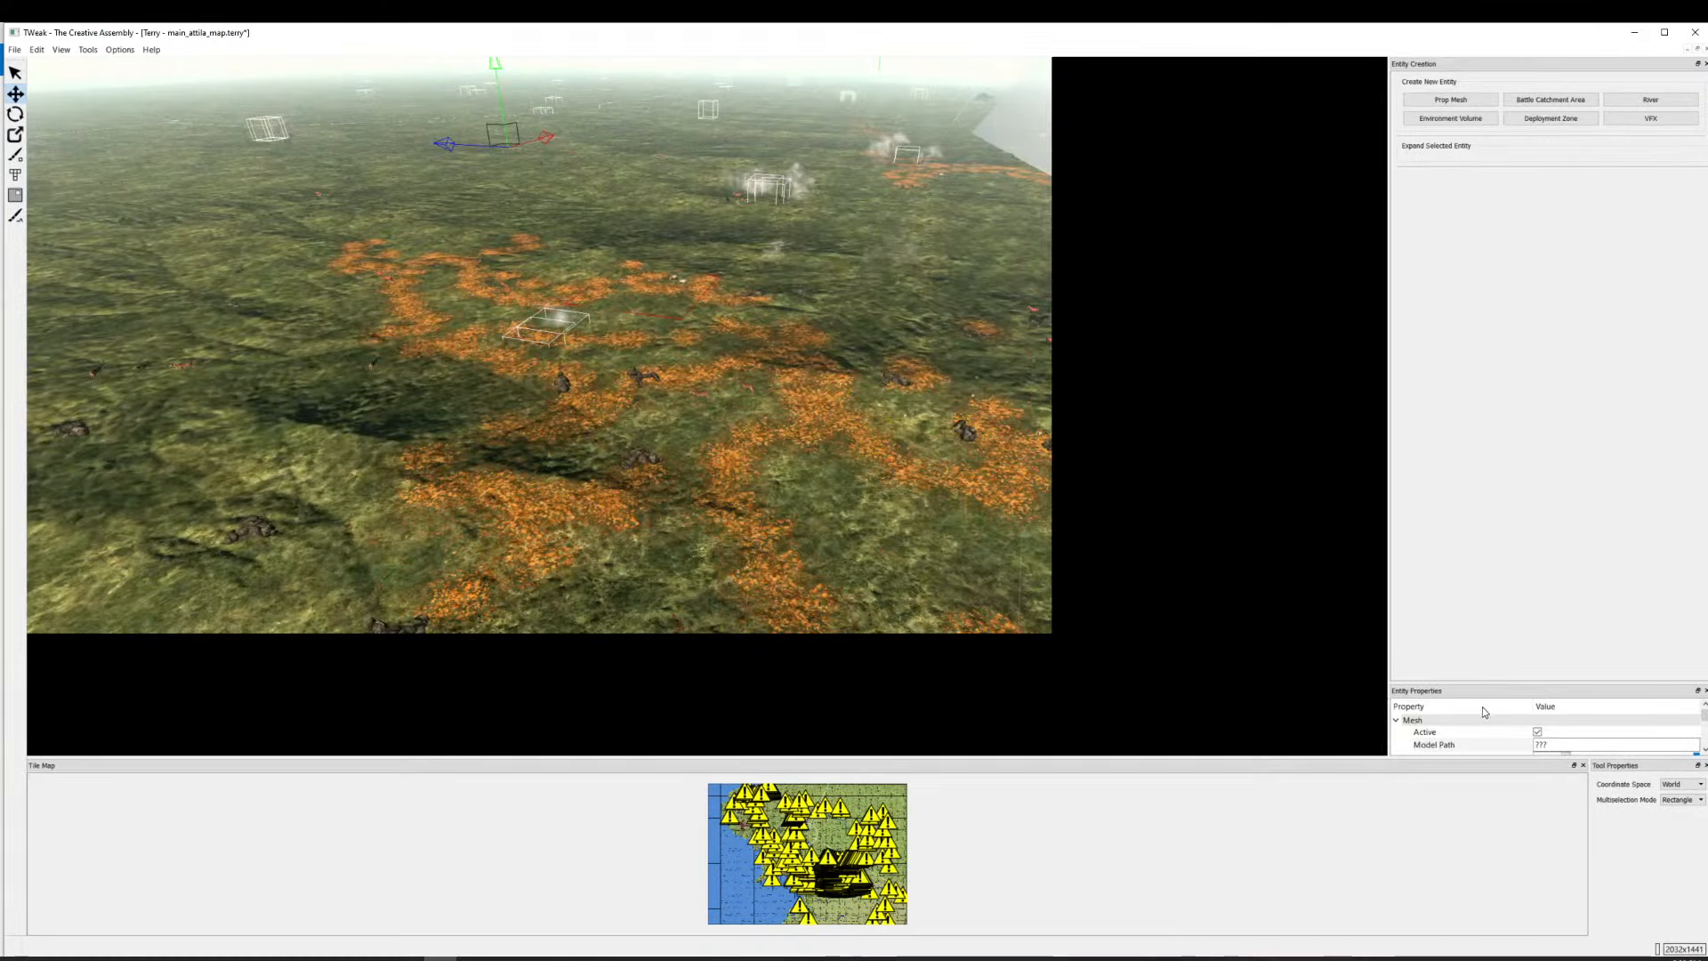
{"action": "left_click_drag", "start_coordinate": [1478, 680], "coordinate": [1480, 402]}
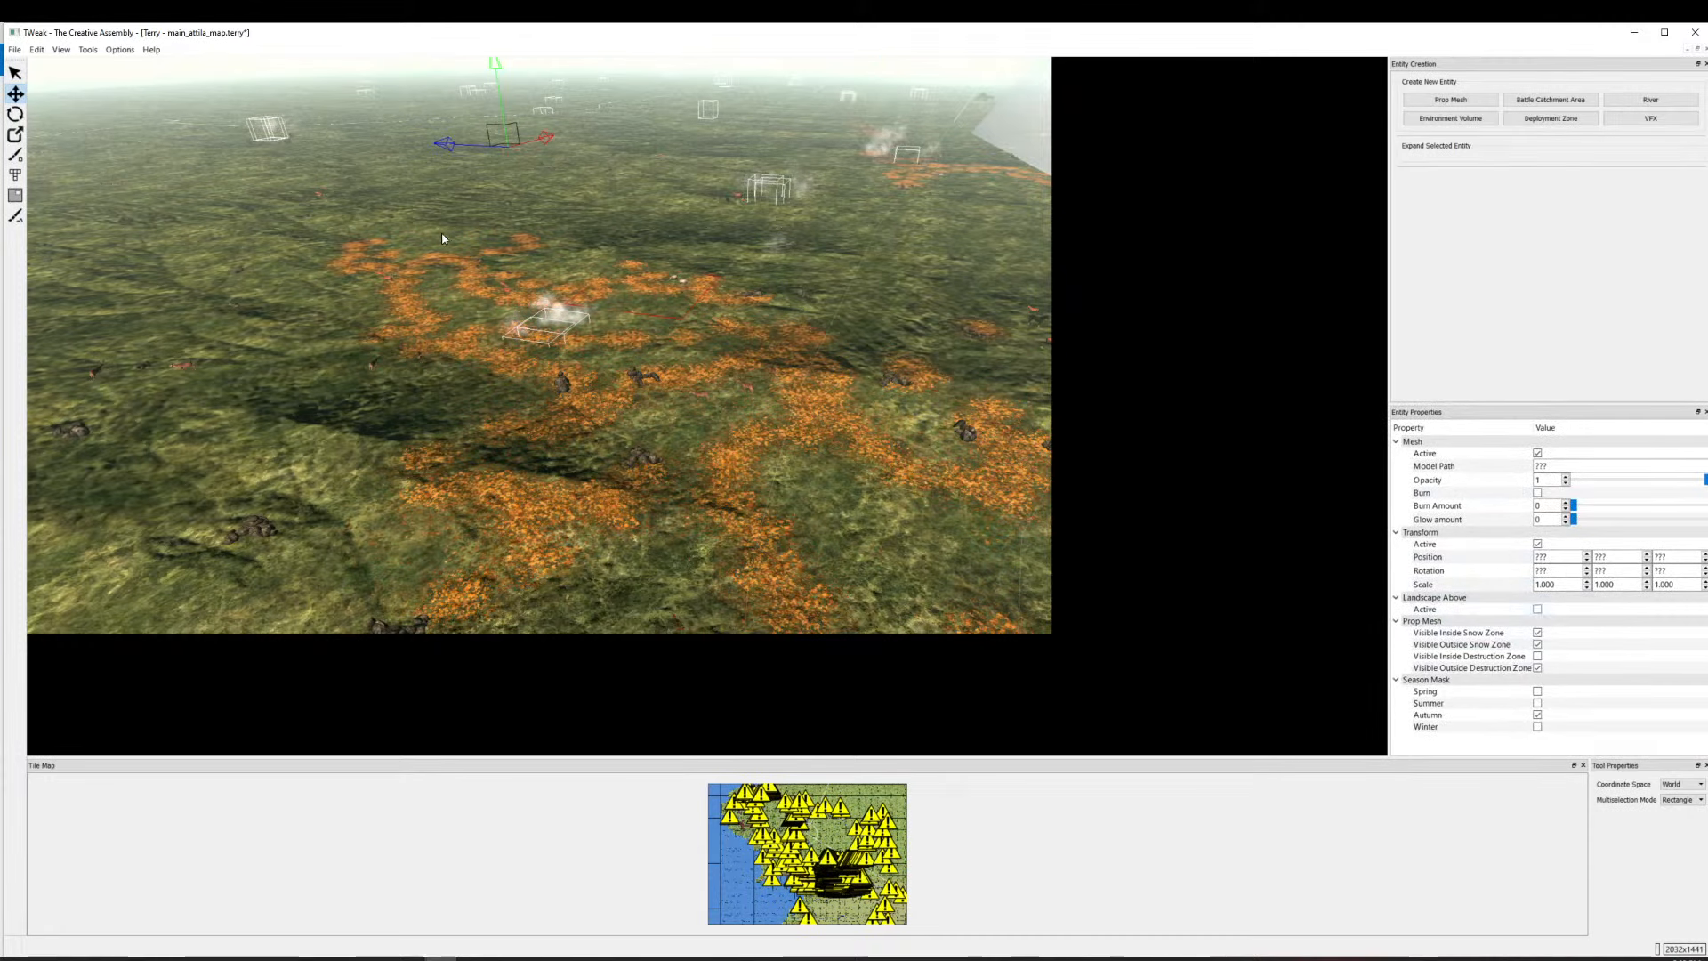
{"action": "left_click_drag", "start_coordinate": [494, 77], "coordinate": [497, 93]}
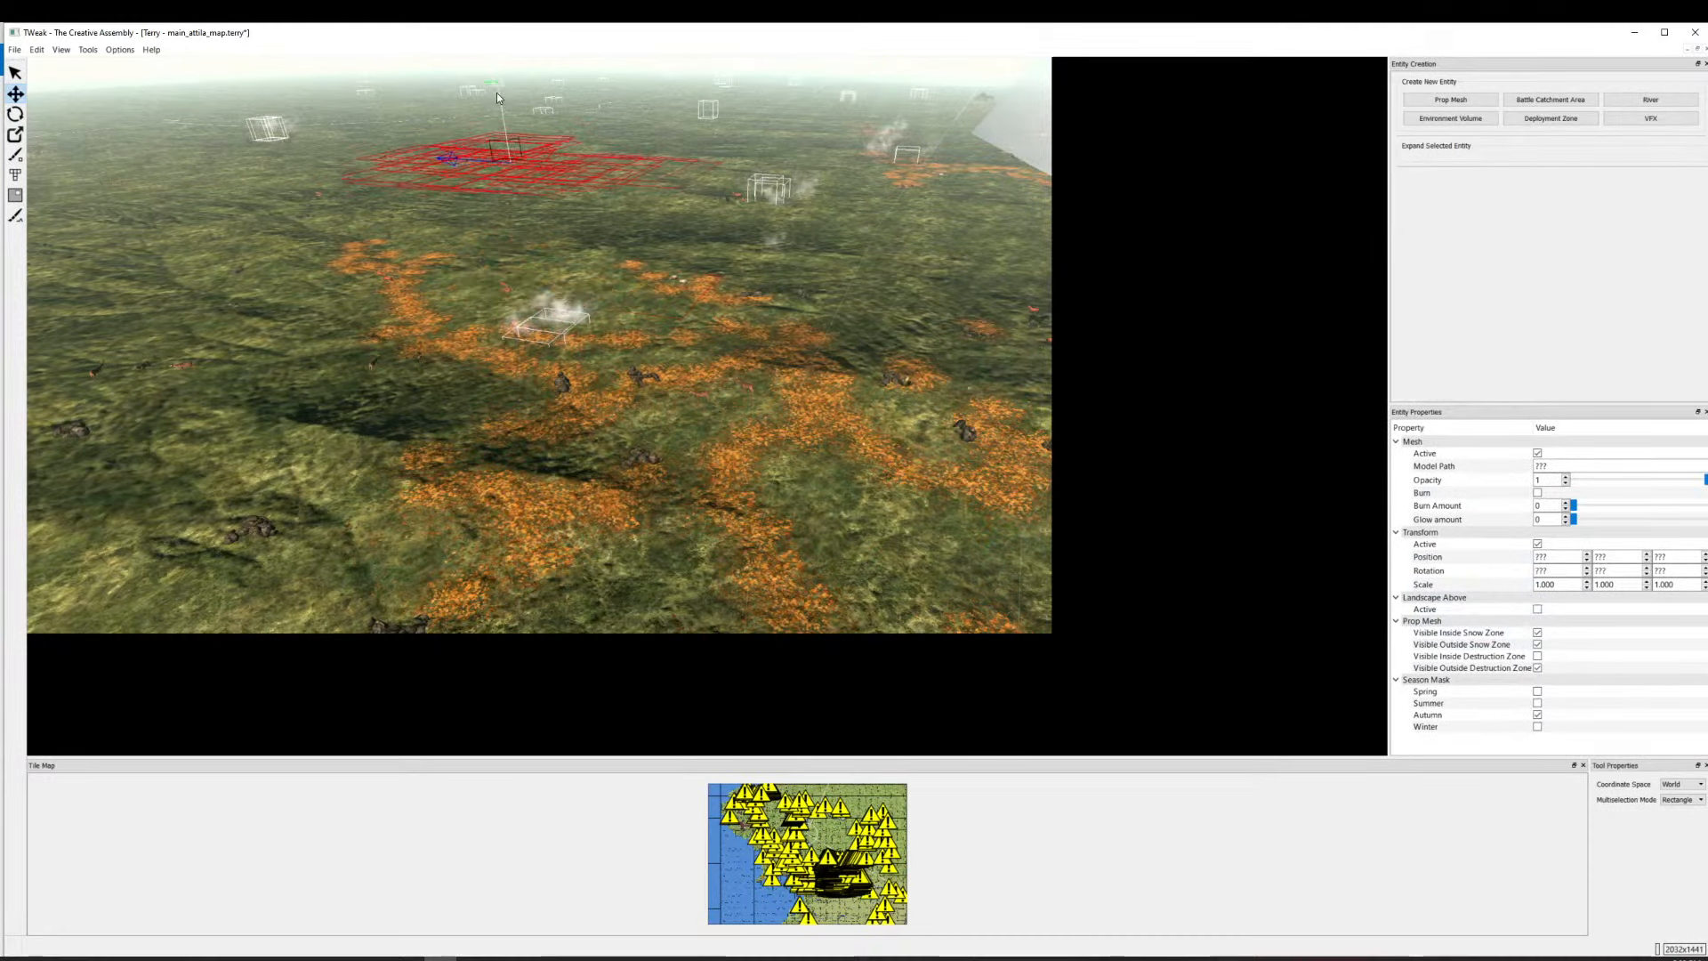
{"action": "scroll", "coordinate": [421, 384], "scroll_direction": "up", "scroll_amount": 1}
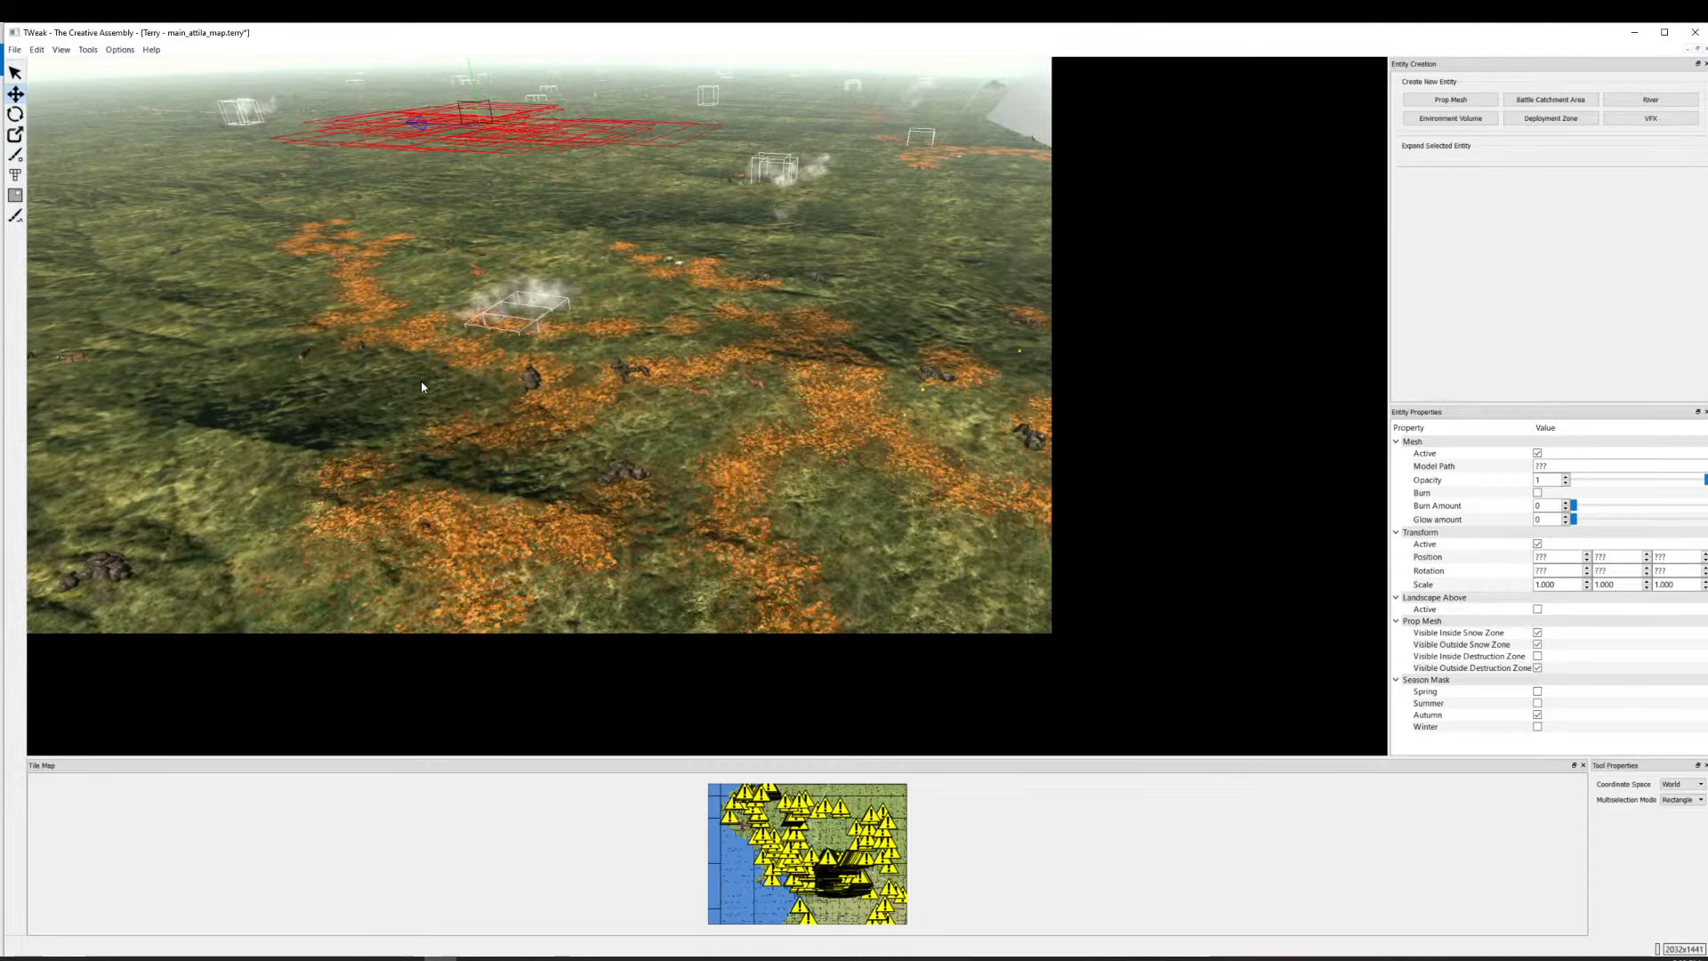
{"action": "left_click", "coordinate": [416, 389]}
Select the enviro_vfx_lake_fog and campaign_fly_swarm emitters in the orange forest together and raise them above the ground.
{"action": "left_click", "coordinate": [551, 310]}
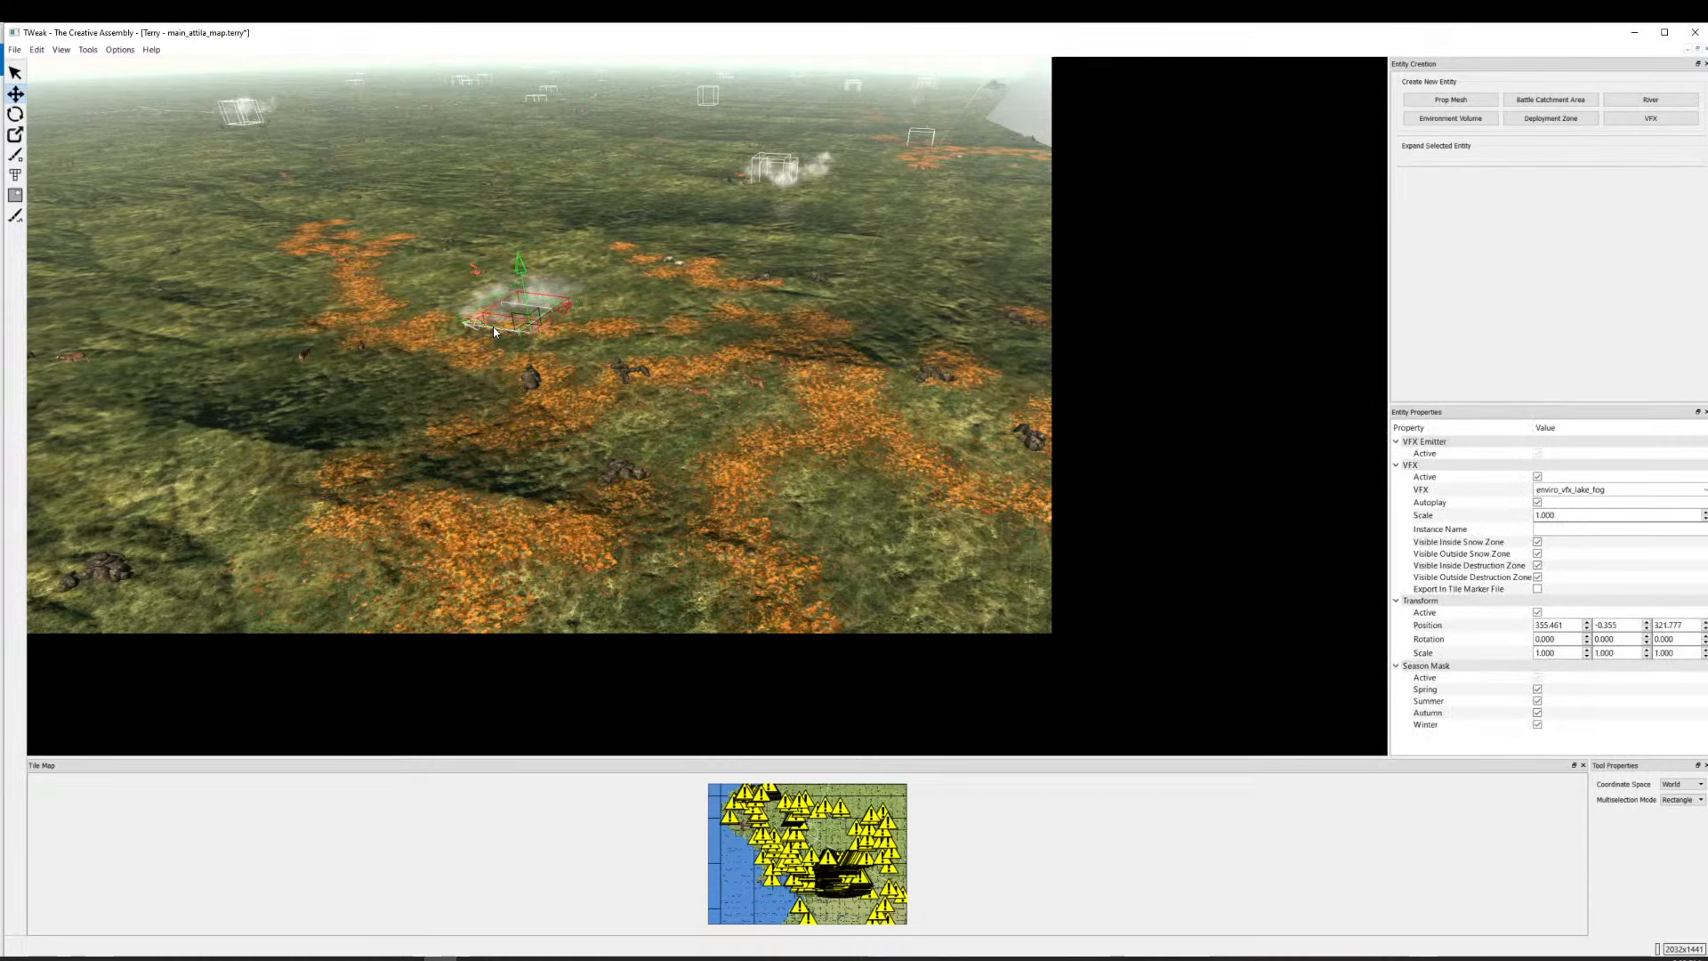
{"action": "scroll", "coordinate": [489, 326], "scroll_direction": "up", "scroll_amount": 1}
{"action": "key", "text": "ctrl+v"}
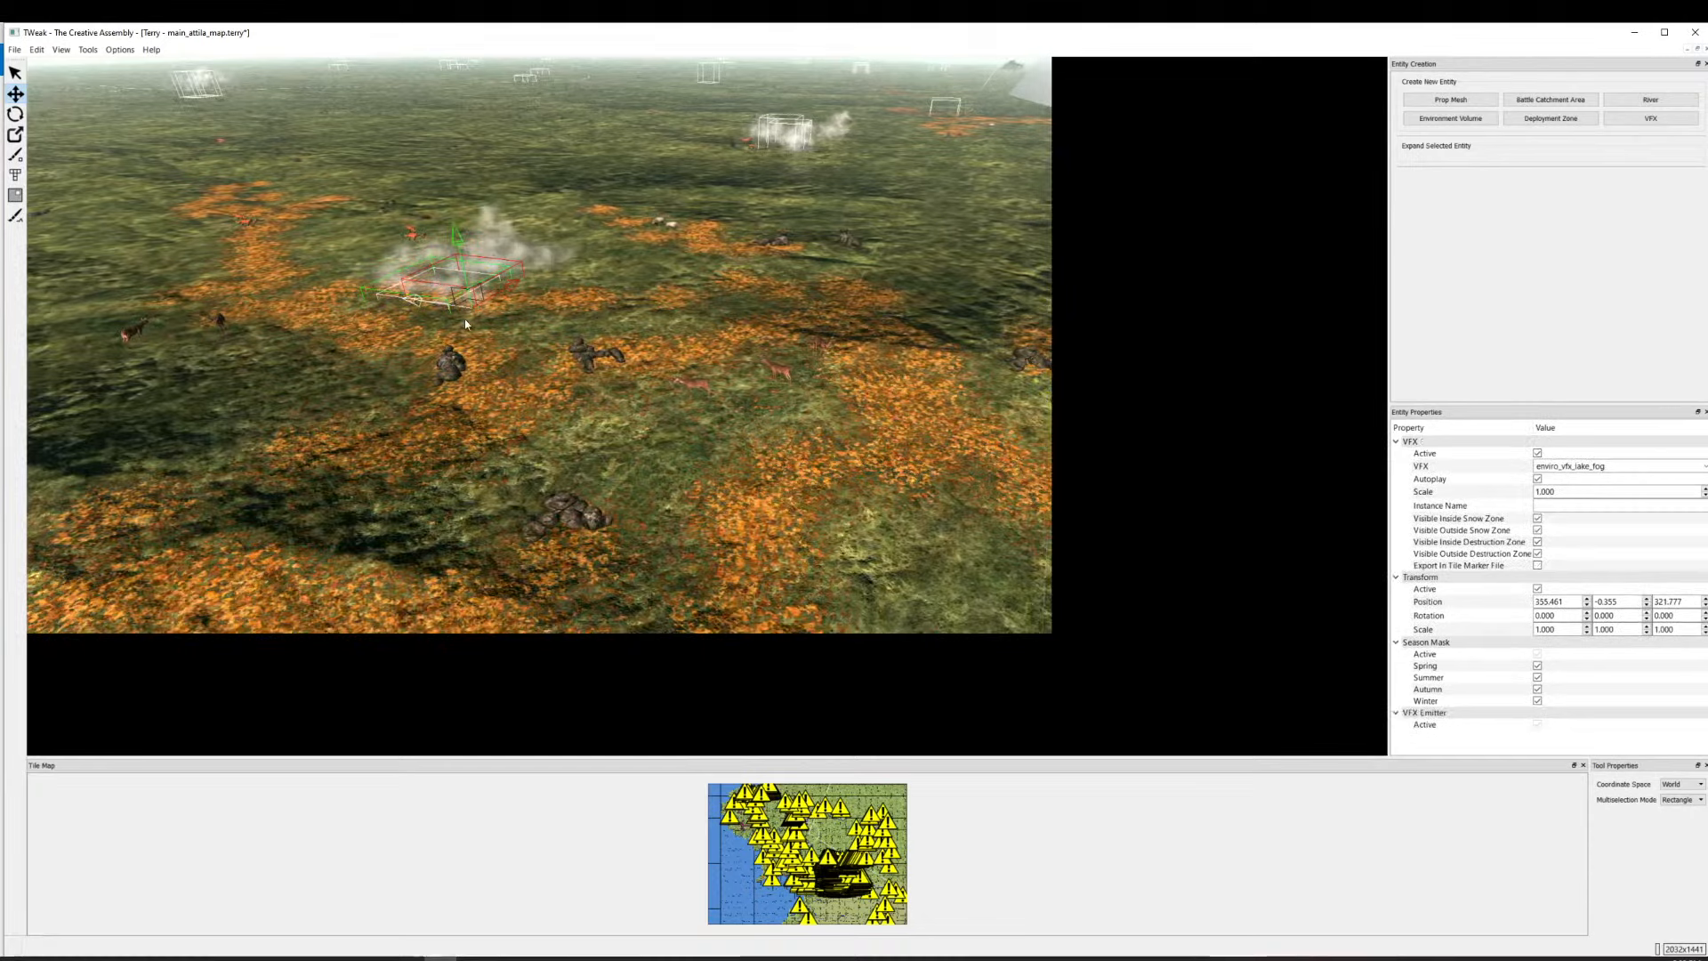
{"action": "left_click", "coordinate": [384, 302]}
{"action": "key", "text": "w"}
{"action": "key", "text": "a"}
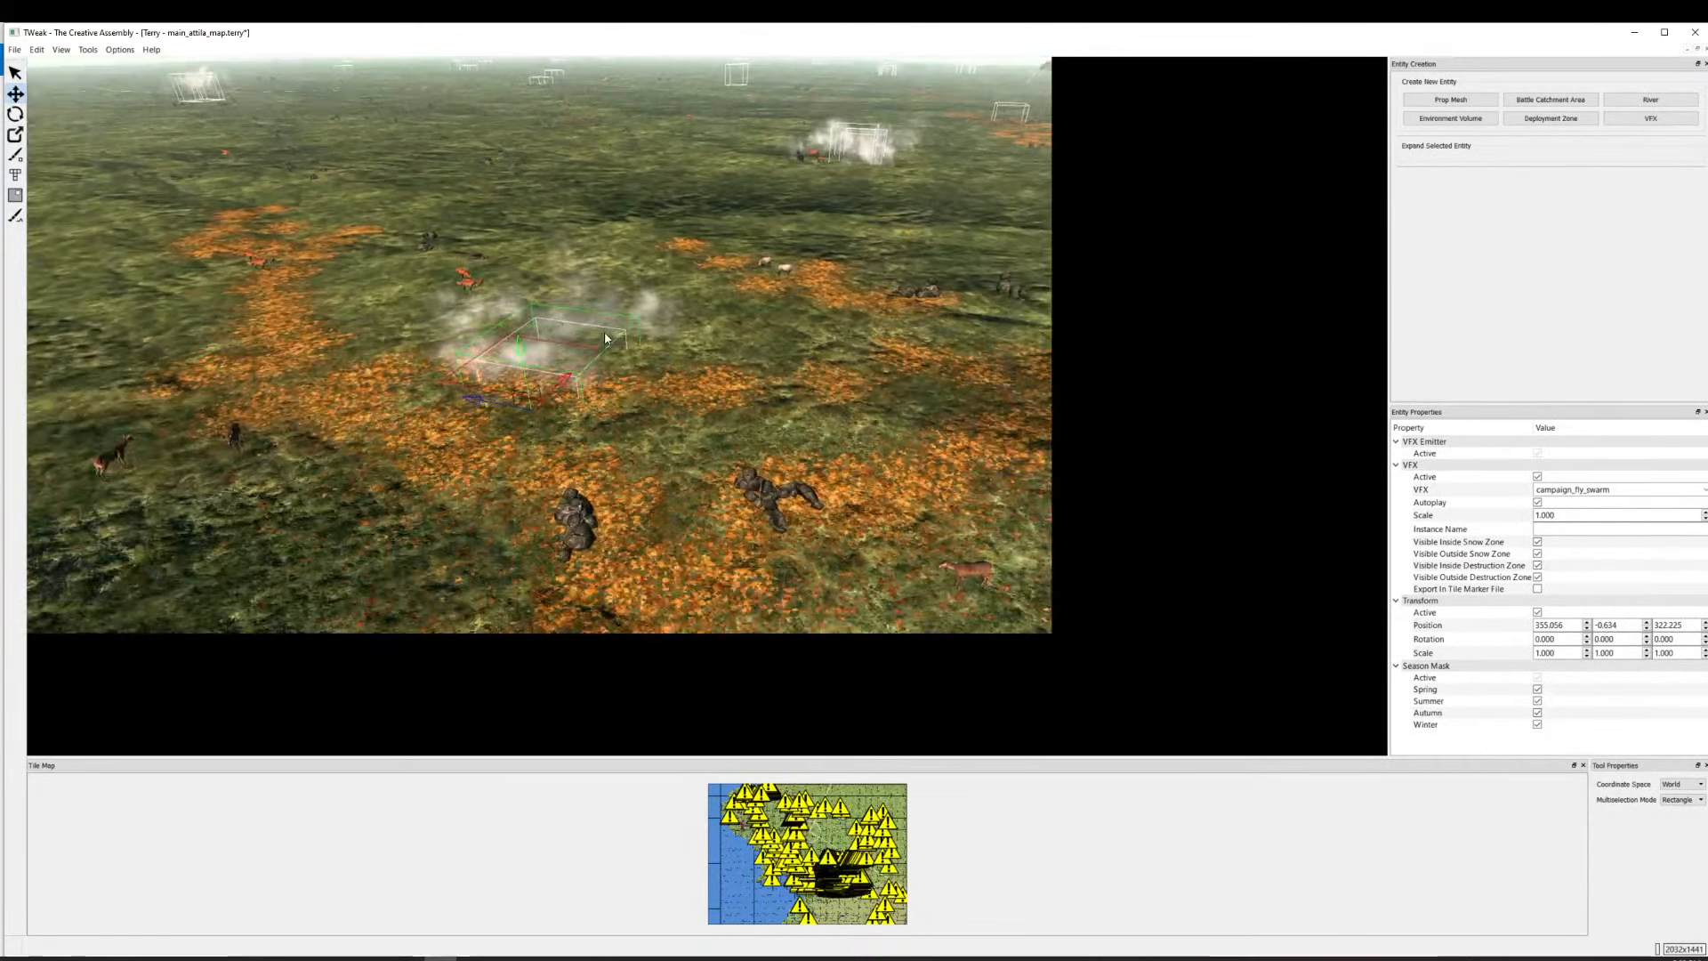
{"action": "left_click", "coordinate": [452, 378], "text": "ctrl"}
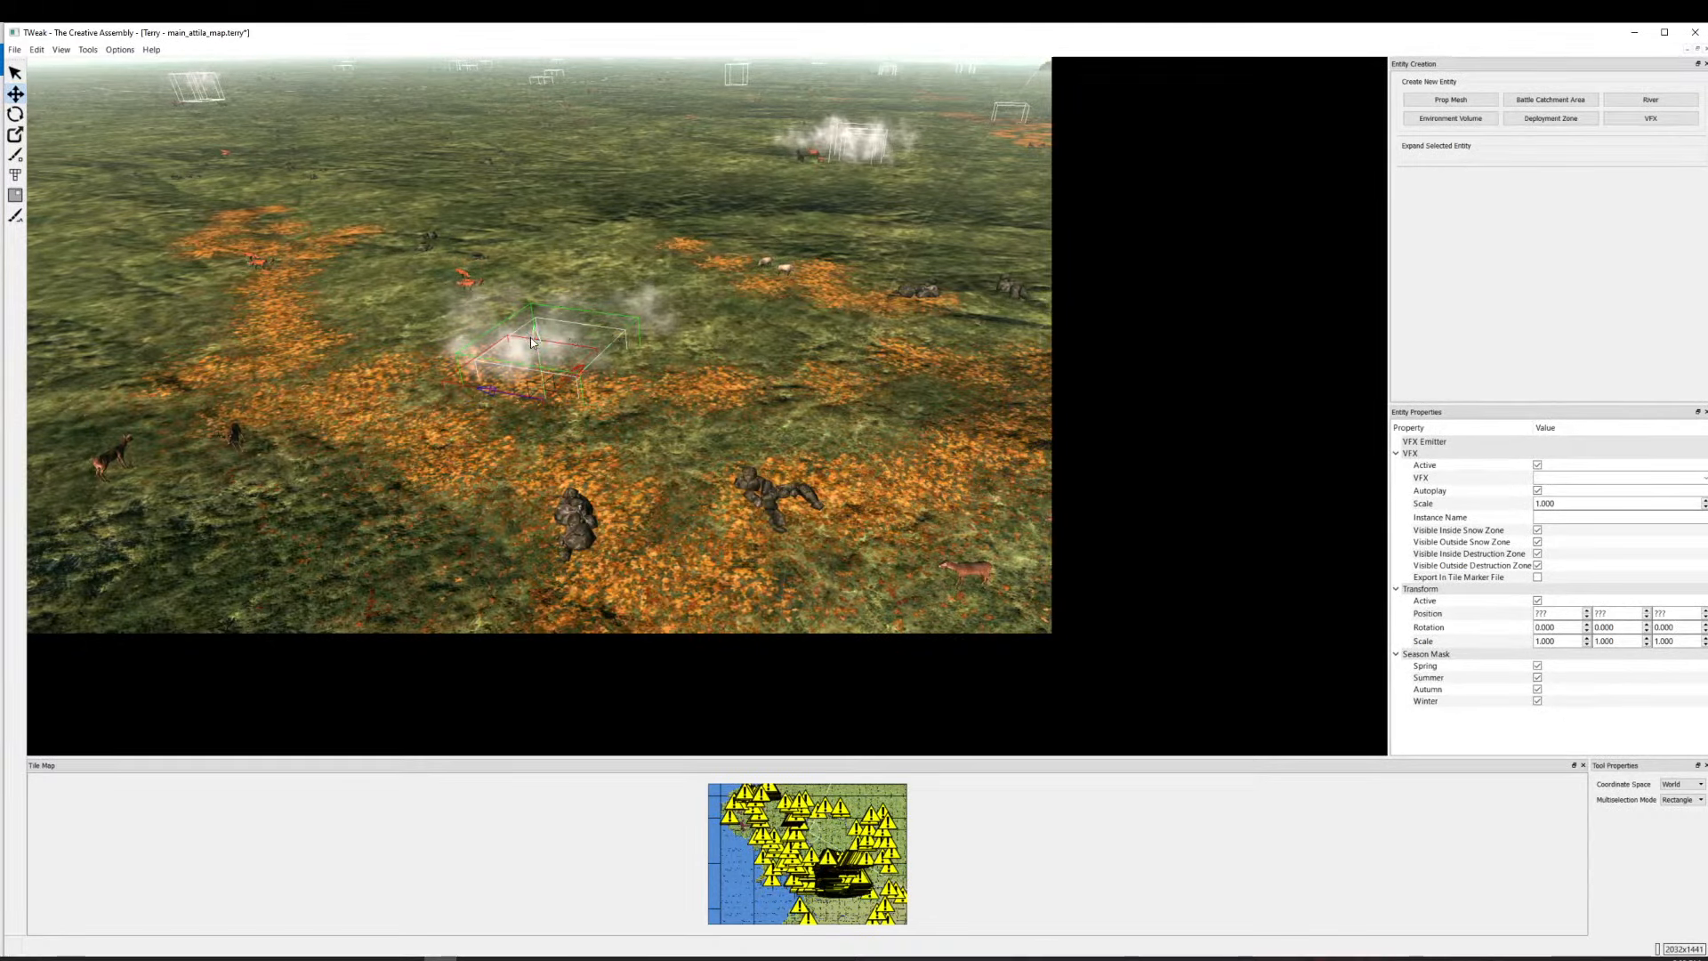
{"action": "left_click", "coordinate": [578, 354], "text": "ctrl"}
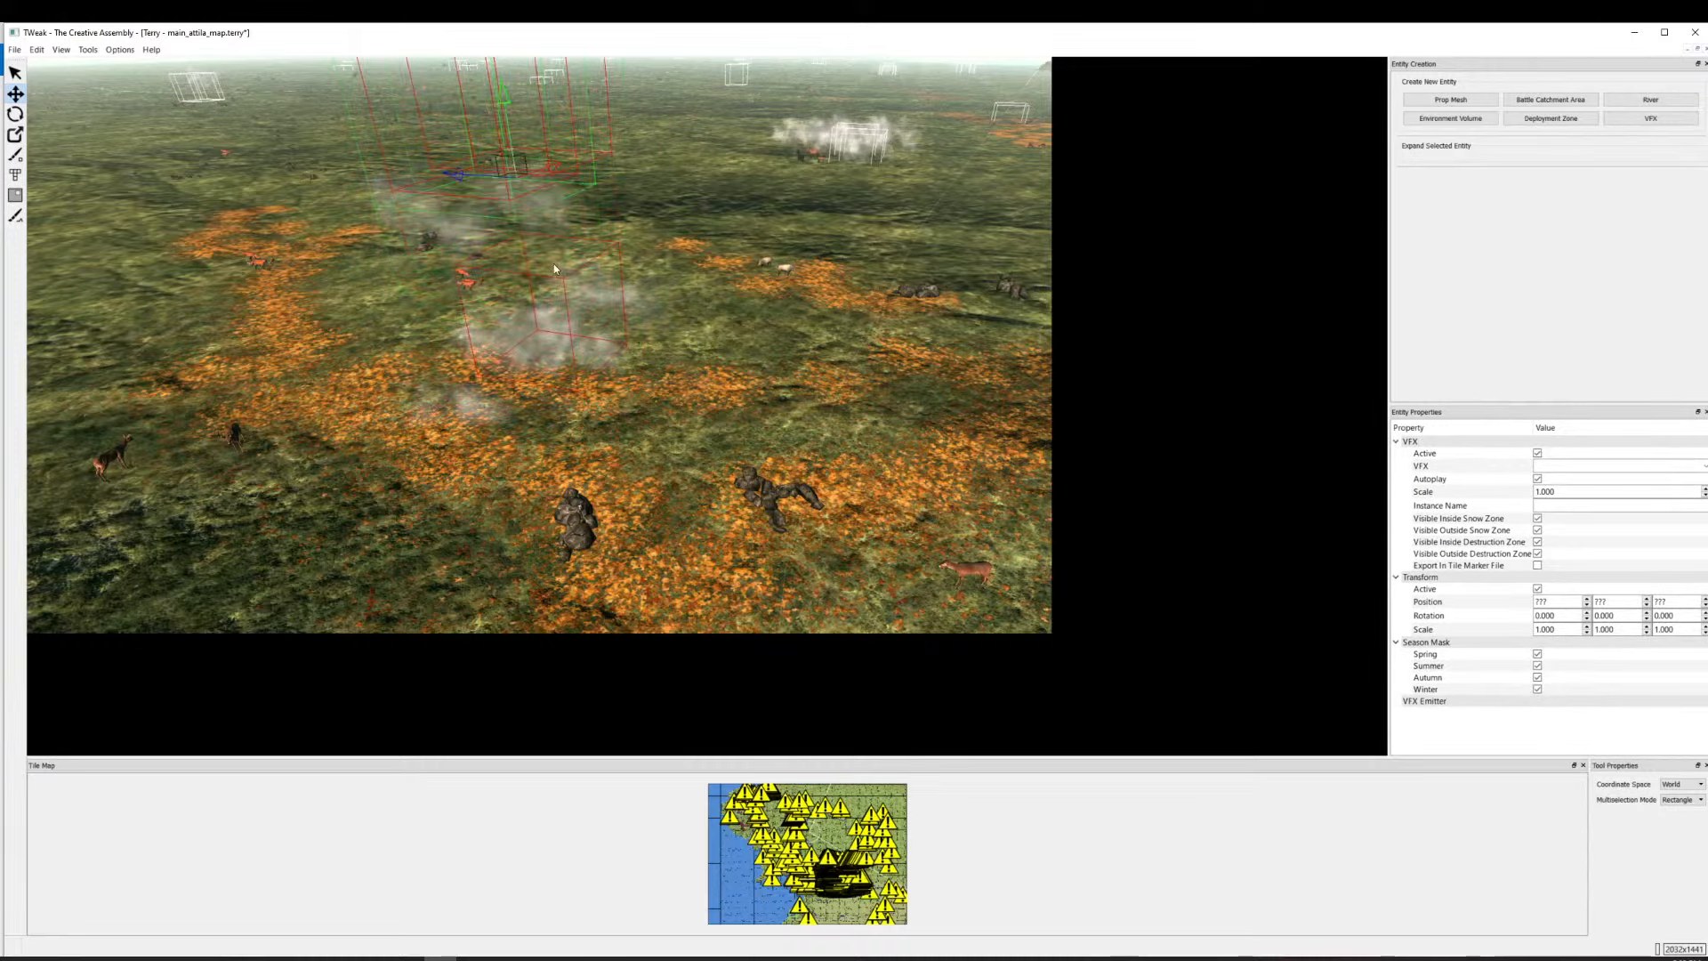
Select the enviro_vfx_lake_fog emitter on its own above the orange forest and raise it to a height of 4.430.
{"action": "left_click", "coordinate": [557, 271]}
{"action": "left_click_drag", "start_coordinate": [536, 241], "coordinate": [524, 28]}
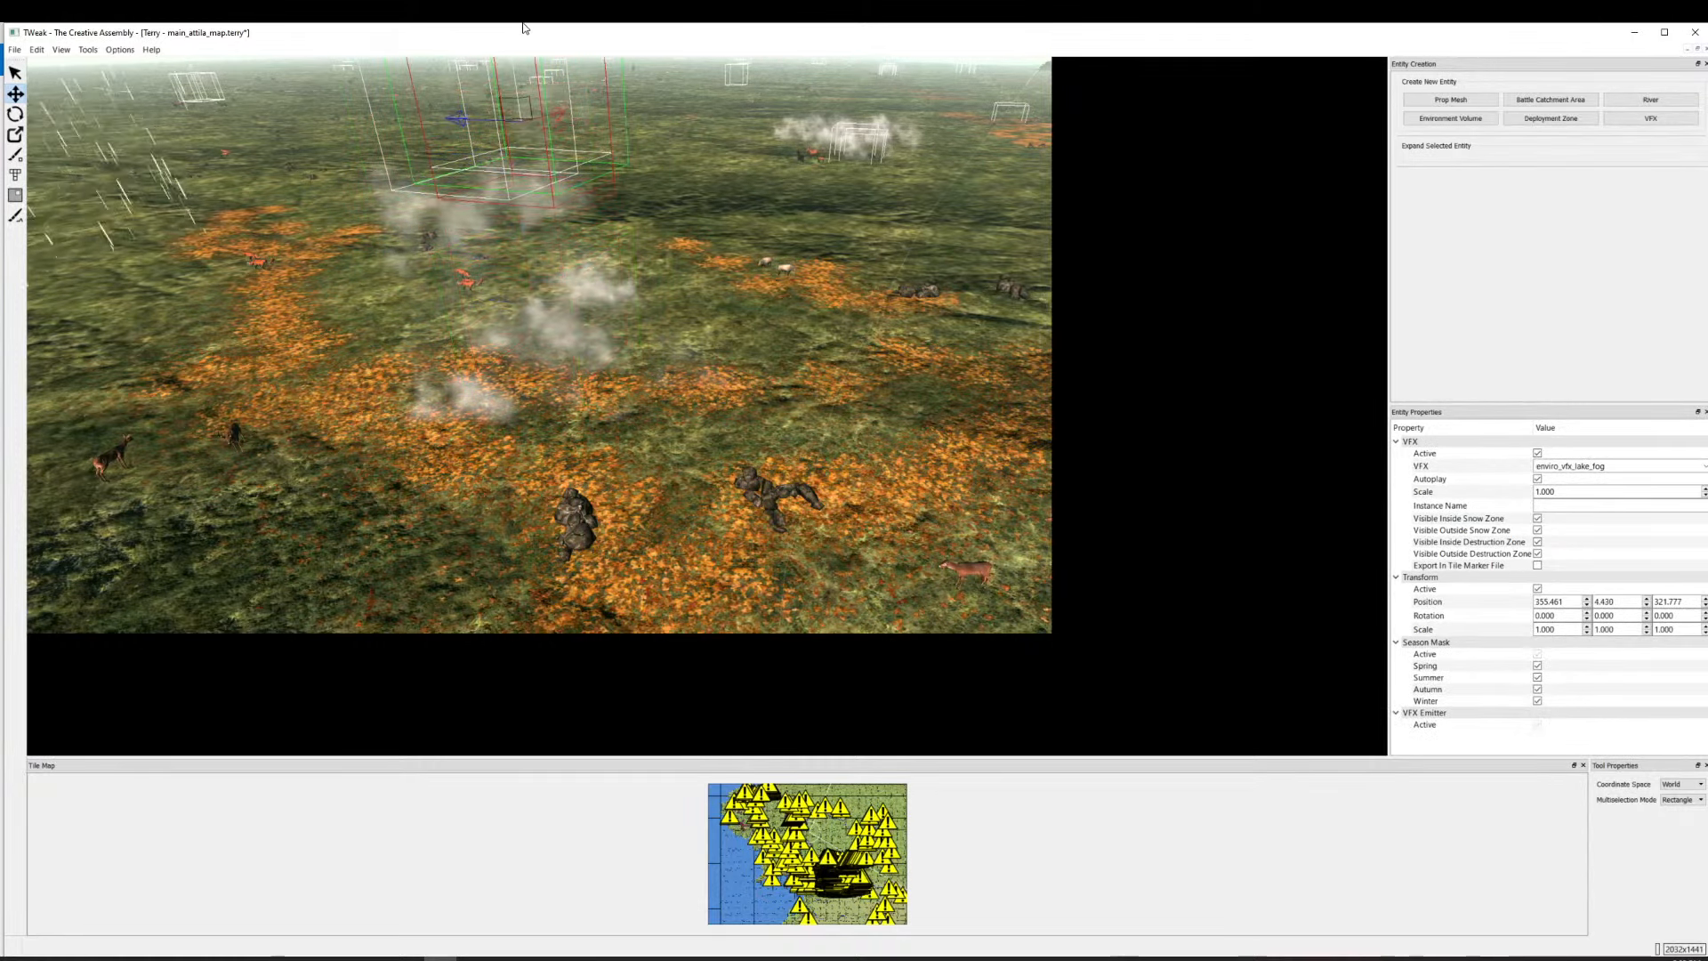
{"action": "scroll", "coordinate": [523, 231], "scroll_direction": "down", "scroll_amount": 1}
{"action": "left_click_drag", "start_coordinate": [523, 230], "coordinate": [549, 278]}
{"action": "scroll", "coordinate": [623, 356], "scroll_direction": "up", "scroll_amount": 1}
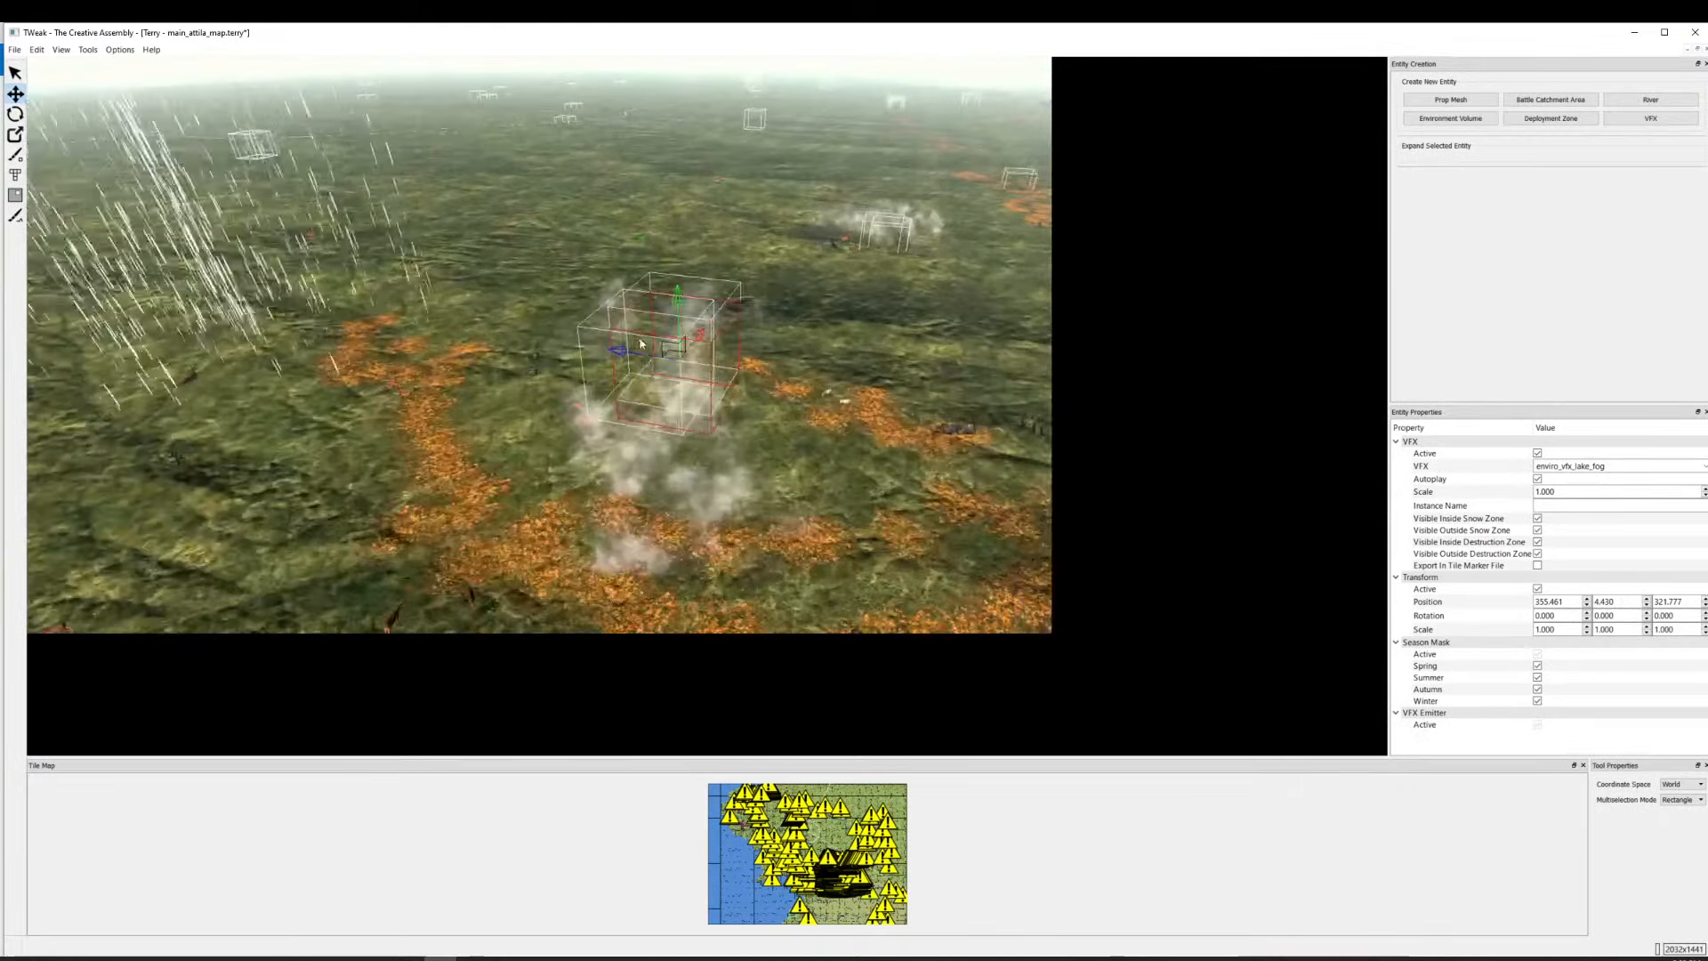
{"action": "left_click", "coordinate": [665, 388], "text": "ctrl"}
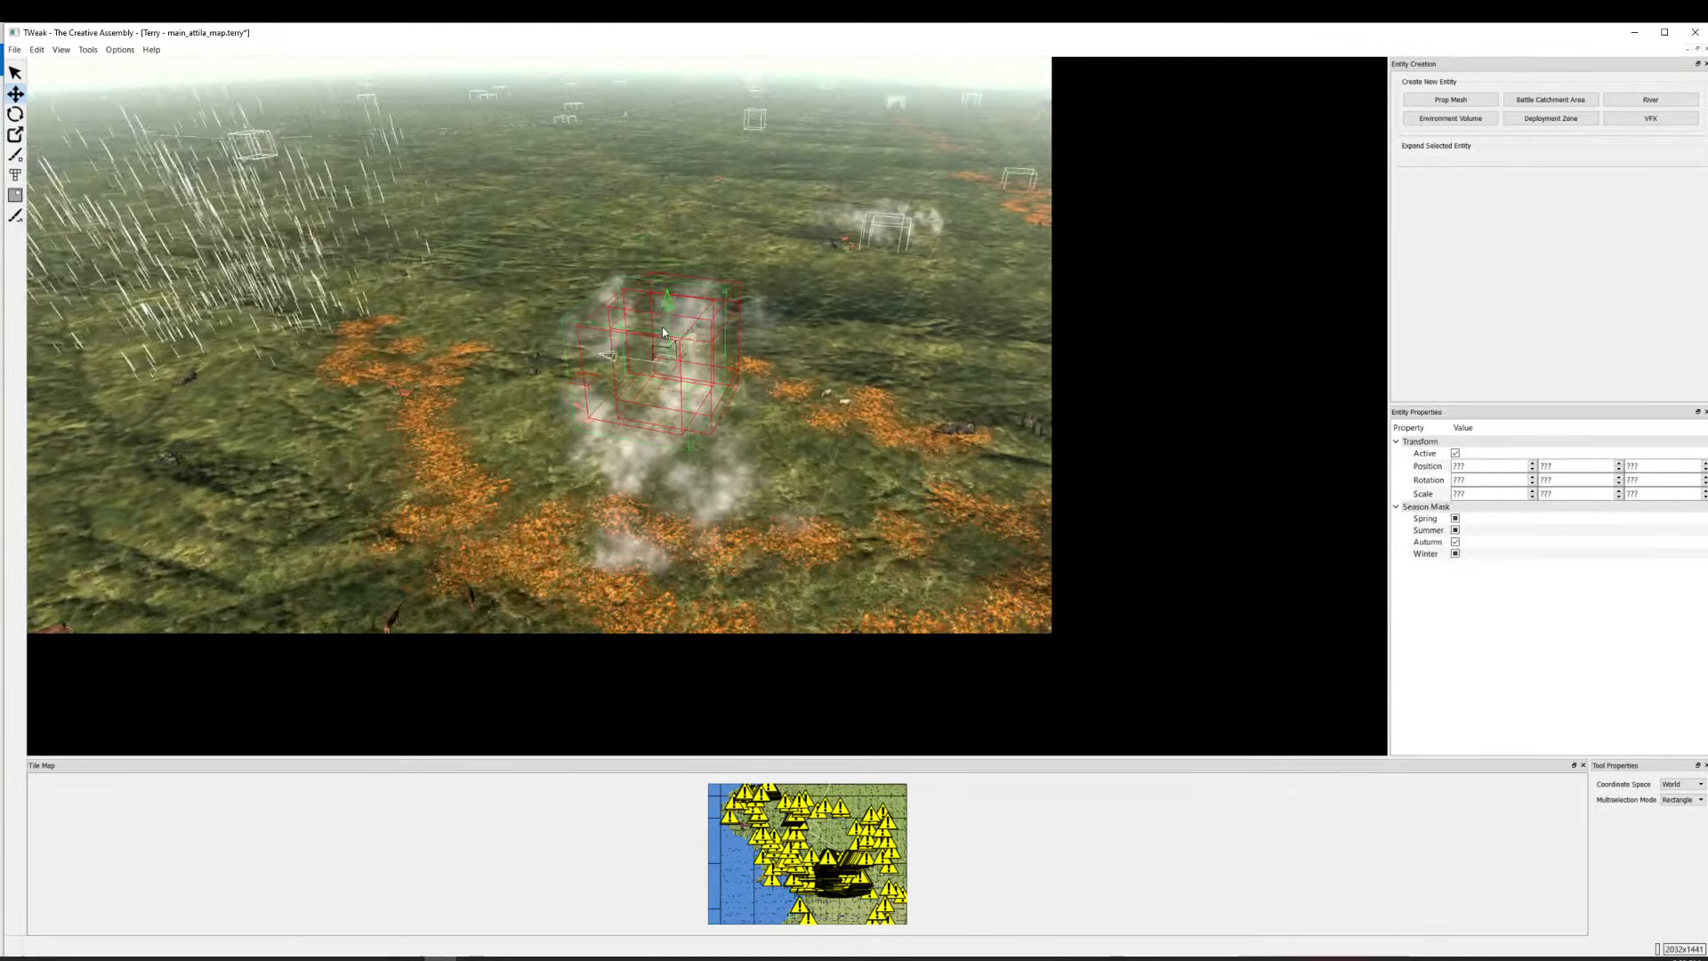
{"action": "scroll", "coordinate": [694, 379], "scroll_direction": "up", "scroll_amount": 3}
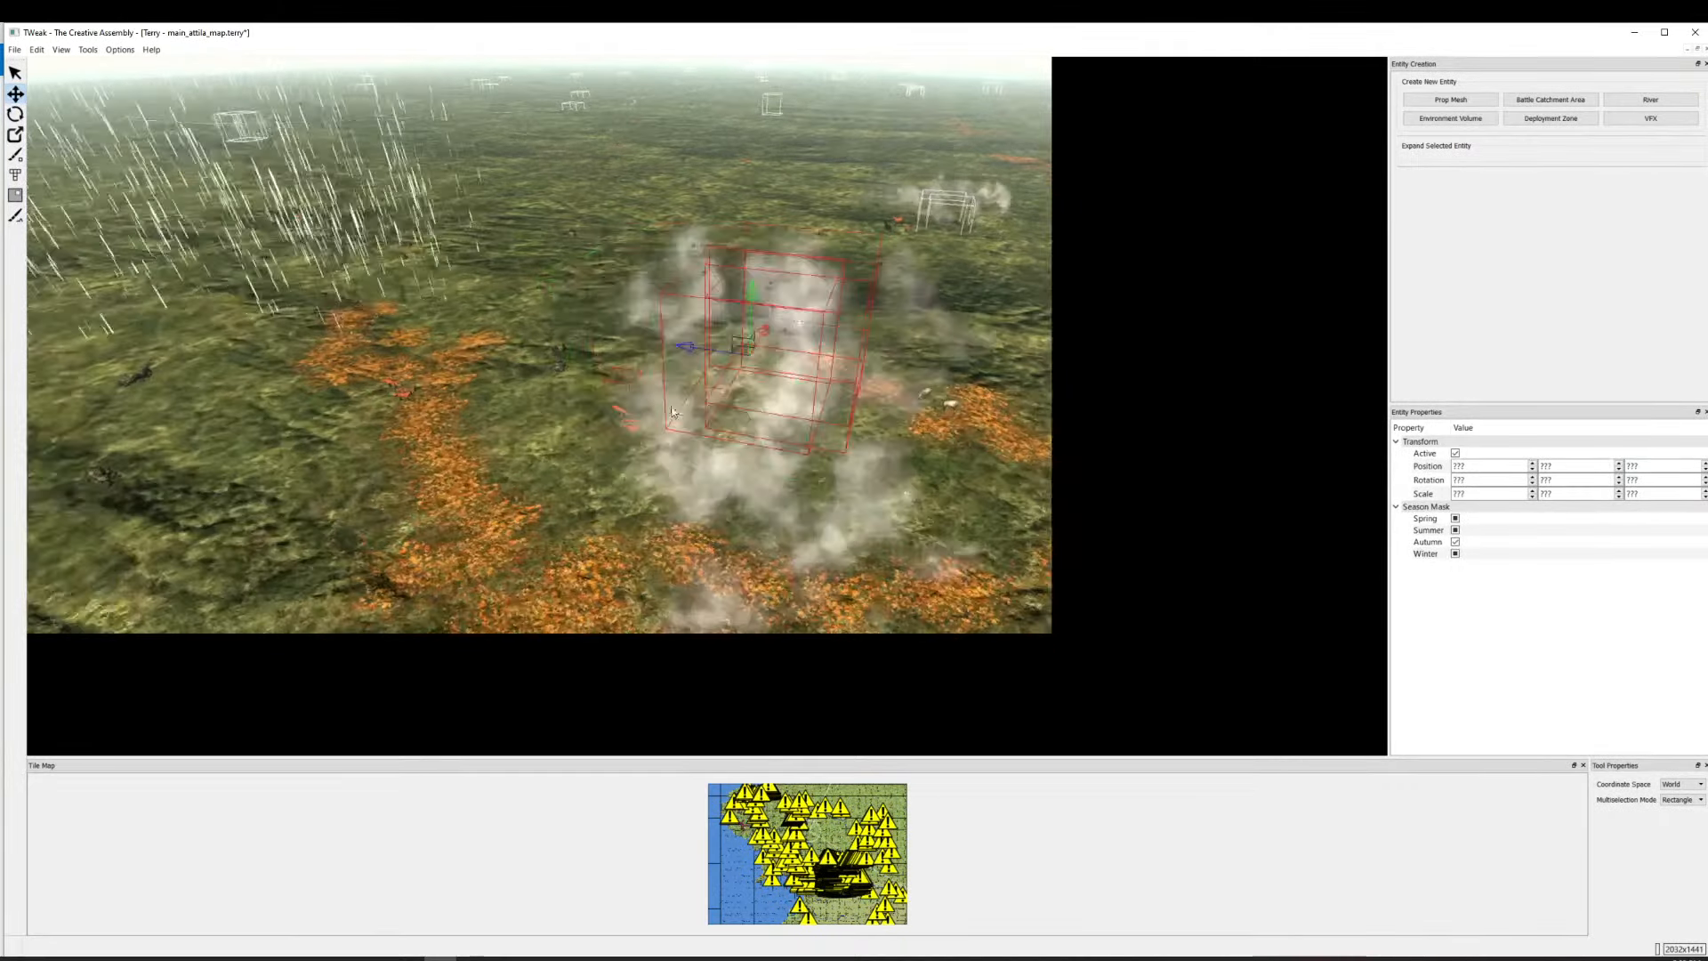
{"action": "left_click", "coordinate": [699, 385]}
{"action": "scroll", "coordinate": [697, 380], "scroll_direction": "down", "scroll_amount": 3}
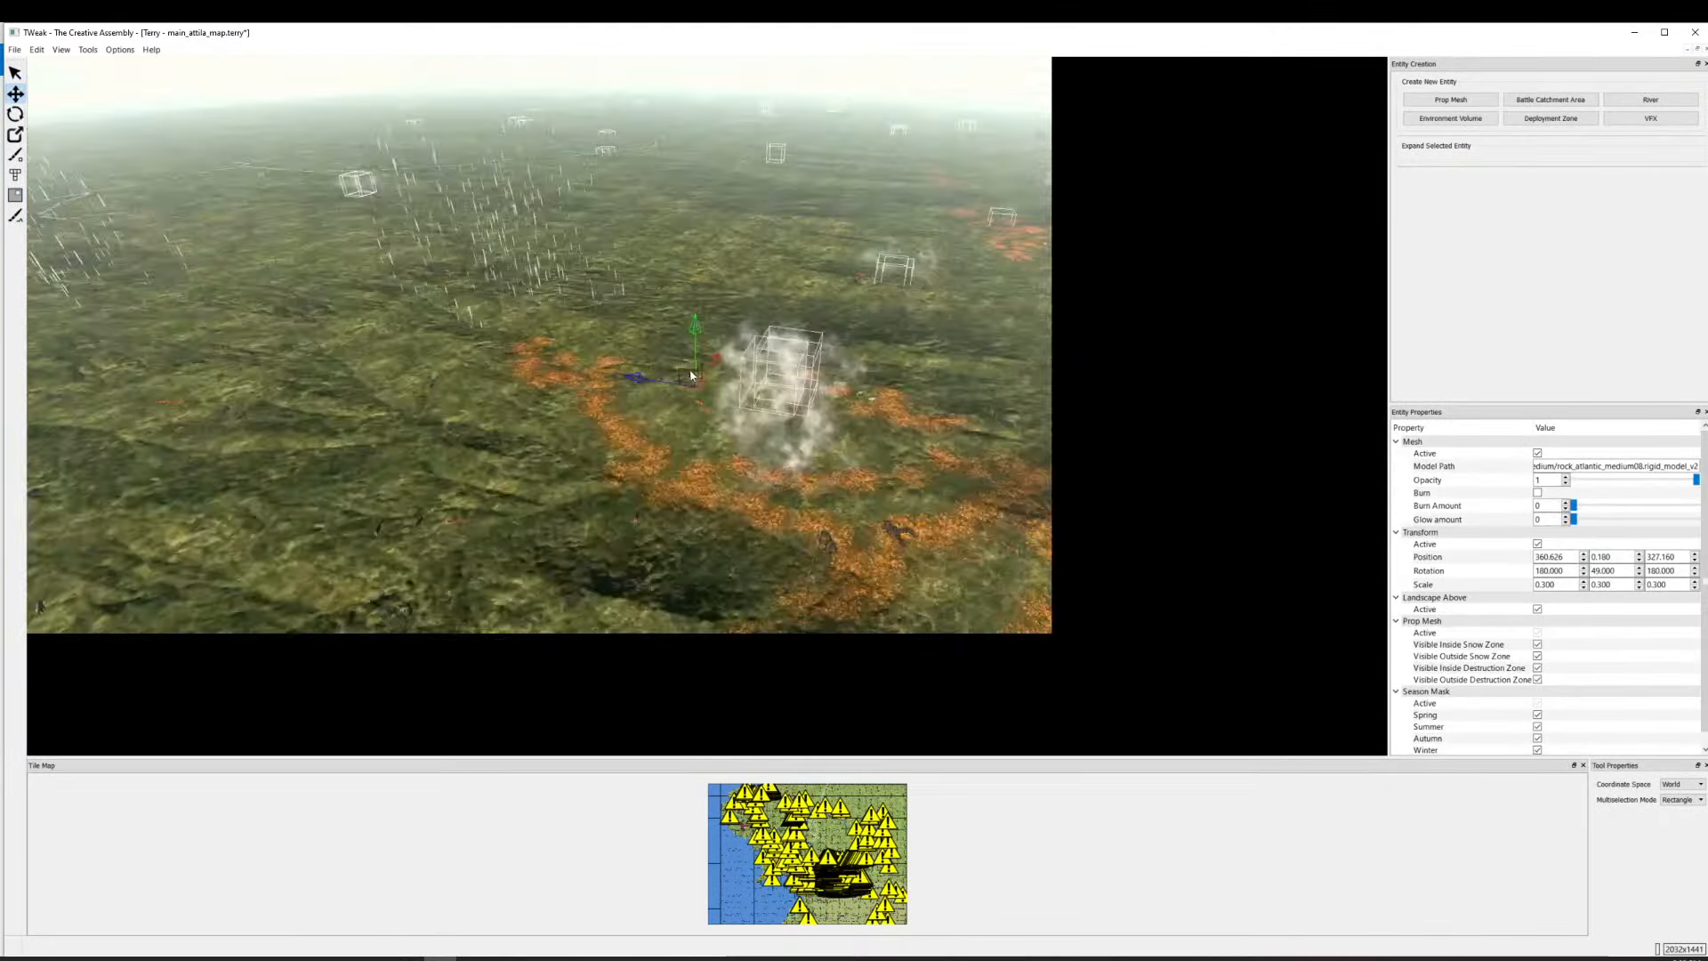
{"action": "left_click", "coordinate": [696, 378]}
{"action": "left_click_drag", "start_coordinate": [696, 378], "coordinate": [569, 353]}
{"action": "scroll", "coordinate": [569, 356], "scroll_direction": "up", "scroll_amount": 2}
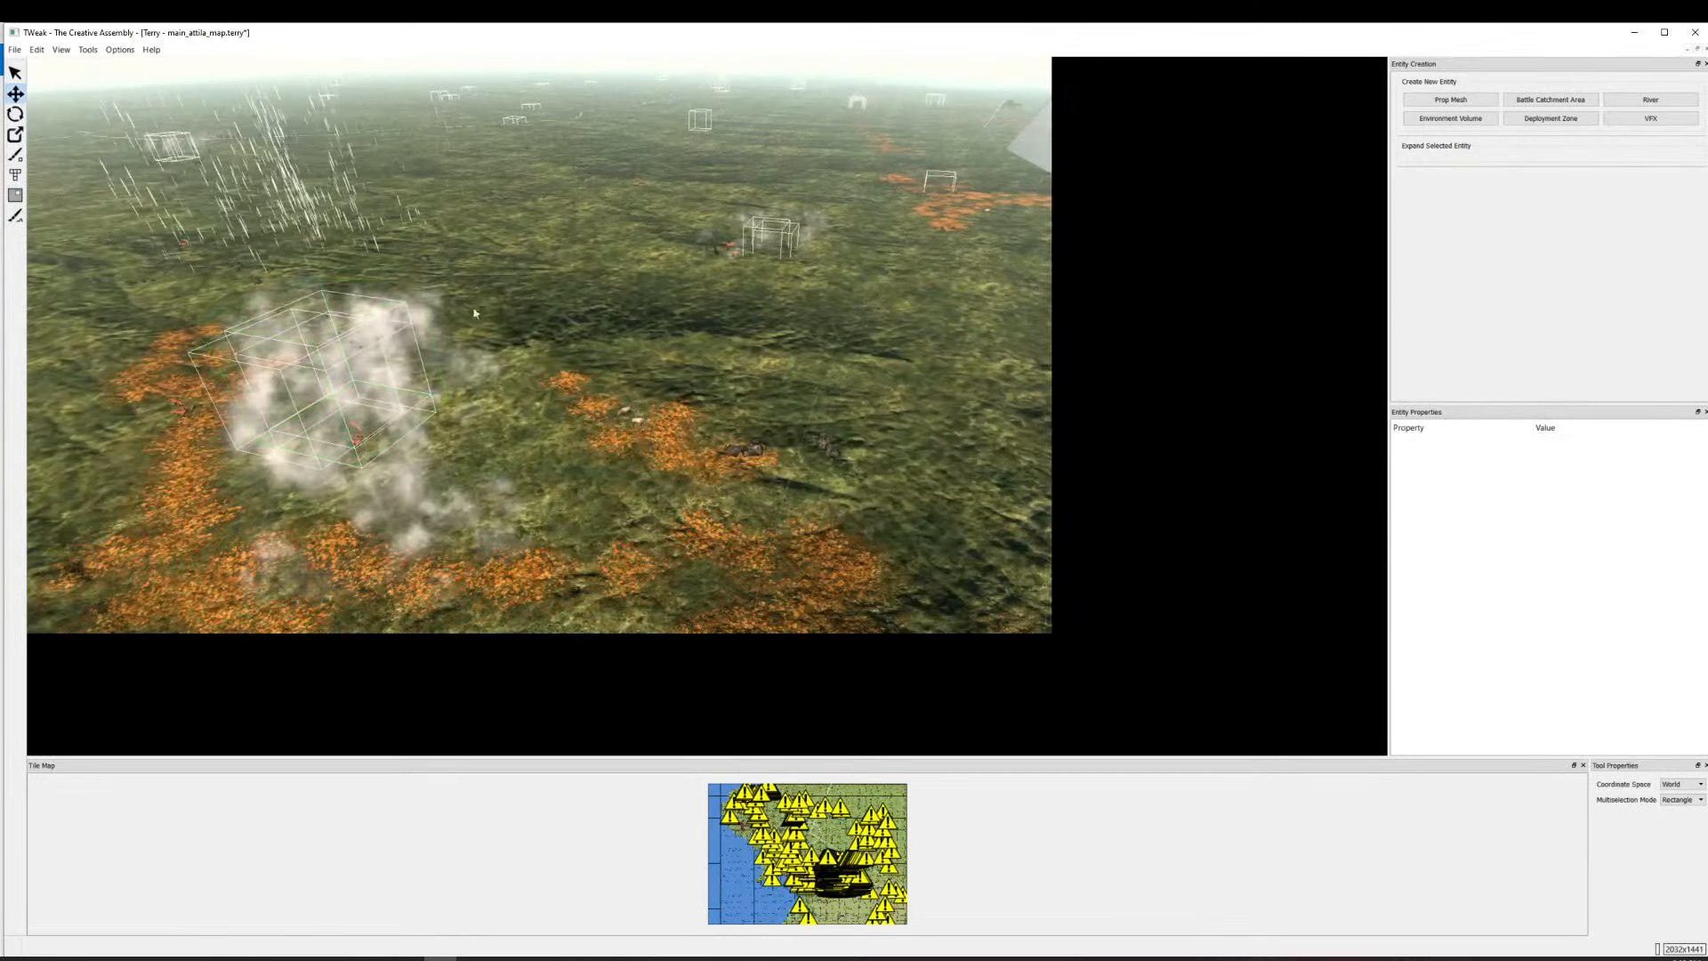
{"action": "left_click_drag", "start_coordinate": [473, 312], "coordinate": [673, 174]}
{"action": "scroll", "coordinate": [673, 174], "scroll_direction": "up", "scroll_amount": 2}
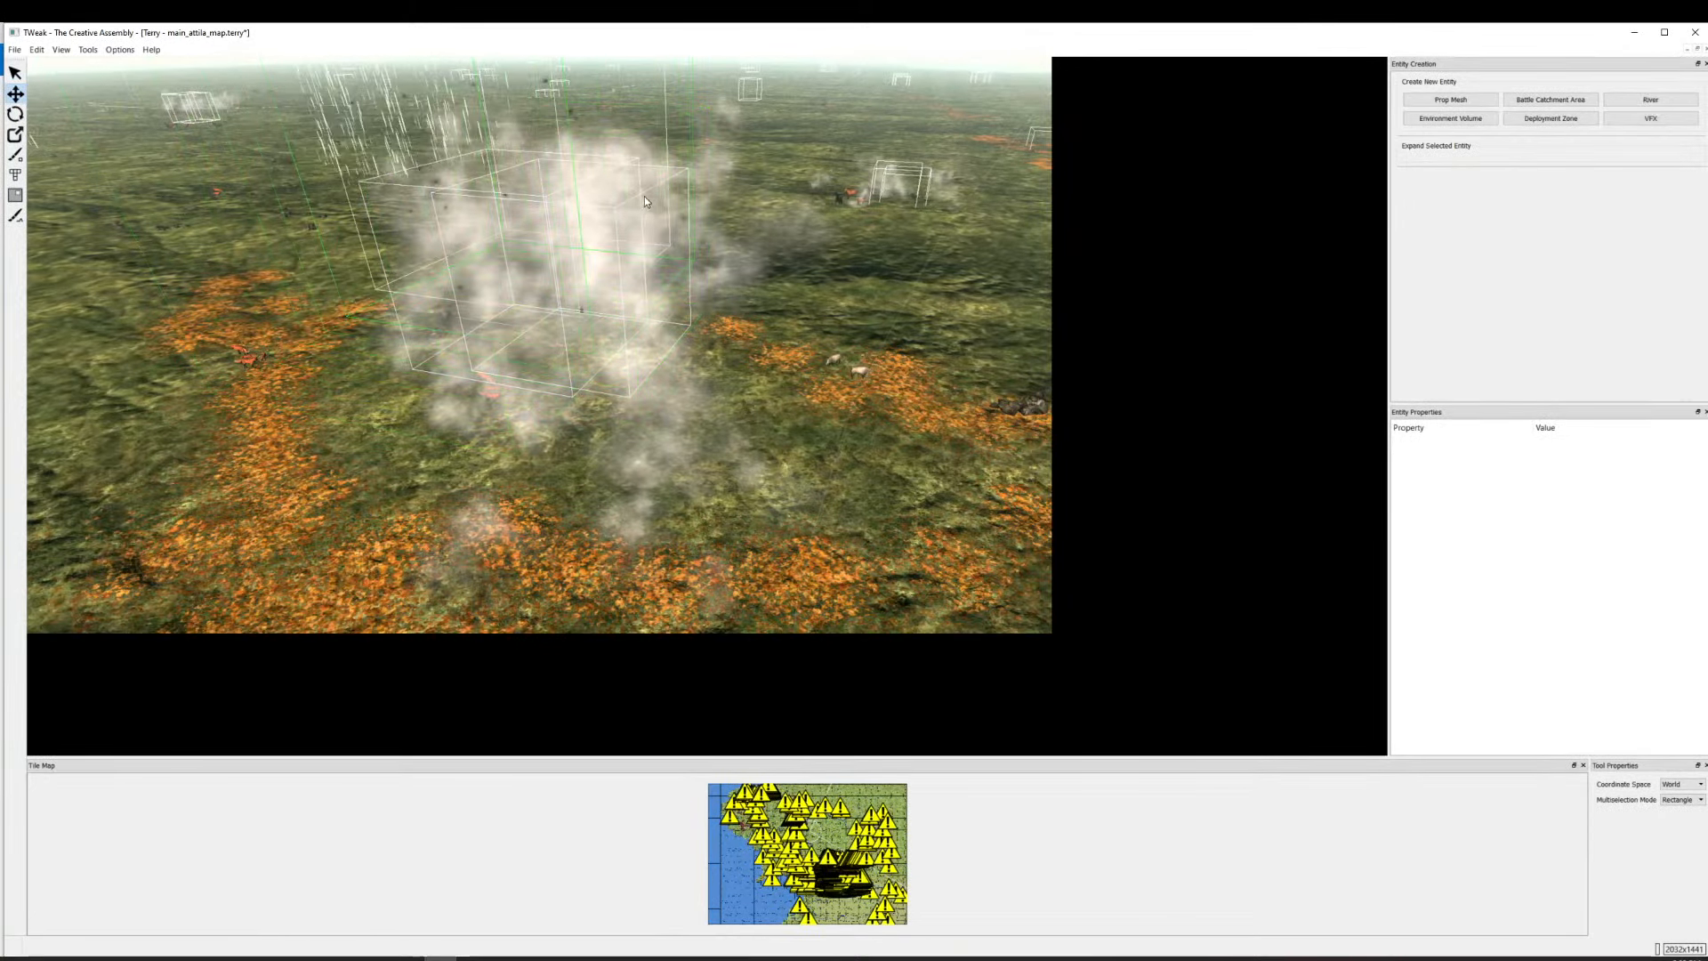
Select the raised enviro_vfx_lake_fog emitters over the orange forest together with the neighbouring entities on the plain.
{"action": "left_click", "coordinate": [663, 178]}
{"action": "scroll", "coordinate": [663, 178], "scroll_direction": "down", "scroll_amount": 3}
{"action": "left_click", "coordinate": [663, 341], "text": "ctrl"}
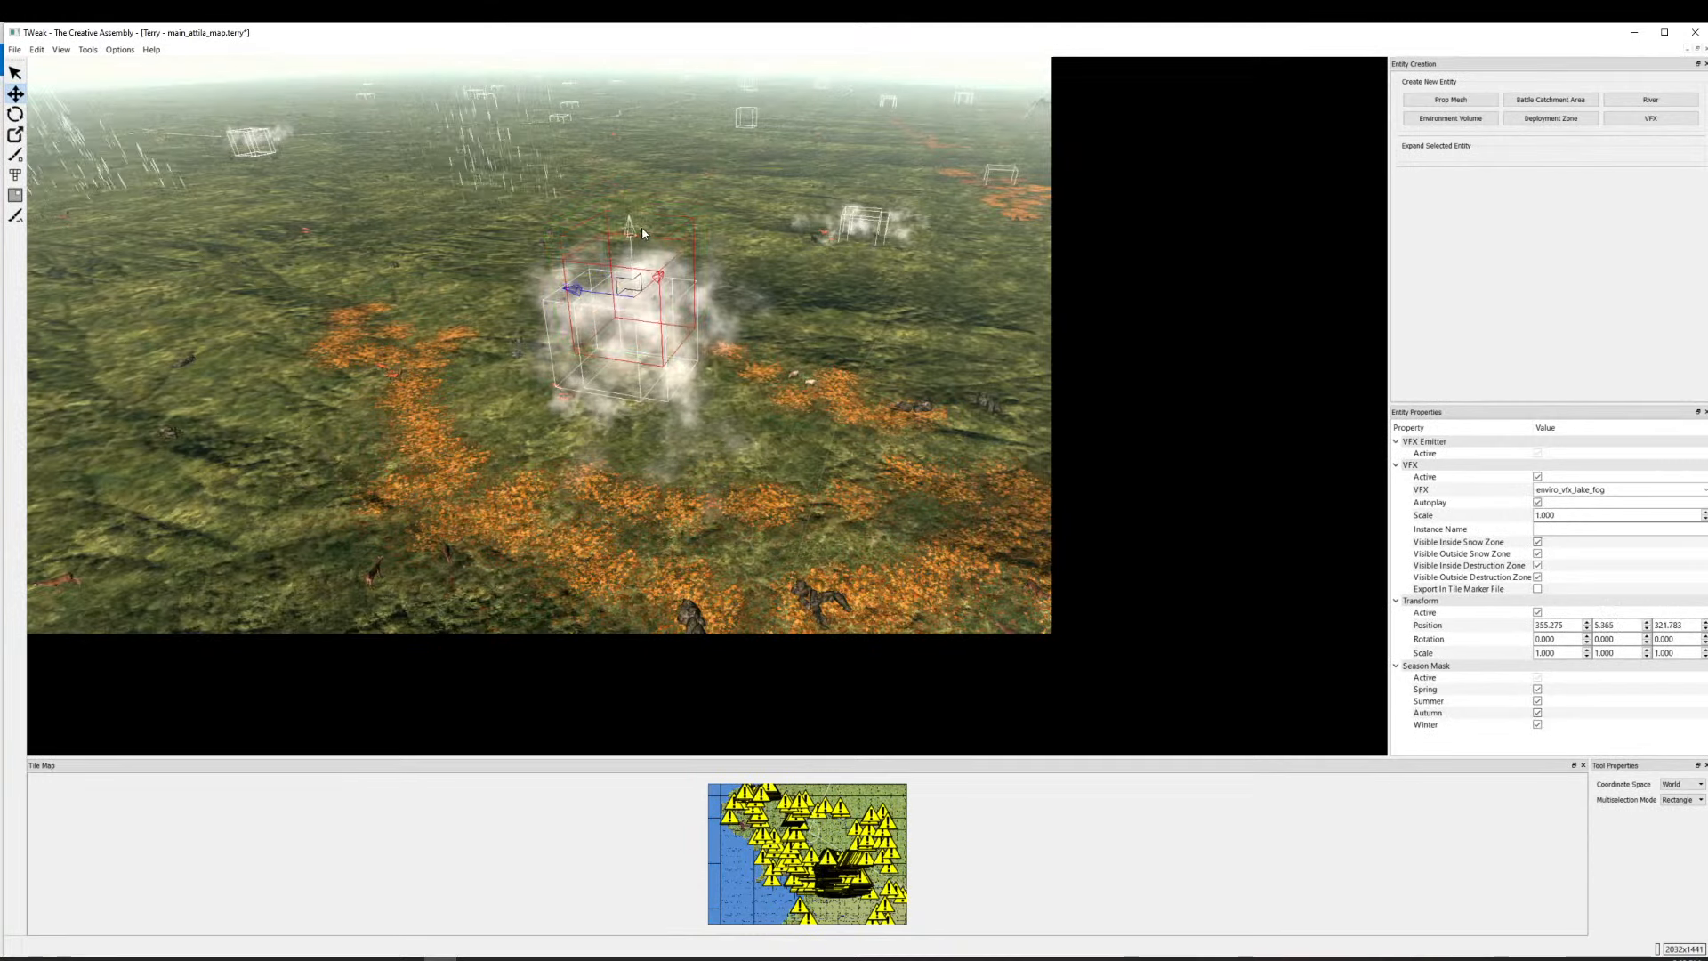
{"action": "scroll", "coordinate": [663, 341], "scroll_direction": "down", "scroll_amount": 2}
{"action": "scroll", "coordinate": [451, 293], "scroll_direction": "up", "scroll_amount": 3}
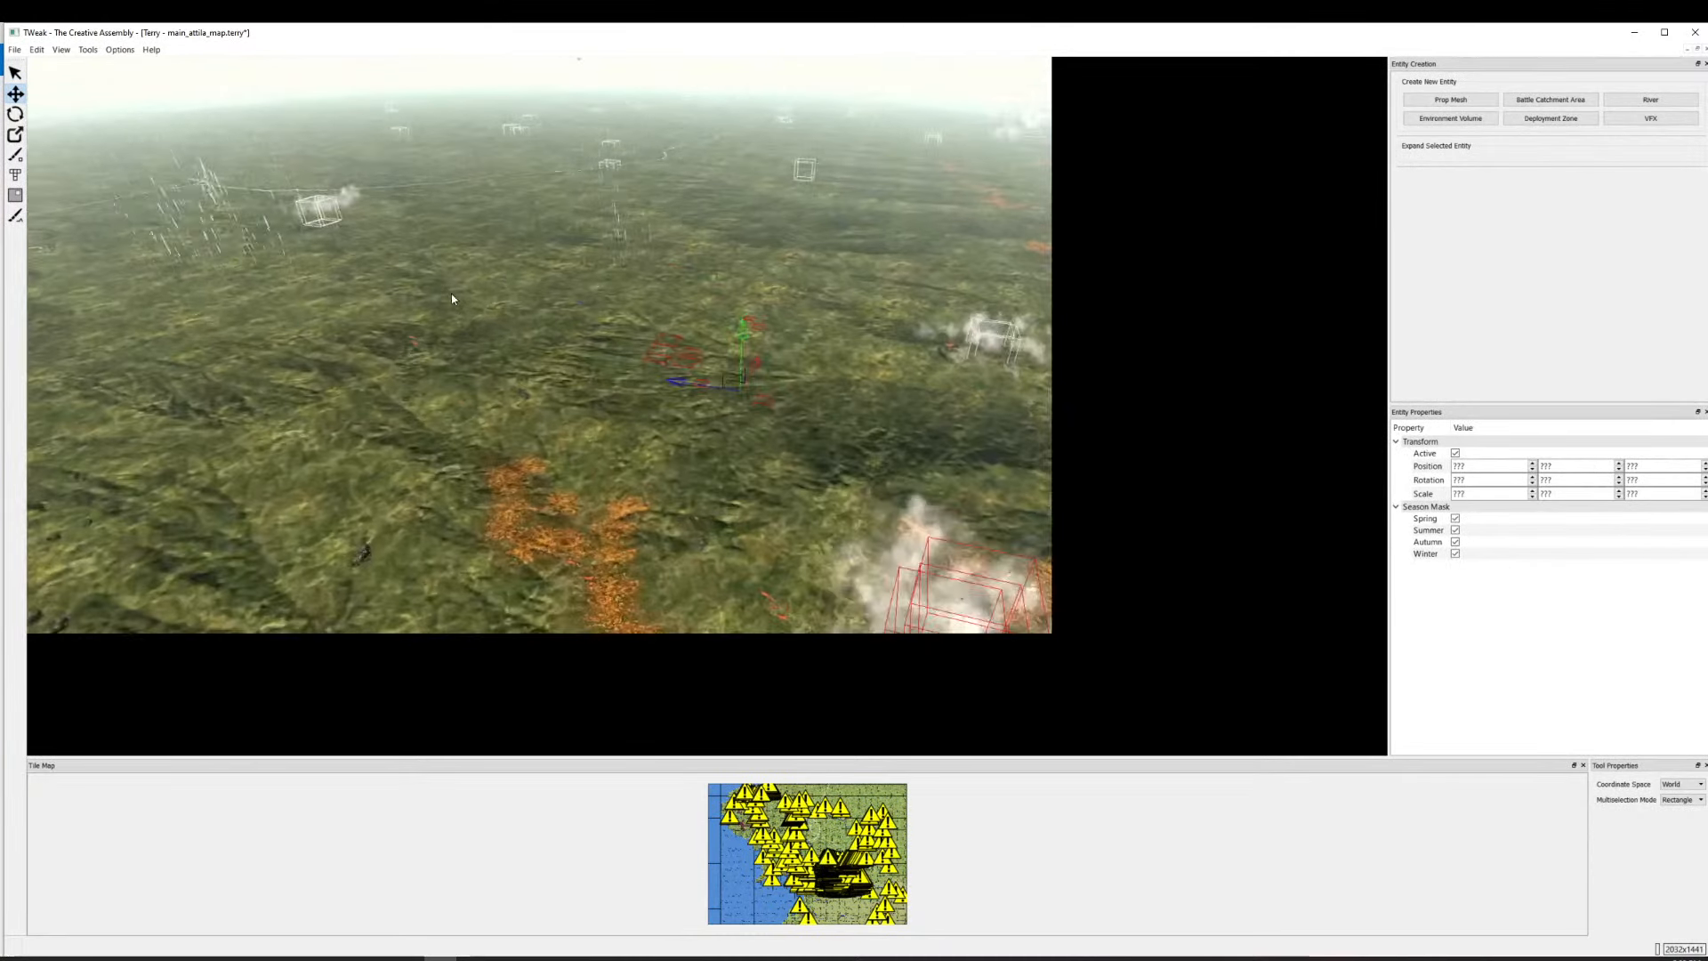
{"action": "scroll", "coordinate": [451, 294], "scroll_direction": "down", "scroll_amount": 3}
{"action": "left_click_drag", "start_coordinate": [748, 534], "coordinate": [813, 334]}
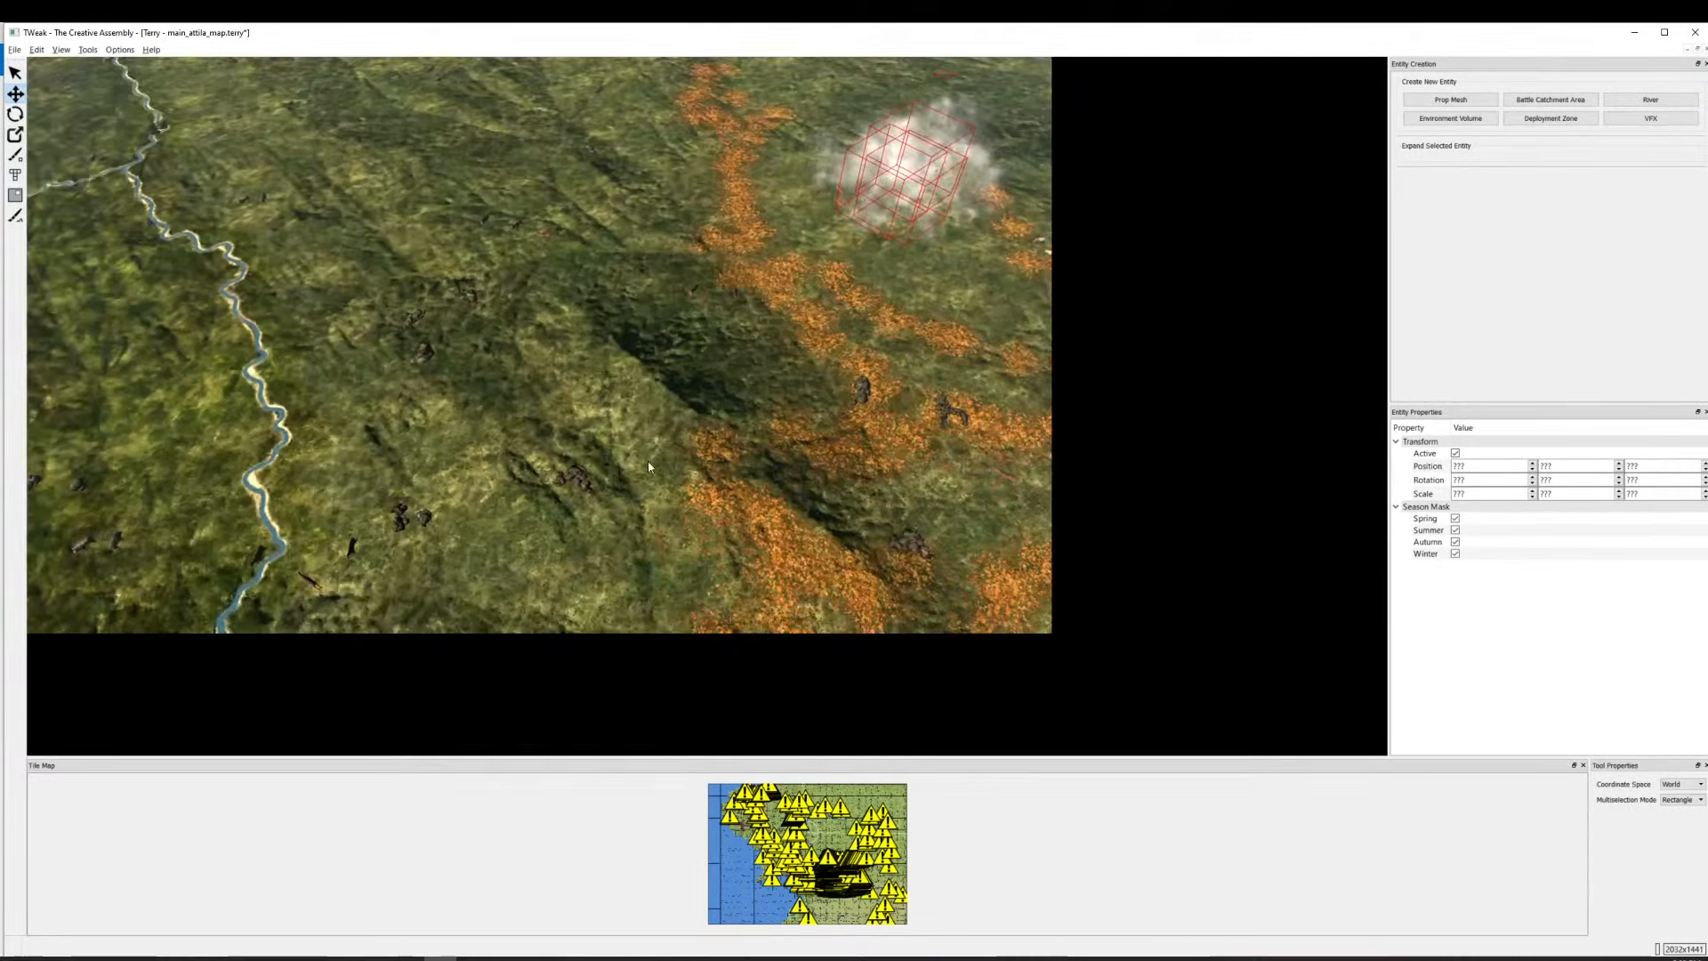
Add the flat entity group on the orange forest floor to the selection of raised fog emitters.
{"action": "scroll", "coordinate": [612, 430], "scroll_direction": "up", "scroll_amount": 3}
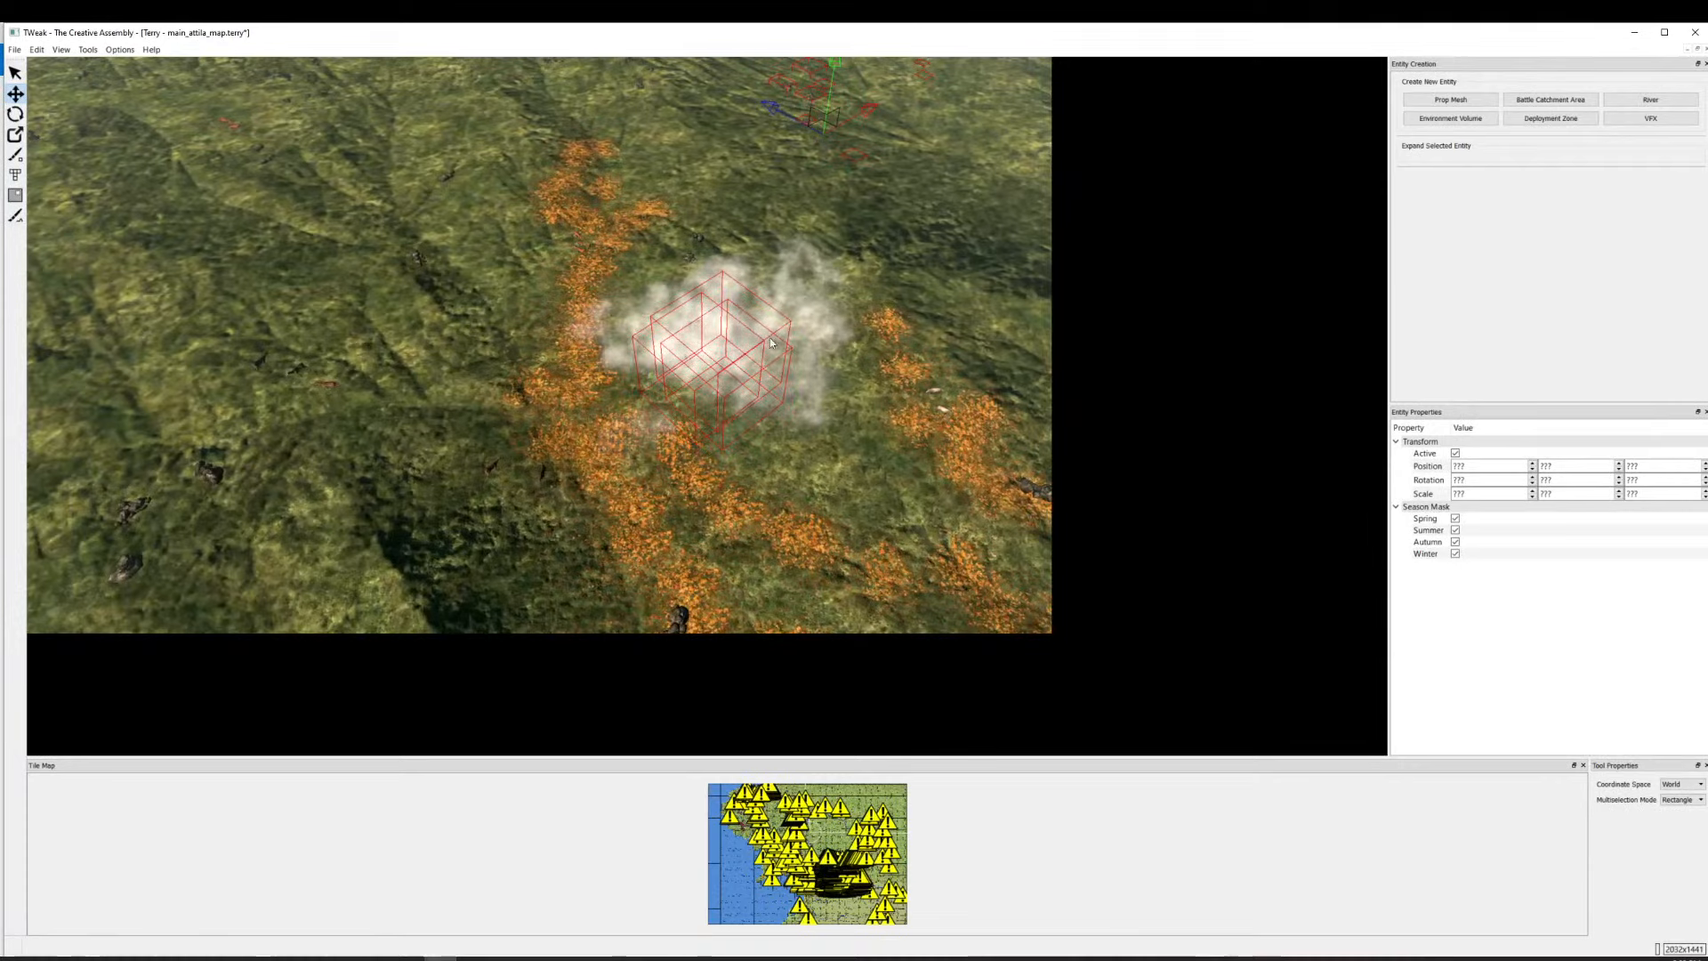
{"action": "left_click", "coordinate": [664, 392]}
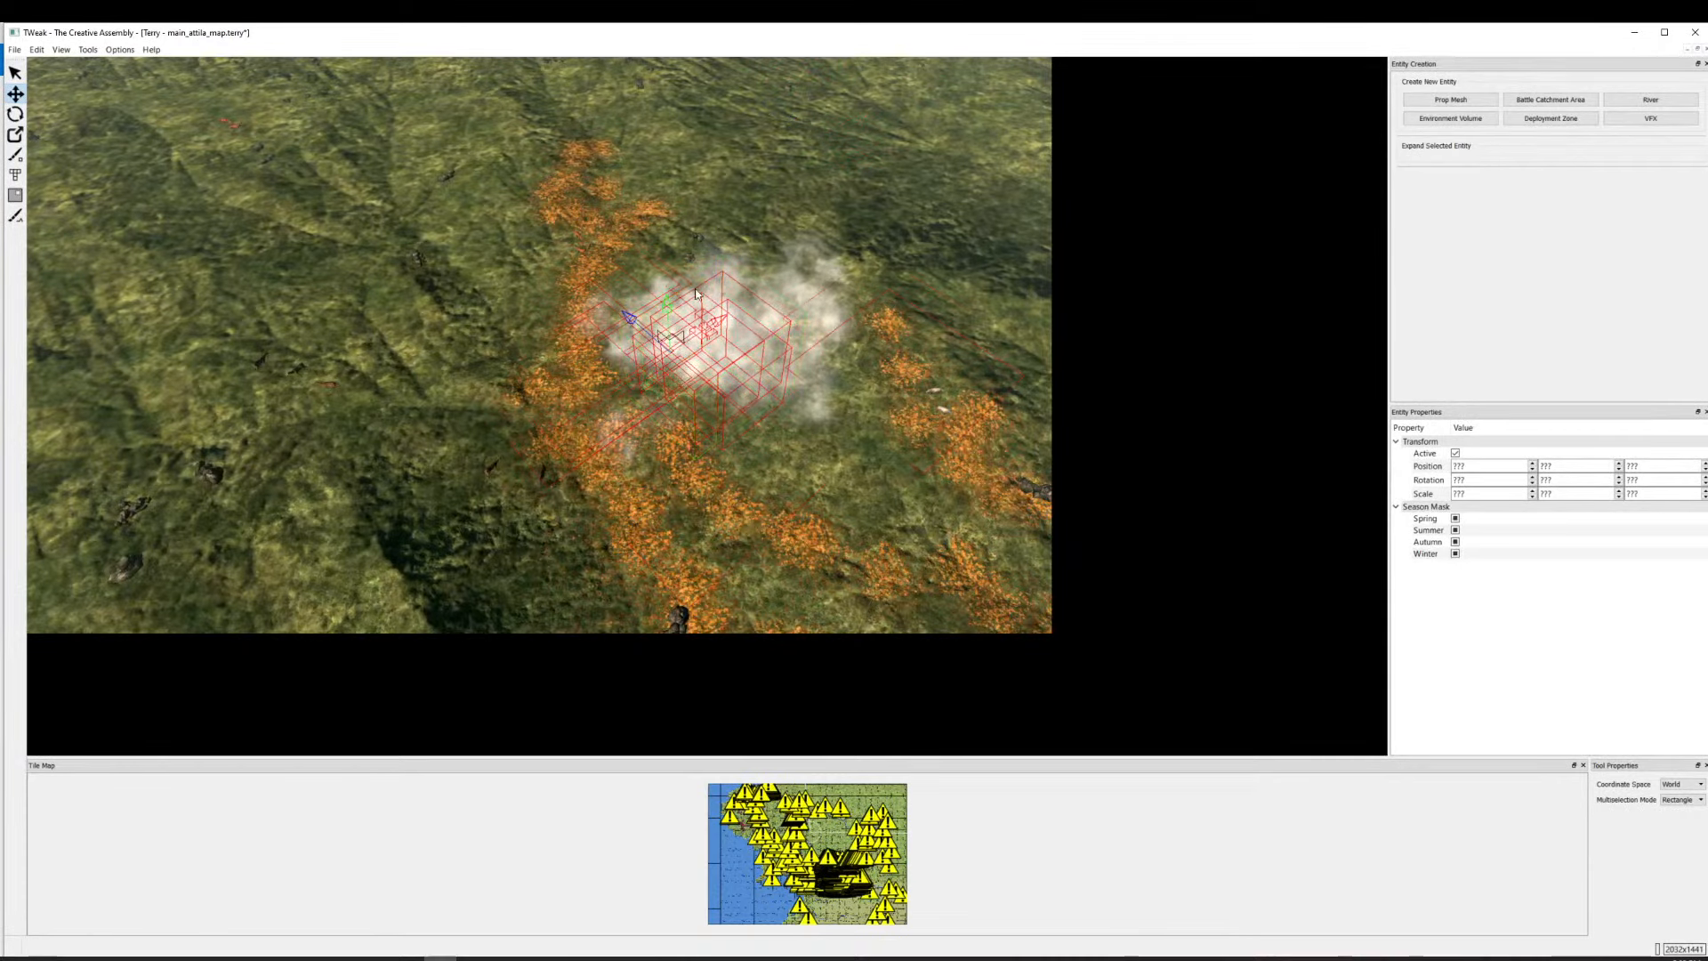
{"action": "left_click_drag", "start_coordinate": [760, 364], "coordinate": [722, 387]}
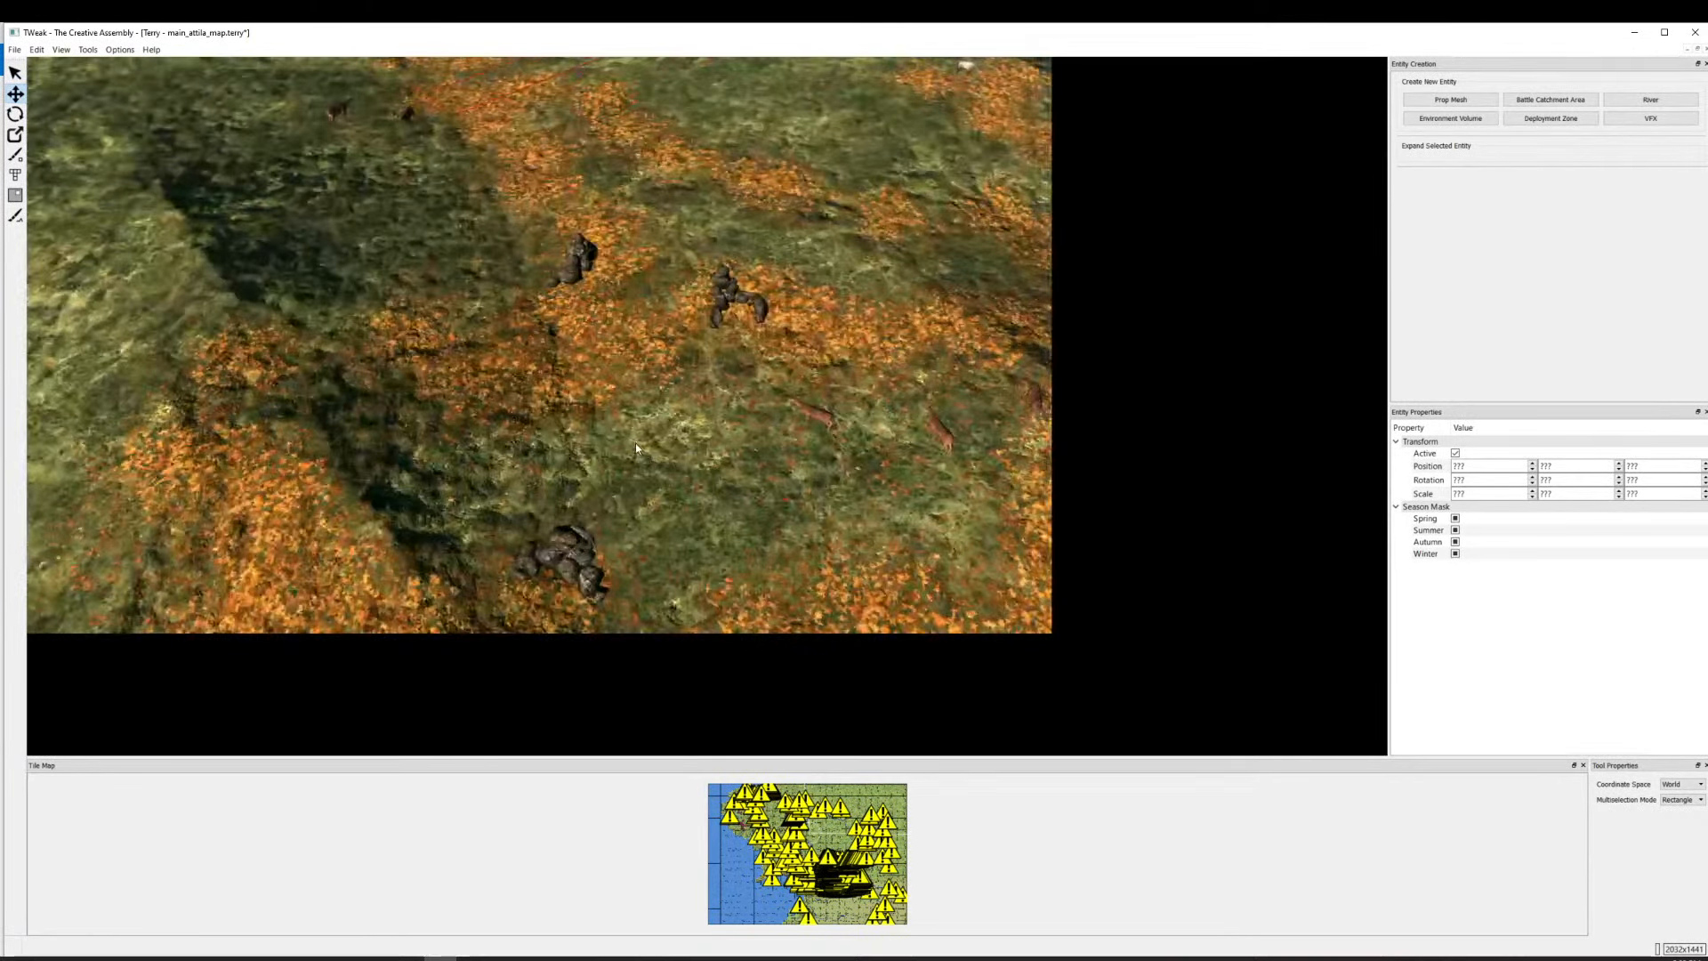
{"action": "key", "text": "alt+Tab"}
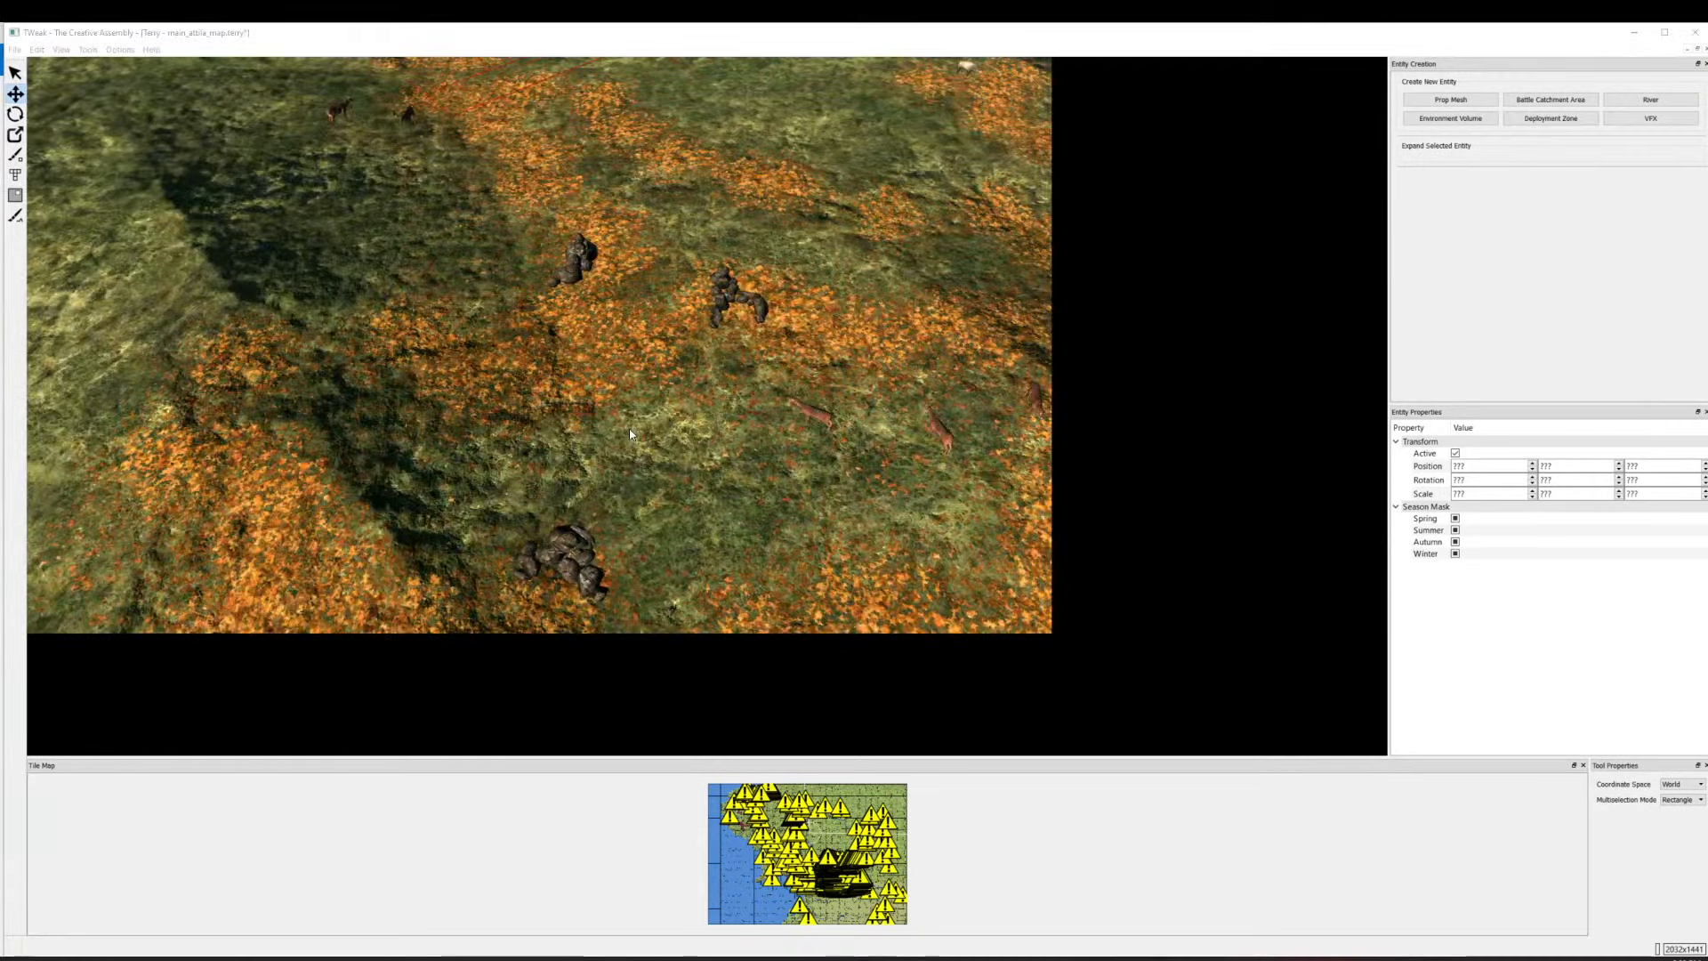
{"action": "mouse_move", "coordinate": [630, 434]}
{"action": "left_mouse_down"}
{"action": "mouse_move", "coordinate": [630, 415]}
{"action": "mouse_move", "coordinate": [638, 445]}
{"action": "mouse_move", "coordinate": [624, 445]}
{"action": "left_mouse_up"}
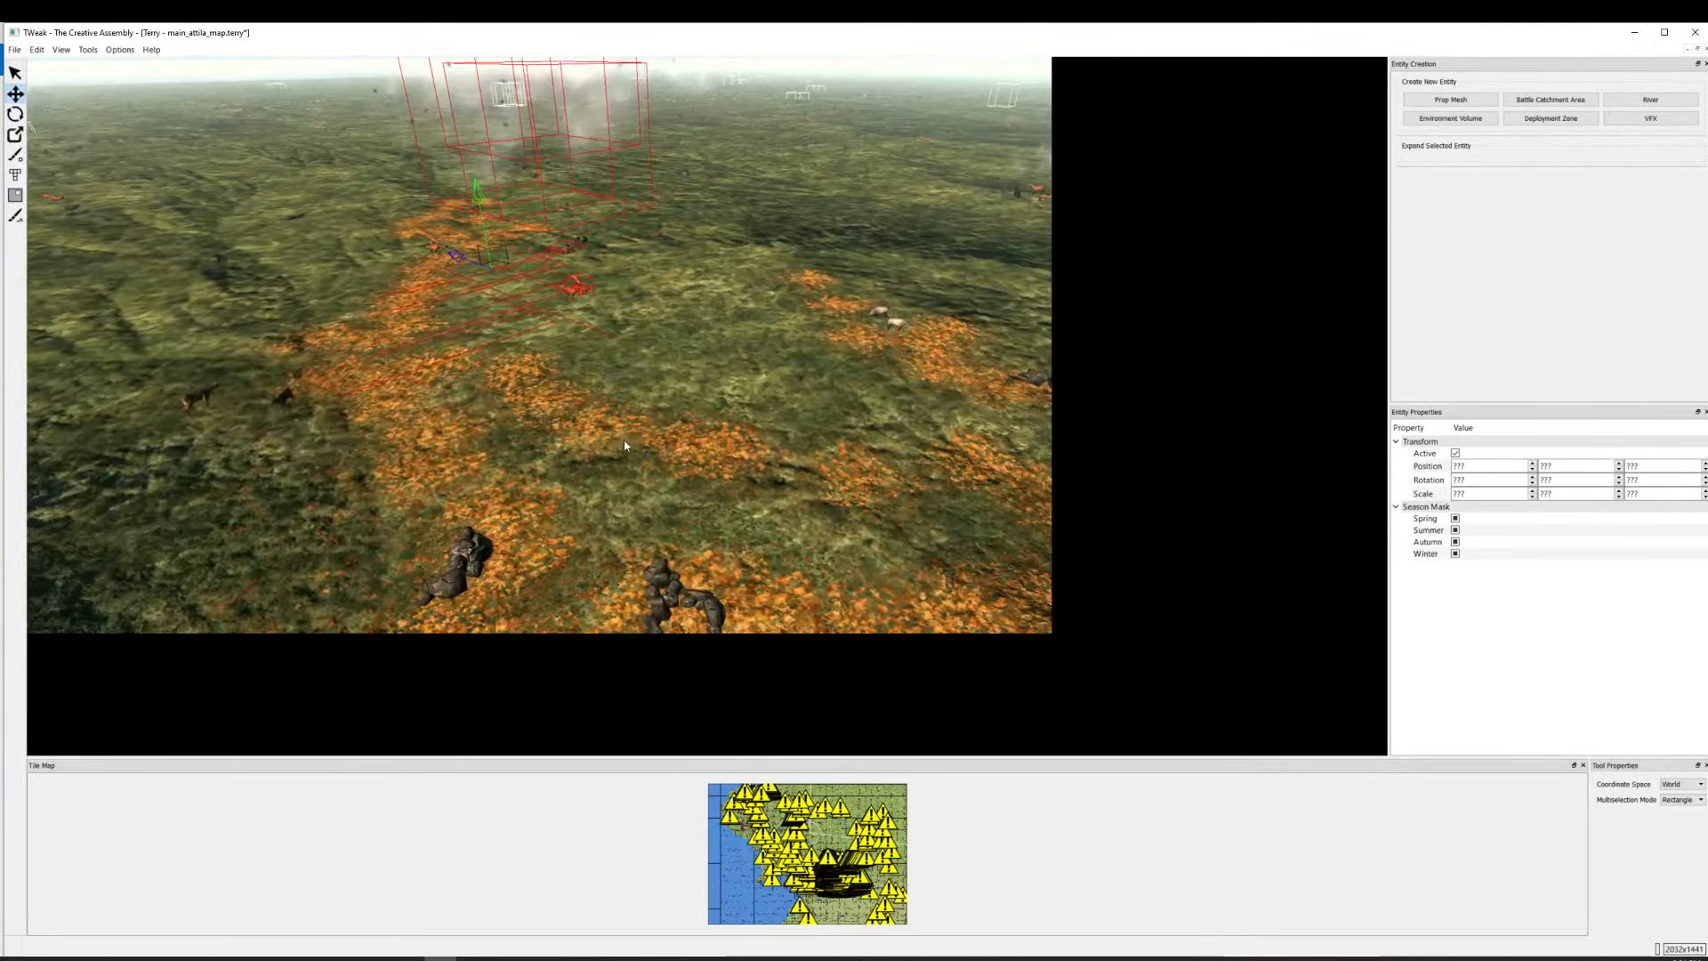
{"action": "key", "text": "s"}
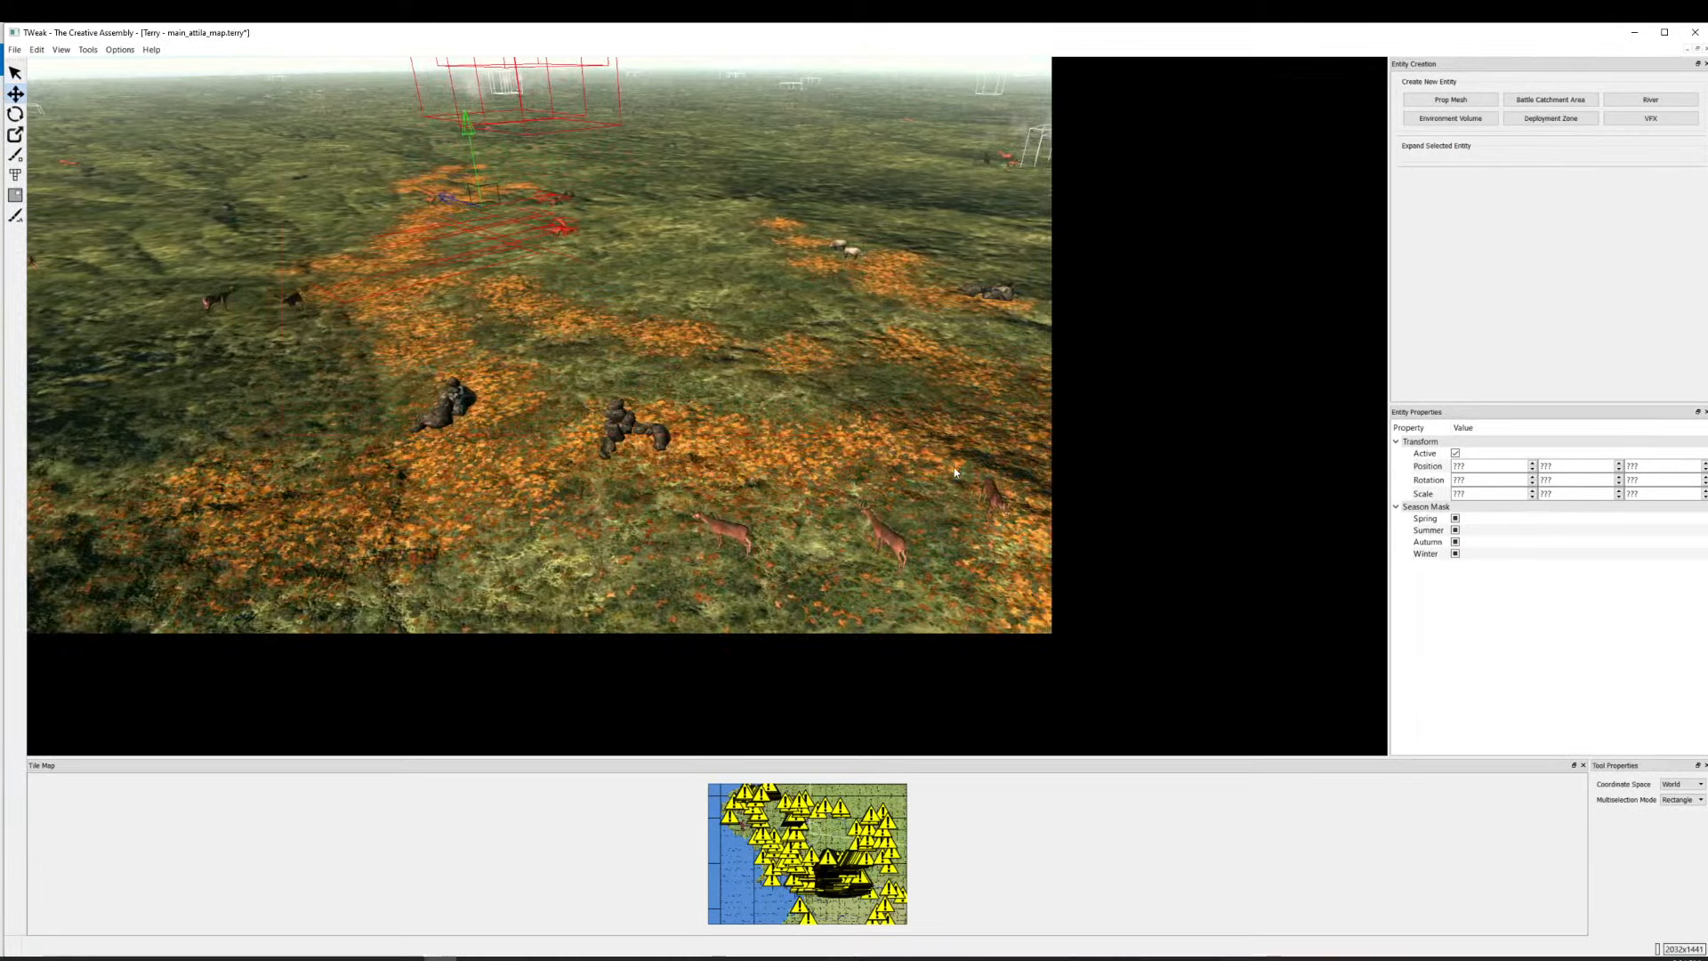
Delete the selected orange forest group with its rocks and flat entity groups from the plain behind the deer.
{"action": "left_click", "coordinate": [955, 471]}
{"action": "key", "text": "Delete"}
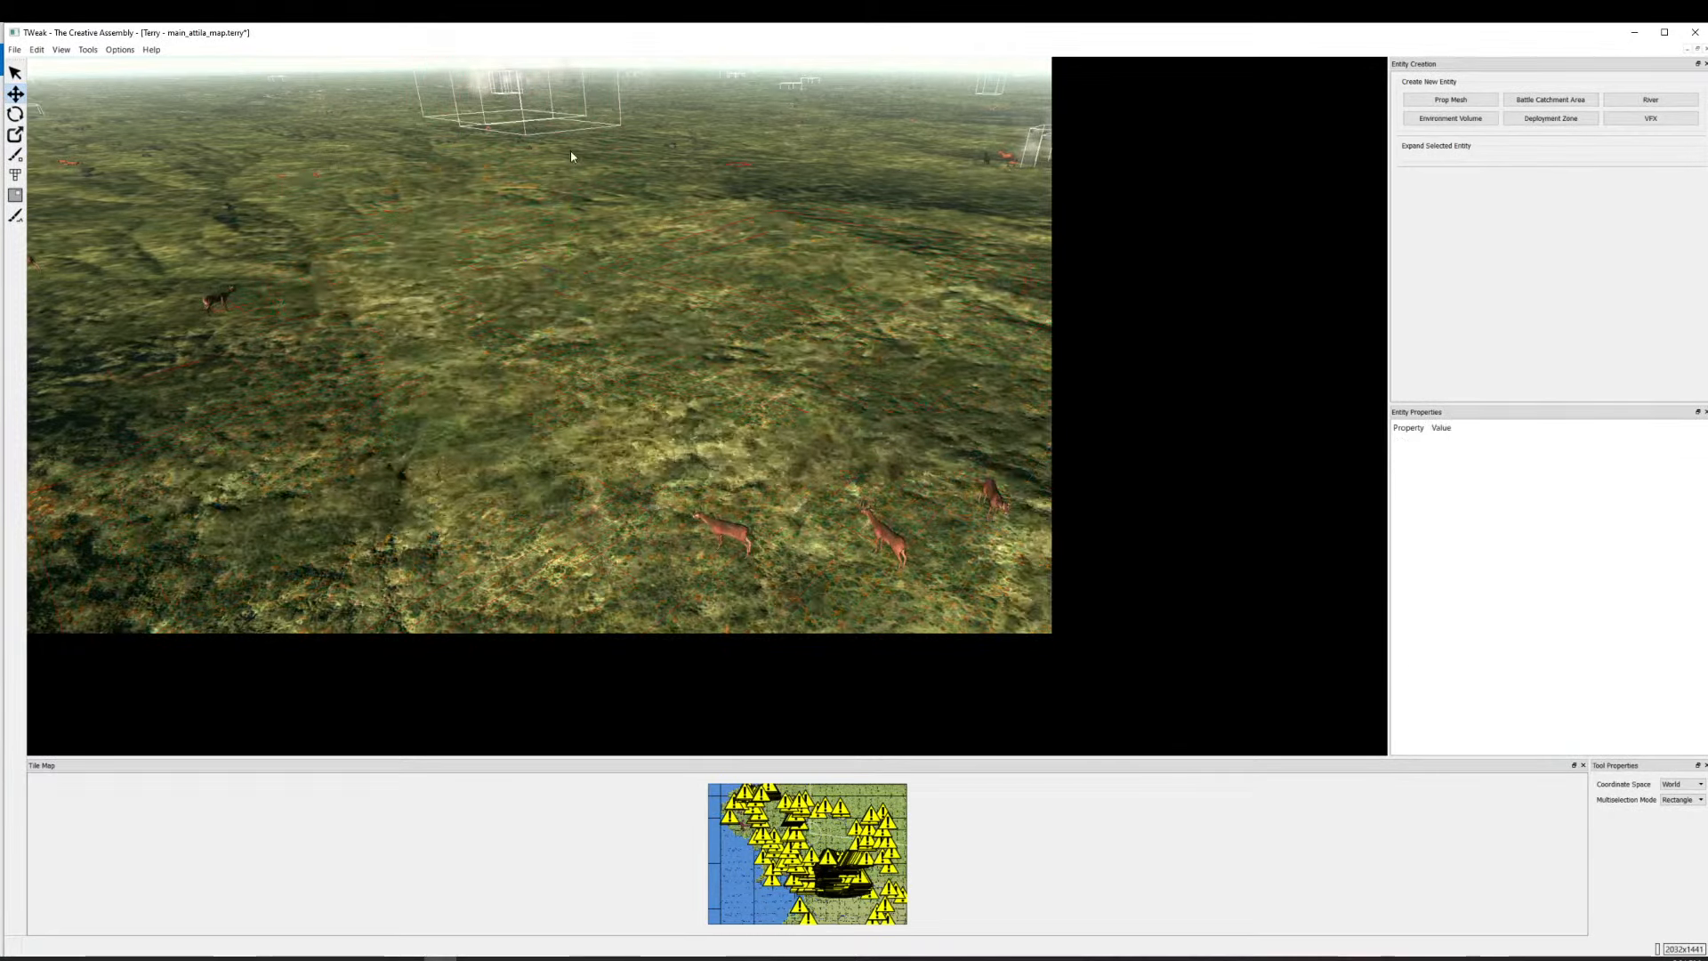
Select the remaining fog VFX emitters above the plain together and move them across the map towards the snowy mountain range.
{"action": "key", "text": "w"}
{"action": "left_click_drag", "start_coordinate": [604, 340], "coordinate": [709, 507]}
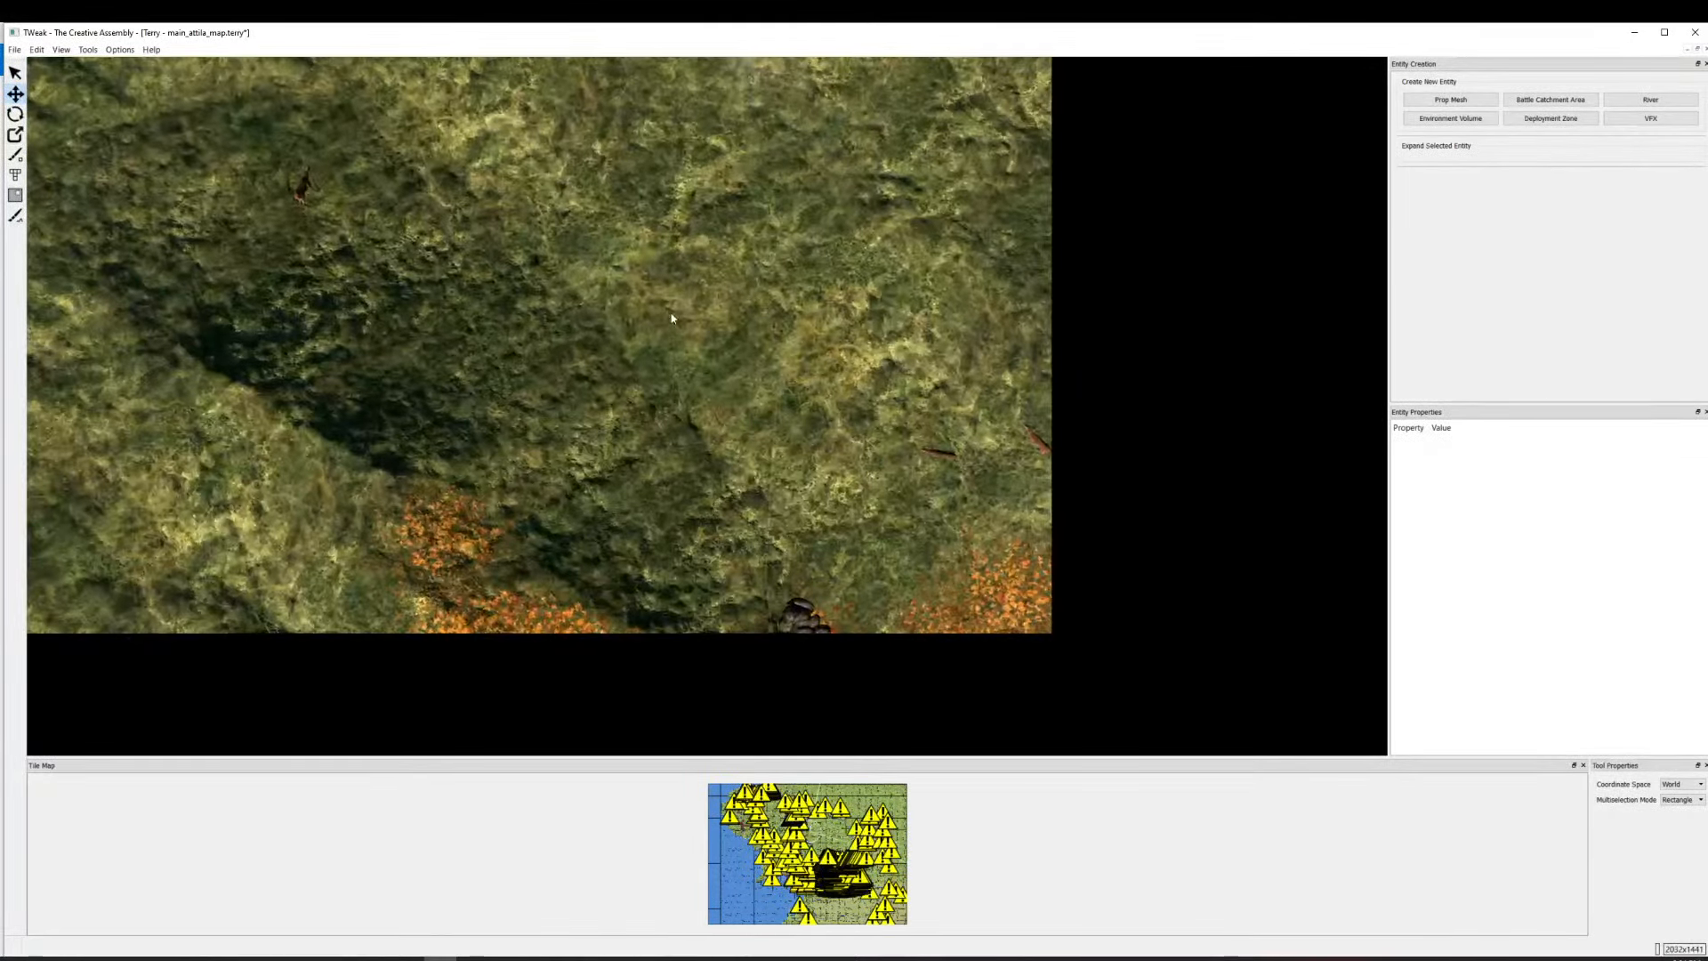
{"action": "key", "text": "s"}
{"action": "key", "text": "w"}
{"action": "left_click_drag", "start_coordinate": [798, 366], "coordinate": [534, 80]}
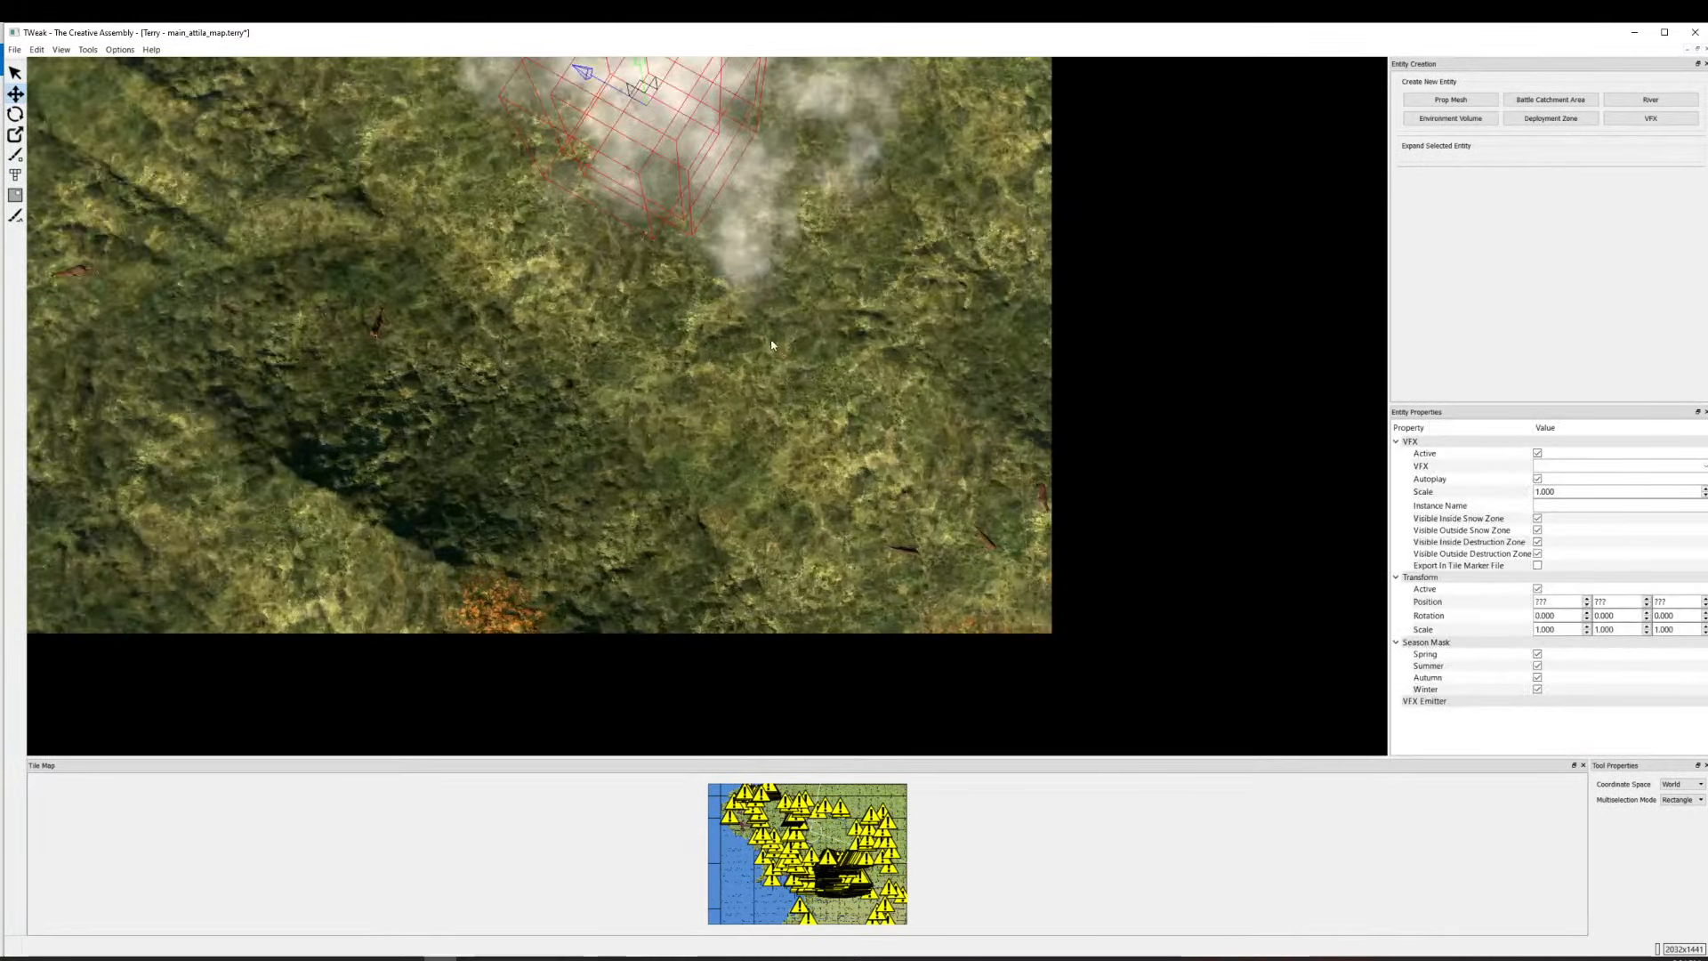
{"action": "key", "text": "s"}
{"action": "left_click_drag", "start_coordinate": [729, 525], "coordinate": [686, 429]}
{"action": "key", "text": "s"}
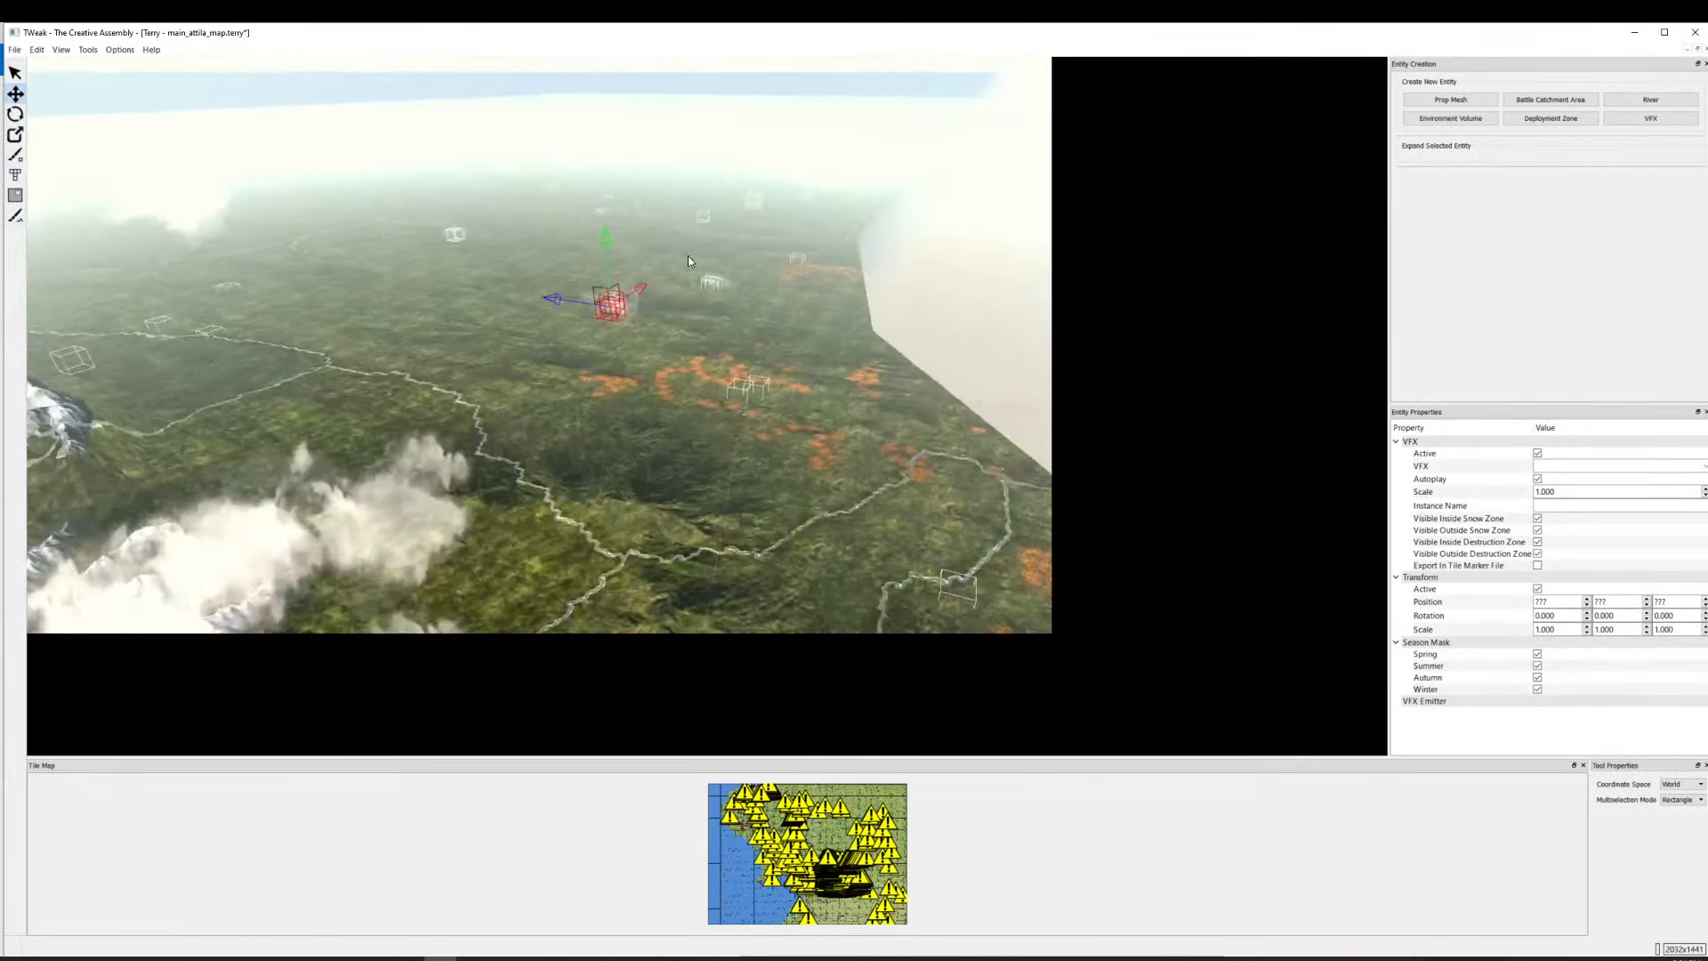
{"action": "key", "text": "w"}
{"action": "left_click_drag", "start_coordinate": [611, 271], "coordinate": [304, 475]}
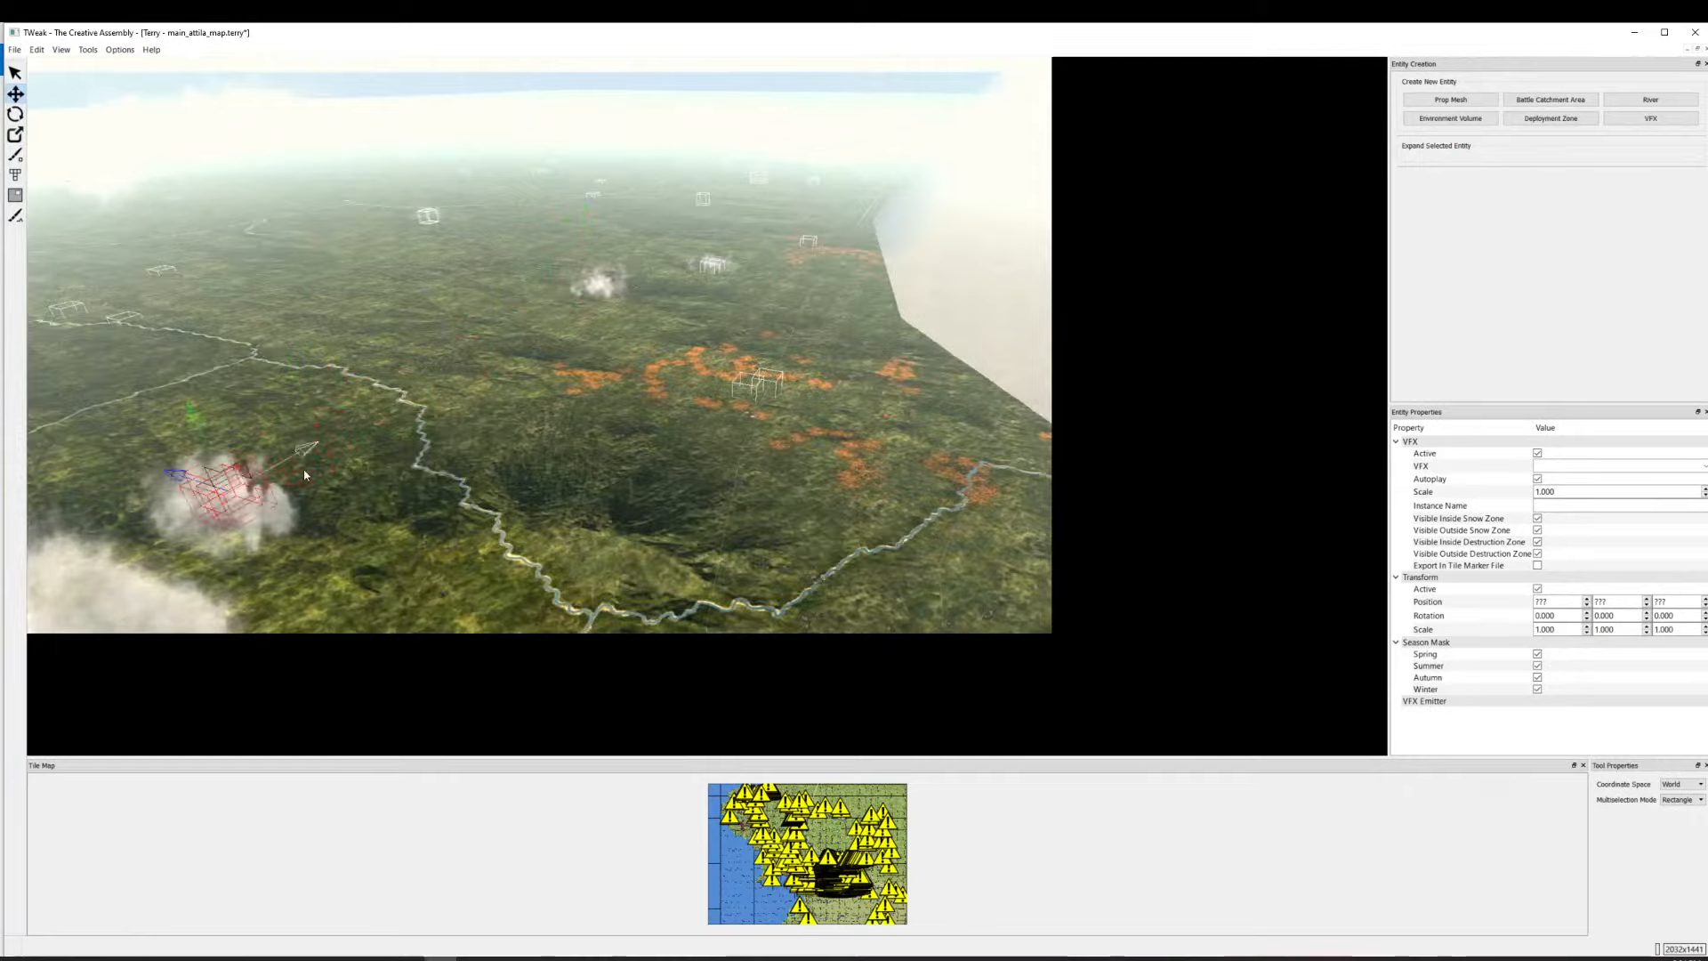
{"action": "left_click_drag", "start_coordinate": [247, 621], "coordinate": [845, 413]}
{"action": "key", "text": "s"}
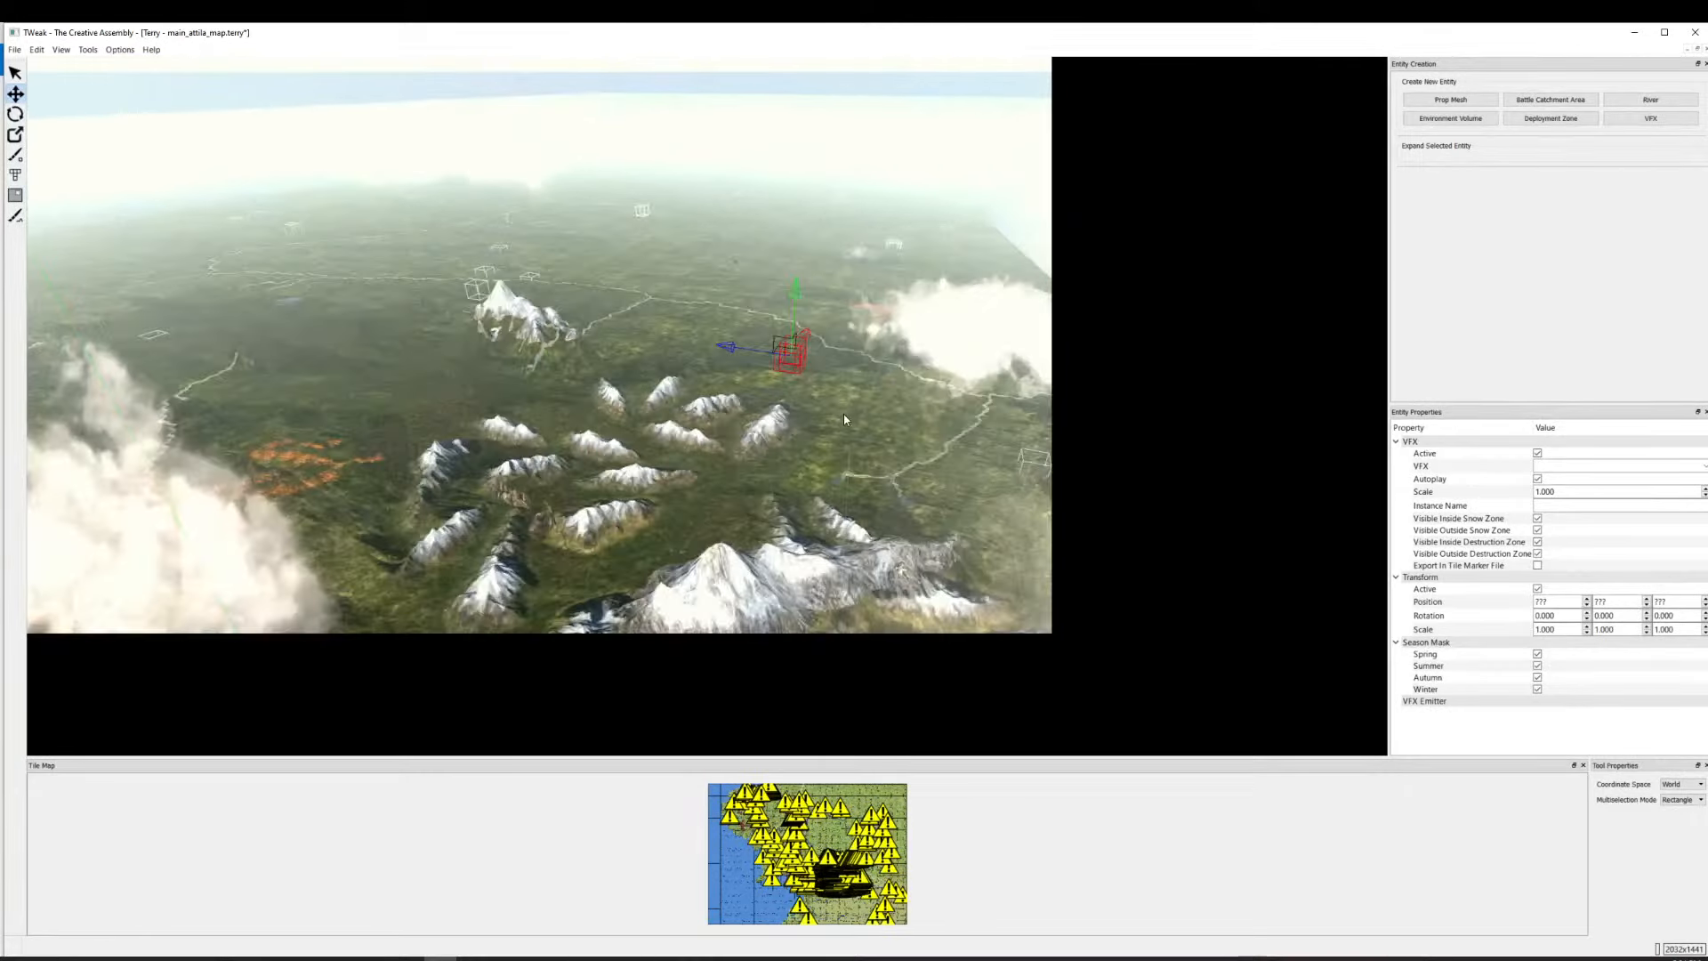
Move the selected VFX emitter group into the mountain range, right against the flank of the tallest snowy peak.
{"action": "left_click_drag", "start_coordinate": [808, 345], "coordinate": [616, 538]}
{"action": "key", "text": "s"}
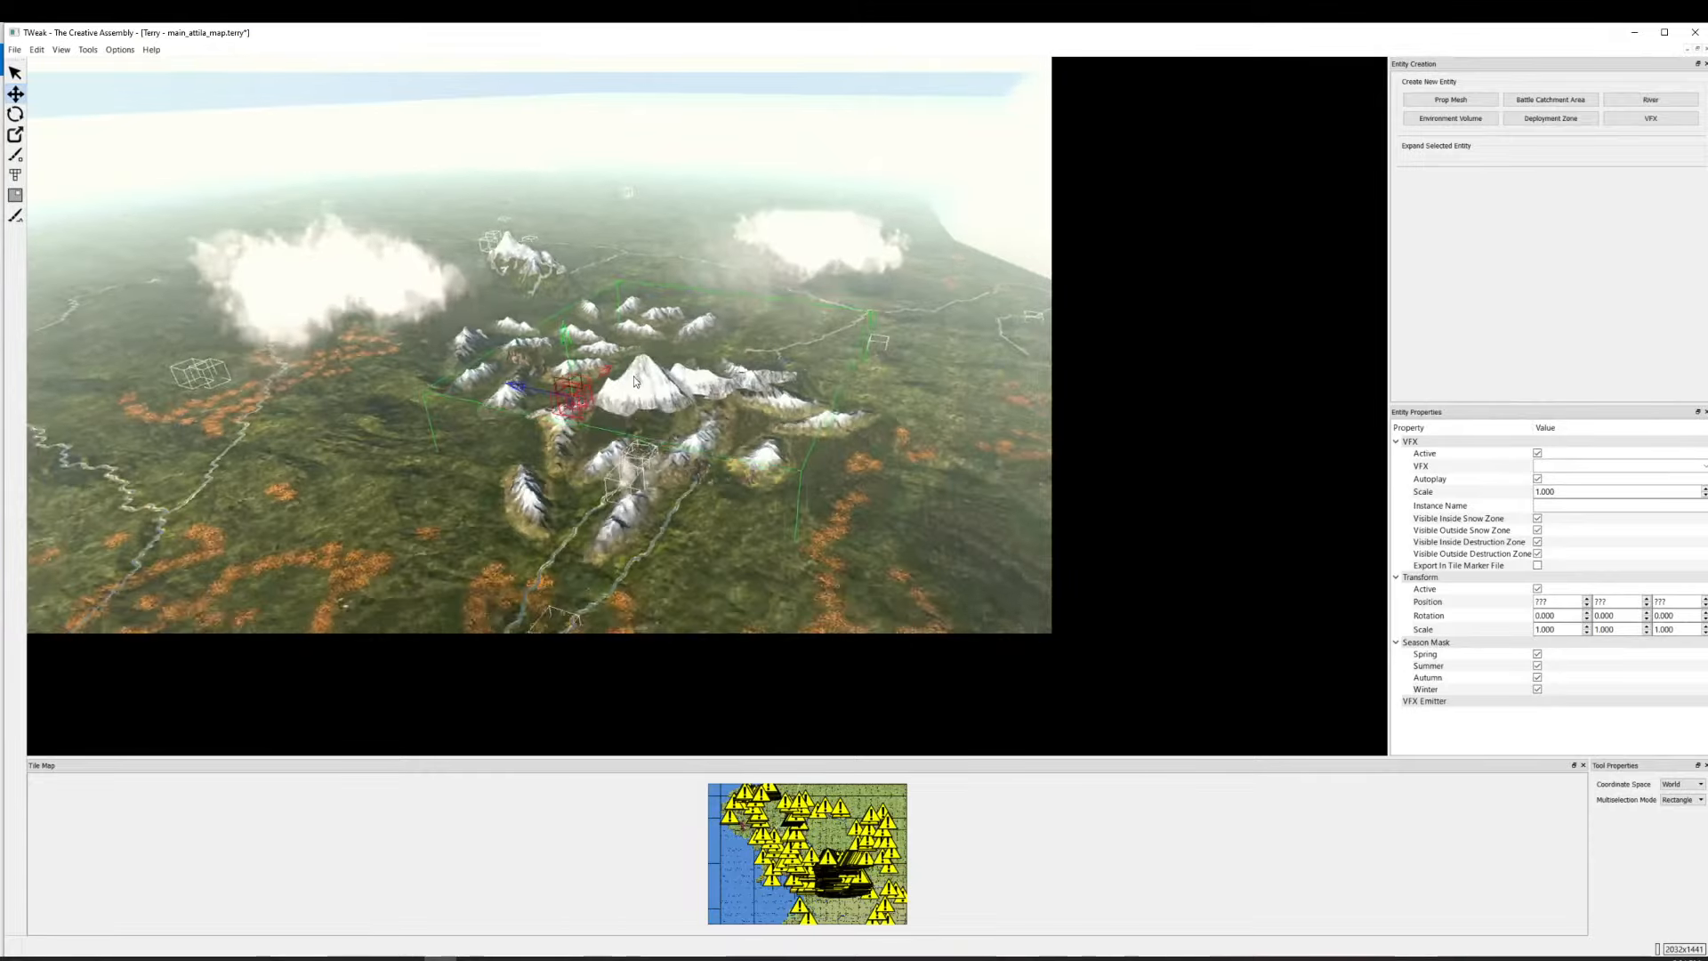
{"action": "key", "text": "w"}
{"action": "key", "text": "a"}
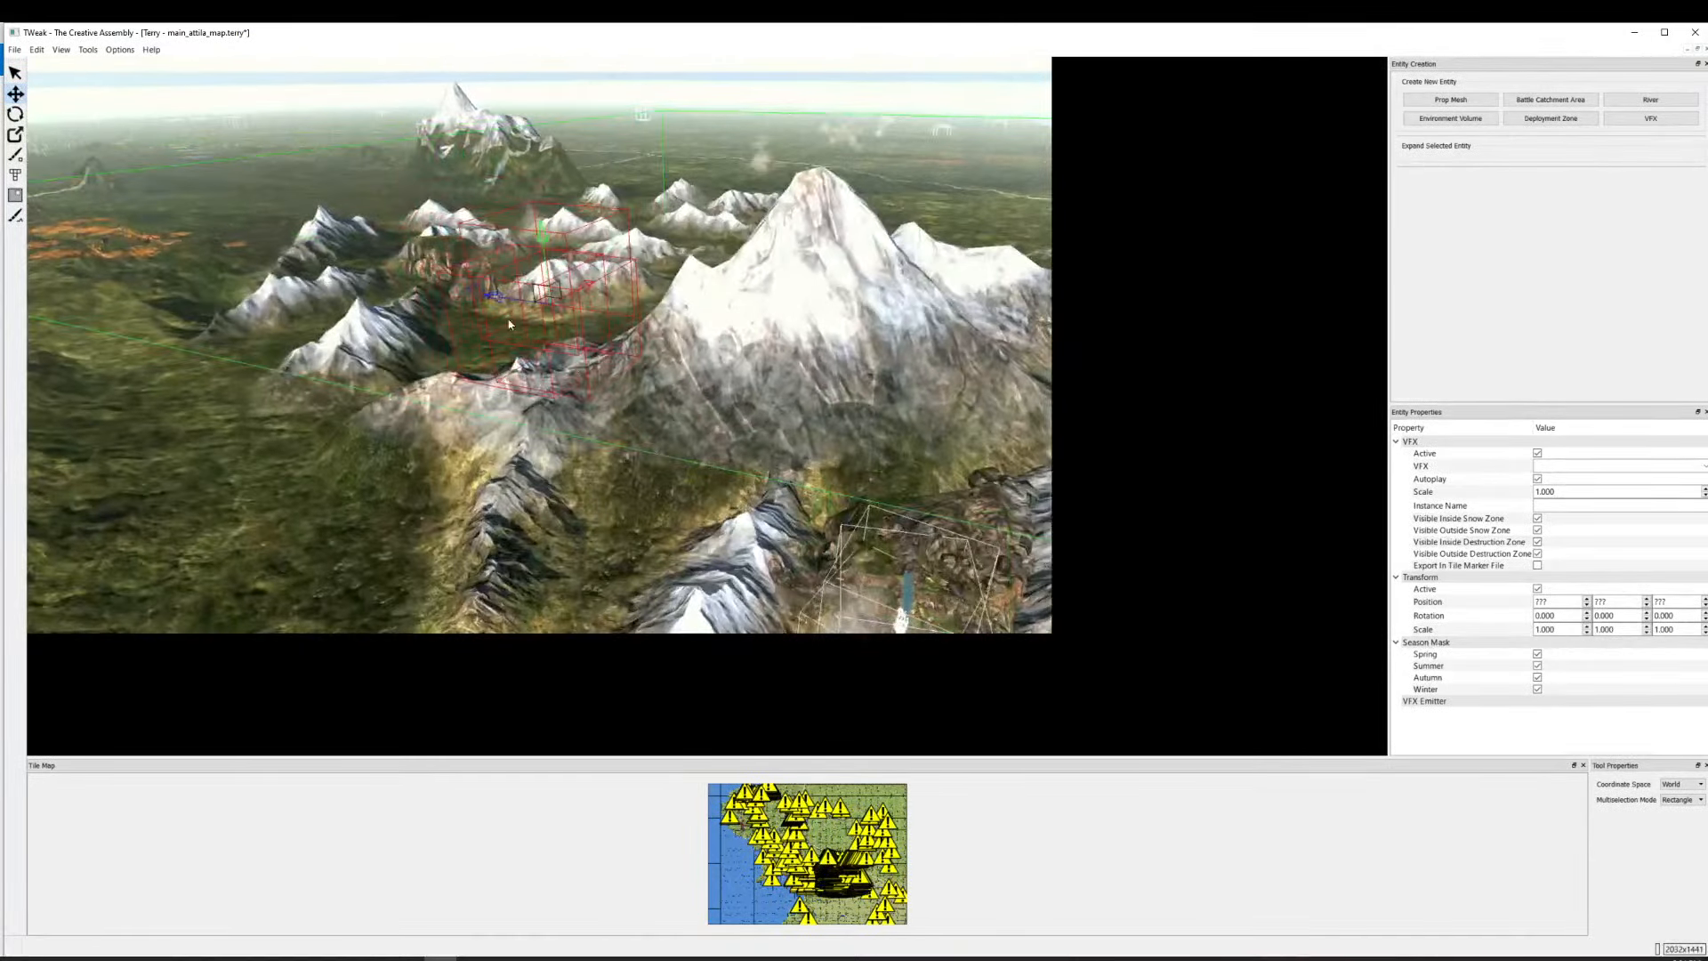
{"action": "left_click_drag", "start_coordinate": [537, 240], "coordinate": [749, 242]}
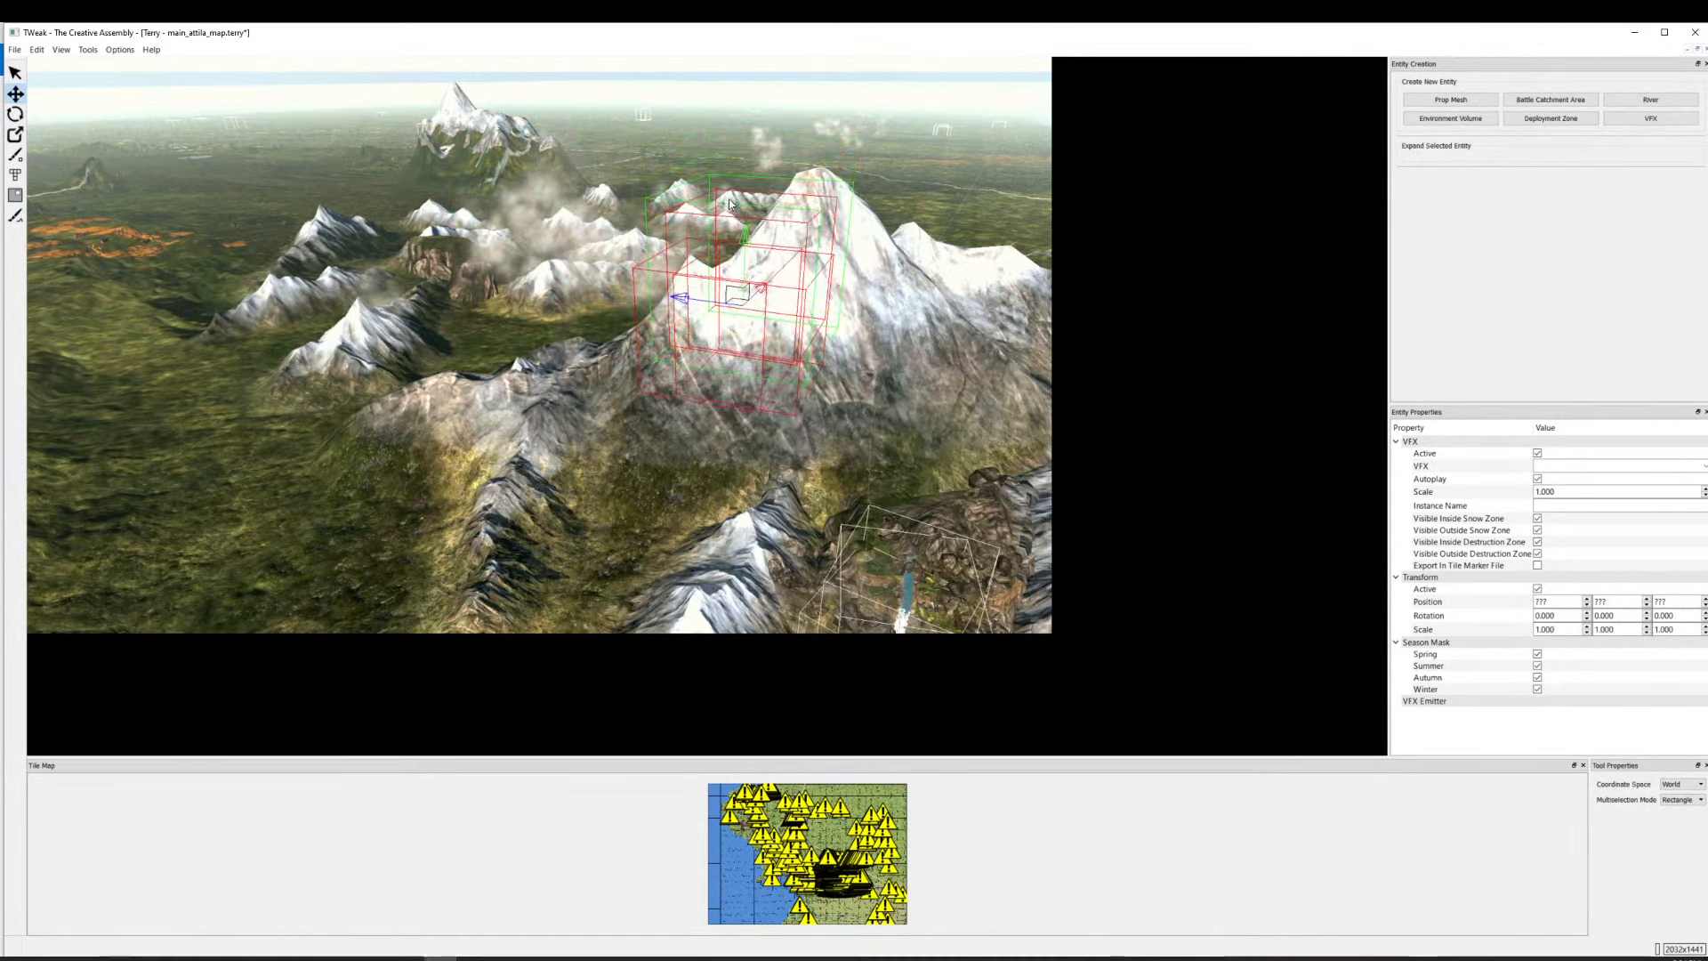
Inspect the VFX emitters placed against the tallest peak, picking out the campaign_fly_swarm emitter among them.
{"action": "key", "text": "w"}
{"action": "key", "text": "d"}
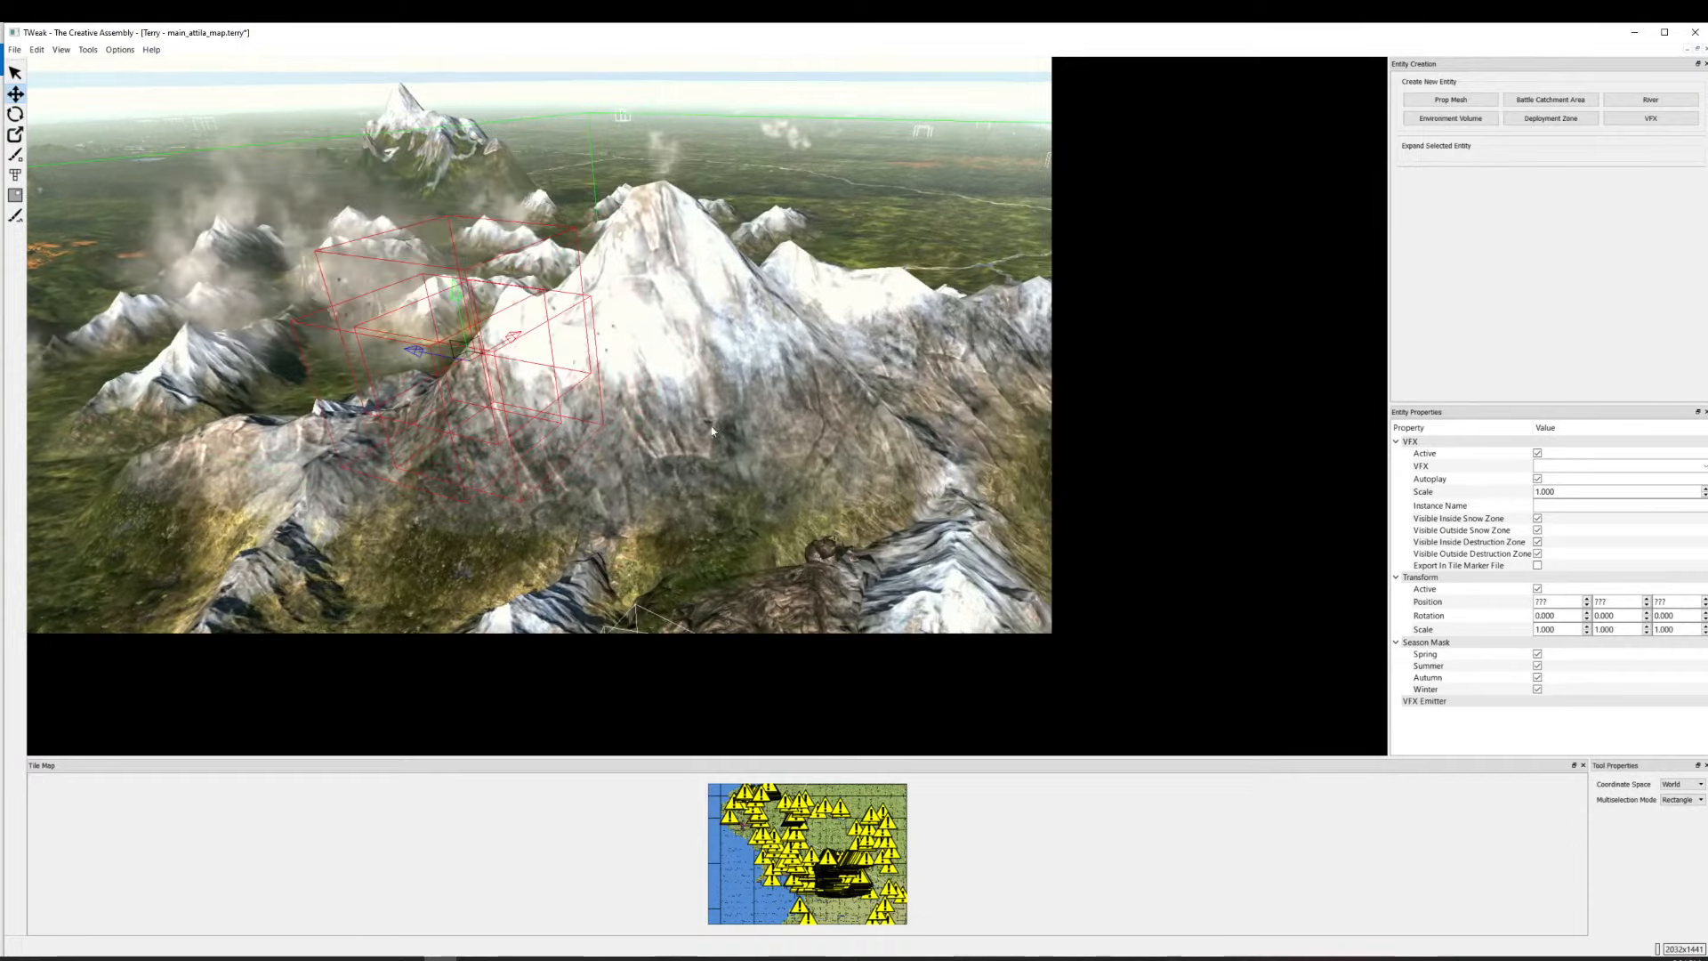
{"action": "left_click", "coordinate": [569, 344]}
{"action": "key", "text": "a"}
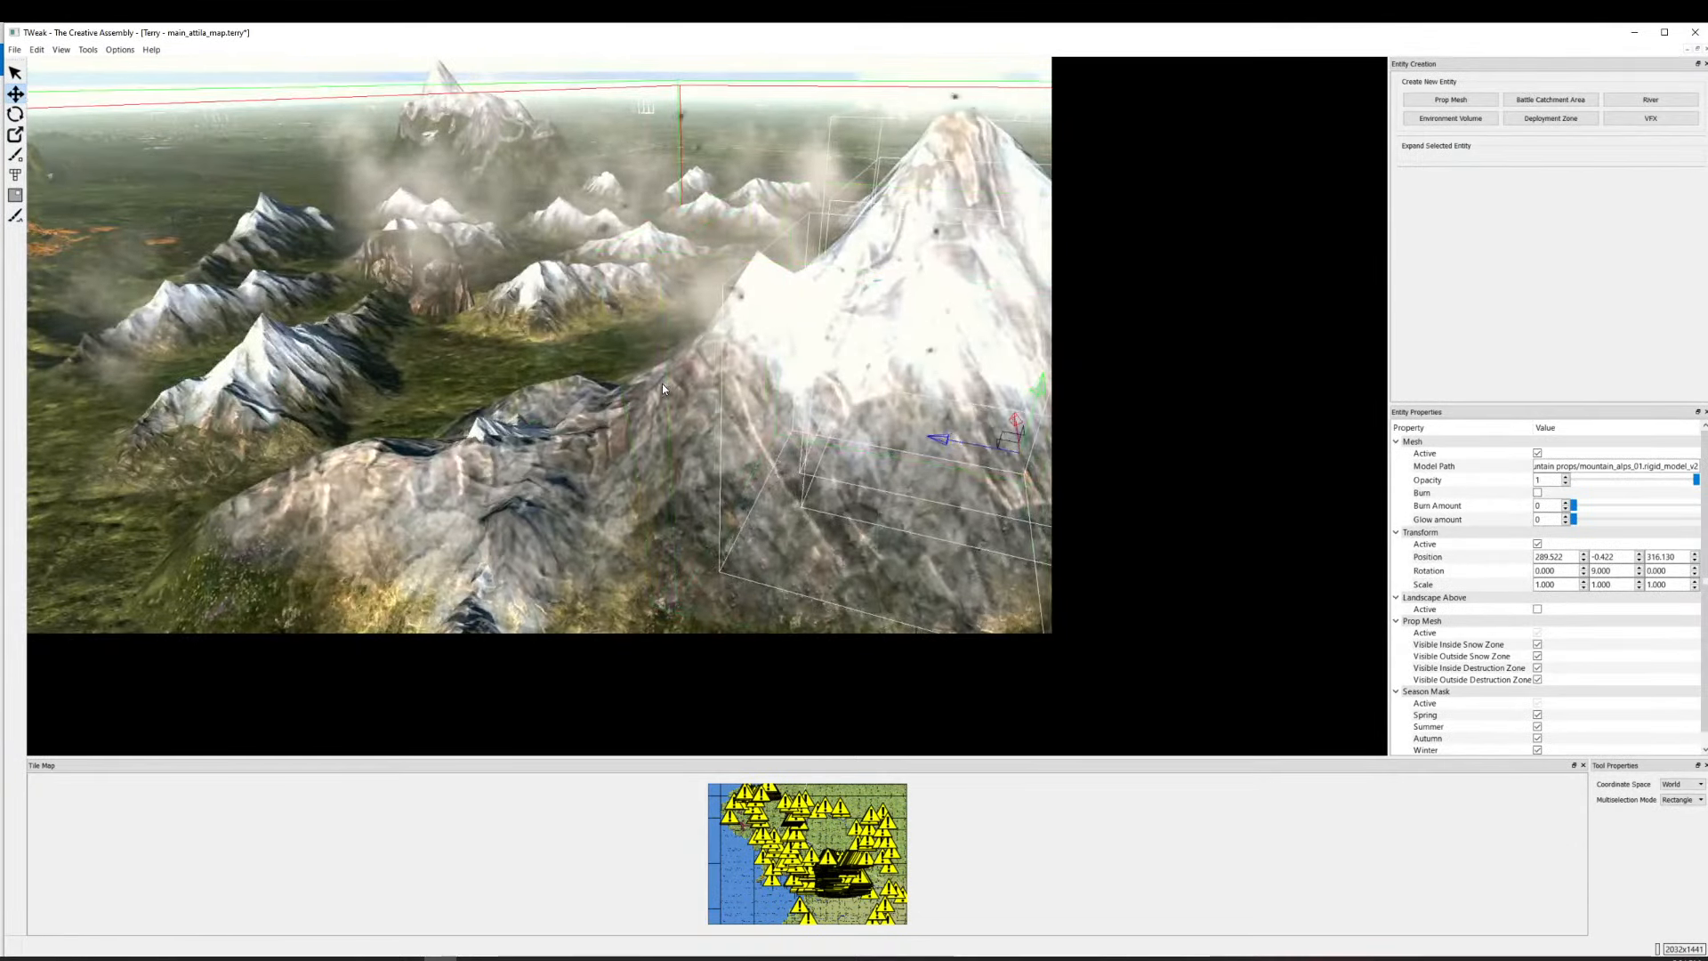
{"action": "left_click", "coordinate": [782, 318]}
{"action": "key", "text": "s"}
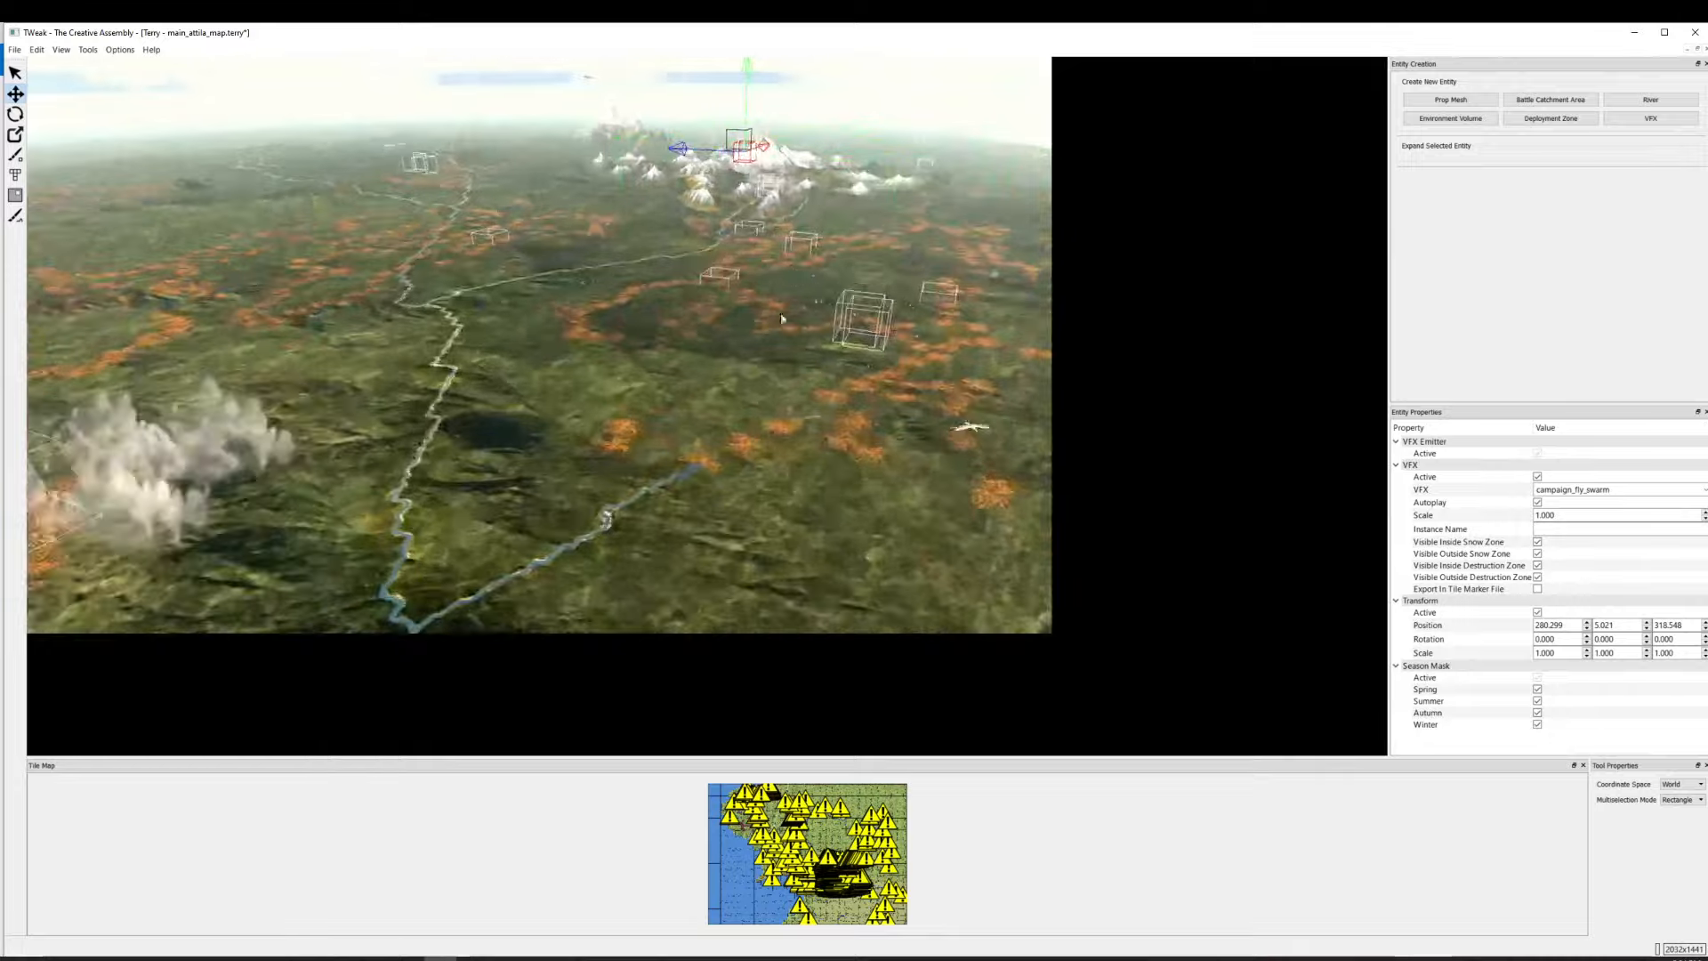
{"action": "key", "text": "w"}
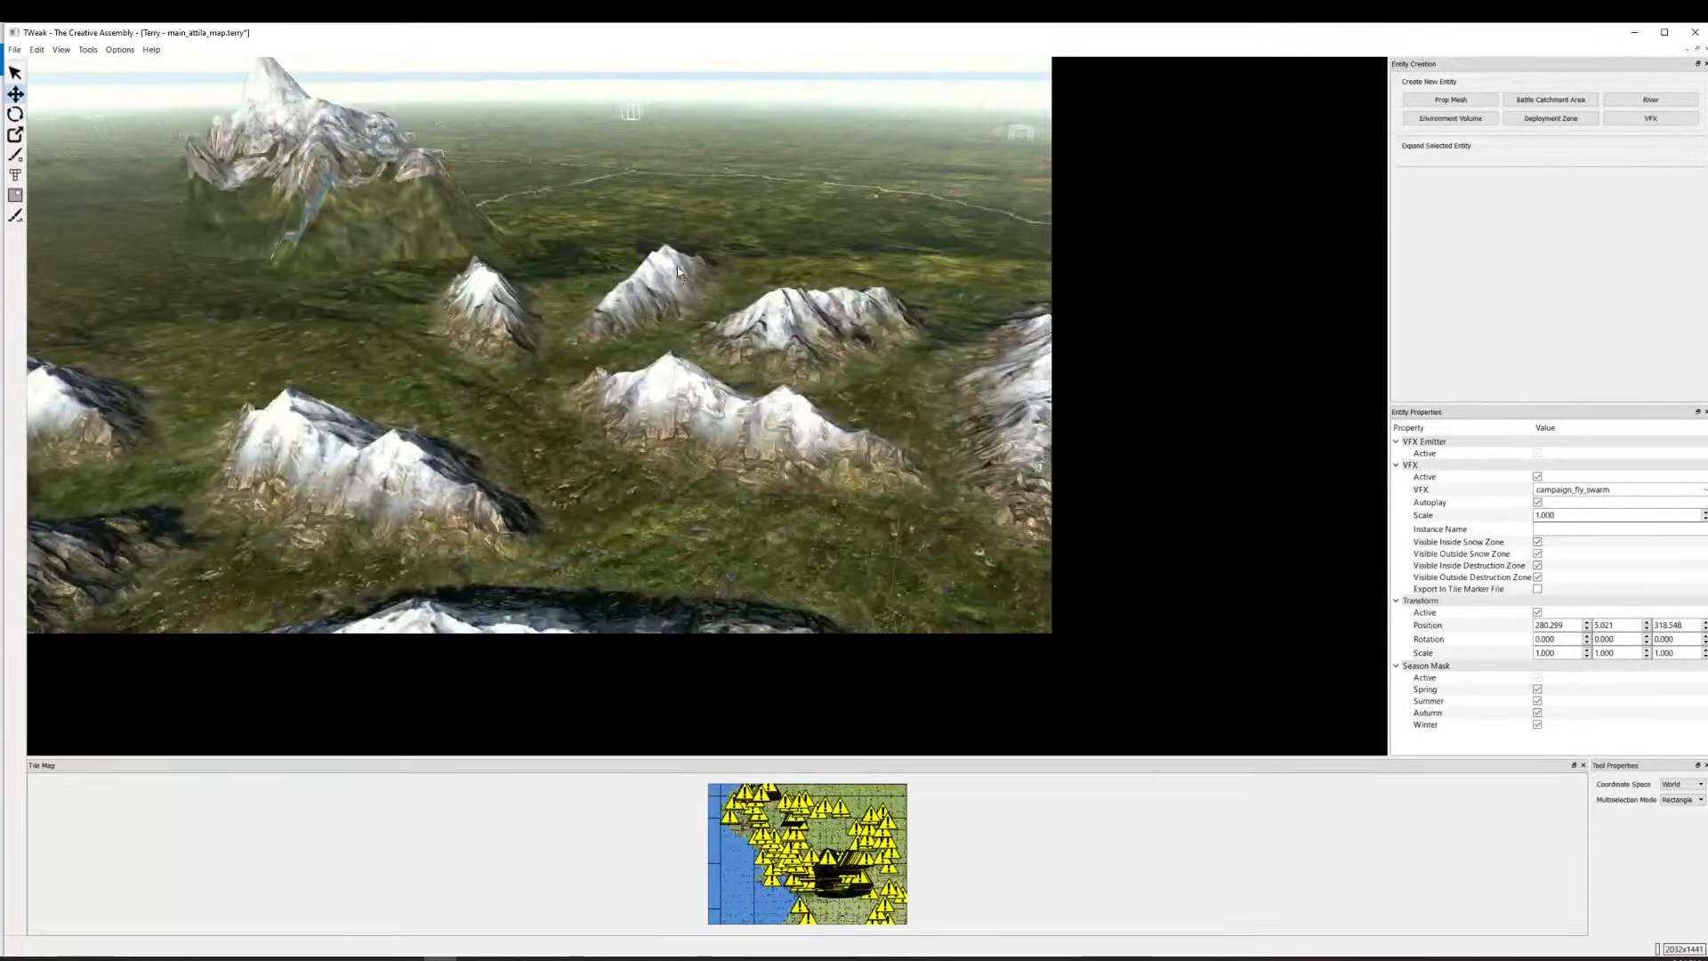
{"action": "key", "text": "s"}
{"action": "key", "text": "w"}
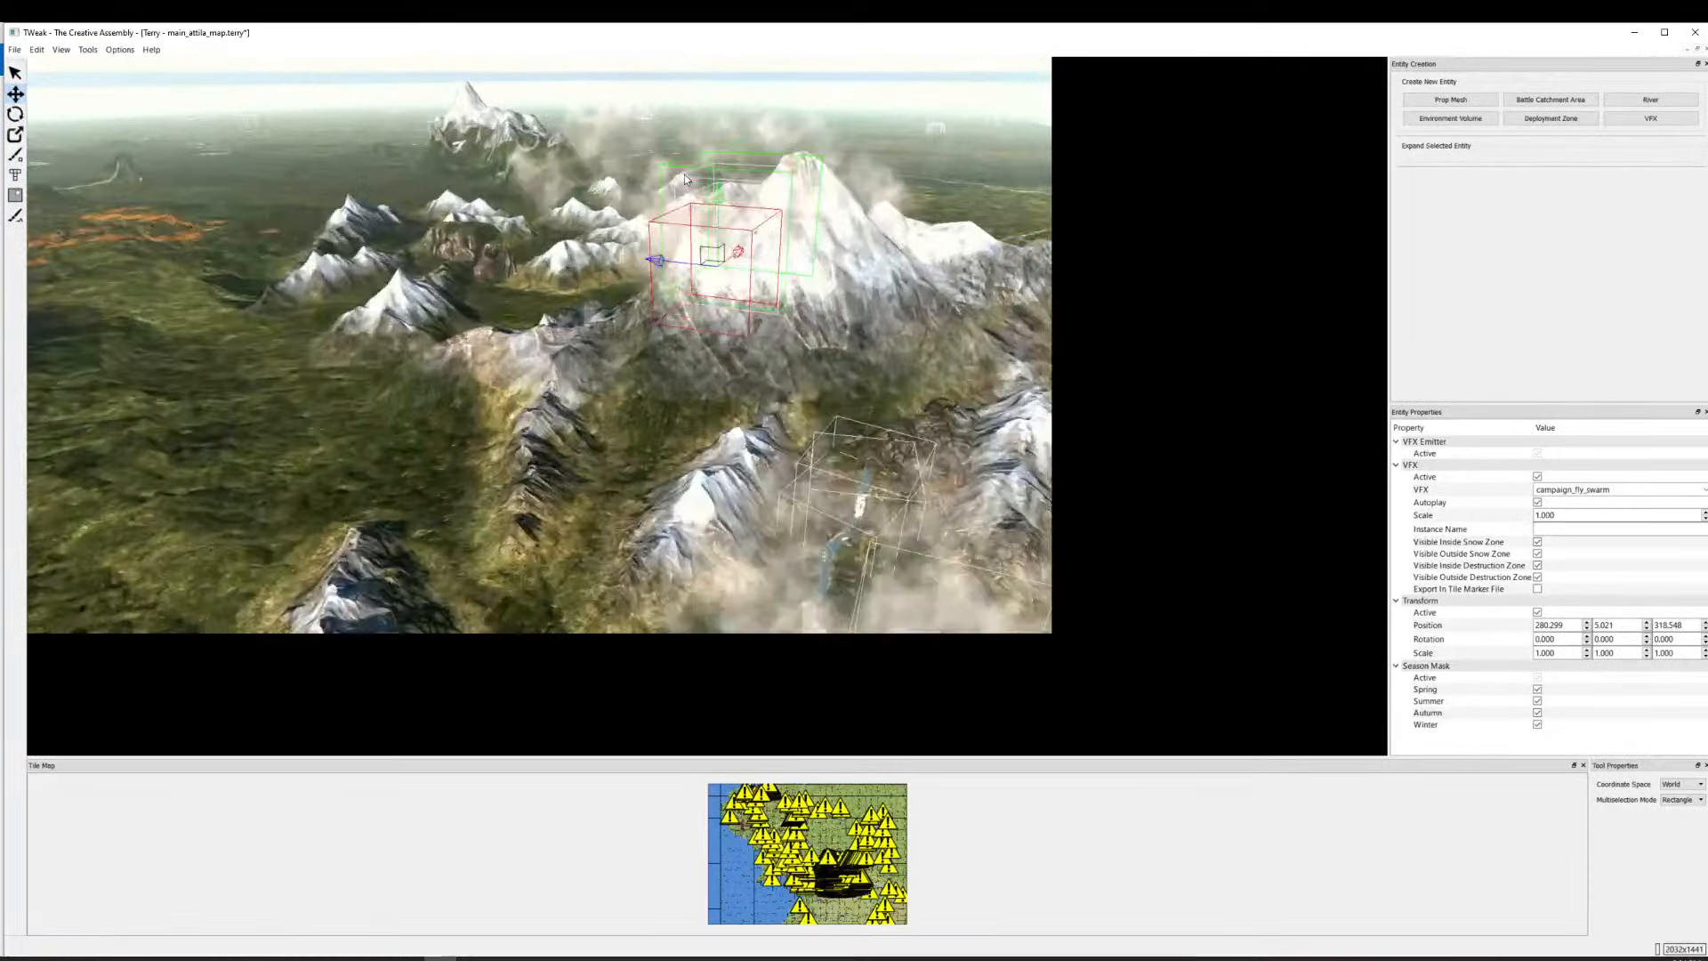
Try to move the distant mountain_alps_02 prop into the snowy range at position 293.424, 0.430, 338.249.
{"action": "left_click", "coordinate": [474, 130]}
{"action": "key", "text": "w"}
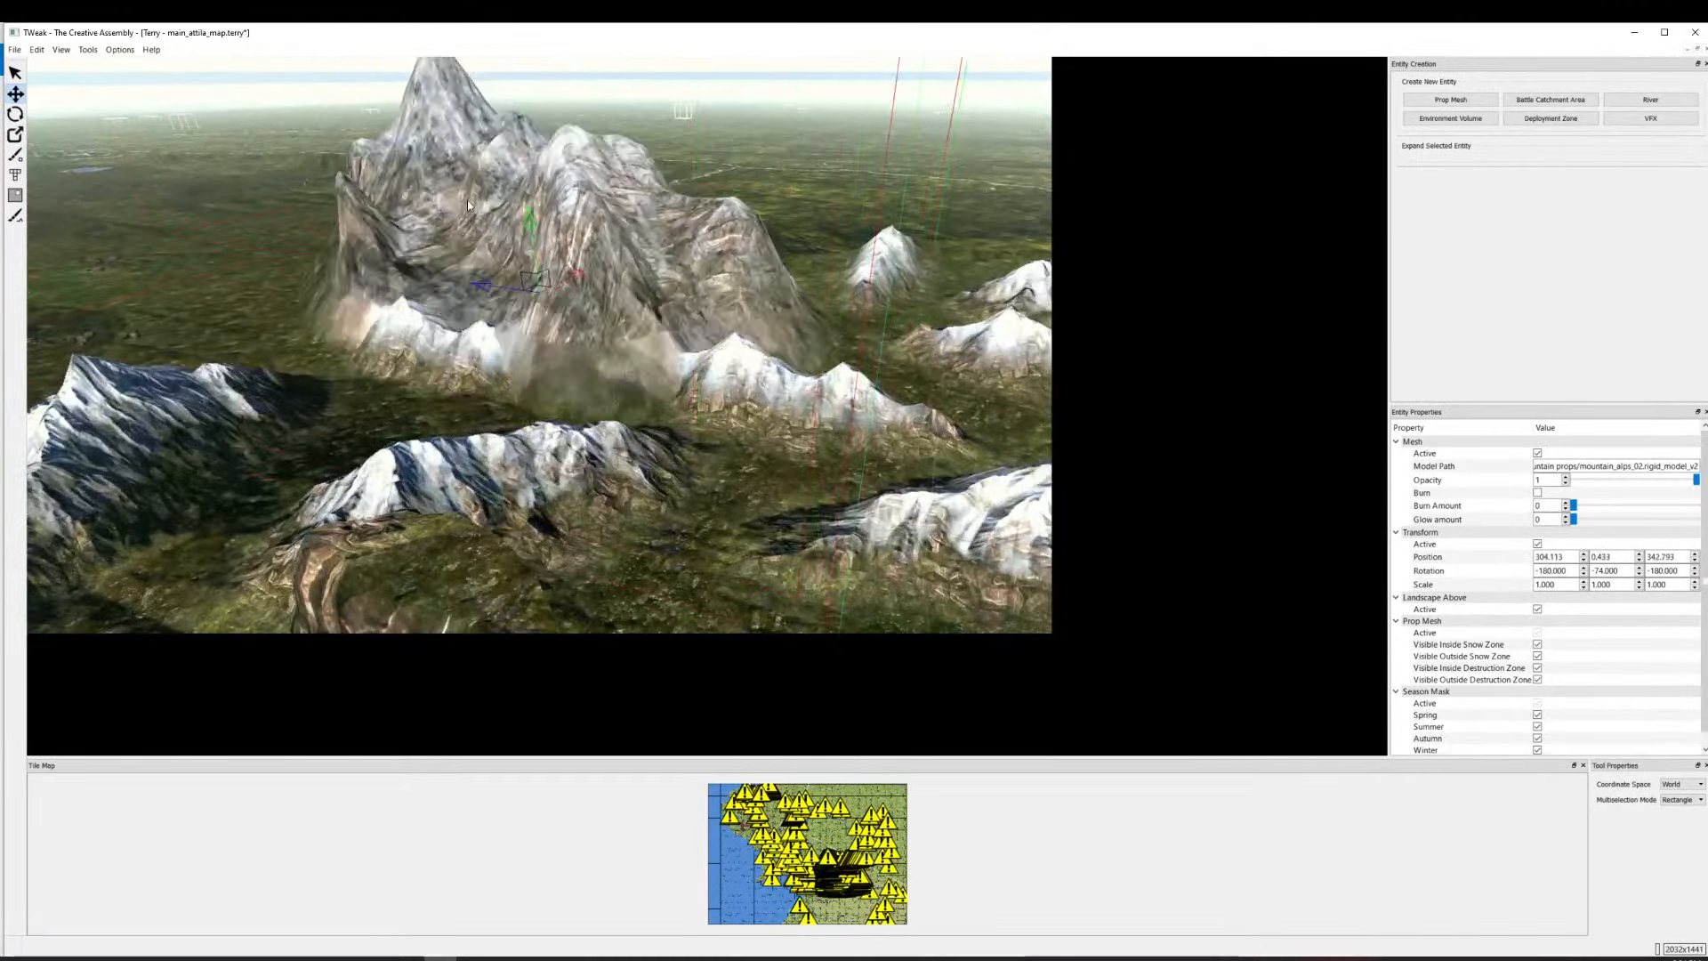
{"action": "left_click_drag", "start_coordinate": [536, 280], "coordinate": [350, 496]}
{"action": "key", "text": "s"}
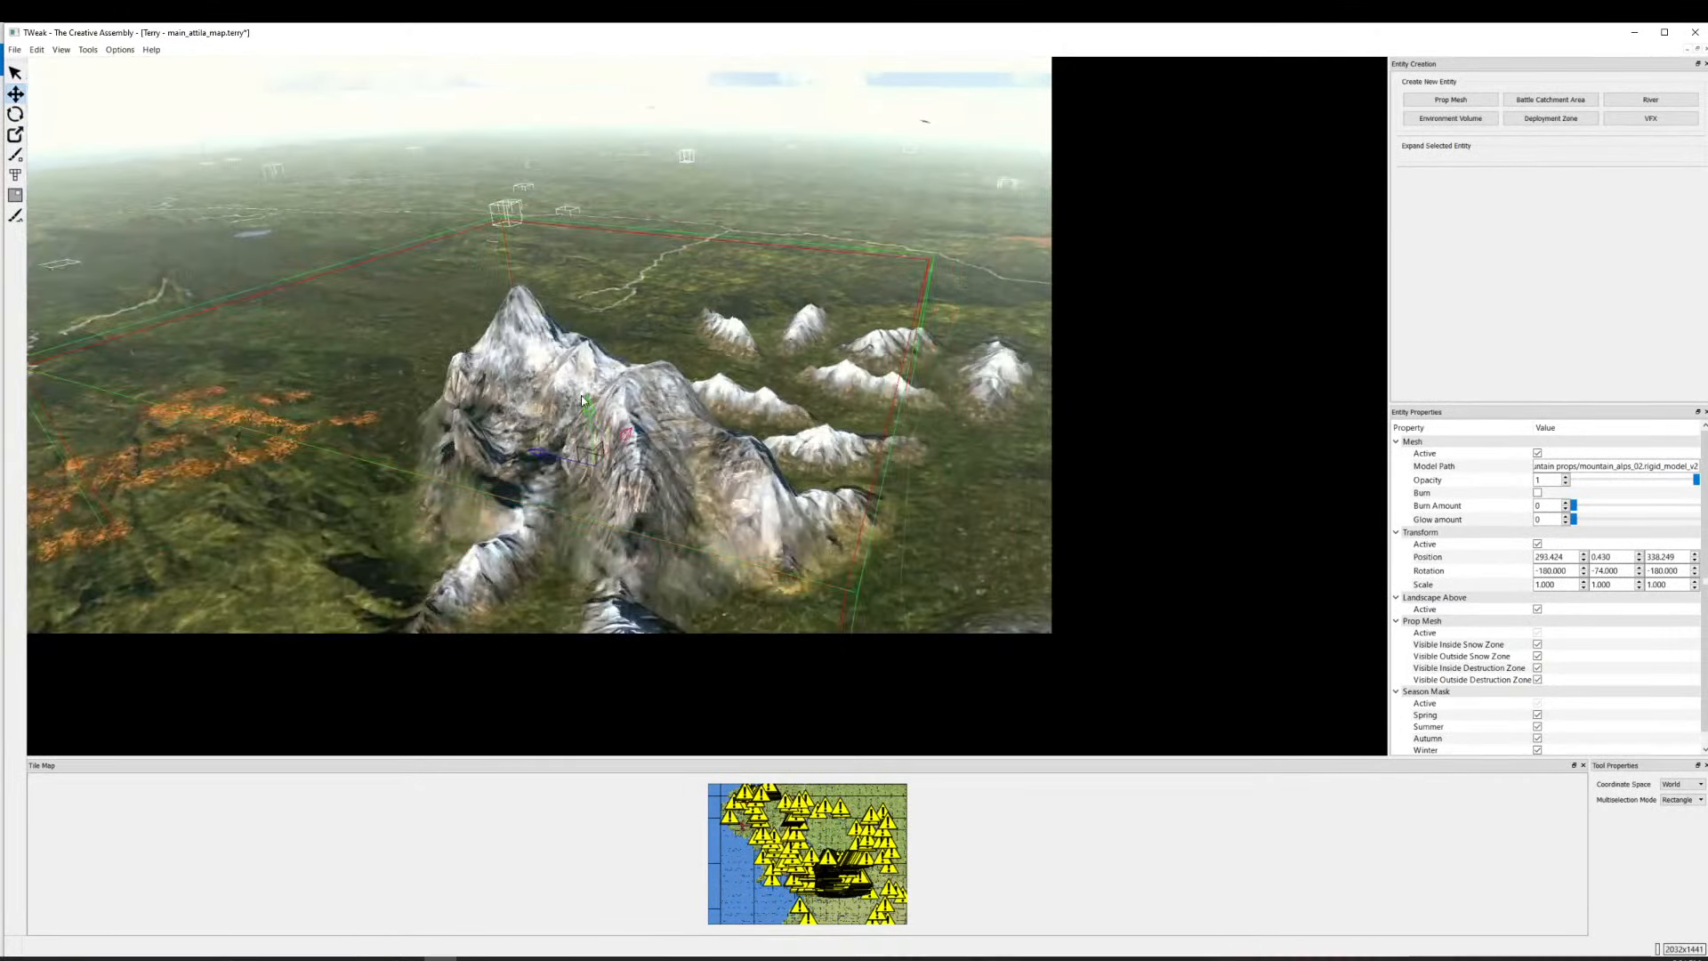
{"action": "key", "text": "s"}
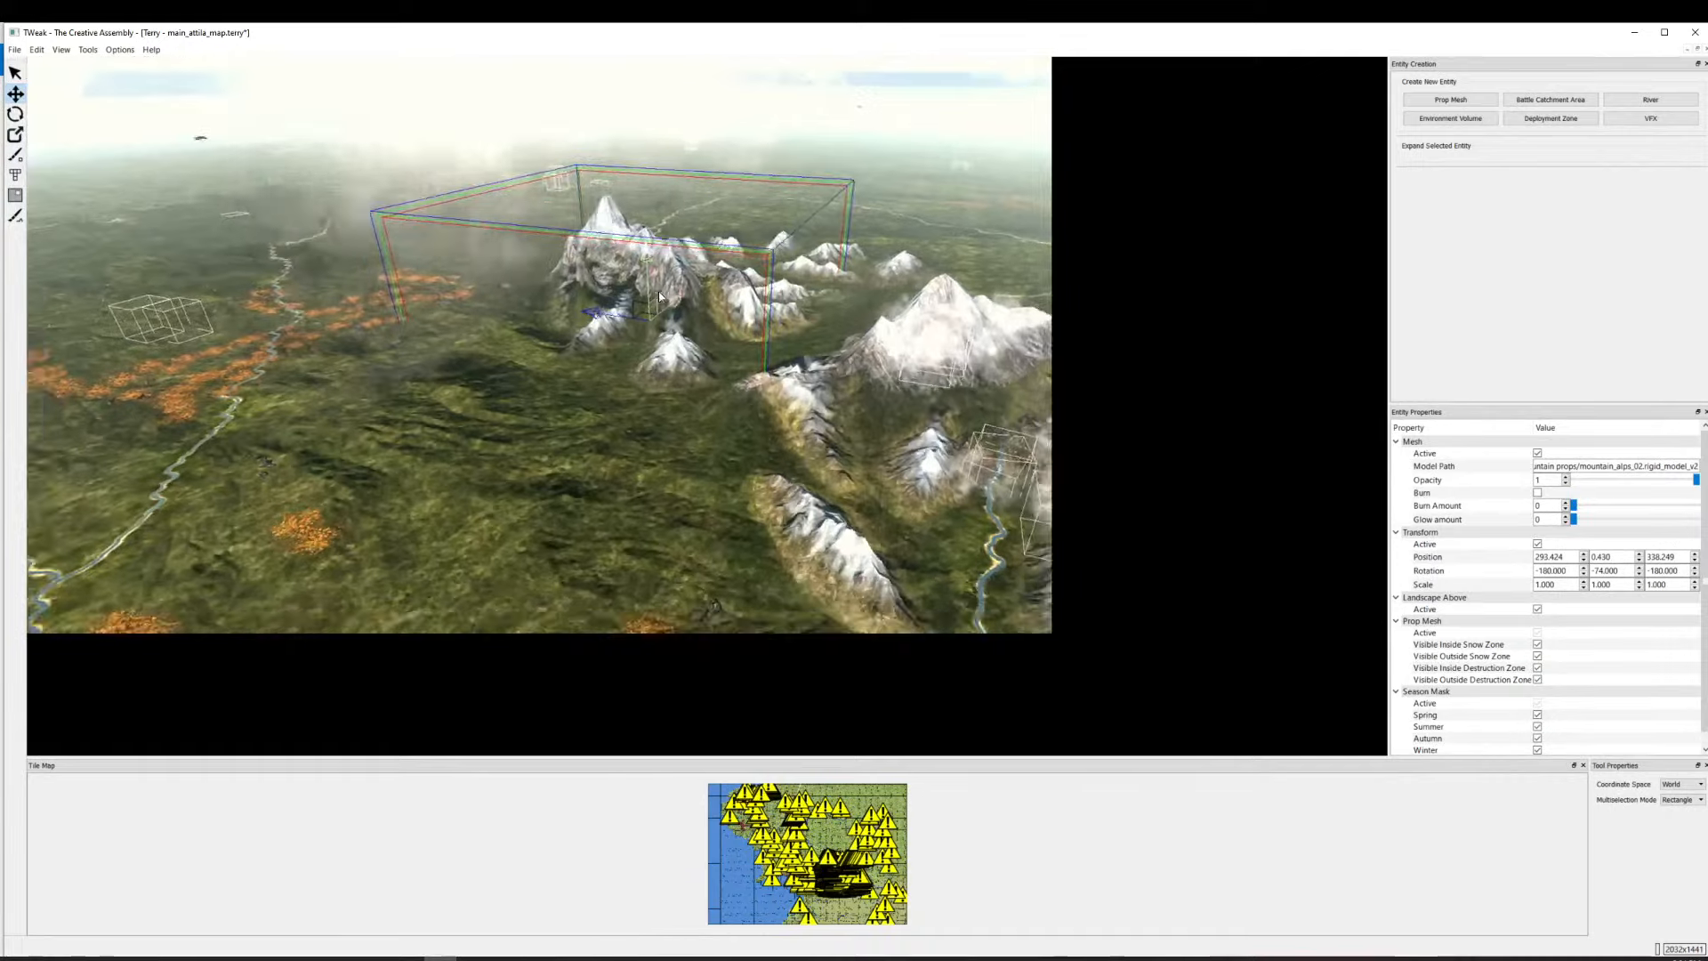
{"action": "key", "text": "w"}
{"action": "left_click_drag", "start_coordinate": [604, 201], "coordinate": [823, 136]}
{"action": "key", "text": "w"}
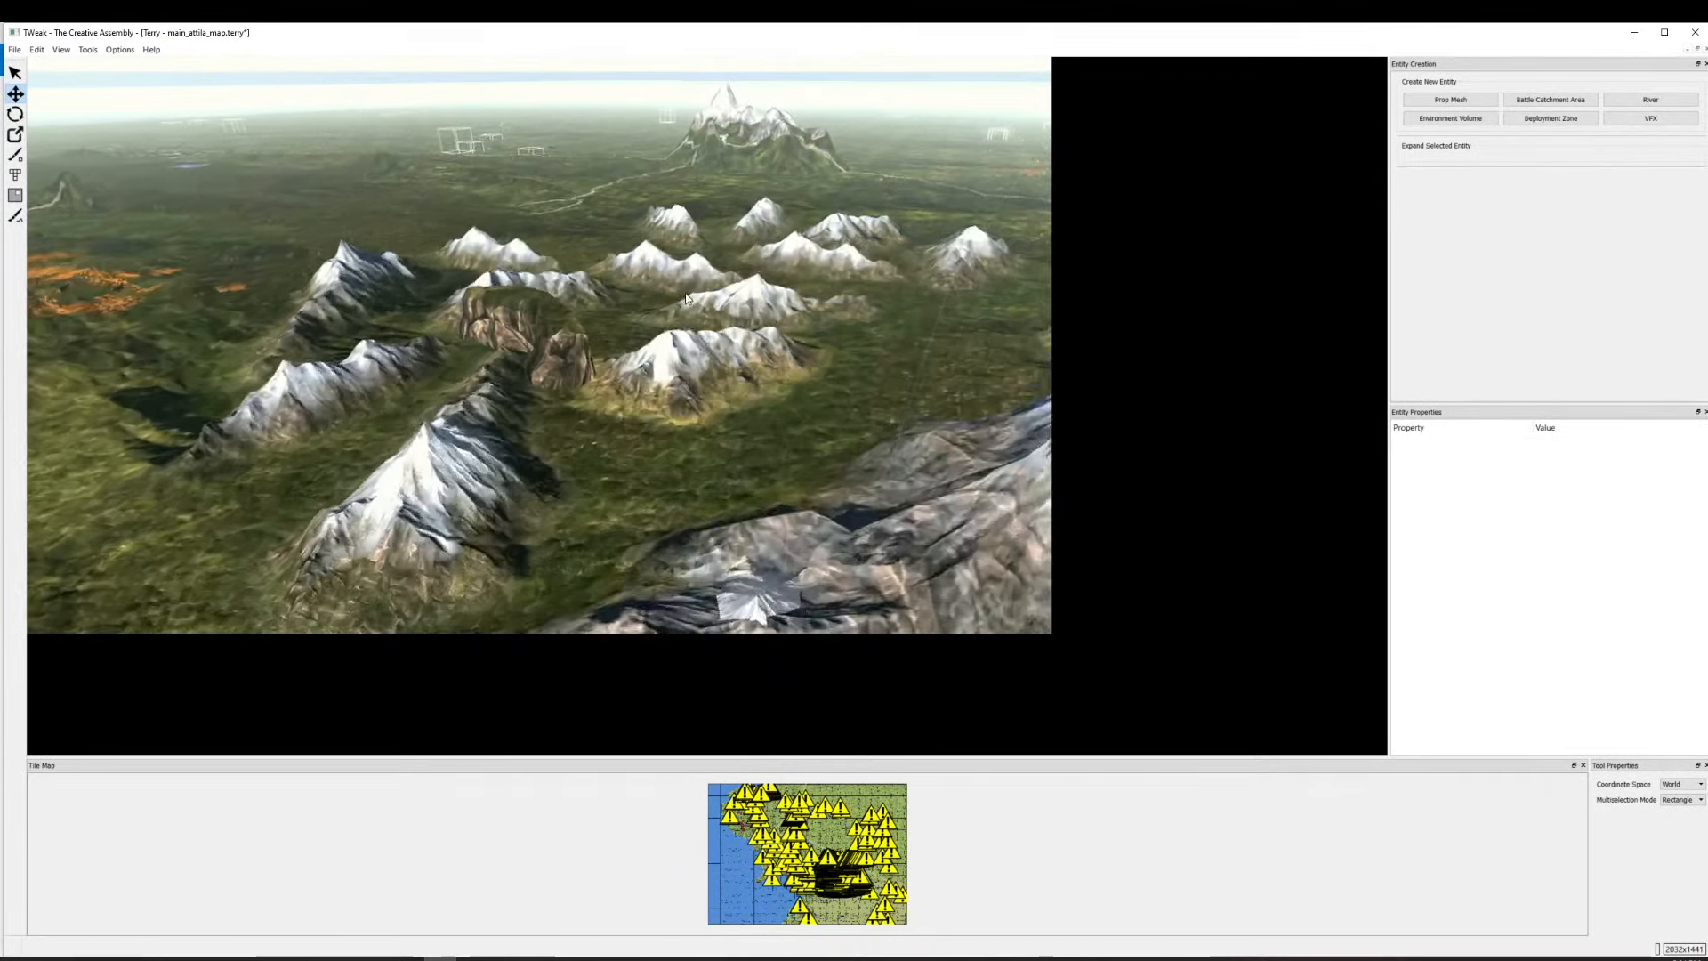
Inspect the layout of the snowy mountain ranges, the tallest peak and the orange forests around them.
{"action": "key", "text": "s"}
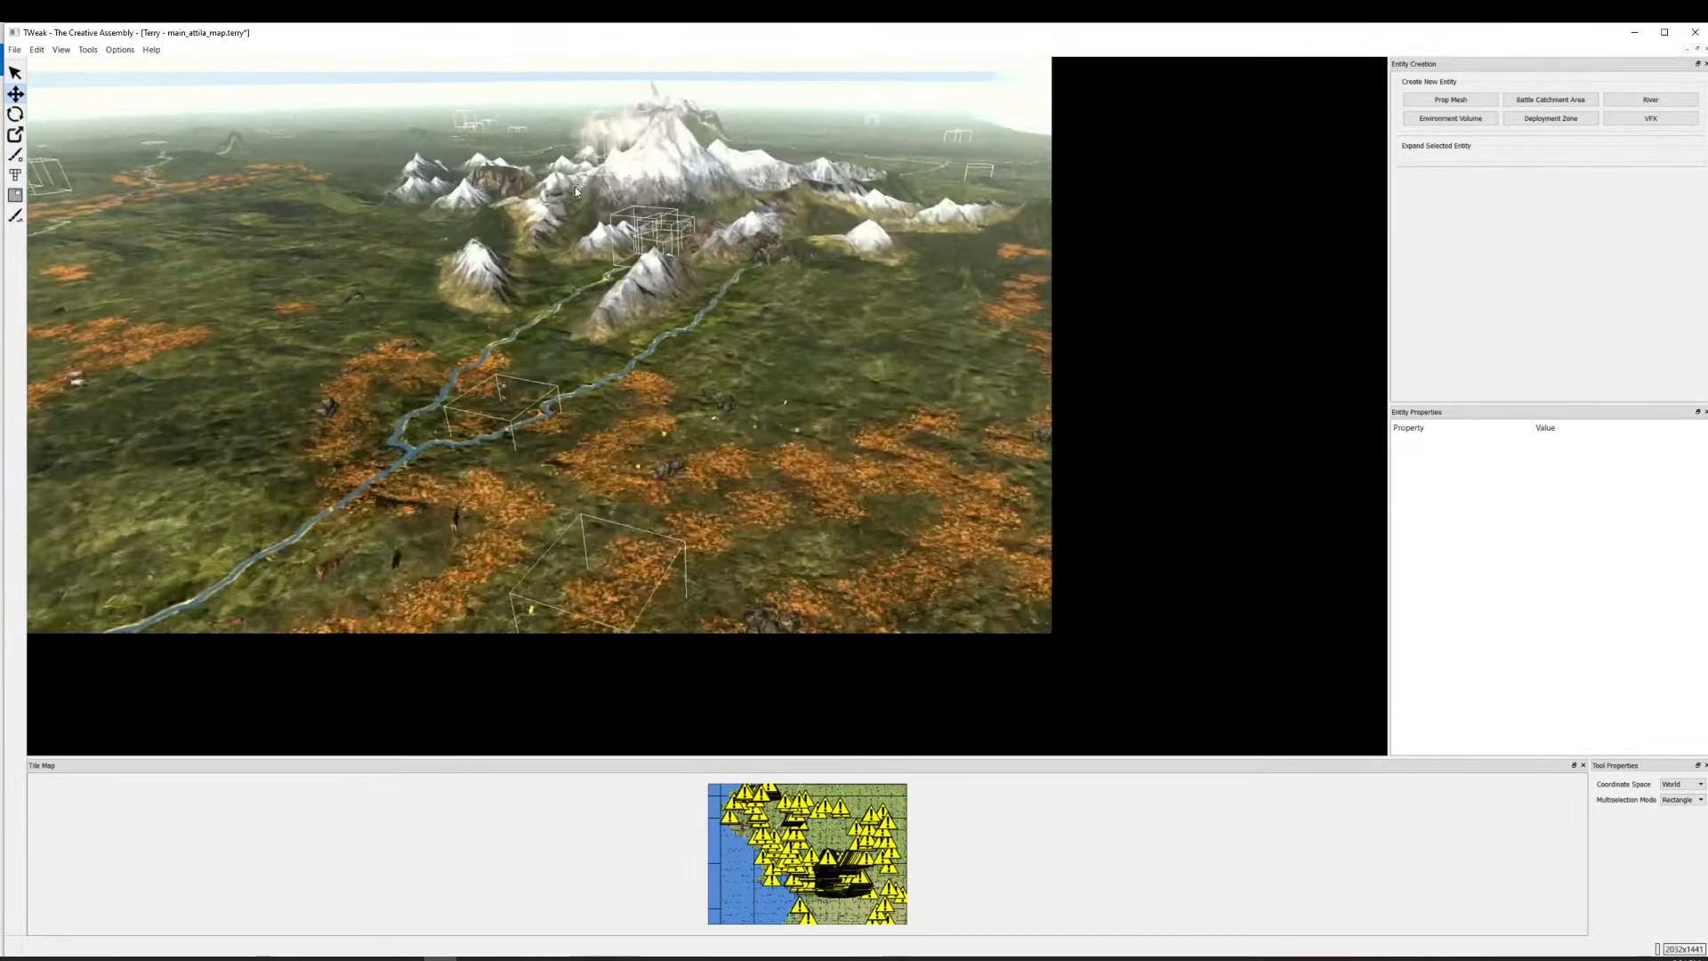
{"action": "key", "text": "w"}
{"action": "key", "text": "s"}
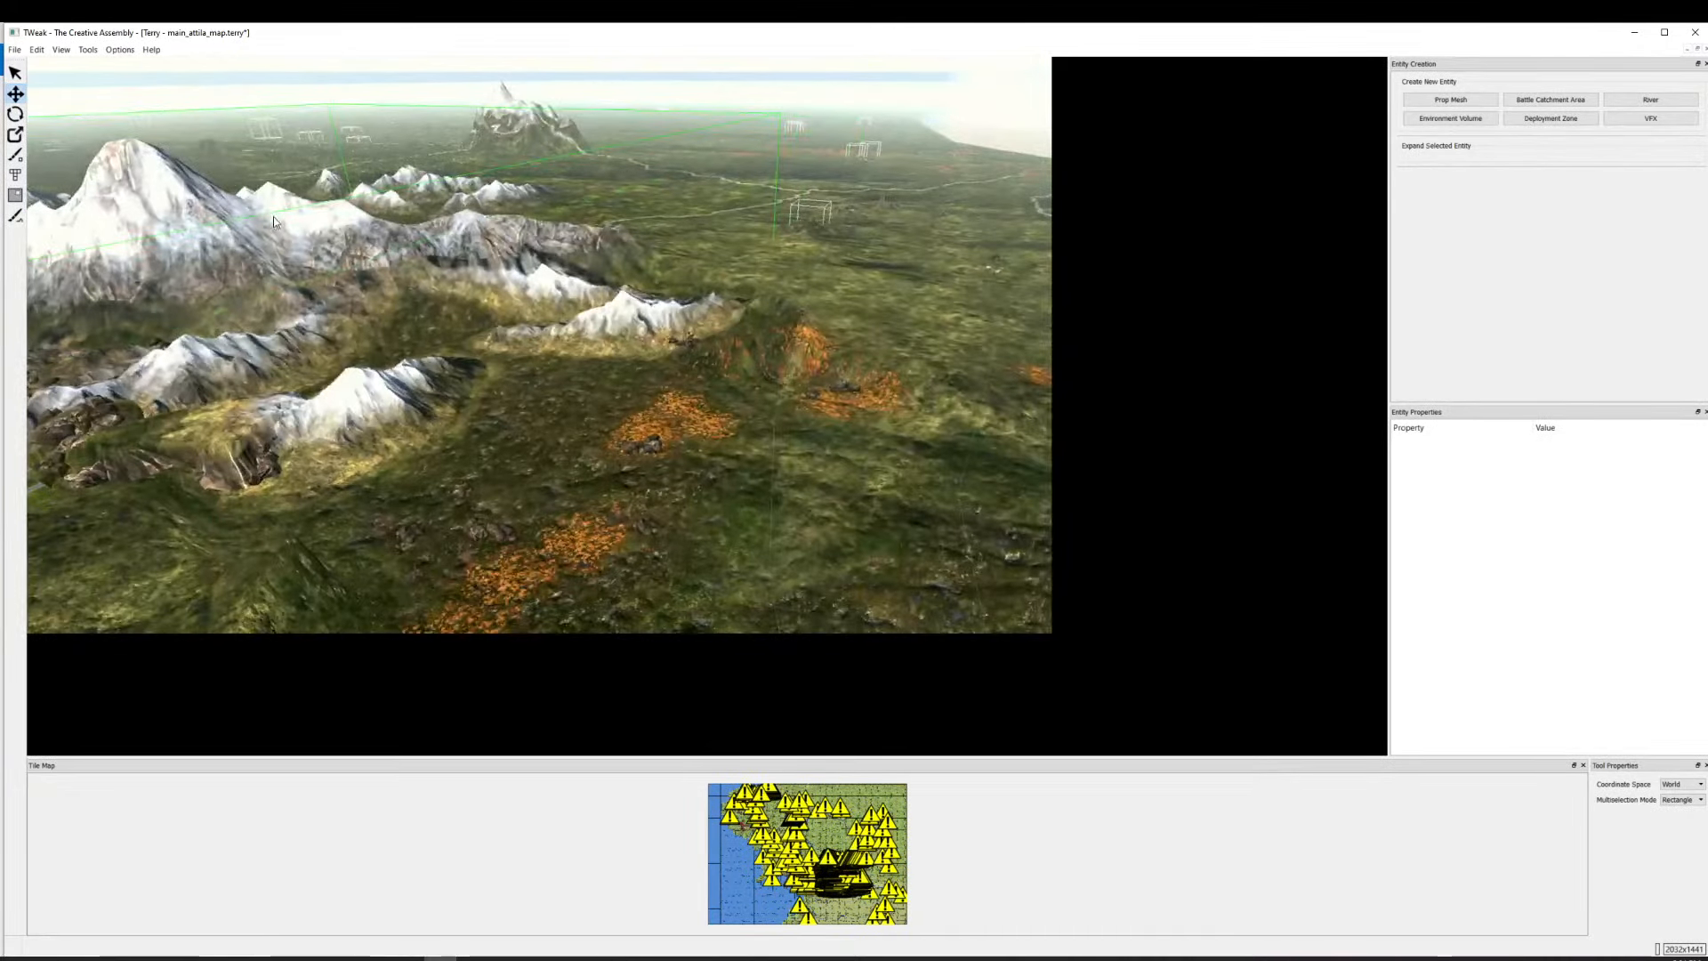
{"action": "key", "text": "w"}
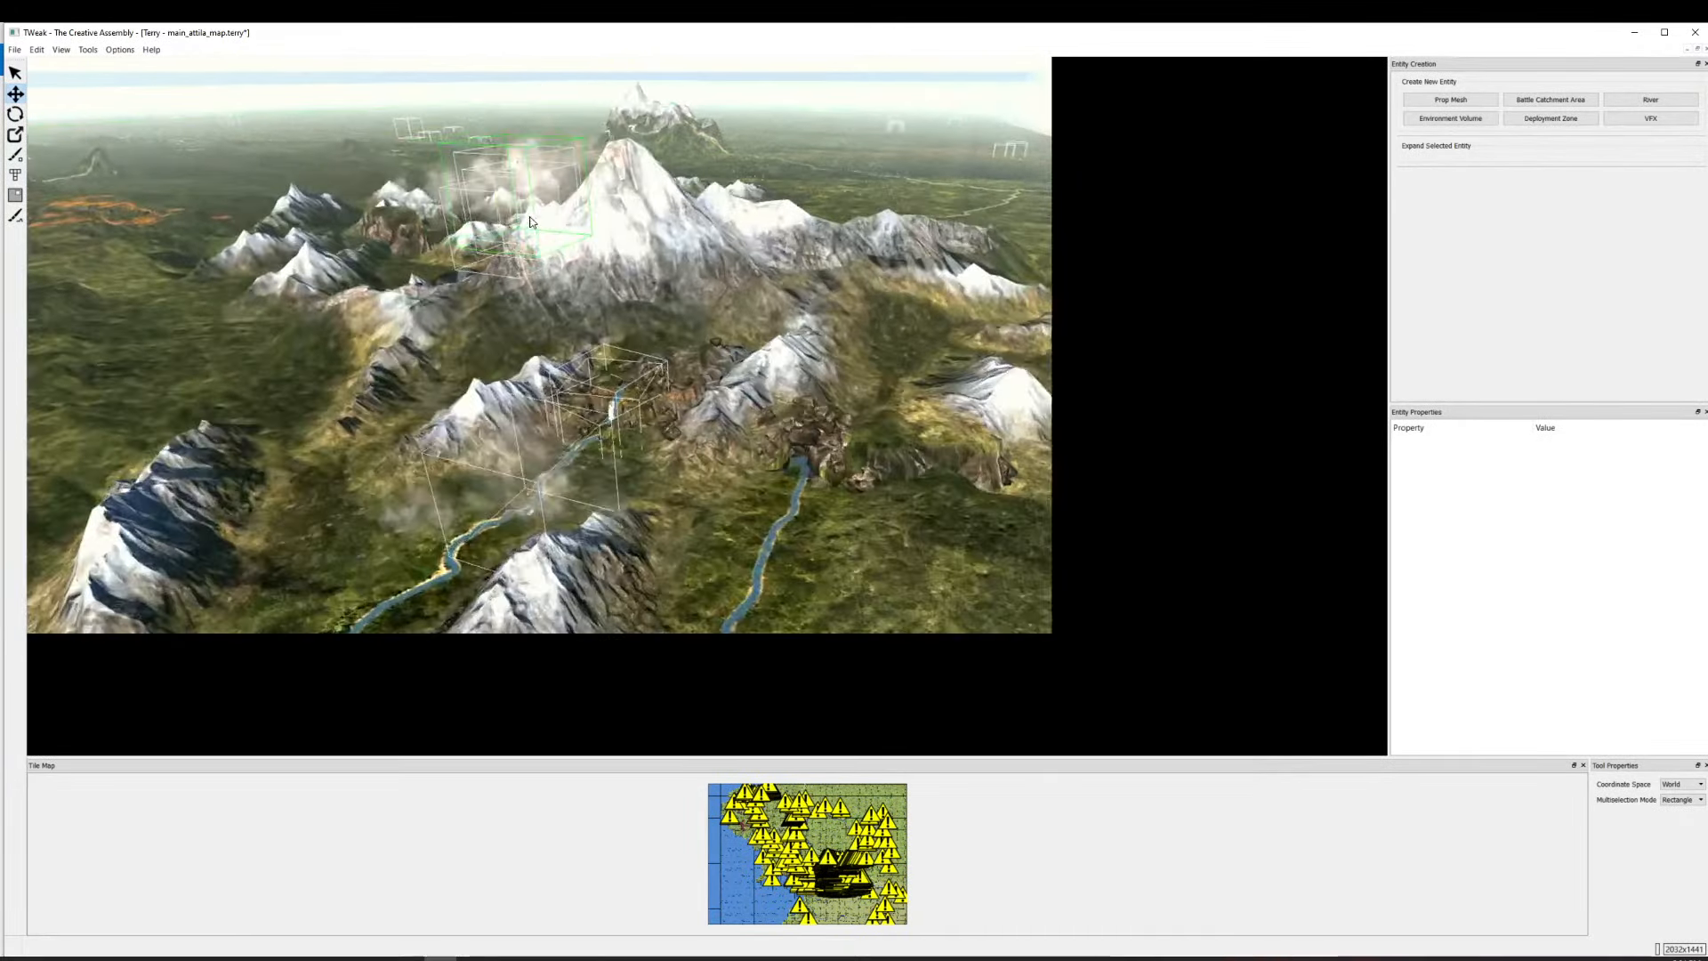
{"action": "key", "text": "w"}
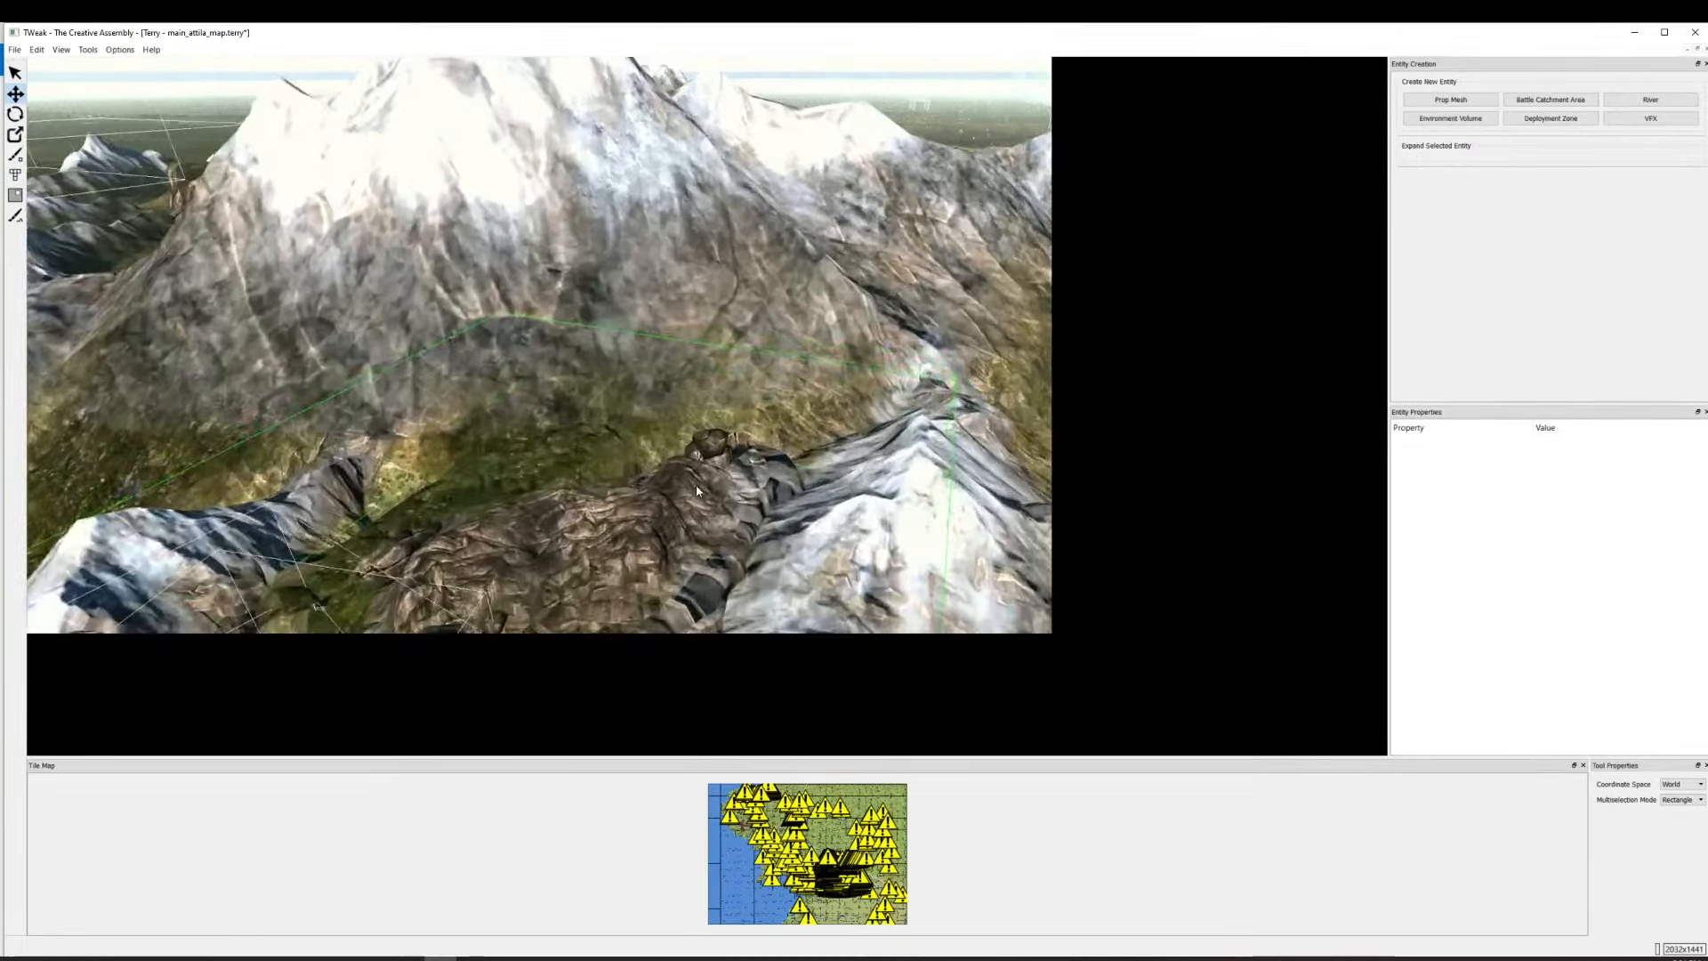
{"action": "key", "text": "w"}
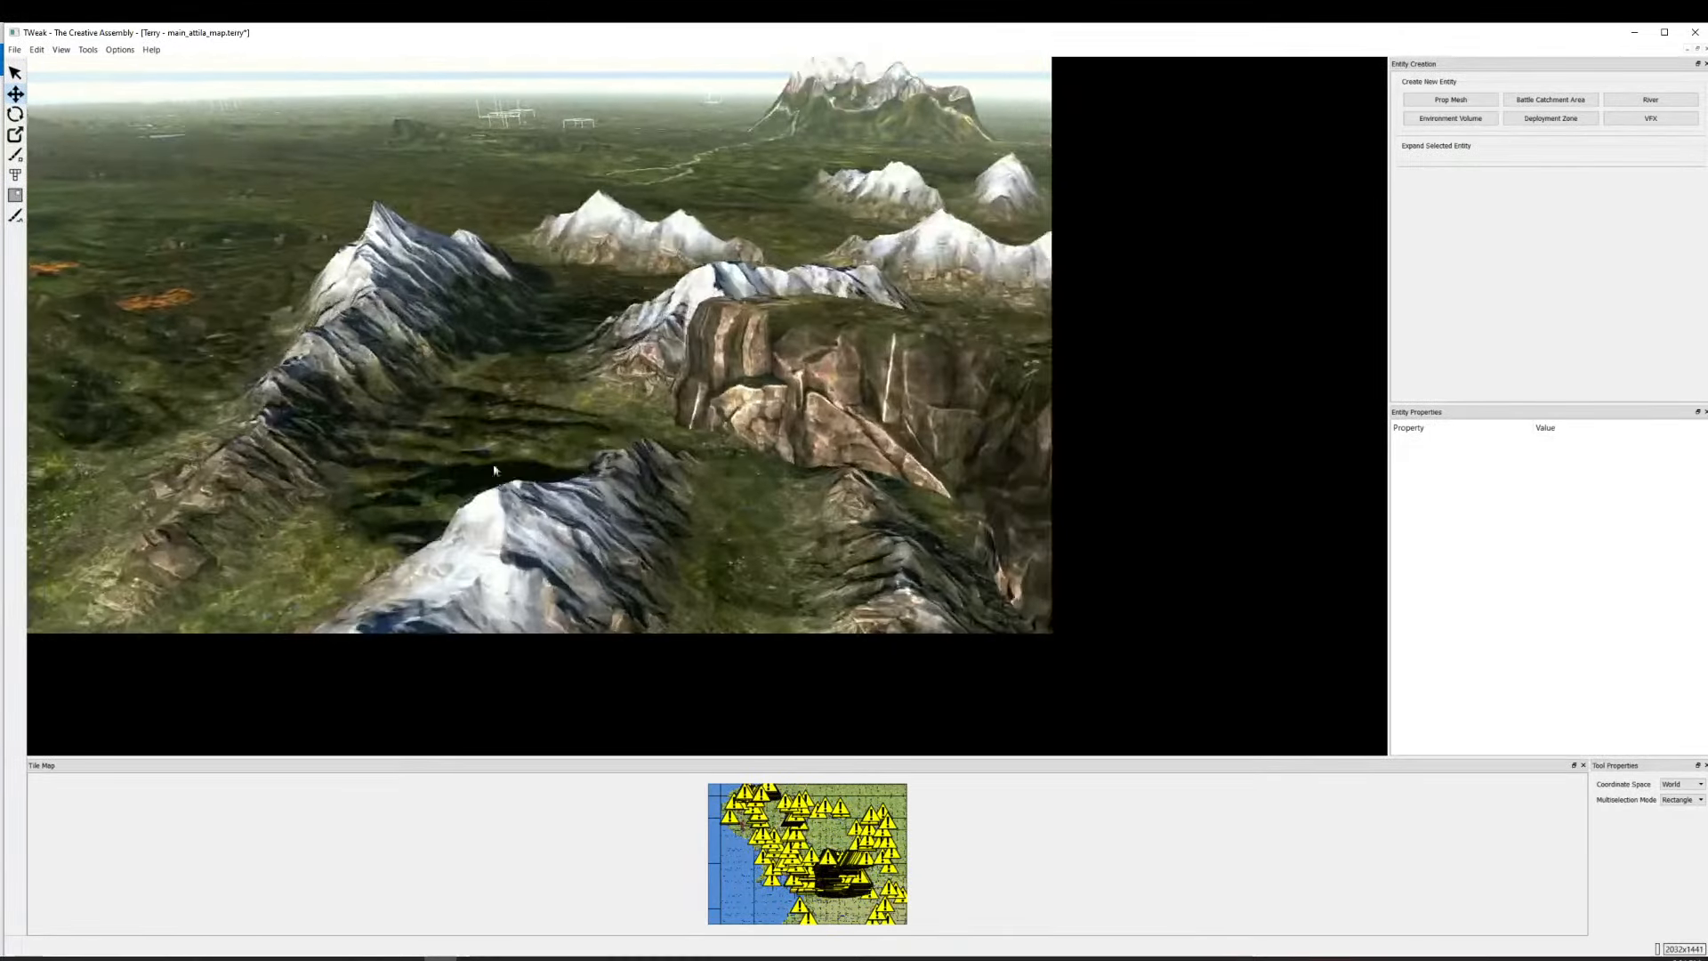
{"action": "key", "text": "s"}
{"action": "left_click_drag", "start_coordinate": [611, 265], "coordinate": [213, 232]}
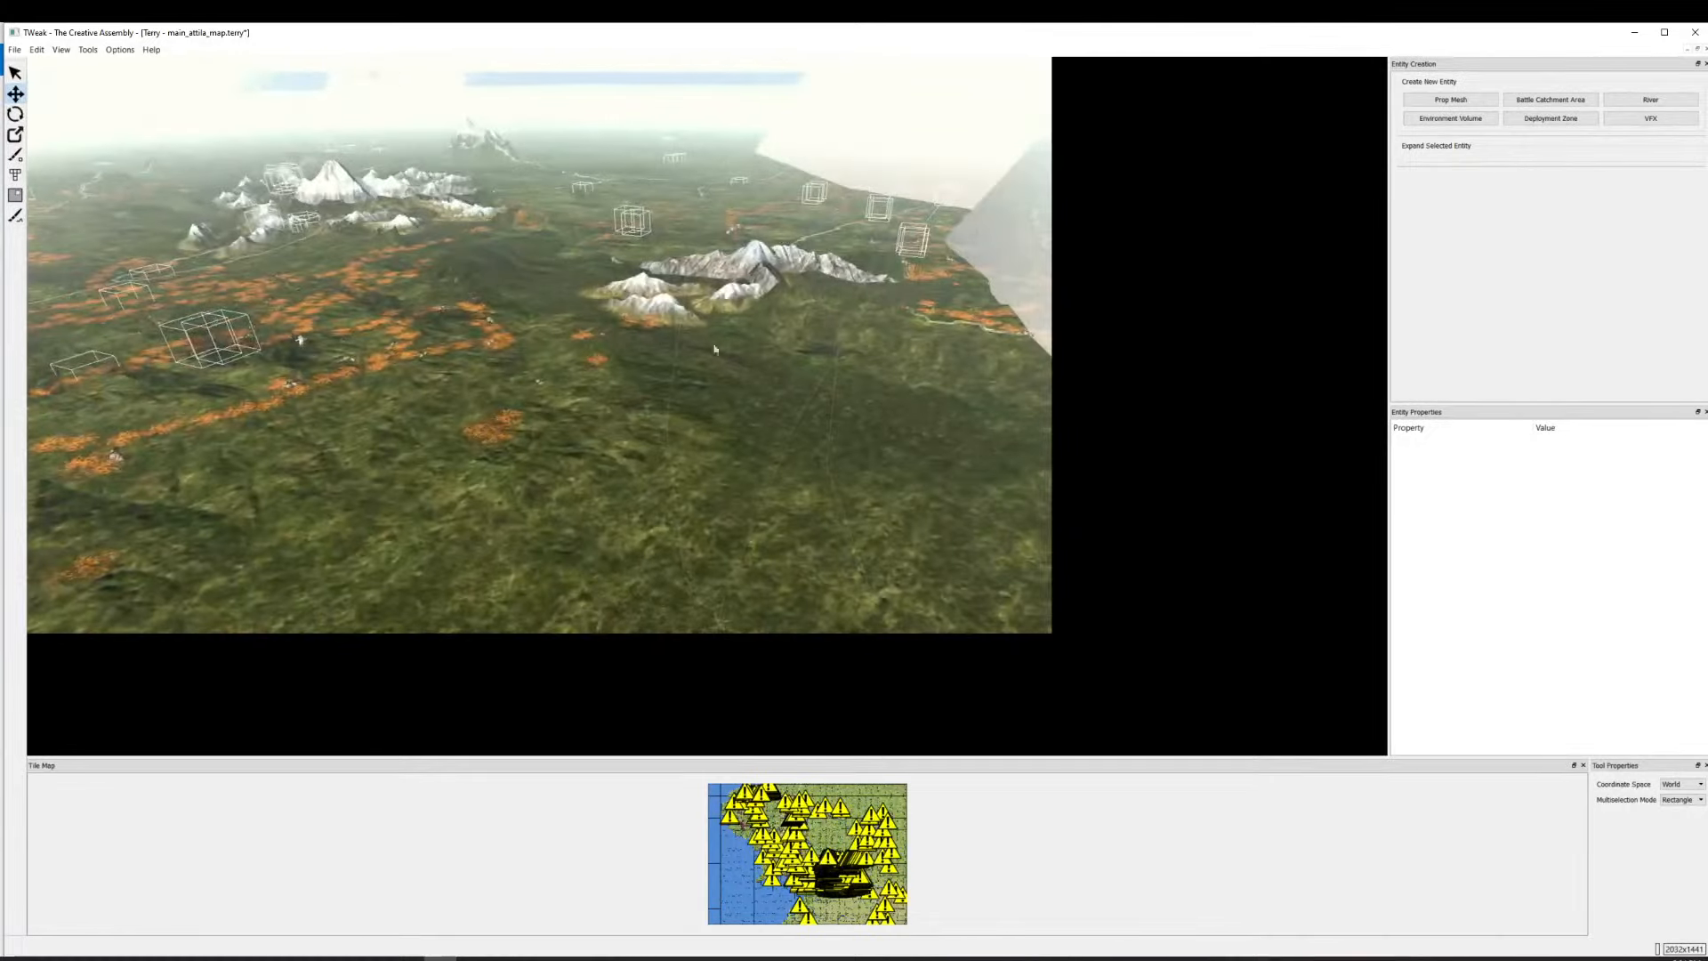
{"action": "left_click_drag", "start_coordinate": [717, 350], "coordinate": [480, 521]}
{"action": "scroll", "coordinate": [620, 445], "scroll_direction": "down", "scroll_amount": 5}
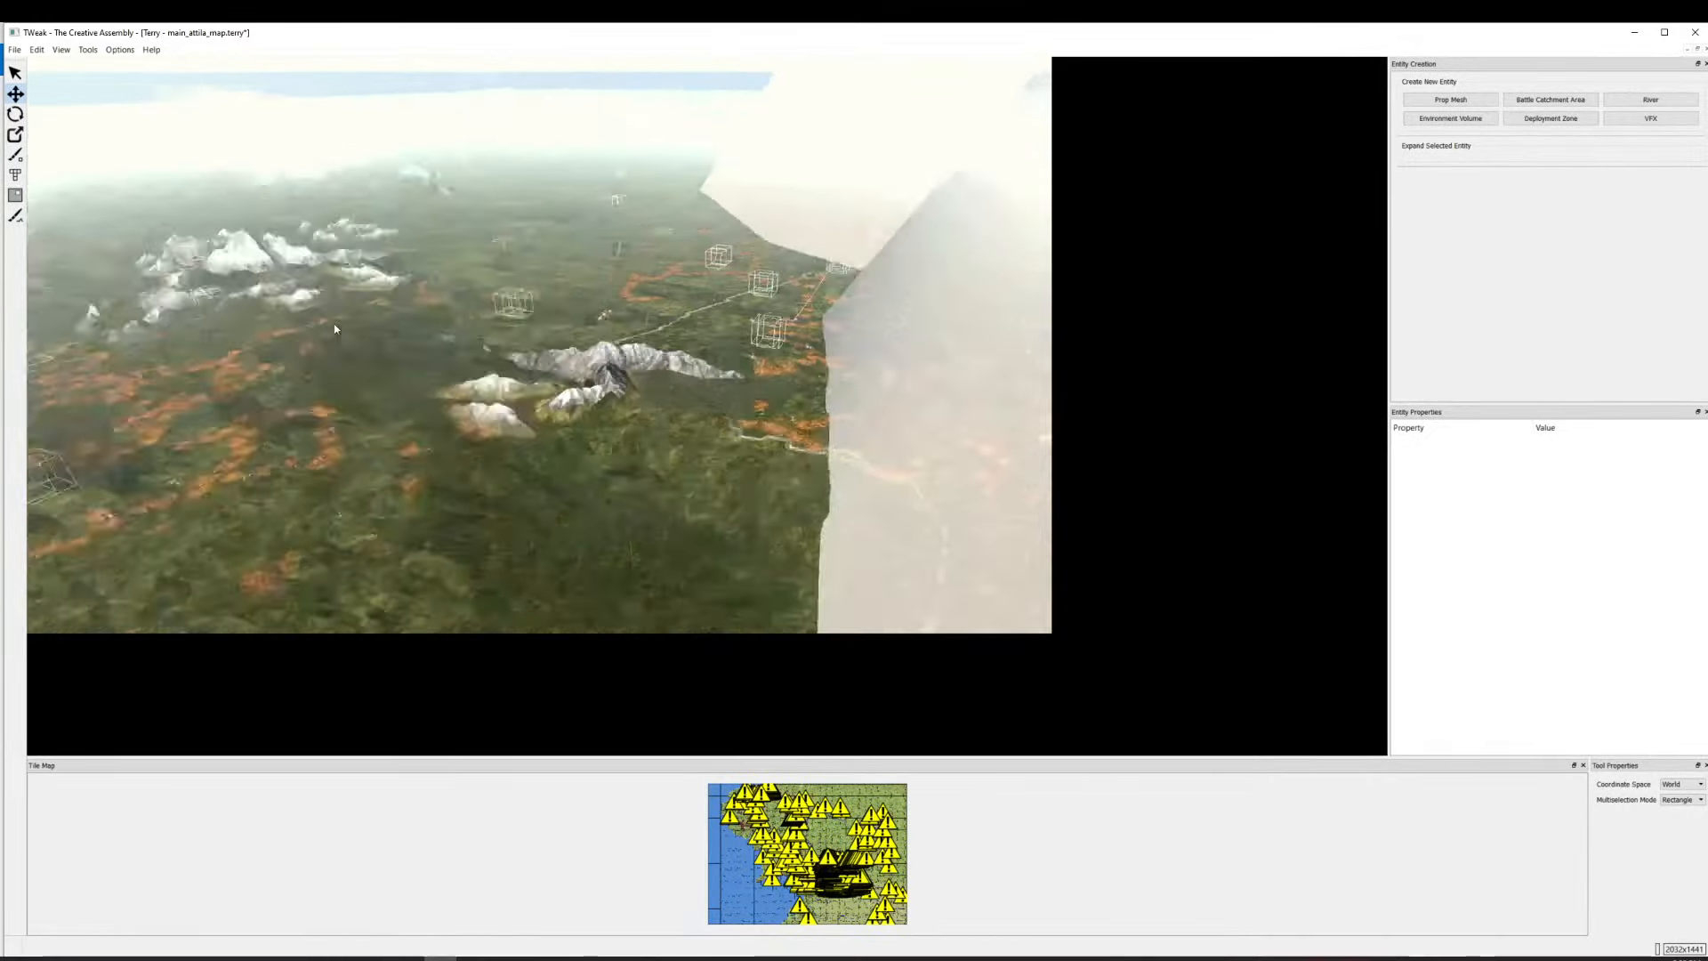
Examine the rocky cliffs at the river sources, the neighbouring snowy peak and the fog over the valley.
{"action": "left_click_drag", "start_coordinate": [336, 329], "coordinate": [755, 545]}
{"action": "scroll", "coordinate": [758, 293], "scroll_direction": "up", "scroll_amount": 5}
{"action": "left_click_drag", "start_coordinate": [758, 292], "coordinate": [231, 383]}
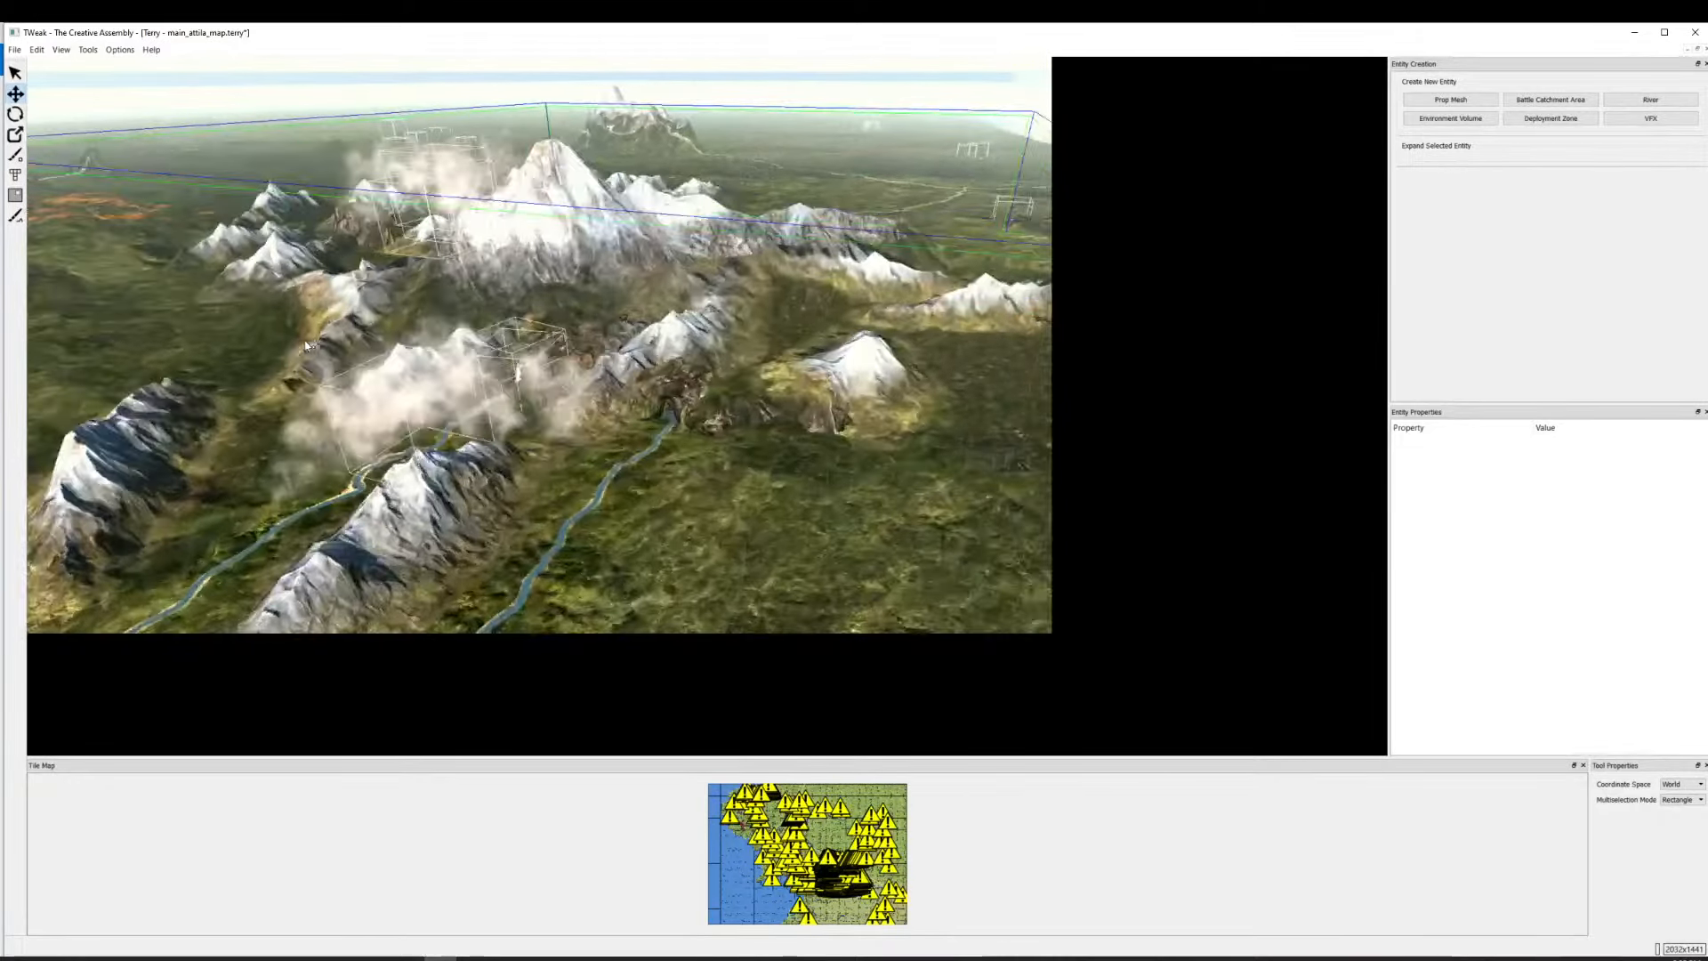
{"action": "left_click_drag", "start_coordinate": [753, 475], "coordinate": [286, 400]}
{"action": "scroll", "coordinate": [501, 385], "scroll_direction": "up", "scroll_amount": 3}
{"action": "scroll", "coordinate": [500, 385], "scroll_direction": "up", "scroll_amount": 3}
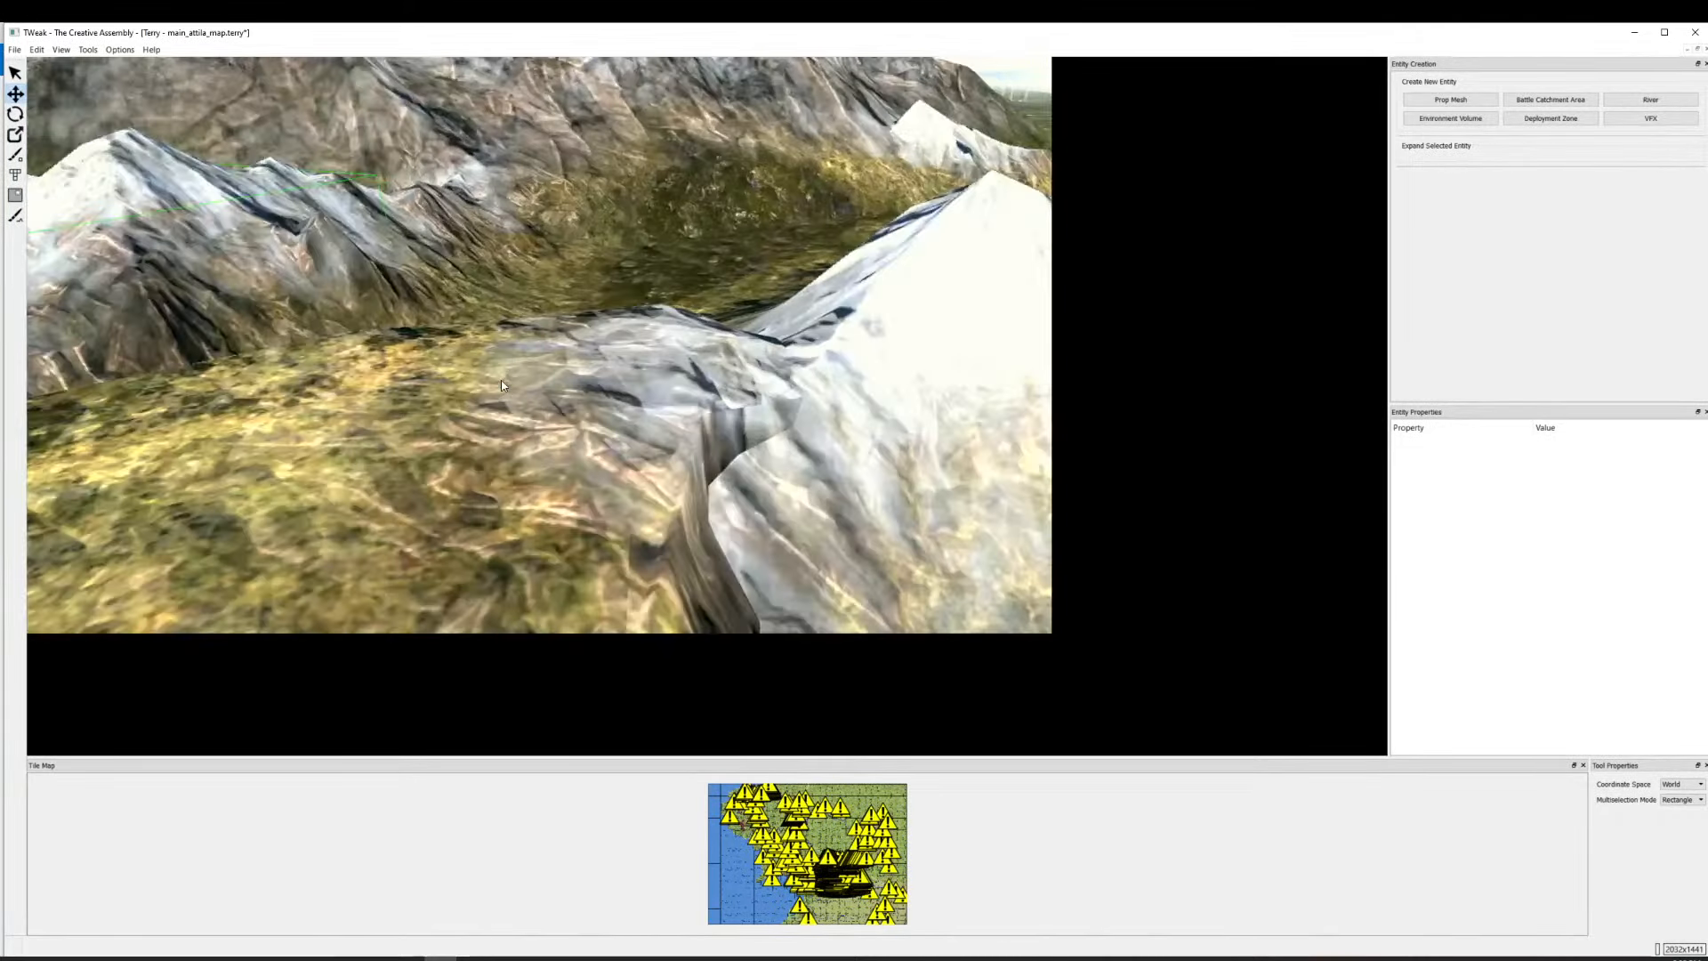
{"action": "scroll", "coordinate": [533, 392], "scroll_direction": "down", "scroll_amount": 7}
{"action": "scroll", "coordinate": [660, 421], "scroll_direction": "up", "scroll_amount": 4}
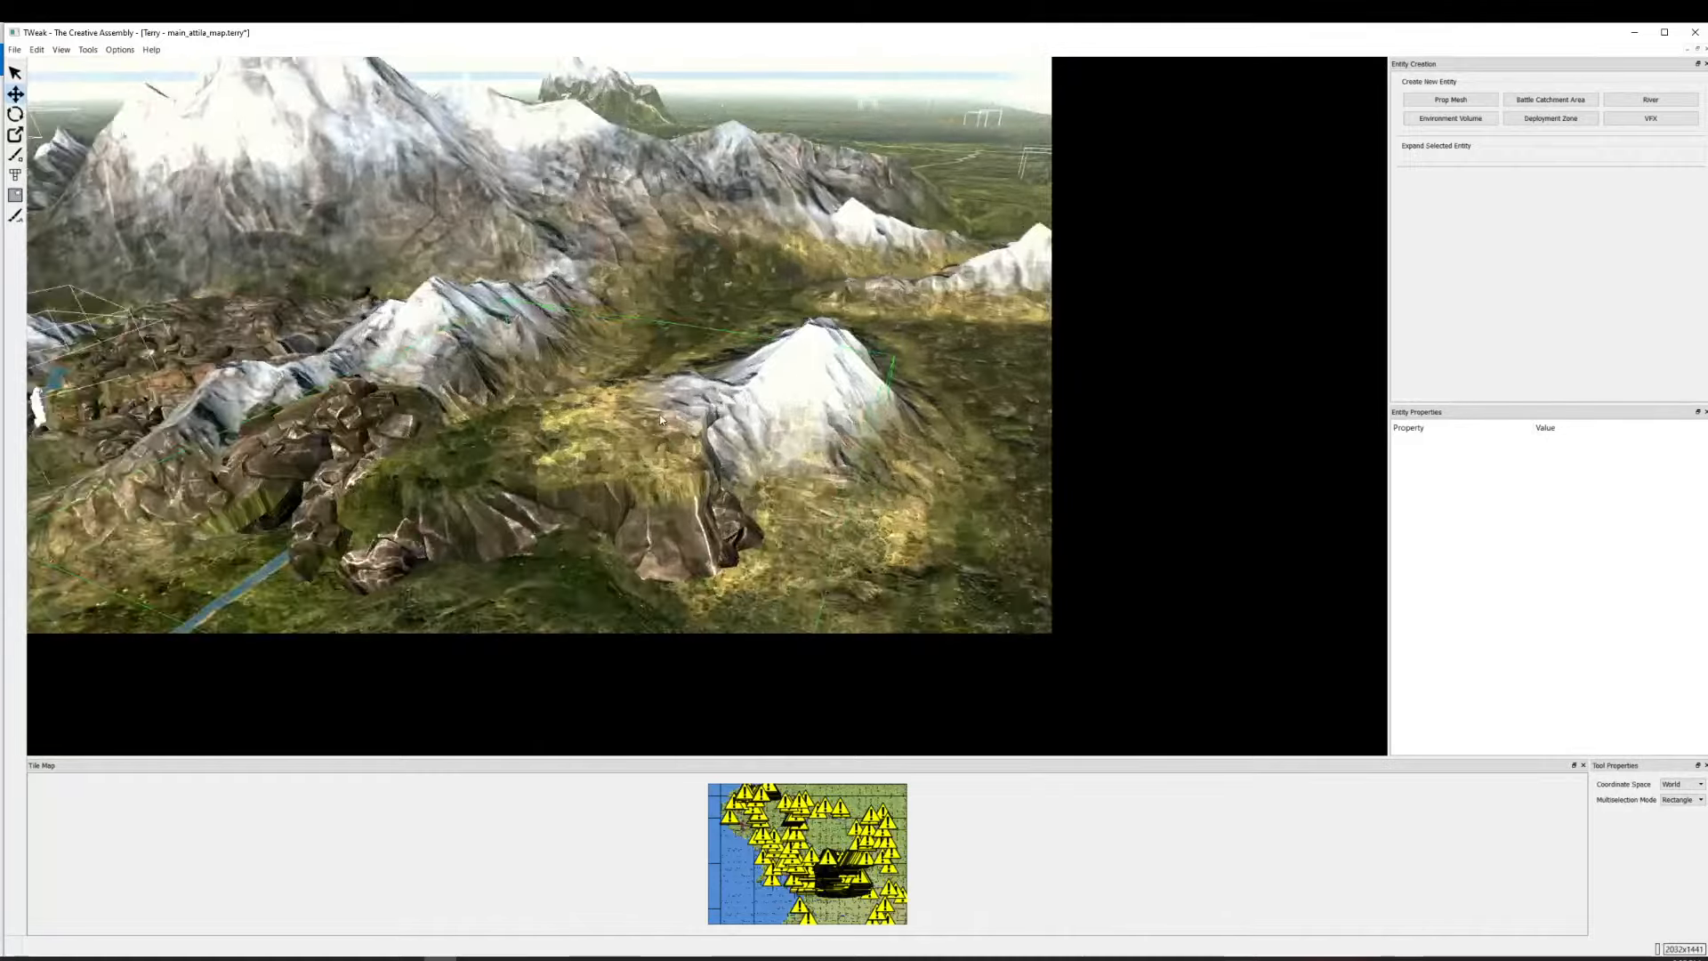
{"action": "scroll", "coordinate": [657, 416], "scroll_direction": "up", "scroll_amount": 3}
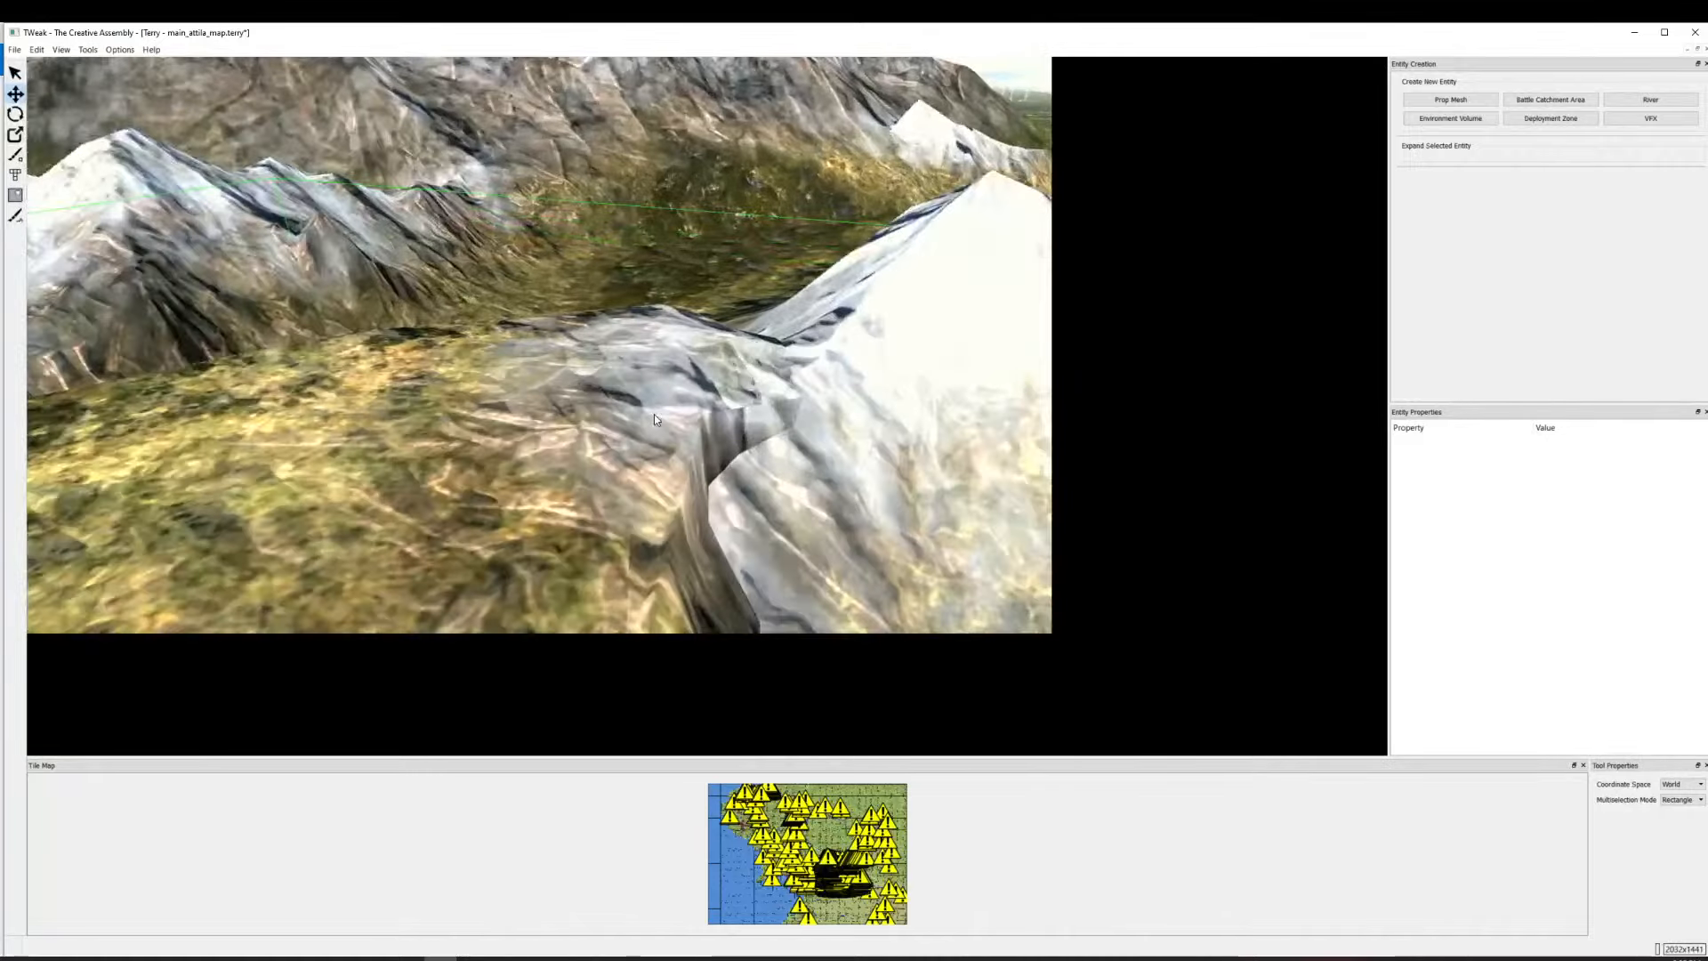
{"action": "scroll", "coordinate": [654, 414], "scroll_direction": "down", "scroll_amount": 3}
{"action": "left_click_drag", "start_coordinate": [552, 468], "coordinate": [939, 408]}
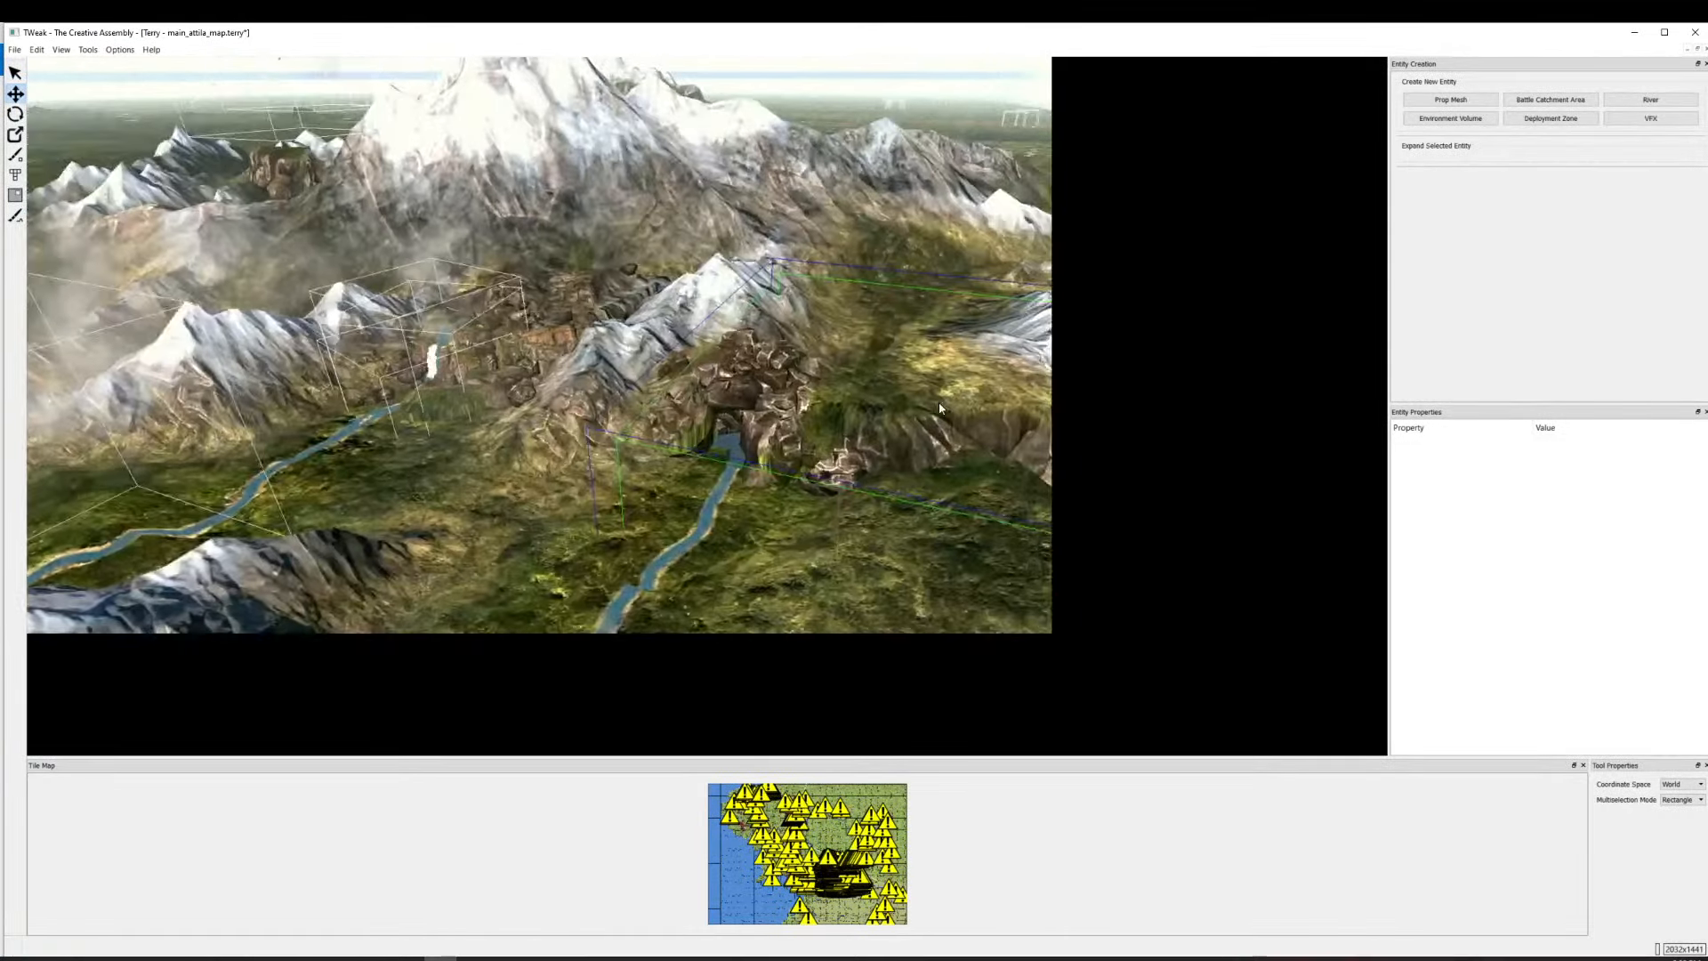
{"action": "scroll", "coordinate": [801, 398], "scroll_direction": "up", "scroll_amount": 4}
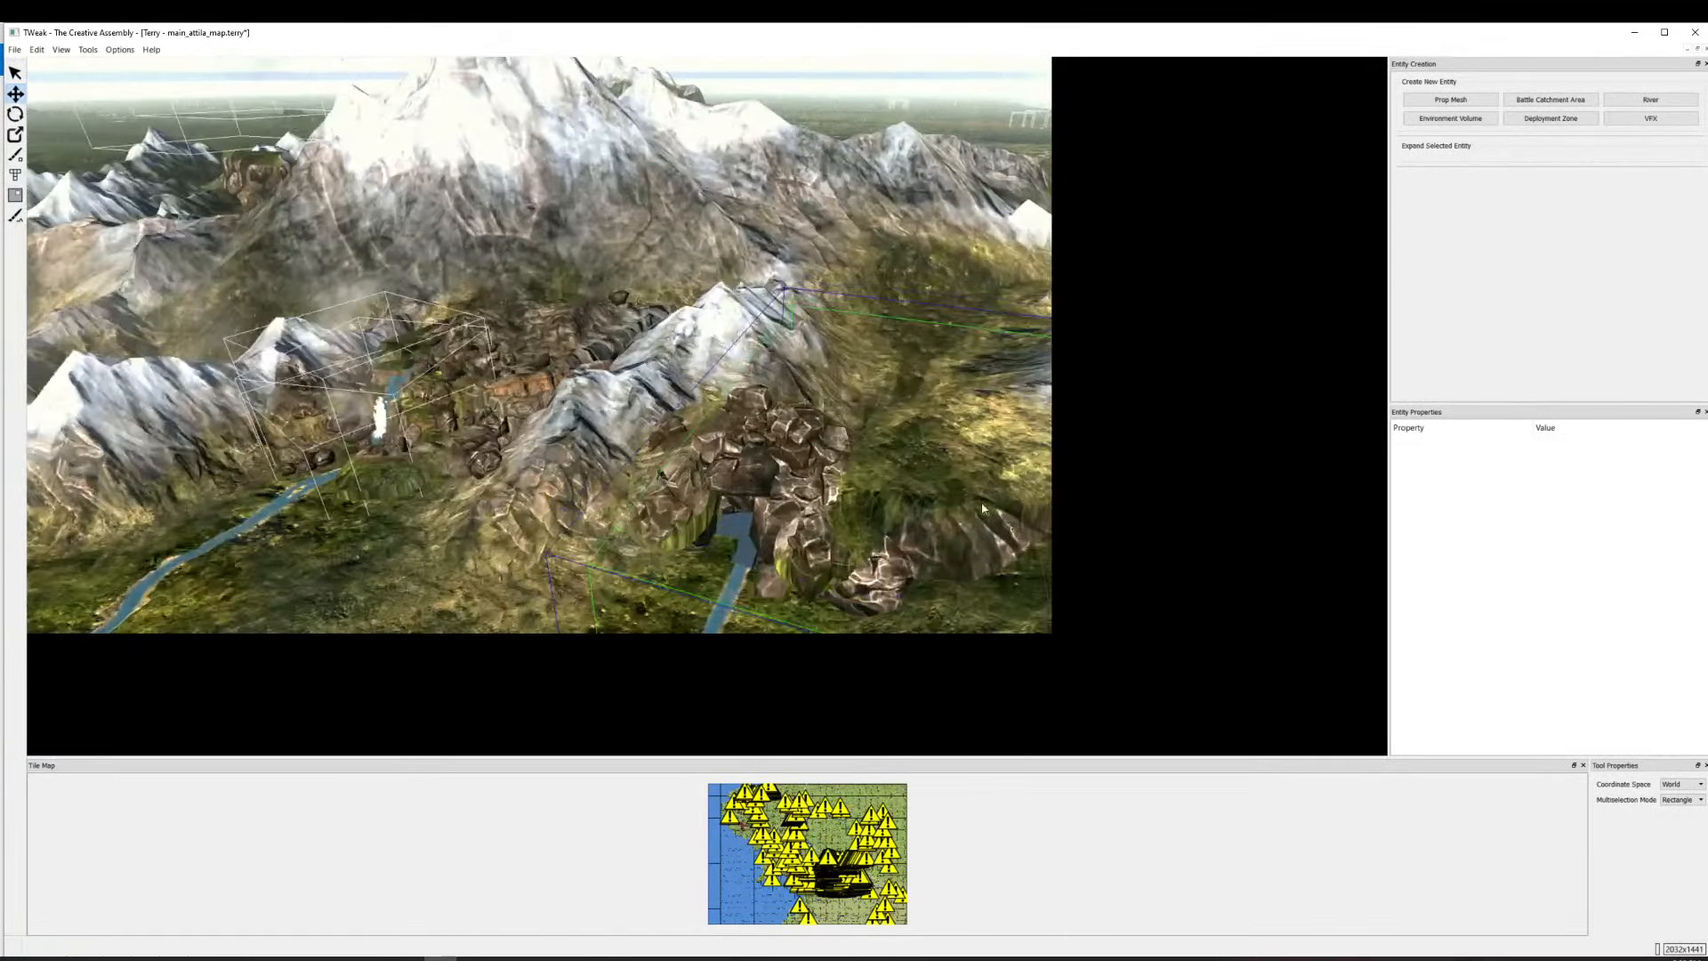
{"action": "left_click_drag", "start_coordinate": [446, 372], "coordinate": [784, 347]}
{"action": "scroll", "coordinate": [782, 340], "scroll_direction": "down", "scroll_amount": 6}
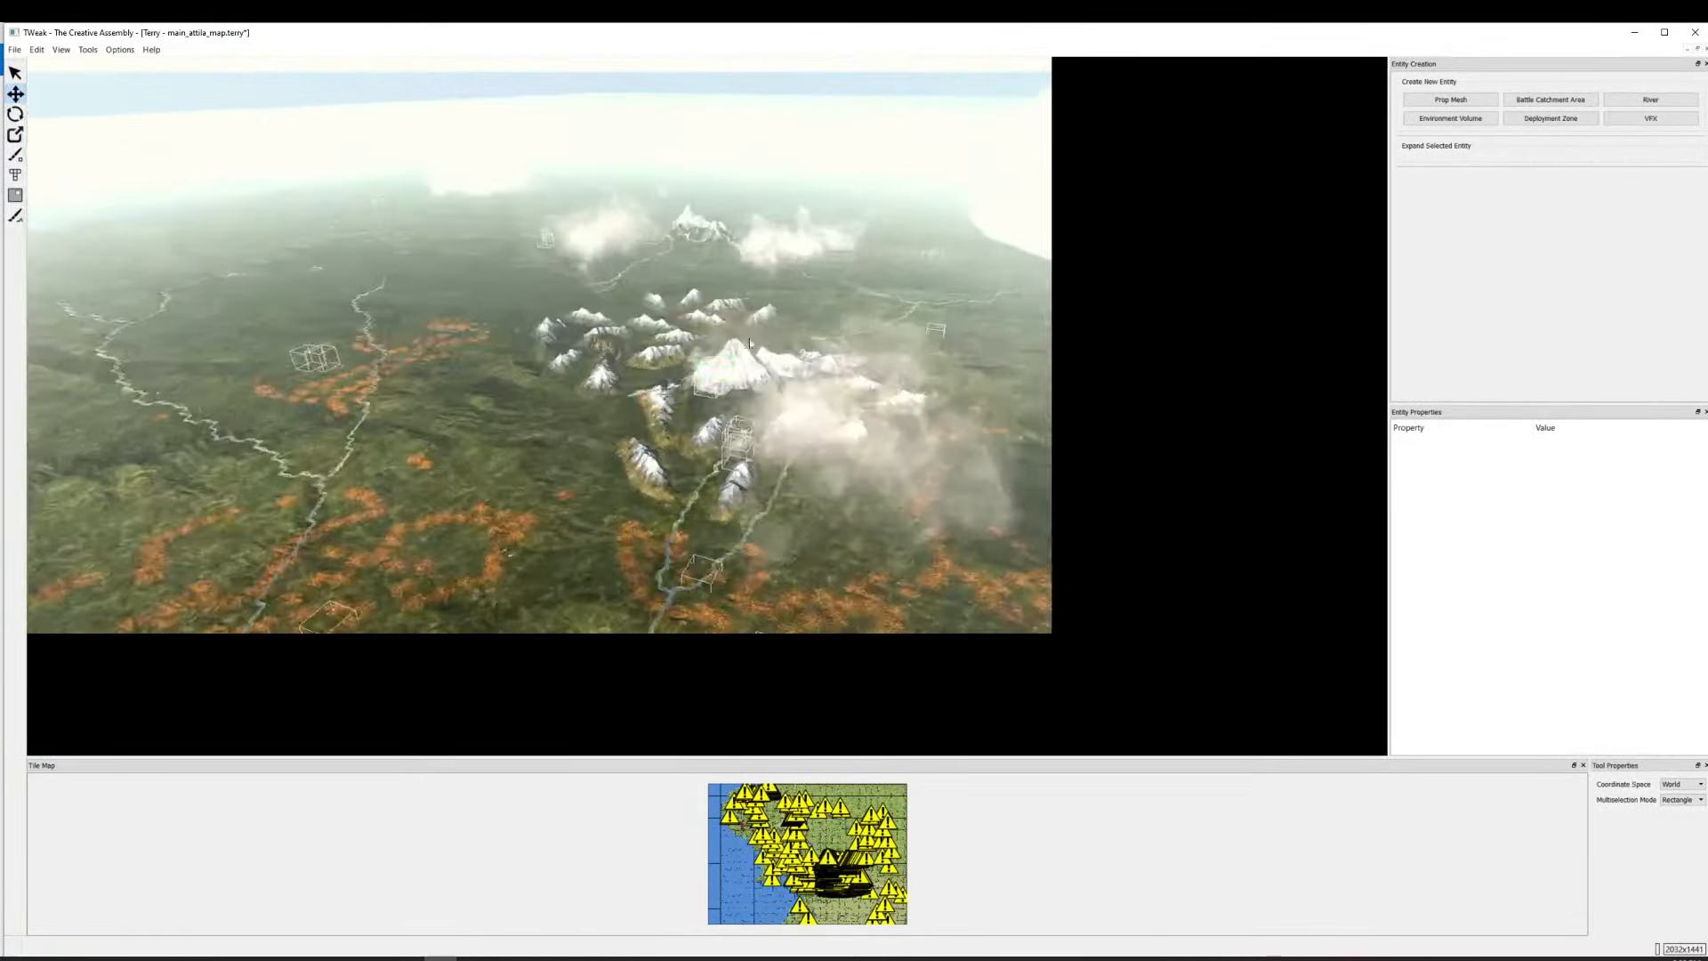
{"action": "scroll", "coordinate": [663, 345], "scroll_direction": "up", "scroll_amount": 4}
{"action": "scroll", "coordinate": [803, 328], "scroll_direction": "up", "scroll_amount": 2}
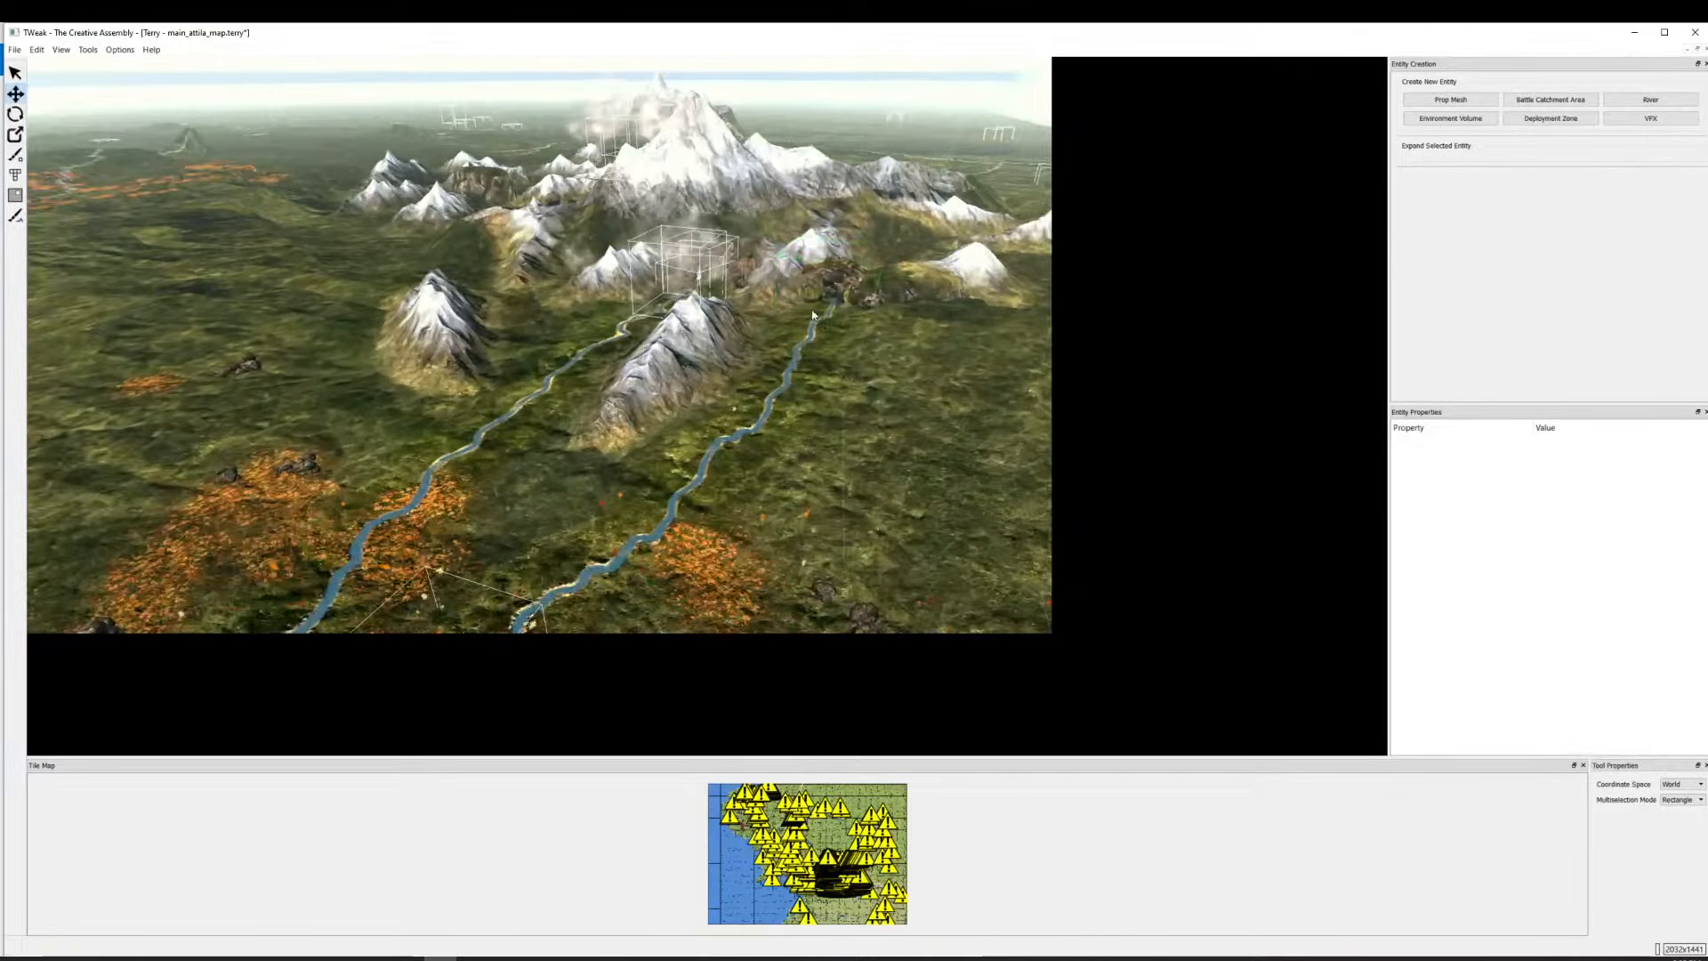
{"action": "scroll", "coordinate": [781, 302], "scroll_direction": "up", "scroll_amount": 4}
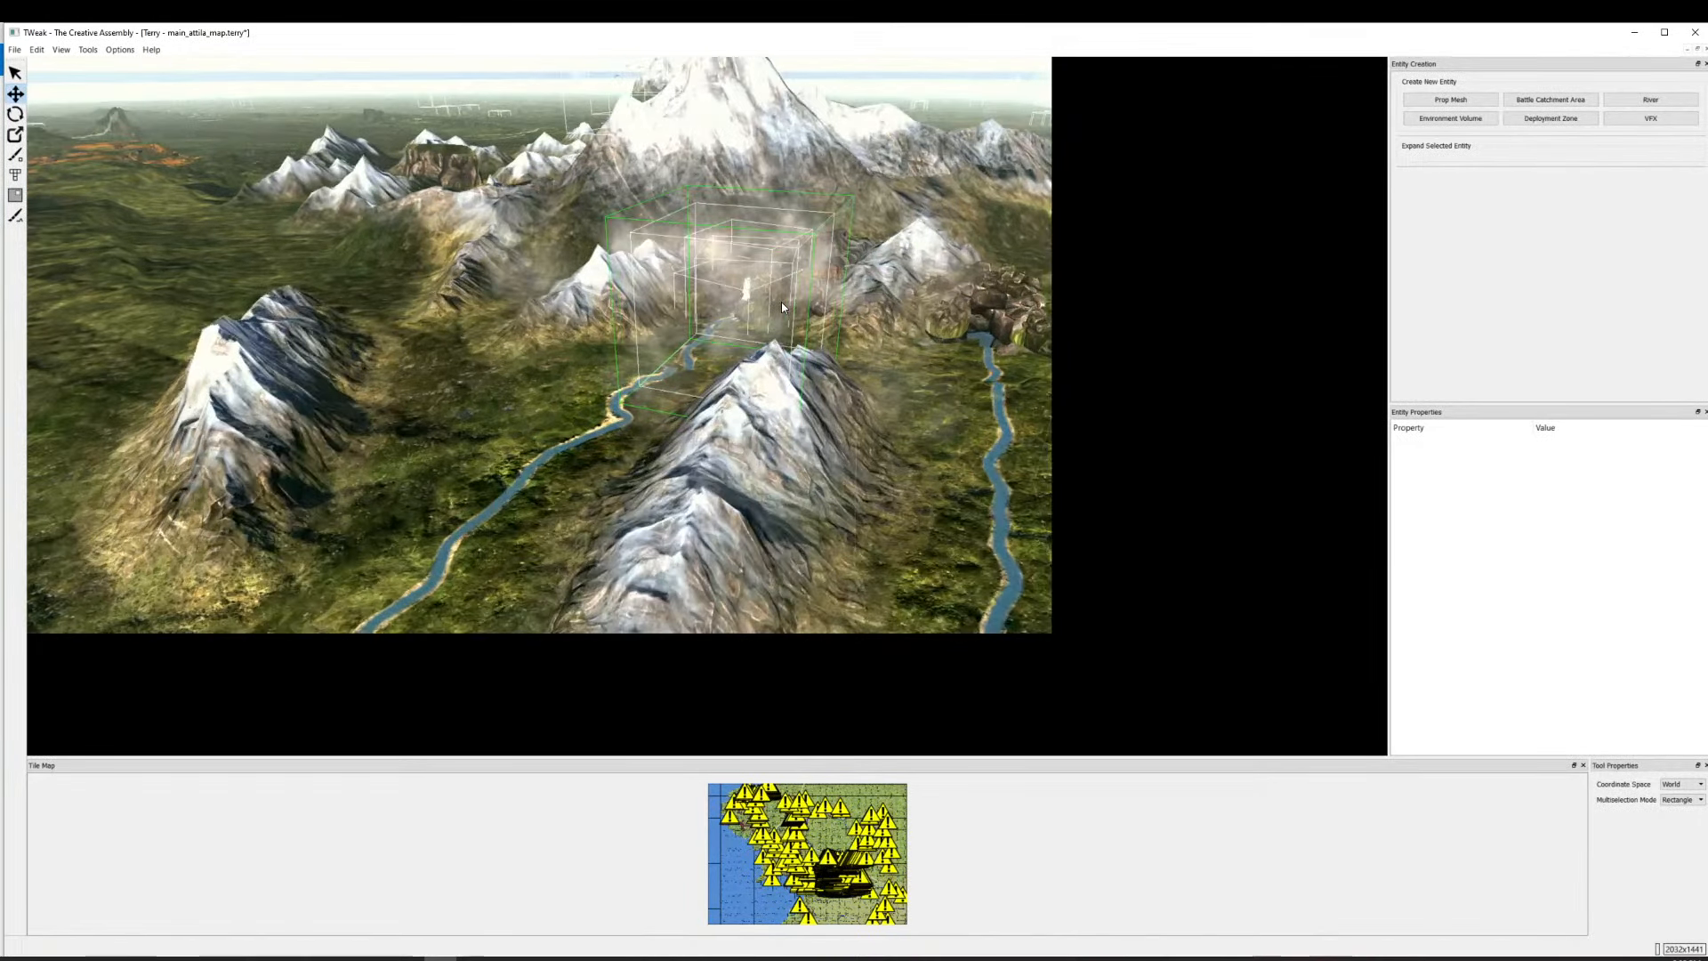
{"action": "scroll", "coordinate": [825, 351], "scroll_direction": "down", "scroll_amount": 2}
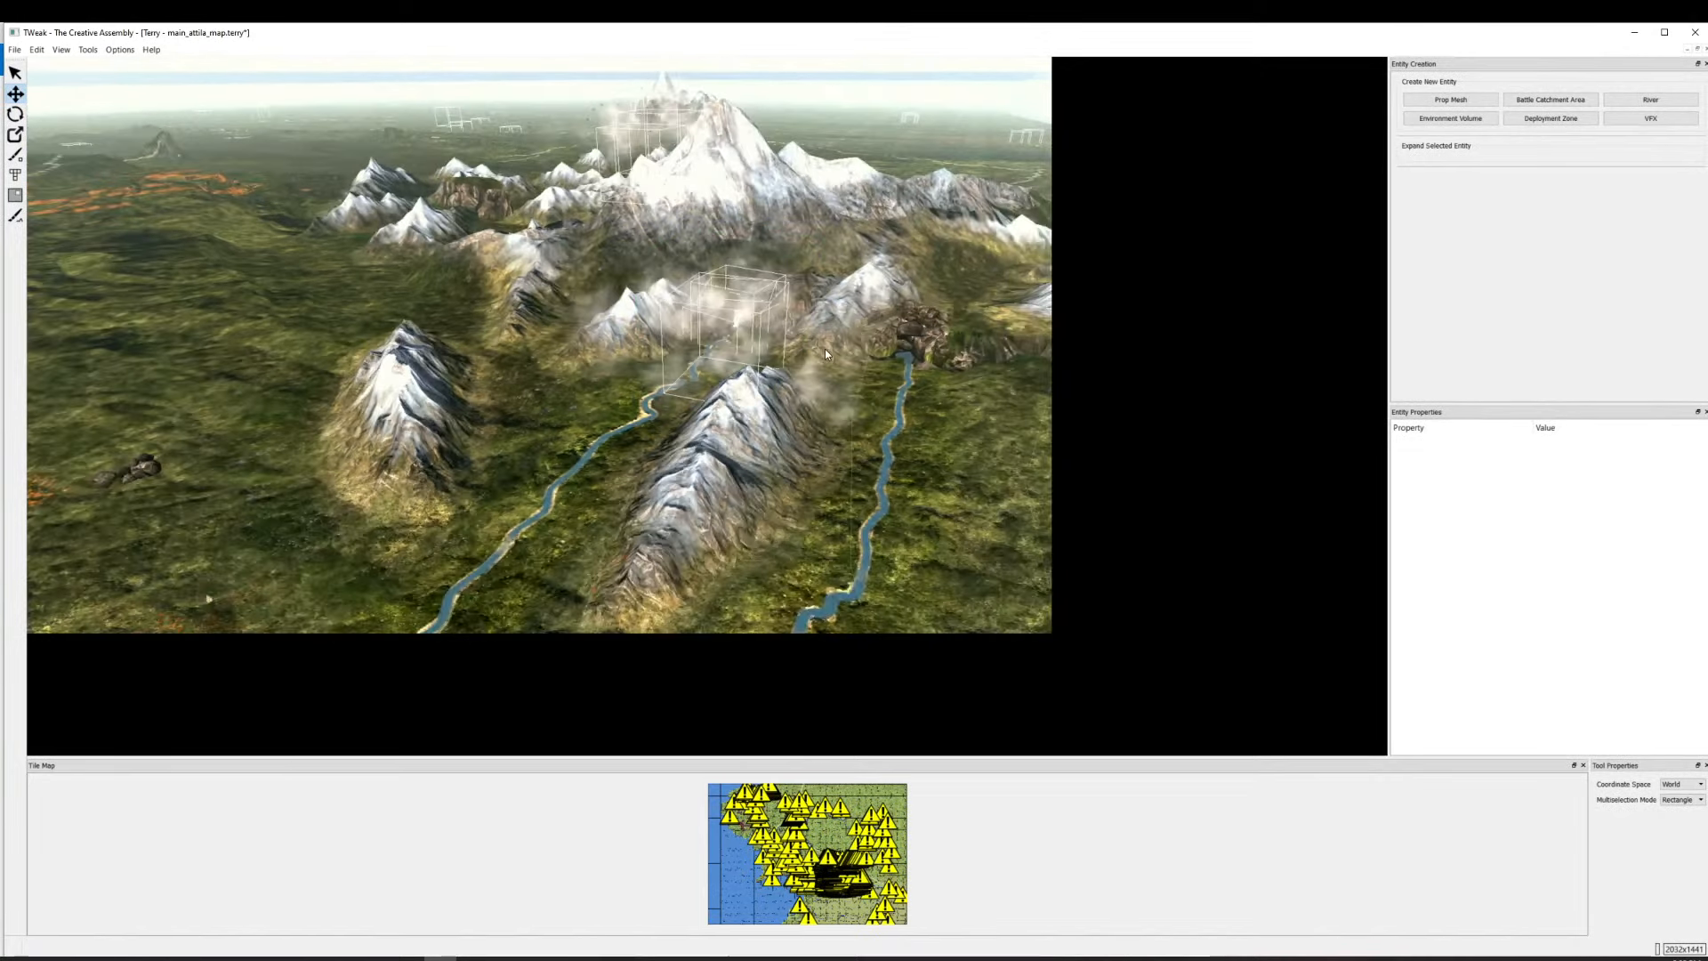
Select the environment volumes surrounding the campaign map and delete them.
{"action": "scroll", "coordinate": [824, 351], "scroll_direction": "down", "scroll_amount": 1}
{"action": "scroll", "coordinate": [824, 351], "scroll_direction": "down", "scroll_amount": 1}
{"action": "left_click_drag", "start_coordinate": [823, 349], "coordinate": [389, 372]}
{"action": "scroll", "coordinate": [410, 378], "scroll_direction": "down", "scroll_amount": 5}
{"action": "double_click", "coordinate": [607, 388]}
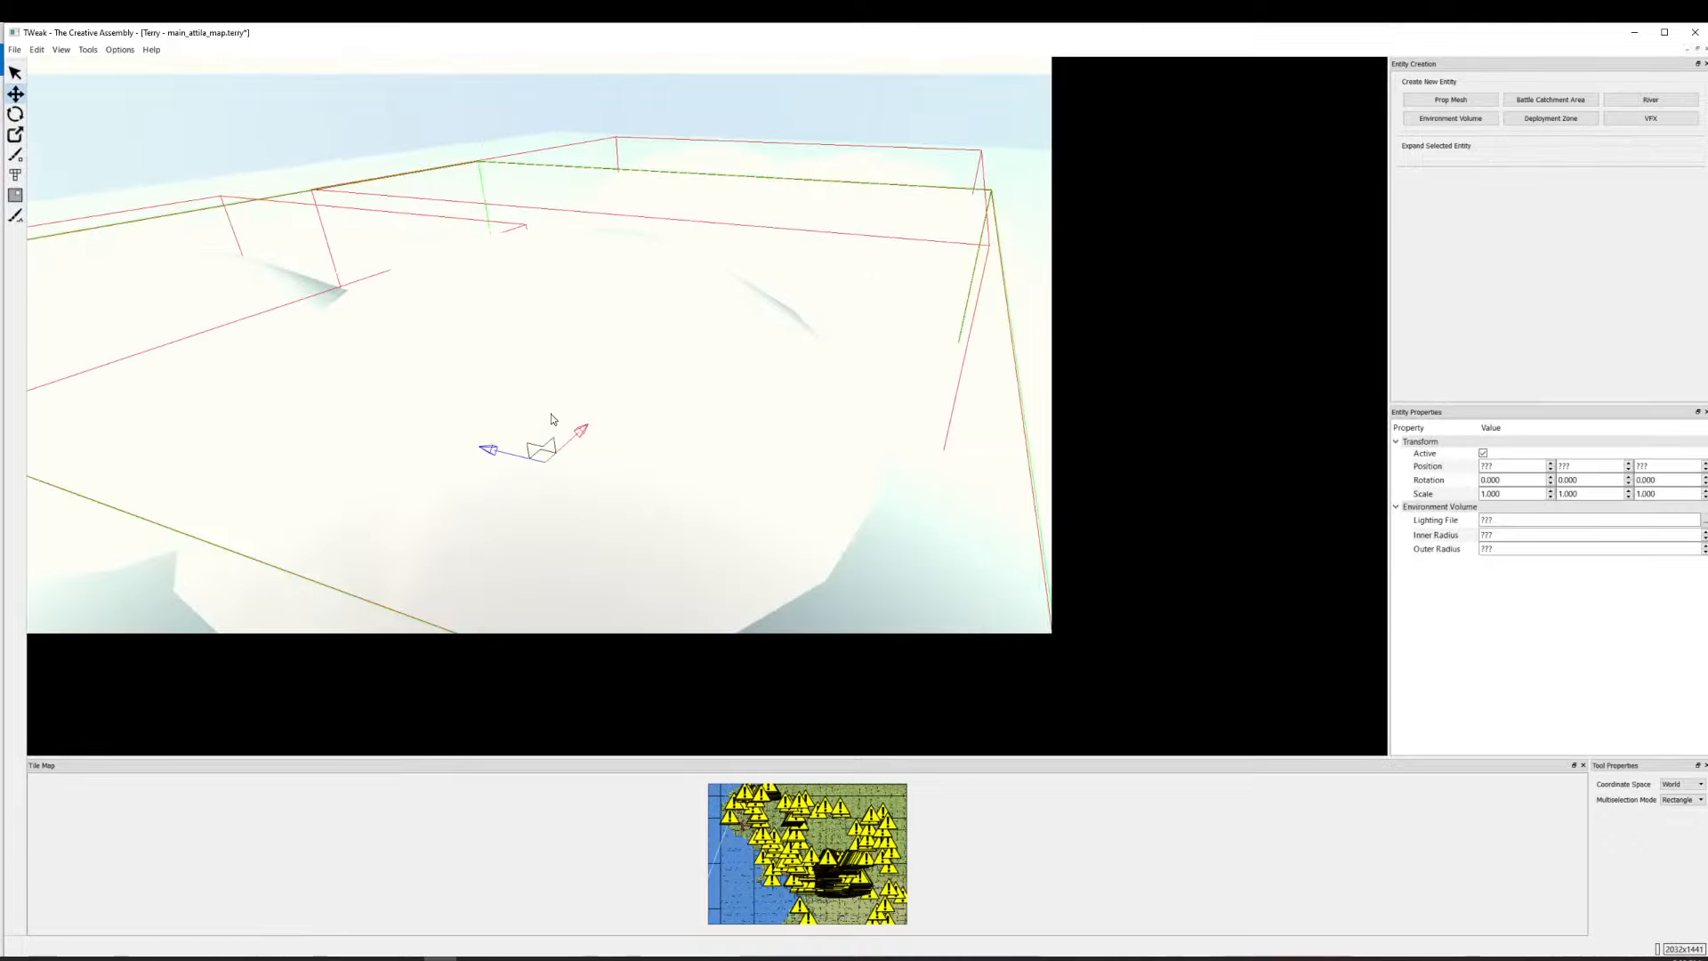
{"action": "key", "text": "Delete"}
{"action": "left_click_drag", "start_coordinate": [709, 304], "coordinate": [566, 439]}
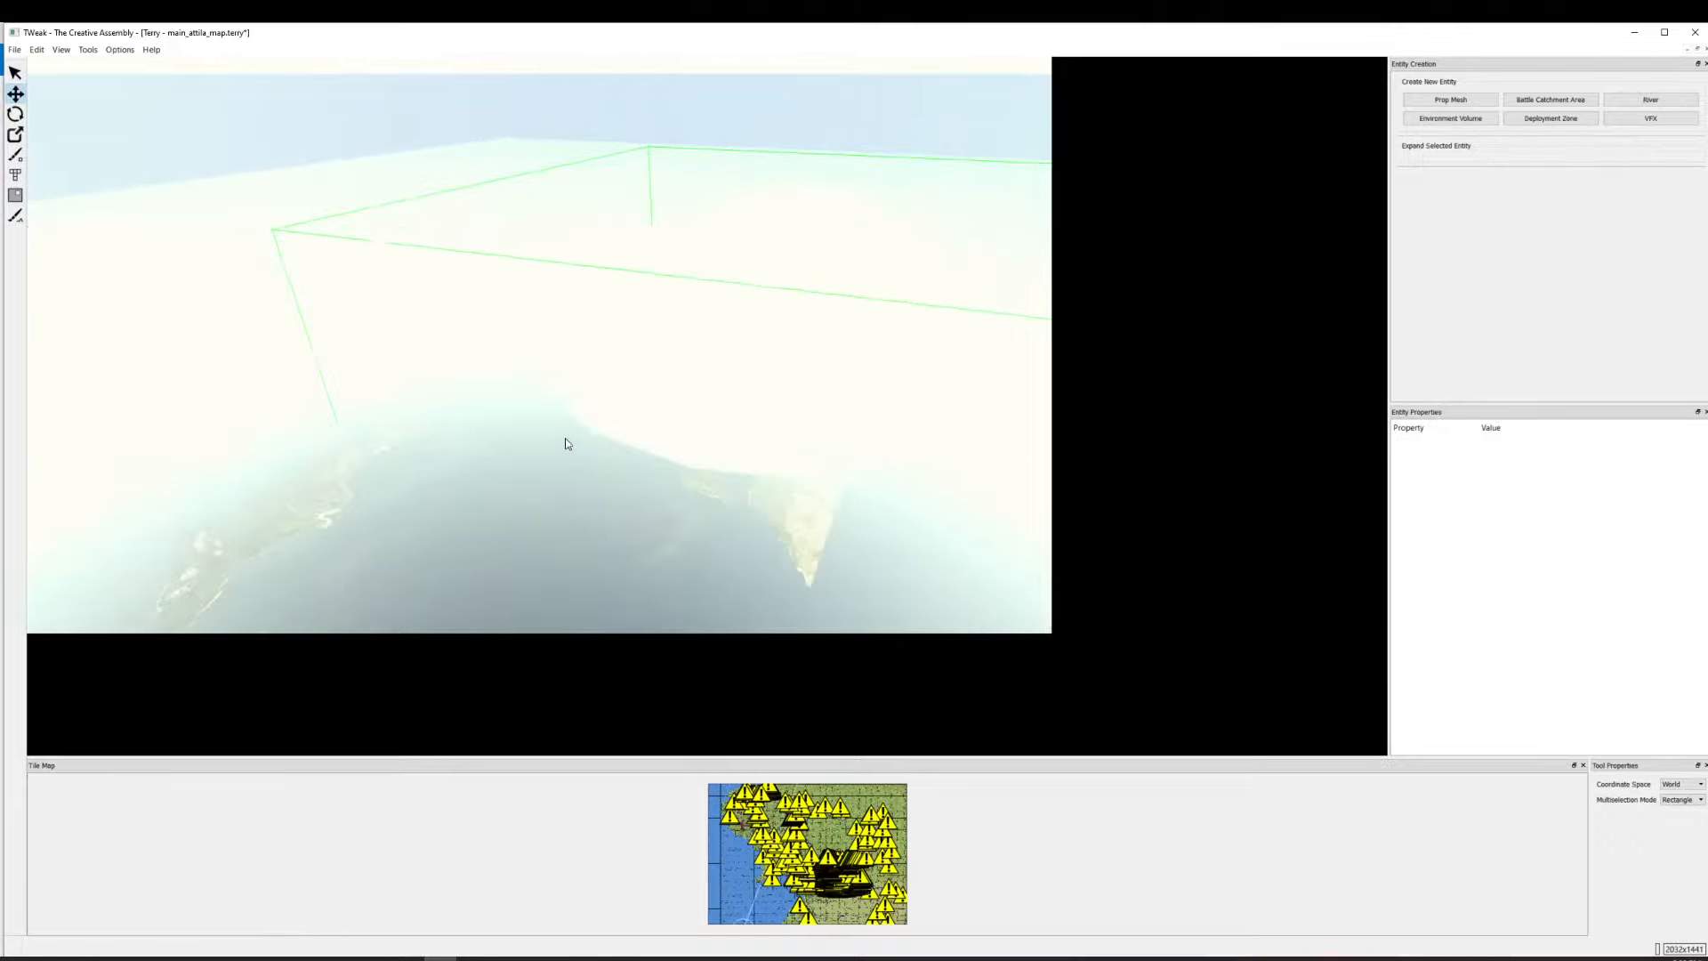
{"action": "left_click_drag", "start_coordinate": [732, 391], "coordinate": [553, 569]}
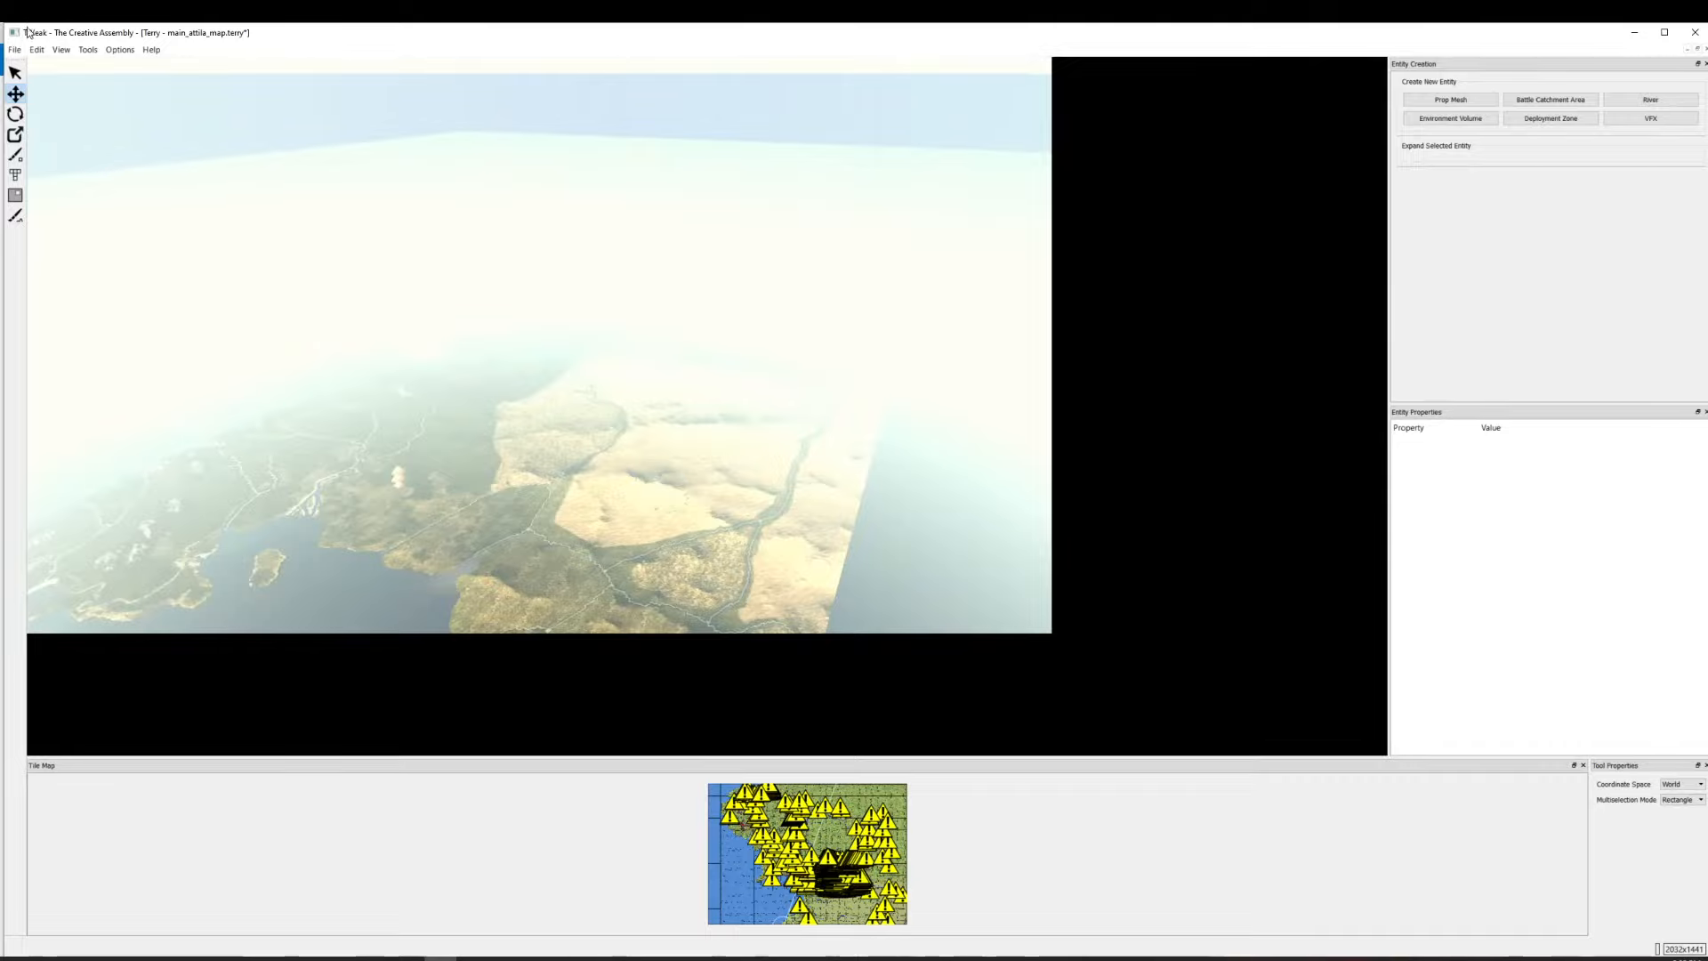
Open the Scene entity list over the viewport and widen it to show the entity types.
{"action": "left_click", "coordinate": [79, 115]}
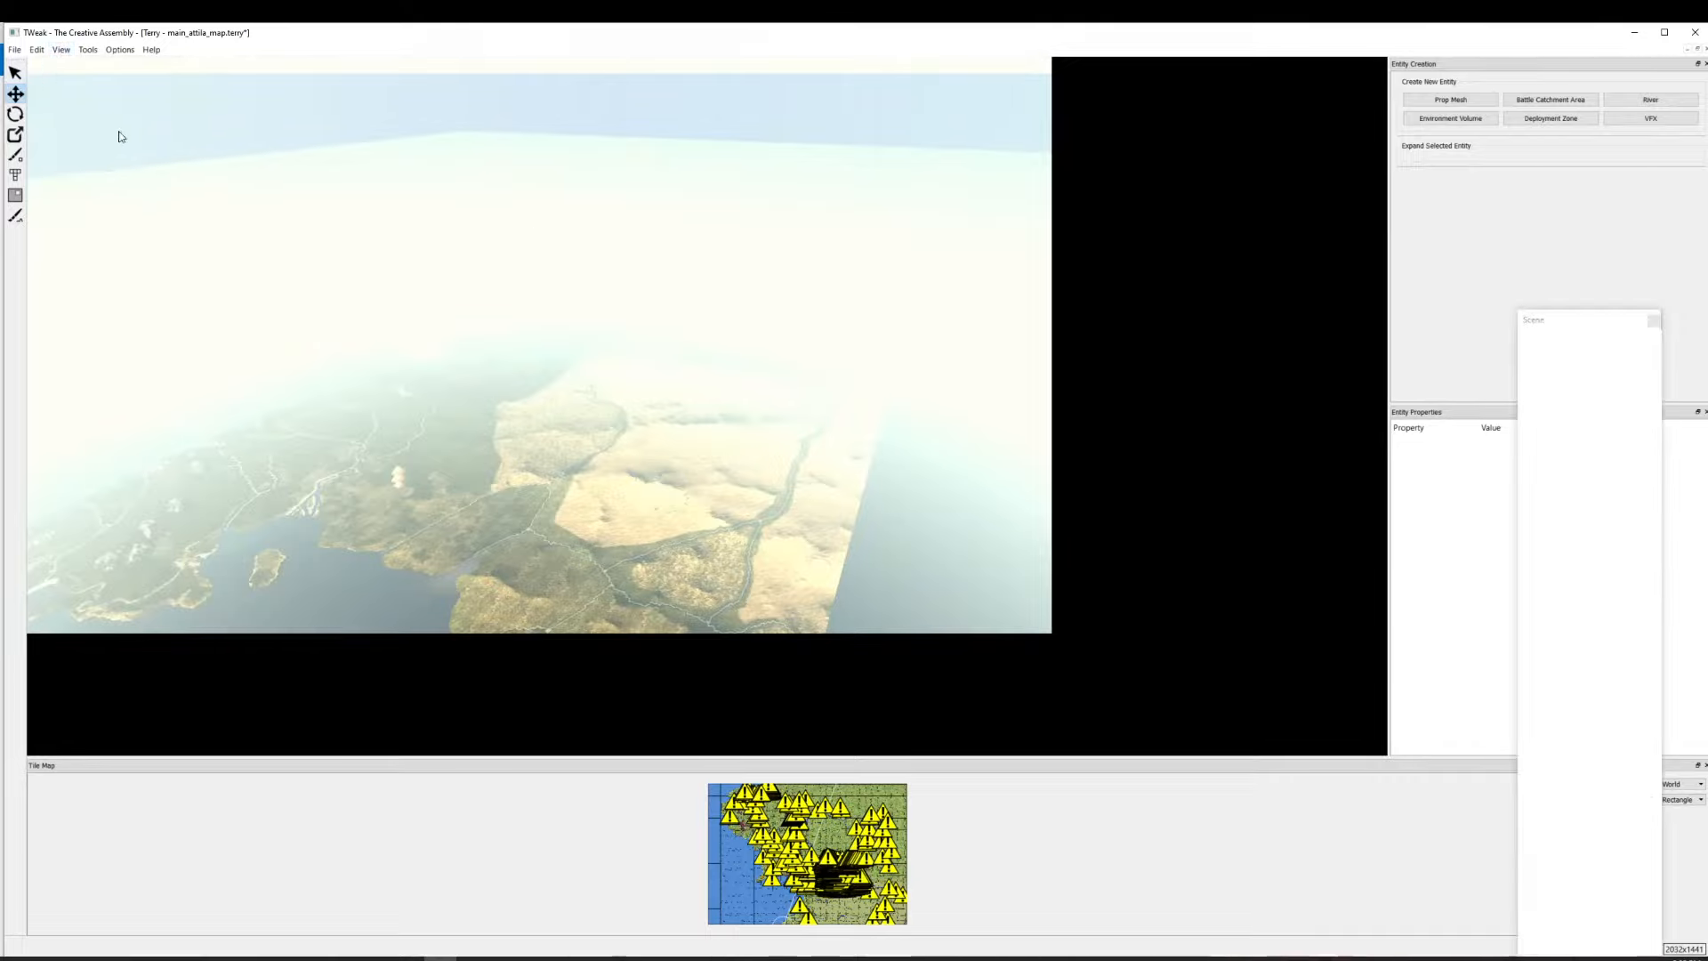
{"action": "left_click_drag", "start_coordinate": [1578, 330], "coordinate": [674, 239]}
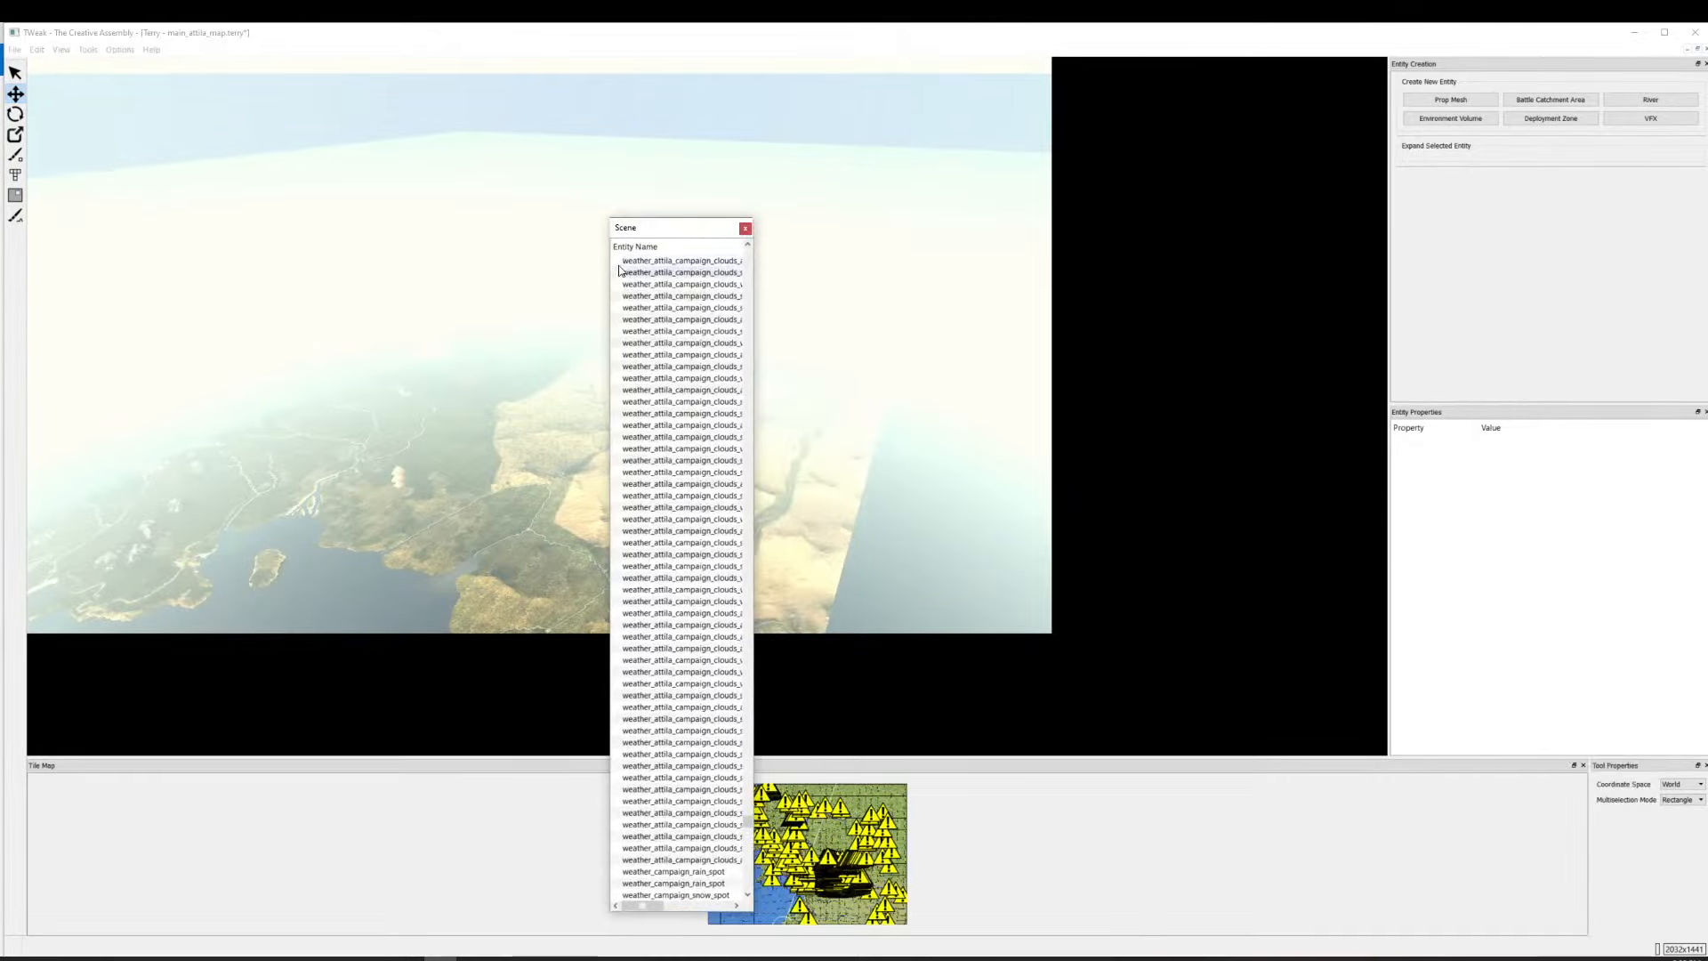
{"action": "scroll", "coordinate": [745, 257], "scroll_direction": "up", "scroll_amount": 4}
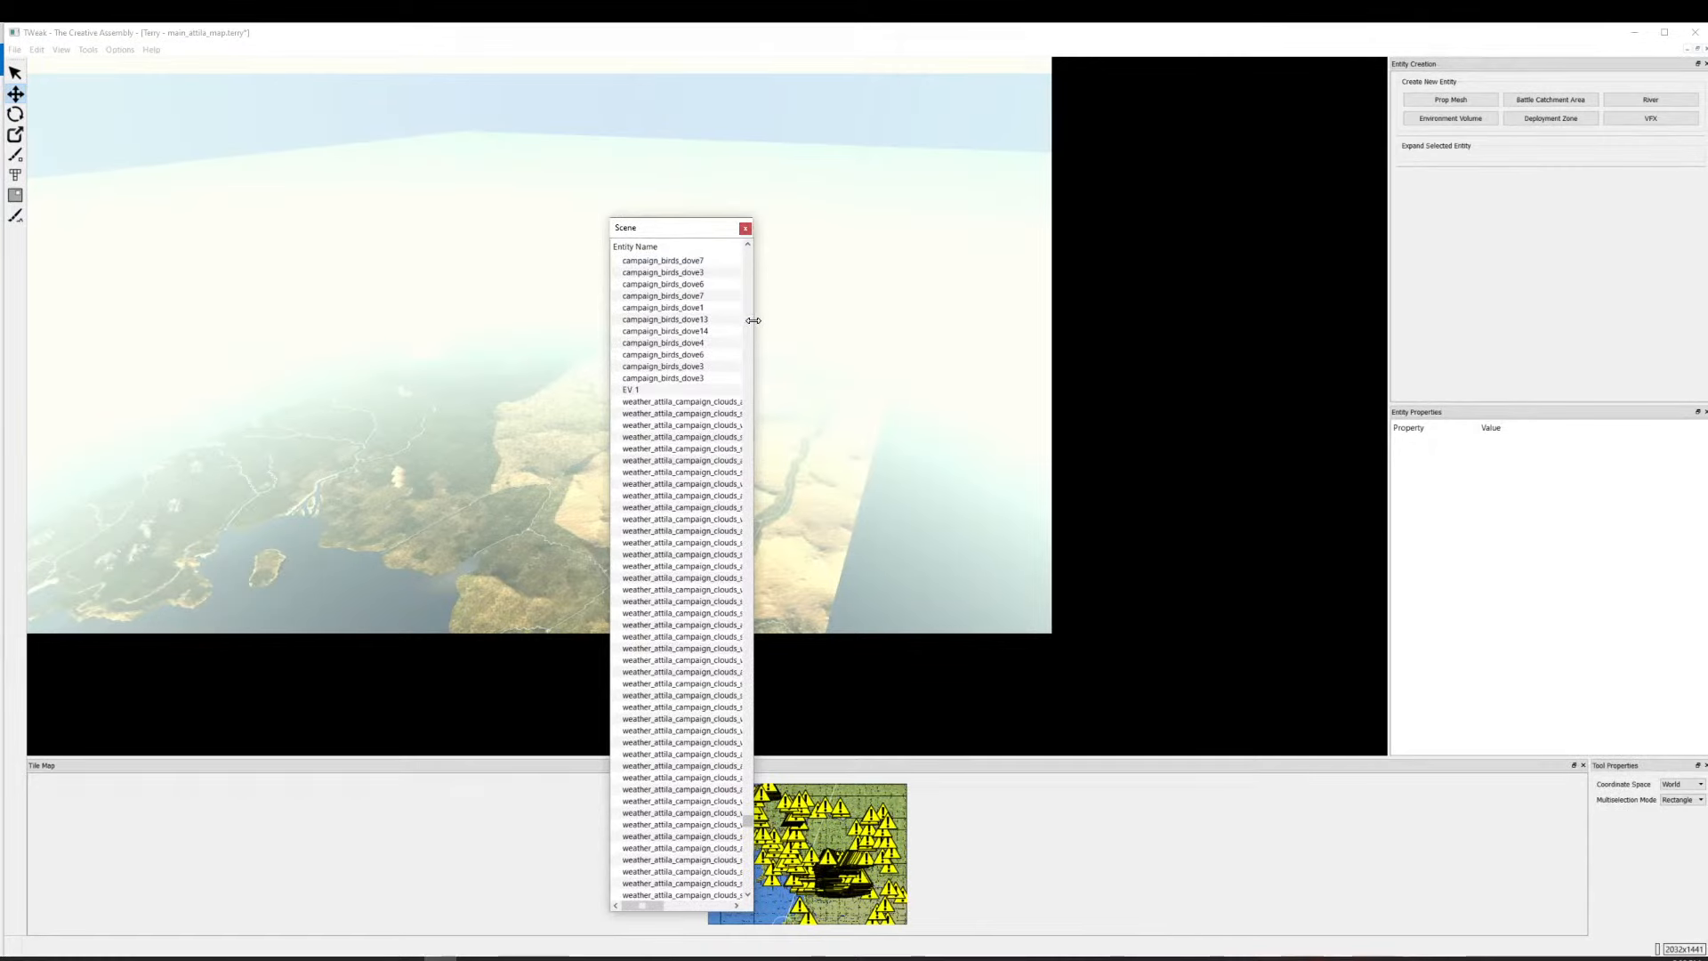
{"action": "left_click_drag", "start_coordinate": [753, 320], "coordinate": [1128, 321]}
{"action": "left_click", "coordinate": [694, 647]}
{"action": "left_click", "coordinate": [742, 487], "text": "shift"}
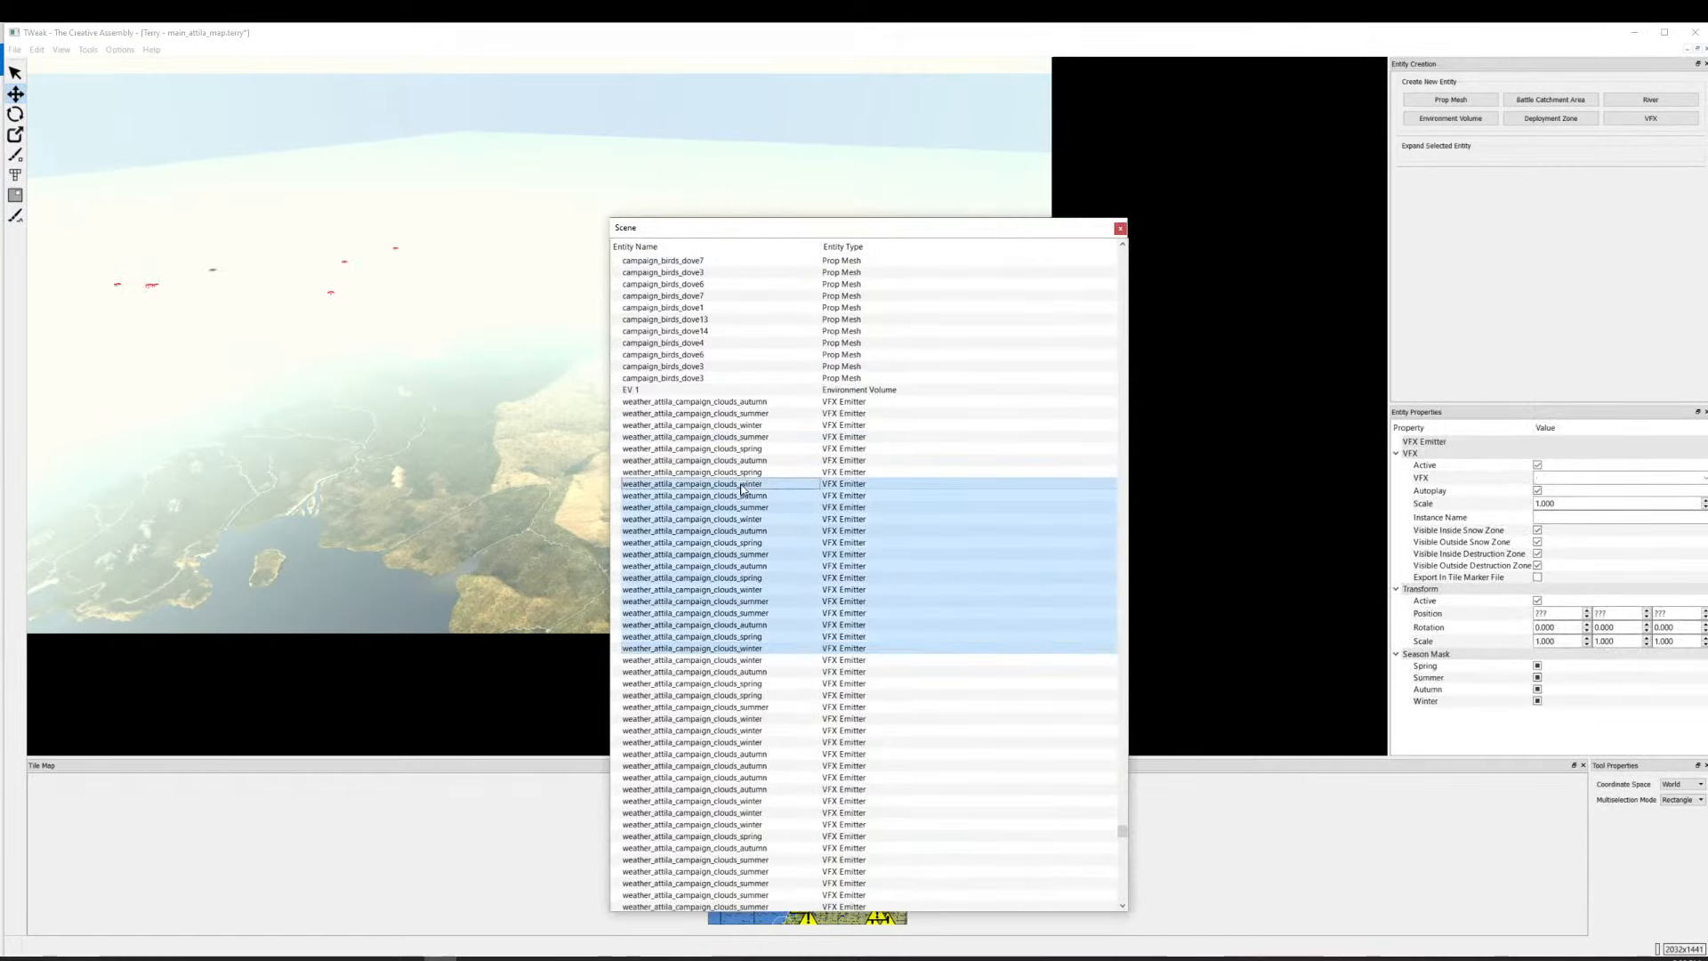
{"action": "scroll", "coordinate": [746, 489], "scroll_direction": "up", "scroll_amount": 10}
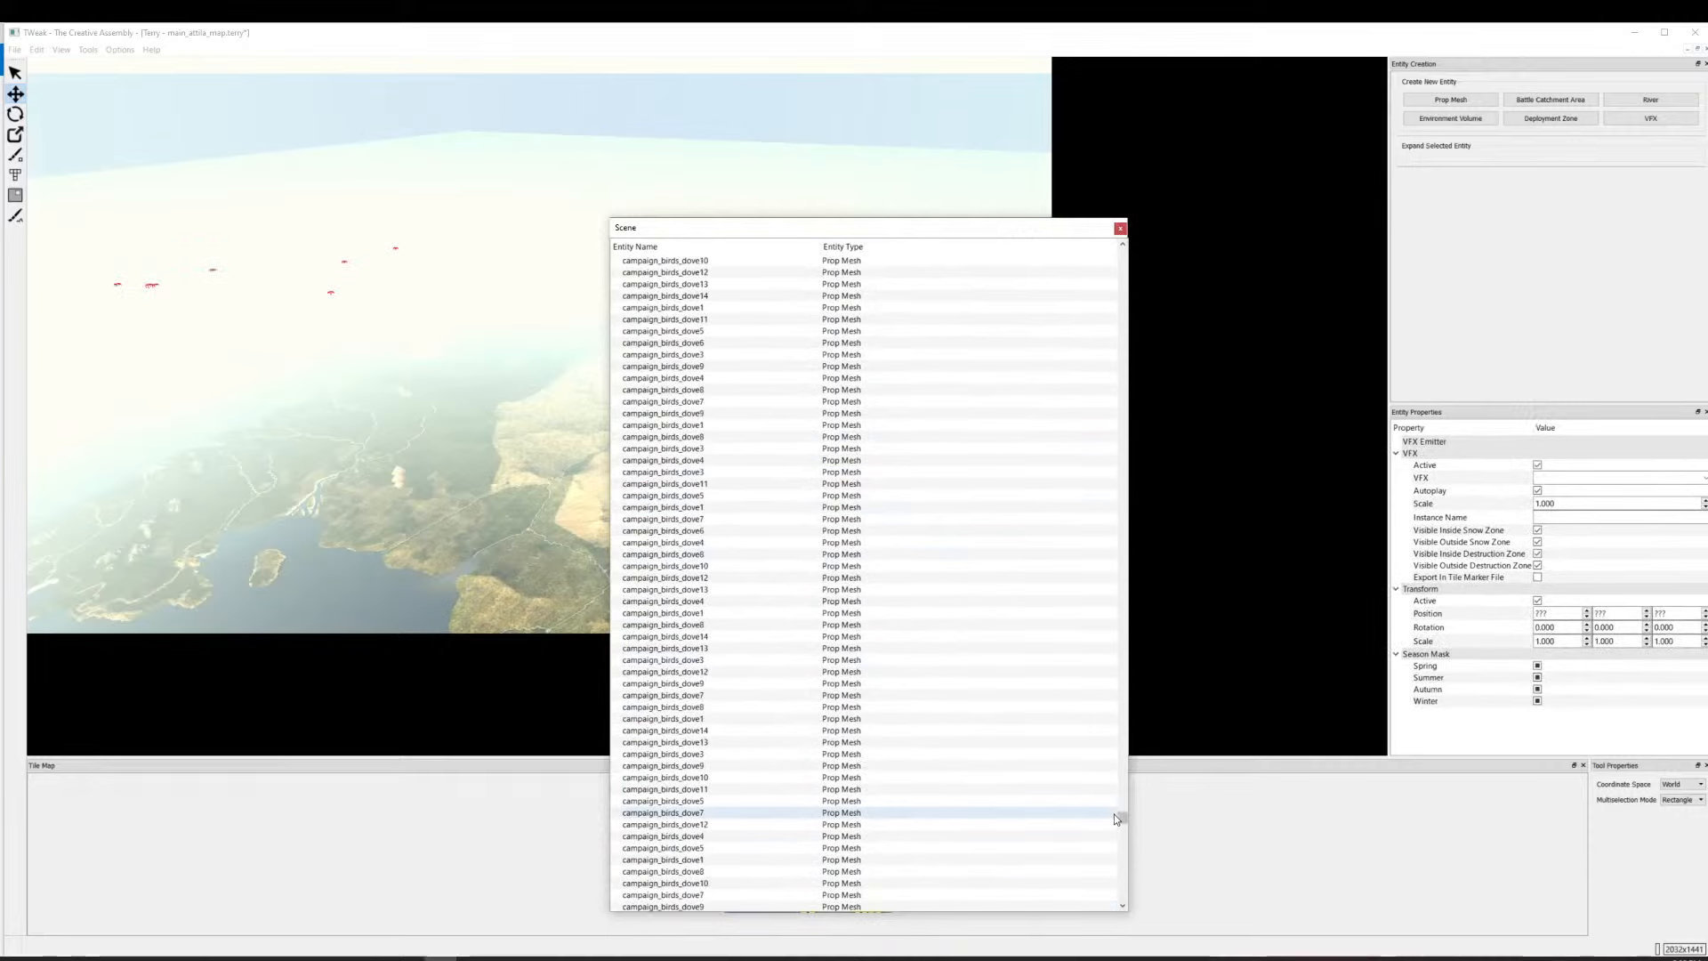
Highlight all scene entities from roman_port_jetty_1 through the last rocks_03 above inland_cliff_03 and examine them on the map.
{"action": "left_click_drag", "start_coordinate": [1124, 819], "coordinate": [1113, 194]}
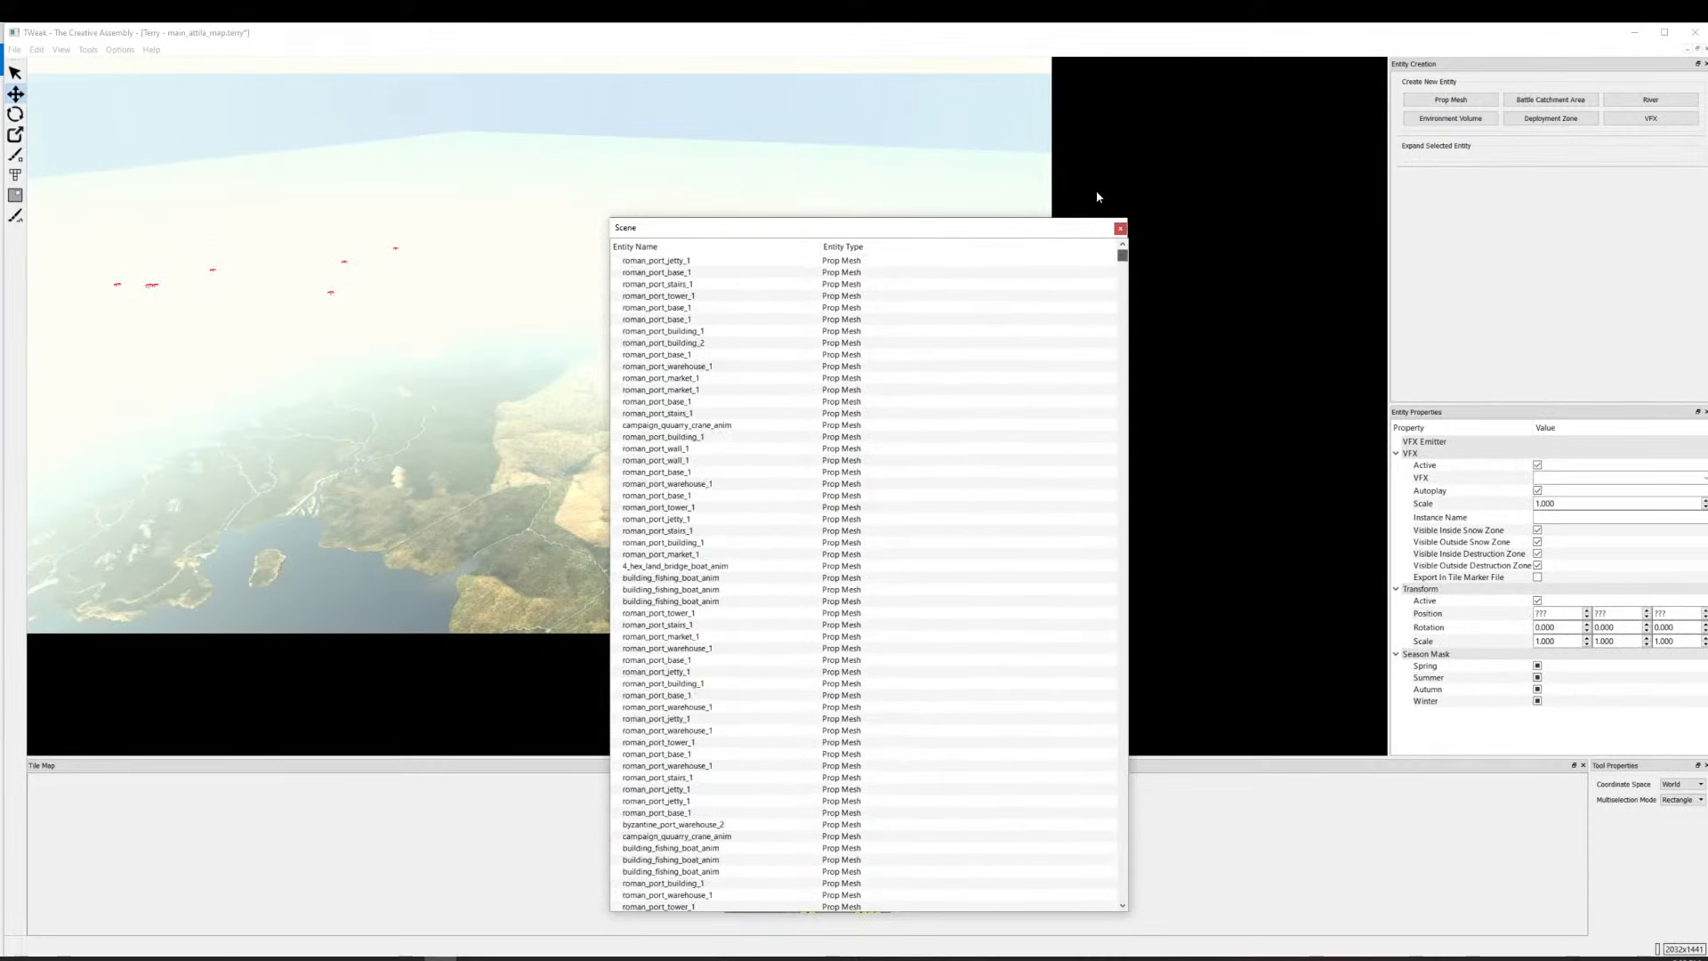
{"action": "left_click", "coordinate": [646, 261]}
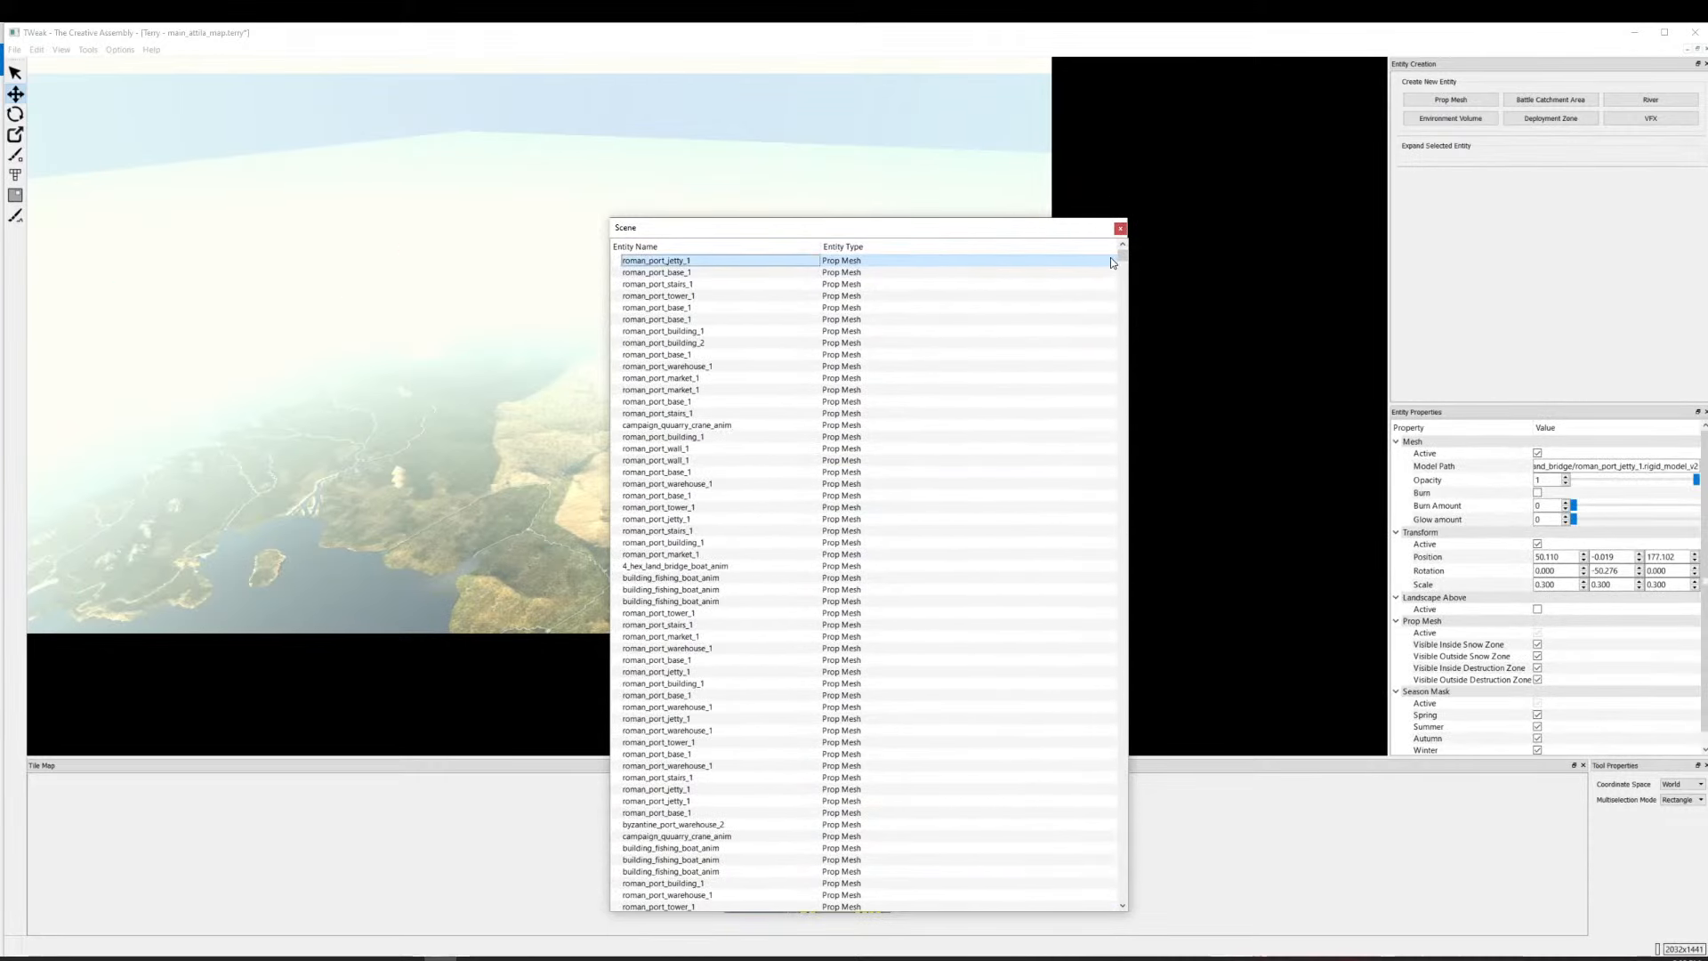
{"action": "left_click_drag", "start_coordinate": [1124, 263], "coordinate": [1082, 910]}
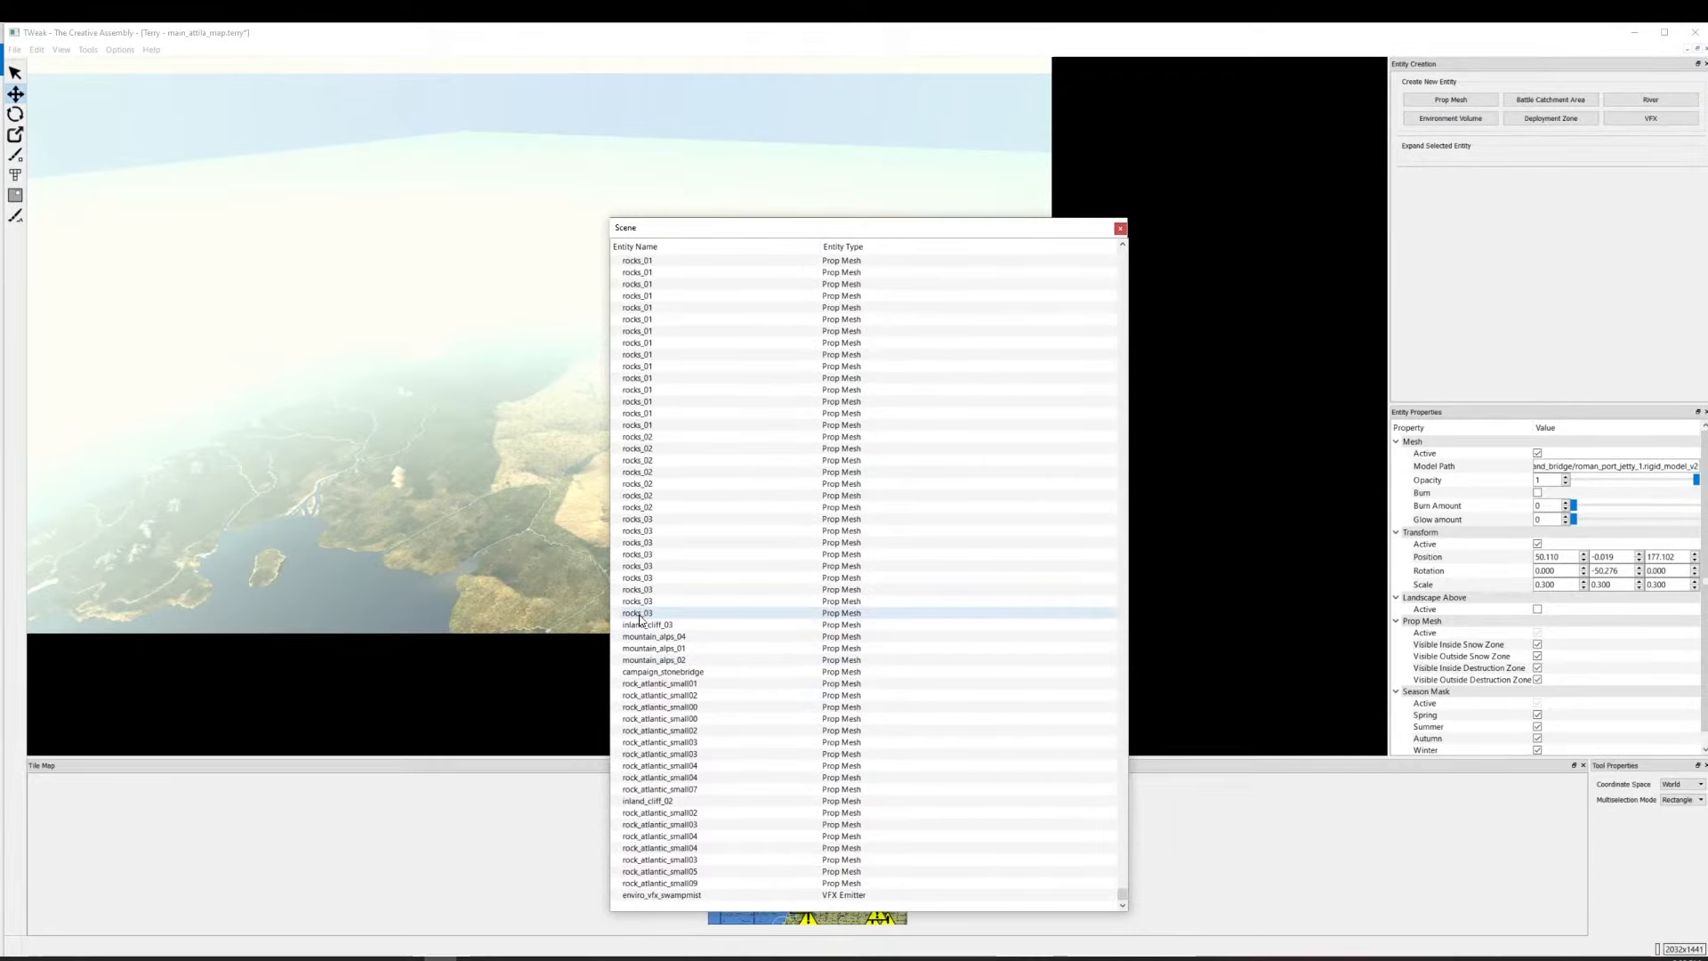
{"action": "left_click", "coordinate": [639, 615], "text": "shift"}
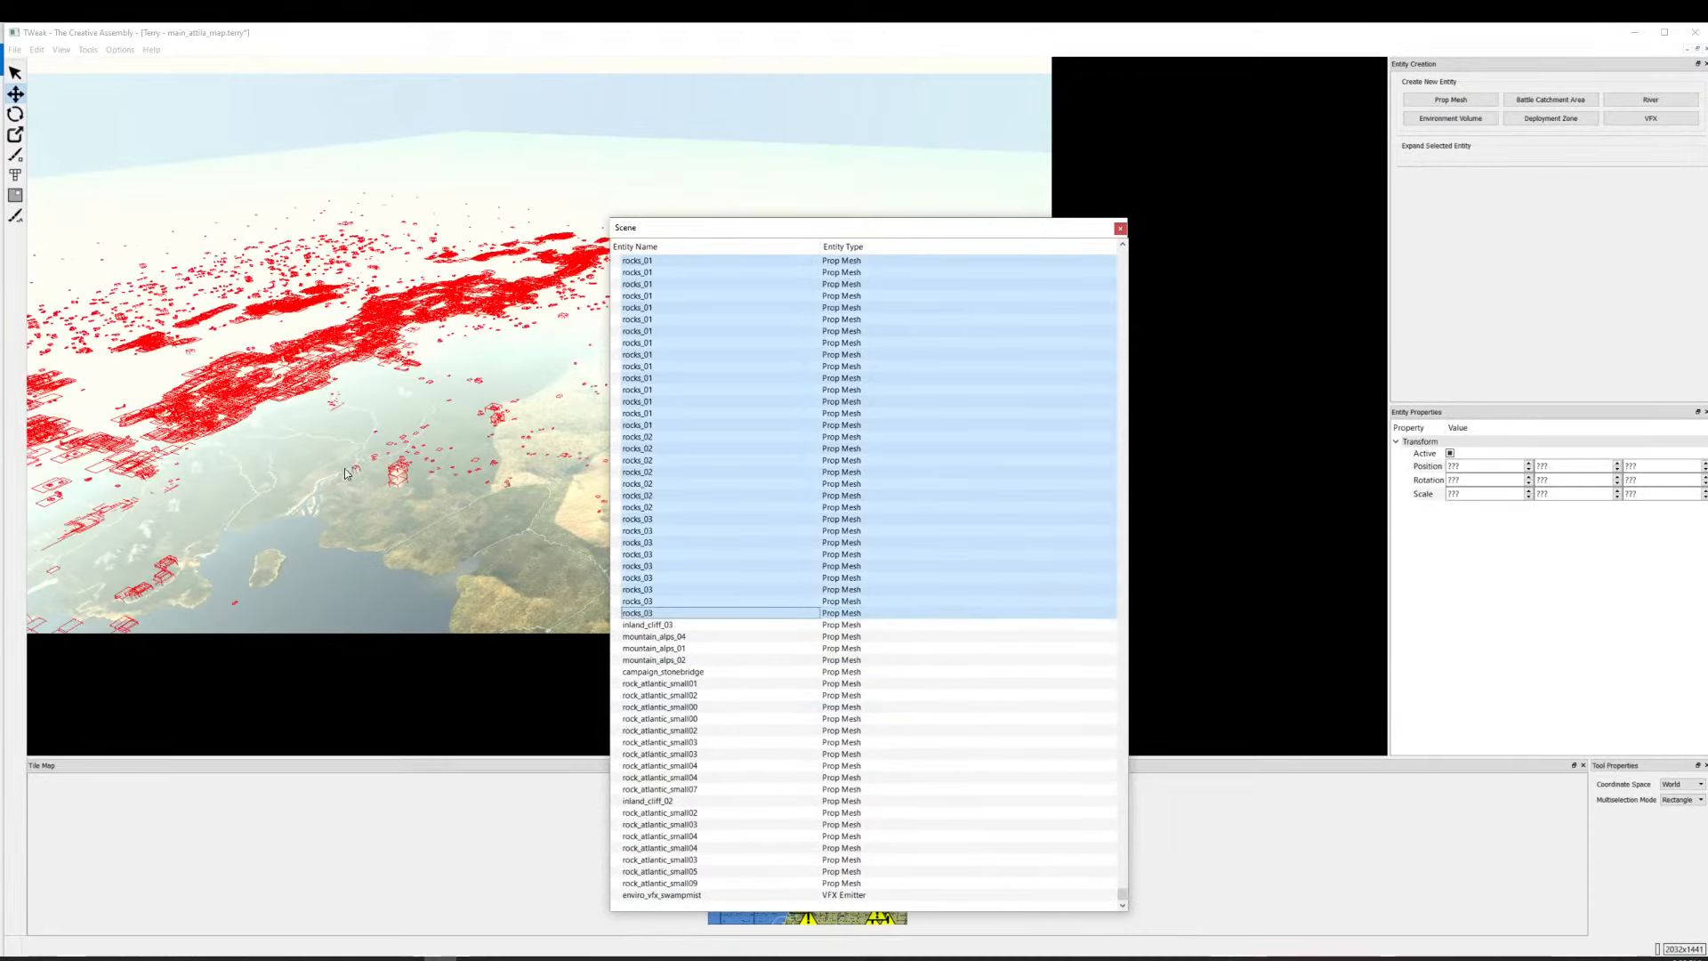
{"action": "scroll", "coordinate": [346, 473], "scroll_direction": "up", "scroll_amount": 3}
{"action": "left_click_drag", "start_coordinate": [347, 473], "coordinate": [389, 409]}
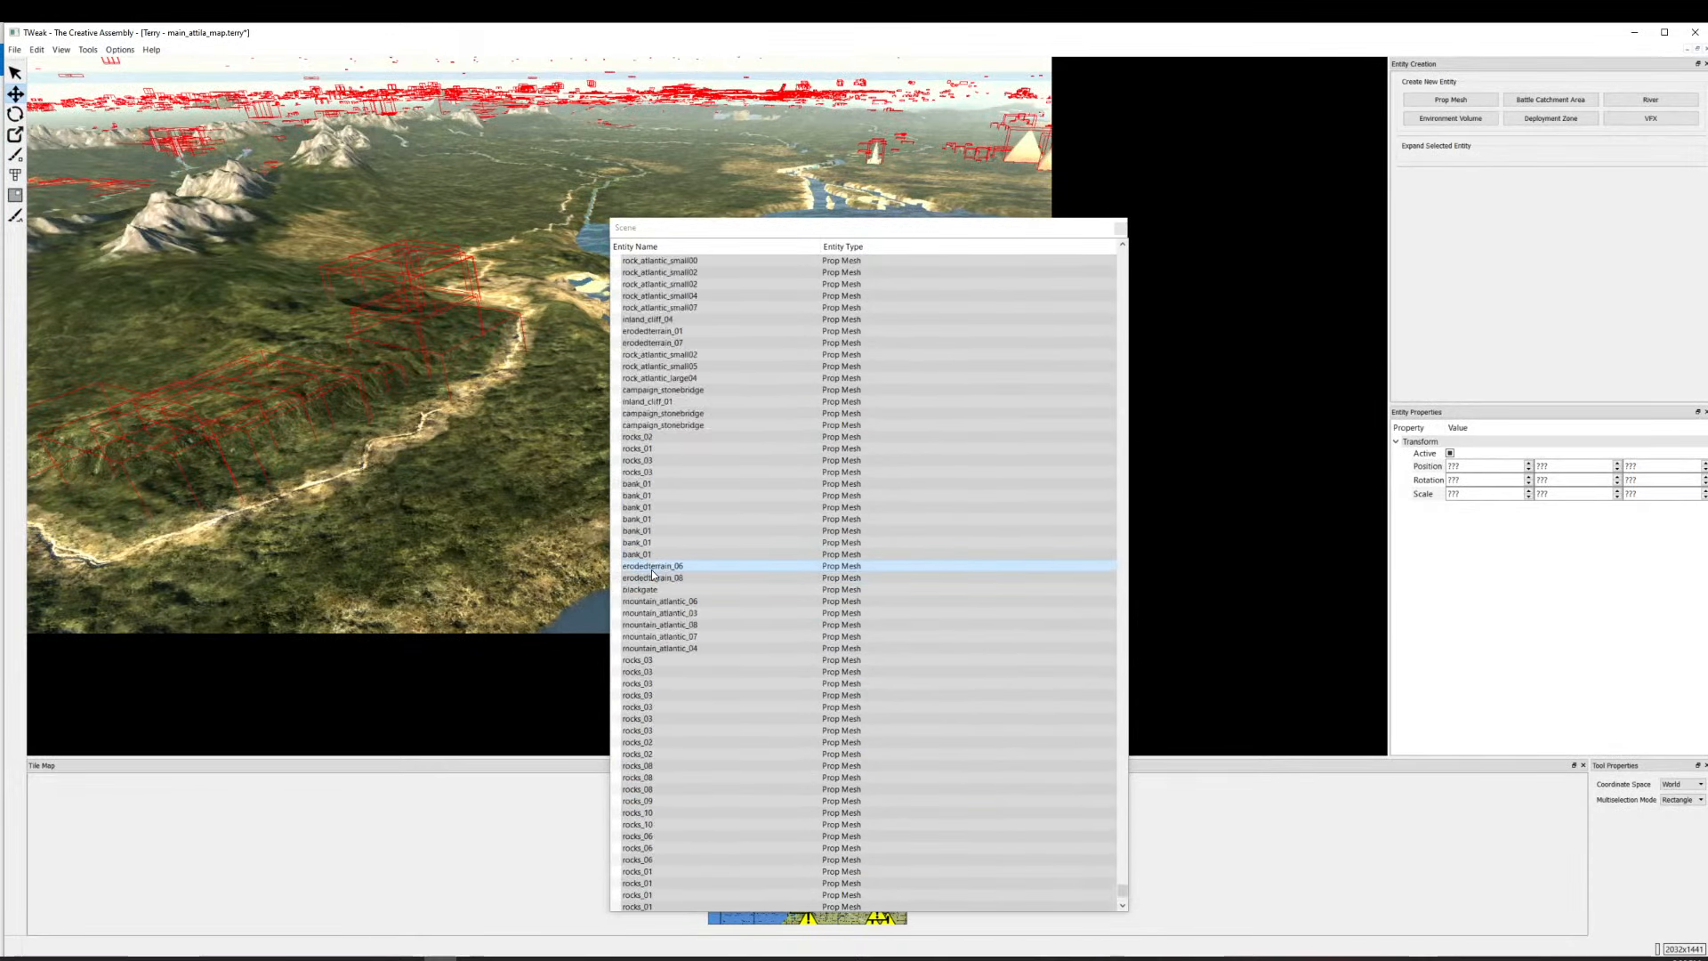
Pick out inland_cliff_01 and tree_clump_light_03 in the scene list to check where they stand on the map.
{"action": "scroll", "coordinate": [647, 618], "scroll_direction": "up", "scroll_amount": 3}
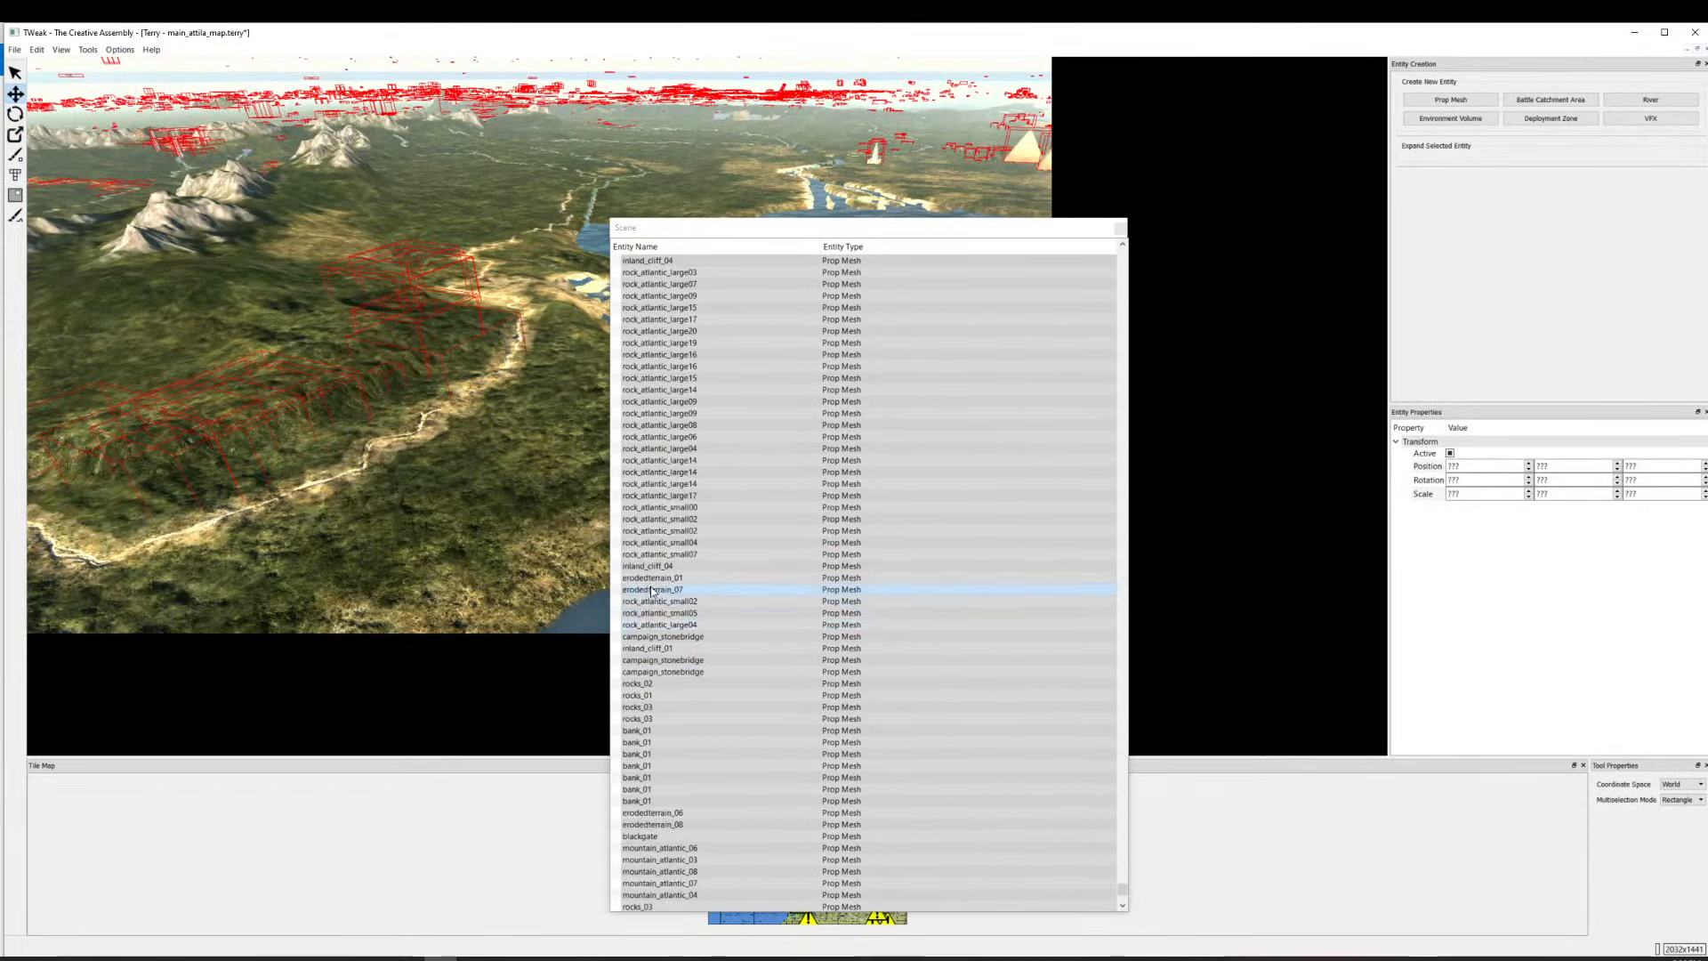
{"action": "double_click", "coordinate": [650, 590]}
{"action": "left_click", "coordinate": [636, 648]}
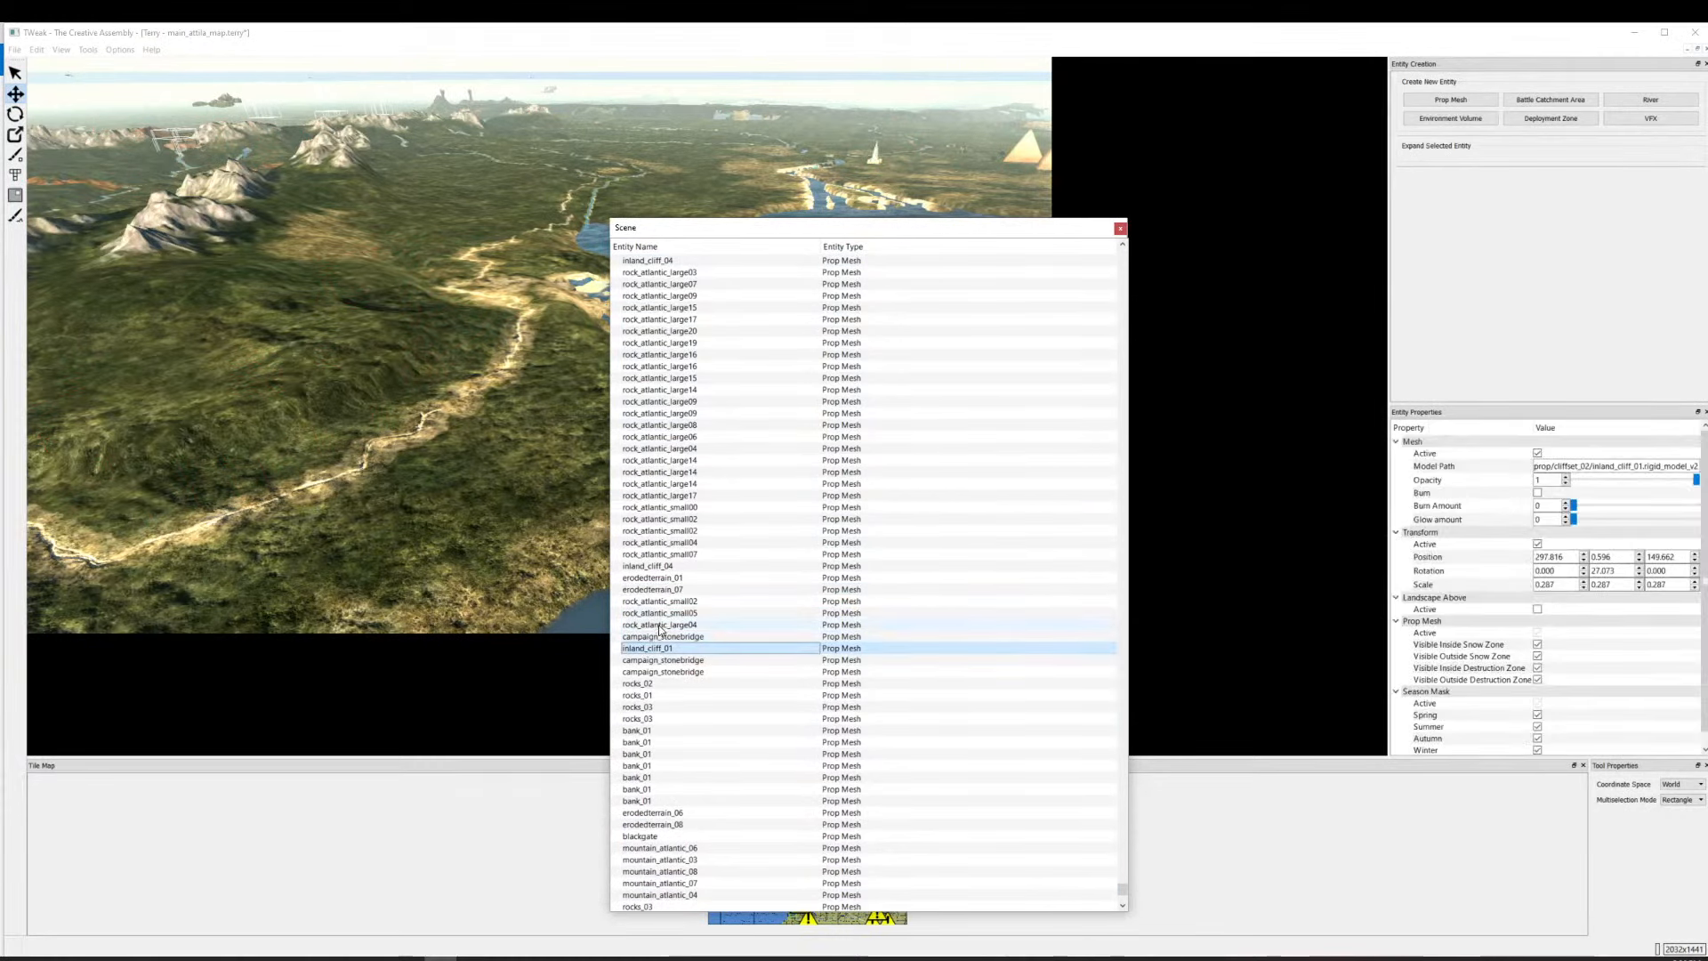
{"action": "scroll", "coordinate": [658, 623], "scroll_direction": "up", "scroll_amount": 10}
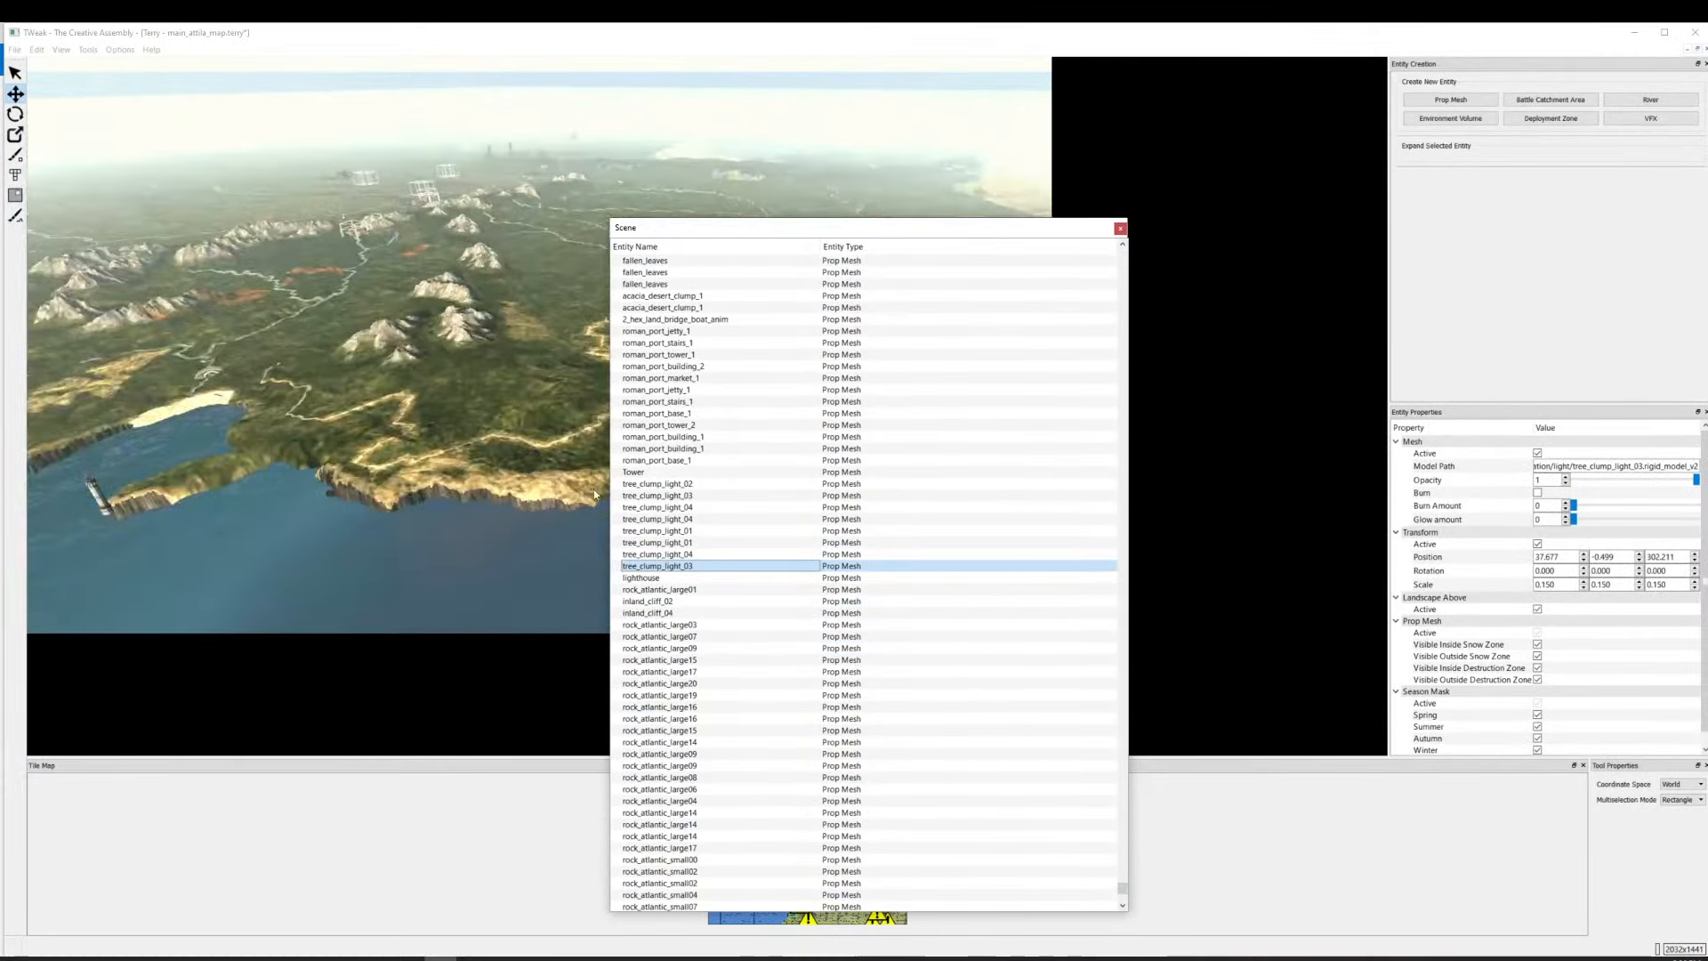
{"action": "scroll", "coordinate": [659, 514], "scroll_direction": "up", "scroll_amount": 20}
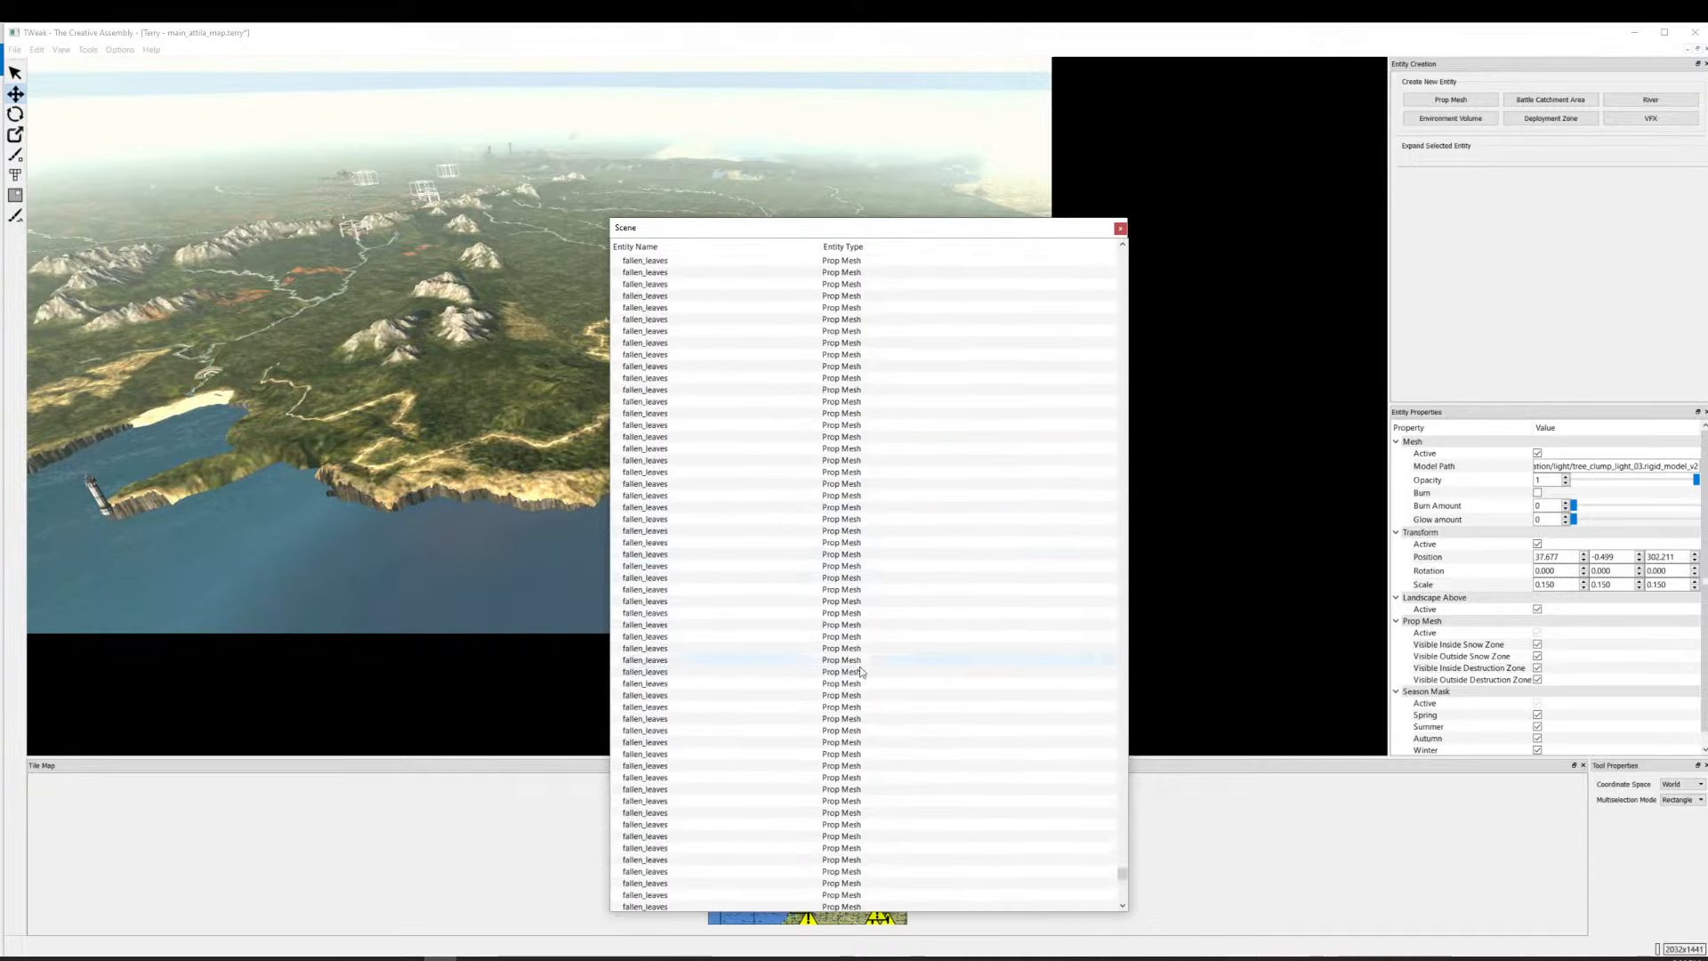
Try to select the whole scene list, starting at roman_port_jetty_1, and delete that prop at its head.
{"action": "left_click_drag", "start_coordinate": [1122, 874], "coordinate": [1144, 253]}
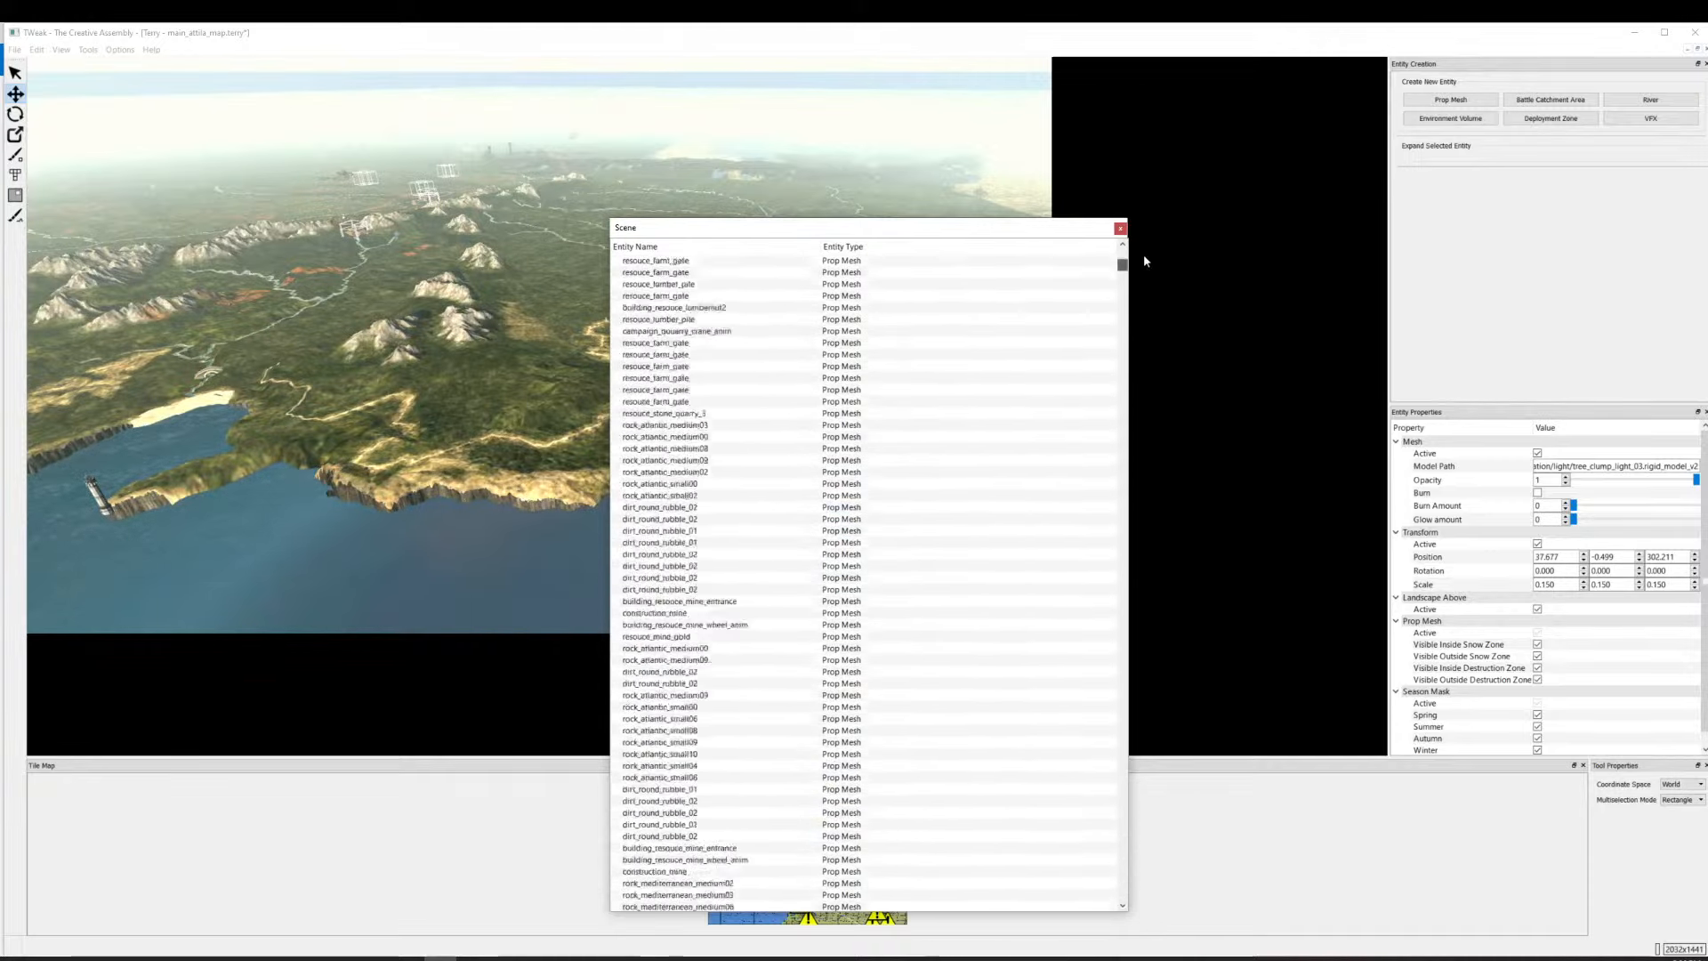
{"action": "left_click", "coordinate": [679, 263]}
{"action": "key", "text": "ctrl+a"}
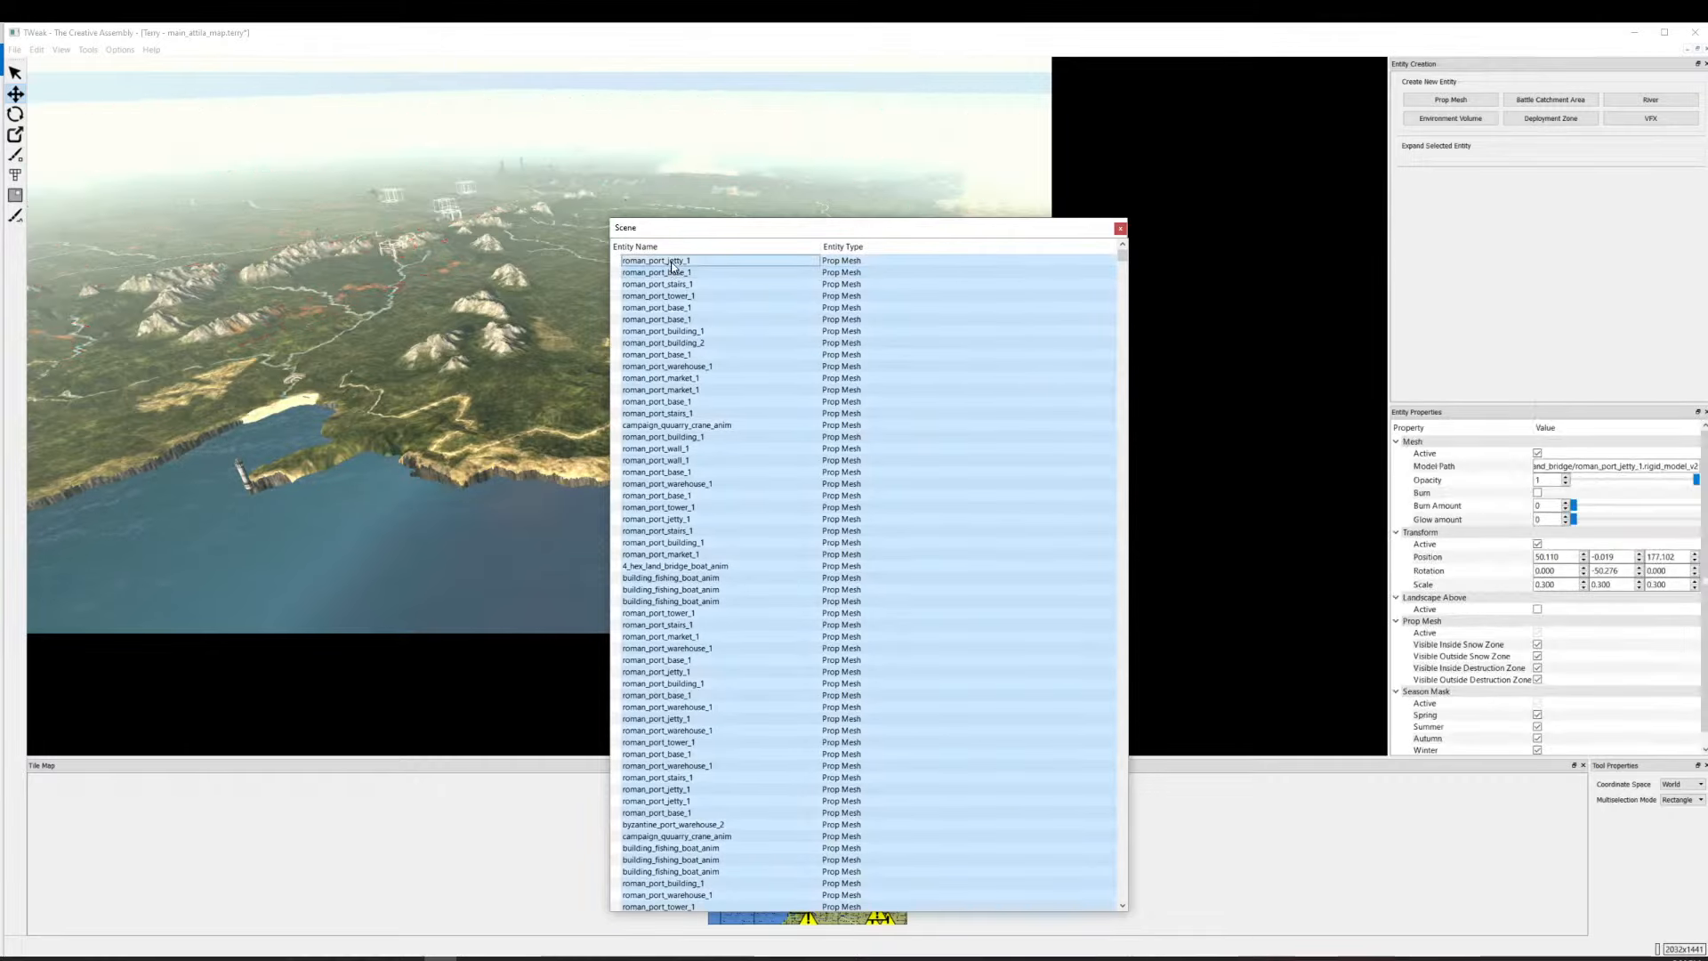
{"action": "left_click", "coordinate": [397, 278]}
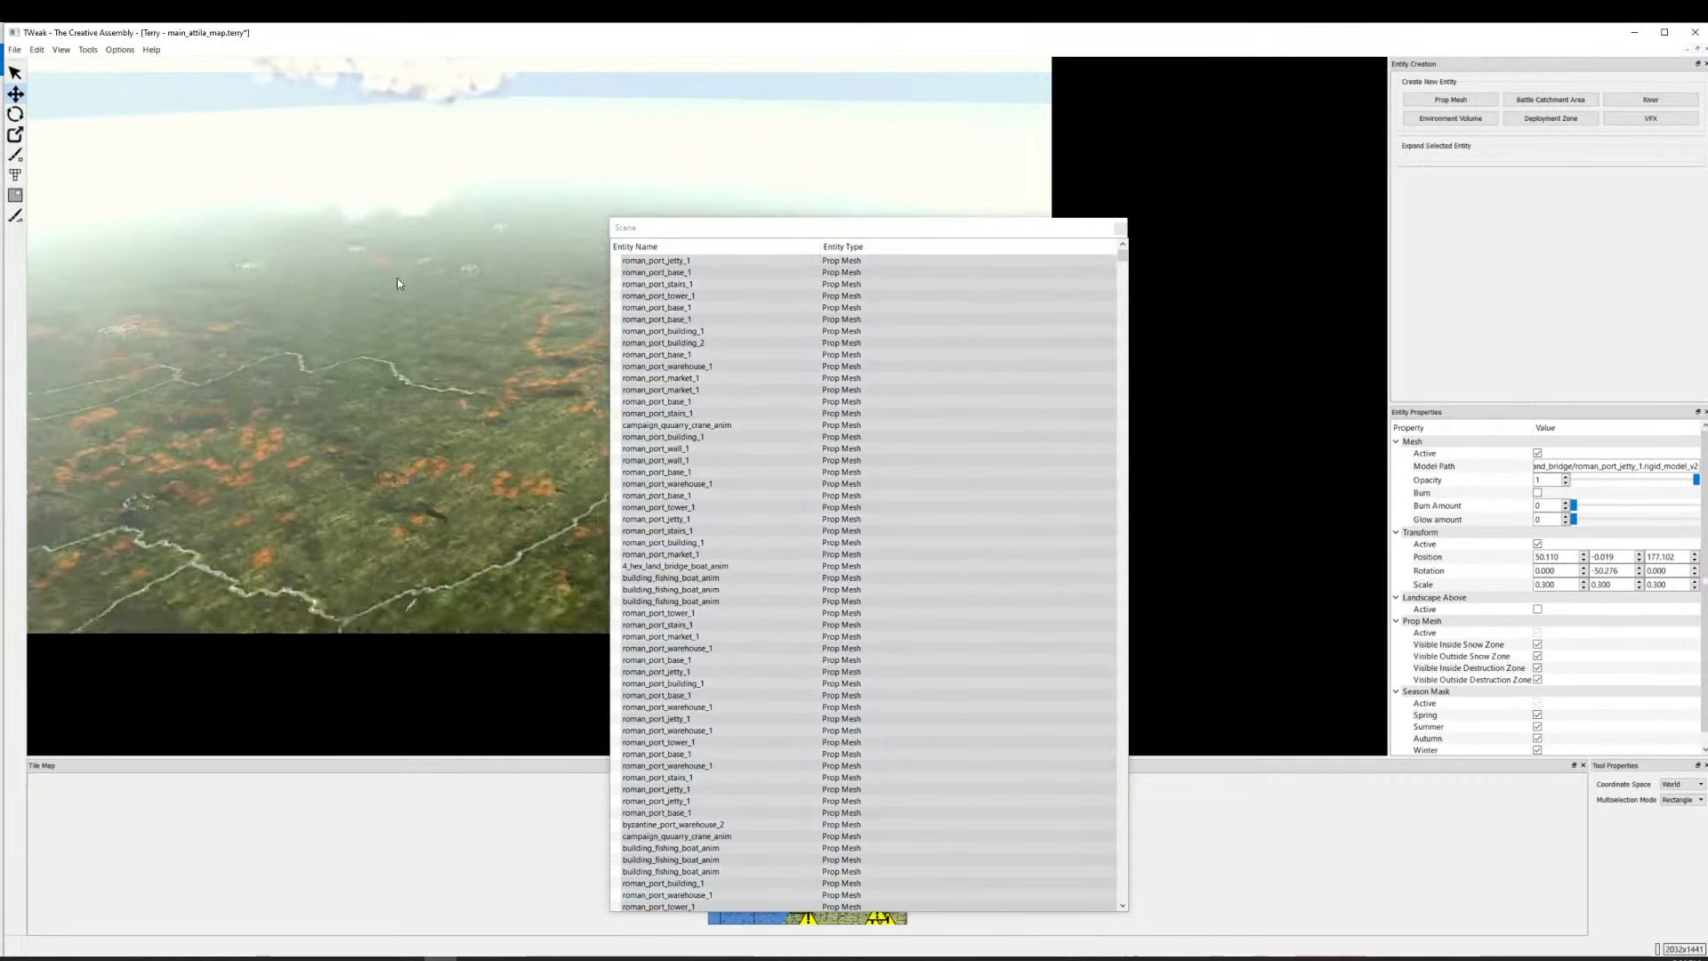
{"action": "key", "text": "Delete"}
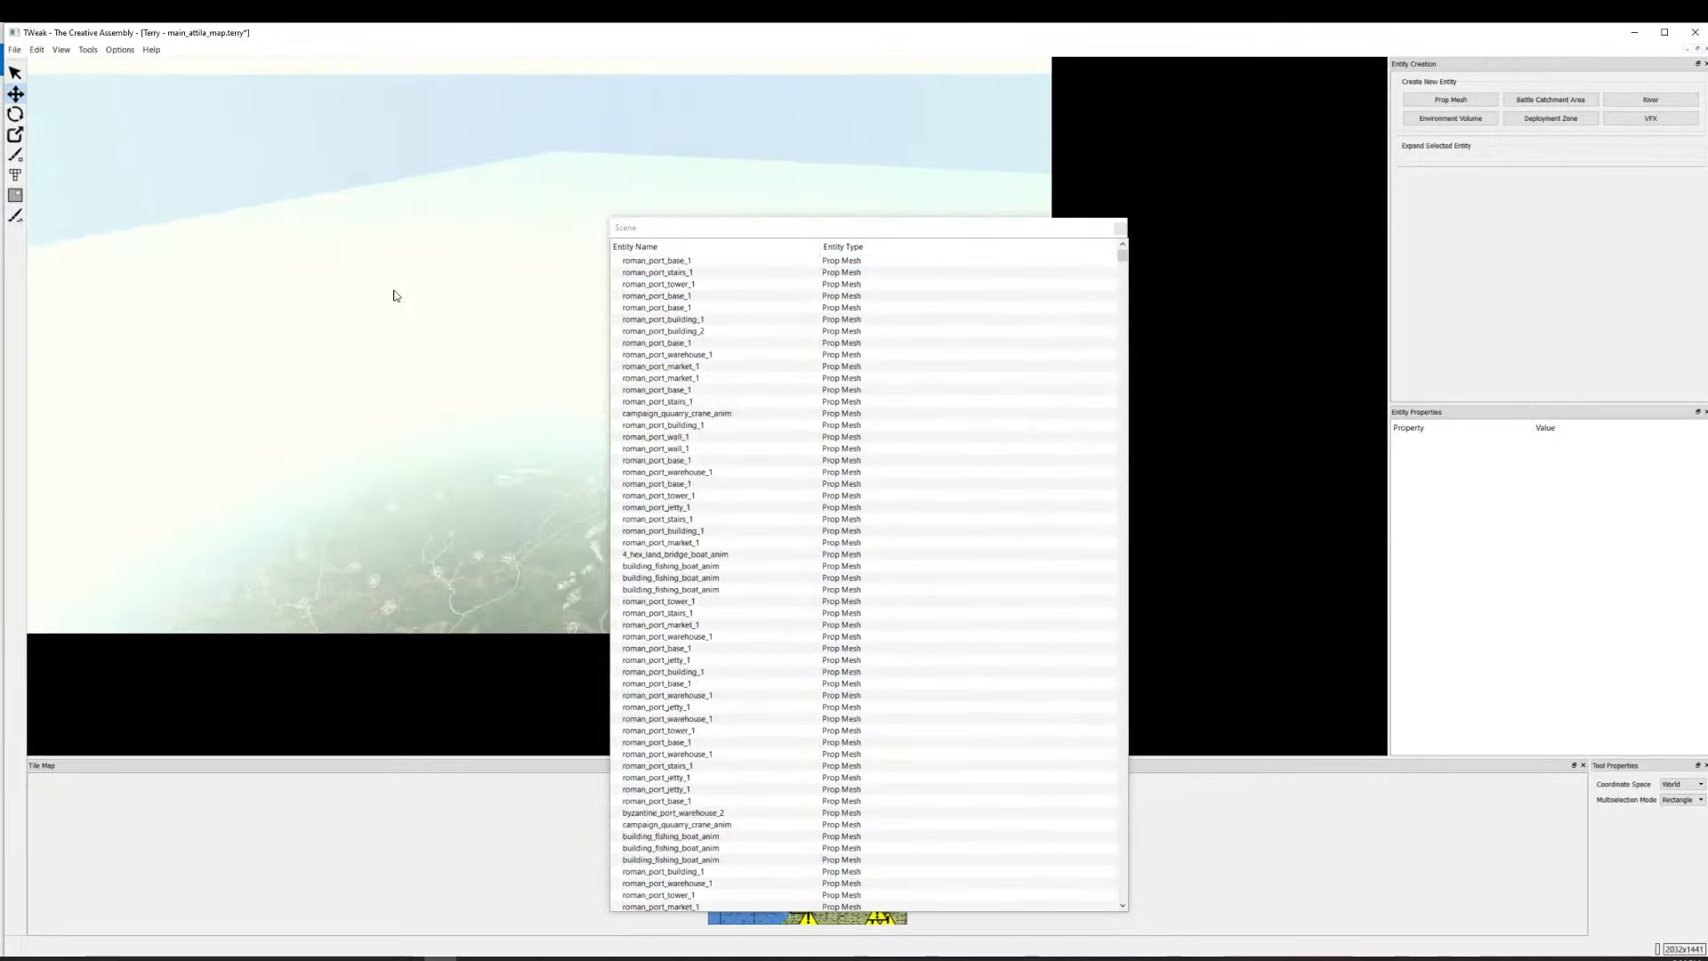
Select the scene entities from roman_port_base_1 through tree_clump_light_03 and try to delete them.
{"action": "left_click", "coordinate": [710, 261]}
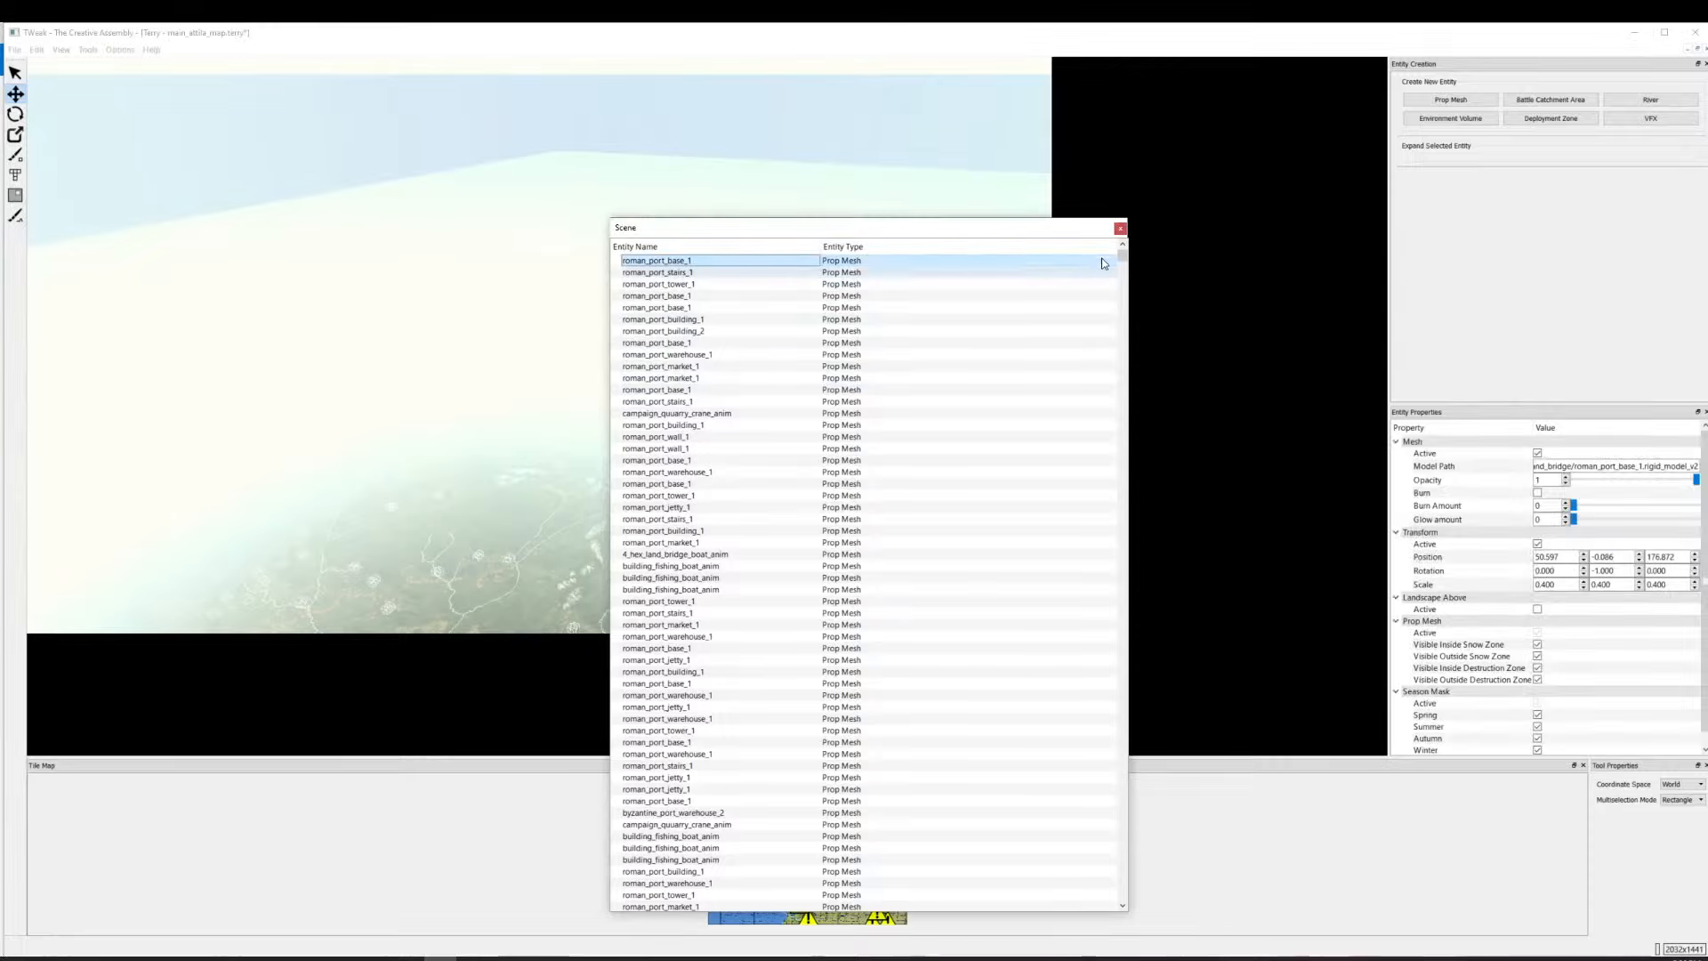
{"action": "left_click_drag", "start_coordinate": [1121, 258], "coordinate": [1177, 898]}
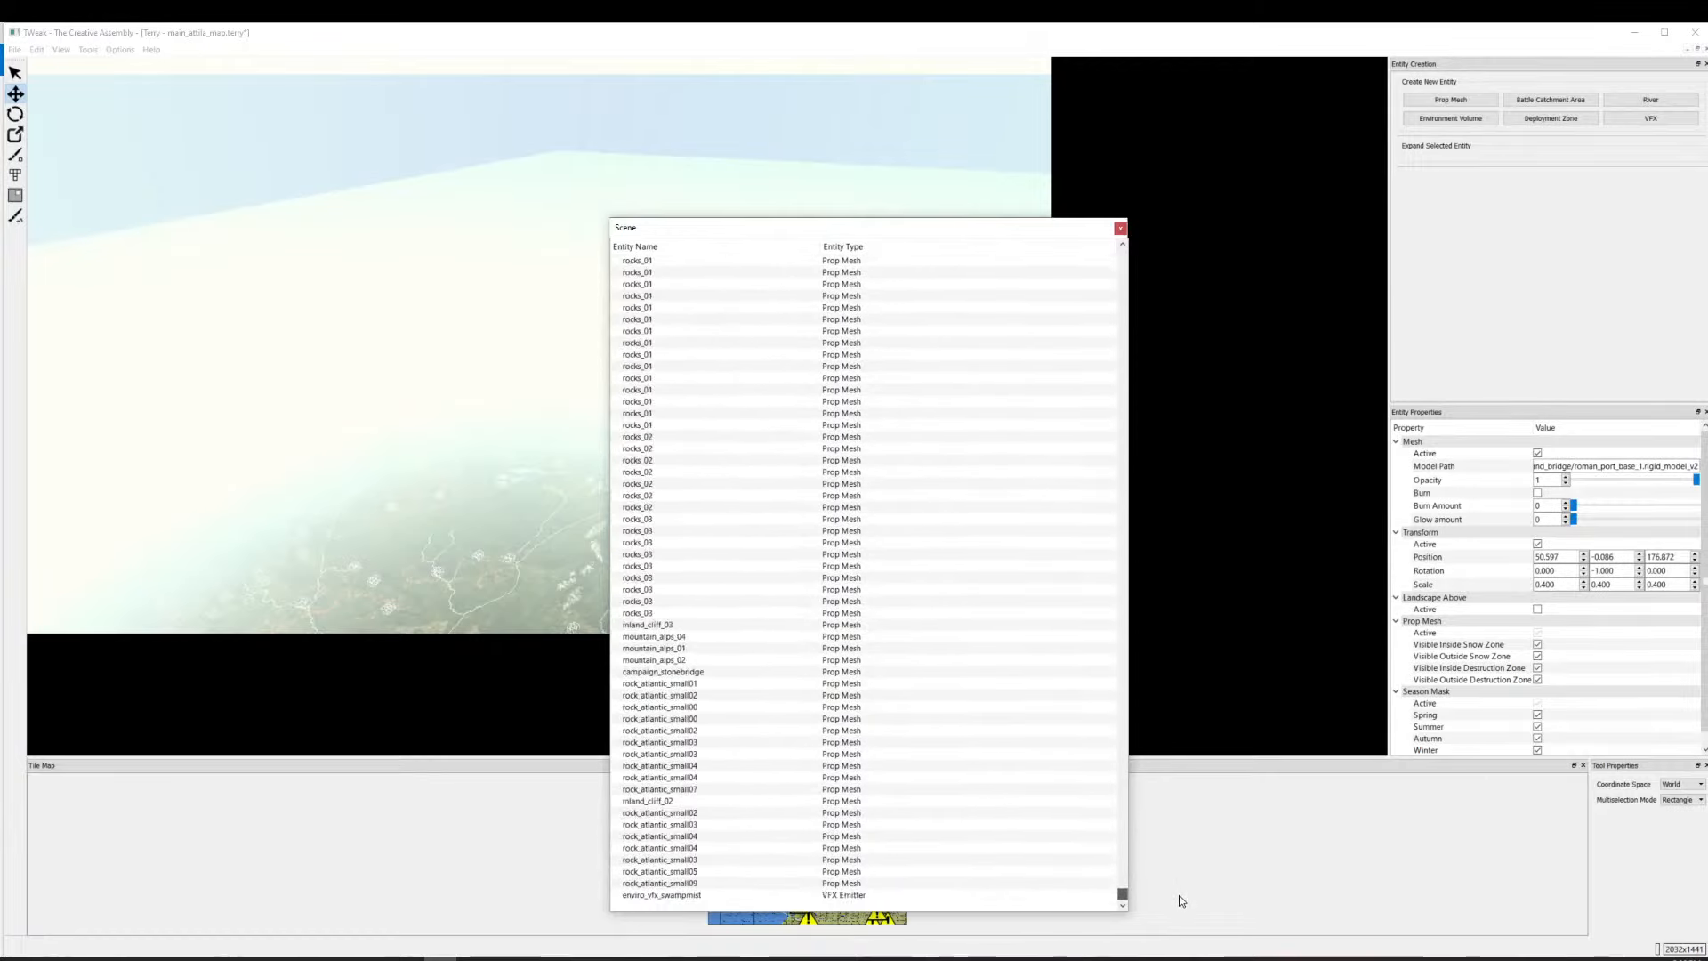
{"action": "scroll", "coordinate": [820, 669], "scroll_direction": "up", "scroll_amount": 10}
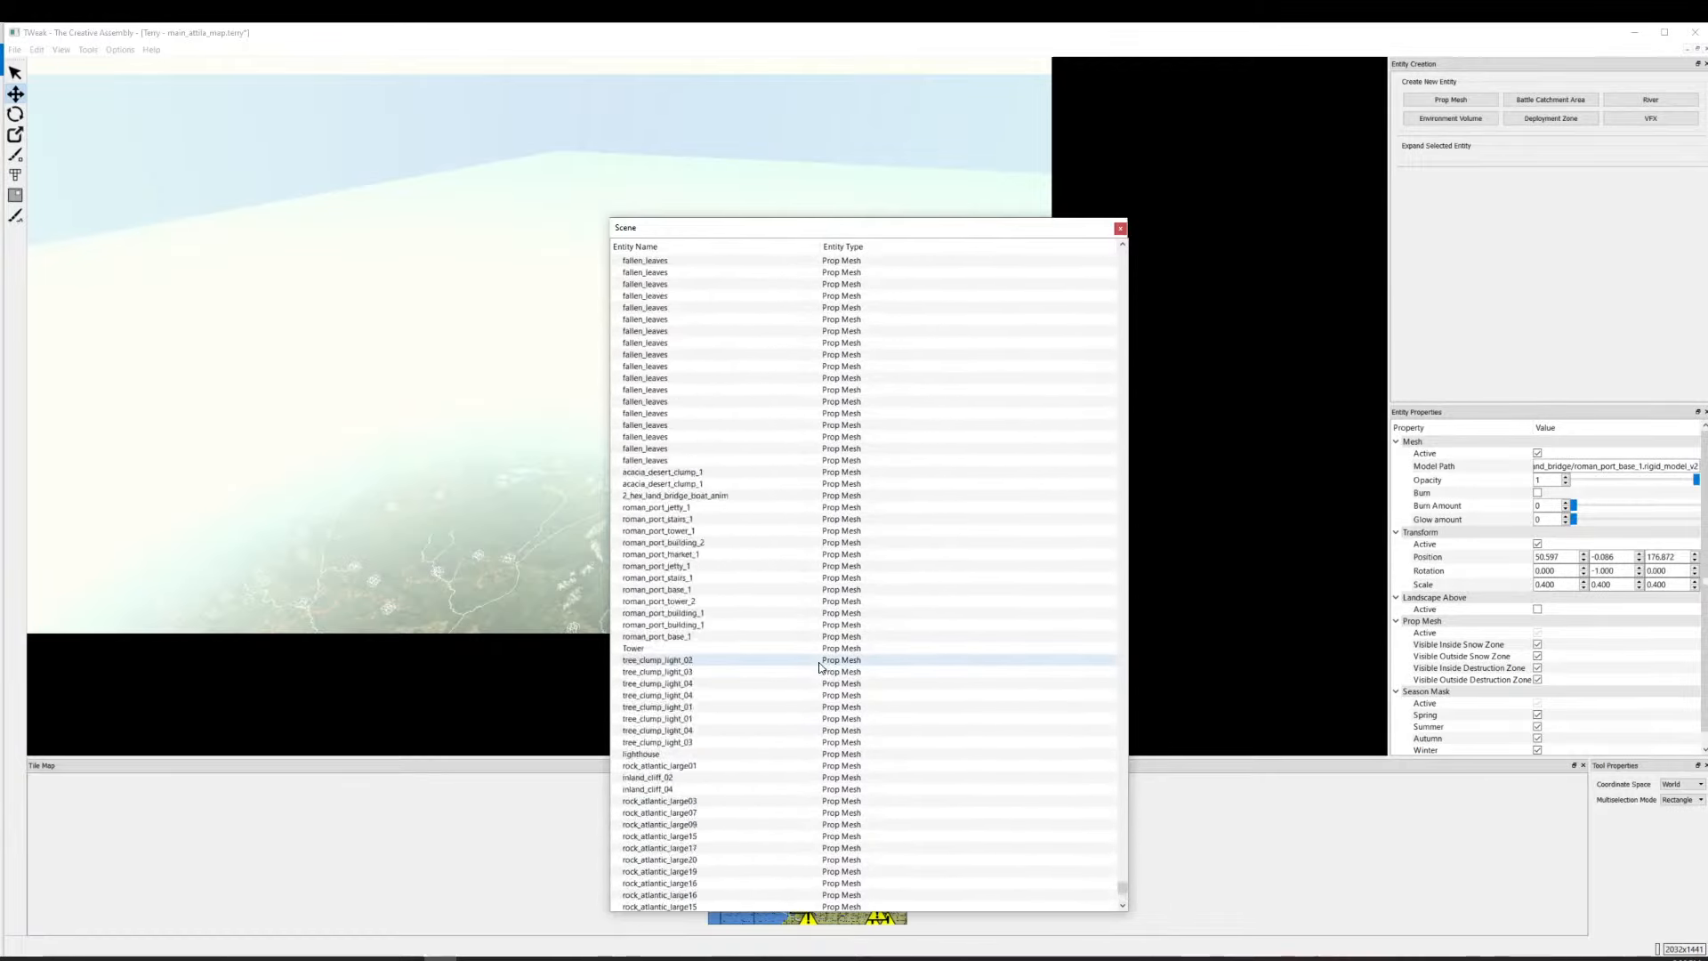
{"action": "scroll", "coordinate": [814, 671], "scroll_direction": "up", "scroll_amount": 4}
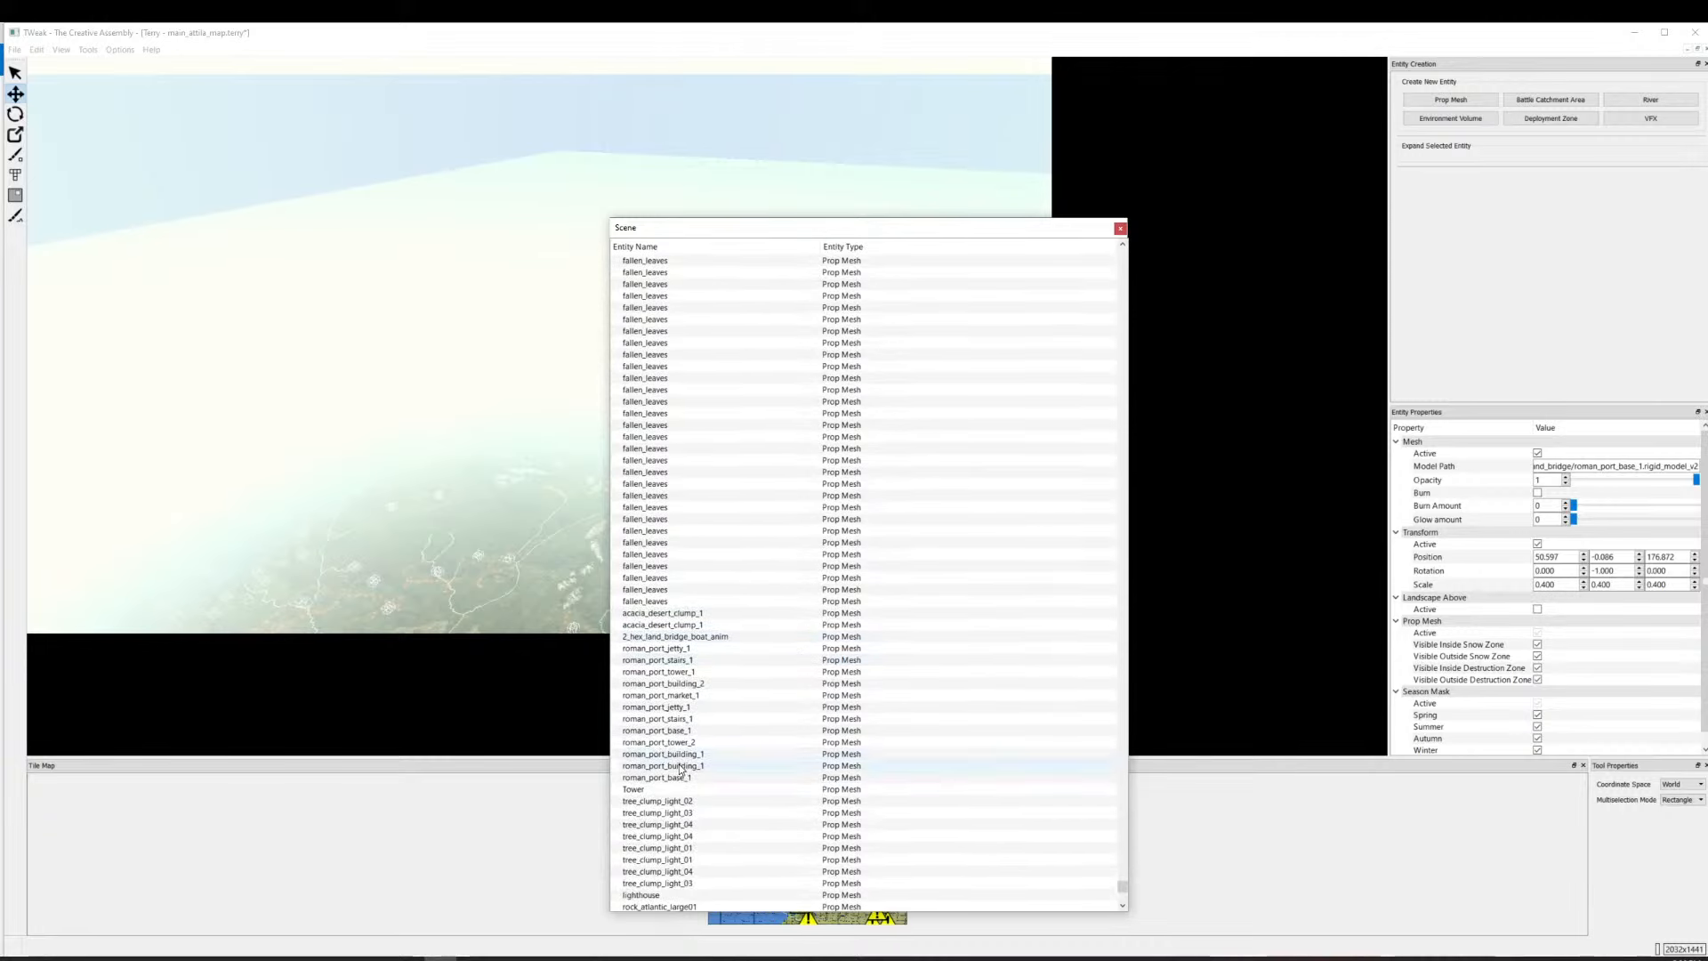
{"action": "left_click", "coordinate": [676, 883], "text": "shift"}
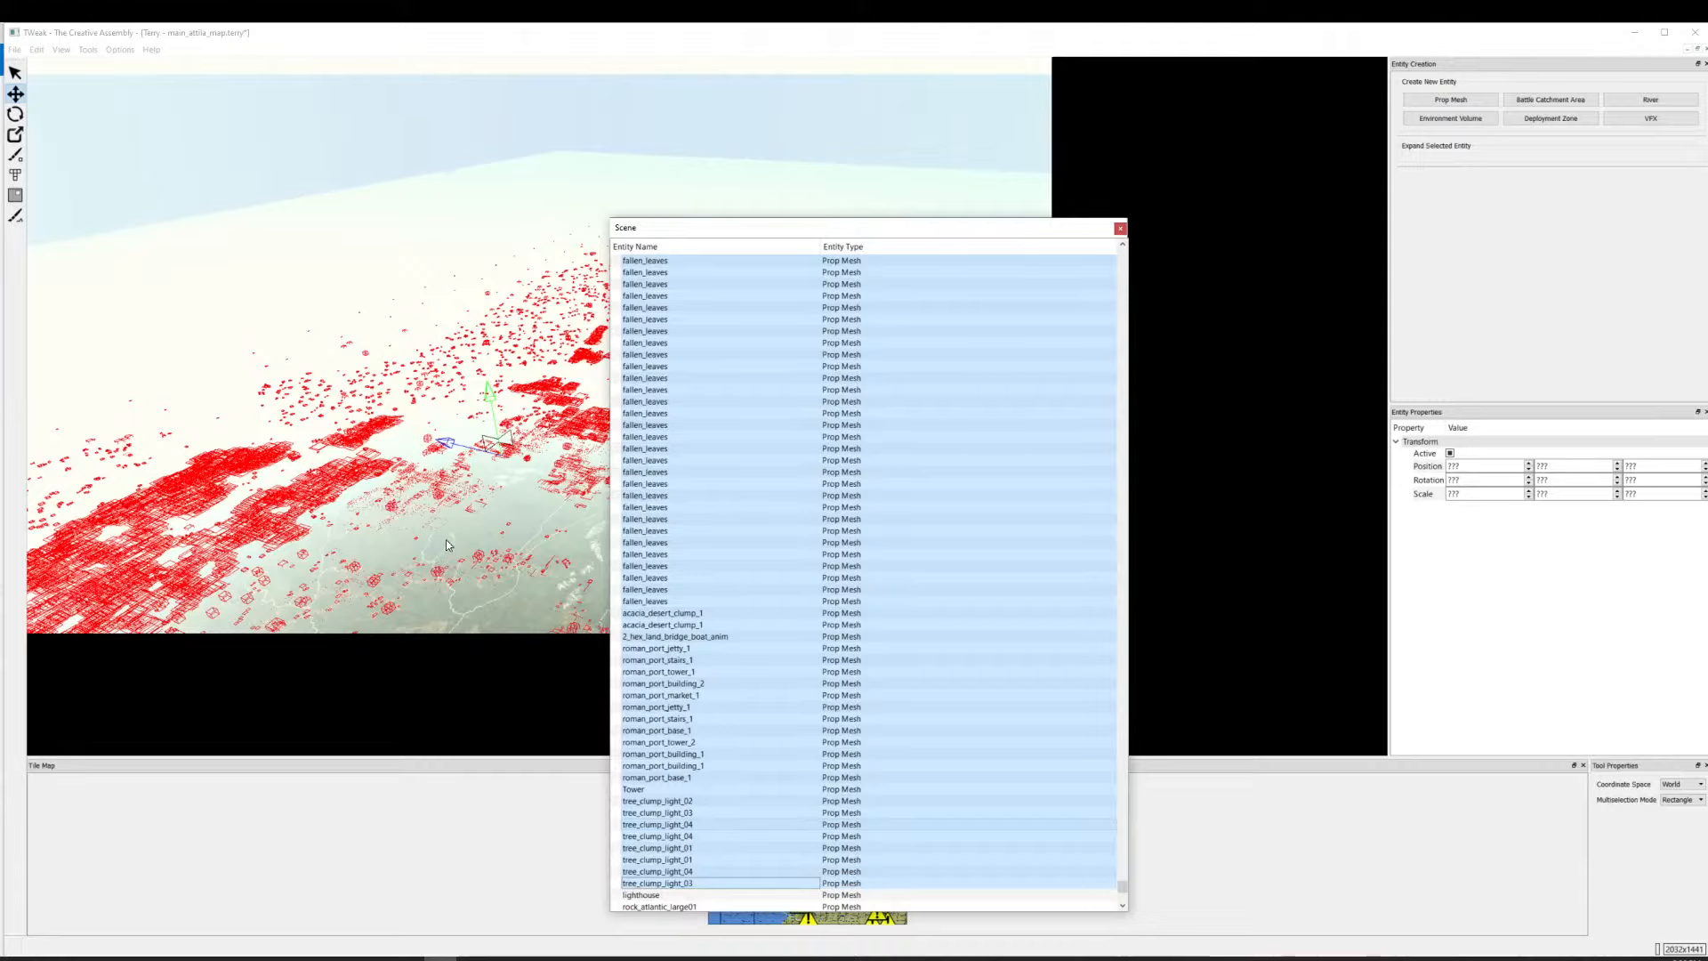
{"action": "key", "text": "Delete"}
{"action": "scroll", "coordinate": [485, 542], "scroll_direction": "up", "scroll_amount": 5}
{"action": "mouse_move", "coordinate": [486, 542]}
{"action": "left_mouse_down"}
{"action": "mouse_move", "coordinate": [511, 450]}
{"action": "mouse_move", "coordinate": [504, 355]}
{"action": "mouse_move", "coordinate": [354, 393]}
{"action": "mouse_move", "coordinate": [282, 343]}
{"action": "mouse_move", "coordinate": [459, 486]}
{"action": "mouse_move", "coordinate": [421, 531]}
{"action": "mouse_move", "coordinate": [464, 548]}
{"action": "left_mouse_up"}
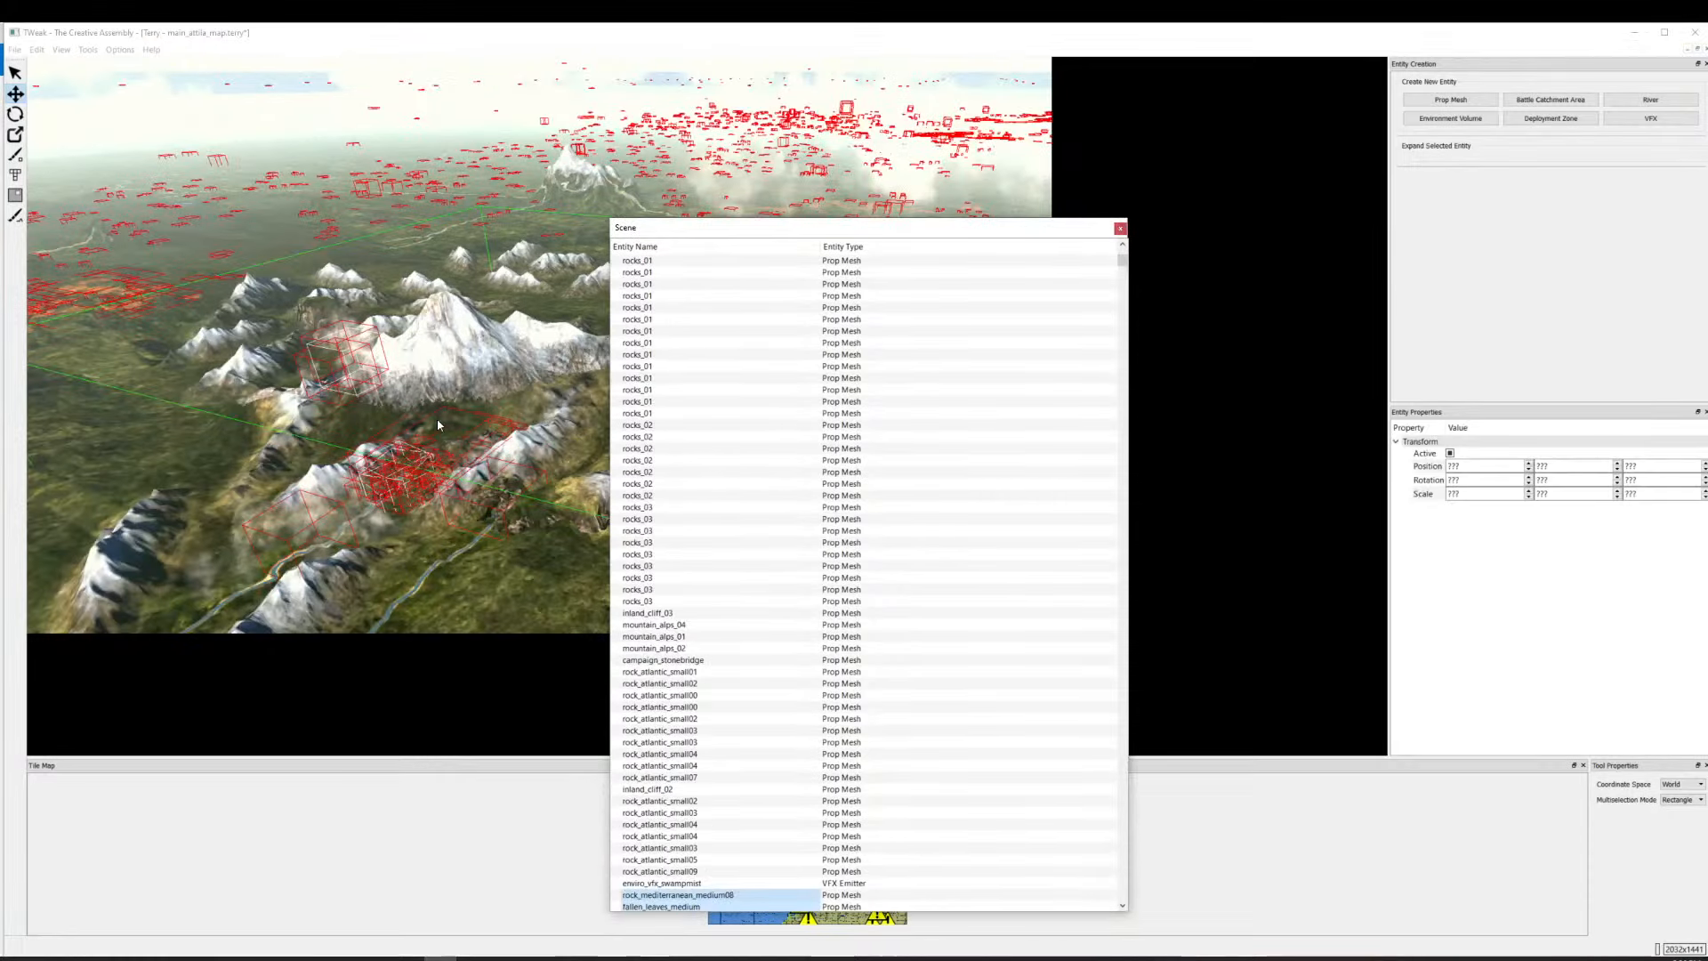
Look through the scene entity list for the original entities, picking out the rock_mediterranean_medium08 prop below enviro_vfx_swampmist.
{"action": "scroll", "coordinate": [676, 388], "scroll_direction": "down", "scroll_amount": 3}
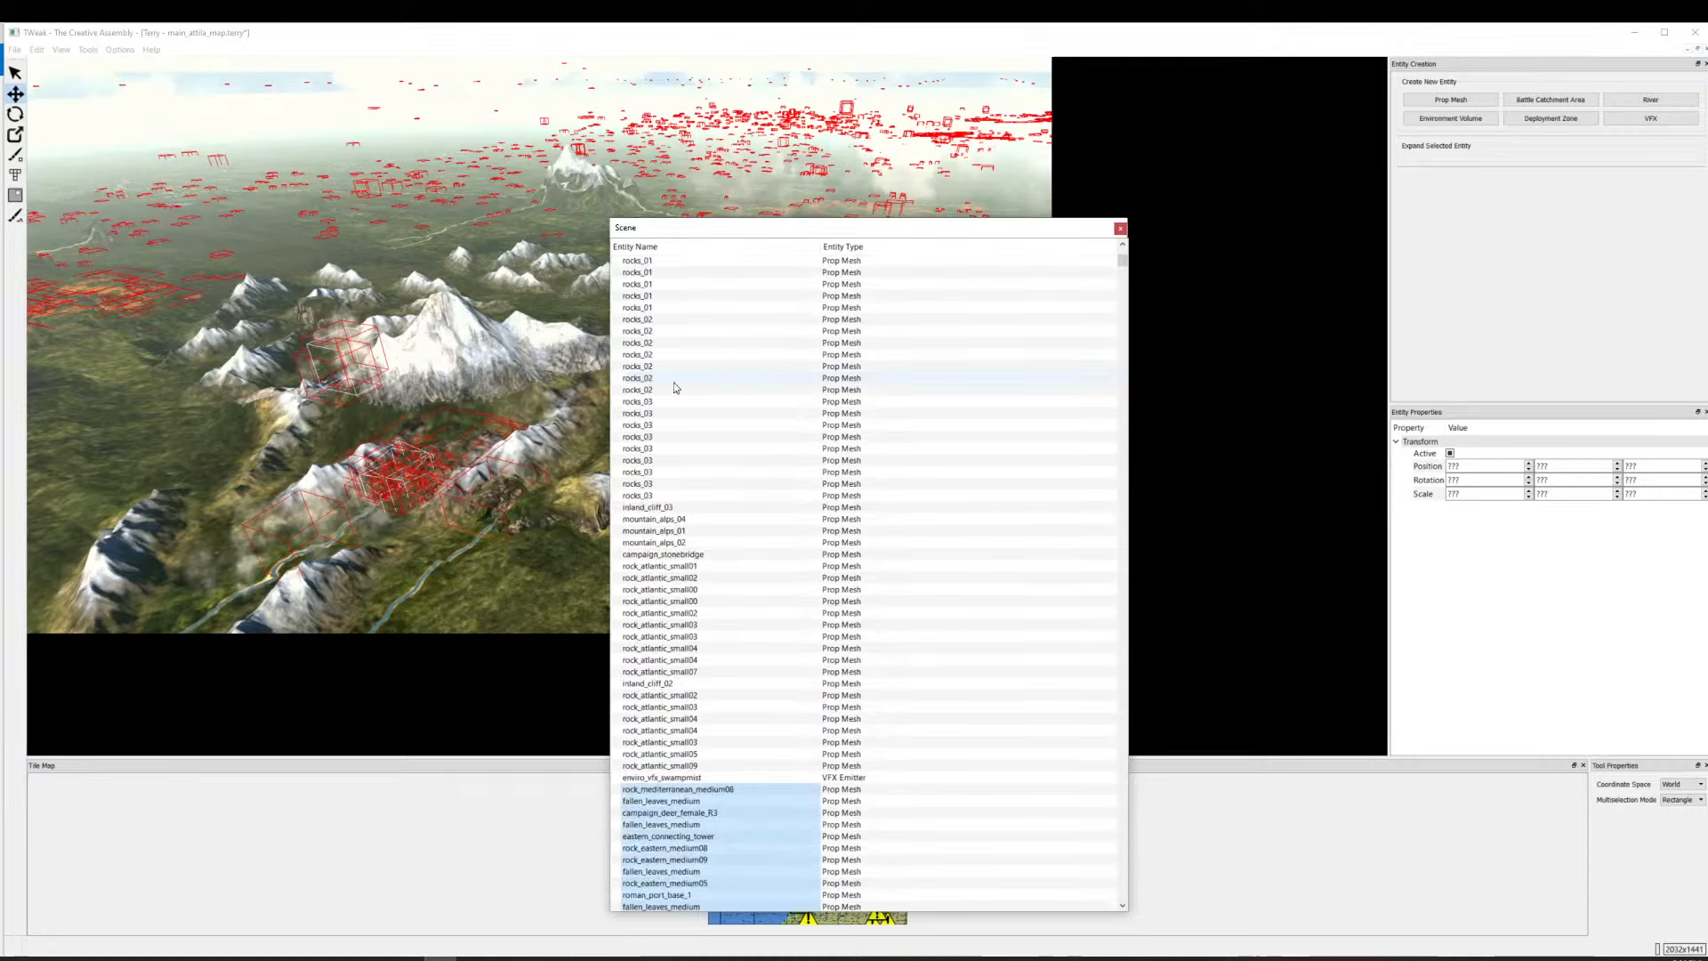
{"action": "scroll", "coordinate": [707, 483], "scroll_direction": "down", "scroll_amount": 17}
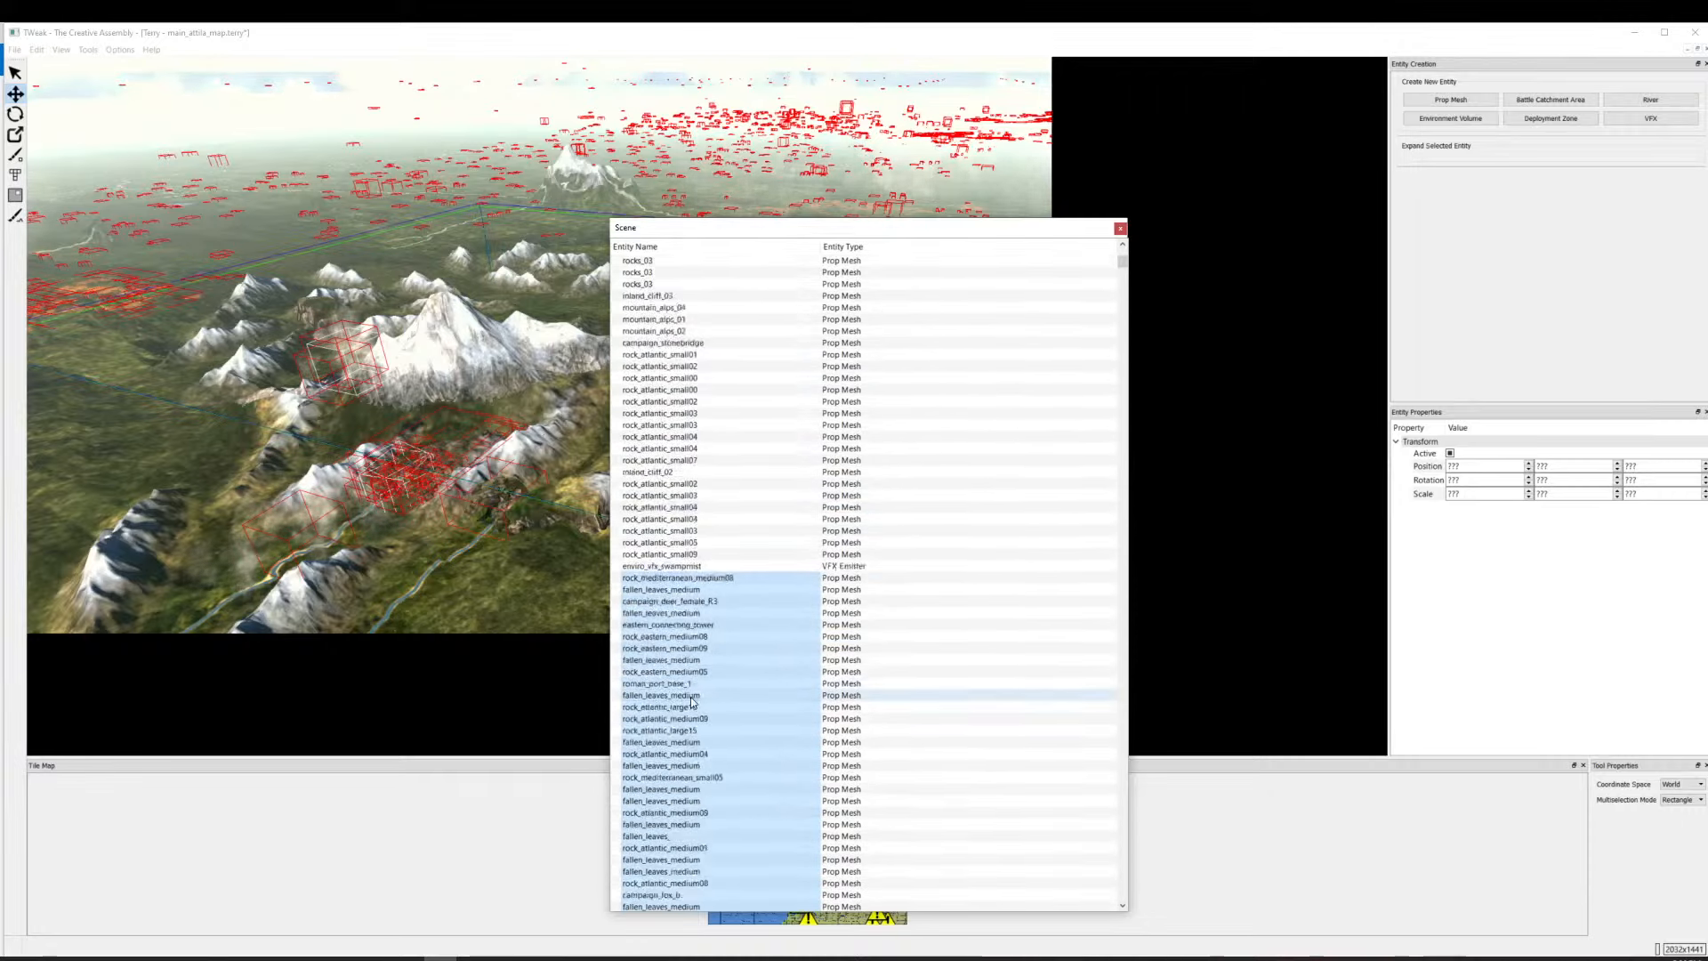
{"action": "scroll", "coordinate": [707, 668], "scroll_direction": "up", "scroll_amount": 15}
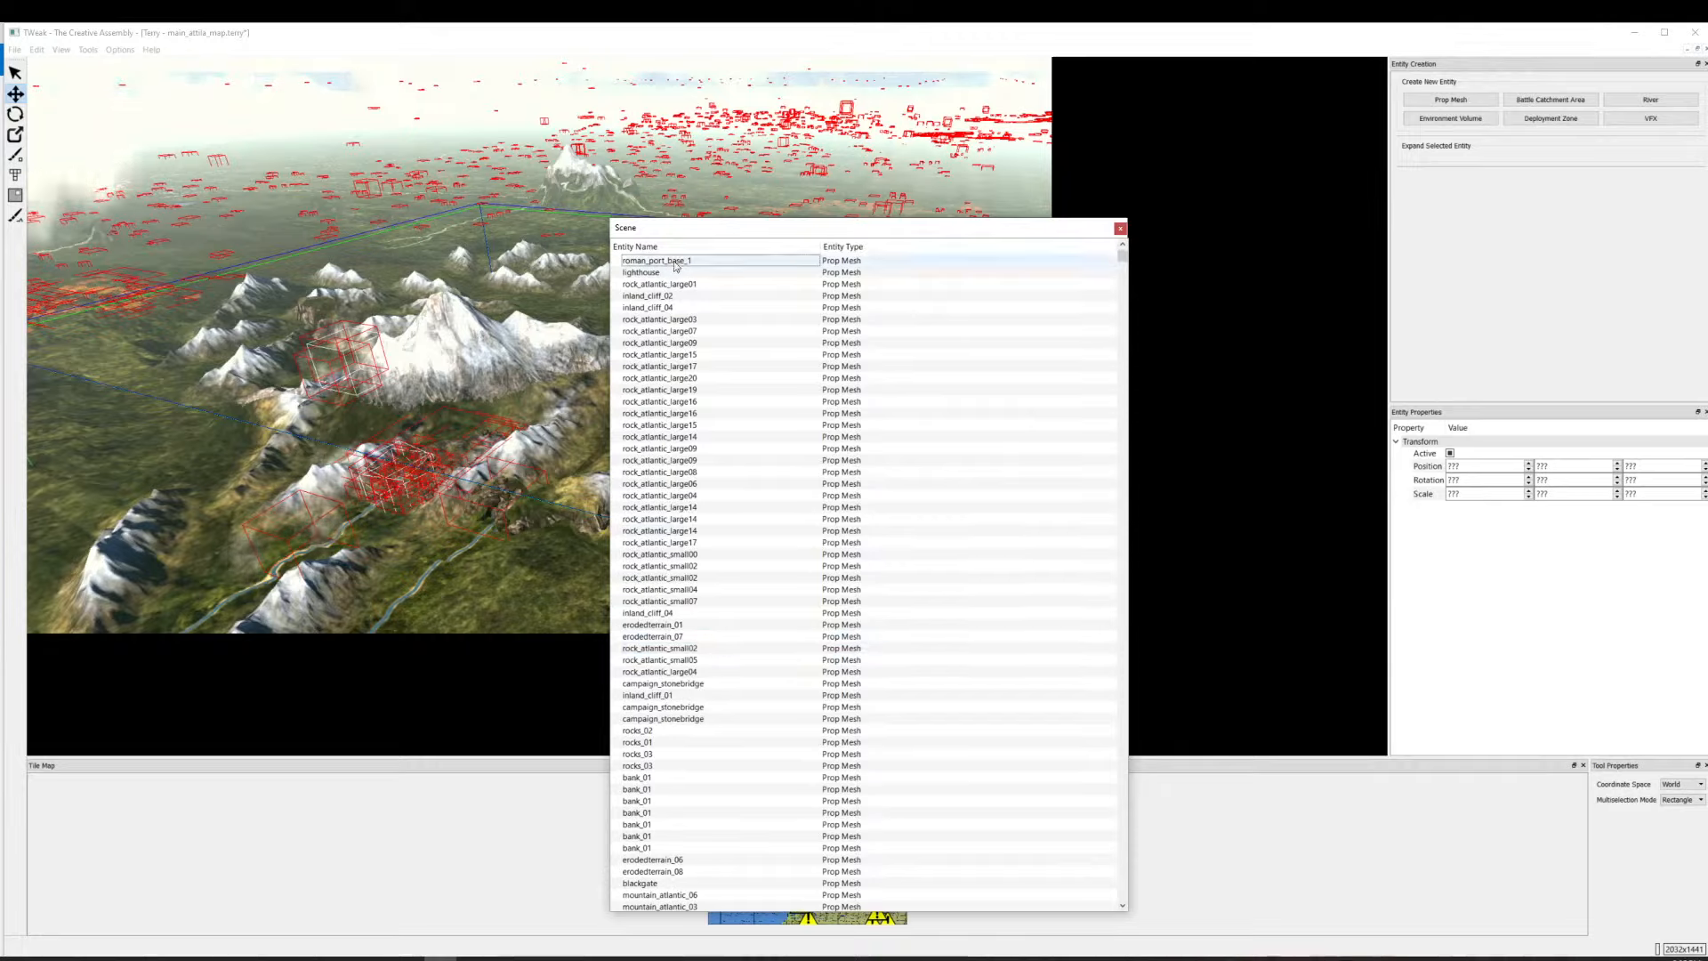
{"action": "scroll", "coordinate": [1107, 721], "scroll_direction": "down", "scroll_amount": 20}
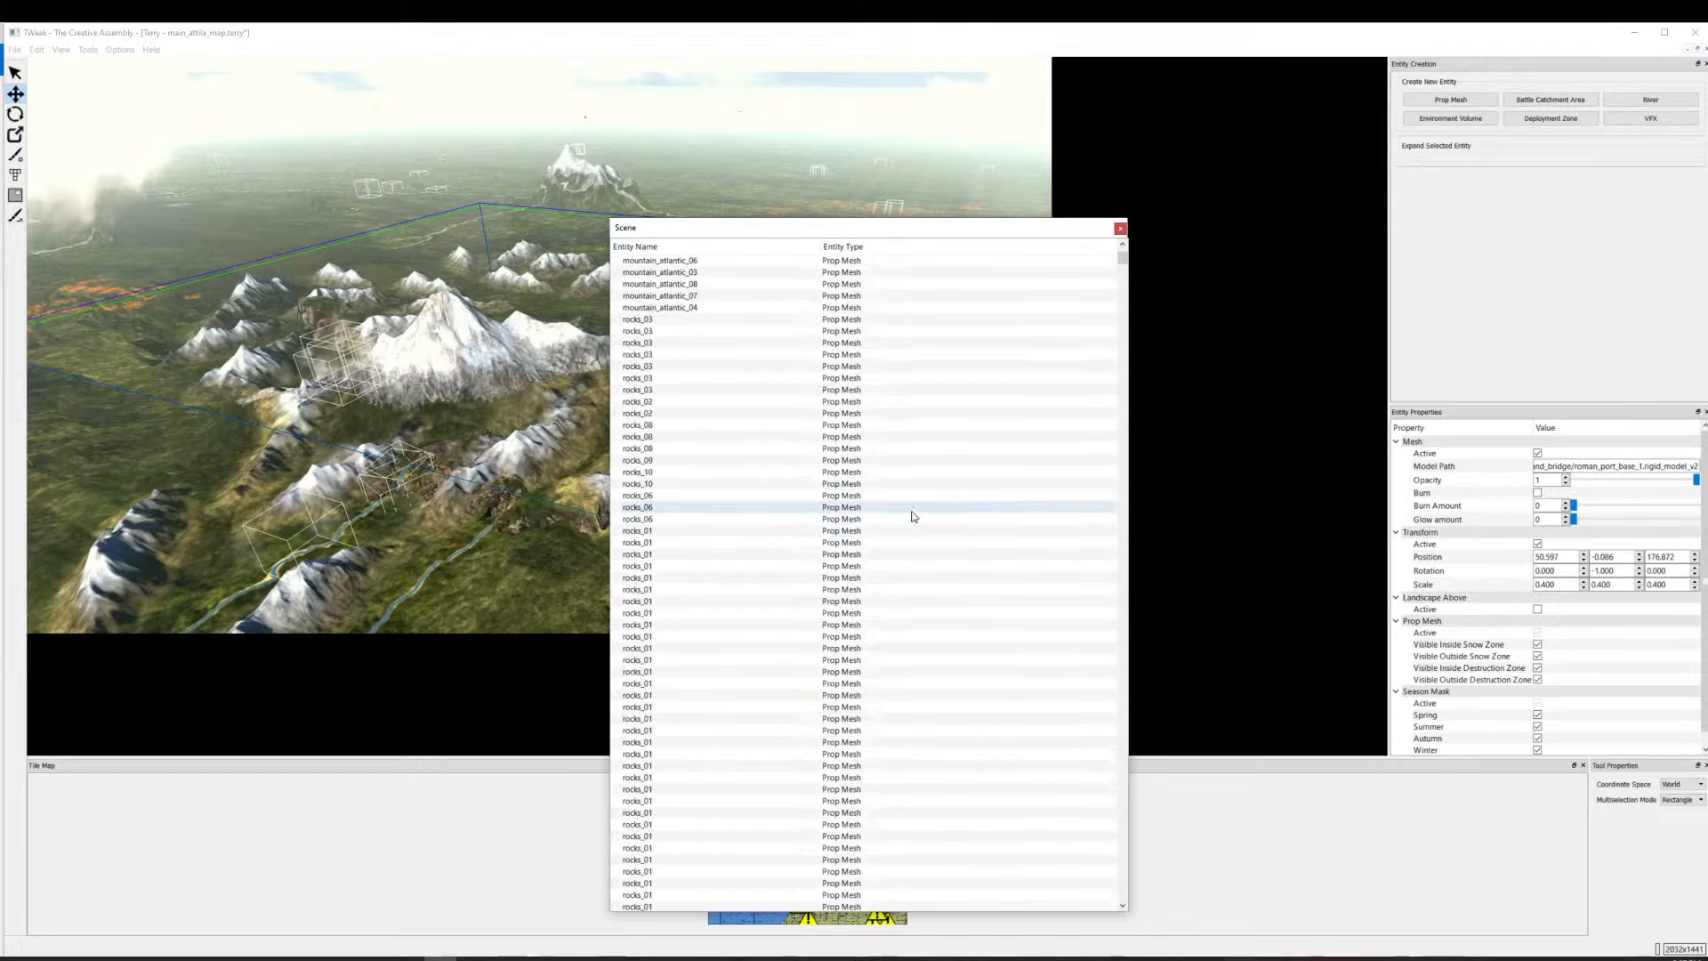
{"action": "scroll", "coordinate": [866, 507], "scroll_direction": "down", "scroll_amount": 1}
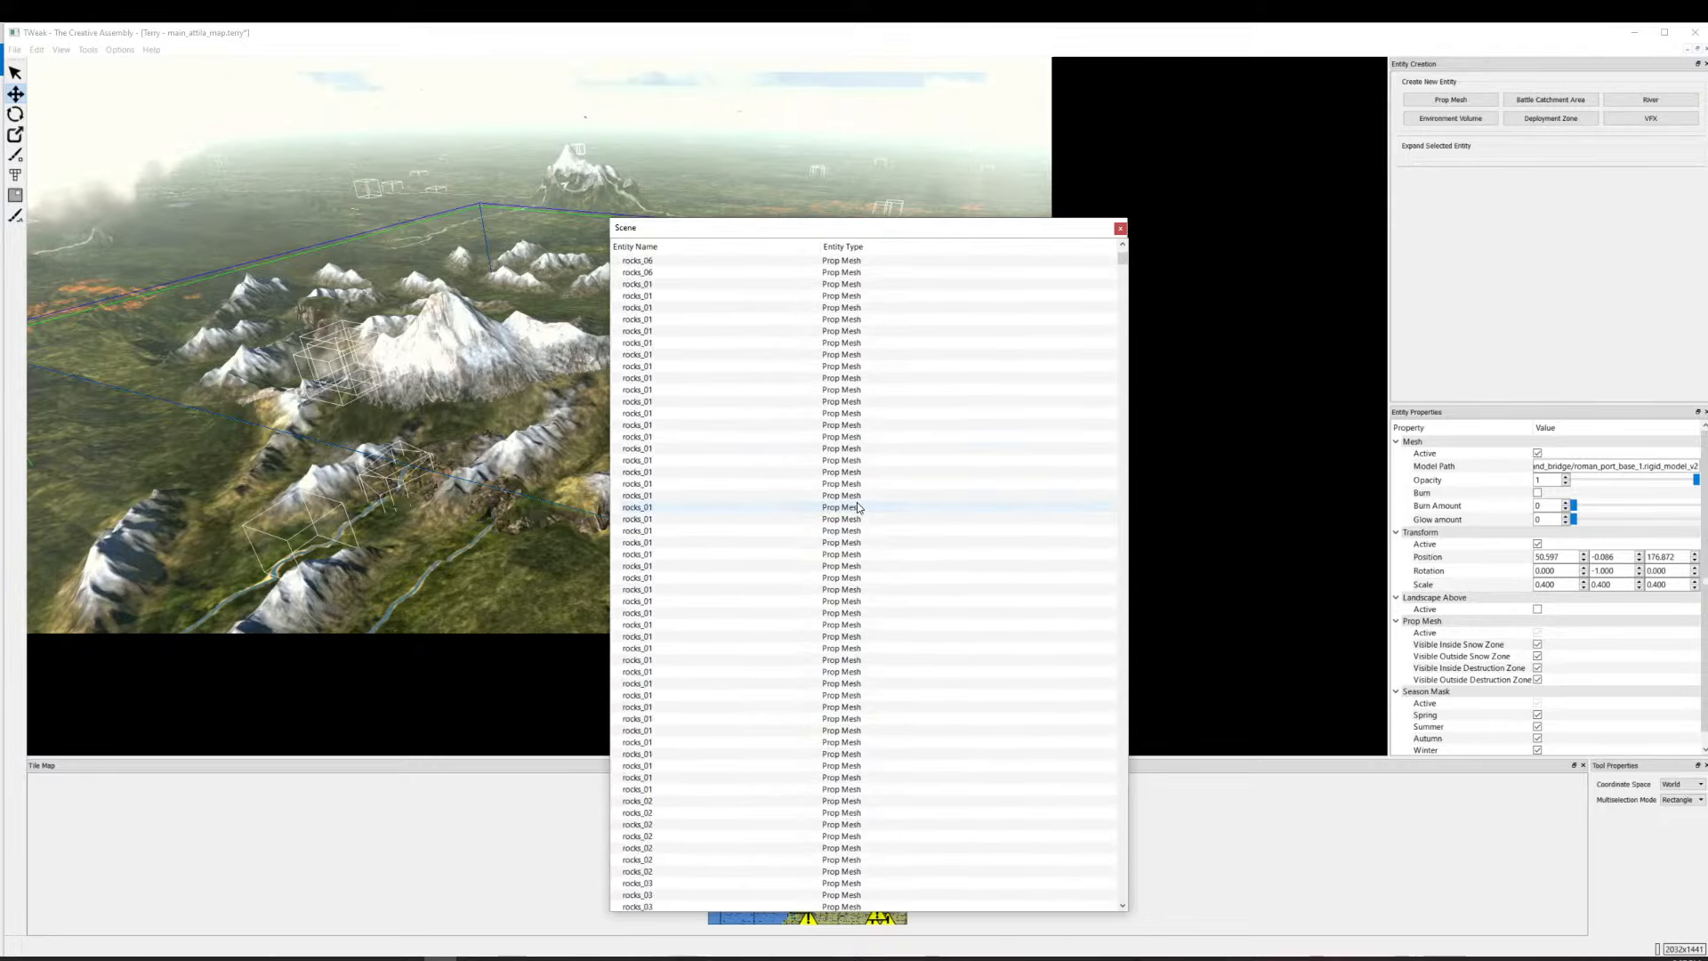
{"action": "scroll", "coordinate": [827, 507], "scroll_direction": "up", "scroll_amount": 11}
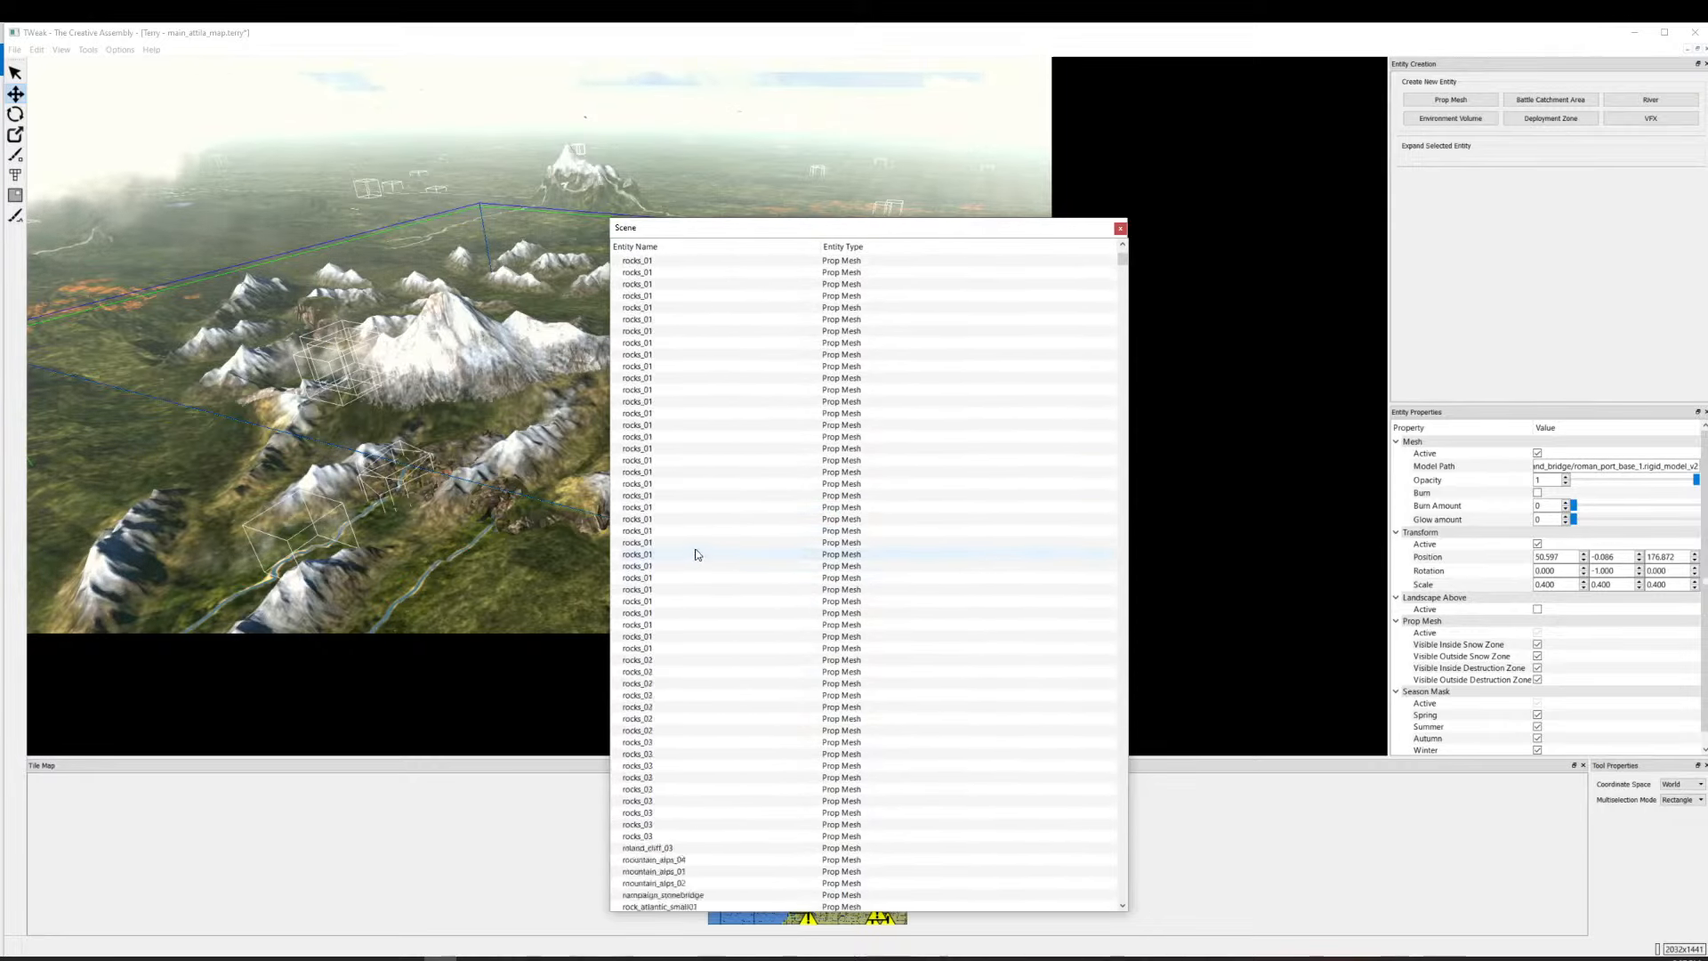
{"action": "scroll", "coordinate": [676, 561], "scroll_direction": "up", "scroll_amount": 5}
{"action": "scroll", "coordinate": [702, 550], "scroll_direction": "up", "scroll_amount": 4}
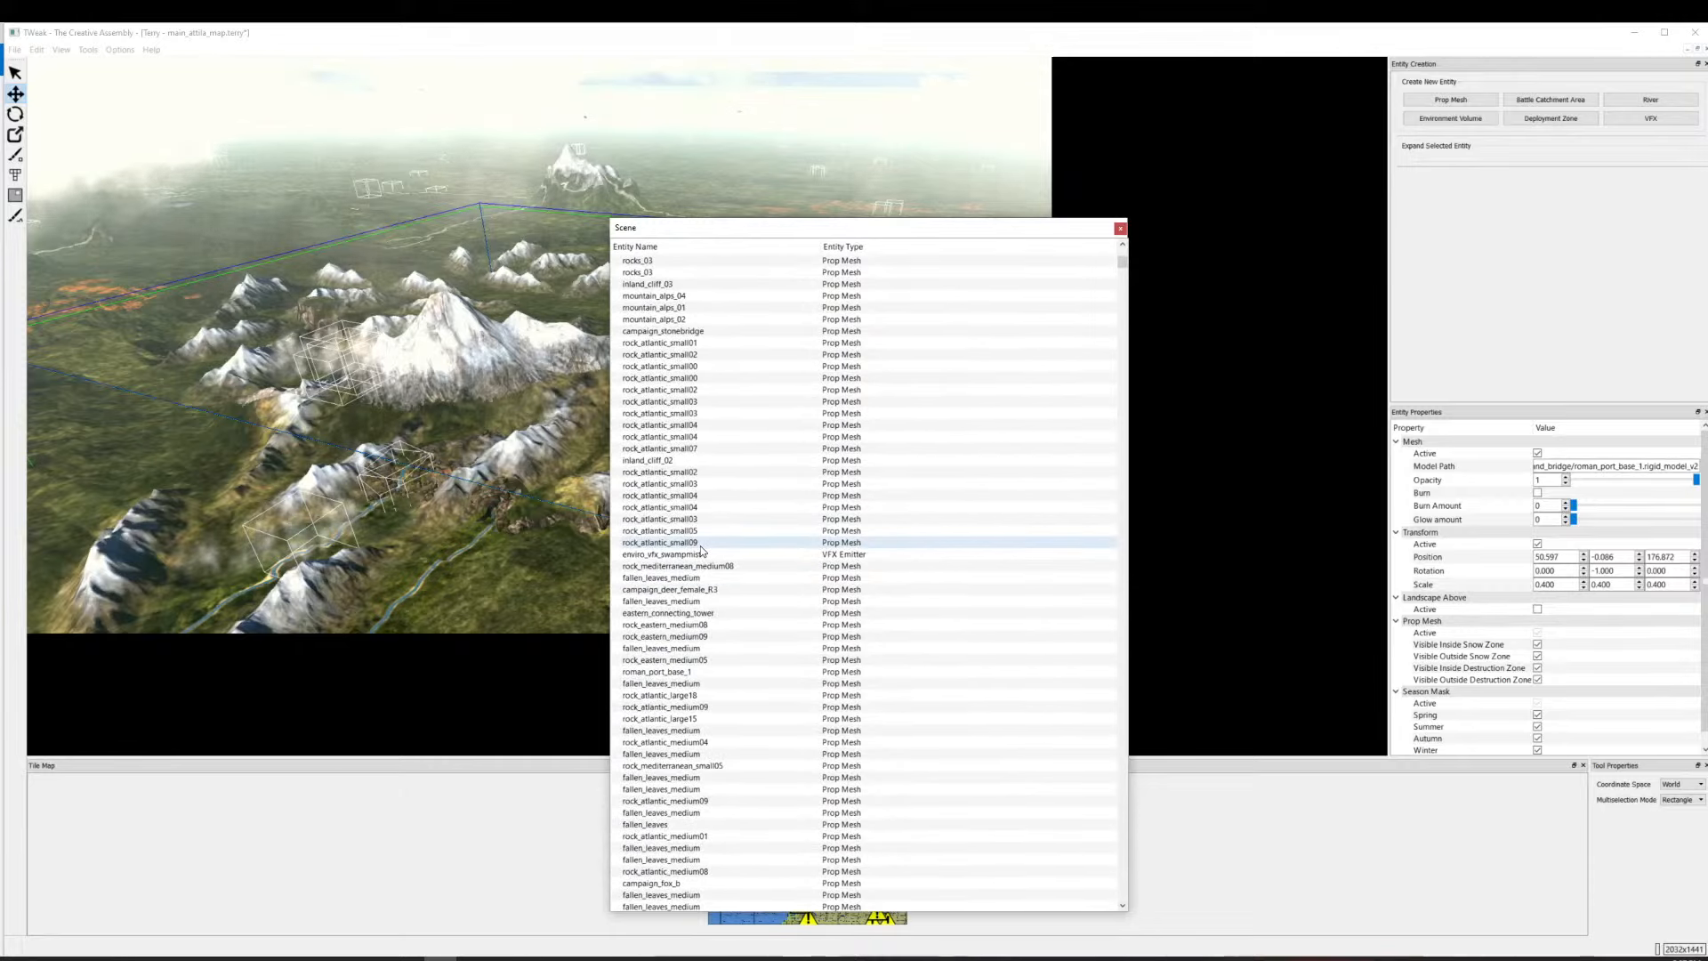
{"action": "left_click", "coordinate": [710, 567]}
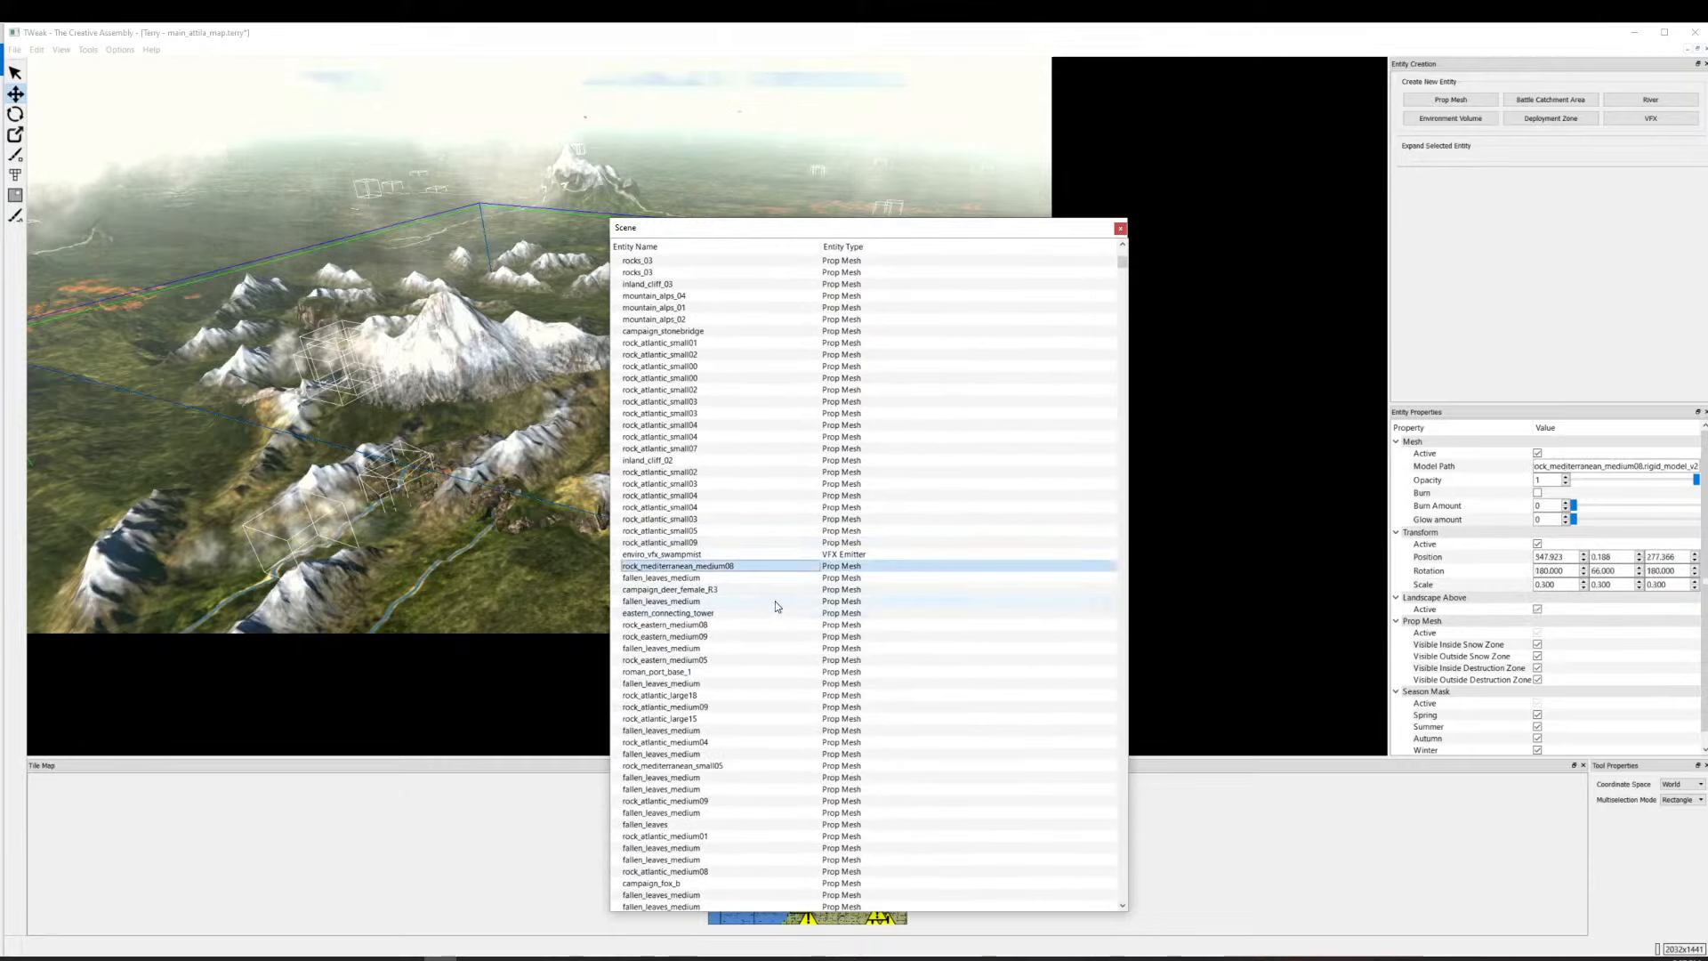
{"action": "scroll", "coordinate": [774, 596], "scroll_direction": "down", "scroll_amount": 12}
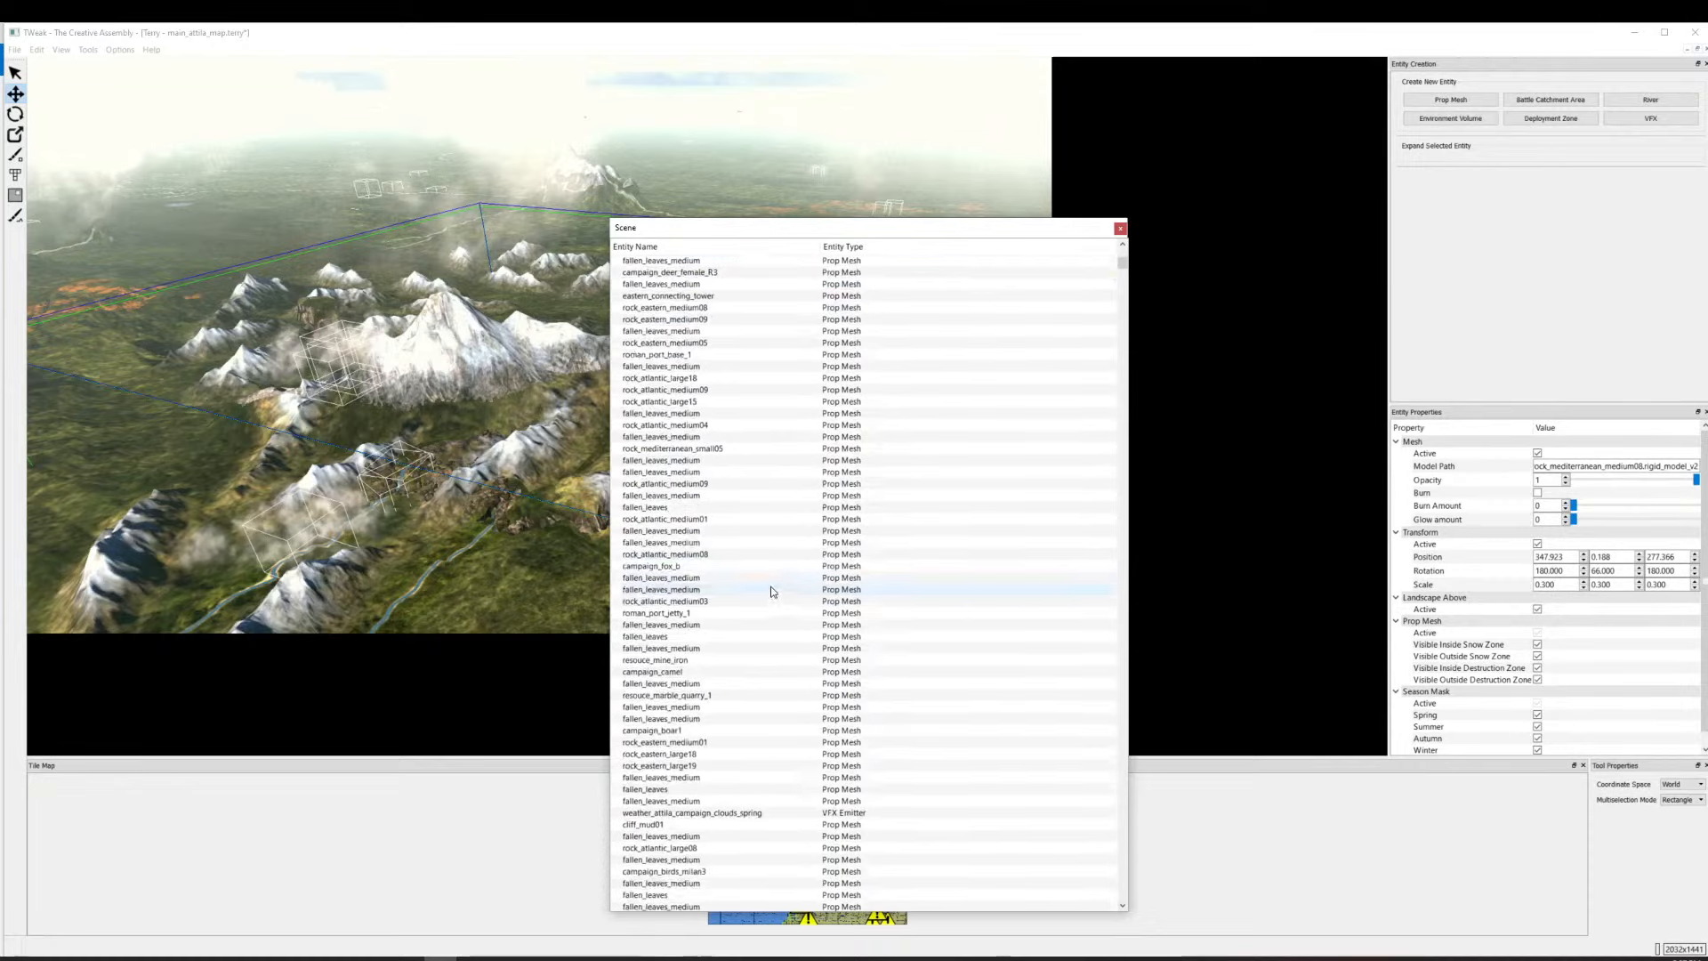
Close the scene entity list and bring a wide overview of the campaign map into view.
{"action": "left_click_drag", "start_coordinate": [498, 427], "coordinate": [761, 542]}
{"action": "scroll", "coordinate": [509, 502], "scroll_direction": "down", "scroll_amount": 5}
{"action": "scroll", "coordinate": [481, 355], "scroll_direction": "up", "scroll_amount": 5}
{"action": "left_click_drag", "start_coordinate": [242, 314], "coordinate": [349, 408]}
{"action": "left_click_drag", "start_coordinate": [69, 334], "coordinate": [497, 467]}
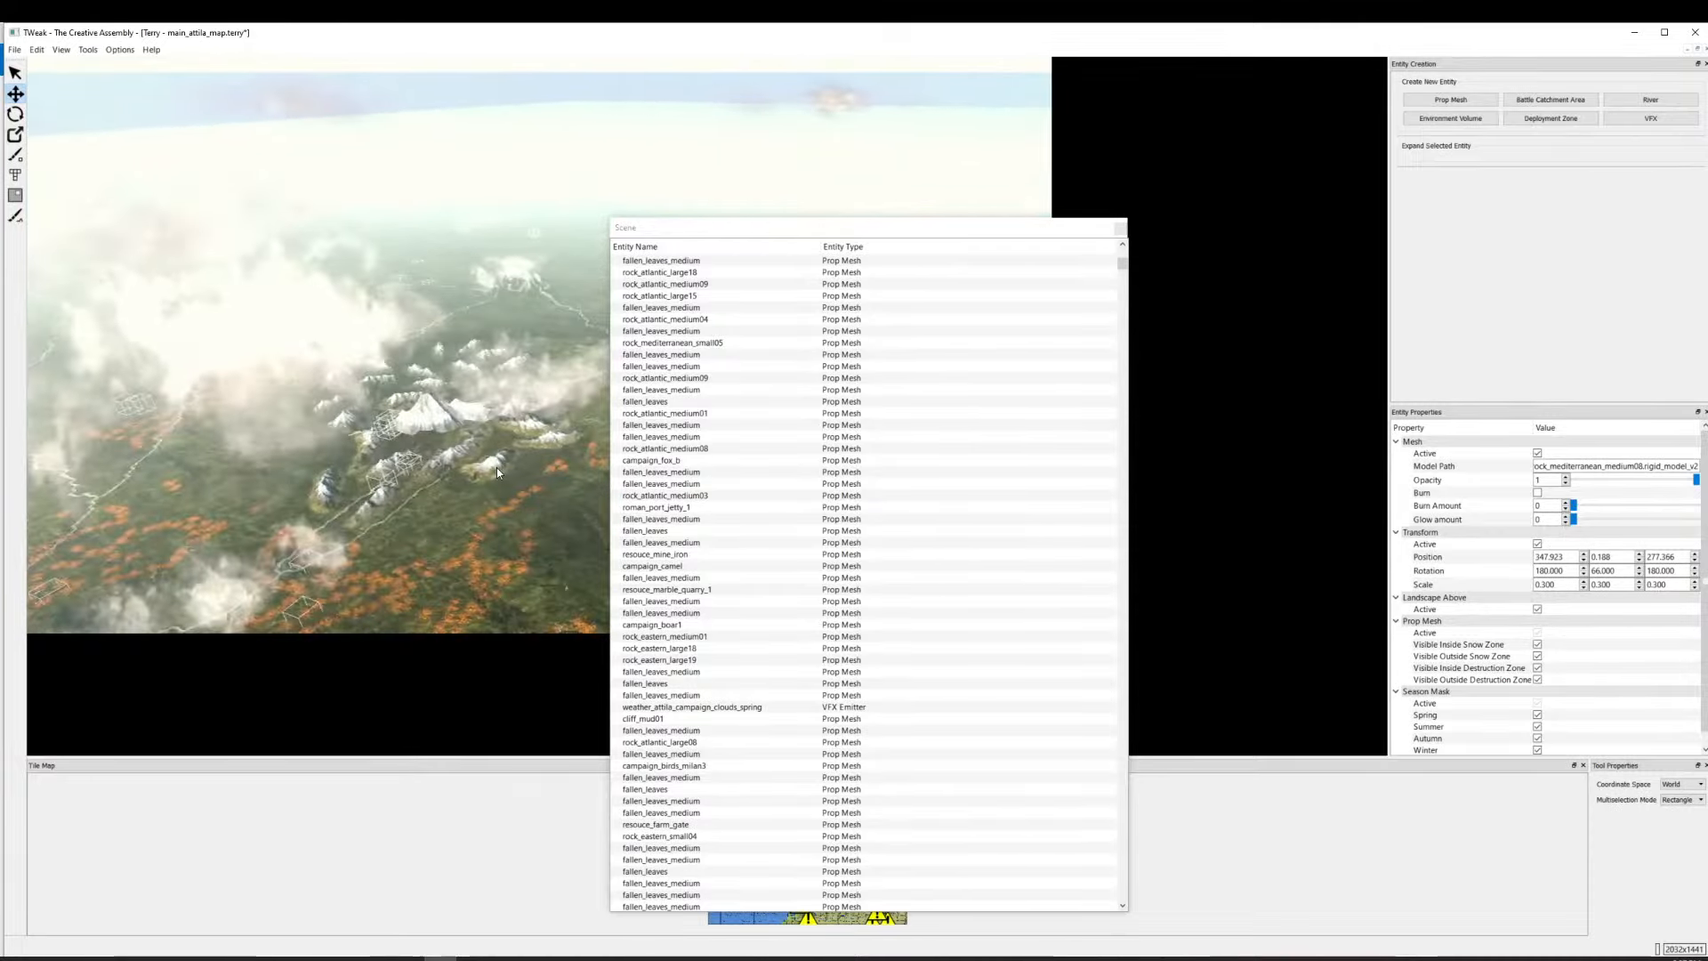
{"action": "left_click_drag", "start_coordinate": [222, 400], "coordinate": [982, 219]}
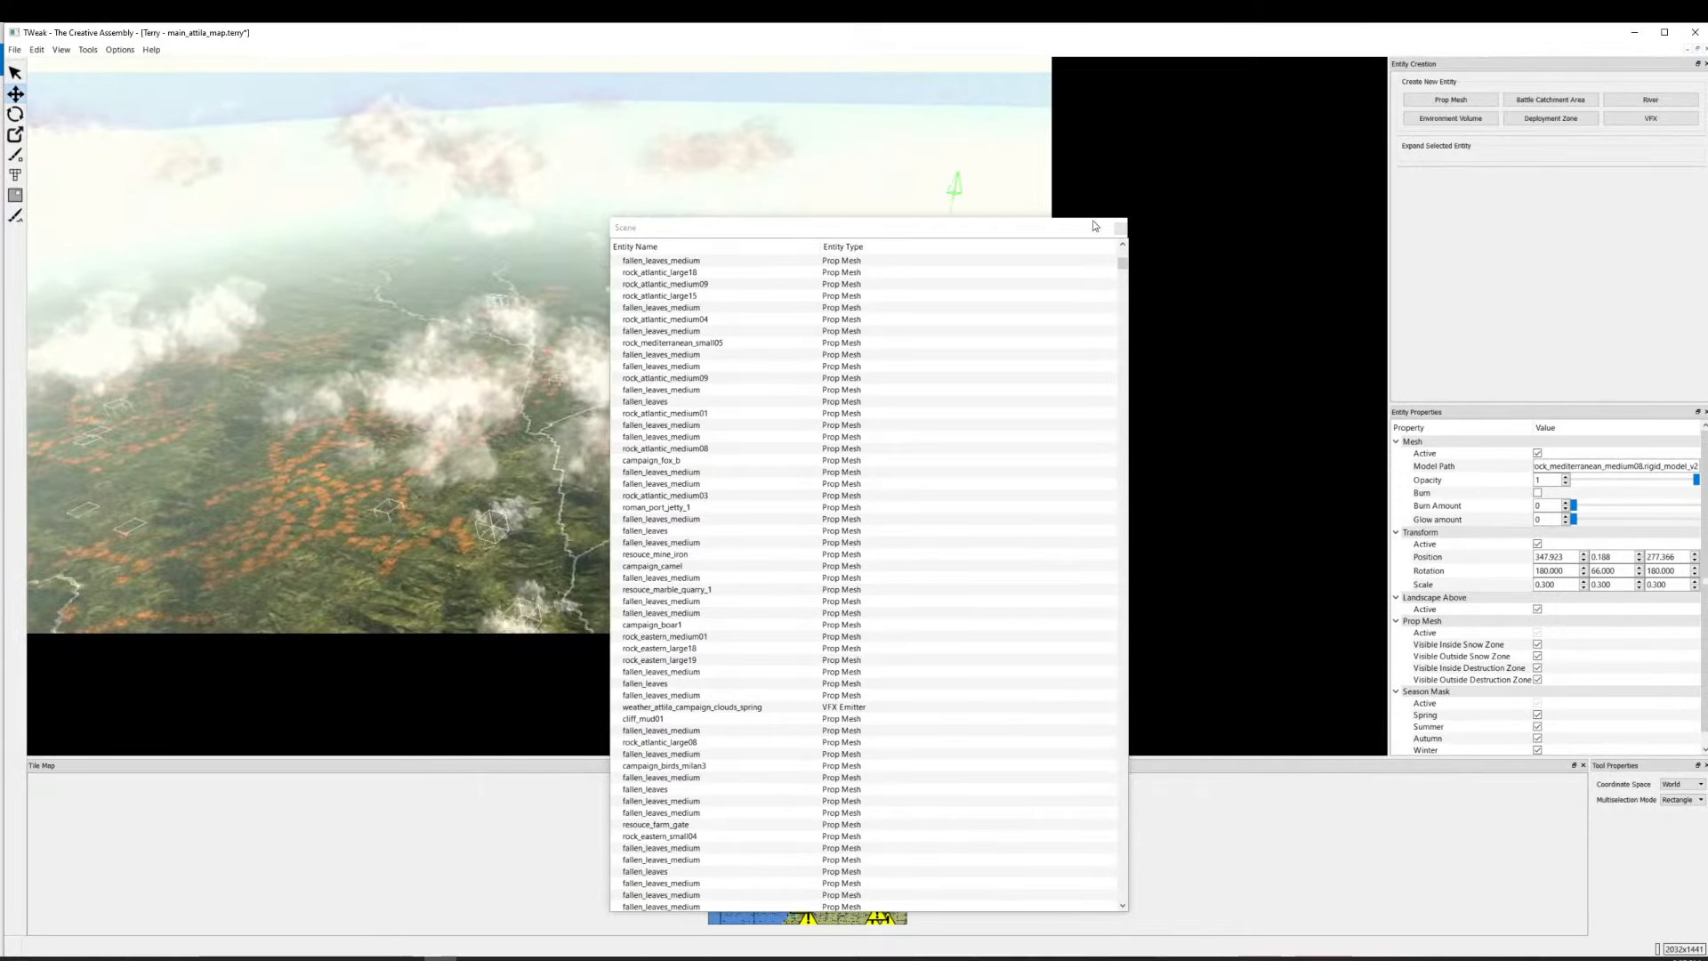
{"action": "left_click_drag", "start_coordinate": [1094, 226], "coordinate": [1164, 234]}
{"action": "left_click", "coordinate": [1193, 230]}
{"action": "left_click_drag", "start_coordinate": [881, 570], "coordinate": [653, 449]}
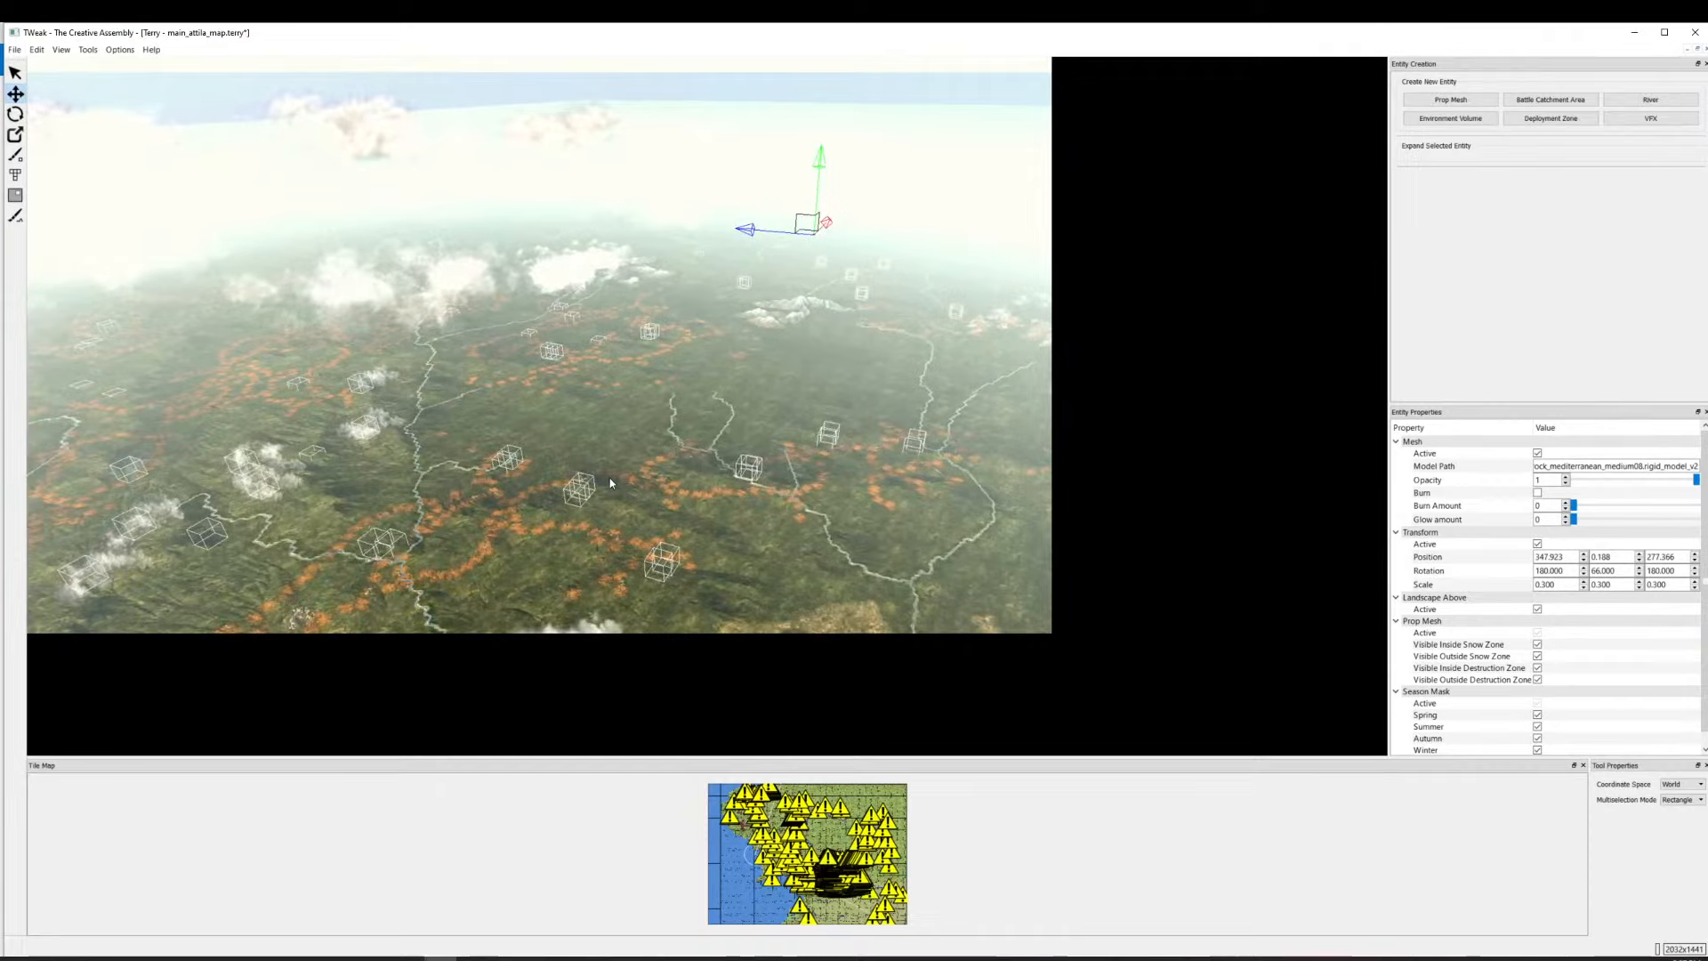
{"action": "scroll", "coordinate": [612, 482], "scroll_direction": "up", "scroll_amount": 3}
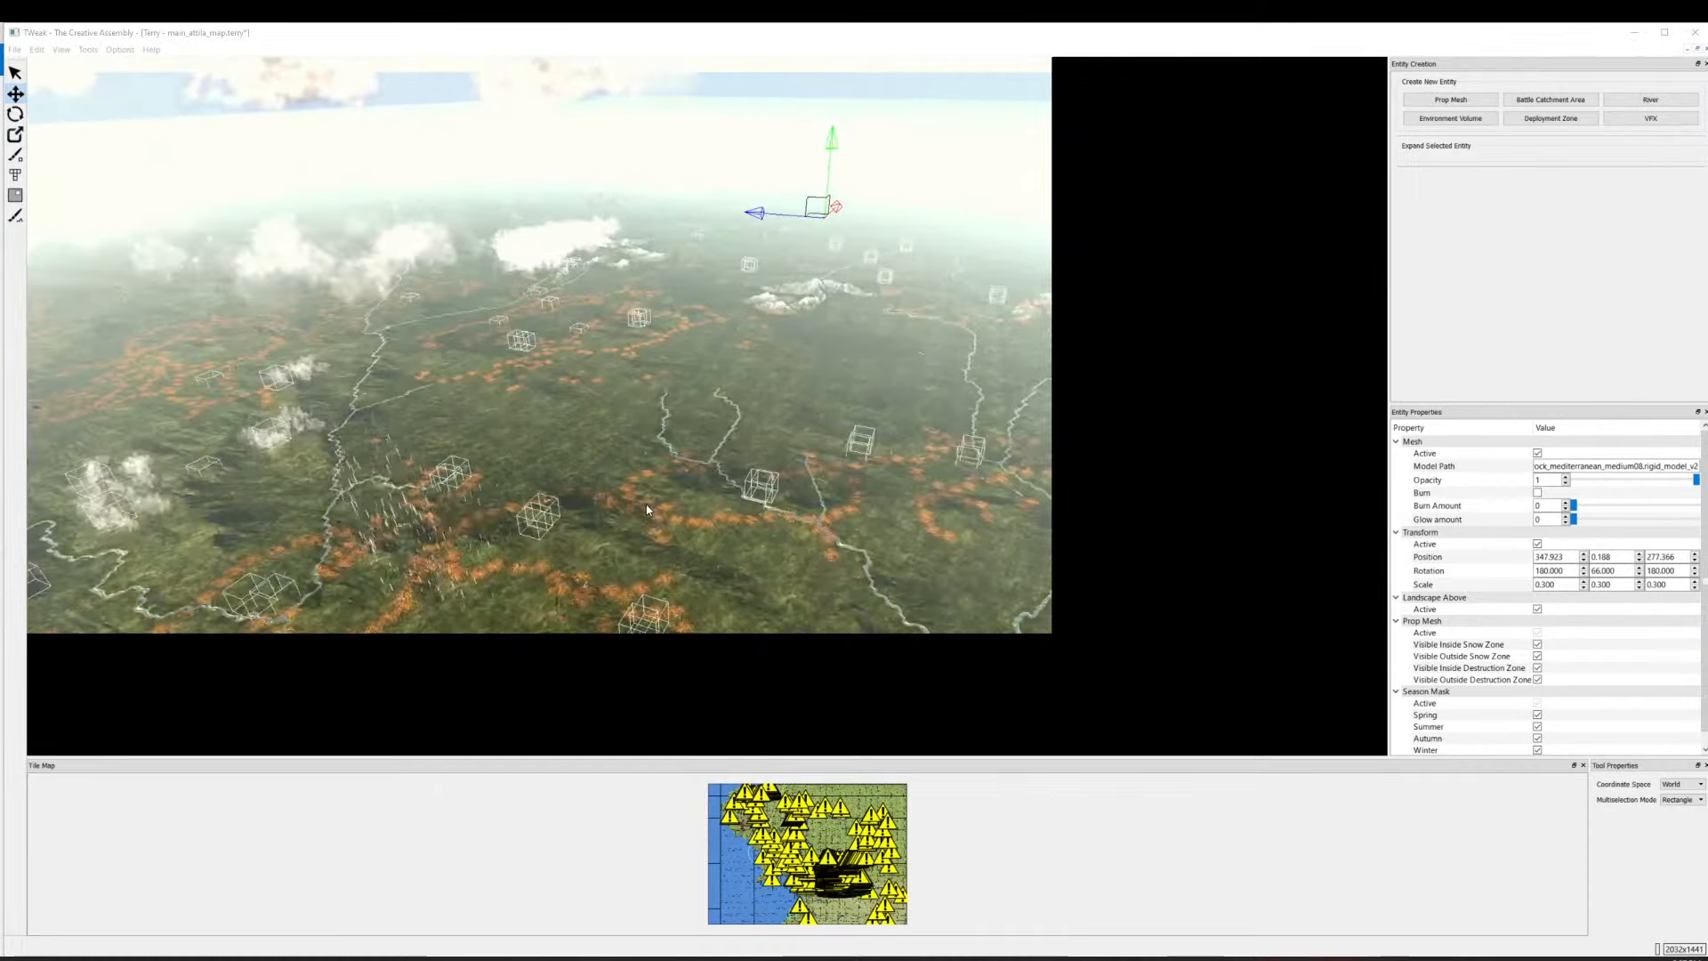
{"action": "left_click", "coordinate": [616, 501]}
{"action": "scroll", "coordinate": [616, 498], "scroll_direction": "down", "scroll_amount": 5}
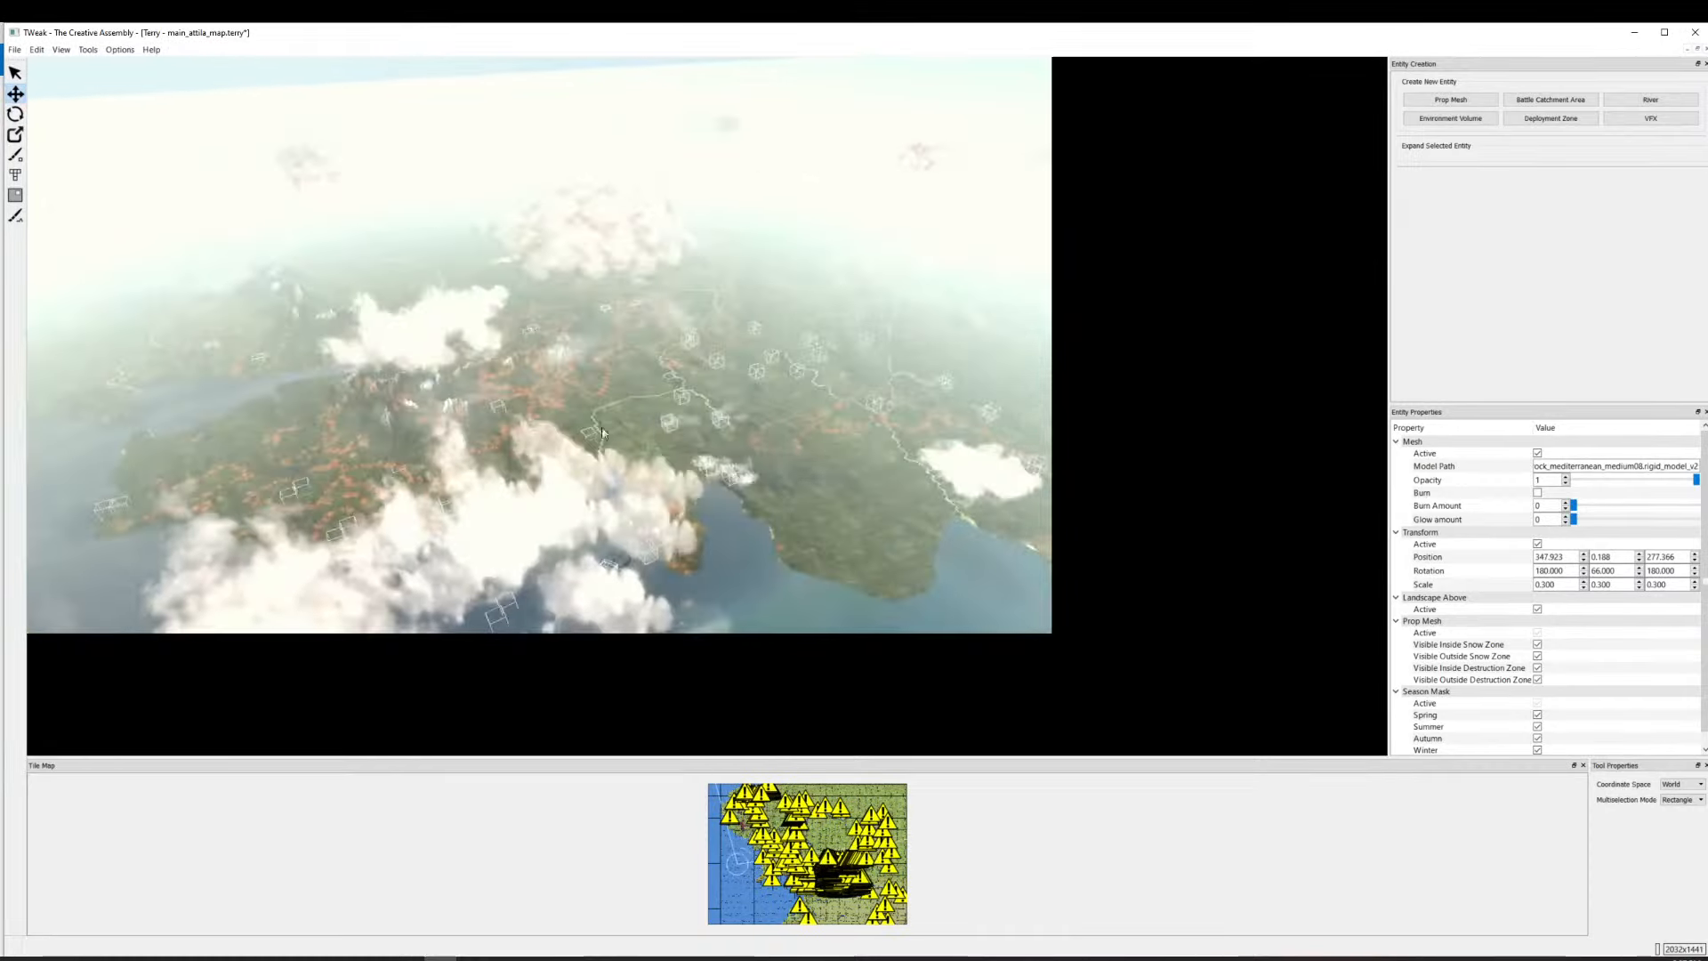
Box-select the entities across the western peninsula and the adjoining land, and delete them.
{"action": "left_click_drag", "start_coordinate": [602, 433], "coordinate": [208, 327]}
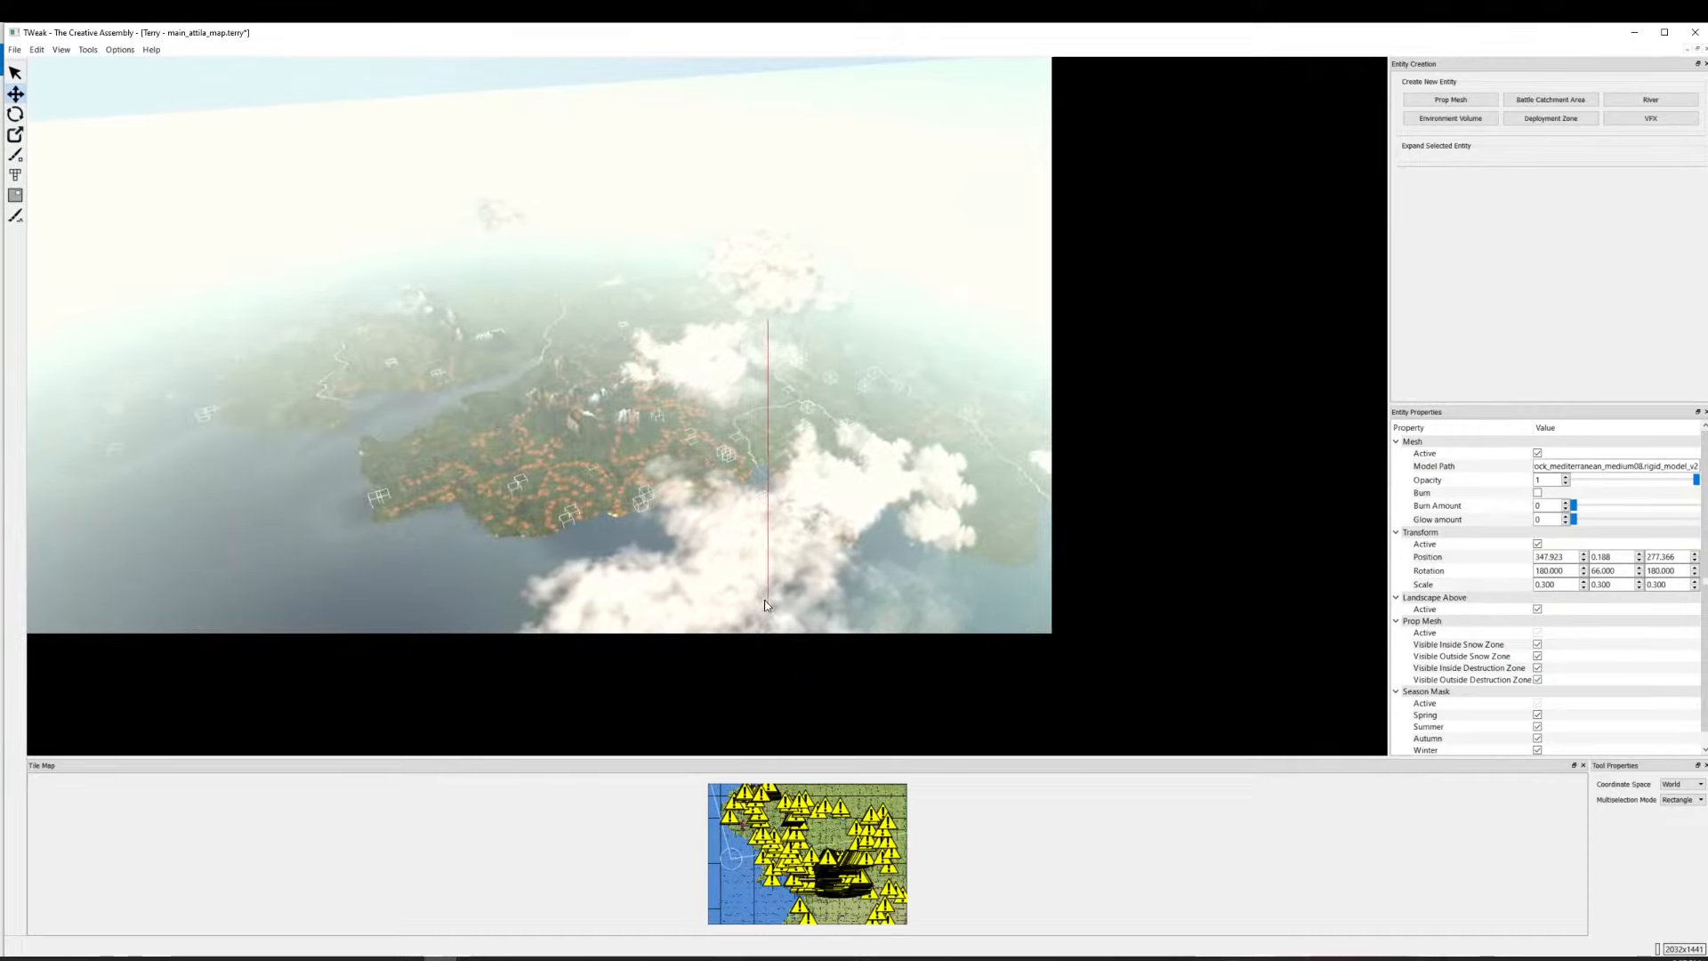
{"action": "scroll", "coordinate": [701, 466], "scroll_direction": "up", "scroll_amount": 5}
{"action": "left_click_drag", "start_coordinate": [701, 467], "coordinate": [355, 481]}
{"action": "left_click_drag", "start_coordinate": [743, 401], "coordinate": [192, 485]}
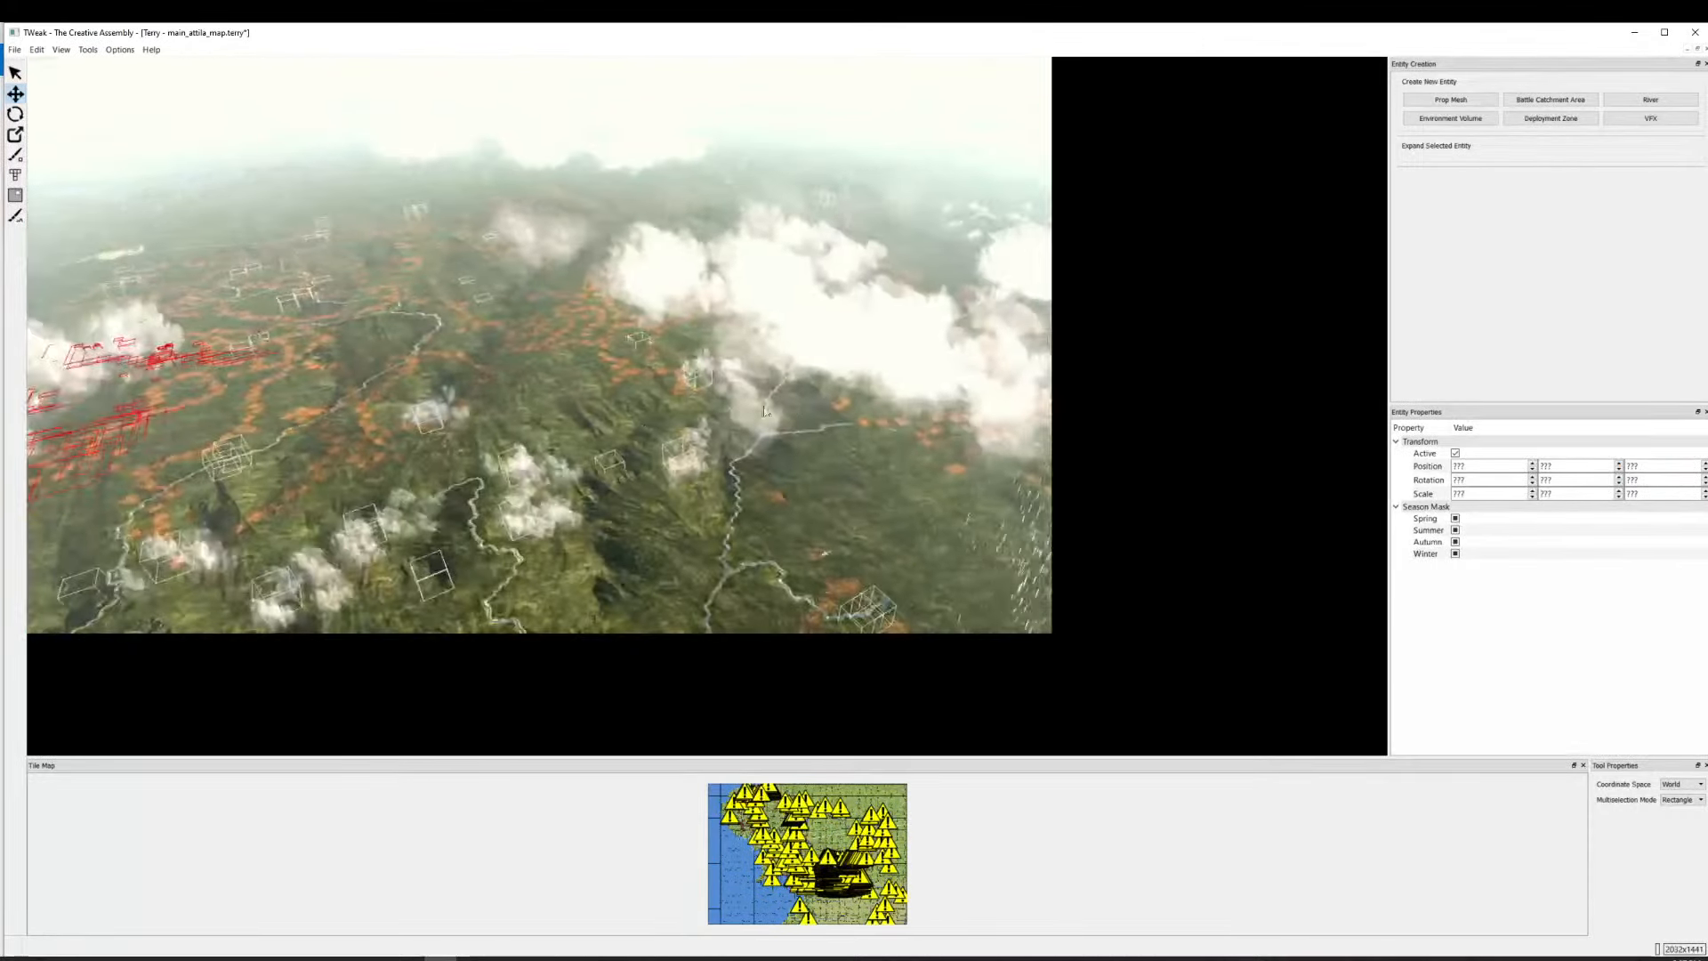
{"action": "left_click_drag", "start_coordinate": [712, 445], "coordinate": [564, 445]}
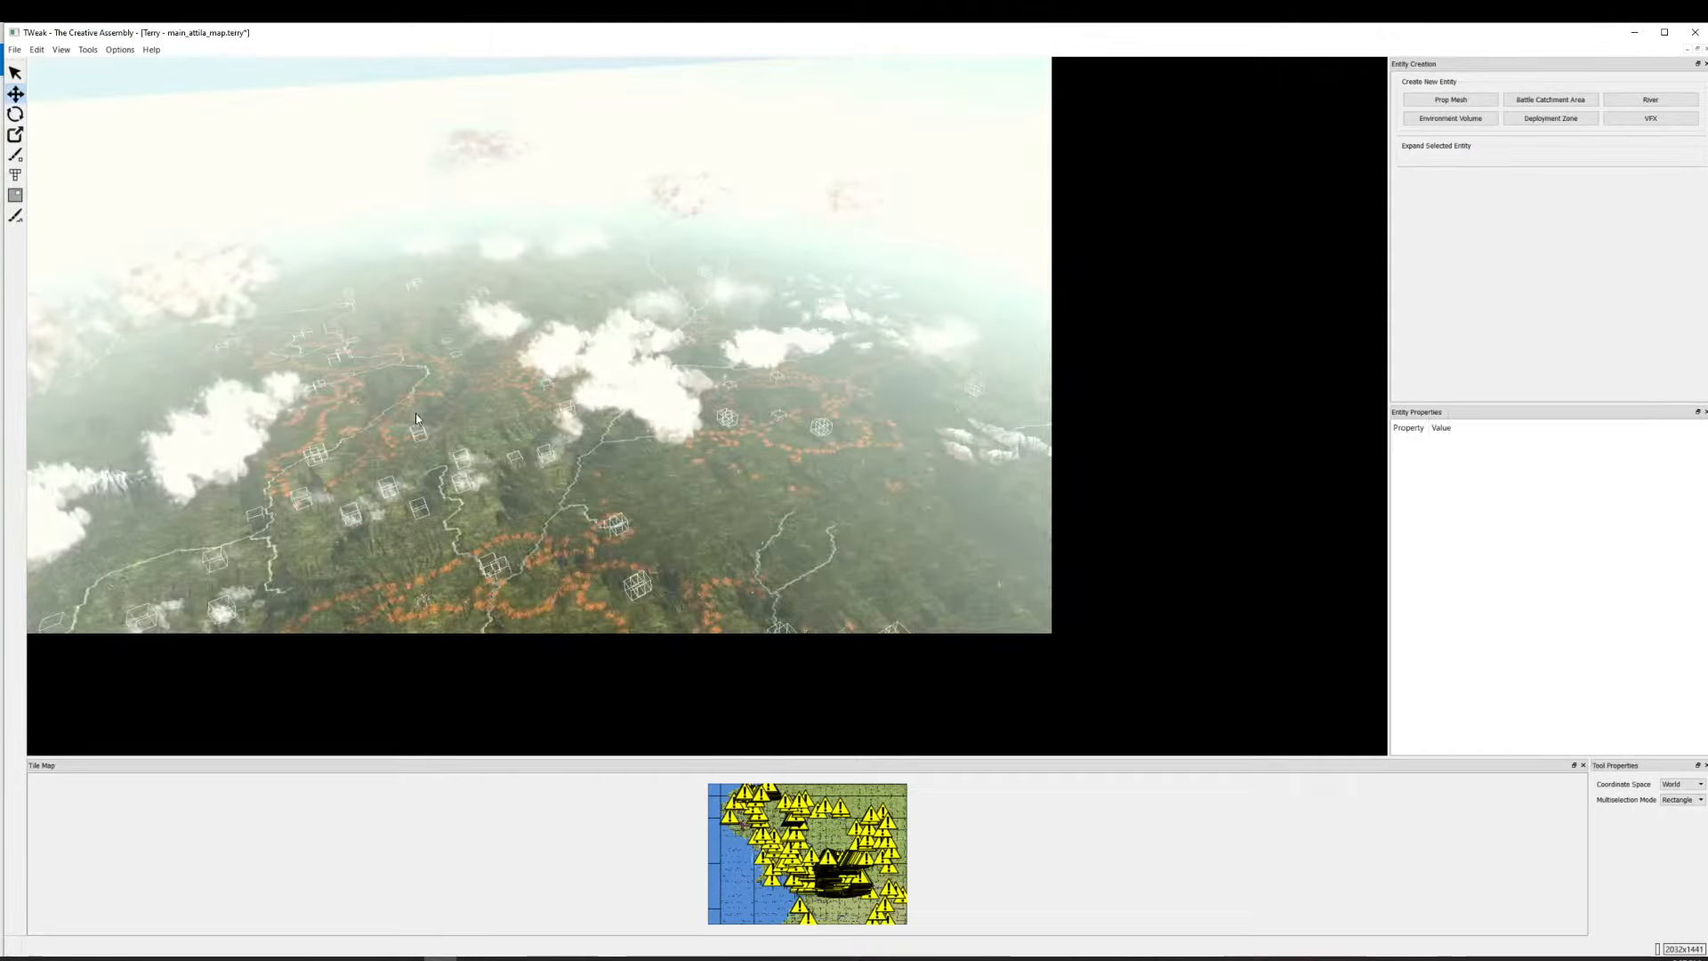
Box-select the entities across the inland plains beyond the rivers and clouds, and delete them in batches.
{"action": "left_click_drag", "start_coordinate": [600, 473], "coordinate": [251, 238]}
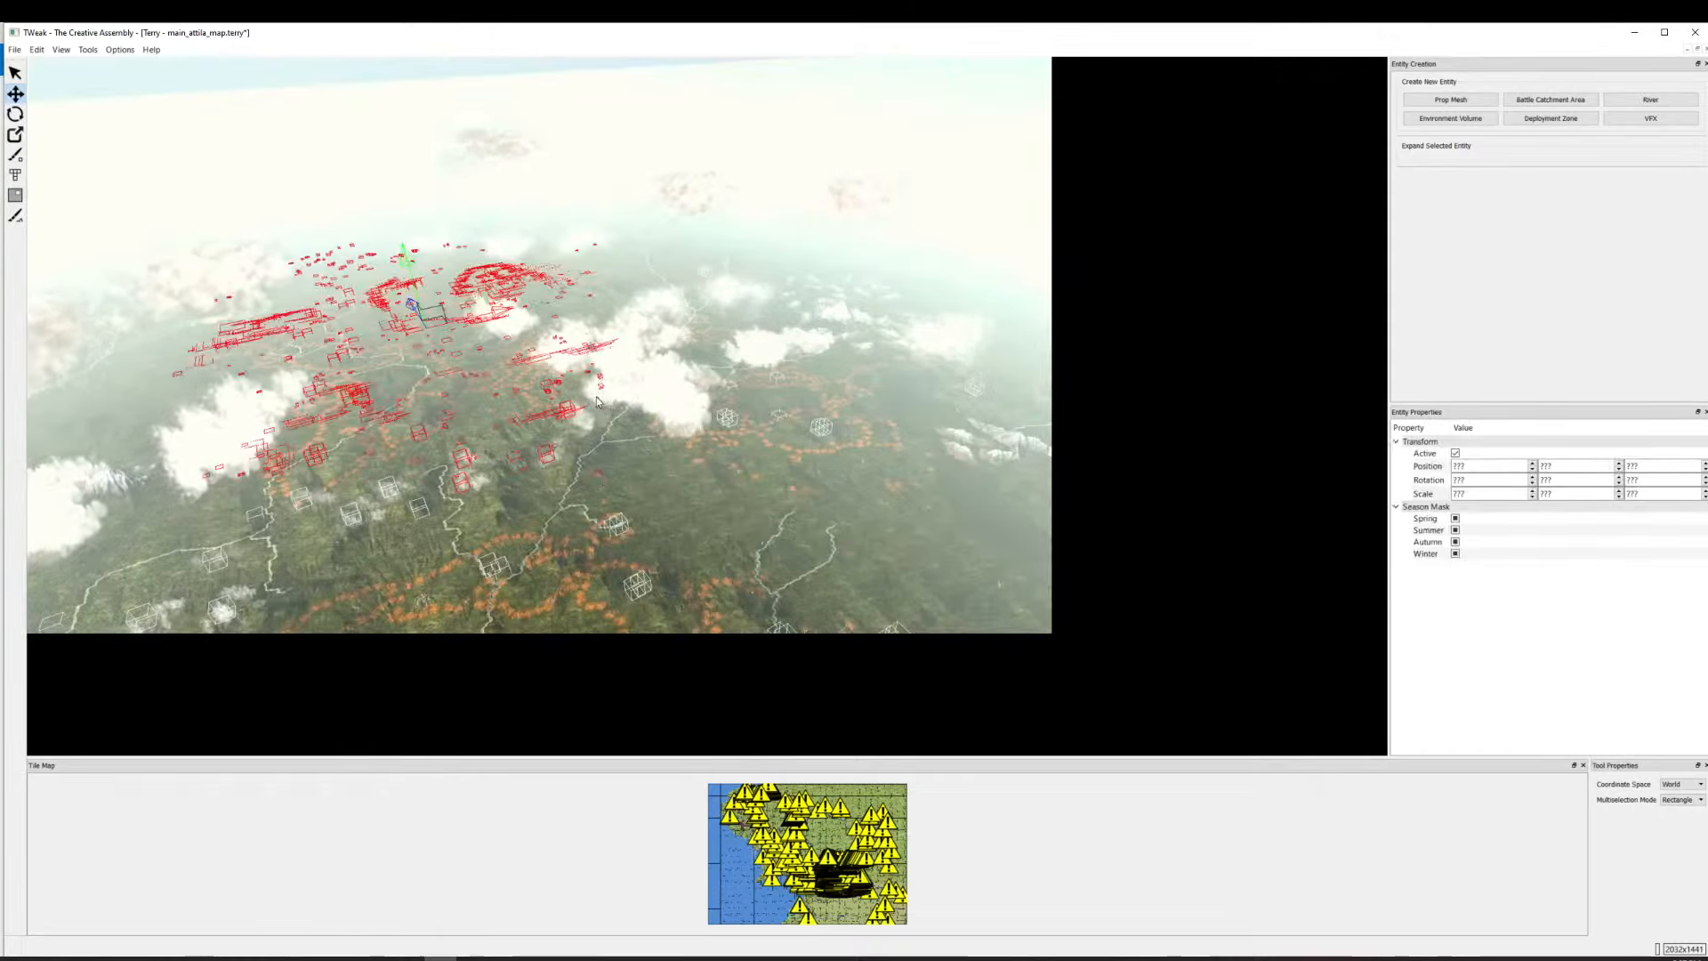
{"action": "scroll", "coordinate": [592, 395], "scroll_direction": "up", "scroll_amount": 3}
{"action": "left_click", "coordinate": [841, 480]}
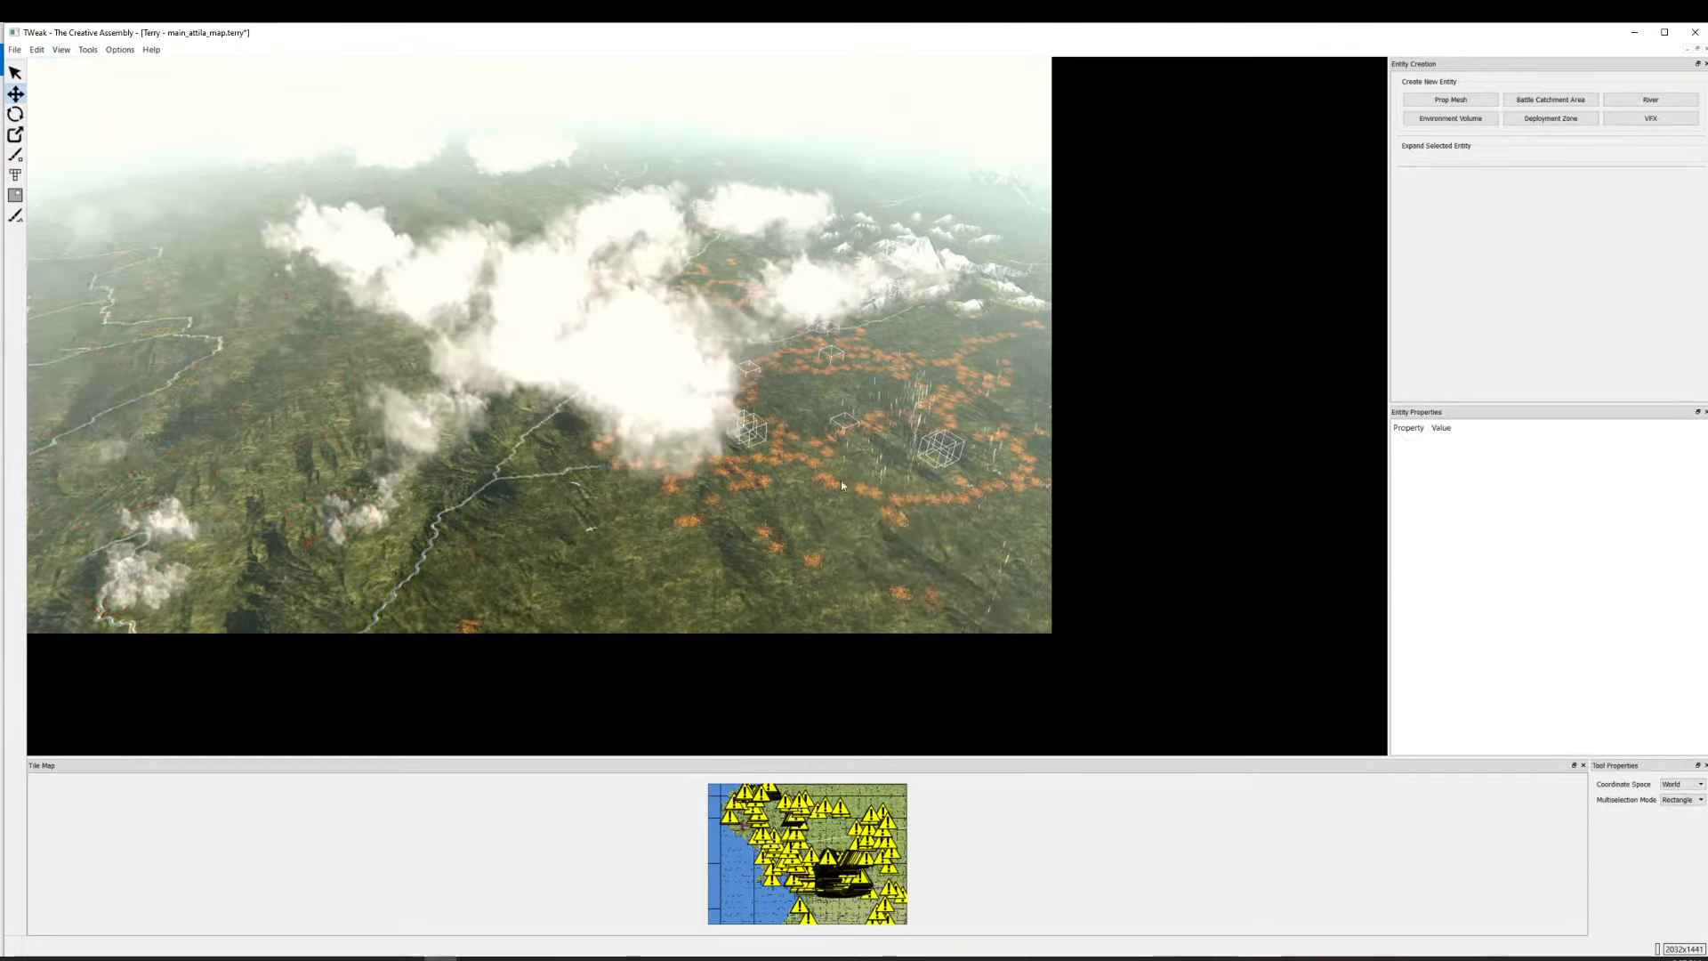
{"action": "left_click_drag", "start_coordinate": [71, 355], "coordinate": [723, 575]}
{"action": "key", "text": "Delete"}
Box-select the remaining entities around the rocky mountain chains and inland river valleys, and delete them.
{"action": "left_click_drag", "start_coordinate": [559, 498], "coordinate": [192, 242]}
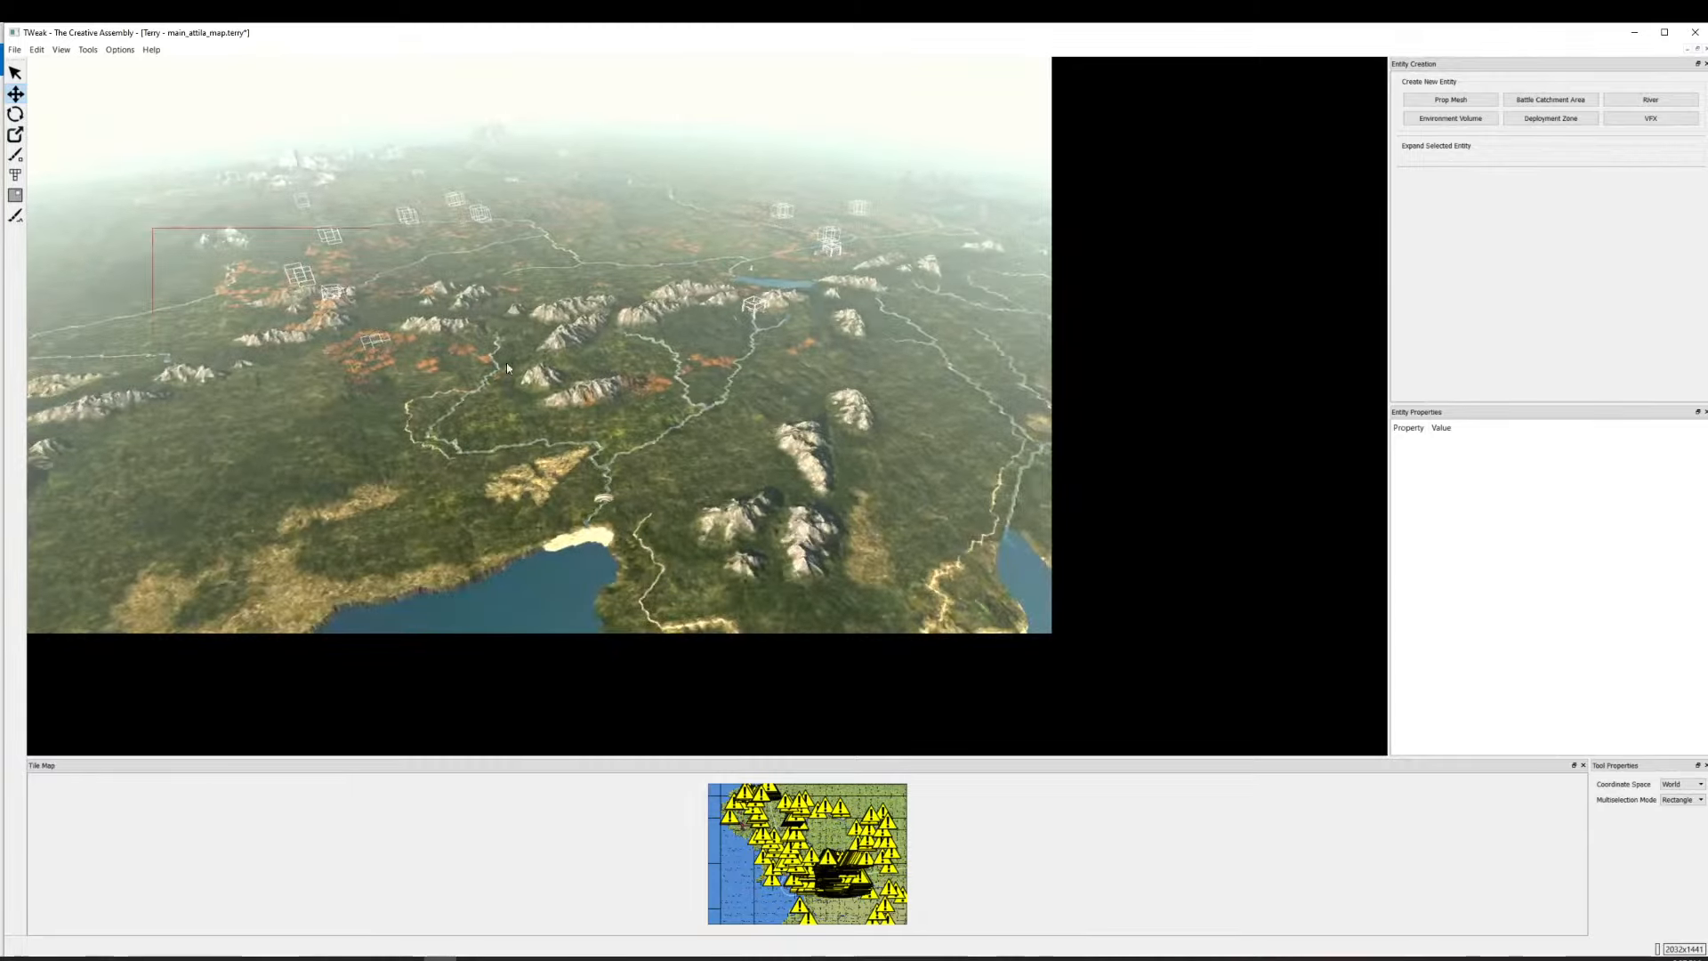
{"action": "left_click_drag", "start_coordinate": [820, 432], "coordinate": [821, 432]}
{"action": "left_click_drag", "start_coordinate": [452, 267], "coordinate": [461, 435]}
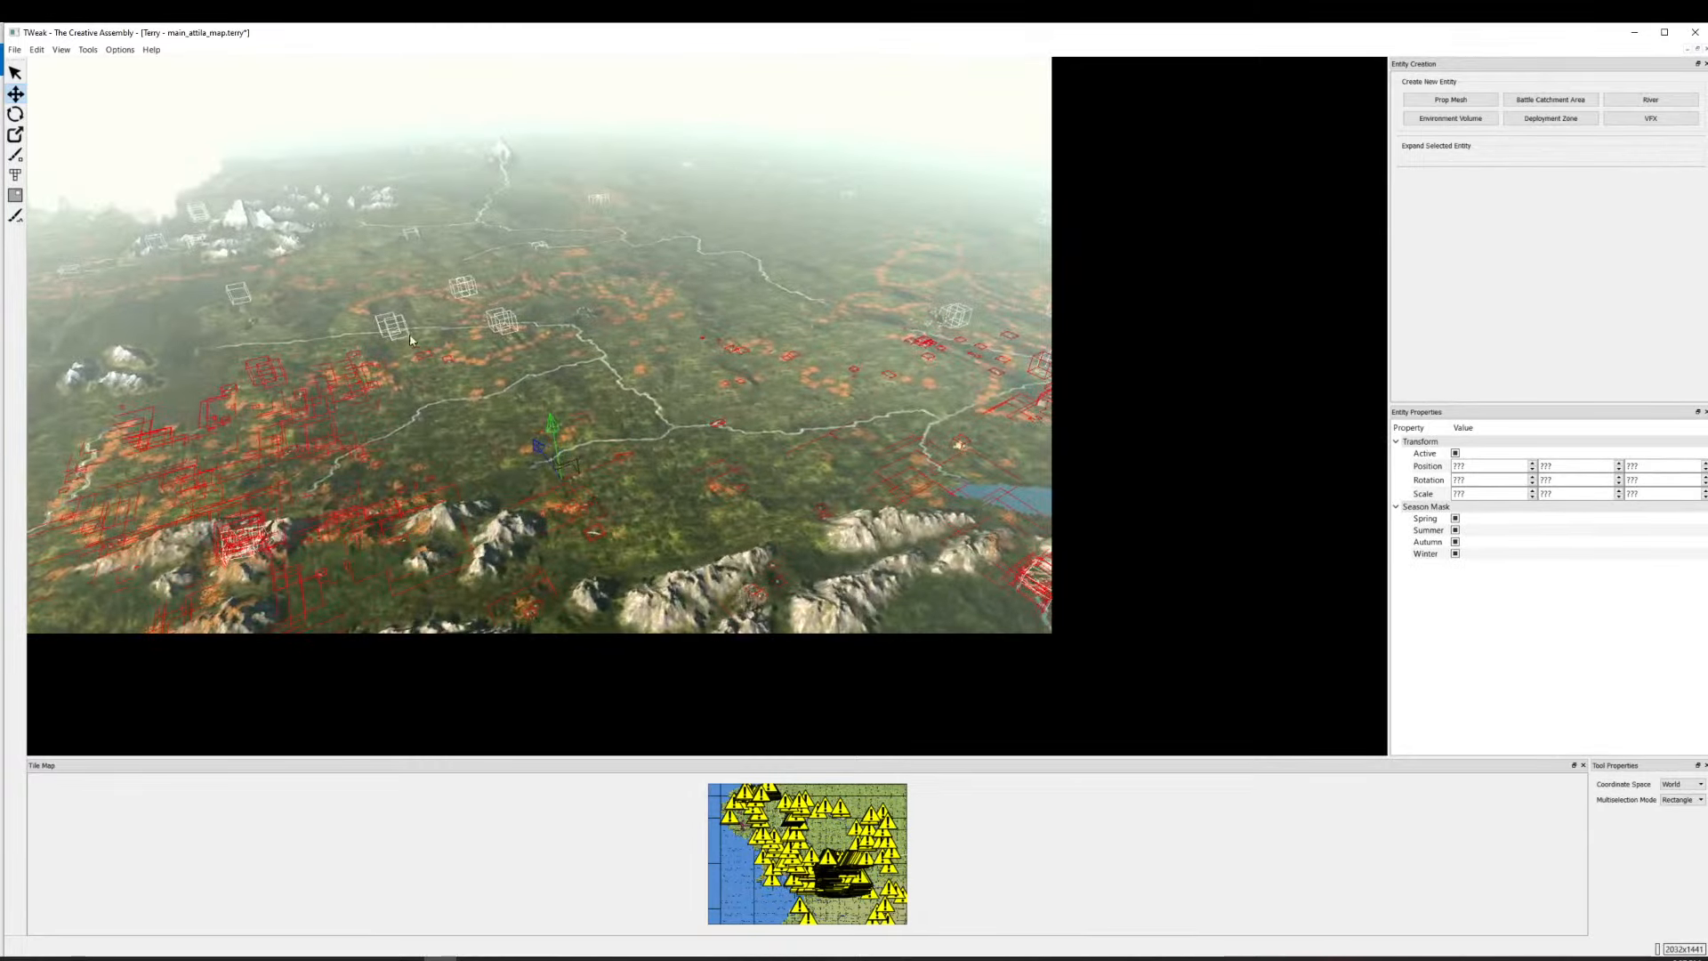
{"action": "left_click", "coordinate": [354, 266]}
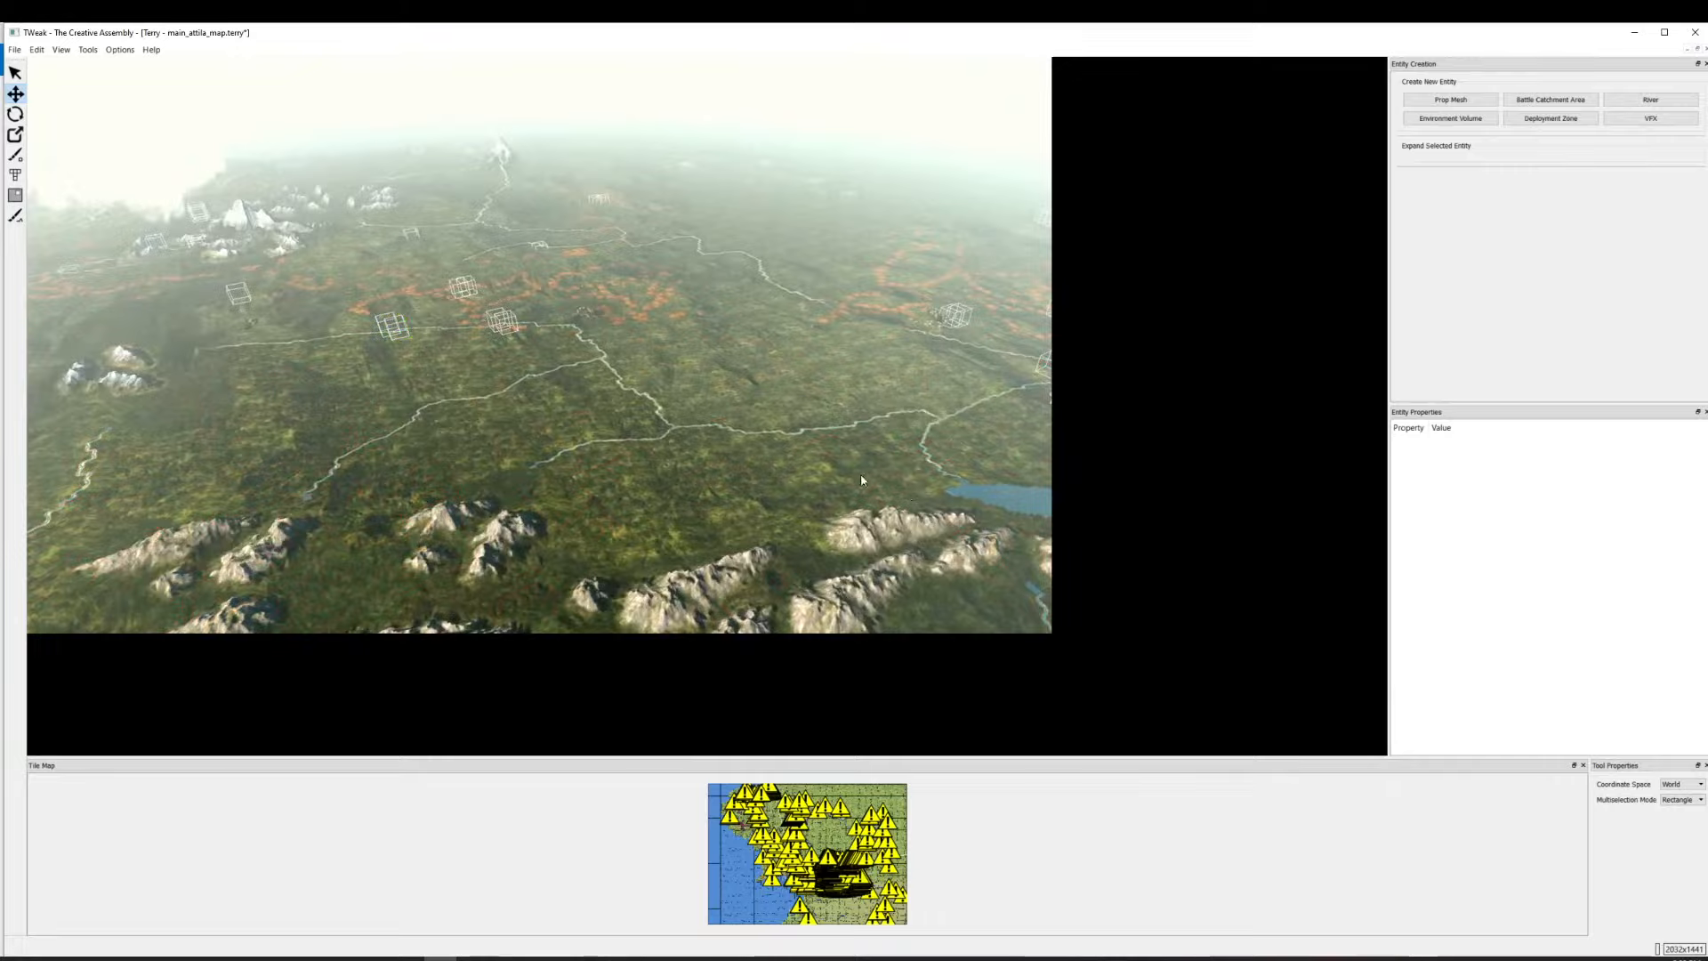
{"action": "left_click_drag", "start_coordinate": [860, 475], "coordinate": [402, 341]}
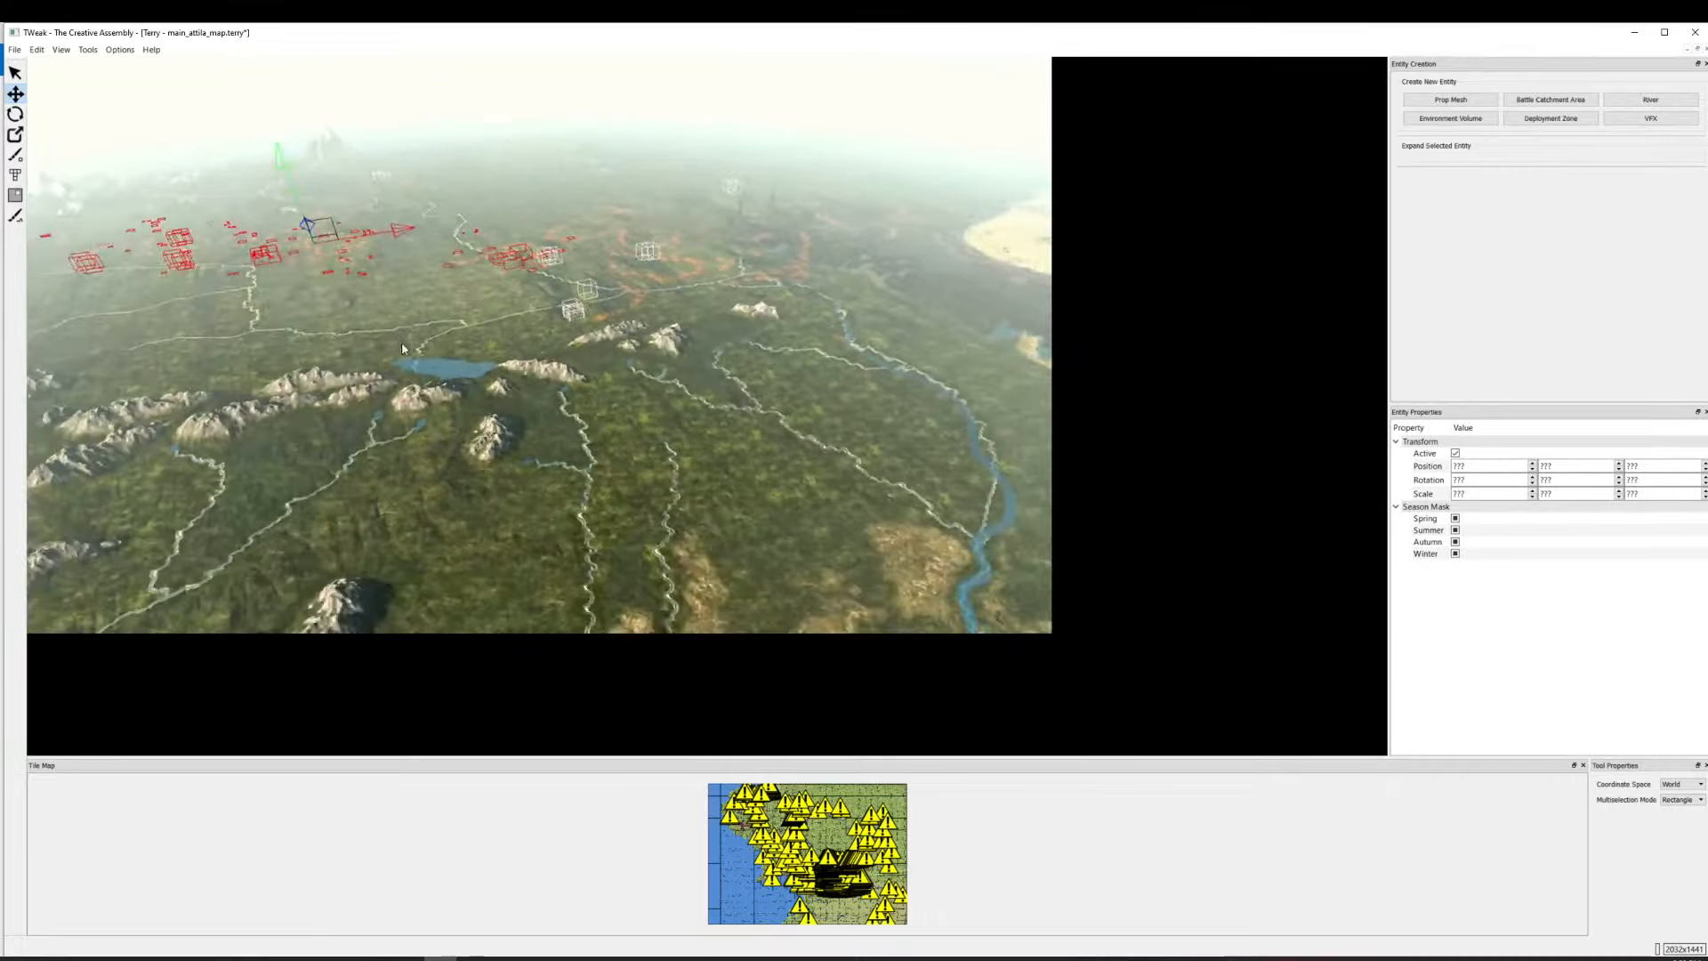
{"action": "left_click", "coordinate": [402, 341]}
Box-select the small props around the pyramids and across the desert up to the map edge, and delete them.
{"action": "left_click_drag", "start_coordinate": [774, 472], "coordinate": [511, 335]}
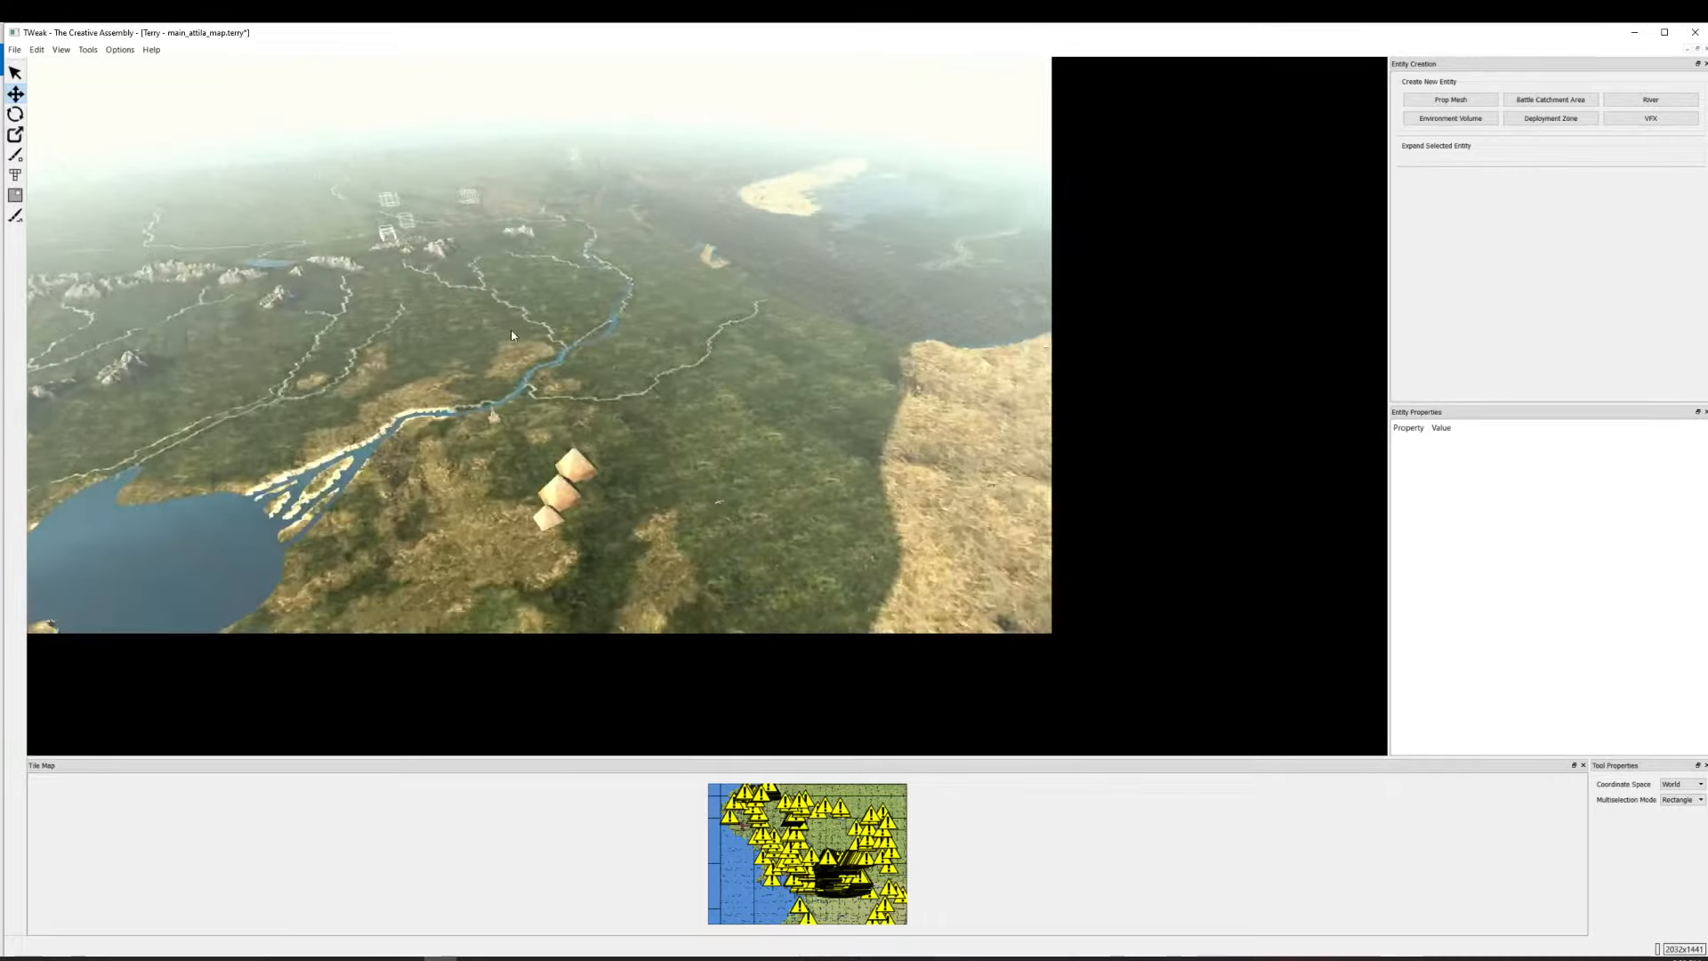
{"action": "left_click_drag", "start_coordinate": [738, 440], "coordinate": [374, 302]}
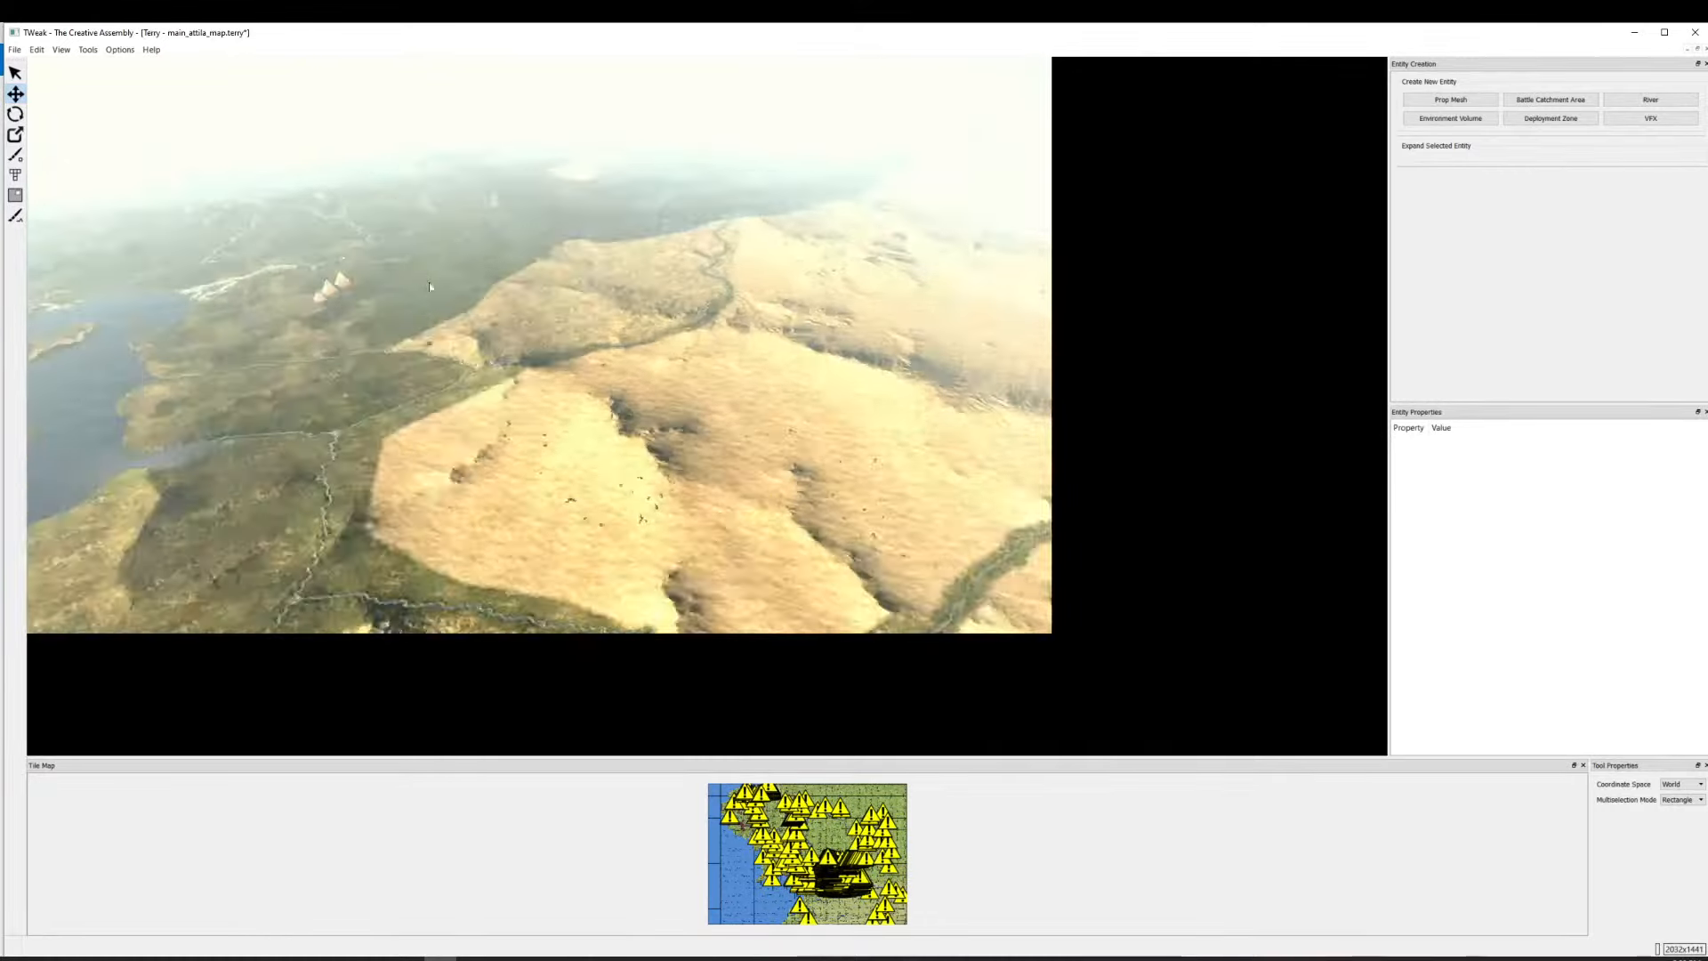
{"action": "left_click_drag", "start_coordinate": [694, 481], "coordinate": [401, 285]}
{"action": "left_click_drag", "start_coordinate": [1078, 566], "coordinate": [1080, 567]}
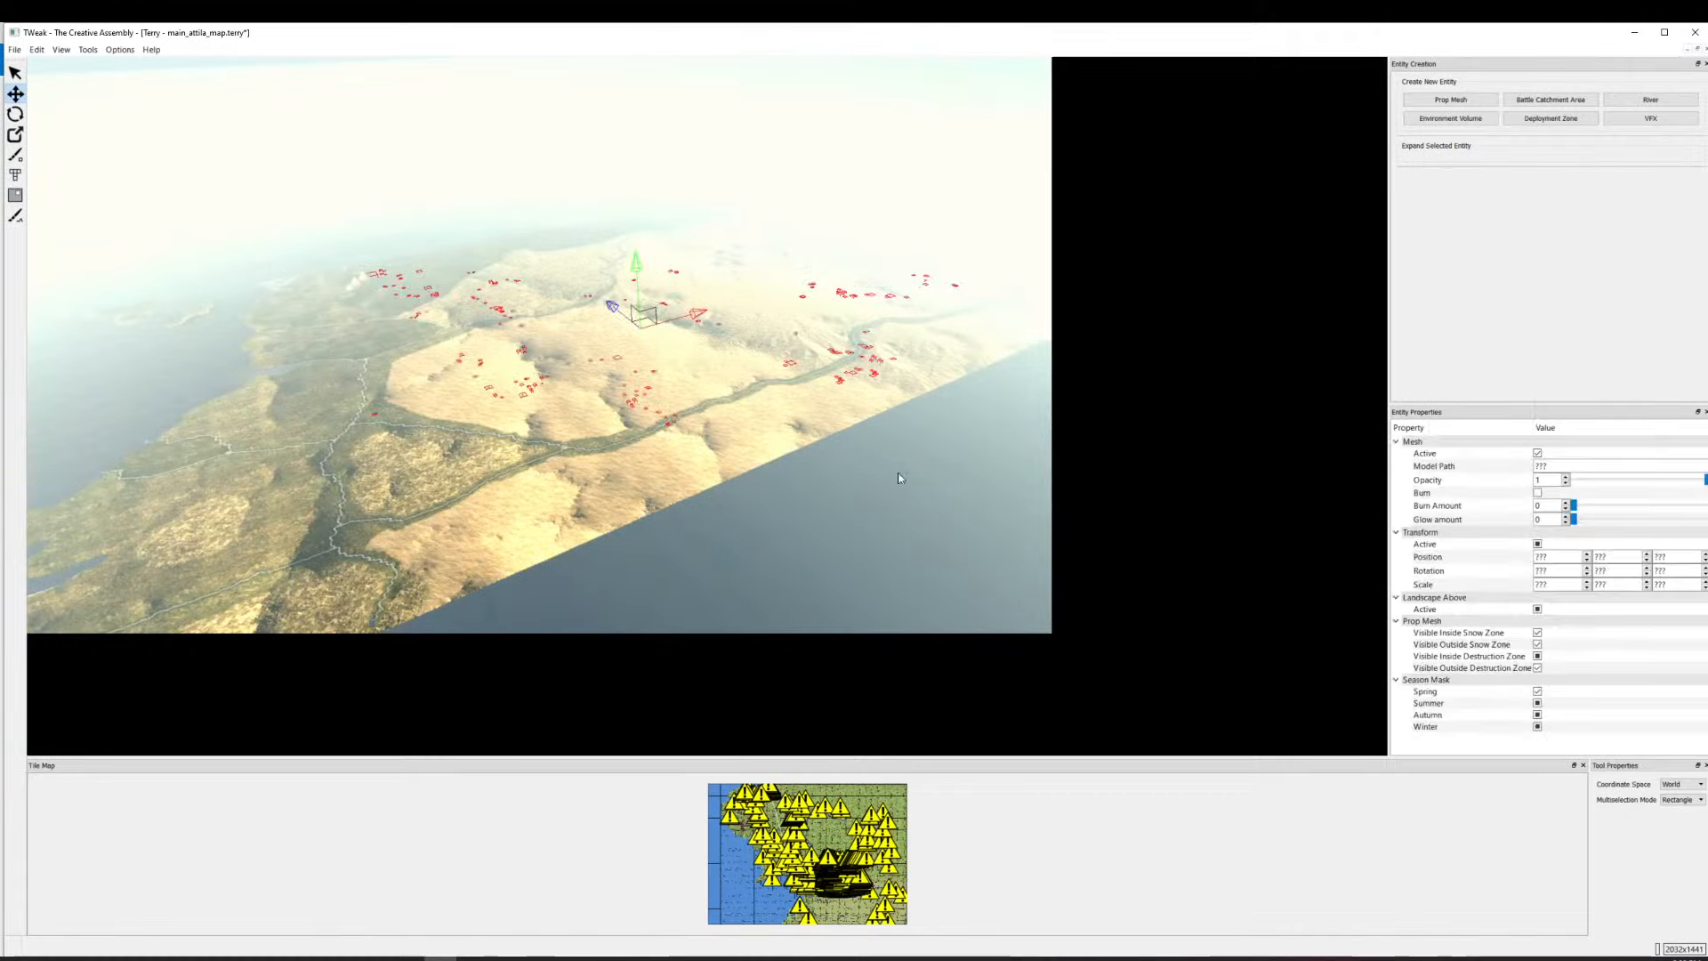
{"action": "left_click_drag", "start_coordinate": [623, 356], "coordinate": [738, 534]}
{"action": "left_click_drag", "start_coordinate": [506, 334], "coordinate": [541, 389]}
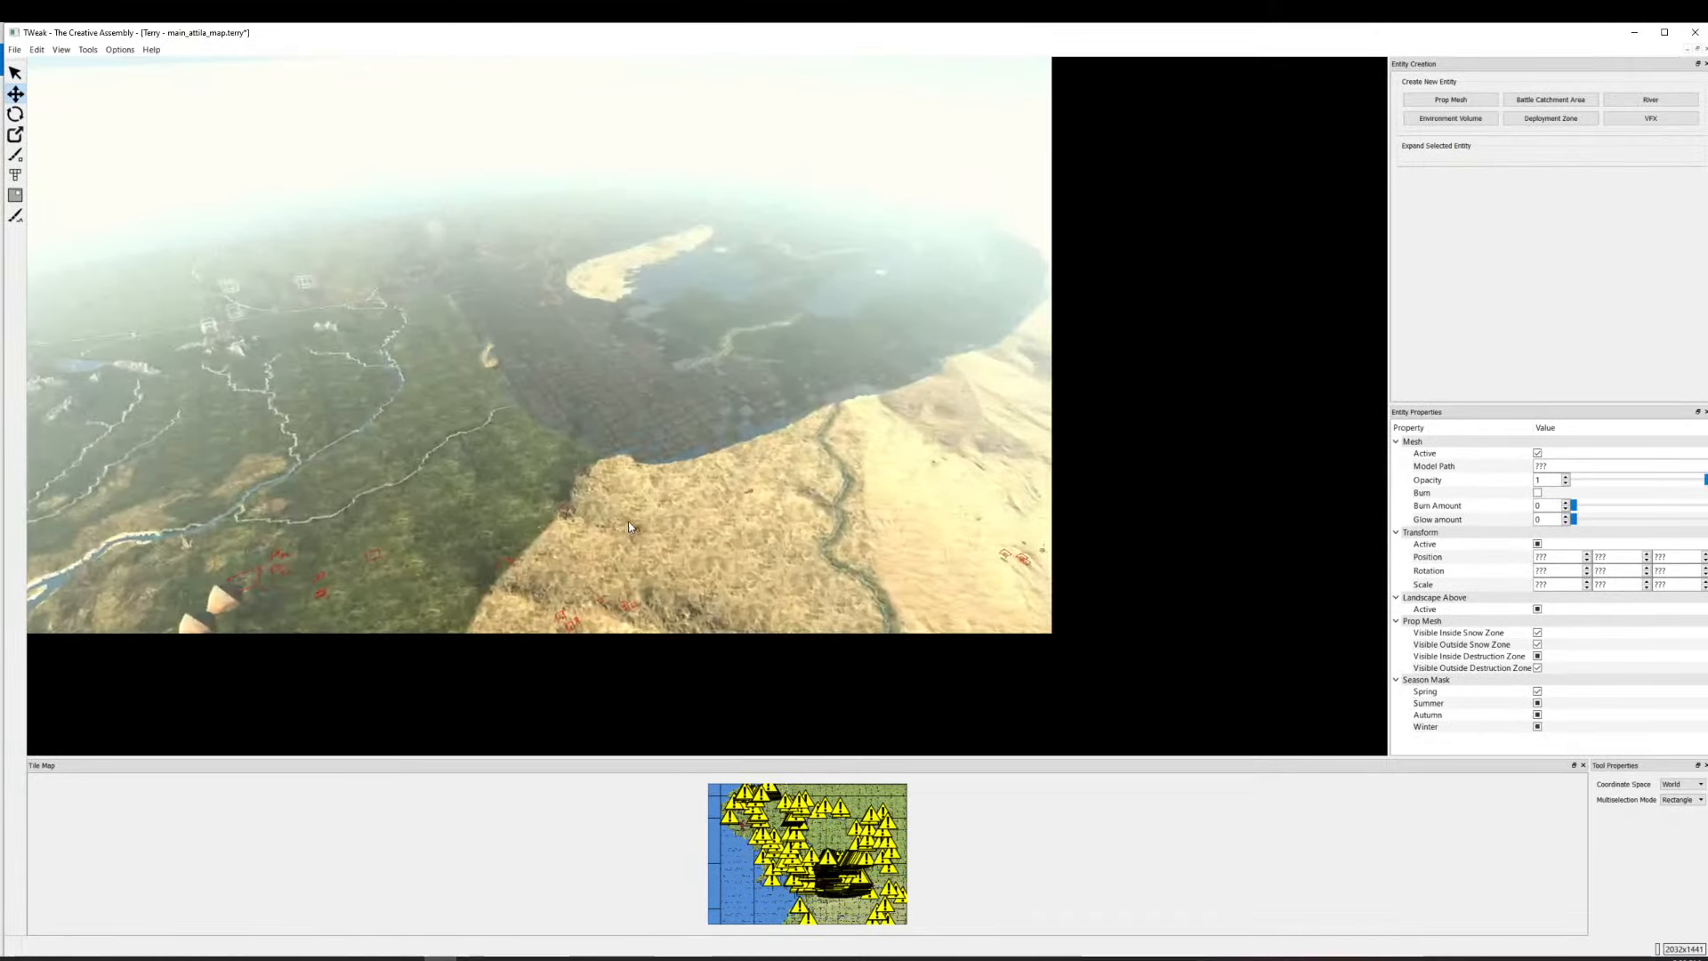
{"action": "left_click", "coordinate": [542, 389]}
{"action": "left_click_drag", "start_coordinate": [800, 481], "coordinate": [808, 600]}
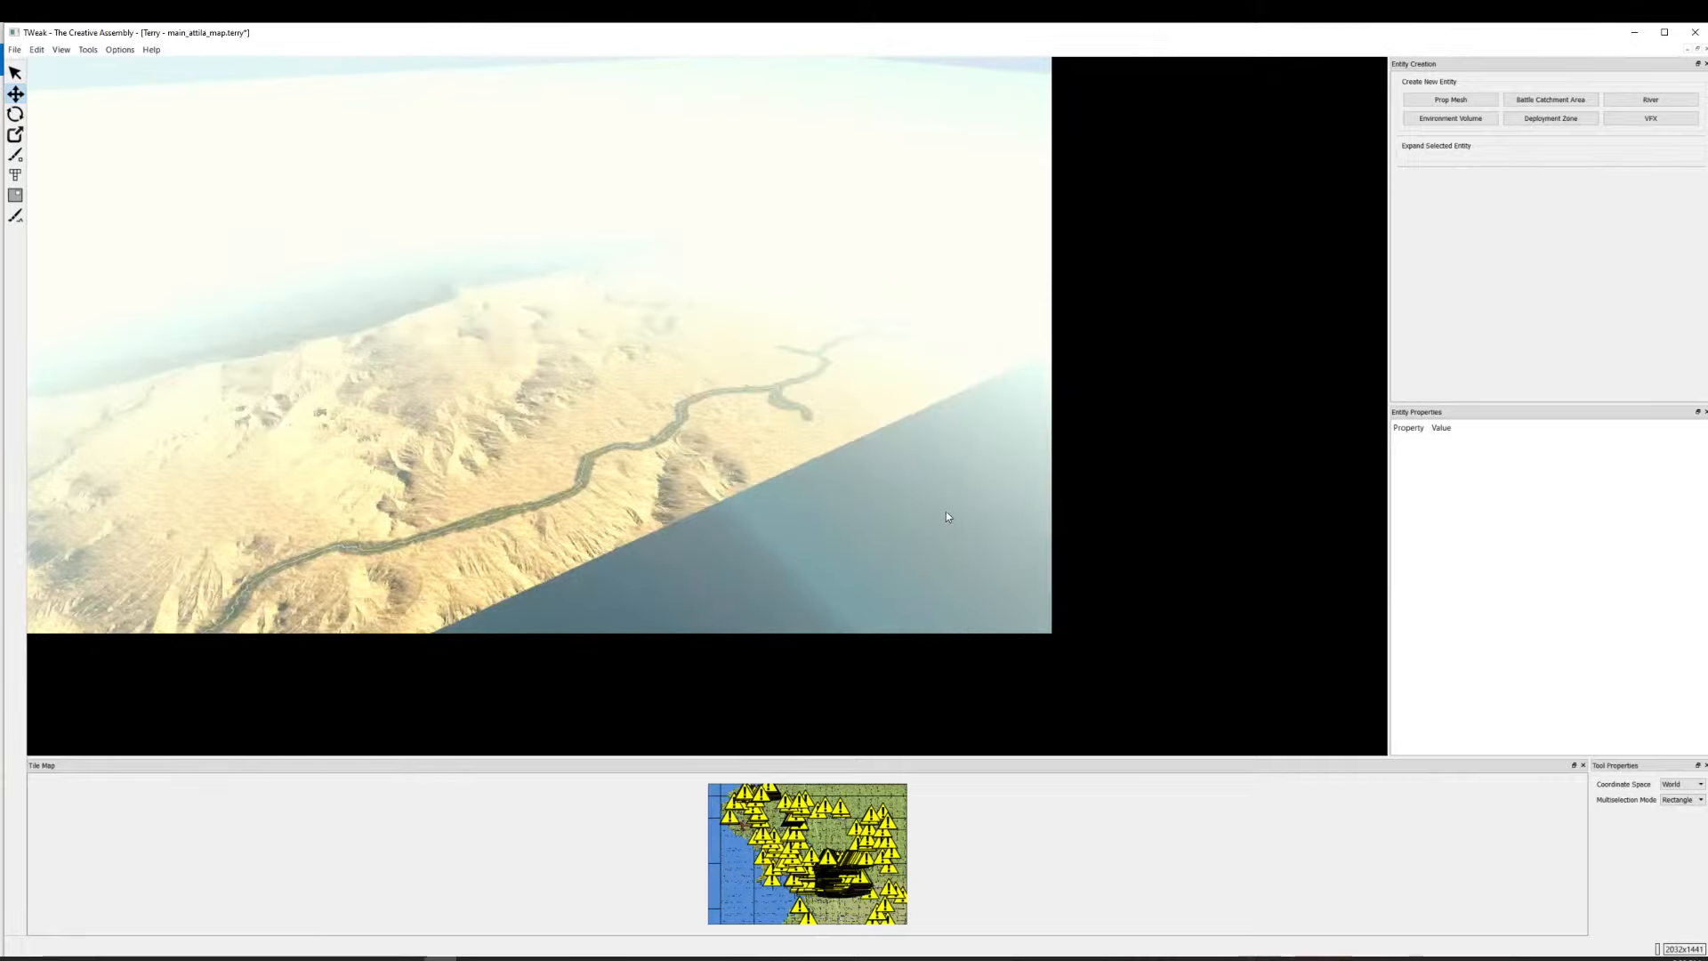
{"action": "left_click", "coordinate": [815, 451]}
{"action": "left_click", "coordinate": [808, 600]}
Box-select the entities over the forested land around the snowy mountain ring, and delete them.
{"action": "left_click_drag", "start_coordinate": [511, 358], "coordinate": [711, 534]}
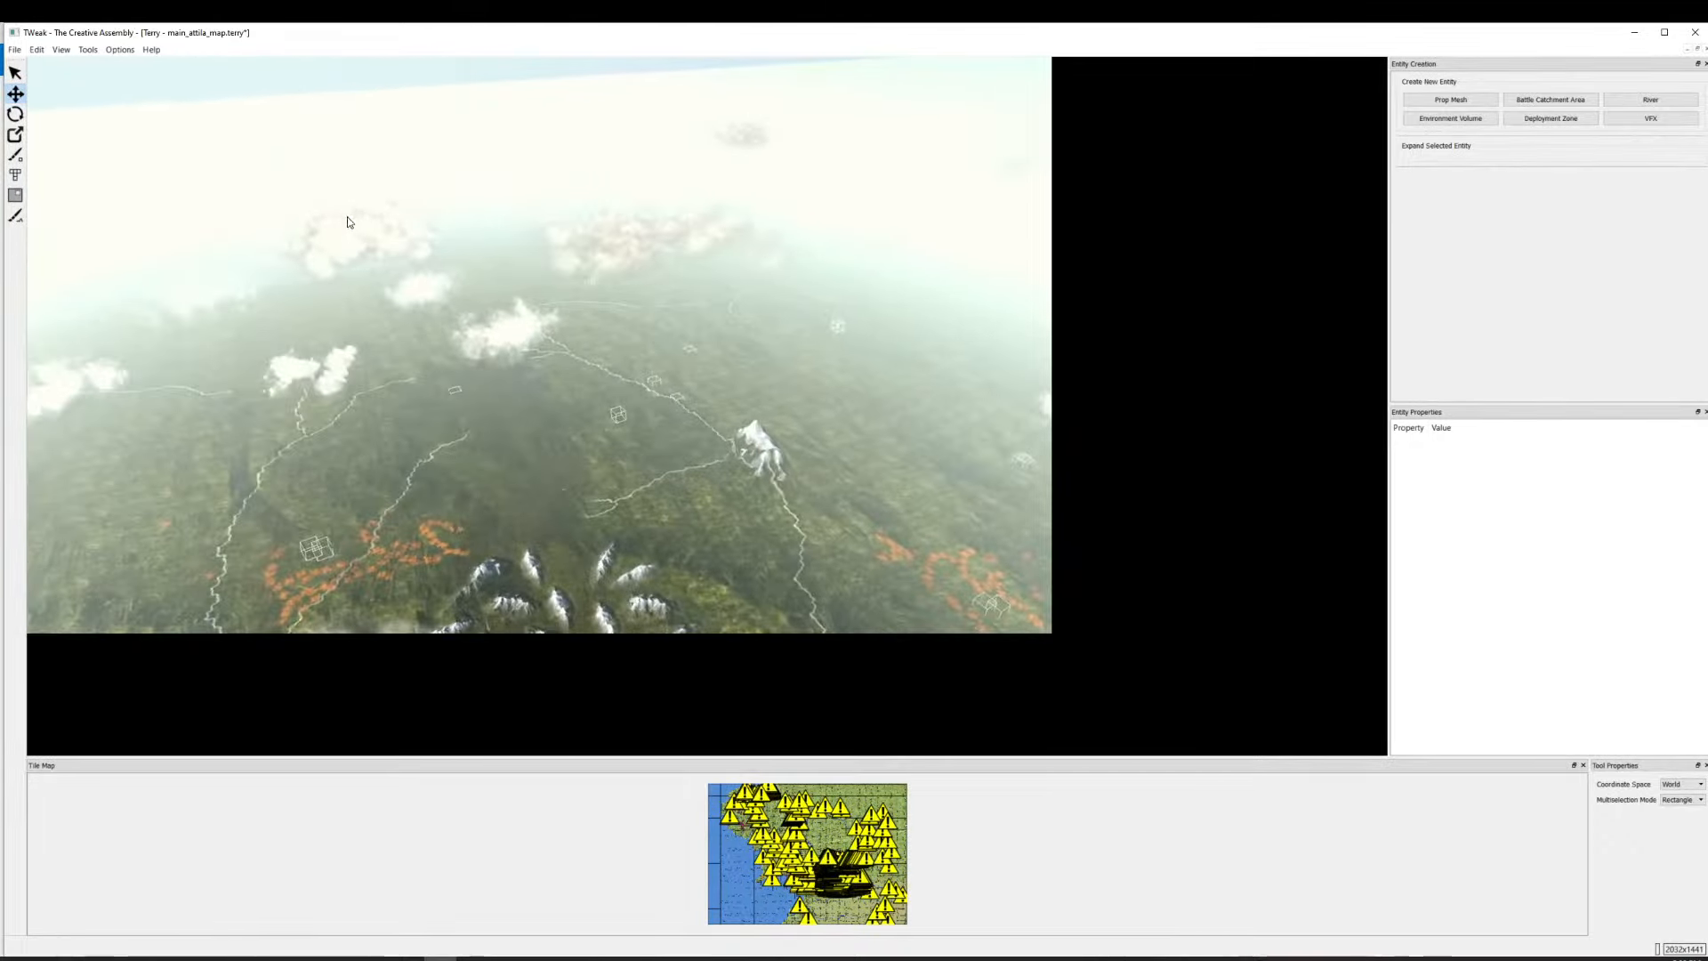
{"action": "left_click", "coordinate": [773, 316]}
{"action": "key", "text": "Delete"}
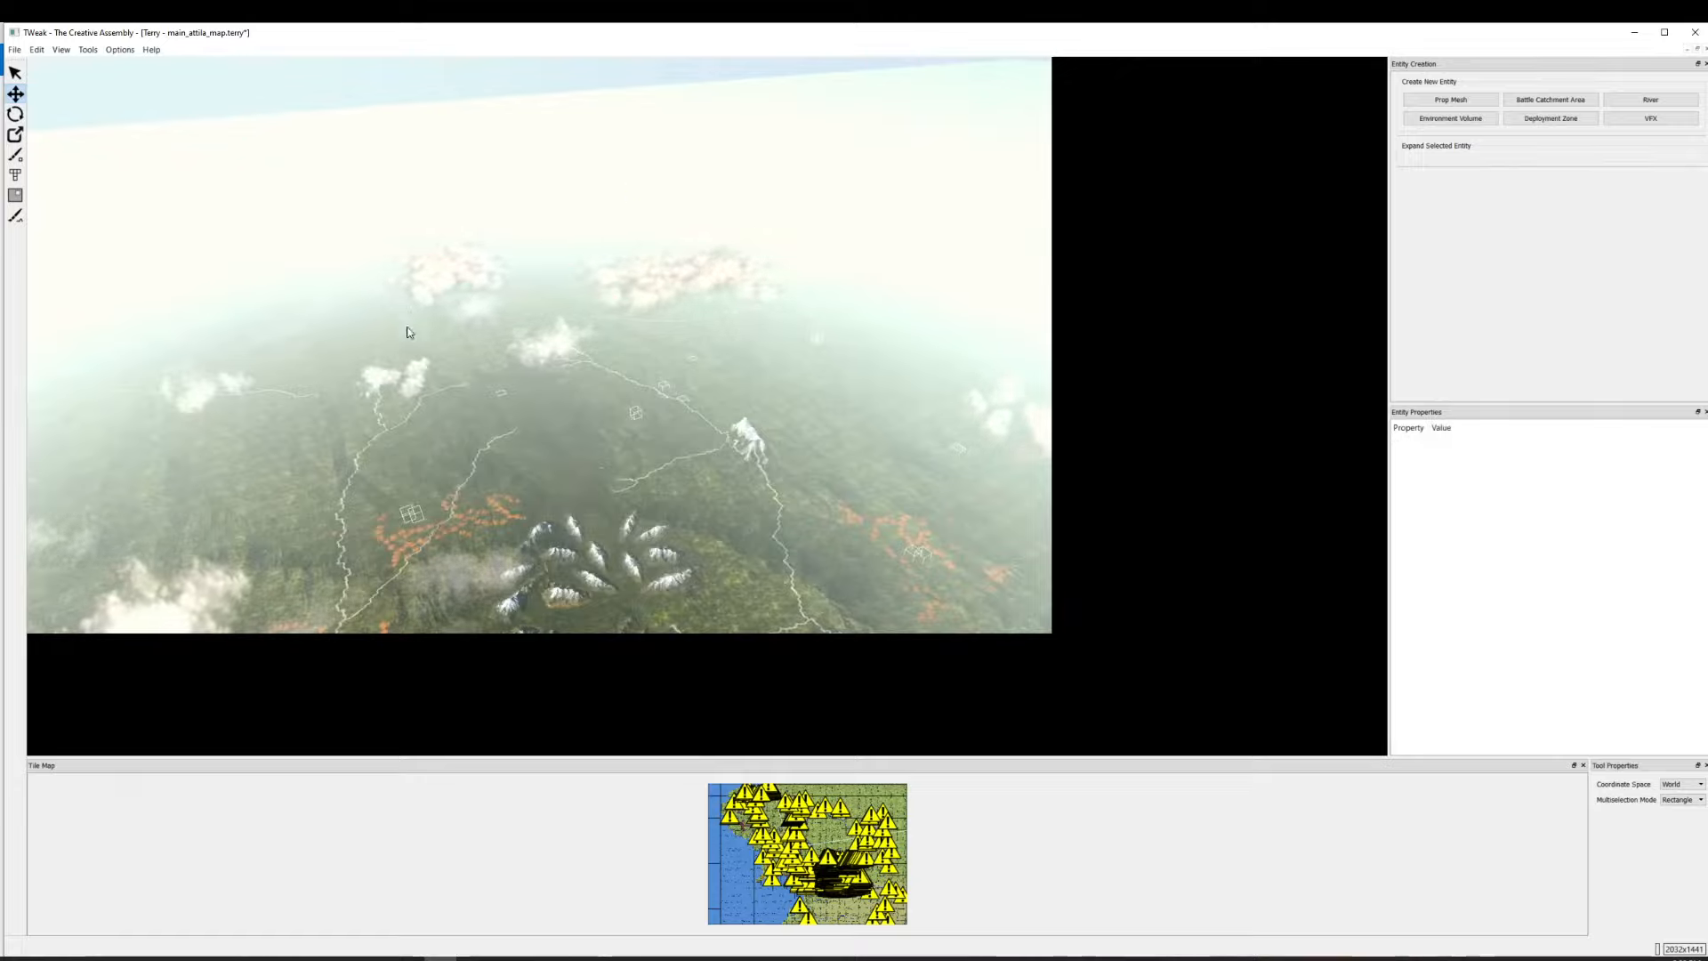
Box-select the entities along the coast and bays beyond the snowy mountains, and delete them.
{"action": "left_click_drag", "start_coordinate": [372, 388], "coordinate": [753, 244]}
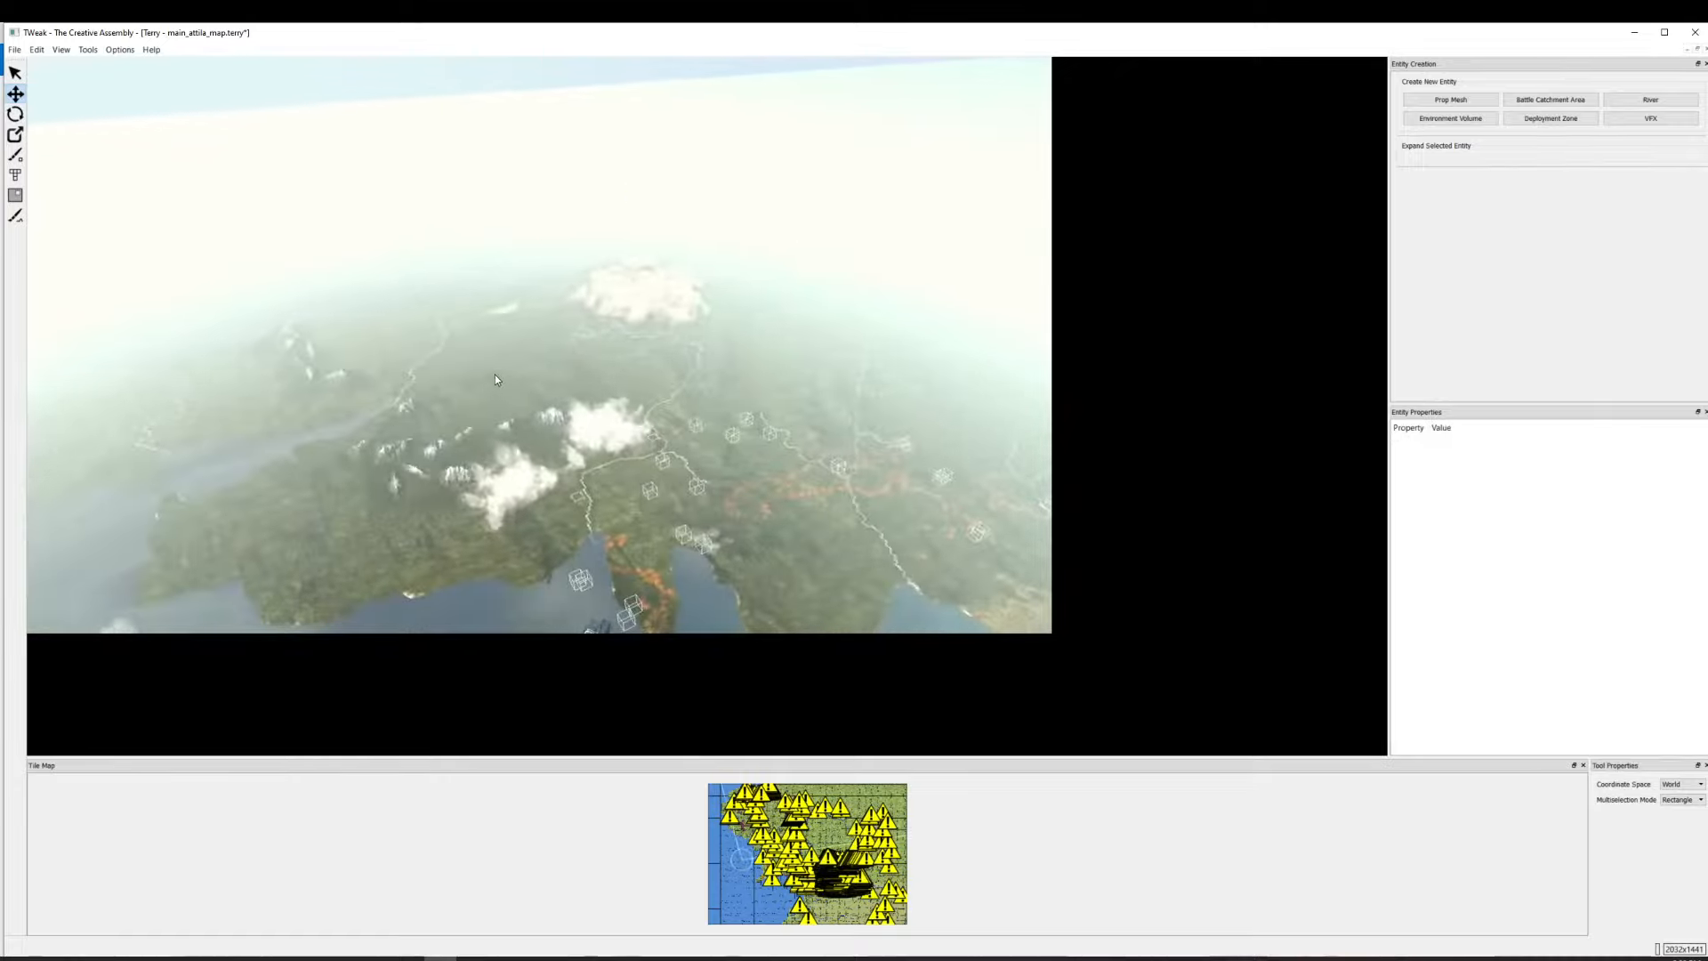
{"action": "left_click_drag", "start_coordinate": [494, 380], "coordinate": [339, 356]}
{"action": "left_click_drag", "start_coordinate": [752, 490], "coordinate": [753, 489]}
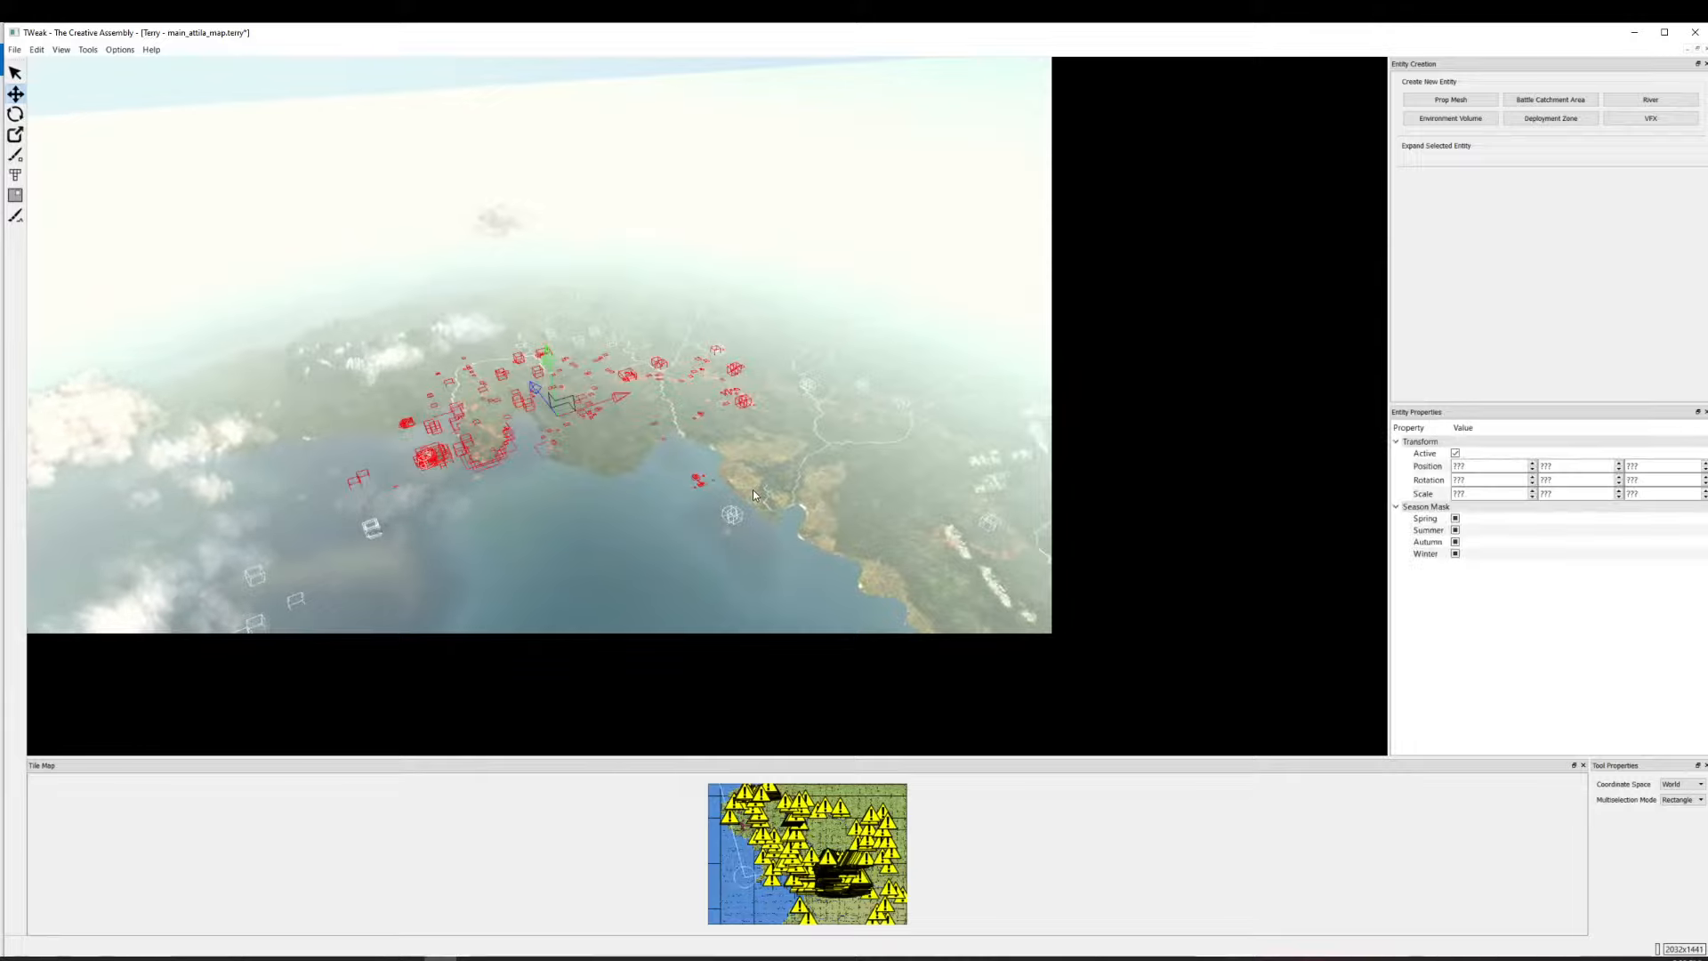
{"action": "key", "text": "Delete"}
Box-select the entities on the long mountainous peninsula and its offshore waters, and delete them.
{"action": "left_click_drag", "start_coordinate": [679, 342], "coordinate": [392, 335]}
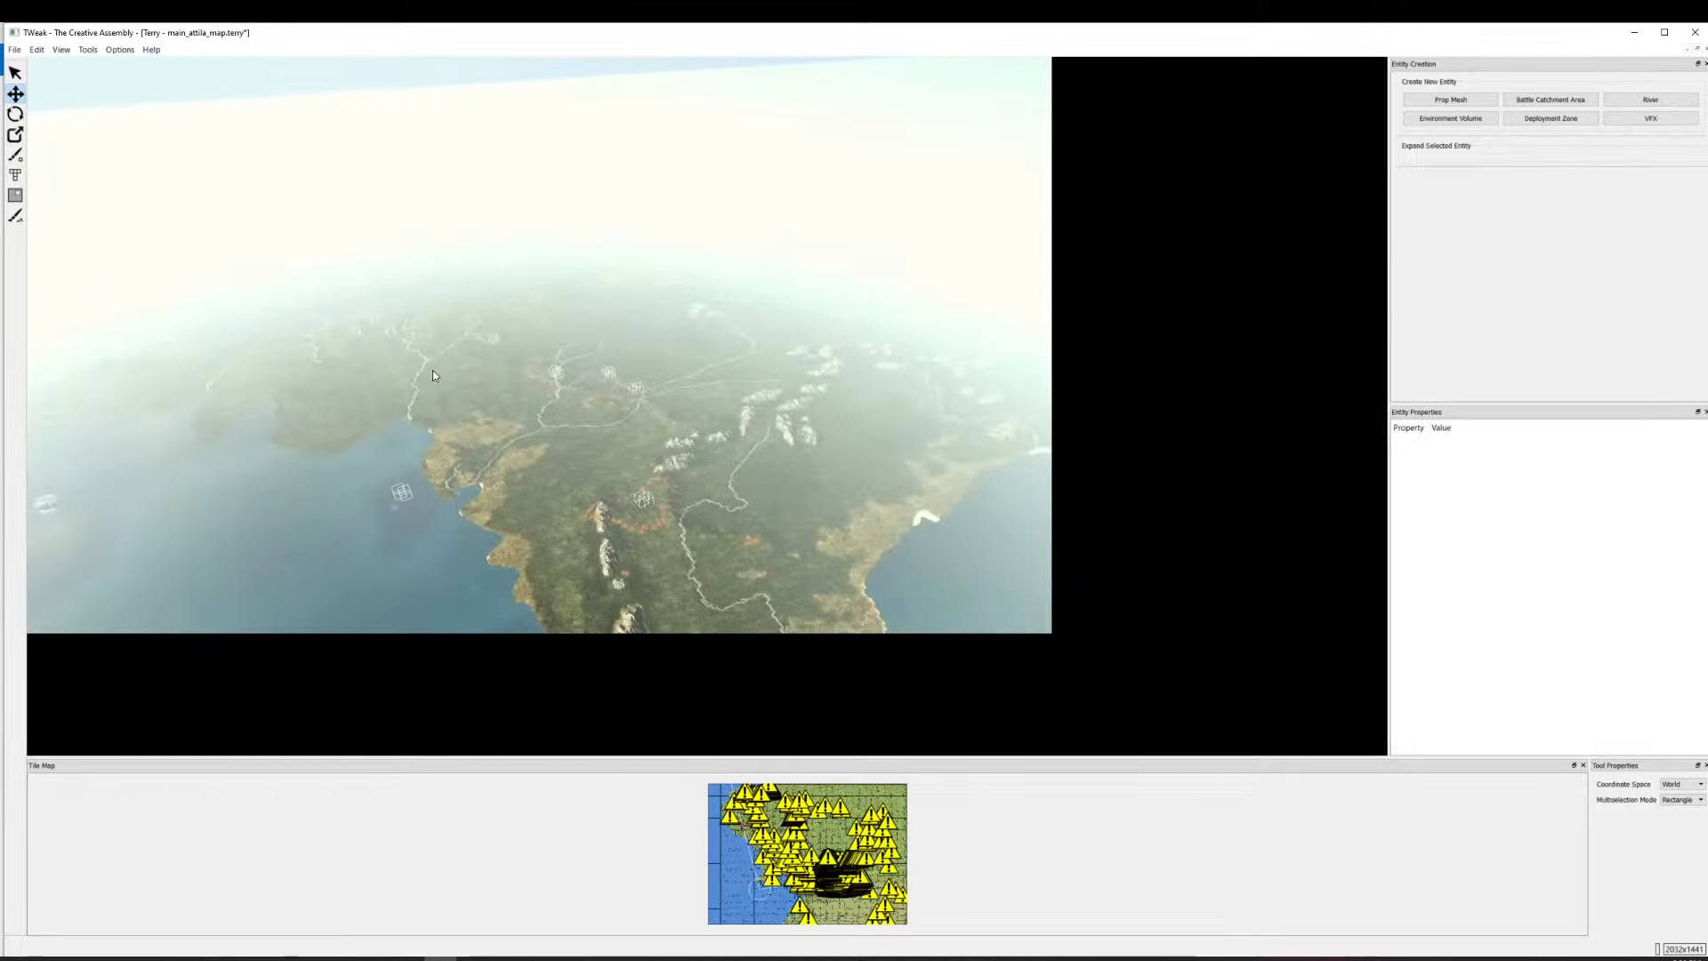
{"action": "left_click_drag", "start_coordinate": [730, 592], "coordinate": [391, 356]}
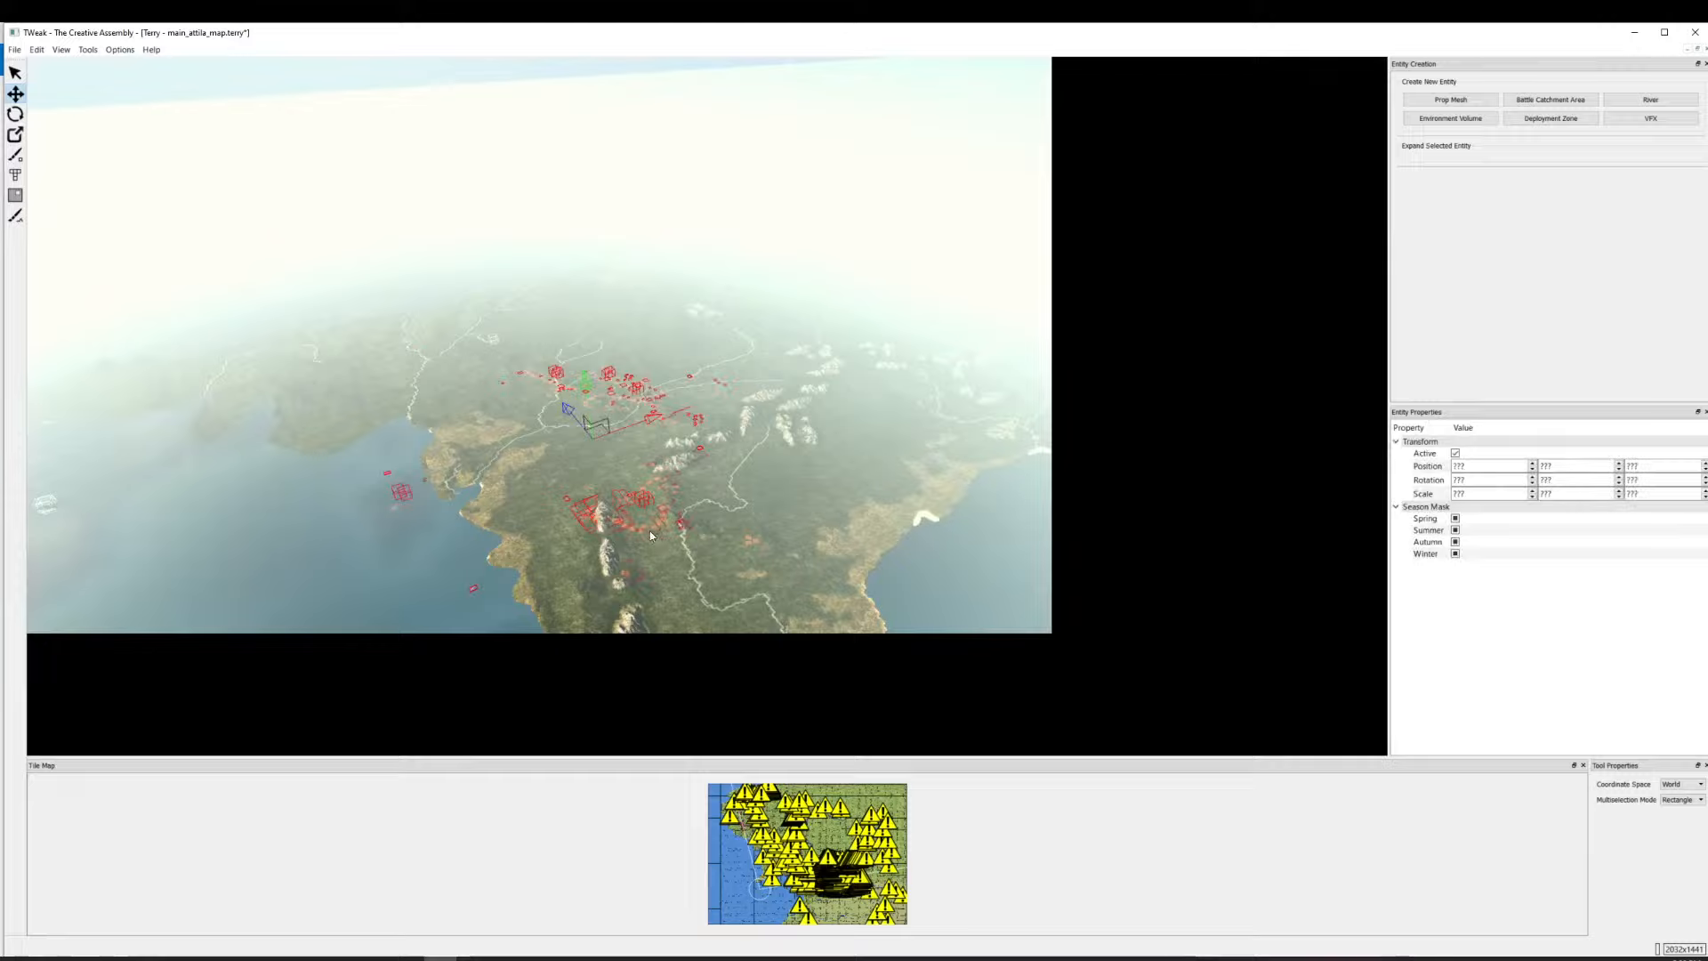
{"action": "key", "text": "Delete"}
{"action": "left_click", "coordinate": [494, 339]}
{"action": "key", "text": "Delete"}
{"action": "left_click_drag", "start_coordinate": [766, 382], "coordinate": [670, 430]}
{"action": "scroll", "coordinate": [465, 429], "scroll_direction": "up", "scroll_amount": 4}
{"action": "scroll", "coordinate": [671, 431], "scroll_direction": "up", "scroll_amount": 2}
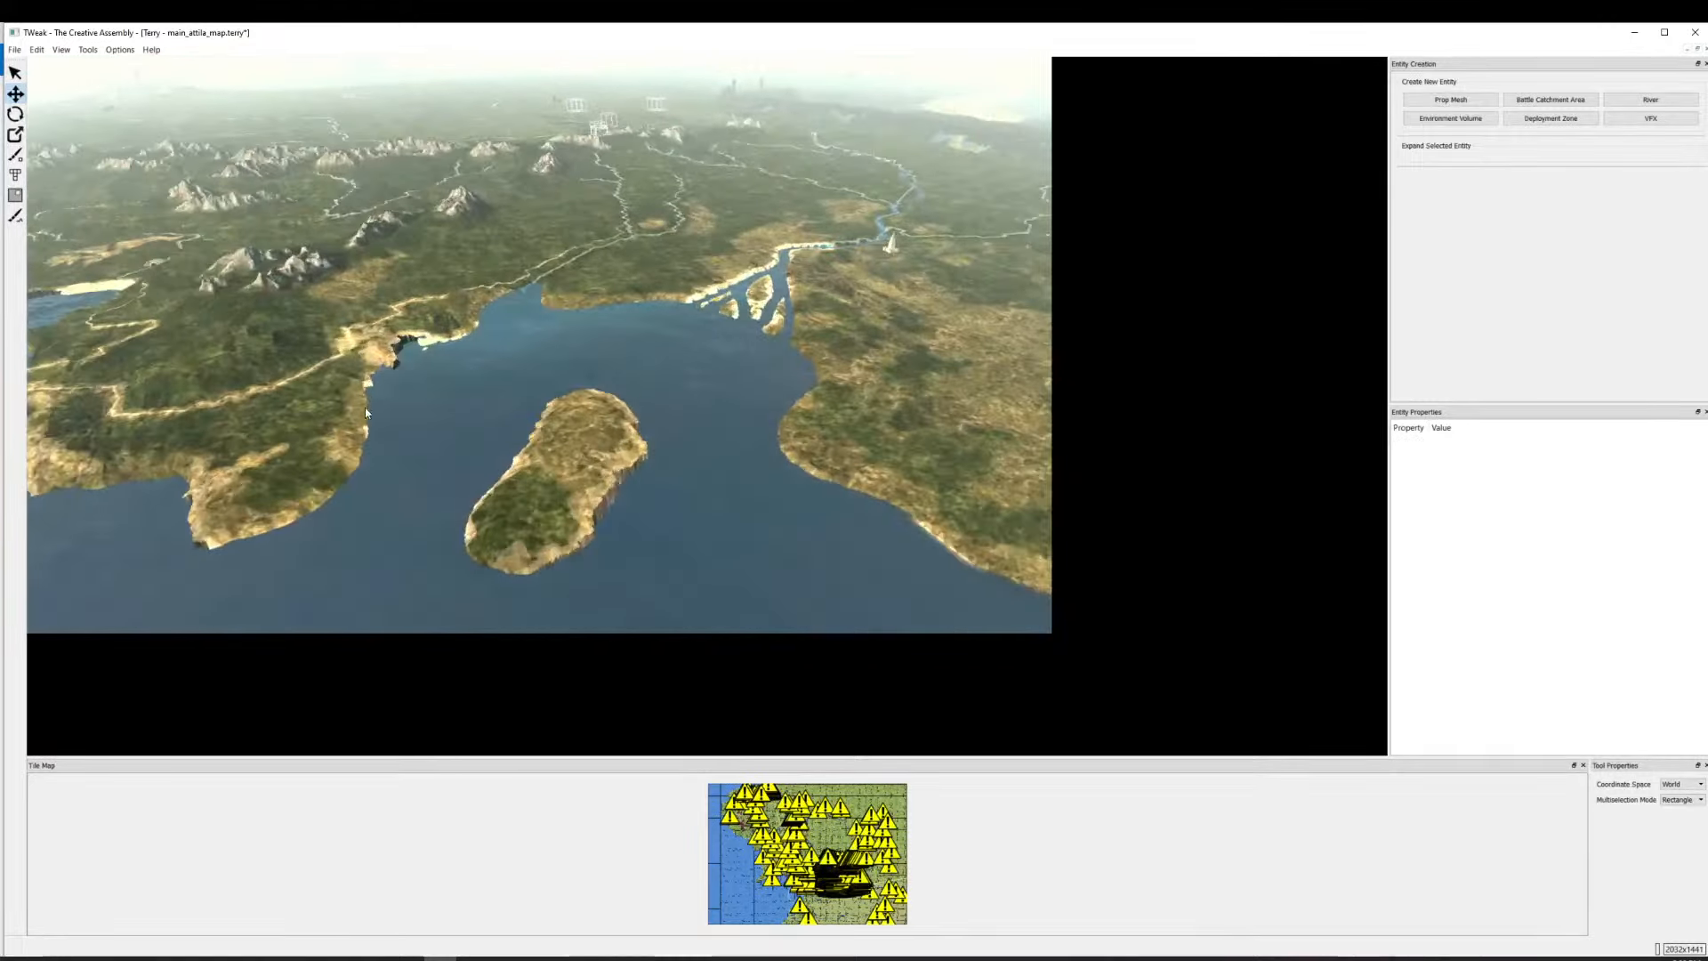
Box-select the orange tree props along the river valley in front of the snowy mountains, and delete them.
{"action": "left_click_drag", "start_coordinate": [365, 408], "coordinate": [819, 433]}
{"action": "scroll", "coordinate": [819, 433], "scroll_direction": "up", "scroll_amount": 3}
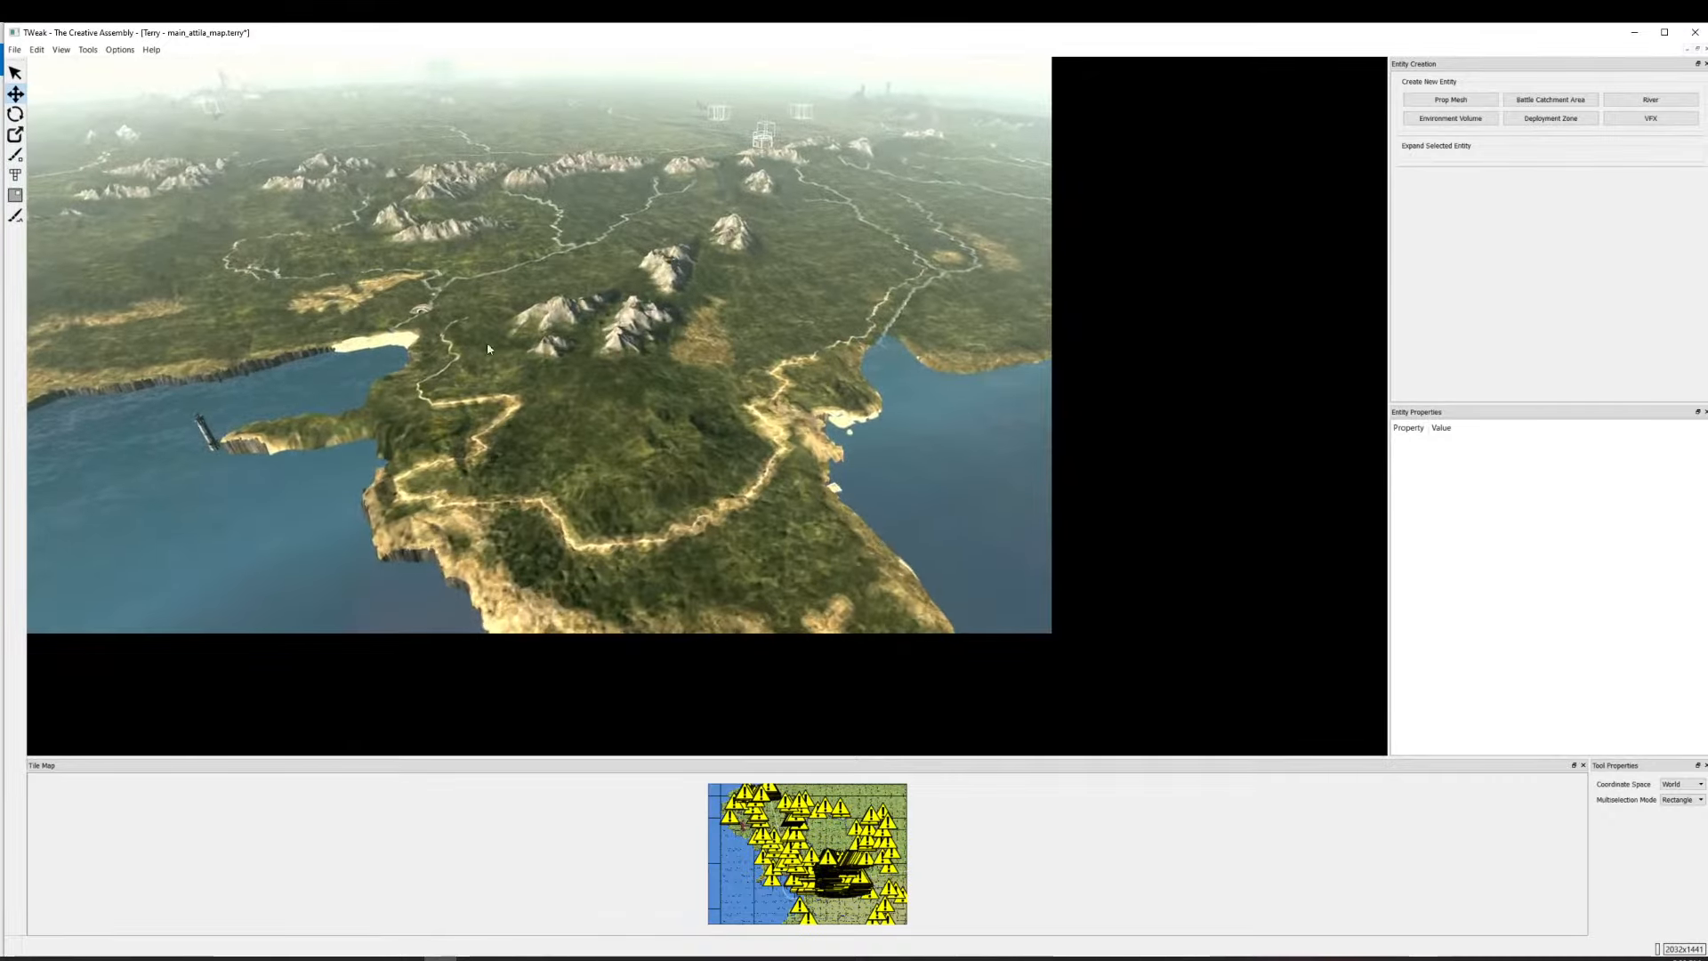
{"action": "left_click_drag", "start_coordinate": [487, 342], "coordinate": [714, 500]}
{"action": "left_click_drag", "start_coordinate": [338, 296], "coordinate": [605, 498]}
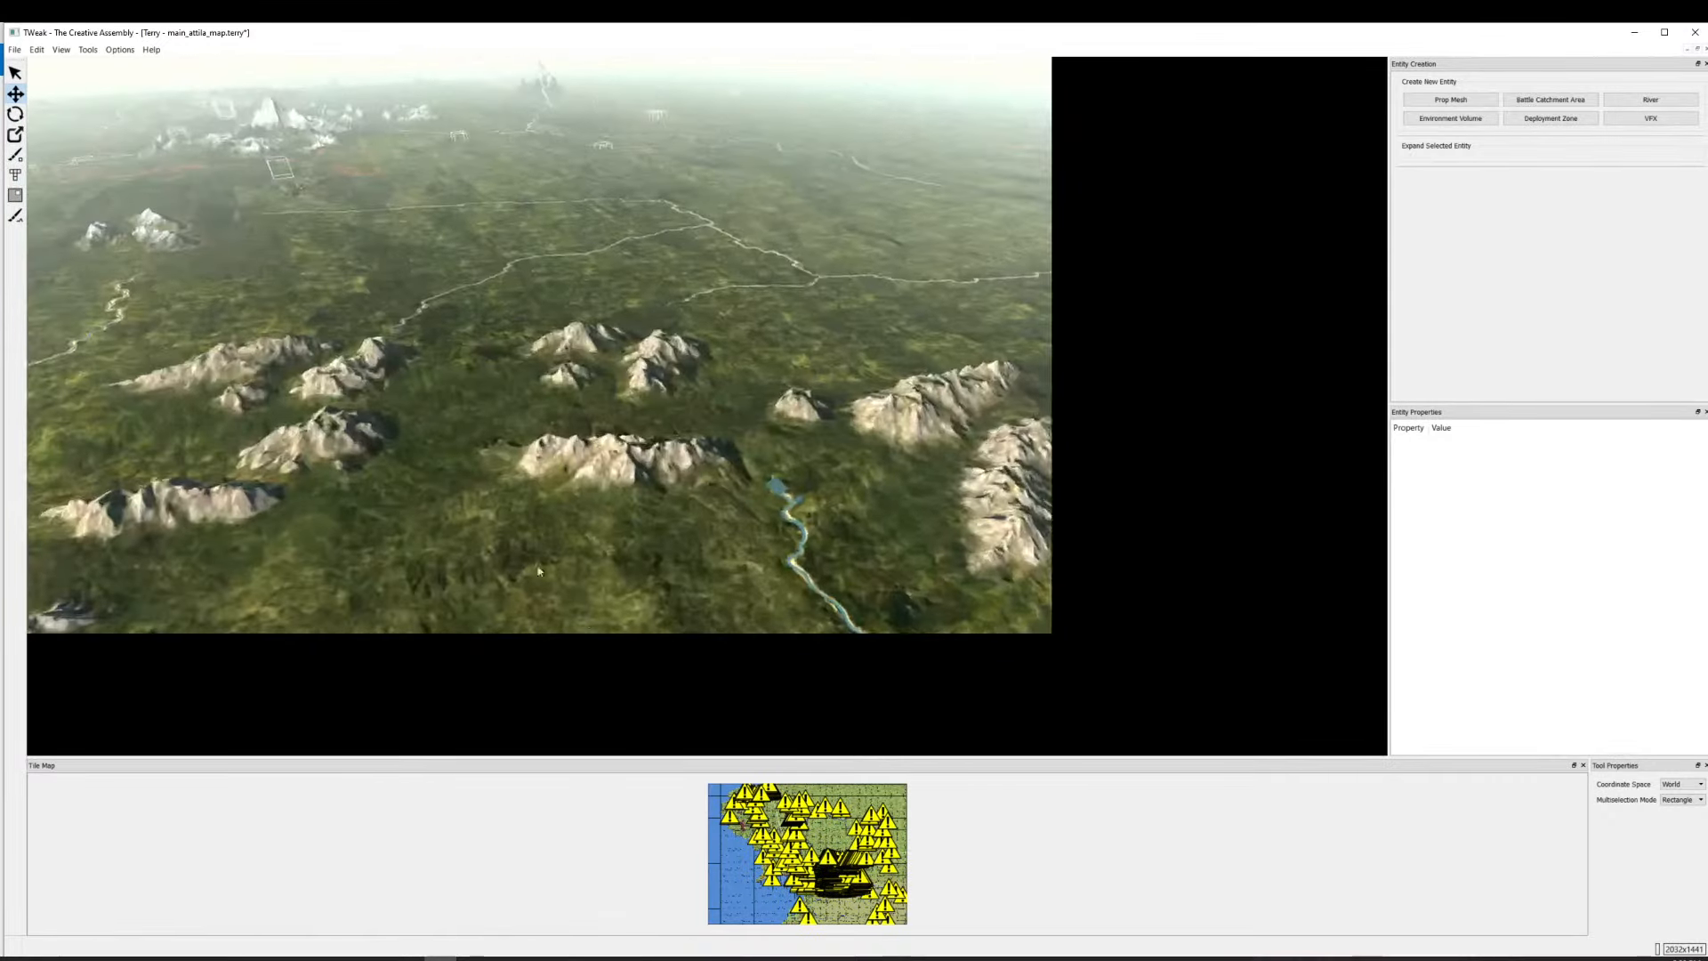
{"action": "left_click_drag", "start_coordinate": [249, 231], "coordinate": [270, 125]}
{"action": "left_click_drag", "start_coordinate": [274, 233], "coordinate": [250, 191]}
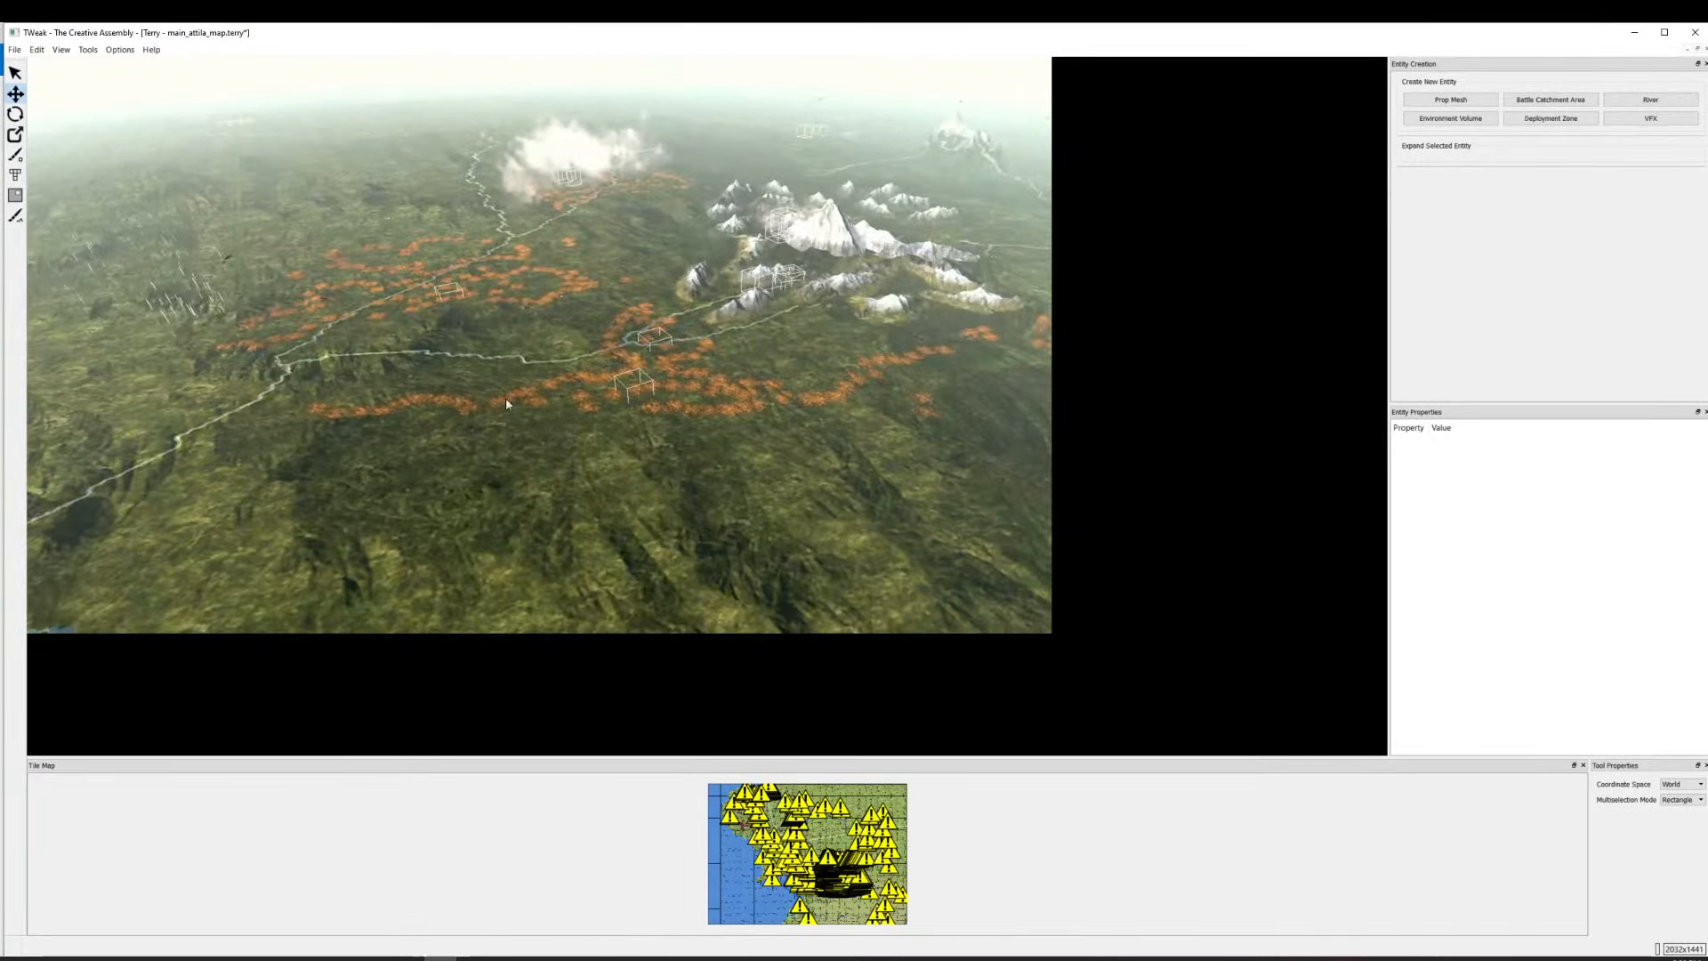
{"action": "left_click_drag", "start_coordinate": [505, 399], "coordinate": [557, 424]}
{"action": "key", "text": "Delete"}
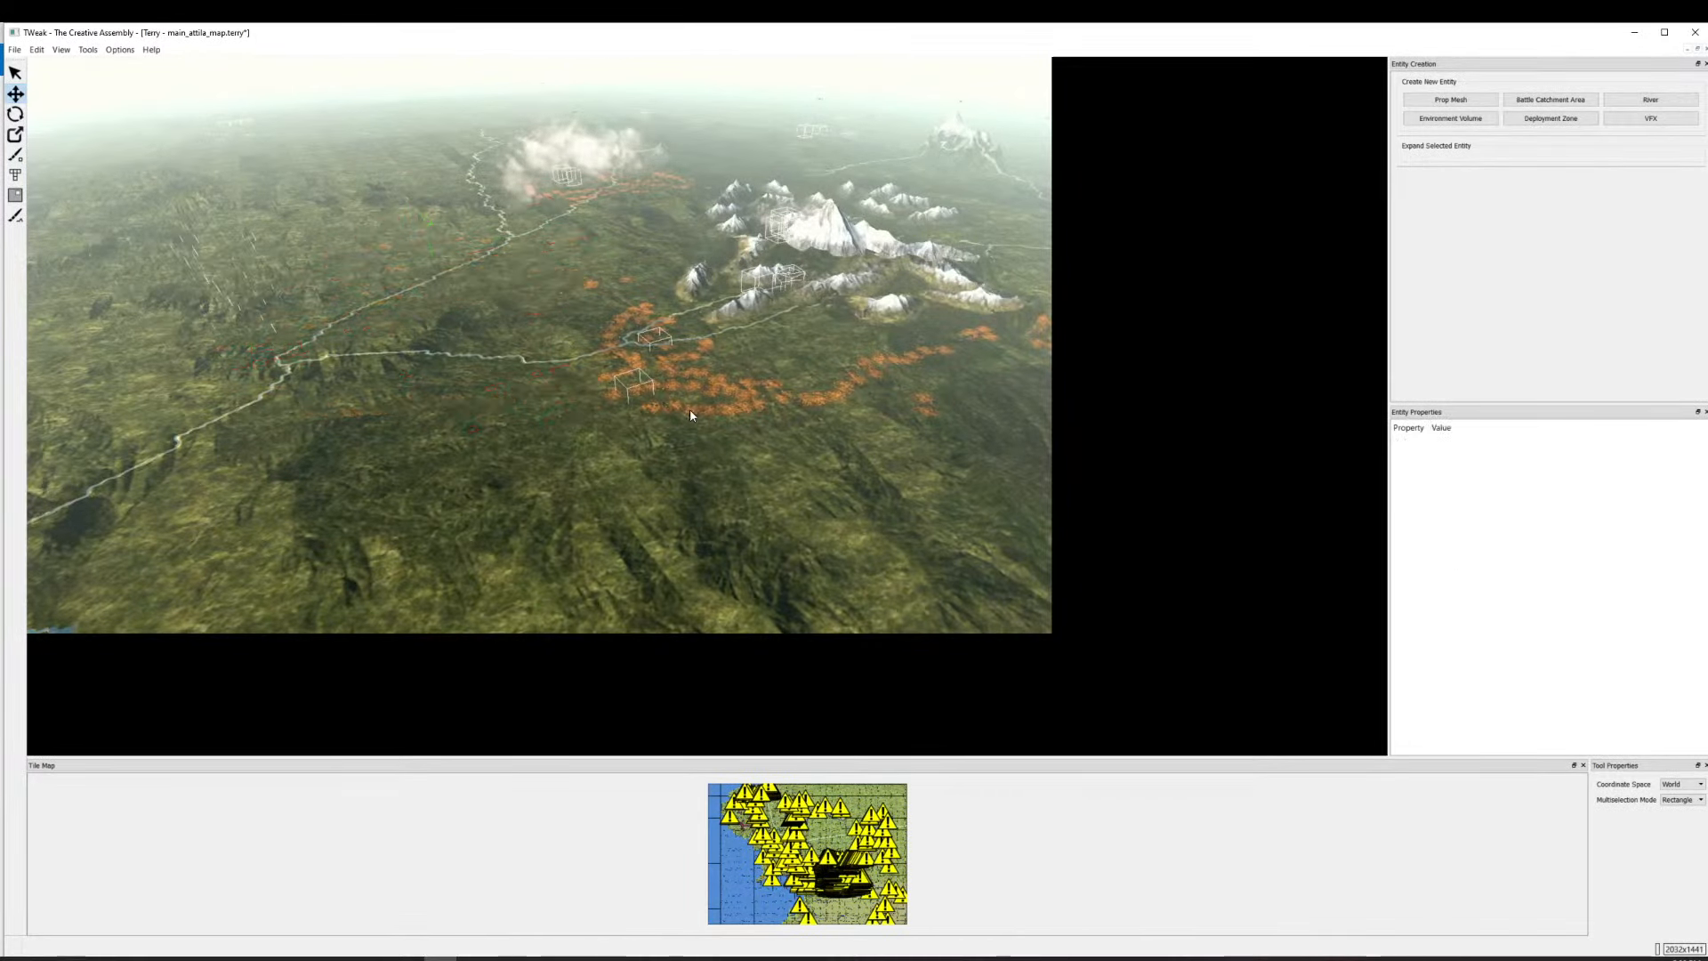
Select the remaining orange trees around the river bend beside the snowy mountains, and delete them.
{"action": "left_click", "coordinate": [691, 415]}
{"action": "key", "text": "Delete"}
{"action": "left_click", "coordinate": [620, 300]}
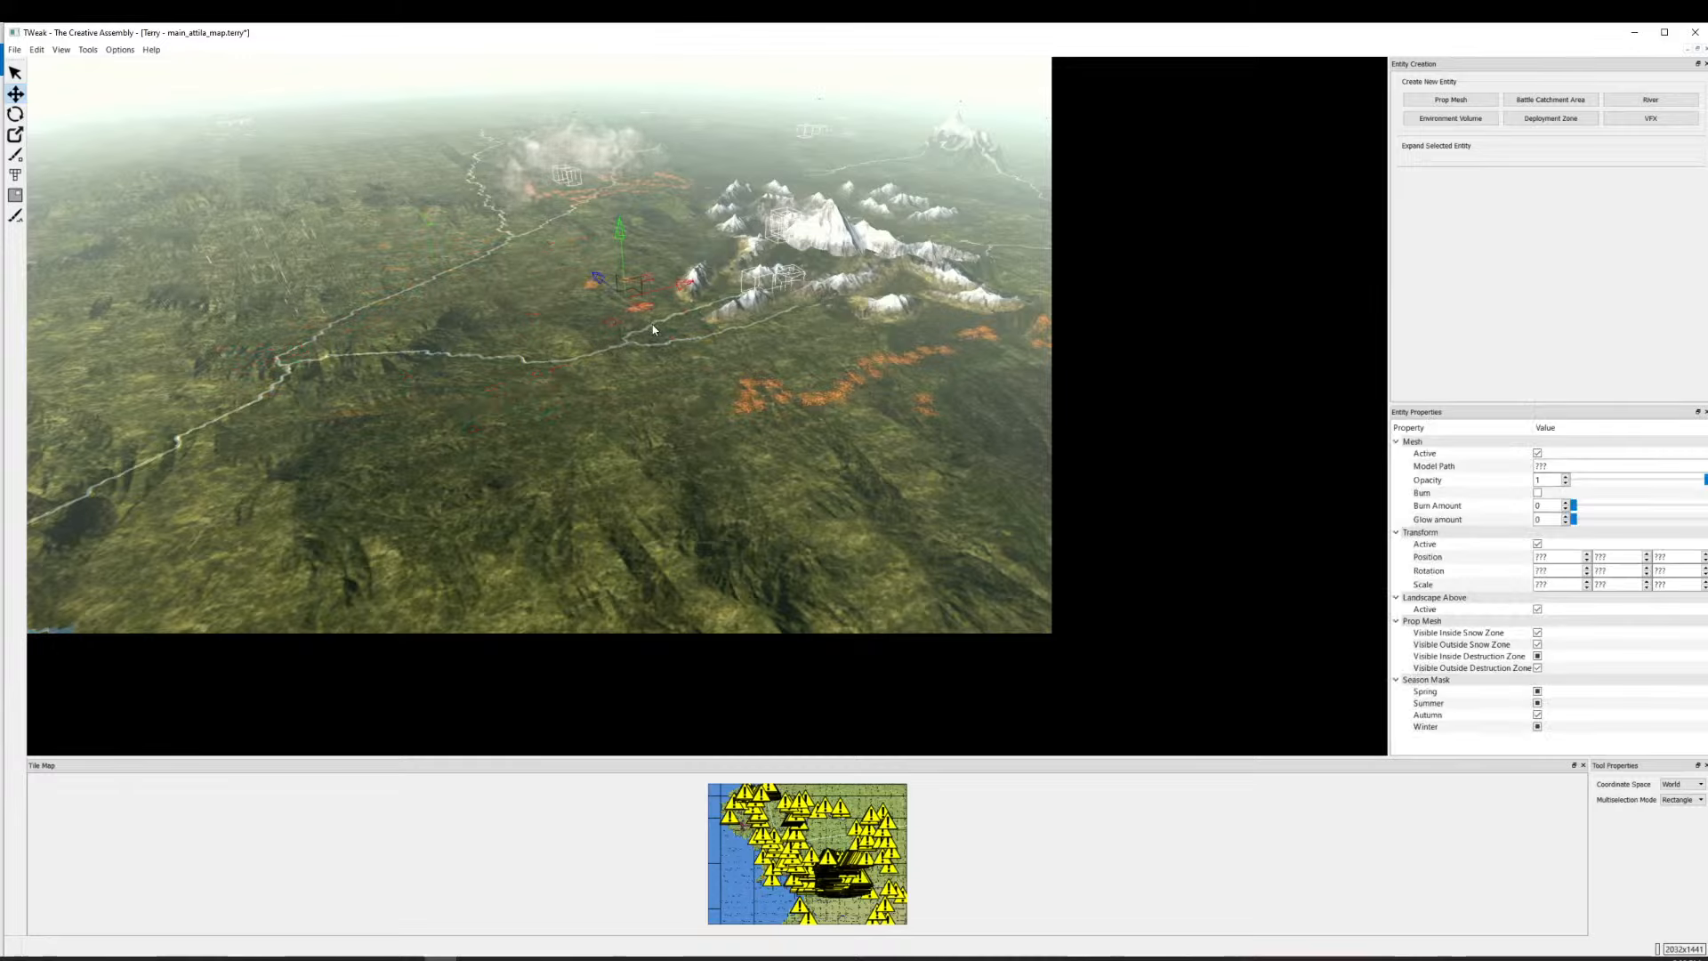
{"action": "key", "text": "Delete"}
Box-select the orange tree patch near the river fork behind the snowy mountains and the props farther out, and delete them.
{"action": "left_click_drag", "start_coordinate": [541, 270], "coordinate": [500, 484]}
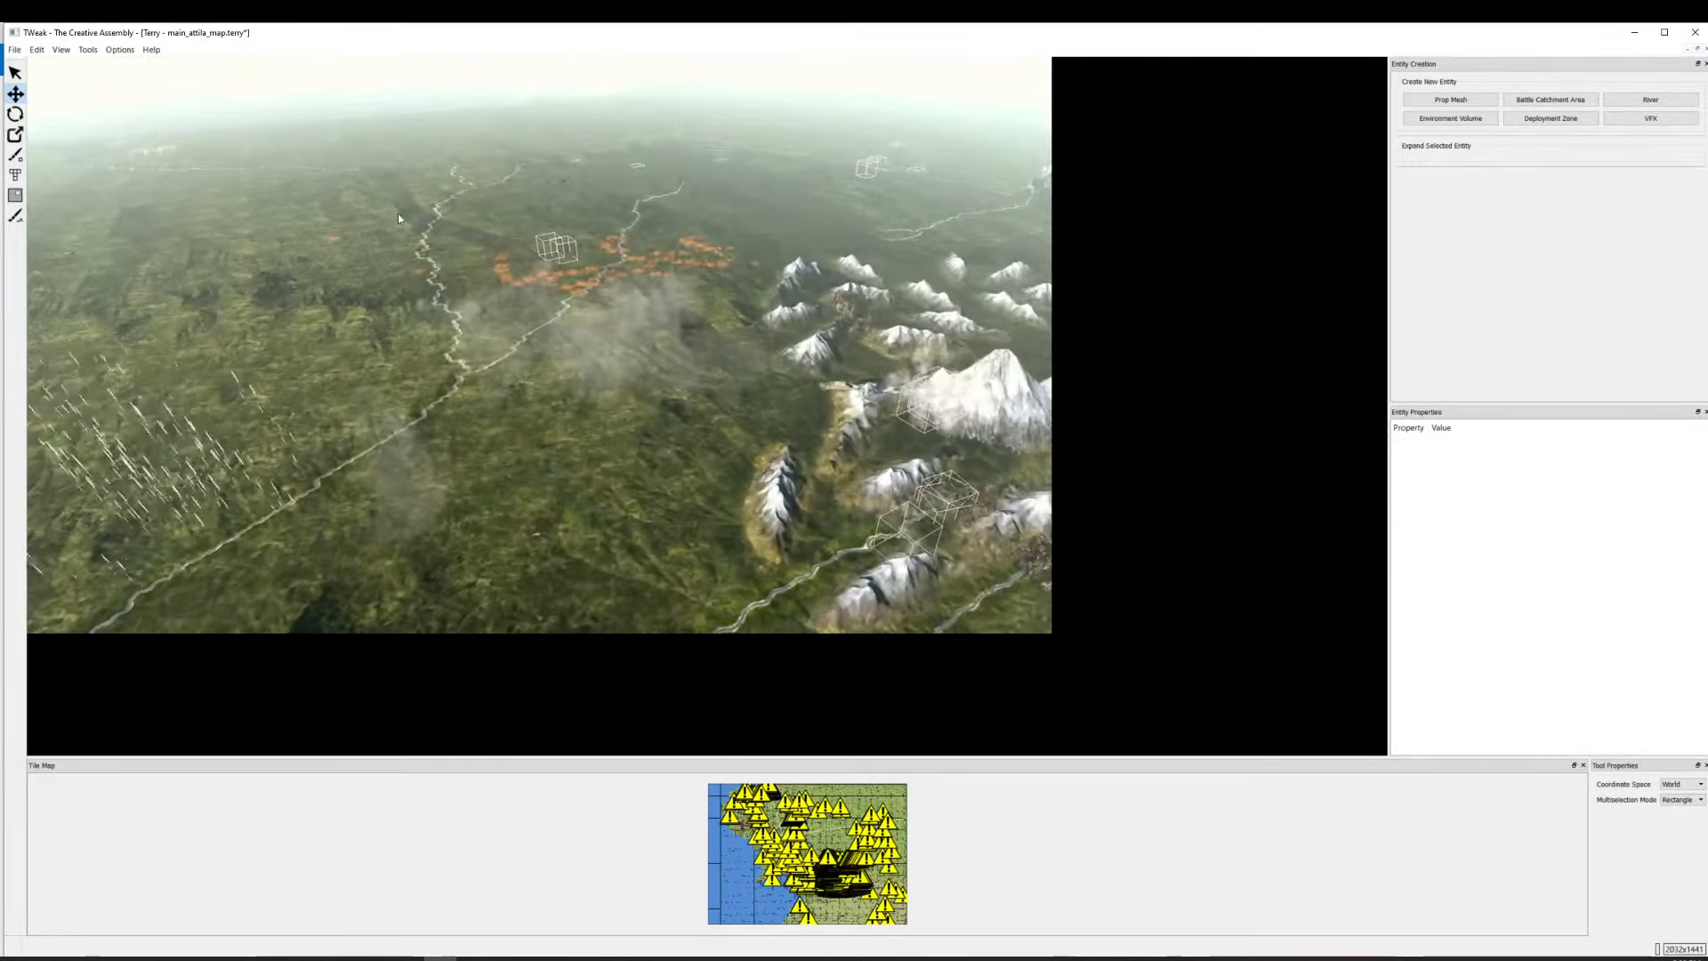
{"action": "left_click_drag", "start_coordinate": [694, 336], "coordinate": [487, 210]}
{"action": "key", "text": "Delete"}
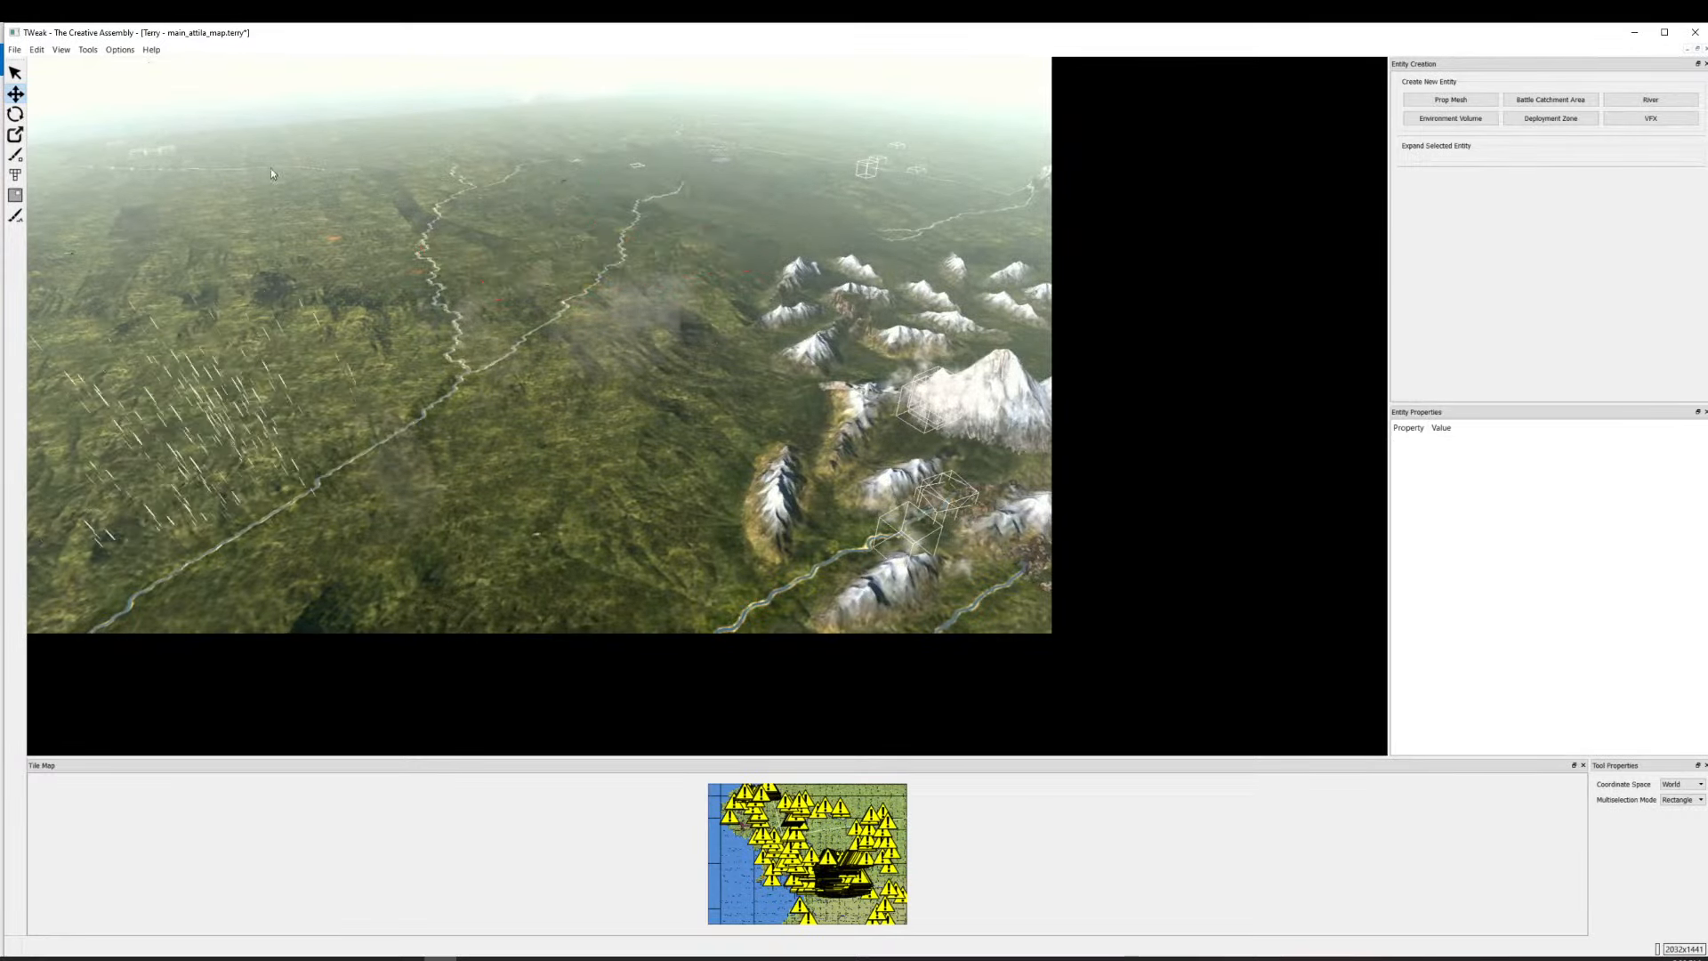
{"action": "left_click_drag", "start_coordinate": [271, 168], "coordinate": [500, 302]}
{"action": "key", "text": "Delete"}
Box-select the entities across the cloud-covered forested hills around the long river, and delete them.
{"action": "left_click_drag", "start_coordinate": [654, 334], "coordinate": [302, 439]}
{"action": "left_click_drag", "start_coordinate": [462, 161], "coordinate": [280, 285]}
{"action": "key", "text": "a"}
{"action": "left_click_drag", "start_coordinate": [189, 213], "coordinate": [961, 491]}
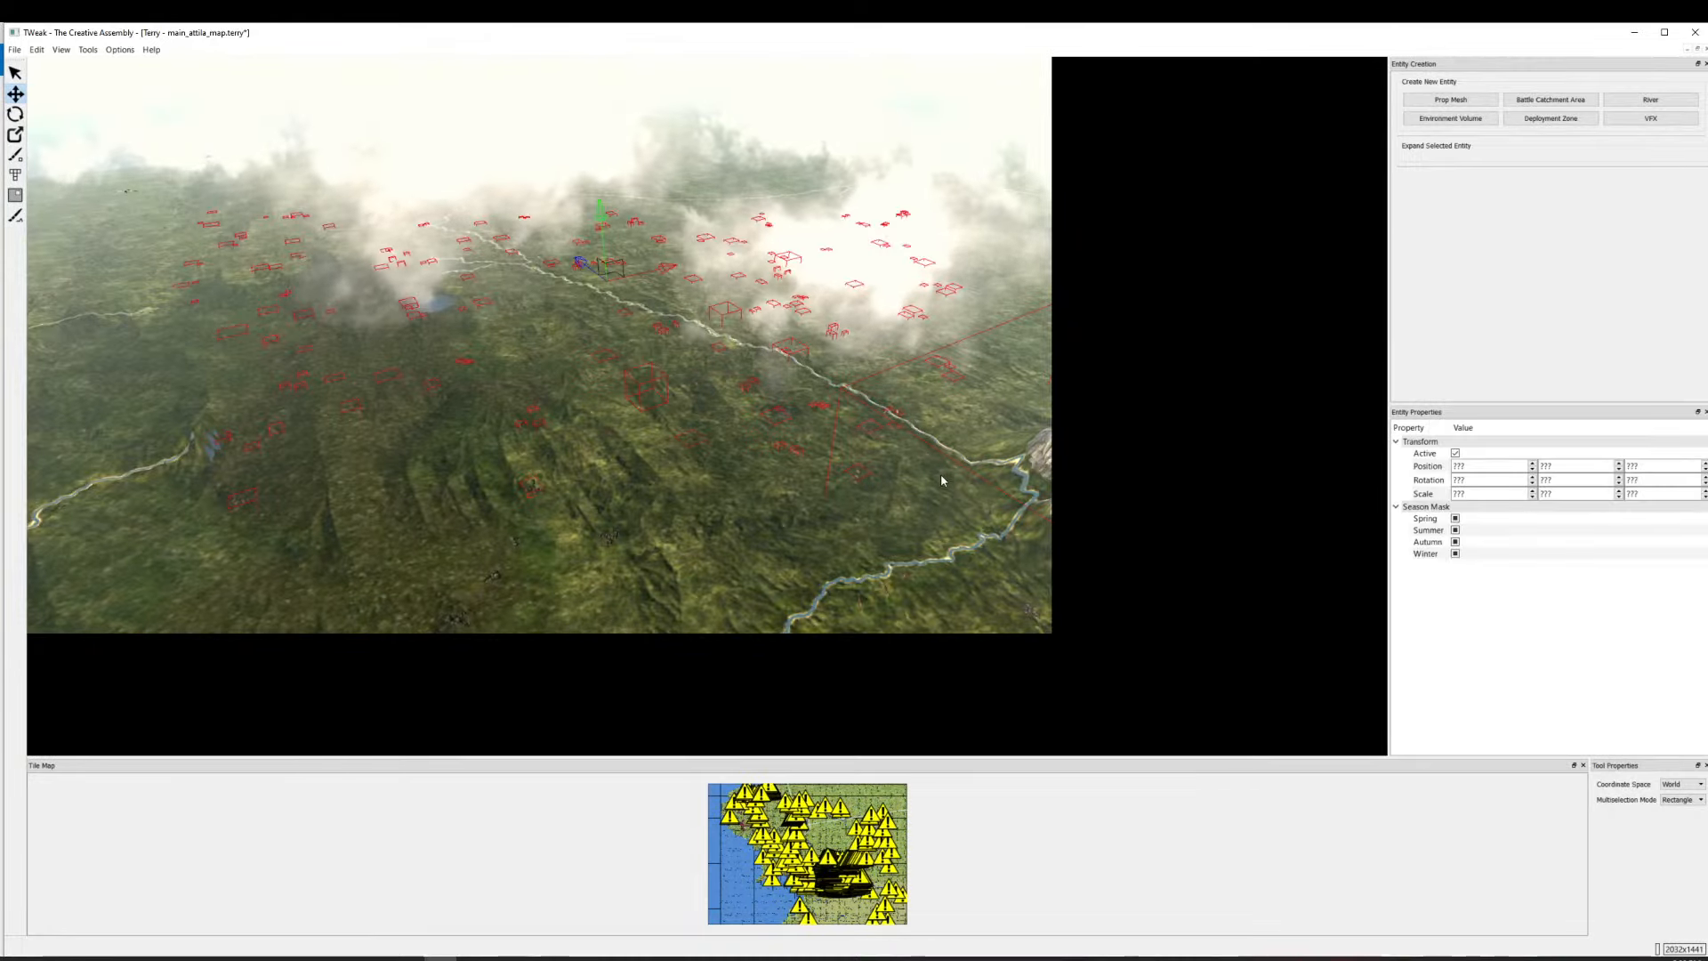
{"action": "key", "text": "Delete"}
Box-select the entities and orange tree patches on the distant plain east of the winding river, and delete them.
{"action": "scroll", "coordinate": [875, 434], "scroll_direction": "down", "scroll_amount": 2}
{"action": "left_click_drag", "start_coordinate": [875, 434], "coordinate": [467, 311]}
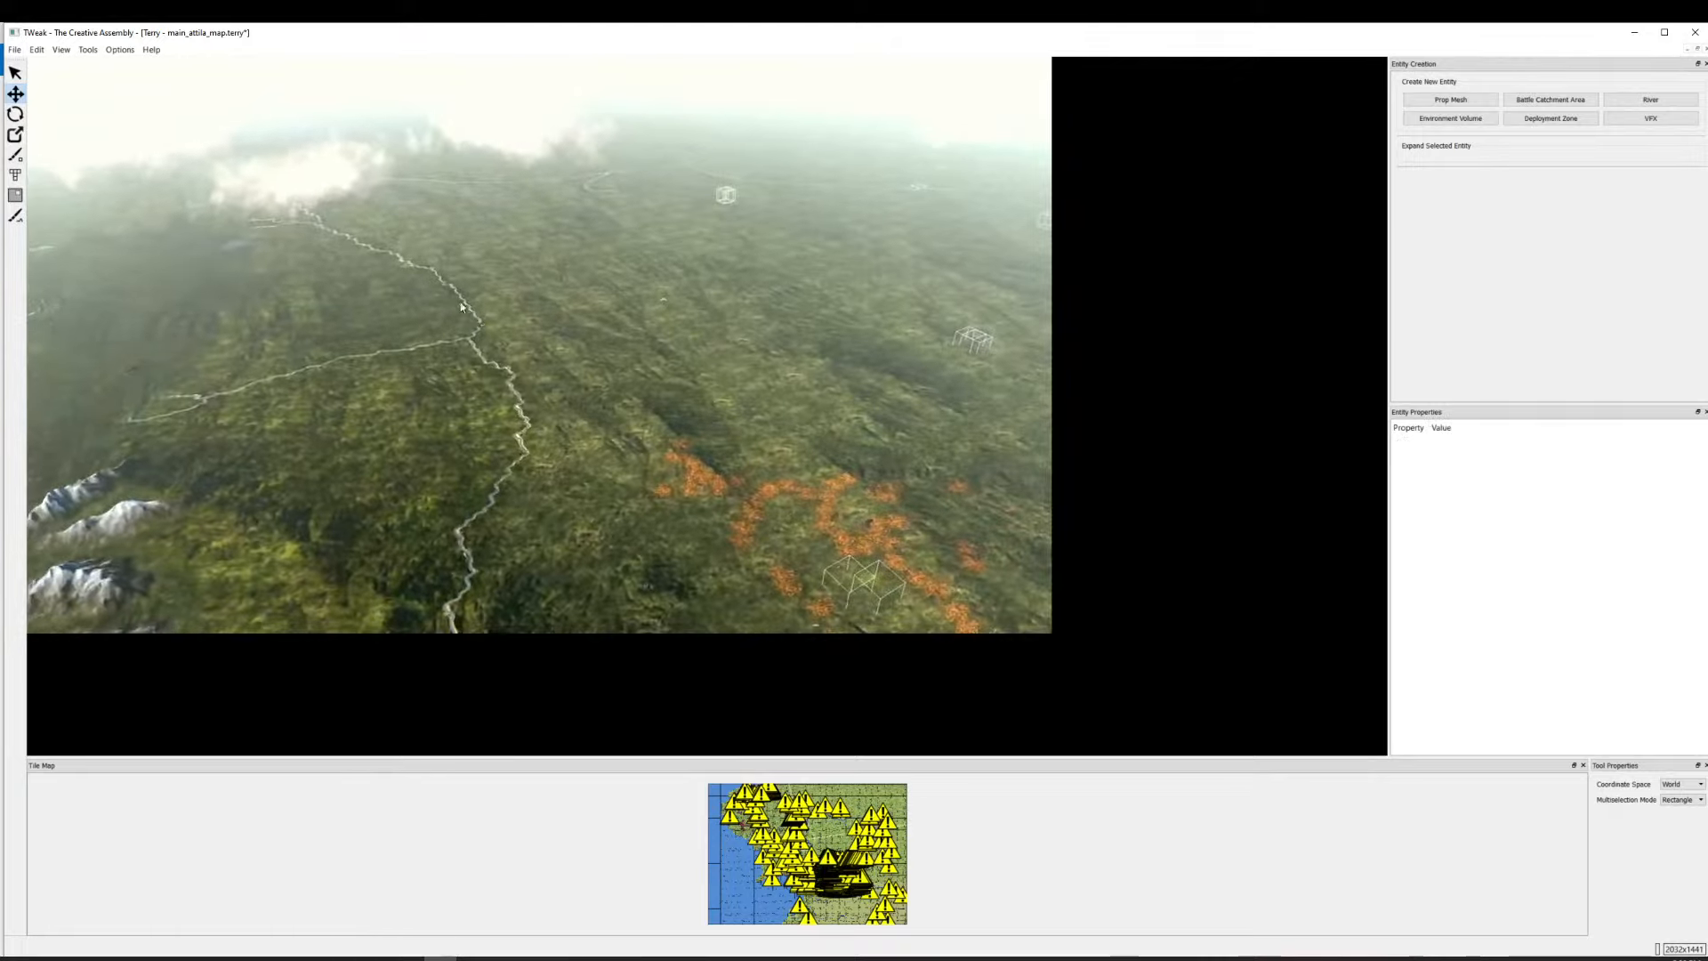
{"action": "scroll", "coordinate": [602, 279], "scroll_direction": "down", "scroll_amount": 3}
{"action": "scroll", "coordinate": [680, 243], "scroll_direction": "up", "scroll_amount": 2}
{"action": "left_click_drag", "start_coordinate": [1112, 459], "coordinate": [1114, 460]}
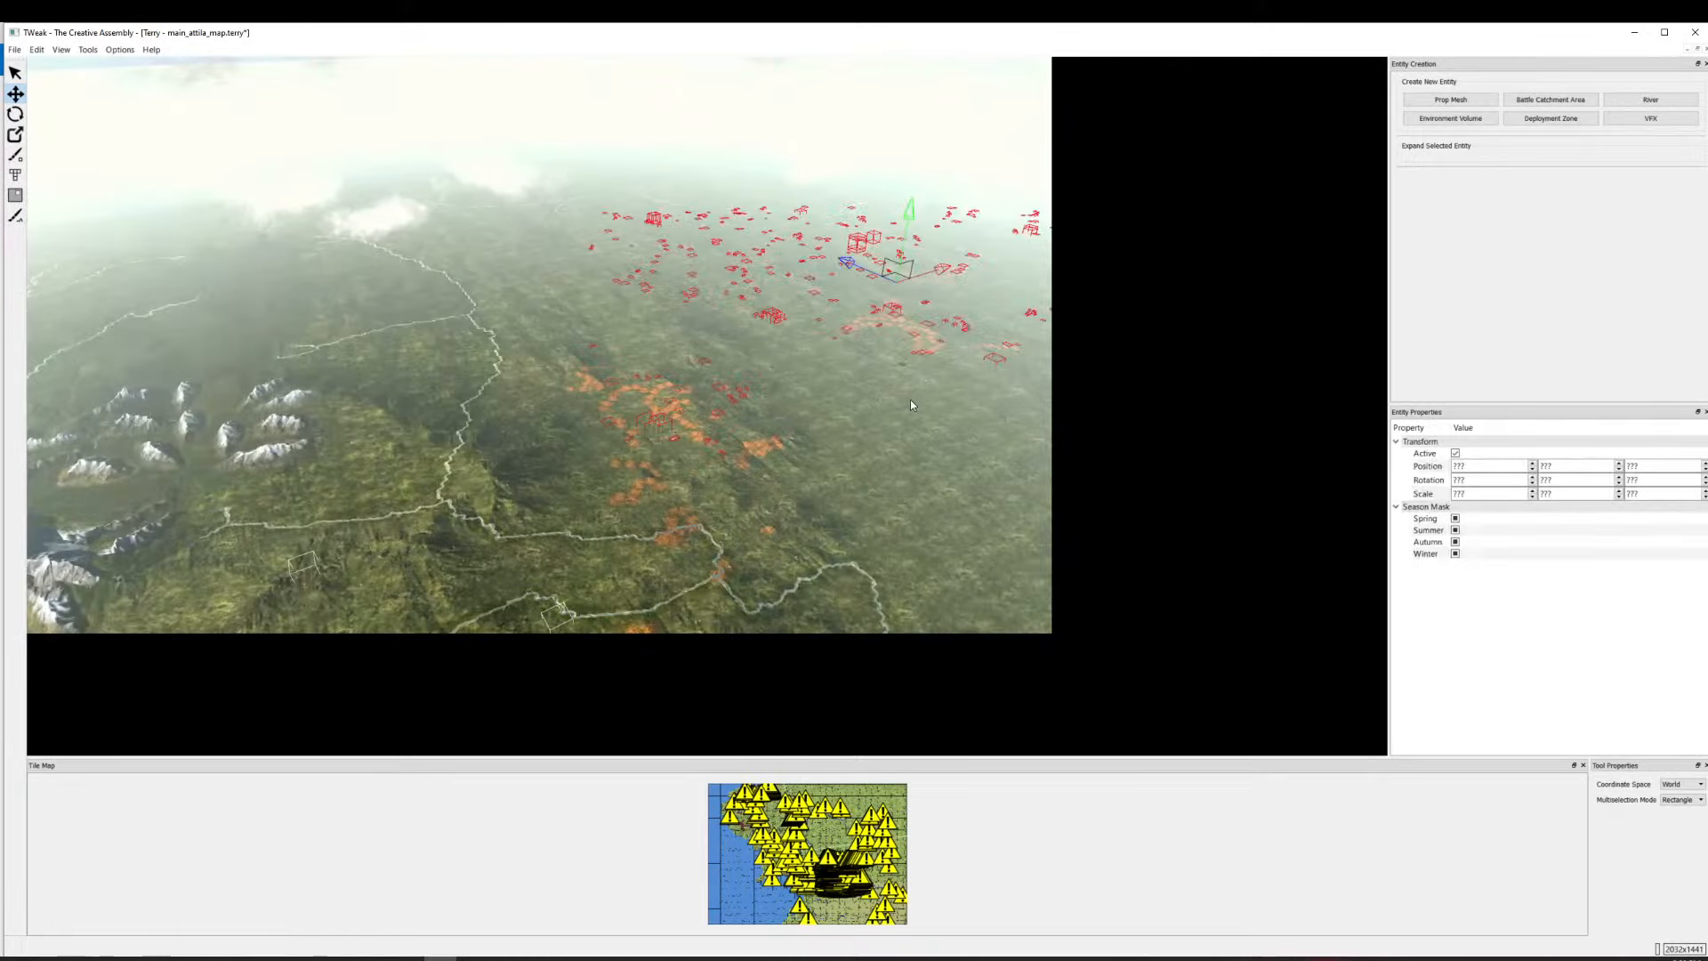
{"action": "key", "text": "Delete"}
Box-select the orange tree bands and nearby entities along the near foot of the snowy mountains, and delete them.
{"action": "scroll", "coordinate": [890, 378], "scroll_direction": "down", "scroll_amount": 3}
{"action": "scroll", "coordinate": [676, 431], "scroll_direction": "up", "scroll_amount": 1}
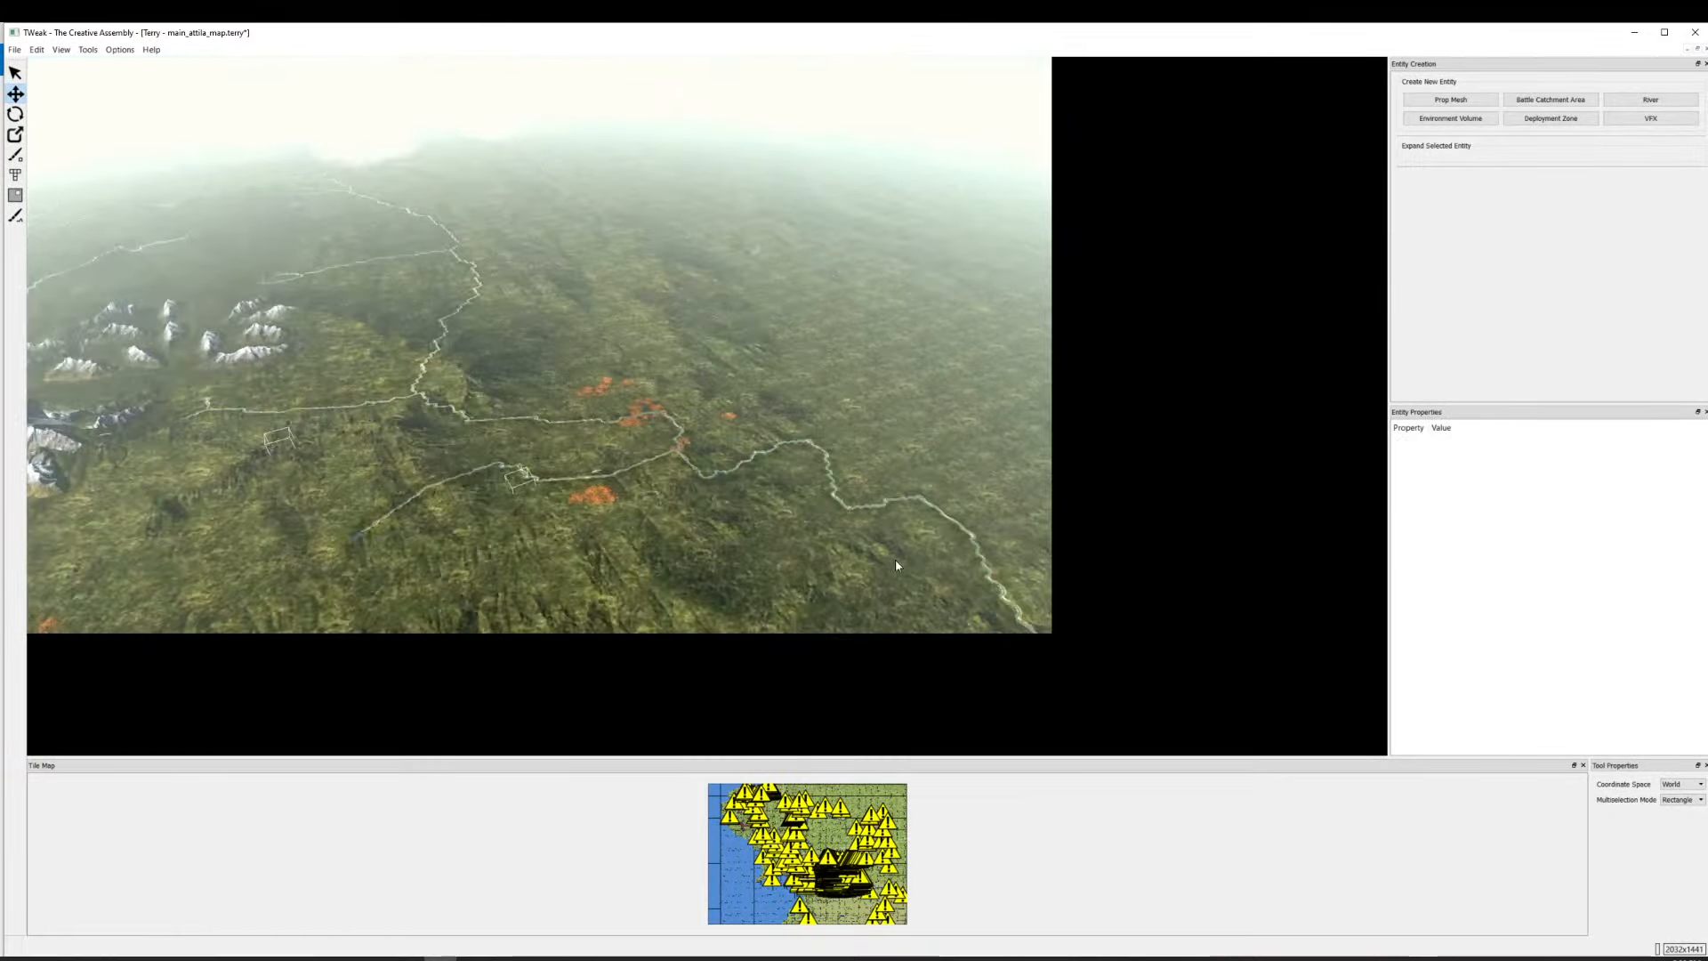
{"action": "scroll", "coordinate": [835, 530], "scroll_direction": "down", "scroll_amount": 4}
{"action": "scroll", "coordinate": [671, 417], "scroll_direction": "up", "scroll_amount": 4}
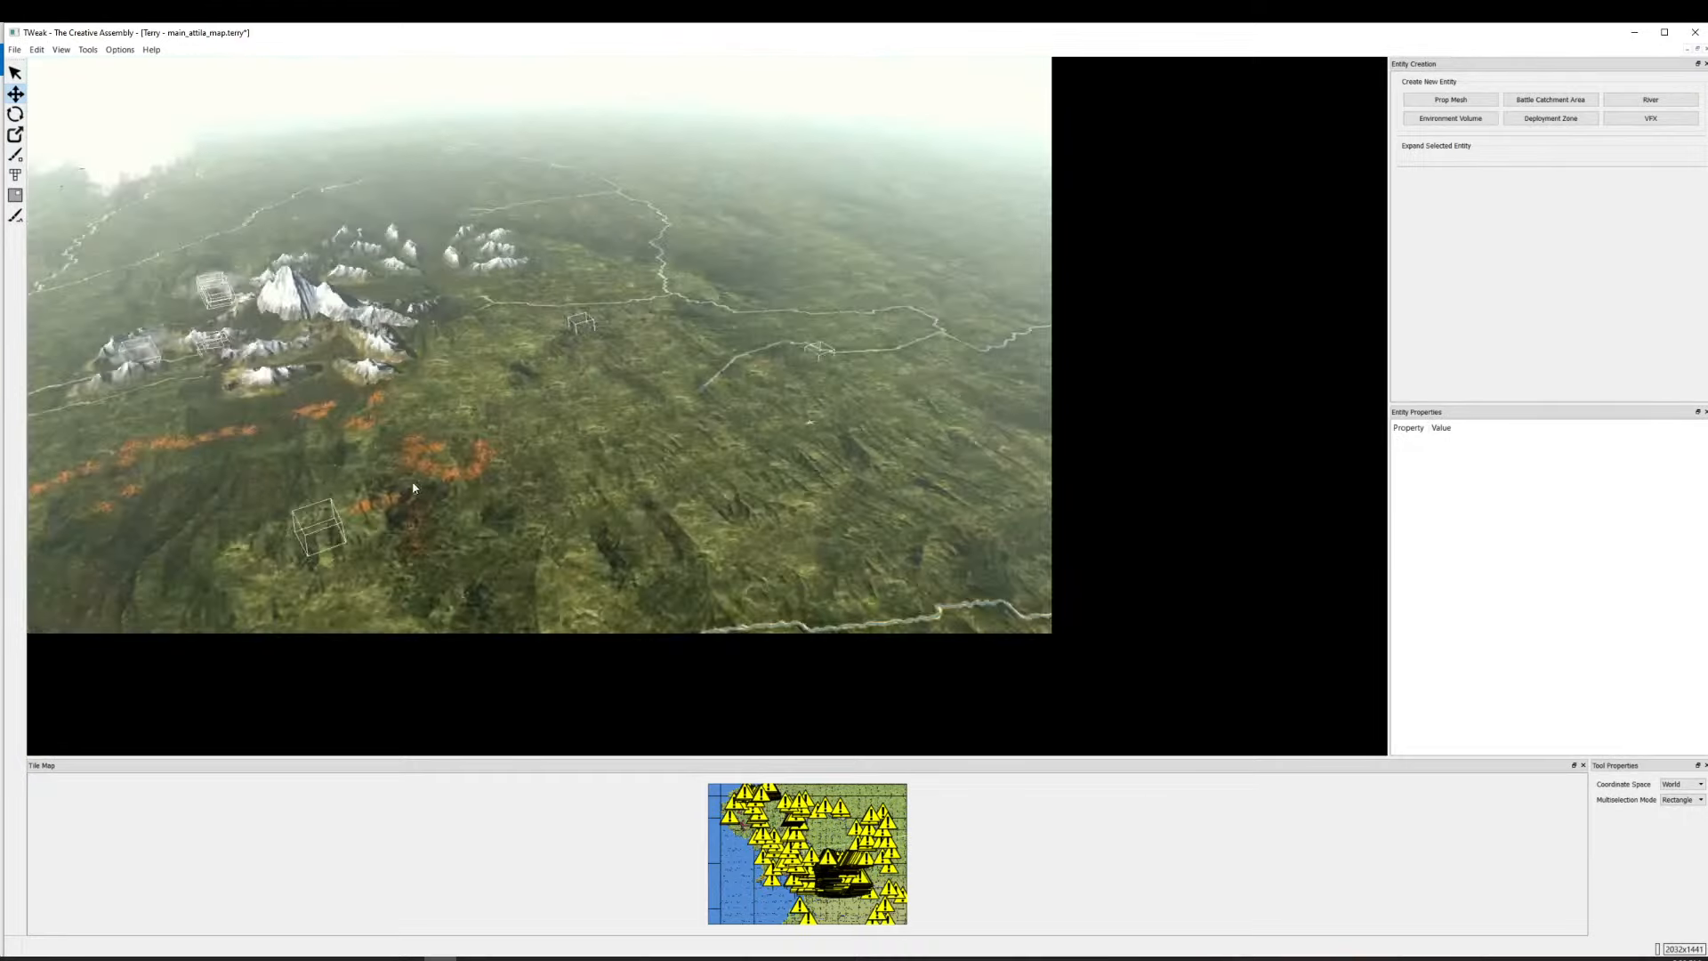
{"action": "scroll", "coordinate": [613, 469], "scroll_direction": "down", "scroll_amount": 2}
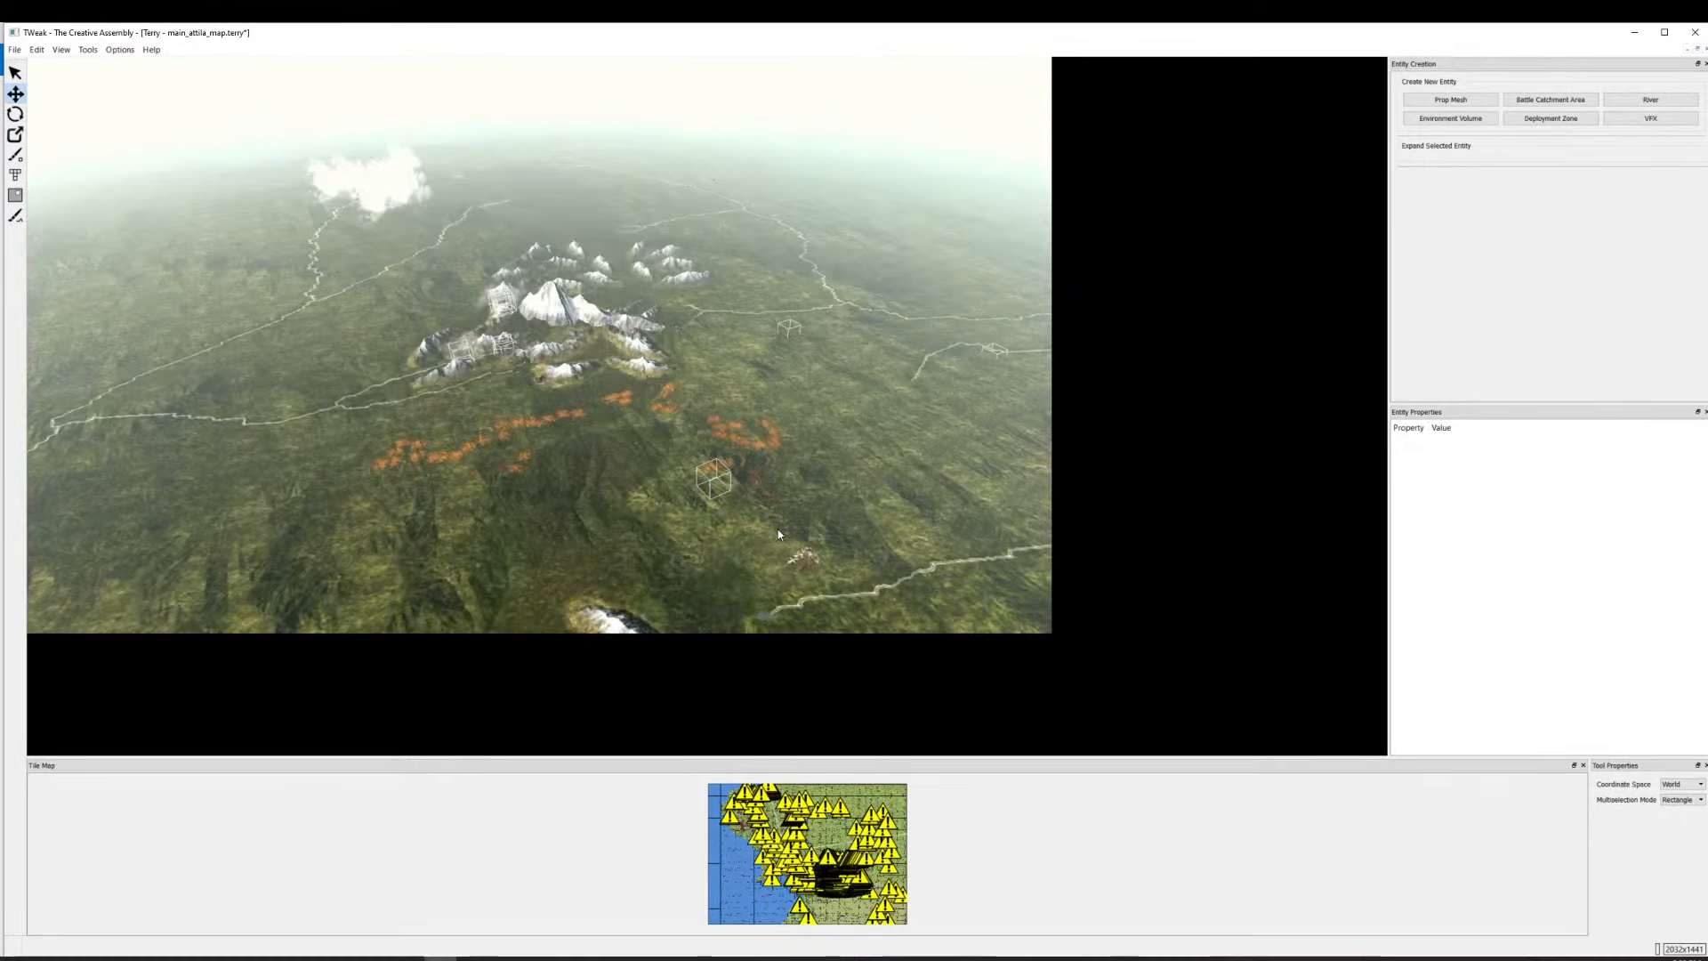
{"action": "left_click_drag", "start_coordinate": [778, 533], "coordinate": [388, 453]}
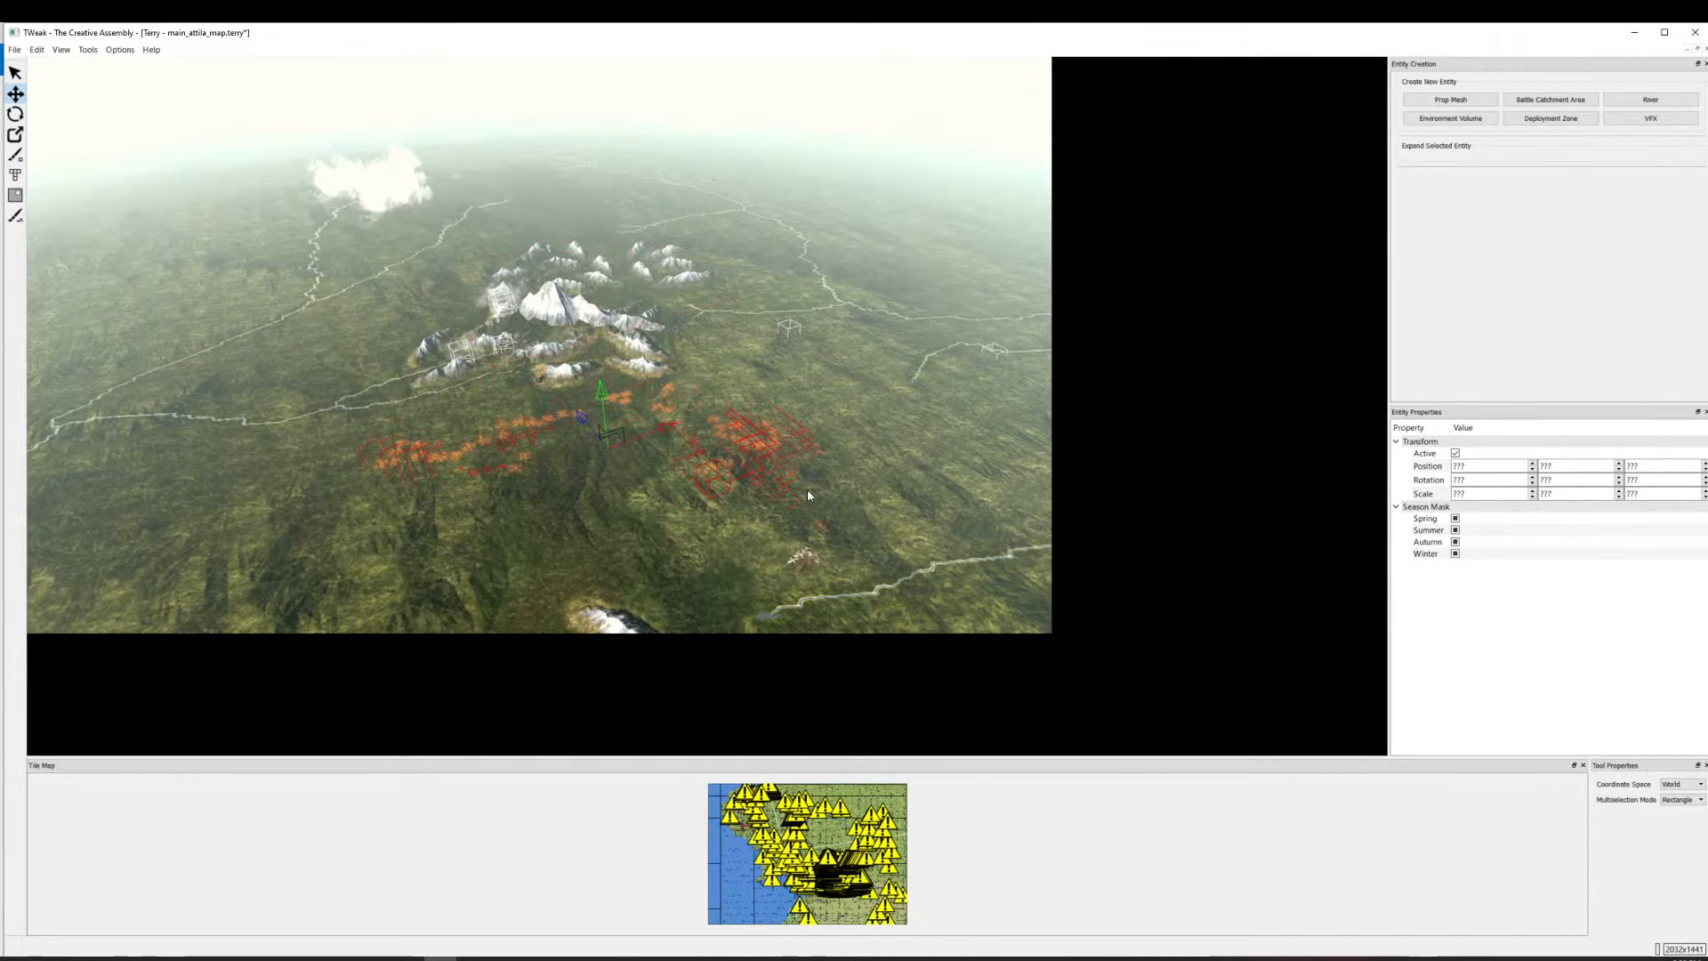
{"action": "key", "text": "Delete"}
Try to delete the leftover orange trees at the foot of the snowy mountains, and undo the deletion.
{"action": "key", "text": "ctrl+z"}
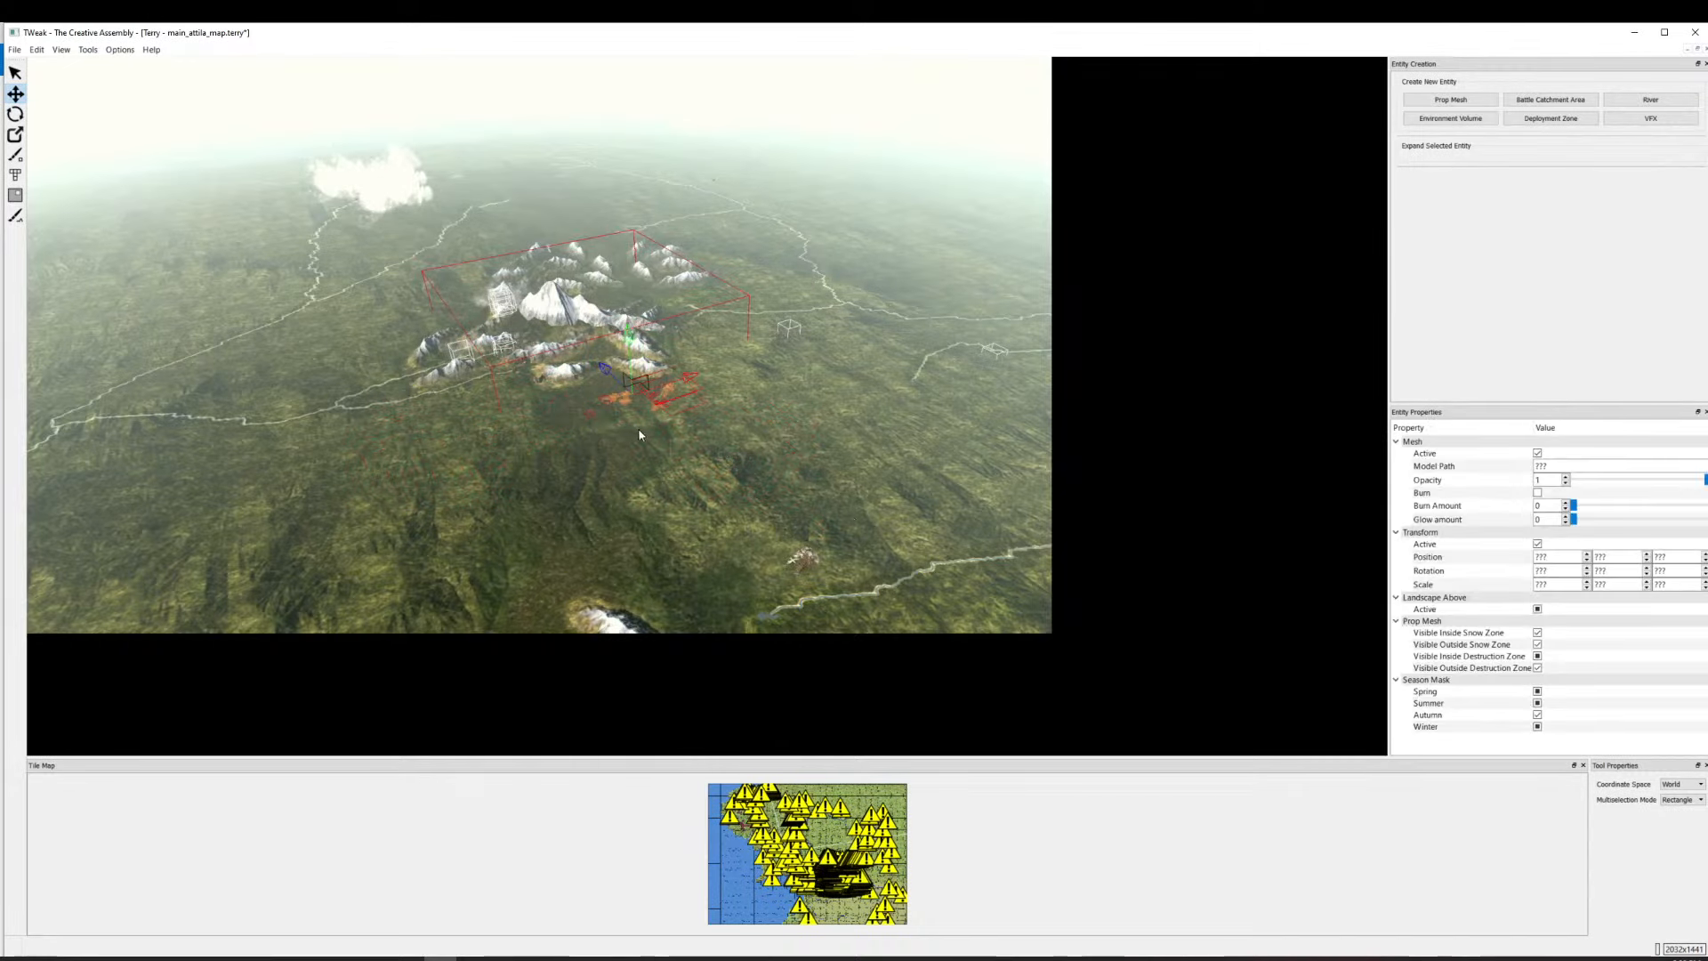
{"action": "scroll", "coordinate": [638, 434], "scroll_direction": "up", "scroll_amount": 4}
{"action": "left_click", "coordinate": [407, 415]}
{"action": "left_click", "coordinate": [530, 434]}
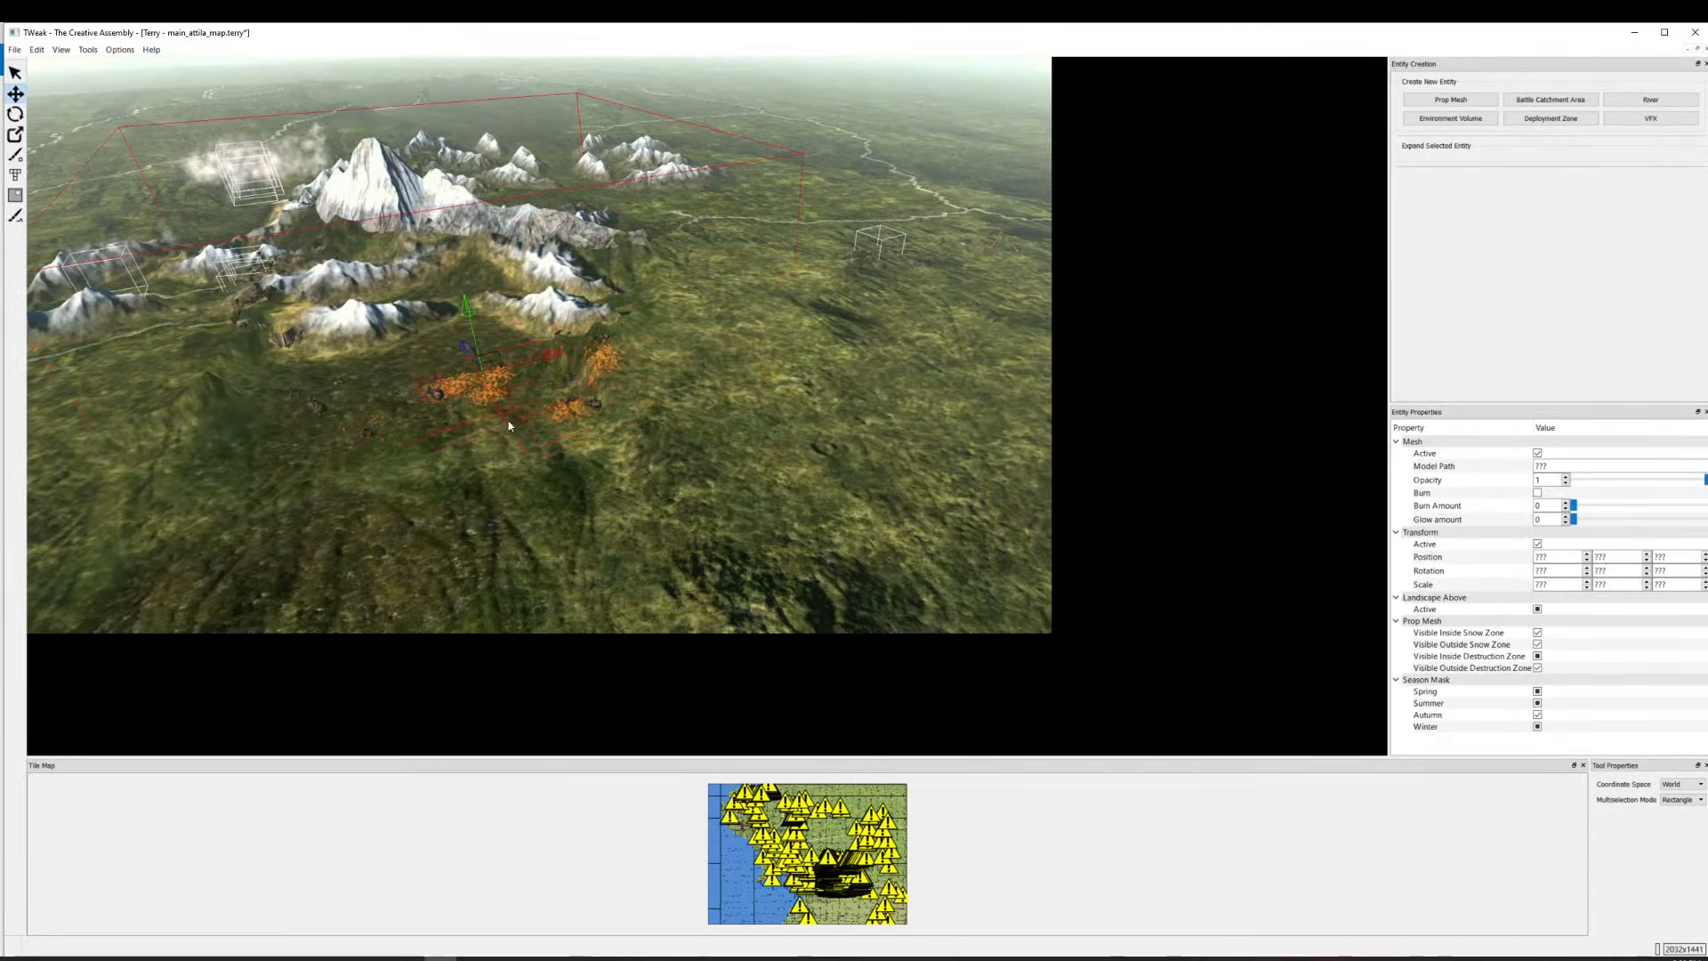
{"action": "key", "text": "Delete"}
{"action": "key", "text": "ctrl+z"}
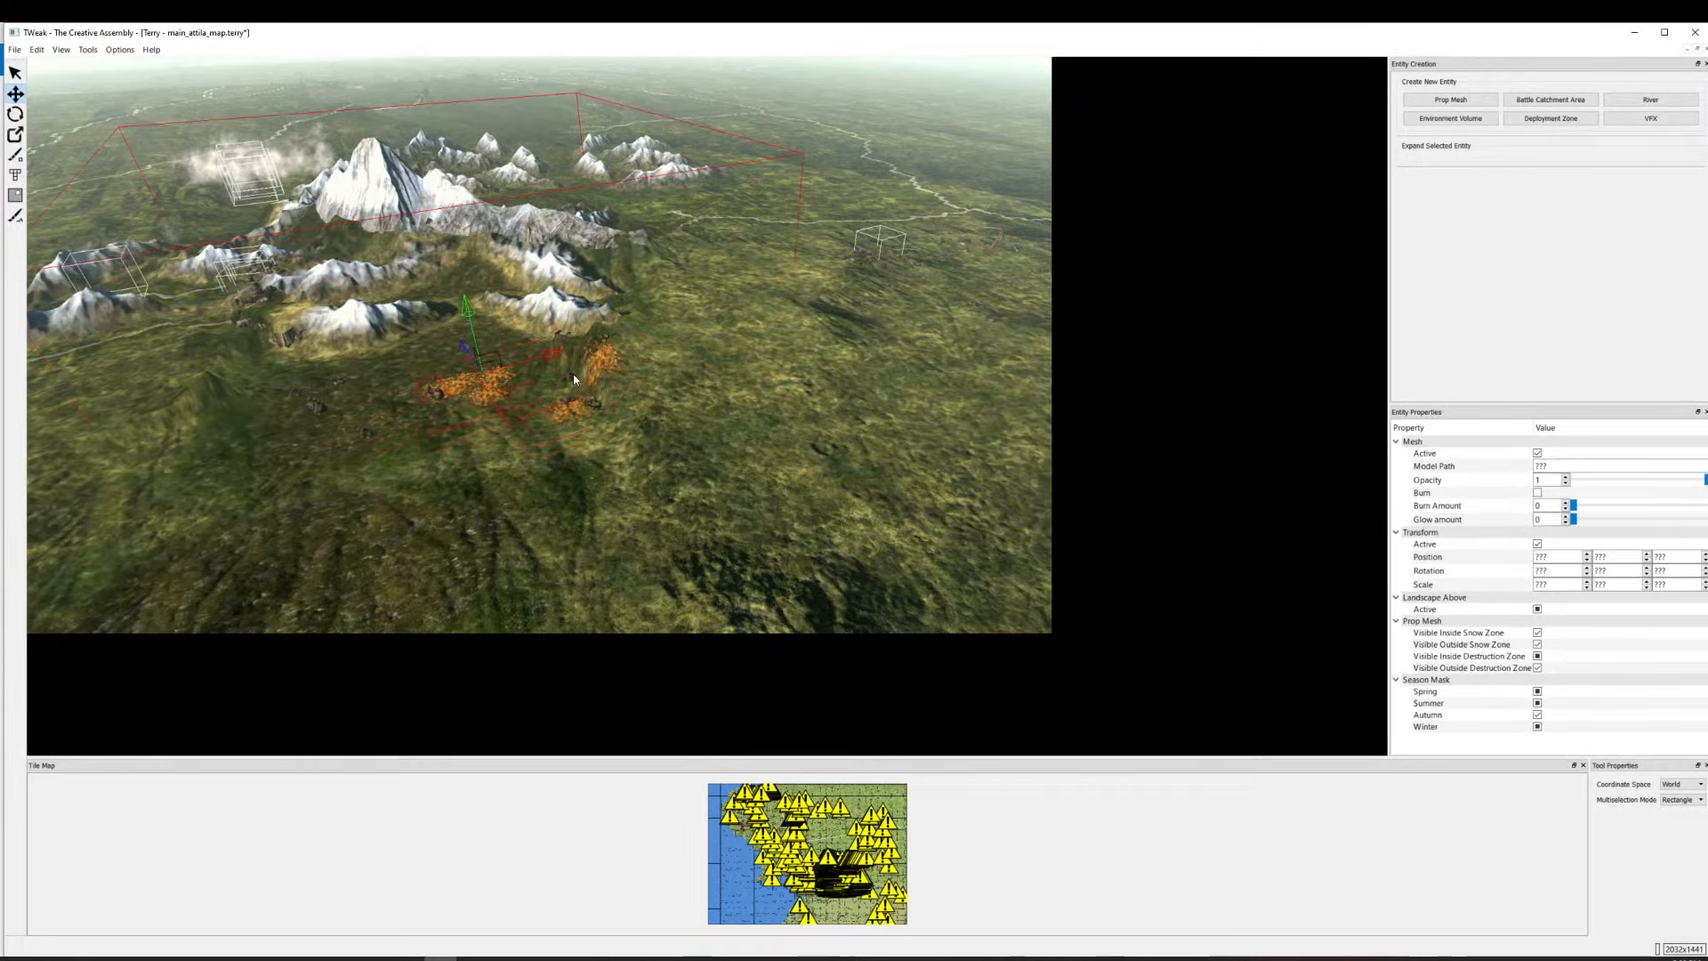
Select the alps mountain prop and the leftover orange trees in front of it to check what each selection includes.
{"action": "left_click", "coordinate": [434, 243]}
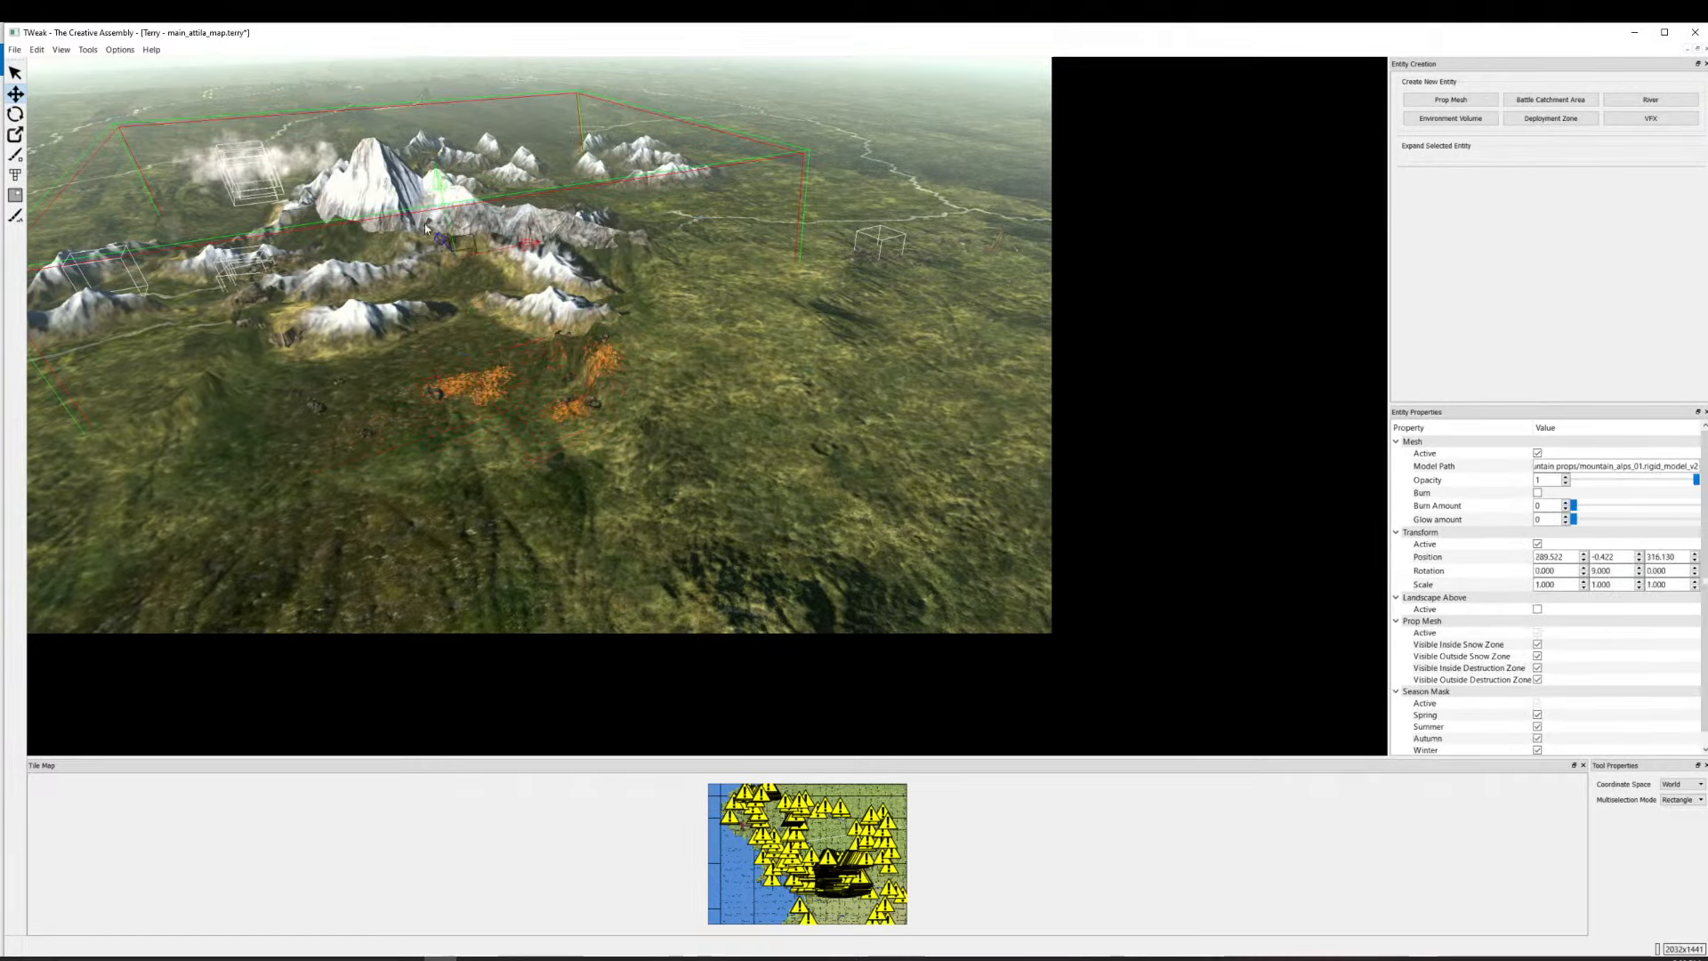
{"action": "left_click", "coordinate": [701, 462]}
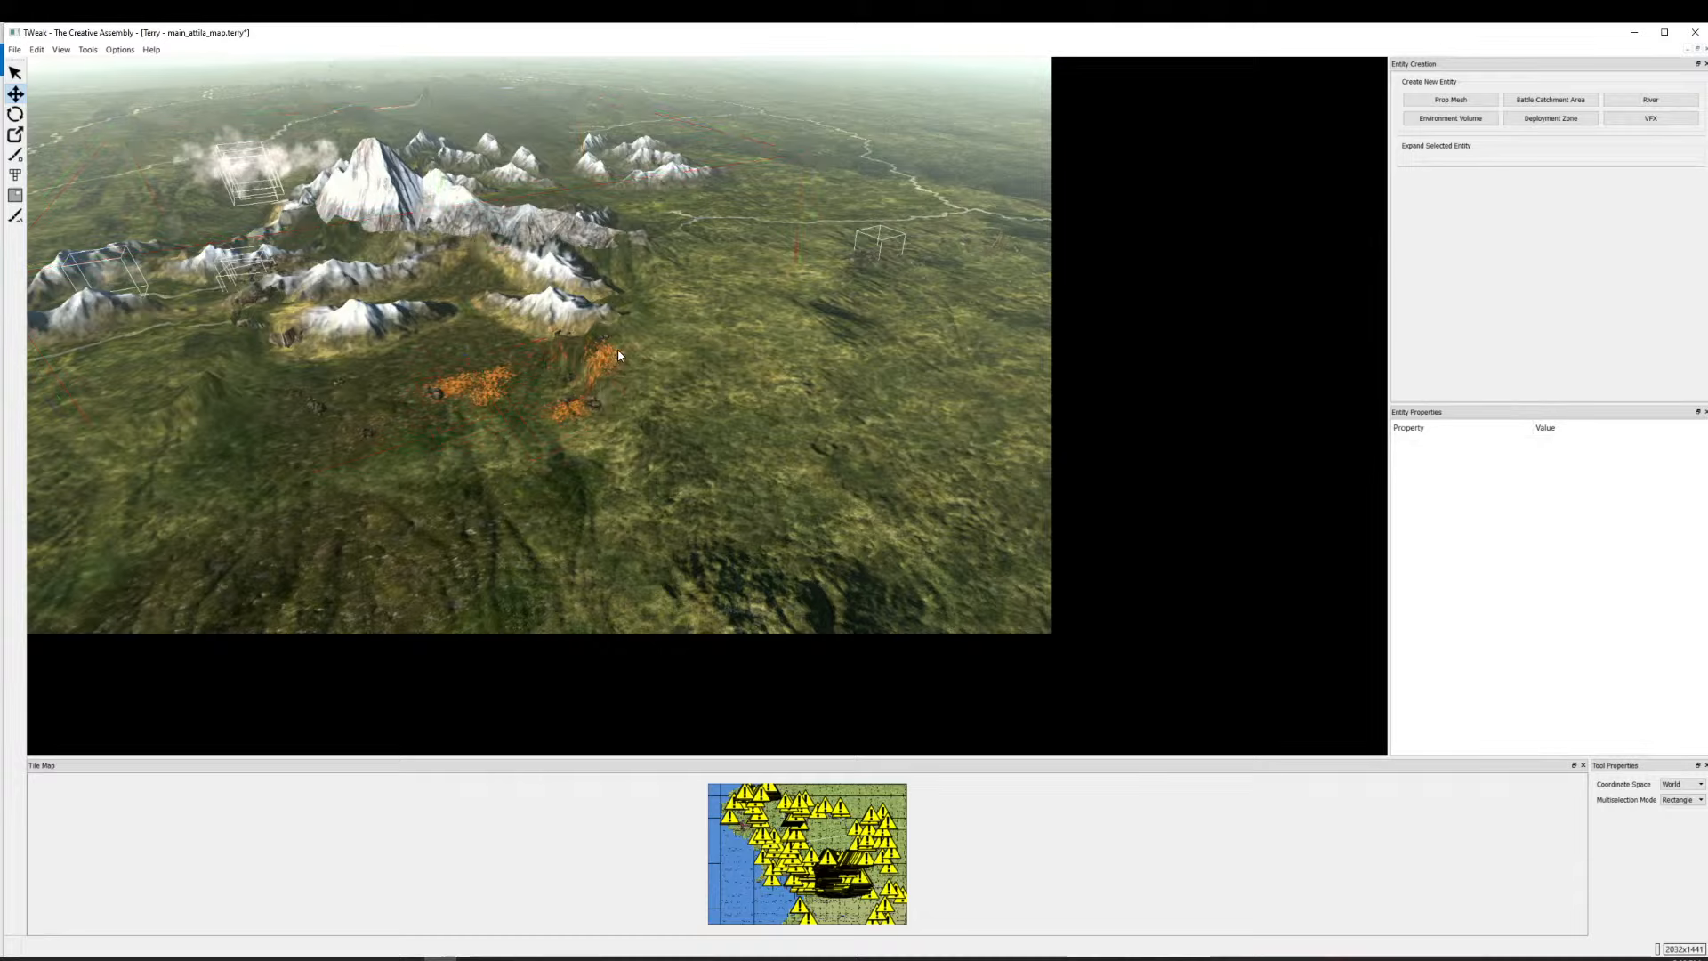
{"action": "left_click", "coordinate": [411, 439]}
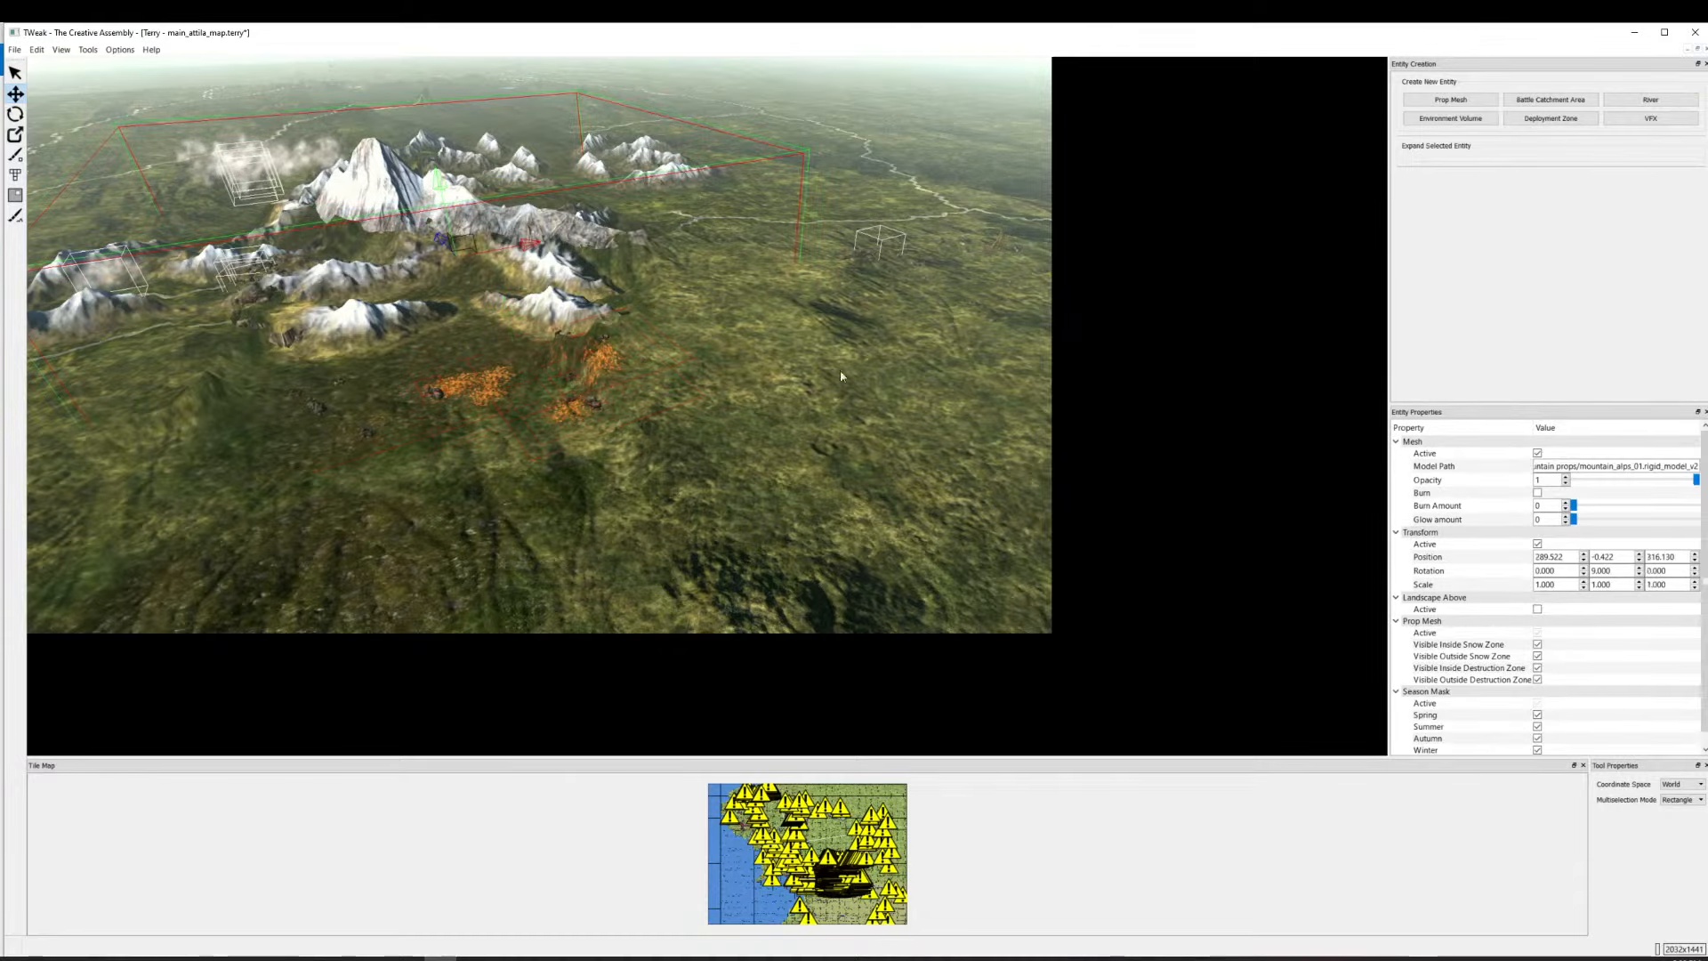
{"action": "left_click", "coordinate": [754, 445]}
{"action": "scroll", "coordinate": [473, 451], "scroll_direction": "up", "scroll_amount": 5}
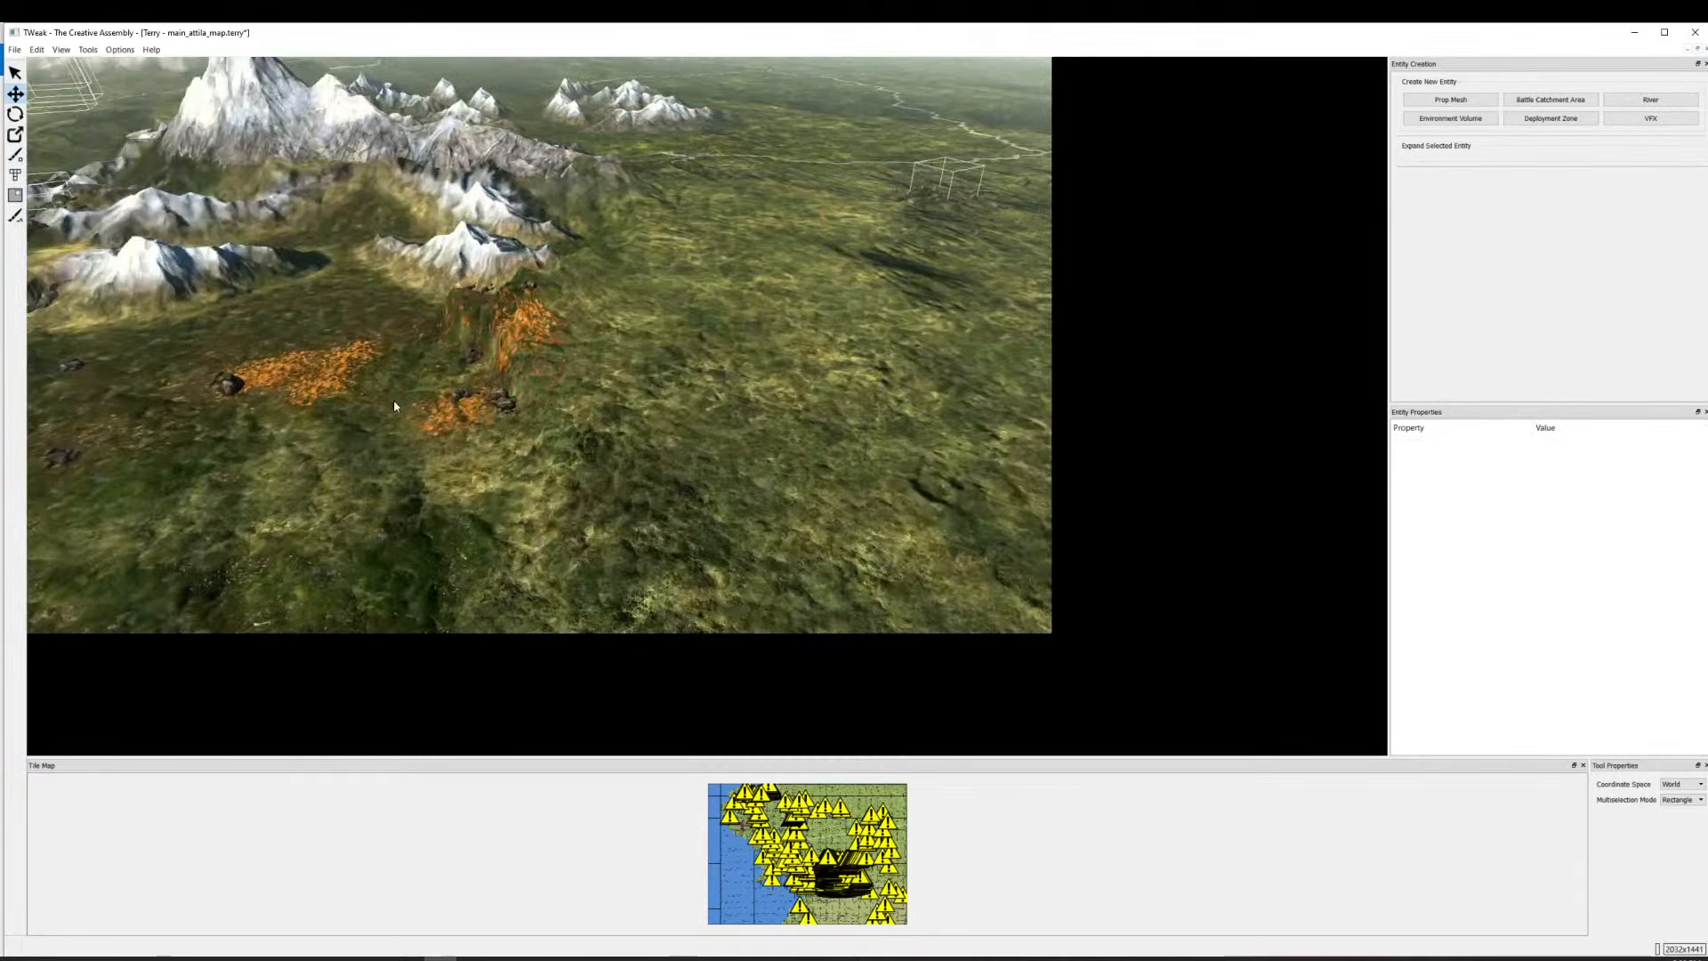
{"action": "left_click", "coordinate": [380, 406]}
{"action": "scroll", "coordinate": [824, 442], "scroll_direction": "down", "scroll_amount": 5}
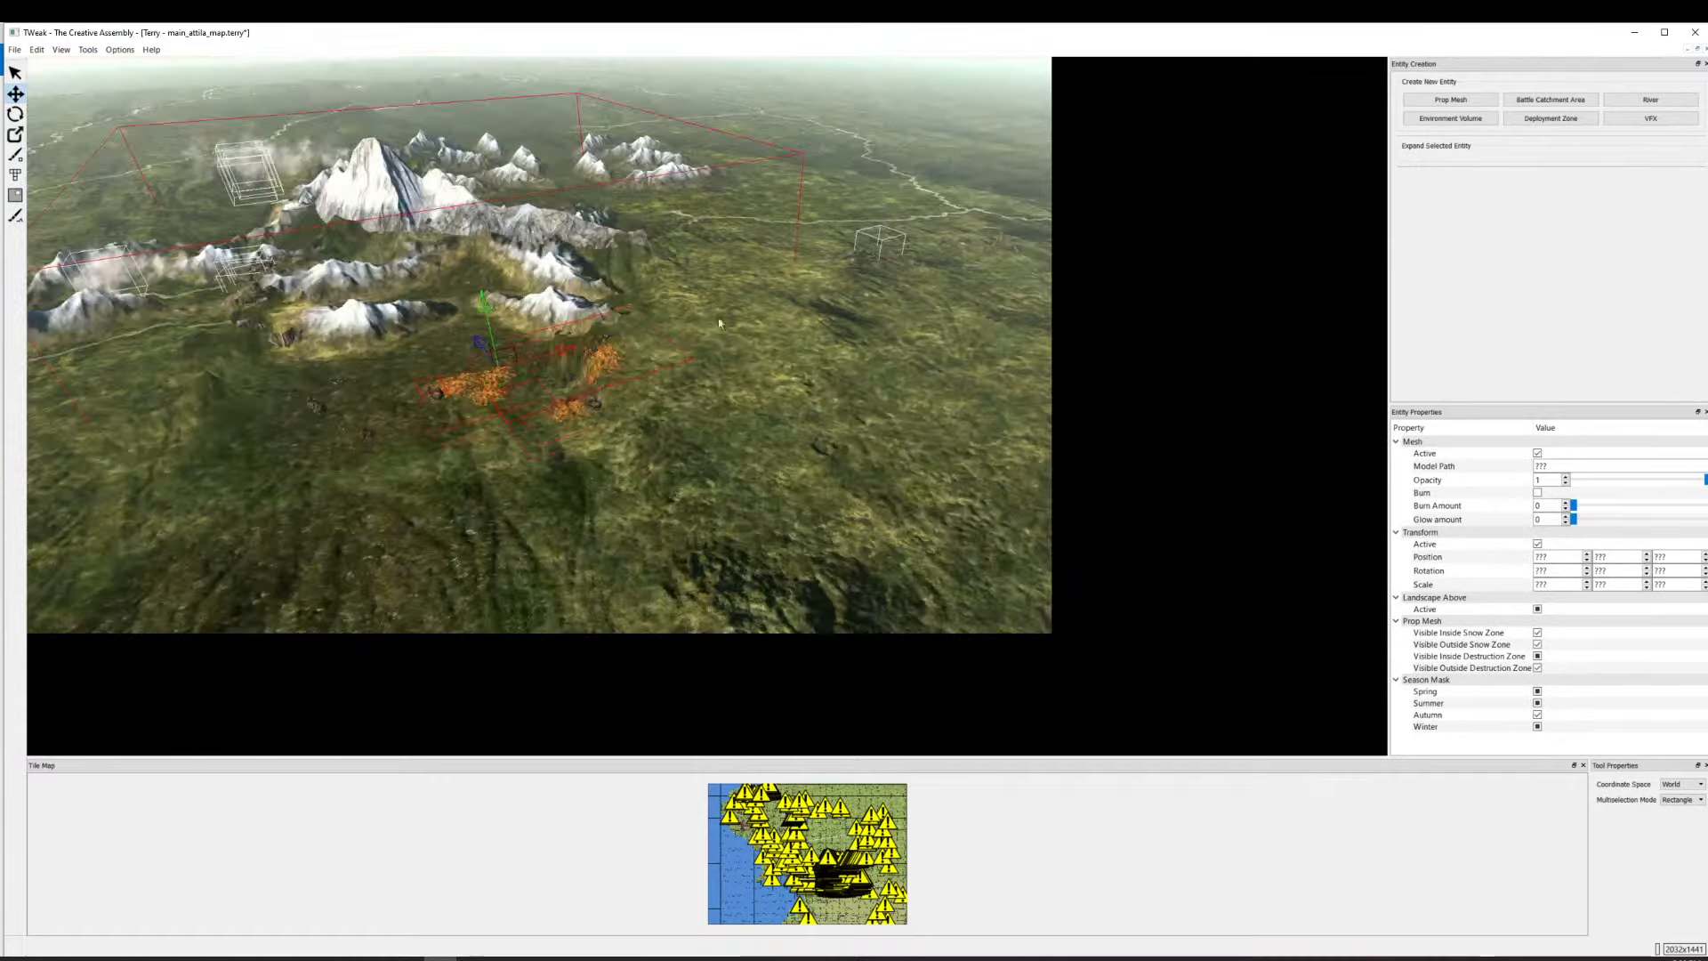
{"action": "left_click", "coordinate": [797, 326]}
Box-select the entities over the wooded river plain and marshland up to the sandy strip, and delete them.
{"action": "scroll", "coordinate": [578, 399], "scroll_direction": "down", "scroll_amount": 10}
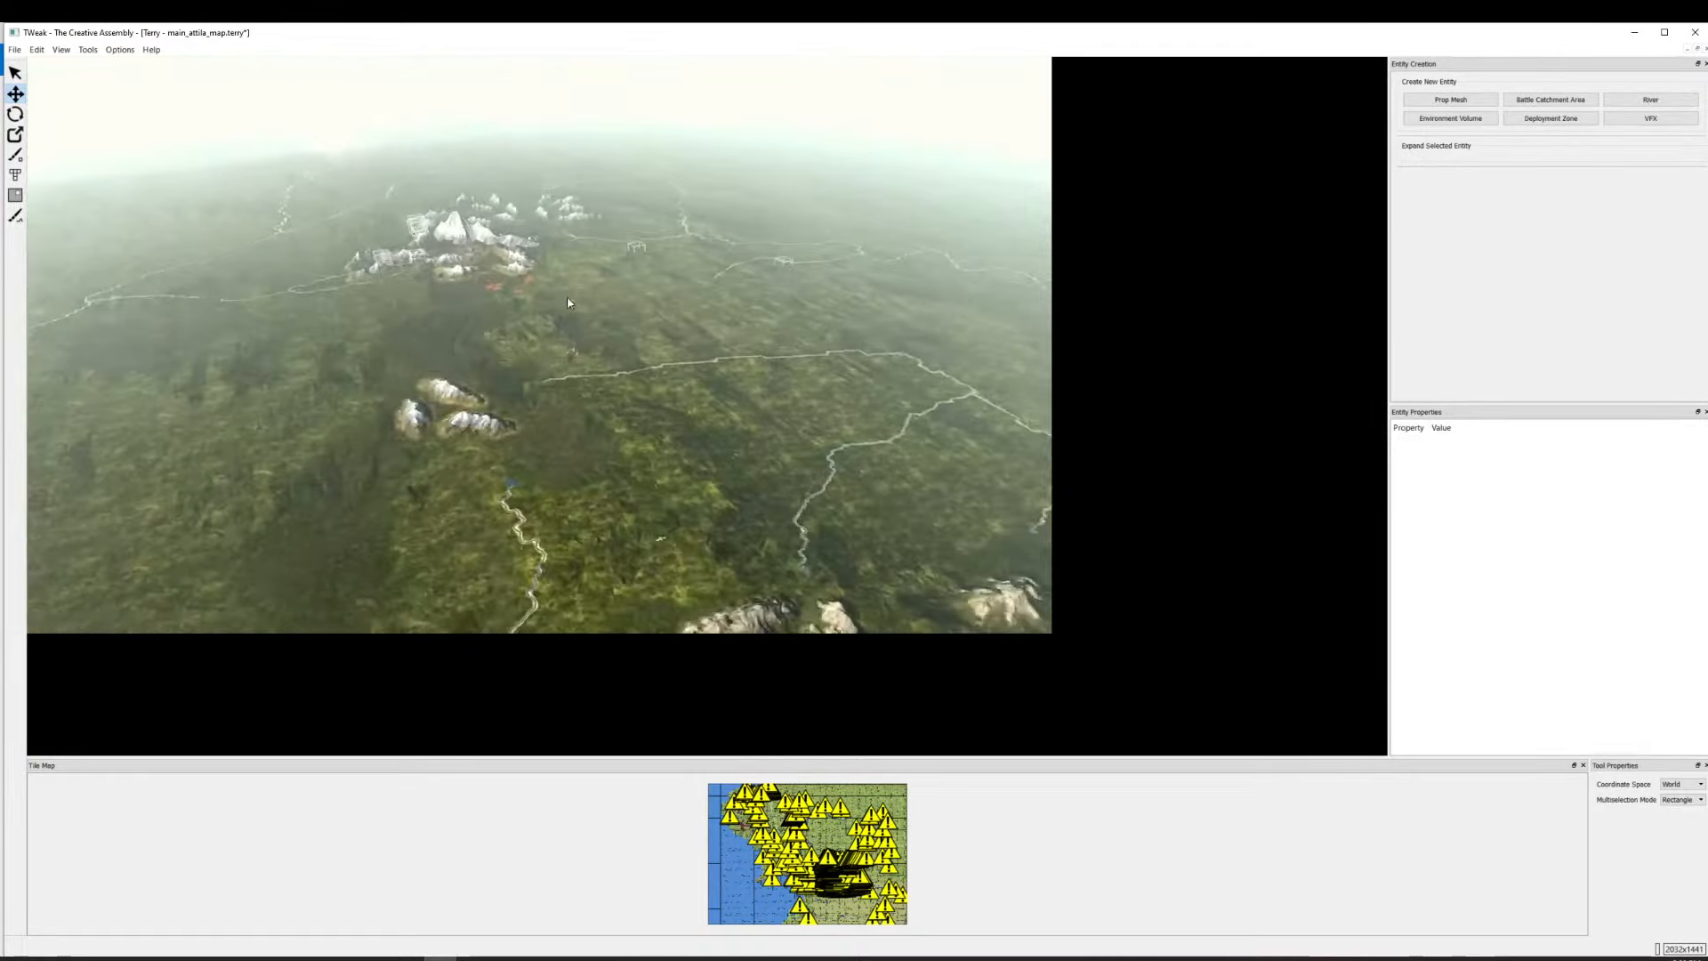
{"action": "left_click", "coordinate": [911, 332]}
{"action": "scroll", "coordinate": [836, 267], "scroll_direction": "up", "scroll_amount": 10}
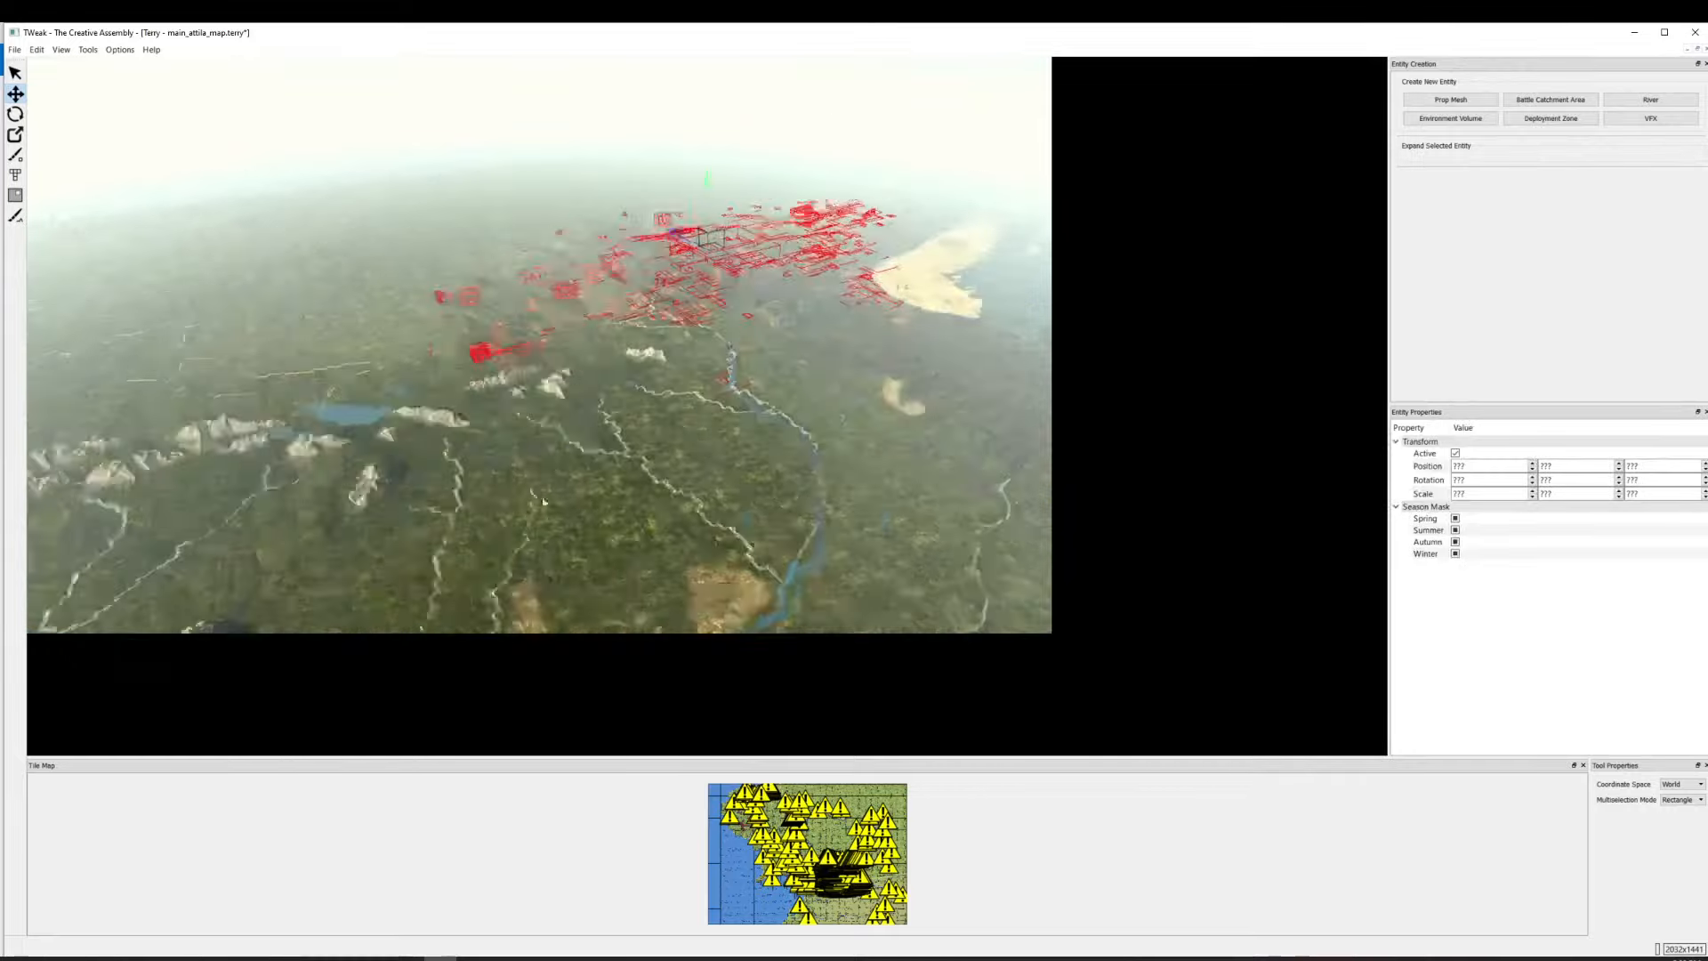
{"action": "scroll", "coordinate": [583, 309], "scroll_direction": "down", "scroll_amount": 8}
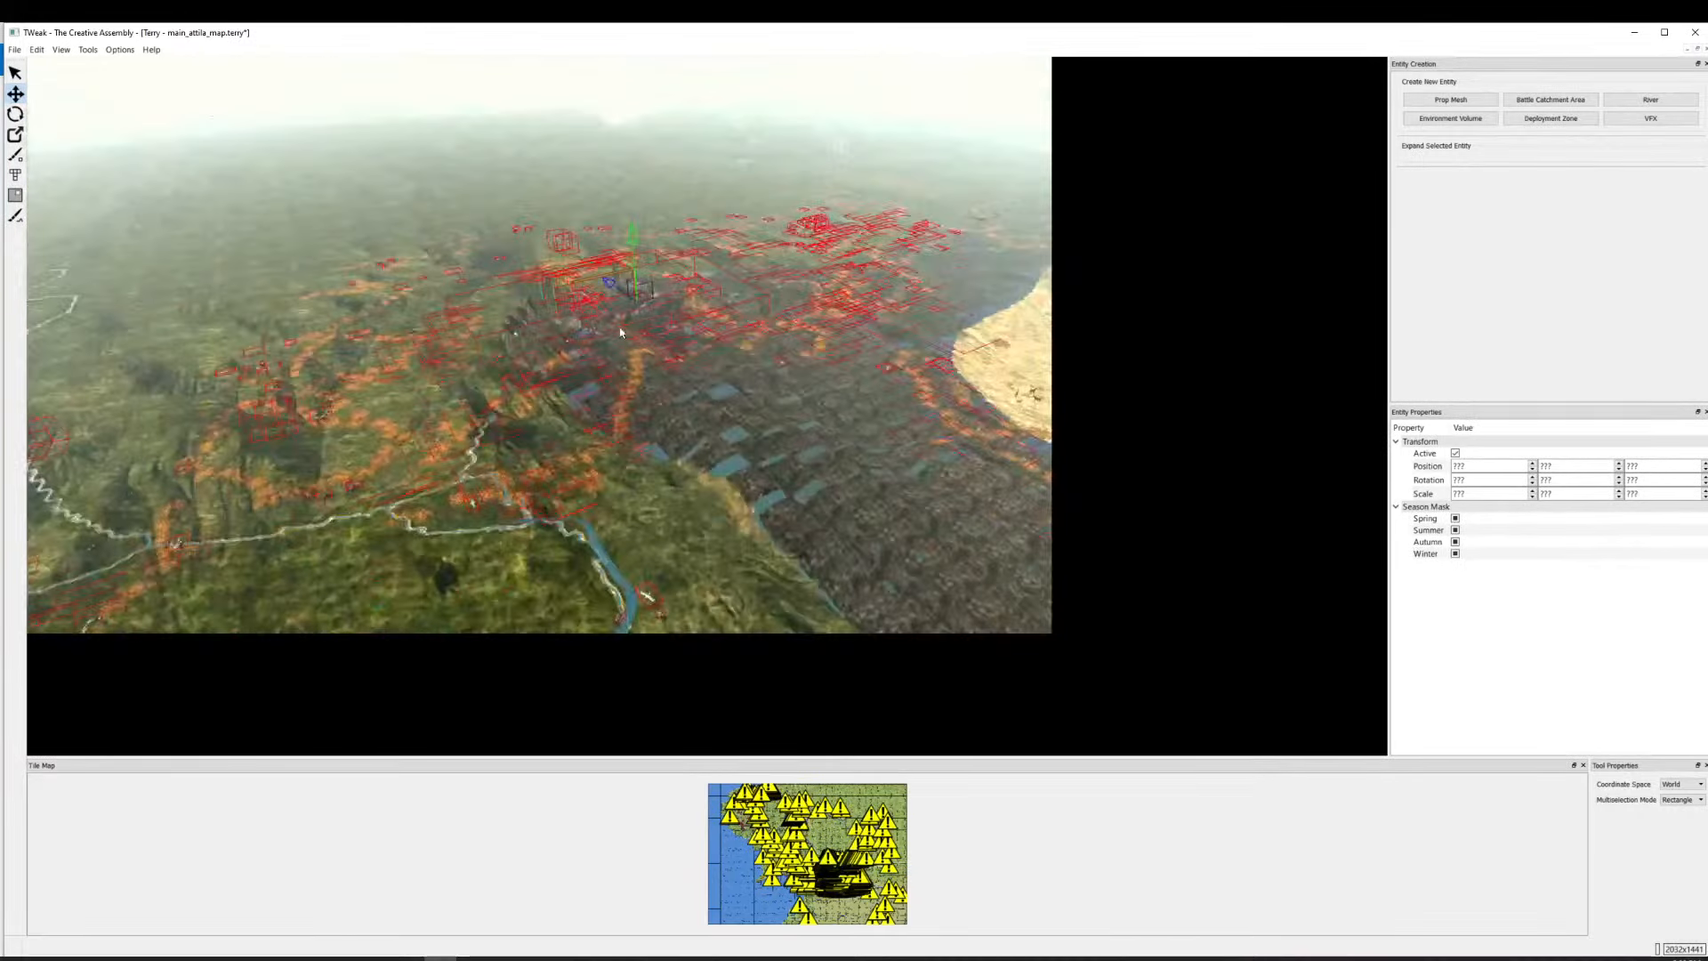
{"action": "left_click_drag", "start_coordinate": [750, 333], "coordinate": [577, 377]}
{"action": "scroll", "coordinate": [574, 372], "scroll_direction": "down", "scroll_amount": 2}
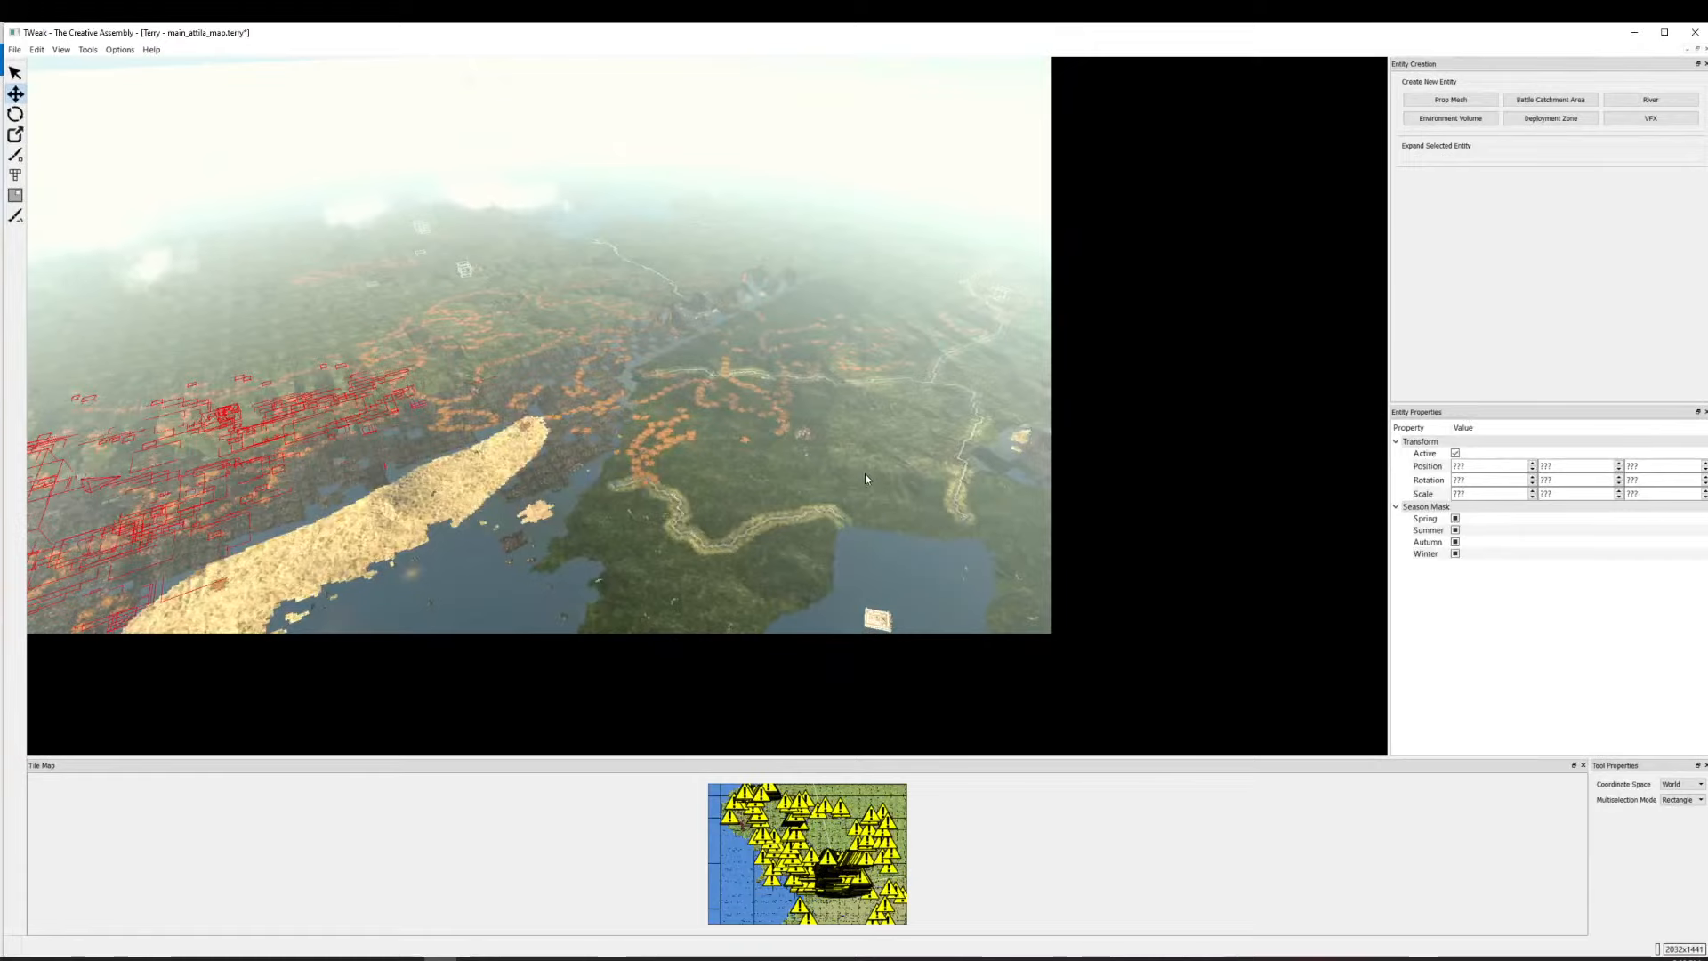
{"action": "scroll", "coordinate": [865, 473], "scroll_direction": "down", "scroll_amount": 4}
{"action": "left_click_drag", "start_coordinate": [783, 454], "coordinate": [680, 438]}
{"action": "key", "text": "Delete"}
Box-select the entities over the far desert hills and their border with the plain, and delete them.
{"action": "left_click_drag", "start_coordinate": [755, 393], "coordinate": [283, 241]}
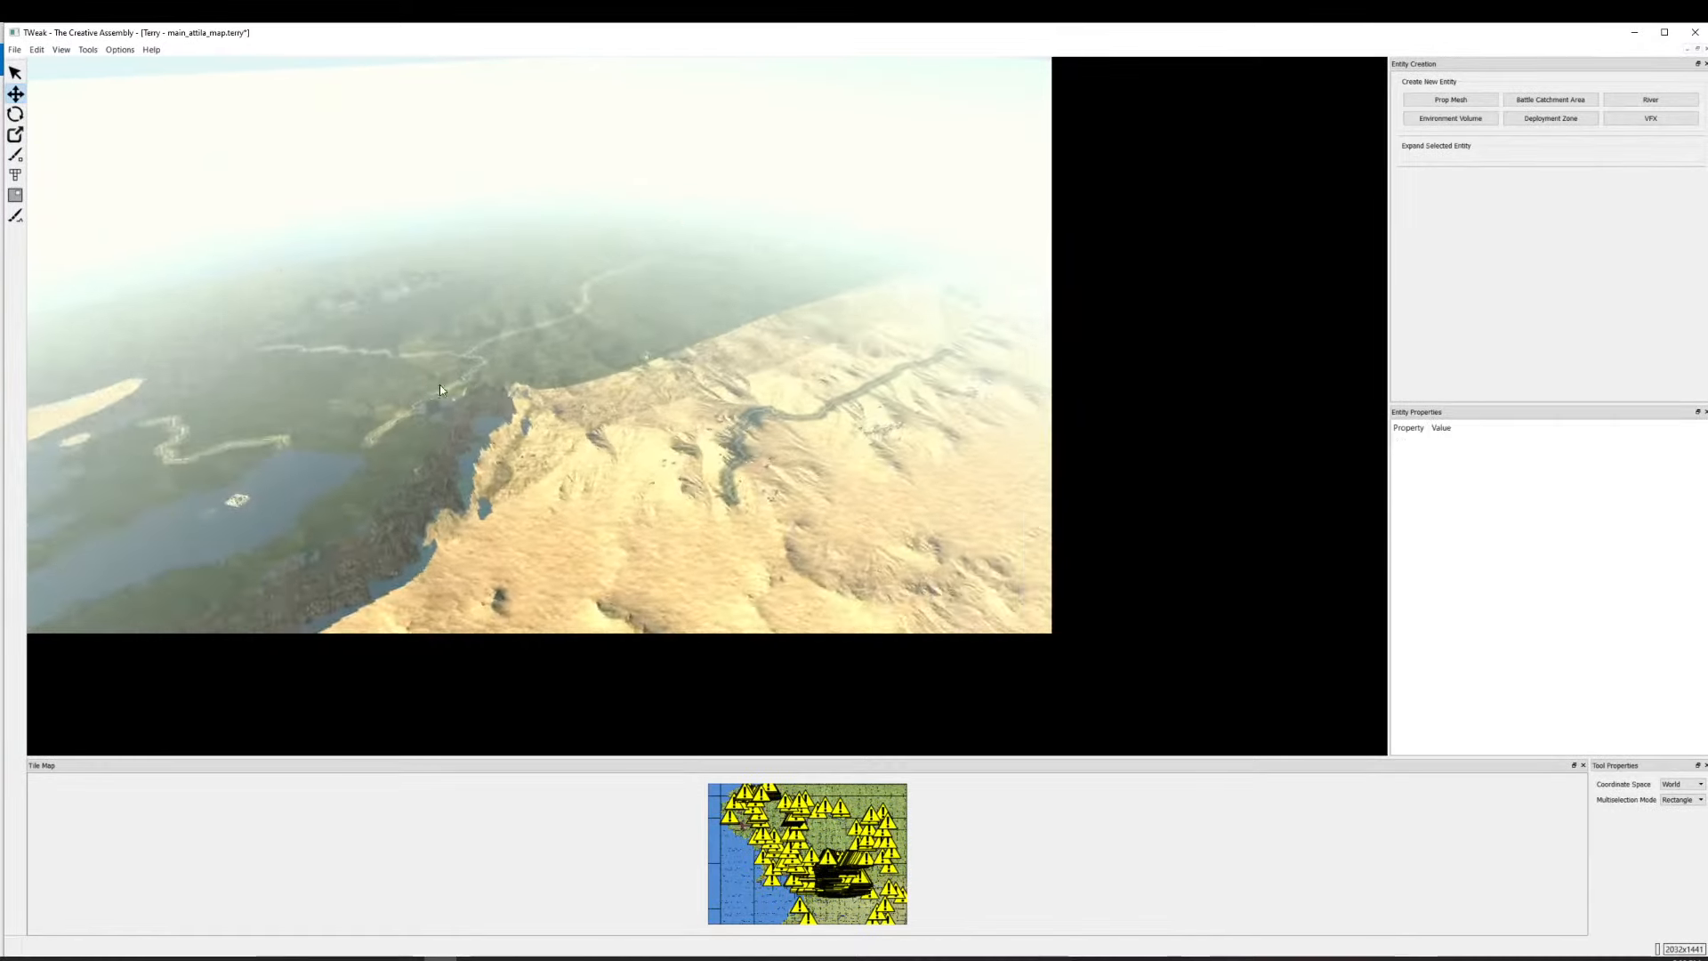
{"action": "key", "text": "ctrl+z"}
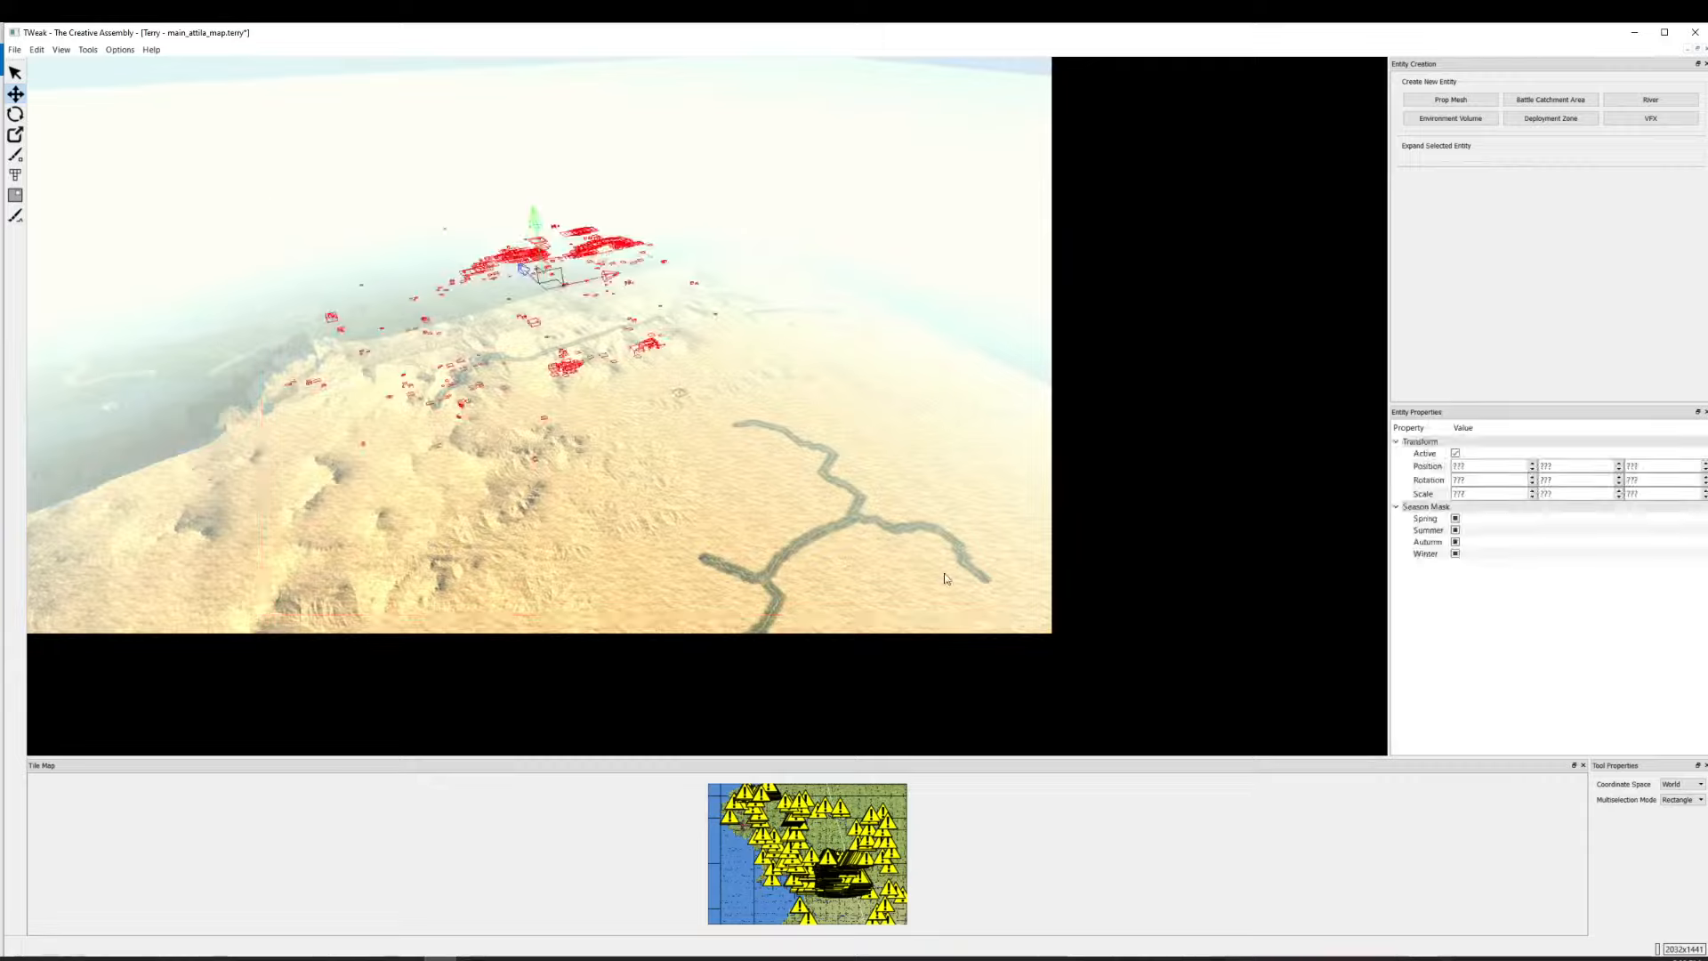
{"action": "key", "text": "Delete"}
Box-select the entities over the forested land beyond the desert corner of the map, and delete them.
{"action": "left_click_drag", "start_coordinate": [522, 322], "coordinate": [667, 552]}
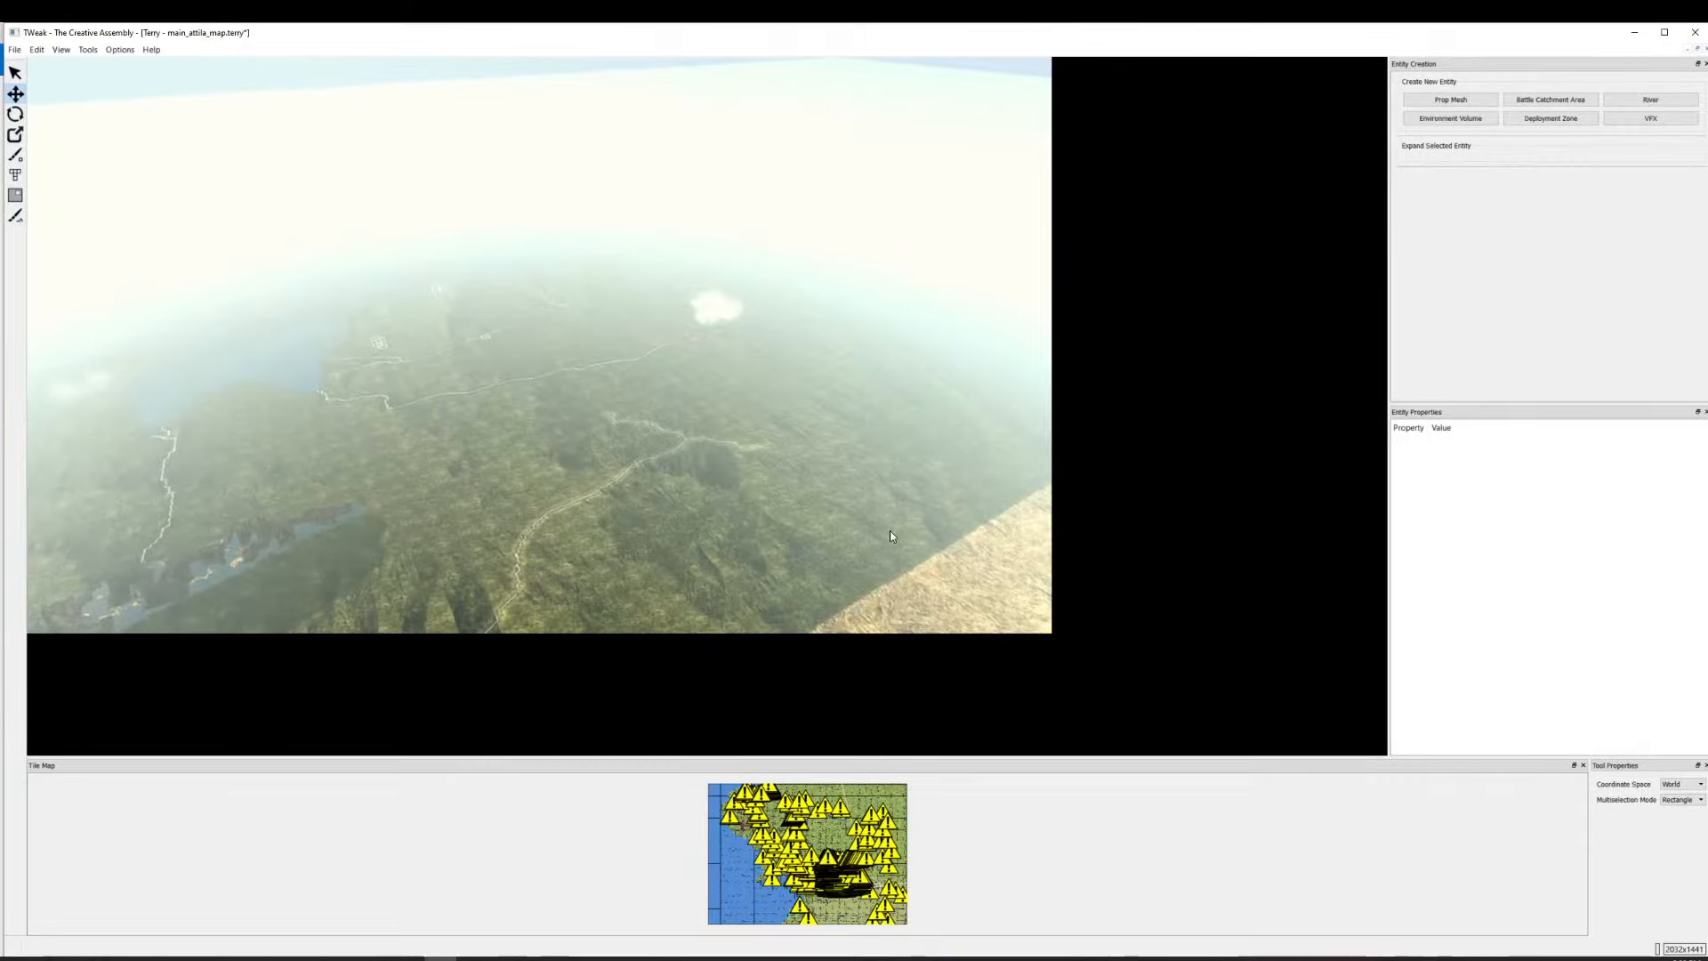
{"action": "left_click_drag", "start_coordinate": [891, 535], "coordinate": [721, 623]}
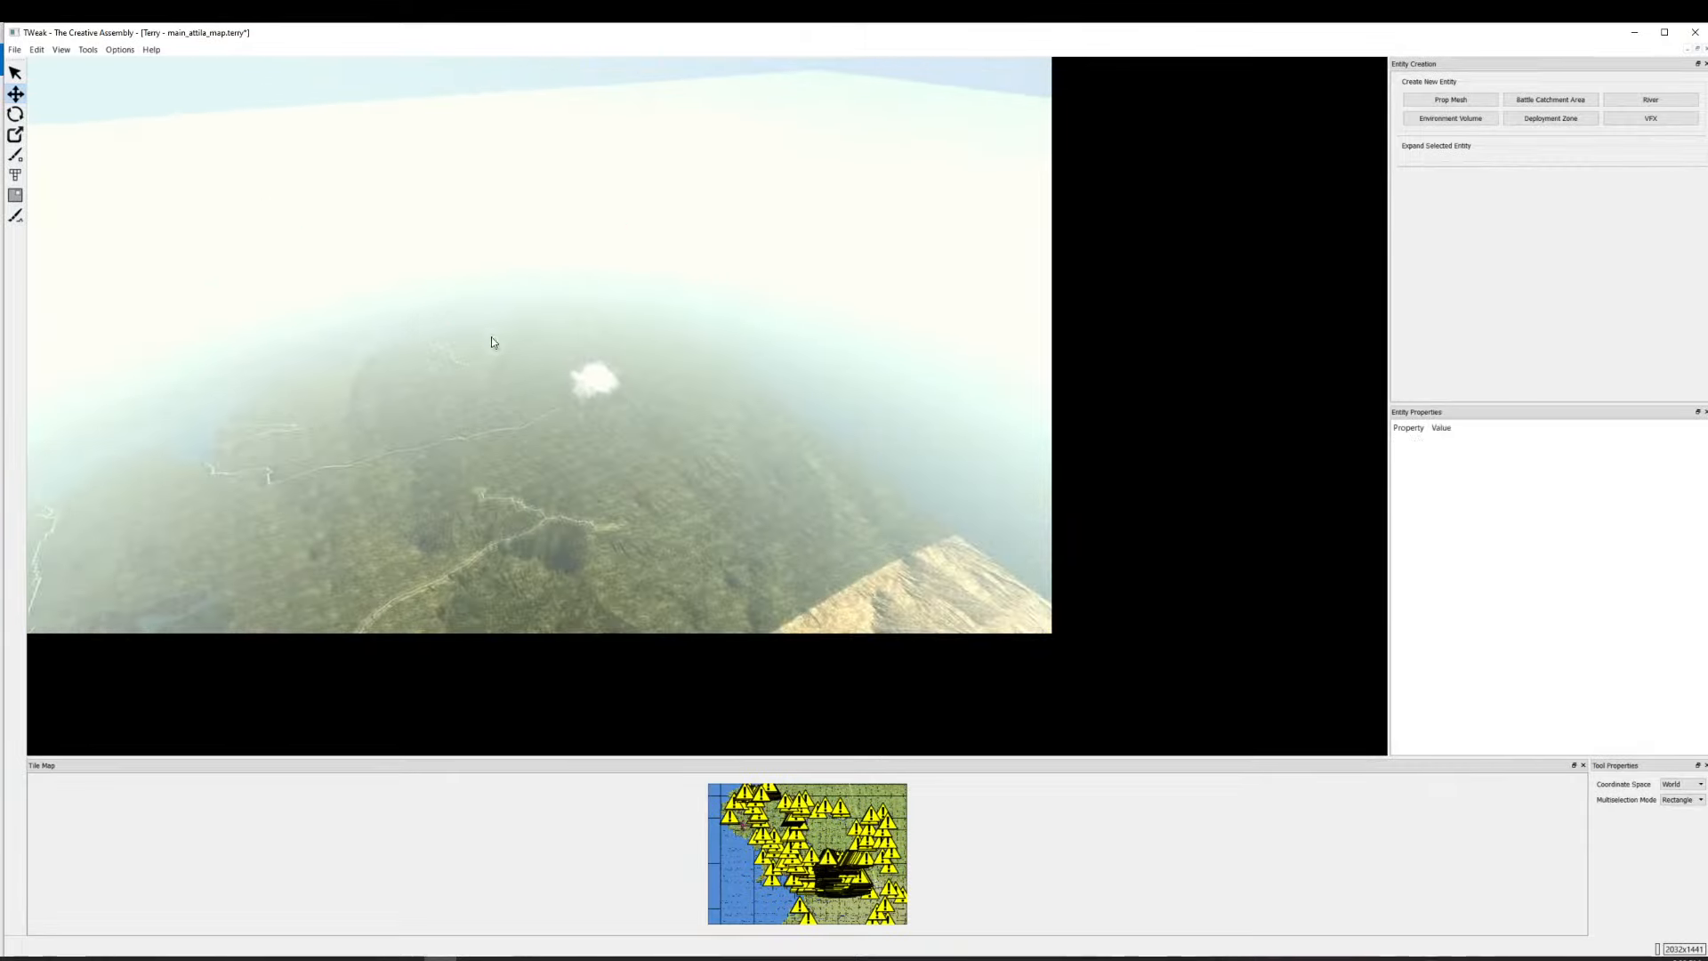
{"action": "left_click_drag", "start_coordinate": [491, 336], "coordinate": [835, 530]}
{"action": "left_click_drag", "start_coordinate": [374, 347], "coordinate": [942, 622]}
{"action": "key", "text": "Delete"}
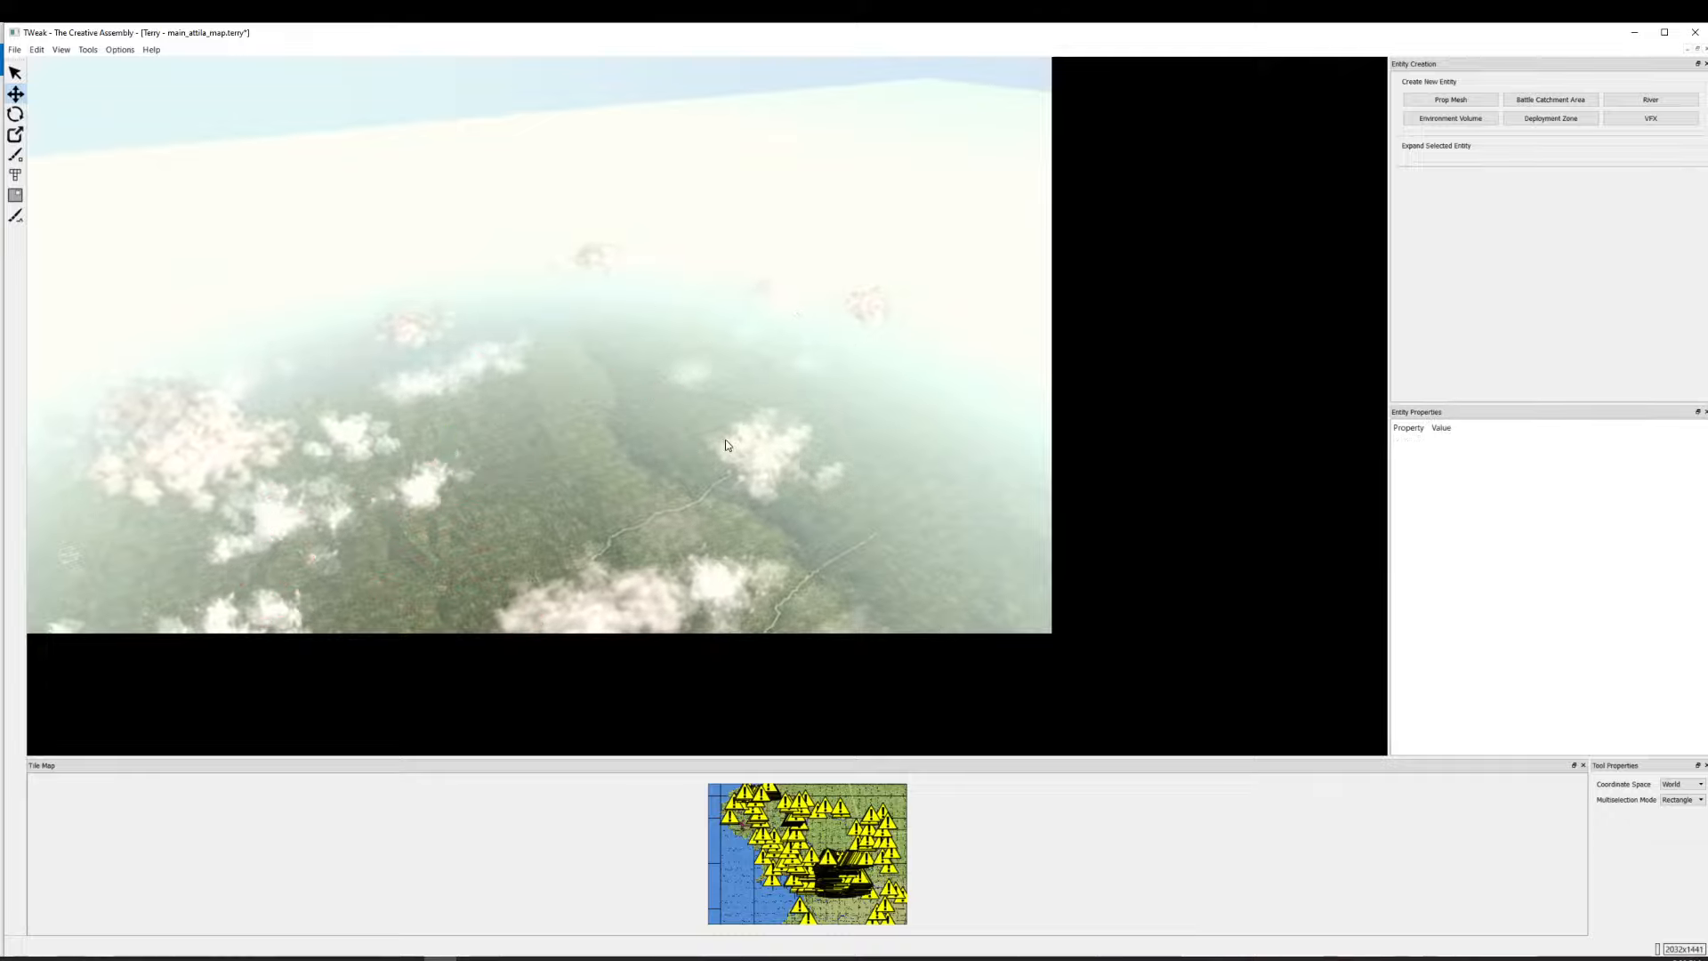
Box-select the distant entities beyond the coastline and its surrounding waters in two passes, and delete them.
{"action": "left_click_drag", "start_coordinate": [728, 446], "coordinate": [623, 278]}
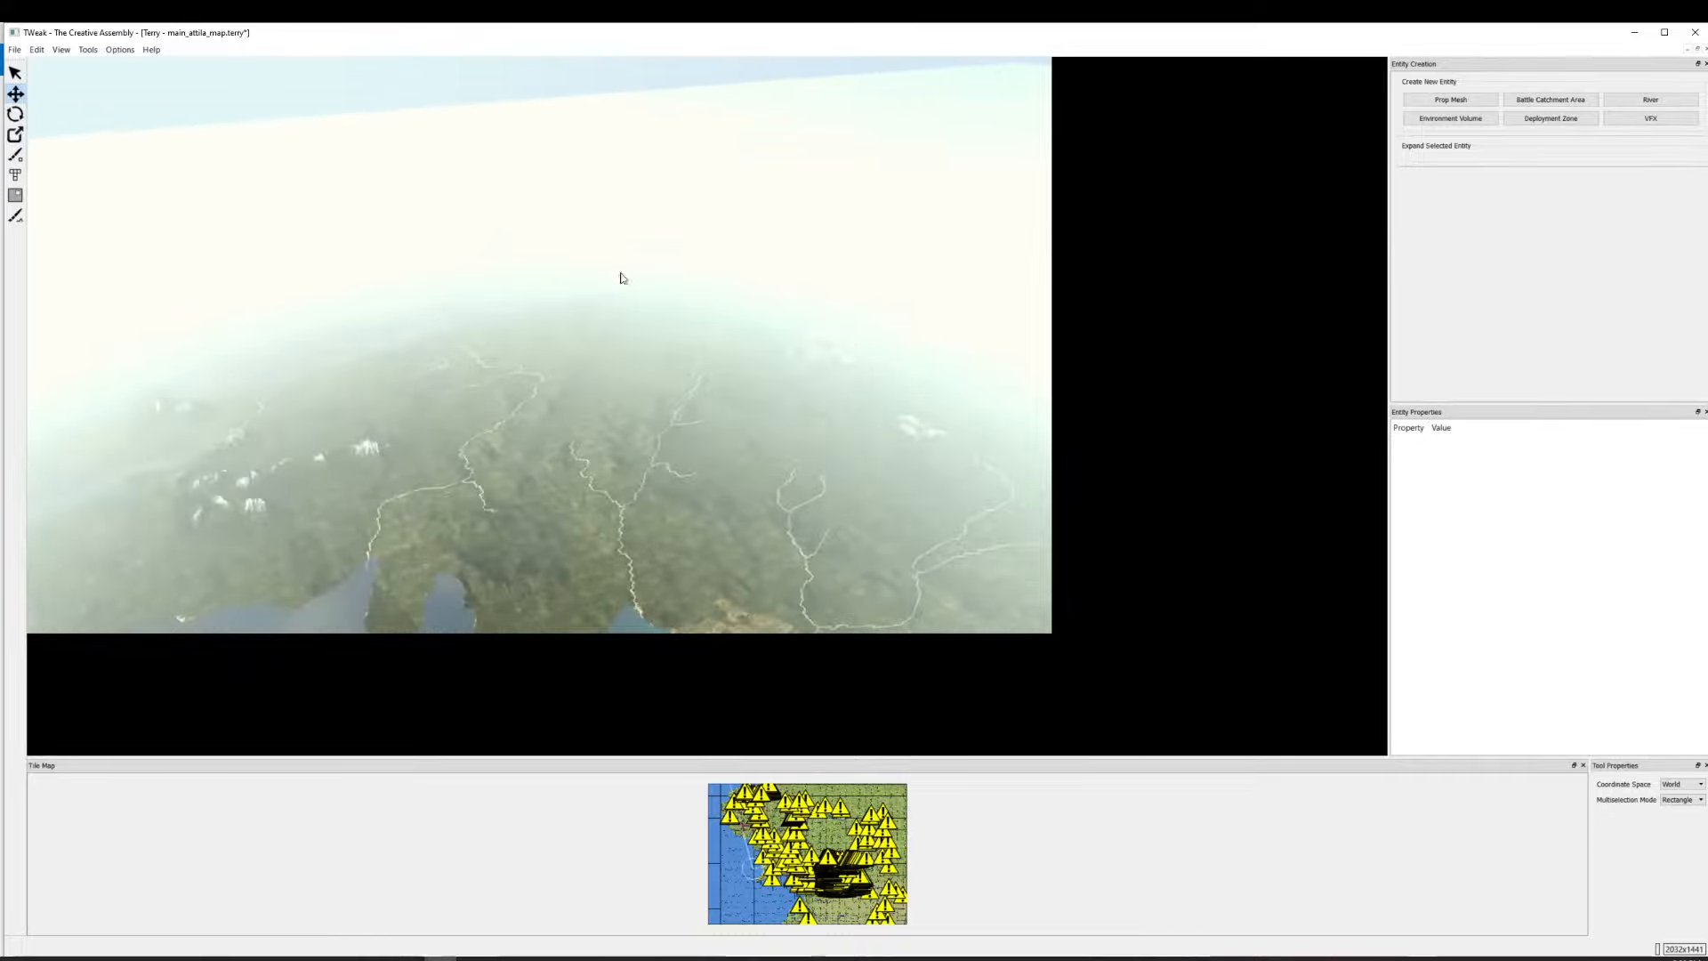
{"action": "left_click_drag", "start_coordinate": [309, 415], "coordinate": [469, 339]}
{"action": "left_click_drag", "start_coordinate": [289, 281], "coordinate": [806, 514]}
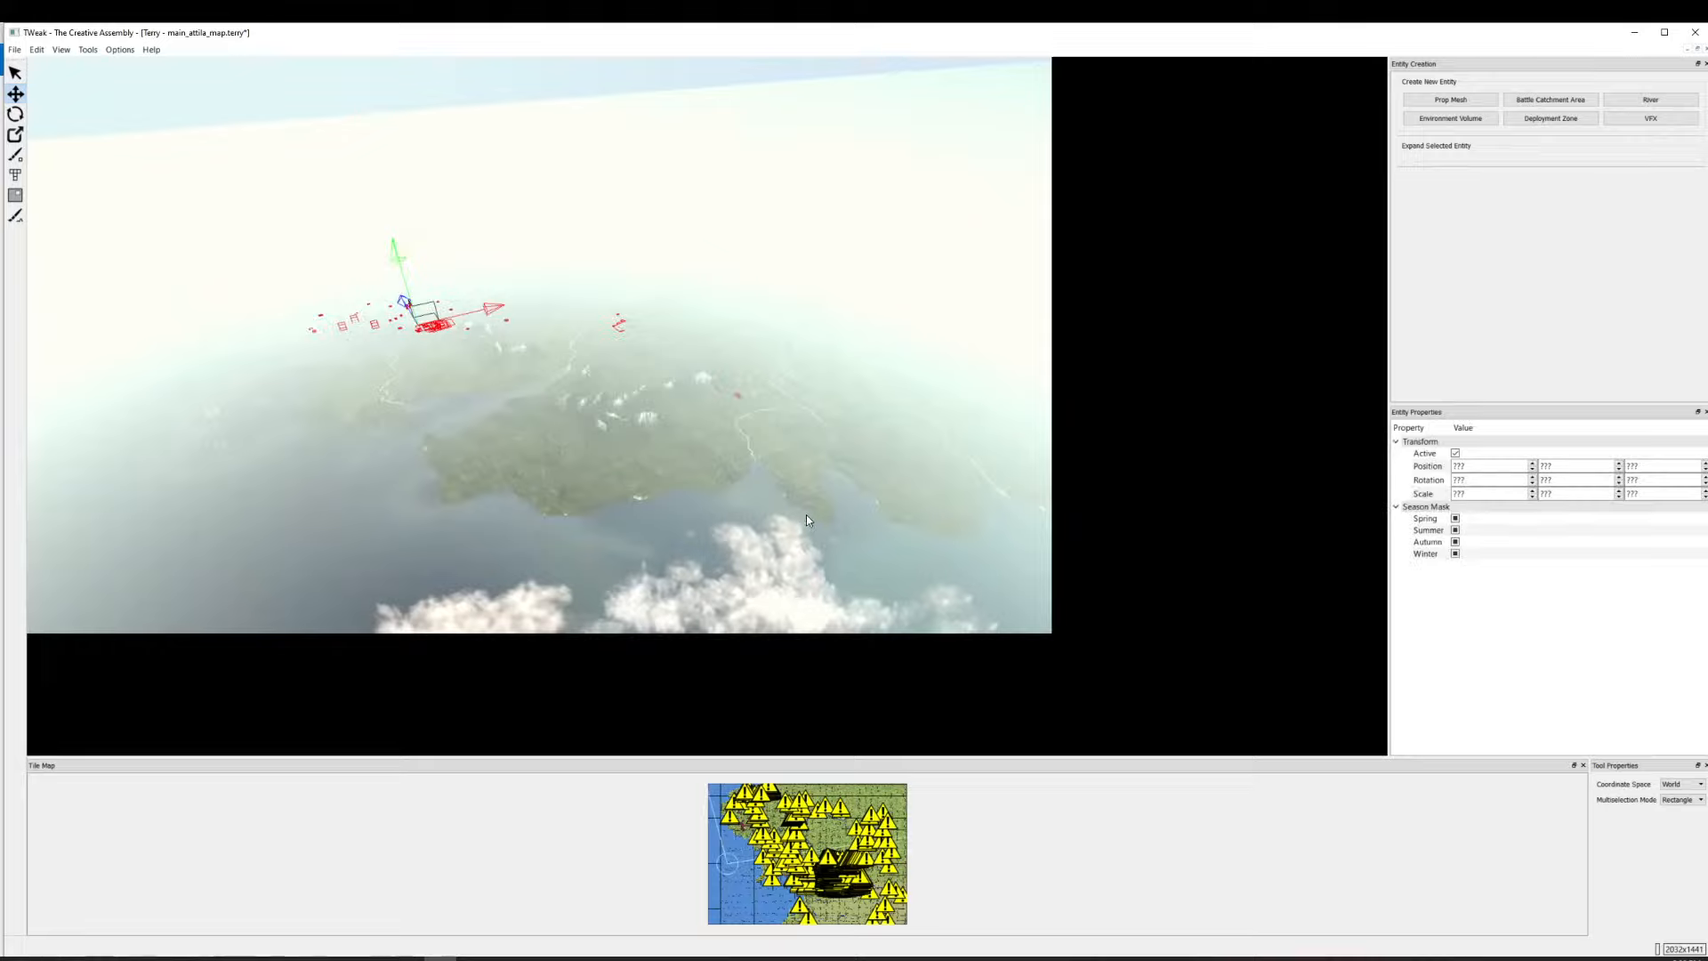
{"action": "key", "text": "Delete"}
{"action": "left_click_drag", "start_coordinate": [169, 323], "coordinate": [605, 527]}
{"action": "key", "text": "Delete"}
{"action": "key", "text": "d"}
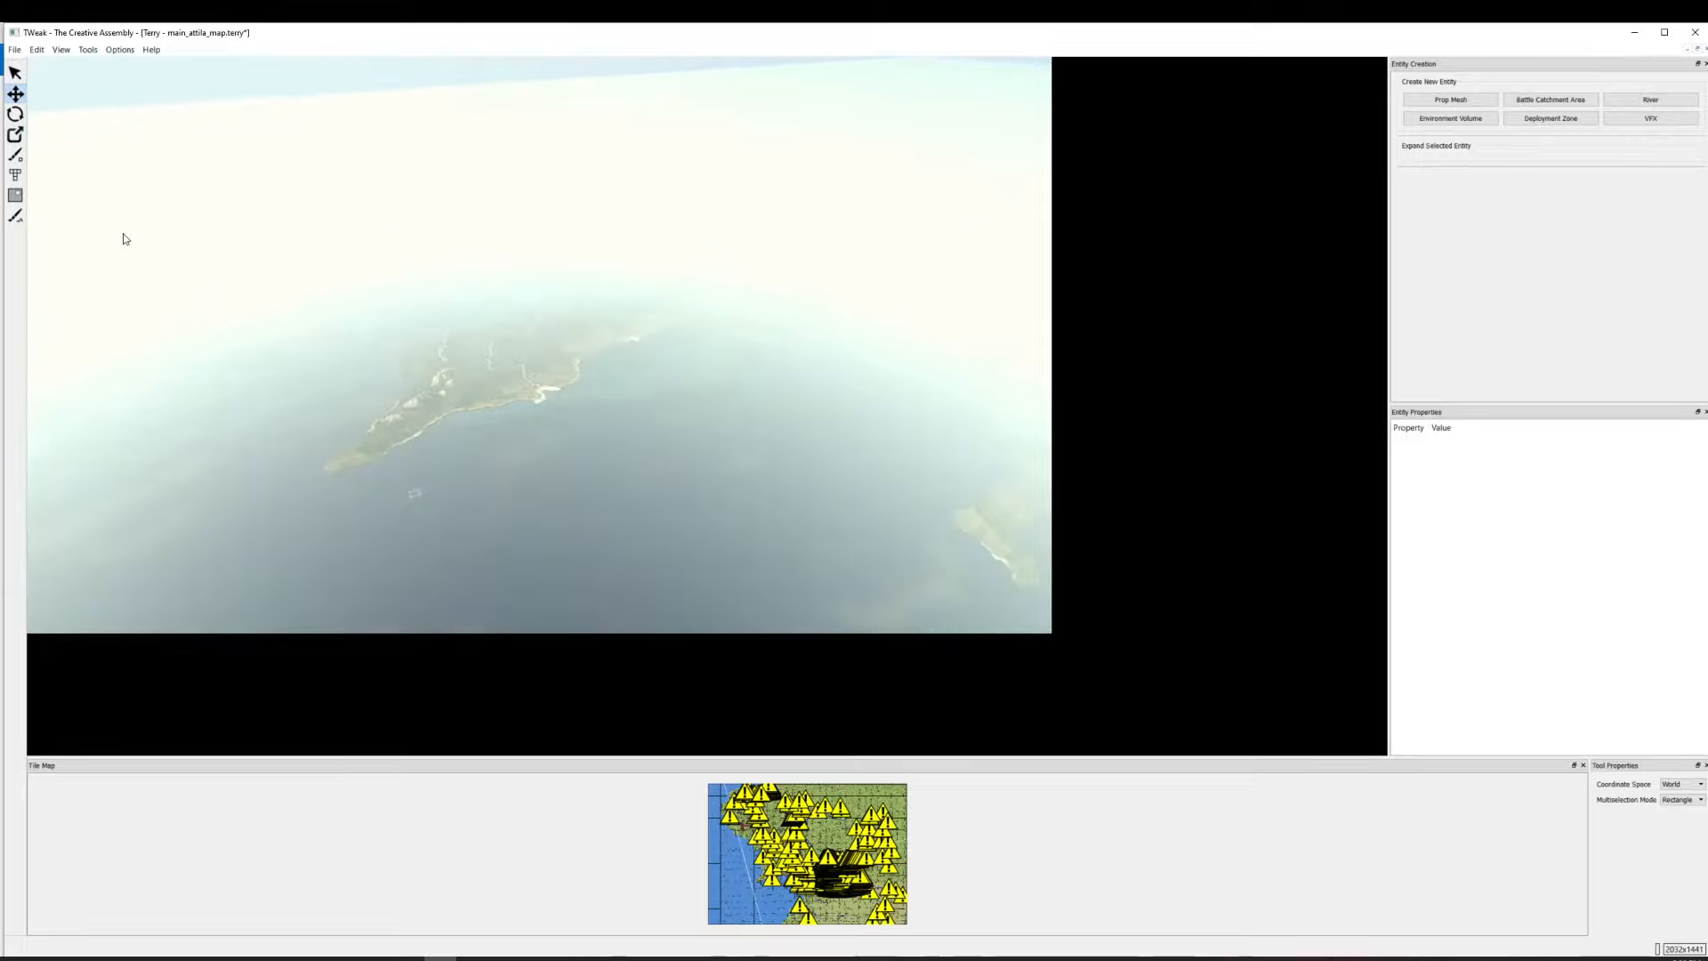
{"action": "key", "text": "d"}
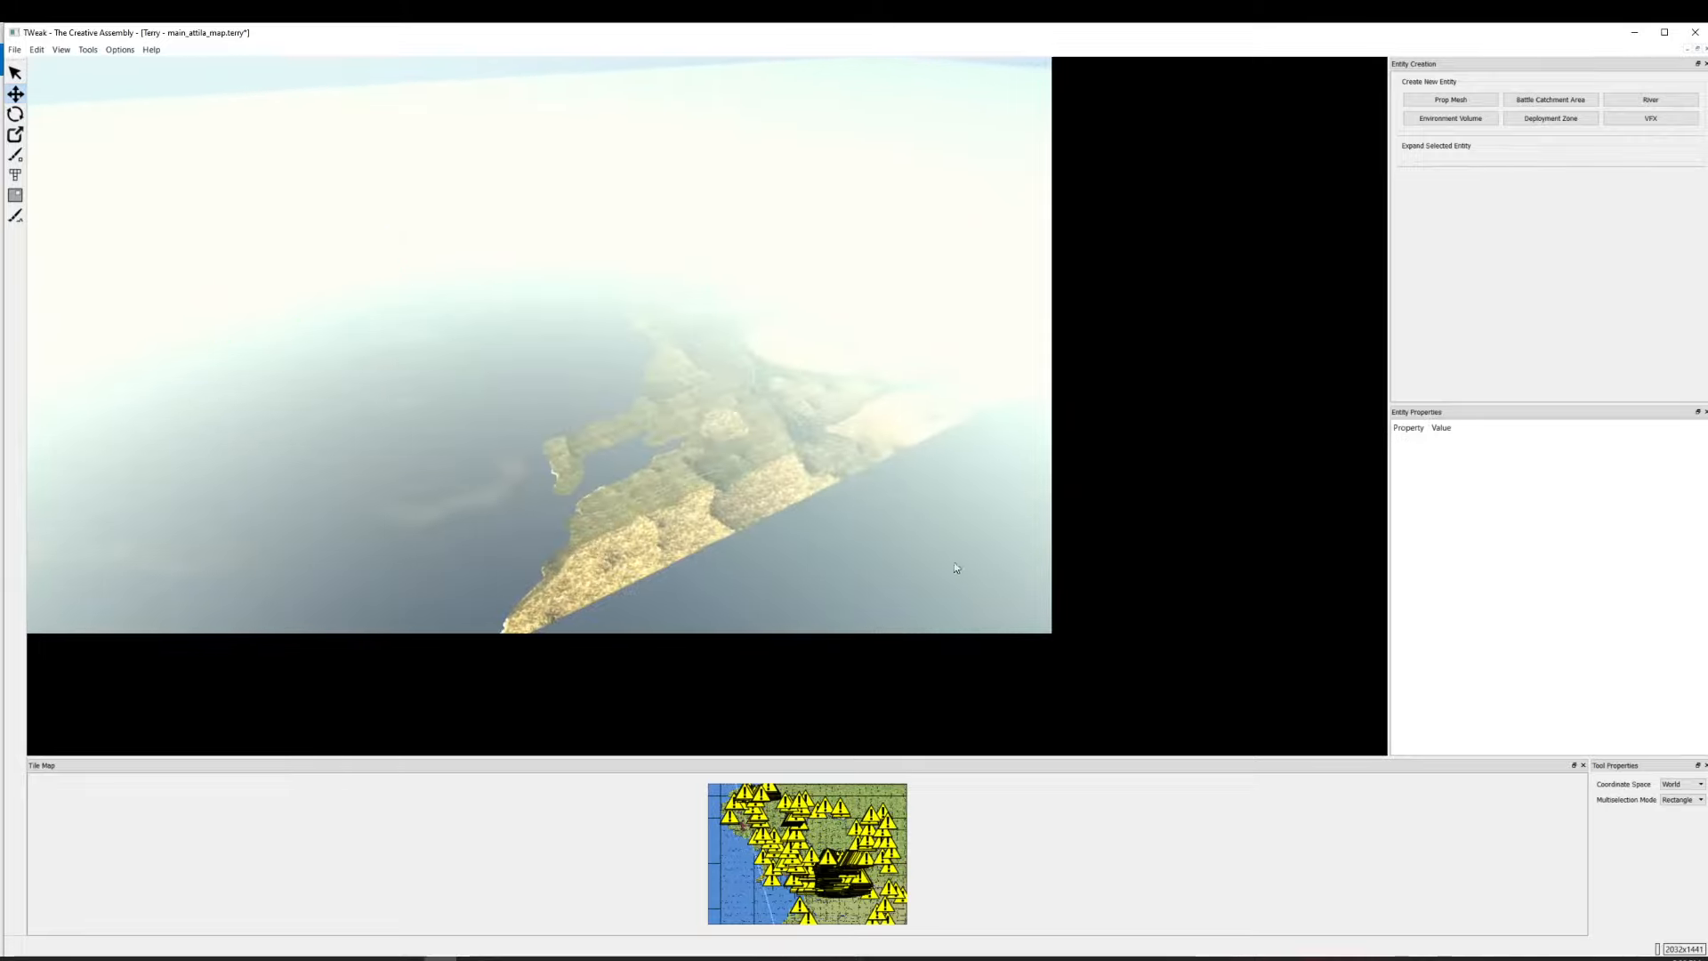
Box-select the entities over the forested river land inland from the peninsula's mountains, and delete them.
{"action": "key", "text": "w"}
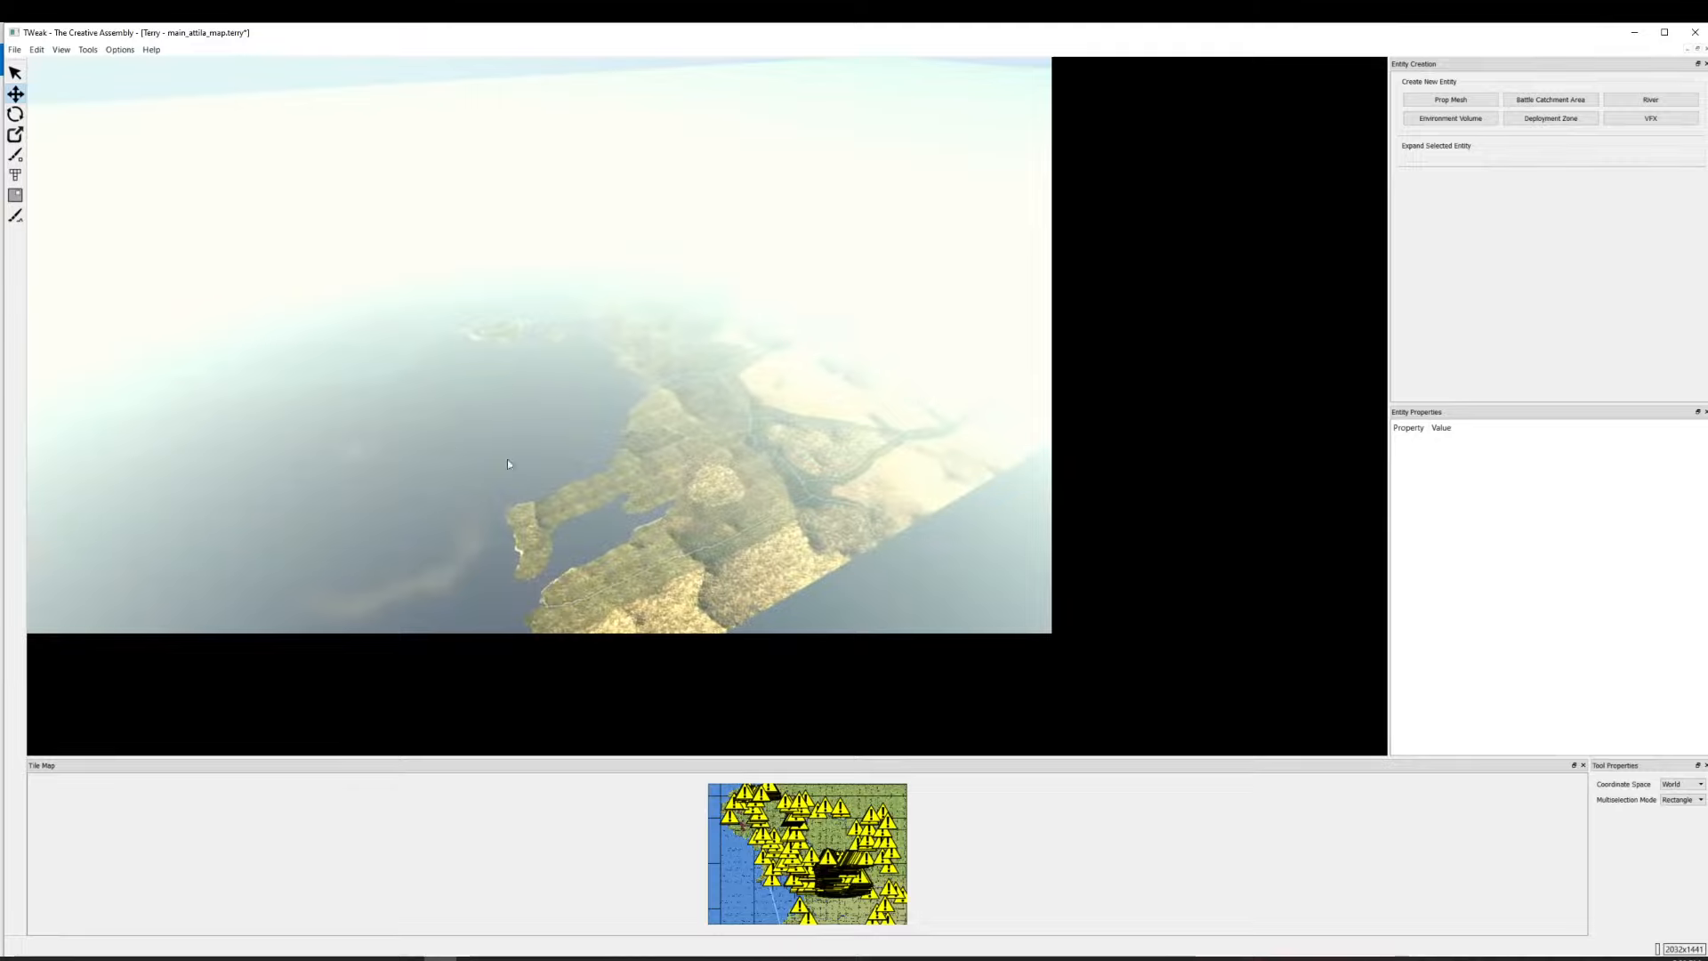
{"action": "key", "text": "a"}
{"action": "left_click", "coordinate": [630, 558]}
{"action": "left_click", "coordinate": [608, 503]}
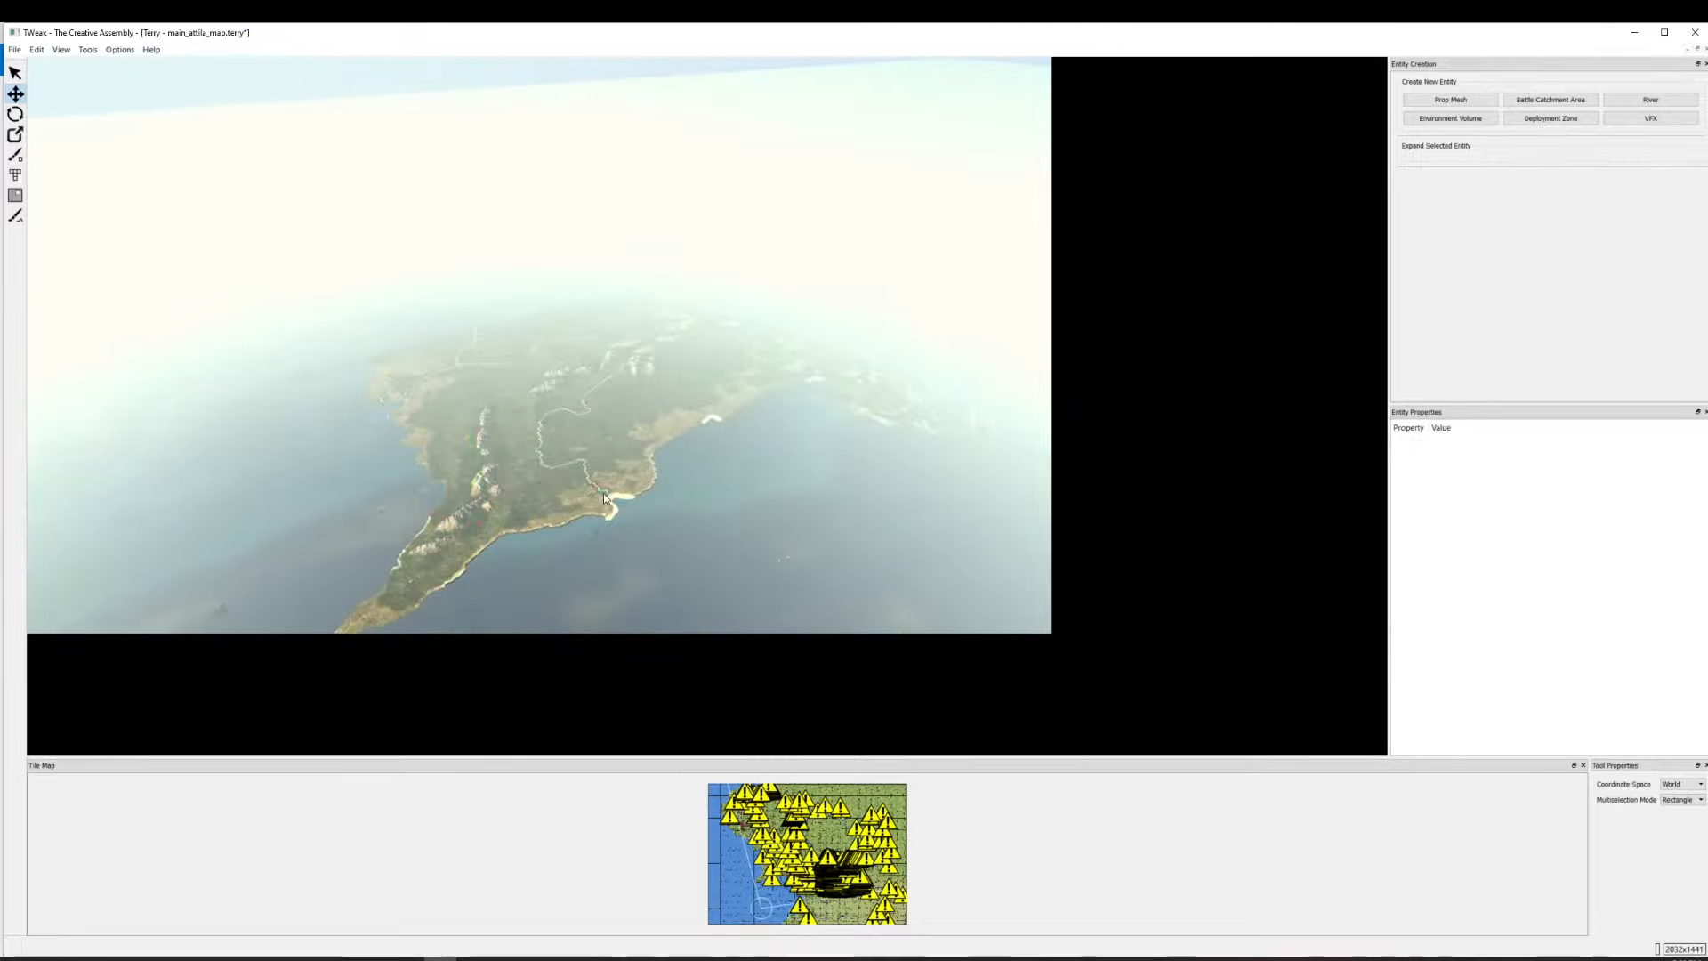
{"action": "key", "text": "w"}
{"action": "key", "text": "d"}
{"action": "left_click", "coordinate": [708, 495]}
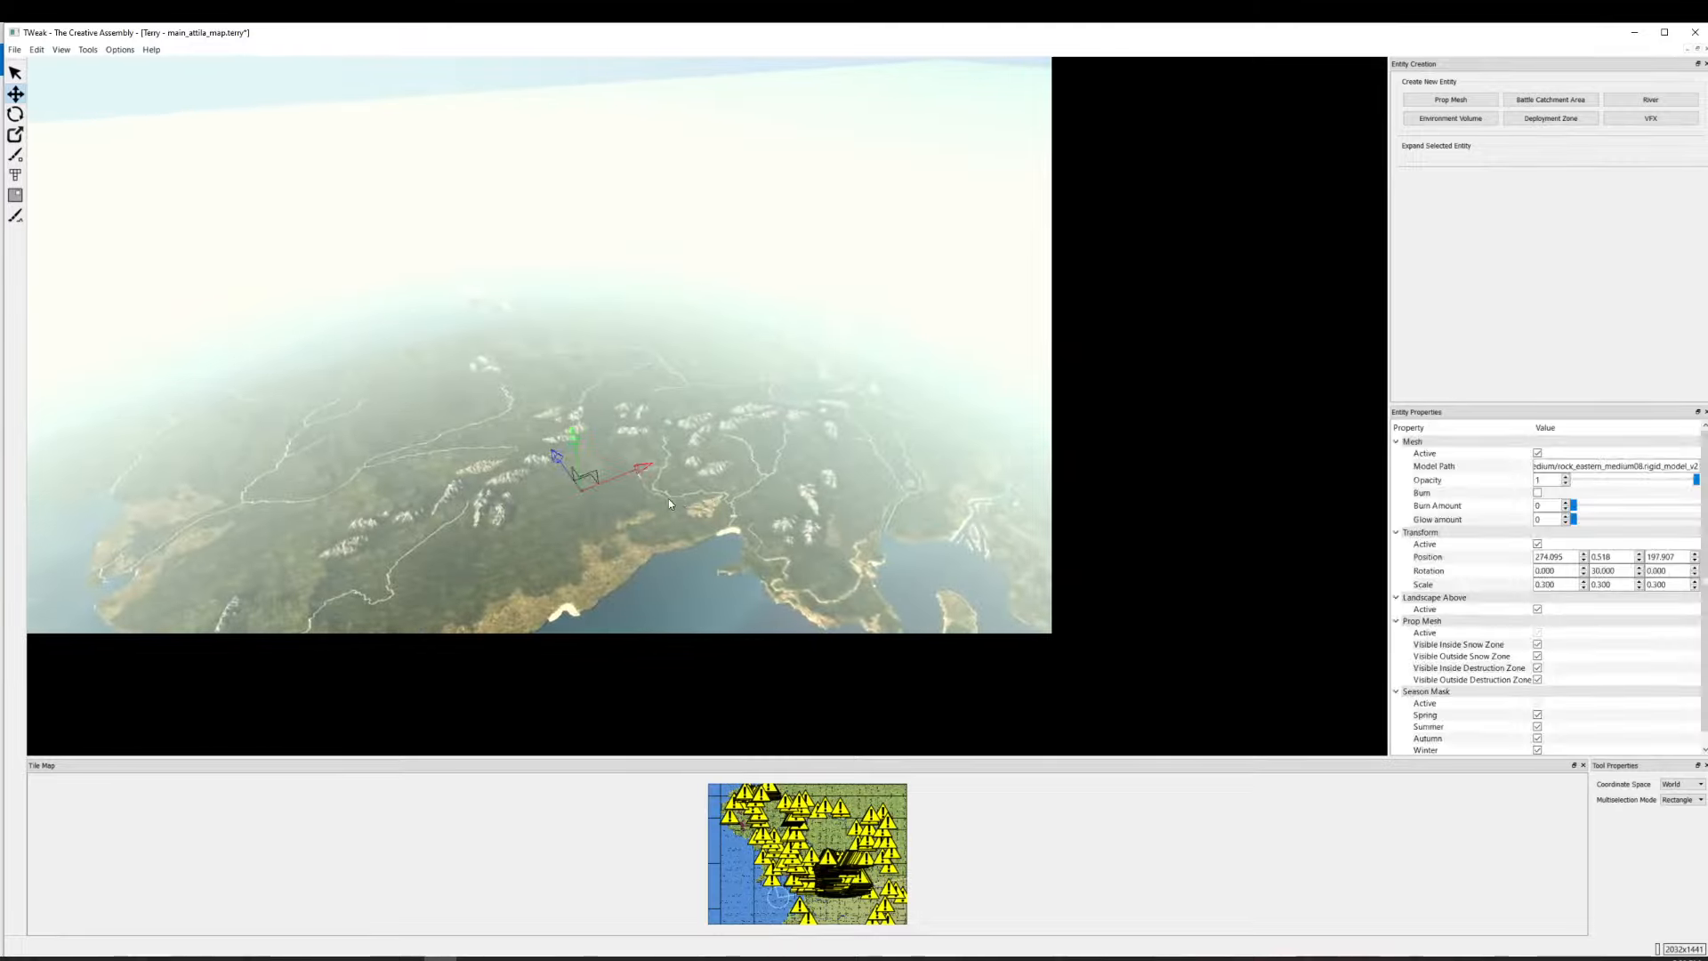
{"action": "key", "text": "w"}
{"action": "left_click_drag", "start_coordinate": [404, 528], "coordinate": [904, 637]}
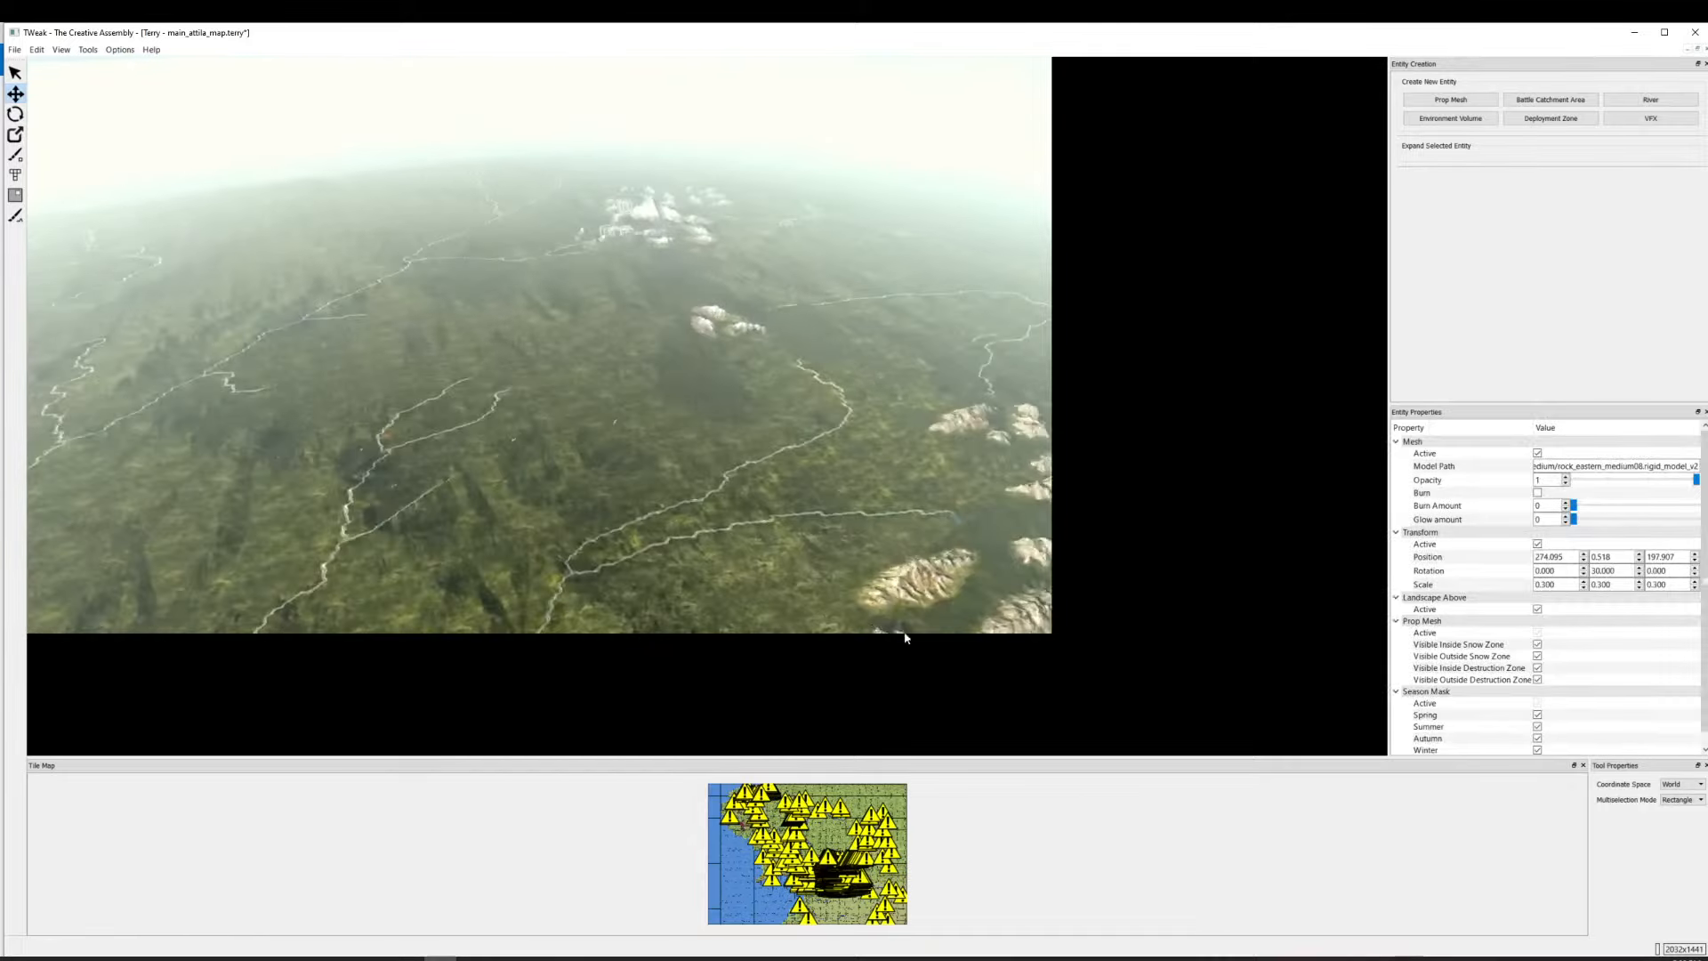
{"action": "left_click_drag", "start_coordinate": [160, 507], "coordinate": [909, 549]}
{"action": "key", "text": "Delete"}
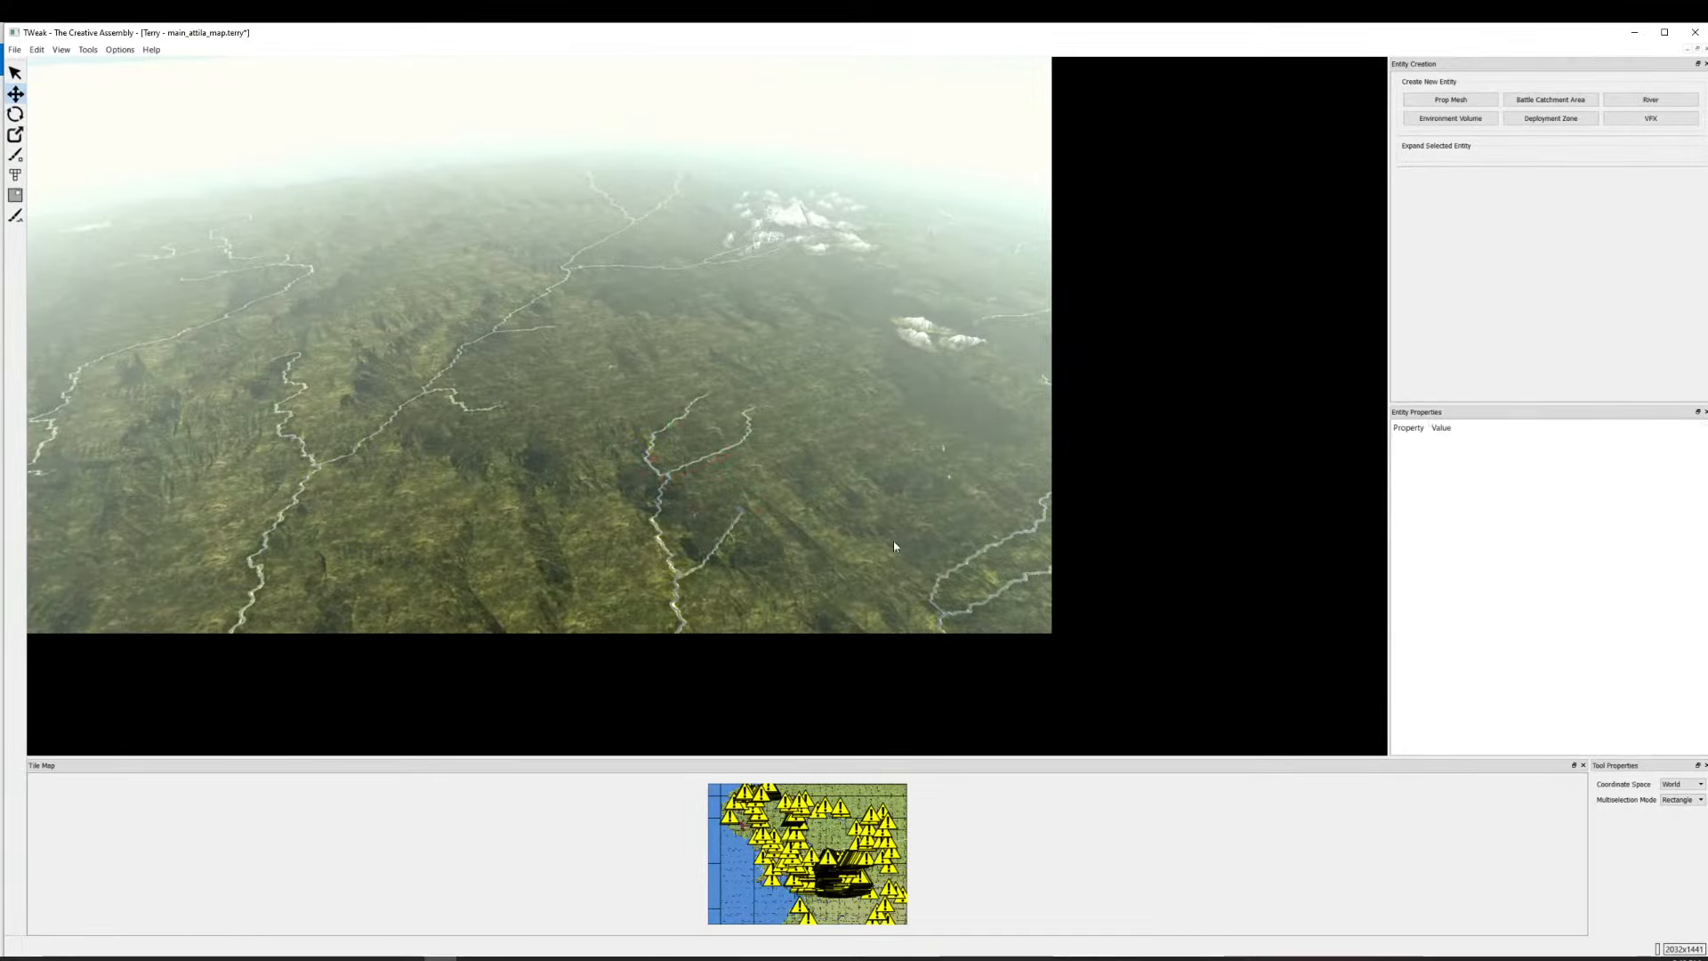
Box-select the entities over the forest around the branching rivers, and delete them.
{"action": "key", "text": "d"}
{"action": "key", "text": "s"}
{"action": "left_click_drag", "start_coordinate": [613, 391], "coordinate": [873, 487]}
{"action": "key", "text": "Delete"}
Box-select the entities over the cloud-covered forest coast beside the sea, and delete them.
{"action": "key", "text": "w"}
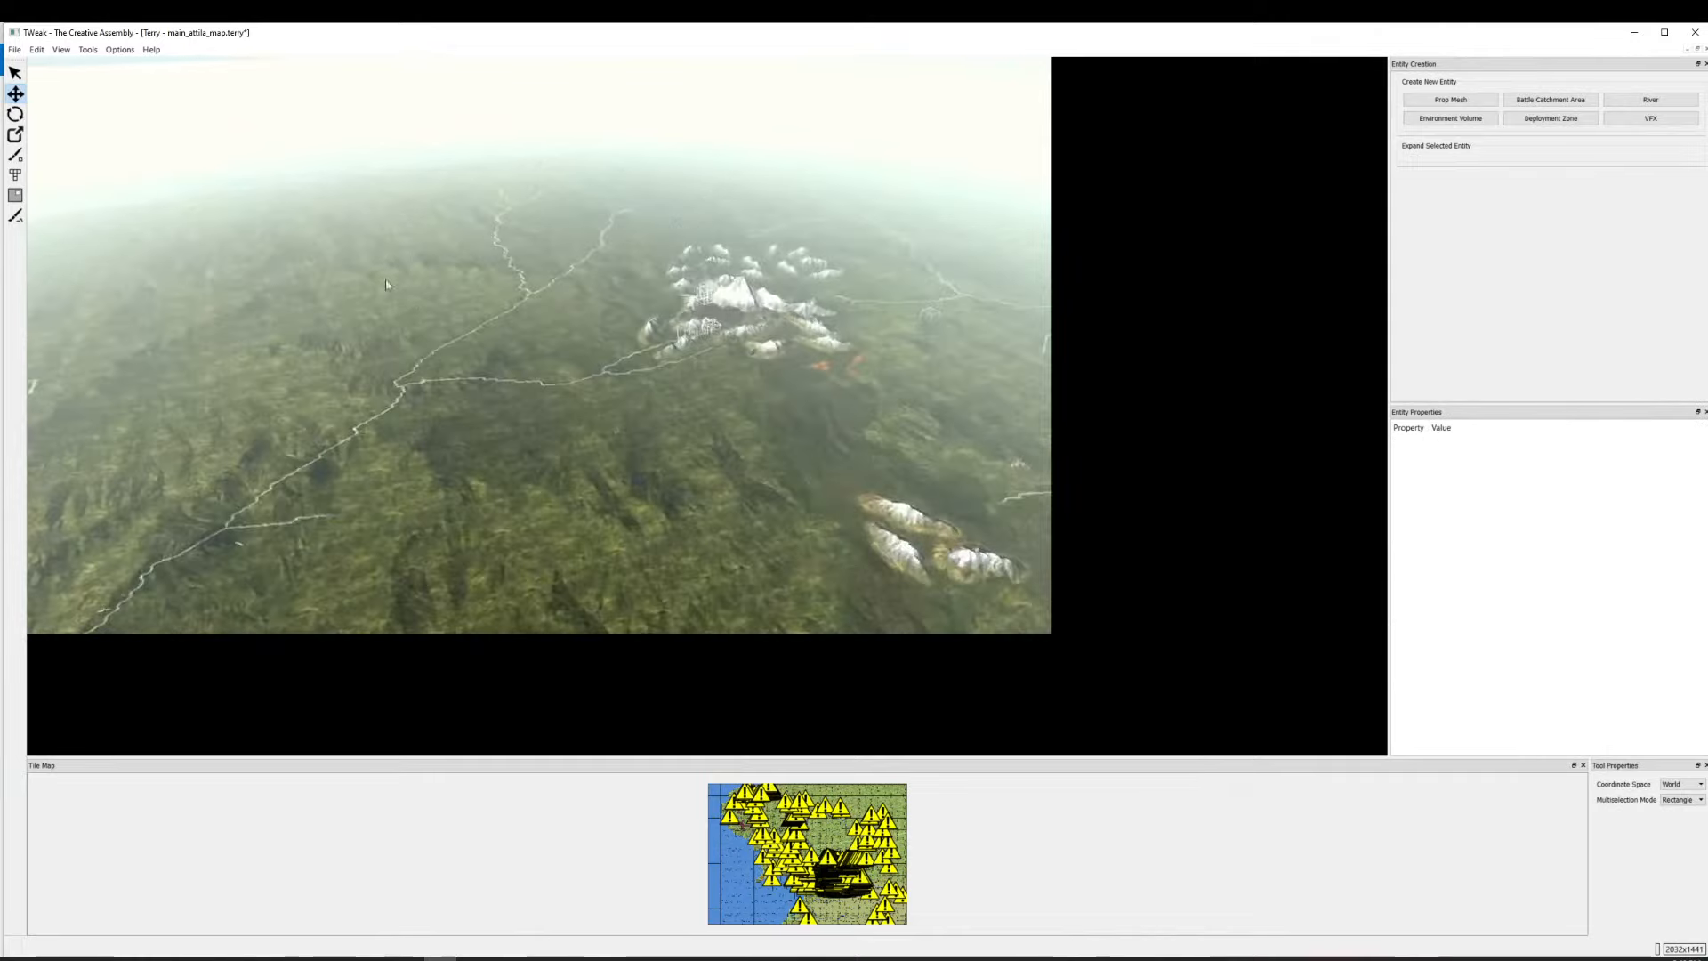
{"action": "key", "text": "s"}
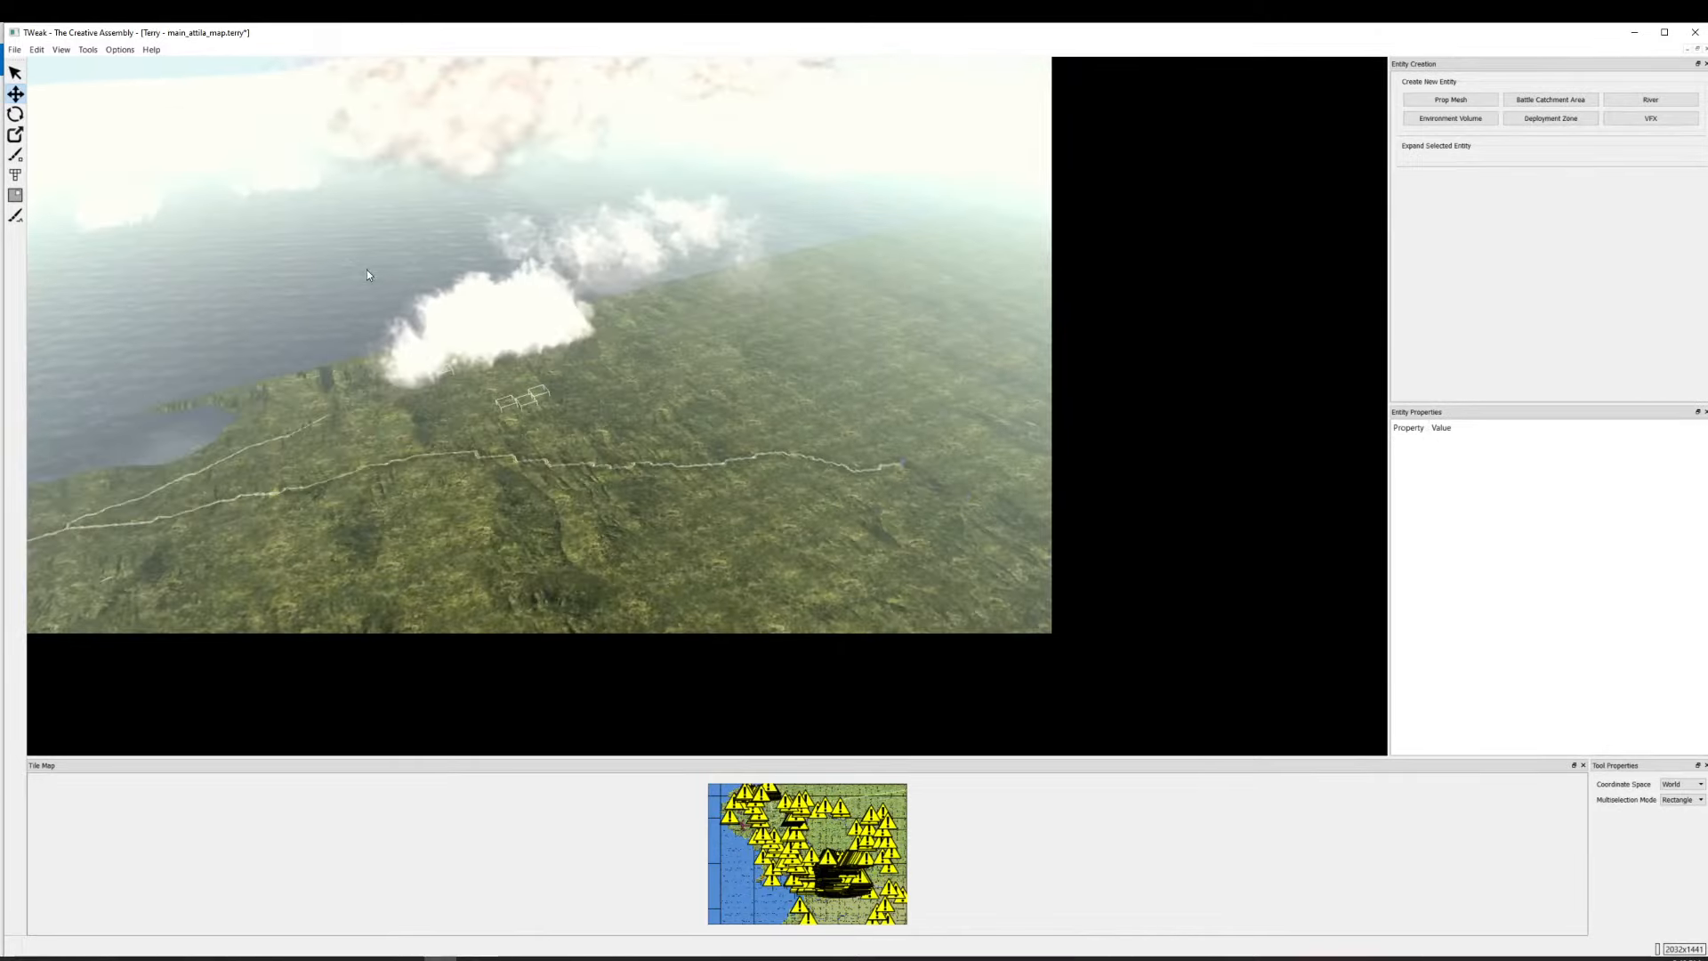
{"action": "left_click_drag", "start_coordinate": [367, 269], "coordinate": [805, 495]}
{"action": "key", "text": "Delete"}
Box-select the entities over the forest plain inland from that coast in two passes, and delete them.
{"action": "key", "text": "s"}
{"action": "key", "text": "a"}
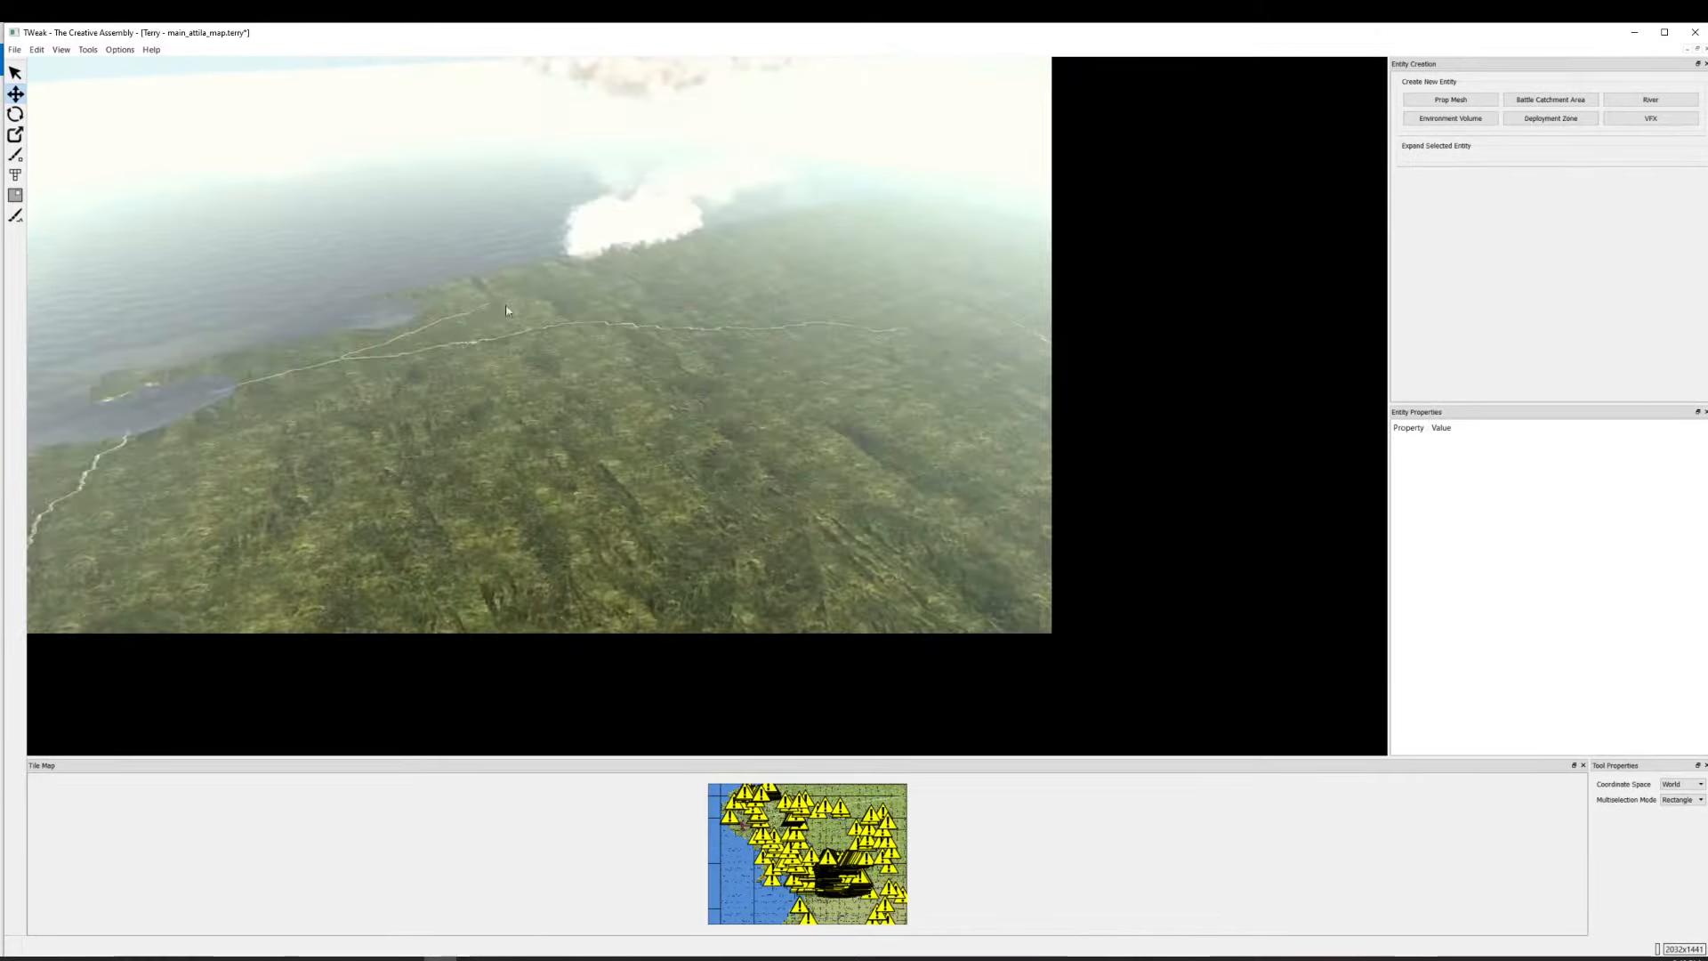
{"action": "left_click_drag", "start_coordinate": [966, 633], "coordinate": [966, 633]}
{"action": "key", "text": "s"}
{"action": "key", "text": "d"}
{"action": "key", "text": "Delete"}
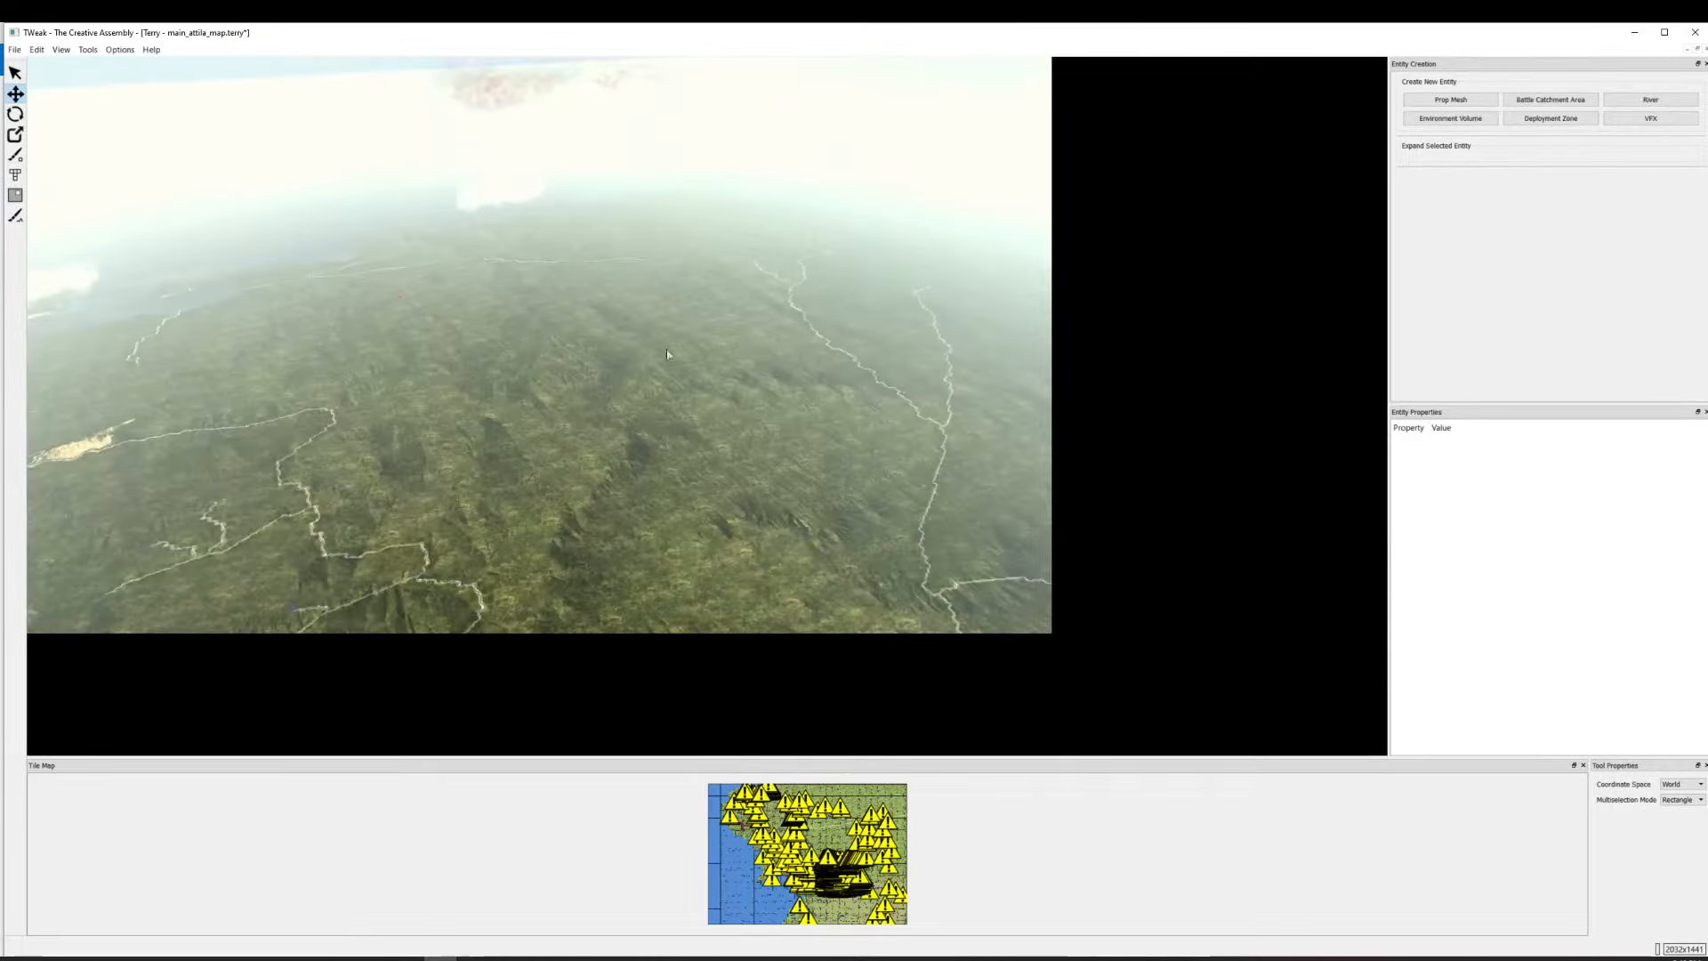
{"action": "left_click", "coordinate": [788, 539]}
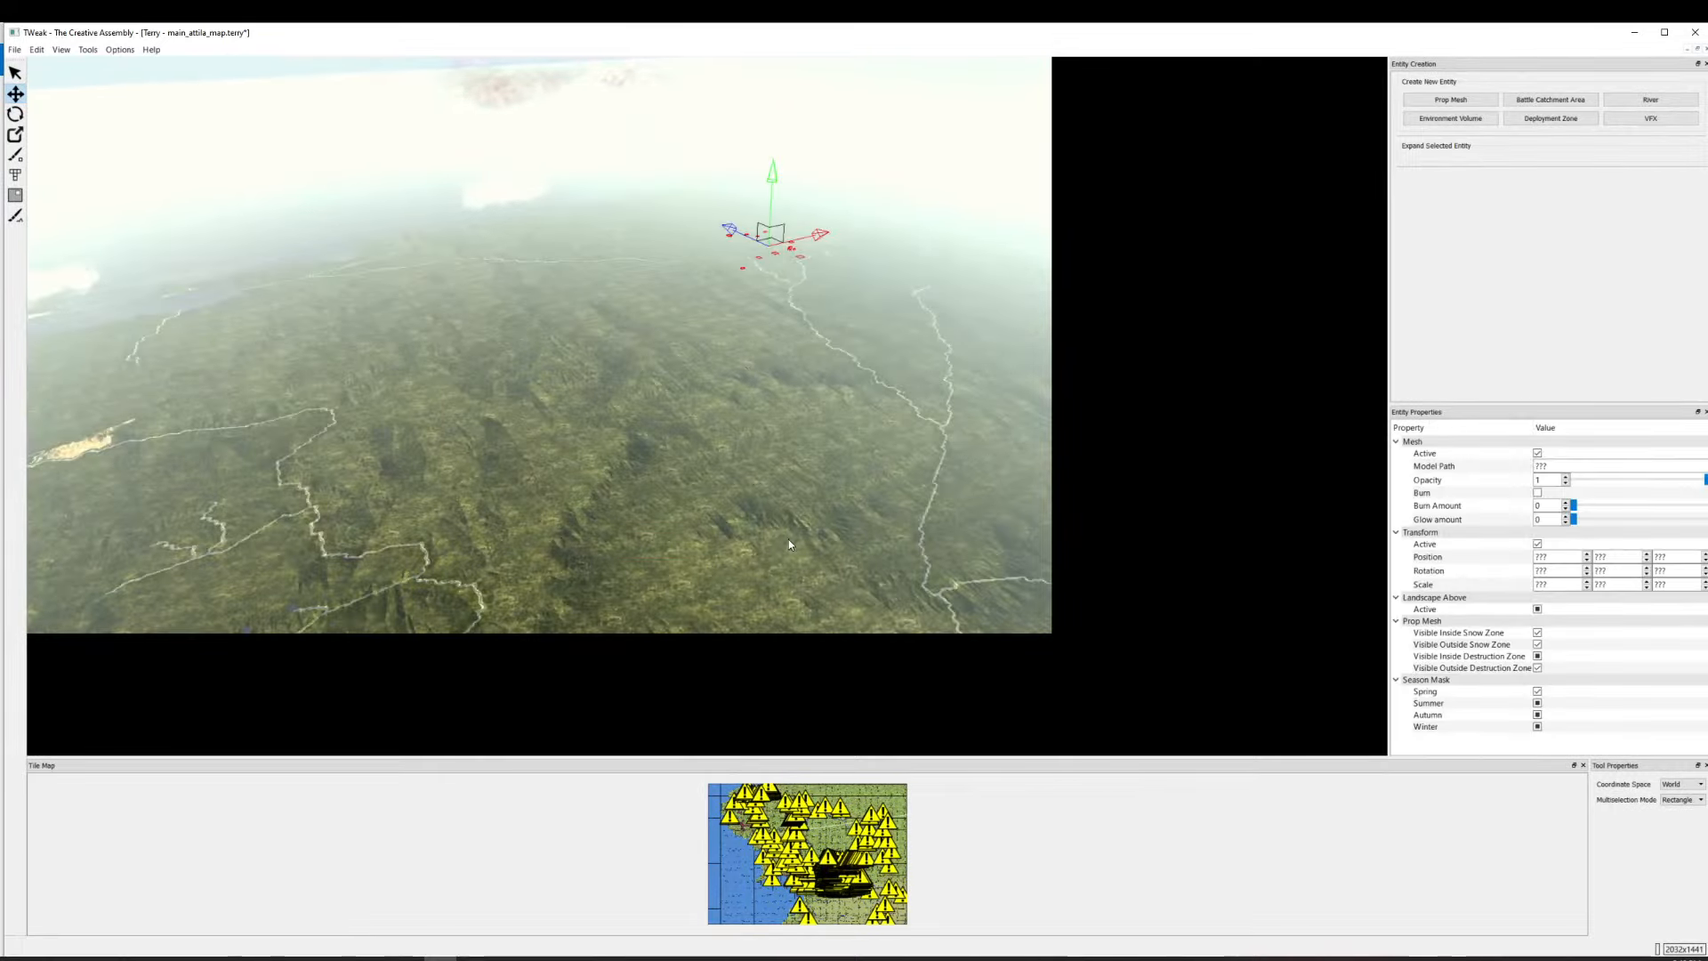
{"action": "key", "text": "Delete"}
Box-select the entities over the forest around the dark ground patch and its rivers, and delete them.
{"action": "key", "text": "w"}
{"action": "key", "text": "d"}
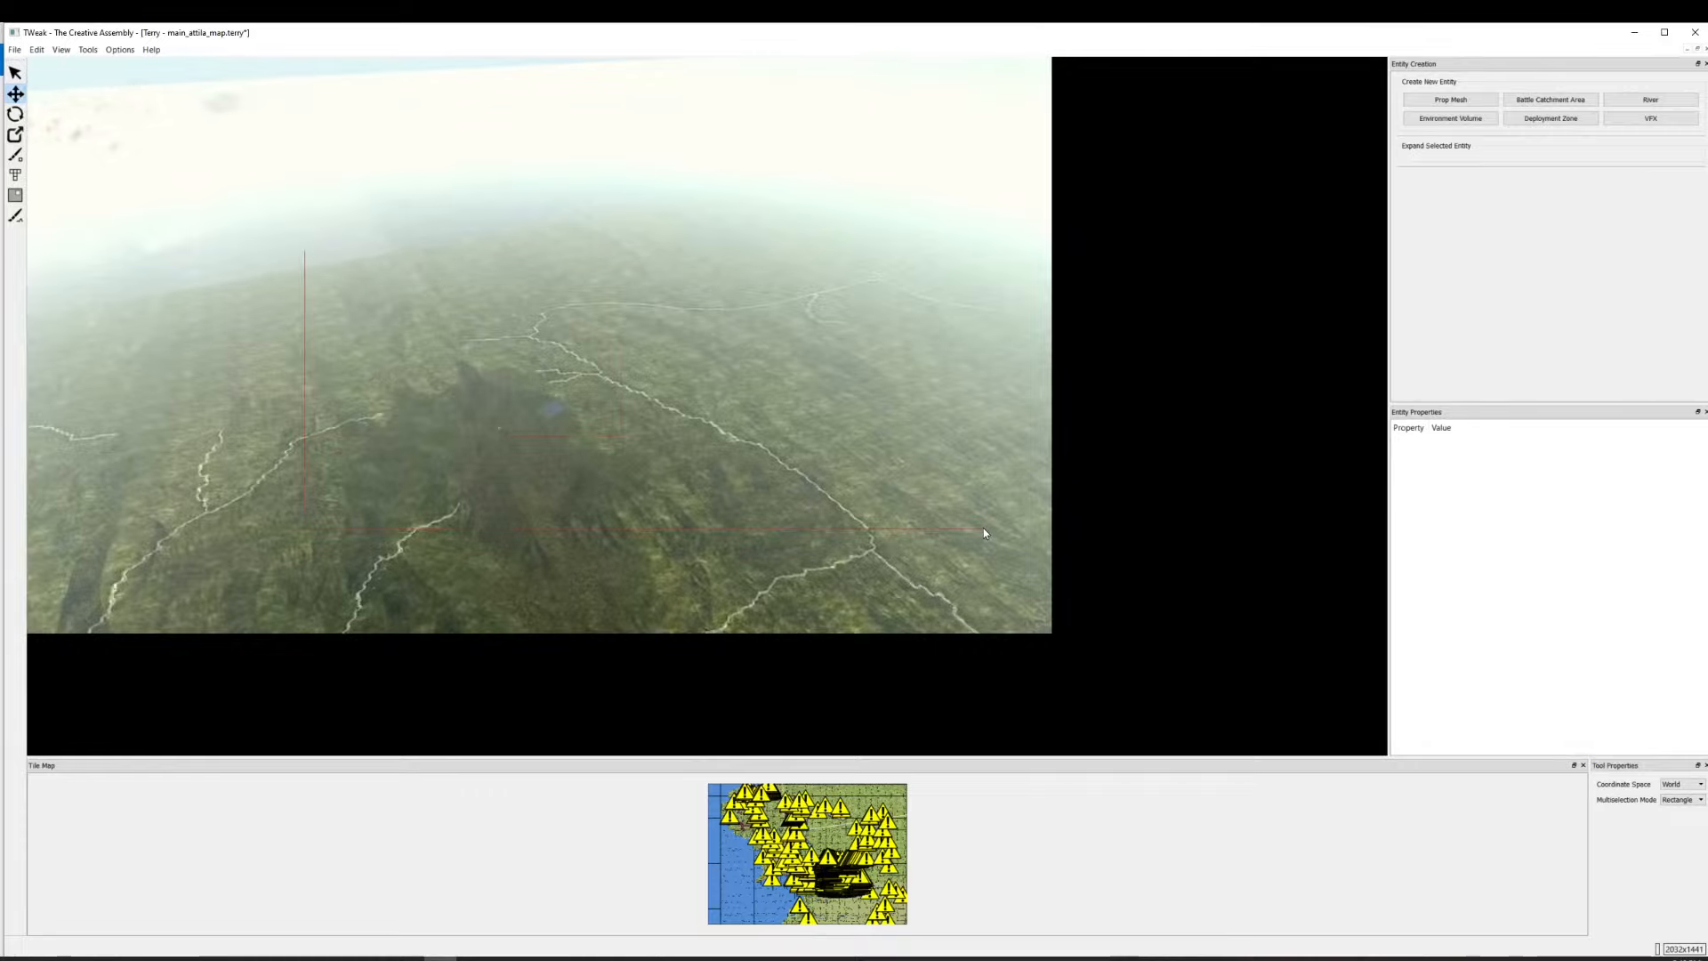
{"action": "left_click_drag", "start_coordinate": [983, 529], "coordinate": [983, 528]}
{"action": "key", "text": "s"}
{"action": "key", "text": "d"}
{"action": "key", "text": "Delete"}
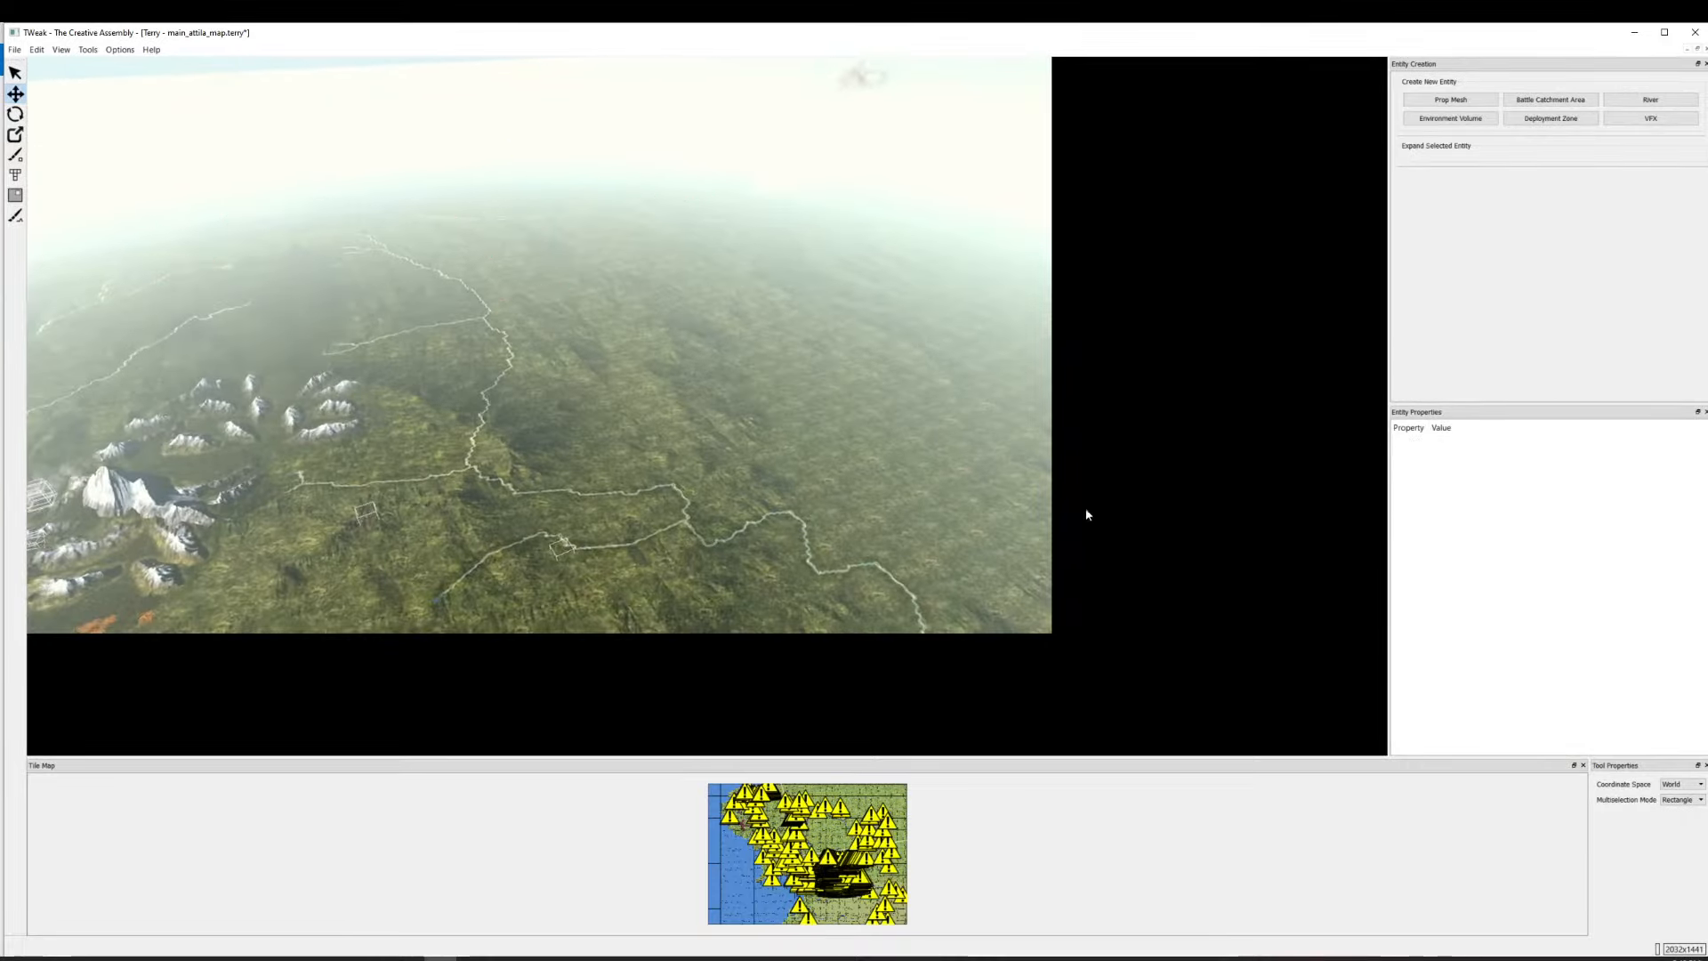
Box-select the entities over the river forest beyond the snowy mountain cluster, and delete them.
{"action": "left_click_drag", "start_coordinate": [1085, 515], "coordinate": [1086, 515]}
{"action": "key", "text": "s"}
{"action": "key", "text": "d"}
{"action": "key", "text": "Delete"}
Box-select the entities over the distant cloud-covered forest next to the water, and delete them.
{"action": "key", "text": "s"}
{"action": "key", "text": "d"}
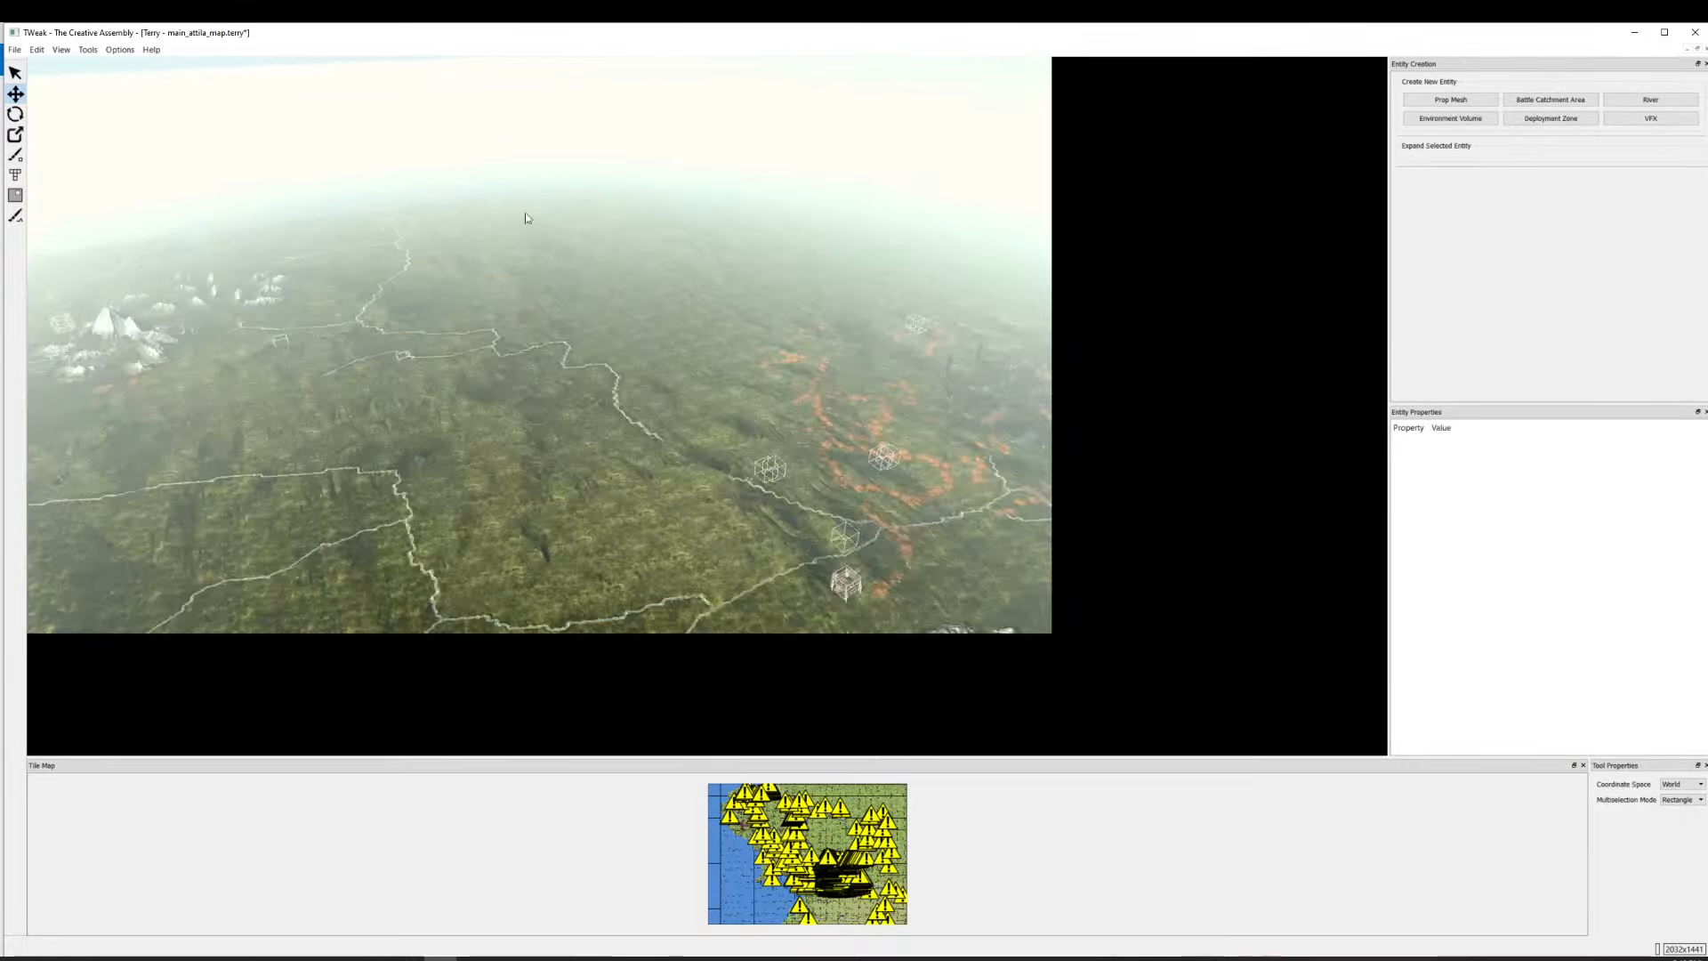
{"action": "left_click_drag", "start_coordinate": [1072, 588], "coordinate": [1072, 588]}
{"action": "key", "text": "s"}
{"action": "key", "text": "d"}
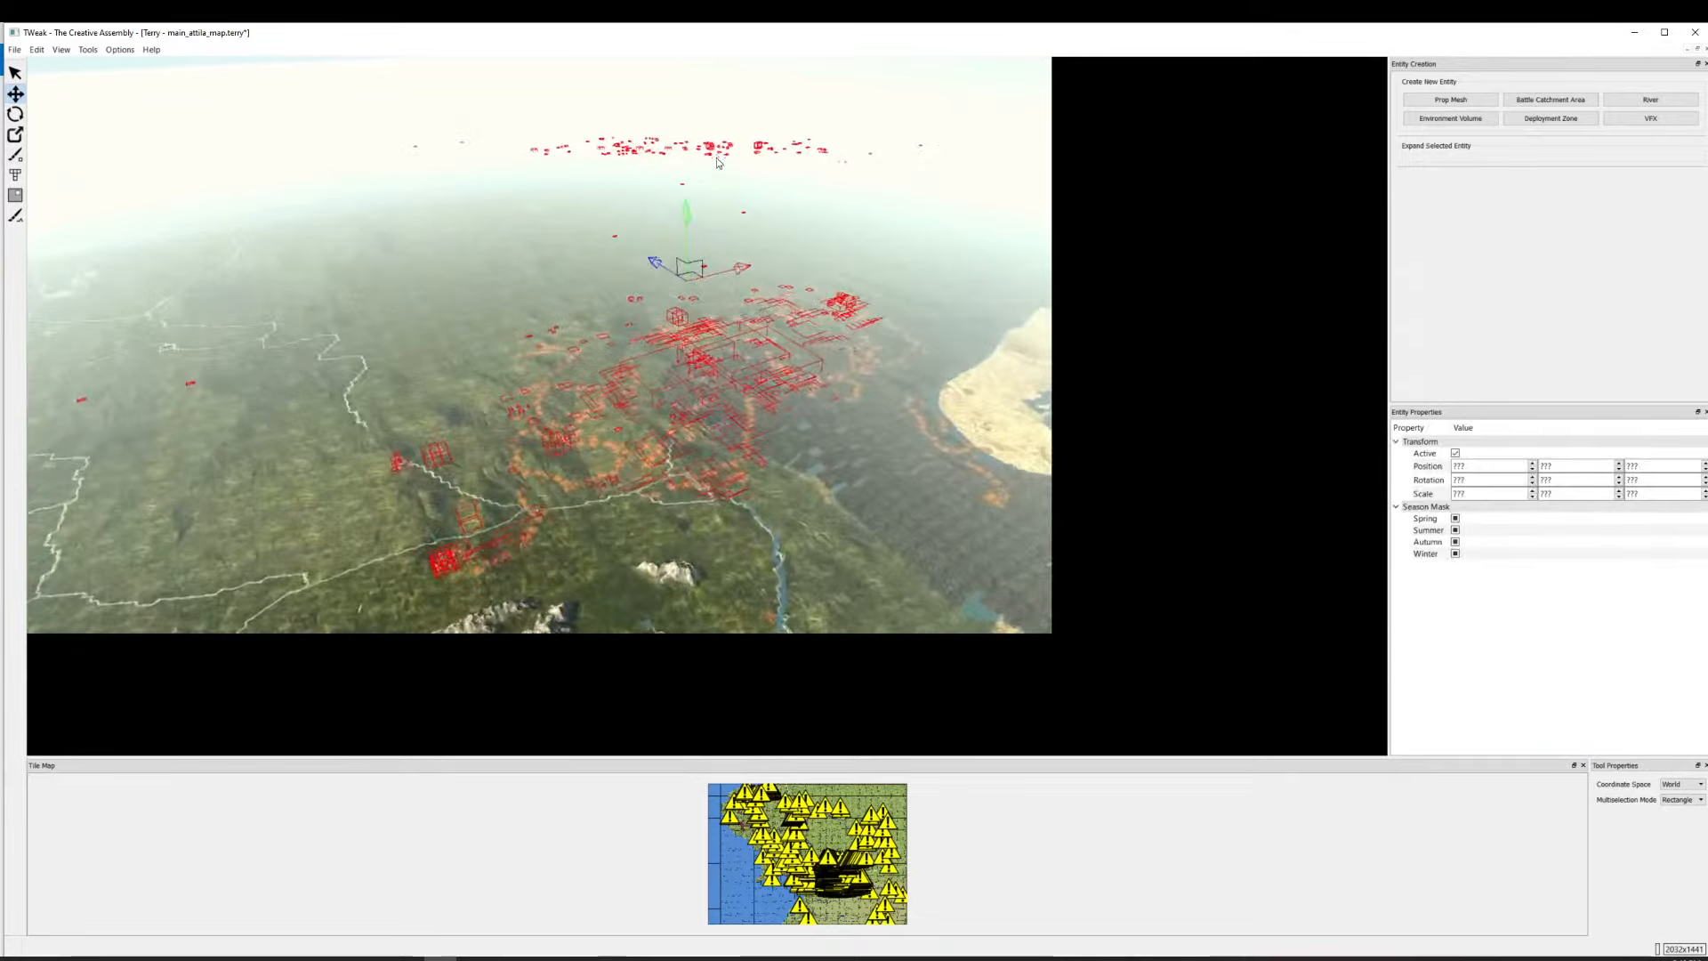
{"action": "key", "text": "s"}
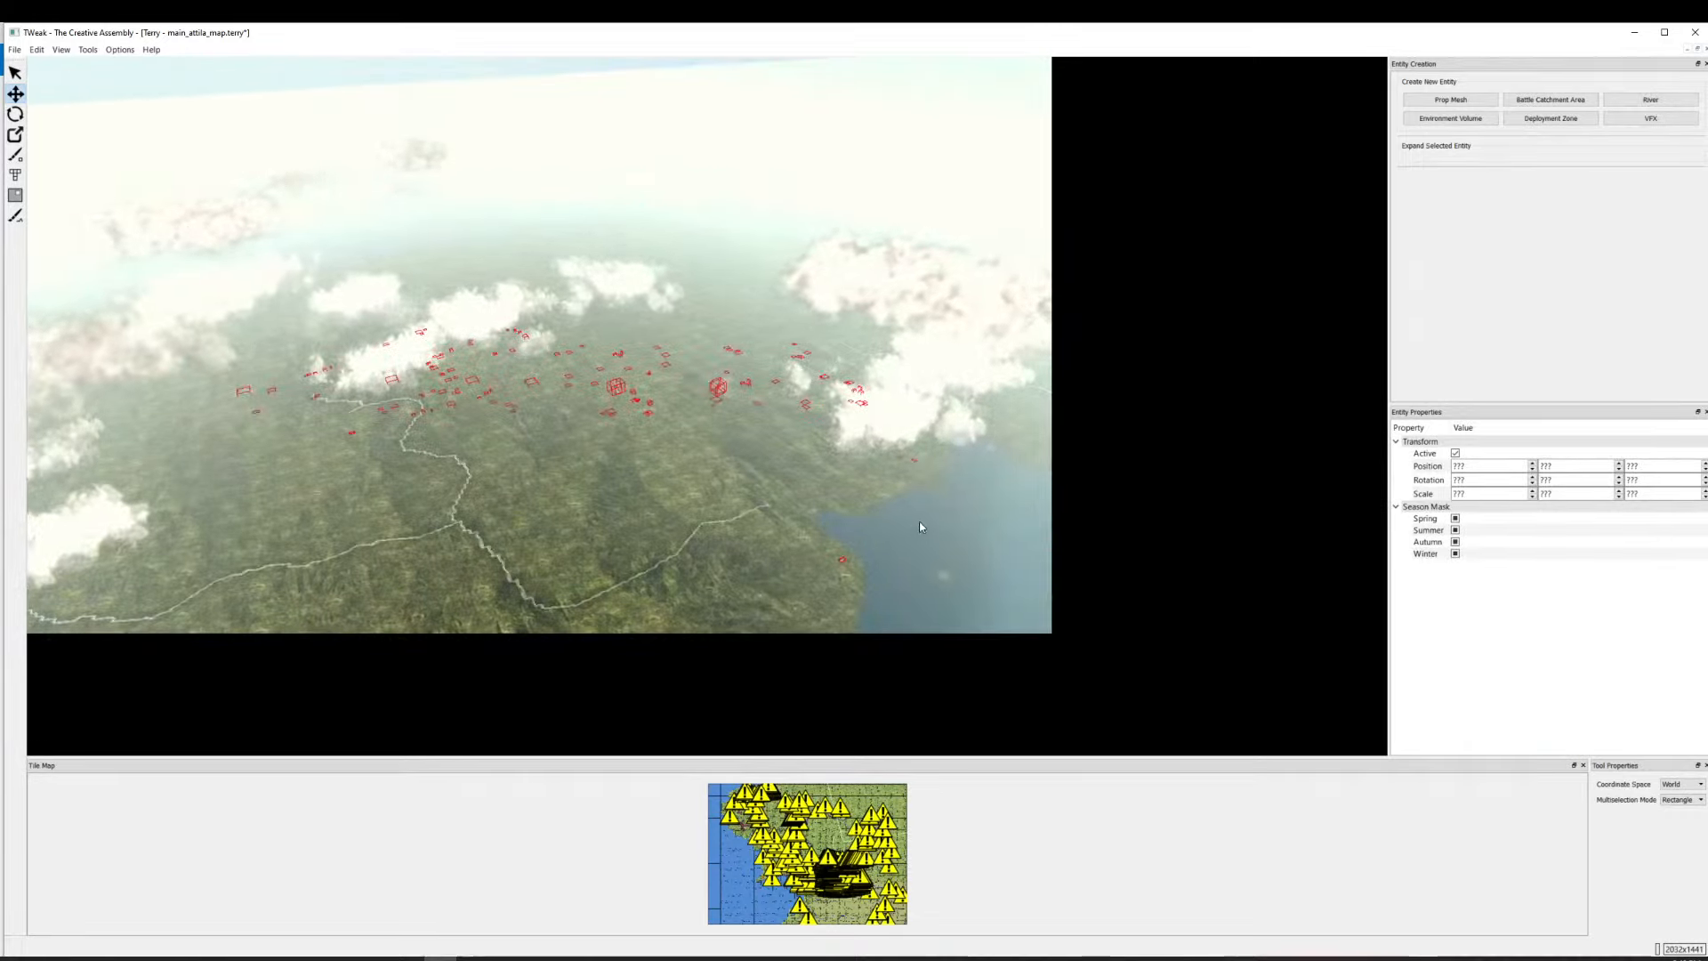
{"action": "key", "text": "Delete"}
Box-select the entities over the orange-marked forest and the marshland around the sandy strip, and delete them.
{"action": "key", "text": "s"}
{"action": "key", "text": "d"}
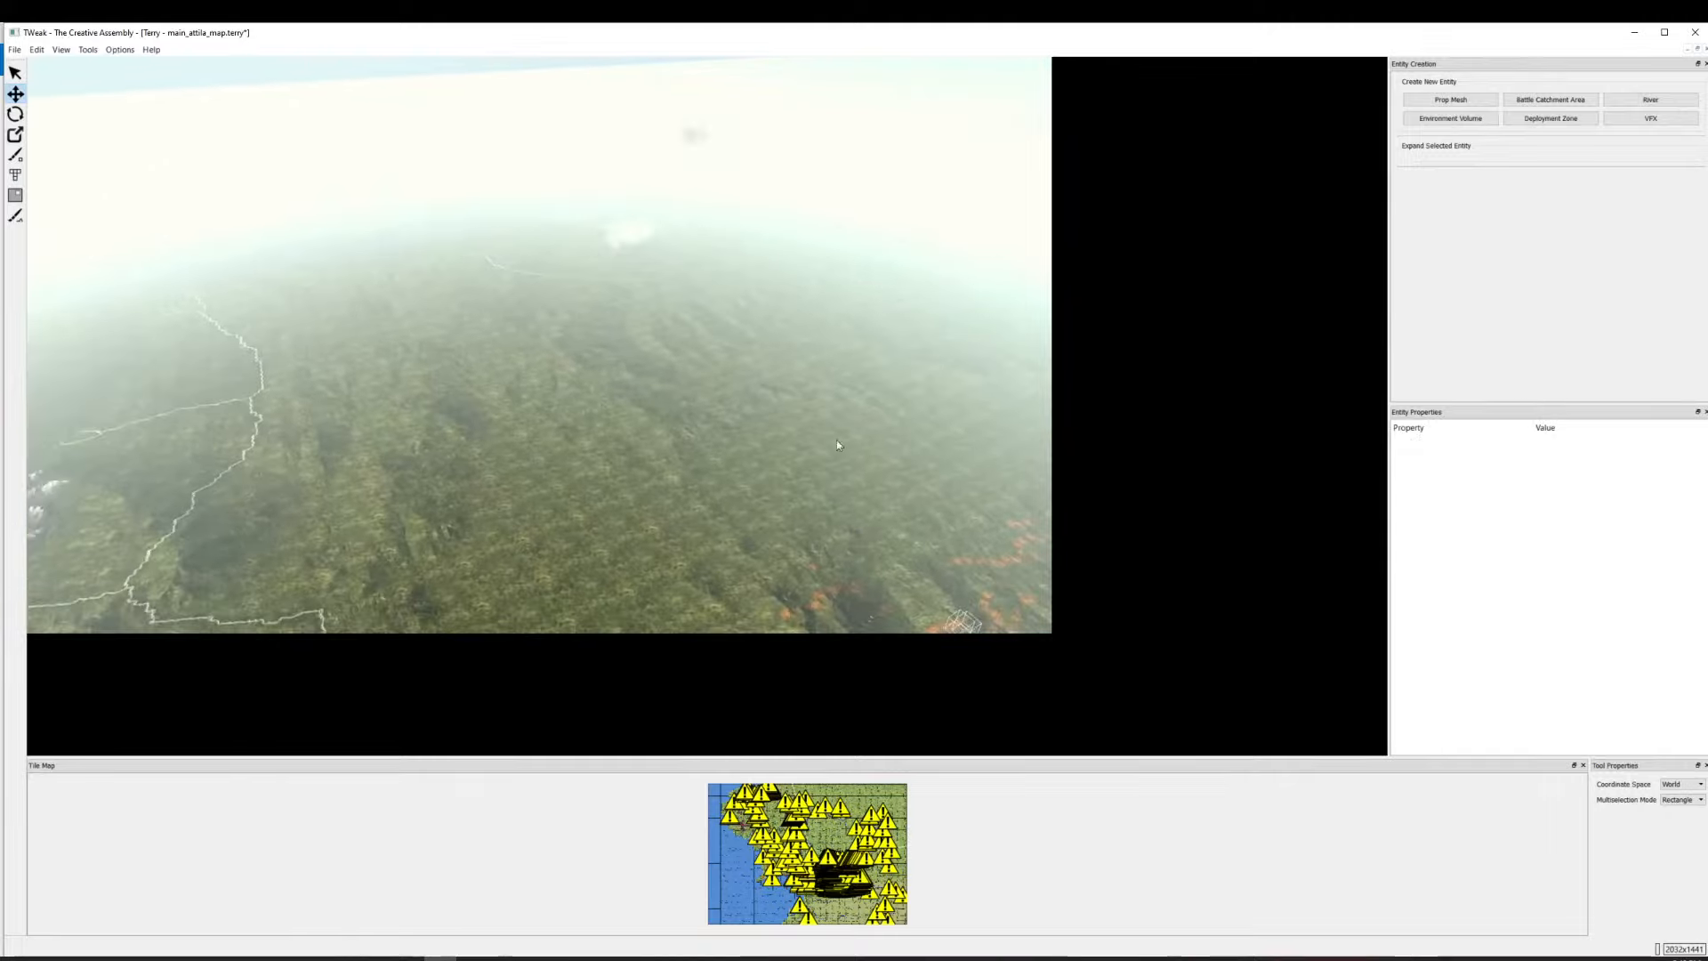
{"action": "key", "text": "s"}
{"action": "left_click_drag", "start_coordinate": [284, 329], "coordinate": [835, 596]}
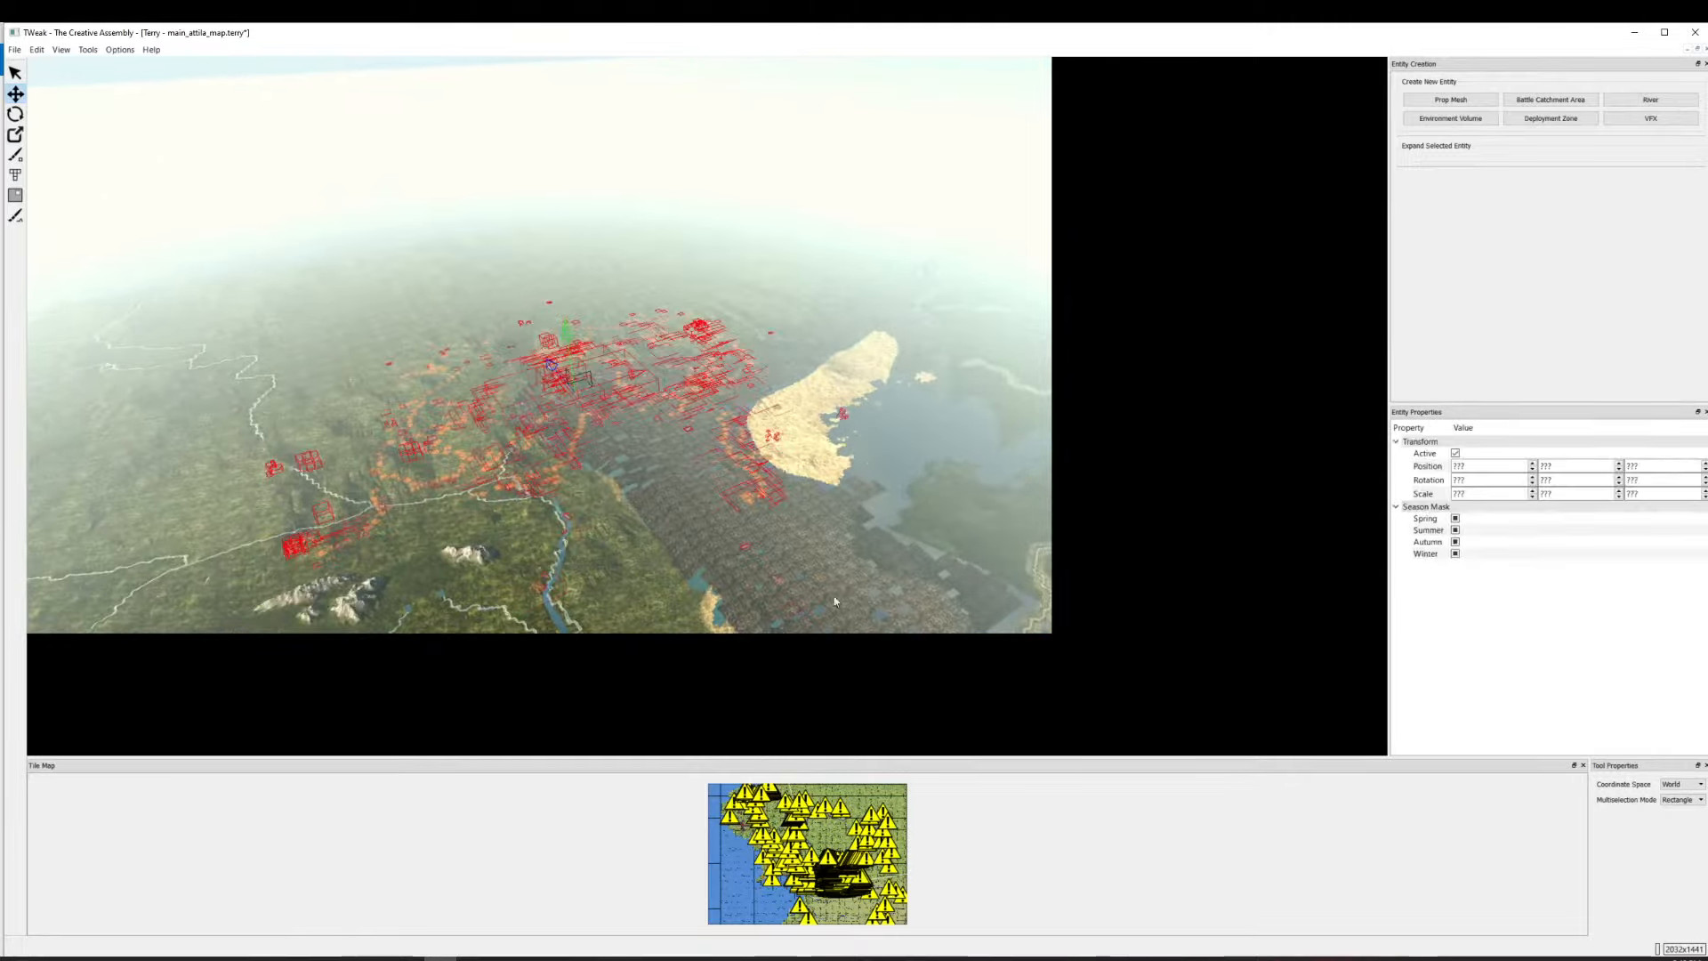
{"action": "key", "text": "s"}
{"action": "key", "text": "Delete"}
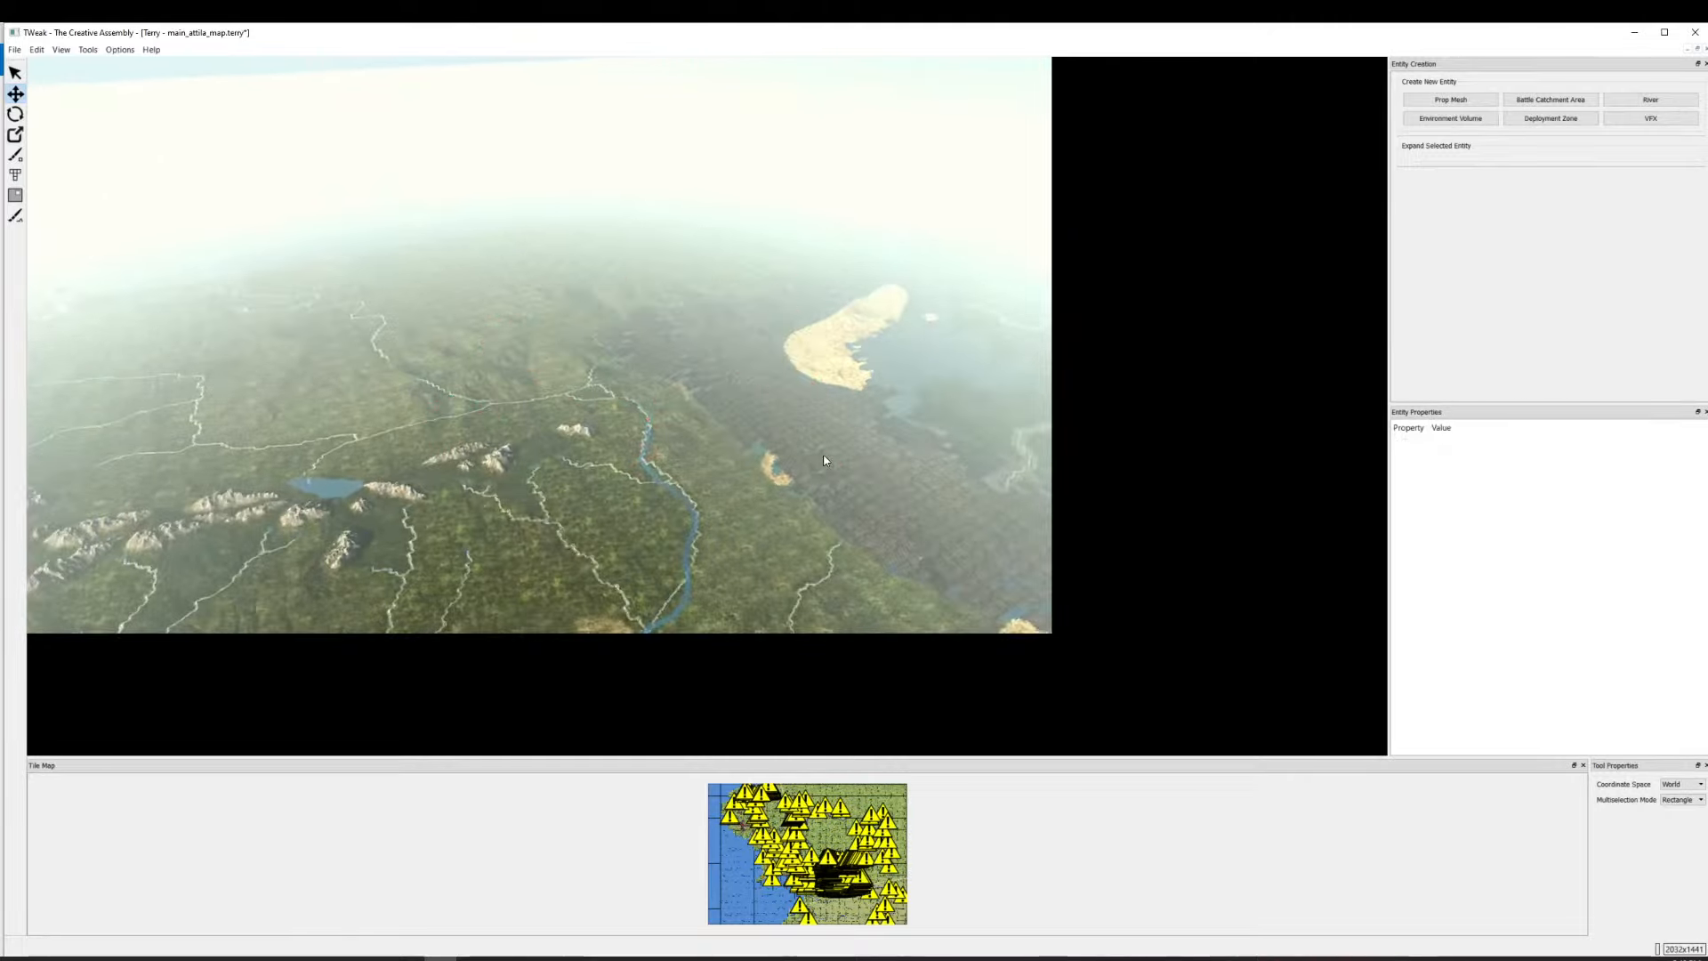
Box-select the prop meshes in the lake beside the sandy strip, and delete them.
{"action": "key", "text": "w"}
{"action": "left_click_drag", "start_coordinate": [711, 276], "coordinate": [829, 434]}
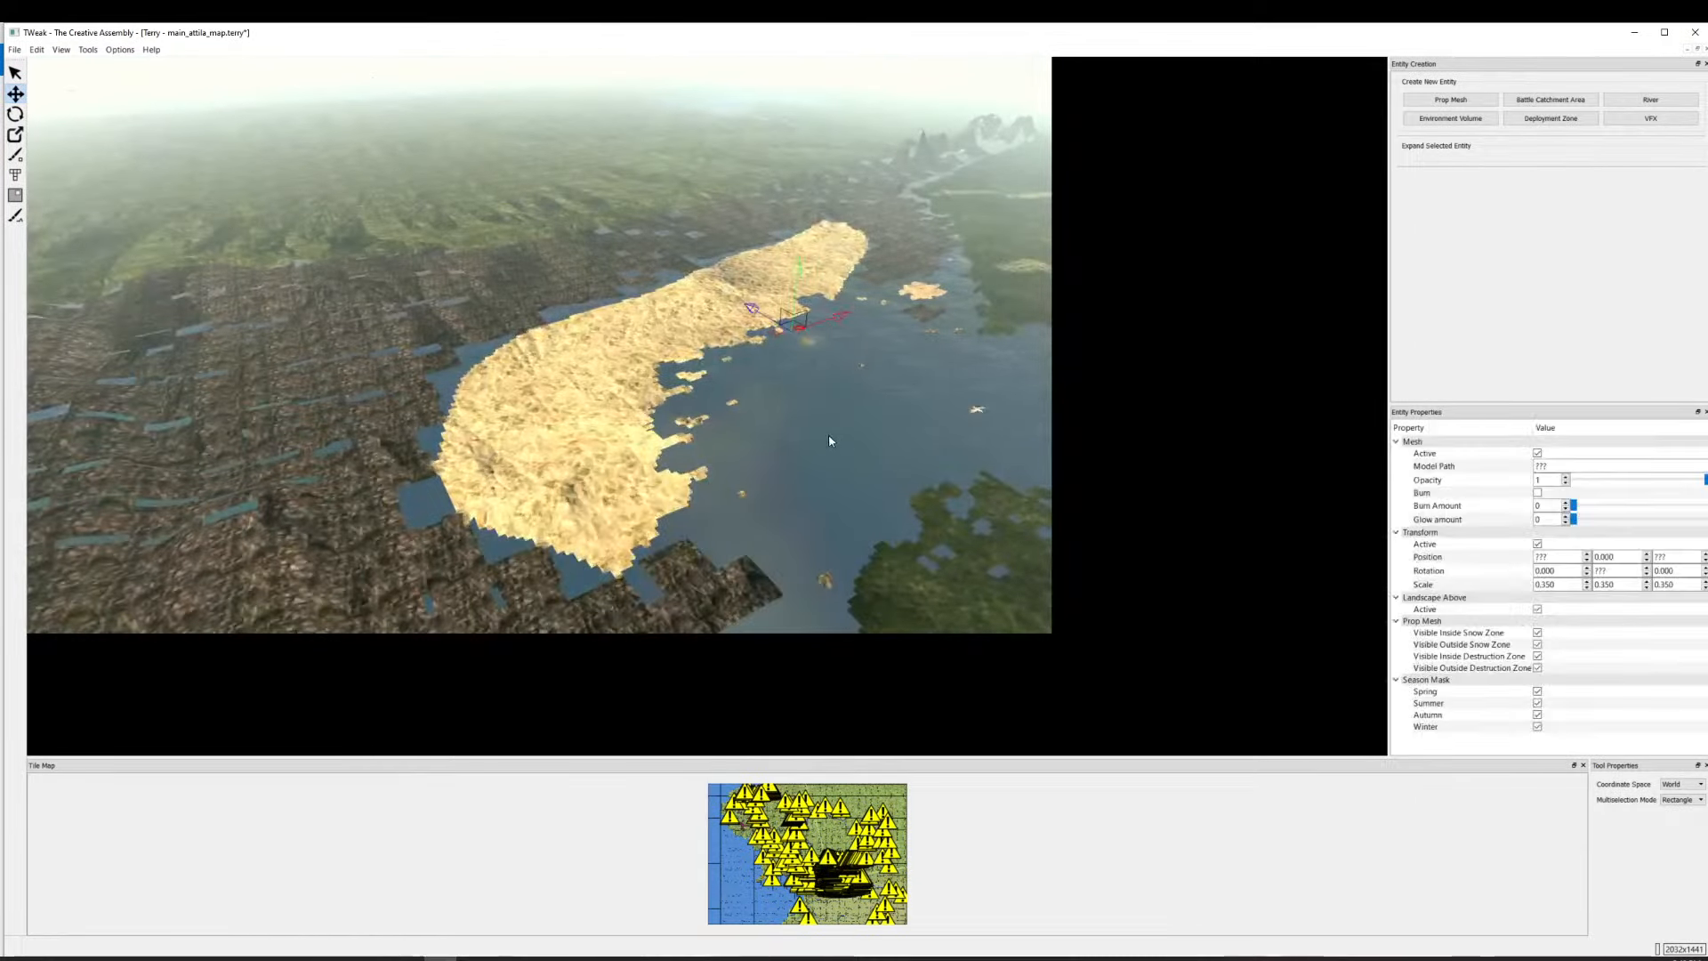
{"action": "key", "text": "Delete"}
{"action": "key", "text": "w"}
Box-select the entities over the desert hills bordering the marshland, and delete them.
{"action": "key", "text": "s"}
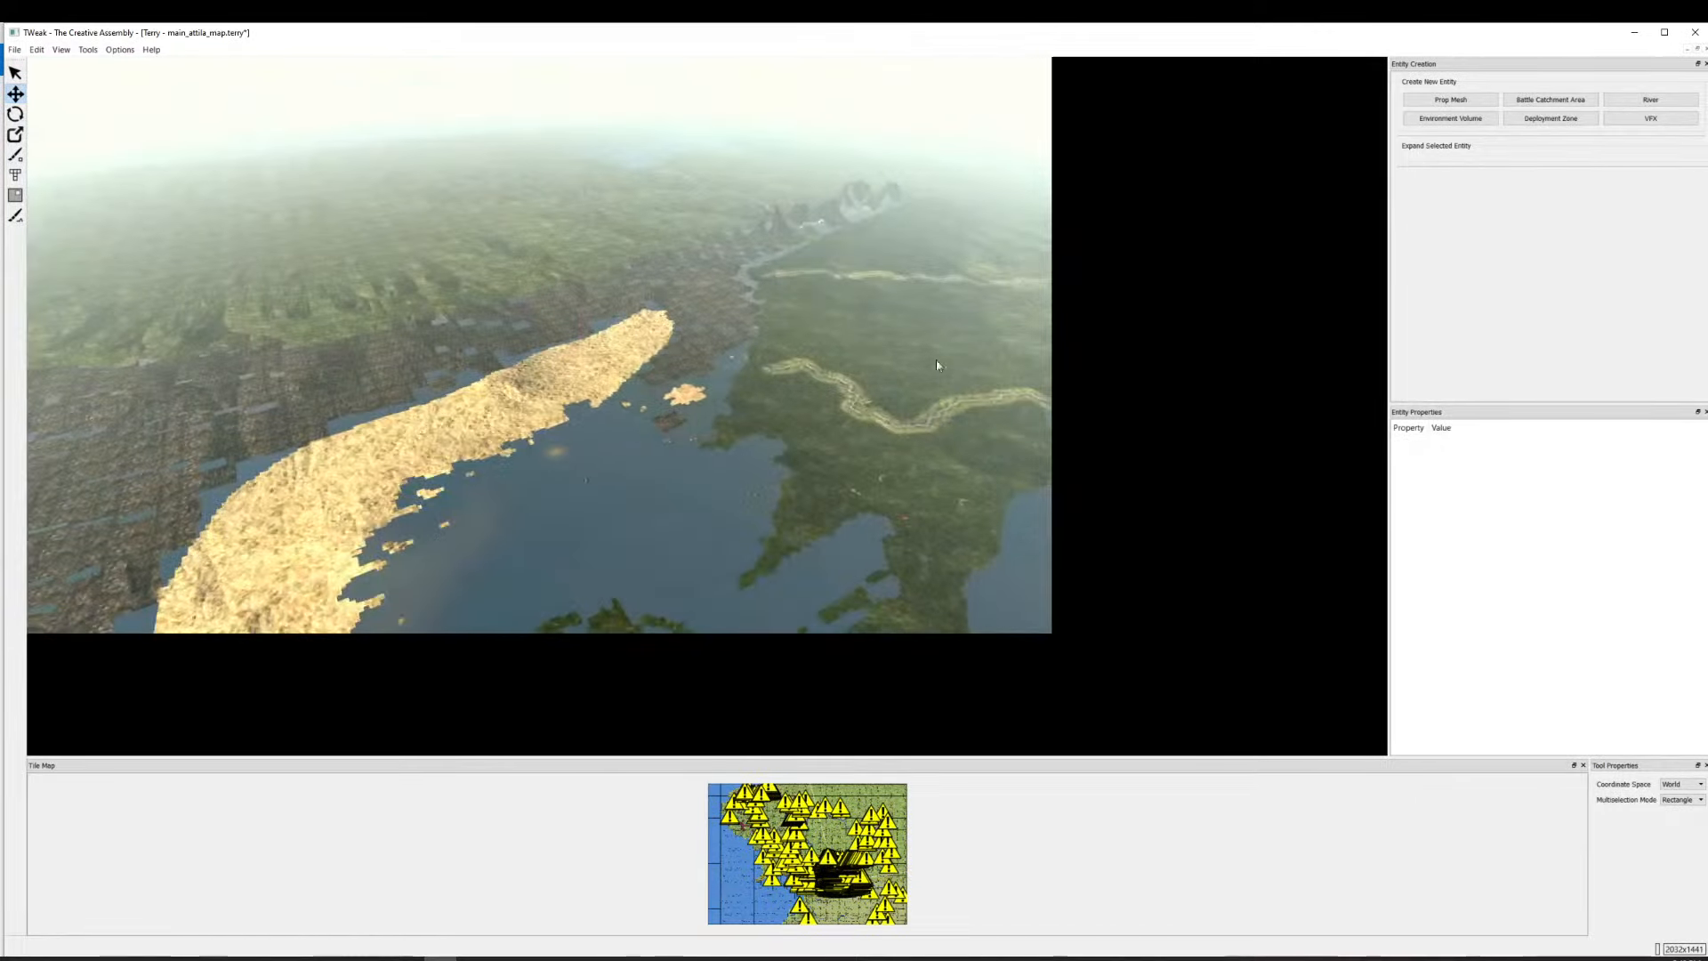
{"action": "key", "text": "s"}
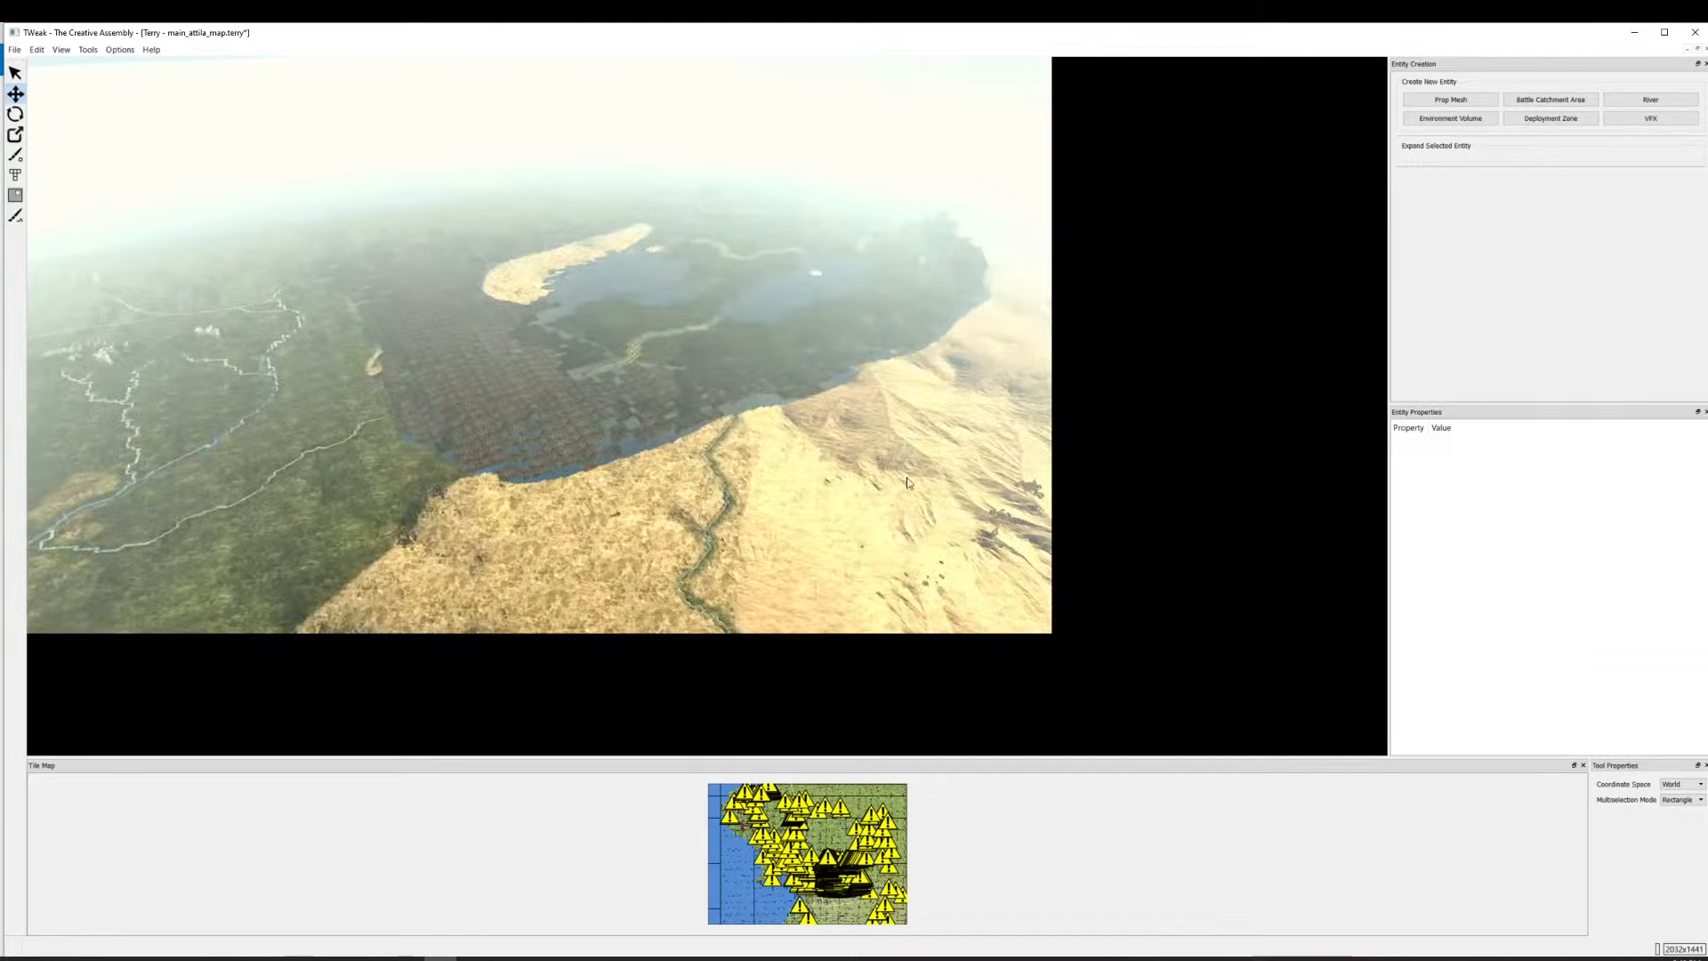
{"action": "left_click_drag", "start_coordinate": [907, 479], "coordinate": [920, 472]}
{"action": "key", "text": "Delete"}
Box-select the remaining rock on the dry grassland beside the desert river, and delete it.
{"action": "left_click_drag", "start_coordinate": [520, 256], "coordinate": [632, 614]}
{"action": "key", "text": "s"}
{"action": "key", "text": "a"}
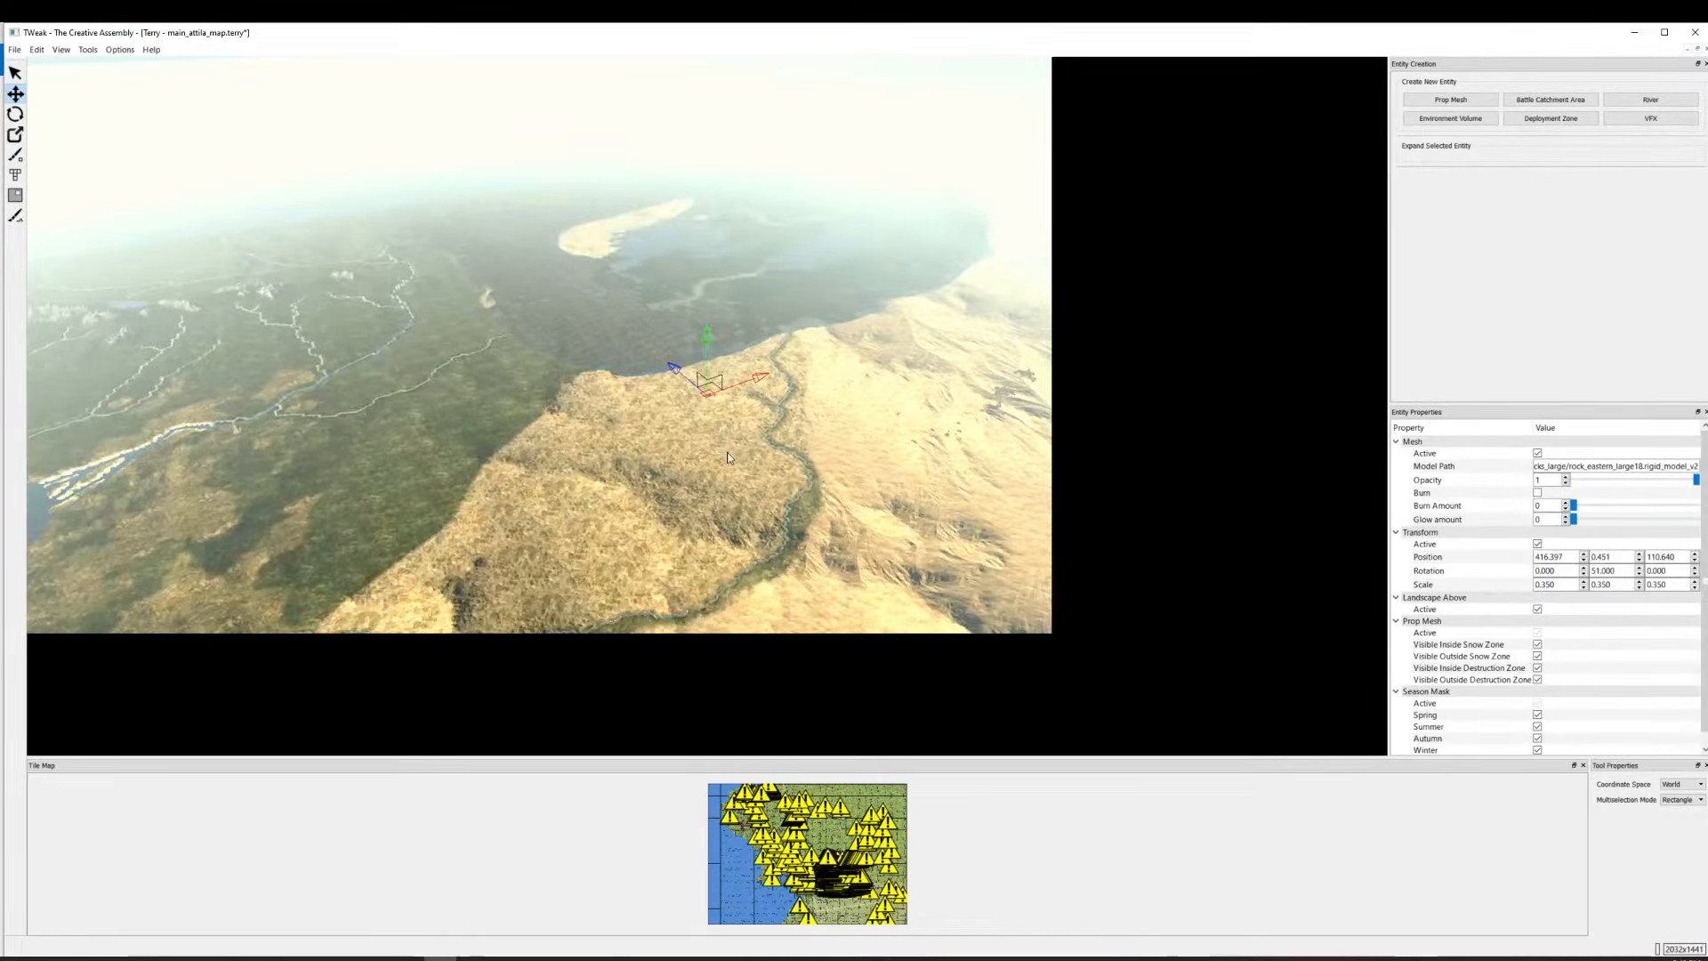
{"action": "key", "text": "s"}
{"action": "key", "text": "Delete"}
Box-select the entities over the dry grassland and adjoining desert, and delete them.
{"action": "key", "text": "d"}
{"action": "left_click_drag", "start_coordinate": [454, 309], "coordinate": [1023, 589]}
{"action": "key", "text": "s"}
{"action": "key", "text": "Delete"}
Box-select the entities over the coastal grassland and desert toward the map corner, and delete them.
{"action": "key", "text": "s"}
{"action": "key", "text": "a"}
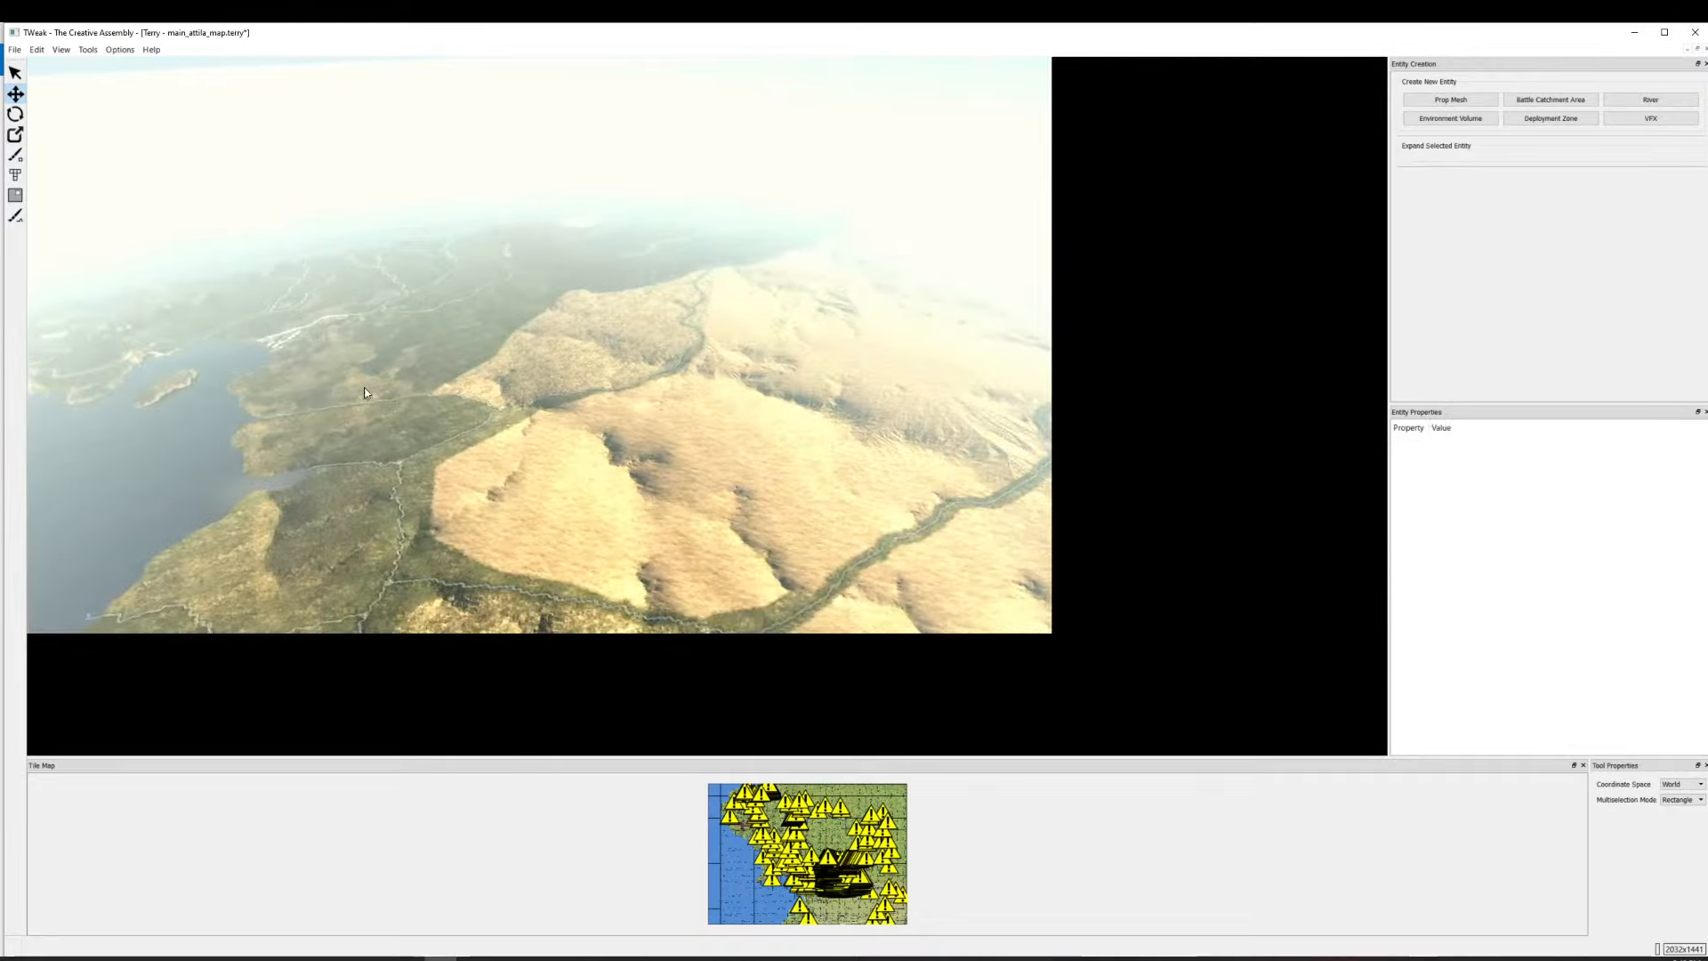
{"action": "left_click_drag", "start_coordinate": [331, 384], "coordinate": [860, 607]}
{"action": "key", "text": "s"}
{"action": "key", "text": "a"}
{"action": "key", "text": "Delete"}
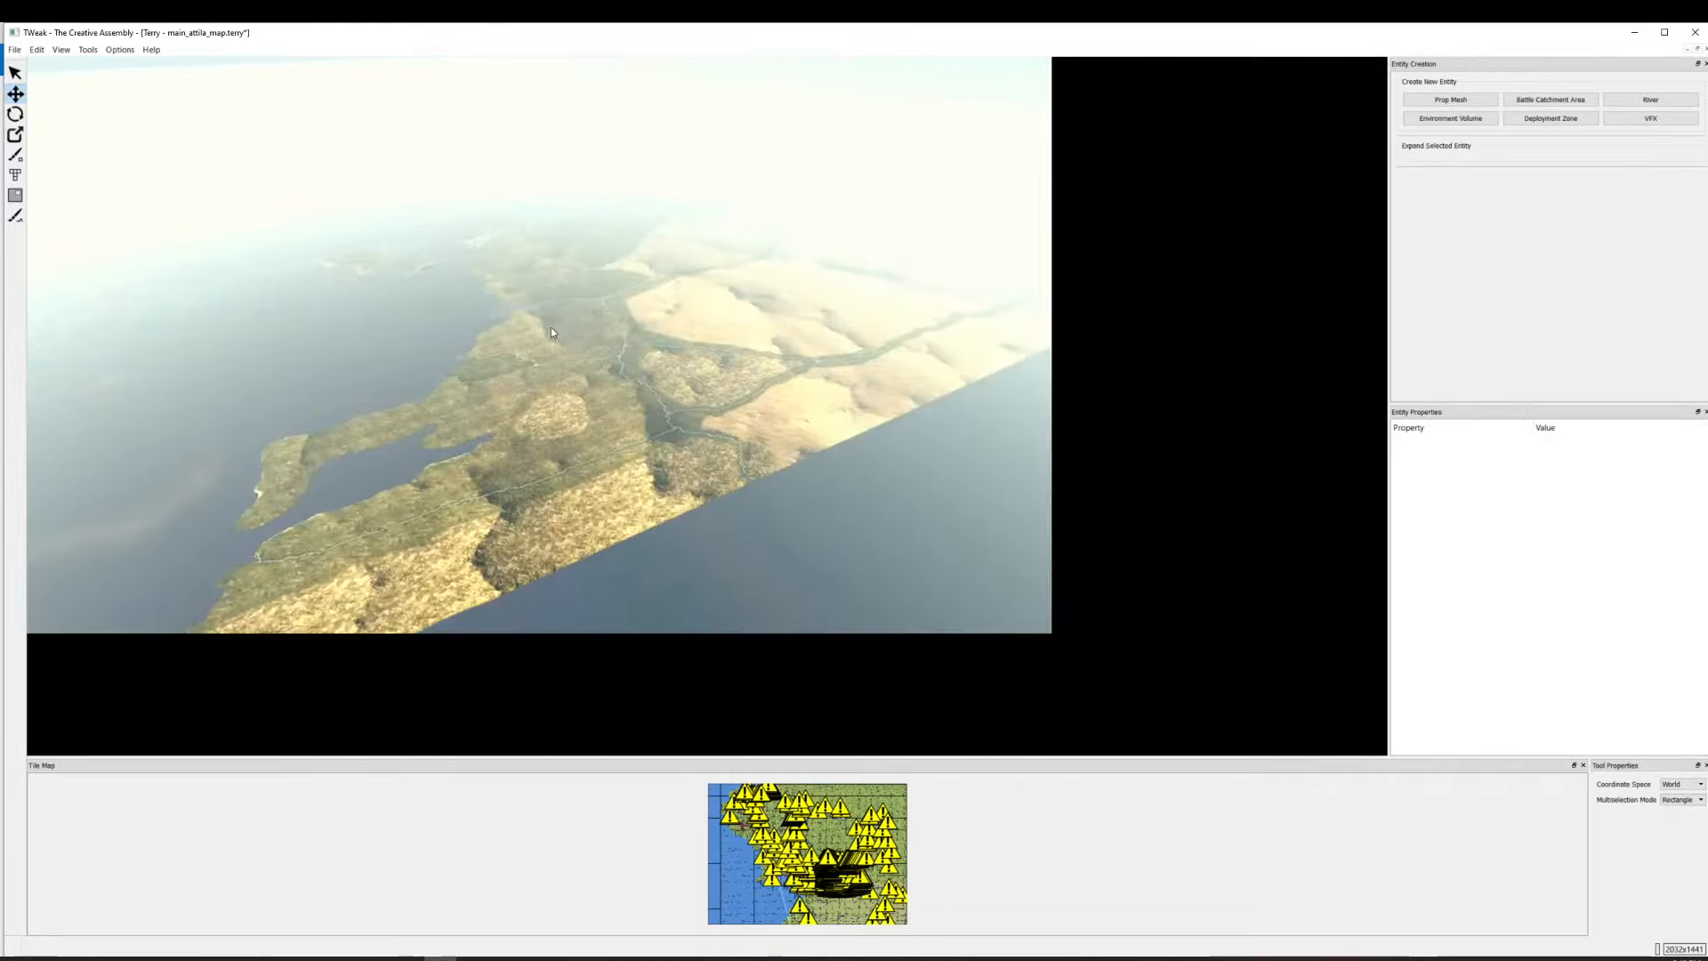
Go to the large snowy mountain range and activate the terrain height painting tool.
{"action": "left_click_drag", "start_coordinate": [610, 460], "coordinate": [344, 482]}
{"action": "key", "text": "w"}
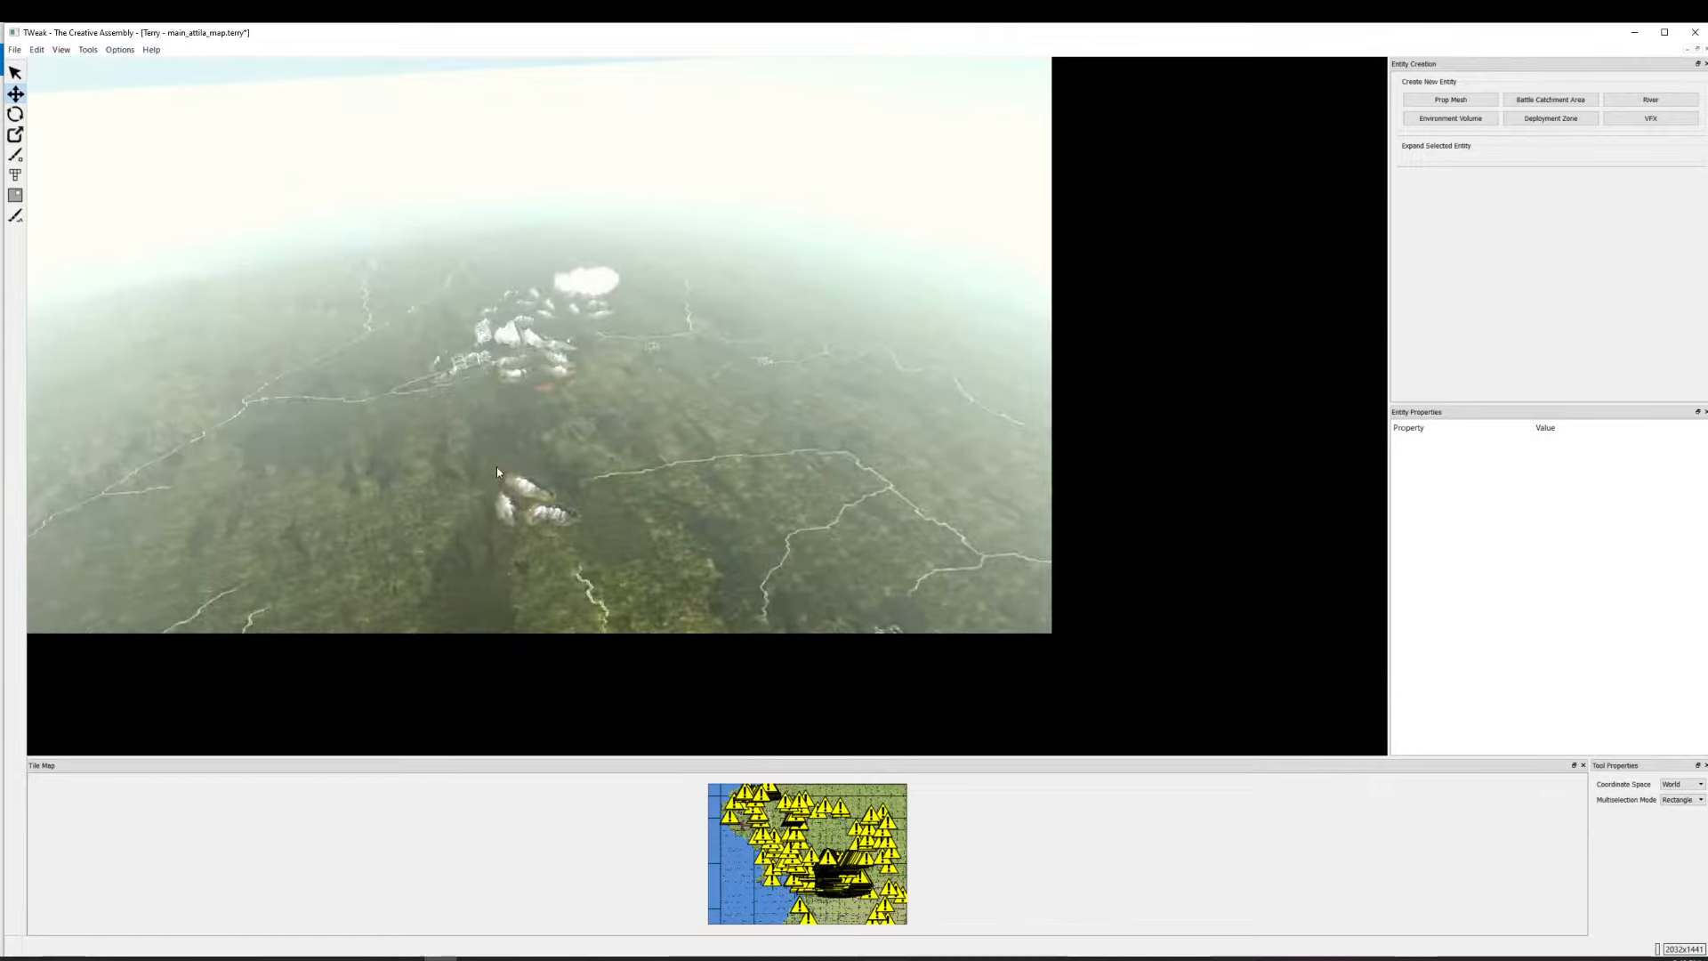
{"action": "left_click_drag", "start_coordinate": [497, 467], "coordinate": [659, 361]}
{"action": "key", "text": "w"}
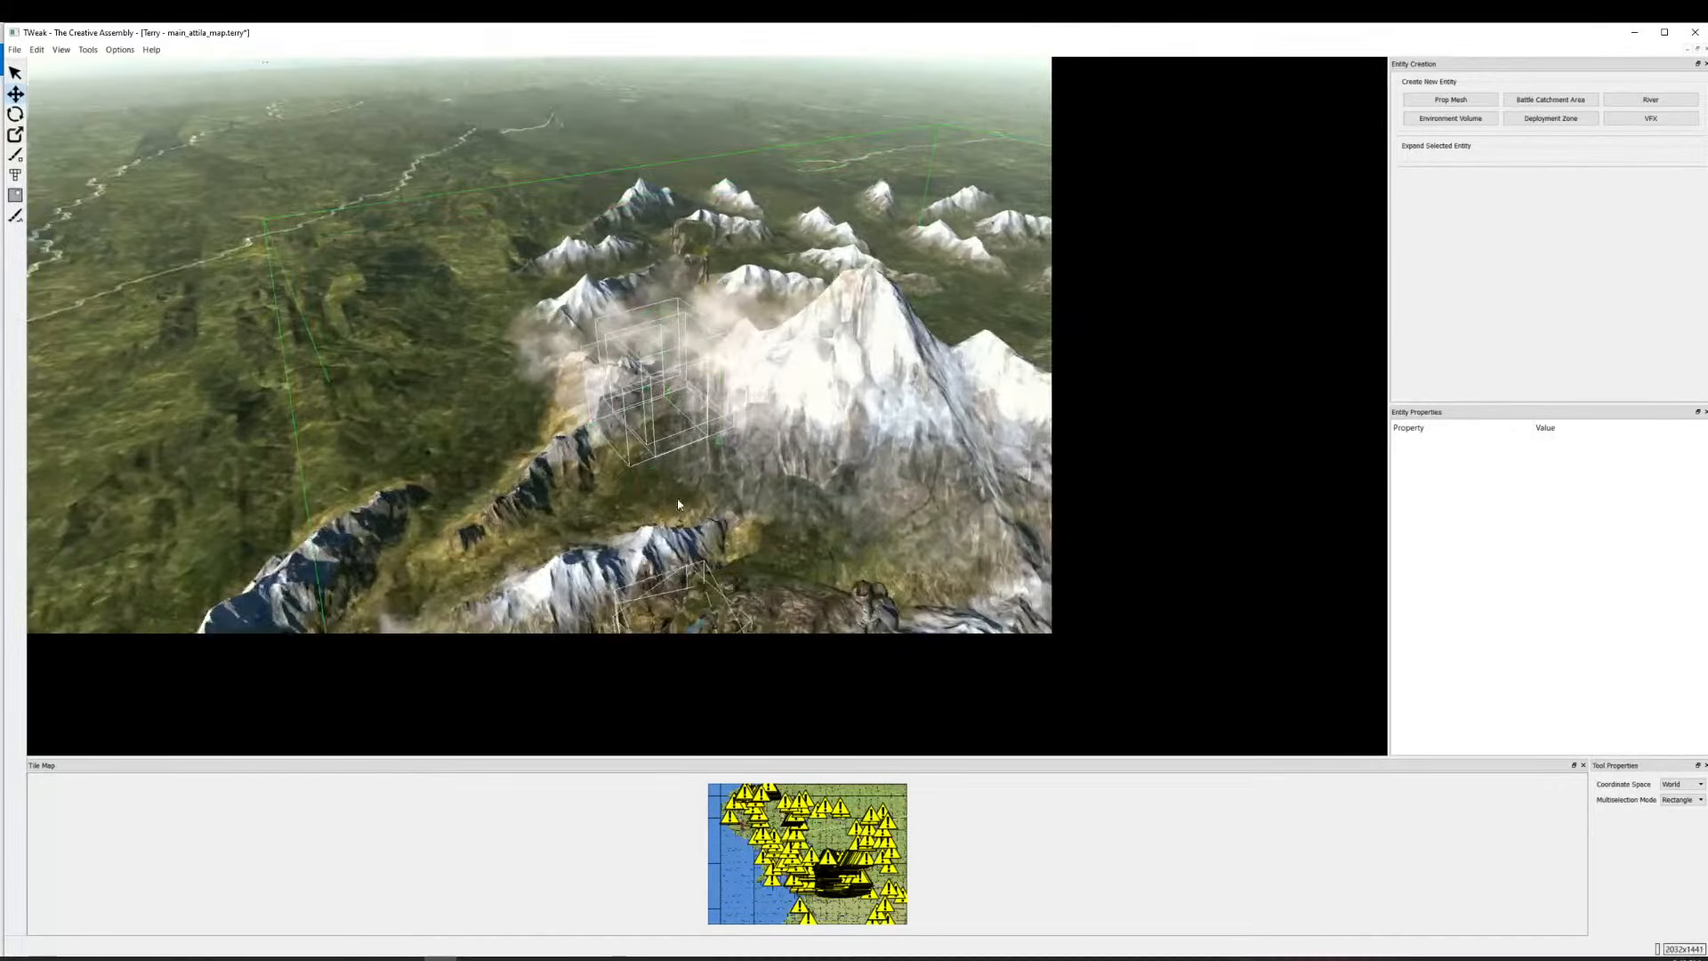
{"action": "key", "text": "s"}
{"action": "key", "text": "d"}
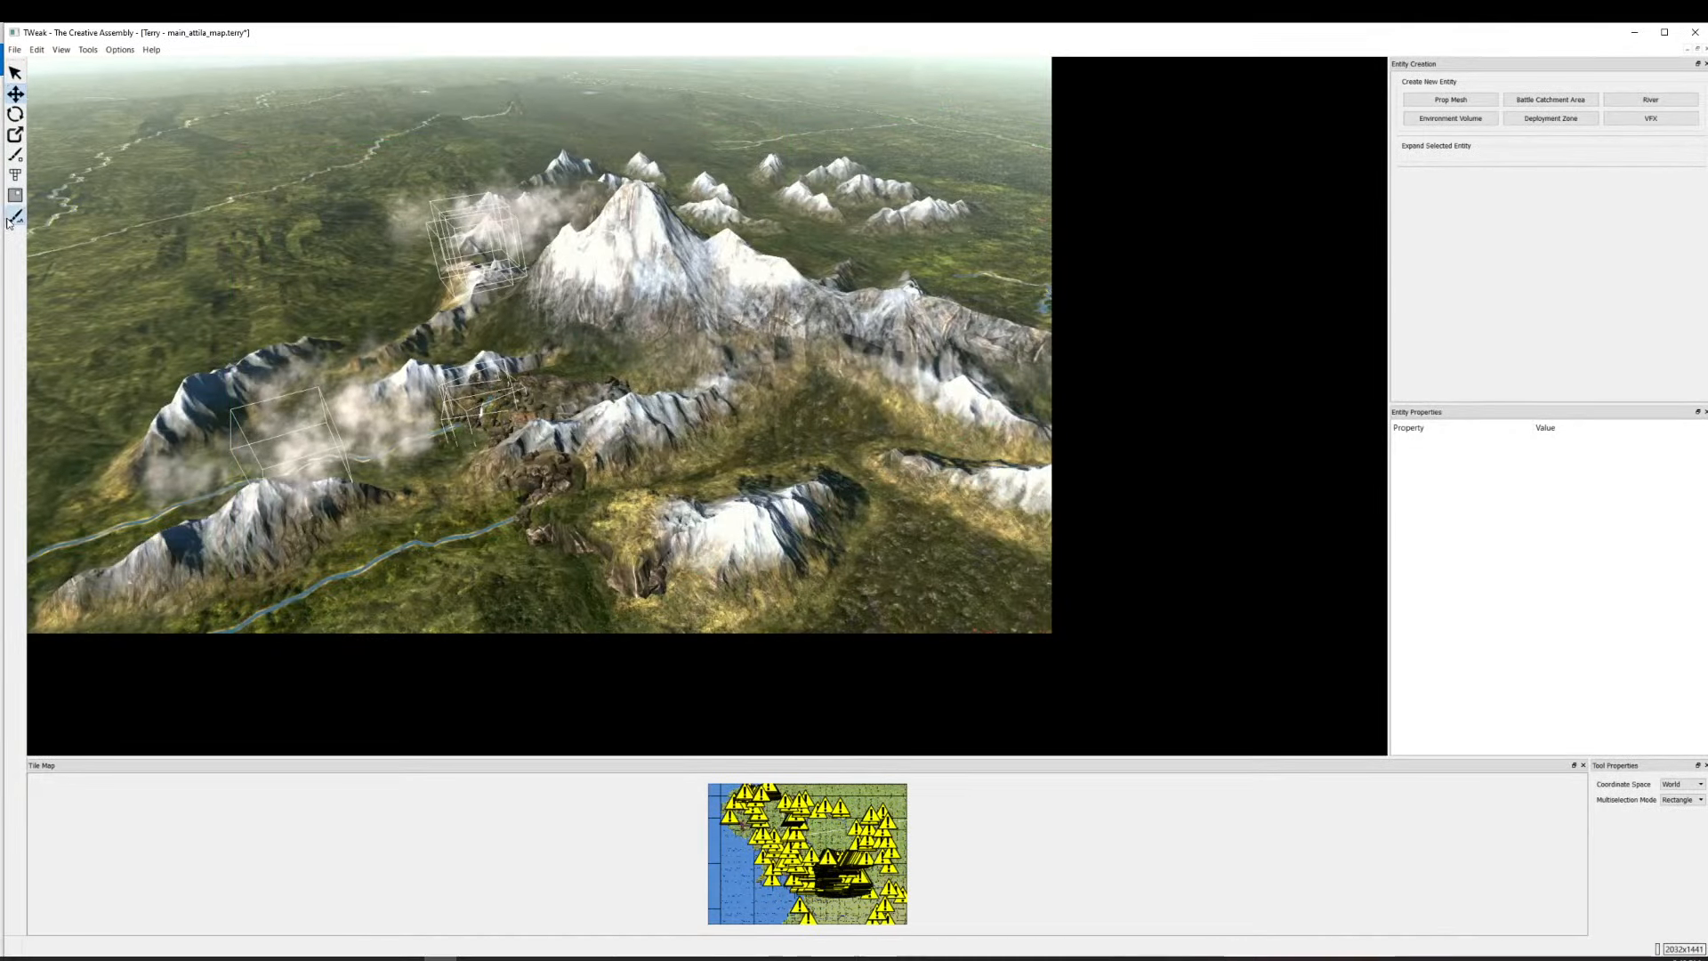
{"action": "left_click", "coordinate": [11, 218]}
{"action": "key", "text": "w"}
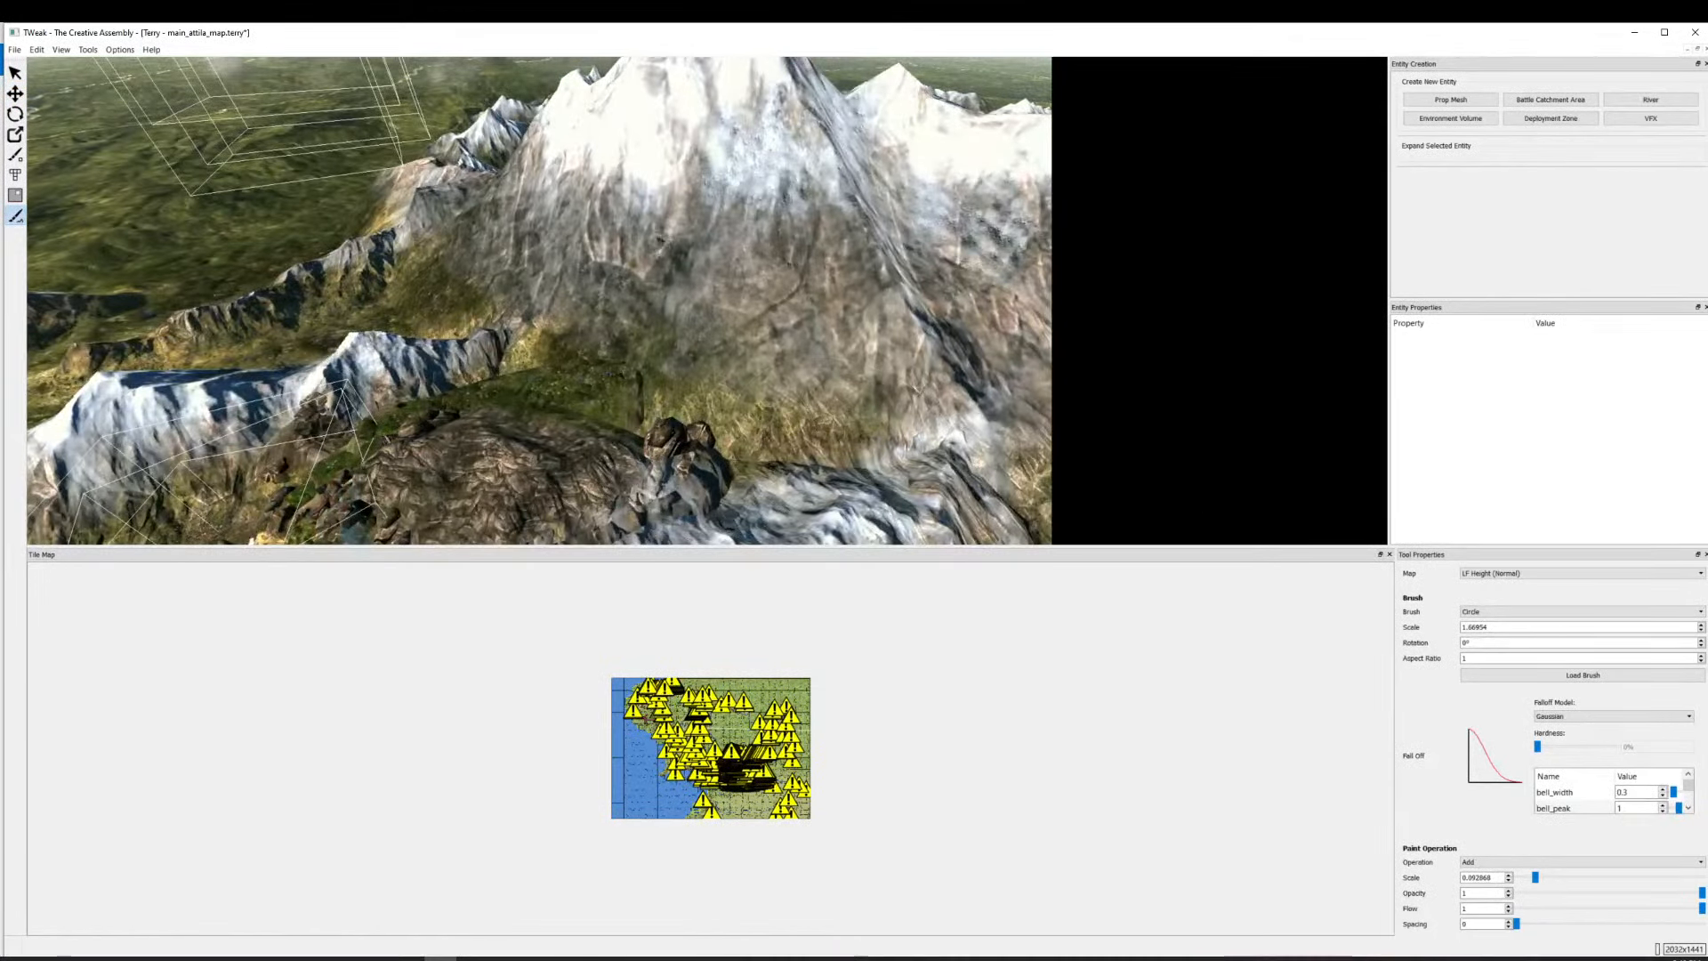
{"action": "key", "text": "alt+Tab"}
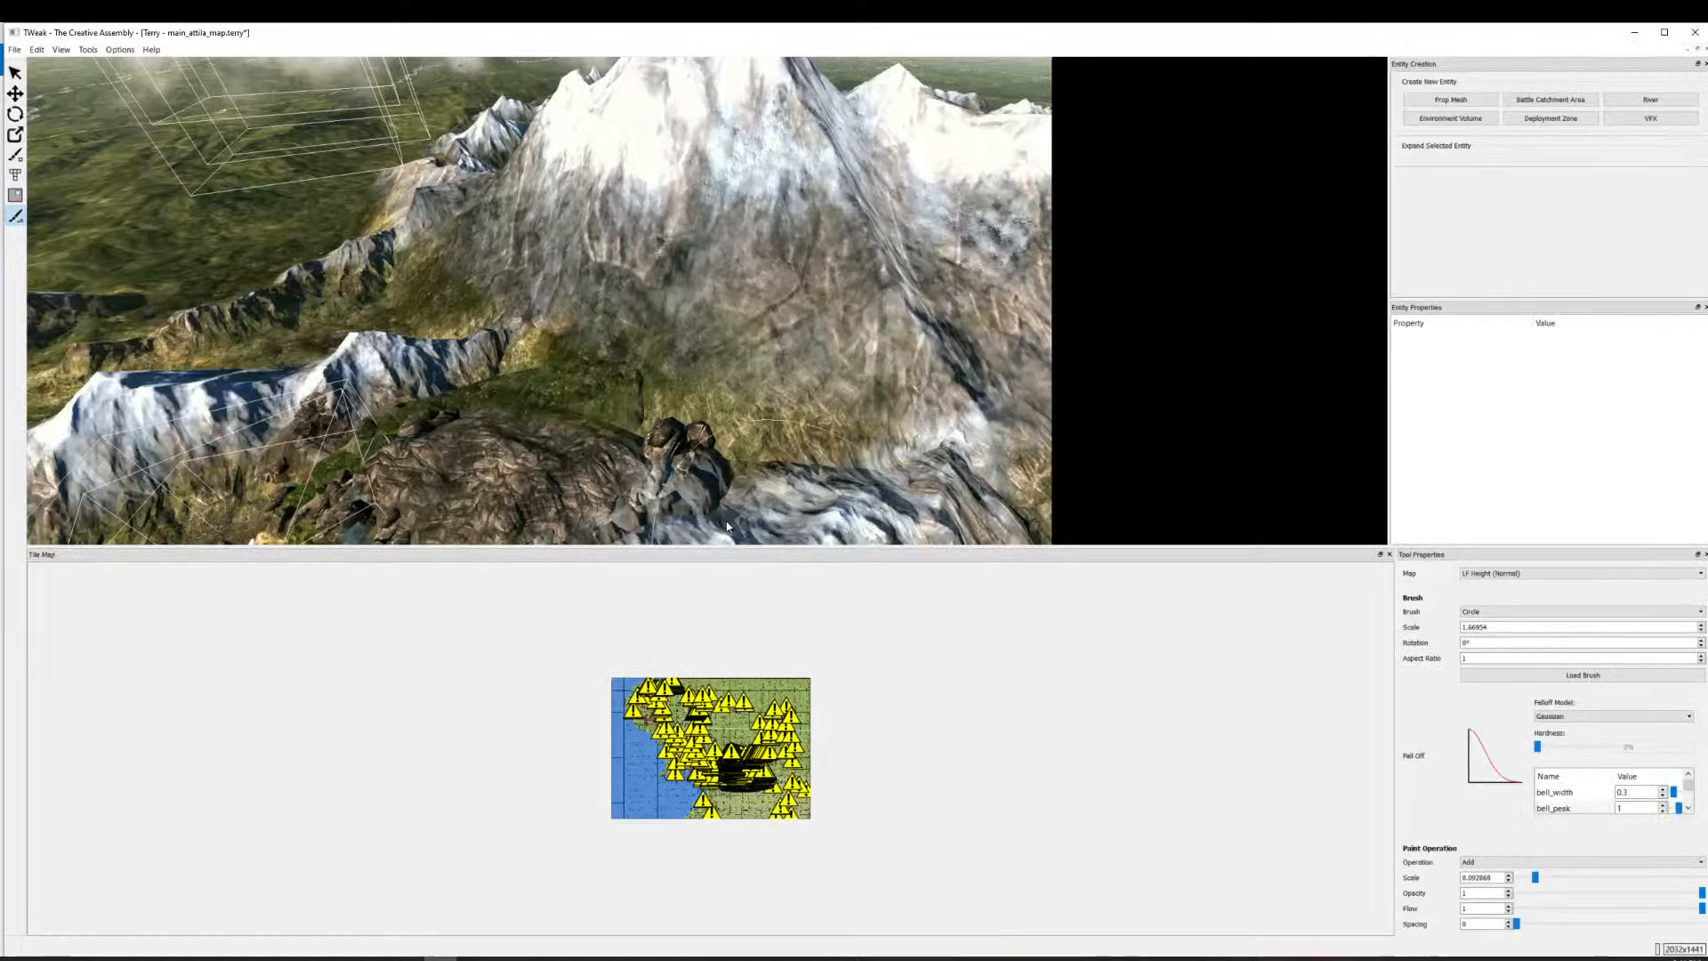
Try raising the ground at the foot of the snowy mountain with the Add height brush, and undo the stroke.
{"action": "scroll", "coordinate": [727, 527], "scroll_direction": "down", "scroll_amount": 2}
{"action": "mouse_move", "coordinate": [727, 527]}
{"action": "left_mouse_down"}
{"action": "mouse_move", "coordinate": [611, 378]}
{"action": "mouse_move", "coordinate": [692, 421]}
{"action": "mouse_move", "coordinate": [659, 397]}
{"action": "left_mouse_up"}
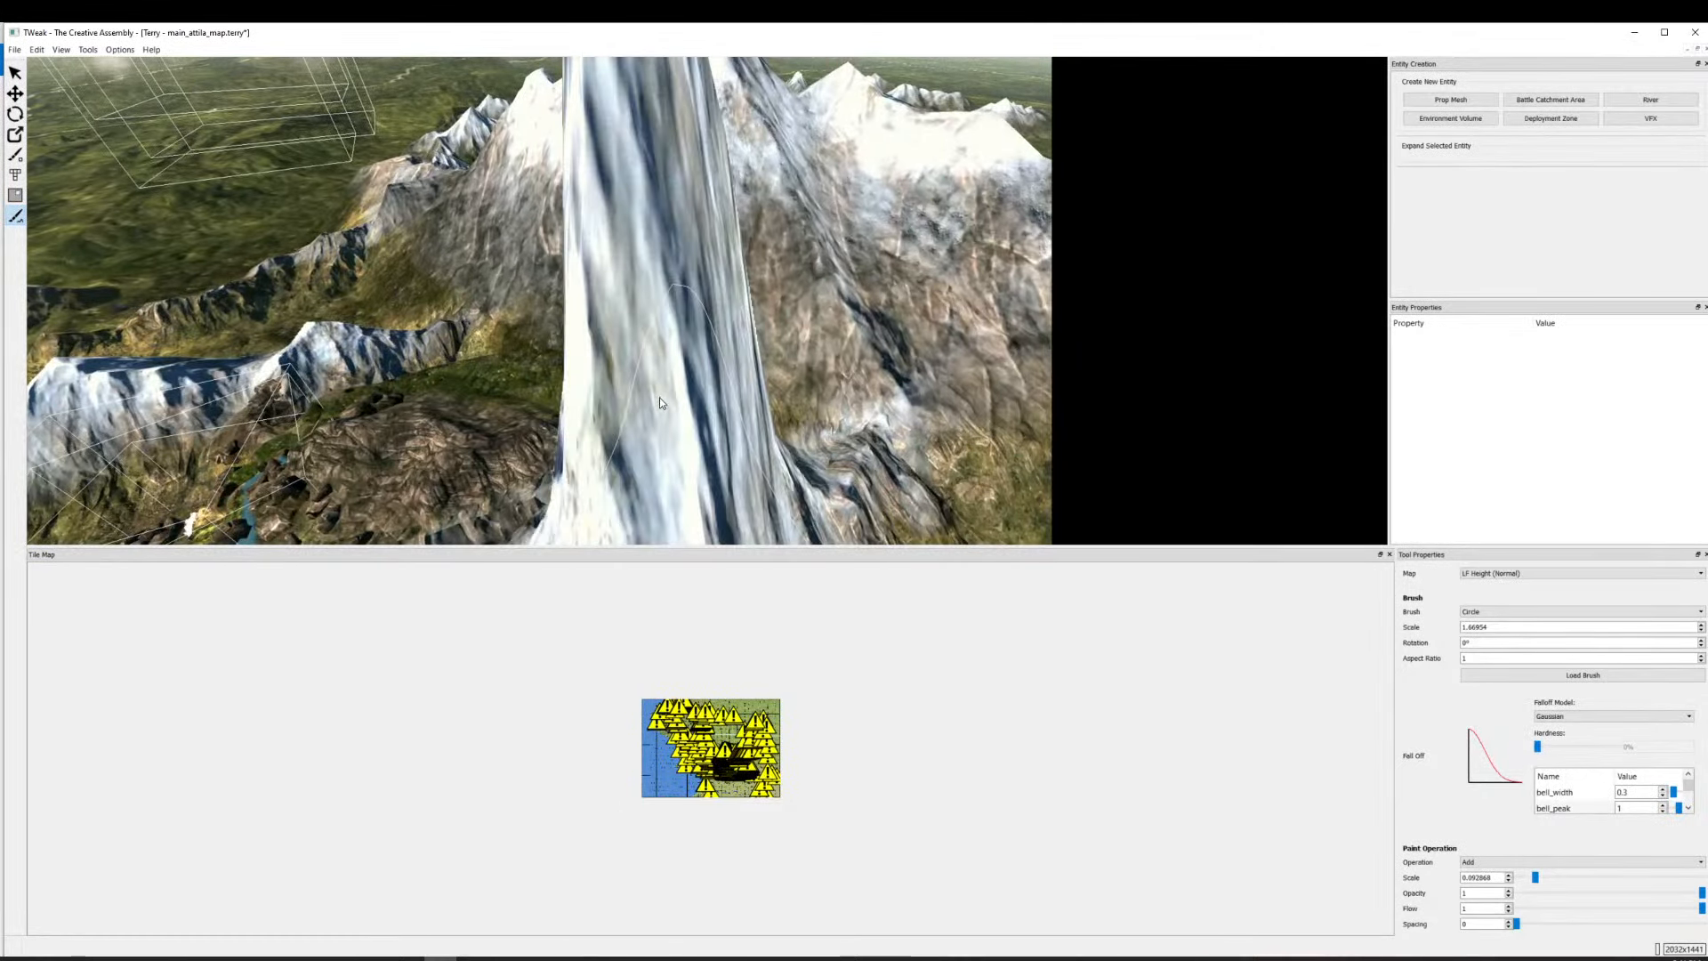
{"action": "key", "text": "ctrl+z"}
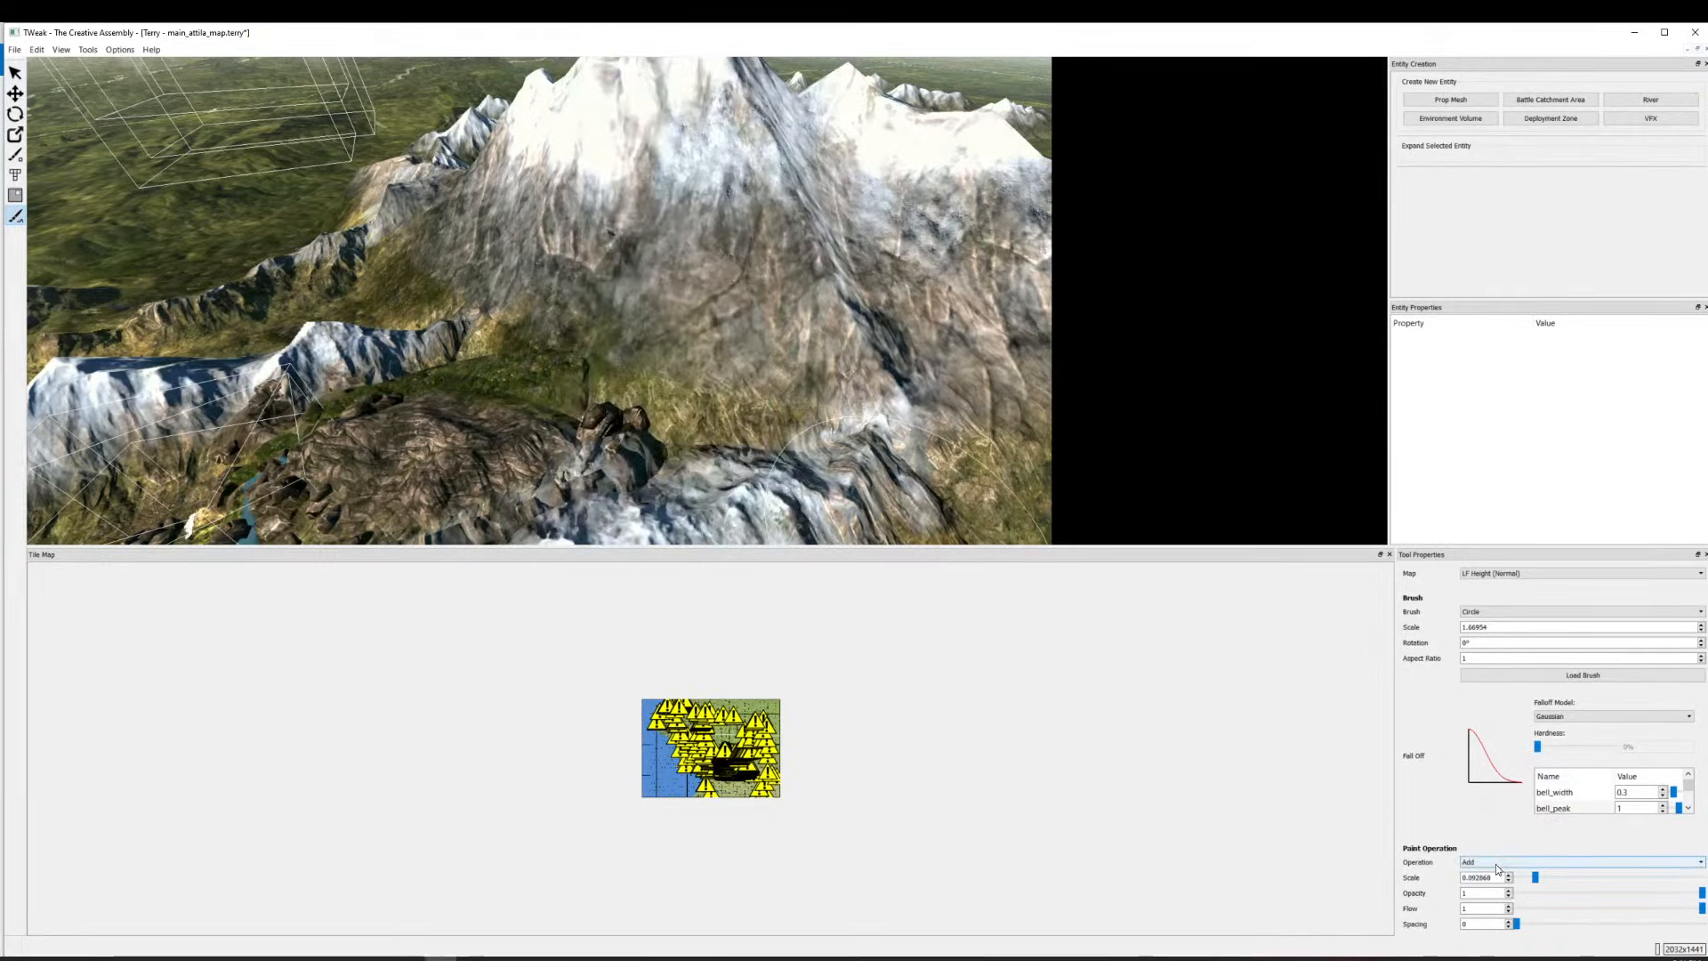
Switch the height brush's paint operation to Smooth, and change it to Absolute for the snowy mountain terrain.
{"action": "left_click", "coordinate": [1496, 862]}
{"action": "left_click", "coordinate": [1494, 900]}
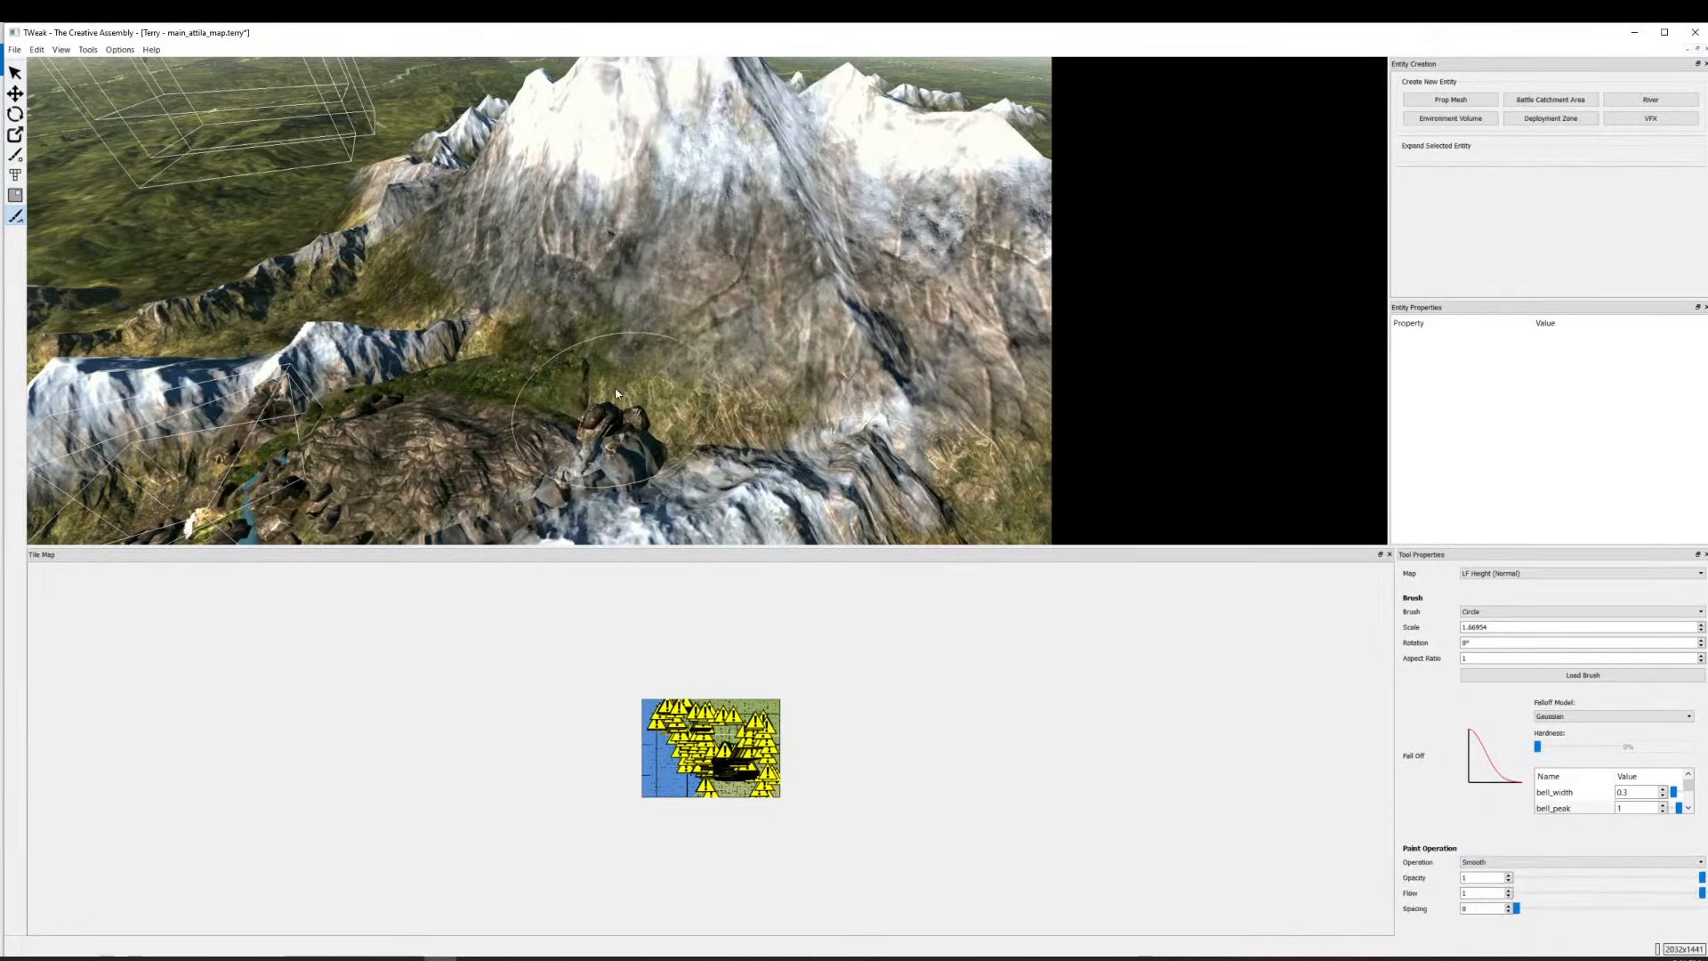
{"action": "left_click", "coordinate": [1484, 863]}
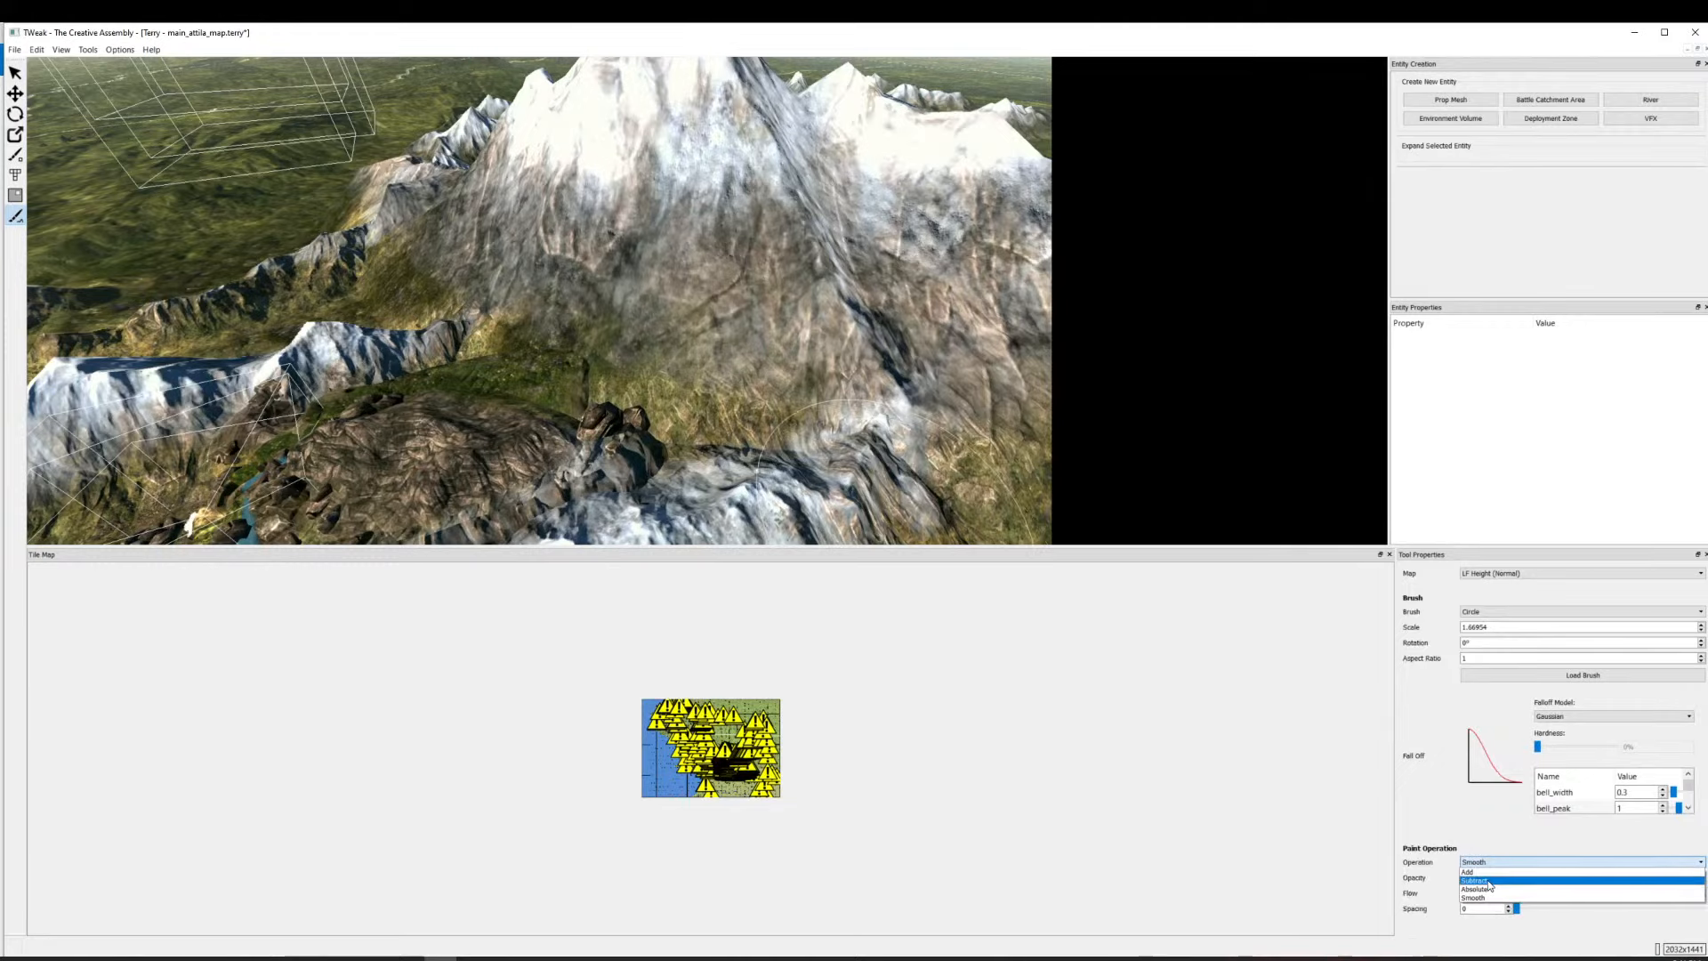
{"action": "left_click", "coordinate": [1484, 890]}
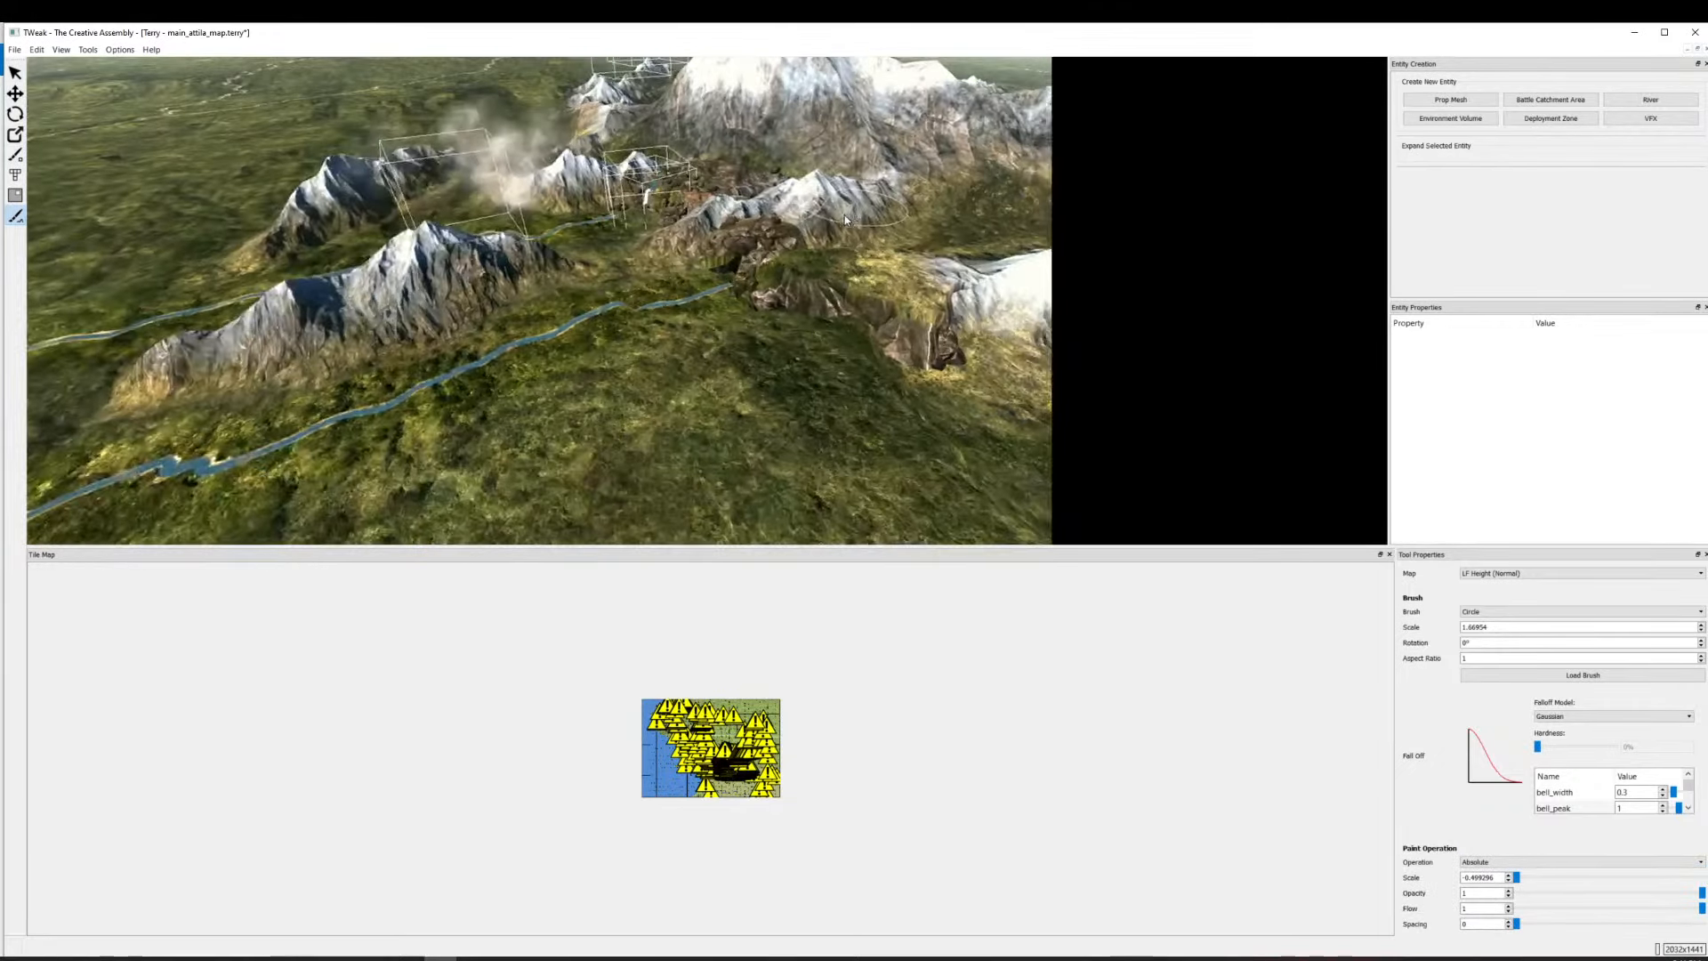
{"action": "key", "text": "w"}
{"action": "key", "text": "d"}
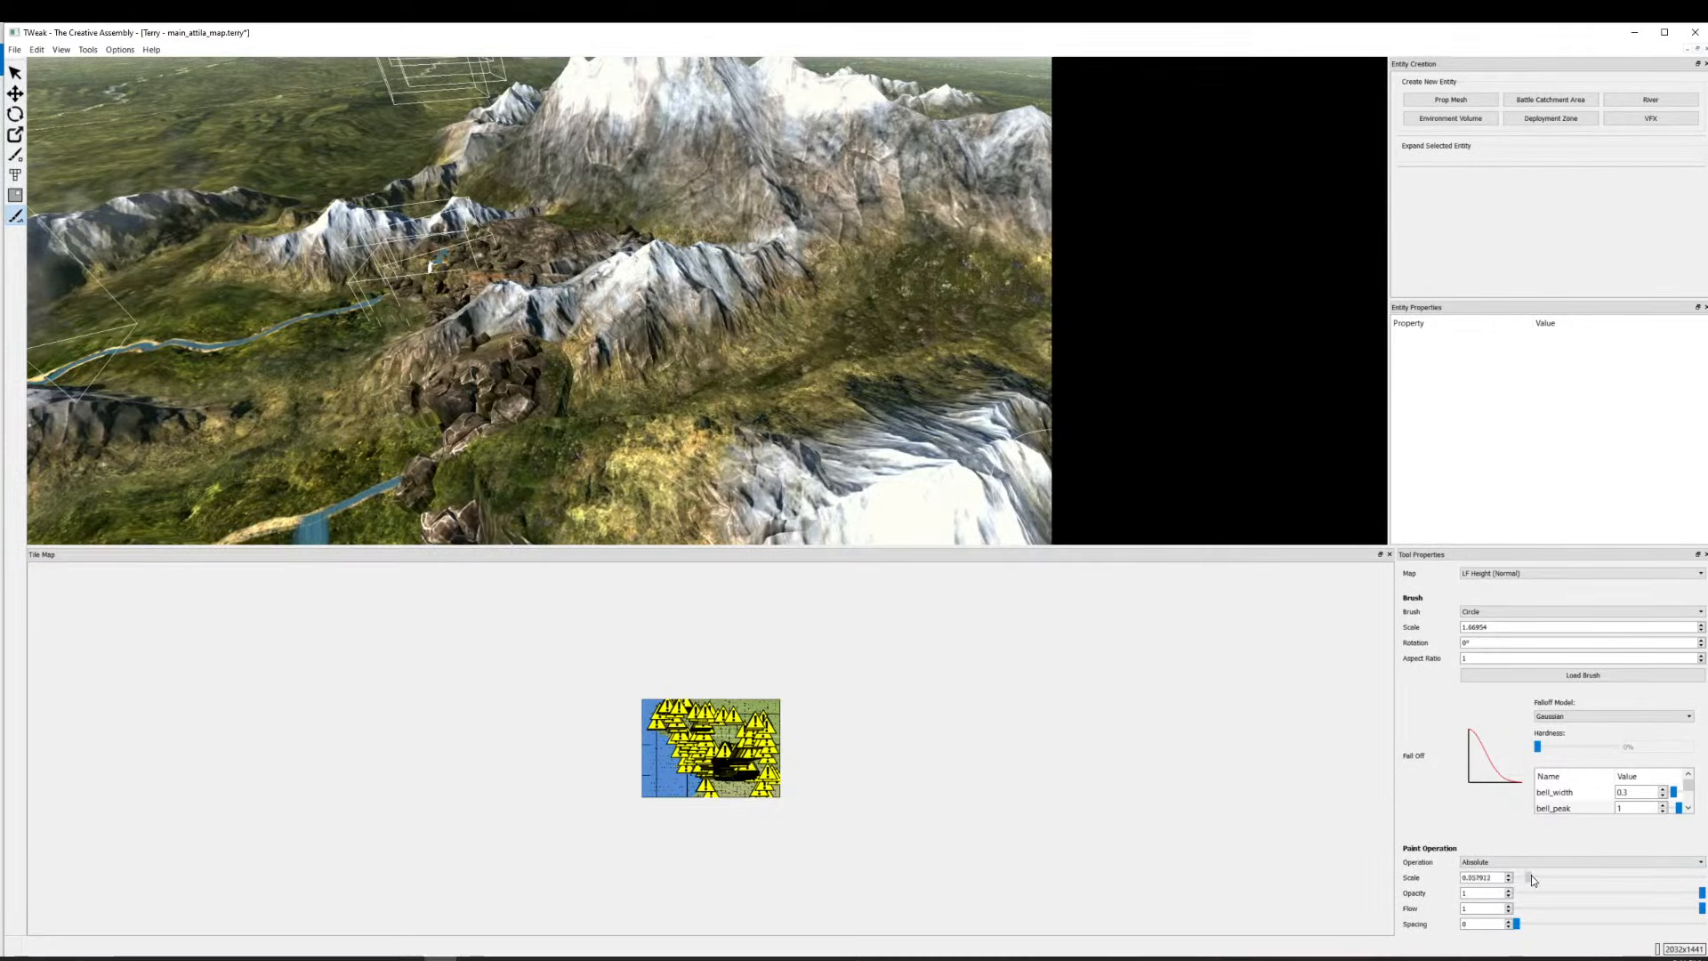
Set the Absolute height brush's scale to 1.17233 and paint the terrain beside the rocky outcrop below the snowy ridge.
{"action": "mouse_move", "coordinate": [717, 440]}
{"action": "left_mouse_down"}
{"action": "mouse_move", "coordinate": [653, 374]}
{"action": "mouse_move", "coordinate": [648, 390]}
{"action": "left_mouse_up"}
{"action": "key", "text": "w"}
{"action": "key", "text": "a"}
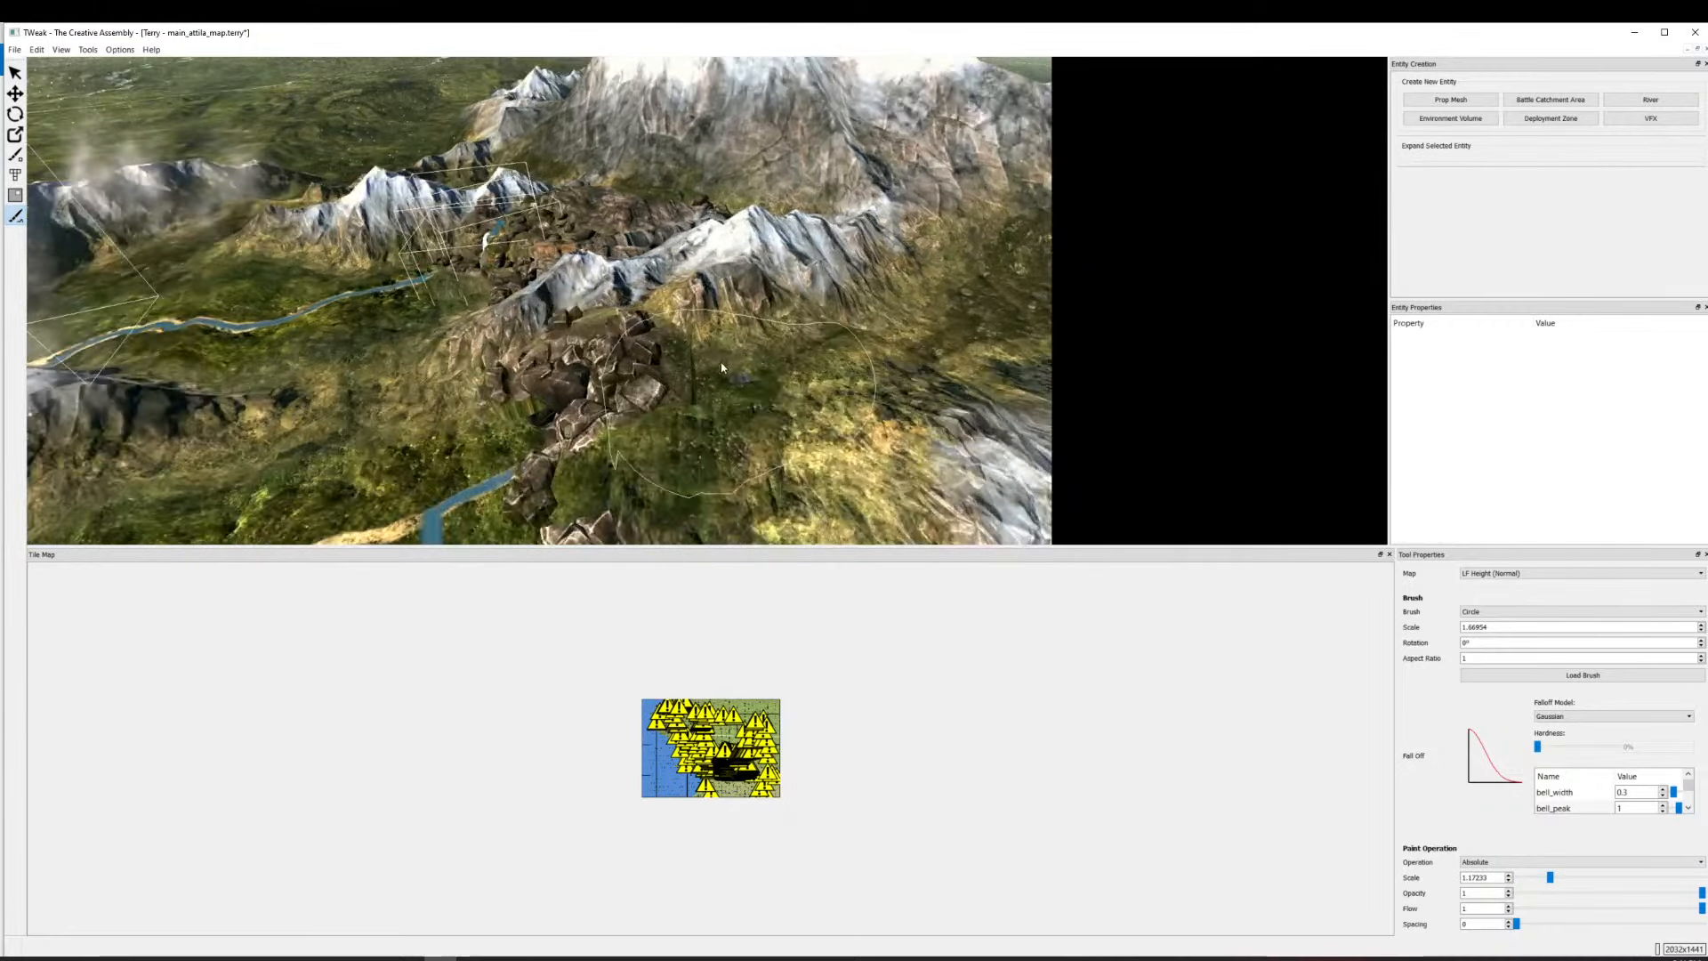
{"action": "key", "text": "d"}
{"action": "mouse_move", "coordinate": [801, 325]}
{"action": "left_mouse_down"}
{"action": "mouse_move", "coordinate": [828, 420]}
{"action": "mouse_move", "coordinate": [713, 429]}
{"action": "left_mouse_up"}
{"action": "key", "text": "s"}
{"action": "key", "text": "a"}
Raise the low stretch of the rocky ridge between the large snowy mountain and the green plain into a peak.
{"action": "mouse_move", "coordinate": [752, 239]}
{"action": "left_mouse_down"}
{"action": "mouse_move", "coordinate": [681, 325]}
{"action": "mouse_move", "coordinate": [476, 356]}
{"action": "mouse_move", "coordinate": [760, 292]}
{"action": "left_mouse_up"}
{"action": "key", "text": "w"}
{"action": "key", "text": "a"}
{"action": "key", "text": "s"}
{"action": "key", "text": "a"}
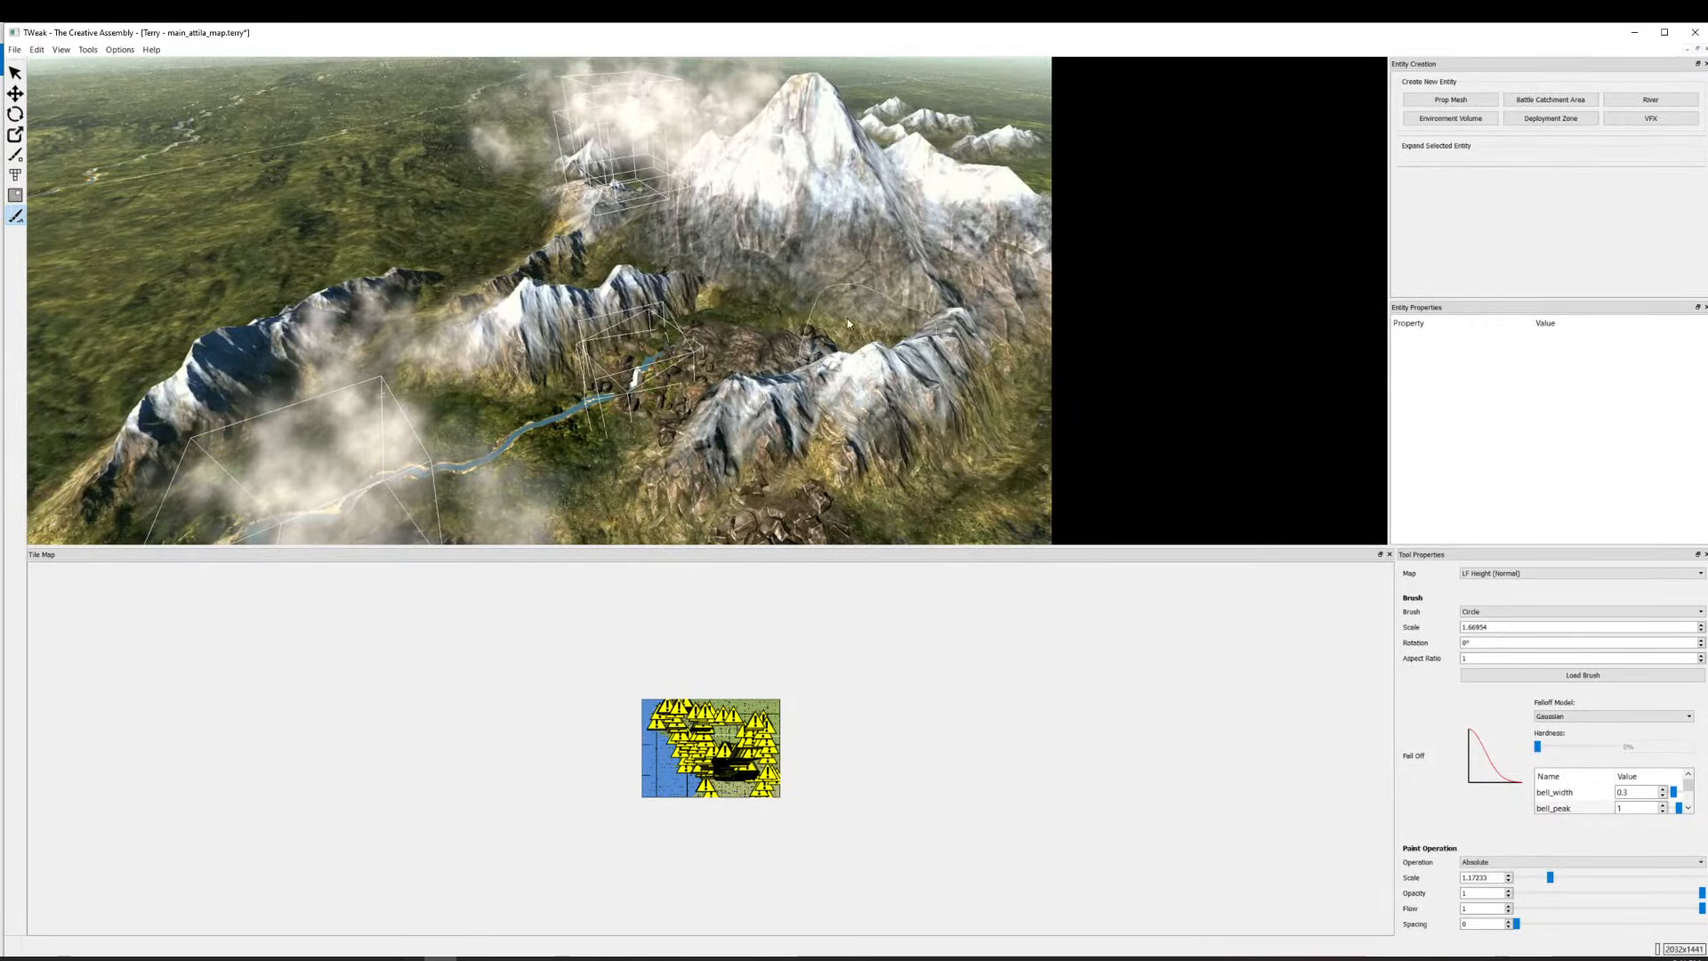
{"action": "key", "text": "w"}
{"action": "key", "text": "a"}
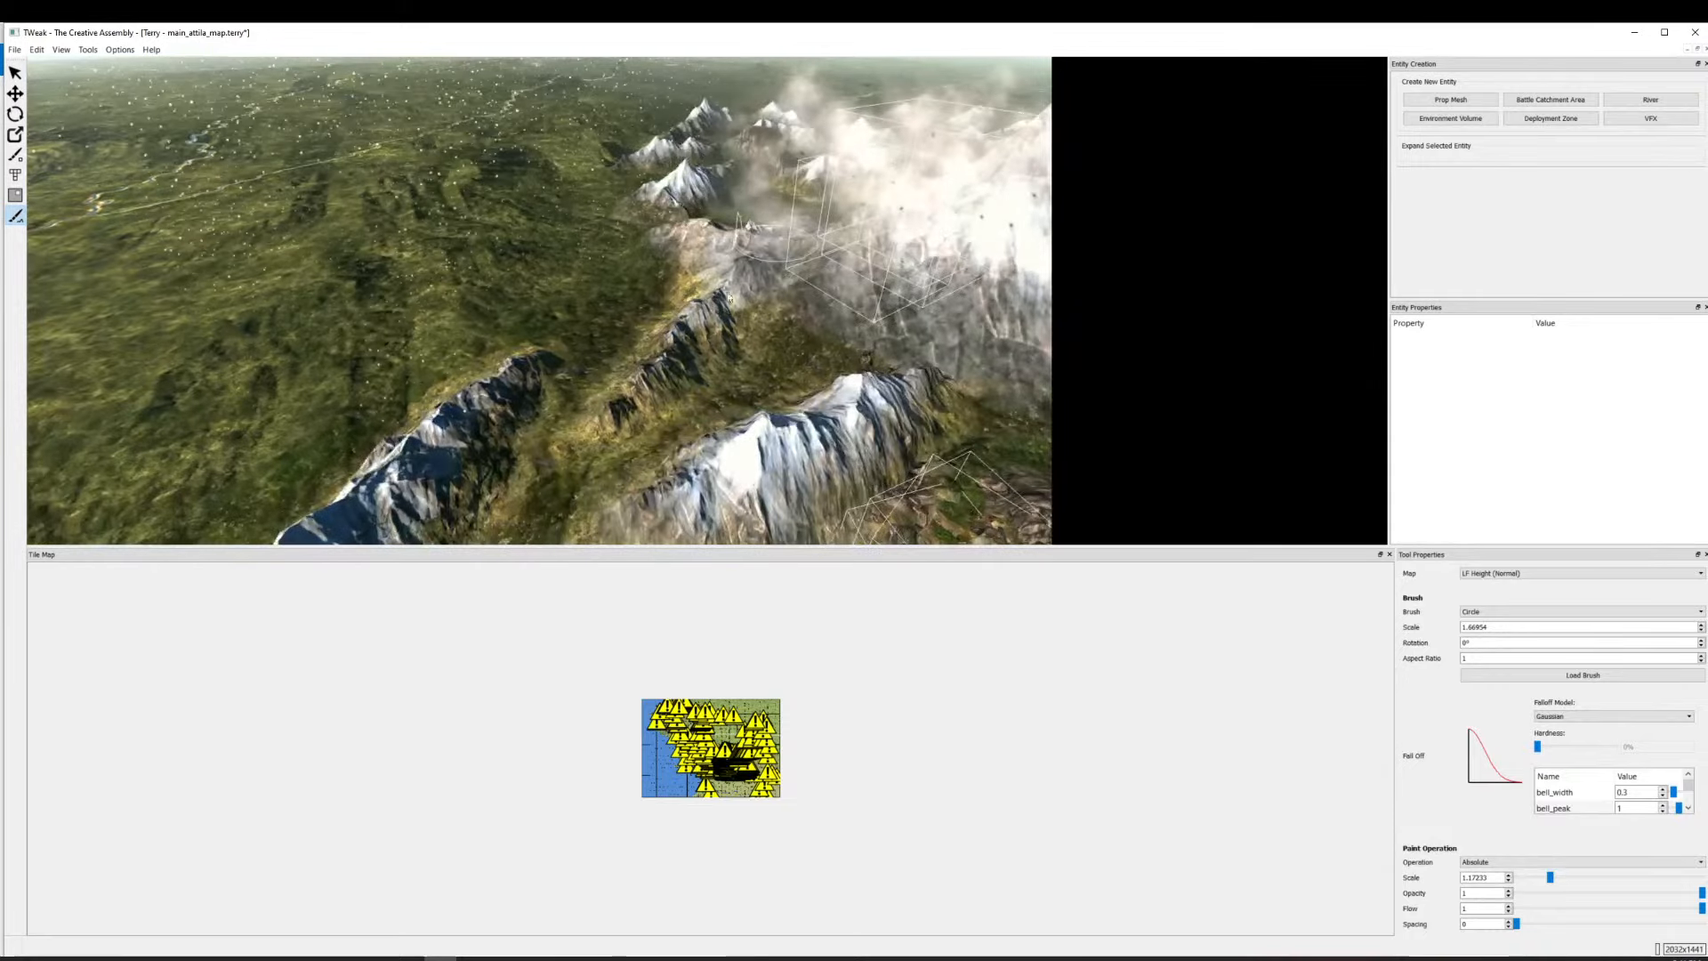
{"action": "left_click_drag", "start_coordinate": [754, 296], "coordinate": [687, 275]}
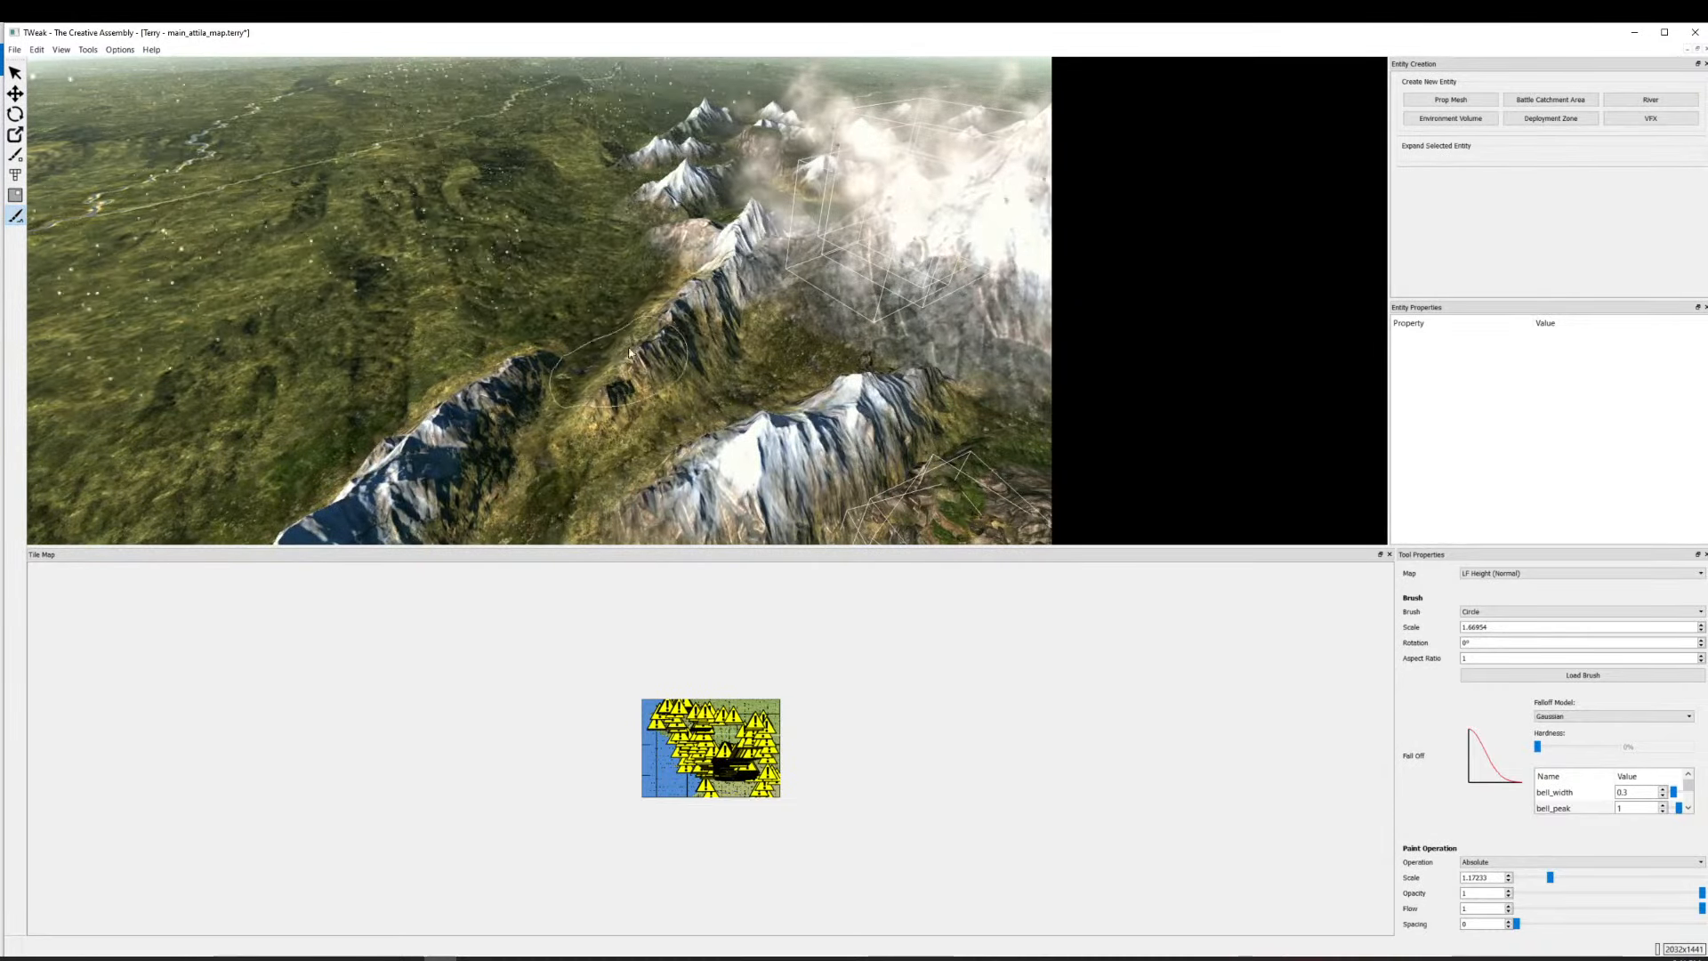
{"action": "key", "text": "s"}
{"action": "key", "text": "a"}
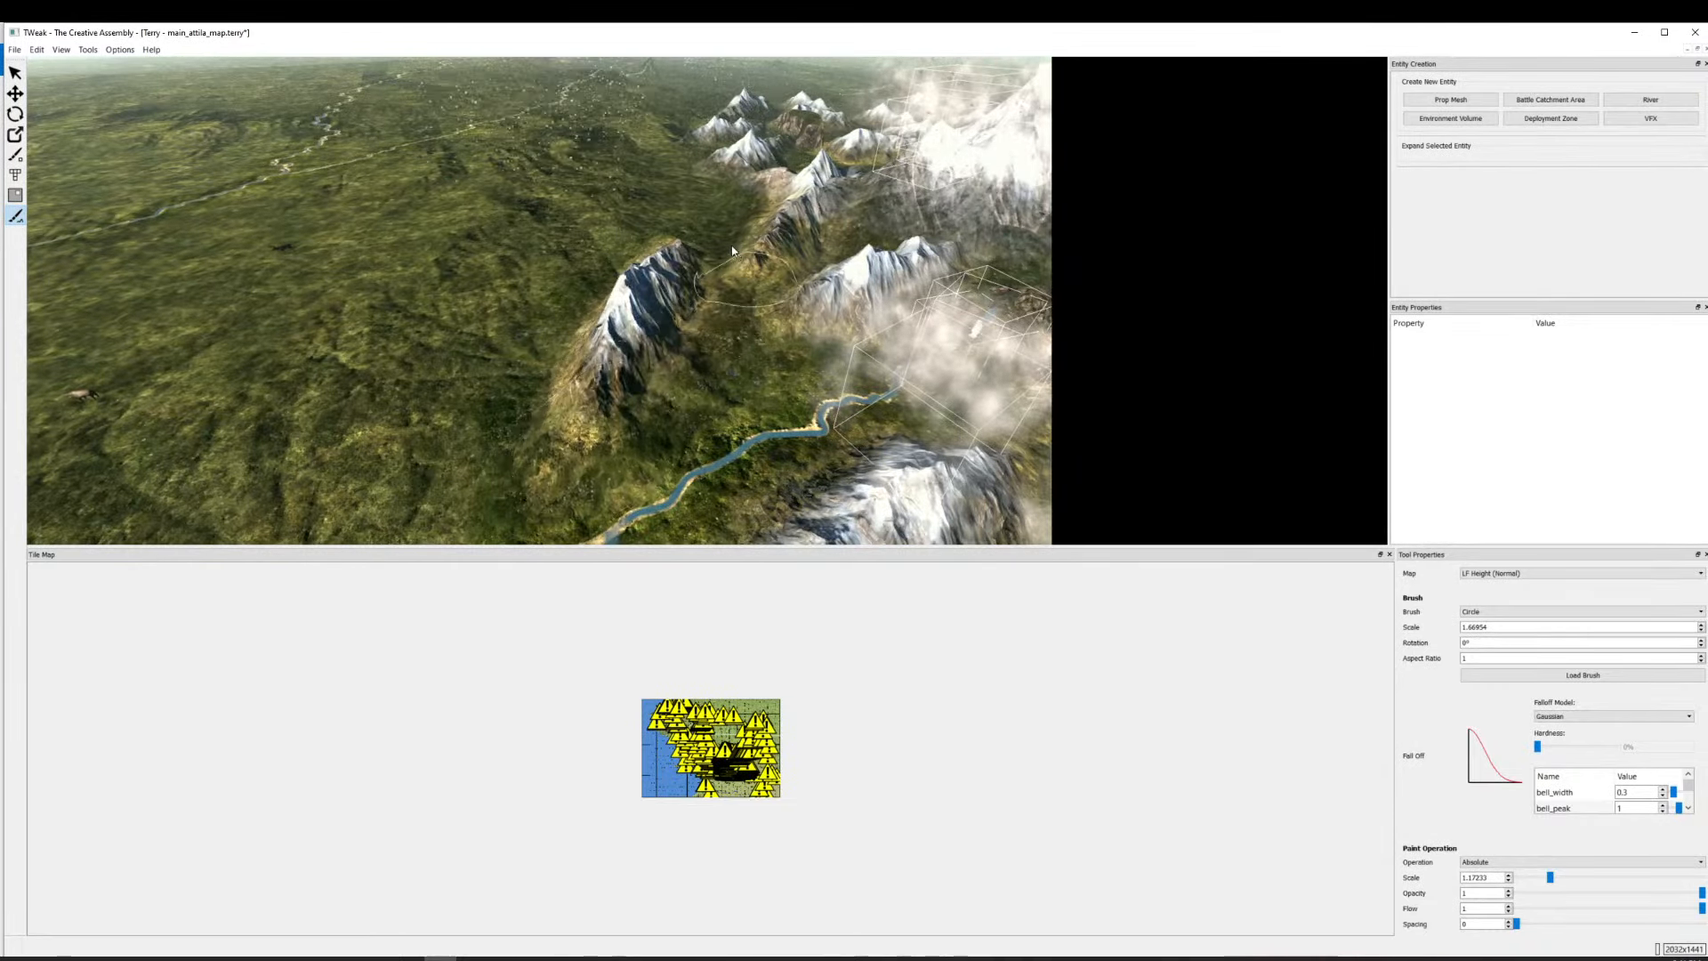
Examine the mountains around the two rivers and the slopes near the autumn forest, up close and from afar.
{"action": "key", "text": "s"}
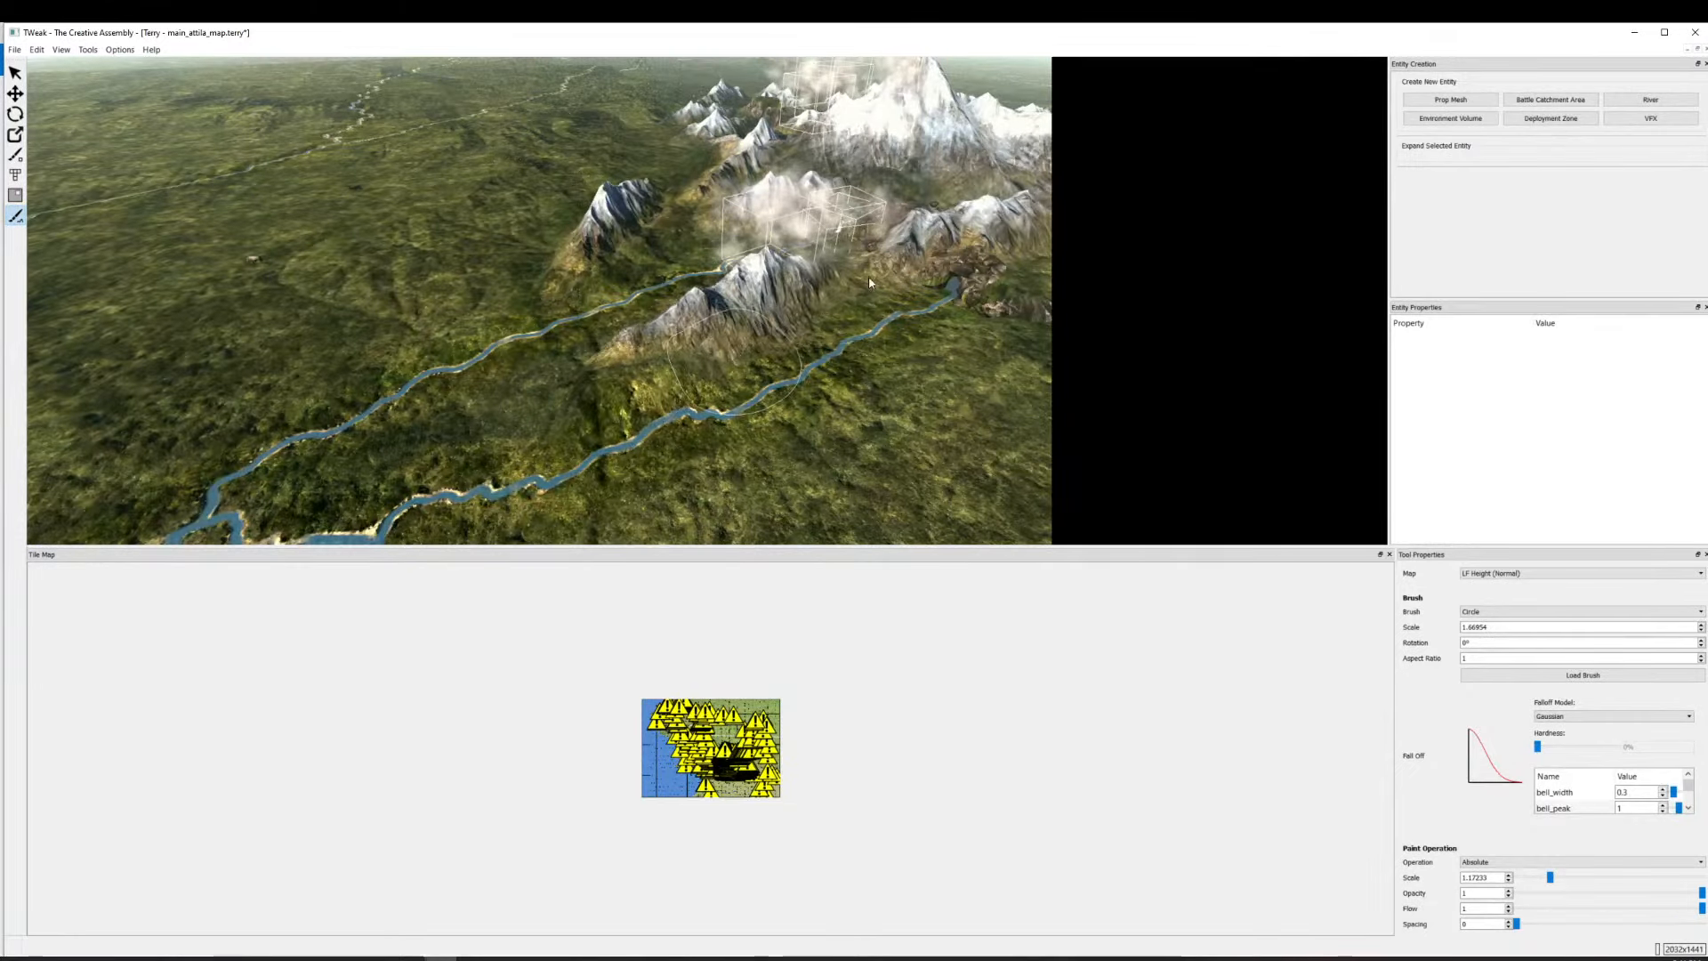
{"action": "key", "text": "w"}
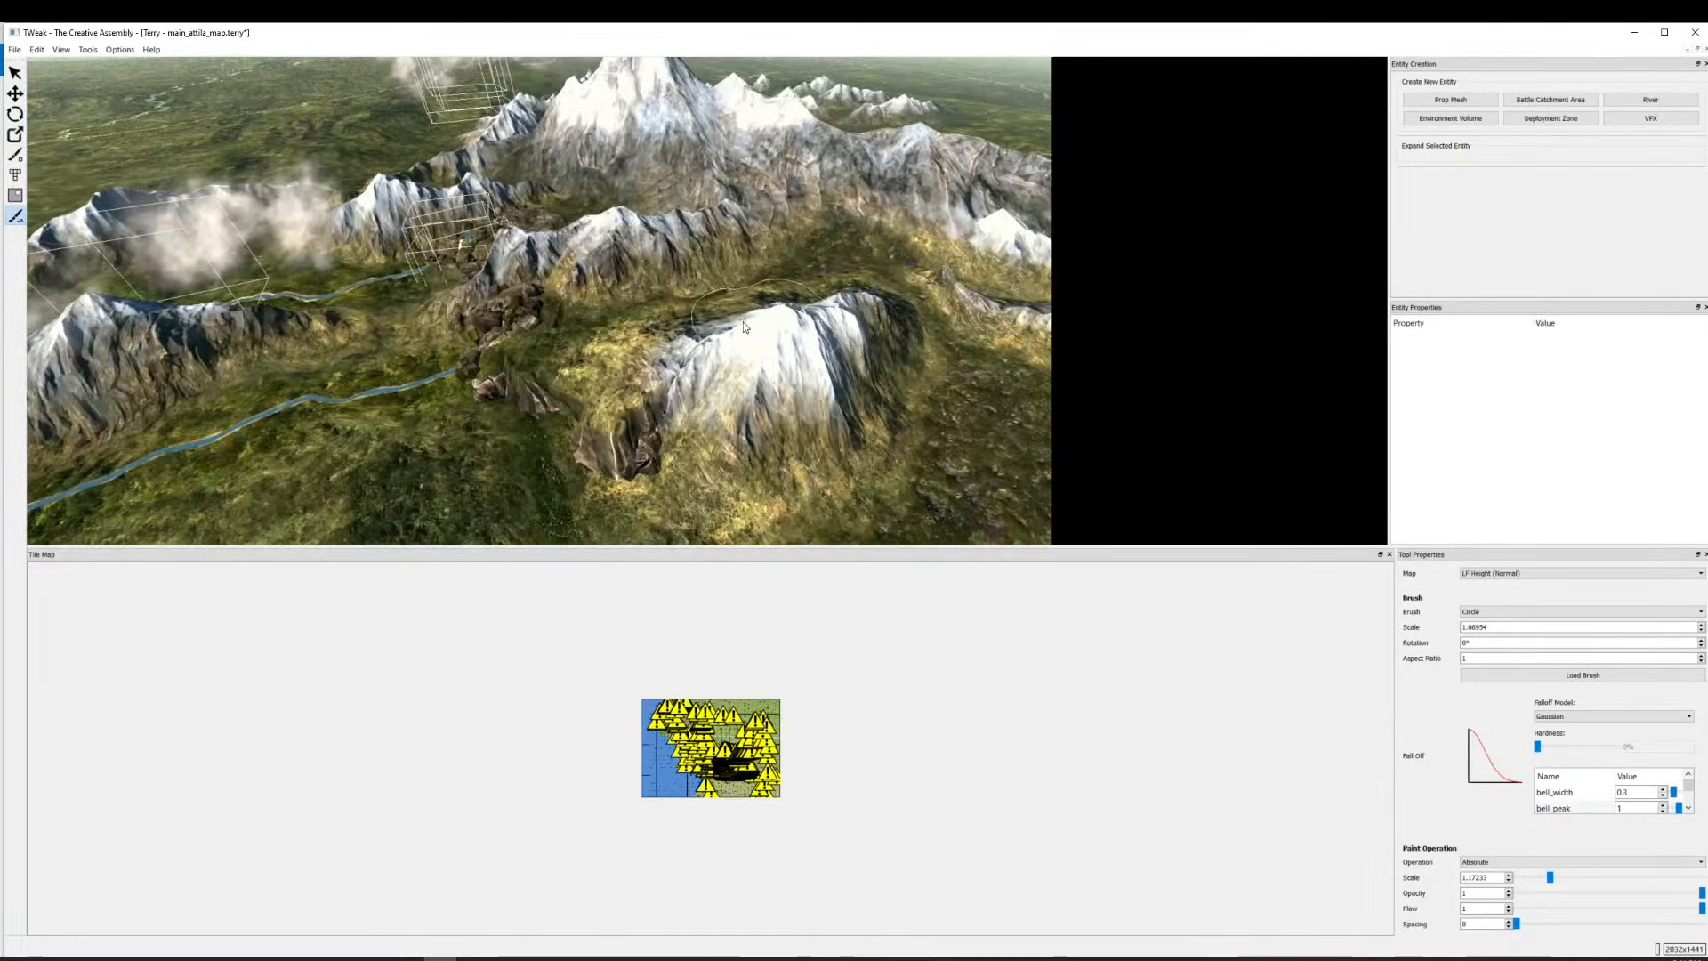
{"action": "key", "text": "d"}
{"action": "key", "text": "s"}
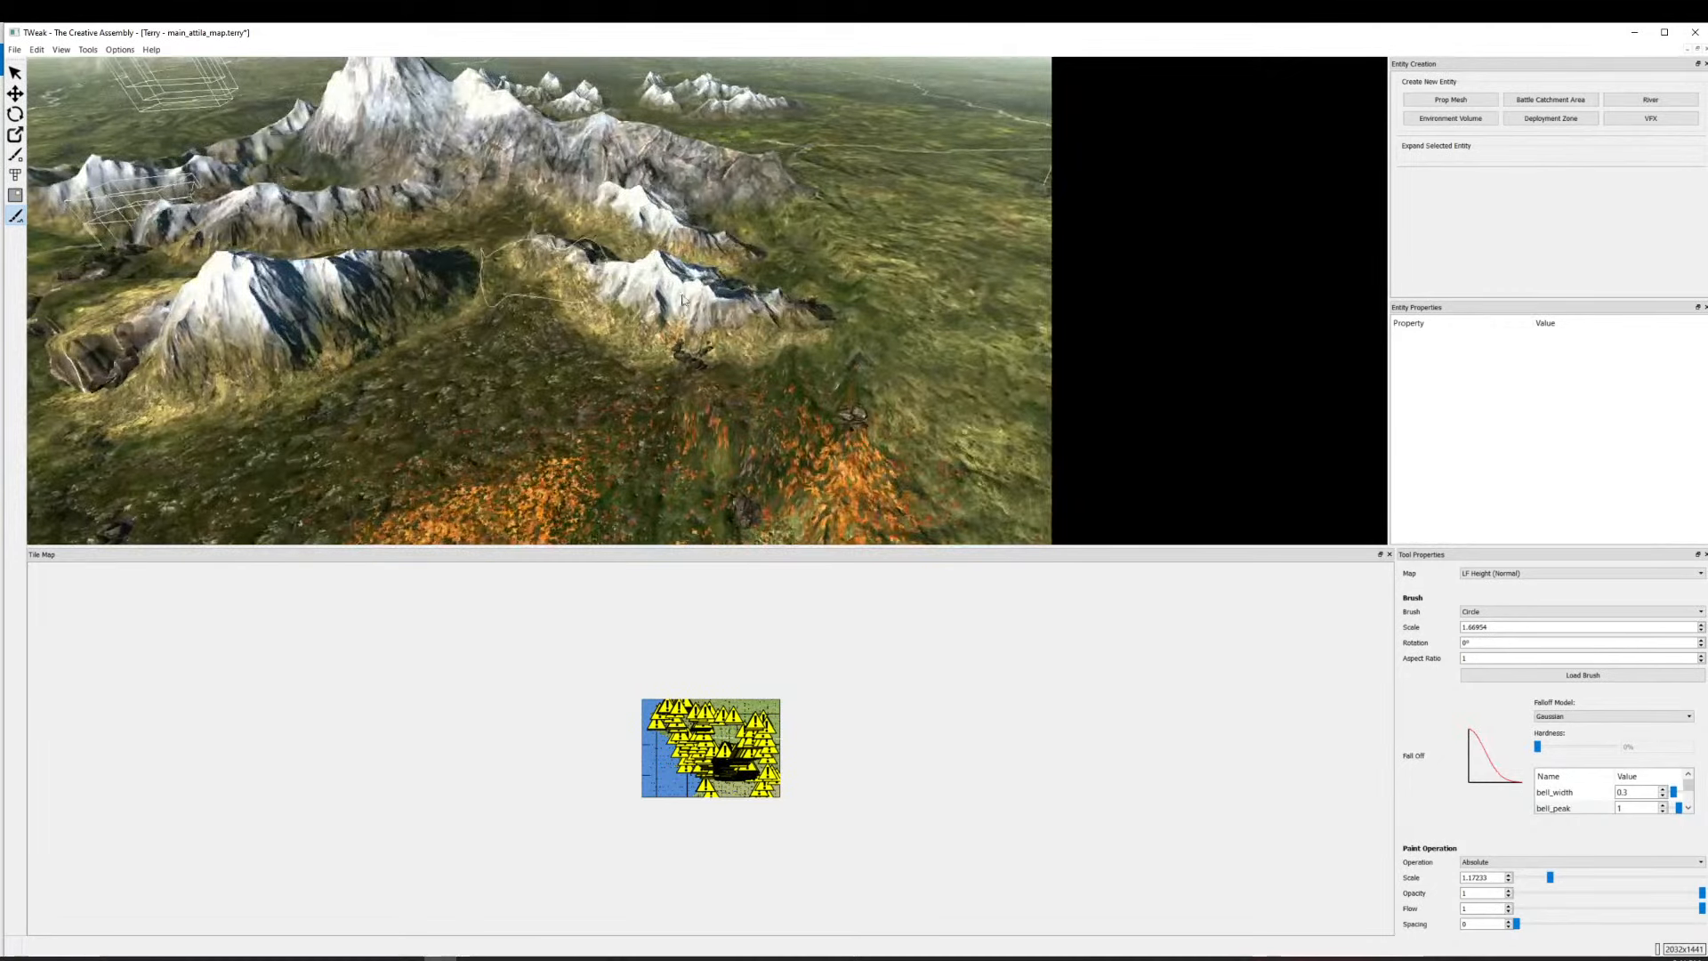
{"action": "mouse_move", "coordinate": [683, 300]}
{"action": "left_mouse_down"}
{"action": "mouse_move", "coordinate": [818, 313]}
{"action": "mouse_move", "coordinate": [614, 268]}
{"action": "left_mouse_up"}
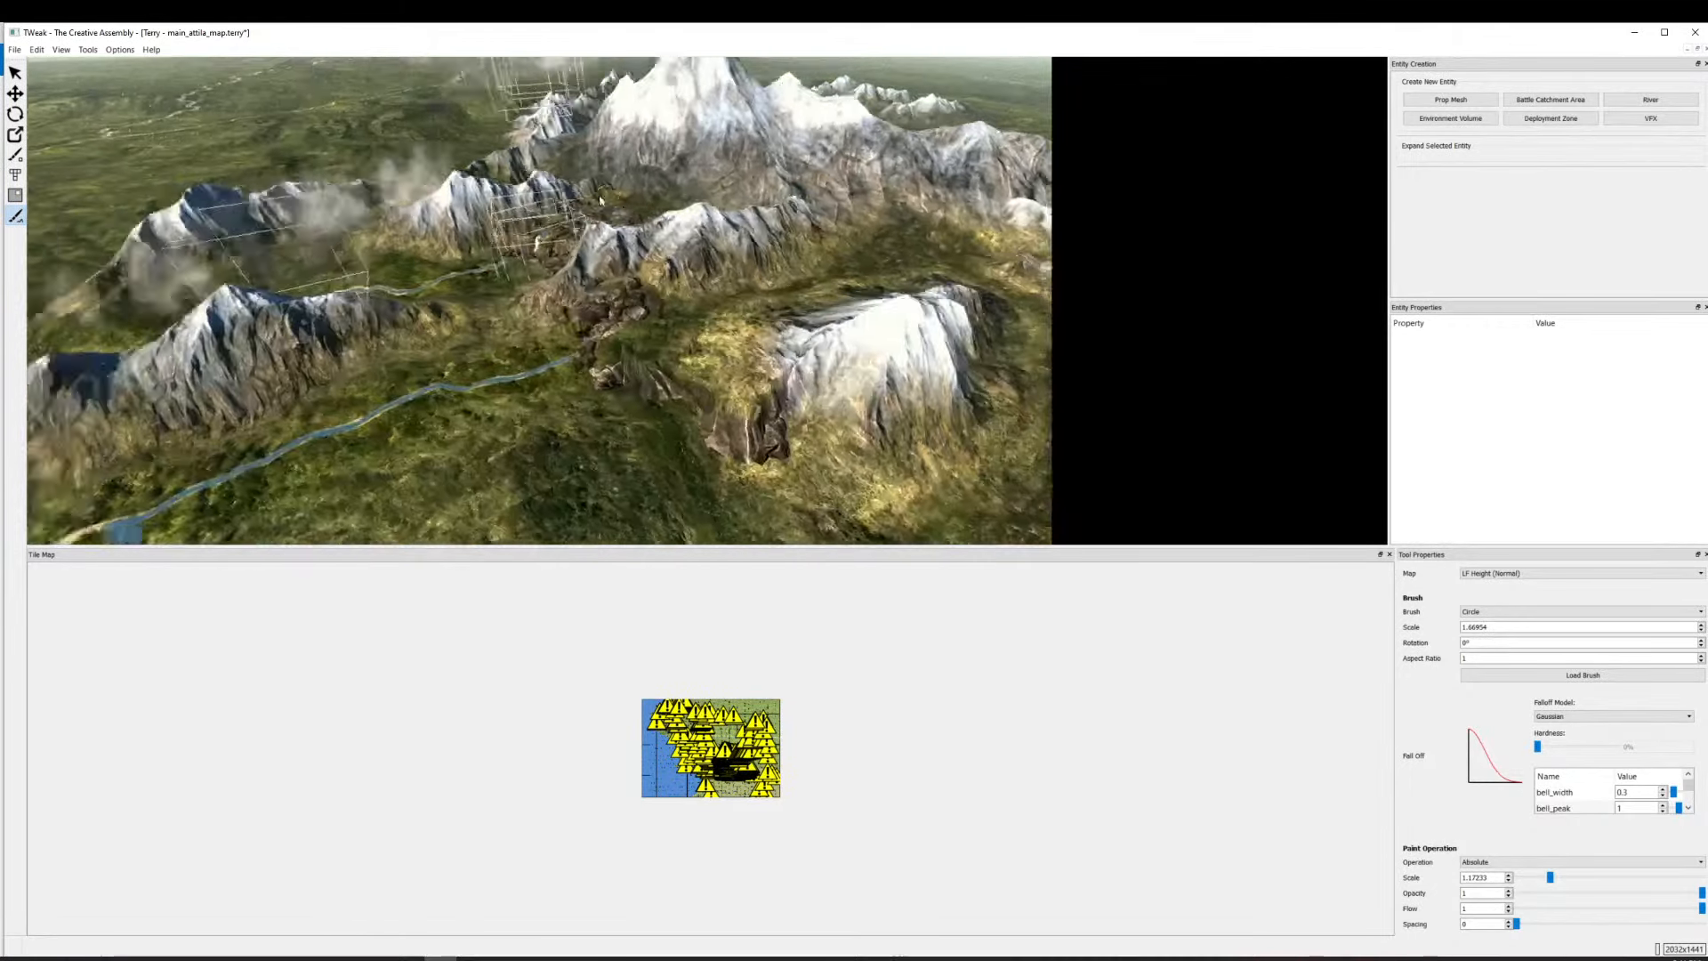
{"action": "key", "text": "w"}
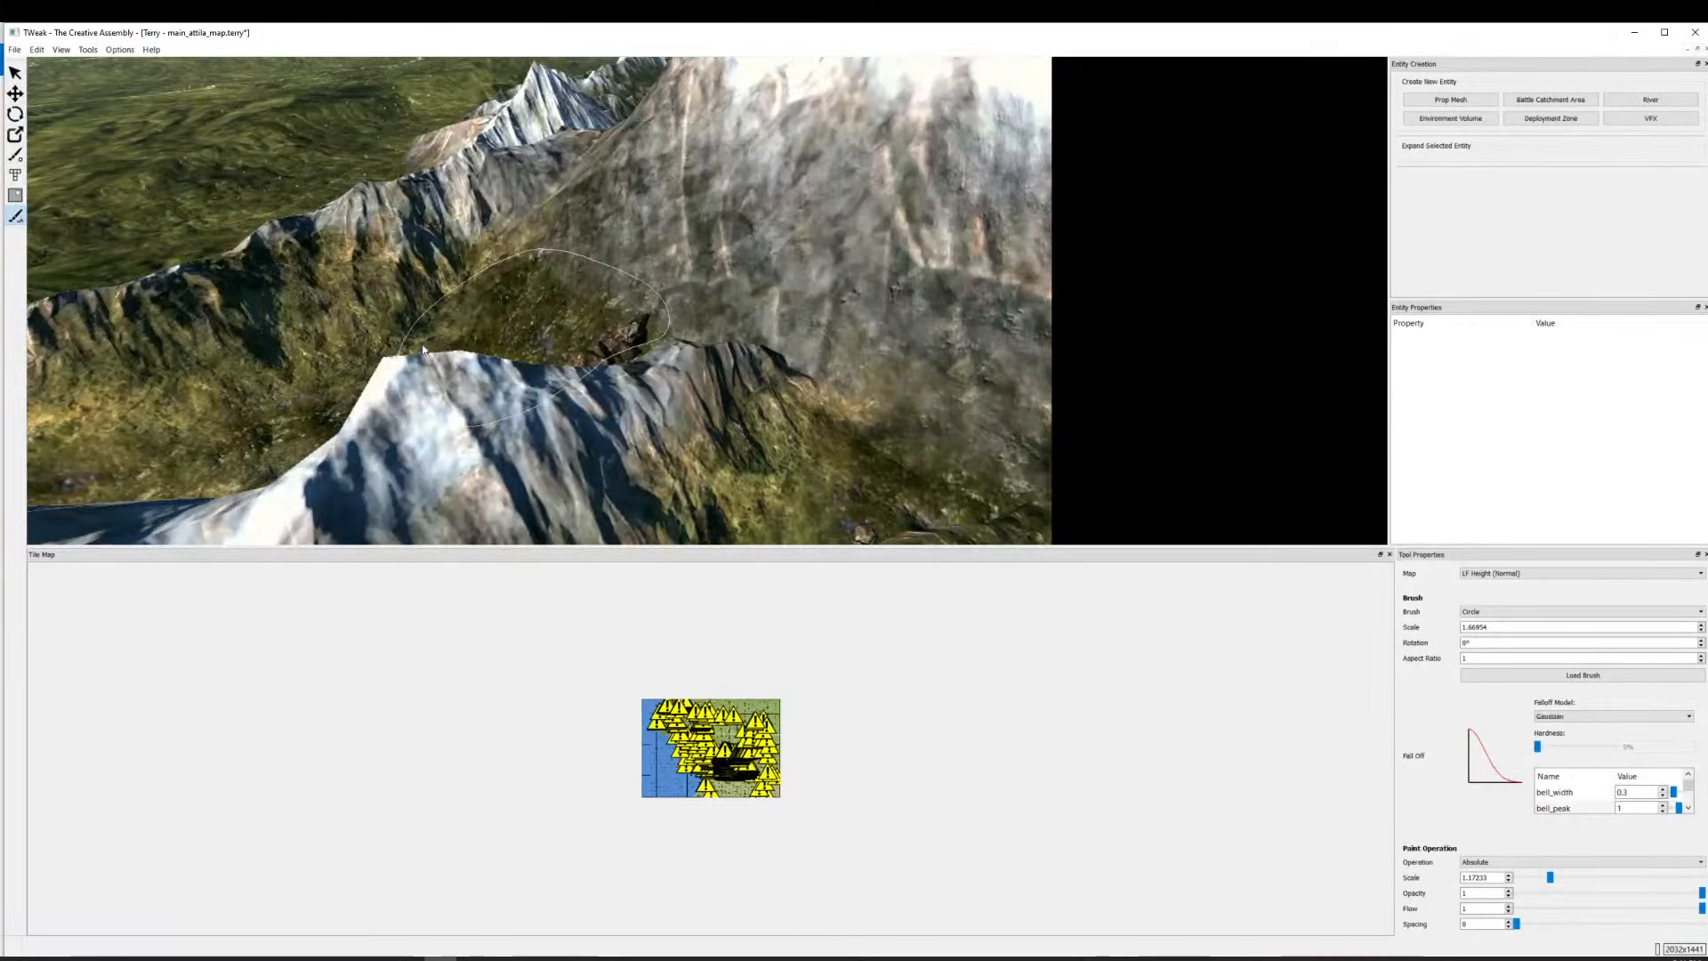
{"action": "key", "text": "s"}
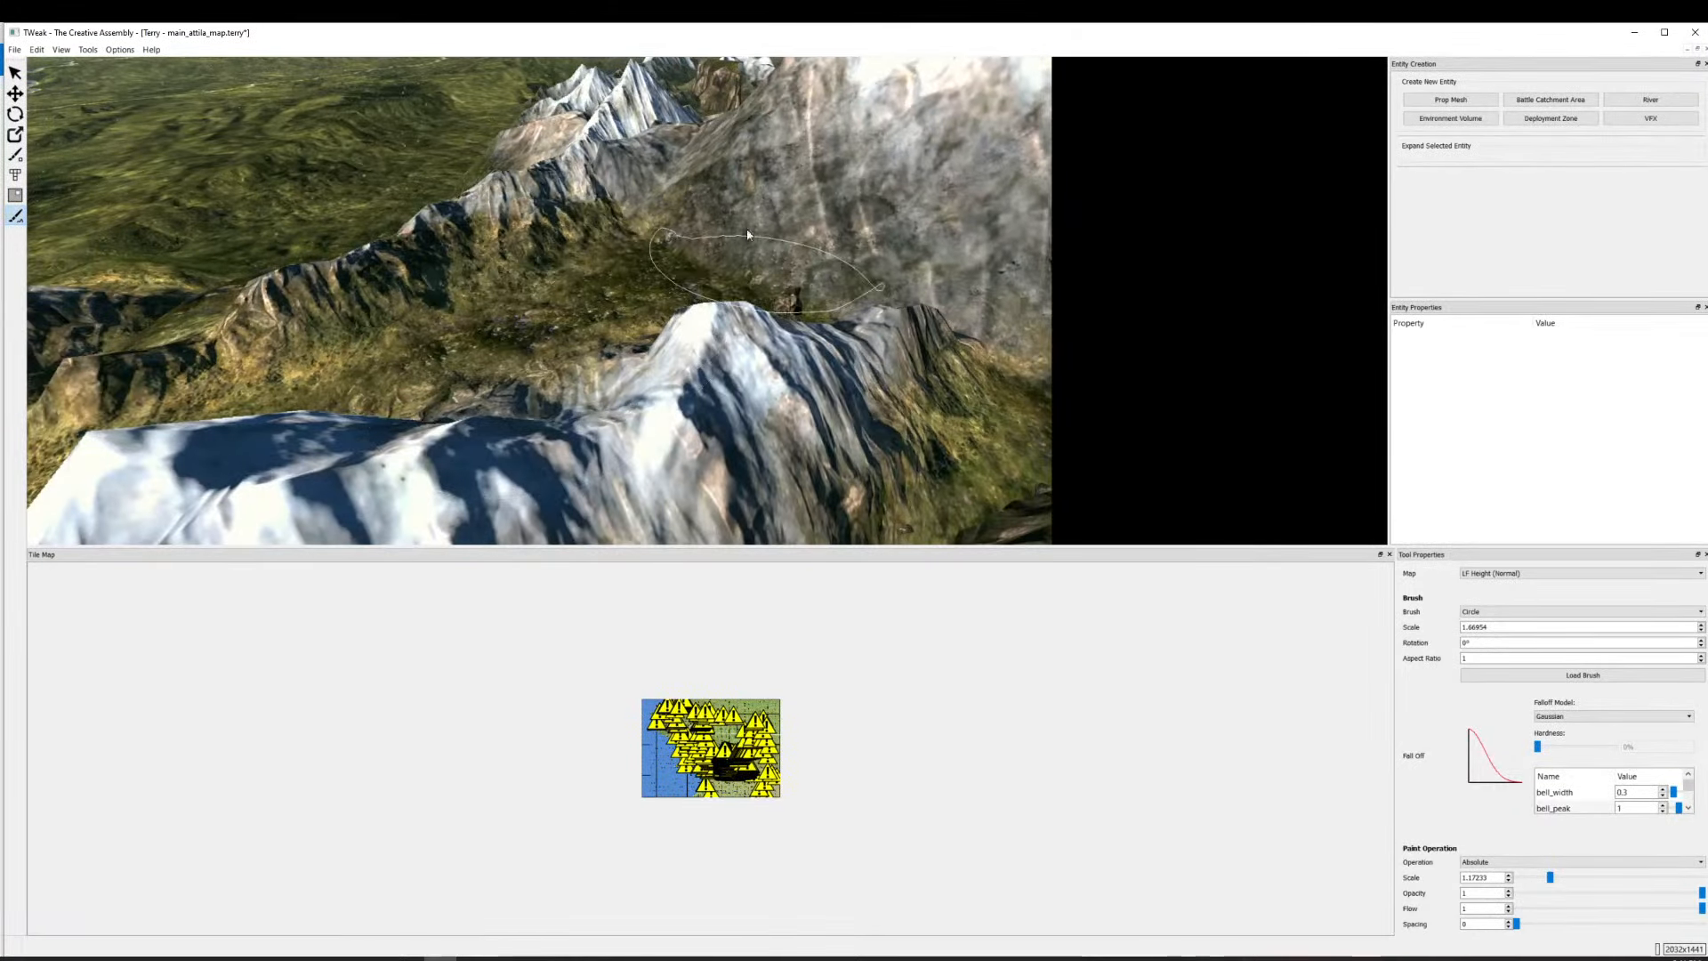
{"action": "key", "text": "q"}
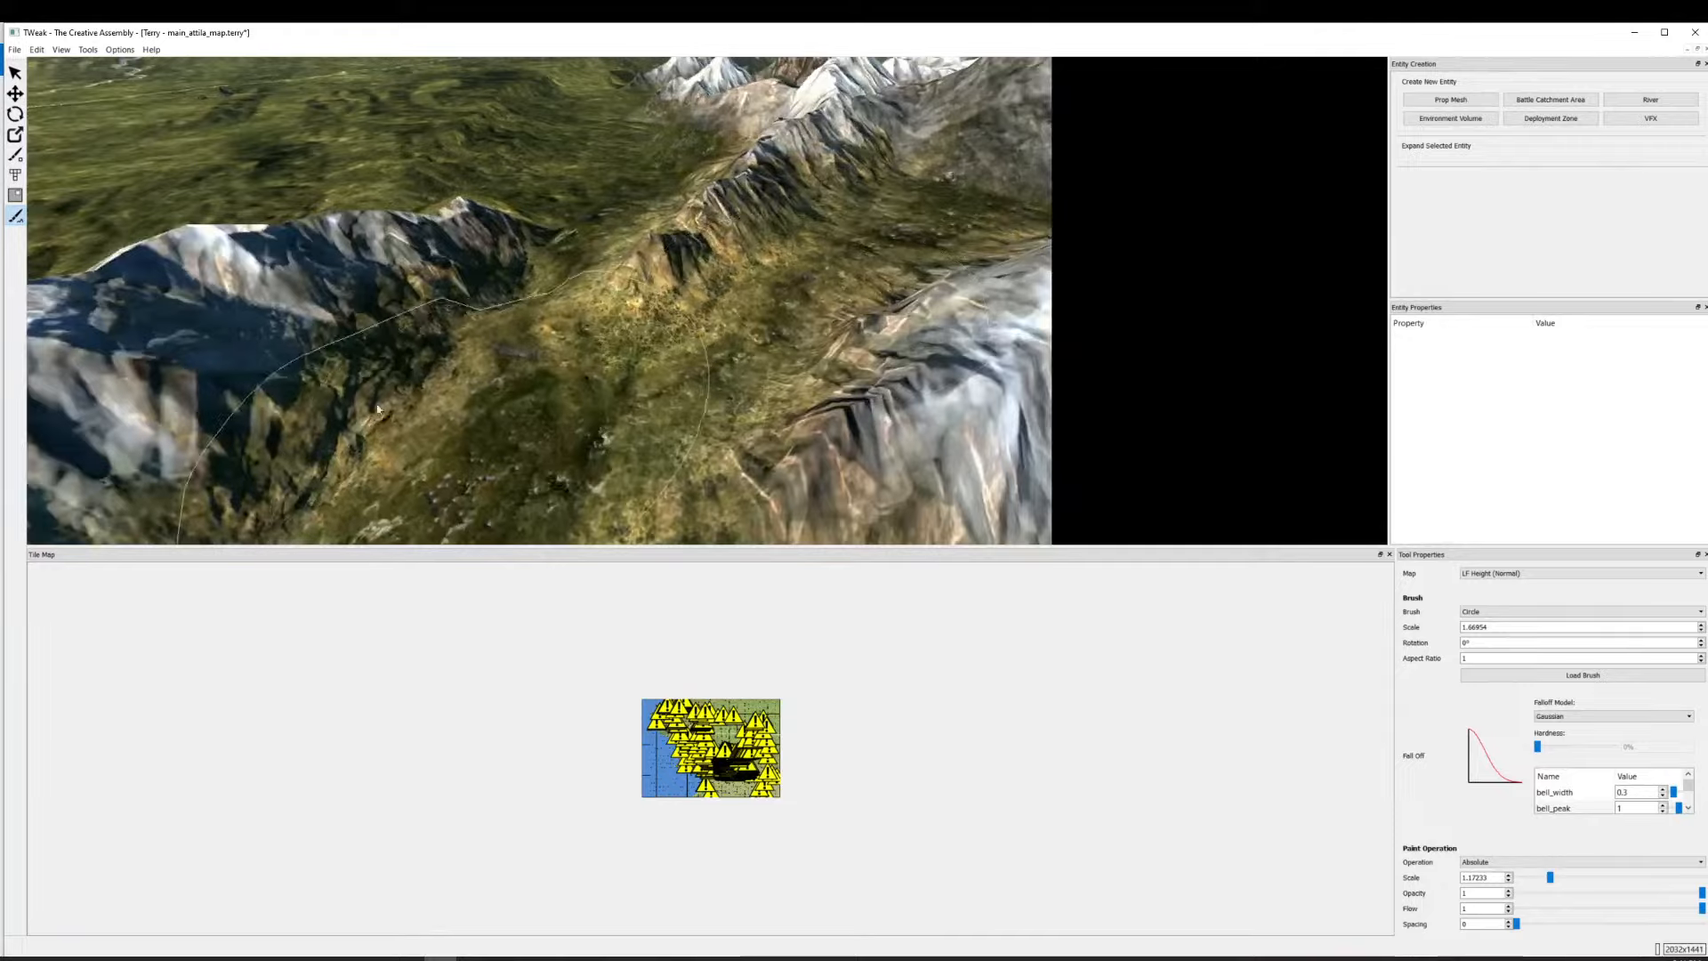
{"action": "key", "text": "s"}
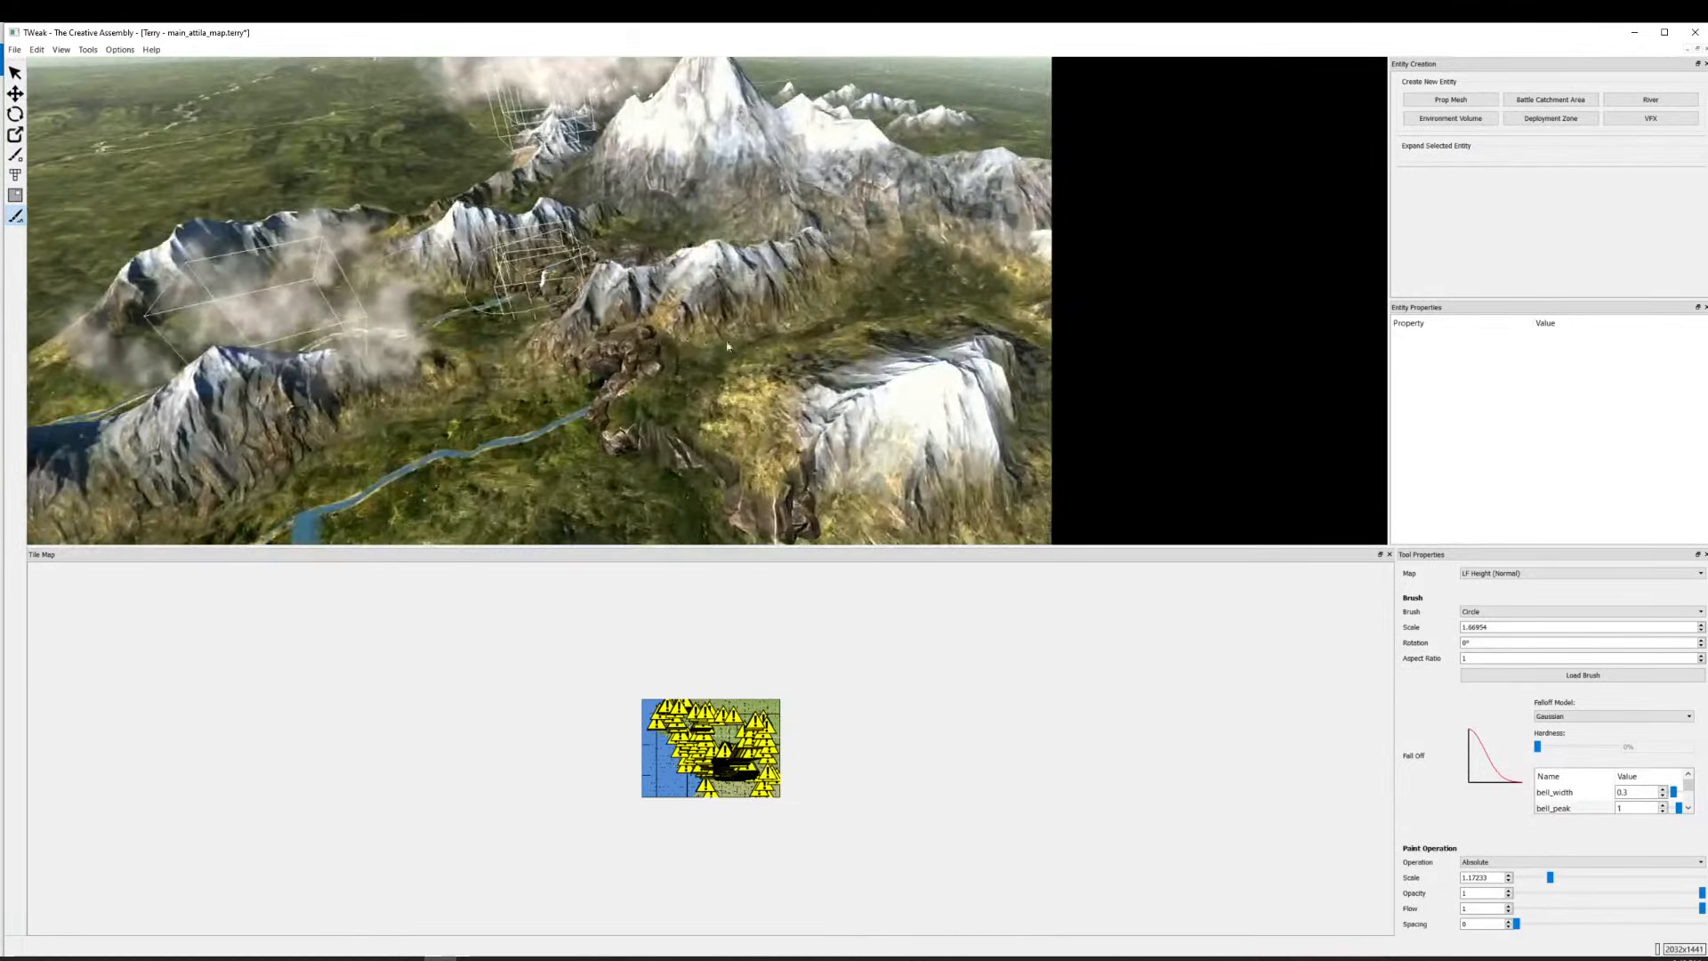
{"action": "key", "text": "w"}
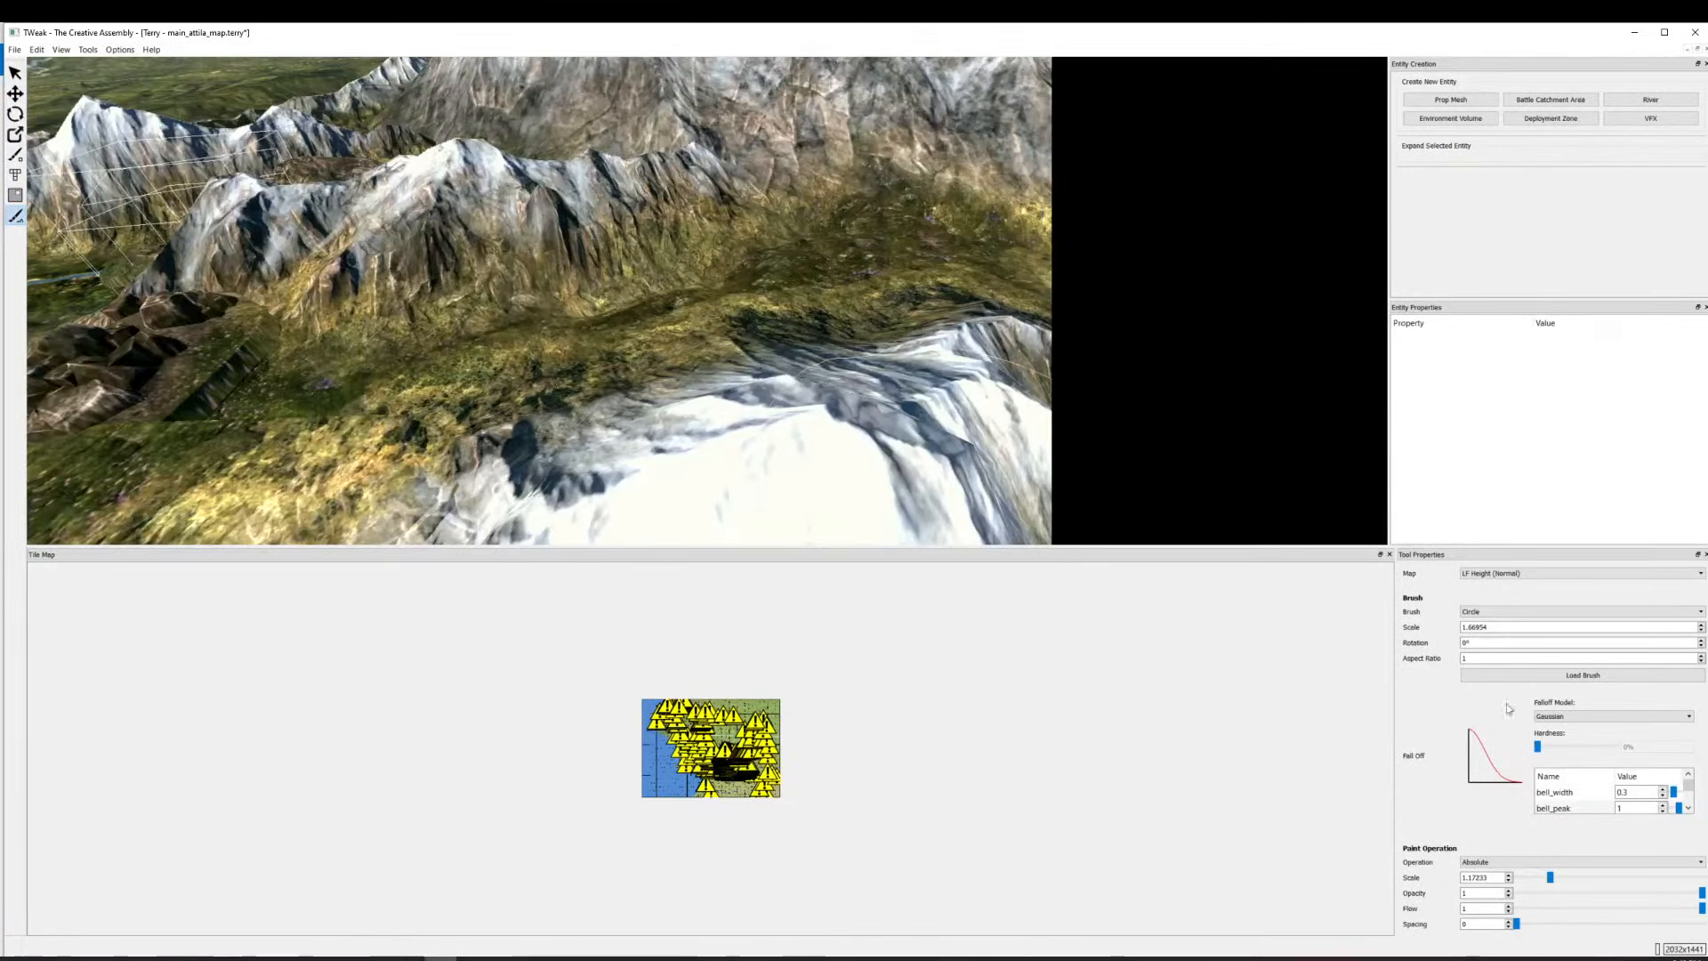
Paint the snowy ridges around the river-head rocks with the Absolute height scale at 1.72954 and at 1.5438.
{"action": "left_click", "coordinate": [1558, 879]}
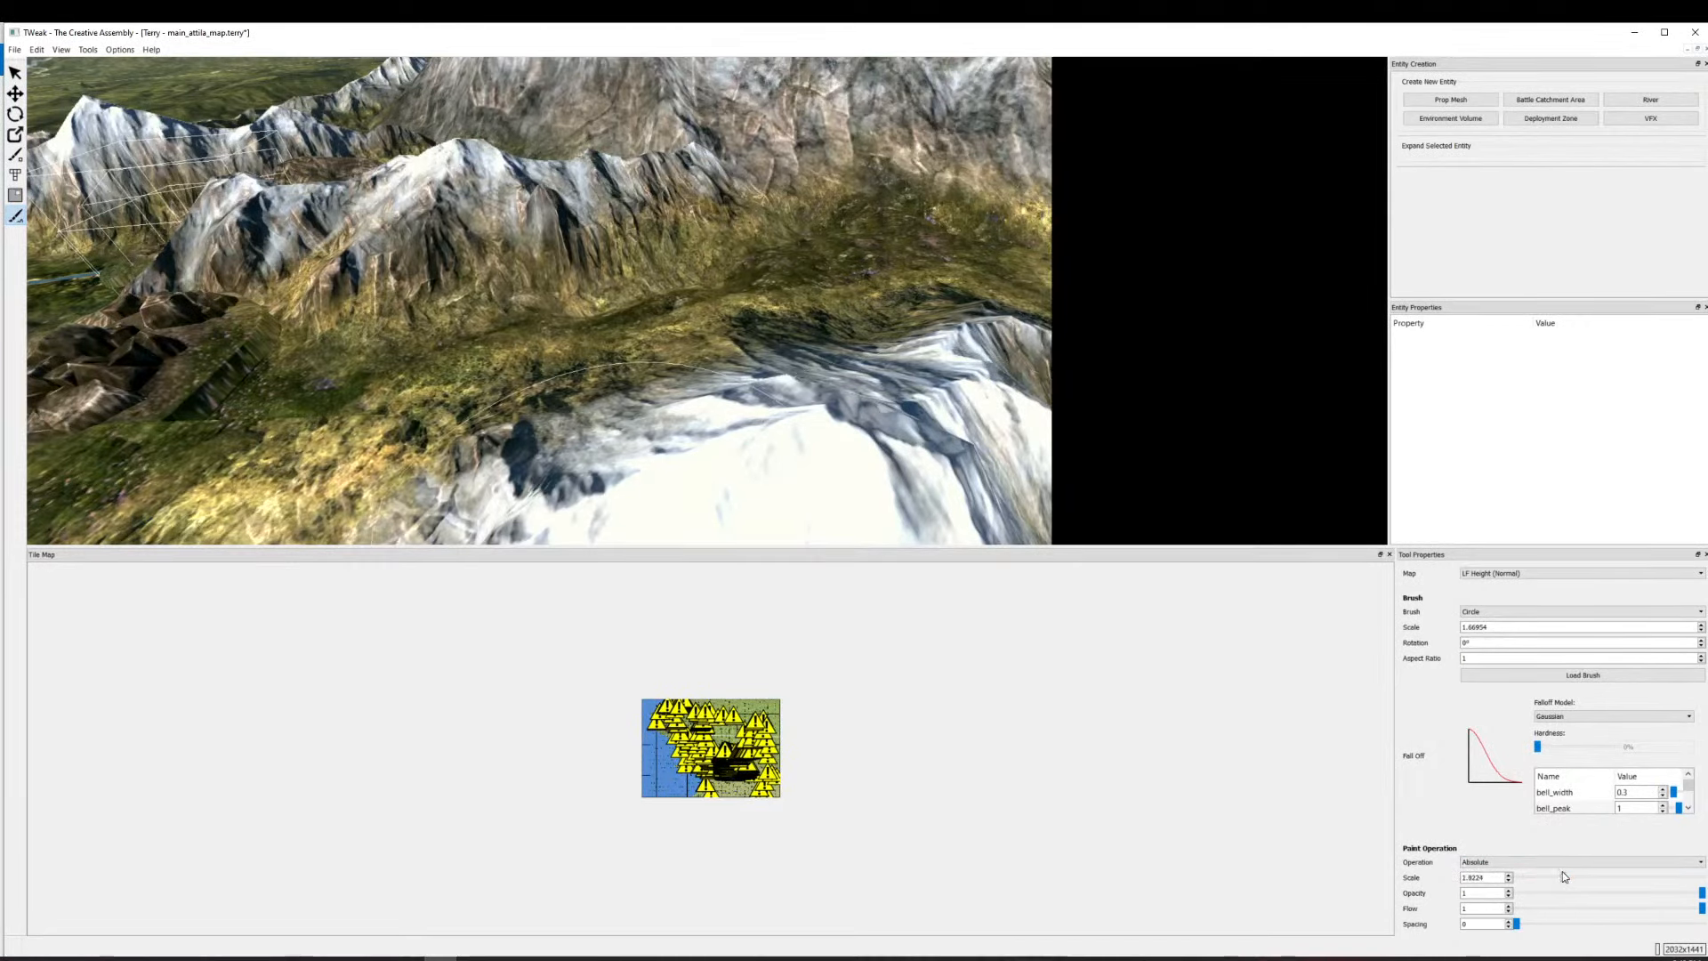
{"action": "mouse_move", "coordinate": [332, 387]}
{"action": "left_mouse_down"}
{"action": "mouse_move", "coordinate": [335, 323]}
{"action": "mouse_move", "coordinate": [750, 244]}
{"action": "mouse_move", "coordinate": [772, 242]}
{"action": "mouse_move", "coordinate": [698, 288]}
{"action": "mouse_move", "coordinate": [864, 275]}
{"action": "mouse_move", "coordinate": [949, 181]}
{"action": "mouse_move", "coordinate": [877, 240]}
{"action": "mouse_move", "coordinate": [1056, 454]}
{"action": "left_mouse_up"}
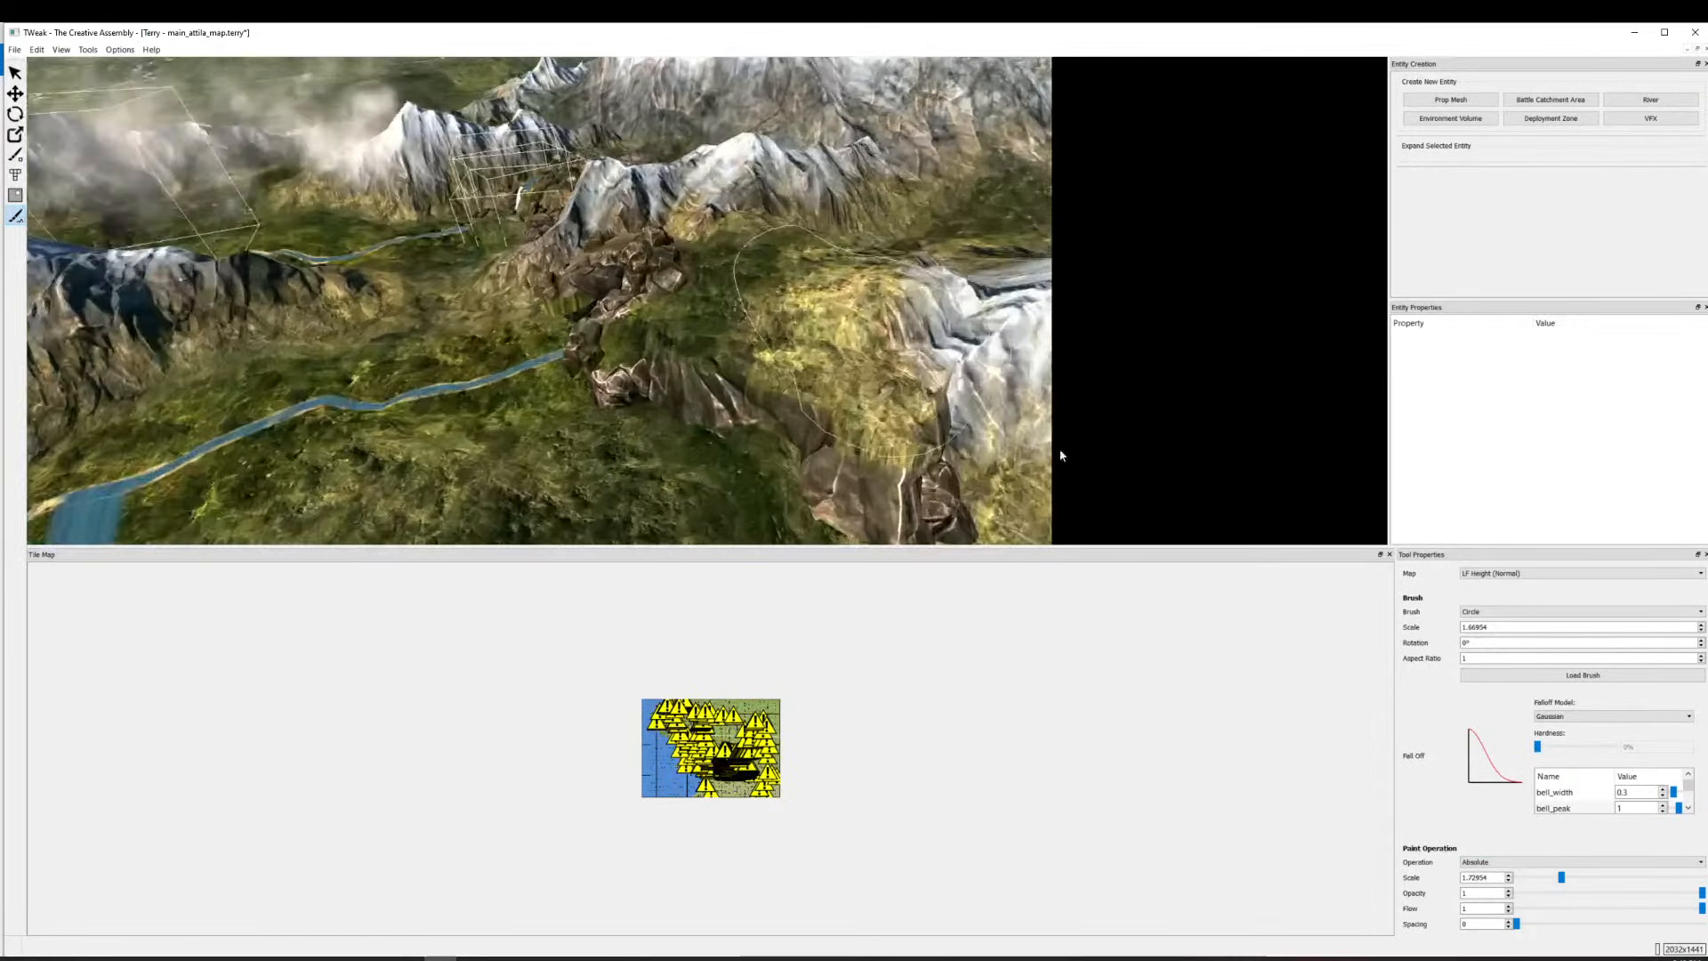
{"action": "left_click_drag", "start_coordinate": [1562, 878], "coordinate": [1557, 877]}
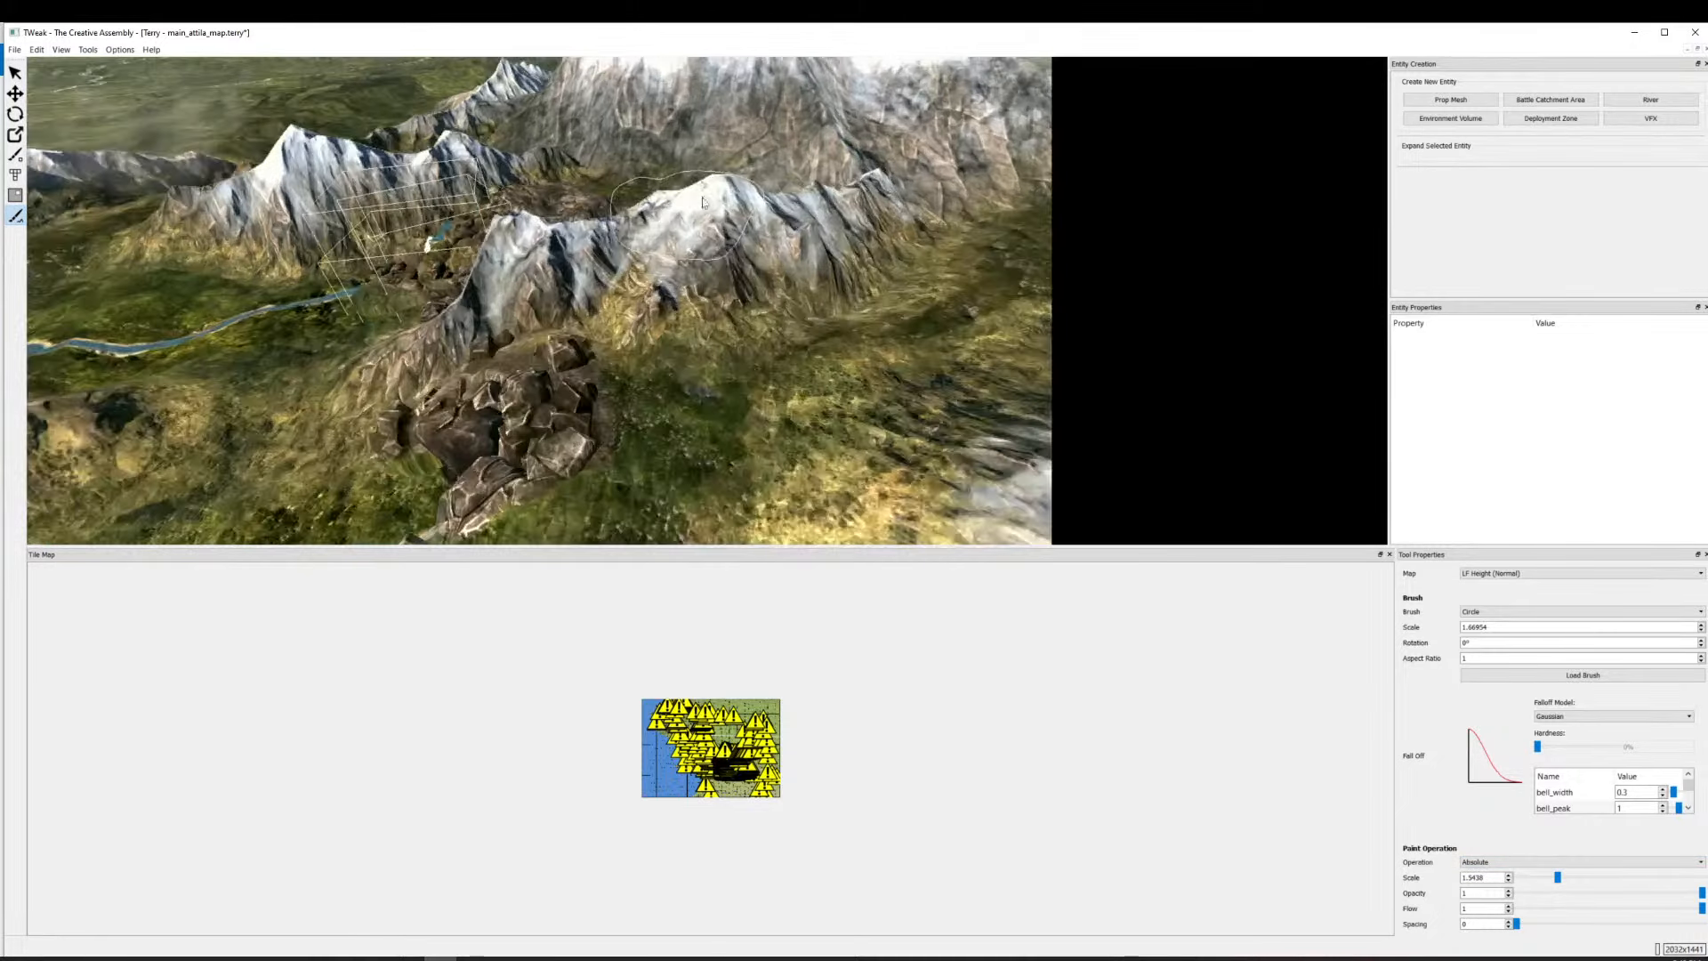
{"action": "mouse_move", "coordinate": [703, 203]}
{"action": "left_mouse_down"}
{"action": "mouse_move", "coordinate": [851, 237]}
{"action": "mouse_move", "coordinate": [803, 267]}
{"action": "mouse_move", "coordinate": [596, 220]}
{"action": "left_mouse_up"}
{"action": "key", "text": "w"}
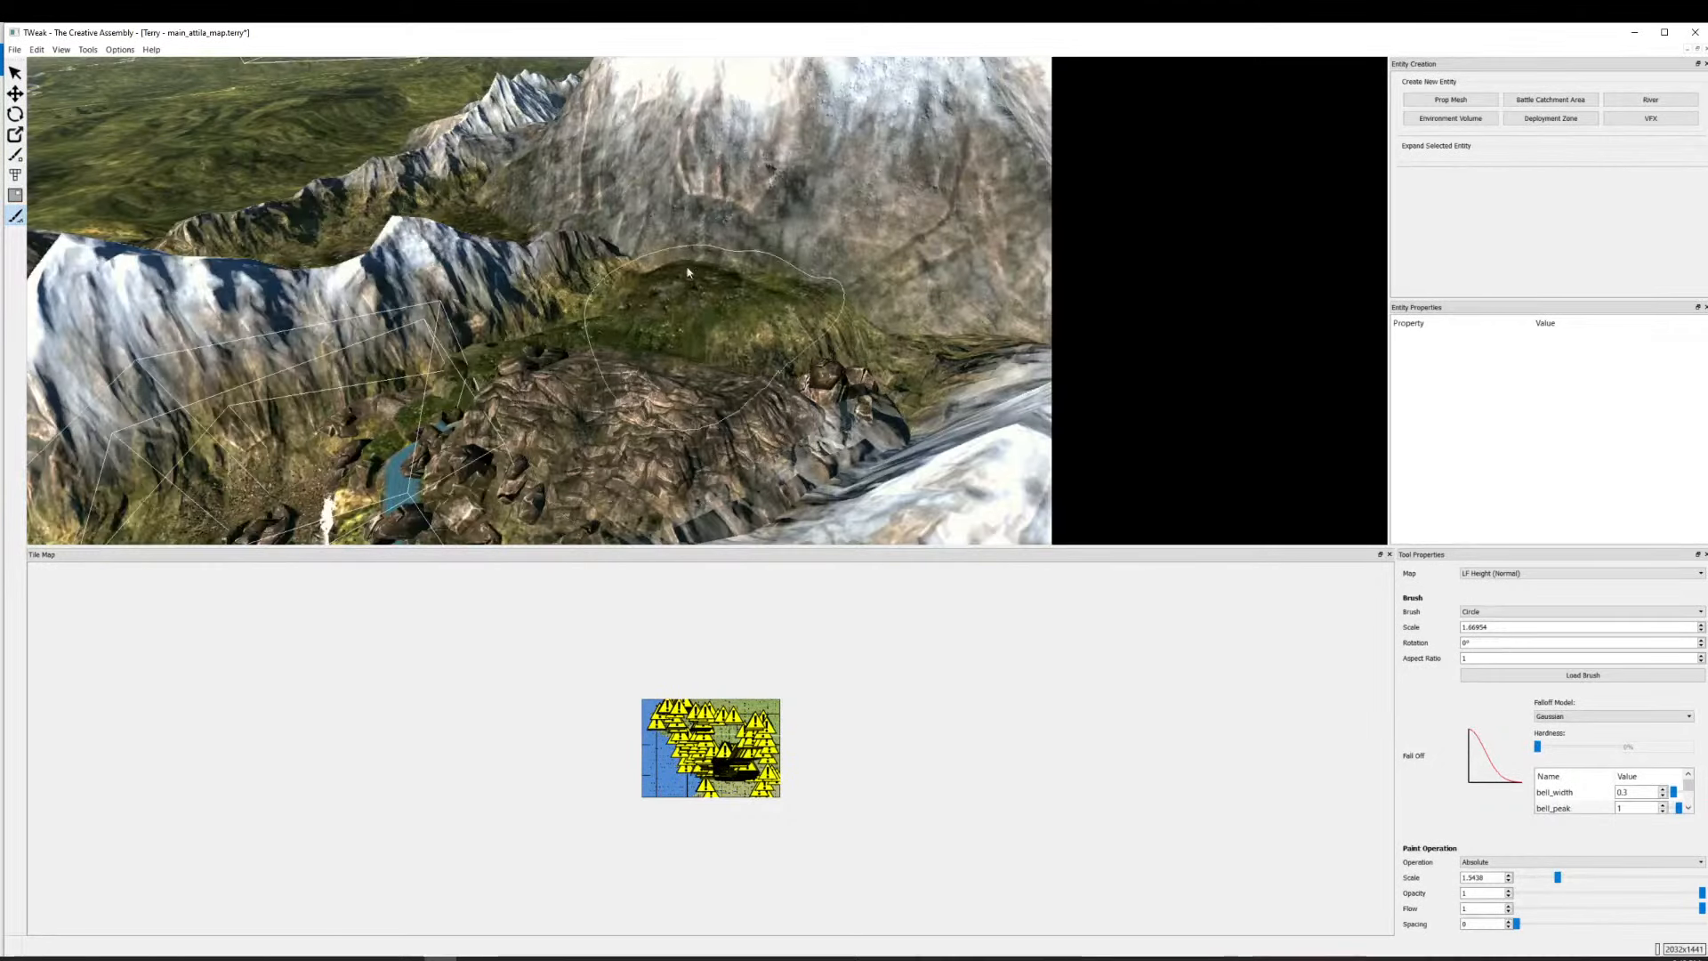
{"action": "mouse_move", "coordinate": [716, 302]}
{"action": "left_mouse_down"}
{"action": "mouse_move", "coordinate": [880, 355]}
{"action": "mouse_move", "coordinate": [583, 271]}
{"action": "mouse_move", "coordinate": [957, 366]}
{"action": "mouse_move", "coordinate": [854, 365]}
{"action": "mouse_move", "coordinate": [854, 219]}
{"action": "mouse_move", "coordinate": [850, 258]}
{"action": "left_mouse_up"}
Examine the whole mountain range, the two river heads and the ridge between the rivers from several distances.
{"action": "scroll", "coordinate": [849, 258], "scroll_direction": "up", "scroll_amount": 2}
{"action": "scroll", "coordinate": [843, 260], "scroll_direction": "down", "scroll_amount": 7}
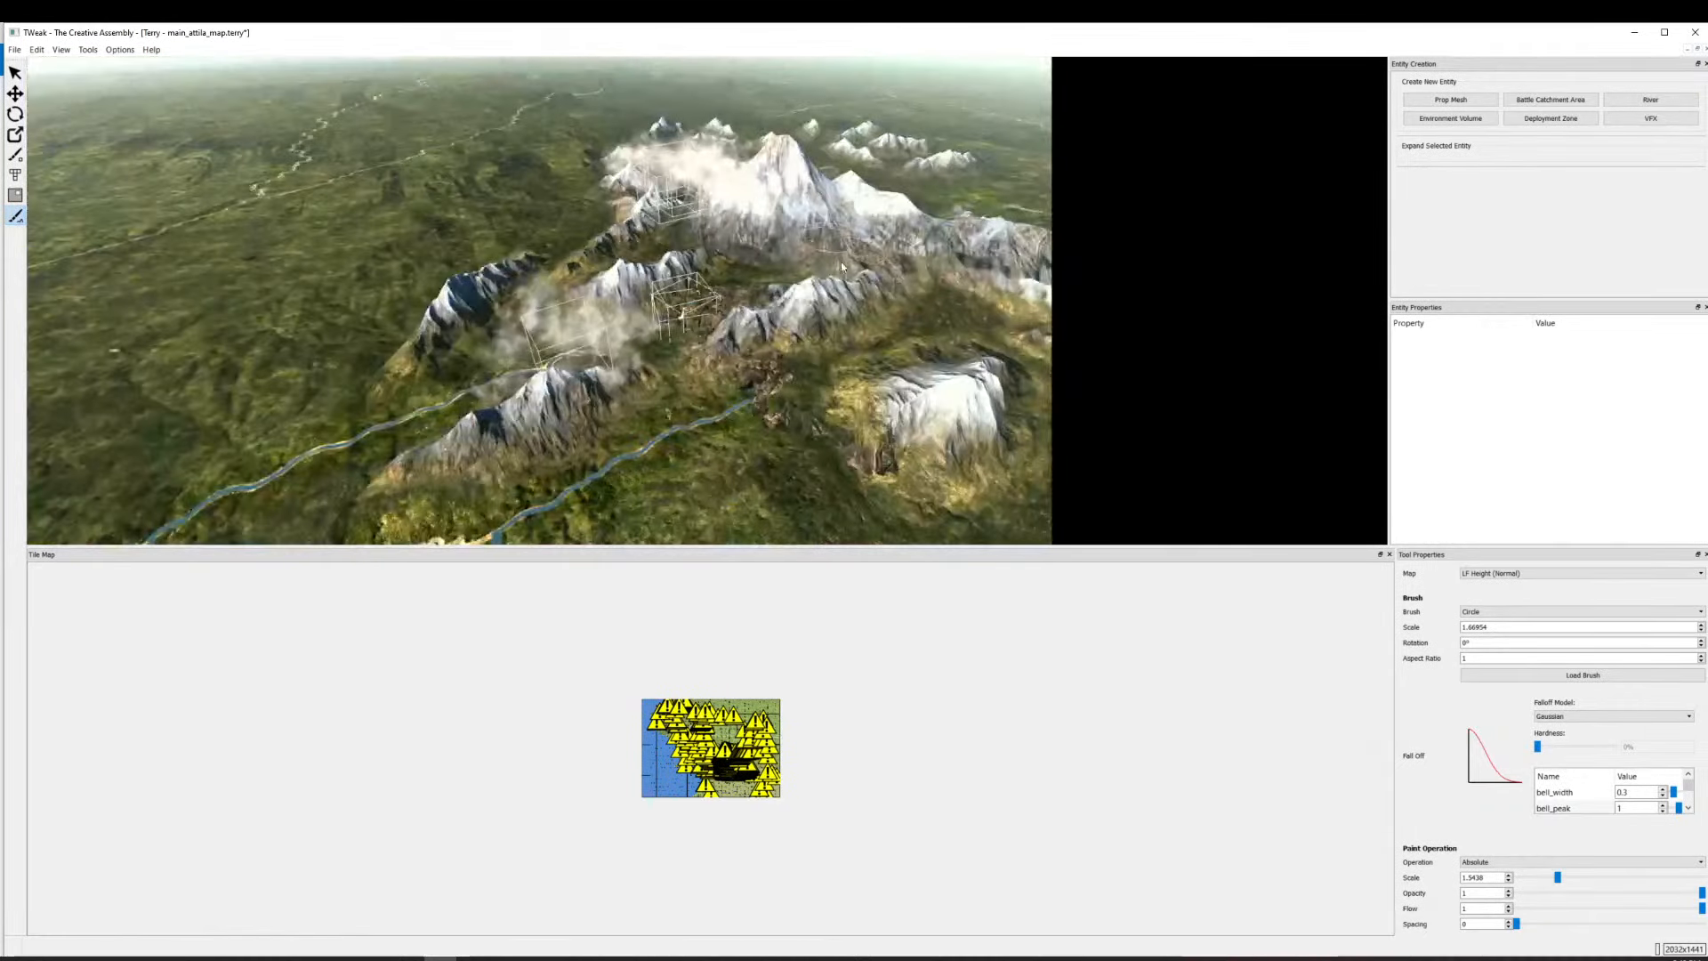
{"action": "scroll", "coordinate": [943, 302], "scroll_direction": "down", "scroll_amount": 2}
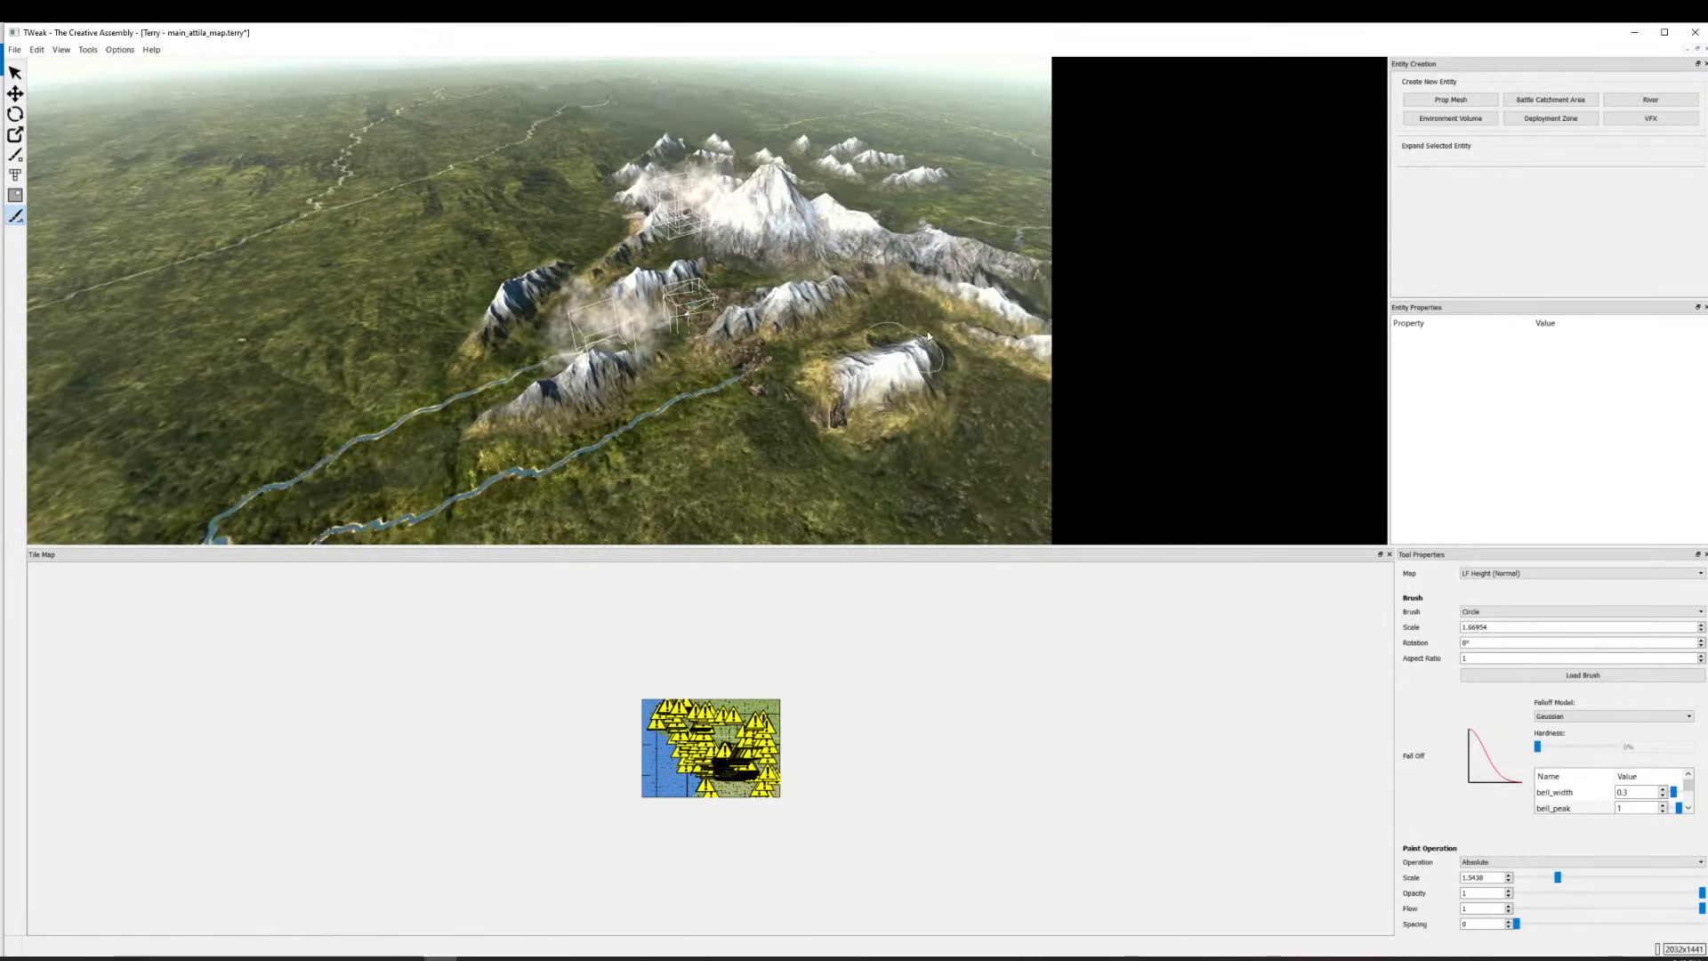
{"action": "scroll", "coordinate": [665, 342], "scroll_direction": "up", "scroll_amount": 10}
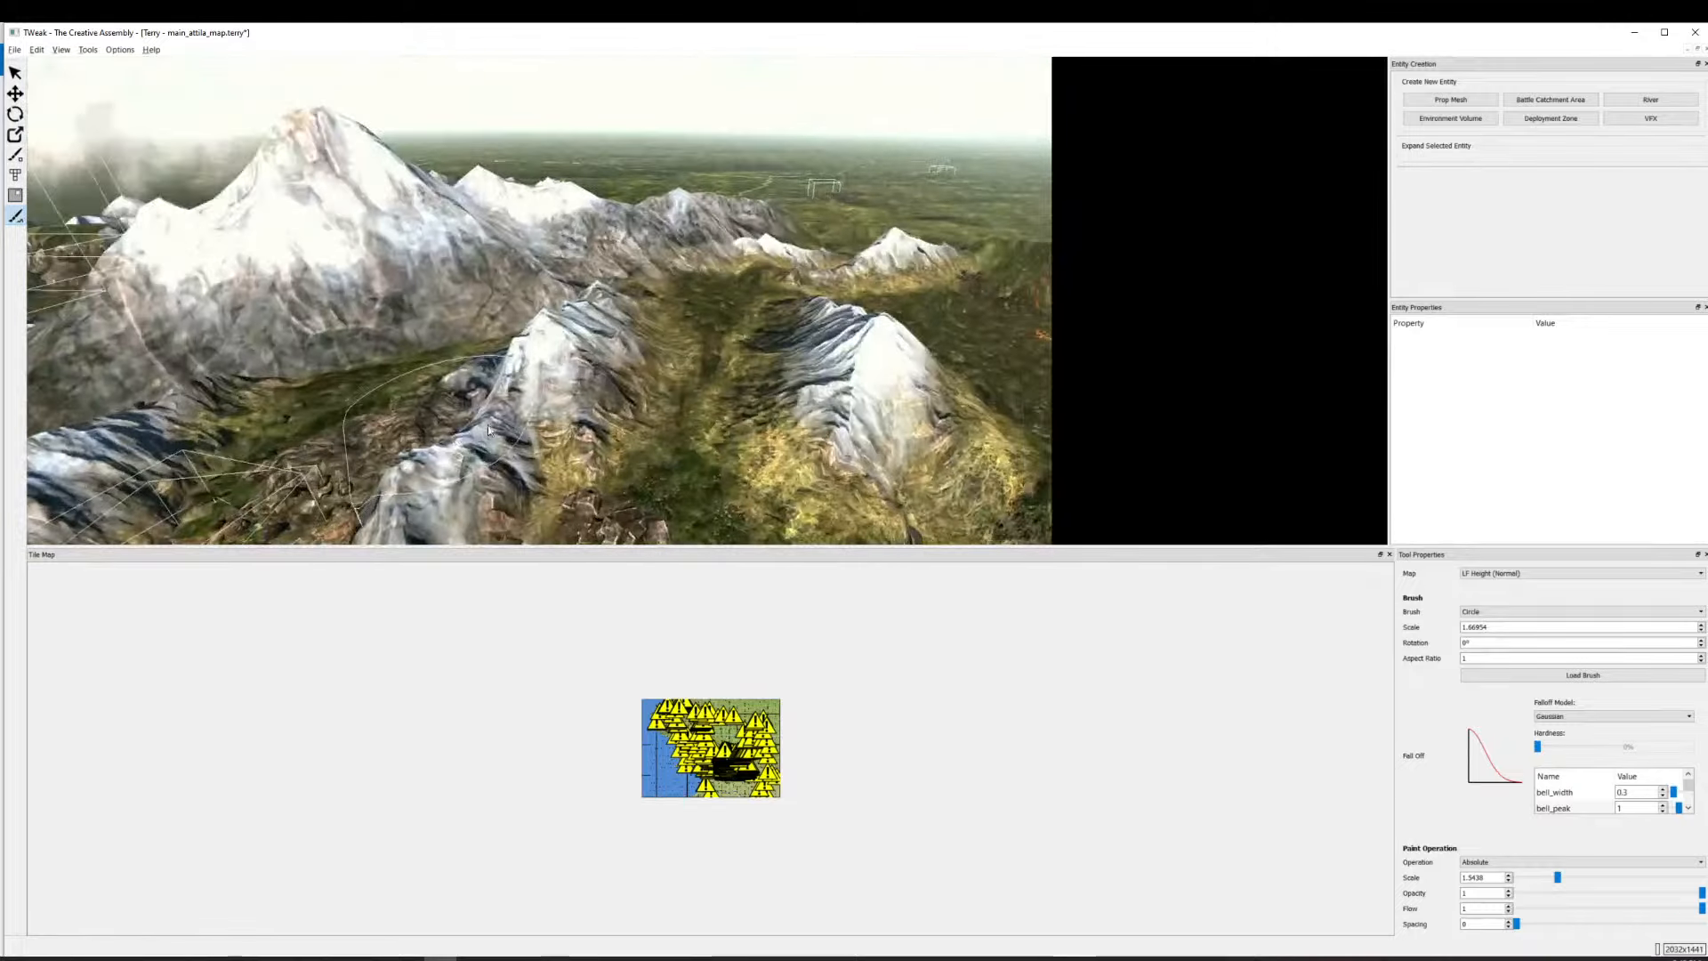
{"action": "scroll", "coordinate": [709, 262], "scroll_direction": "down", "scroll_amount": 4}
{"action": "scroll", "coordinate": [702, 276], "scroll_direction": "up", "scroll_amount": 5}
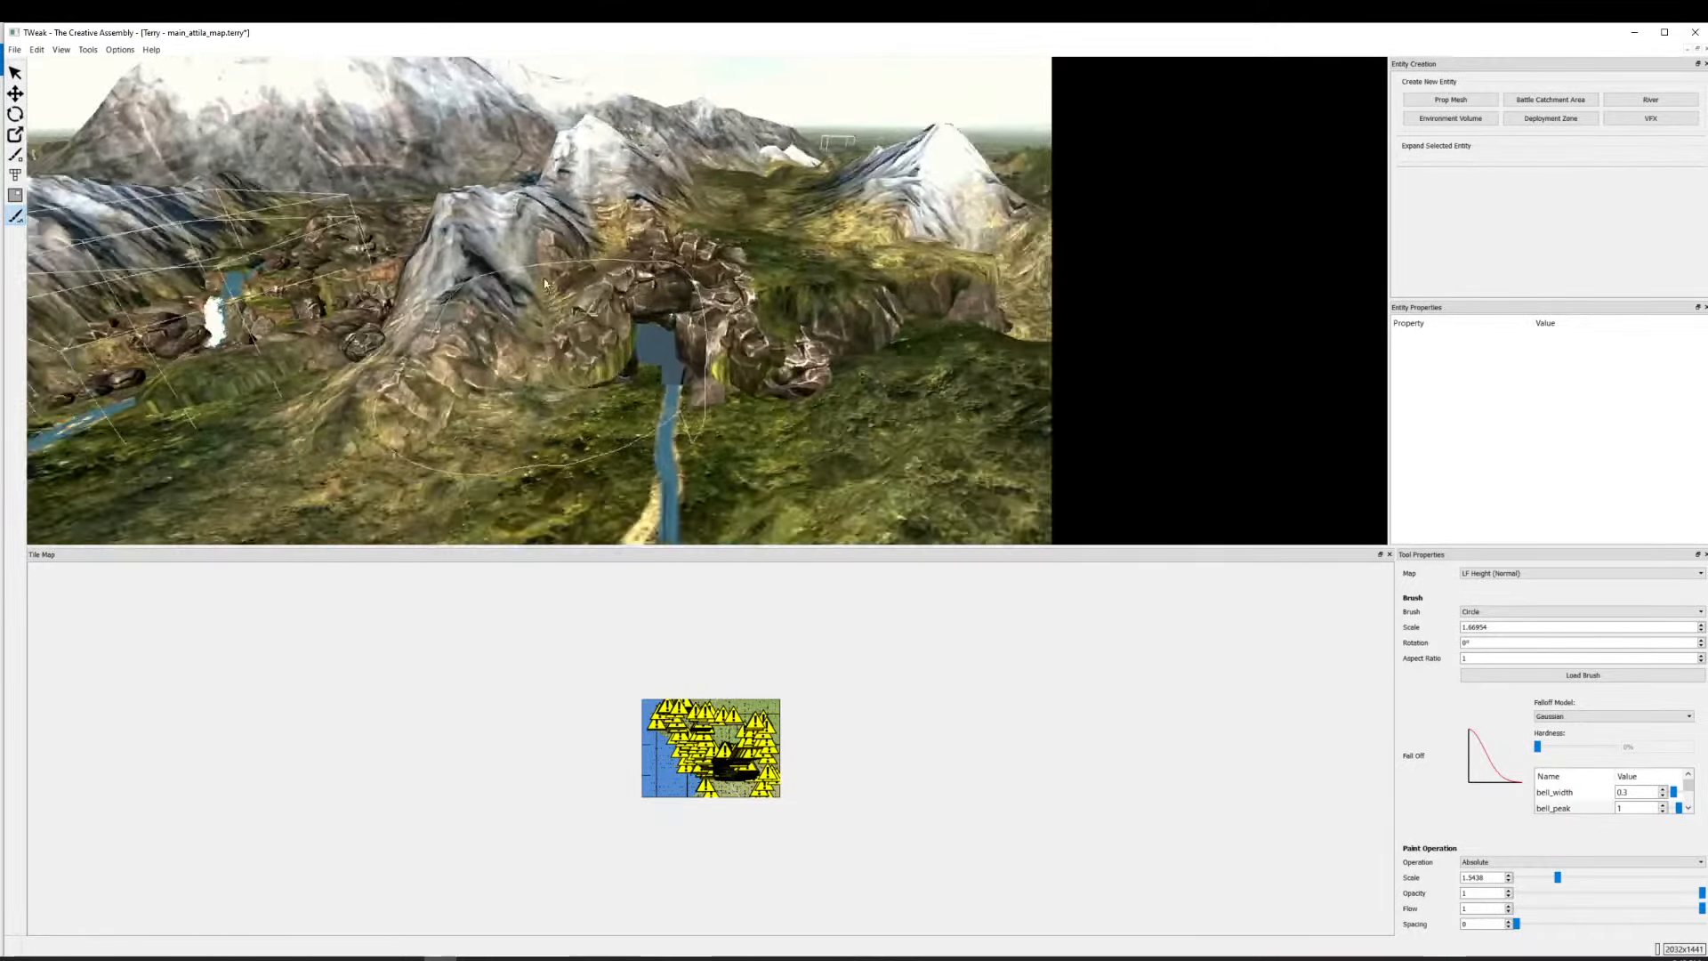
{"action": "scroll", "coordinate": [569, 258], "scroll_direction": "down", "scroll_amount": 3}
{"action": "scroll", "coordinate": [805, 281], "scroll_direction": "down", "scroll_amount": 7}
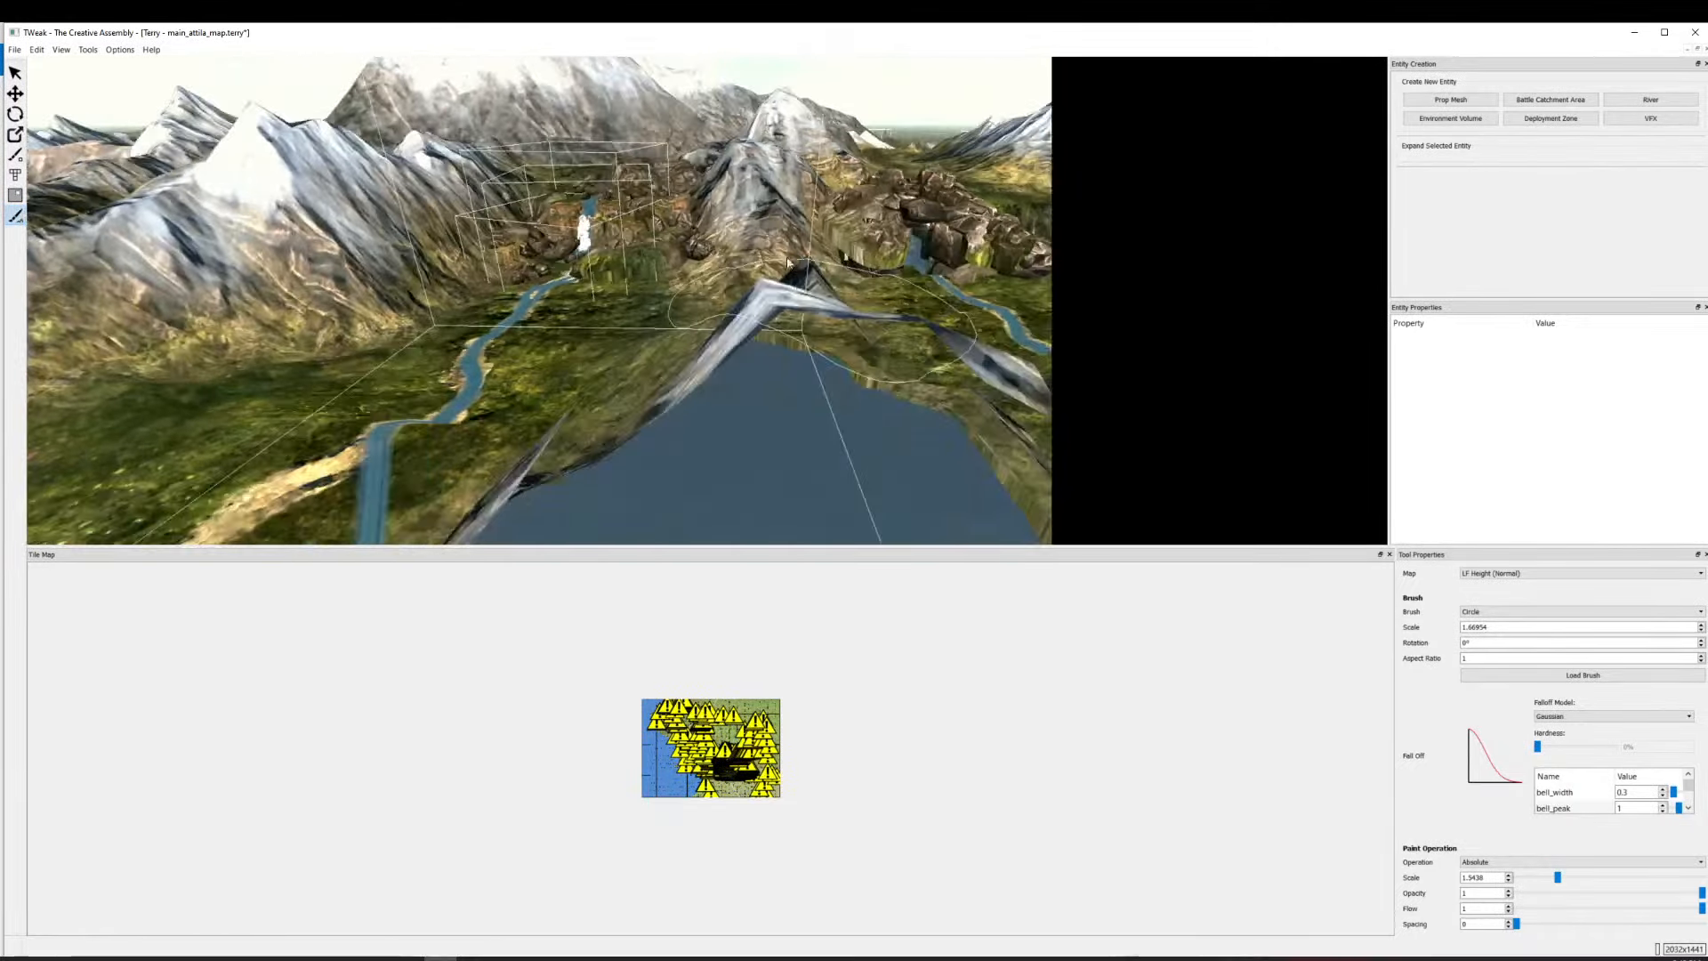
{"action": "scroll", "coordinate": [691, 195], "scroll_direction": "down", "scroll_amount": 5}
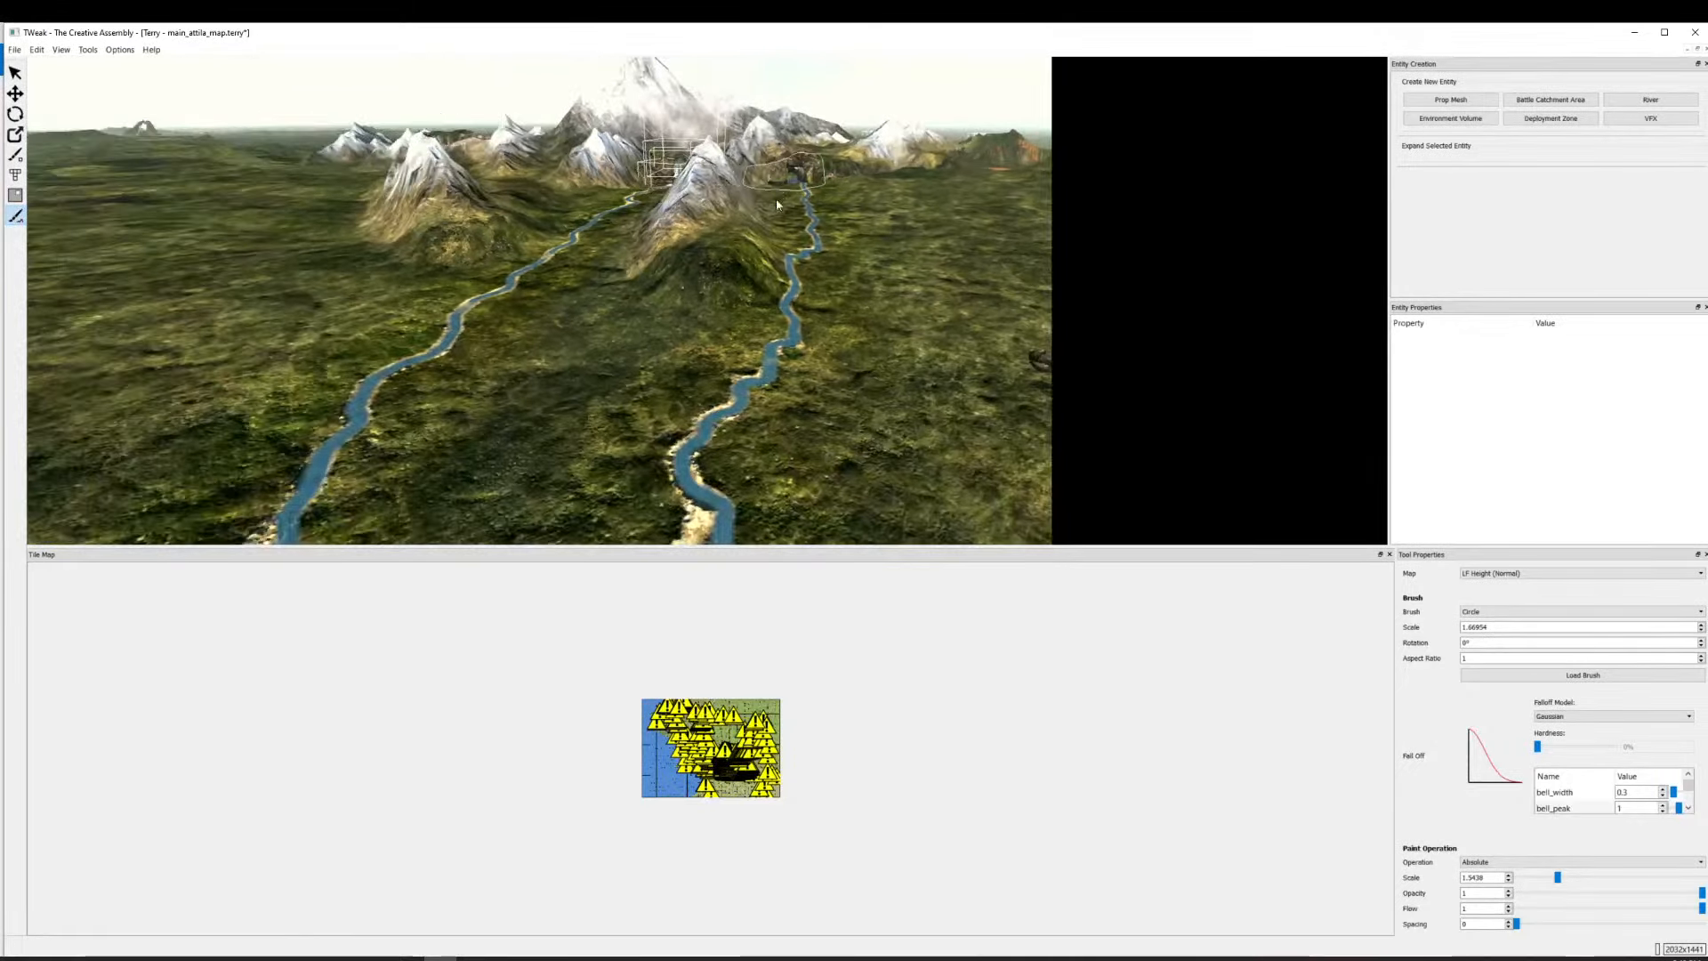
{"action": "left_click_drag", "start_coordinate": [775, 200], "coordinate": [652, 383]}
{"action": "left_click_drag", "start_coordinate": [831, 370], "coordinate": [737, 431]}
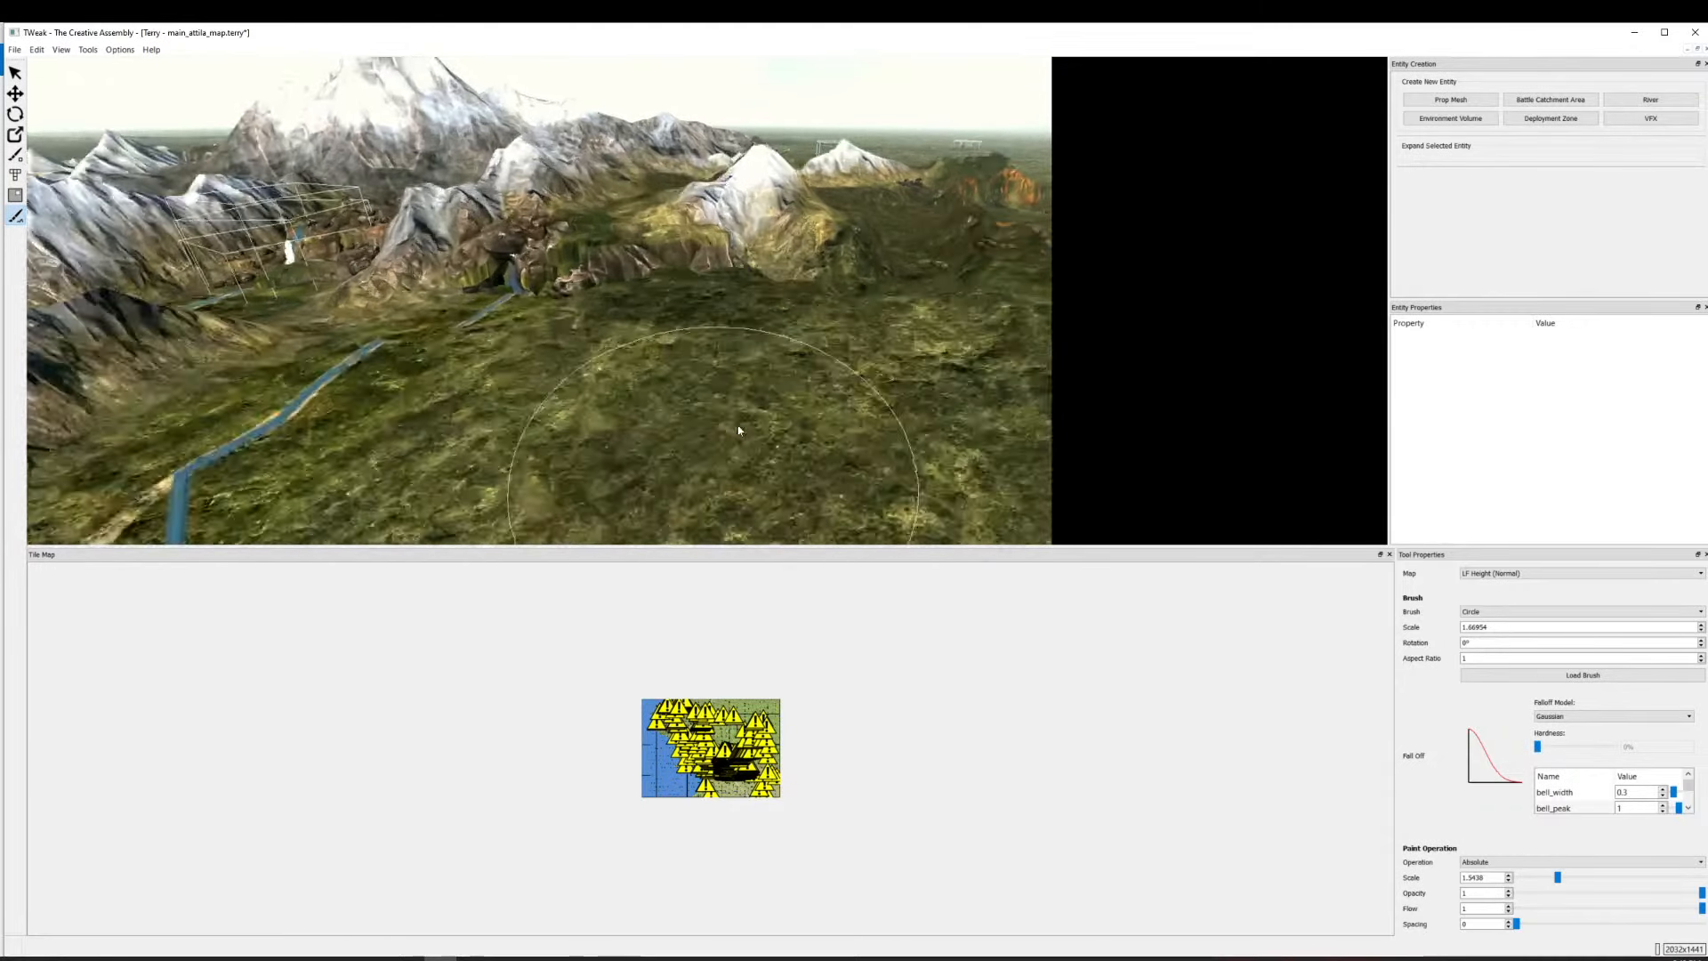
{"action": "scroll", "coordinate": [738, 430], "scroll_direction": "down", "scroll_amount": 2}
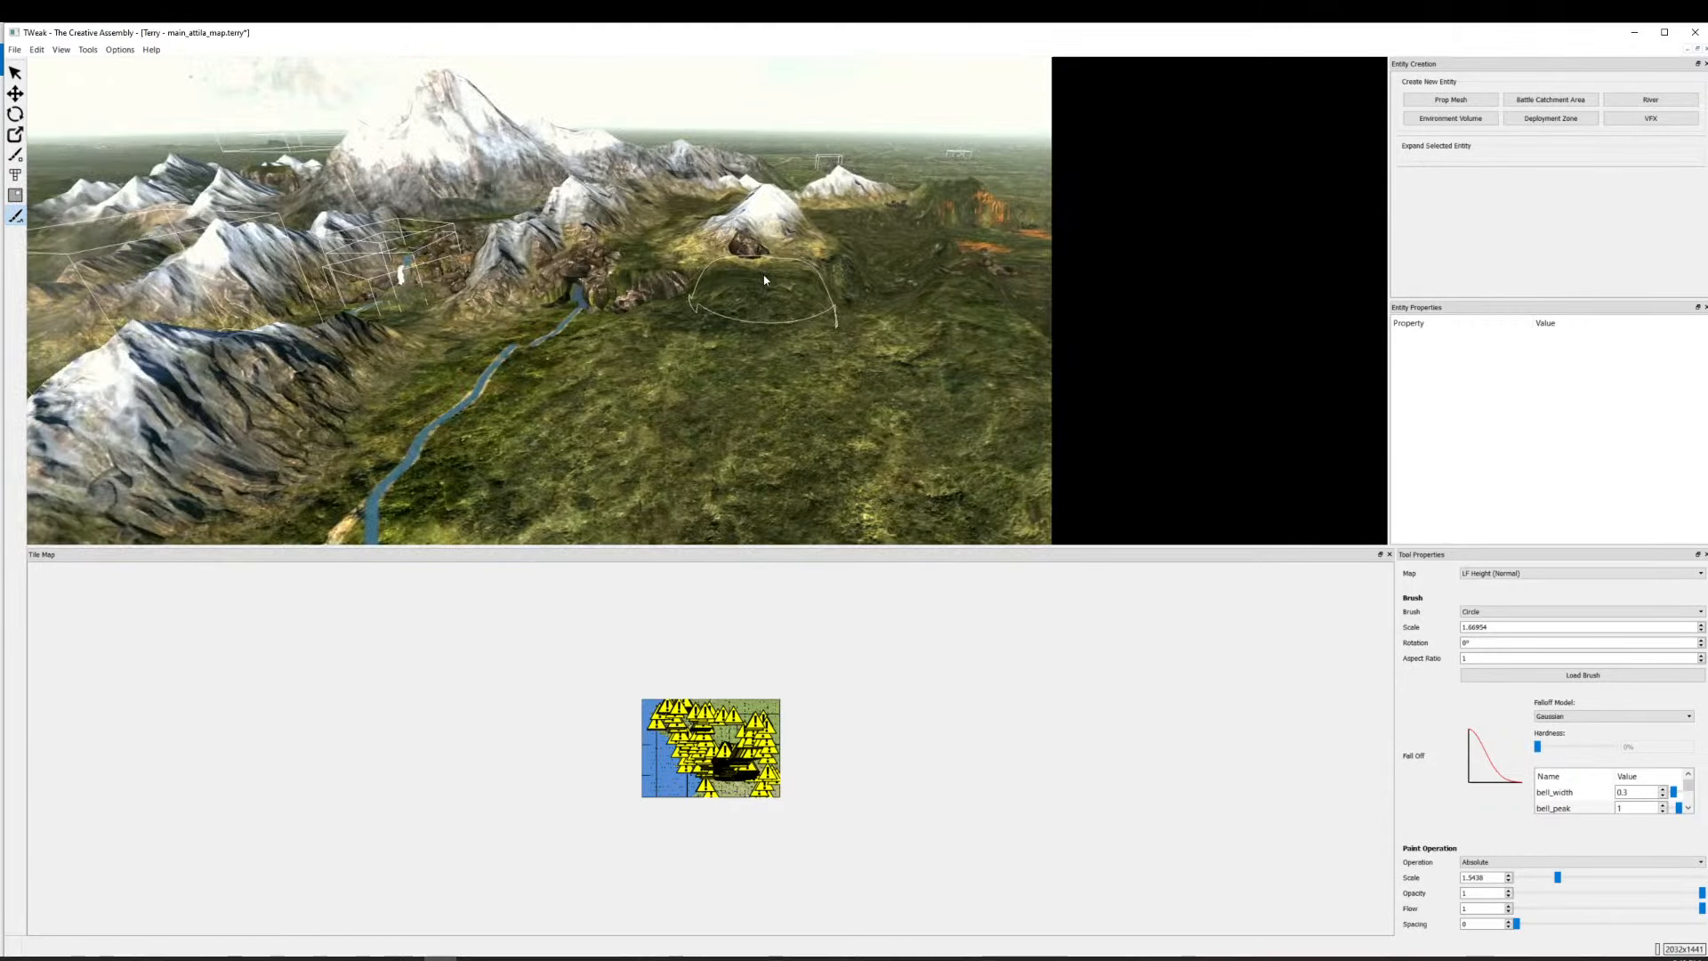
{"action": "scroll", "coordinate": [764, 280], "scroll_direction": "up", "scroll_amount": 2}
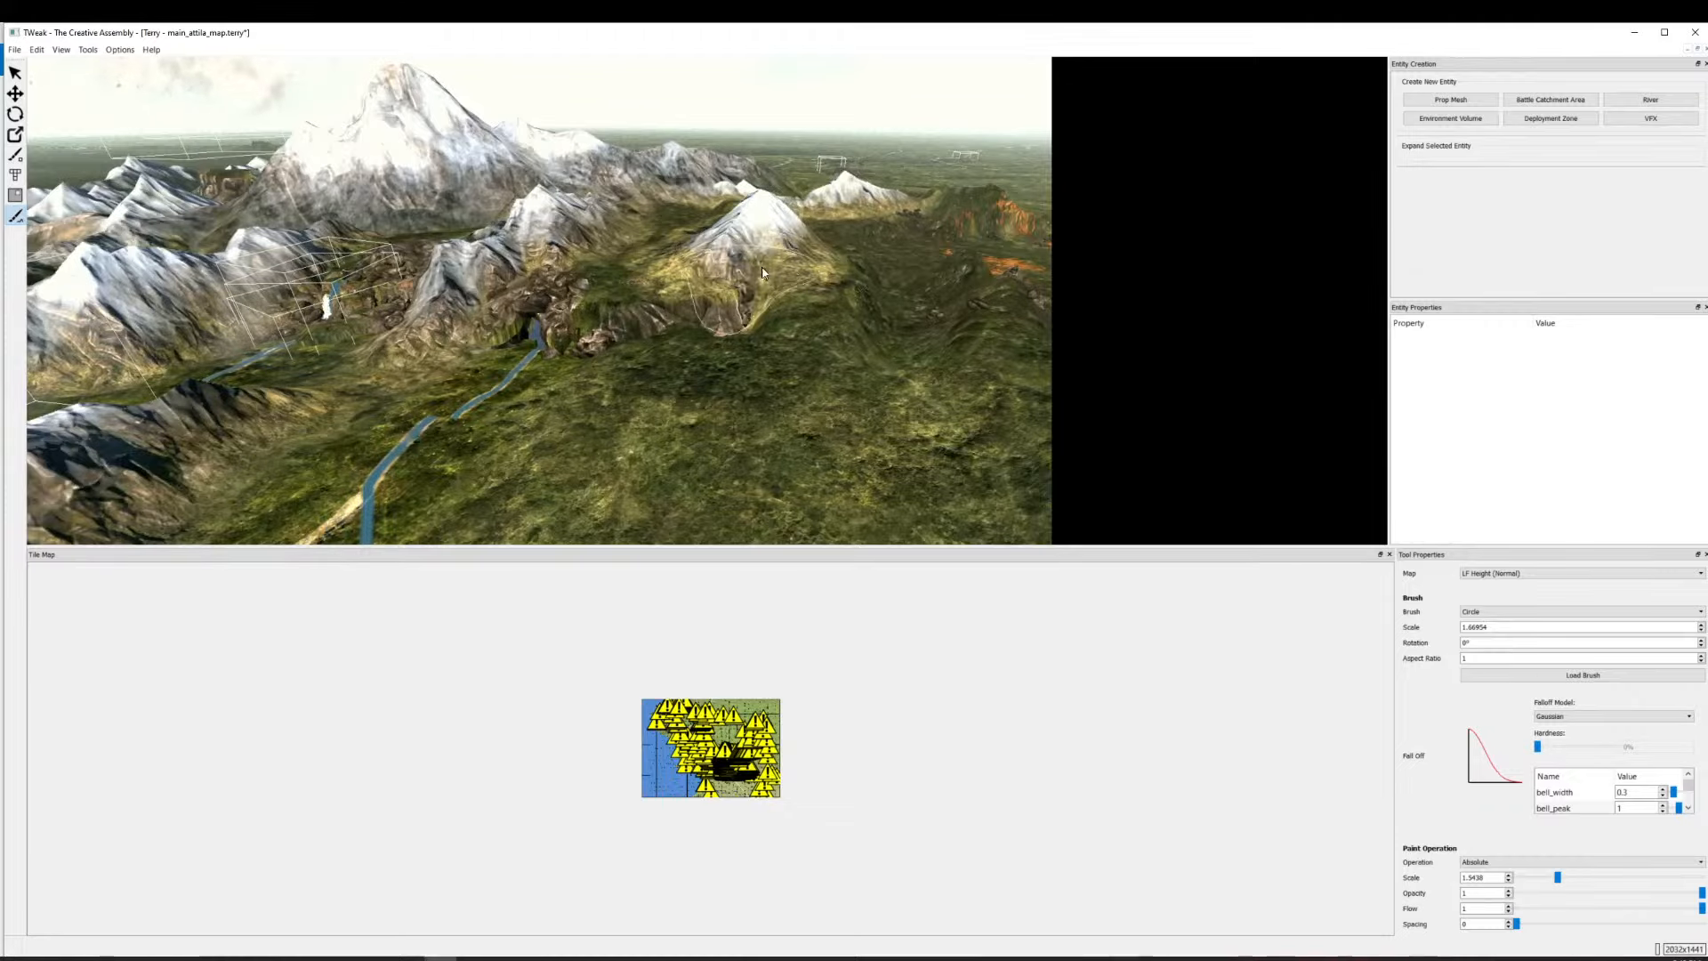
{"action": "left_click_drag", "start_coordinate": [800, 356], "coordinate": [1054, 300]}
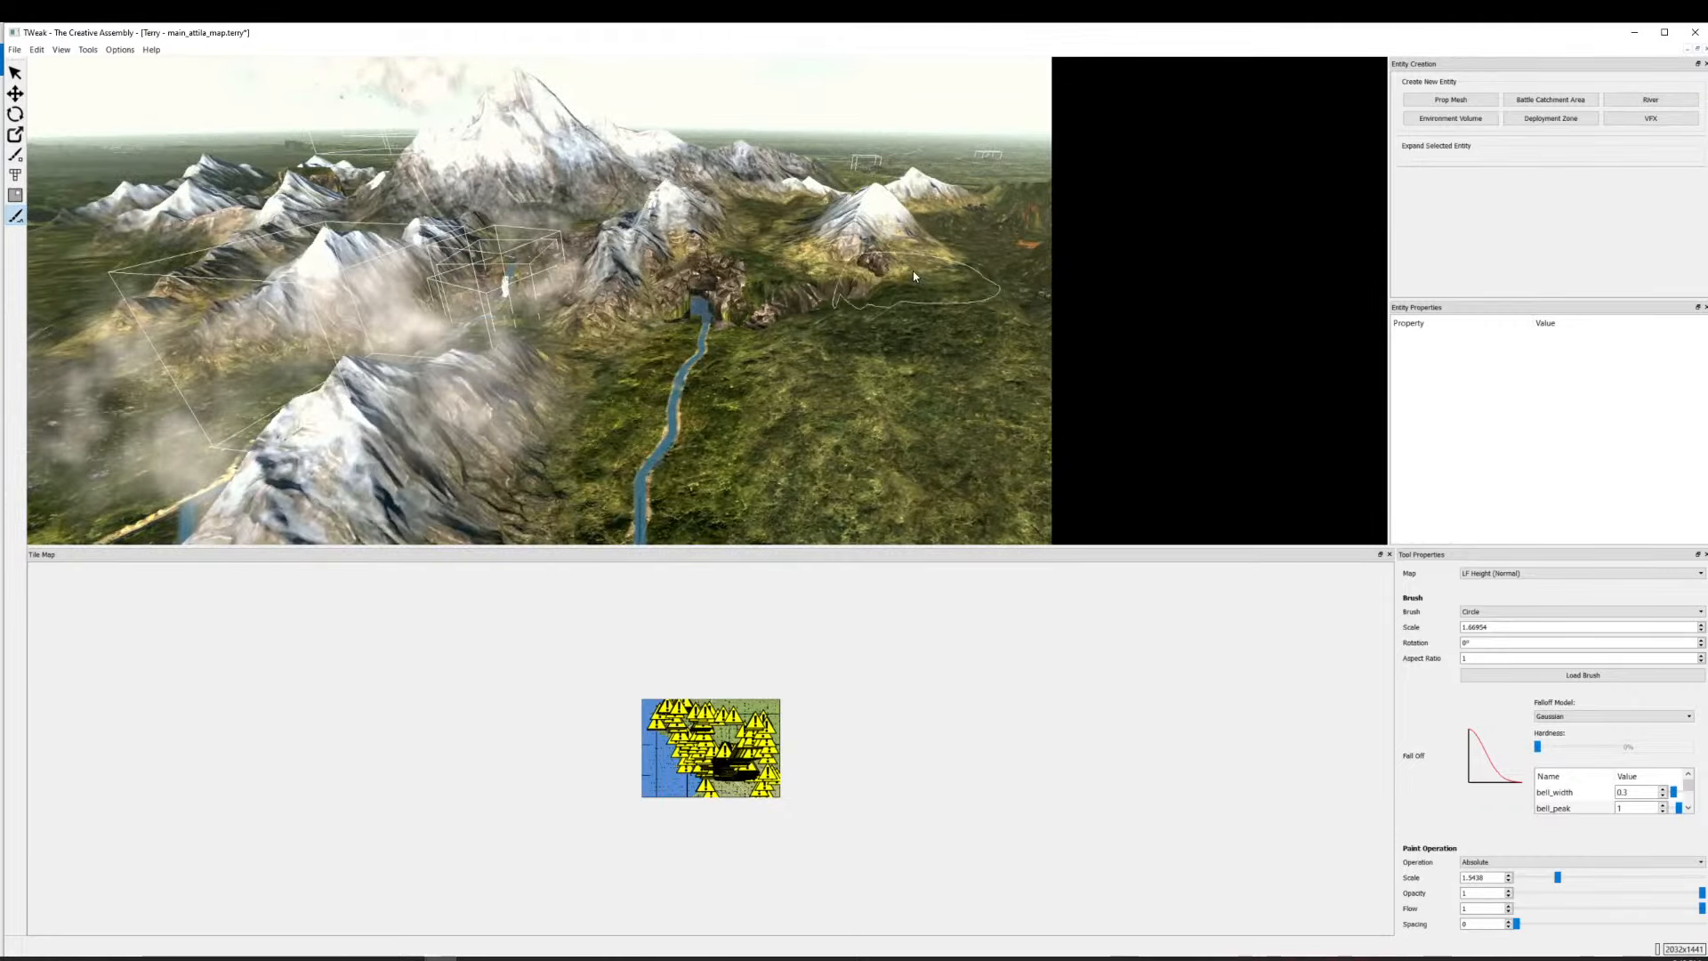
{"action": "left_click_drag", "start_coordinate": [912, 276], "coordinate": [856, 176]}
{"action": "scroll", "coordinate": [856, 169], "scroll_direction": "down", "scroll_amount": 5}
{"action": "scroll", "coordinate": [841, 171], "scroll_direction": "up", "scroll_amount": 10}
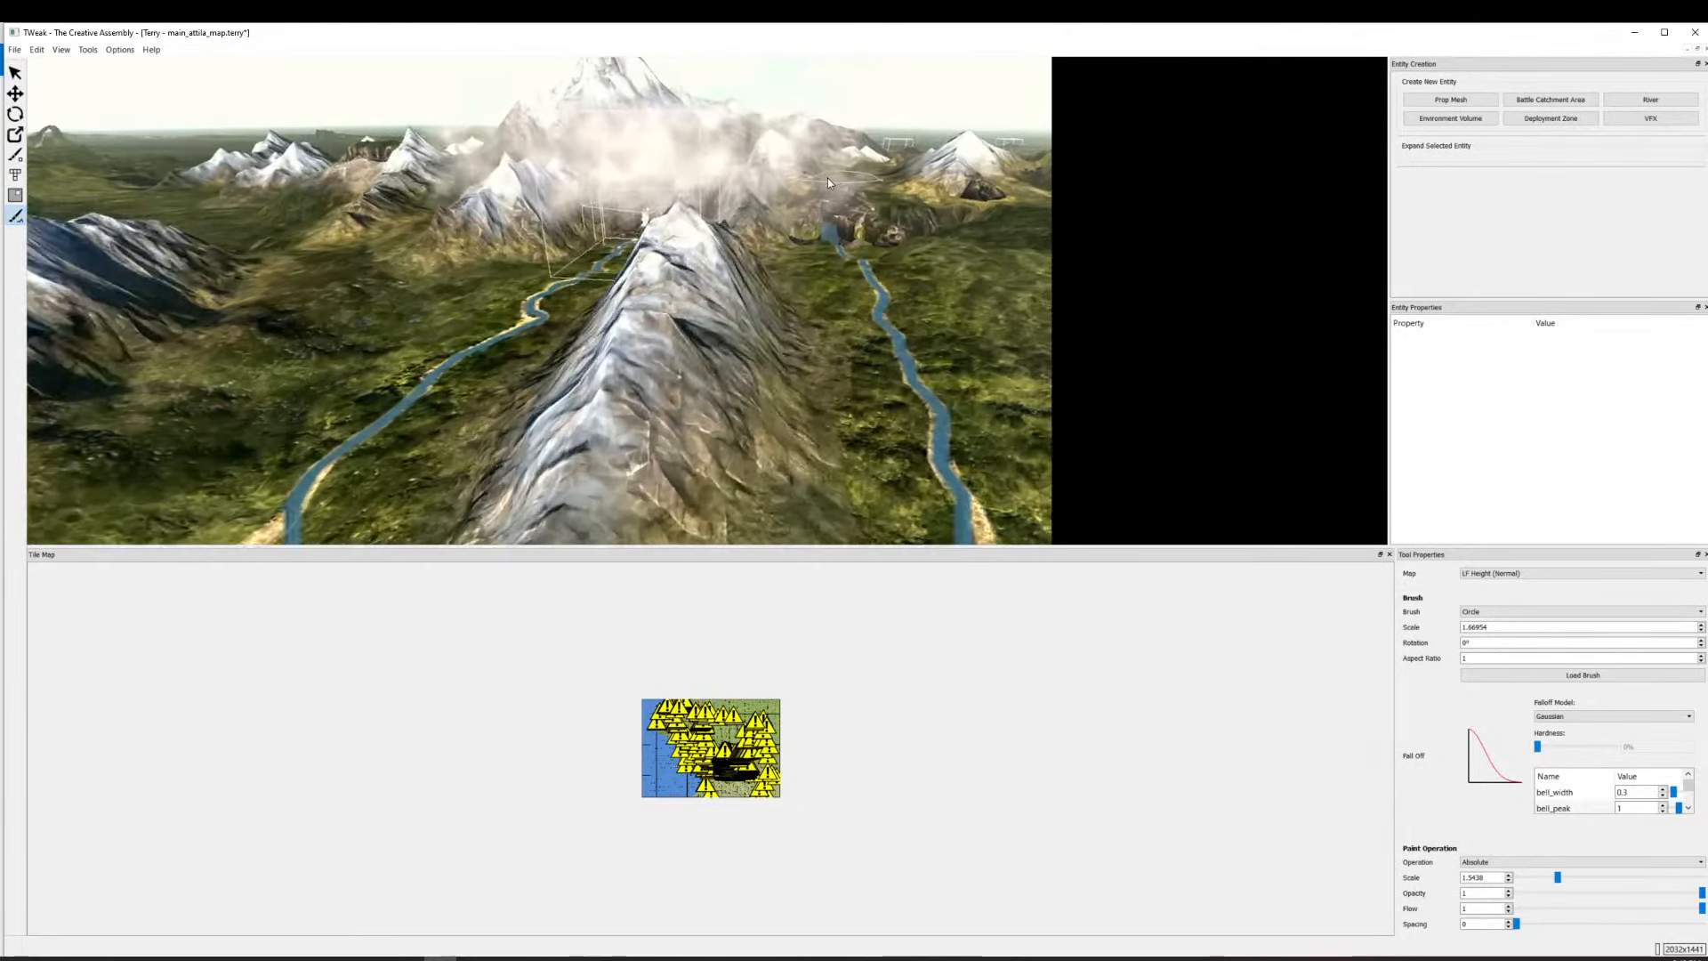
Set the Absolute height scale to 1.07946 and paint the ground between the two rivers below the waterfall.
{"action": "scroll", "coordinate": [802, 209], "scroll_direction": "up", "scroll_amount": 1}
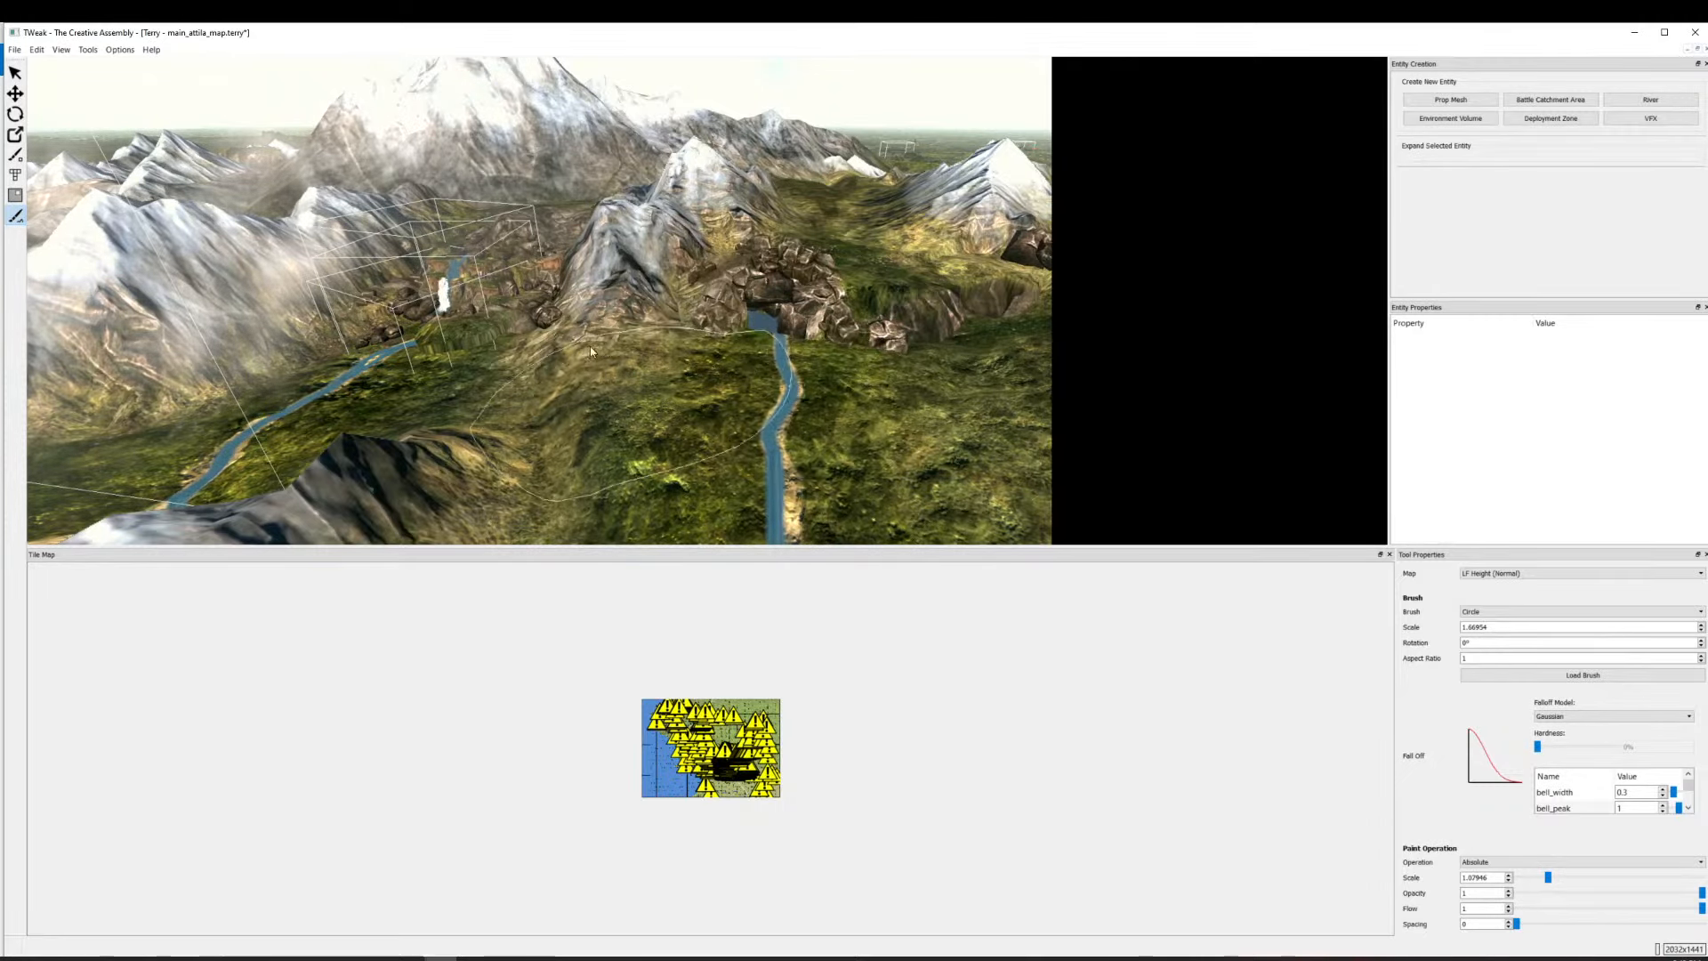
{"action": "left_click_drag", "start_coordinate": [570, 378], "coordinate": [802, 382]}
{"action": "left_click_drag", "start_coordinate": [580, 389], "coordinate": [409, 363]}
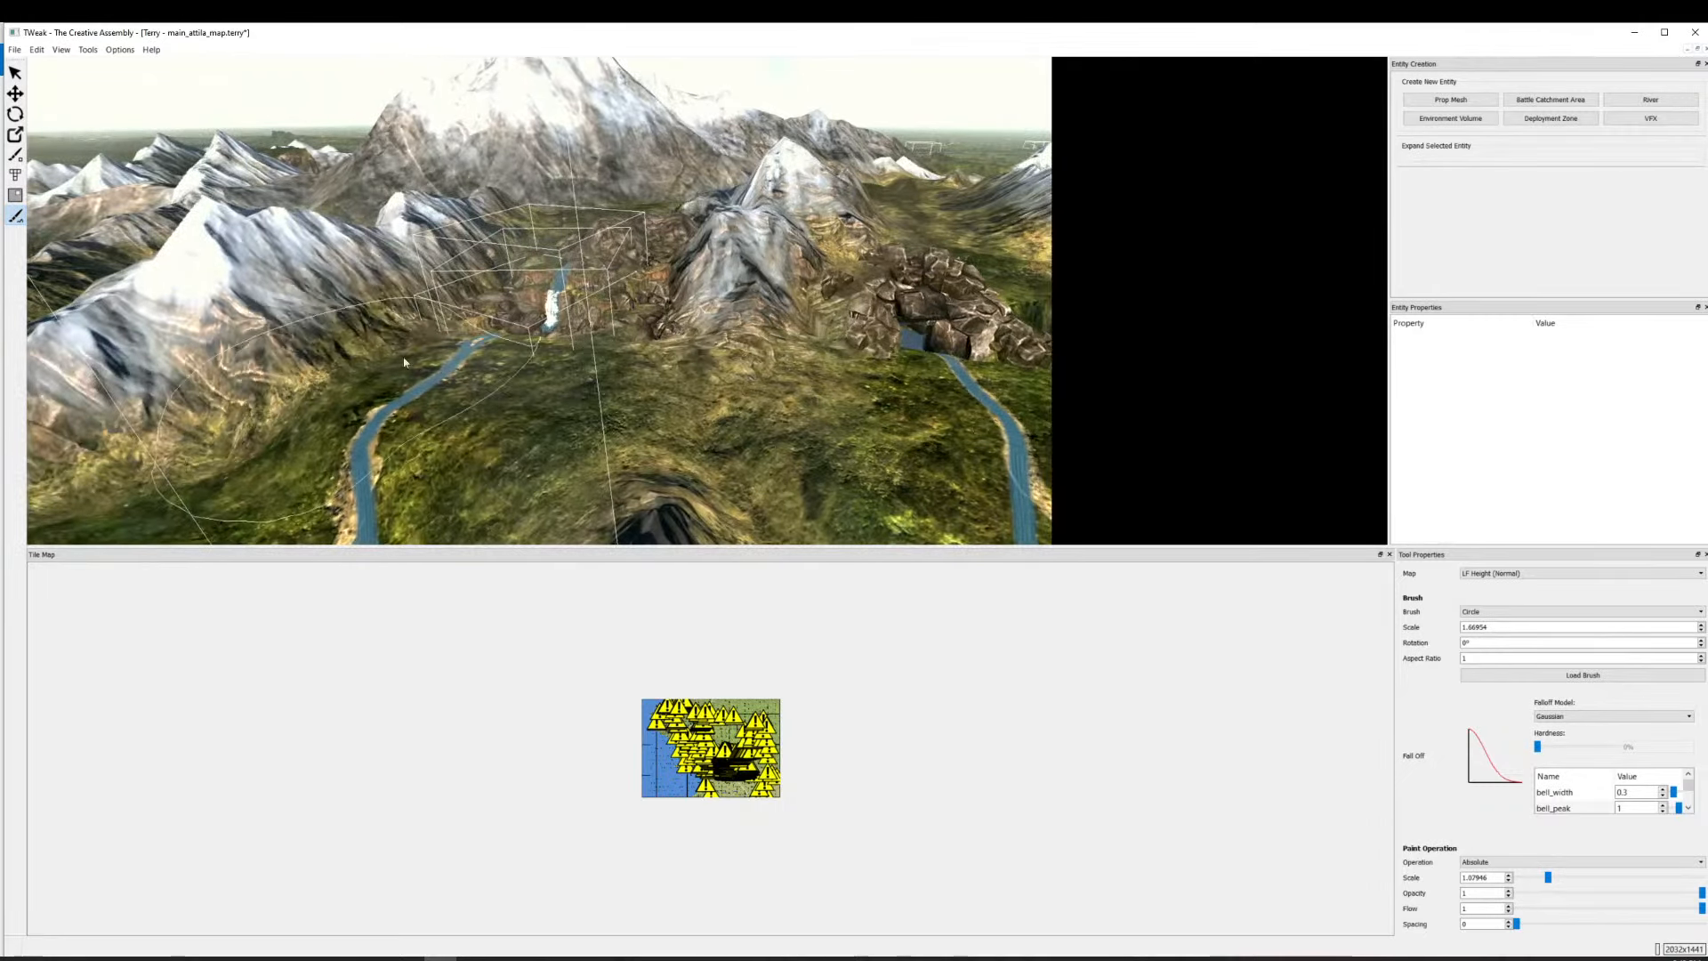
{"action": "key", "text": "a"}
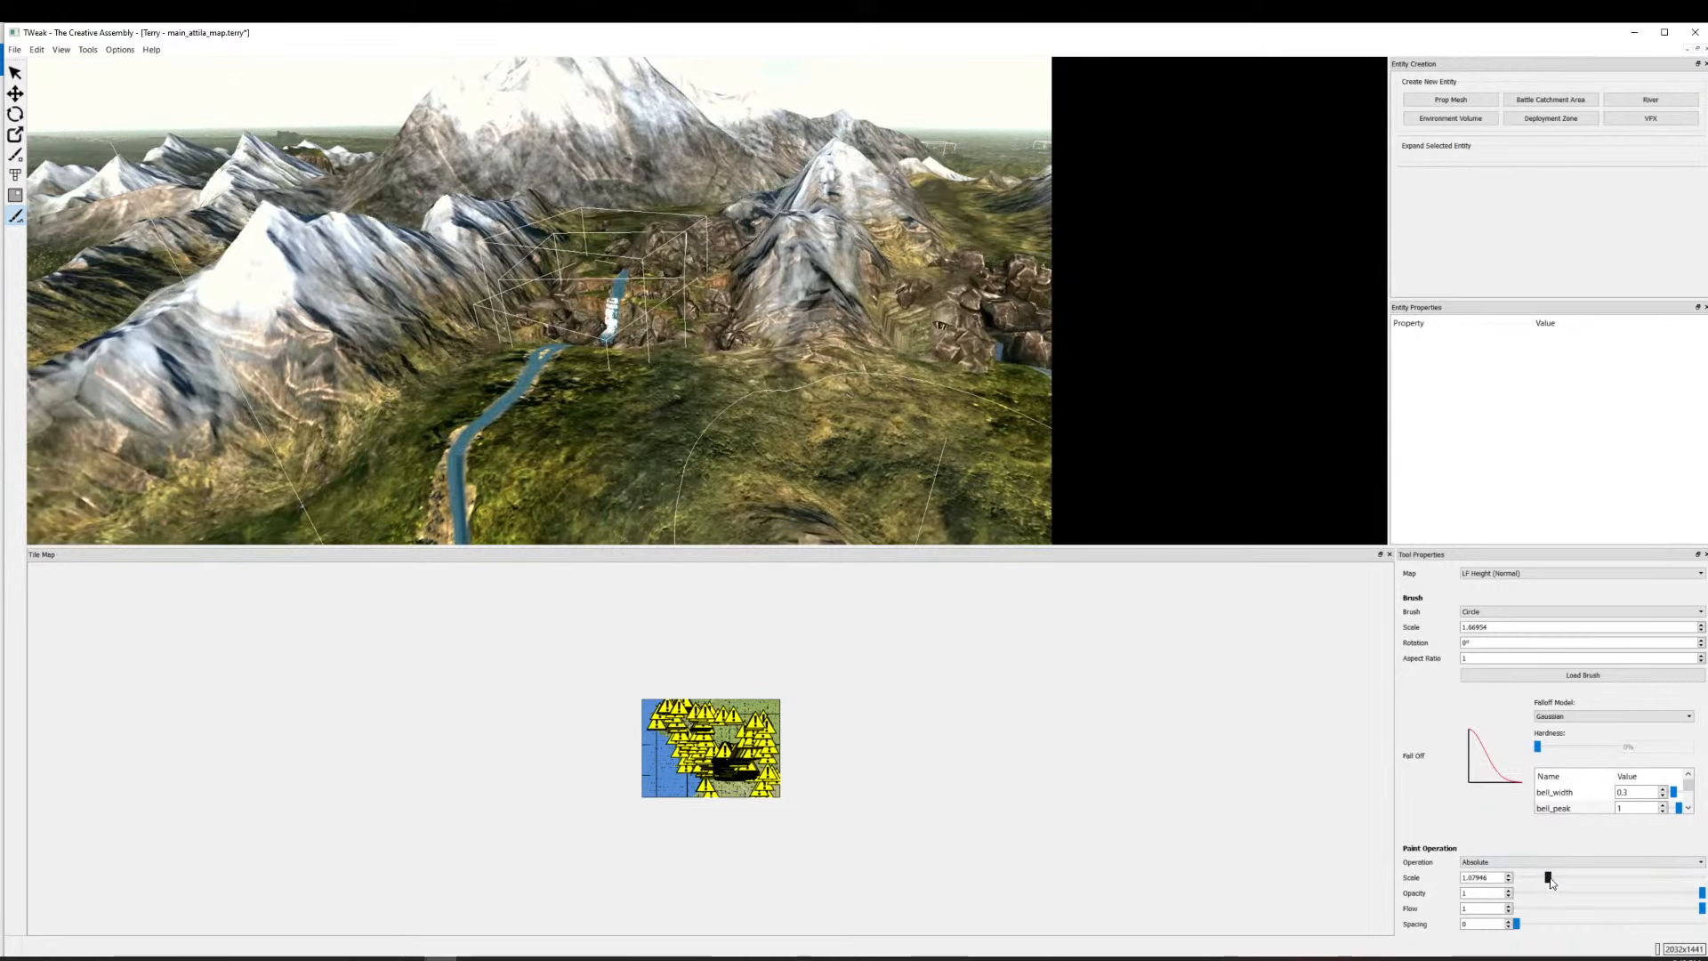
Set the Absolute height scale to 0.893724 and paint the terrain around the rivers and the long snowy ridge.
{"action": "mouse_move", "coordinate": [655, 406]}
{"action": "left_mouse_down"}
{"action": "mouse_move", "coordinate": [505, 374]}
{"action": "mouse_move", "coordinate": [553, 412]}
{"action": "left_mouse_up"}
{"action": "left_click_drag", "start_coordinate": [673, 389], "coordinate": [755, 169]}
{"action": "scroll", "coordinate": [754, 169], "scroll_direction": "up", "scroll_amount": 10}
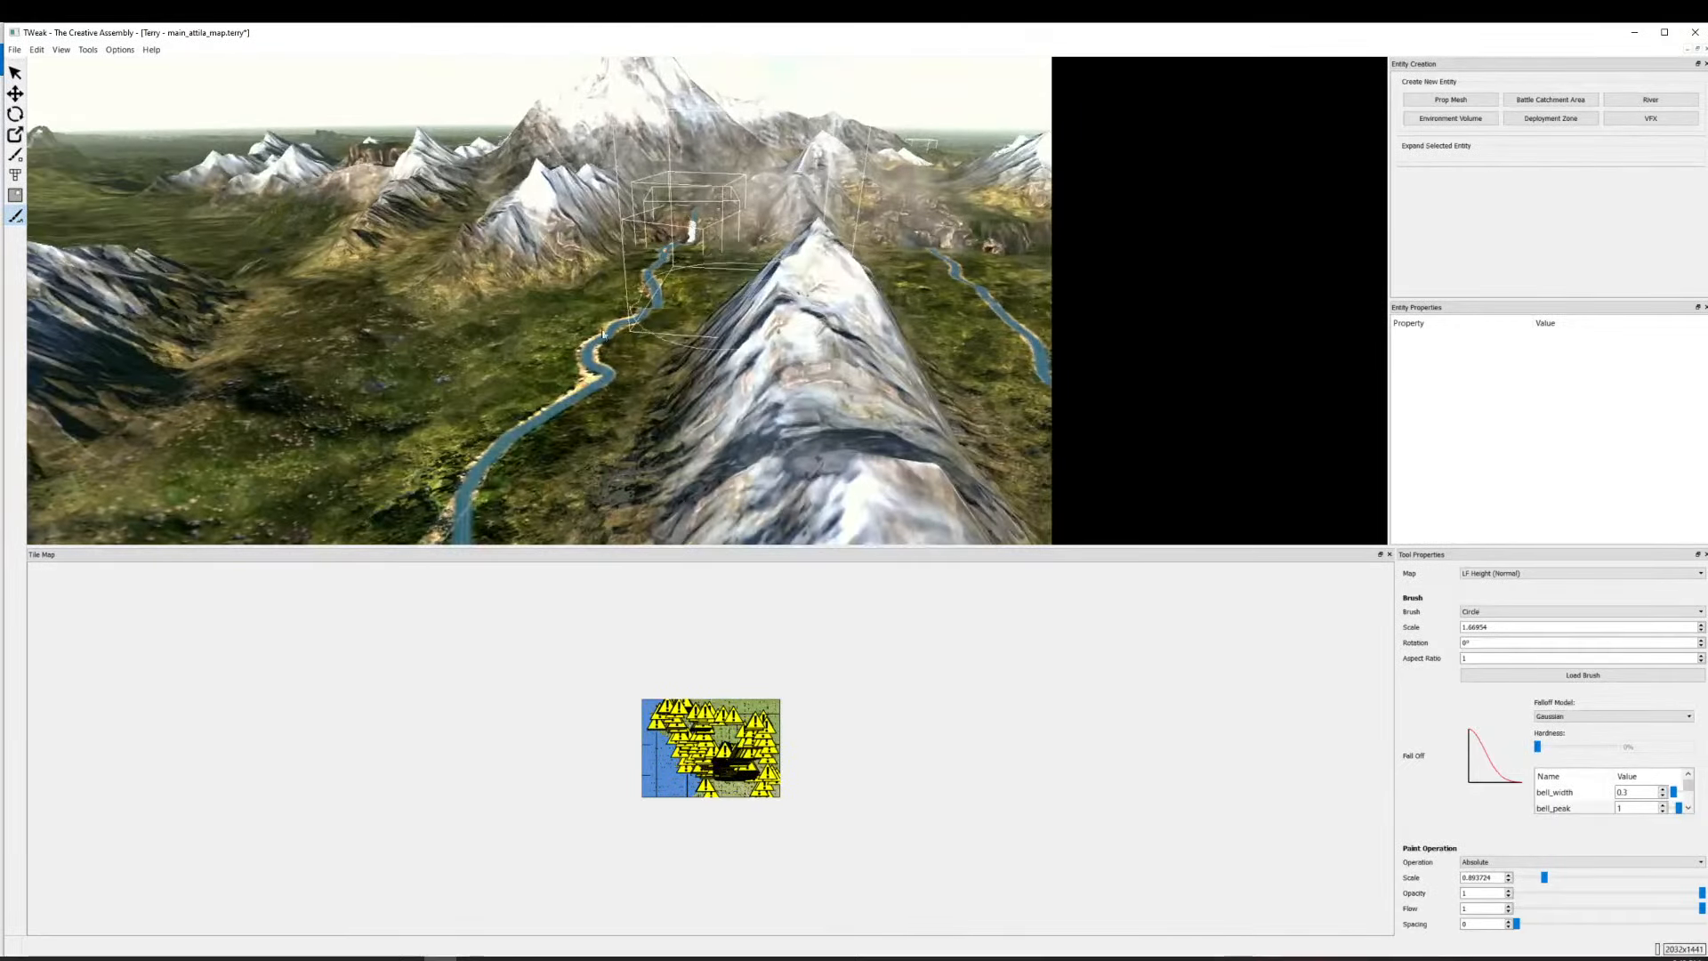
{"action": "mouse_move", "coordinate": [591, 338]}
{"action": "left_mouse_down"}
{"action": "mouse_move", "coordinate": [569, 334]}
{"action": "mouse_move", "coordinate": [741, 338]}
{"action": "mouse_move", "coordinate": [788, 301]}
{"action": "mouse_move", "coordinate": [803, 314]}
{"action": "left_mouse_up"}
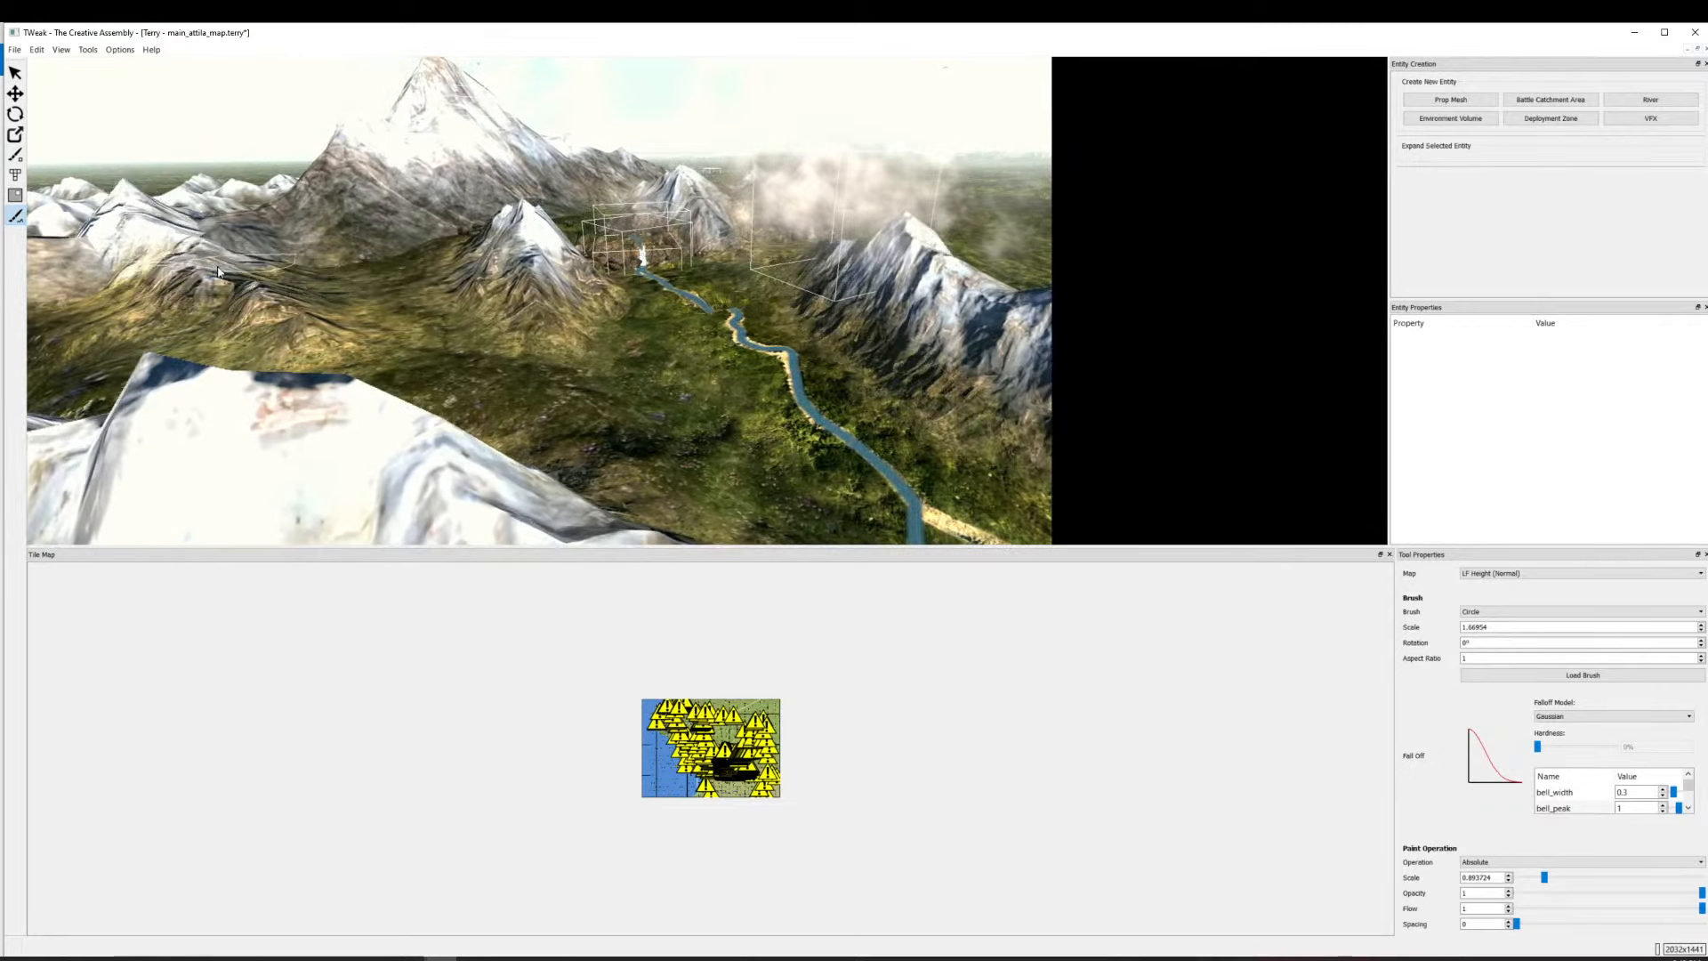
Set the Absolute height scale to 1.07946 for the mountains beside the river, and save the map.
{"action": "left_click_drag", "start_coordinate": [1544, 878], "coordinate": [1549, 881]}
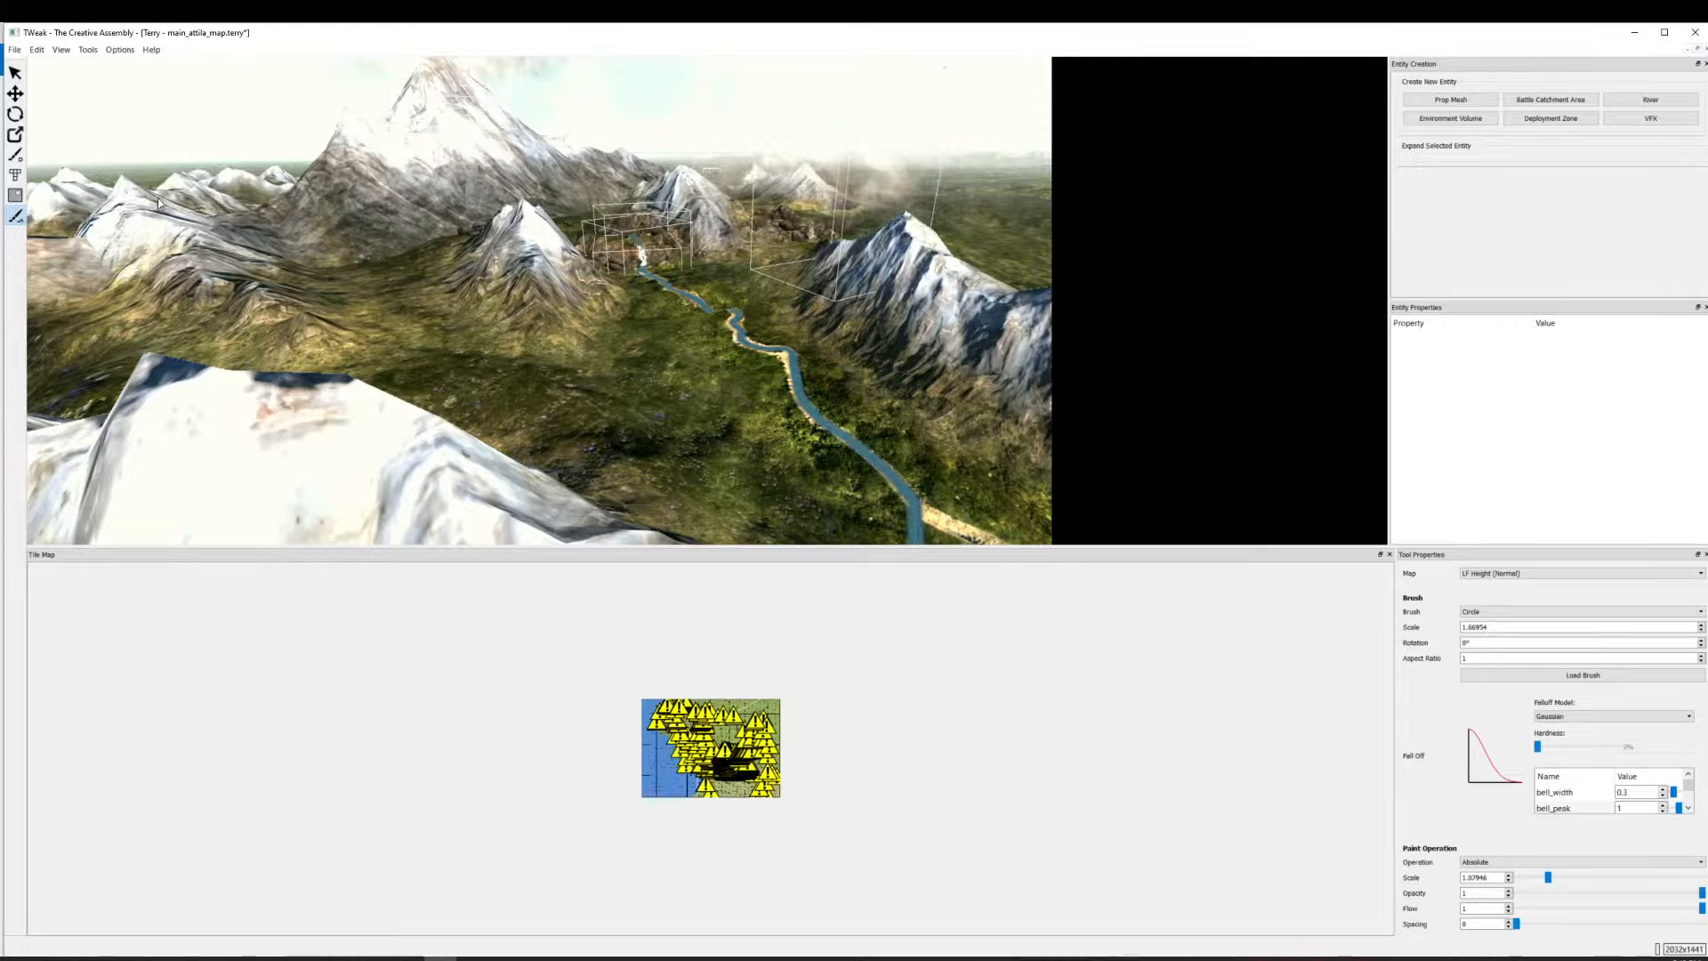
{"action": "left_click", "coordinate": [14, 49]}
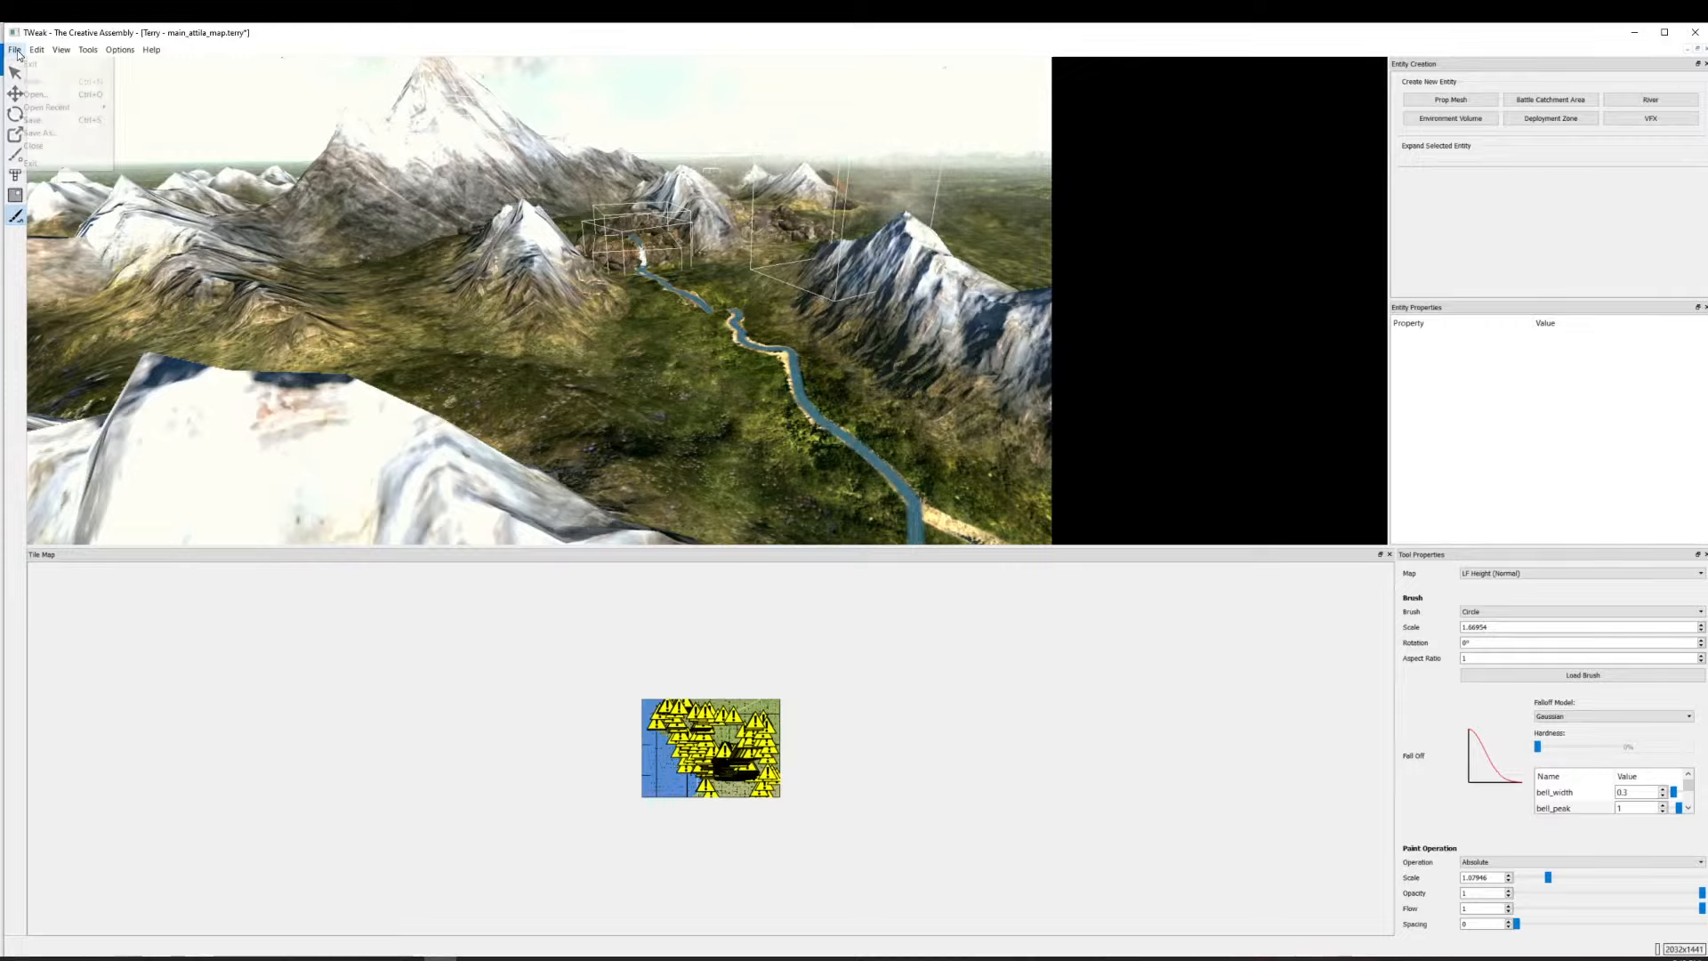
{"action": "left_click", "coordinate": [44, 118]}
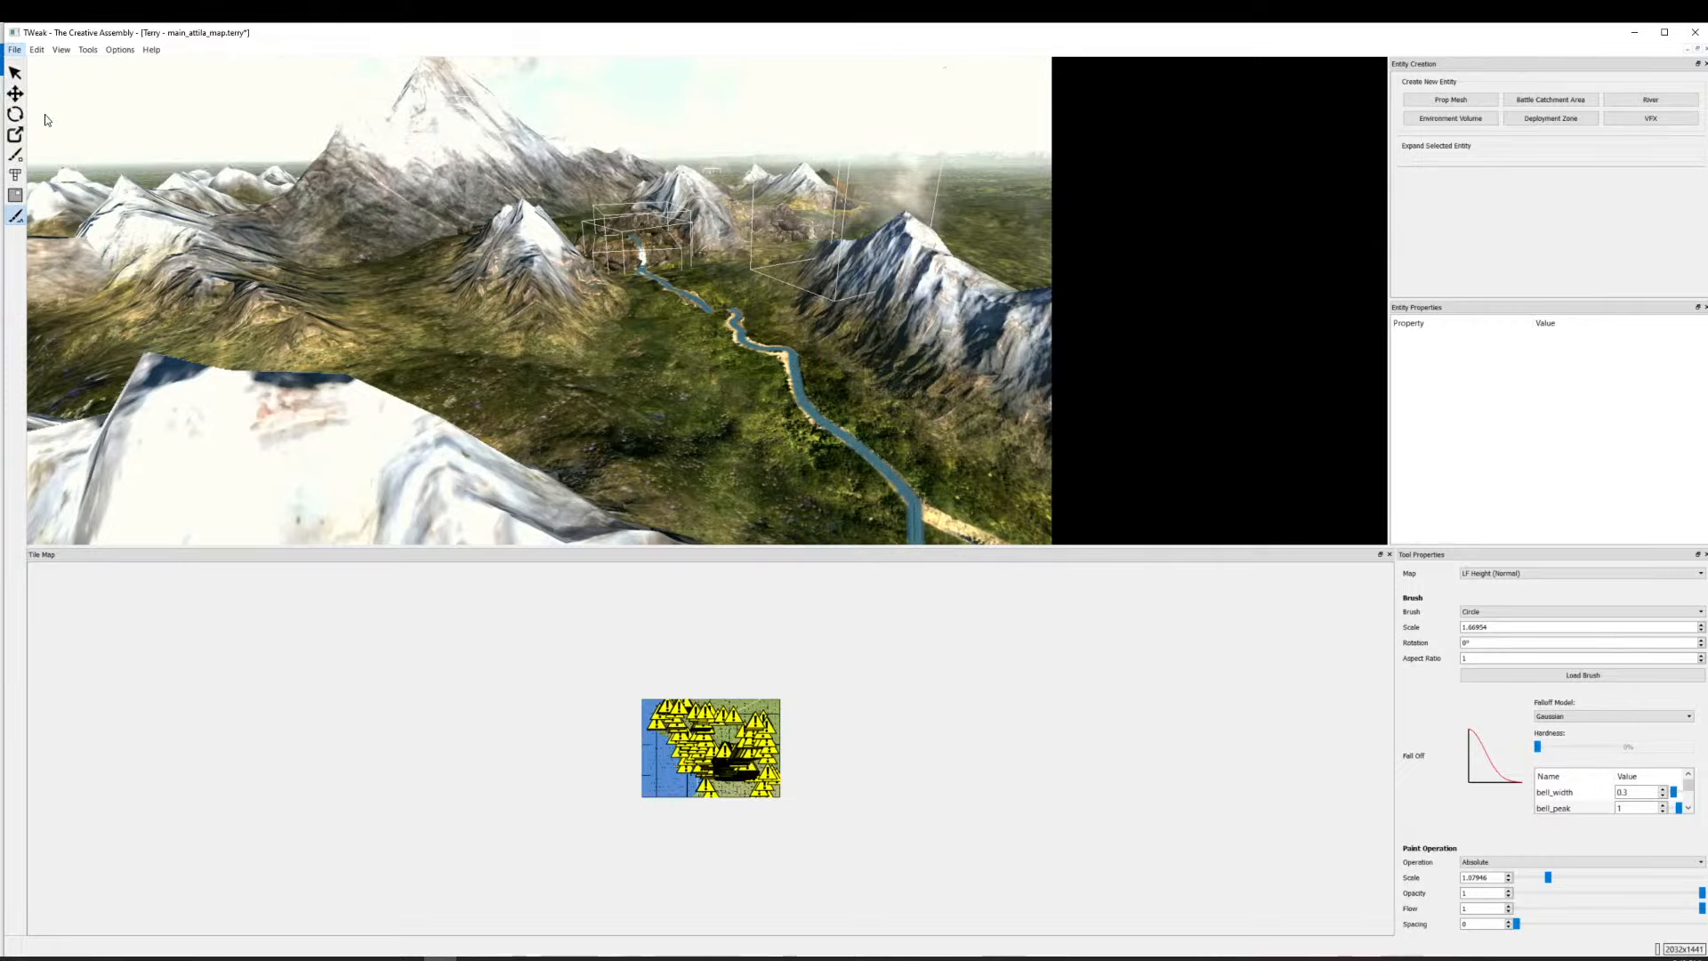